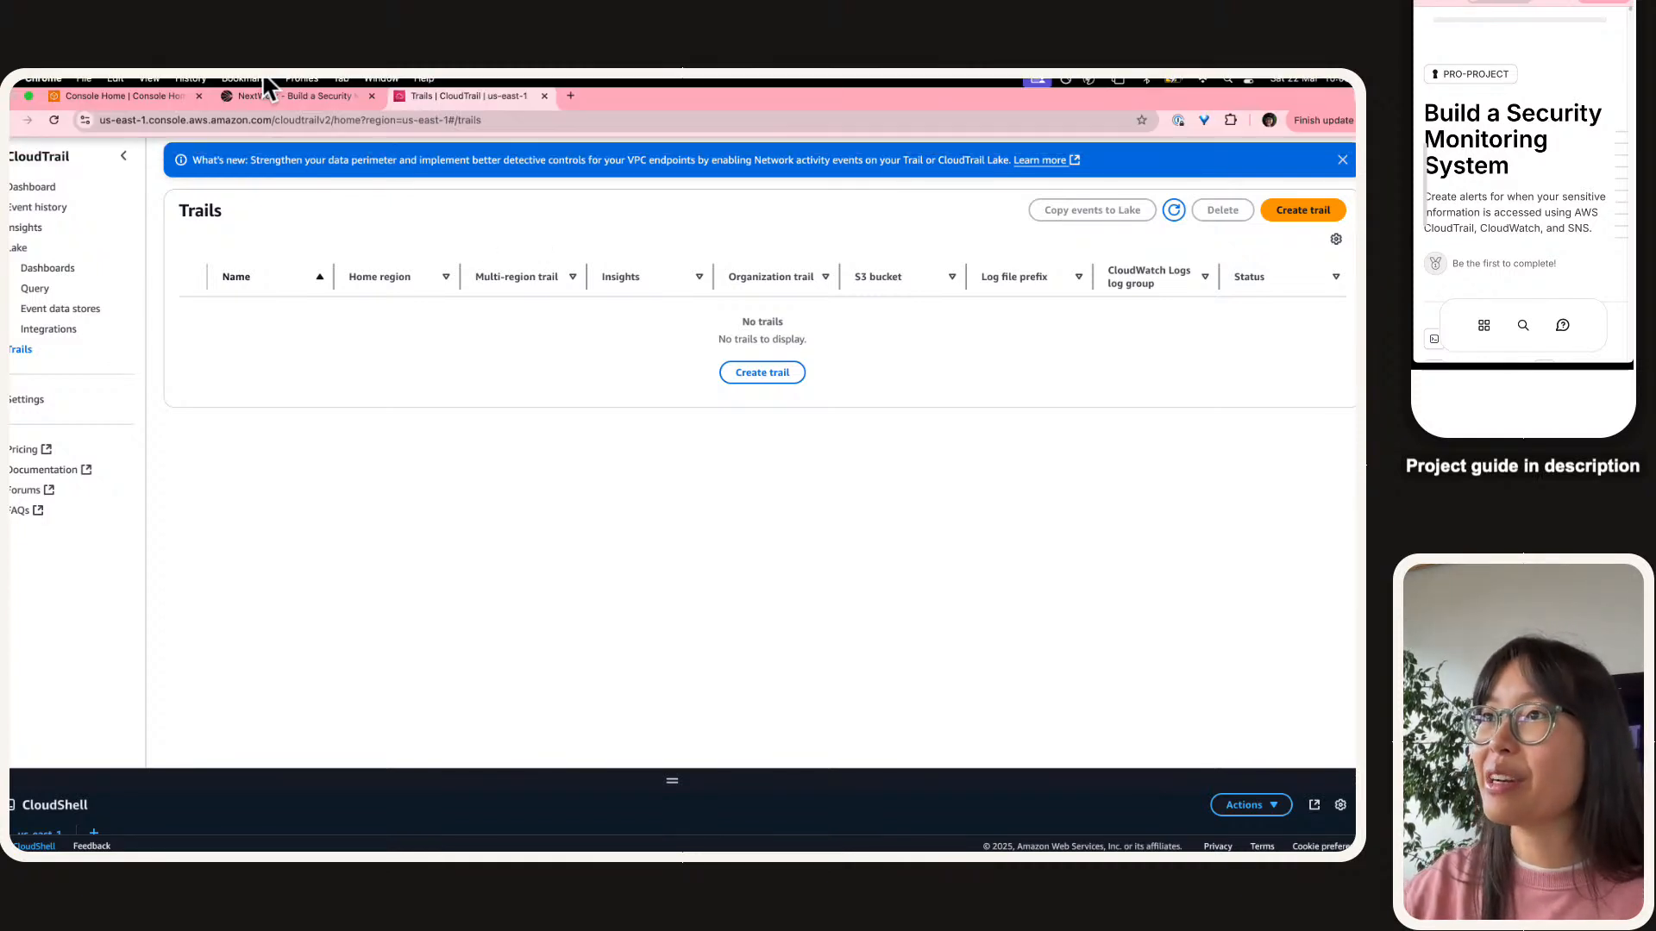
# Return to the NextWork project guide and close the enlarged architecture diagram.
pyautogui.click(291, 100)
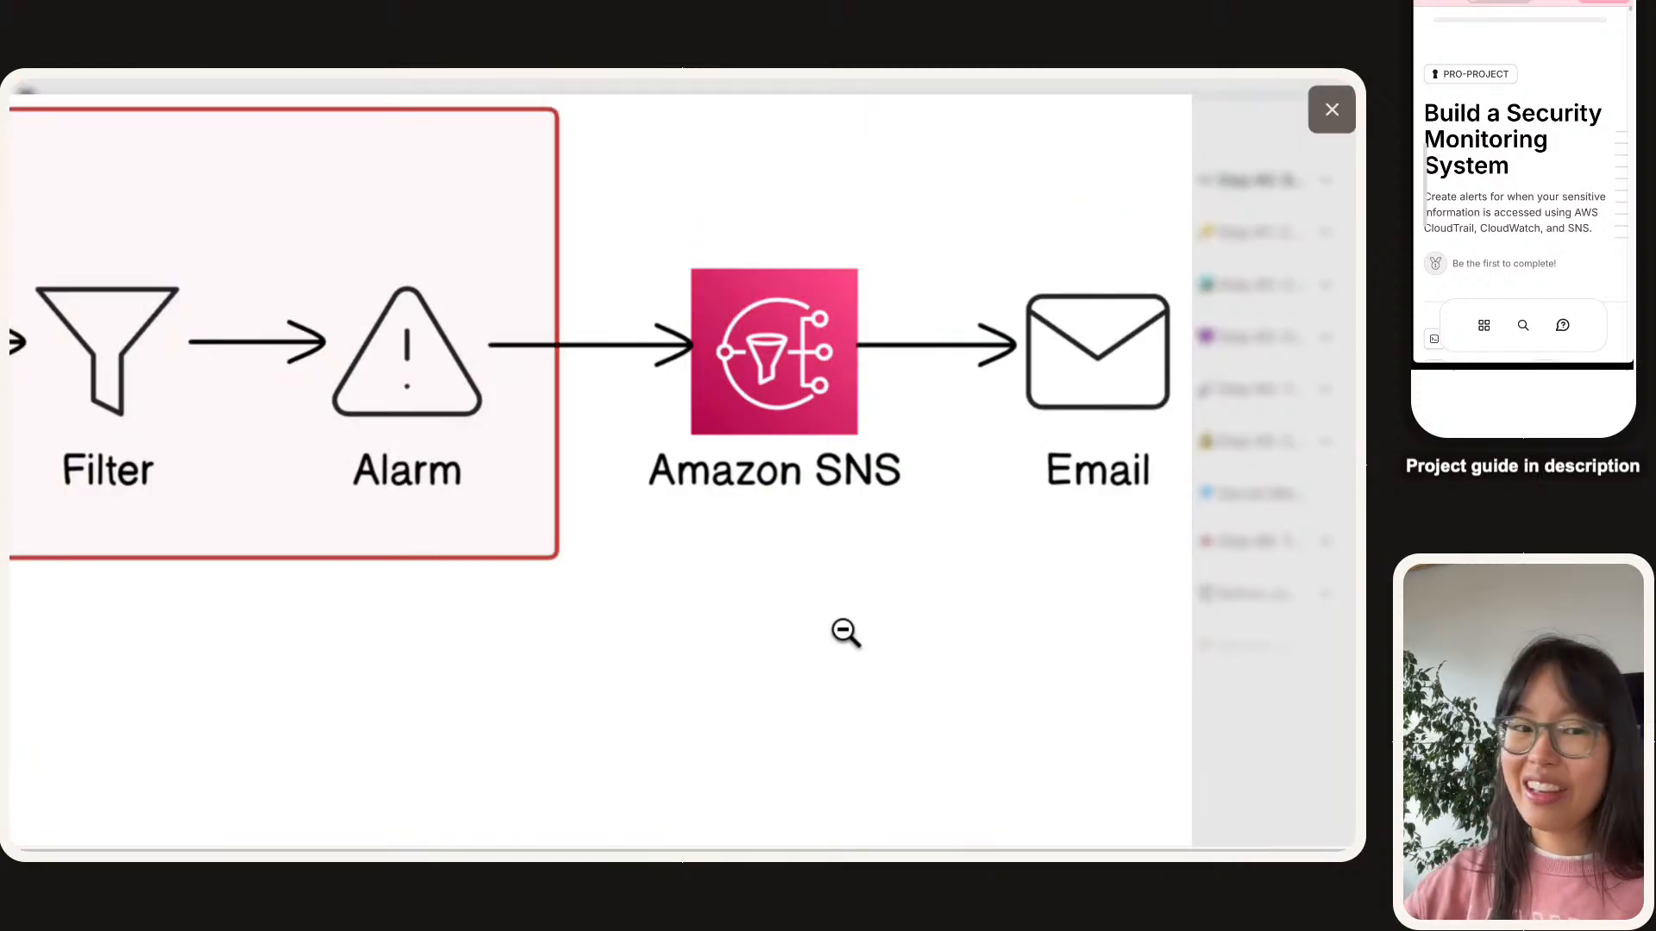
pyautogui.click(787, 543)
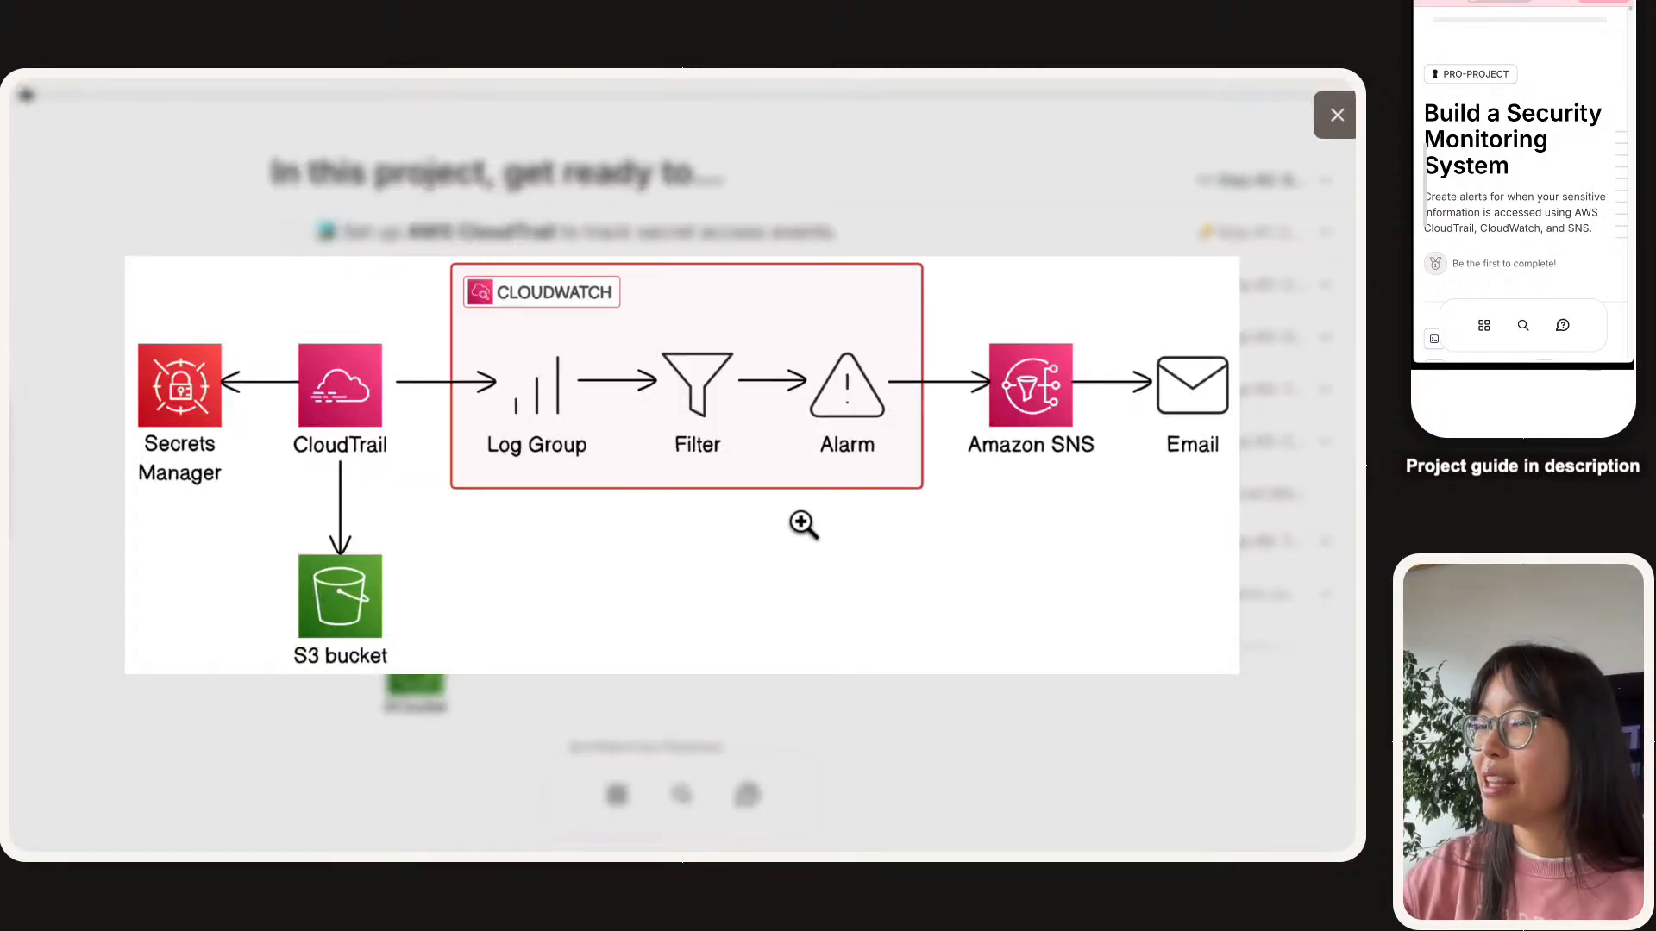
pyautogui.click(603, 200)
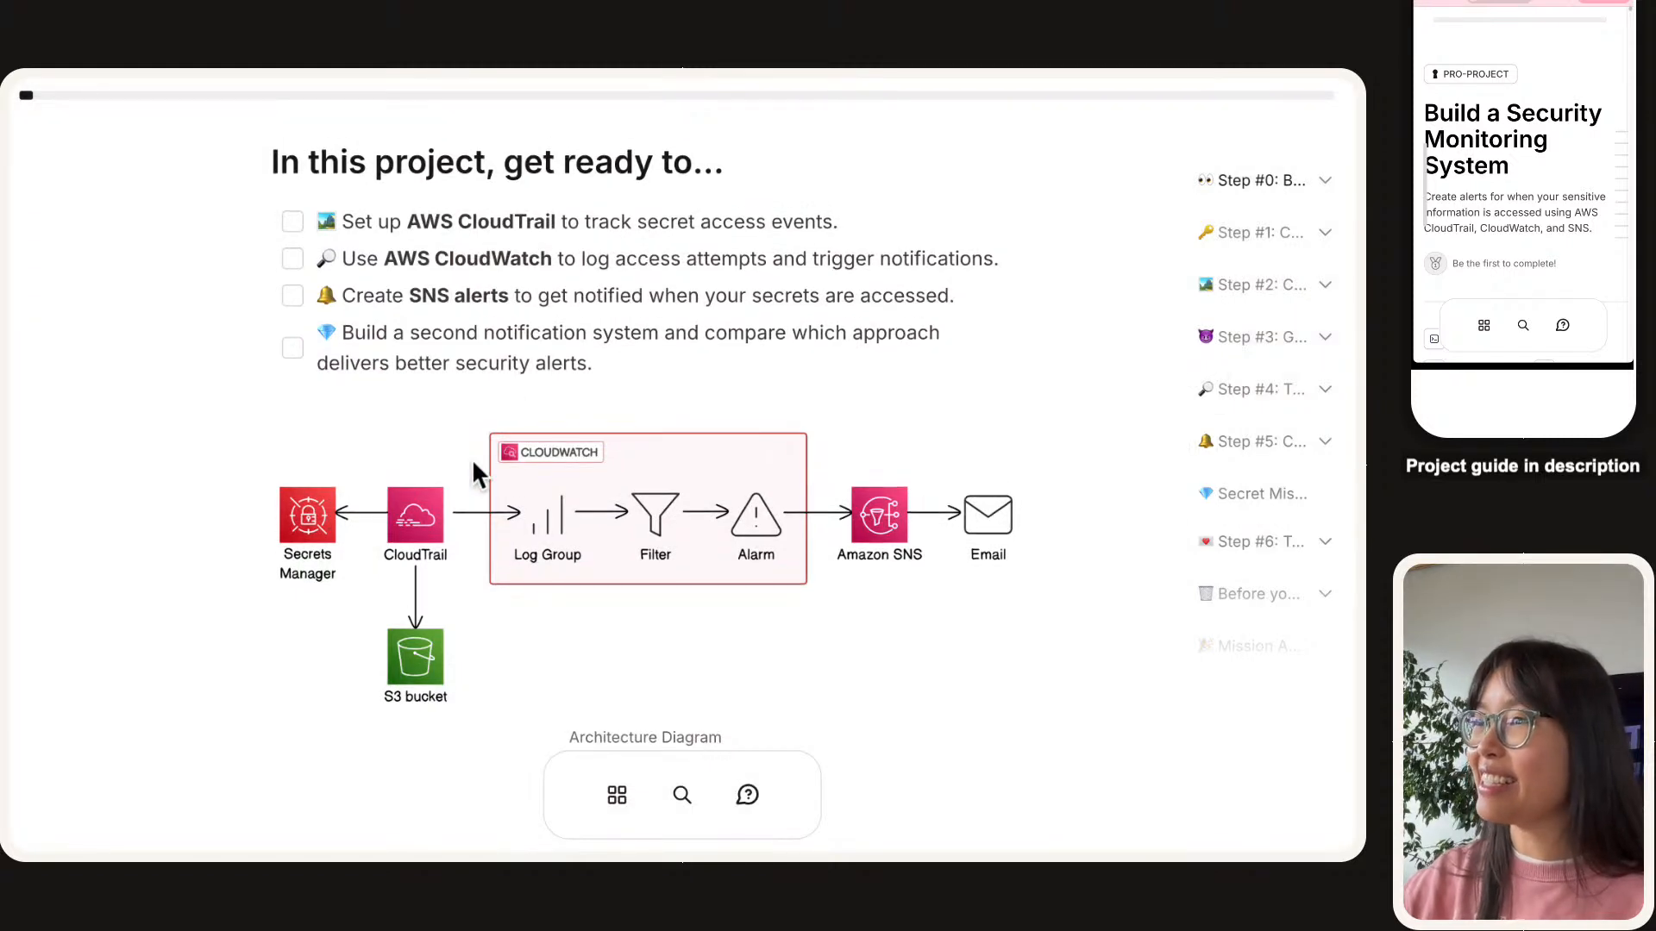
pyautogui.scroll(1, 473, 460)
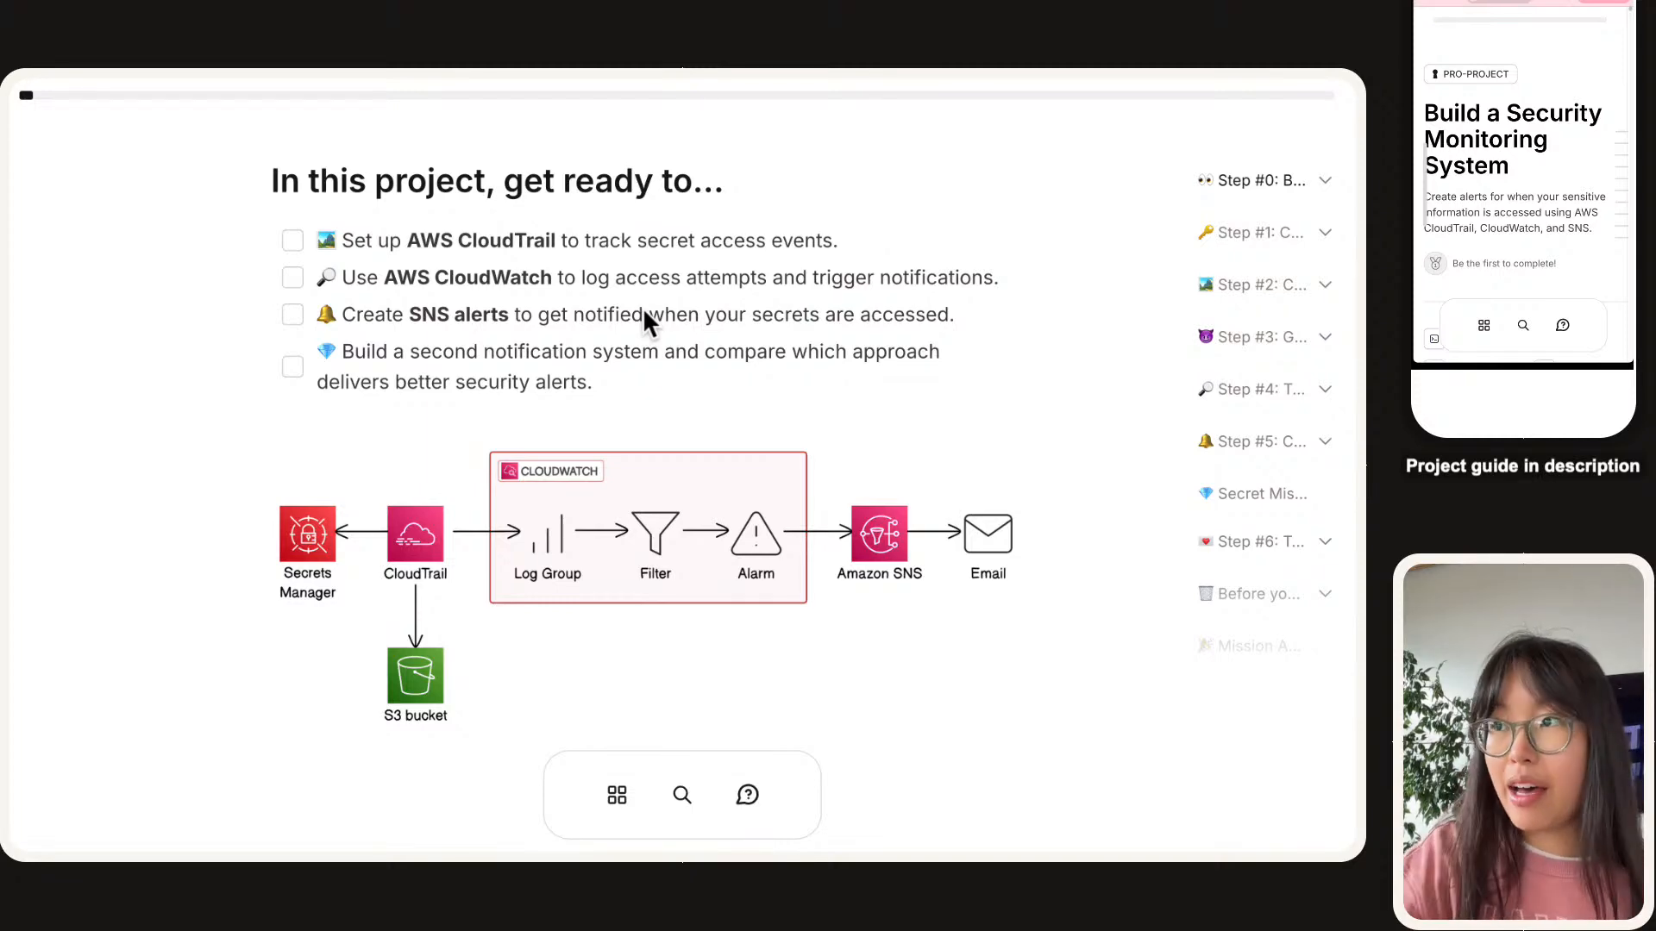
# Scroll to the 'Before we start Step #1' two-stage diagram and Stage 1 plan.
pyautogui.scroll(-9, 643, 307)
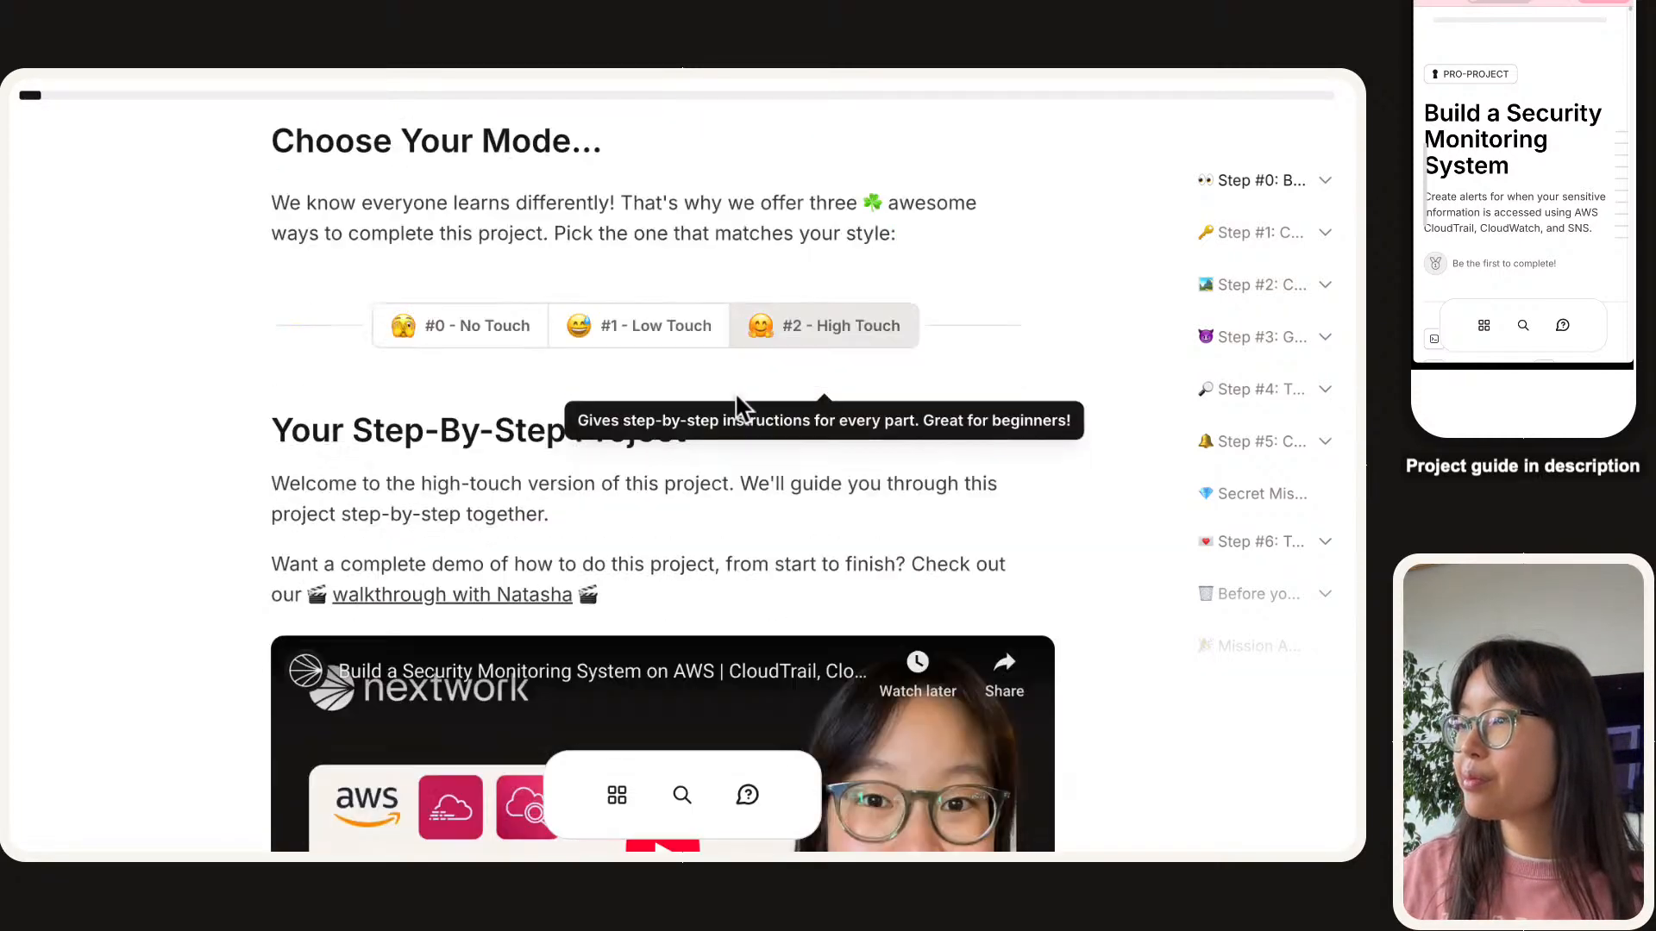
pyautogui.scroll(-15, 735, 398)
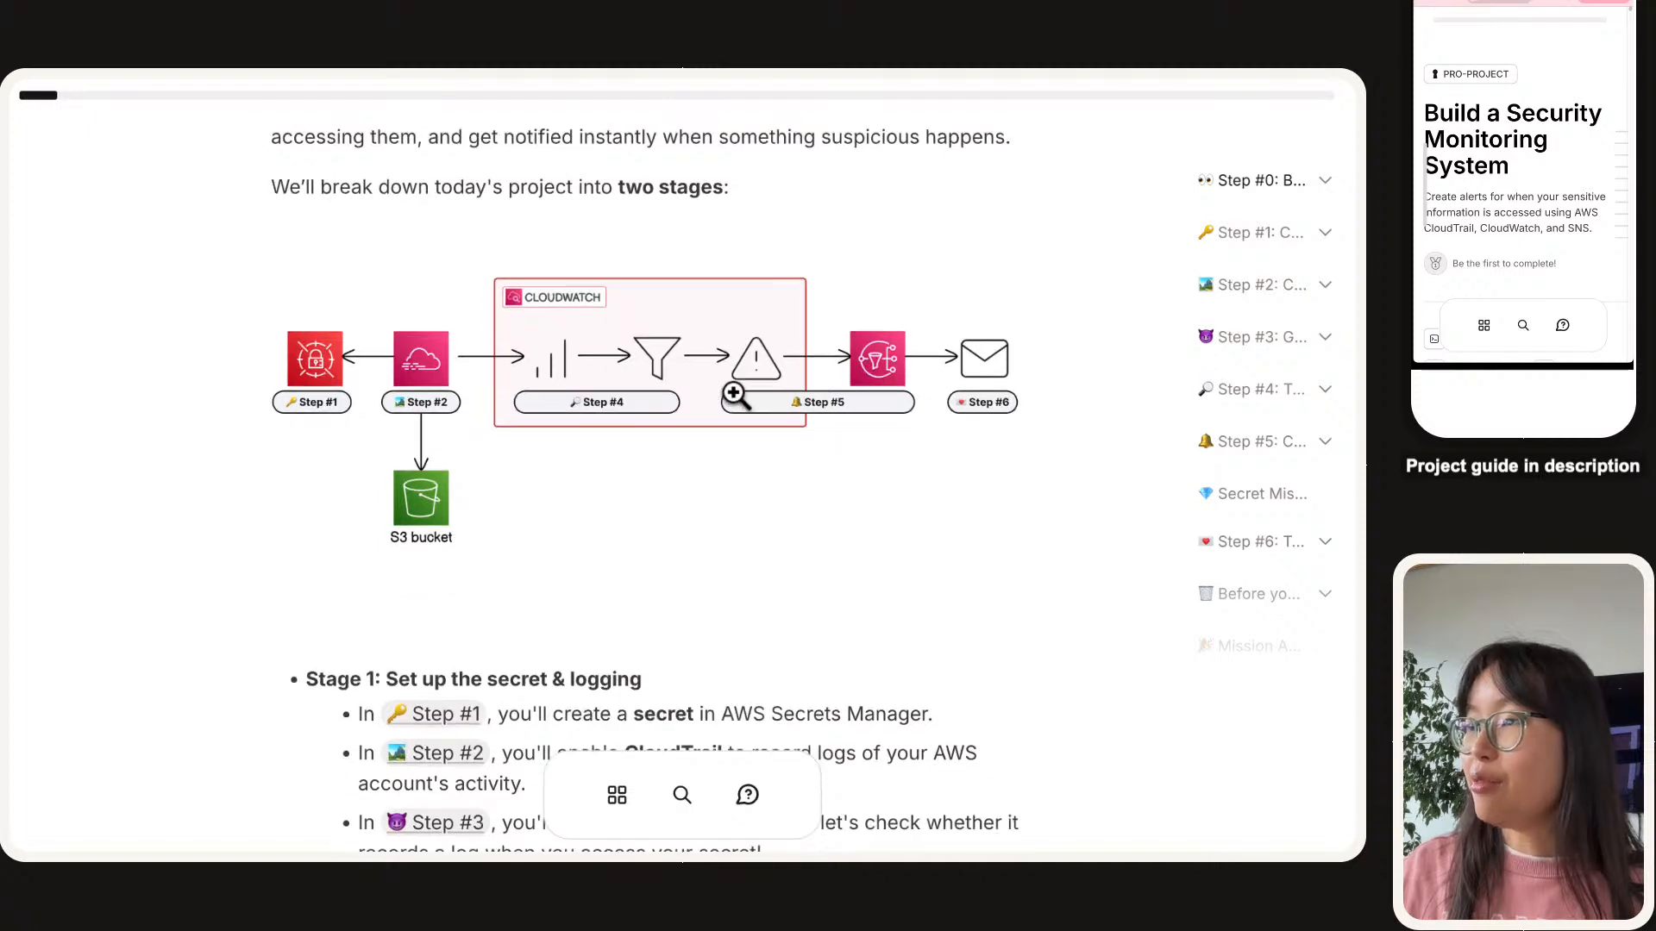
pyautogui.scroll(1, 735, 396)
pyautogui.scroll(-3, 735, 396)
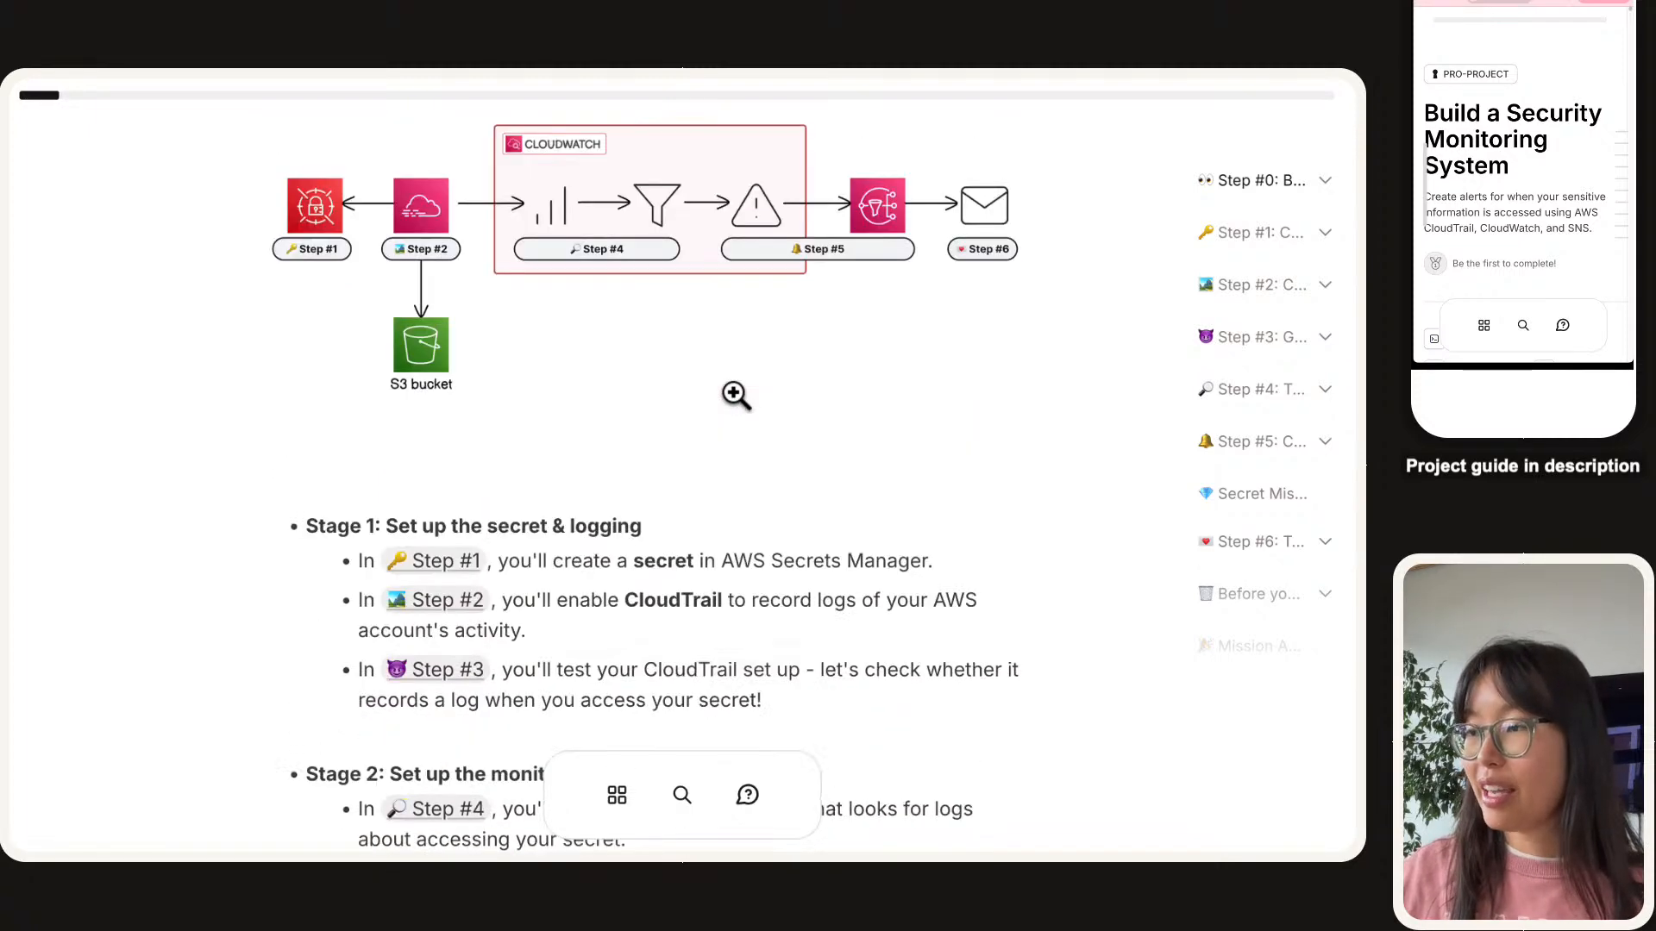
pyautogui.scroll(-2, 736, 396)
pyautogui.scroll(5, 736, 401)
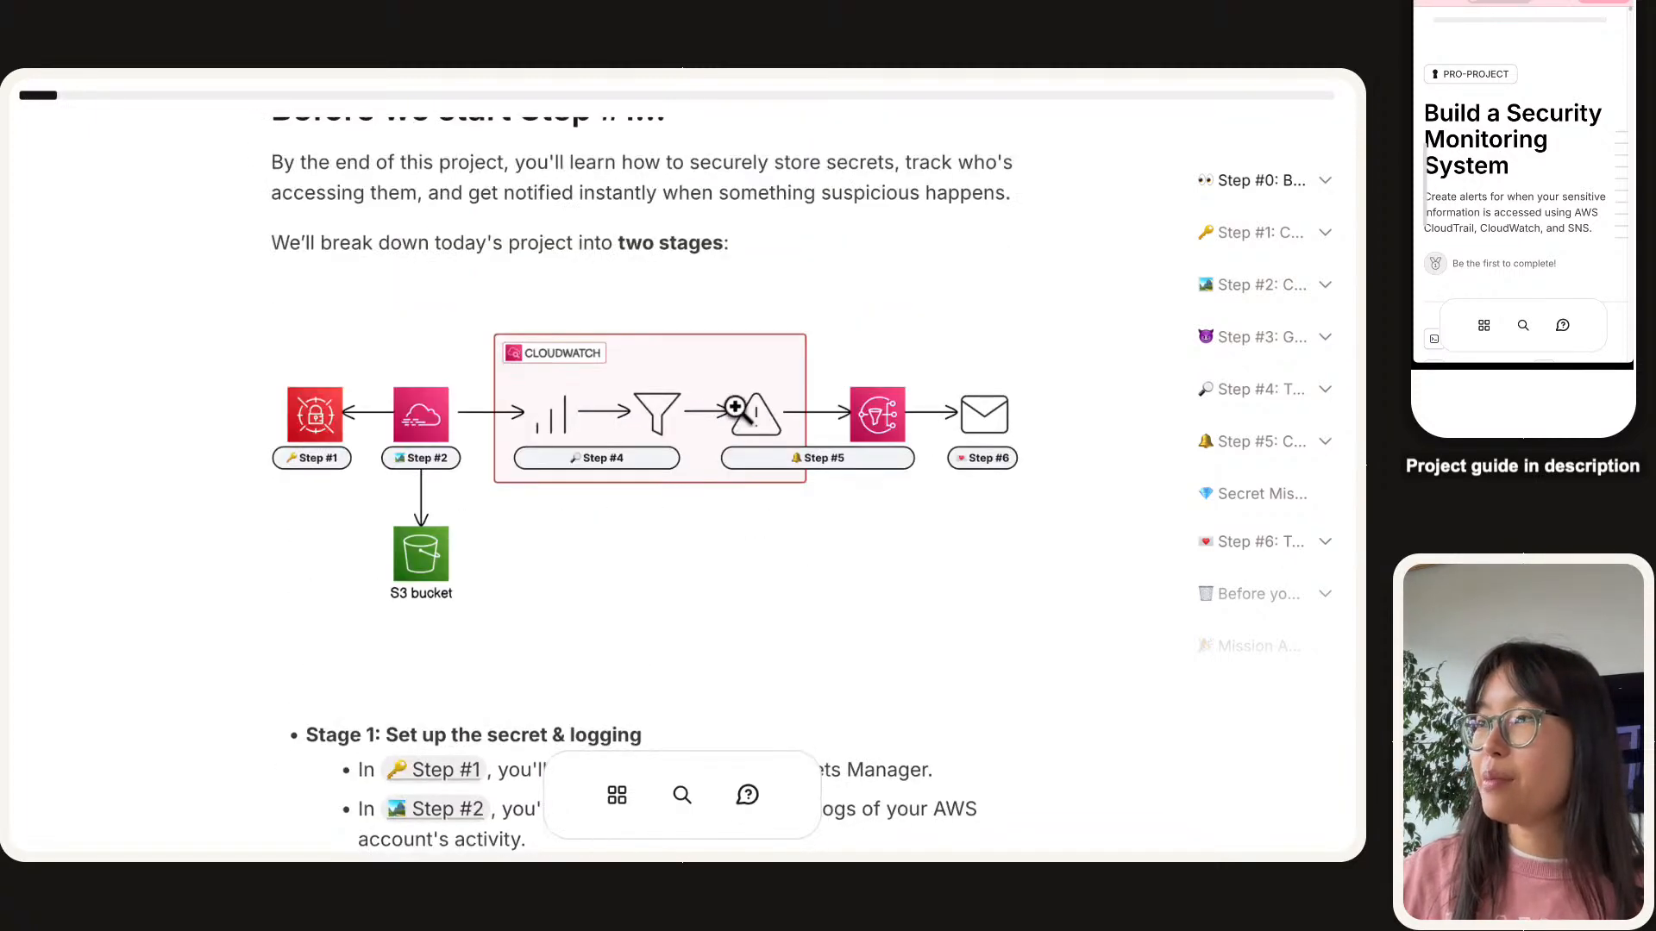
pyautogui.scroll(1, 639, 561)
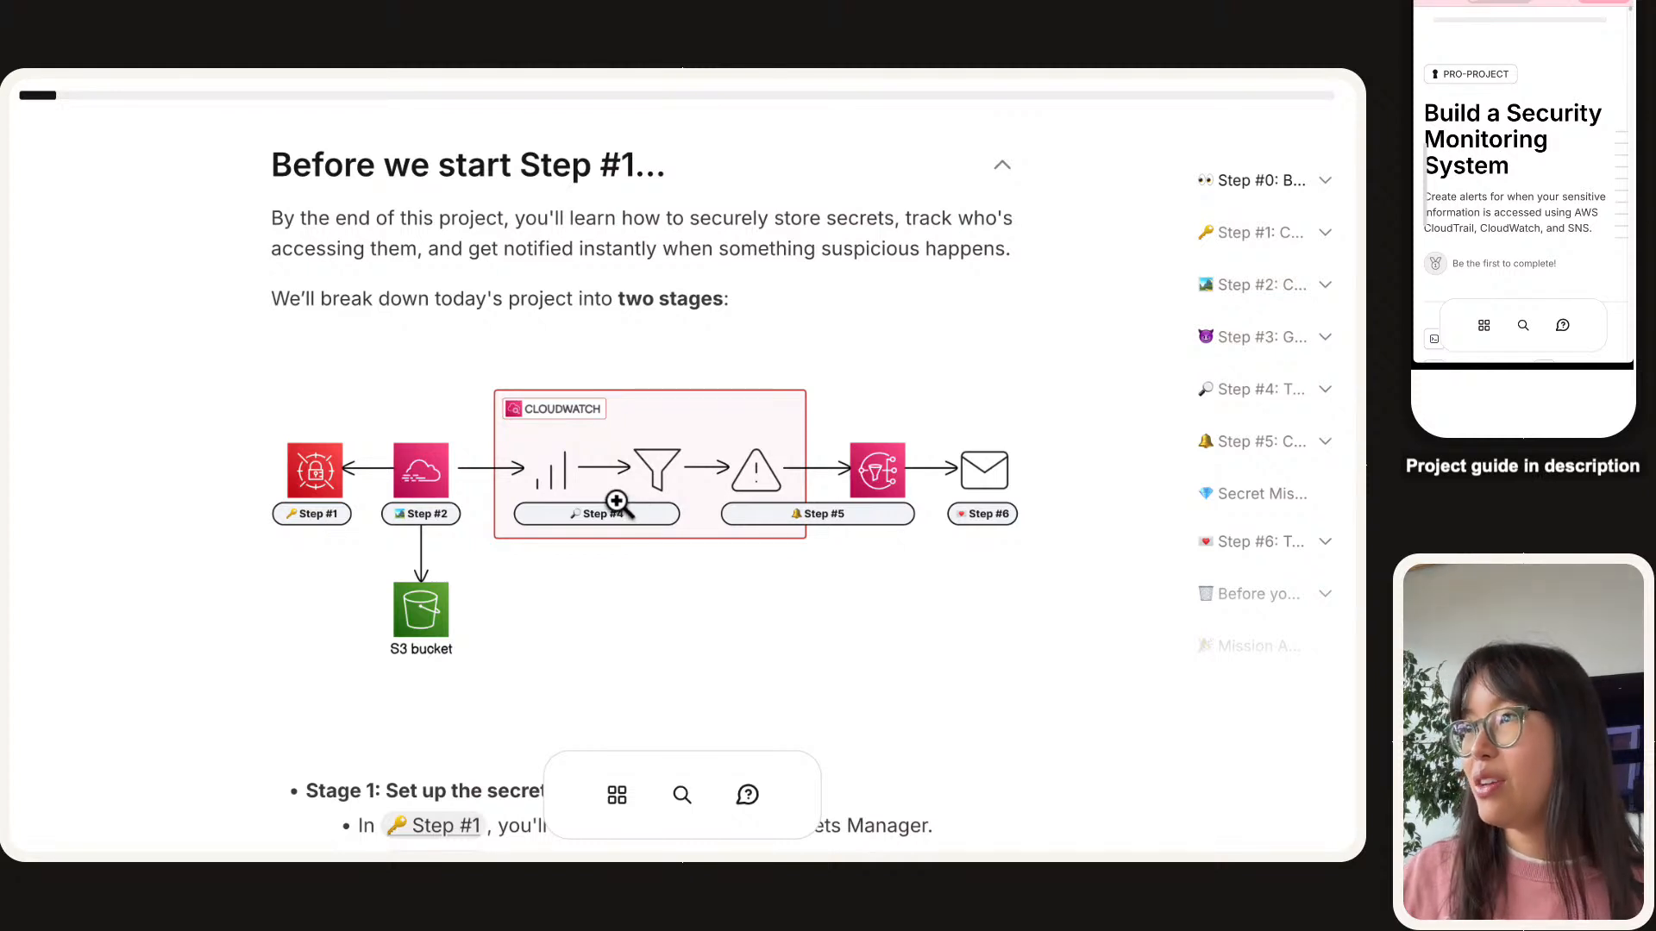
pyautogui.scroll(-1, 617, 503)
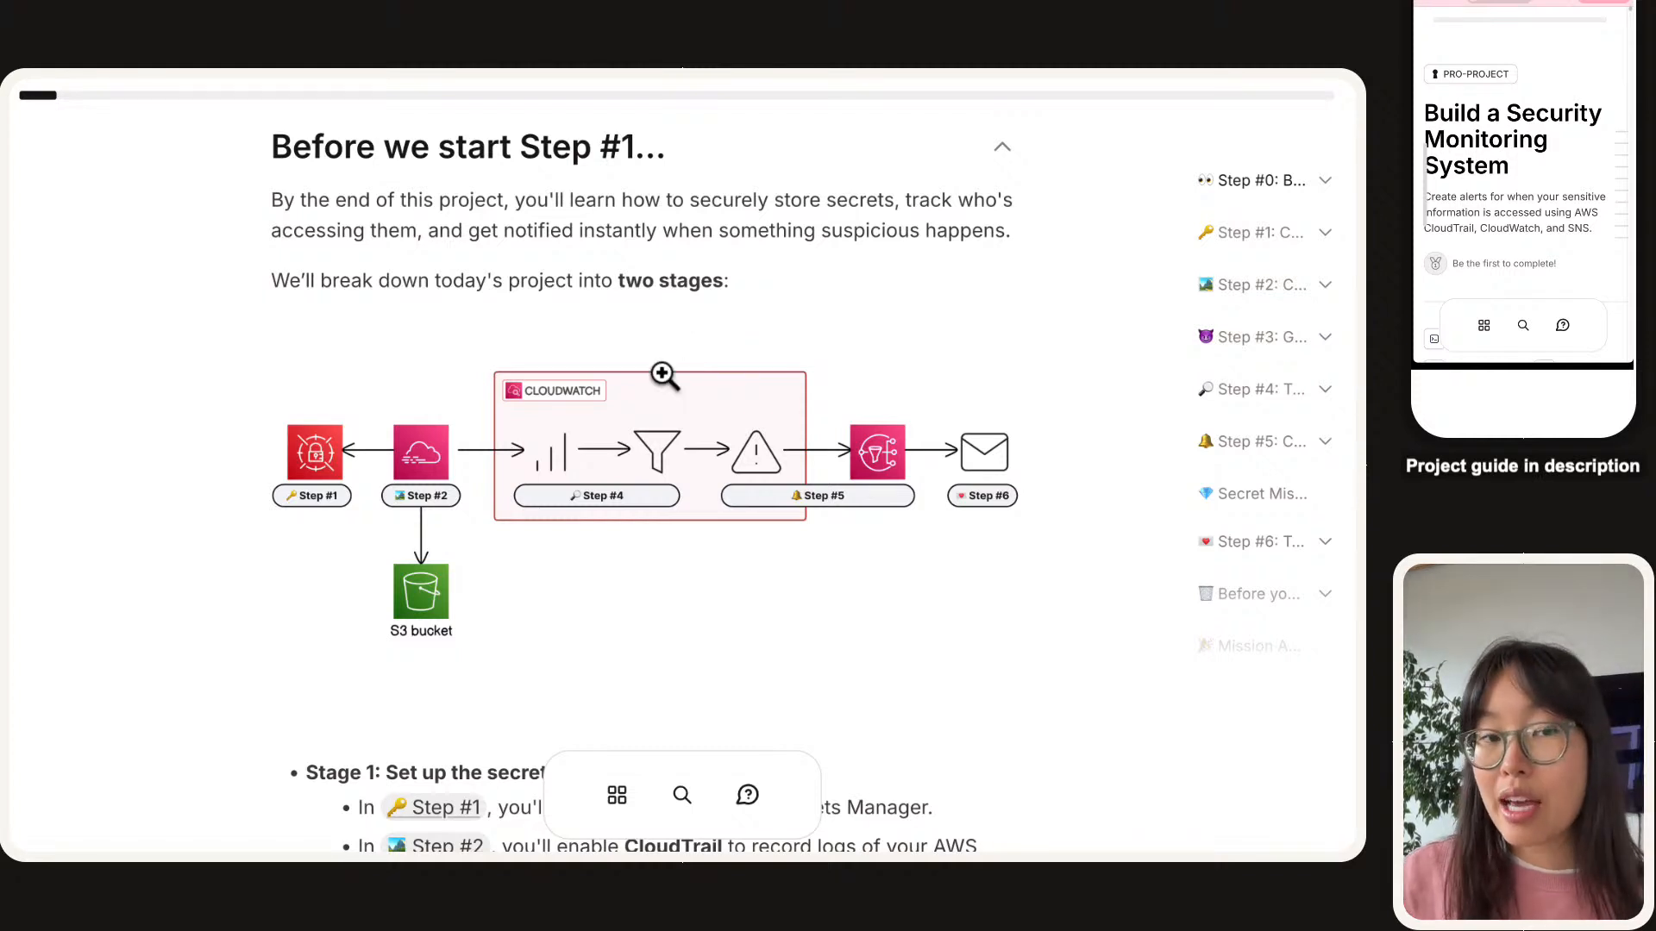
pyautogui.scroll(-3, 663, 375)
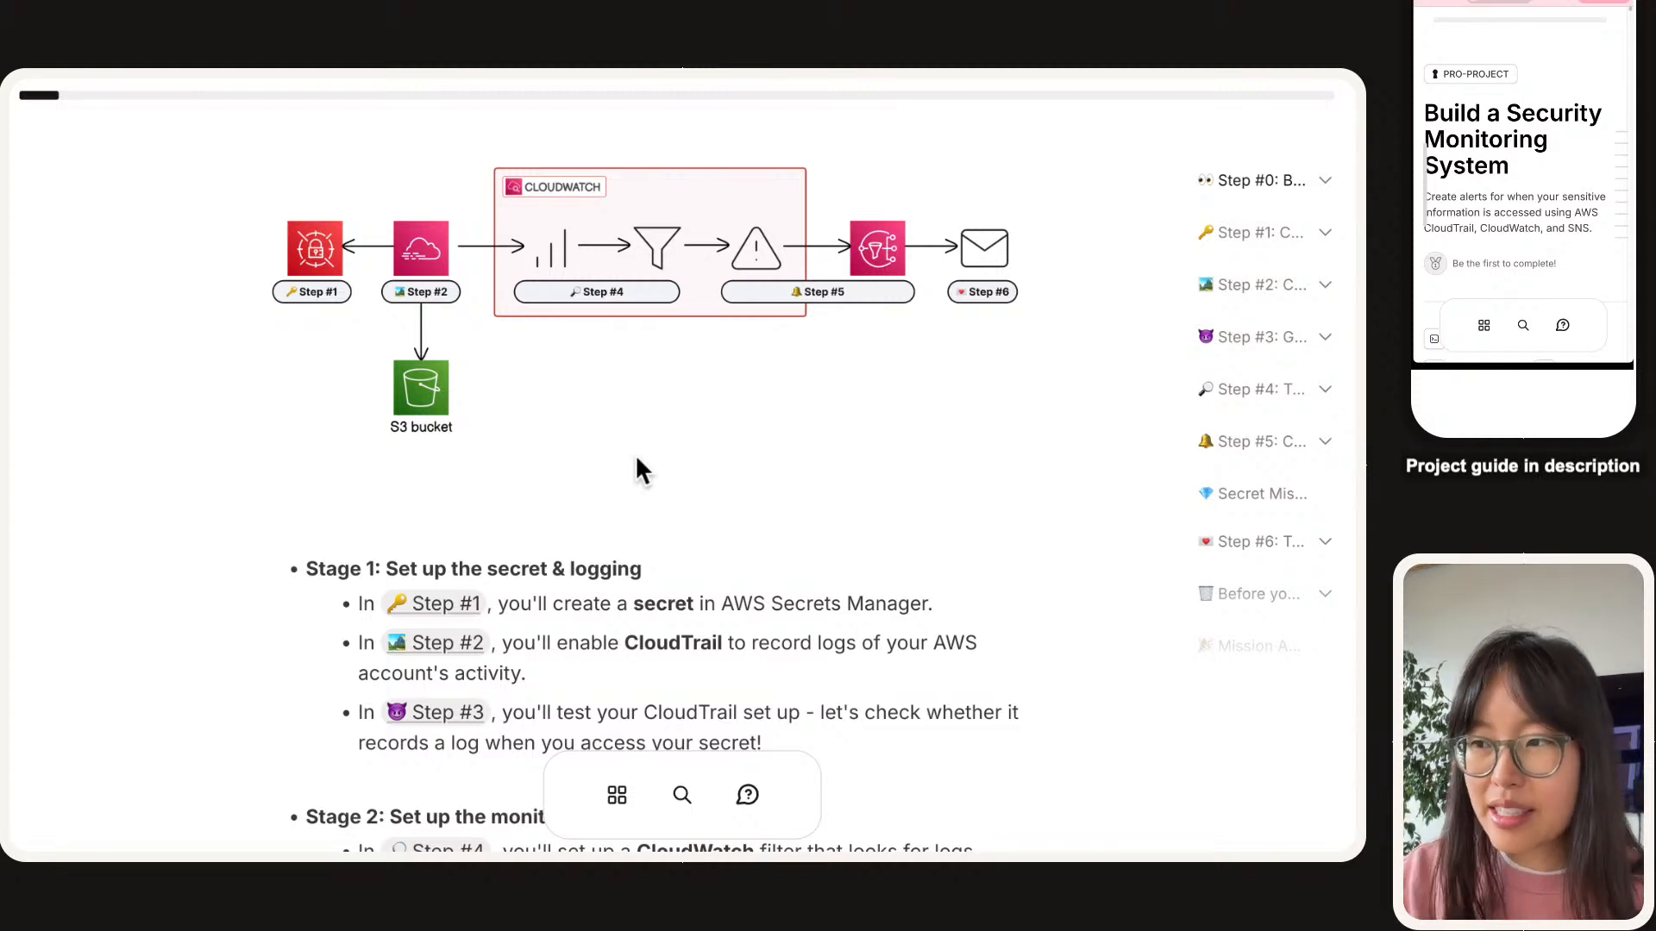
pyautogui.scroll(-4, 637, 459)
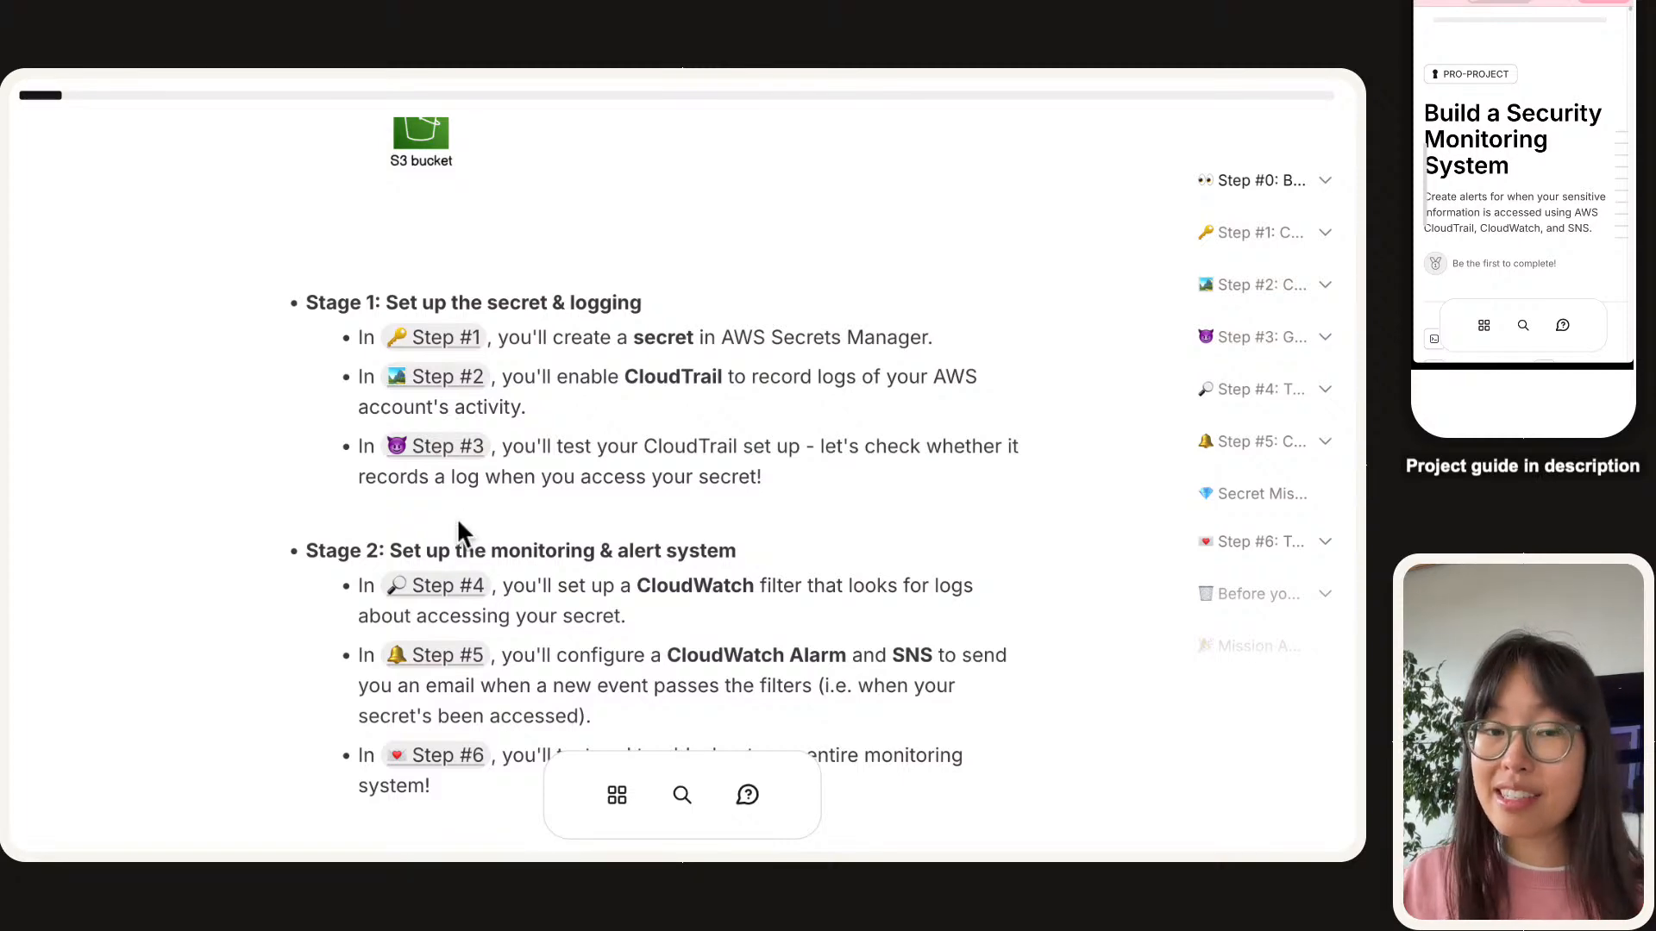
pyautogui.scroll(4, 617, 575)
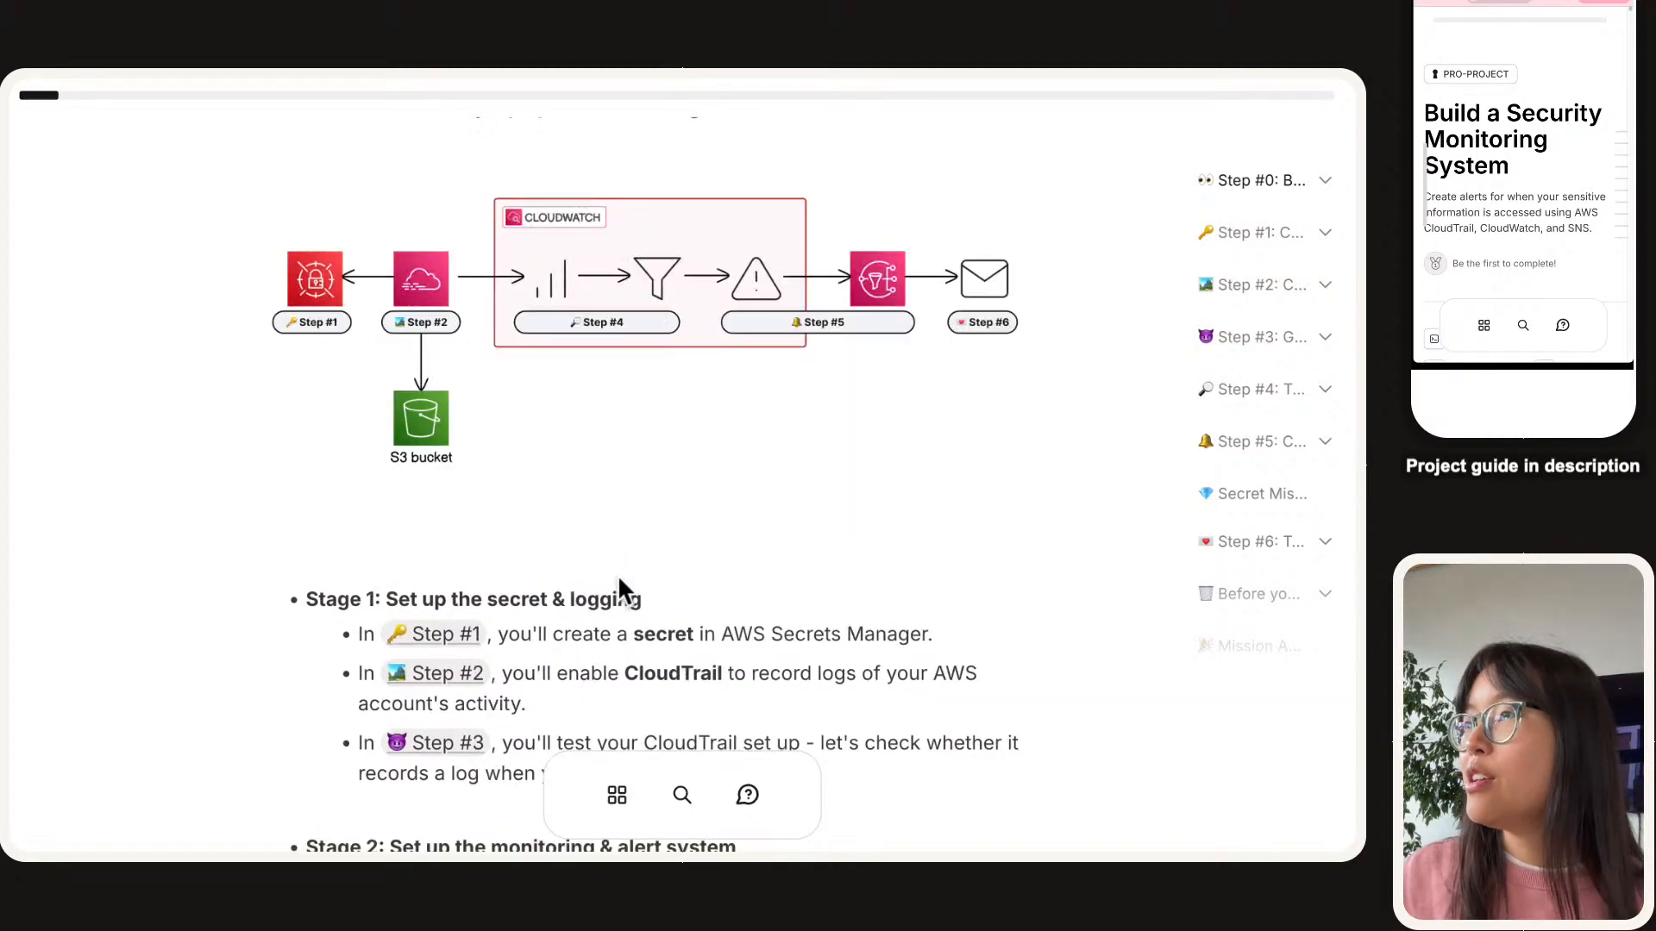
pyautogui.click(352, 360)
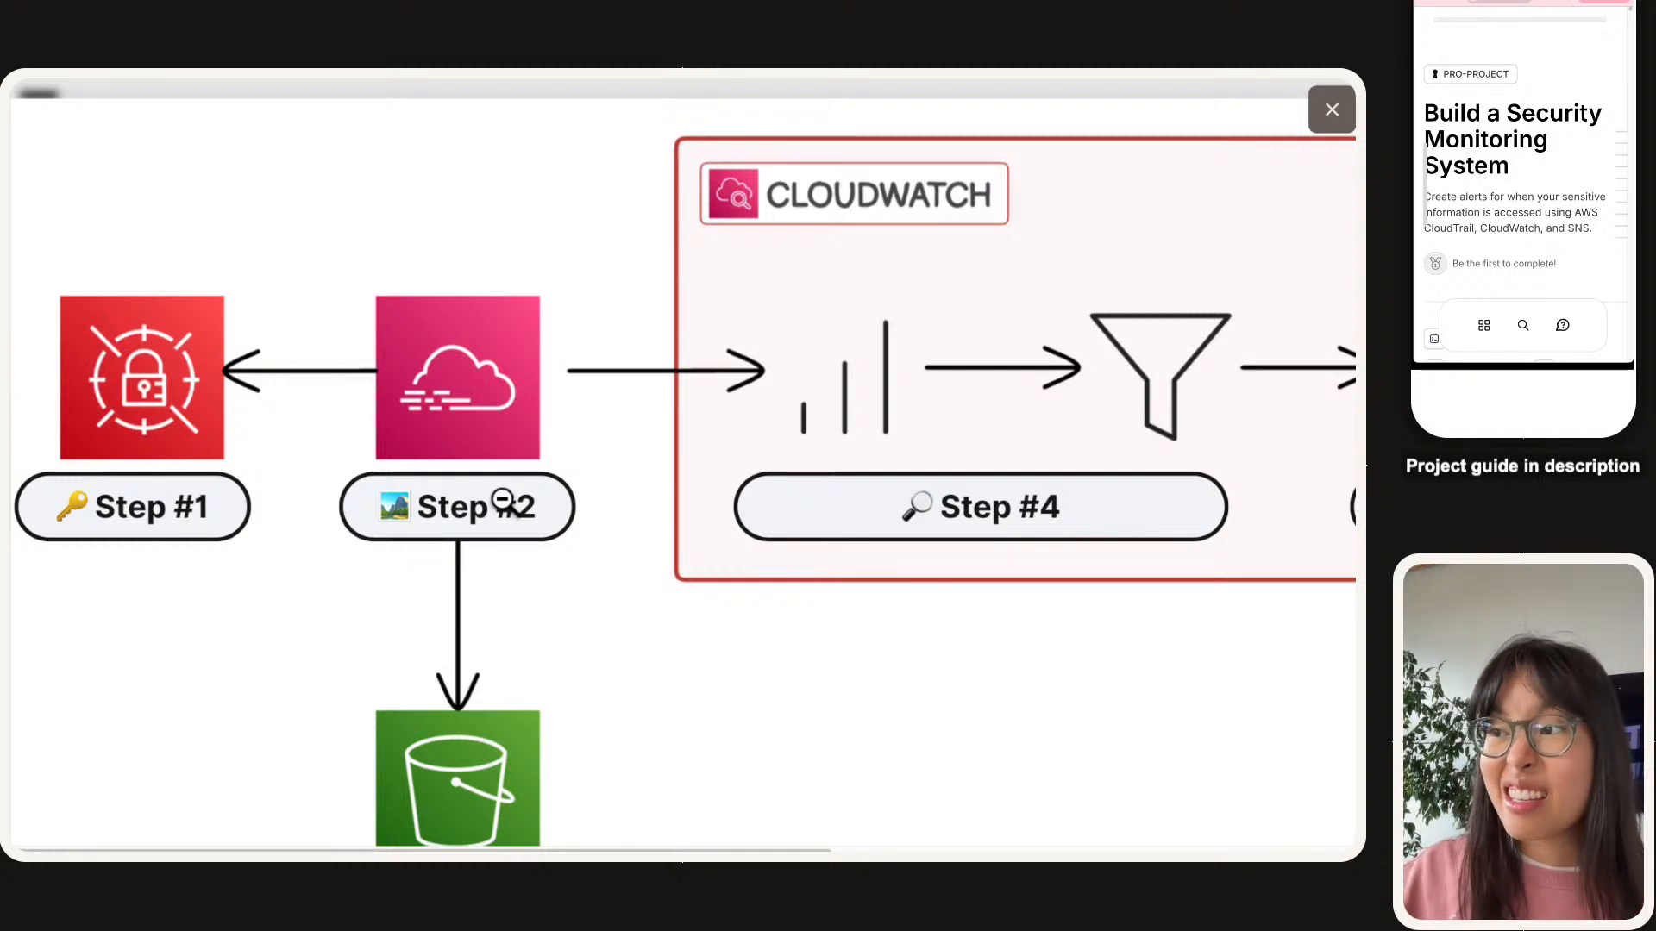
pyautogui.scroll(1, 485, 376)
pyautogui.hscroll(-2, 484, 375)
pyautogui.scroll(-1, 619, 487)
pyautogui.hscroll(10, 1038, 472)
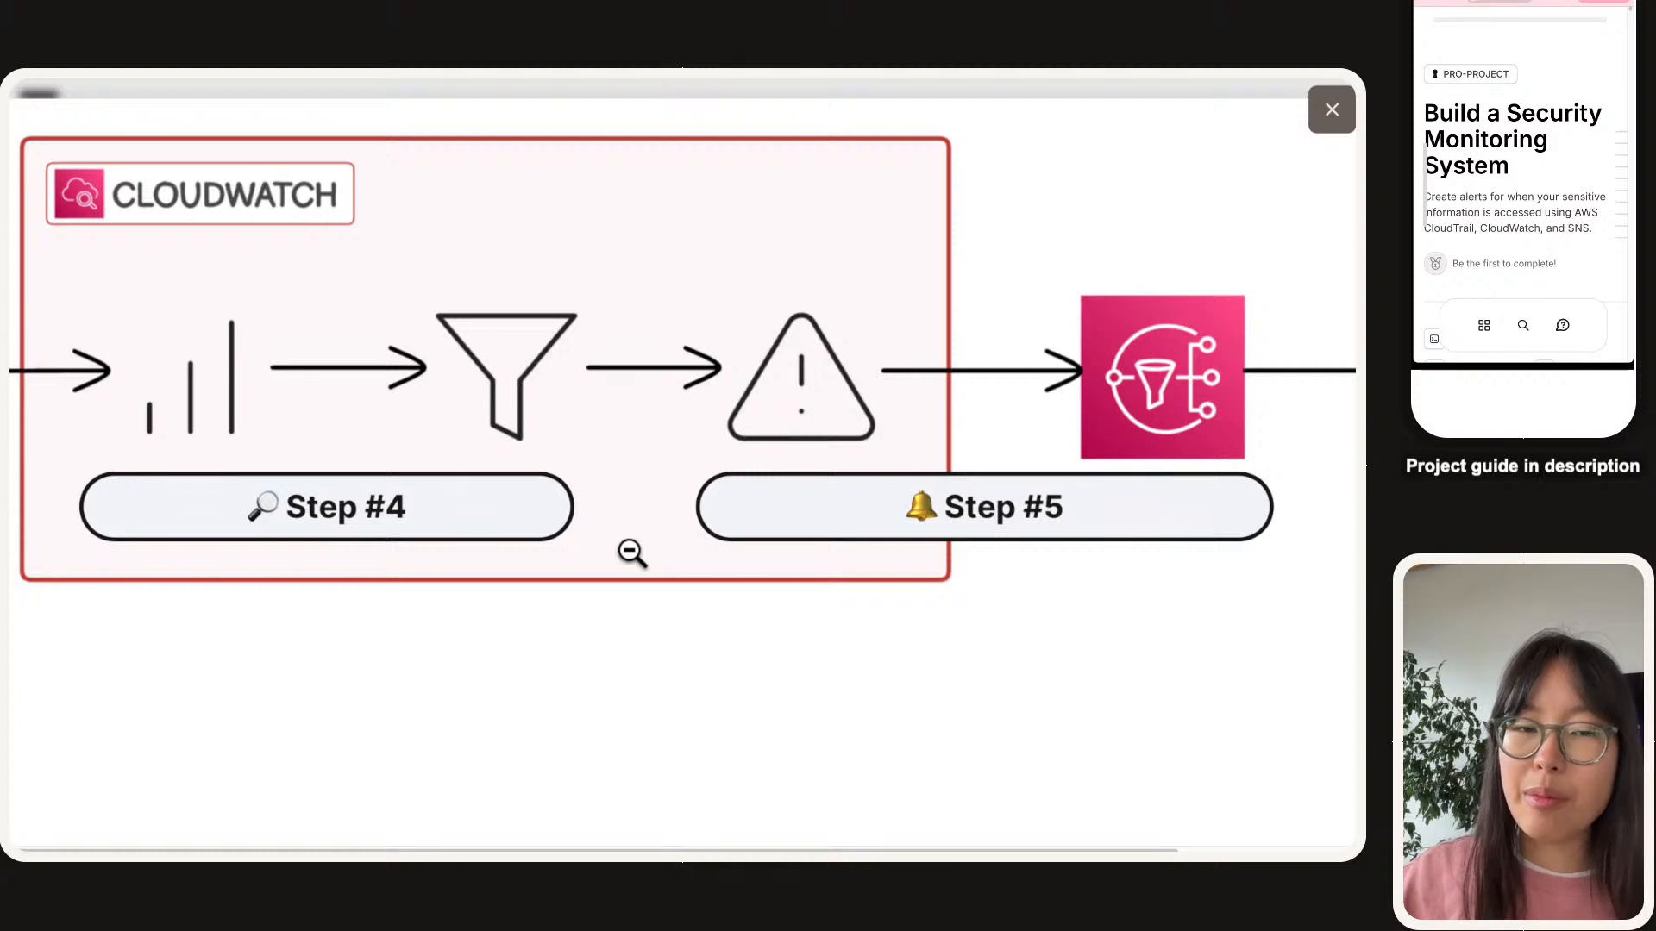
pyautogui.hscroll(3, 1275, 481)
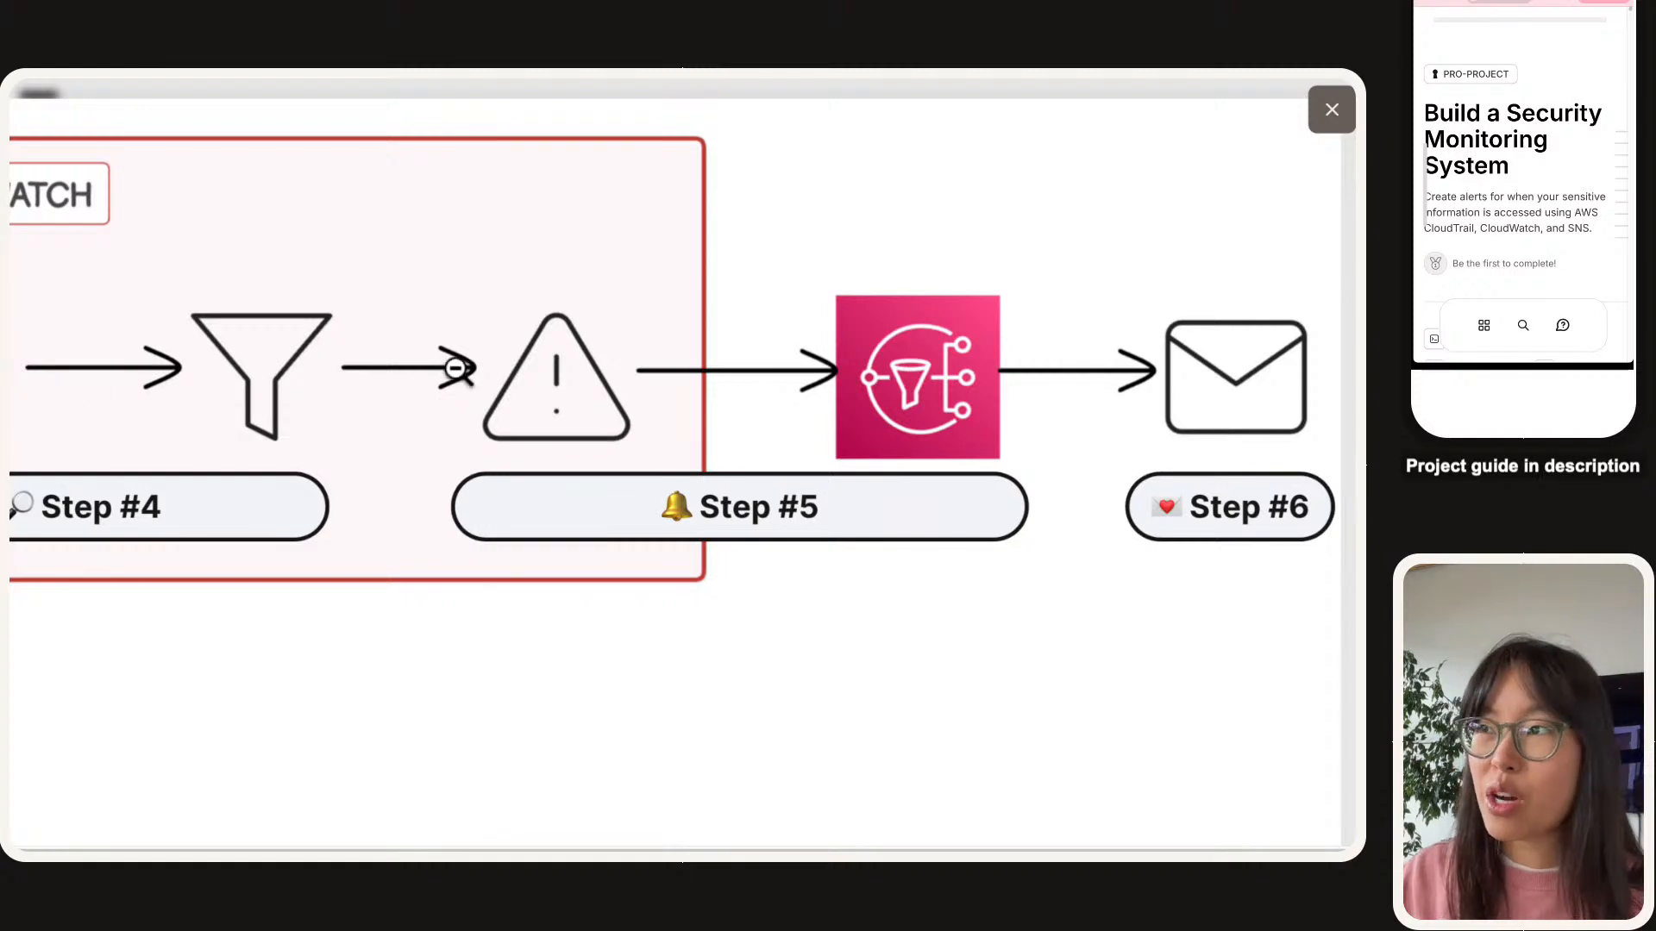
pyautogui.click(714, 478)
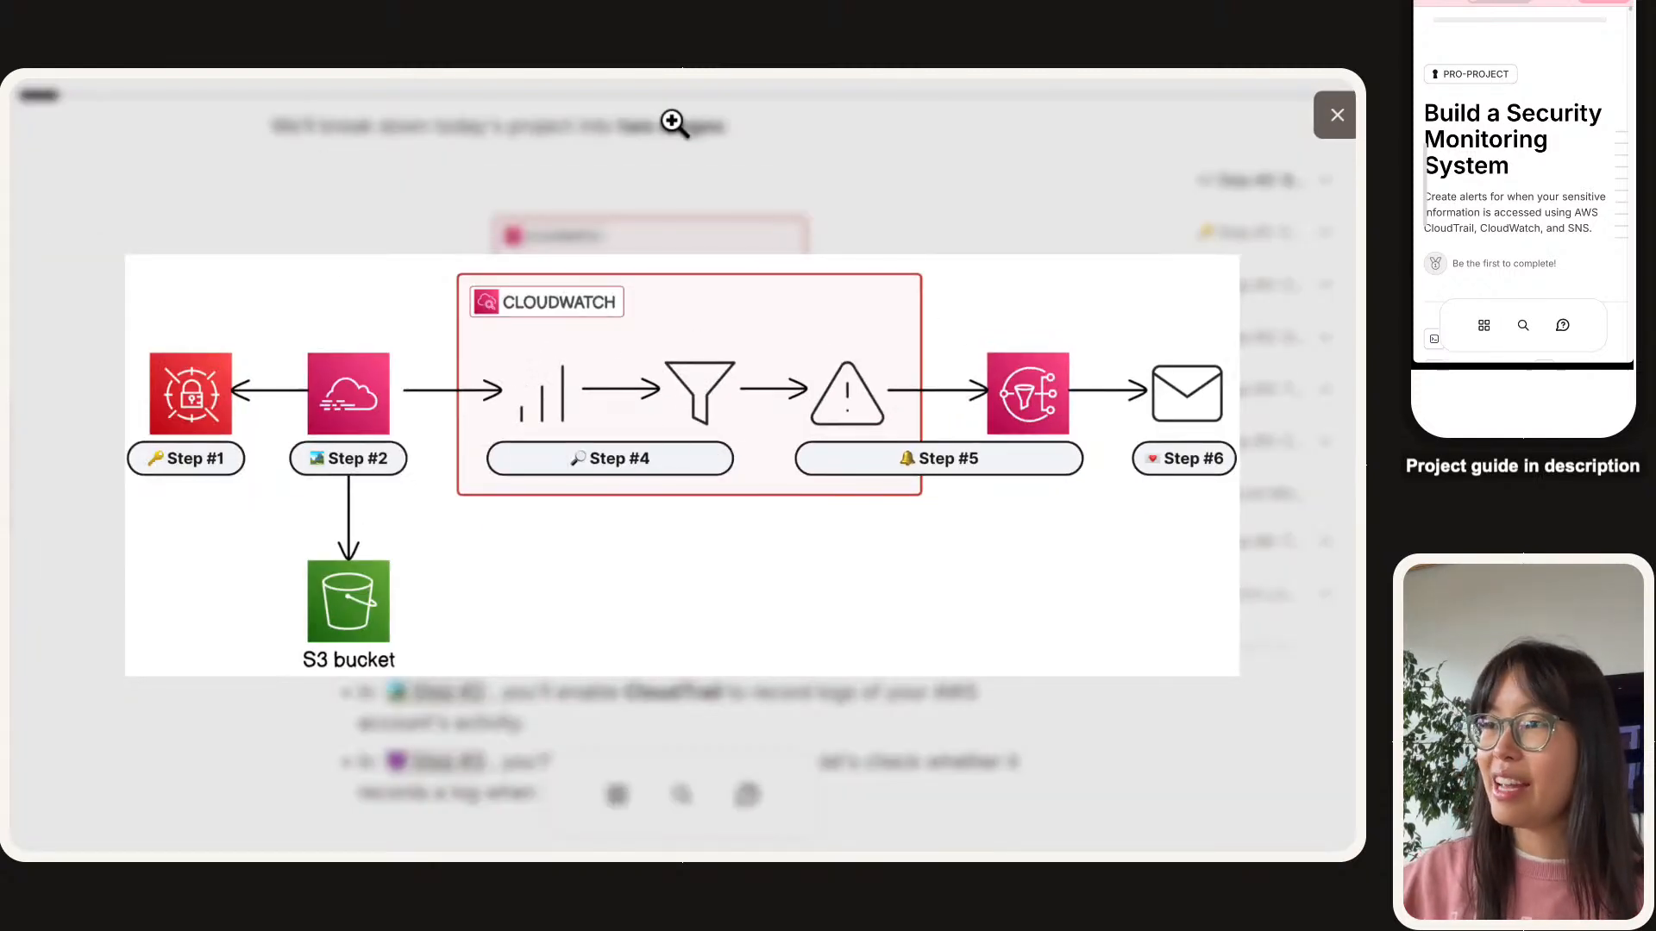
pyautogui.click(820, 180)
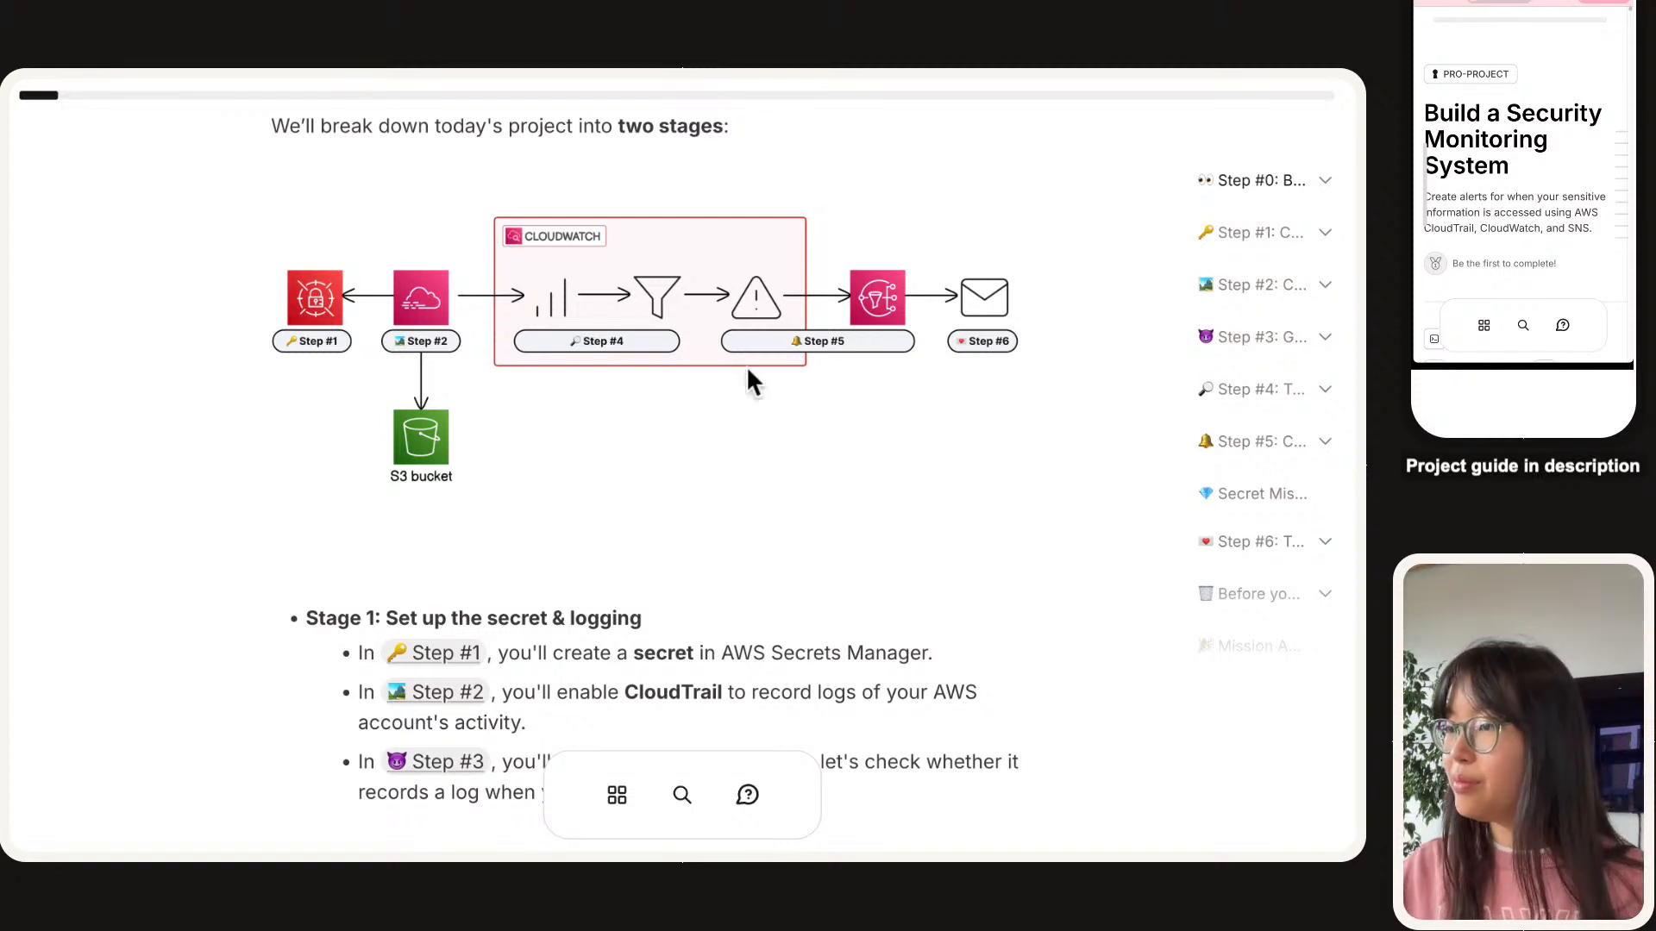
pyautogui.scroll(-10, 731, 384)
# Begin the answer: 'In this project, we will demonstrate how to set up a monitoring system in AWS using CloudTrail,'.
pyautogui.click(707, 539)
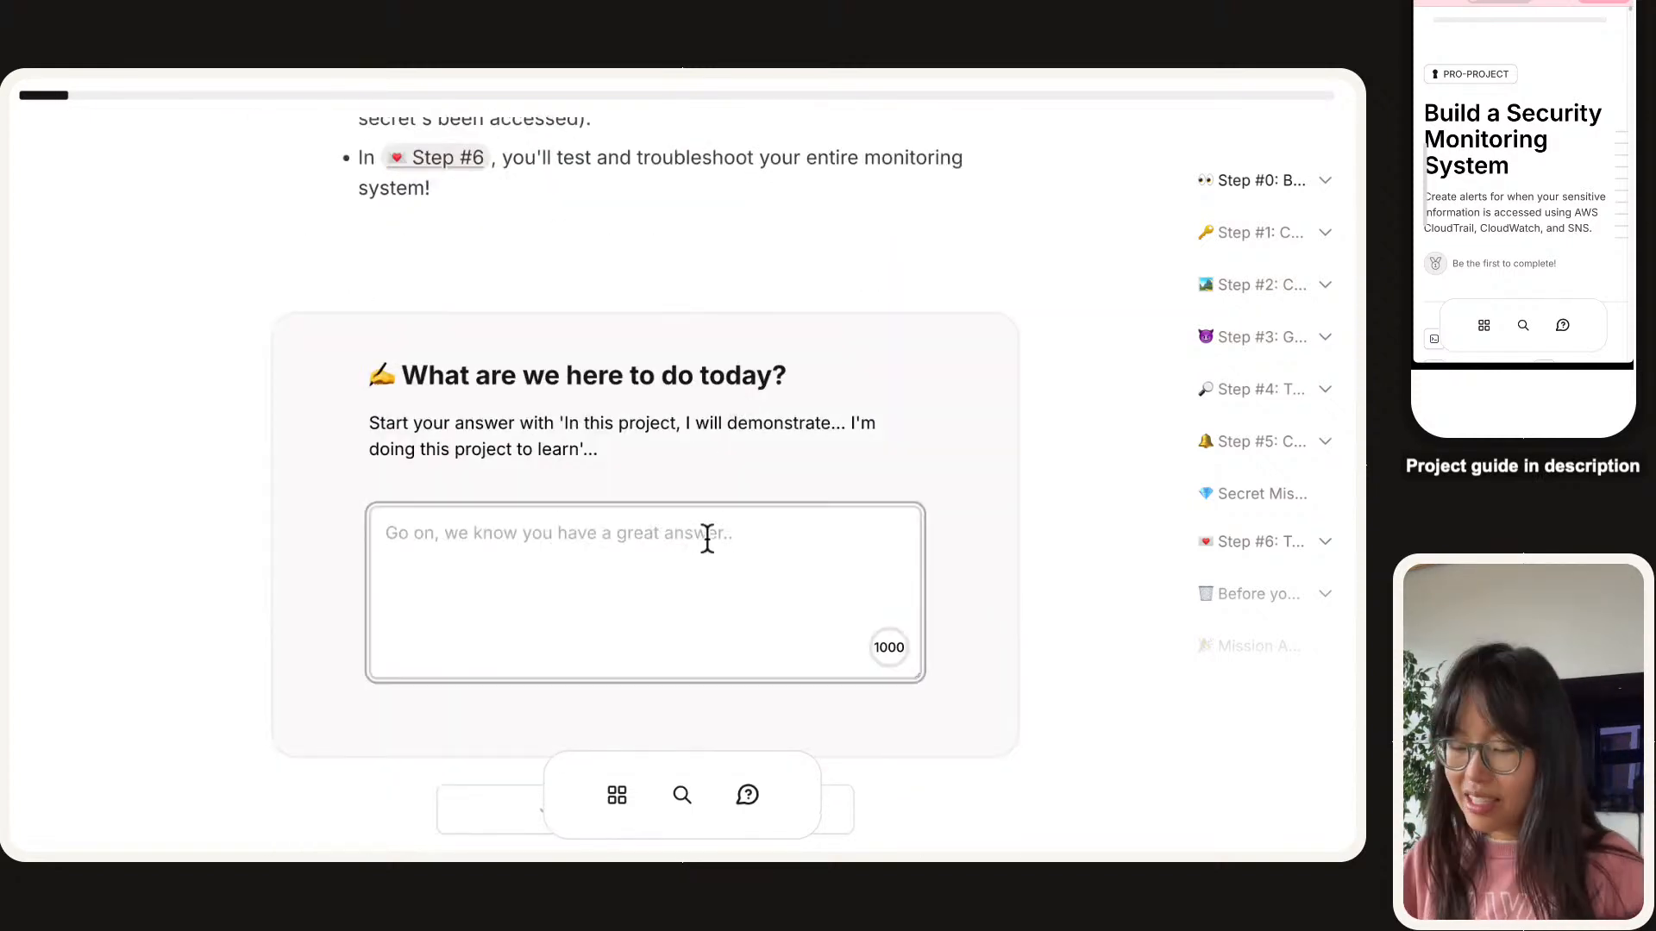
pyautogui.write('In this pr')
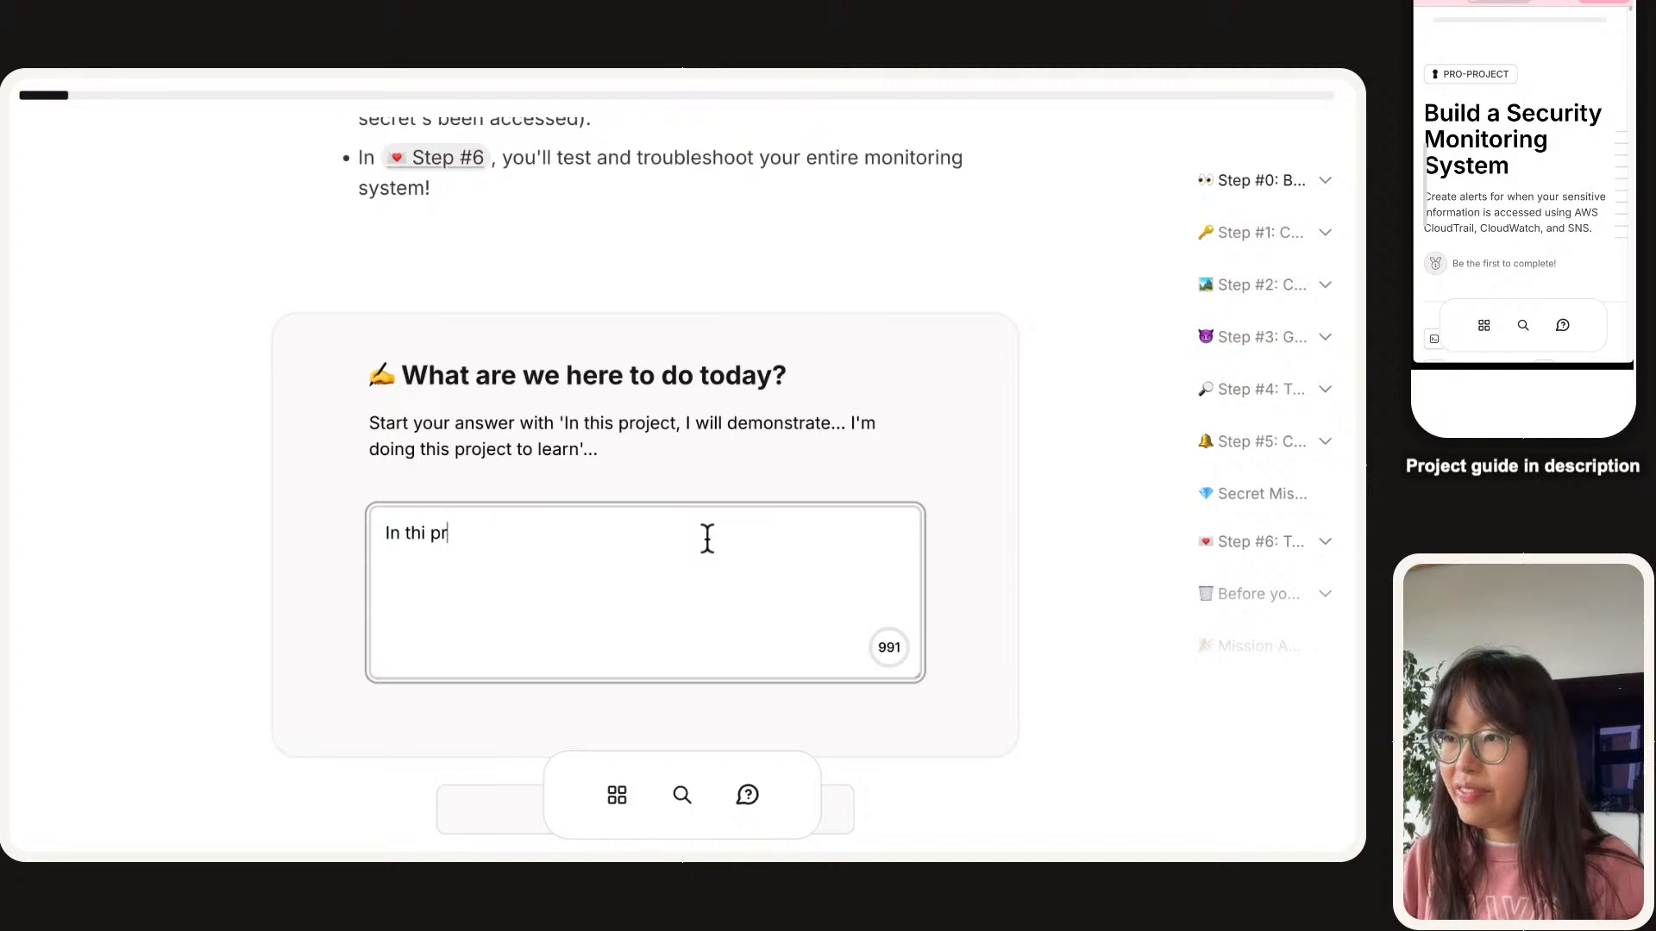
pyautogui.press('BackSpace')
pyautogui.press('BackSpace')
pyautogui.press('BackSpace')
pyautogui.write('s project, w')
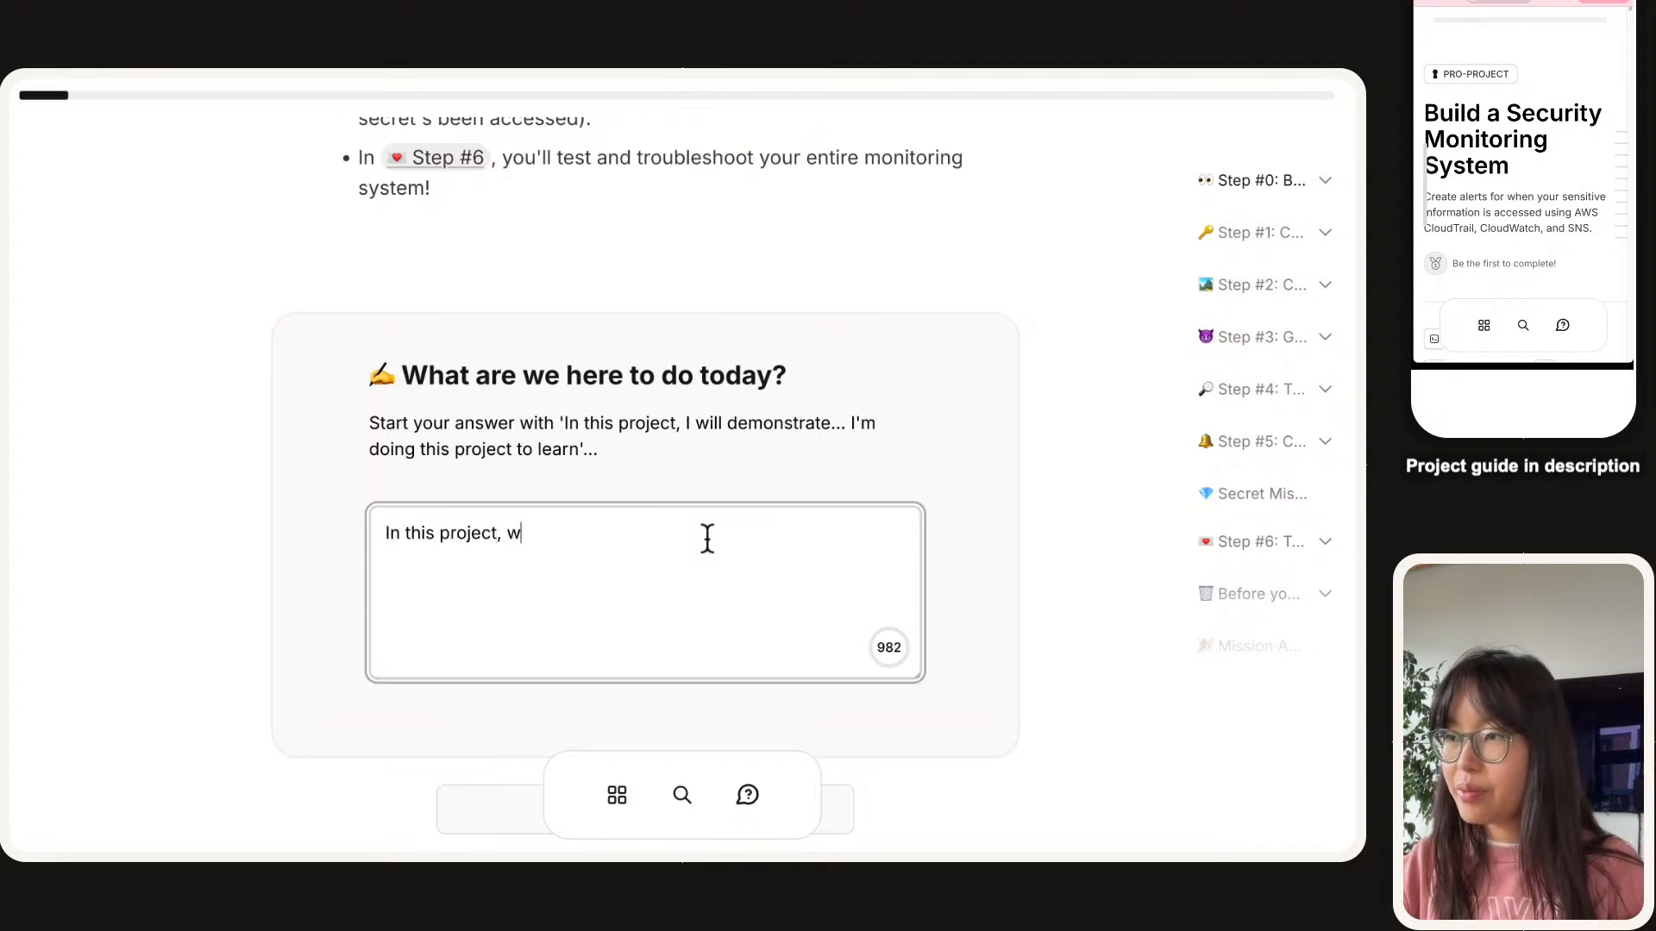
pyautogui.write('e wil  demonstr')
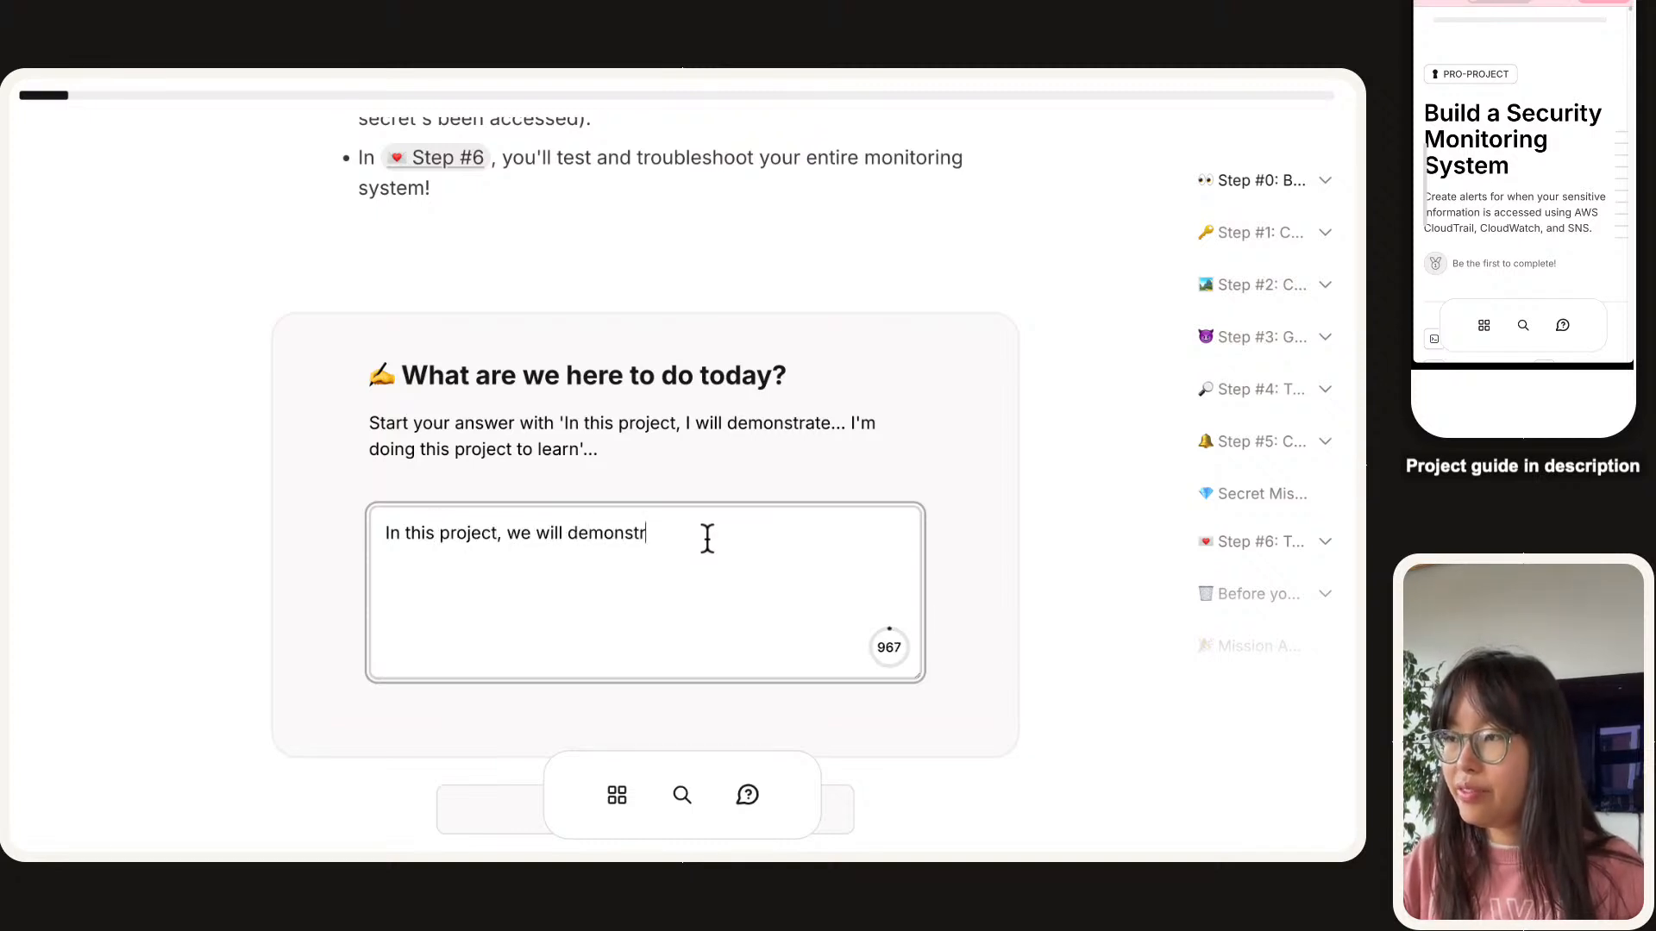
pyautogui.write('ate how to ste up a')
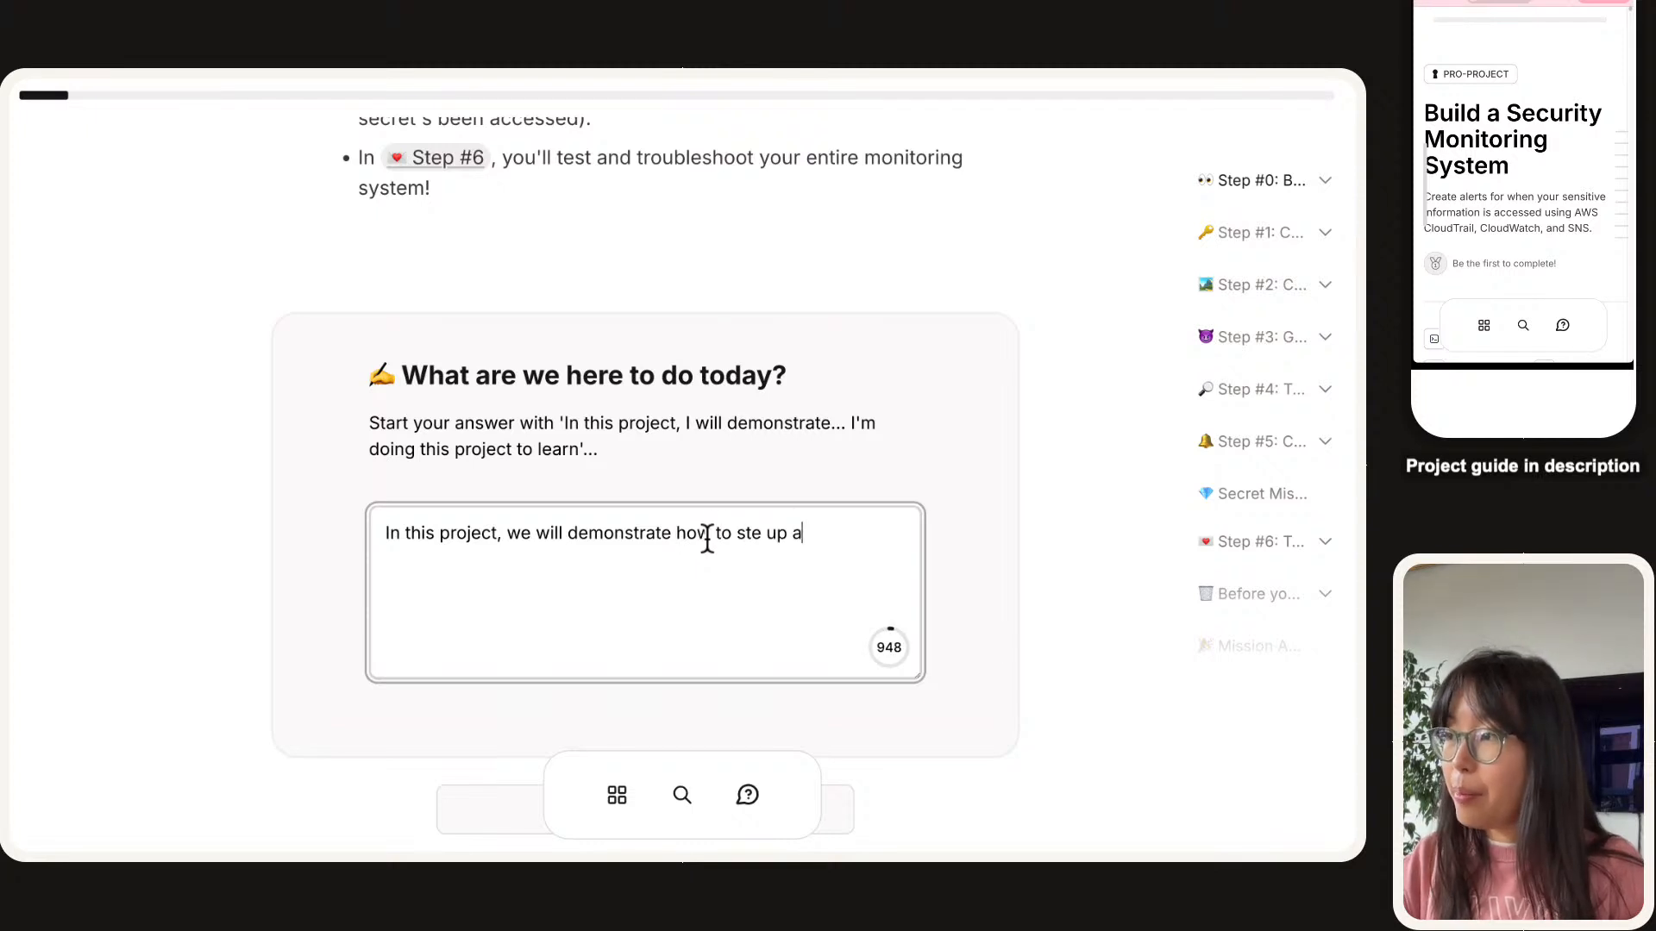
pyautogui.press('BackSpace')
pyautogui.press('BackSpace')
pyautogui.press('BackSpace')
pyautogui.press('BackSpace')
pyautogui.press('BackSpace')
pyautogui.press('BackSpace')
pyautogui.press('BackSpace')
pyautogui.write('et up')
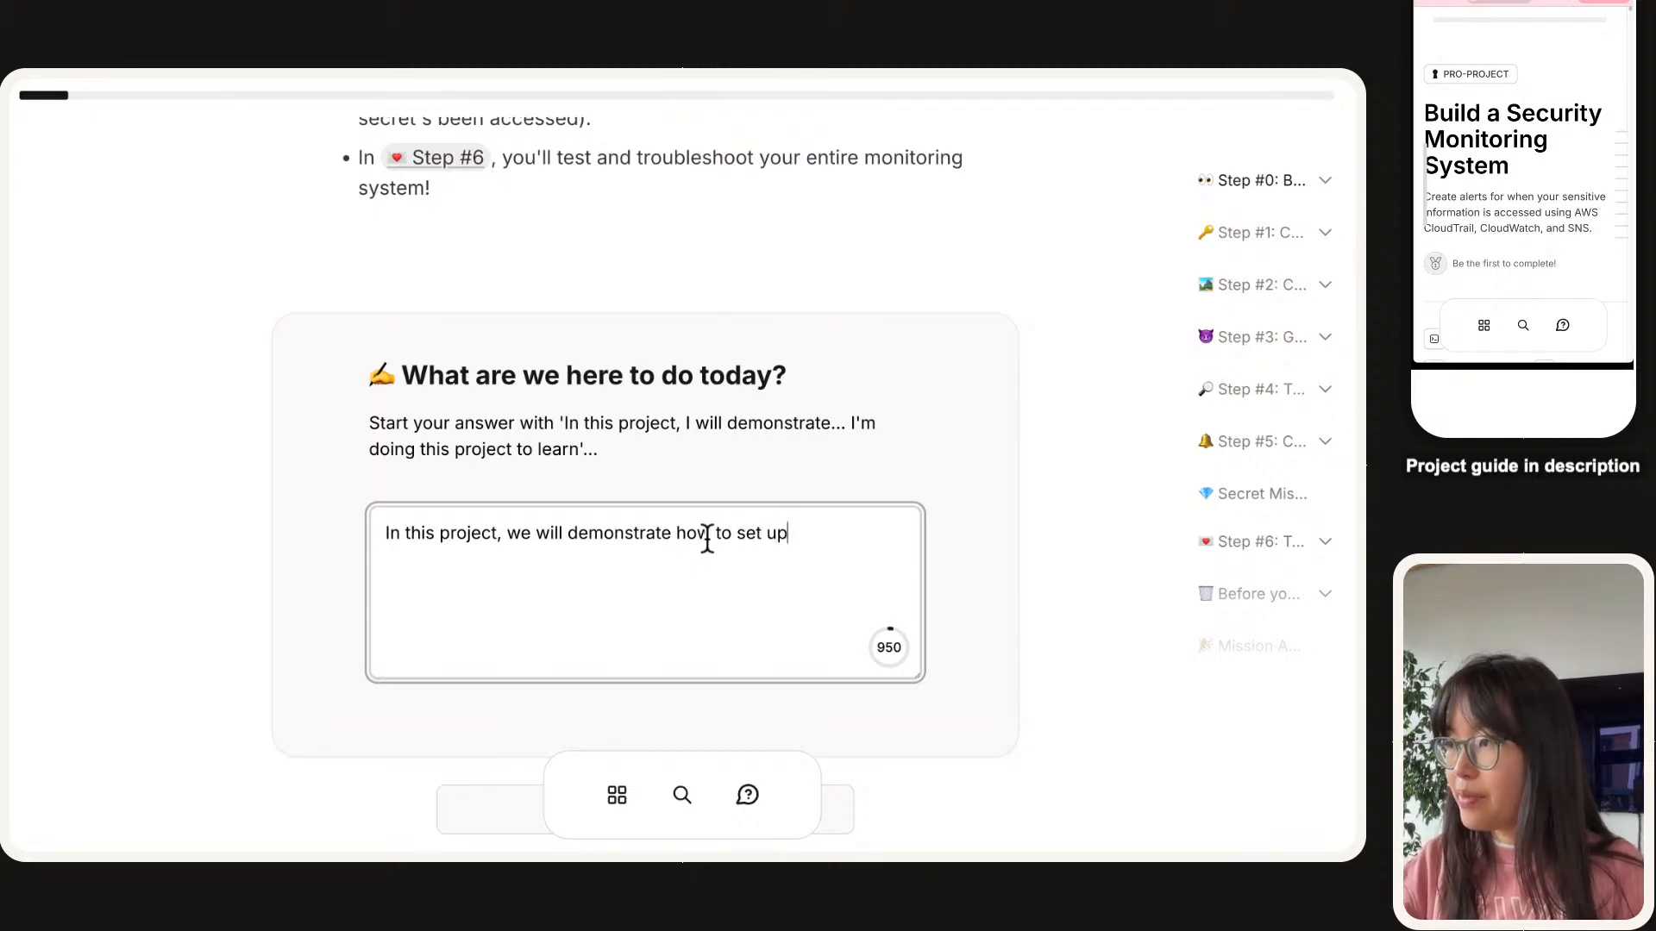
pyautogui.write(' a monitoring system')
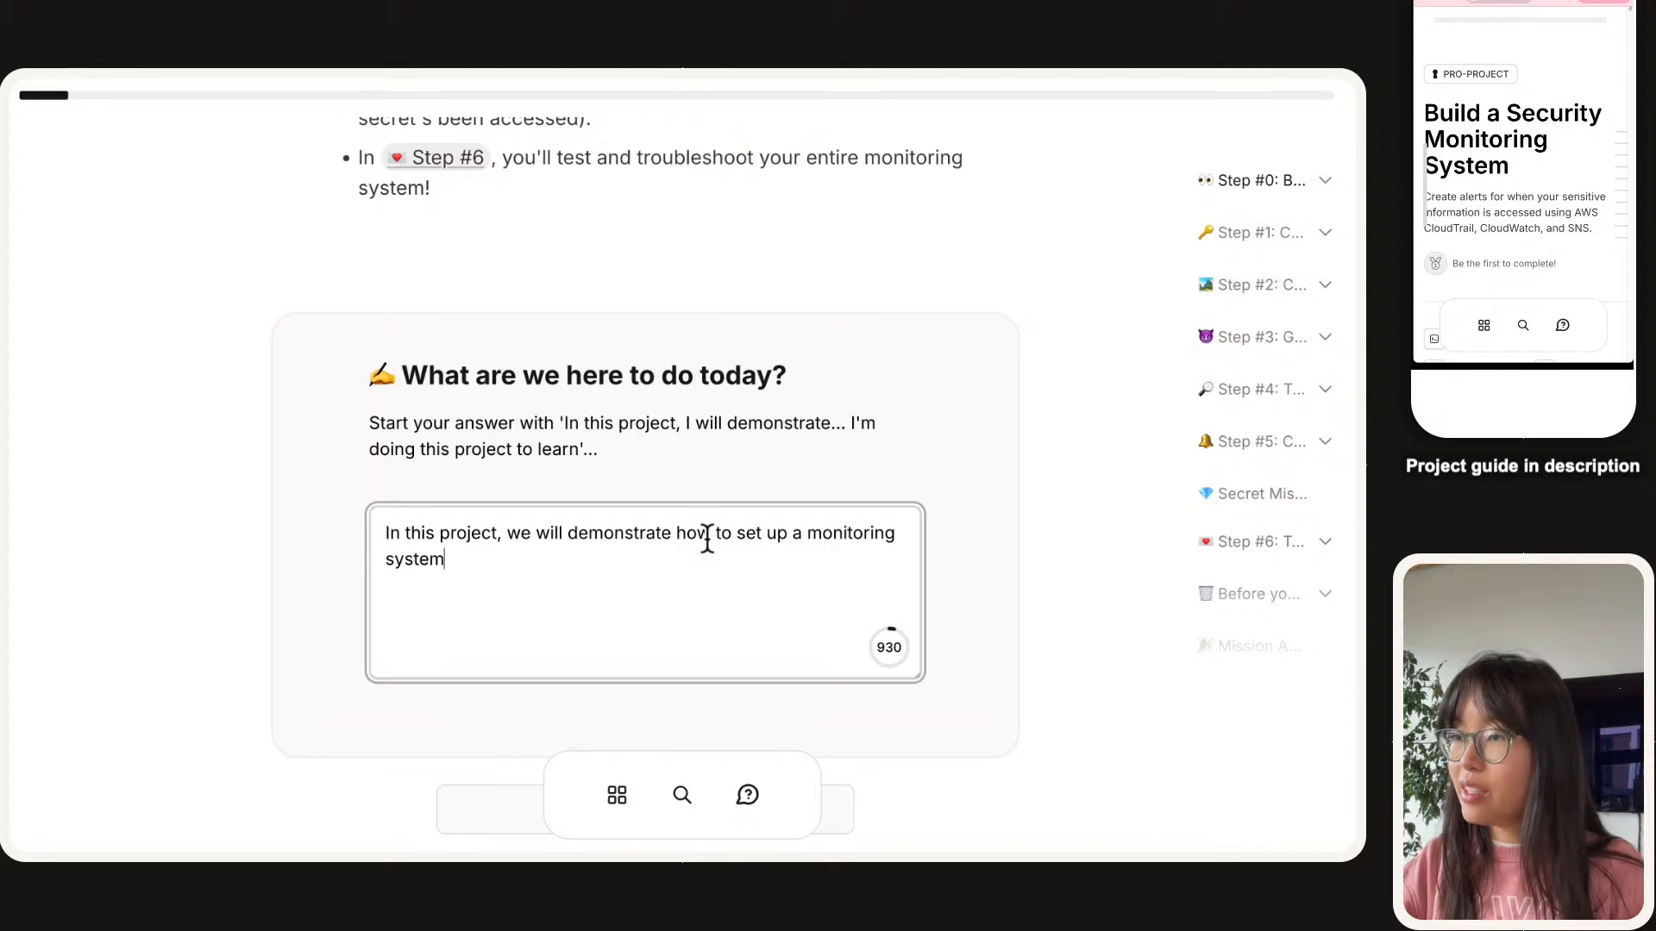
pyautogui.write(' in AWS using ')
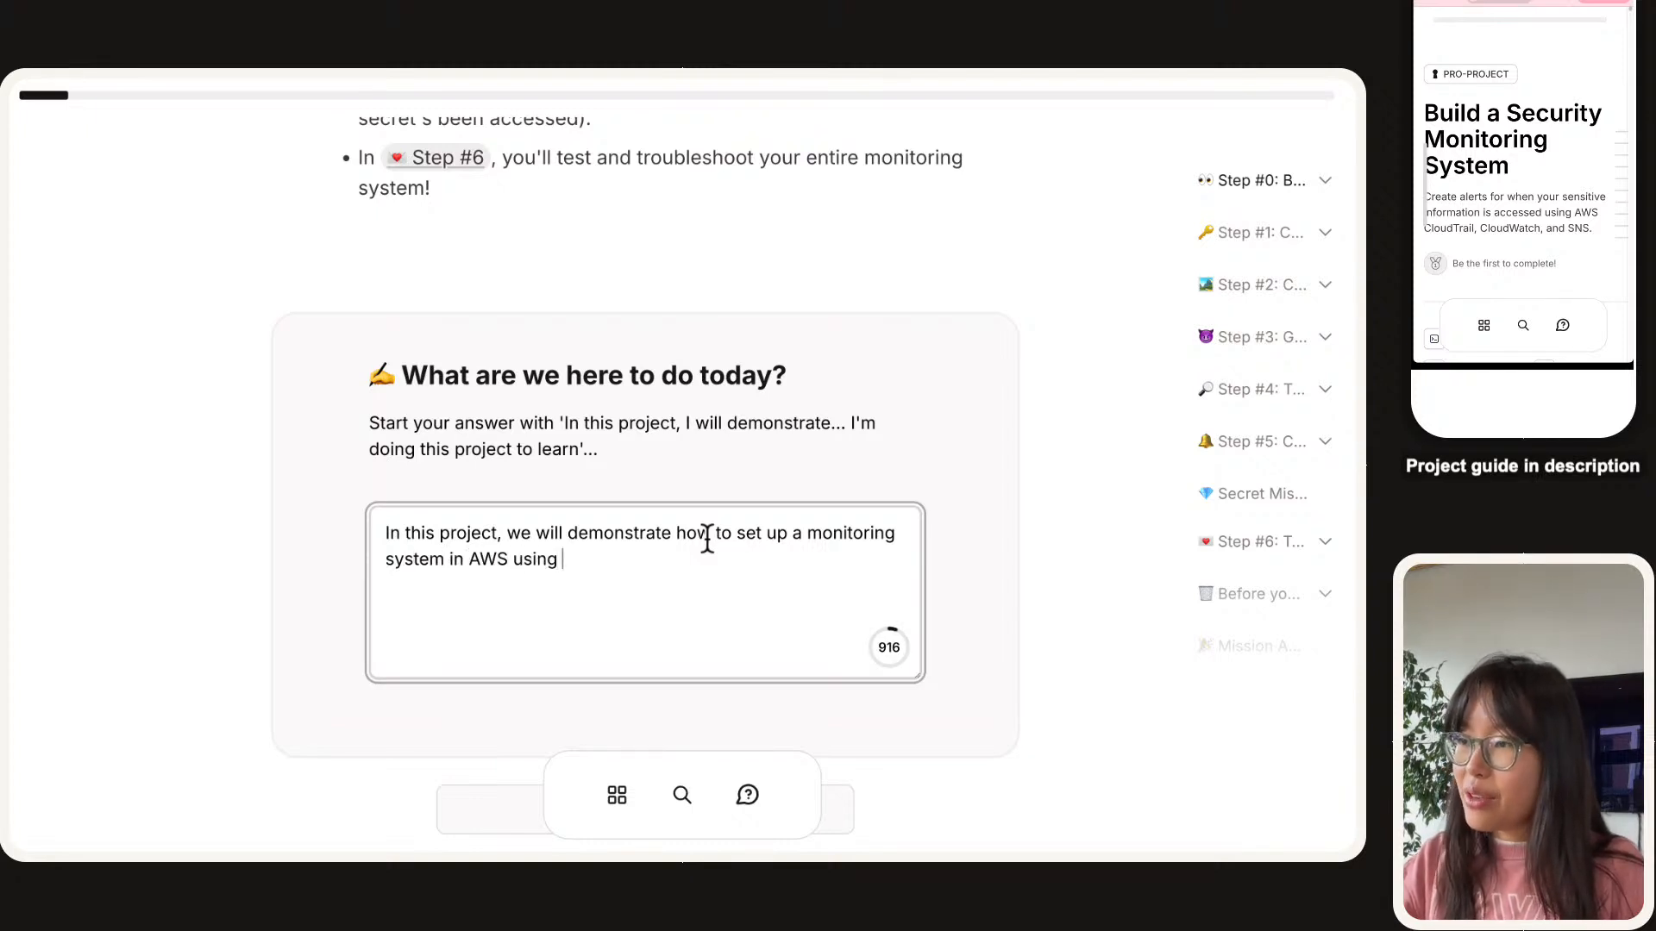
pyautogui.write('CloudTrail,')
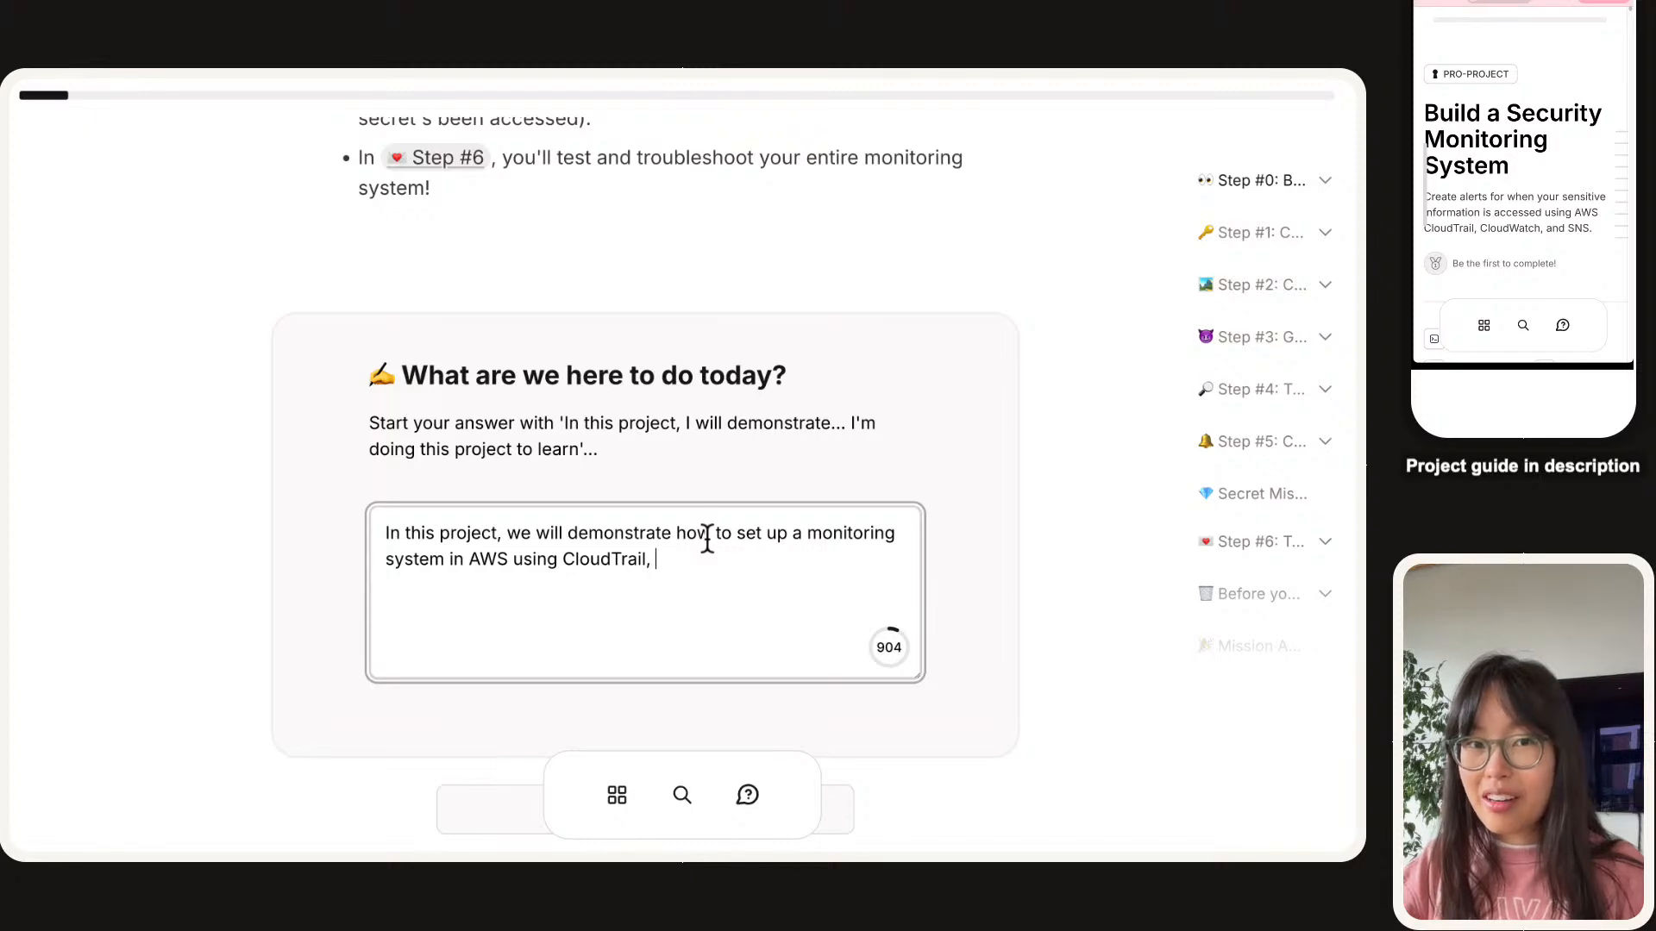
pyautogui.press('super+plus')
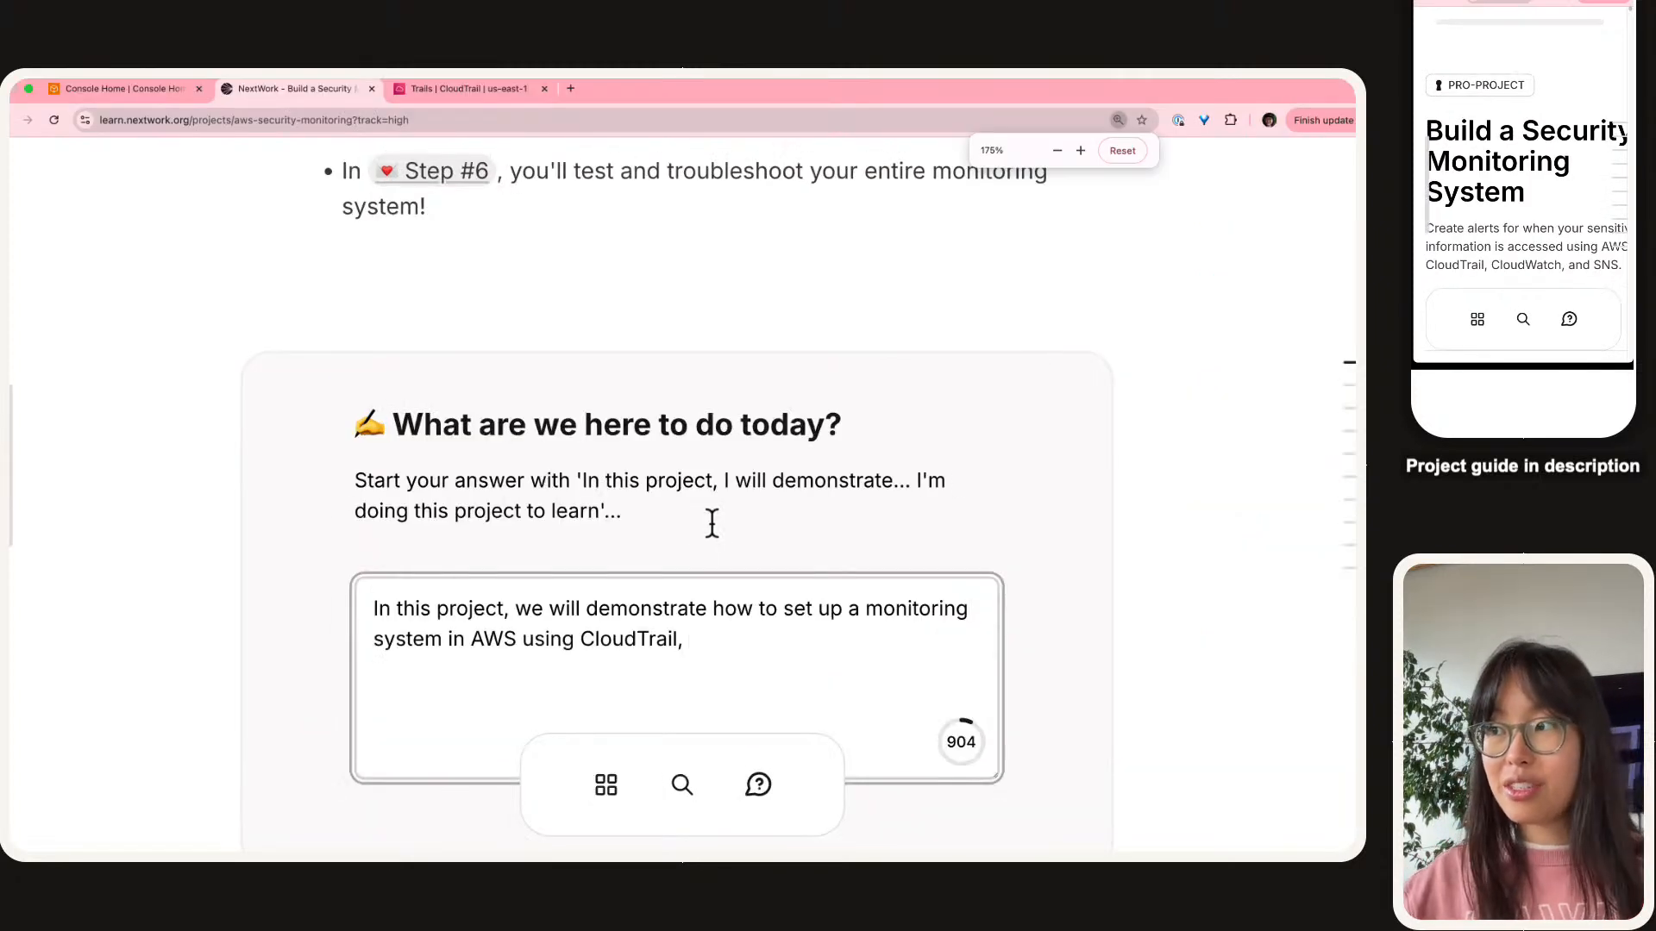
# Continue the answer naming CloudWatch and SNS, to learn how AWS security and monitoring services work.
pyautogui.scroll(-1, 701, 515)
pyautogui.scroll(-1, 617, 496)
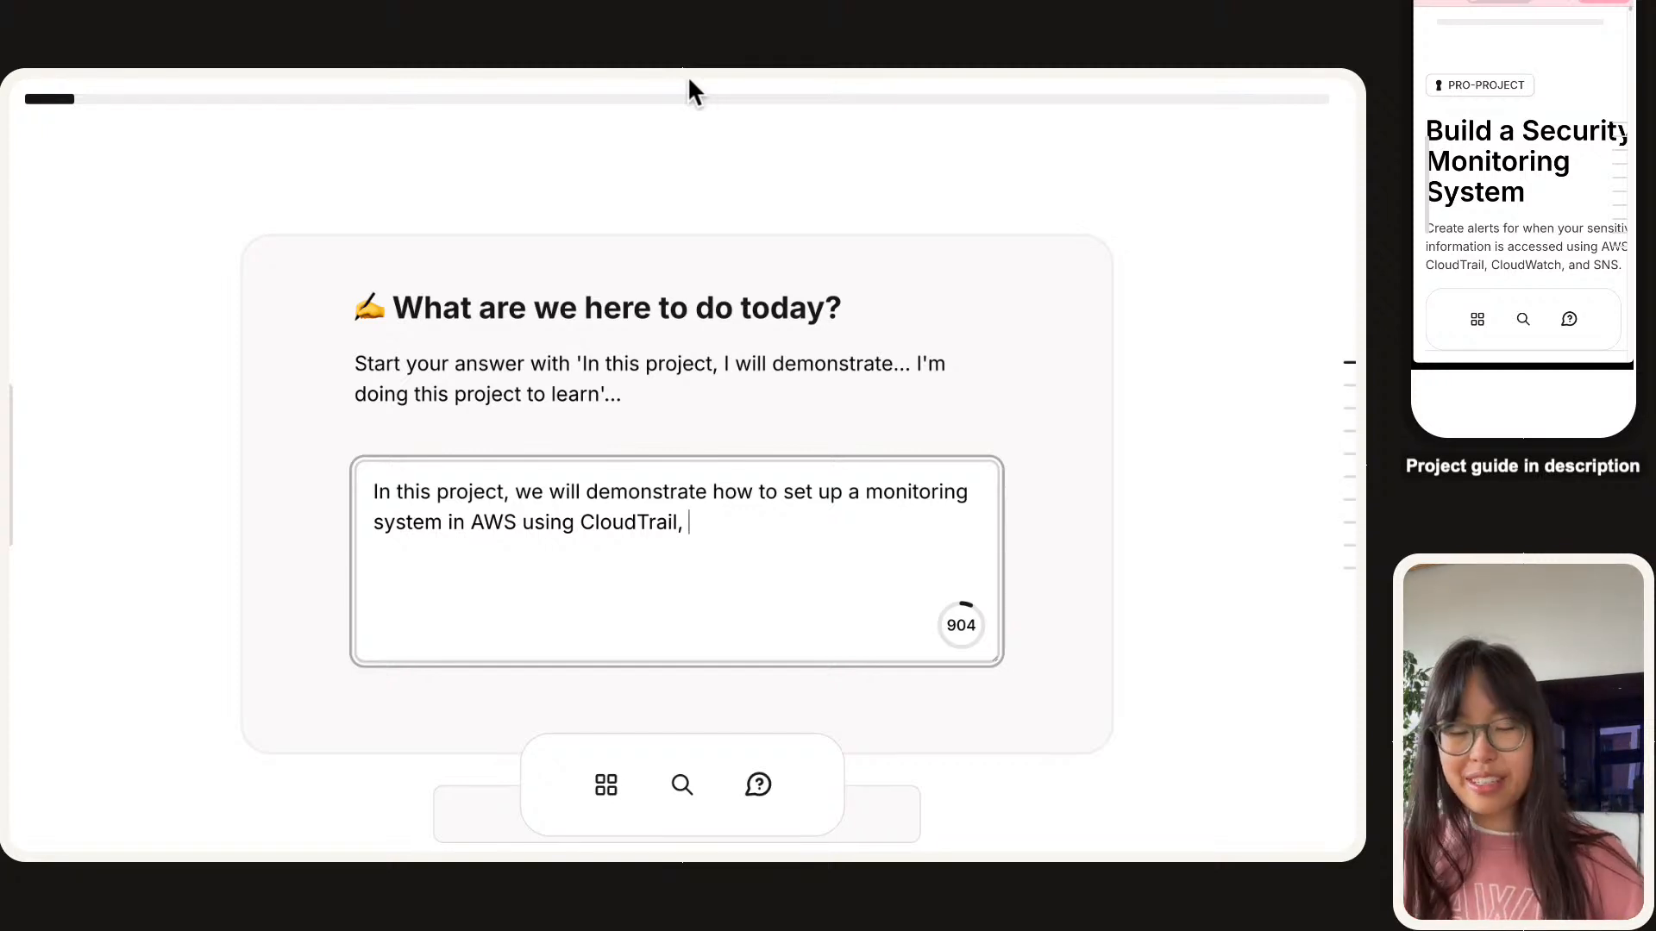
pyautogui.write('Cloud')
pyautogui.write('atch')
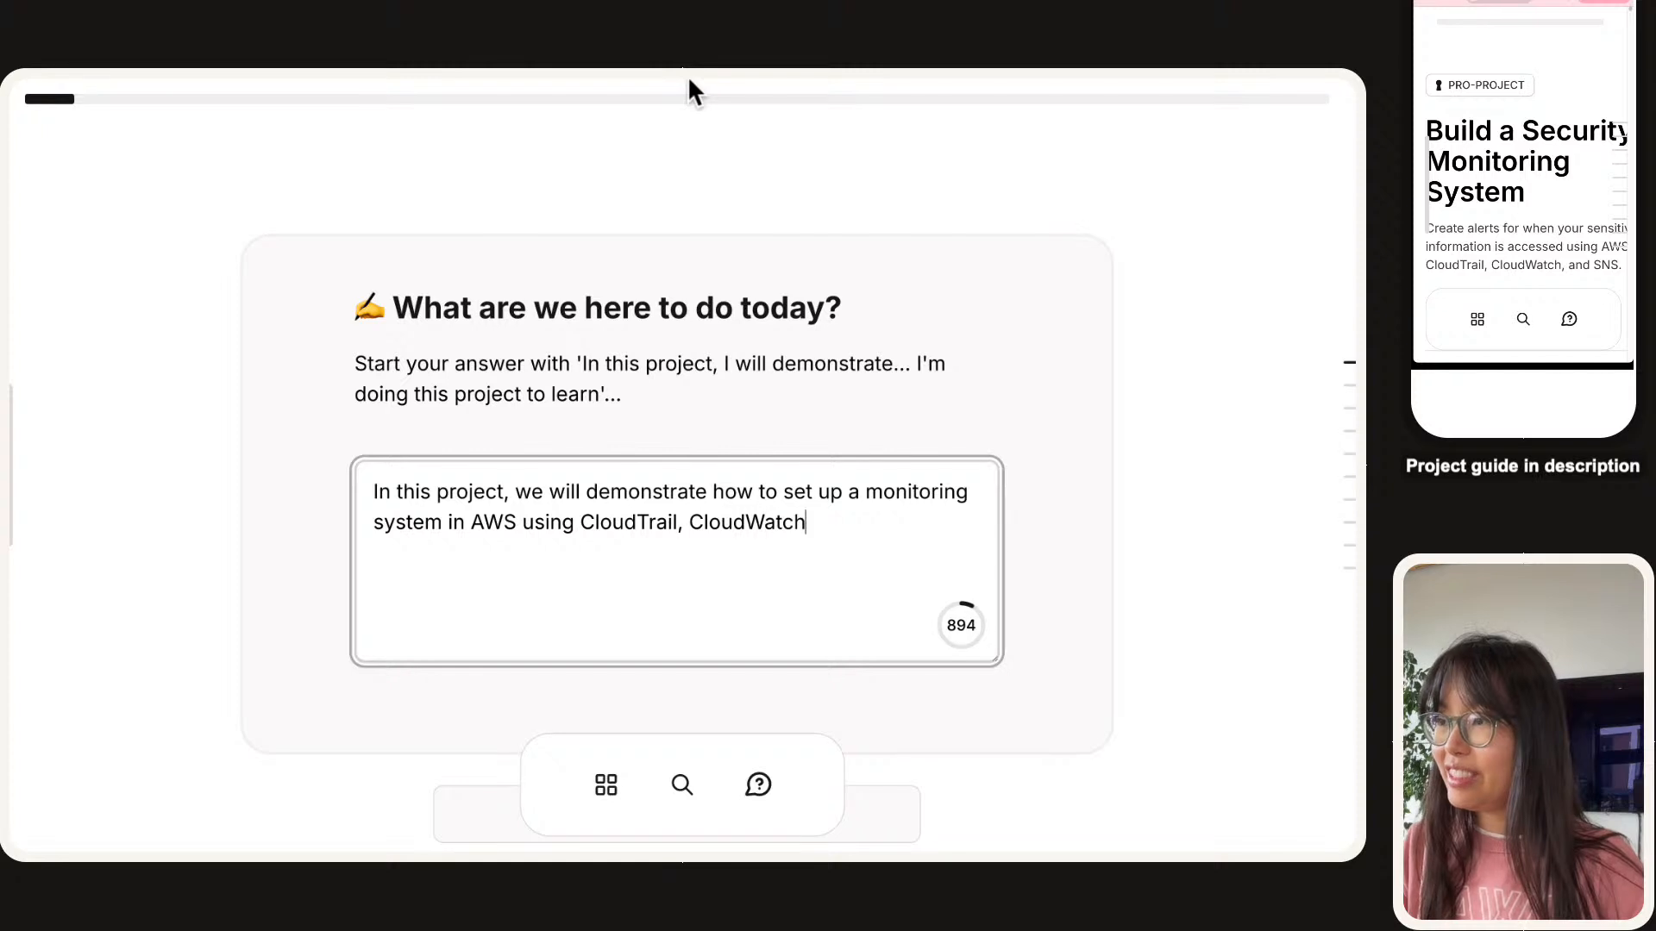
pyautogui.write(' and SNS! ')
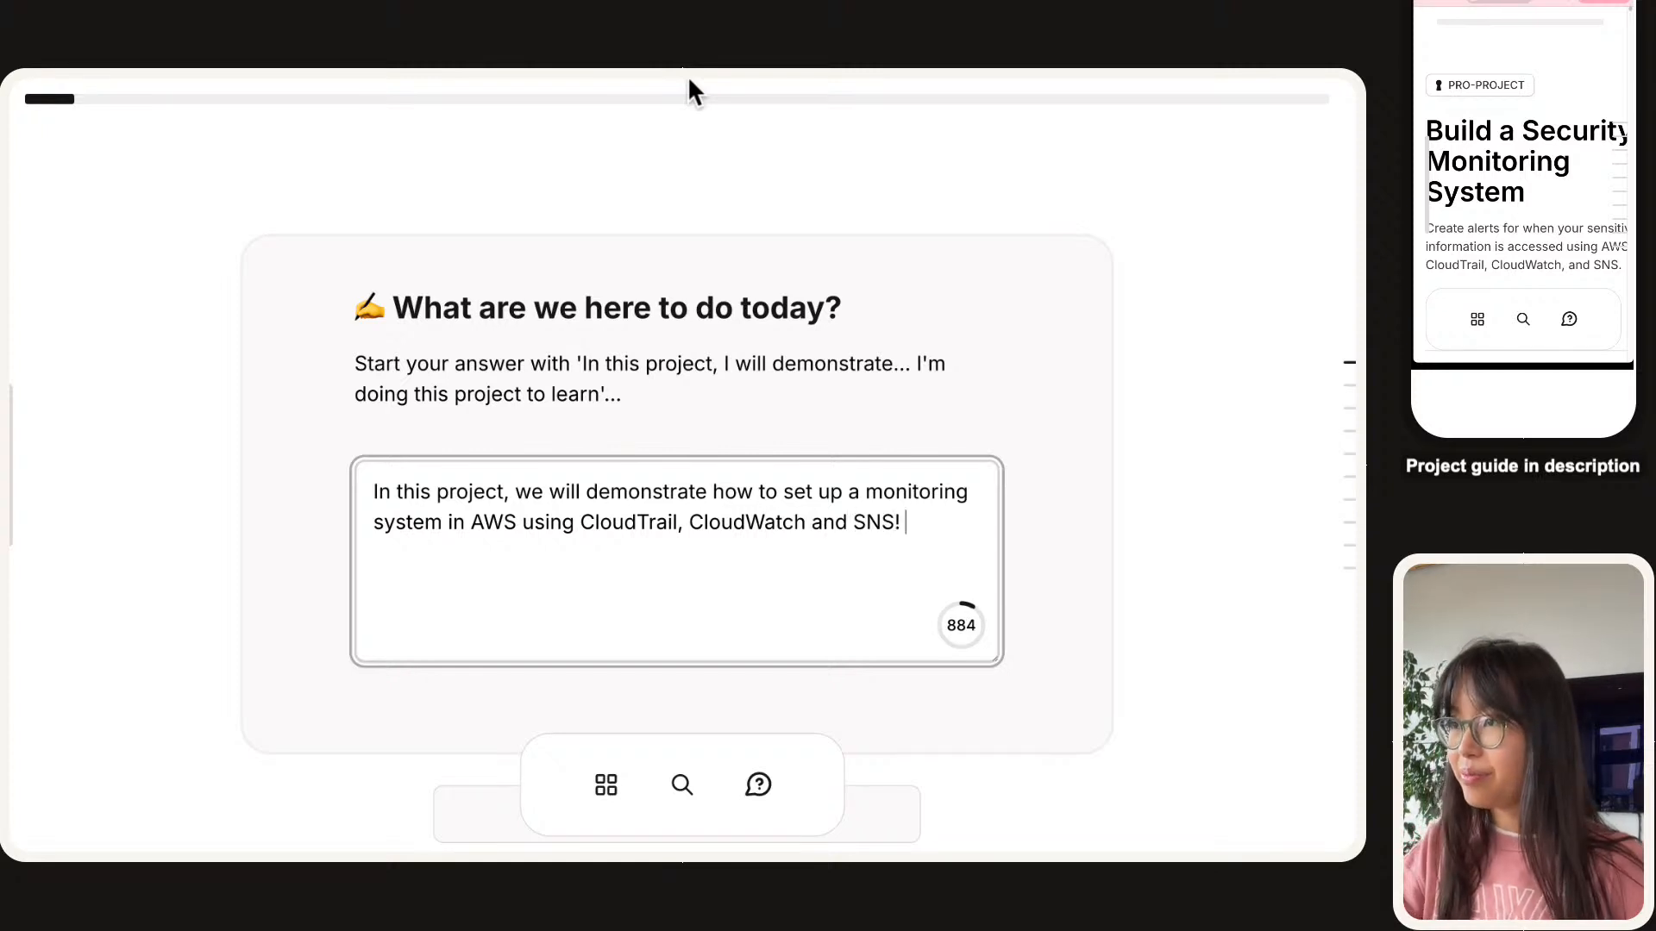
pyautogui.write("We're doing this to l")
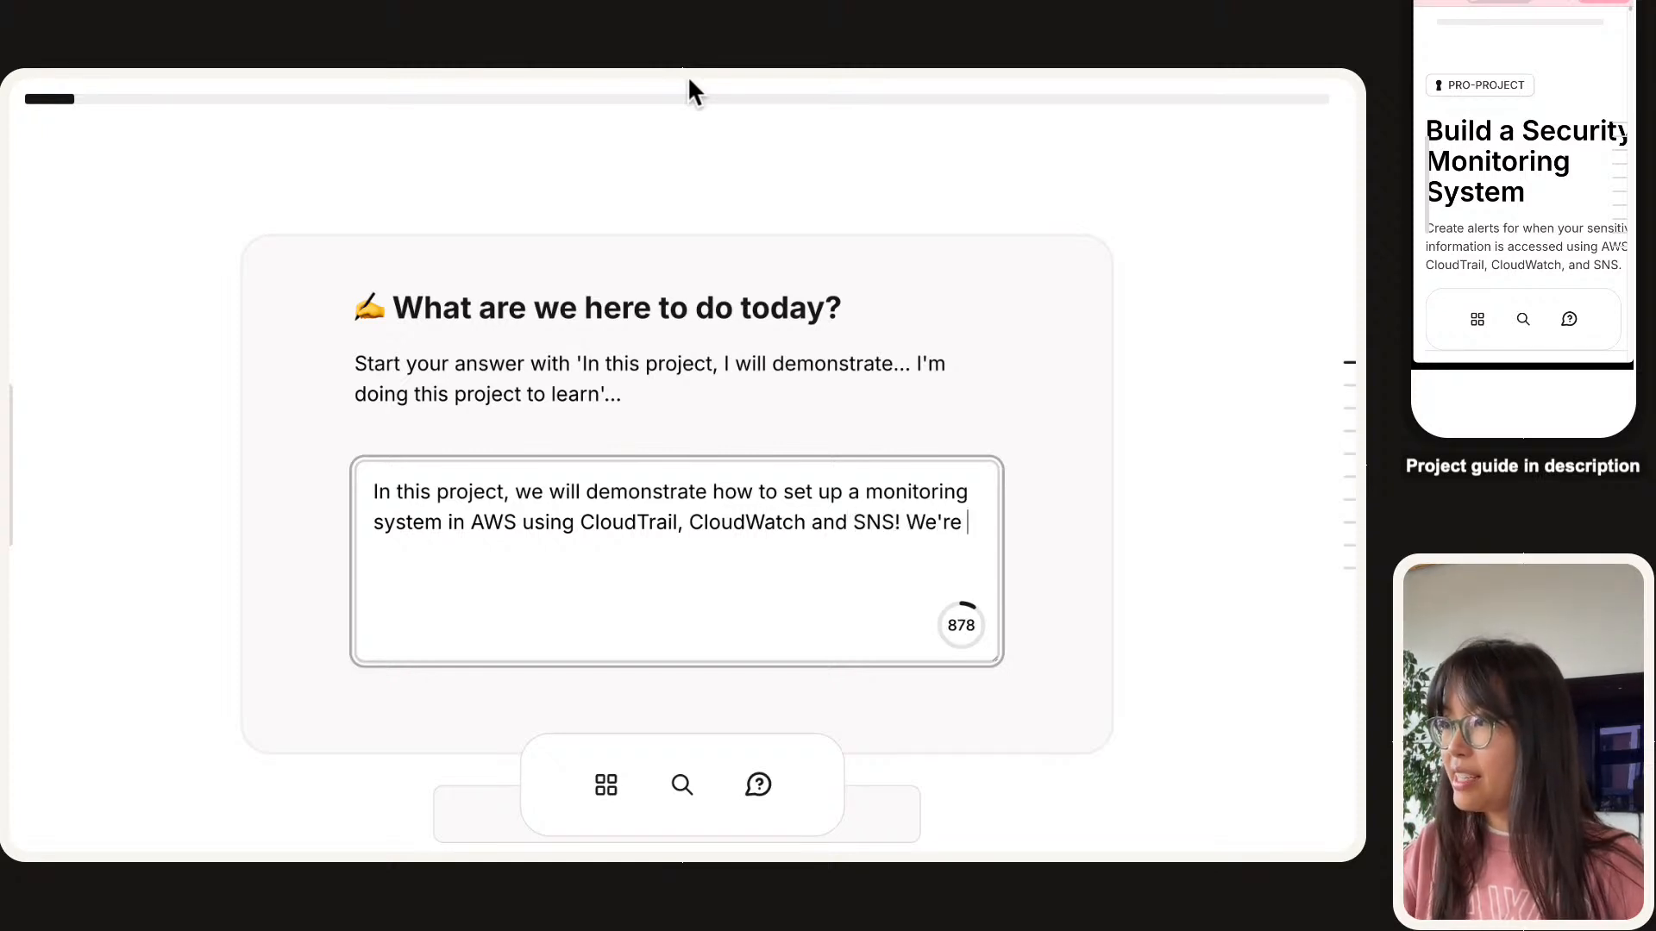
pyautogui.press('BackSpace')
pyautogui.press('BackSpace')
pyautogui.press('BackSpace')
pyautogui.press('BackSpace')
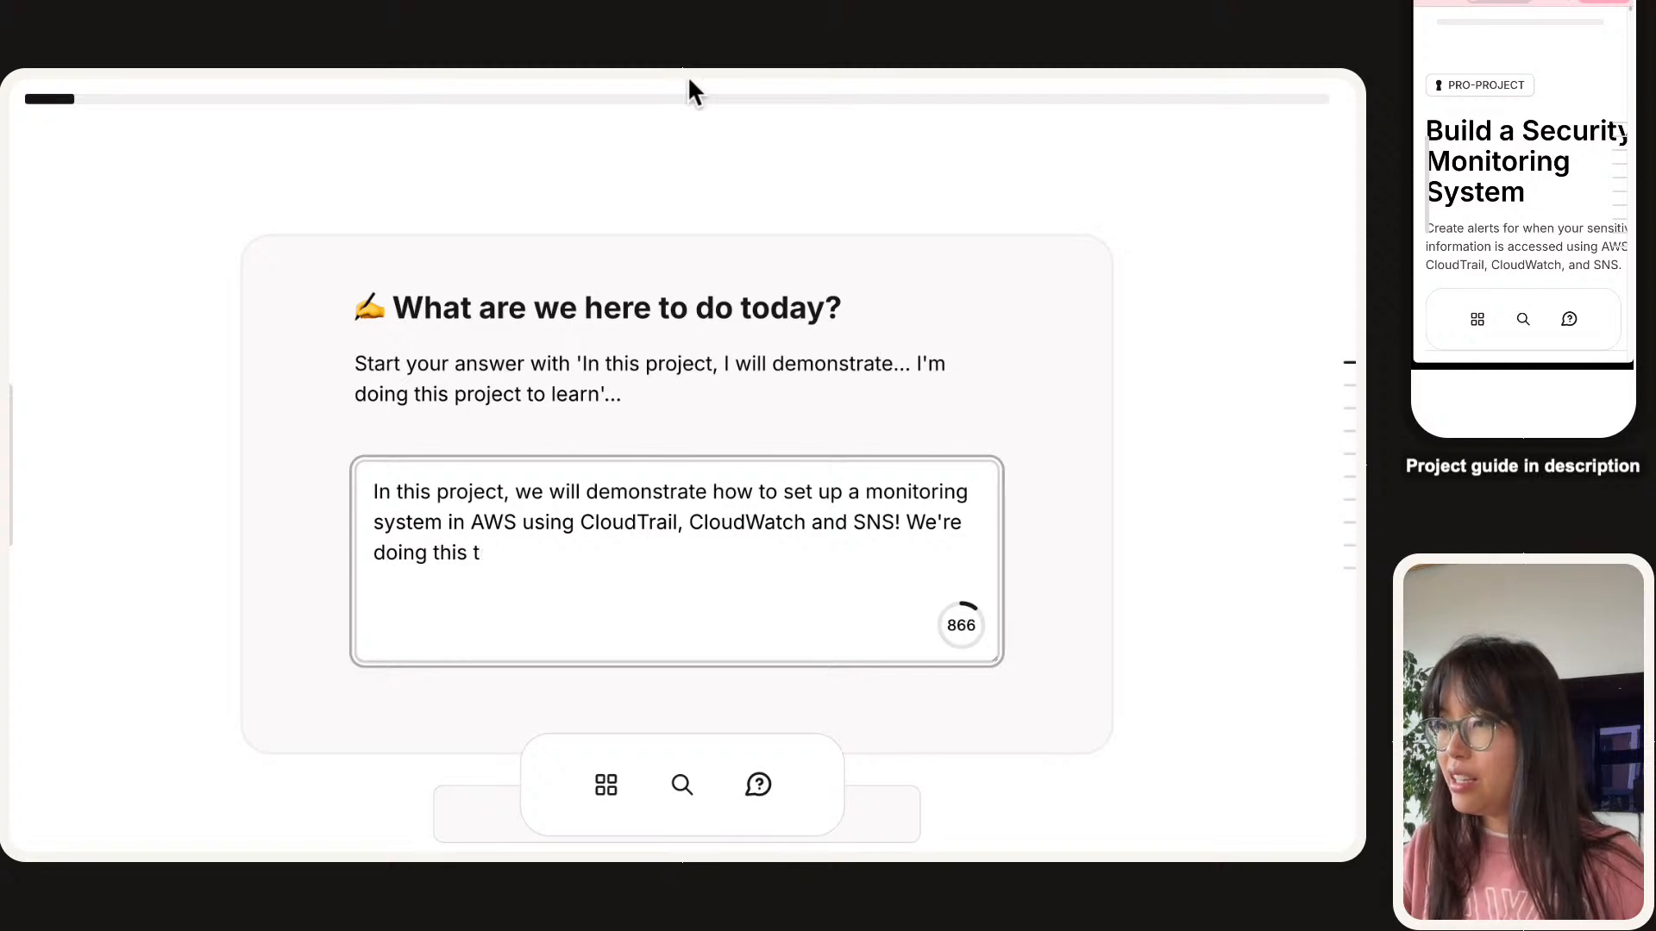
pyautogui.write('project to learn ')
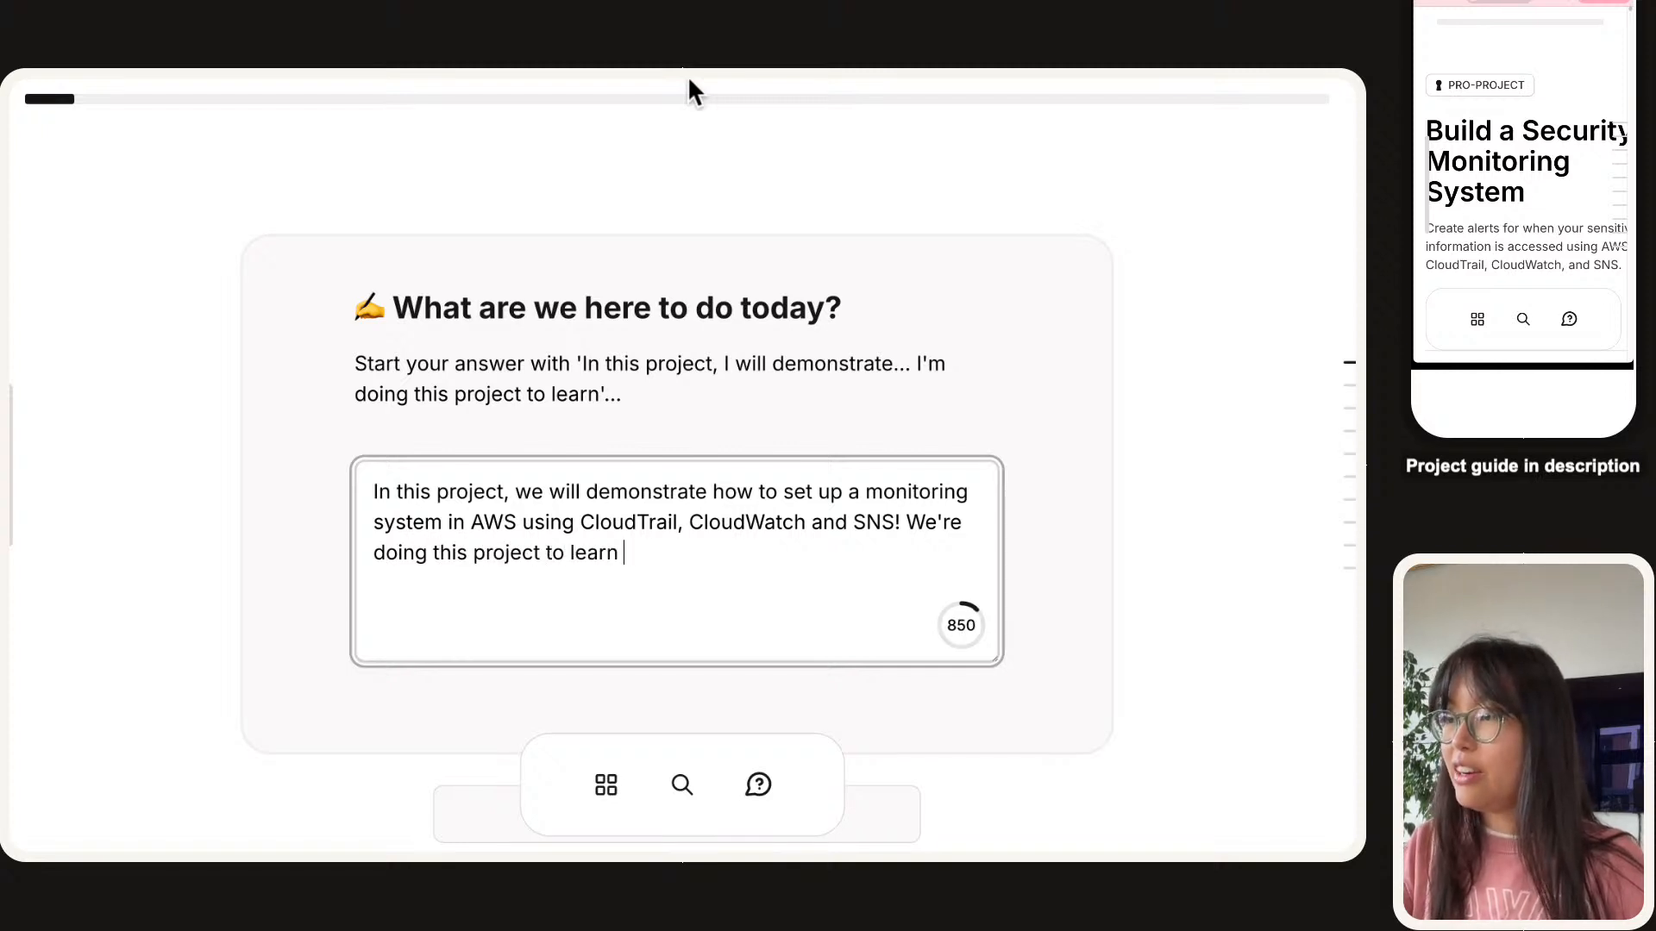
pyautogui.write('how security and monitoring serivces')
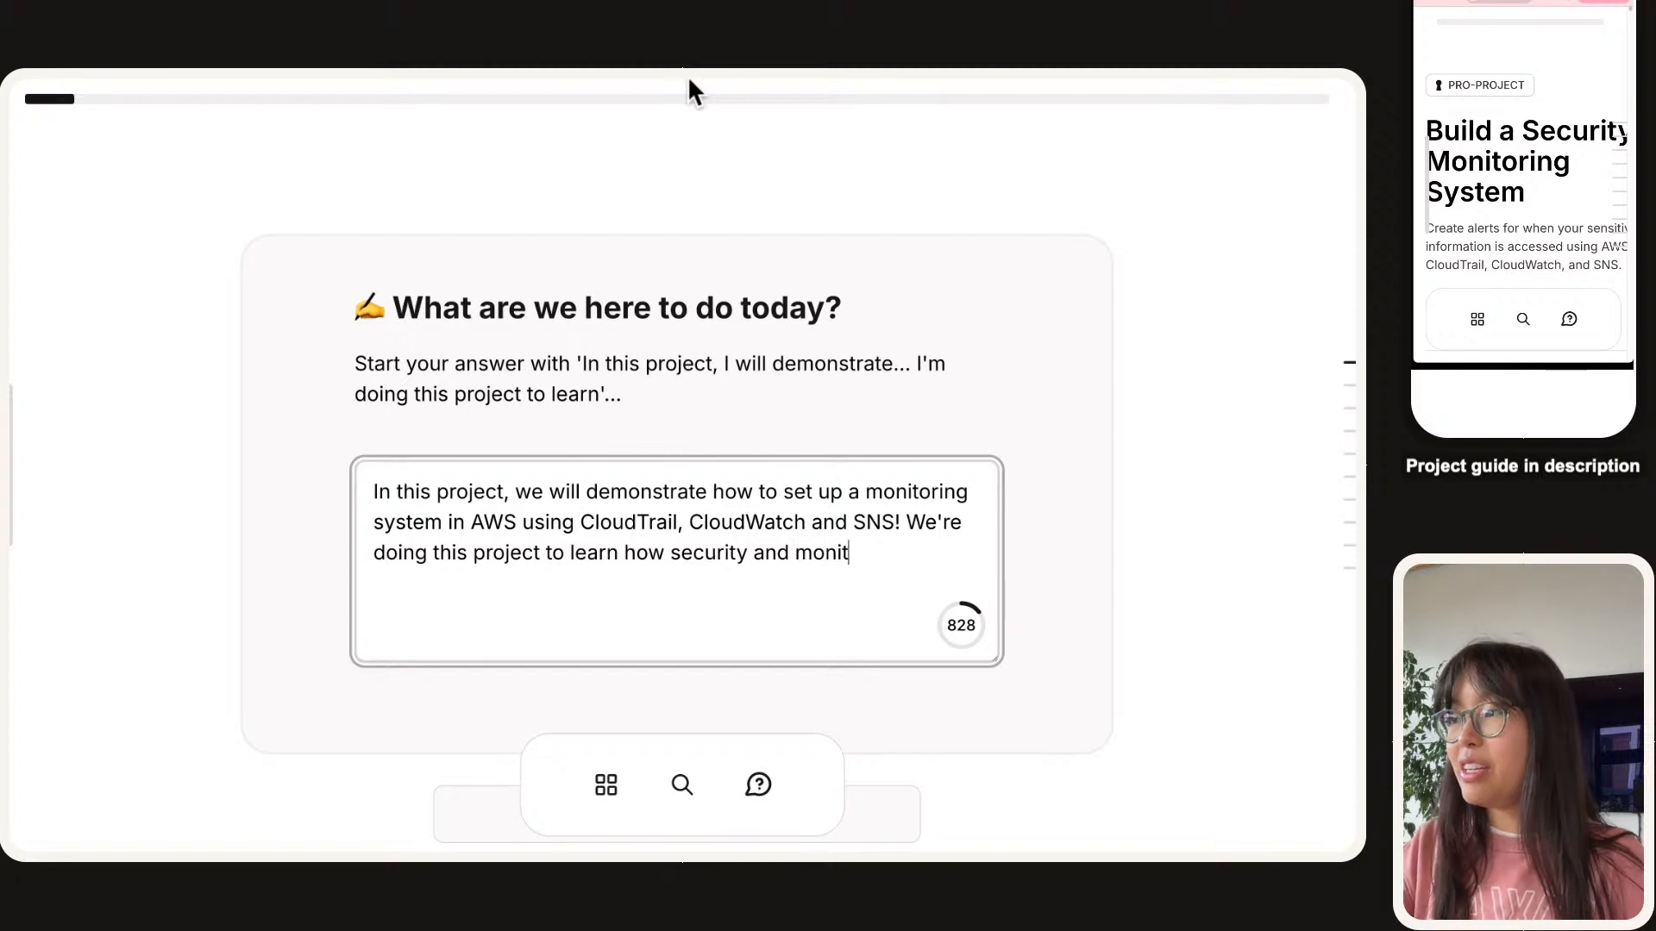
pyautogui.press('BackSpace')
pyautogui.press('BackSpace')
pyautogui.press('BackSpace')
pyautogui.press('BackSpace')
pyautogui.press('BackSpace')
pyautogui.write('vices in AWS work')
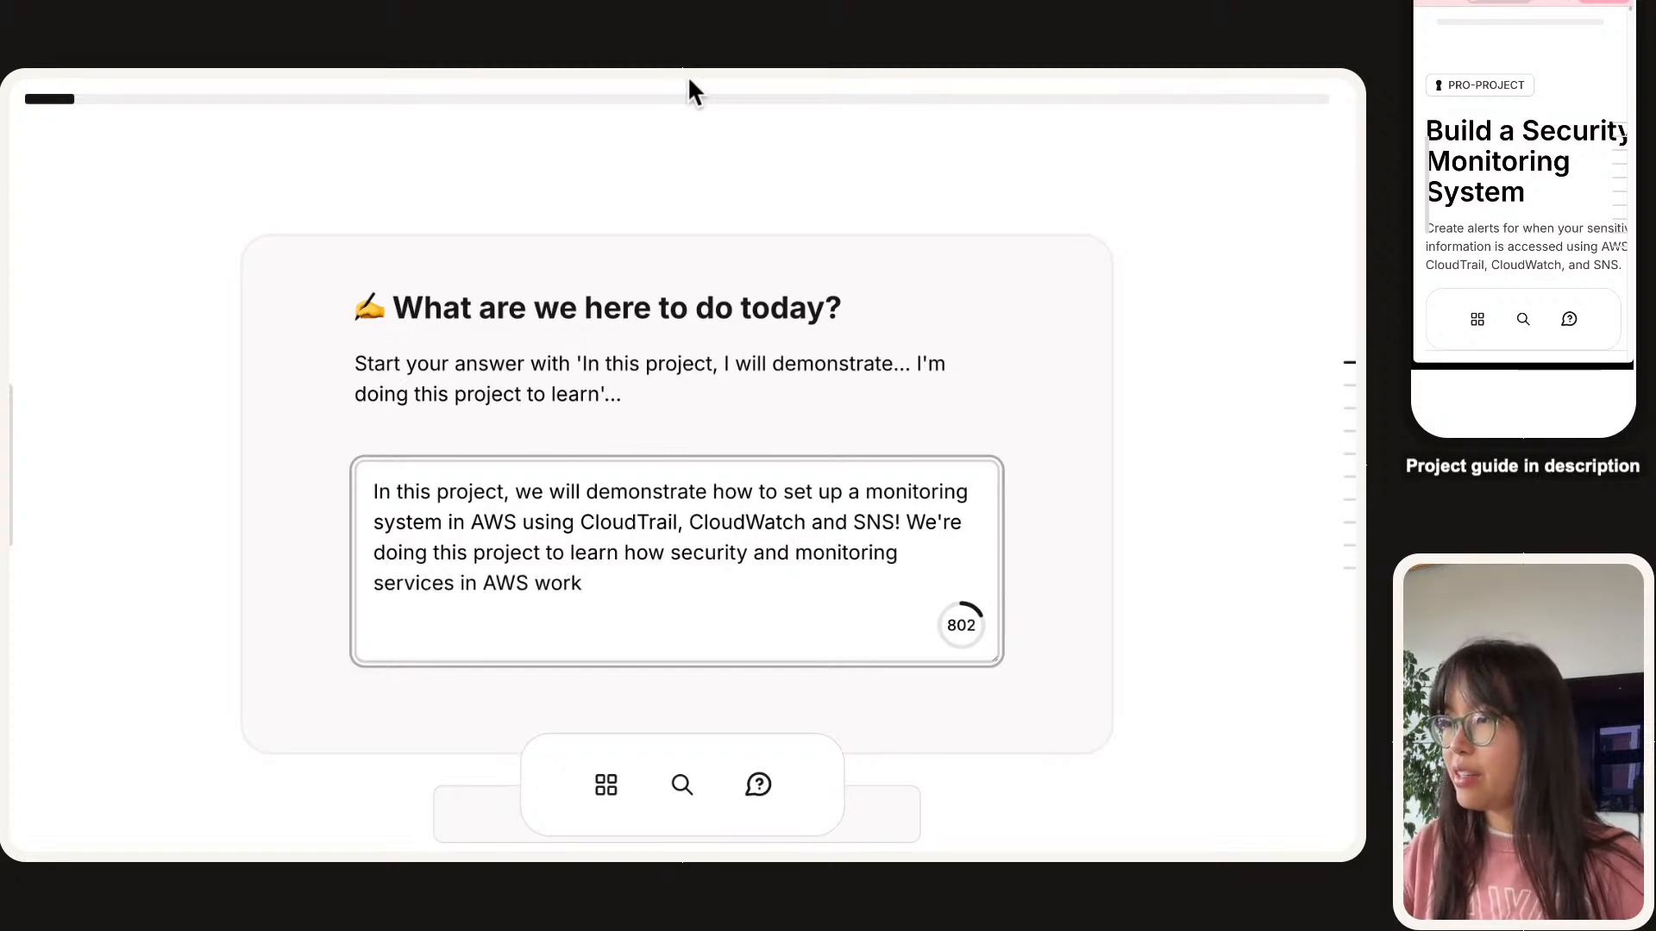
pyautogui.write(', plus hav ')
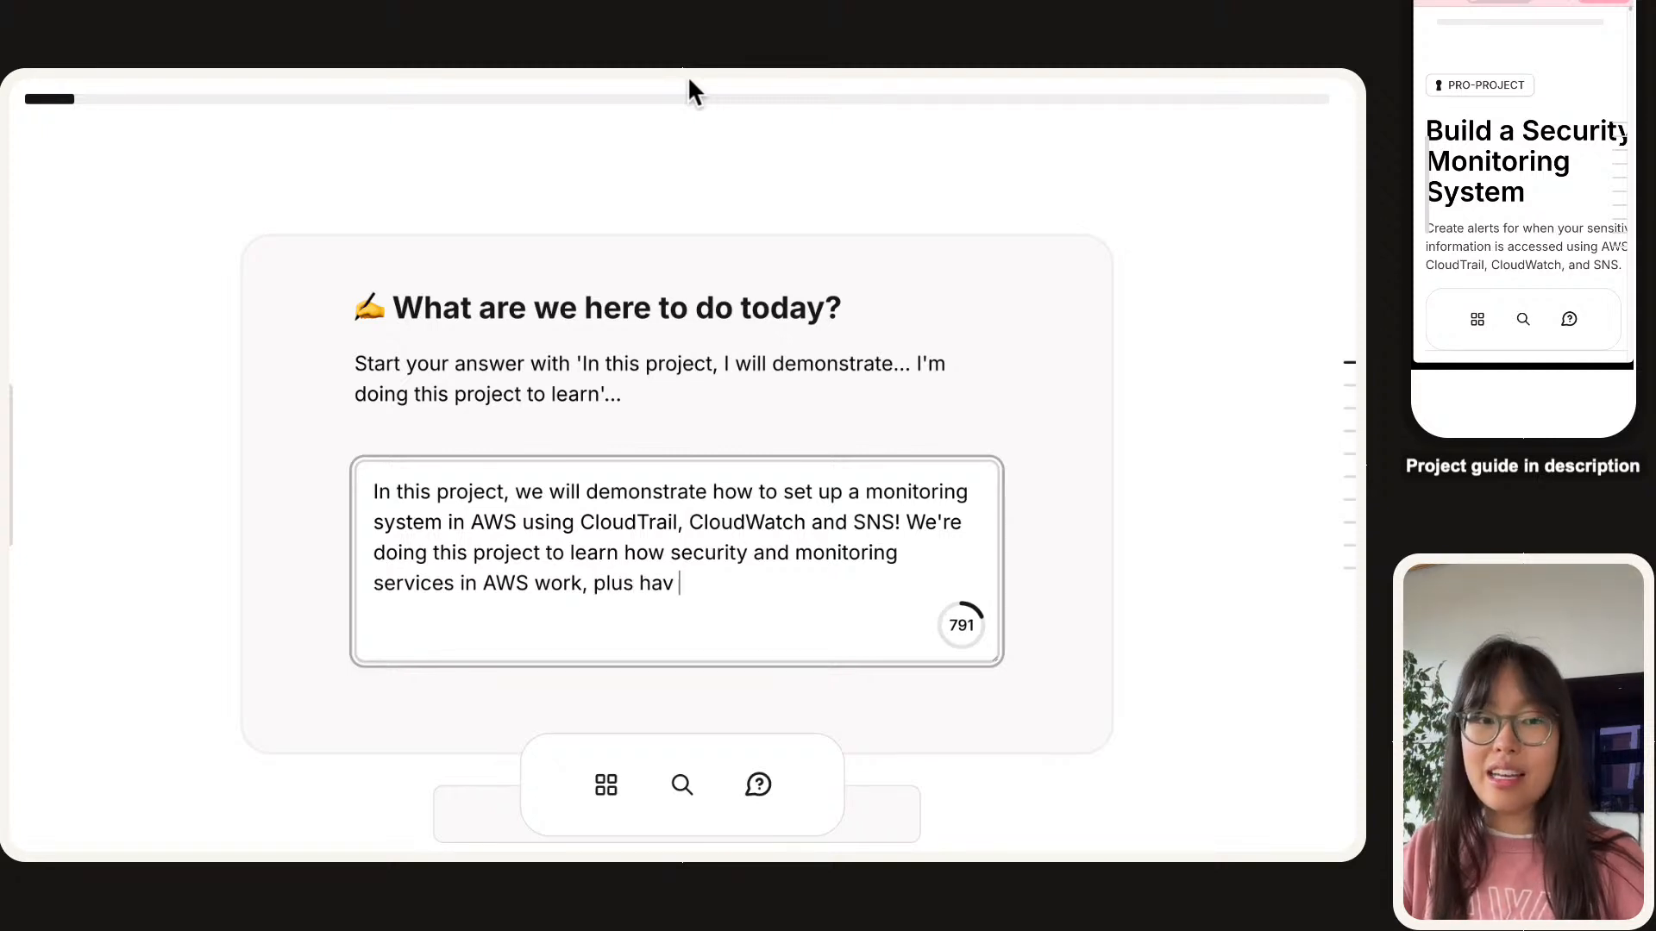
pyautogui.write('e a')
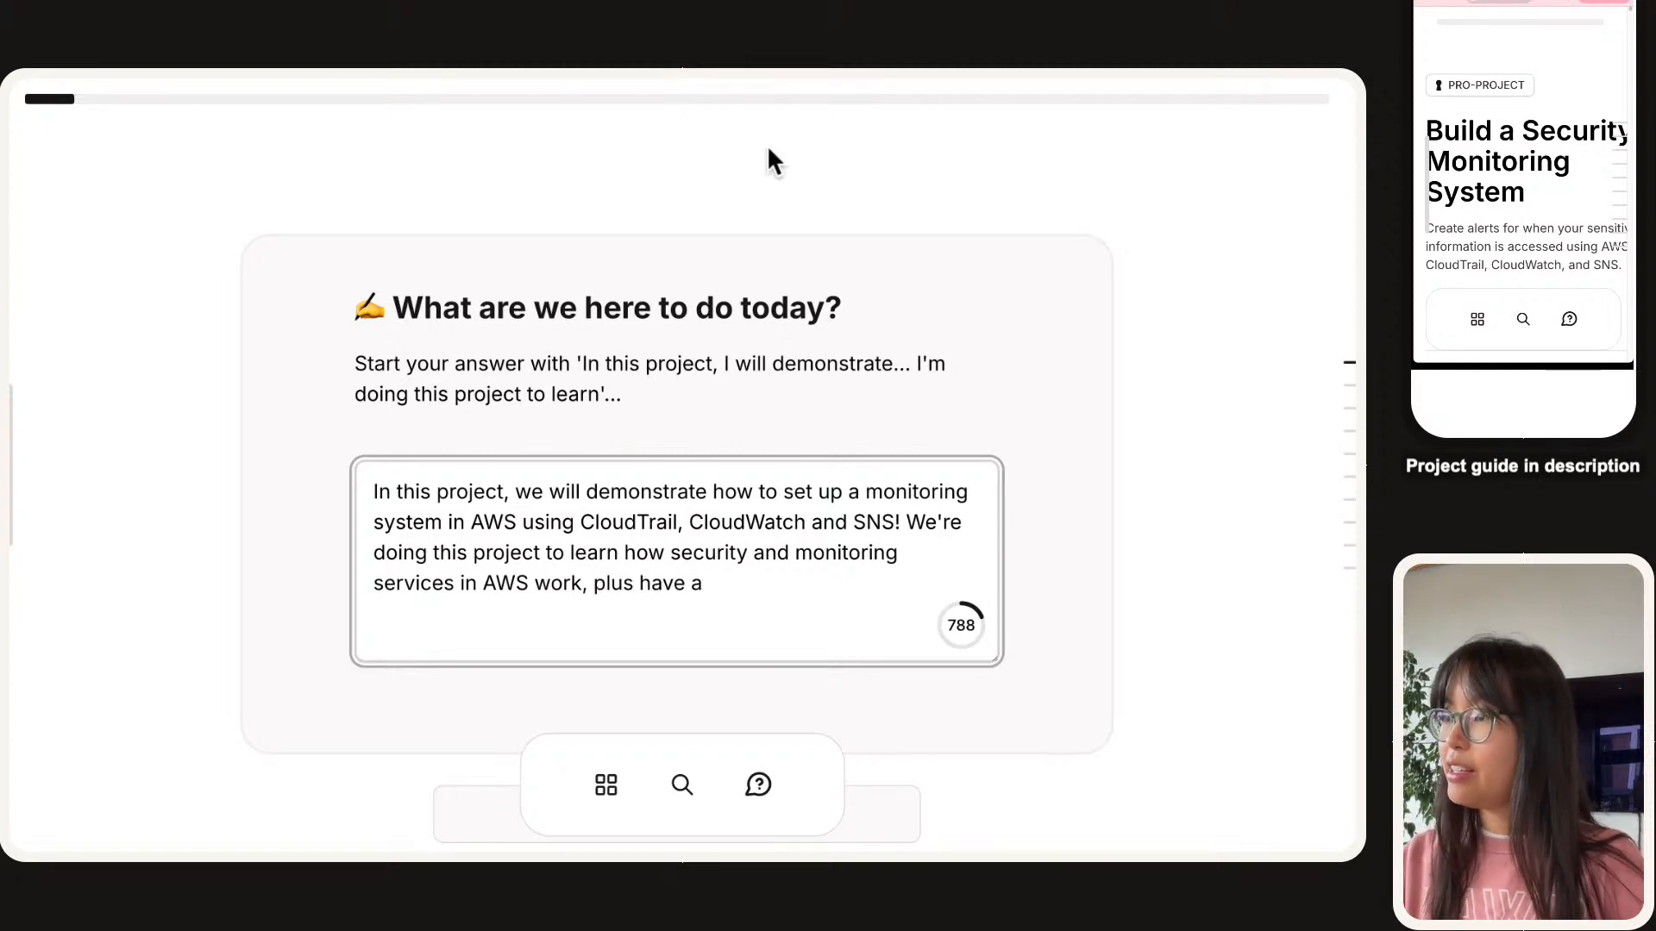
# Finish the sentence with 'plus have a working system that actually send us emails too'.
pyautogui.doubleClick(776, 521)
pyautogui.tripleClick(713, 581)
pyautogui.click(836, 584)
pyautogui.write('w')
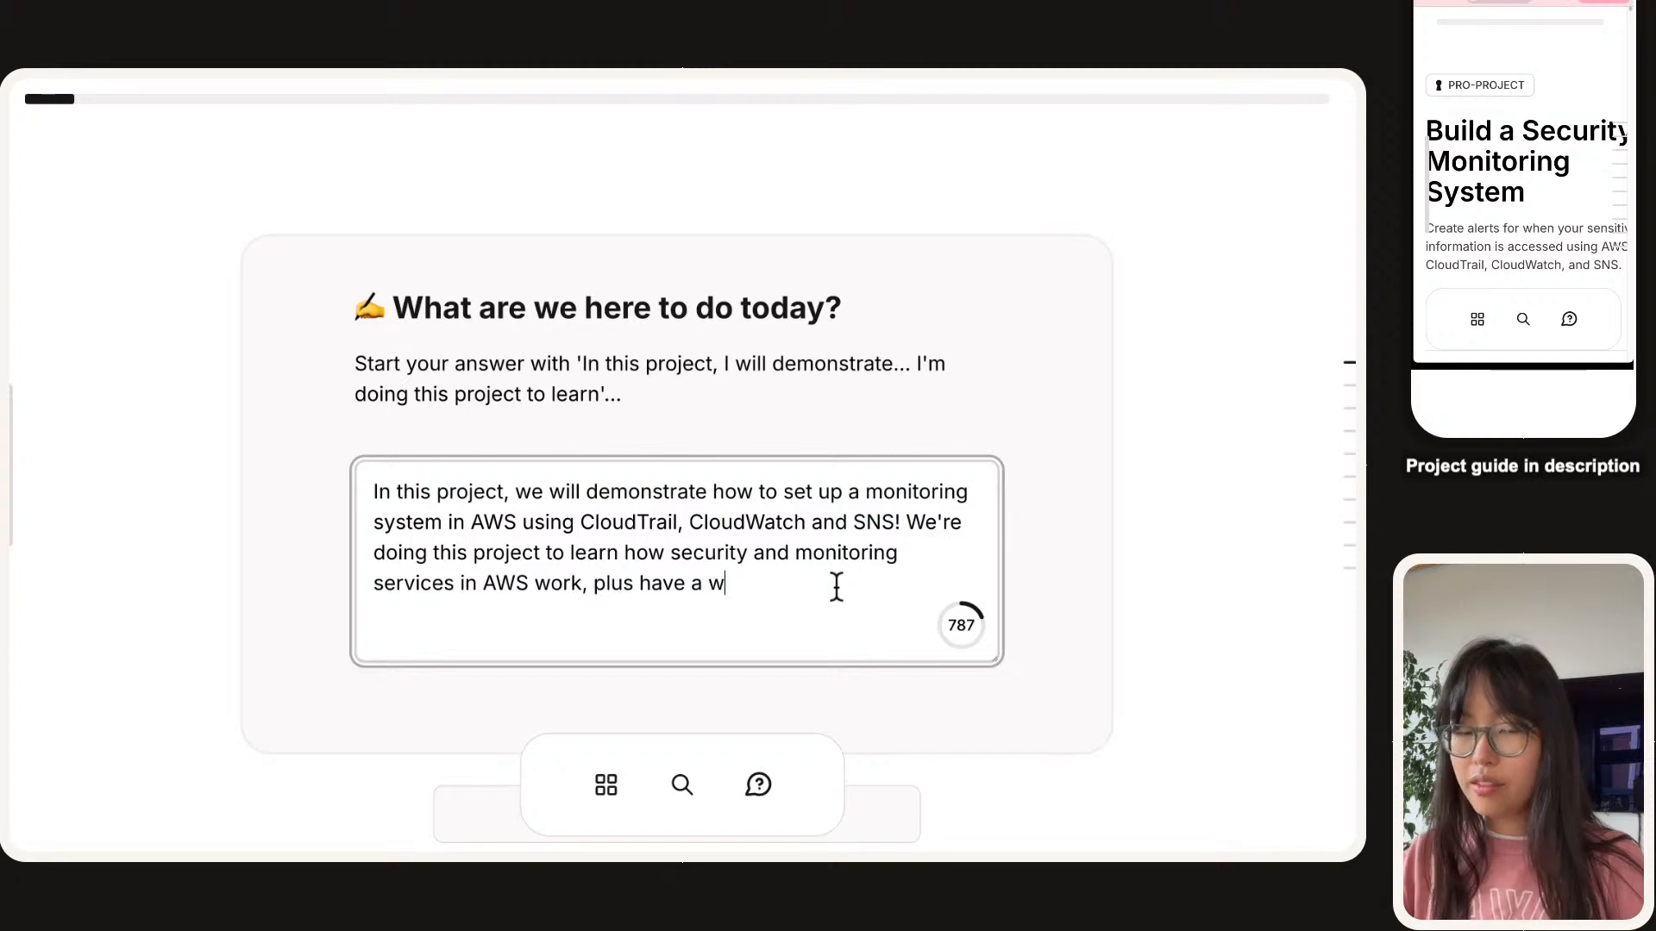
pyautogui.write('orking system and')
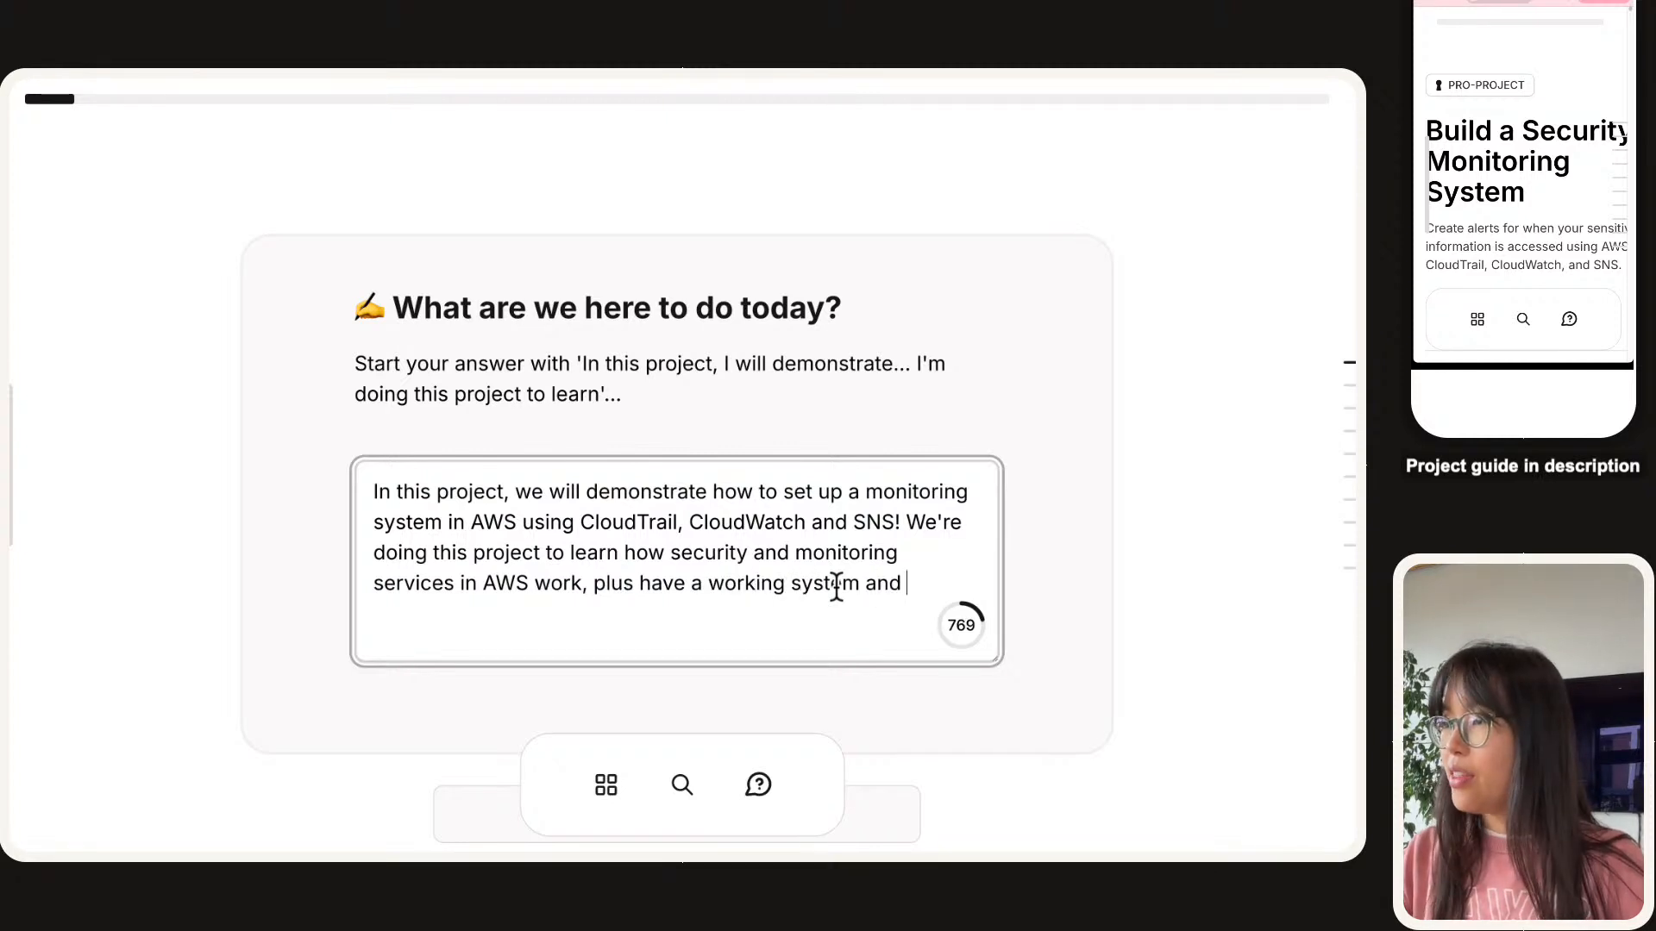
pyautogui.press('BackSpace')
pyautogui.press('BackSpace')
pyautogui.press('BackSpace')
pyautogui.write('t')
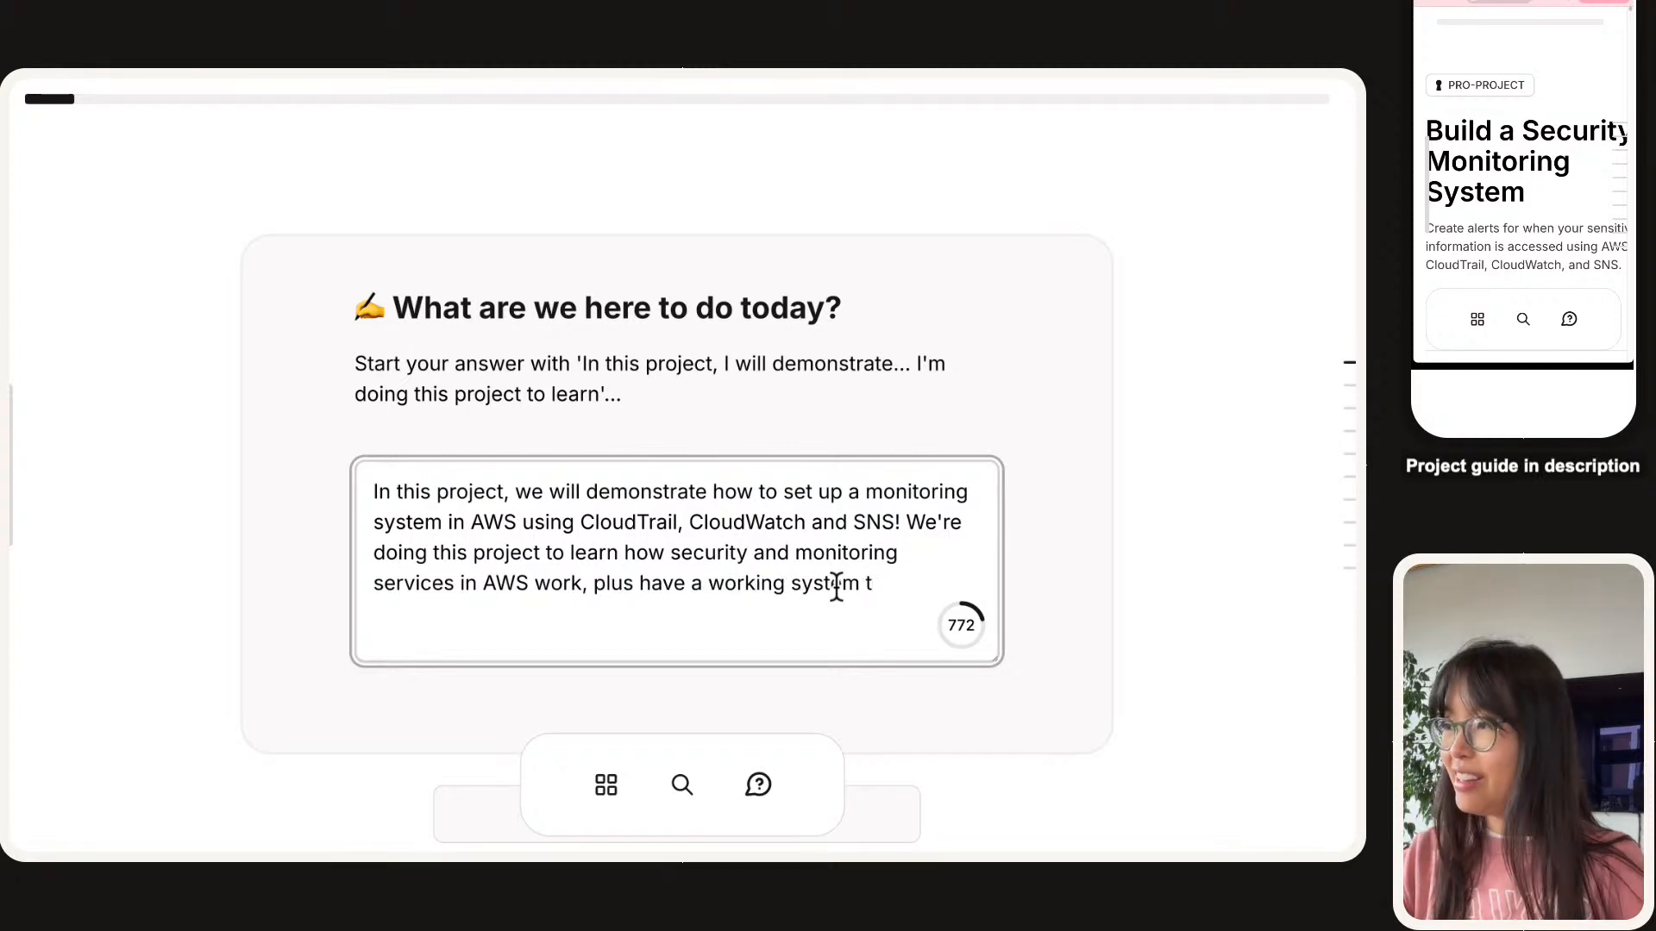
pyautogui.write('hat actyuall')
pyautogui.press('BackSpace')
pyautogui.press('BackSpace')
pyautogui.press('BackSpace')
pyautogui.press('BackSpace')
pyautogui.press('BackSpace')
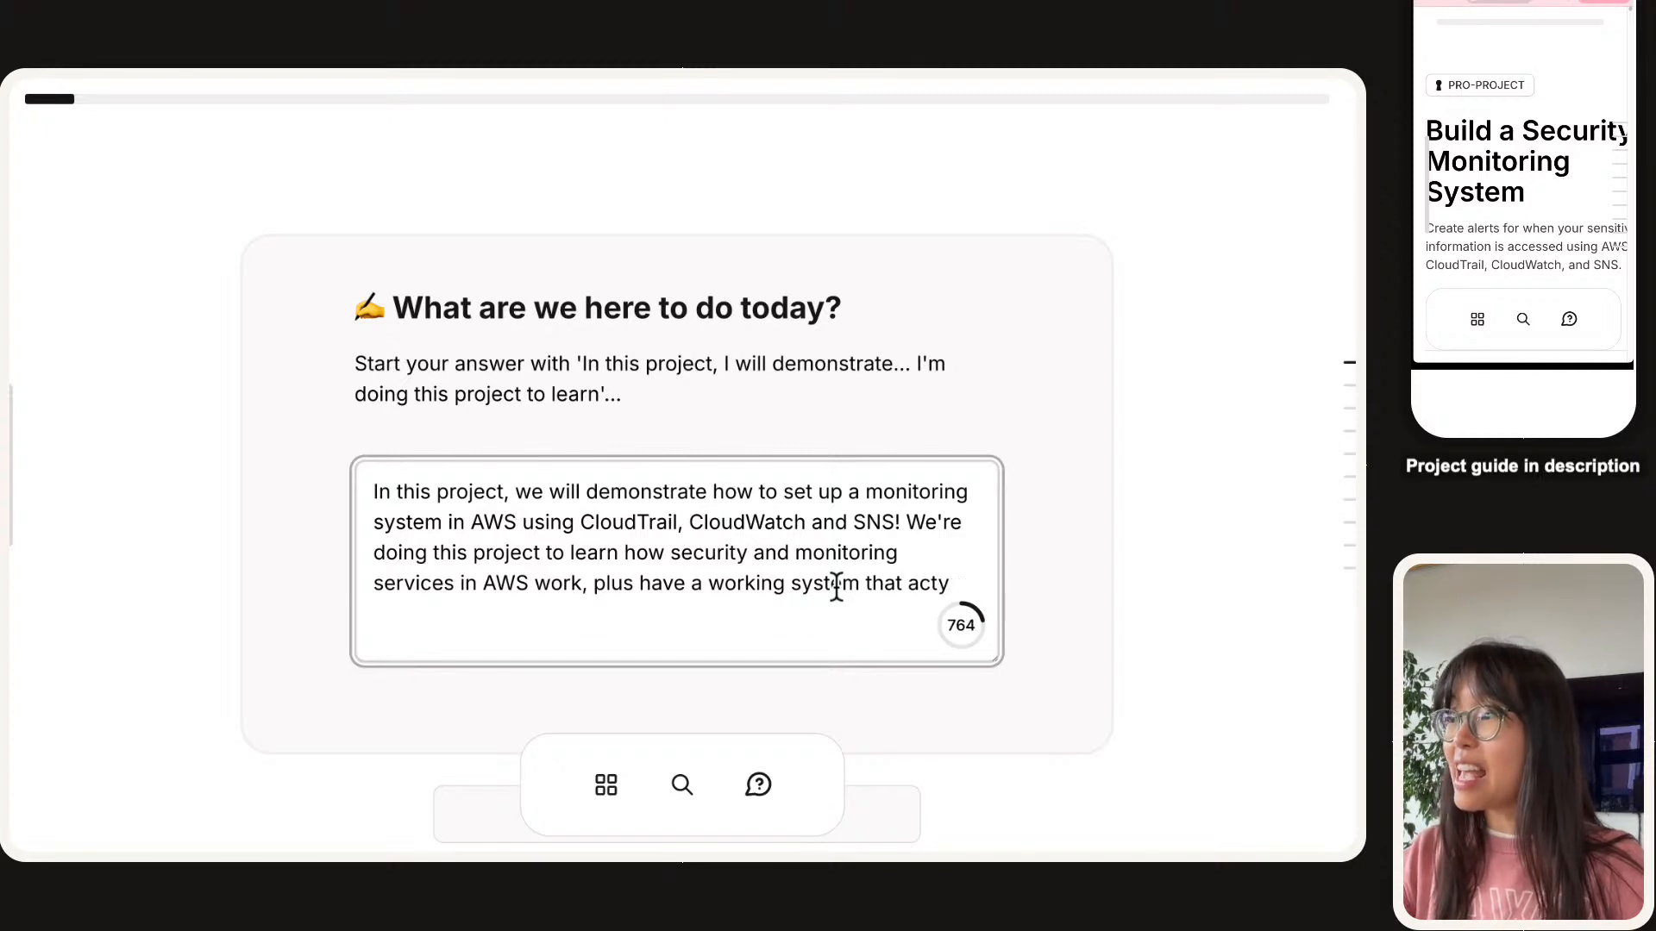
pyautogui.write('ually send us ')
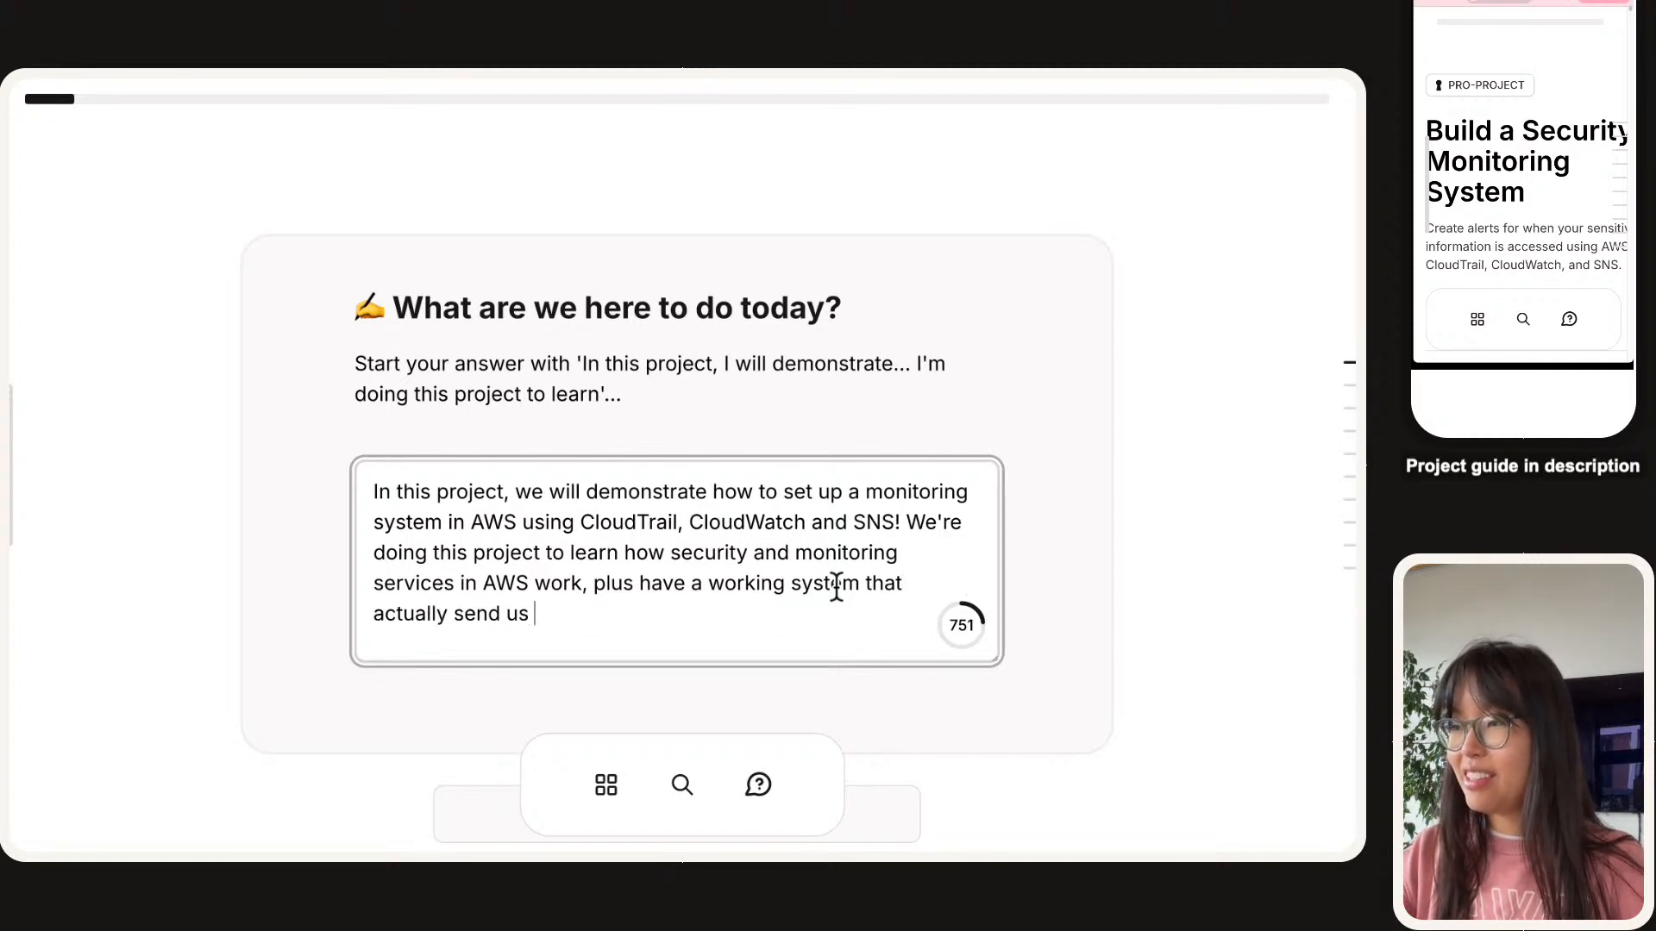
pyautogui.write('email s too')
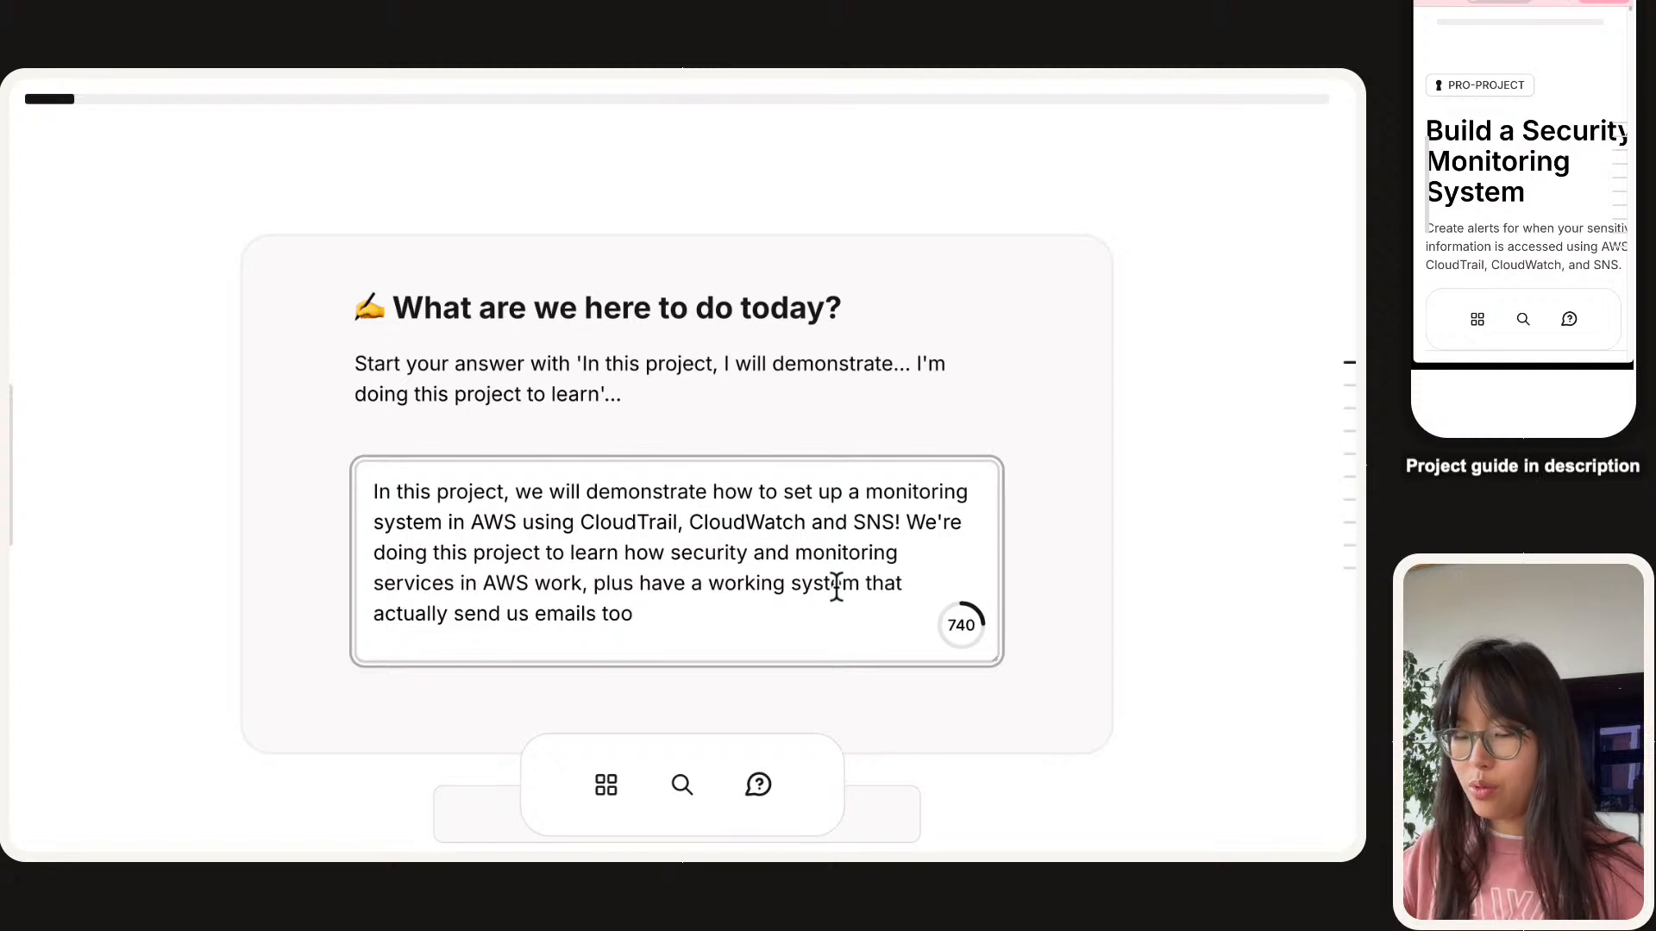
# Append the mind-blown 🤯 emoji and submit the answer with Done.
pyautogui.press('ctrl+super+space')
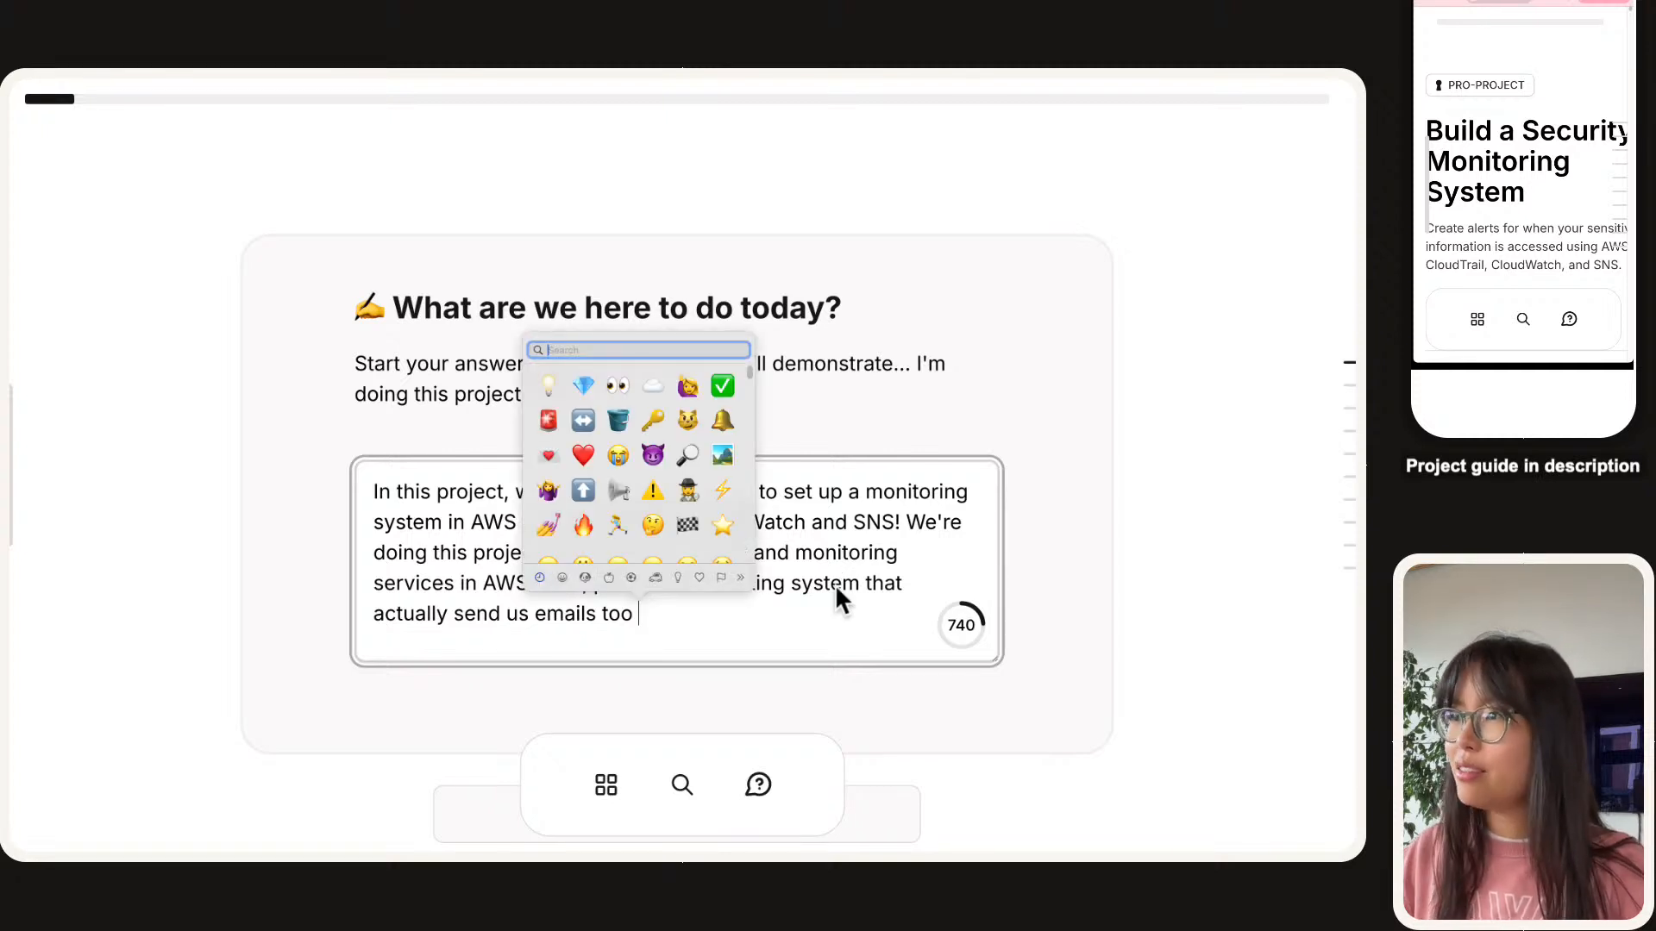
pyautogui.write('mint')
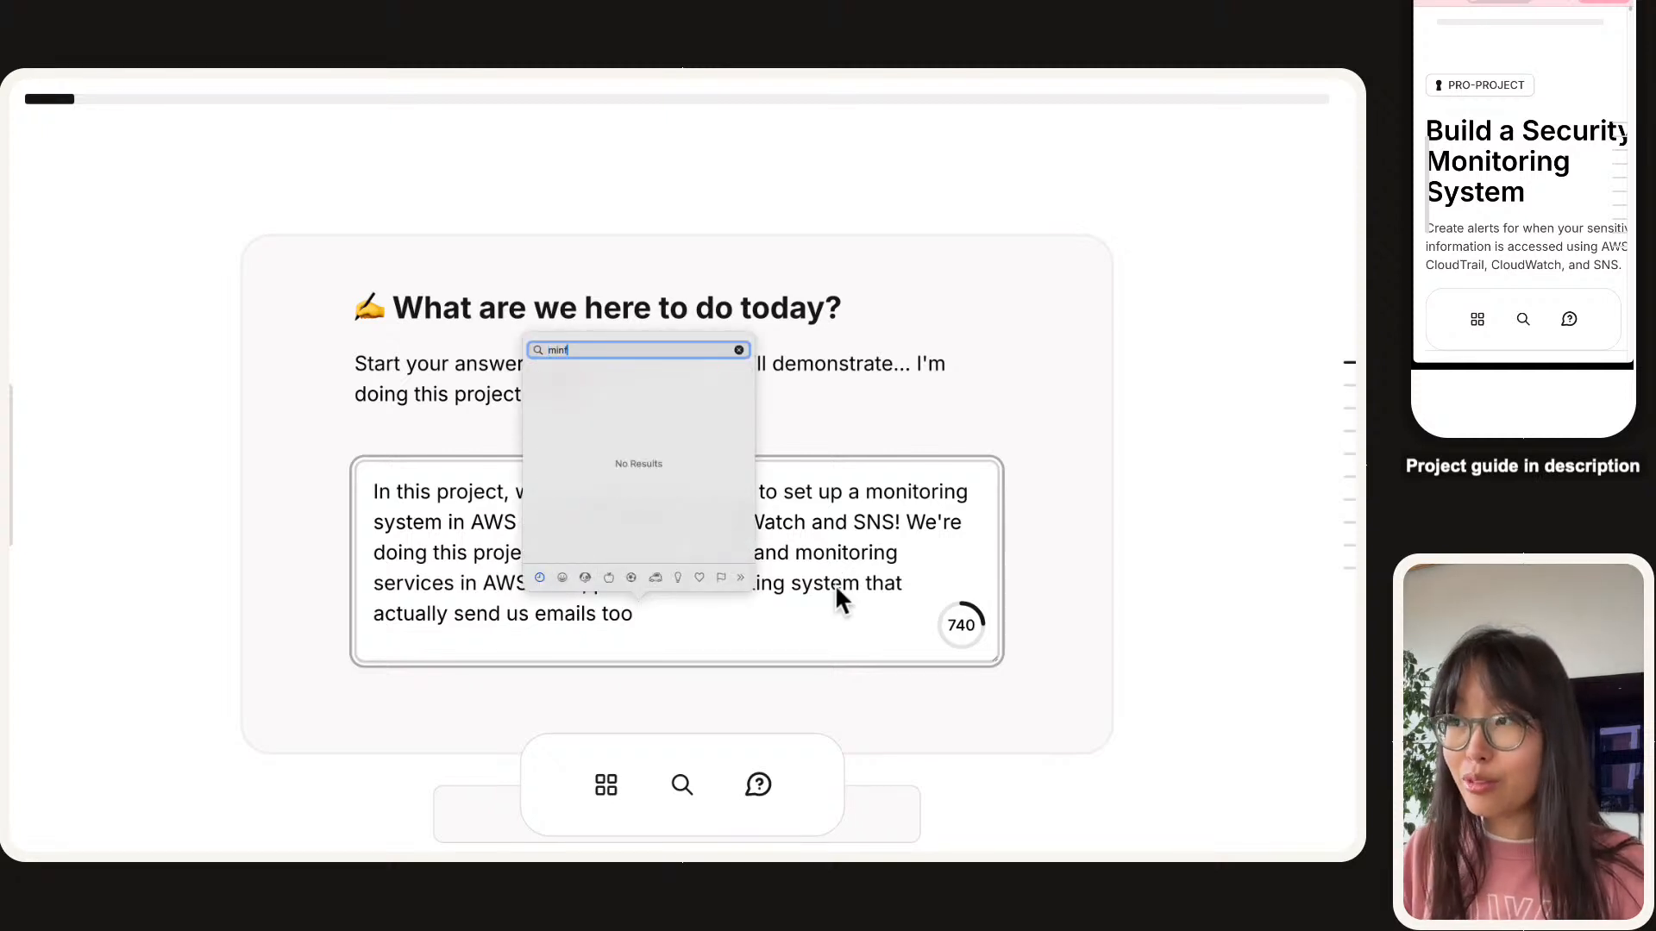
pyautogui.press('BackSpace')
pyautogui.write('dbl')
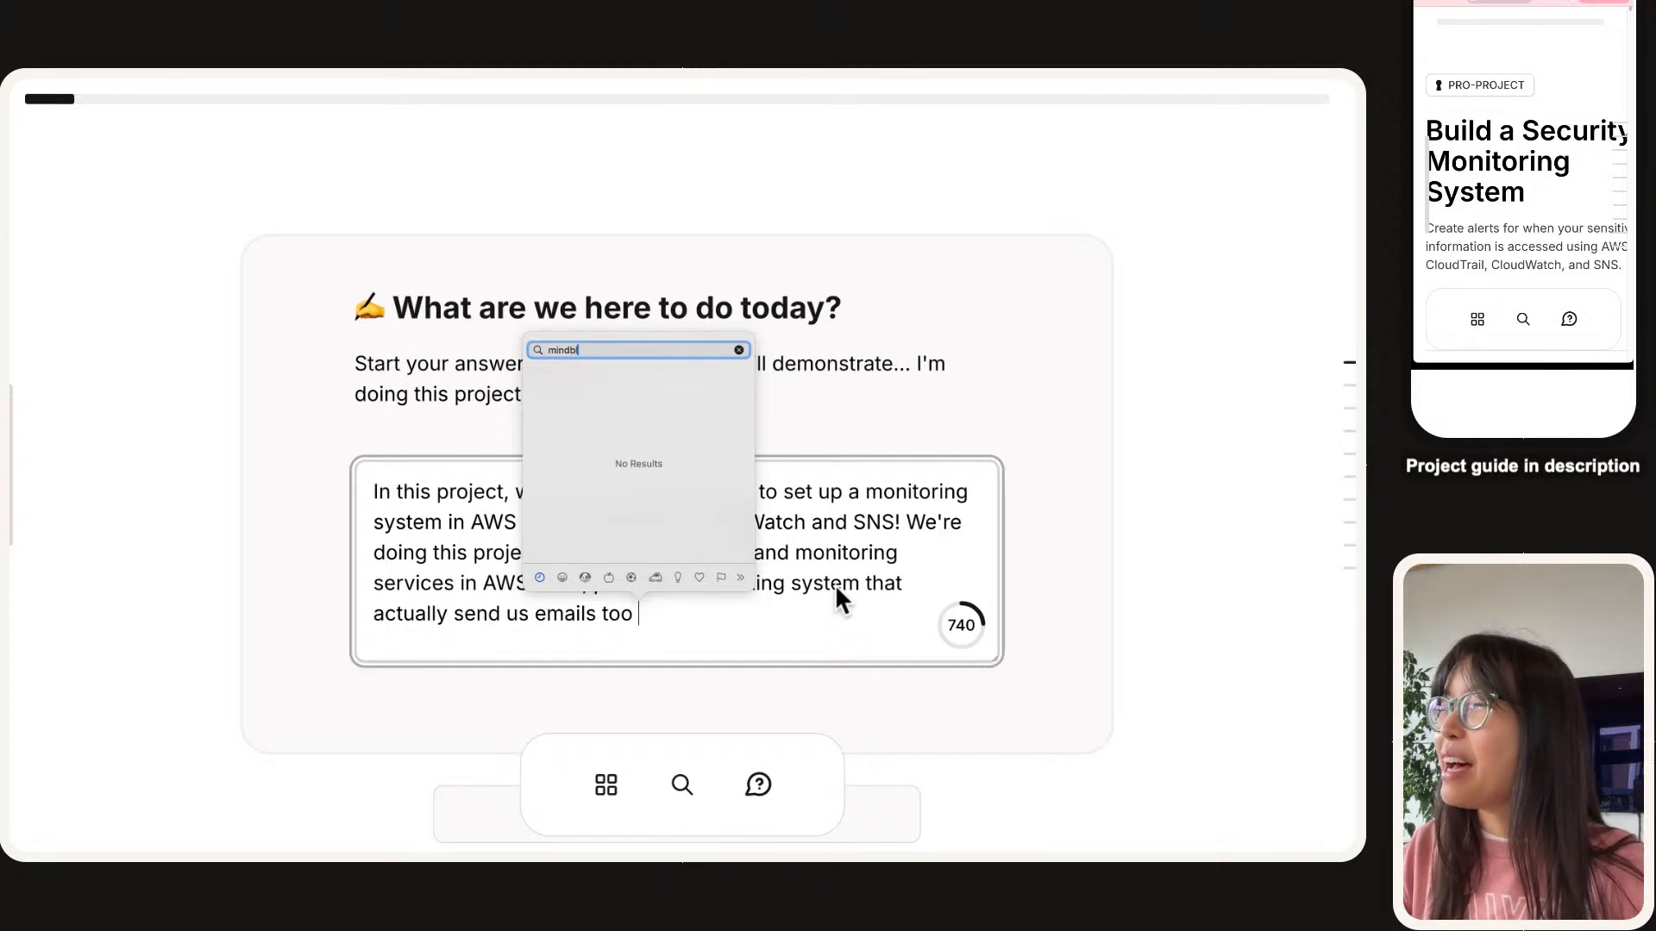
pyautogui.press('BackSpace')
pyautogui.write('b')
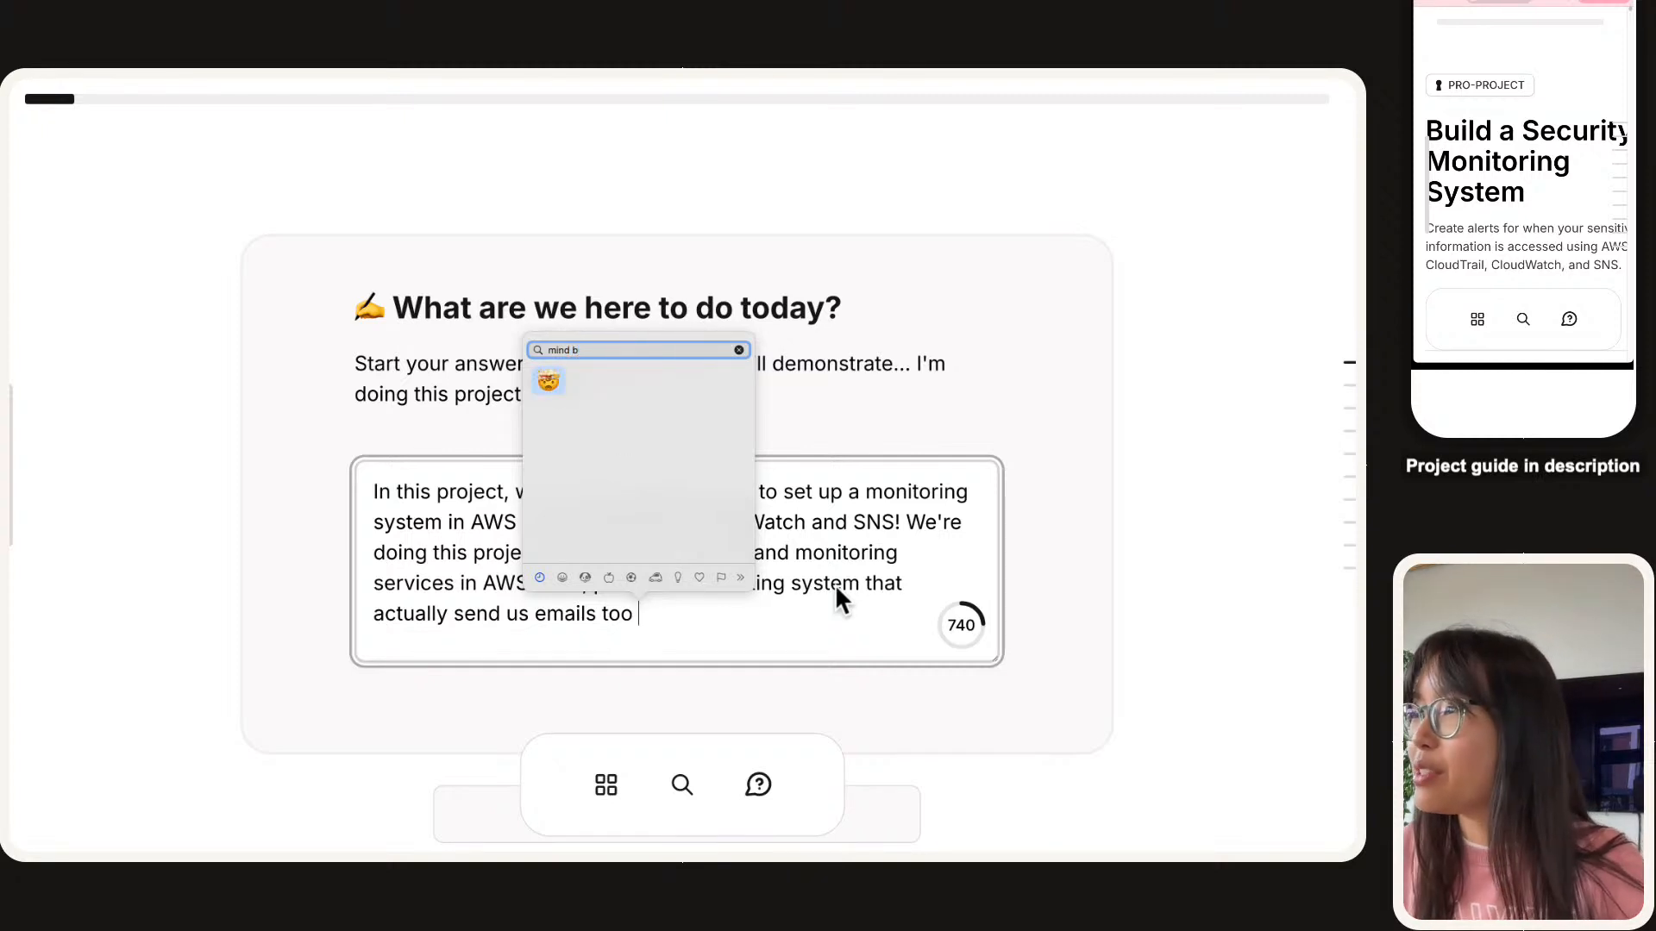
pyautogui.press('Return')
pyautogui.scroll(-1, 917, 554)
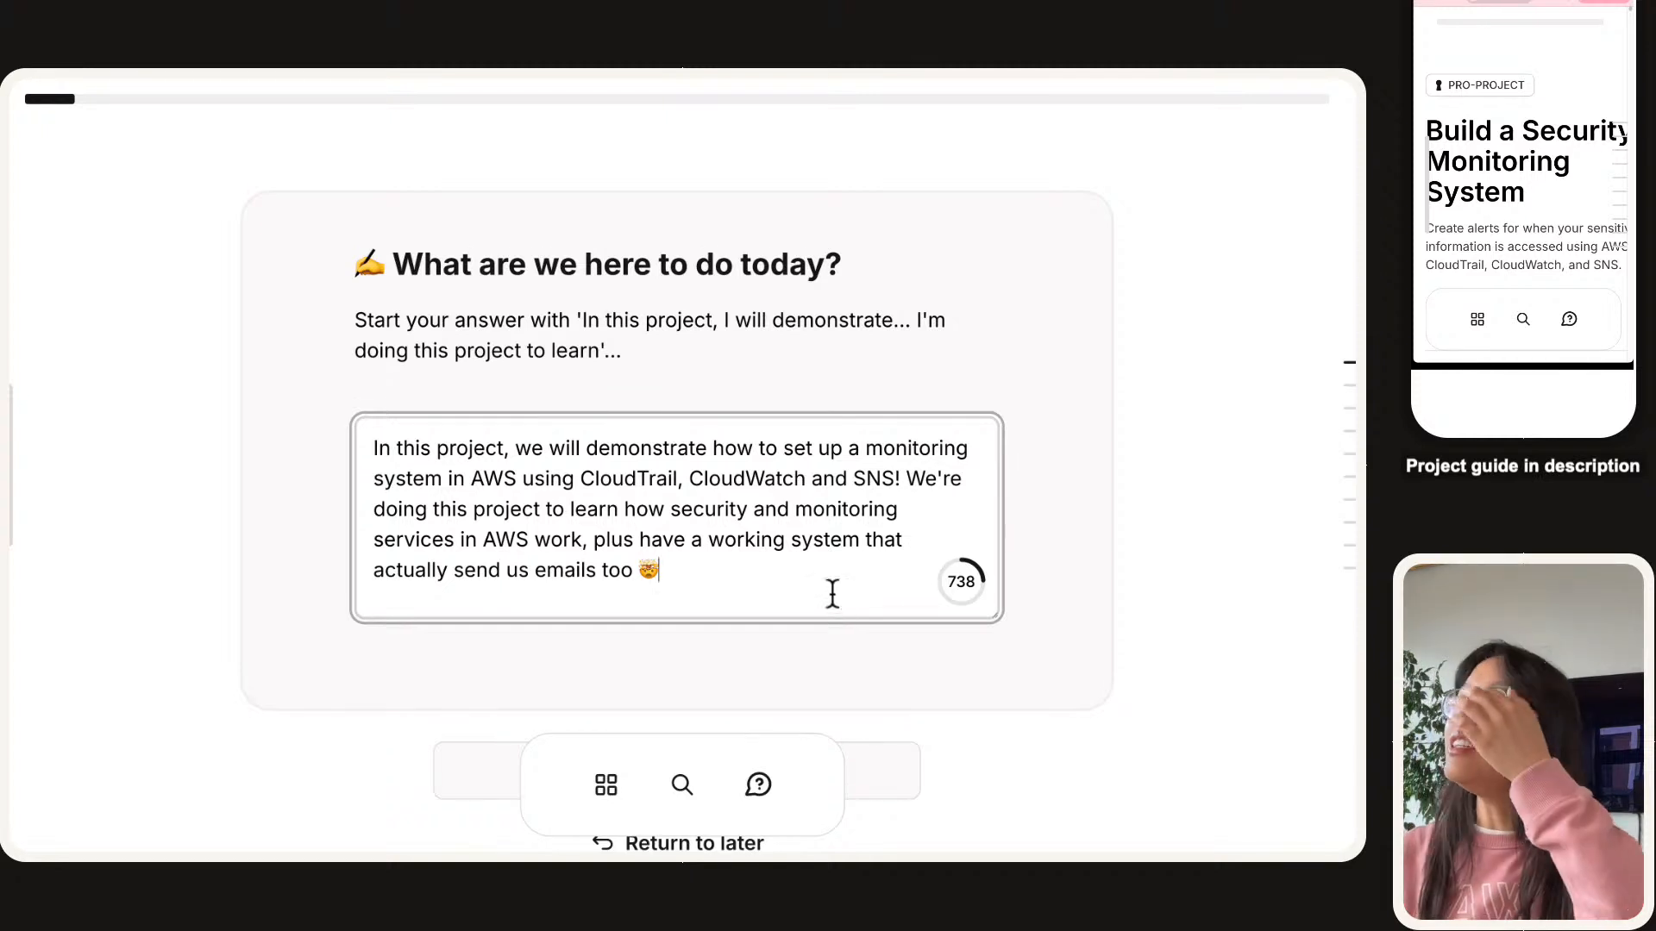
pyautogui.scroll(-3, 832, 594)
pyautogui.click(746, 590)
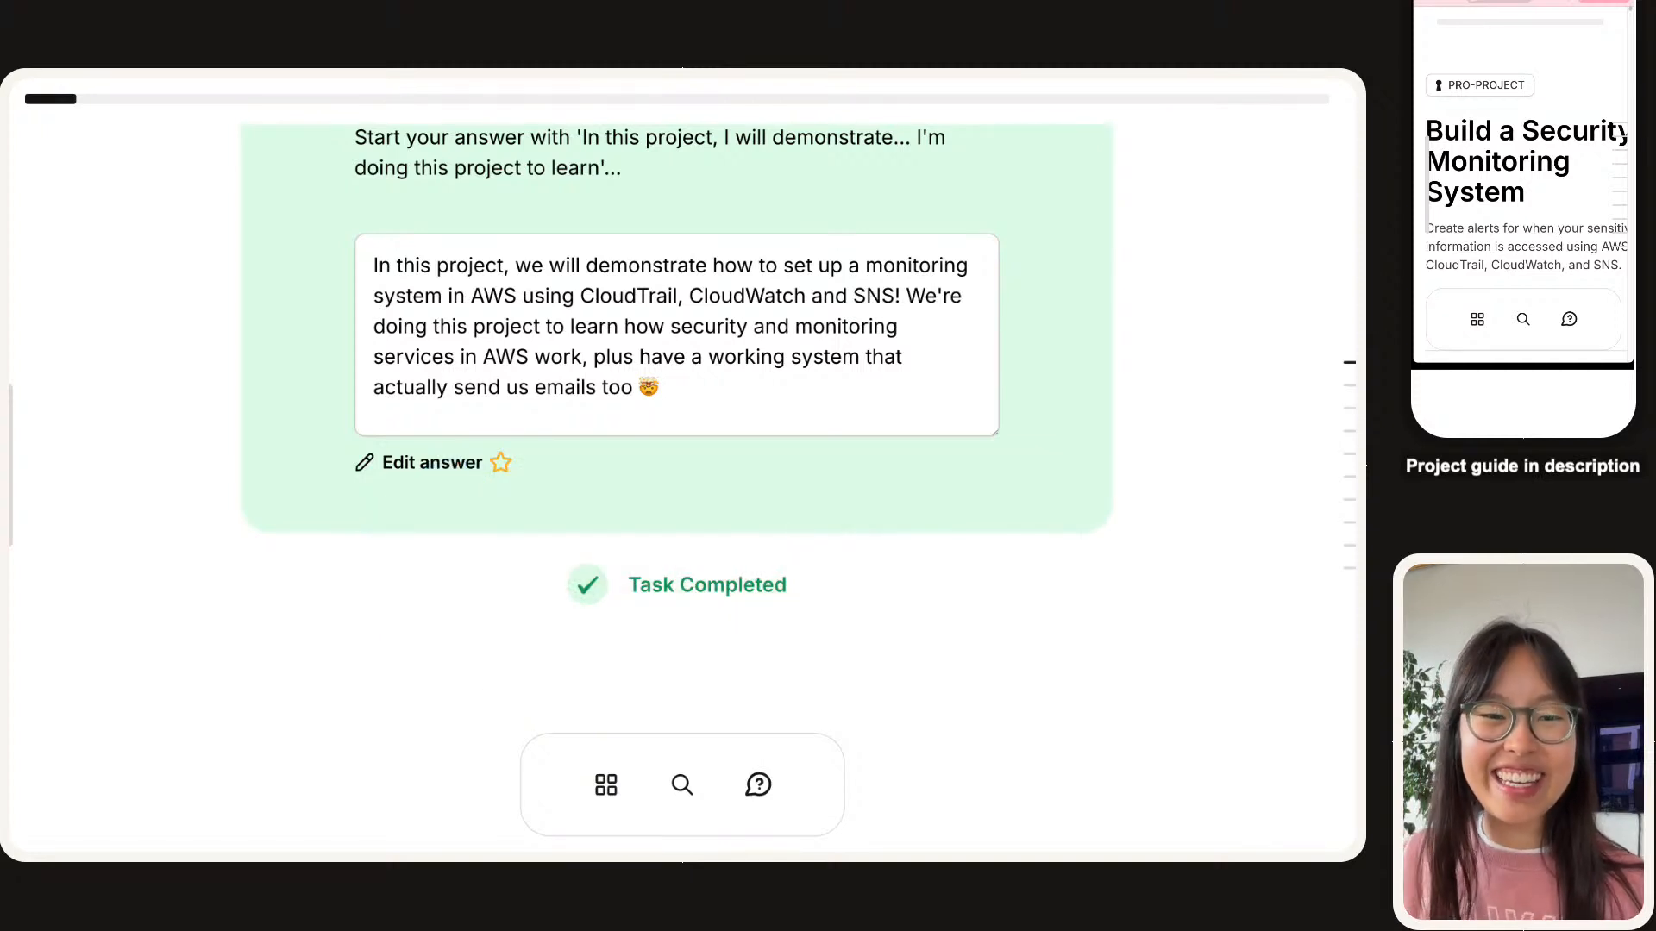
# Scroll down to Step #1, Create a Secret, and its 'In this step' task list.
pyautogui.scroll(-9, 681, 431)
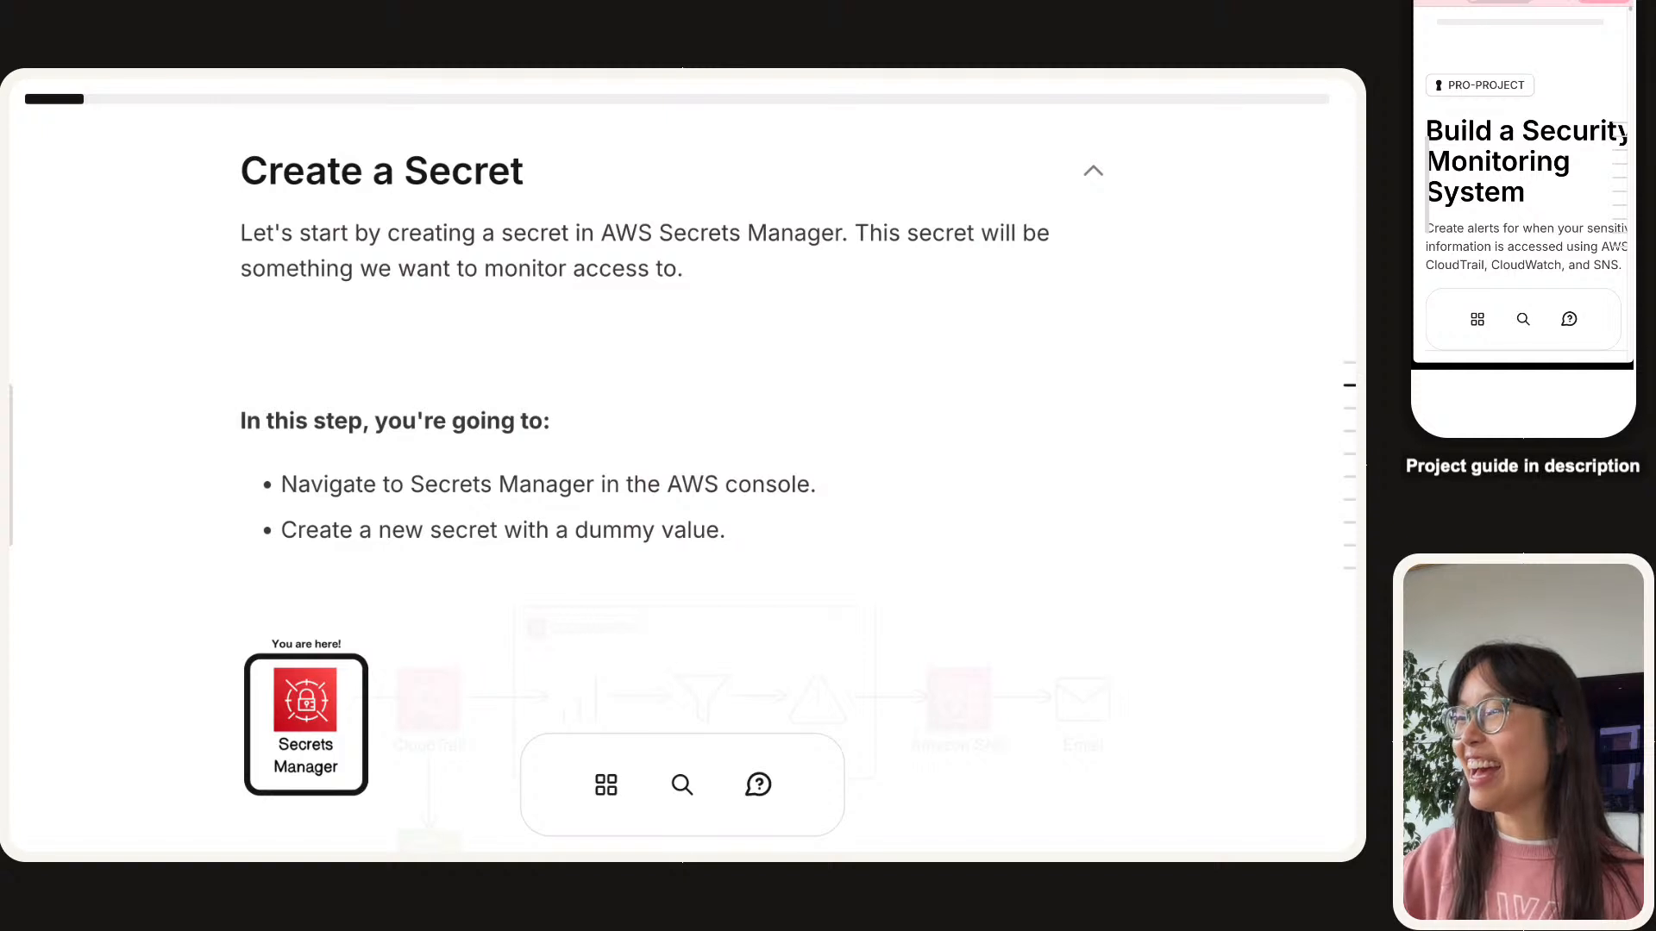
pyautogui.scroll(1, 682, 466)
pyautogui.scroll(-1, 681, 465)
pyautogui.scroll(1, 681, 466)
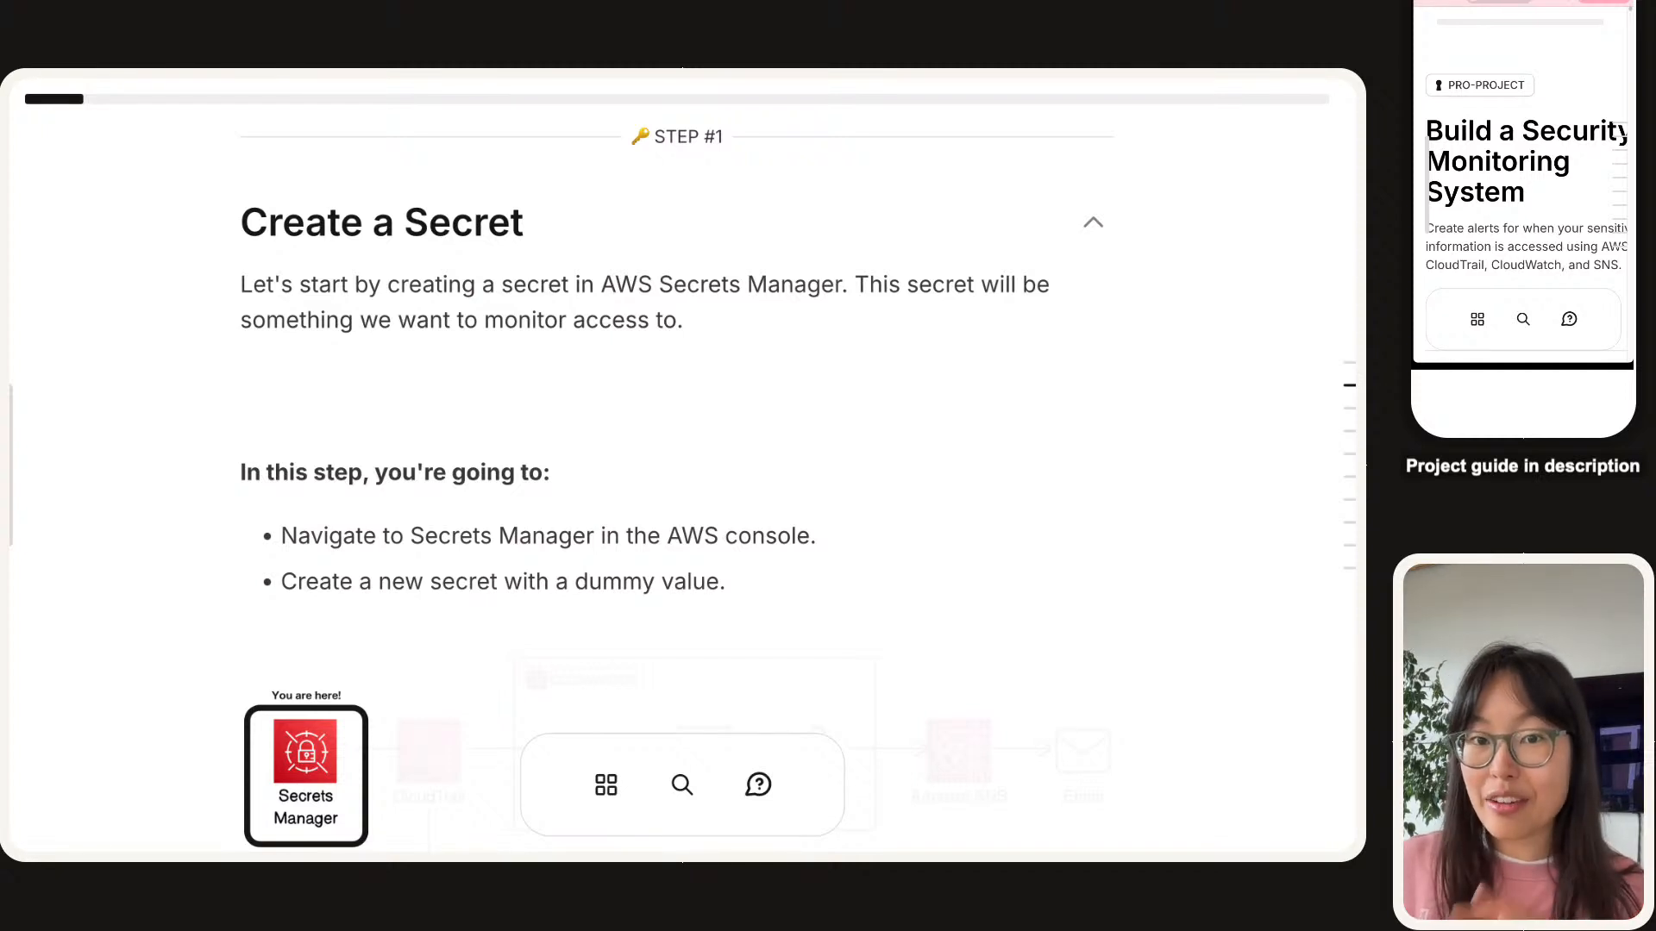
pyautogui.scroll(-3, 681, 466)
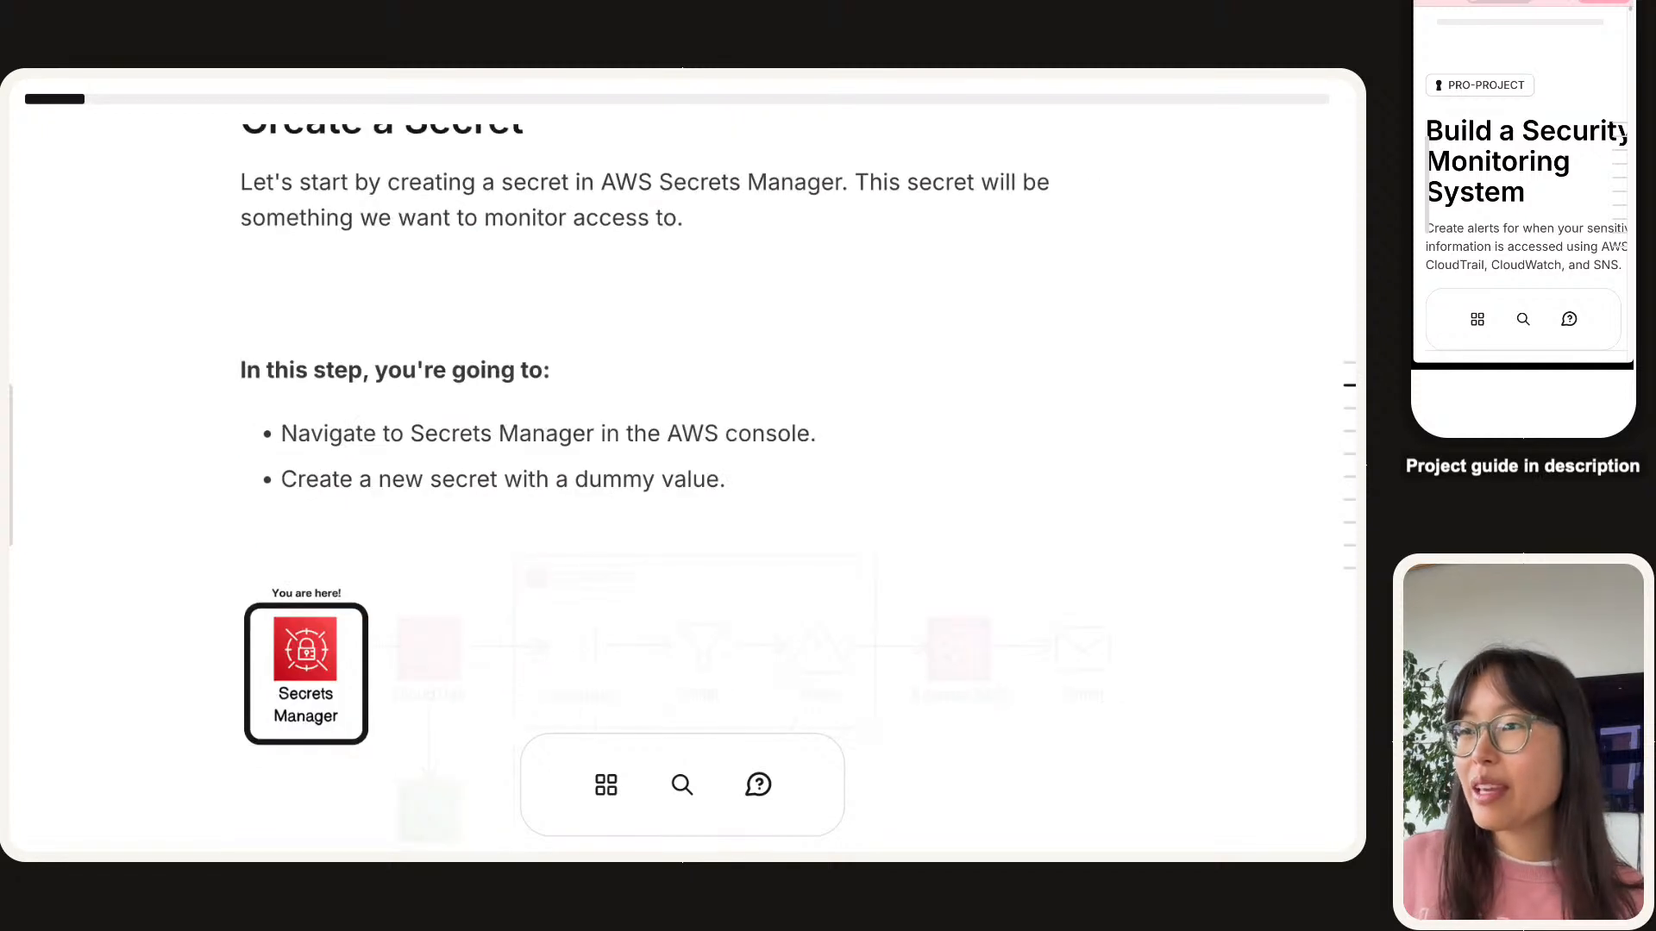
pyautogui.scroll(-2, 681, 466)
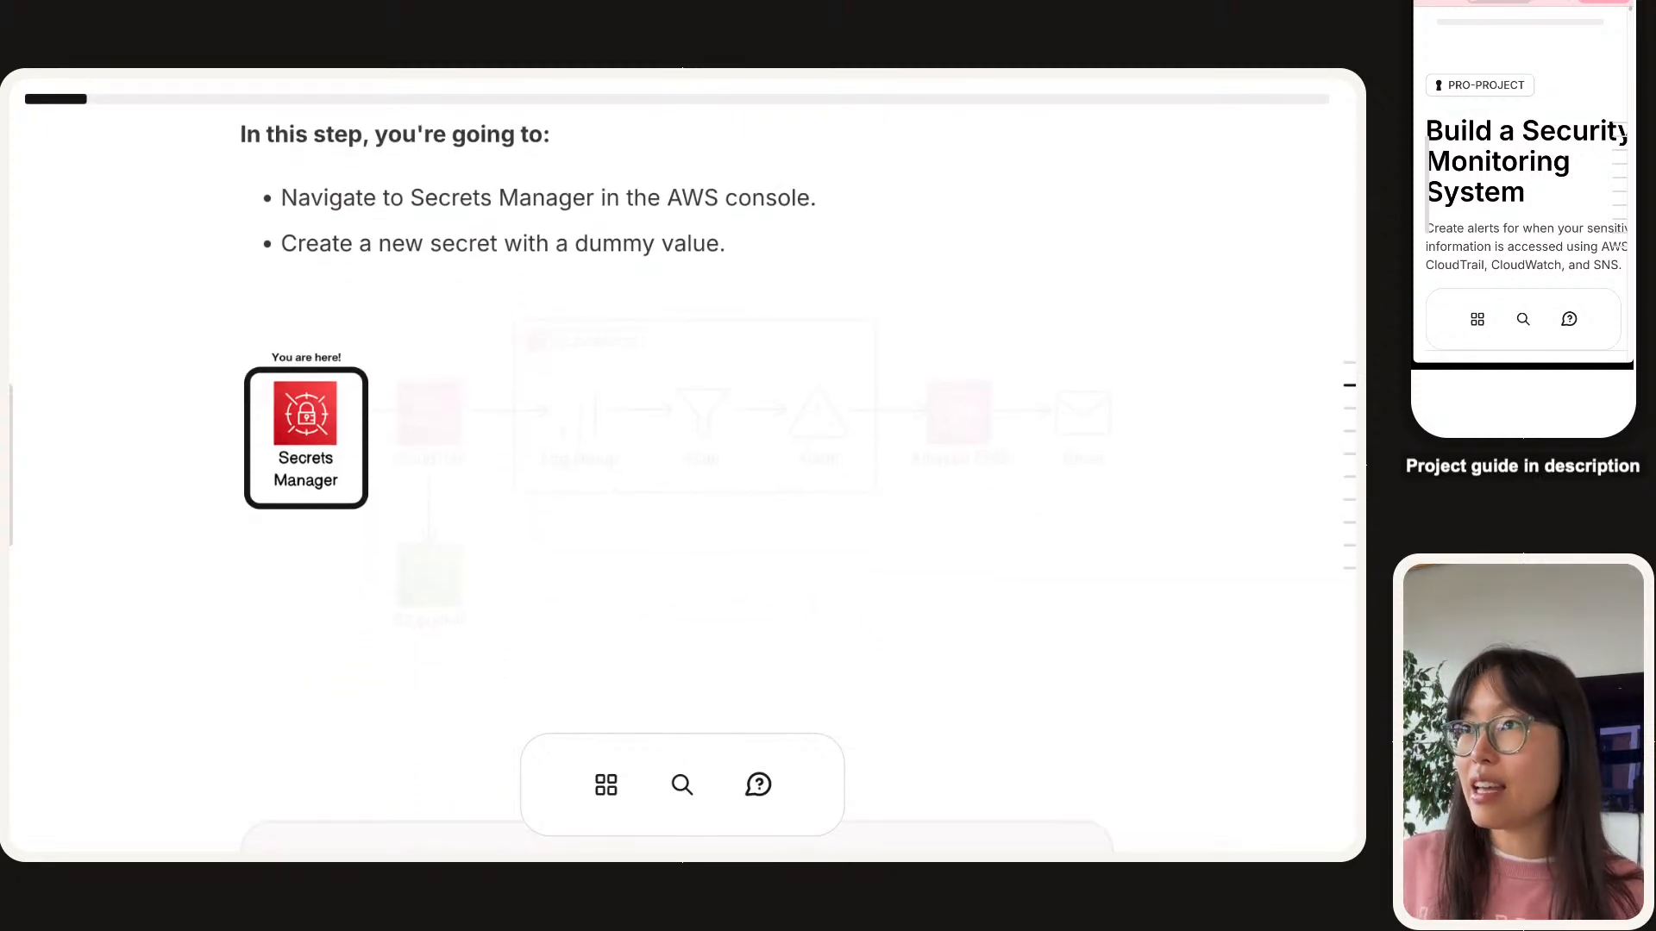
pyautogui.scroll(1, 682, 465)
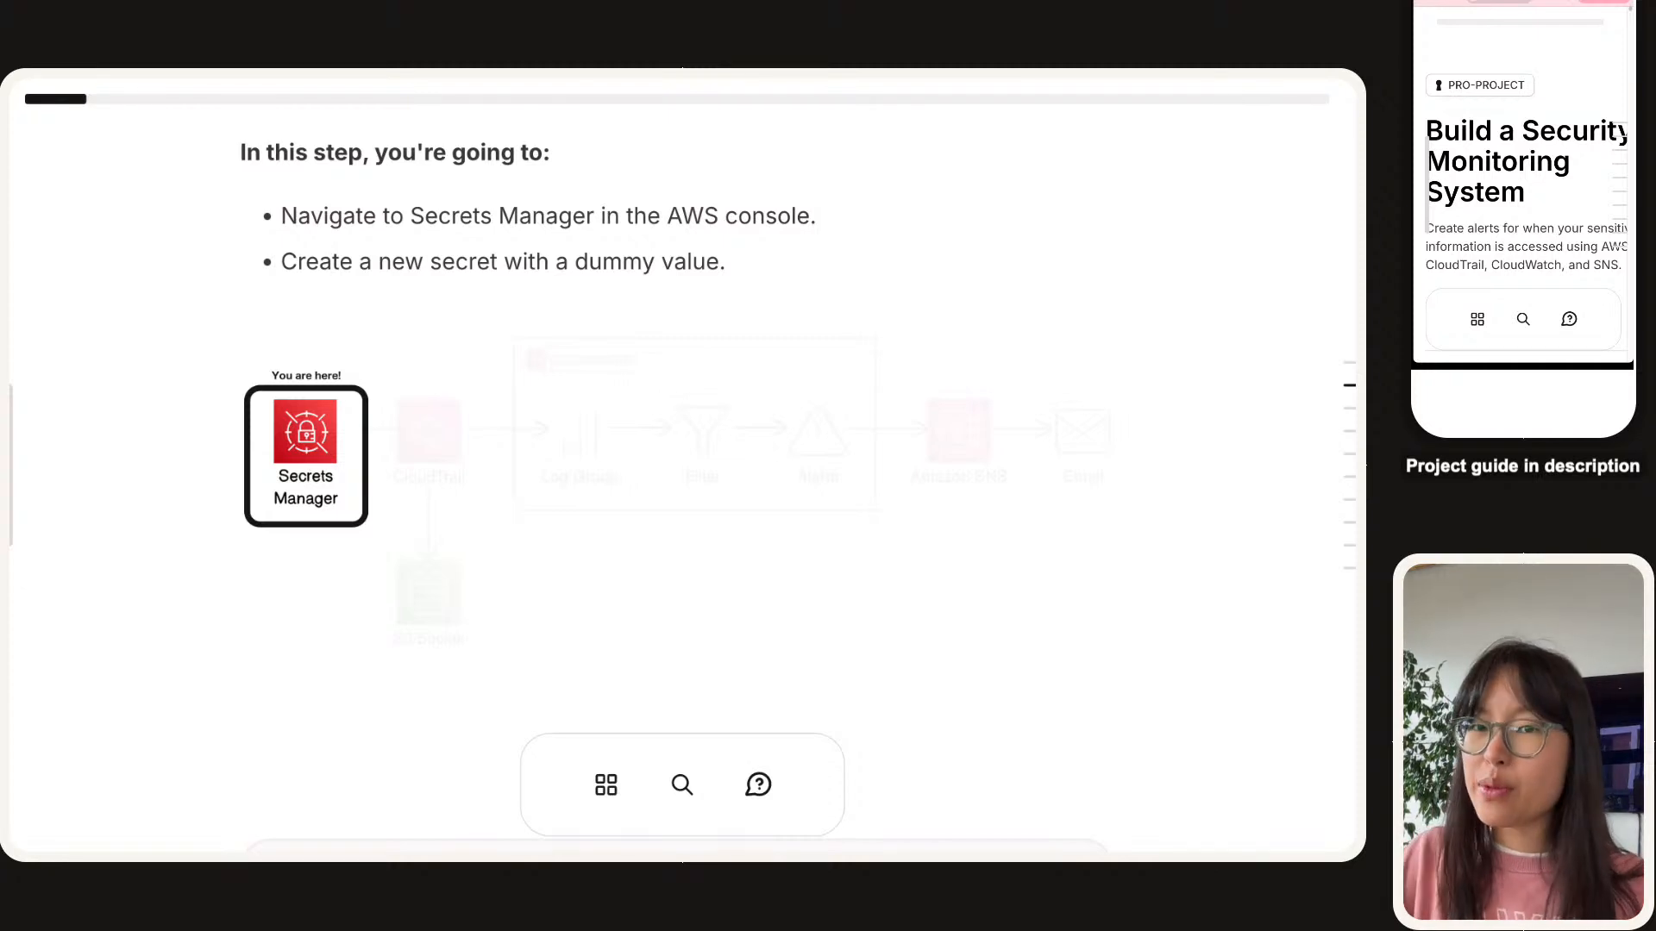
pyautogui.moveTo(390, 121)
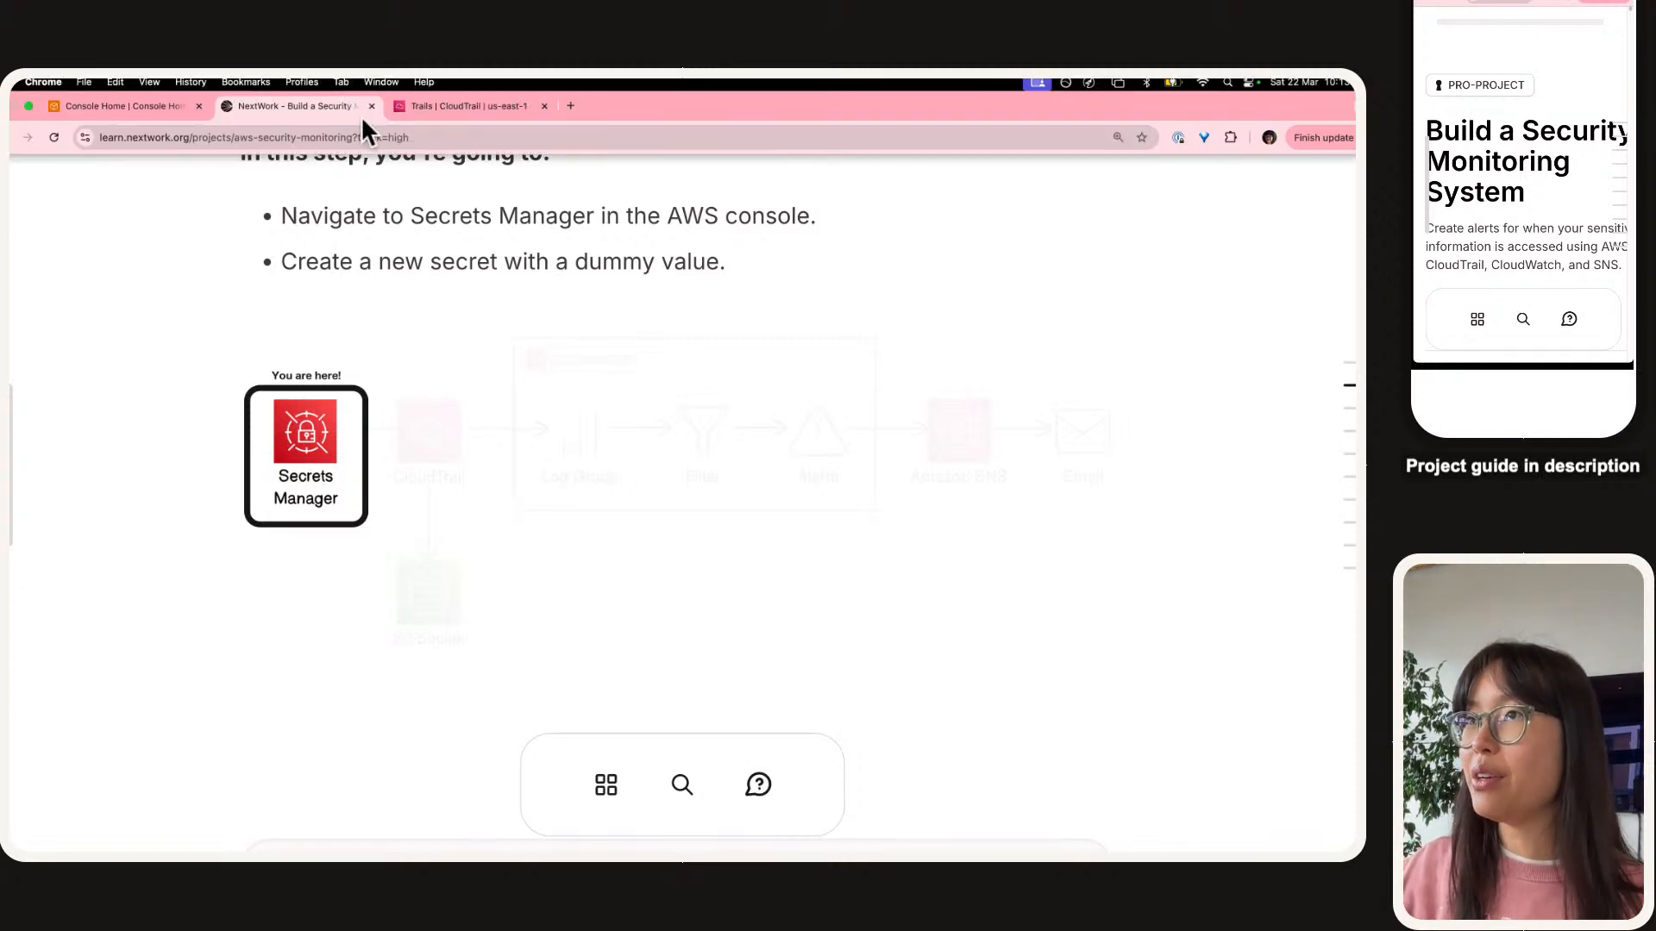
# Close the NextWork guide tab with Cmd+W to reveal the empty CloudTrail Trails list.
pyautogui.press('super+w')
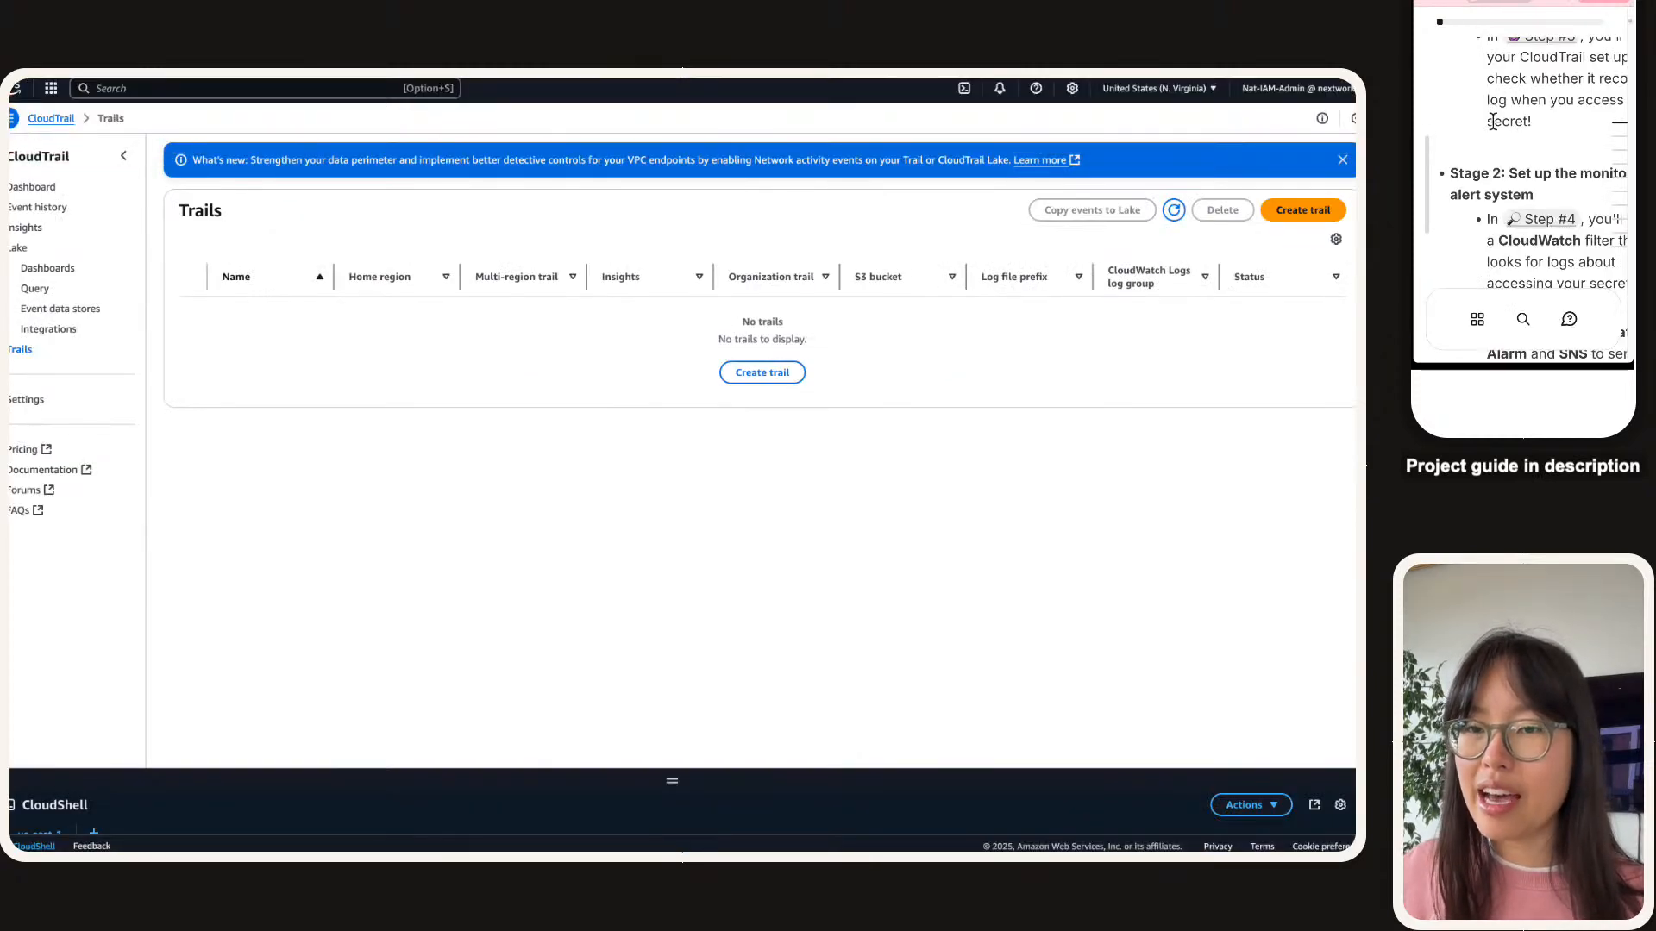
pyautogui.scroll(-8, 1496, 117)
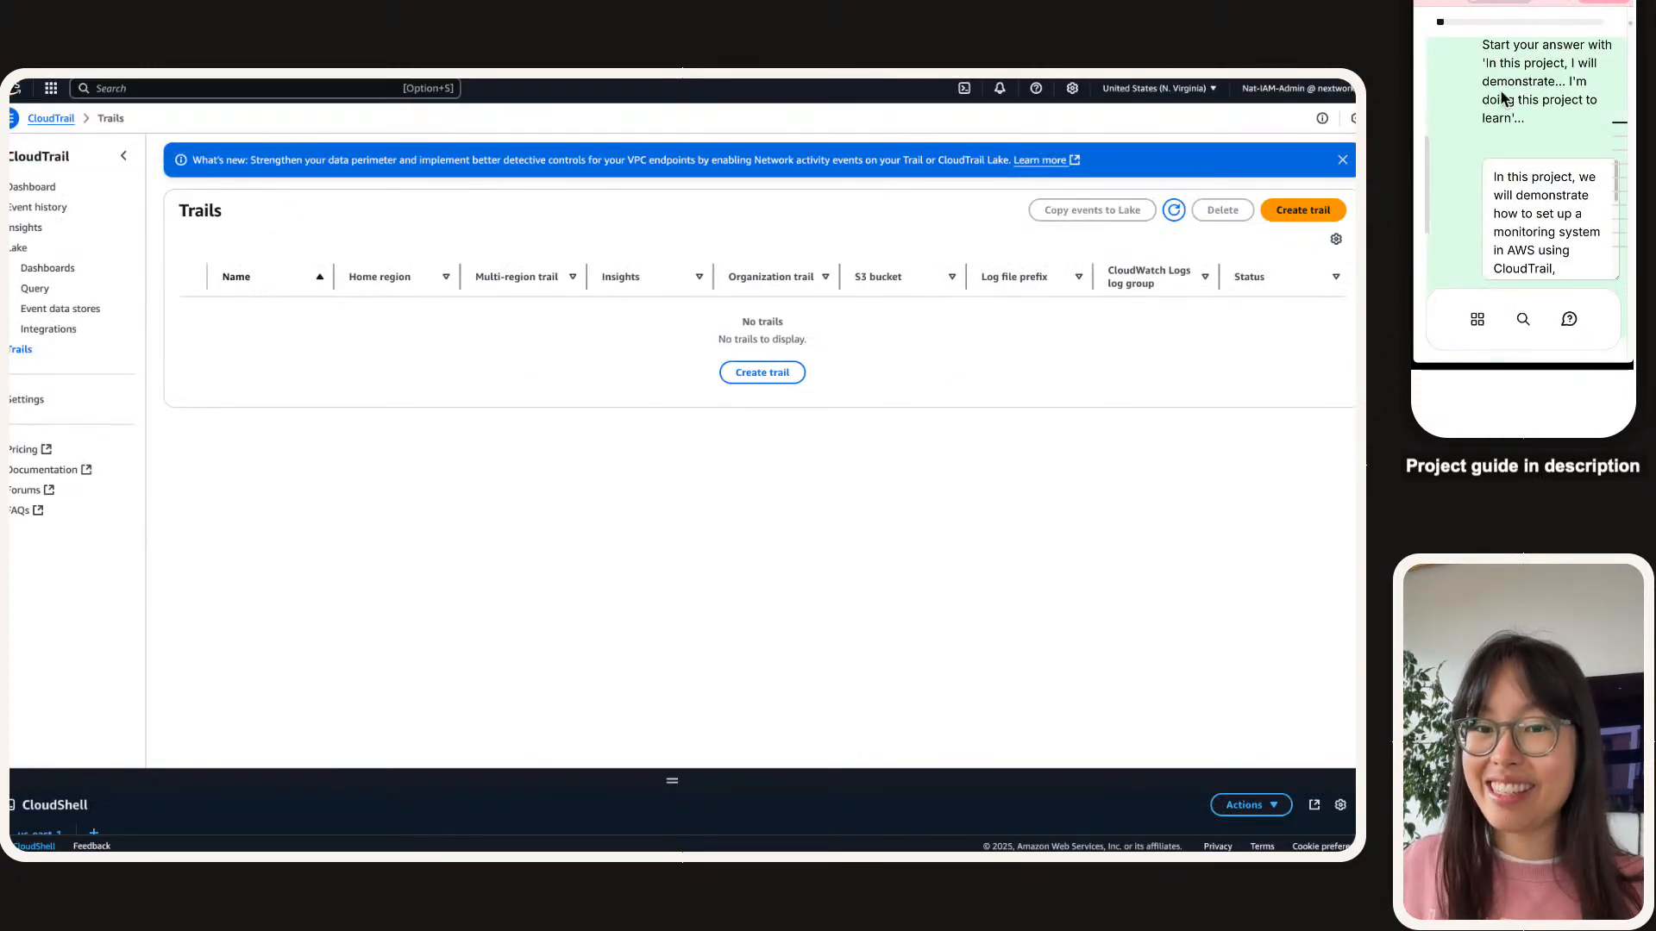
pyautogui.scroll(-5, 1500, 108)
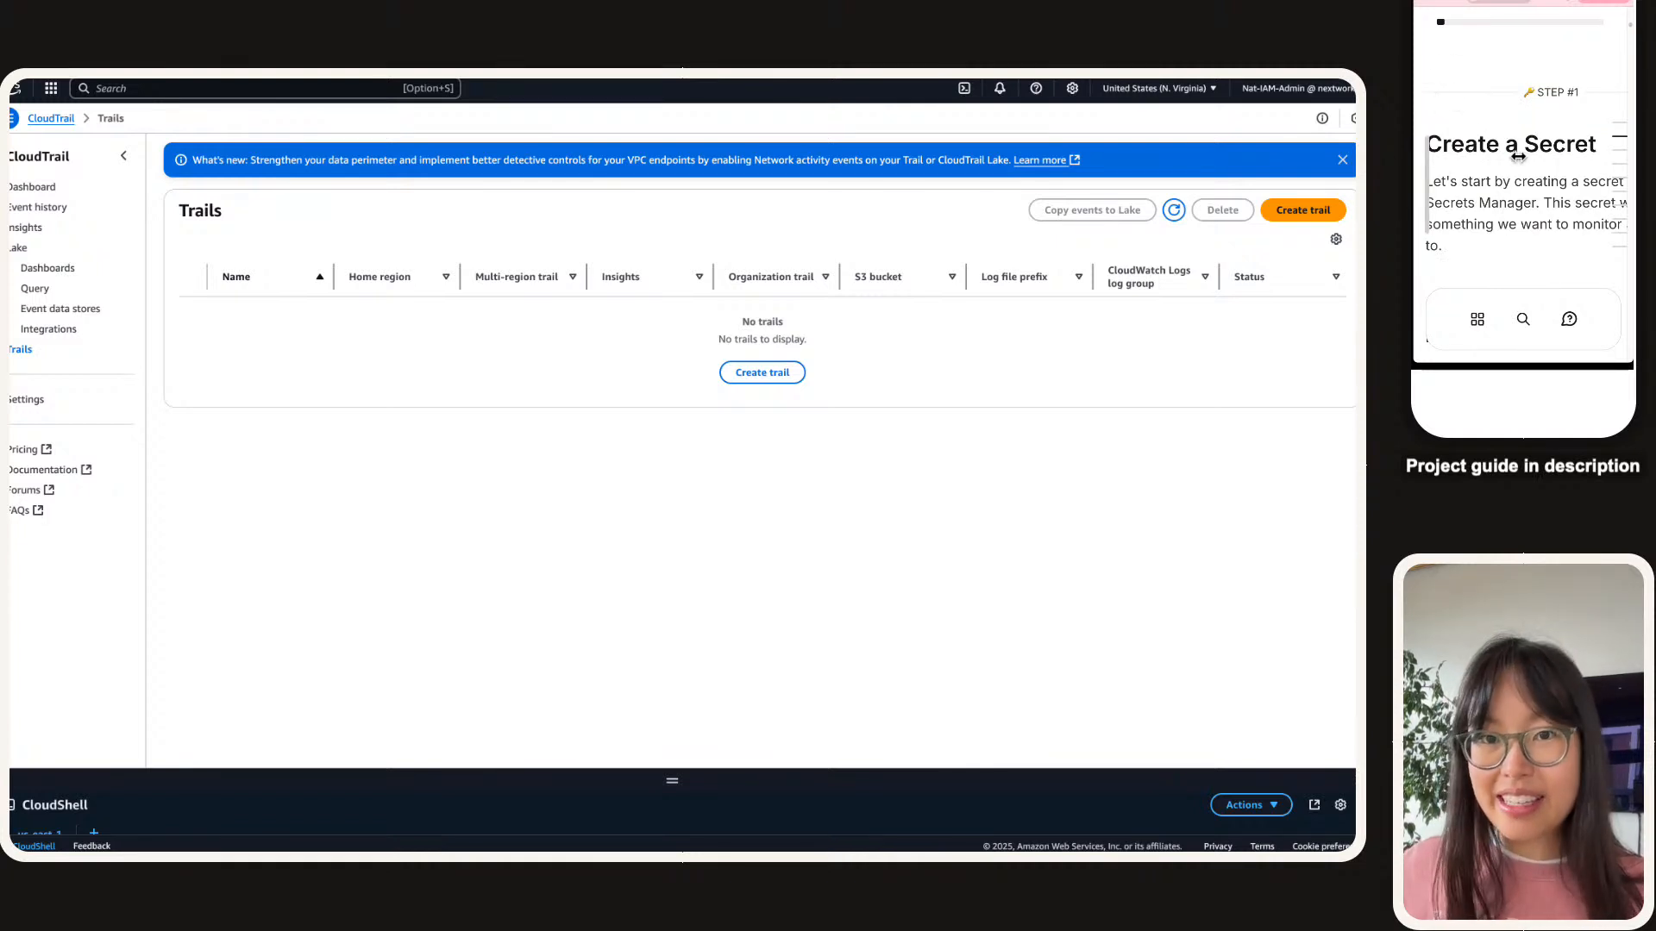
pyautogui.scroll(-1, 1515, 127)
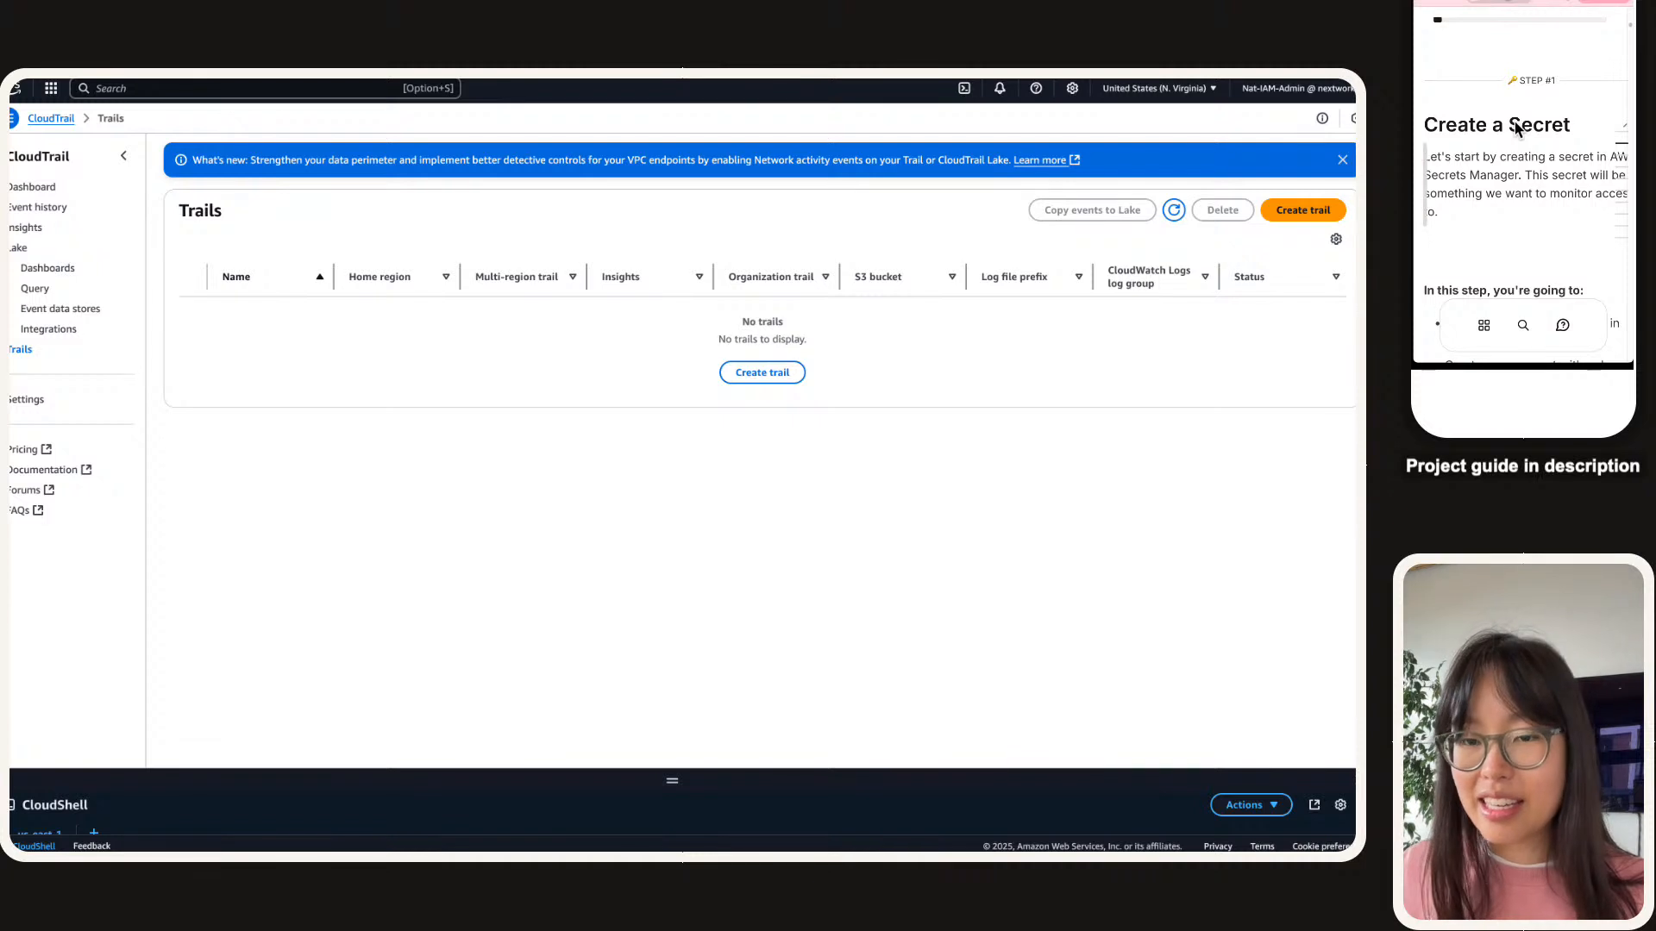
pyautogui.scroll(-3, 1515, 123)
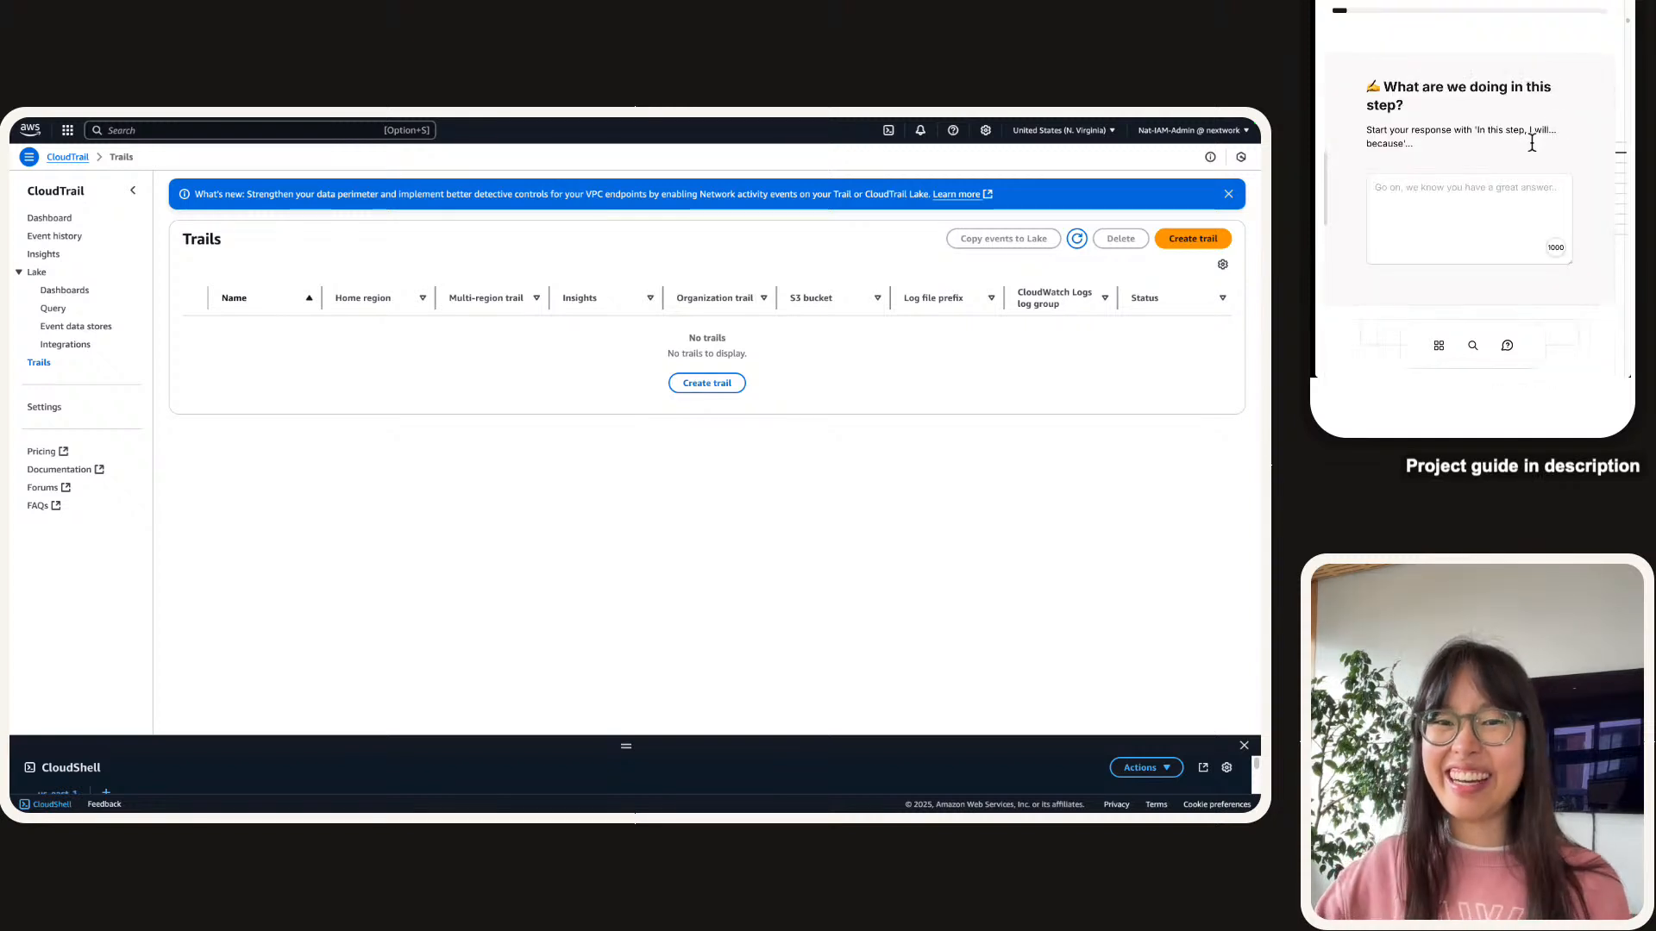
# Submit Step 1's answer: set up a Secrets Manager secret and monitor access to it.
pyautogui.click(1435, 212)
pyautogui.write('I')
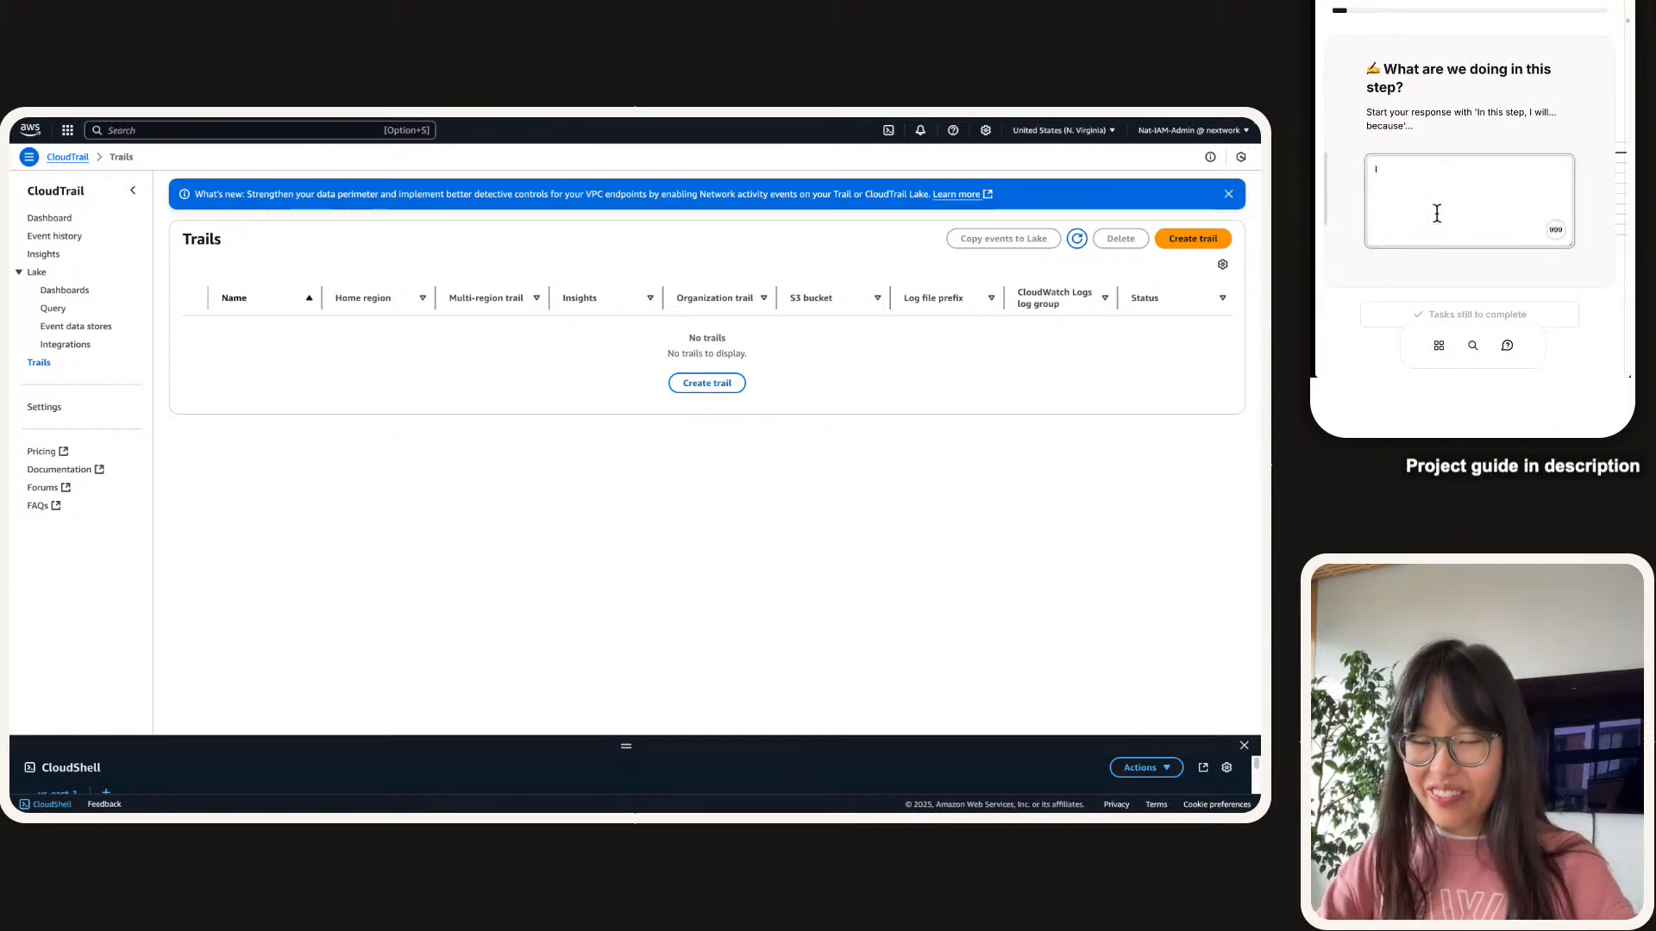
pyautogui.write('n this step, we wi')
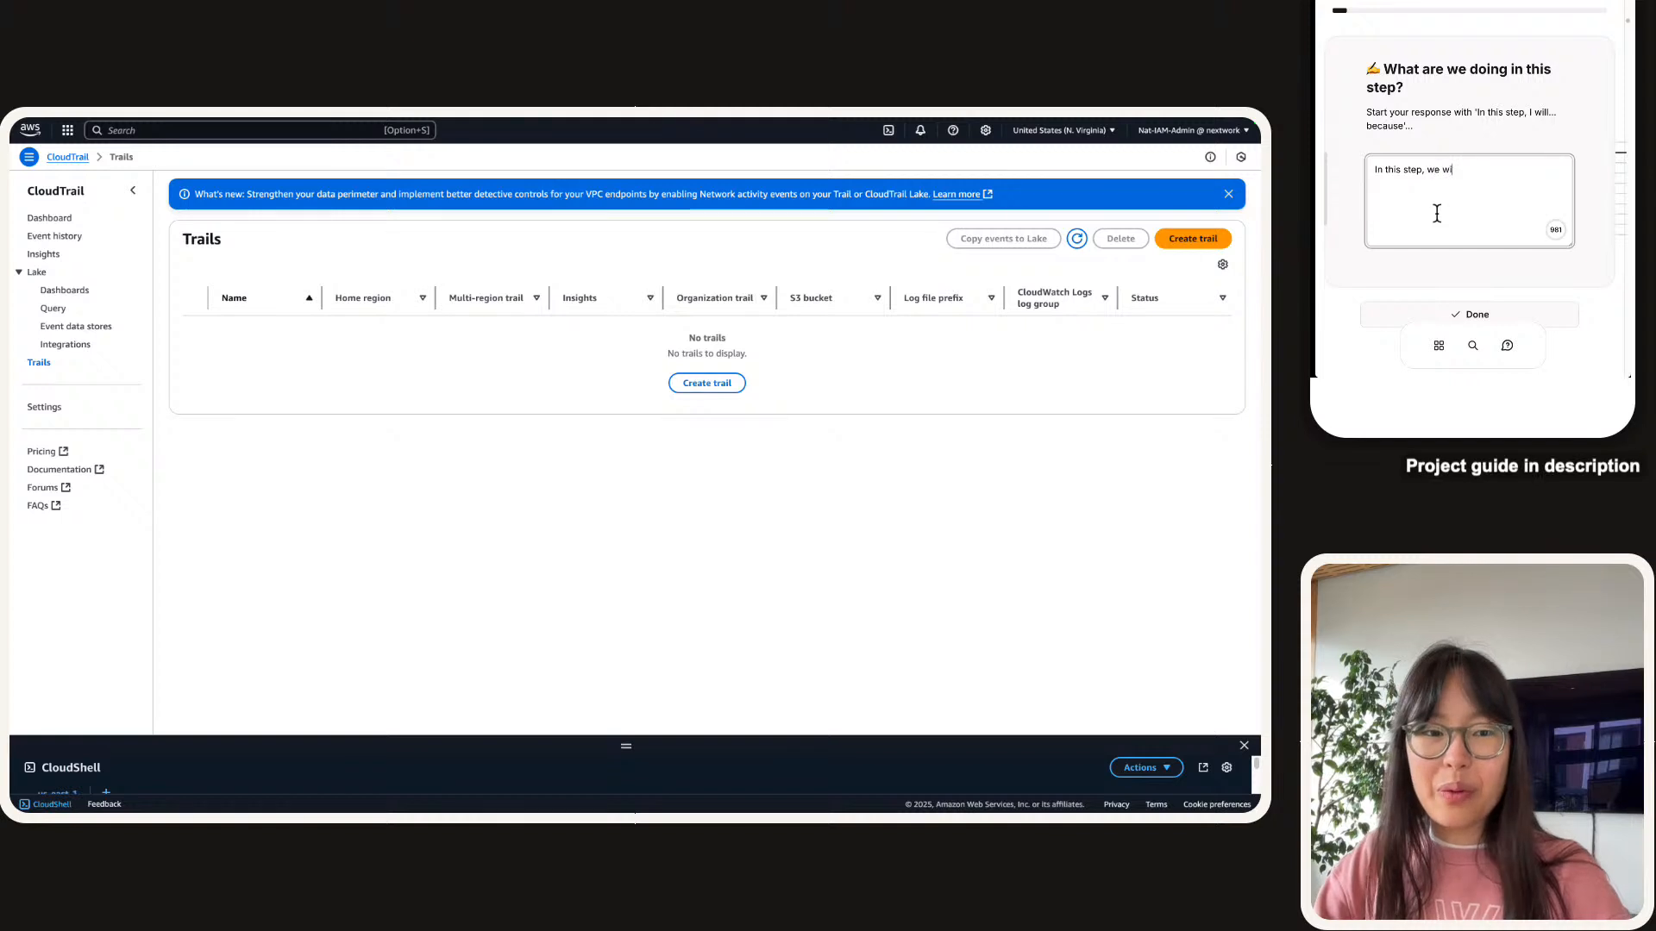
pyautogui.write('ll set up ')
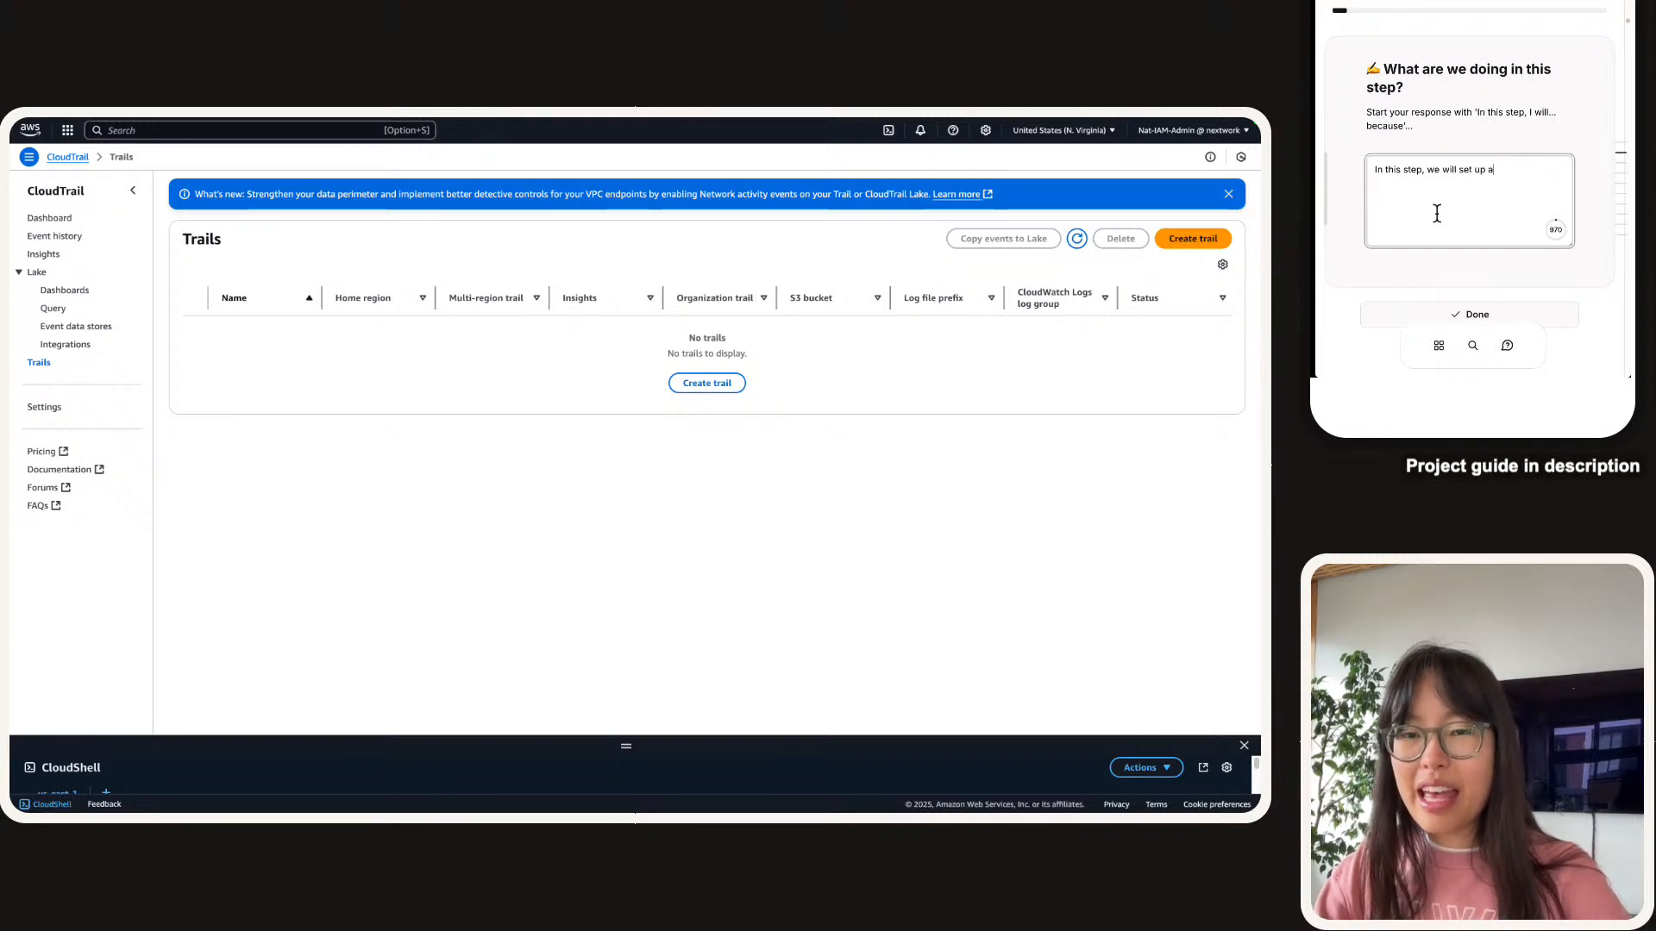
pyautogui.write('a secreet i')
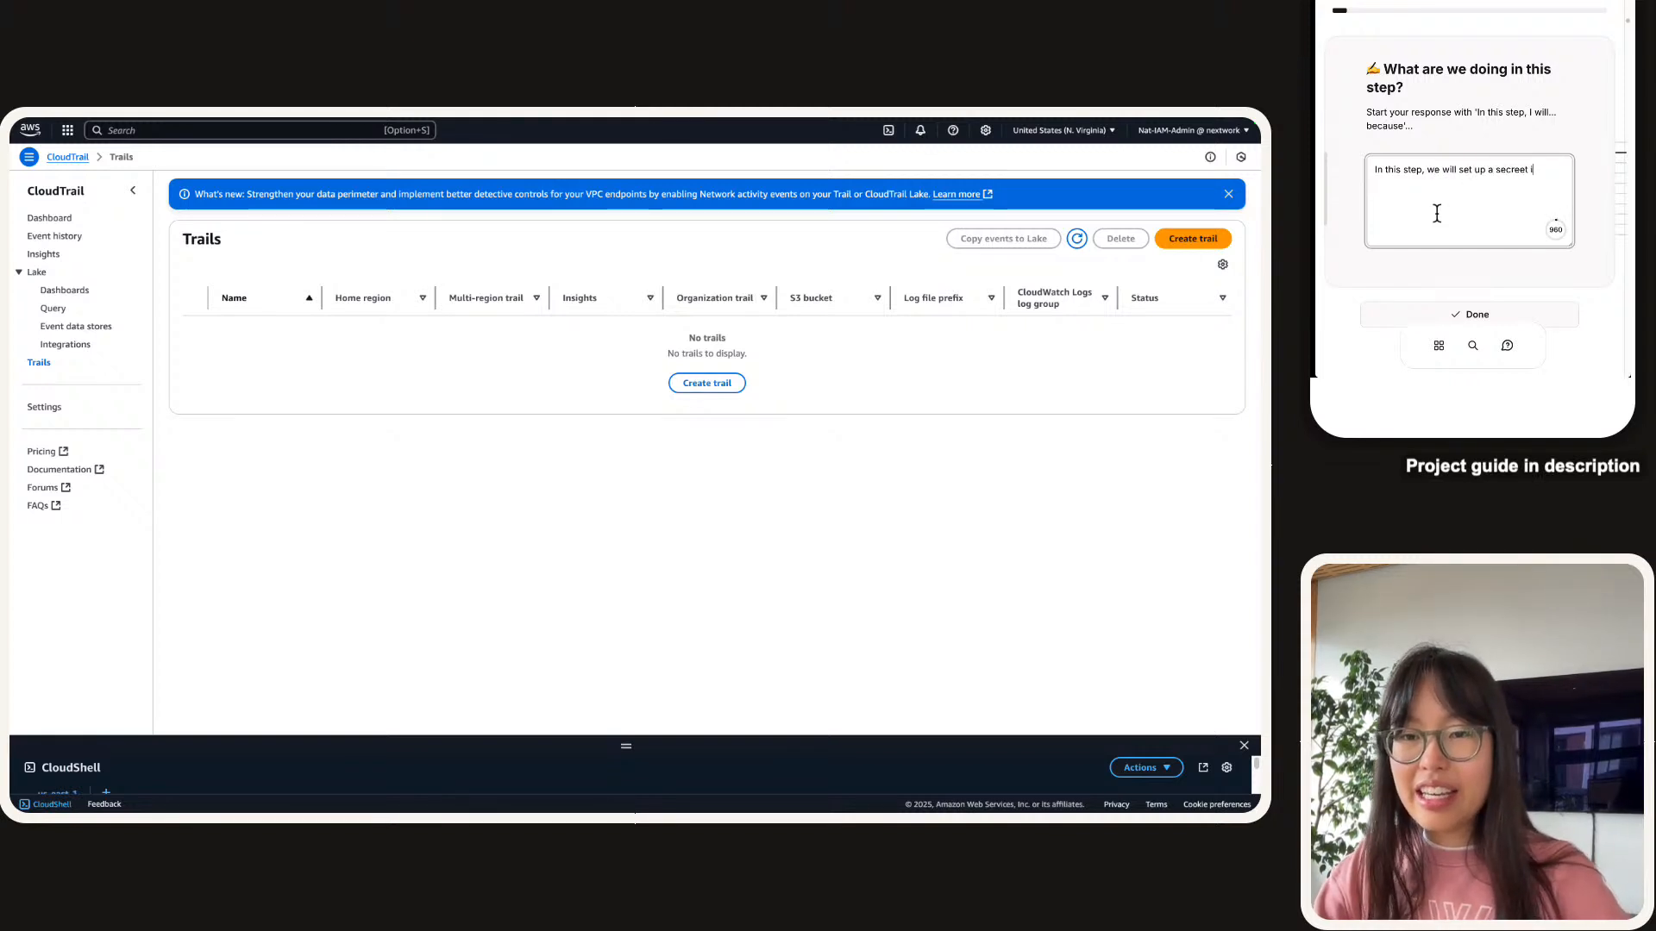
pyautogui.press('BackSpace')
pyautogui.press('BackSpace')
pyautogui.press('BackSpace')
pyautogui.press('BackSpace')
pyautogui.write('t in')
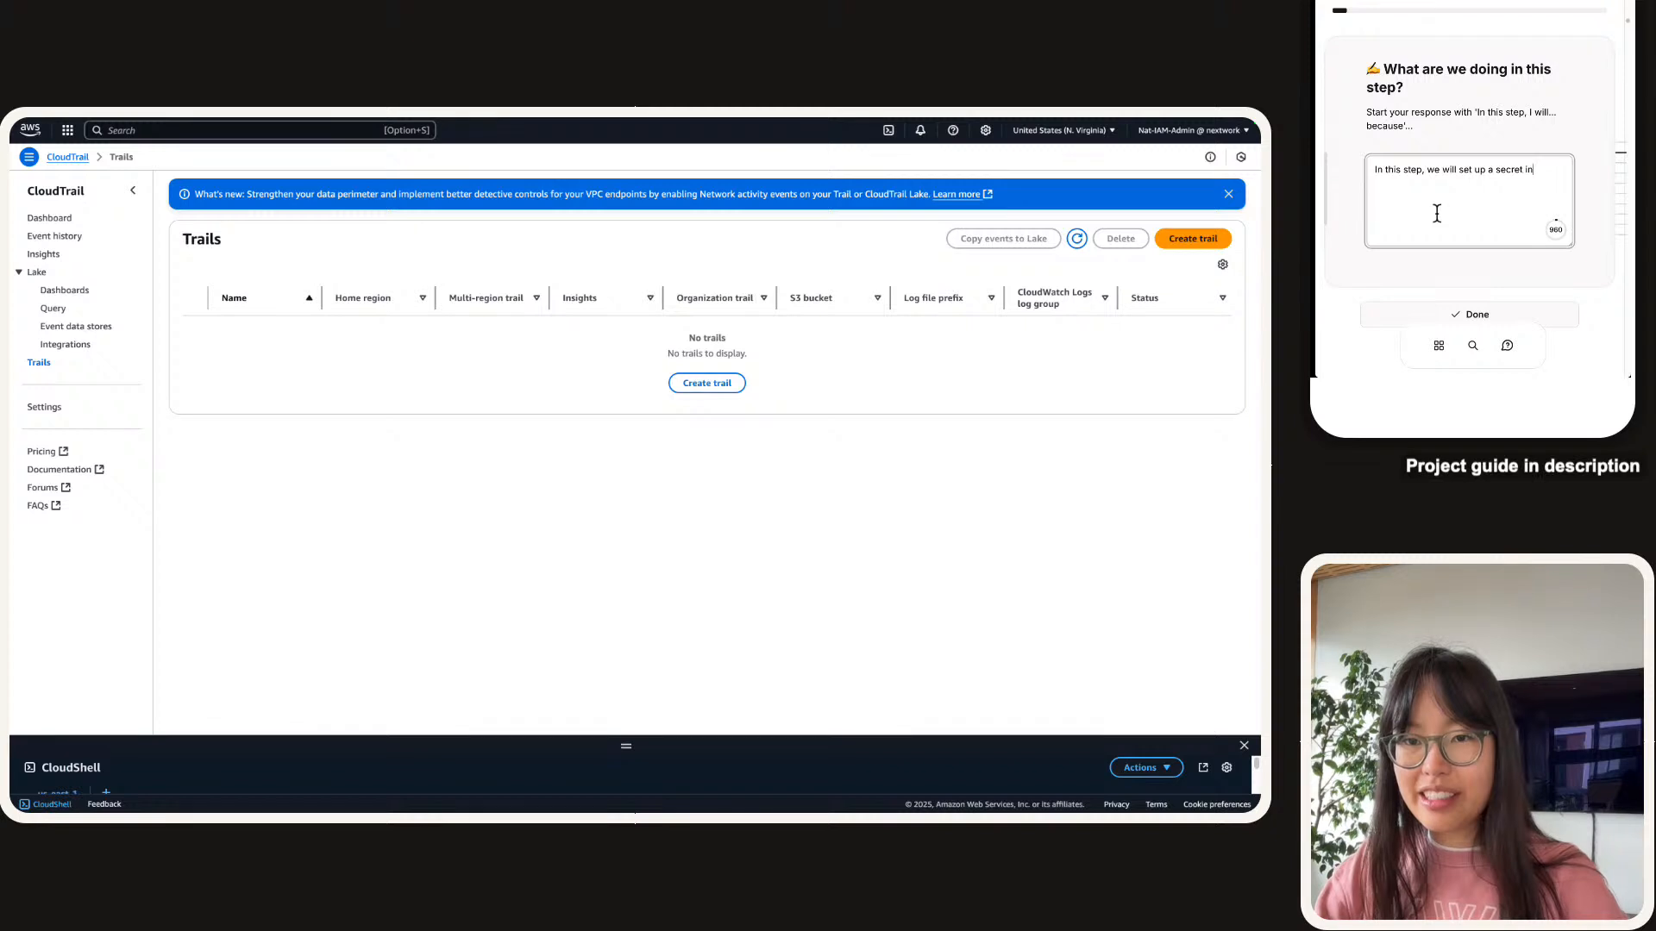
pyautogui.write(' Secret')
pyautogui.write('s Manage')
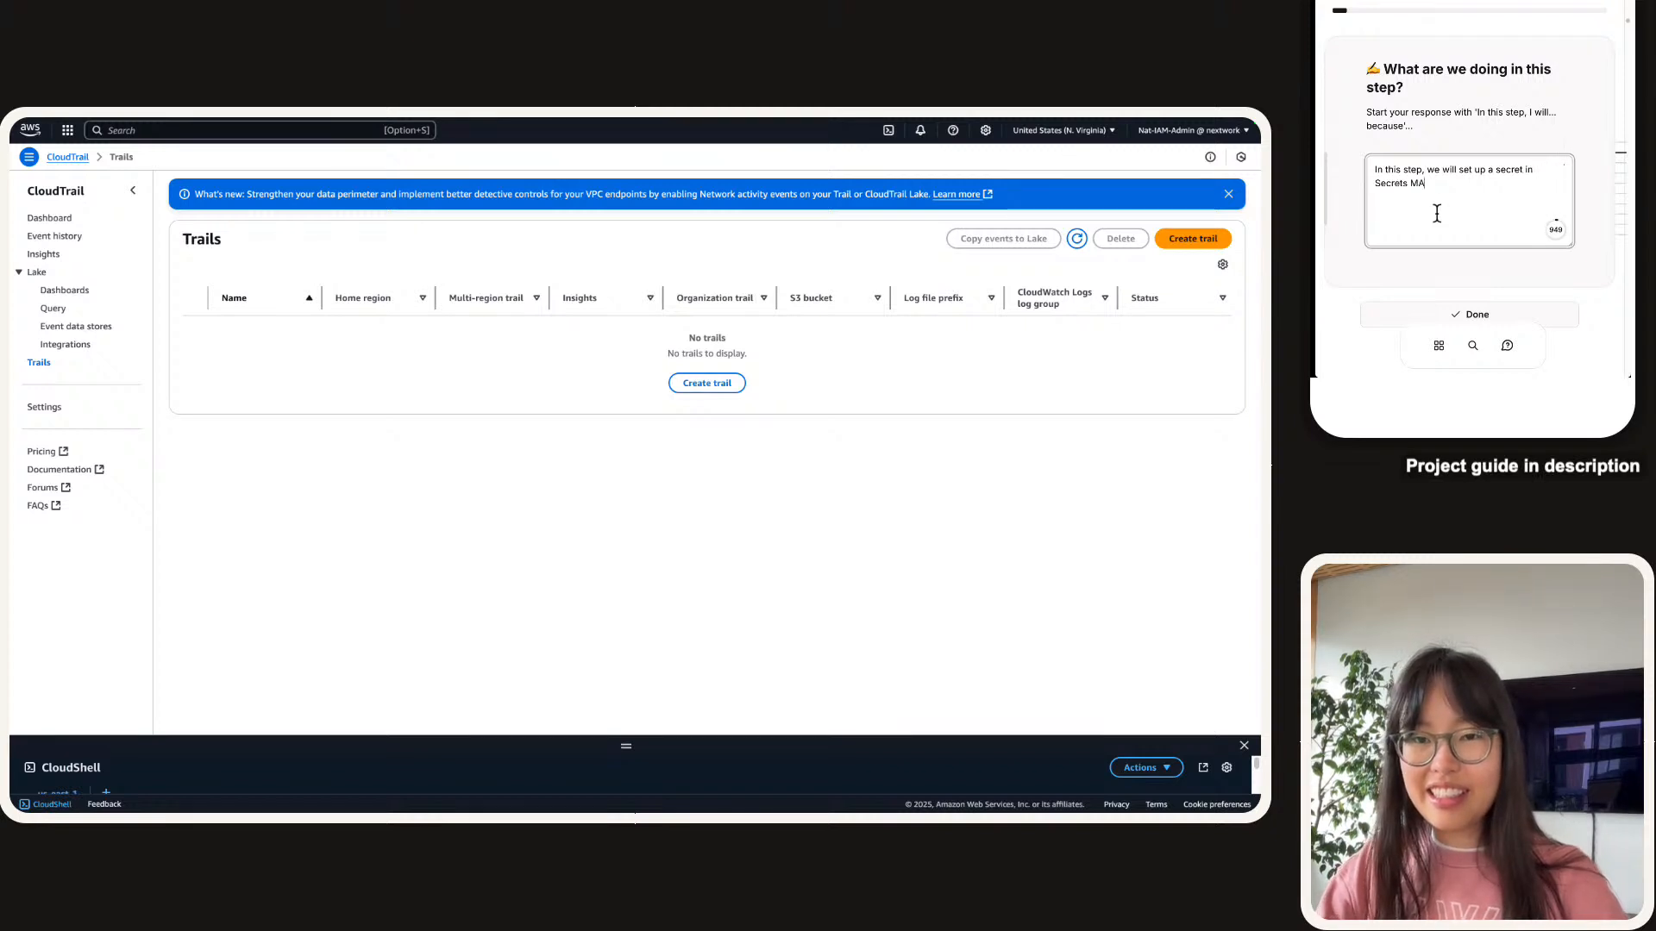
pyautogui.write('r! this')
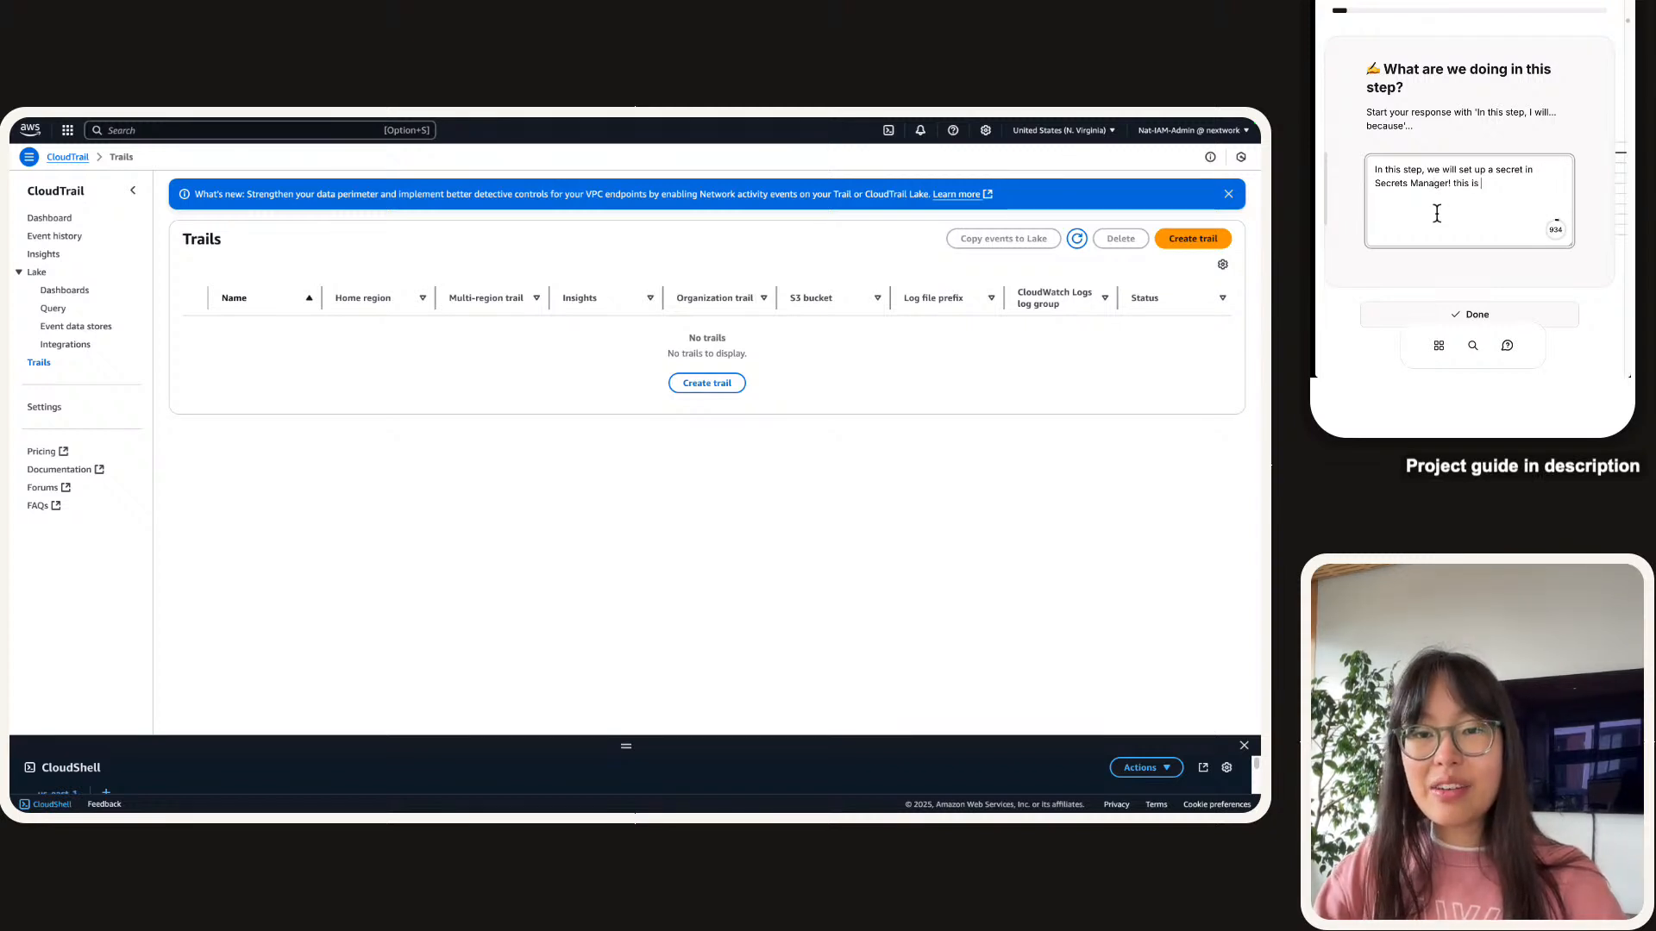
pyautogui.write('is')
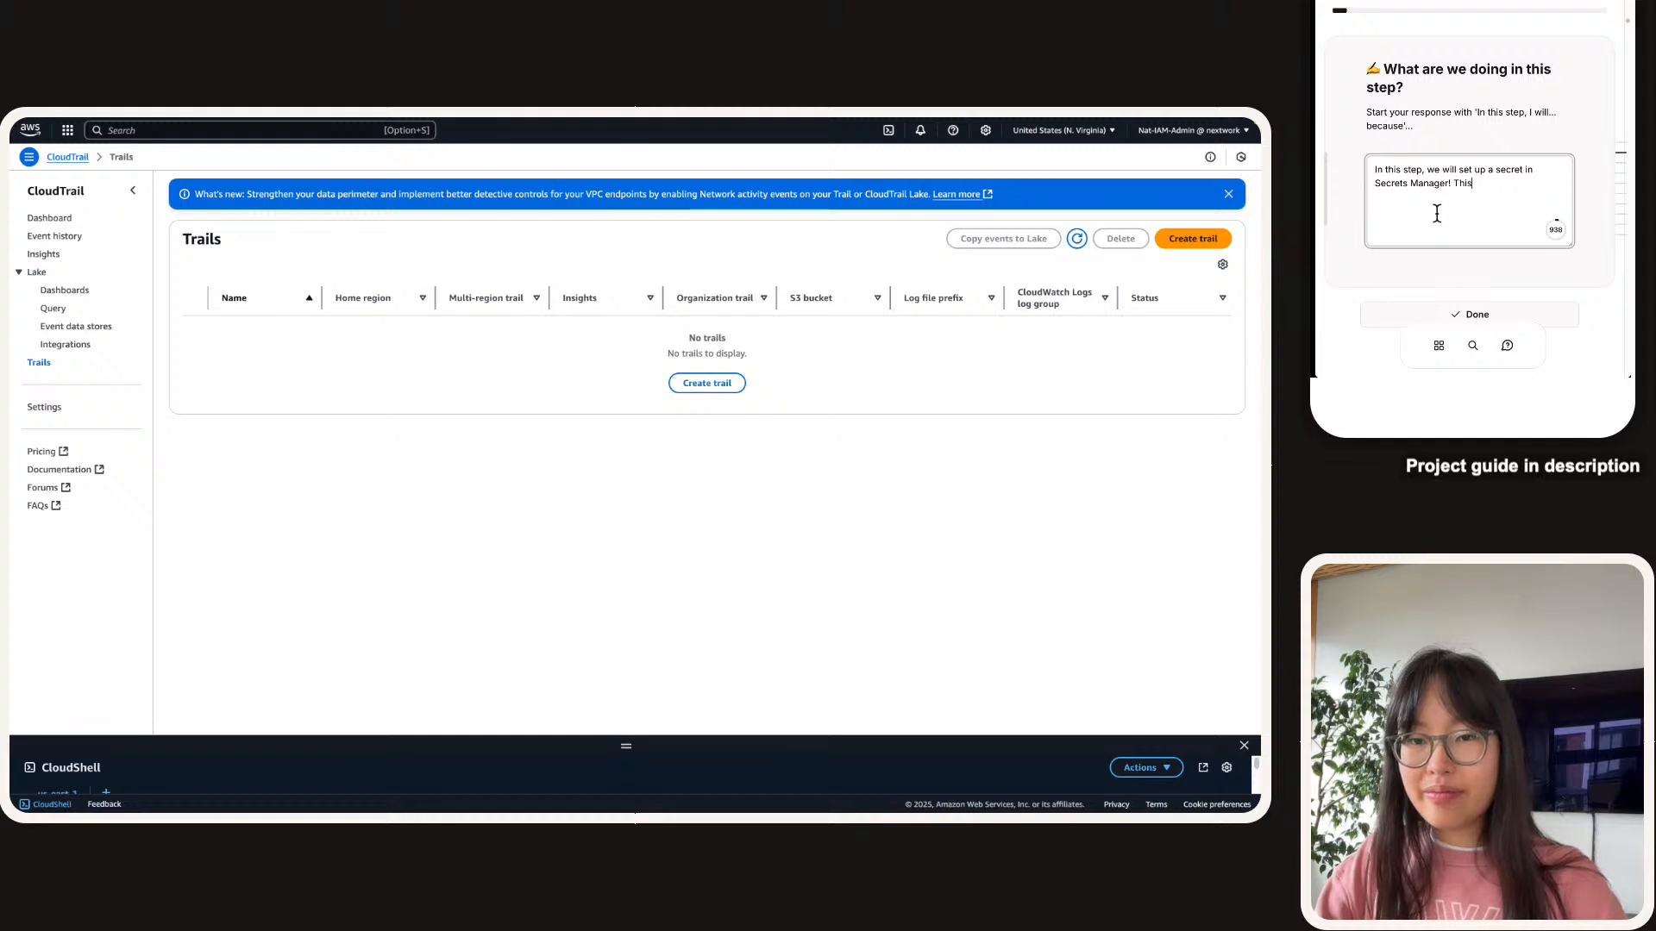
pyautogui.write(' is going to be t')
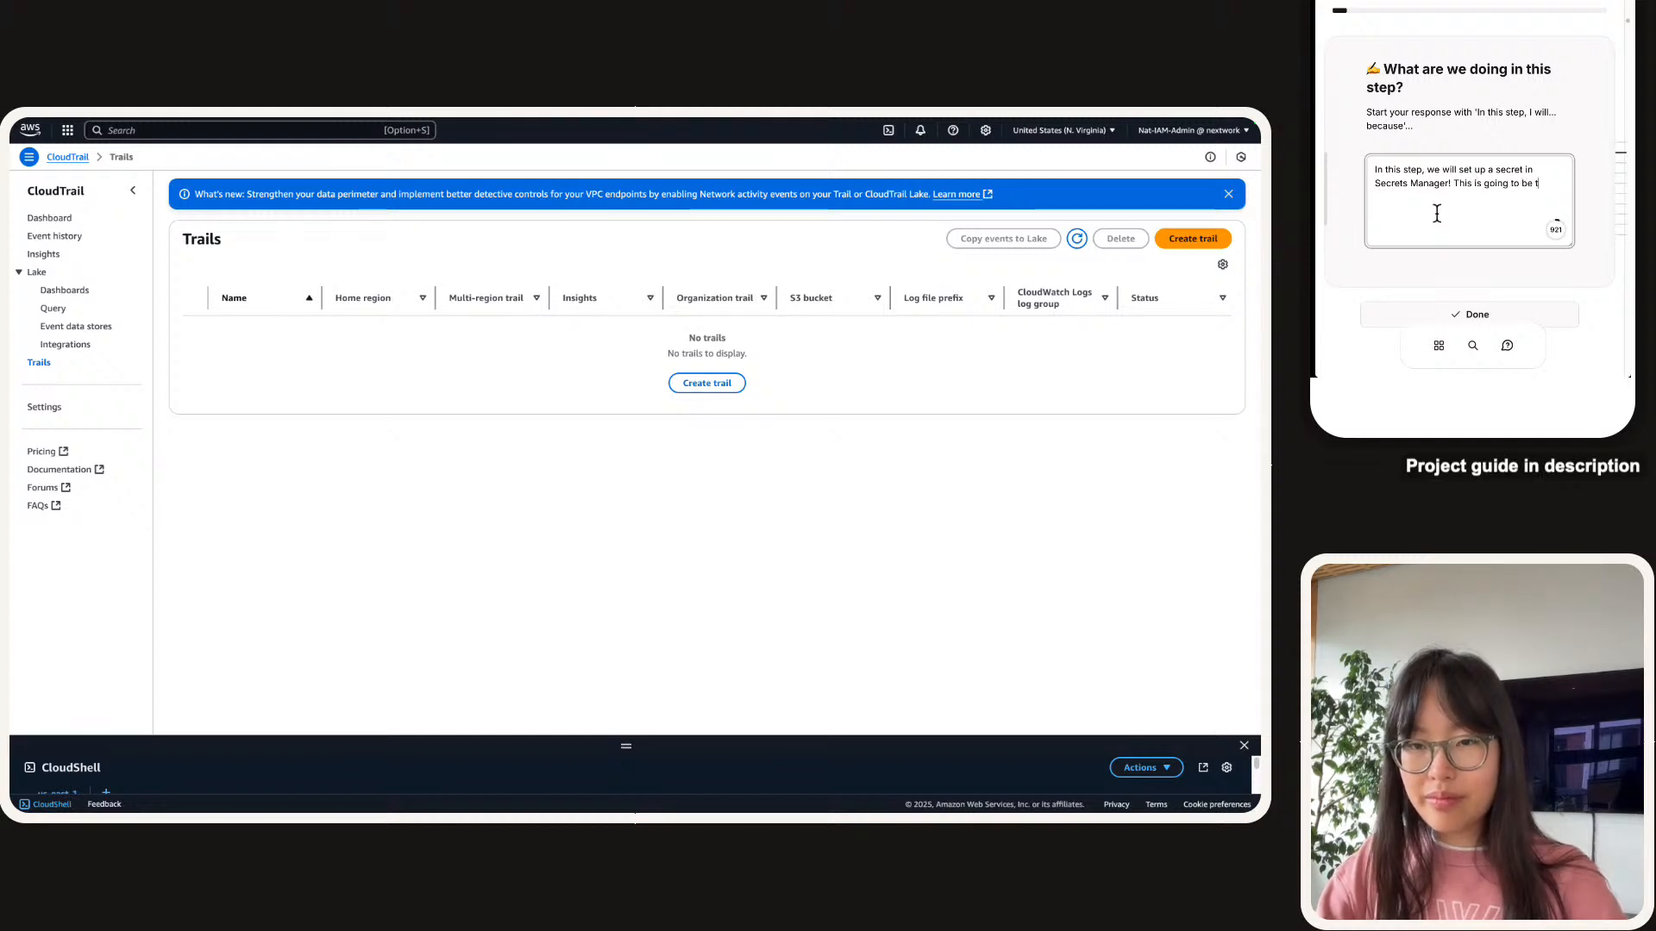
pyautogui.write('he thing we want to p')
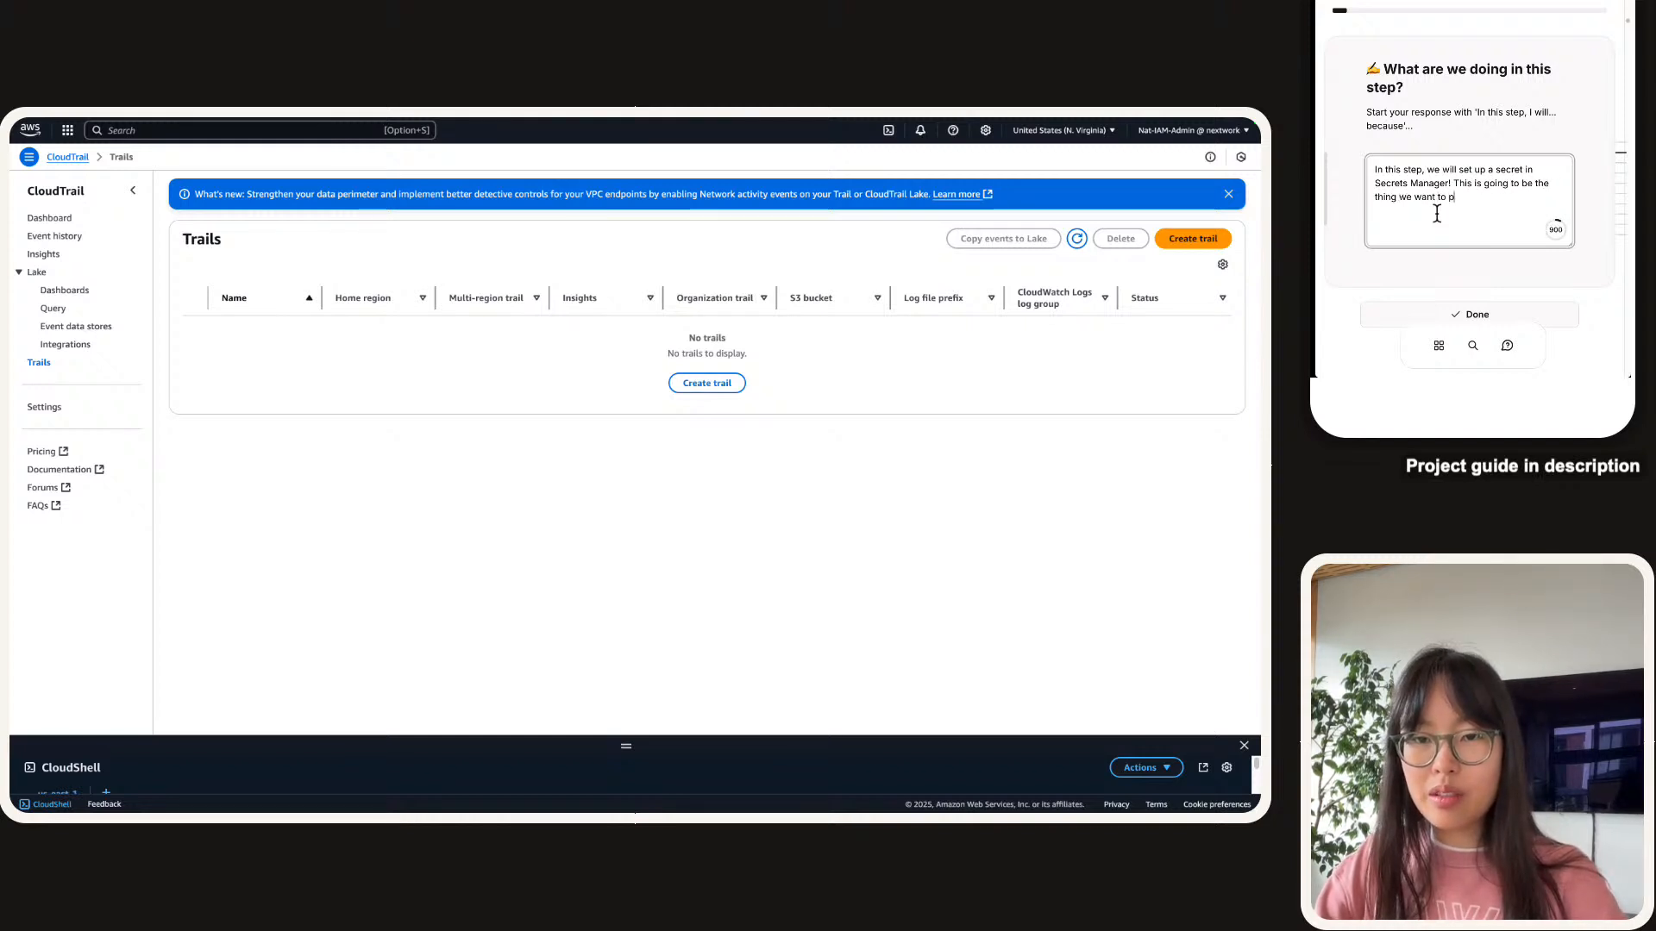
pyautogui.write('rotect ')
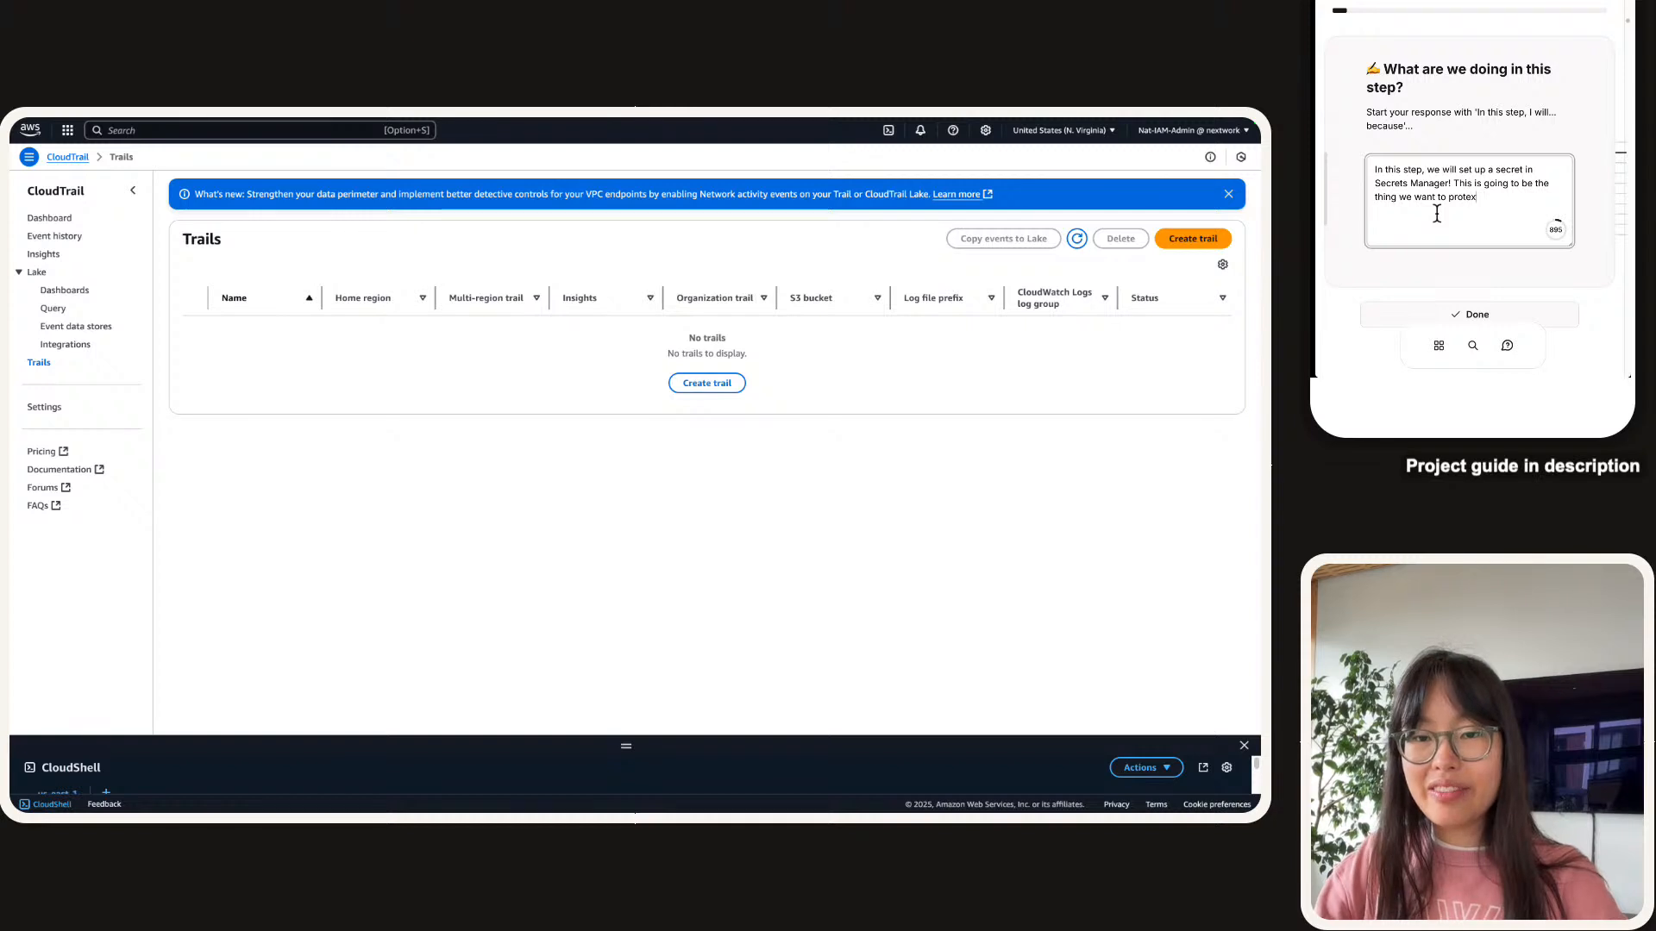
pyautogui.write('i.e. monitor access to')
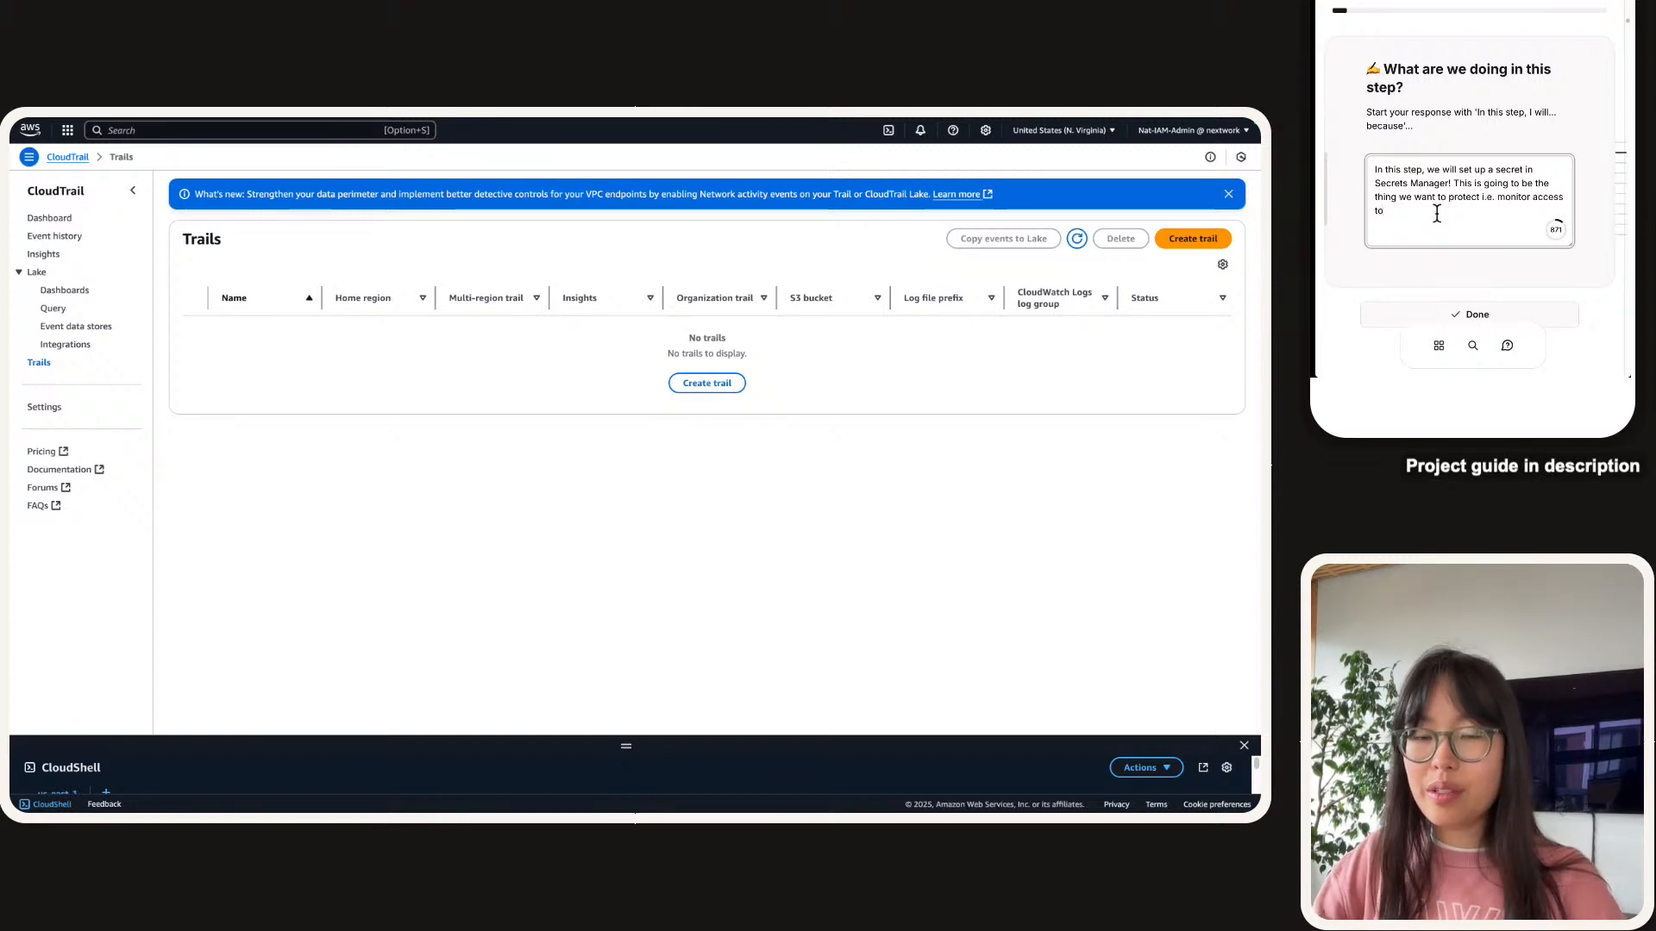
pyautogui.hotkey('alt', 'Left')
pyautogui.write('we will want to monitor')
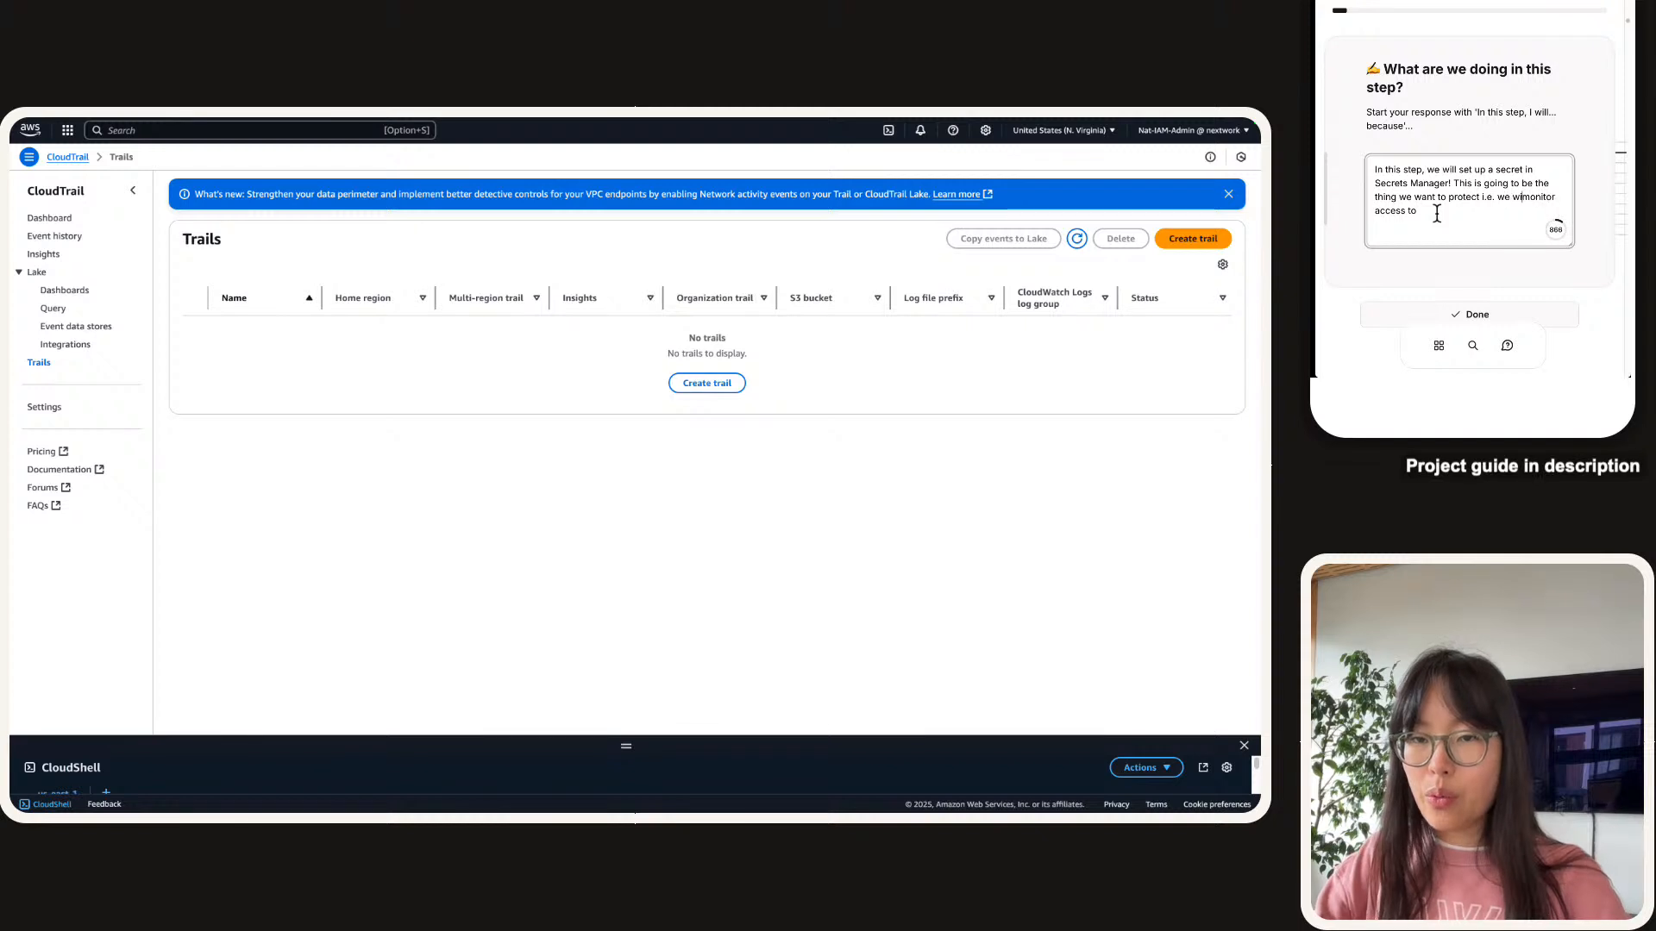
pyautogui.write(' access to th')
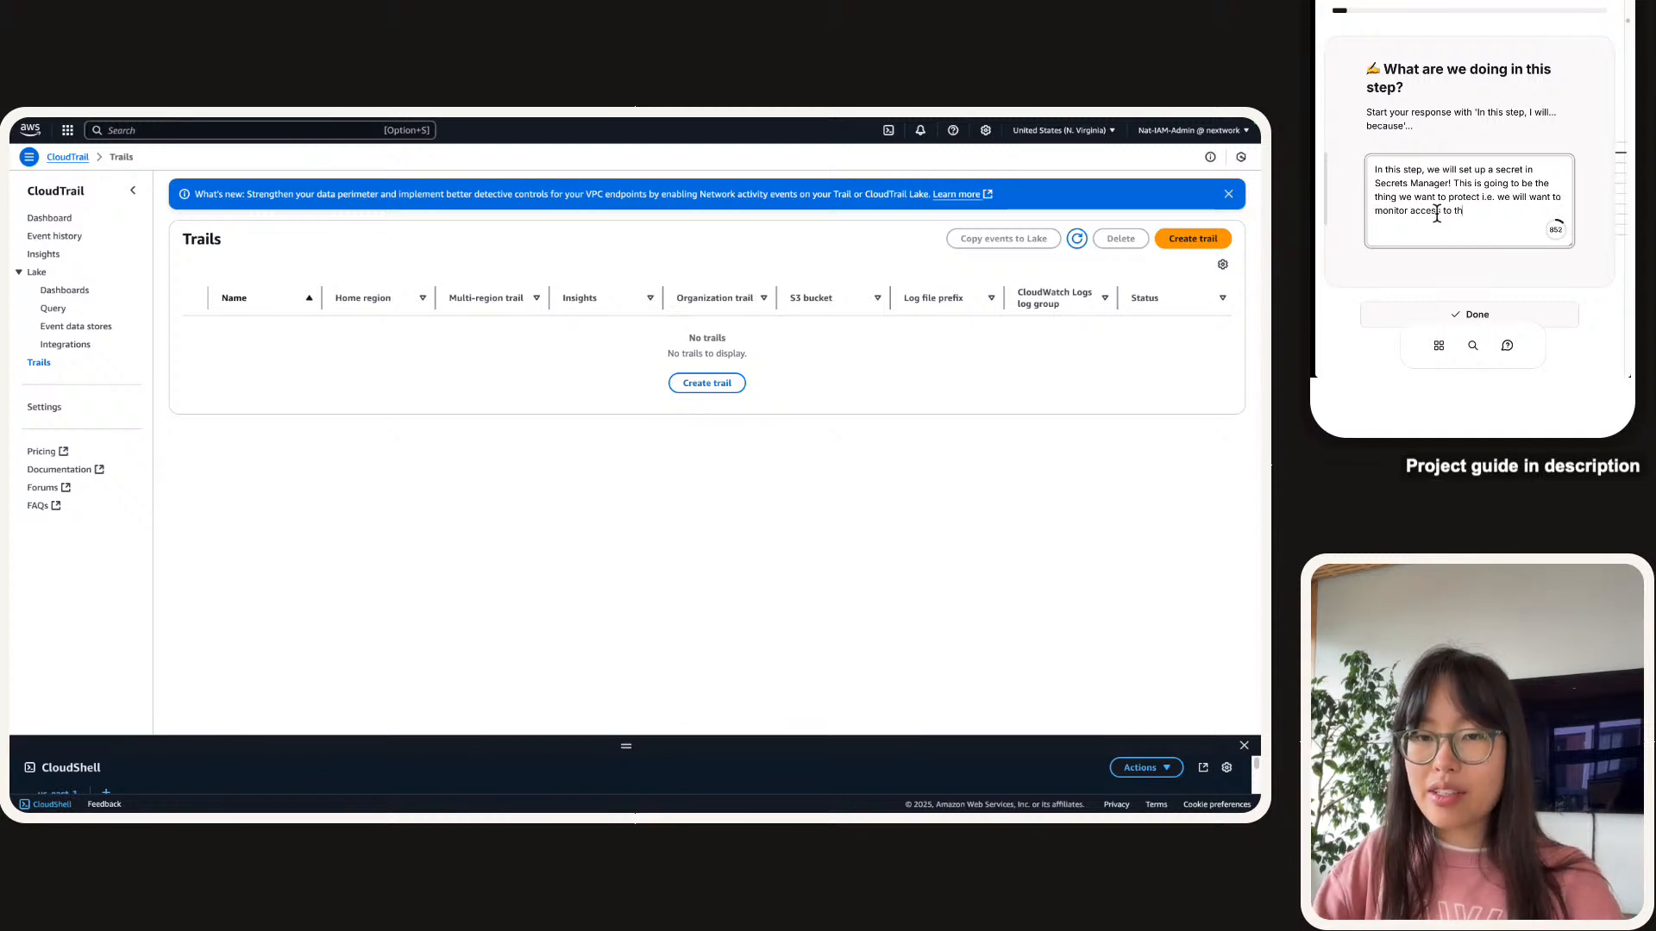
pyautogui.write('is secret ')
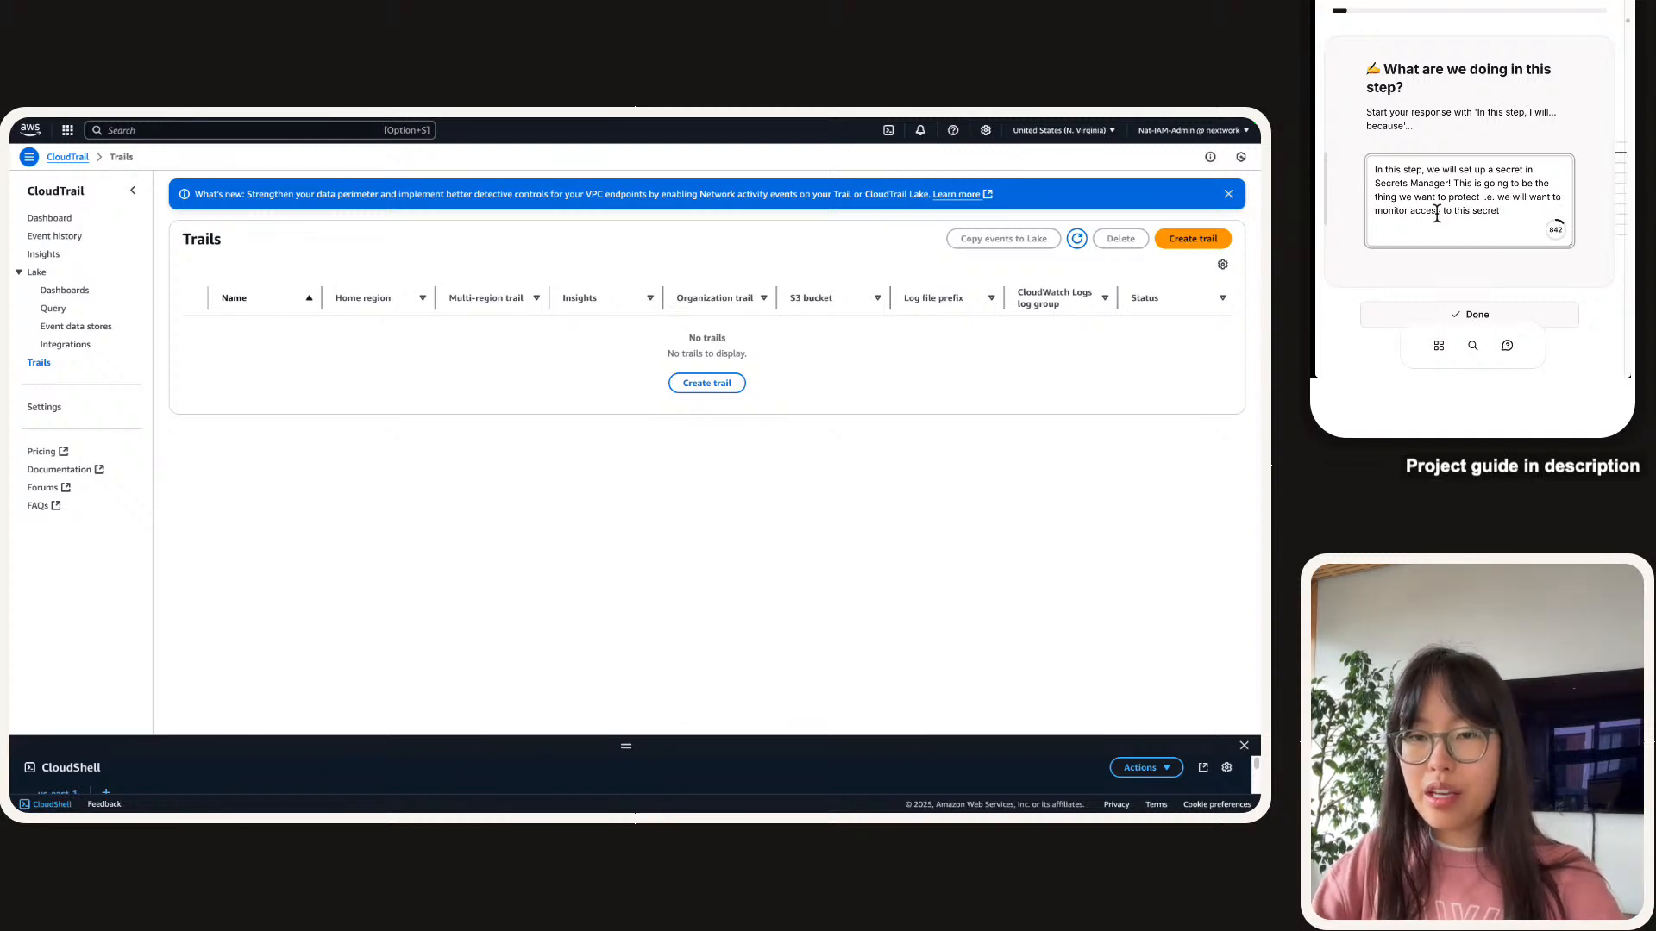
pyautogui.write('across the rest ')
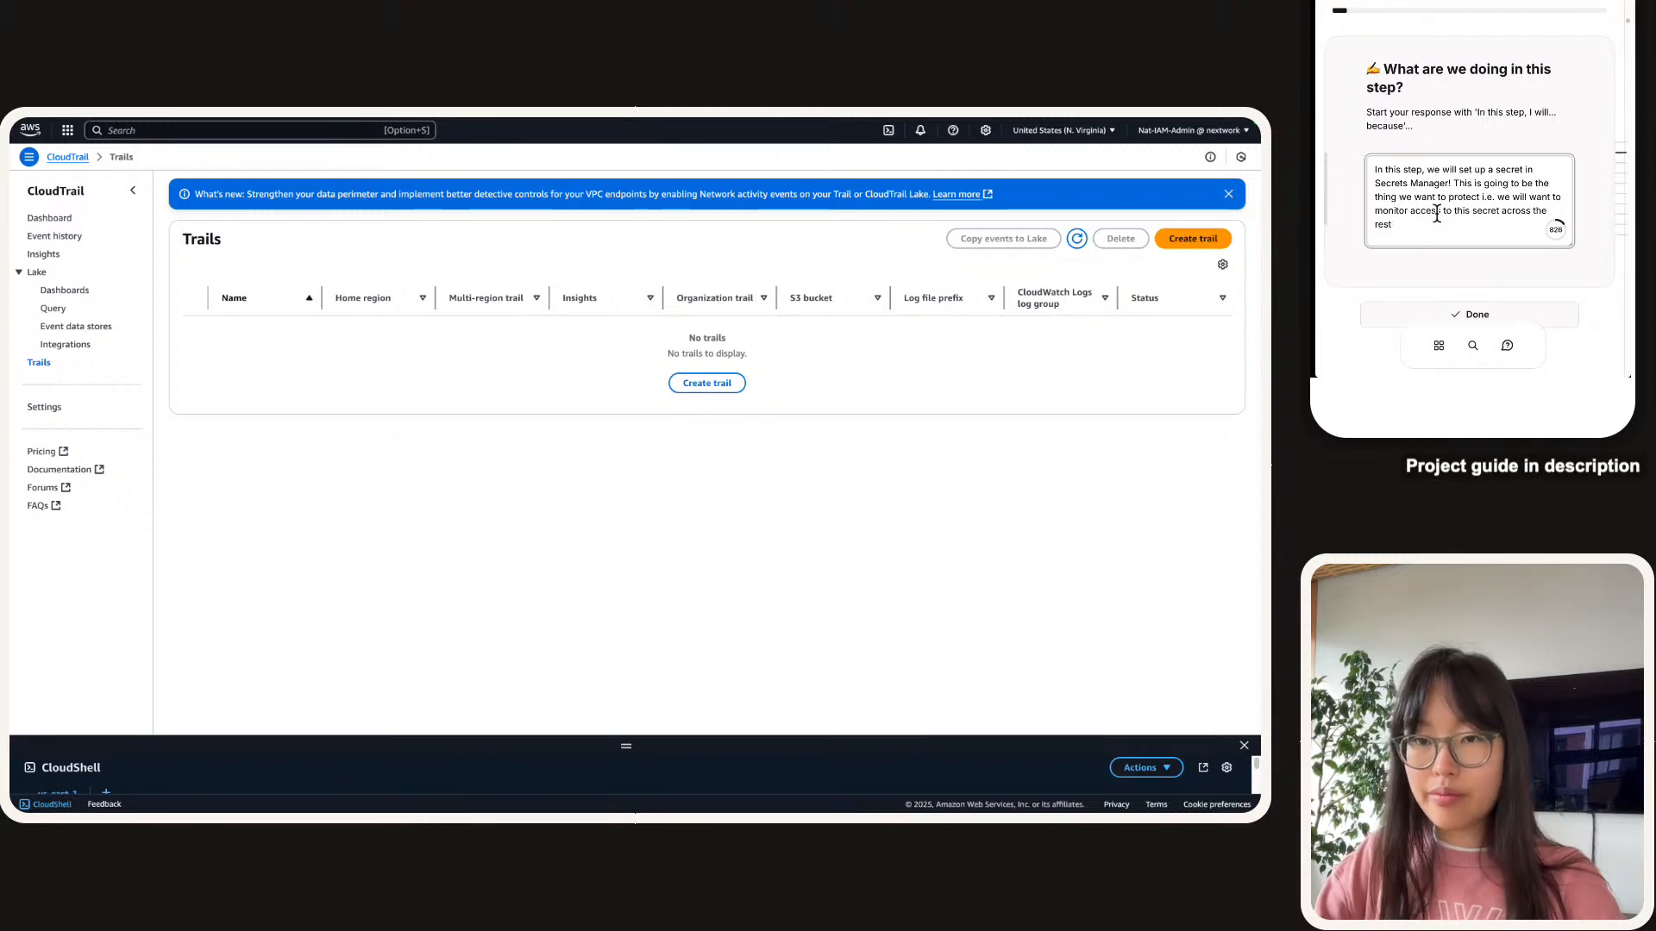
pyautogui.write('of this project.')
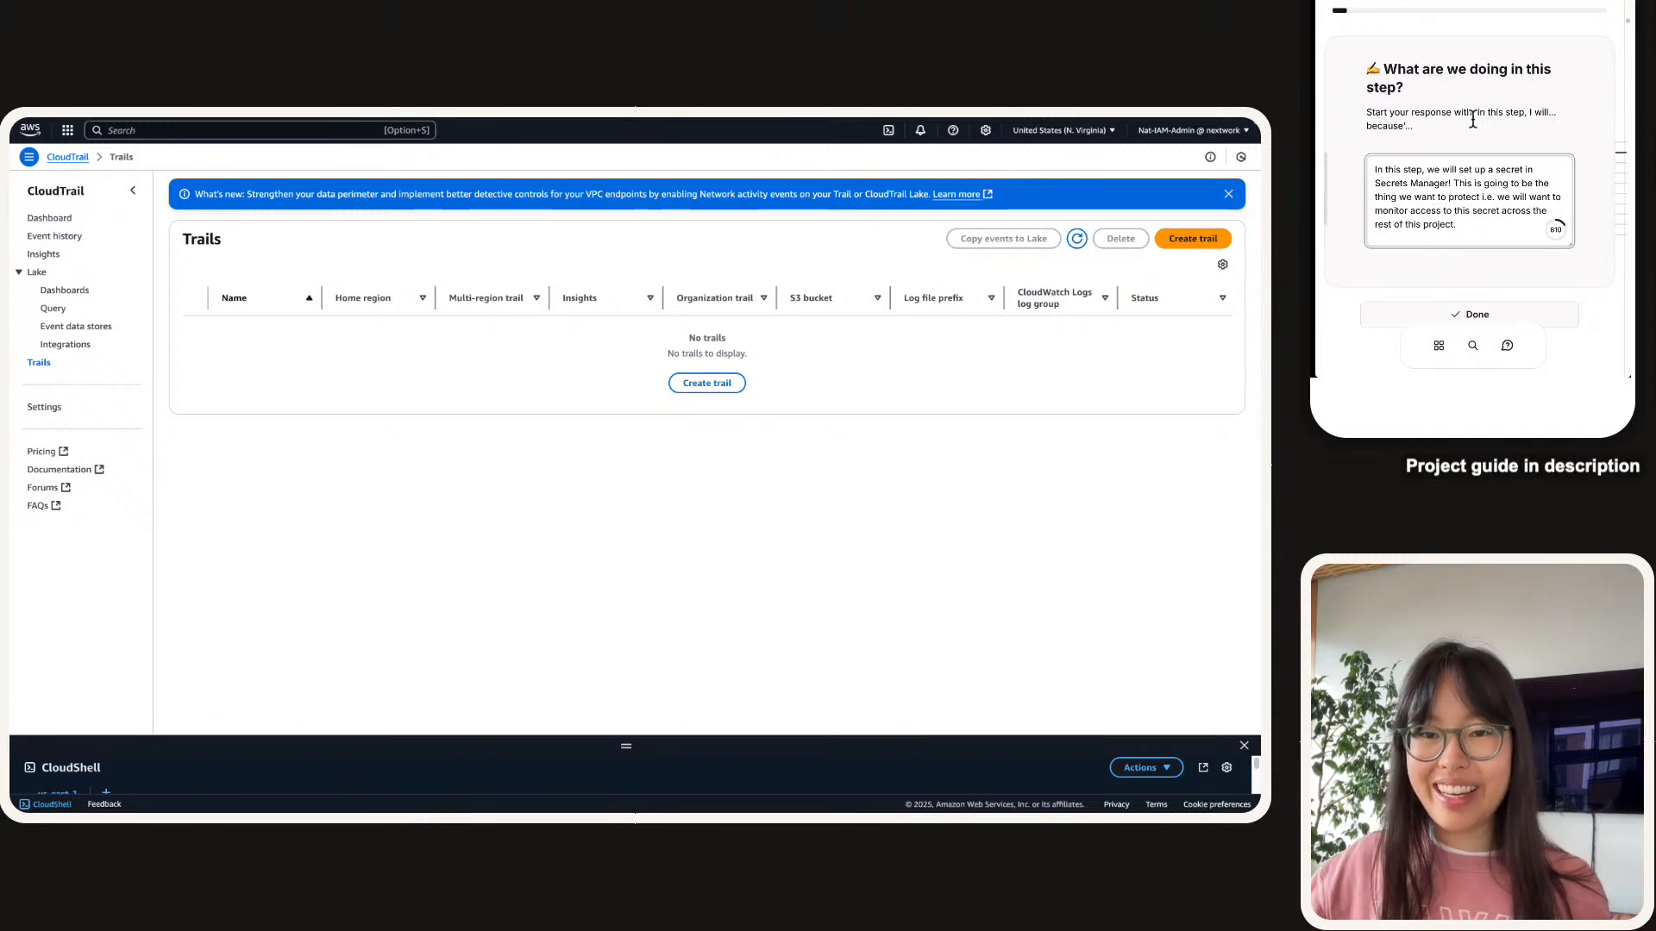
pyautogui.scroll(-2, 1466, 258)
pyautogui.click(1473, 235)
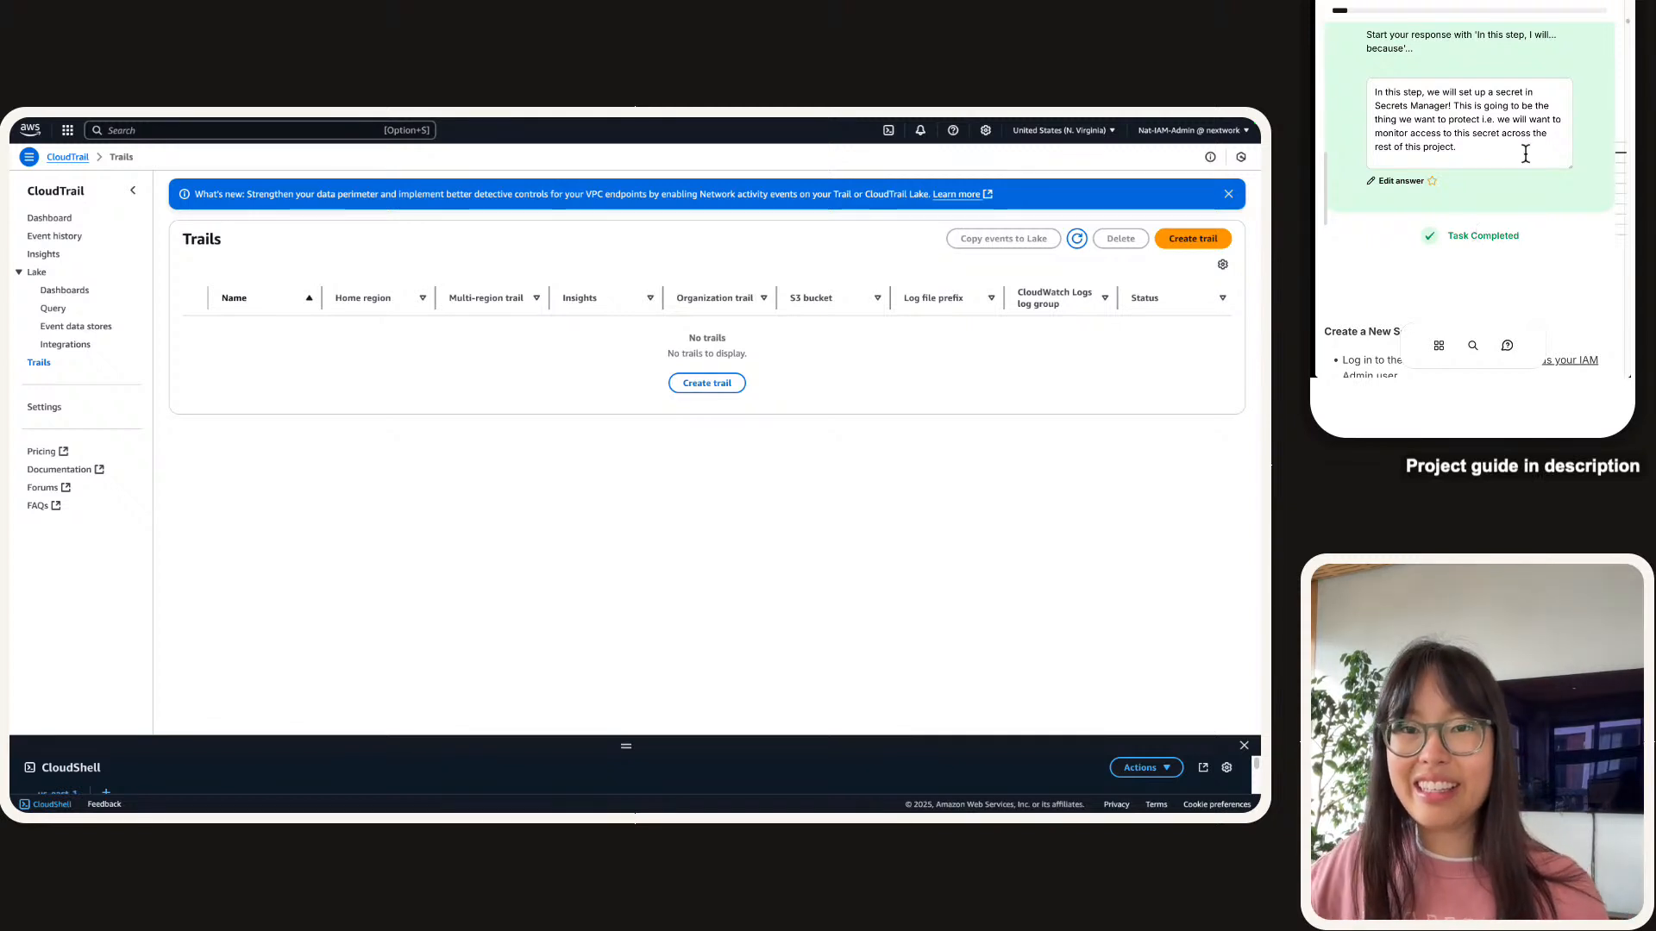
# Switch to Console Home, zoom to 175%, and close the CloudShell terminal.
pyautogui.scroll(-4, 1518, 152)
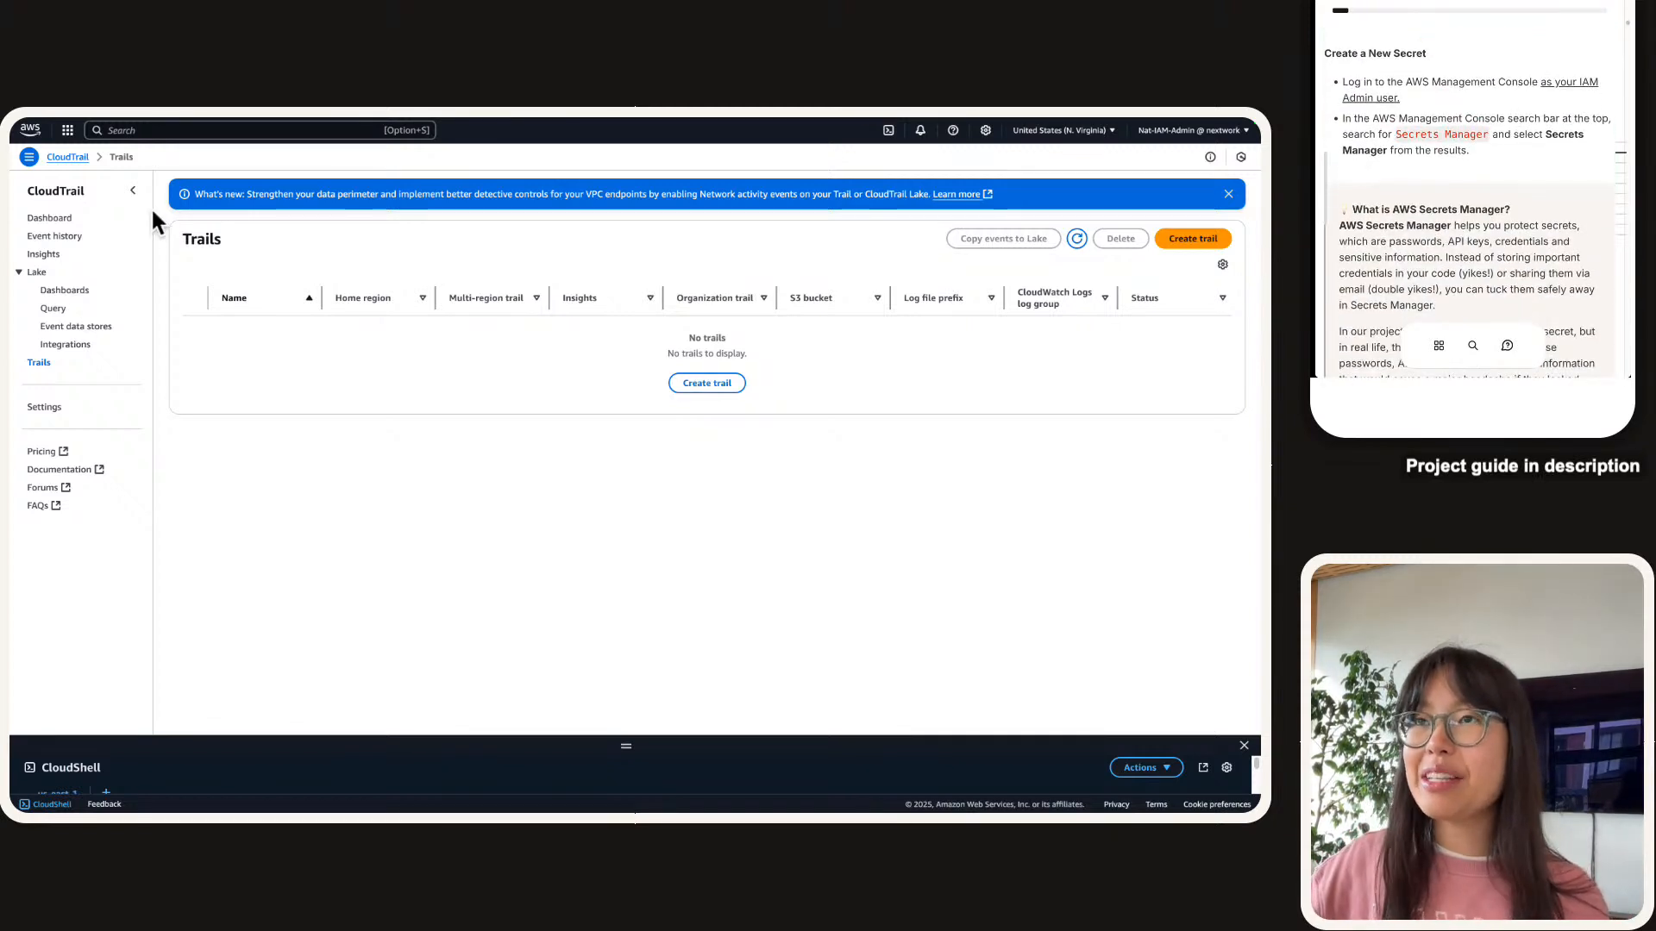
pyautogui.click(28, 132)
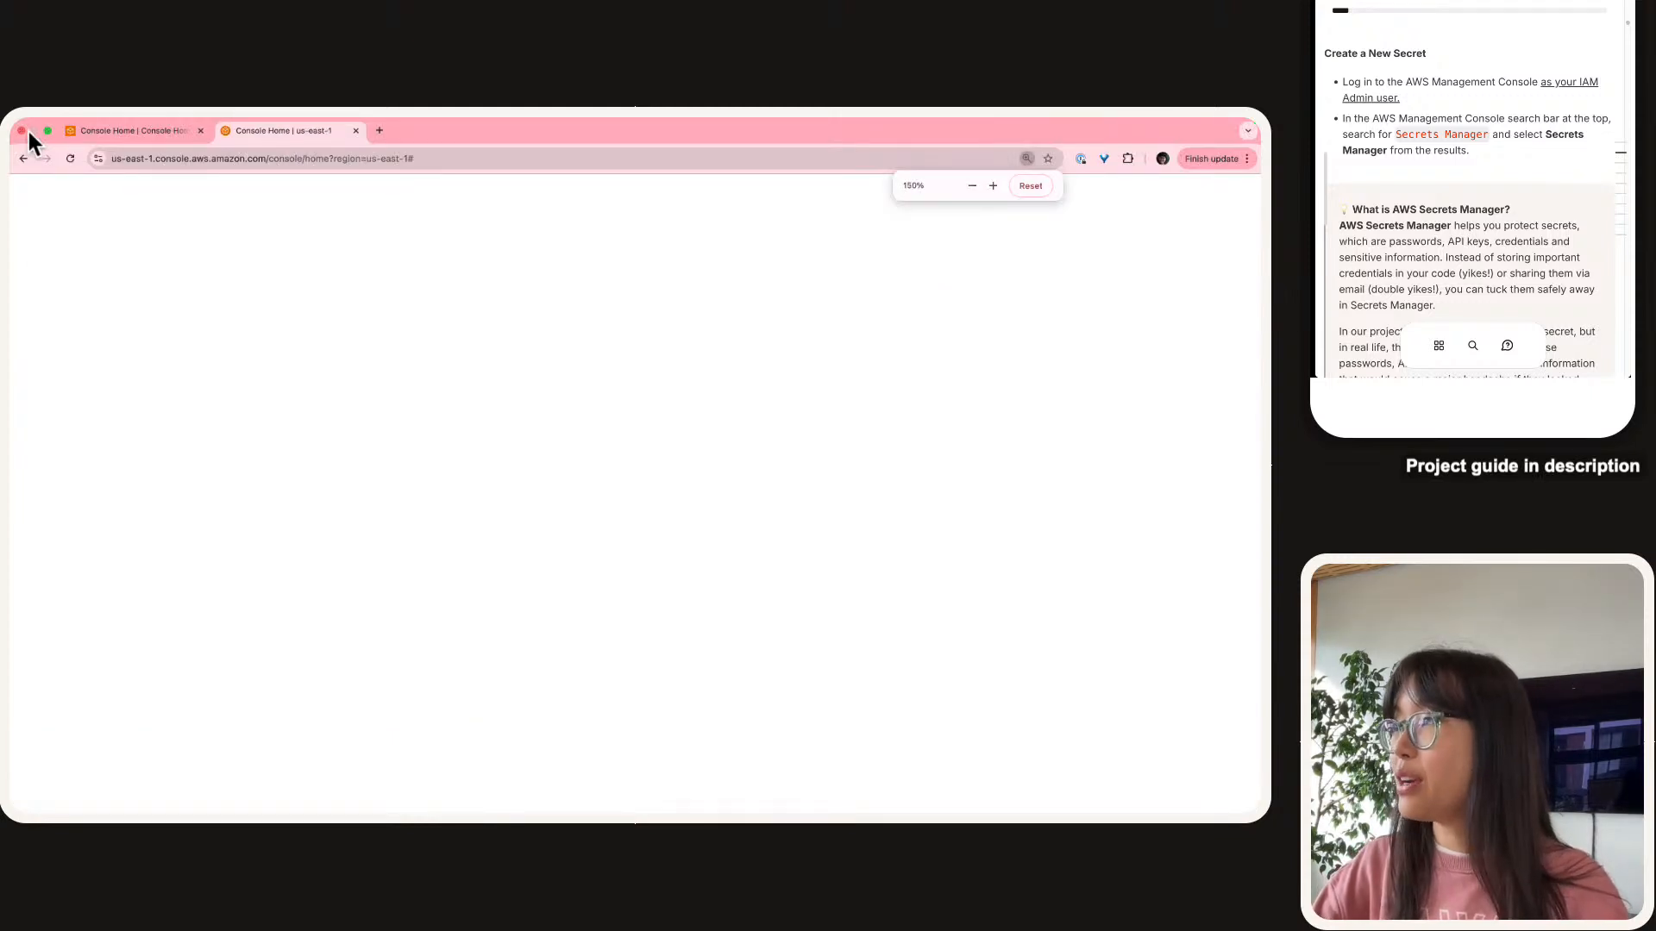
pyautogui.press('super+equal')
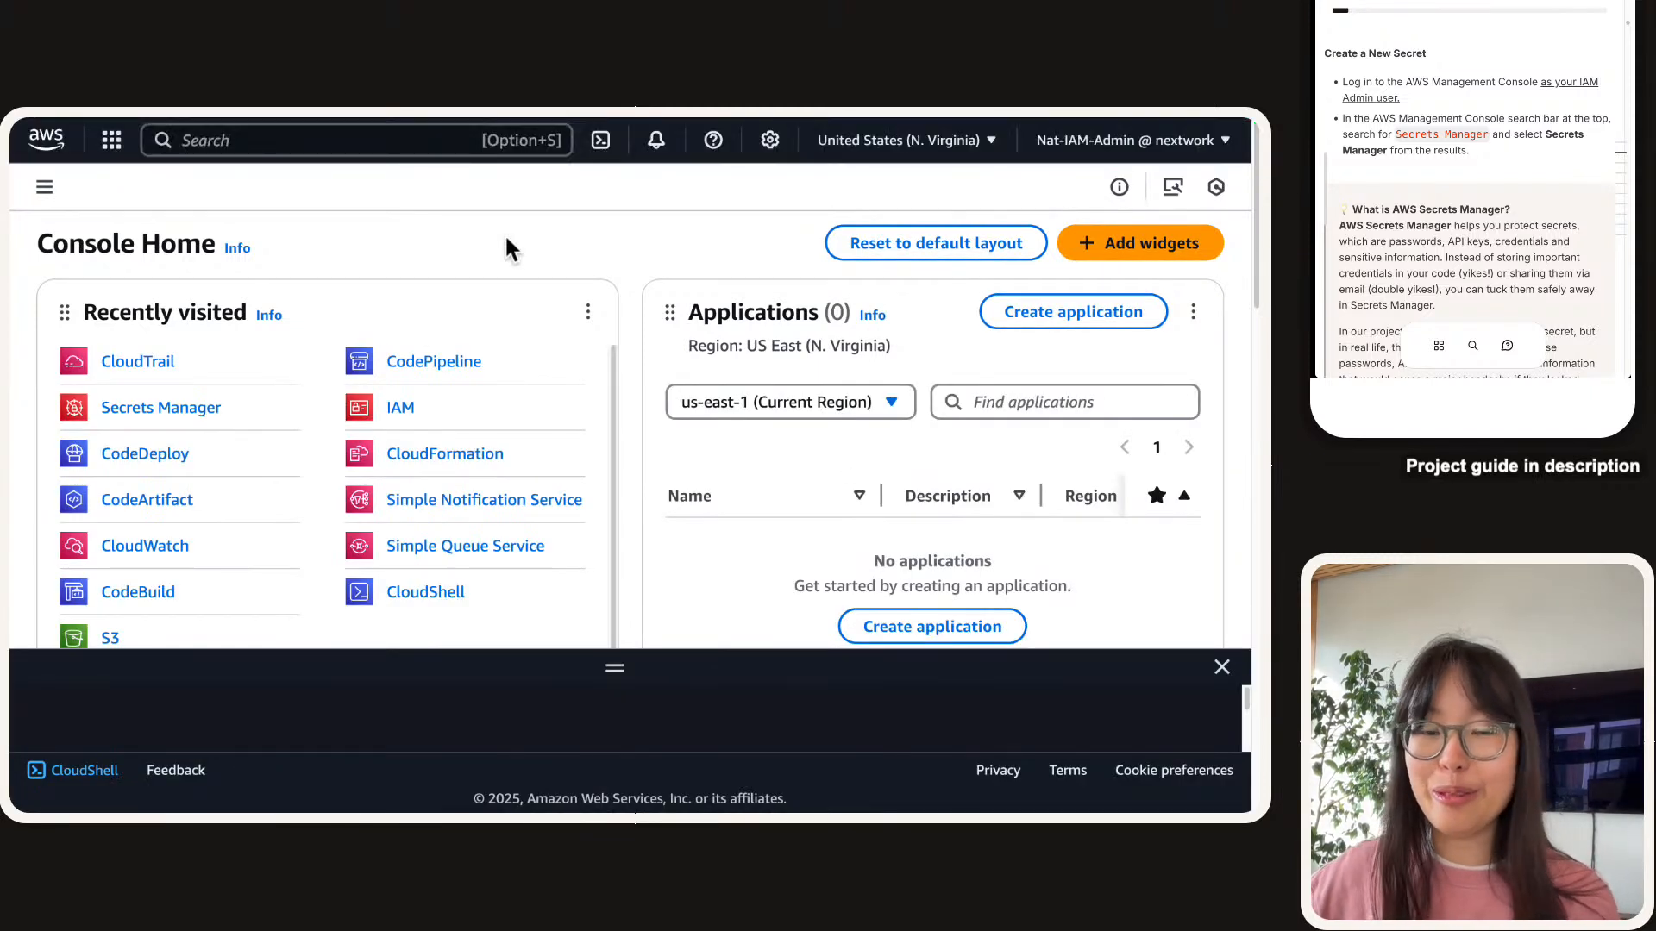
pyautogui.click(1223, 667)
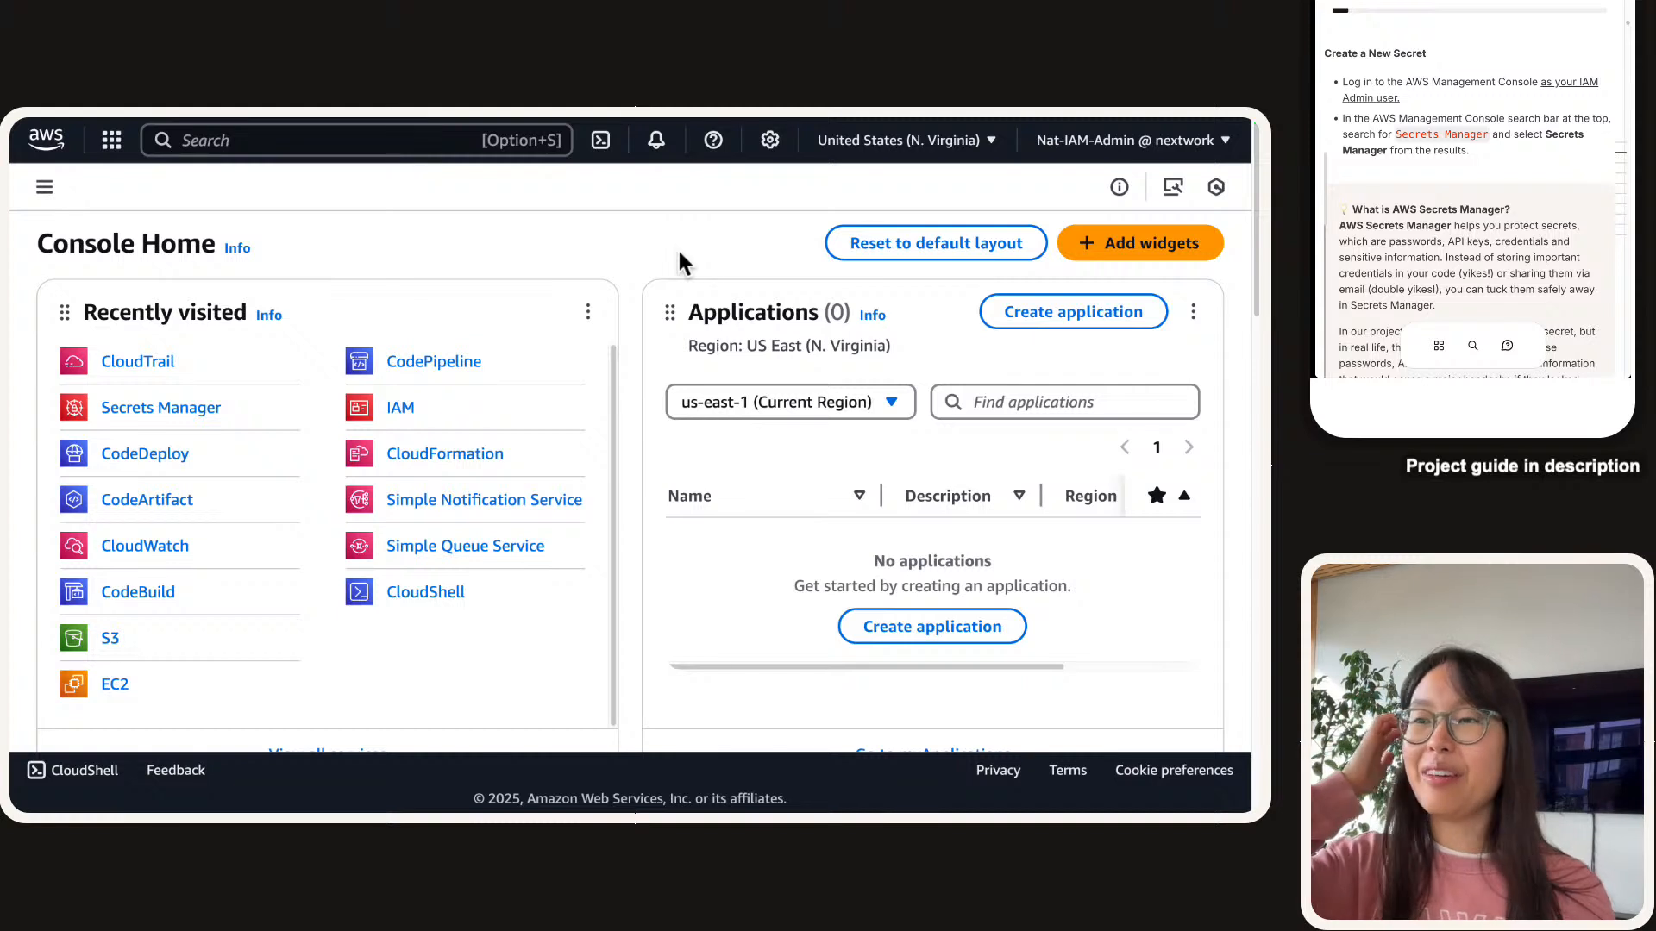
pyautogui.click(393, 153)
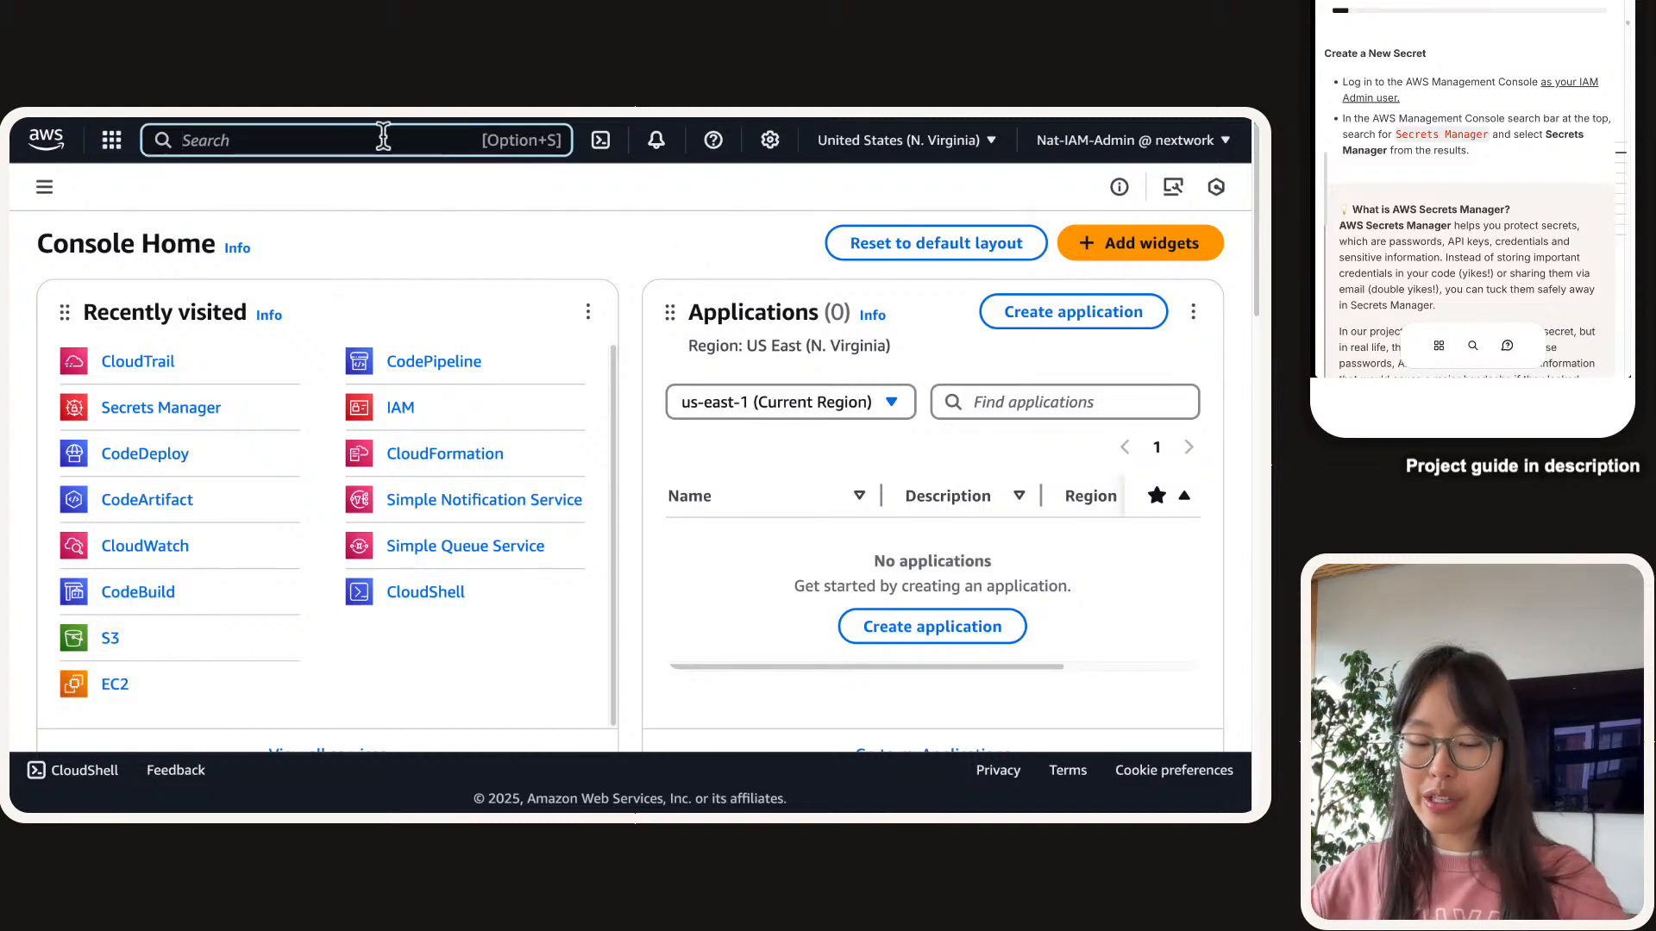
# Search 'secrets manager' and open its landing page, highlighting the tagline.
pyautogui.write('secrets manager')
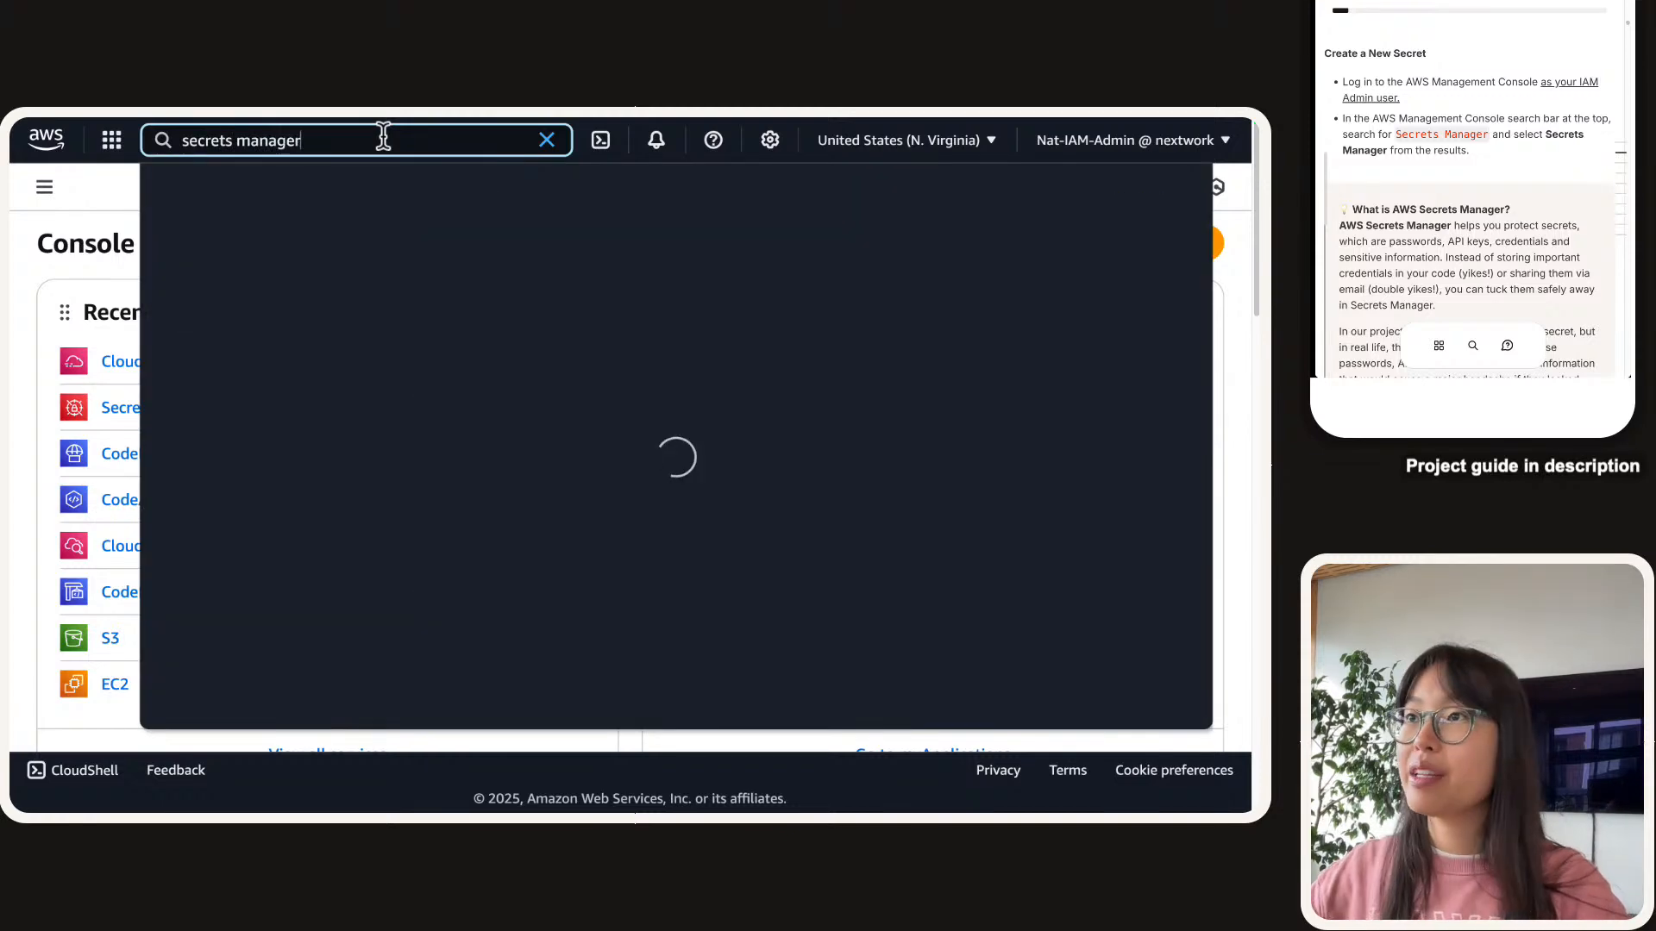
pyautogui.click(581, 258)
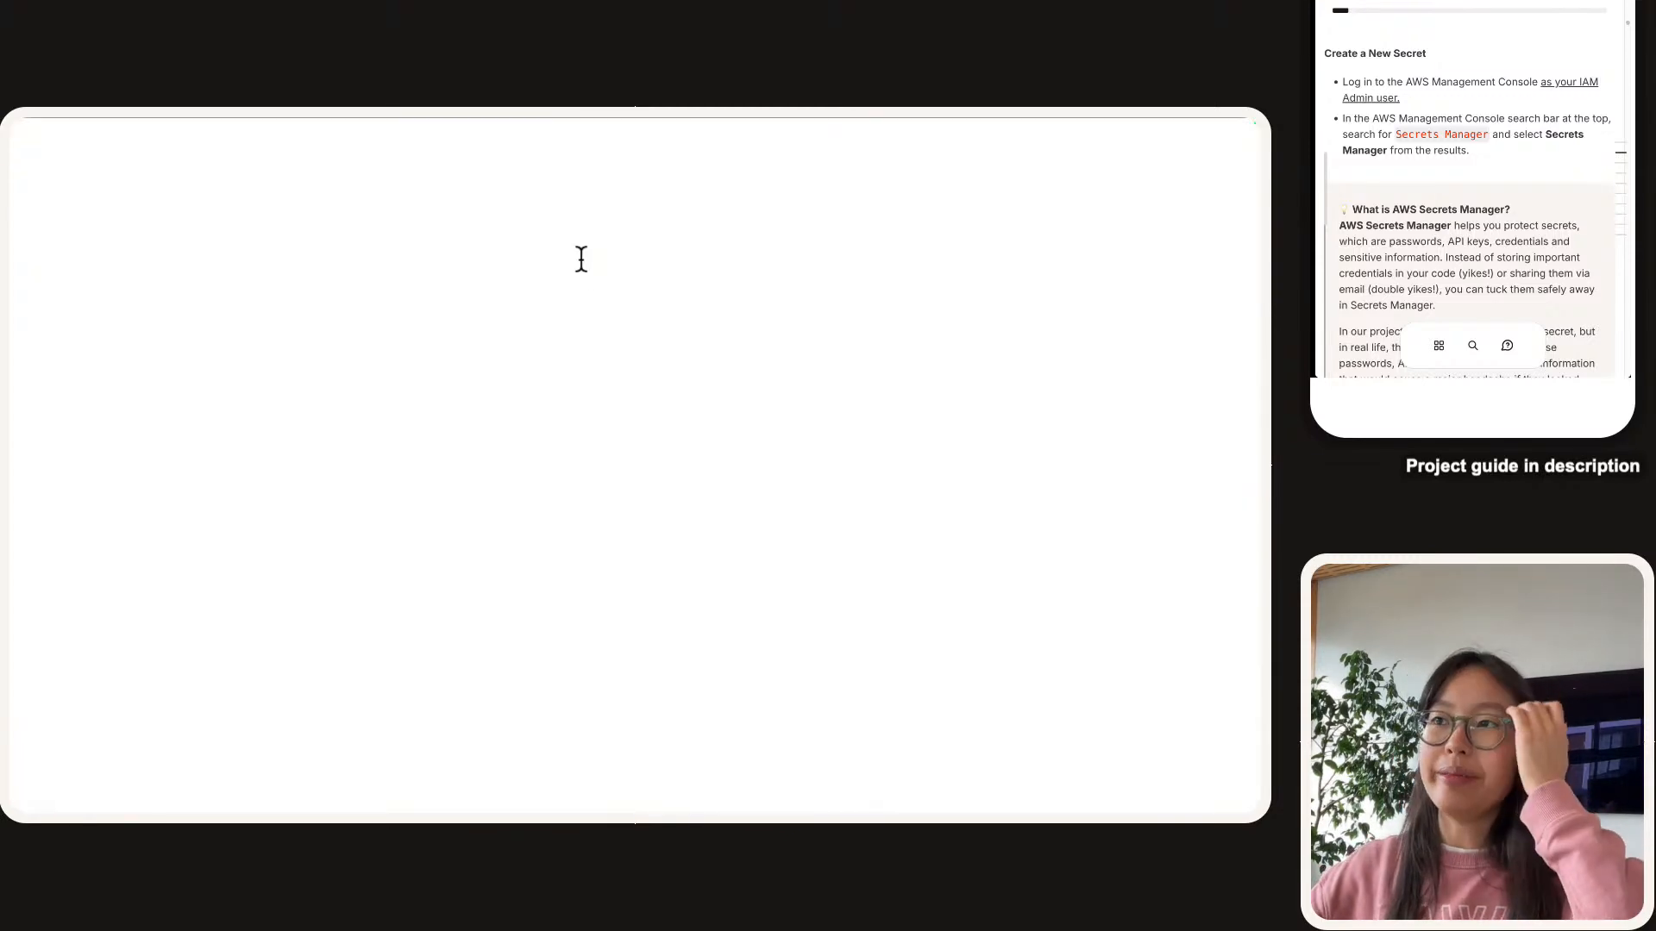
pyautogui.scroll(-1, 1544, 86)
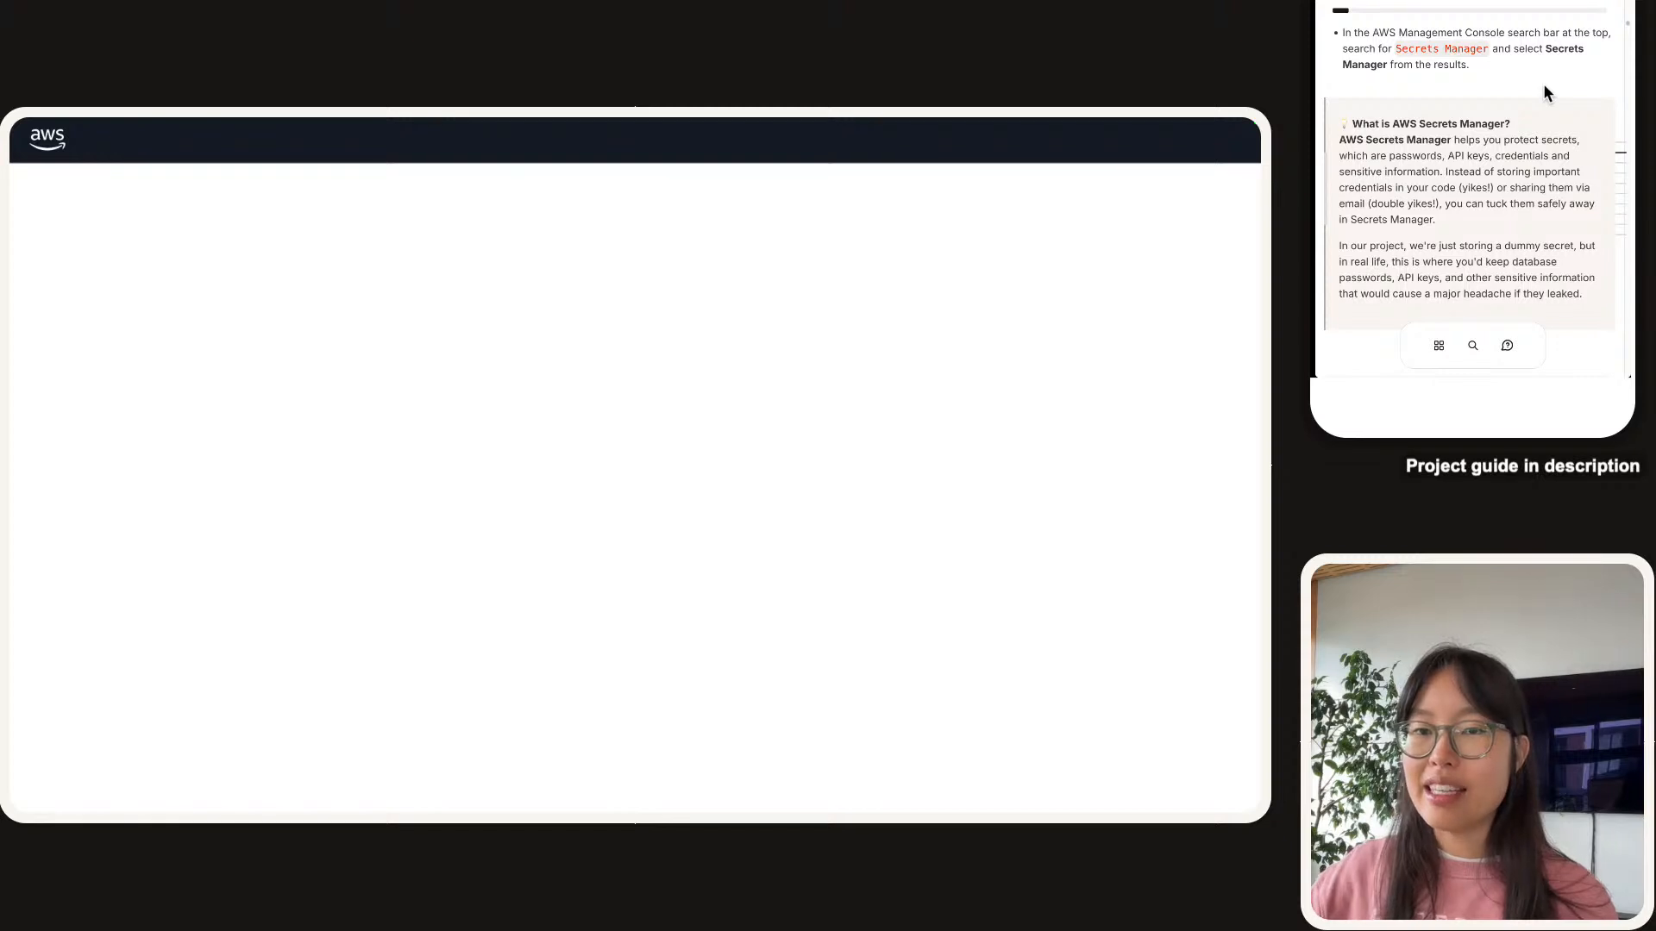
pyautogui.scroll(-1, 1545, 86)
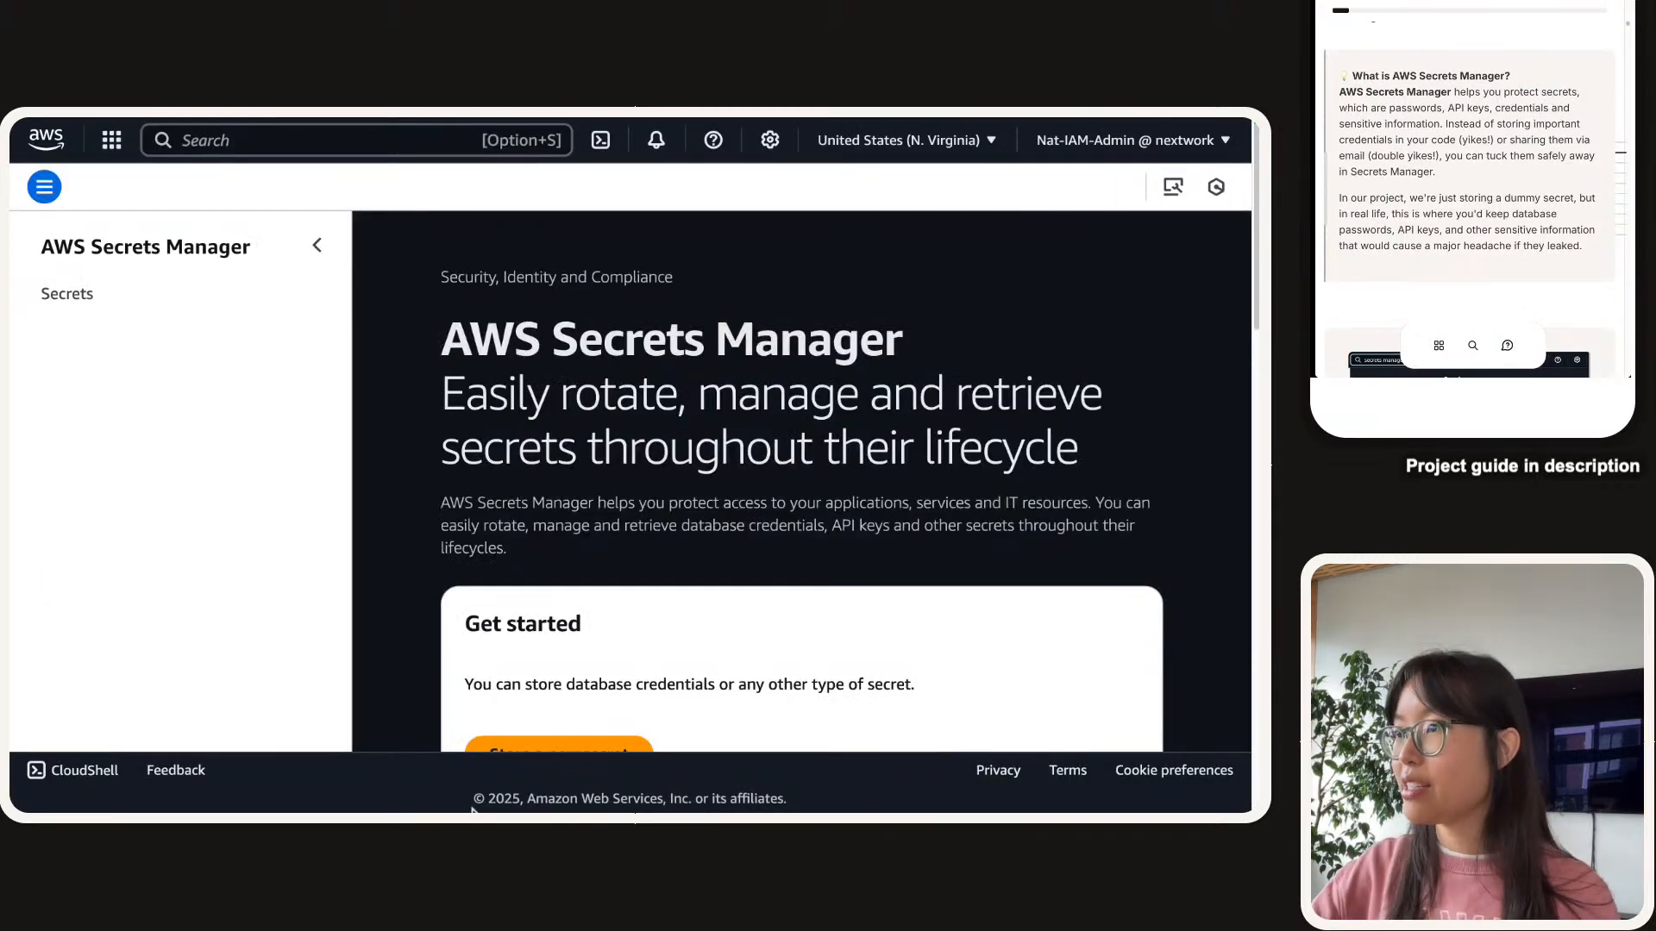
pyautogui.moveTo(445, 380); pyautogui.dragTo(572, 448)
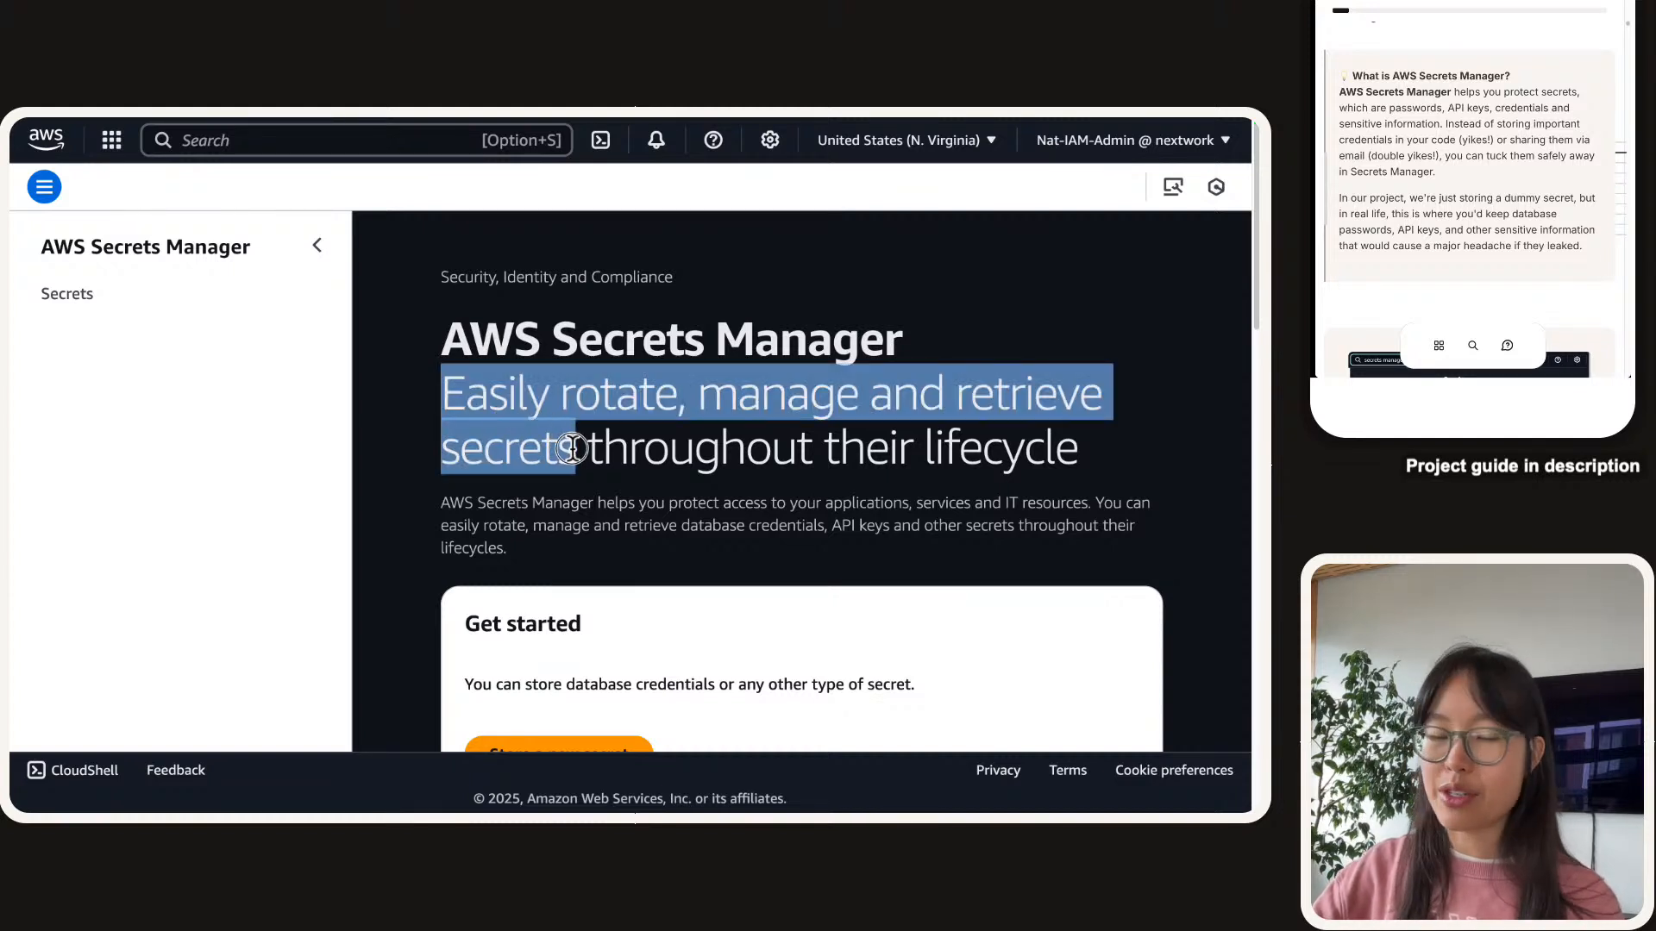
pyautogui.scroll(-1, 1509, 148)
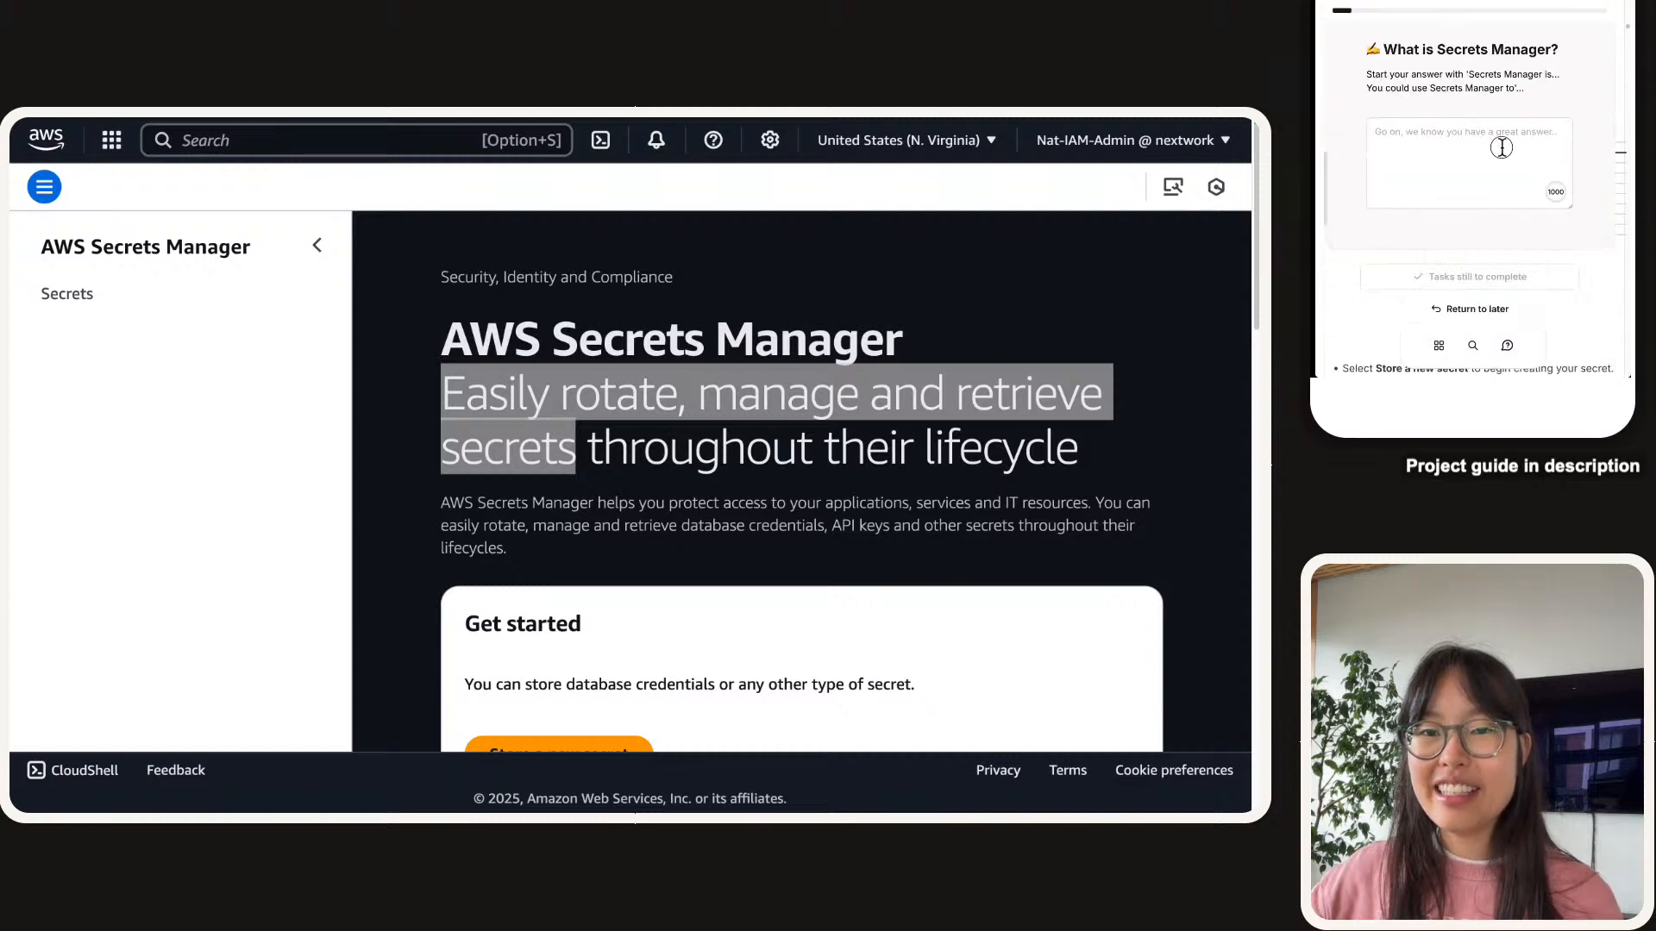
# Describe Secrets Manager as AWS's service for database credentials, account IDs, API keys and other sensitive data.
pyautogui.click(1502, 148)
pyautogui.write('Secret ')
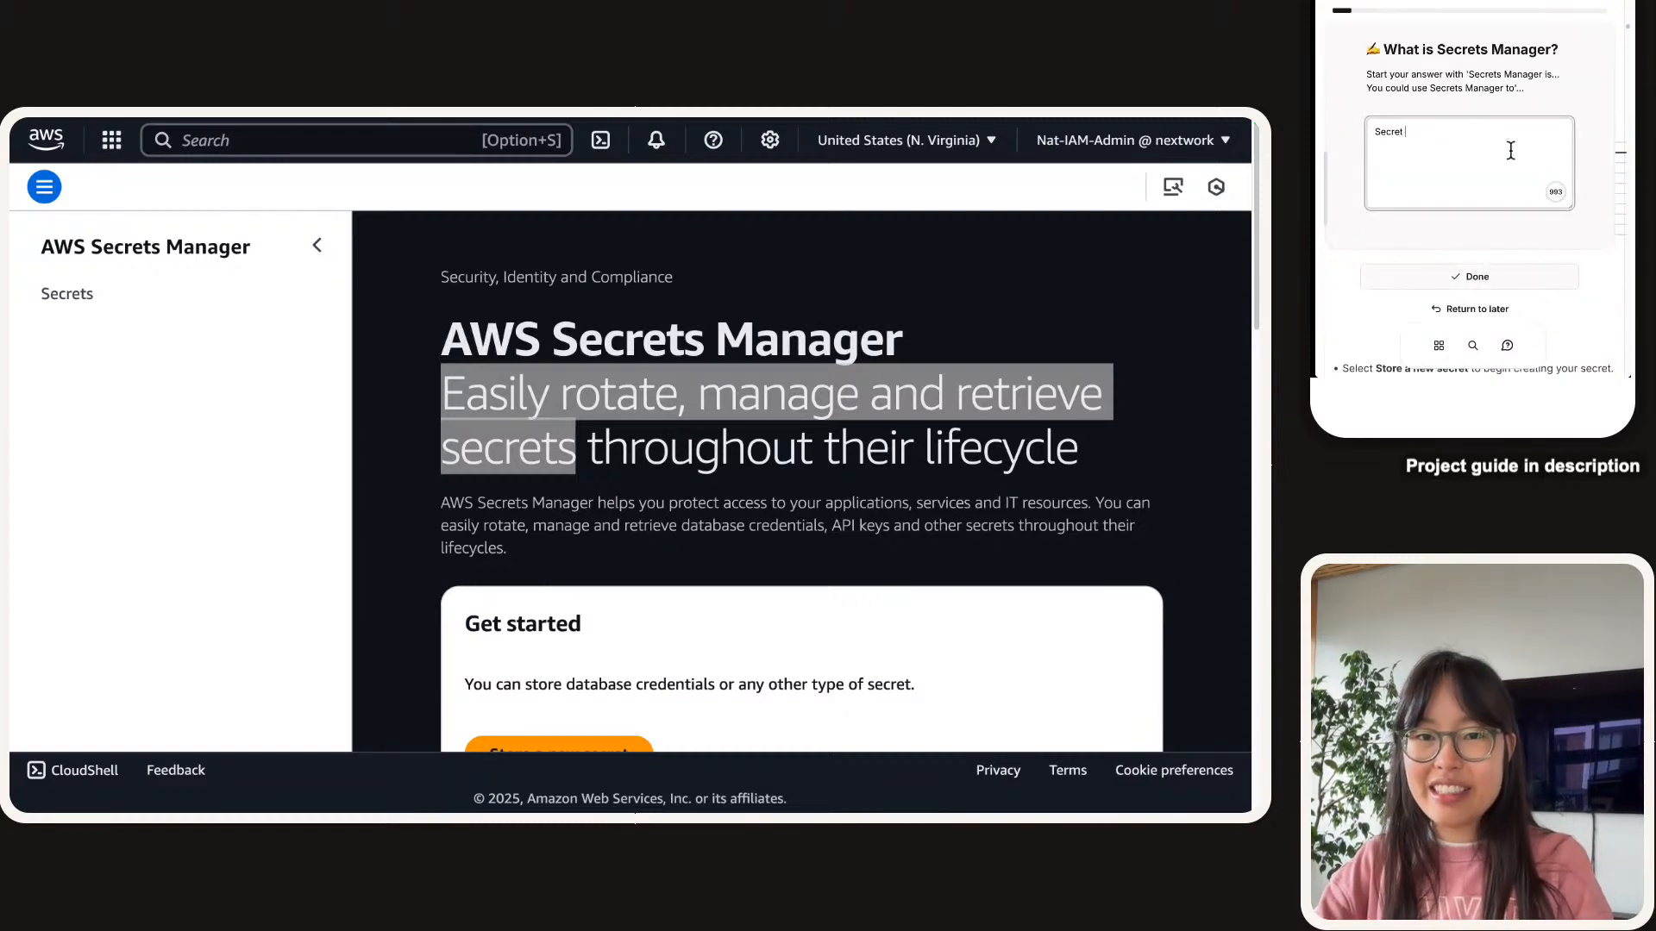
pyautogui.write('s Manager is ')
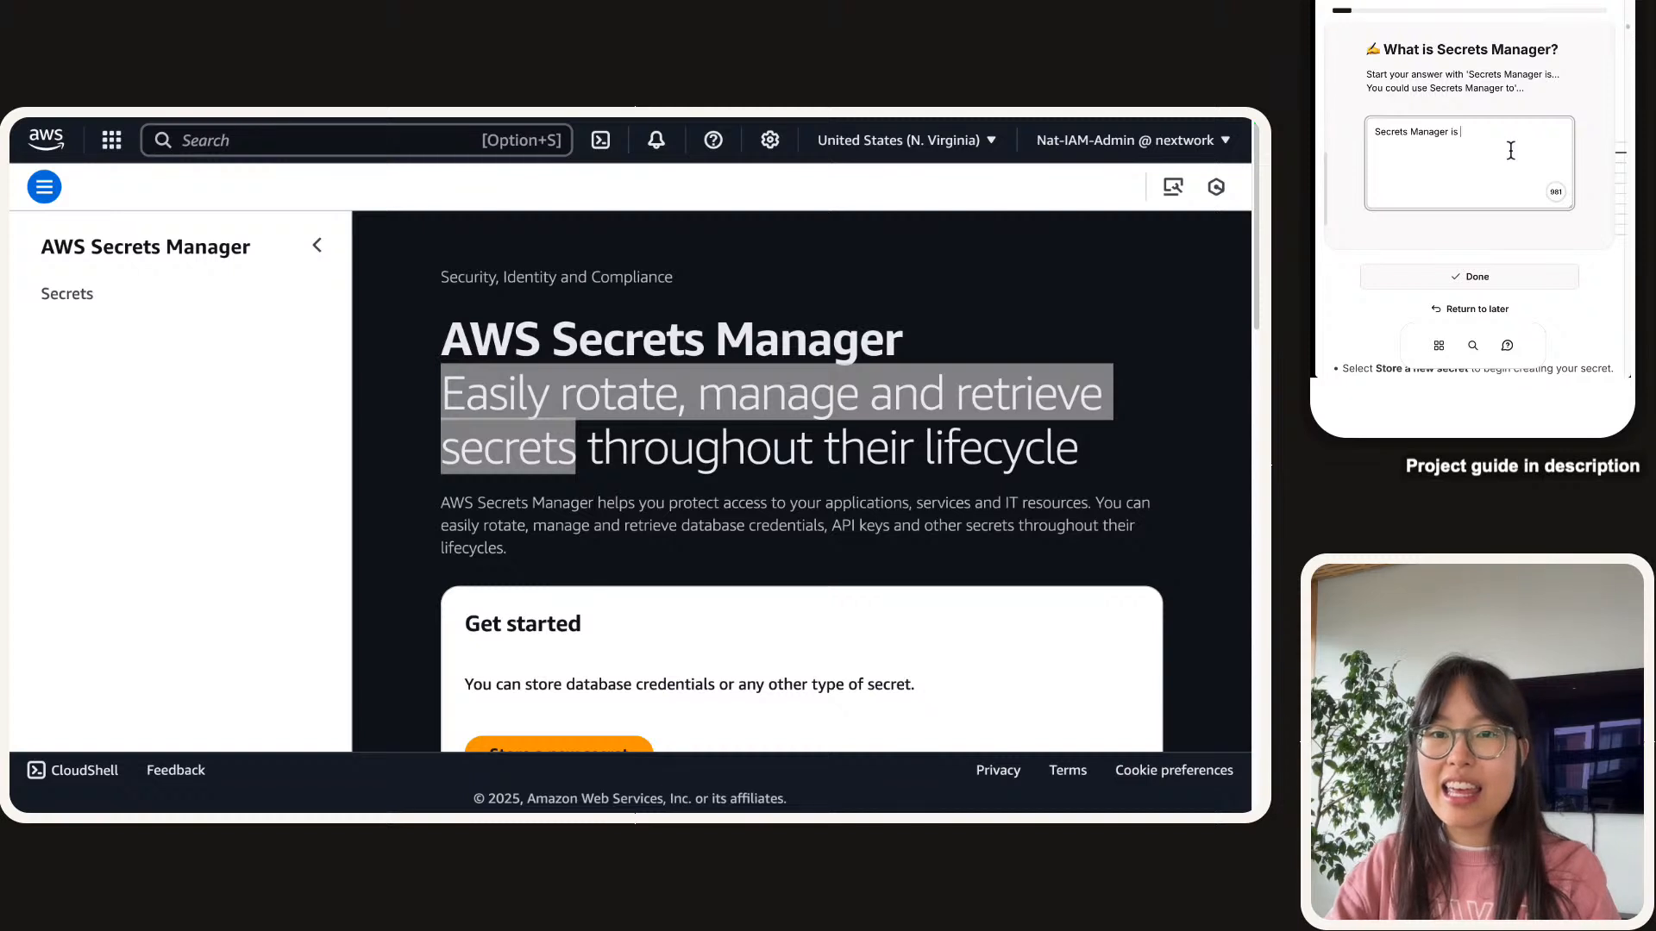
pyautogui.write("AWS's")
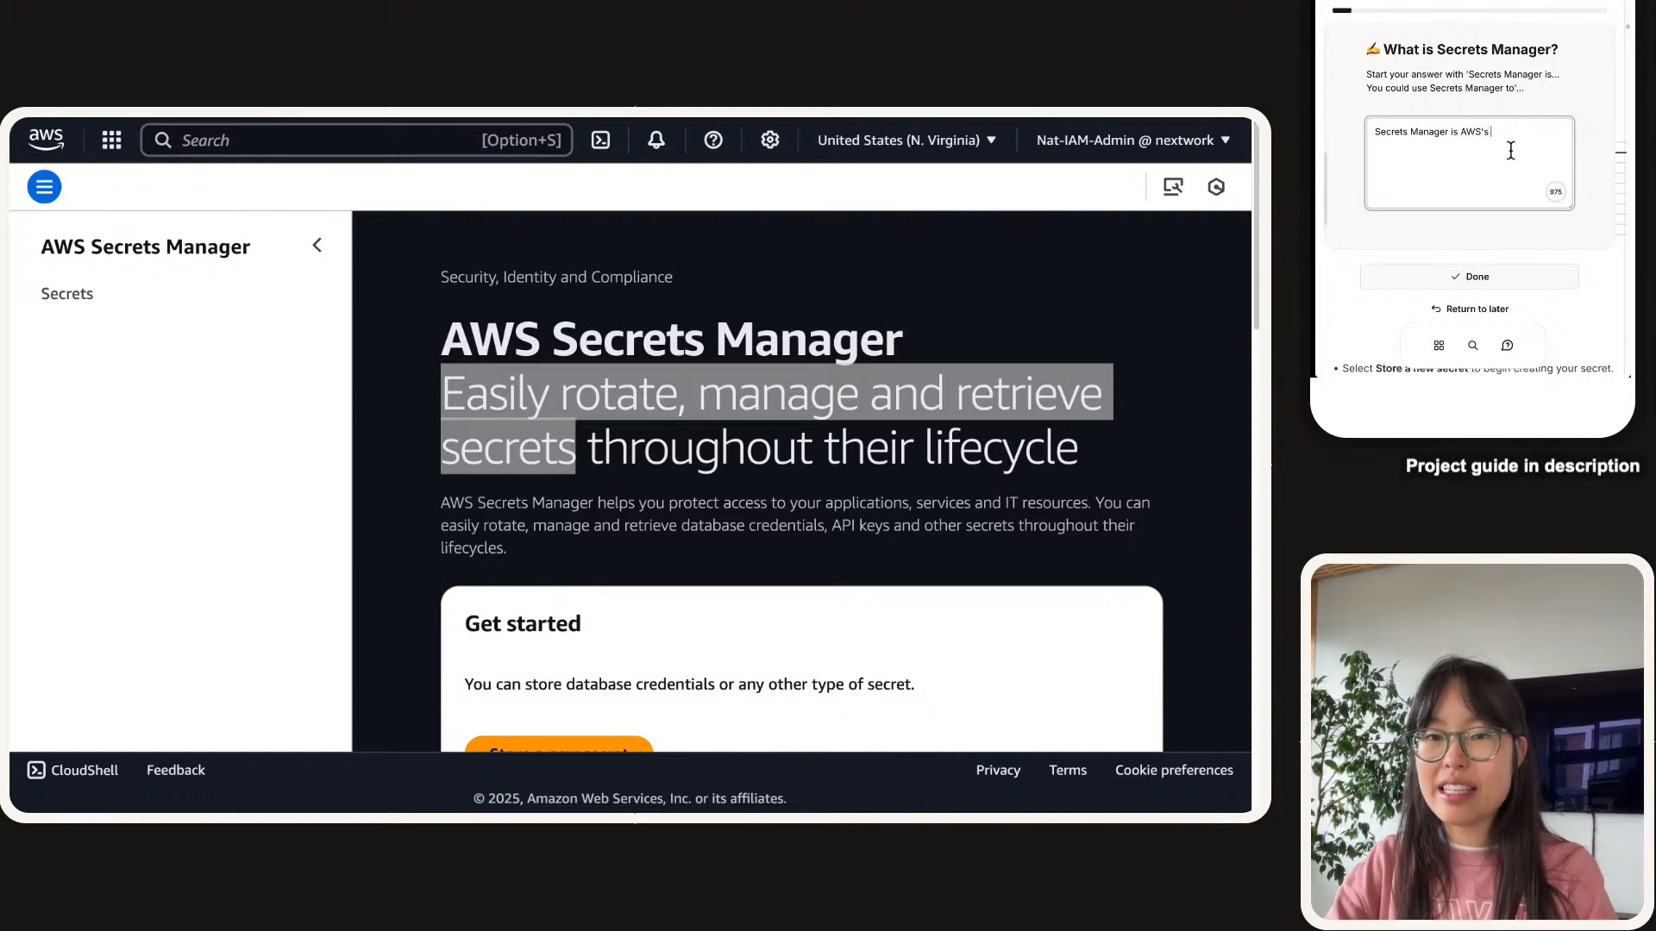
pyautogui.write('se')
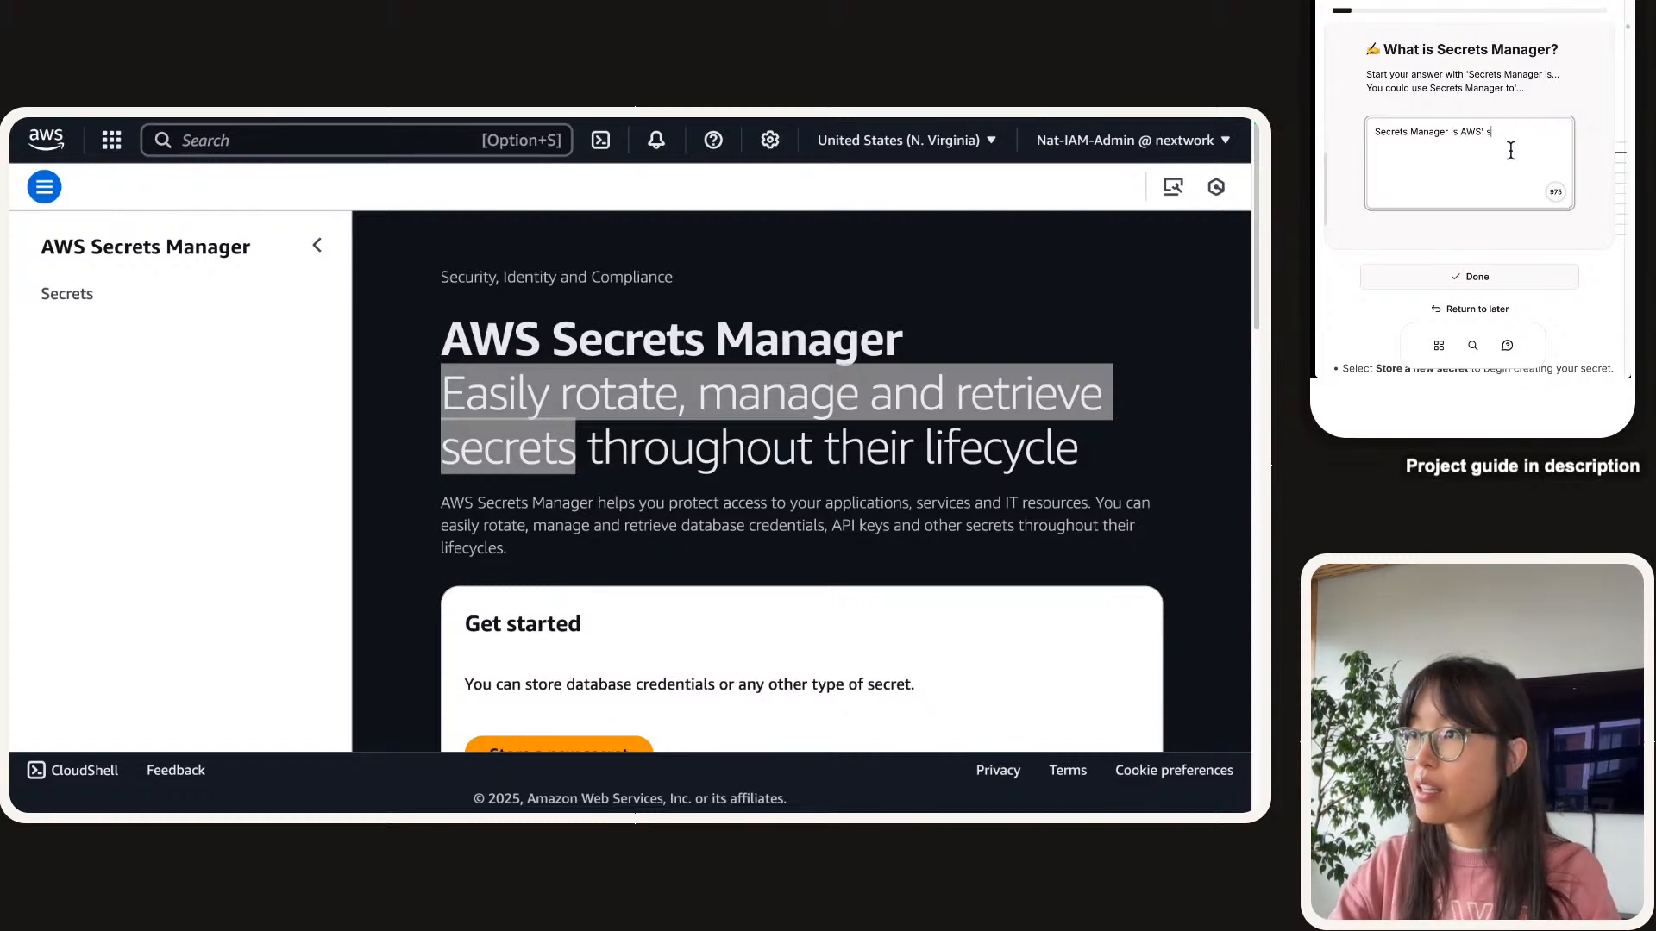
pyautogui.write('ecurity')
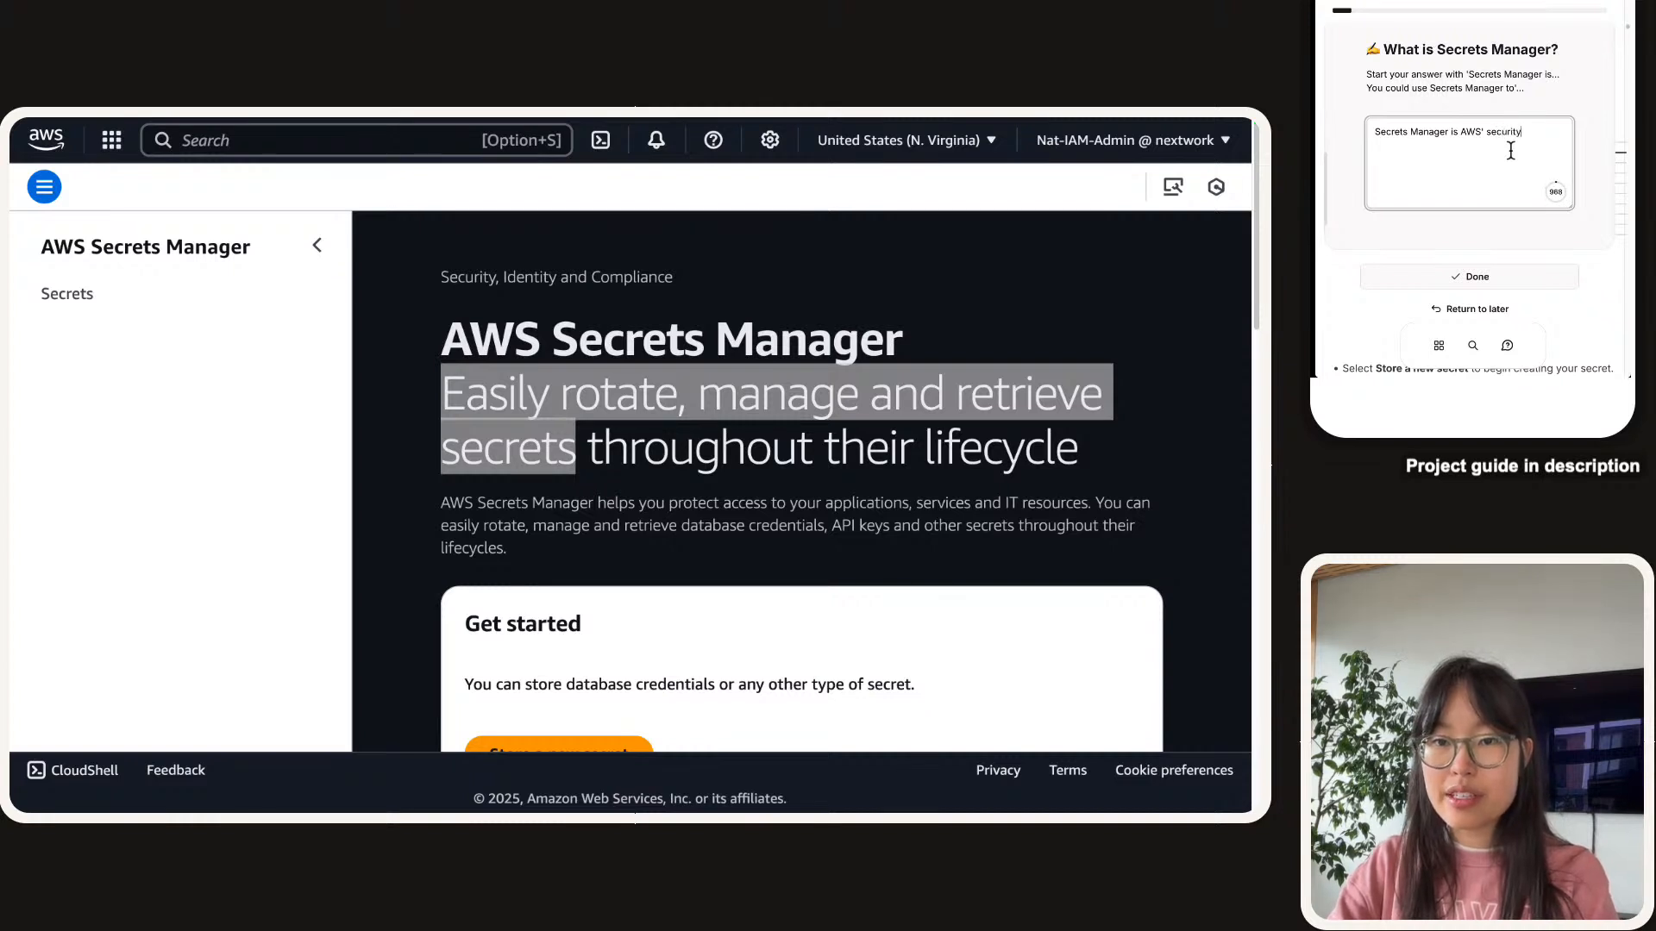
pyautogui.write(' service for storing ser')
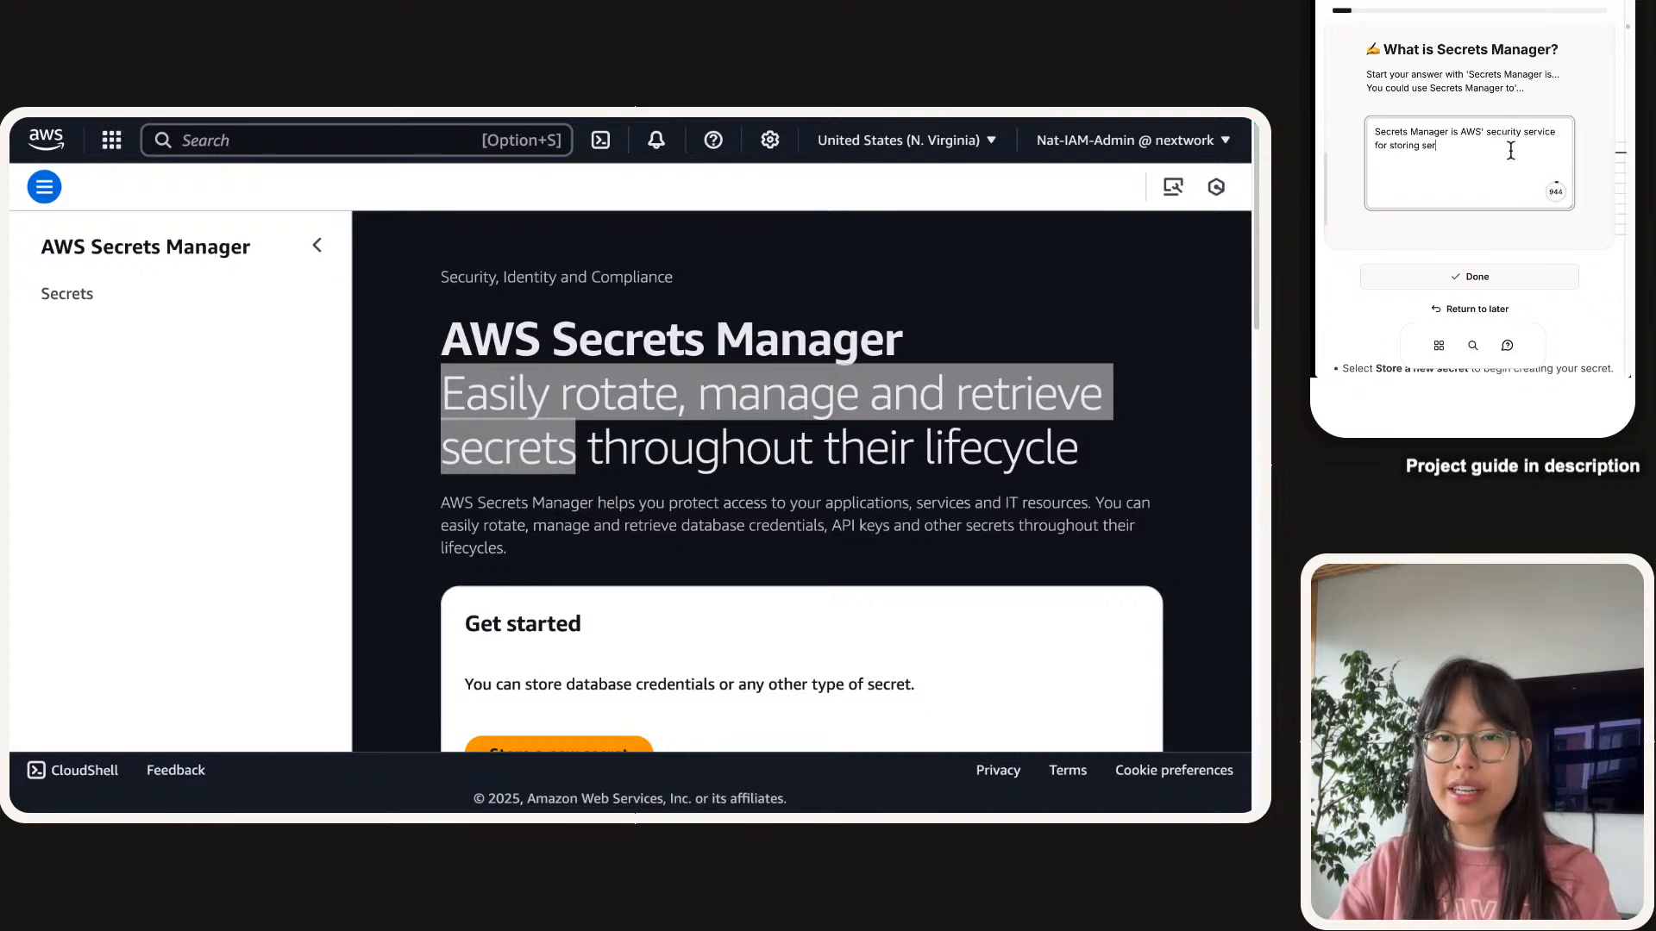
pyautogui.press('BackSpace')
pyautogui.write('crets i.e. ')
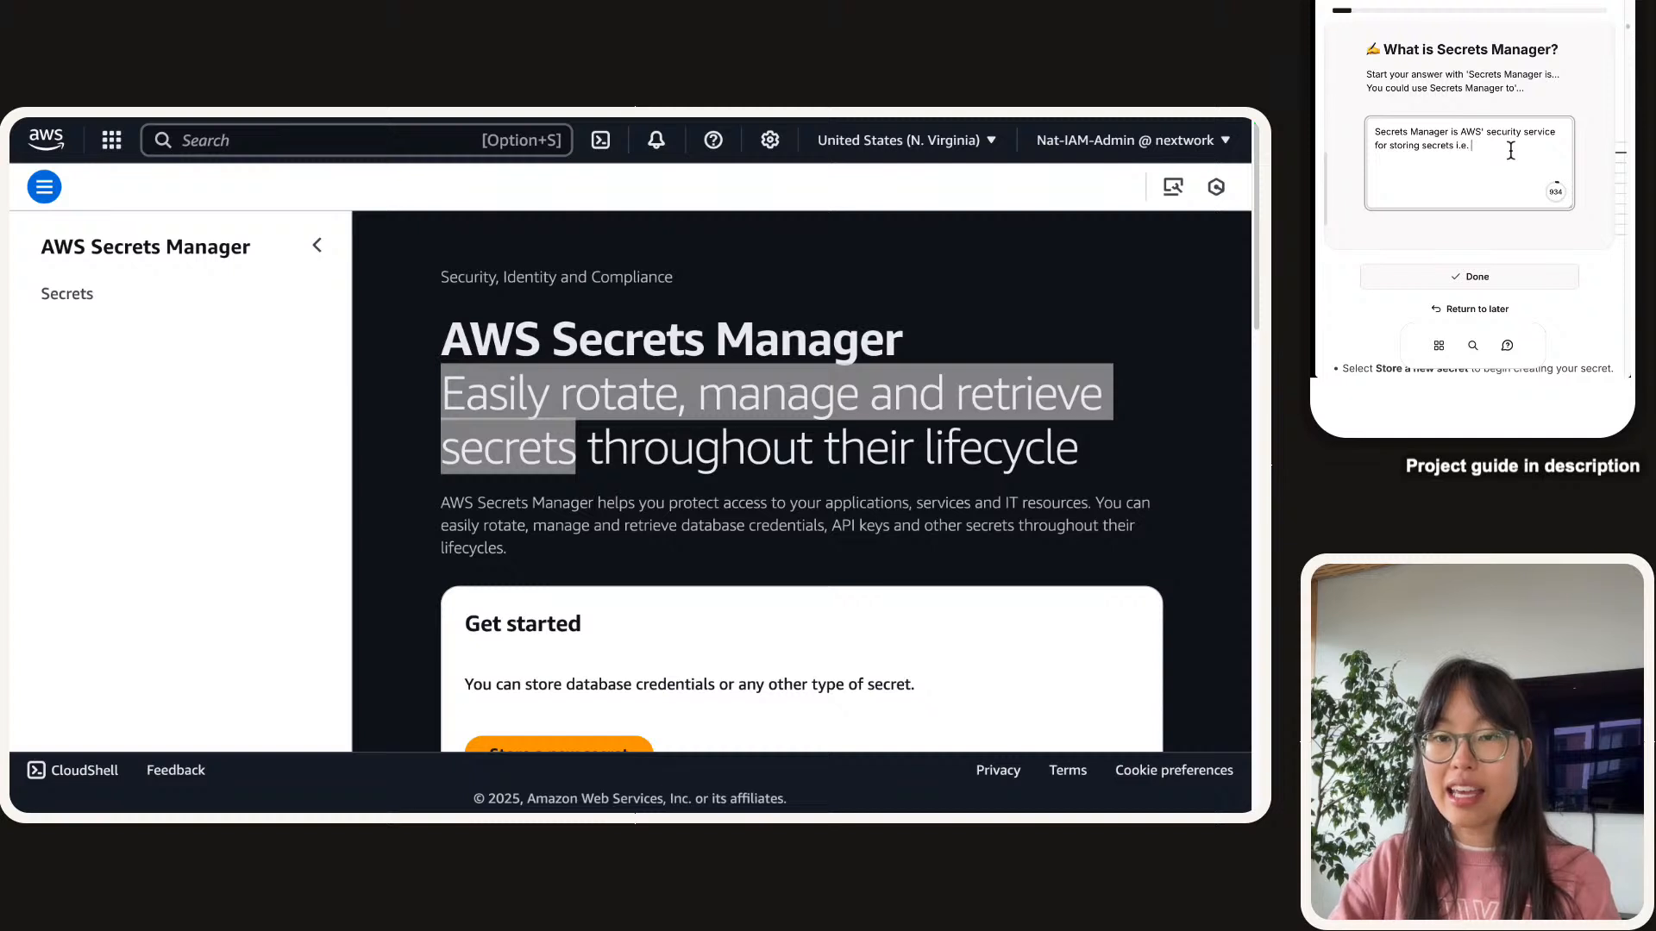
pyautogui.write('database cre')
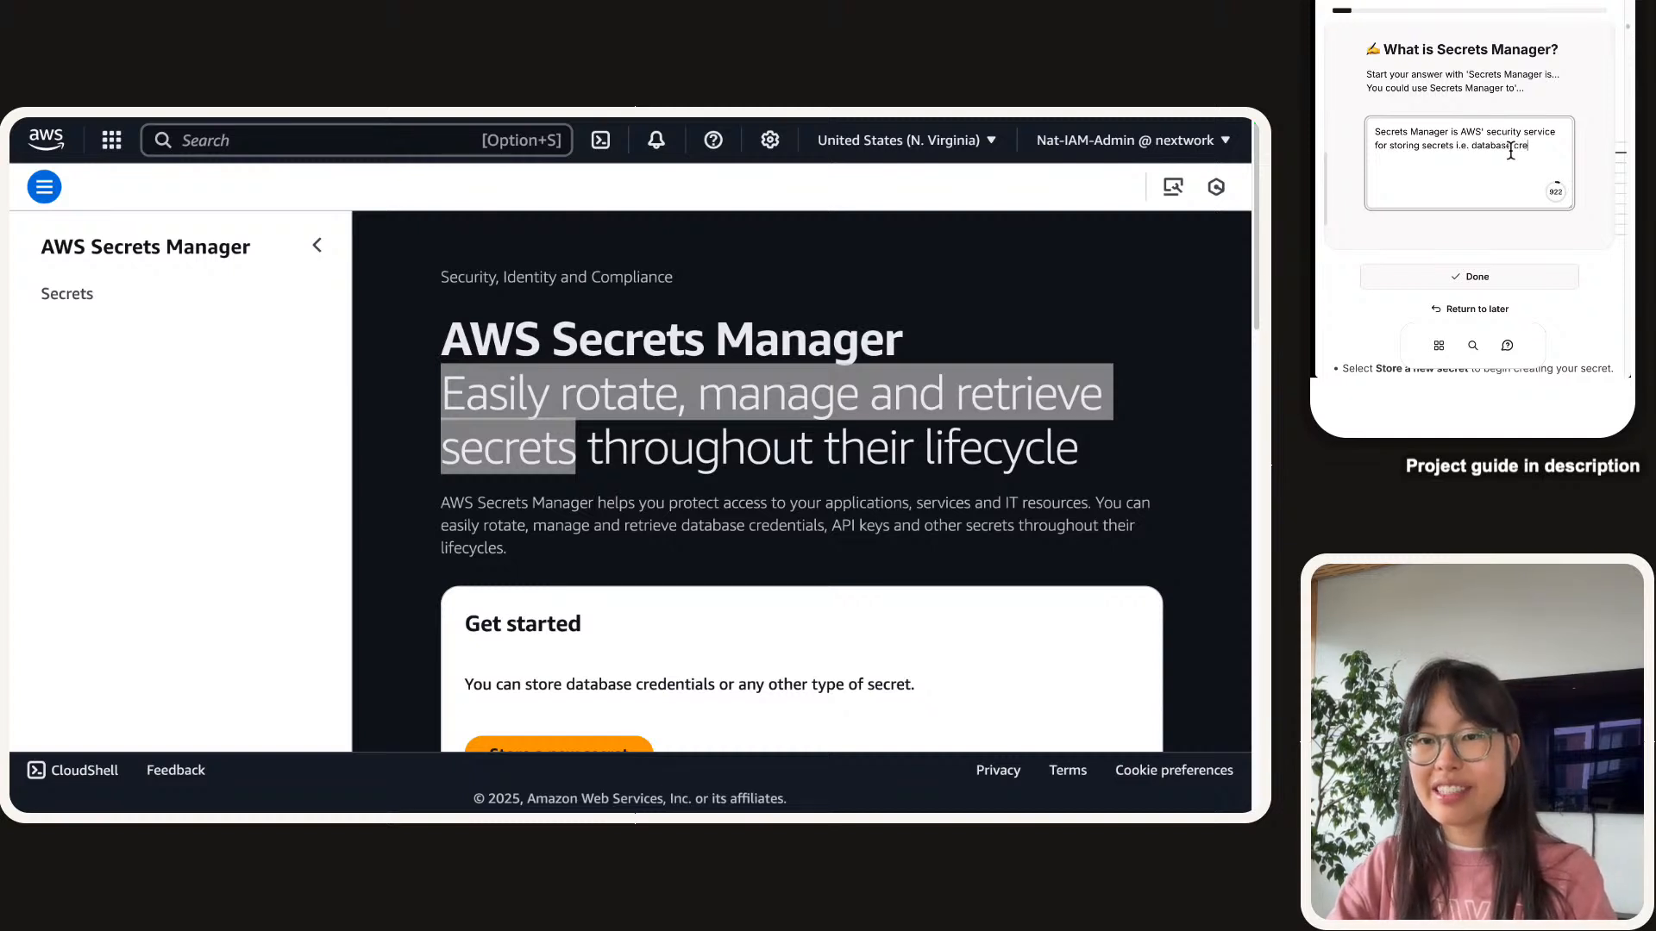
pyautogui.write('dential')
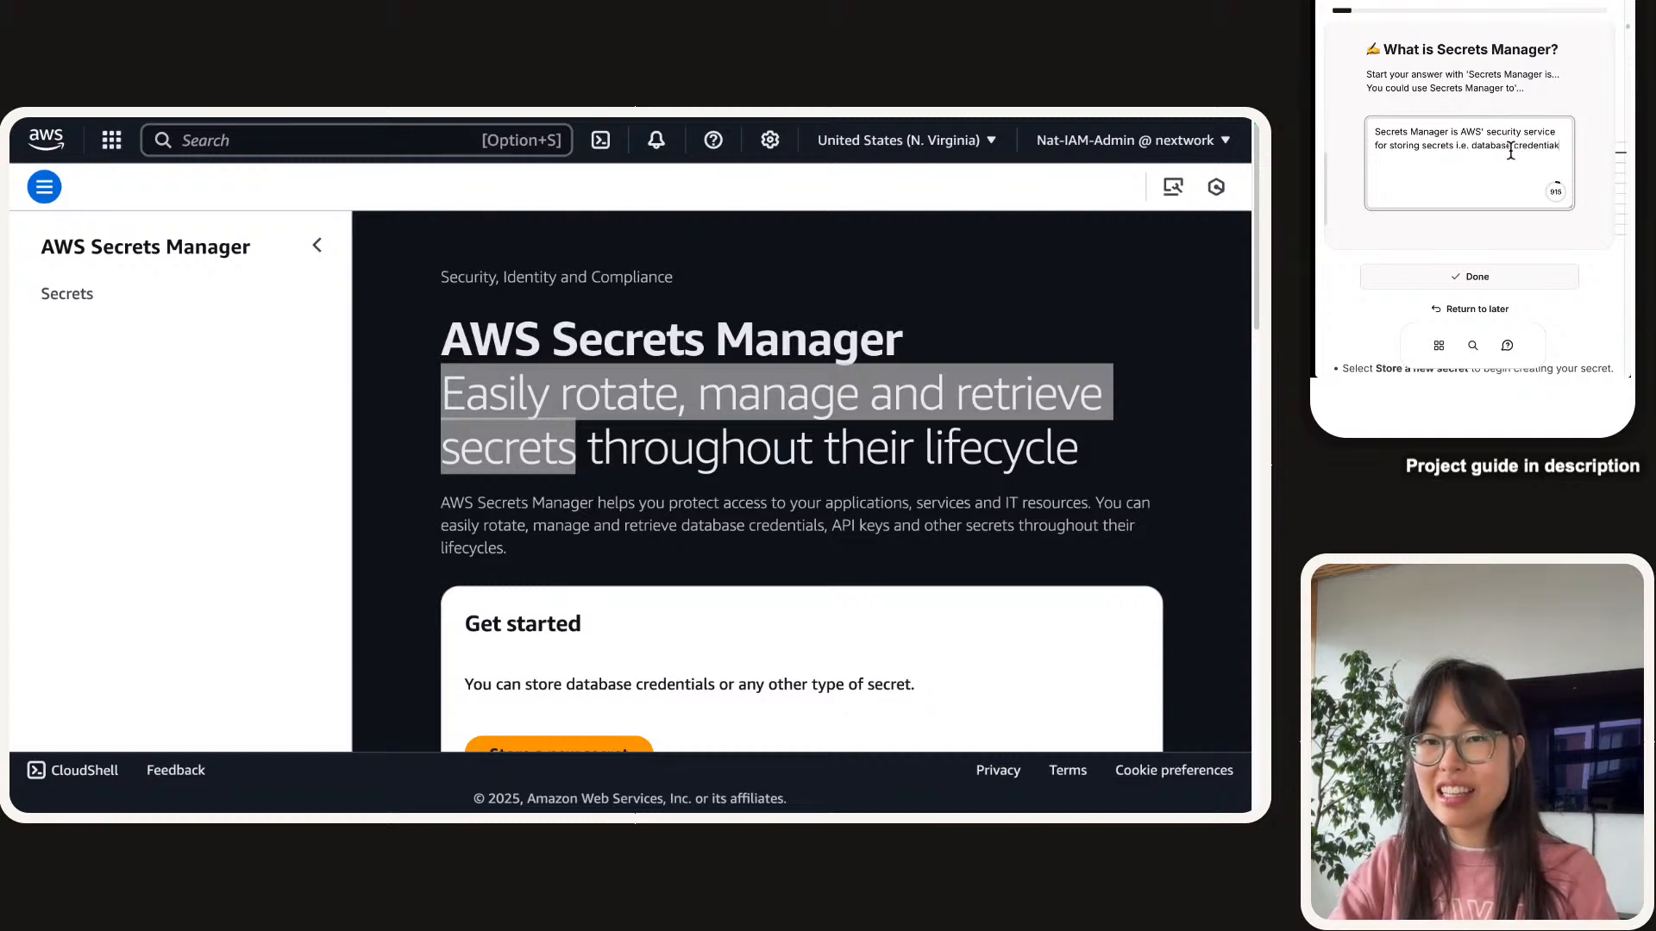
pyautogui.write('s, ')
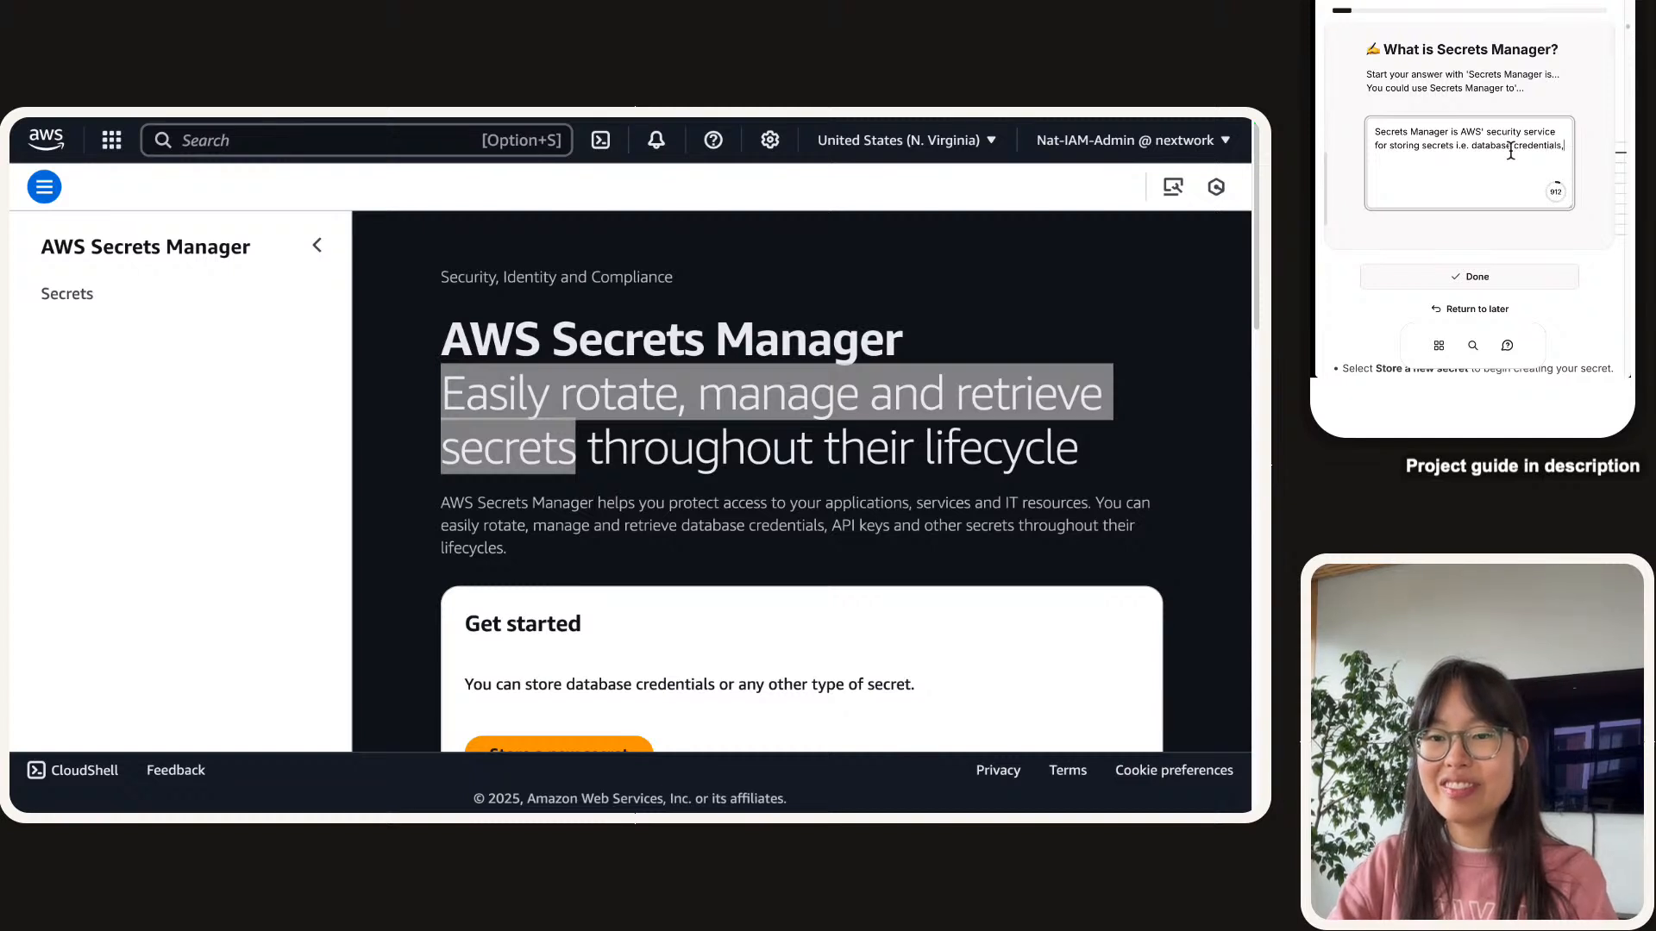
pyautogui.write('account IDs')
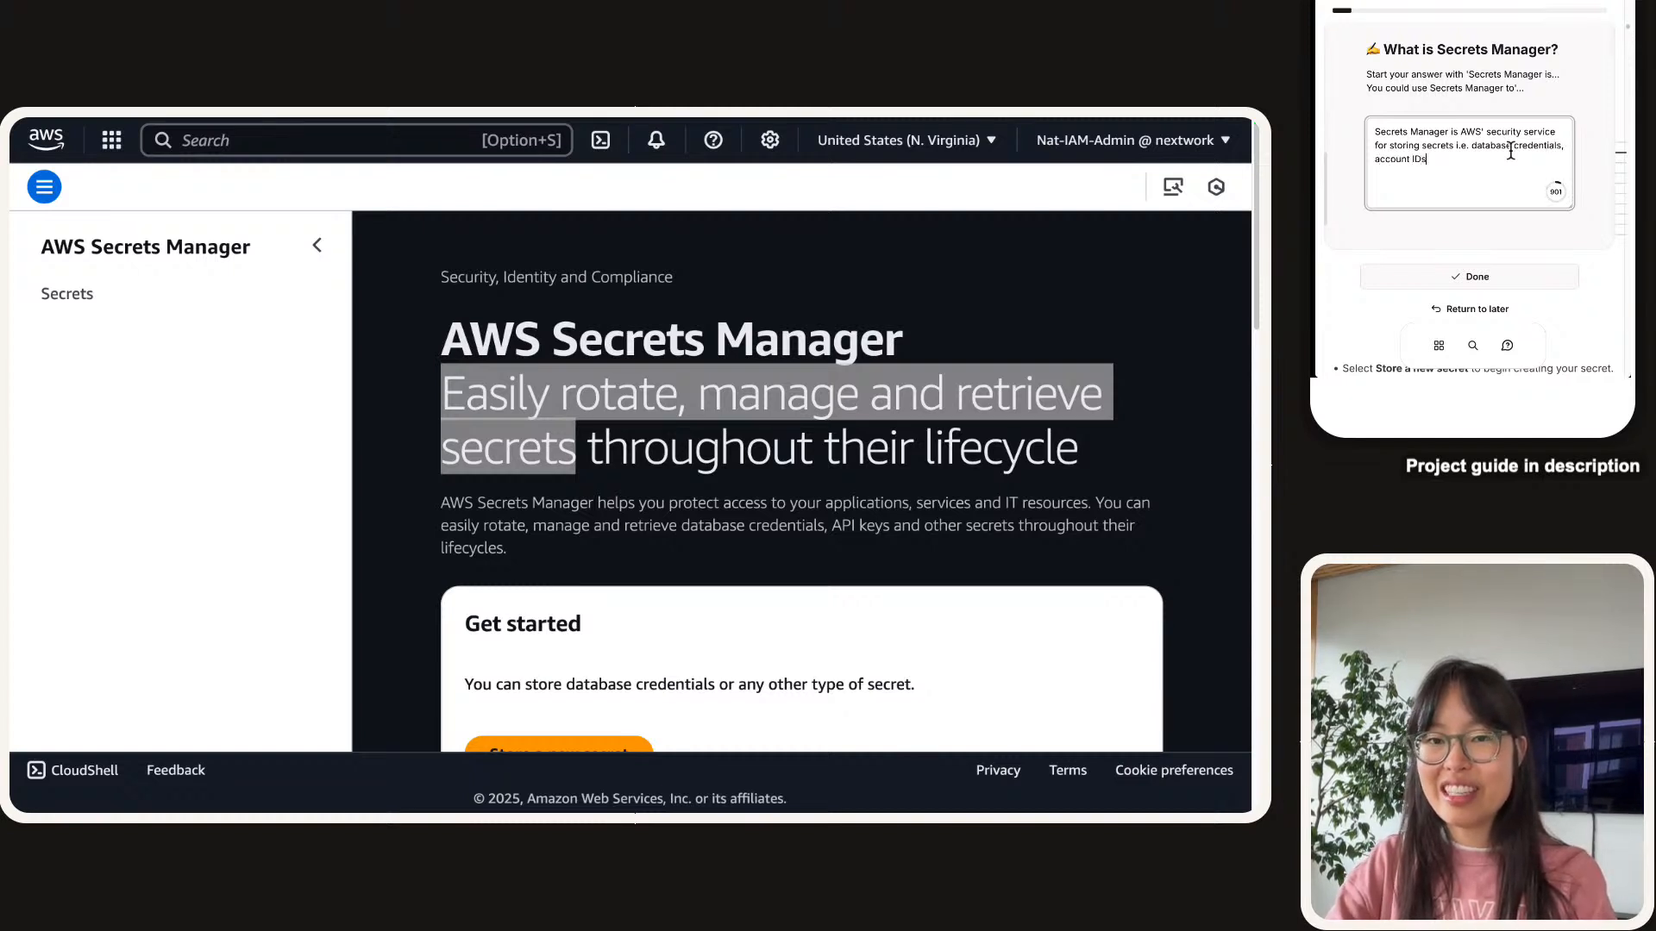
pyautogui.press('BackSpace')
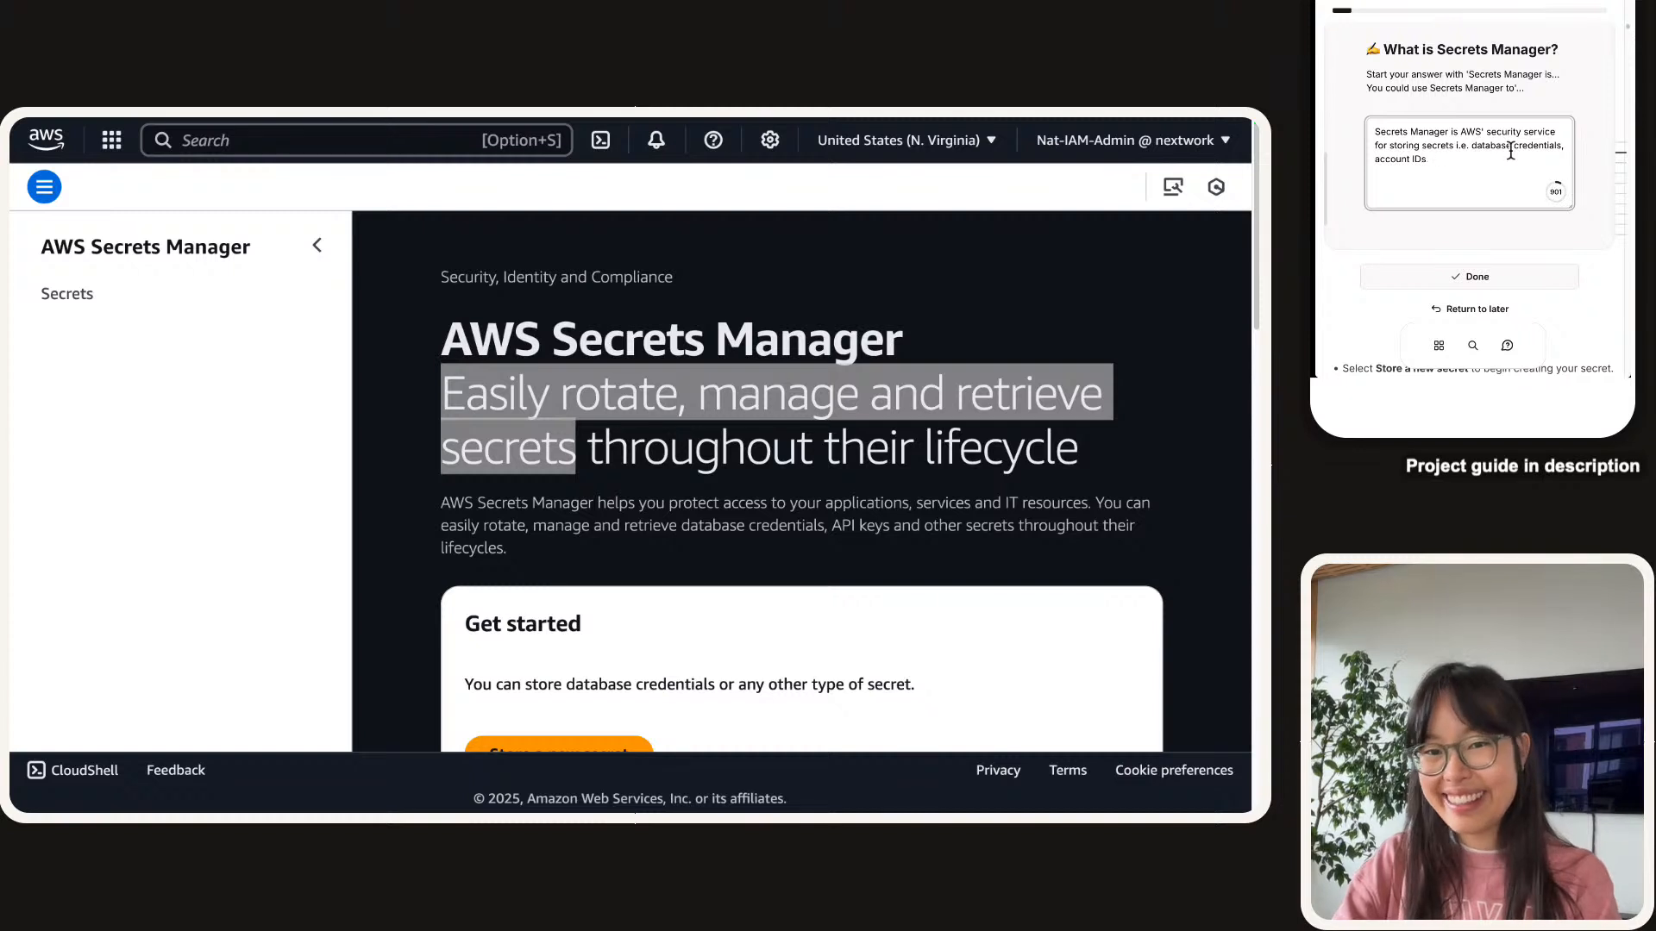
pyautogui.write(', API keys')
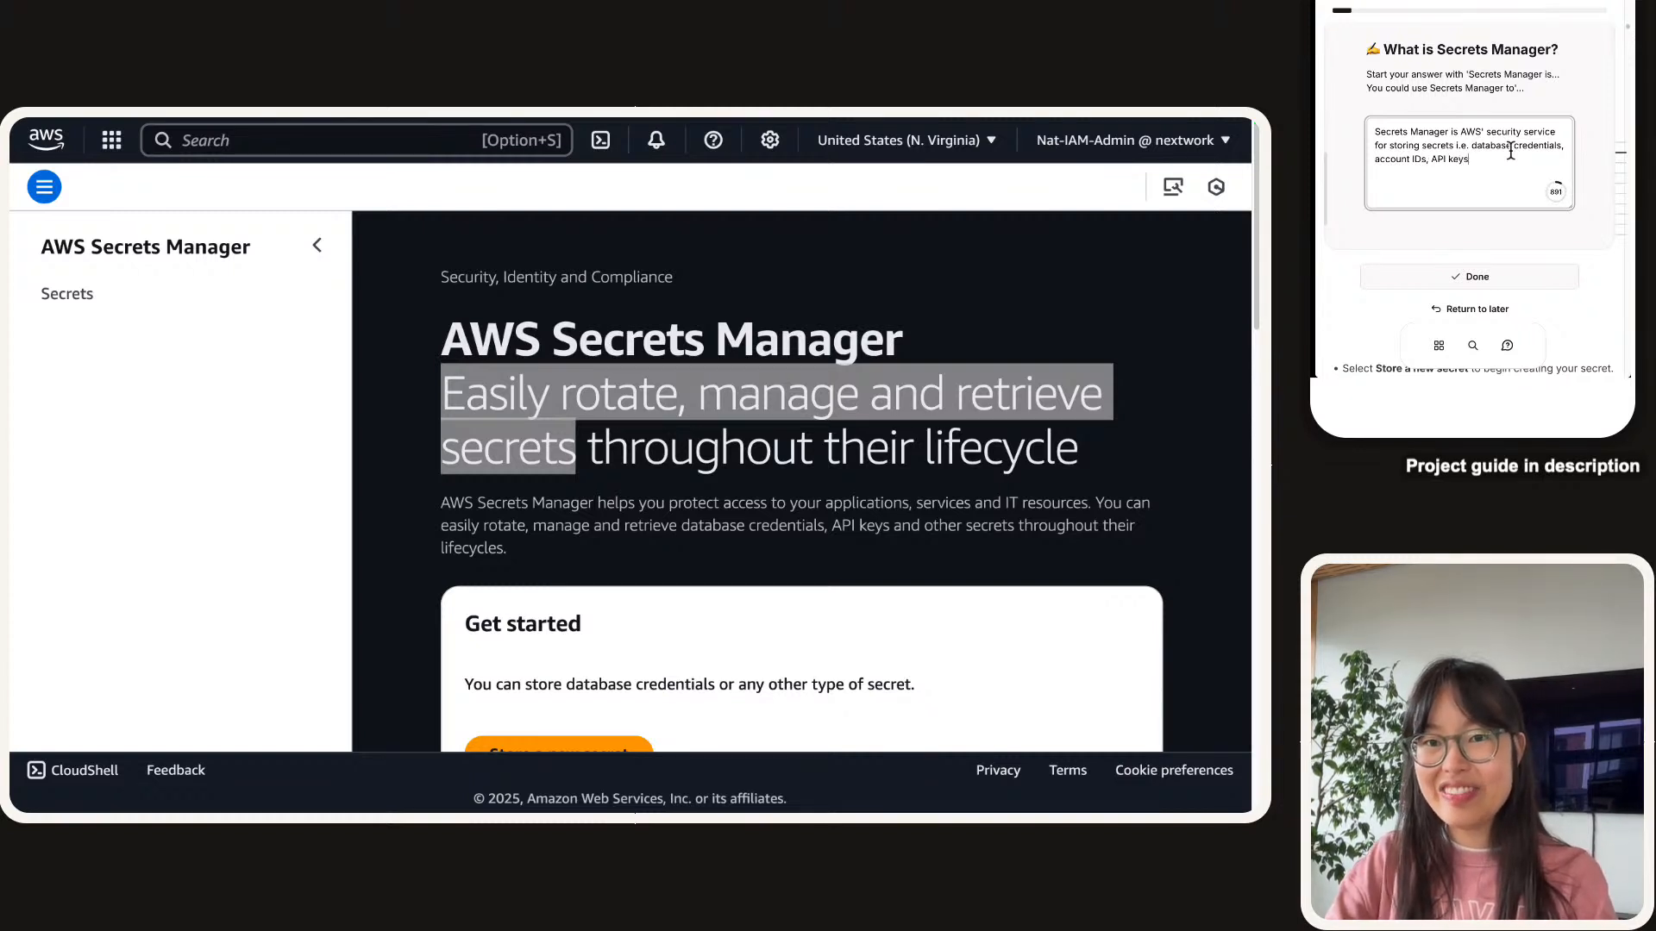
pyautogui.write('... anything ')
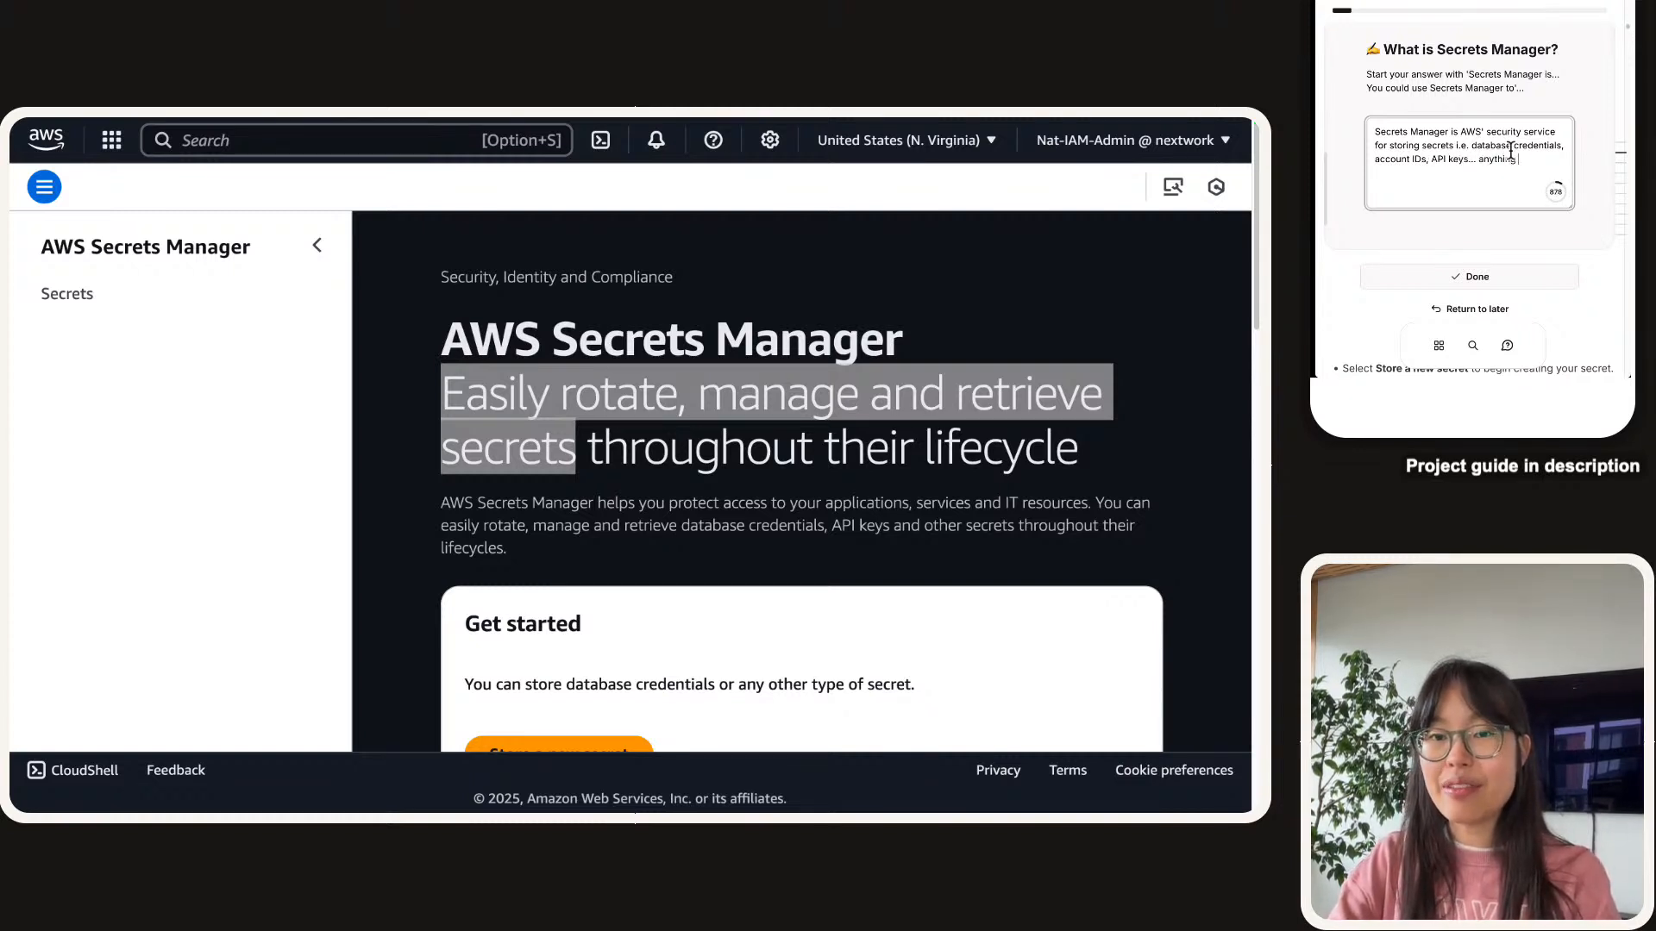
pyautogui.write('that is sensitive c')
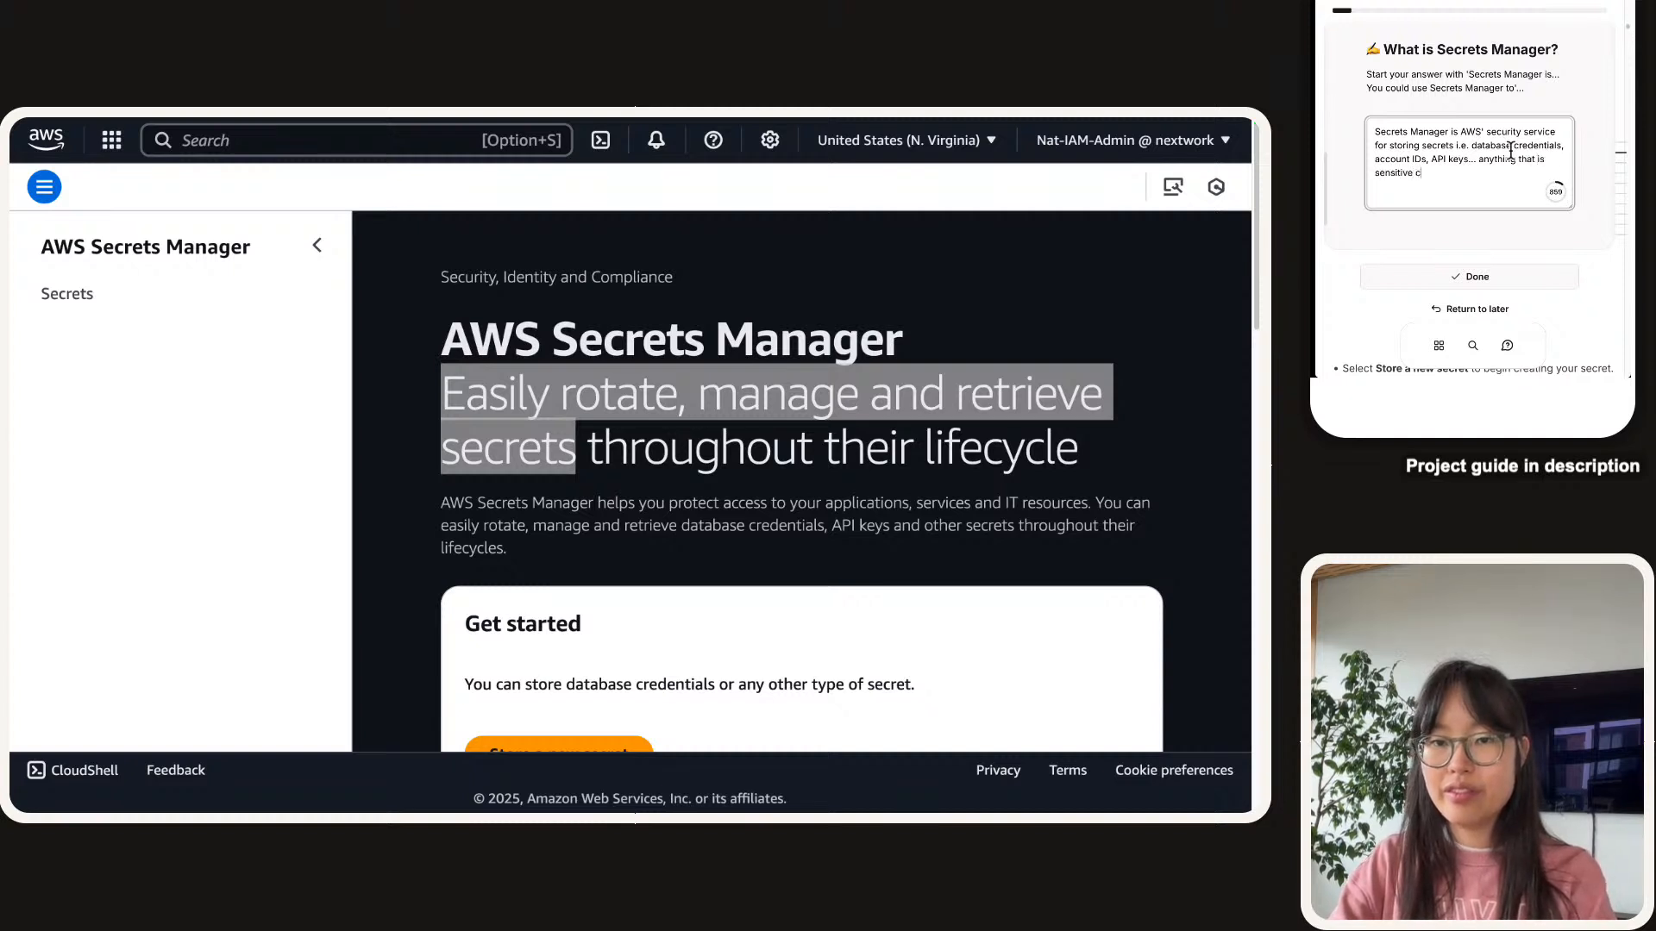
pyautogui.press('BackSpace')
pyautogui.write('infor')
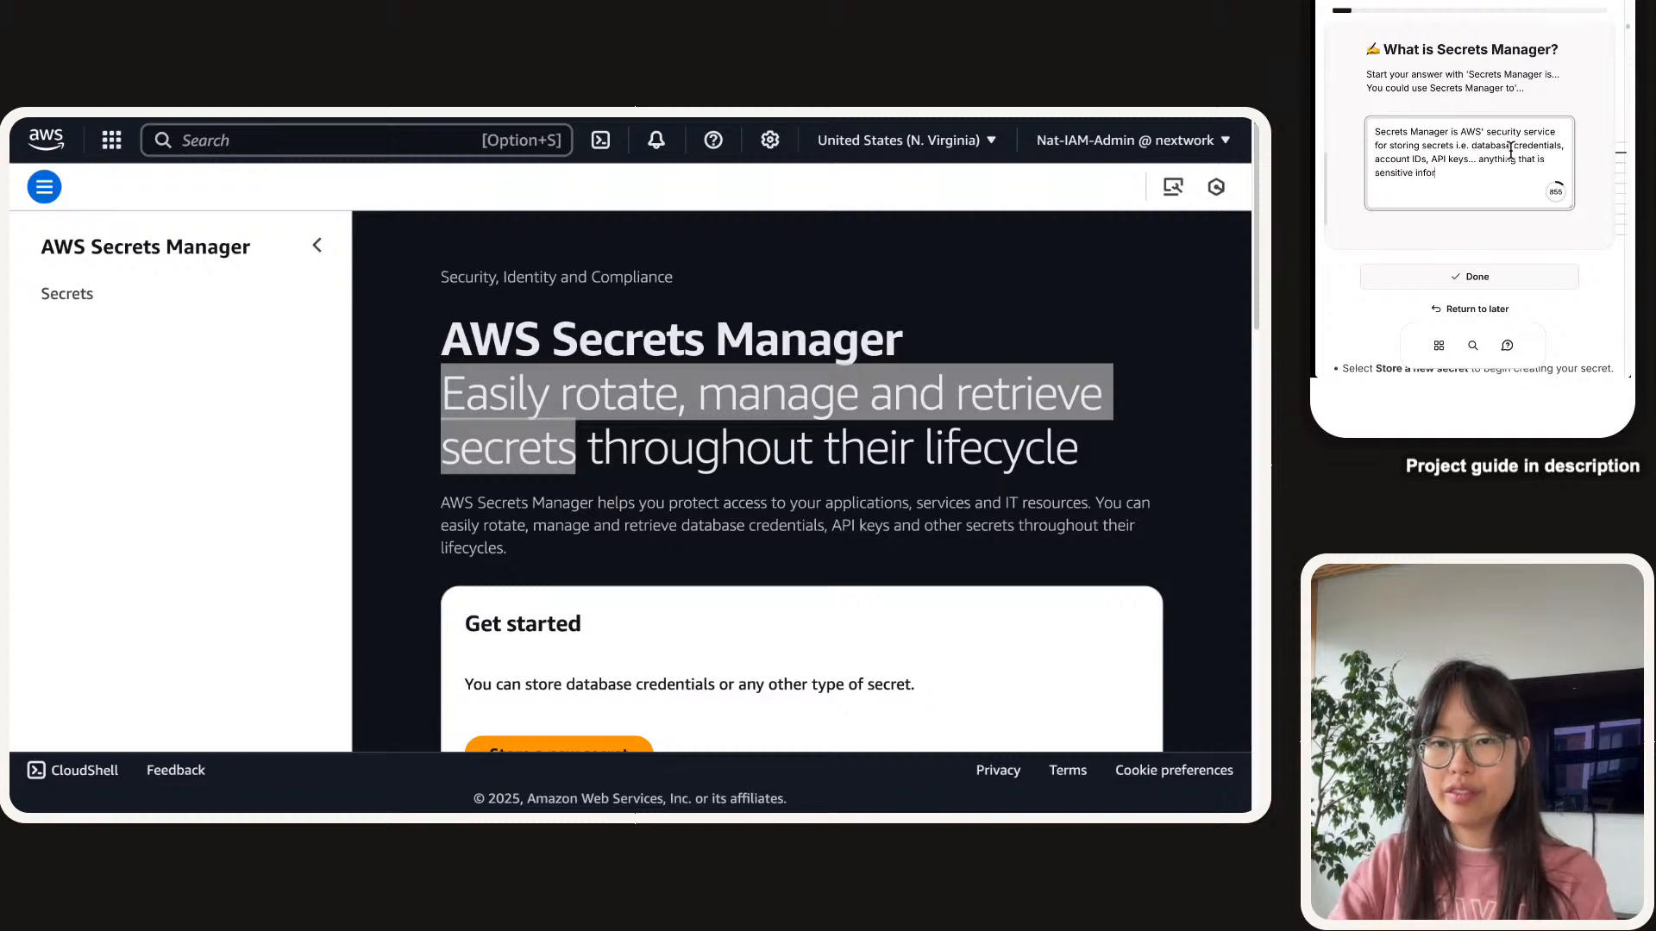
pyautogui.write('mation that')
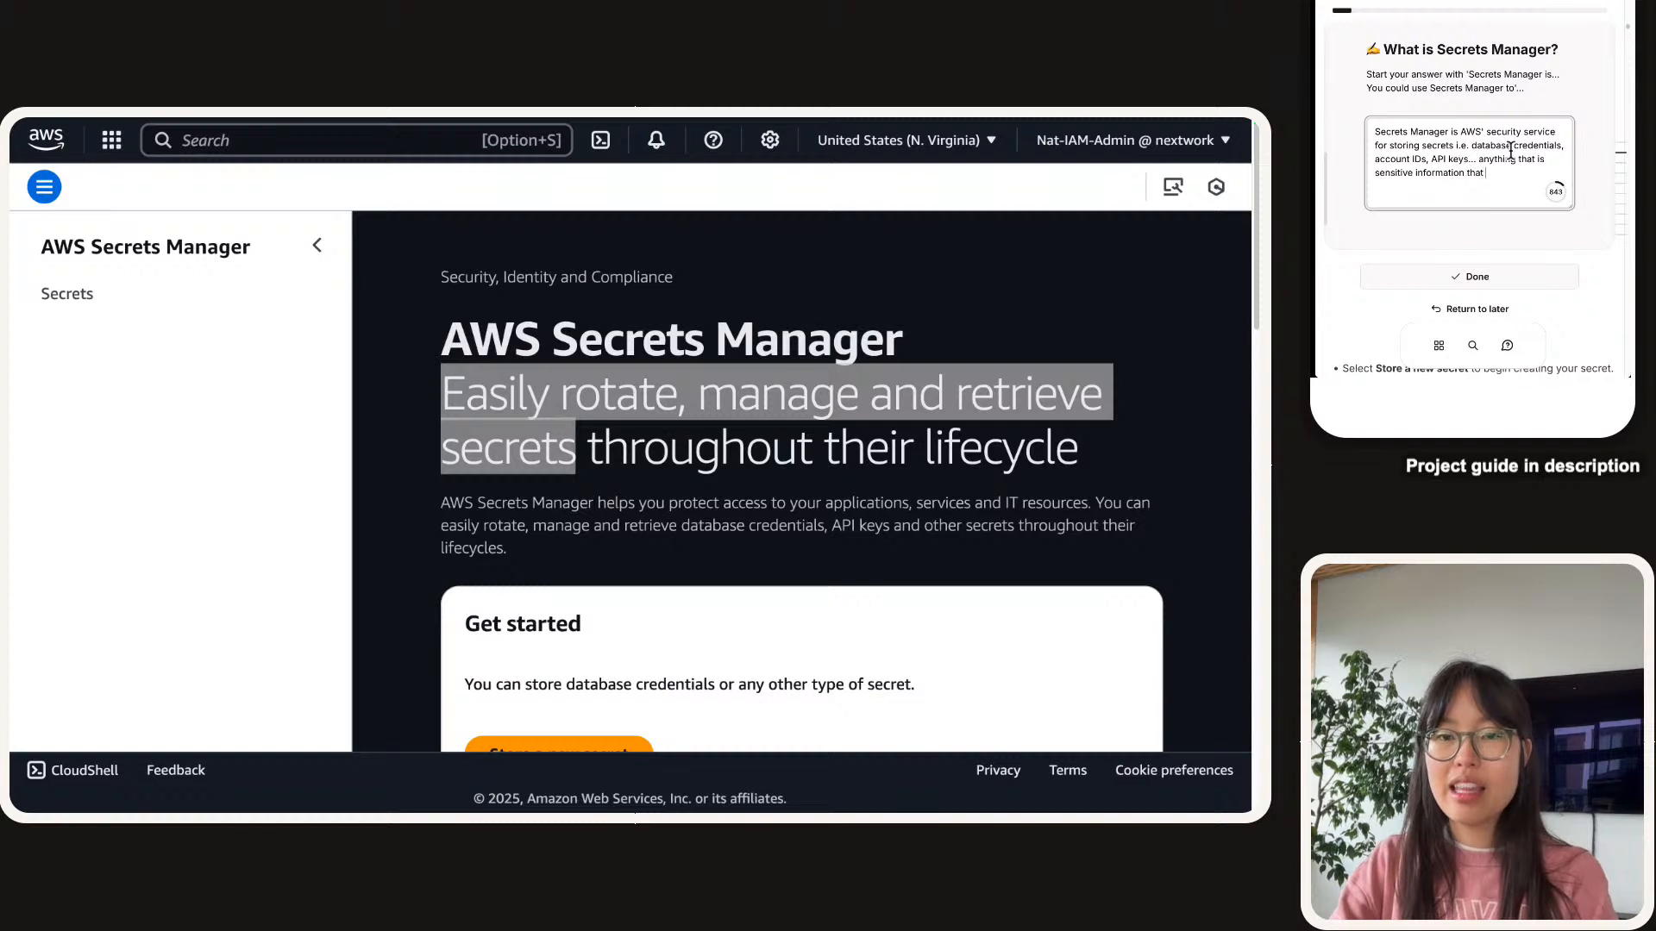
pyautogui.write(' would cause damage/trouble it ')
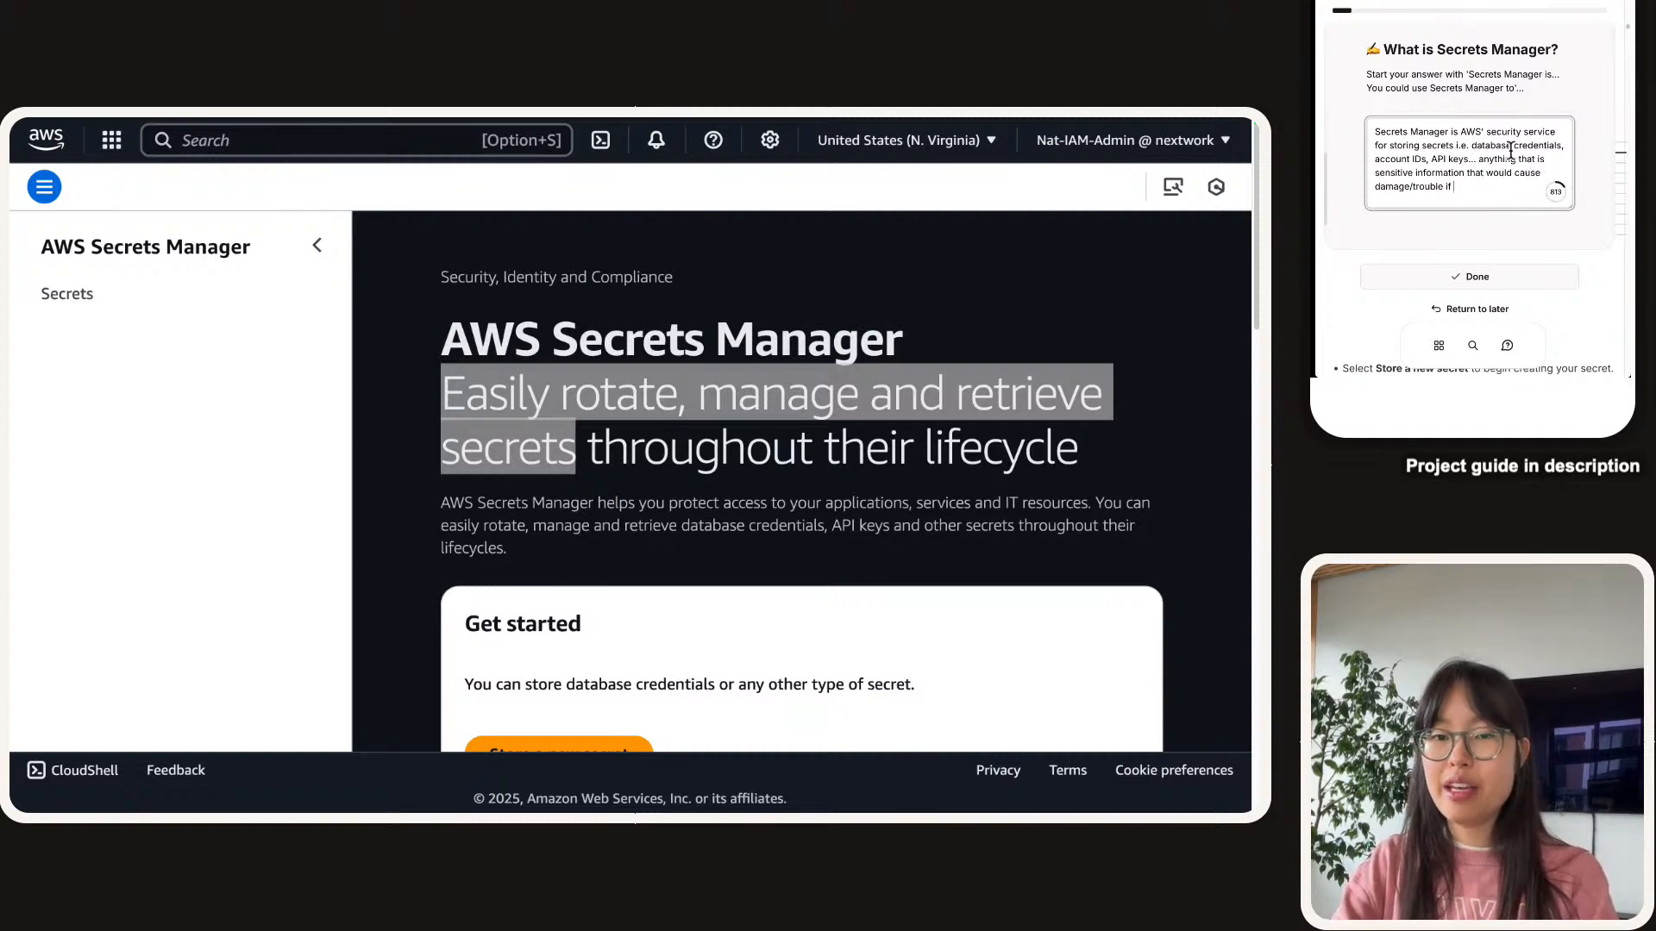
pyautogui.write('it got leaked')
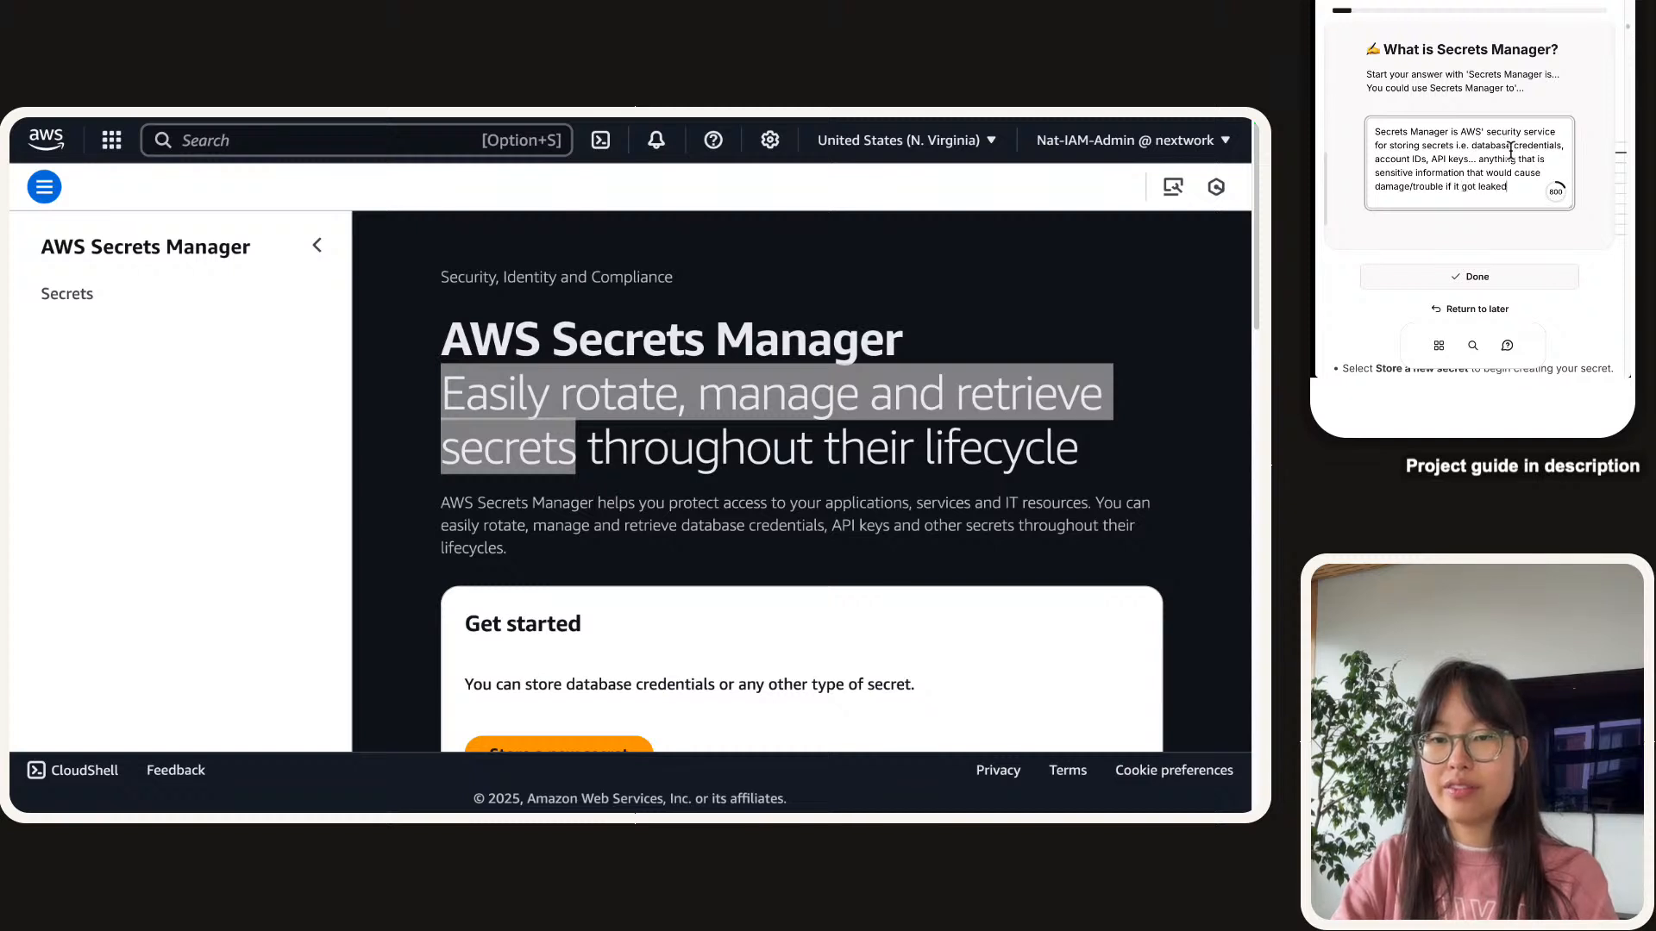
pyautogui.write(' a')
pyautogui.write('and shou')
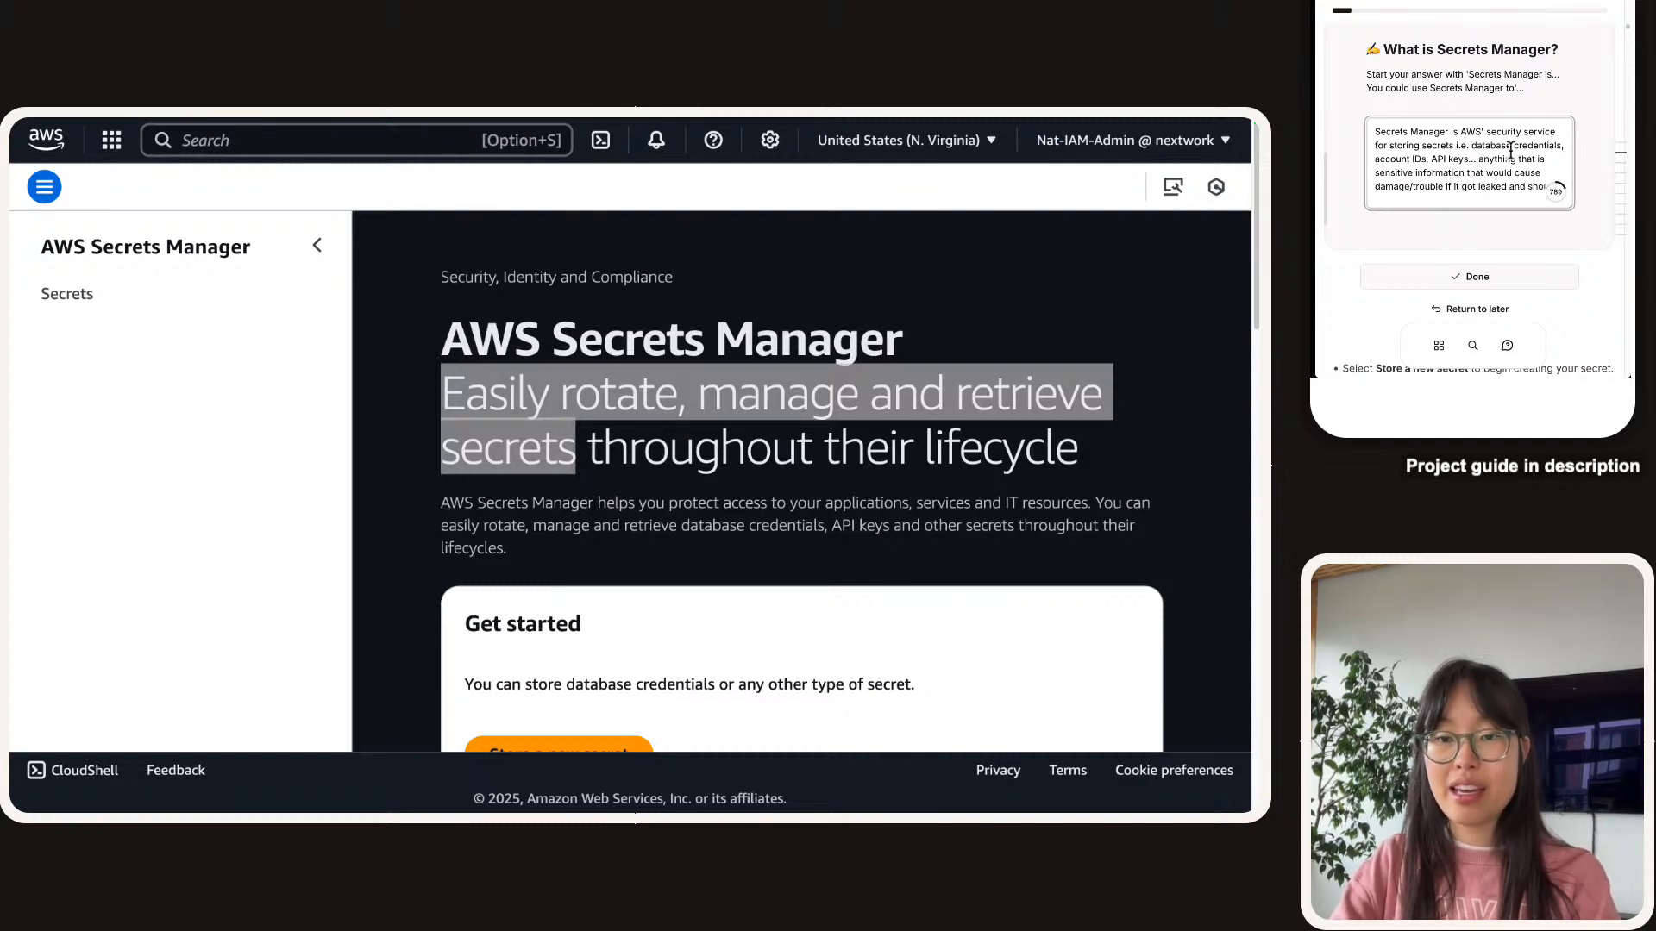
pyautogui.write("ldn't be ")
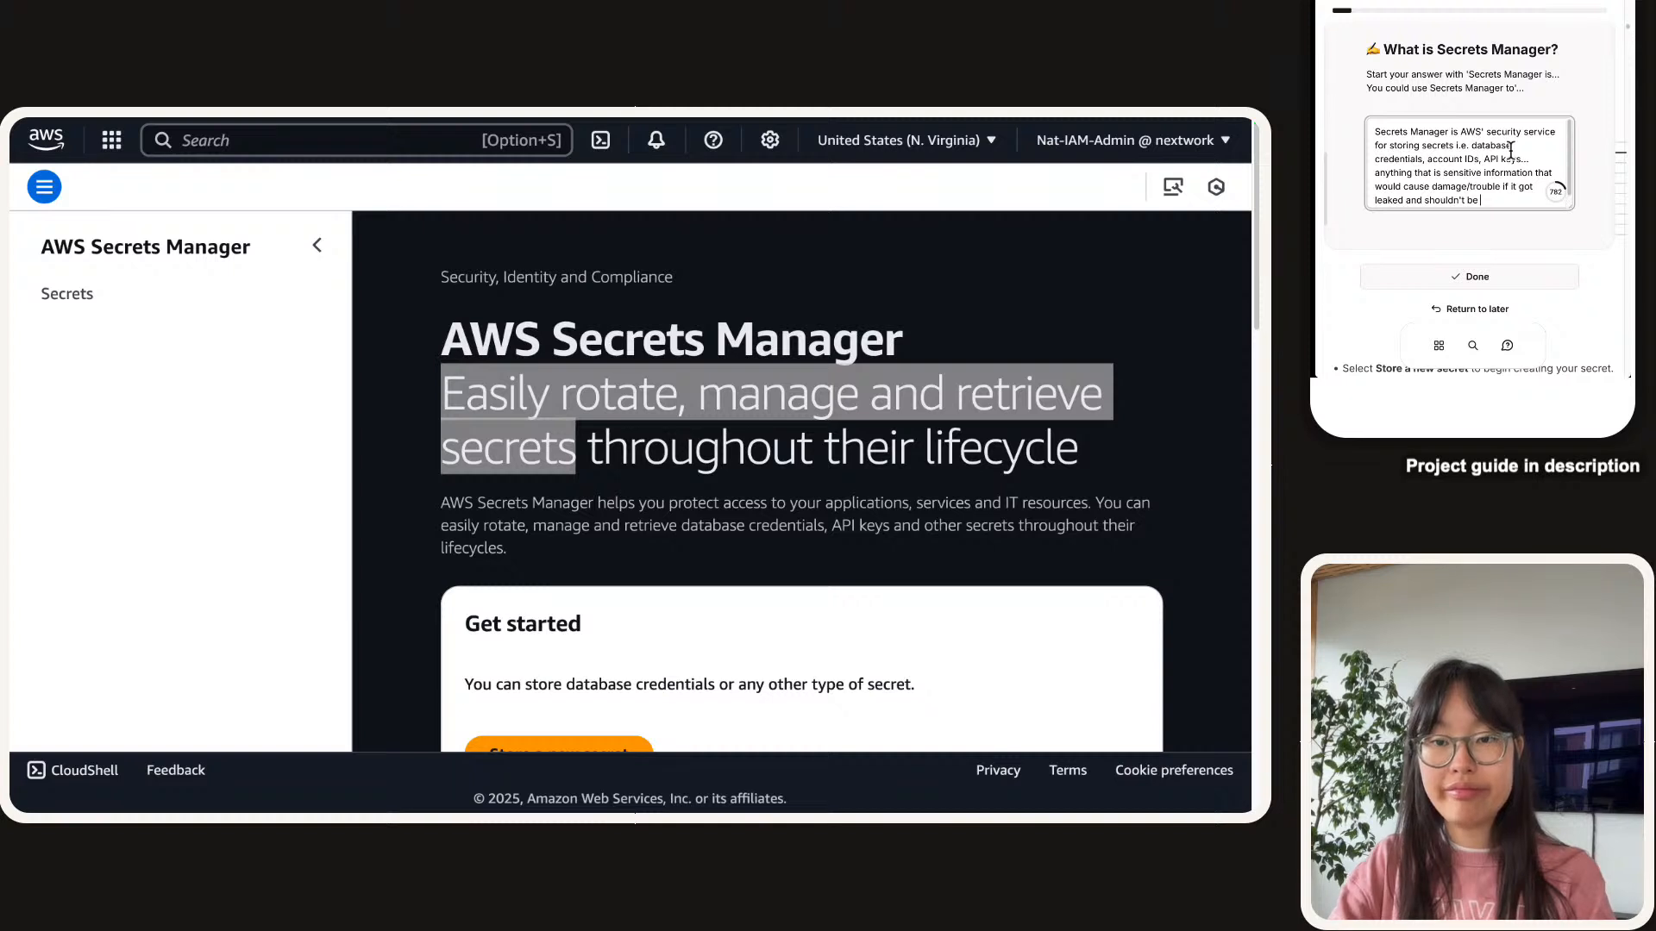
pyautogui.write('lying around in code.')
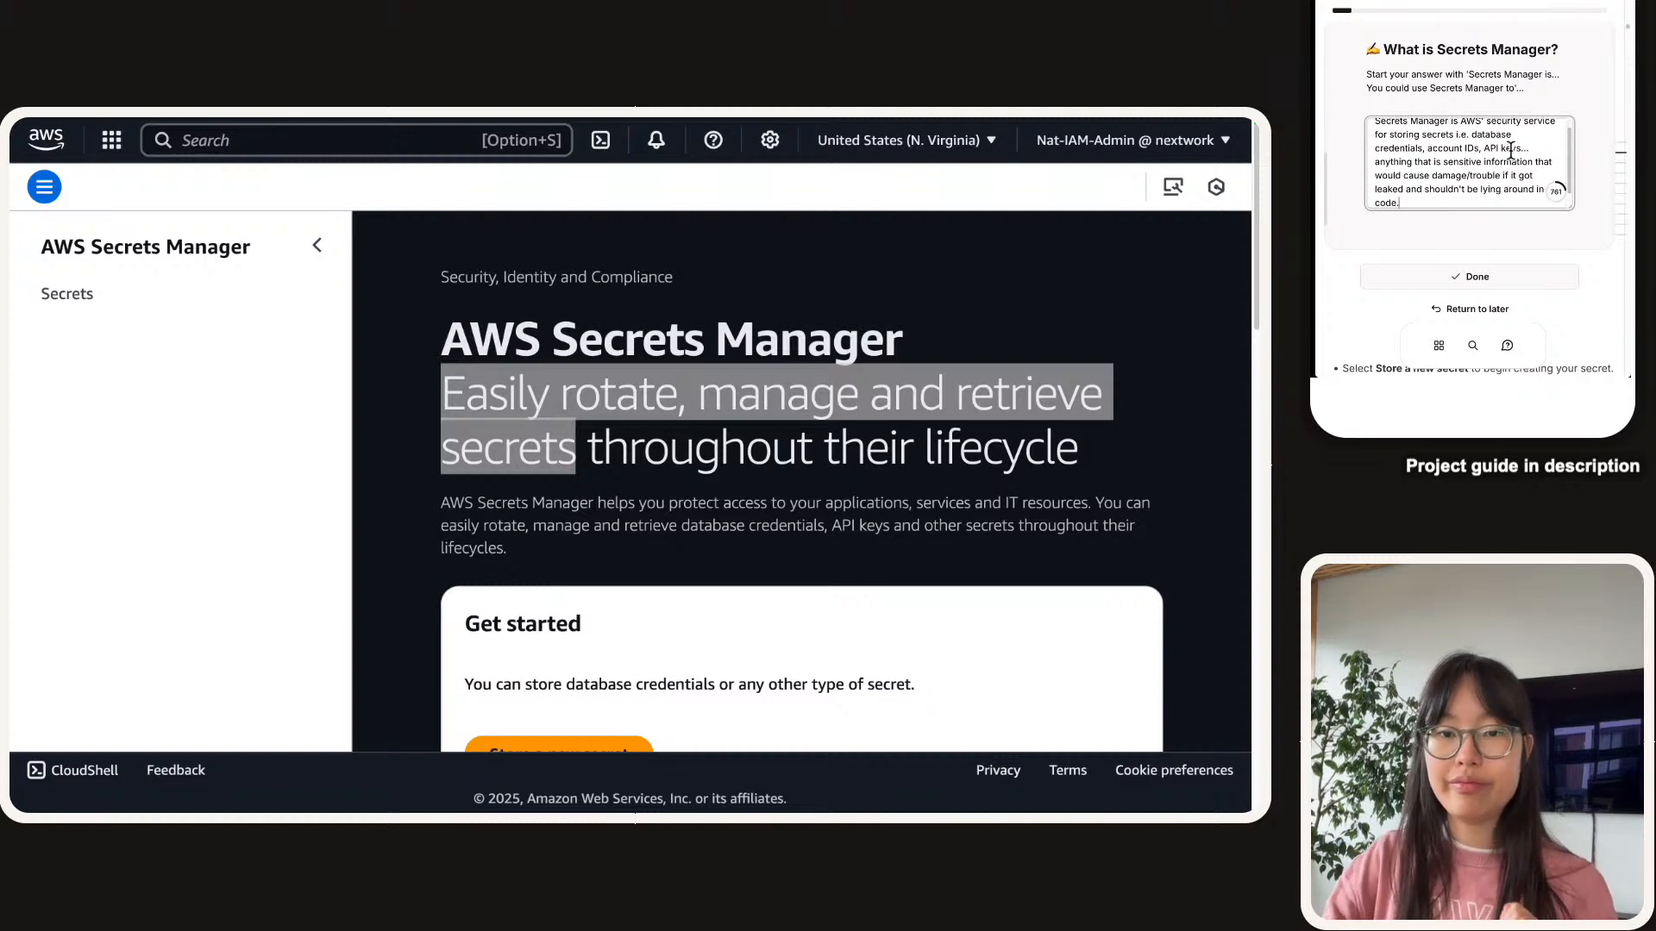
# Submit the finished 'What is Secrets Manager?' answer so it shows Task Completed.
pyautogui.click(1489, 276)
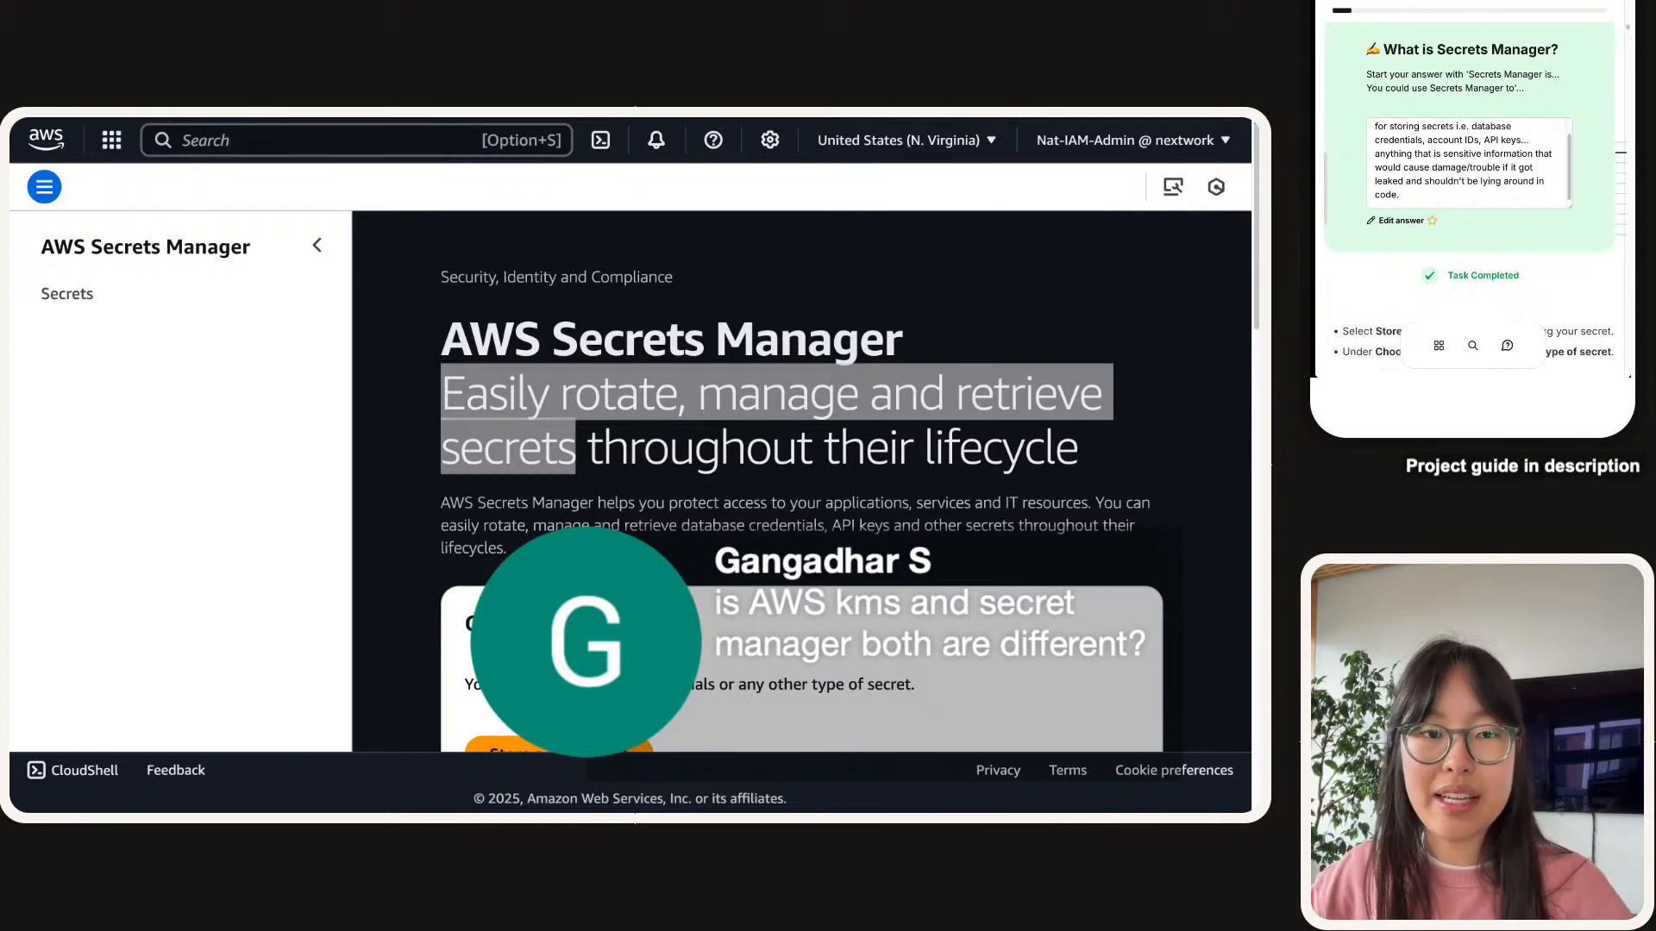
# Start storing a new secret from the AWS Secrets Manager console.
pyautogui.scroll(-8, 1535, 90)
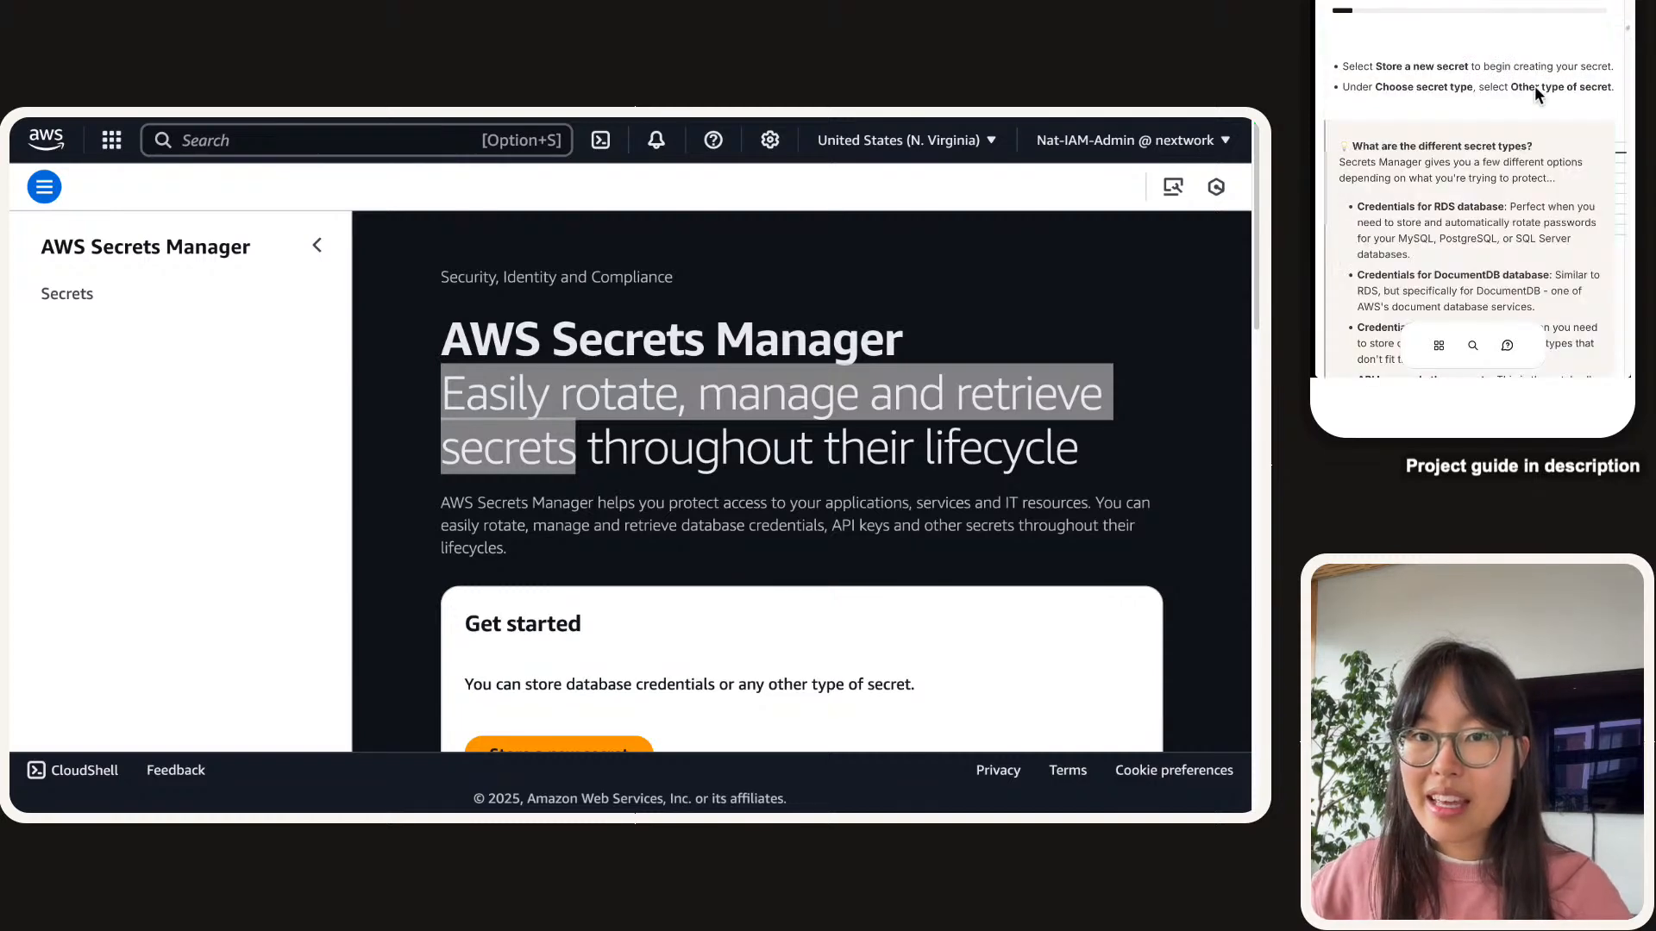
pyautogui.scroll(1, 1534, 86)
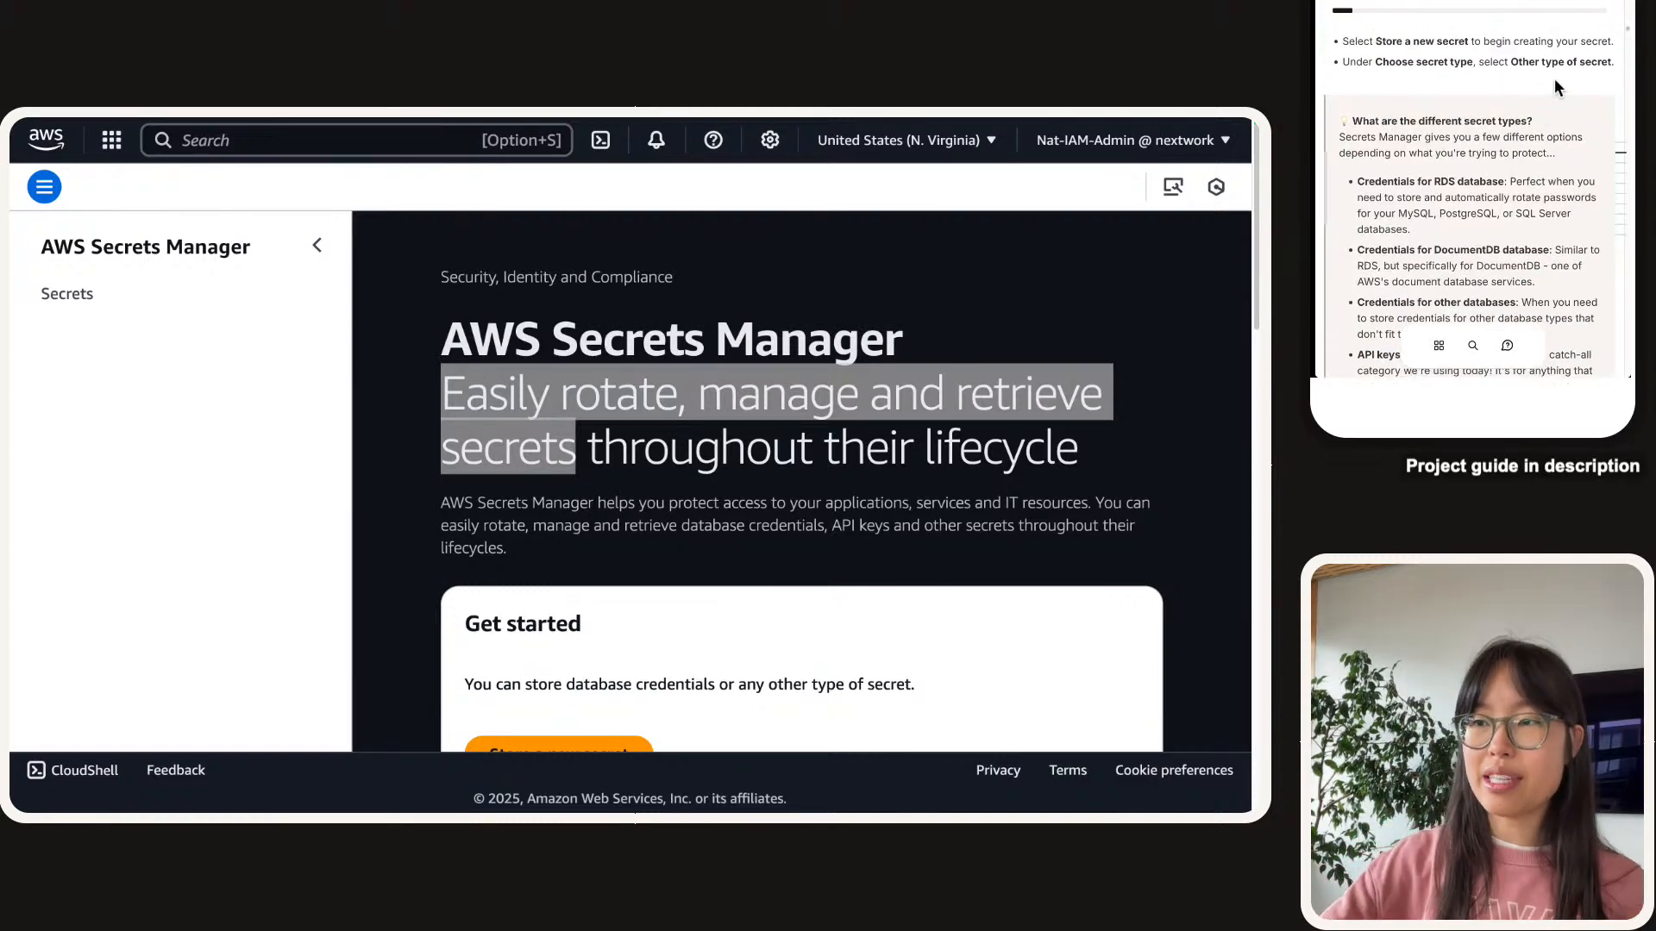
pyautogui.scroll(-3, 427, 502)
pyautogui.click(422, 480)
pyautogui.click(375, 433)
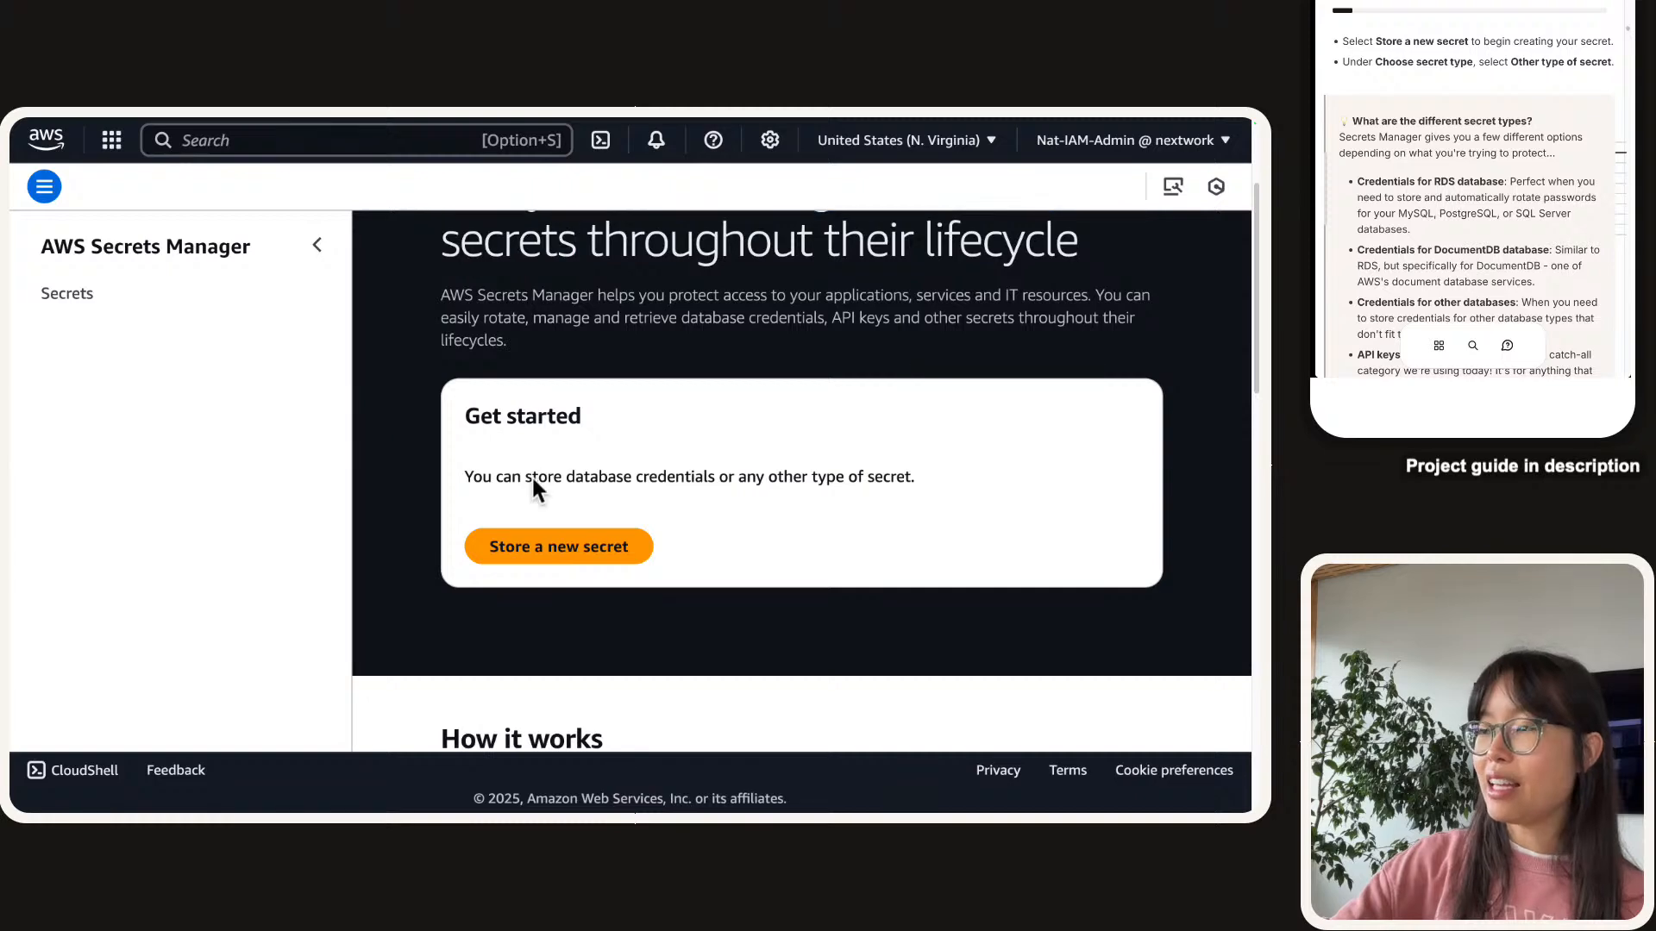
pyautogui.scroll(-1, 514, 549)
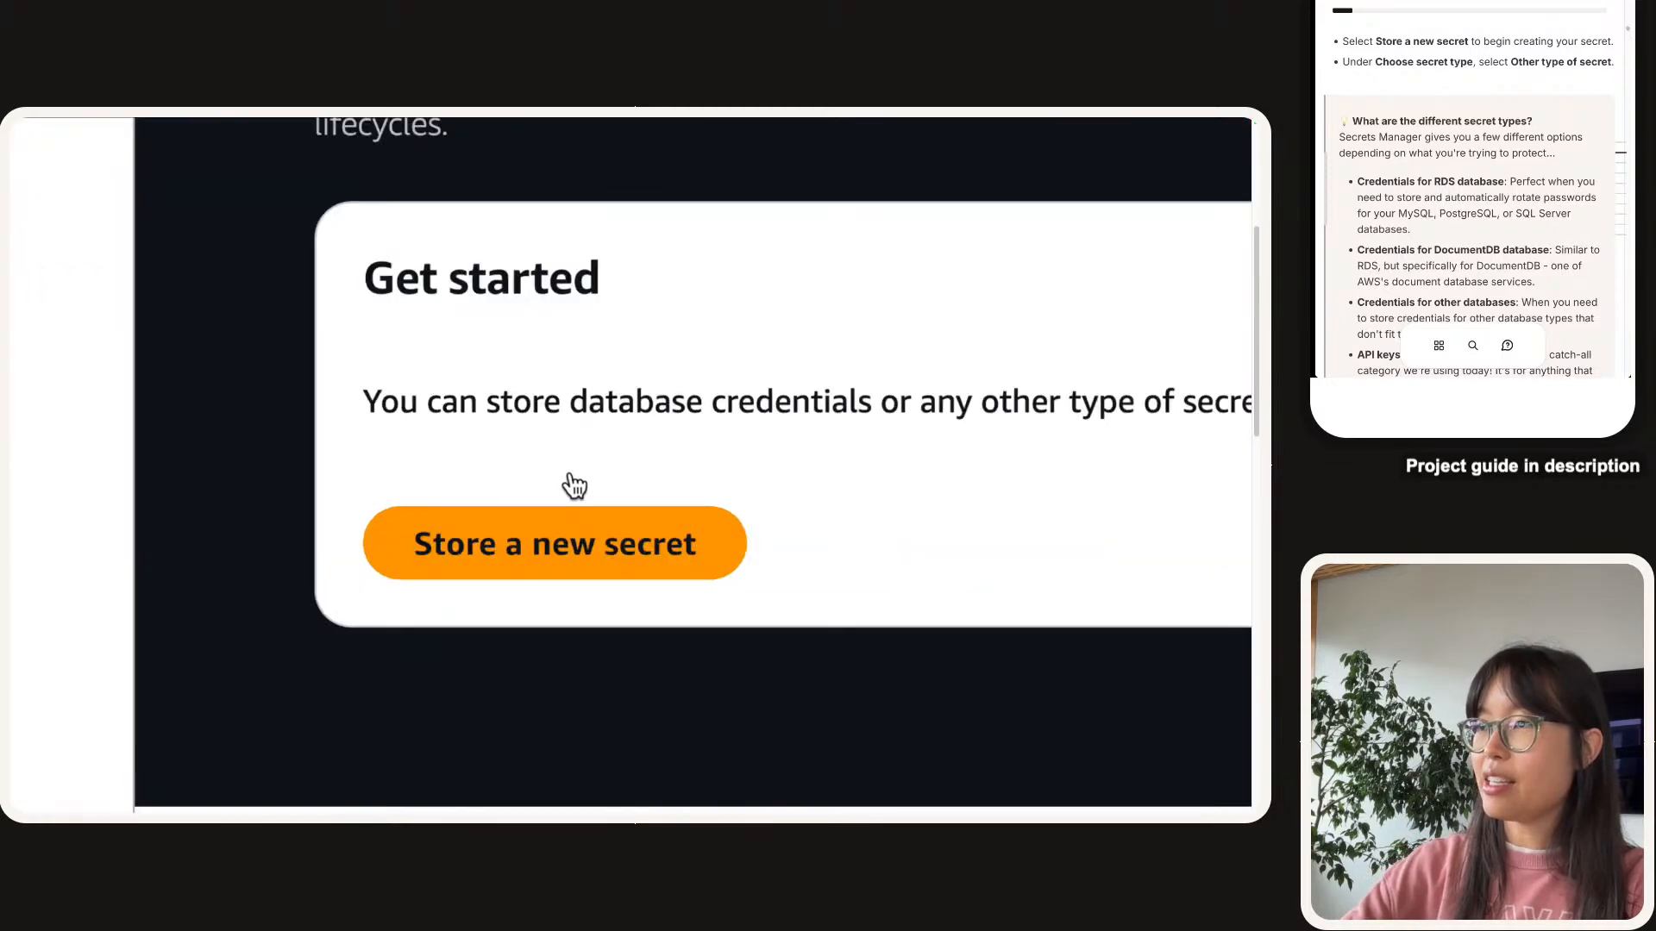
pyautogui.click(576, 554)
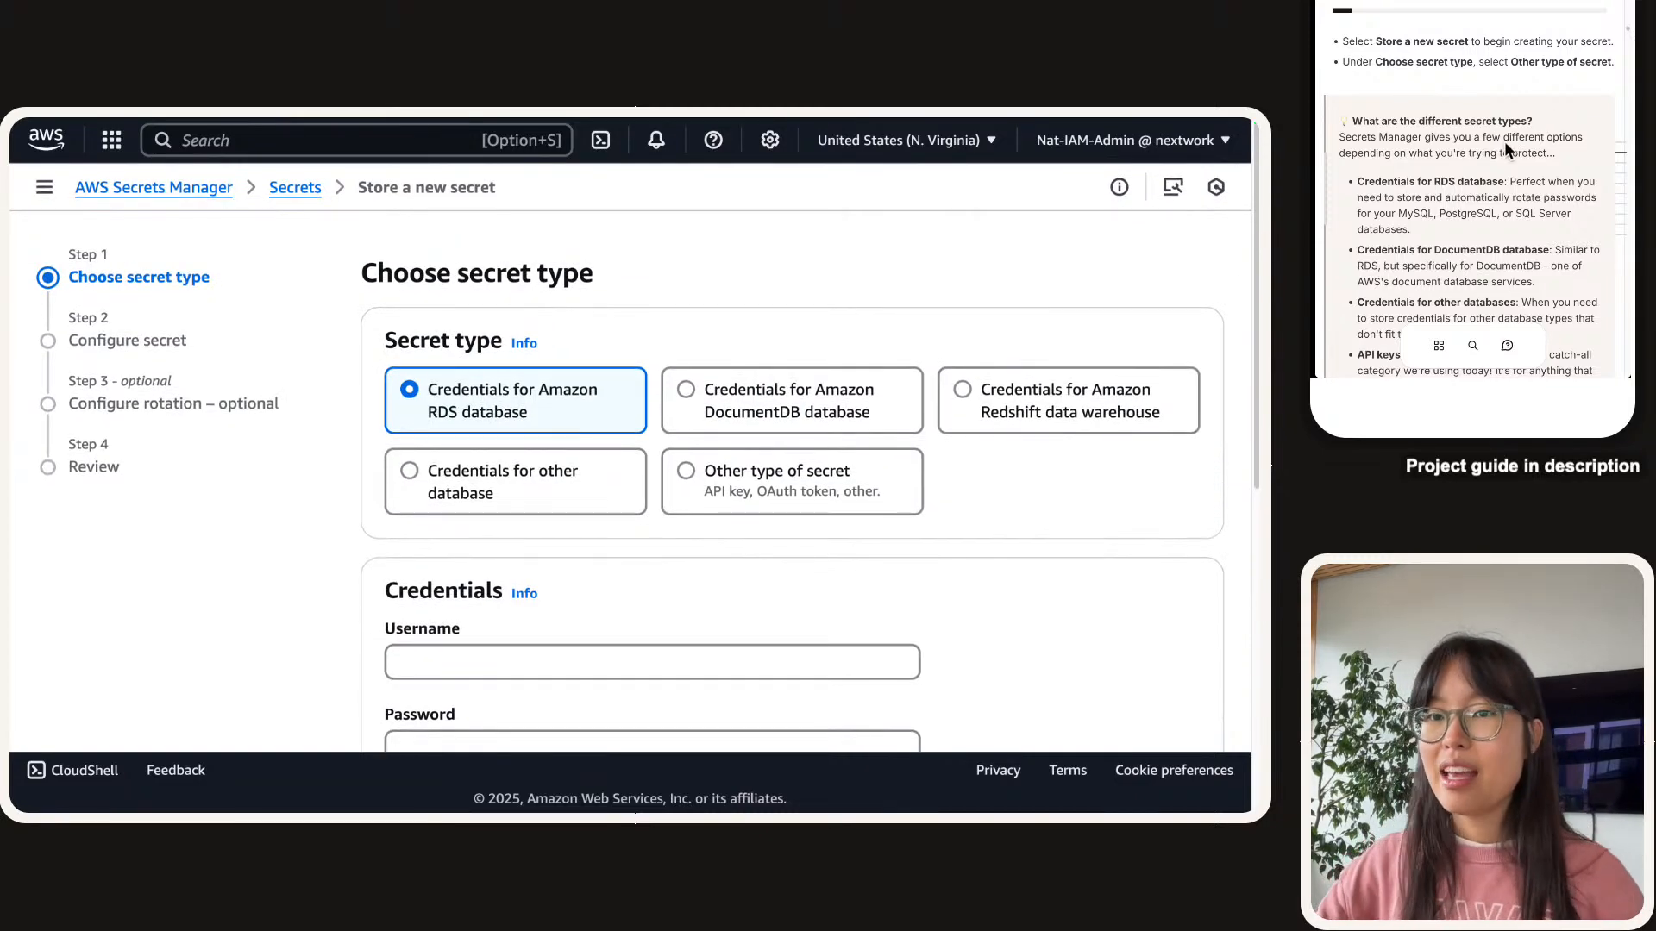
# Choose 'Other type of secret' as the secret type and move down to Key/value pairs.
pyautogui.scroll(-1, 1012, 374)
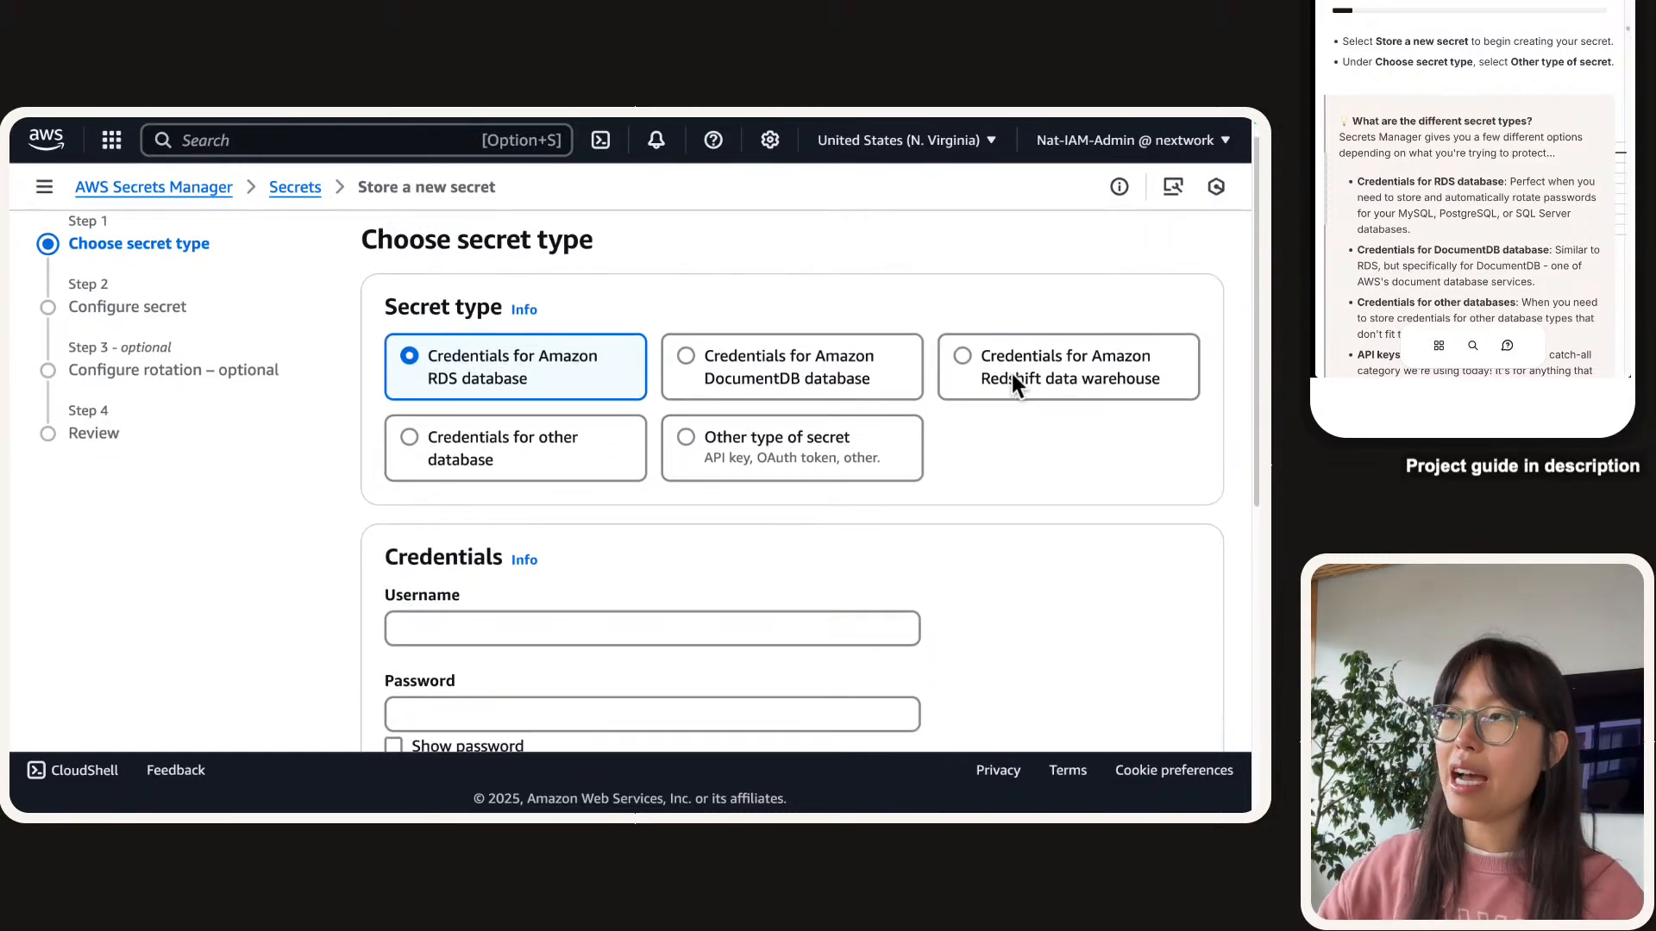
pyautogui.click(693, 452)
pyautogui.scroll(-2, 930, 469)
pyautogui.scroll(-1, 930, 469)
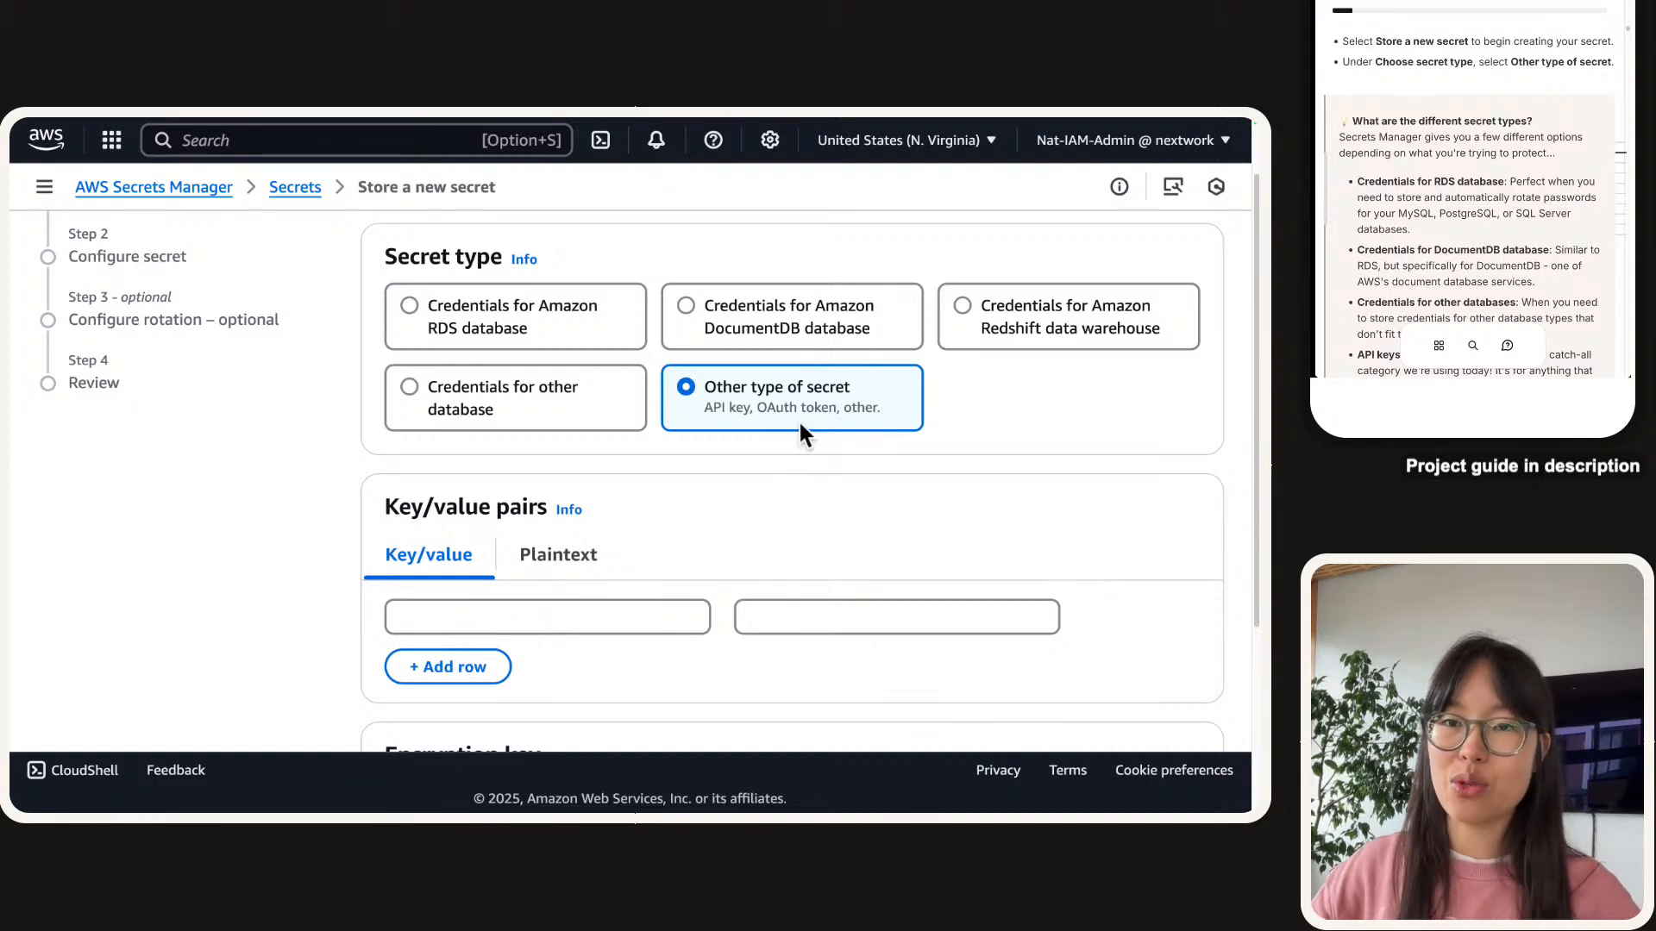
pyautogui.scroll(-1, 799, 417)
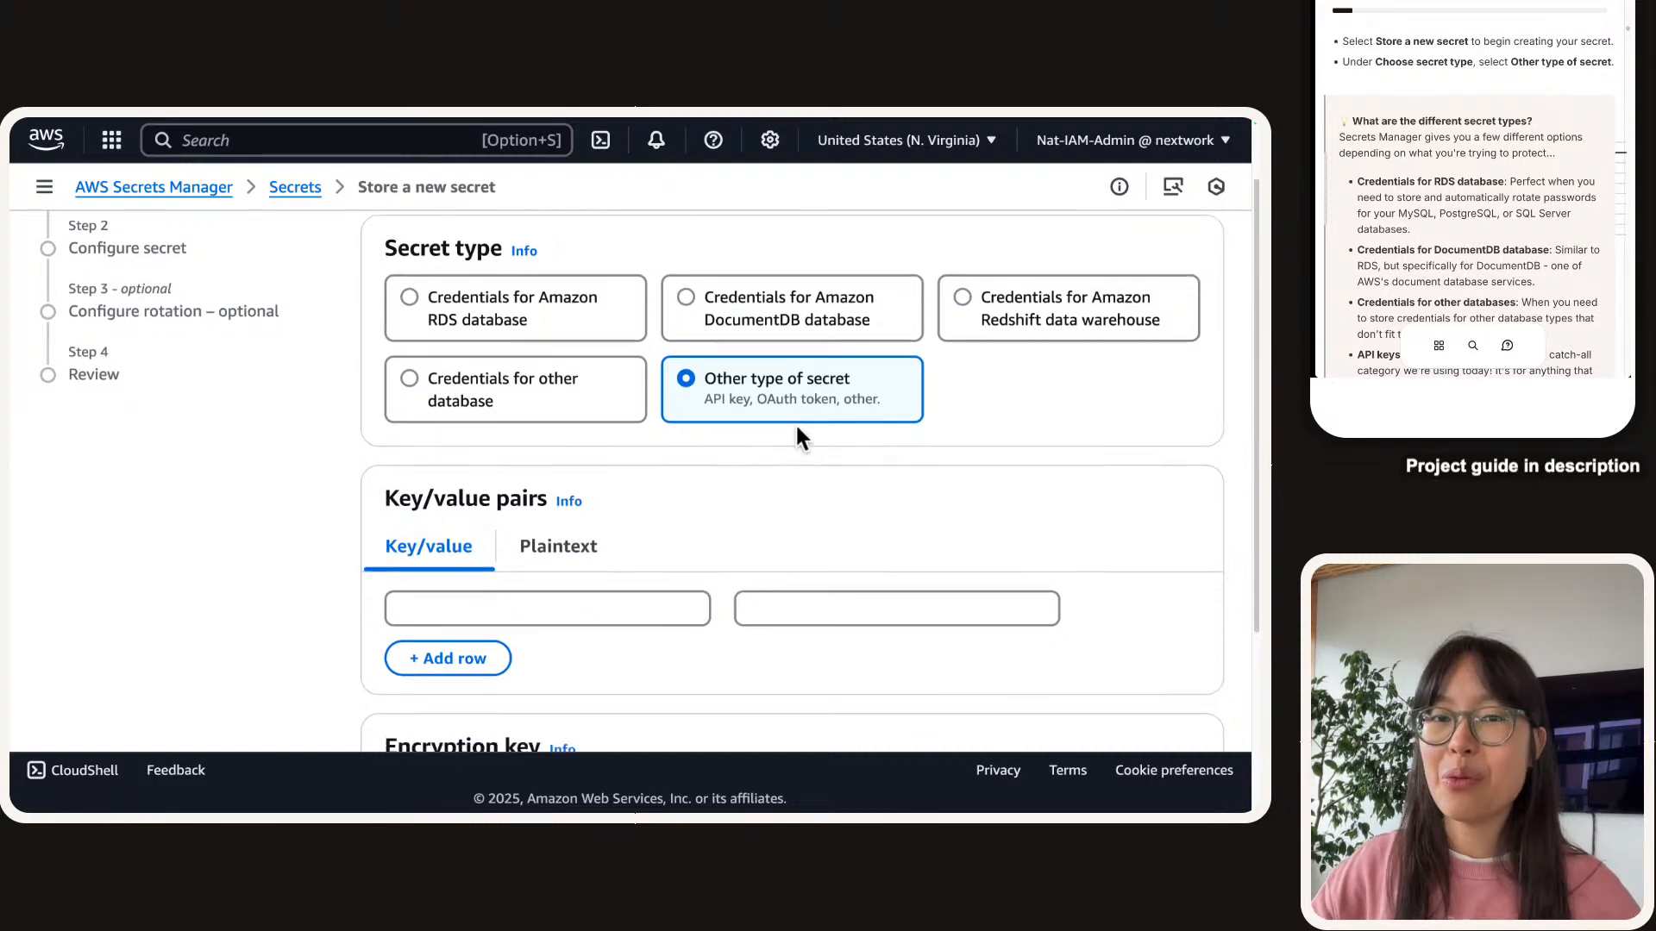
pyautogui.scroll(-2, 1531, 73)
pyautogui.scroll(-5, 1530, 71)
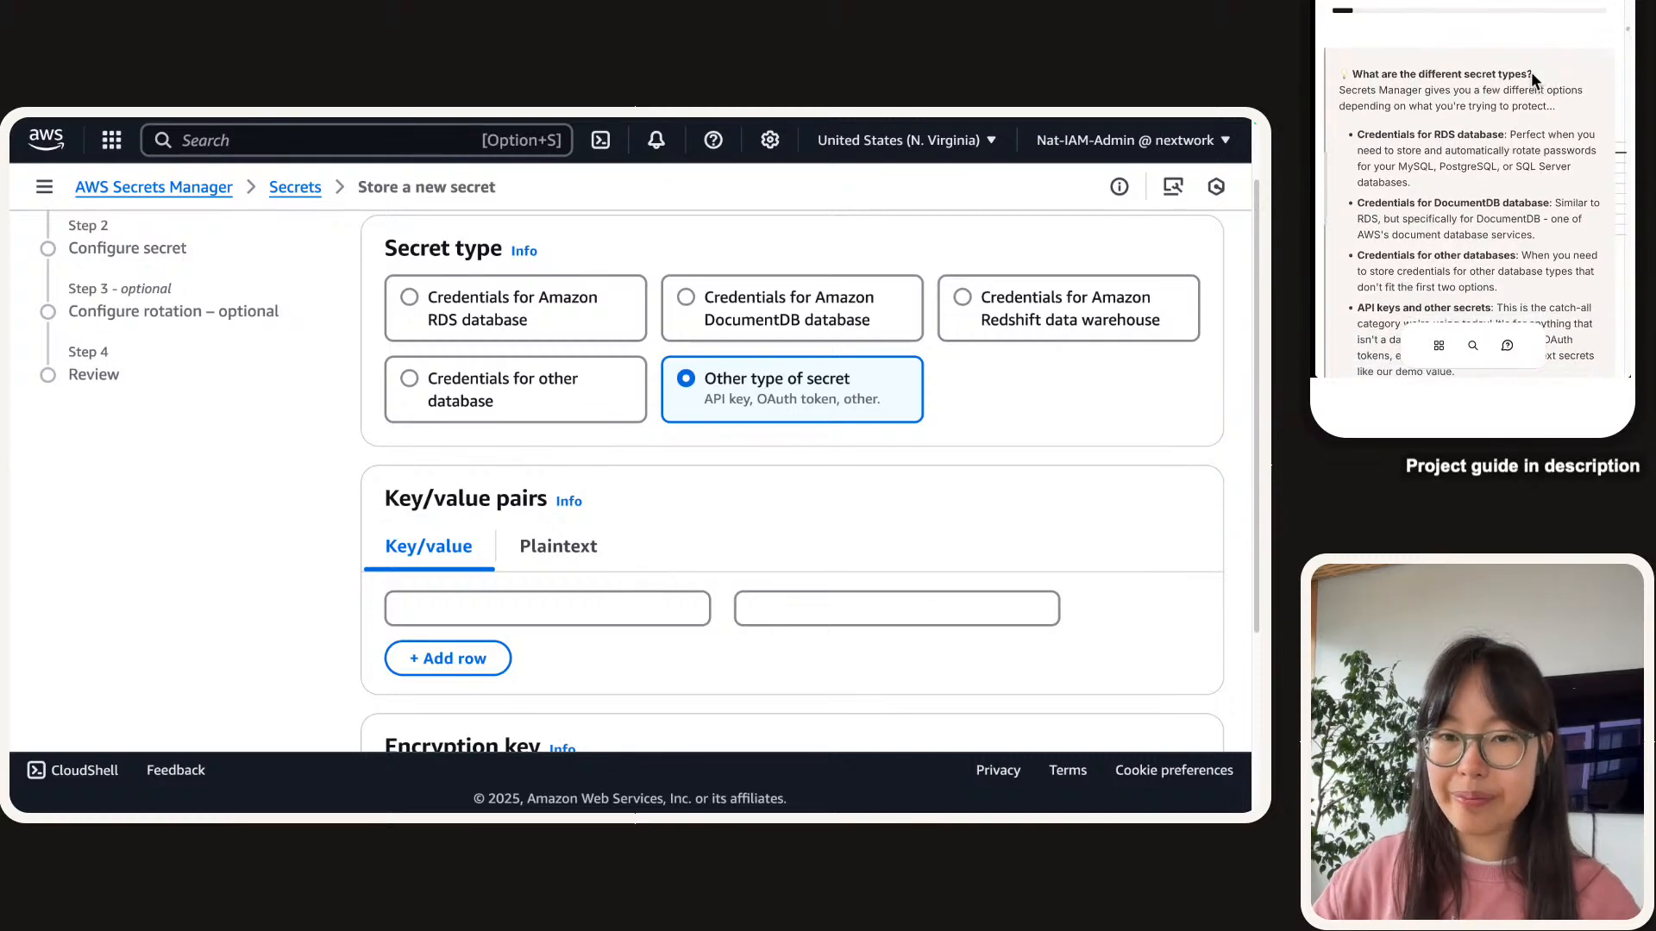
pyautogui.scroll(-5, 1530, 71)
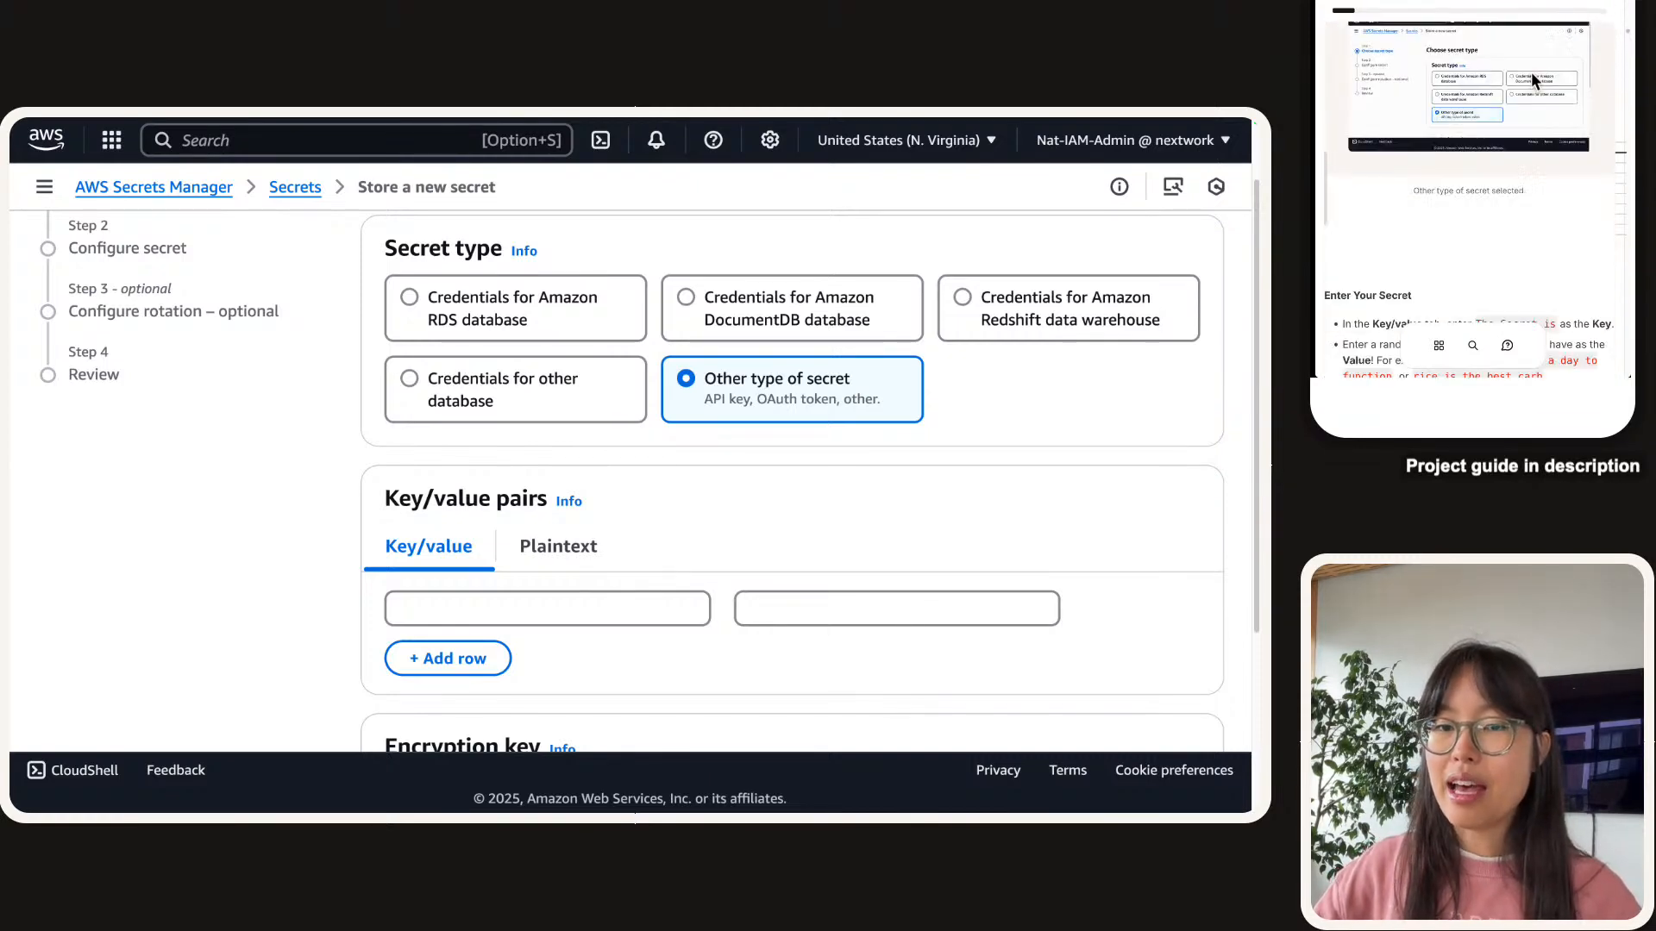
pyautogui.scroll(2, 1539, 90)
pyautogui.scroll(-2, 1539, 90)
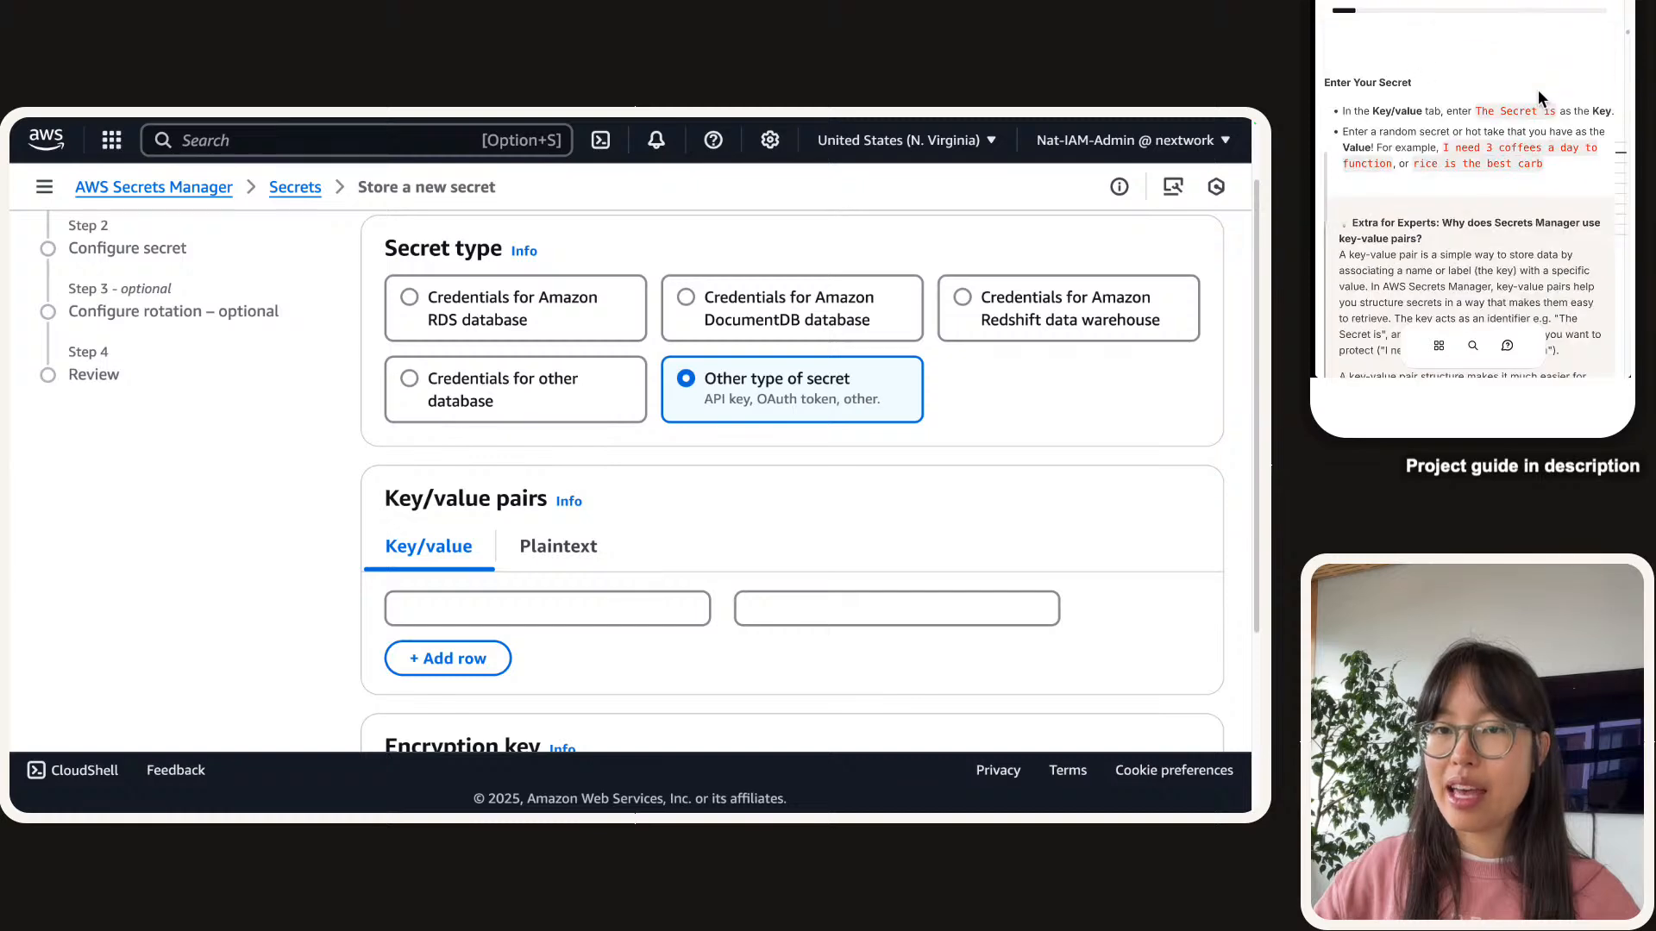
pyautogui.scroll(-1, 518, 579)
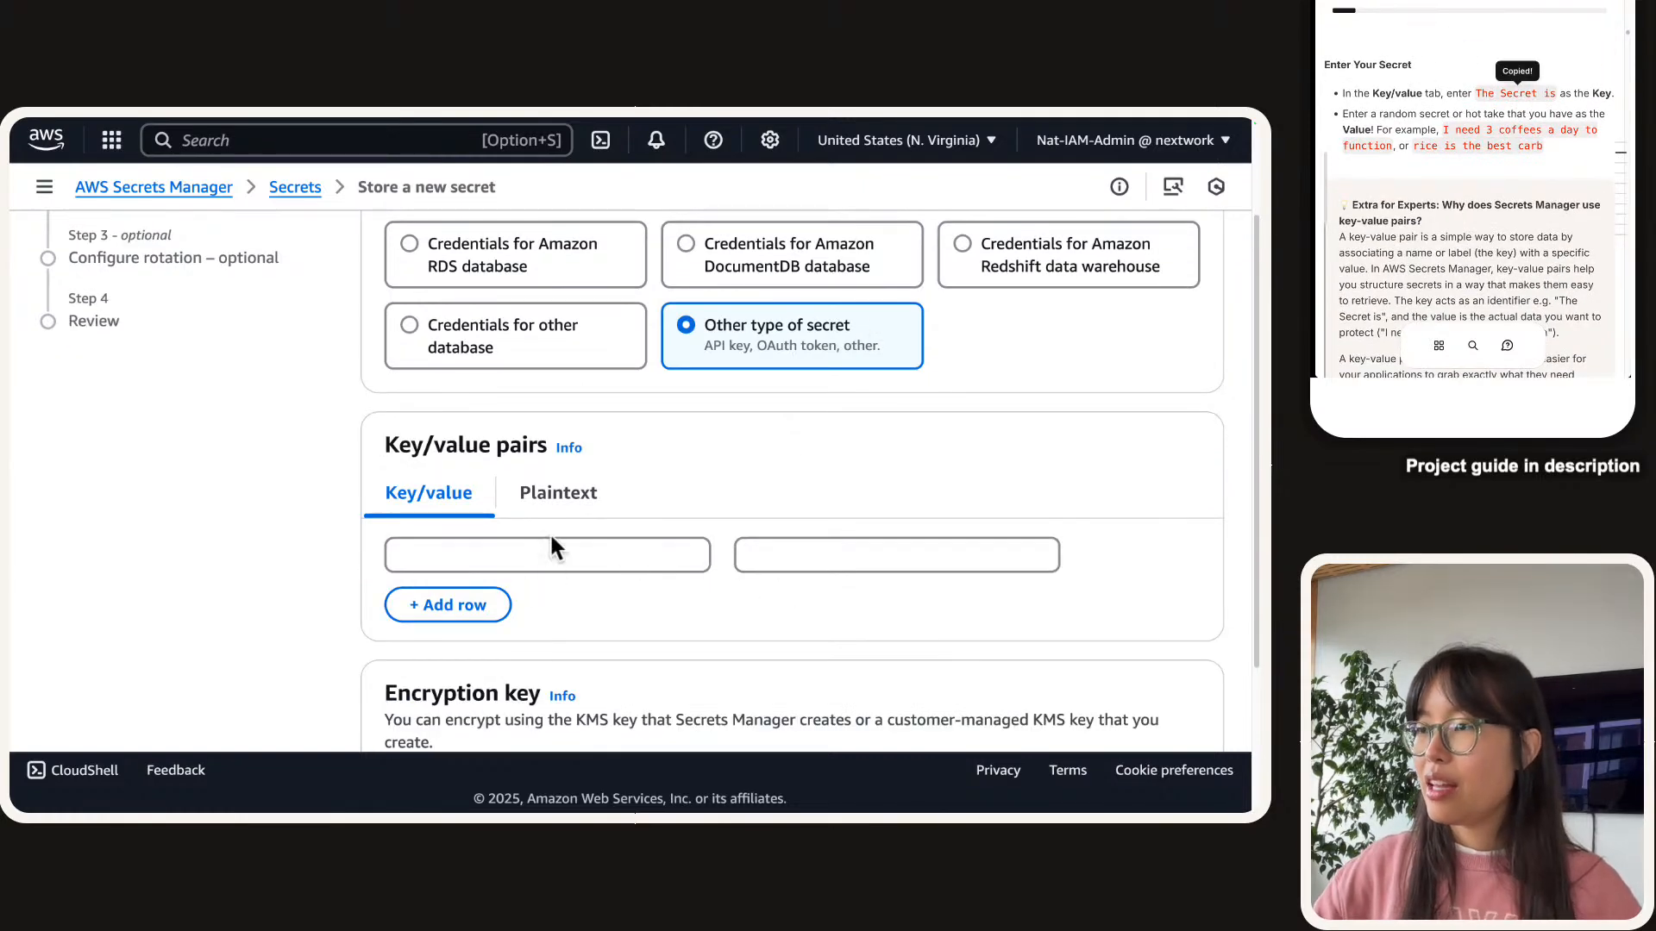
# Enter key 'The Secret is' with value 'I need 3 coffees a day to function'.
pyautogui.click(480, 559)
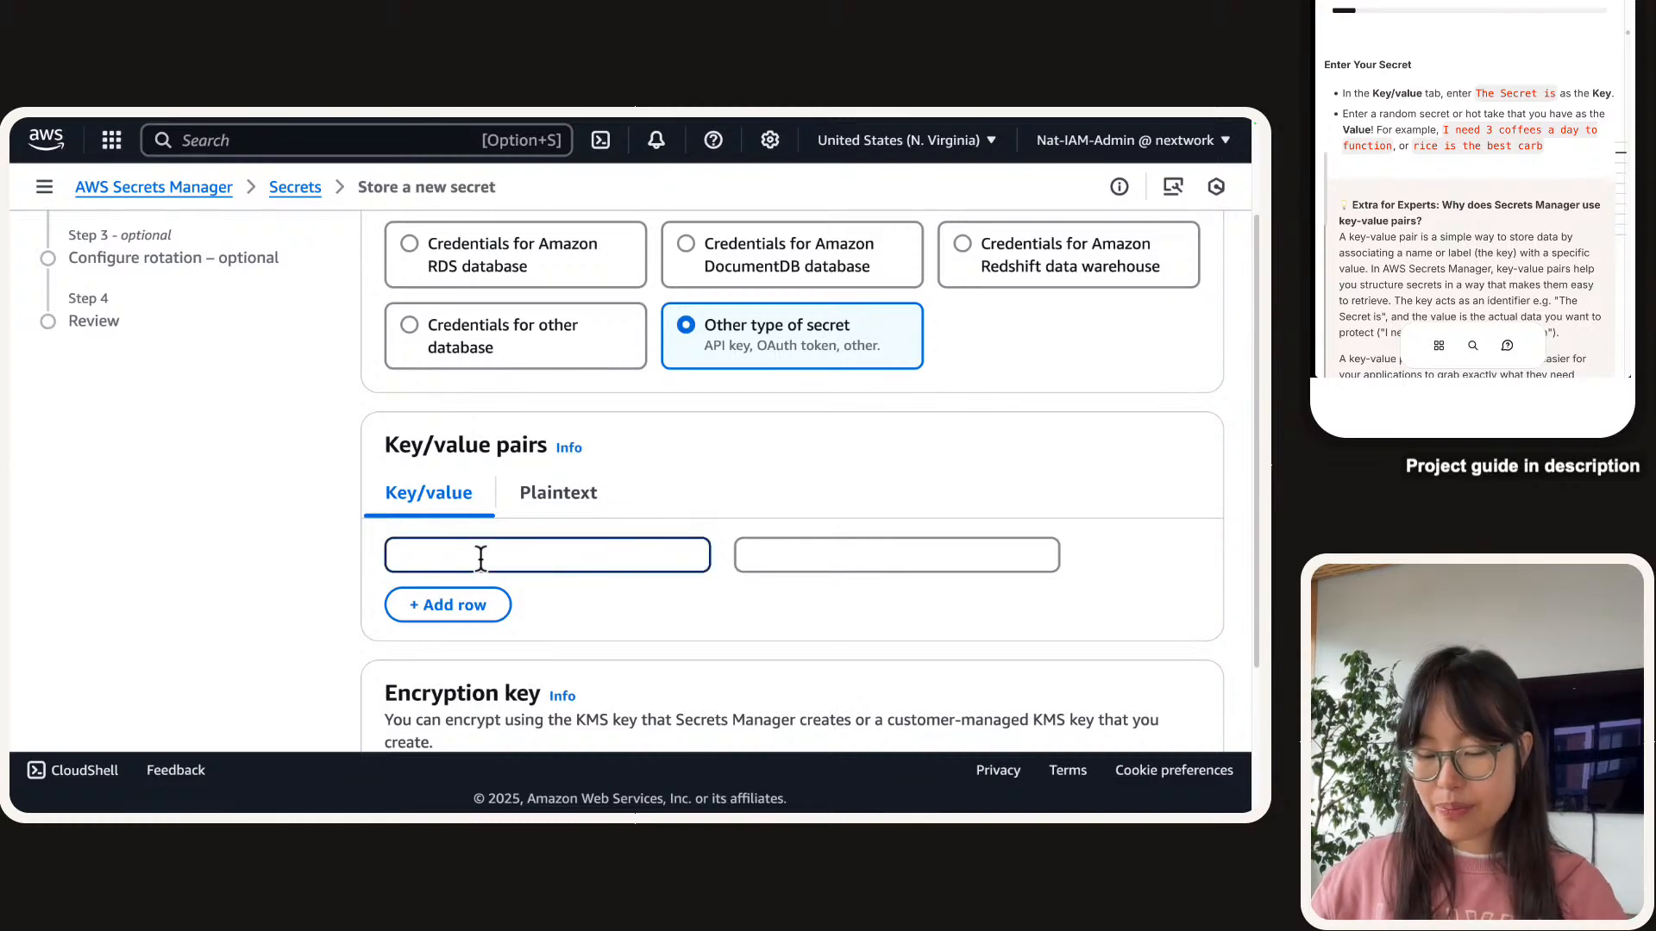
pyautogui.write('The Secret is')
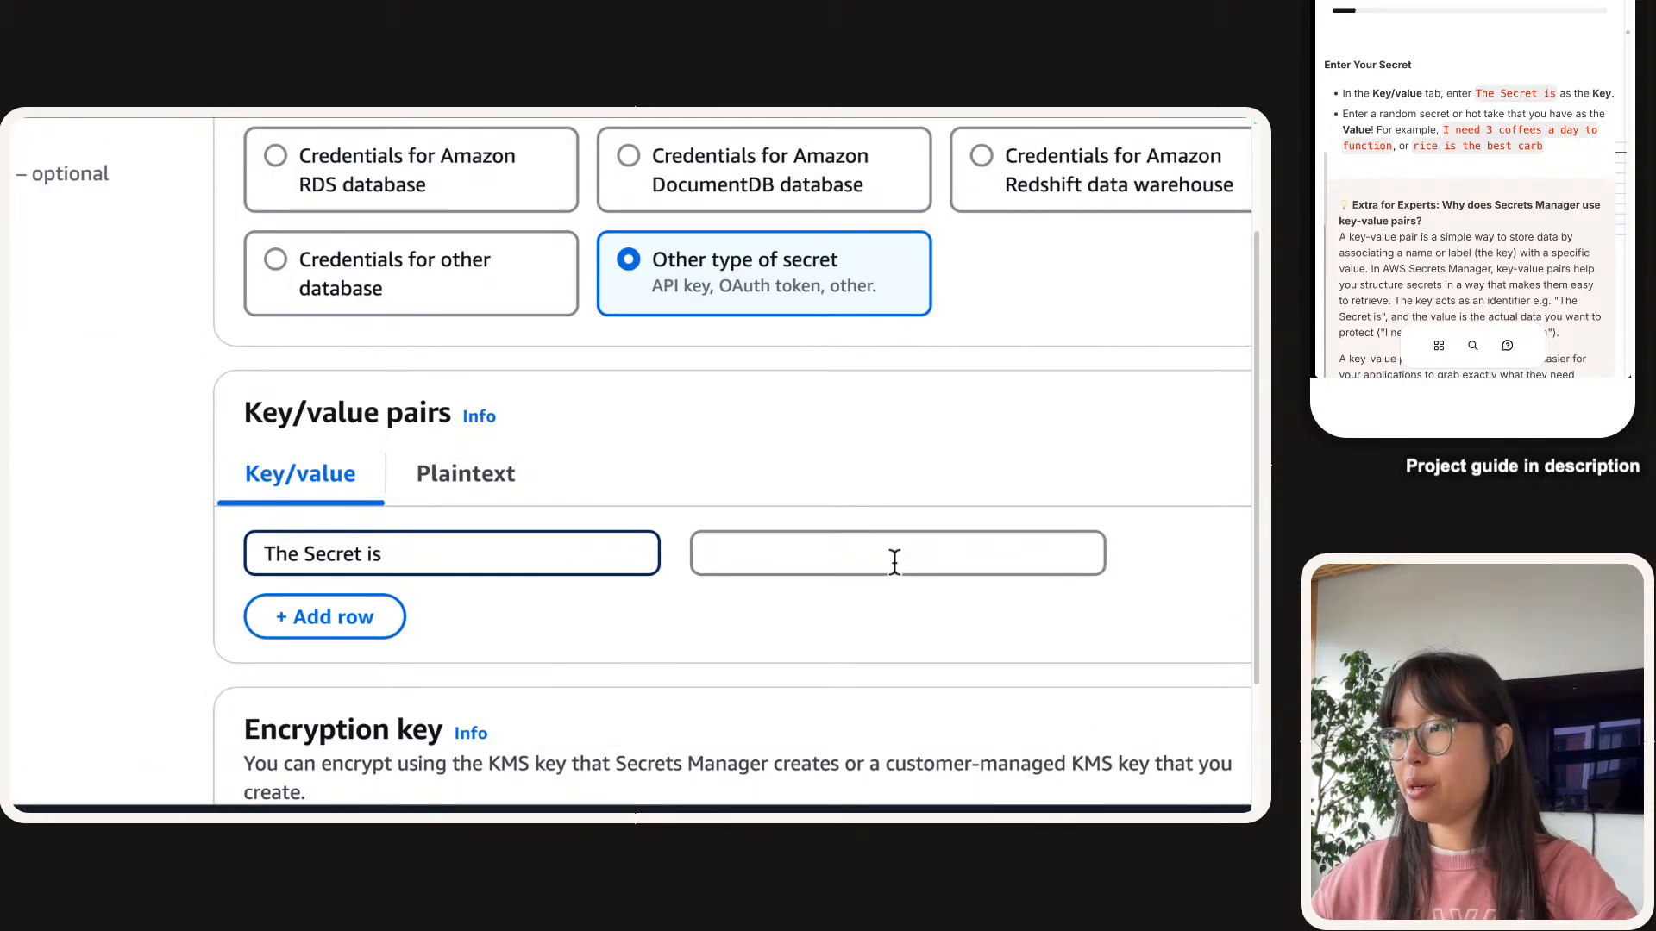
pyautogui.hscroll(1, 892, 561)
pyautogui.click(1517, 132)
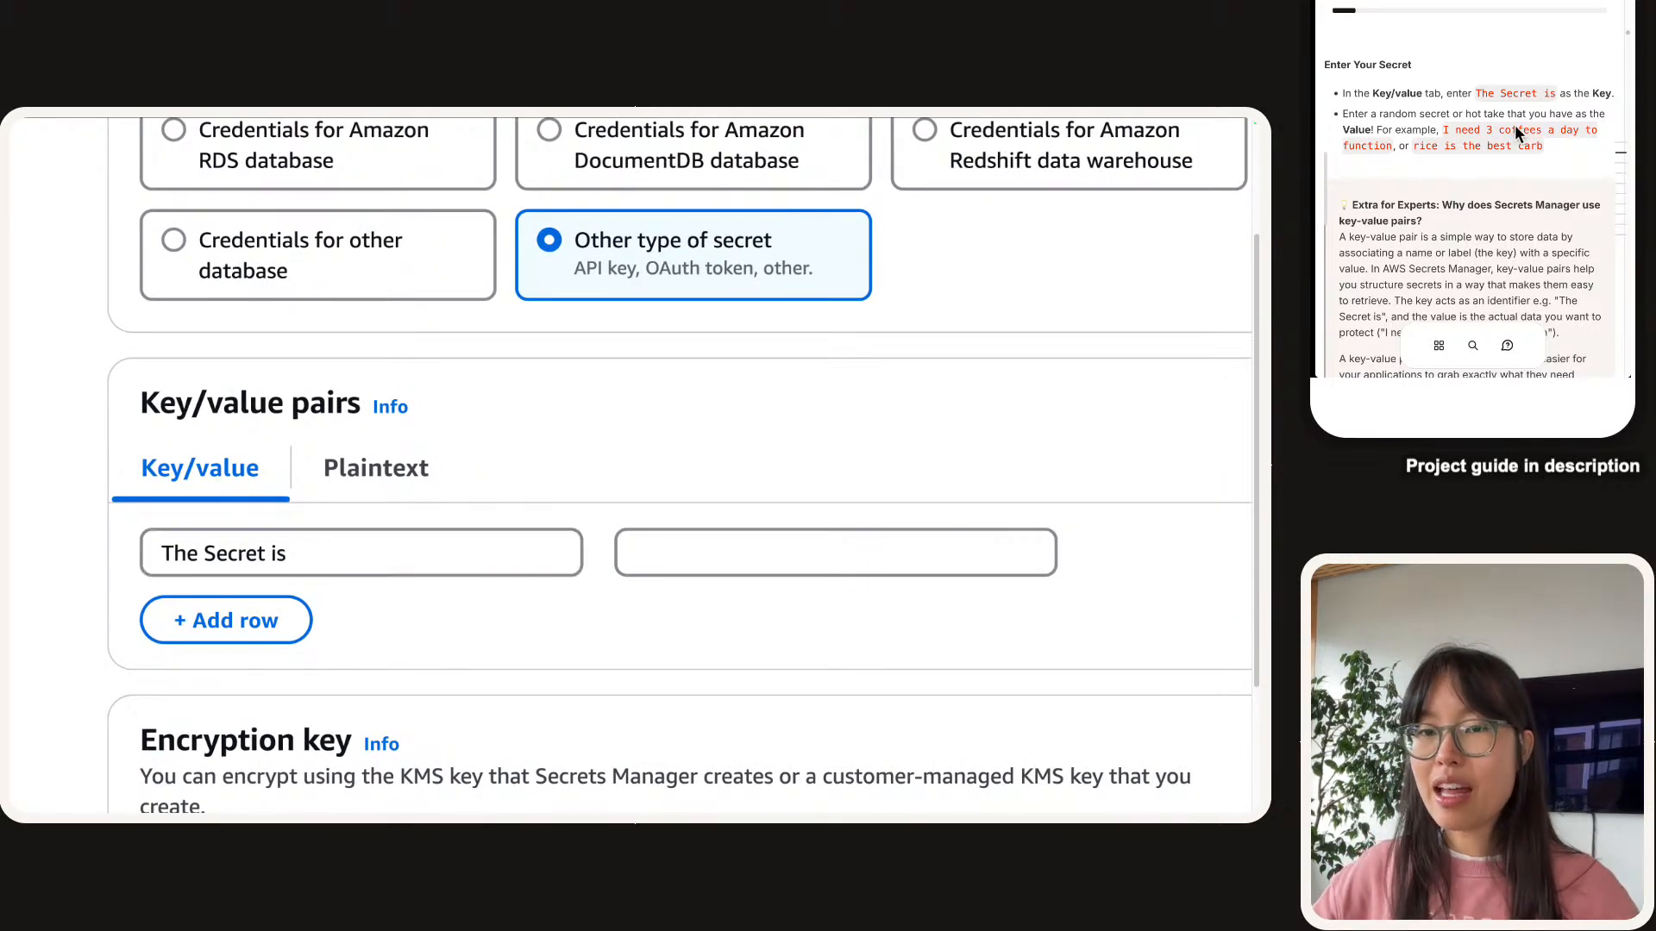
pyautogui.click(825, 546)
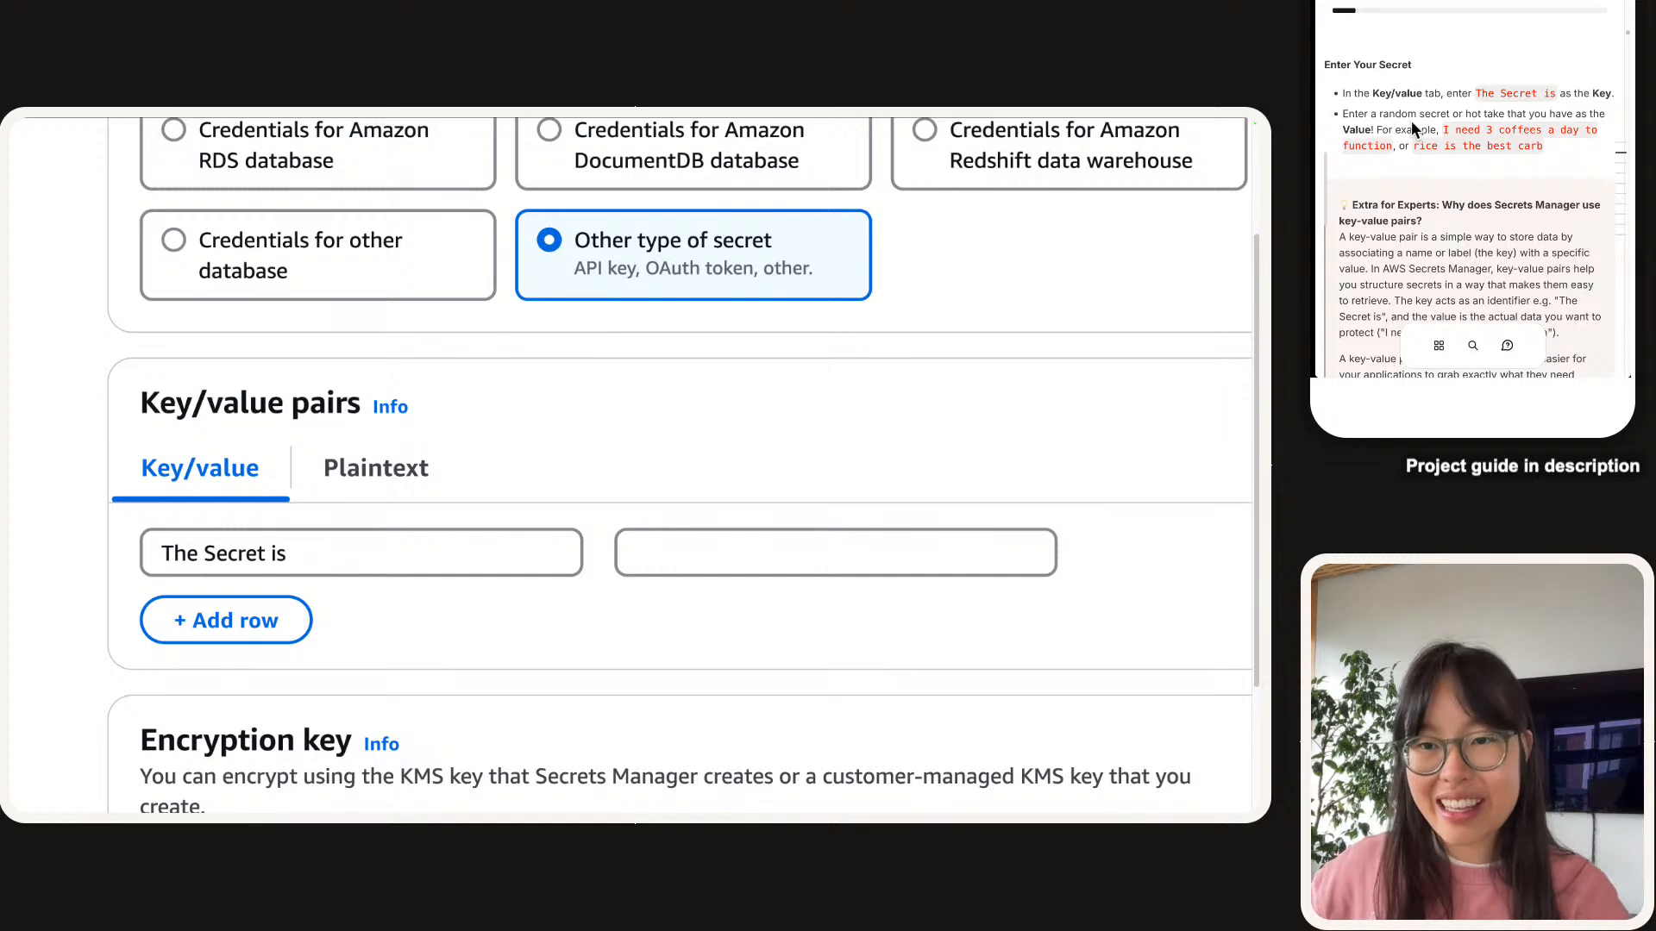
pyautogui.click(724, 567)
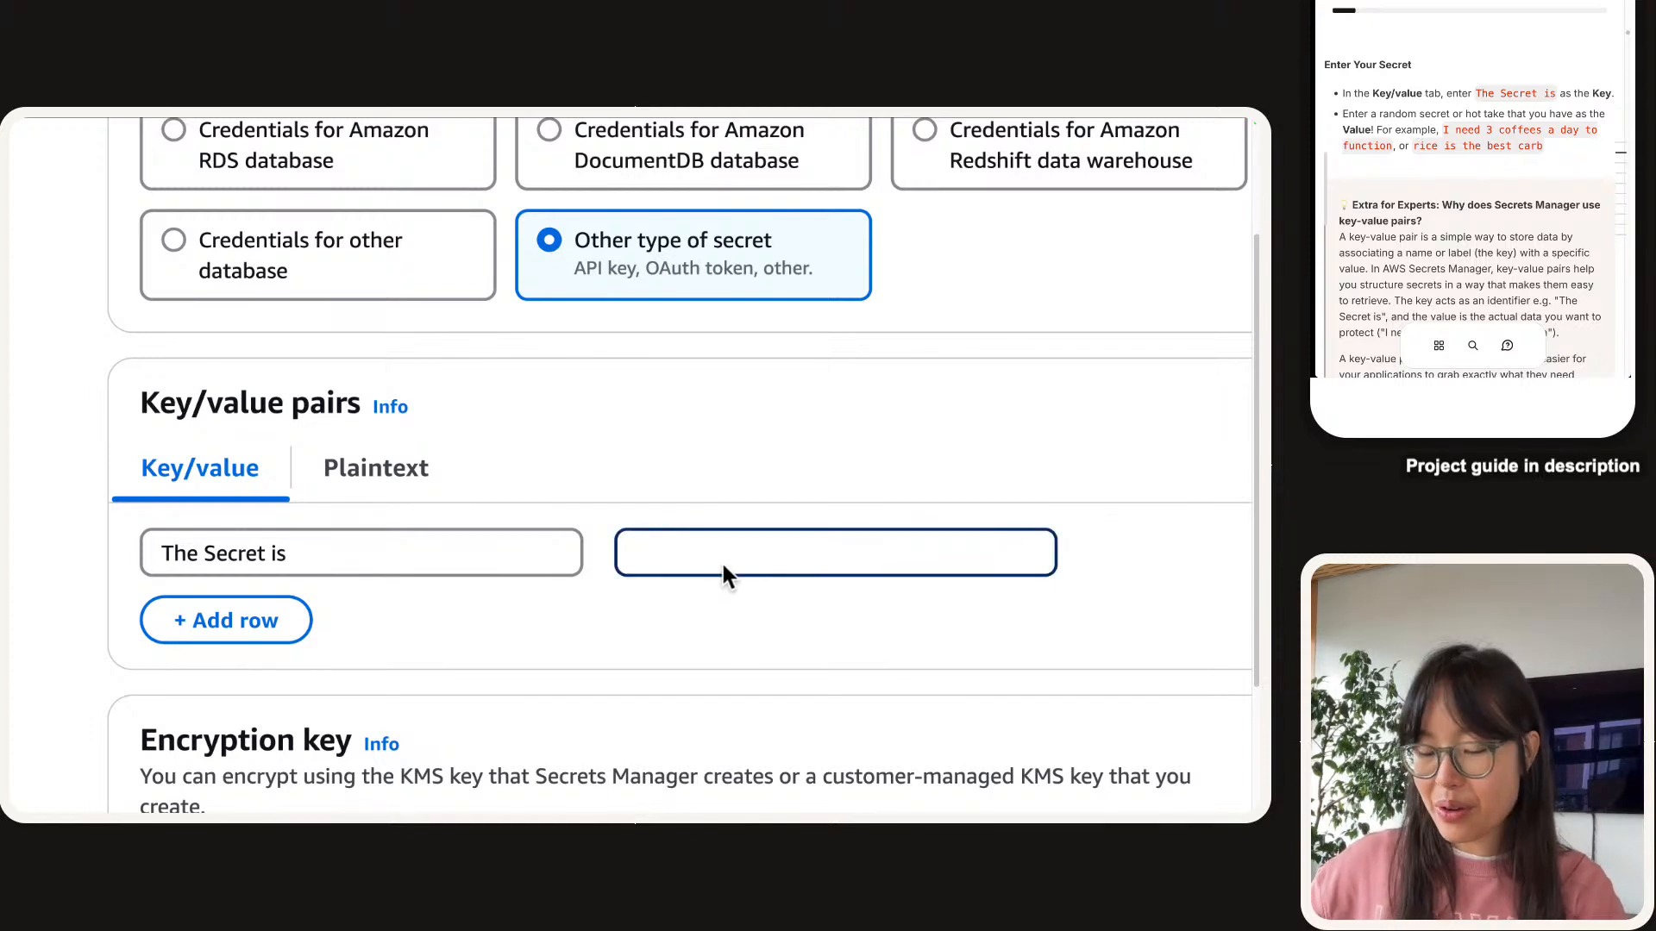
pyautogui.write('I need 3 coffees a day to function')
pyautogui.click(765, 445)
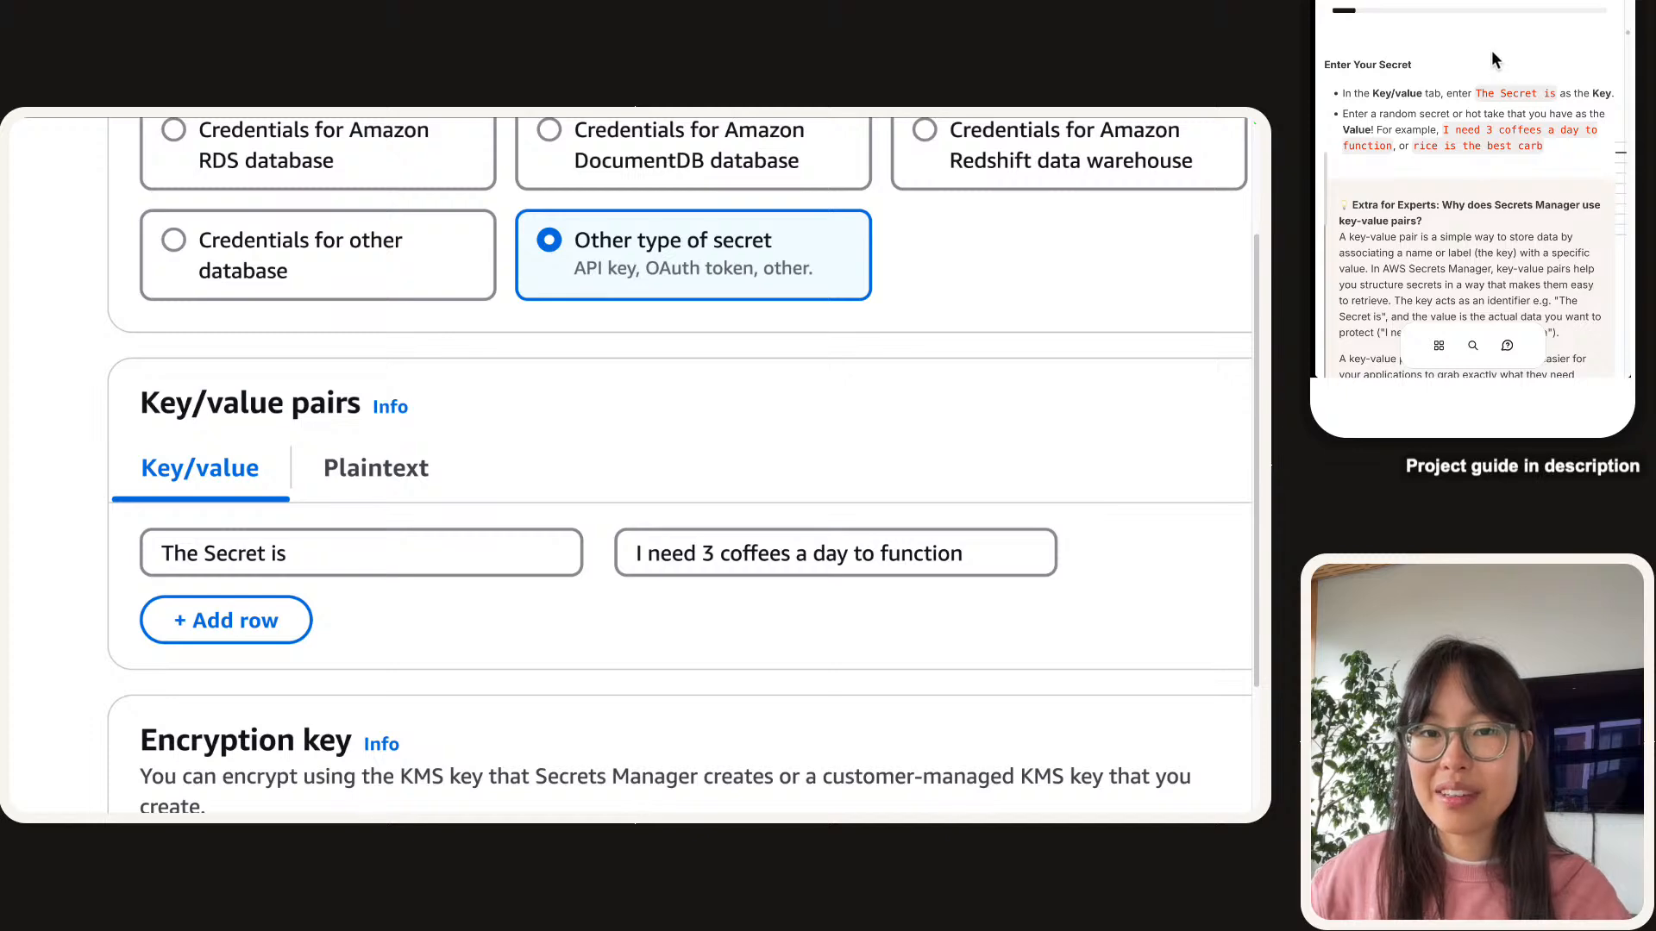
# Compare the entered key and value with the guide's examples, then add a second key/value row.
pyautogui.scroll(-1, 521, 592)
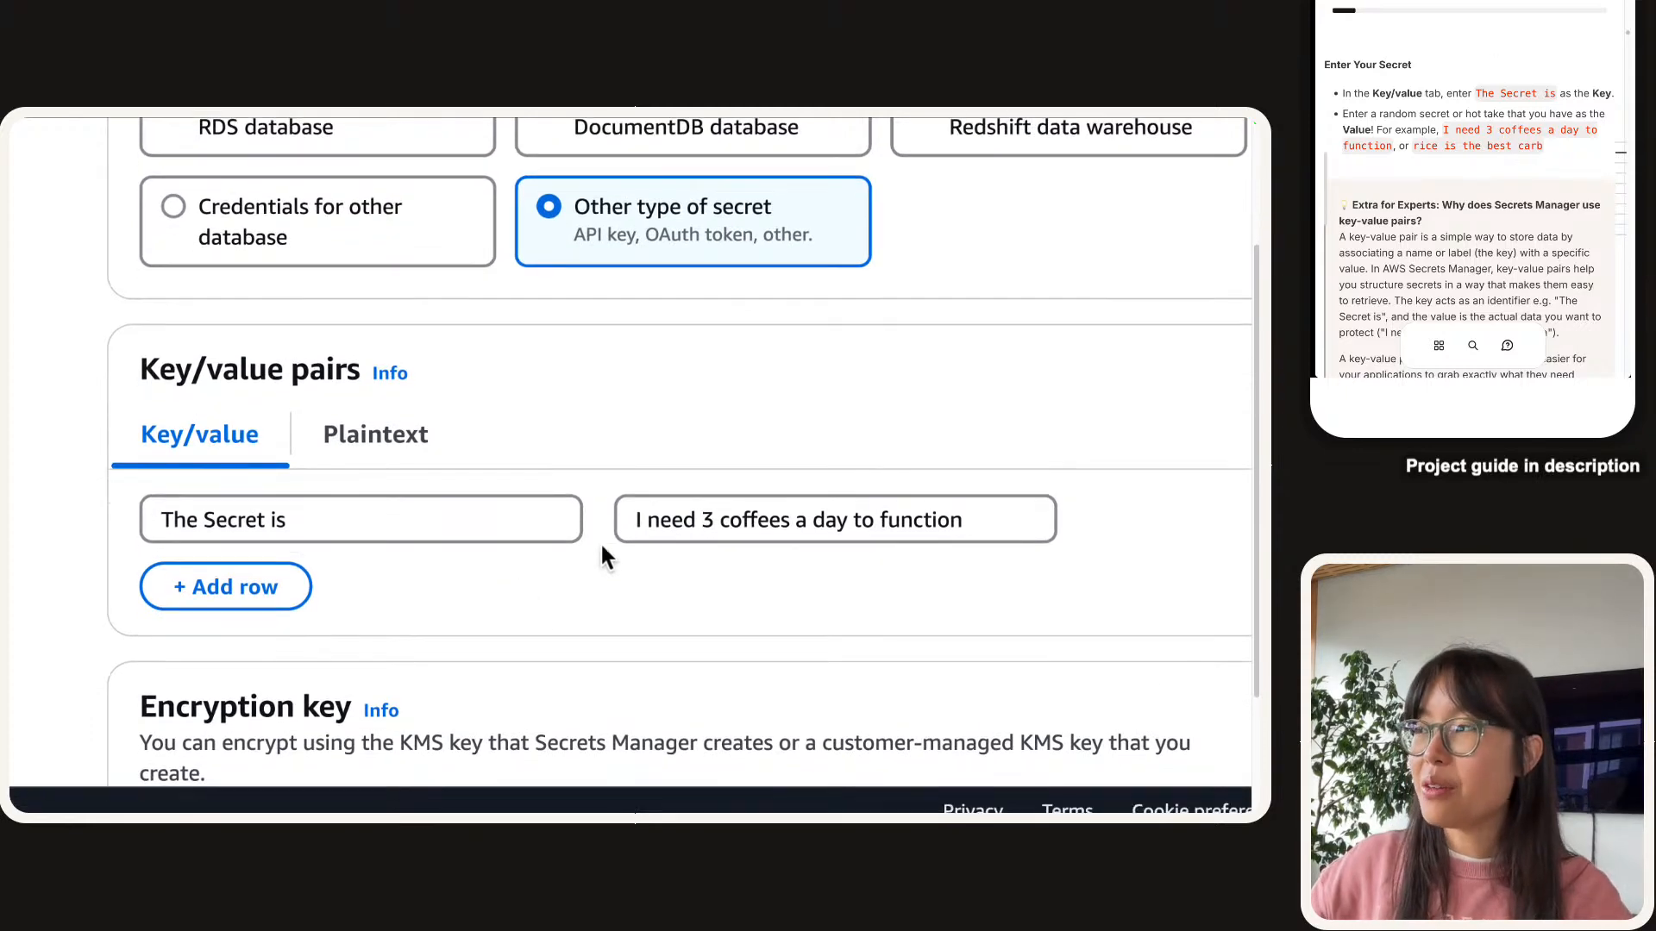
pyautogui.hscroll(2, 601, 542)
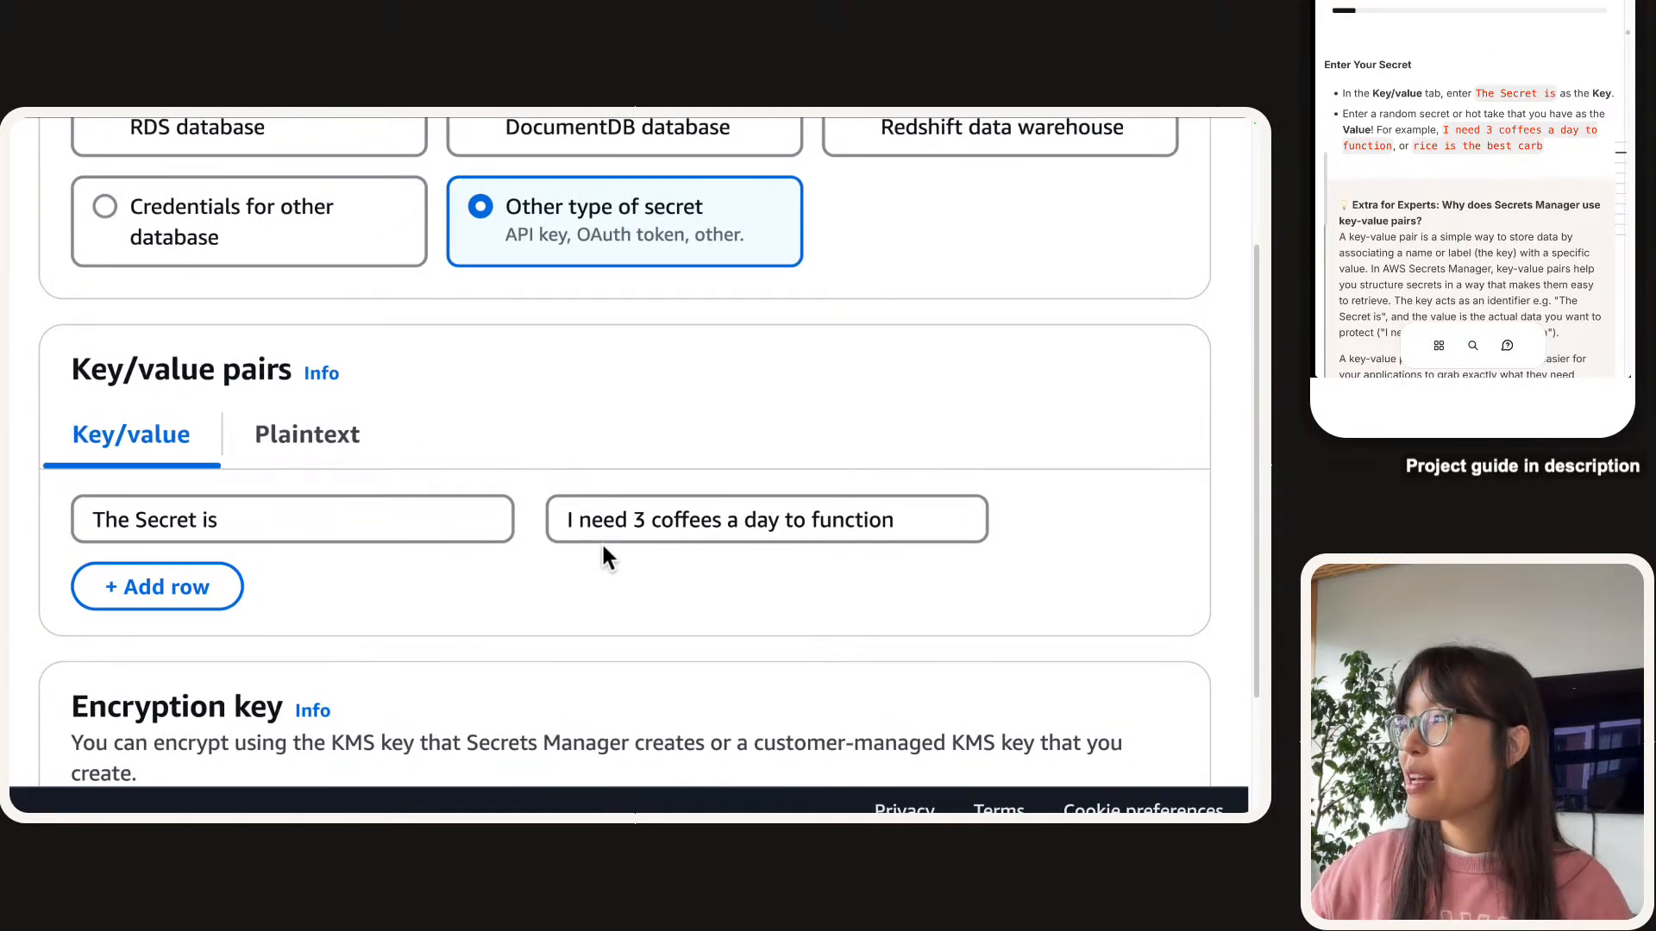
pyautogui.scroll(-1, 601, 541)
pyautogui.scroll(-2, 1492, 149)
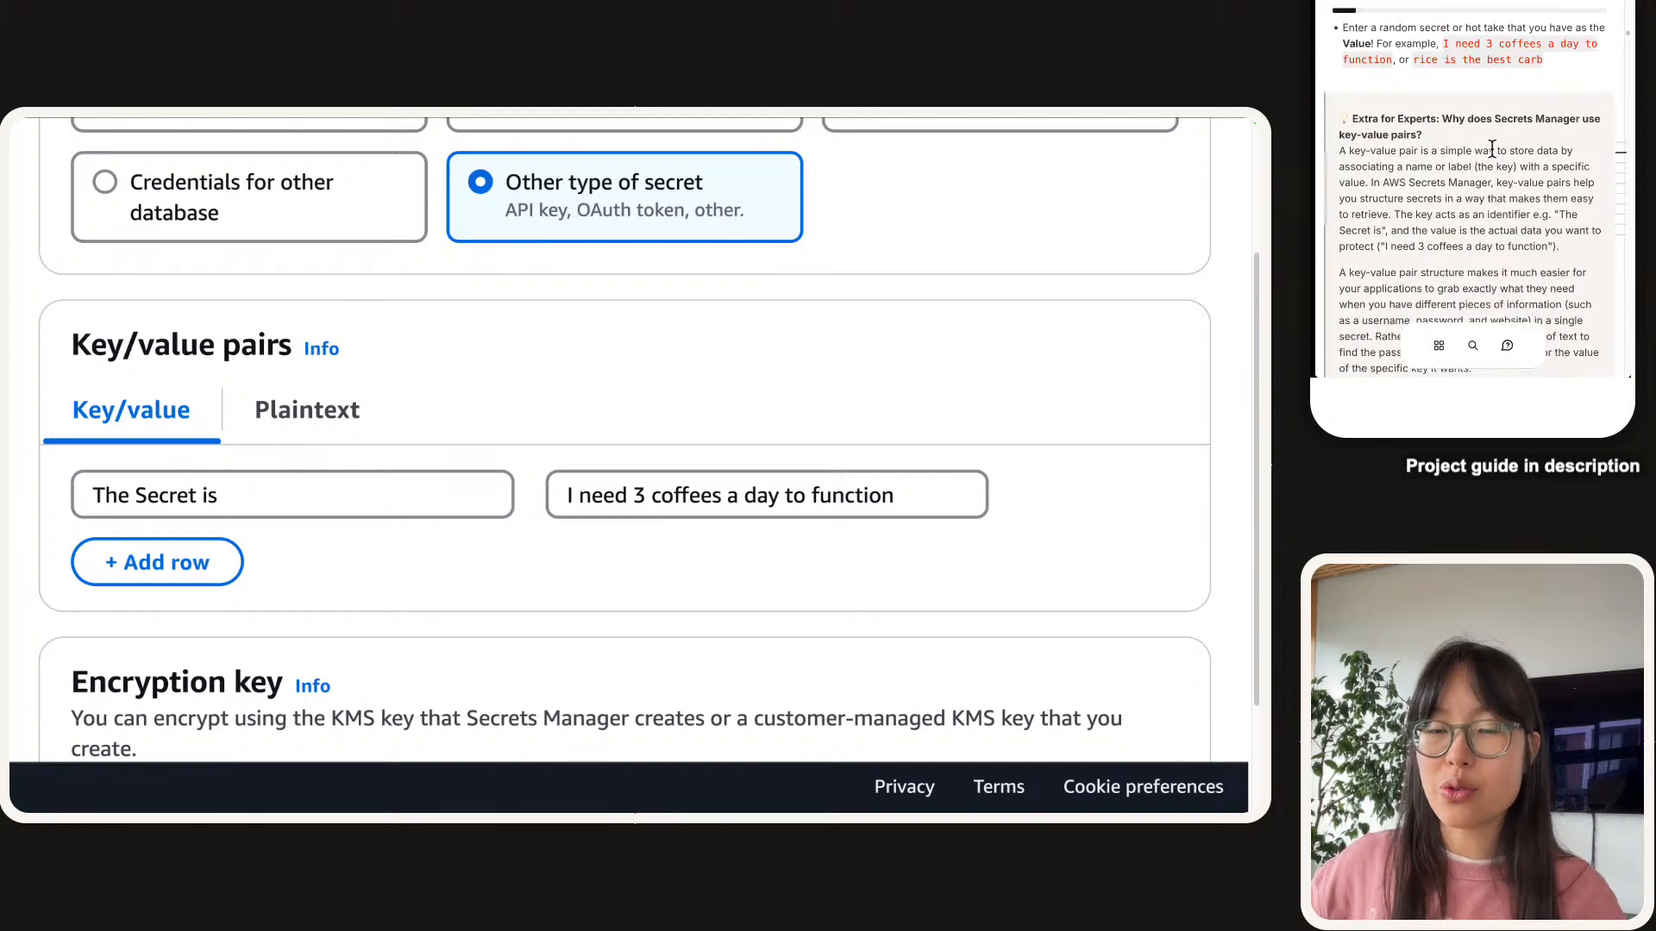
pyautogui.scroll(-2, 1492, 149)
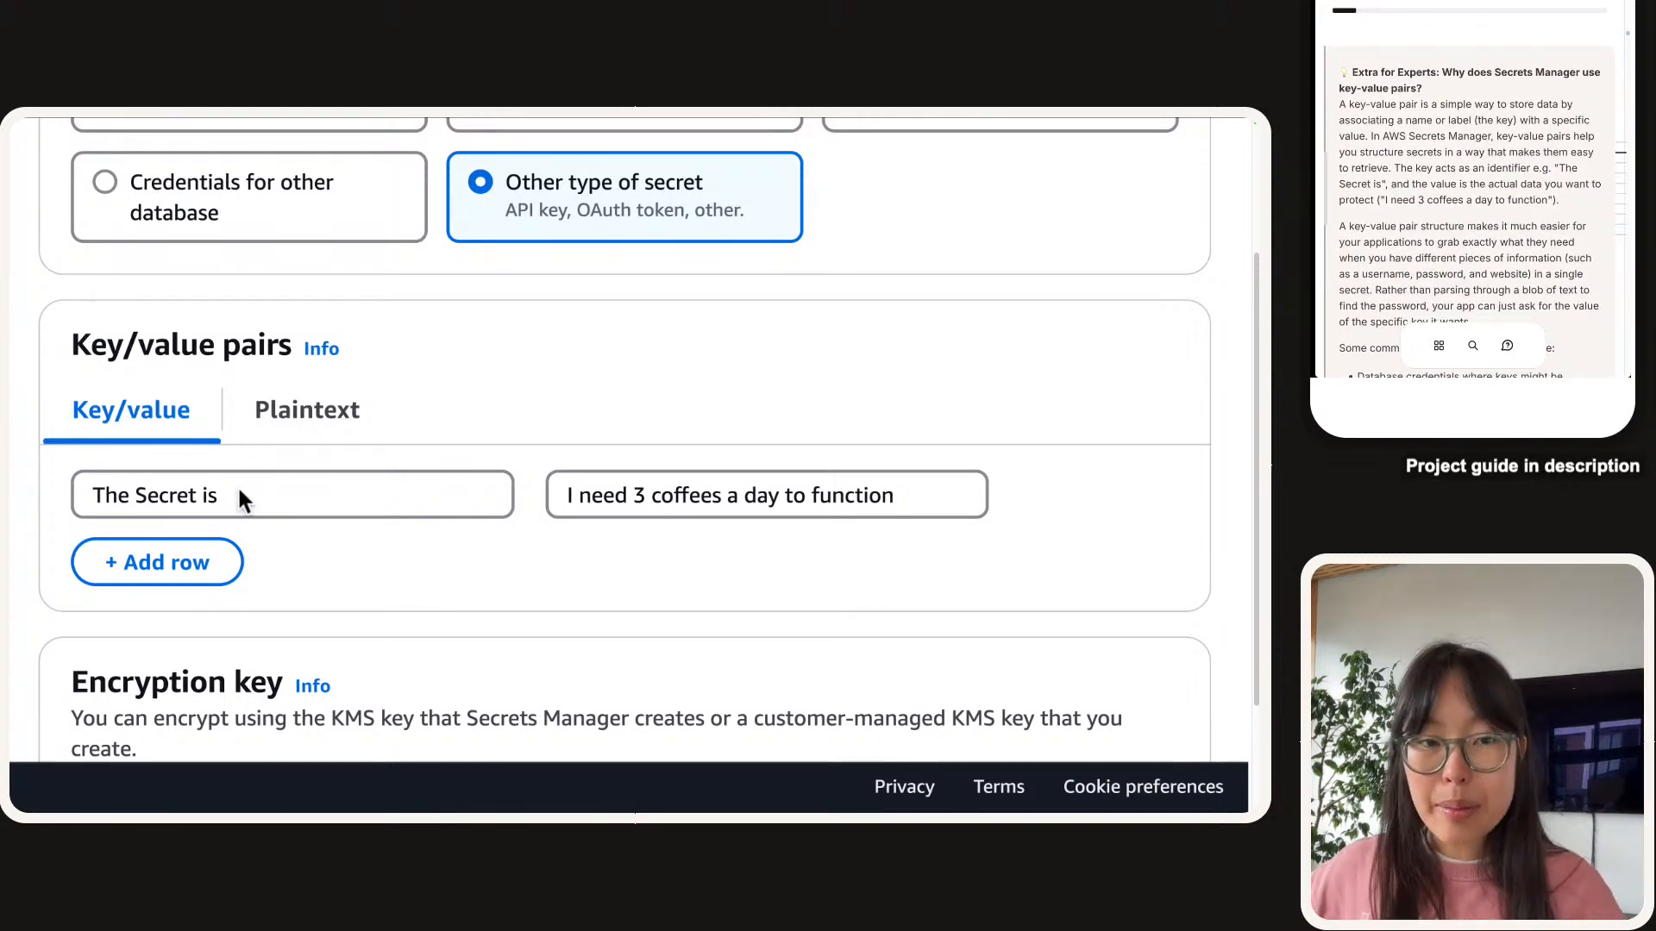
pyautogui.tripleClick(664, 485)
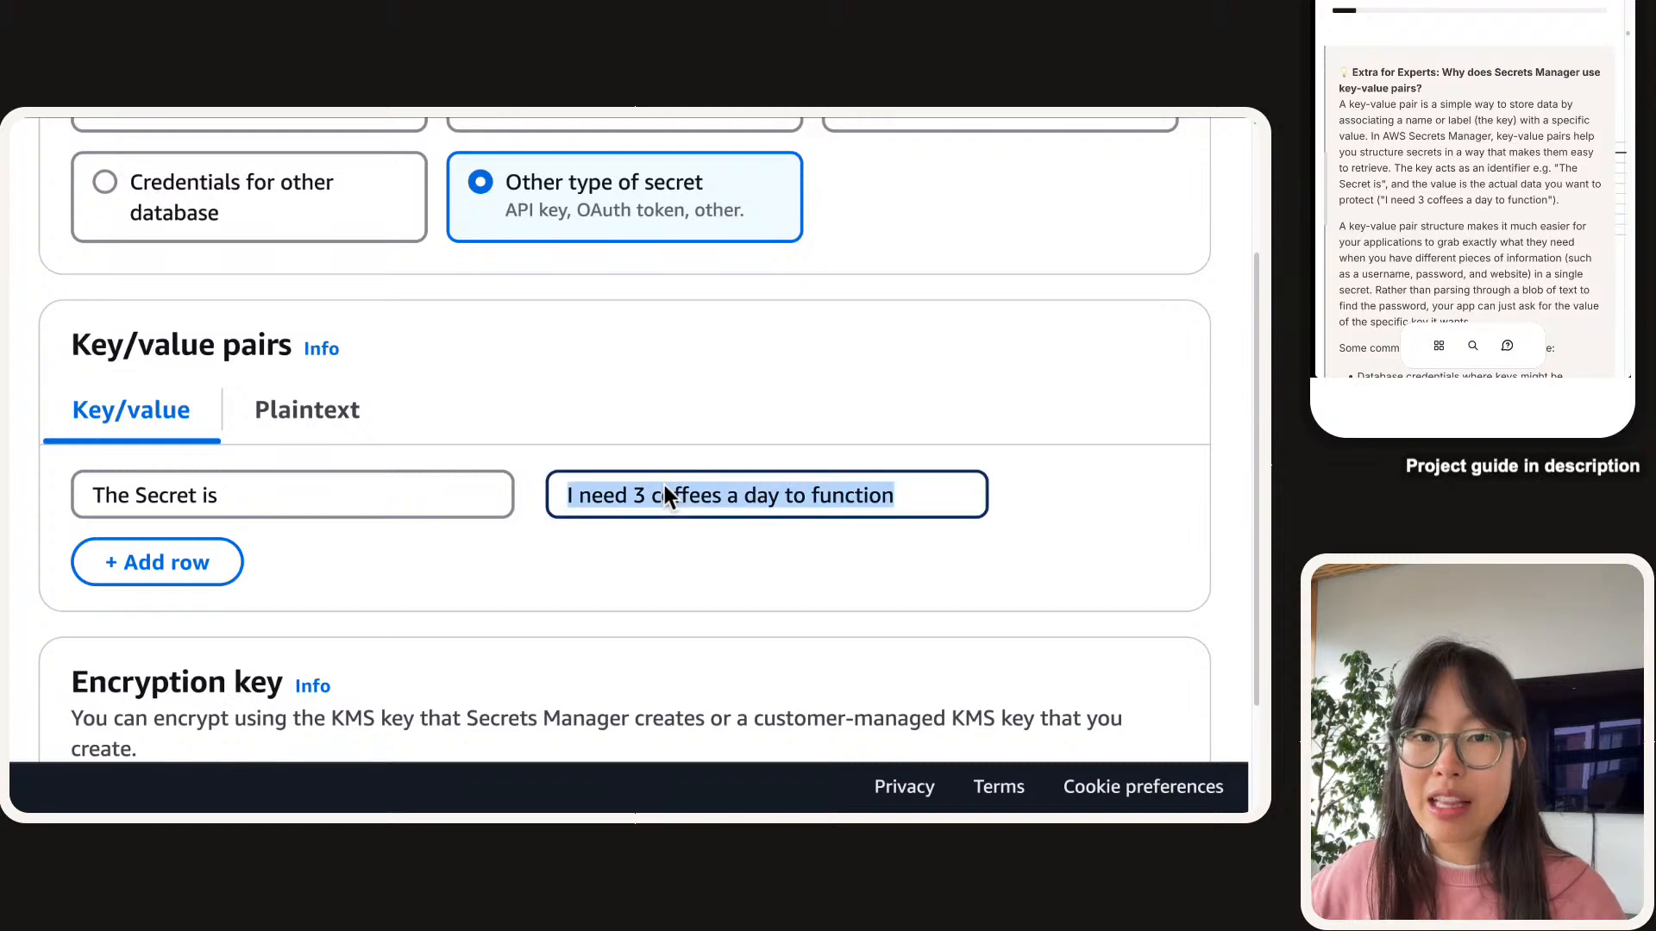
pyautogui.click(636, 485)
pyautogui.click(282, 491)
pyautogui.tripleClick(282, 492)
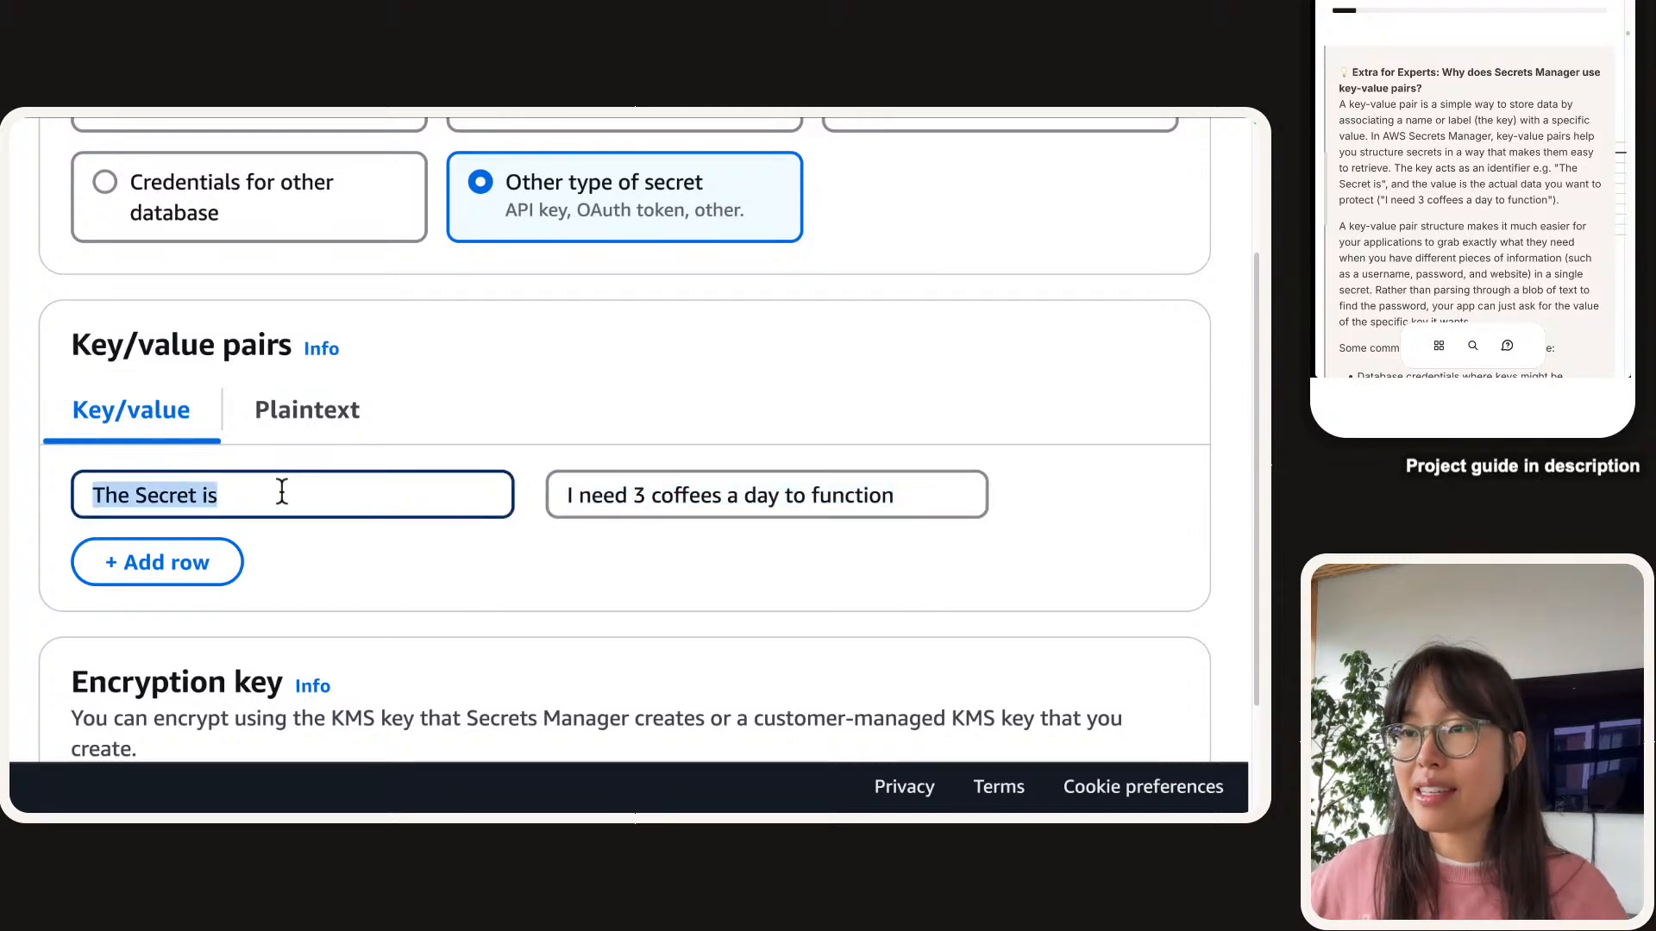
pyautogui.click(282, 492)
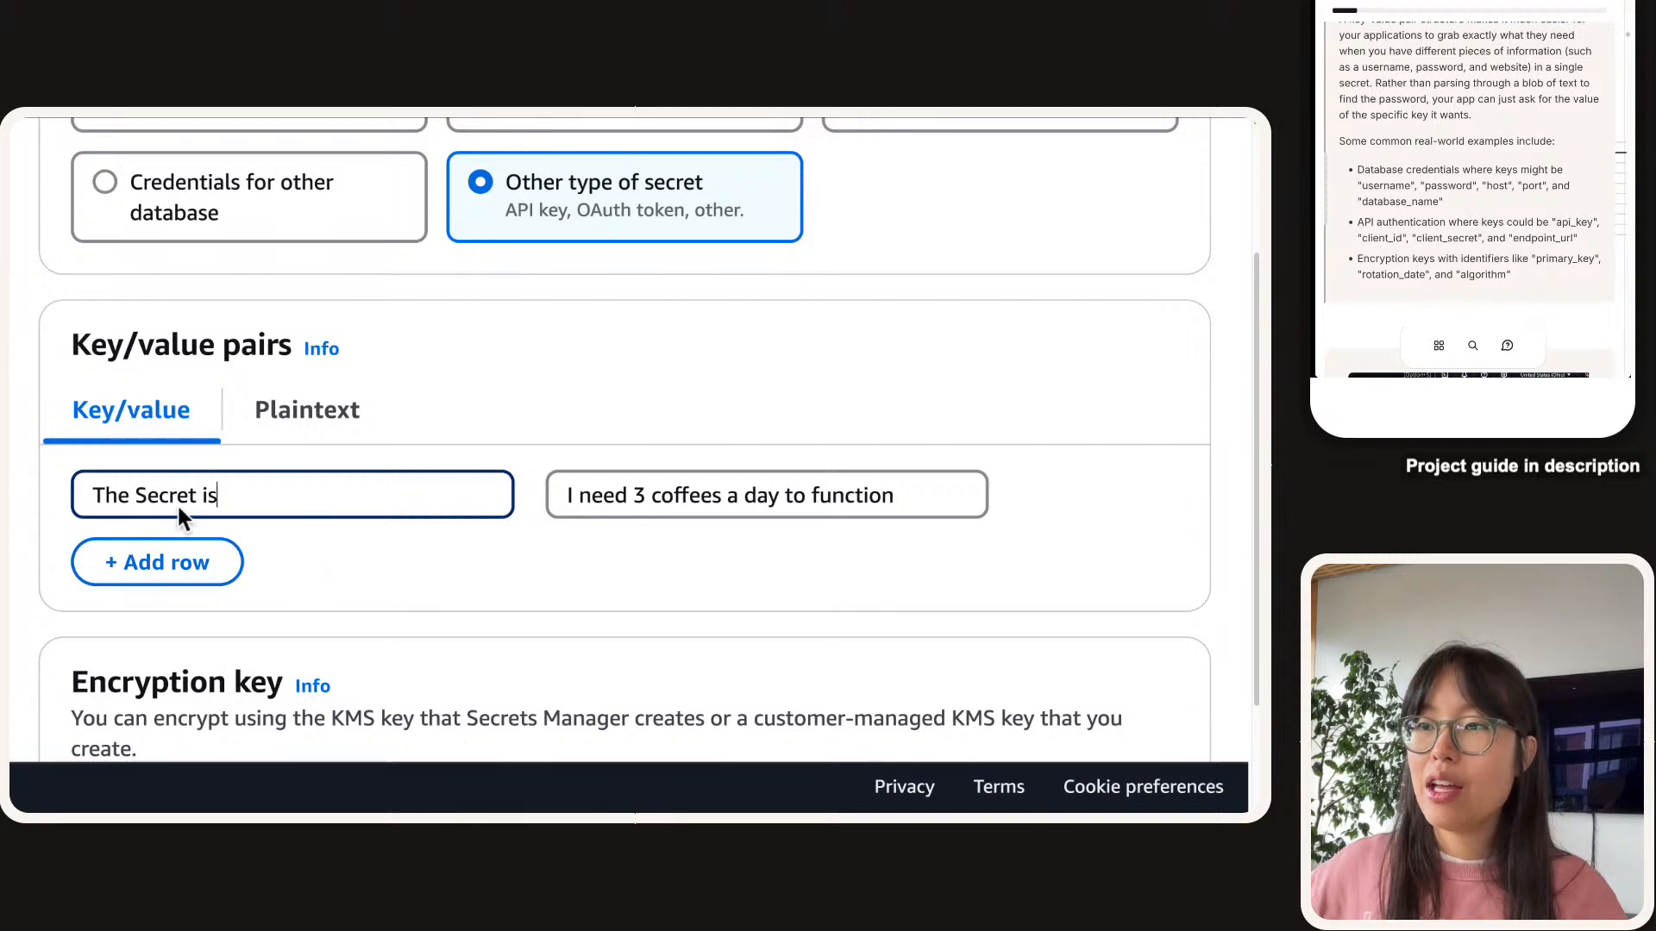
pyautogui.tripleClick(156, 493)
pyautogui.tripleClick(306, 489)
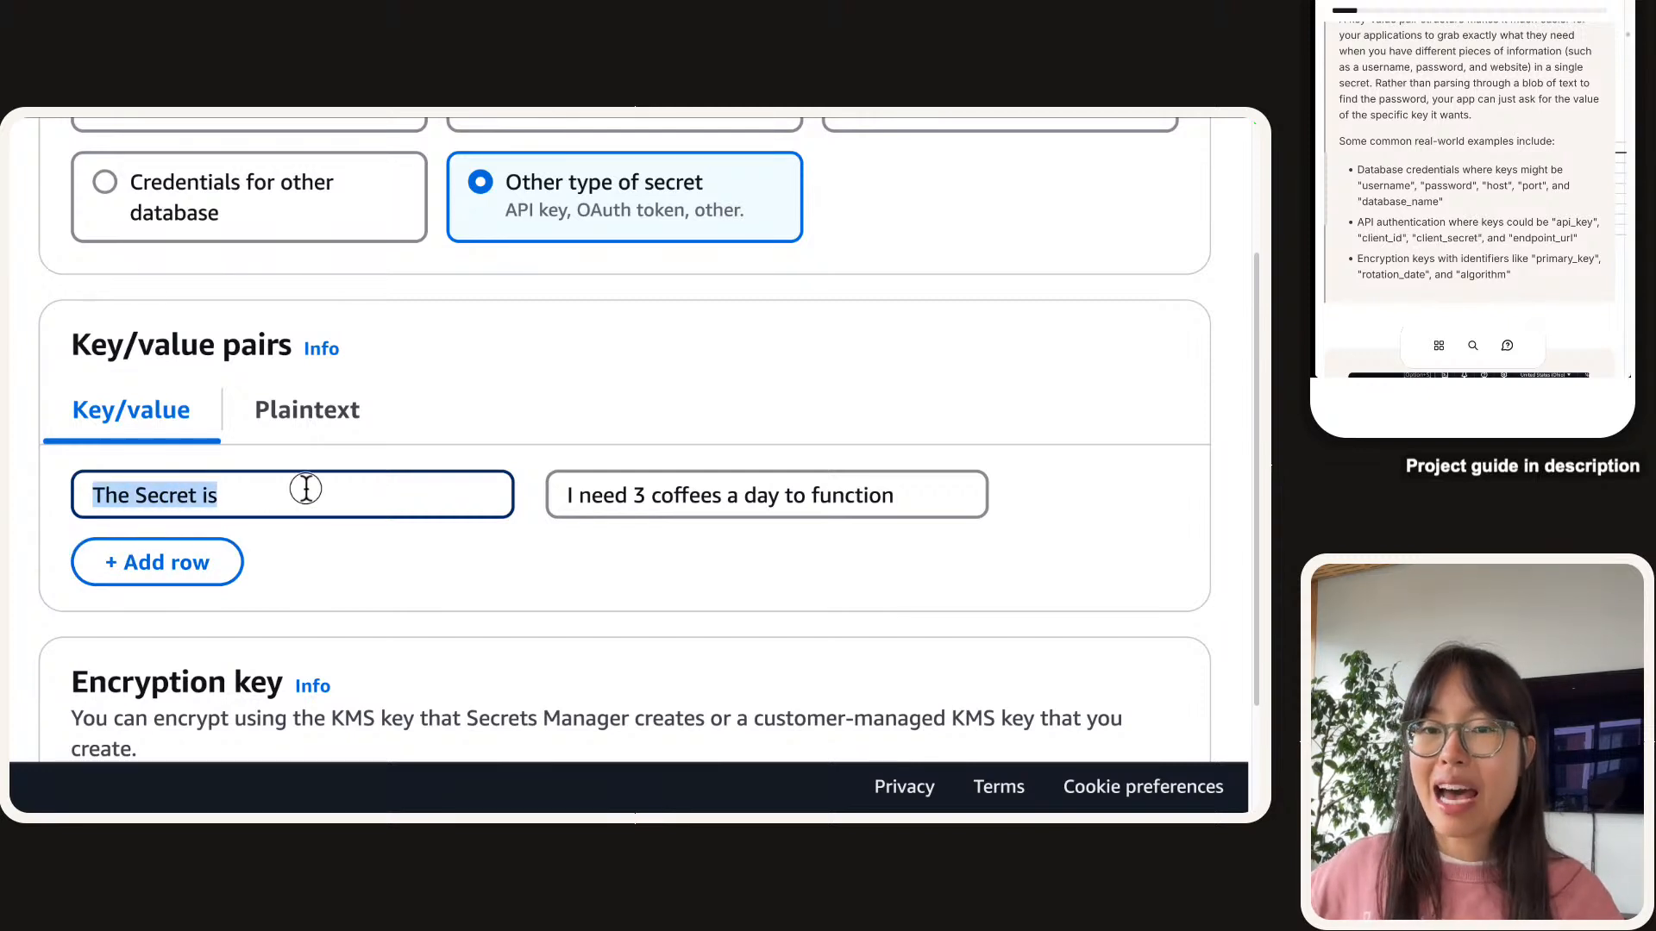
pyautogui.tripleClick(306, 489)
pyautogui.click(1435, 205)
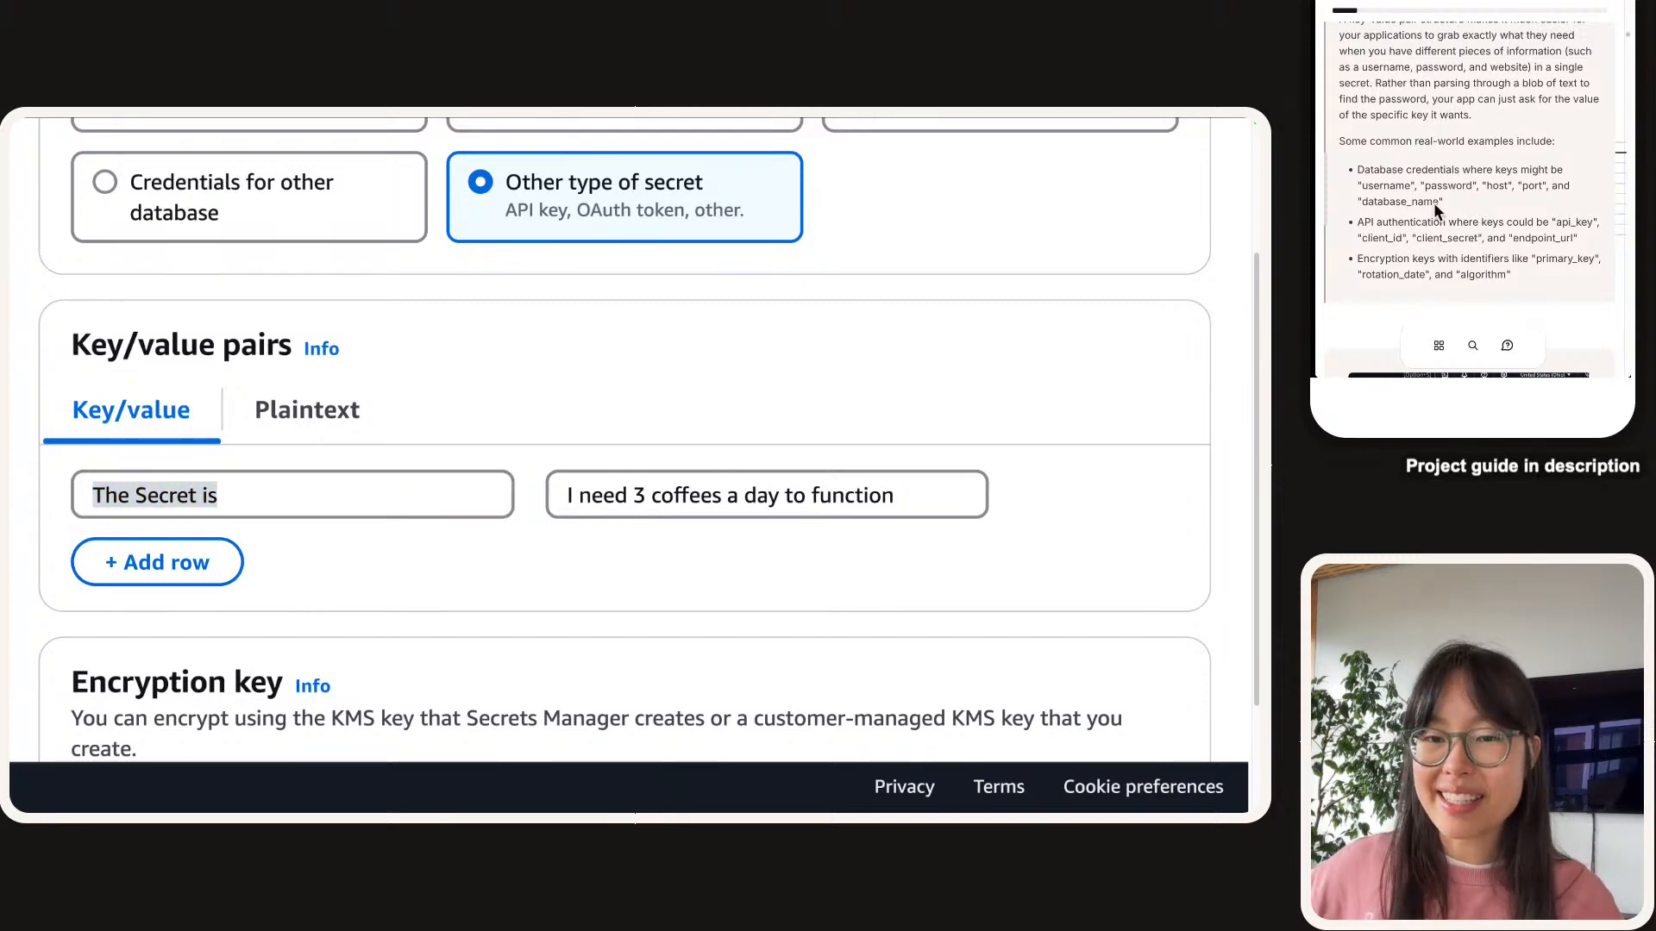
pyautogui.moveTo(1439, 206); pyautogui.dragTo(1360, 209)
pyautogui.moveTo(1556, 223); pyautogui.dragTo(1594, 224)
pyautogui.click(417, 514)
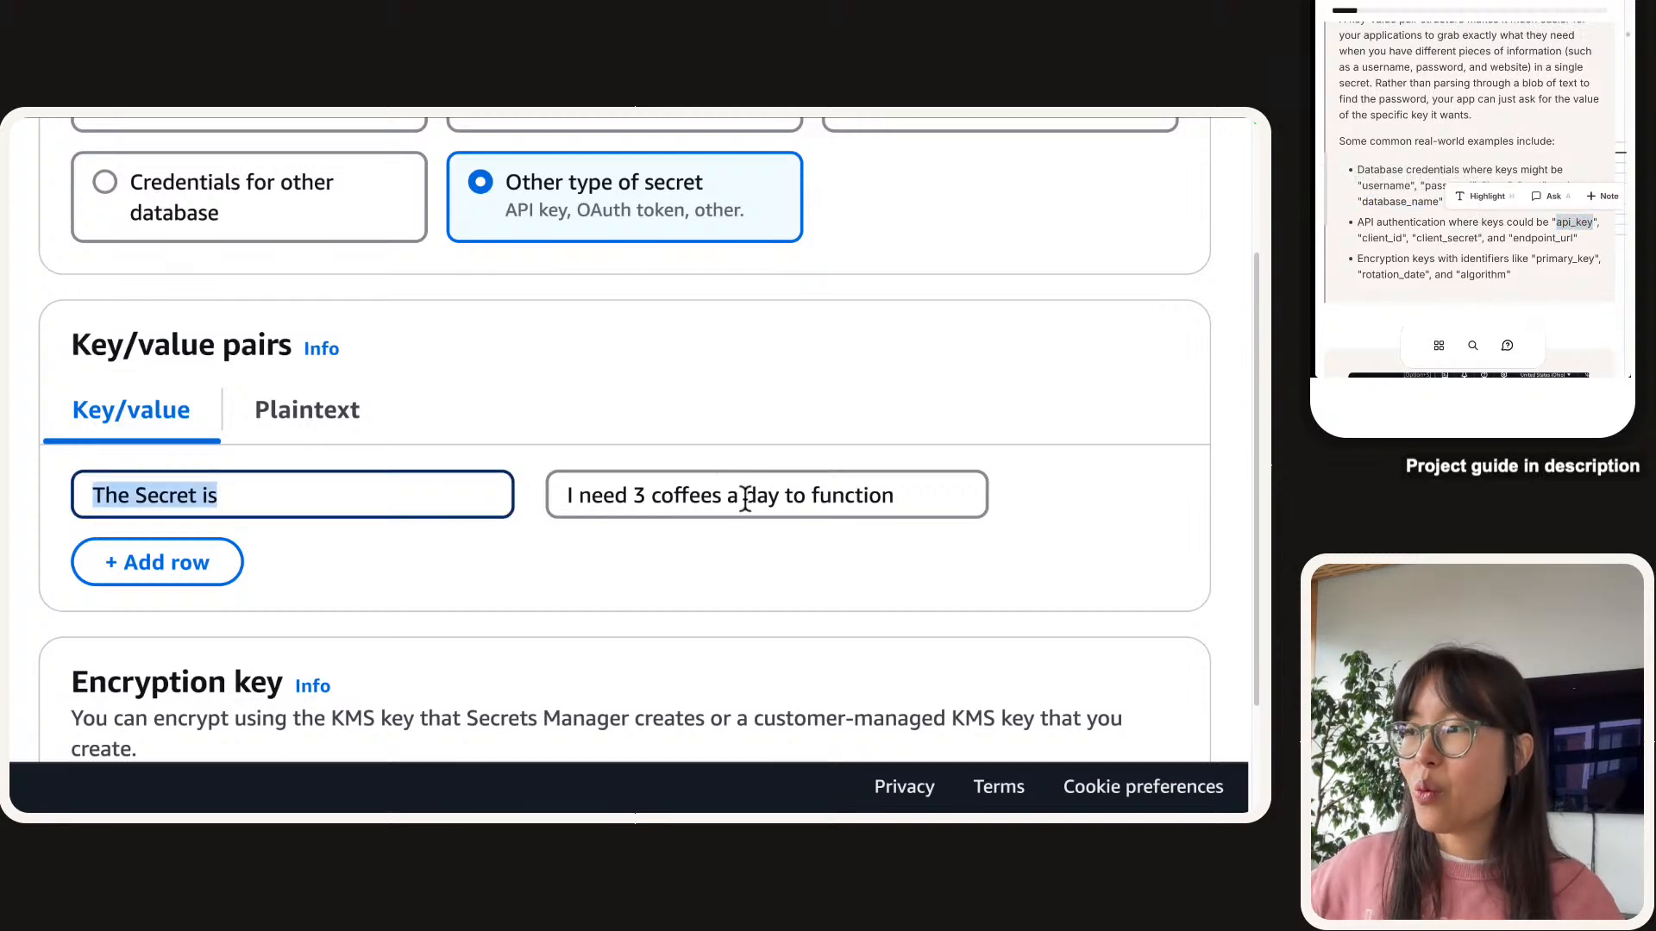
pyautogui.tripleClick(746, 498)
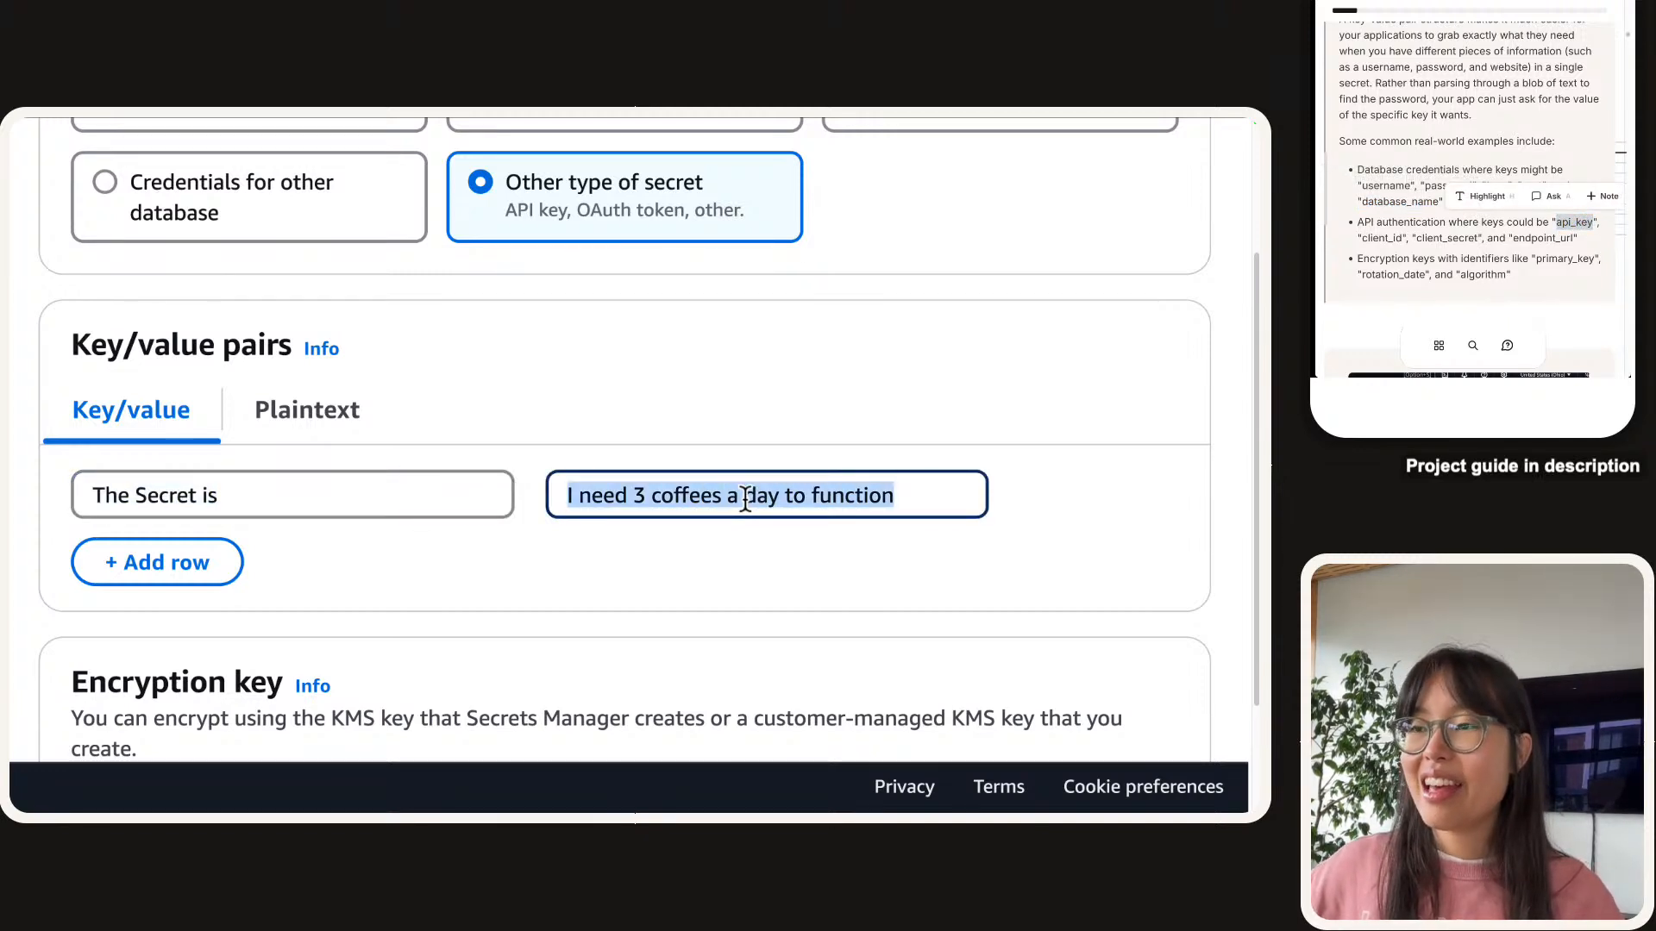
pyautogui.tripleClick(384, 503)
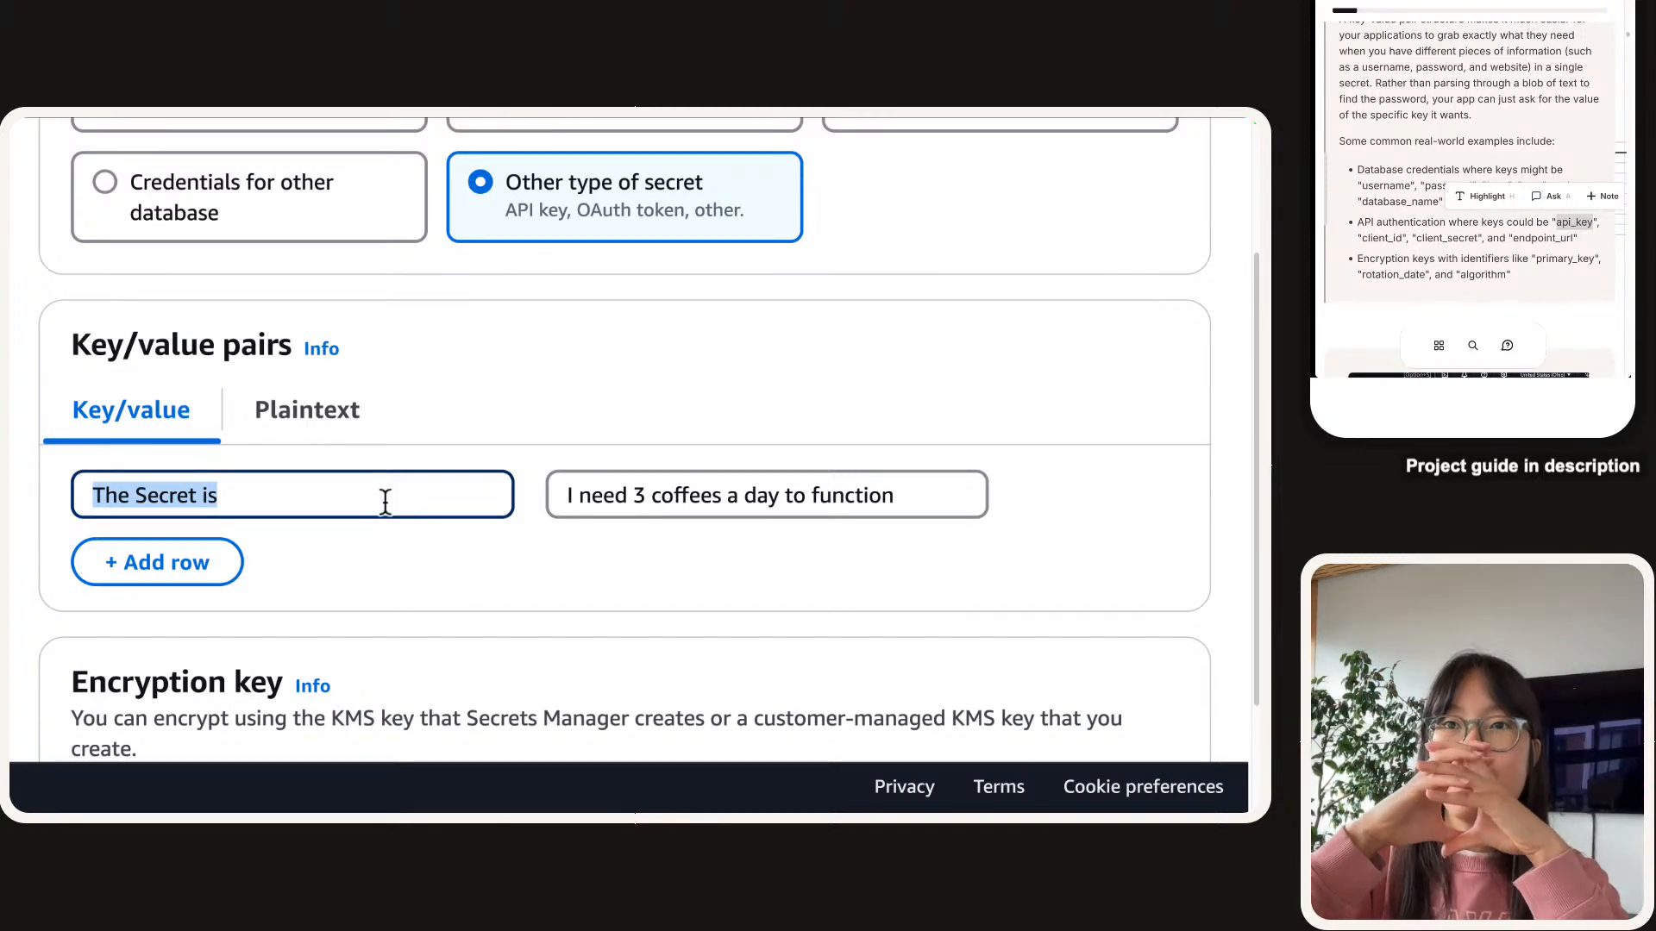
pyautogui.click(566, 501)
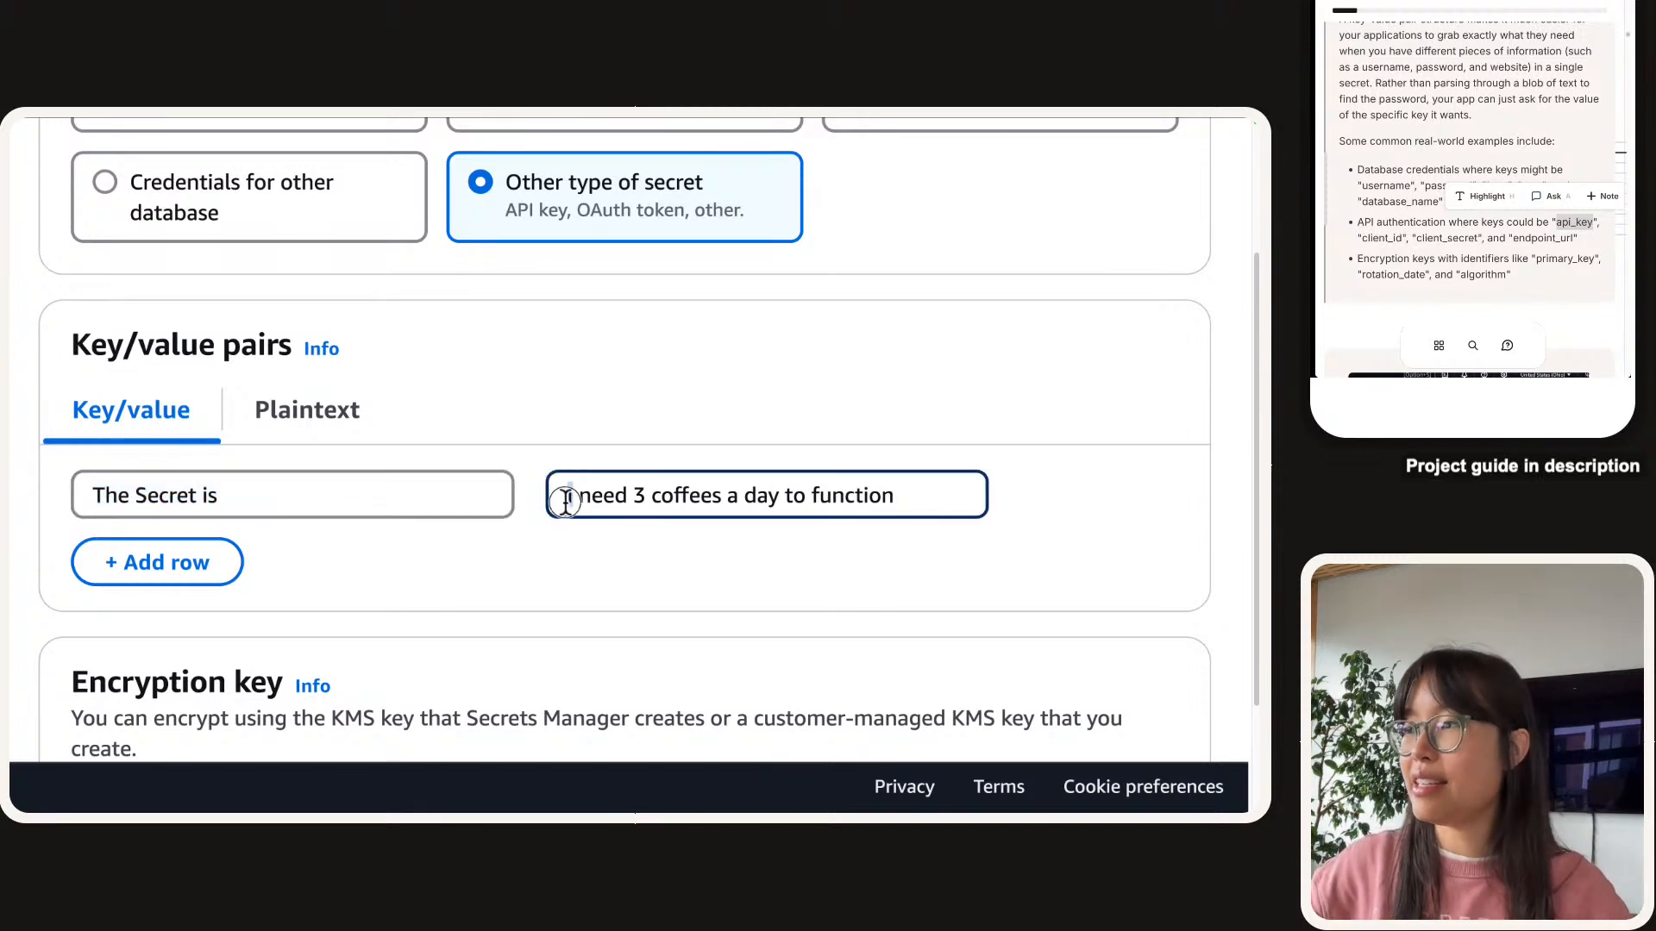
pyautogui.tripleClick(566, 501)
pyautogui.click(351, 495)
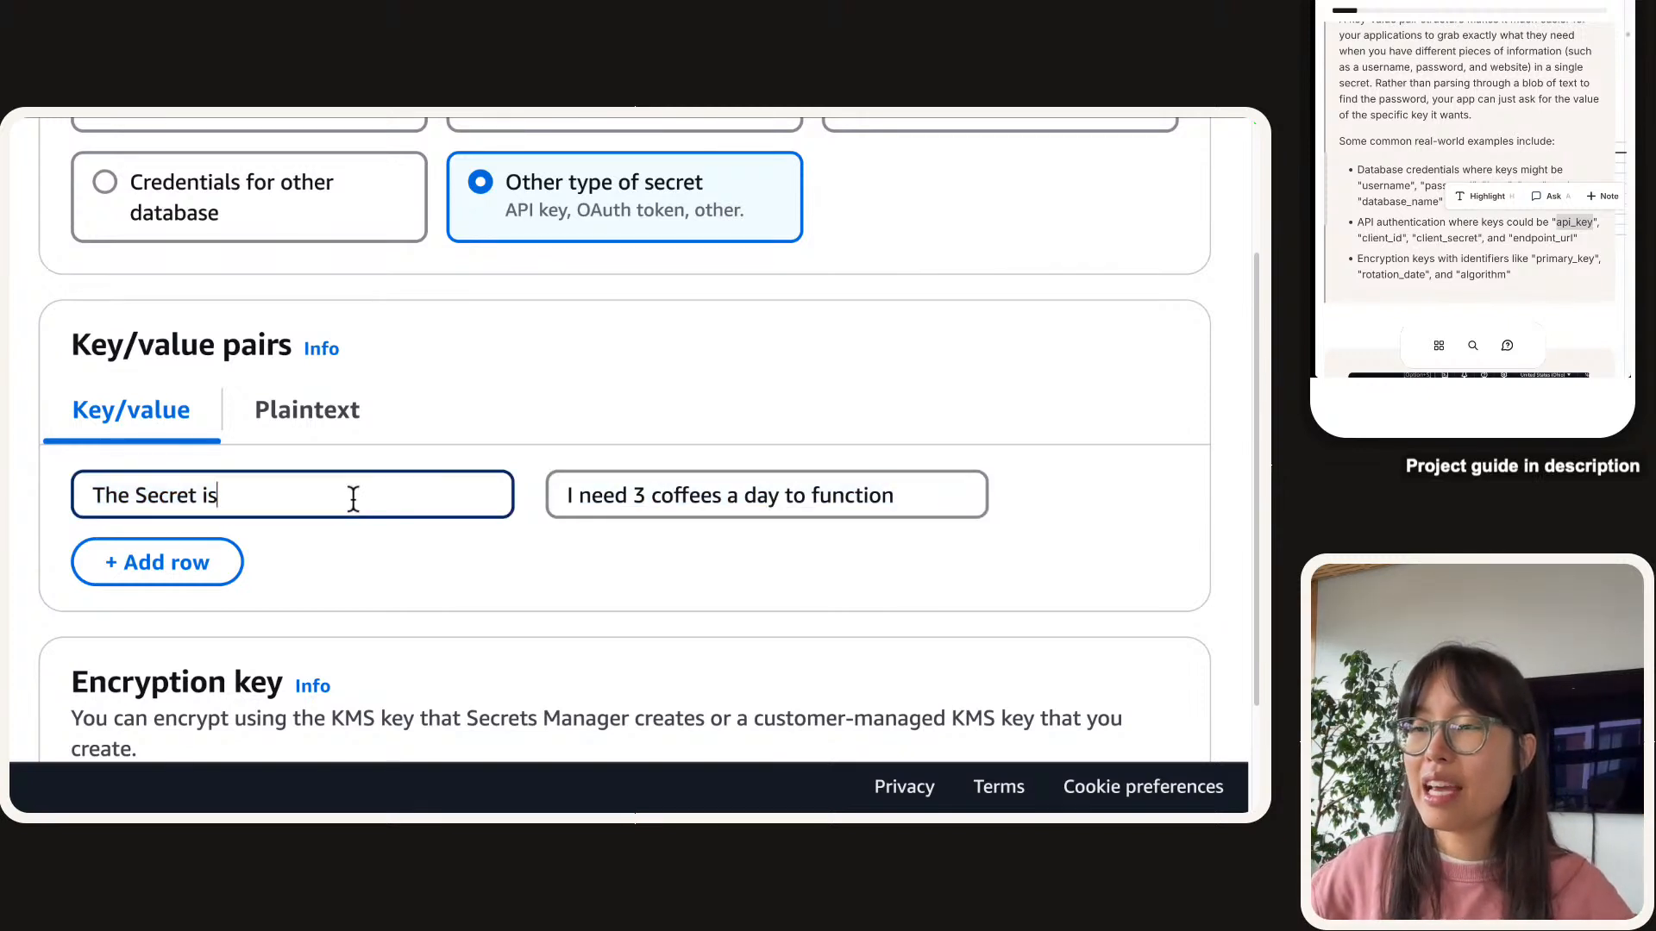
pyautogui.tripleClick(351, 495)
pyautogui.click(217, 584)
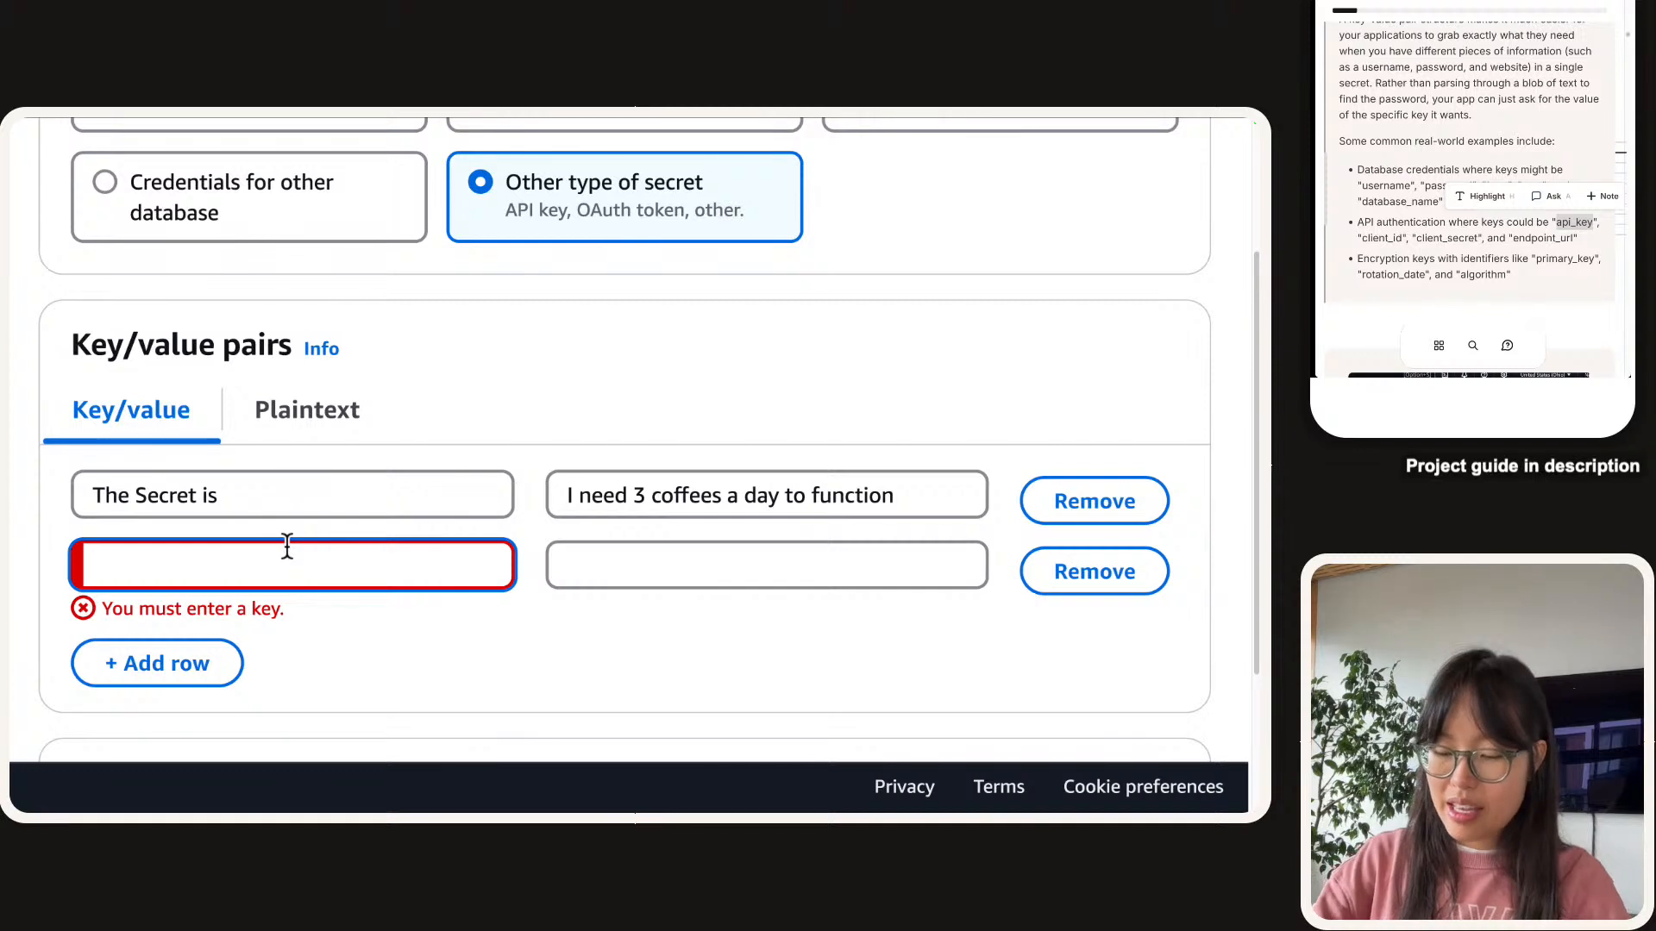
# Add an API_KEY pair with a sample key value, then delete it again.
pyautogui.write('API_KEY')
pyautogui.press('Tab')
pyautogui.write('lbsnjtheiojb li5rjvtii-68')
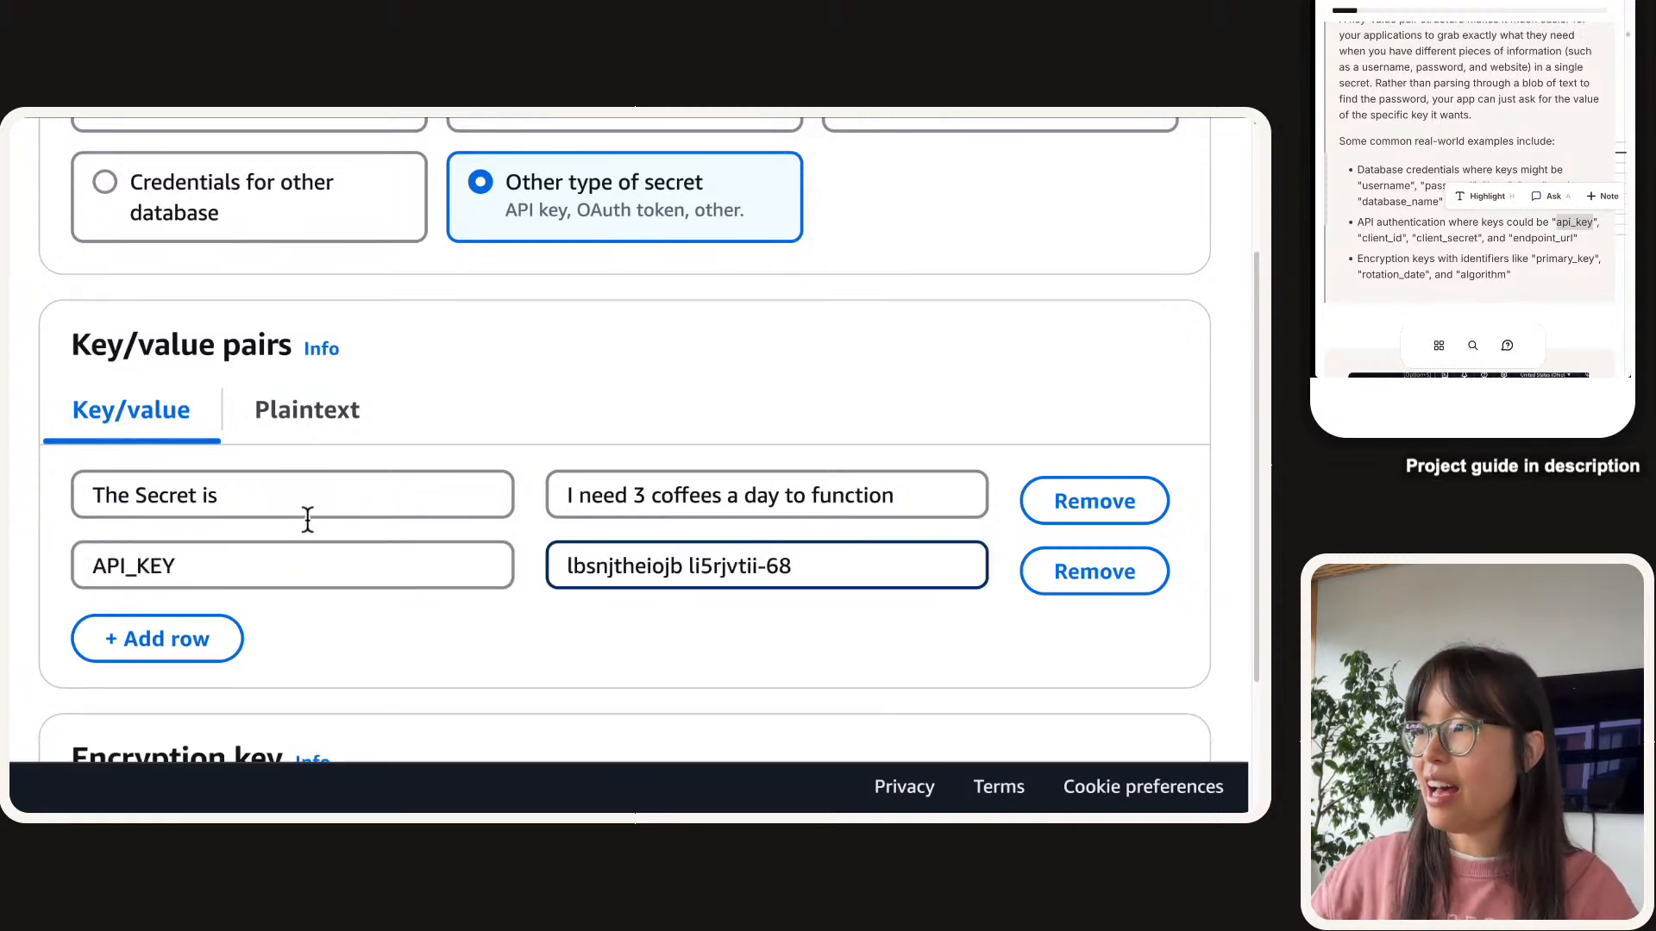
pyautogui.click(1085, 572)
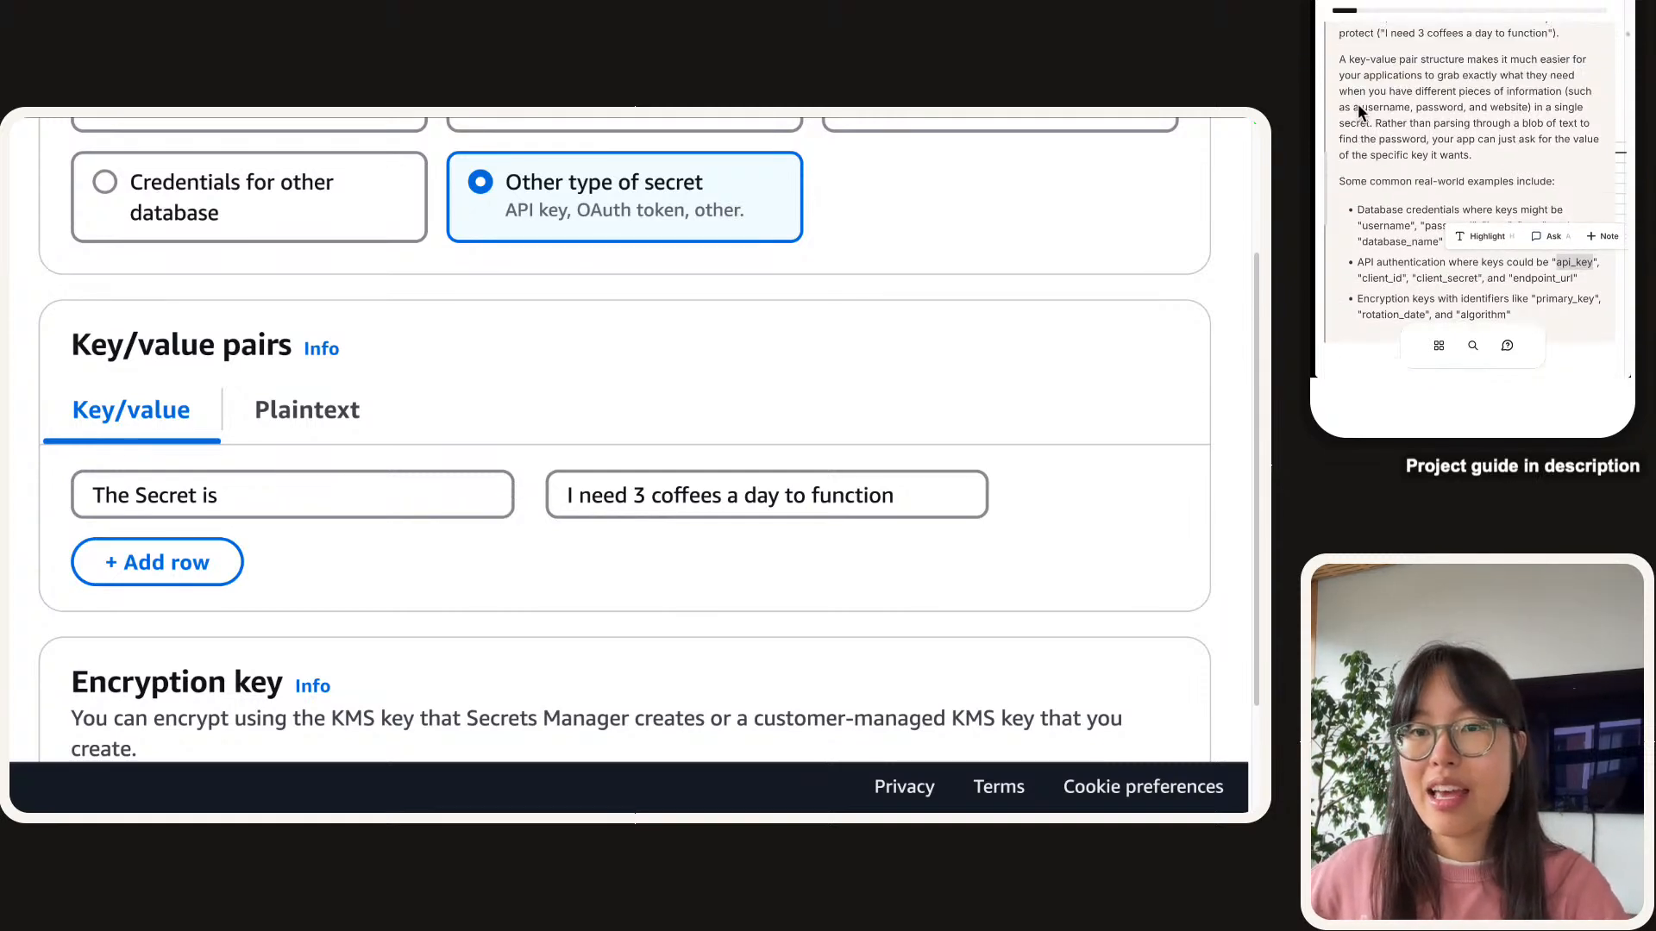
# Add several empty key/value rows below the 'The Secret is' pair.
pyautogui.tripleClick(740, 500)
pyautogui.click(222, 557)
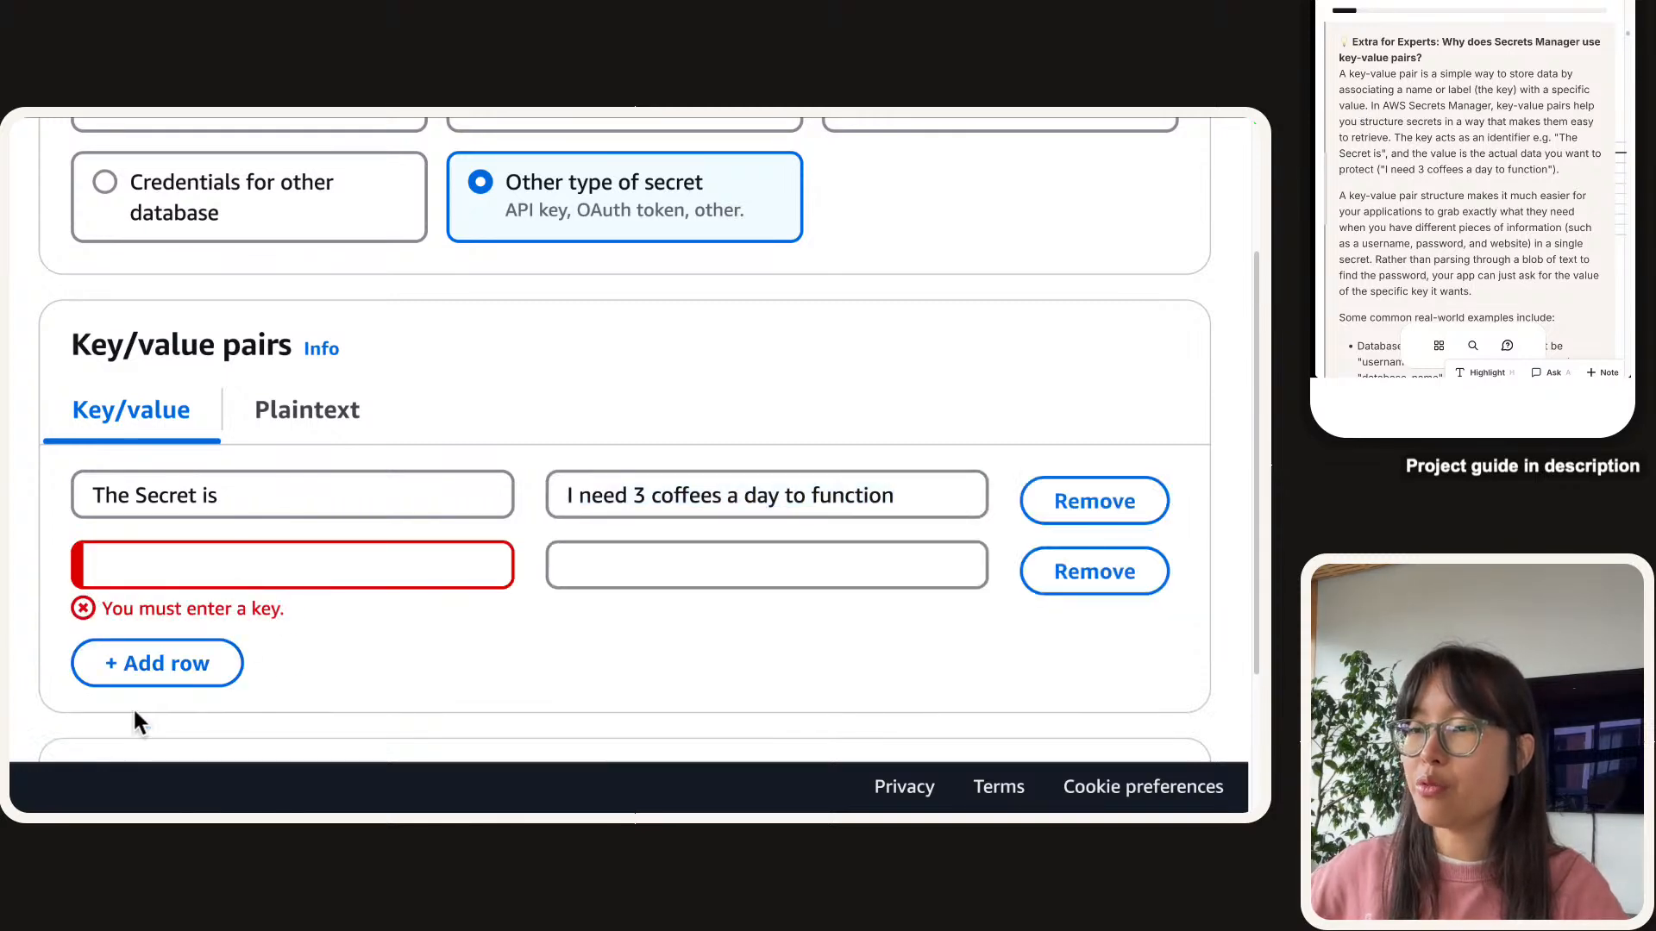
pyautogui.click(157, 663)
pyautogui.scroll(-3, 203, 690)
pyautogui.click(155, 525)
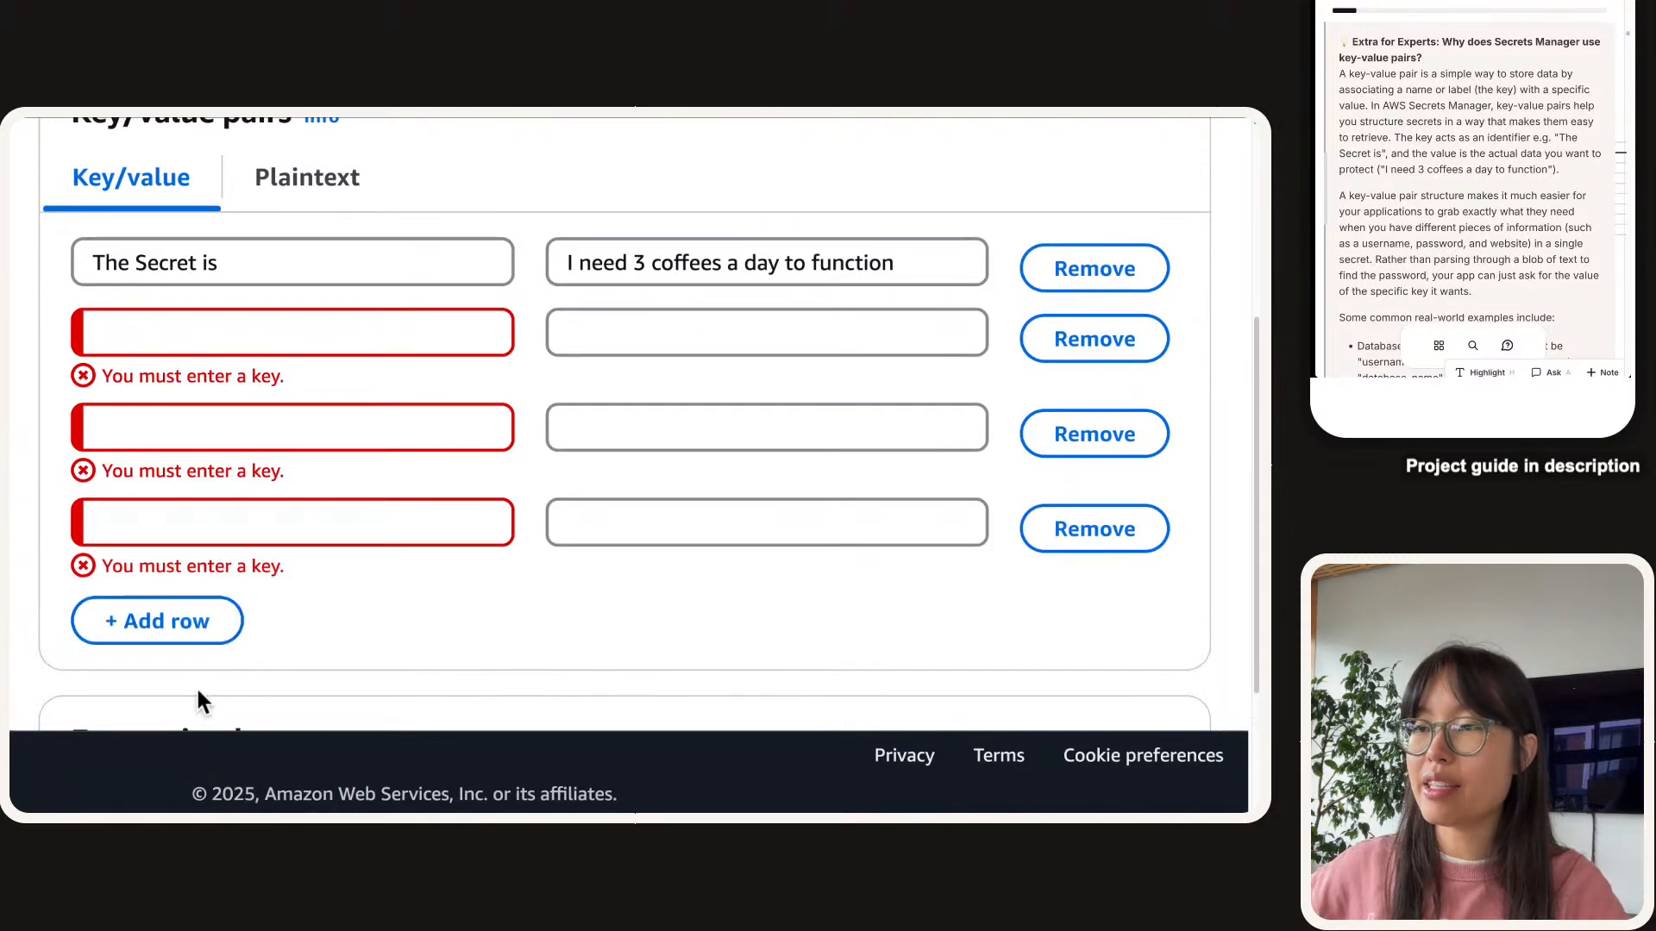
pyautogui.click(143, 602)
pyautogui.scroll(-2, 176, 603)
pyautogui.click(173, 625)
pyautogui.scroll(2, 259, 638)
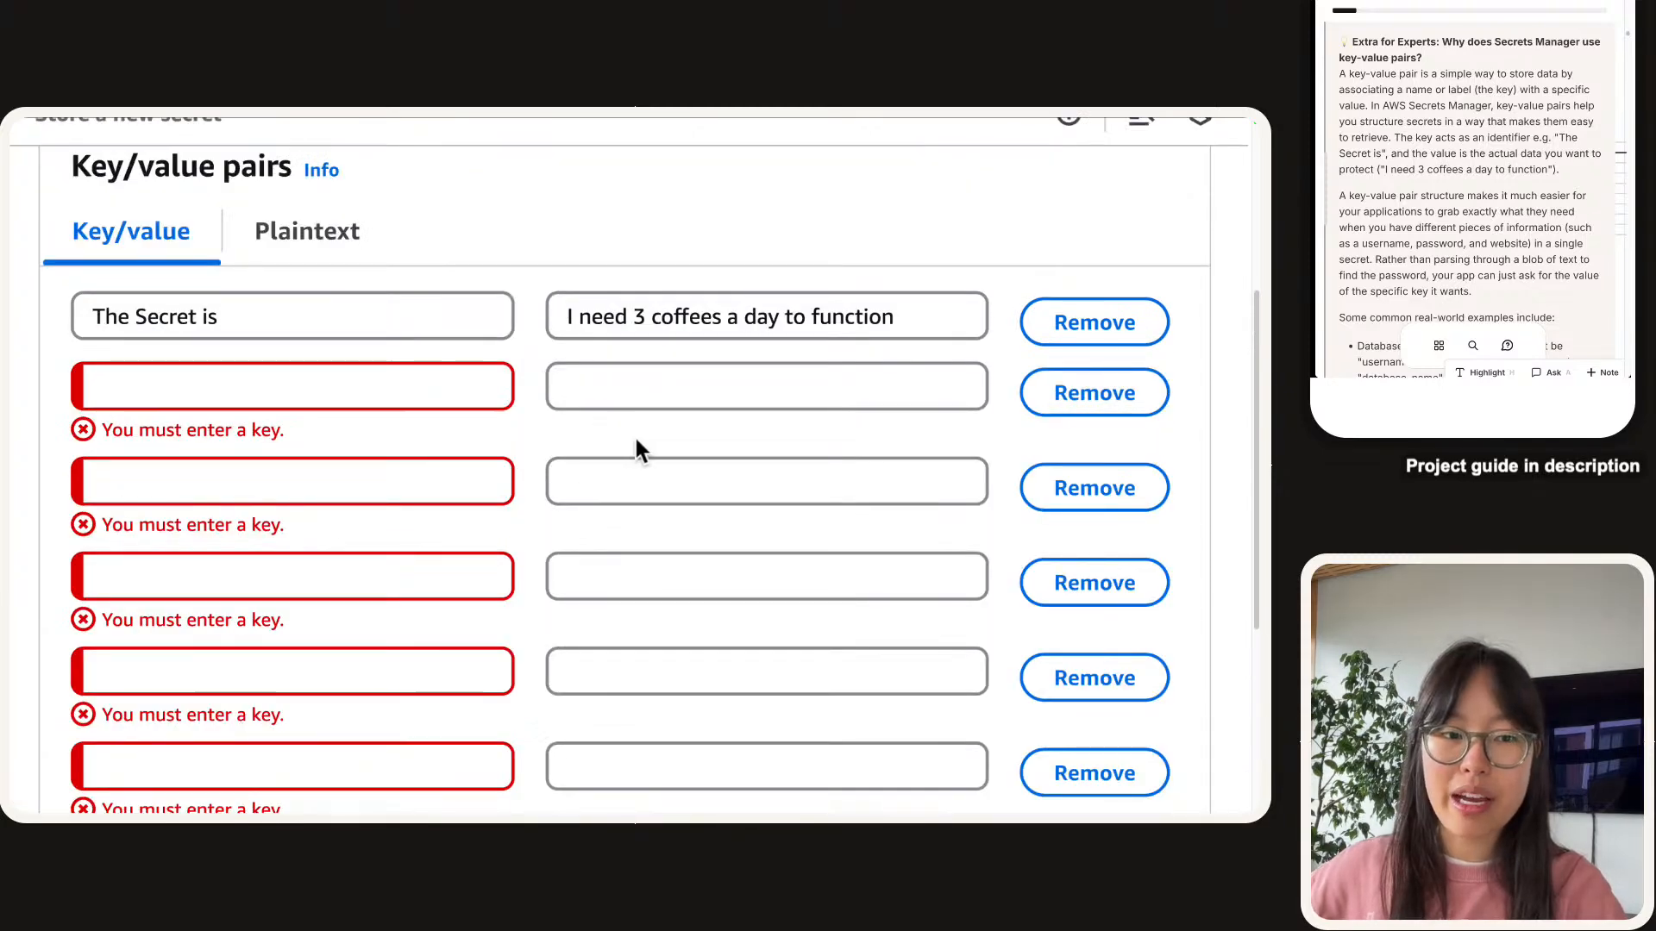
# Remove the three empty rows, leaving only the 'The Secret is' pair.
pyautogui.click(433, 380)
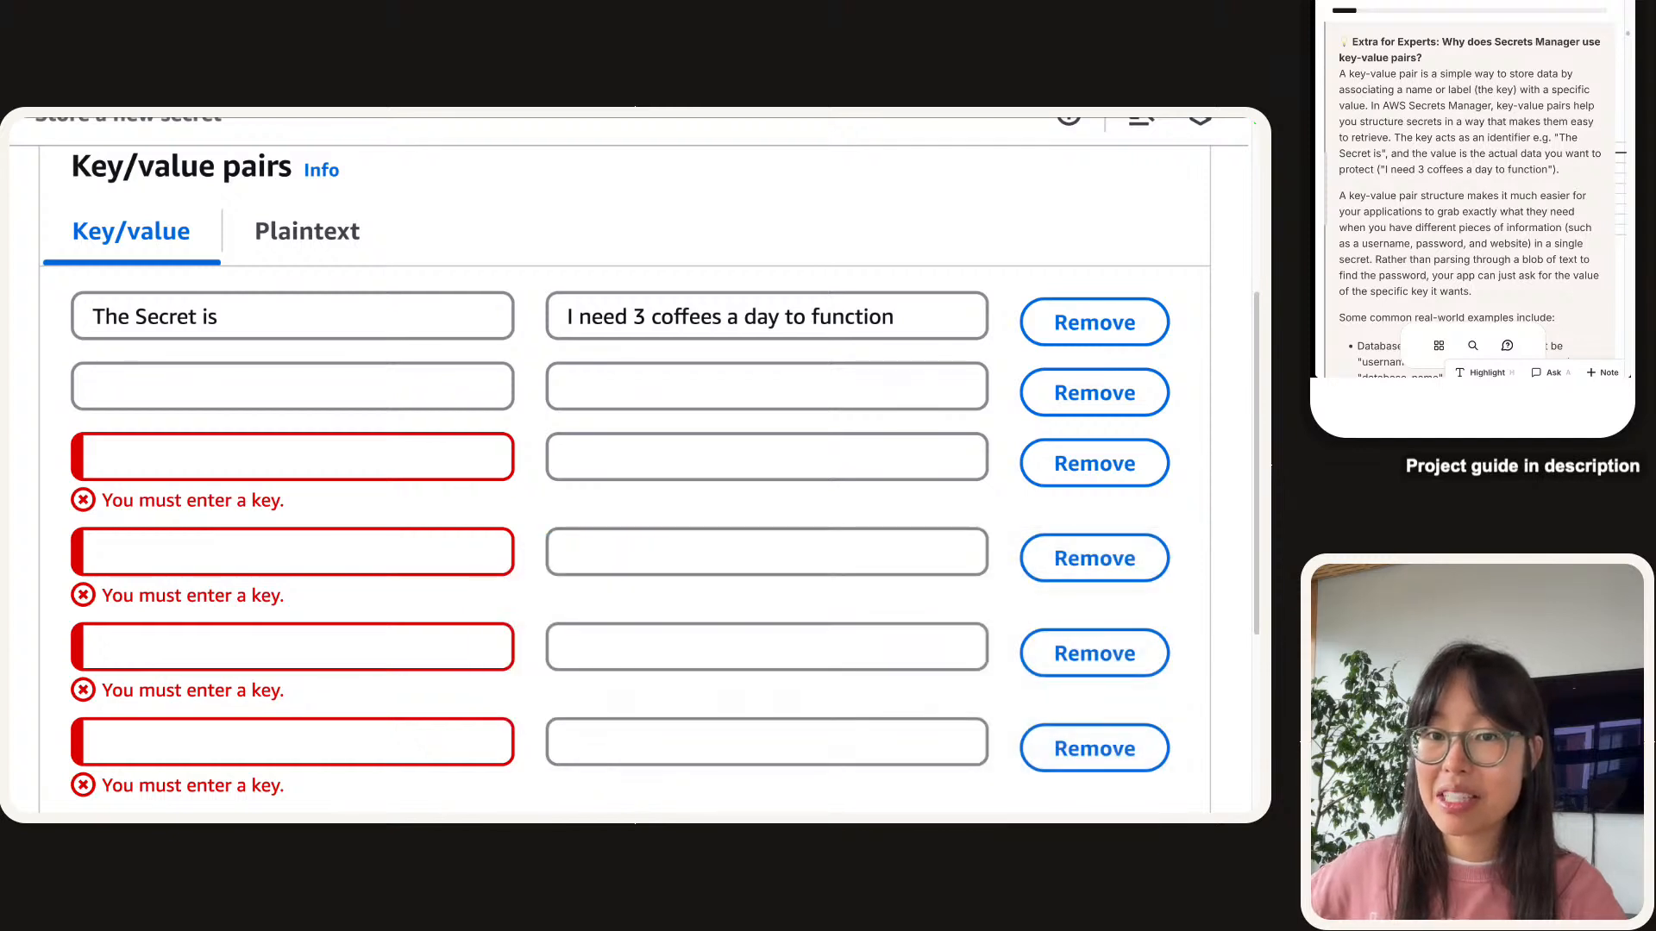
pyautogui.click(312, 405)
pyautogui.click(633, 371)
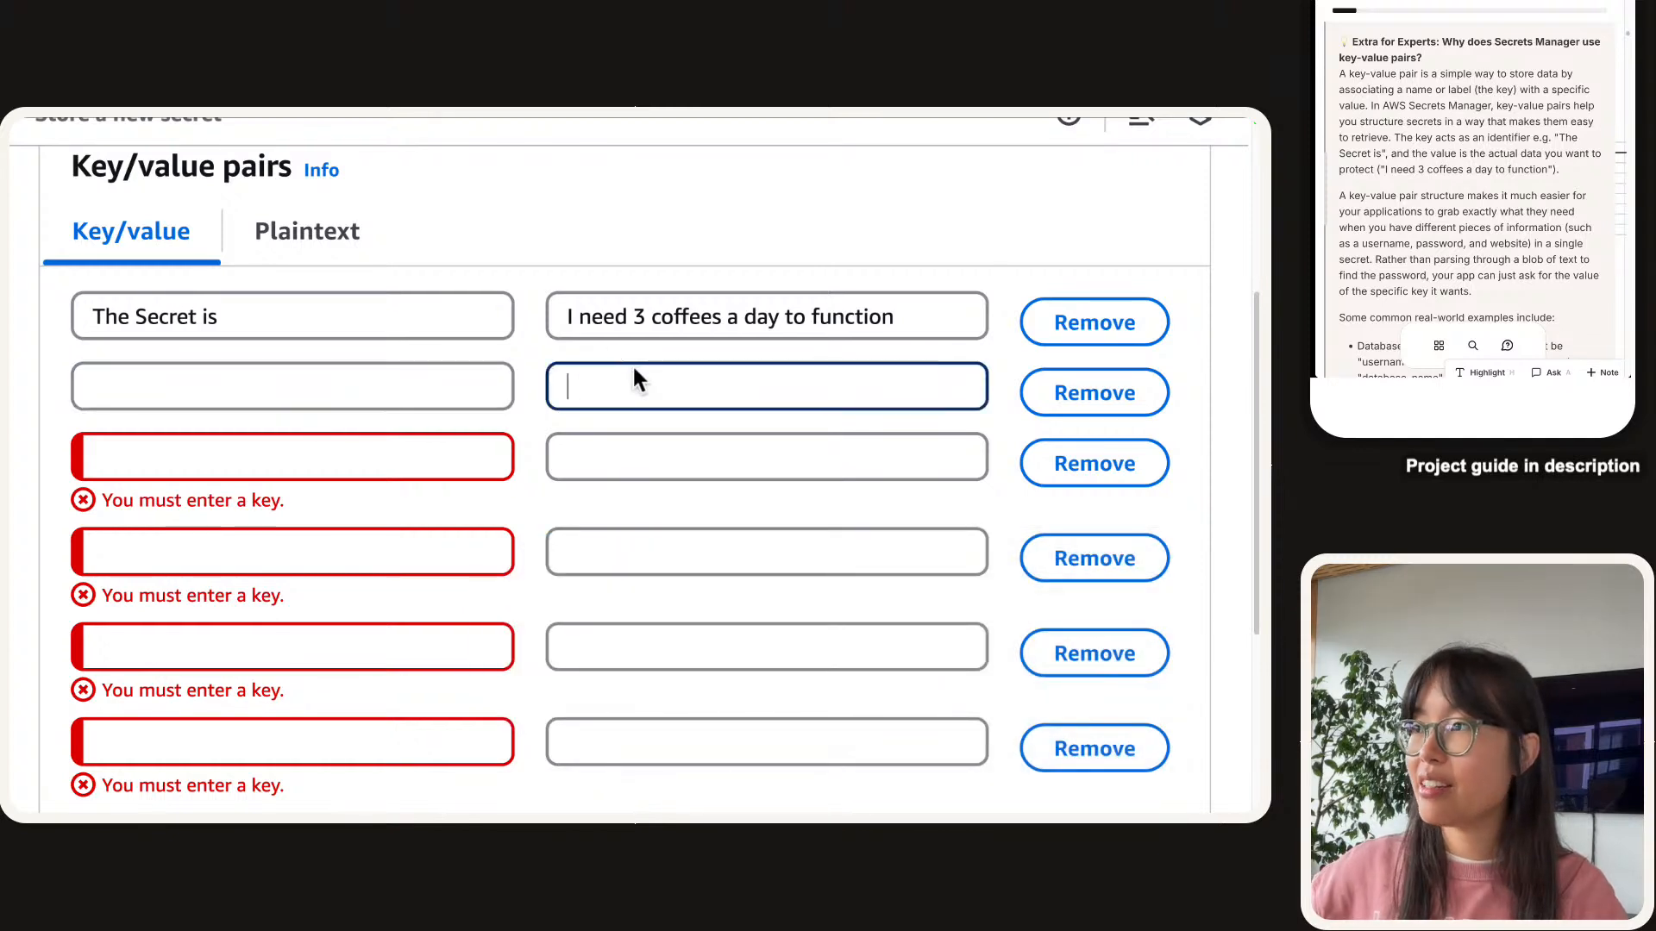
pyautogui.click(312, 399)
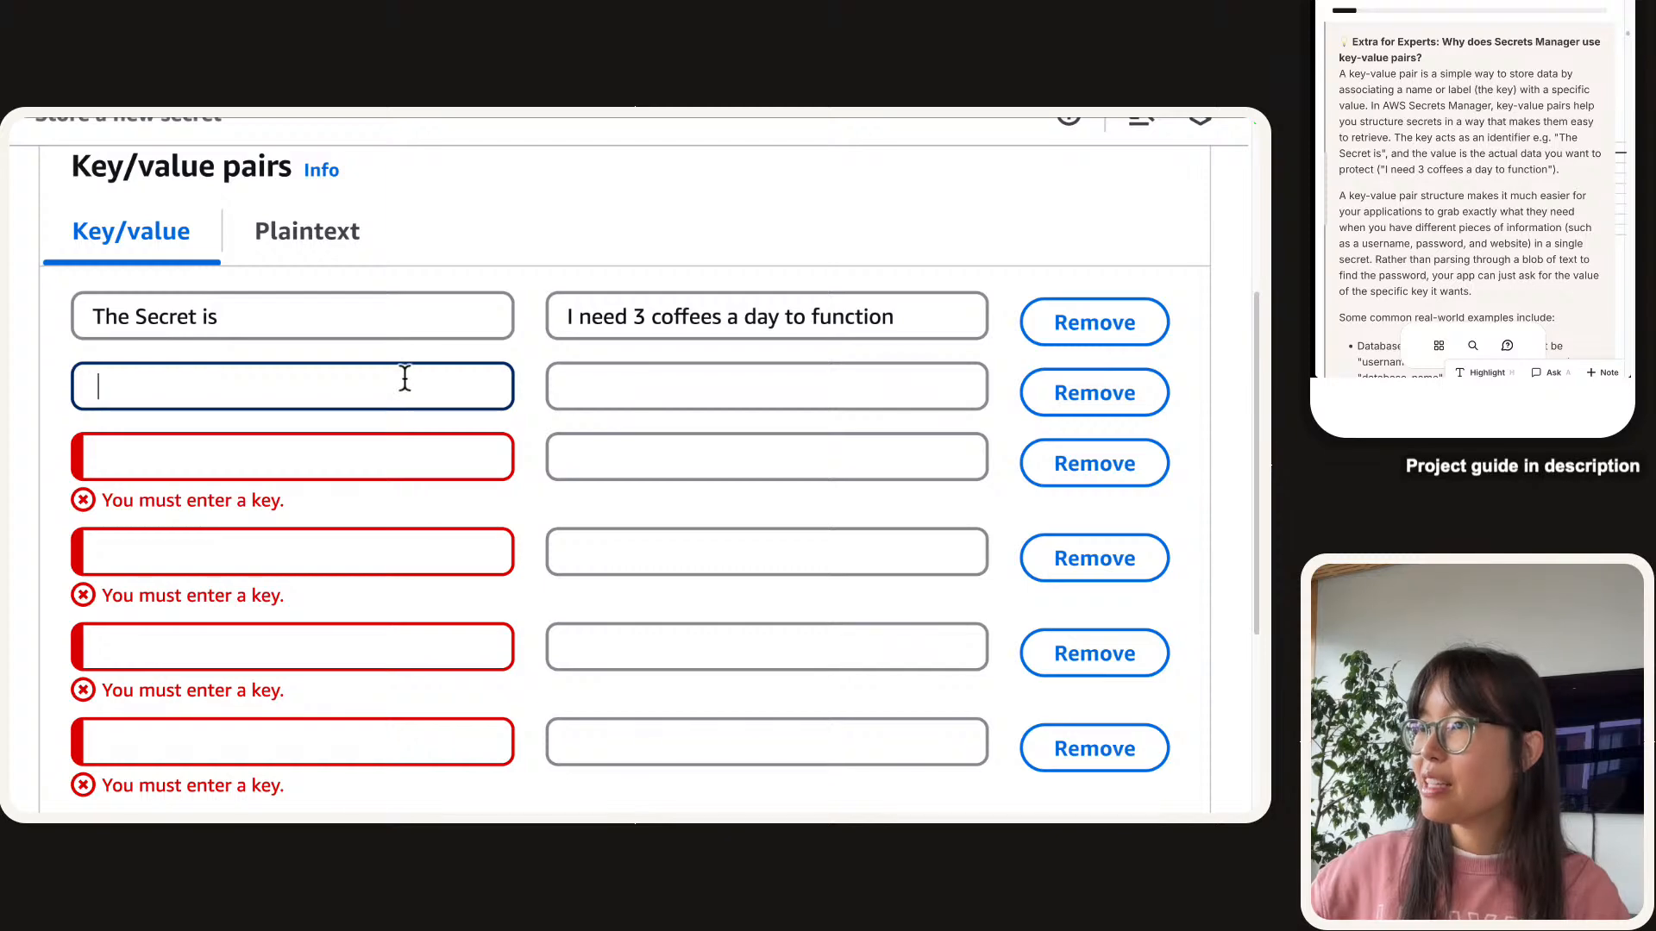
pyautogui.click(1063, 410)
pyautogui.click(1063, 411)
pyautogui.click(1063, 411)
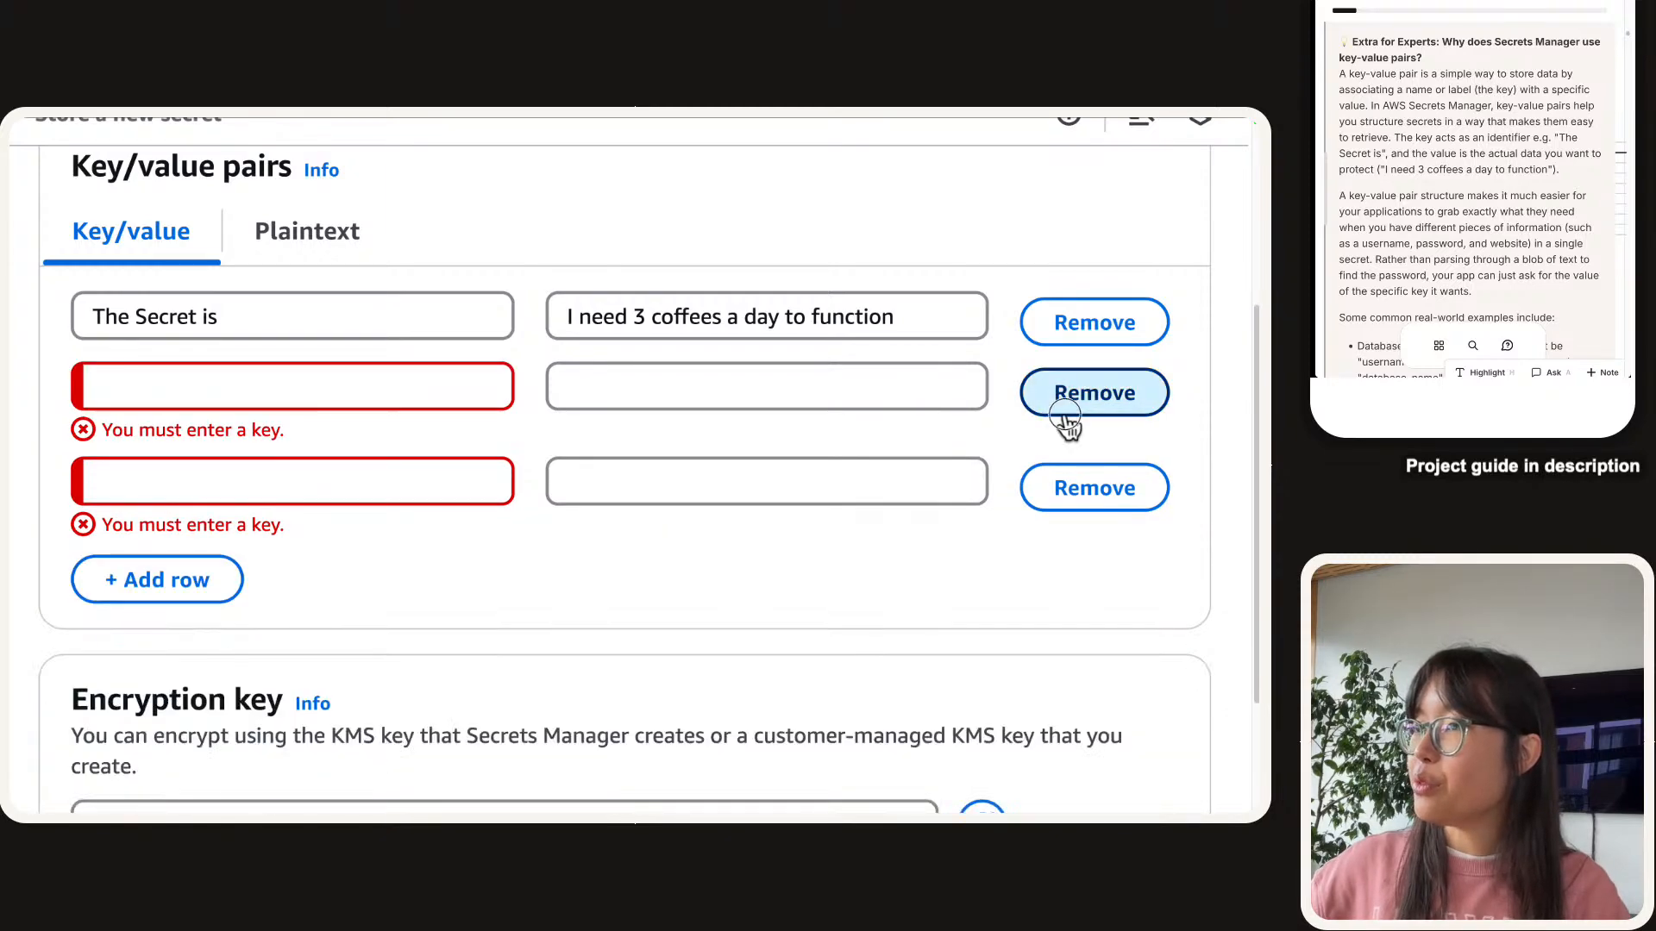
pyautogui.click(1063, 411)
pyautogui.click(1064, 411)
pyautogui.scroll(1, 357, 427)
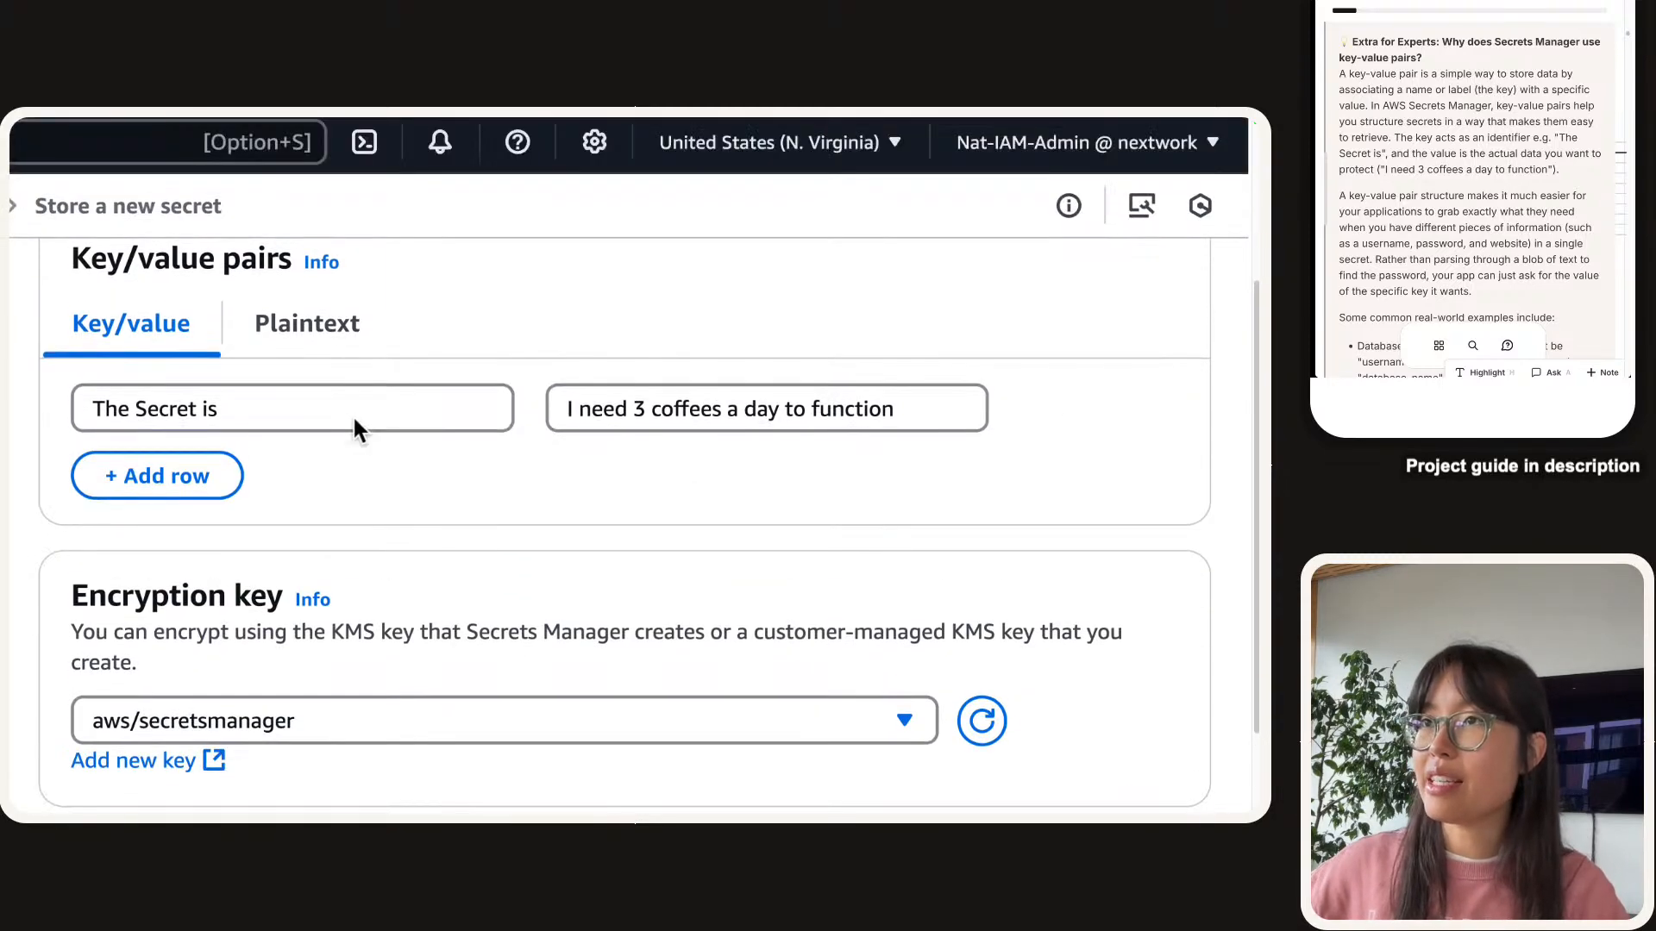
pyautogui.scroll(-3, 423, 509)
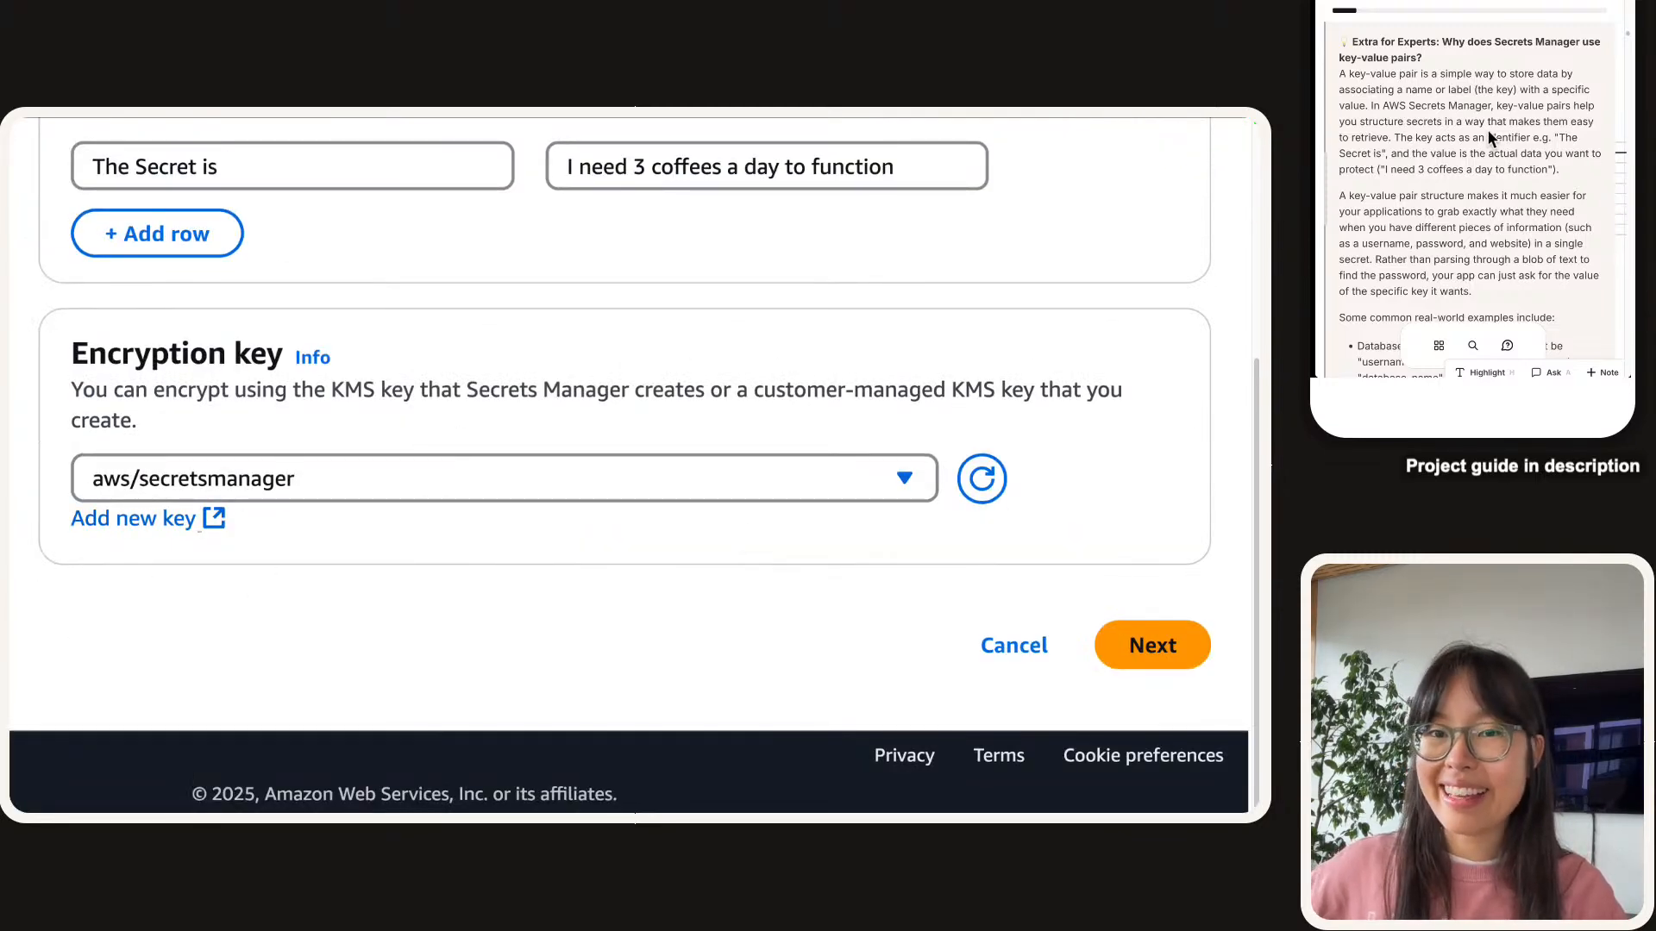
pyautogui.moveTo(324, 389); pyautogui.dragTo(431, 388)
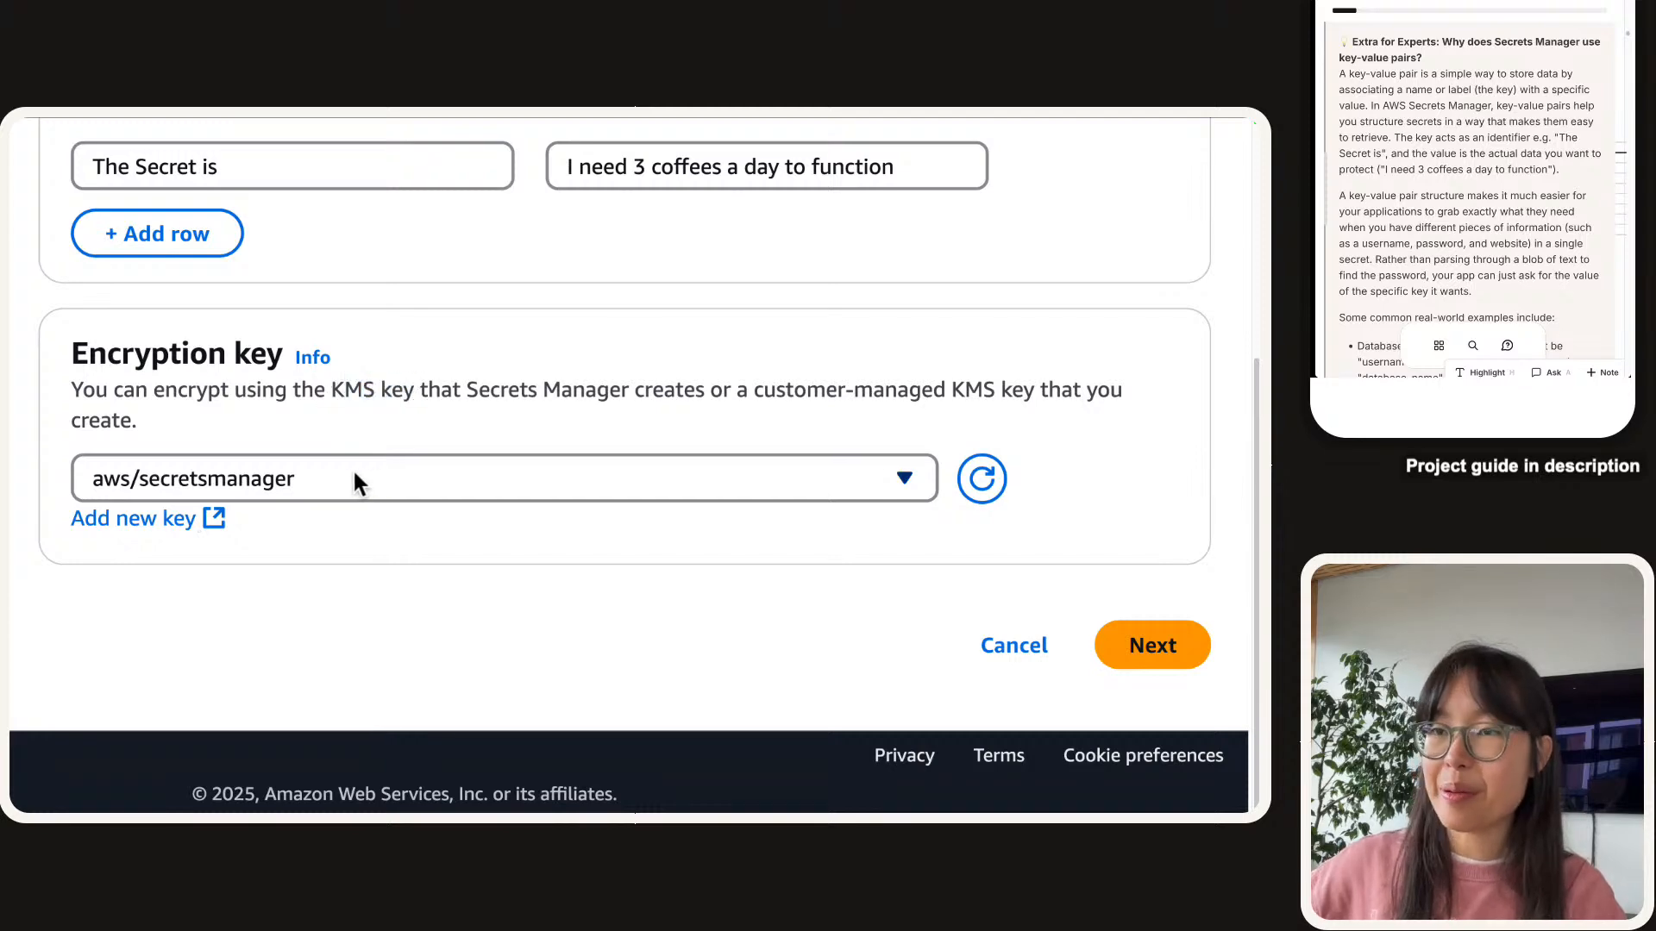
pyautogui.scroll(-5, 1447, 137)
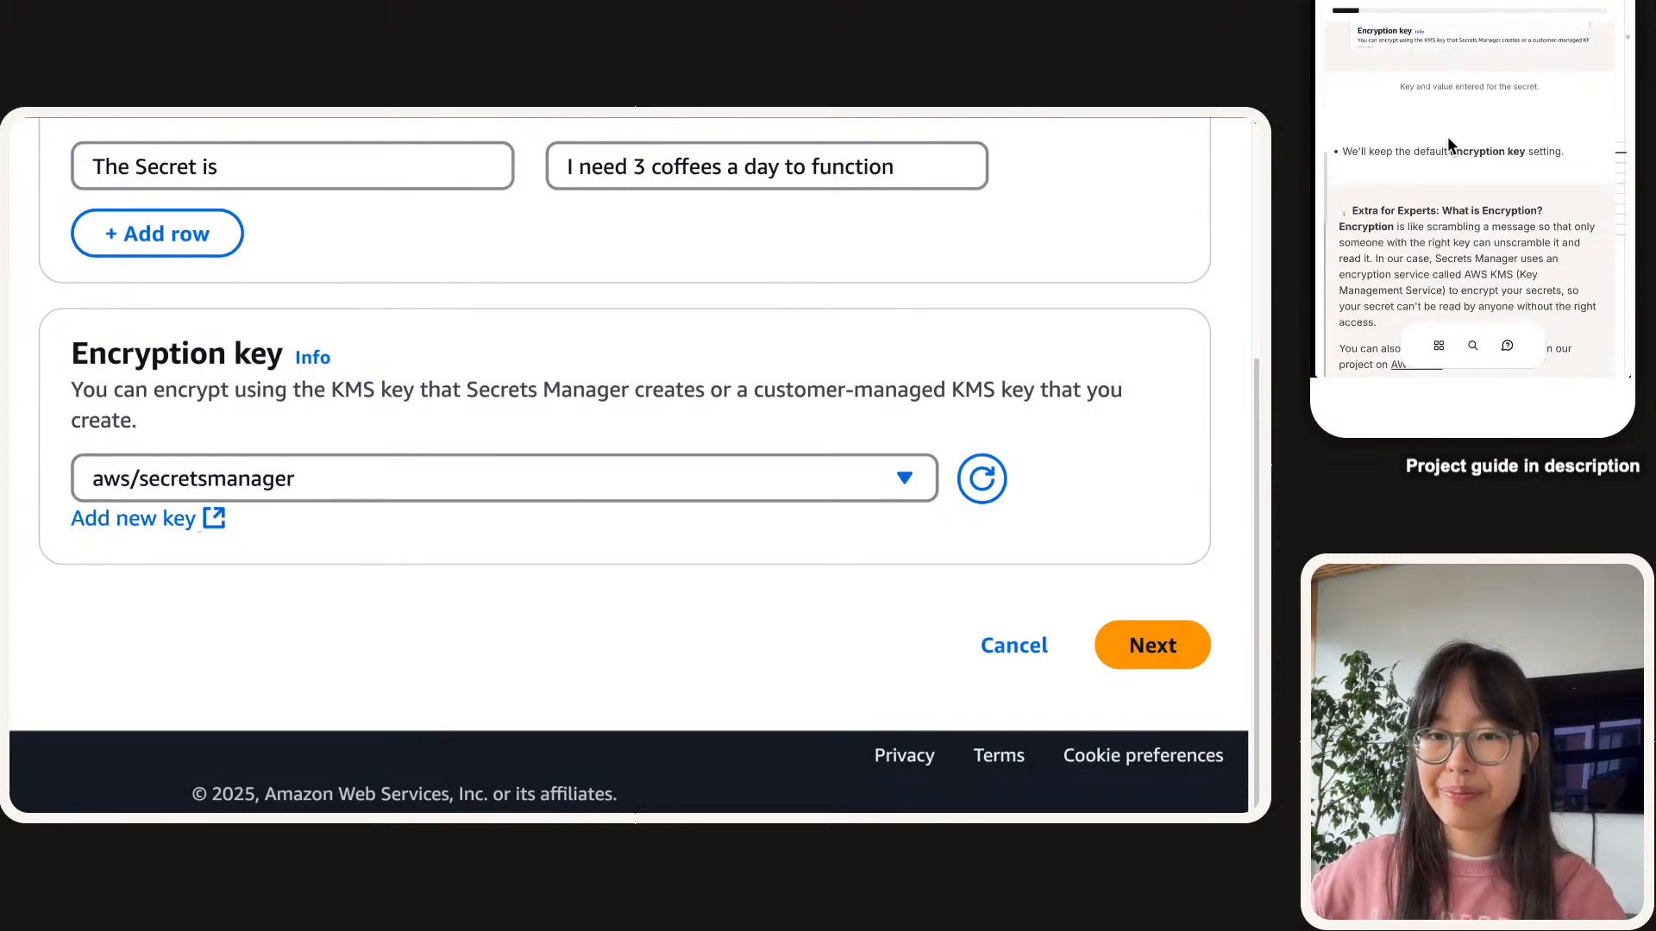
pyautogui.scroll(-2, 1449, 140)
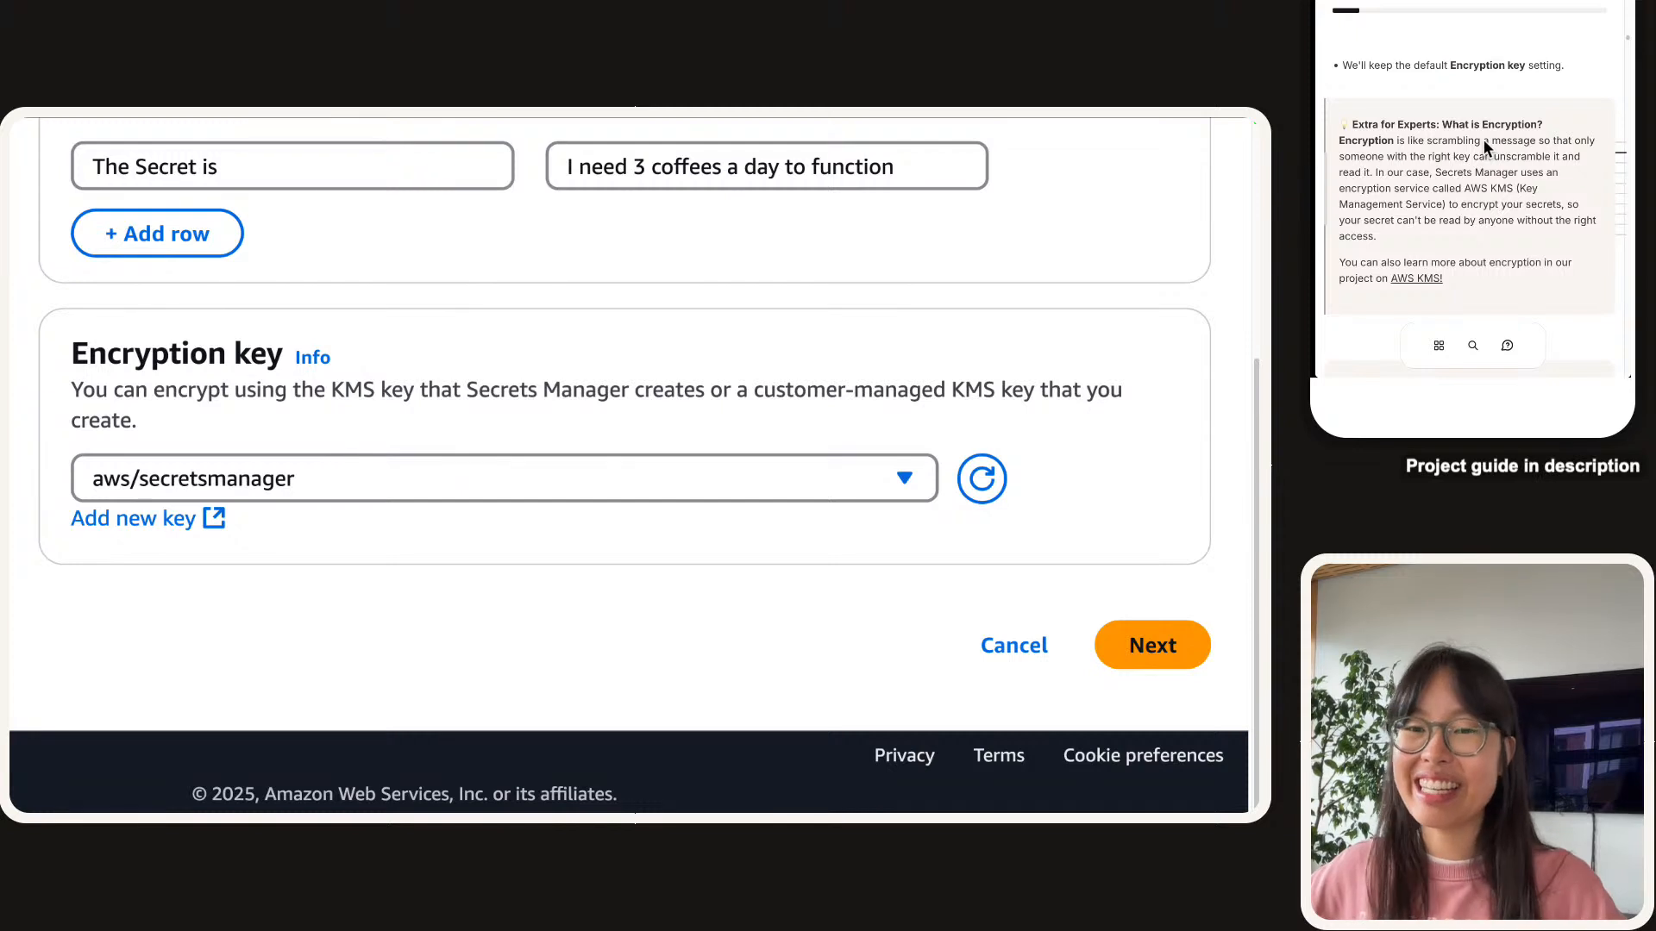
pyautogui.scroll(-1, 1484, 148)
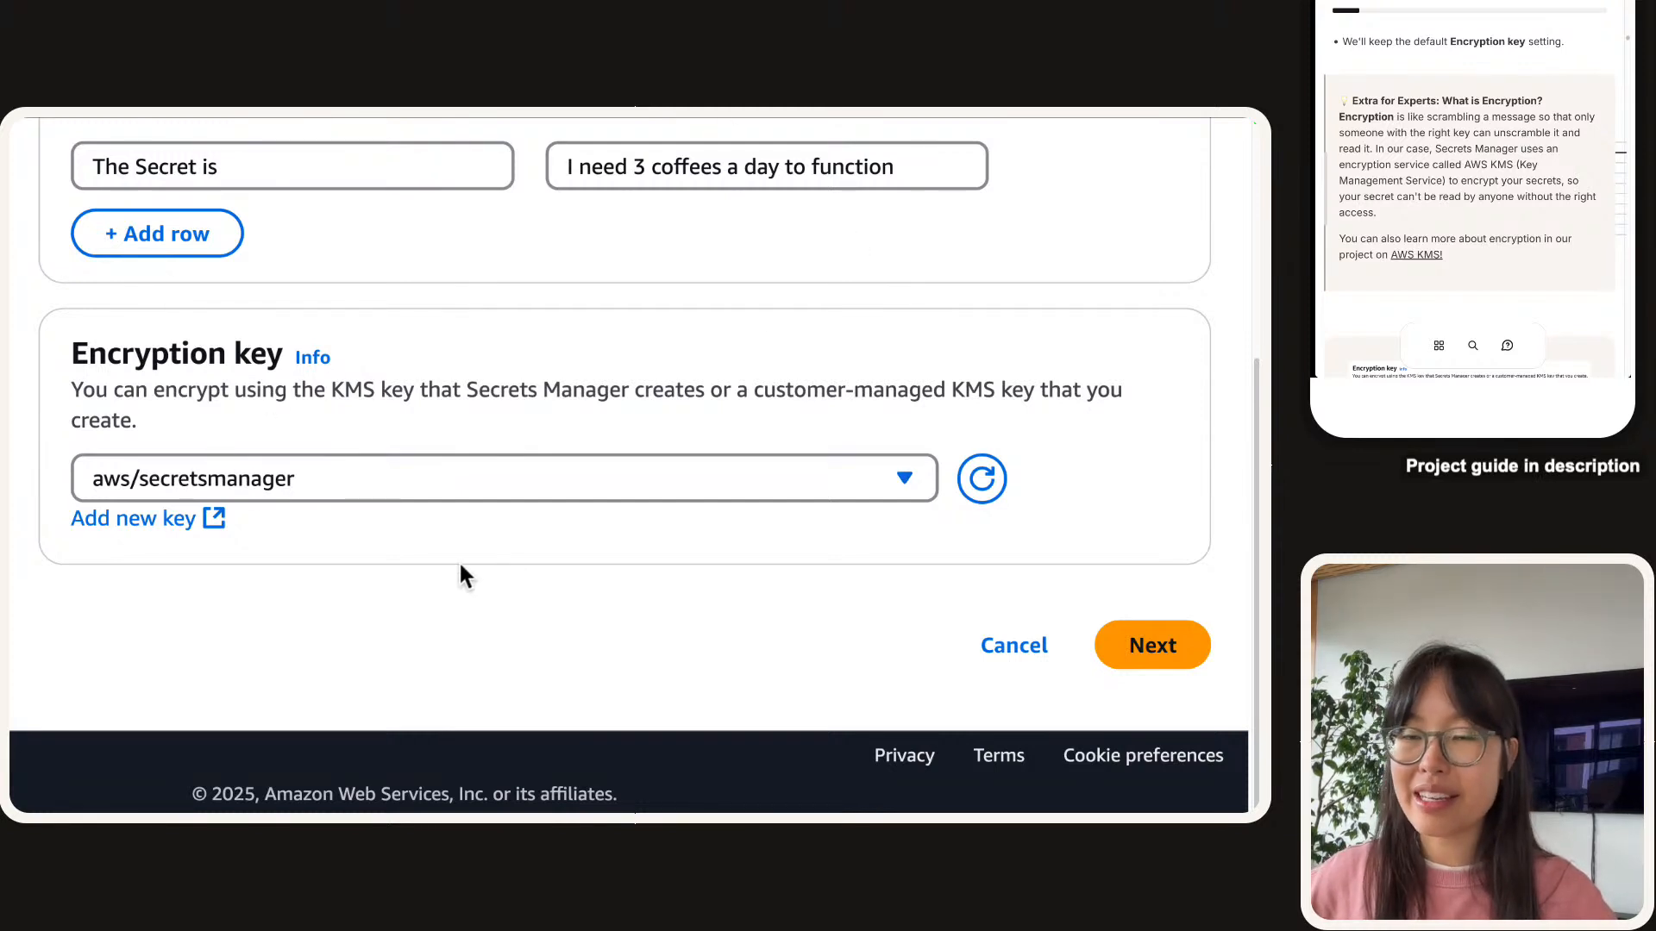
pyautogui.scroll(-5, 1538, 148)
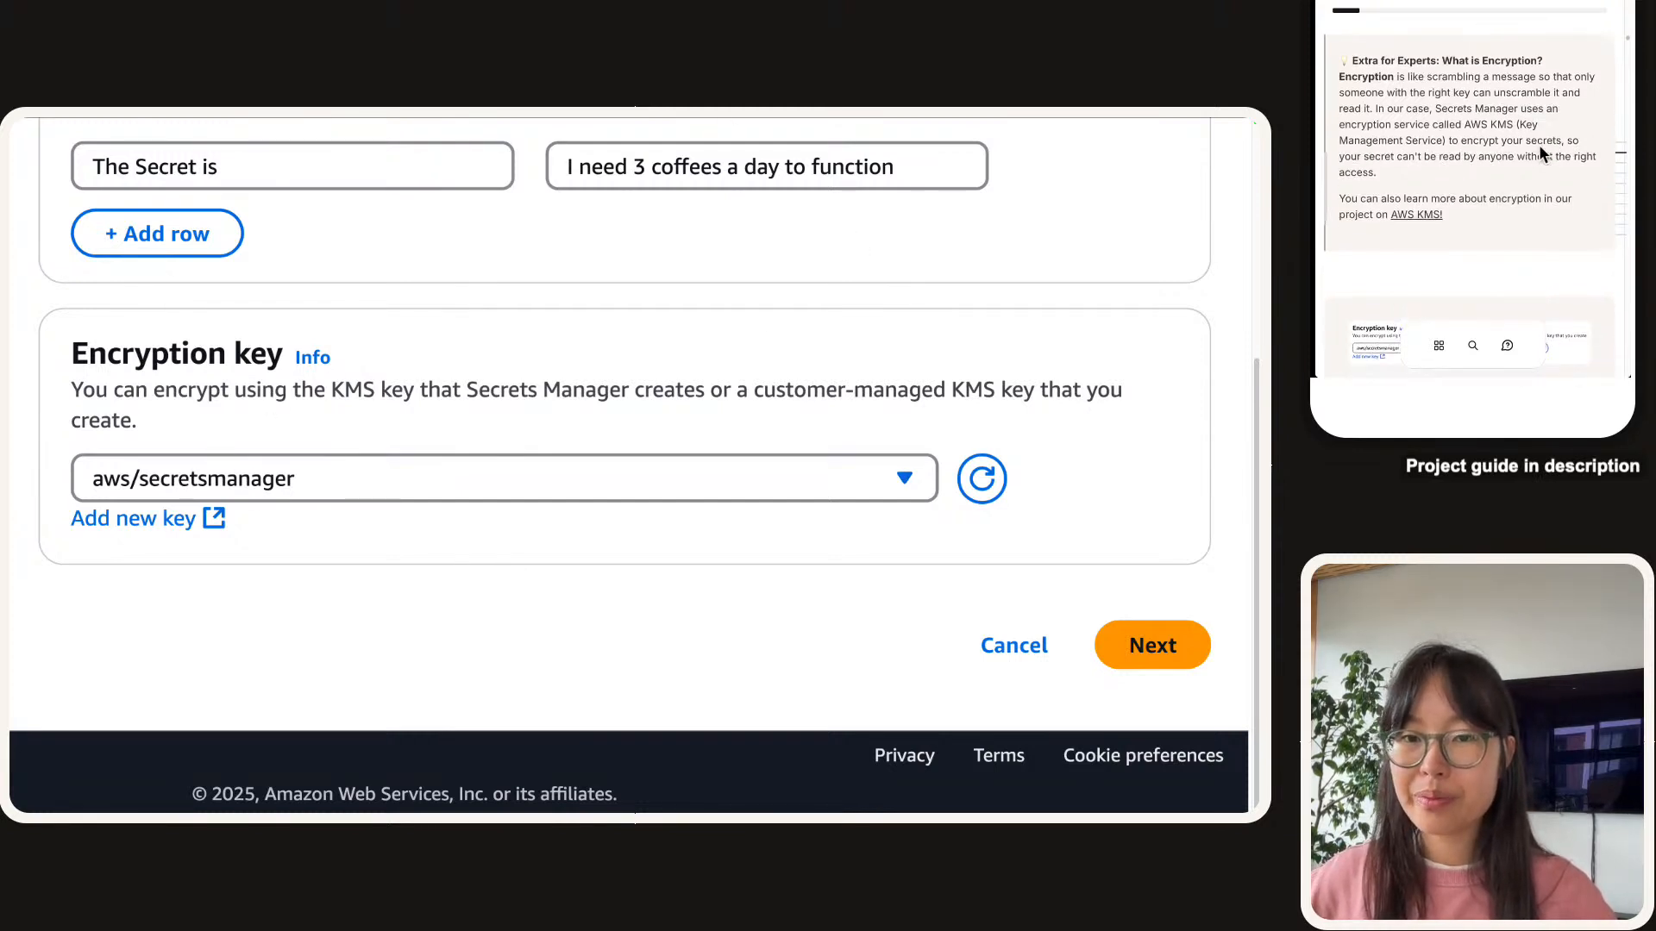
pyautogui.scroll(-2, 1539, 146)
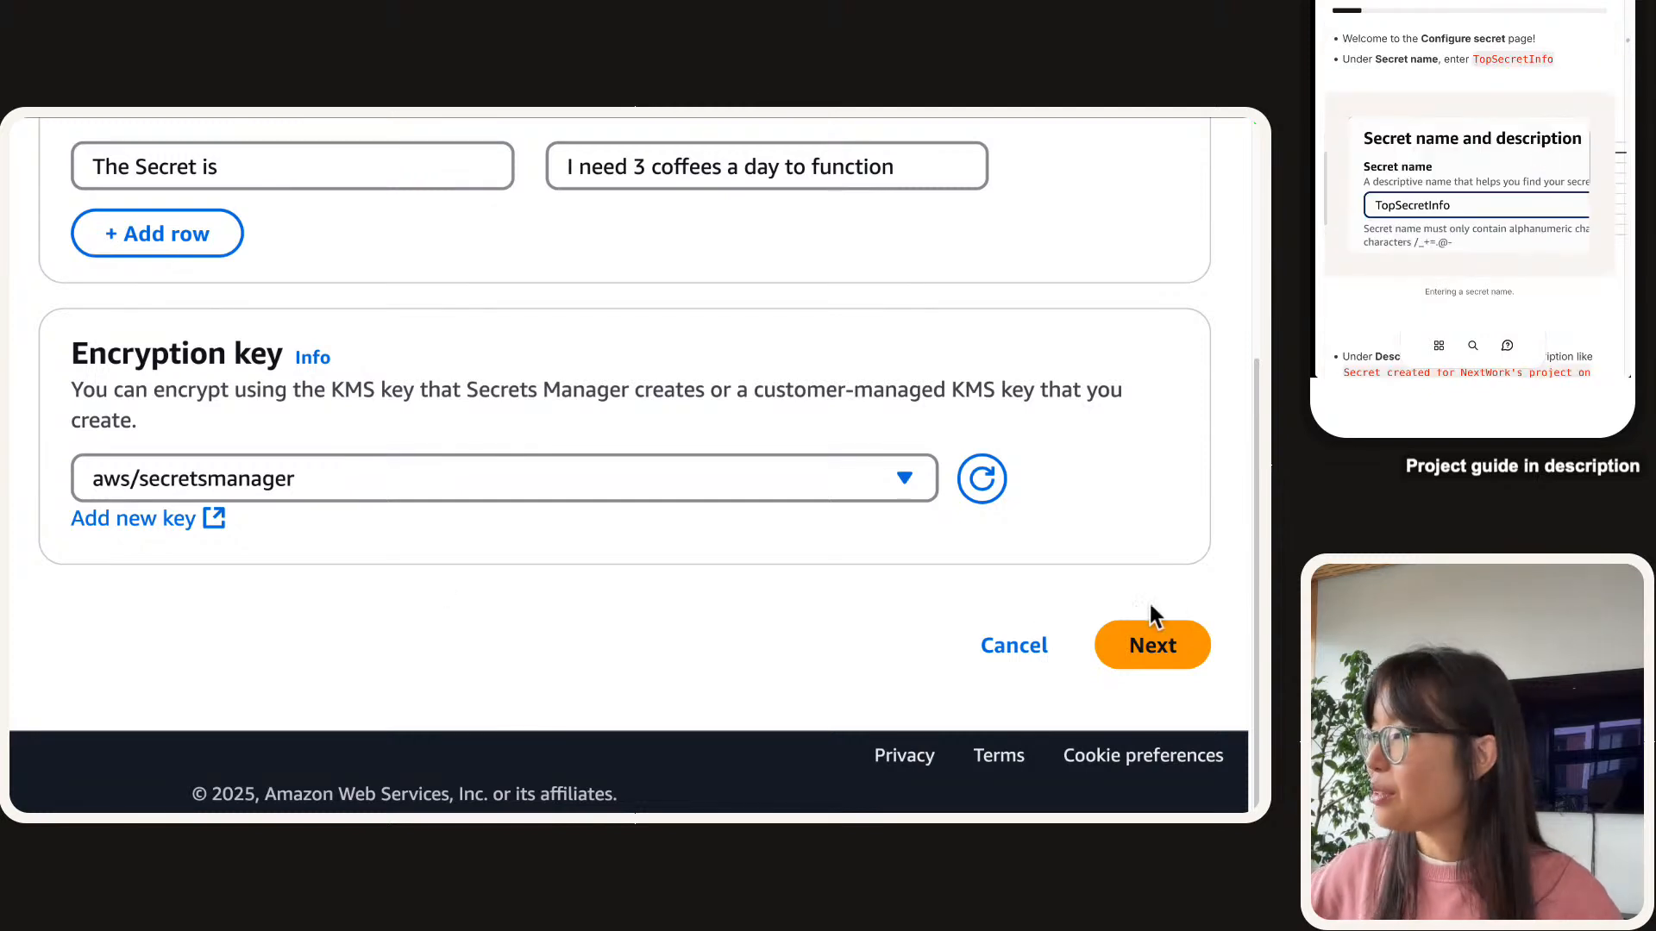
# Name the secret TopSecretInfo, described as 'Secret created for NextWork's project on Building a Monitoring System.'.
pyautogui.click(1166, 657)
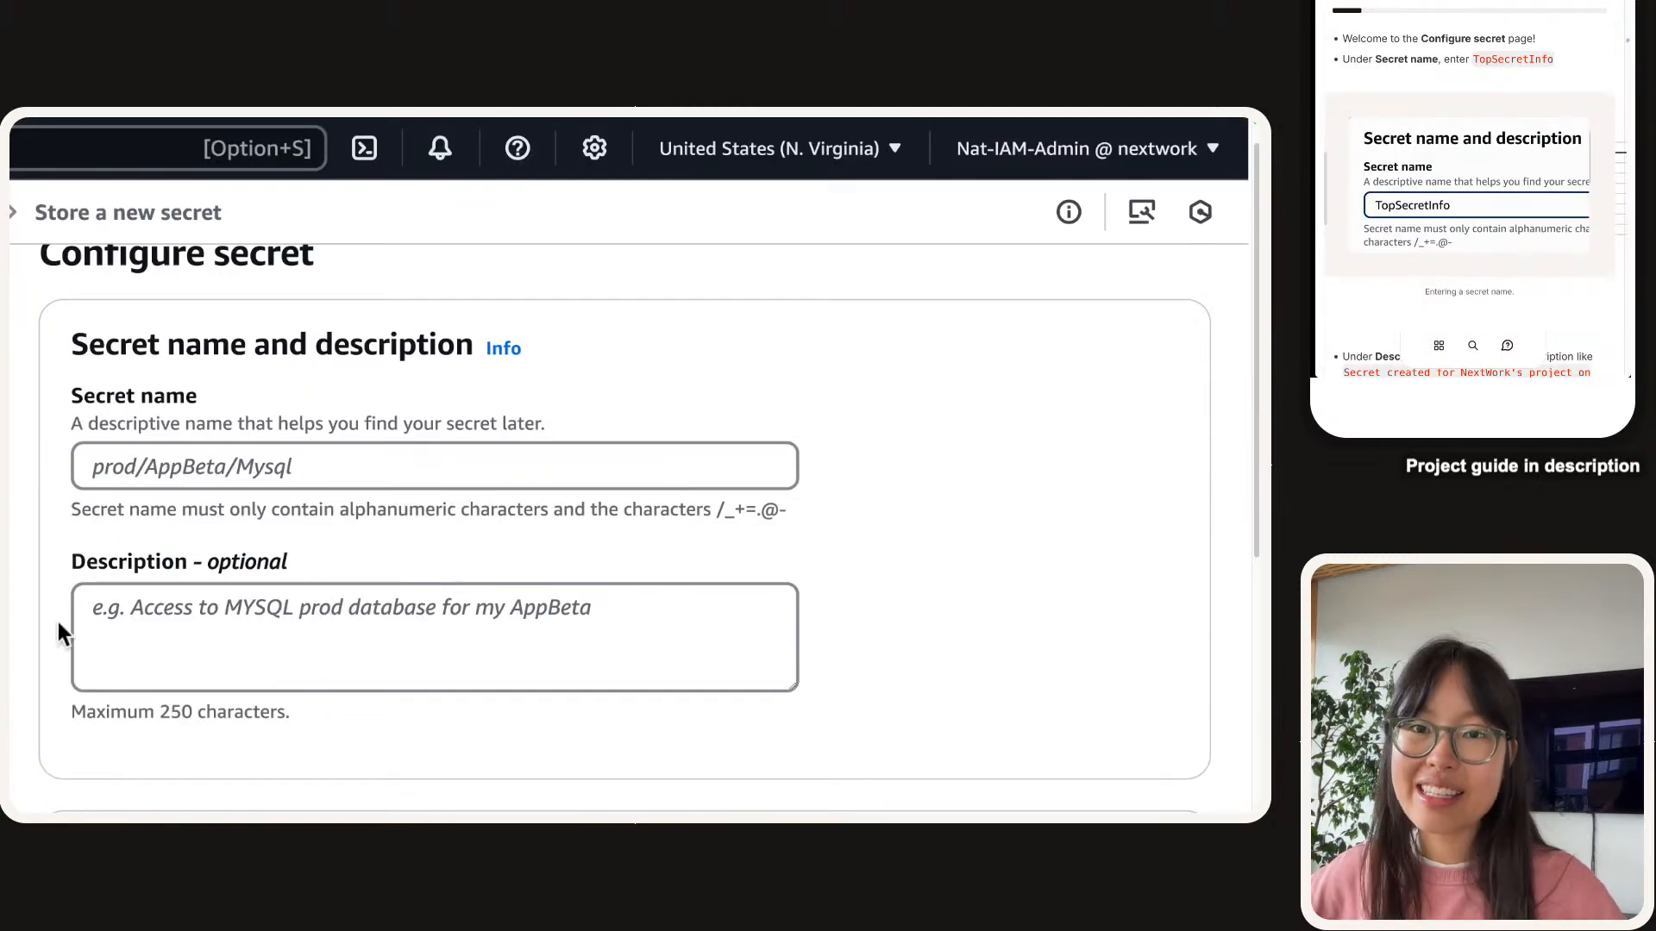
pyautogui.click(395, 473)
pyautogui.press('super+v')
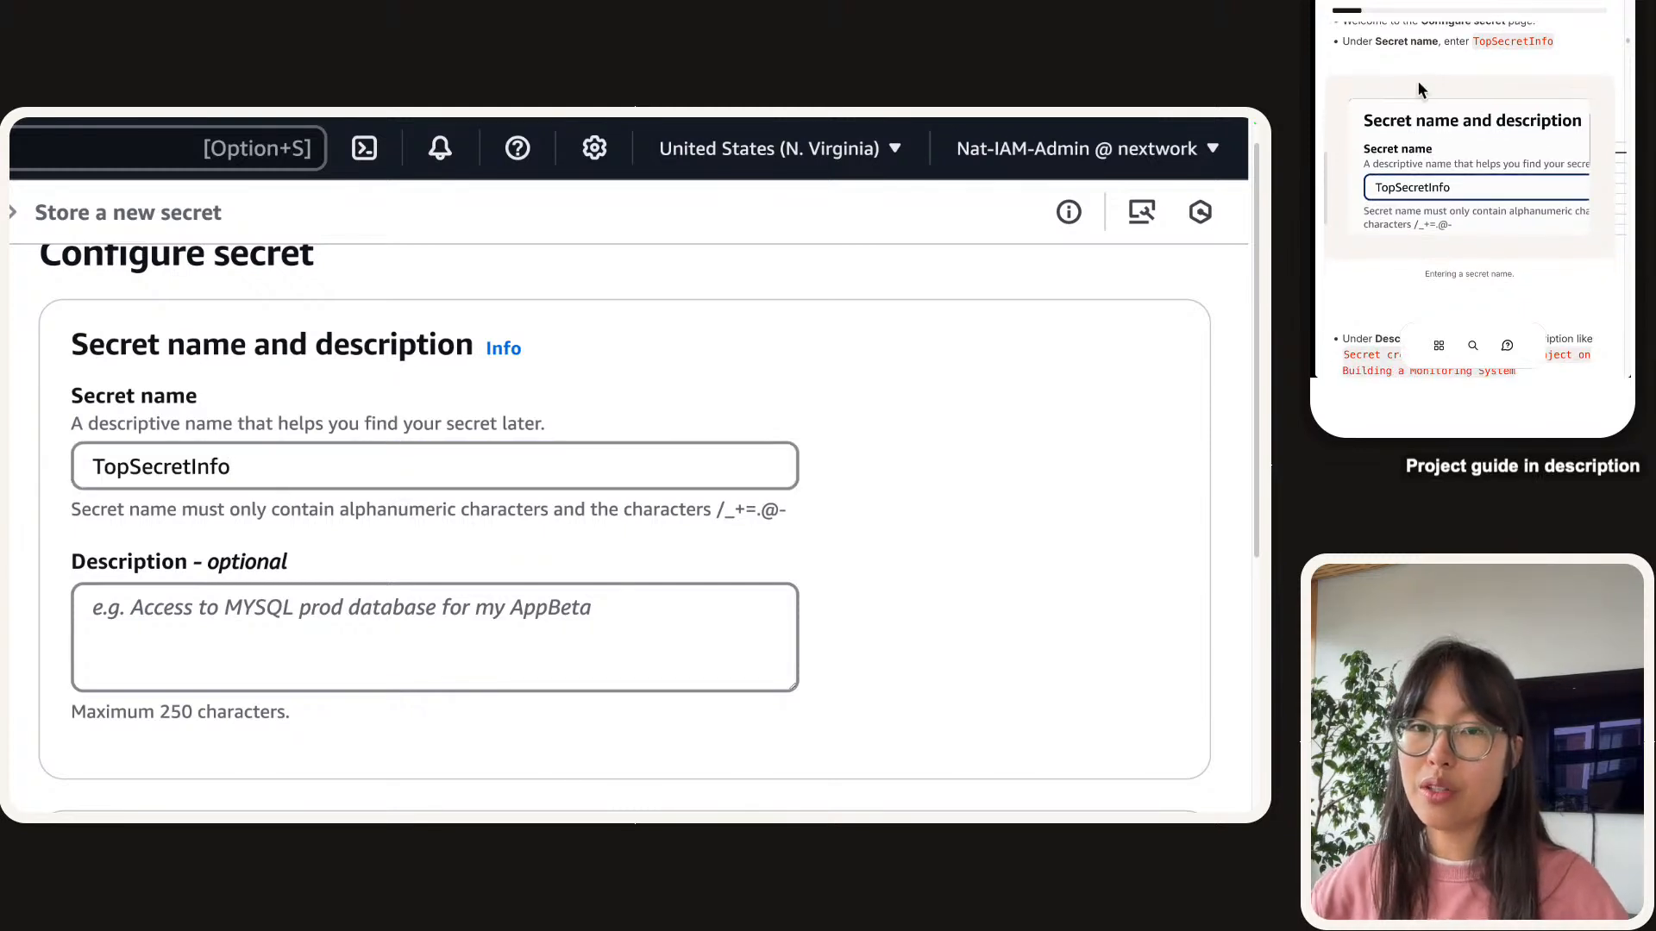
pyautogui.scroll(-1, 270, 529)
pyautogui.scroll(-1, 1513, 82)
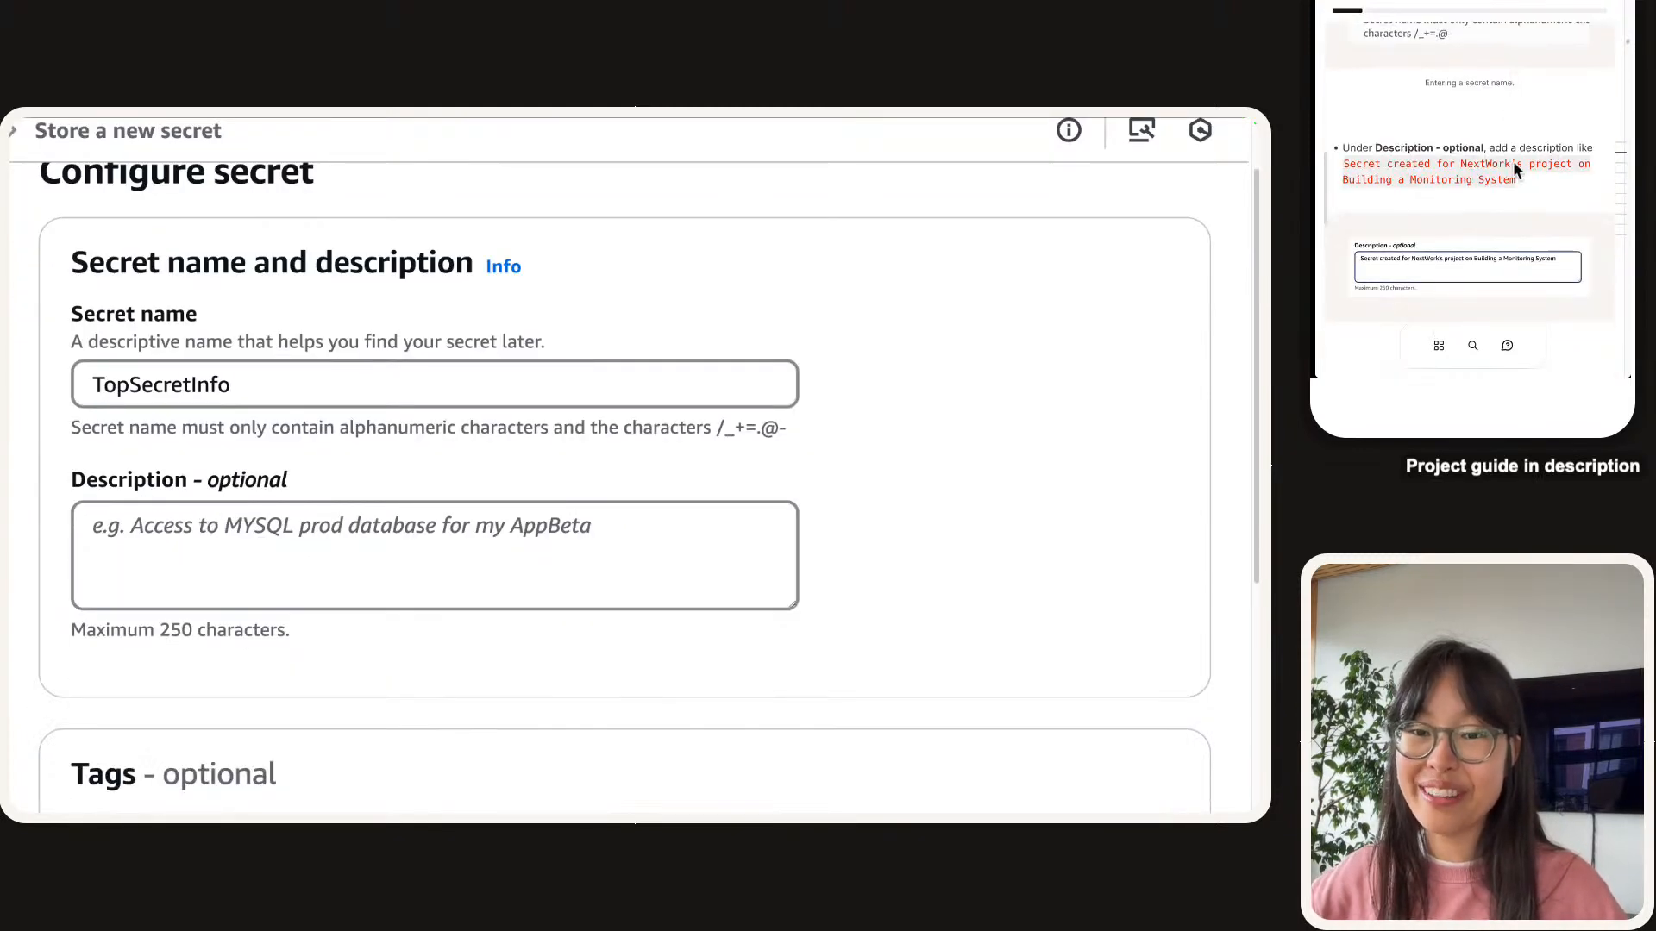
pyautogui.click(281, 589)
pyautogui.press('super+v')
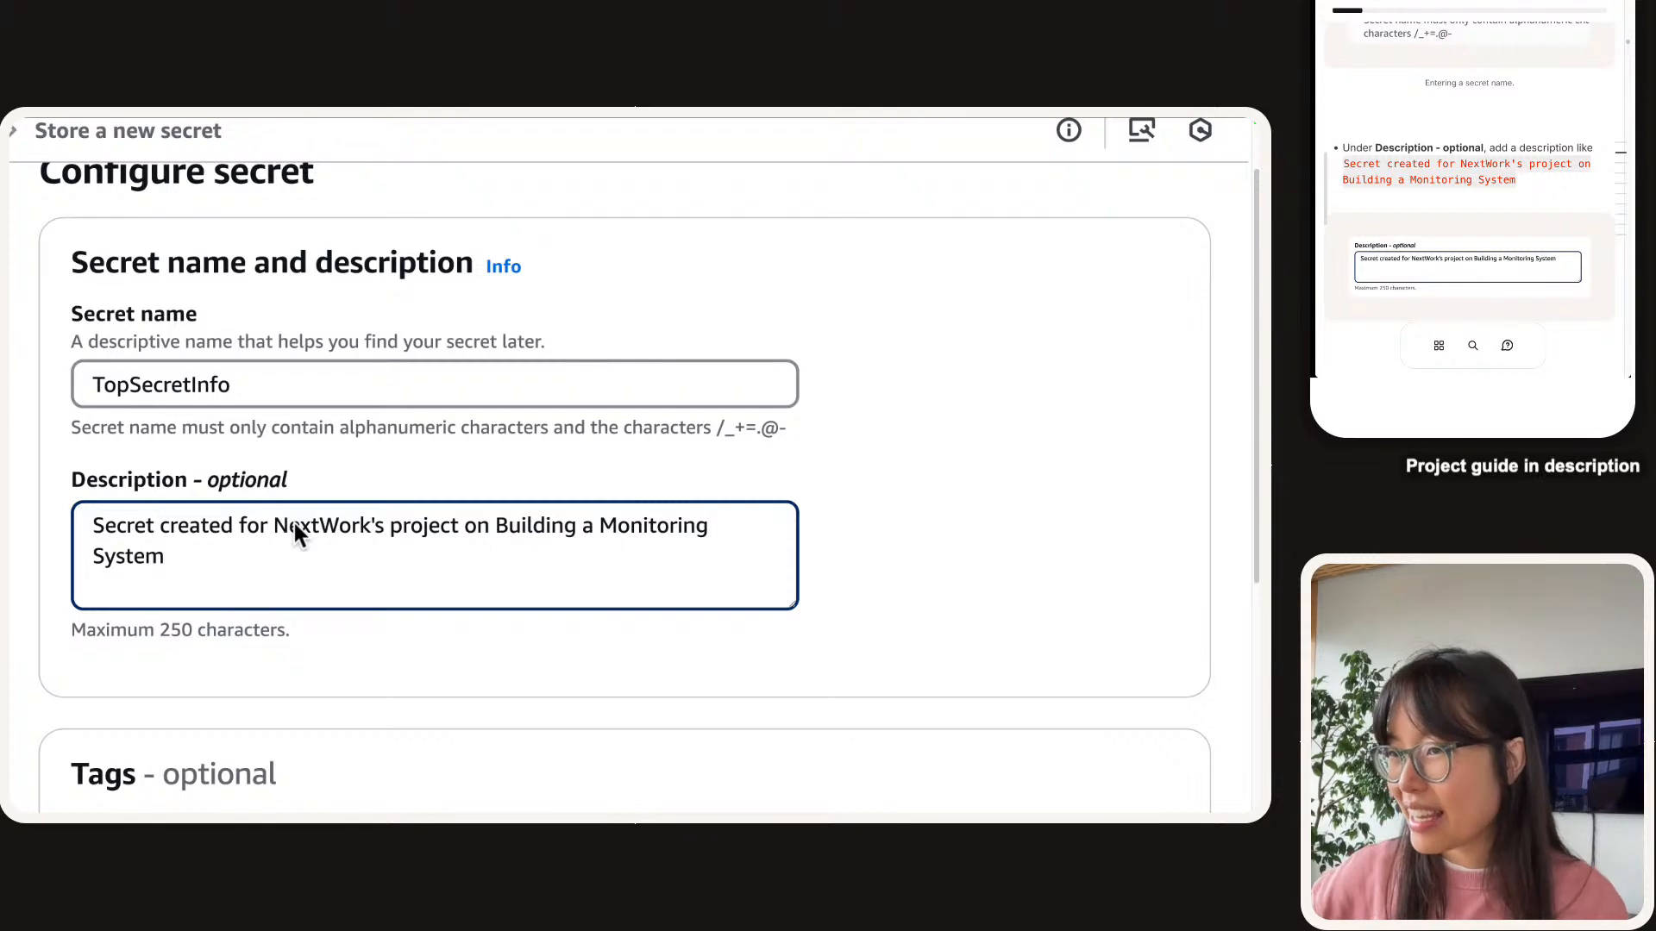
pyautogui.write('.')
pyautogui.scroll(-5, 296, 507)
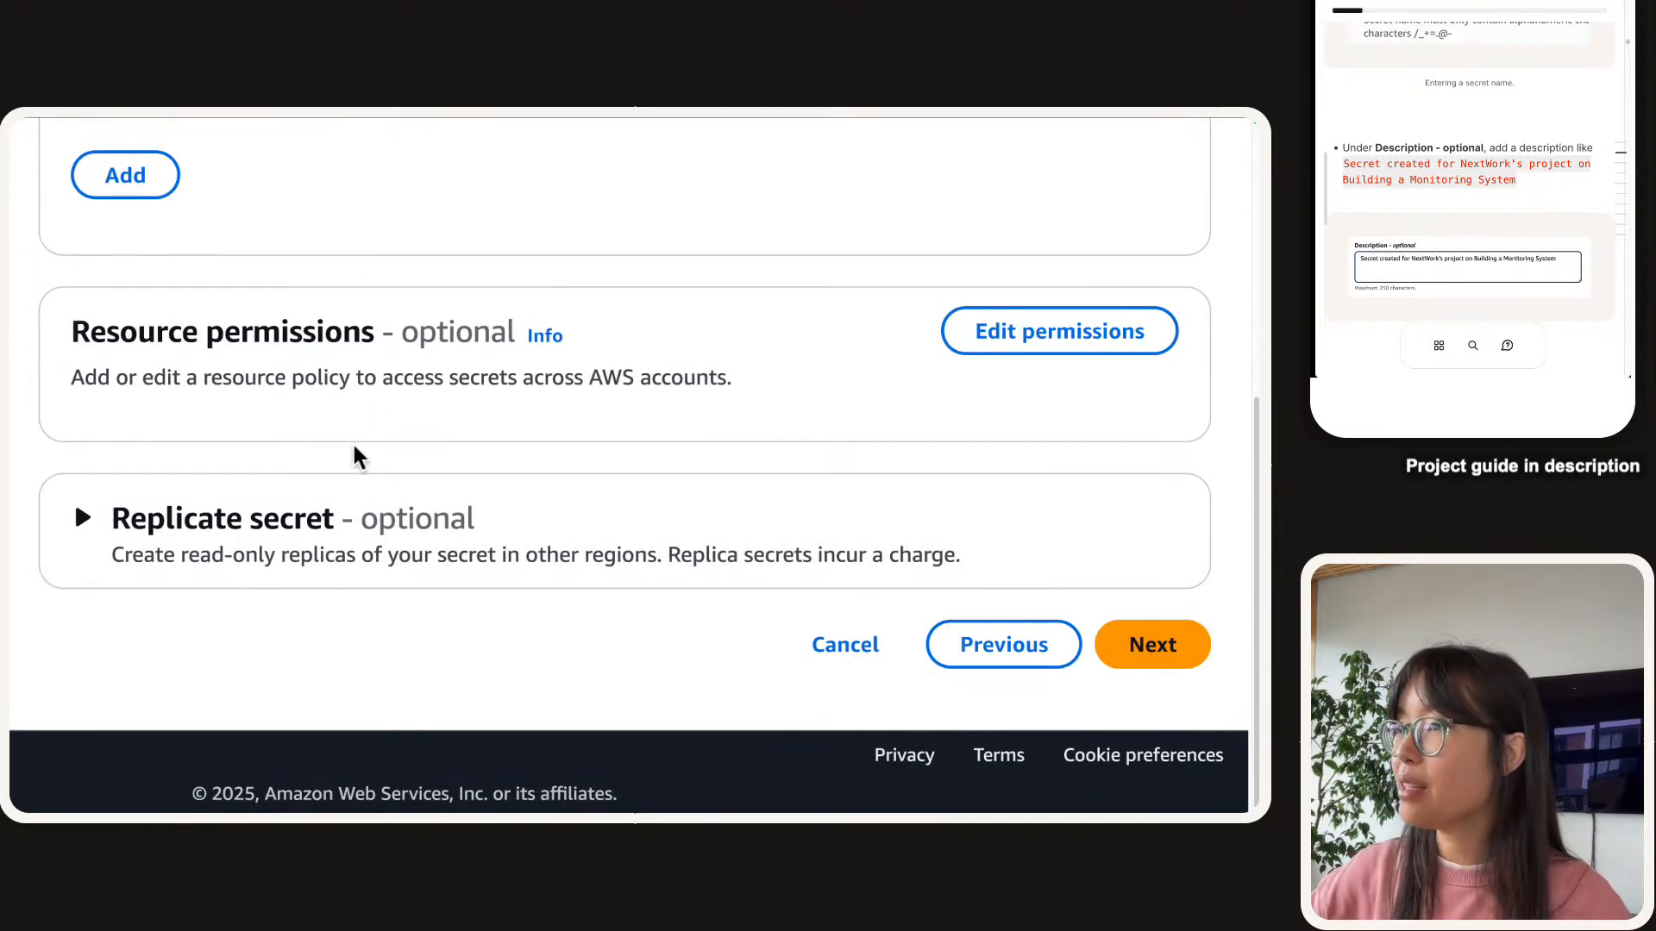
pyautogui.scroll(1, 307, 477)
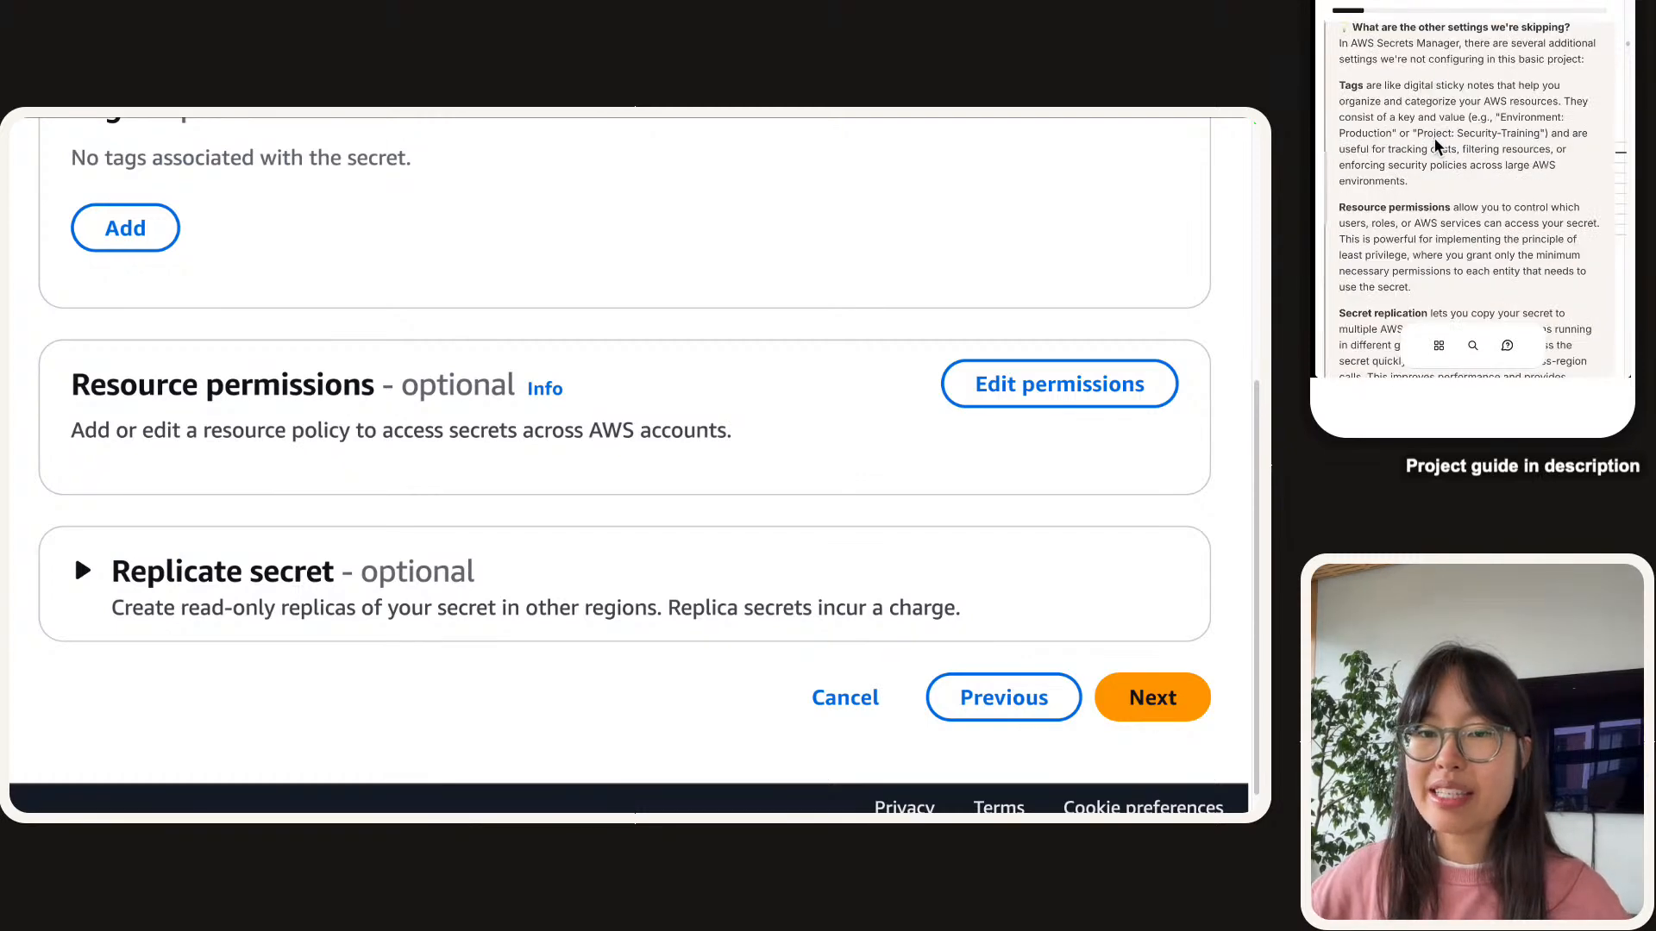
pyautogui.scroll(3, 366, 508)
pyautogui.scroll(-1, 367, 509)
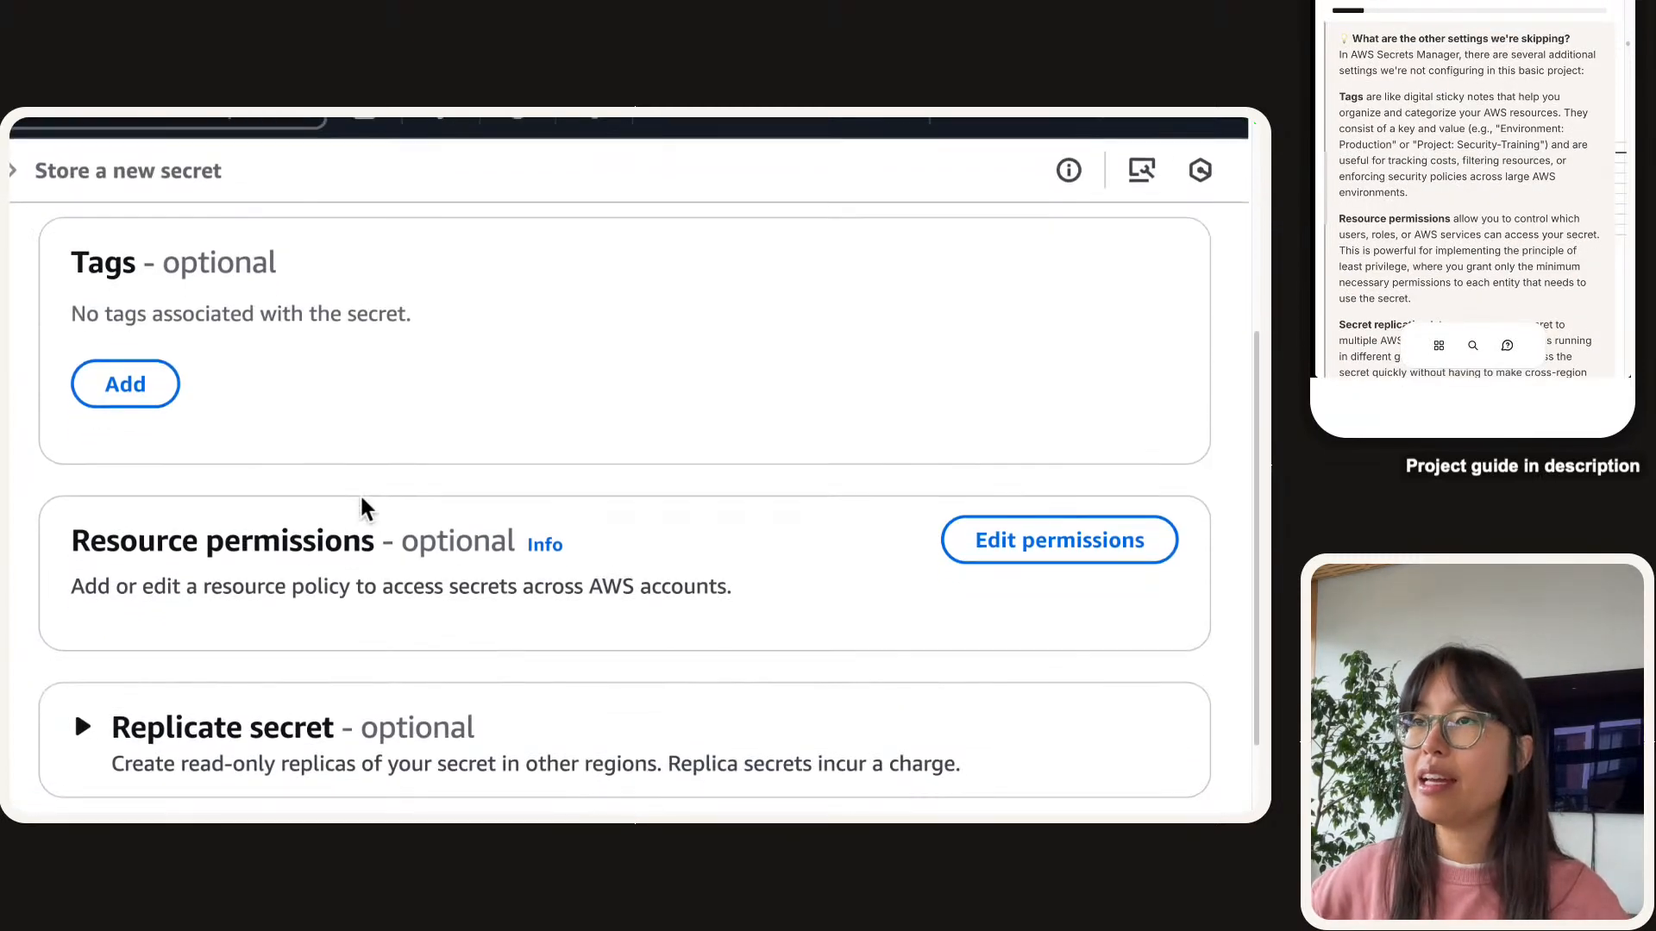
pyautogui.scroll(1, 383, 470)
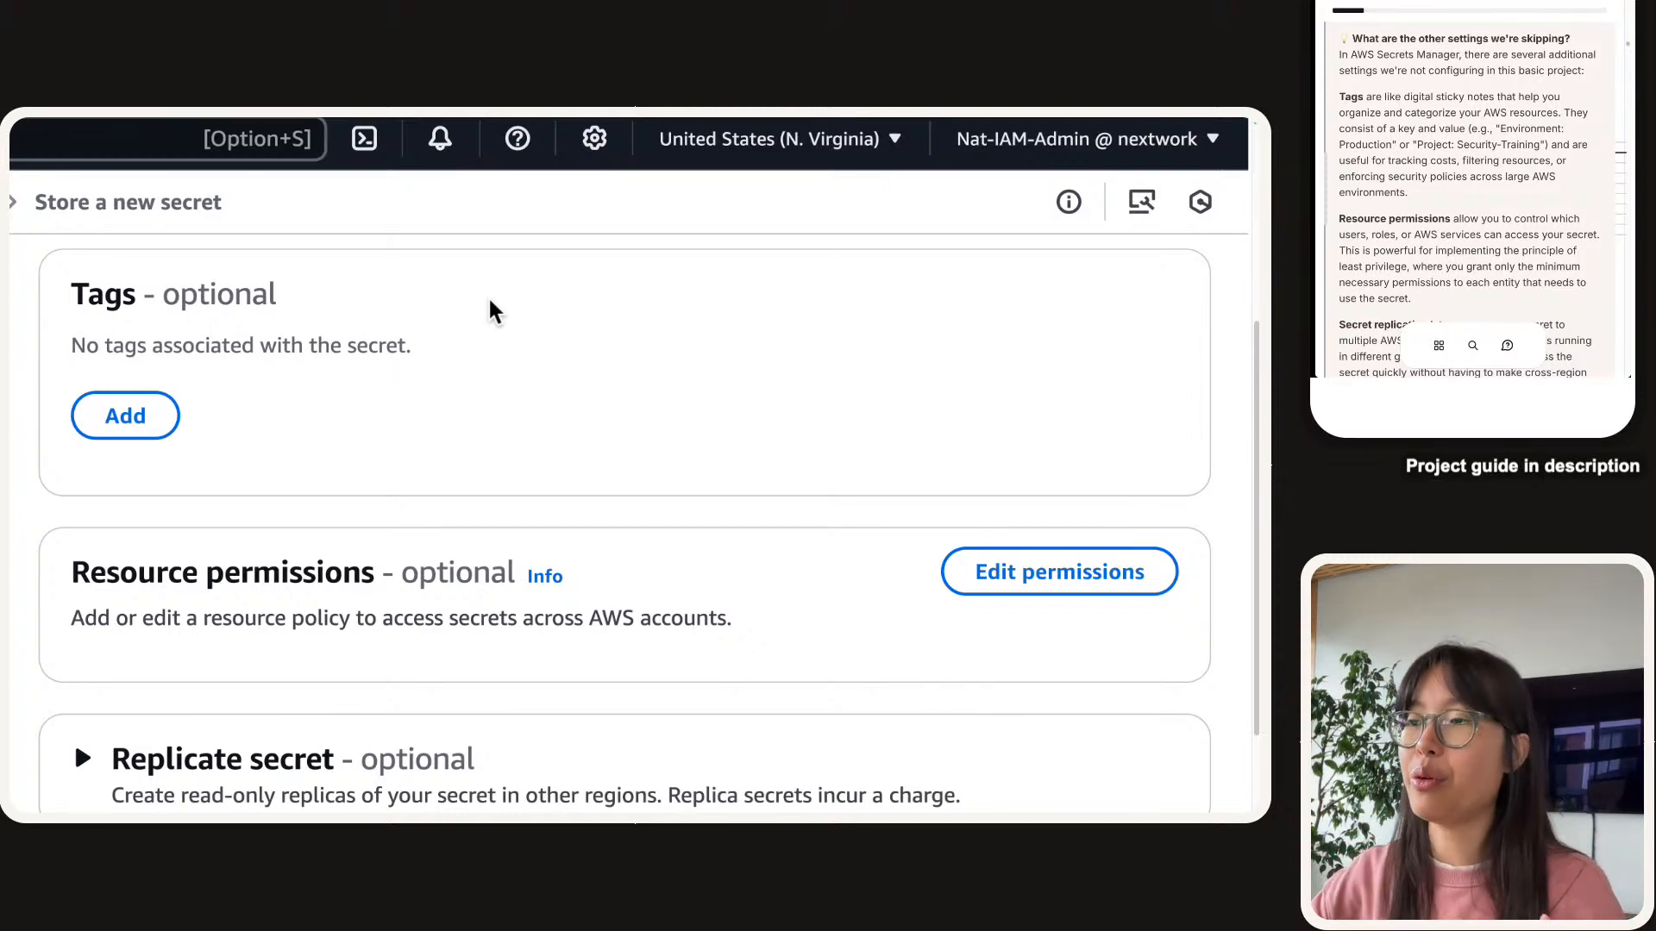
pyautogui.scroll(-3, 494, 311)
pyautogui.scroll(-1, 1399, 176)
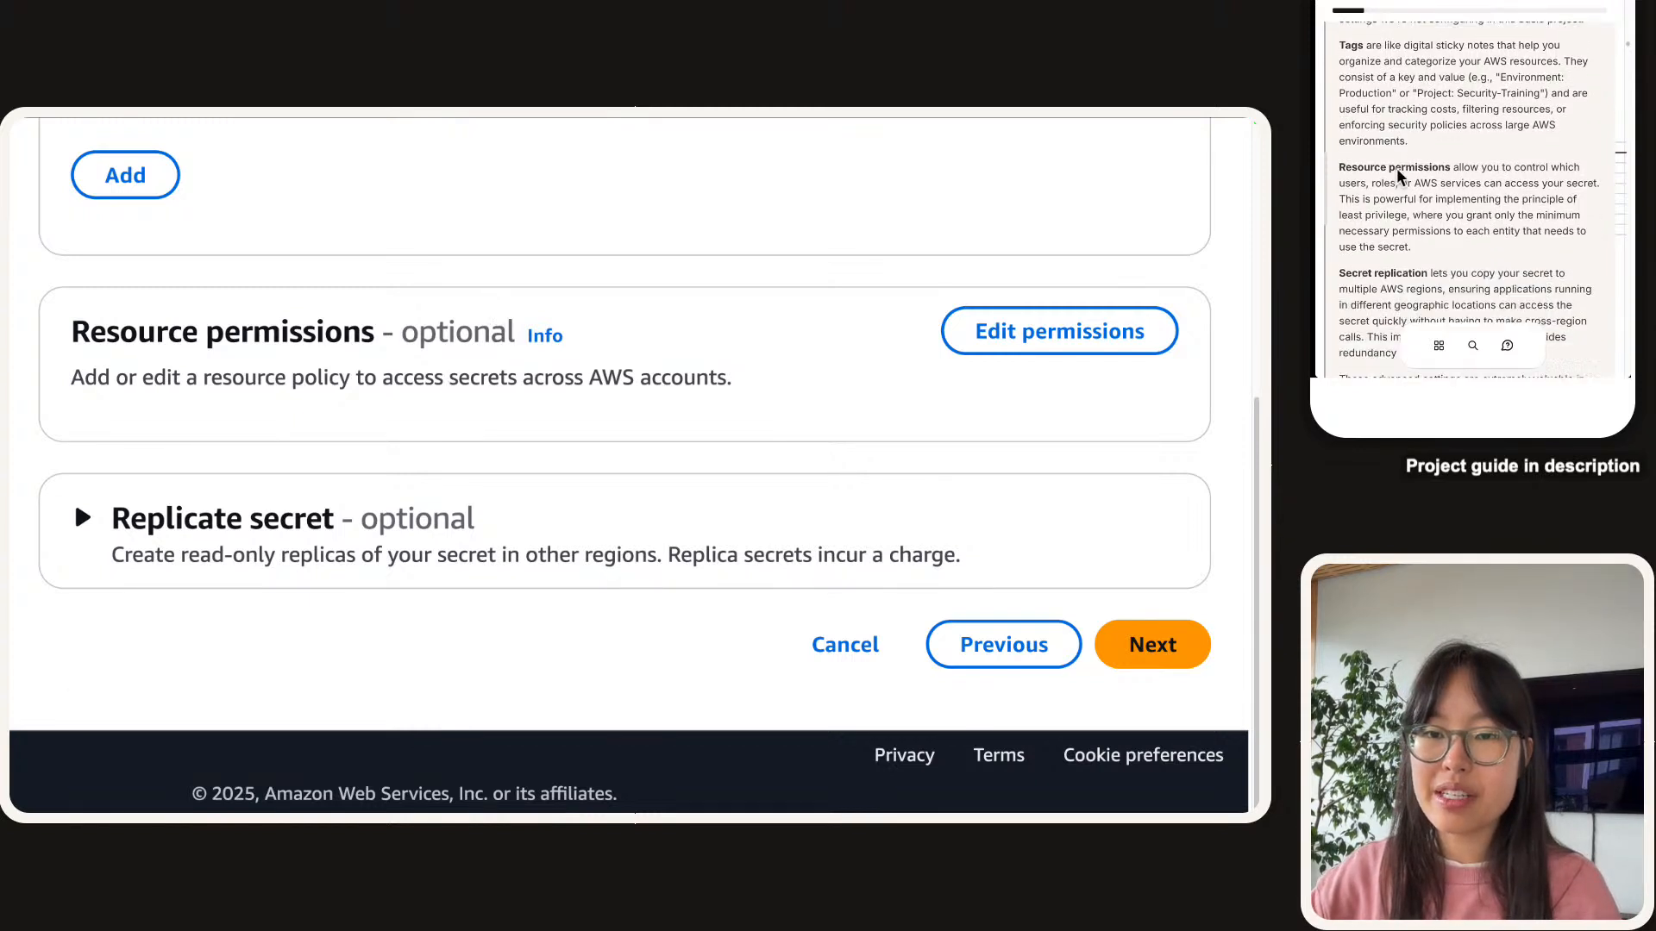
pyautogui.scroll(-1, 1399, 176)
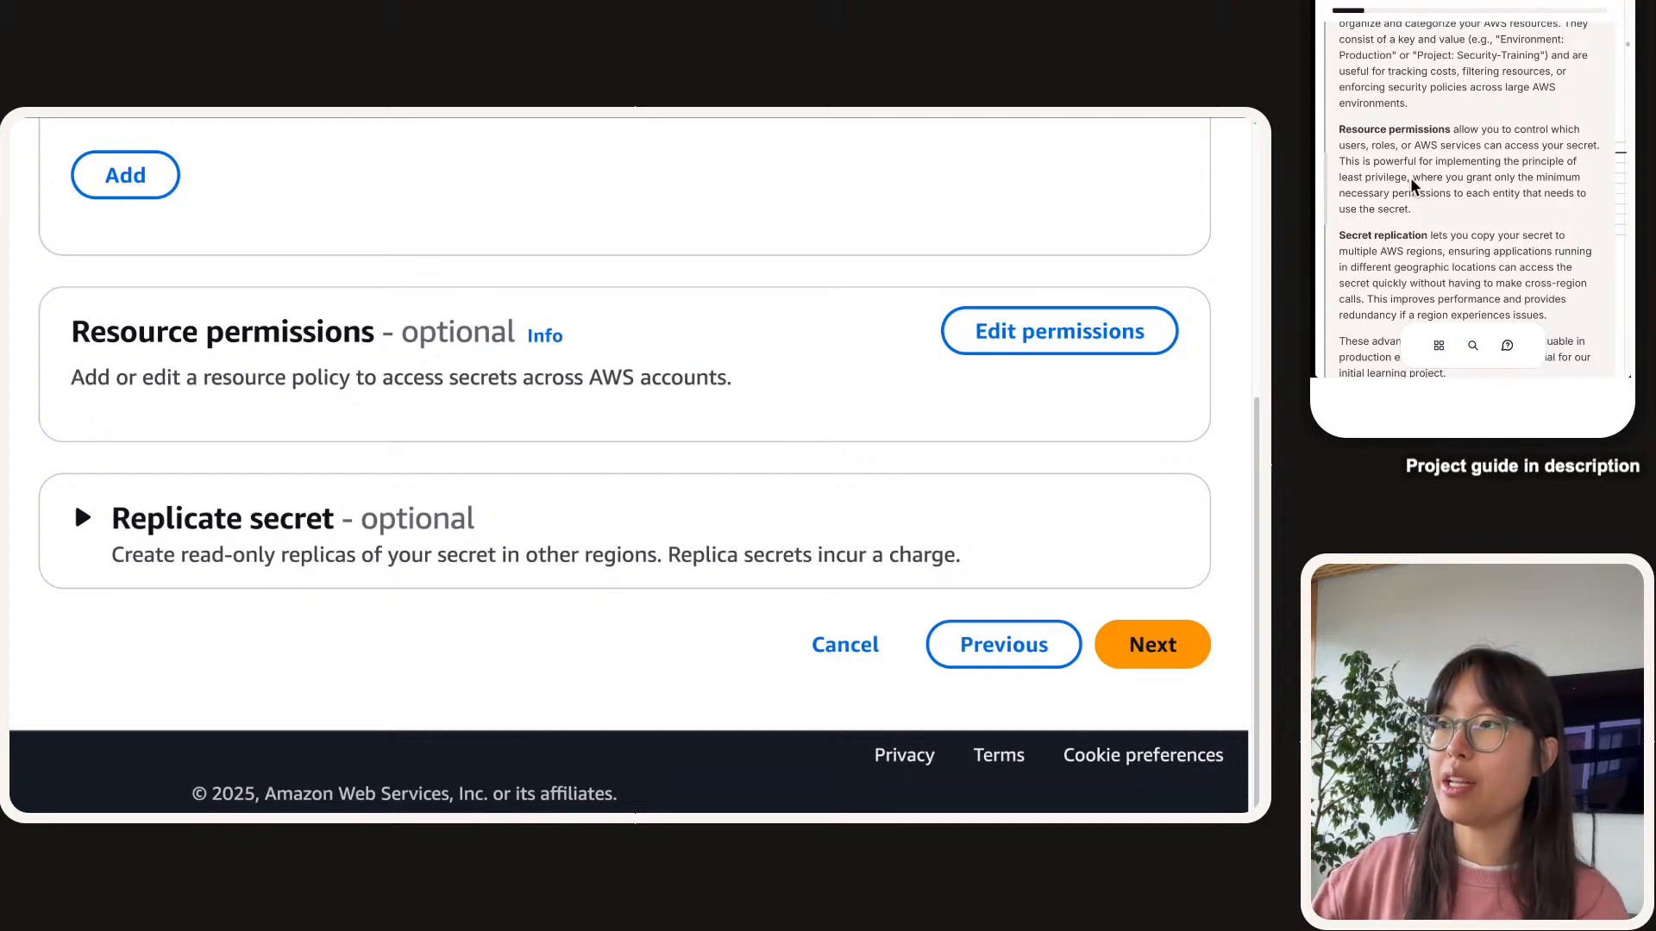
pyautogui.tripleClick(578, 379)
pyautogui.click(582, 383)
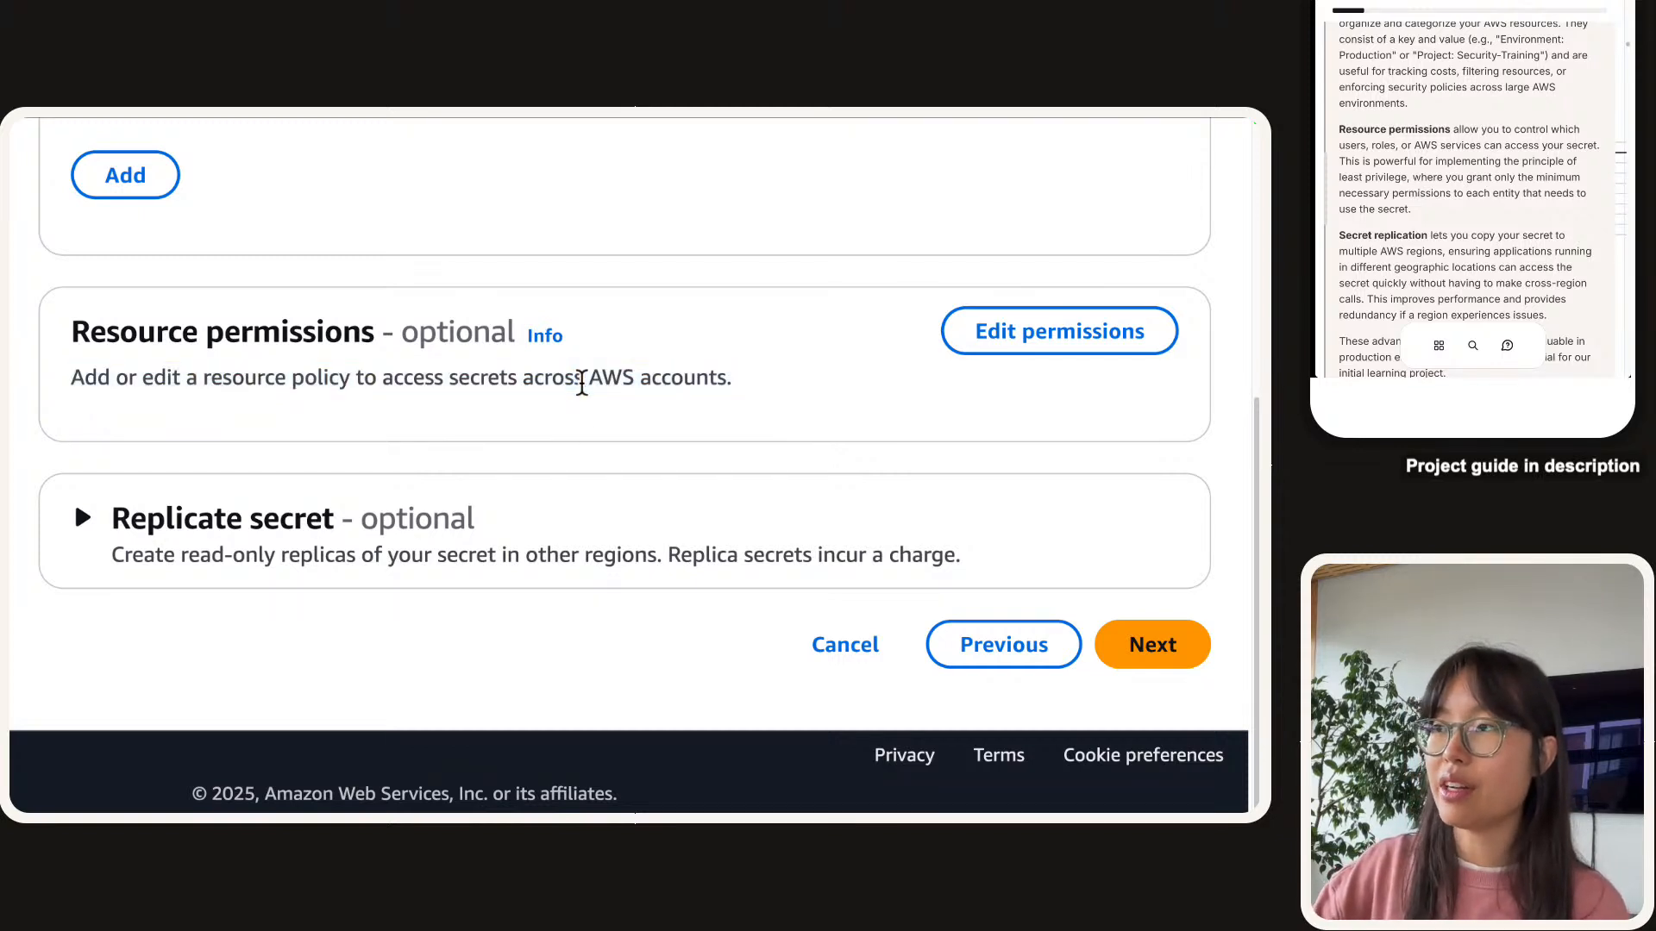
pyautogui.click(978, 347)
pyautogui.scroll(-2, 672, 402)
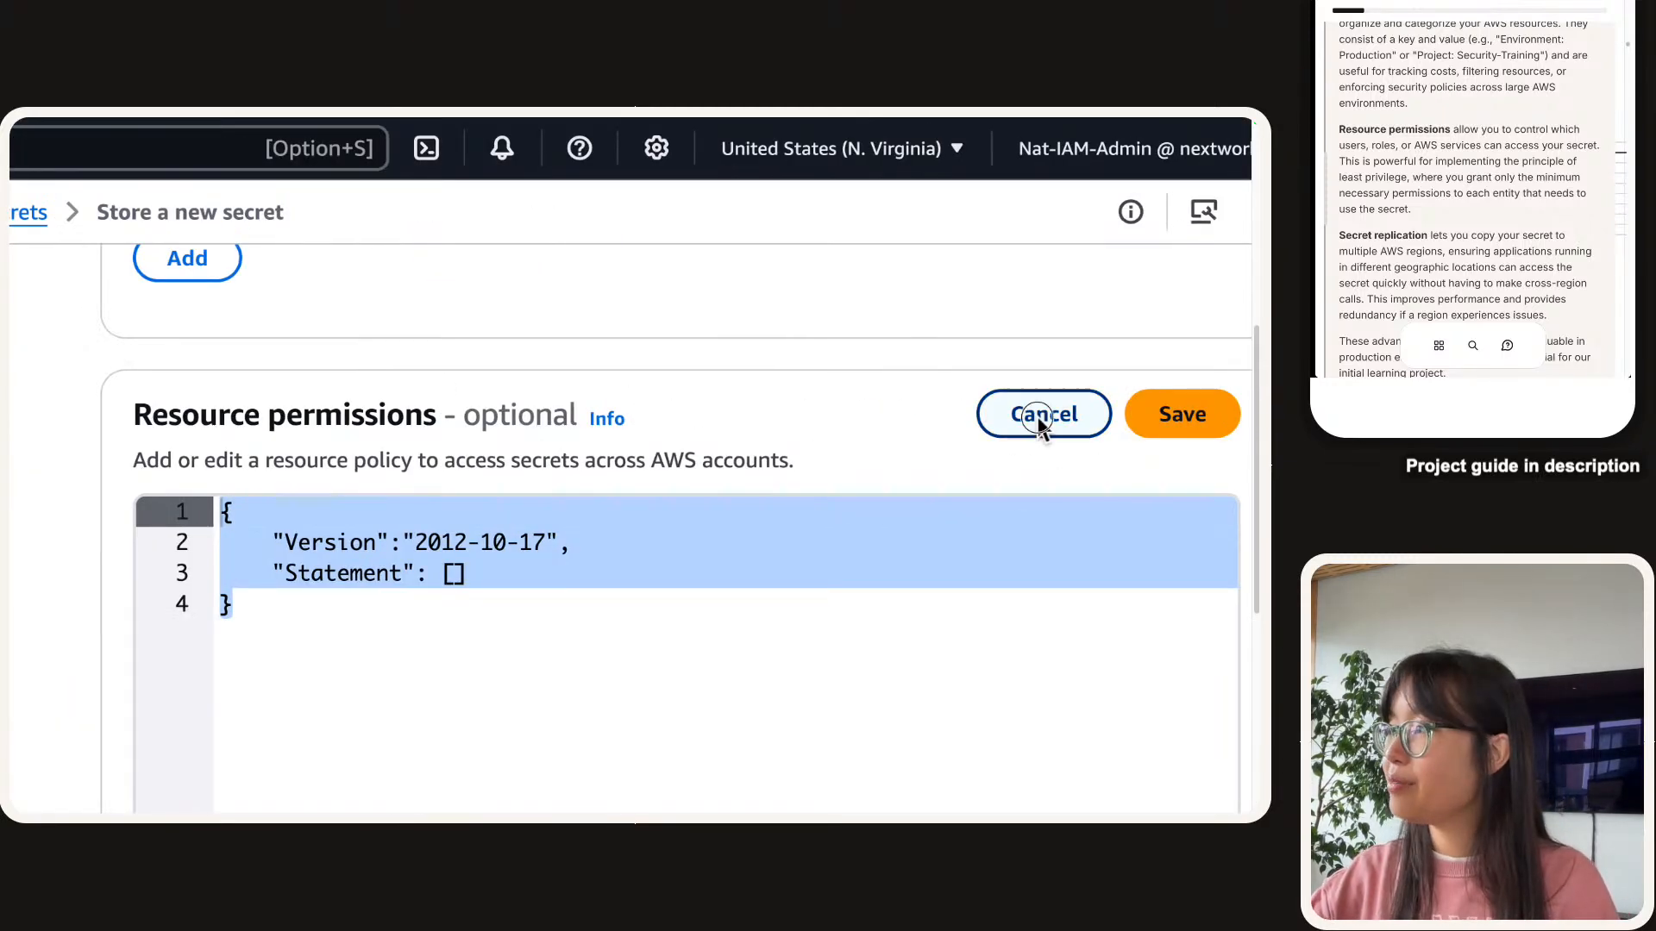
pyautogui.click(1047, 418)
pyautogui.scroll(-1, 732, 455)
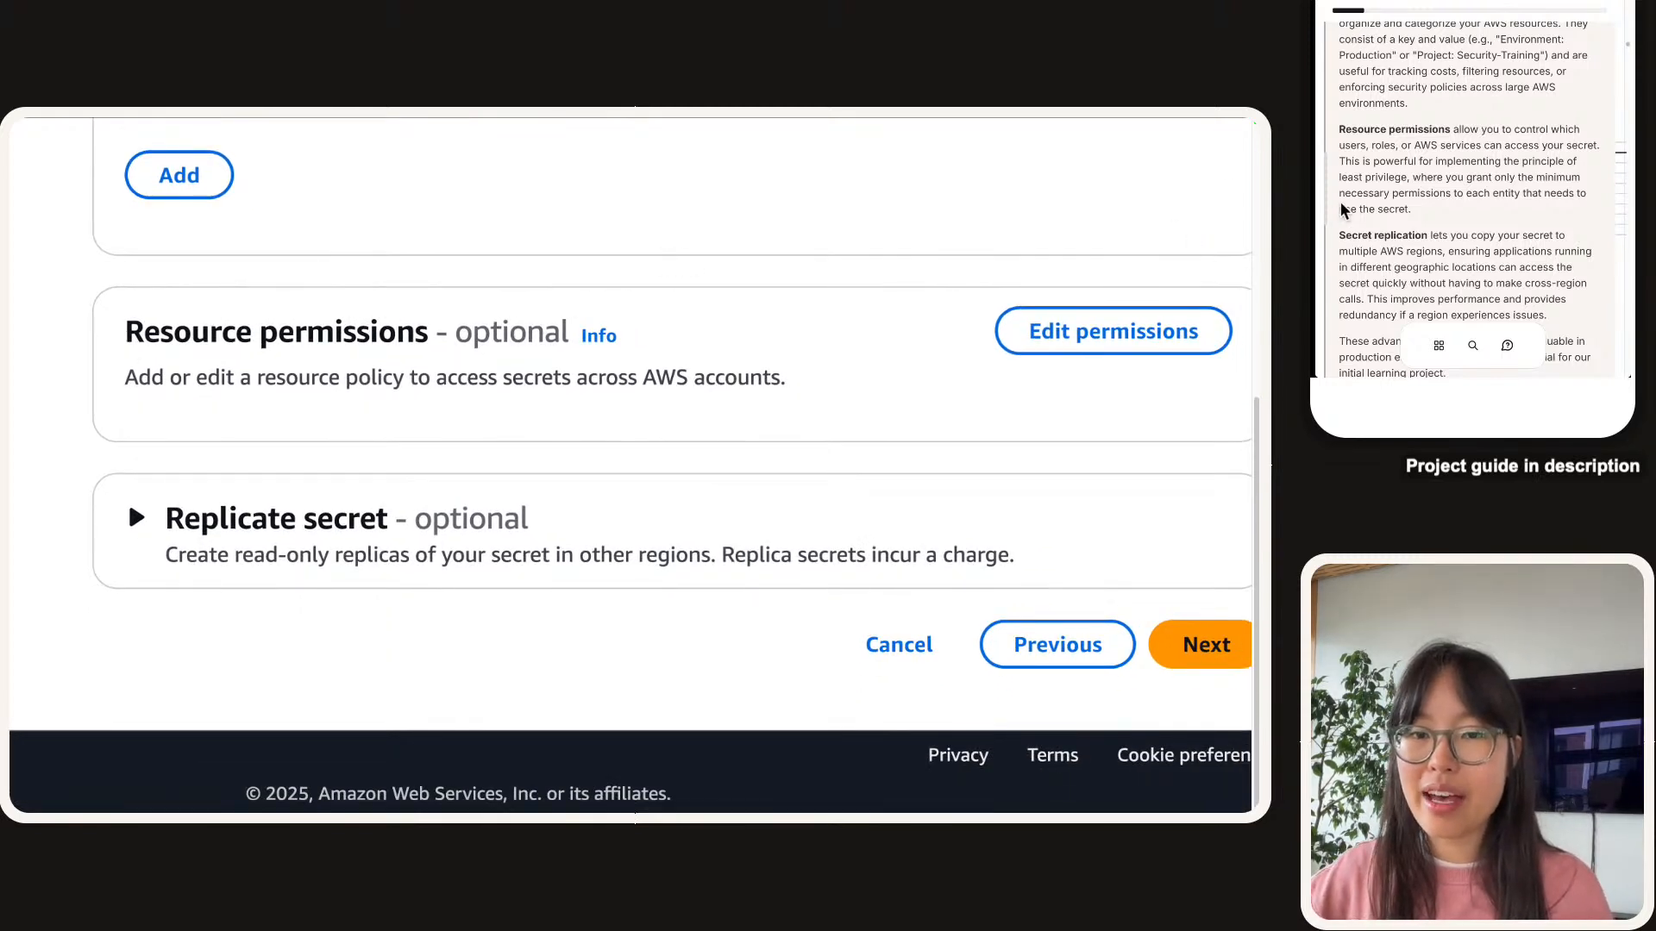
pyautogui.scroll(-3, 1446, 152)
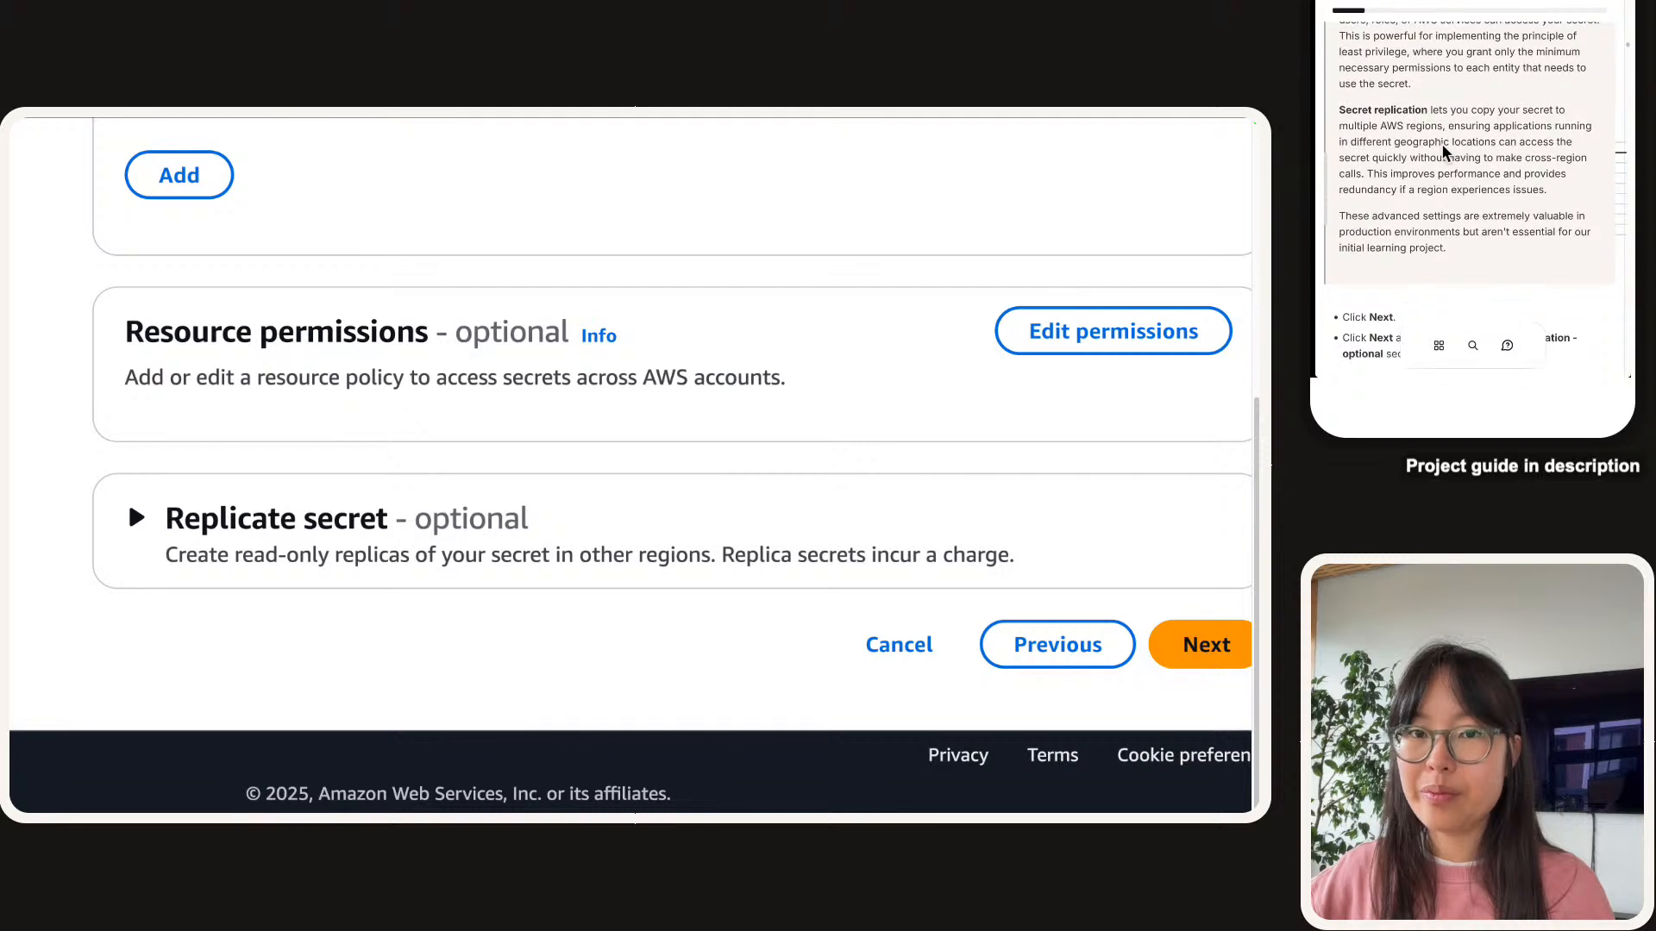
pyautogui.scroll(-2, 1445, 152)
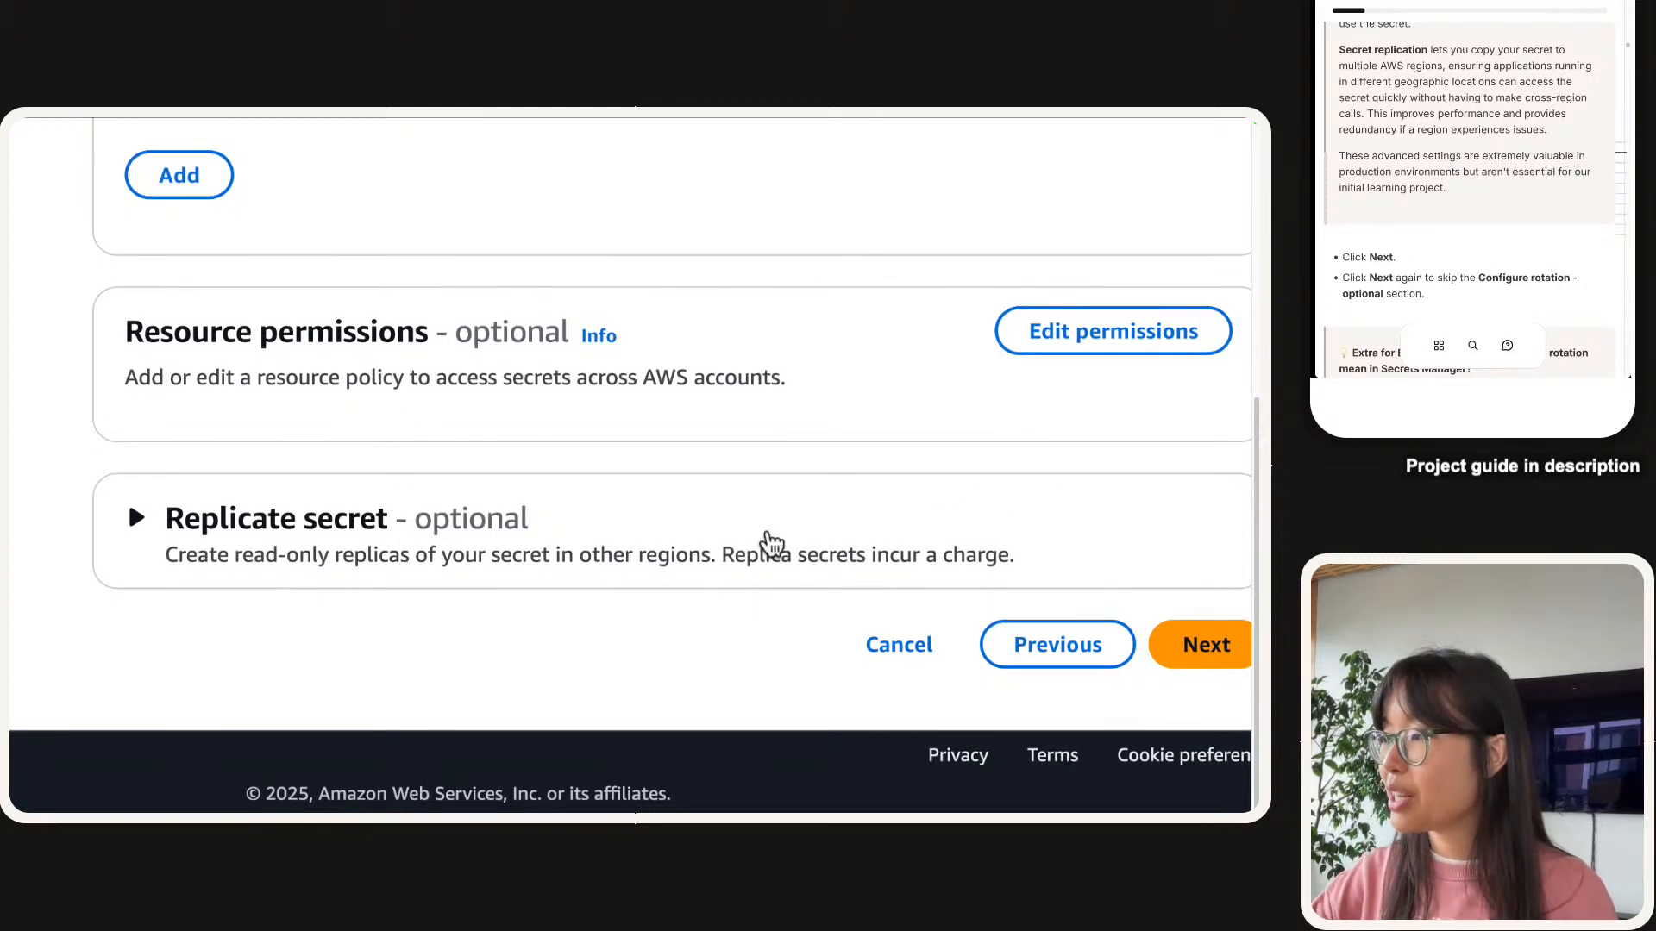
# Try to continue and find the duplicate-name error for TopSecretInfo.
pyautogui.click(1173, 643)
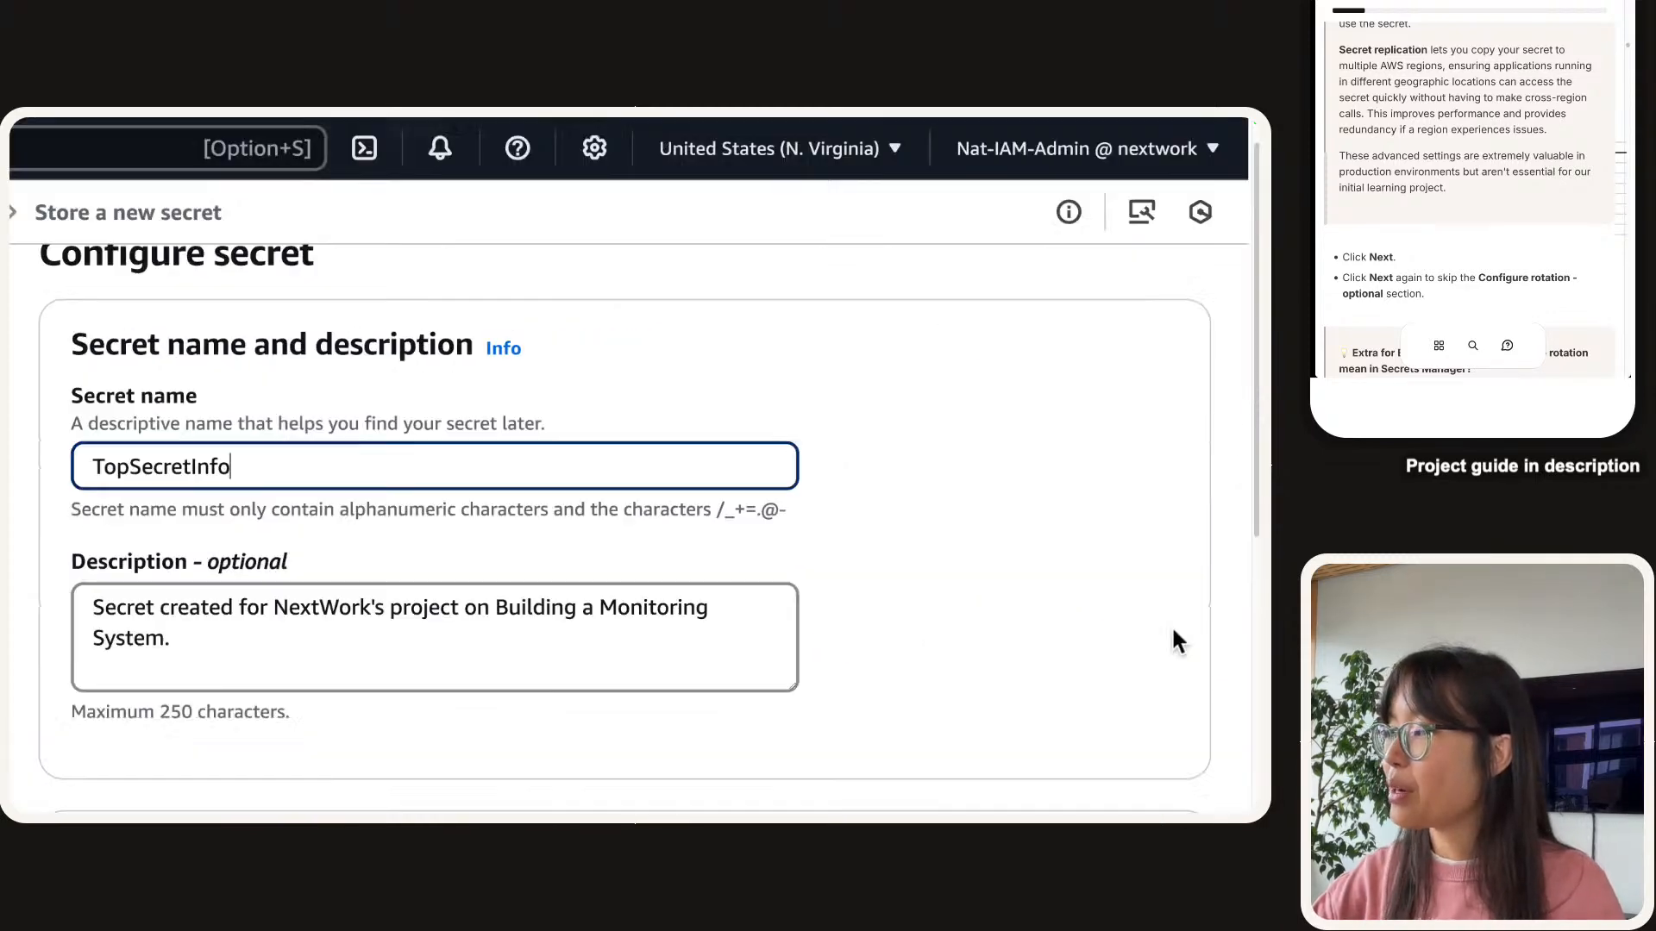
pyautogui.scroll(-10, 389, 470)
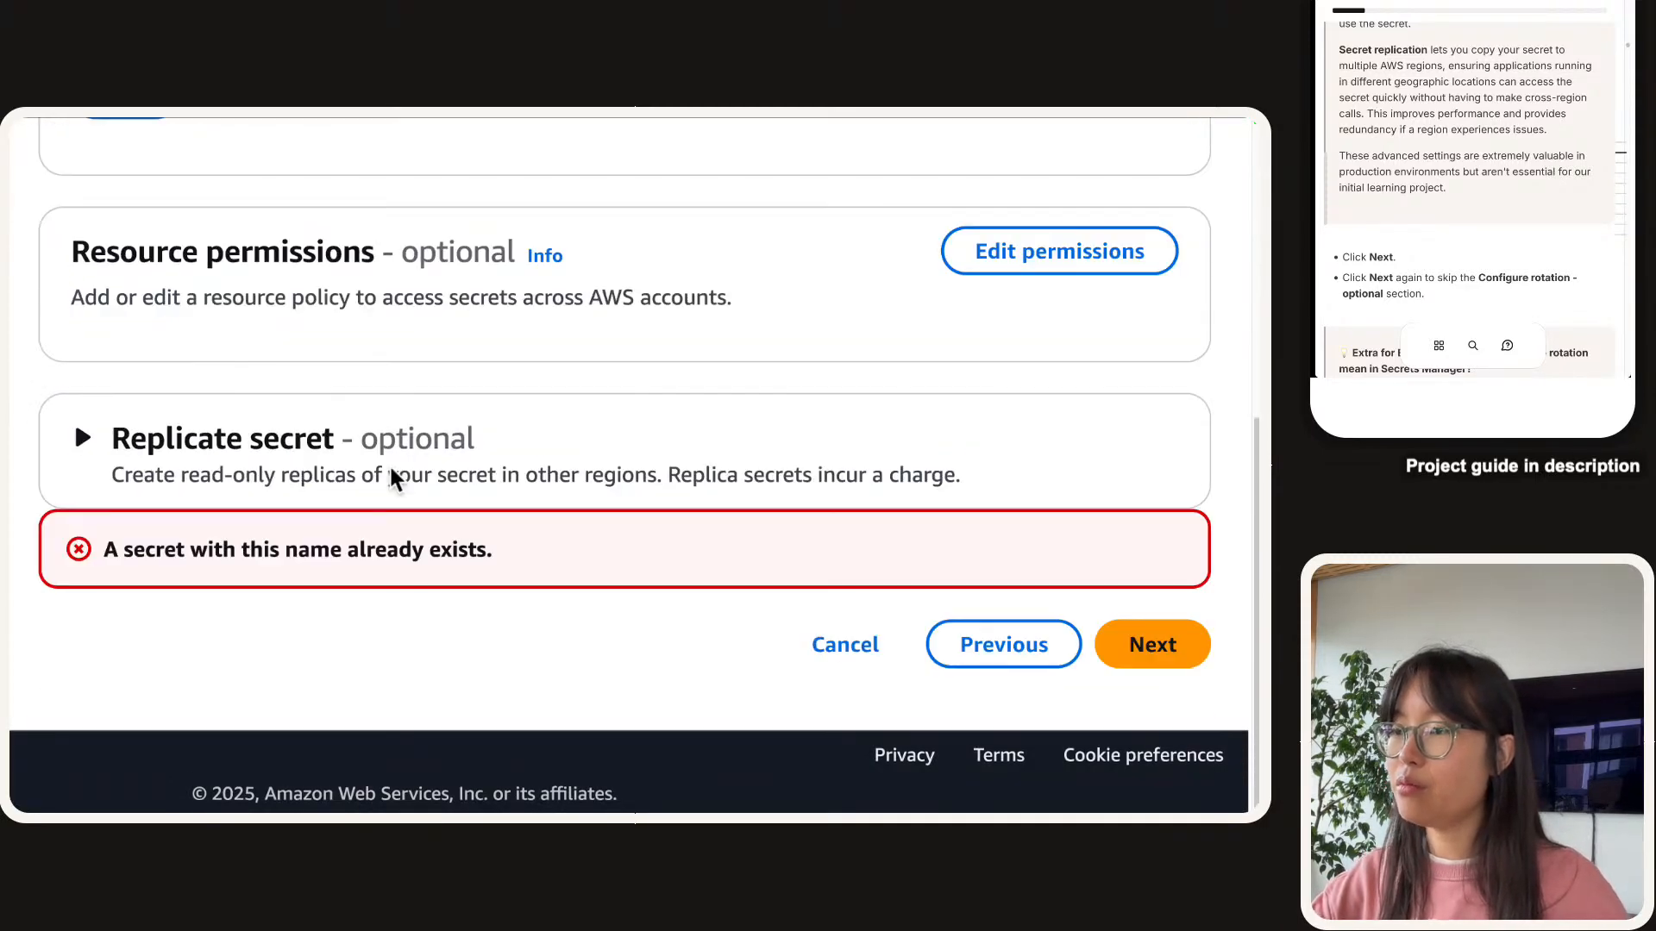
pyautogui.tripleClick(188, 556)
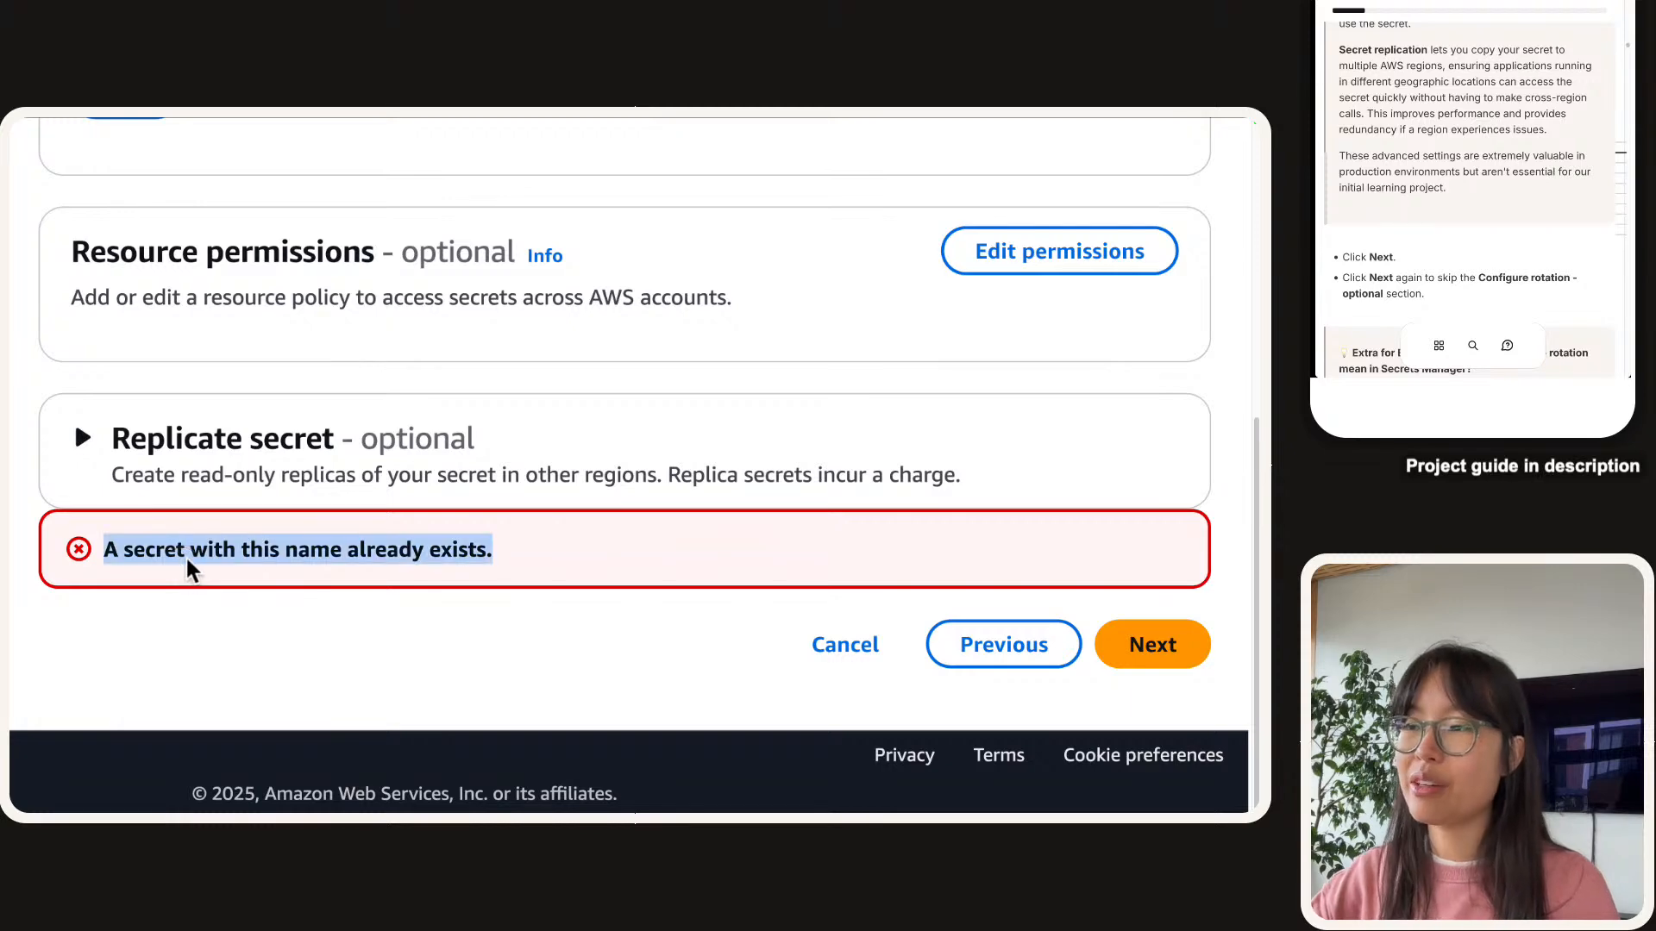
pyautogui.scroll(10, 254, 560)
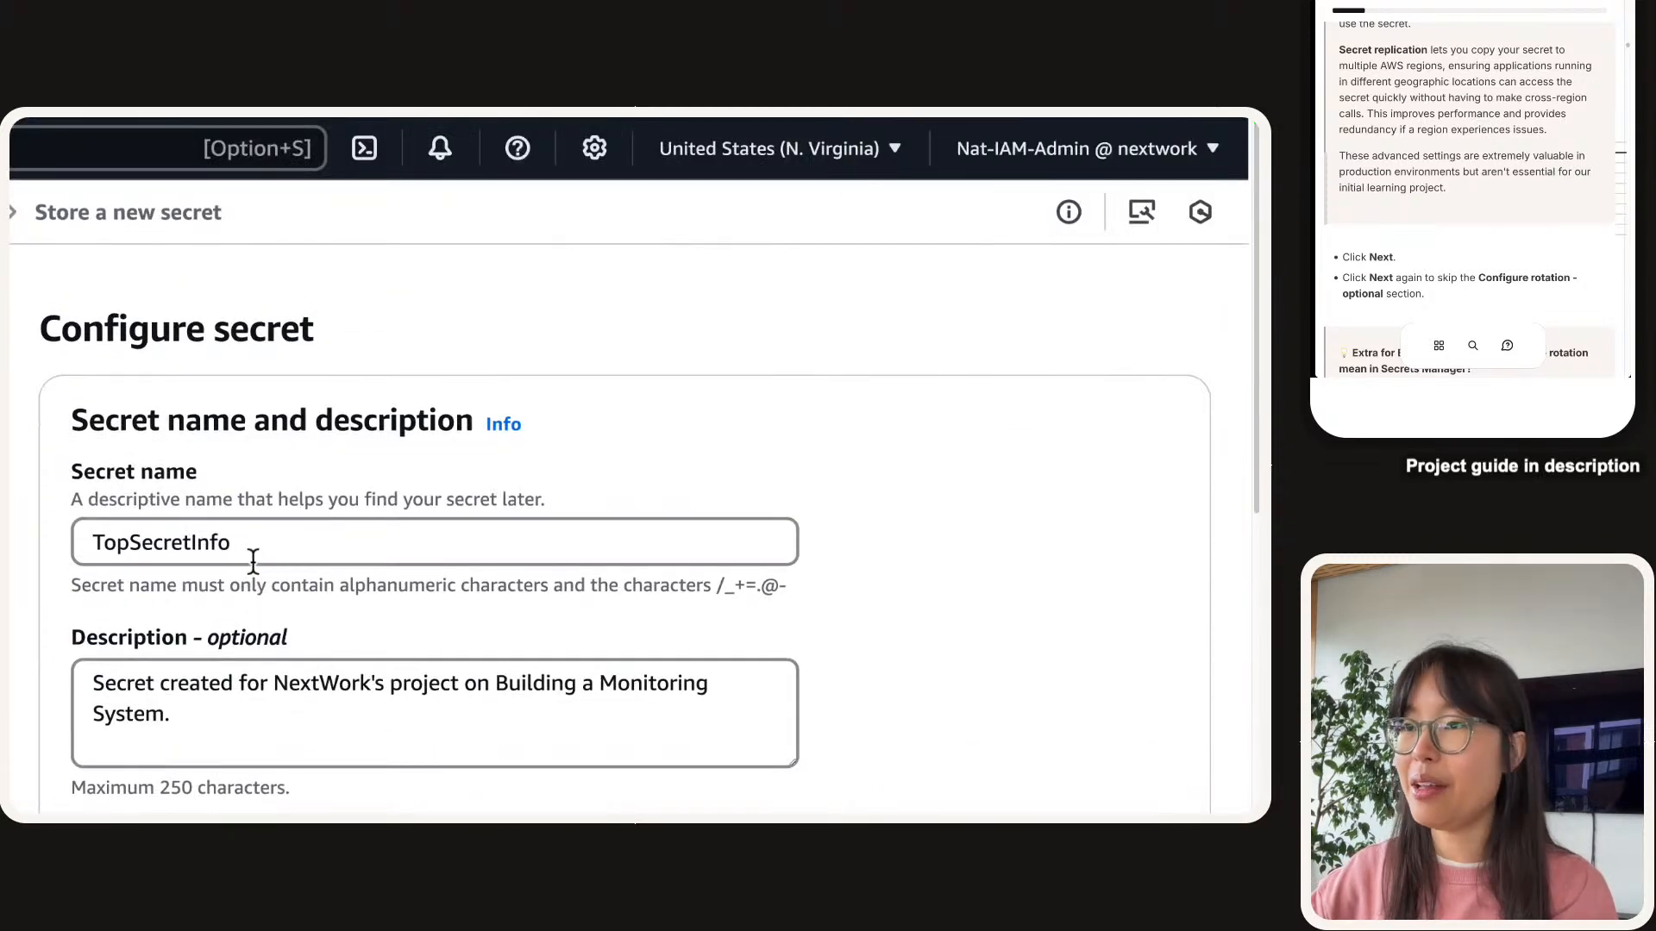
# Change the secret name to TopSecretInfoNextWork.
pyautogui.click(263, 551)
pyautogui.press('super+Left')
pyautogui.write('Nat')
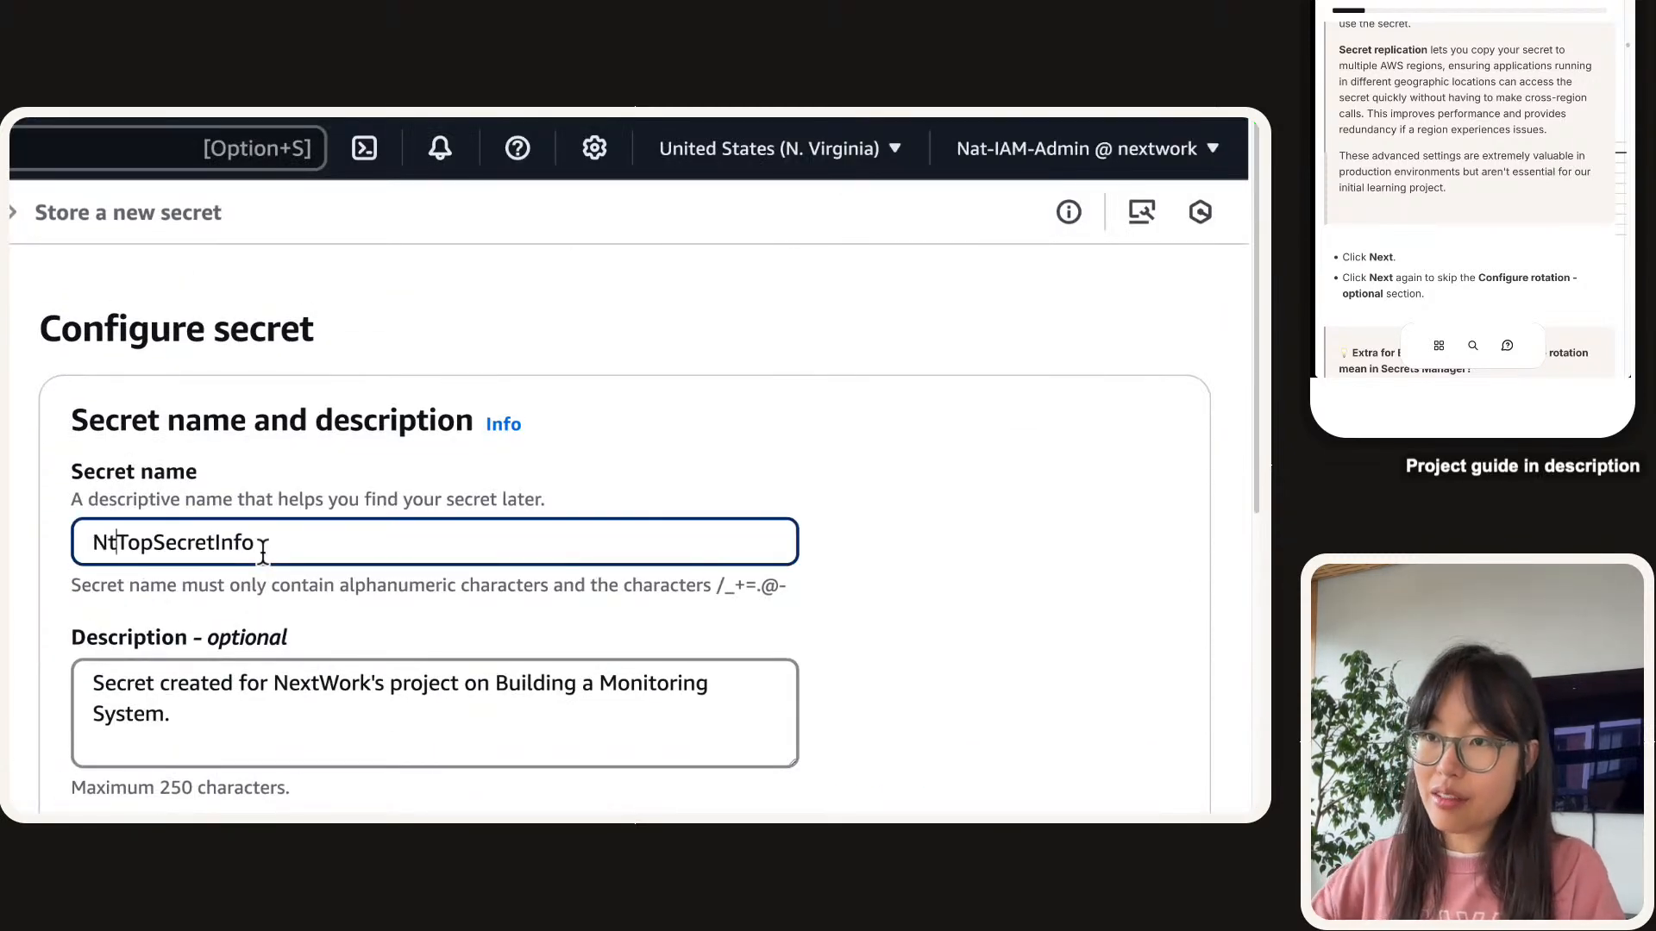
pyautogui.press('super+Left')
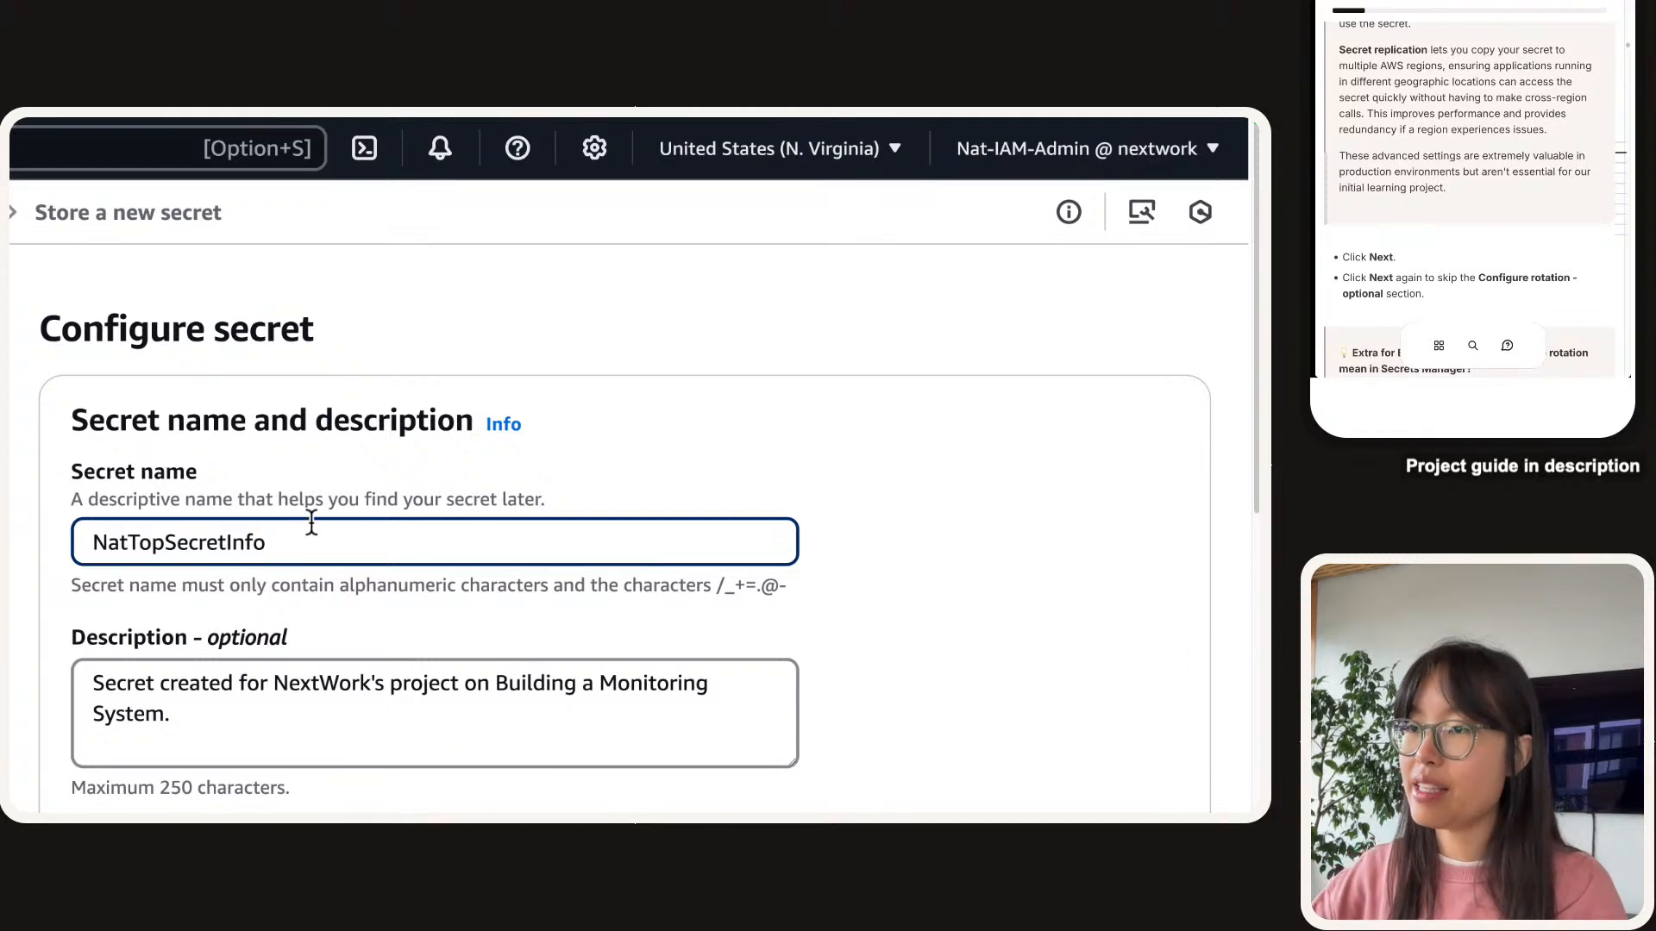
pyautogui.hotkey('shift', 'Right')
pyautogui.hotkey('shift', 'Right')
pyautogui.hotkey('shift', 'Right')
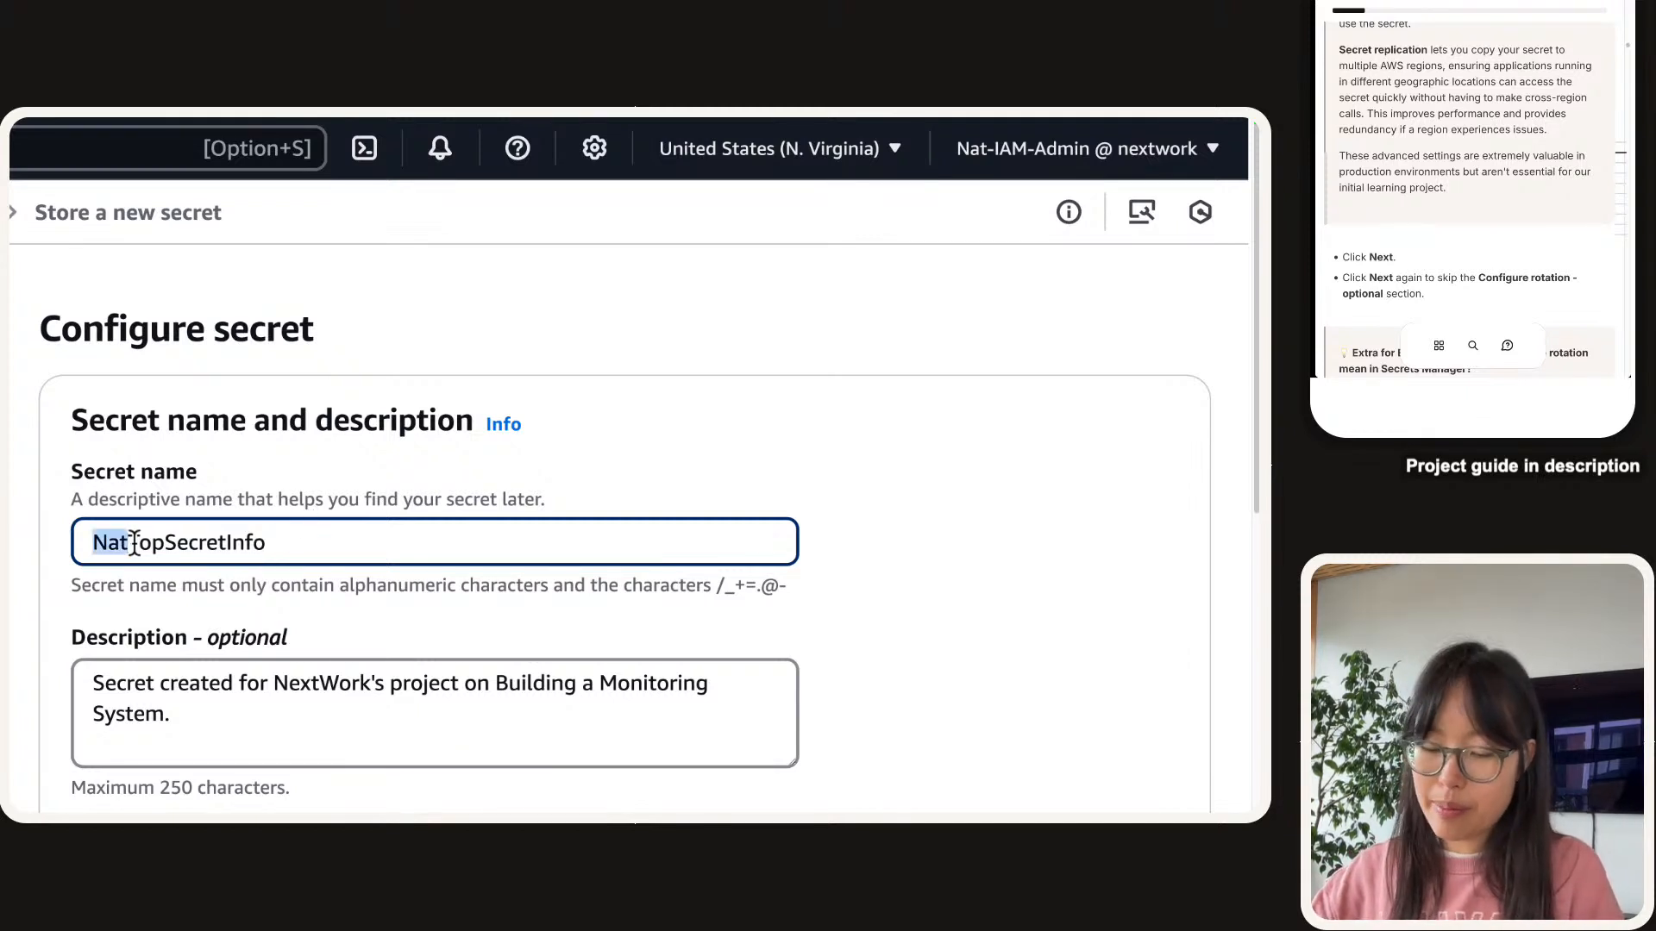
pyautogui.press('BackSpace')
pyautogui.press('super+Right')
pyautogui.write('NextWork')
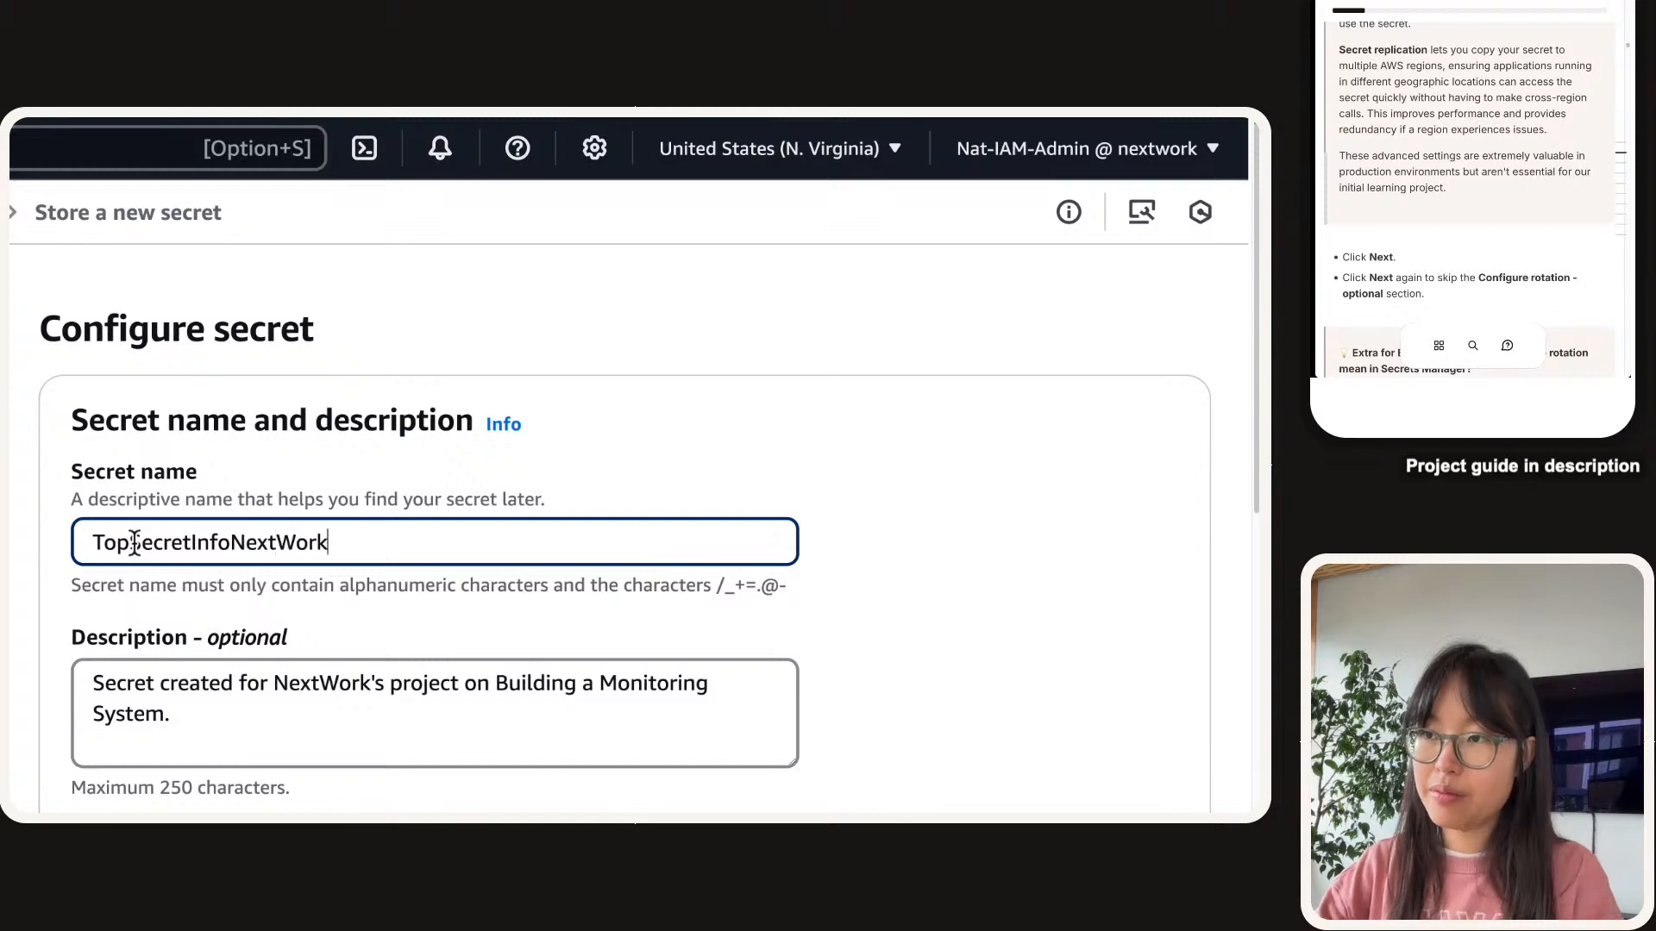
pyautogui.click(201, 490)
pyautogui.scroll(-15, 825, 653)
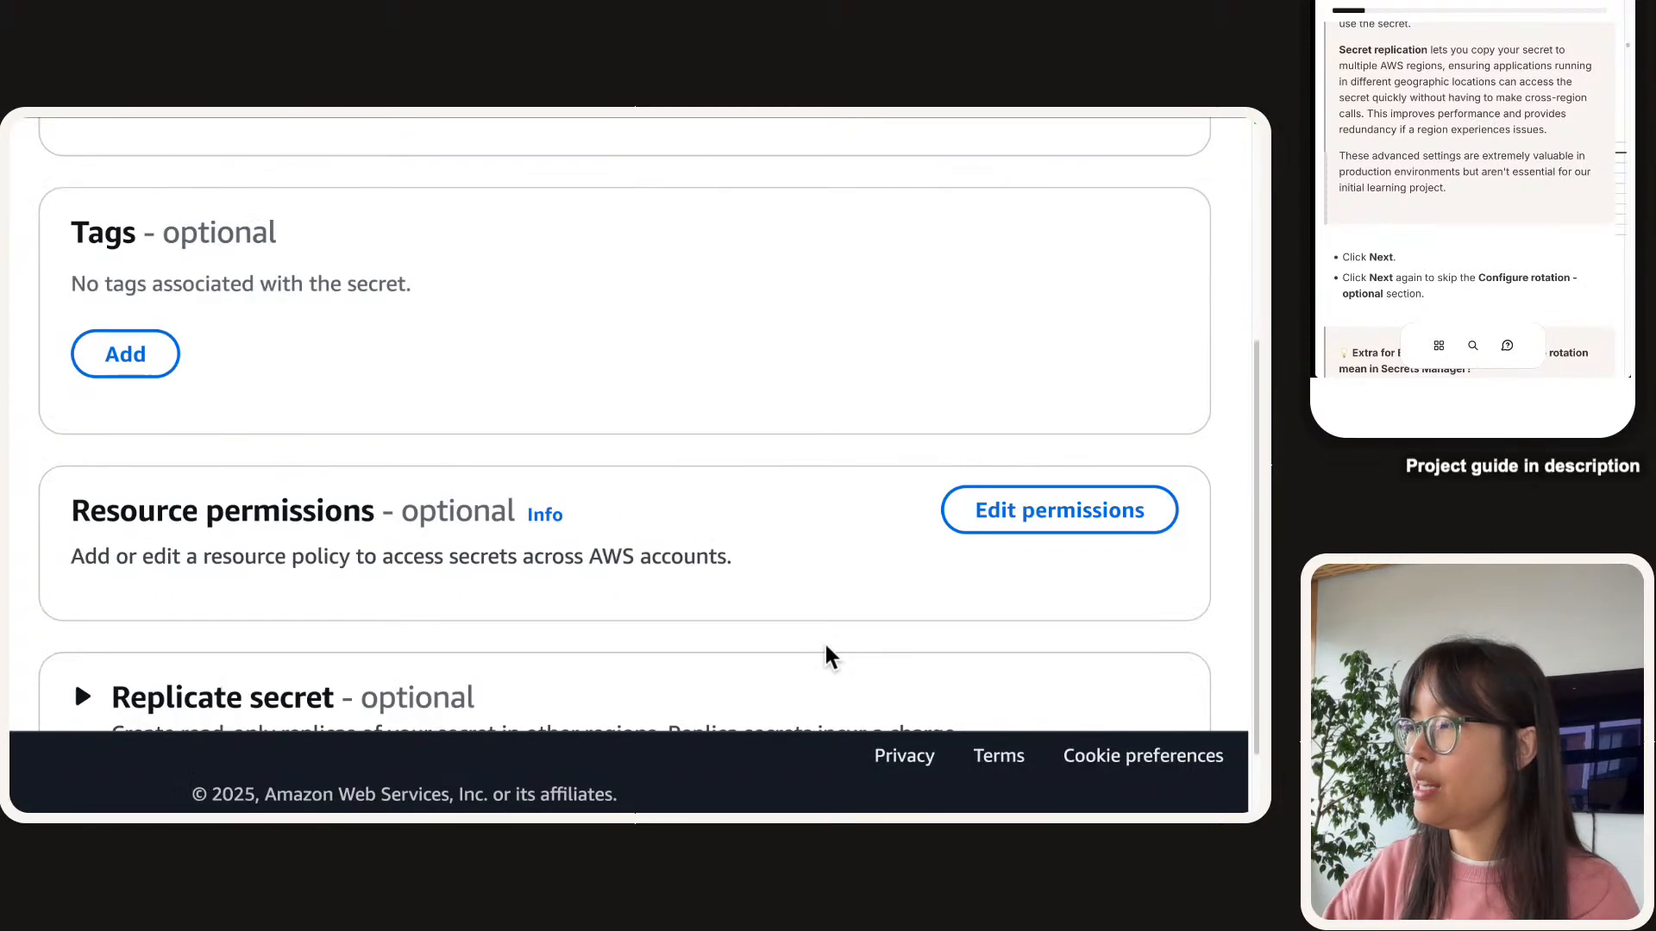
pyautogui.scroll(-3, 1056, 636)
# Pass the rotation step with automatic rotation left off and advance to Review.
pyautogui.click(1152, 645)
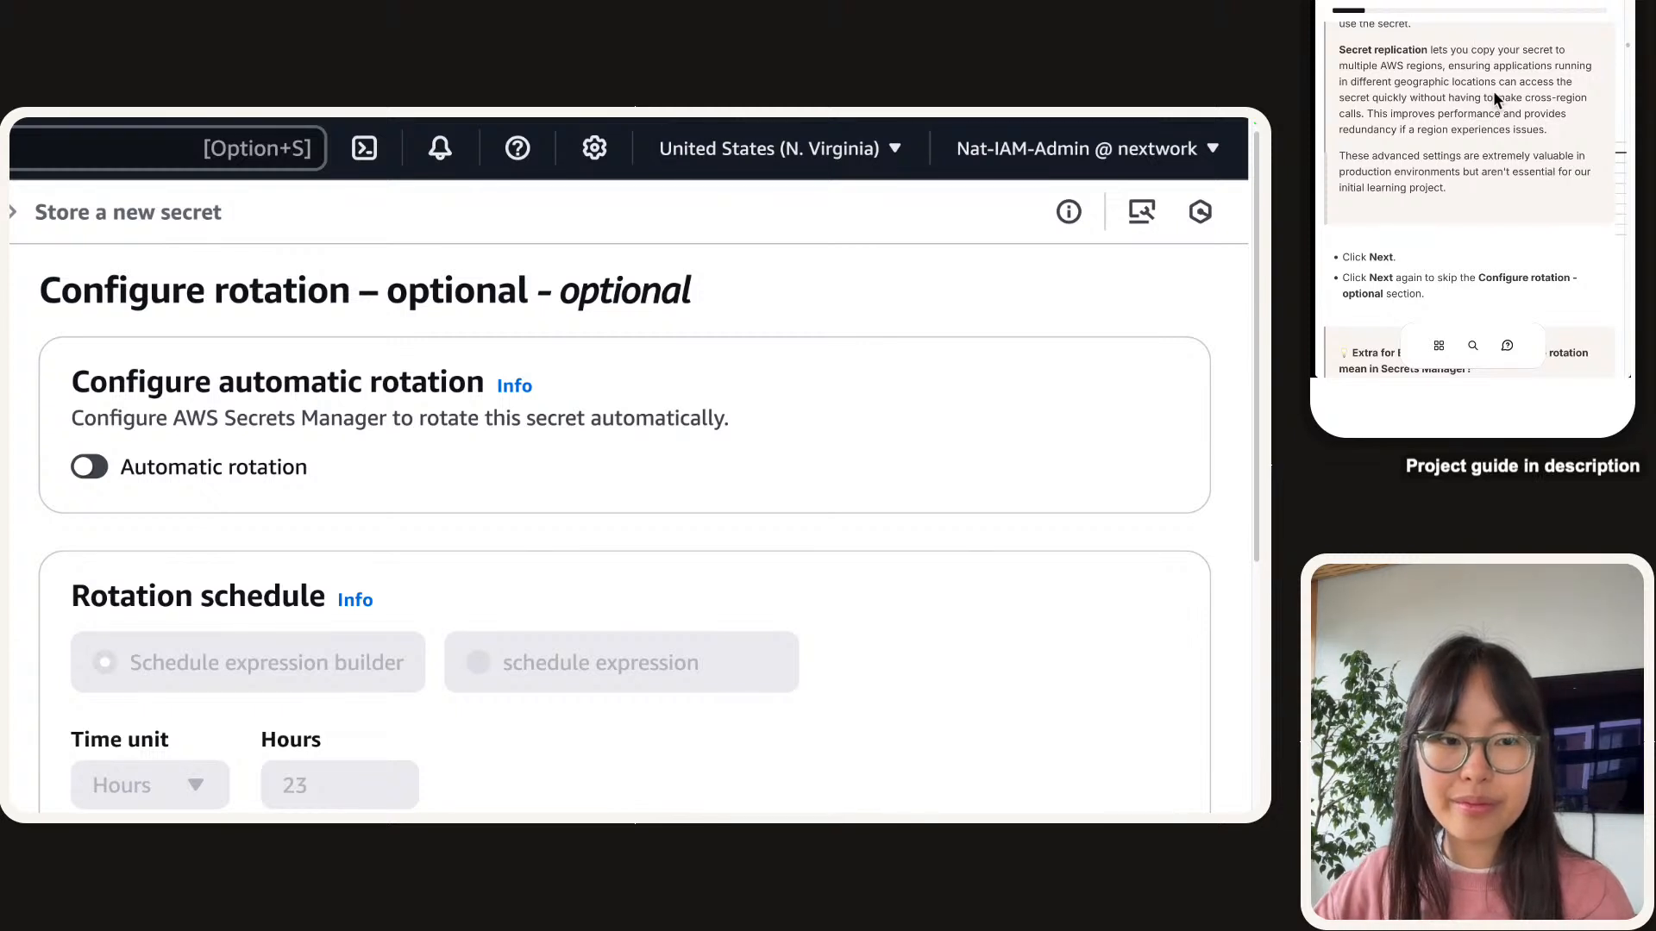
pyautogui.scroll(-5, 1493, 92)
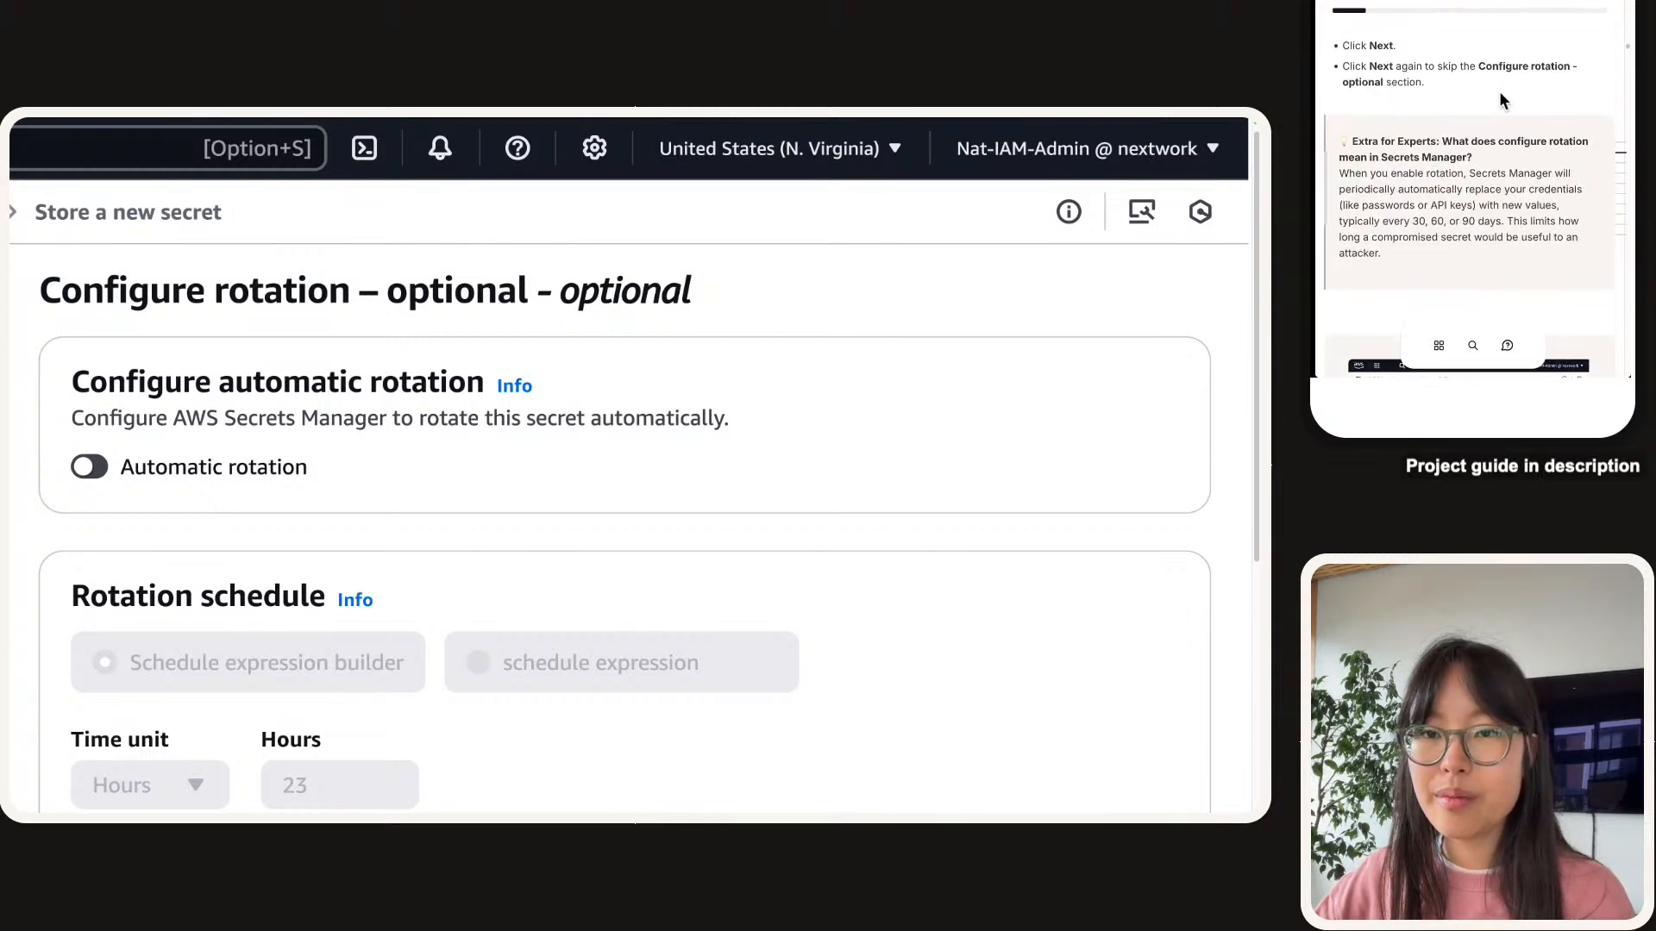
pyautogui.scroll(-1, 1499, 99)
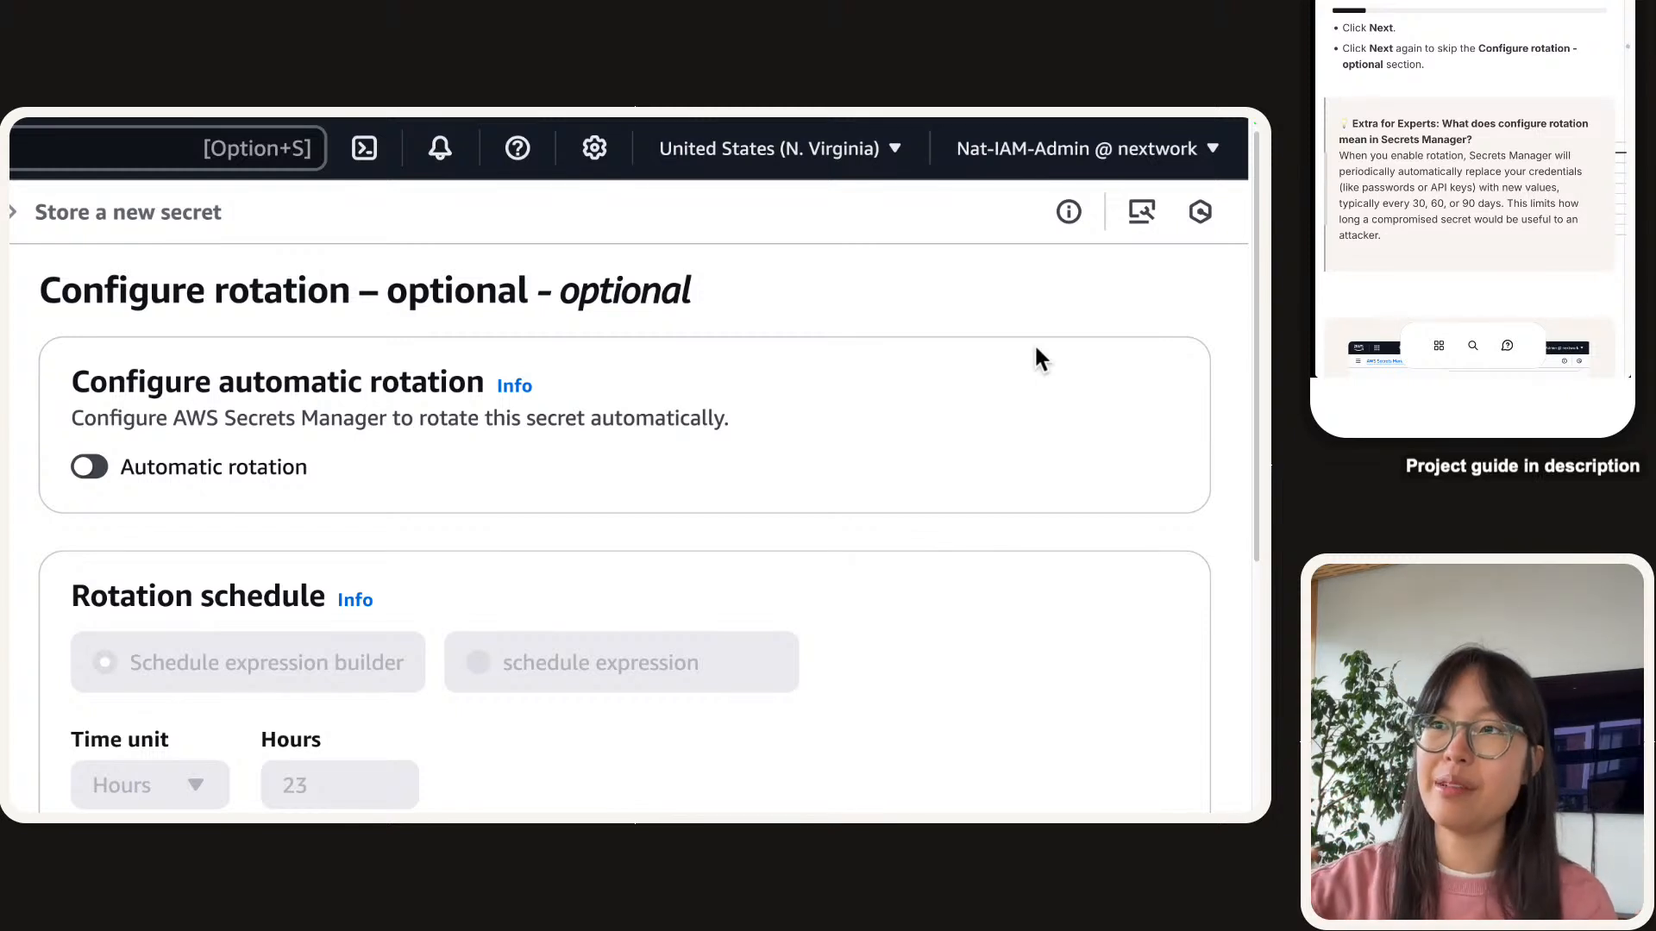
pyautogui.scroll(-1, 507, 572)
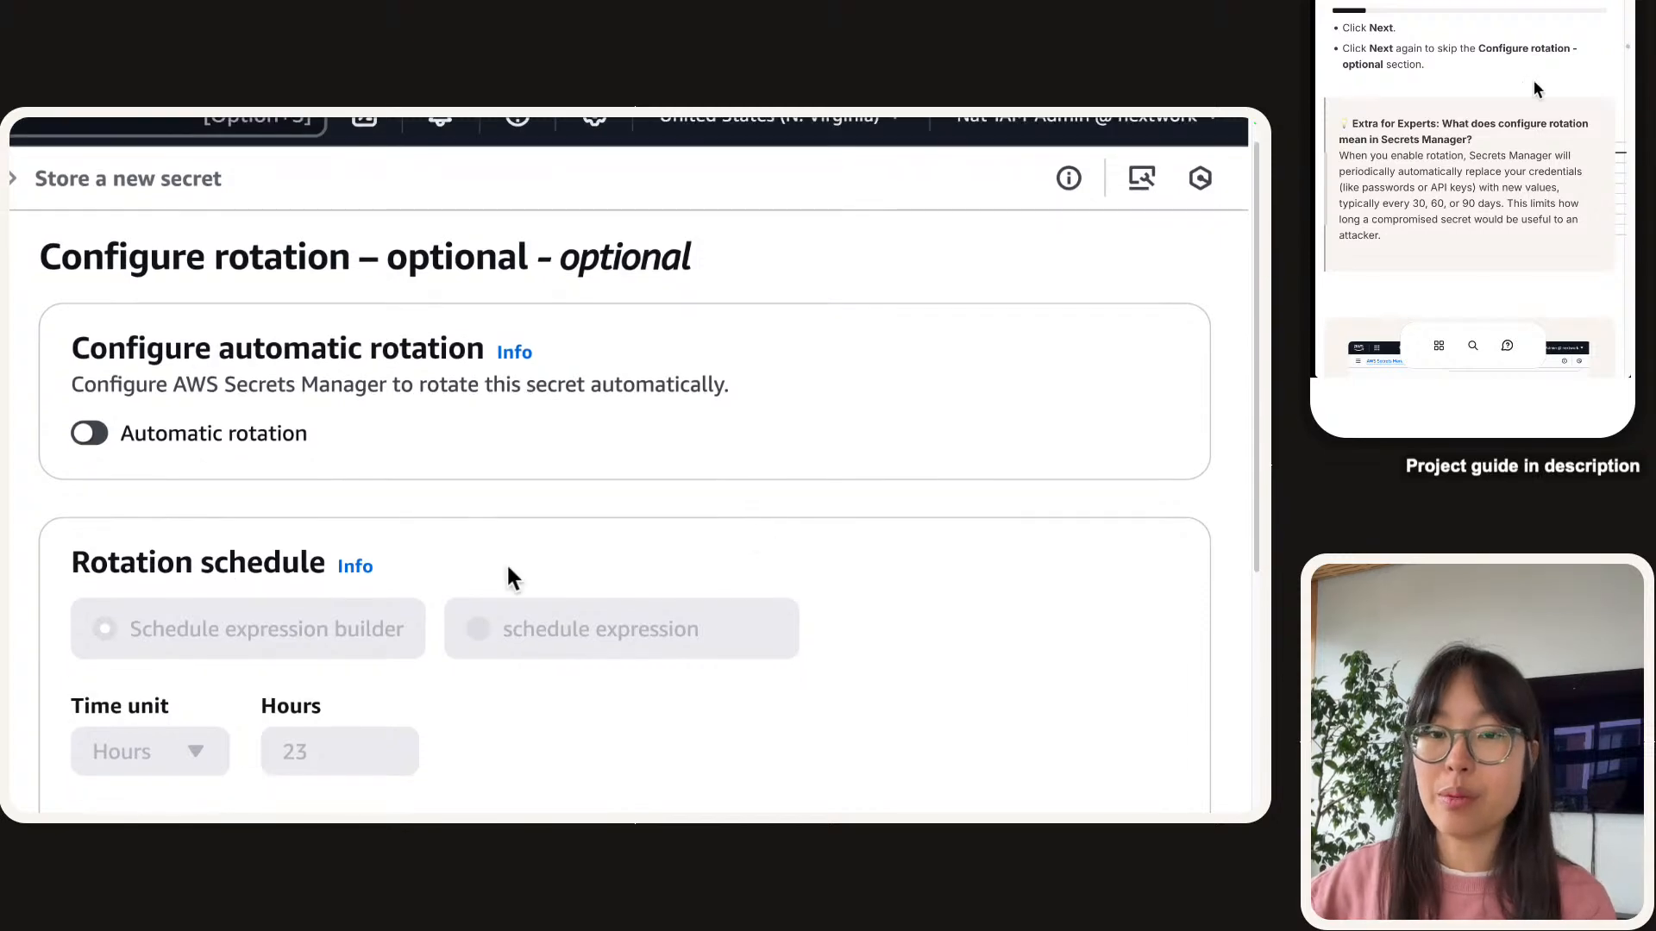
pyautogui.scroll(-5, 518, 565)
pyautogui.scroll(-4, 531, 555)
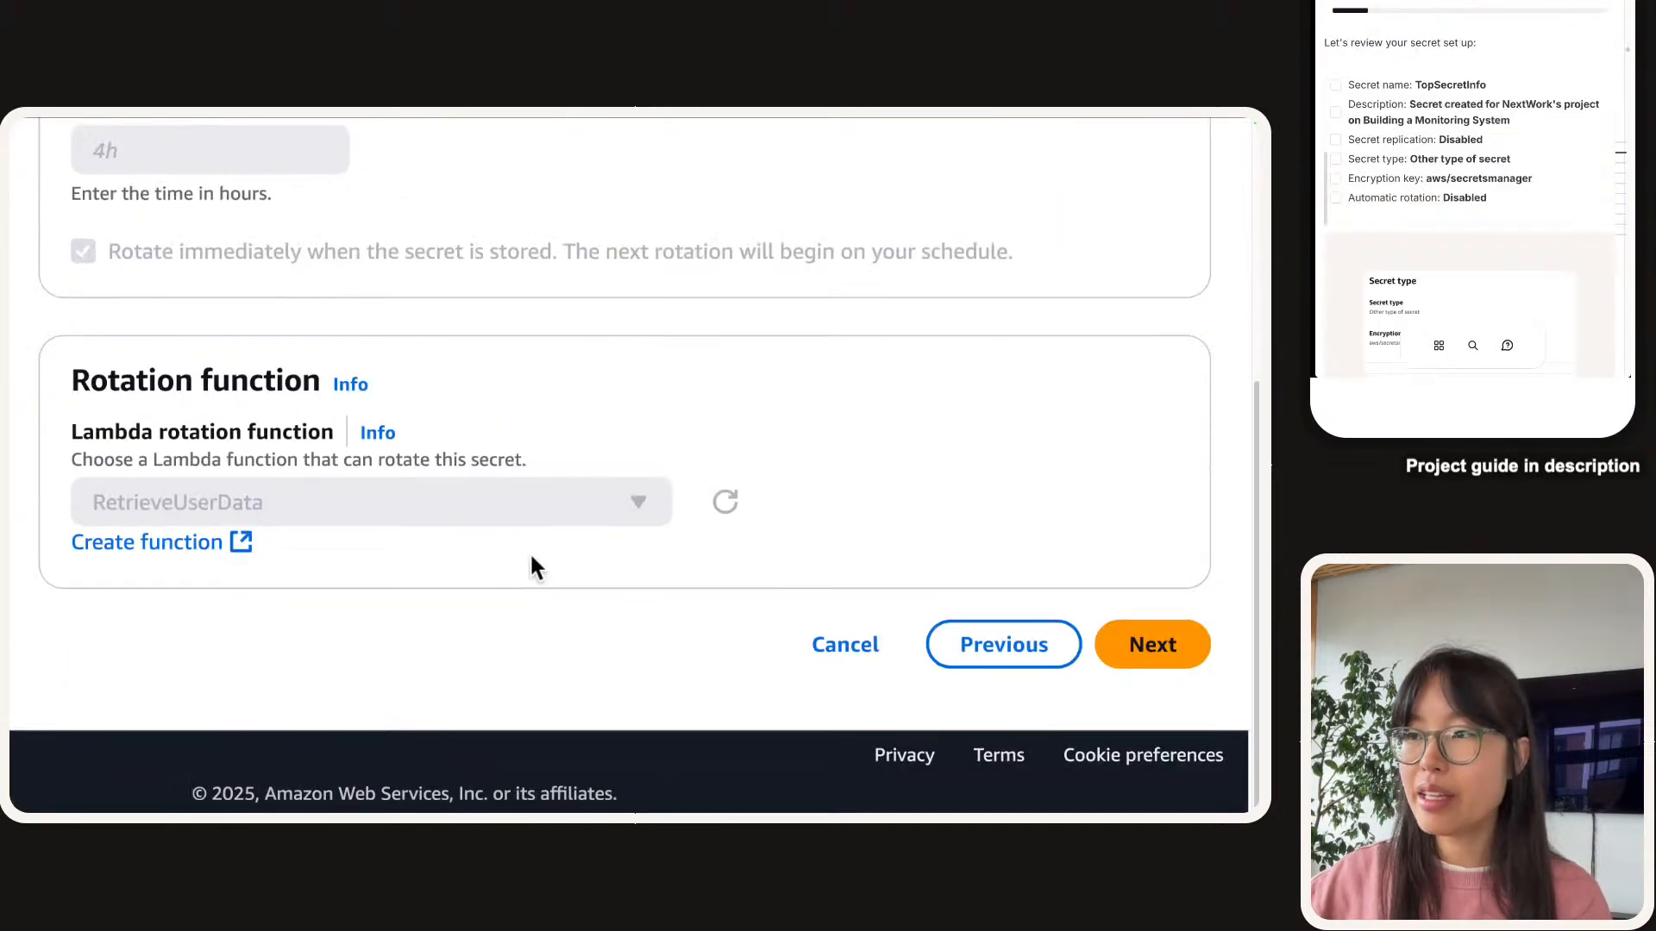
pyautogui.click(1151, 660)
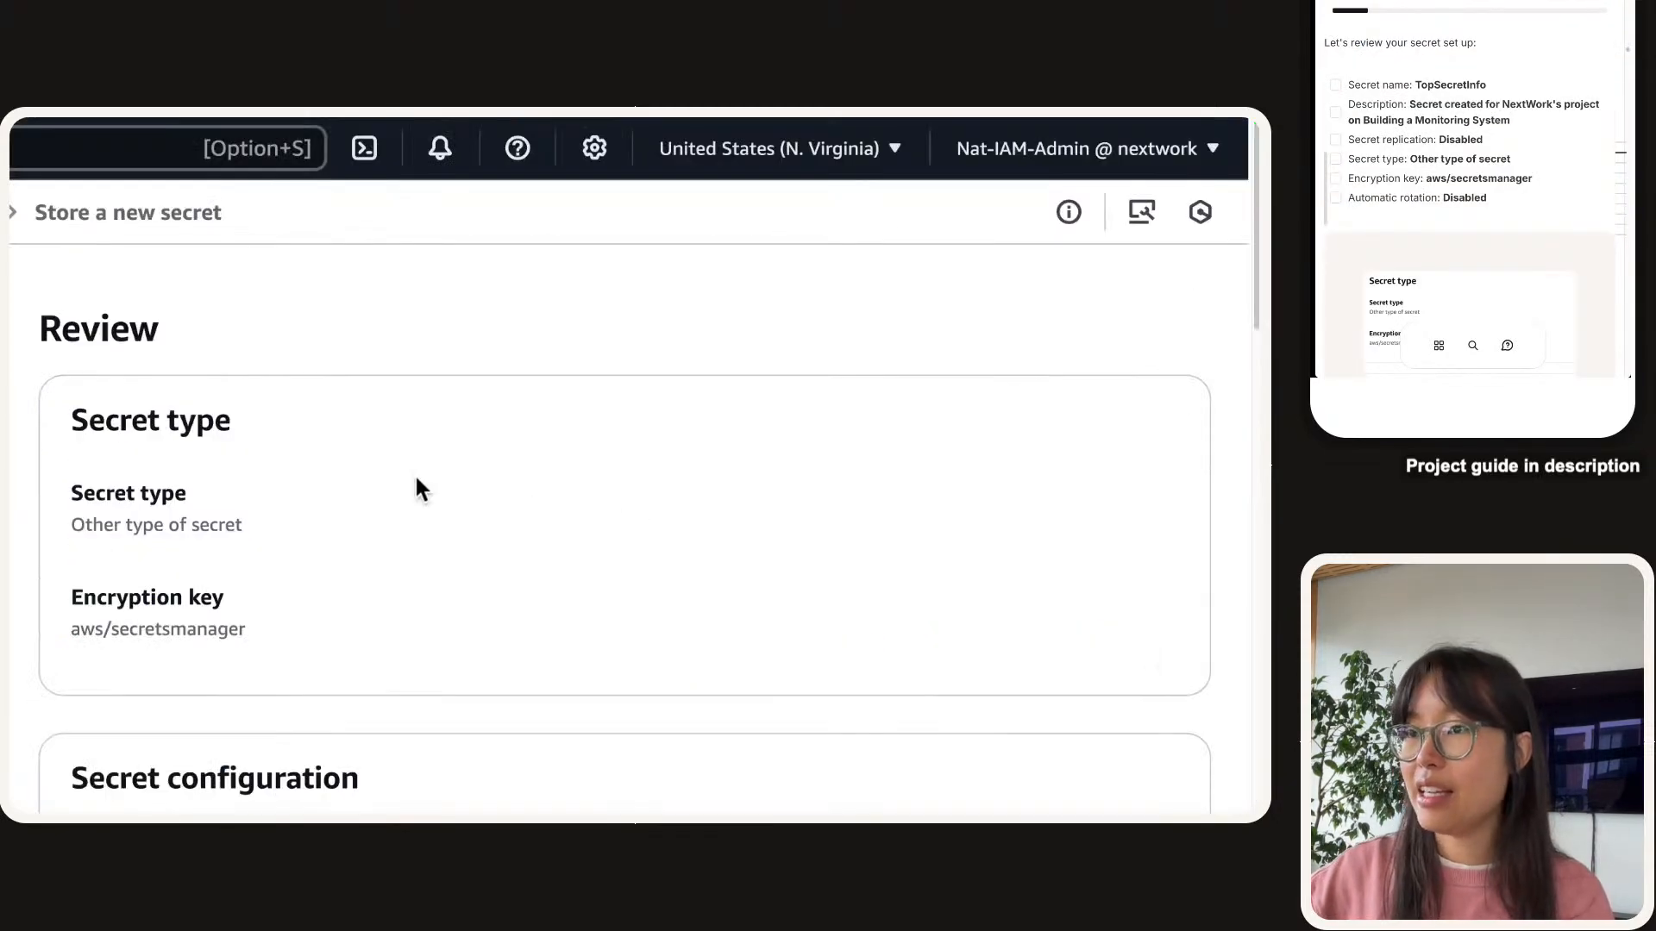
# Adjust the browser zoom with Cmd -/+ to read the Review page.
pyautogui.scroll(-1, 417, 488)
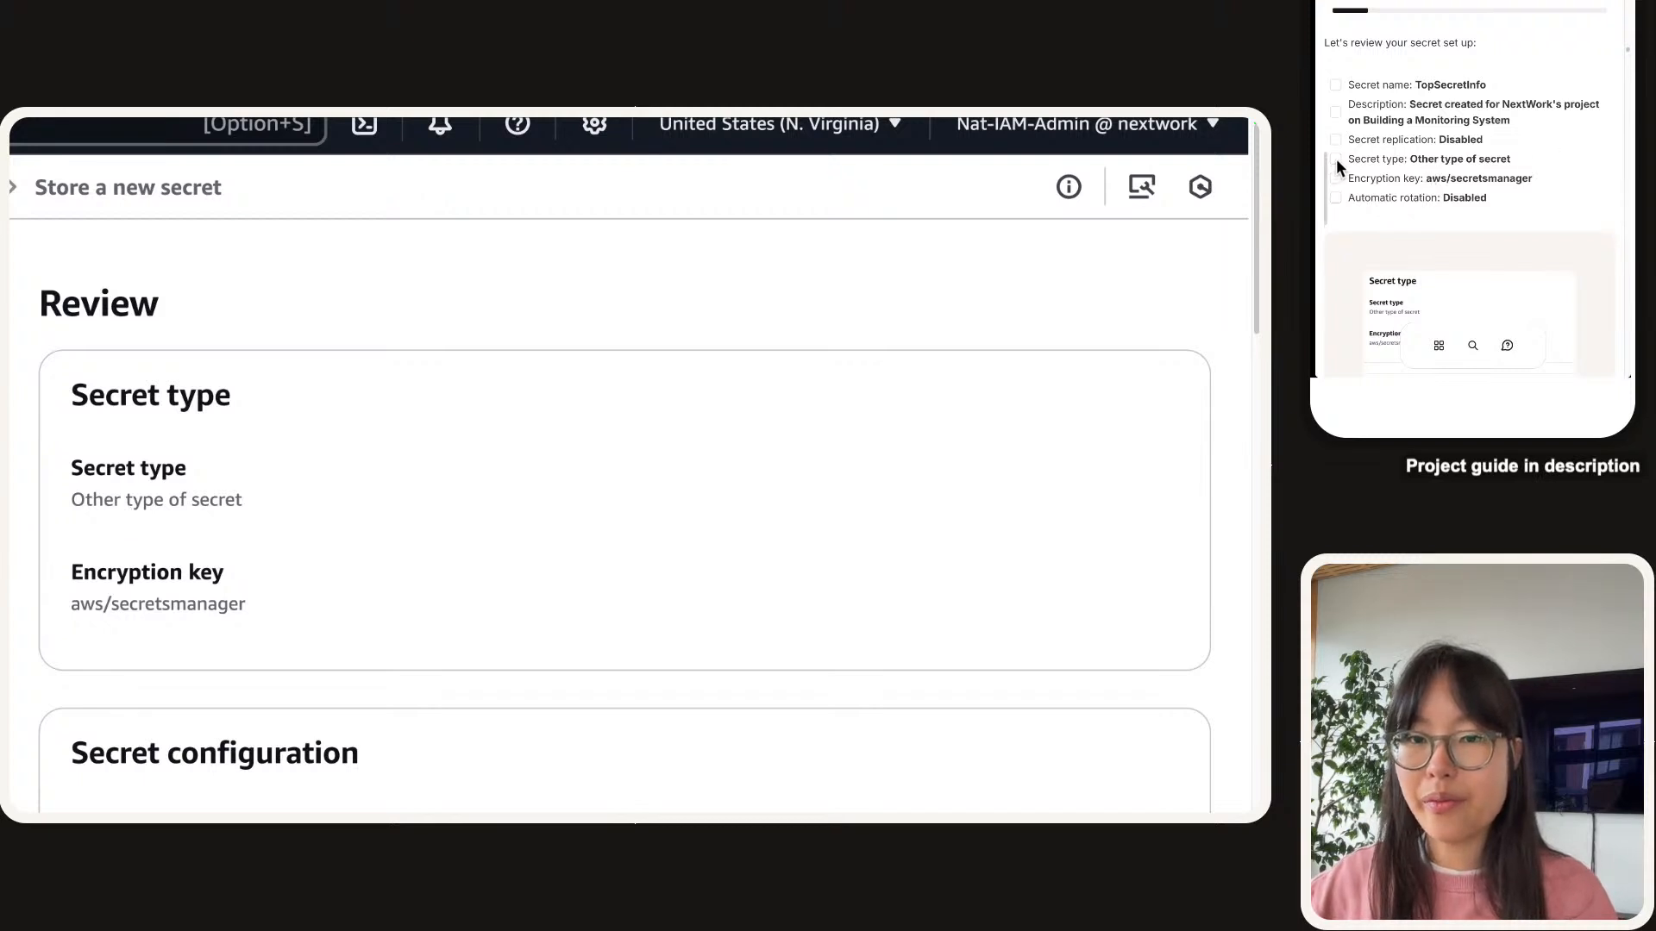
pyautogui.press('super+minus')
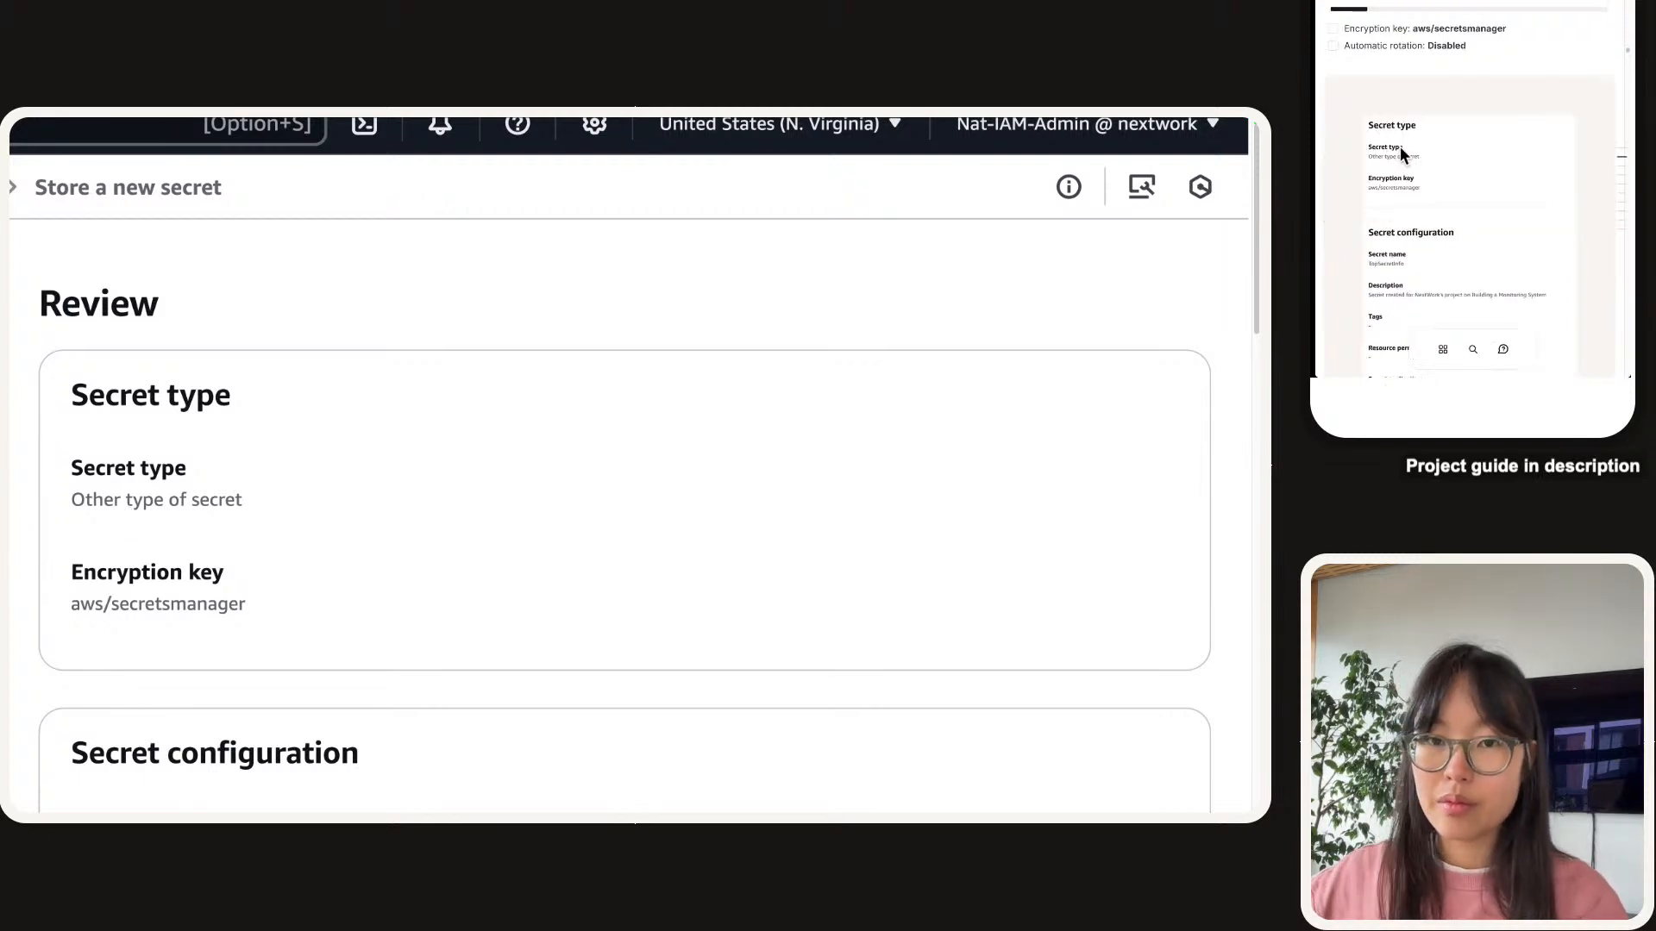
pyautogui.scroll(2, 1400, 149)
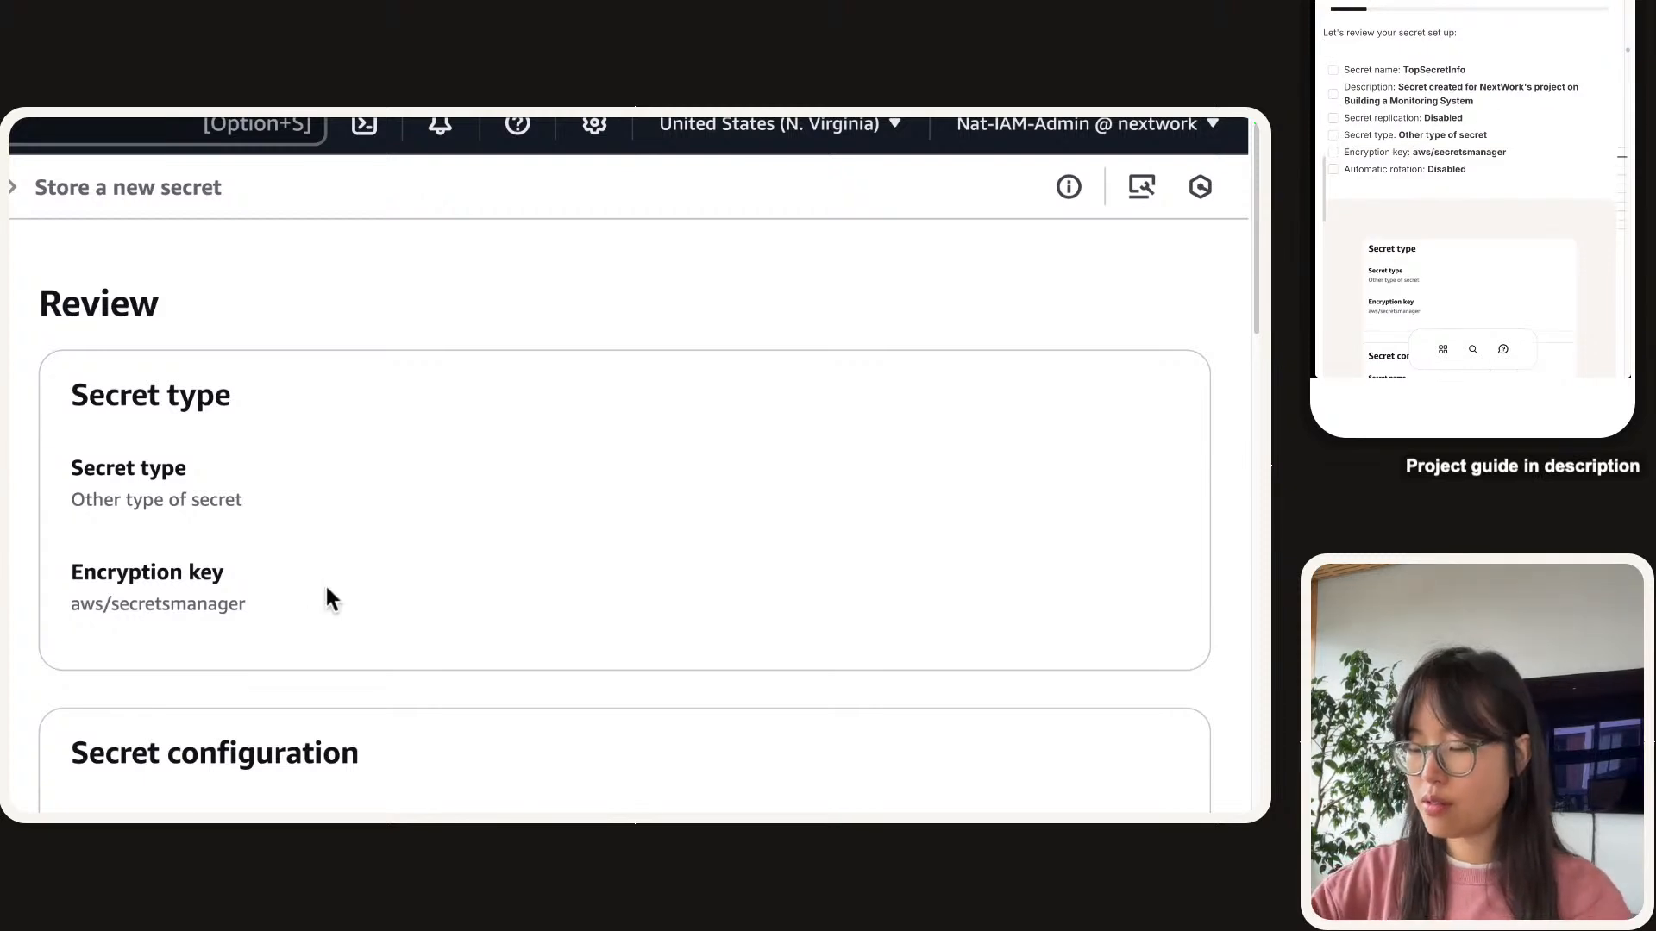
pyautogui.press('super+minus')
pyautogui.press('super+minus')
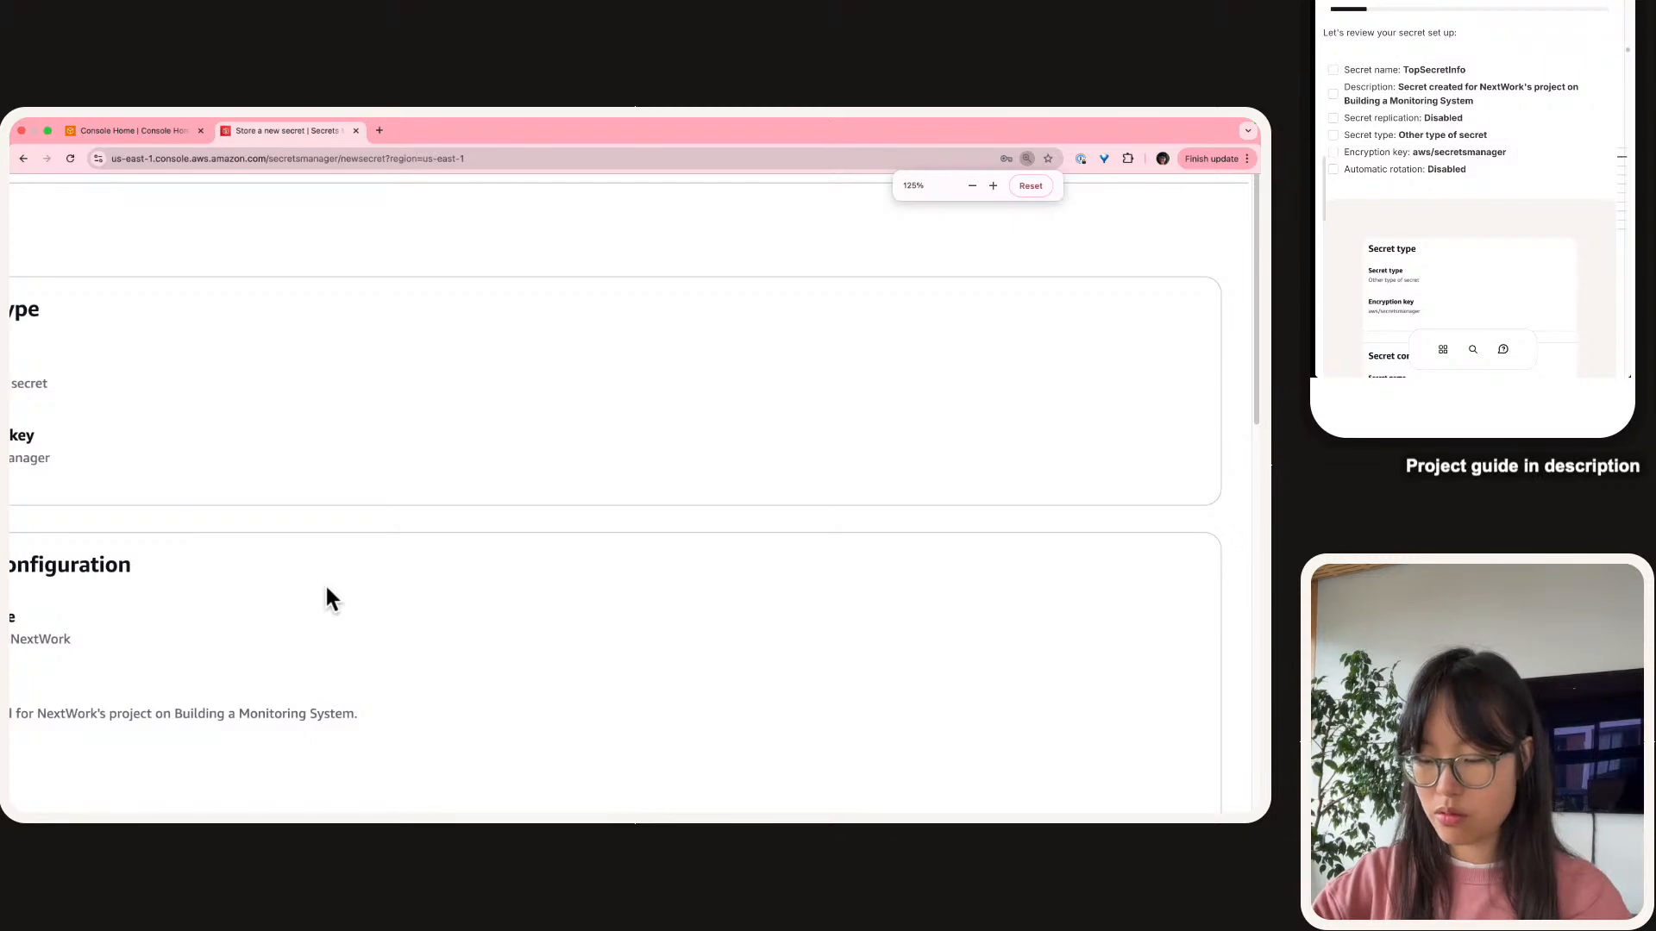
pyautogui.press('super+minus')
pyautogui.press('super+minus')
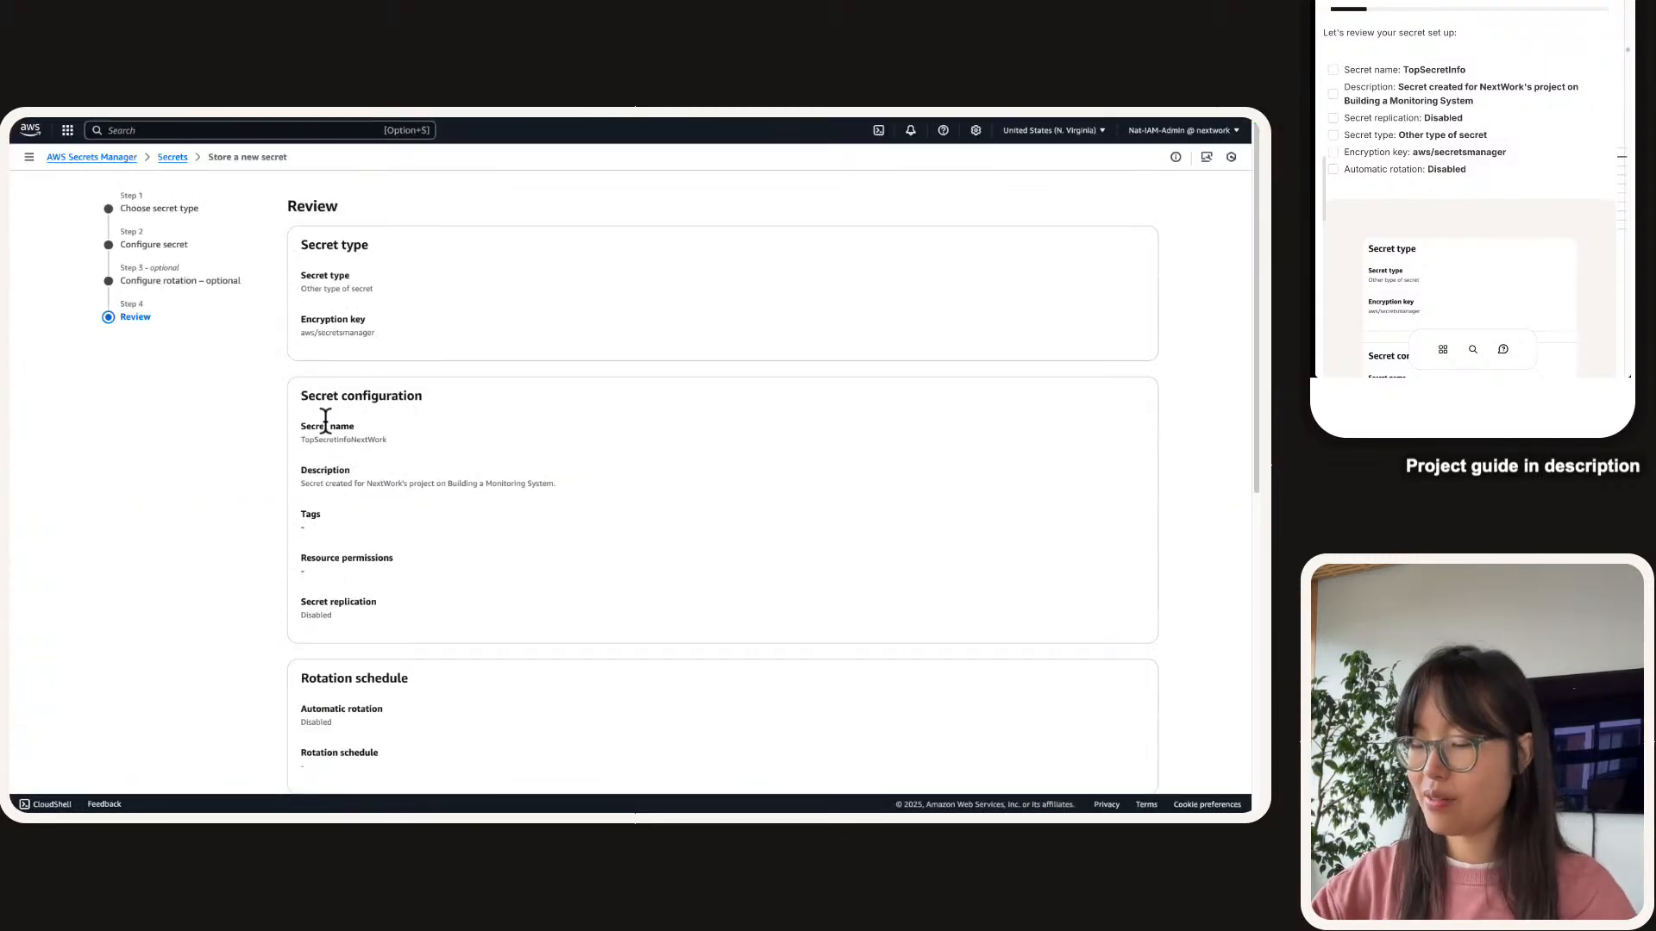
pyautogui.press('super+plus')
pyautogui.press('super+plus')
pyautogui.press('super+plus')
pyautogui.press('super+plus')
pyautogui.press('super+plus')
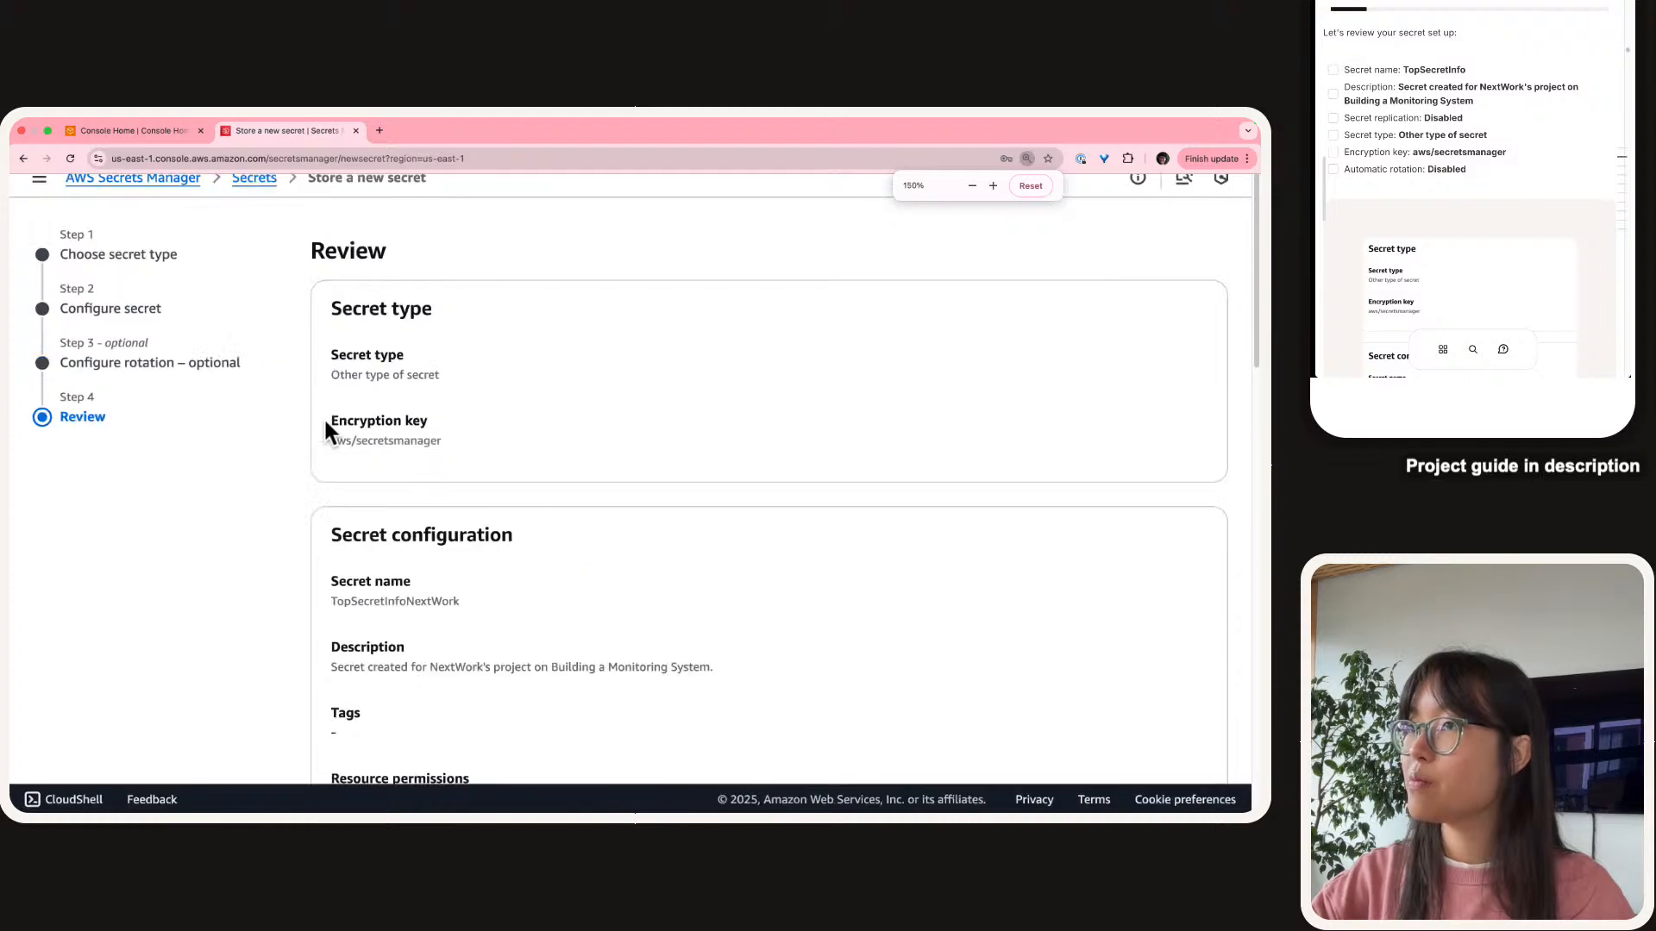
pyautogui.press('super+plus')
pyautogui.press('super+plus')
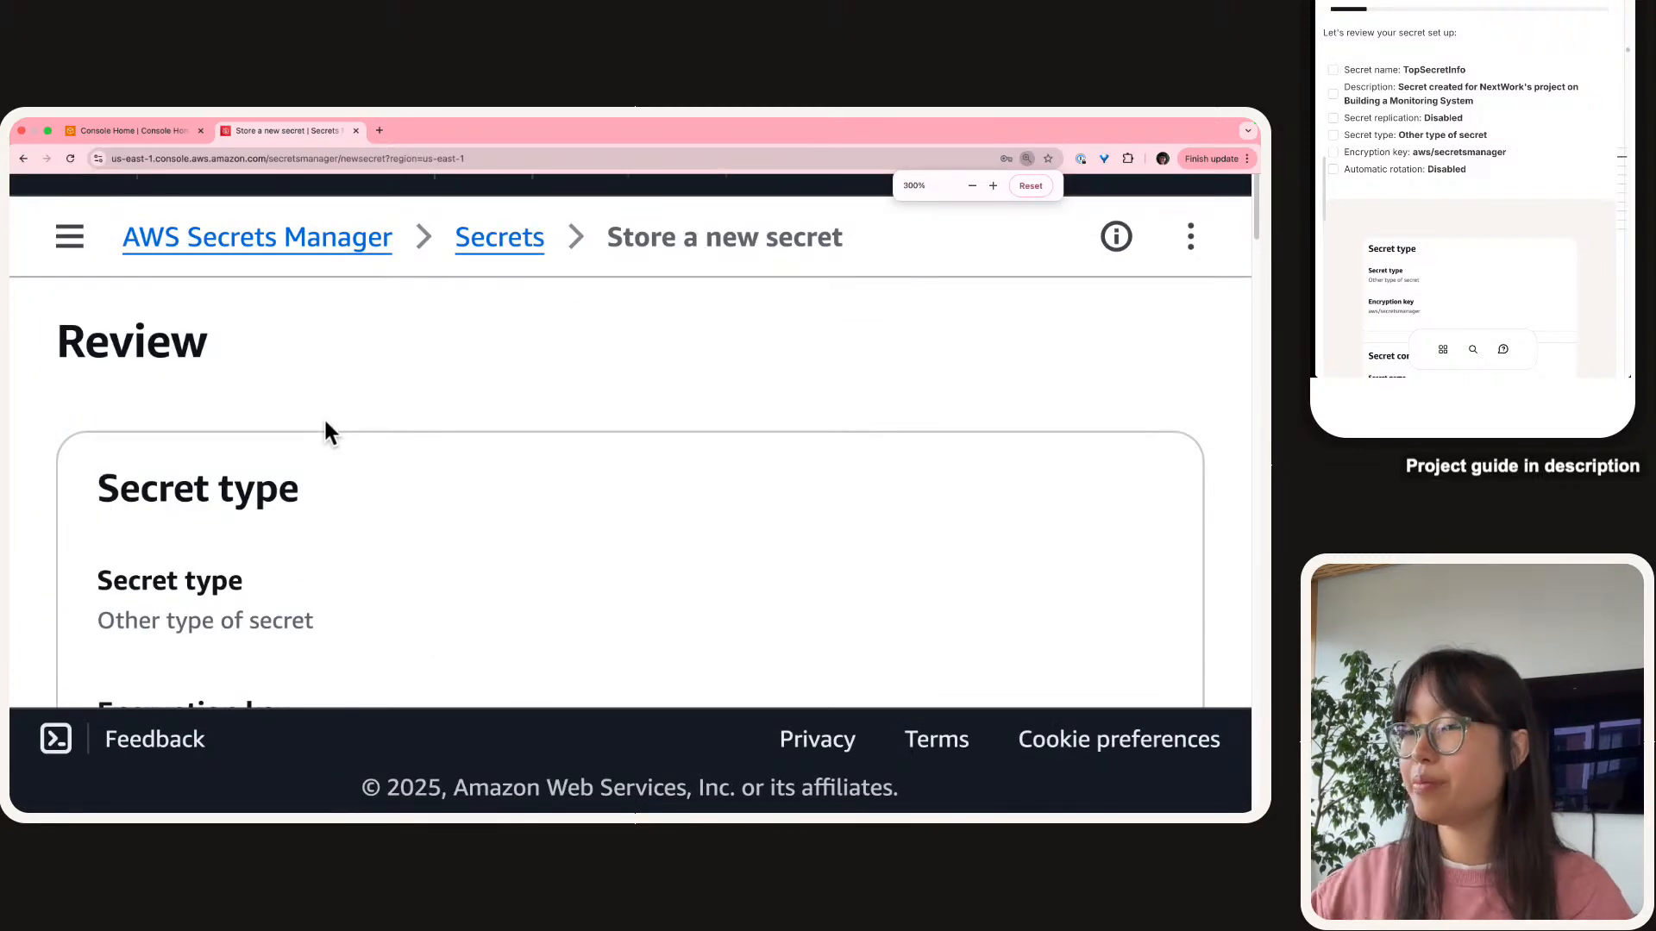
pyautogui.scroll(-3, 323, 423)
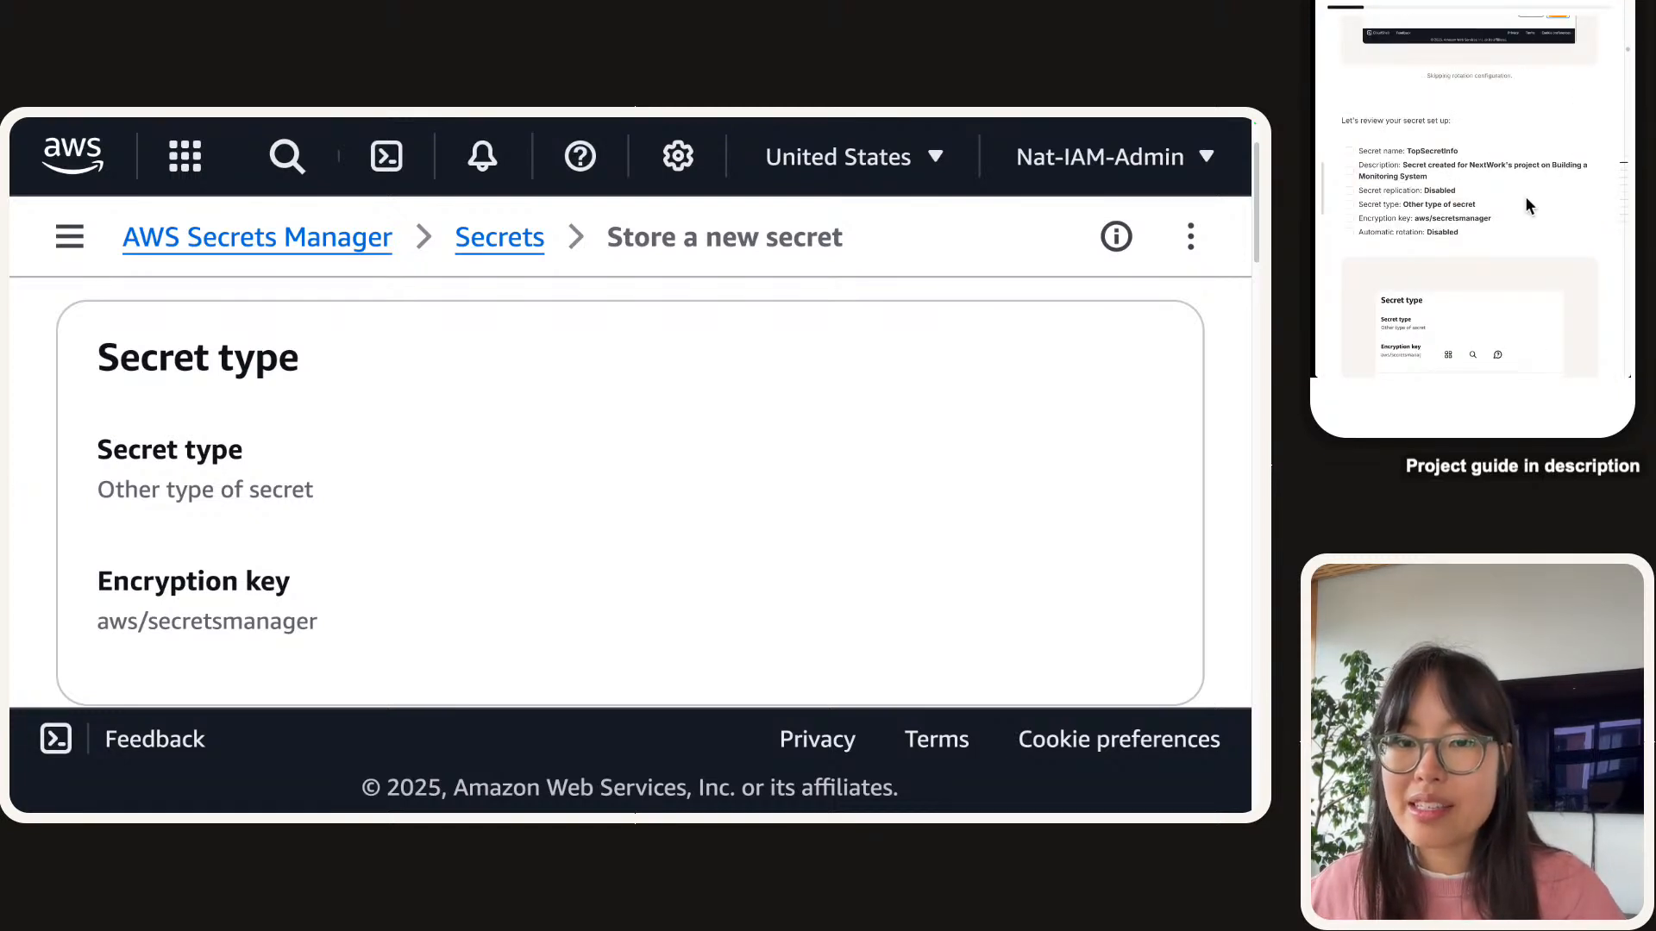
# Tick Secret type, Encryption key, Secret name, Description and Secret replication in the guide checklist.
pyautogui.click(1349, 193)
pyautogui.scroll(-2, 245, 647)
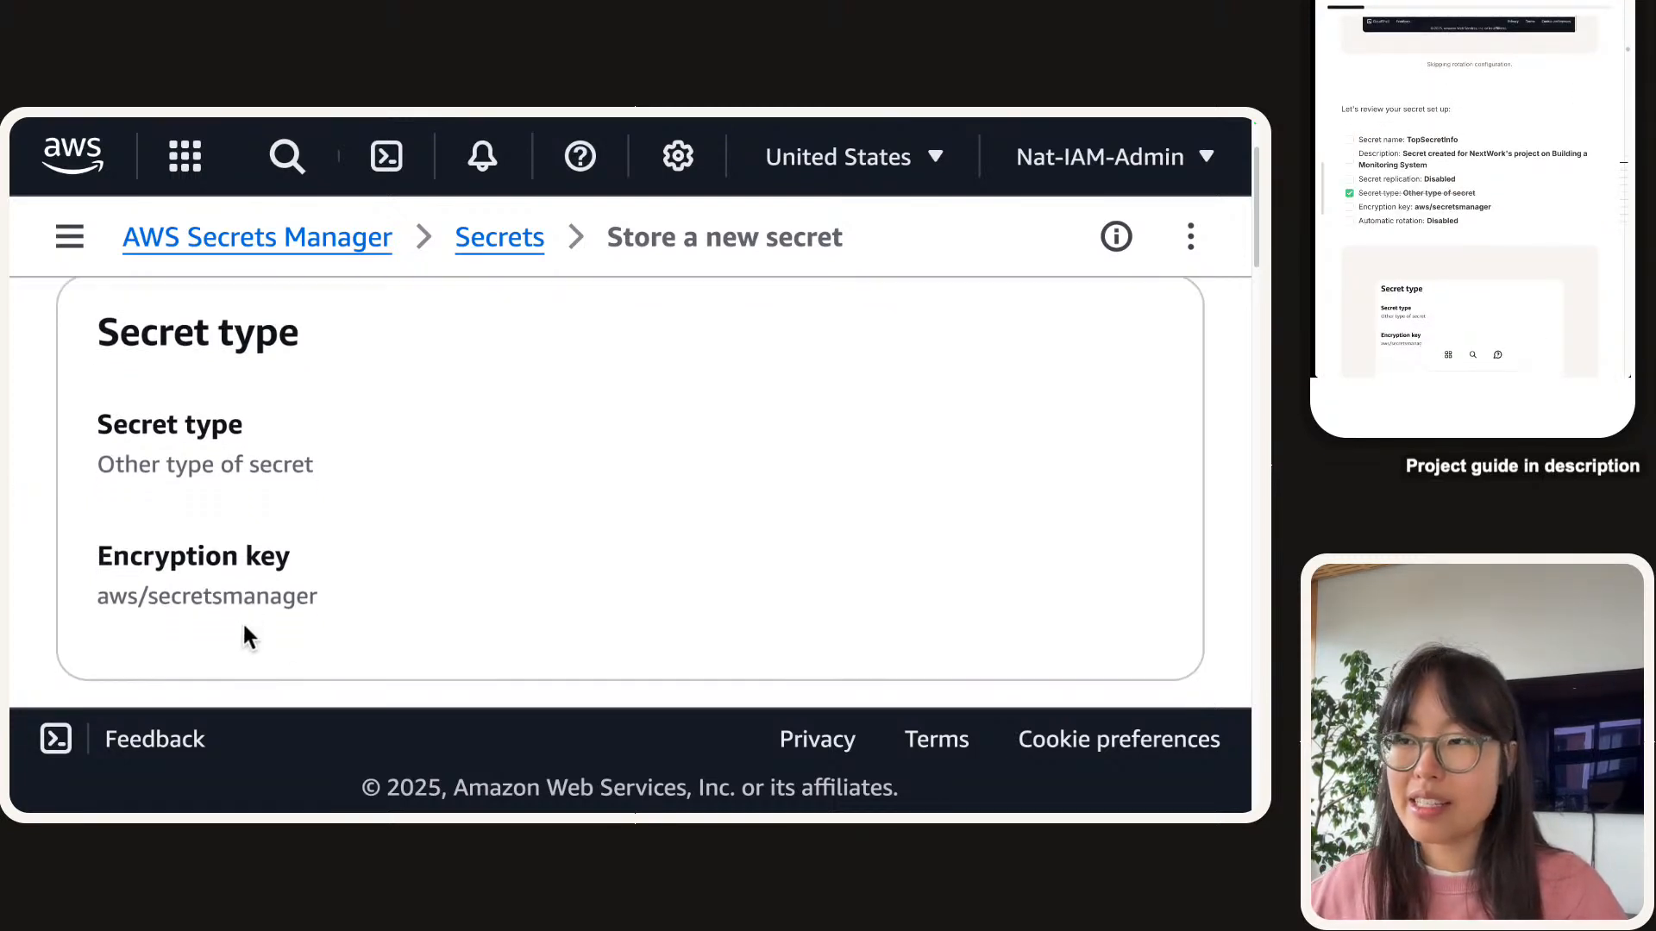
pyautogui.click(1349, 207)
pyautogui.scroll(-4, 462, 609)
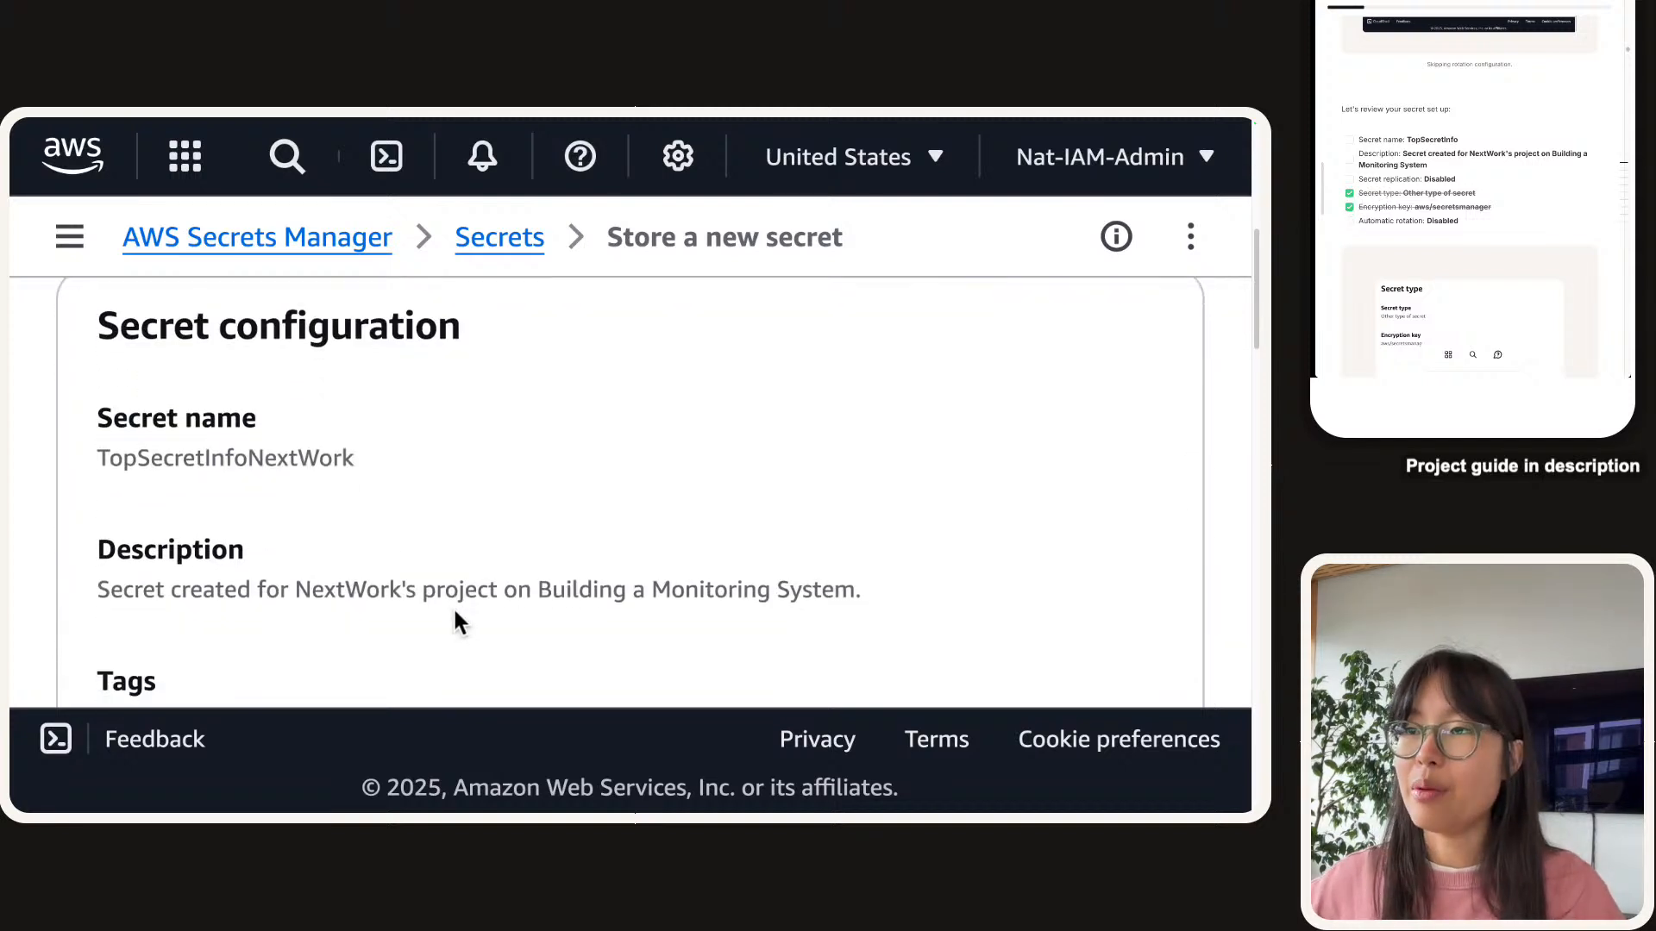
pyautogui.scroll(-1, 453, 607)
pyautogui.click(1349, 140)
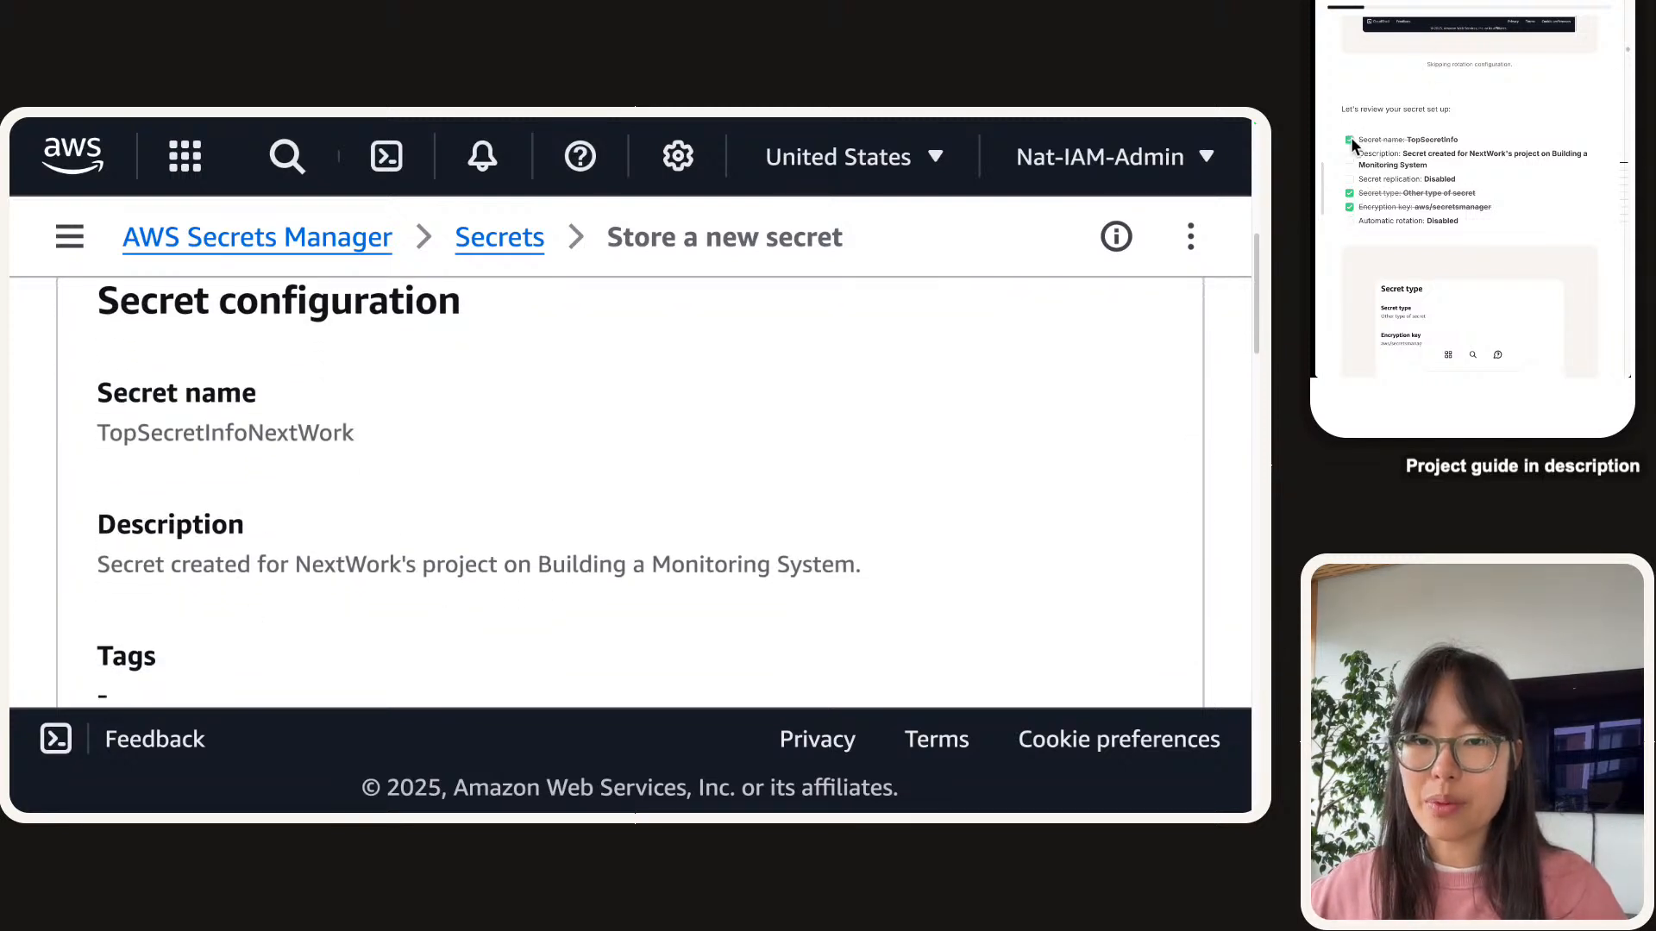
pyautogui.click(1350, 160)
pyautogui.scroll(-4, 447, 619)
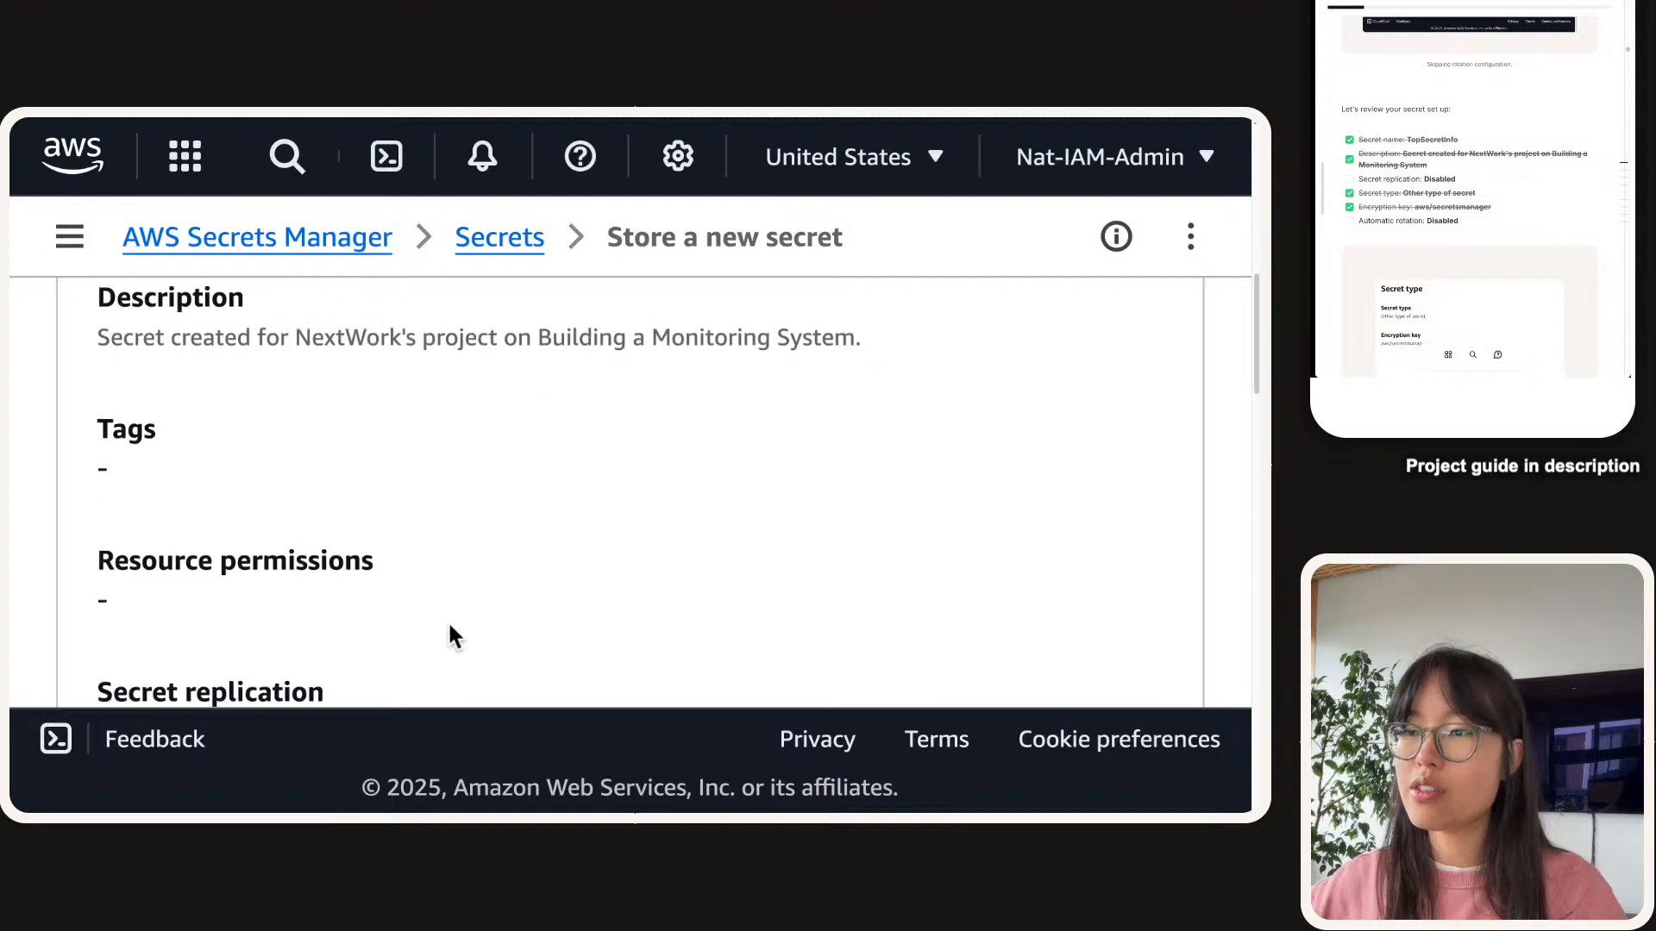
pyautogui.scroll(-5, 450, 625)
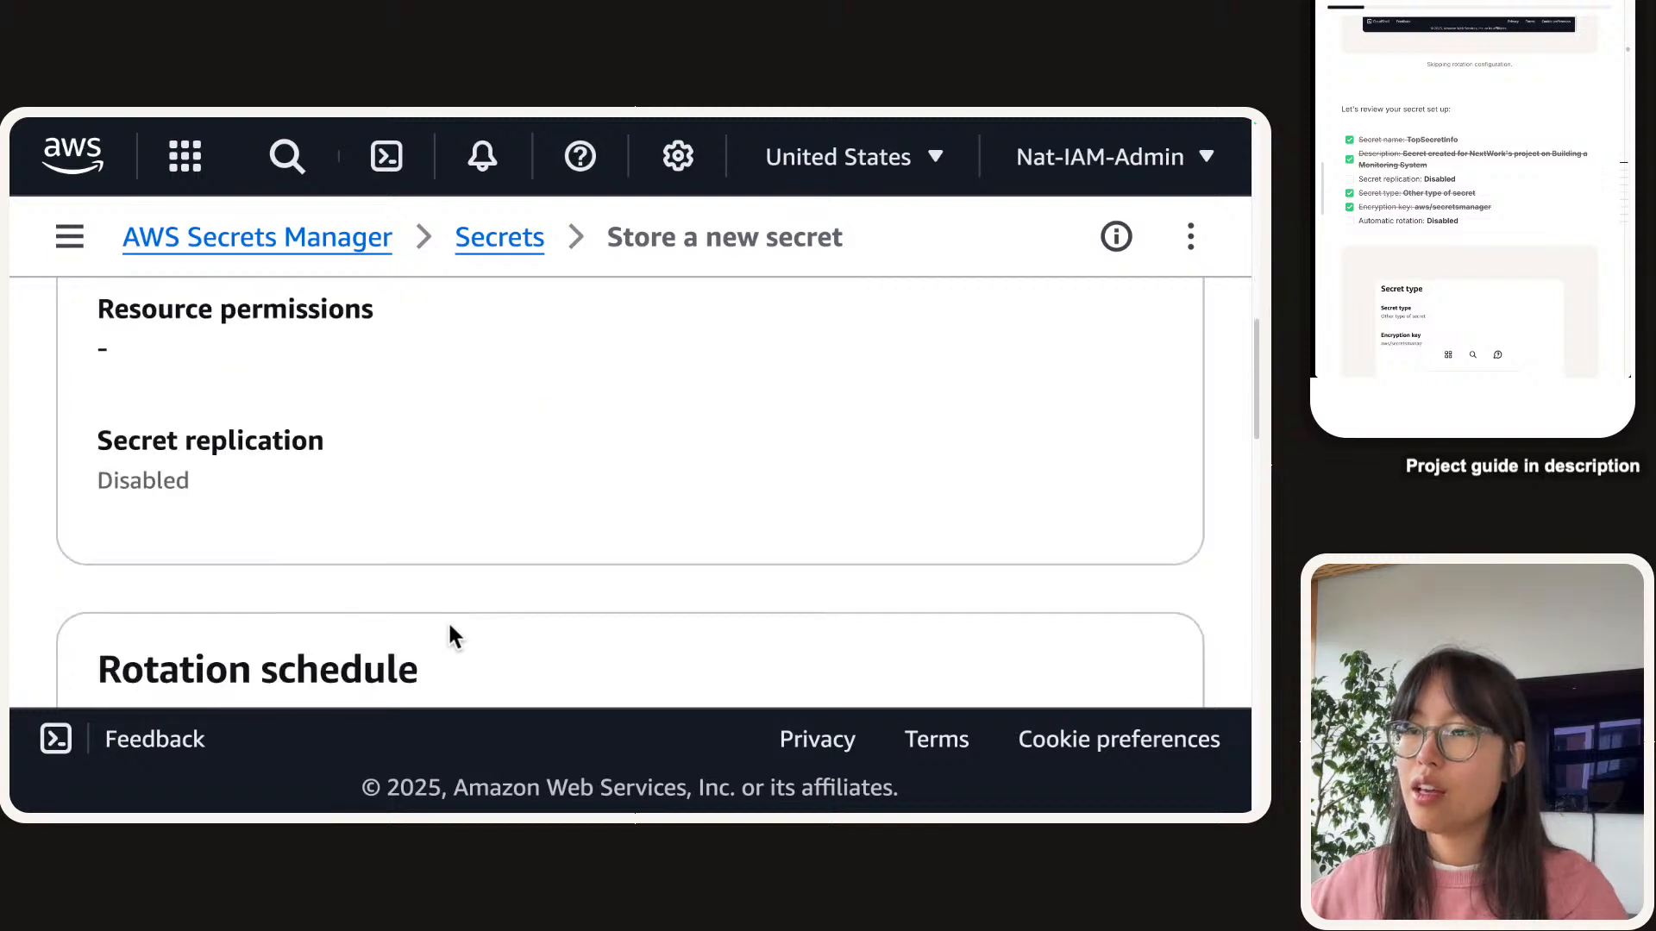
pyautogui.click(1351, 180)
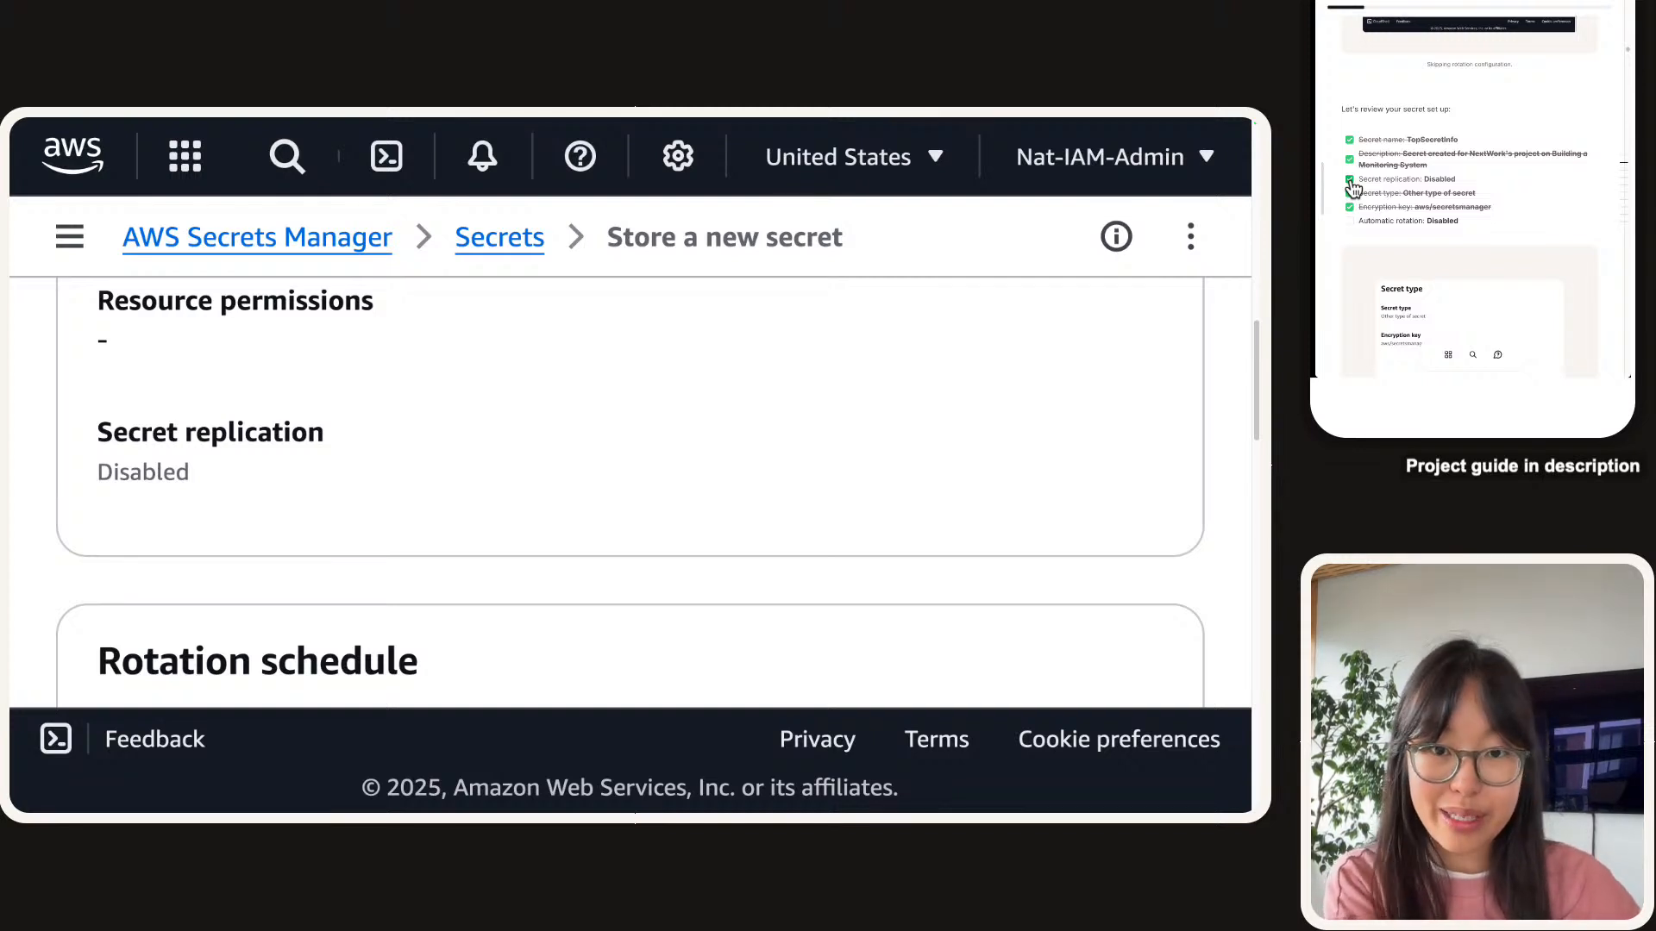
pyautogui.scroll(-5, 392, 547)
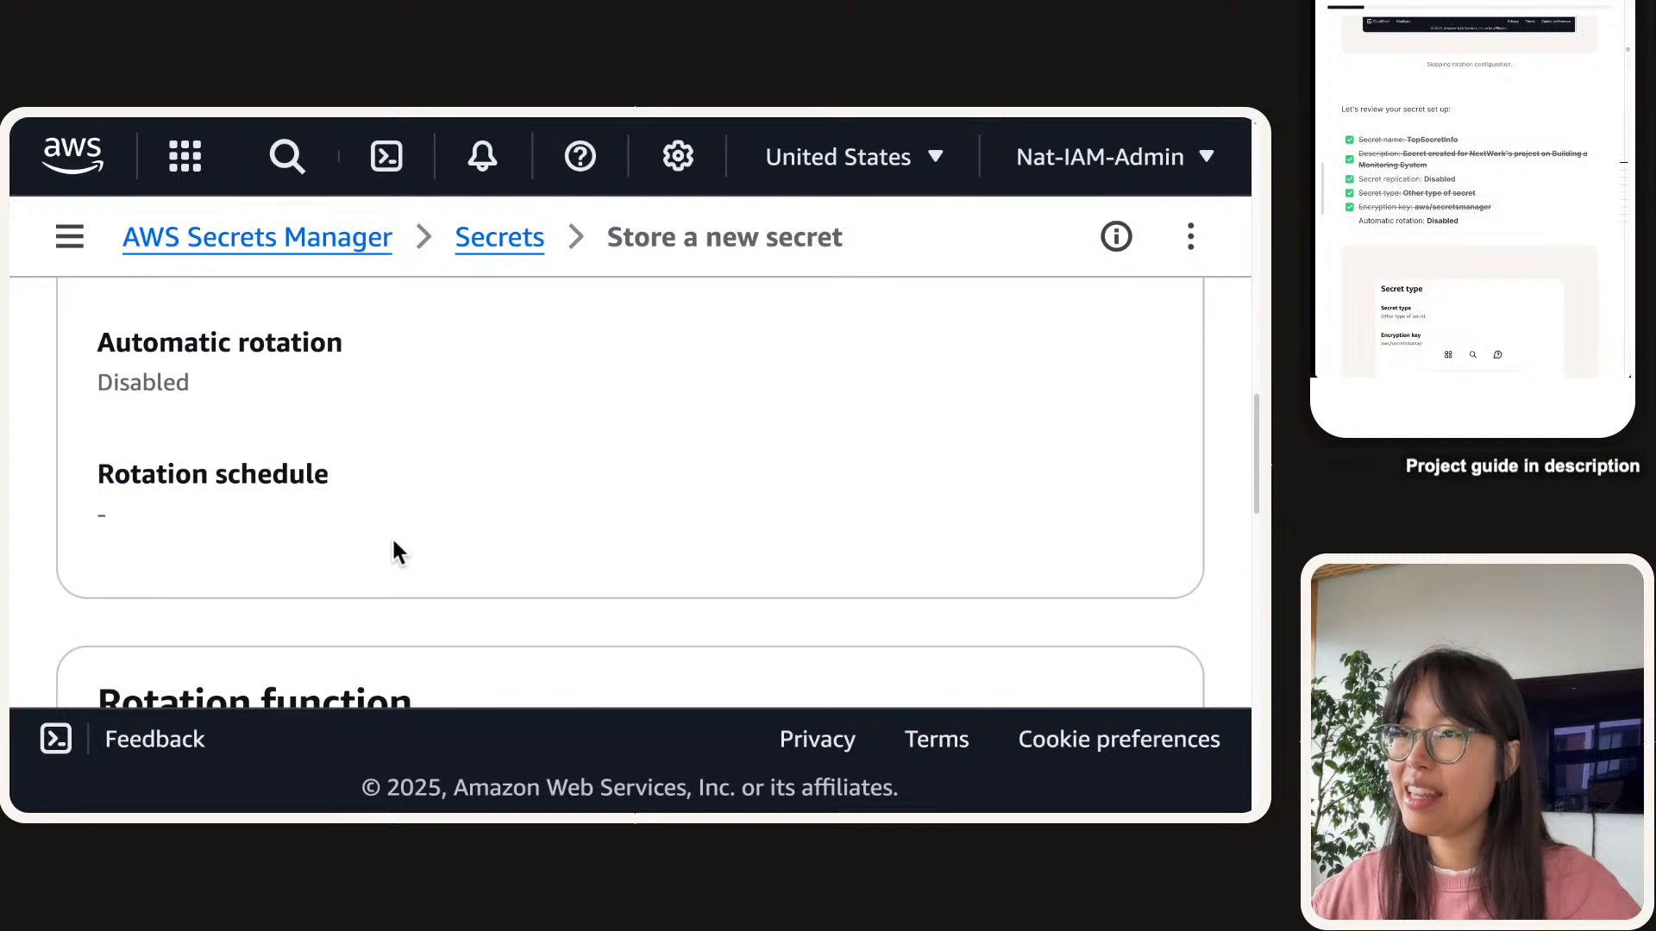
pyautogui.scroll(-1, 1375, 179)
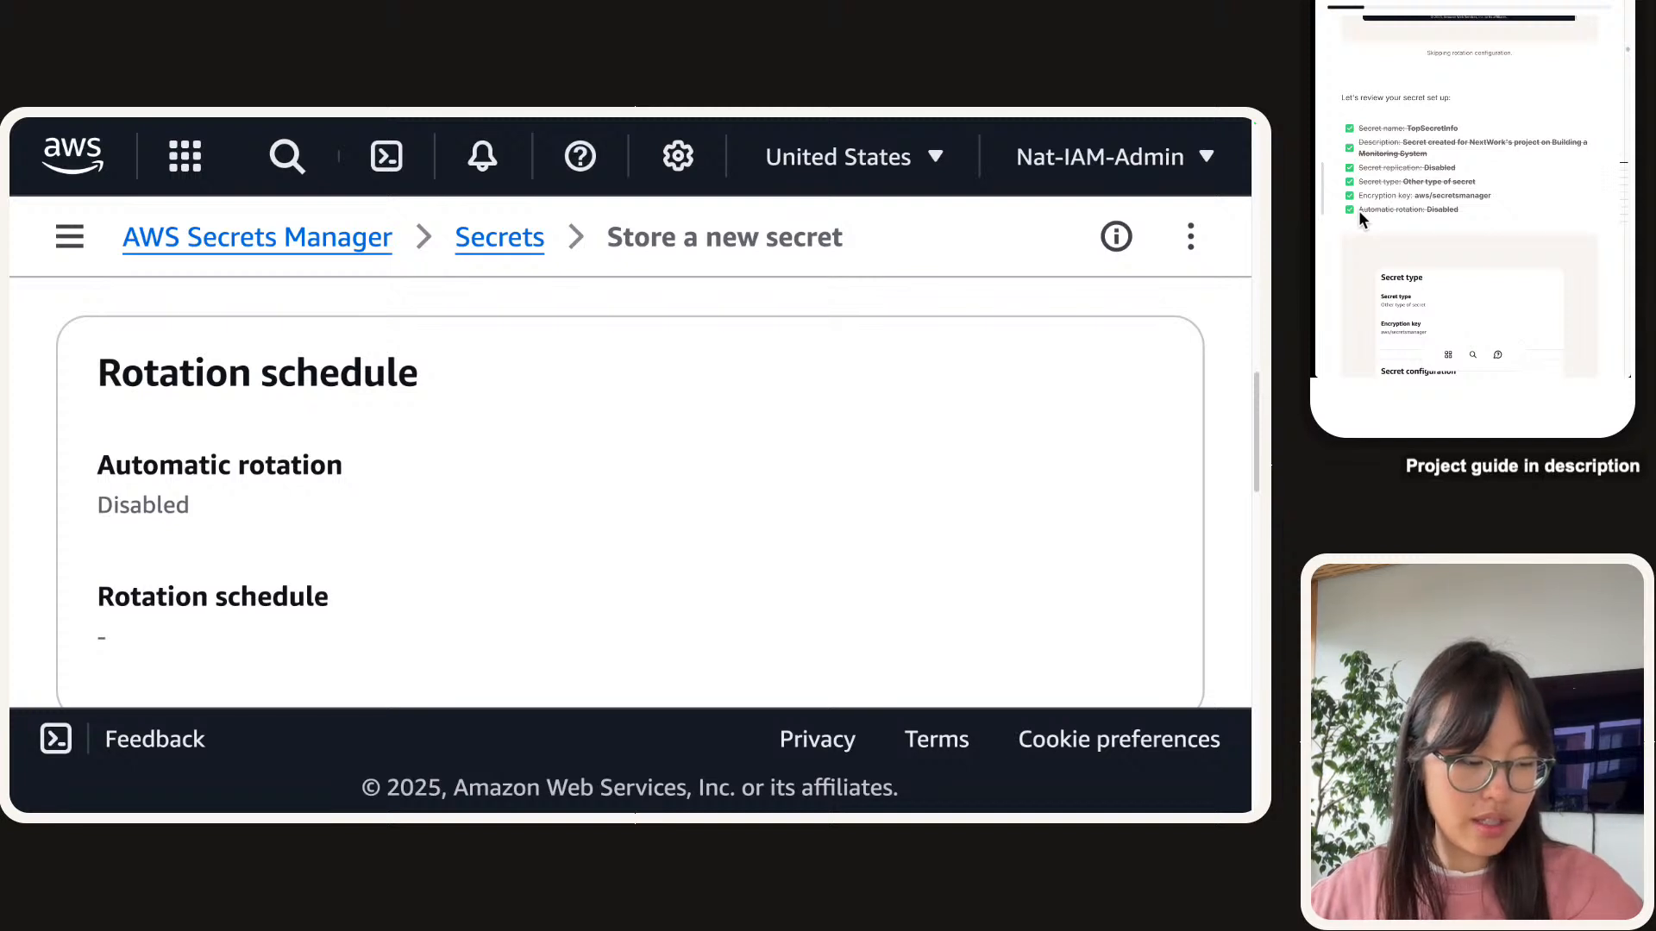
pyautogui.scroll(-5, 1452, 207)
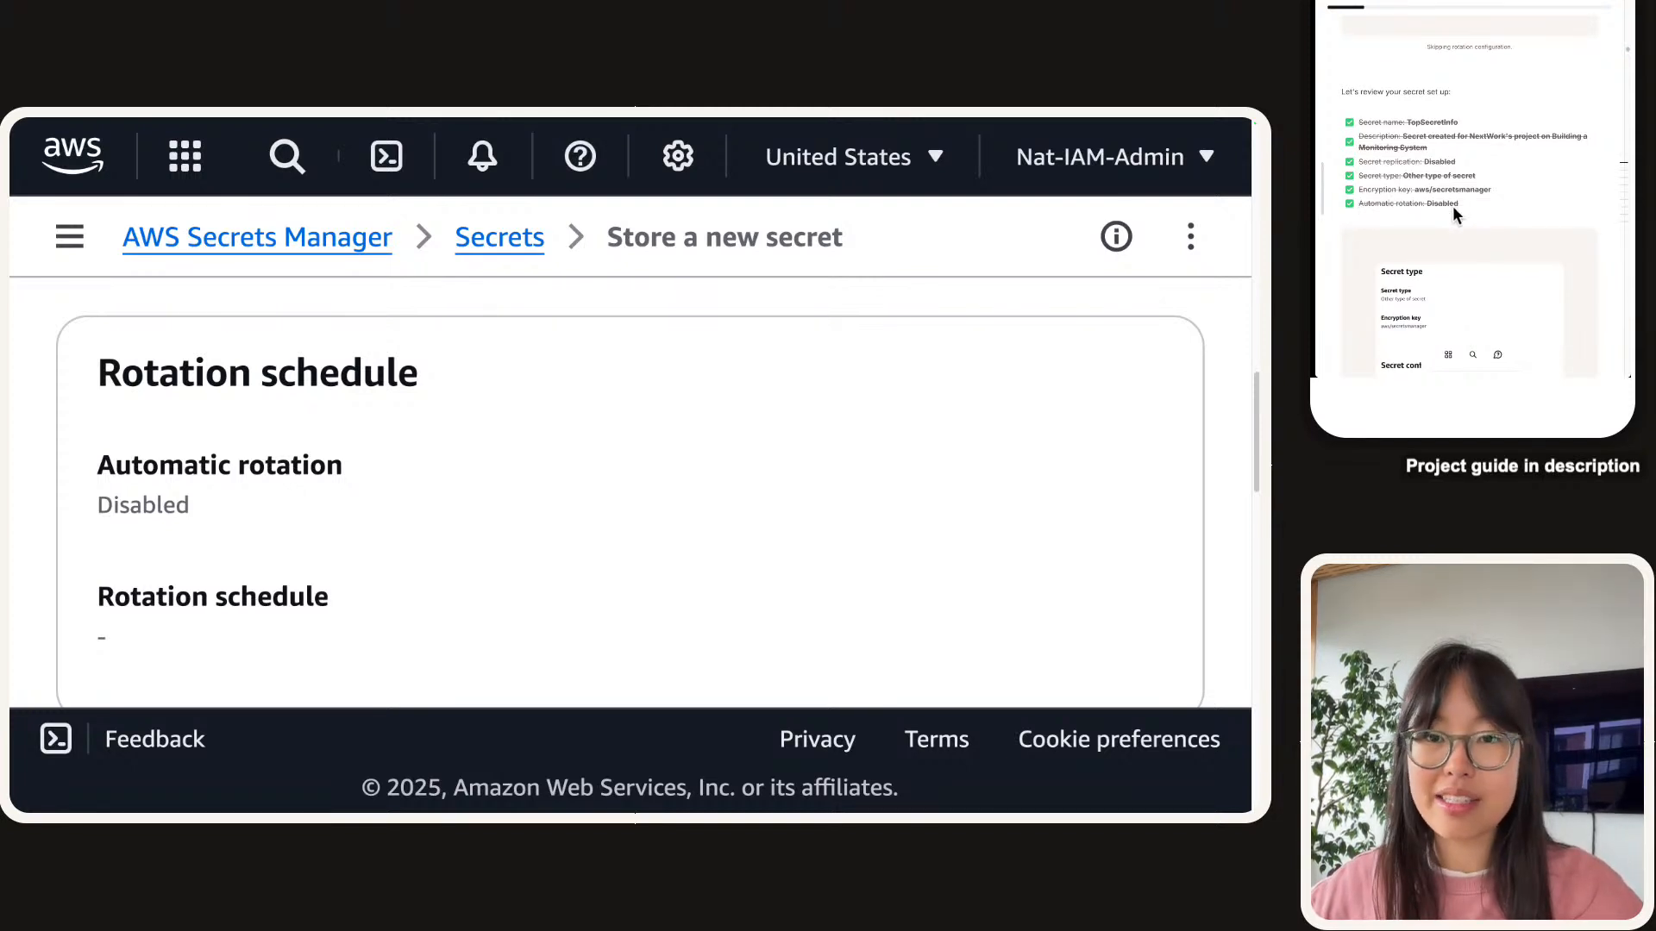
pyautogui.scroll(3, 1457, 202)
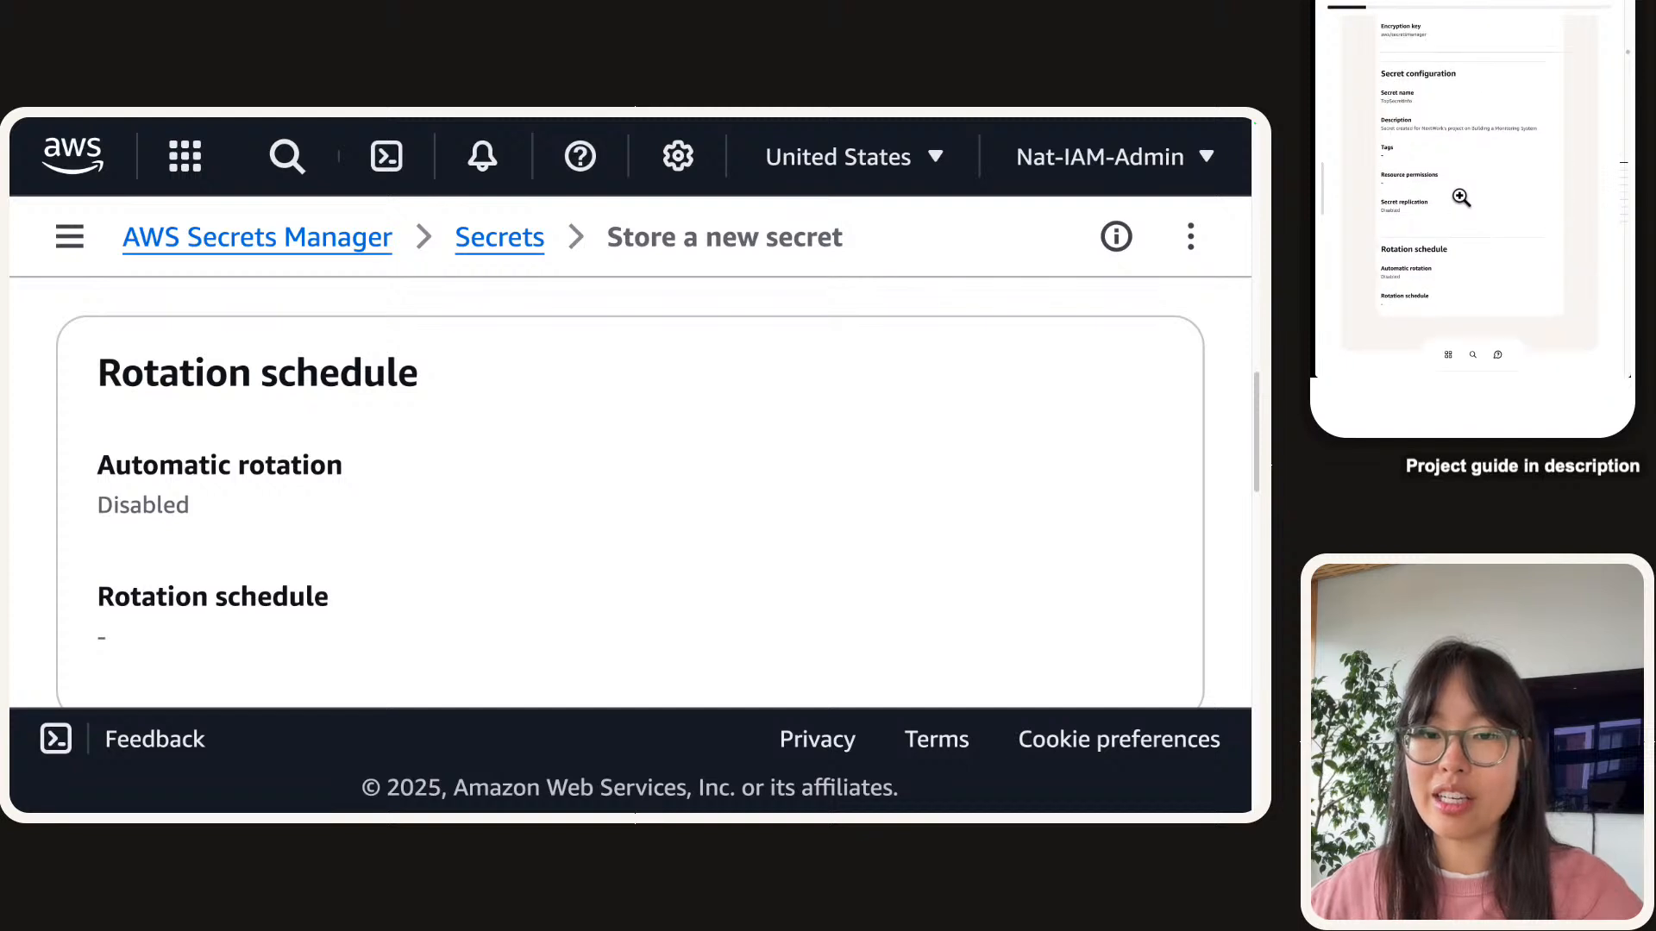
pyautogui.scroll(1, 1462, 195)
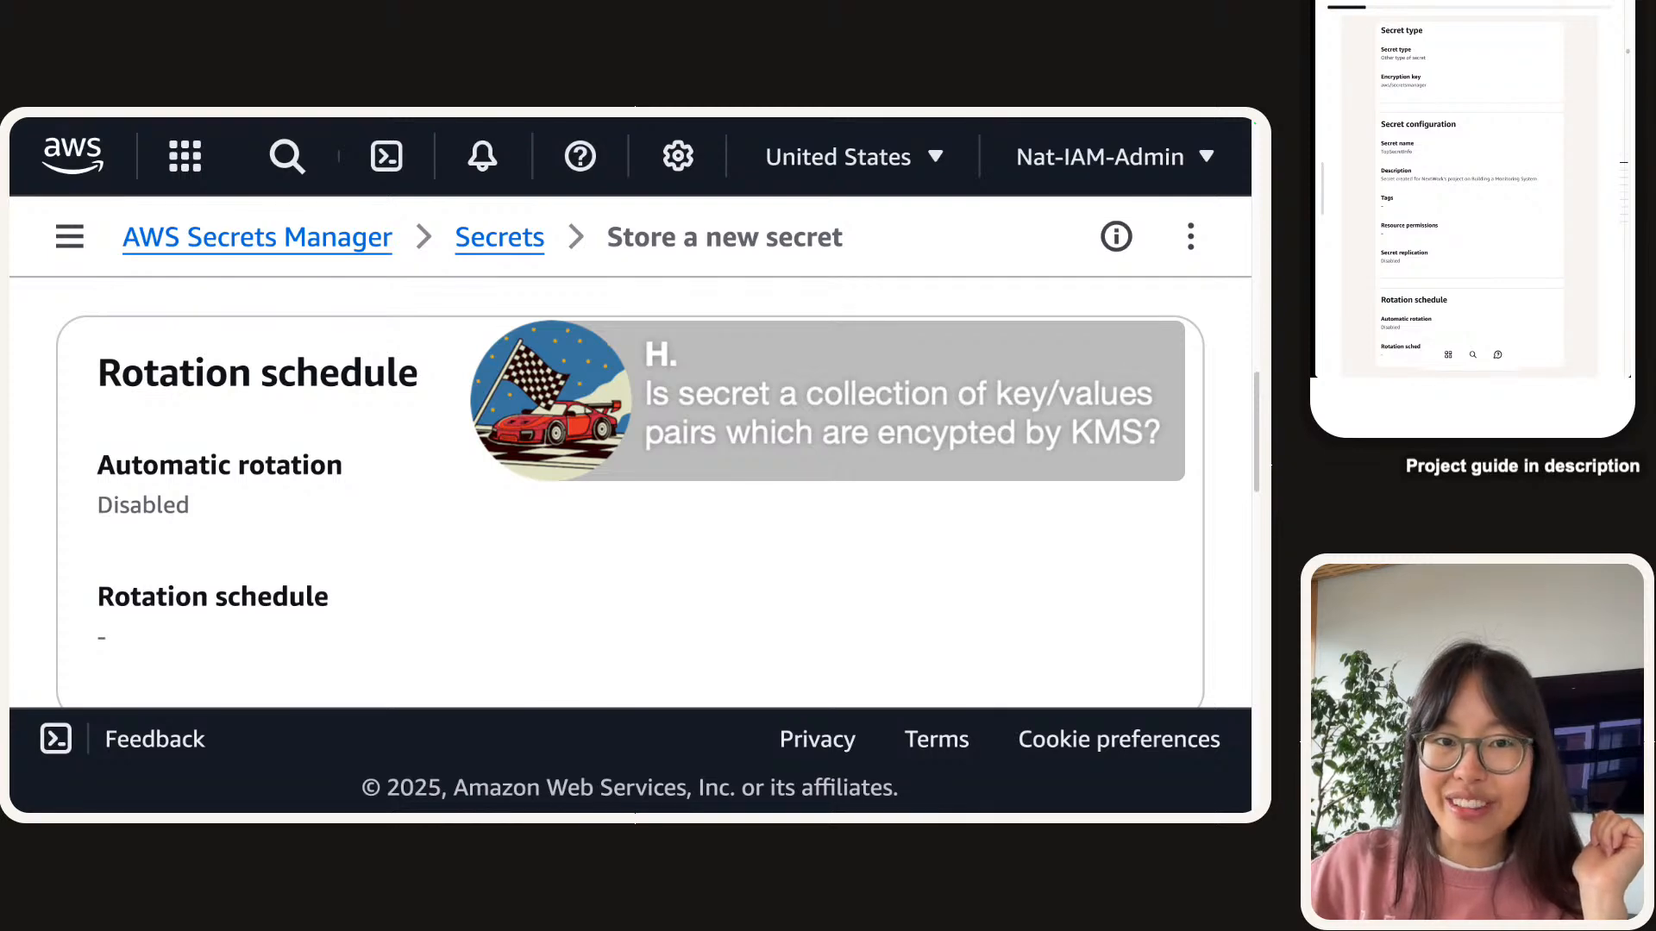
pyautogui.scroll(-15, 630, 492)
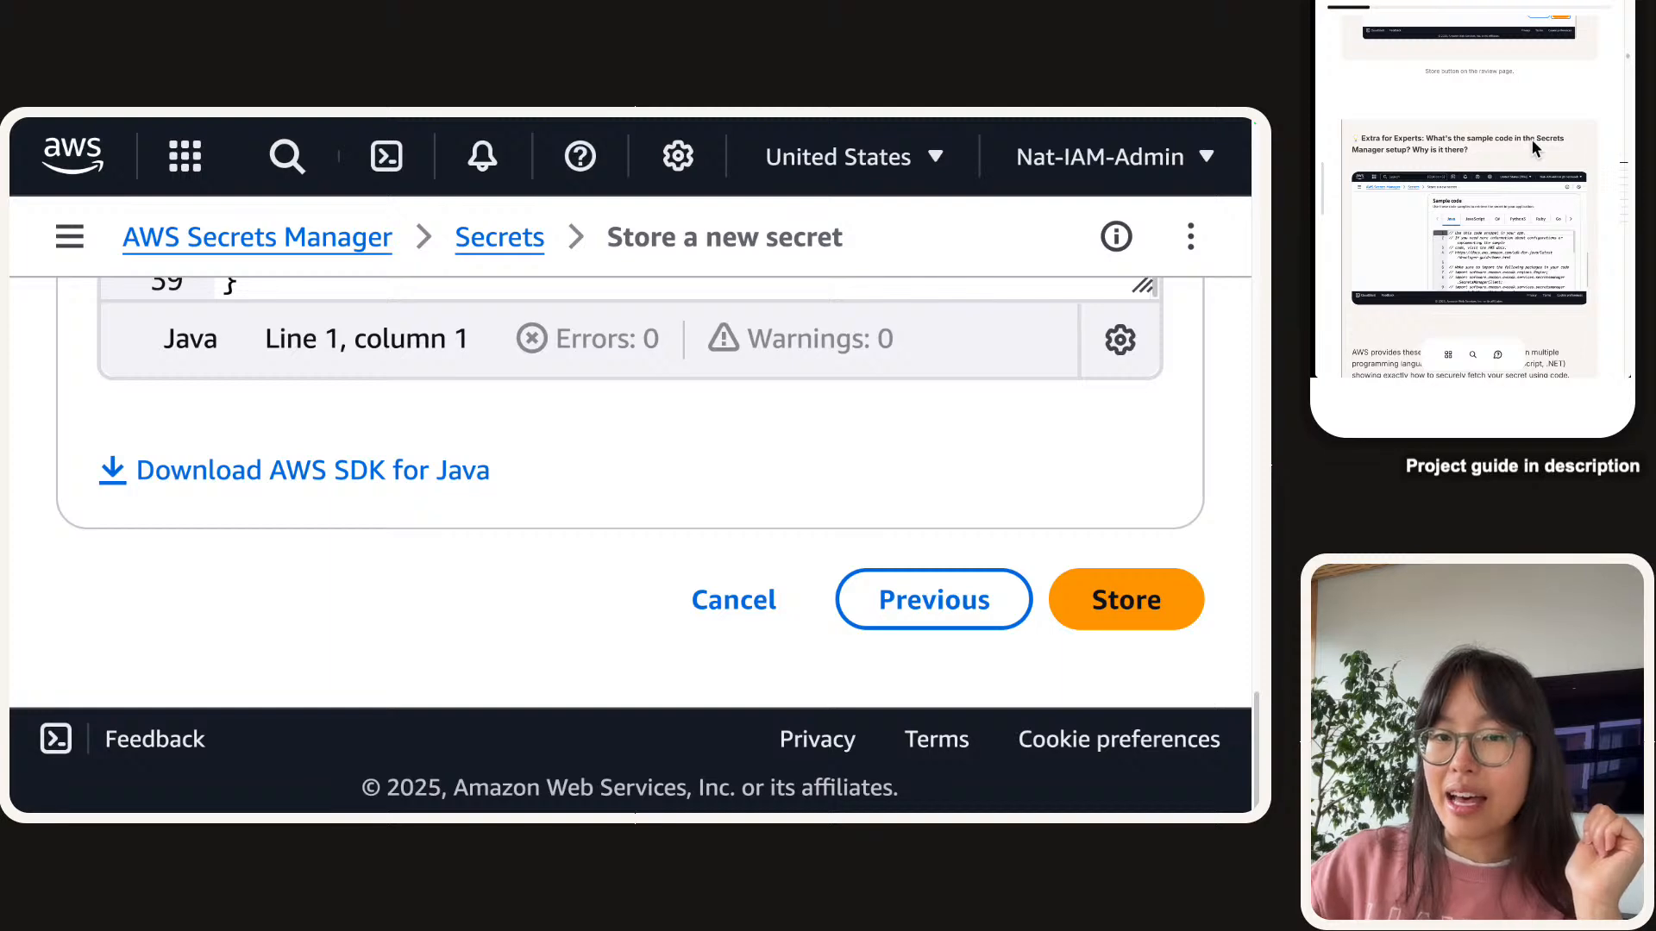
# Store the secret, dismiss the failed-to-create banner, and refresh the list to show TopSecretInfoNextWork.
pyautogui.click(1121, 589)
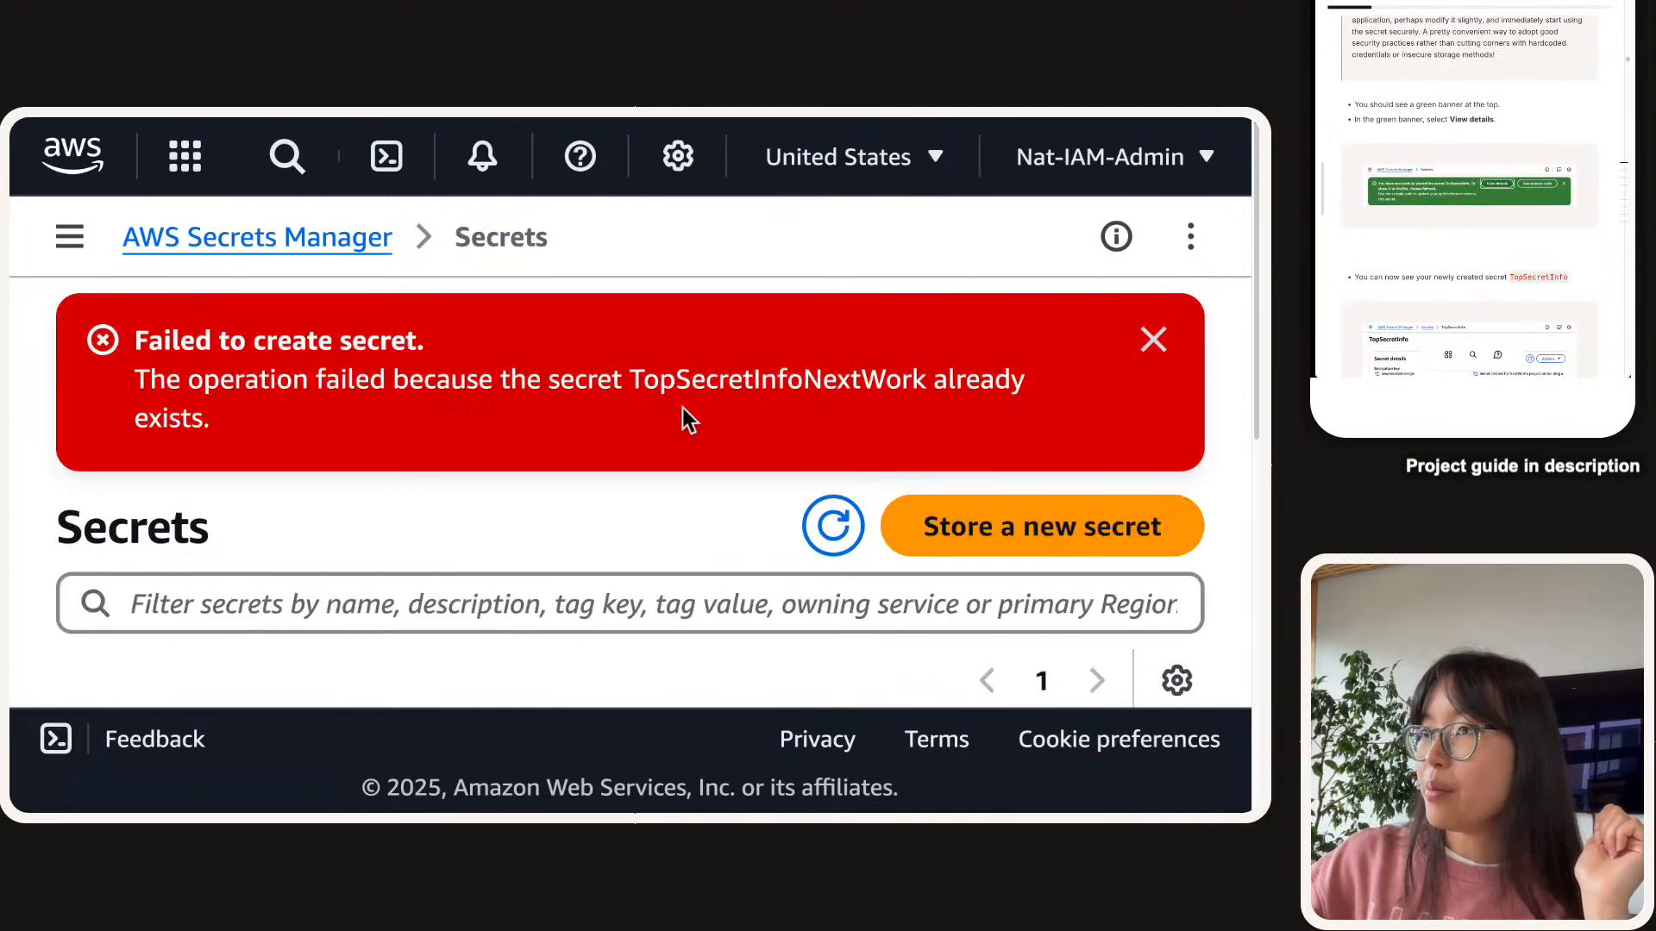
pyautogui.tripleClick(679, 379)
pyautogui.doubleClick(679, 379)
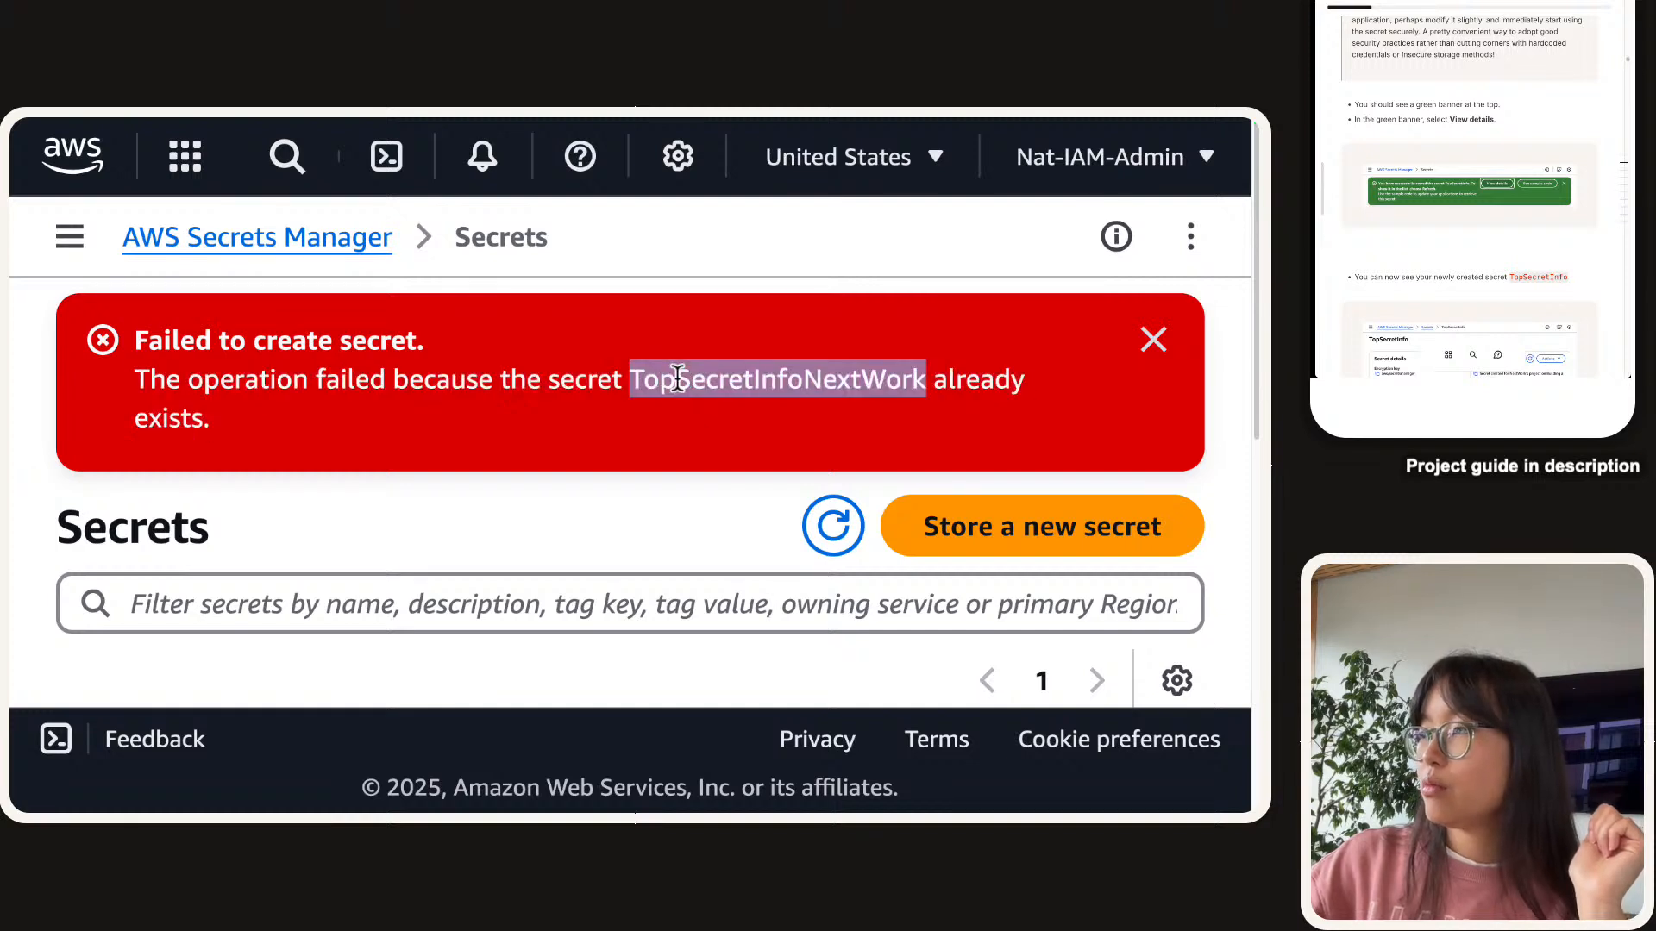
pyautogui.click(679, 380)
pyautogui.click(1154, 339)
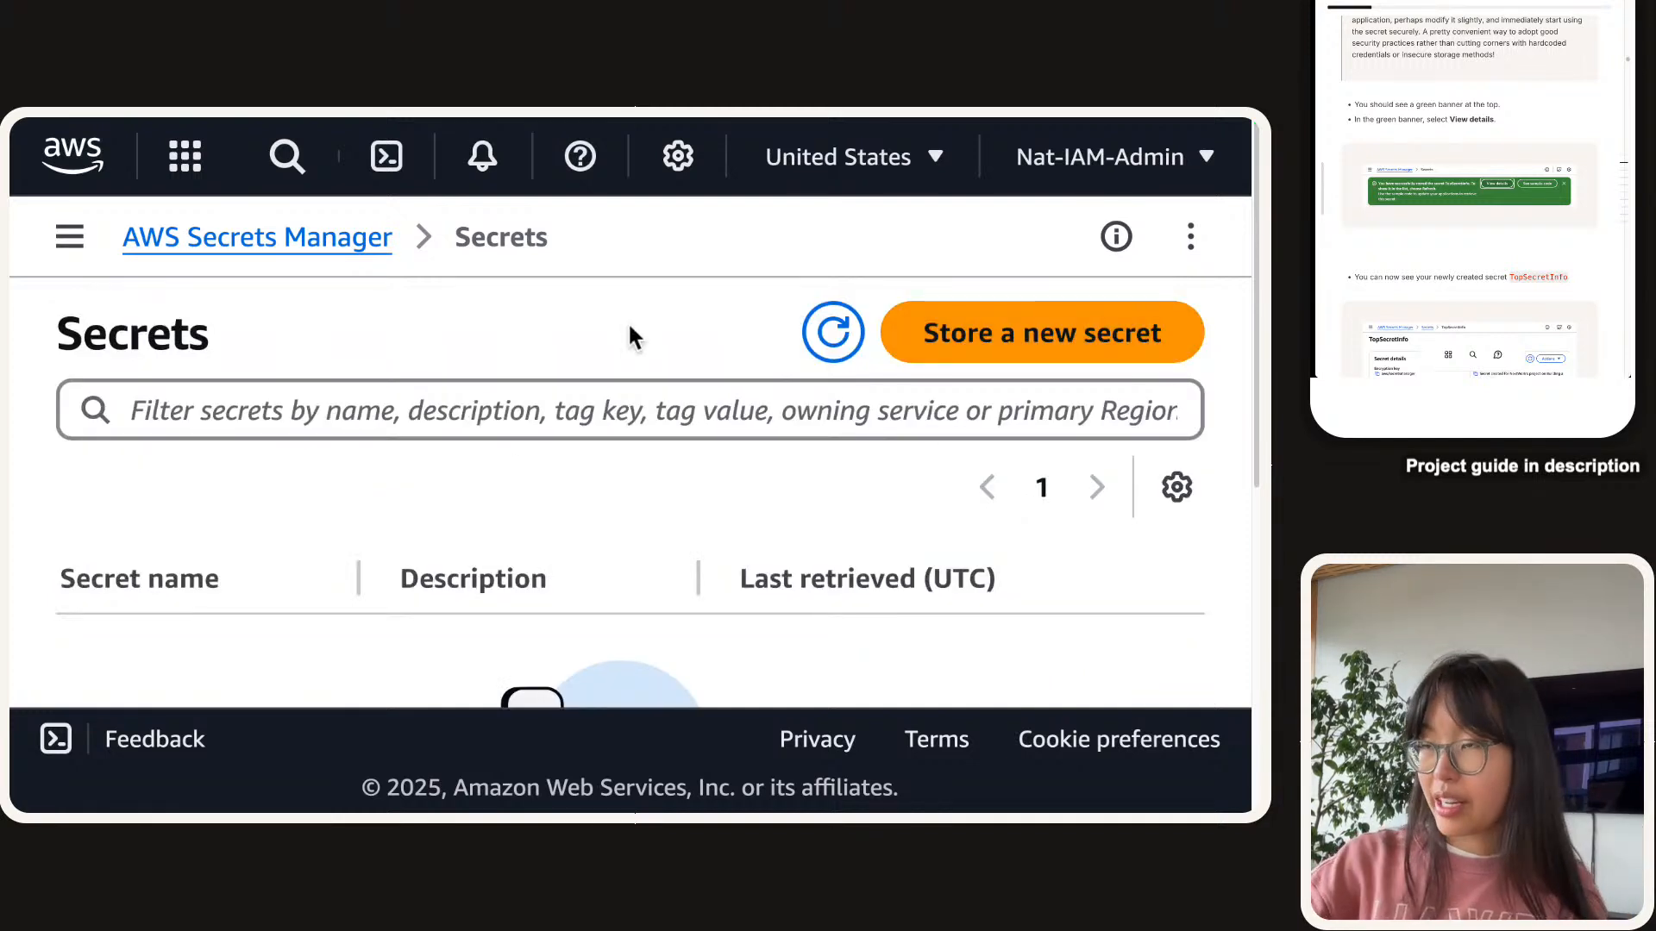
pyautogui.click(833, 332)
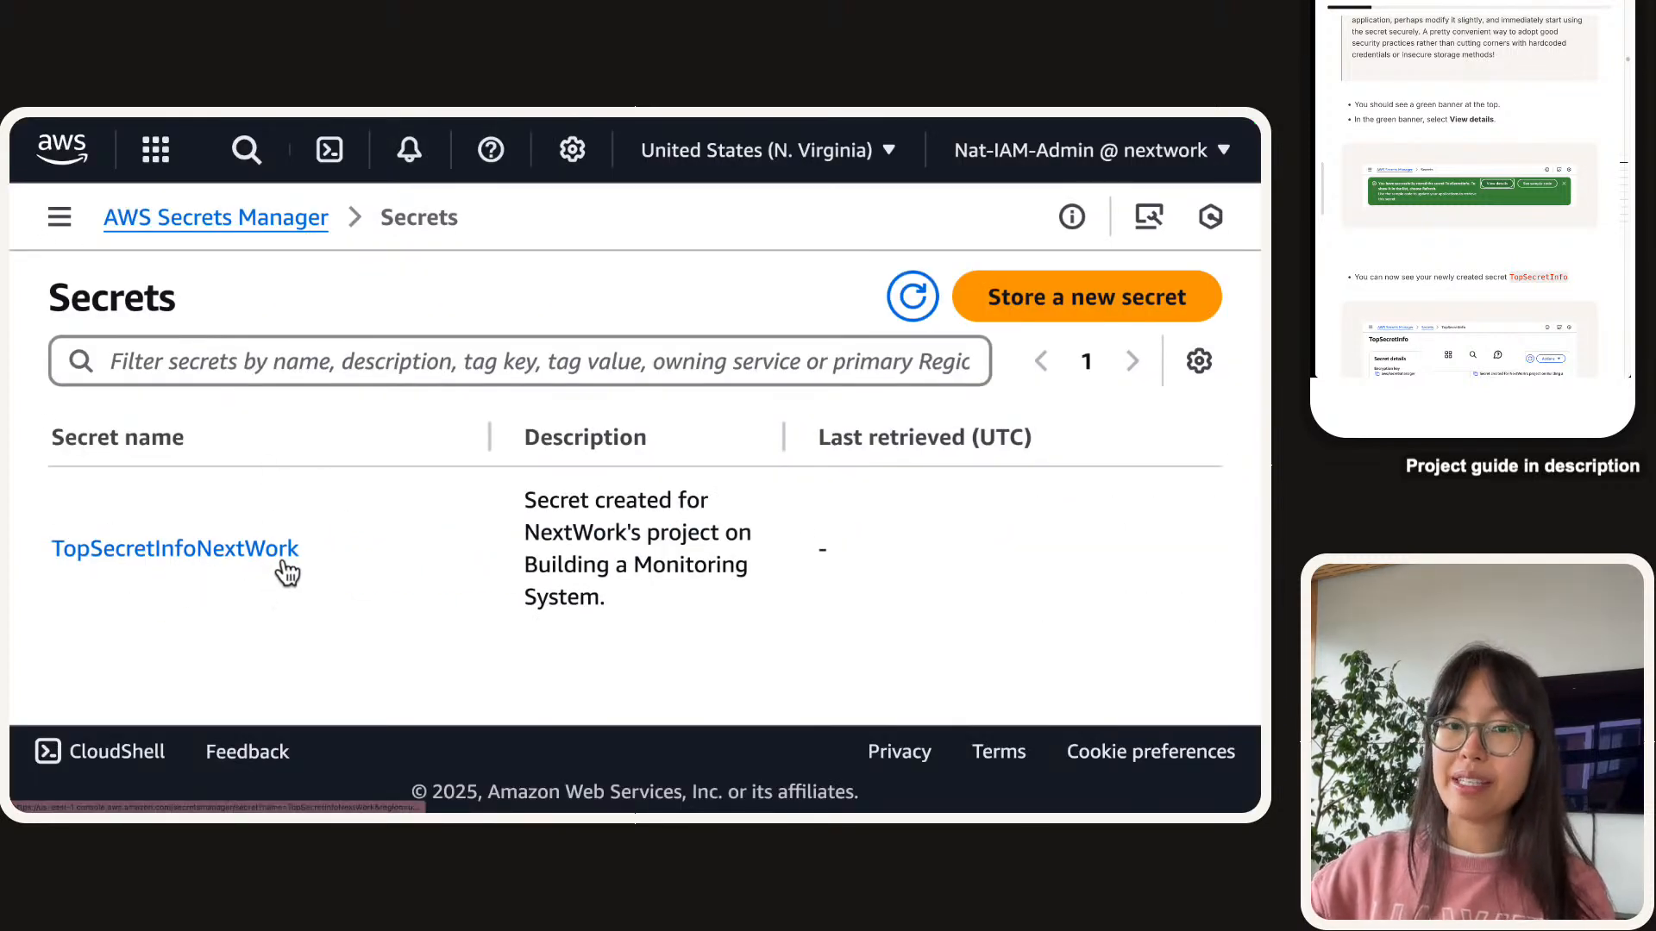
# Open the TopSecretInfoNextWork secret's details page and review its contents.
pyautogui.click(120, 550)
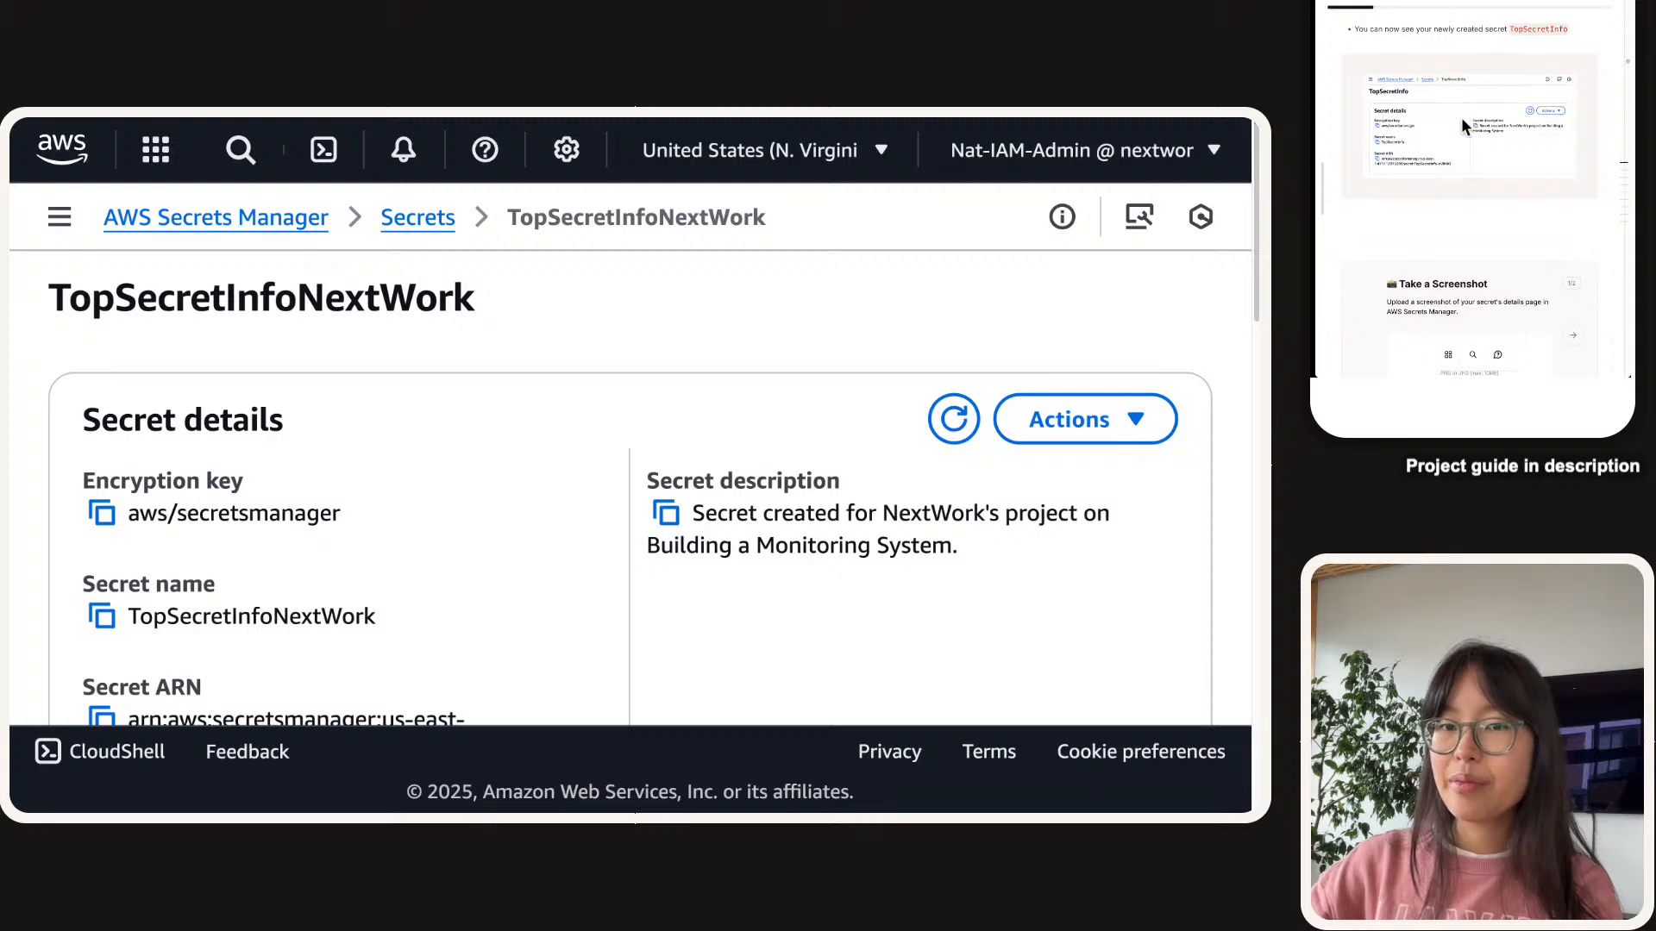
pyautogui.scroll(-5, 577, 435)
pyautogui.scroll(-5, 576, 437)
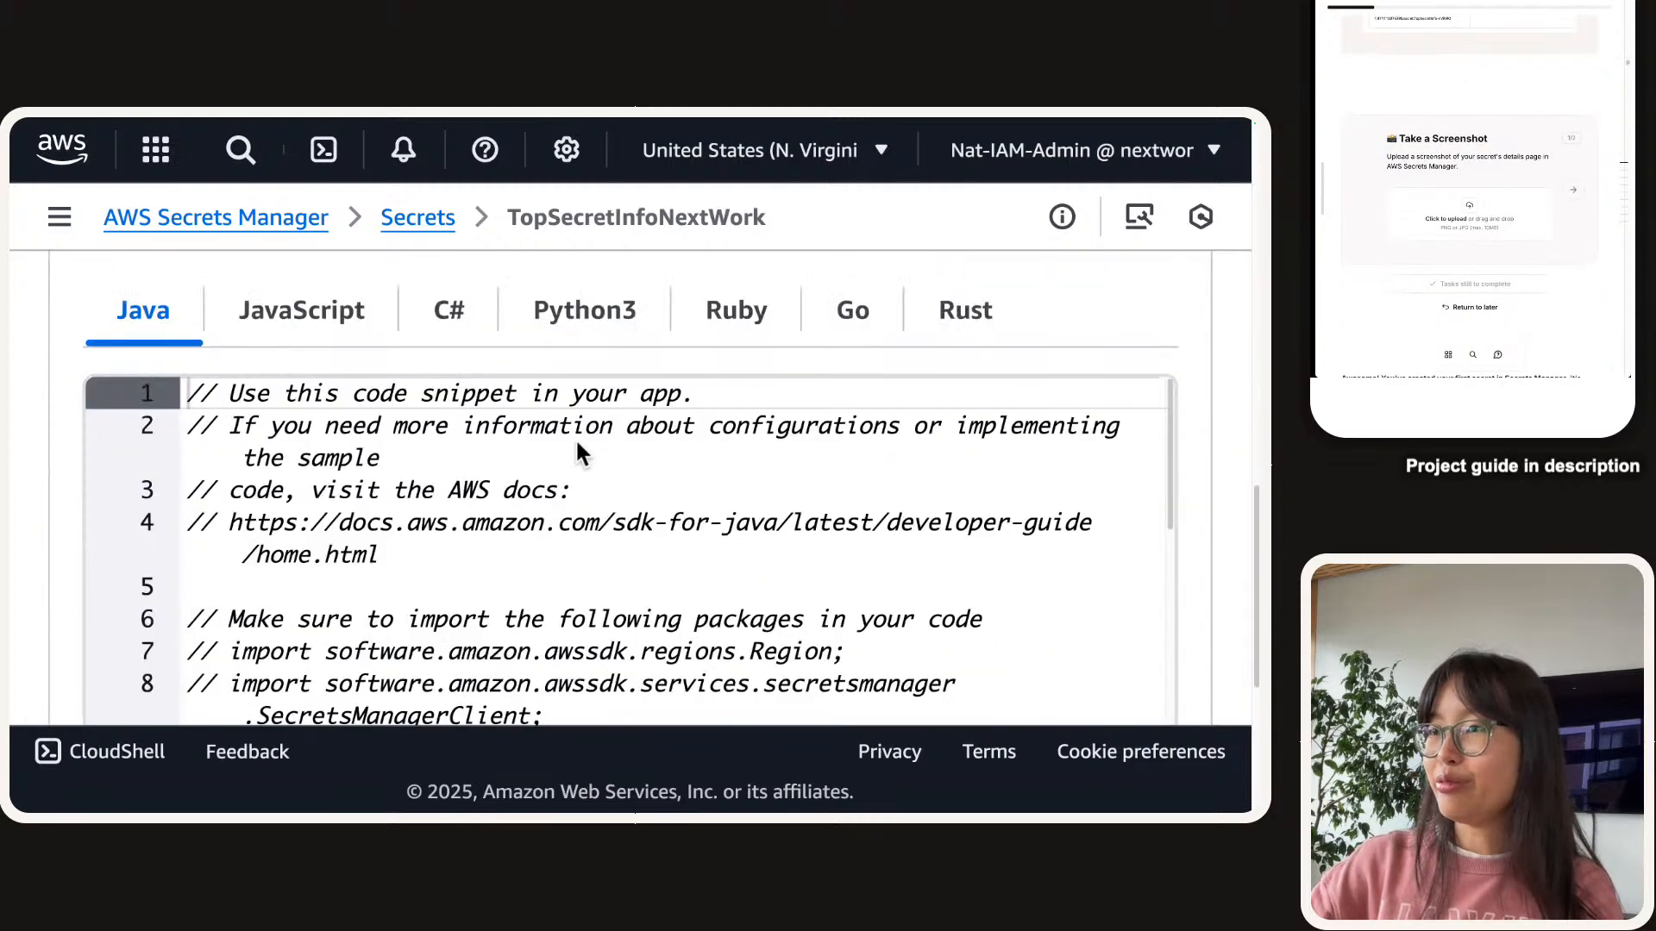
pyautogui.scroll(15, 583, 502)
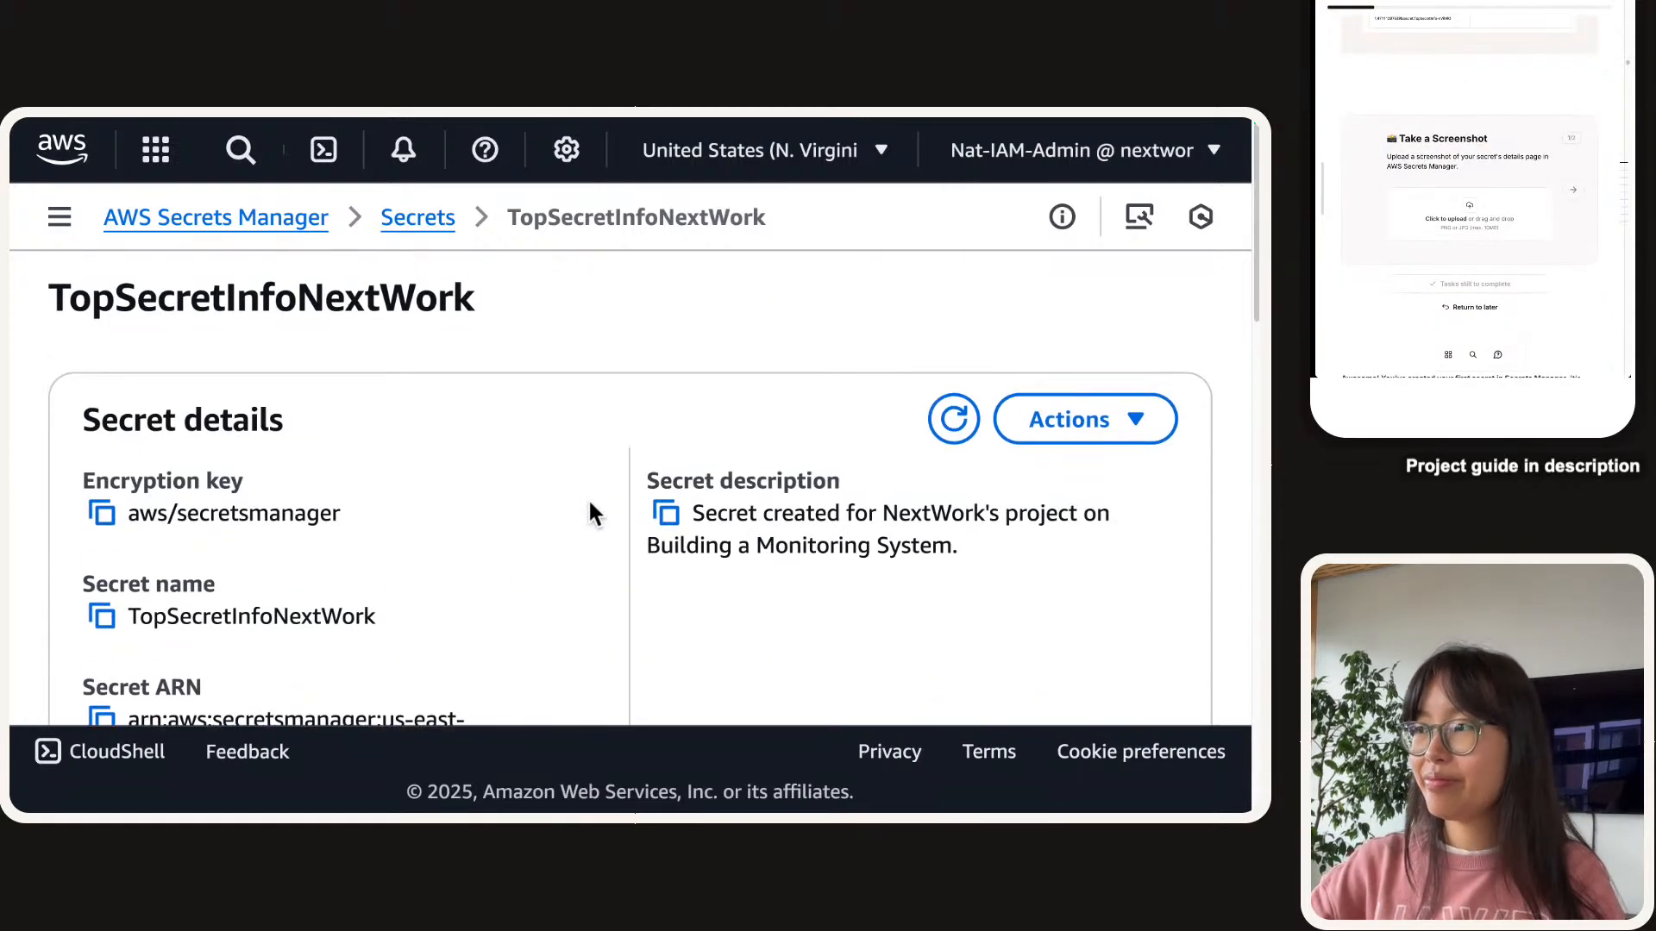
pyautogui.scroll(-2, 590, 497)
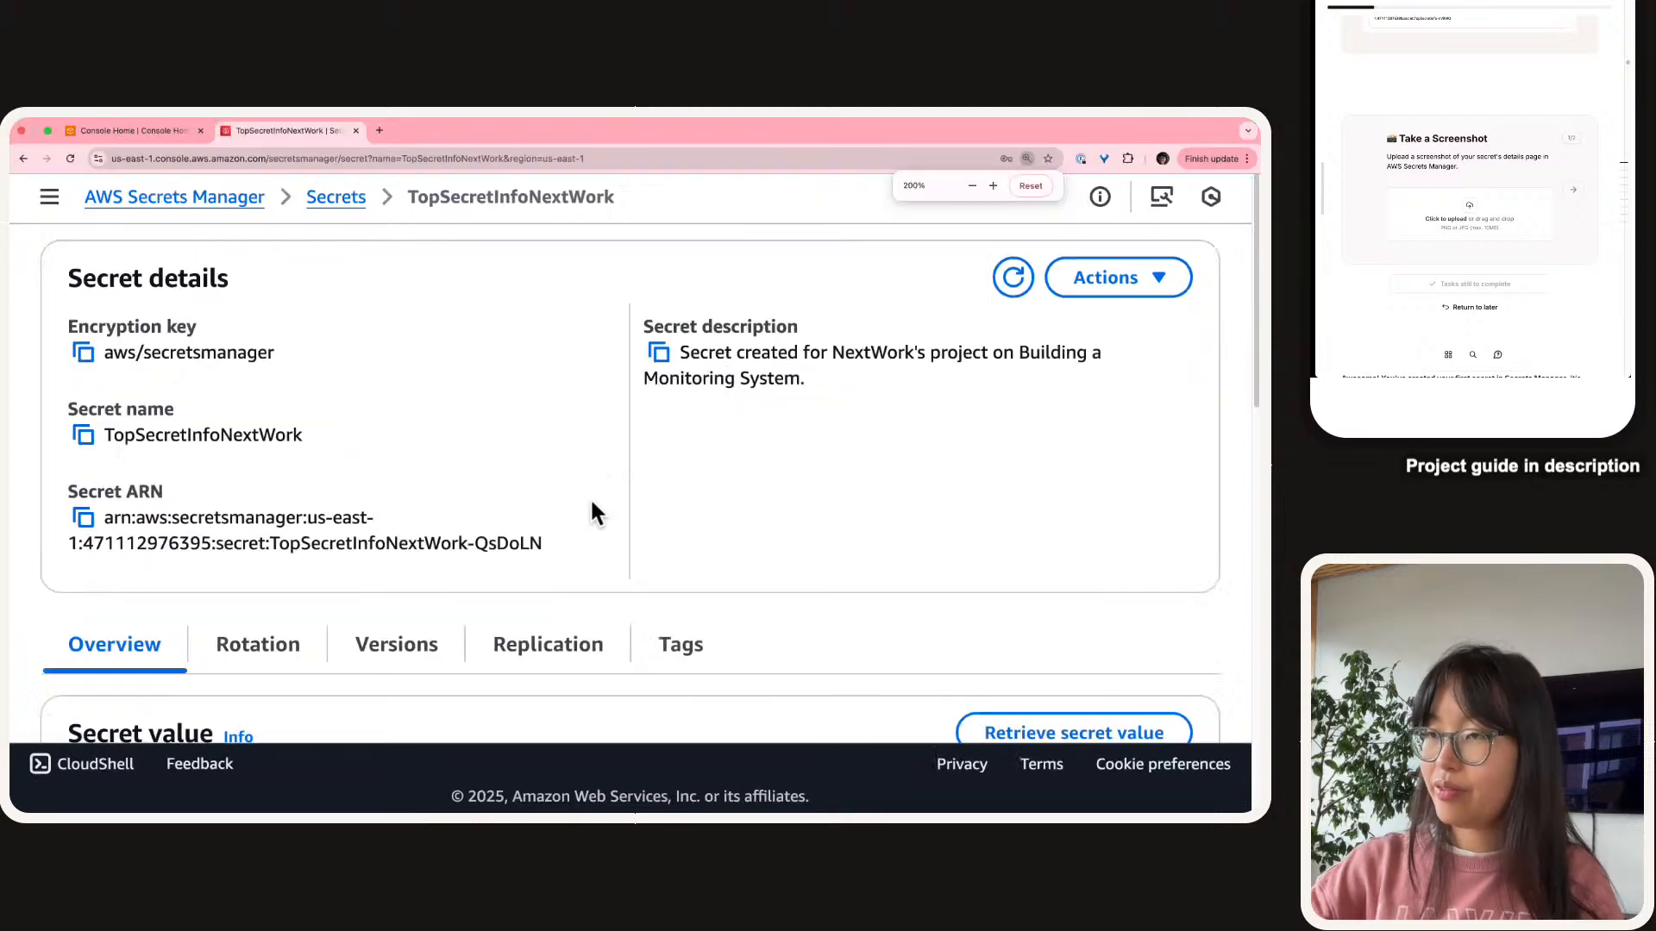
pyautogui.scroll(2, 590, 497)
# Screenshot the secret details area and upload it to the guide's task.
pyautogui.press('super+shift+4')
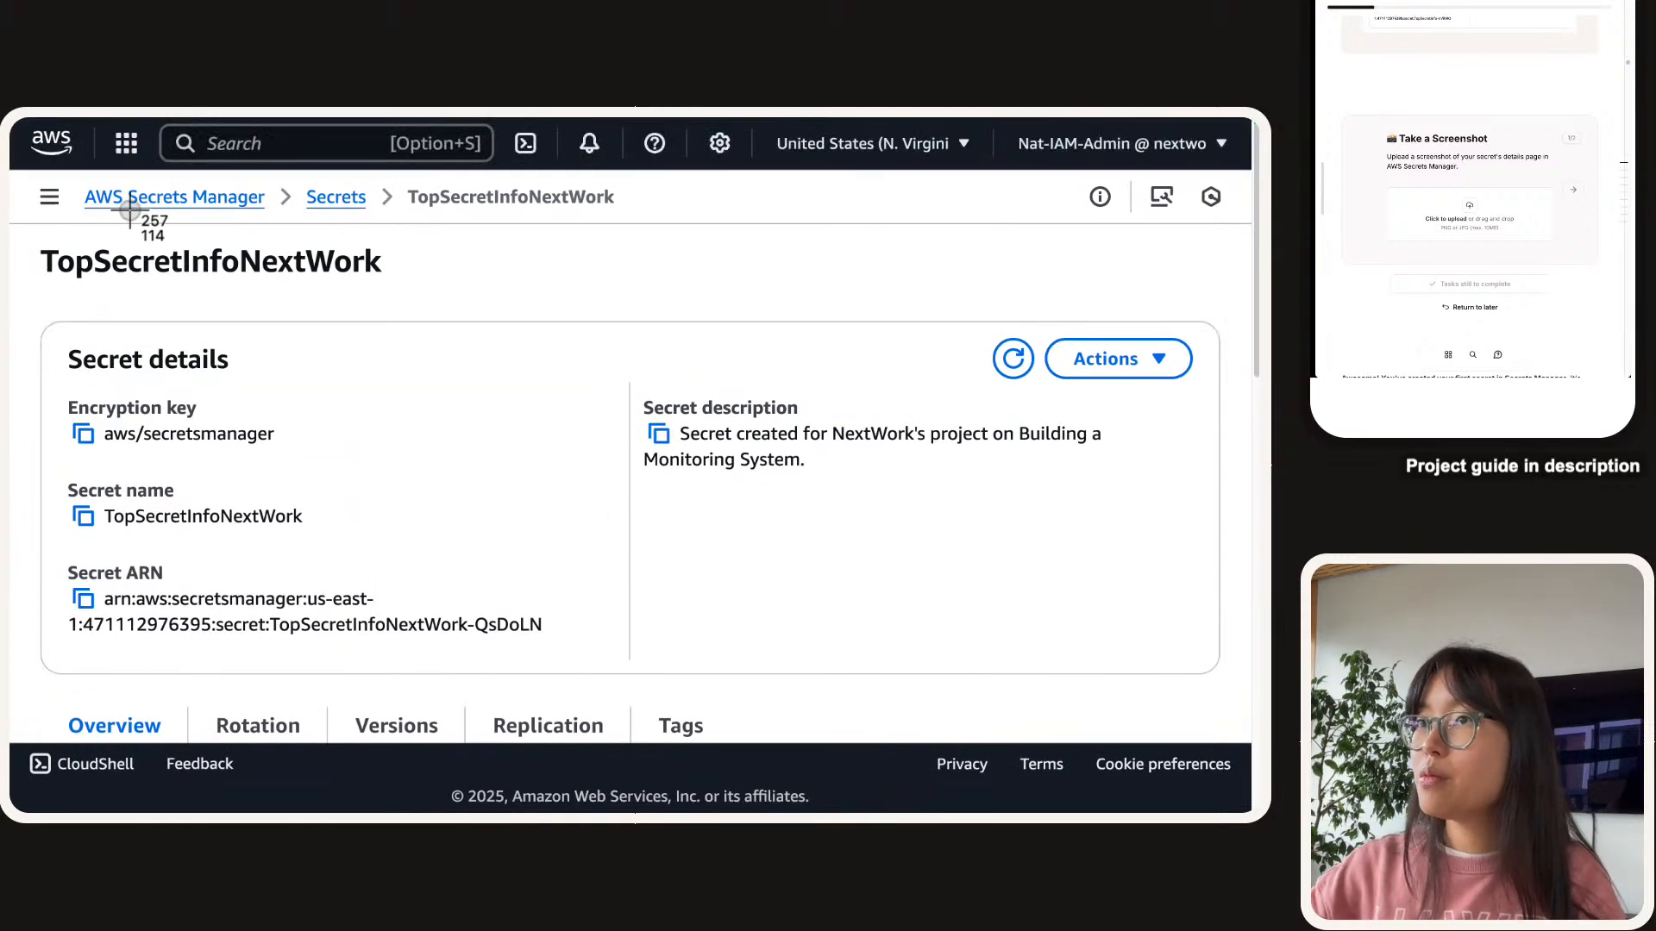
pyautogui.moveTo(23, 234); pyautogui.dragTo(1233, 692)
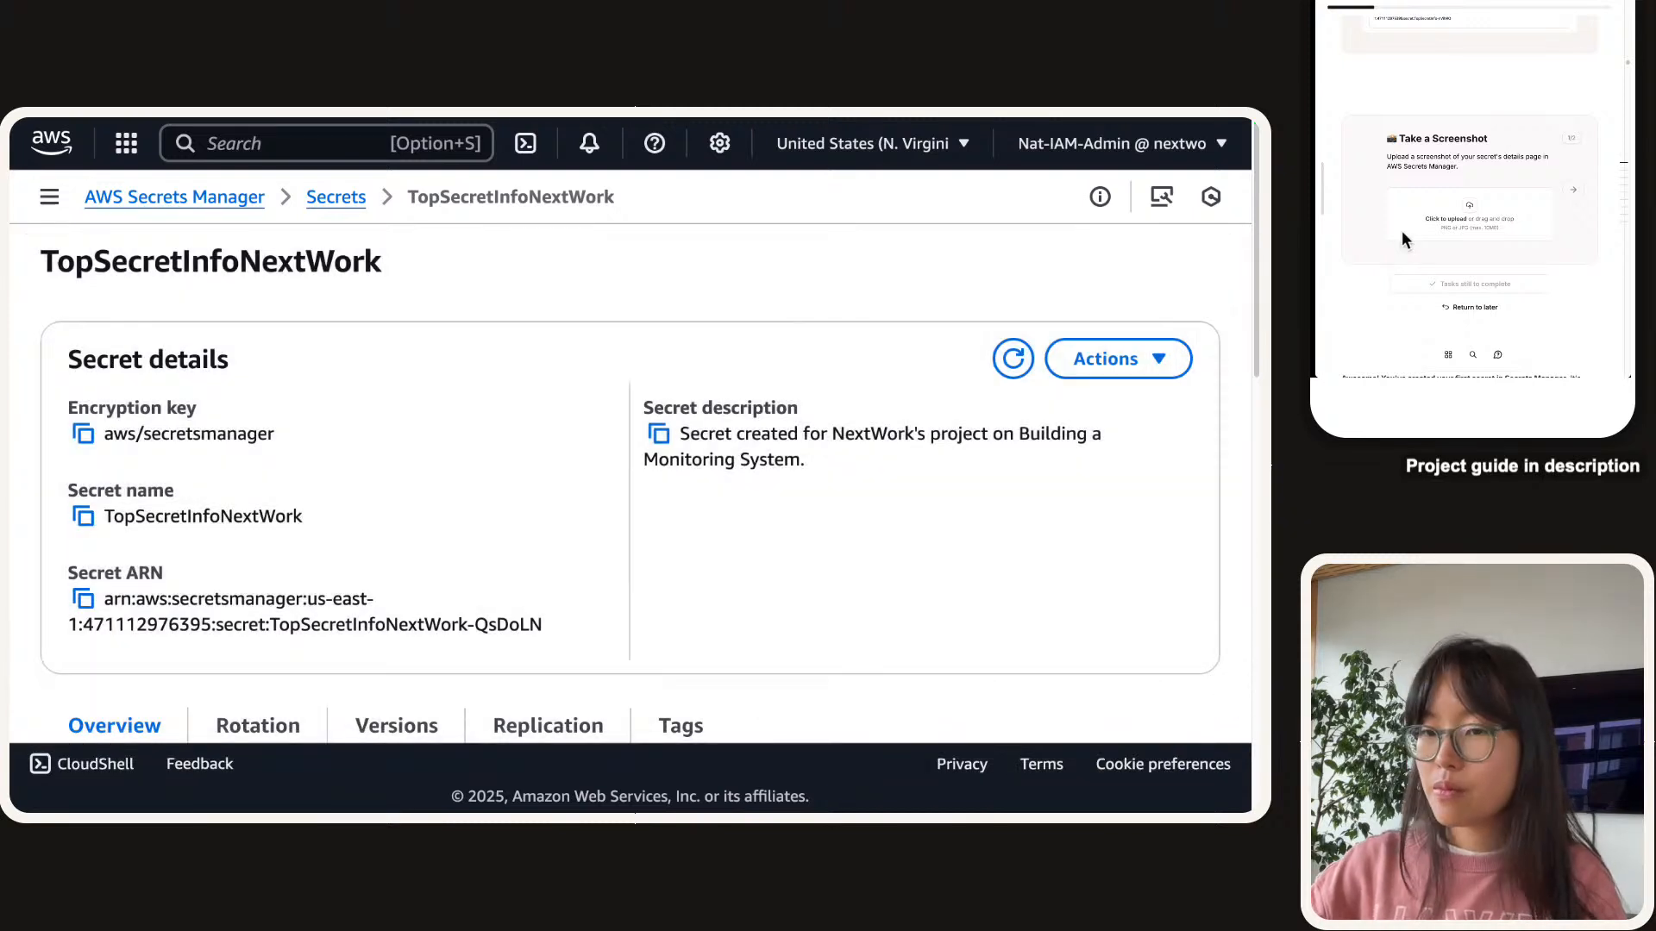
pyautogui.moveTo(1626, 376); pyautogui.dragTo(1516, 217)
pyautogui.click(1574, 192)
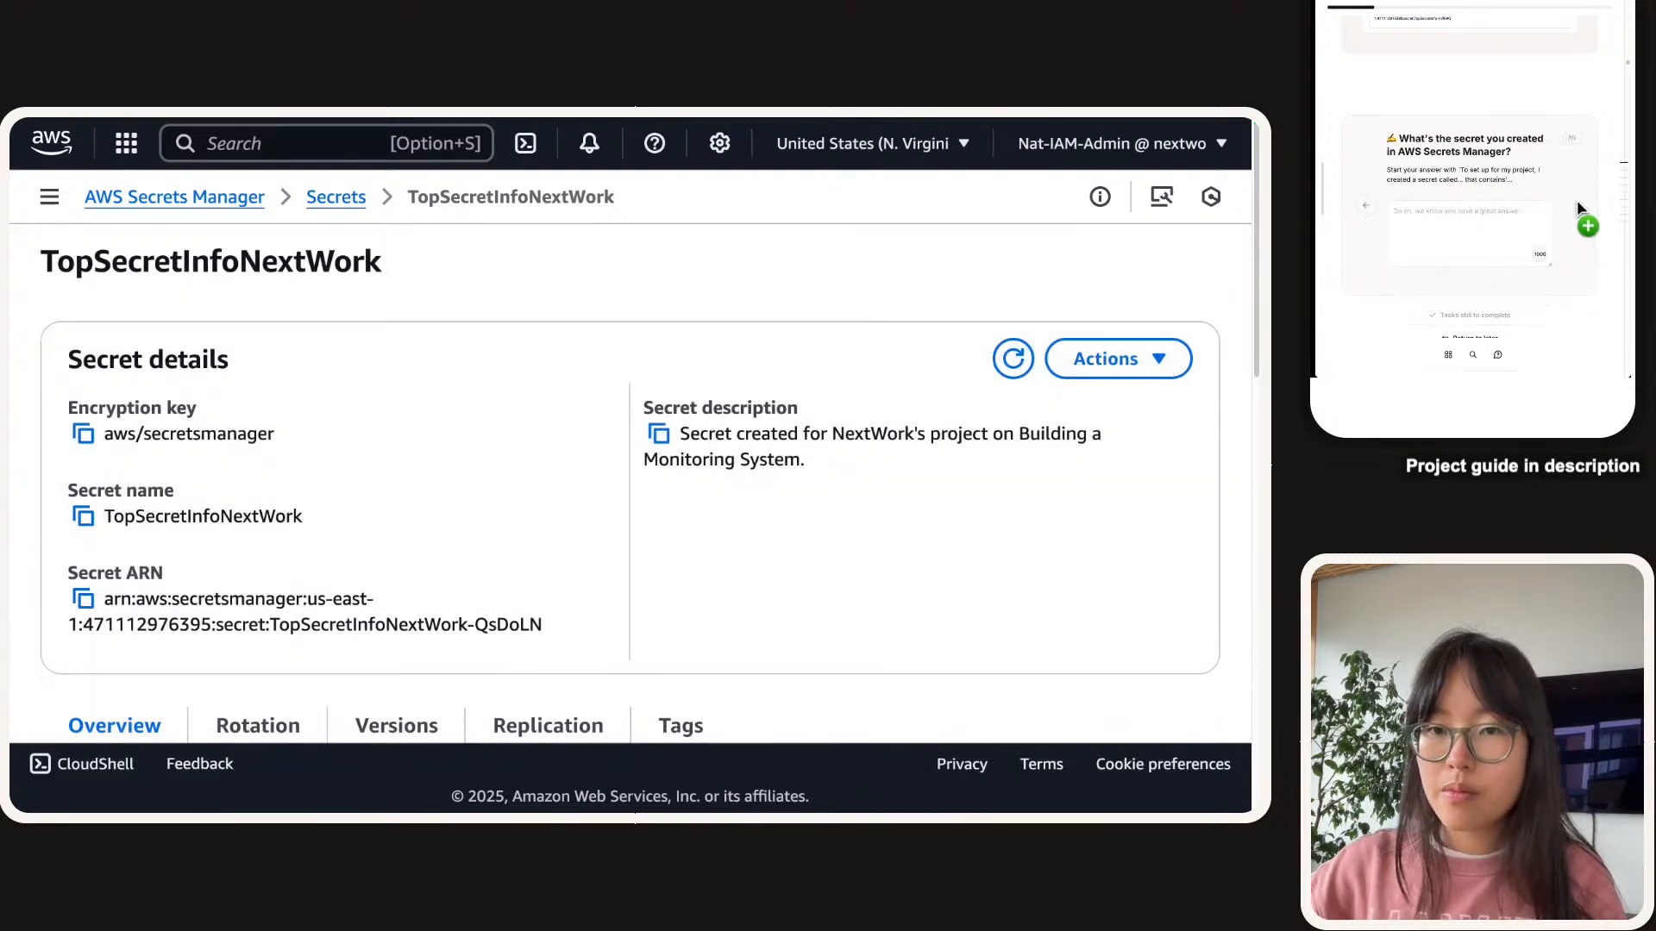
# Write the answer: we created TopSecretInfo in Secrets Manager, a string about needing 3 coffees daily.
pyautogui.moveTo(1460, 170); pyautogui.dragTo(1483, 212)
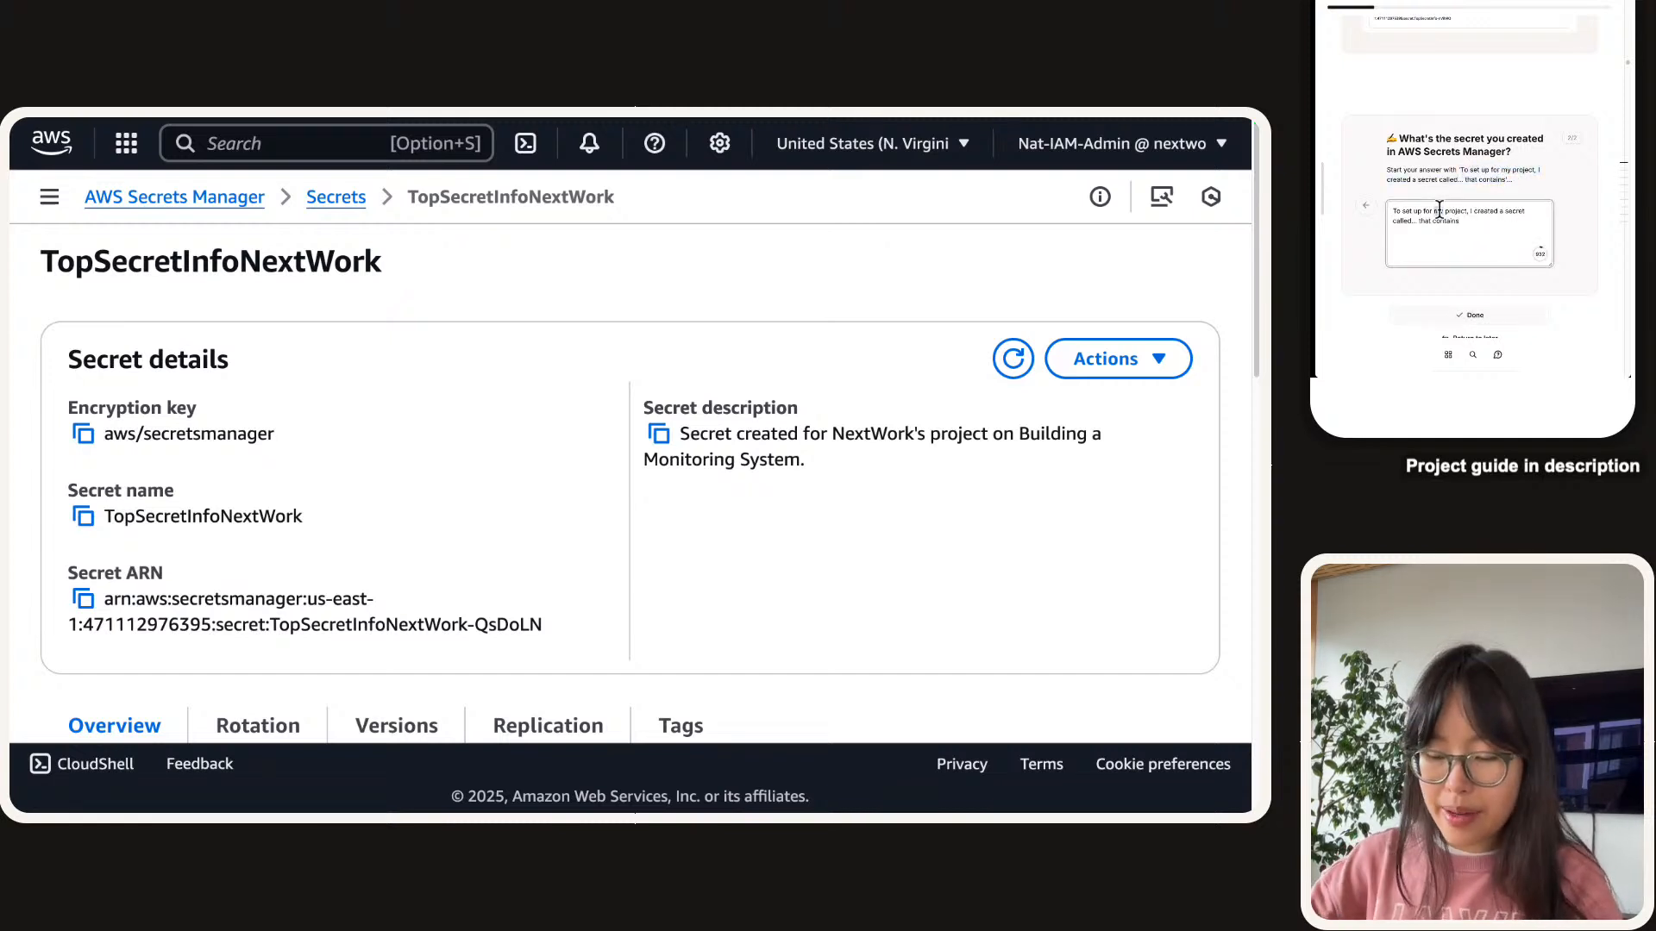
pyautogui.doubleClick(1439, 209)
pyautogui.write('ou')
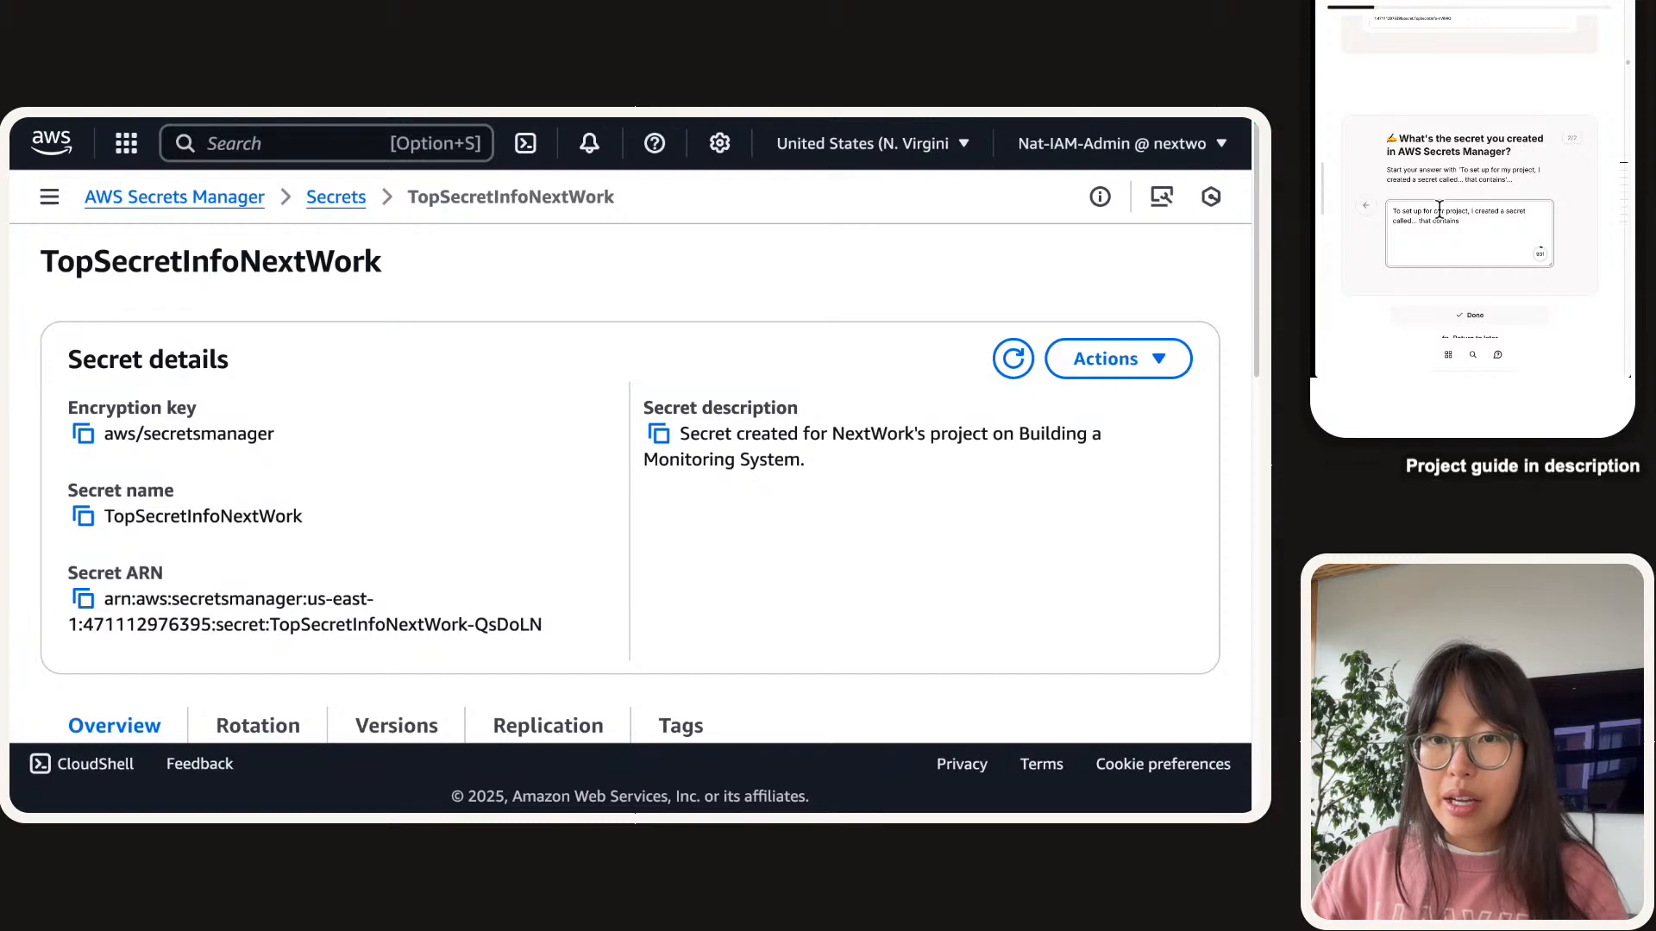
pyautogui.press('BackSpace')
pyautogui.write('we')
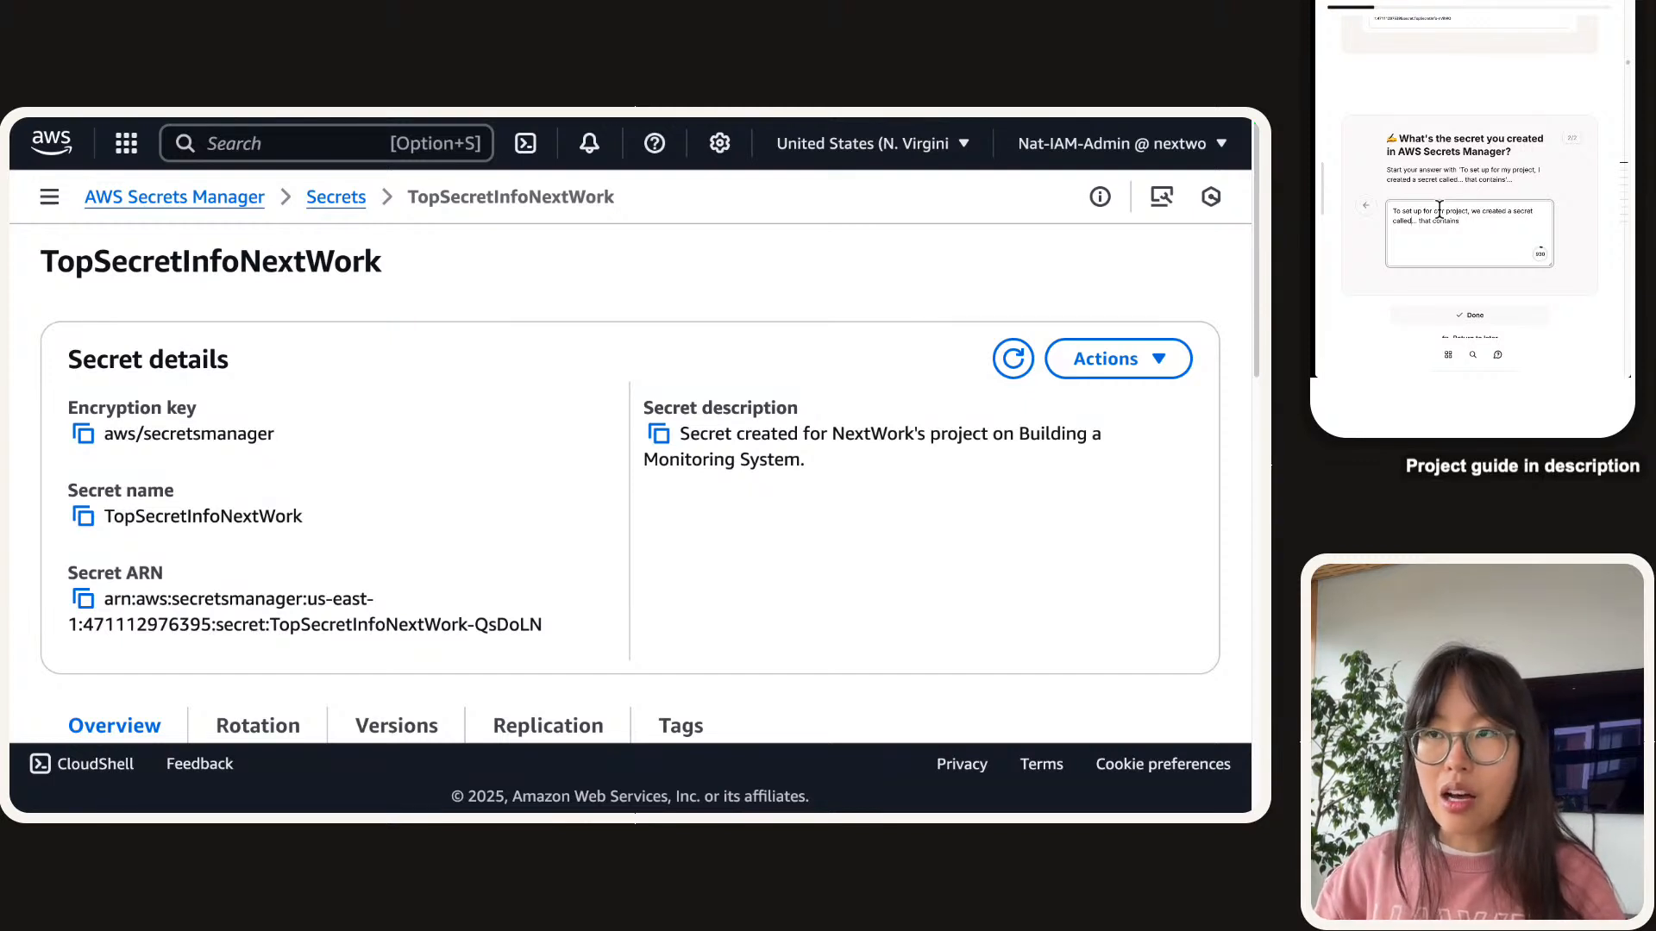
pyautogui.write(' T')
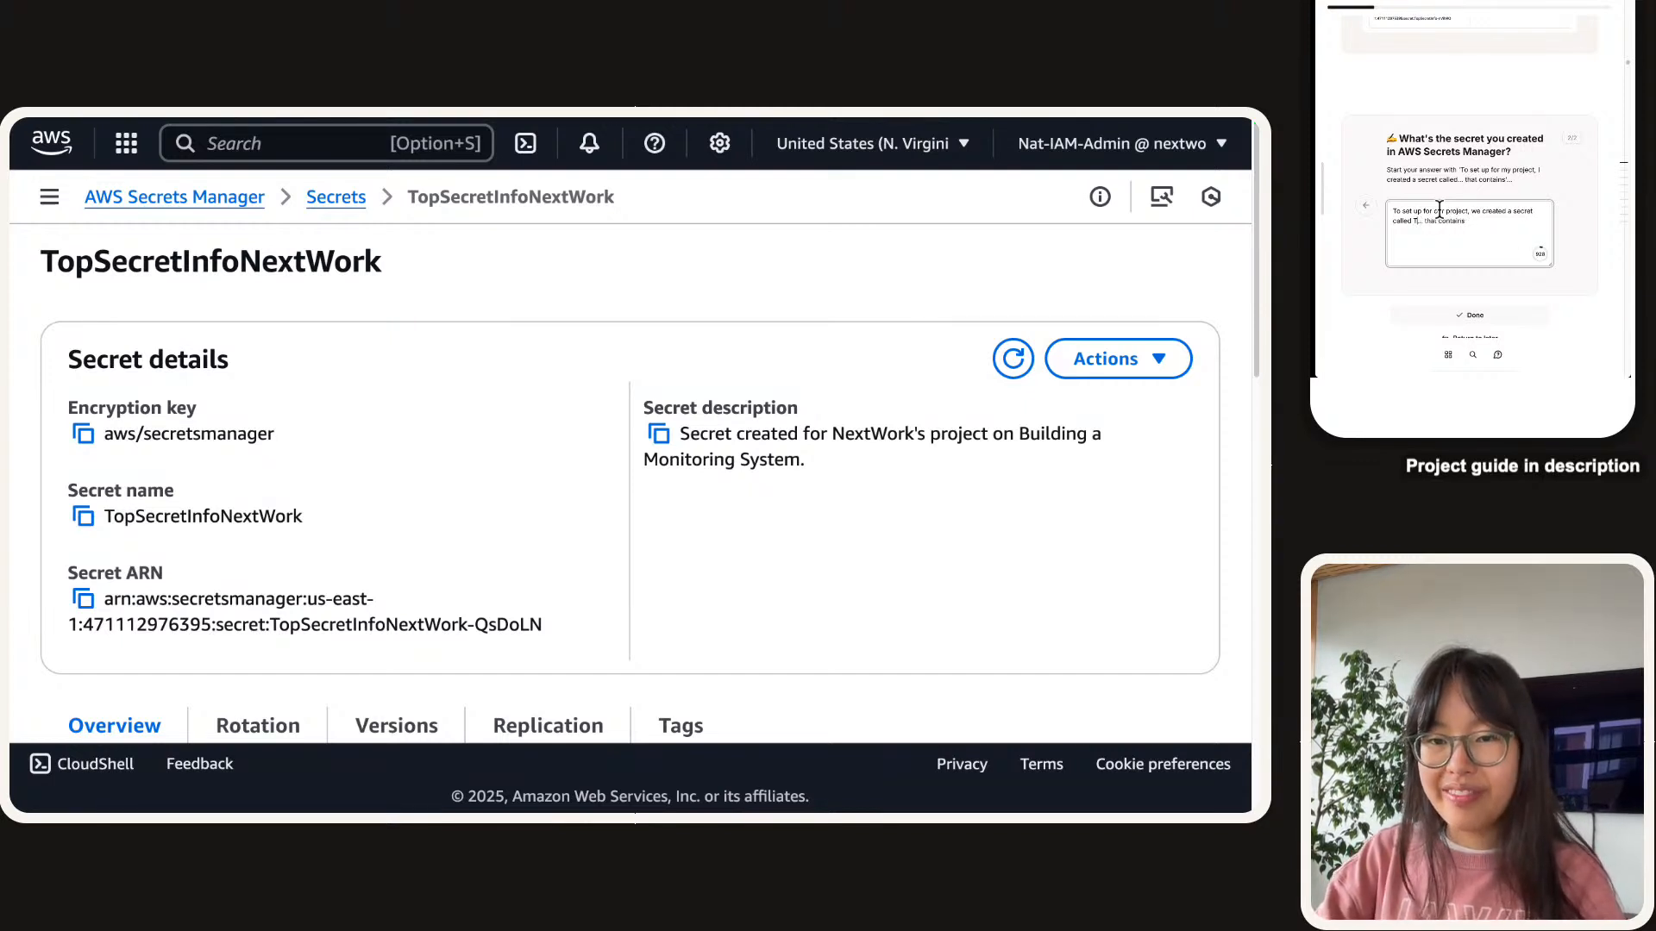
pyautogui.write('opSecretInfo')
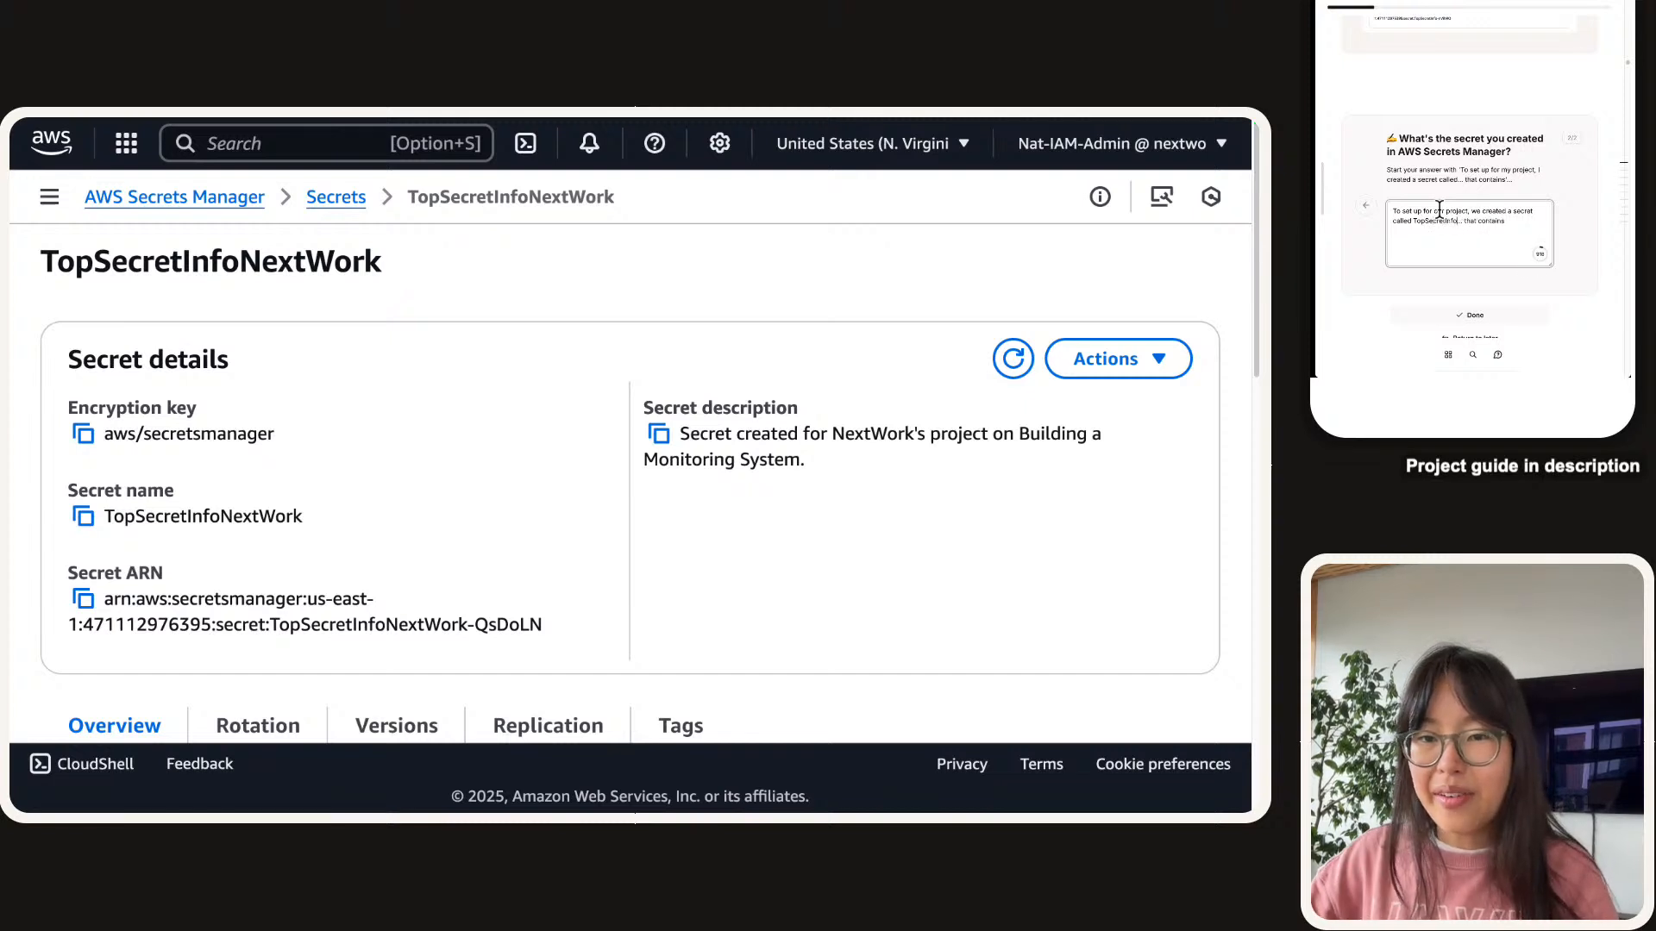
pyautogui.press('Delete')
pyautogui.press('Delete')
pyautogui.press('Delete')
pyautogui.write('in Secr')
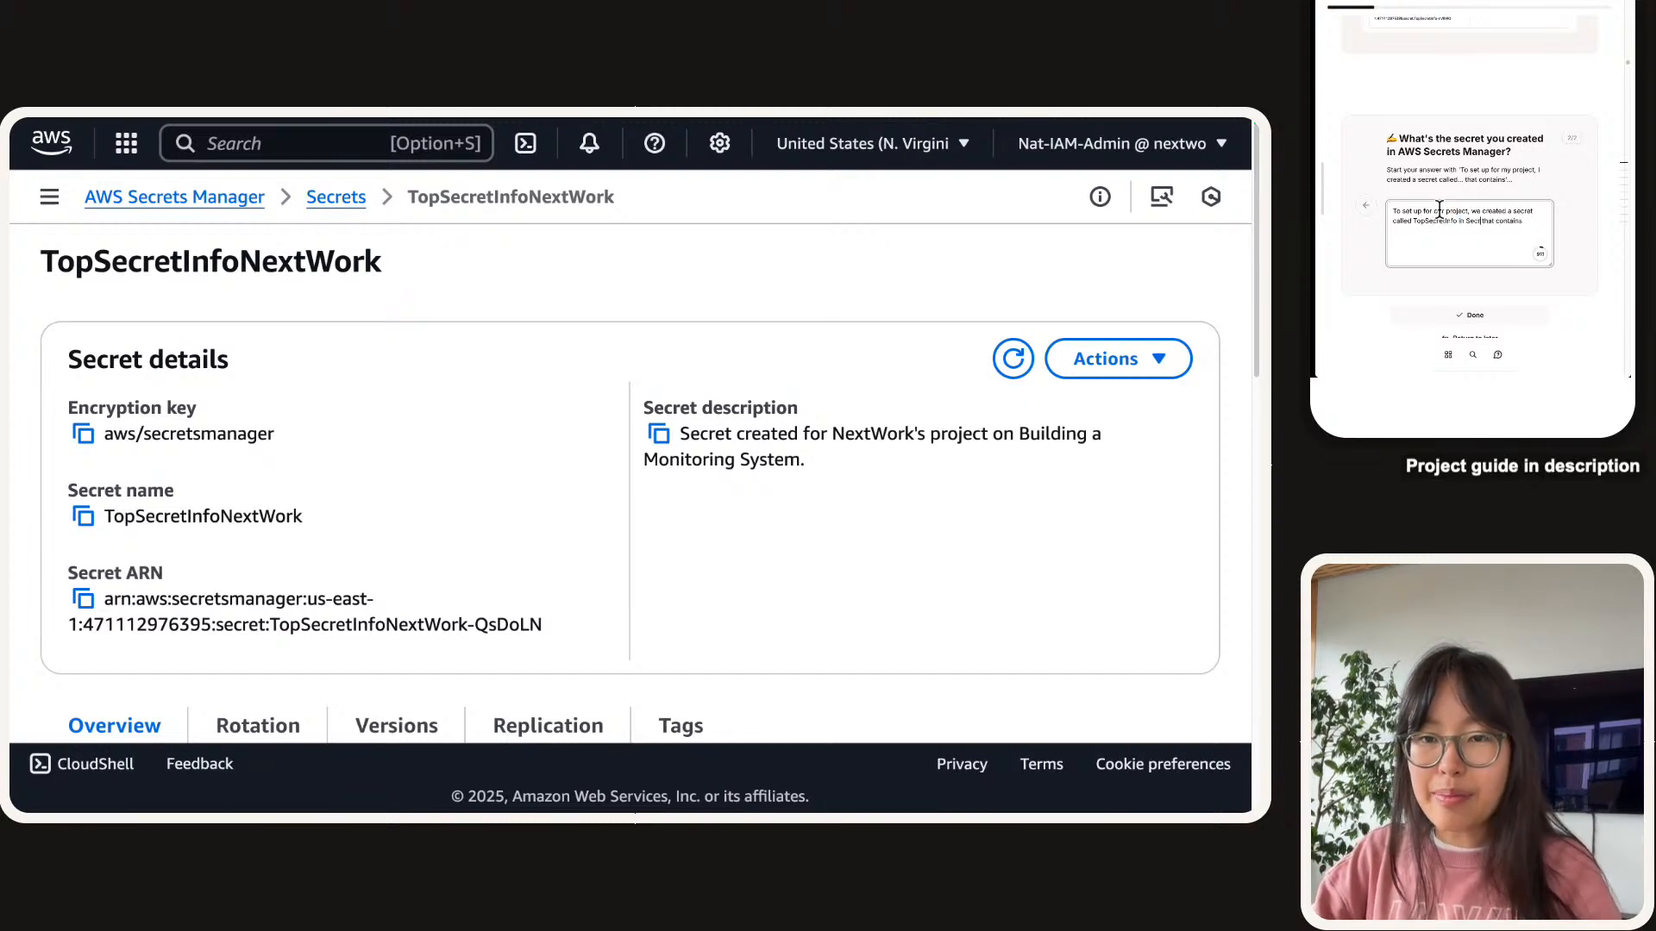
pyautogui.write('ets Manager.')
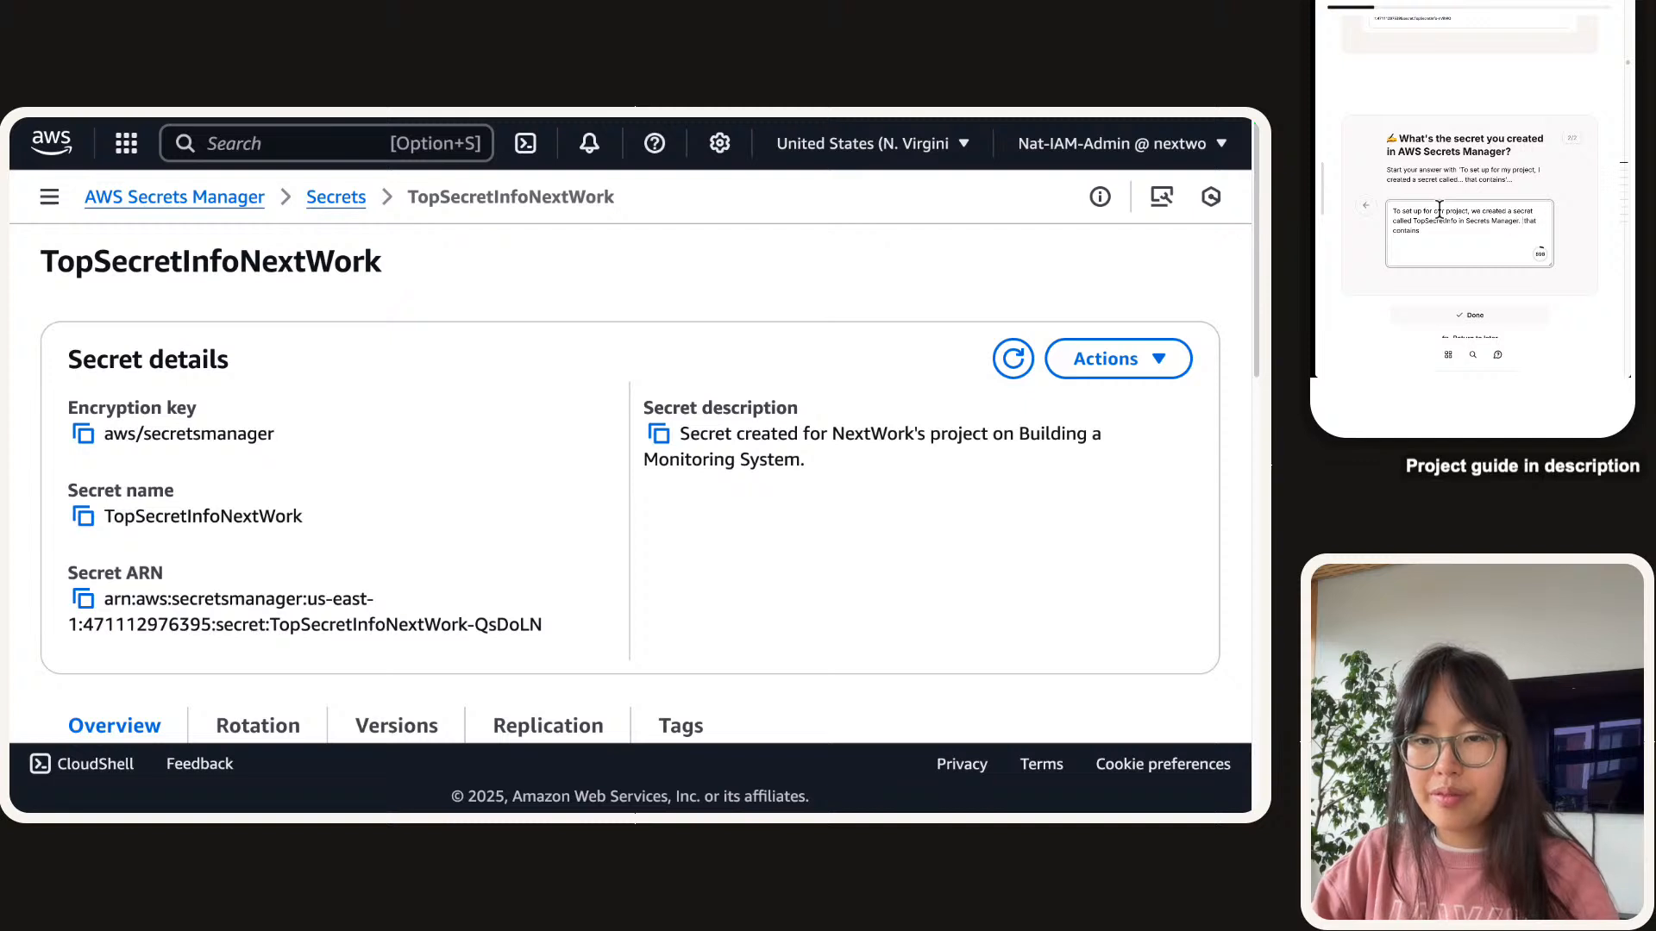
pyautogui.press('Delete')
pyautogui.press('Delete')
pyautogui.press('Delete')
pyautogui.press('Delete')
pyautogui.write('This secret')
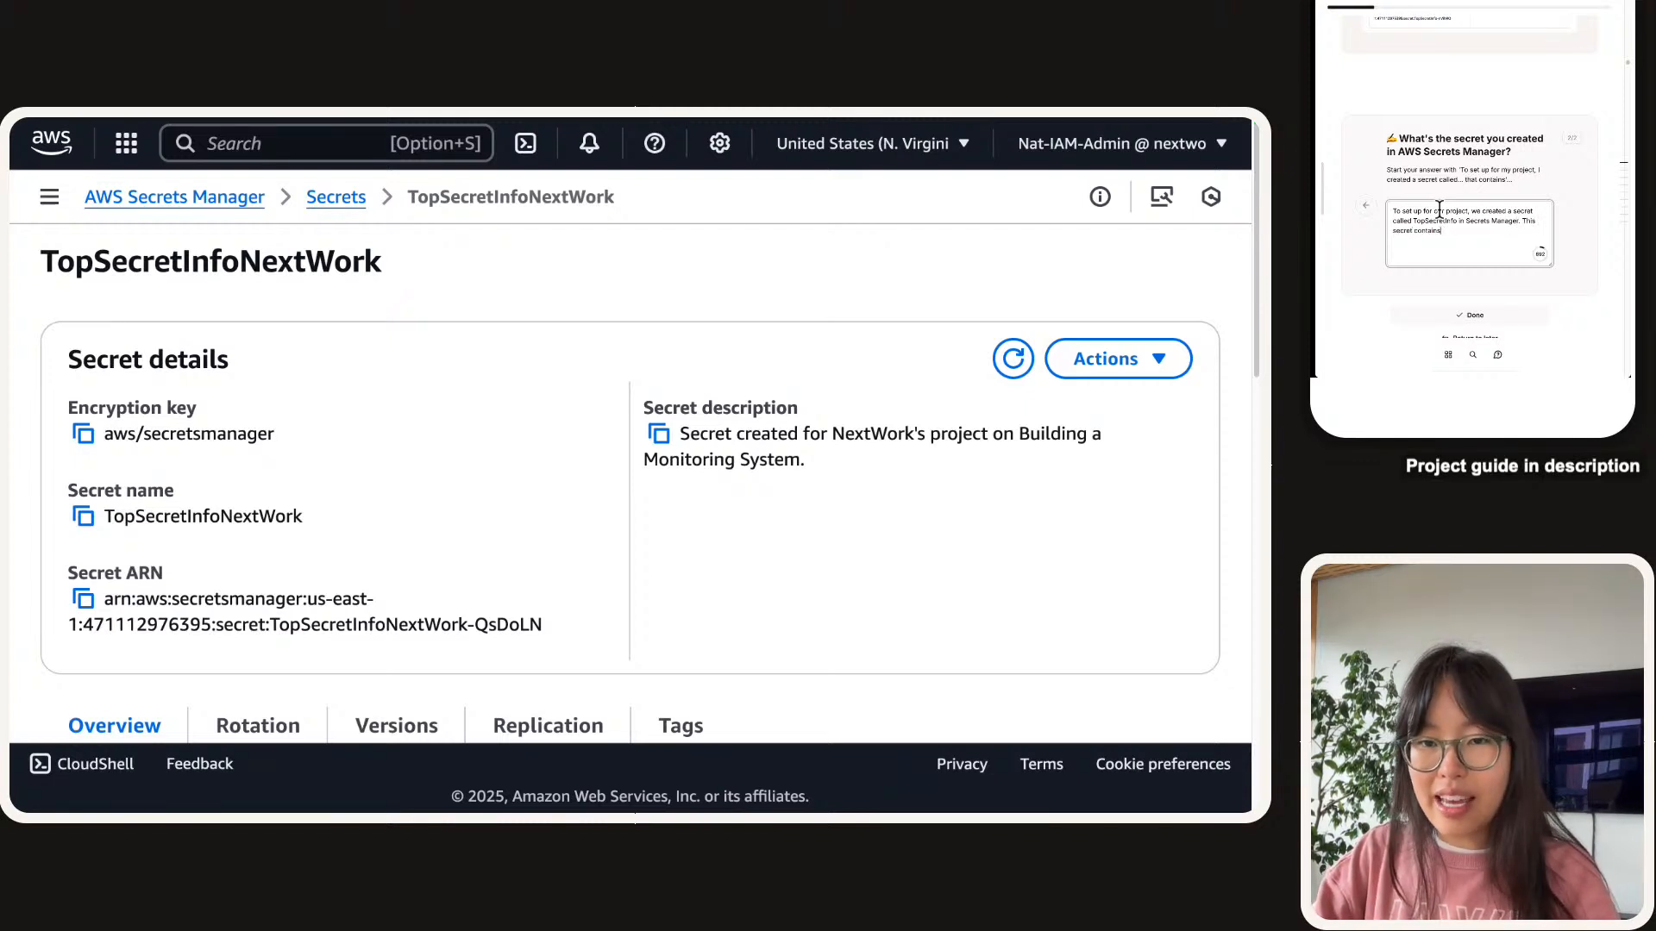
pyautogui.write(' a hot take from us...')
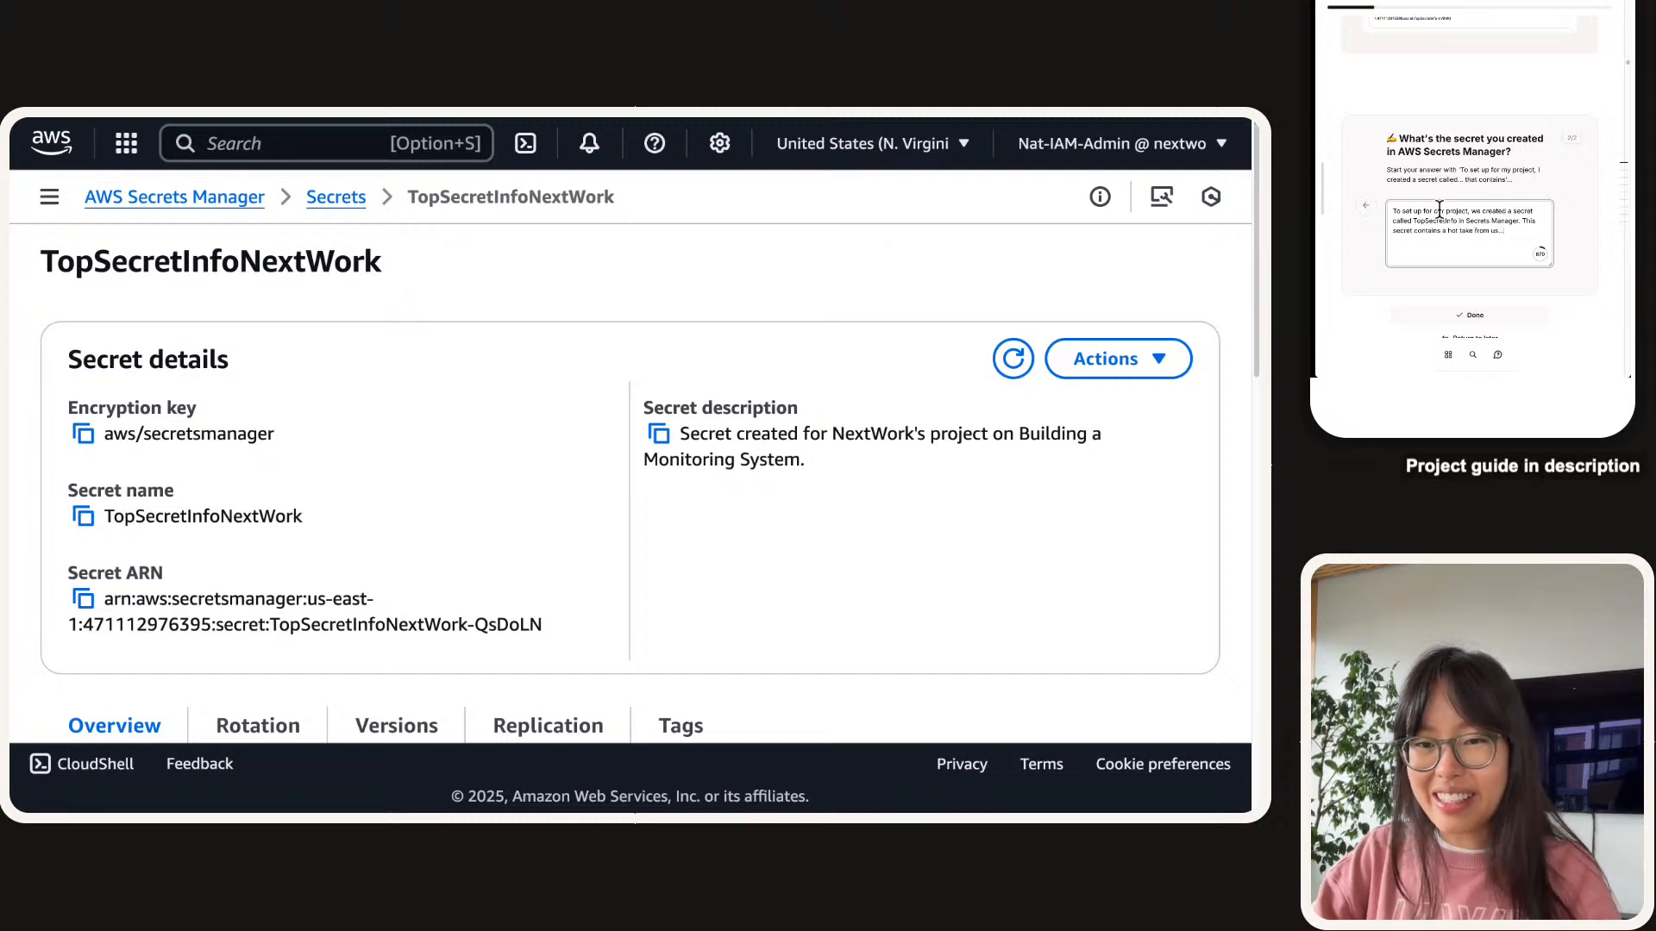
pyautogui.write(' we')
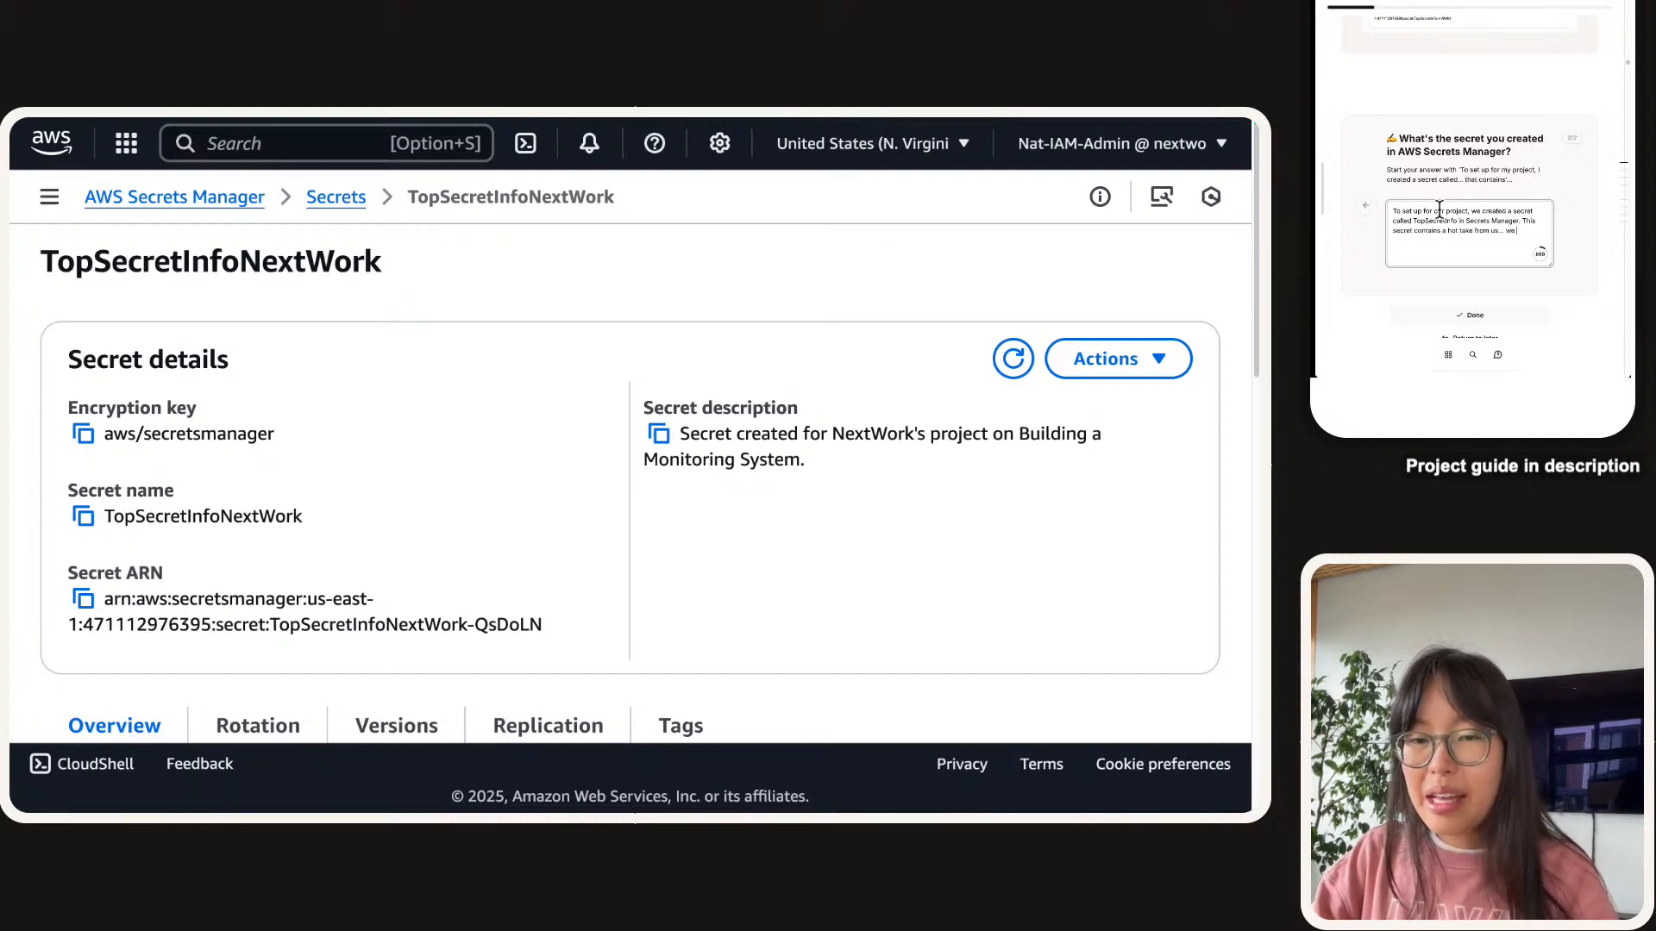
pyautogui.write(' mention thd ')
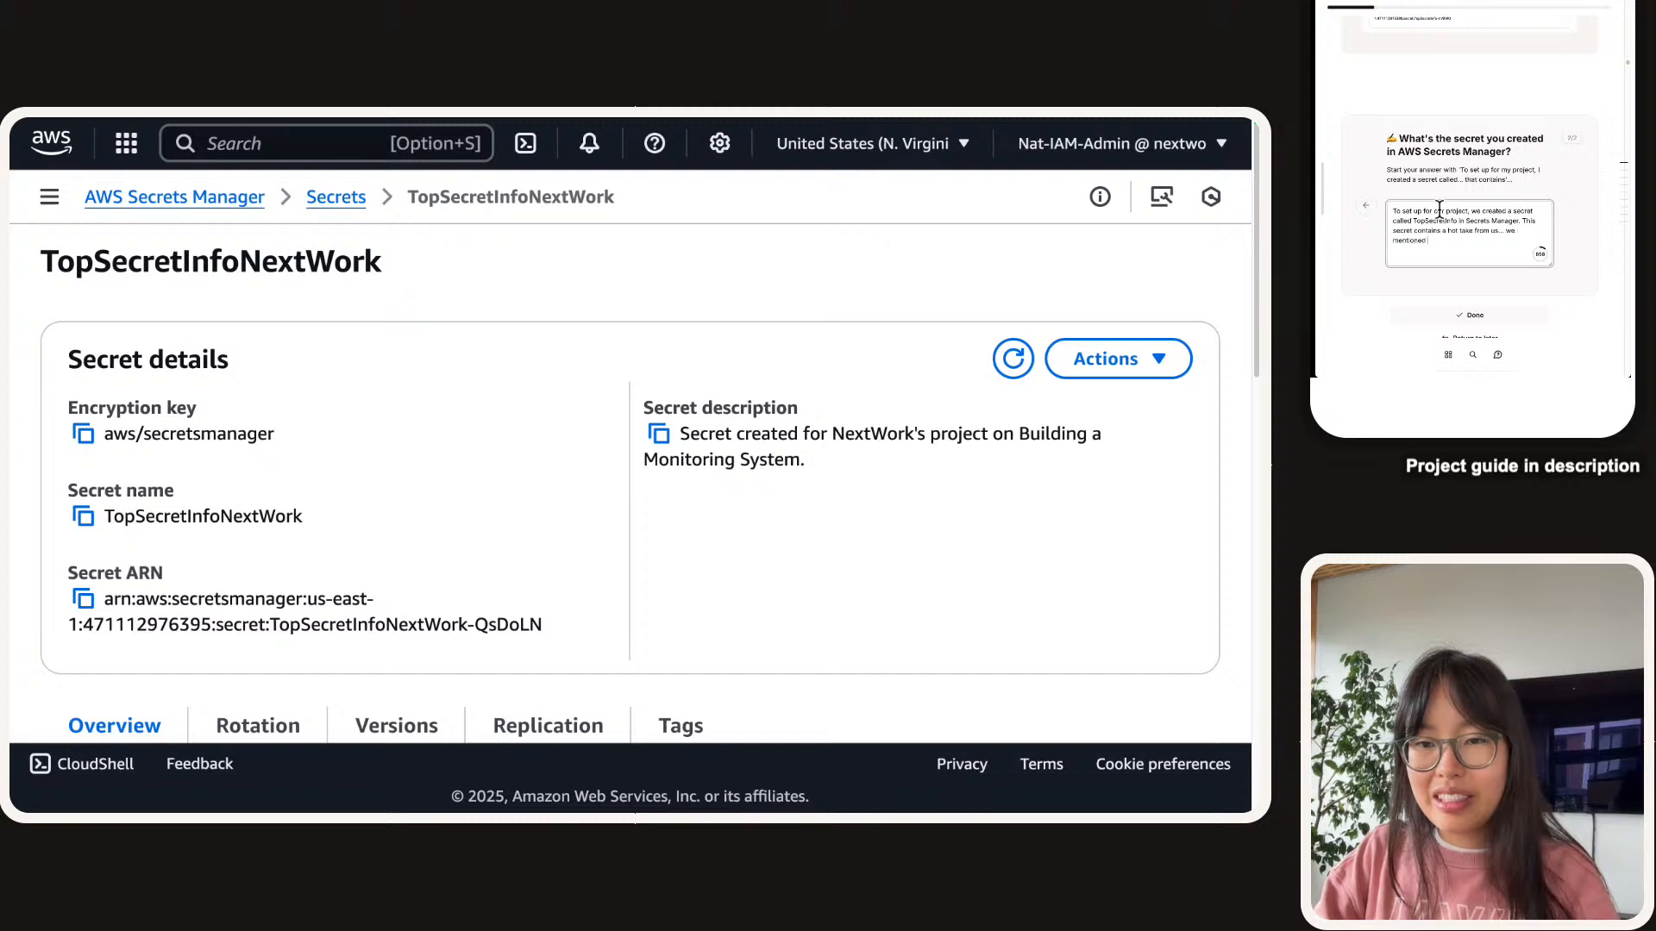
pyautogui.write('that we need 3 coffees a')
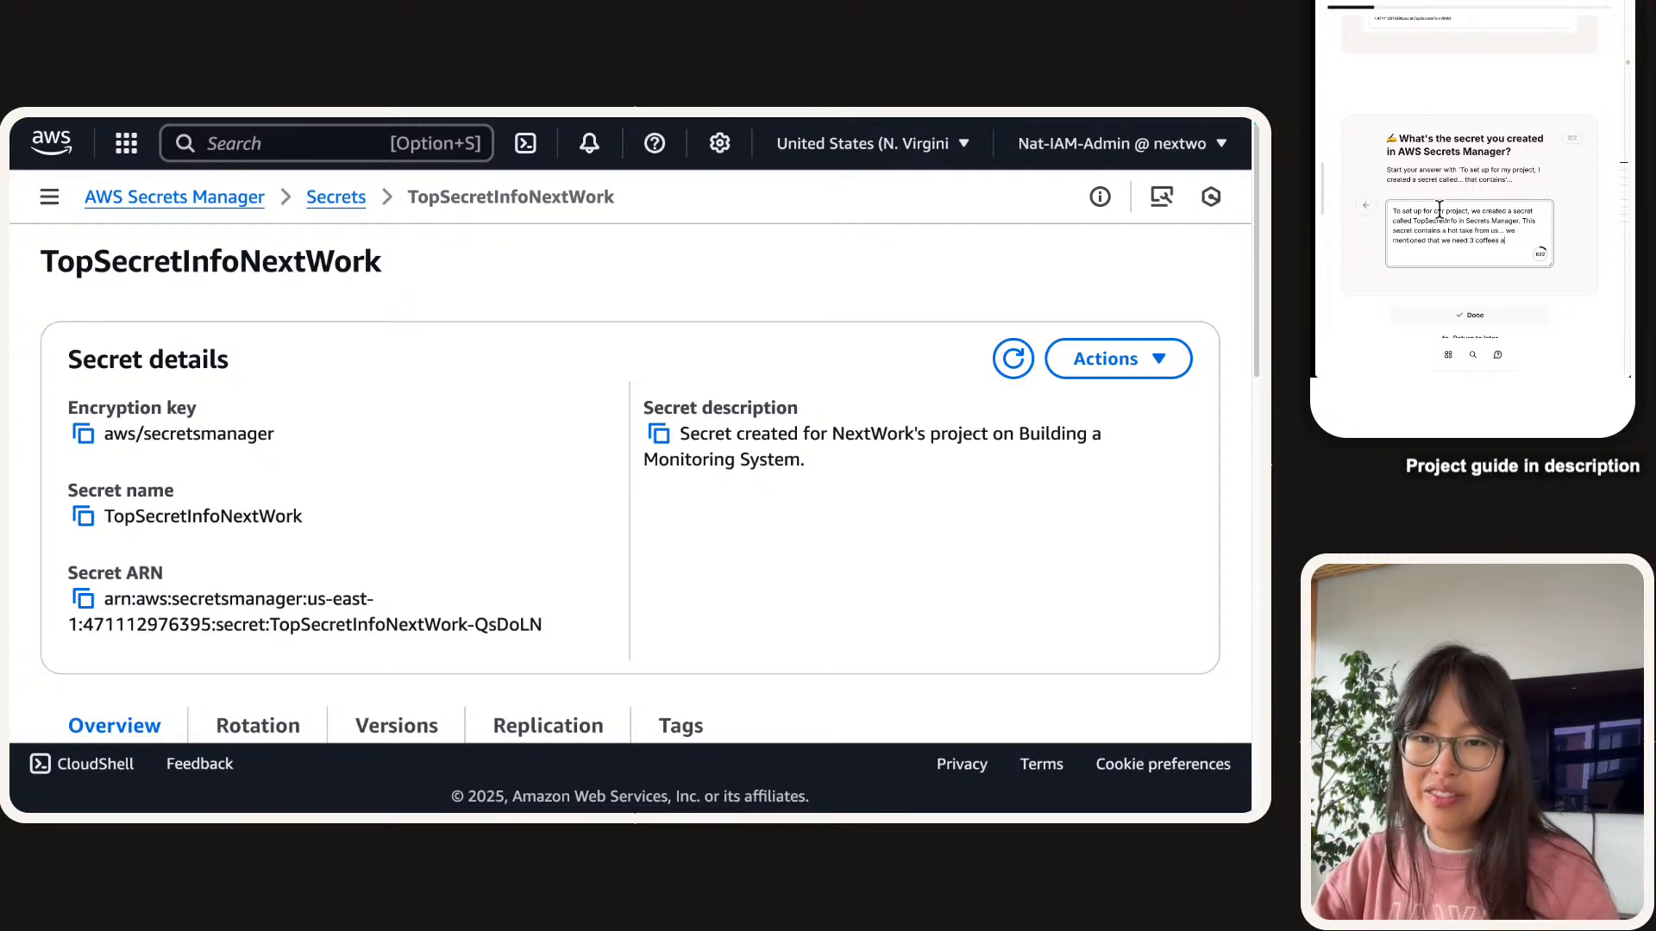
pyautogui.write(' da')
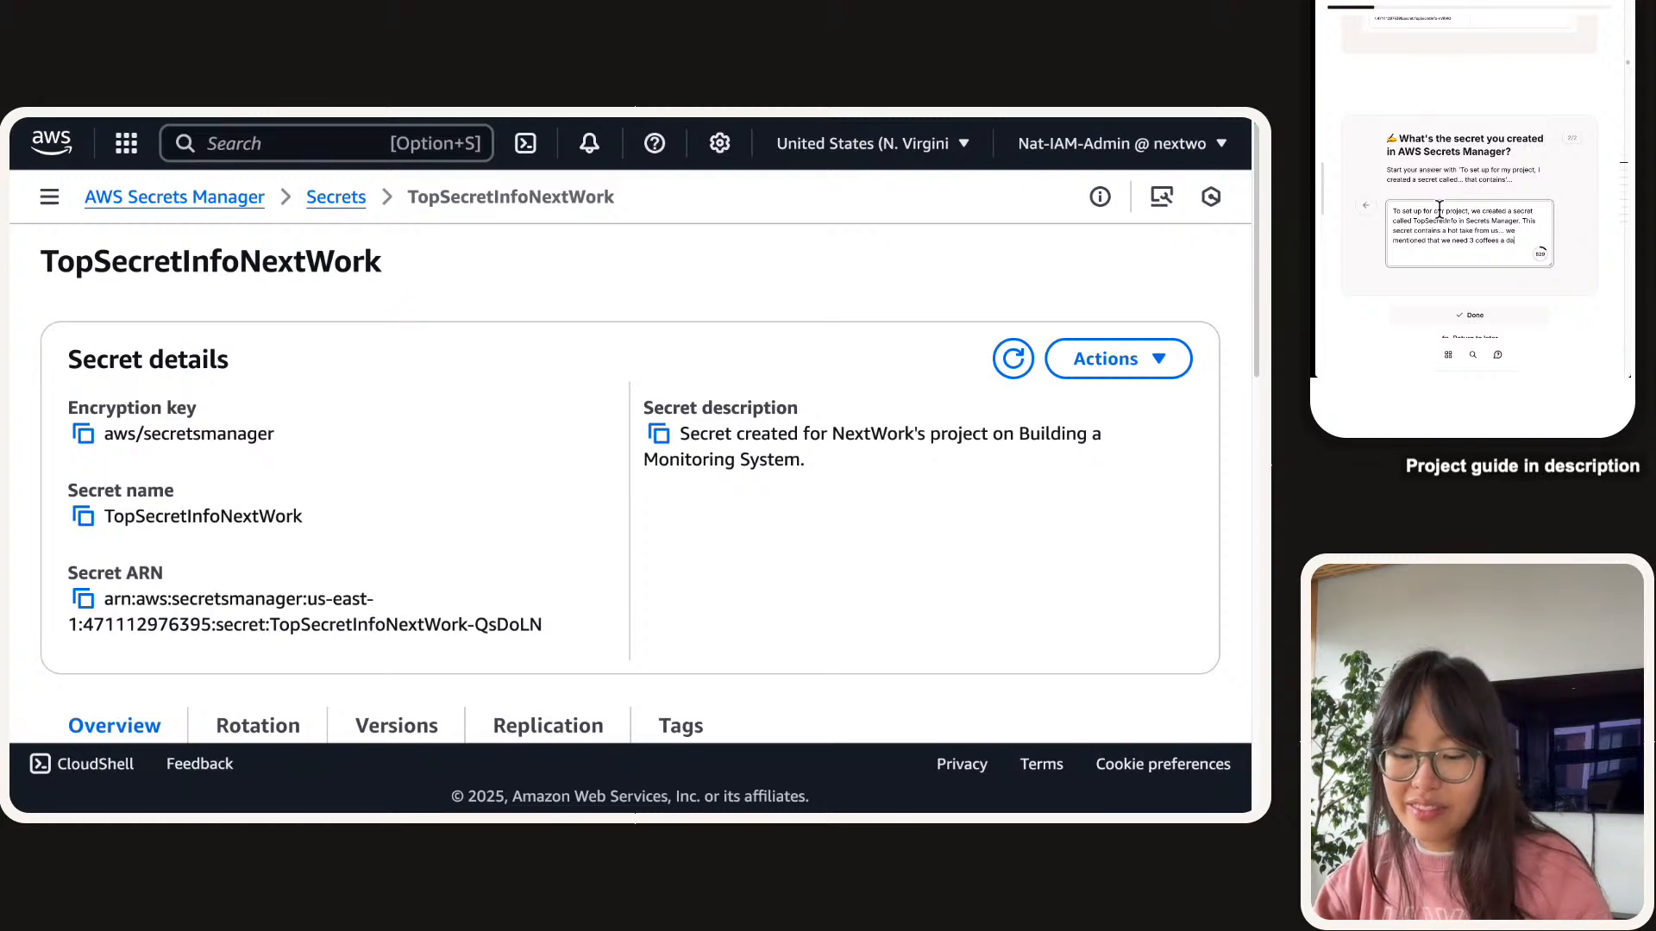
pyautogui.write('y to funciton.')
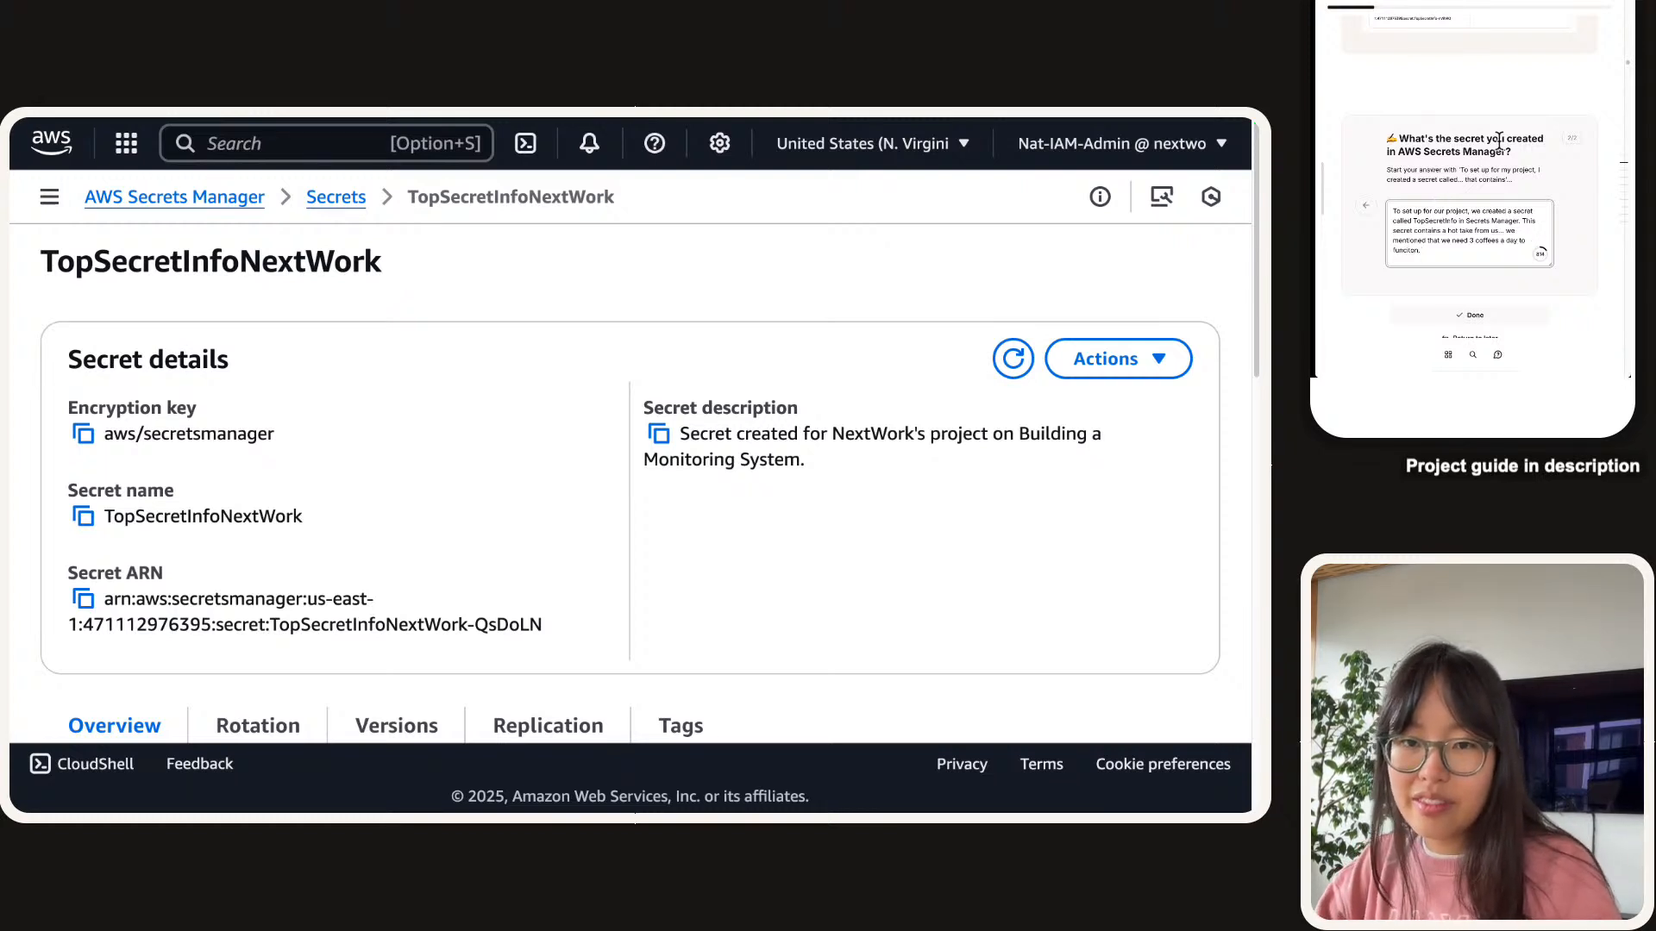
pyautogui.press('BackSpace')
pyautogui.press('BackSpace')
pyautogui.press('BackSpace')
pyautogui.press('BackSpace')
pyautogui.press('BackSpace')
pyautogui.press('BackSpace')
pyautogui.write('nction')
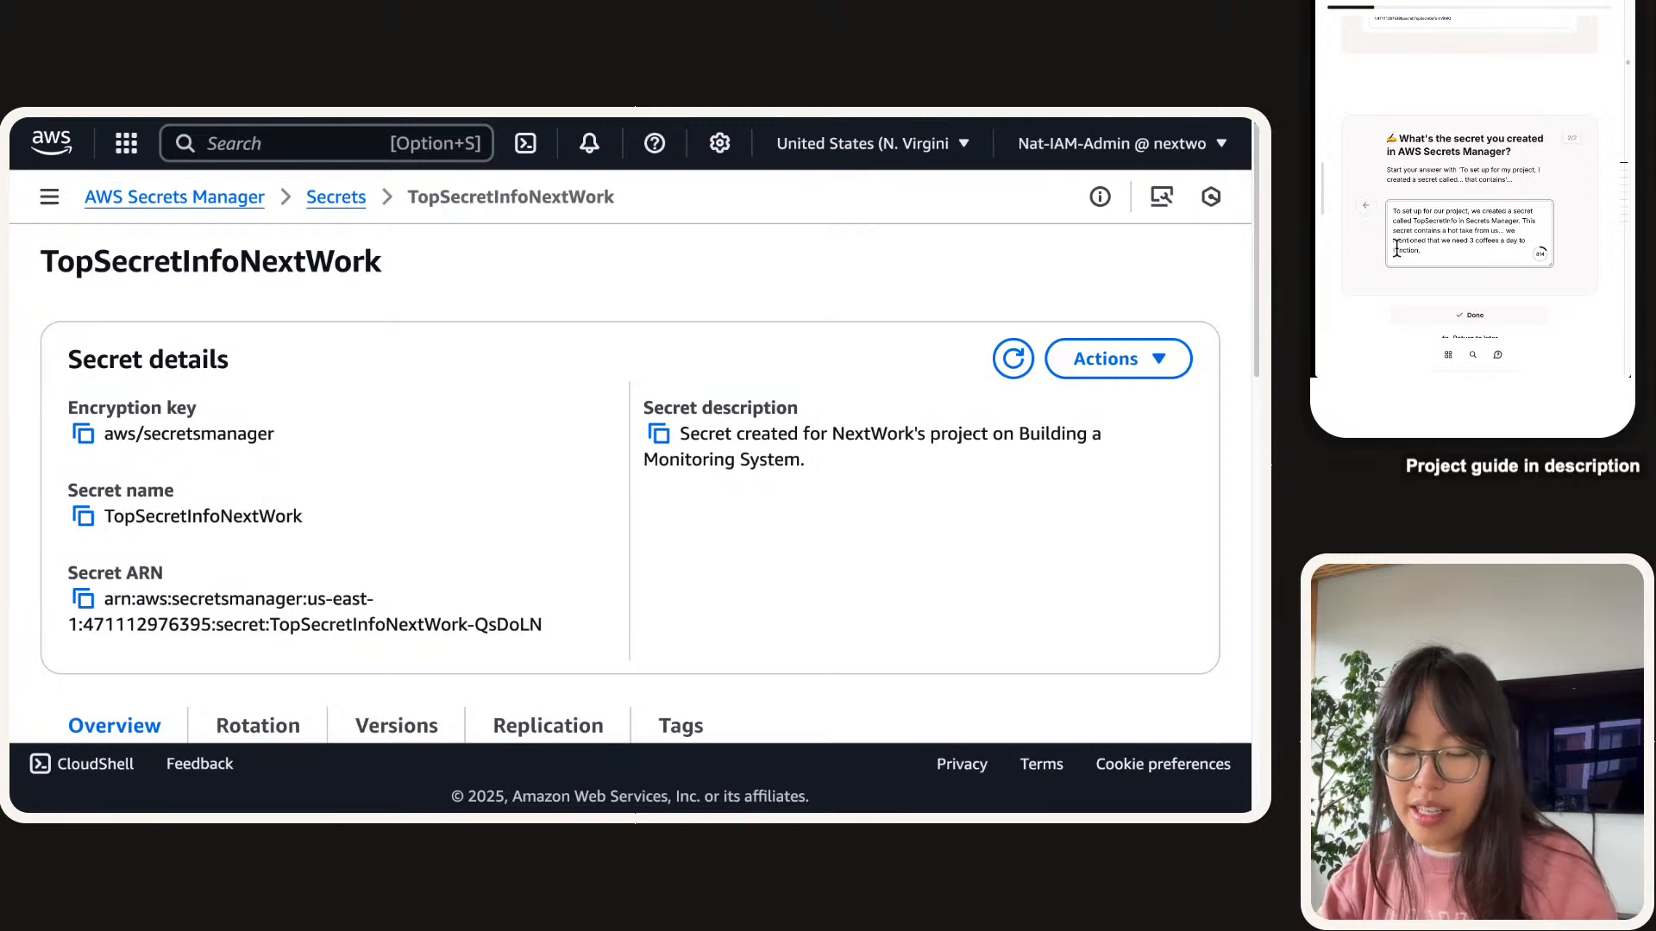
pyautogui.write('string that')
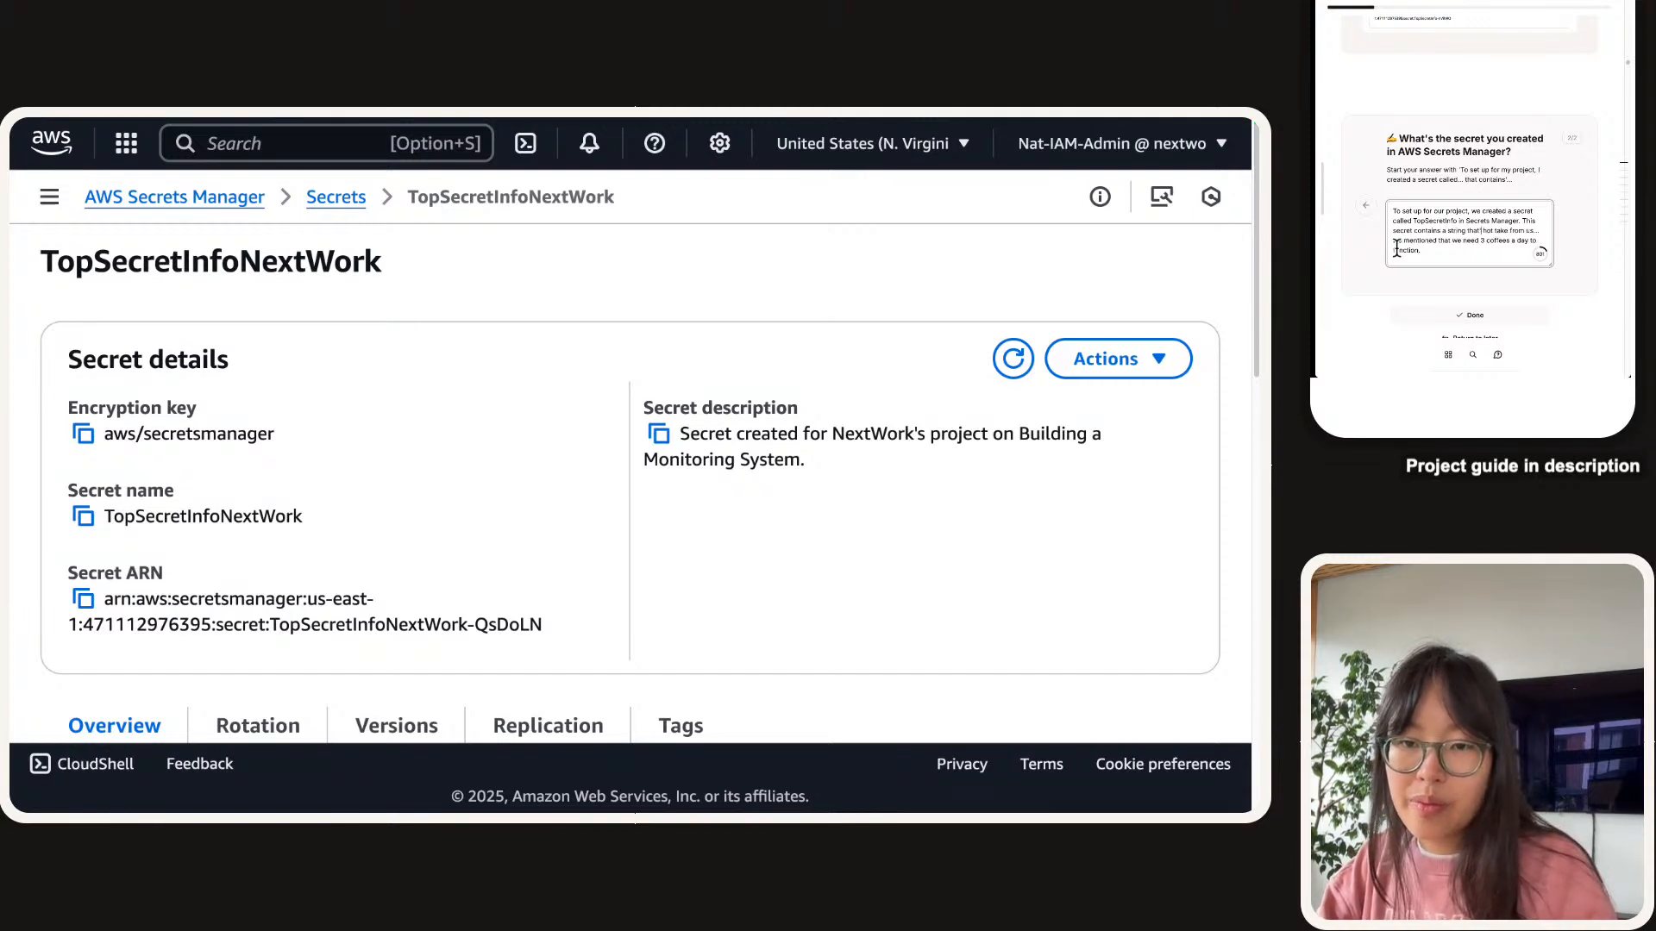
pyautogui.press('BackSpace')
pyautogui.press('BackSpace')
pyautogui.press('BackSpace')
pyautogui.press('BackSpace')
pyautogui.press('BackSpace')
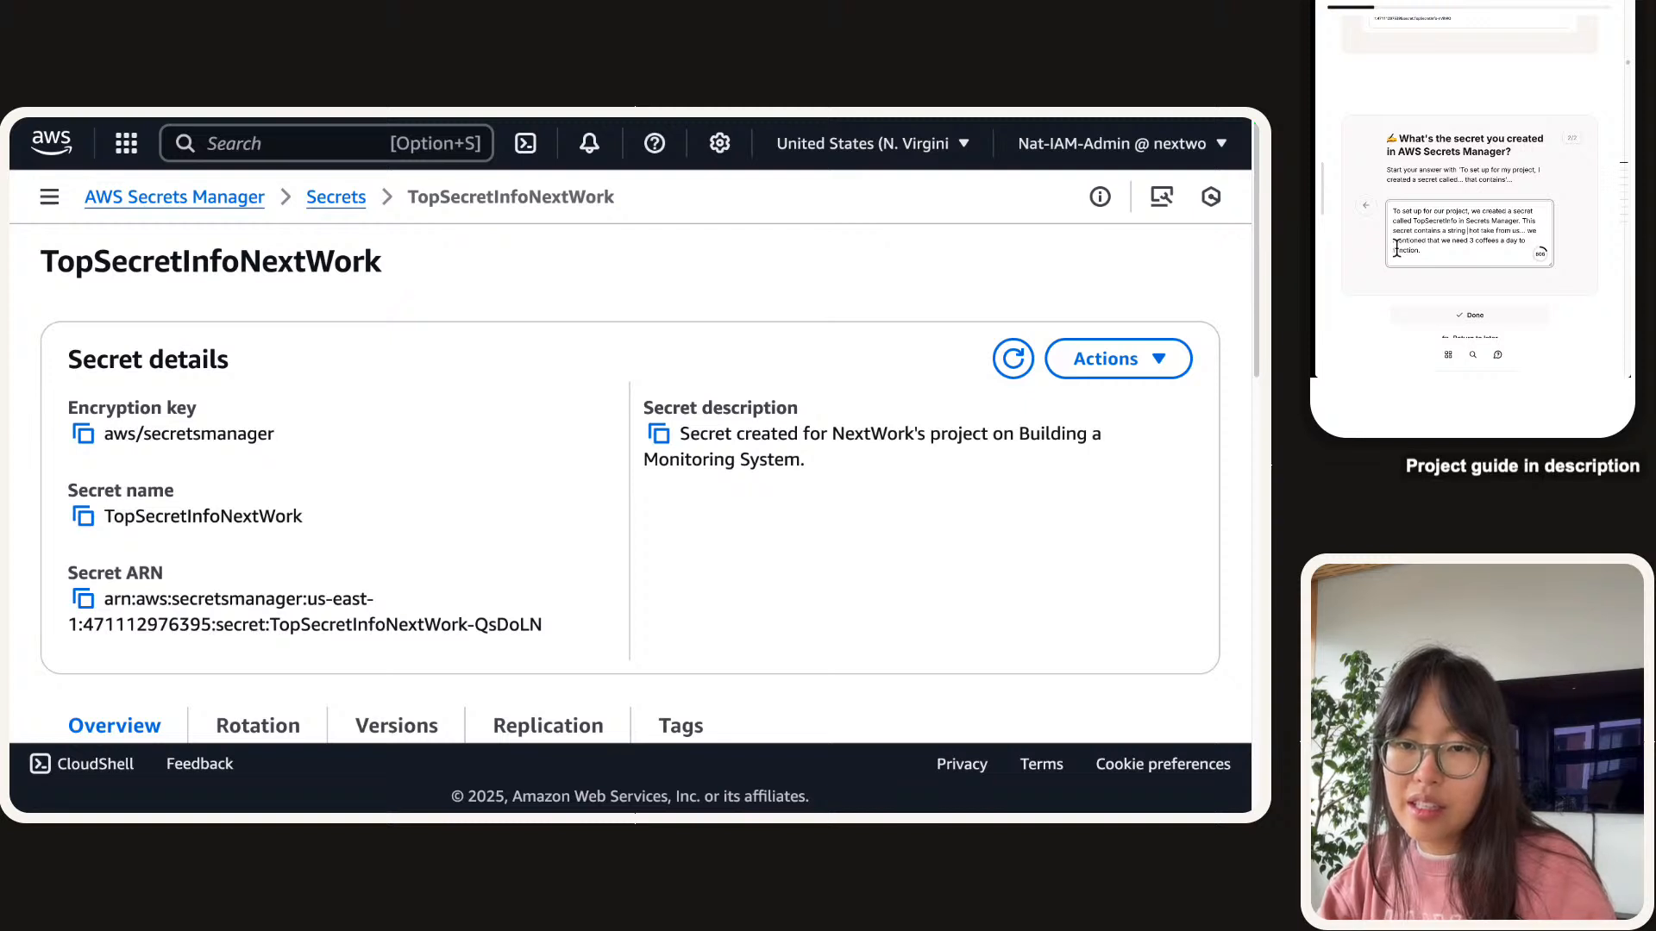
pyautogui.press('BackSpace')
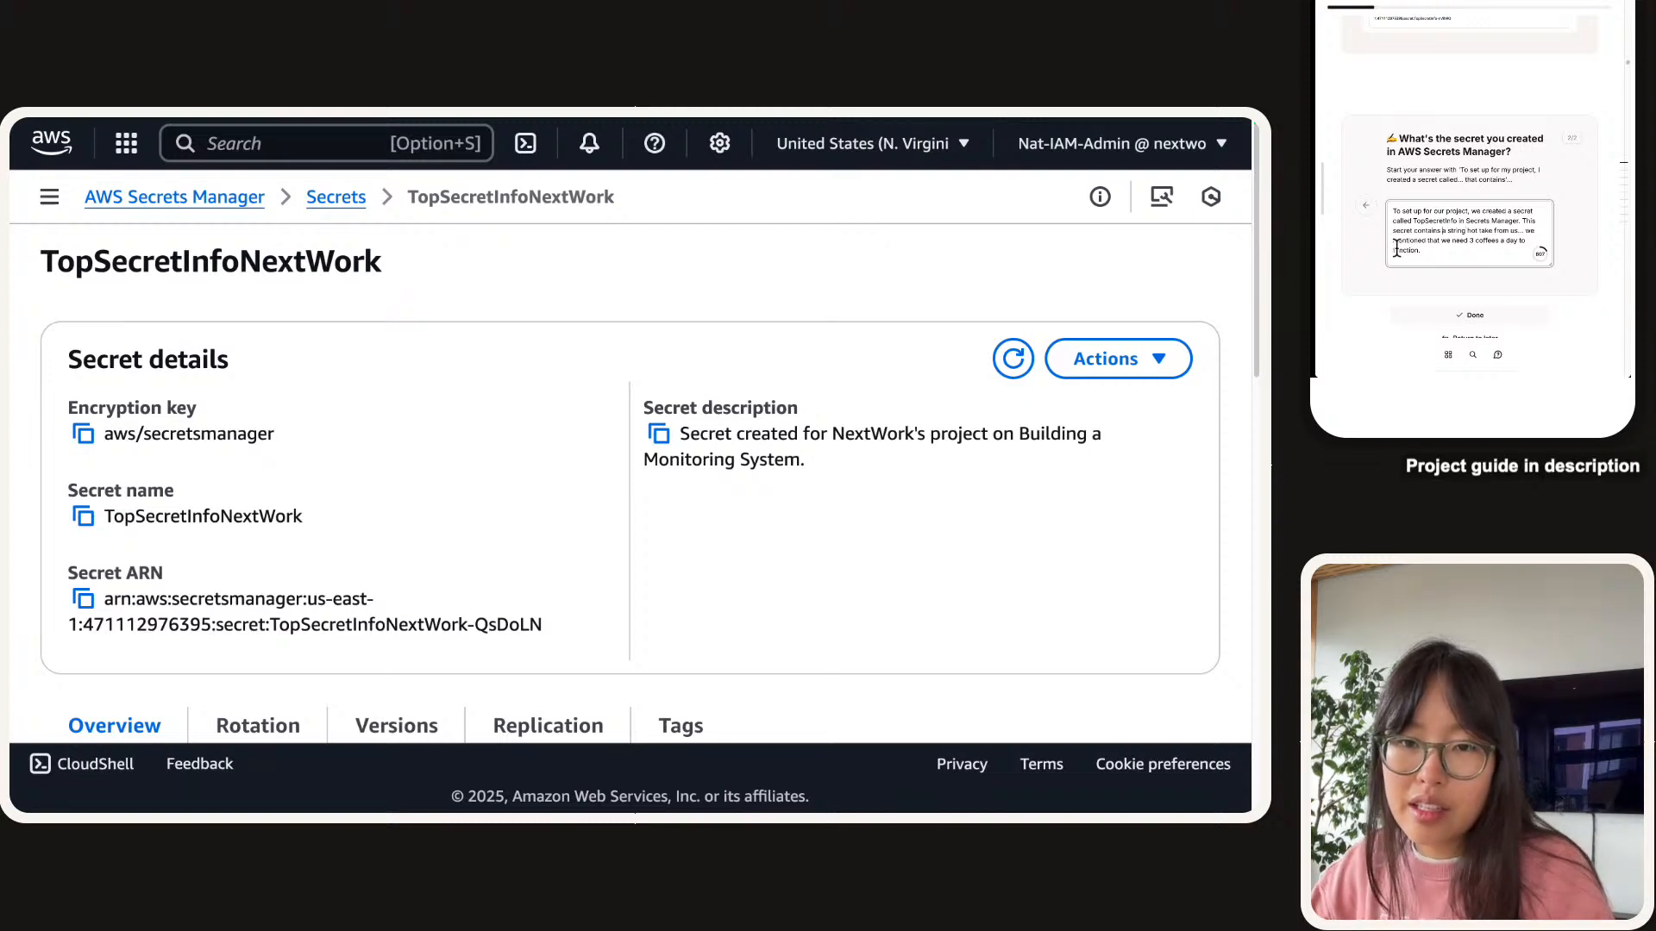
pyautogui.press('BackSpace')
pyautogui.press('BackSpace')
pyautogui.press('BackSpace')
pyautogui.press('BackSpace')
pyautogui.press('BackSpace')
pyautogui.press('BackSpace')
pyautogui.press('BackSpace')
pyautogui.press('BackSpace')
pyautogui.write('is a s')
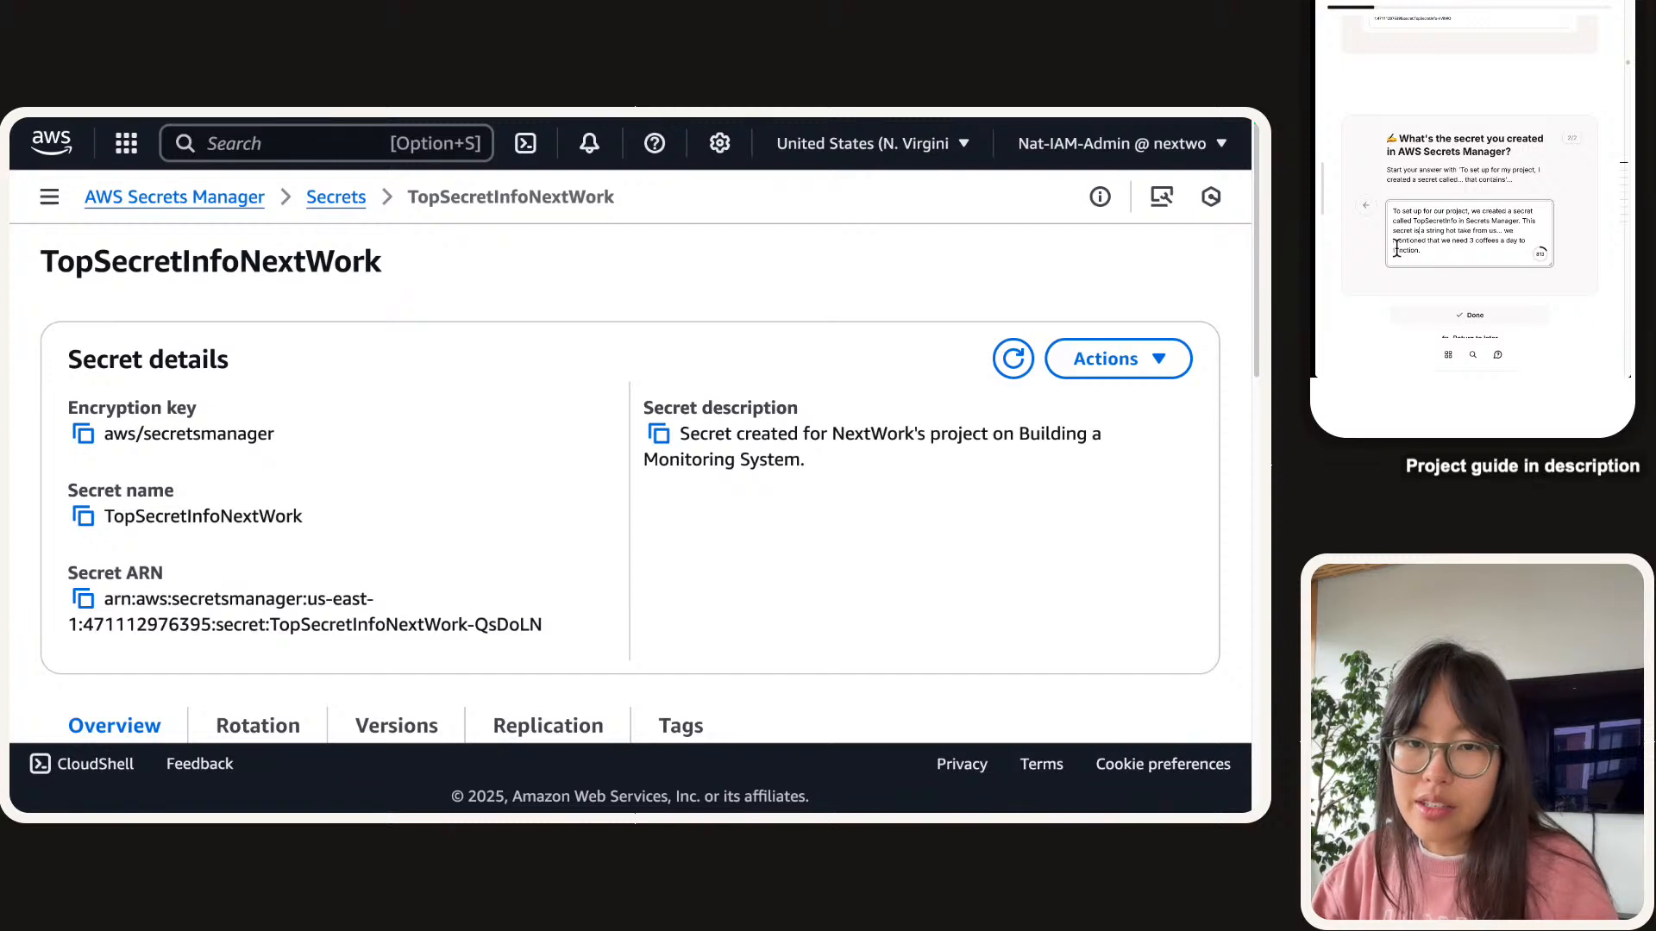
pyautogui.write('tring that contains a')
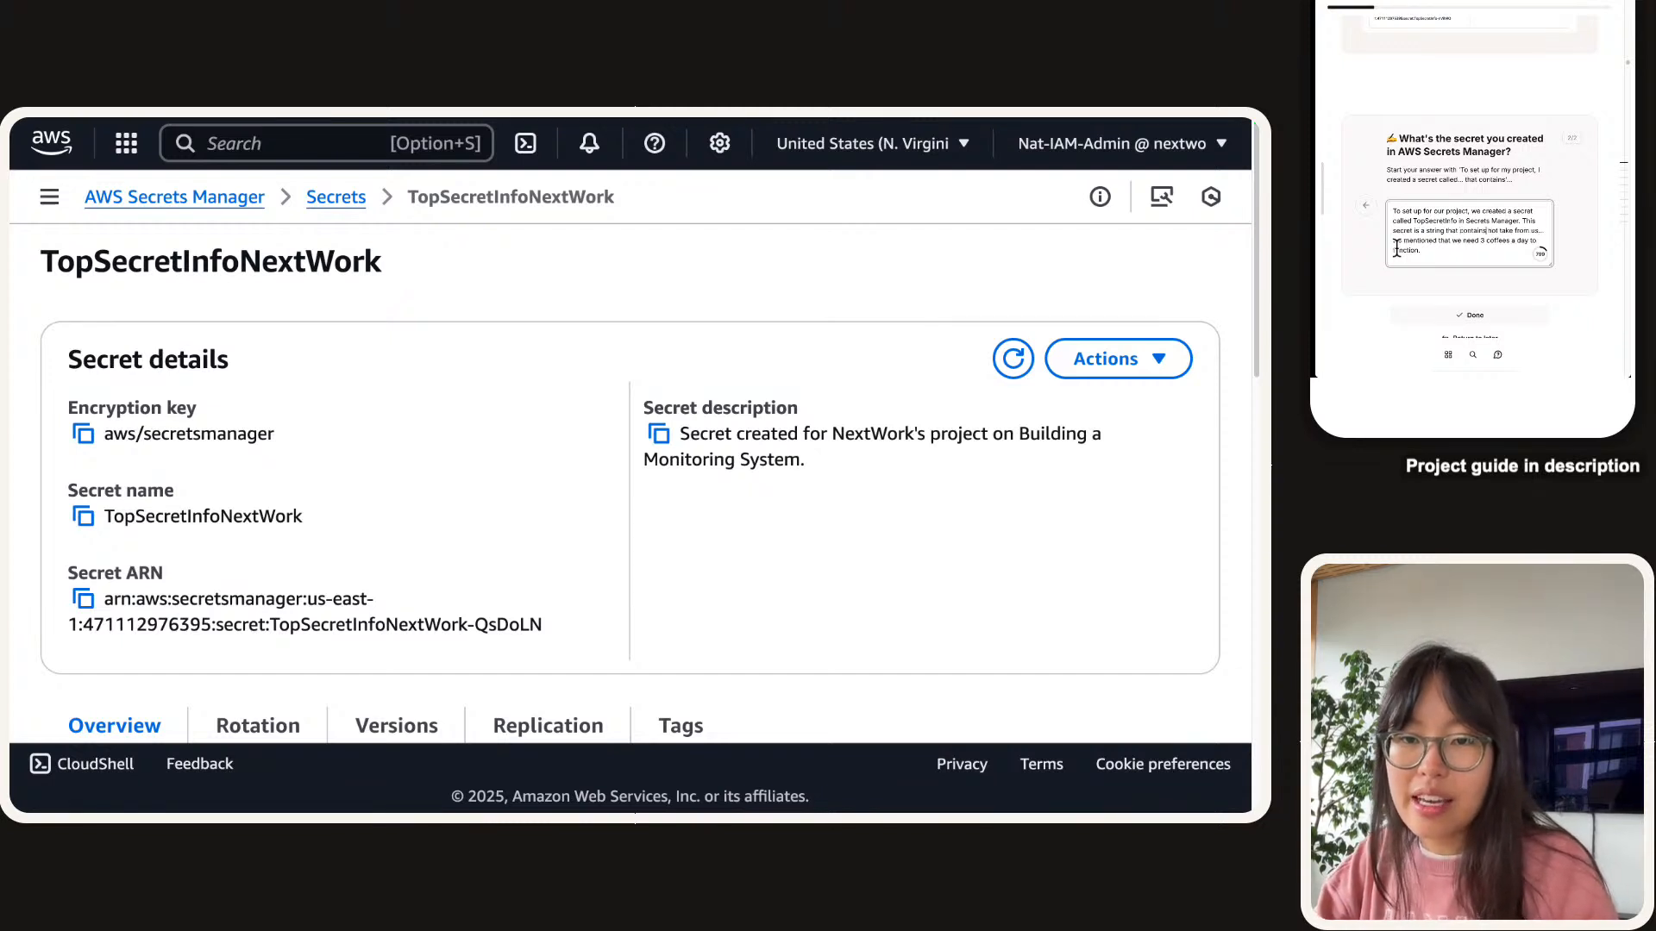
# Submit the secret description so the guide marks the task completed.
pyautogui.tripleClick(1397, 249)
pyautogui.click(1432, 223)
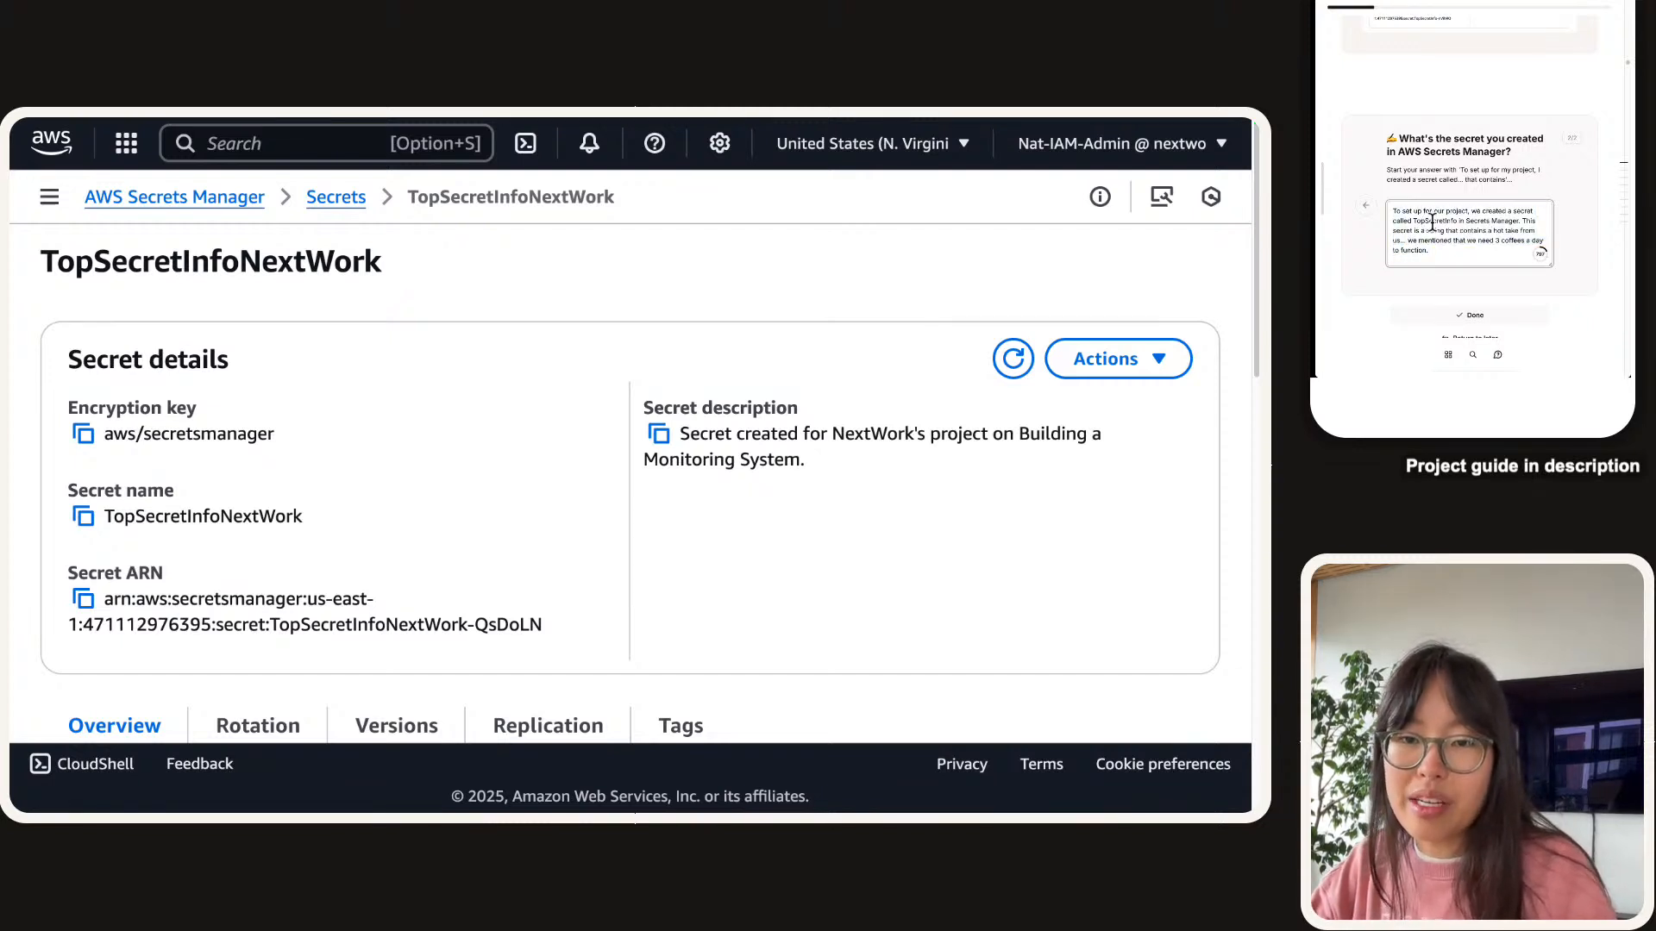
pyautogui.scroll(-1, 1474, 203)
pyautogui.click(1488, 267)
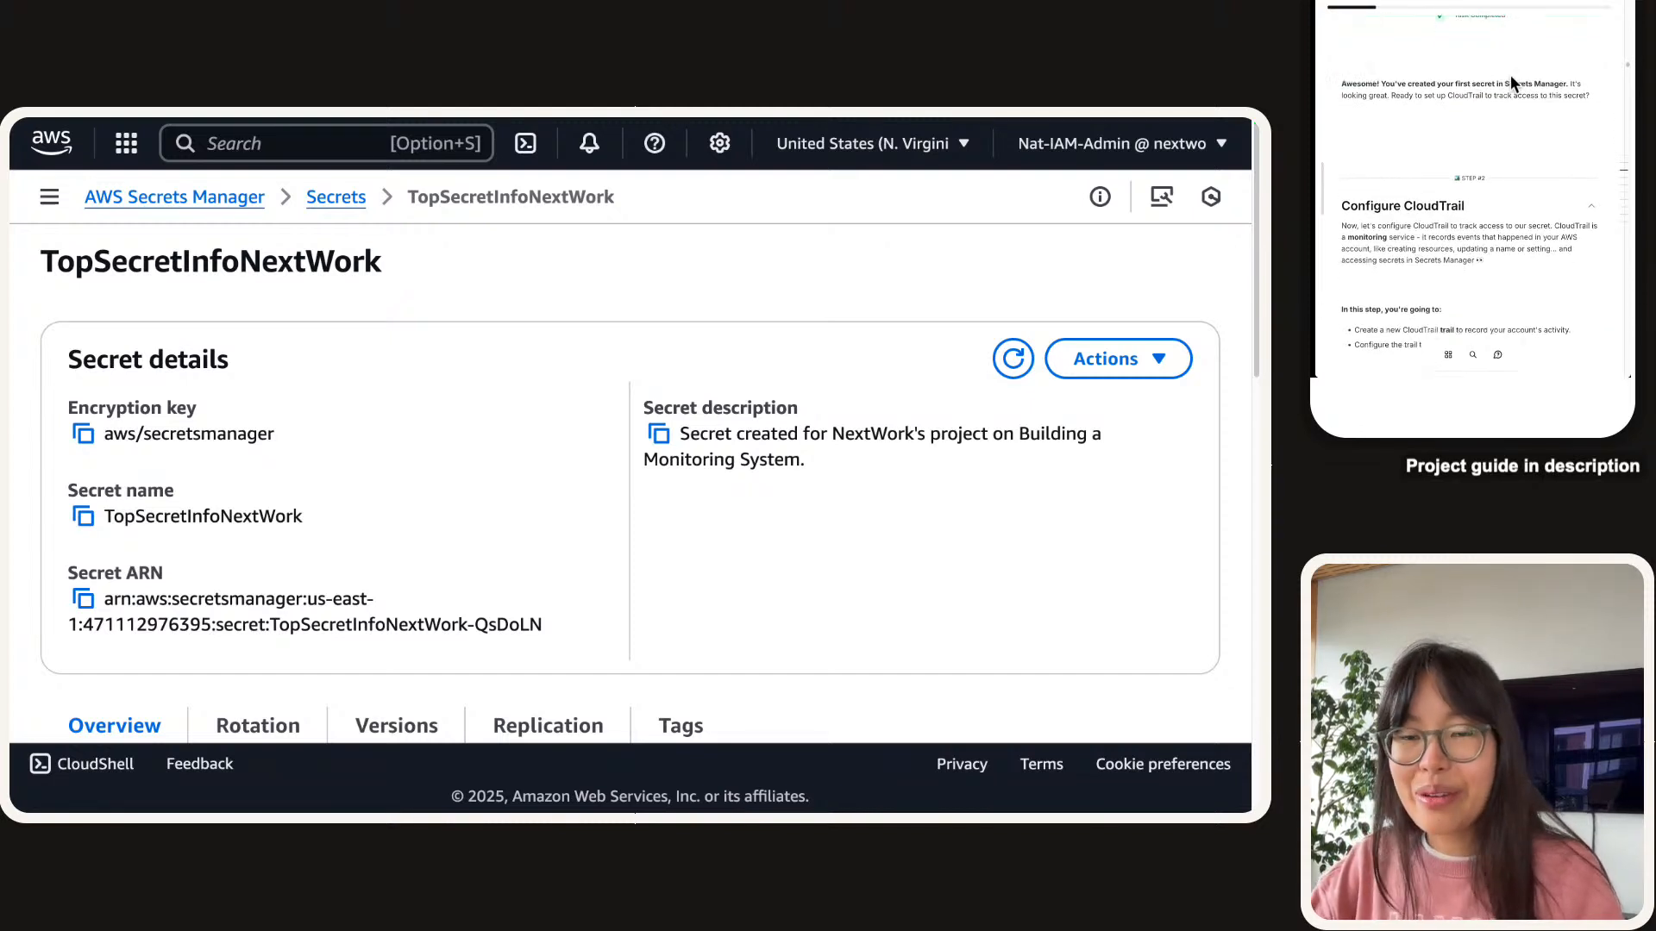
pyautogui.press('super+plus')
pyautogui.press('super+plus')
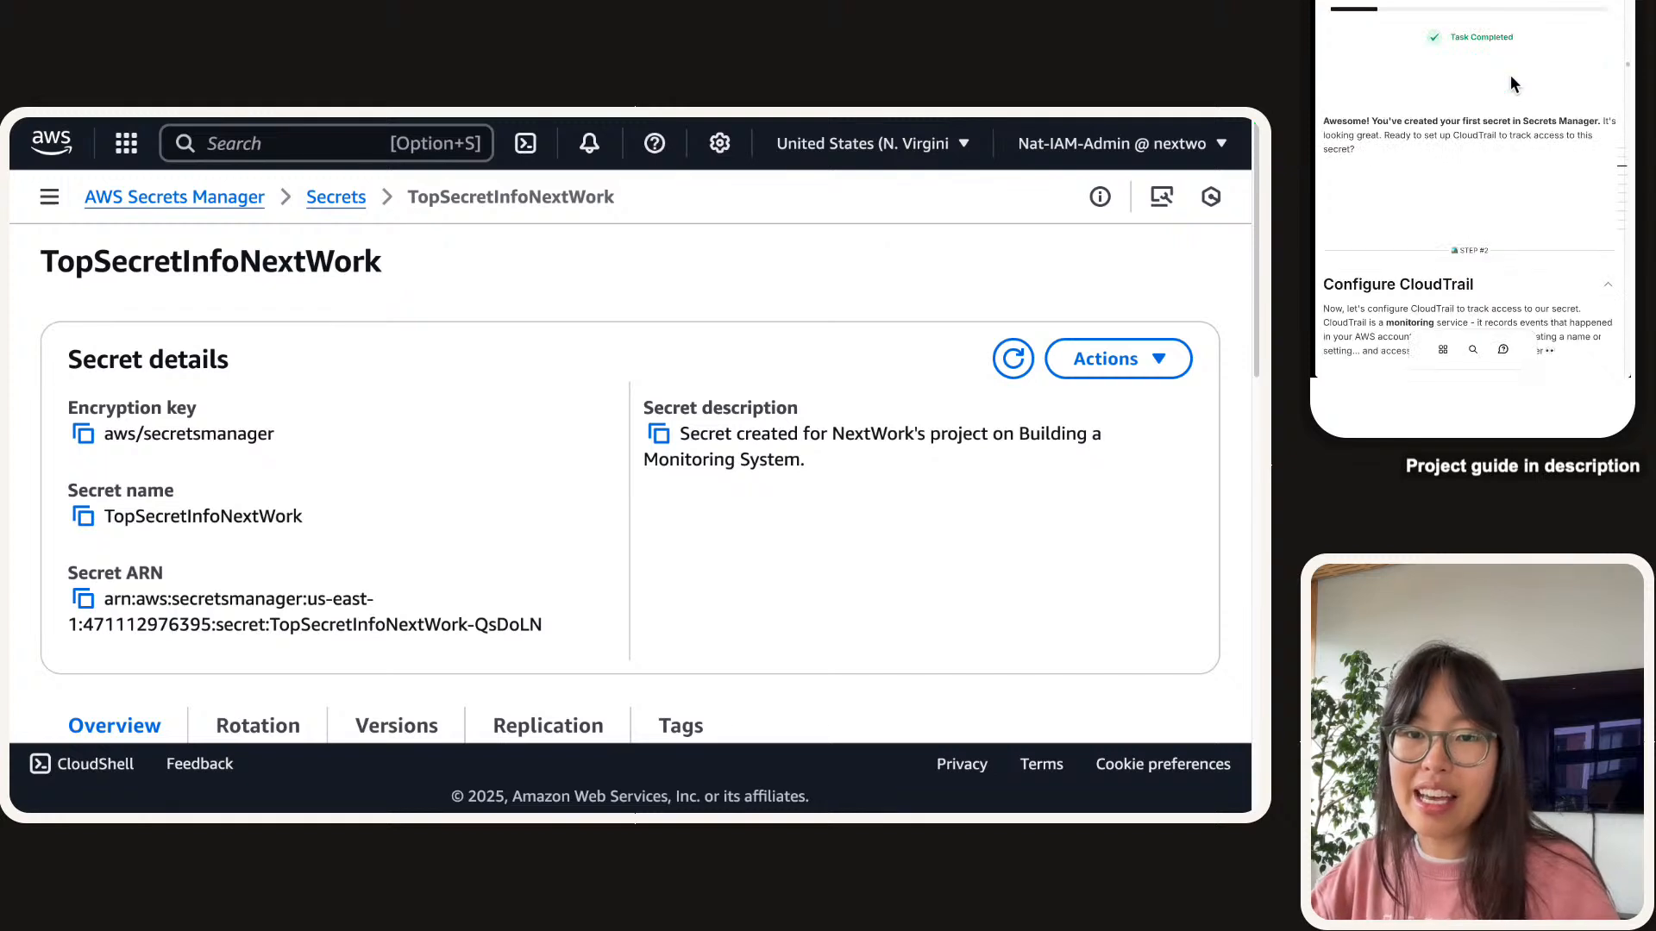
pyautogui.scroll(-5, 1511, 78)
pyautogui.scroll(2, 1513, 90)
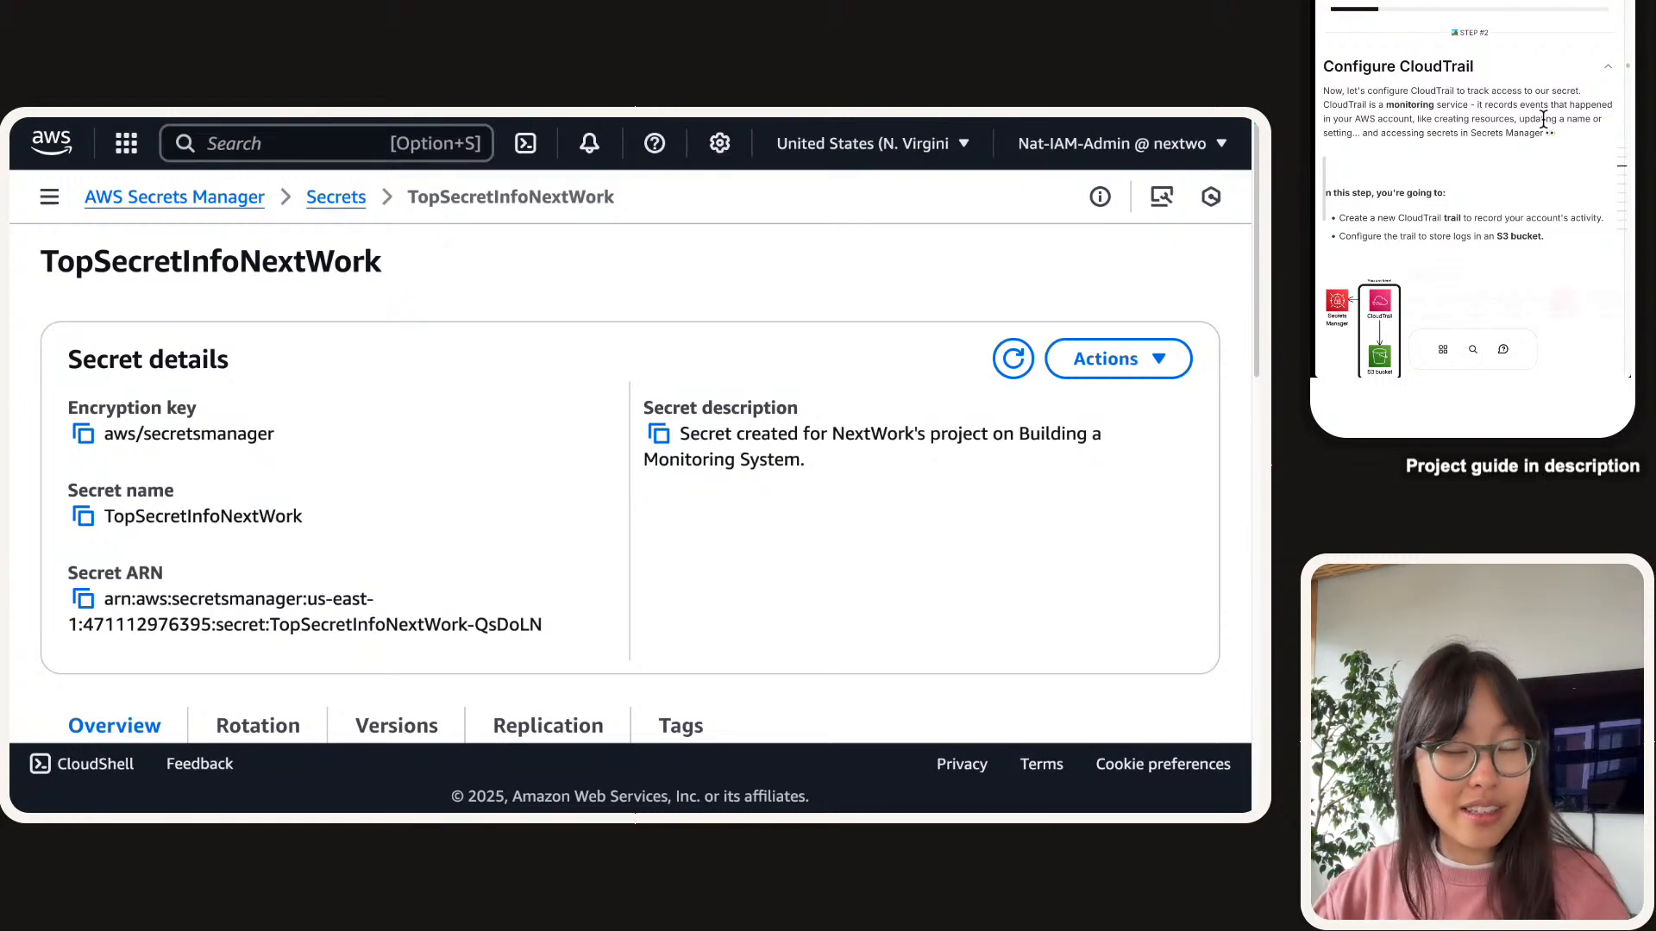
pyautogui.scroll(-2, 1544, 119)
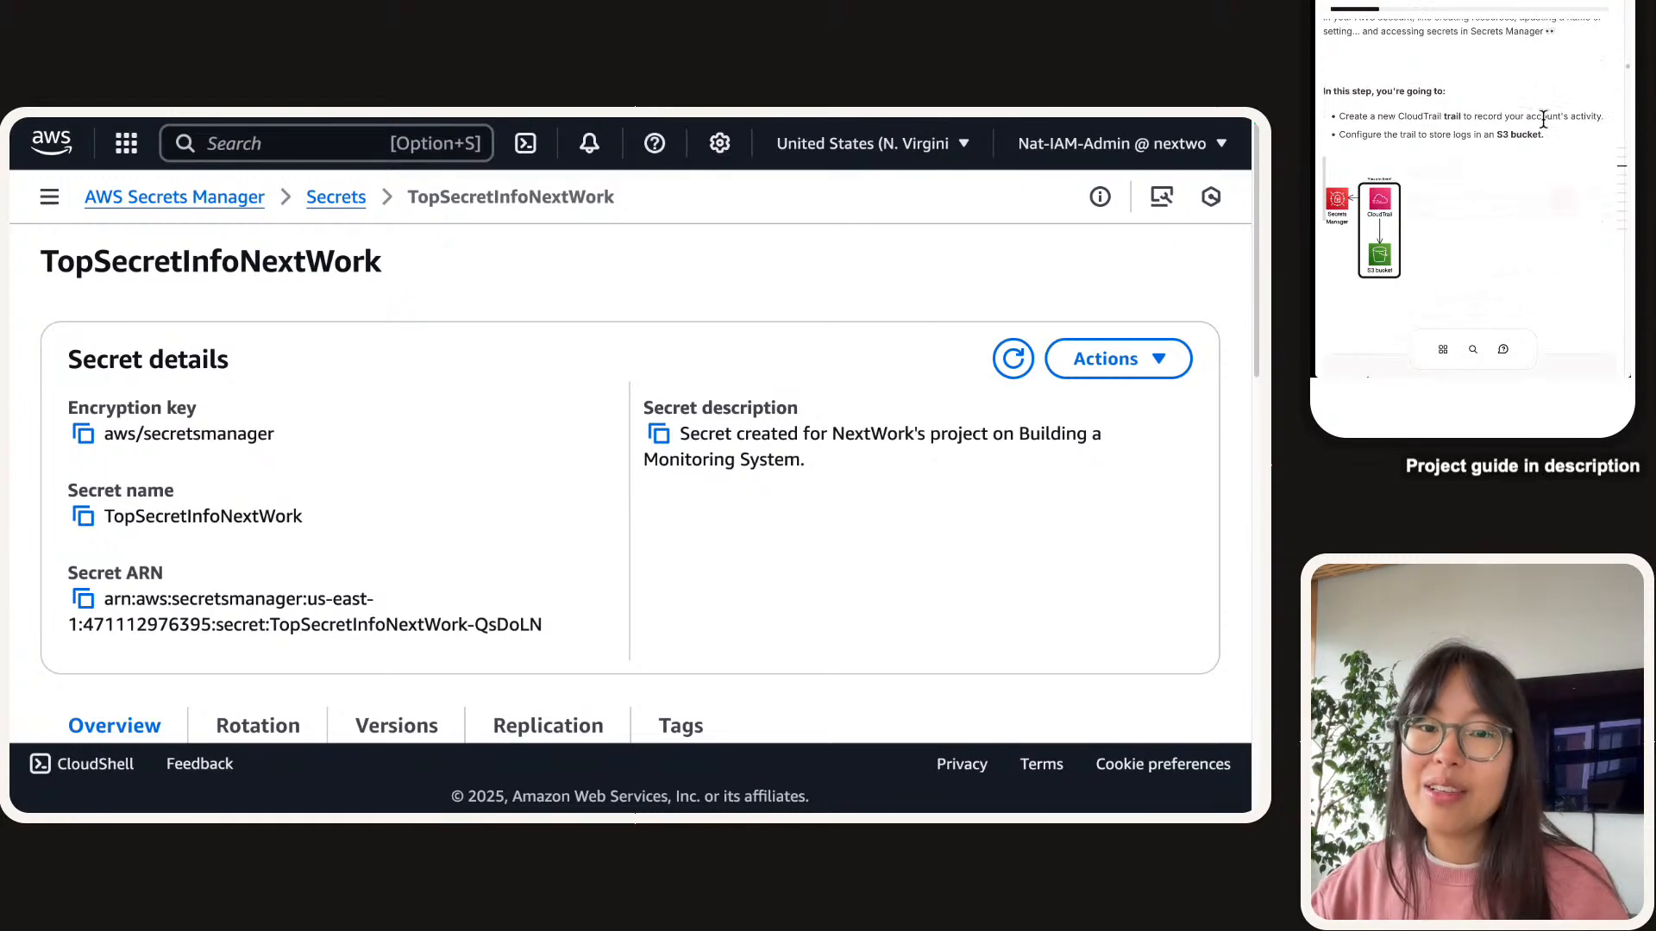
pyautogui.scroll(-1, 1542, 112)
pyautogui.click(1445, 186)
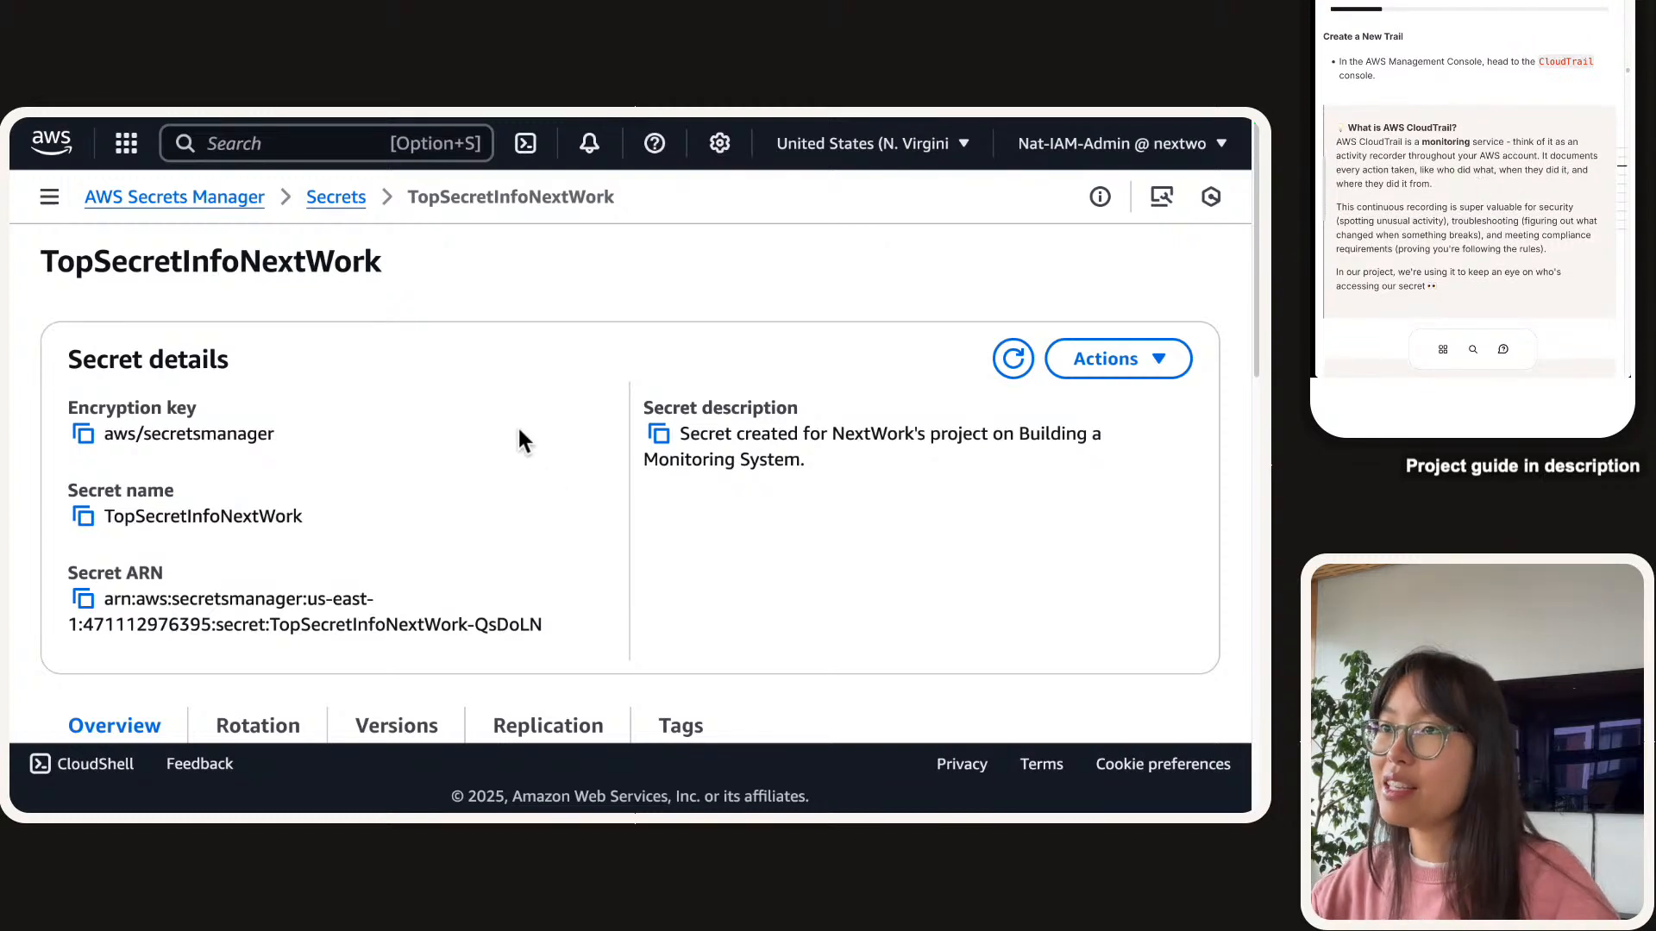
# Search the console for 'cloudtrail', copy the result name, and open CloudTrail.
pyautogui.click(235, 142)
pyautogui.write('cloudtril')
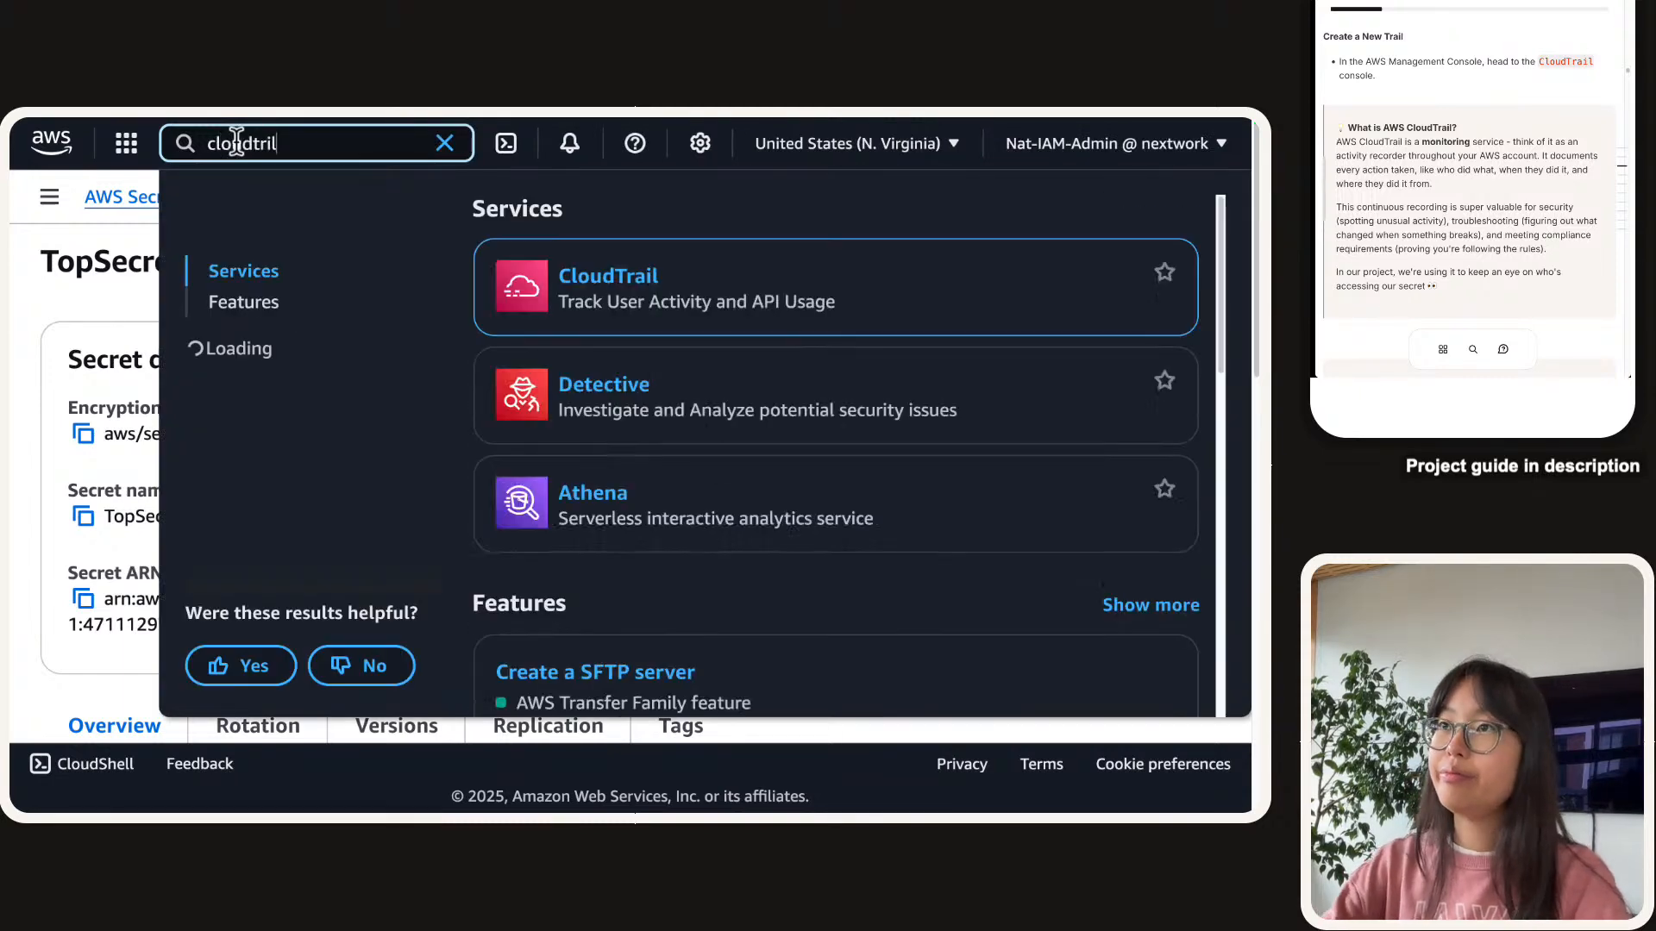
pyautogui.press('BackSpace')
pyautogui.press('BackSpace')
pyautogui.write('ail')
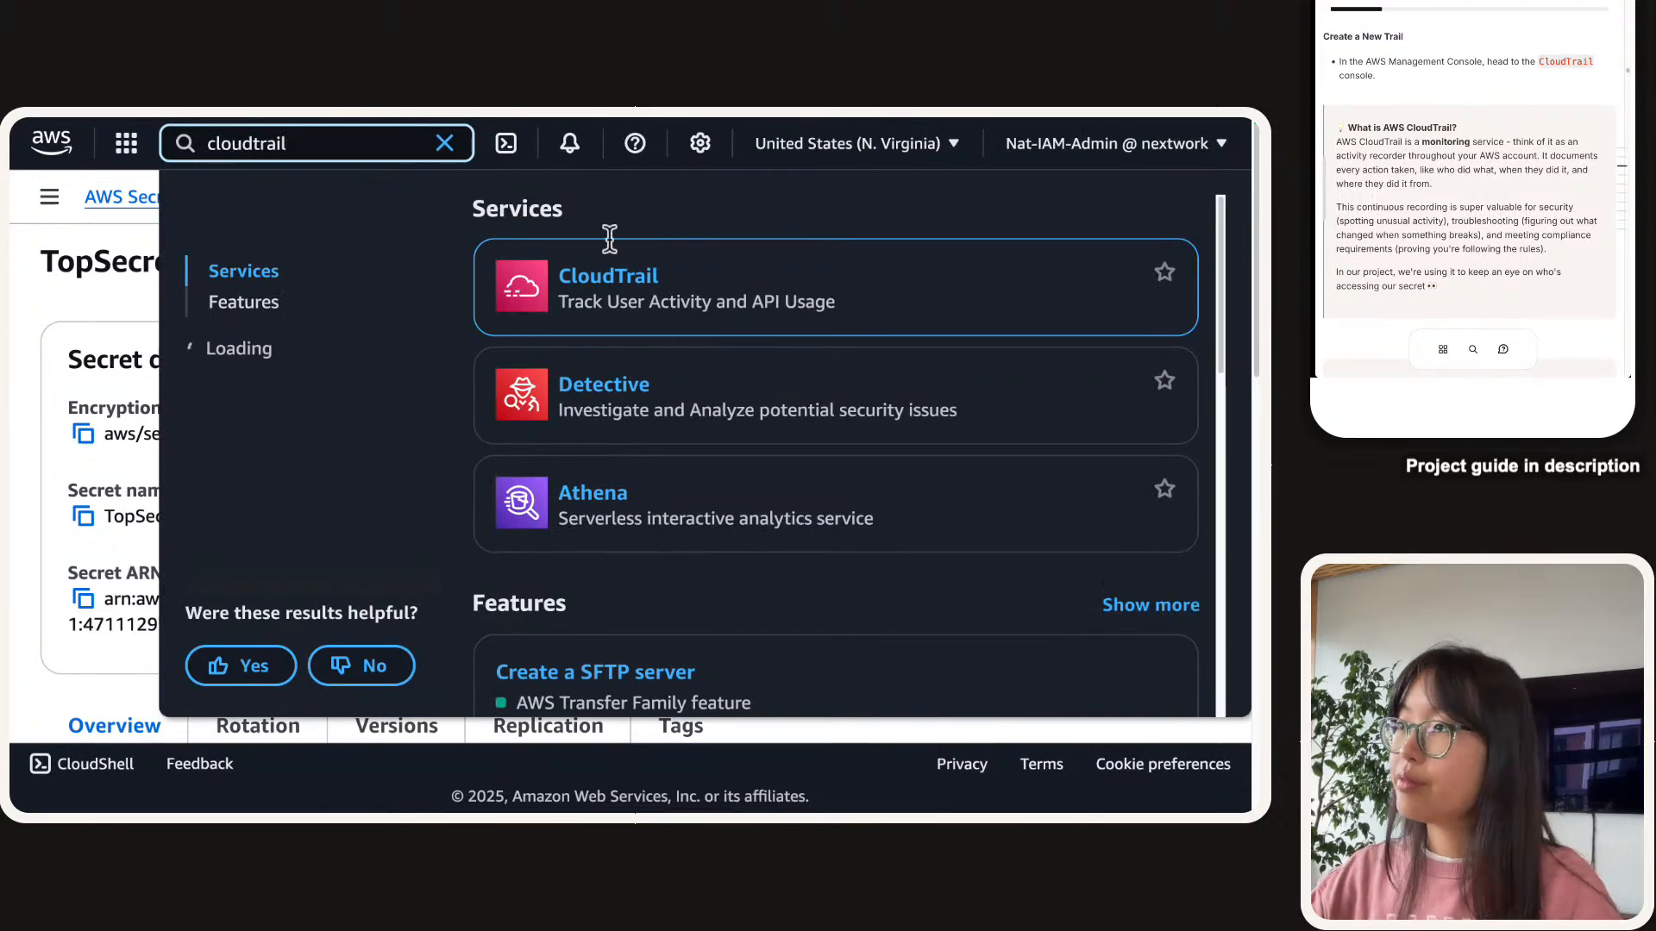
pyautogui.doubleClick(608, 275)
pyautogui.rightClick(610, 269)
pyautogui.click(623, 276)
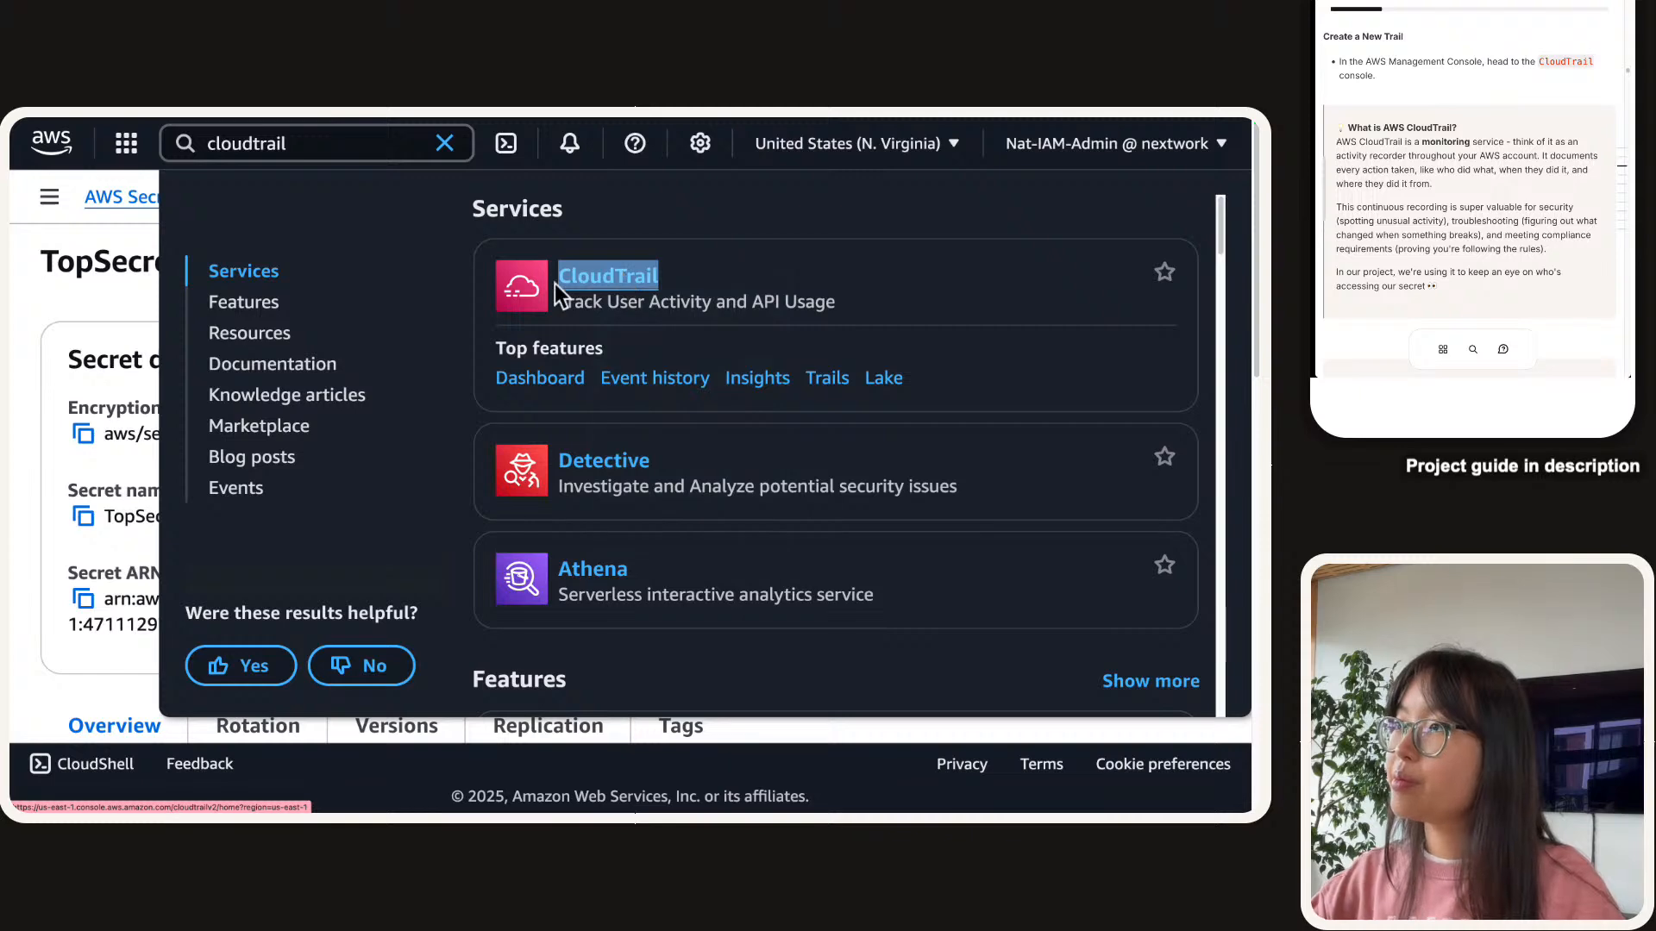
pyautogui.click(470, 144)
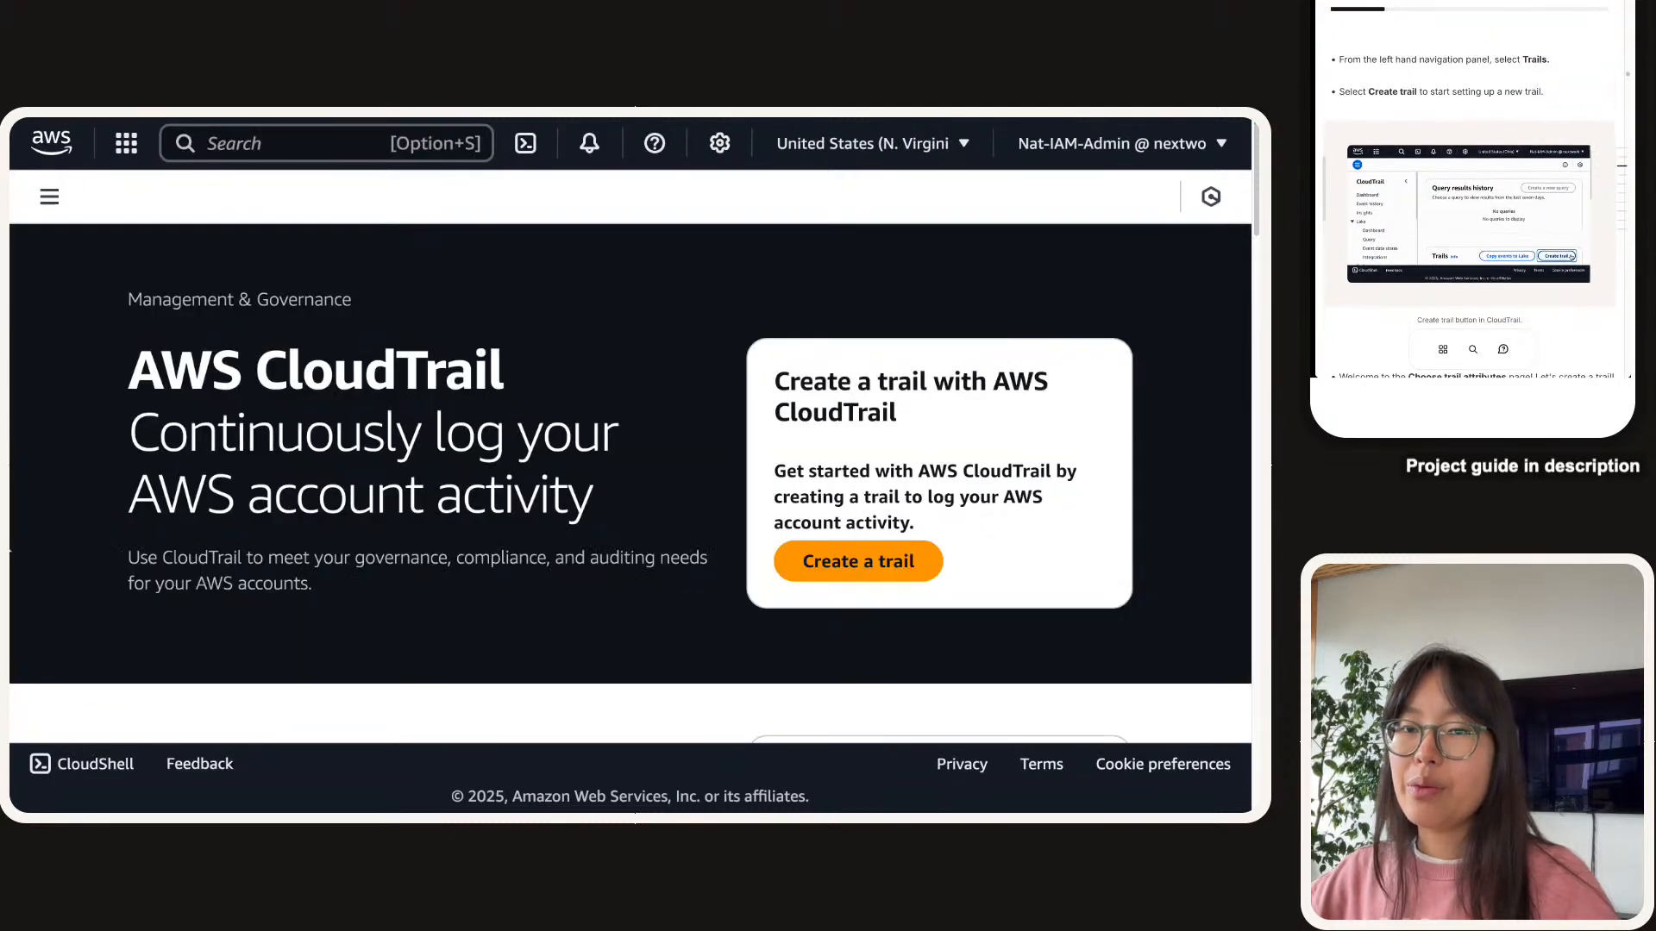
# Go to the Trails list, showing no trails, with page zoom reduced to 150%.
pyautogui.click(51, 198)
pyautogui.click(55, 608)
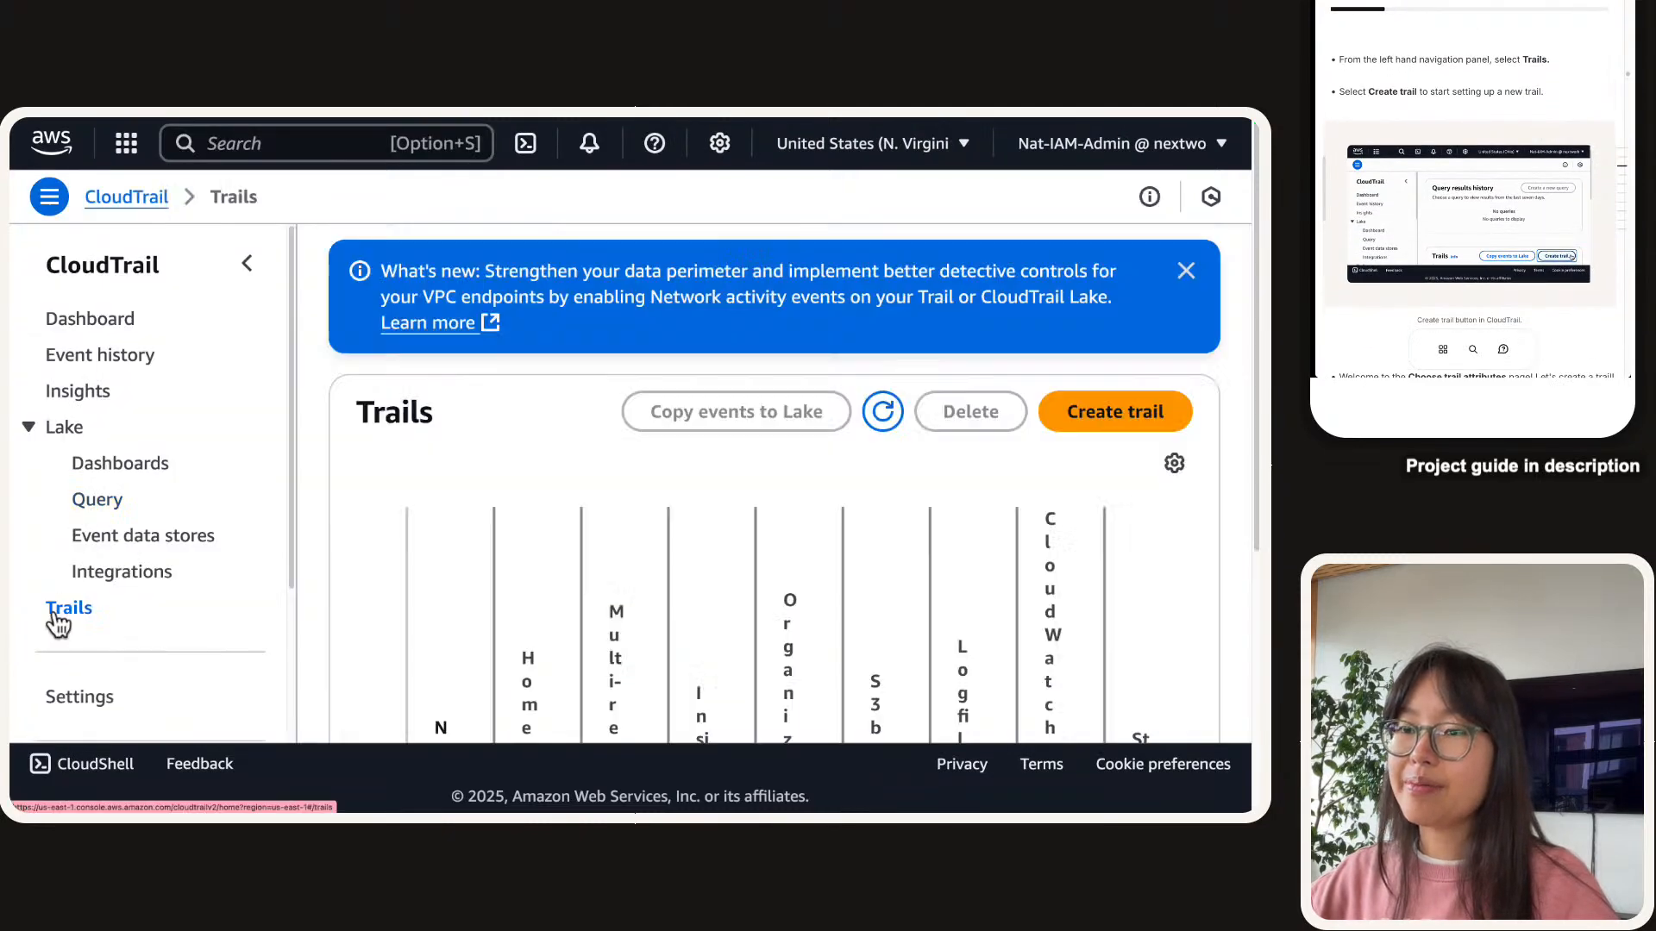
pyautogui.click(248, 263)
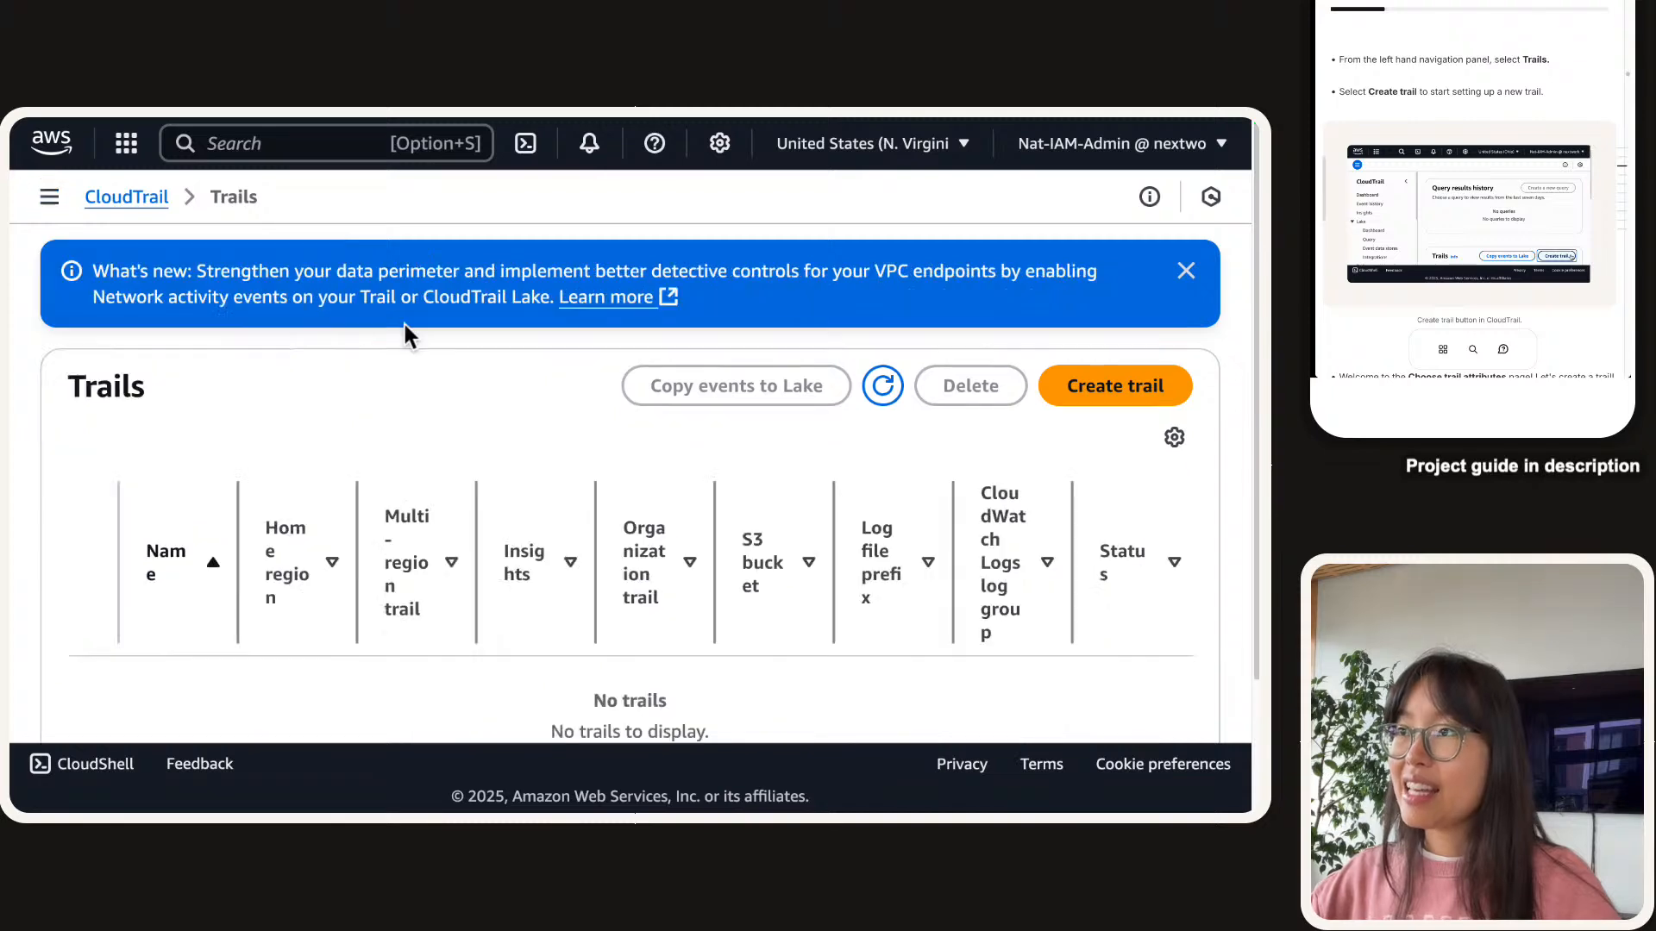
pyautogui.press('super+minus')
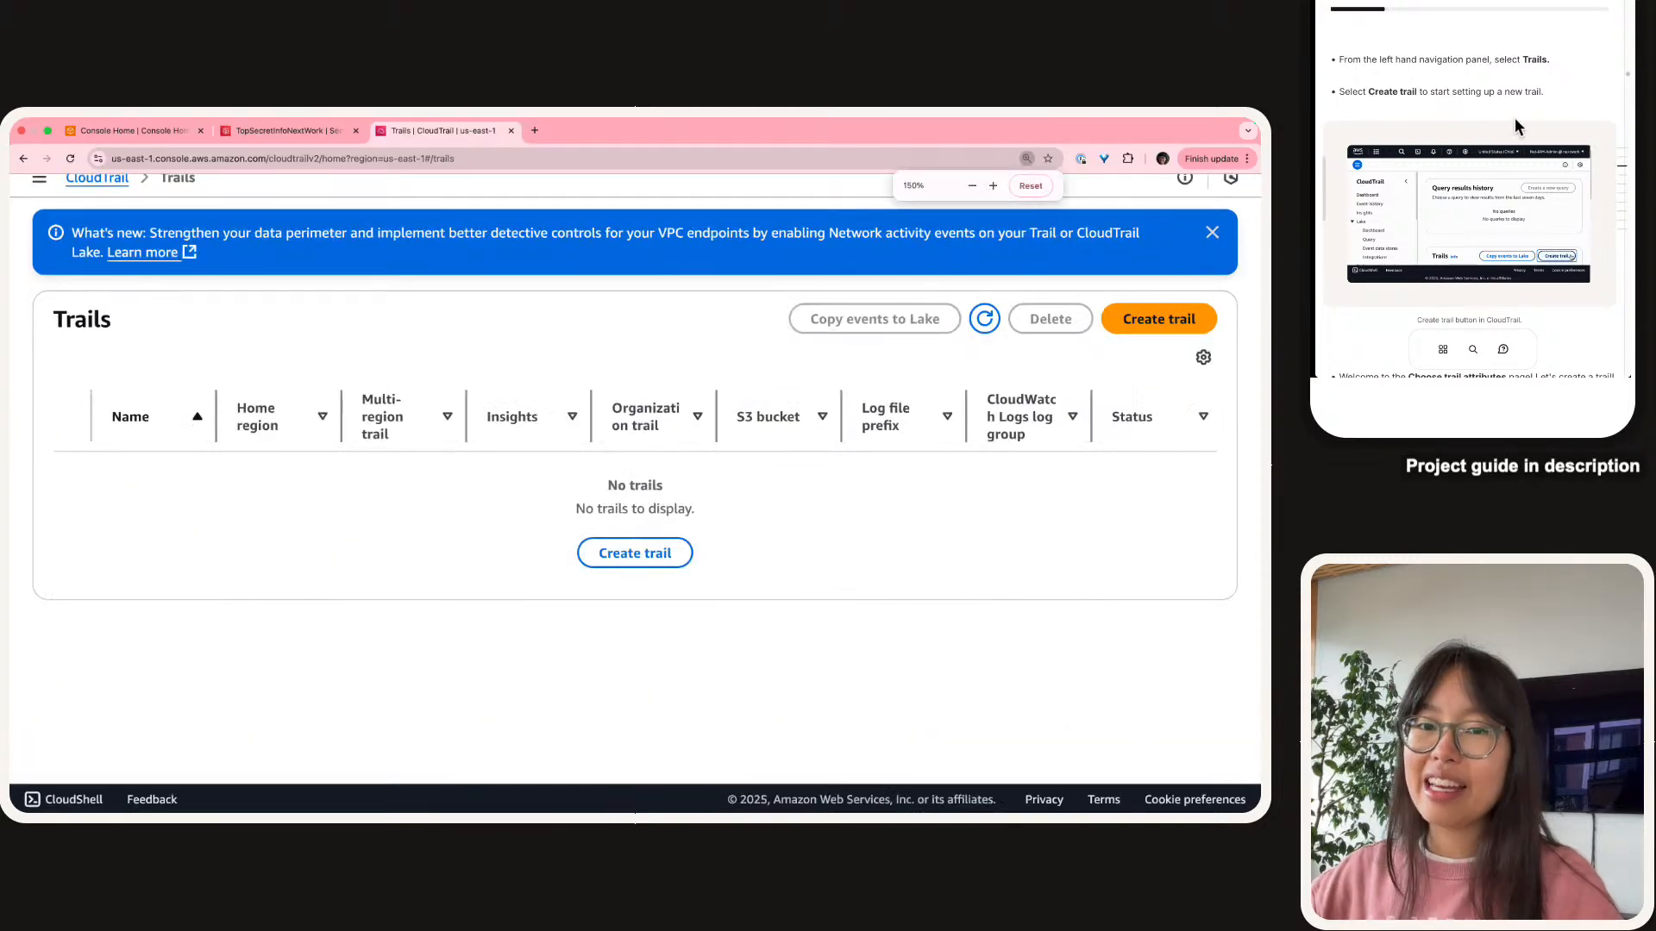
pyautogui.scroll(-7, 1514, 118)
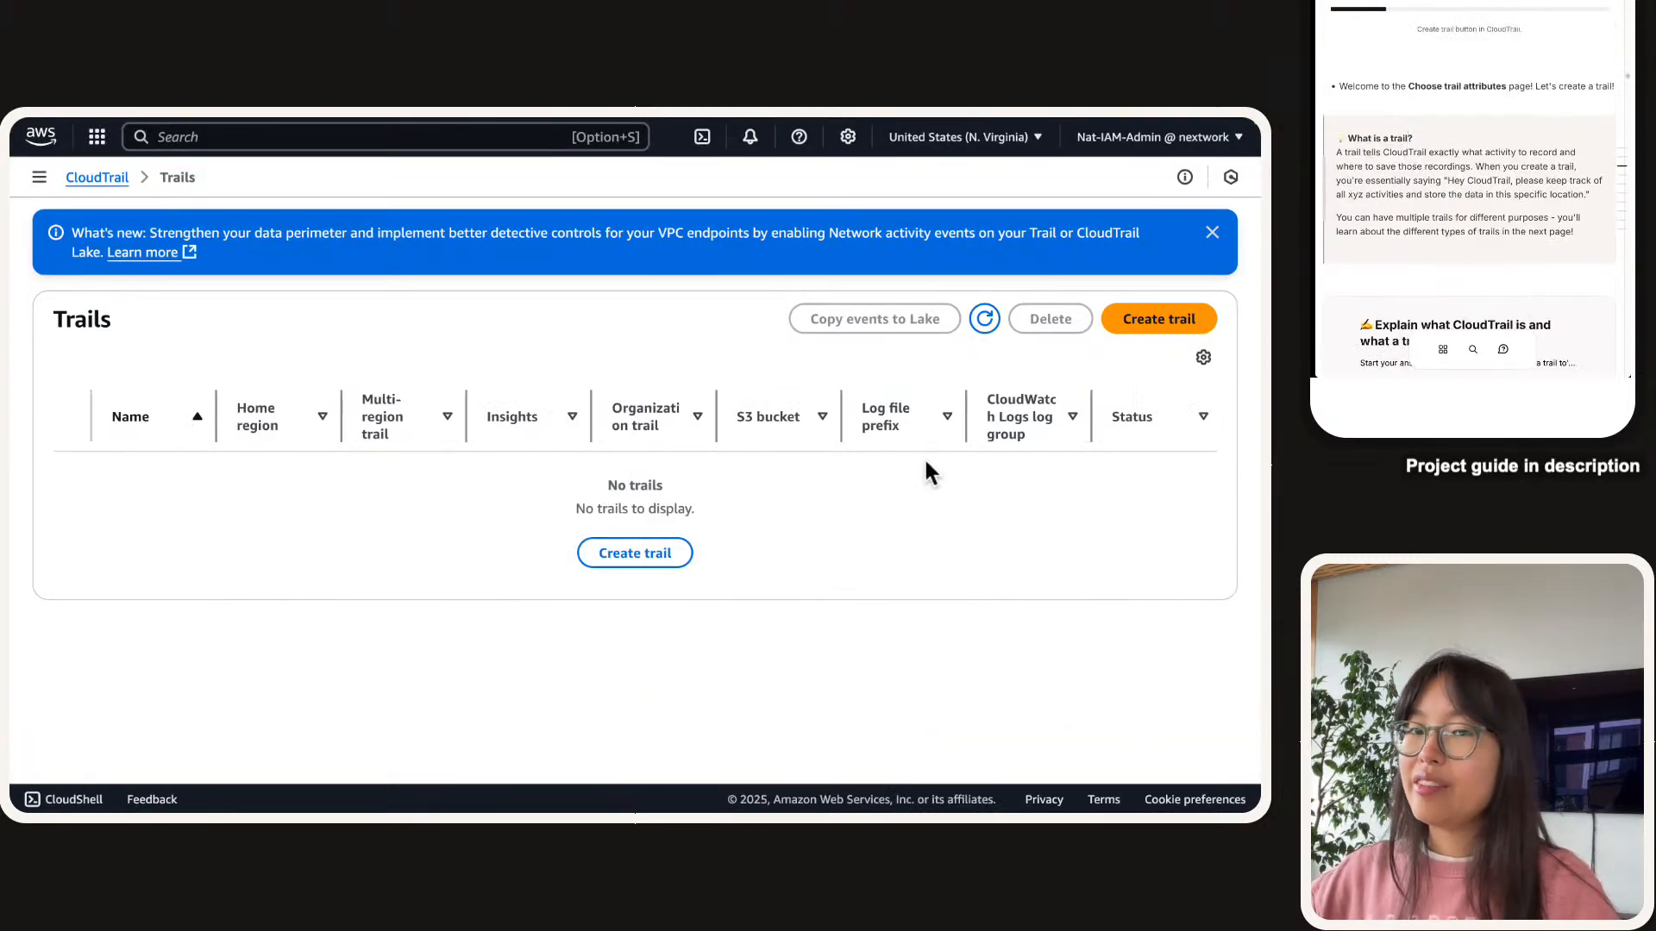
# Start creating a new trail and highlight the word 'trail' in the guide.
pyautogui.click(1144, 323)
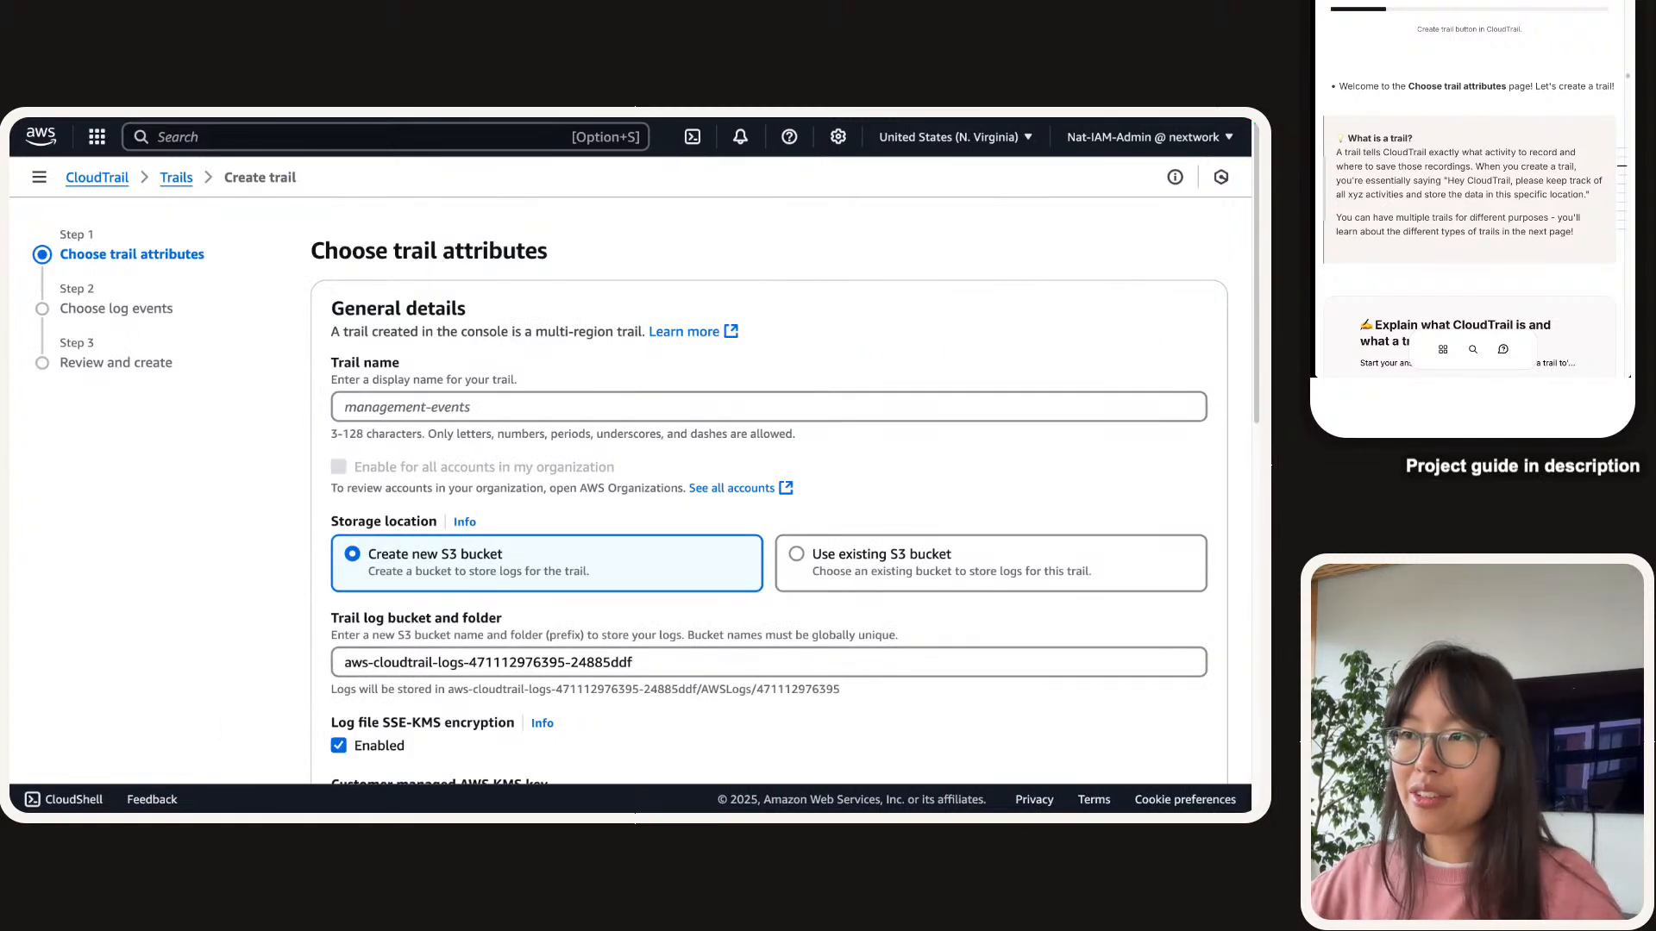
pyautogui.scroll(-2, 1467, 169)
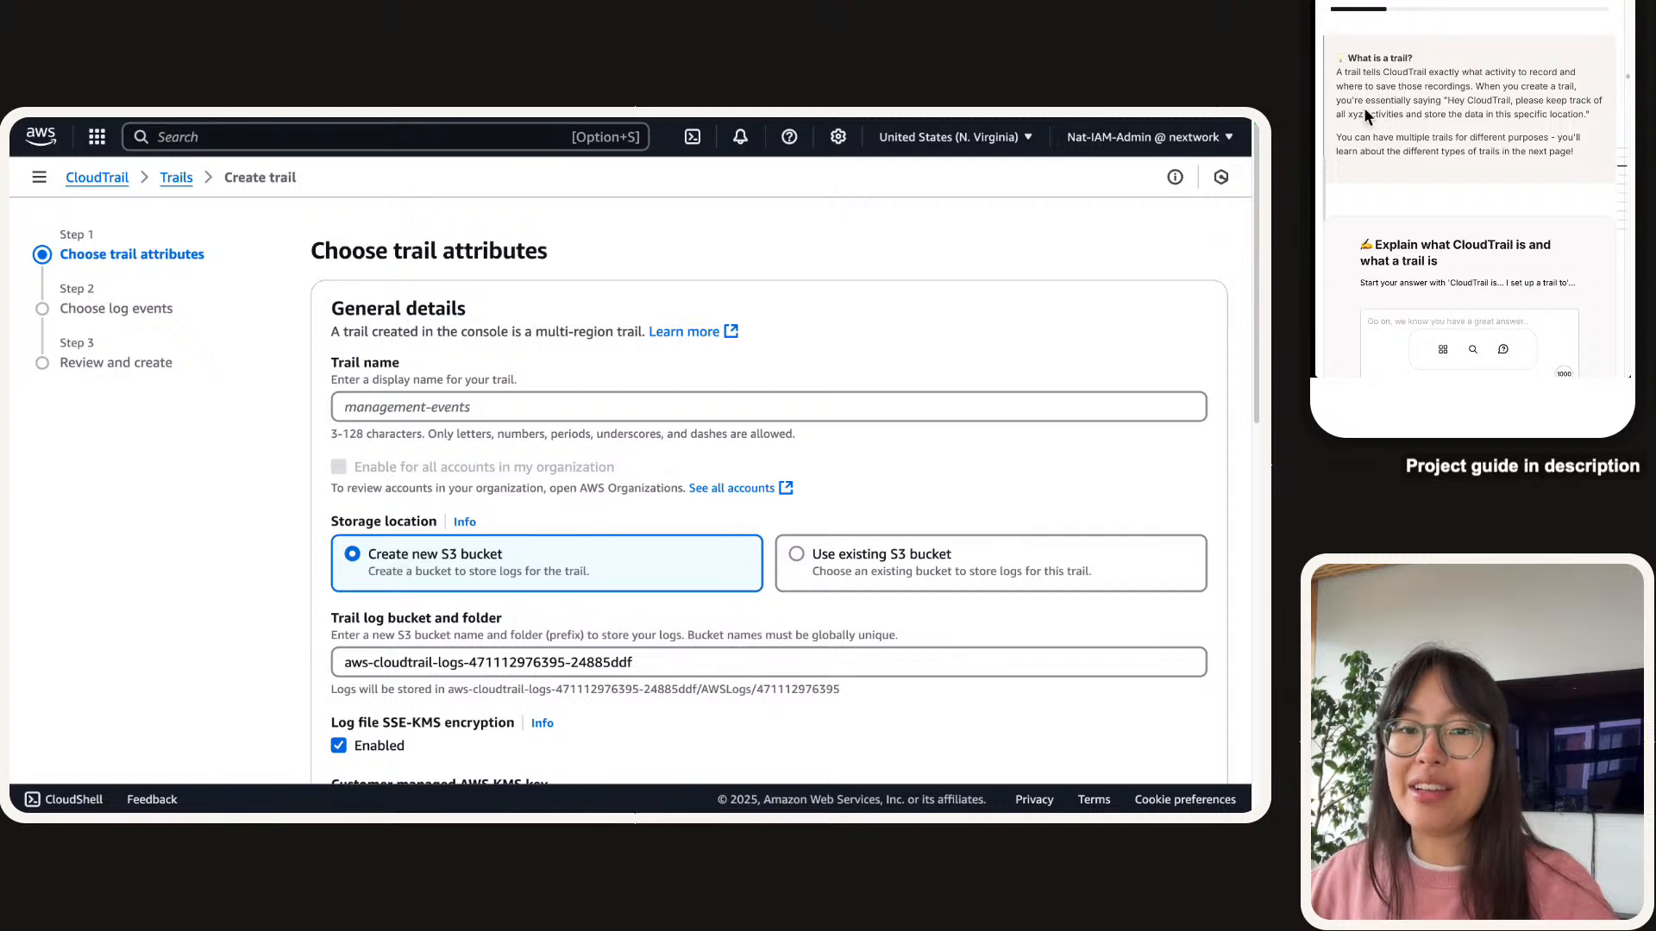
pyautogui.doubleClick(1350, 73)
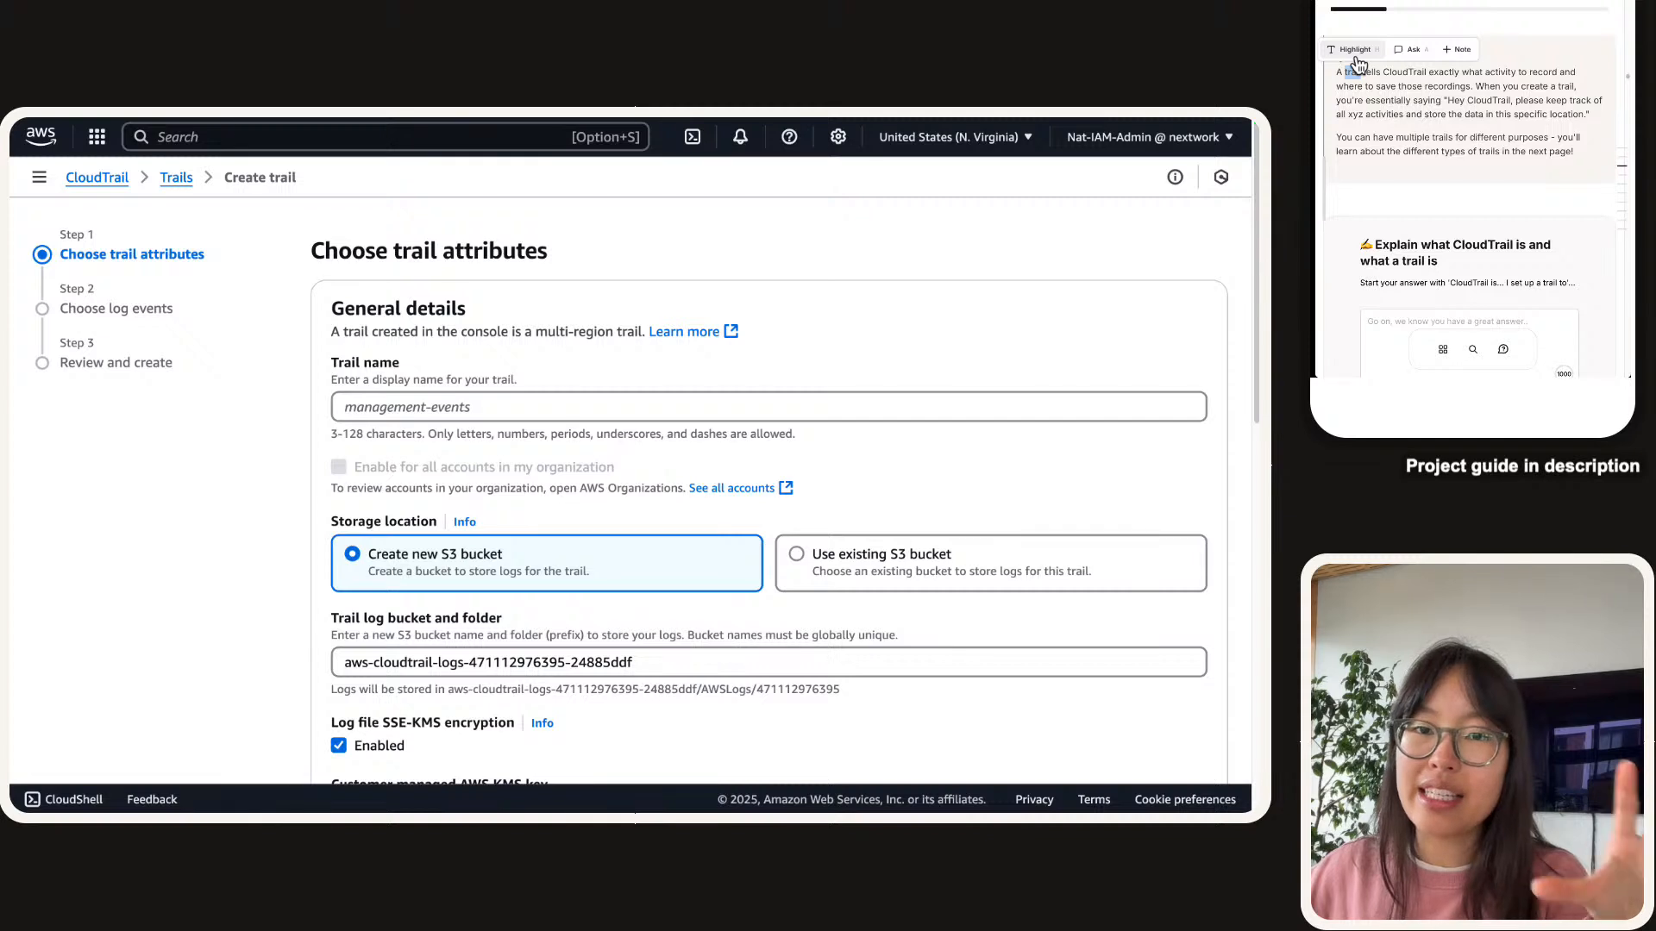
pyautogui.click(1355, 52)
pyautogui.click(1366, 23)
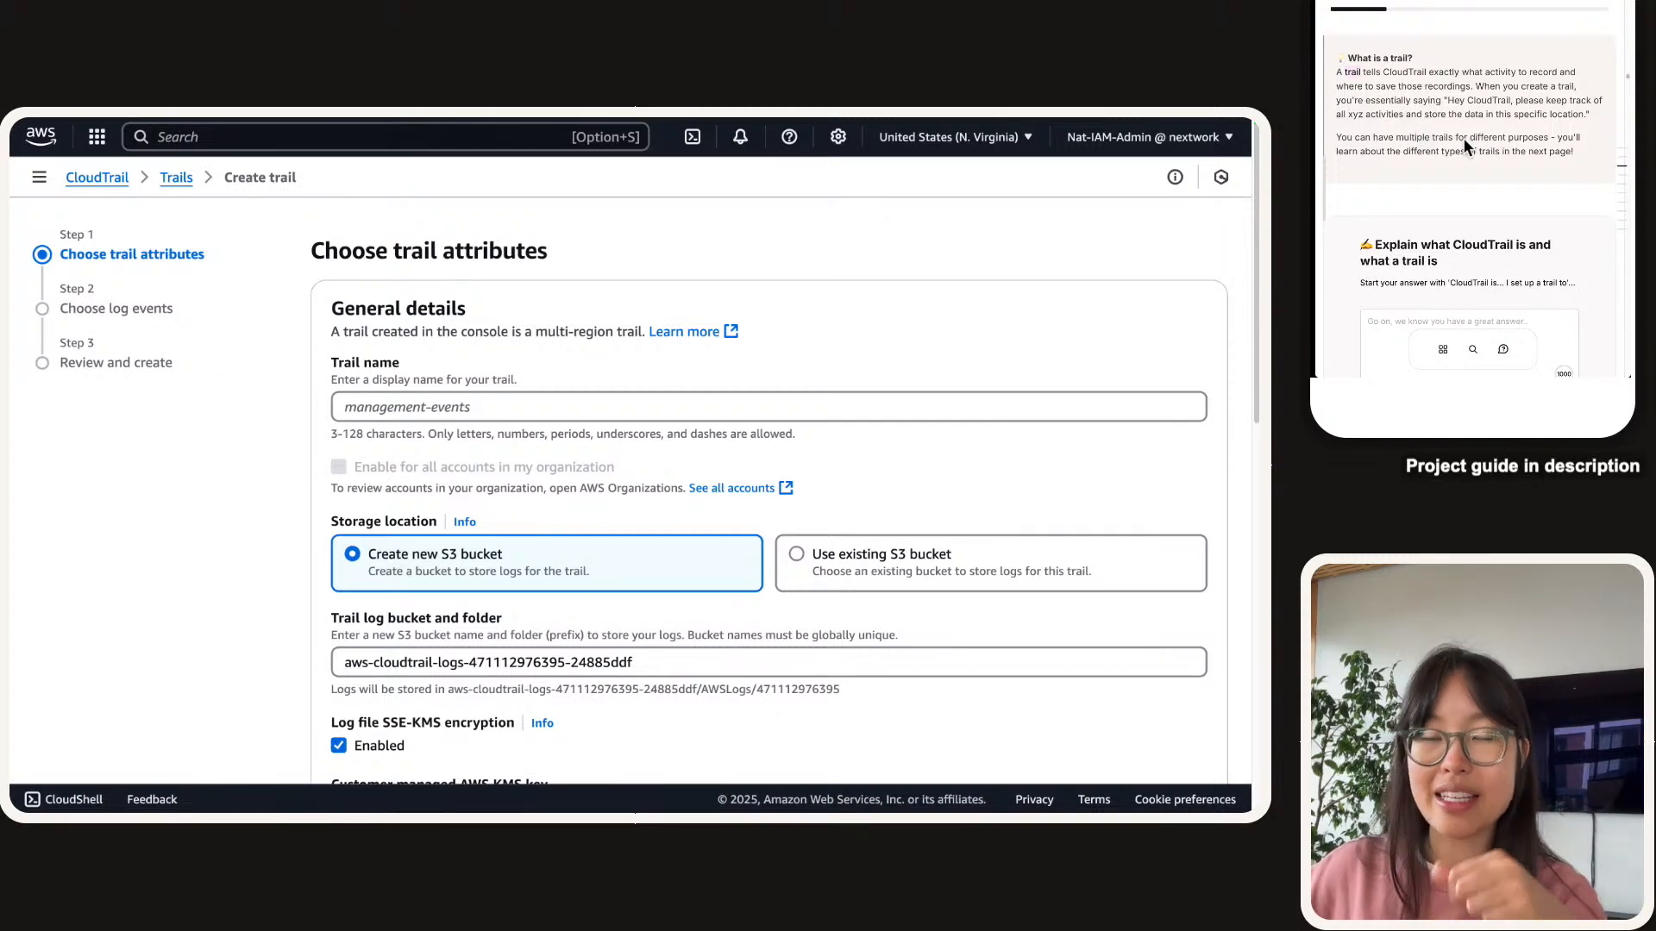
# Answer in the guide that CloudTrail is a monitoring service tracking events and activities in our account.
pyautogui.scroll(-3, 1357, 199)
pyautogui.click(1418, 163)
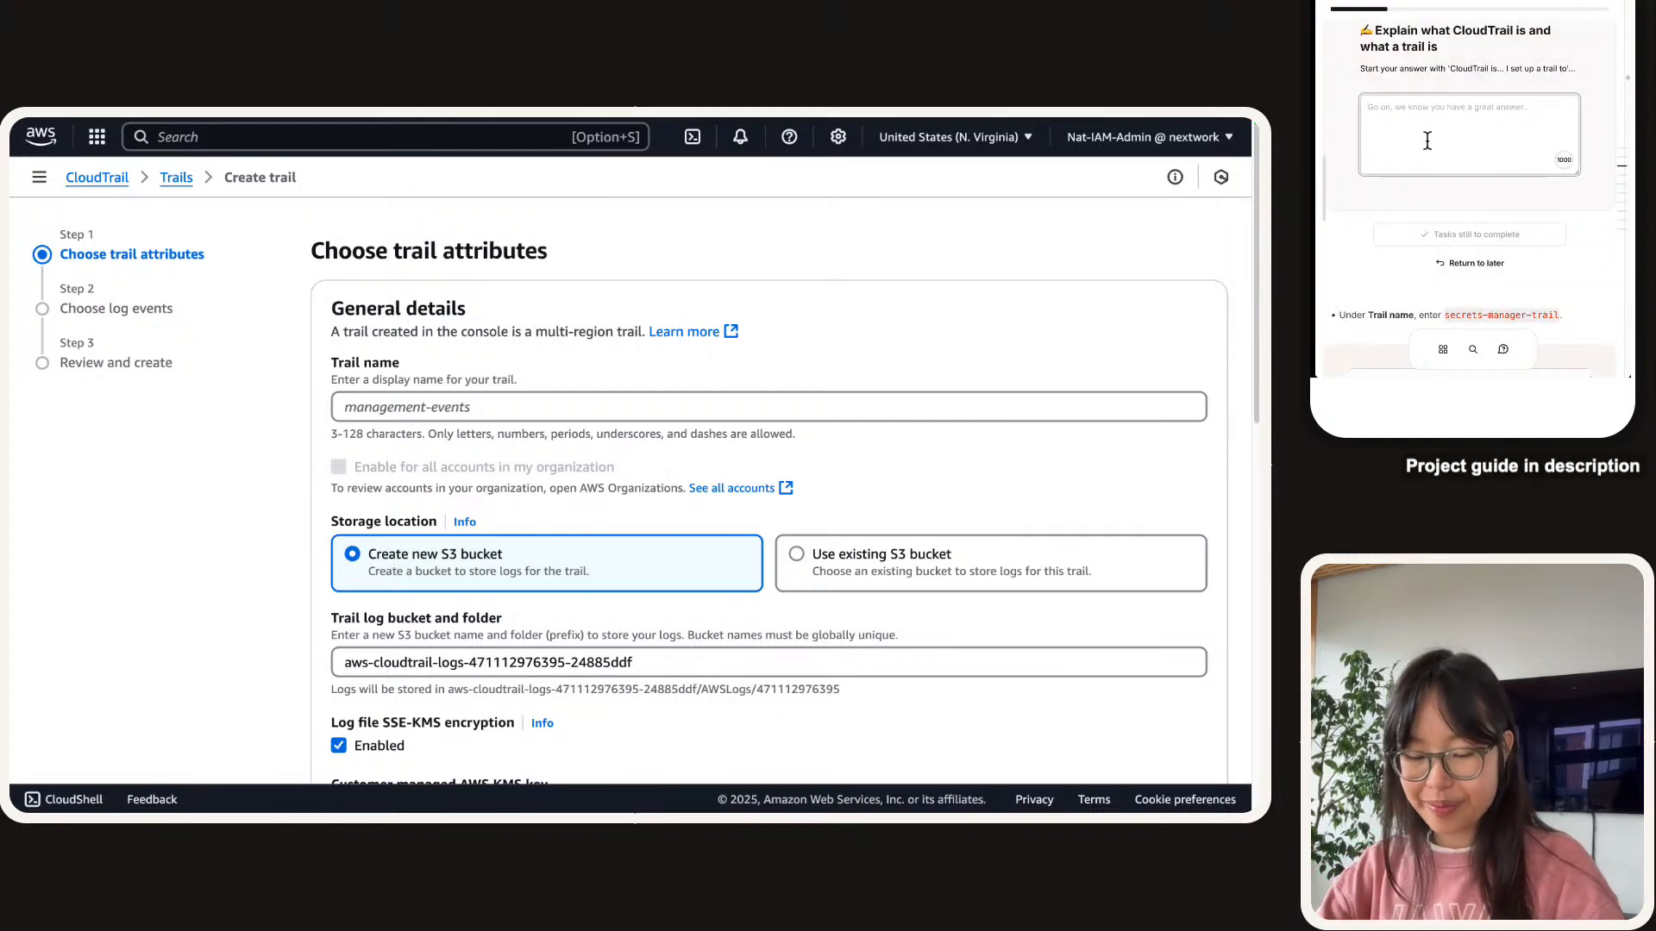
pyautogui.write('CloudTrail')
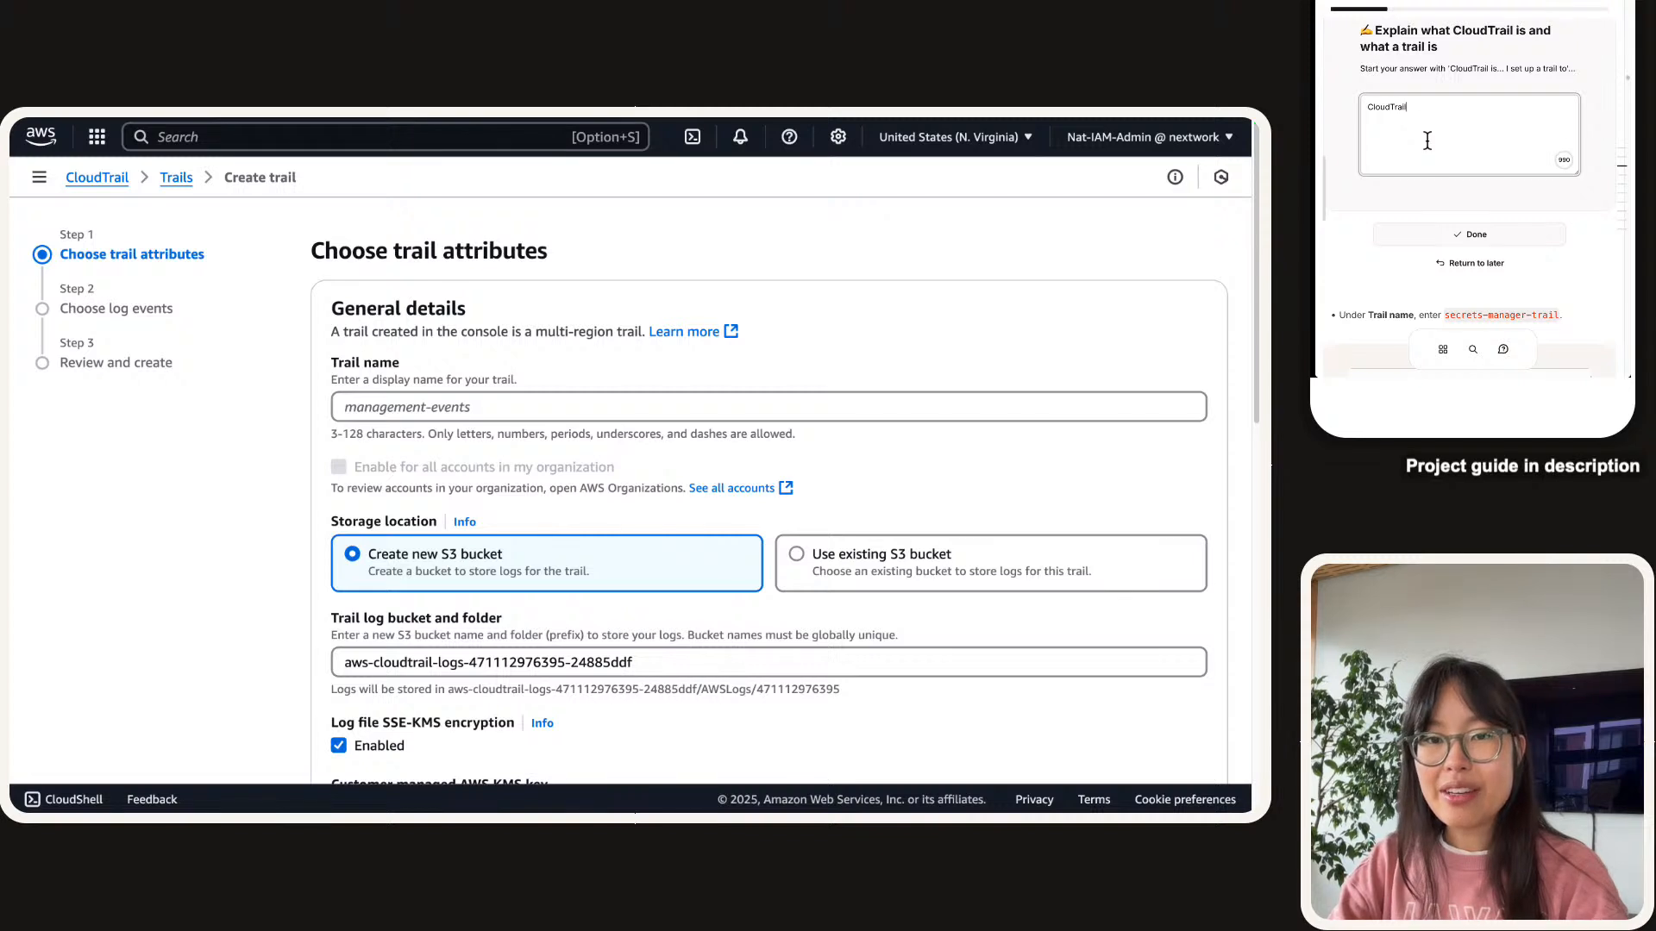
pyautogui.write(' is a monitoring service - it')
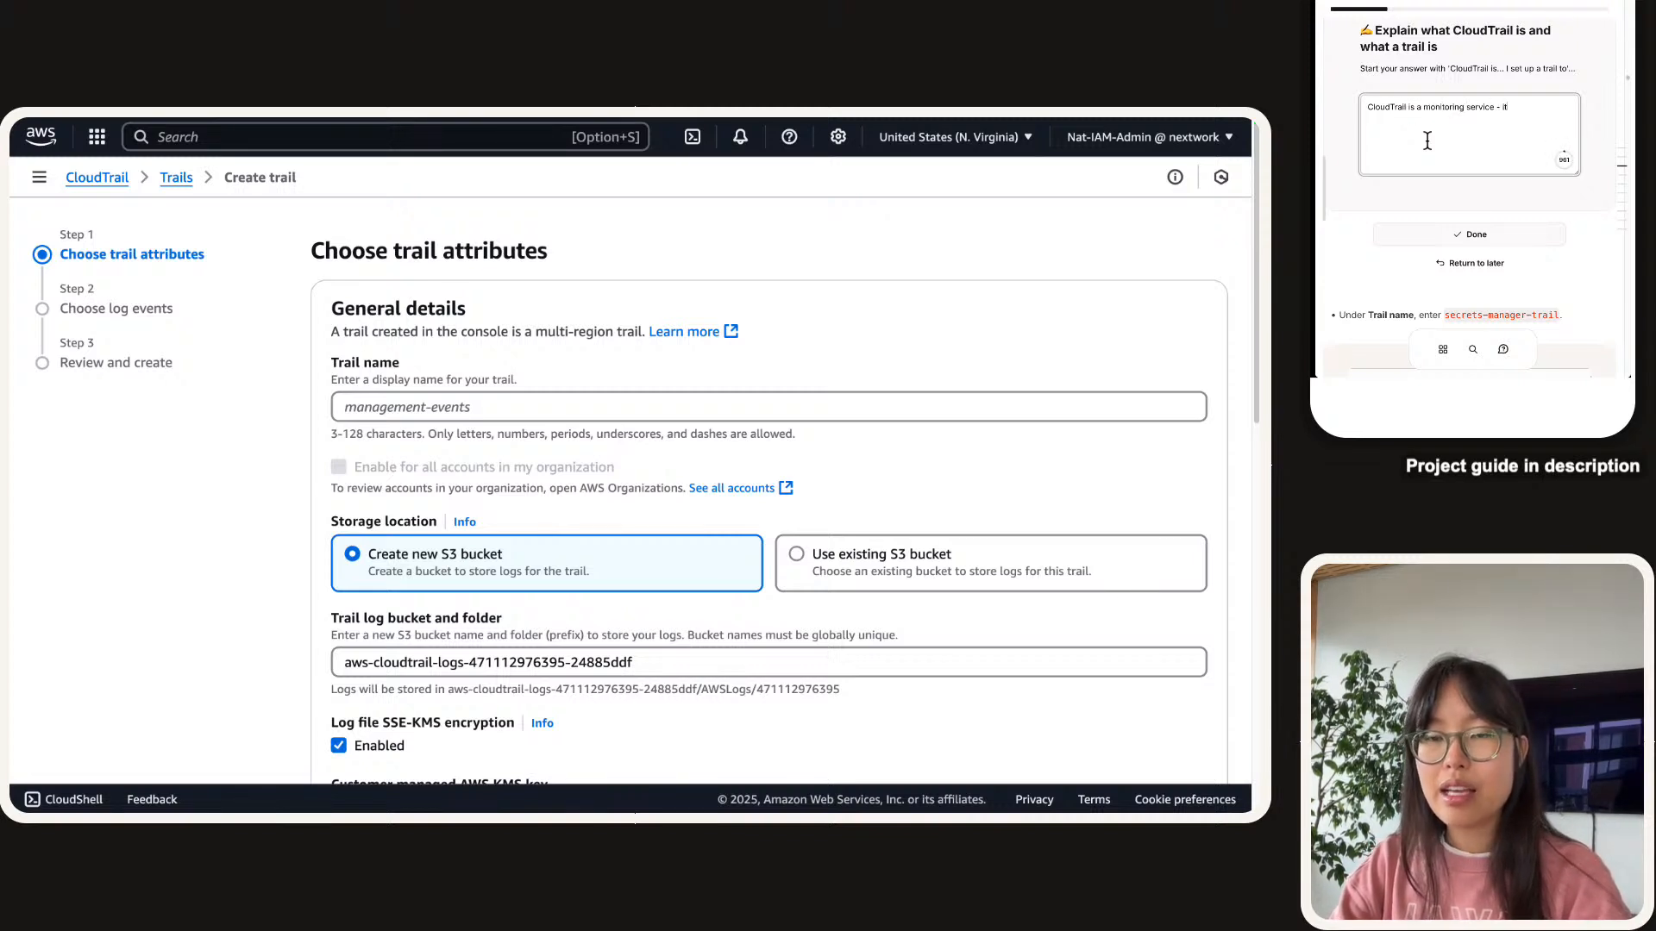
pyautogui.write("'s used t")
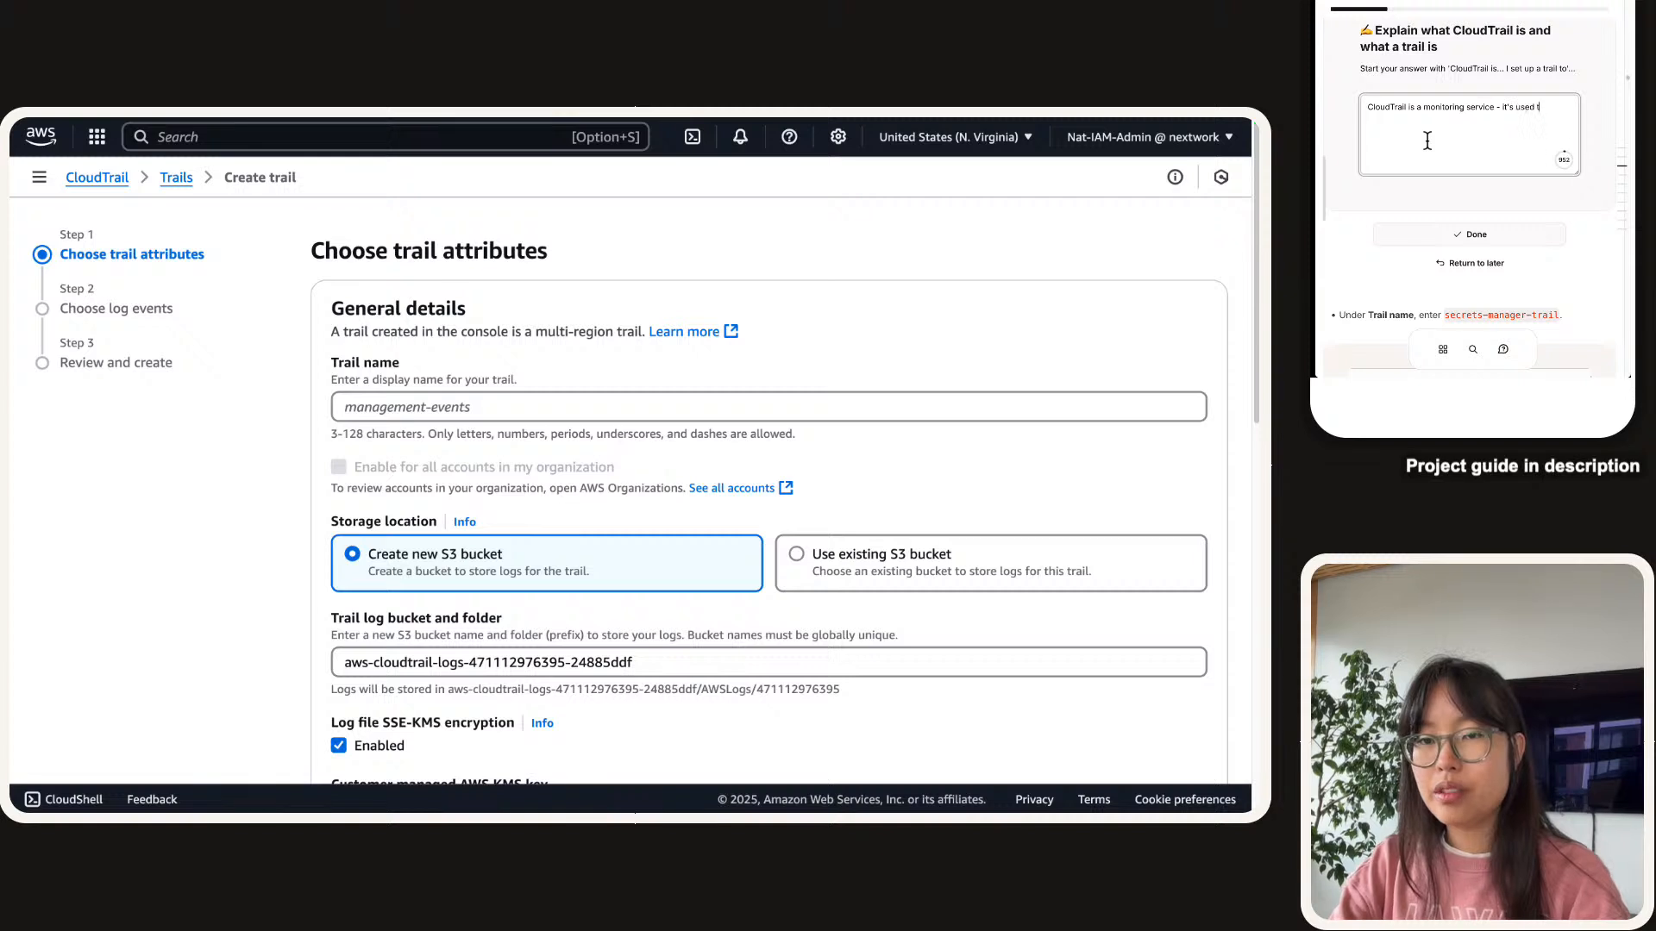
pyautogui.write('o track events a')
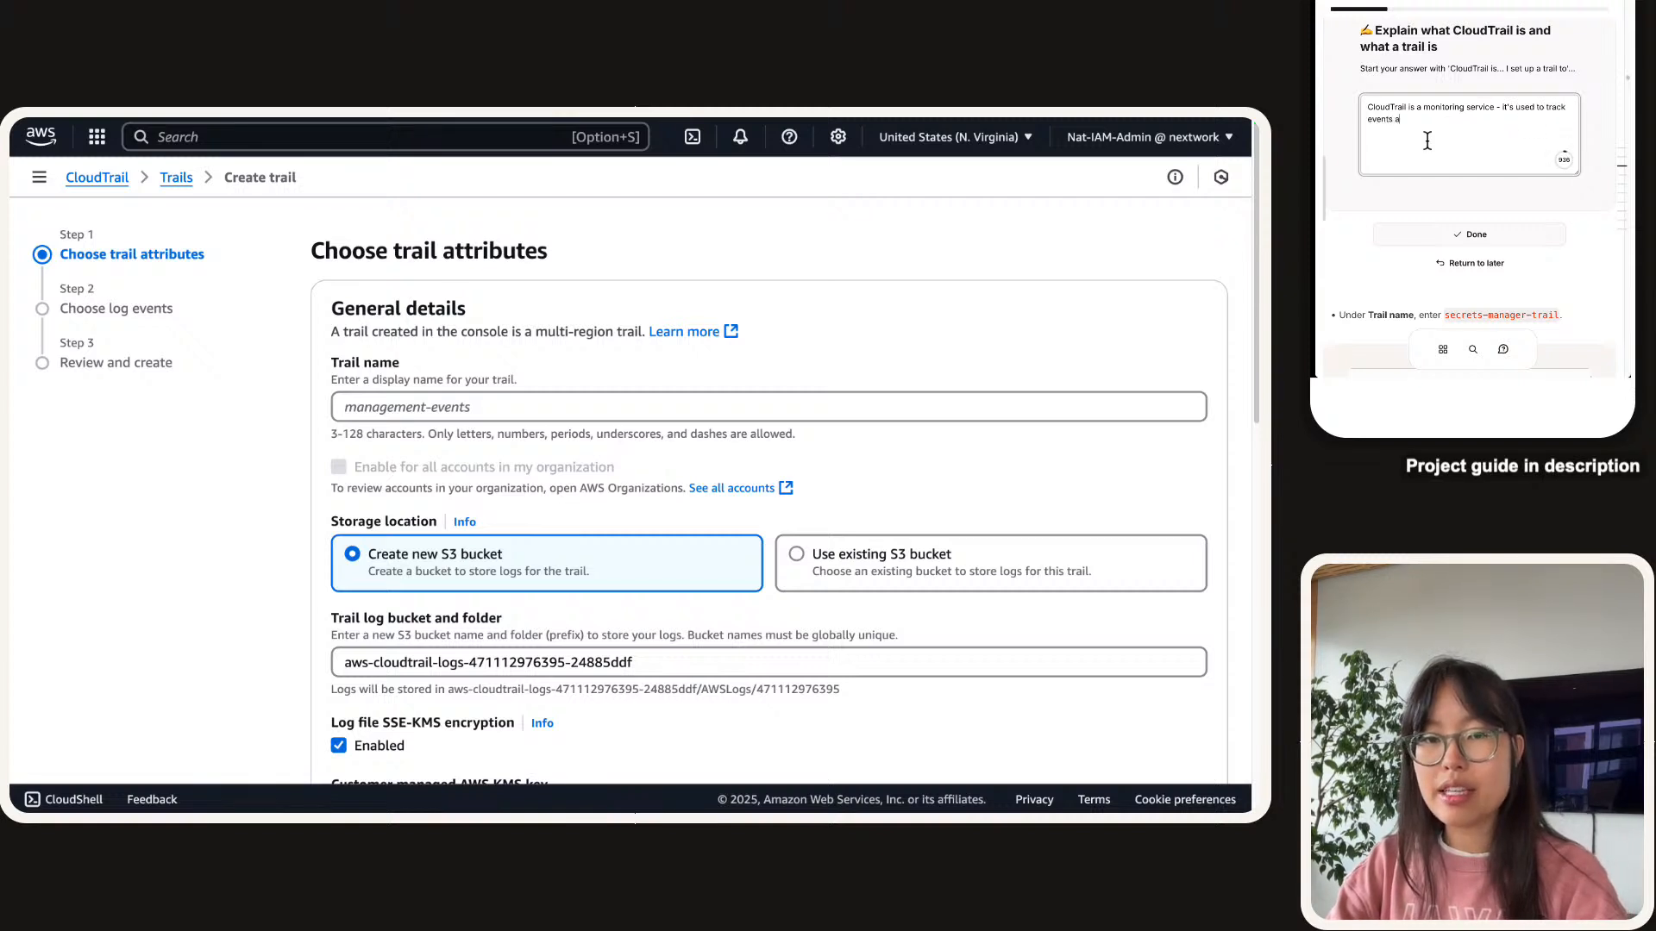
pyautogui.write('nd acitiviti')
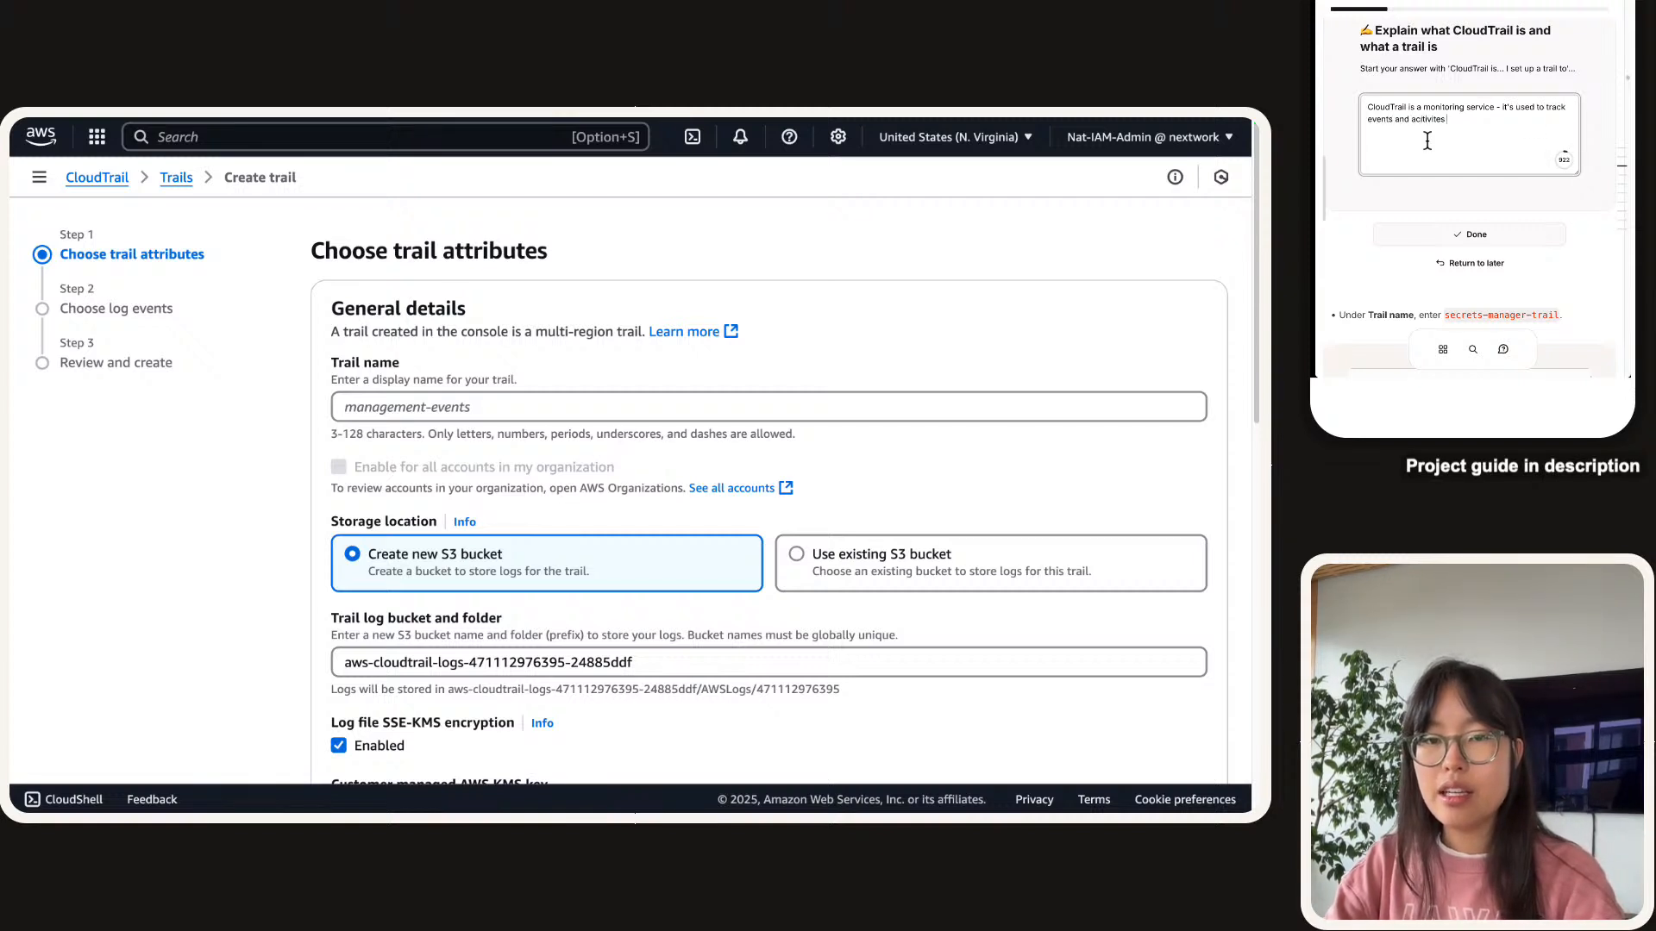
pyautogui.write('es in our AWS')
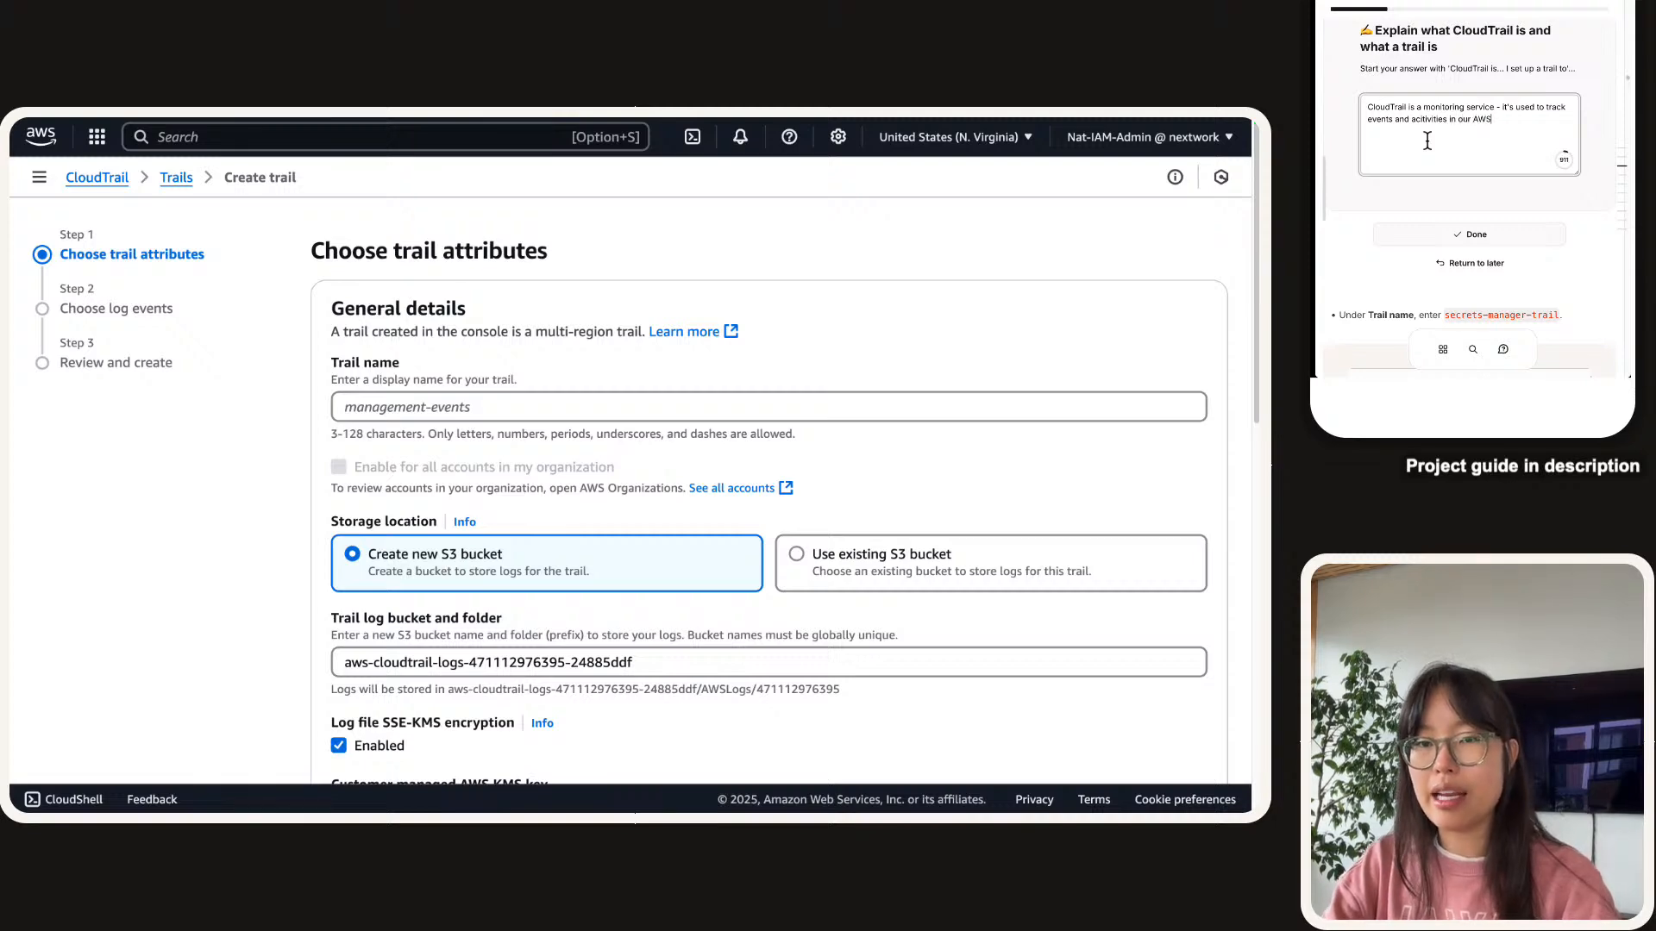
pyautogui.write(' account.')
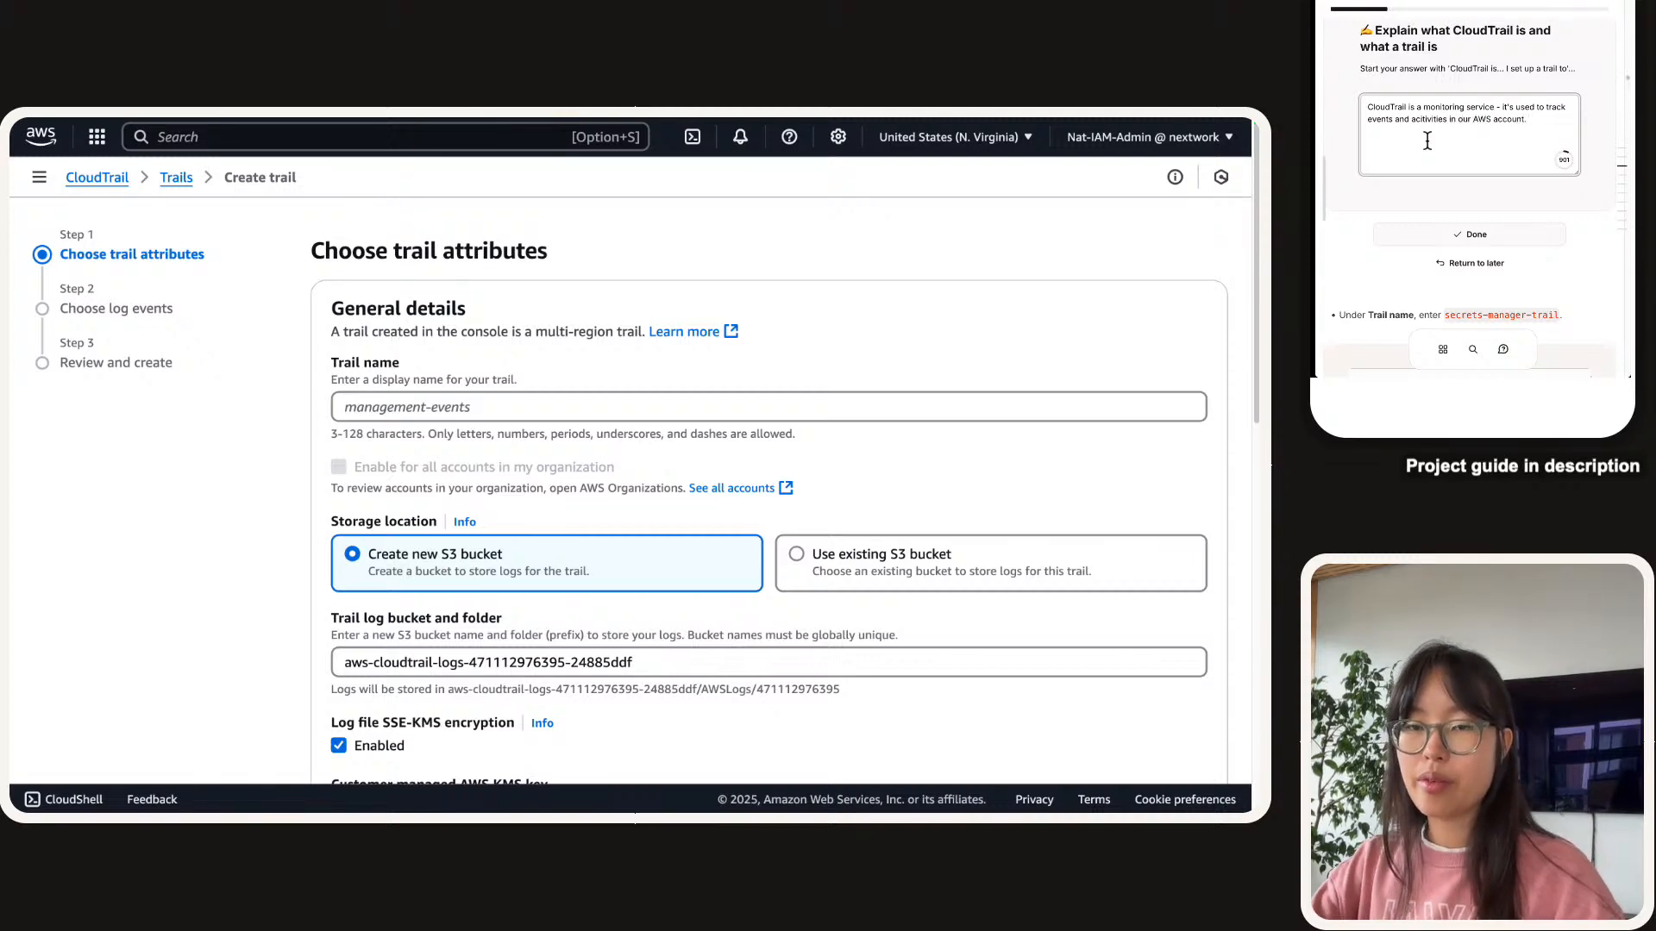
pyautogui.scroll(10, 1385, 161)
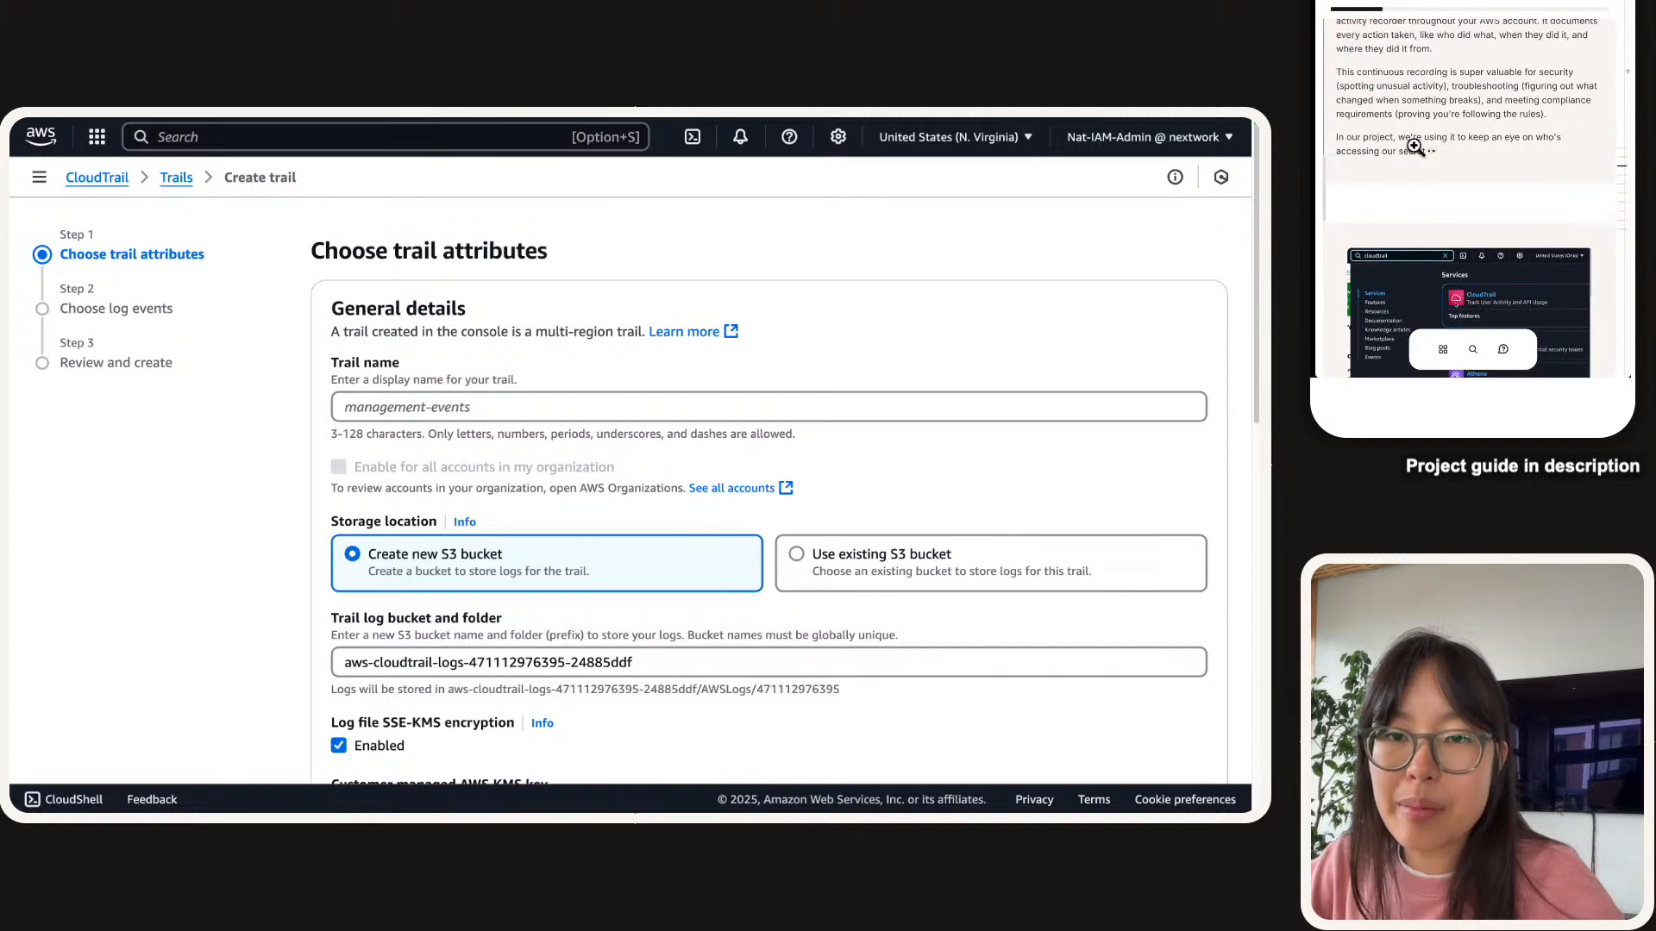
pyautogui.scroll(2, 1415, 146)
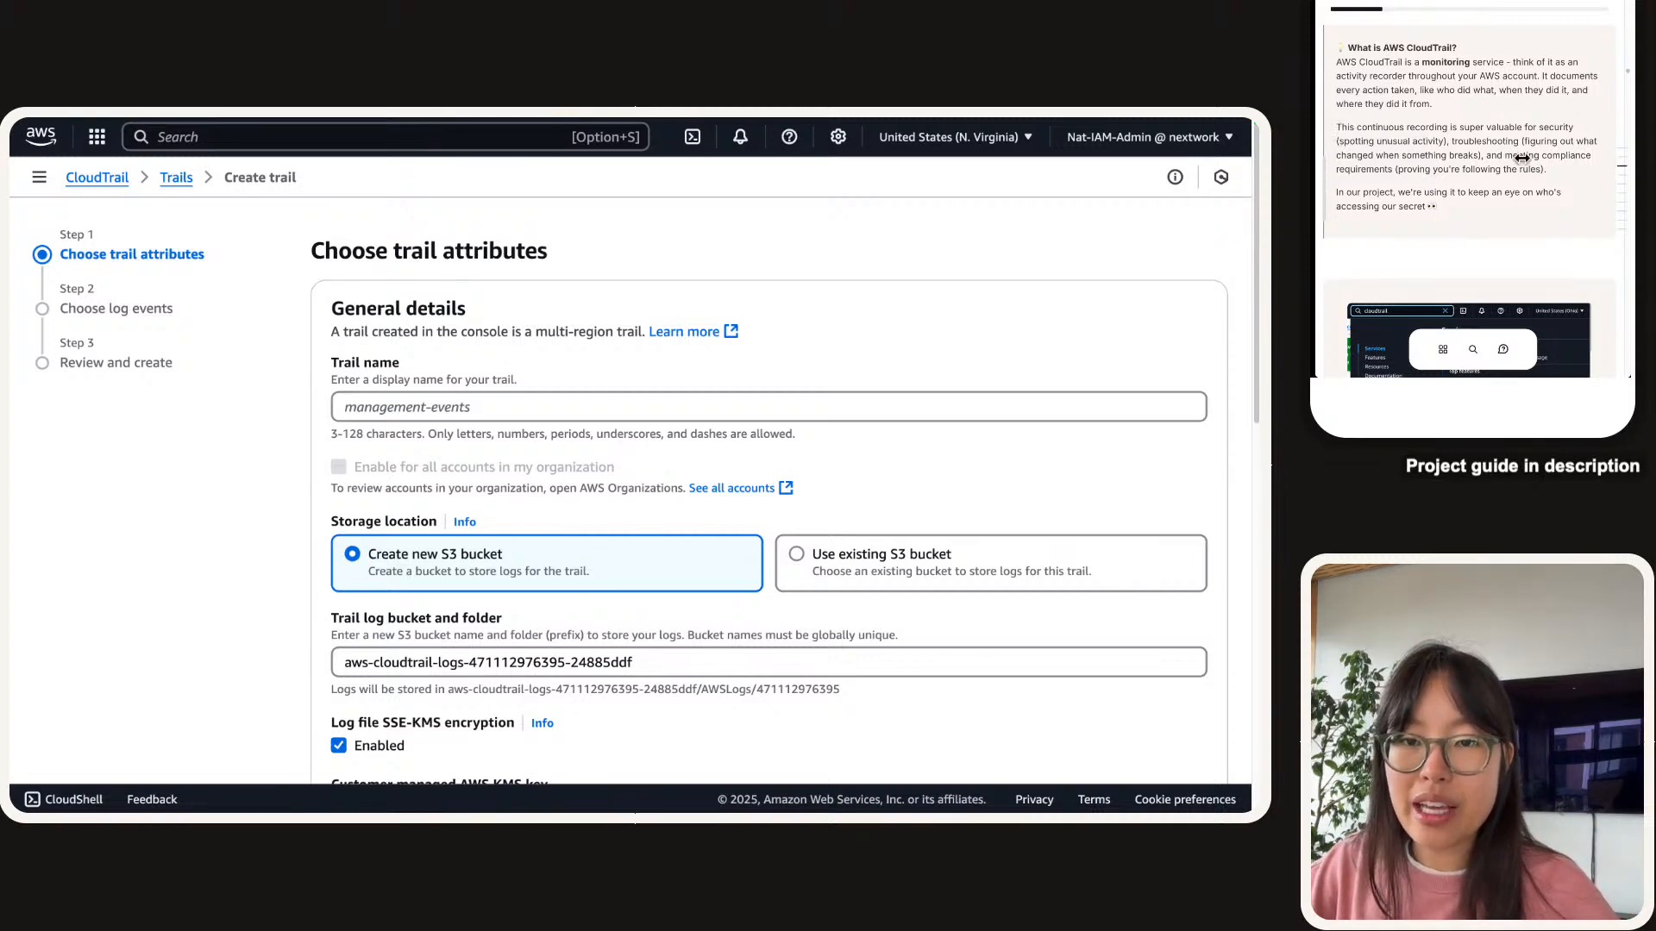
pyautogui.moveTo(1555, 171); pyautogui.dragTo(1342, 126)
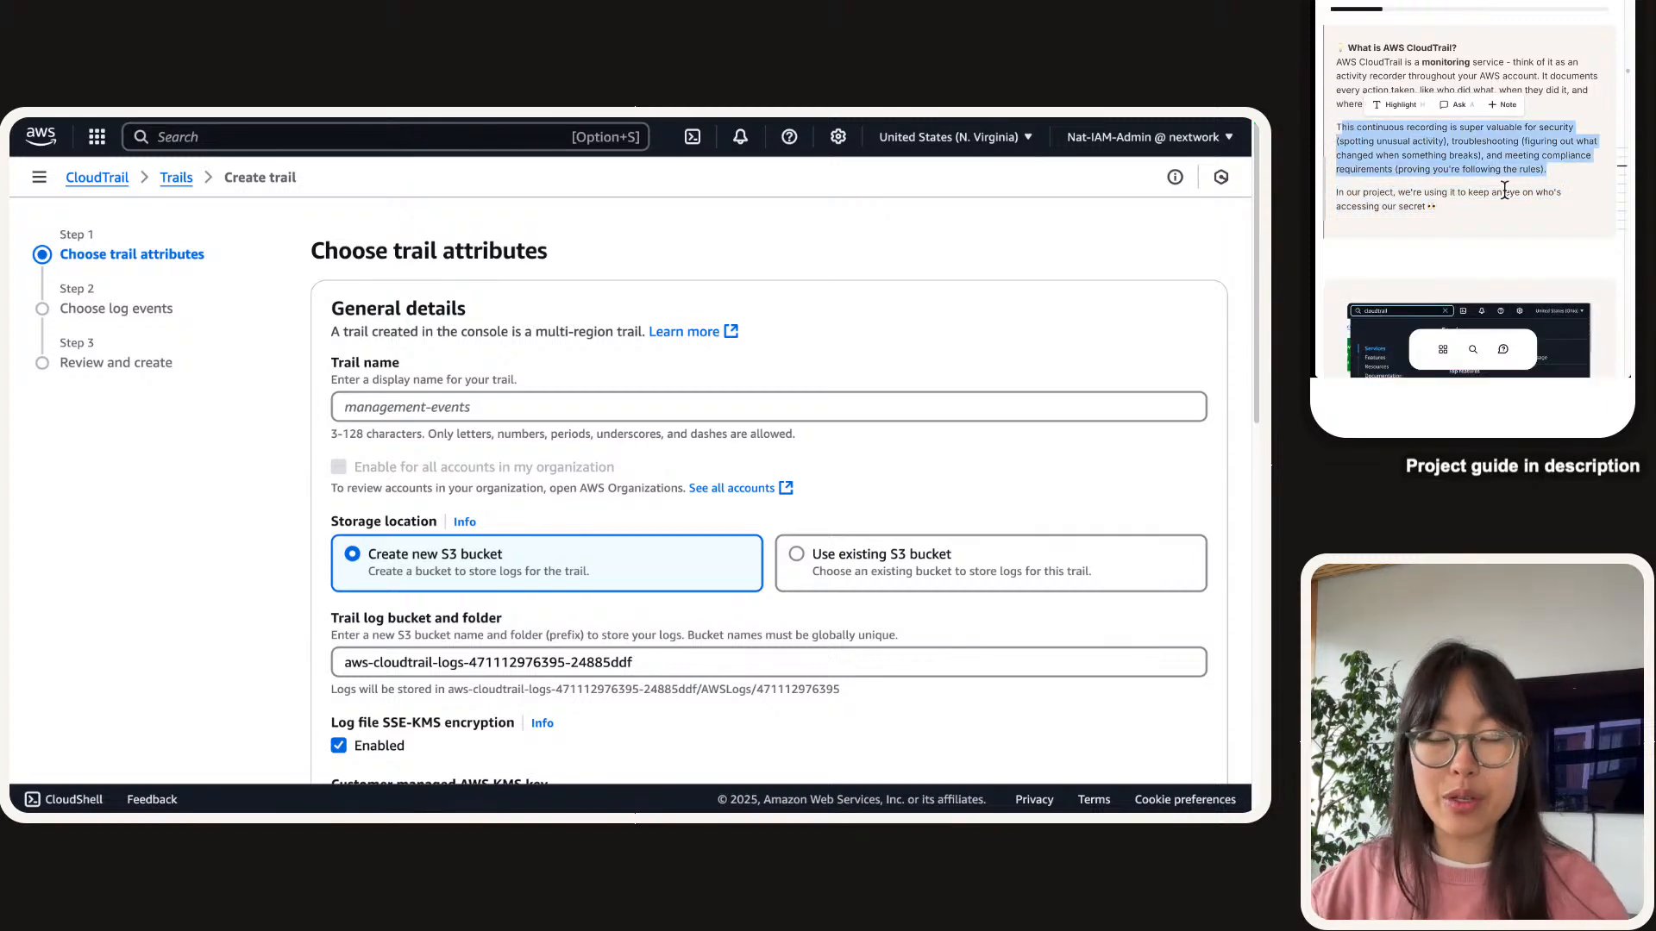
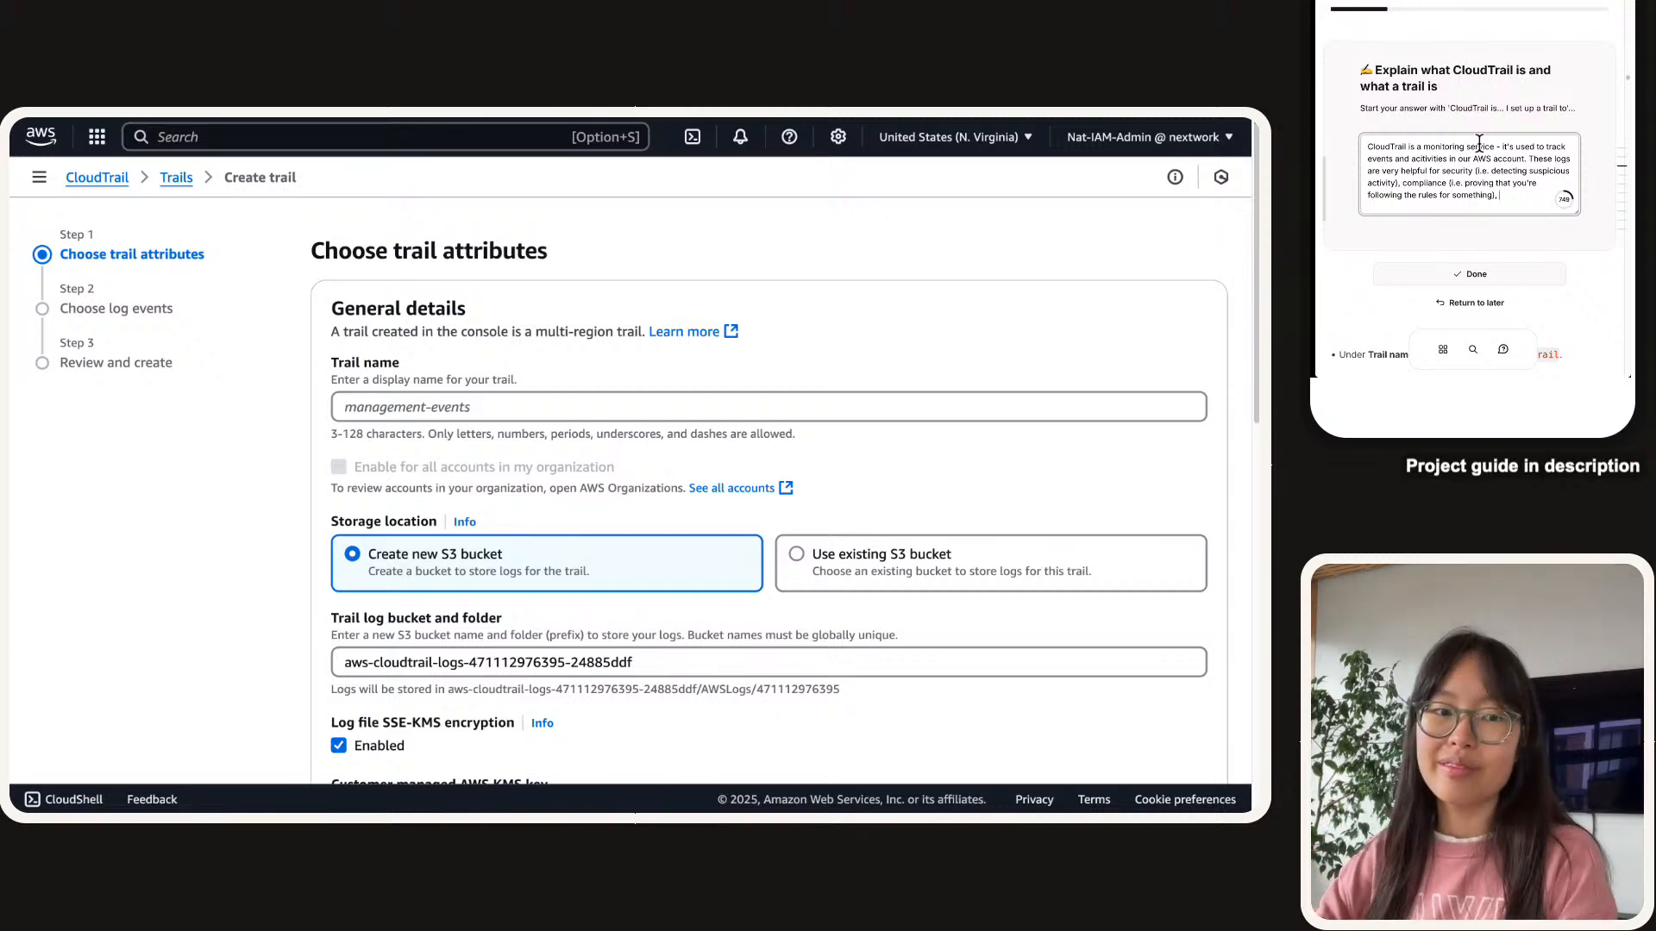
# Extend the guide answer with troubleshooting (identifying what changed if something breaks) and submit it.
pyautogui.scroll(-10, 1518, 110)
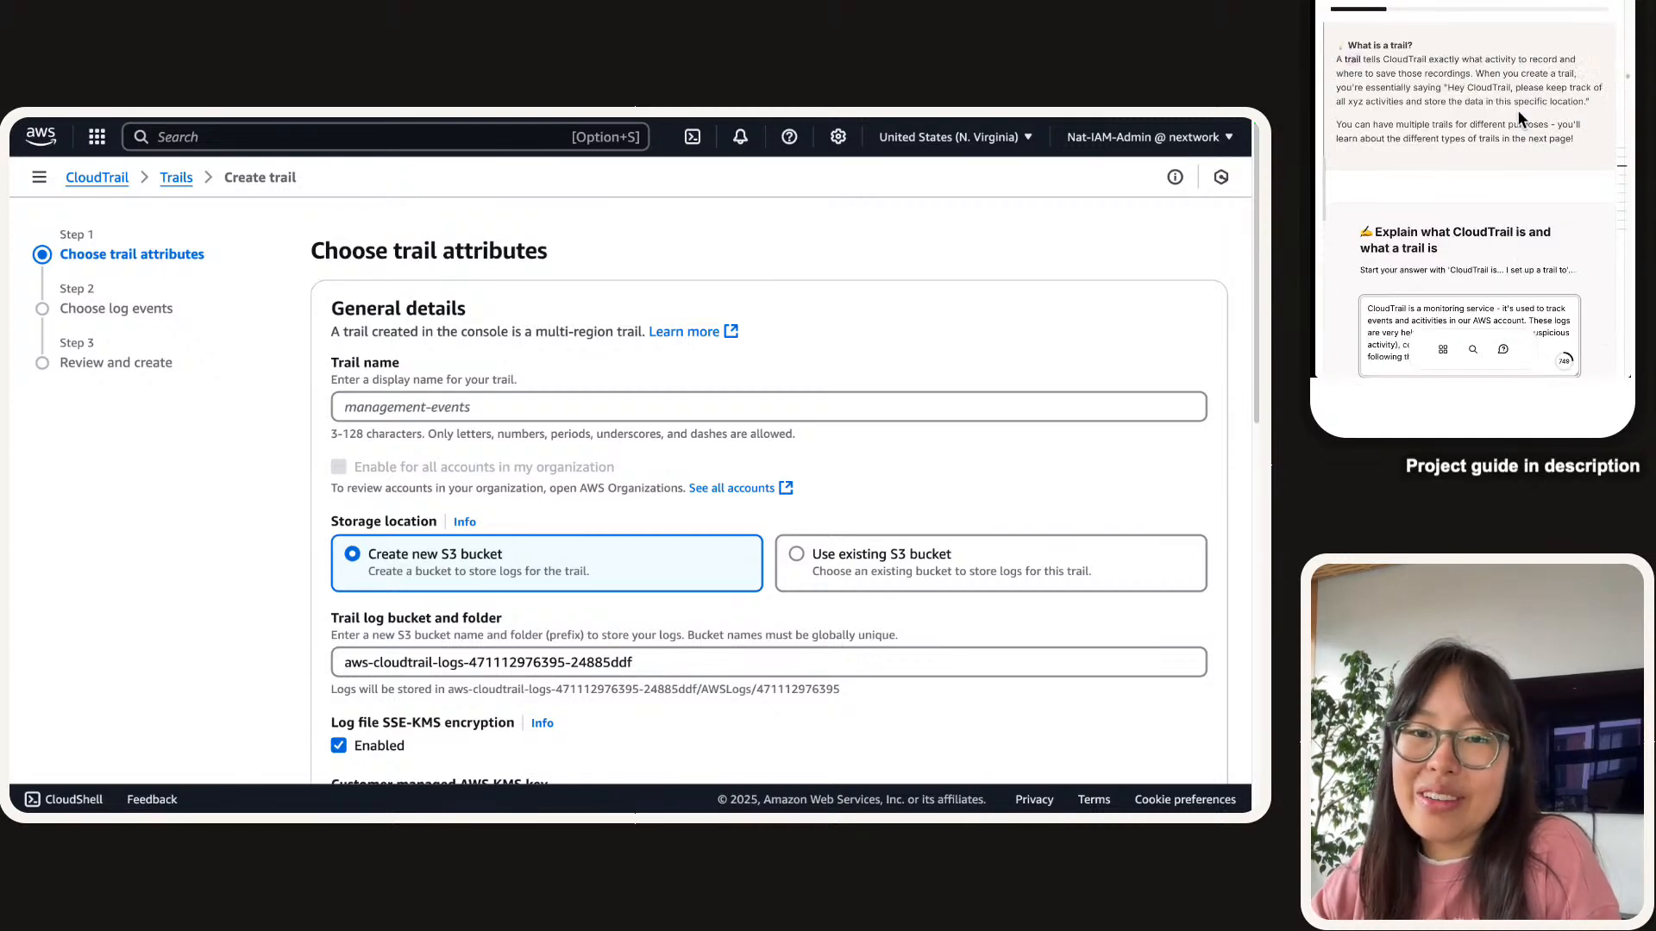
pyautogui.scroll(5, 1518, 110)
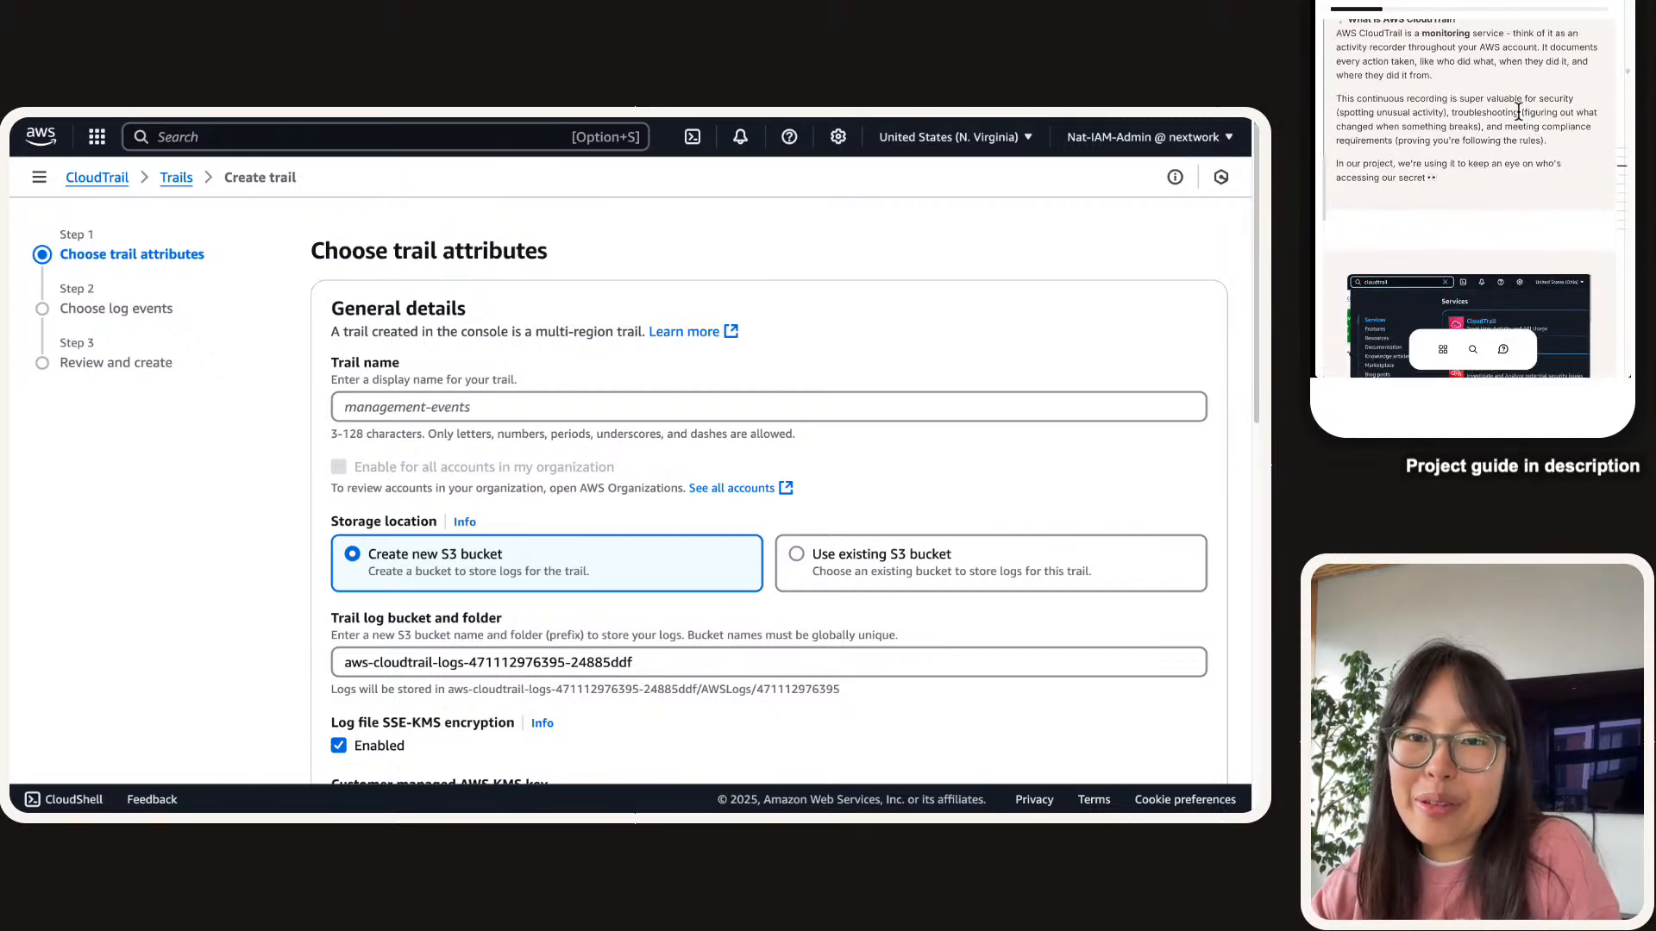
pyautogui.moveTo(1452, 112); pyautogui.dragTo(1479, 126)
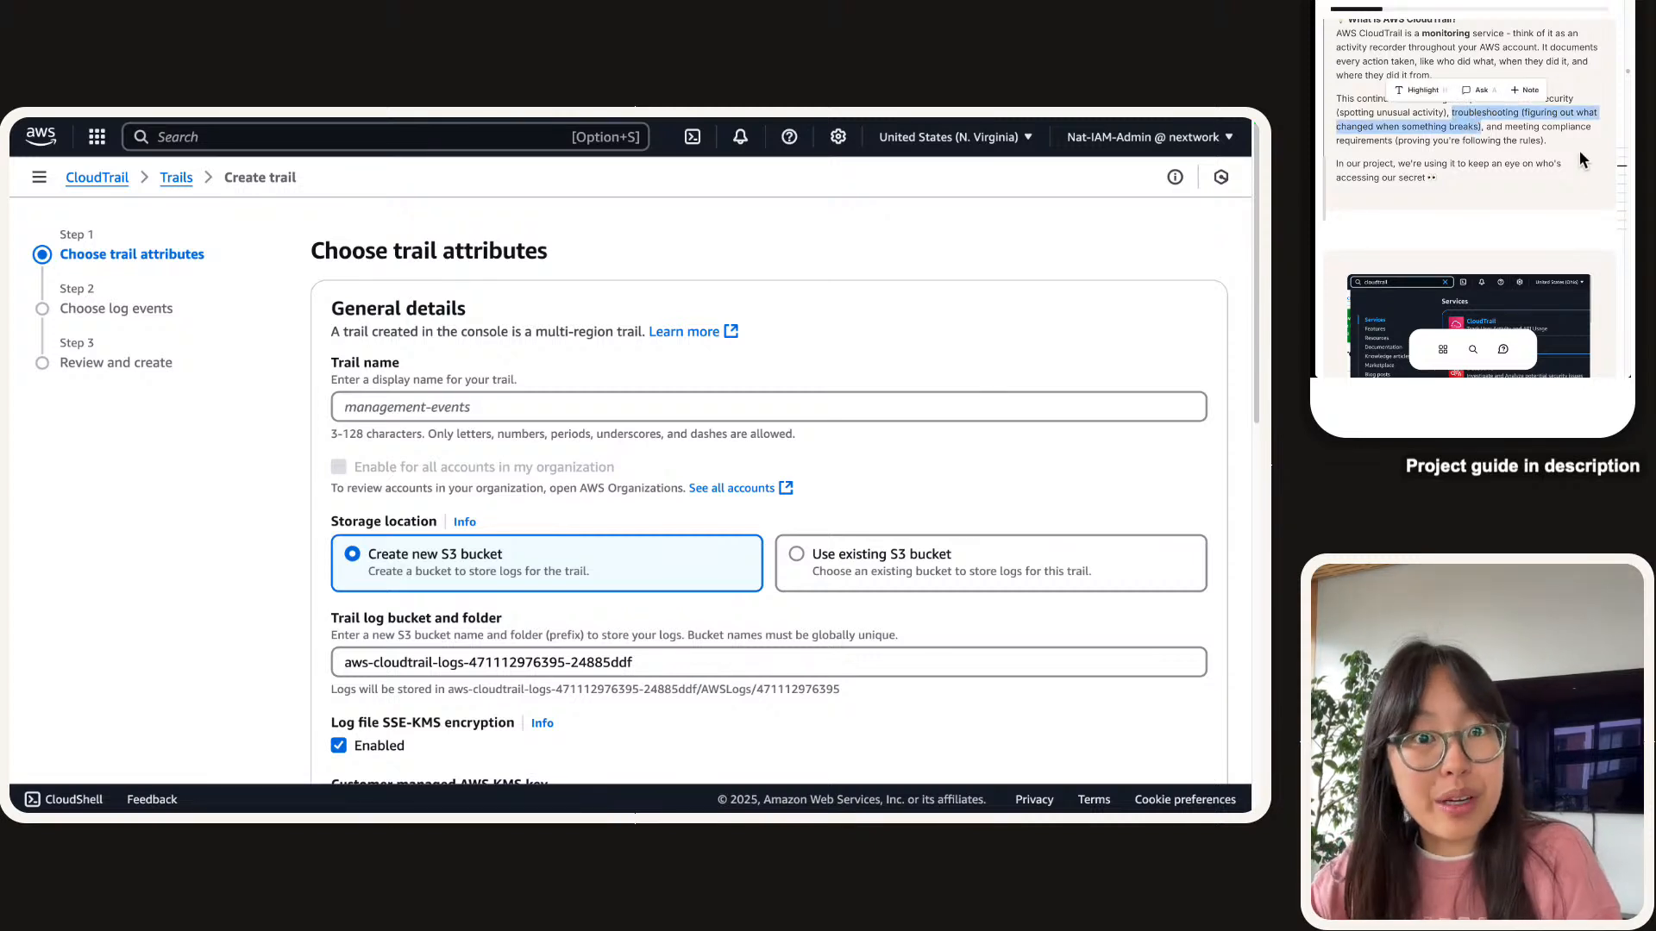
pyautogui.scroll(-8, 1580, 150)
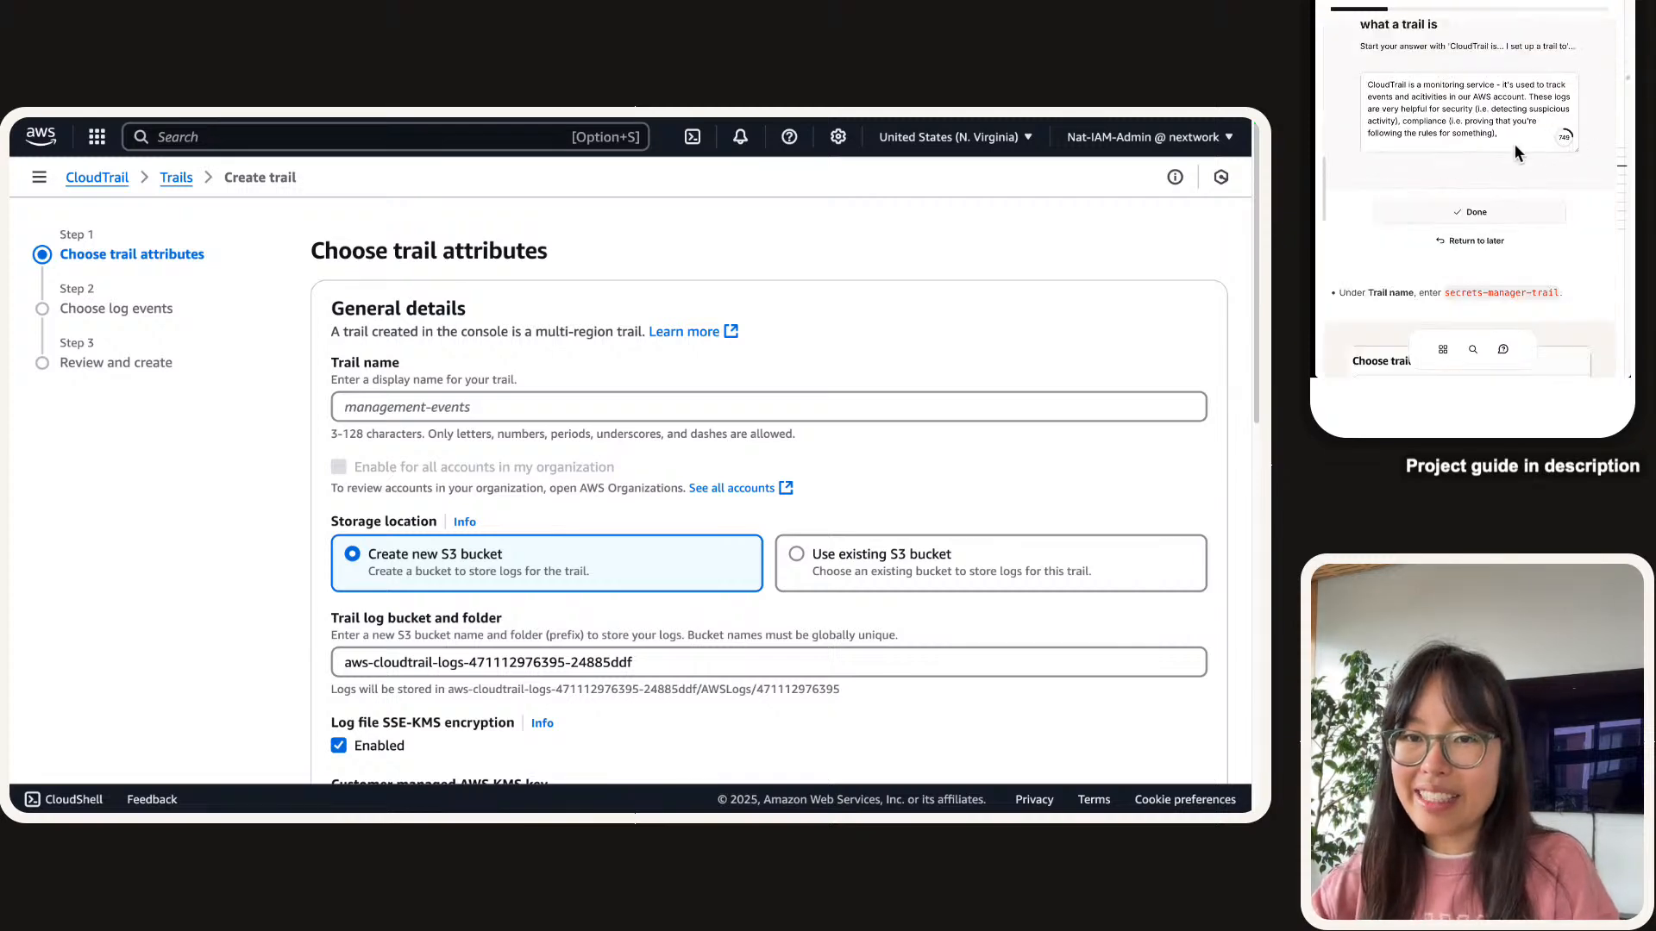
pyautogui.click(1514, 143)
pyautogui.write('nac trou')
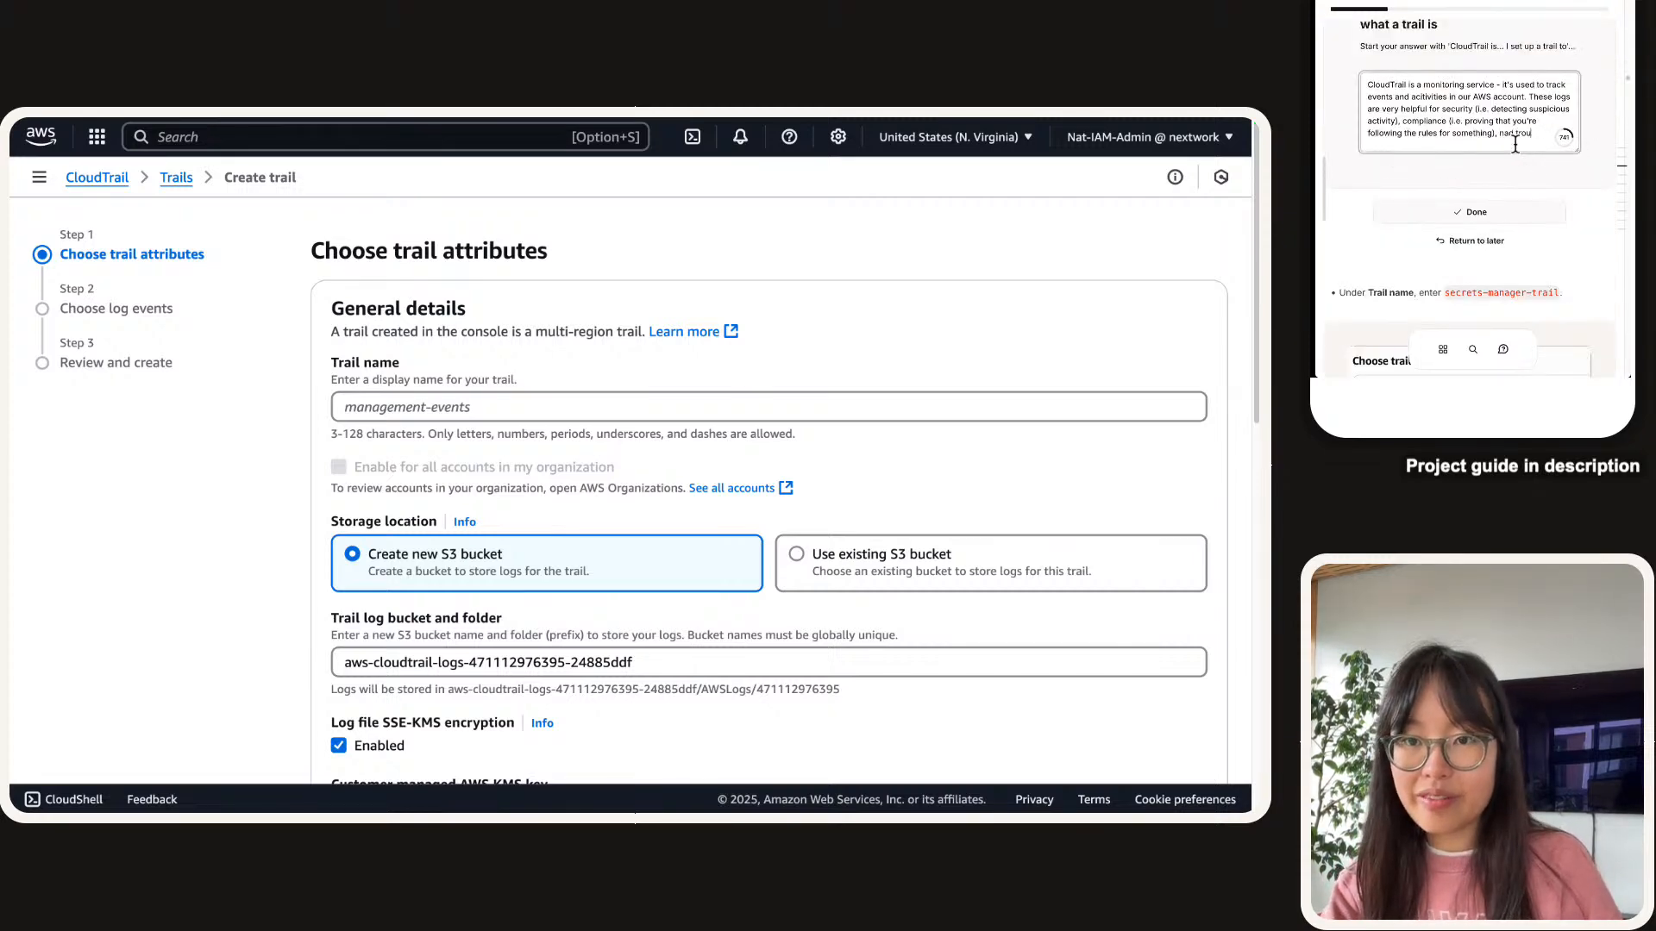
pyautogui.press('BackSpace')
pyautogui.press('BackSpace')
pyautogui.press('BackSpace')
pyautogui.press('BackSpace')
pyautogui.press('BackSpace')
pyautogui.press('BackSpace')
pyautogui.press('BackSpace')
pyautogui.press('BackSpace')
pyautogui.write('and trou')
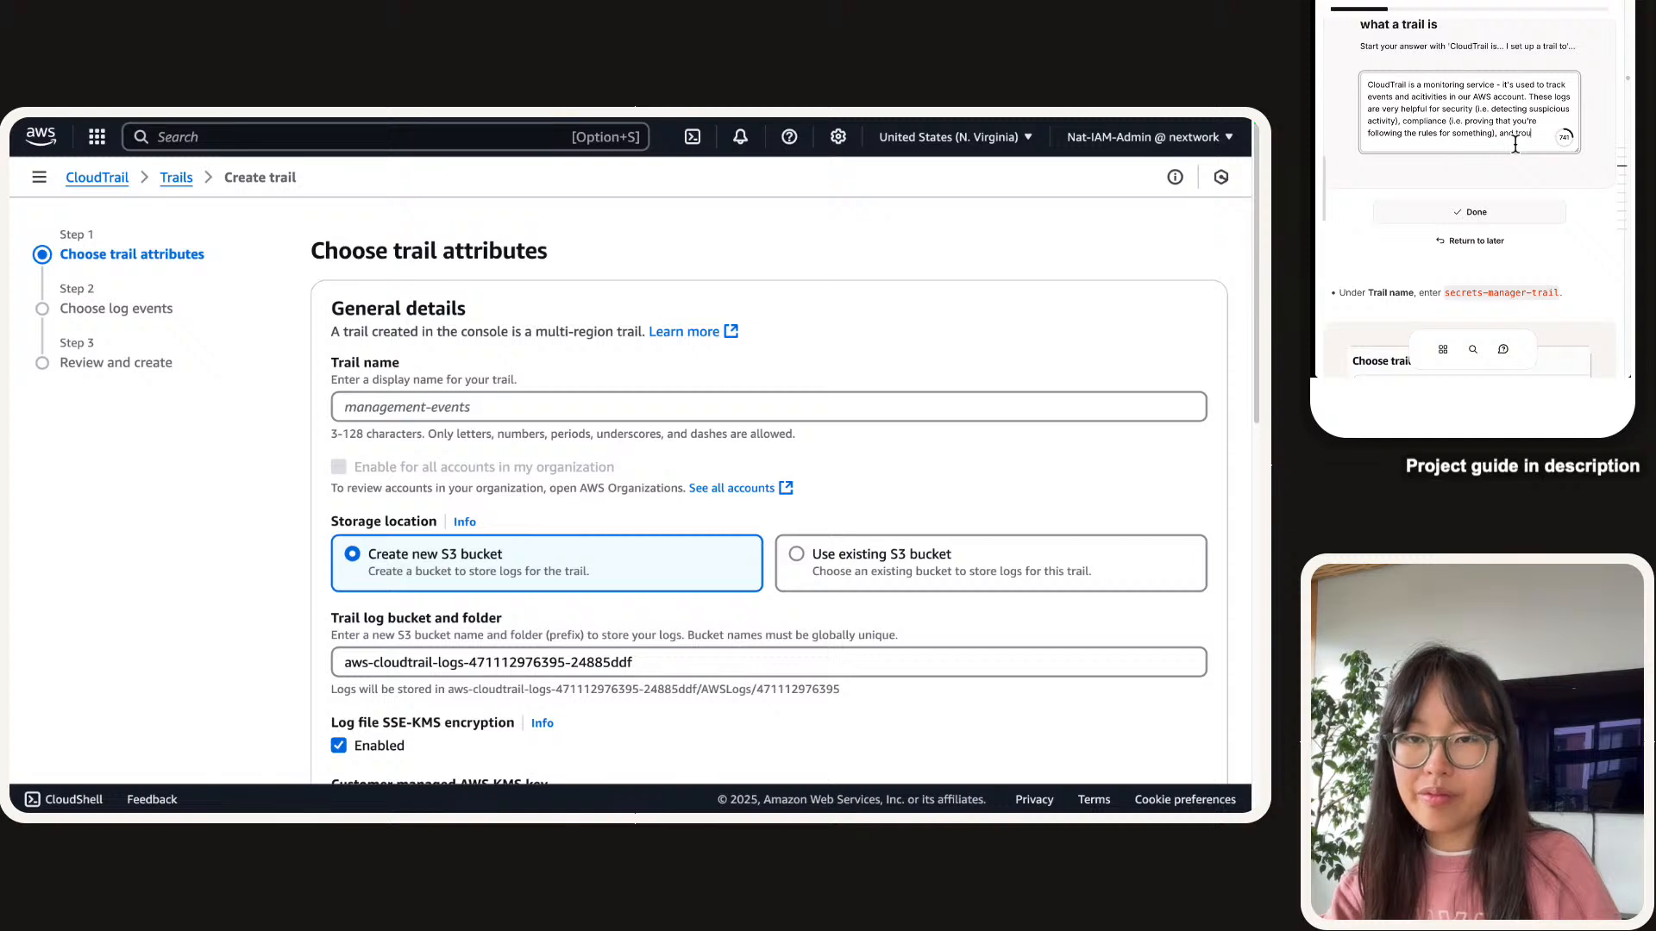
pyautogui.write('bleshooting')
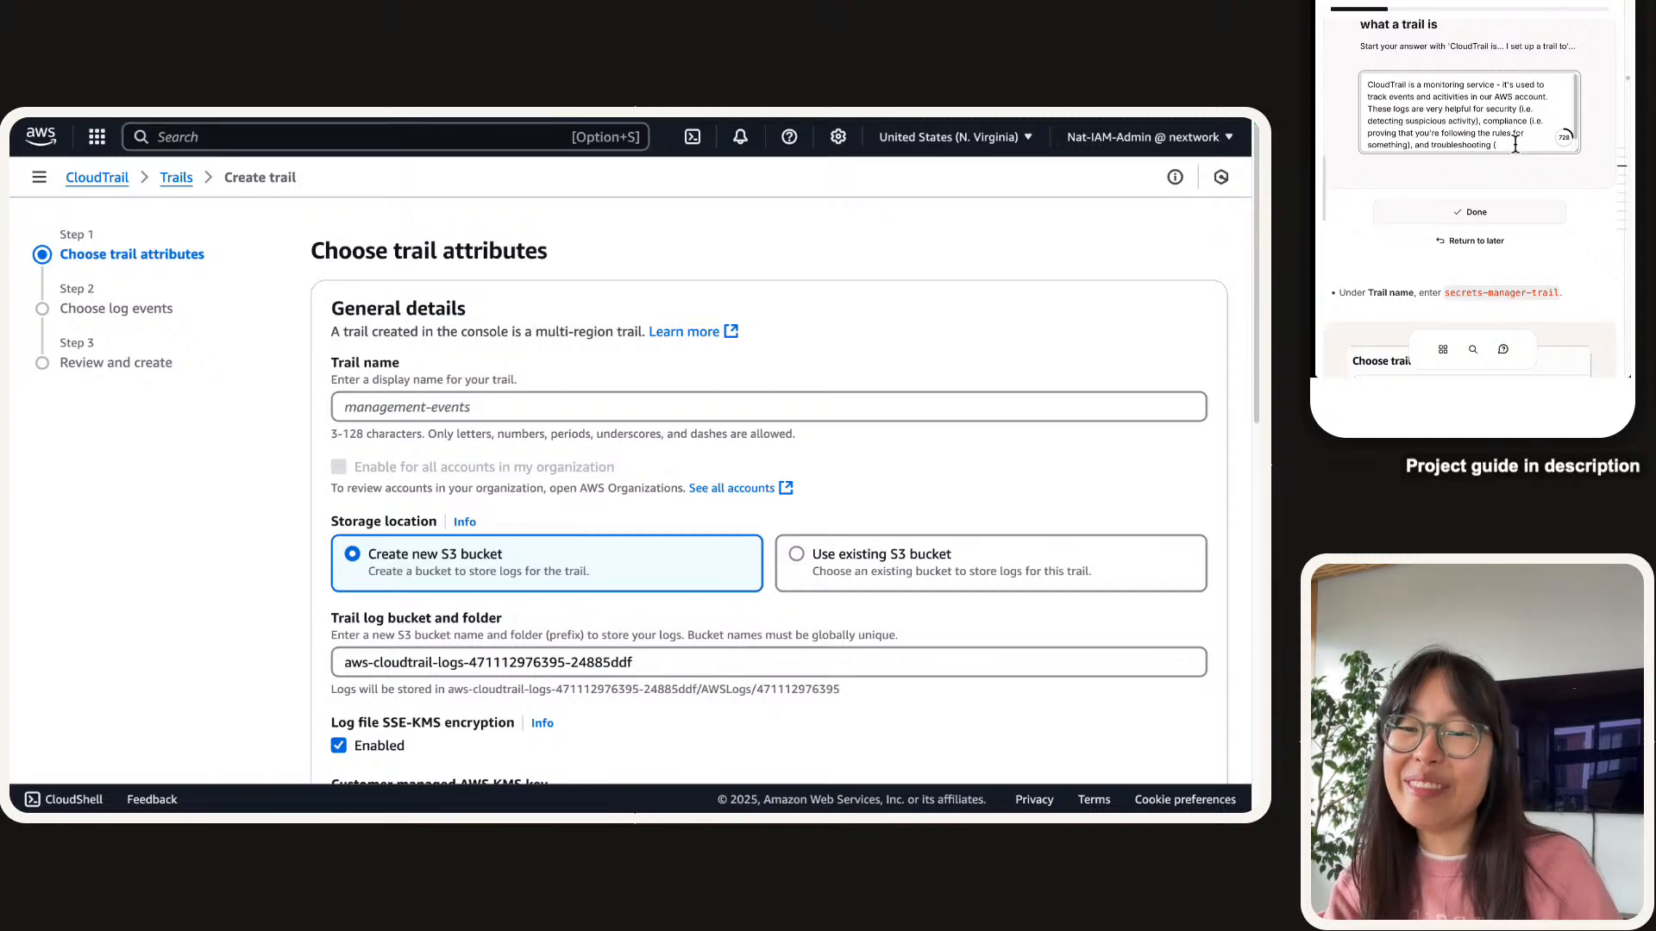
pyautogui.write(' (i')
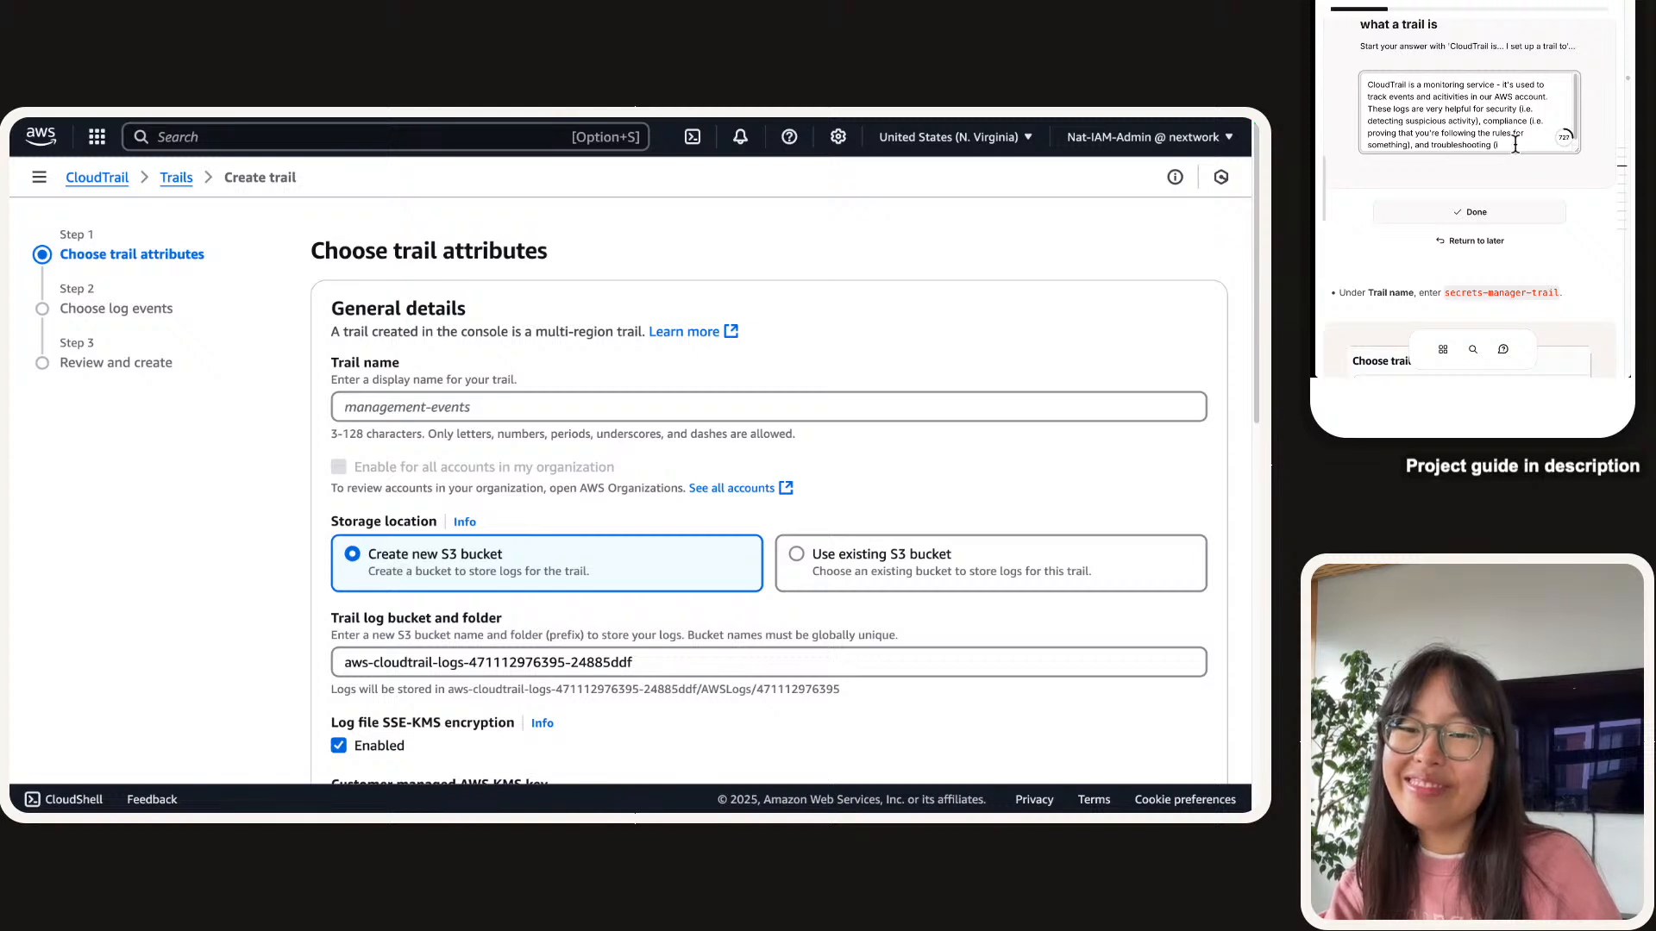
pyautogui.write('de.e. identifying w')
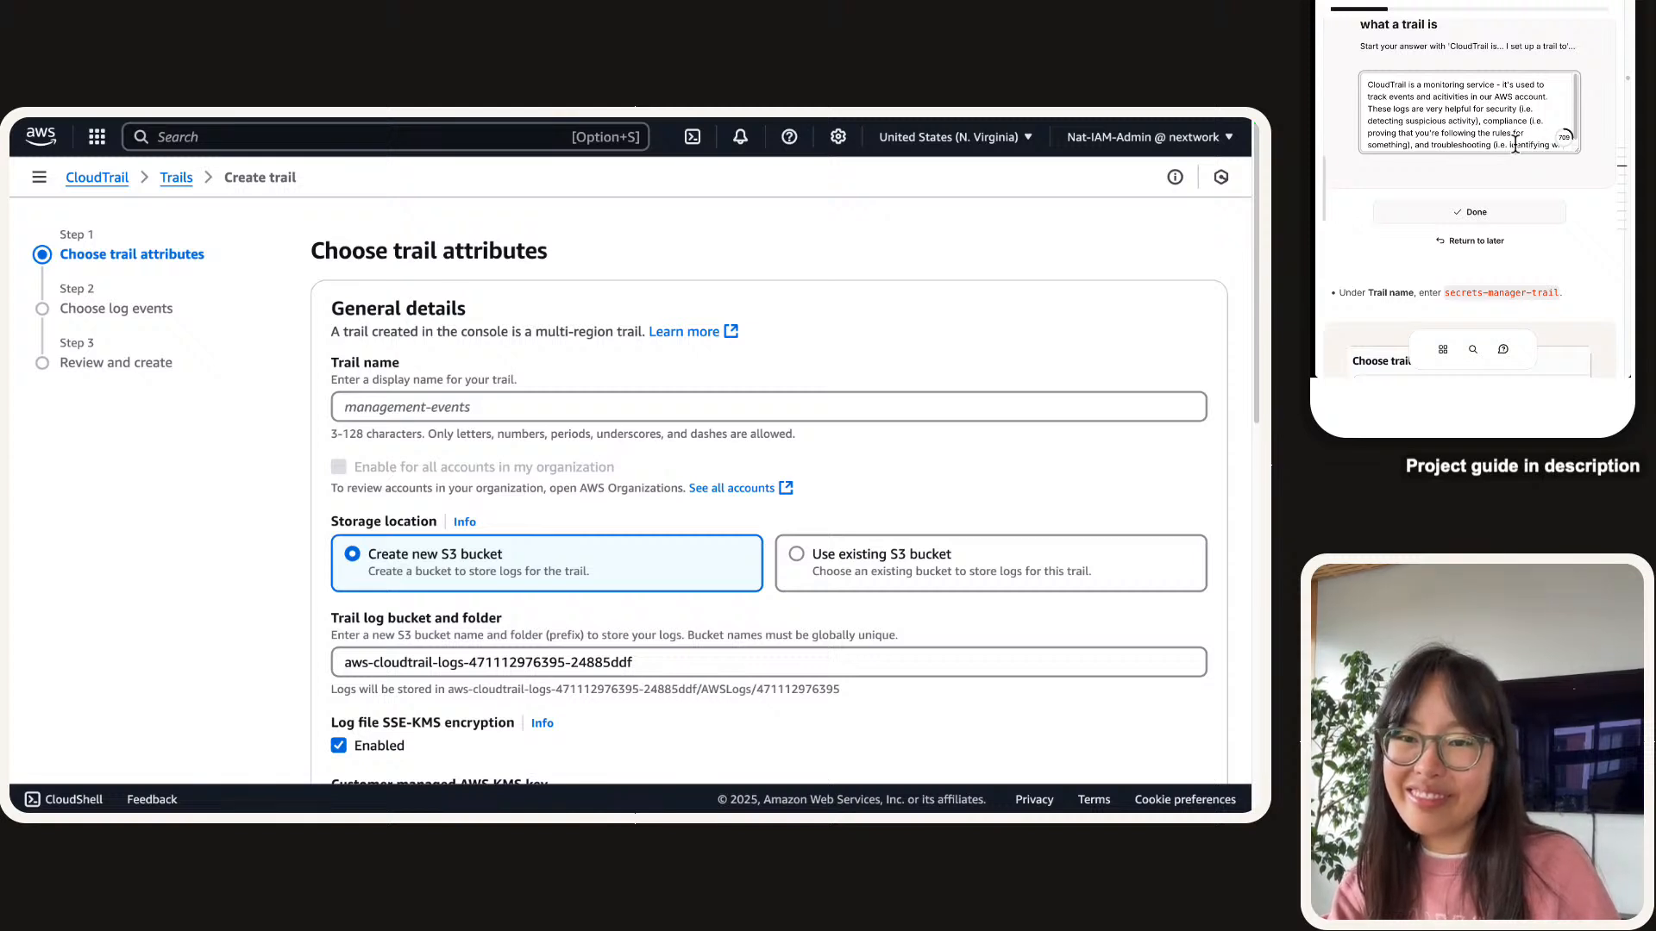
pyautogui.write('at happened/changed')
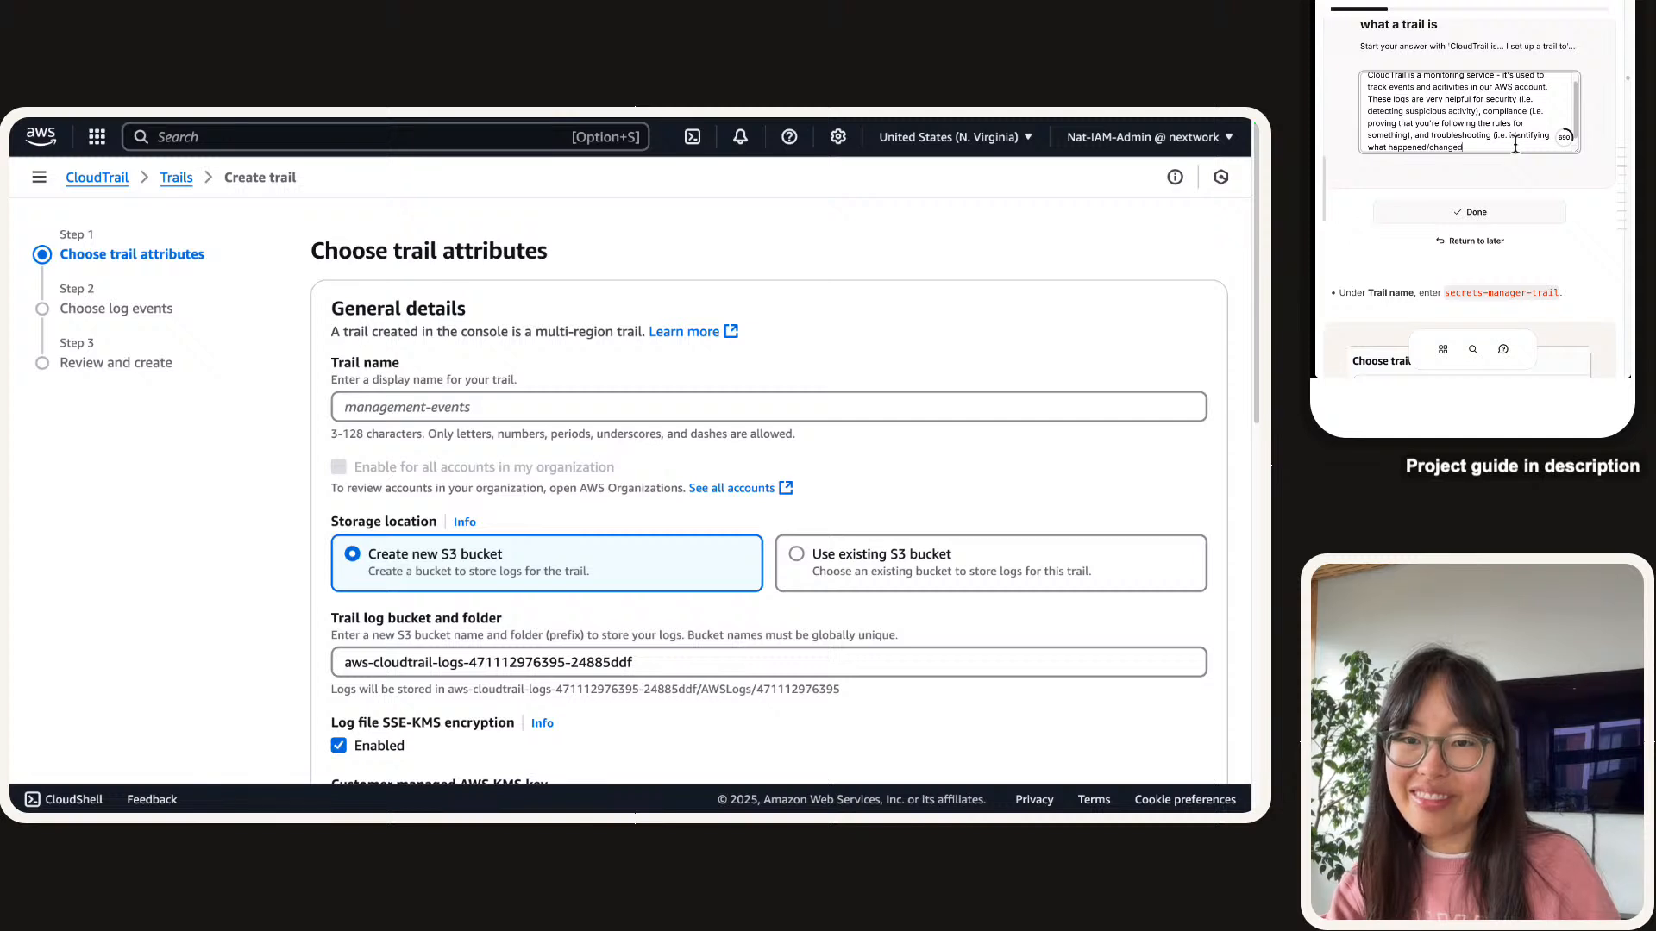
pyautogui.write(' if somehgin')
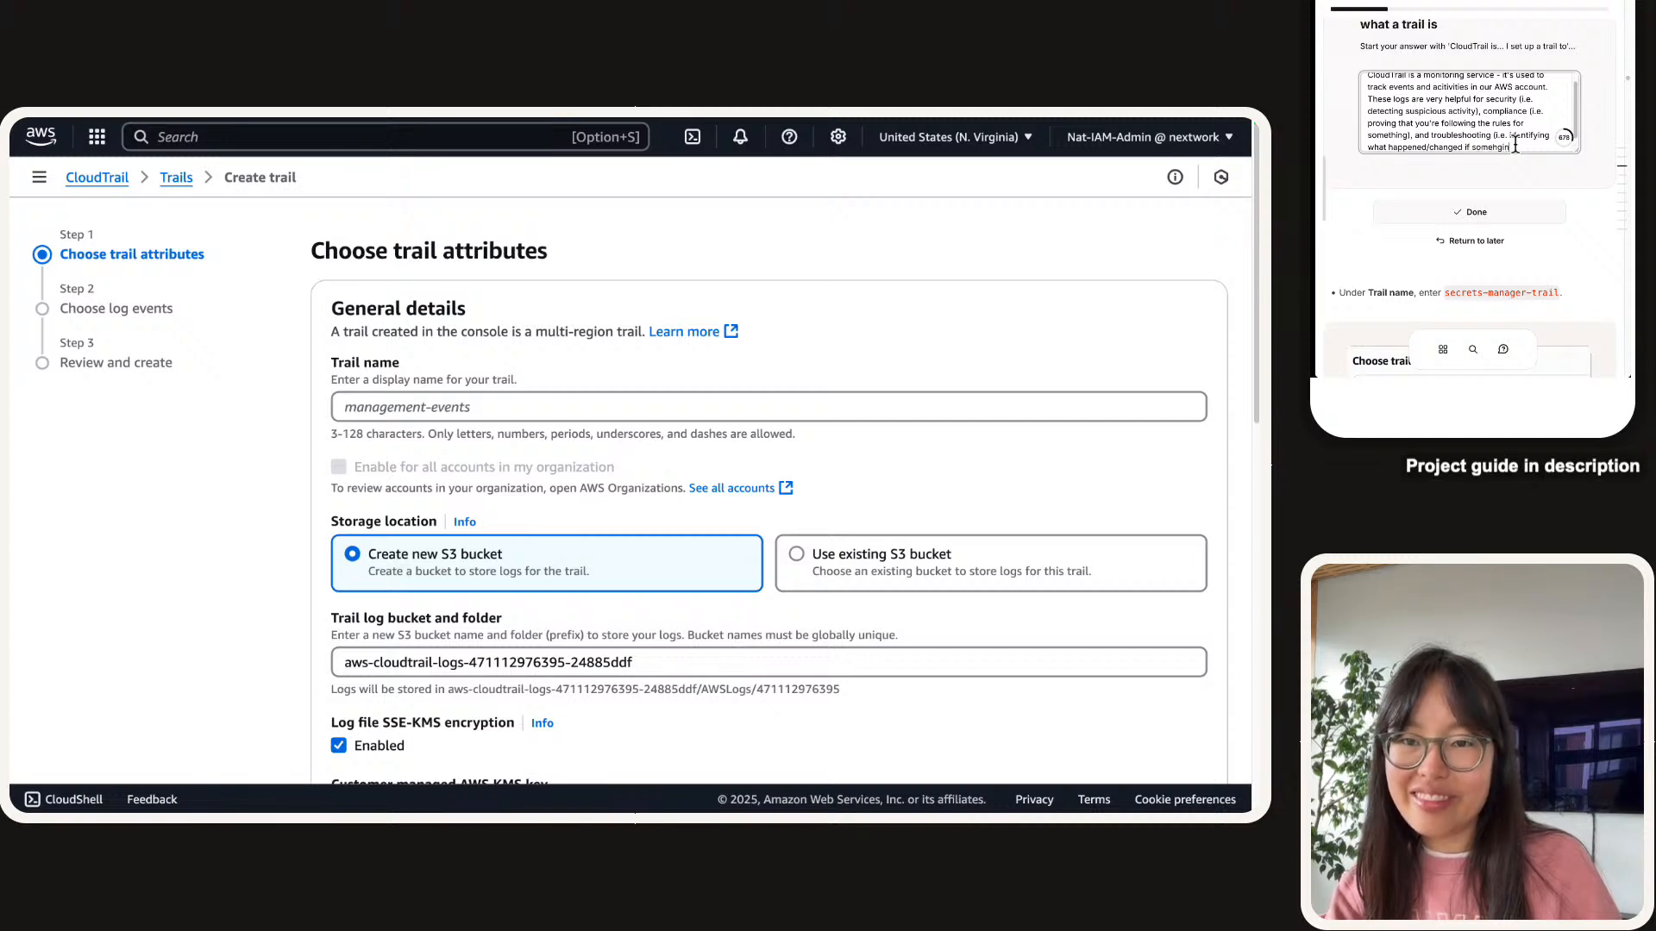
pyautogui.press('BackSpace')
pyautogui.press('BackSpace')
pyautogui.press('BackSpace')
pyautogui.press('BackSpace')
pyautogui.write('thing breaks).')
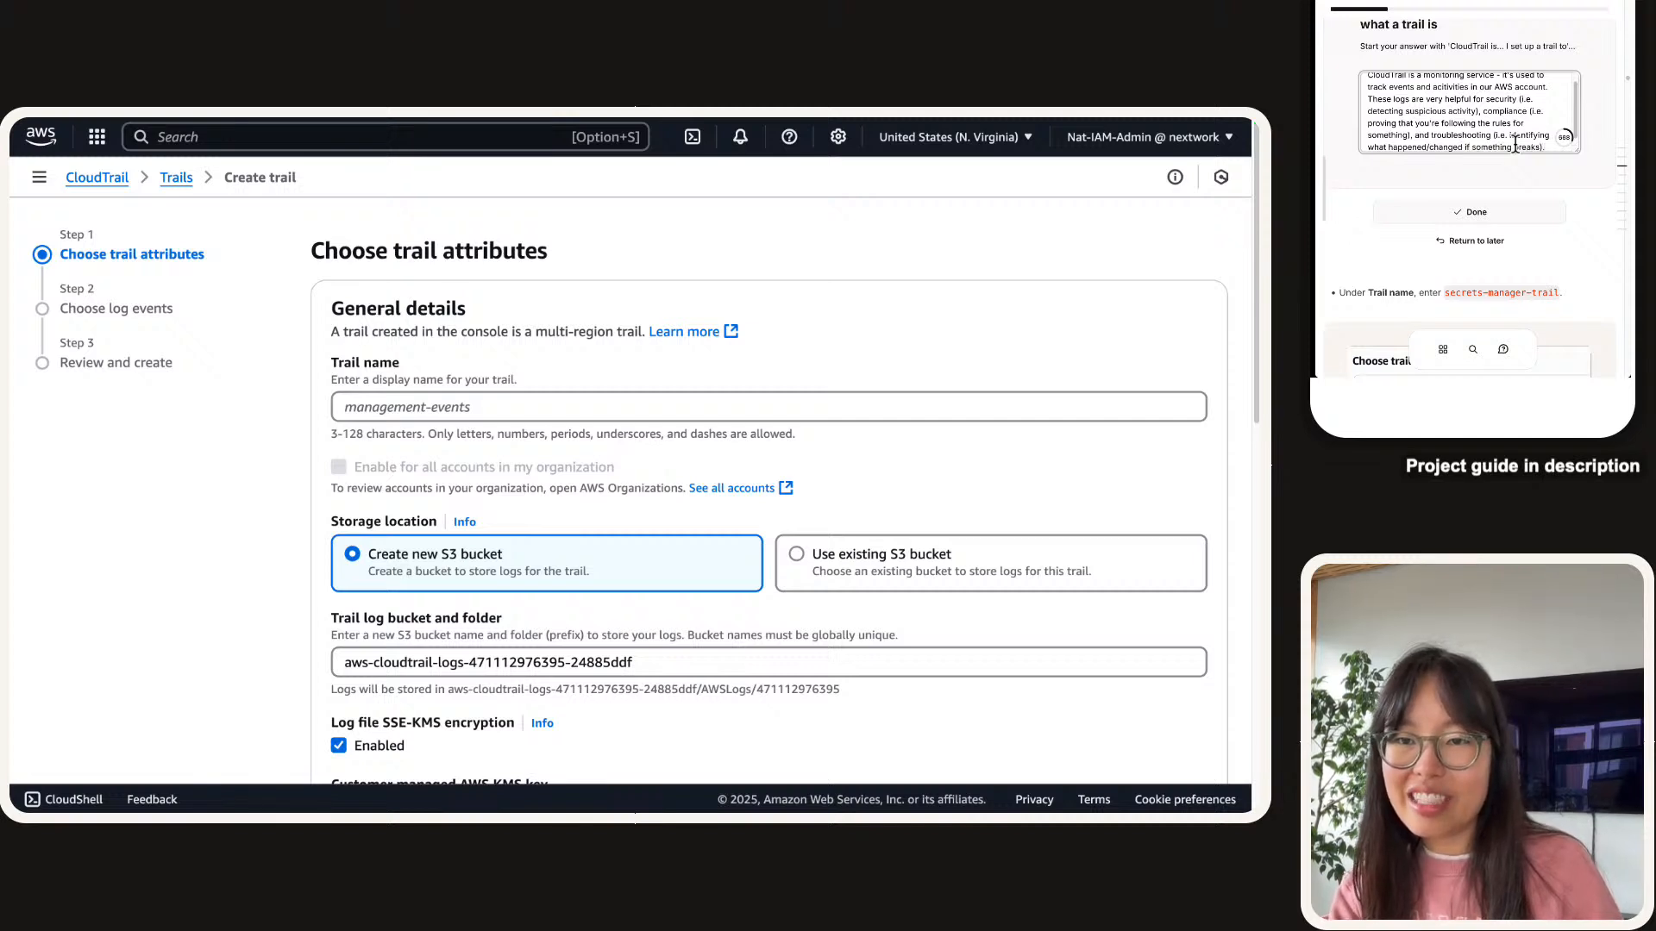
pyautogui.click(1471, 211)
# Name the trail secrets-manager-trail using the guide's suggested name.
pyautogui.scroll(-1, 1591, 117)
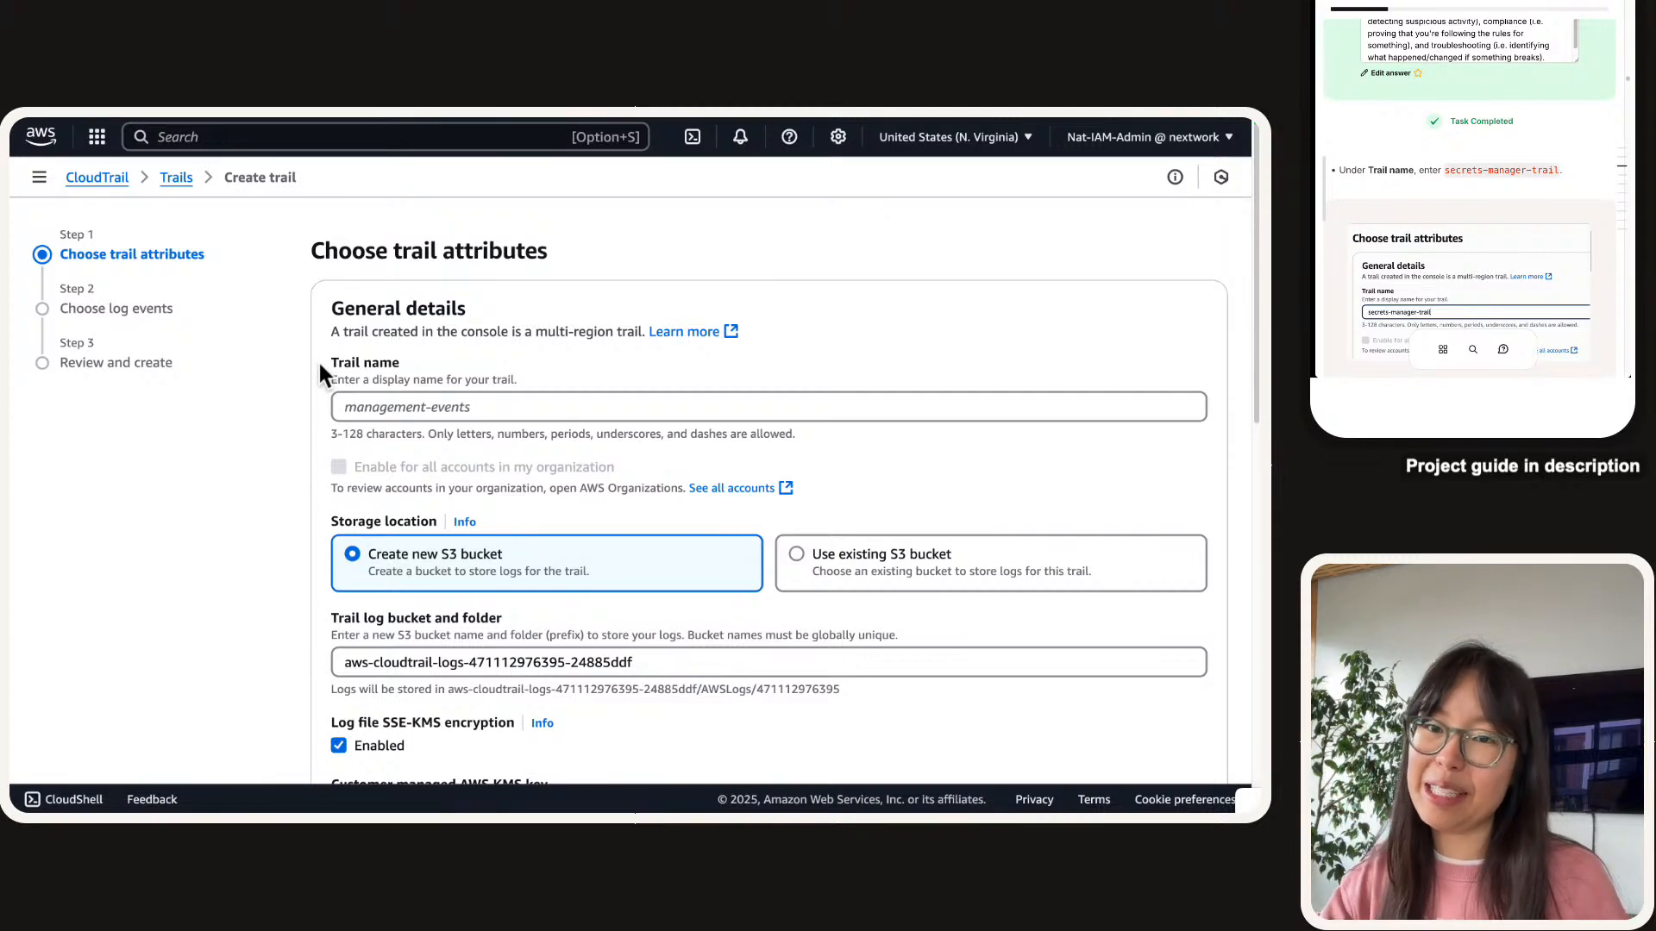
pyautogui.click(1513, 170)
pyautogui.click(530, 367)
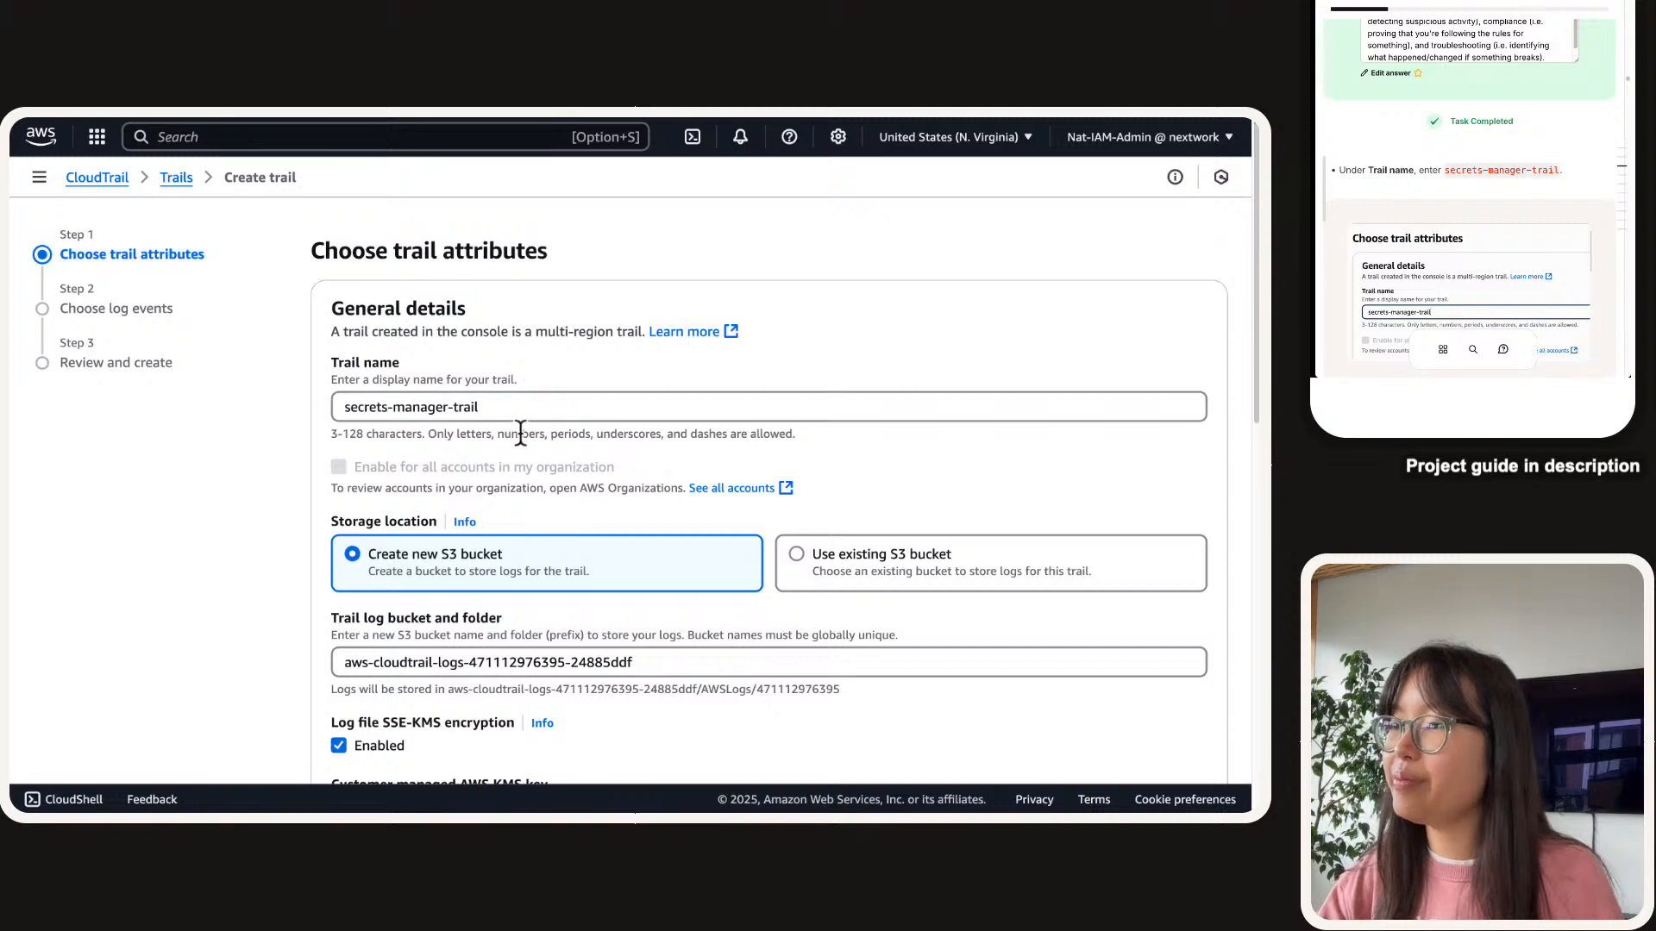
pyautogui.scroll(-3, 520, 431)
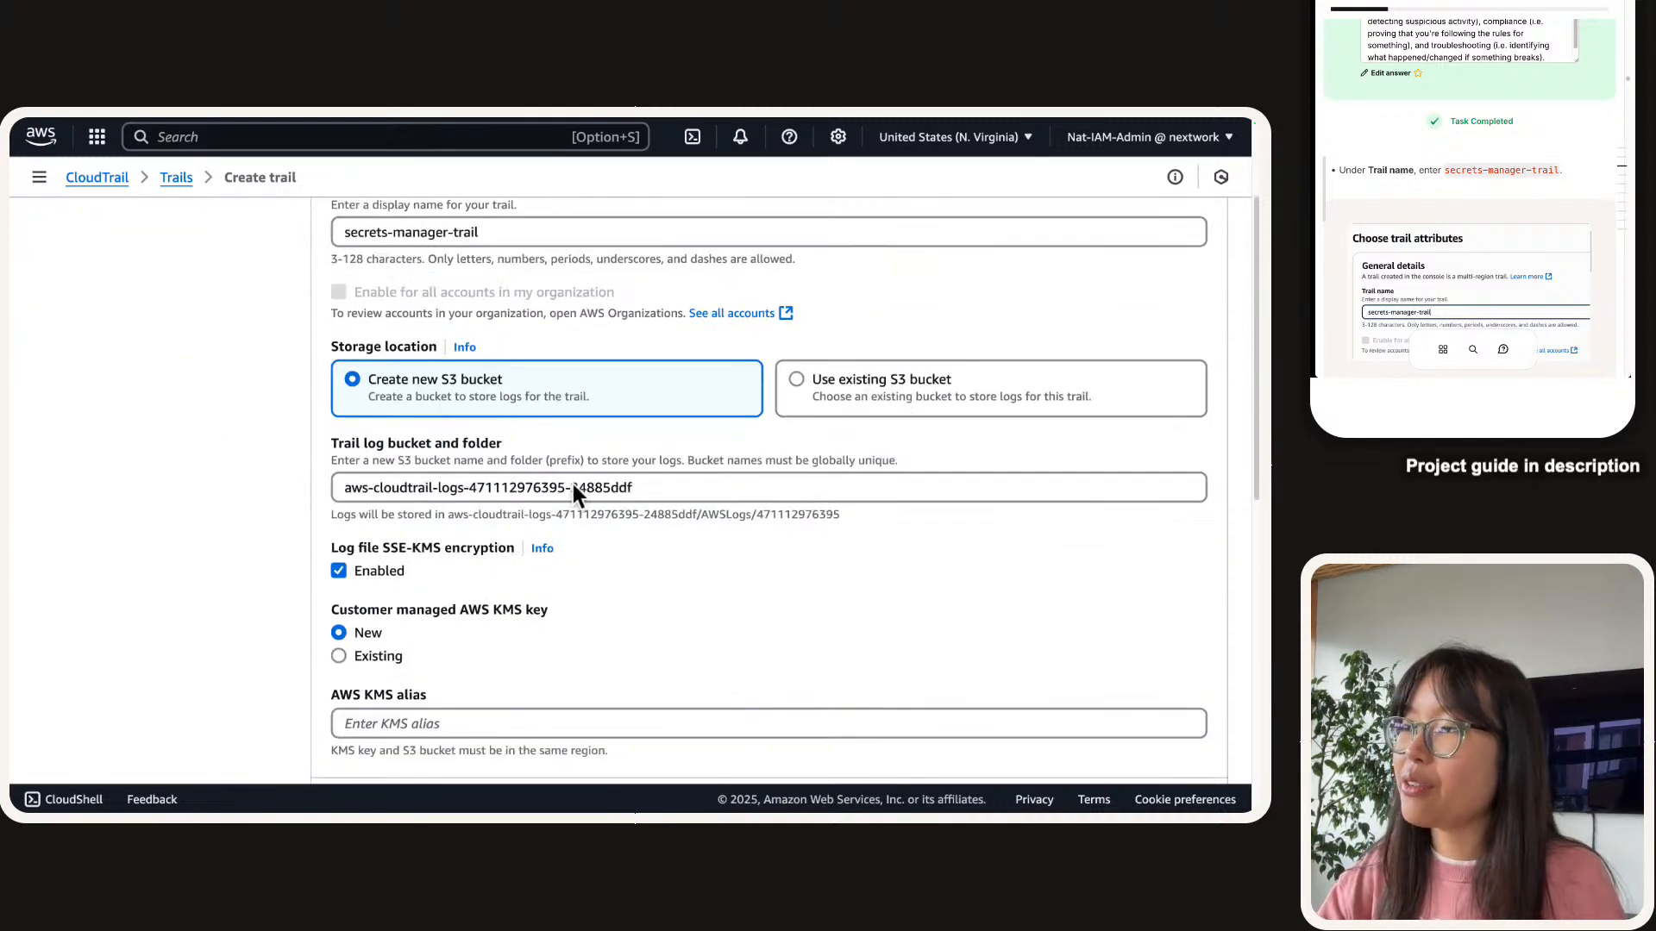
# Replace the default log bucket name with nextwork-secrets-manager-trail-no, filling initials 'no' in the guide.
pyautogui.tripleClick(573, 483)
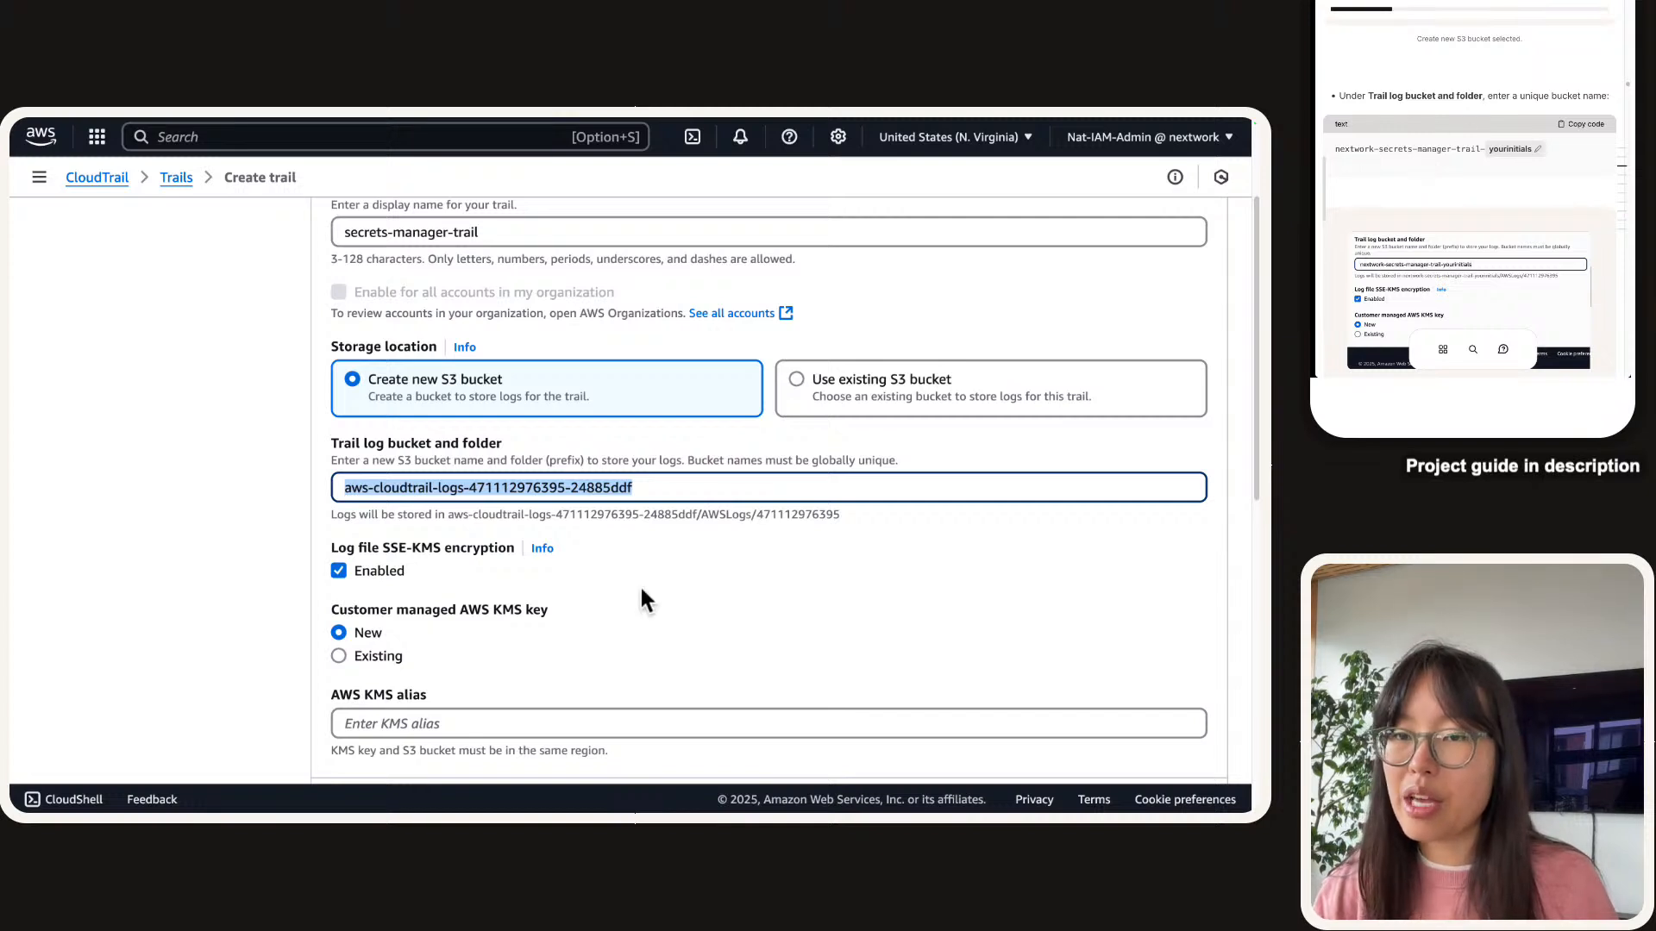
pyautogui.click(1351, 149)
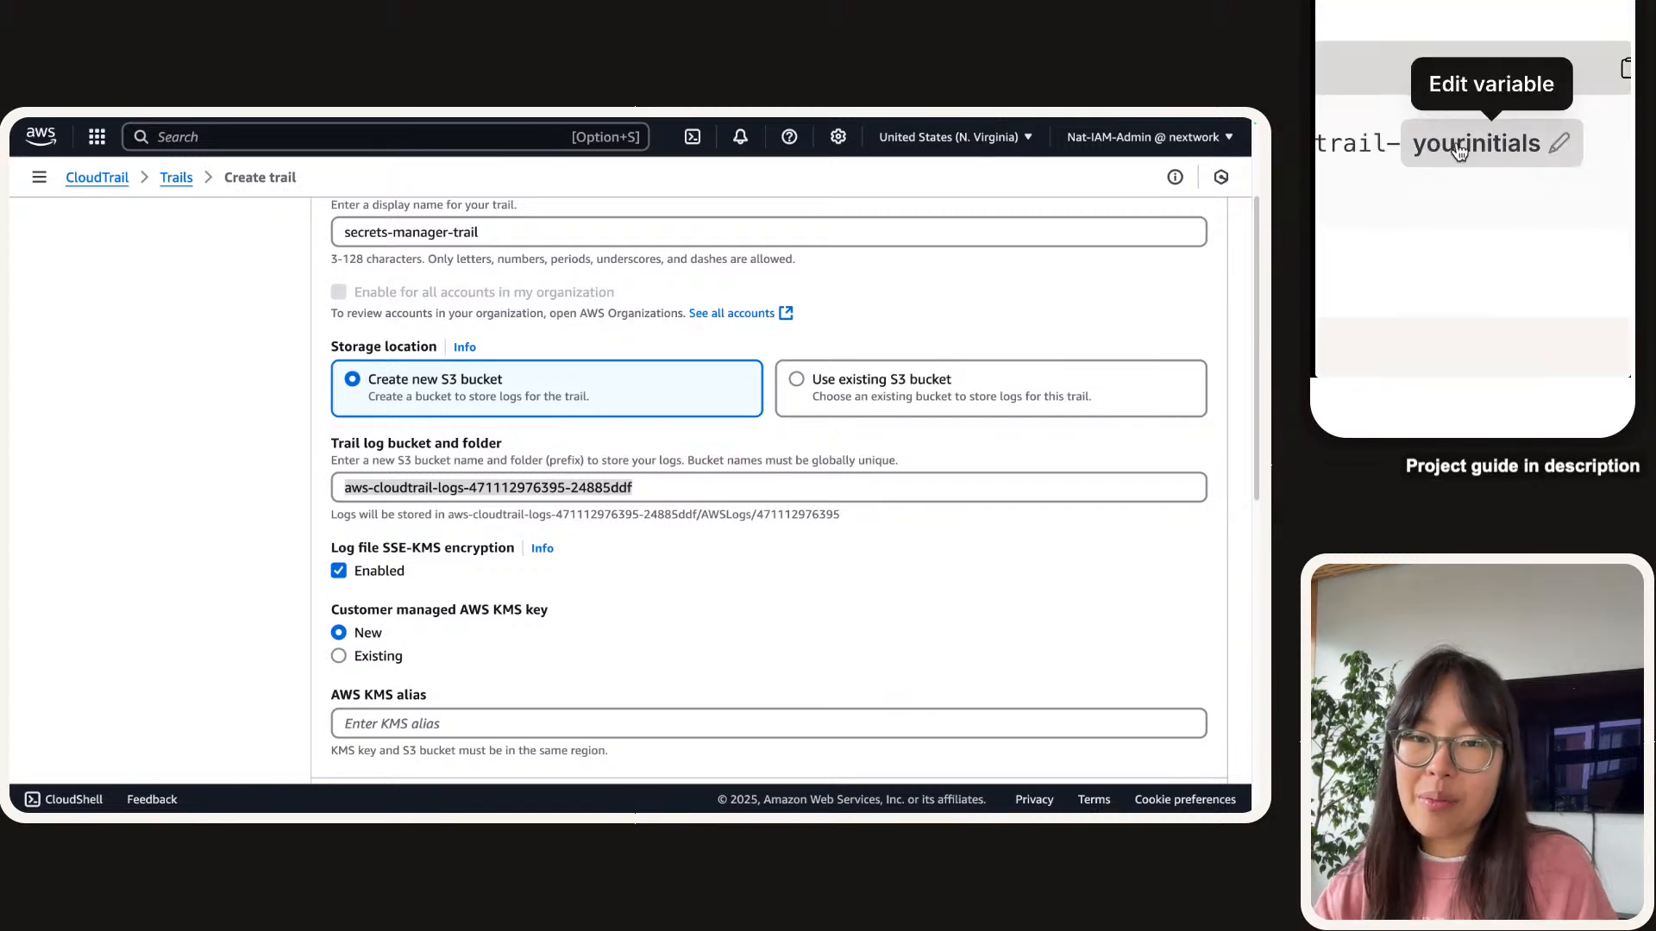
pyautogui.click(1472, 151)
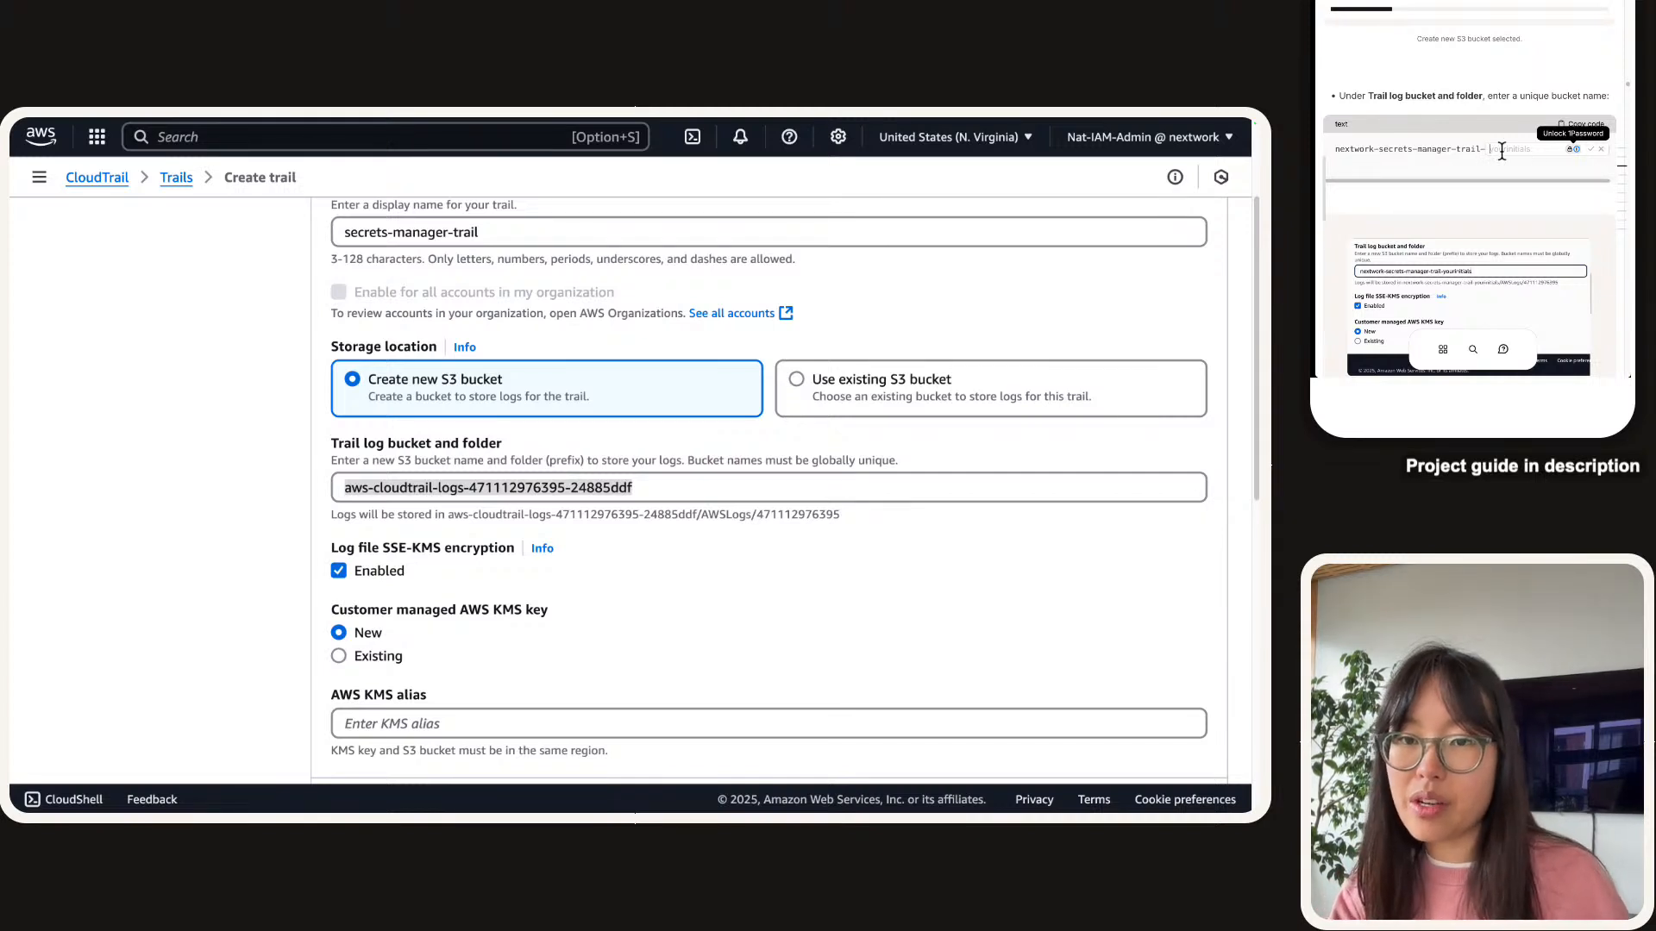
pyautogui.write('no')
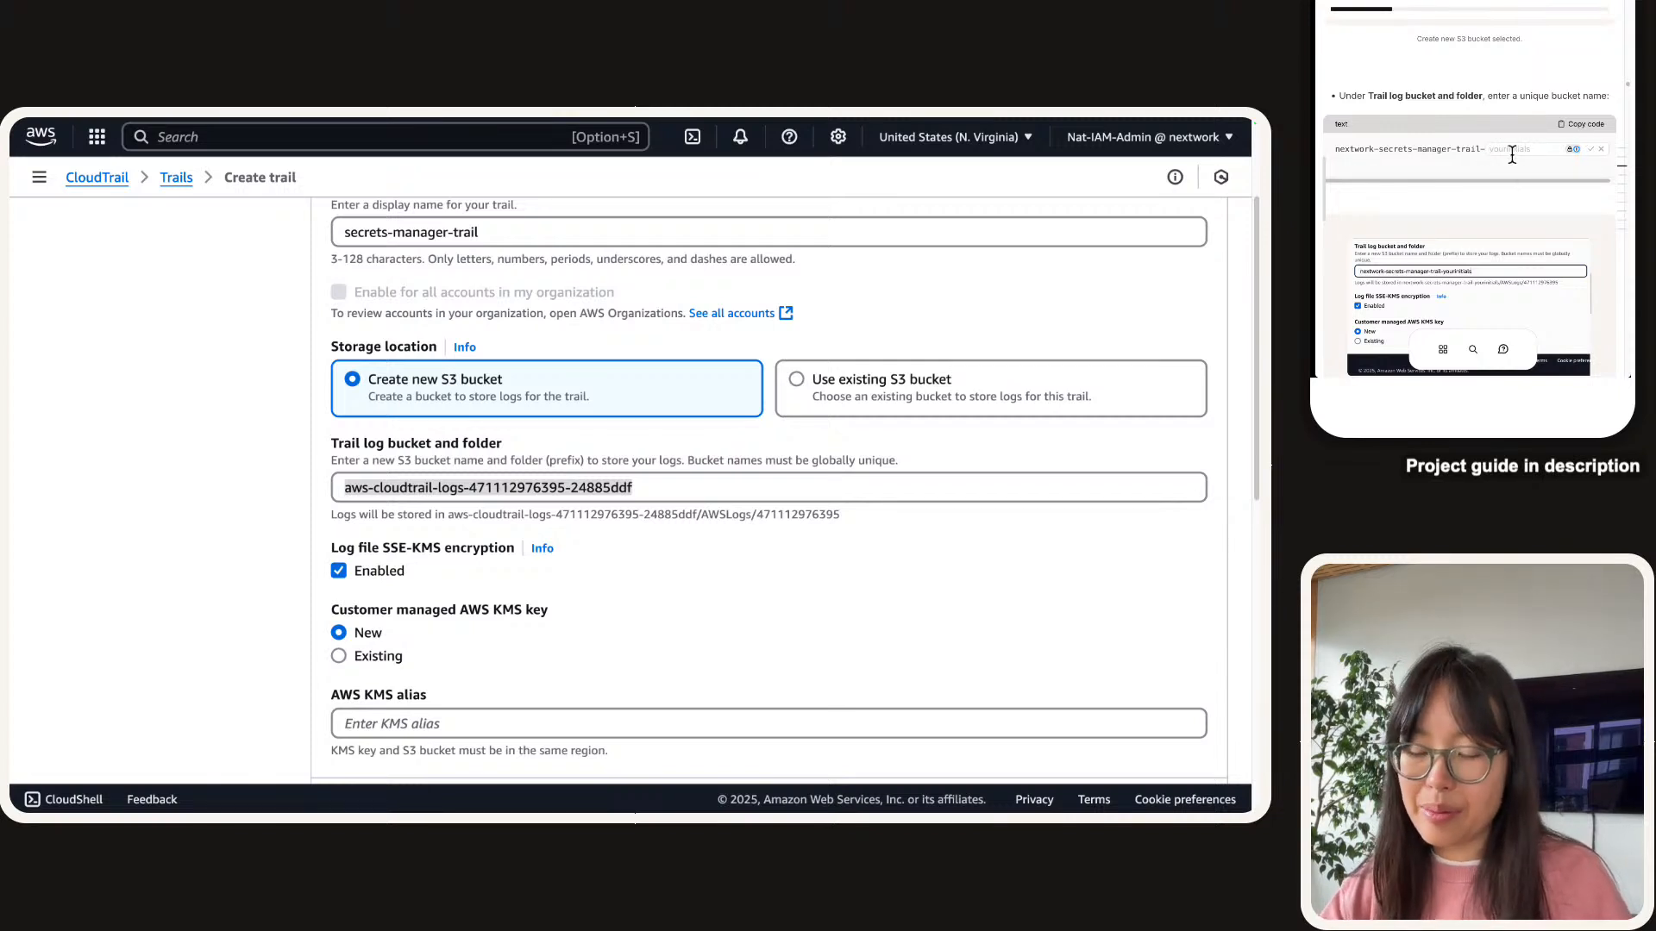
pyautogui.write('no')
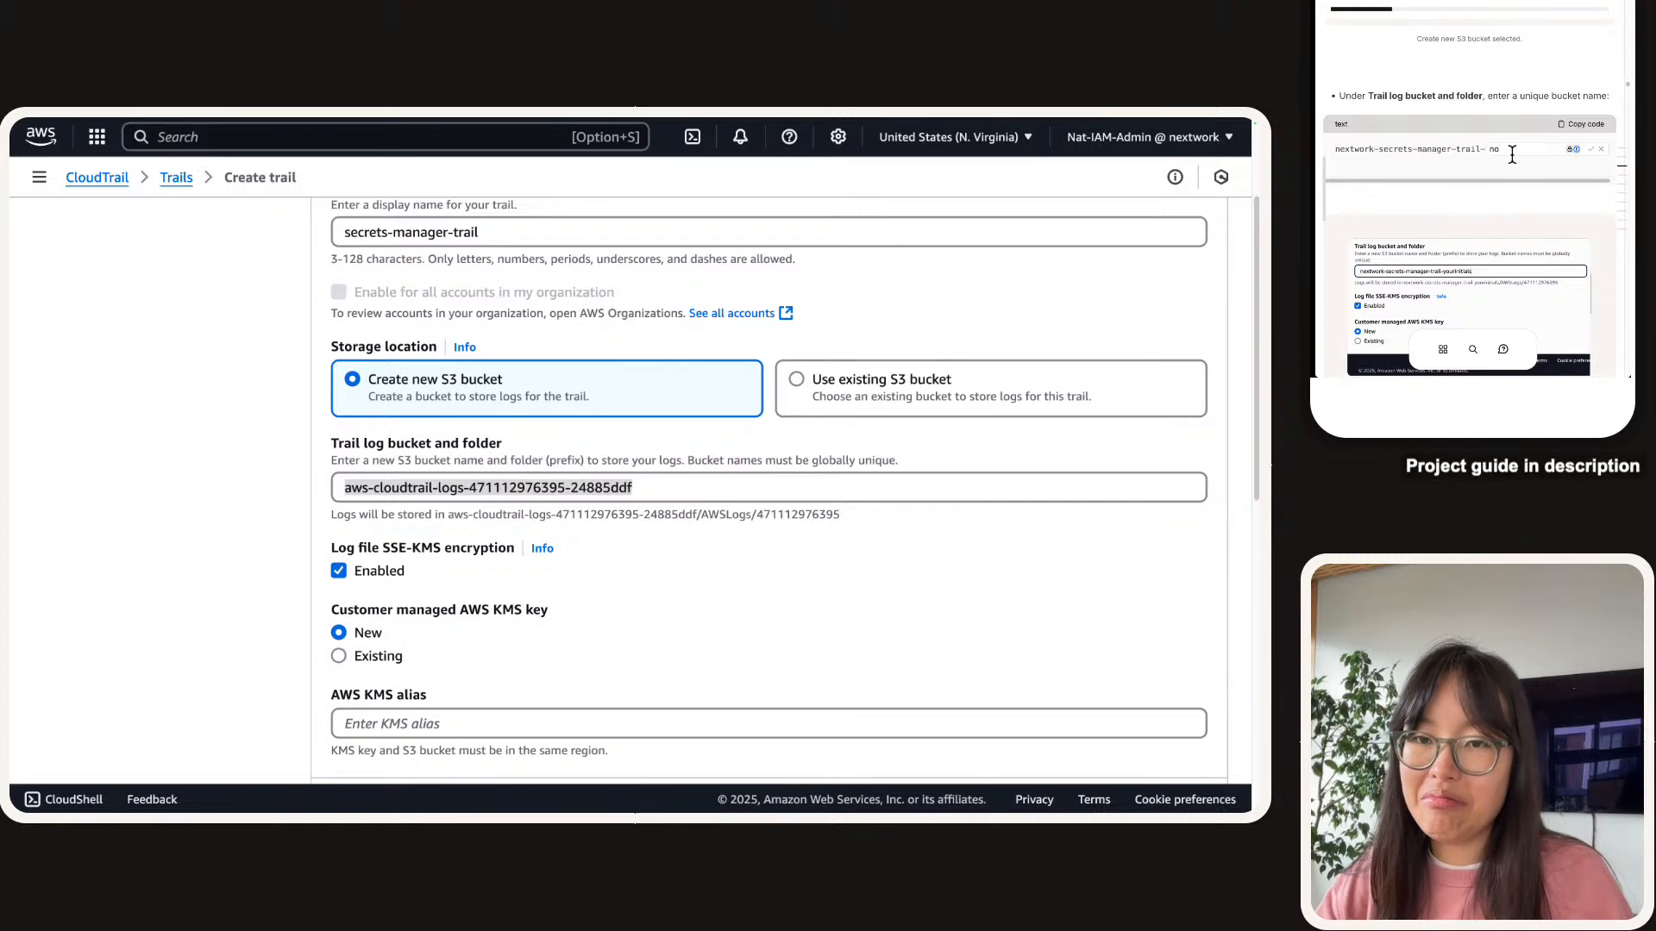
pyautogui.click(1590, 149)
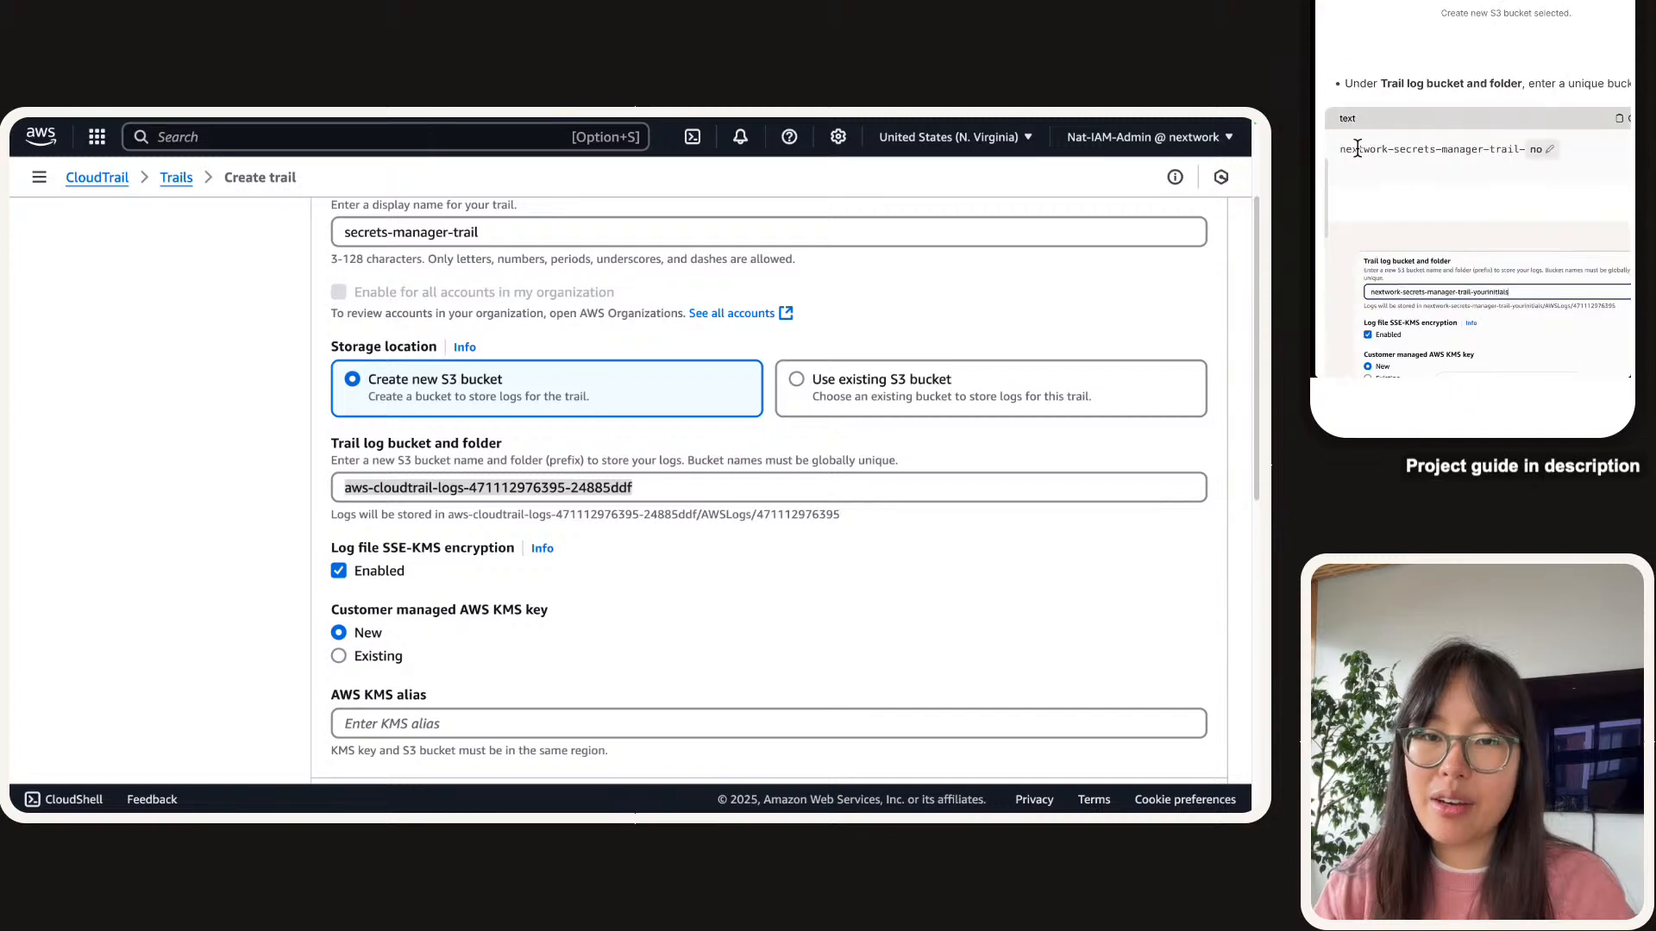
pyautogui.click(508, 490)
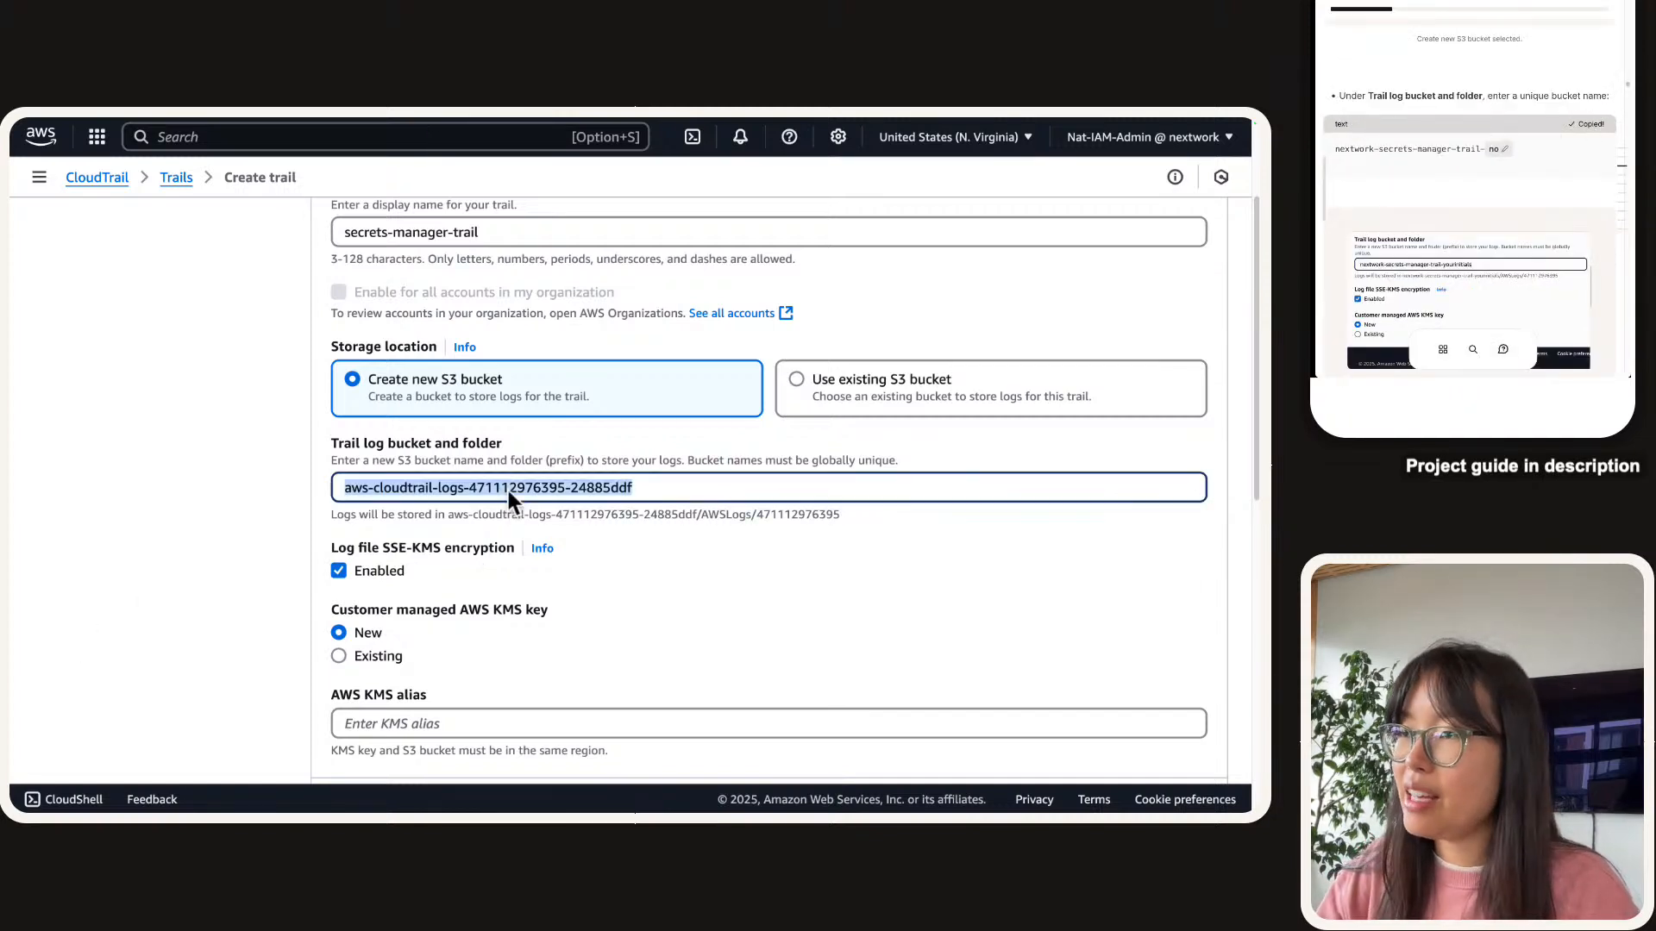
pyautogui.write('x')
pyautogui.press('BackSpace')
pyautogui.write('nextwork-secrets-manager-trail-no')
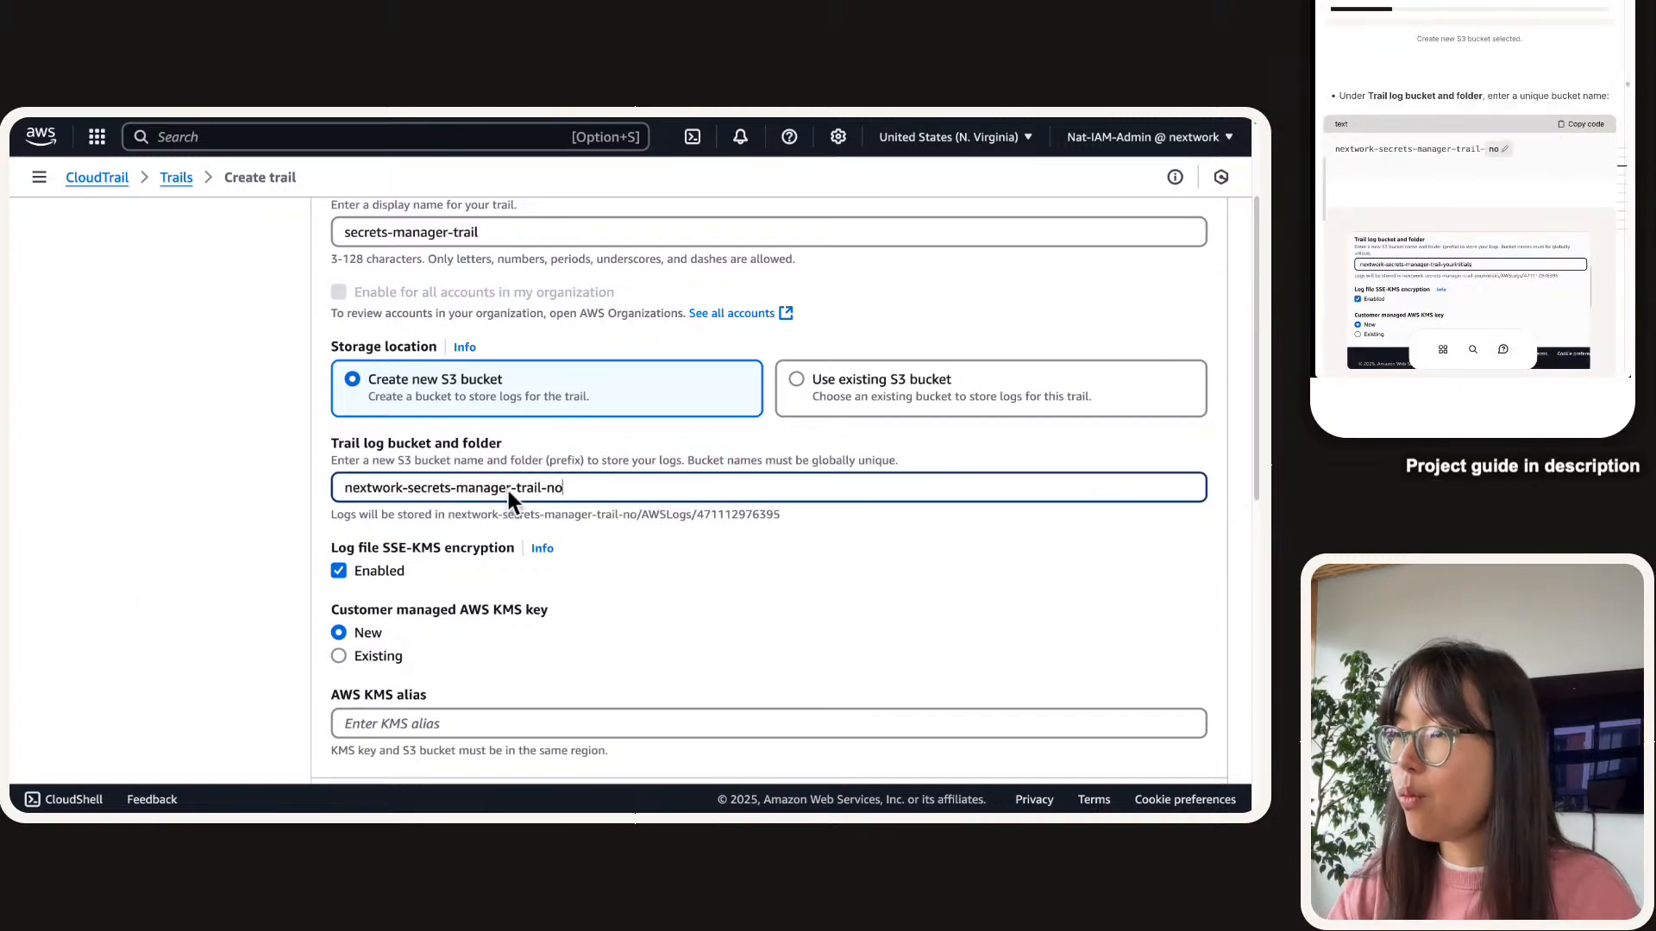
pyautogui.click(521, 447)
pyautogui.scroll(-1, 520, 447)
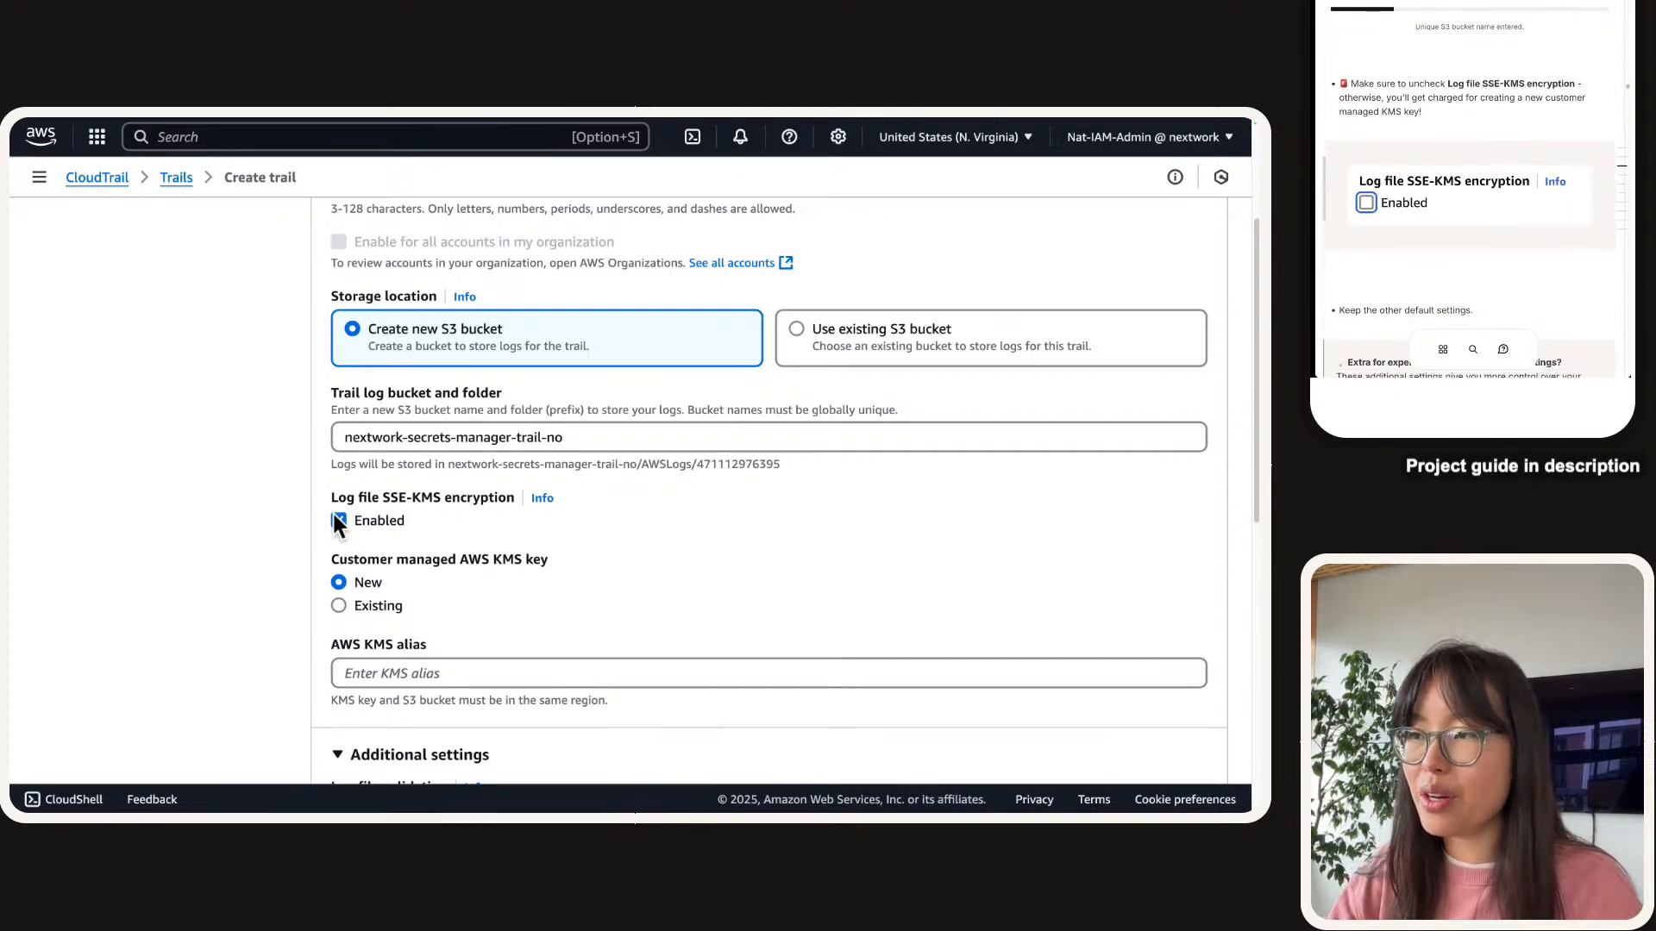
pyautogui.click(365, 517)
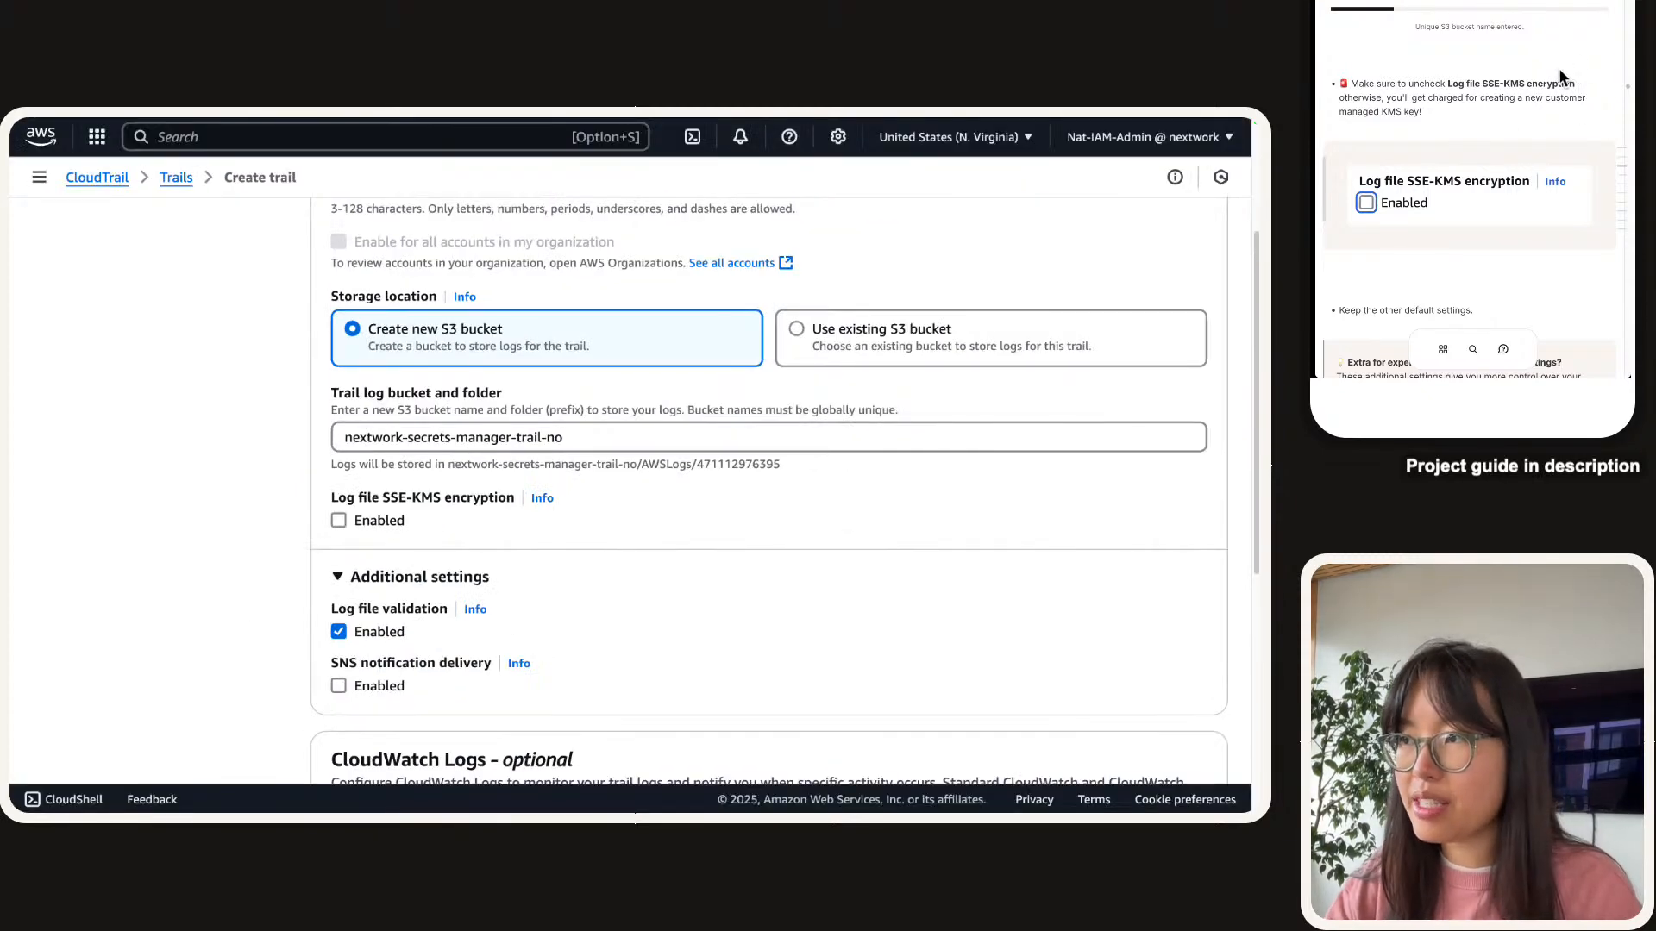
pyautogui.scroll(-5, 1559, 67)
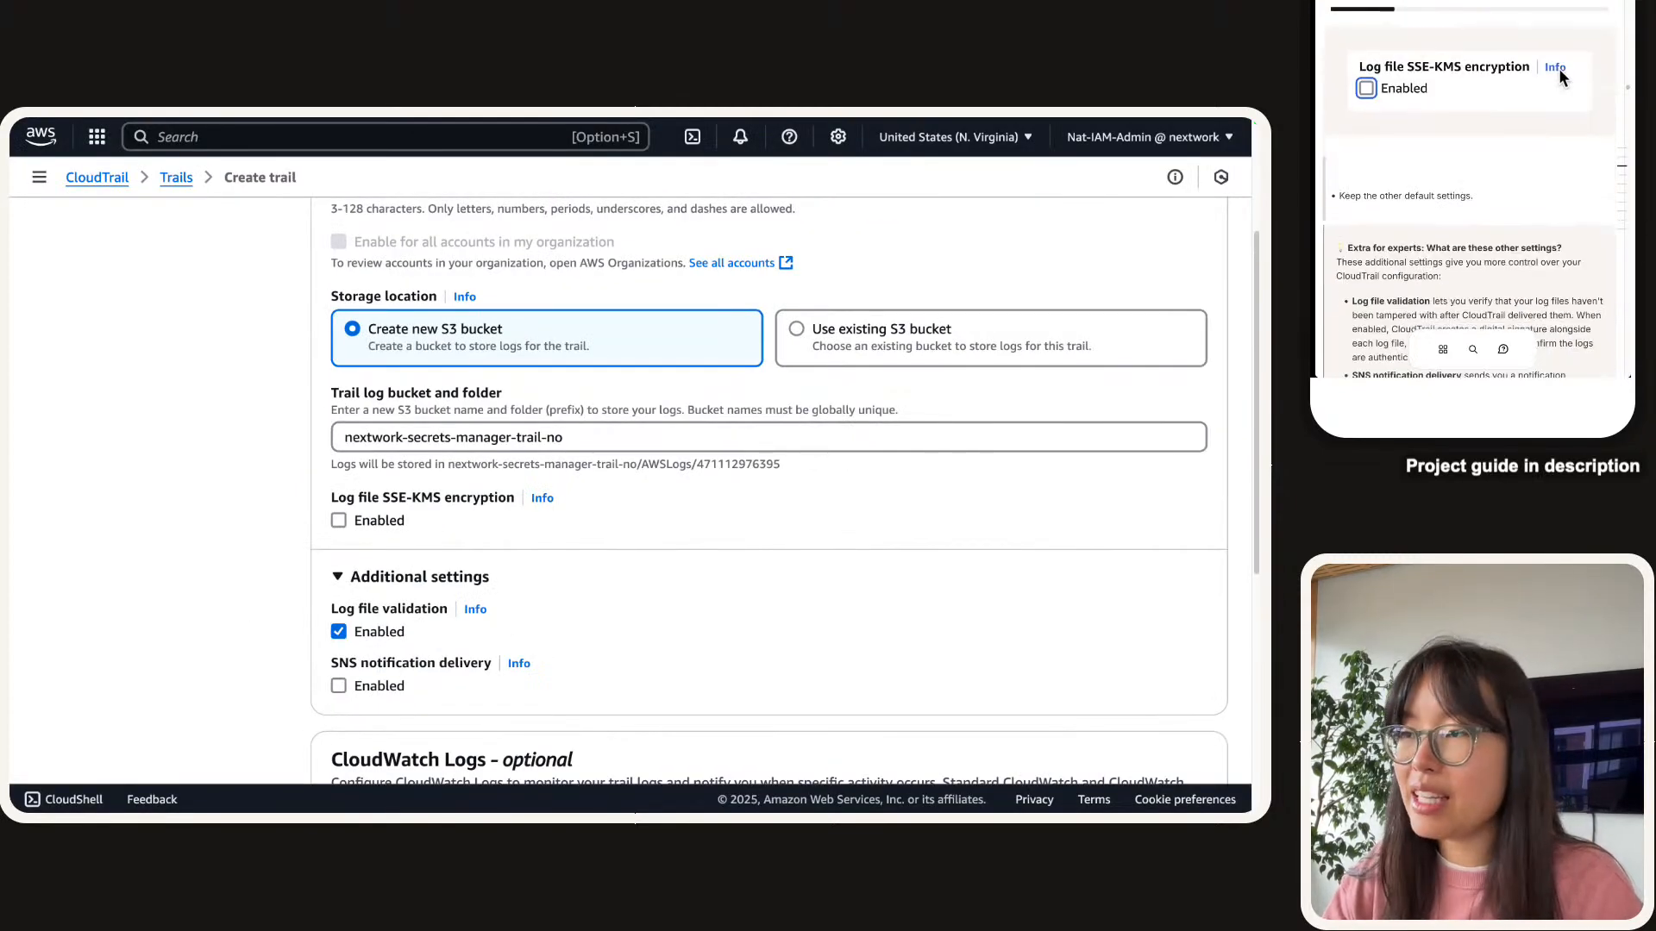
pyautogui.scroll(-3, 1559, 76)
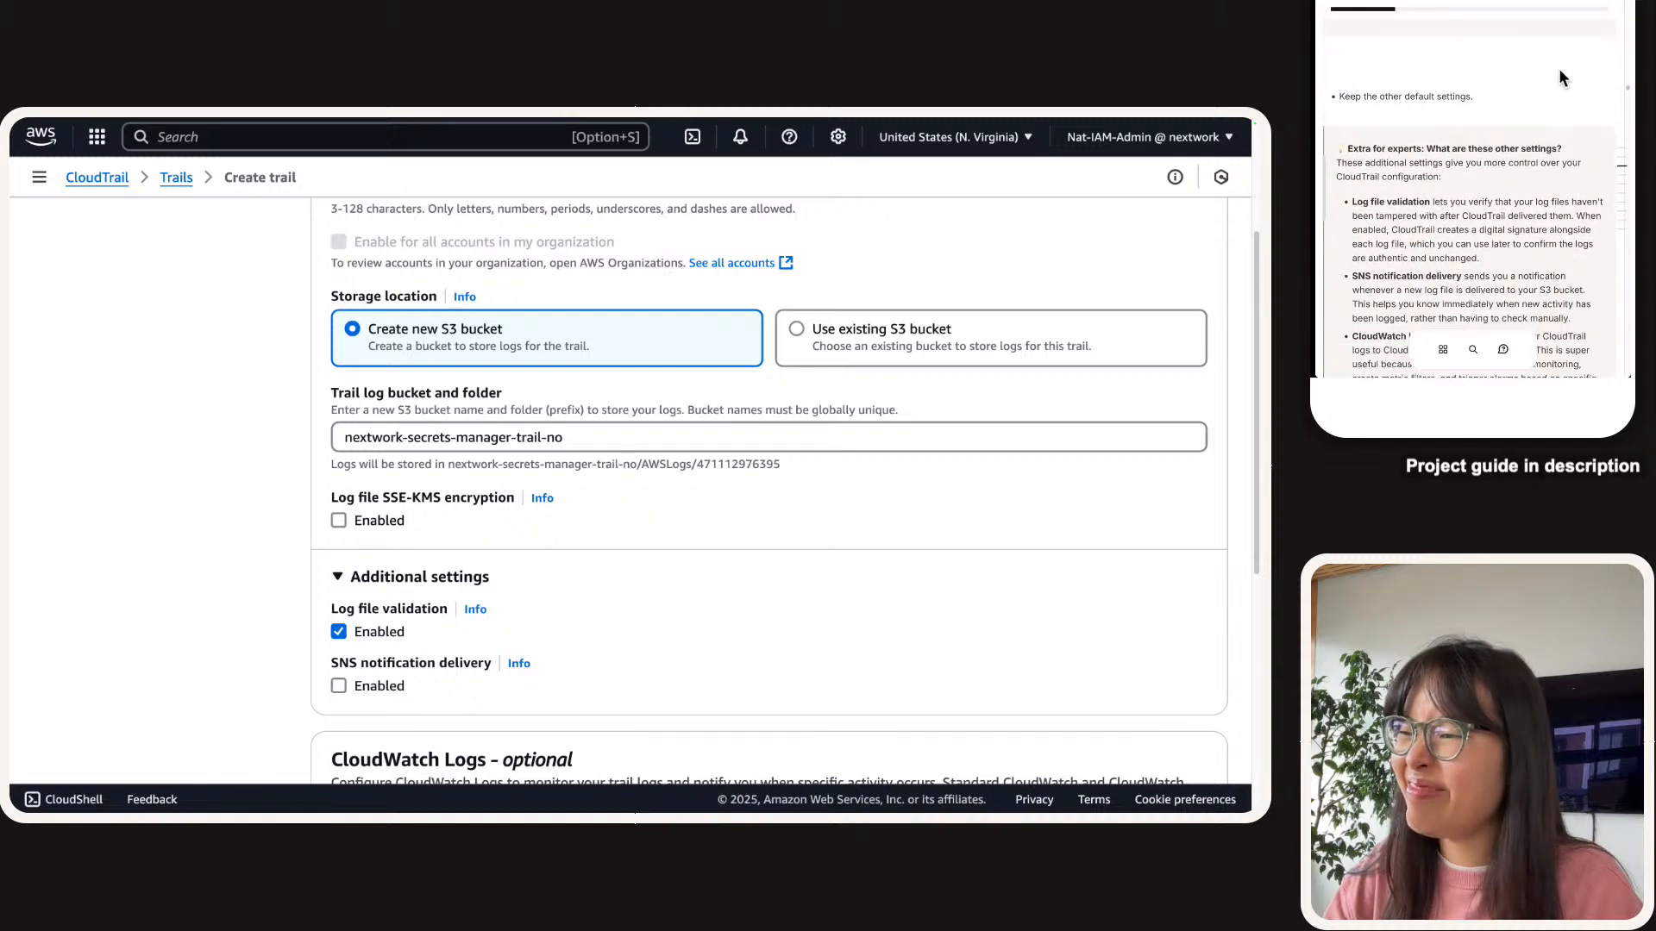
pyautogui.scroll(-2, 1560, 69)
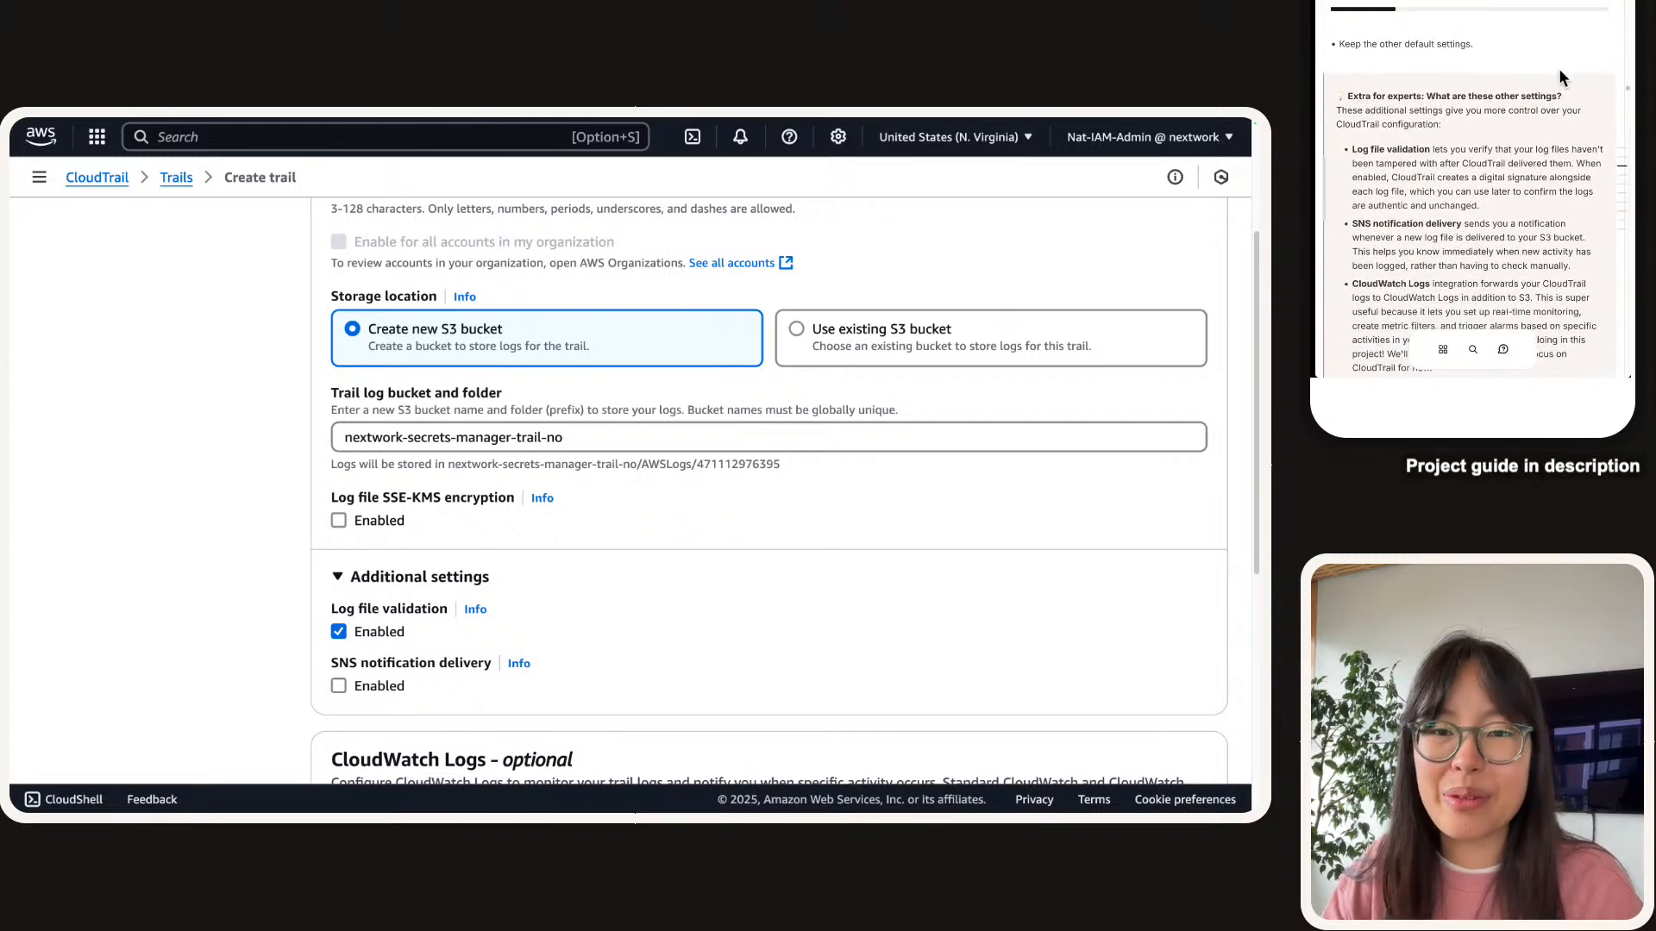
pyautogui.scroll(-1, 1559, 69)
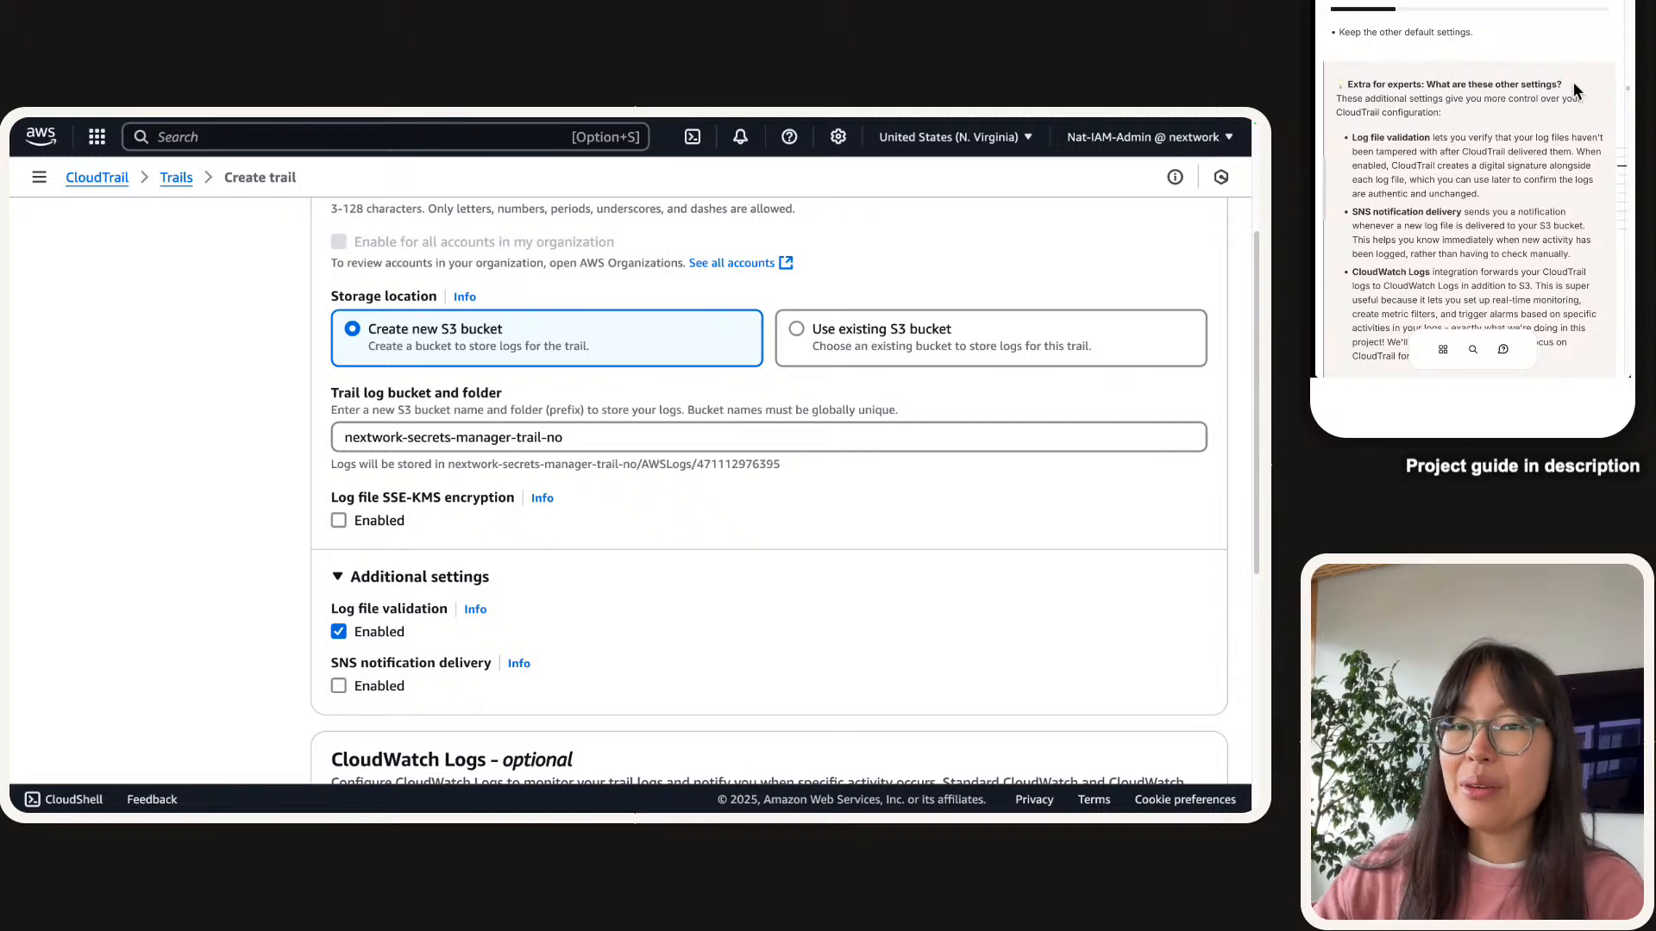
pyautogui.scroll(-3, 509, 602)
pyautogui.scroll(-1, 498, 597)
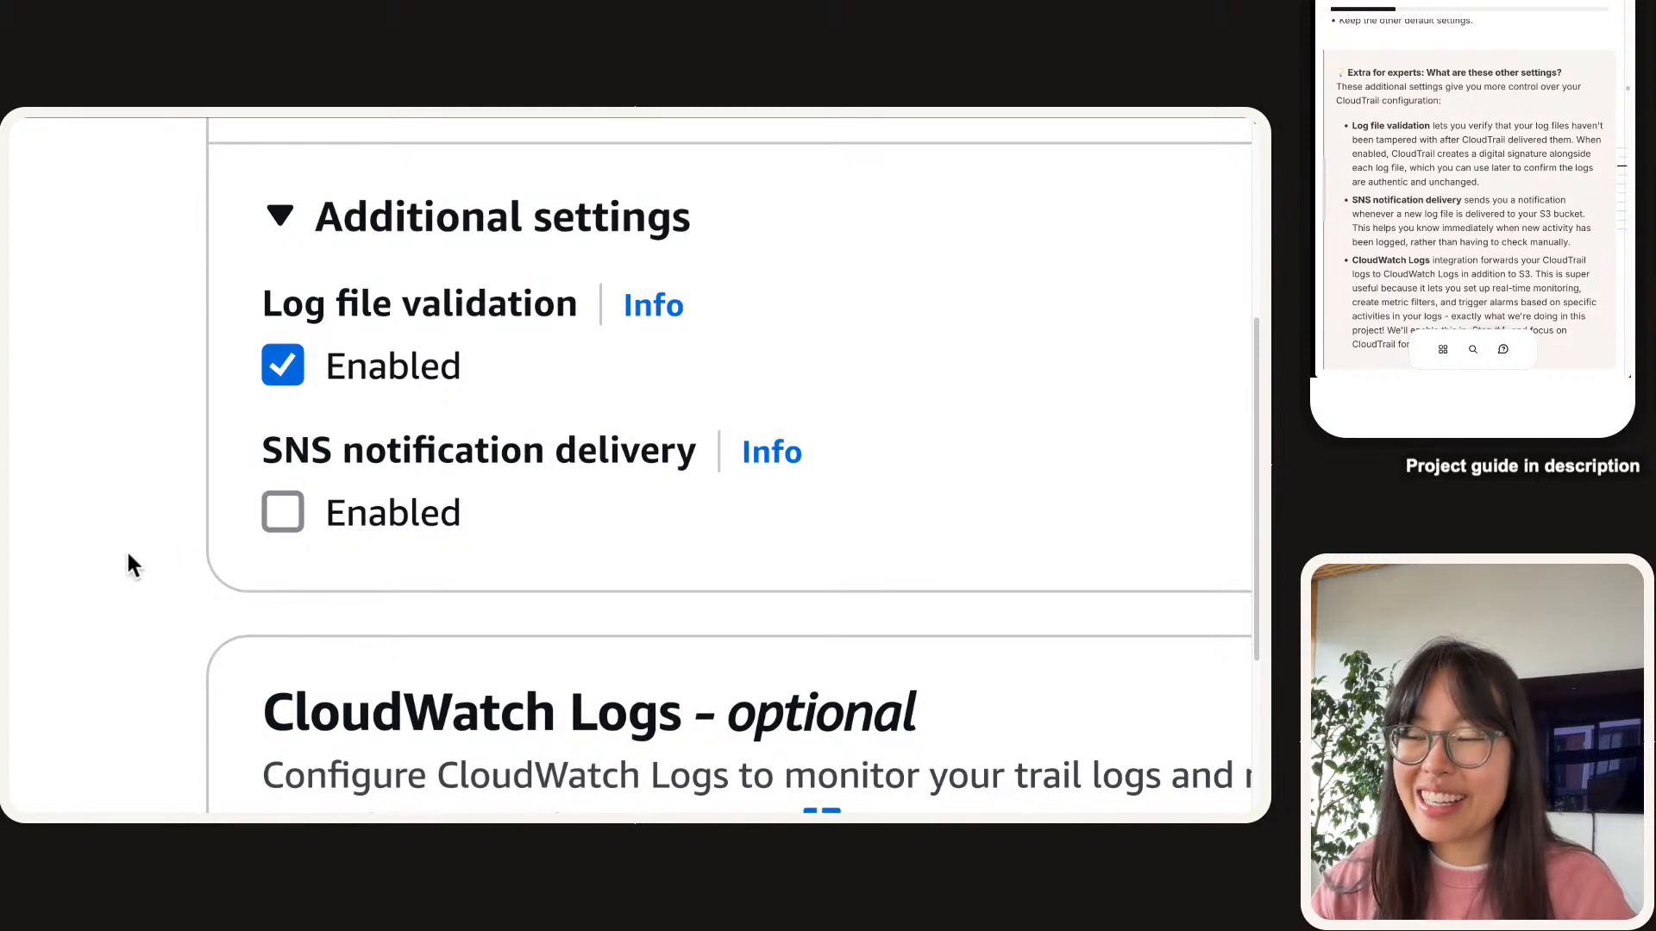
pyautogui.scroll(-6, 224, 488)
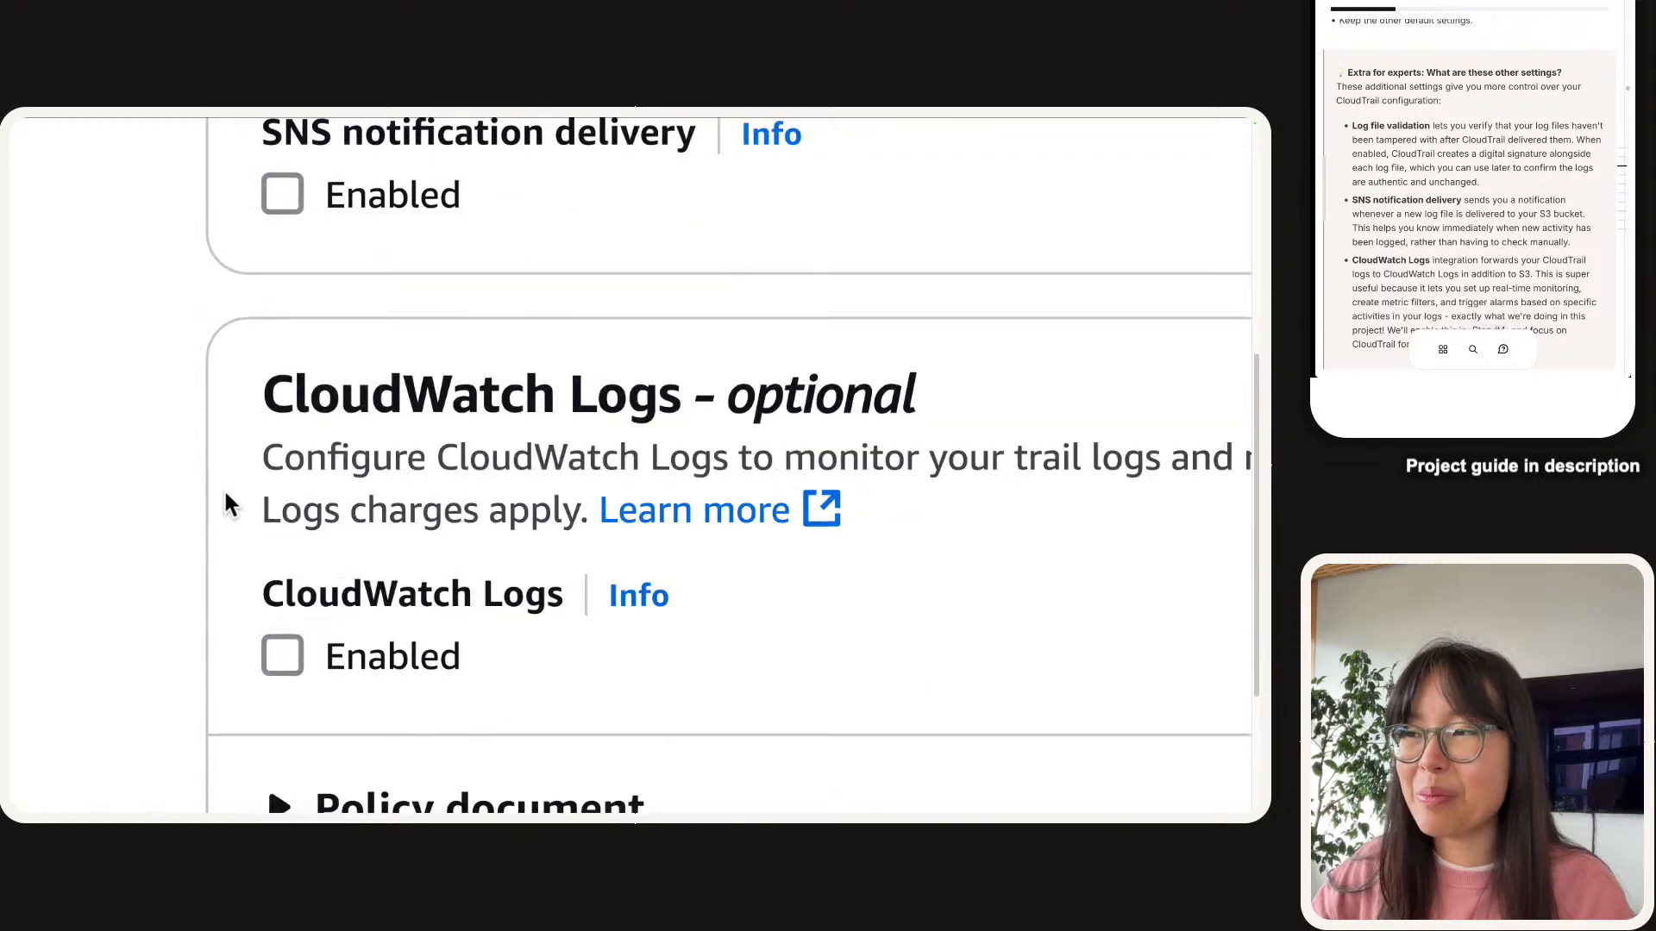
pyautogui.hscroll(1, 222, 491)
pyautogui.hscroll(1, 183, 504)
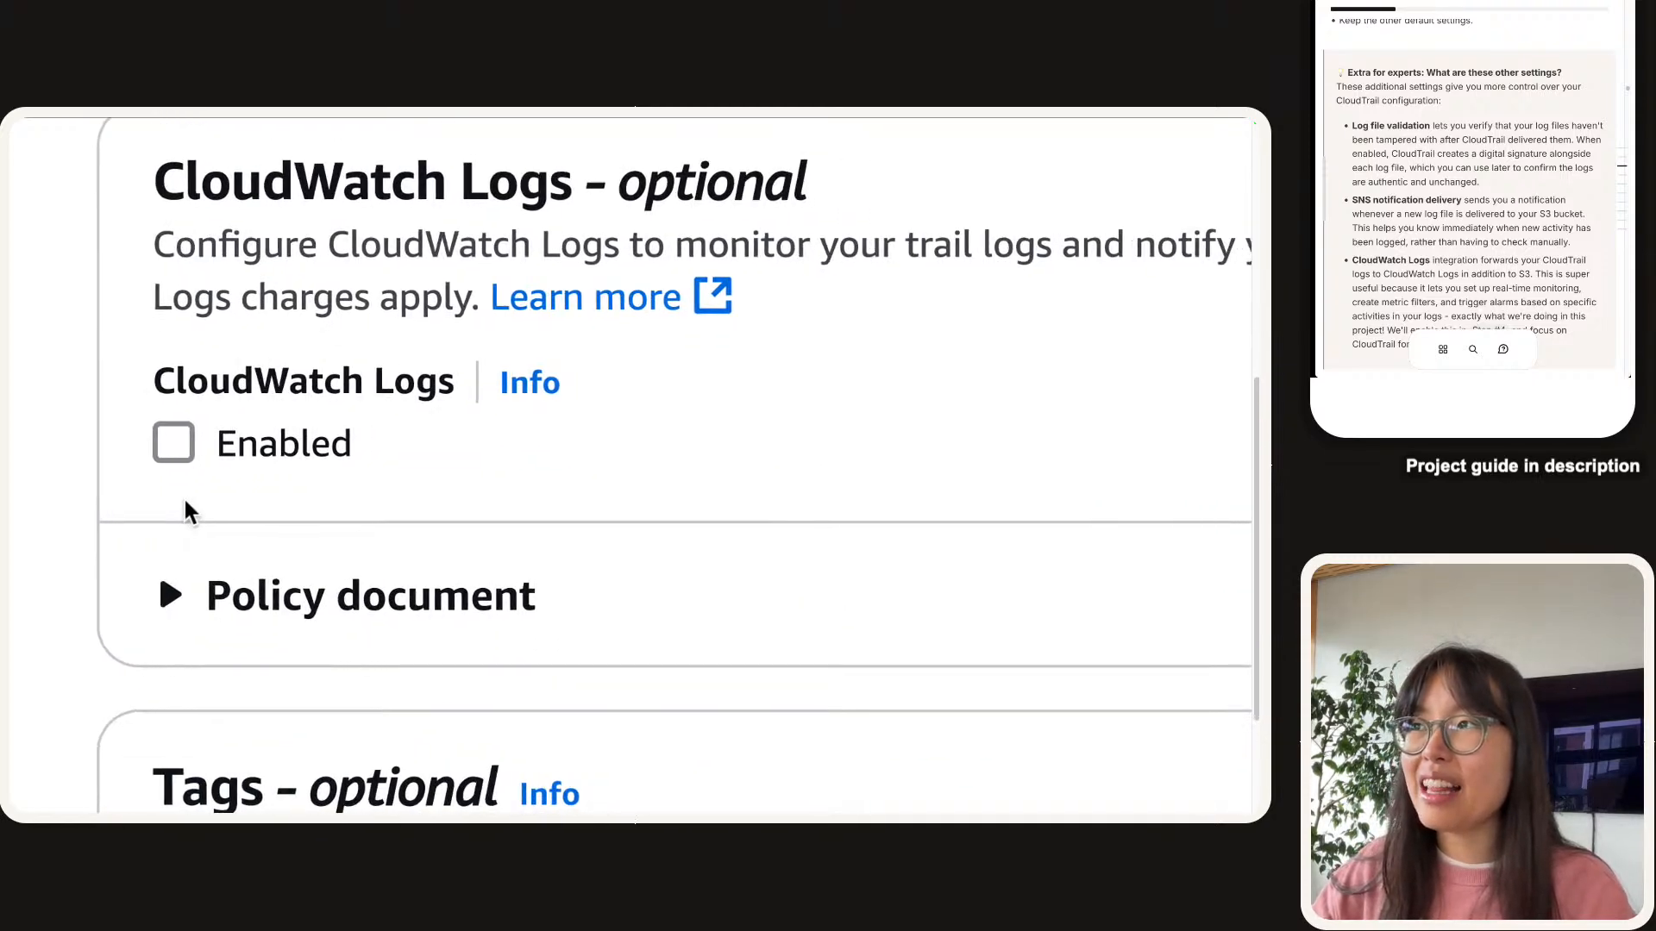
pyautogui.scroll(1, 184, 506)
pyautogui.scroll(-2, 1587, 102)
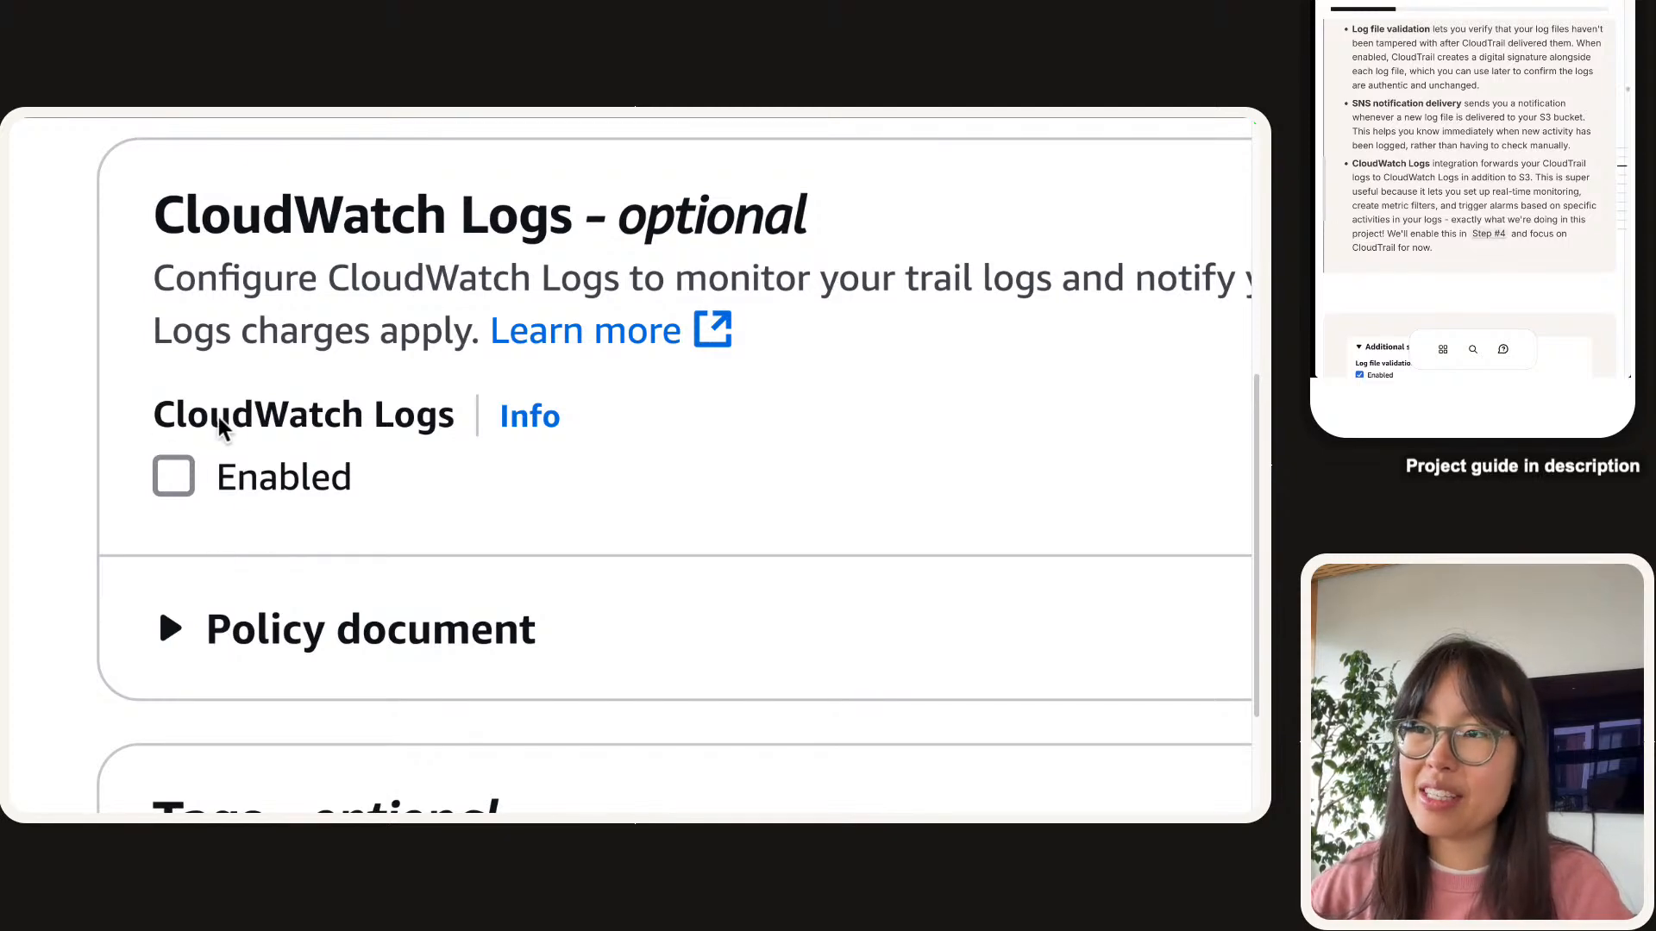
pyautogui.scroll(-5, 288, 566)
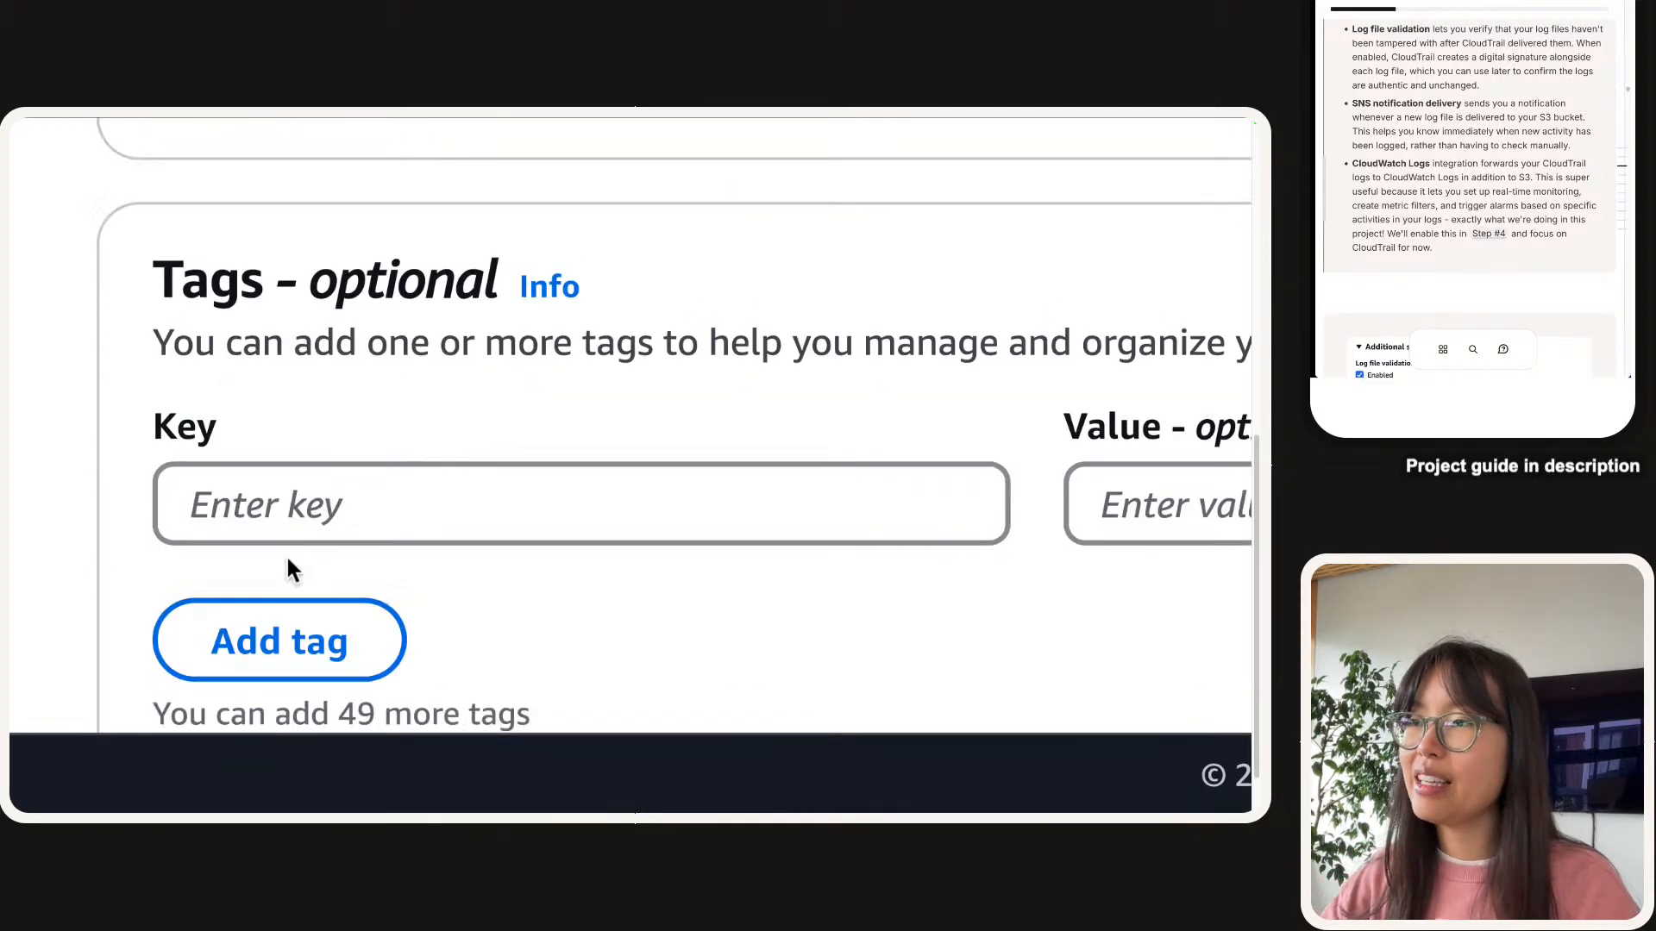
pyautogui.scroll(-1, 583, 482)
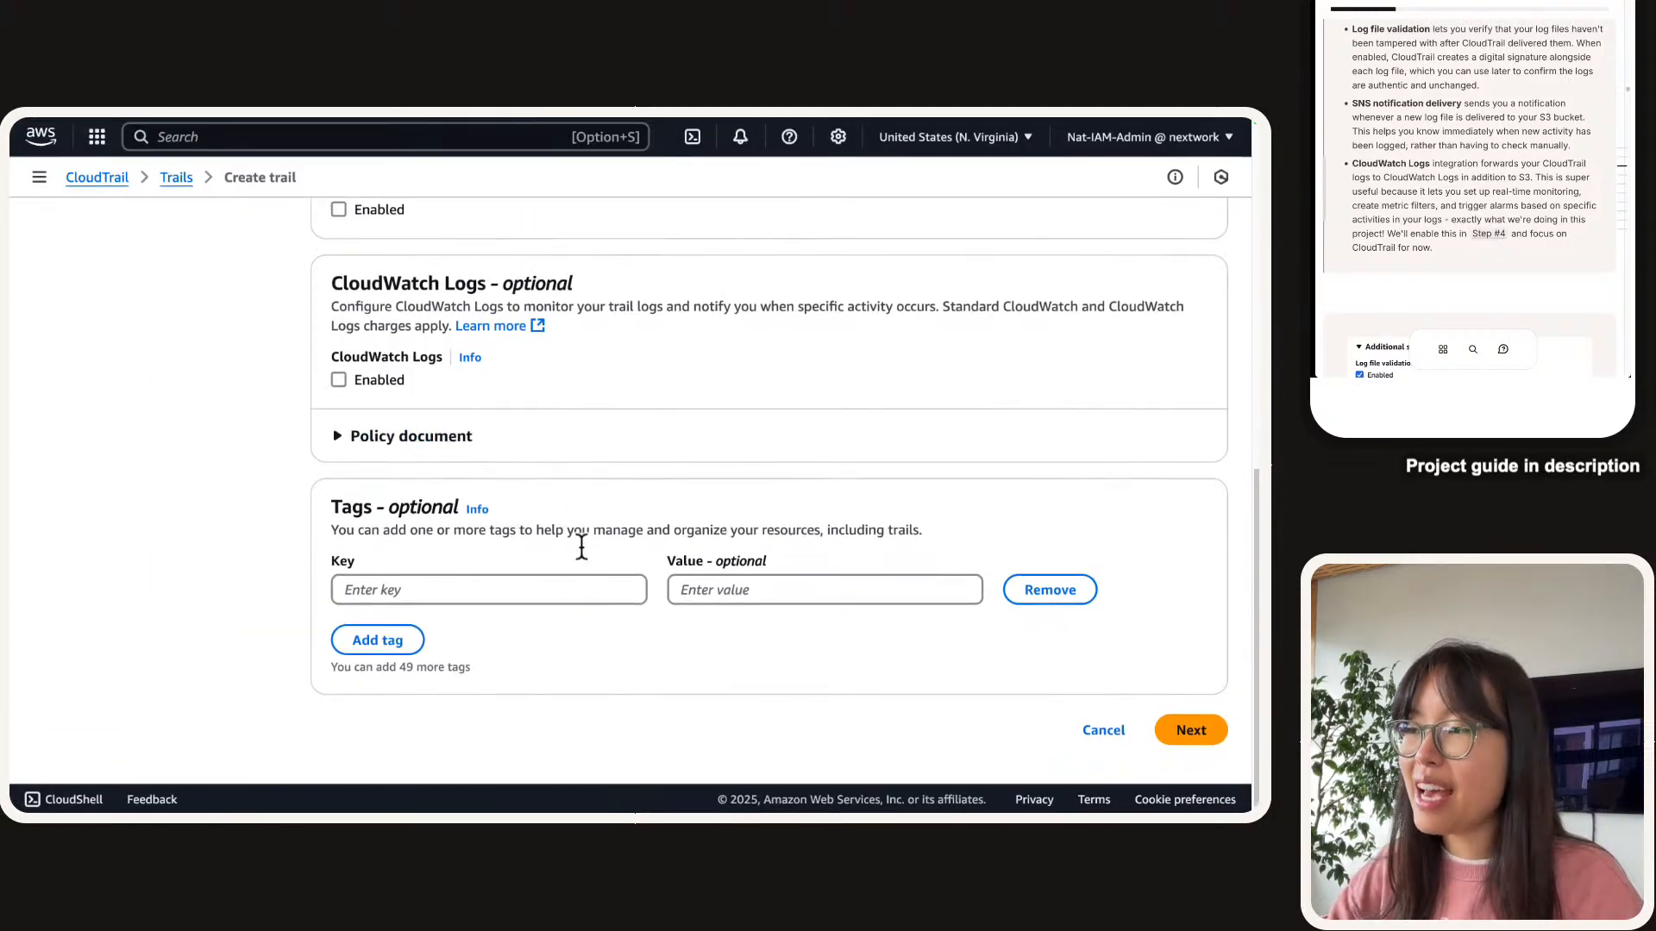
pyautogui.scroll(-10, 1545, 70)
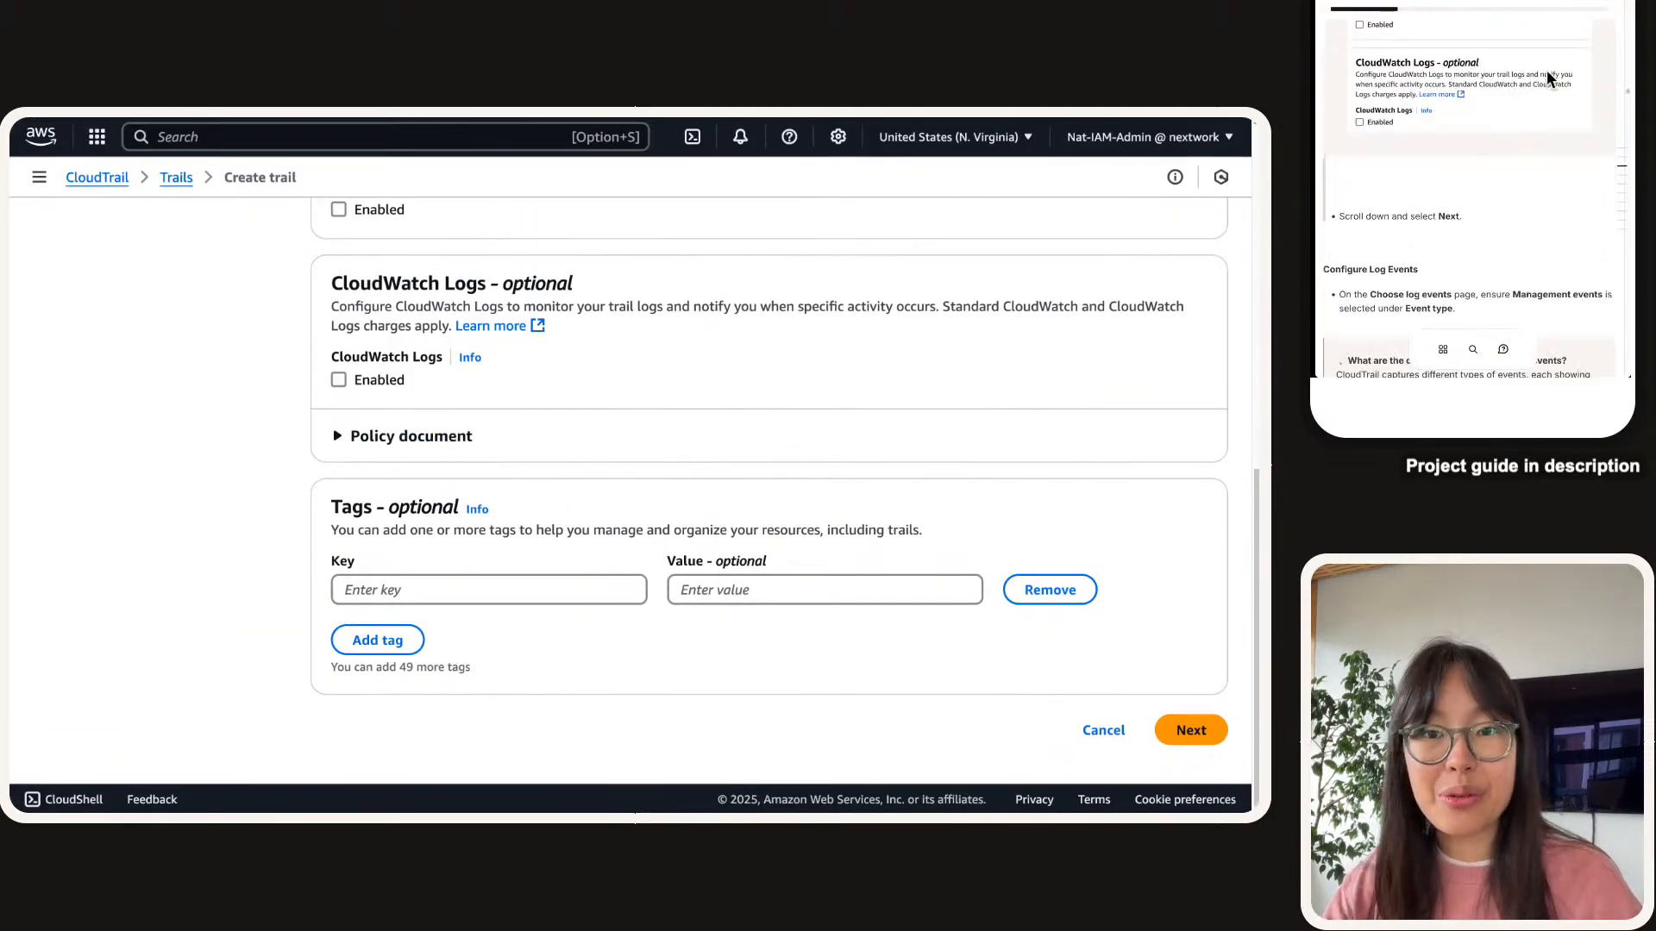
pyautogui.scroll(-2, 1537, 86)
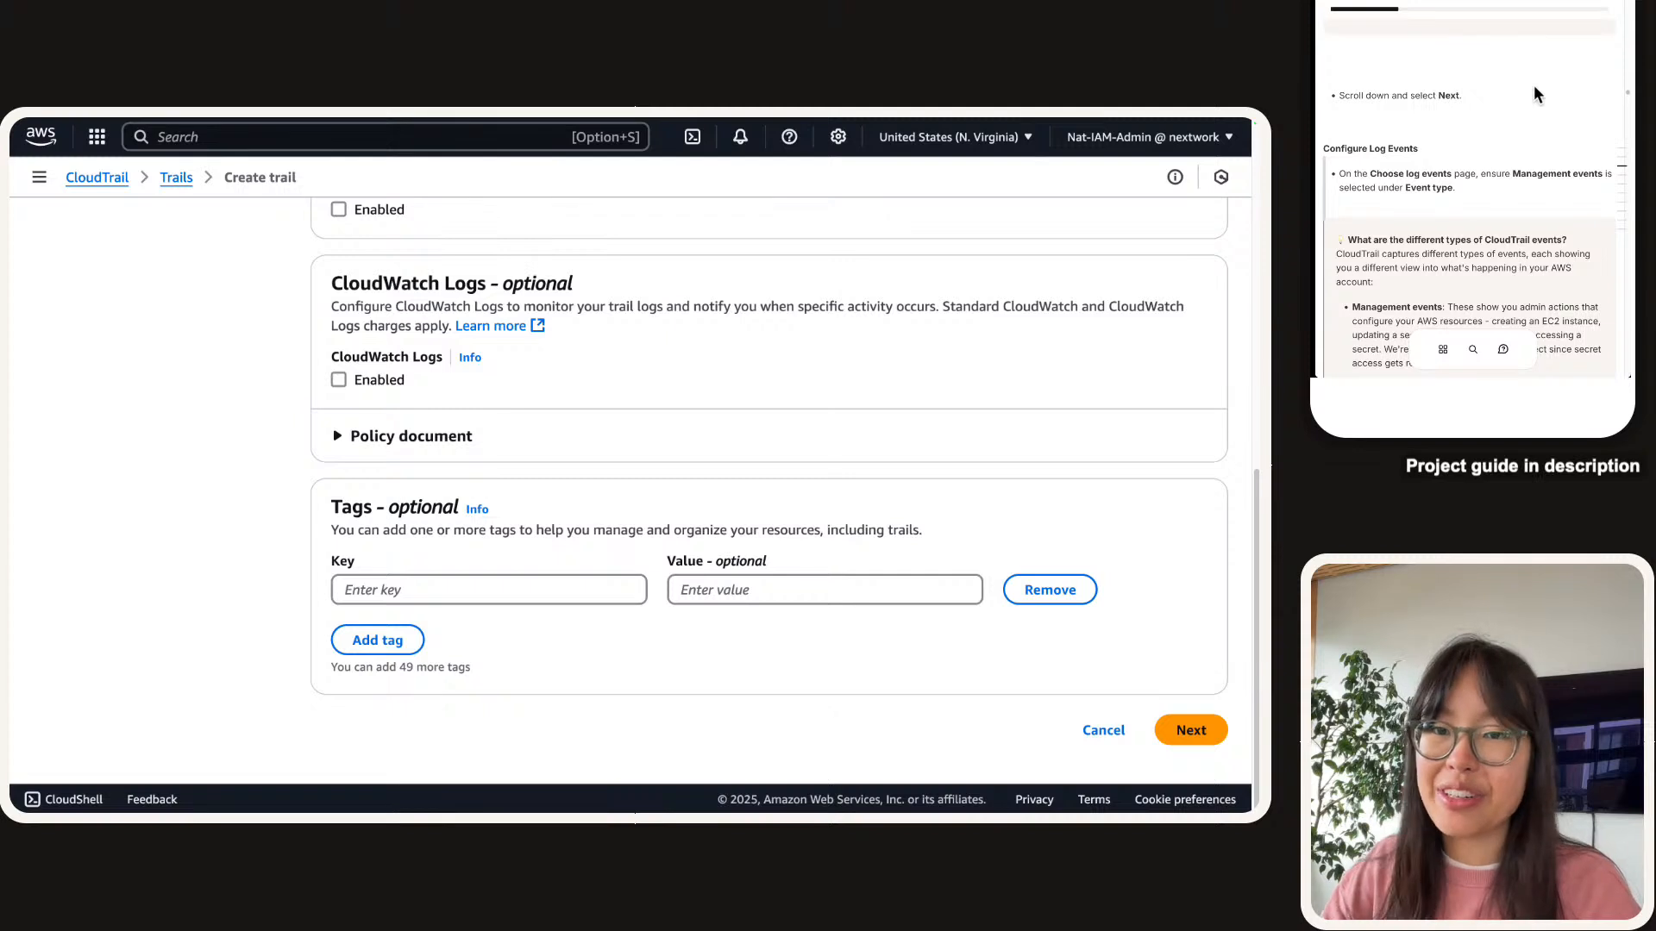
pyautogui.scroll(-1, 1534, 84)
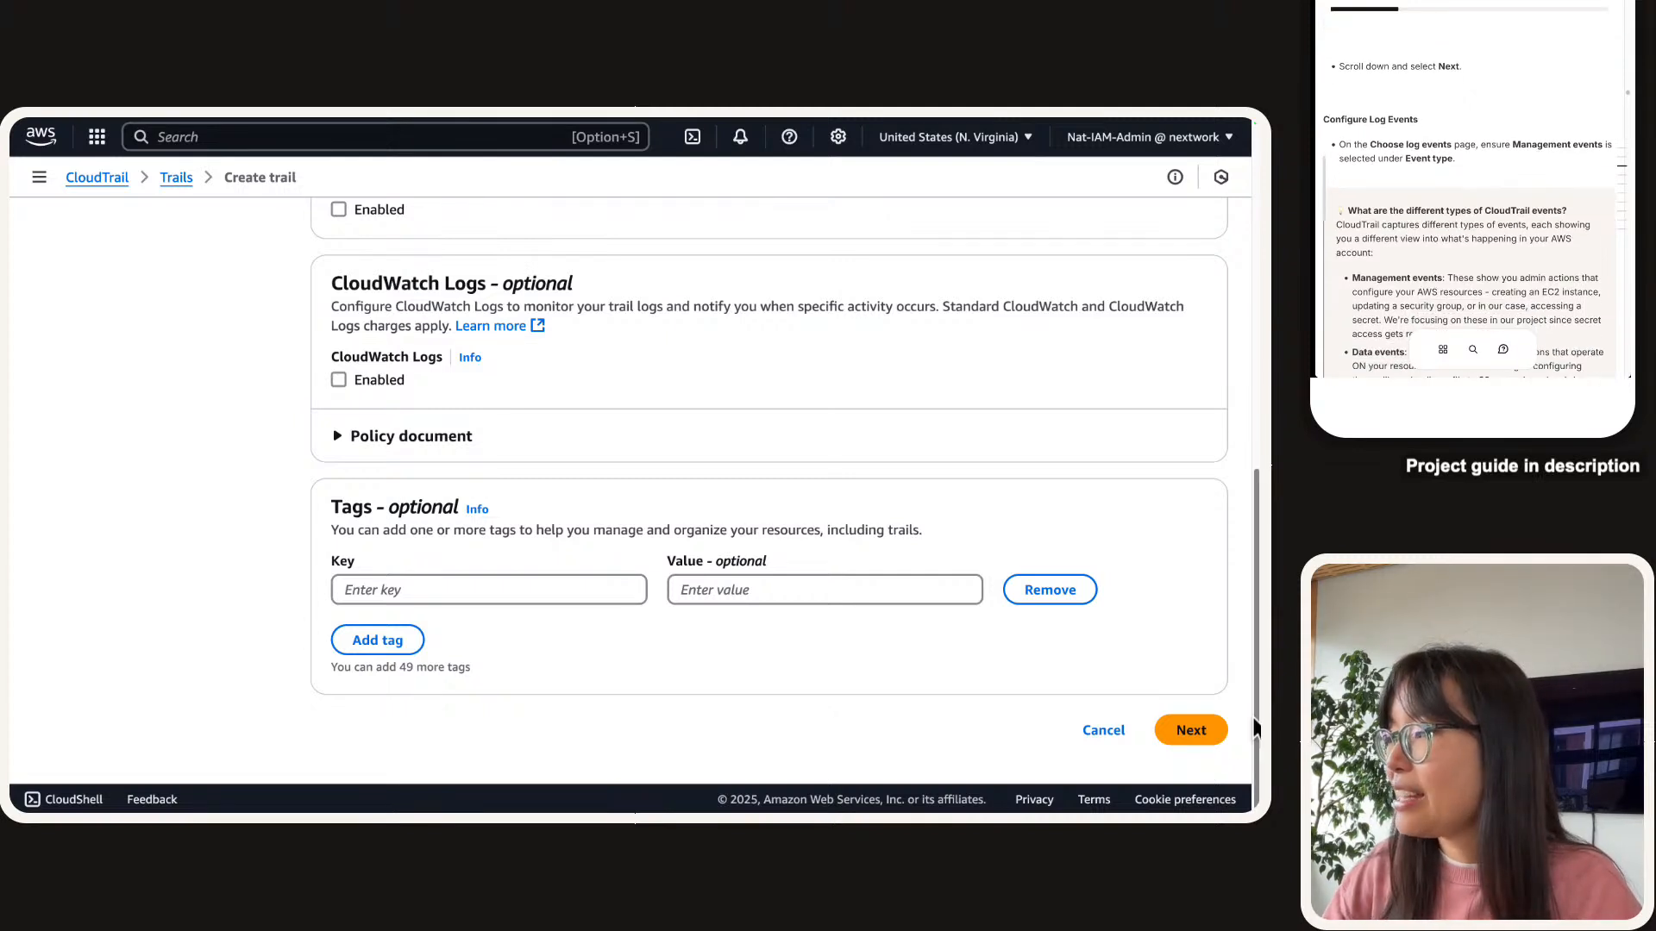
# Advance the trail to Choose log events and highlight the guide's answer on deleting logs.
pyautogui.click(1216, 734)
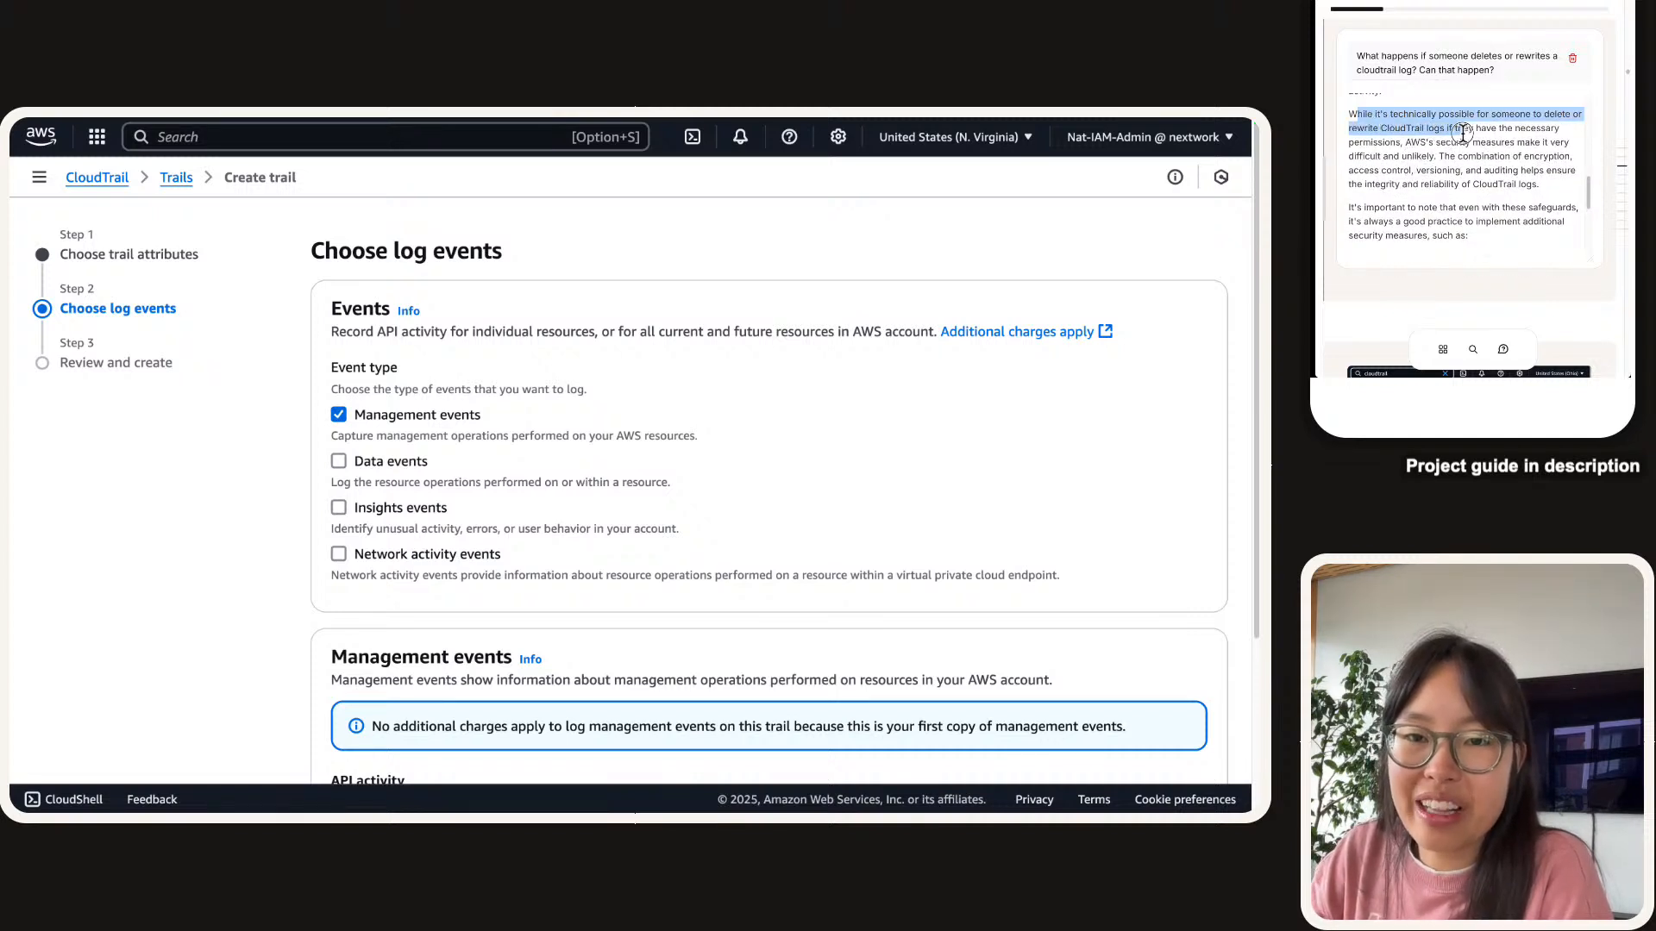
pyautogui.moveTo(1409, 133); pyautogui.dragTo(1350, 117)
pyautogui.click(1406, 138)
pyautogui.click(1394, 144)
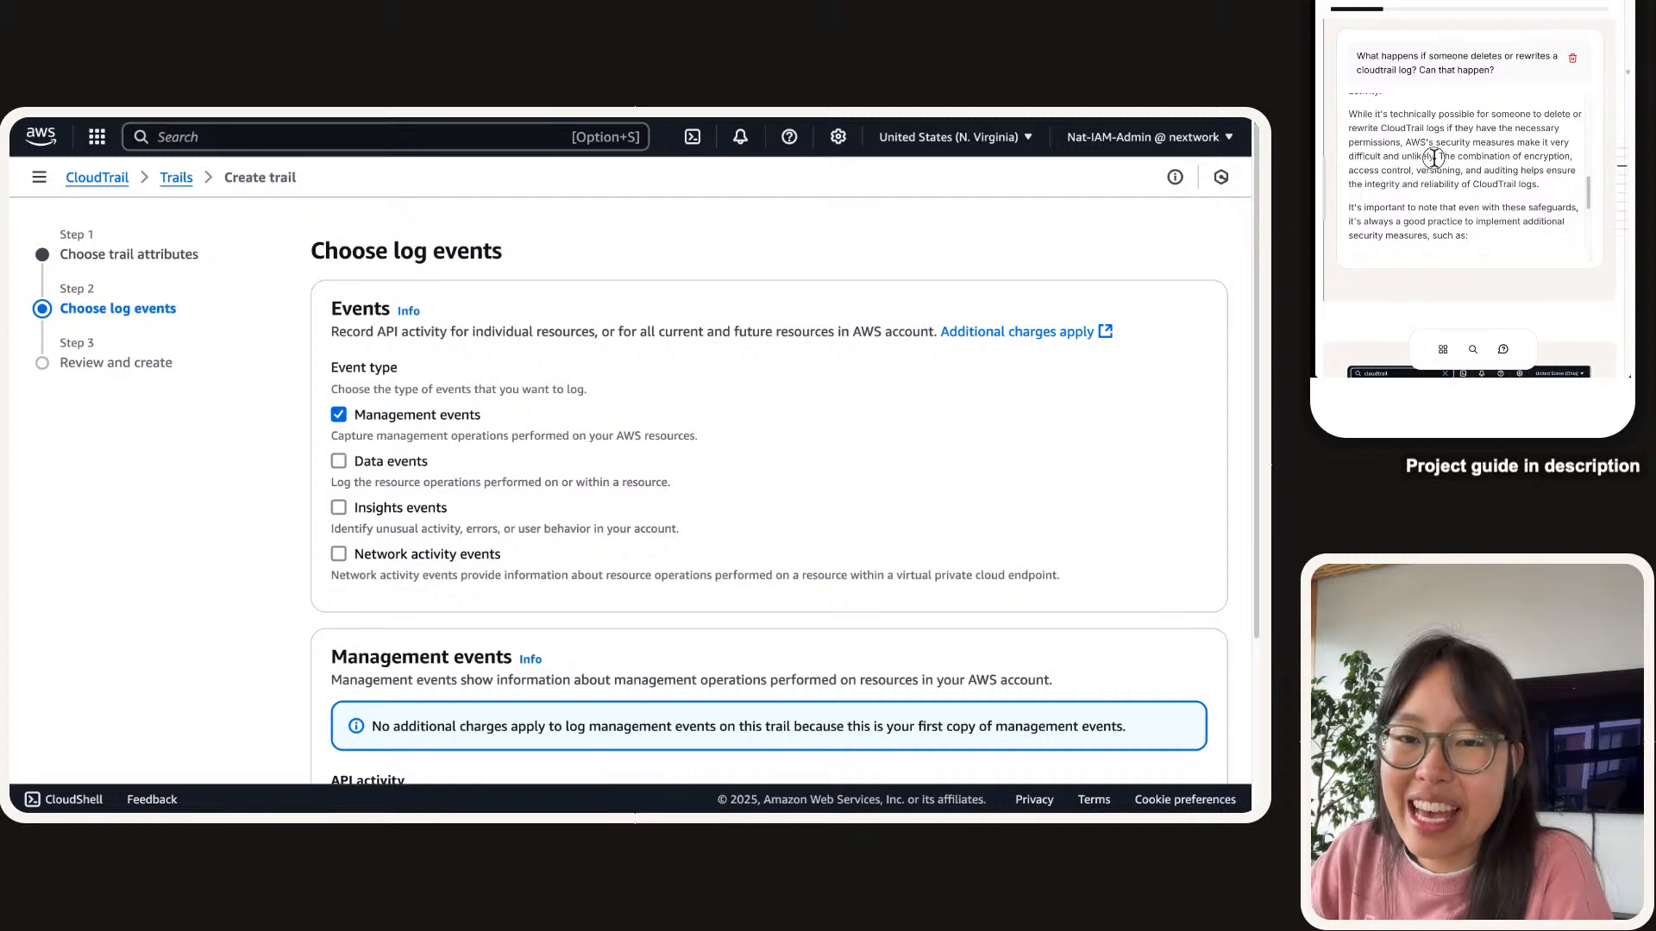
# Highlight the guide's sentence on protecting CloudTrail logs, keeping Management events as the event type.
pyautogui.moveTo(1439, 157); pyautogui.dragTo(1544, 185)
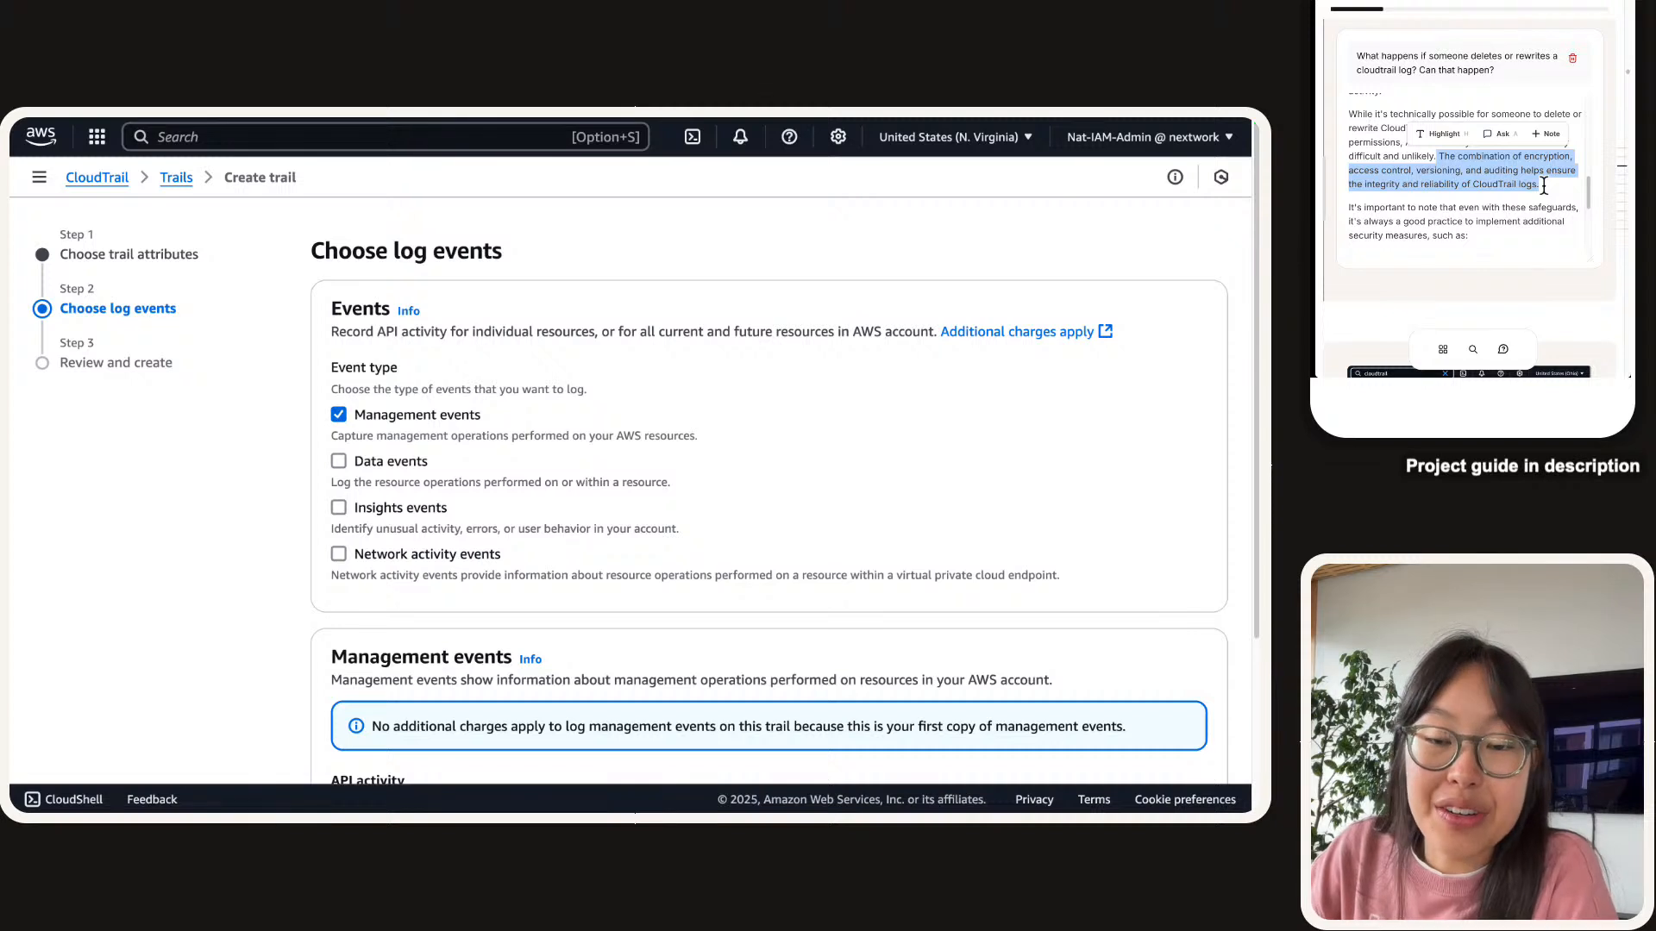
pyautogui.scroll(-2, 1517, 164)
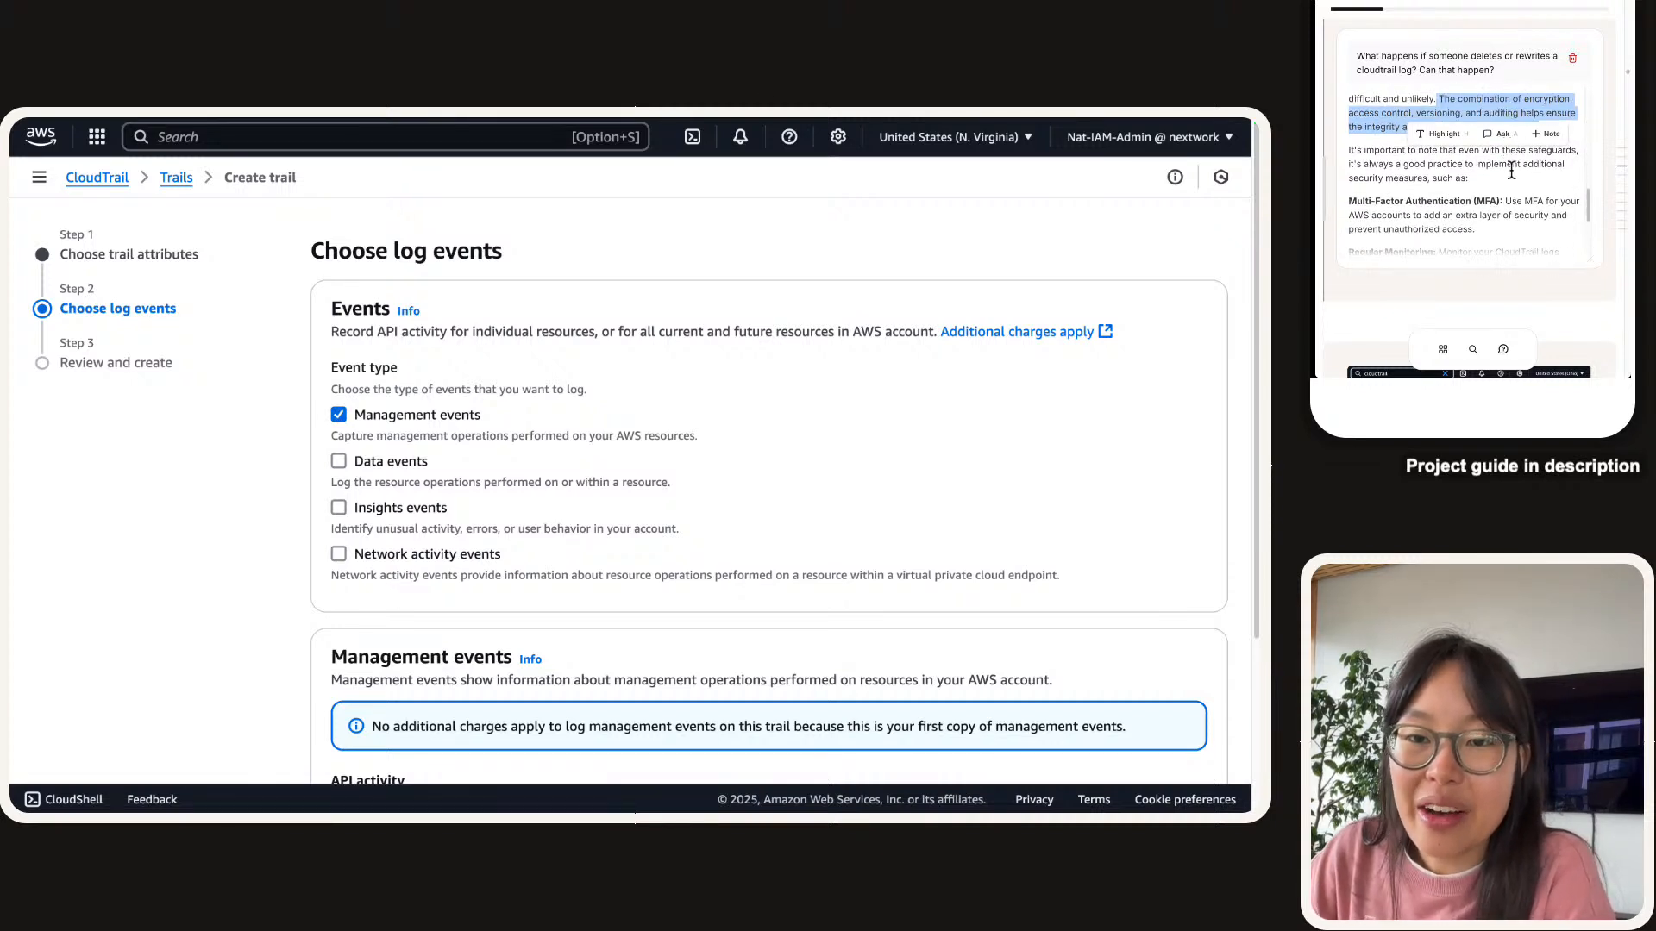
pyautogui.click(1511, 173)
pyautogui.scroll(-4, 1512, 172)
pyautogui.scroll(-1, 1512, 173)
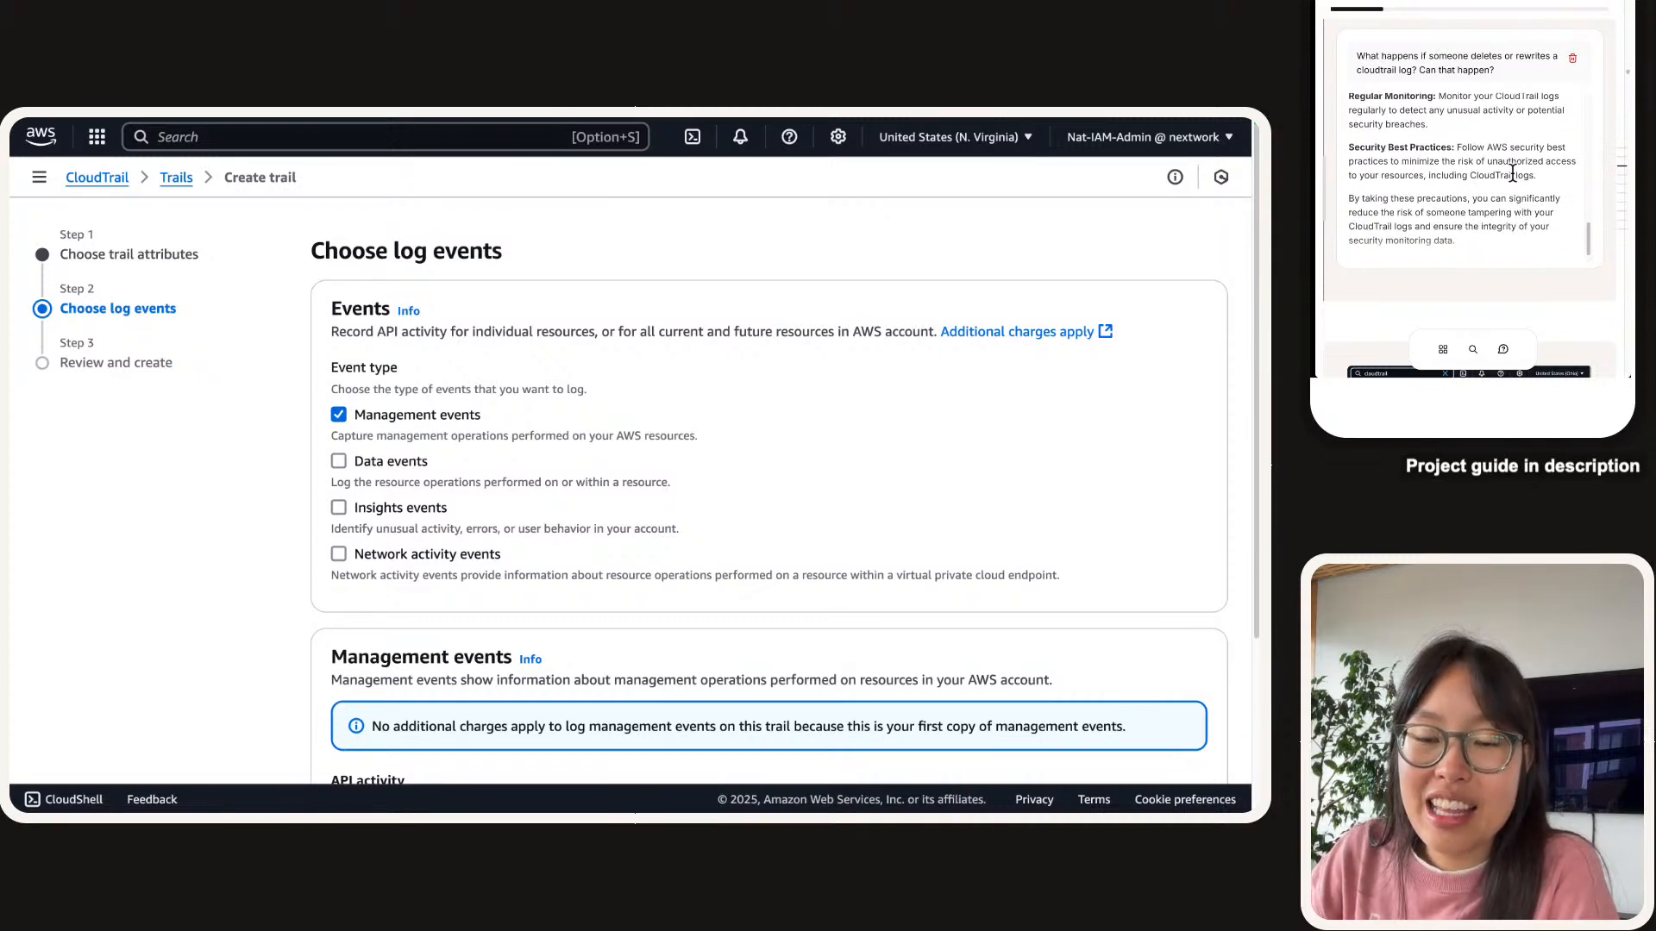
pyautogui.scroll(4, 1513, 172)
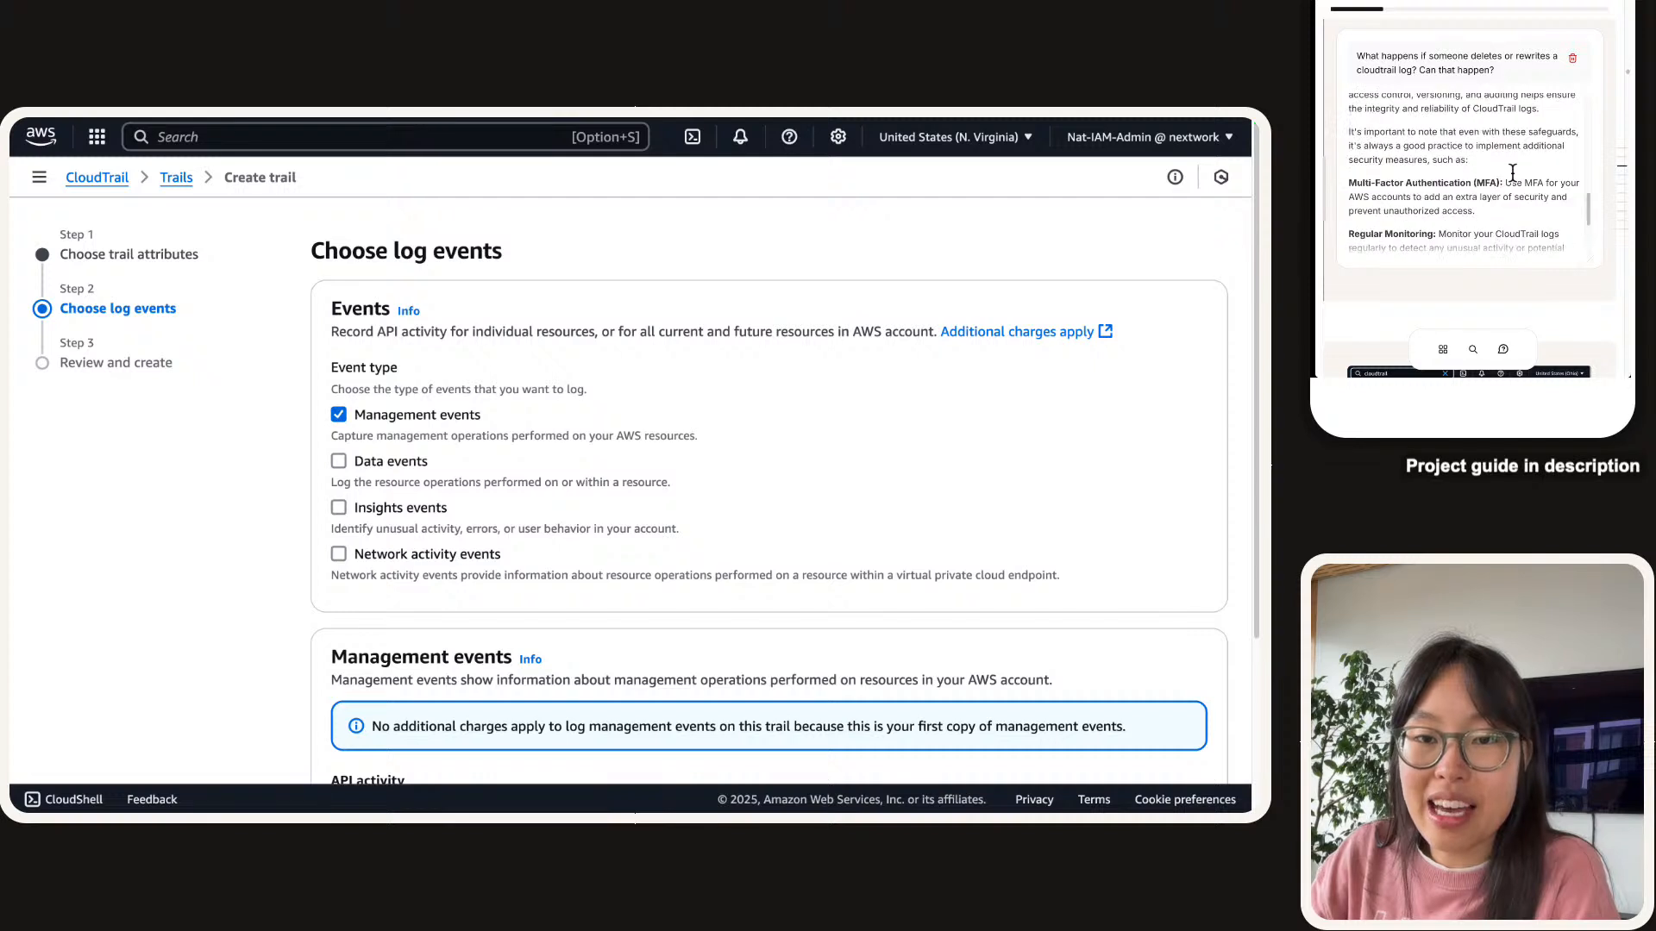
pyautogui.scroll(2, 1513, 172)
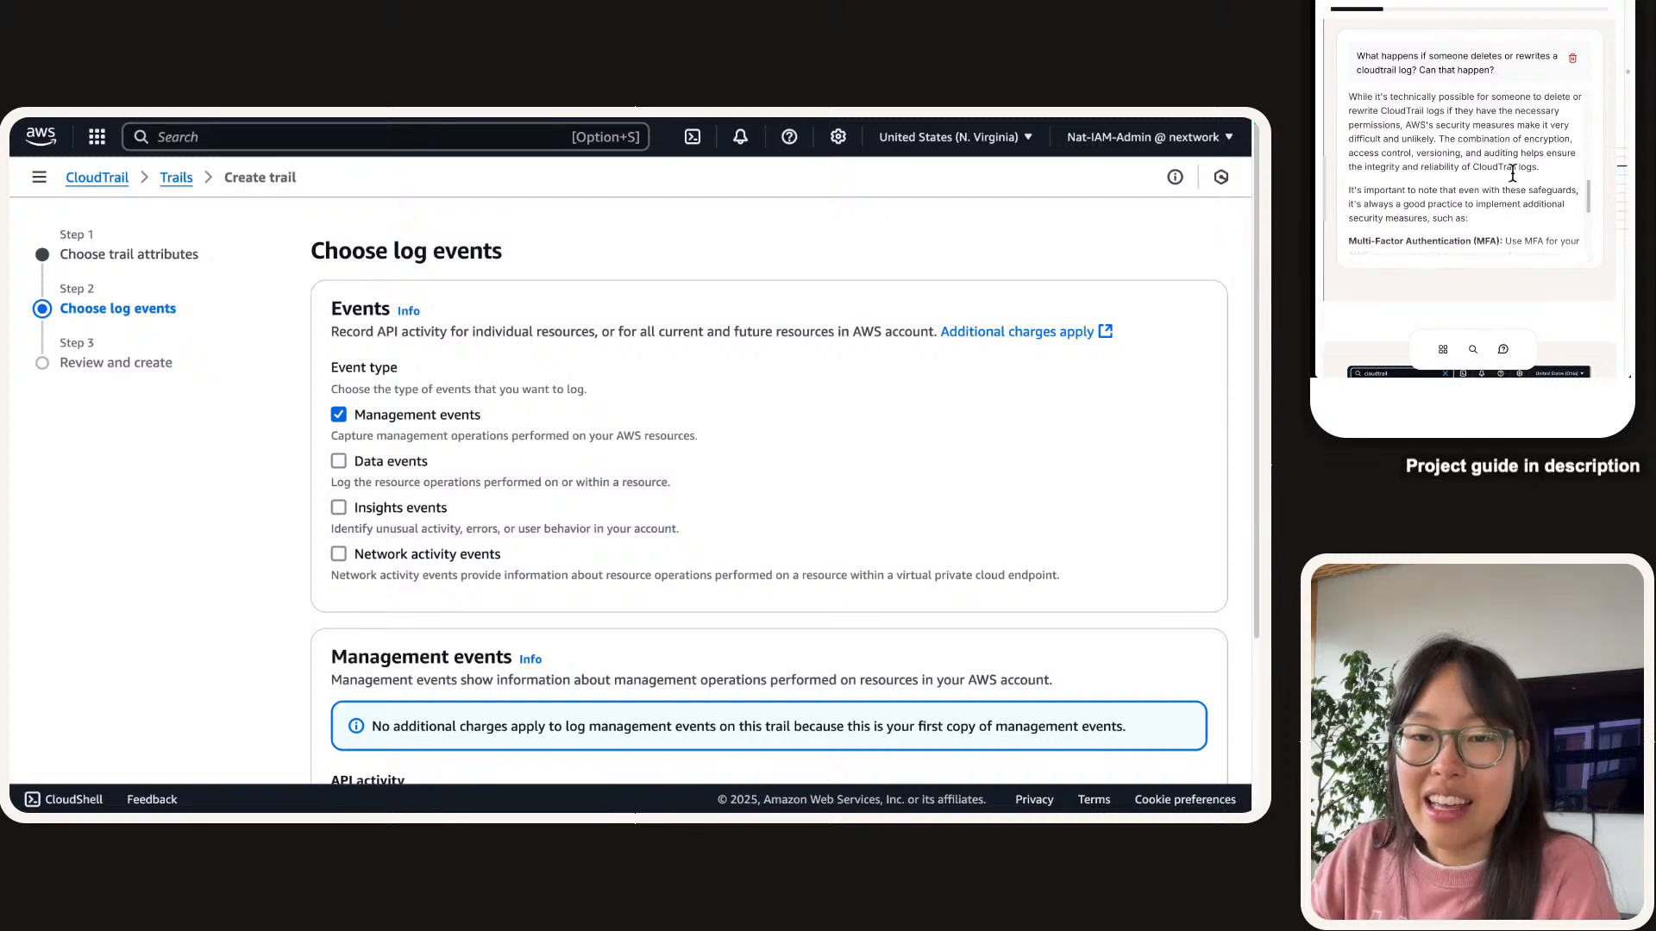
pyautogui.scroll(1, 1513, 172)
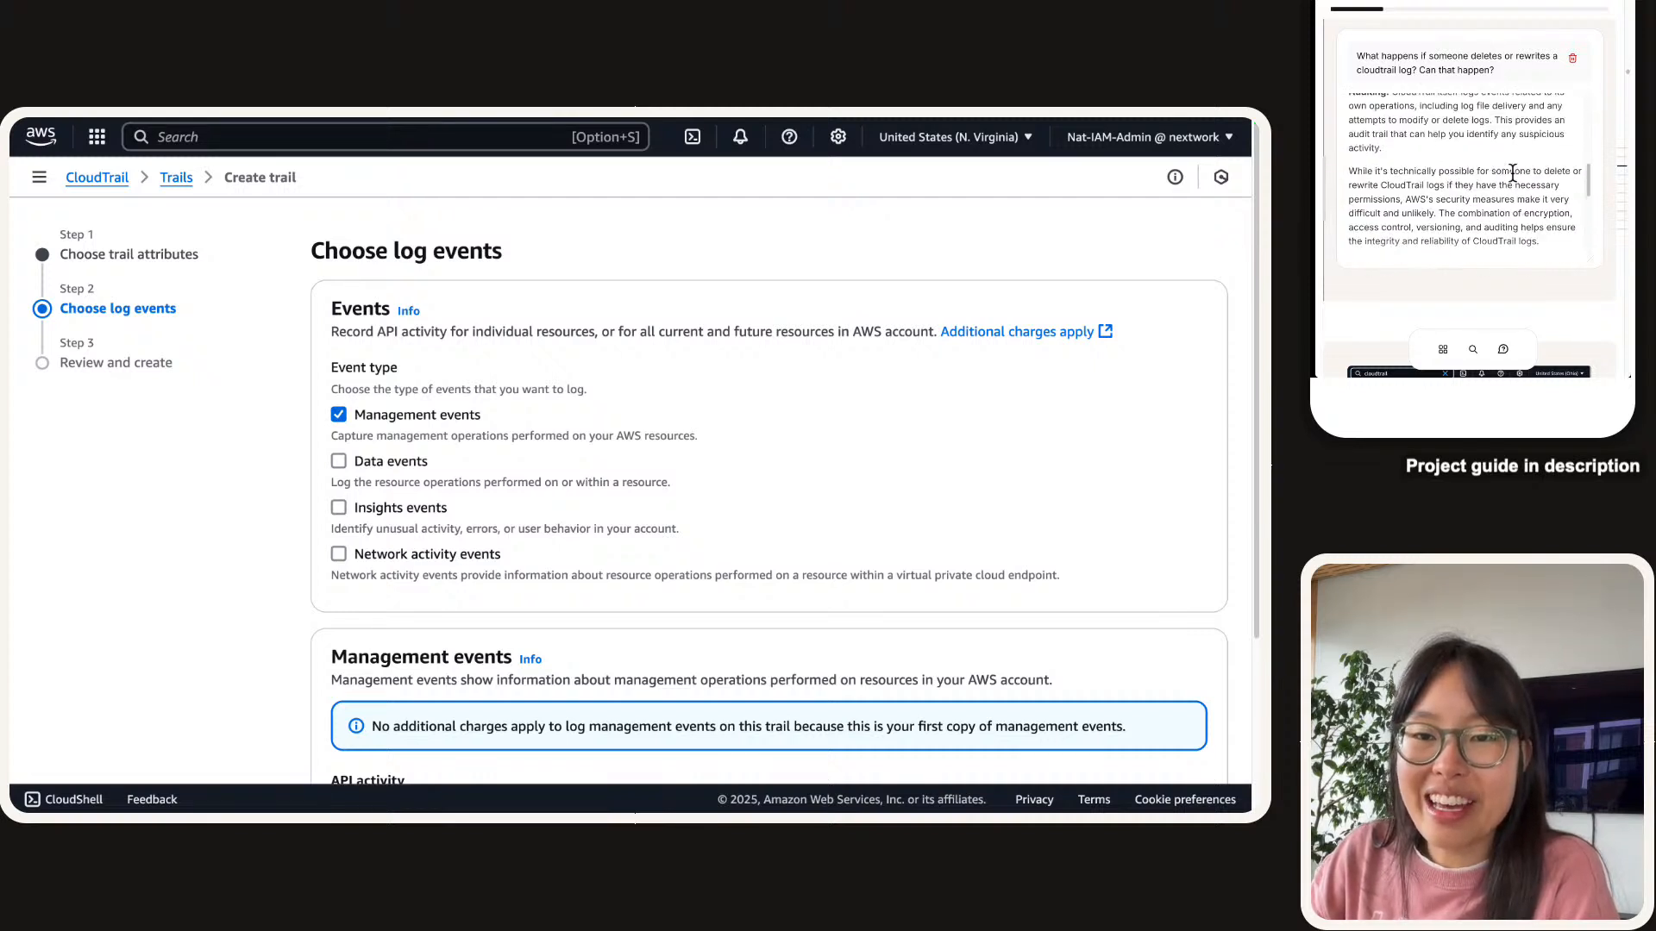
pyautogui.scroll(1, 1513, 172)
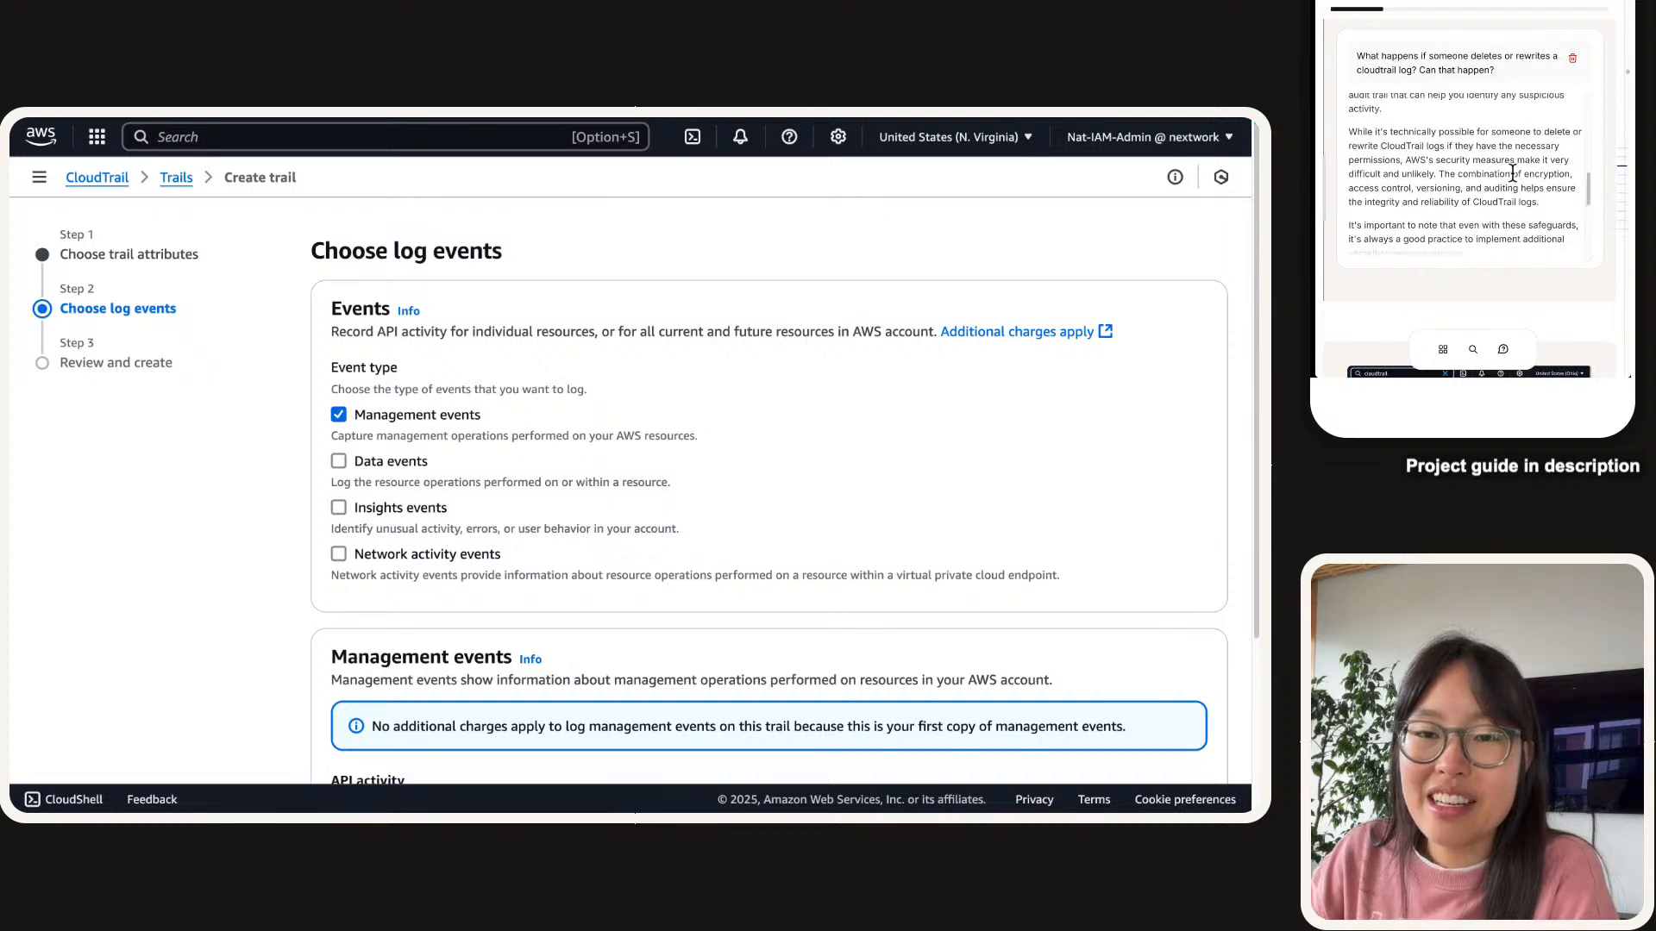
pyautogui.scroll(2, 1513, 172)
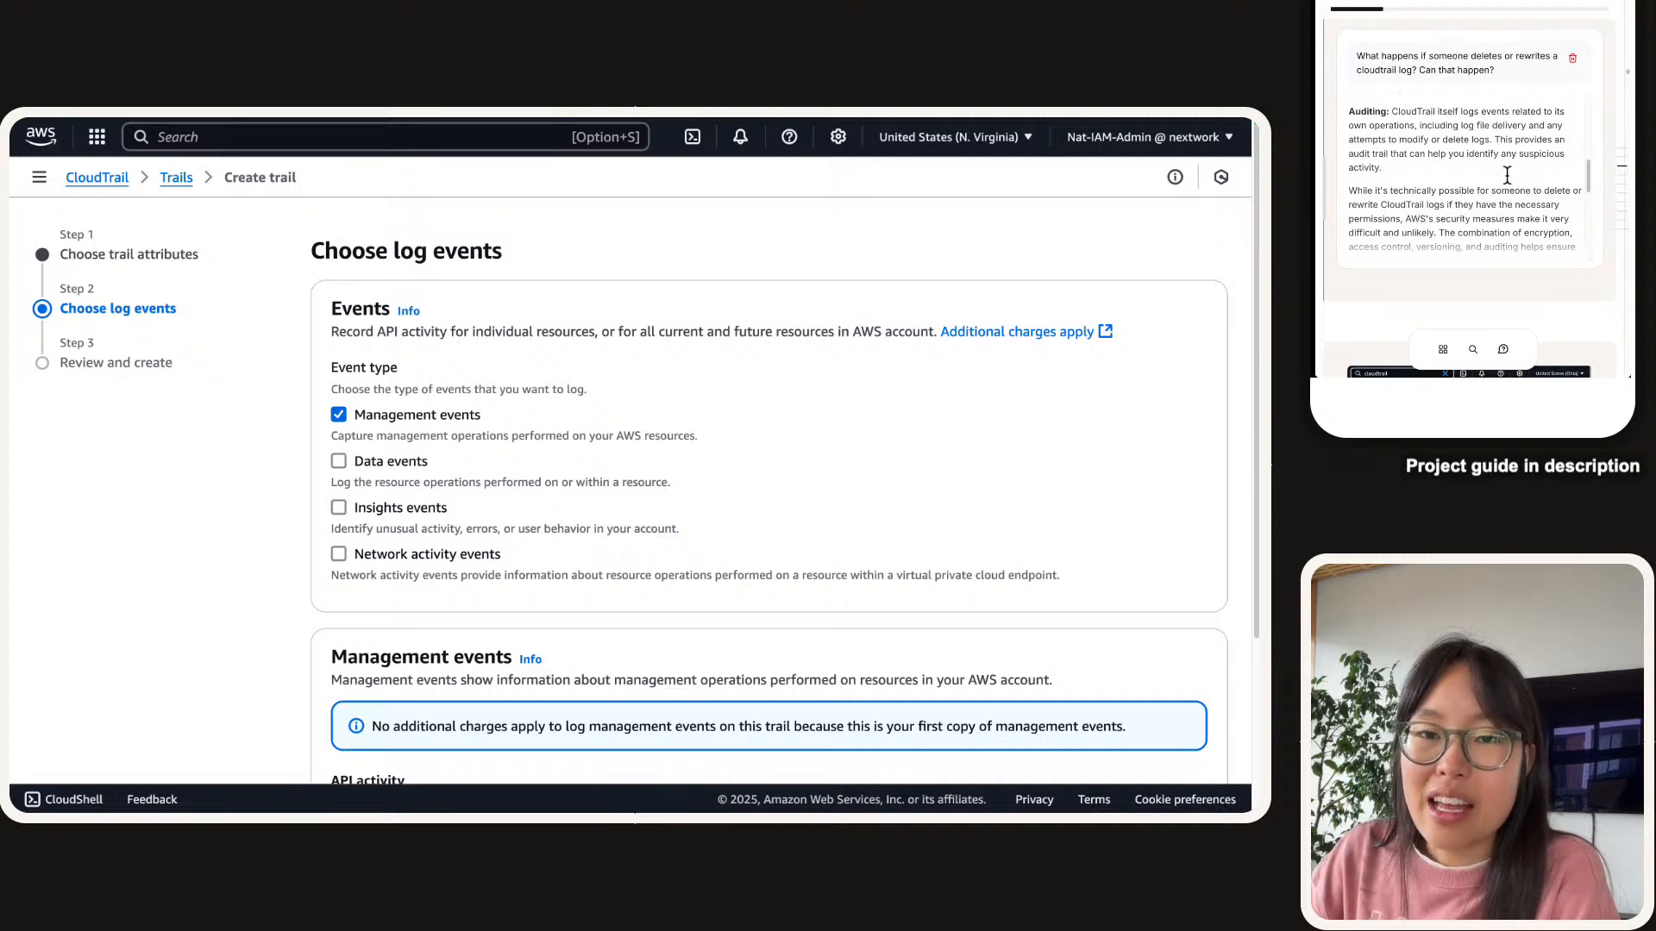
pyautogui.scroll(-1, 1508, 175)
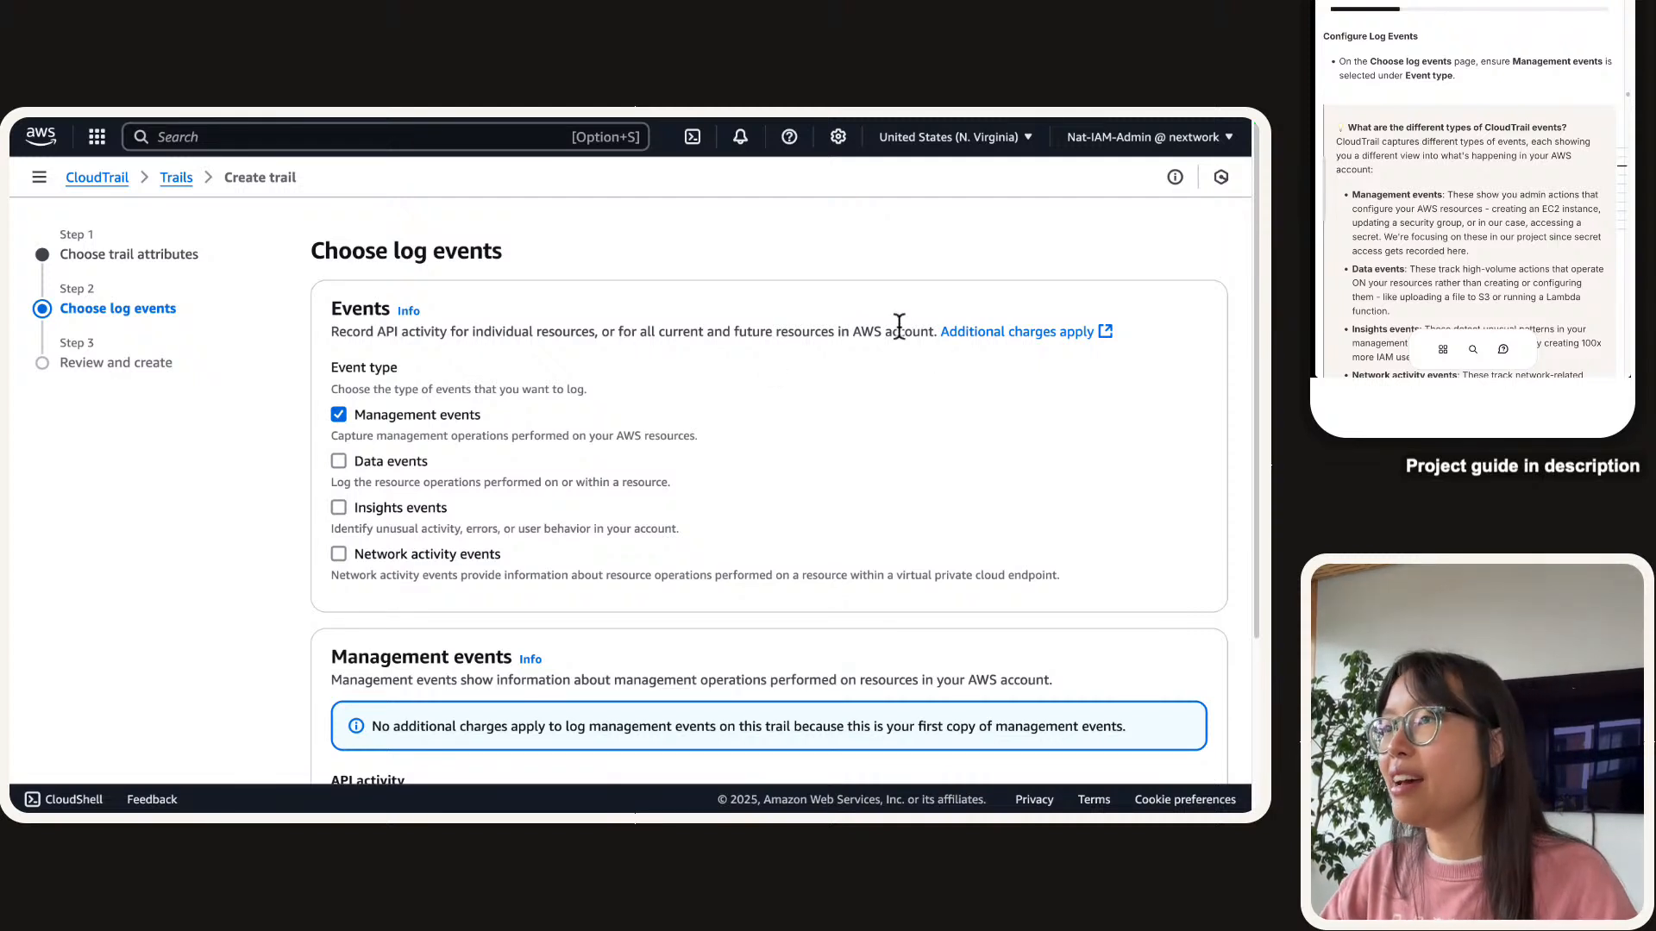
pyautogui.hscroll(5, 630, 358)
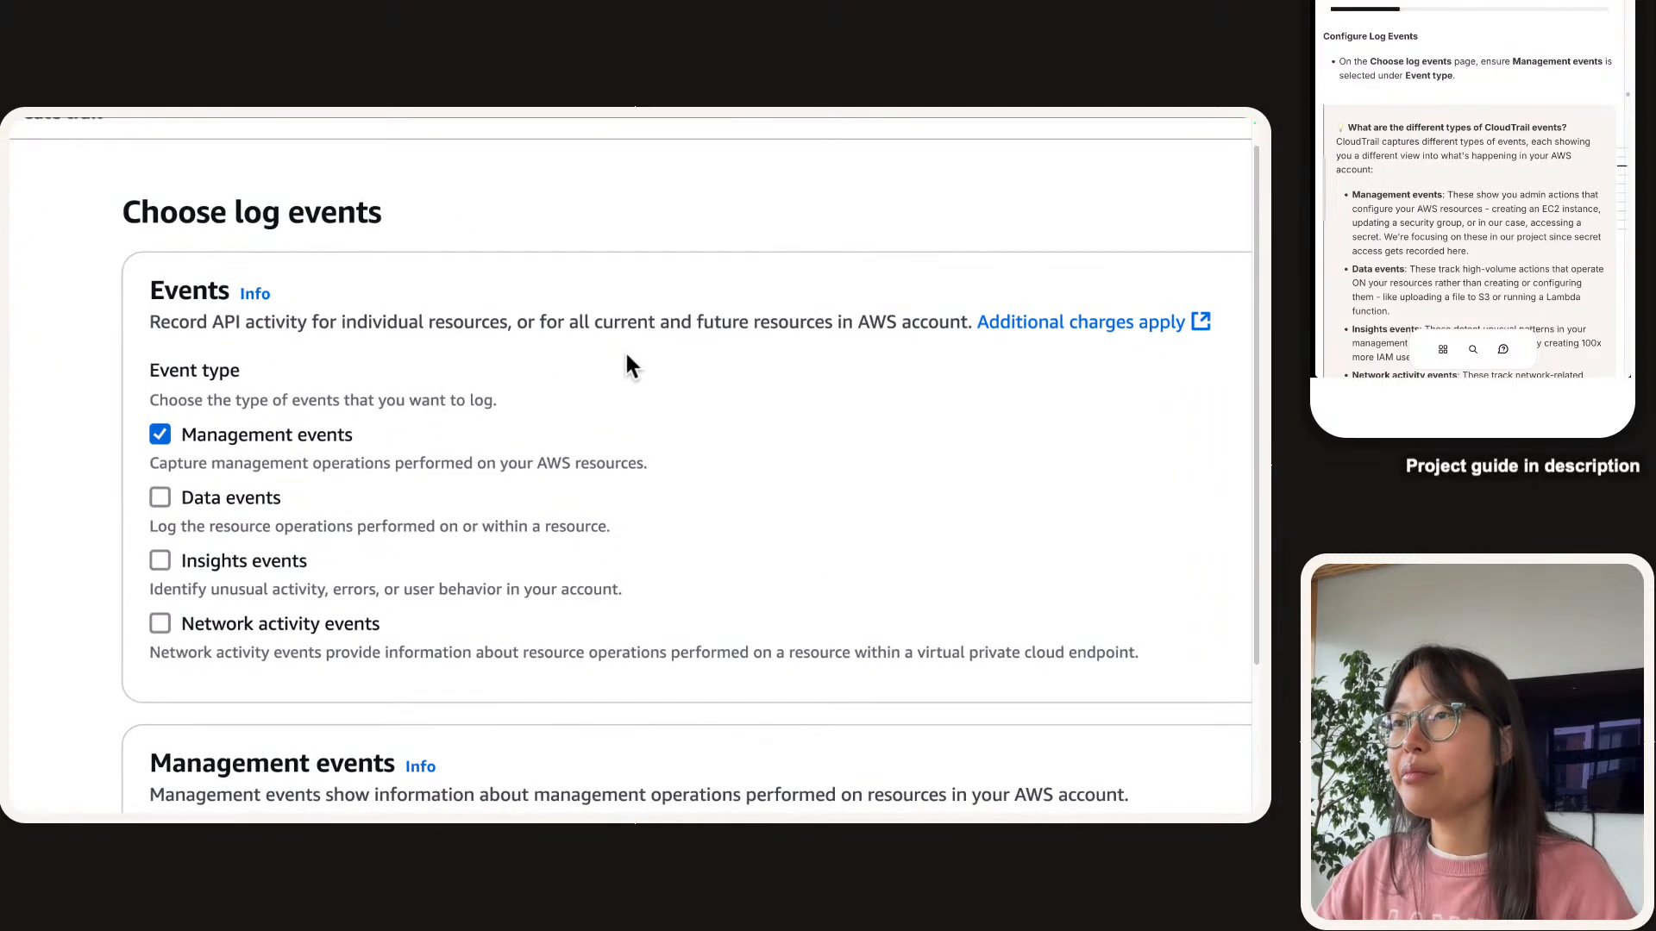
pyautogui.hscroll(-2, 306, 466)
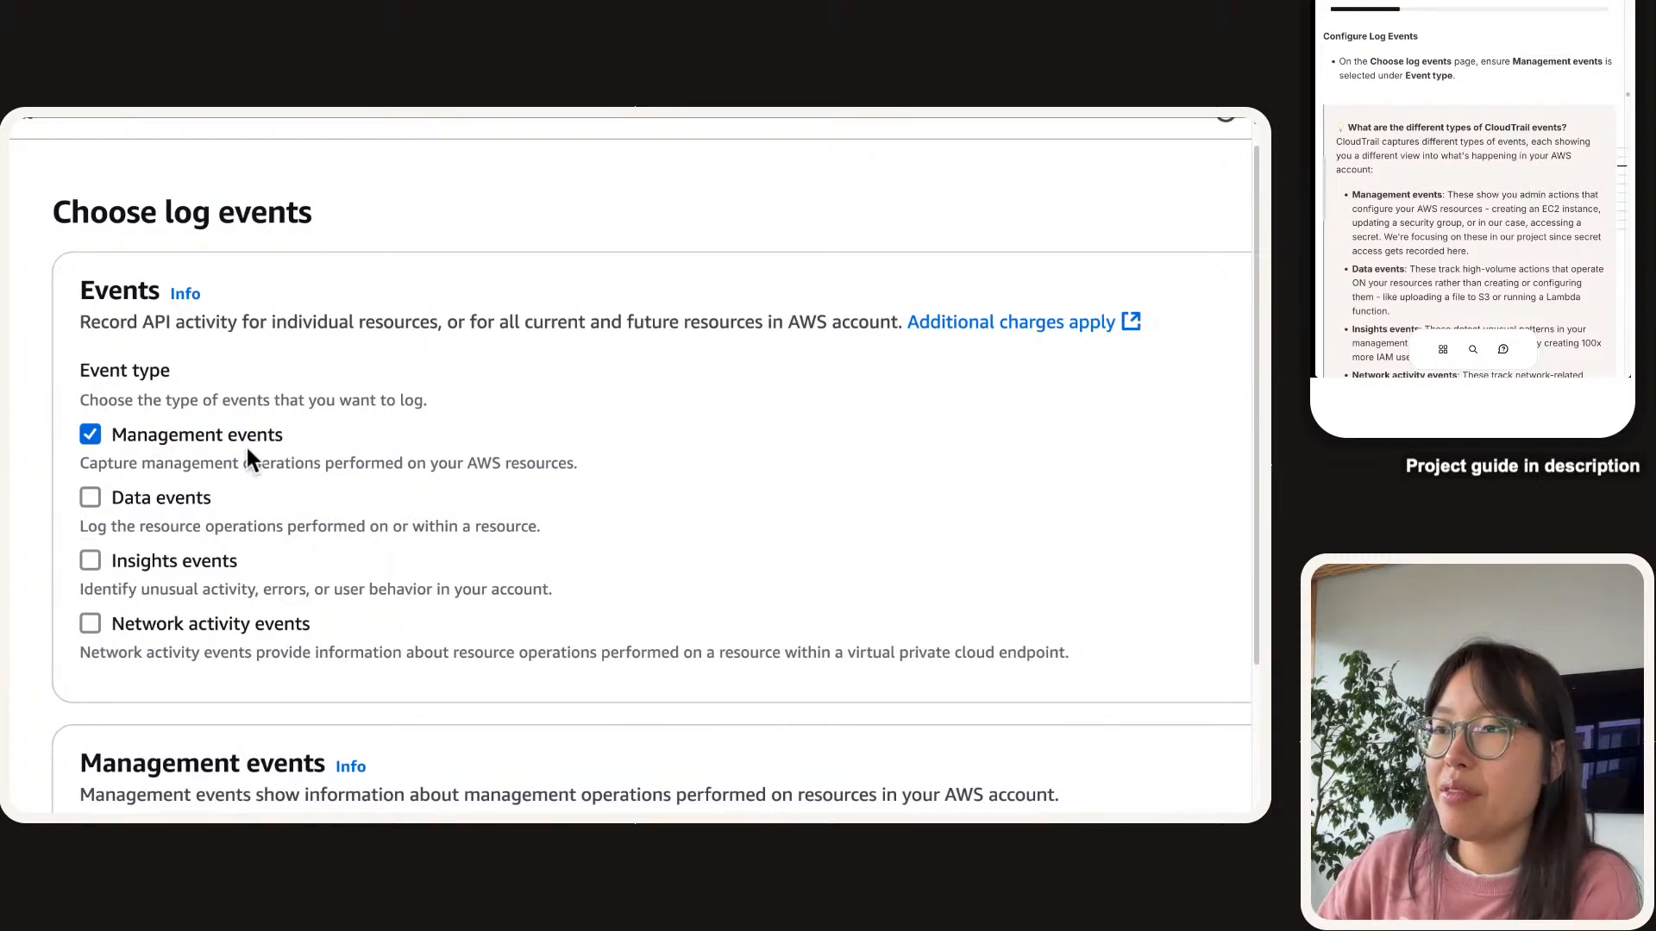
pyautogui.click(123, 505)
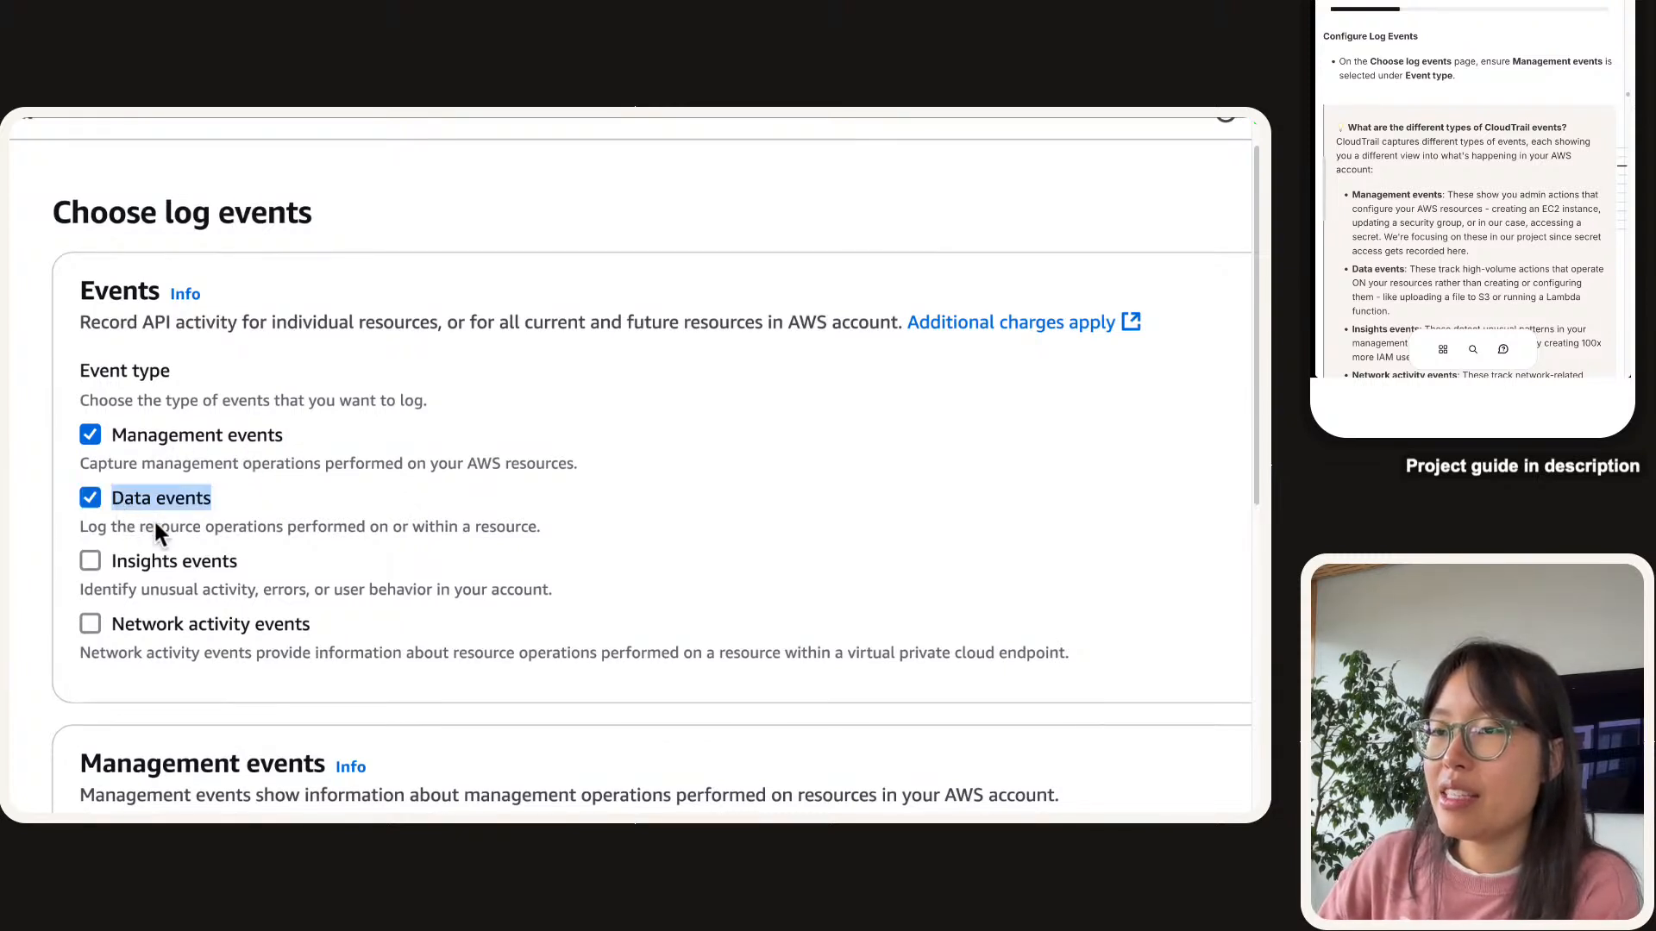
pyautogui.click(155, 499)
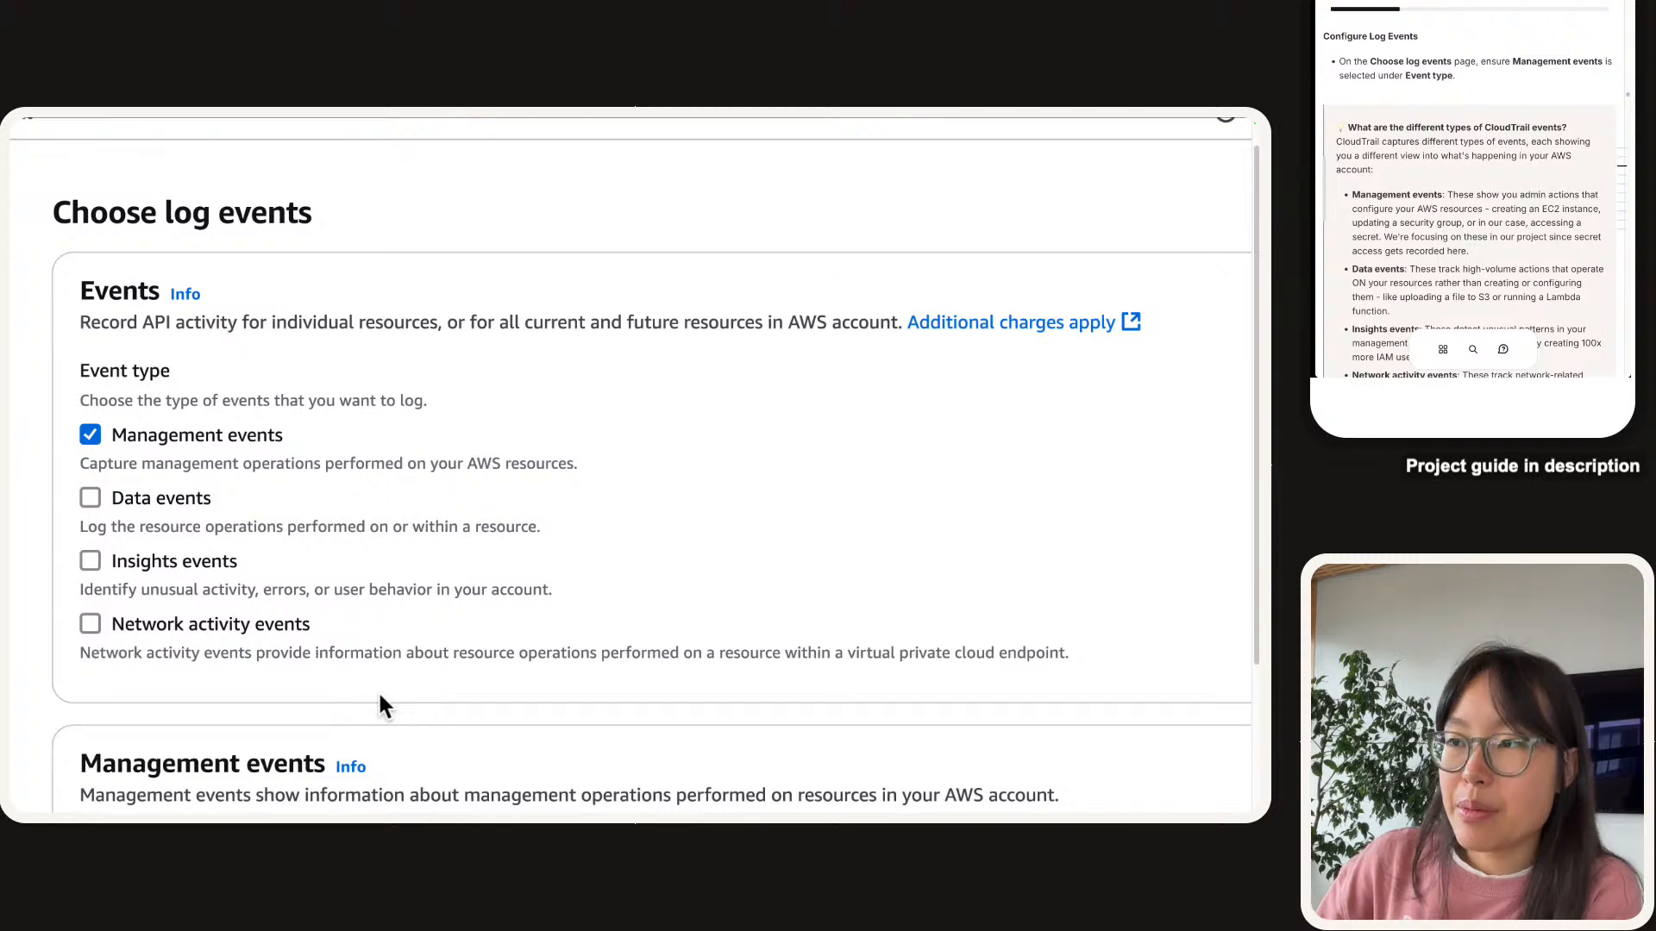
pyautogui.scroll(-3, 1483, 69)
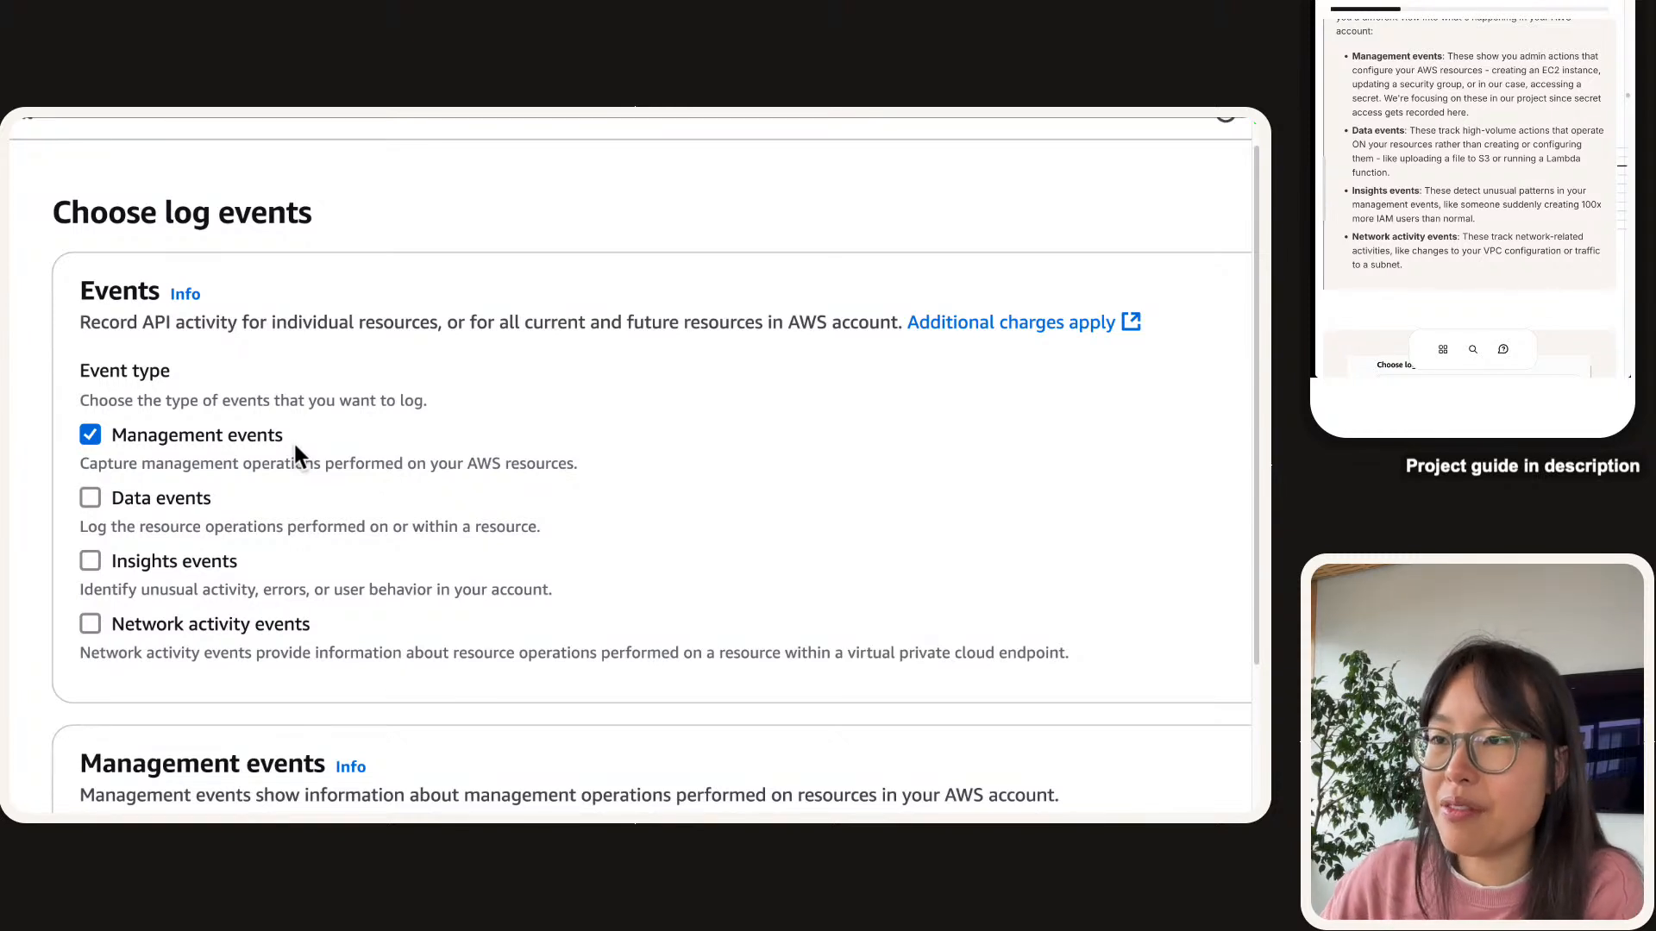
pyautogui.scroll(-2, 1374, 109)
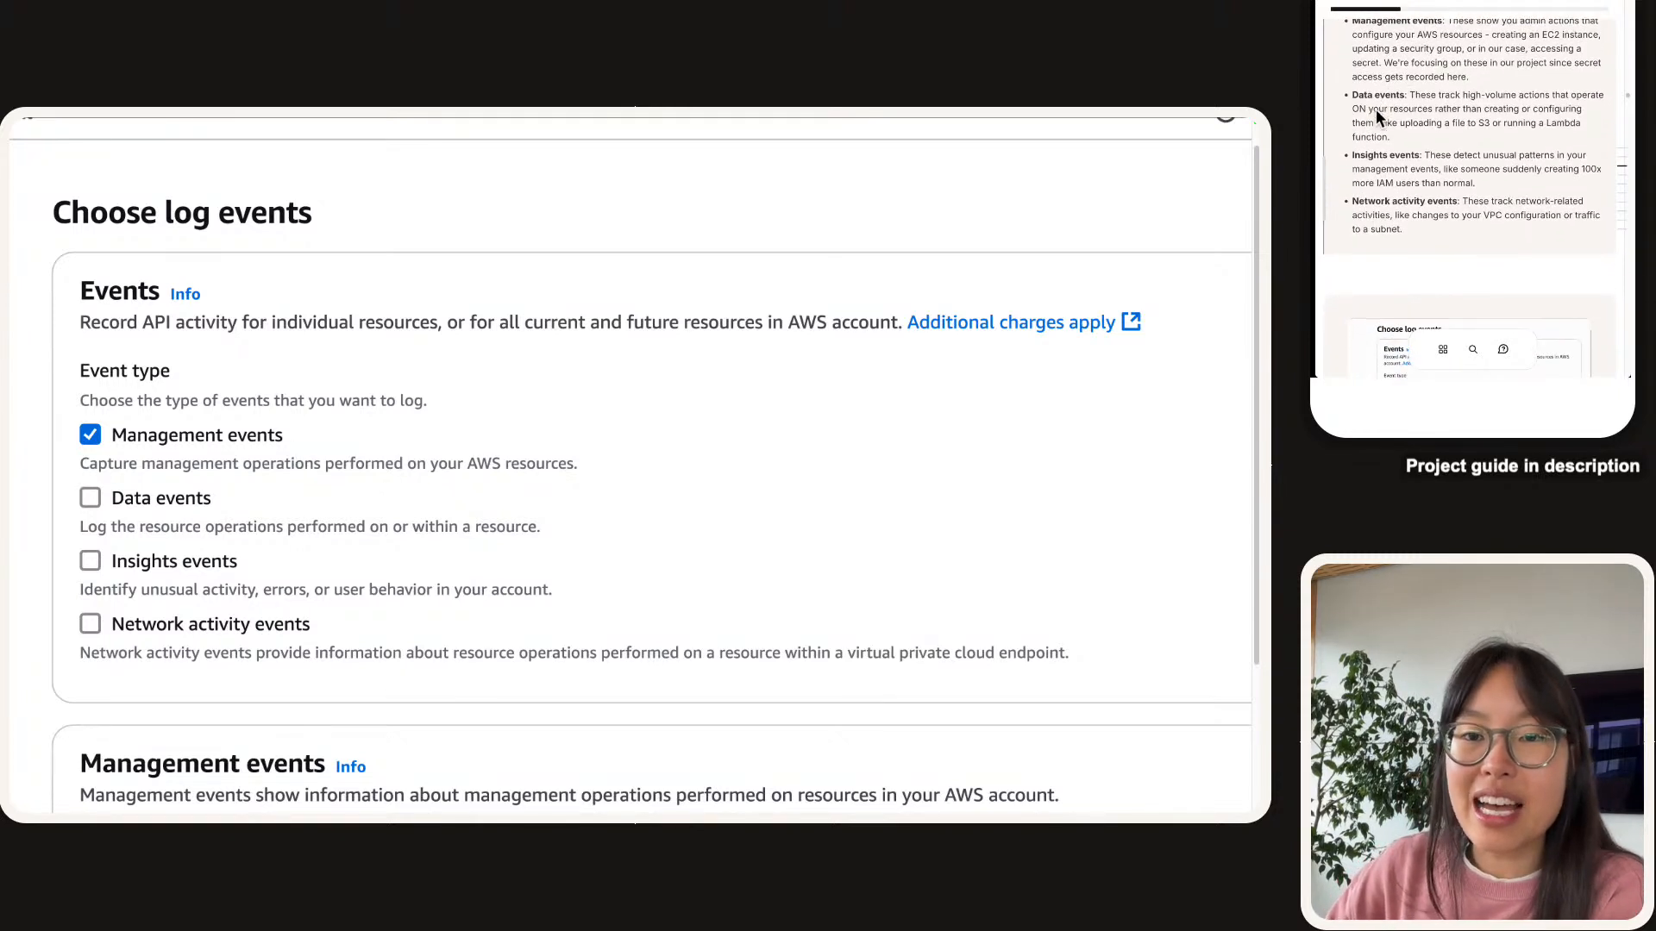
pyautogui.scroll(1, 1375, 109)
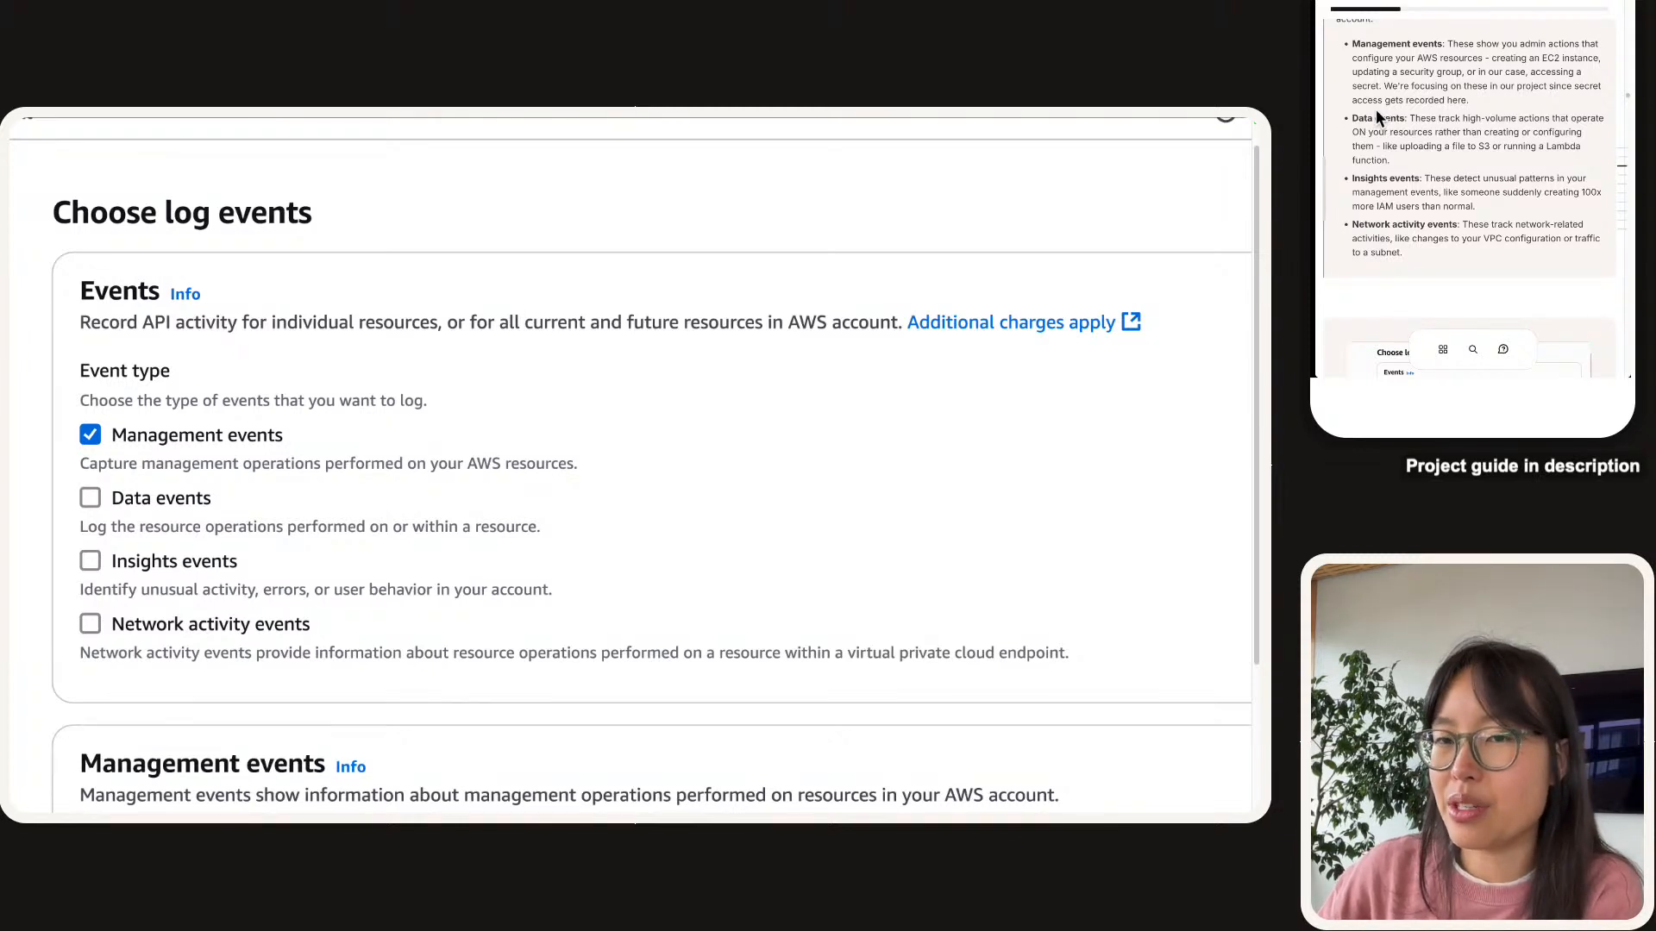
pyautogui.scroll(-3, 246, 503)
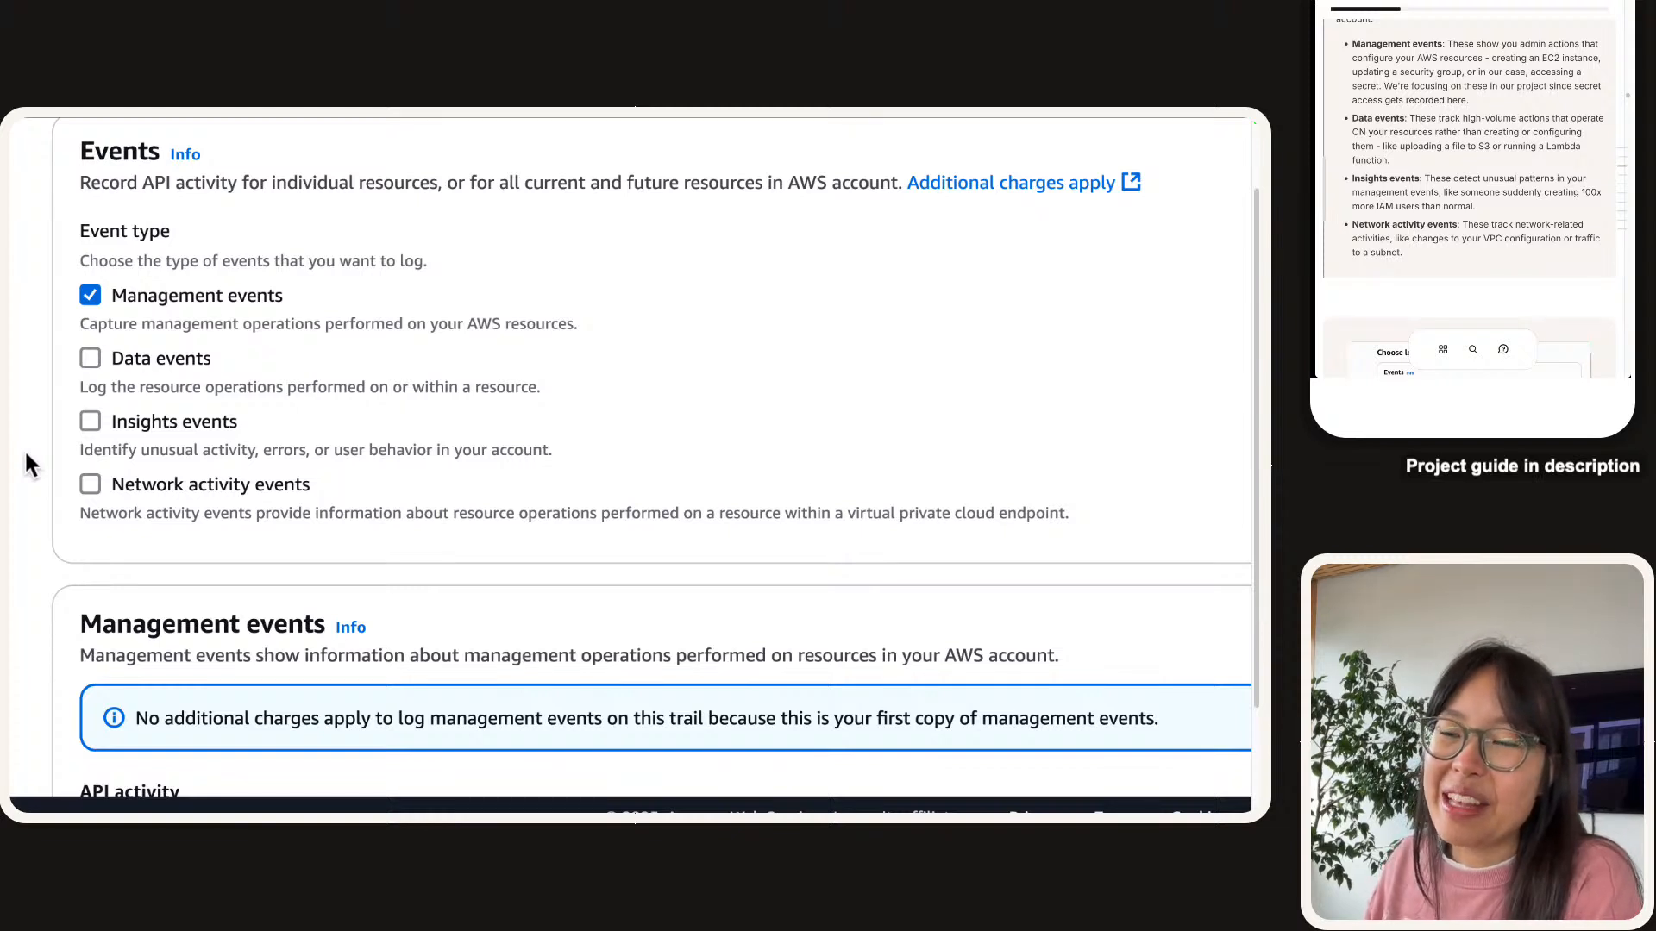
pyautogui.moveTo(355, 514); pyautogui.dragTo(1052, 530)
pyautogui.click(70, 505)
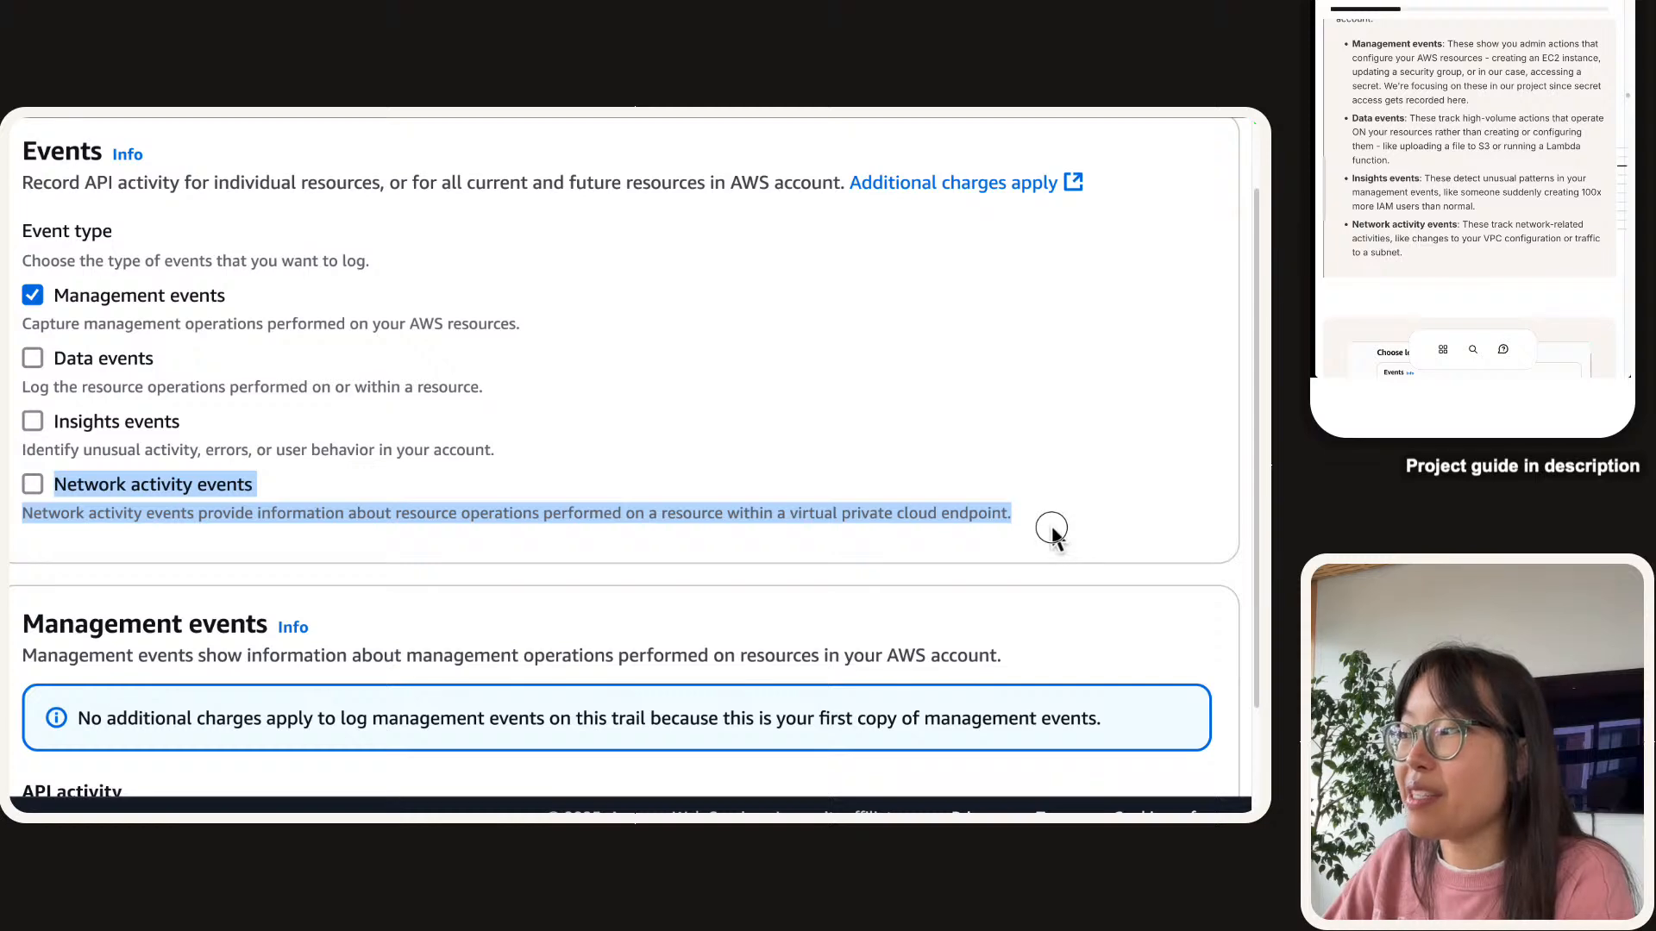
pyautogui.hscroll(-5, 687, 574)
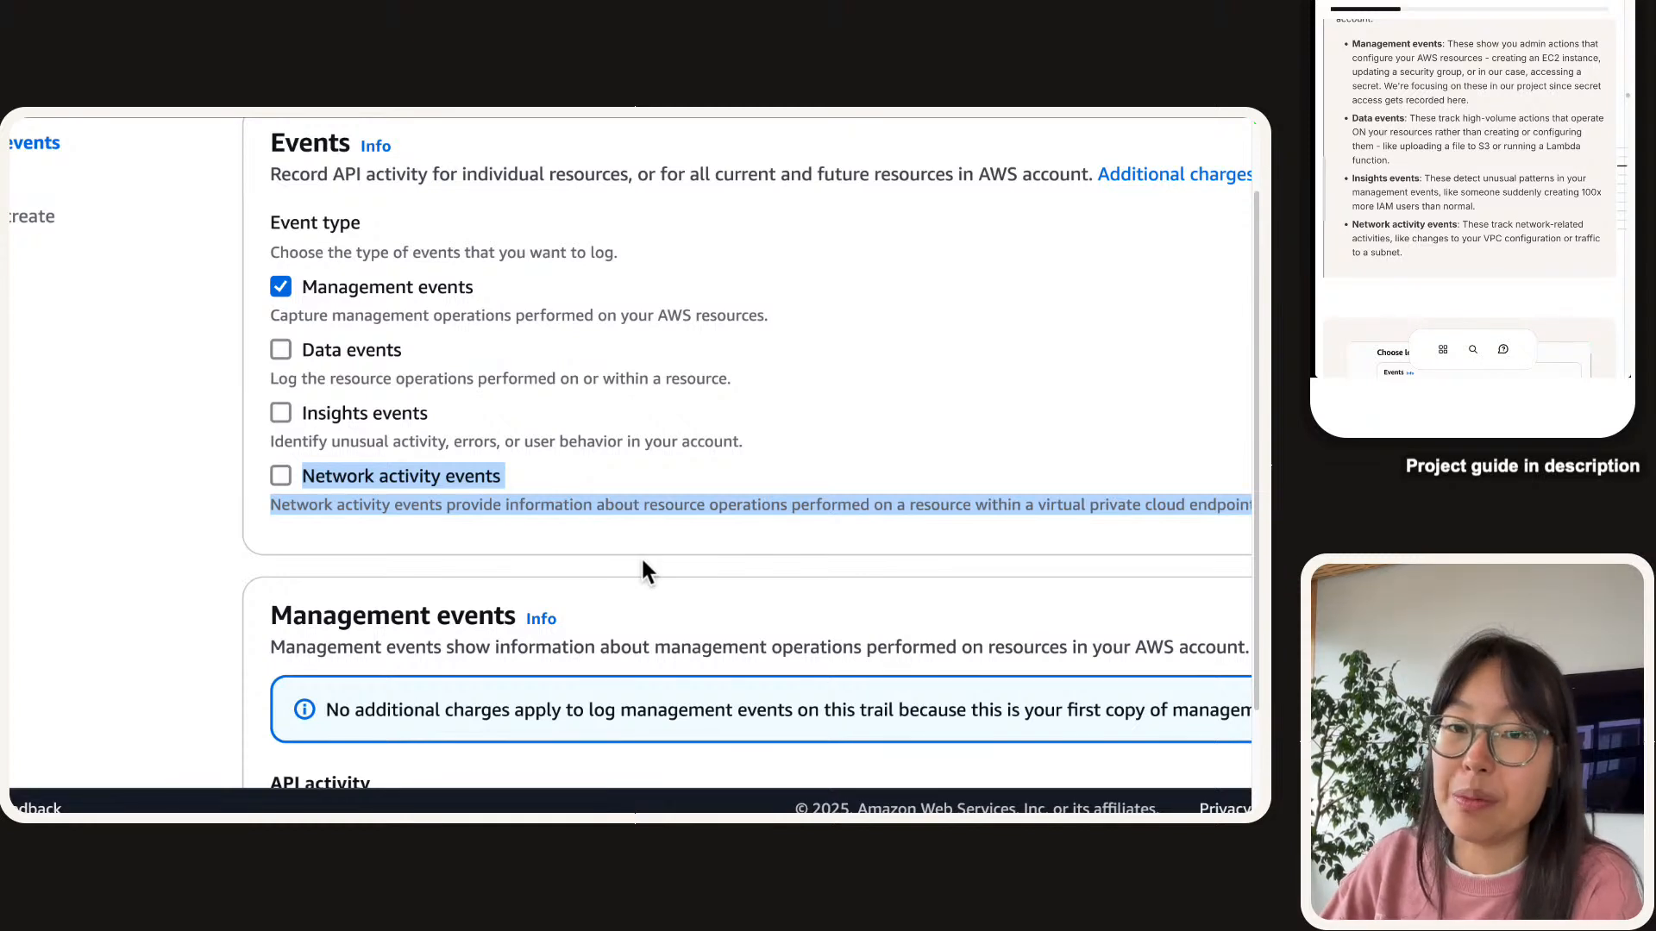
pyautogui.click(602, 573)
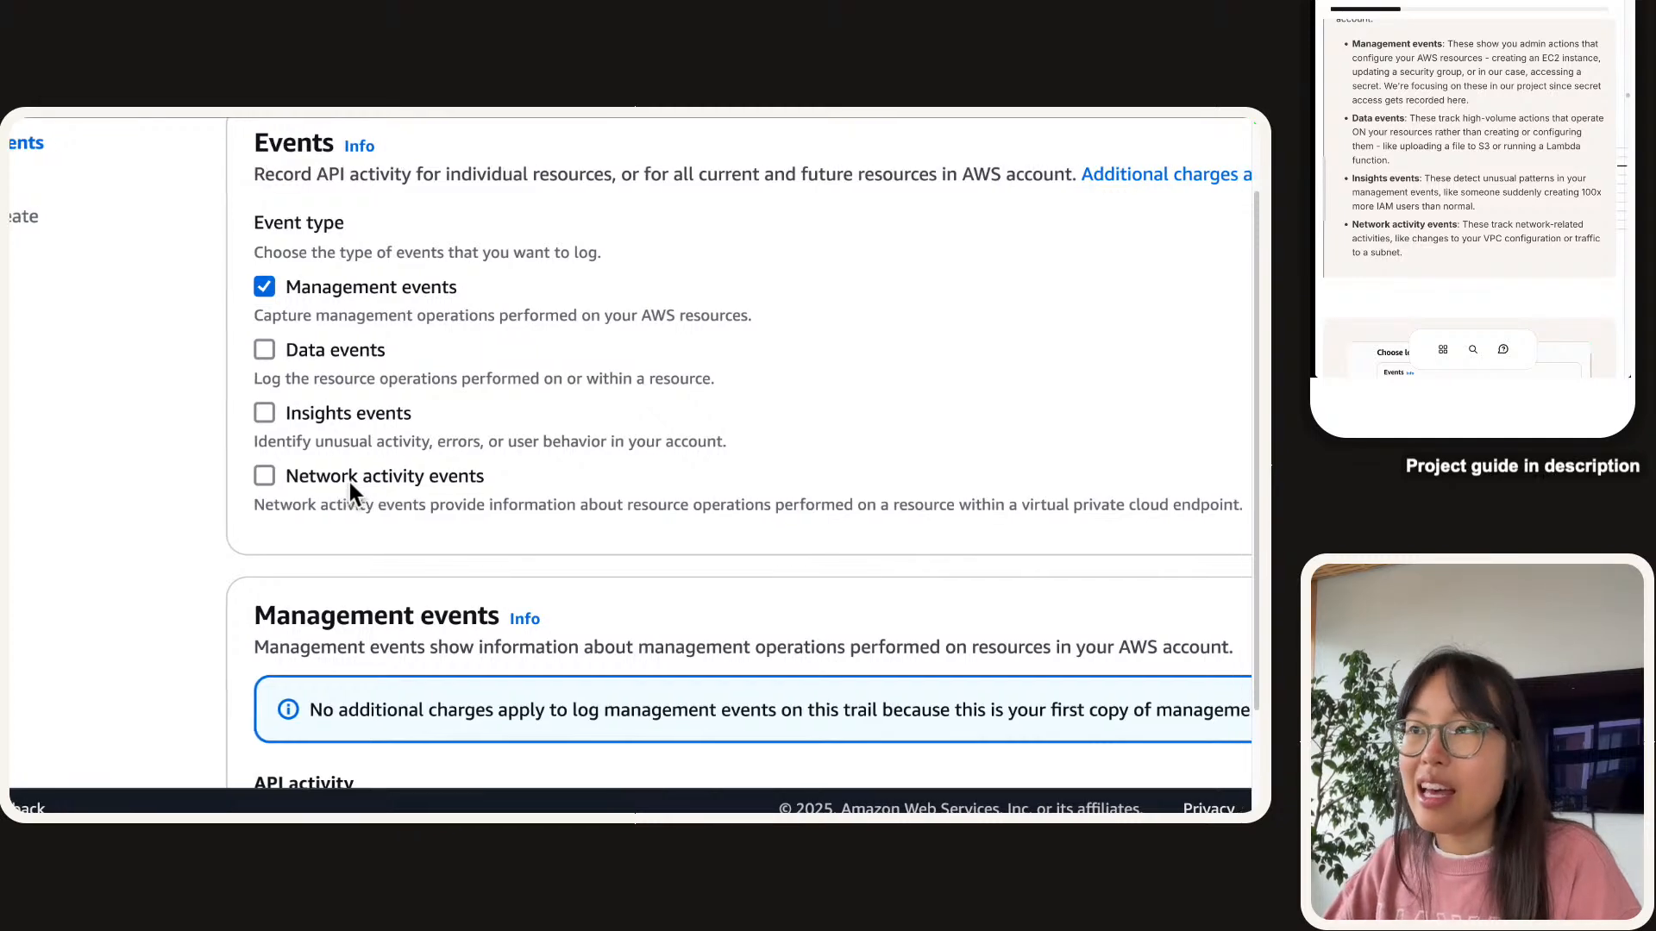
pyautogui.hscroll(4, 349, 483)
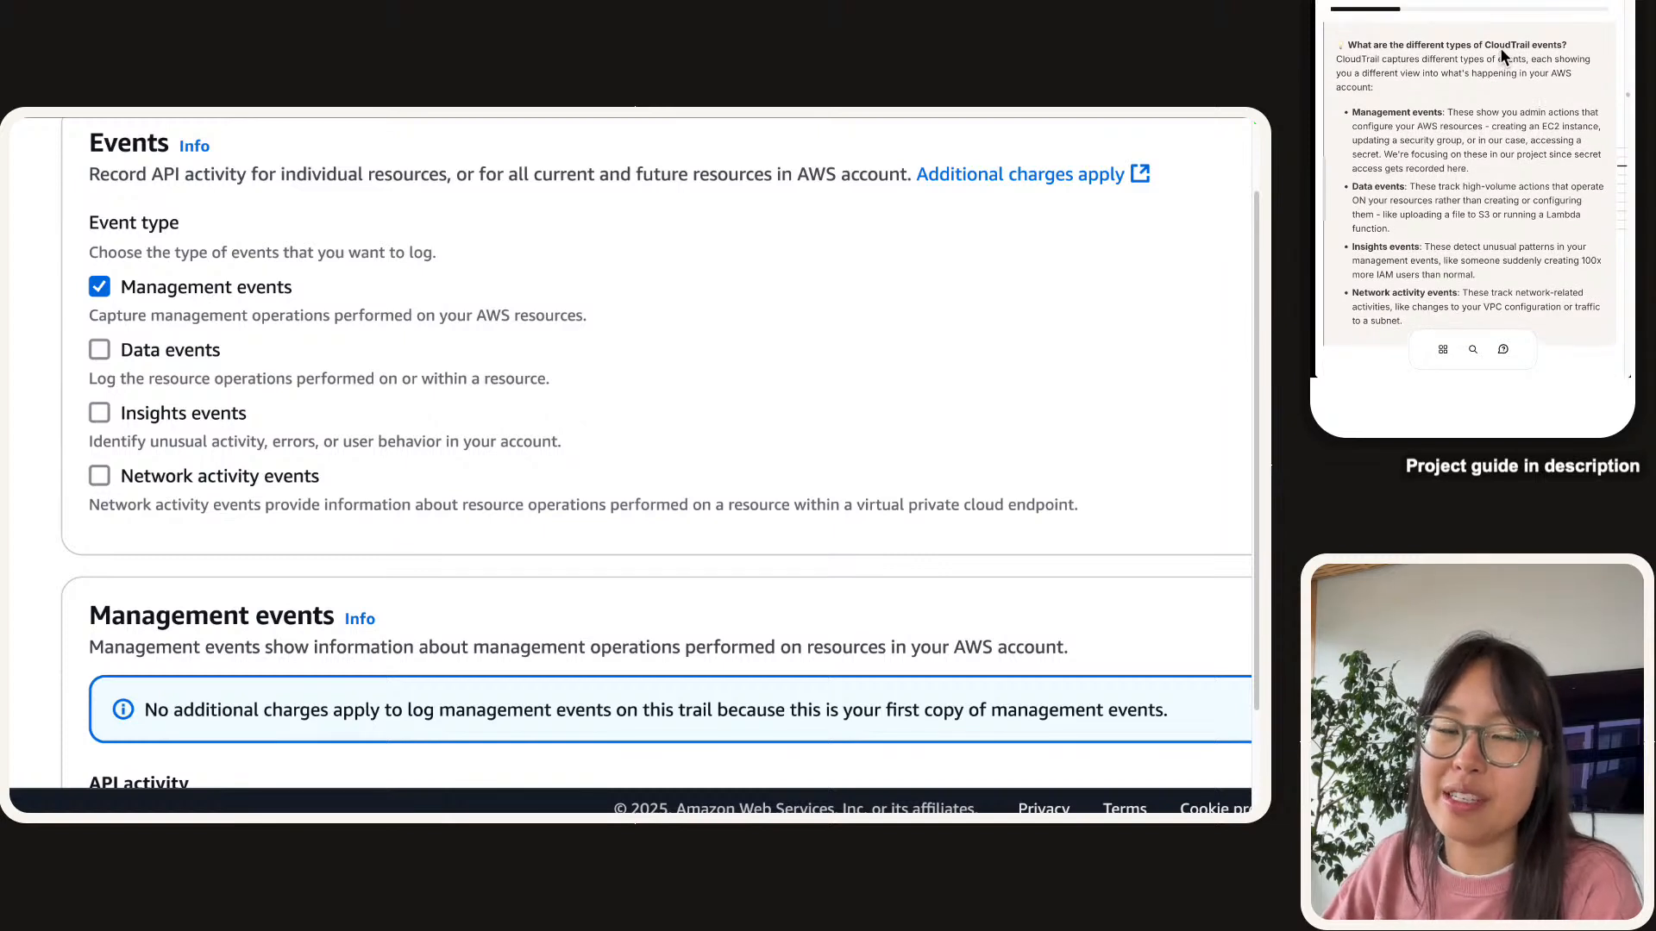
pyautogui.tripleClick(438, 377)
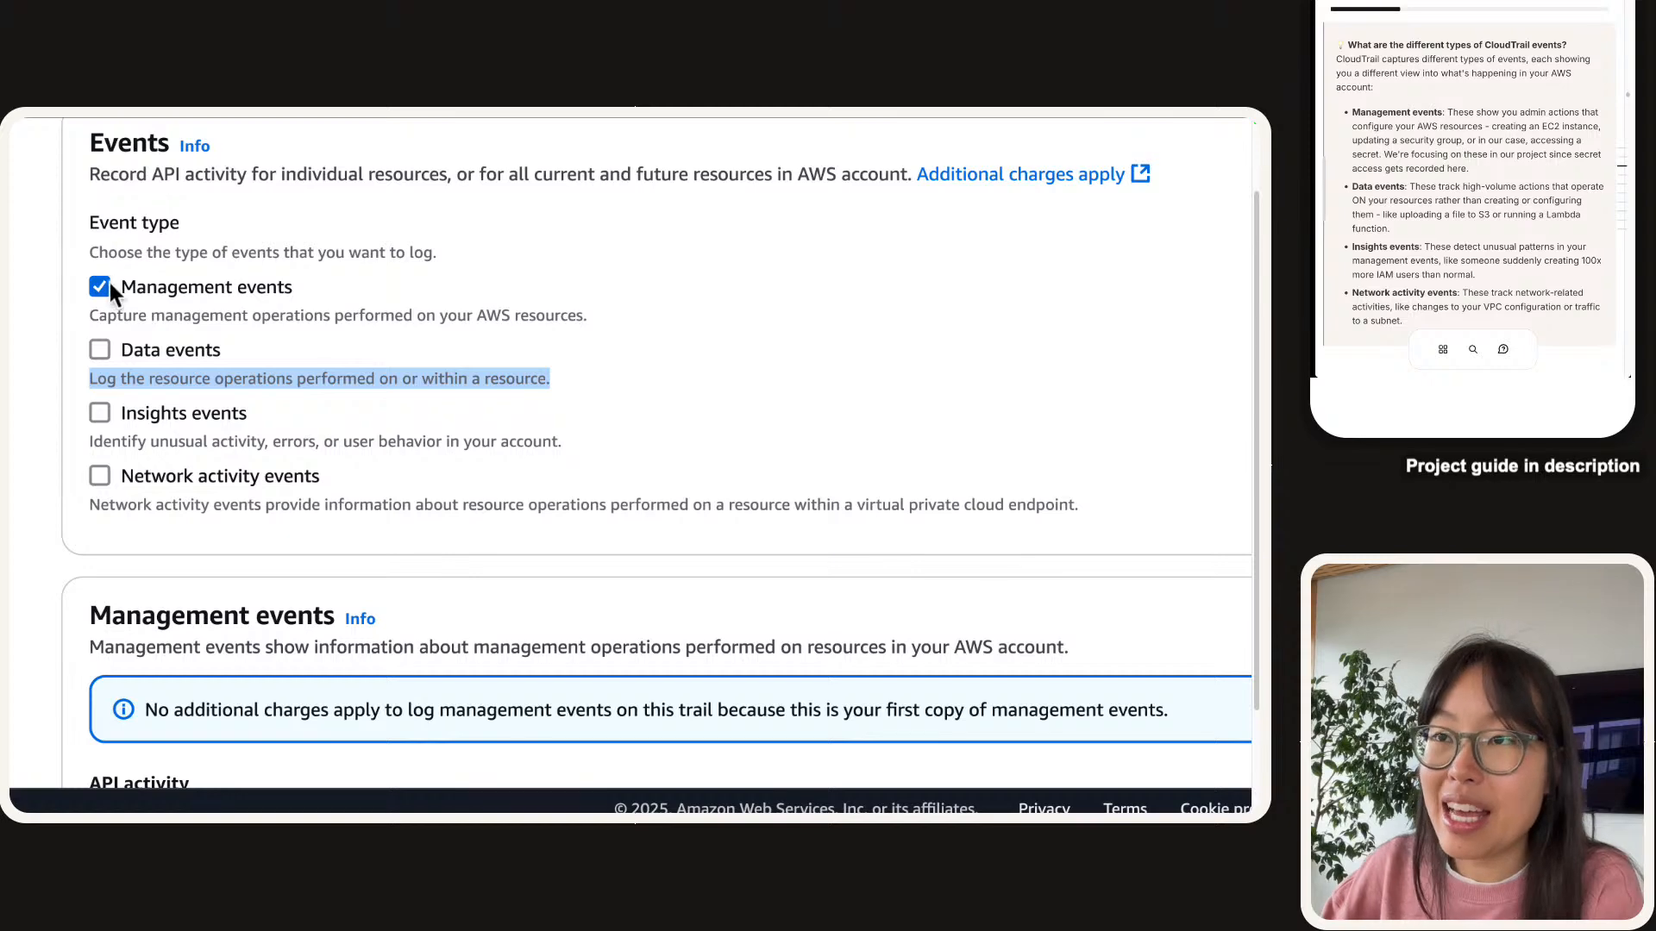
pyautogui.click(49, 304)
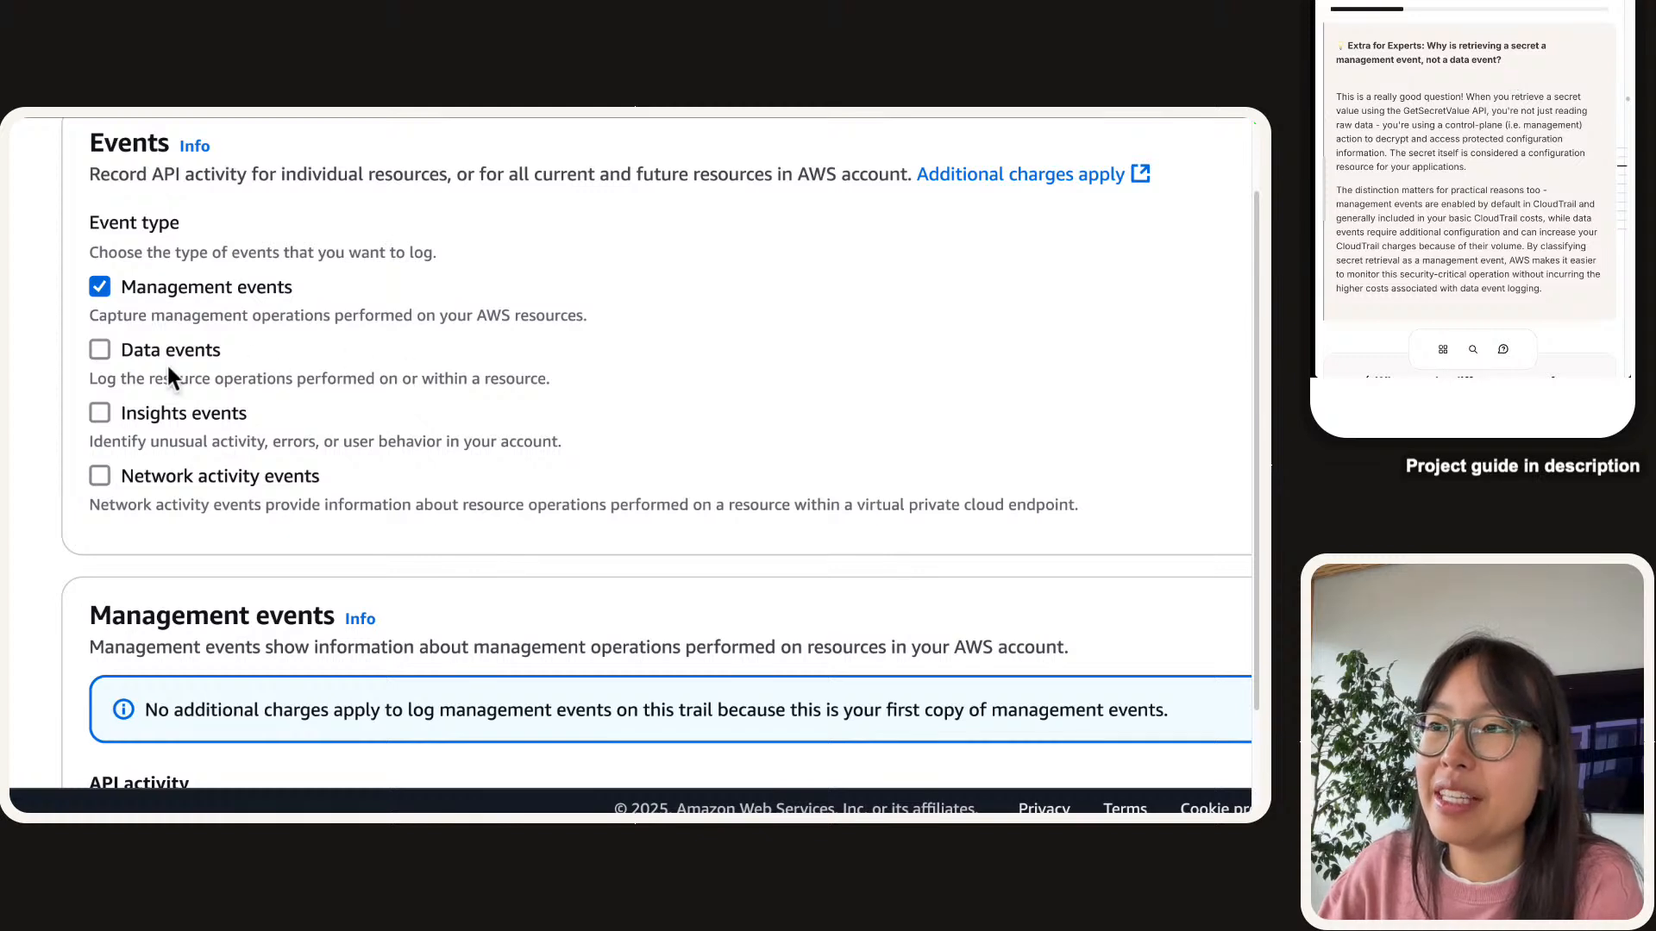
pyautogui.scroll(-2, 1466, 126)
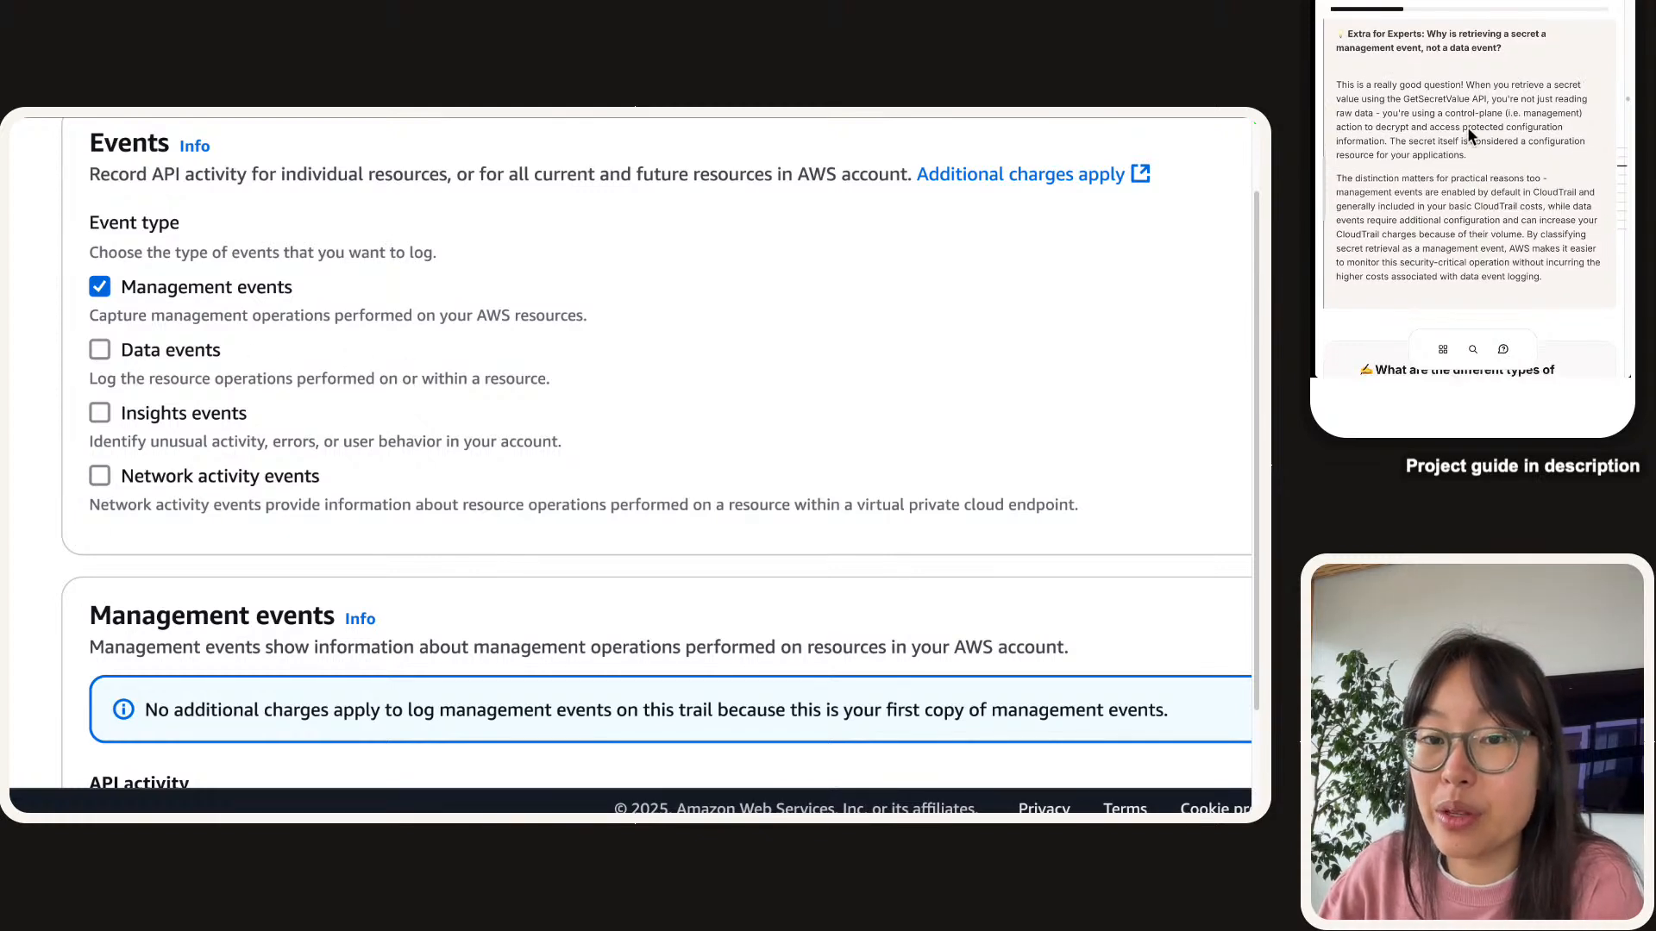
pyautogui.scroll(1, 1467, 127)
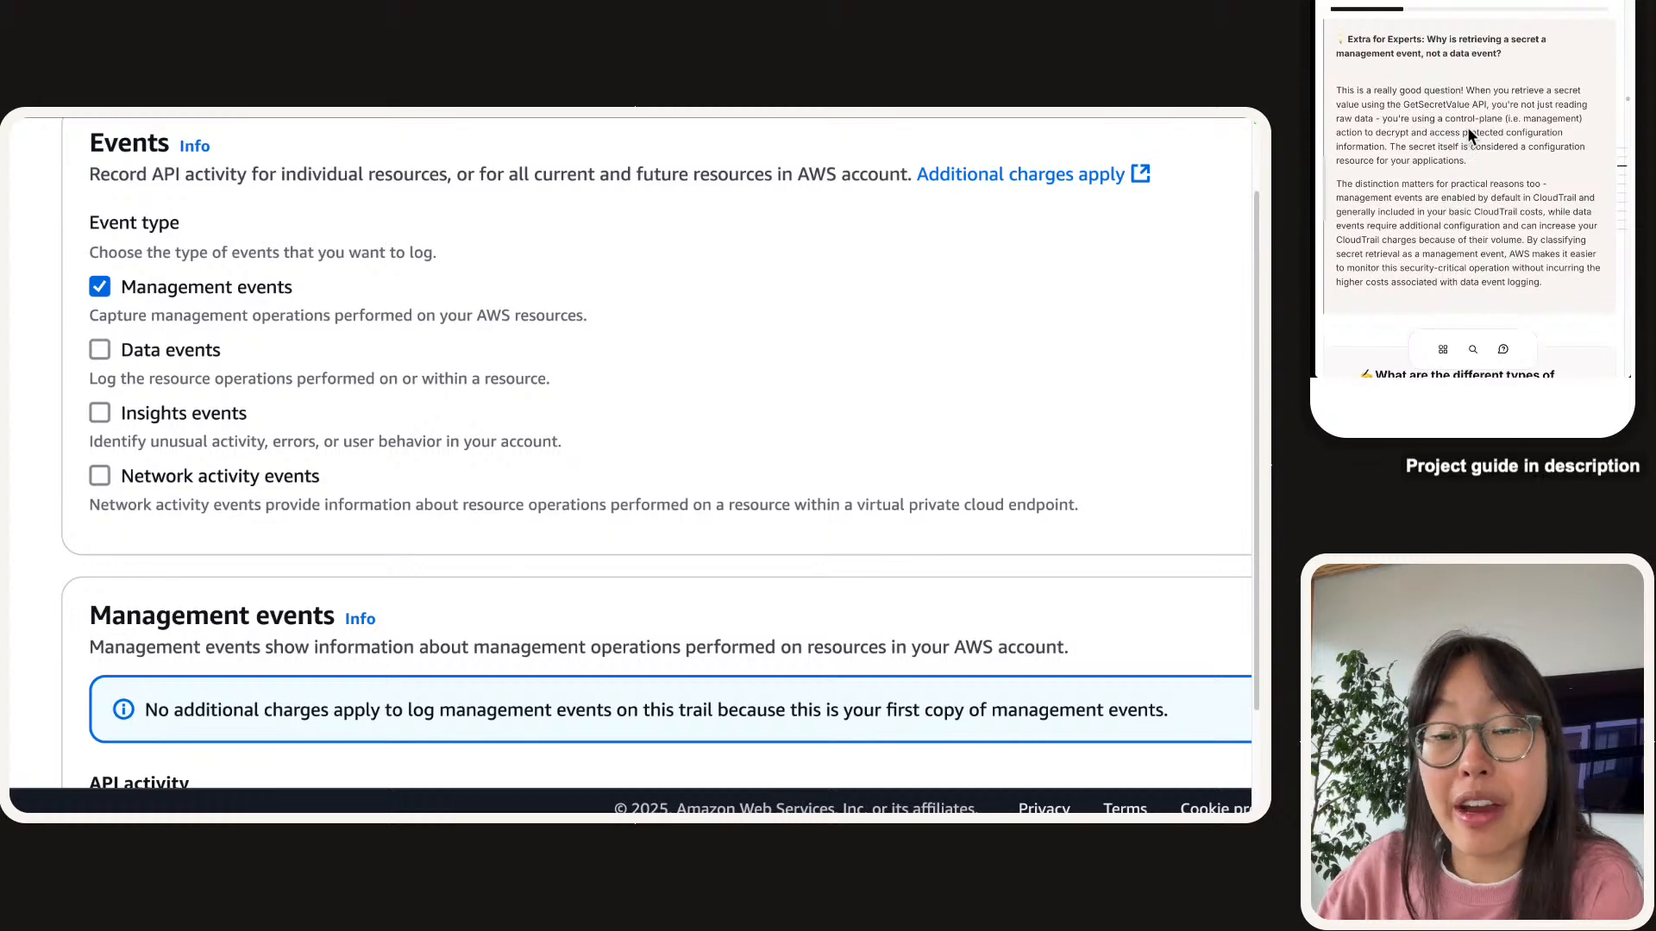
pyautogui.scroll(-3, 1467, 127)
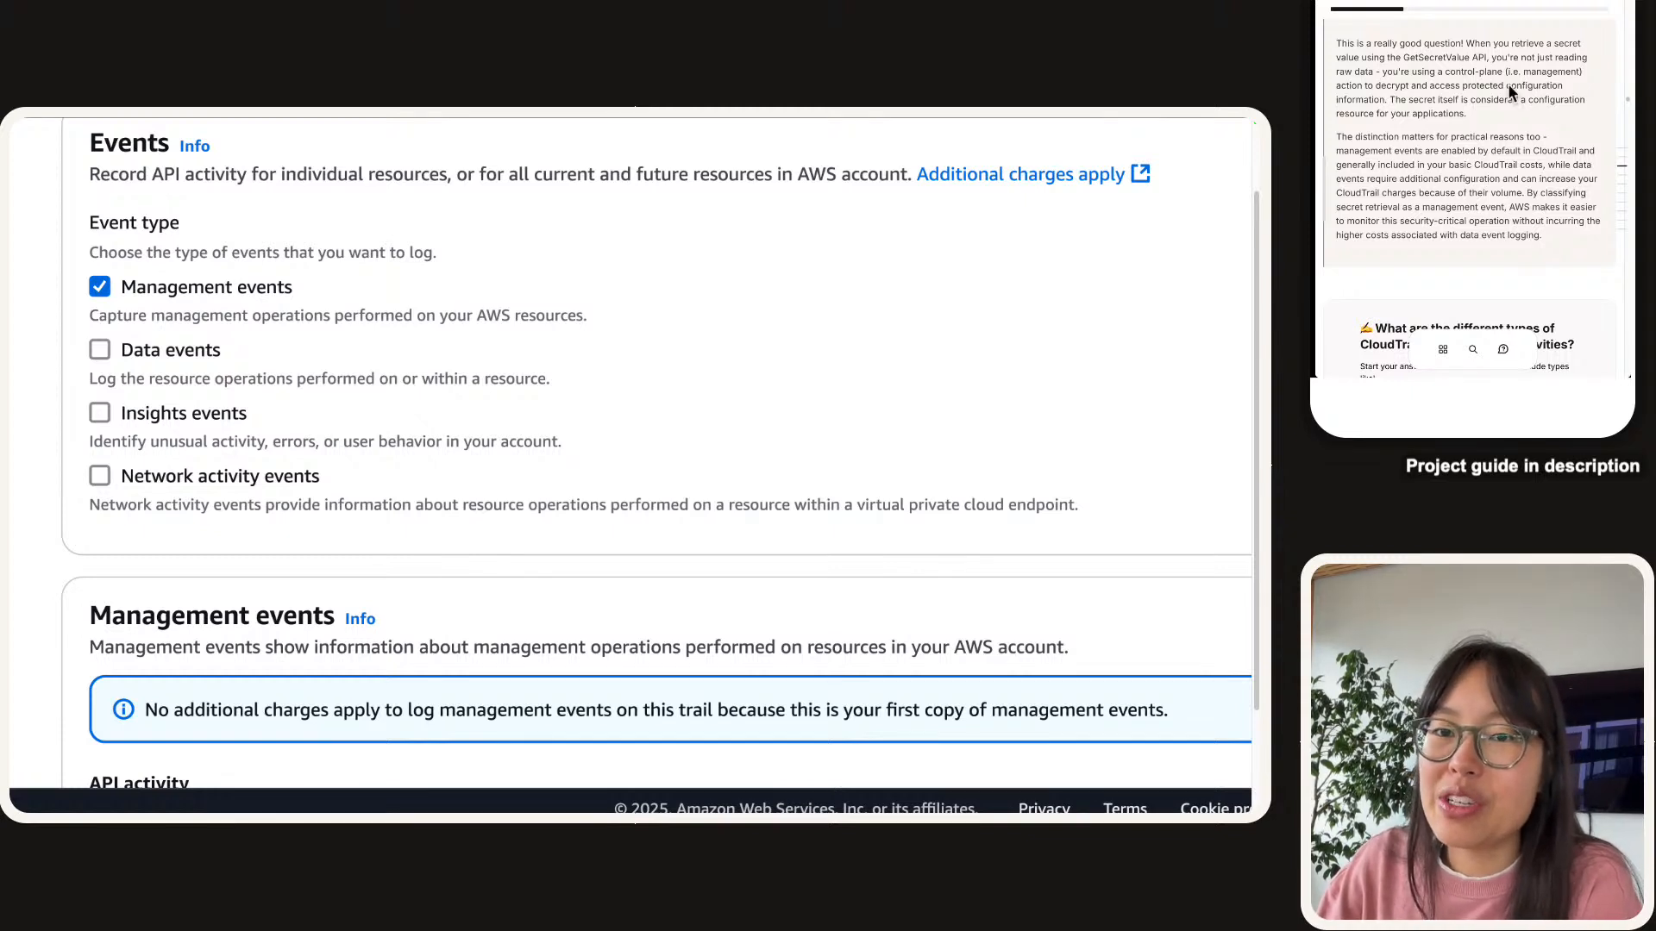
pyautogui.scroll(2, 1508, 83)
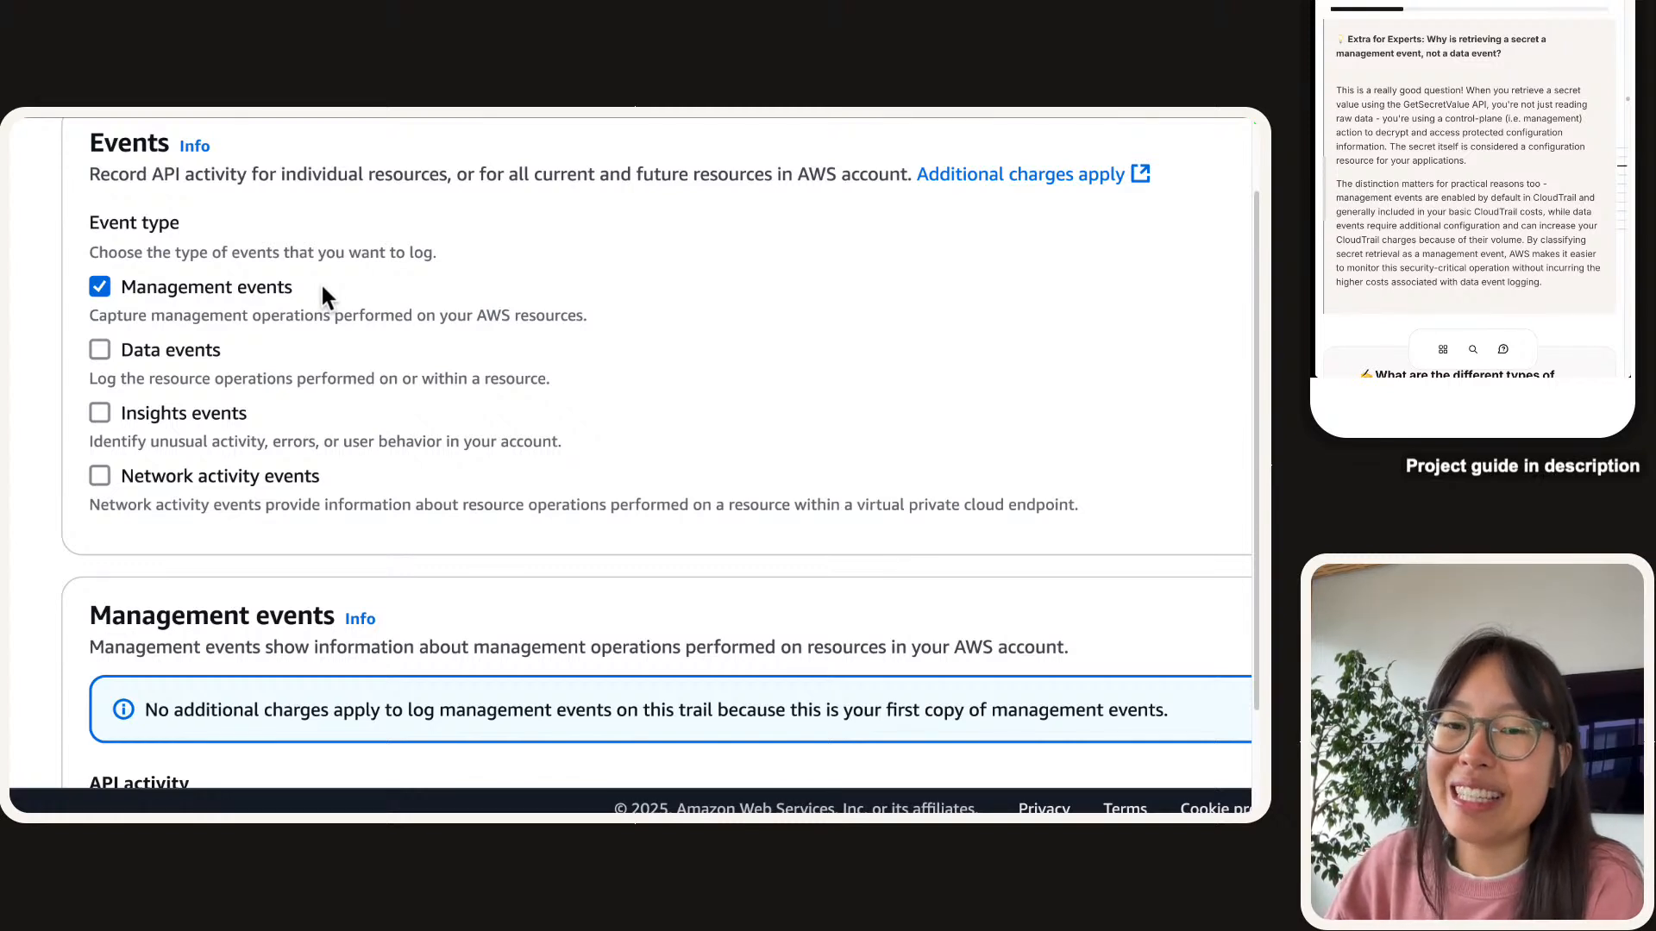
# Paste the starter phrase 'CloudTrail events include types like' into the guide's answer box.
pyautogui.scroll(-4, 1470, 50)
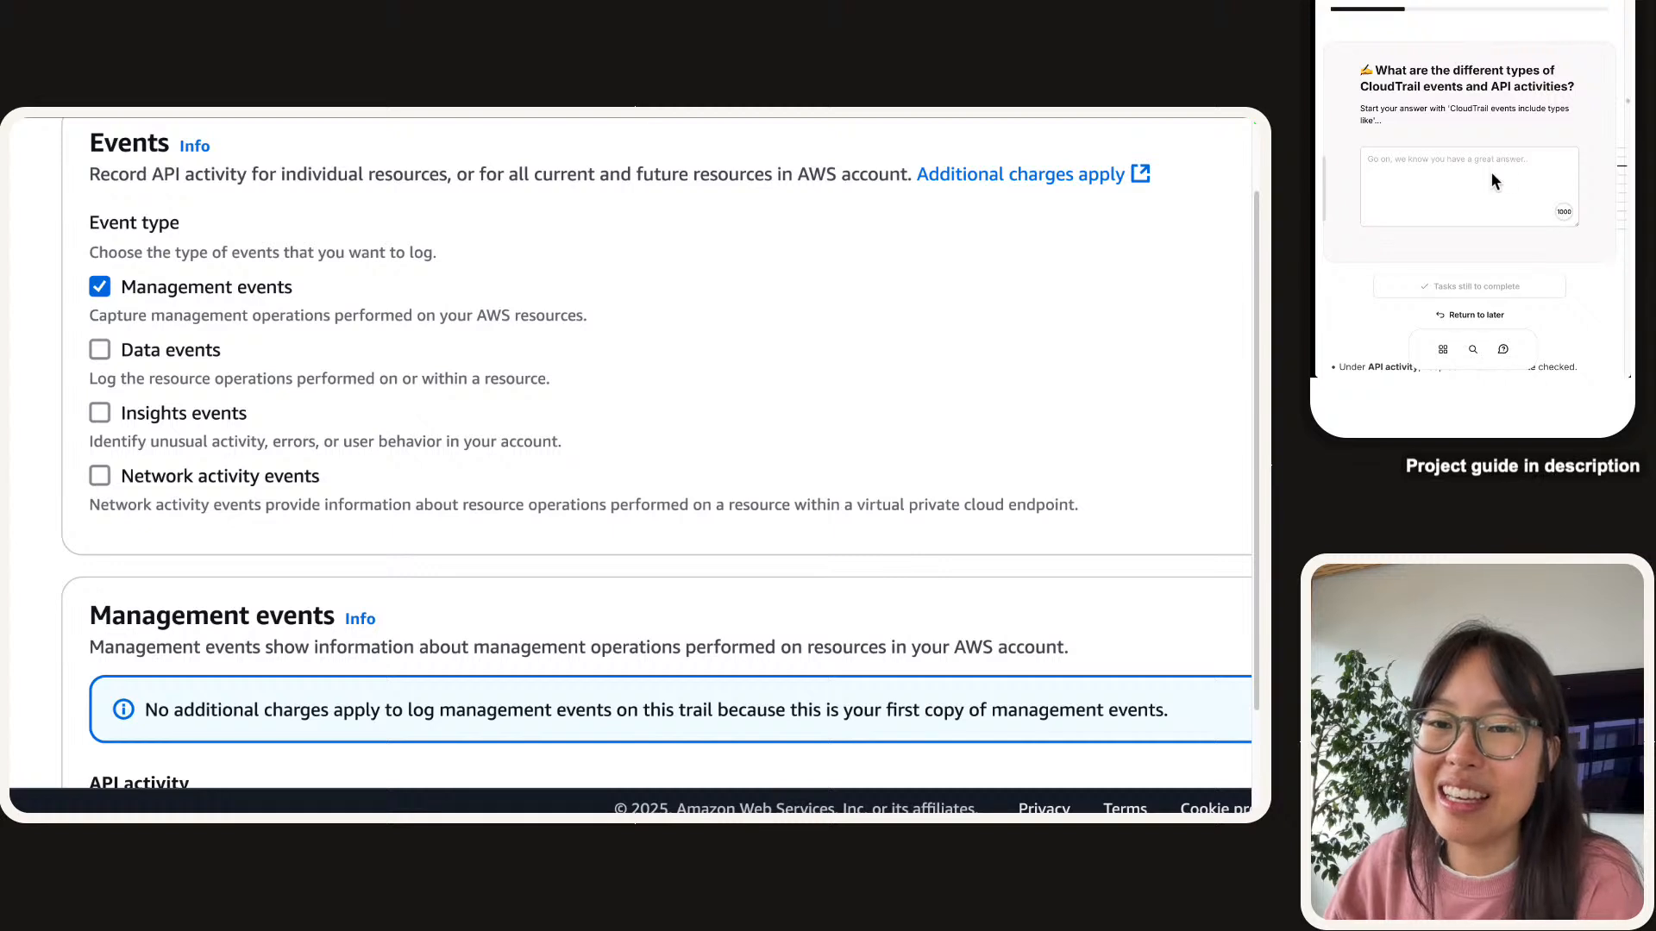
pyautogui.moveTo(1447, 113); pyautogui.dragTo(1372, 119)
pyautogui.hotkey('ctrl', 'c')
pyautogui.click(1436, 171)
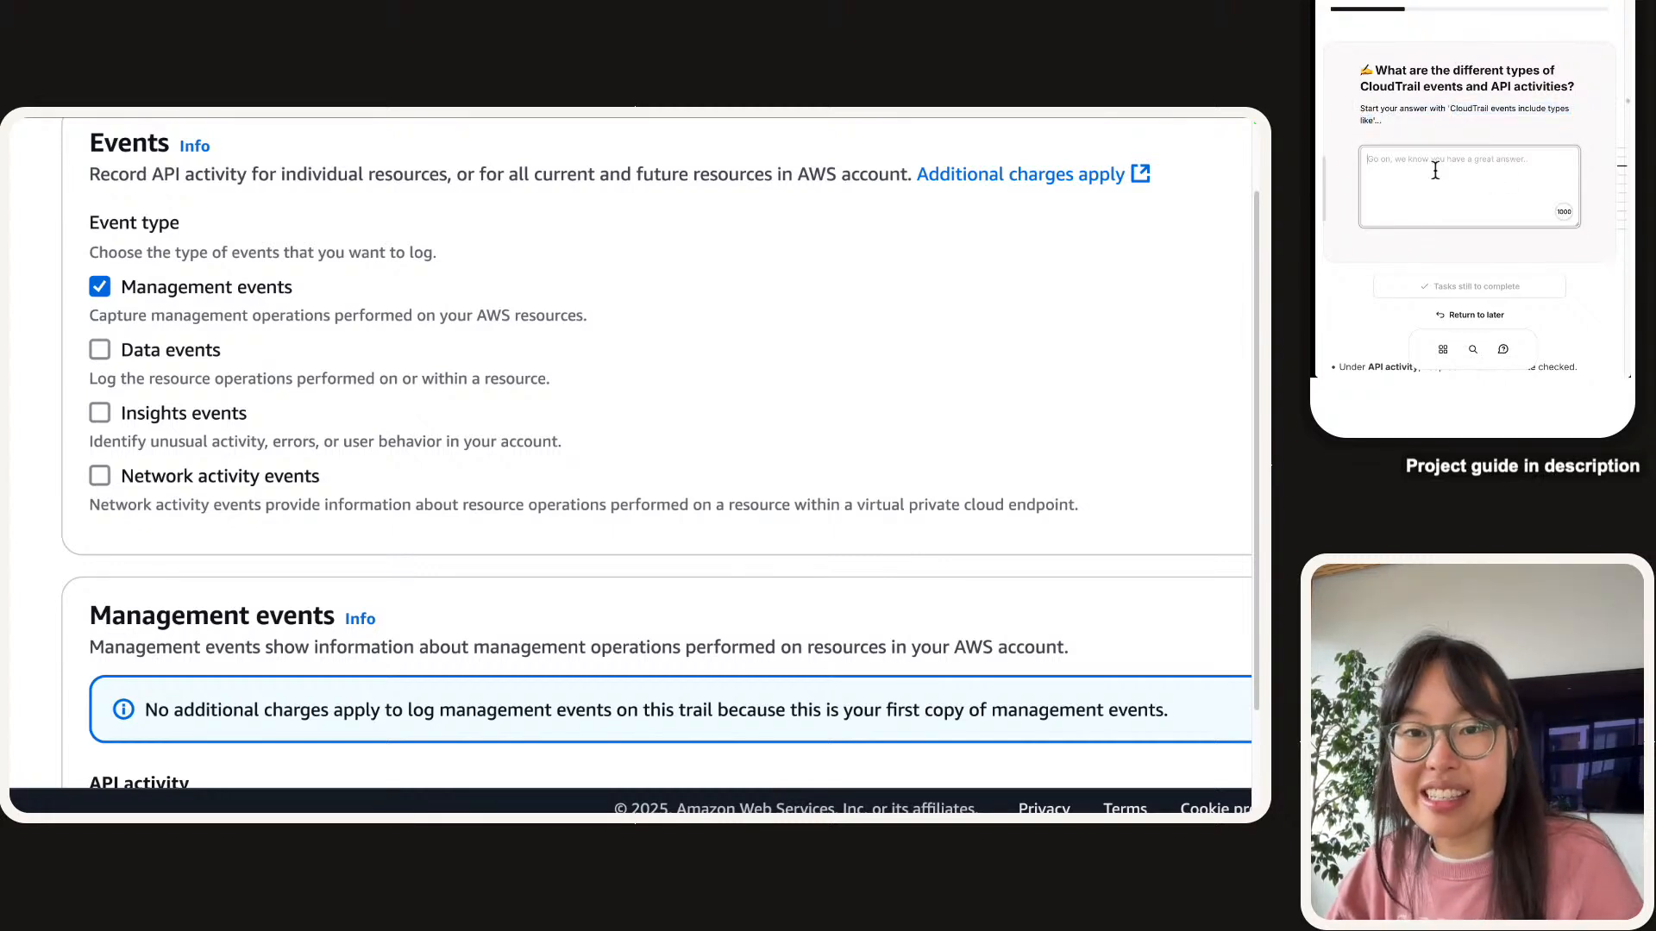
pyautogui.hotkey('ctrl', 'v')
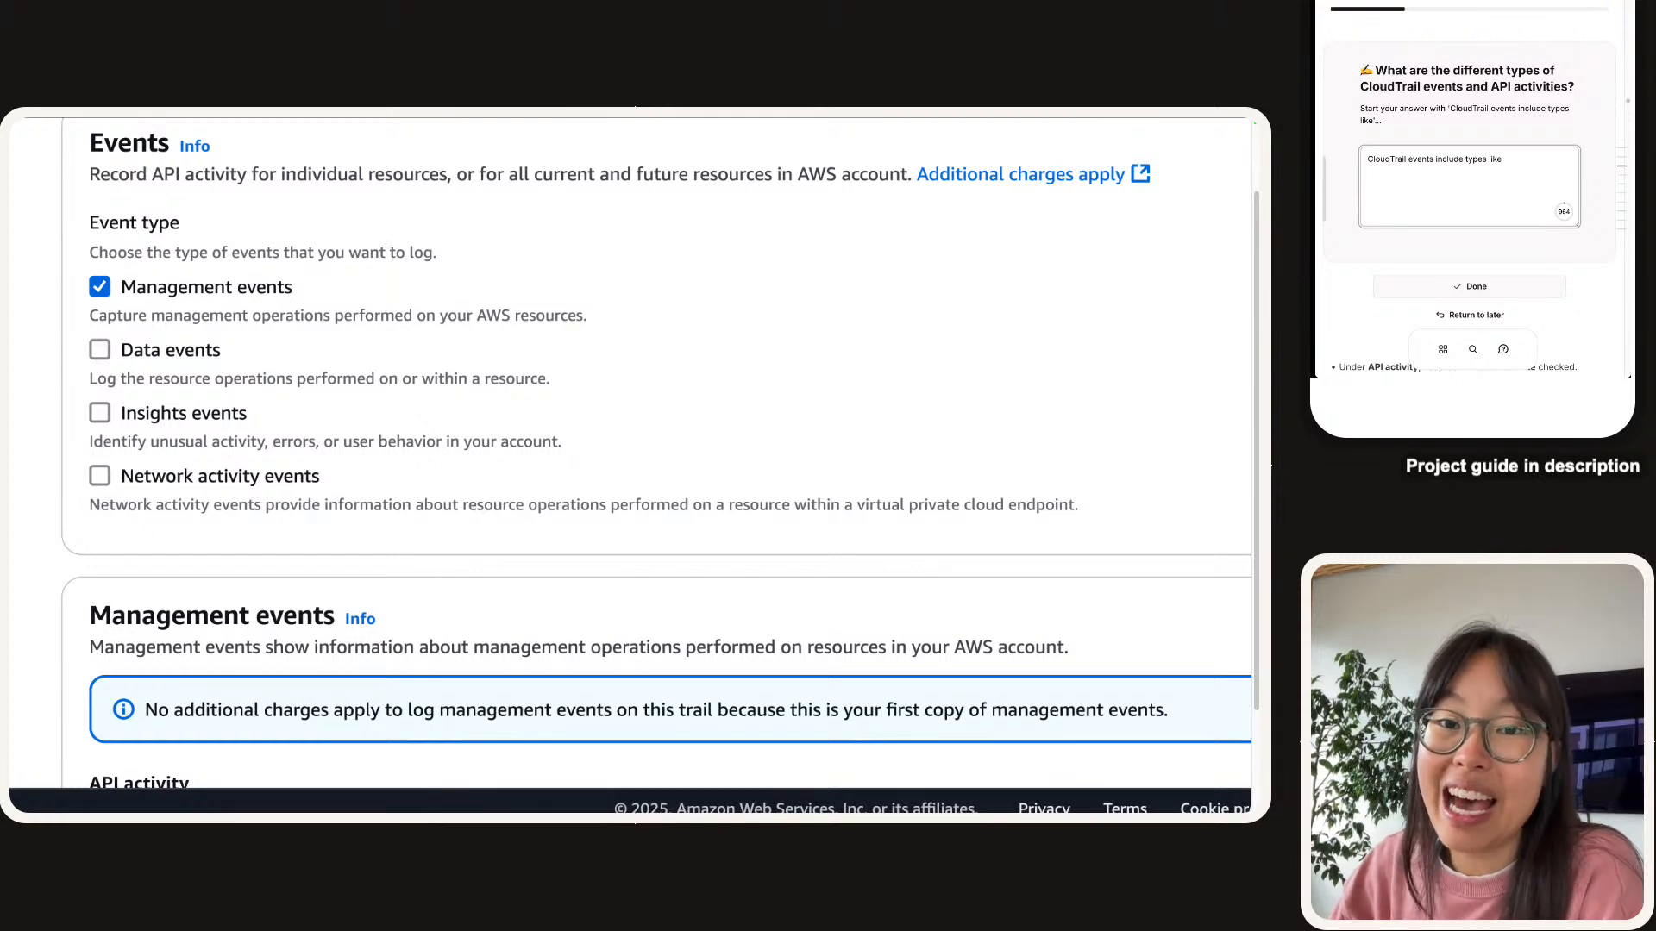
pyautogui.click(1479, 176)
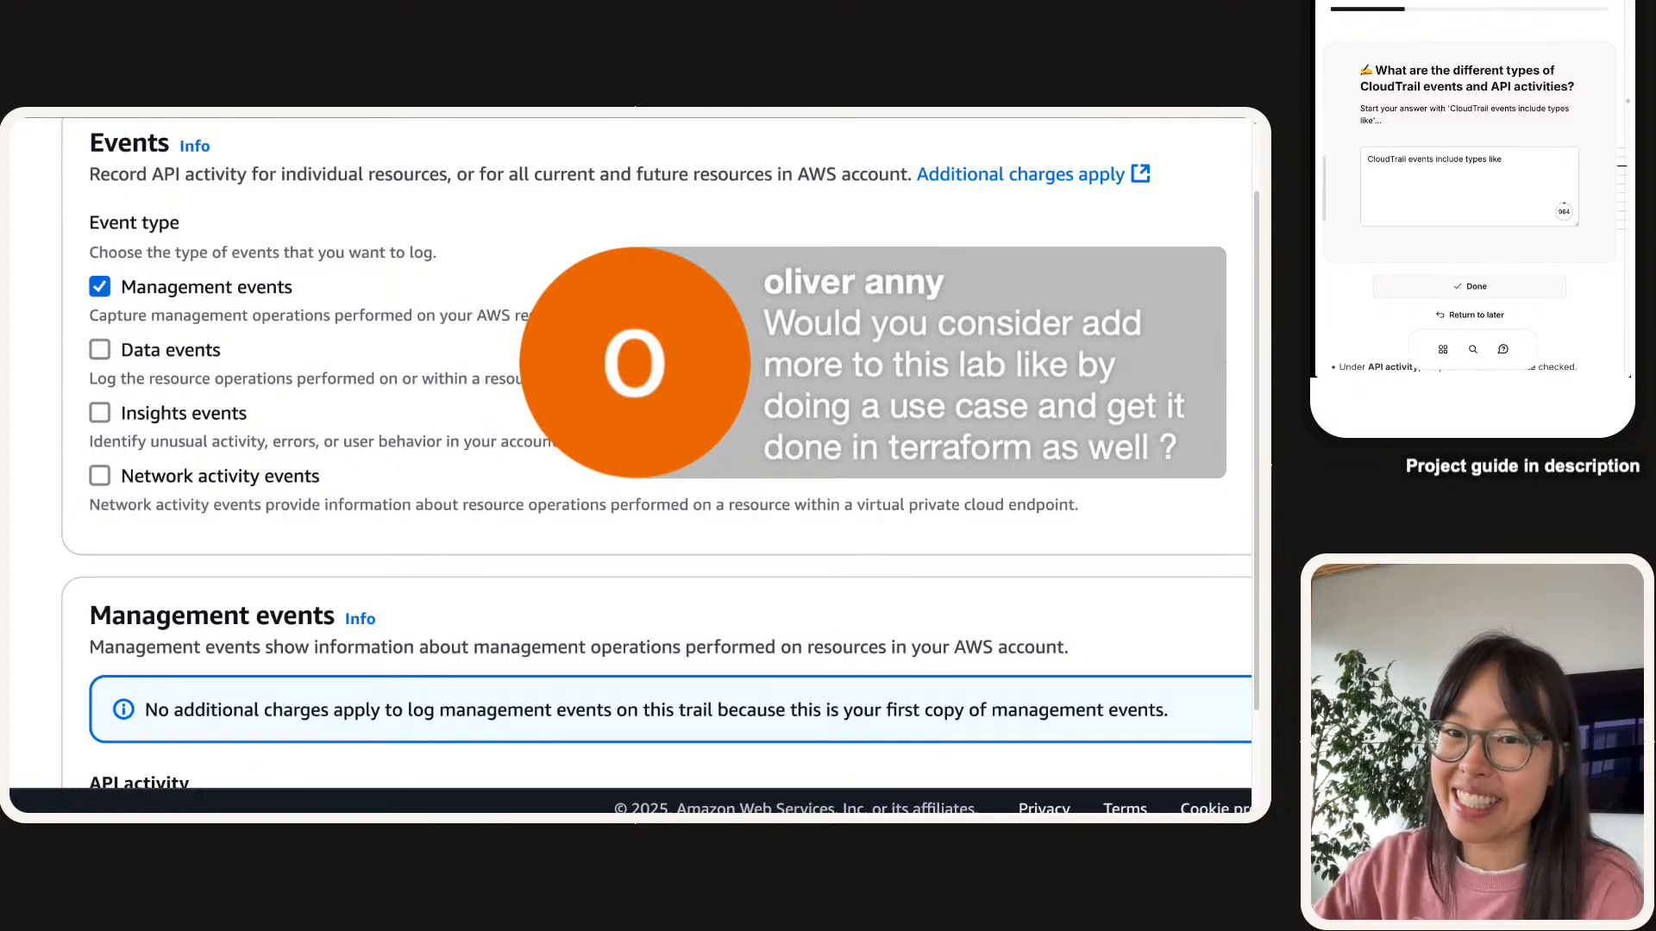
pyautogui.scroll(-4, 630, 466)
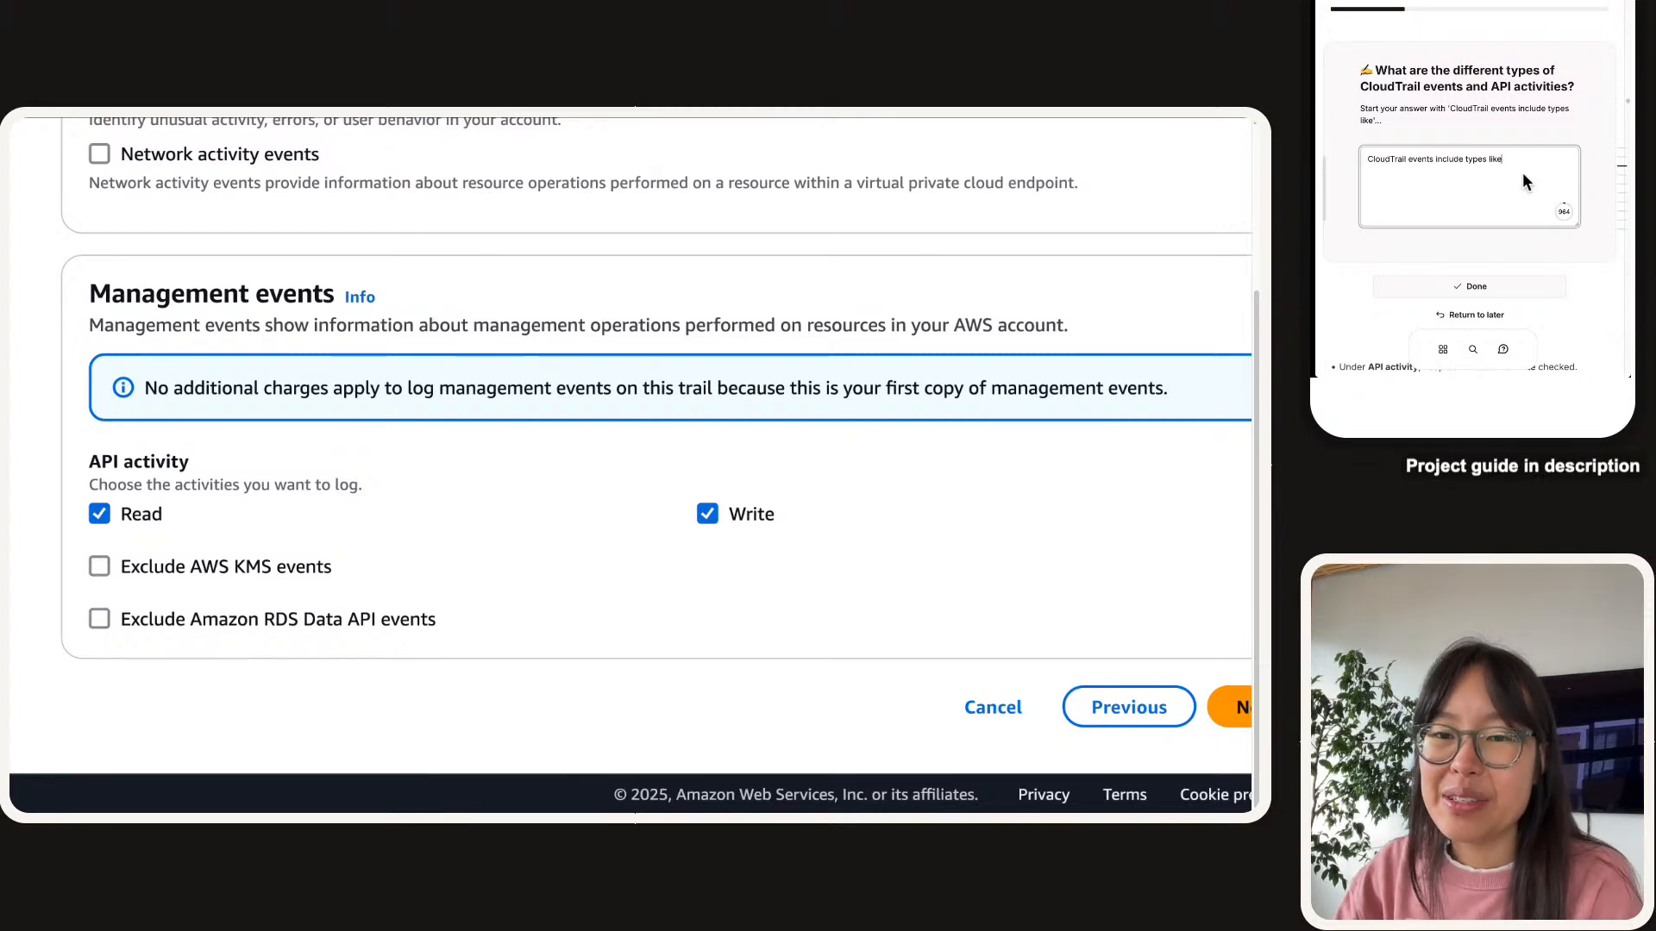
pyautogui.scroll(4, 395, 608)
pyautogui.scroll(1, 651, 559)
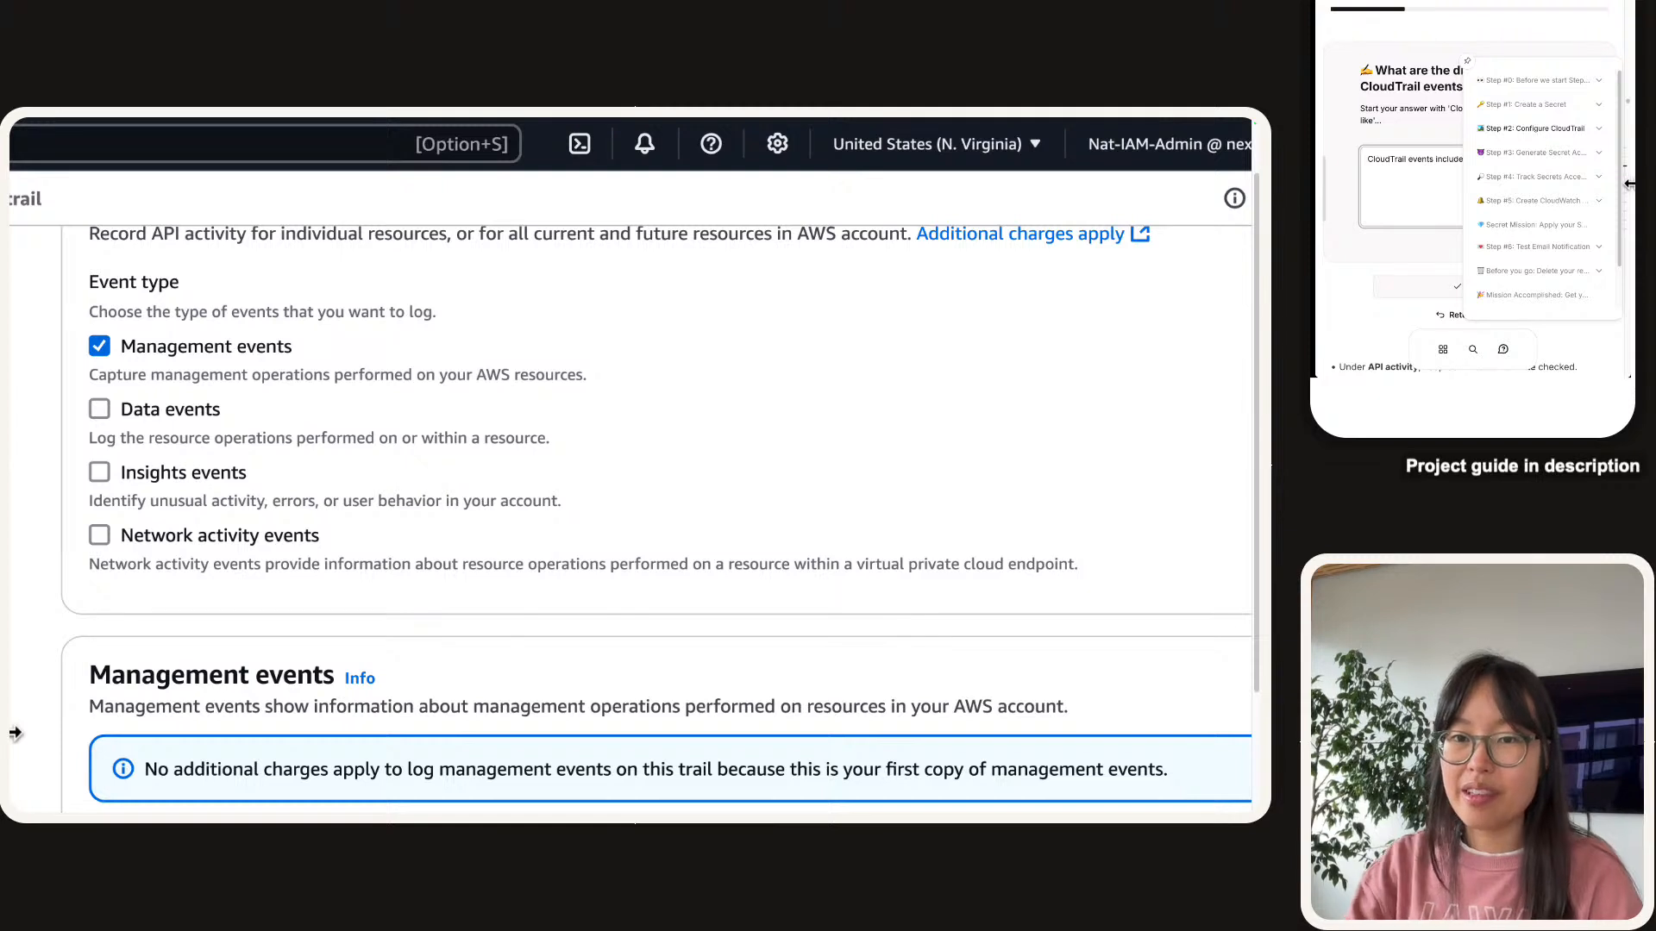
# List the event types as management, data, insights and network activity events.
pyautogui.write('ment, da')
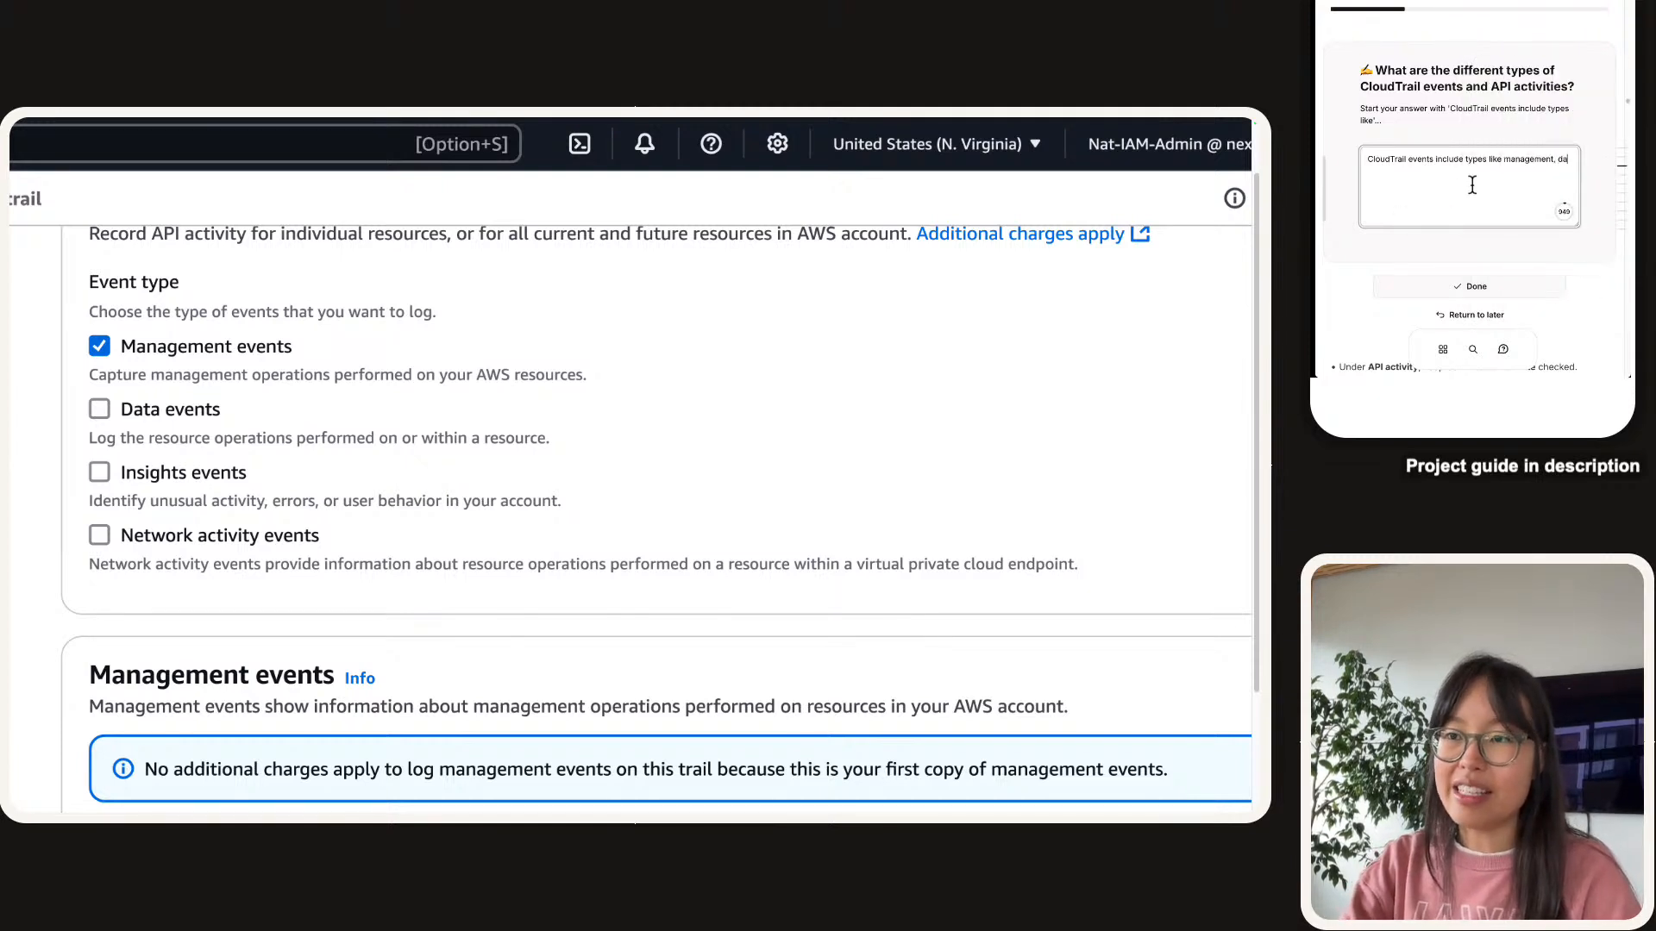
pyautogui.write('ta, insights')
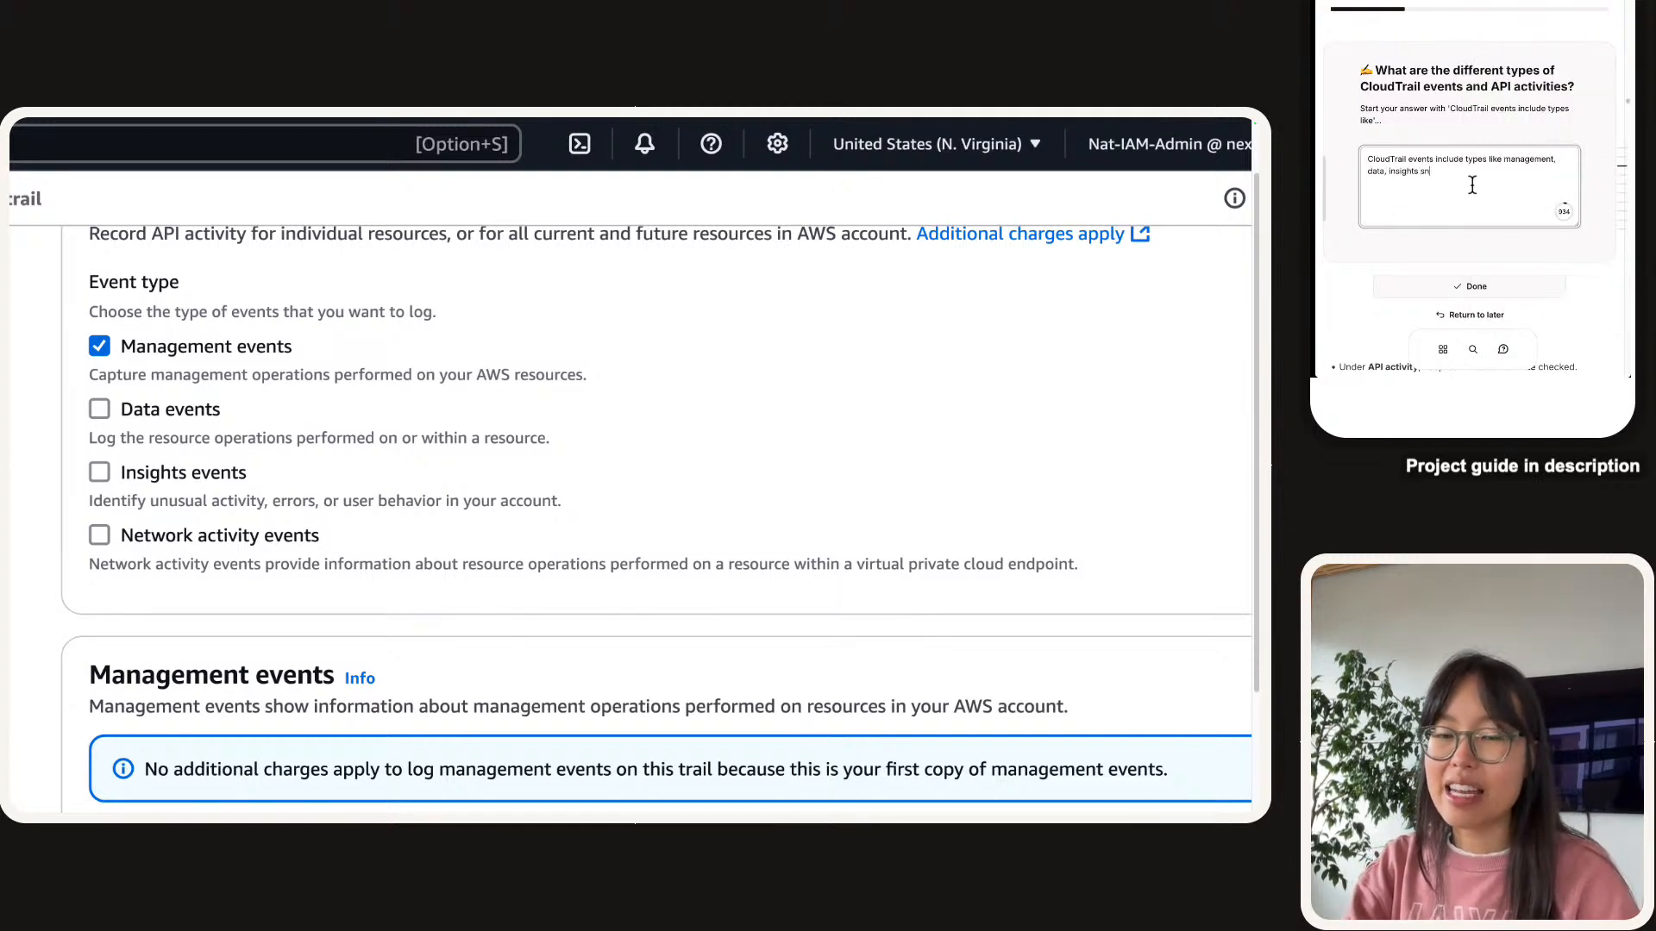
pyautogui.write(' and netwo')
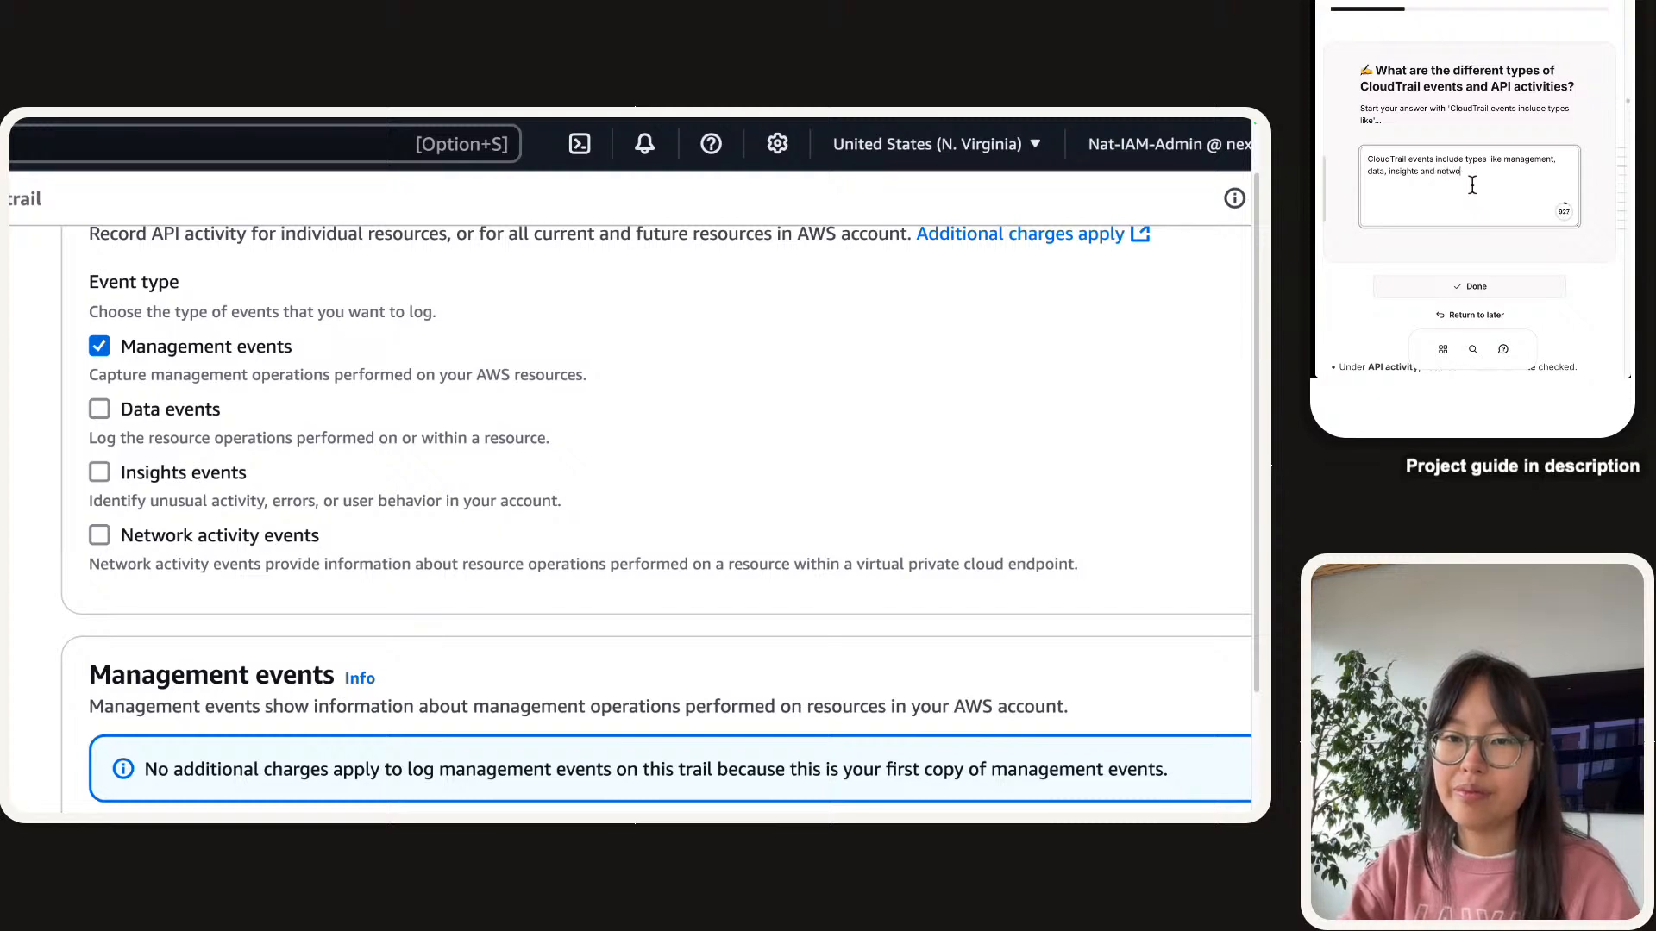
pyautogui.write('rk activity eve')
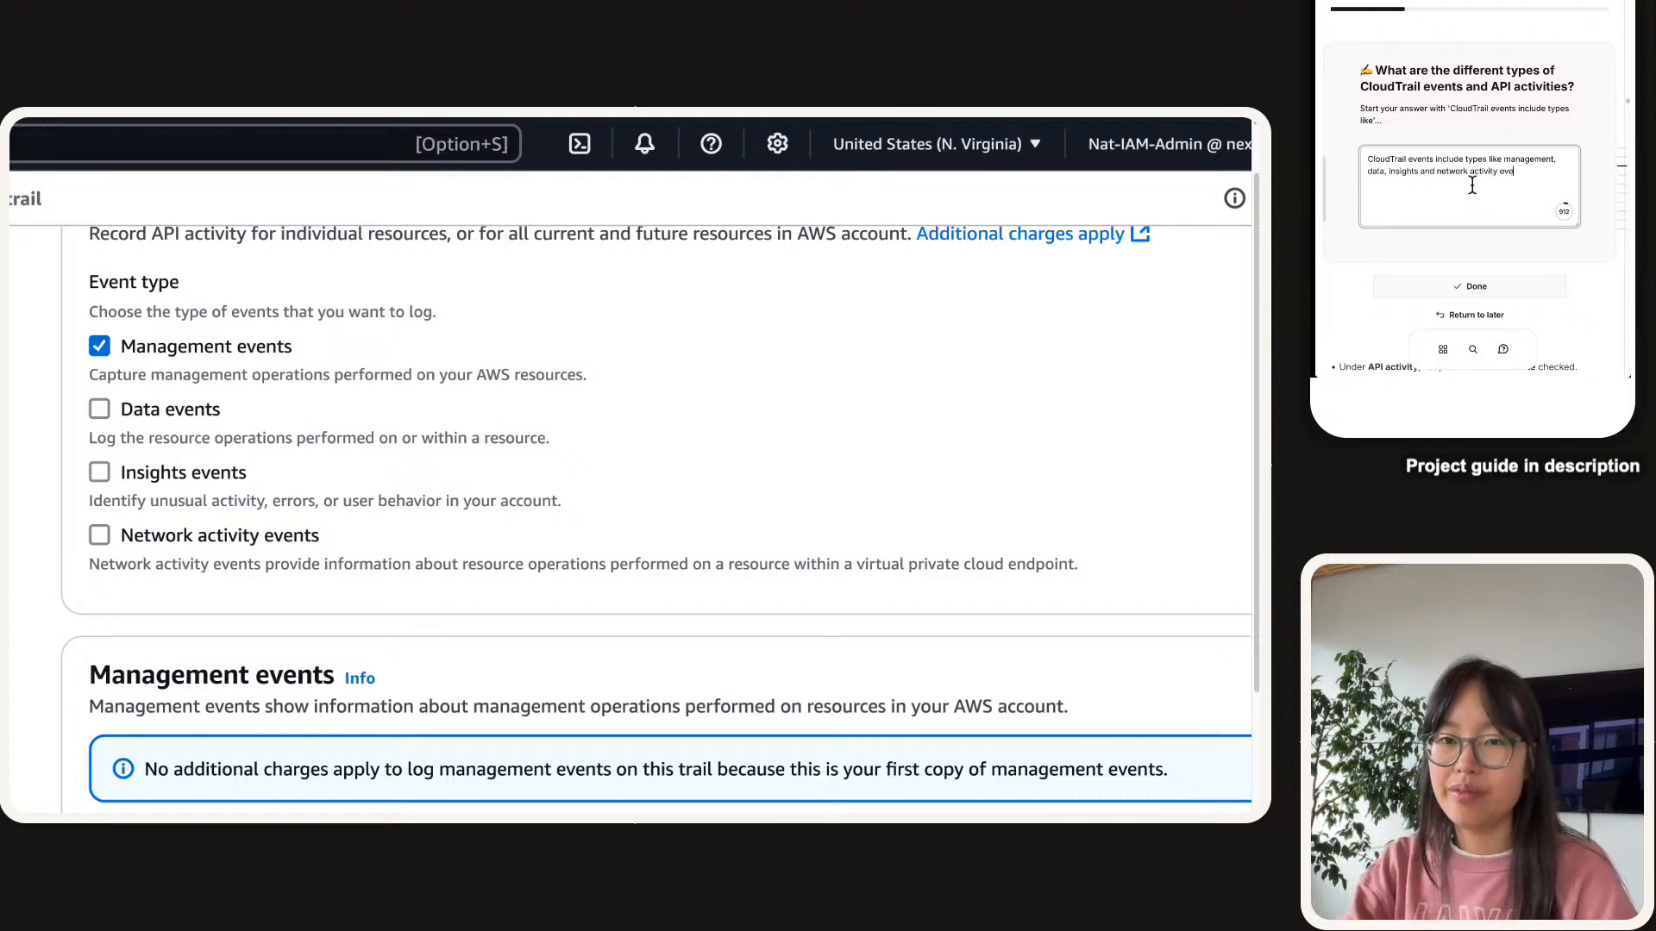
pyautogui.write('nts. These events')
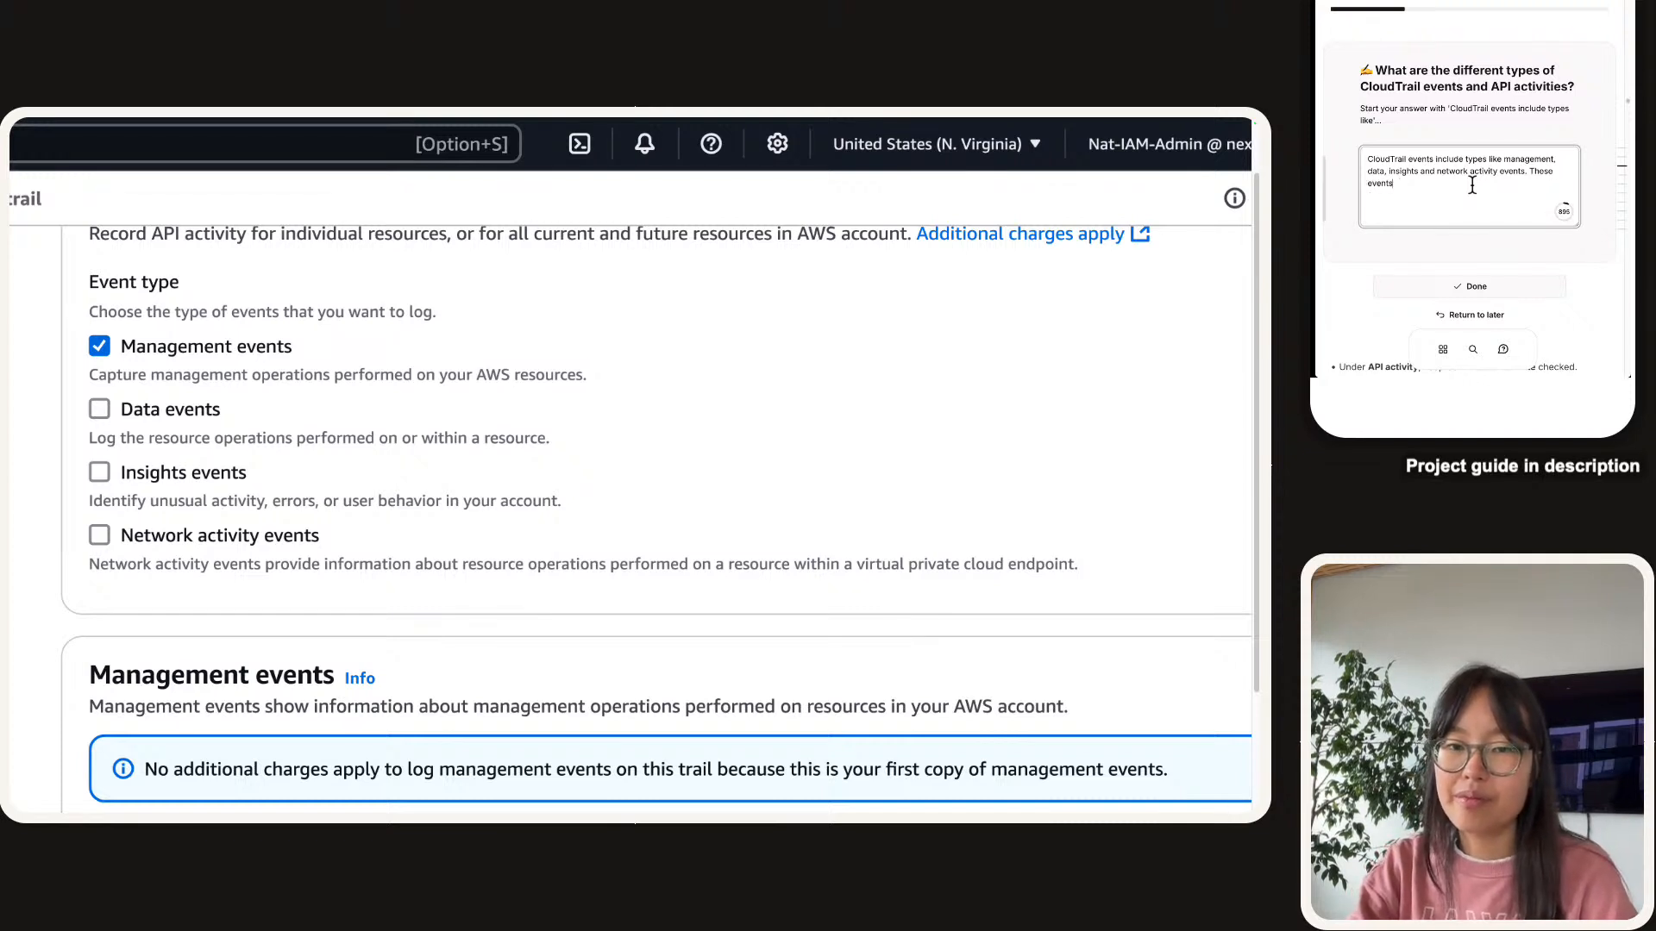
pyautogui.press('BackSpace')
pyautogui.press('BackSpace')
pyautogui.press('BackSpace')
pyautogui.press('BackSpace')
pyautogui.press('BackSpace')
pyautogui.press('BackSpace')
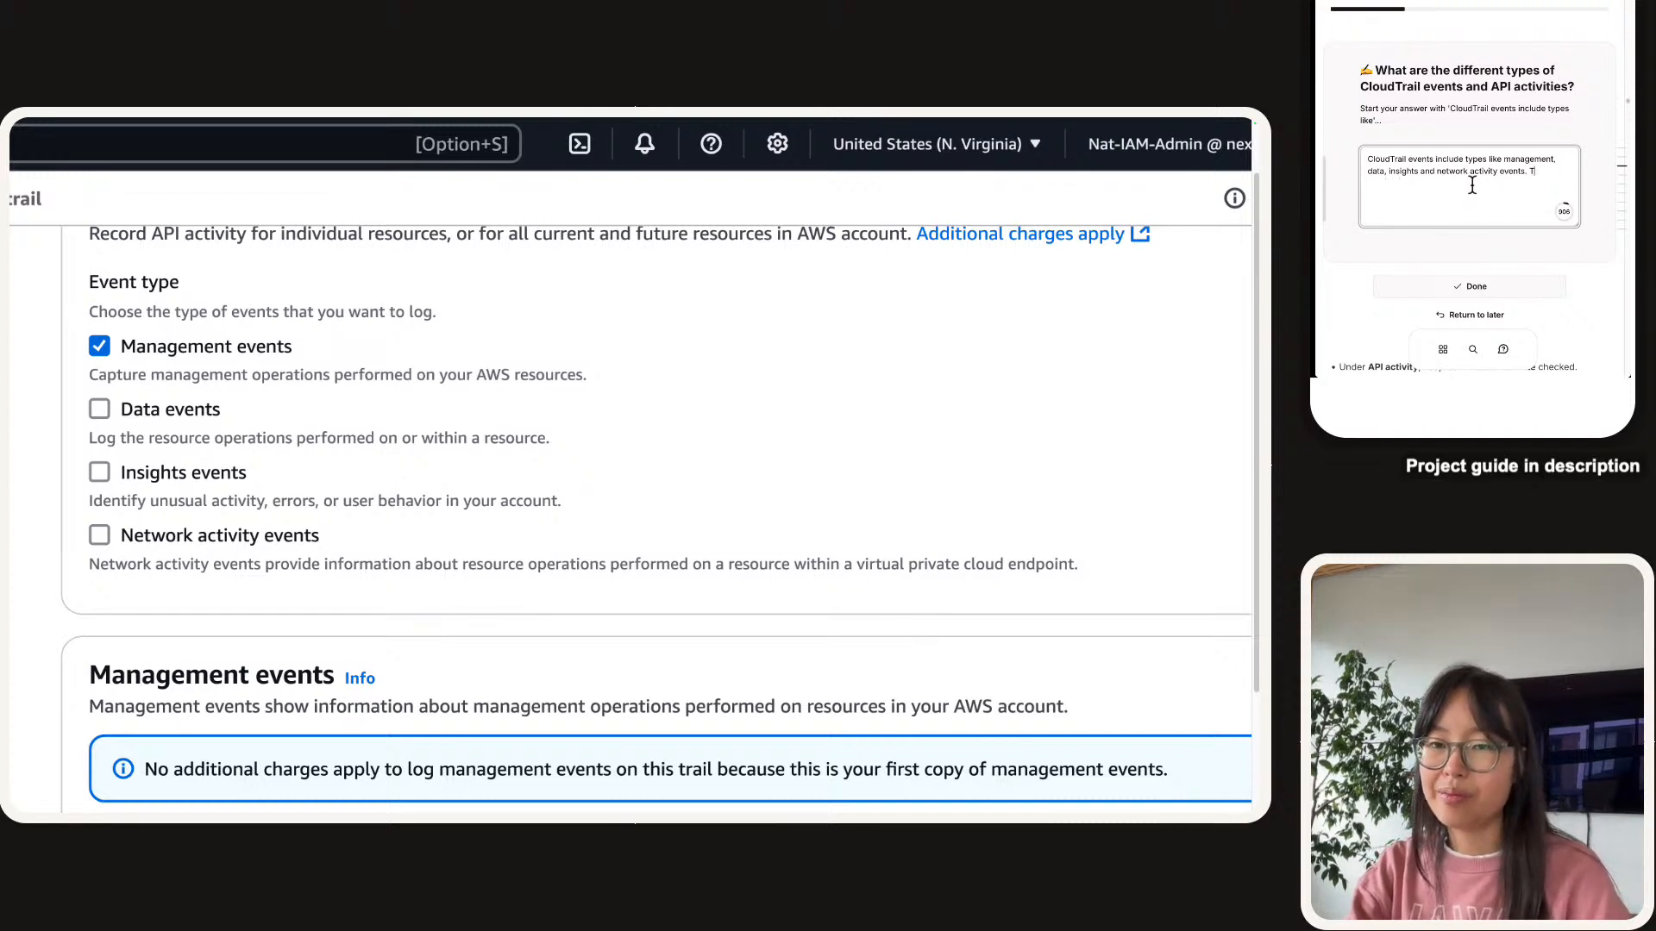
pyautogui.press('BackSpace')
# Explain the trail tracks Management events because accessing a secret is one, and these are free.
pyautogui.write('In this p')
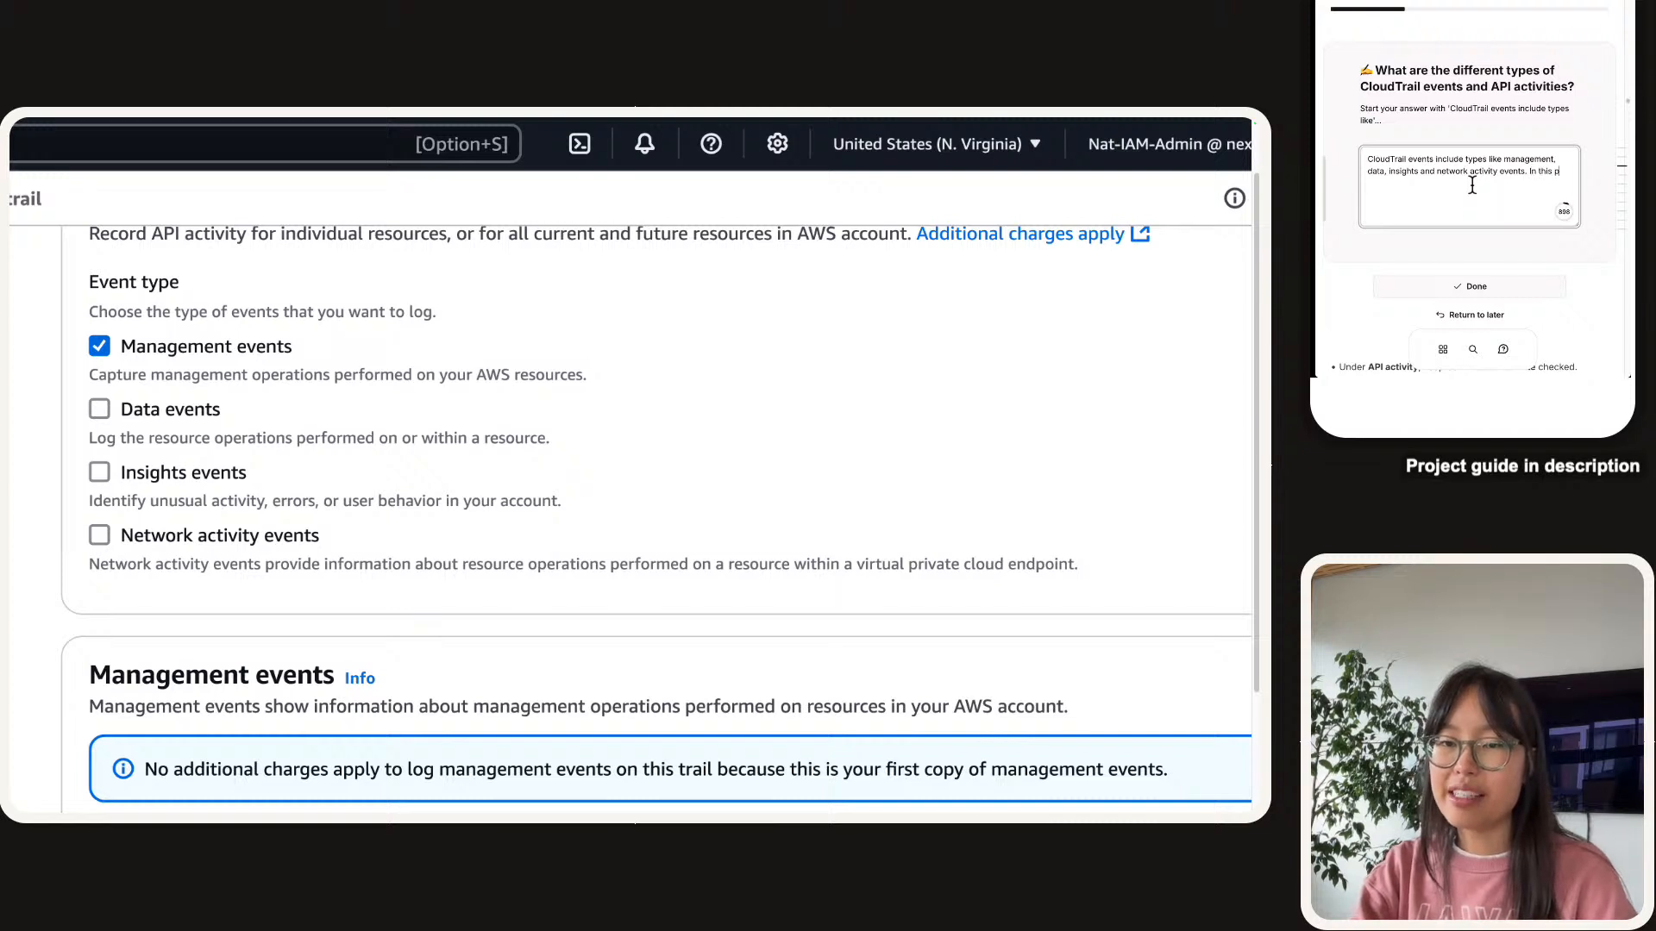
pyautogui.write('roject, we set up our tr')
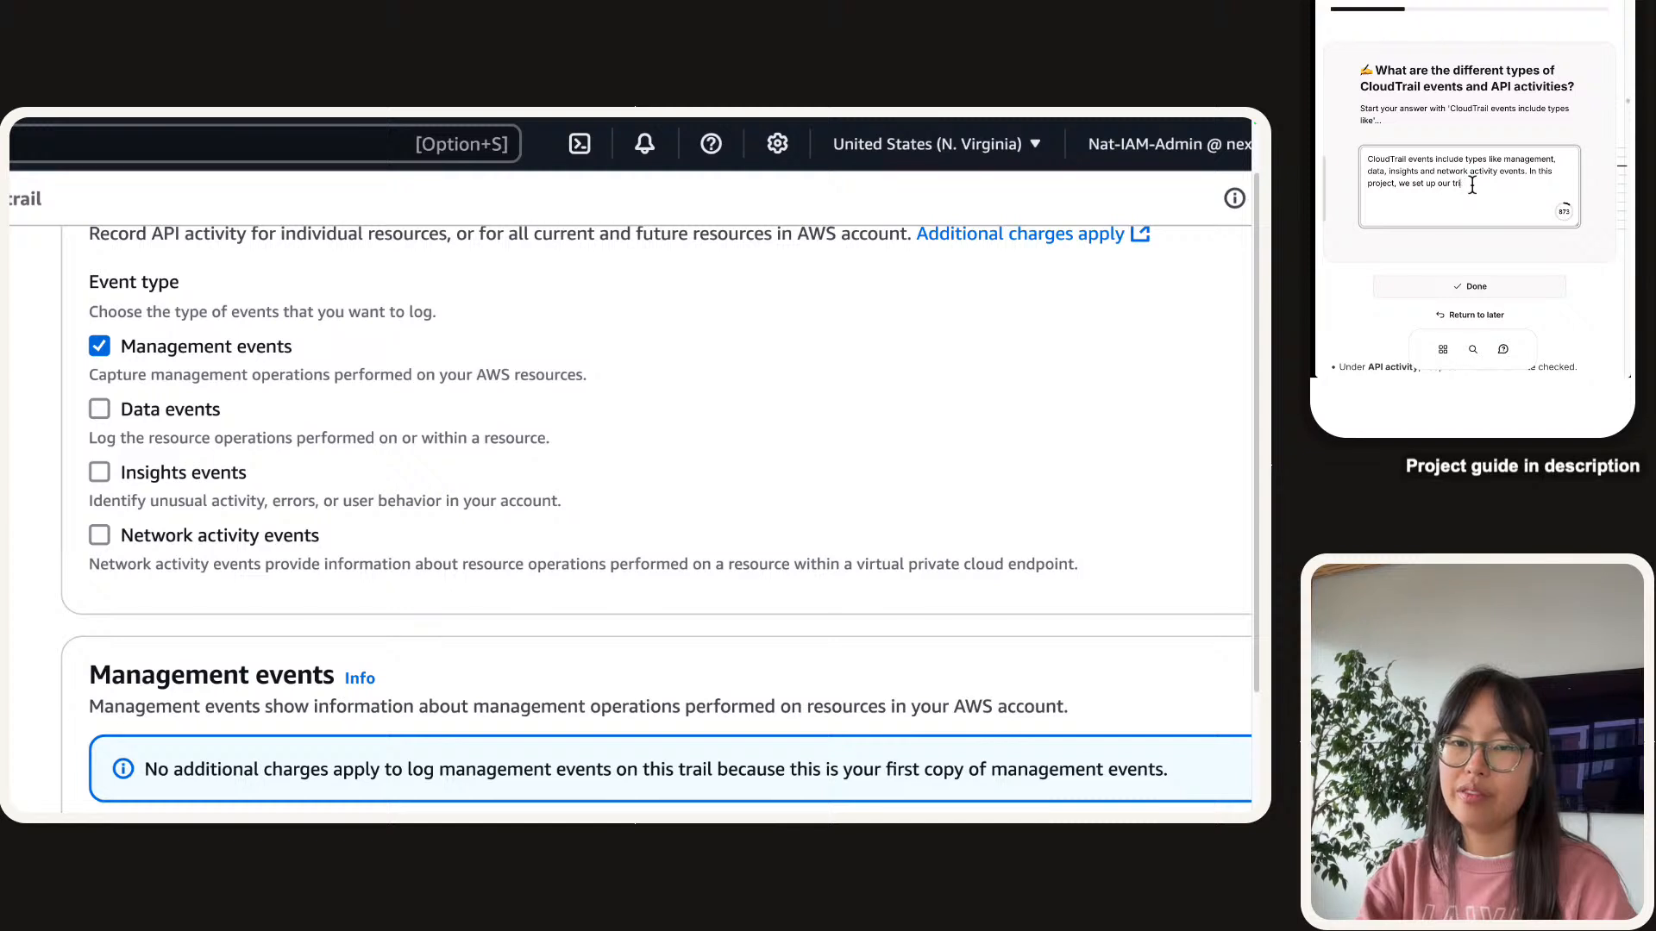
pyautogui.press('BackSpace')
pyautogui.press('BackSpace')
pyautogui.press('BackSpace')
pyautogui.press('BackSpace')
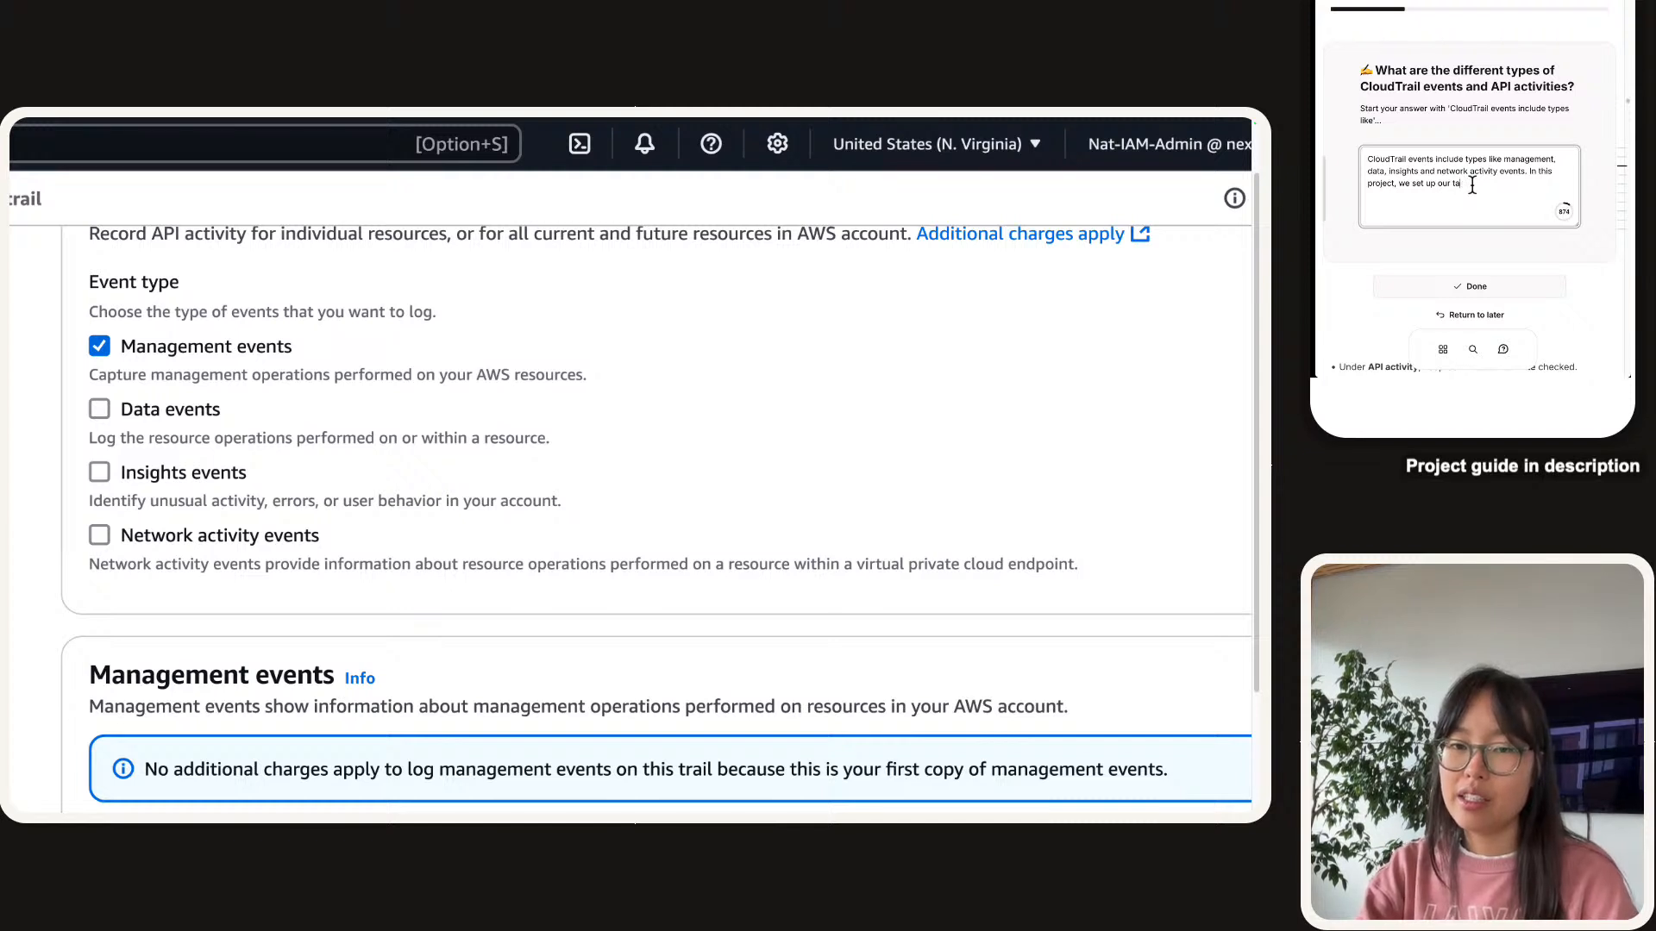
pyautogui.write('il to track M')
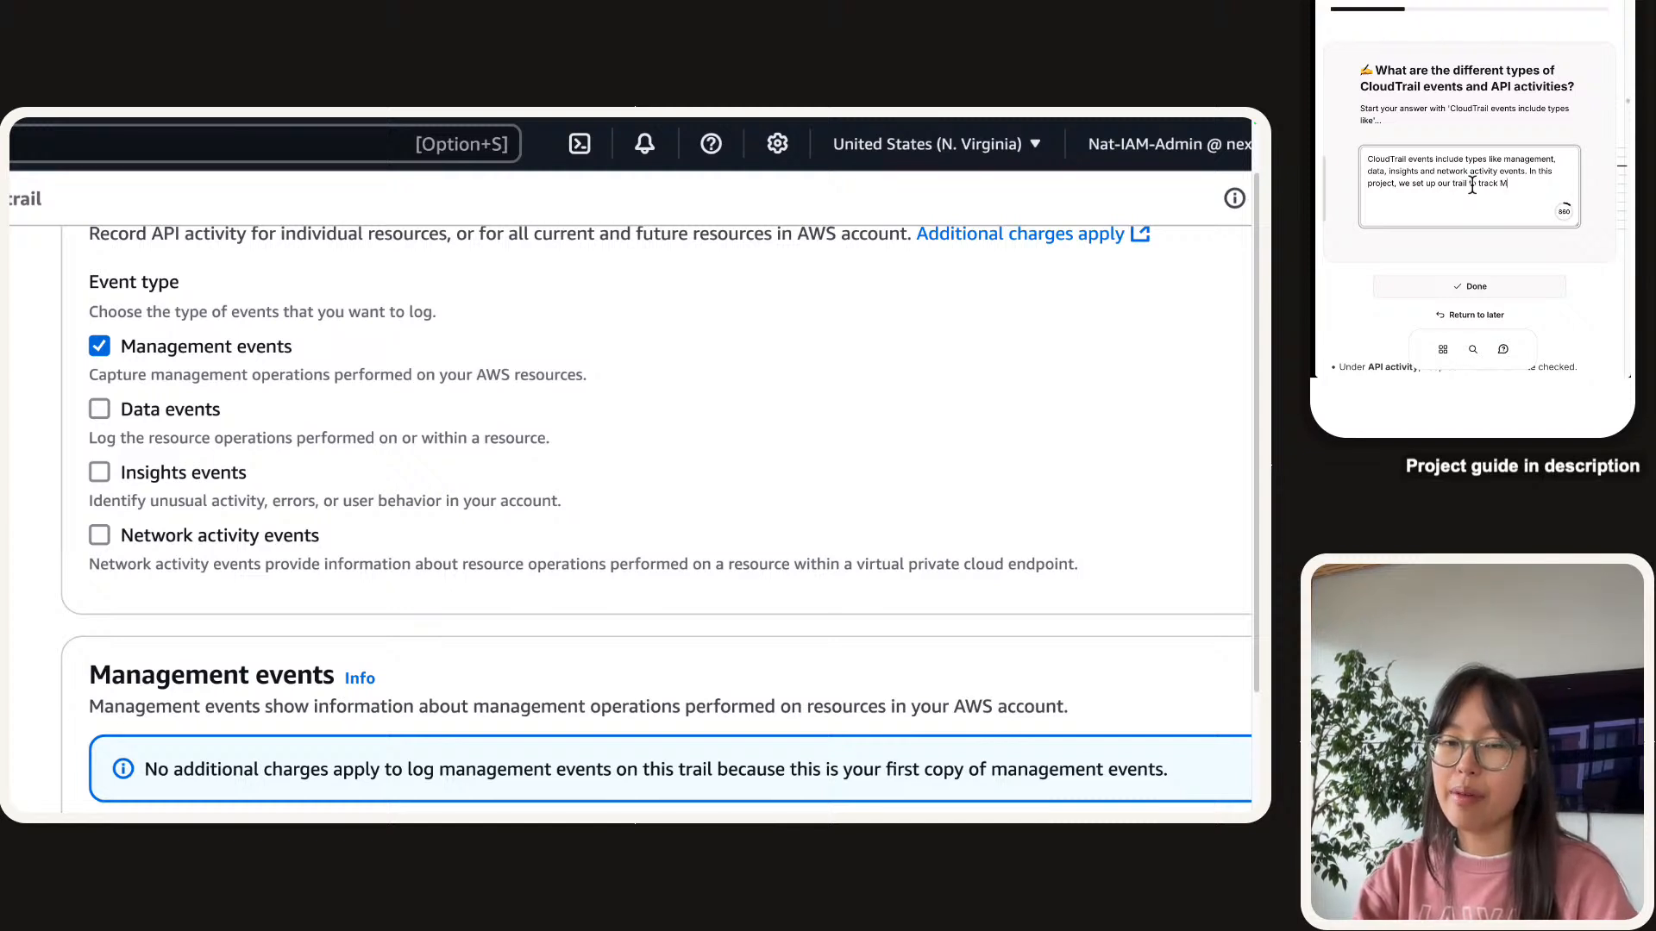
pyautogui.write('anagement events because ')
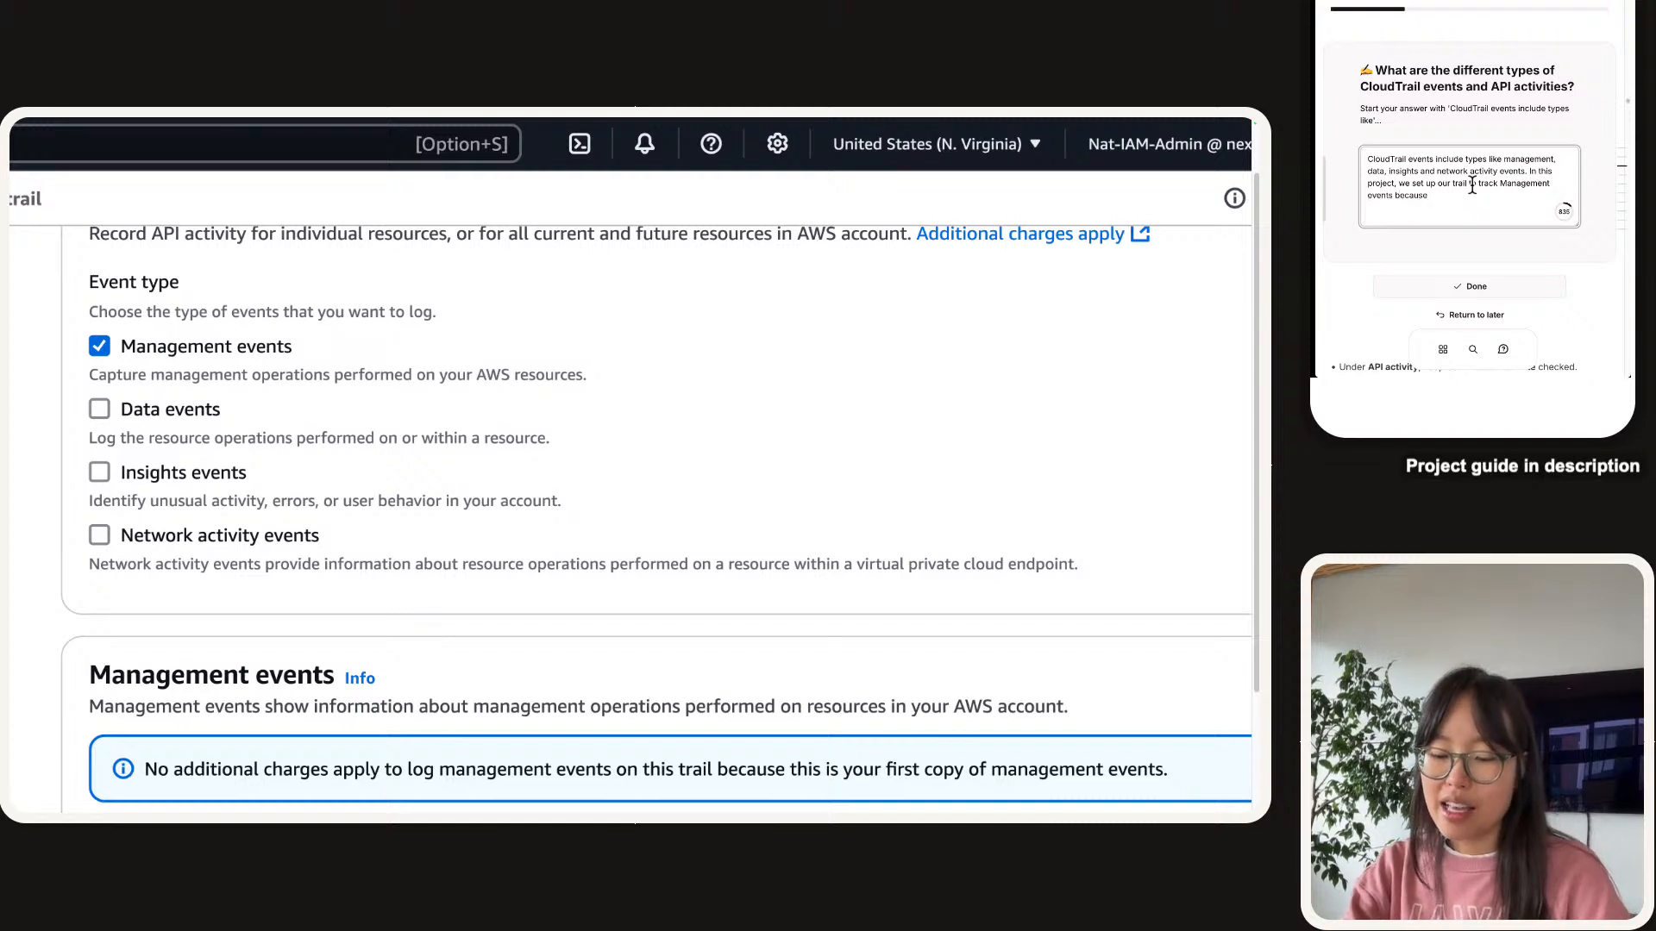
pyautogui.write('accessing a ')
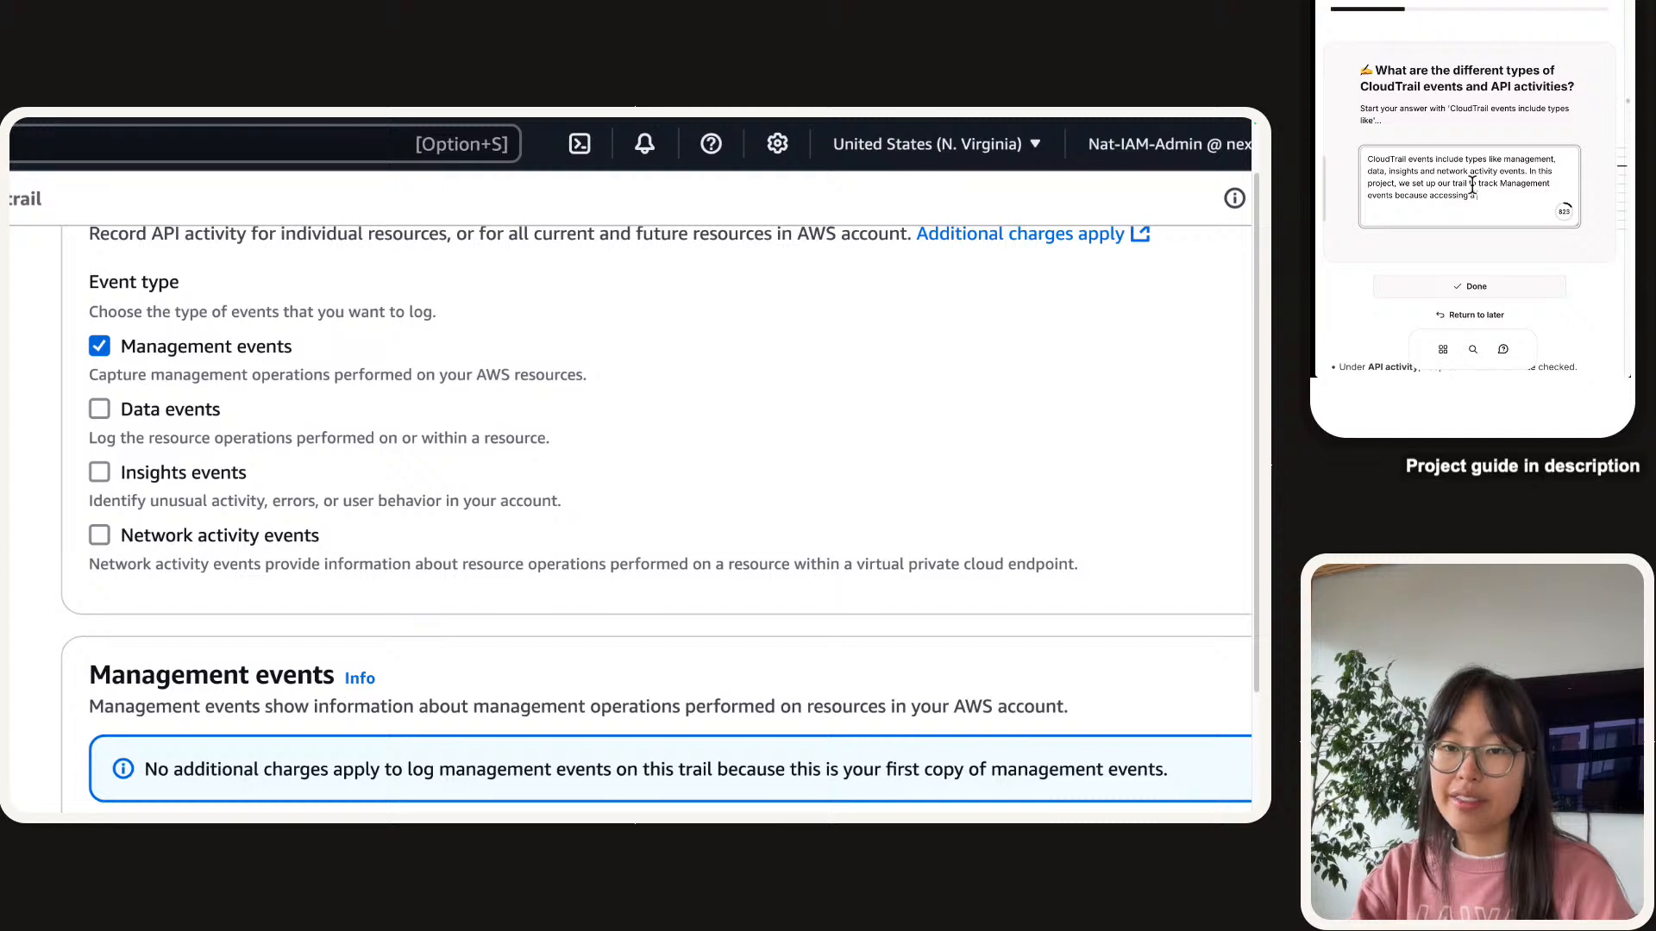
pyautogui.write('secert is c')
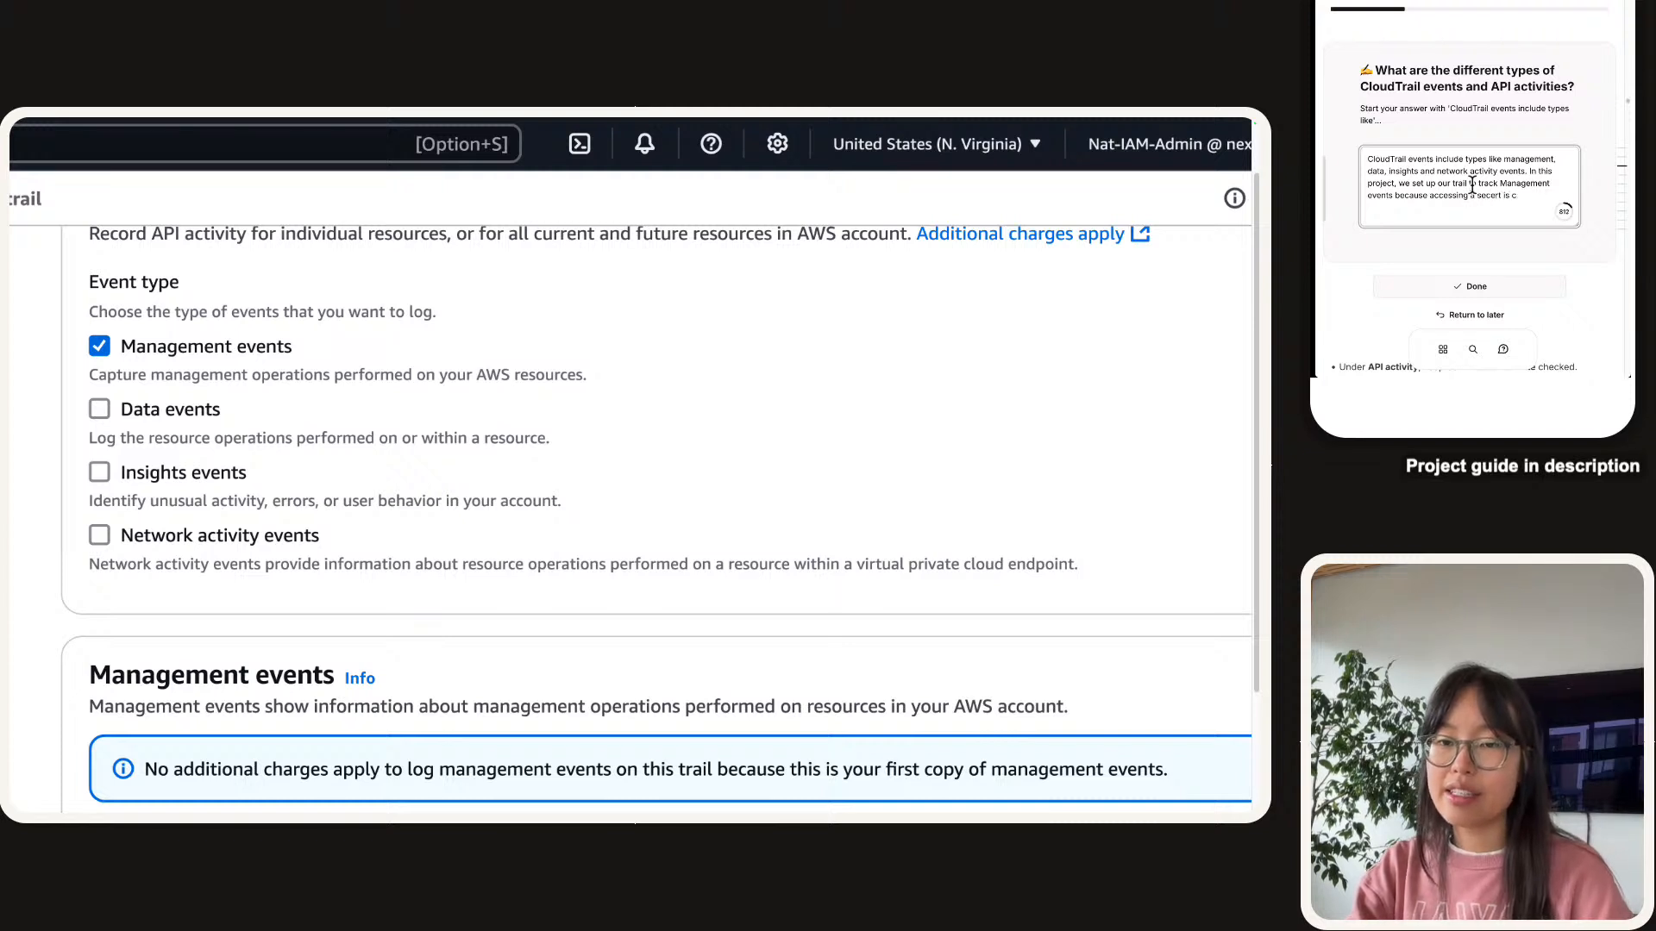
pyautogui.write('aonsider')
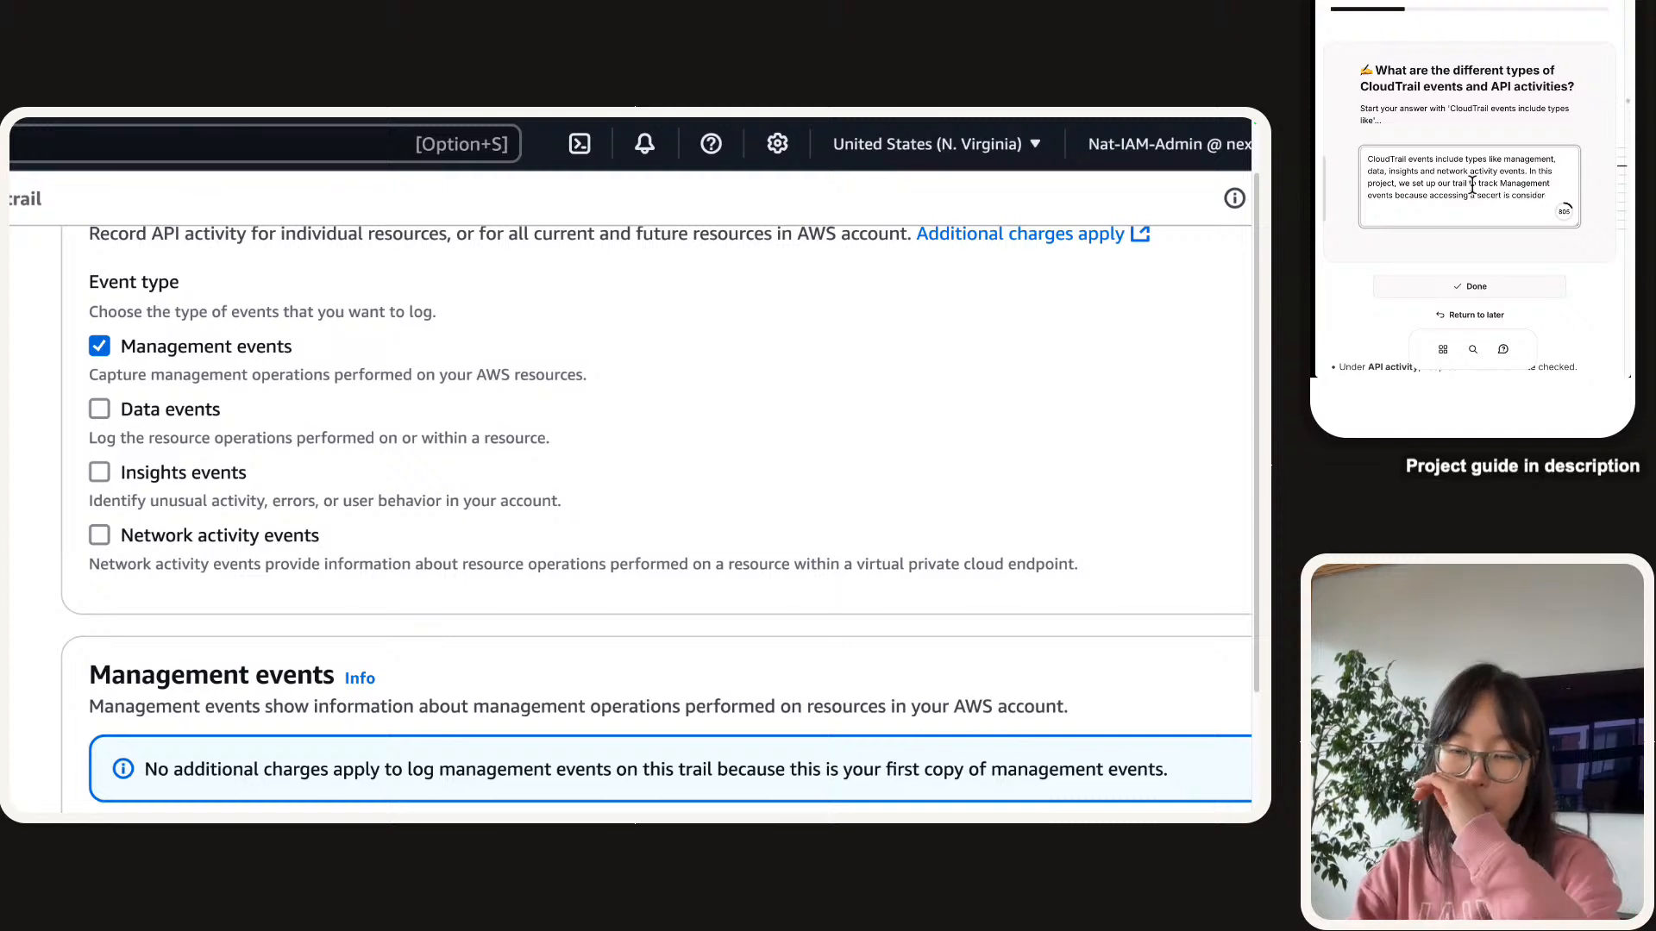
pyautogui.press('BackSpace')
pyautogui.press('BackSpace')
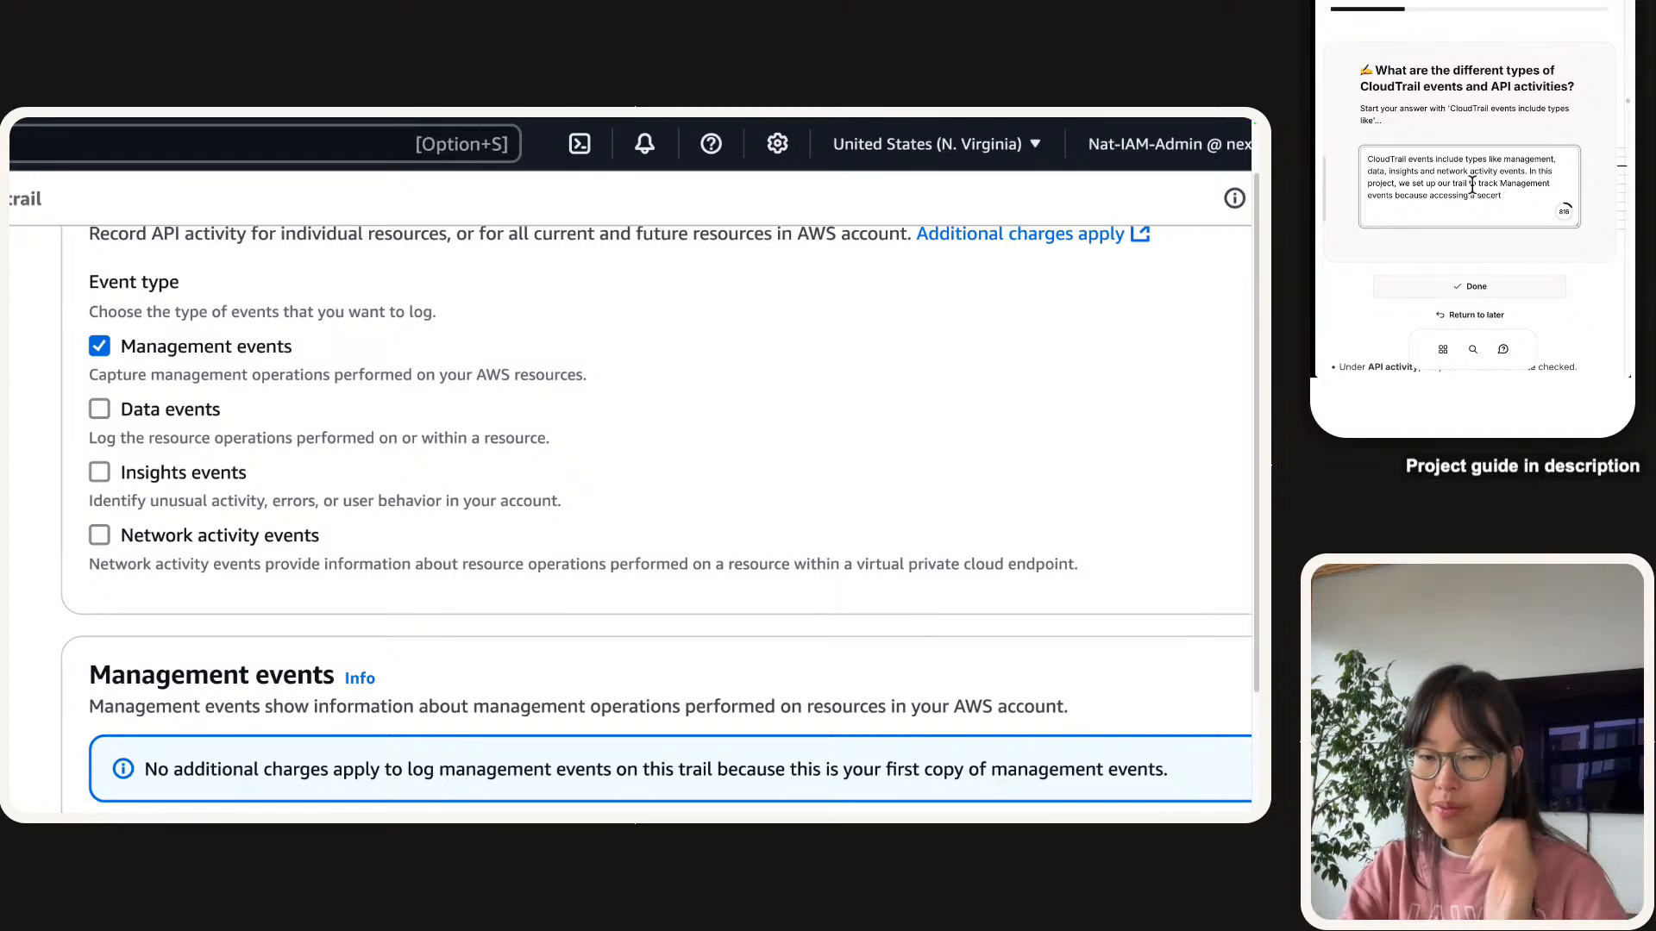
pyautogui.write('falls in')
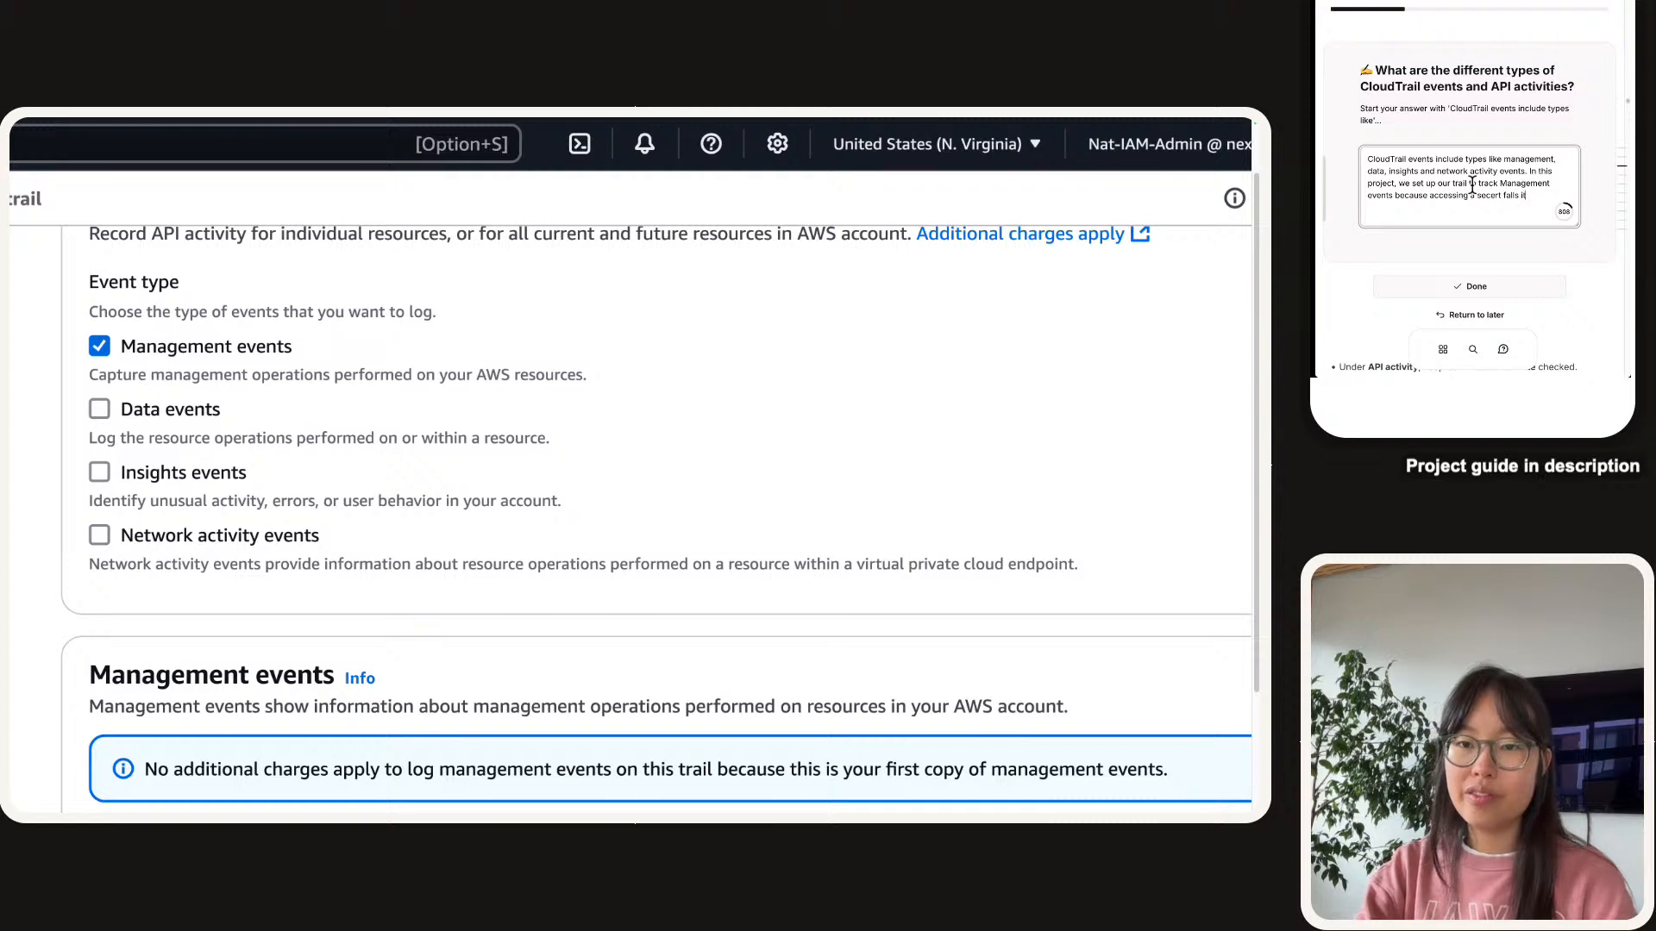
pyautogui.write('to that cateog')
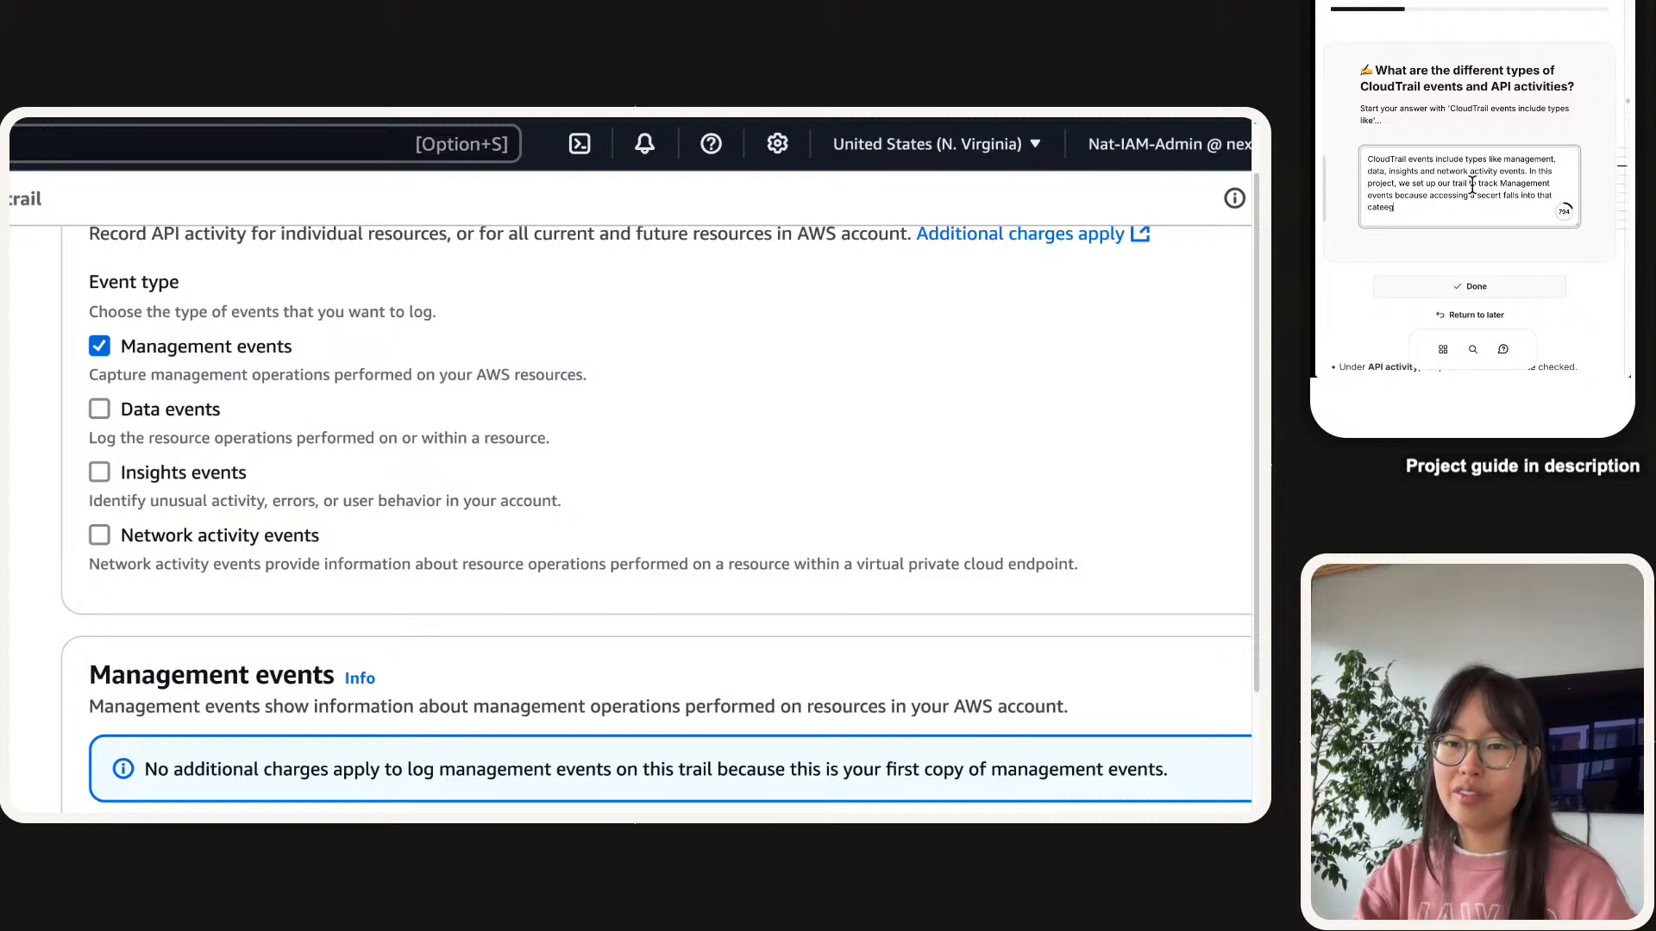
pyautogui.press('BackSpace')
pyautogui.press('BackSpace')
pyautogui.write('gor')
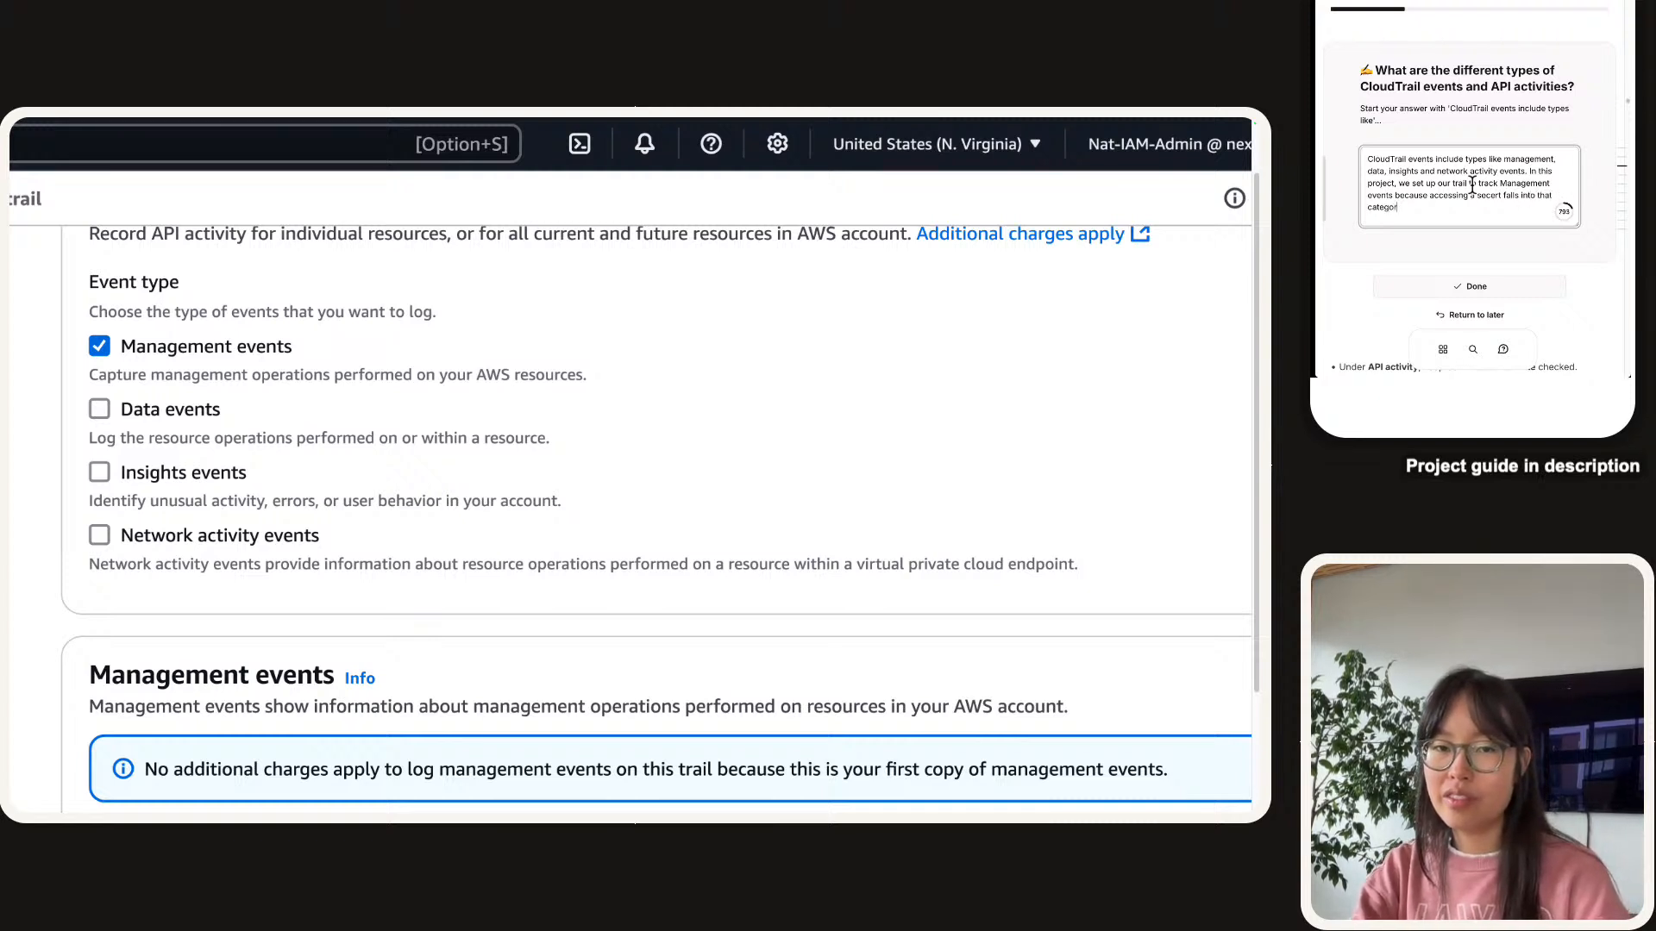
pyautogui.write('y')
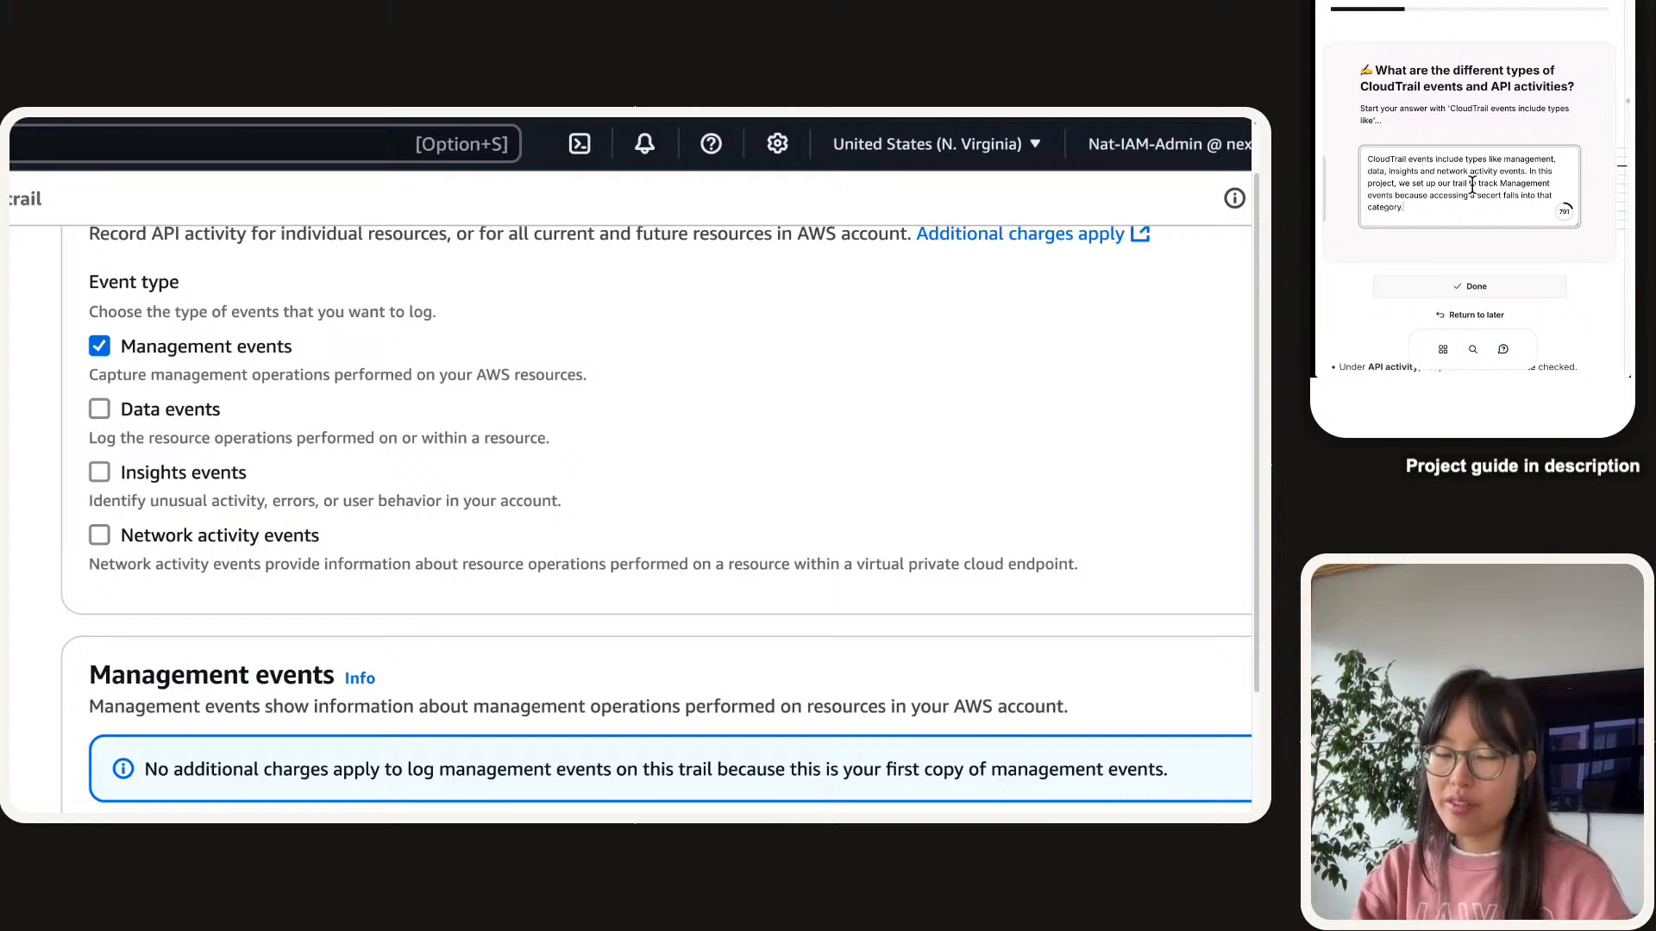
pyautogui.write('. It i')
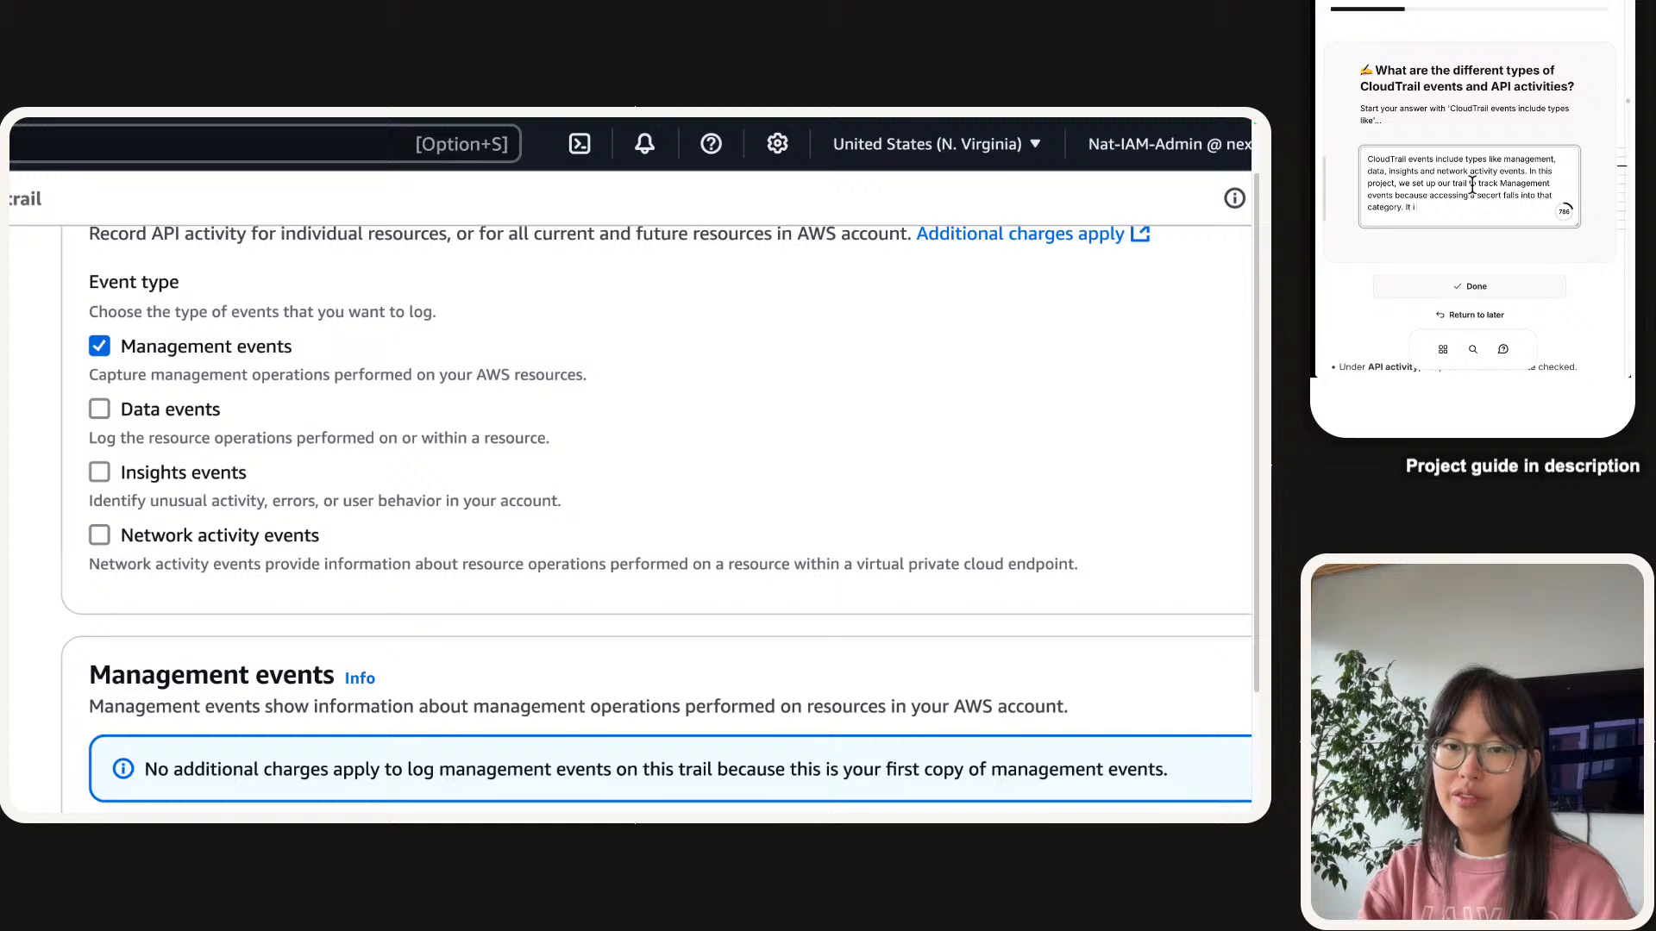
pyautogui.write('s not a data evnt')
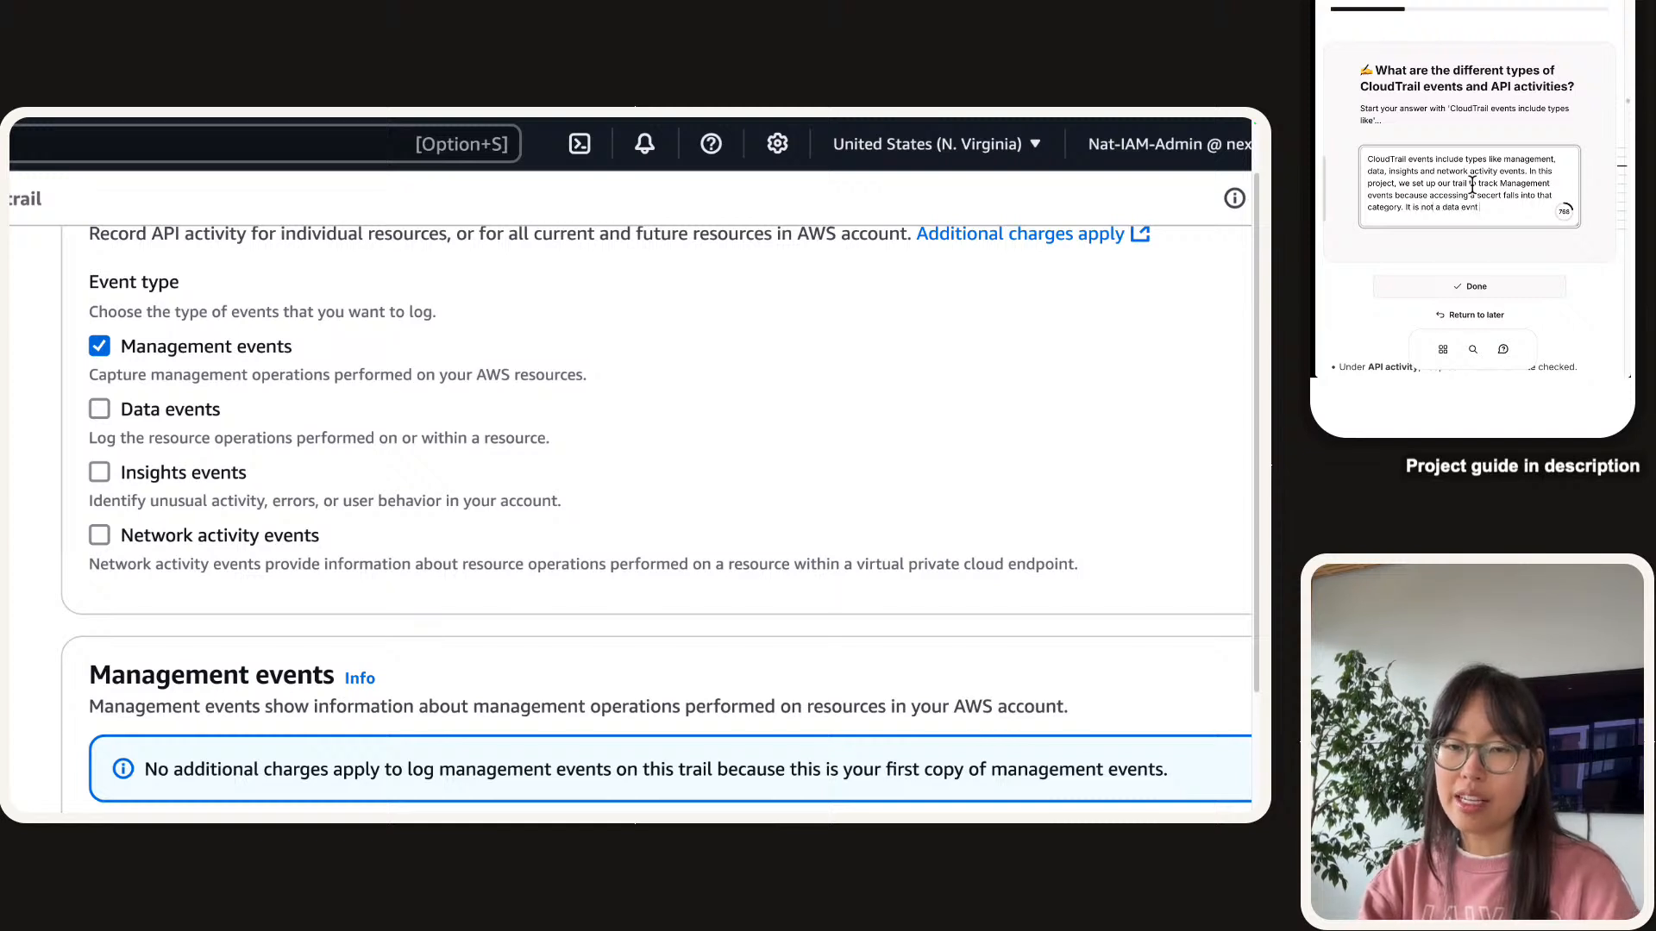
pyautogui.press('BackSpace')
pyautogui.press('BackSpace')
pyautogui.write('ent (which capture')
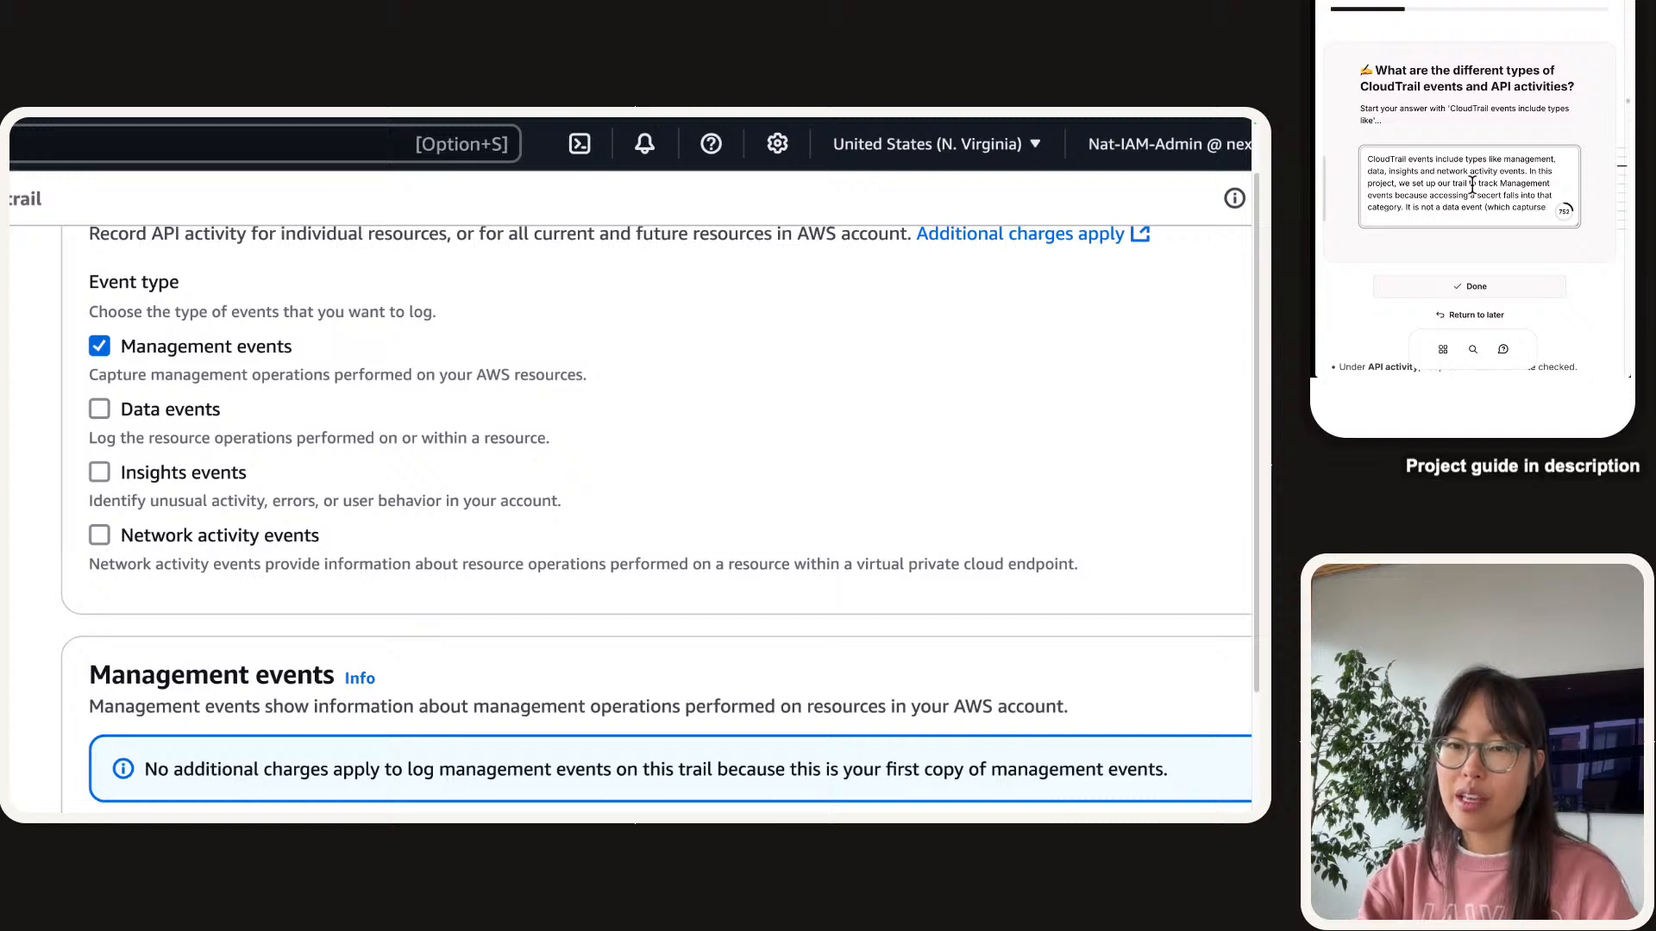
pyautogui.write('s hi va')
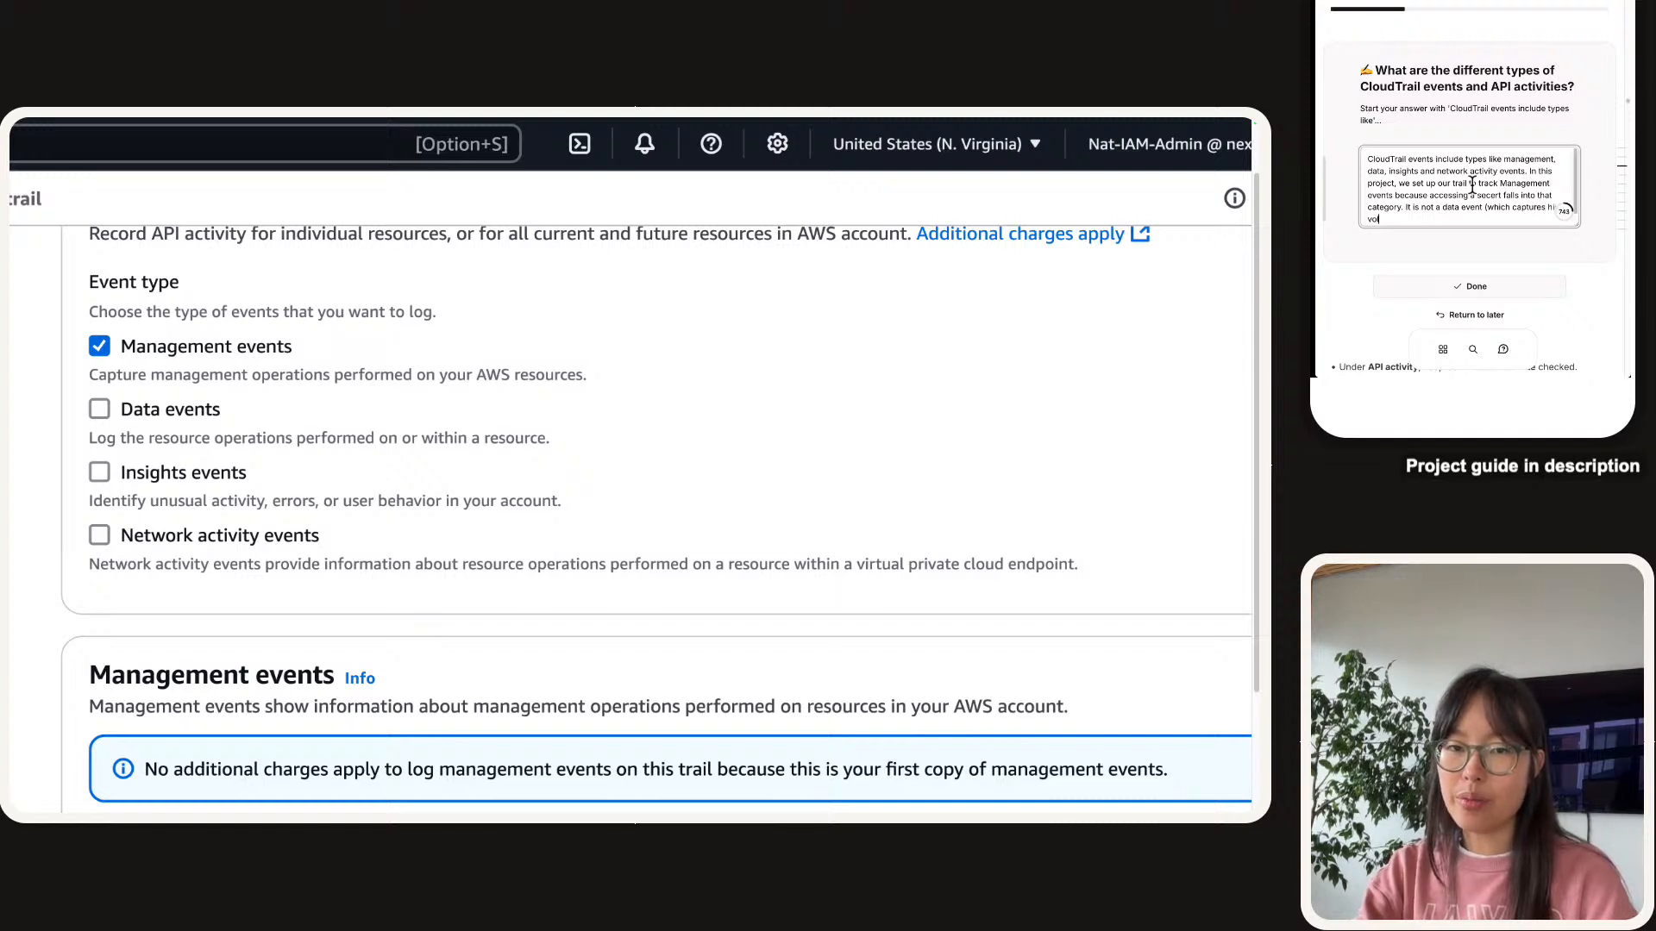
pyautogui.write('lume ac')
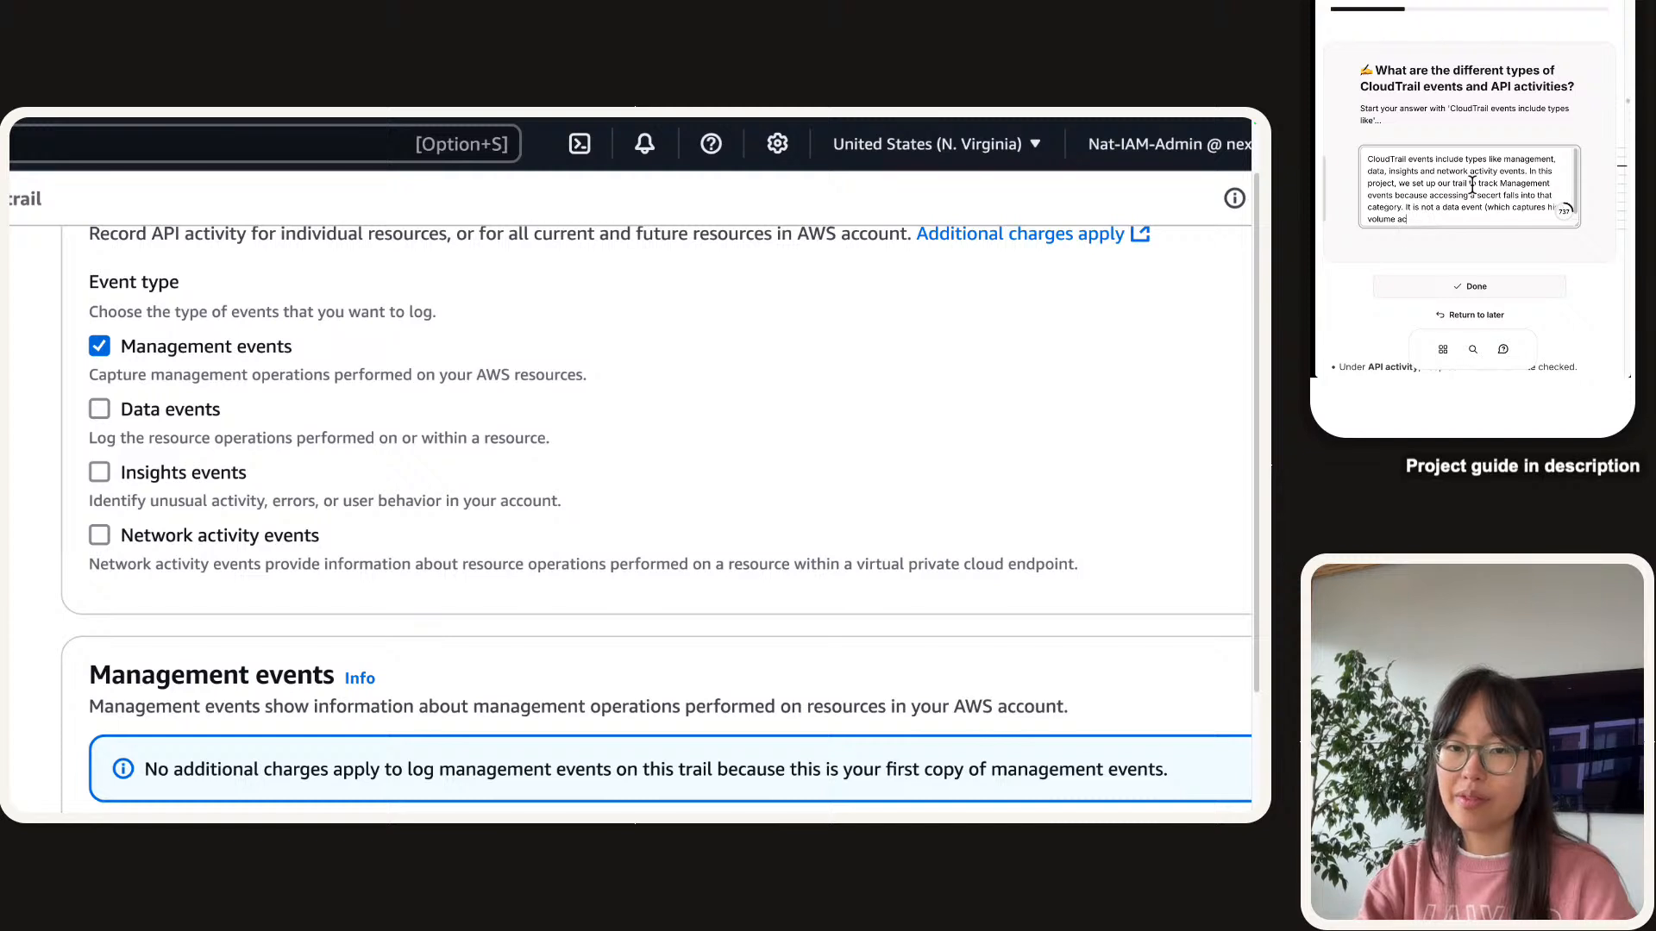
pyautogui.write('tions performed ')
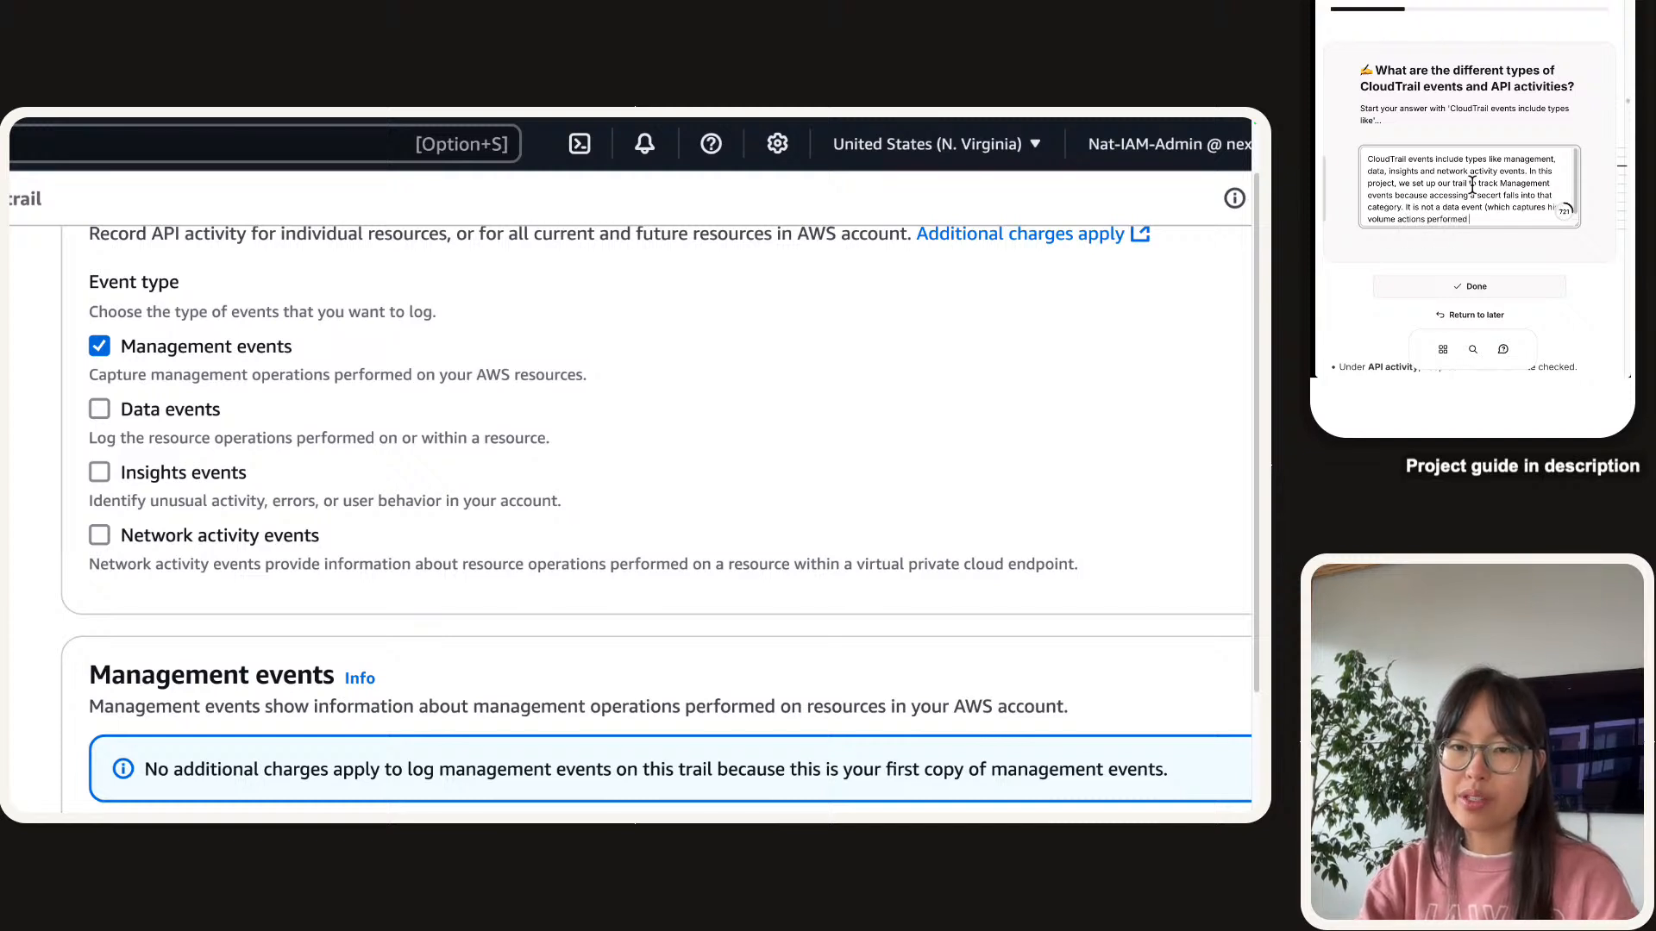
pyautogui.write('on resources) ')
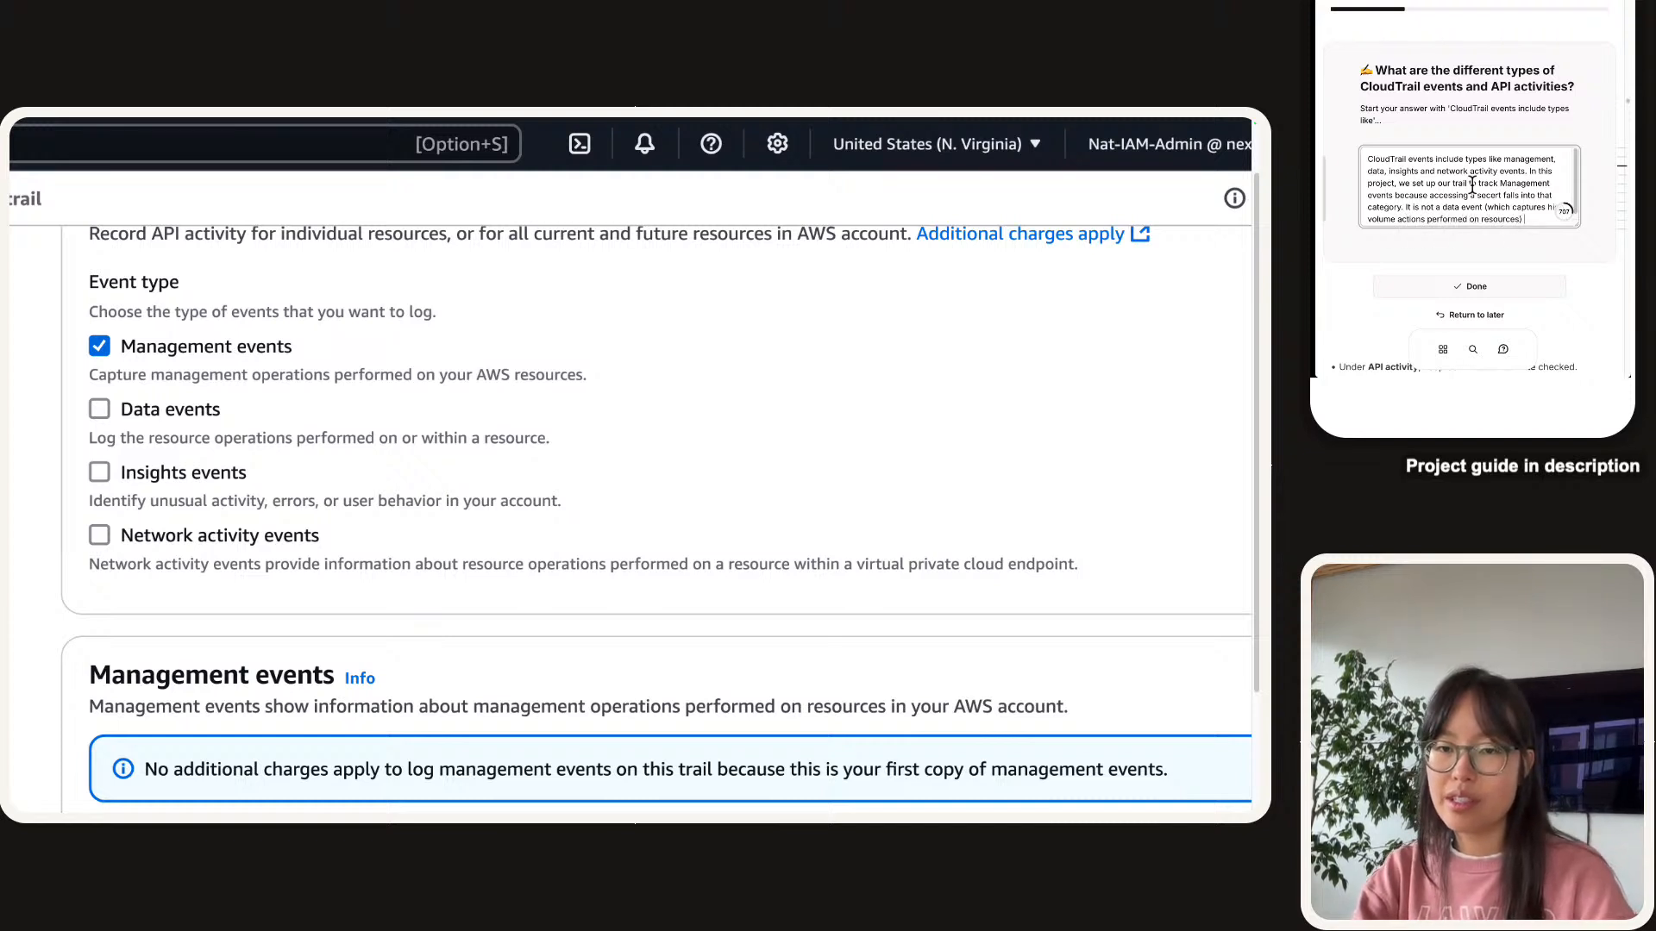
pyautogui.write('because')
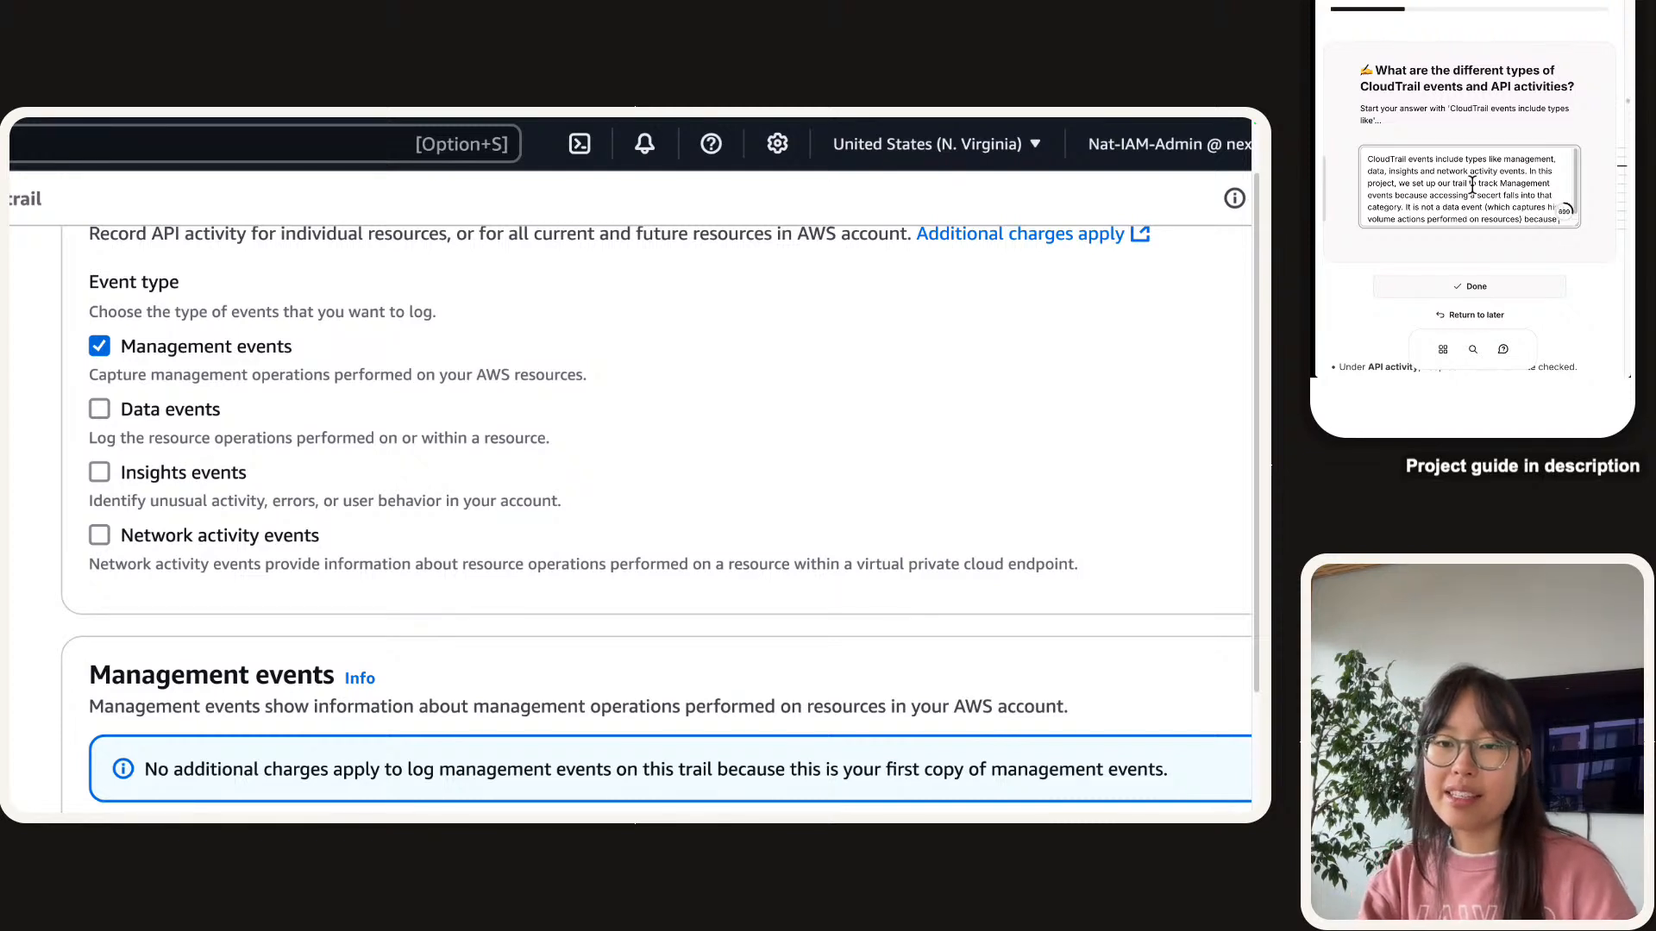
pyautogui.write(' management')
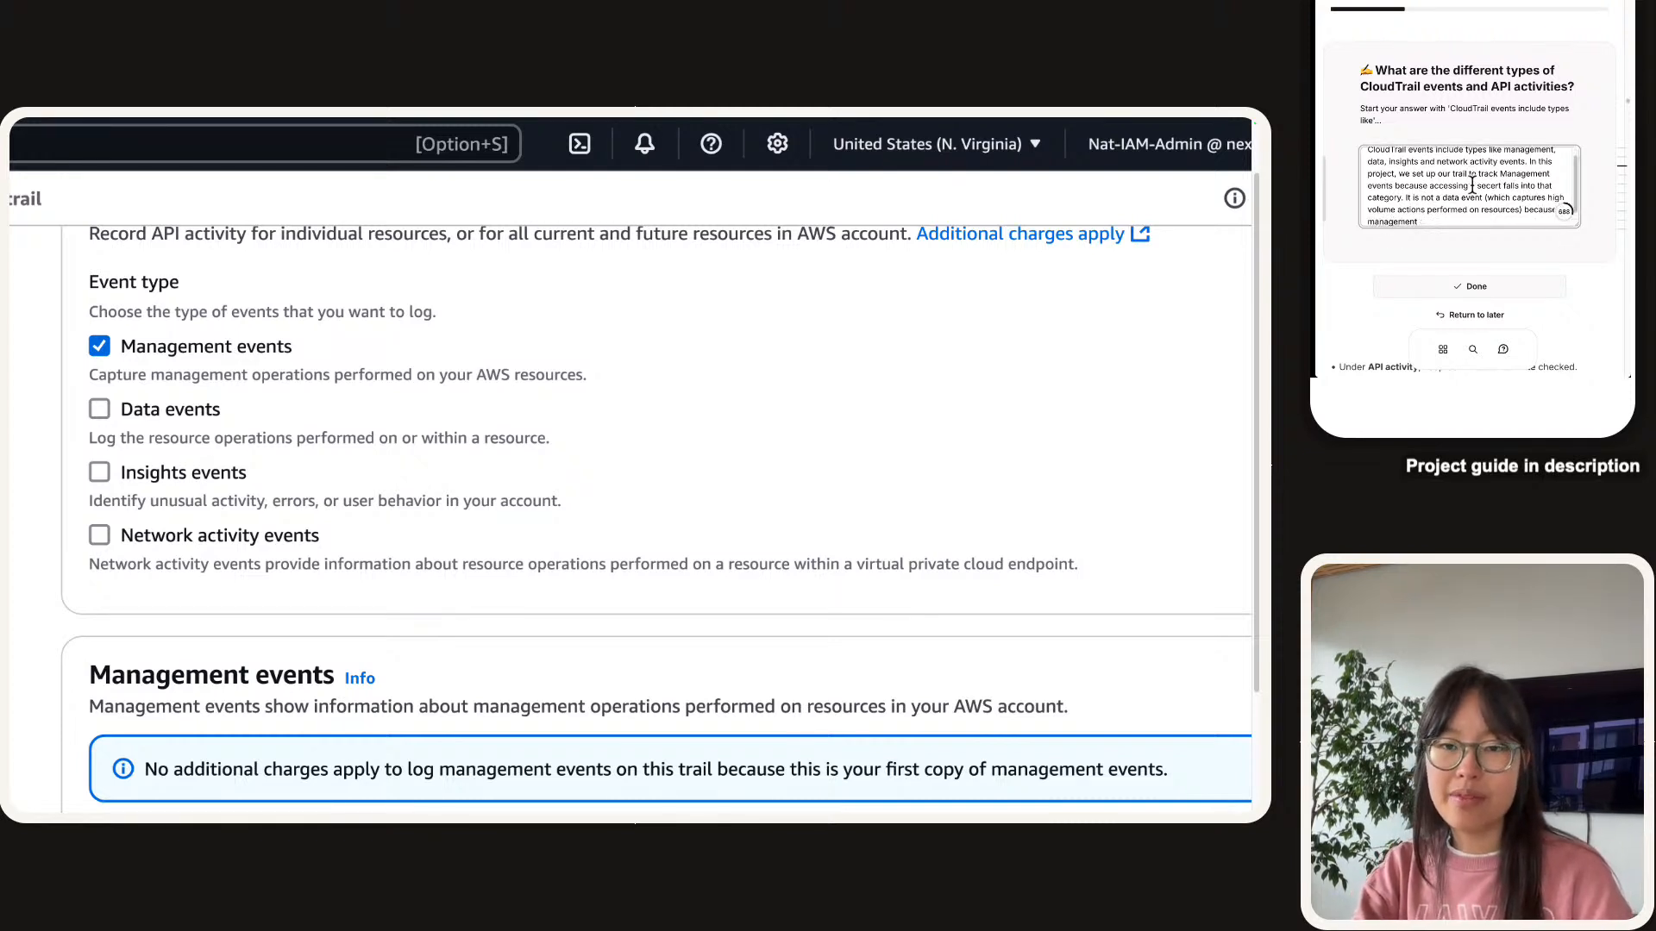
pyautogui.write('events are free')
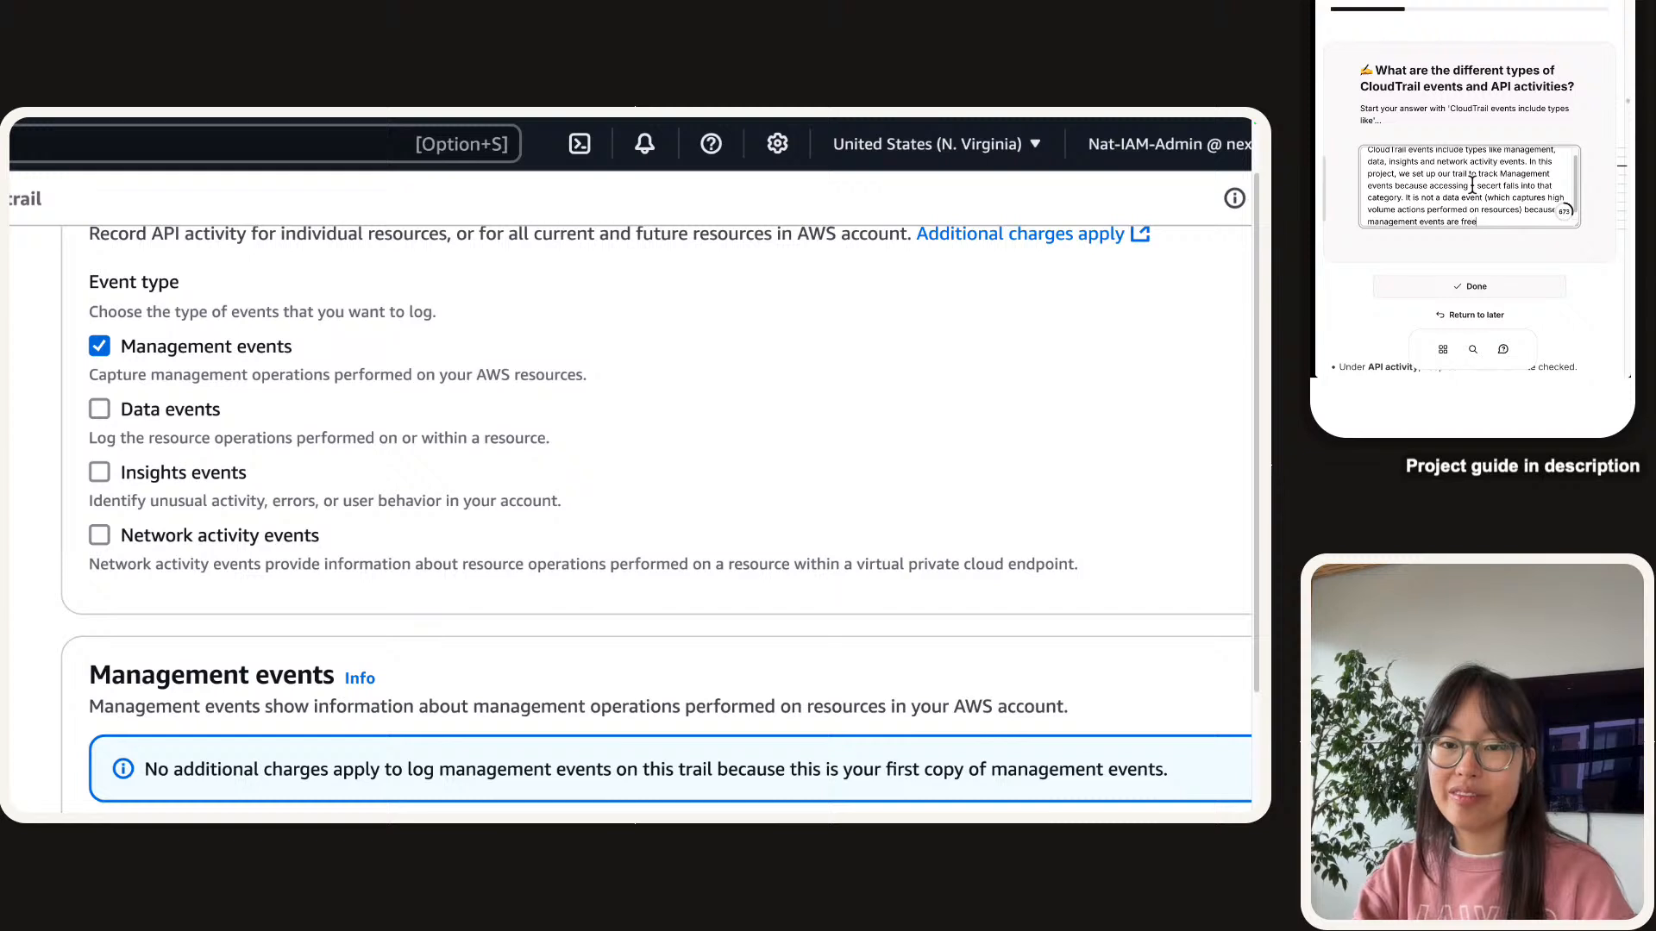
pyautogui.write(' to track!')
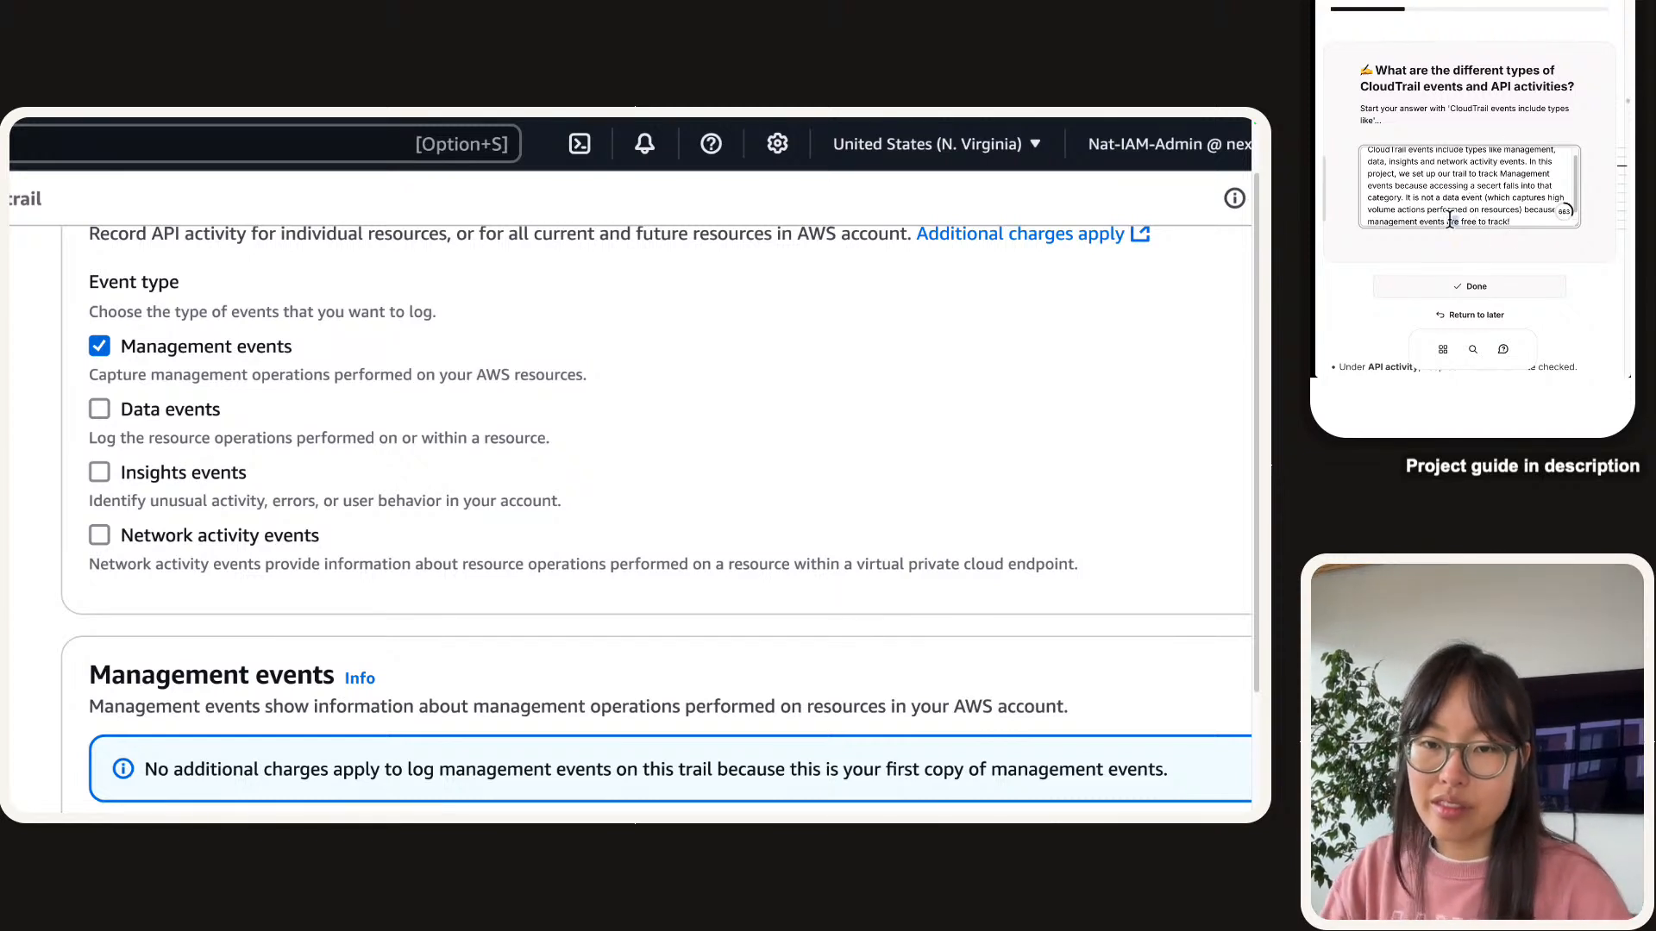
pyautogui.write('all ')
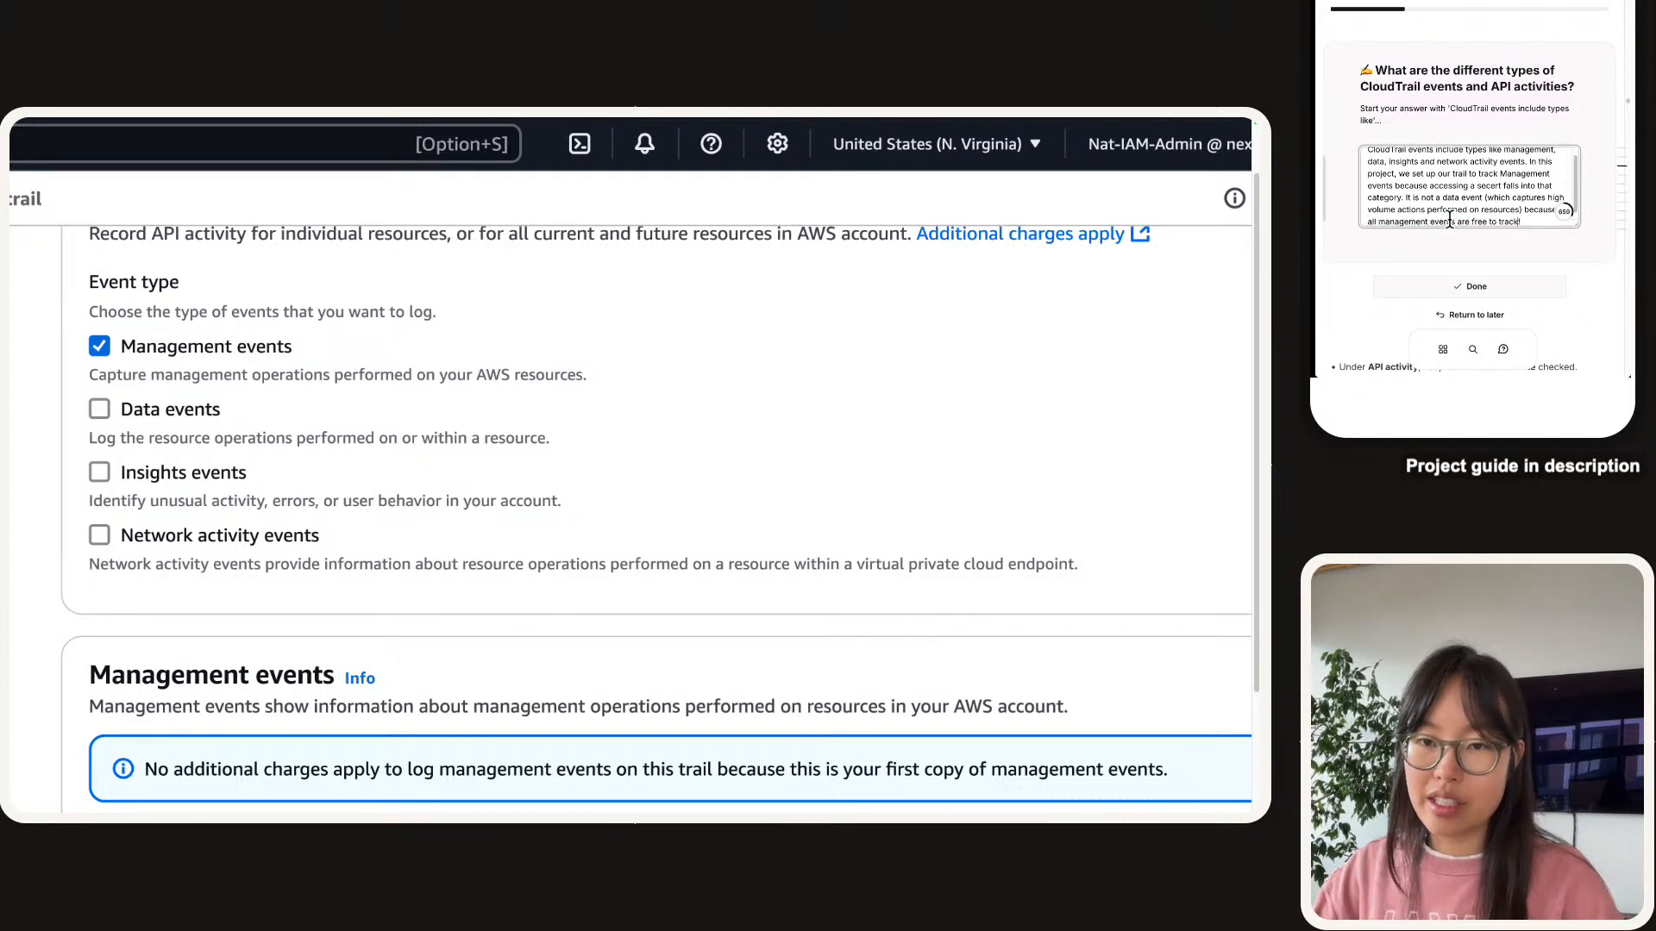
pyautogui.write(' (and we')
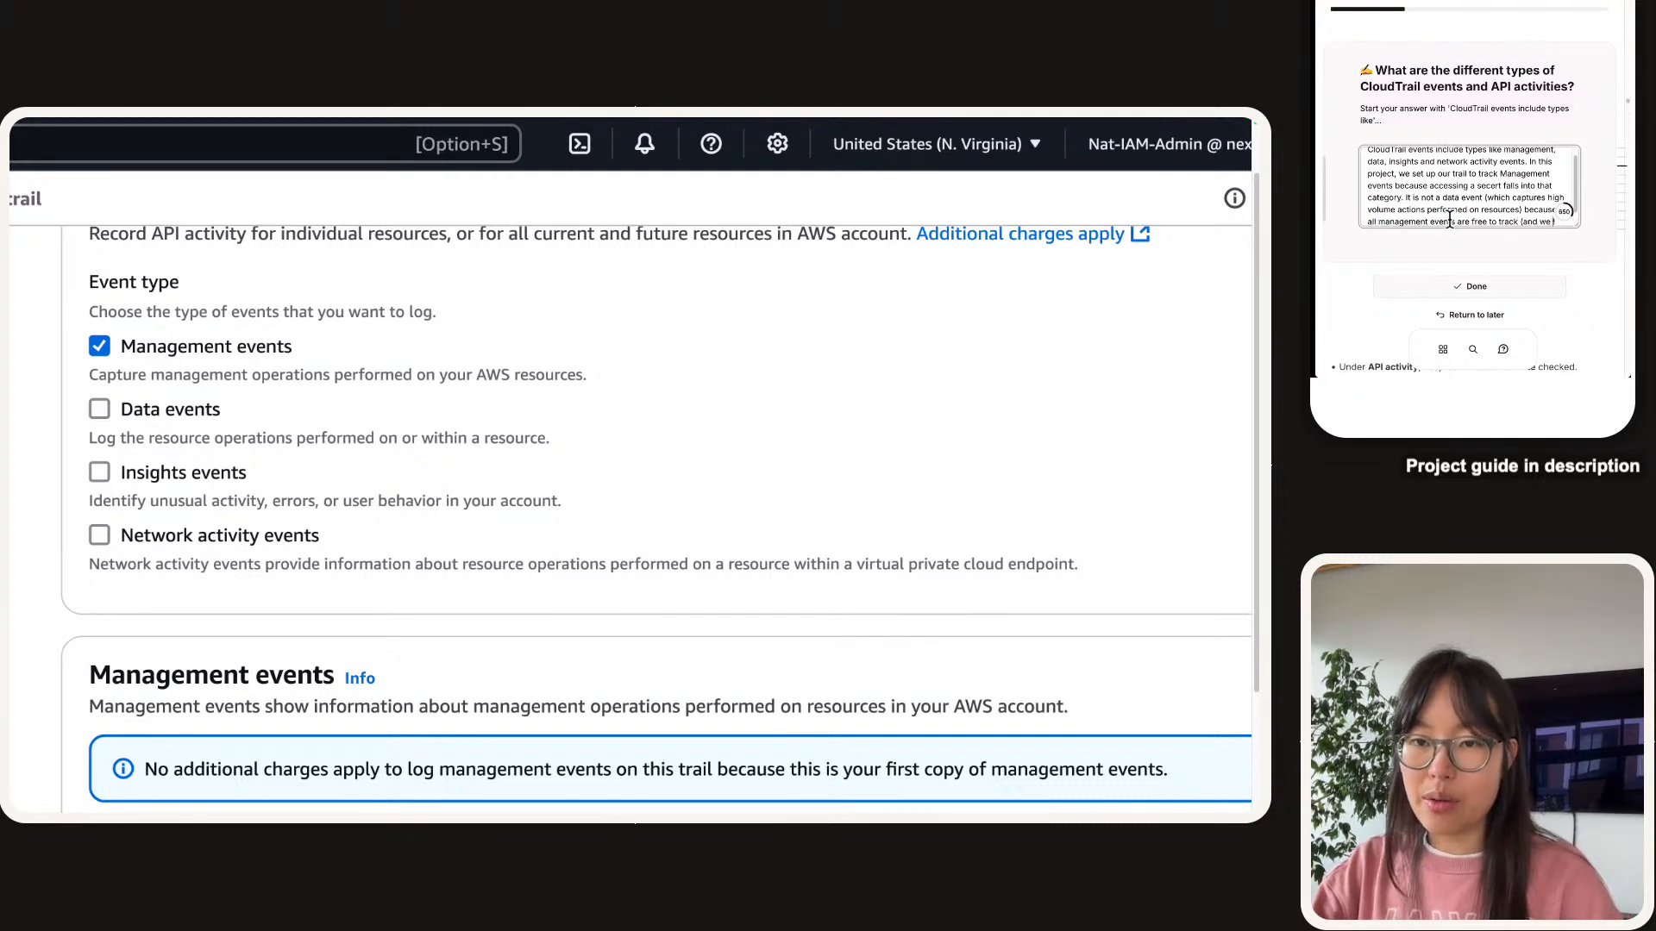
pyautogui.press('BackSpace')
pyautogui.press('BackSpace')
pyautogui.press('BackSpace')
pyautogui.write('AWS')
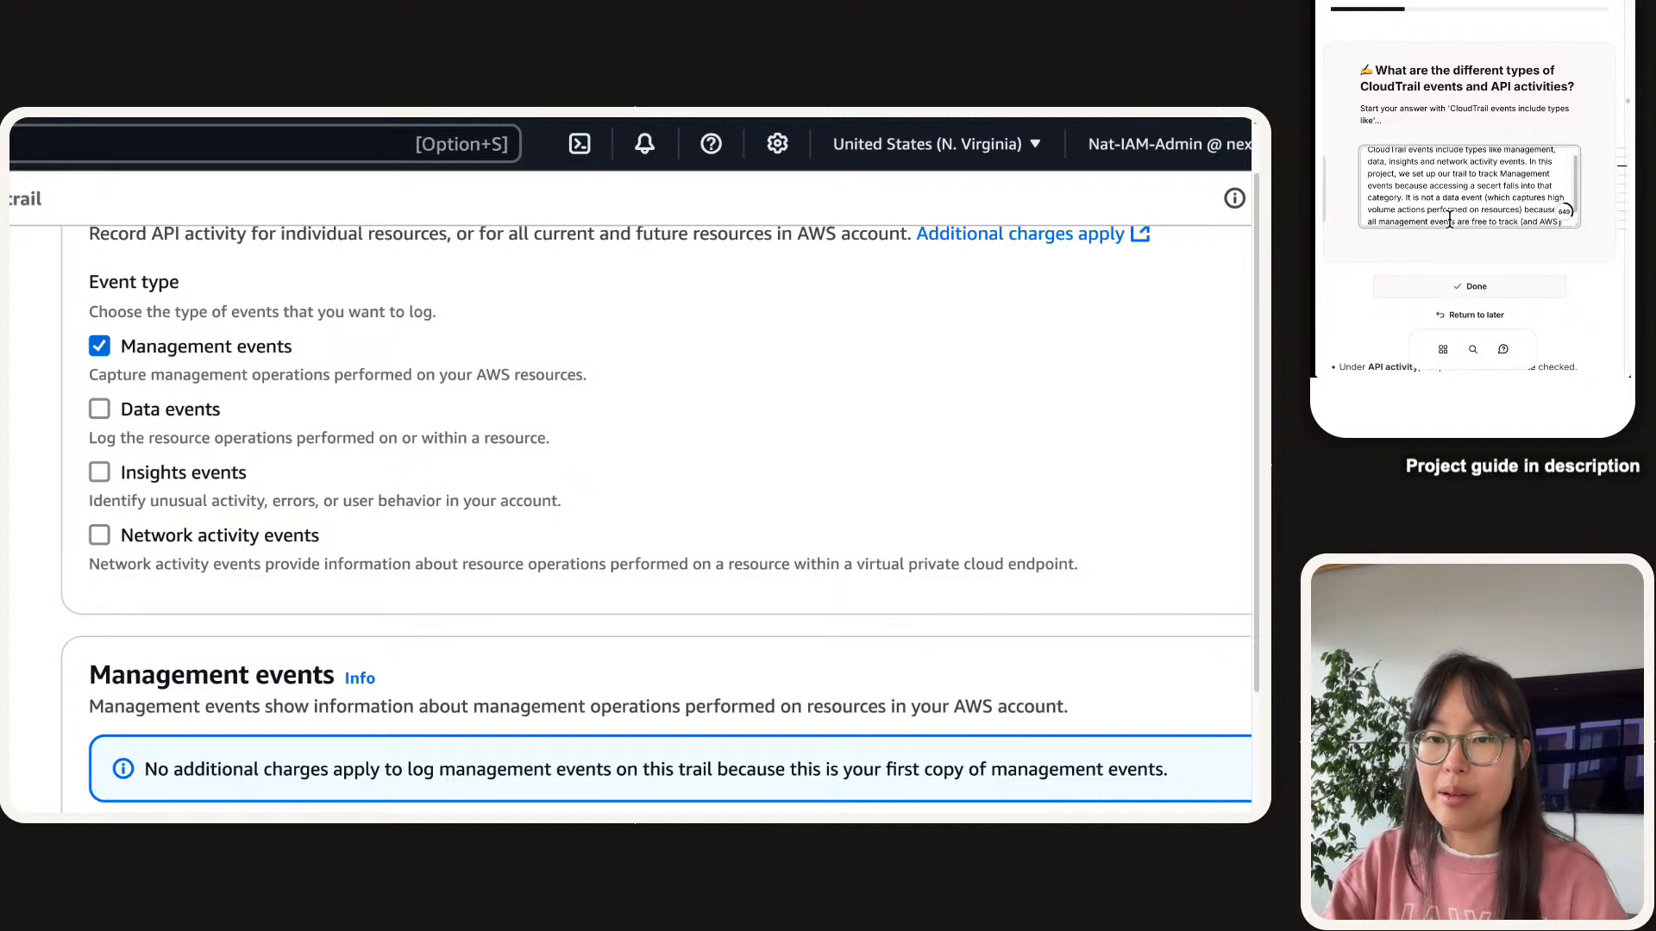
pyautogui.write(' lets us trac')
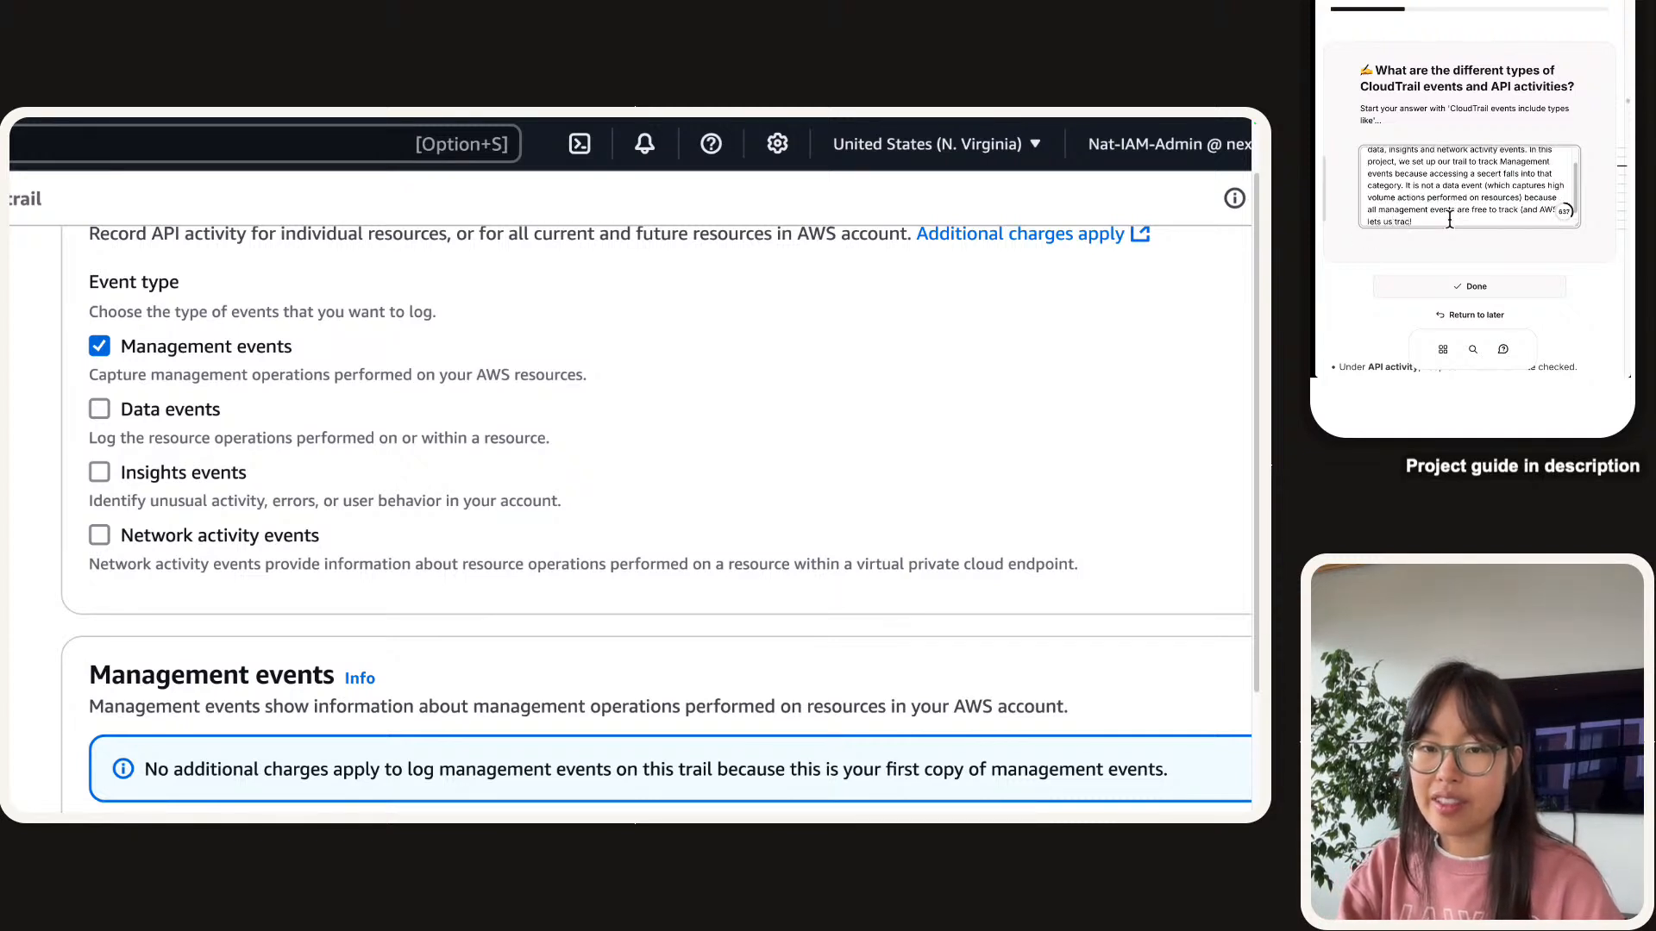
pyautogui.write('k security operations ')
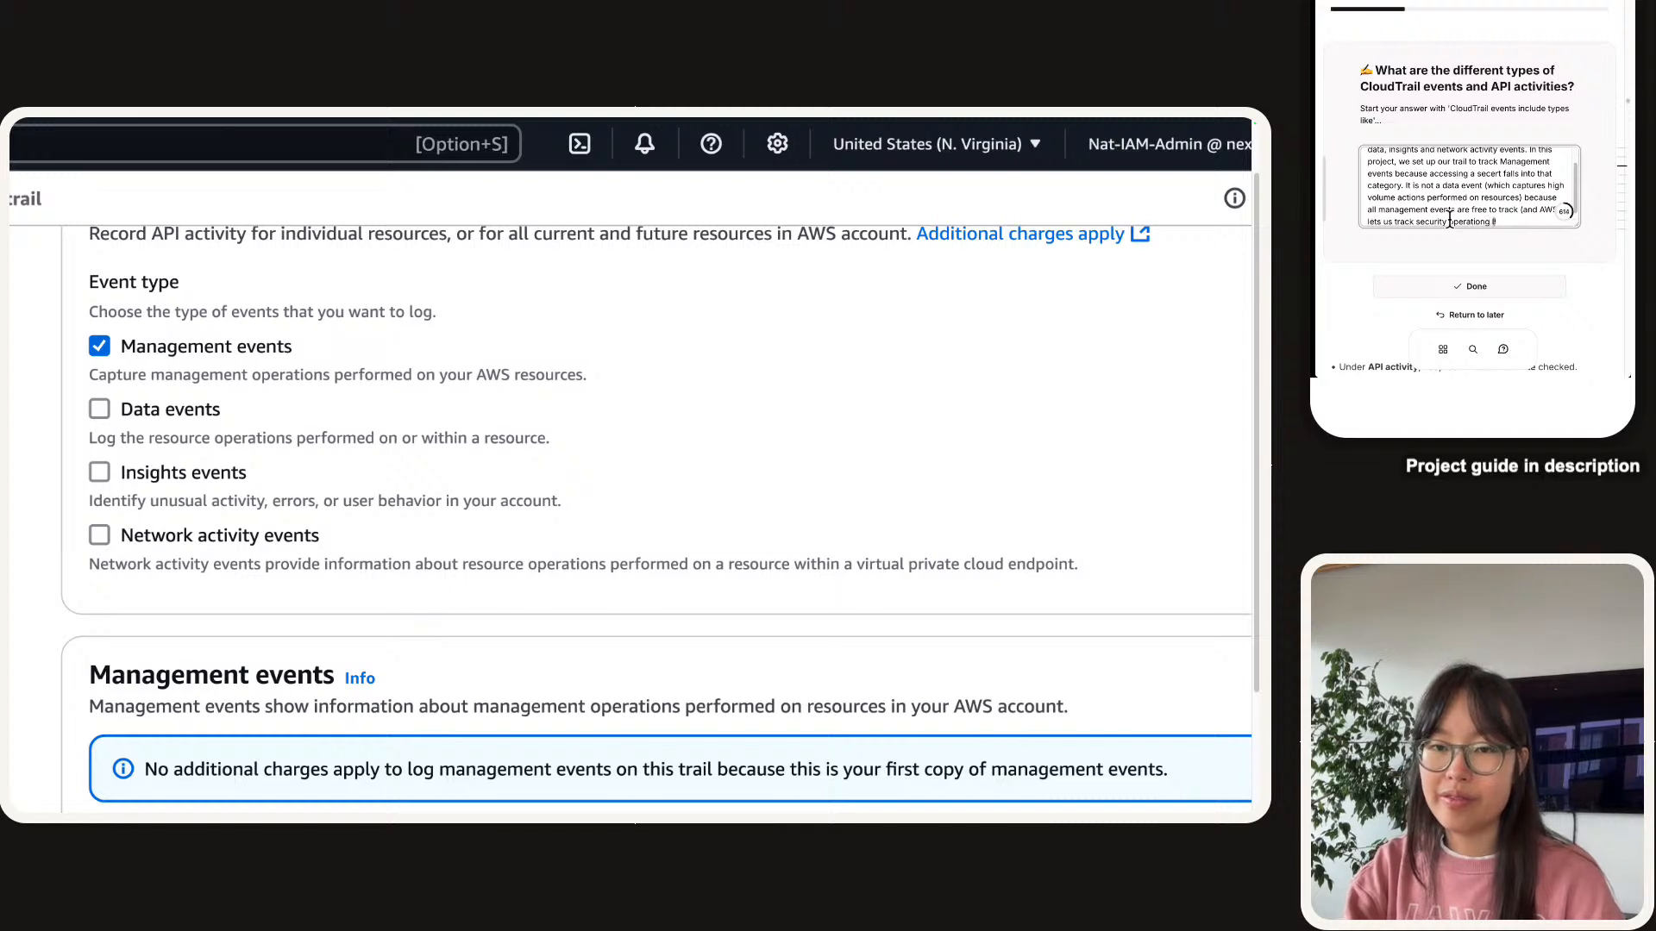
pyautogui.write('like this fo')
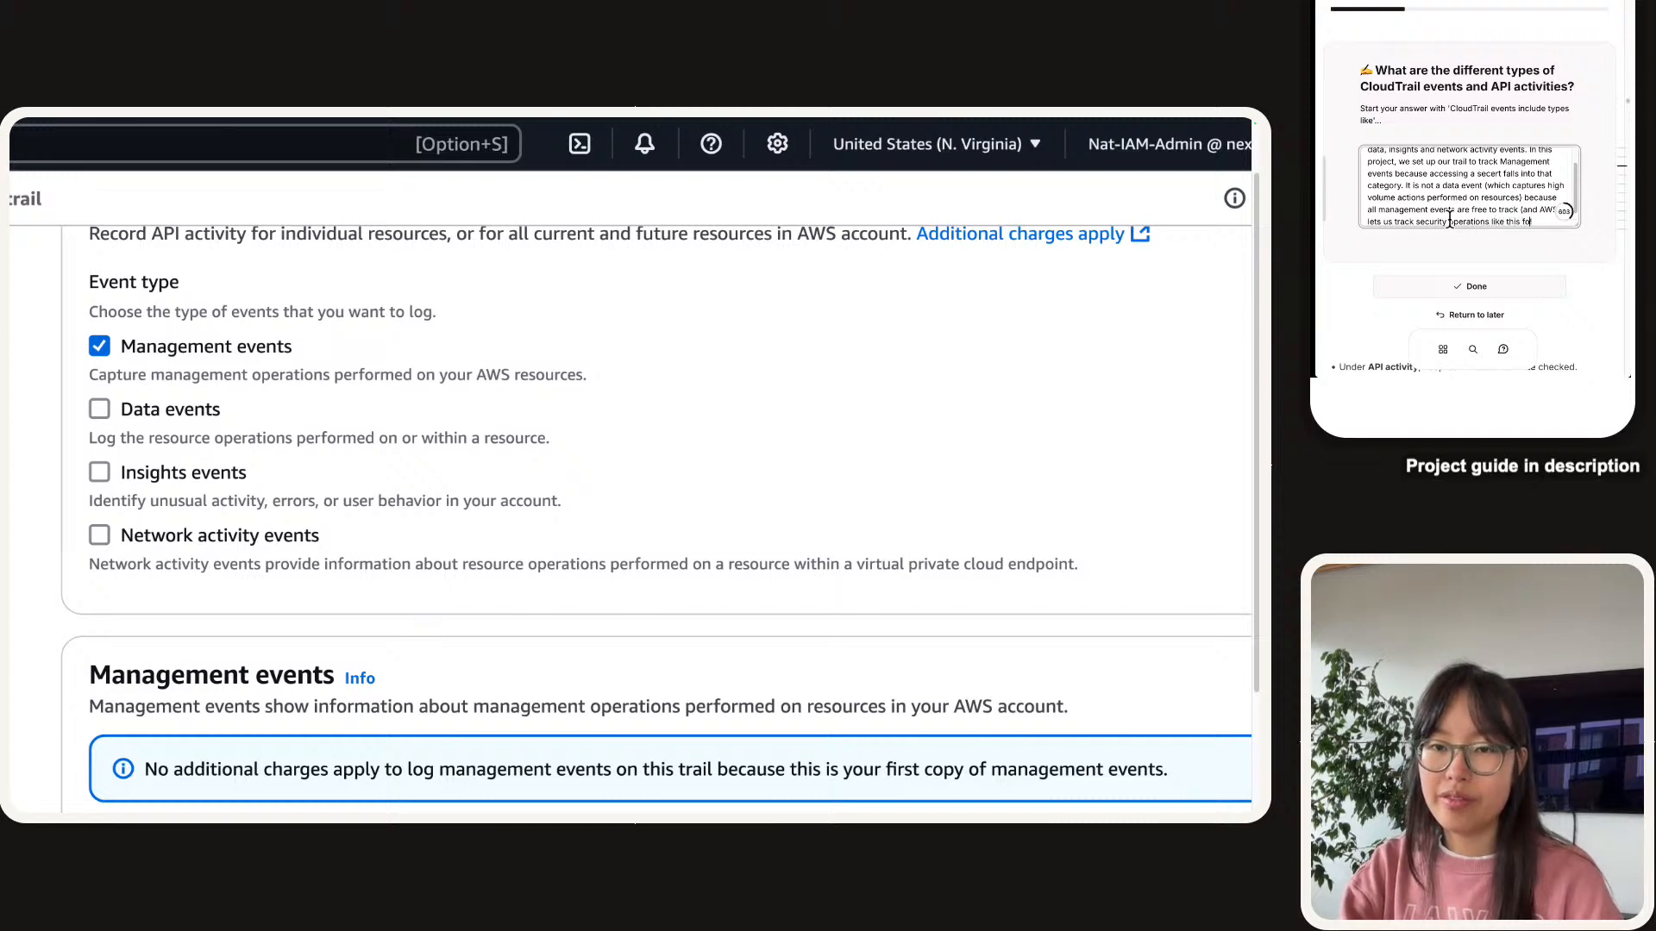
pyautogui.write('r free)!')
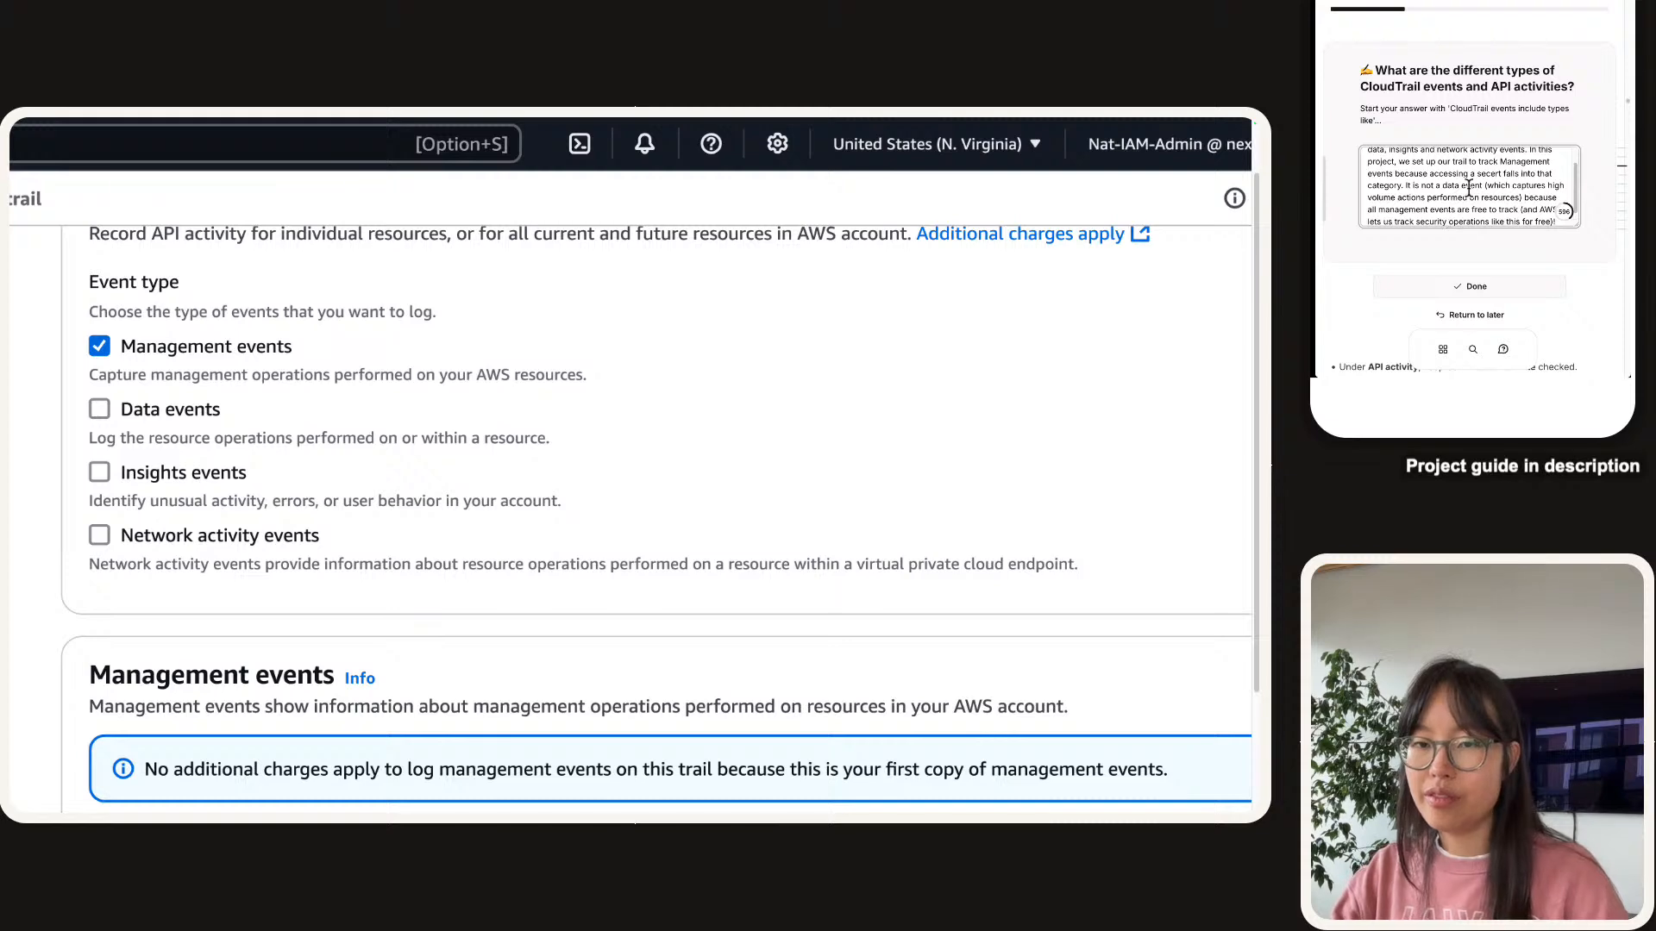
# Submit the event-types answer and bring the trail's API activity settings into view.
pyautogui.click(1494, 267)
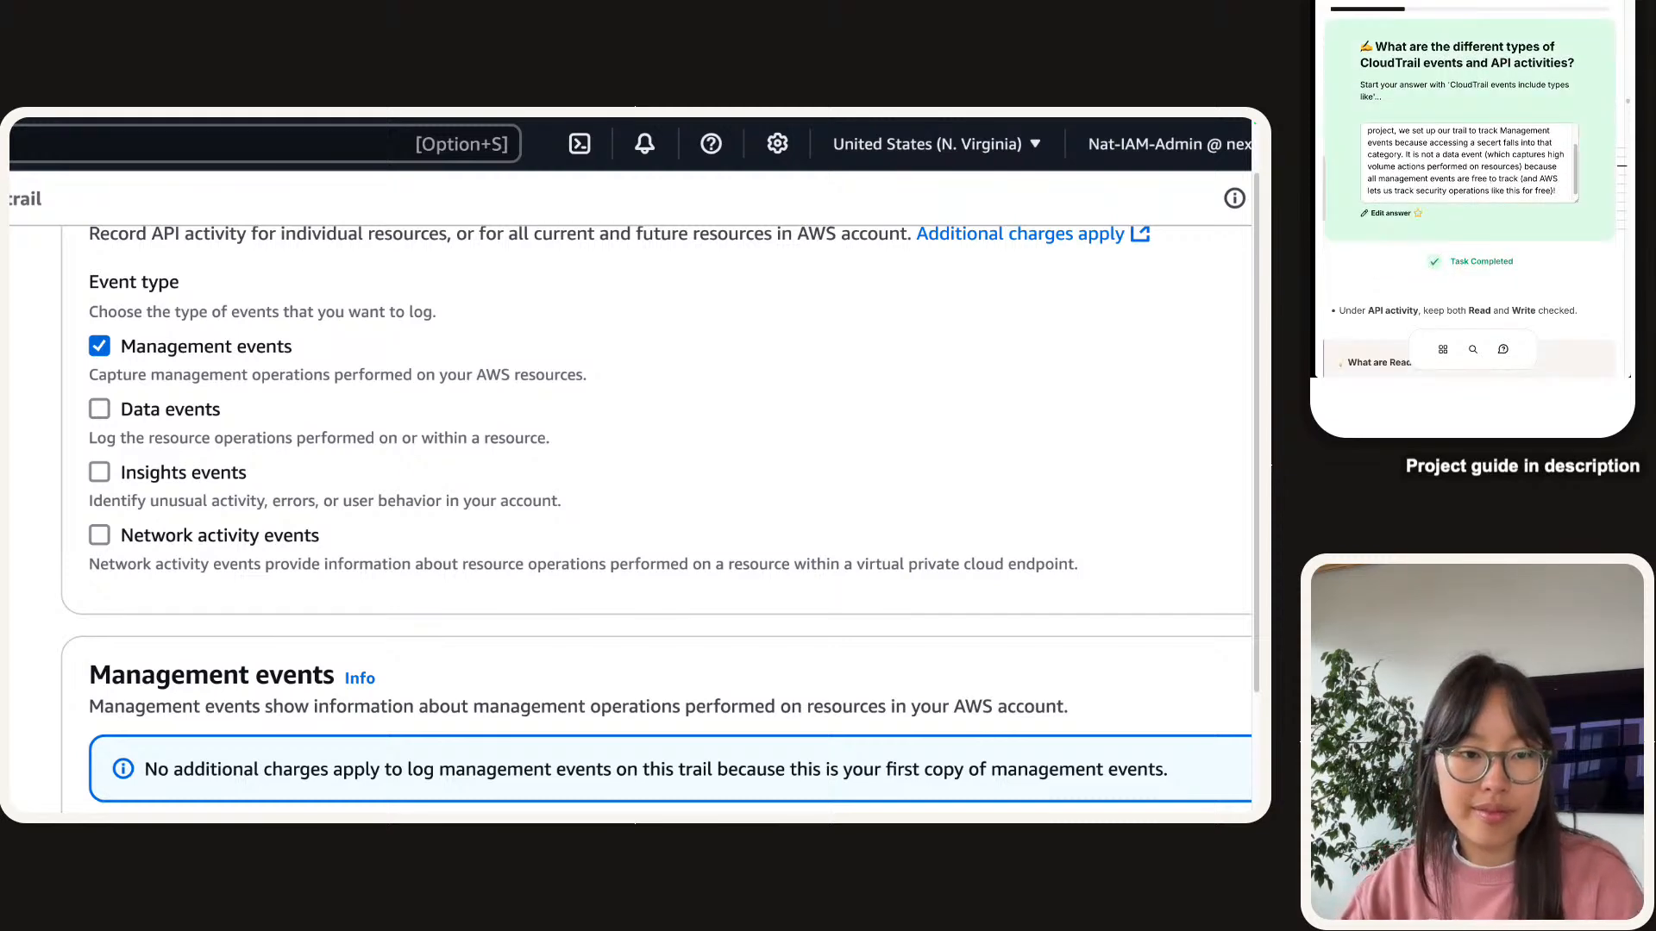
pyautogui.scroll(-3, 1341, 118)
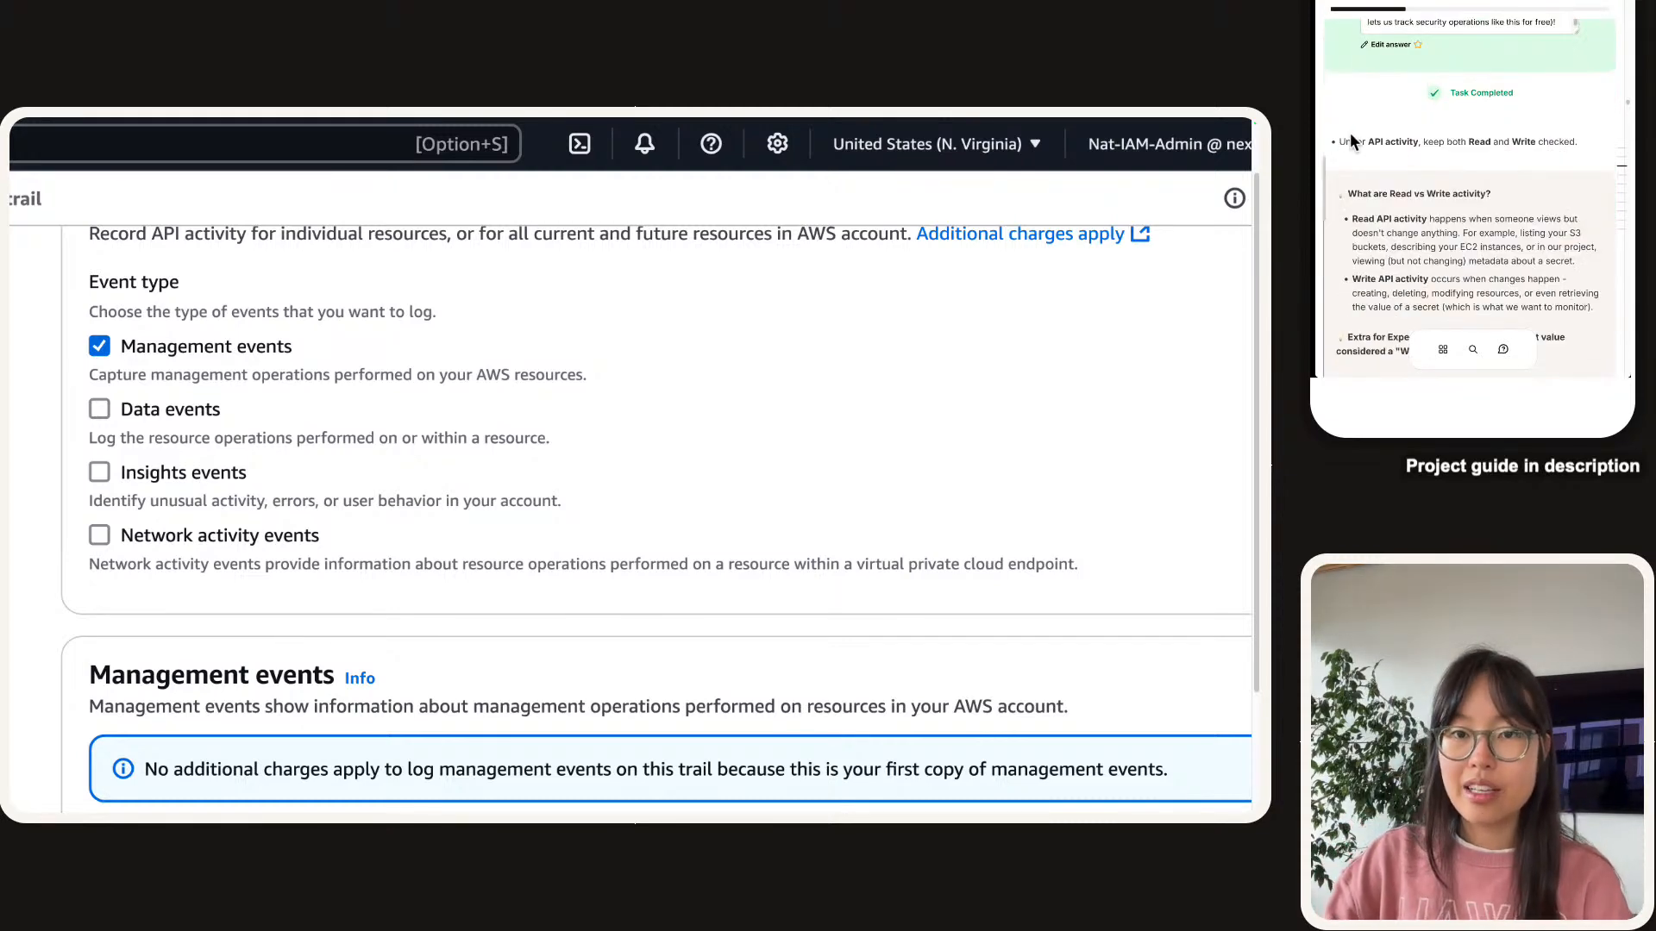
pyautogui.scroll(1, 1380, 147)
pyautogui.scroll(-2, 1432, 165)
pyautogui.scroll(-5, 267, 616)
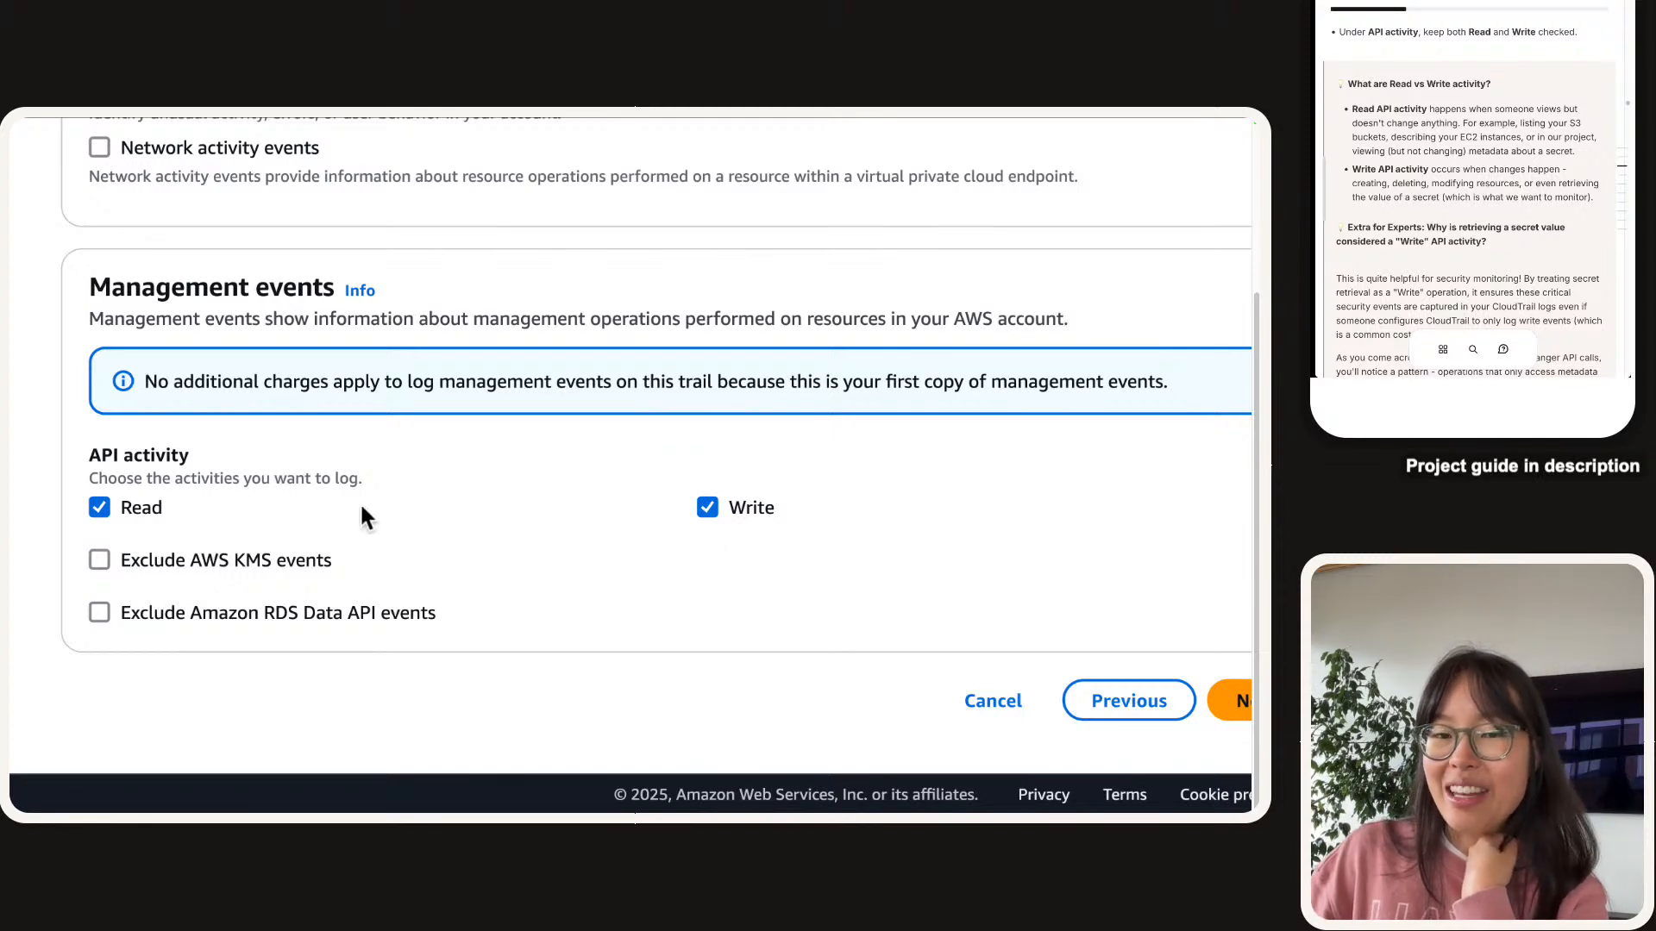
pyautogui.scroll(-2, 1488, 107)
pyautogui.scroll(-2, 1490, 110)
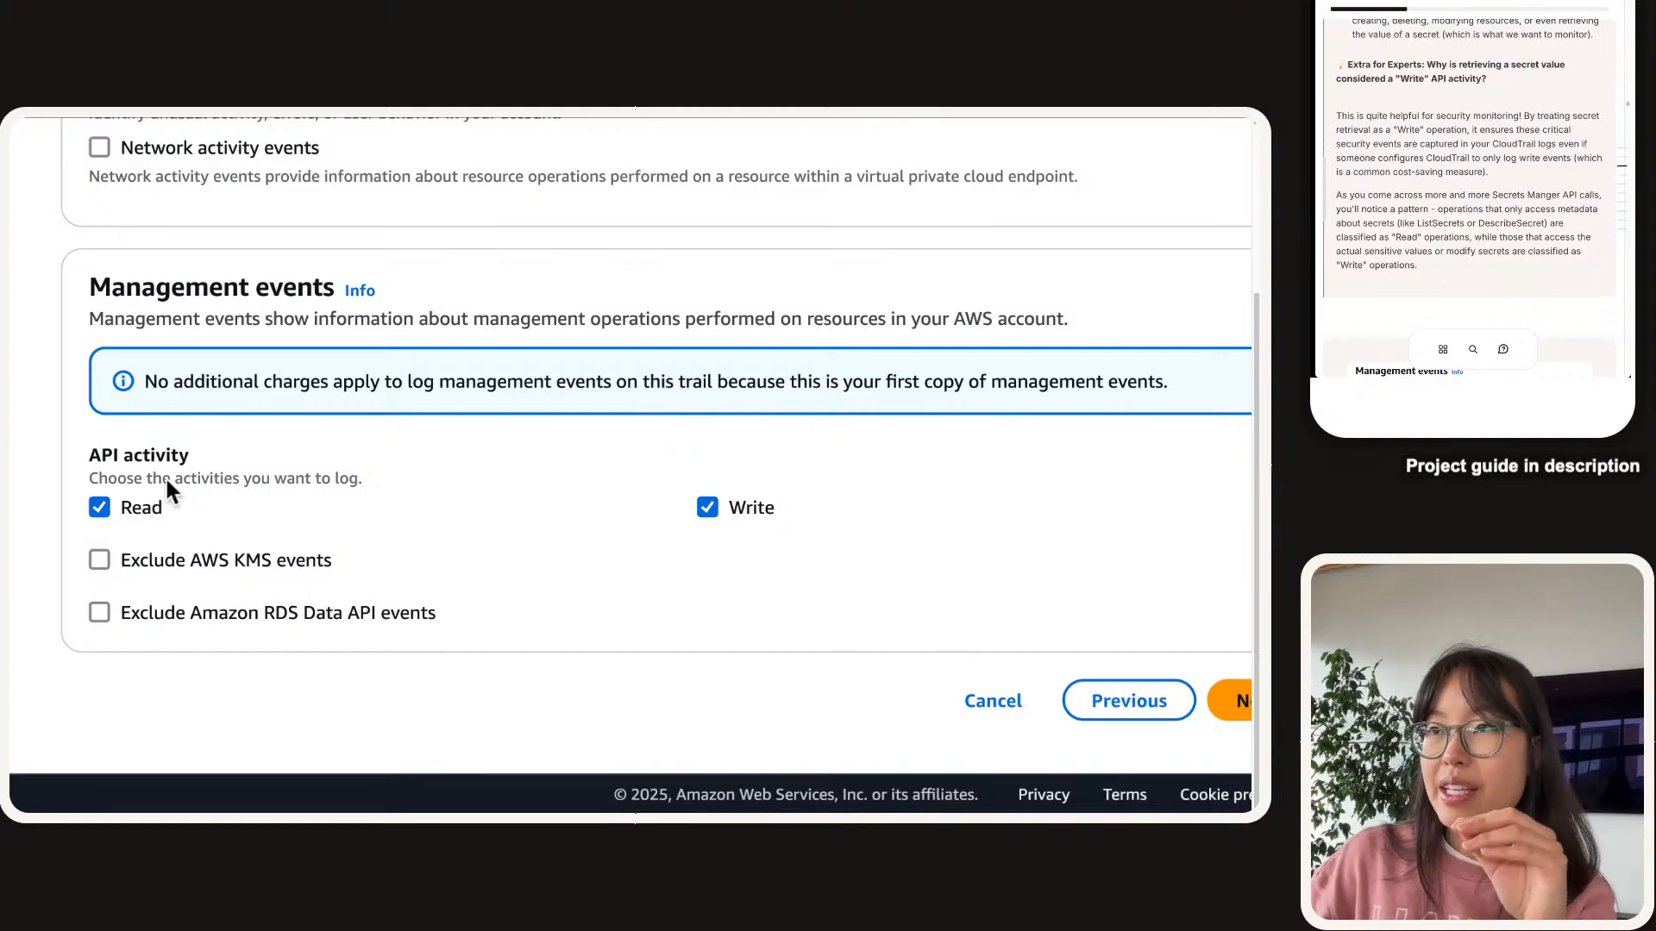
pyautogui.scroll(5, 168, 491)
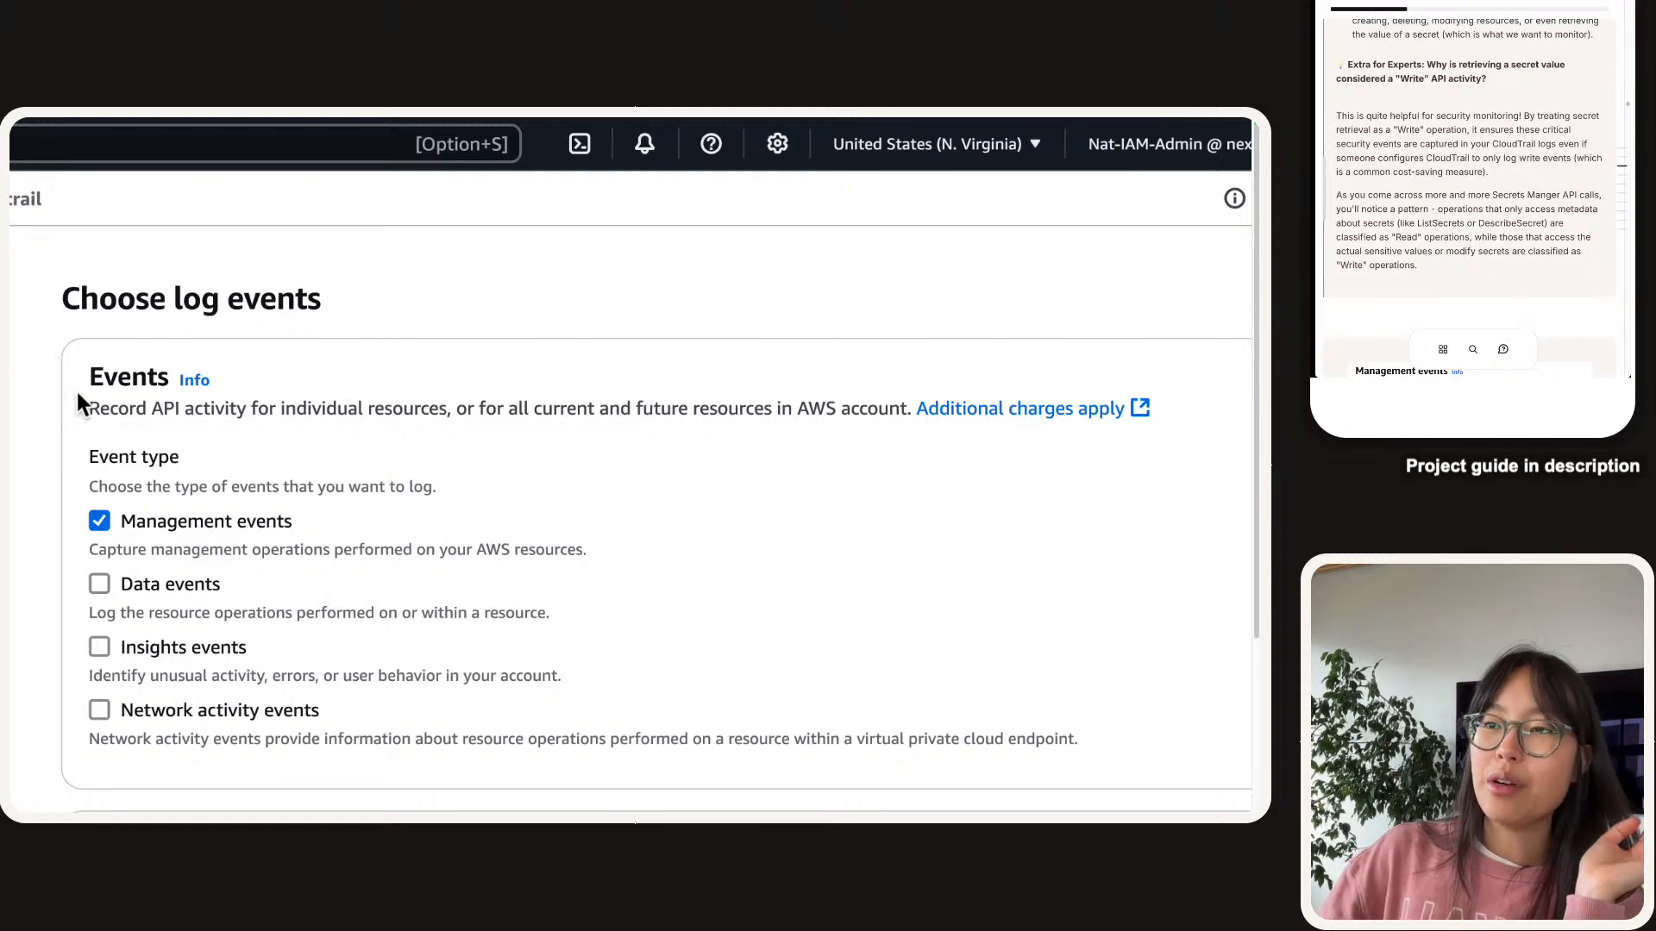
pyautogui.scroll(-4, 129, 470)
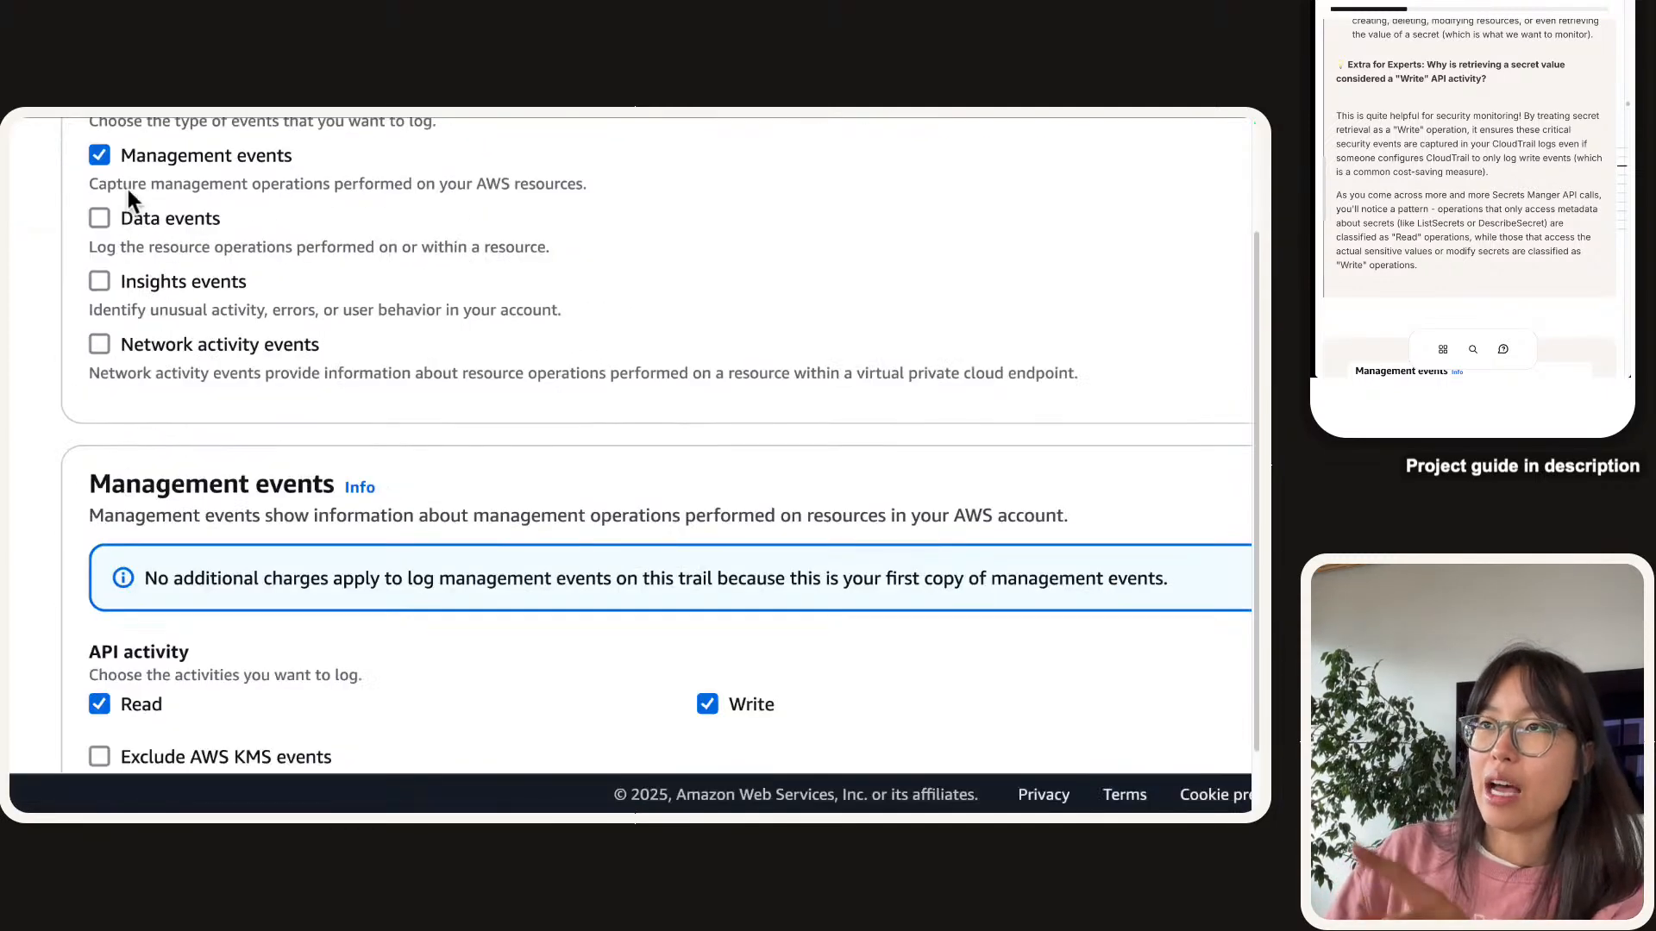
pyautogui.scroll(-2, 128, 196)
# Untick then re-tick Read so both Read and Write API activity stay logged.
pyautogui.click(111, 504)
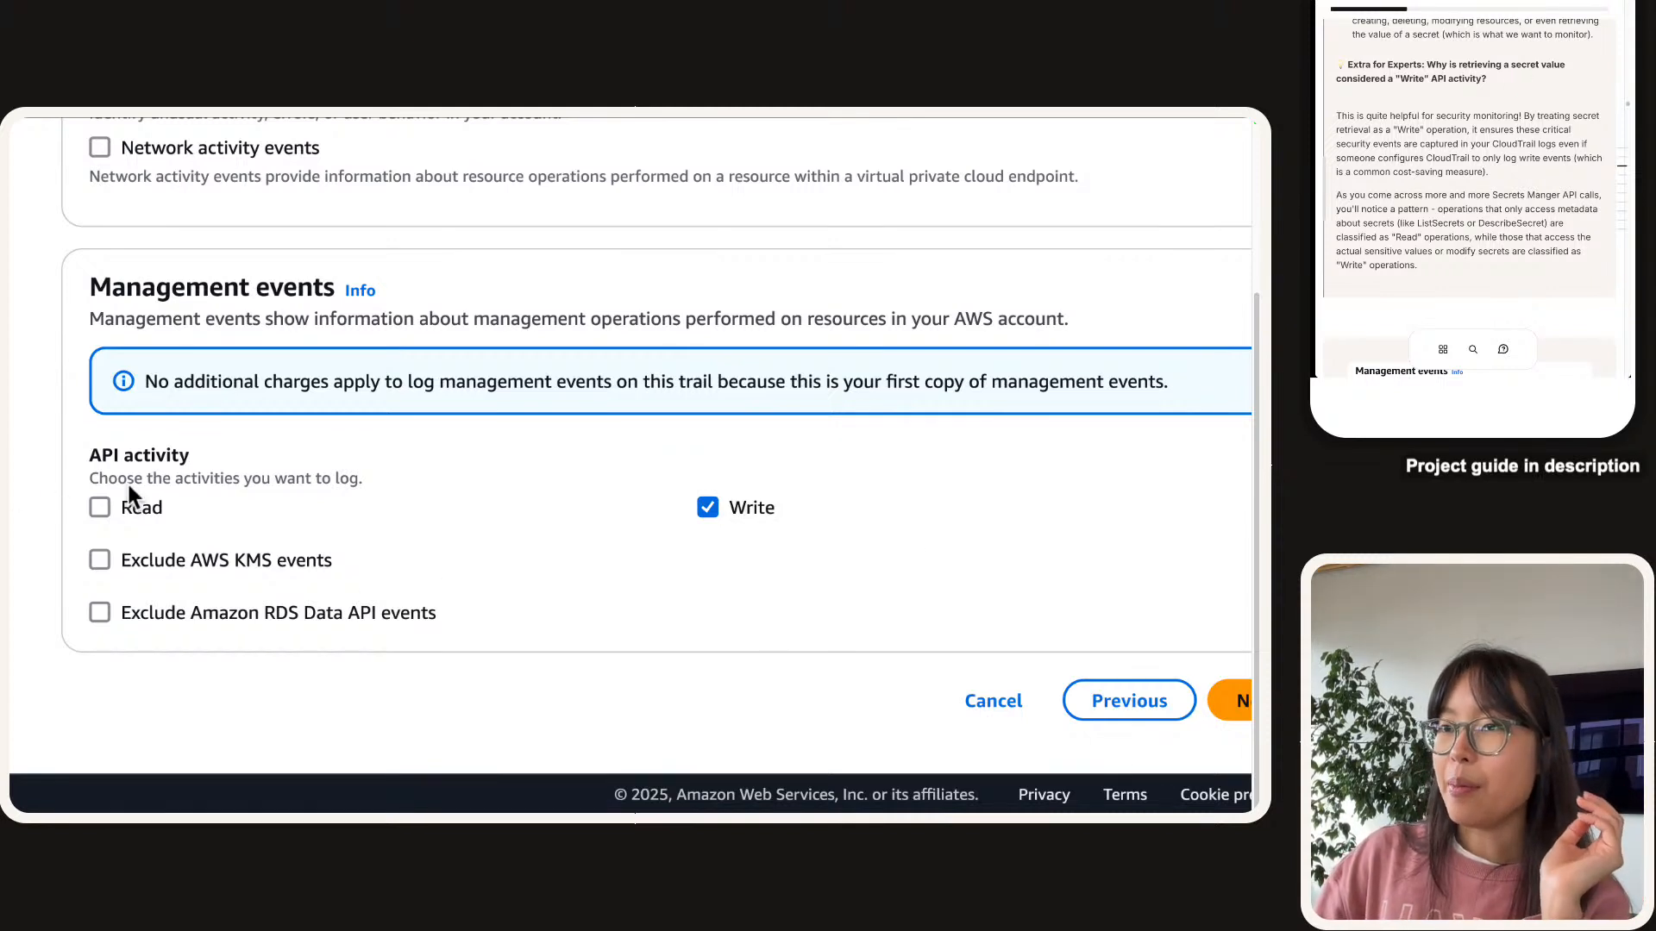
pyautogui.click(147, 508)
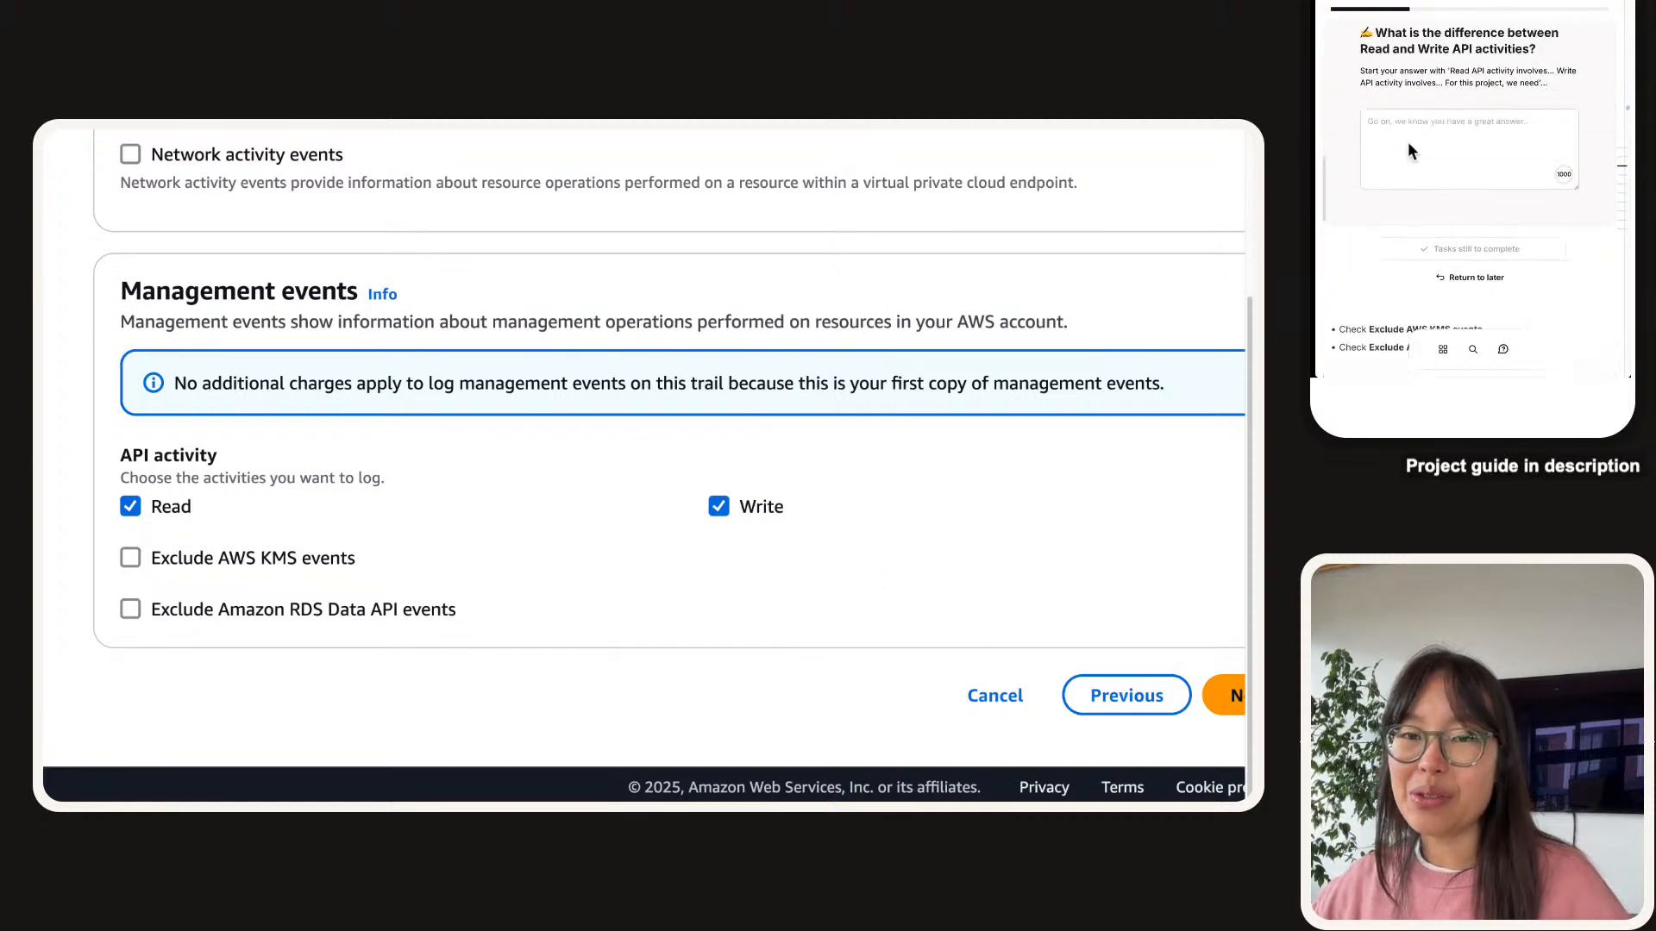
# Paste the answer starter and describe Read API activity as reading or opening a resource.
pyautogui.click(1407, 147)
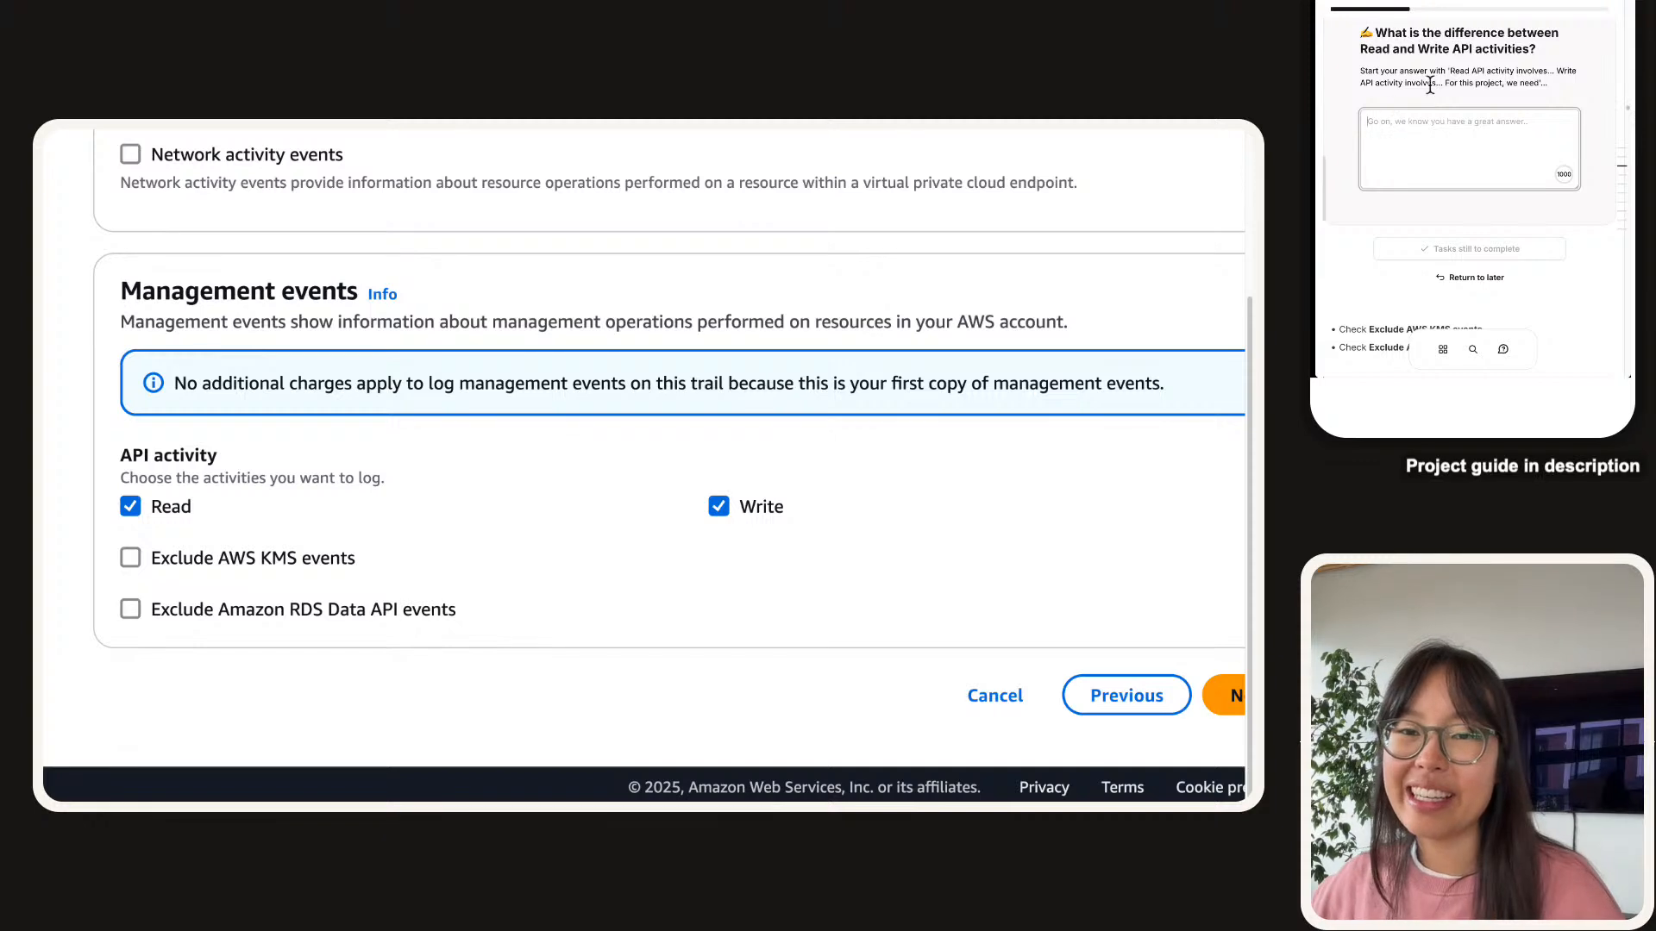
pyautogui.moveTo(1450, 70); pyautogui.dragTo(1540, 82)
pyautogui.hotkey('ctrl', 'c')
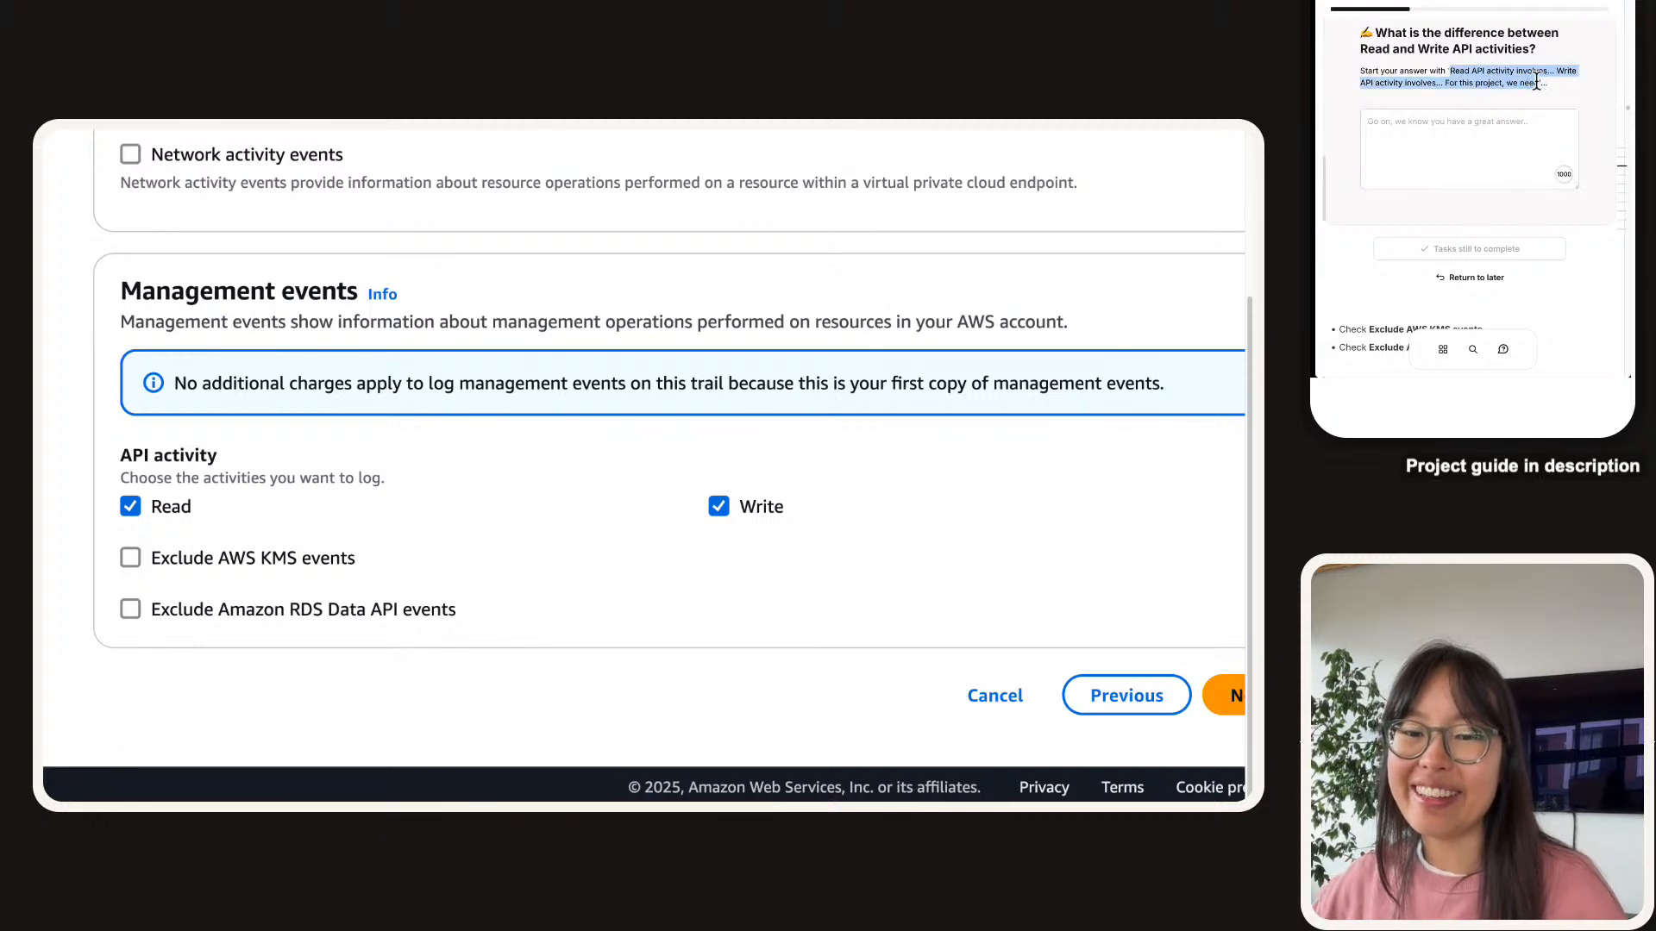
pyautogui.click(1453, 170)
pyautogui.hotkey('ctrl', 'v')
pyautogui.scroll(2, 1448, 155)
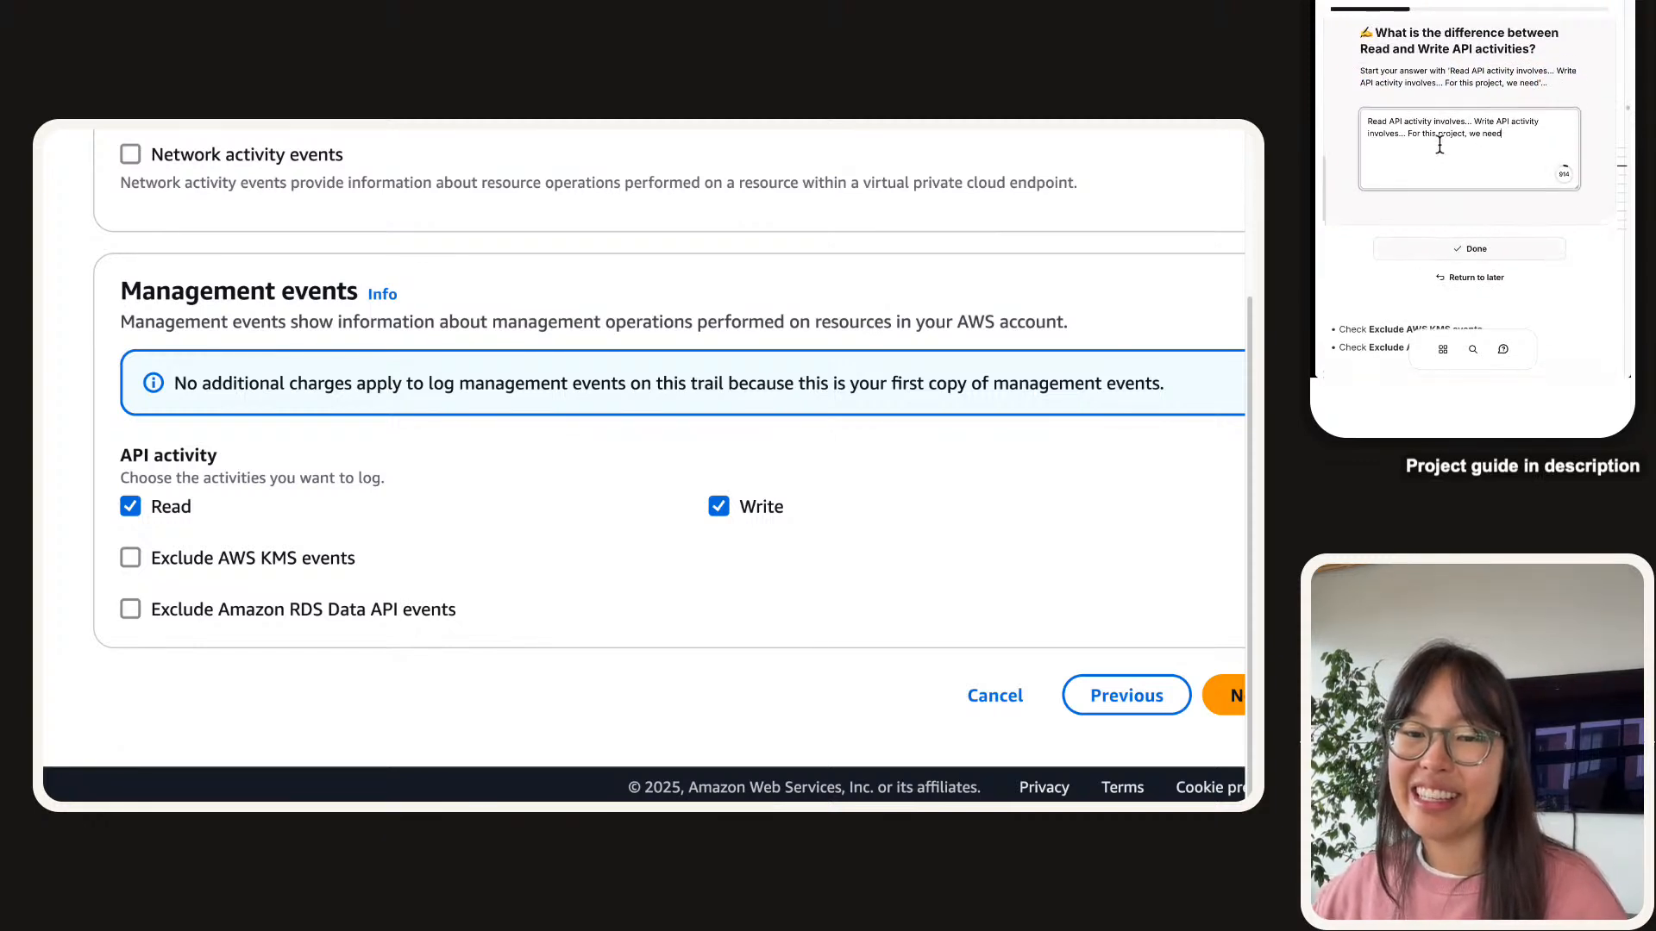
pyautogui.scroll(-1, 1441, 130)
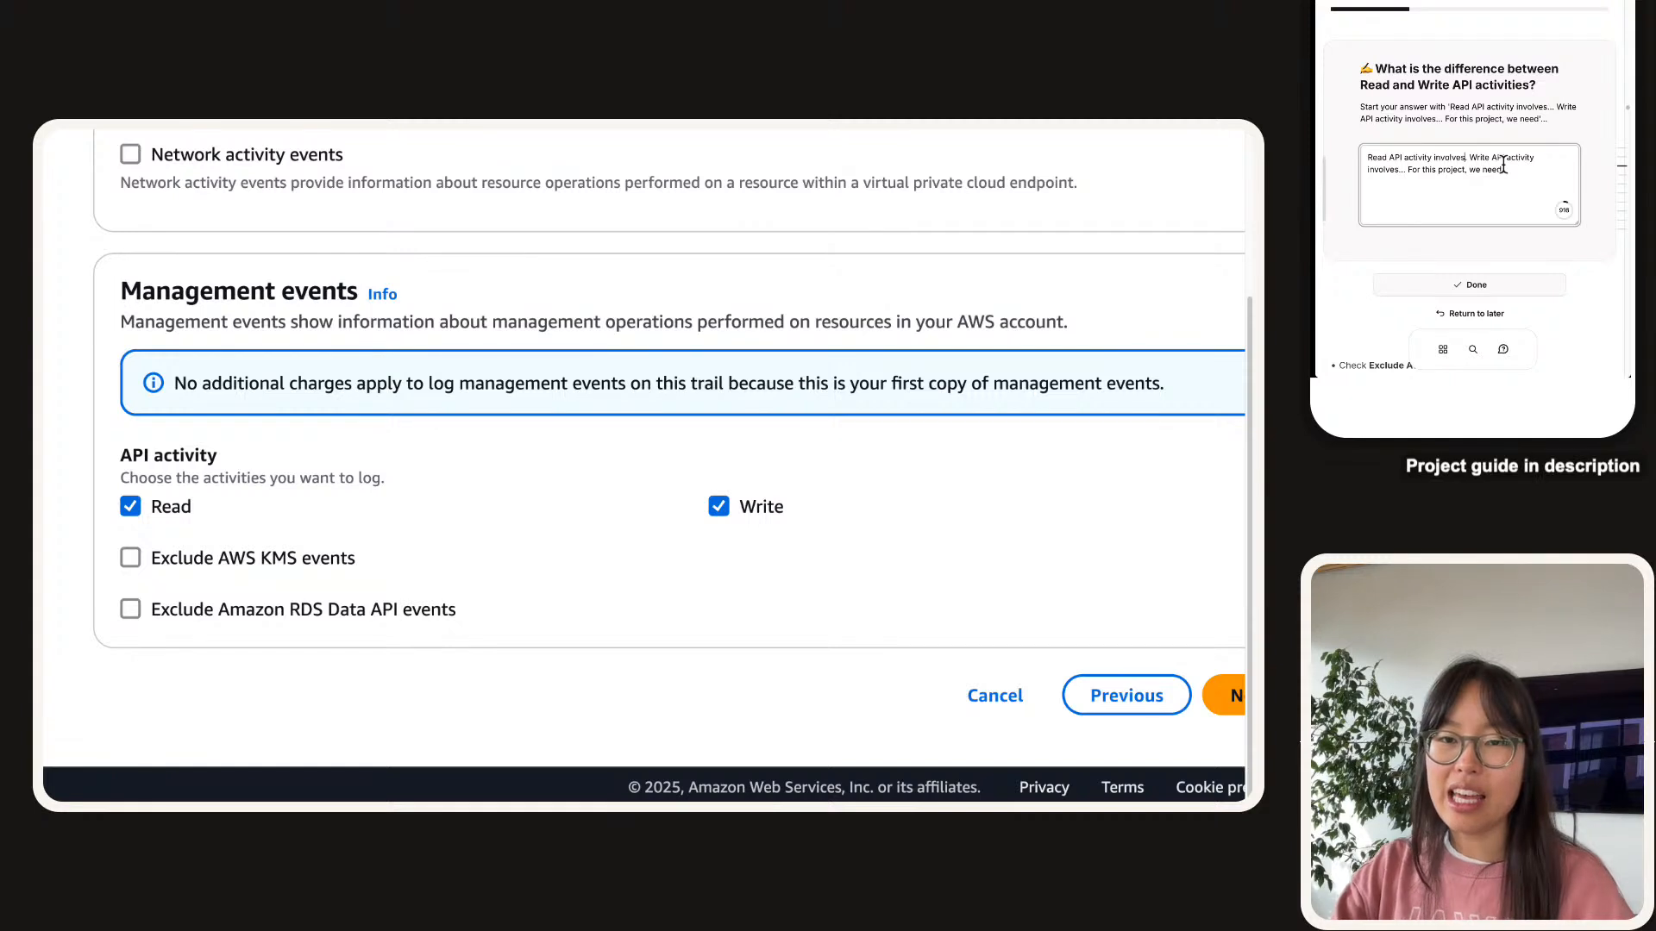
pyautogui.press('BackSpace')
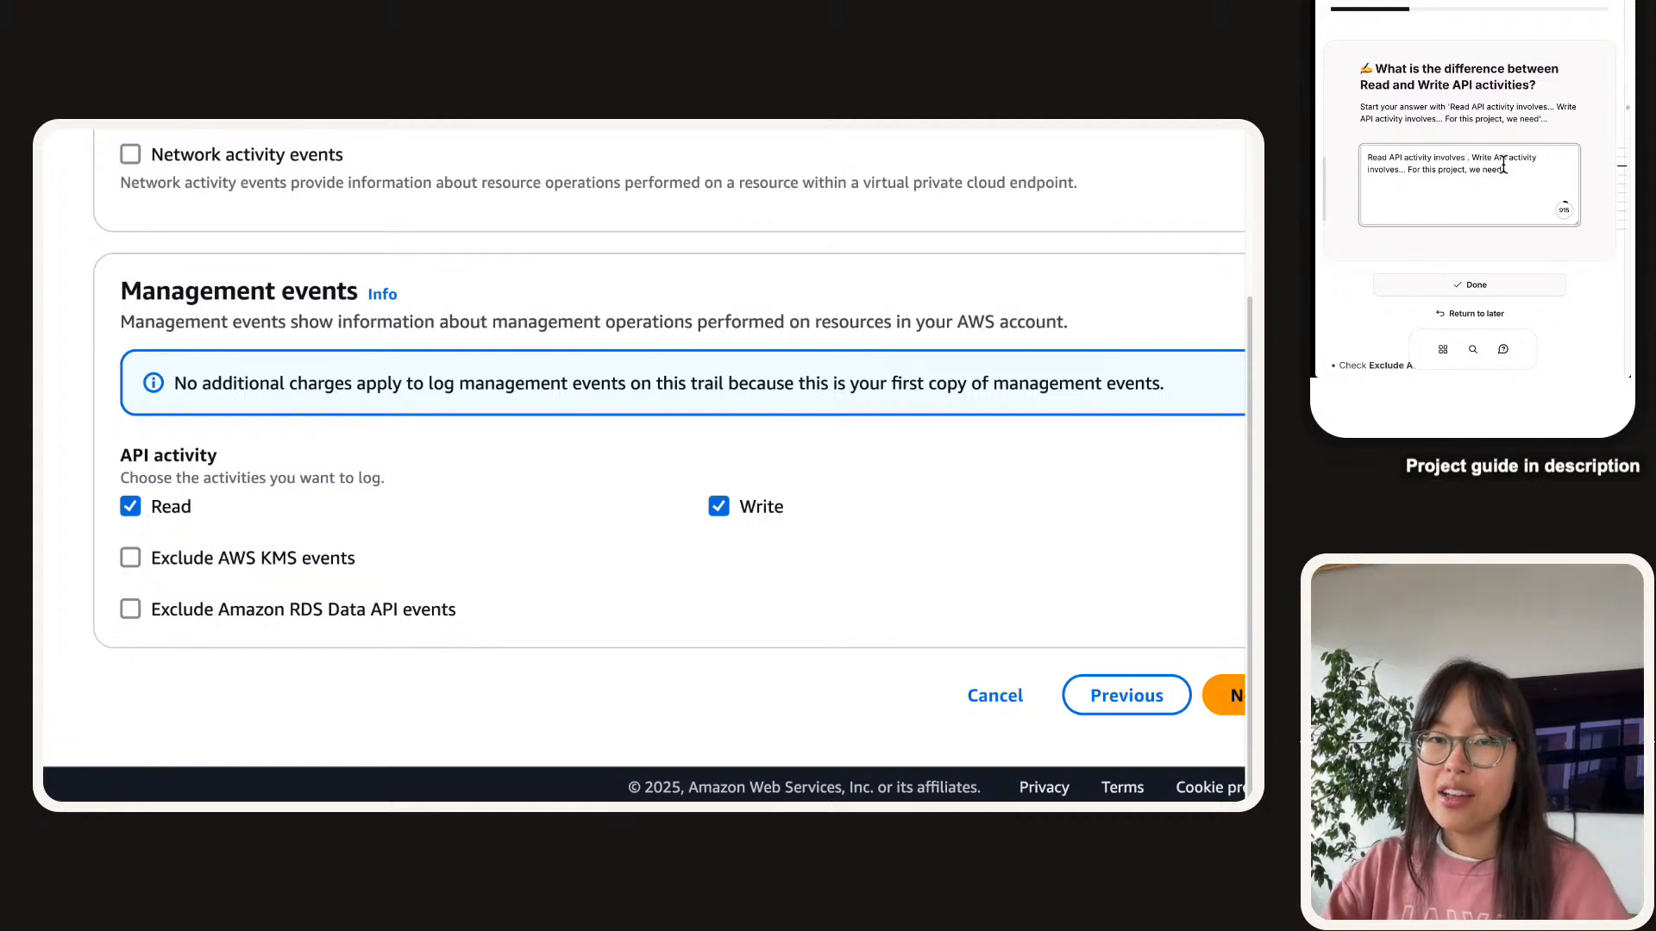
pyautogui.write('accessing eradi')
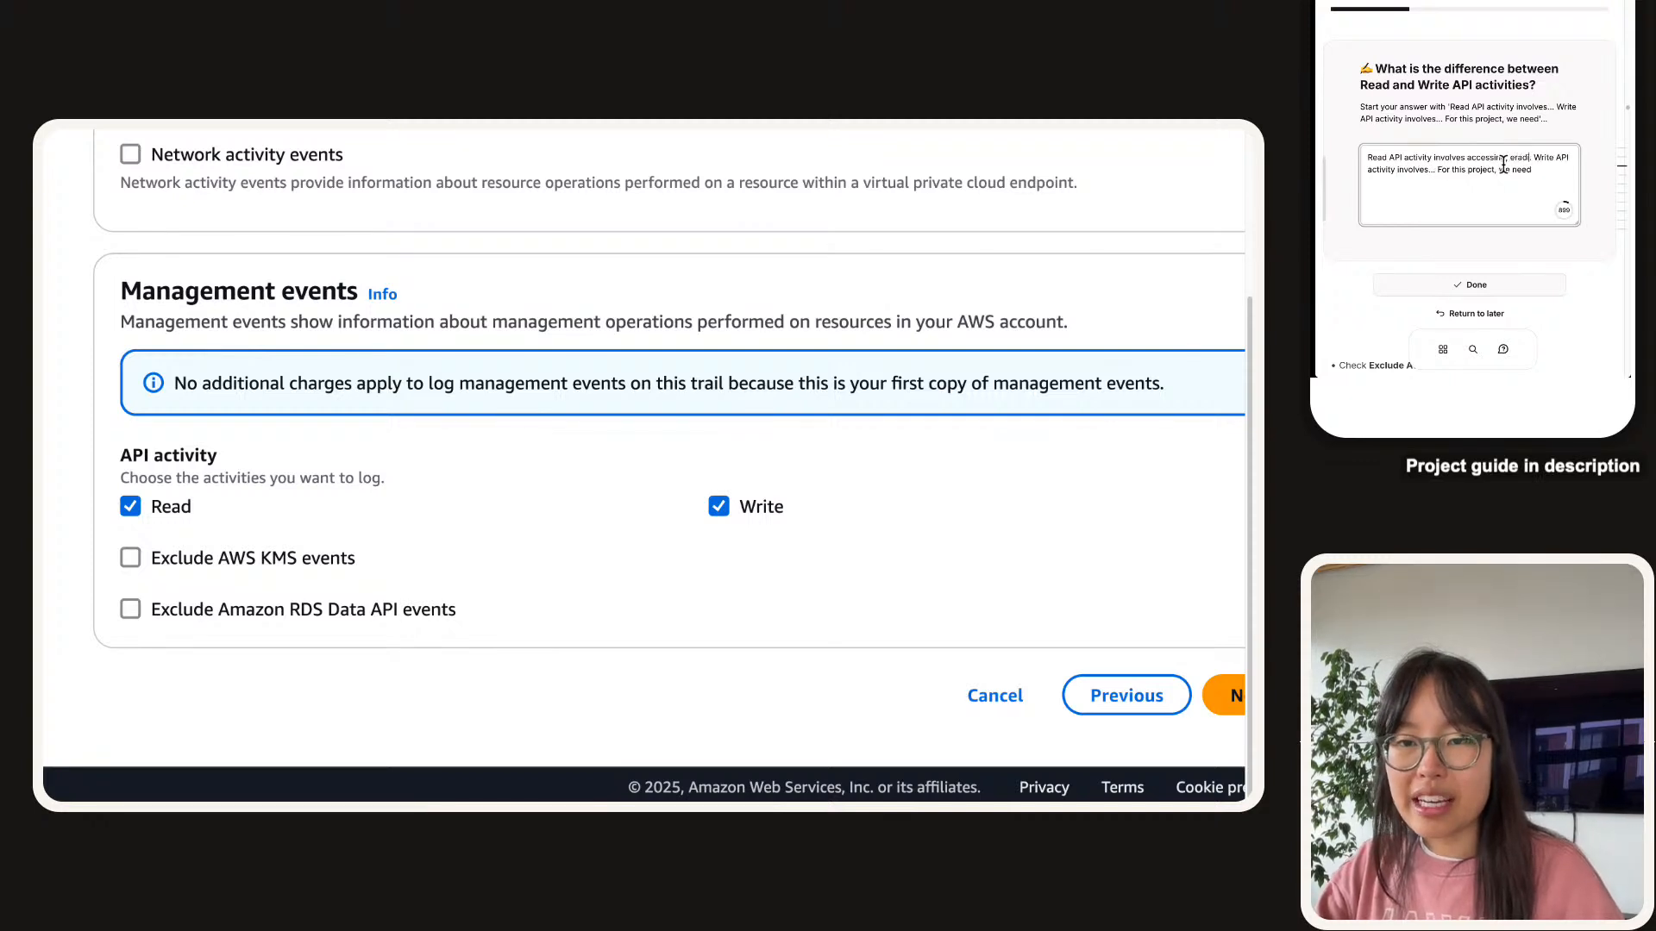
pyautogui.press('BackSpace')
pyautogui.press('BackSpace')
pyautogui.press('BackSpace')
pyautogui.press('BackSpace')
pyautogui.press('BackSpace')
pyautogui.write('reading, ')
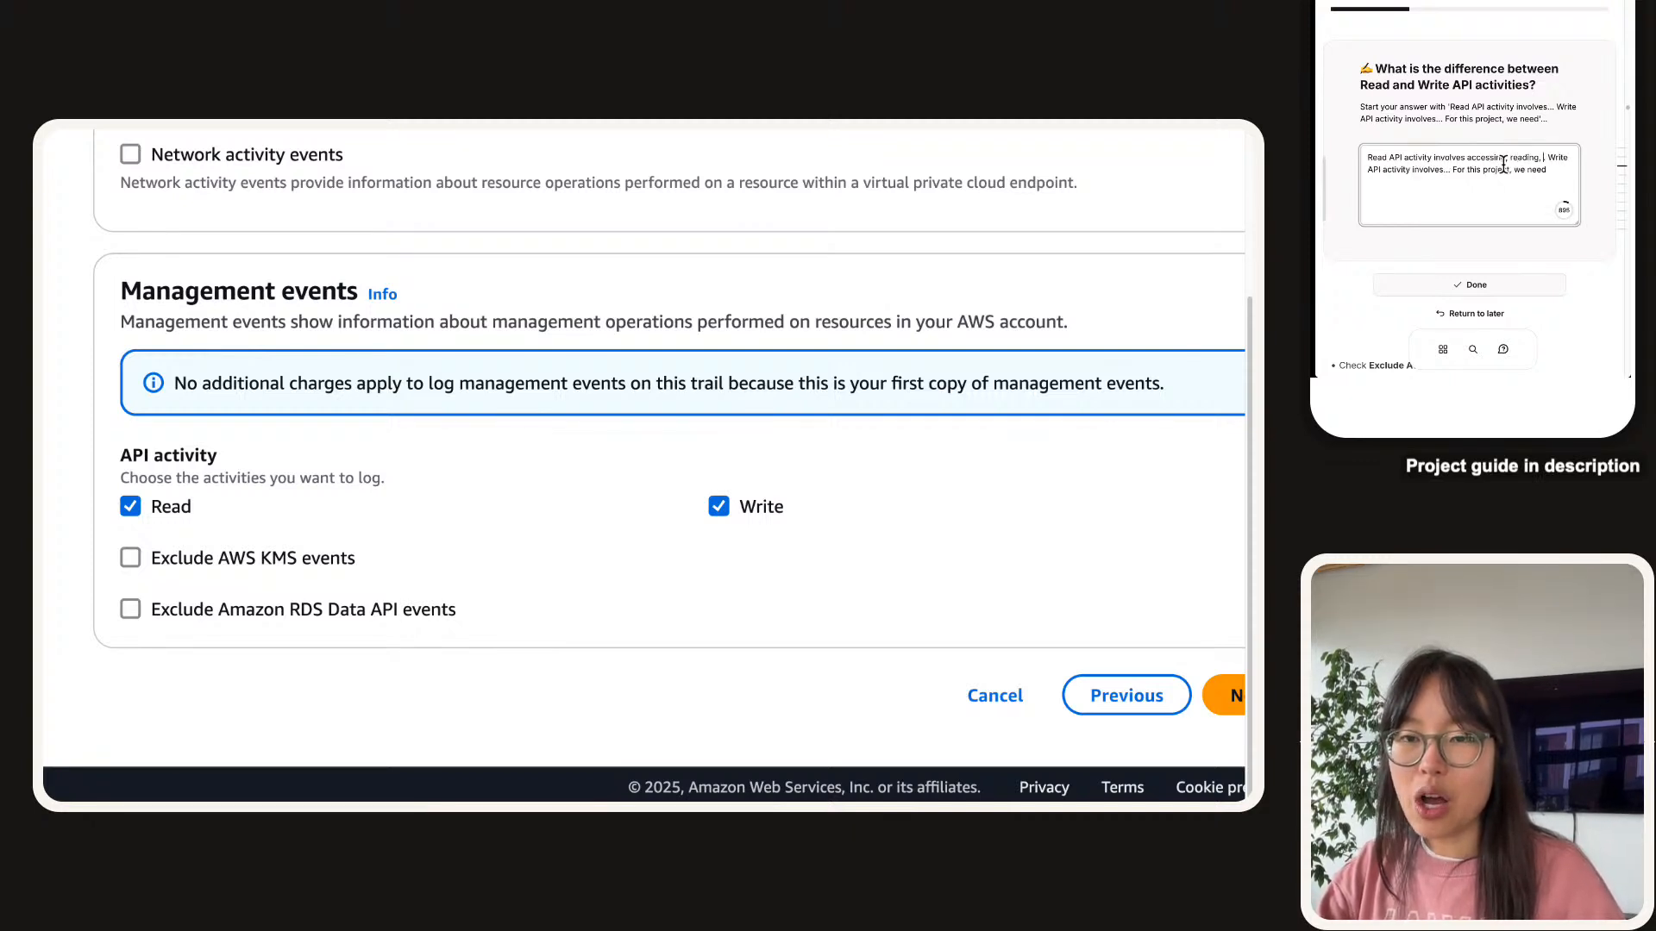
pyautogui.write('opening a resourc')
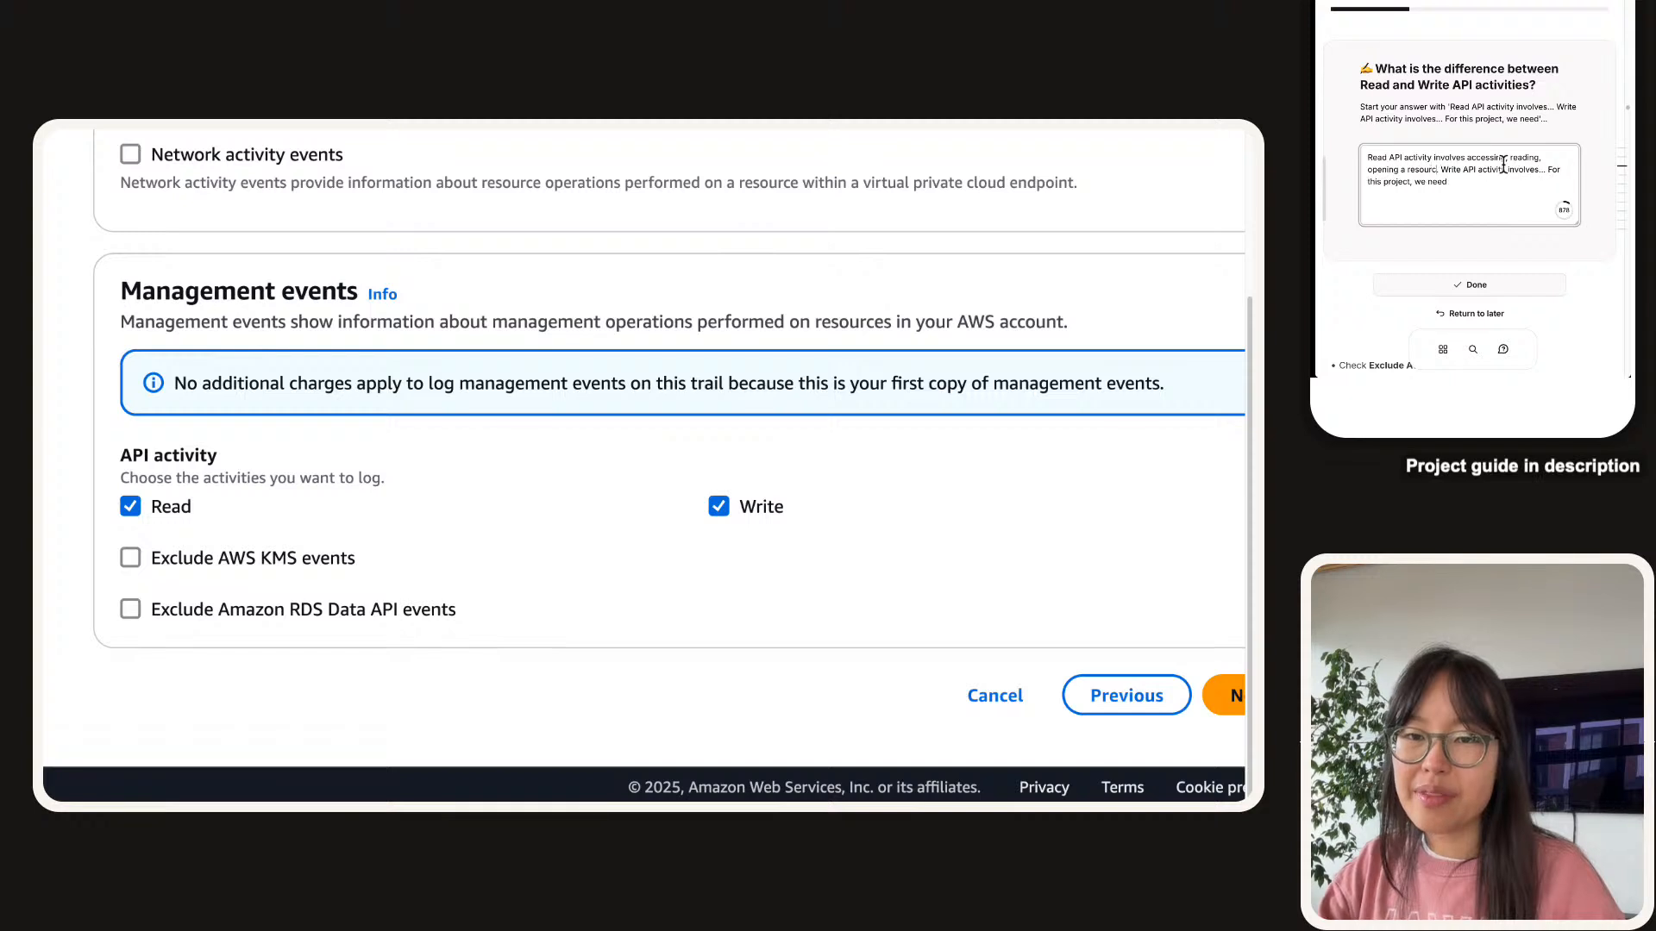
pyautogui.write('e')
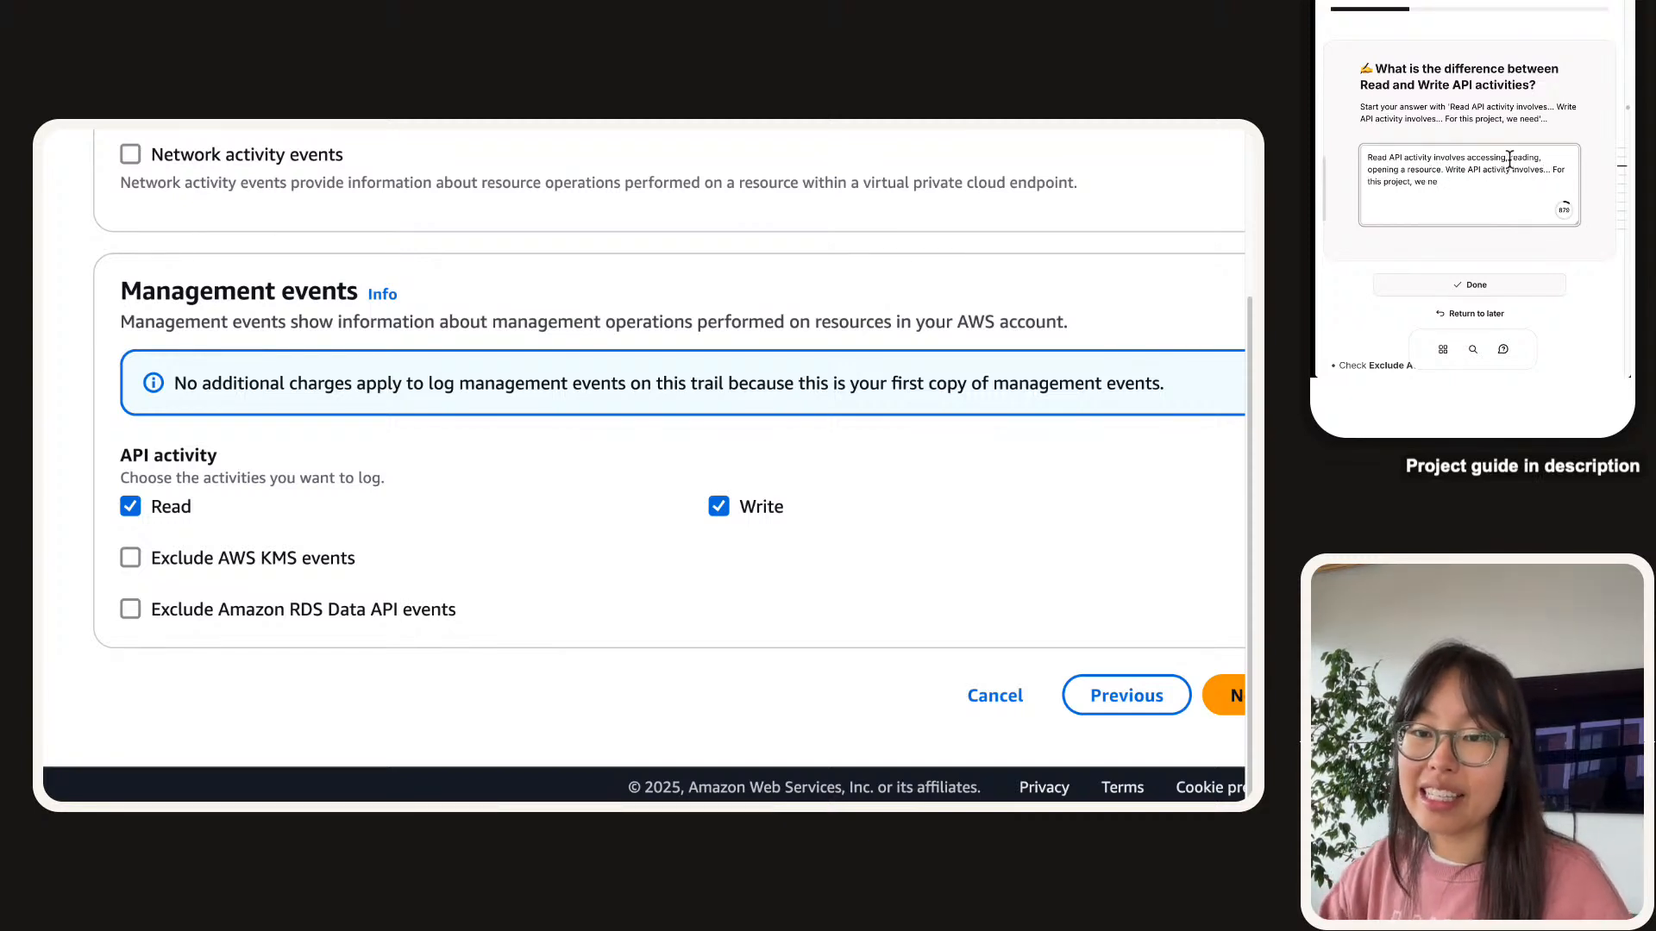
# Add that Write covers creating, deleting, updating resources, and accessing a secret counts as Write.
pyautogui.click(1549, 173)
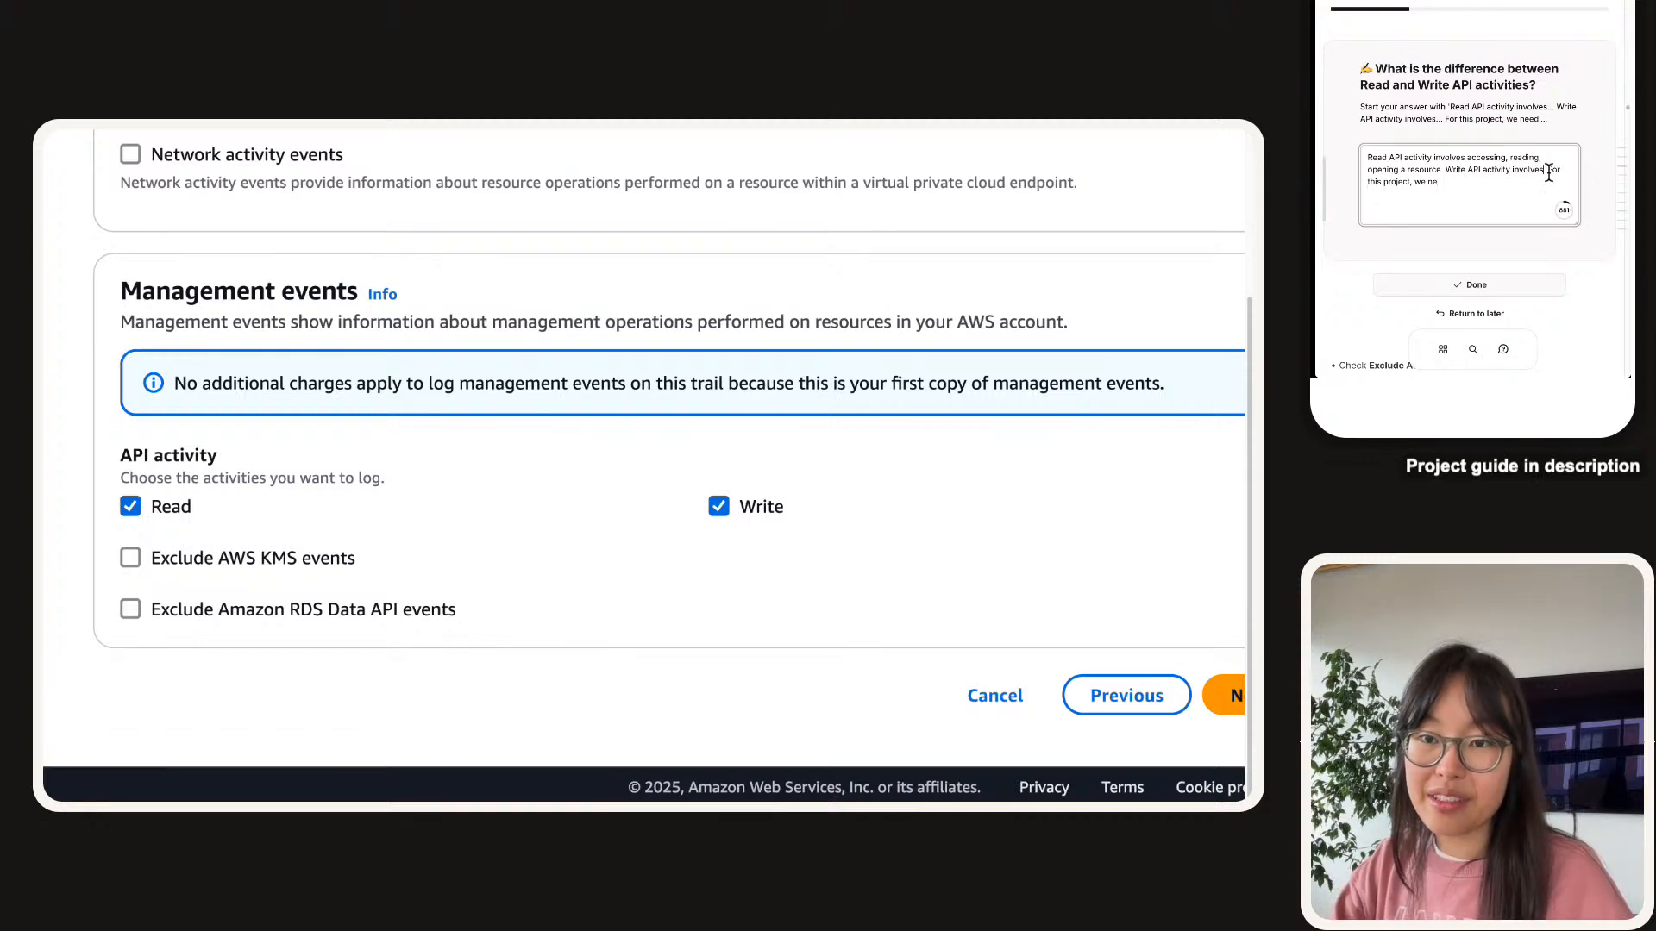
pyautogui.write('creatri')
pyautogui.press('BackSpace')
pyautogui.press('BackSpace')
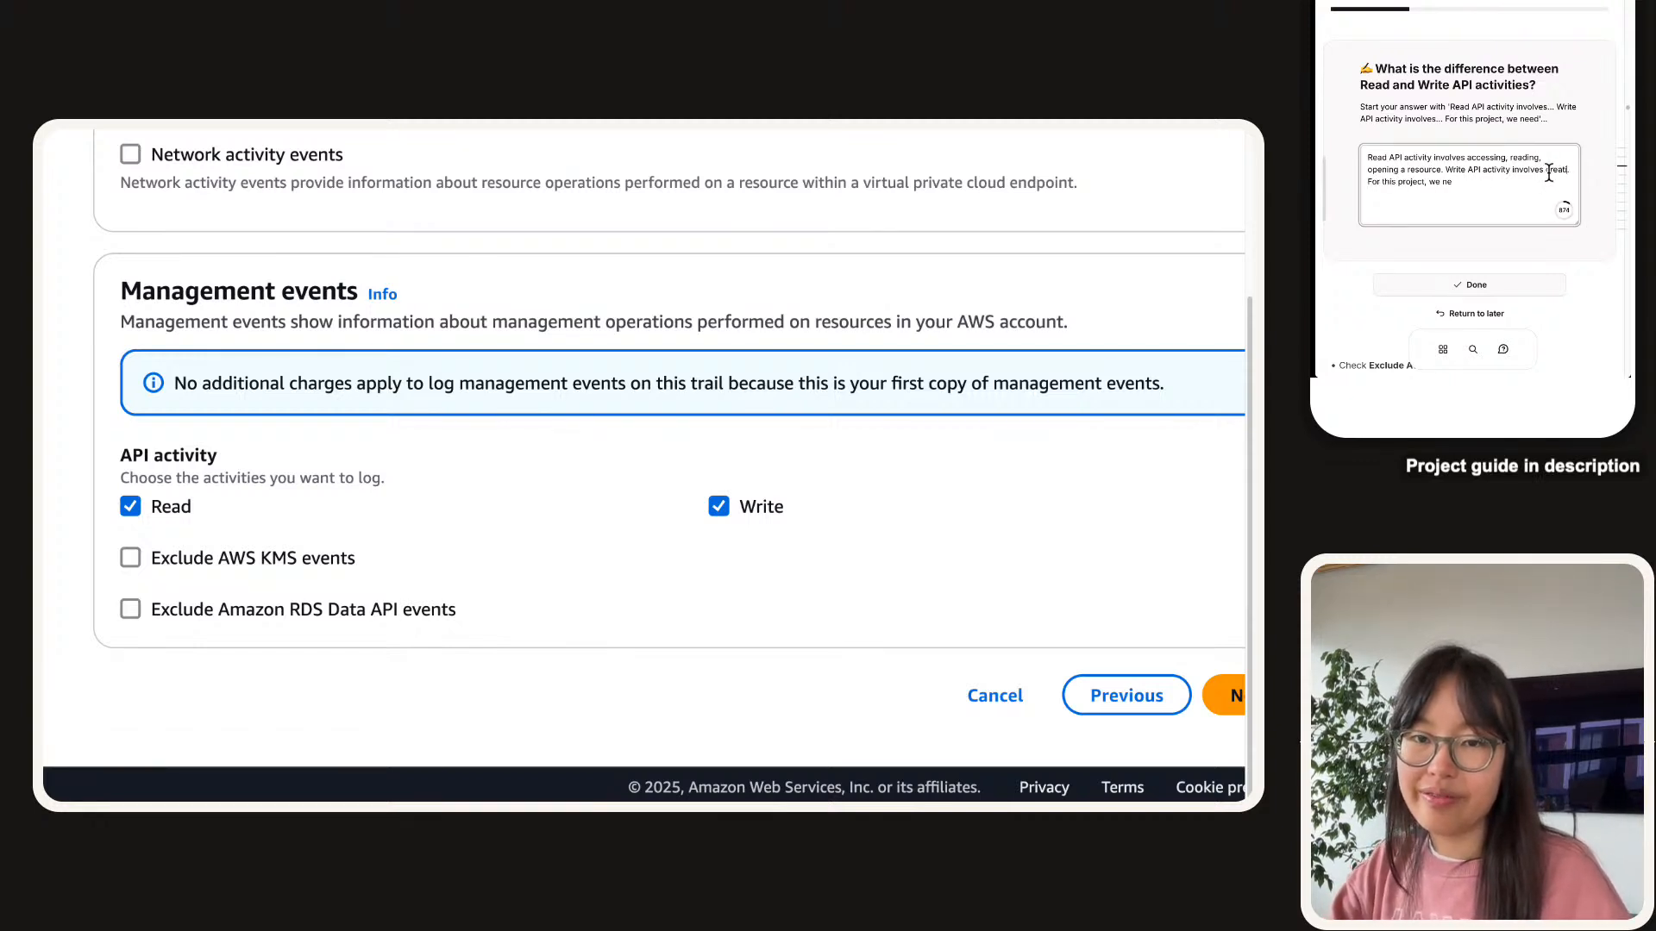
pyautogui.write('ing, deleting')
pyautogui.write(', updating a resou')
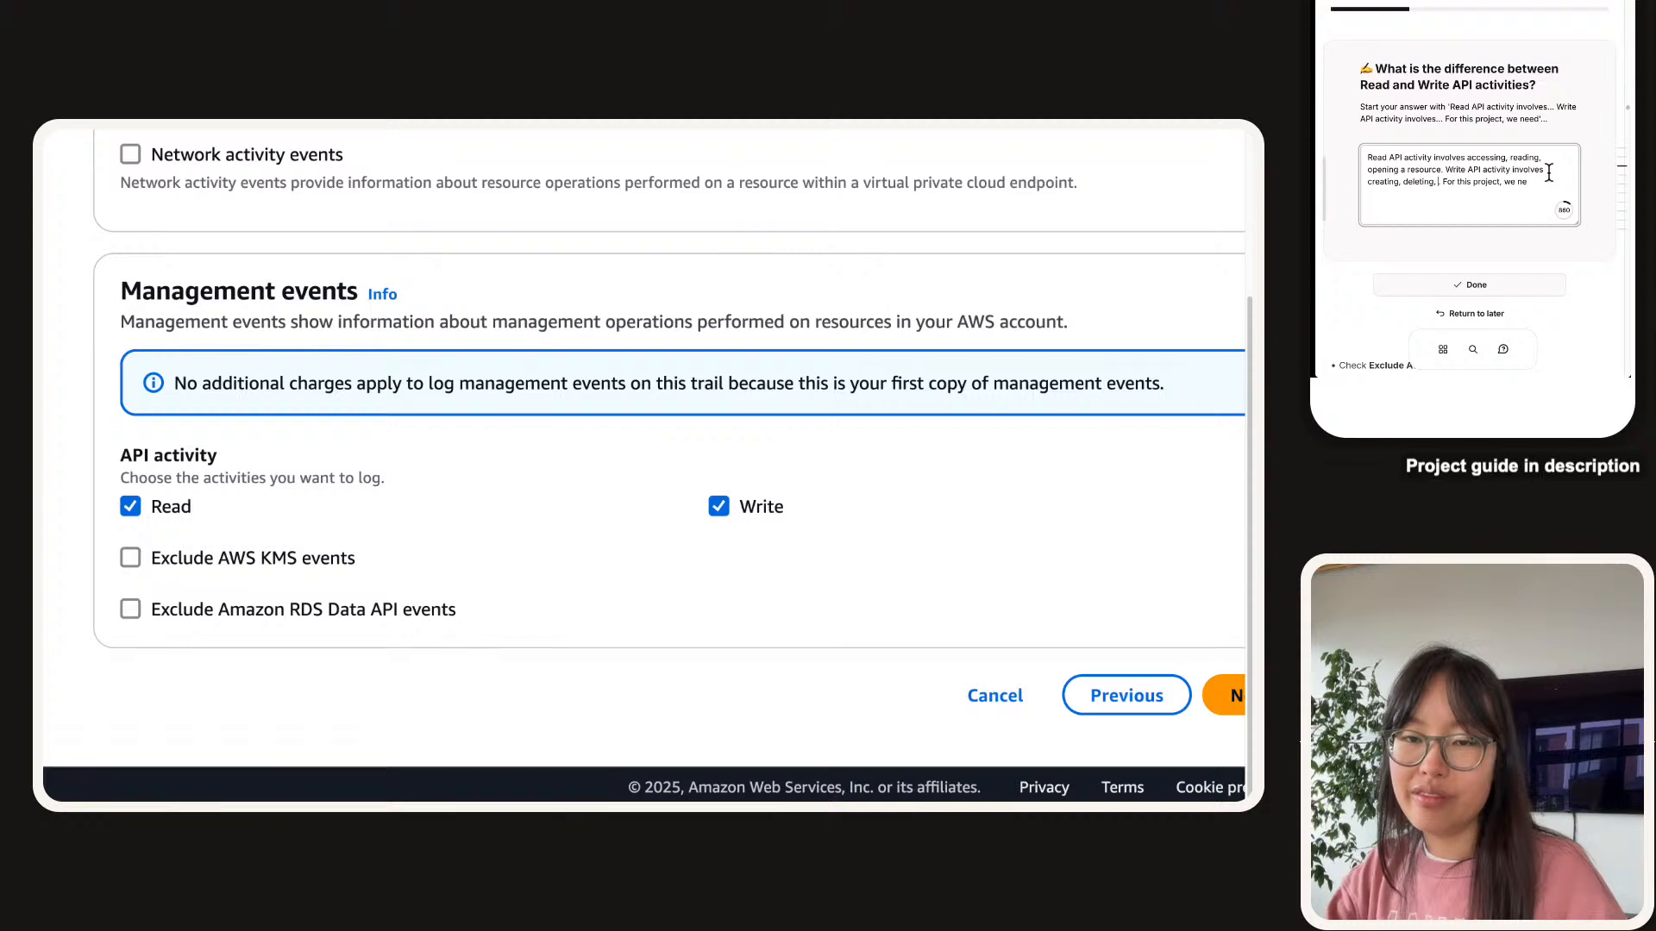
pyautogui.write('rce. For ')
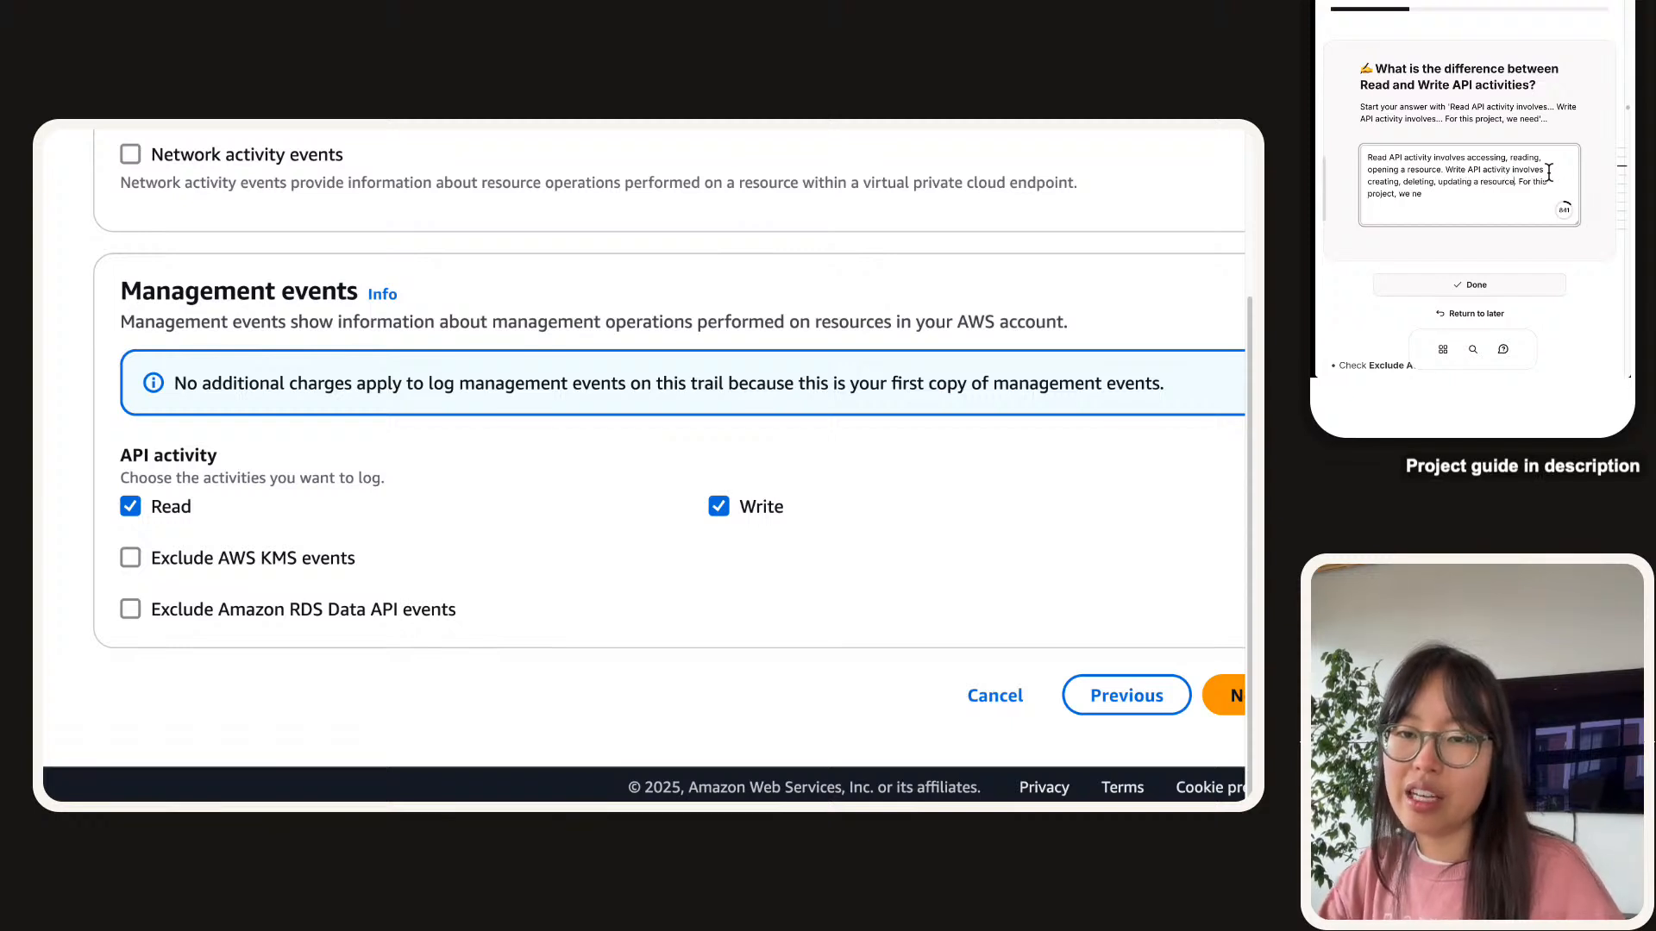
pyautogui.write('this project, we ticke')
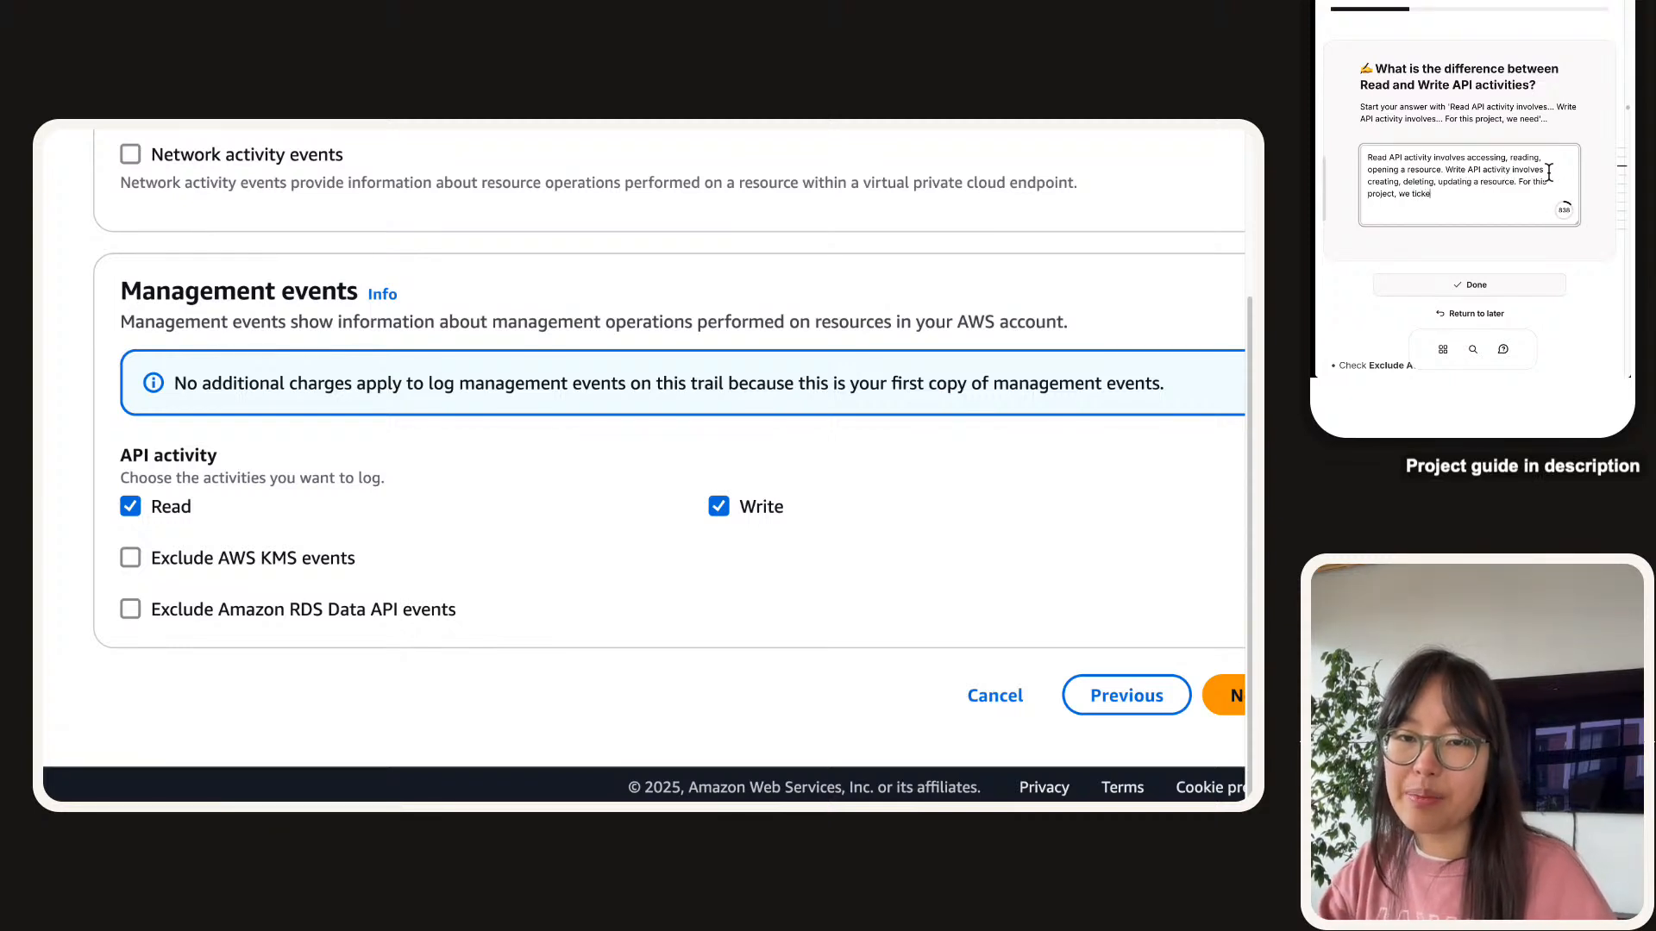
pyautogui.write('d both to se')
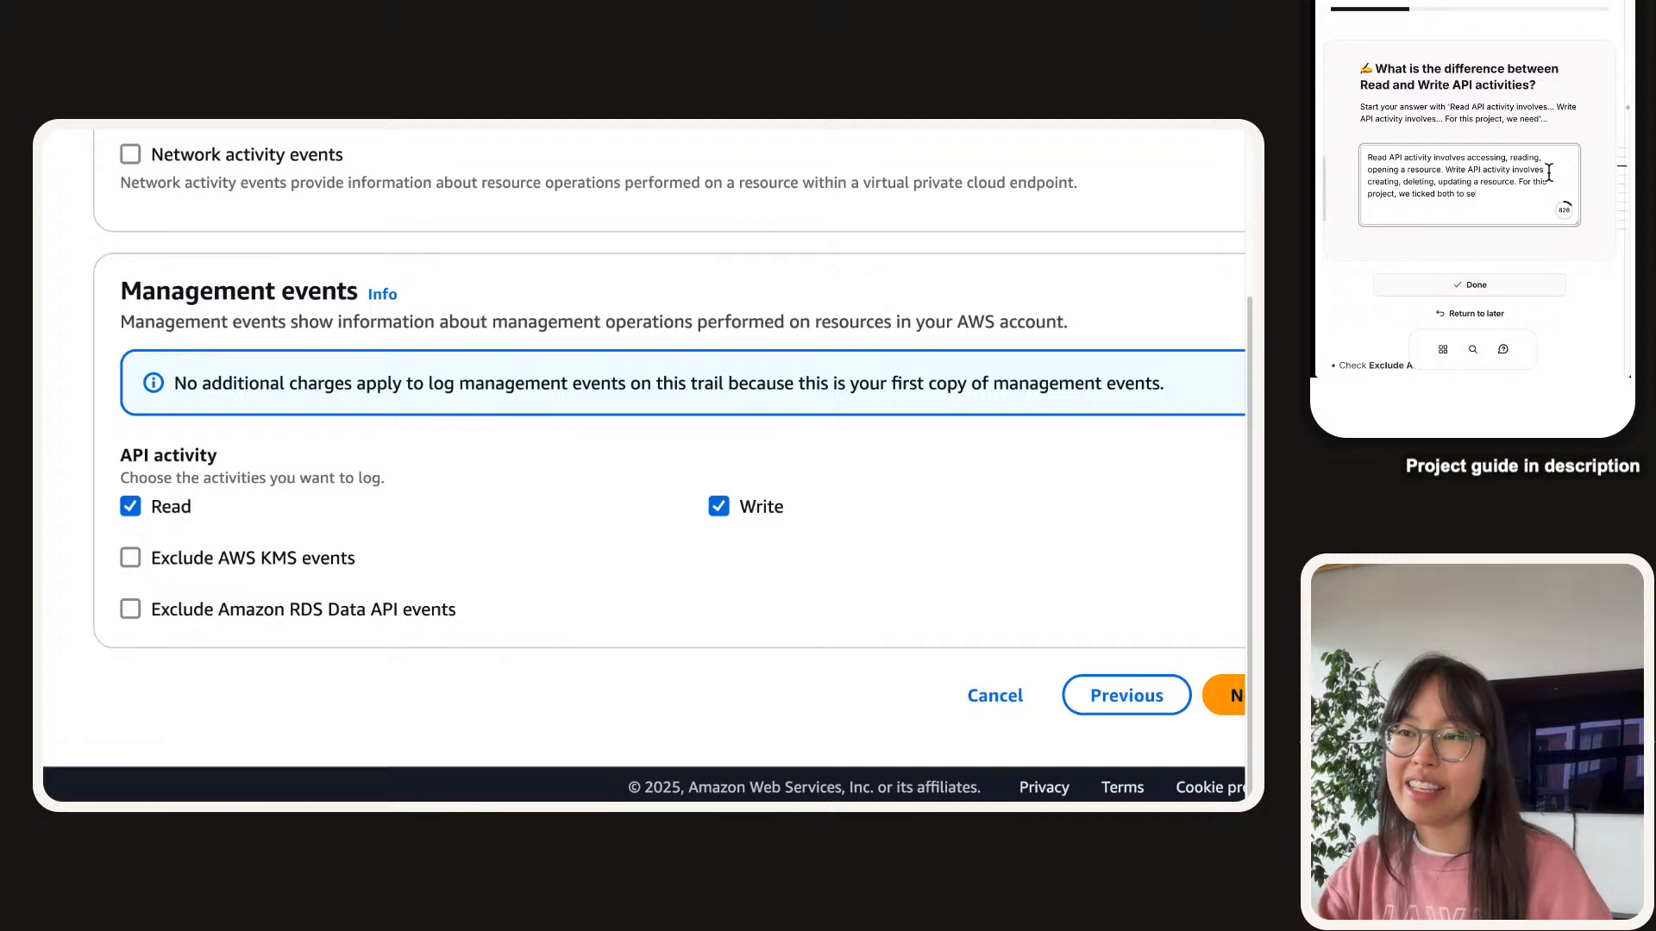
pyautogui.press('BackSpace')
pyautogui.press('BackSpace')
pyautogui.write('le')
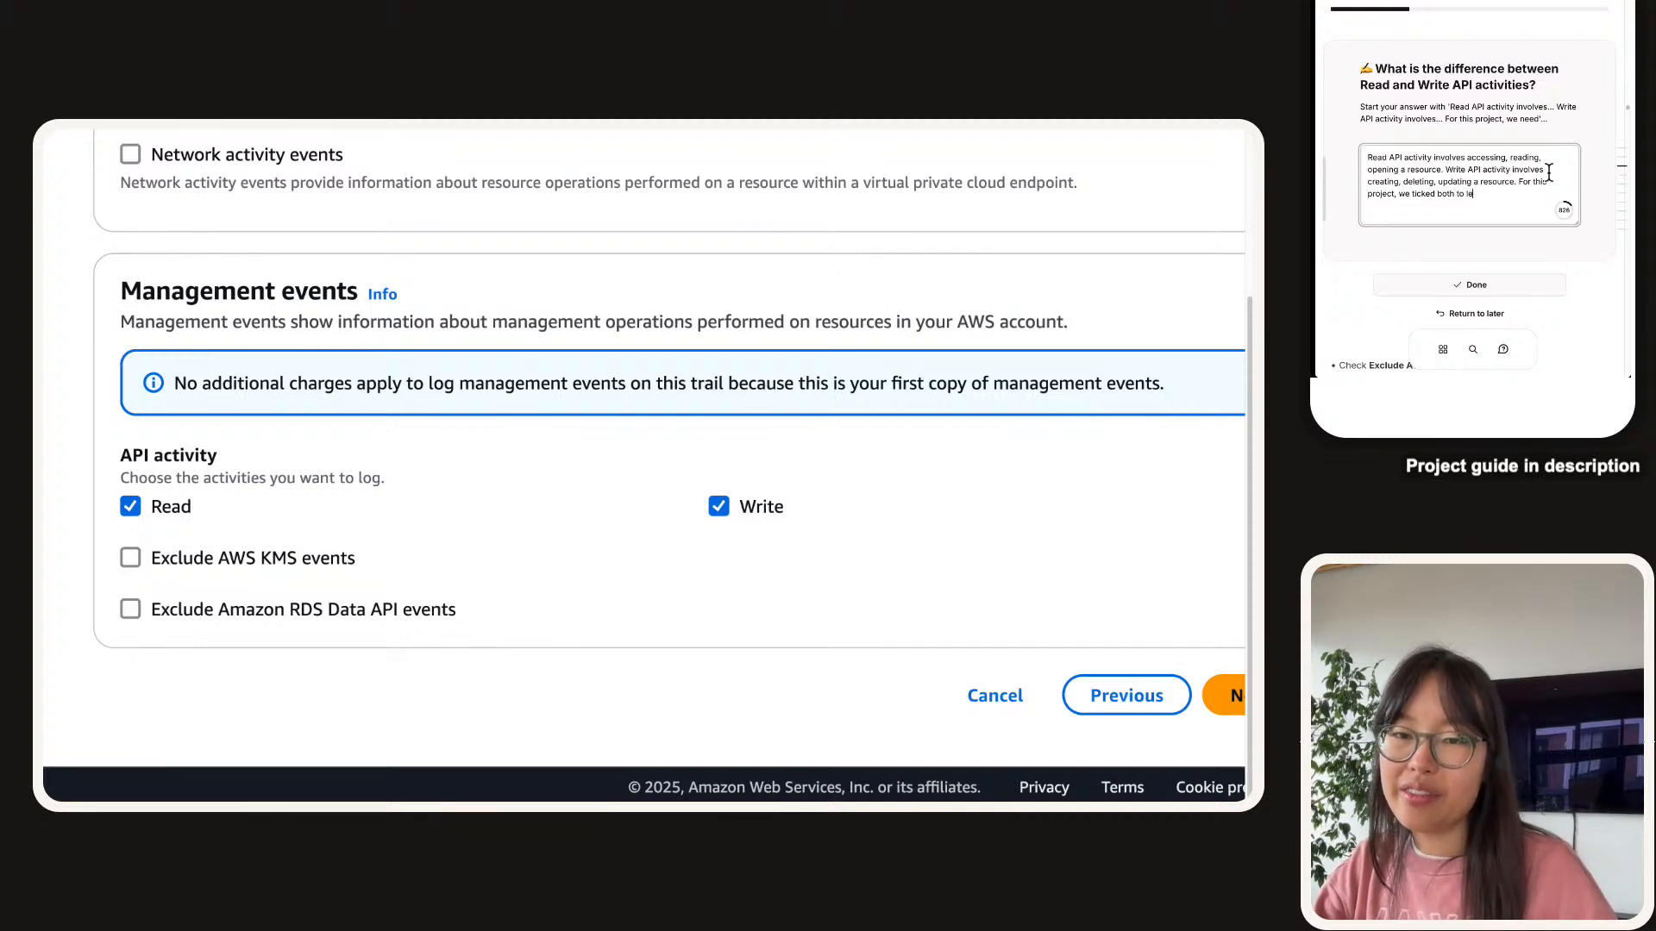
pyautogui.write('arn about both o')
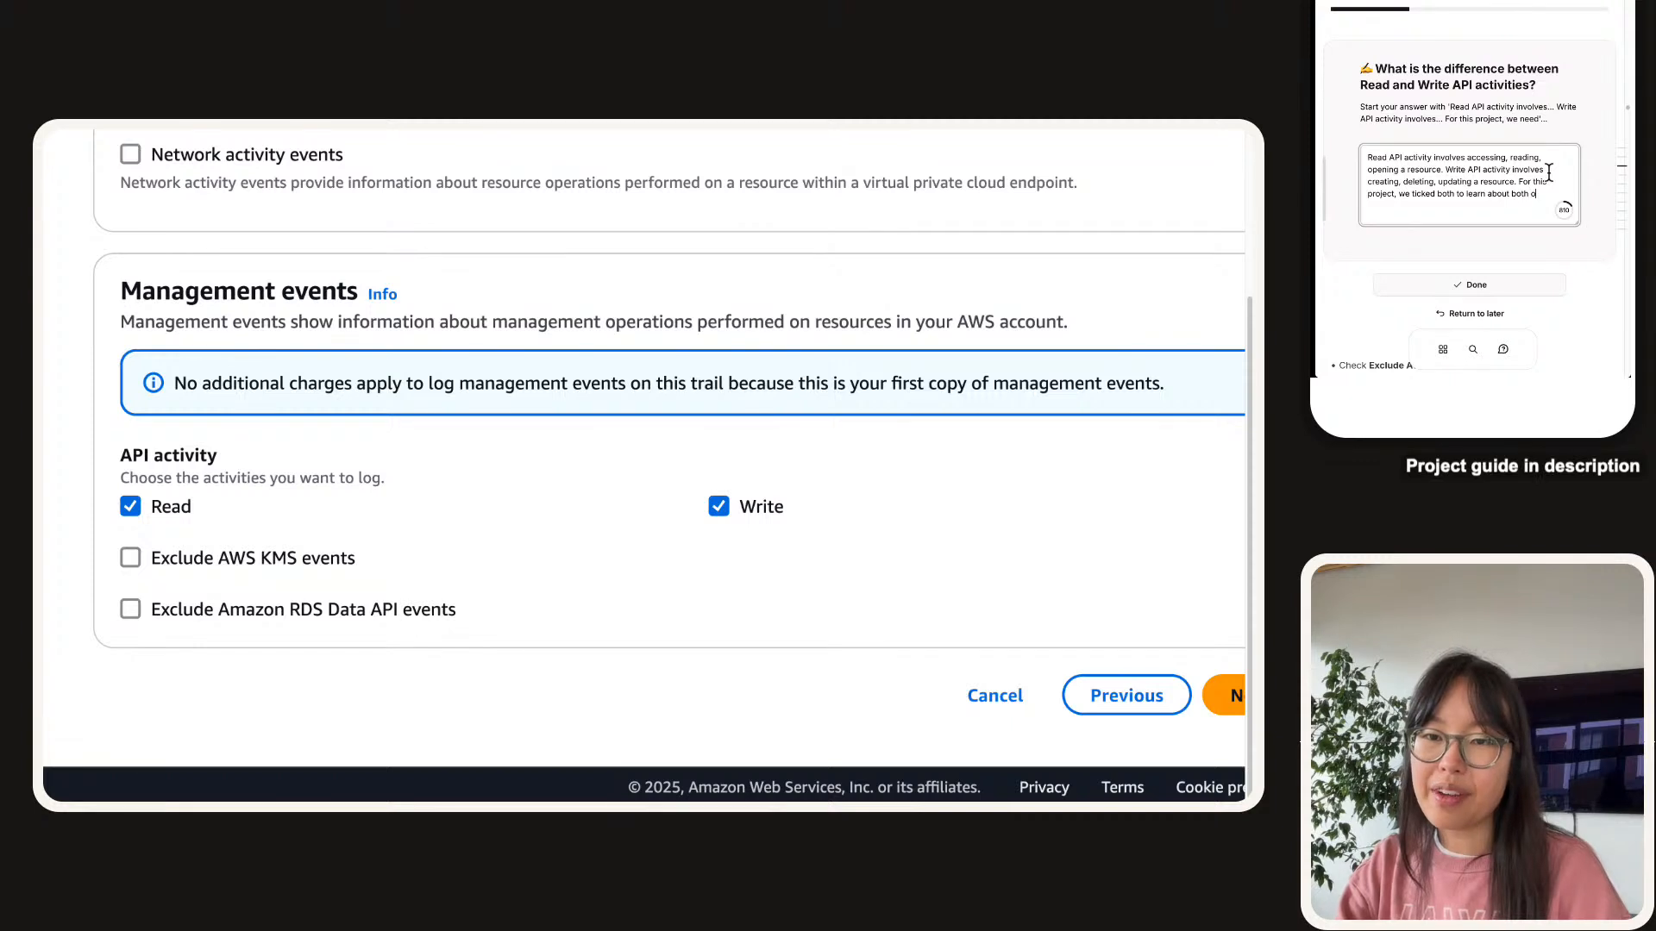
pyautogui.write('ype sof')
pyautogui.press('BackSpace')
pyautogui.press('BackSpace')
pyautogui.press('BackSpace')
pyautogui.press('BackSpace')
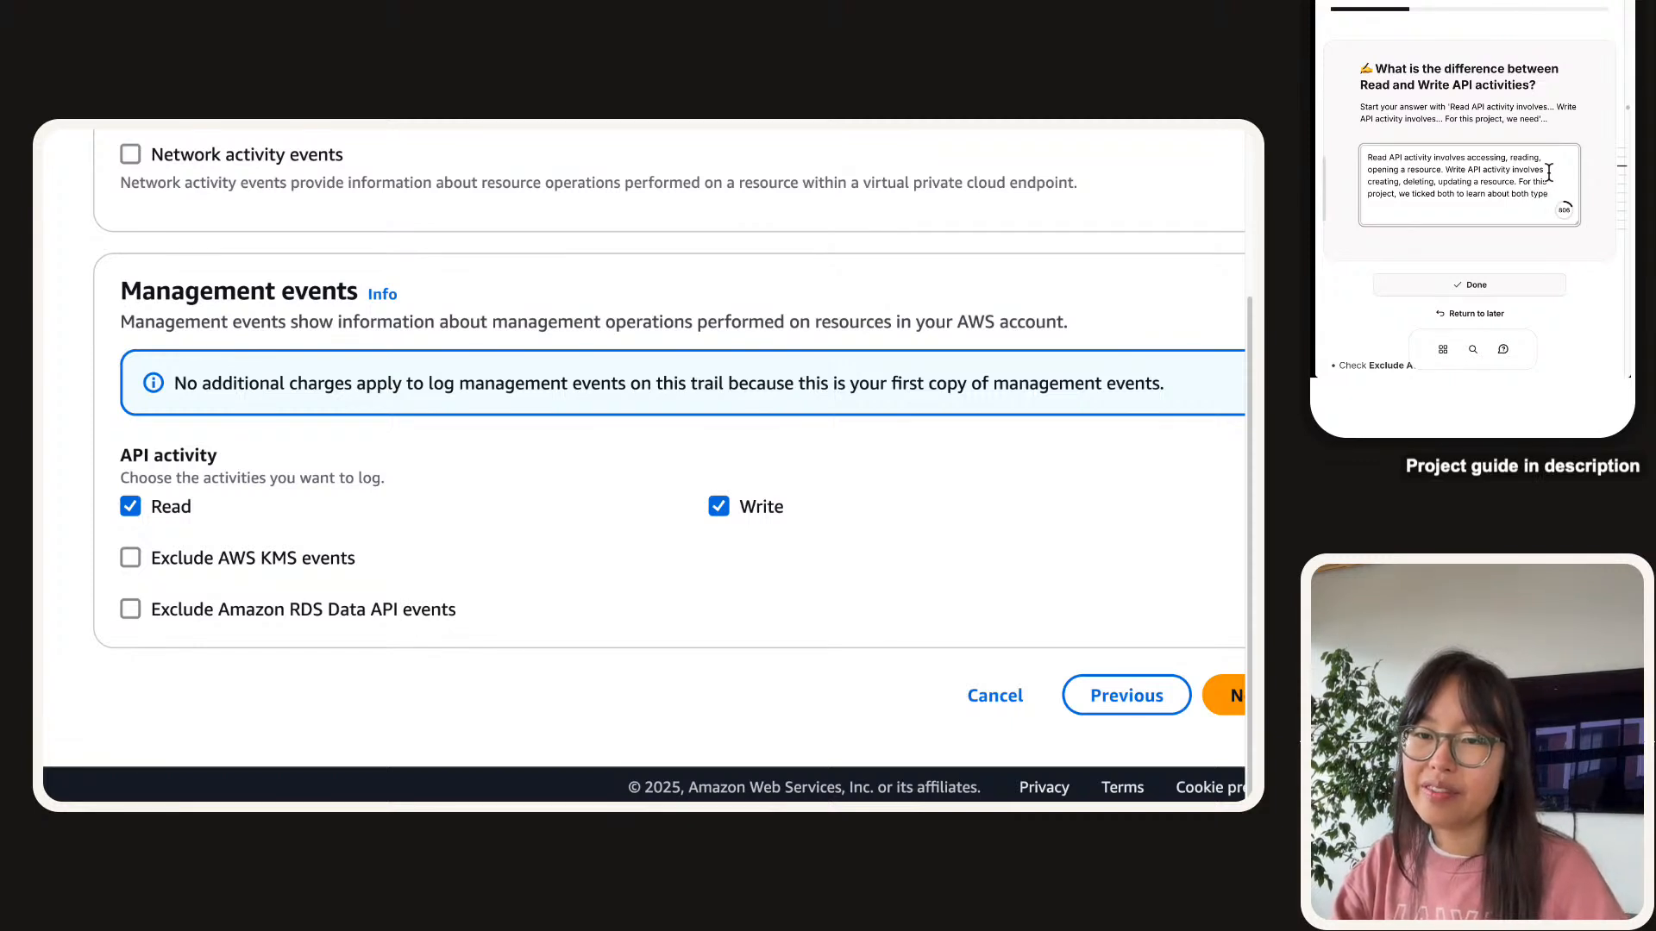
pyautogui.write('s of a')
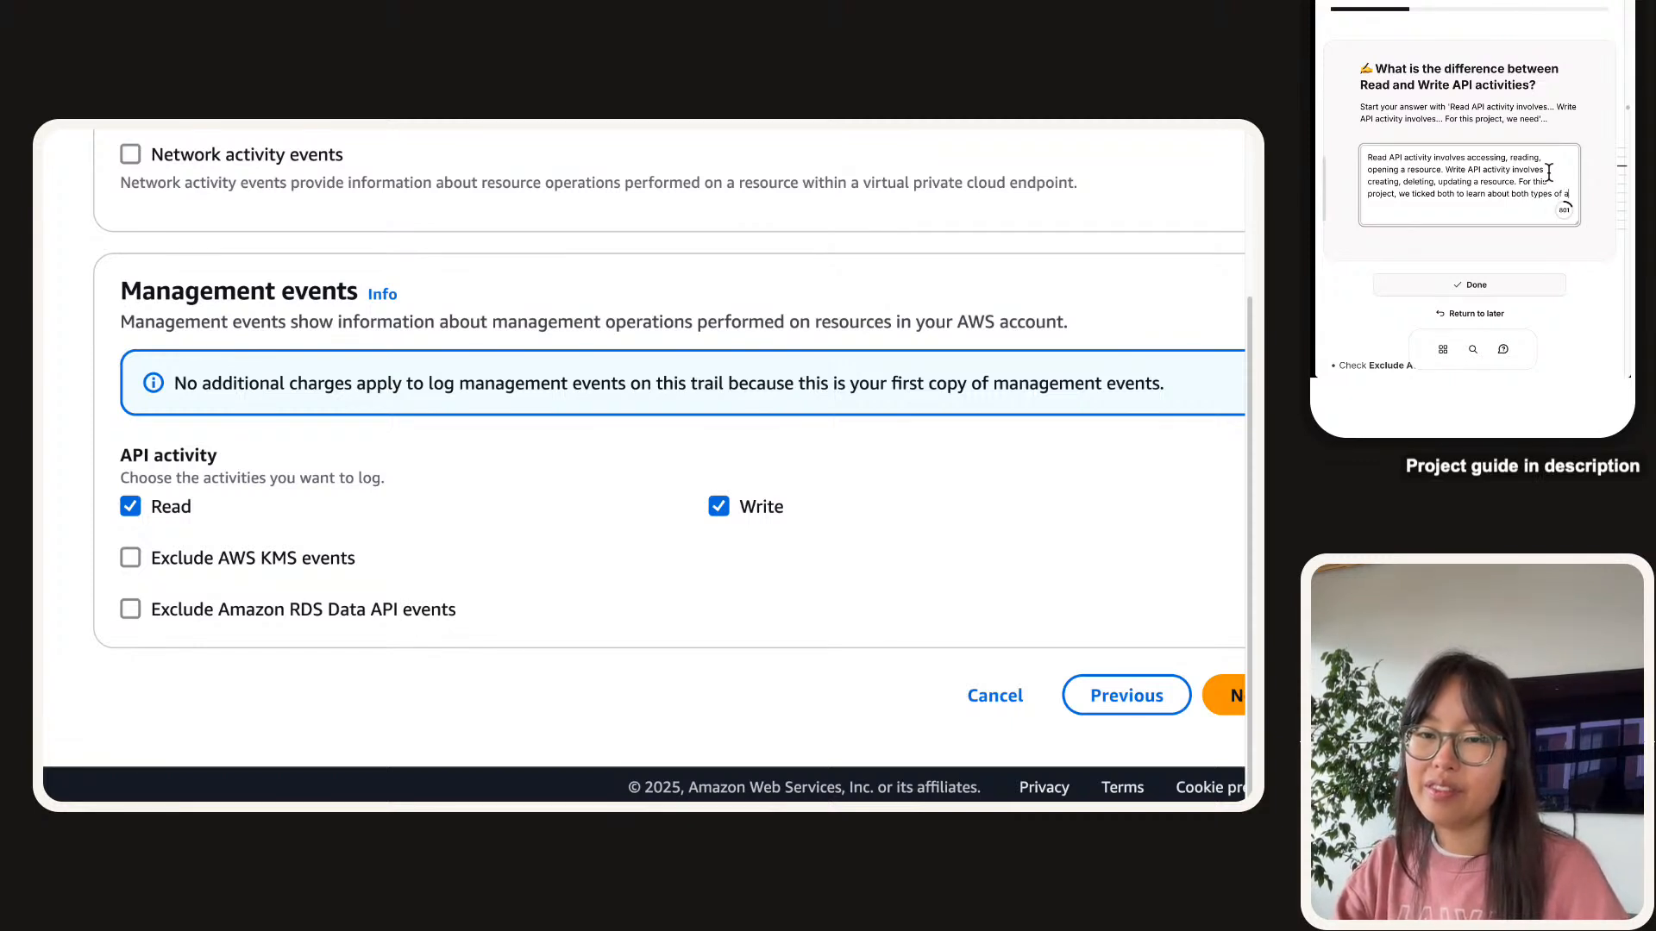
pyautogui.write('cticit')
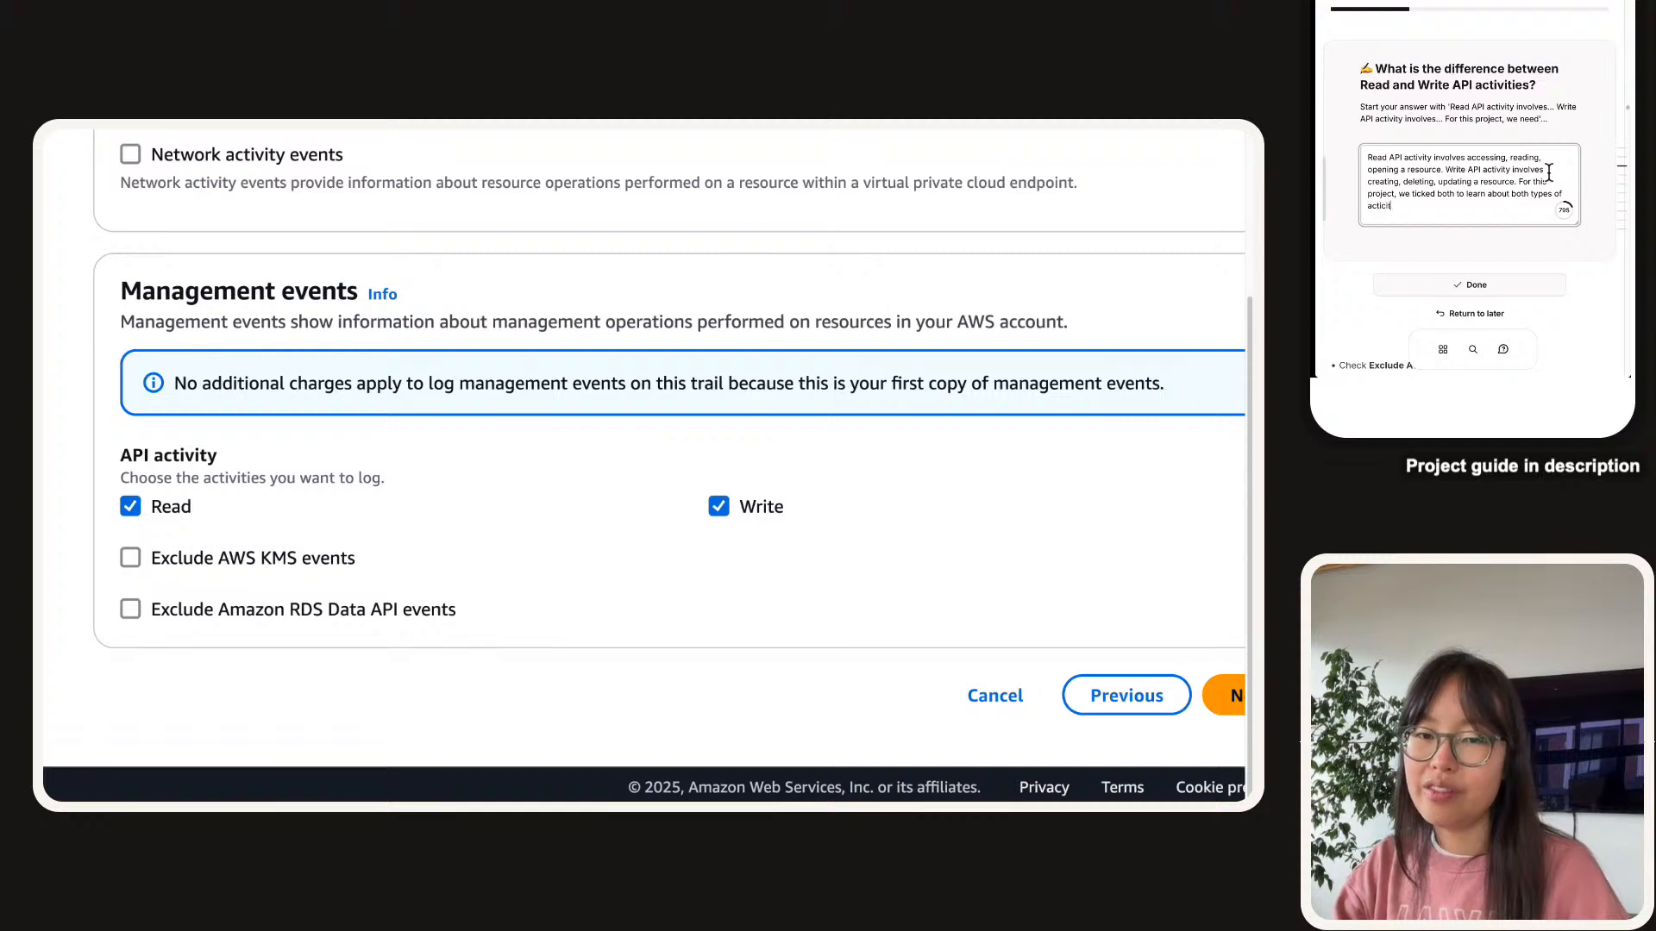
pyautogui.write('ieities, but we r')
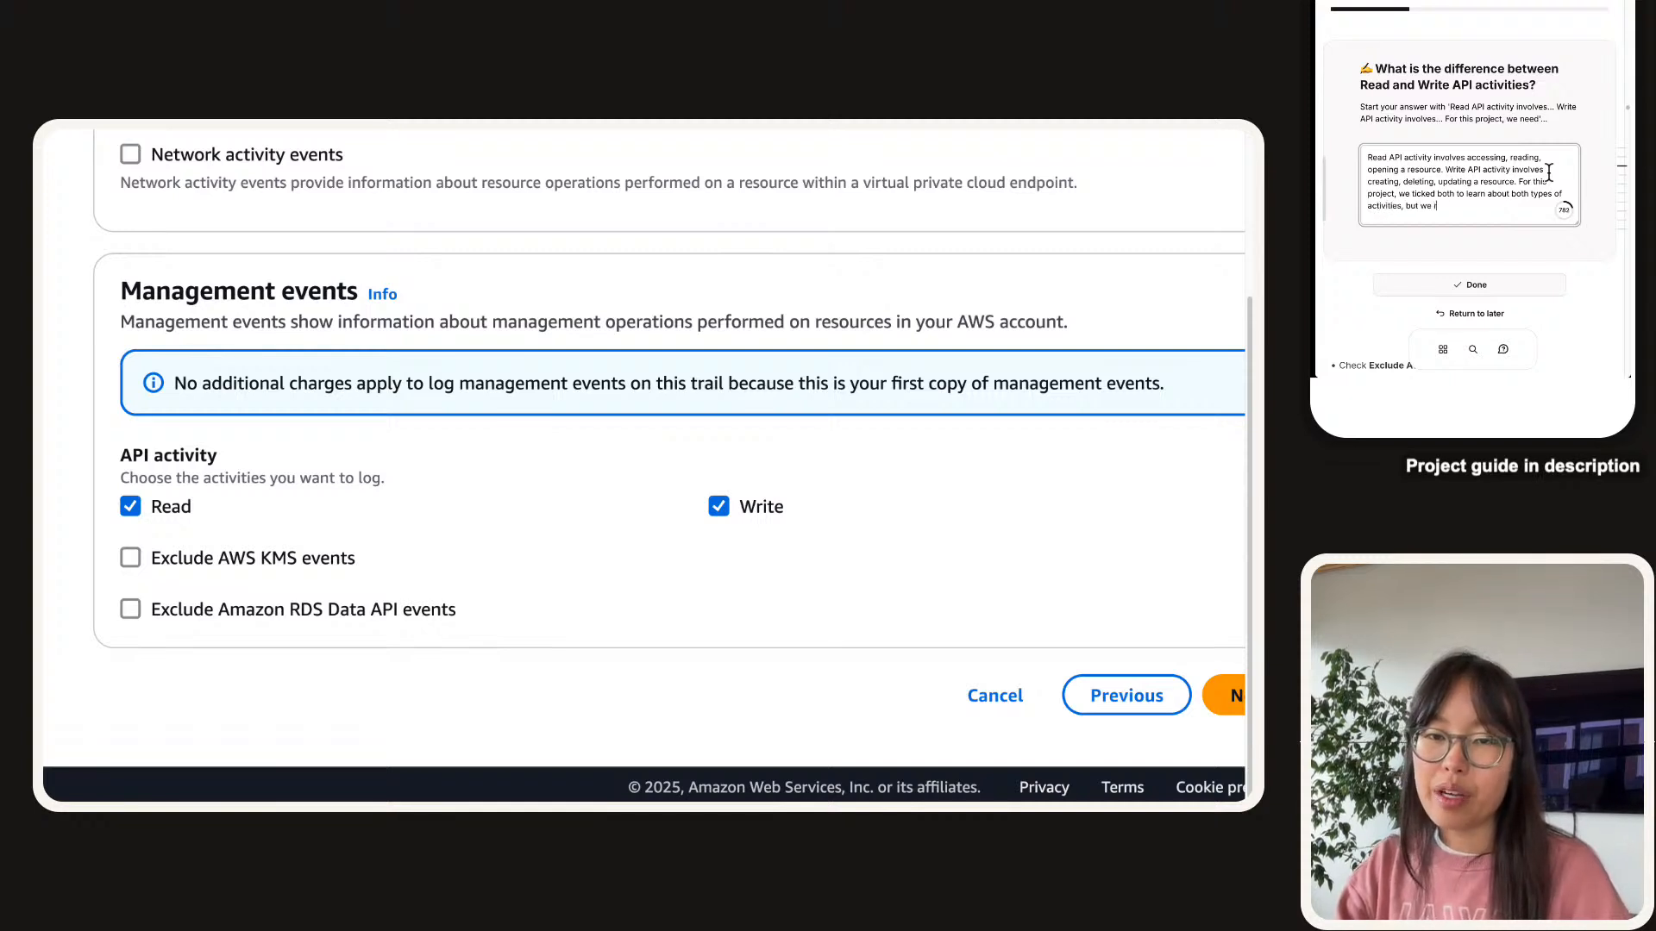
pyautogui.write('eally only need ')
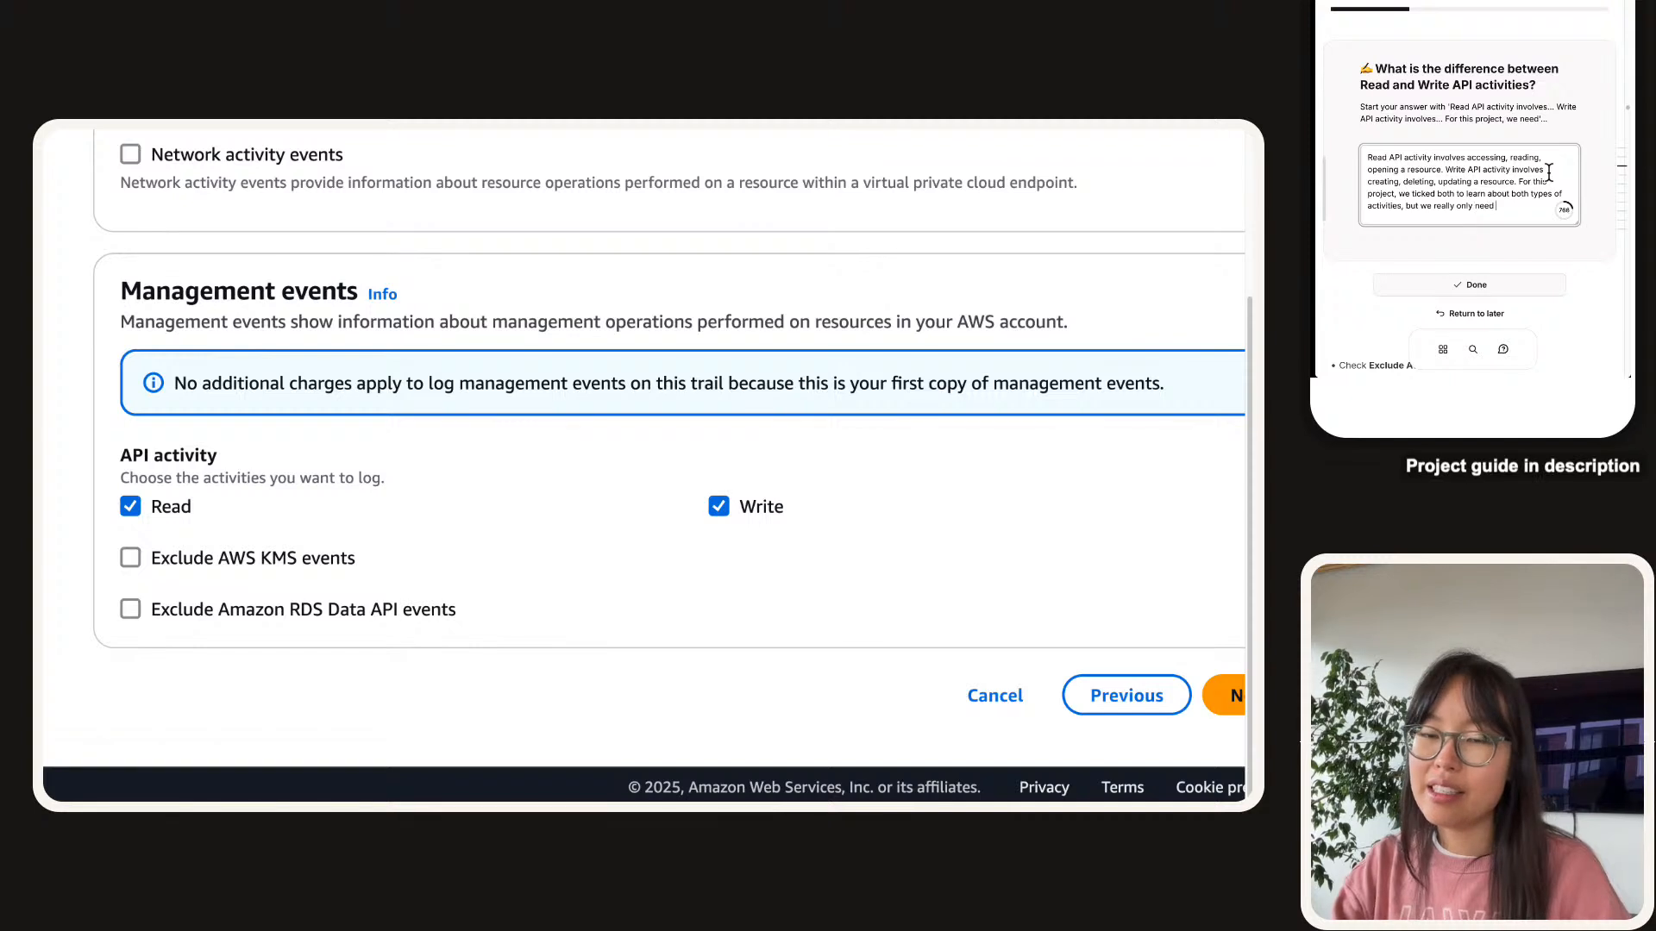
pyautogui.write('the Wrtie')
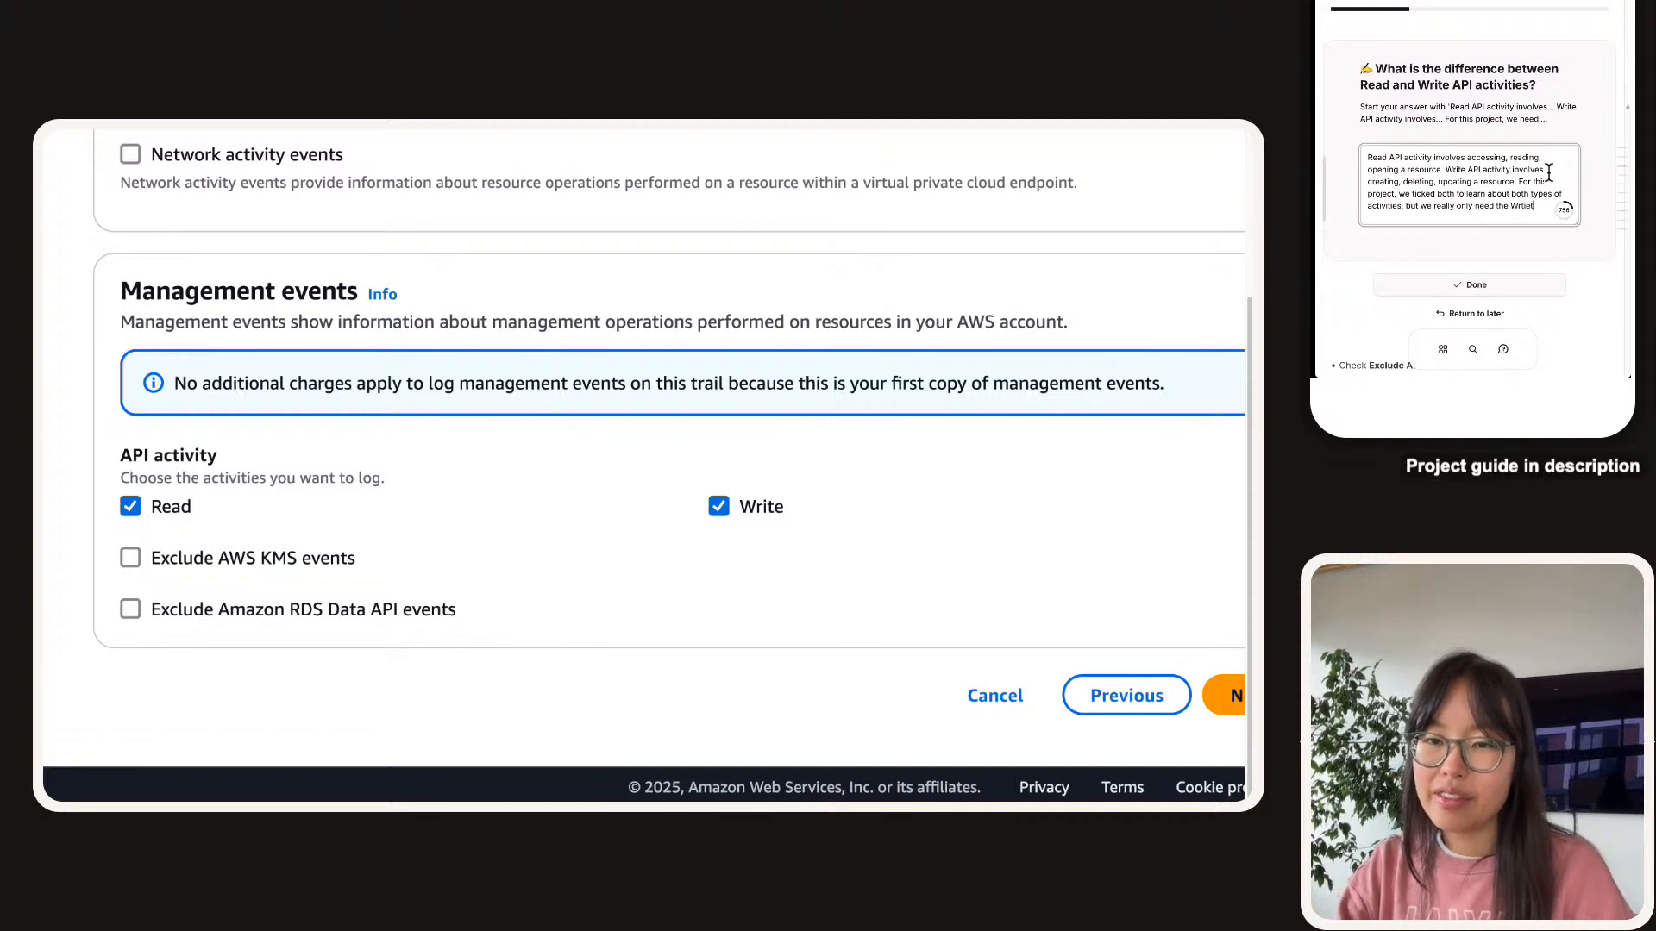
pyautogui.press('BackSpace')
pyautogui.press('BackSpace')
pyautogui.press('BackSpace')
pyautogui.write('ite activit')
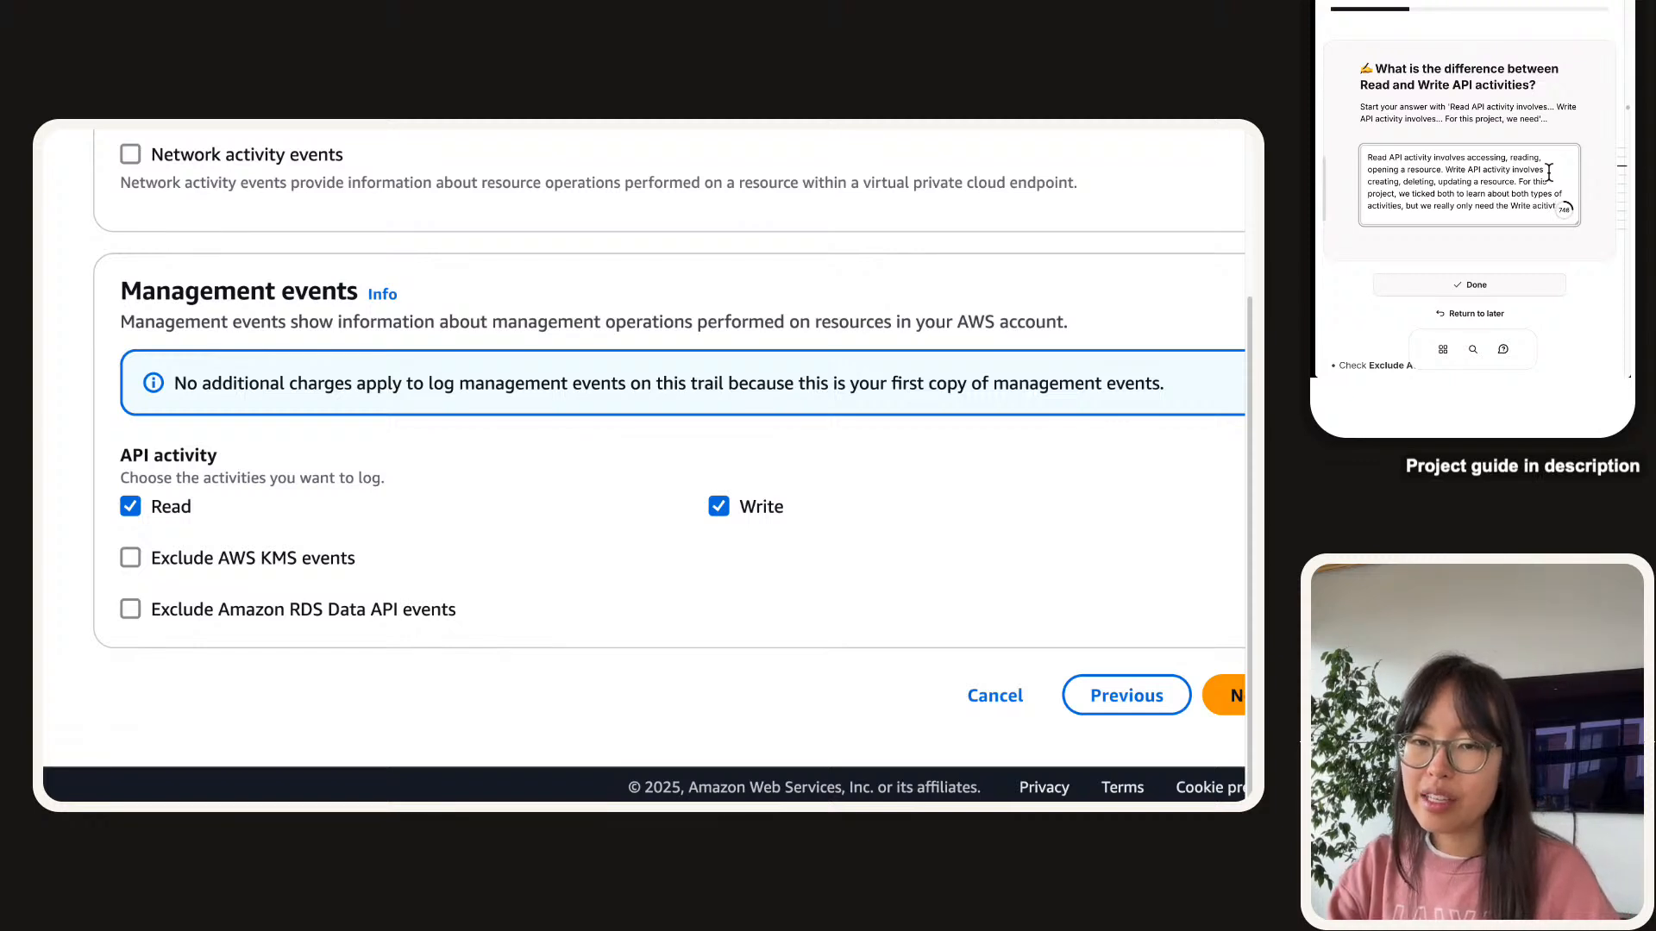
pyautogui.write('vty (Se')
pyautogui.press('BackSpace')
pyautogui.press('BackSpace')
pyautogui.write('a')
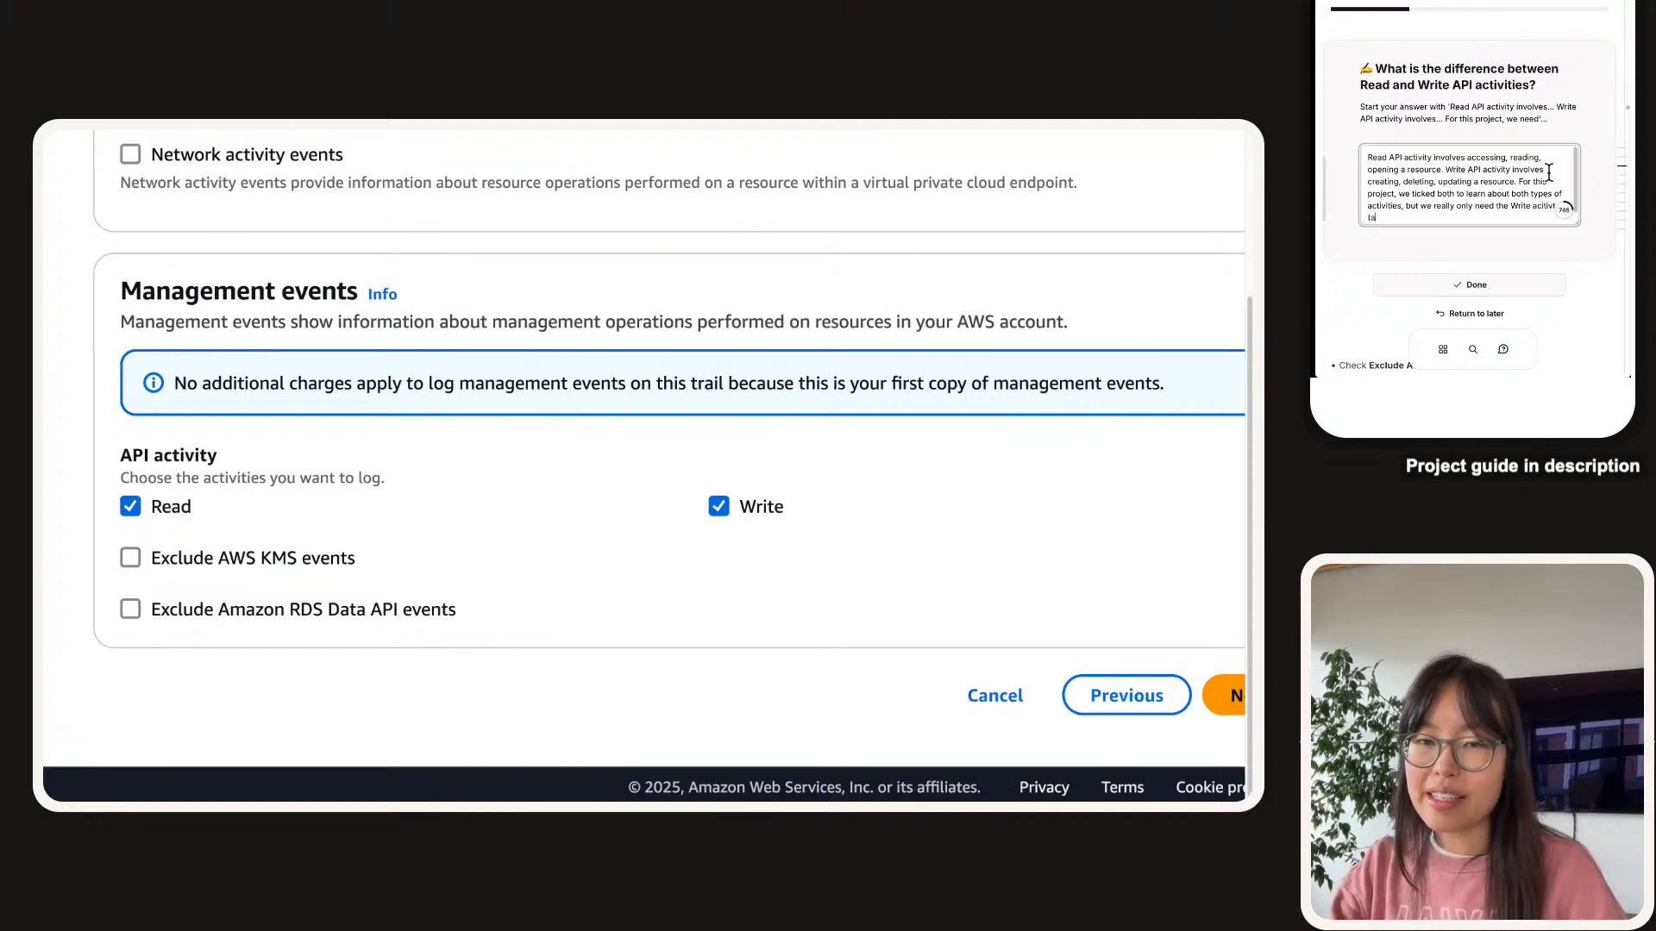
pyautogui.write('ccessing a se')
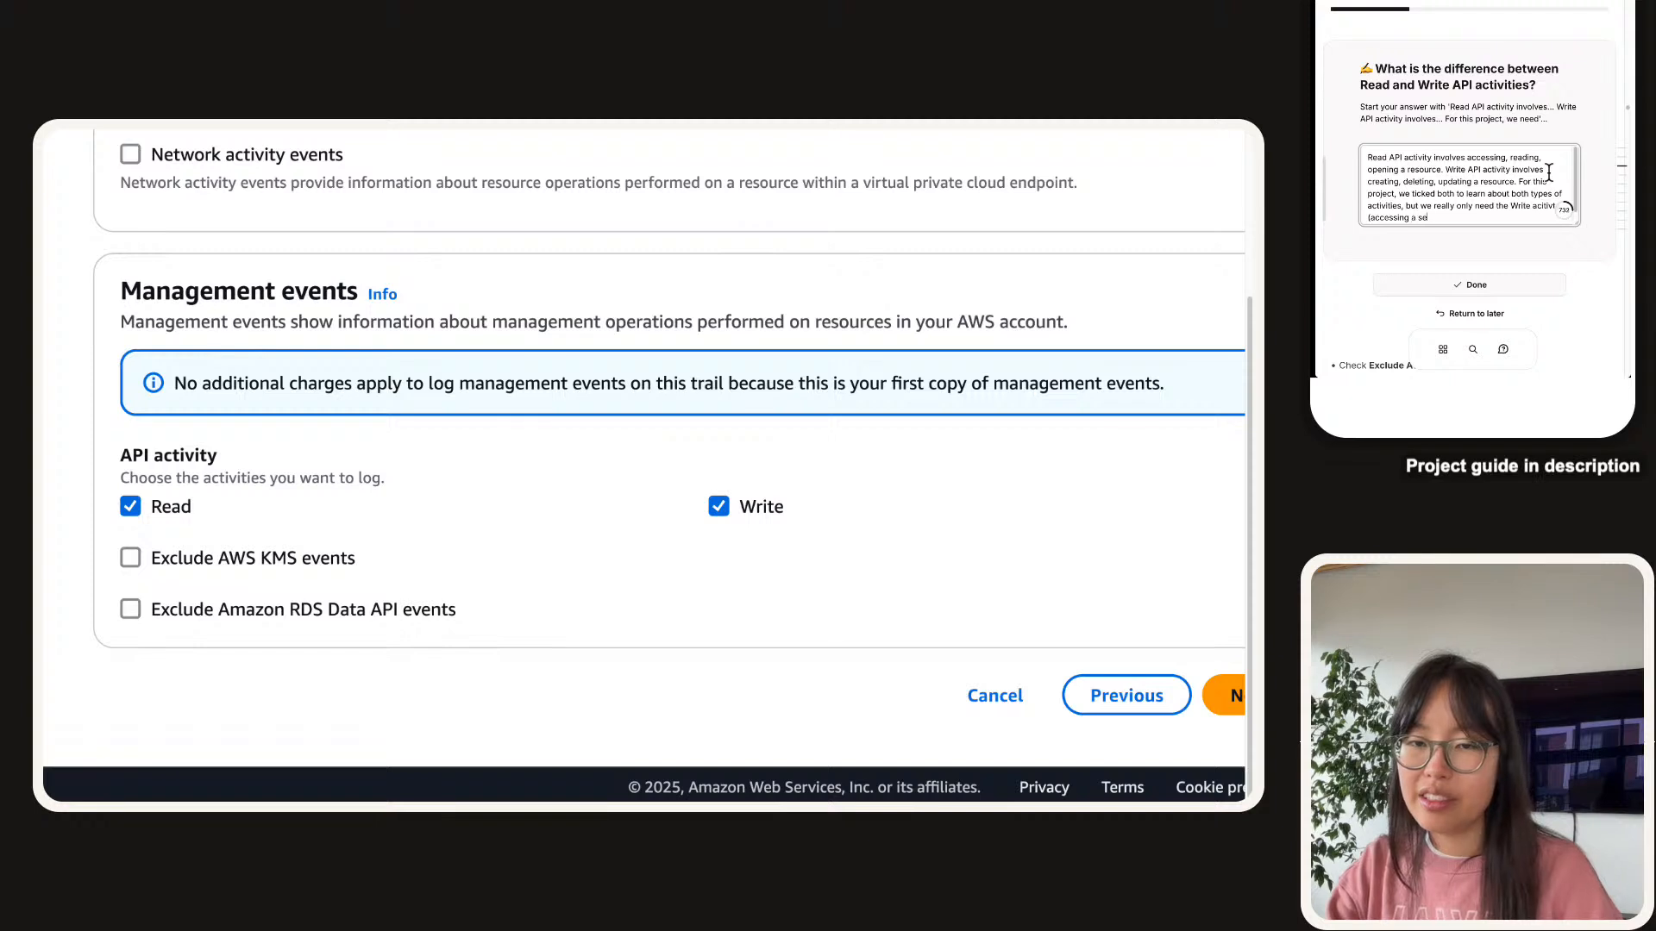
pyautogui.write('cret is consid')
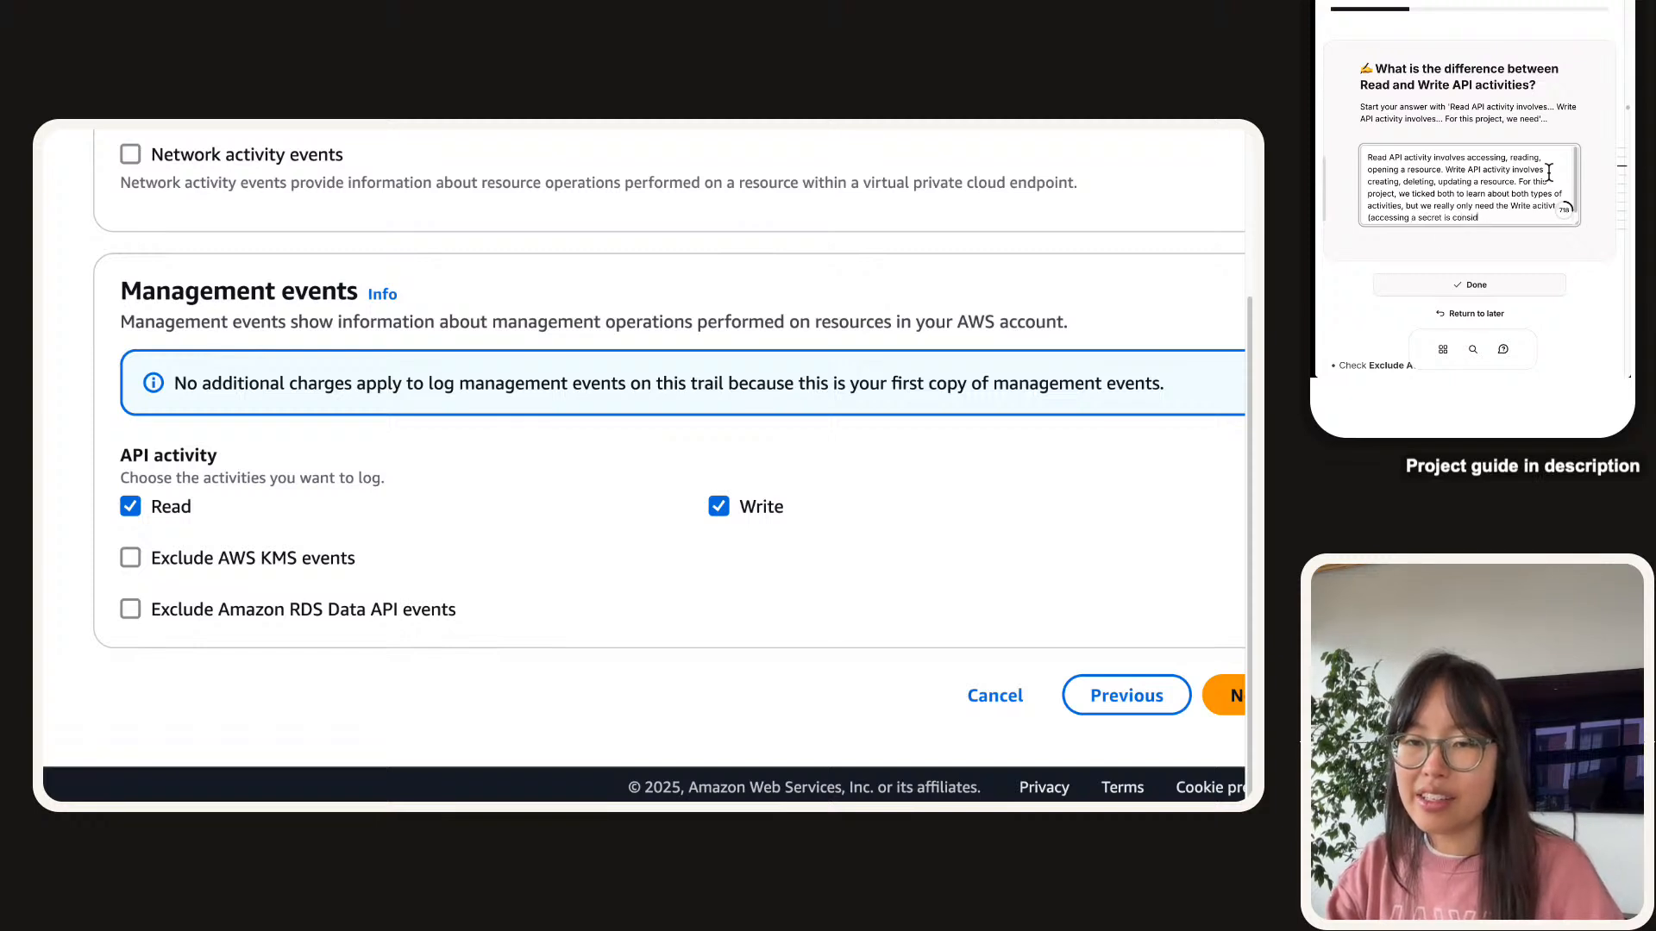
pyautogui.write('ered a Write a')
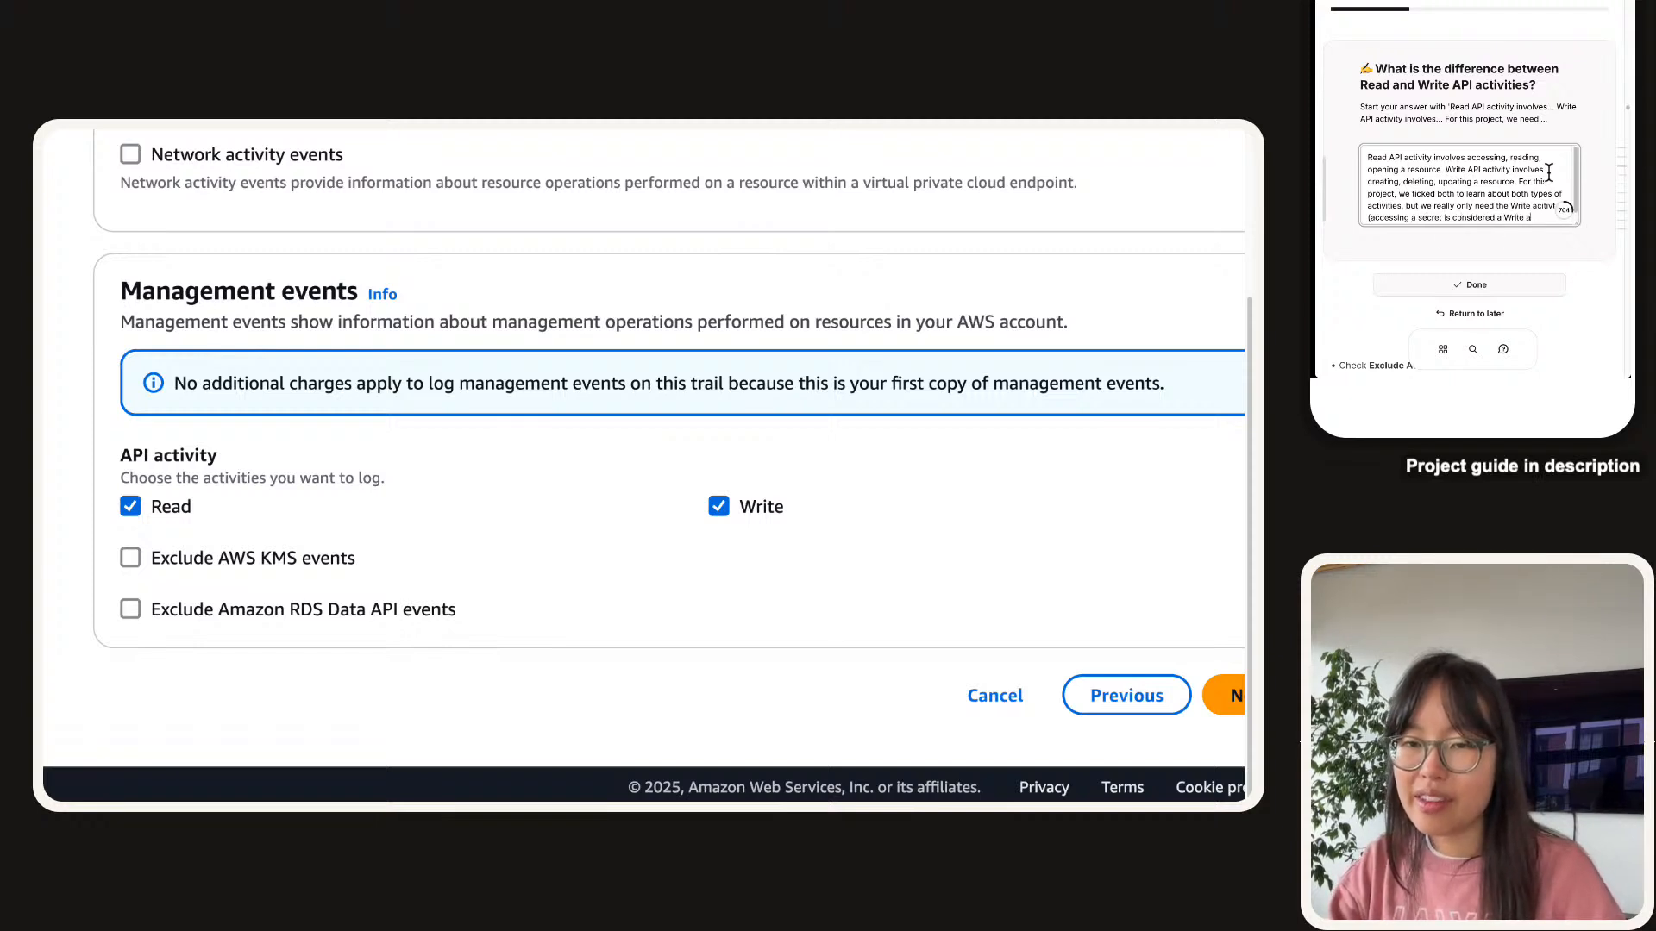
pyautogui.write('ctivity becaus')
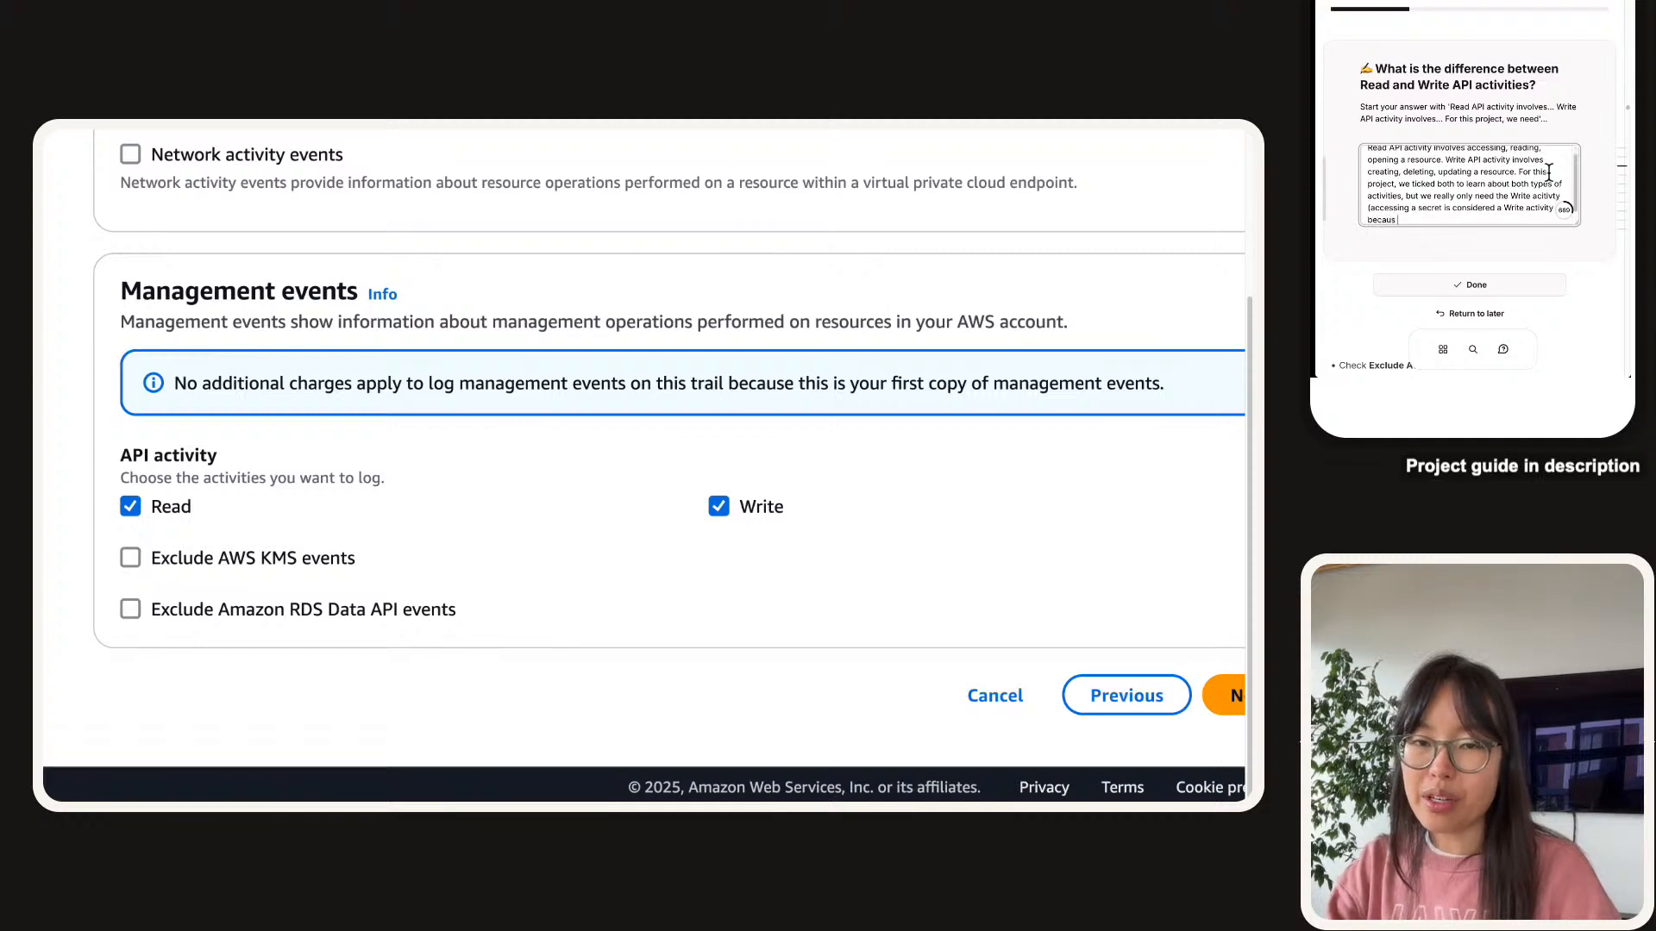
pyautogui.write('e of its importance')
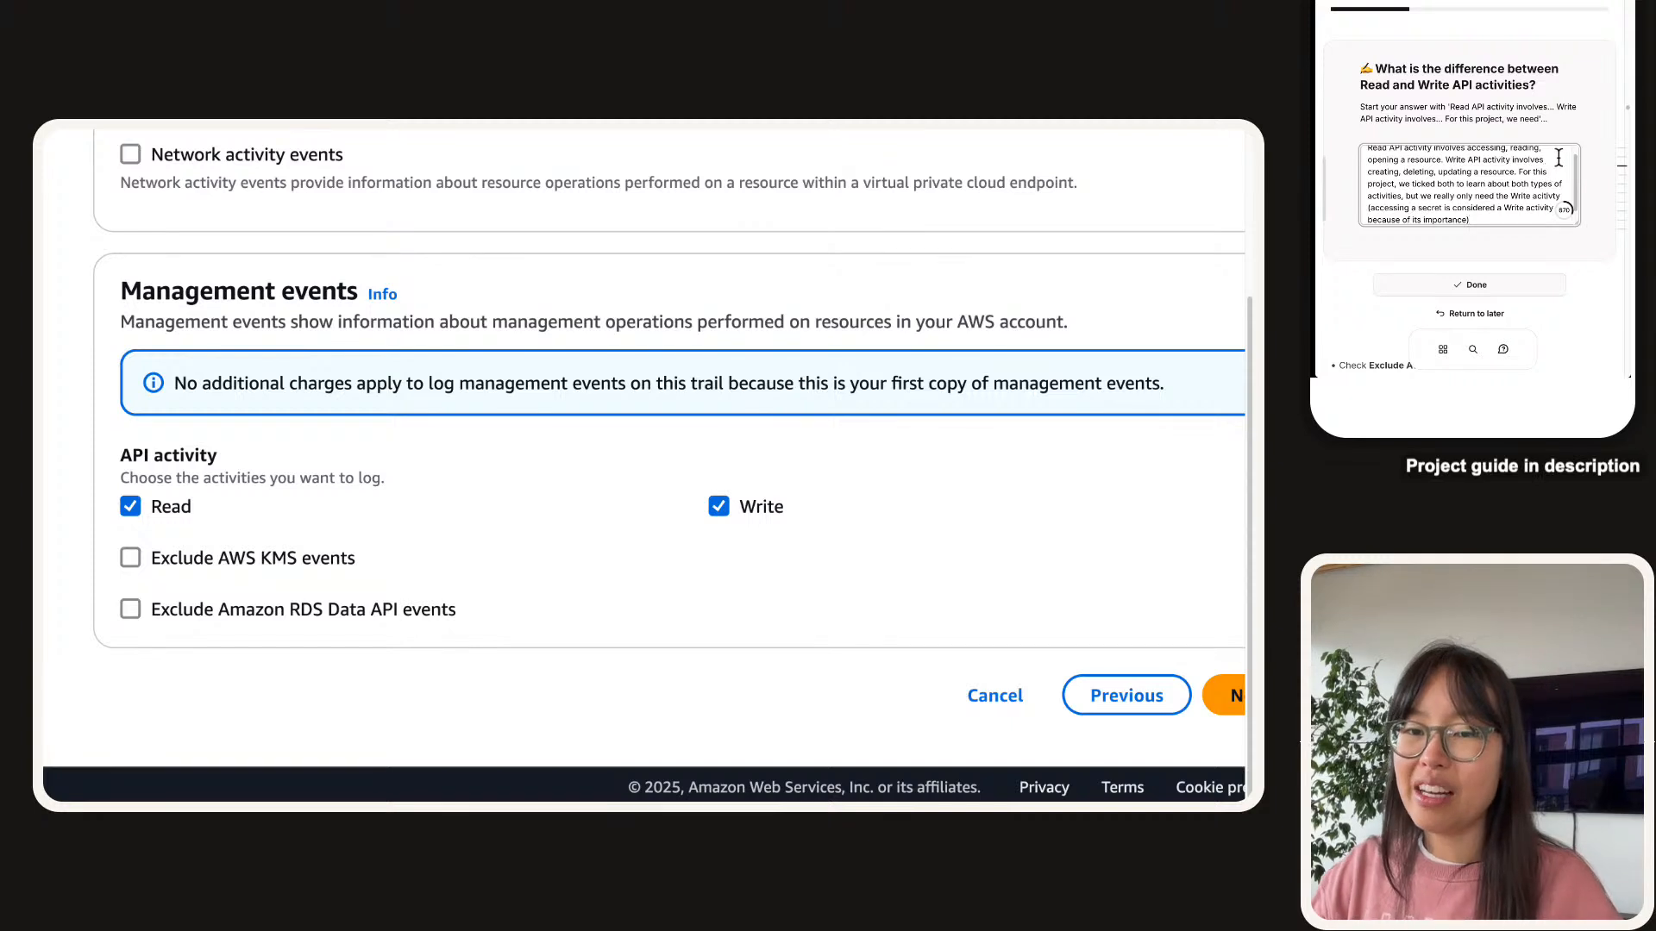
pyautogui.write(')')
pyautogui.scroll(-1, 1454, 249)
pyautogui.scroll(-1, 1454, 249)
# Submit the Read vs Write answer, then tick Exclude AWS KMS events and Exclude Amazon RDS Data API events.
pyautogui.click(1459, 241)
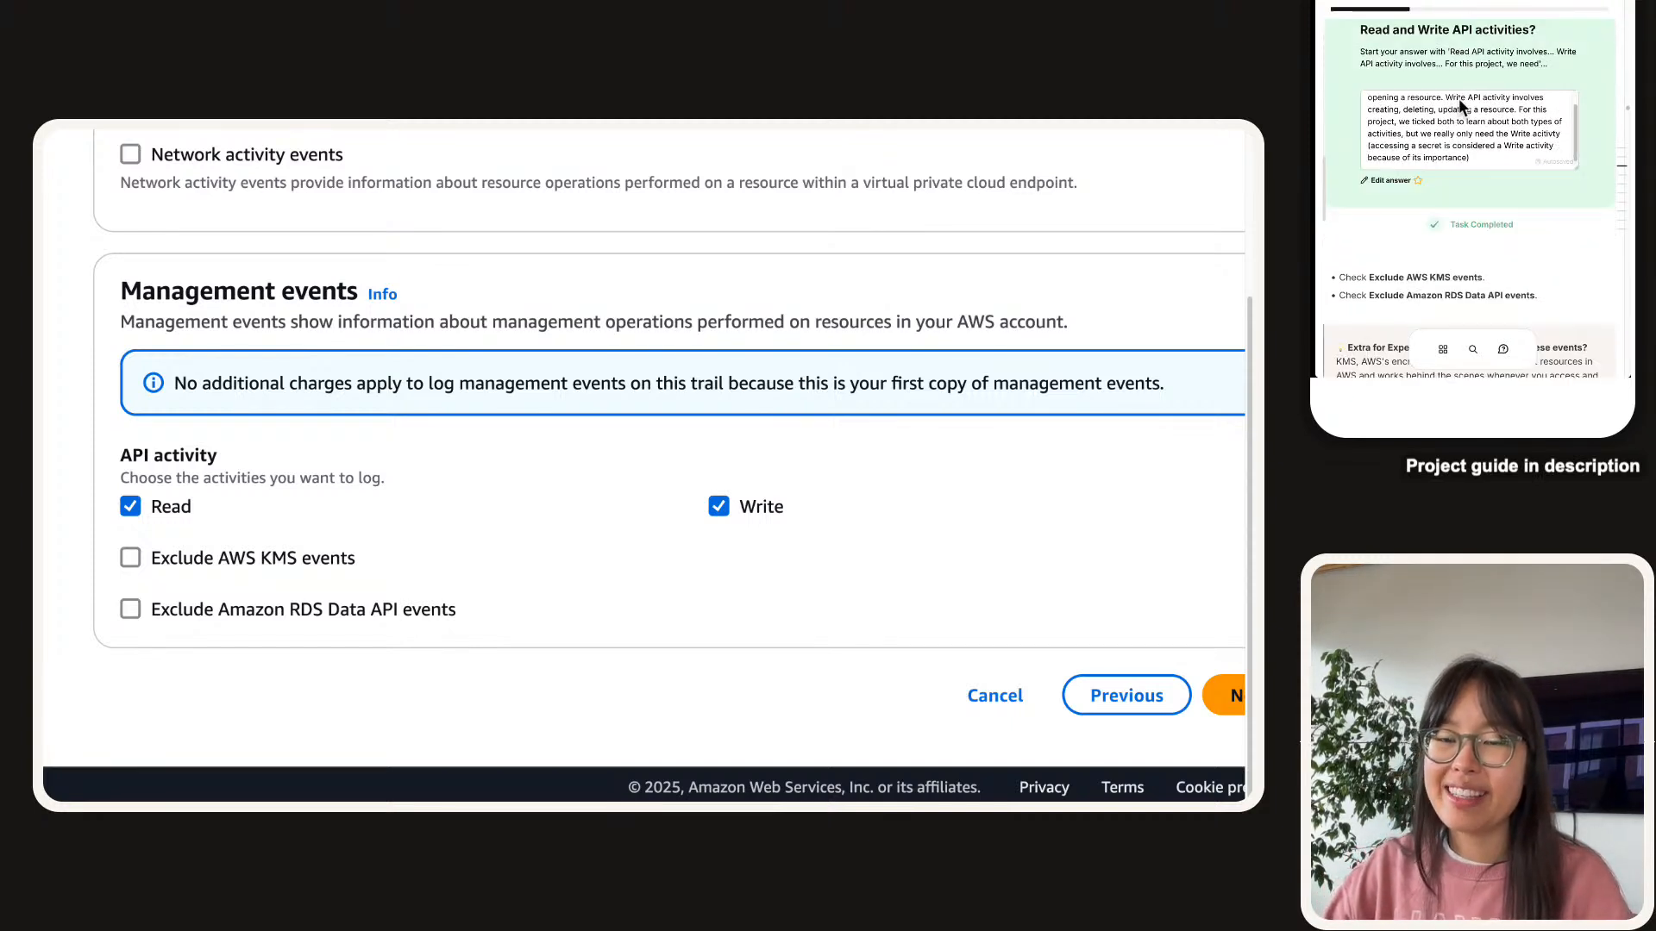
pyautogui.scroll(-2, 1459, 103)
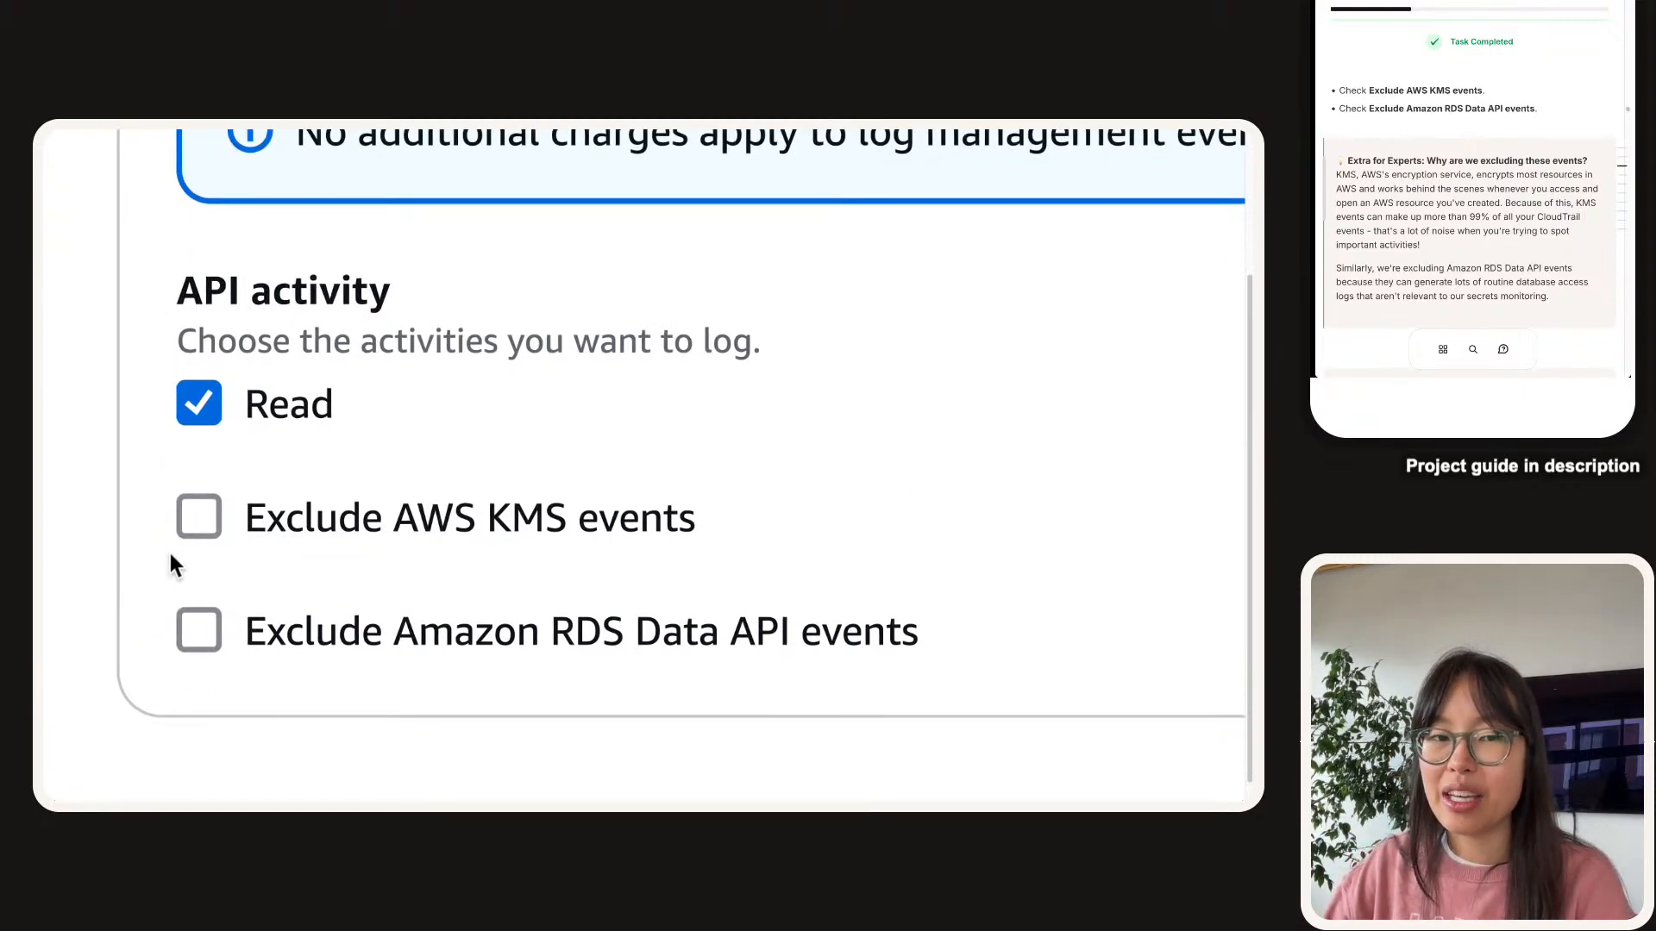
pyautogui.click(198, 516)
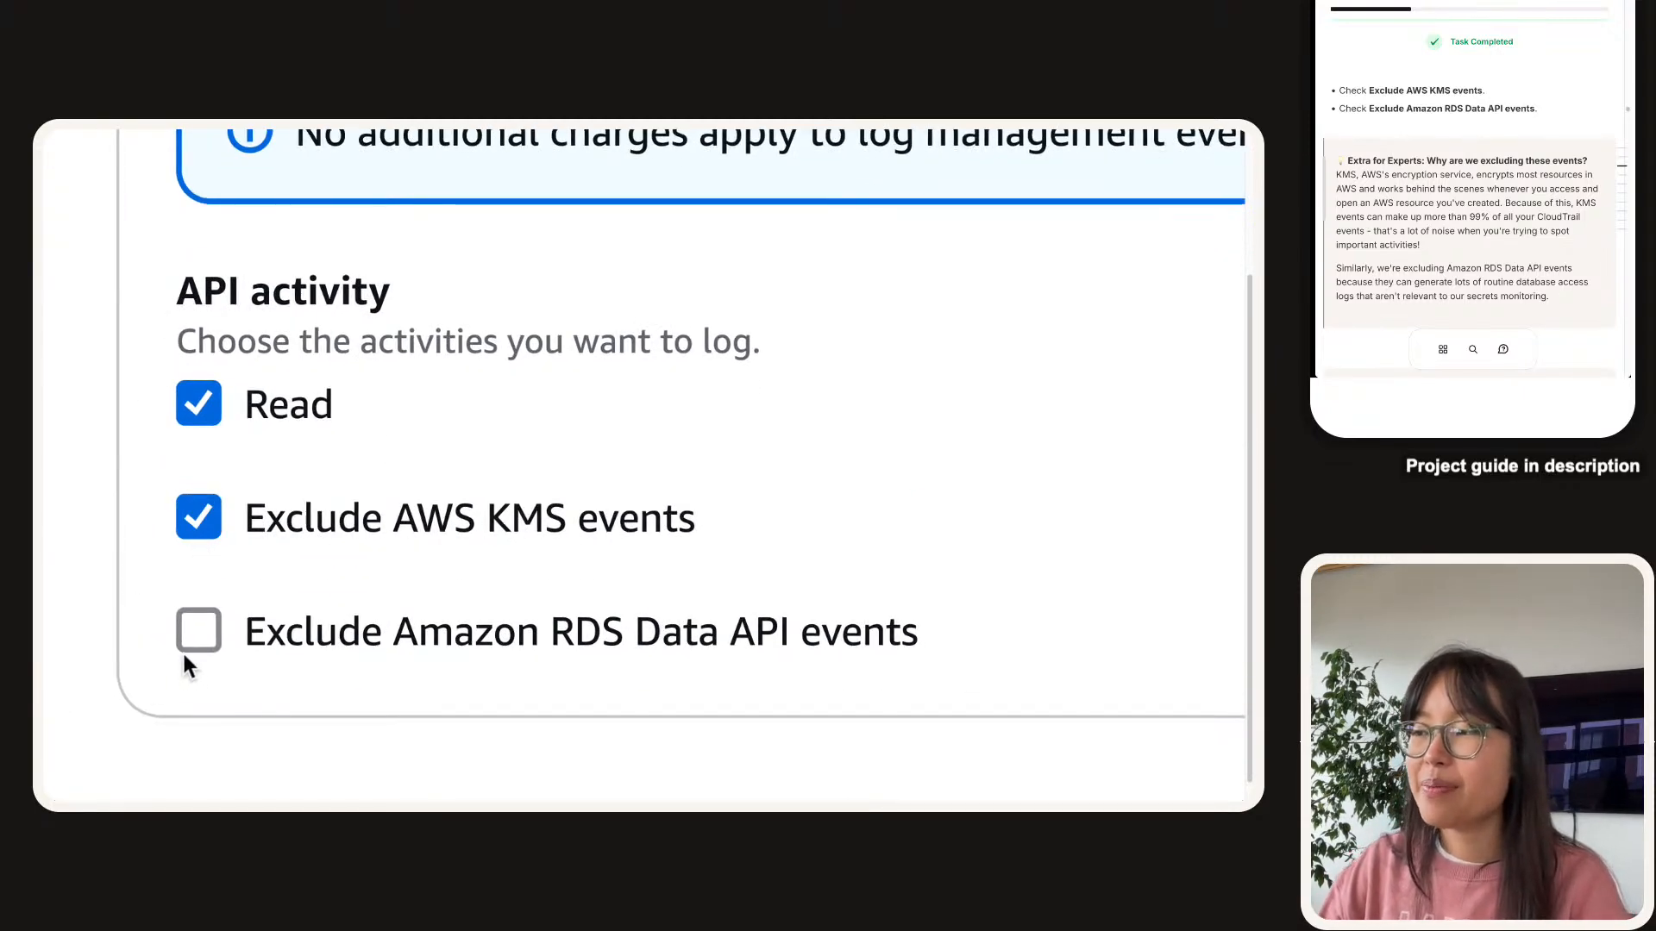
pyautogui.scroll(-2, 194, 656)
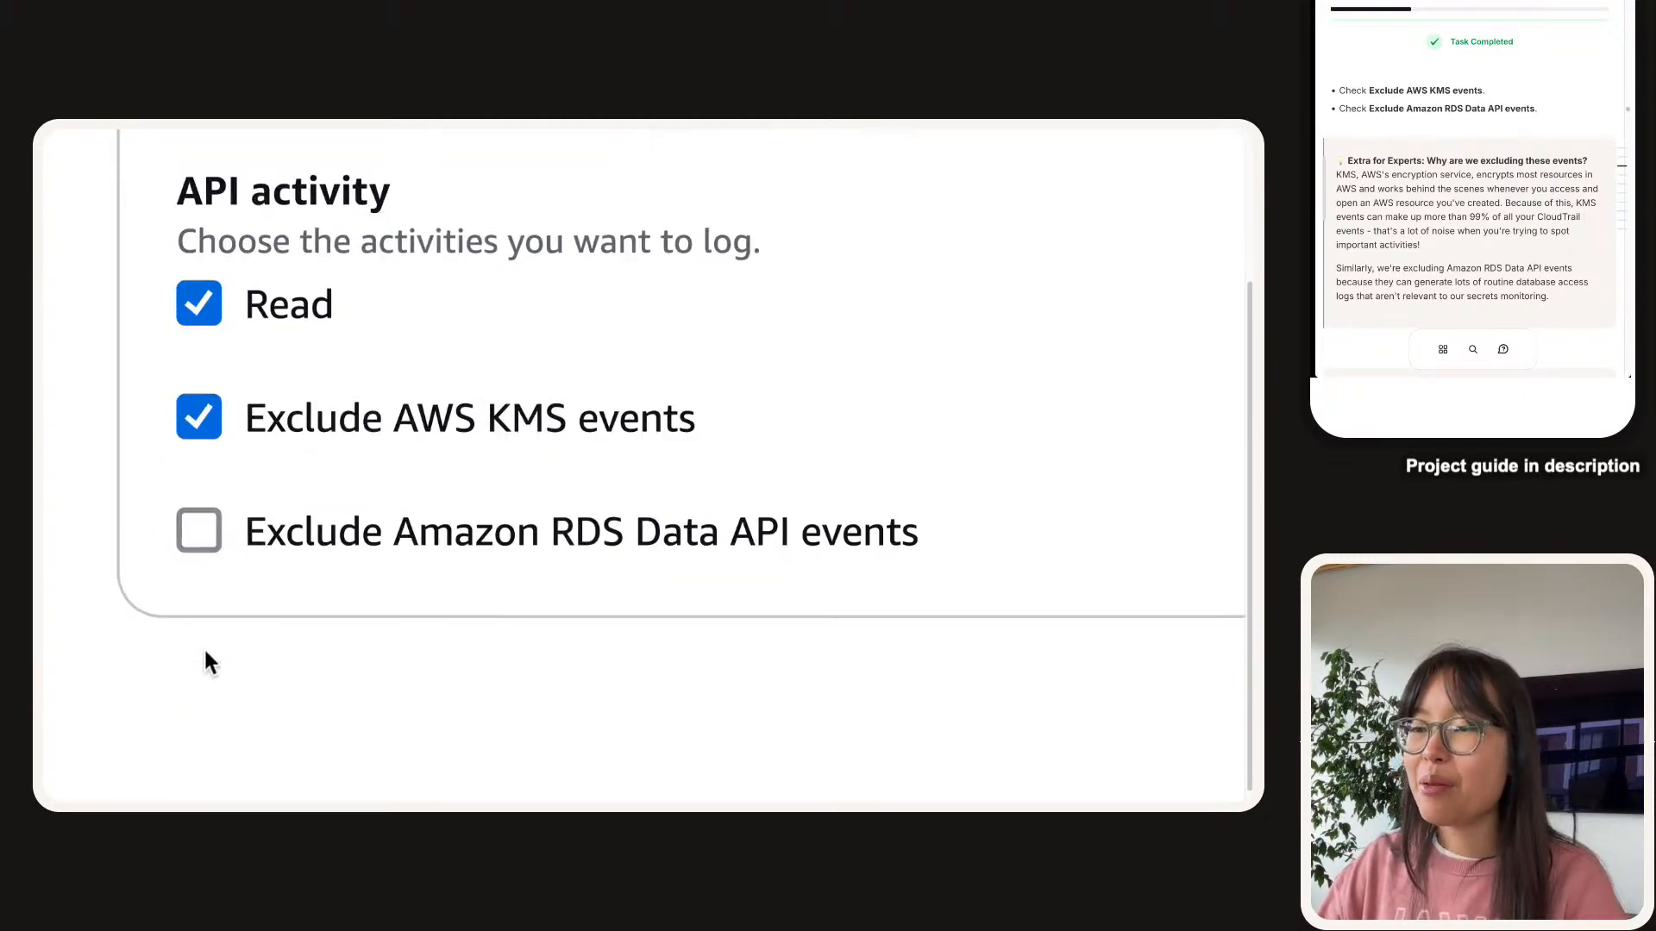
pyautogui.click(425, 533)
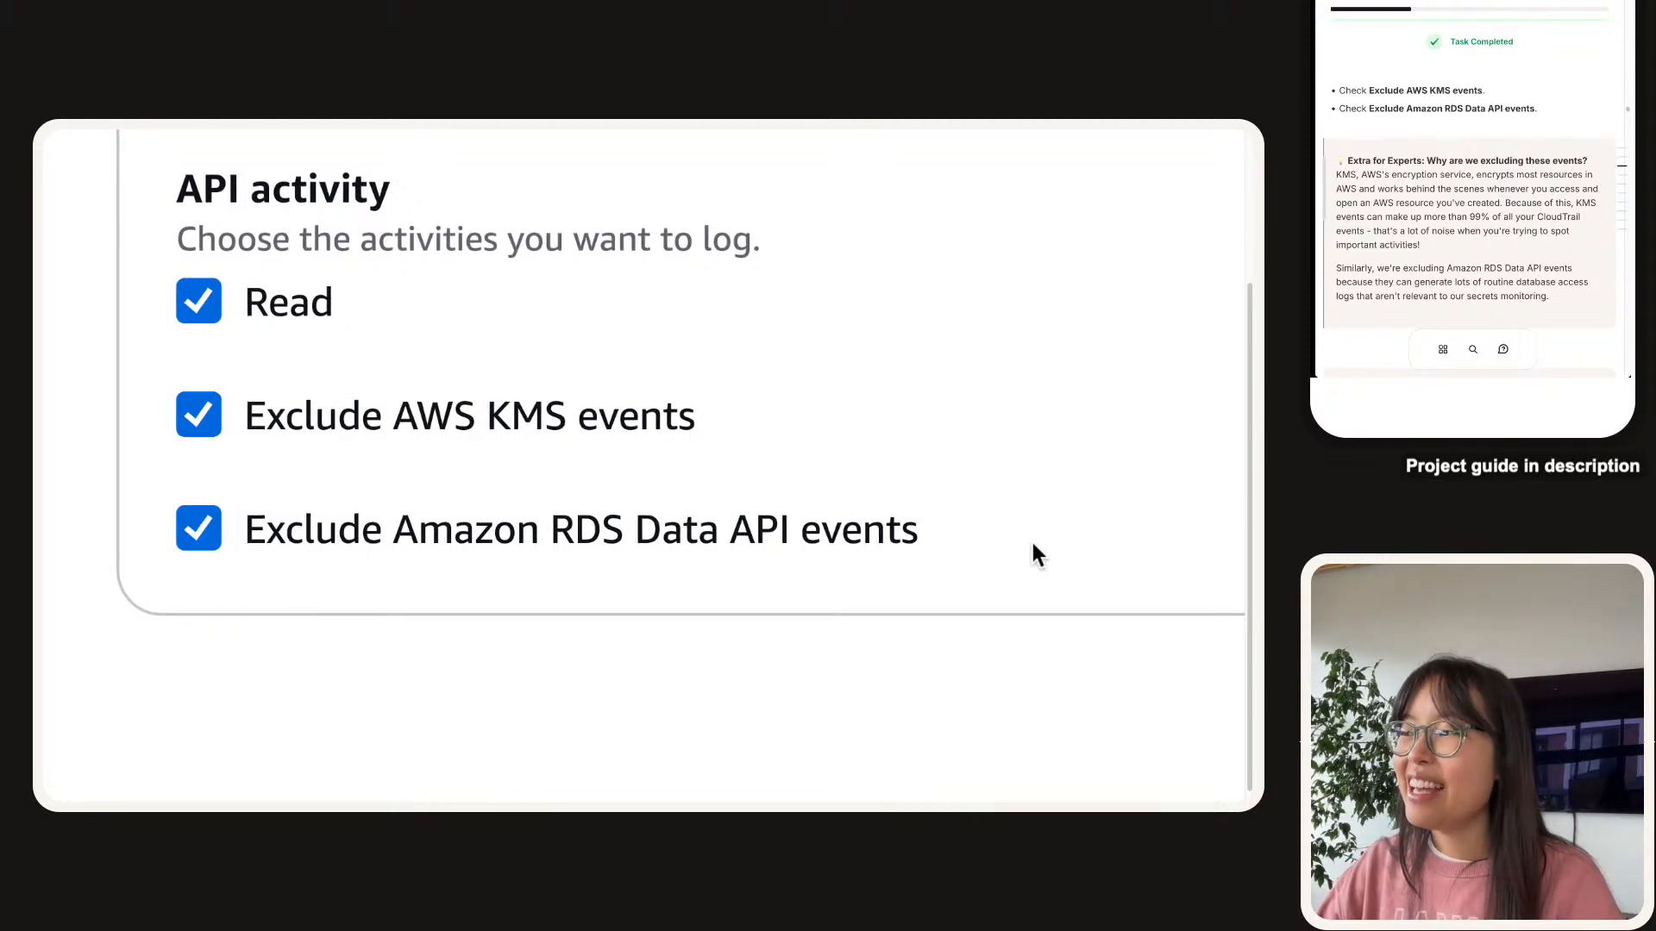
pyautogui.moveTo(1033, 544); pyautogui.dragTo(198, 372)
pyautogui.scroll(-2, 1546, 83)
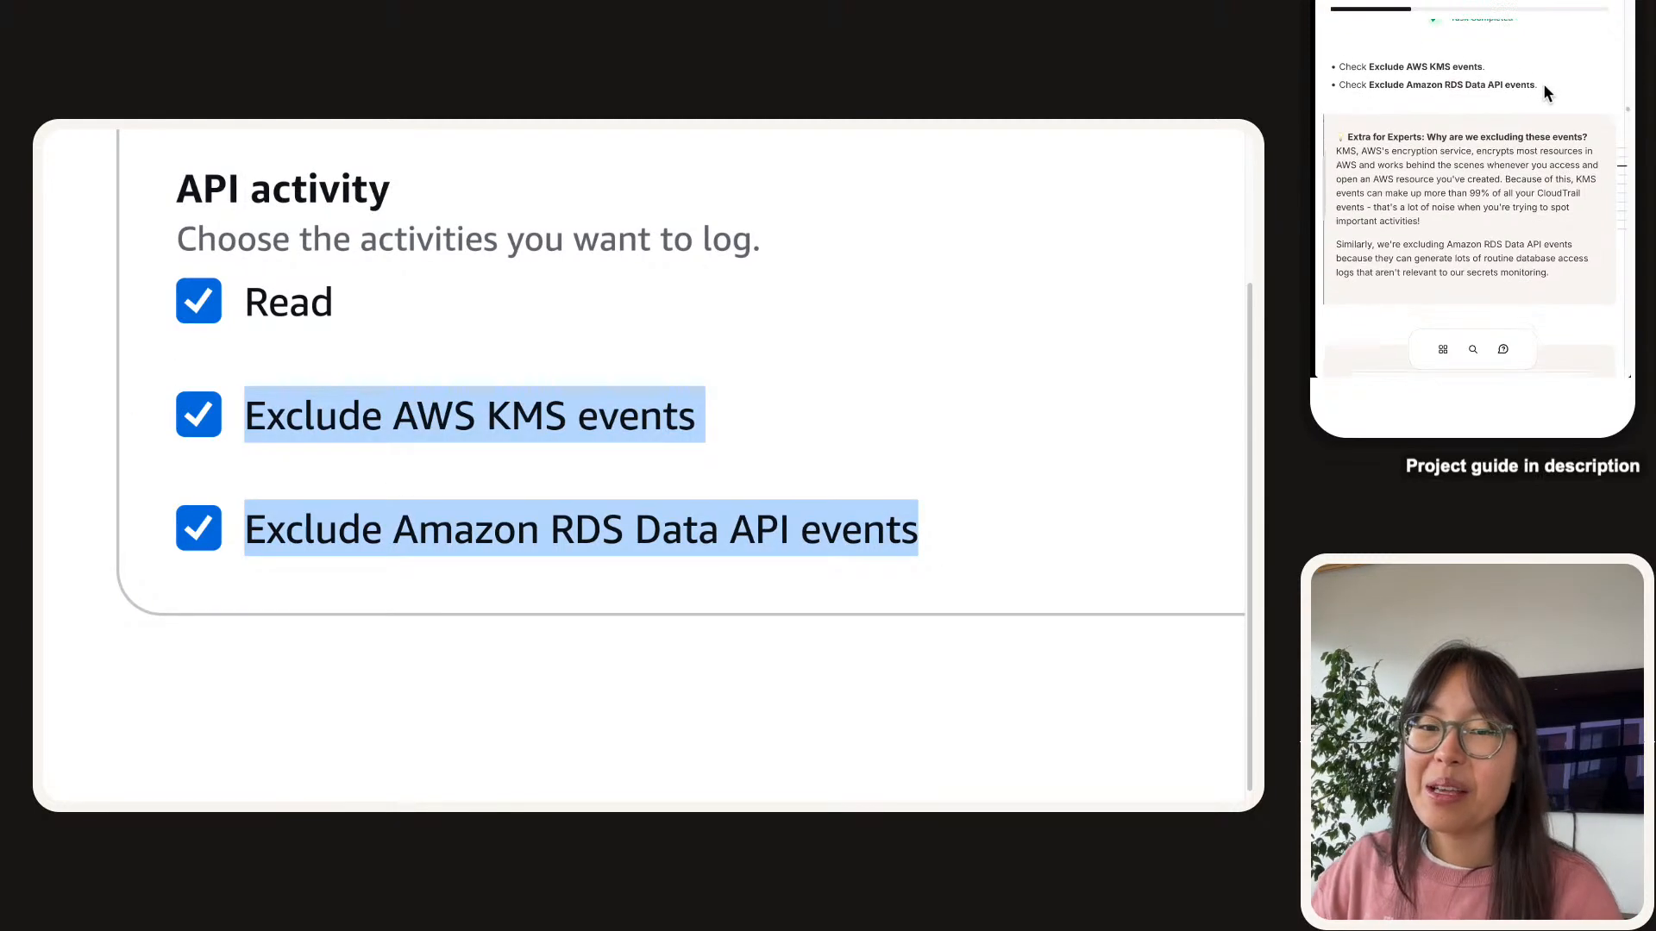
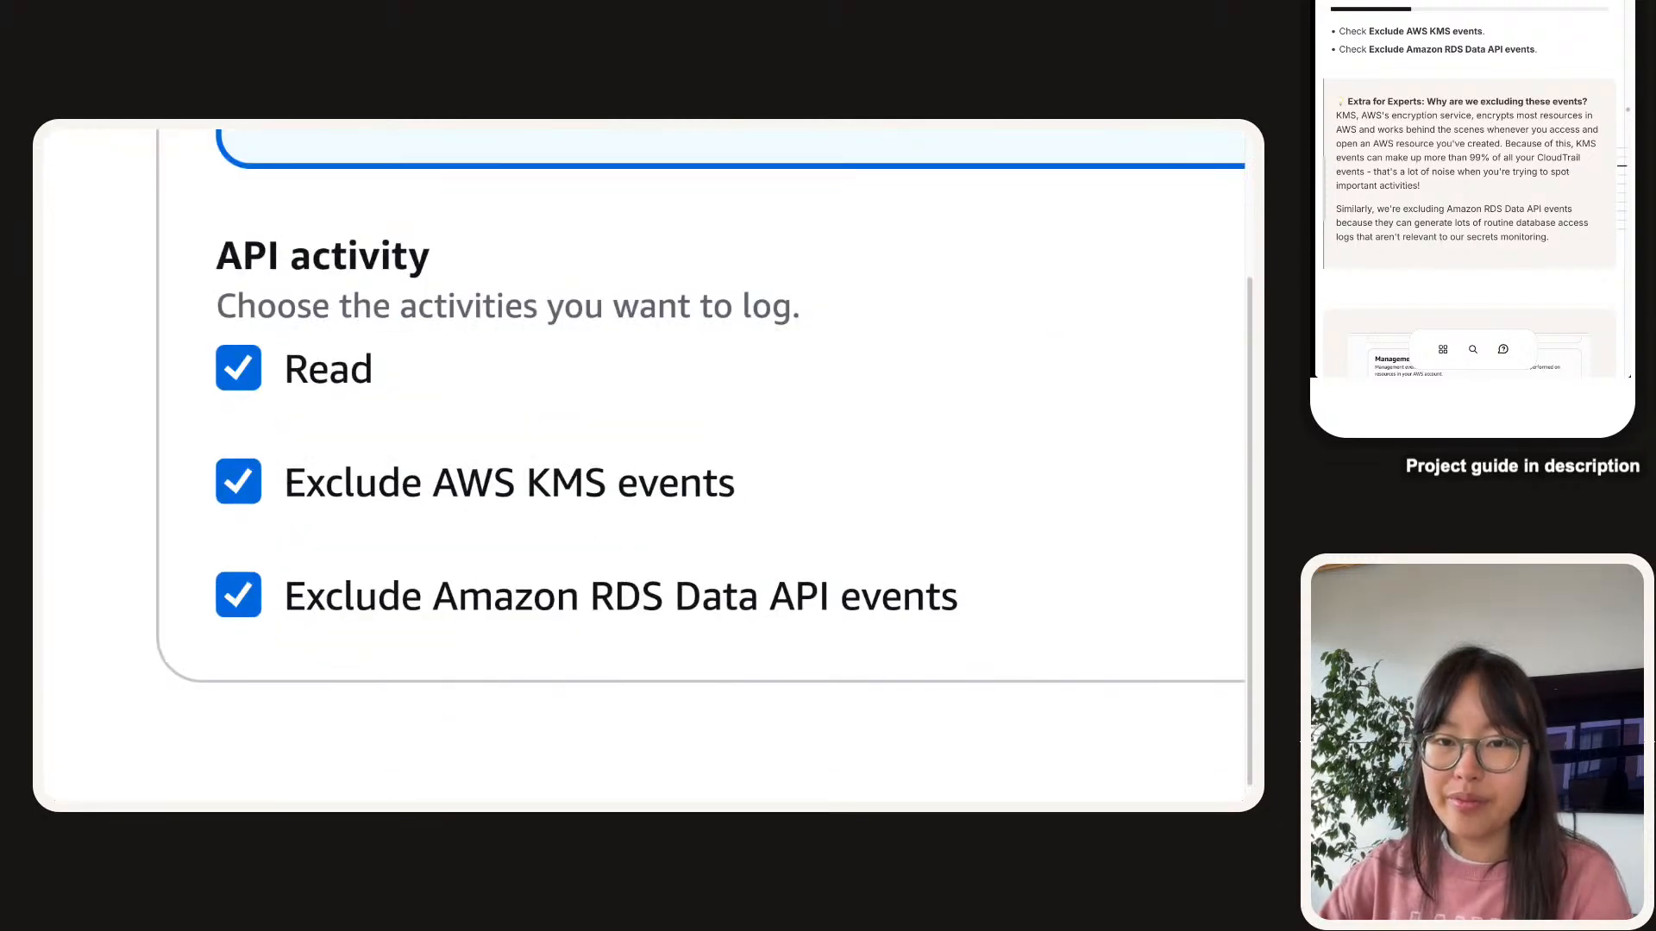
# Keep Read and Write events with the KMS and RDS Data API exclusions, then go to Review and create.
pyautogui.scroll(-1, 686, 614)
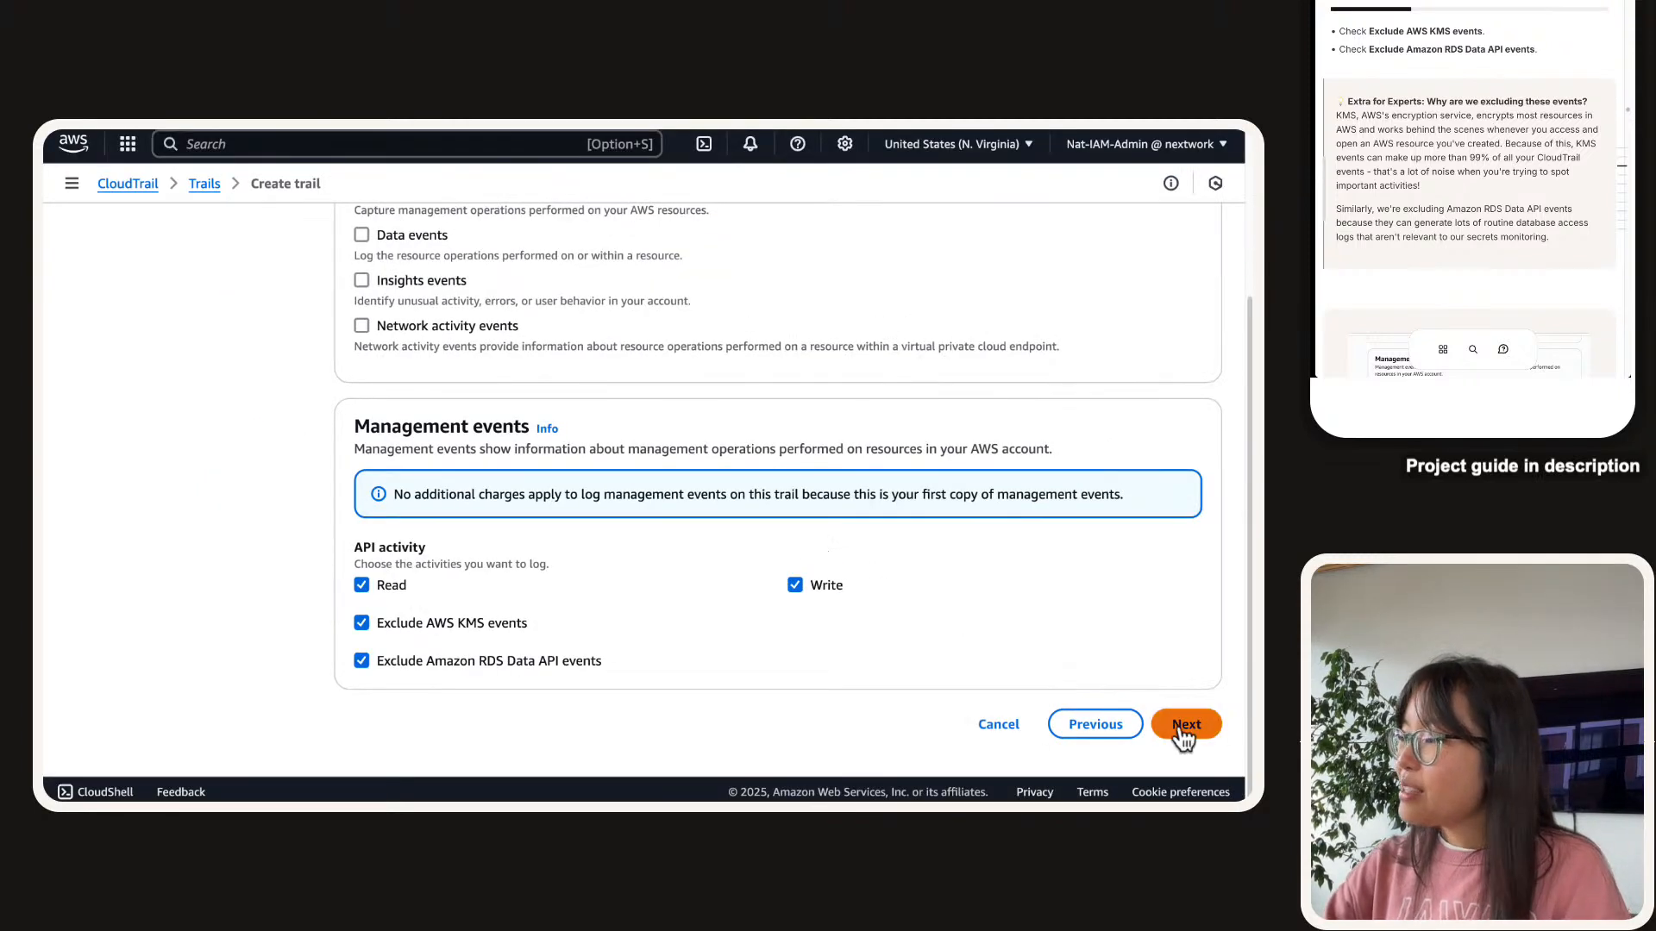
pyautogui.click(1184, 729)
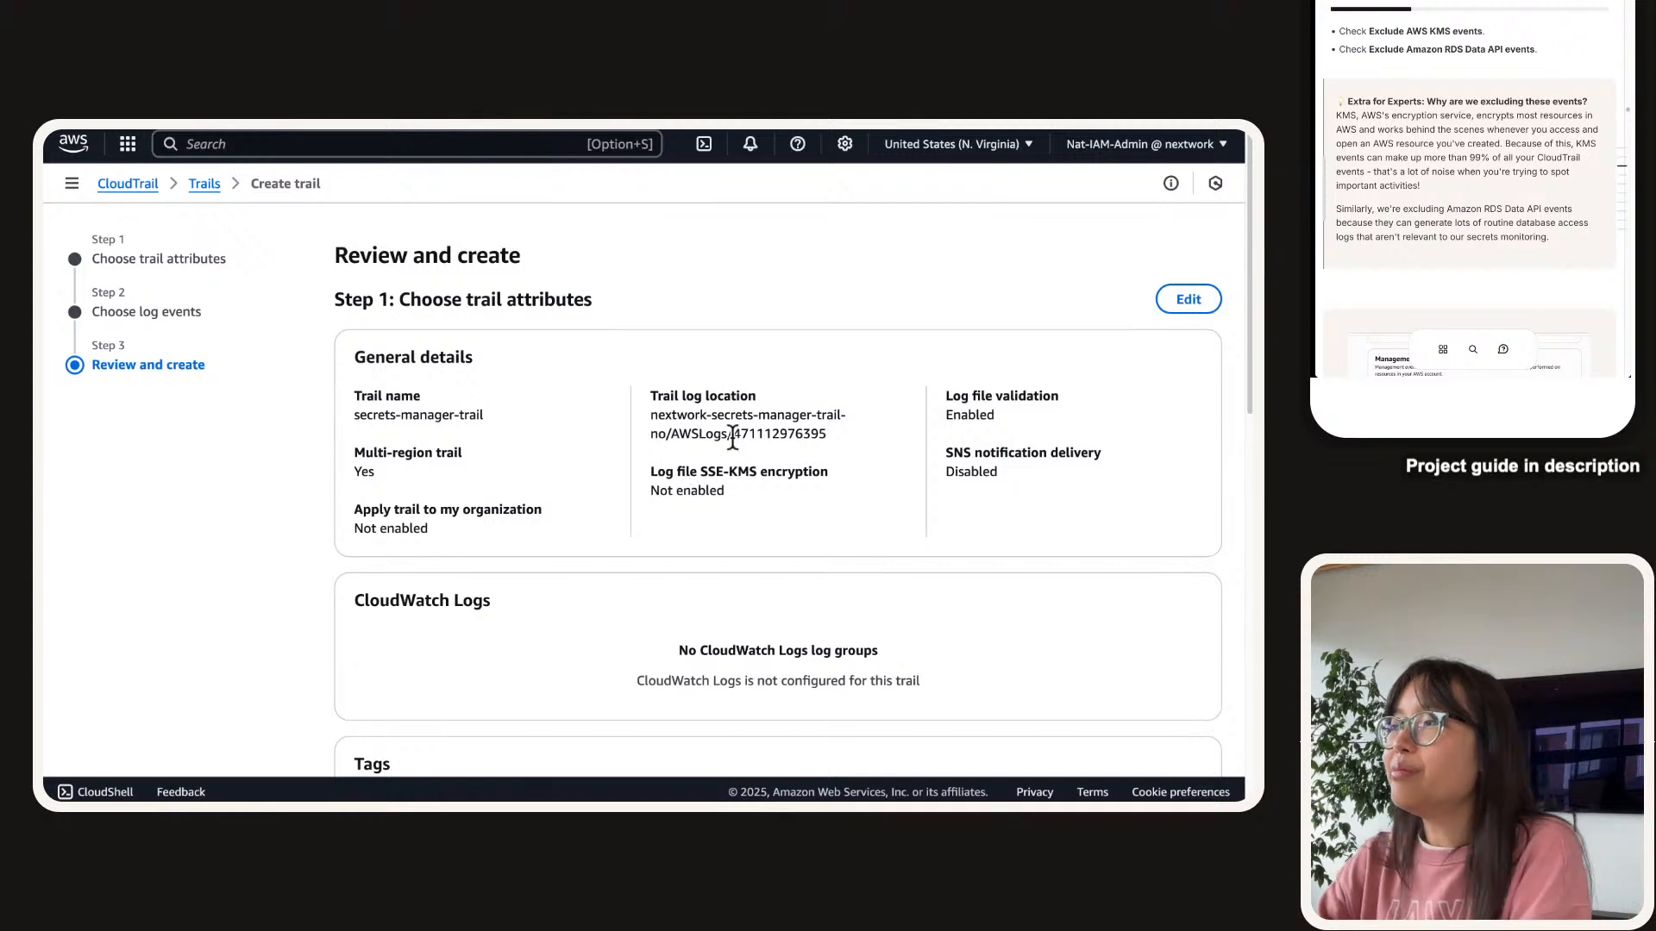
pyautogui.scroll(-1, 1537, 127)
pyautogui.scroll(-5, 1536, 131)
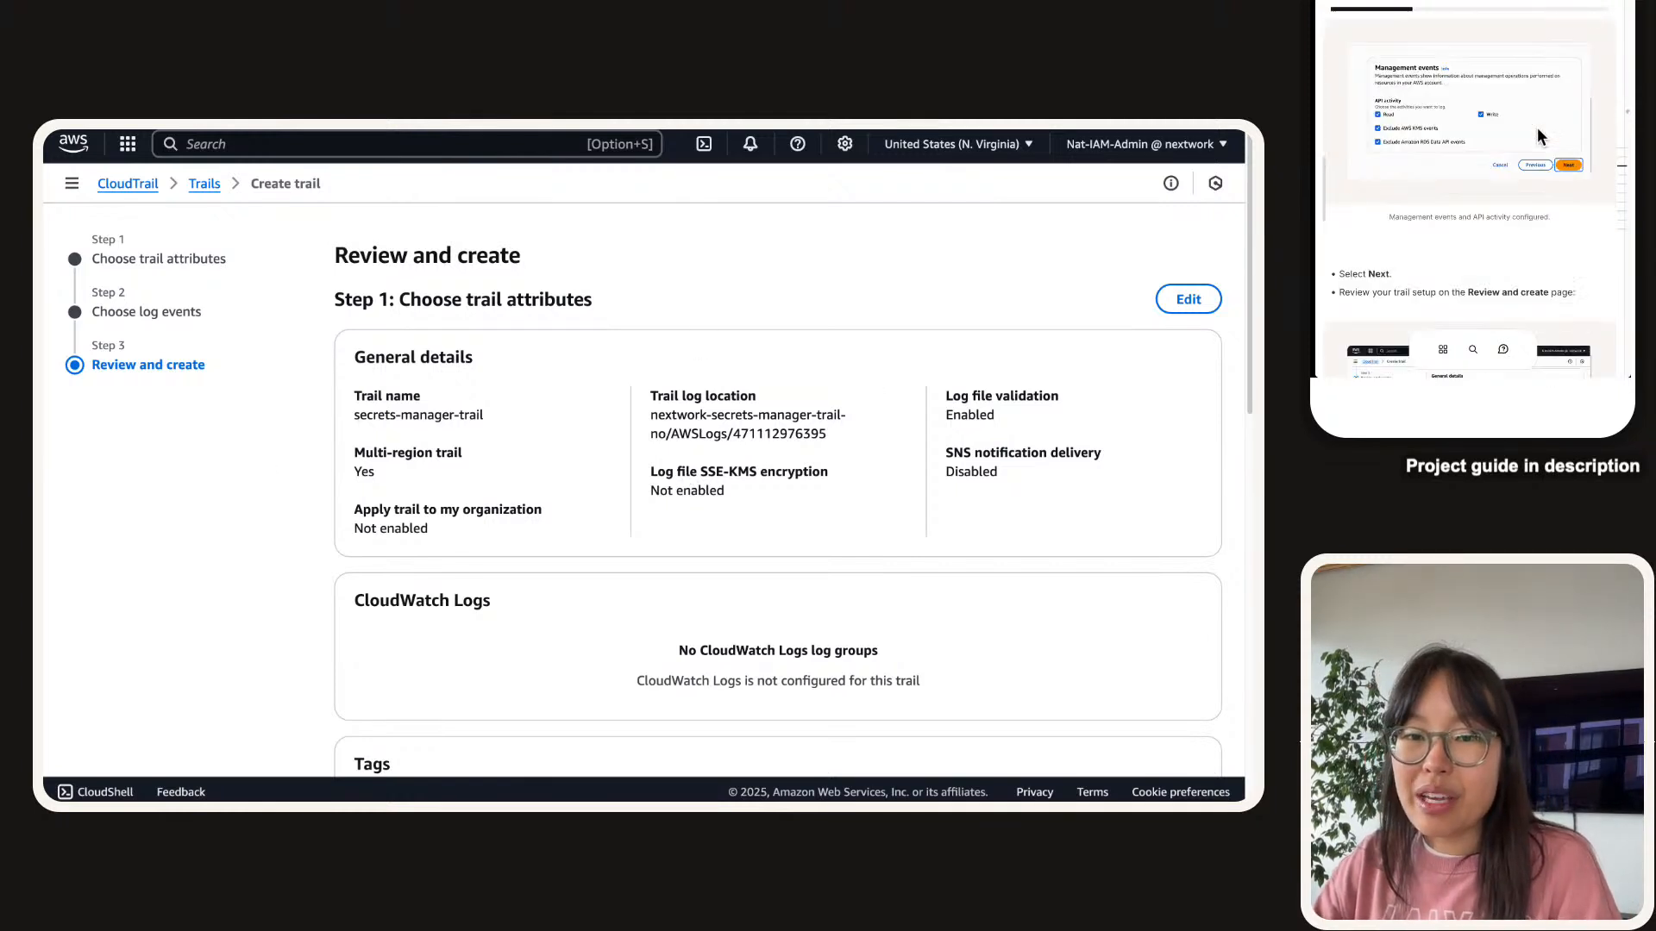
pyautogui.scroll(-3, 1570, 177)
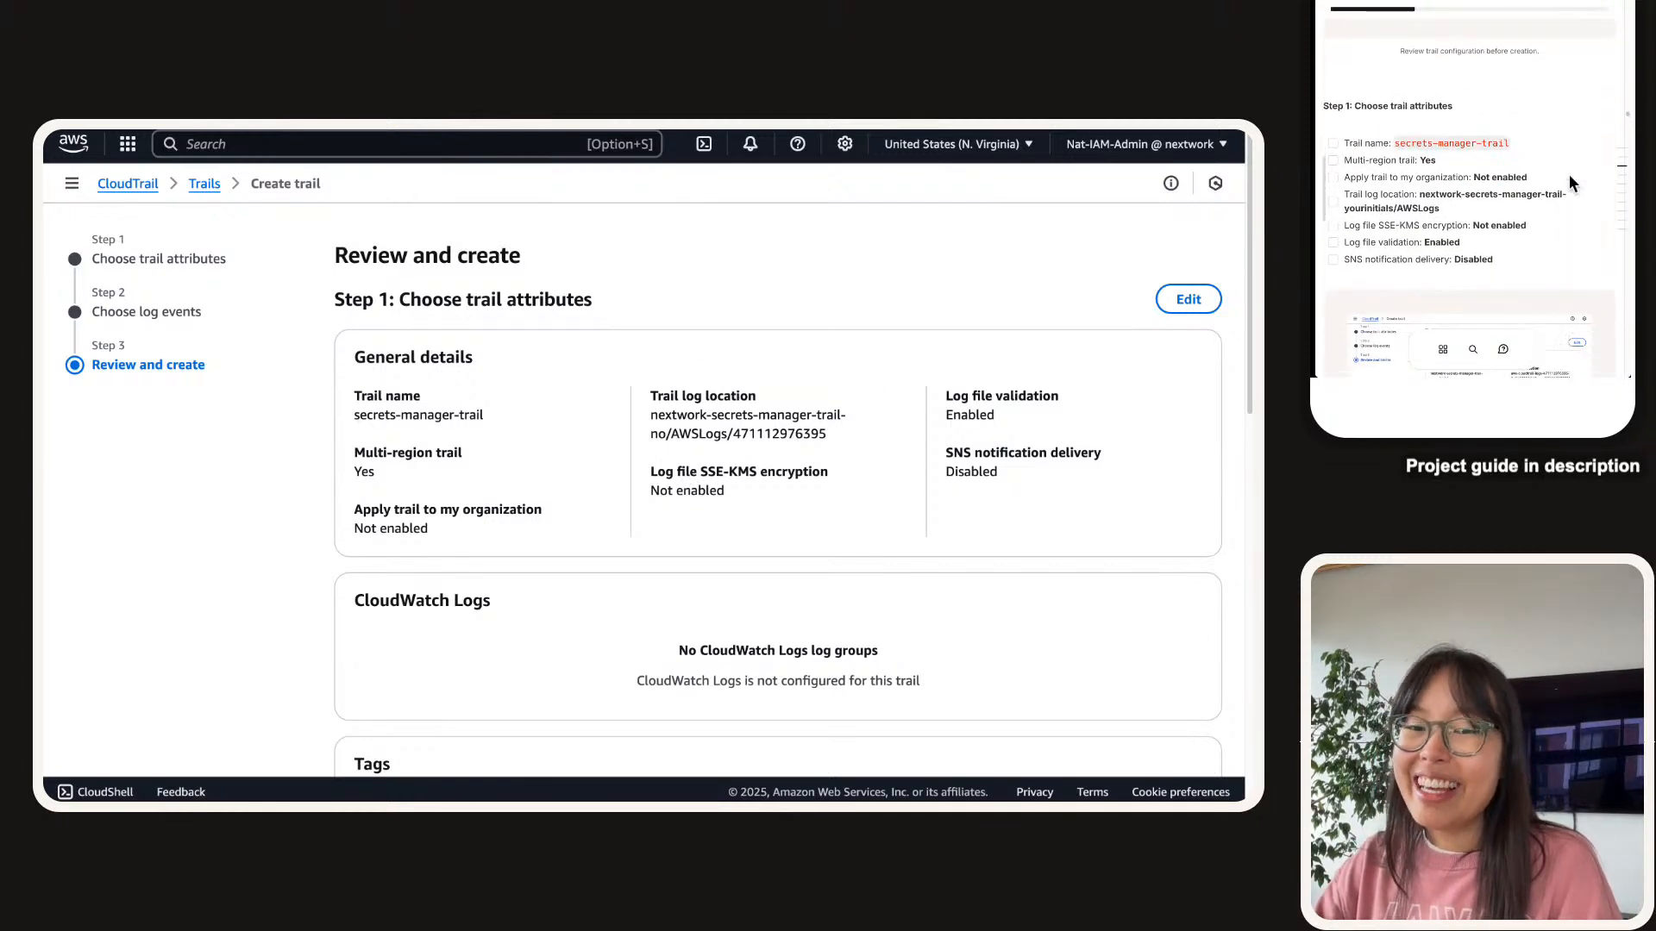
pyautogui.scroll(-1, 1570, 176)
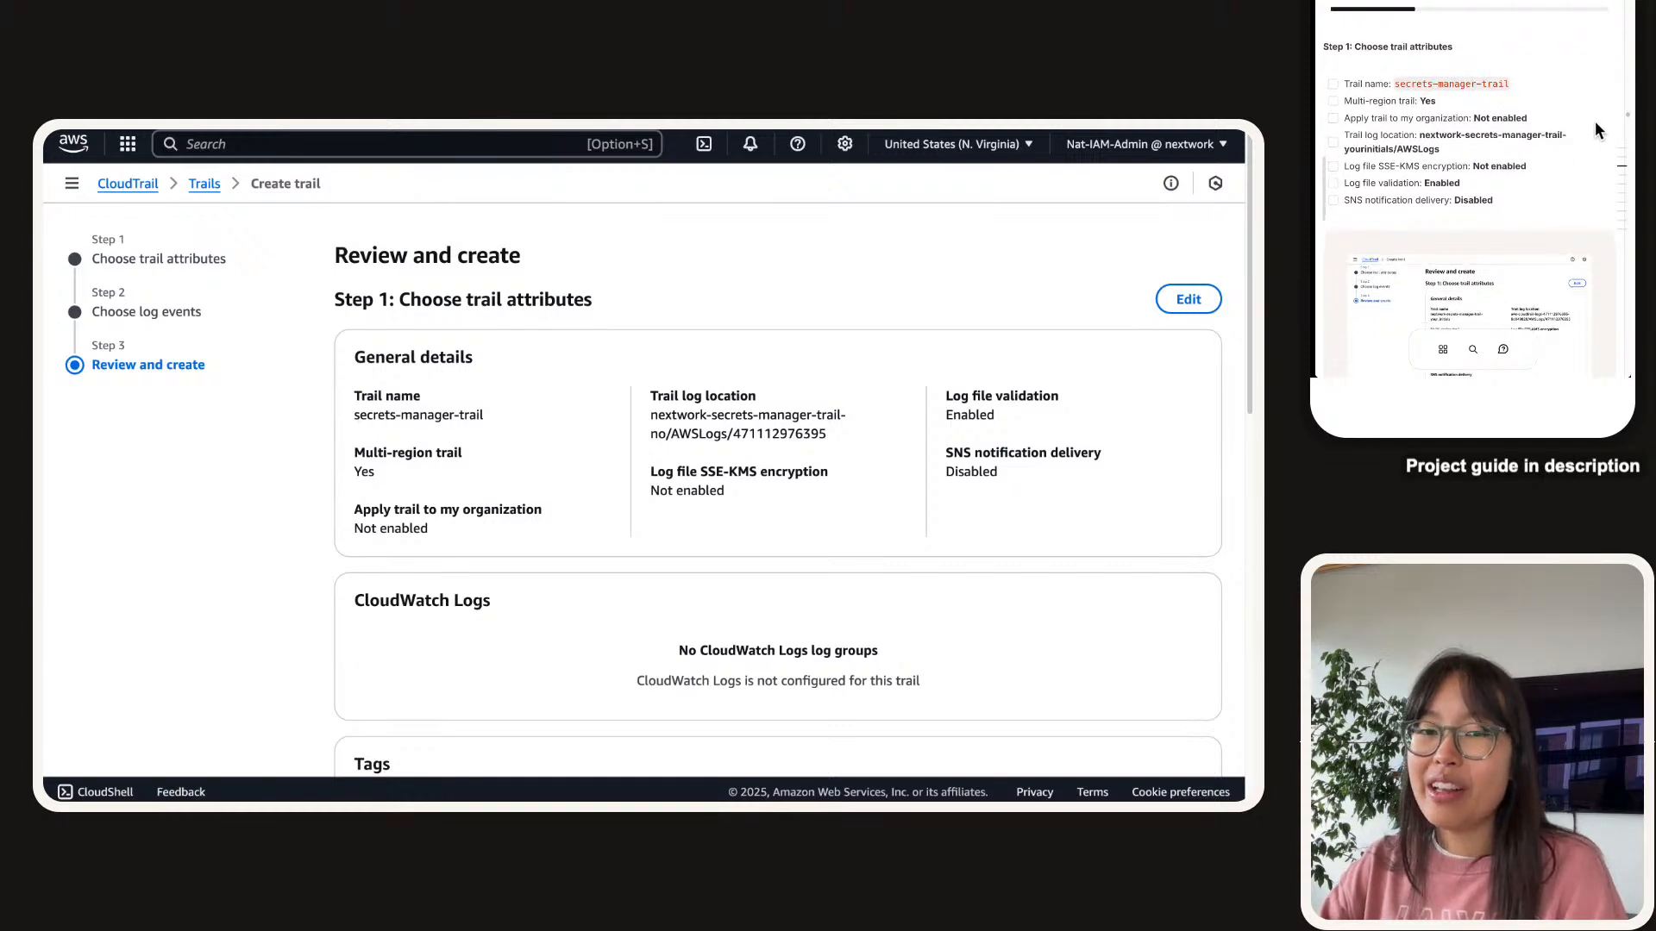
pyautogui.scroll(5, 1589, 95)
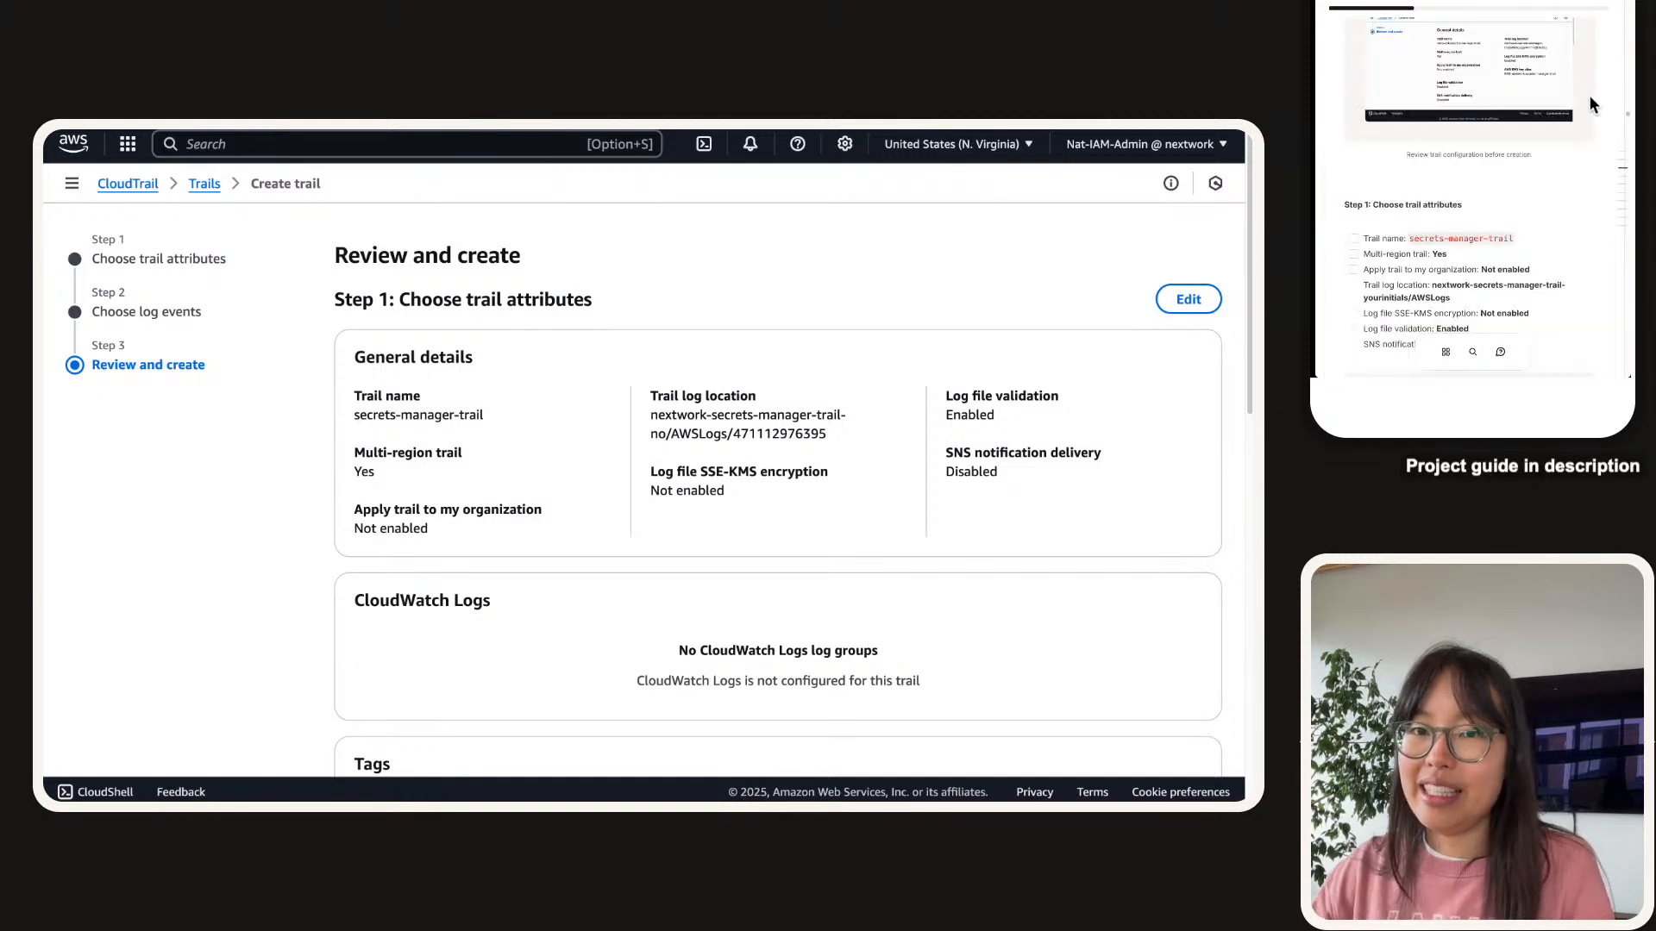
pyautogui.scroll(-2, 1401, 224)
pyautogui.click(1354, 191)
pyautogui.scroll(-2, 1357, 196)
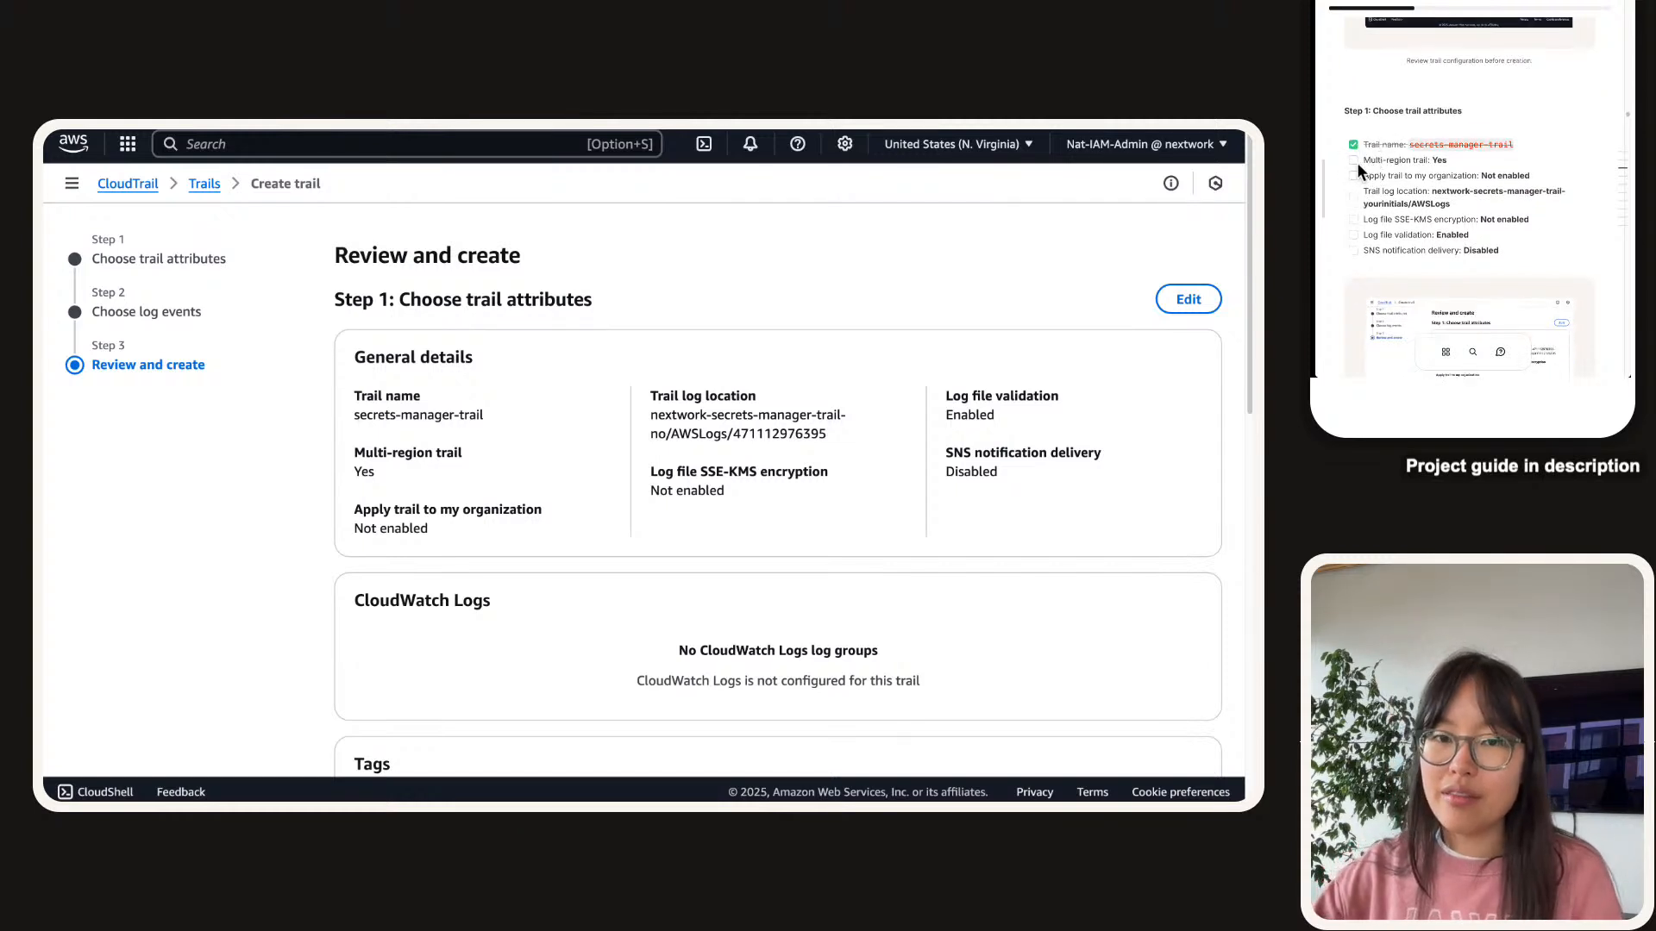
pyautogui.click(1353, 160)
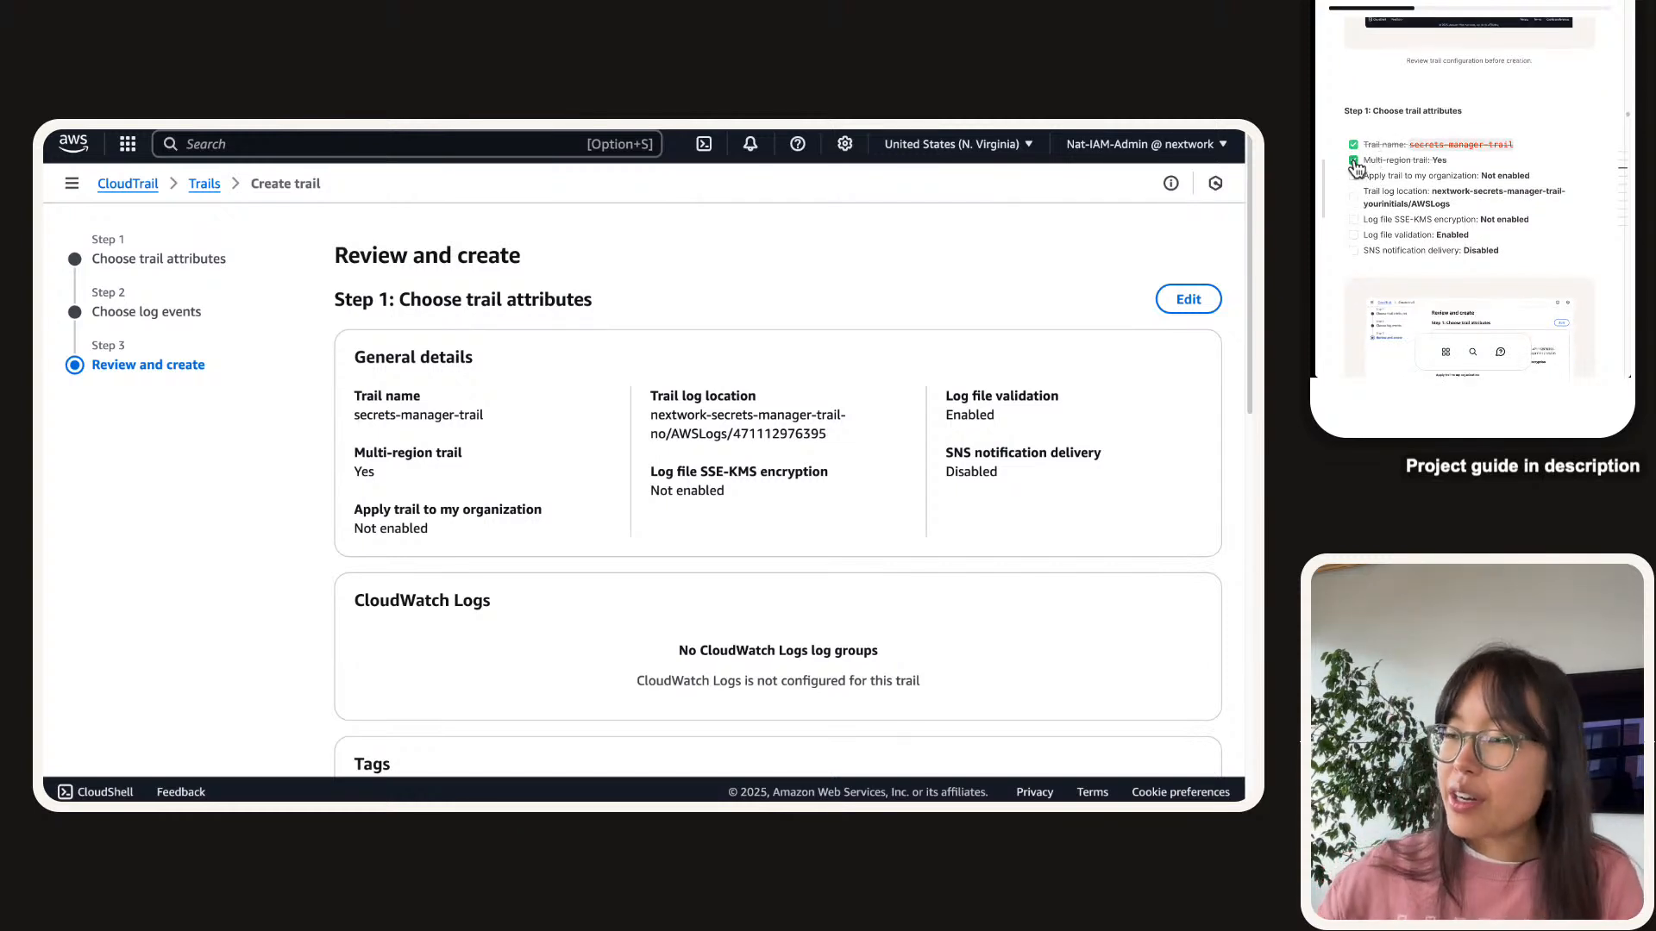
pyautogui.tripleClick(367, 533)
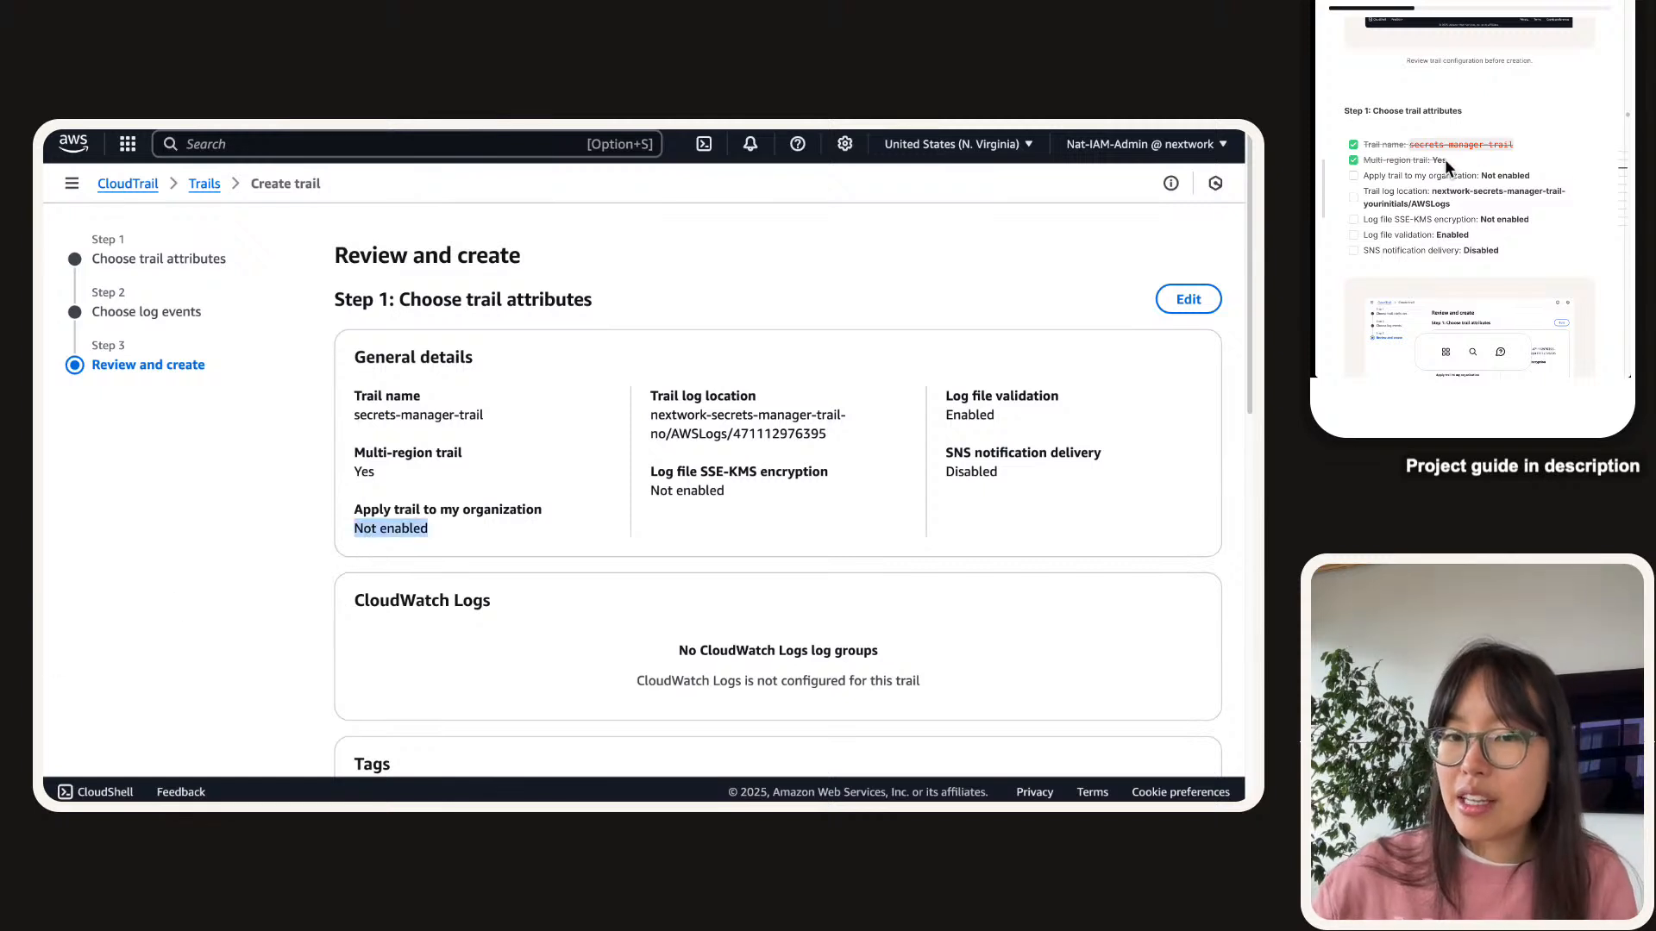
pyautogui.click(1353, 176)
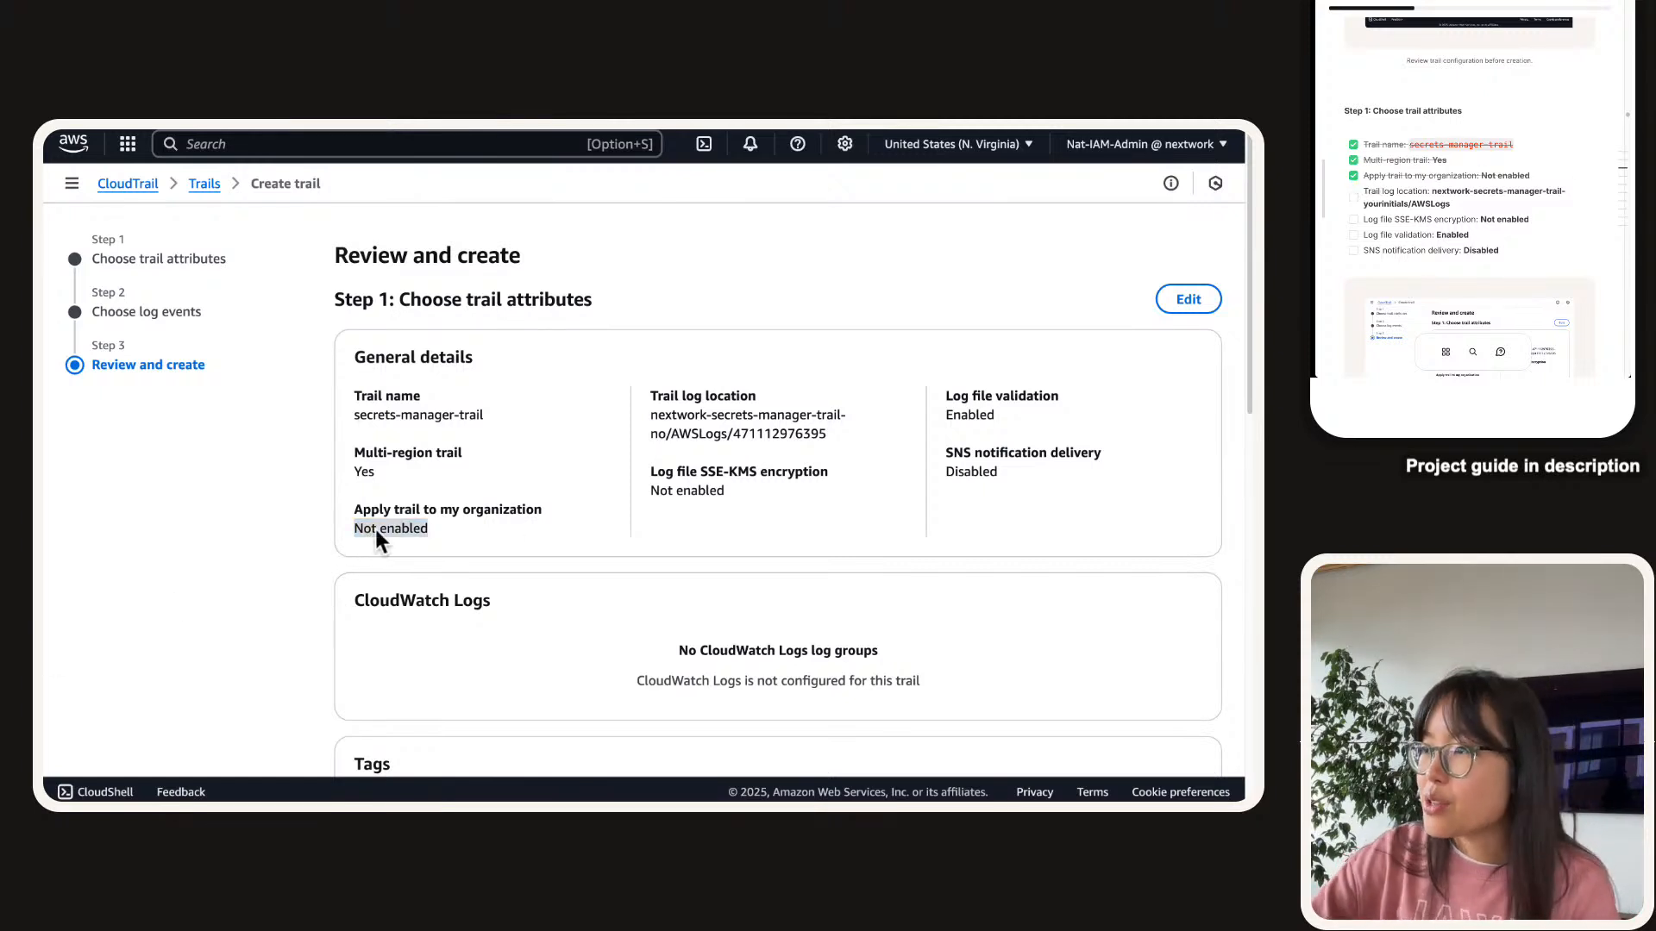
pyautogui.tripleClick(765, 423)
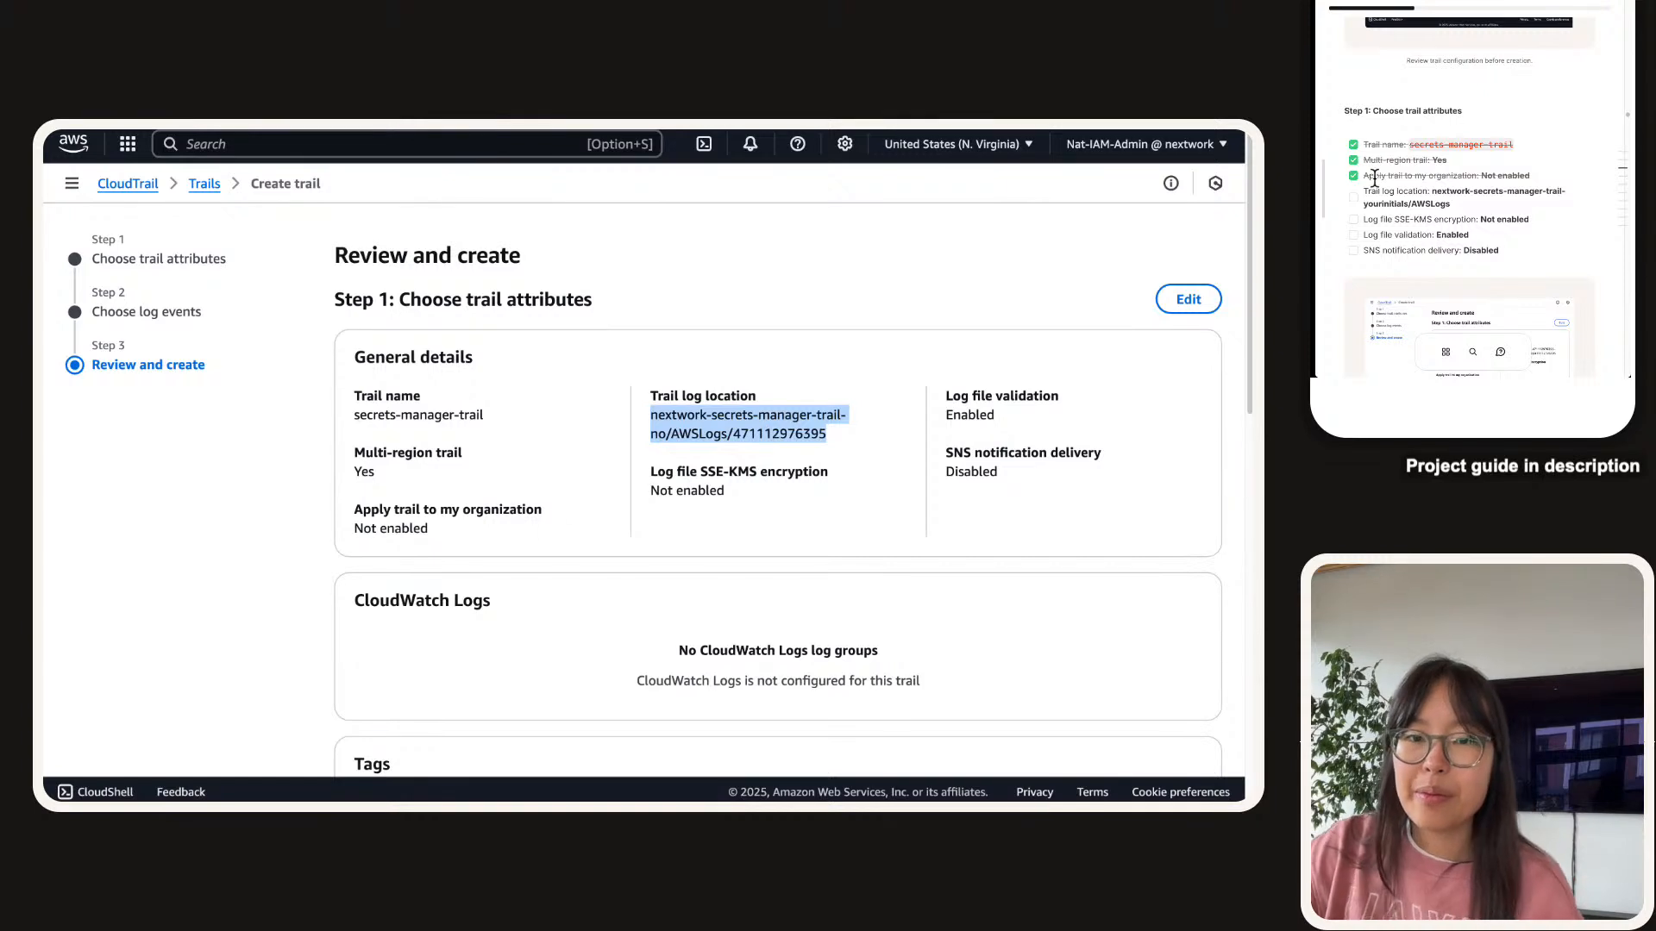
pyautogui.click(1354, 198)
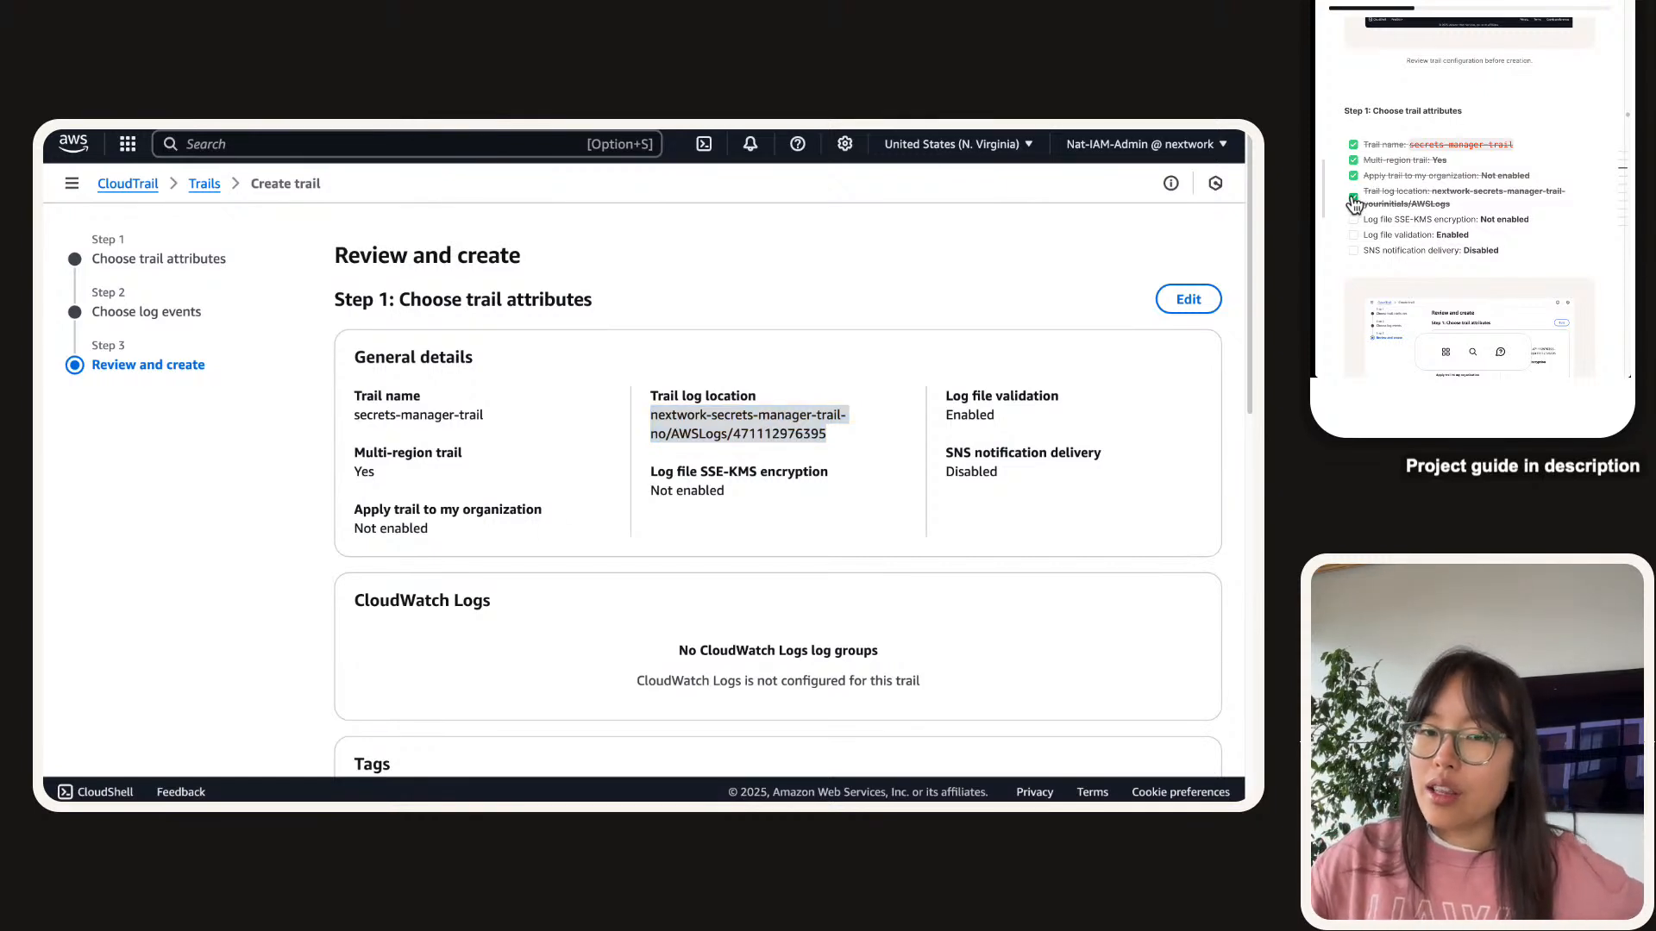
pyautogui.click(709, 494)
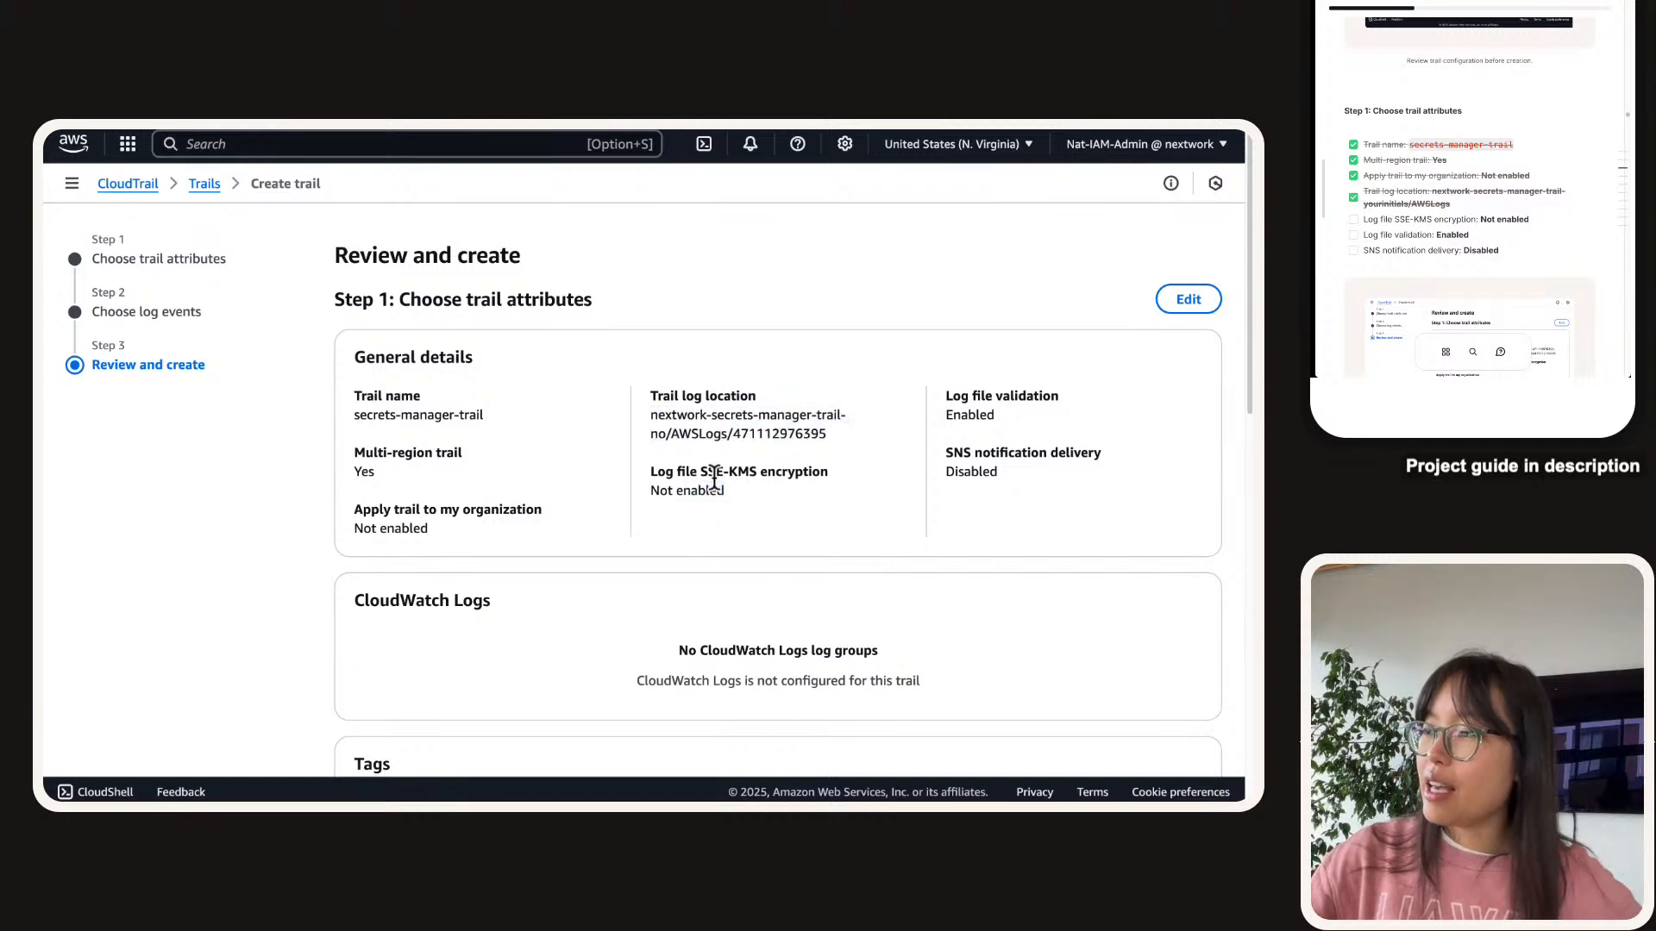
pyautogui.tripleClick(714, 473)
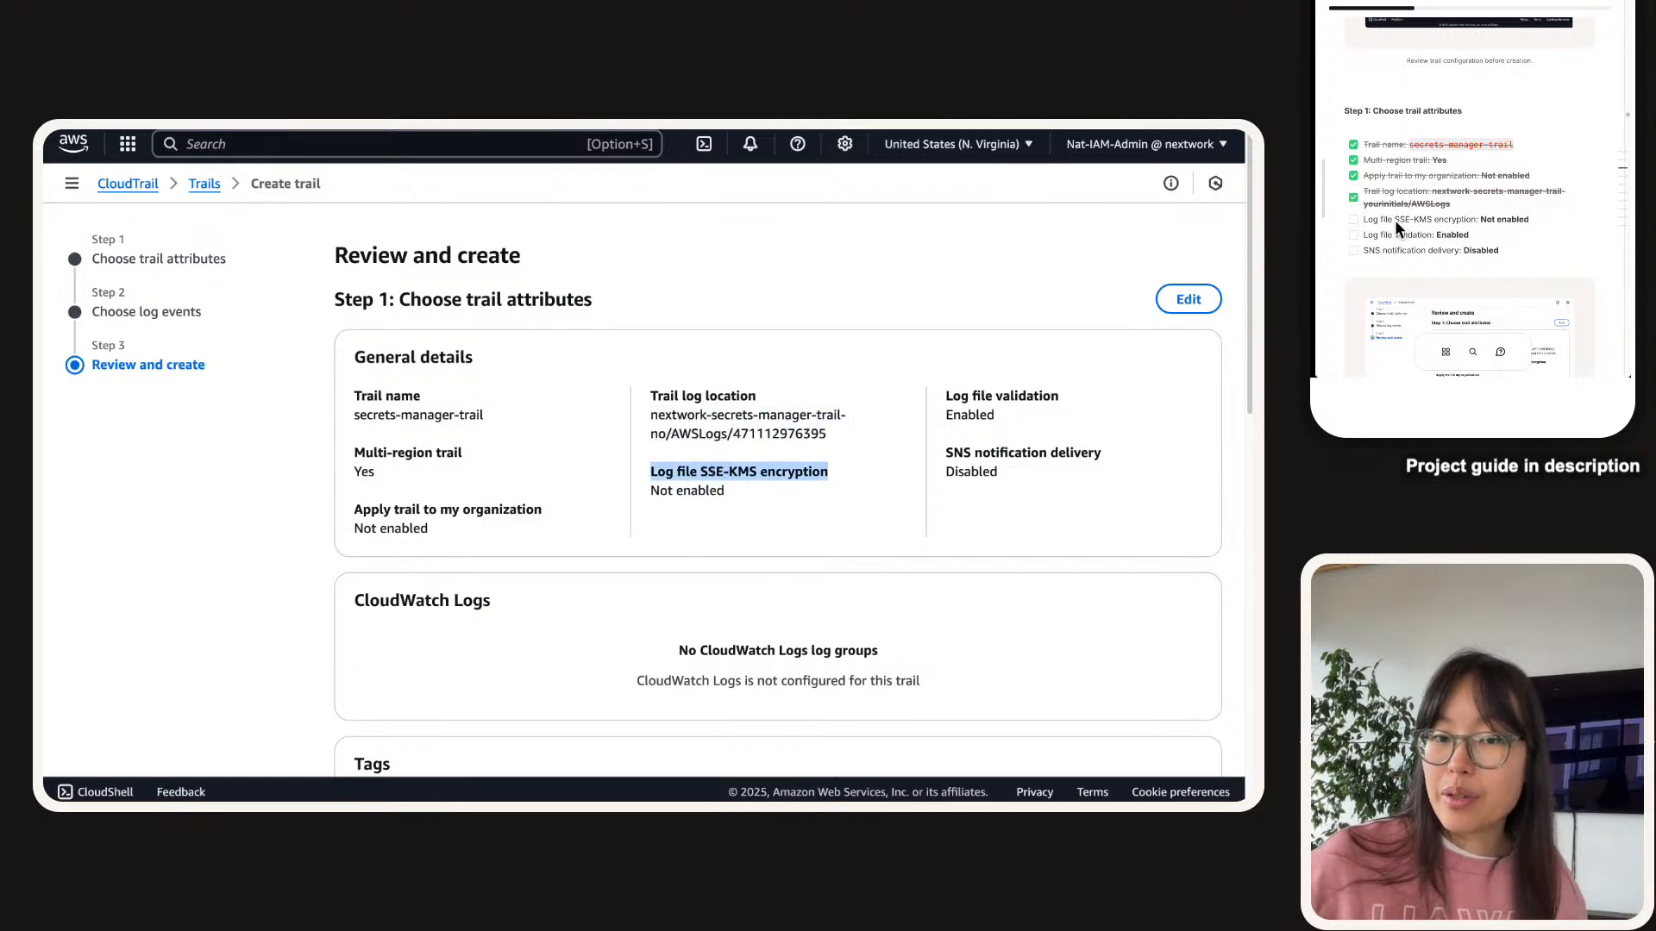
pyautogui.click(1354, 219)
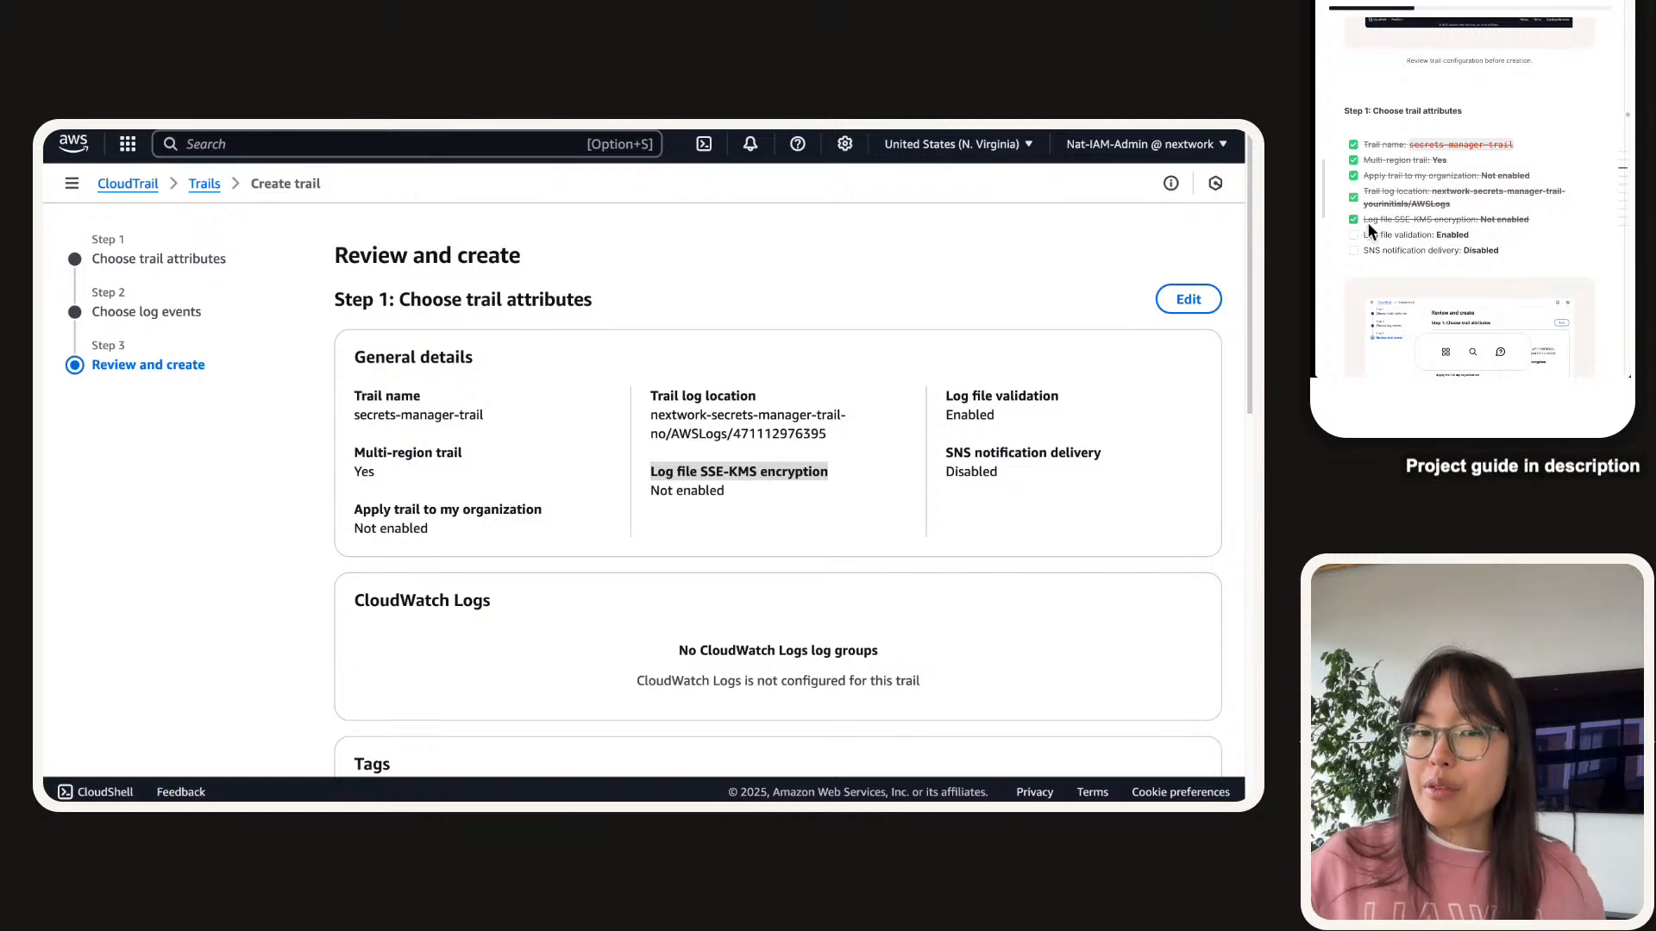
pyautogui.click(1353, 237)
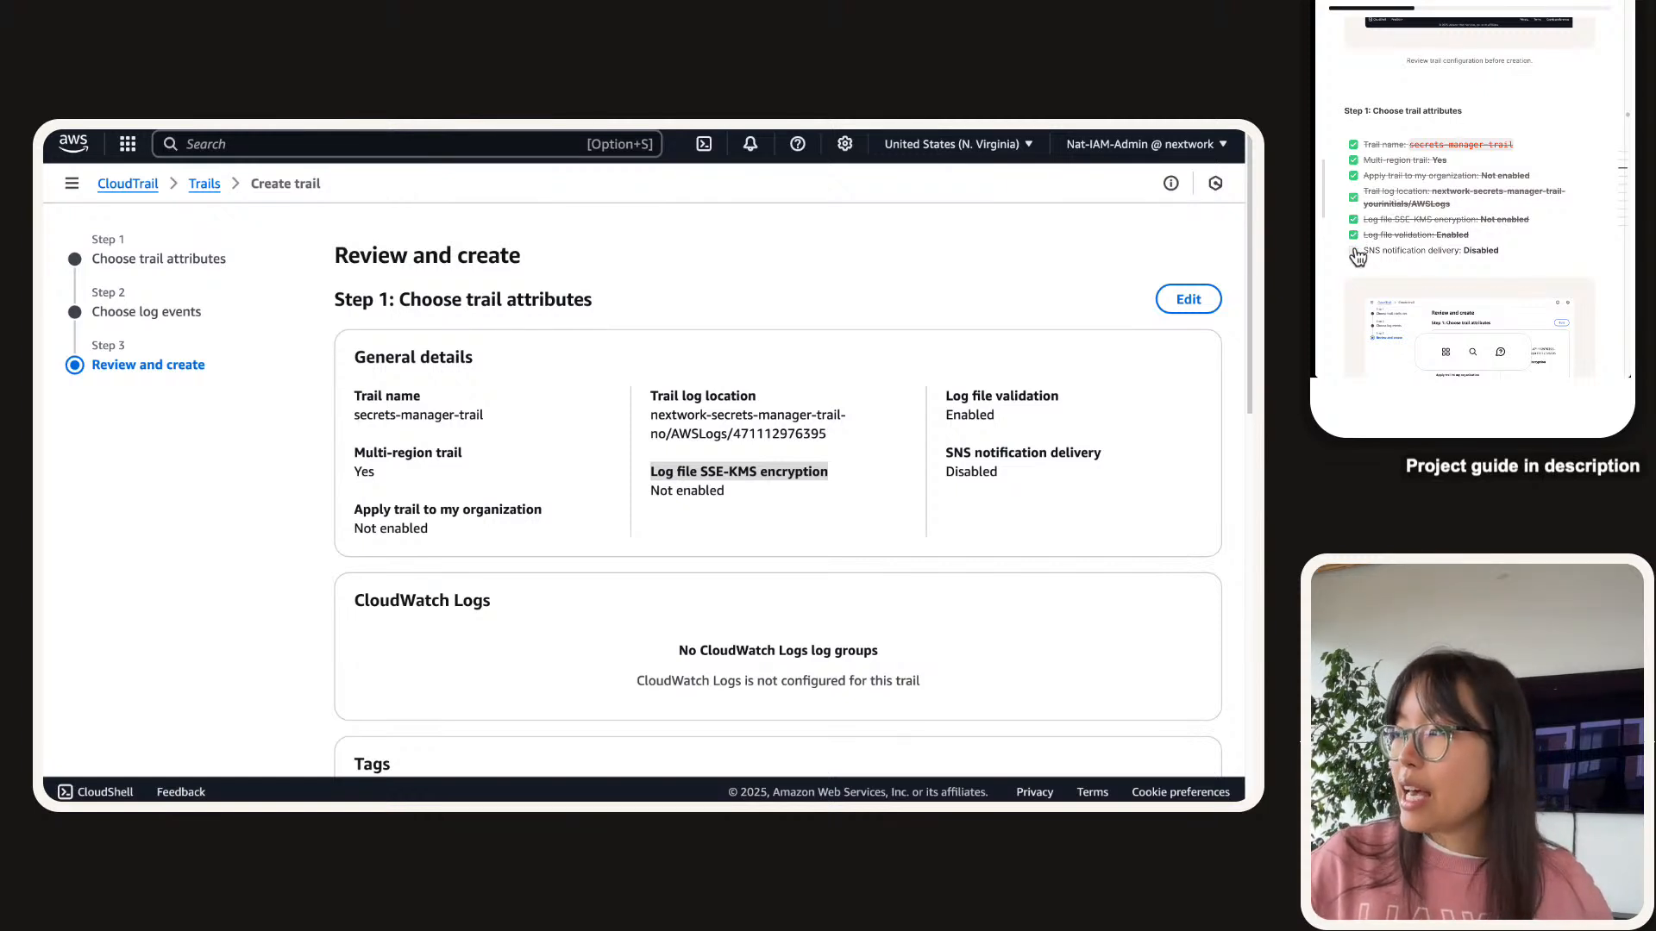
pyautogui.click(1354, 251)
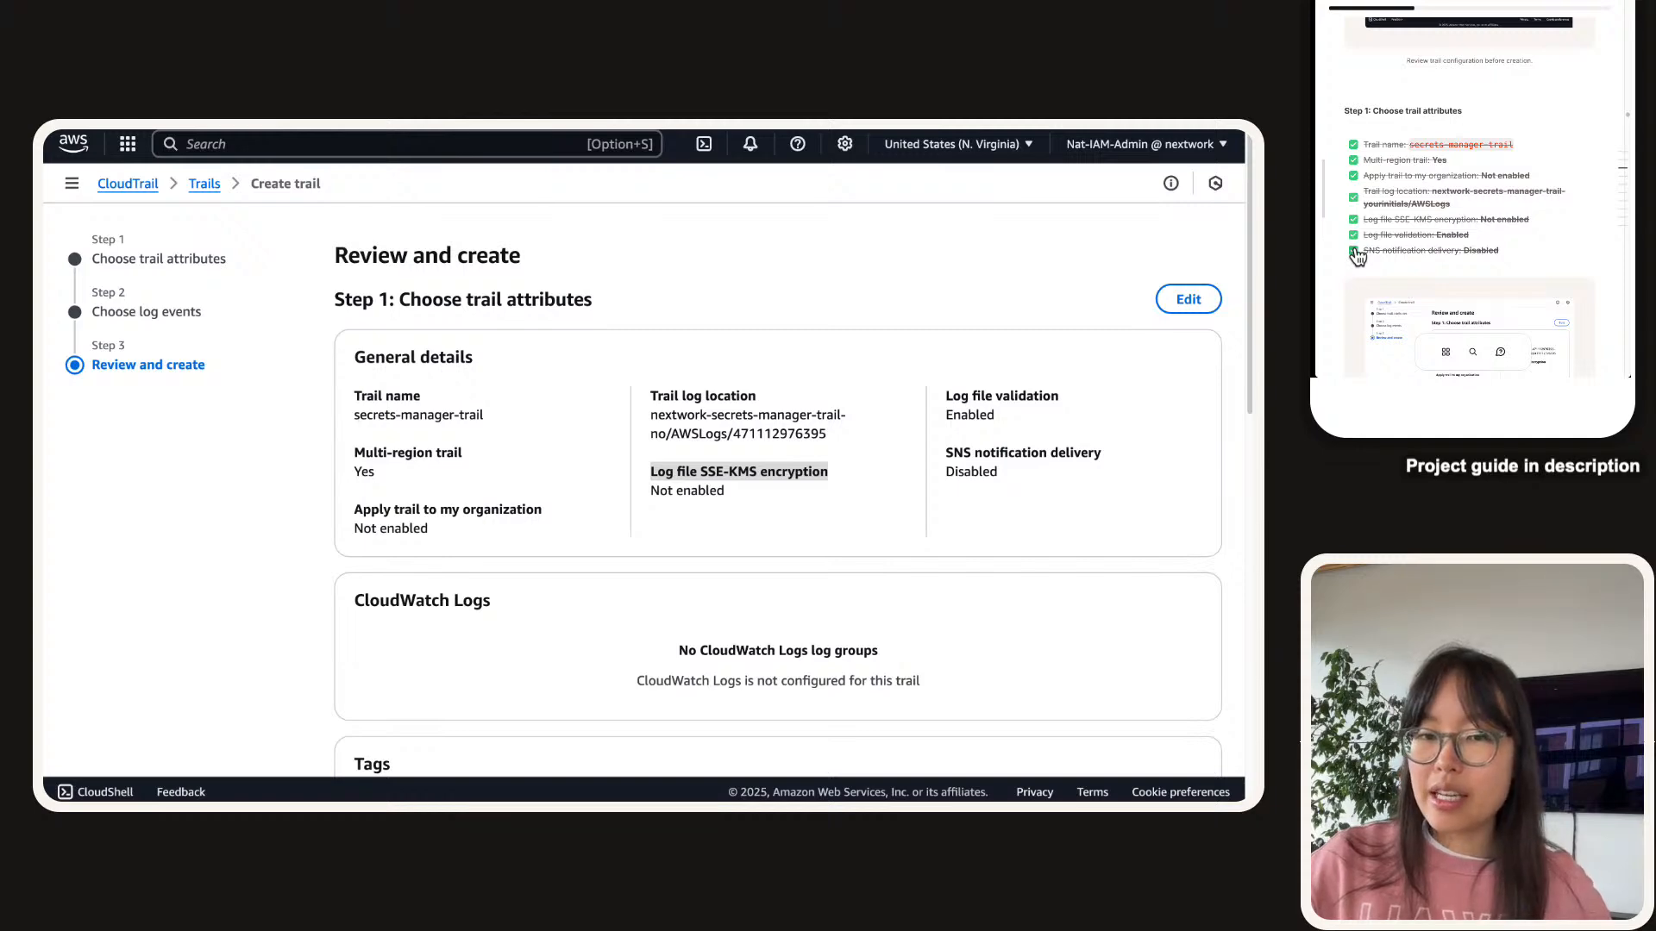
pyautogui.click(1054, 395)
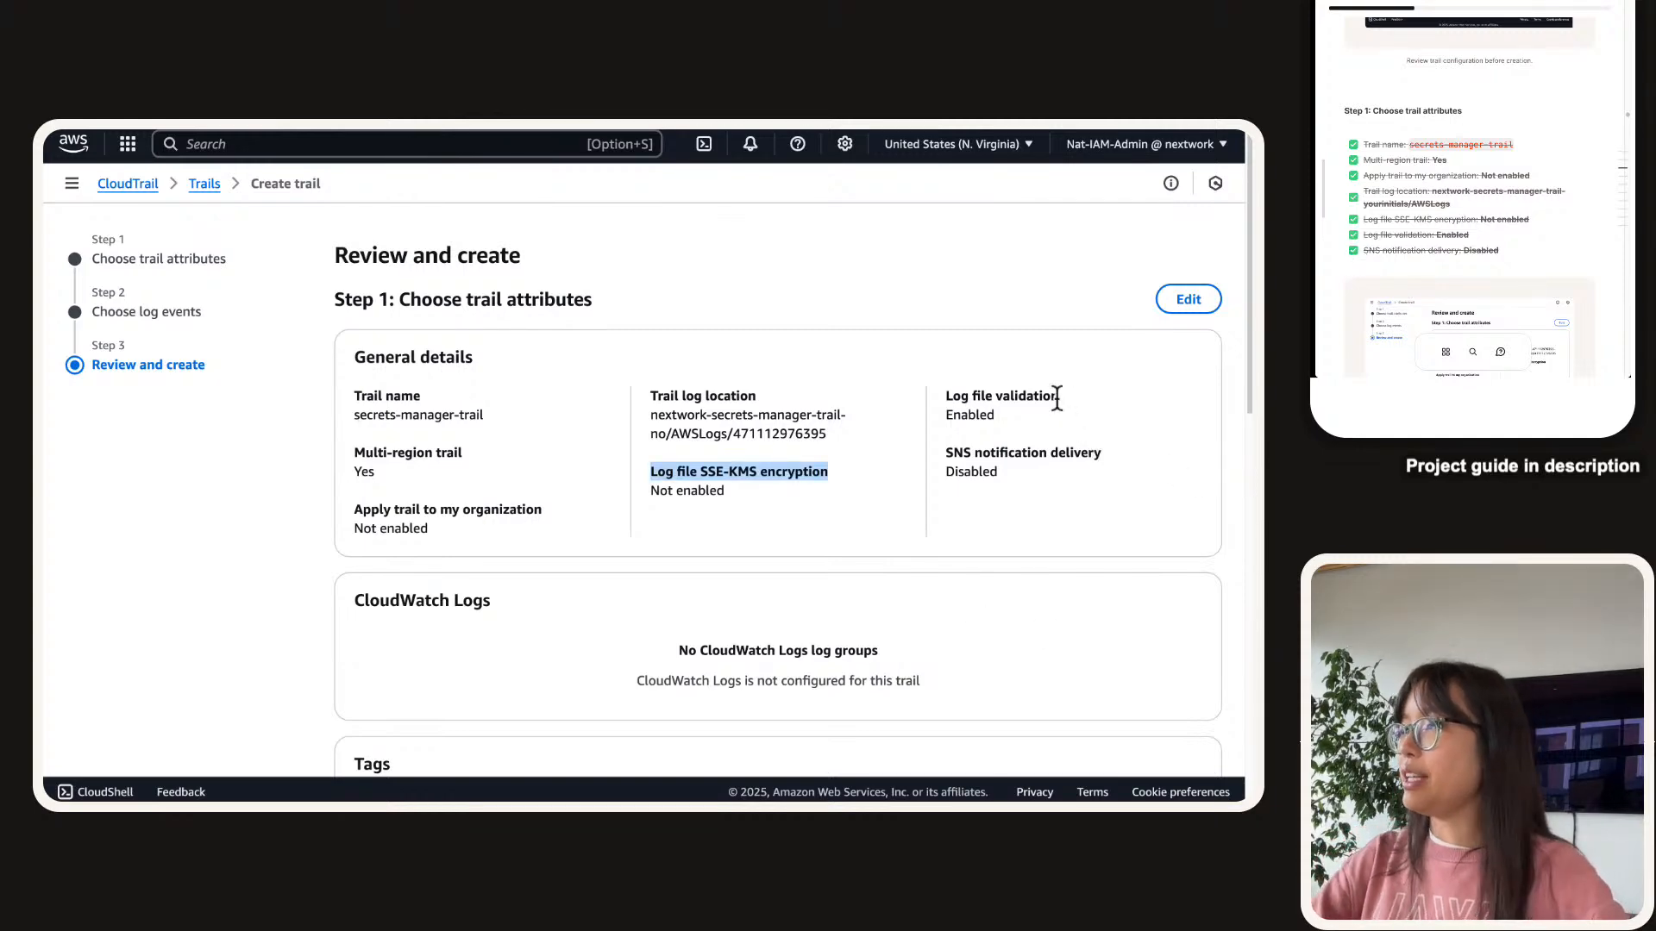
pyautogui.scroll(5, 1054, 399)
pyautogui.scroll(-5, 906, 381)
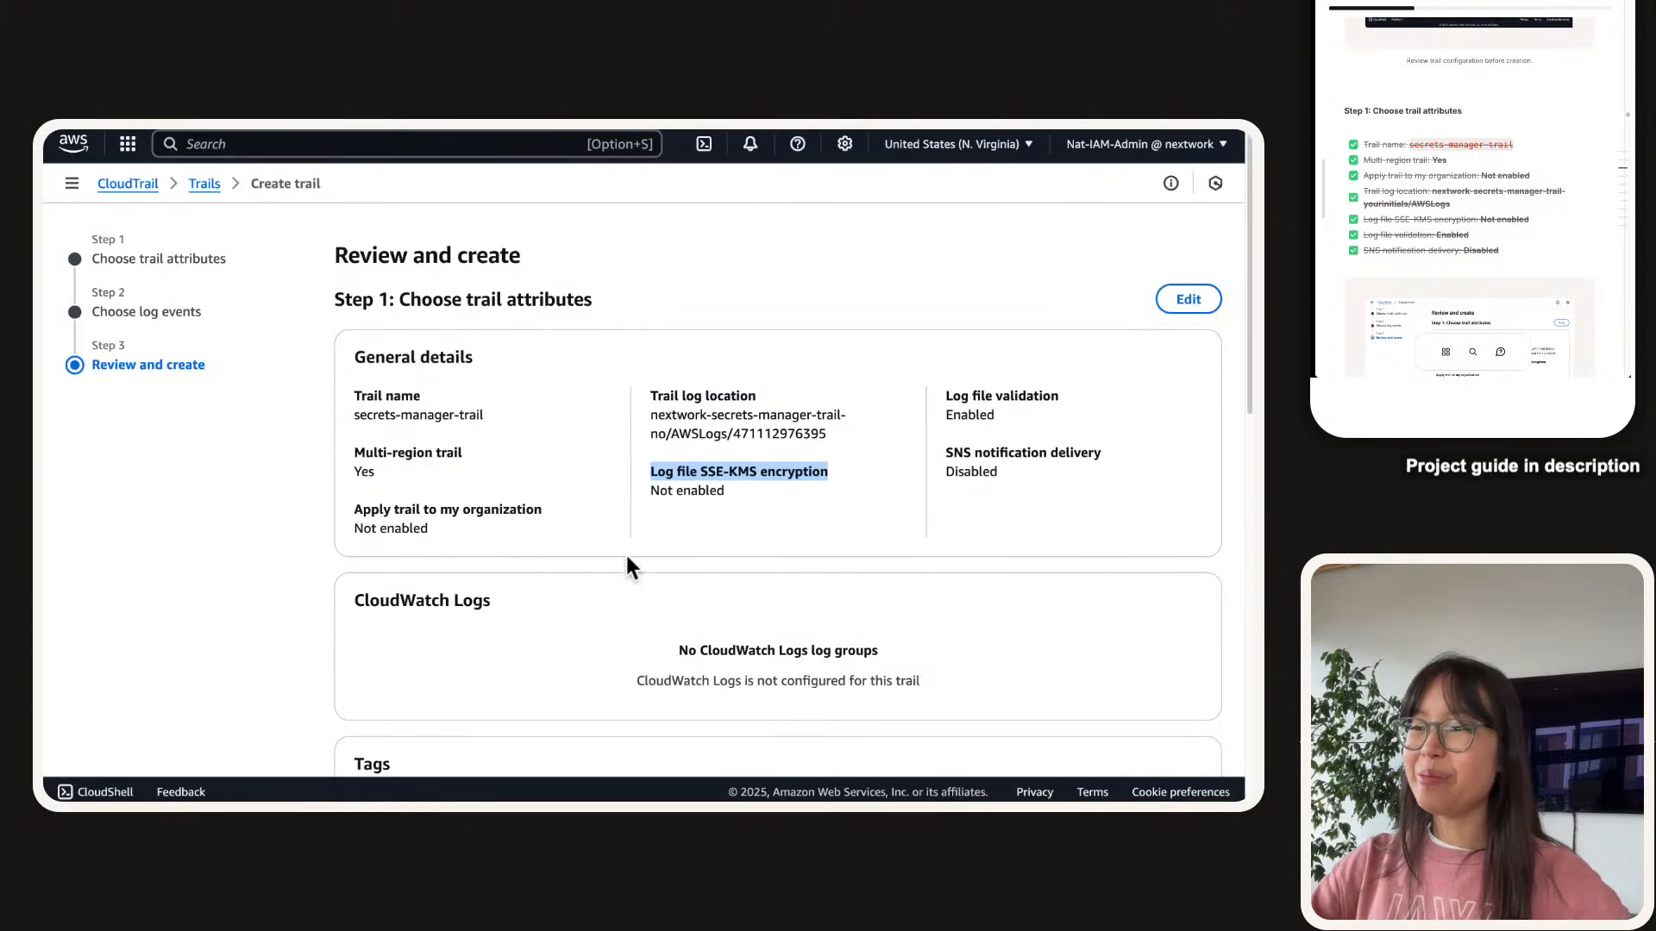
pyautogui.scroll(-5, 629, 534)
pyautogui.scroll(-6, 1585, 135)
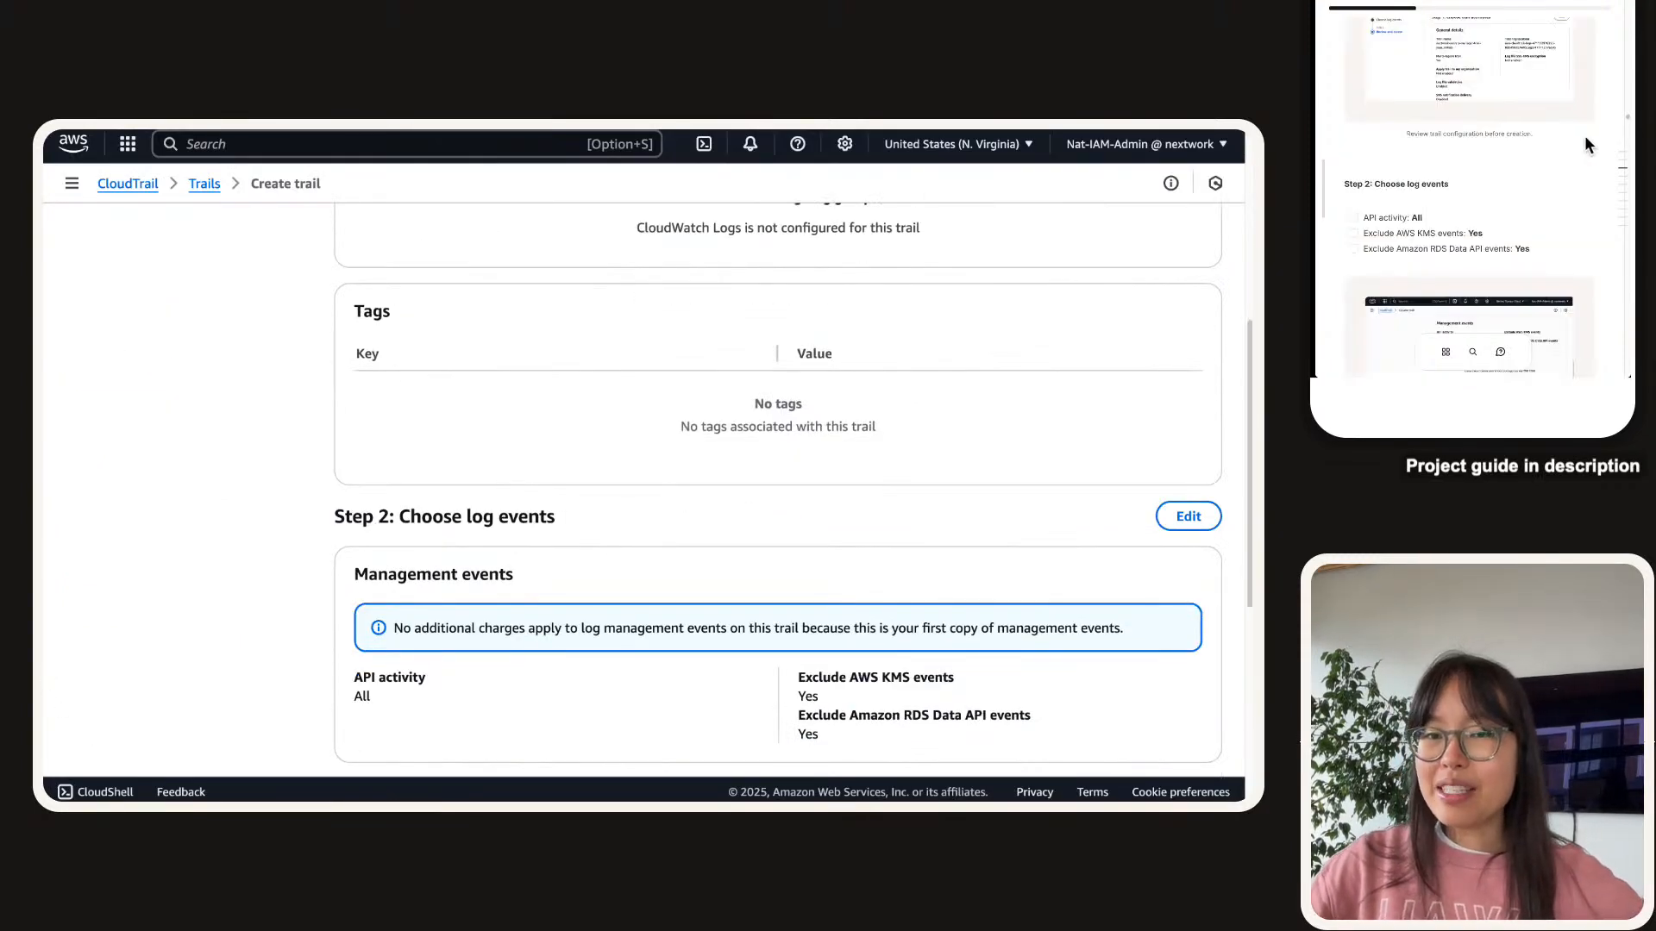
pyautogui.scroll(-1, 1585, 134)
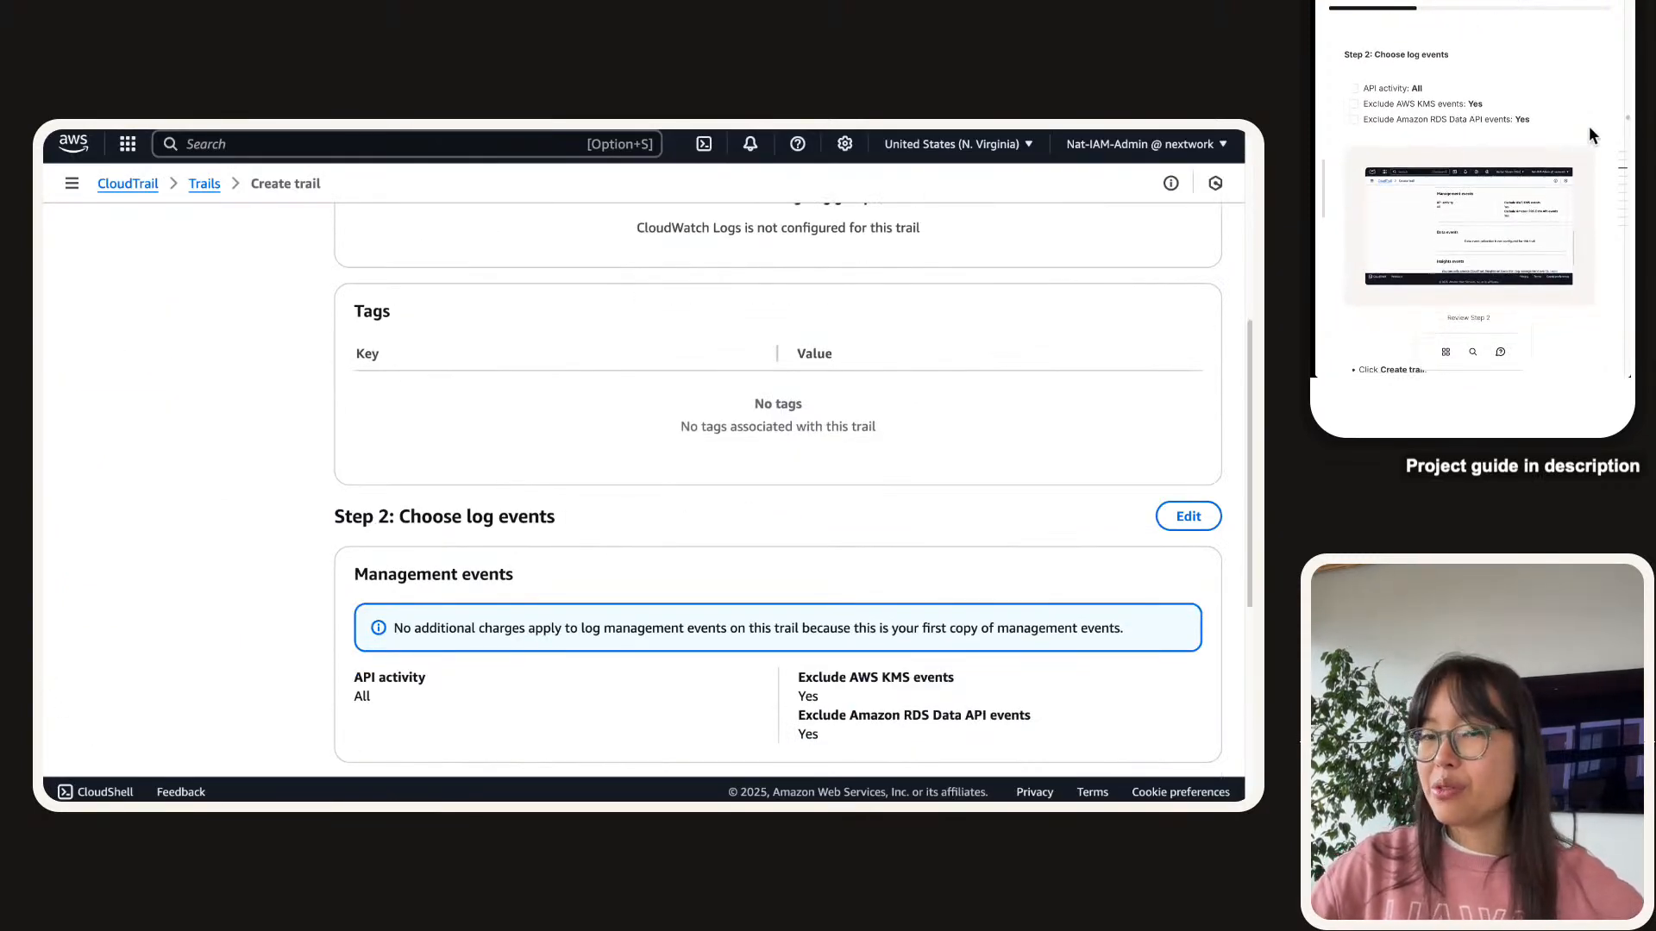
pyautogui.scroll(-2, 673, 502)
pyautogui.scroll(-5, 641, 502)
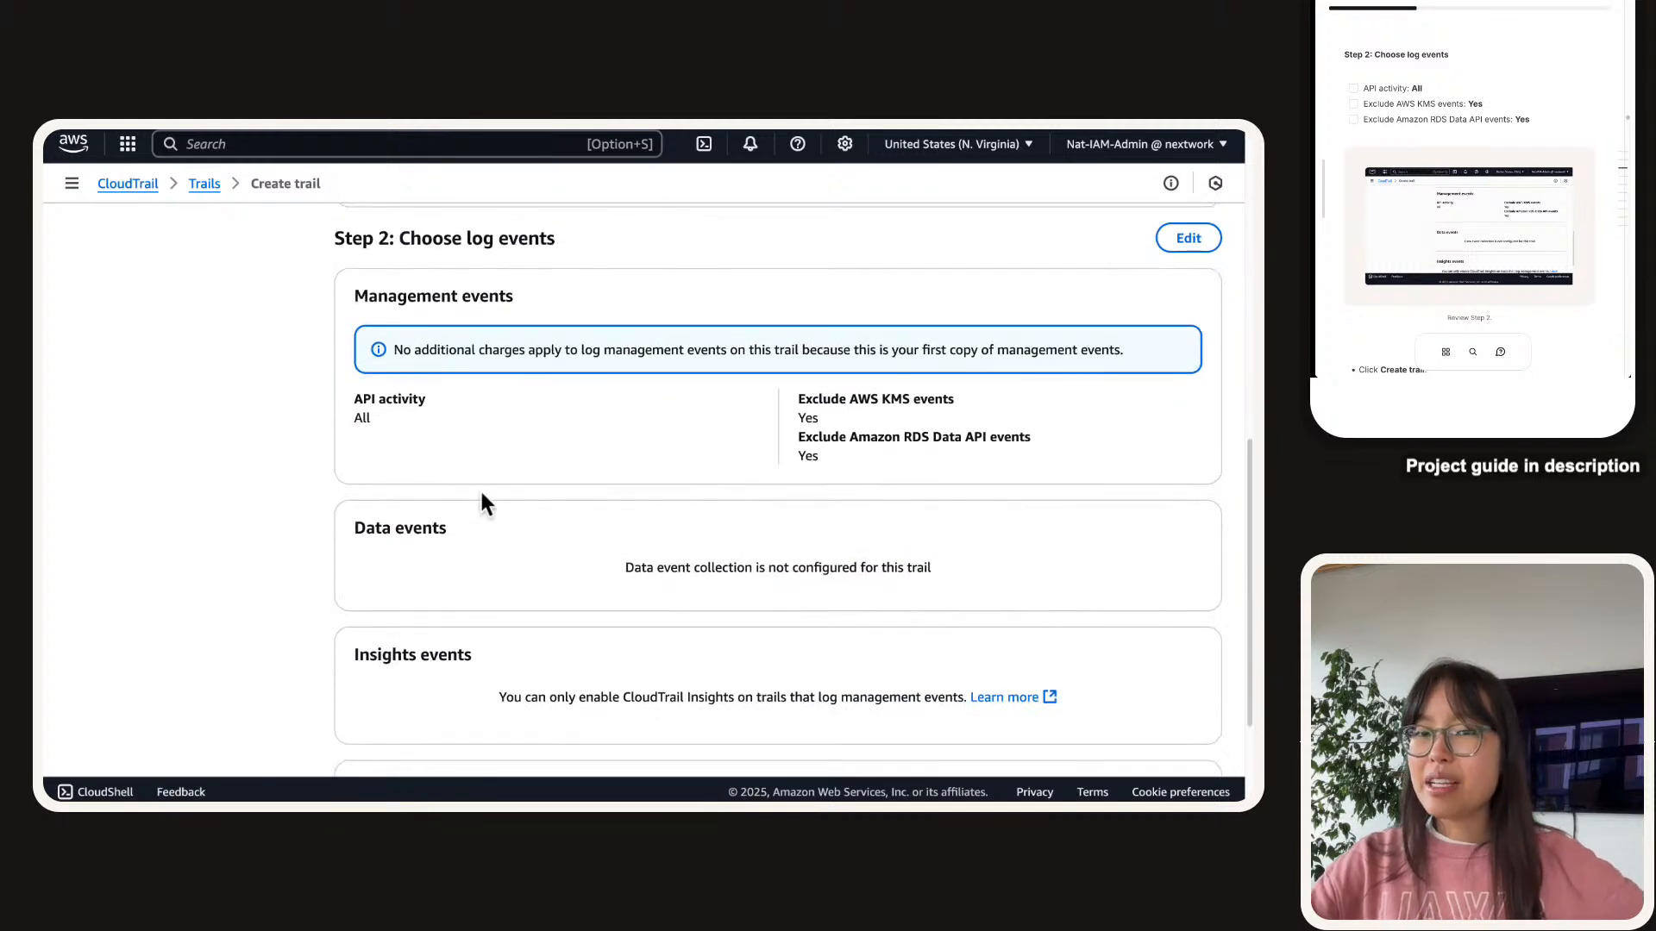
pyautogui.click(1353, 87)
pyautogui.click(1353, 104)
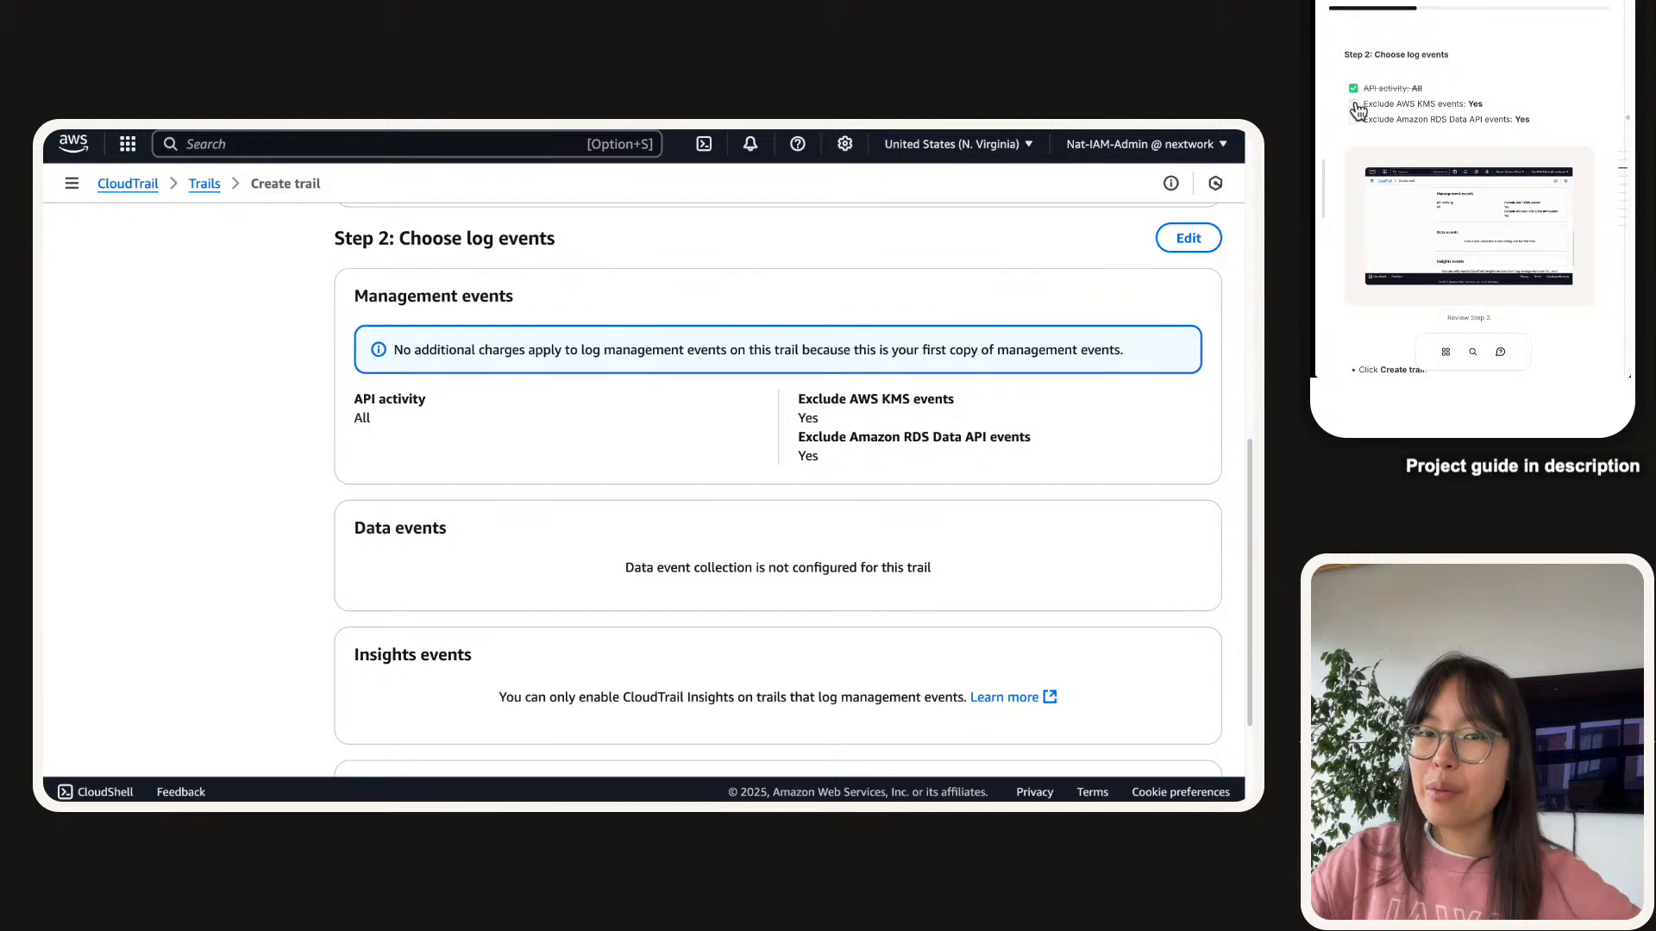
pyautogui.click(1353, 120)
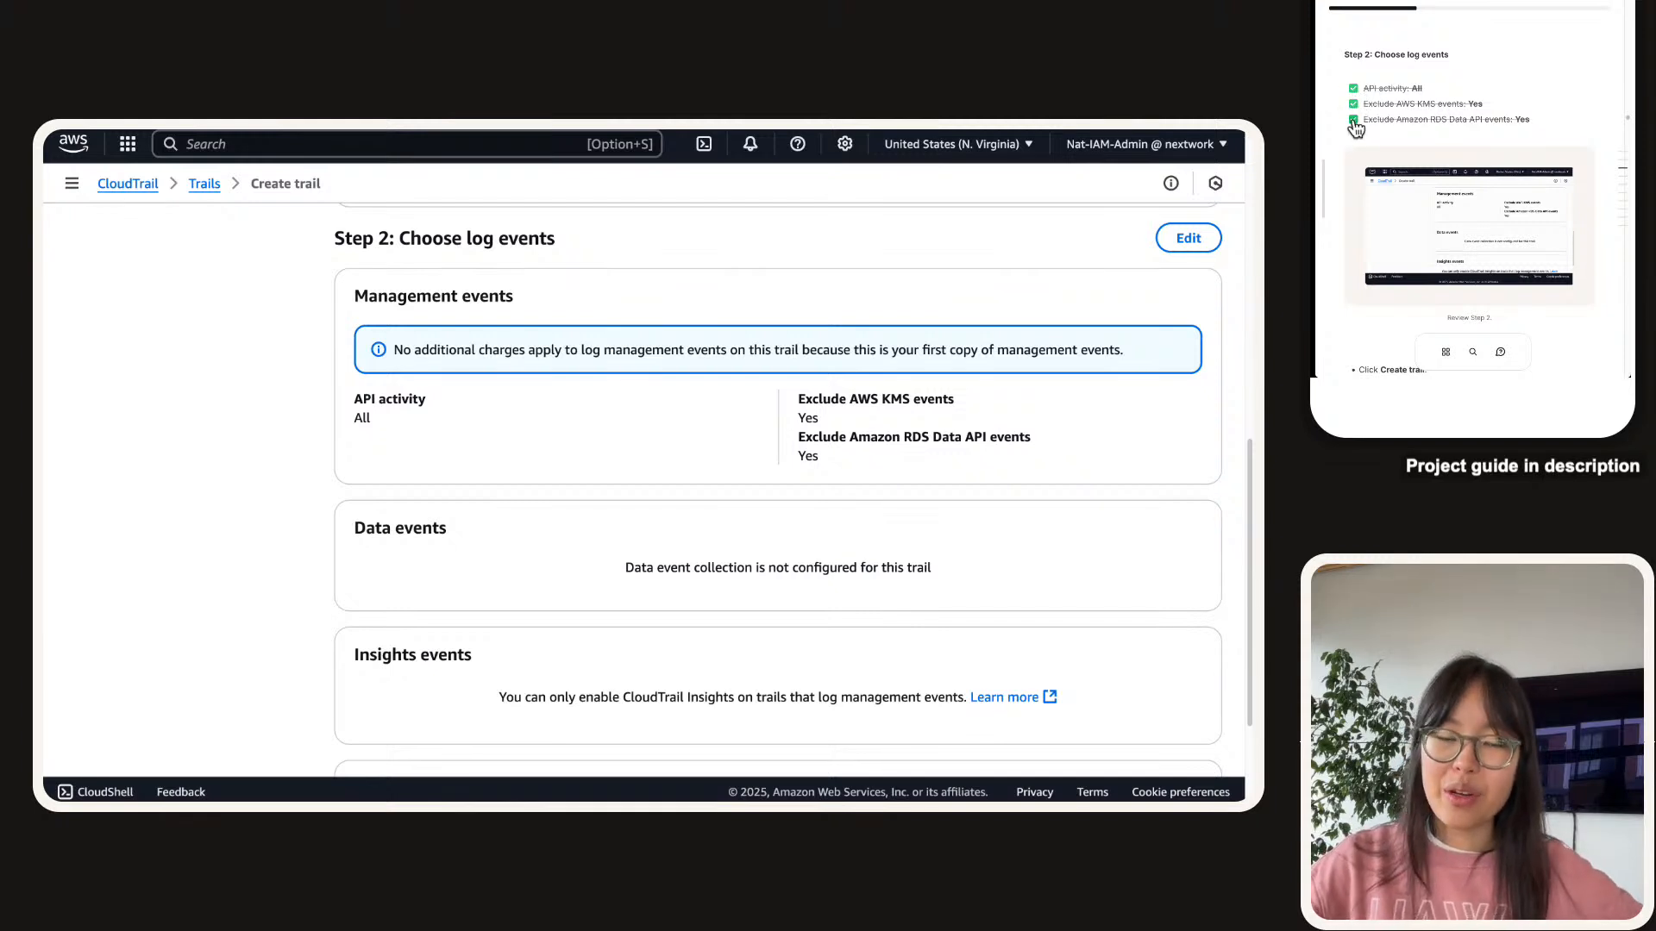
pyautogui.scroll(-4, 1502, 183)
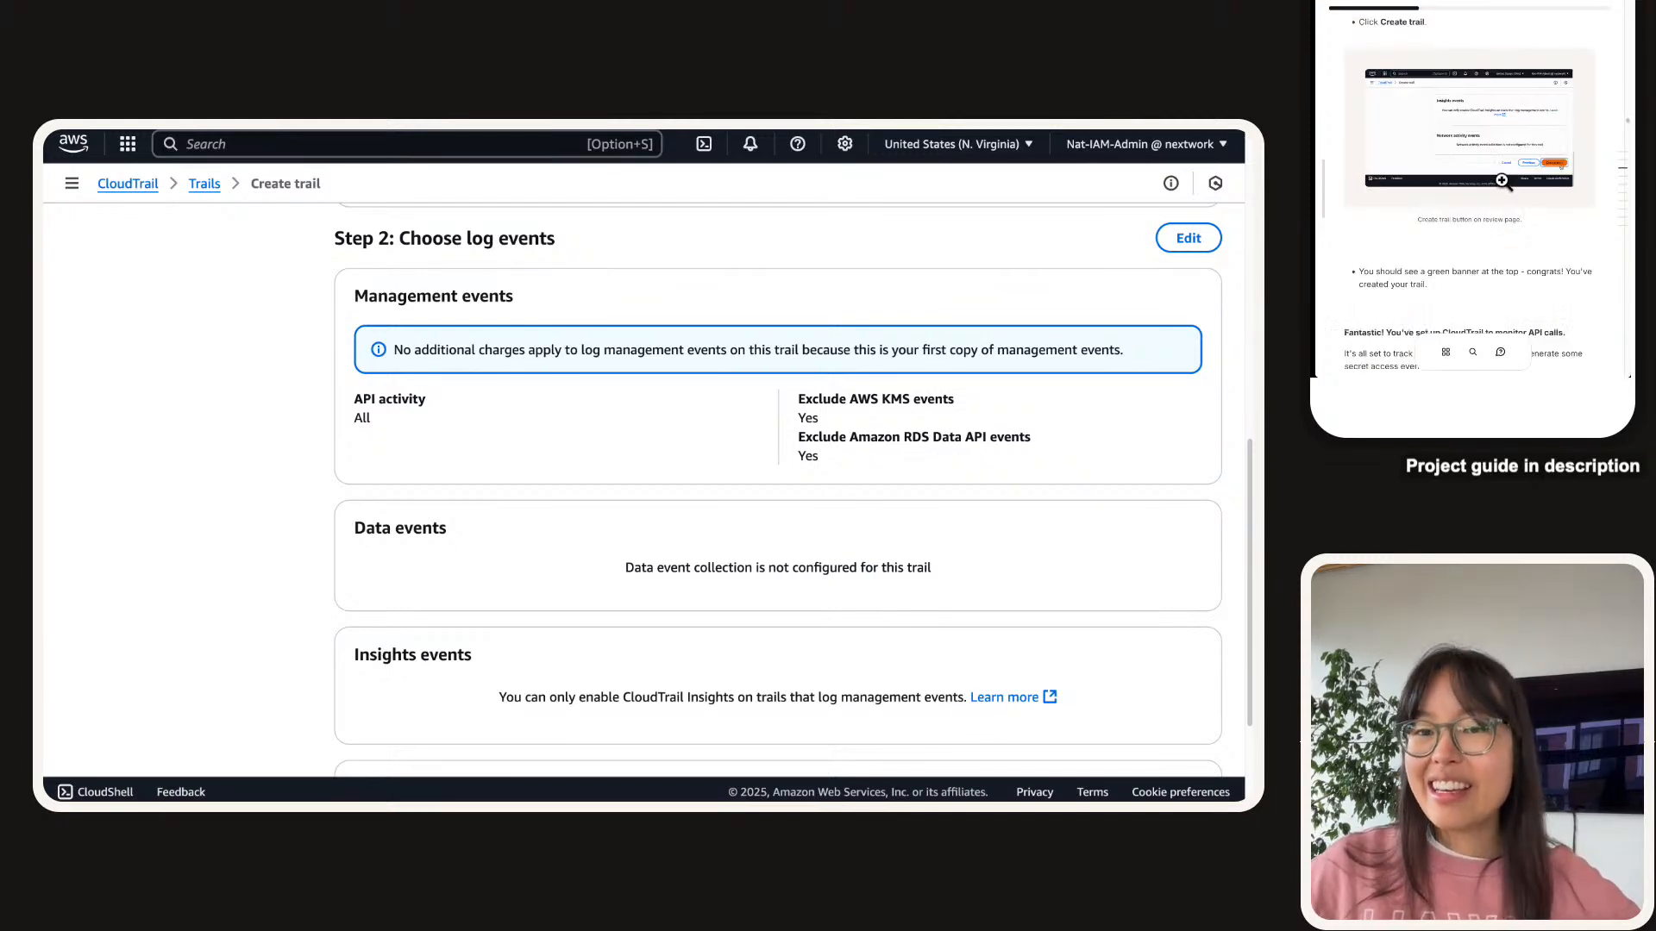
pyautogui.scroll(-3, 929, 561)
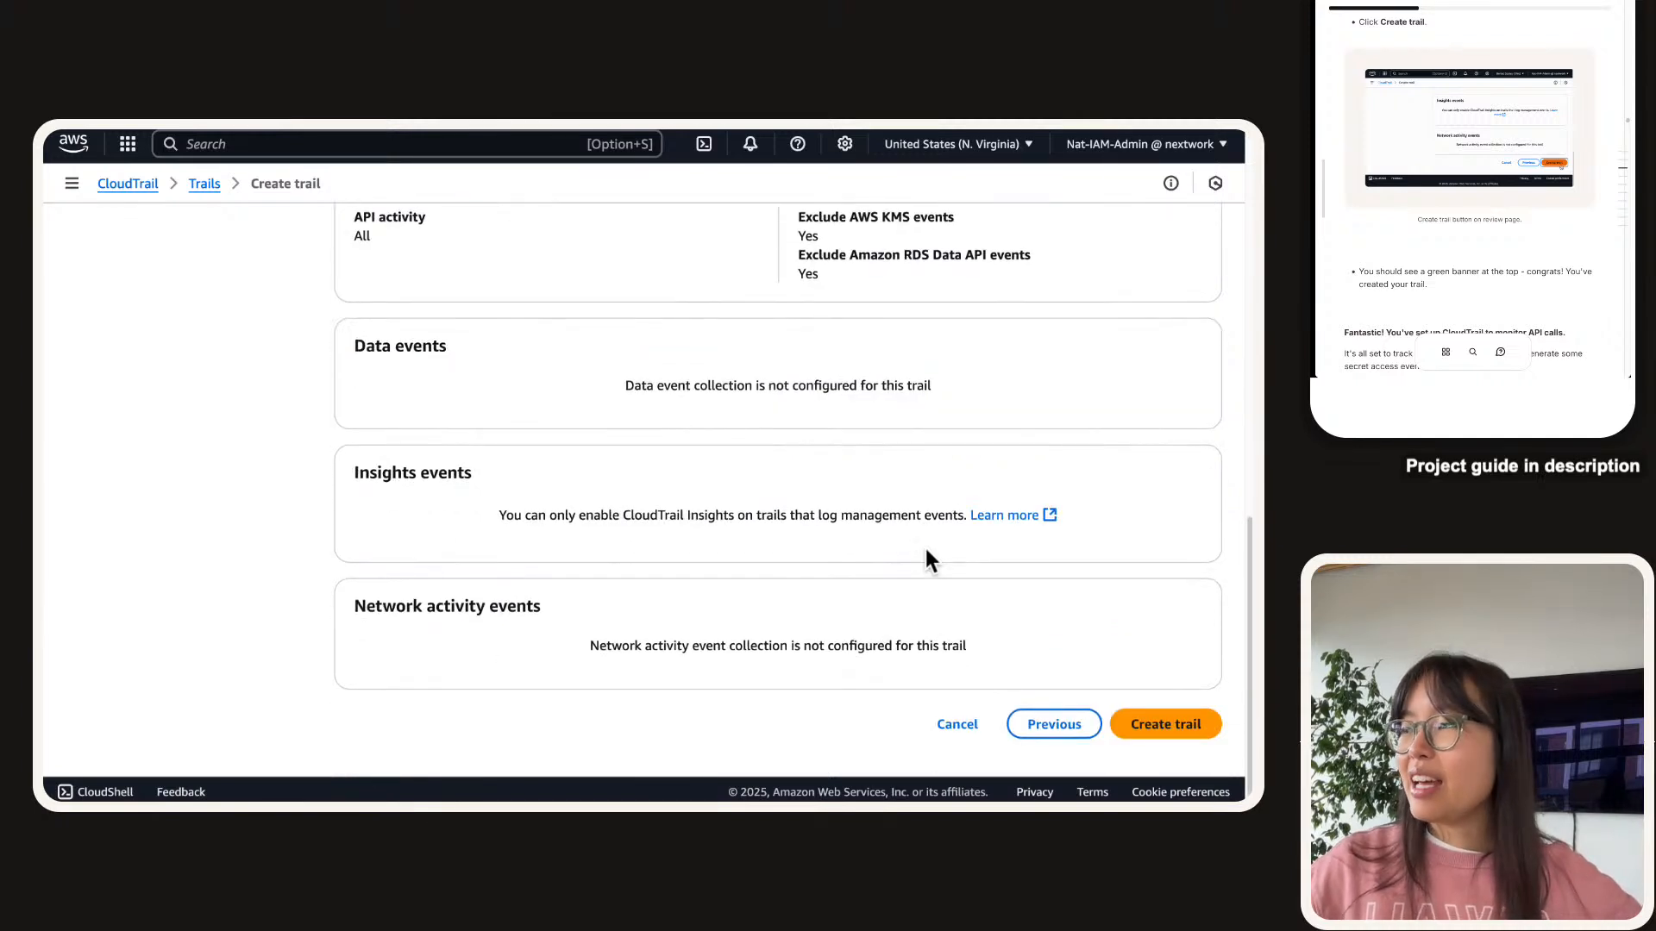
# Create secrets-manager-trail and check it appears in the Trails list with Logging status.
pyautogui.click(1178, 727)
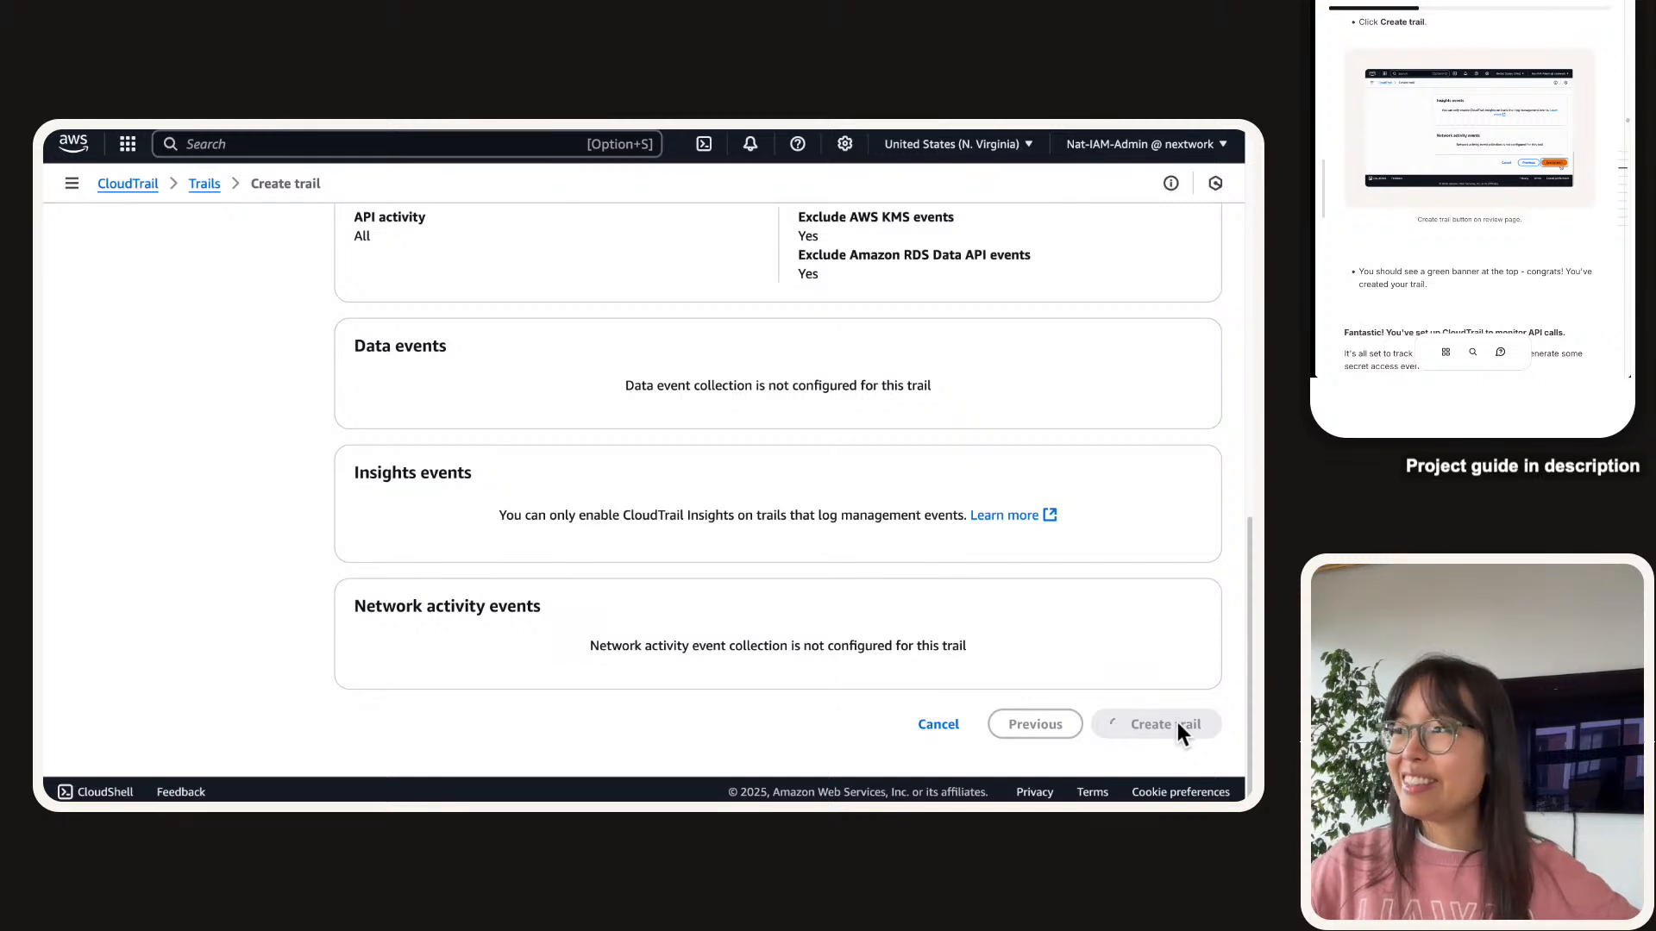
pyautogui.scroll(-3, 1521, 160)
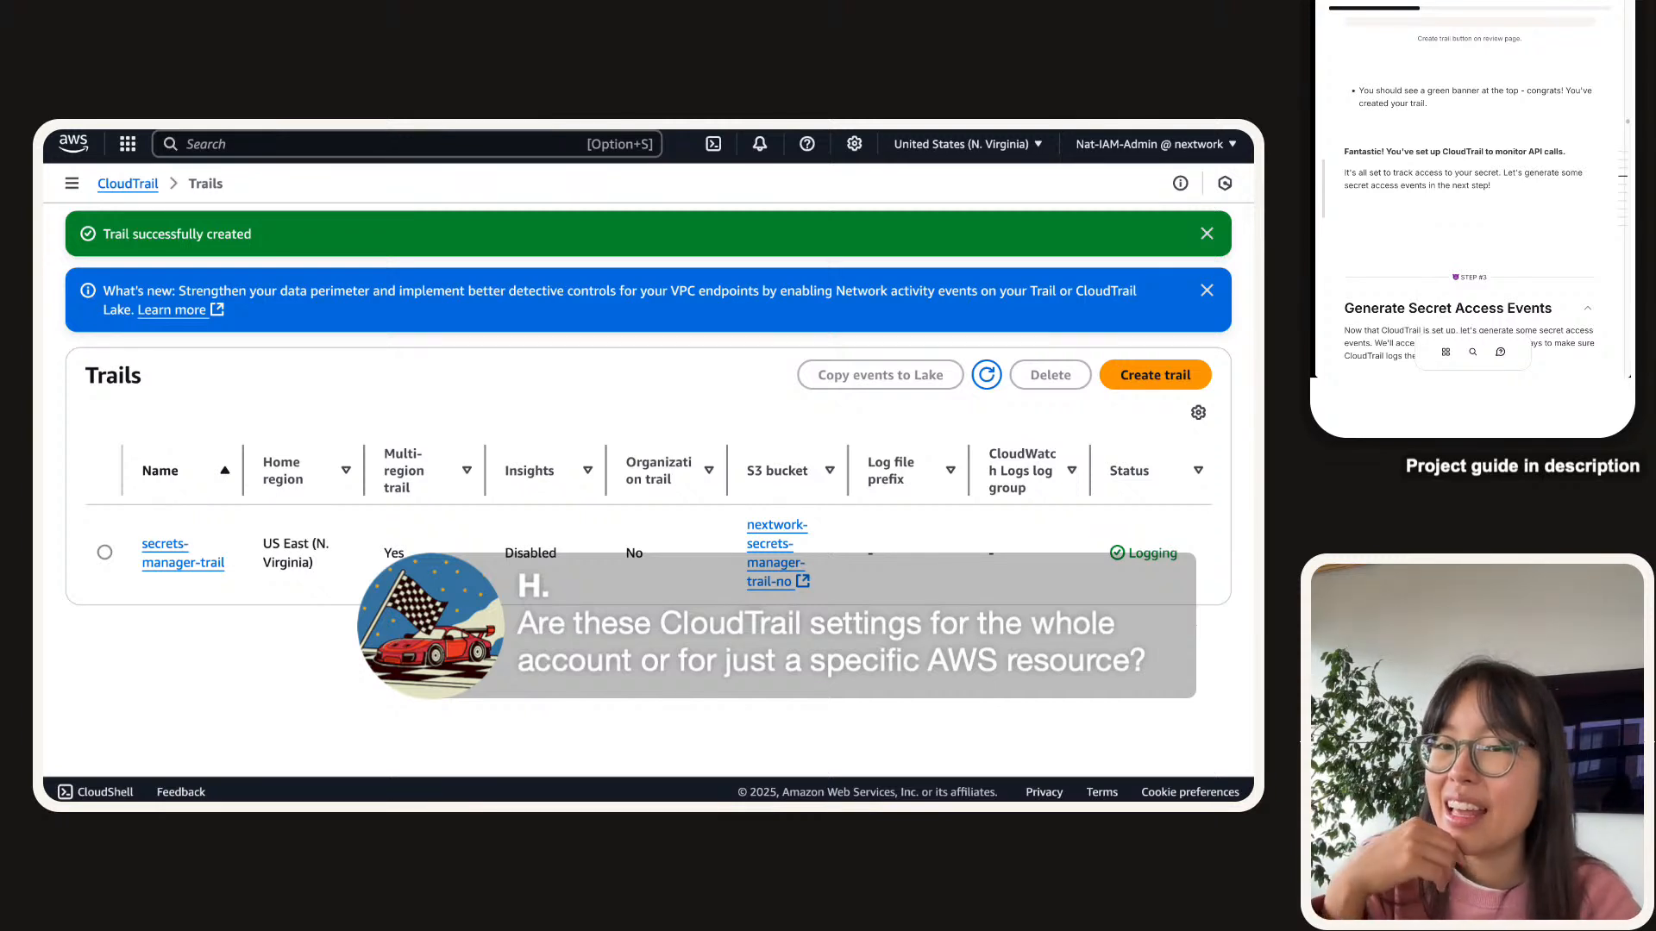
# Scroll the guide to Step #3 'Generate Secret Access Events' and enlarge its architecture diagram.
pyautogui.scroll(10, 1546, 247)
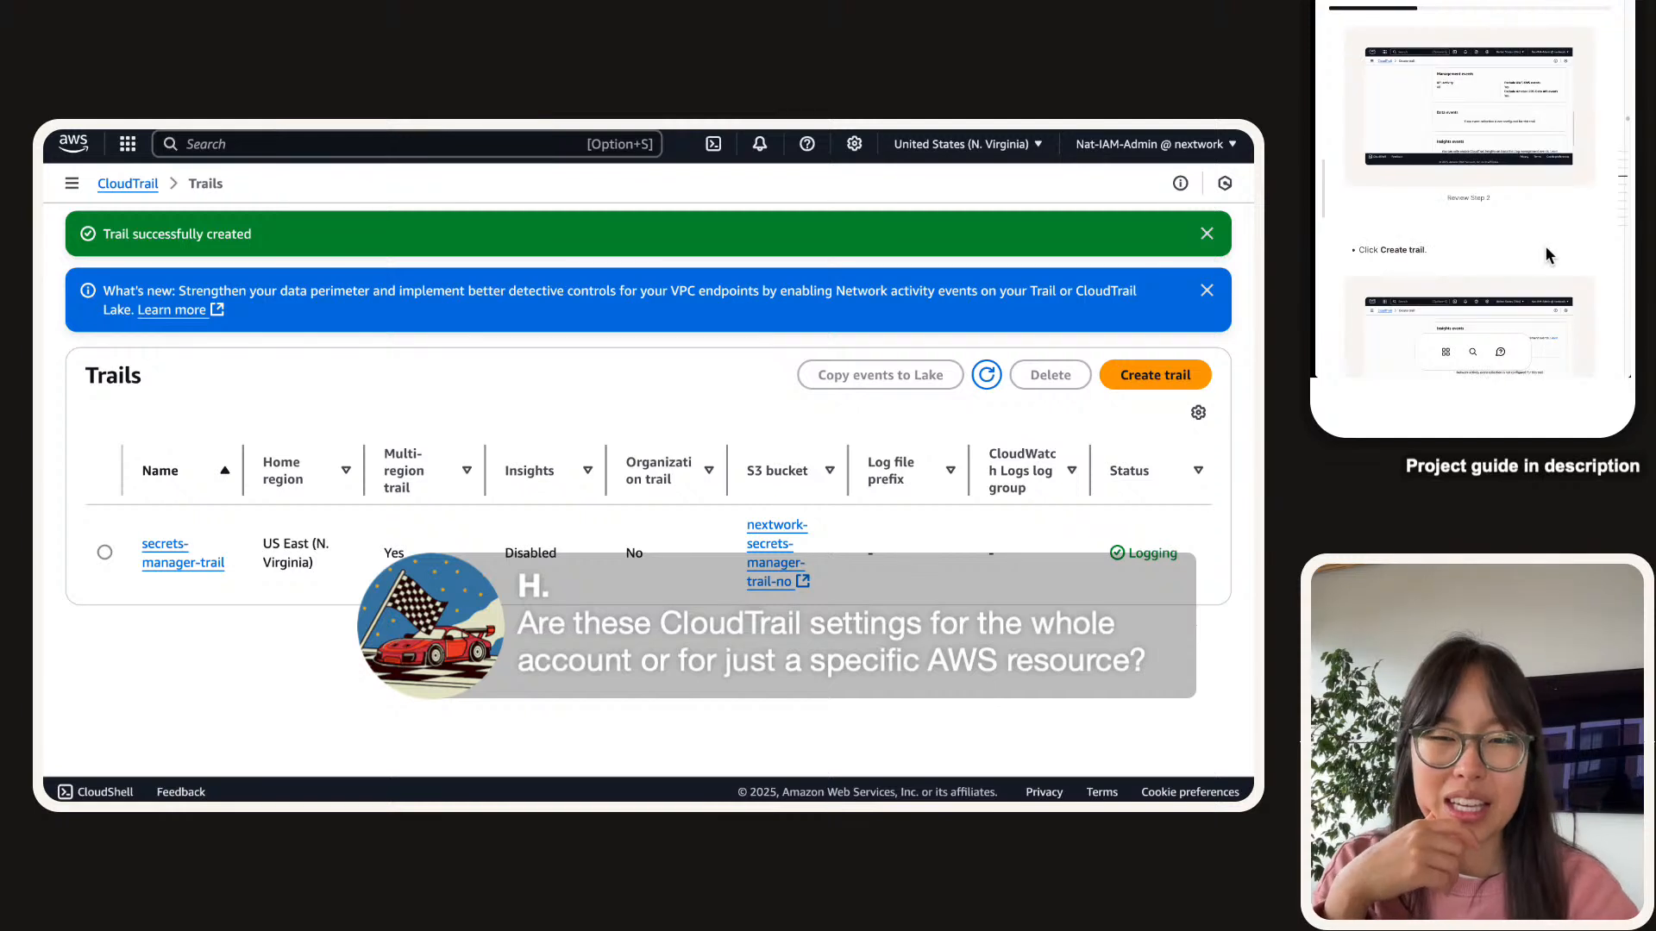
pyautogui.scroll(5, 1535, 253)
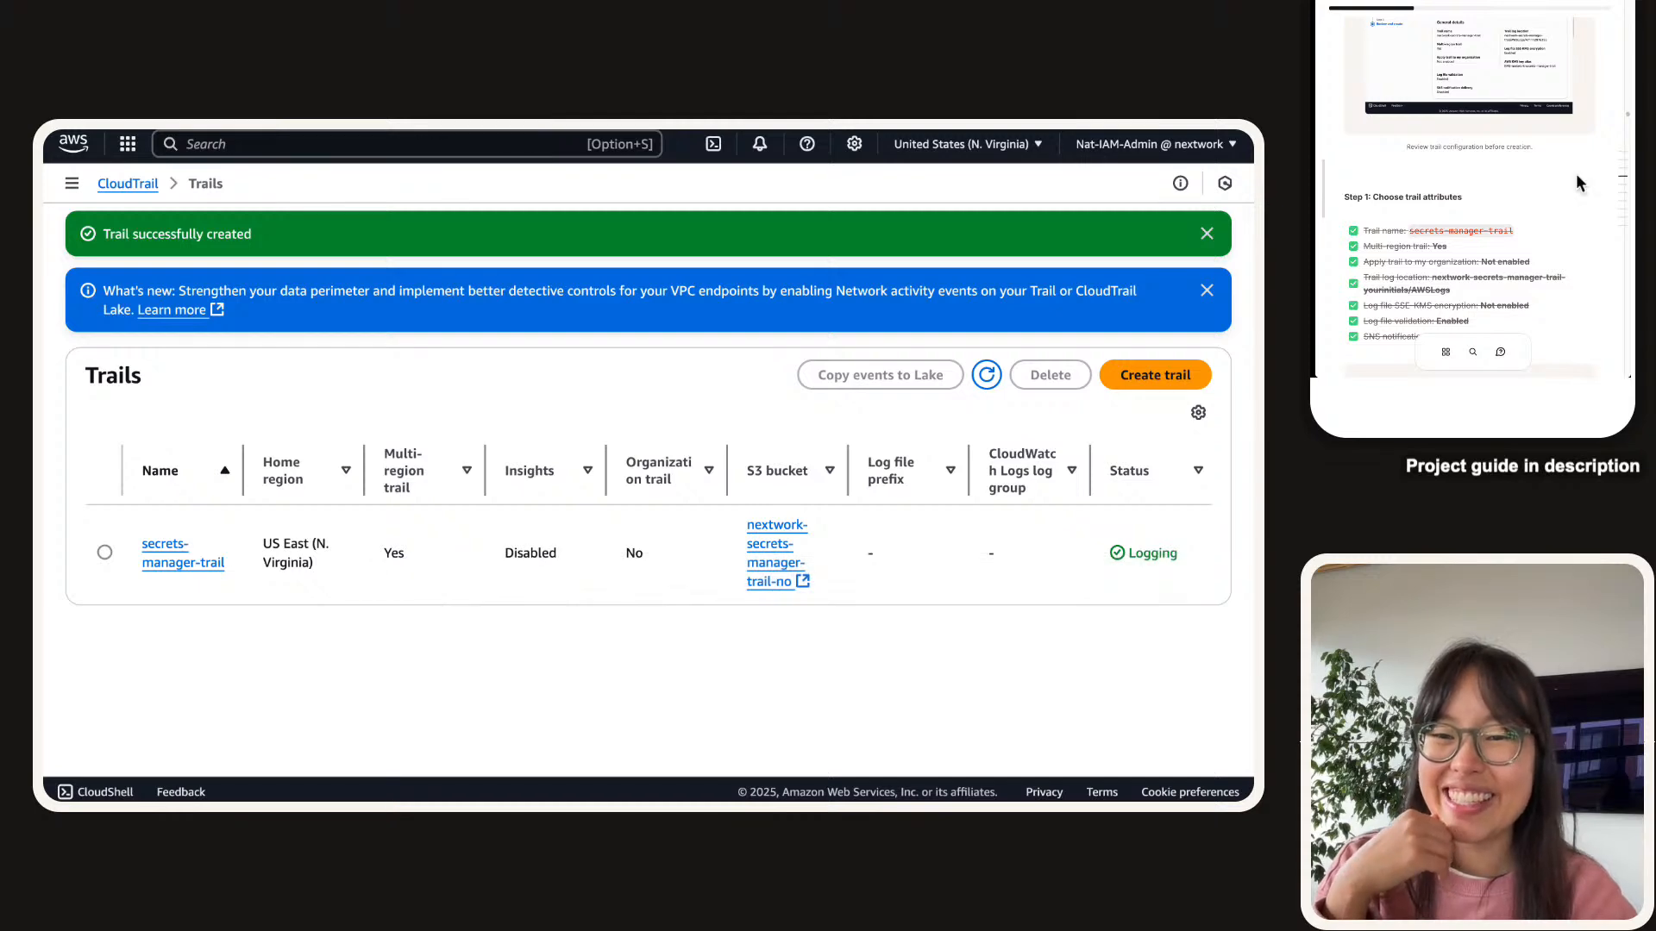
pyautogui.scroll(-15, 1580, 183)
pyautogui.scroll(3, 1580, 183)
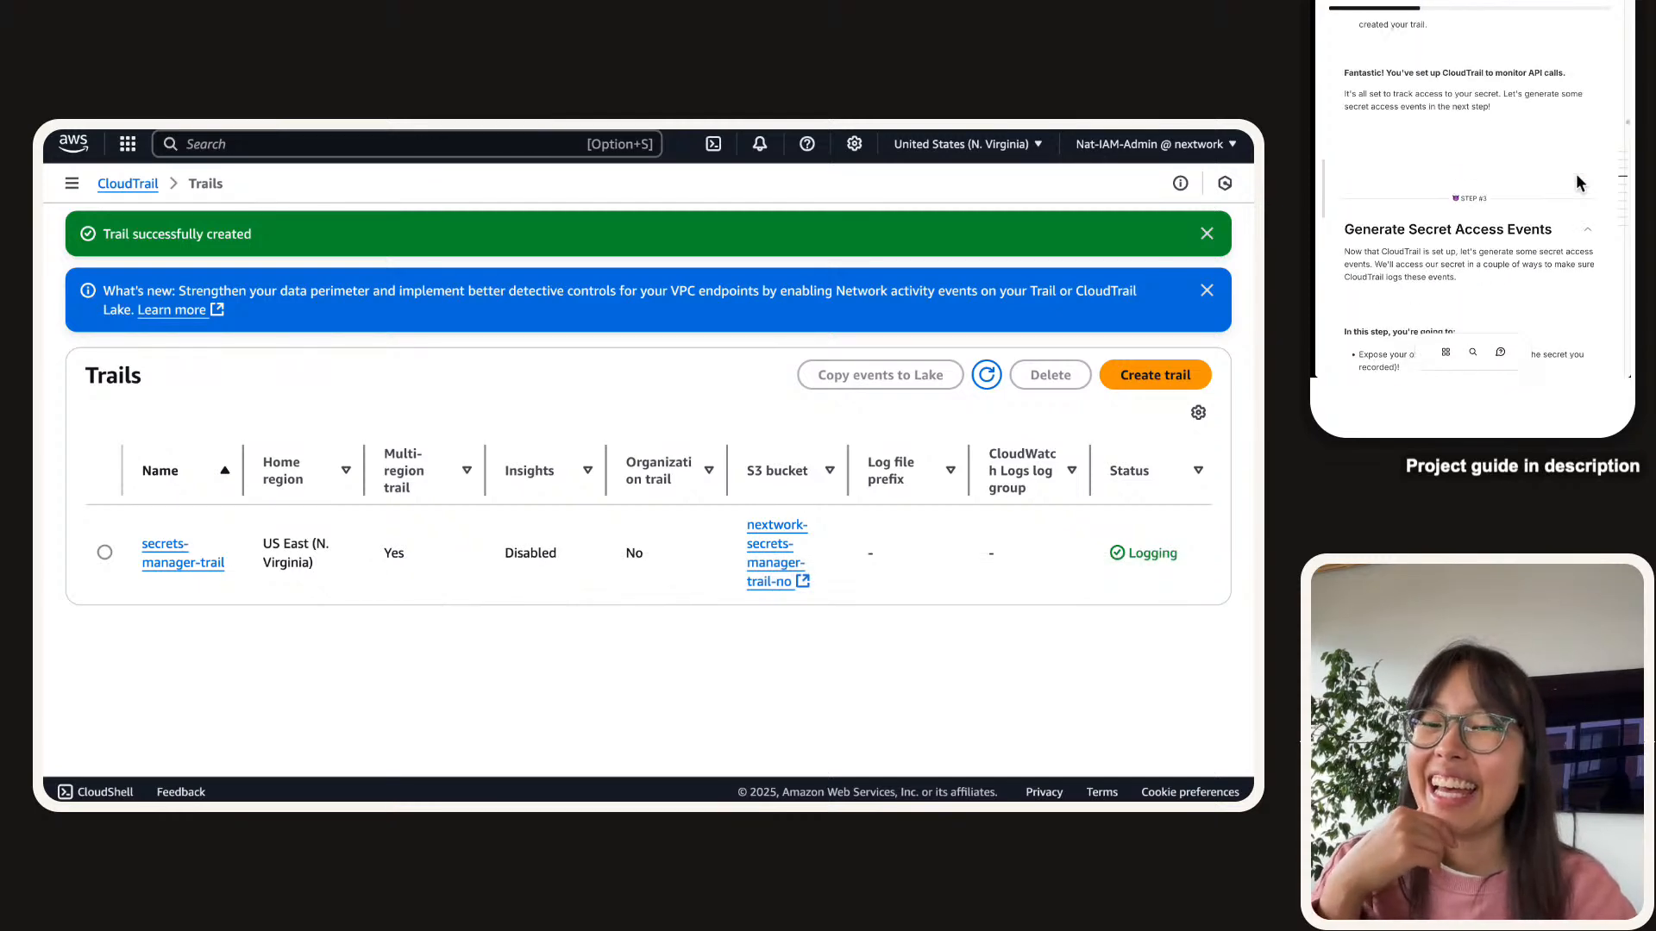
pyautogui.scroll(-5, 1580, 183)
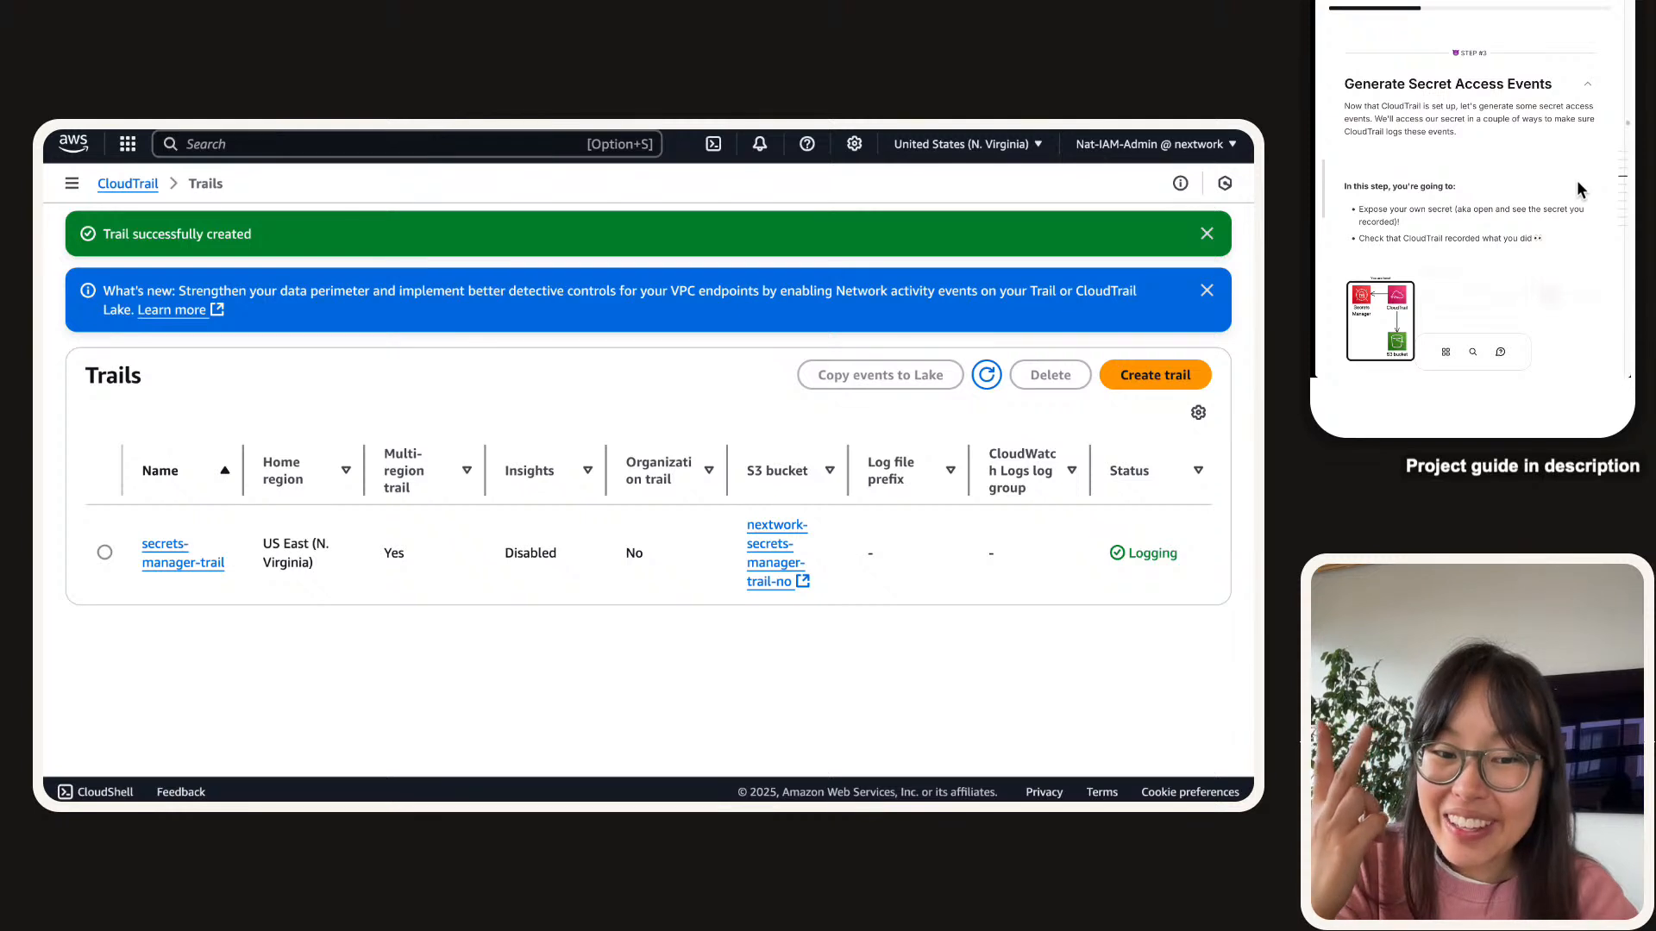
pyautogui.moveTo(1597, 200)
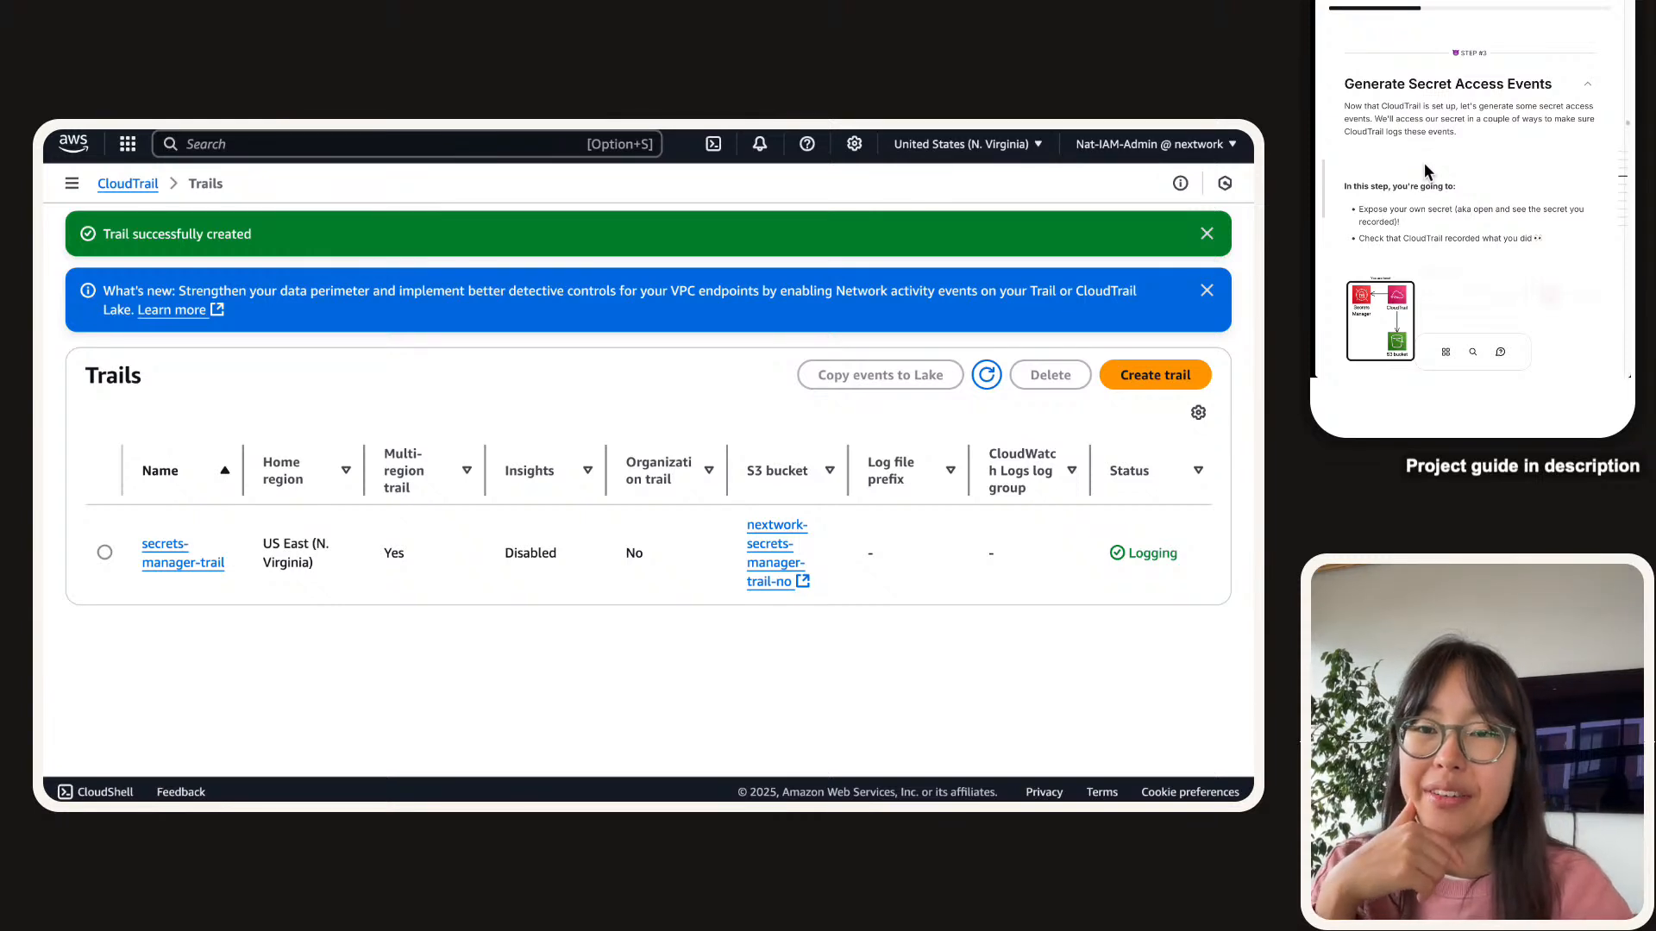
pyautogui.scroll(-3, 1424, 162)
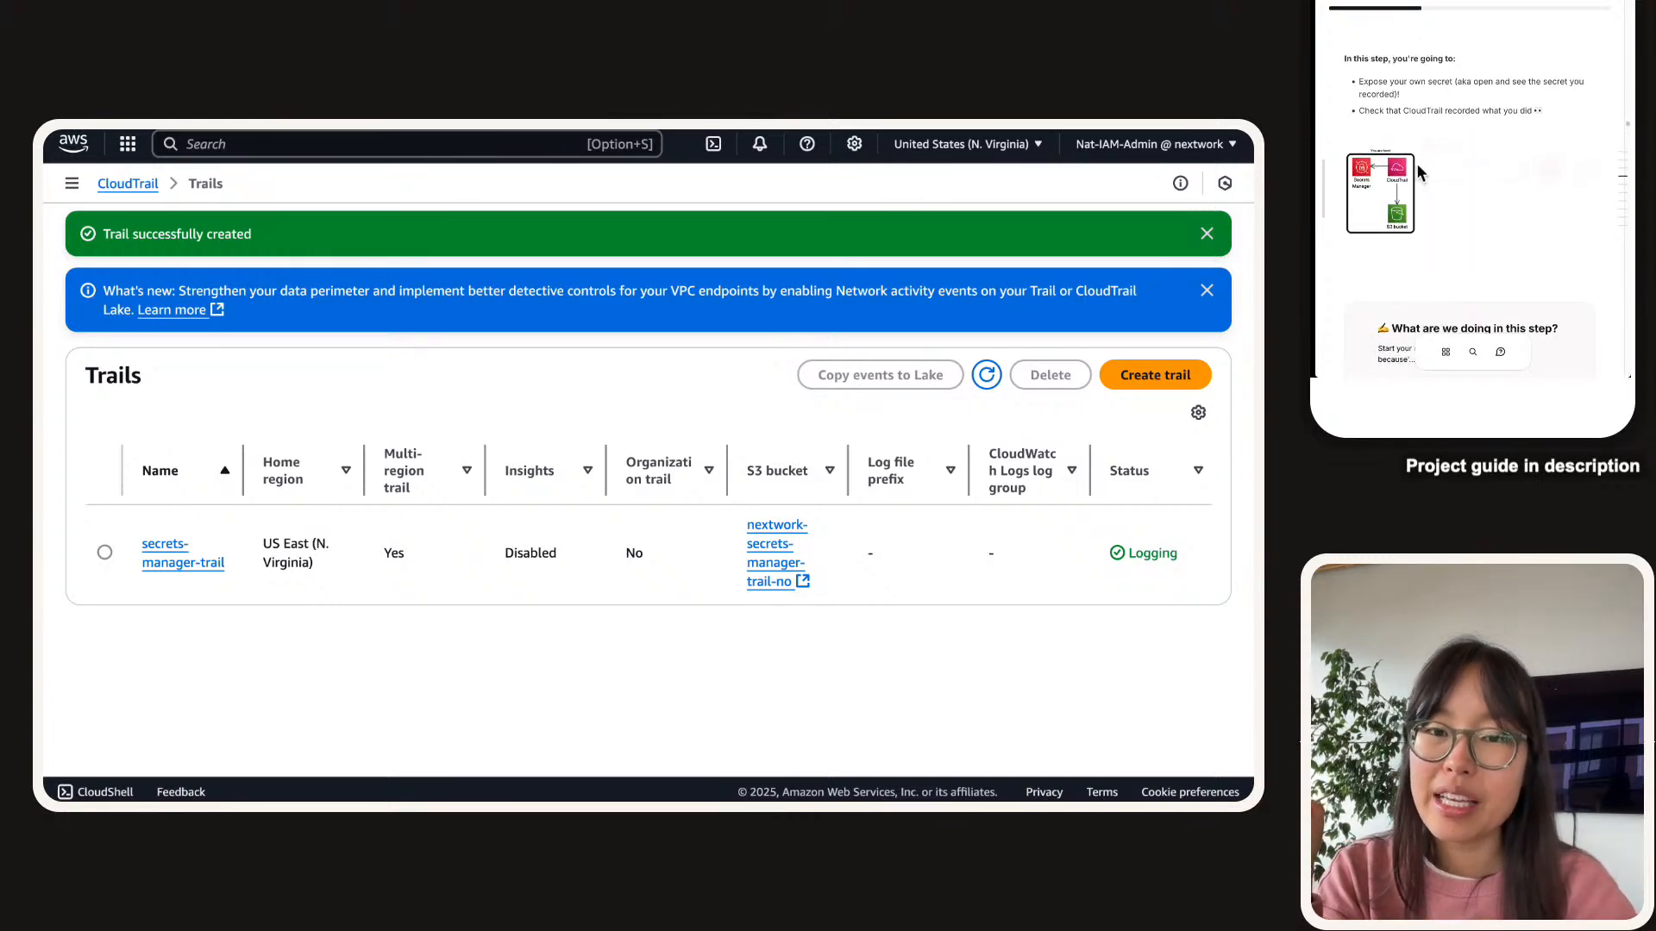
pyautogui.click(1381, 181)
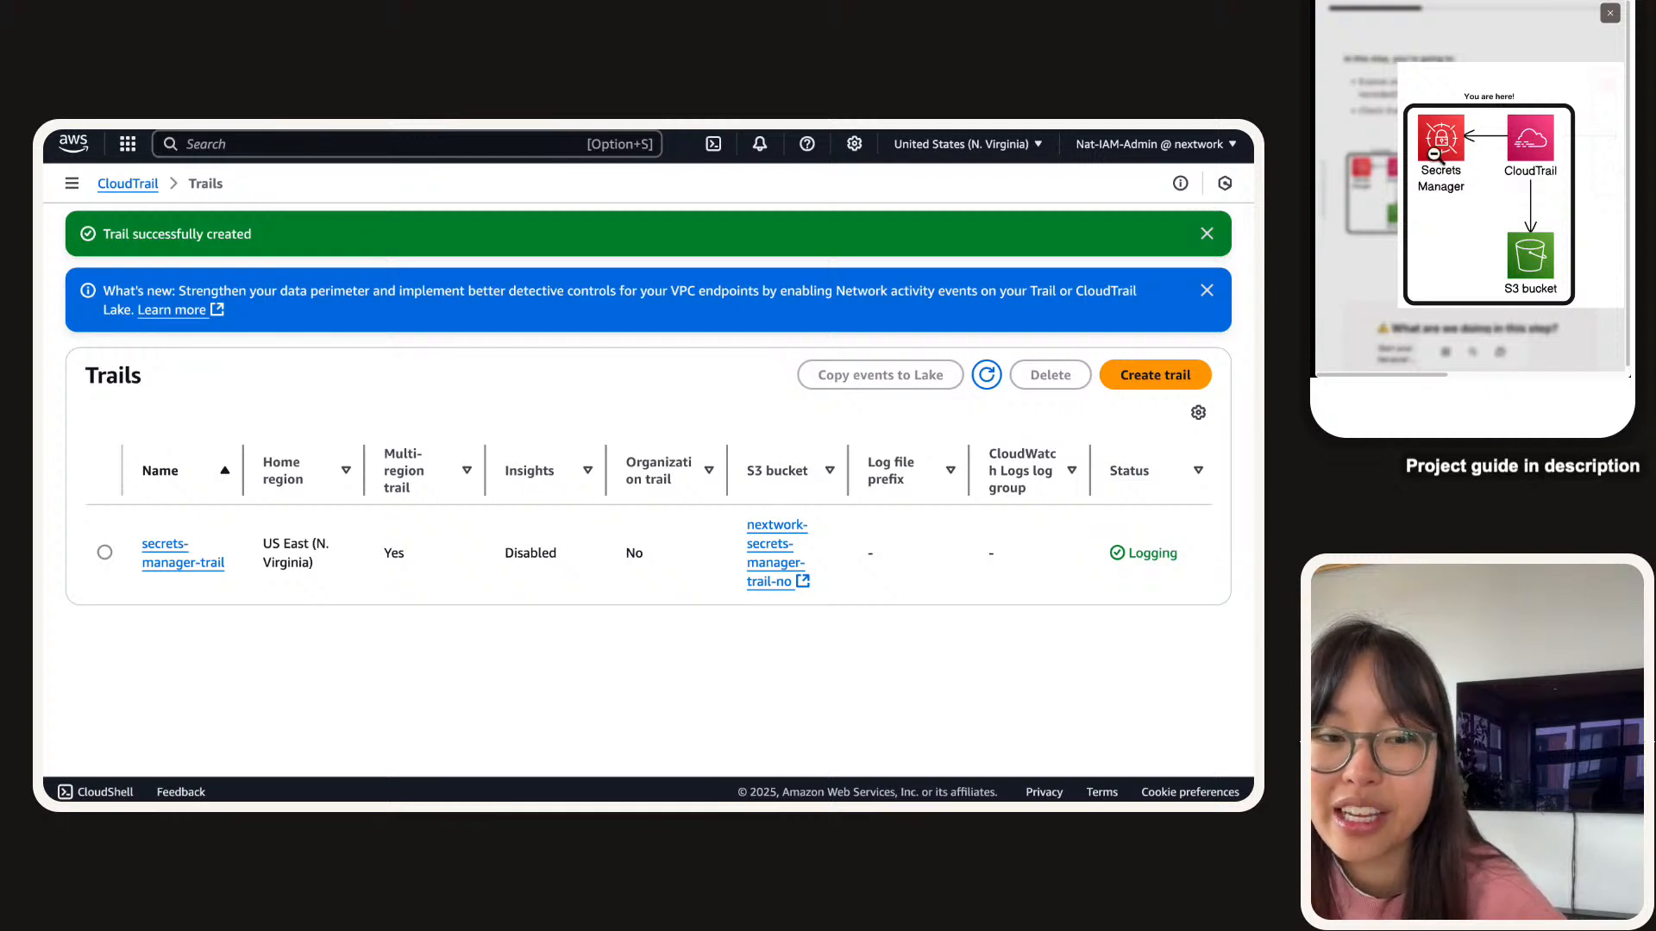
# Close the diagram and submit the answer that this step checks whether CloudTrail detects secret access.
pyautogui.click(1445, 39)
pyautogui.scroll(-2, 1522, 257)
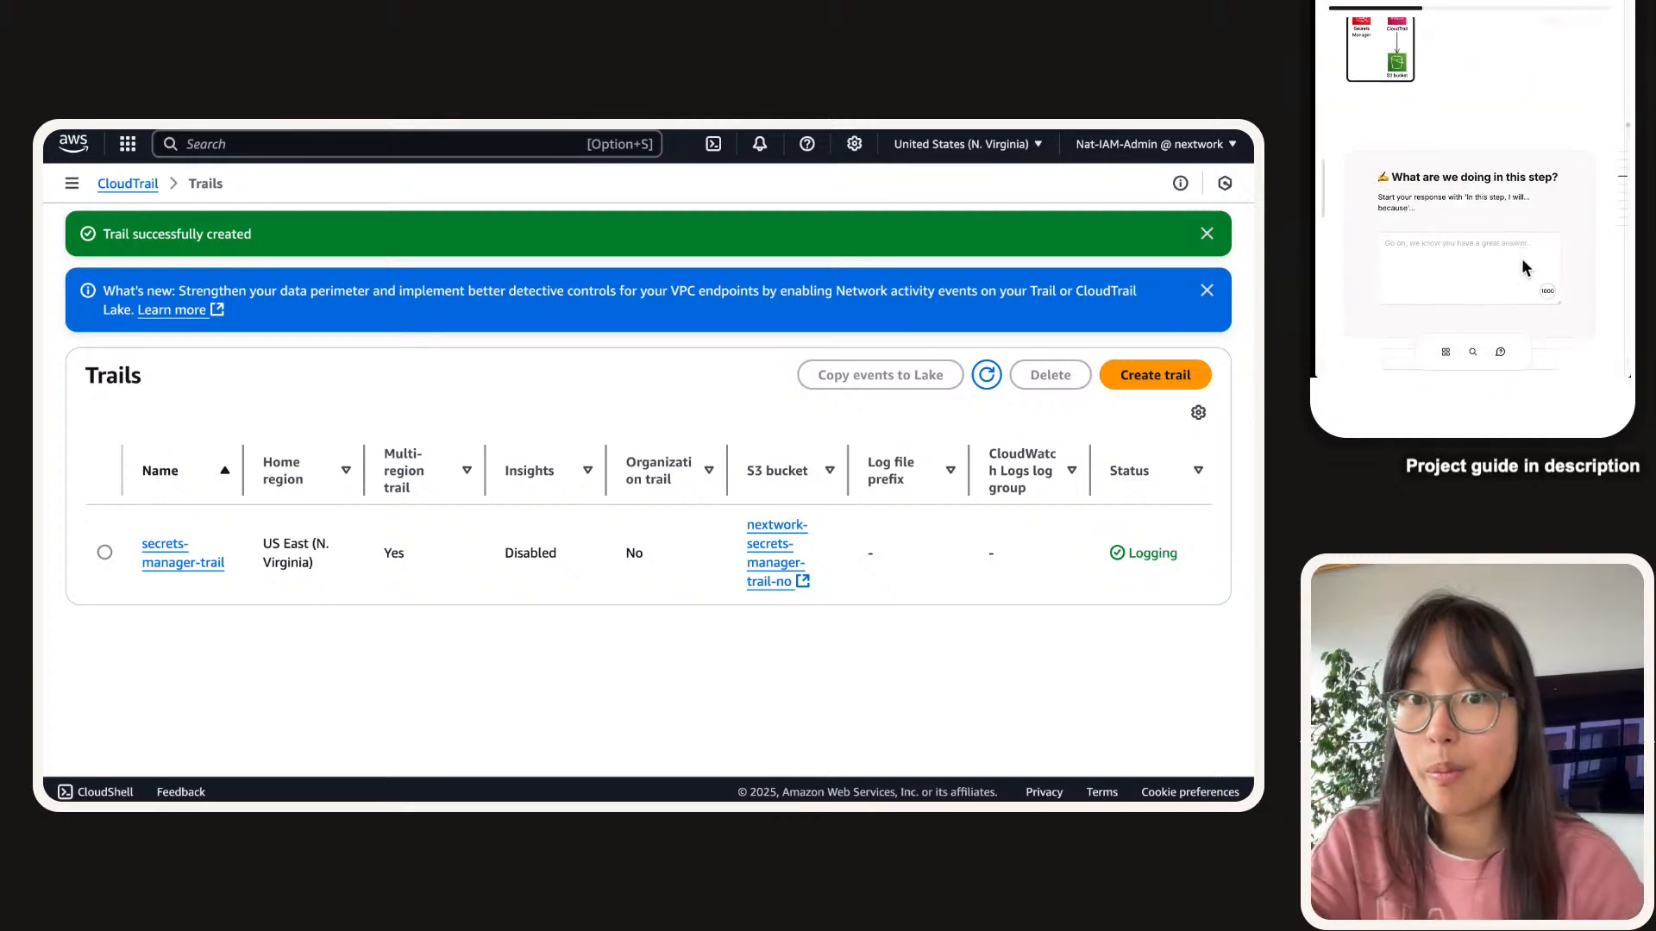
pyautogui.click(1521, 257)
pyautogui.write('In t')
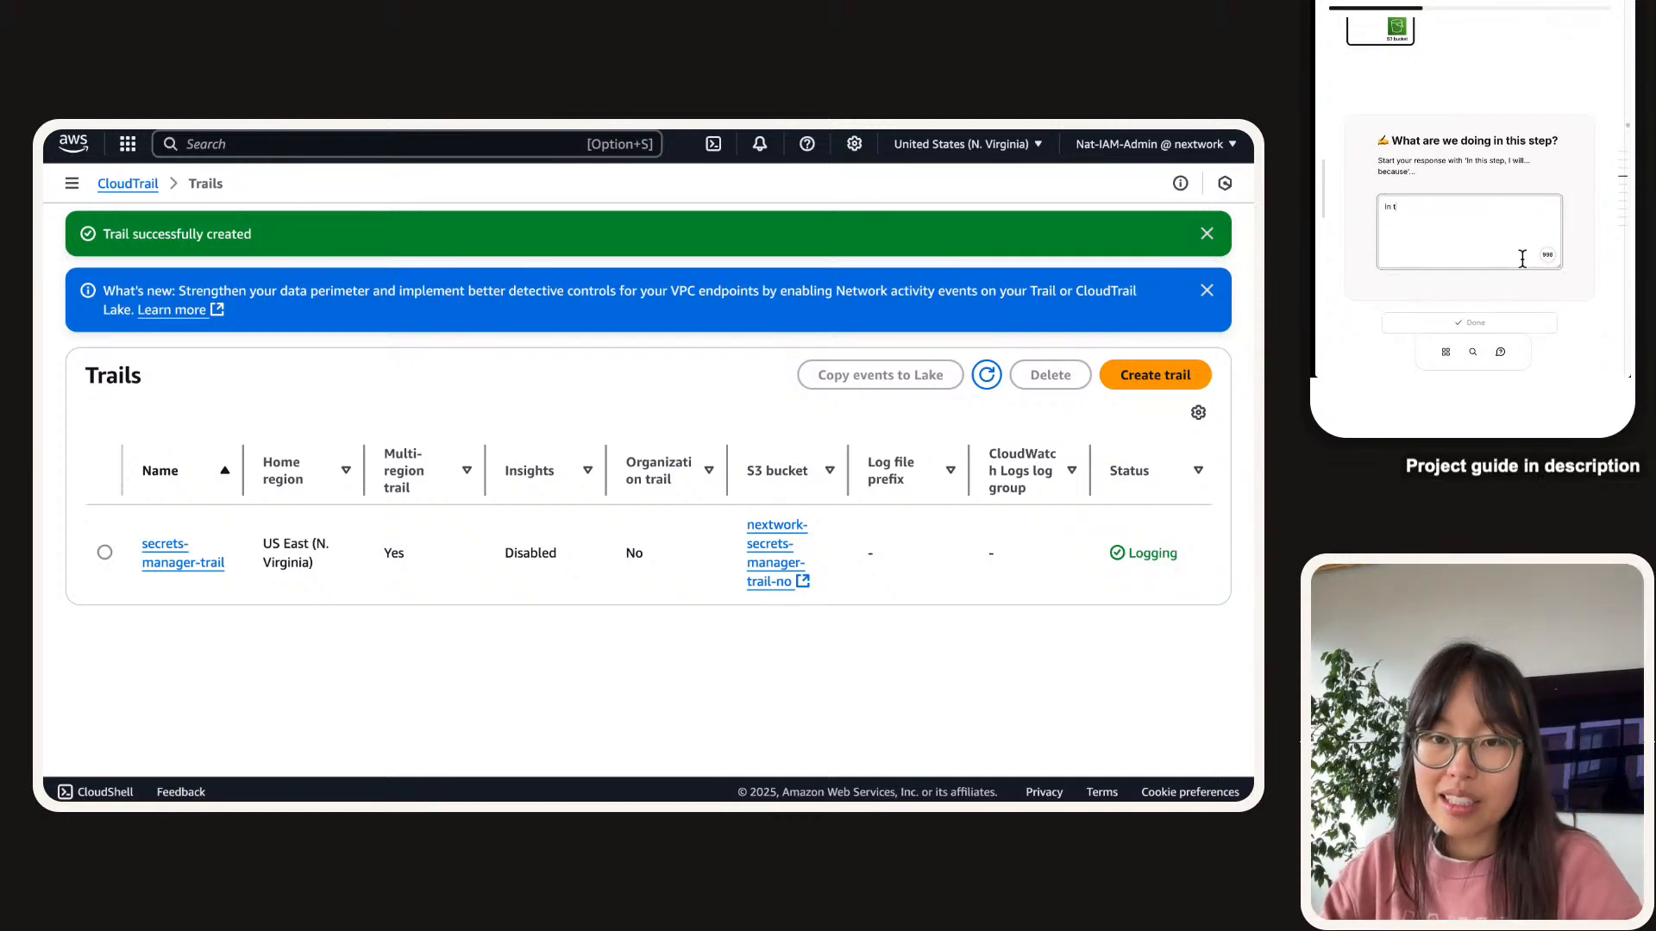
pyautogui.write('his step, we will ')
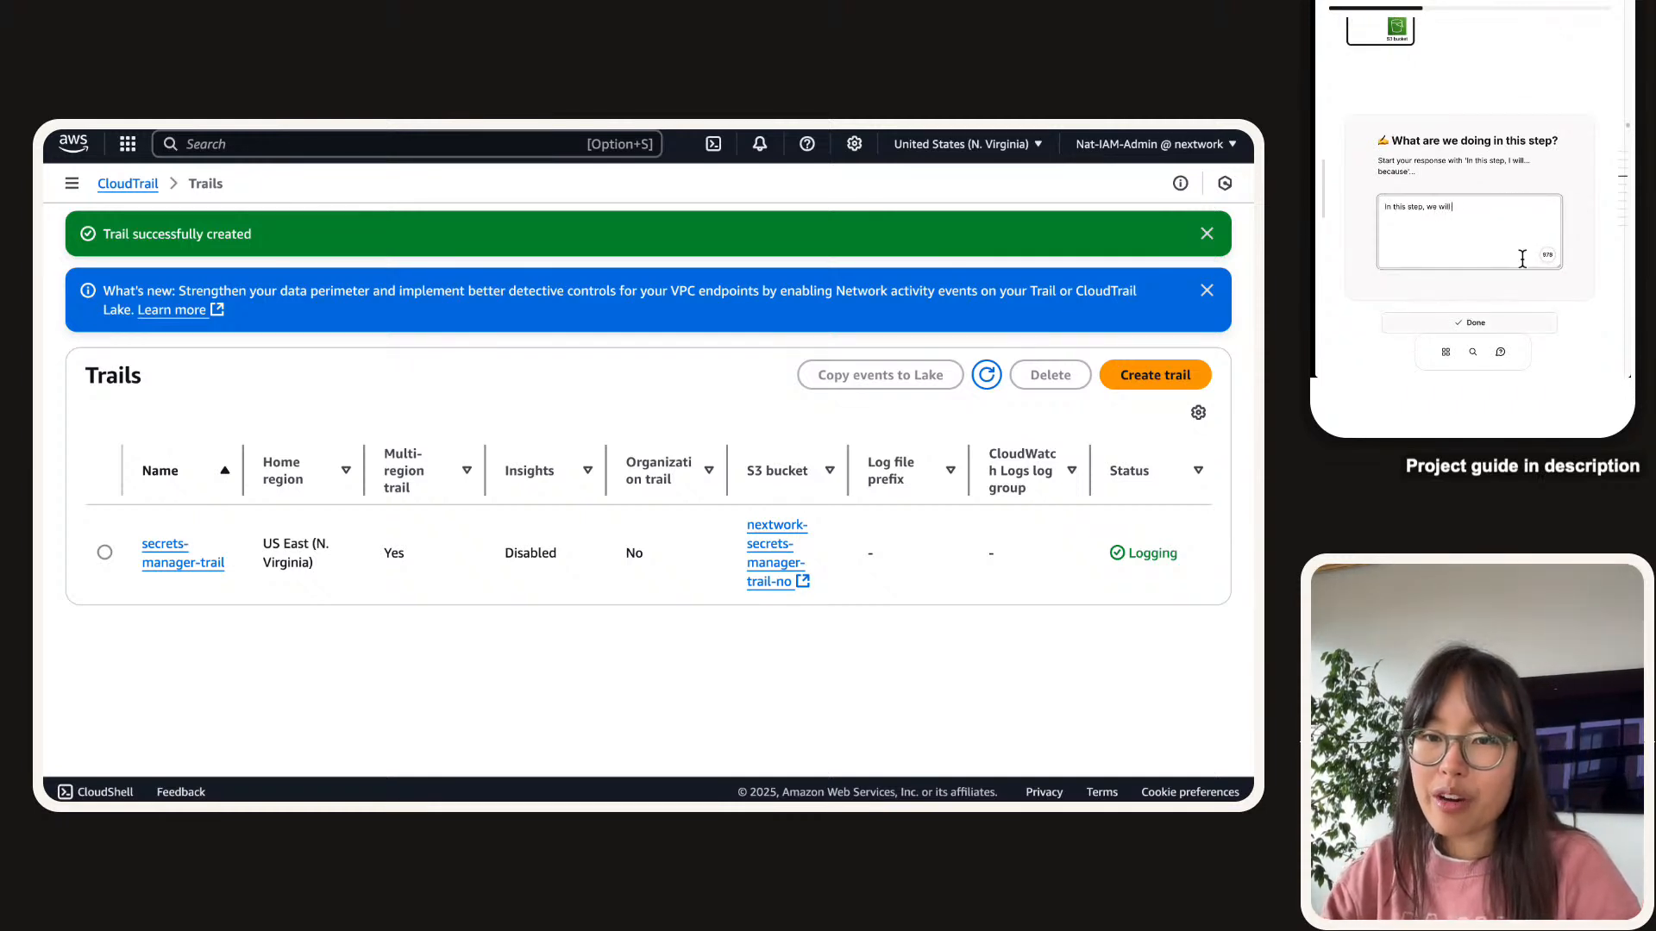
pyautogui.write('verify what we just ')
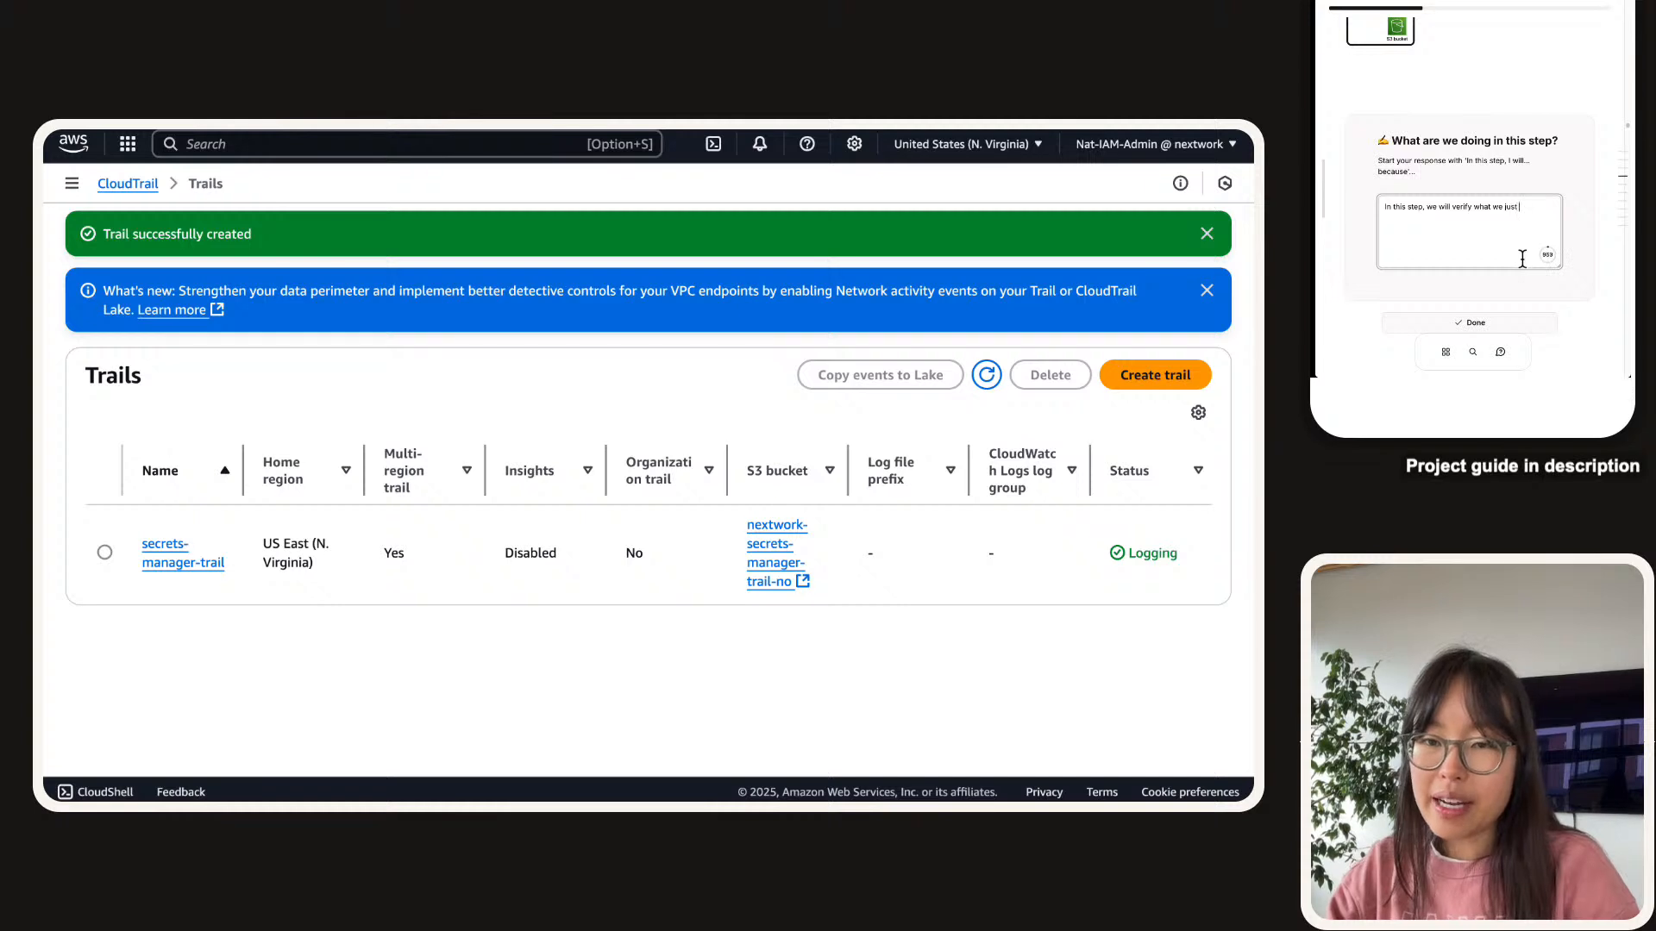
pyautogui.write('set up in the first')
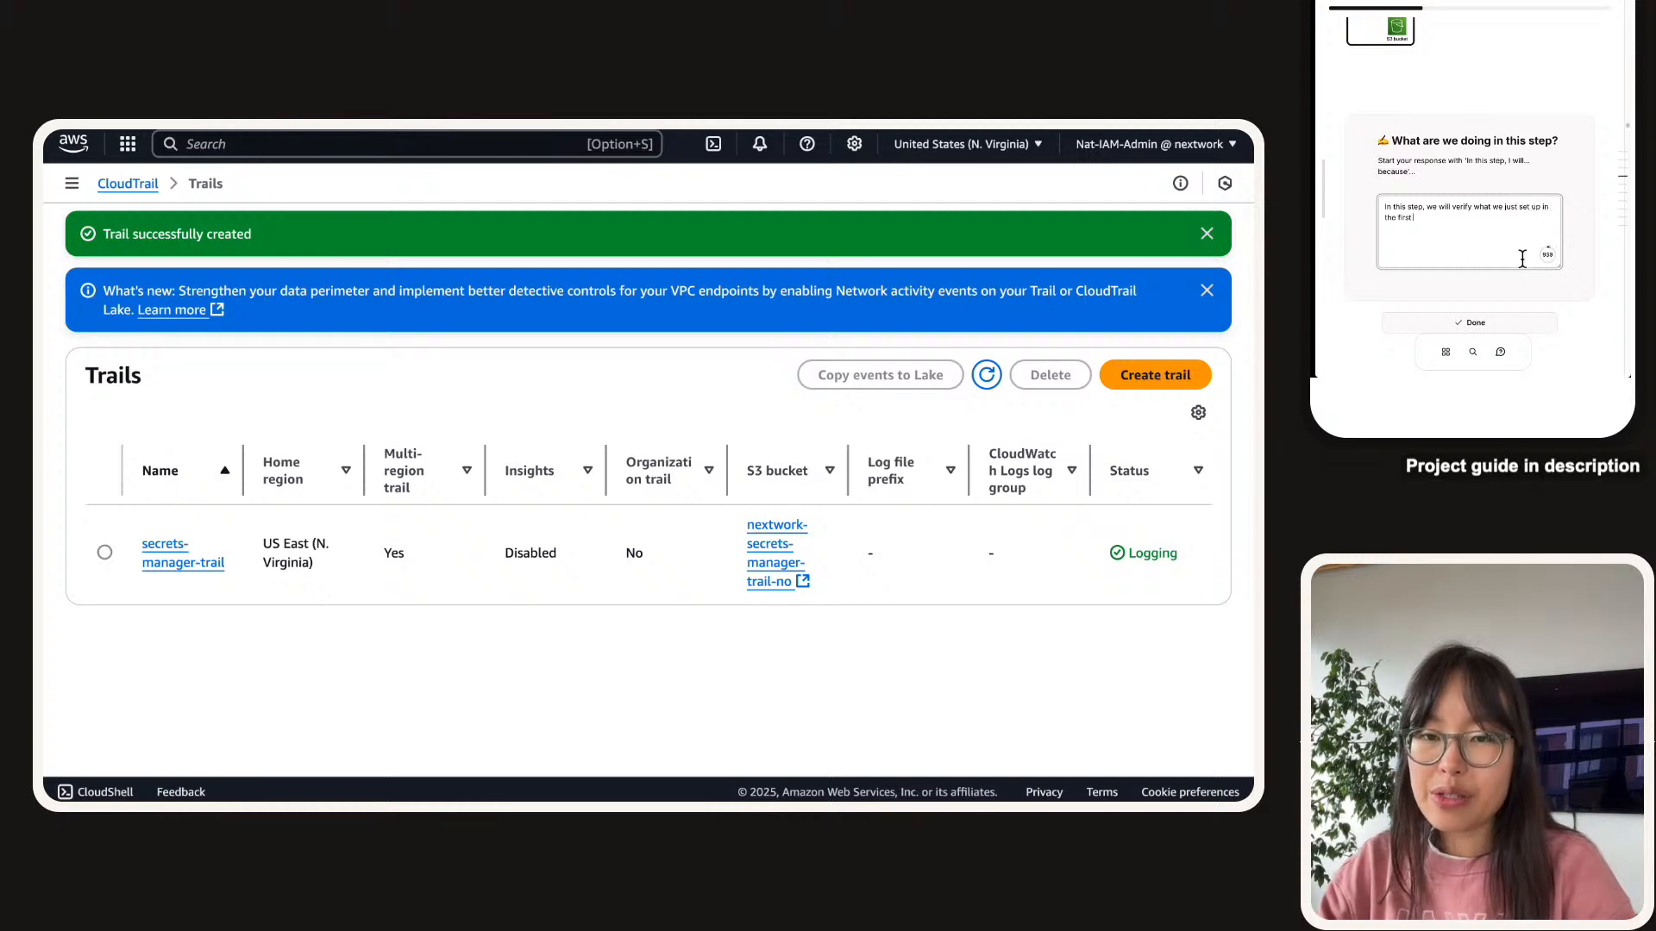
pyautogui.write(' two steps')
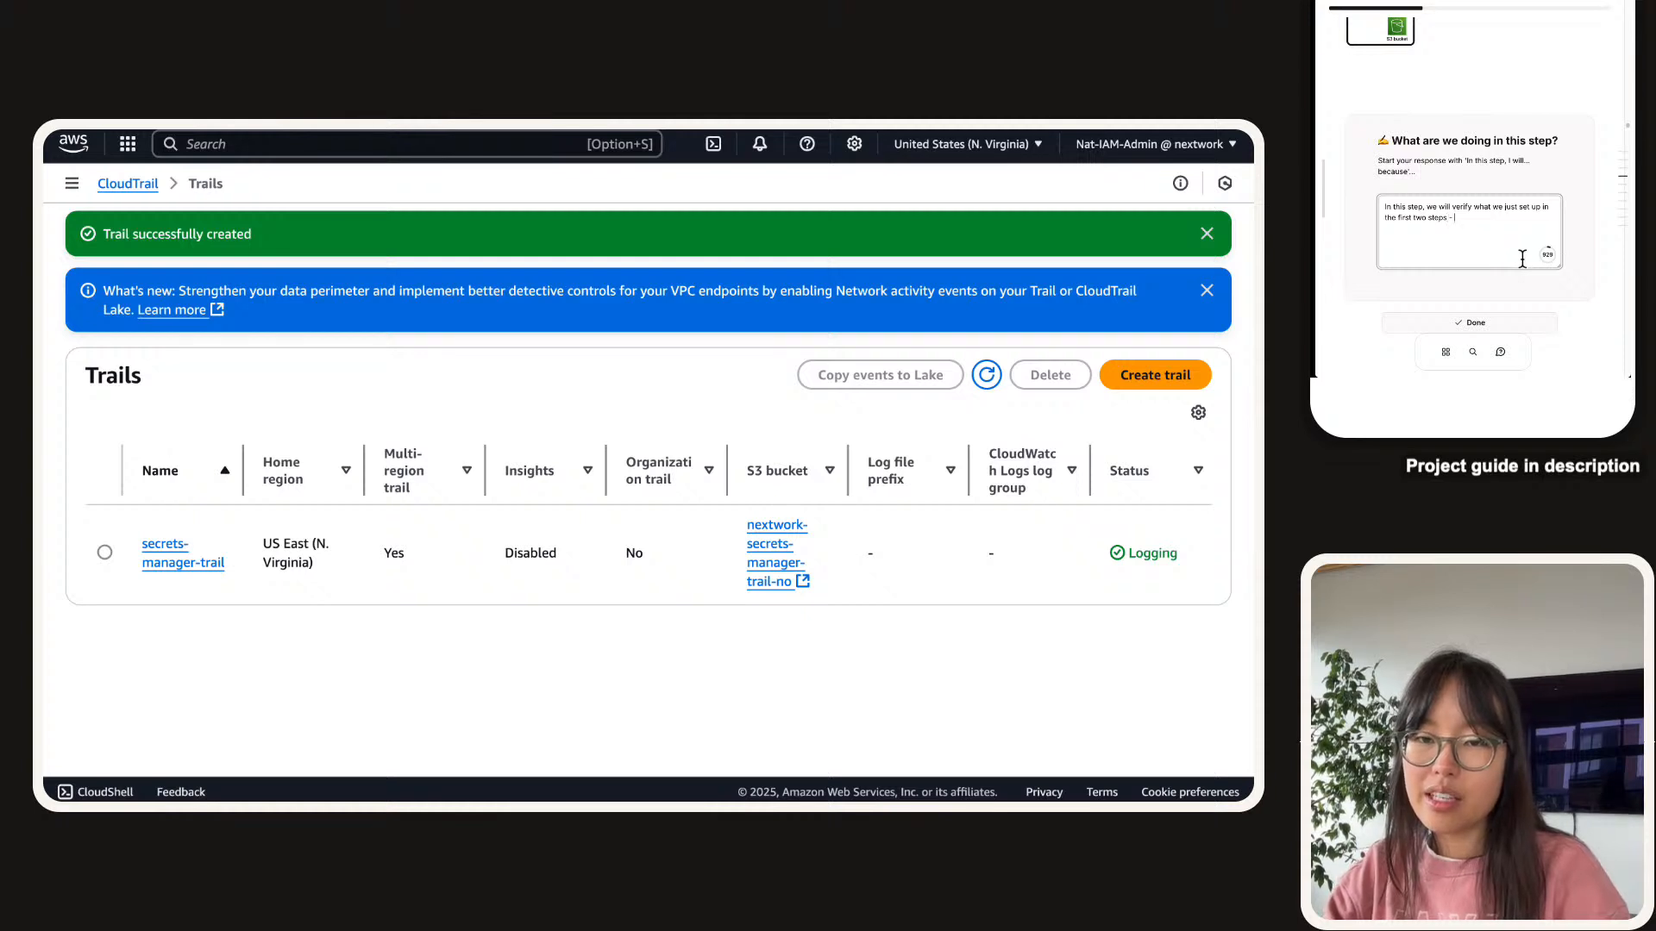
pyautogui.write(' - can CloudTr')
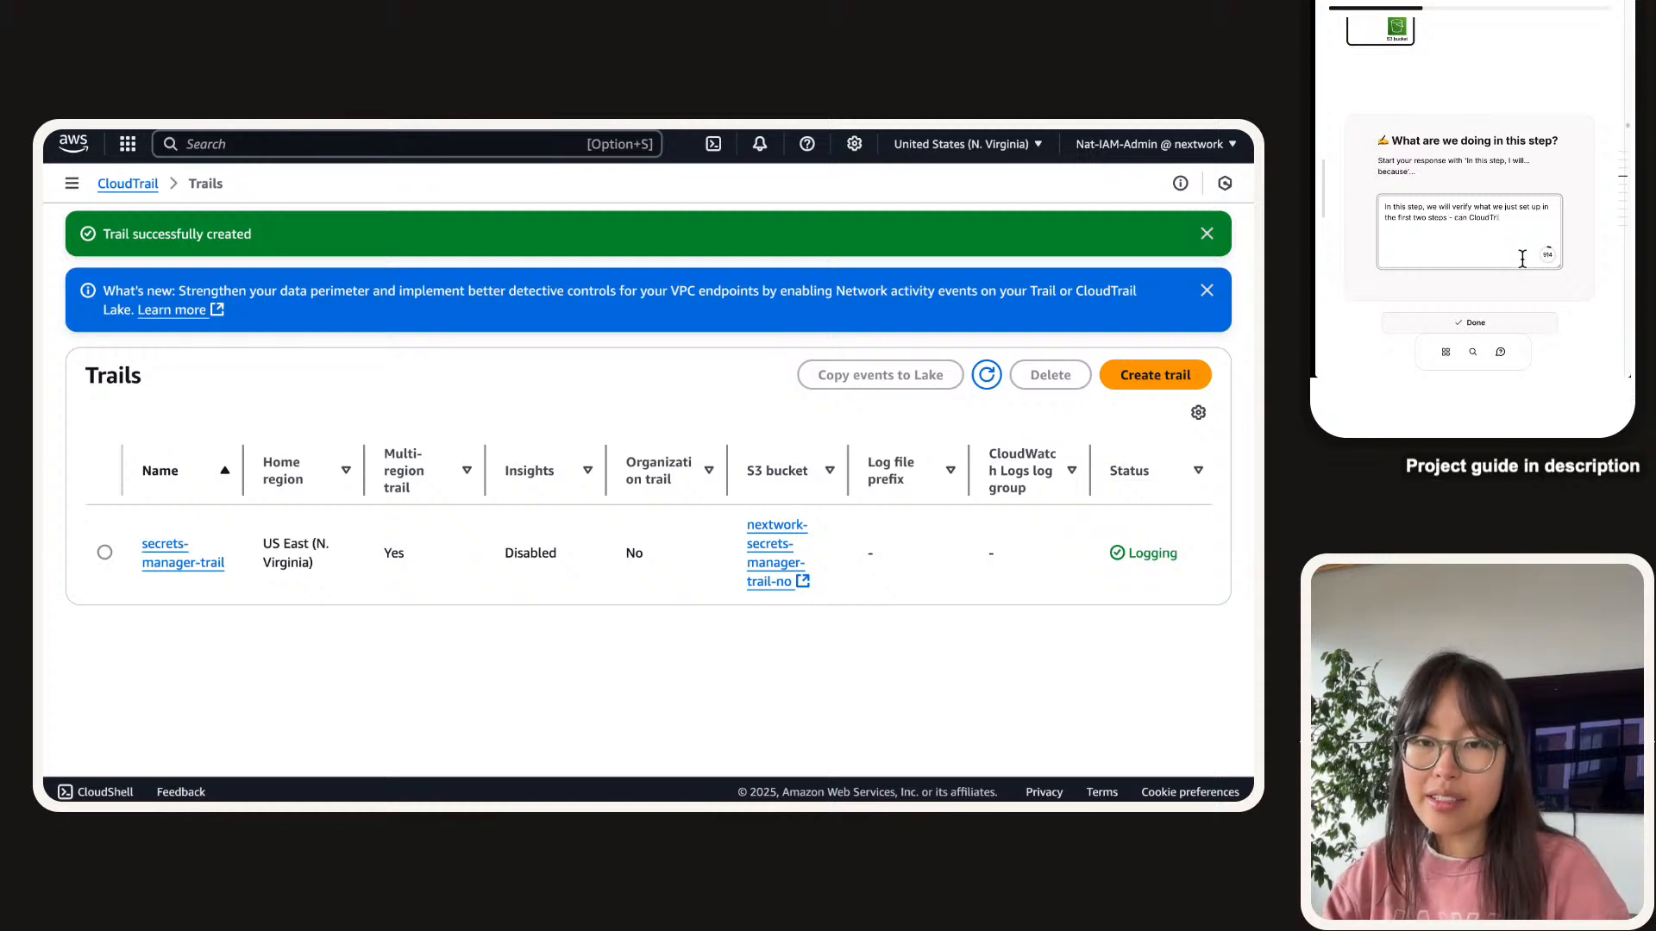
pyautogui.write('ail detect ')
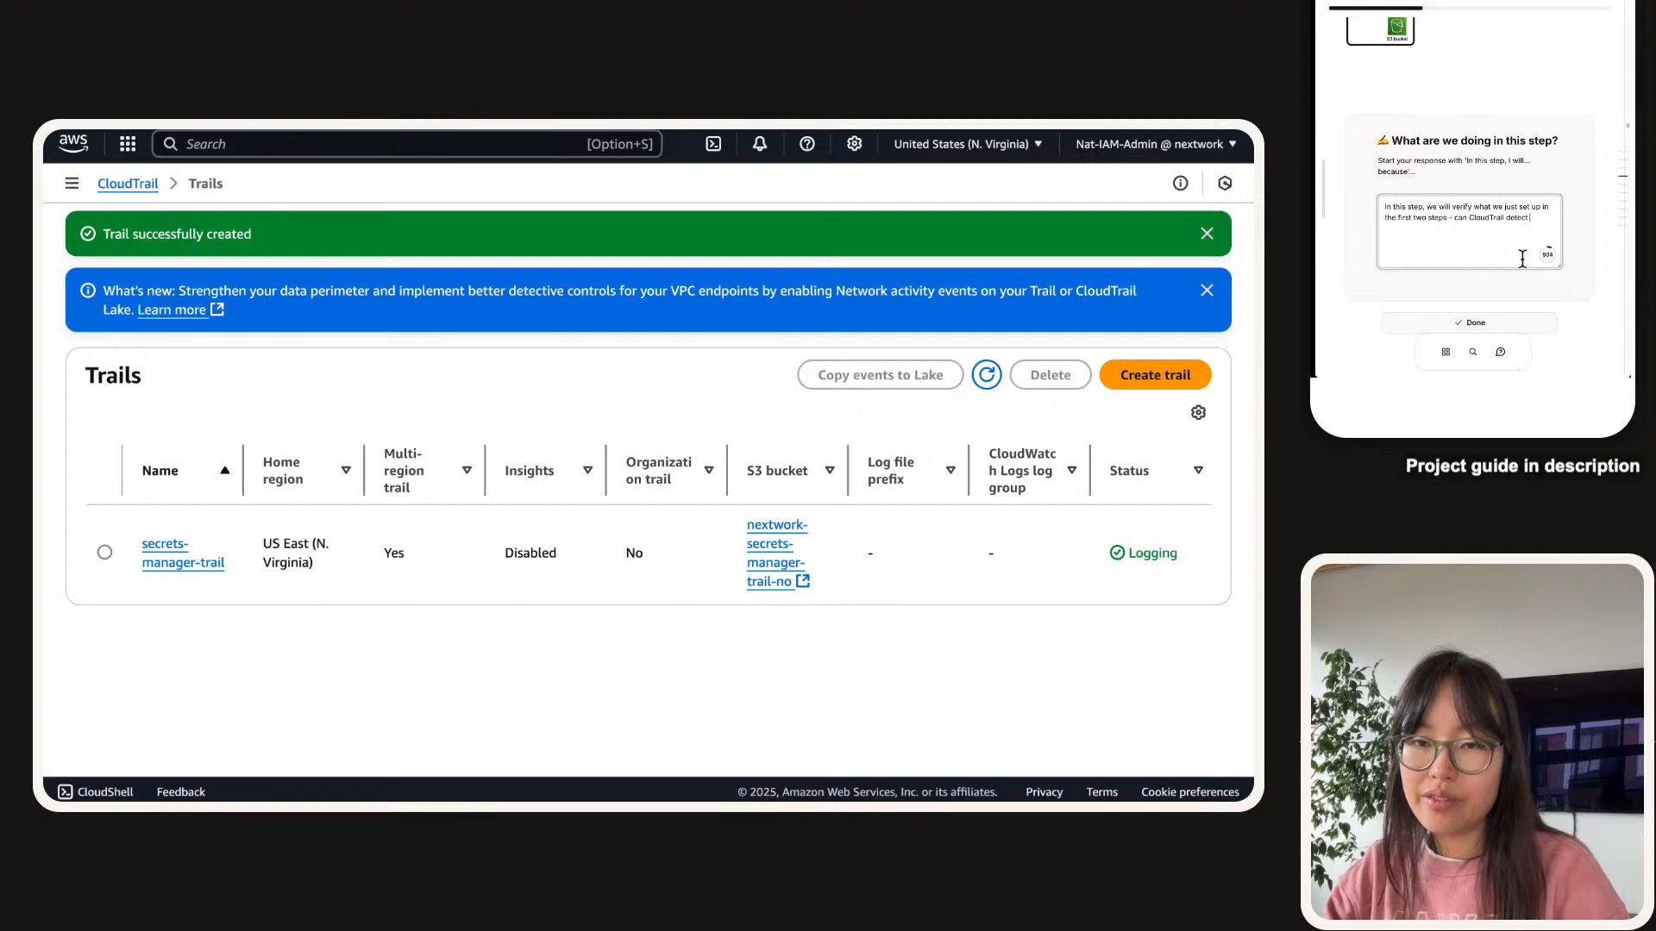
pyautogui.write('it when we')
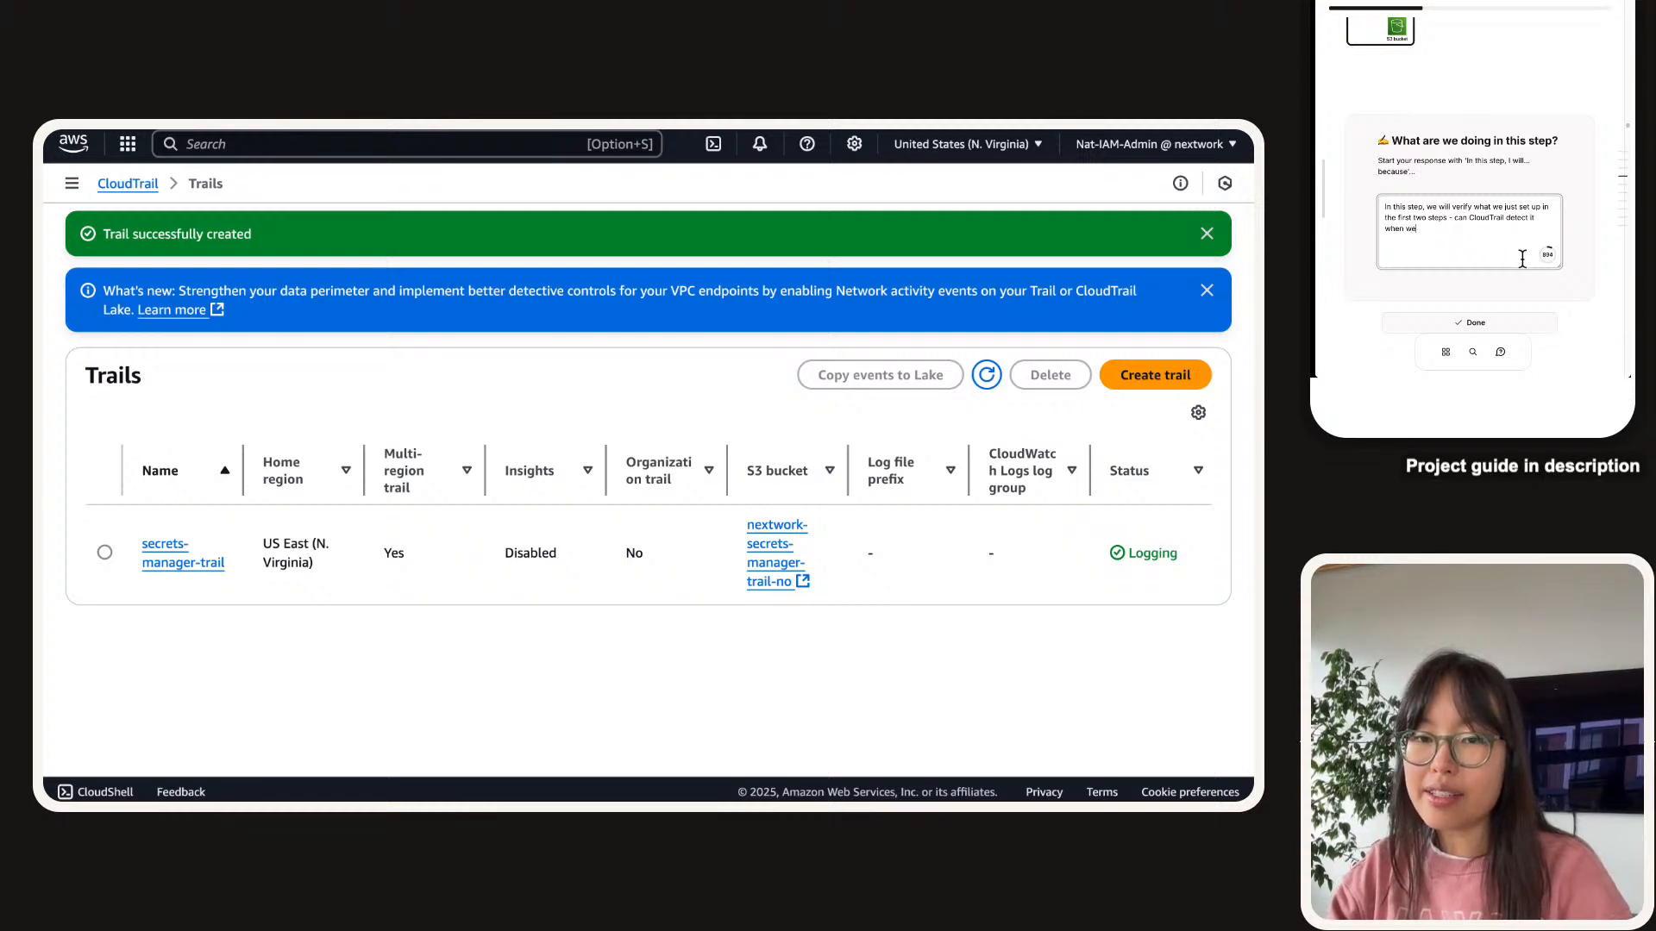
pyautogui.write(' our secret')
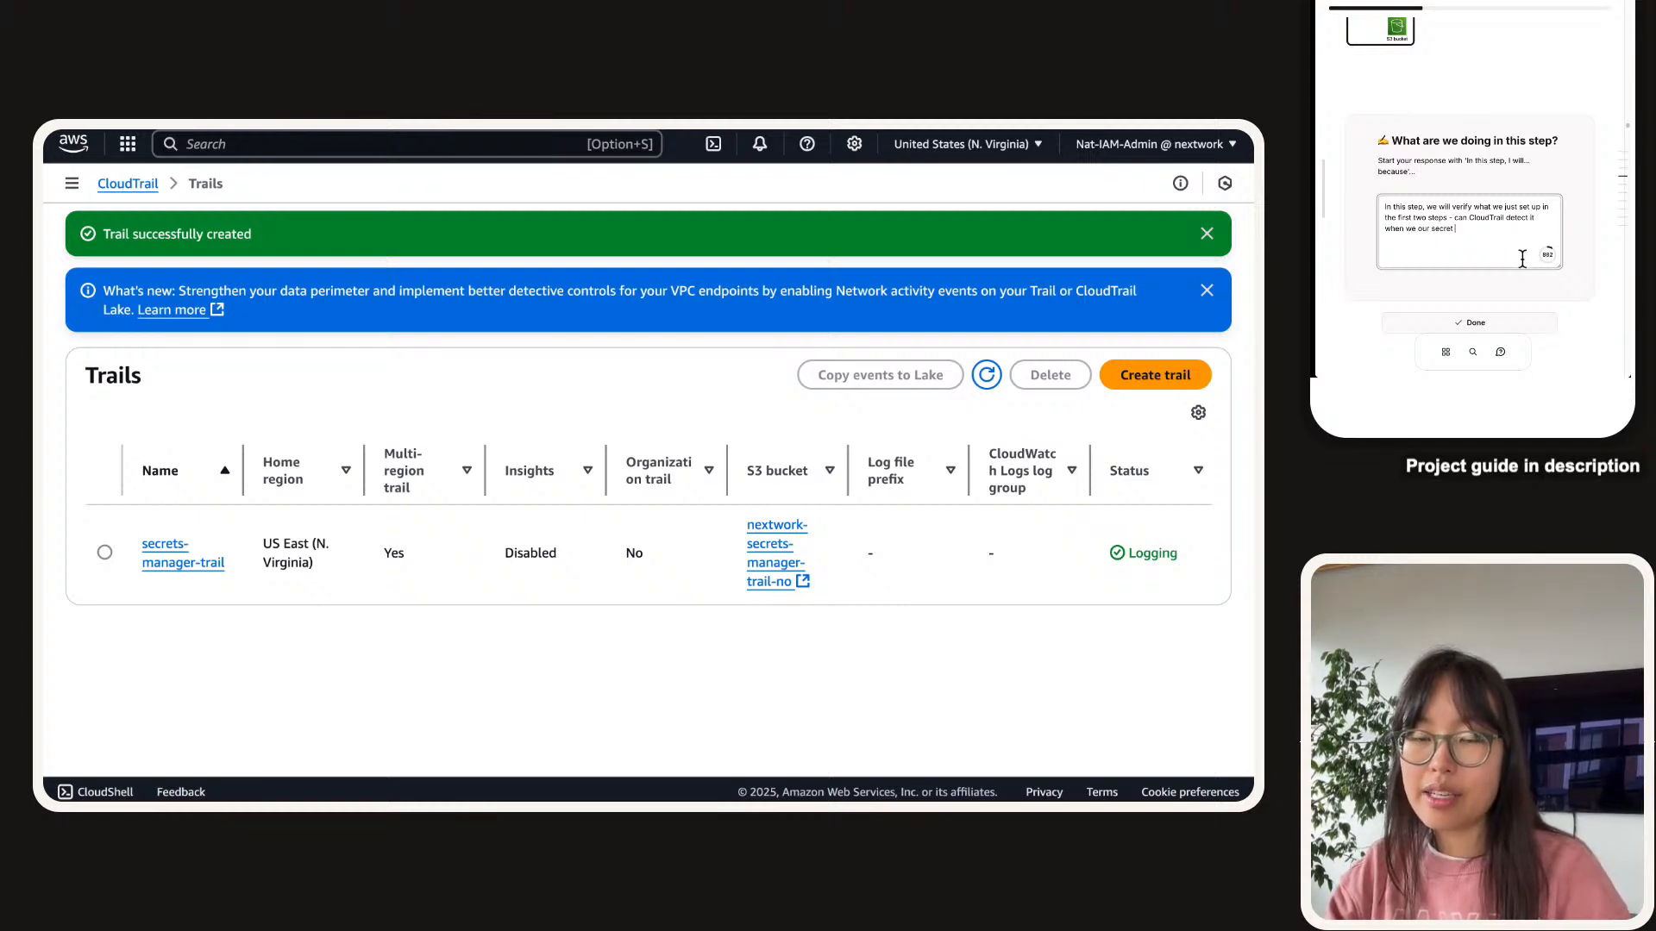
pyautogui.write(' in secrets manager?')
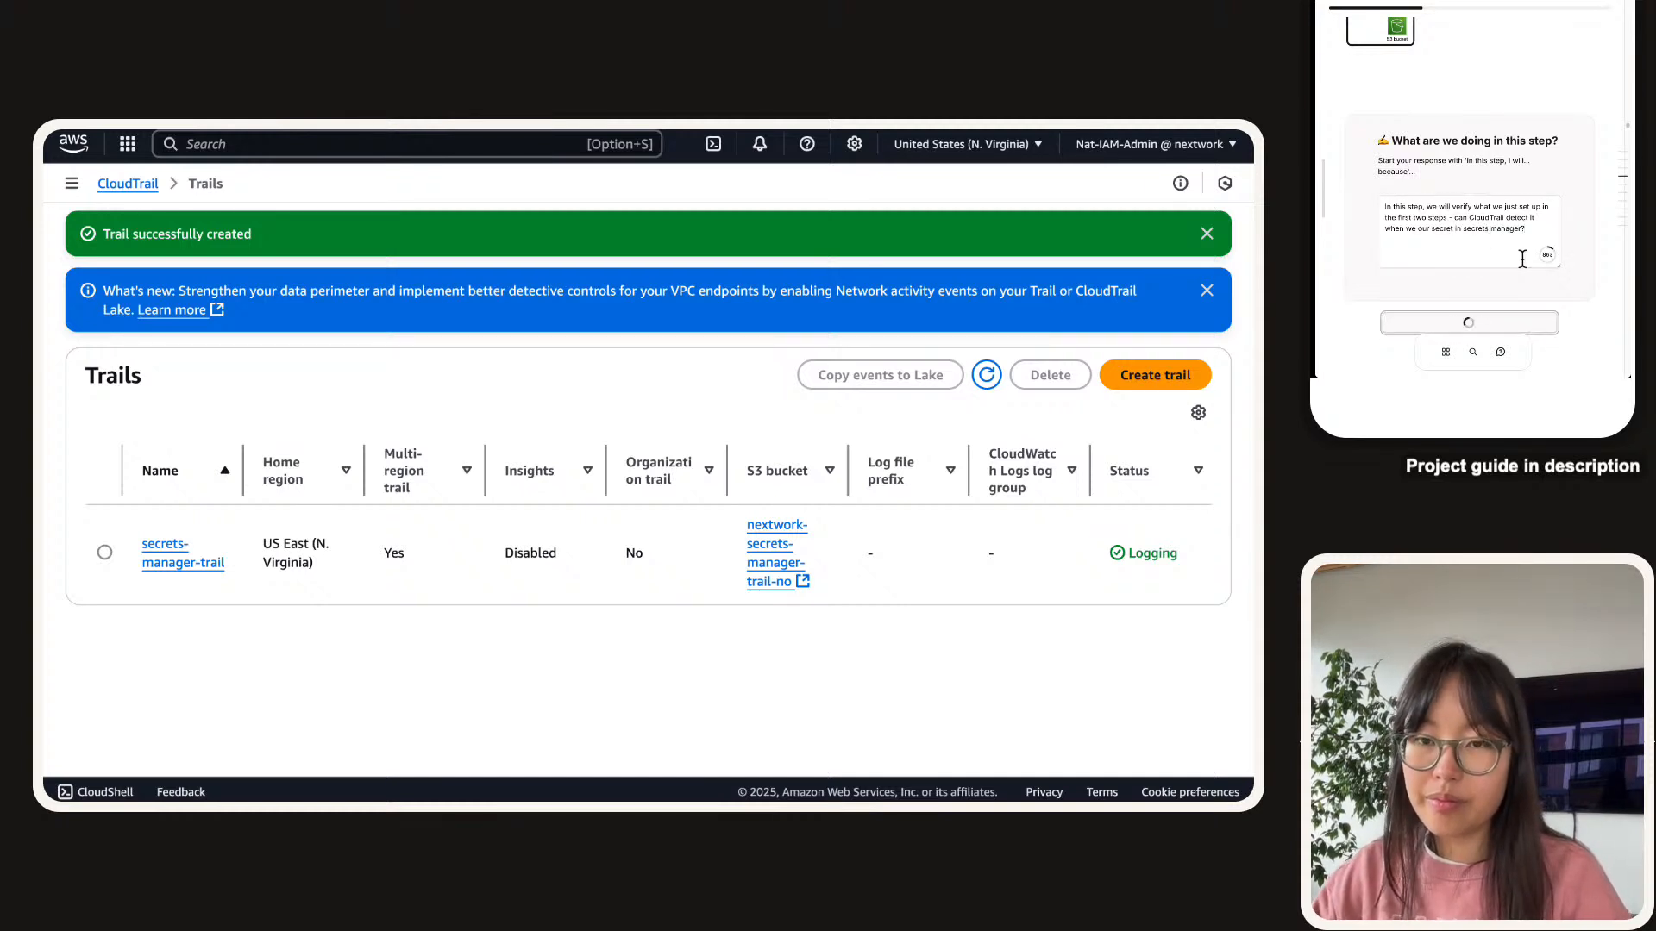
pyautogui.click(1469, 322)
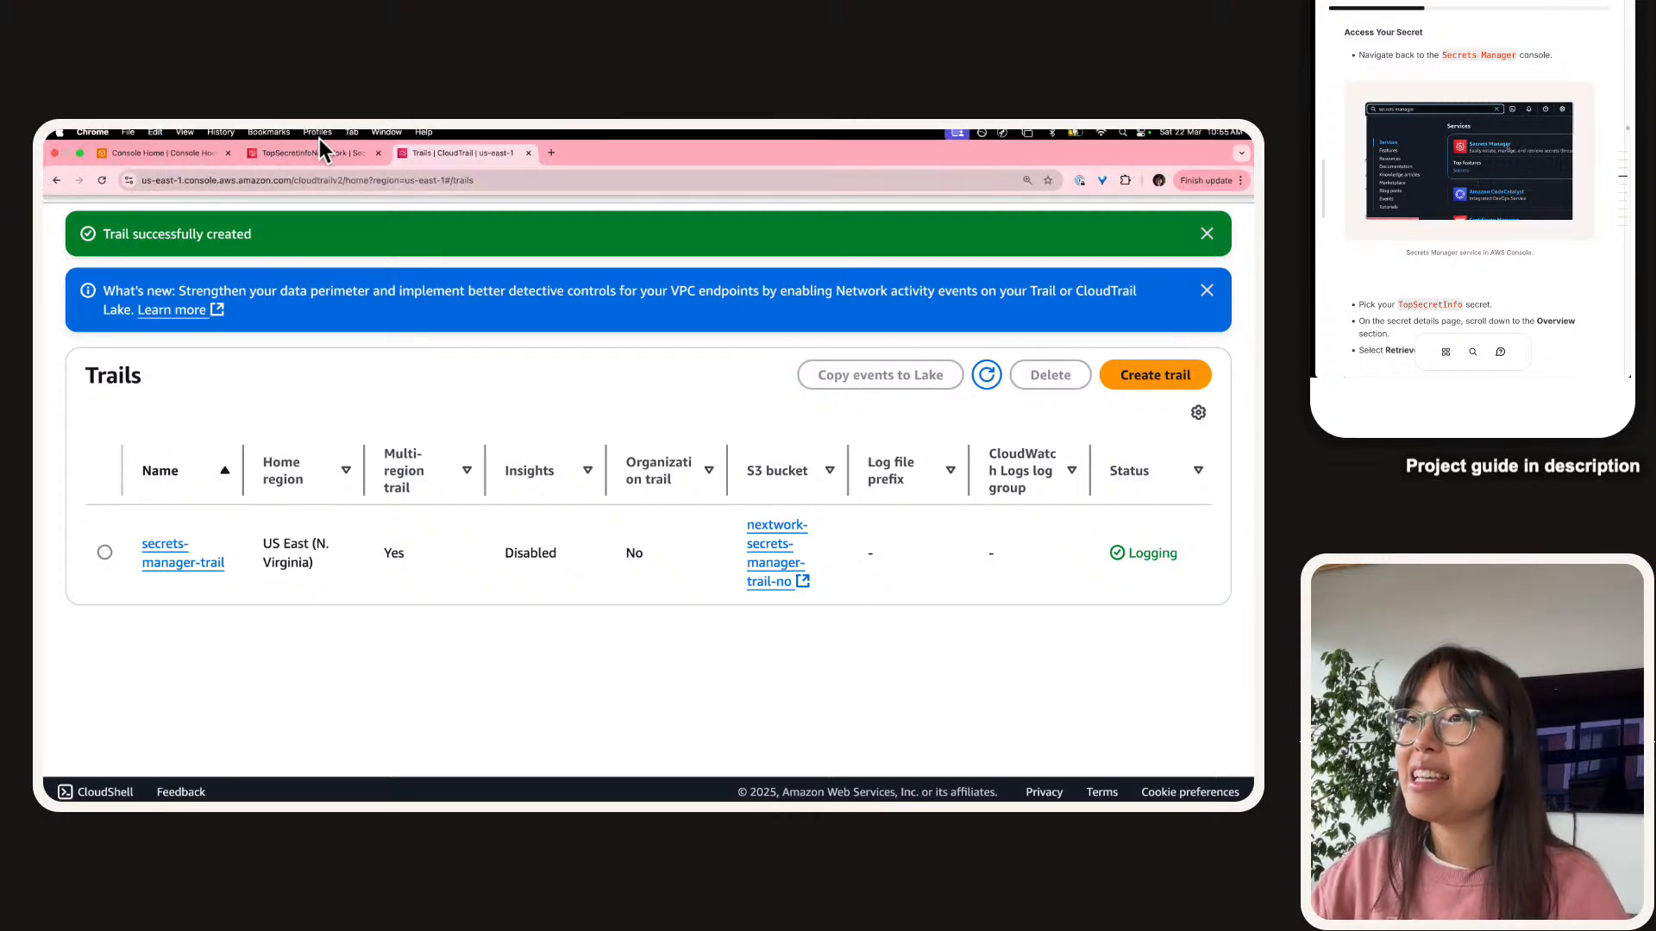
# Return to the console tab and clear the old CloudTrail service search.
pyautogui.click(319, 152)
pyautogui.click(107, 246)
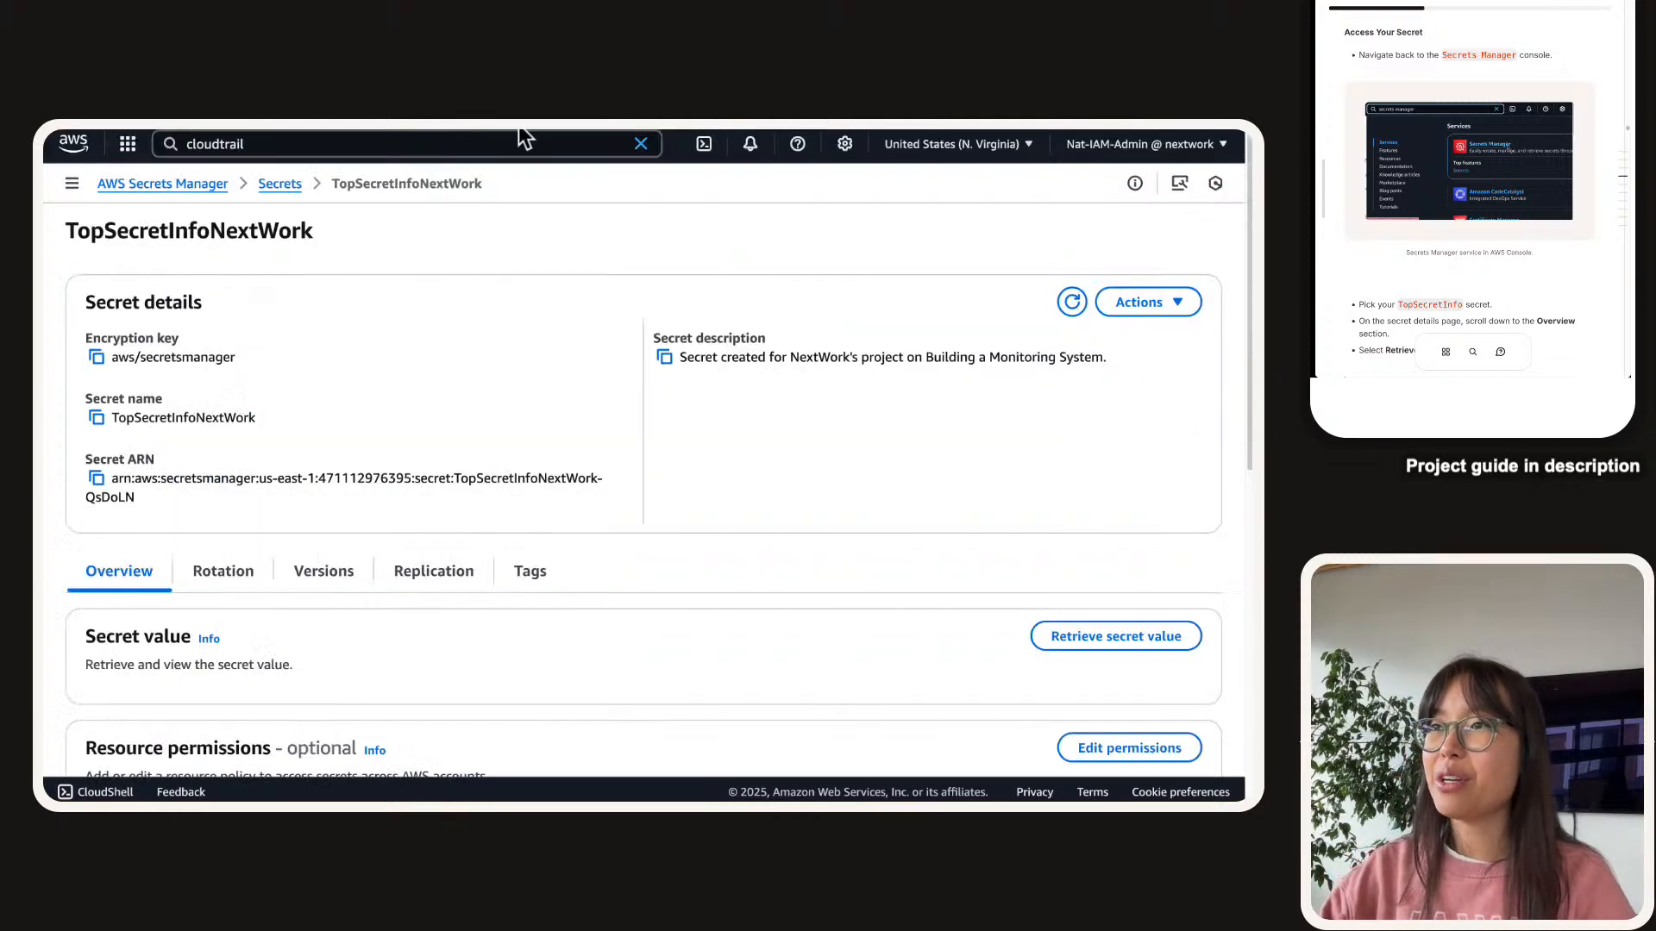
pyautogui.moveTo(380, 136)
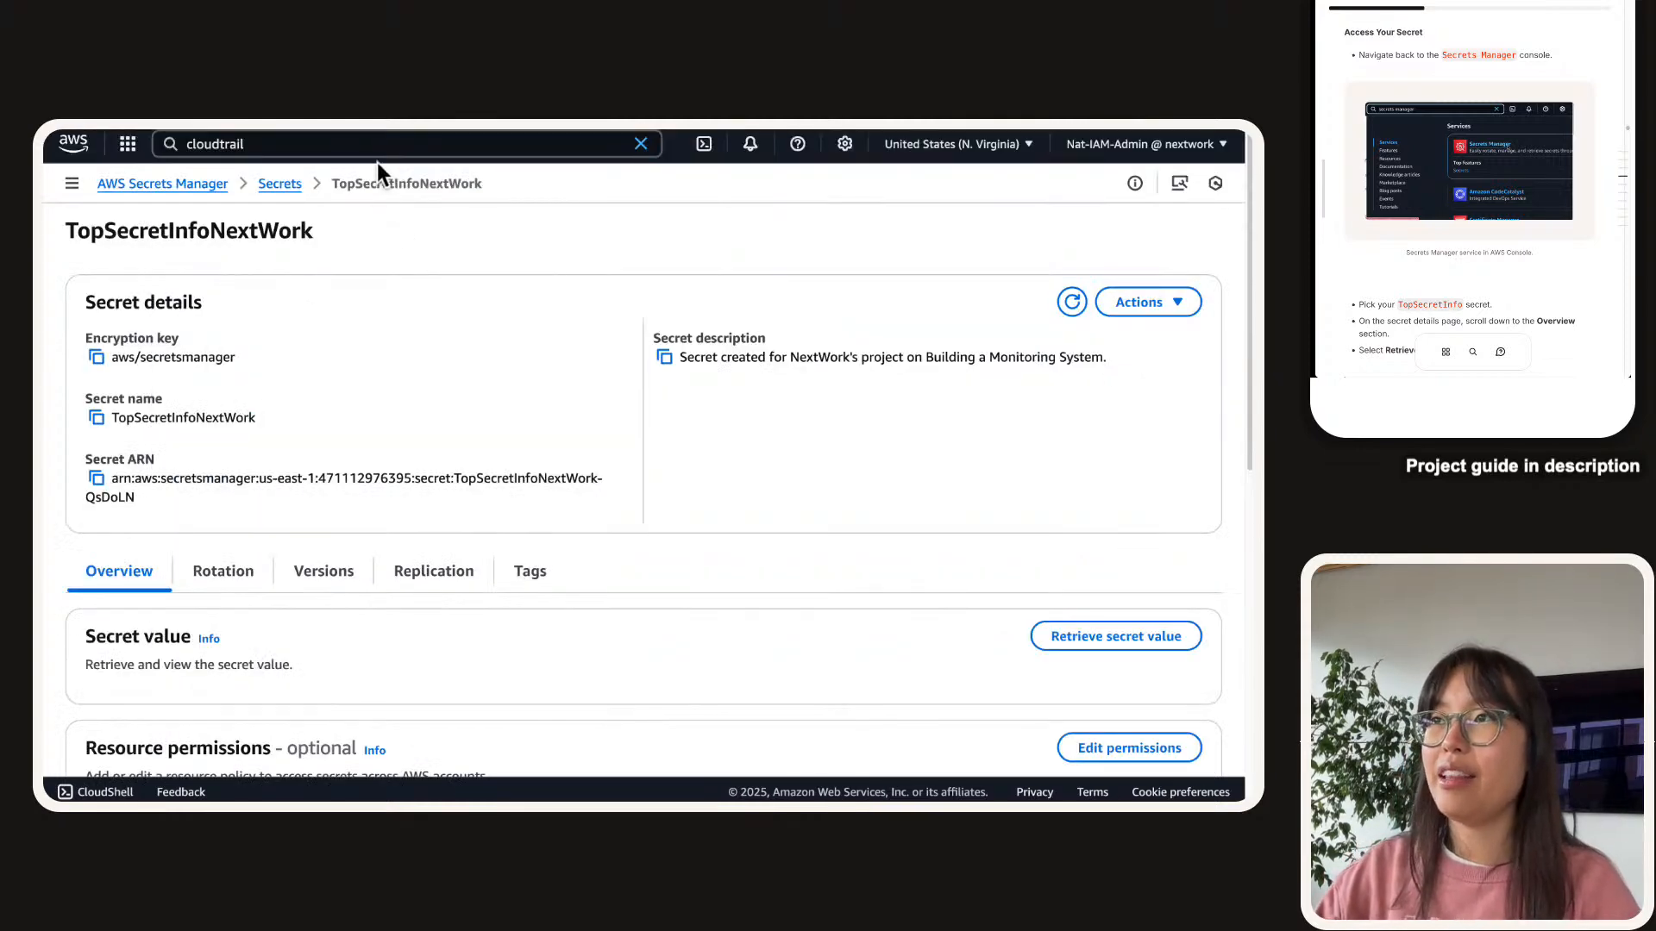
pyautogui.click(376, 154)
pyautogui.hotkey('ctrl', 'a')
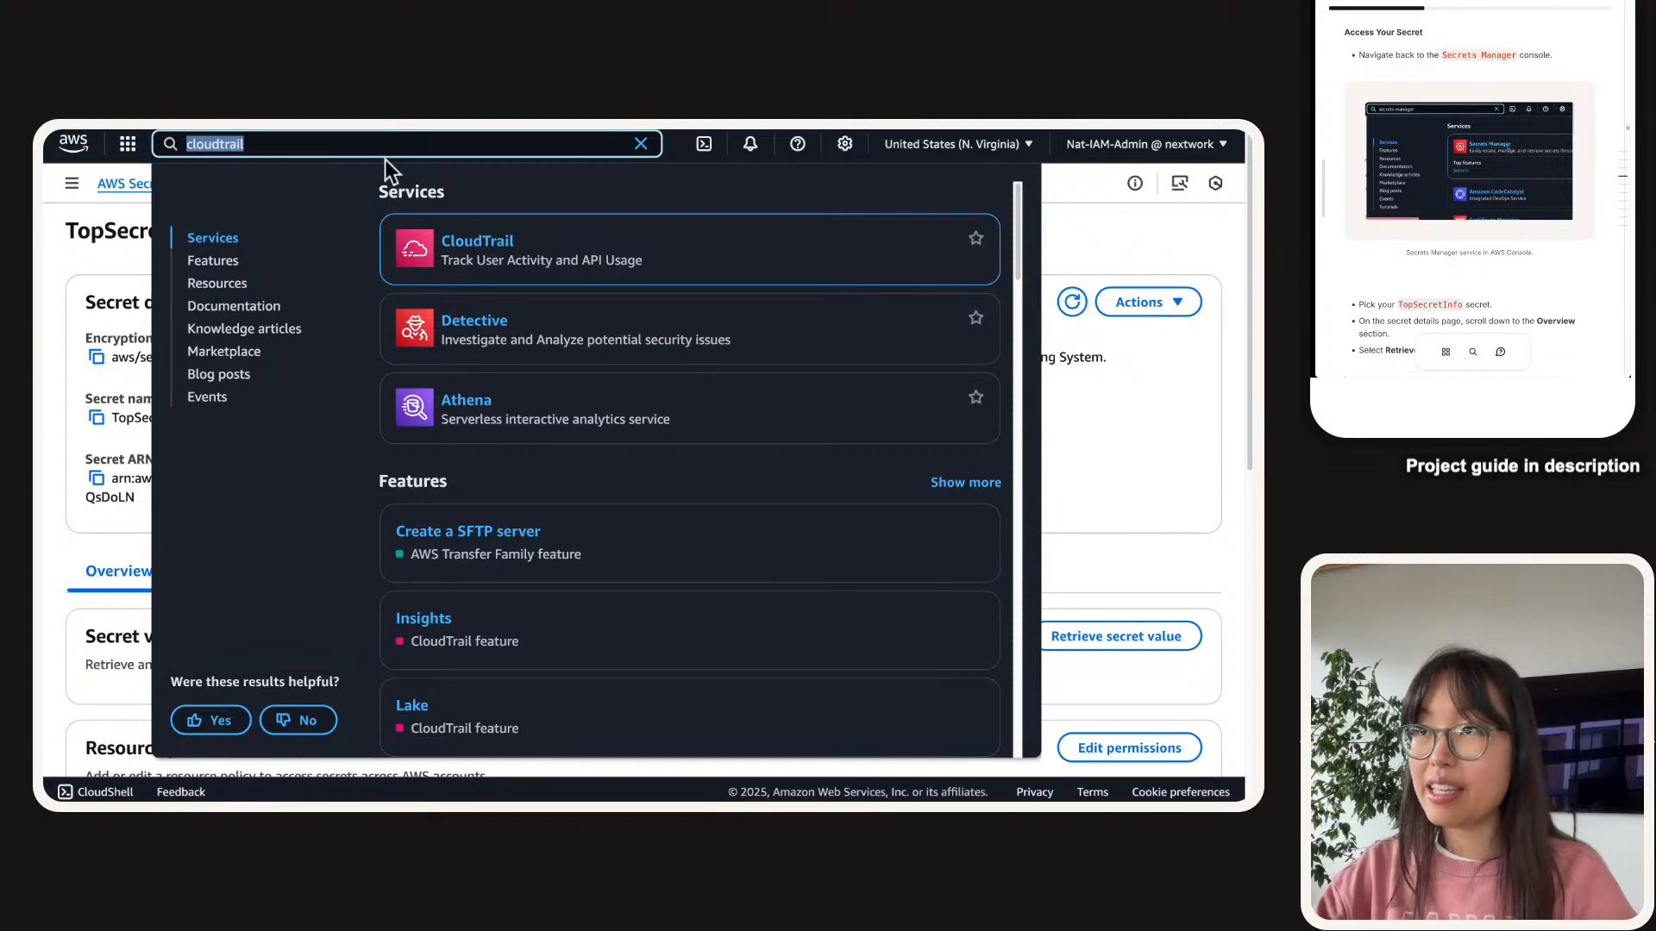
pyautogui.write('clod')
pyautogui.press('BackSpace')
pyautogui.write('ud')
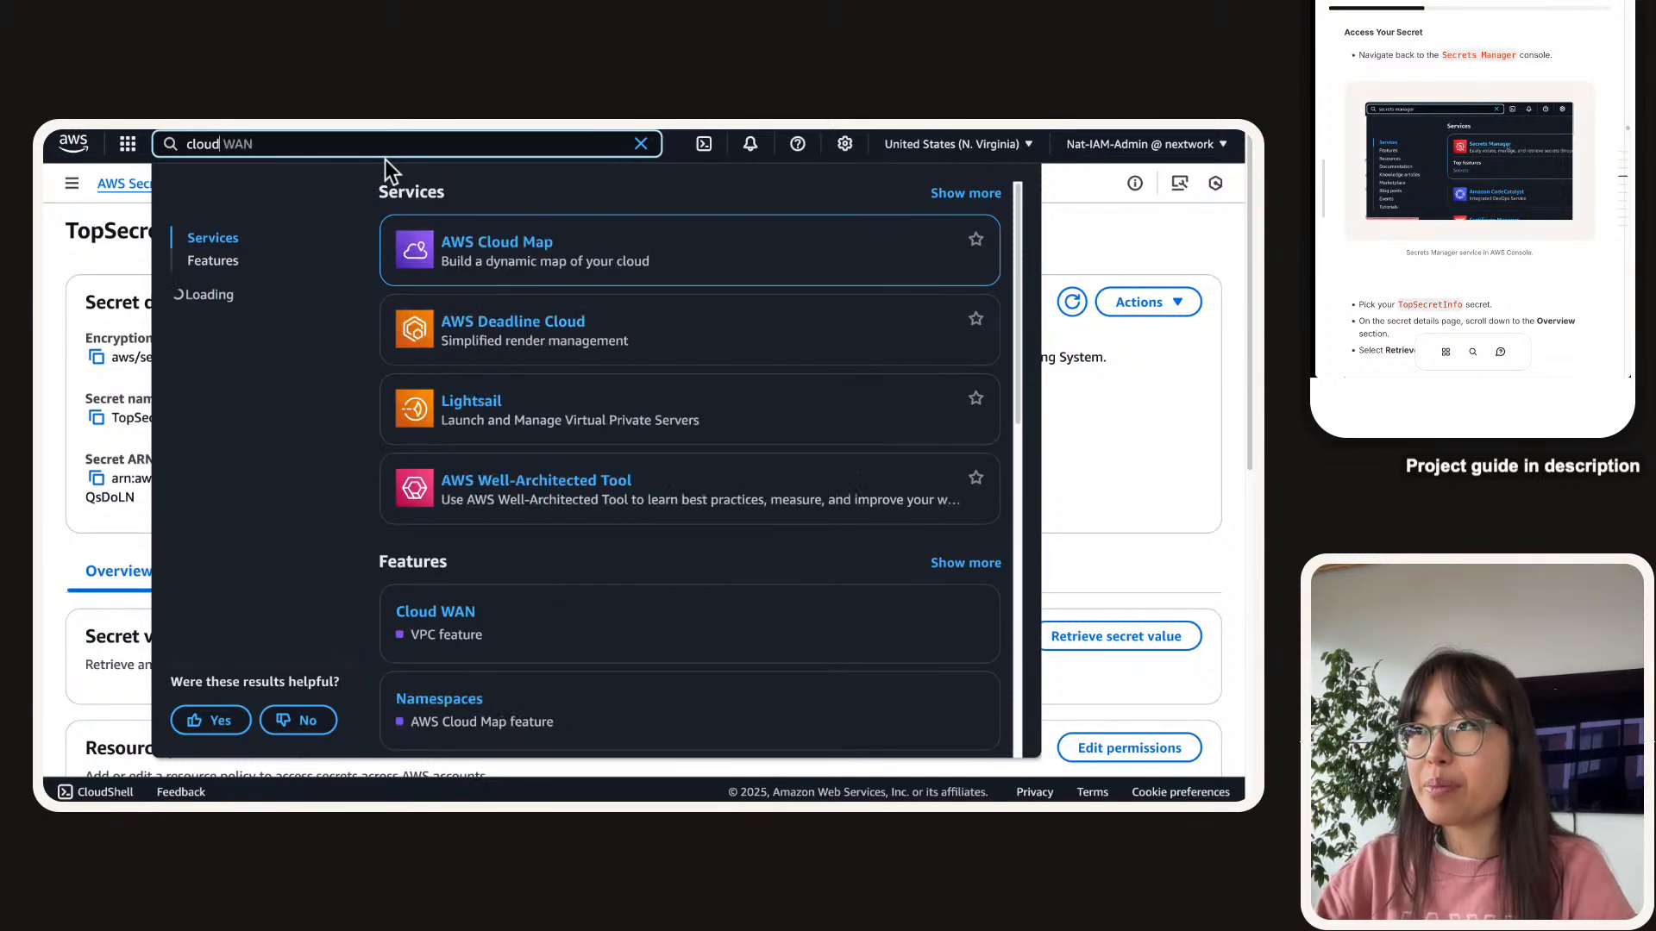
# Search 'secrets', open Secrets Manager, and open the TopSecretInfoNextWork secret.
pyautogui.hotkey('ctrl', 'a')
pyautogui.write('secrtz')
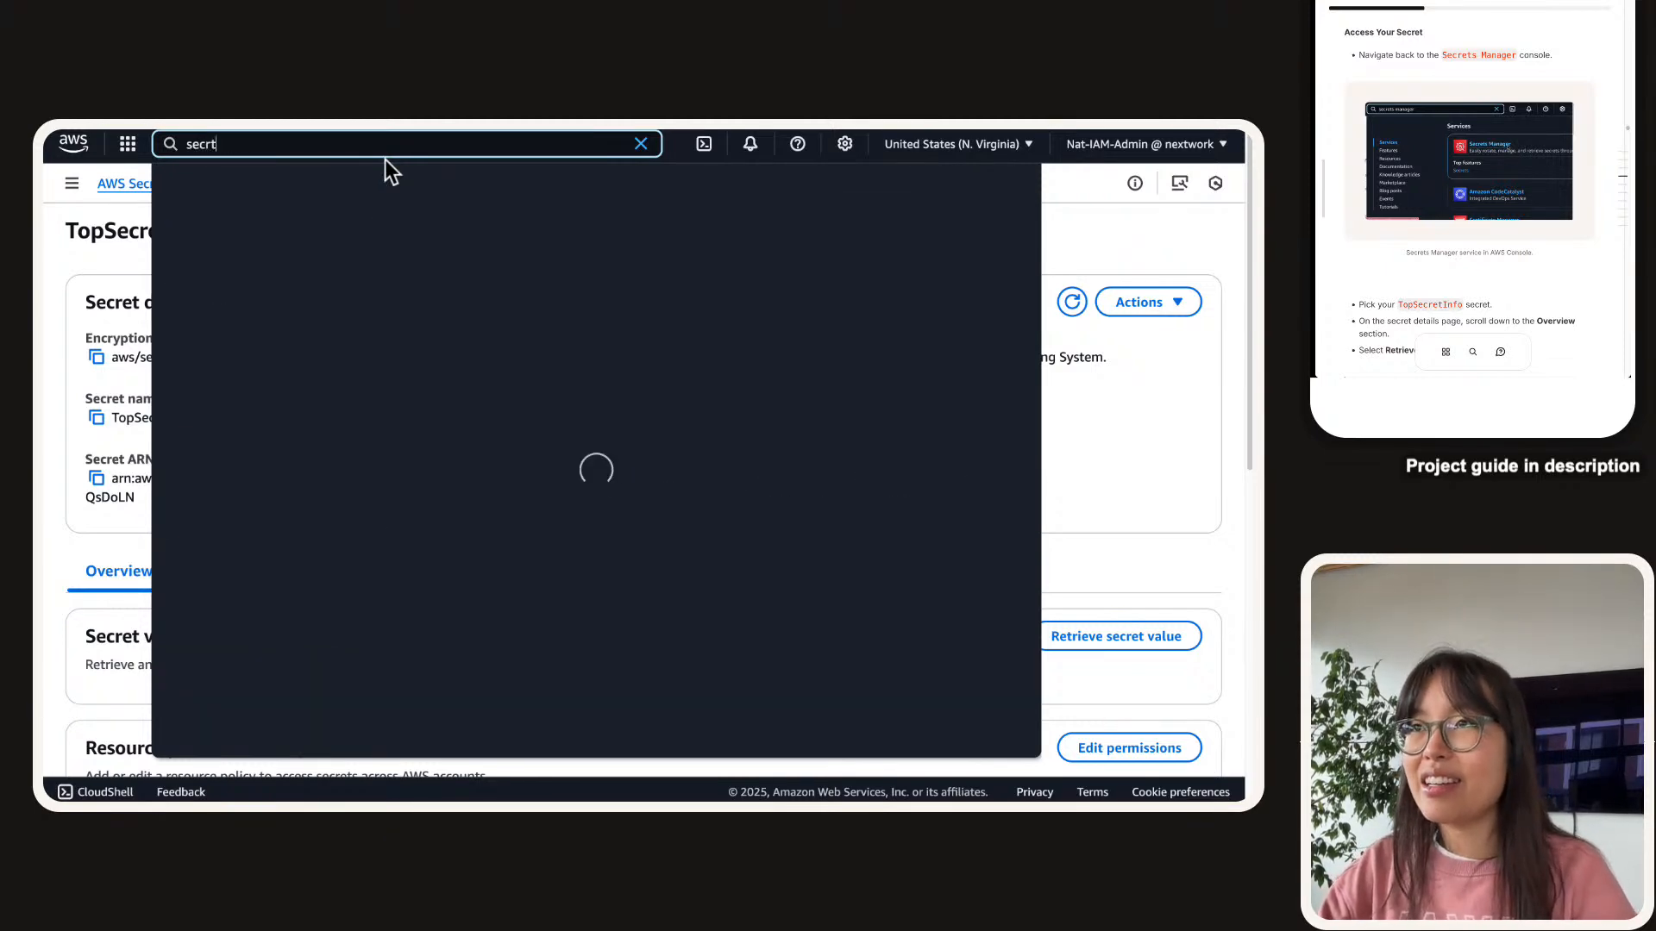
pyautogui.press('BackSpace')
pyautogui.press('BackSpace')
pyautogui.write('ets')
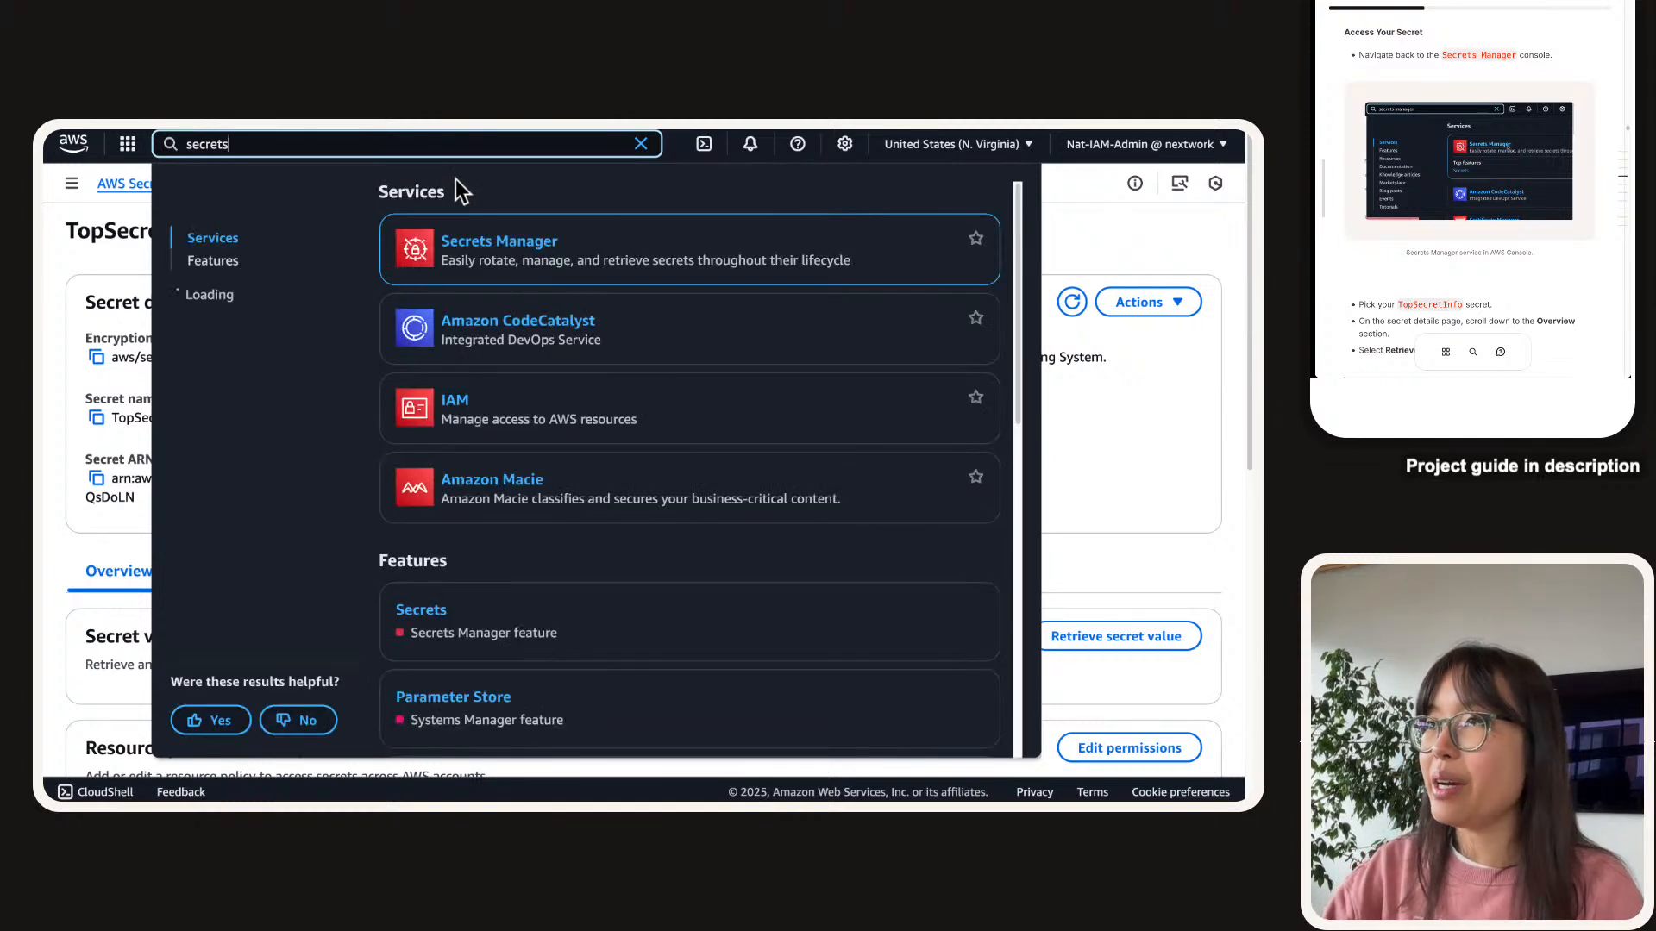
pyautogui.click(478, 238)
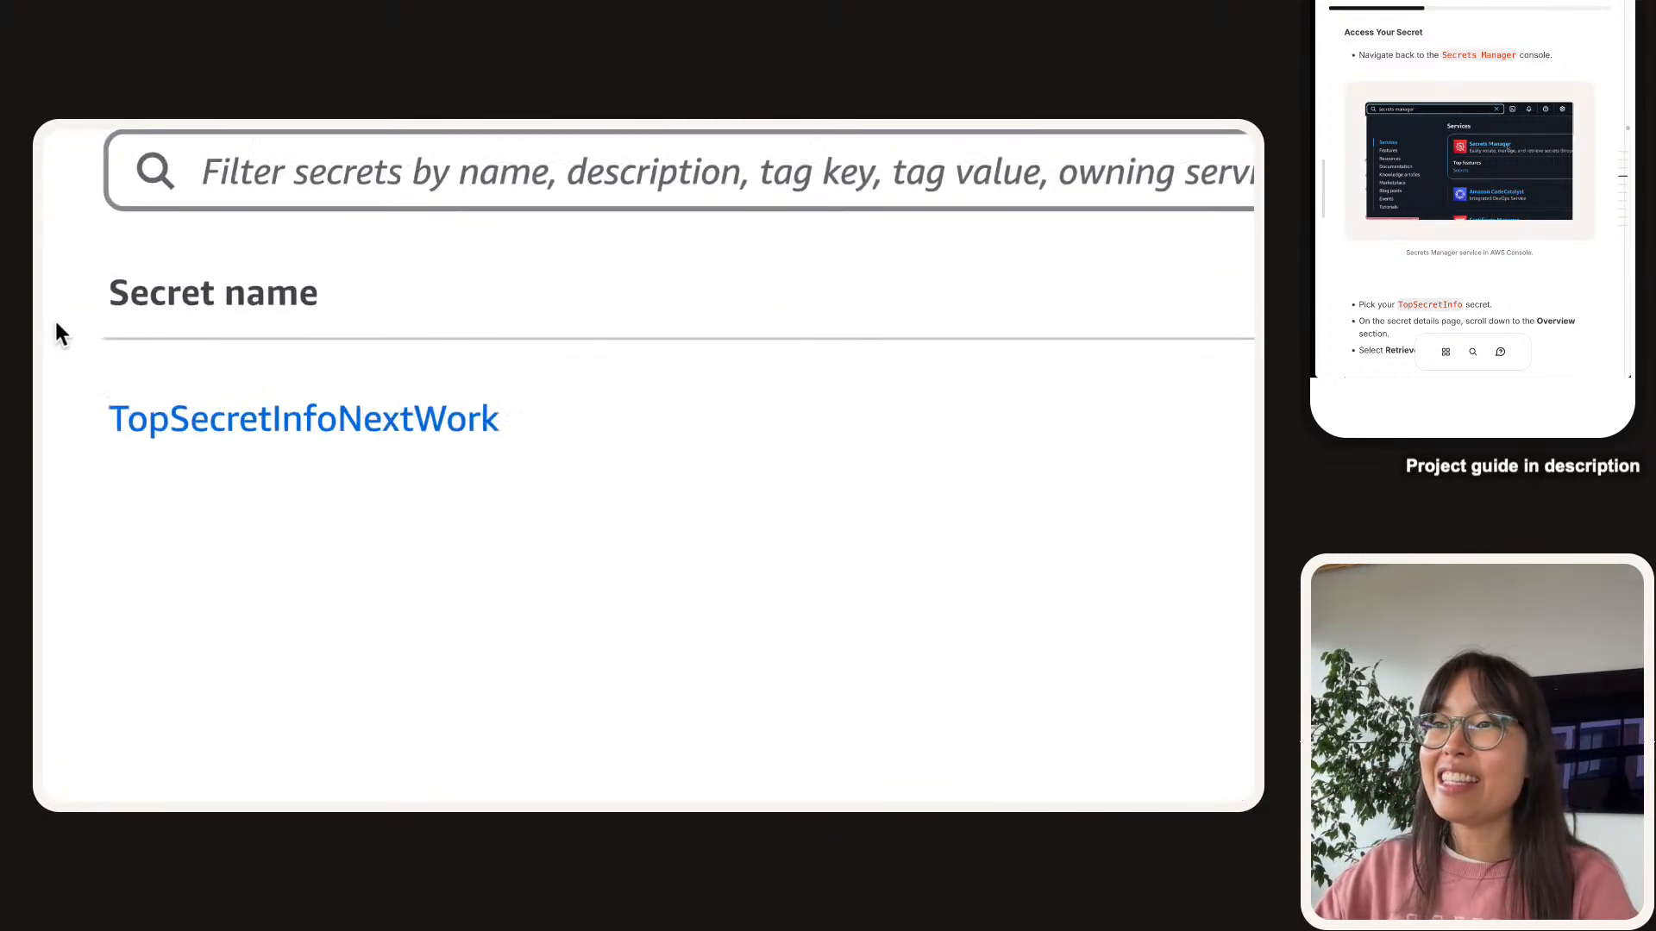
pyautogui.click(370, 611)
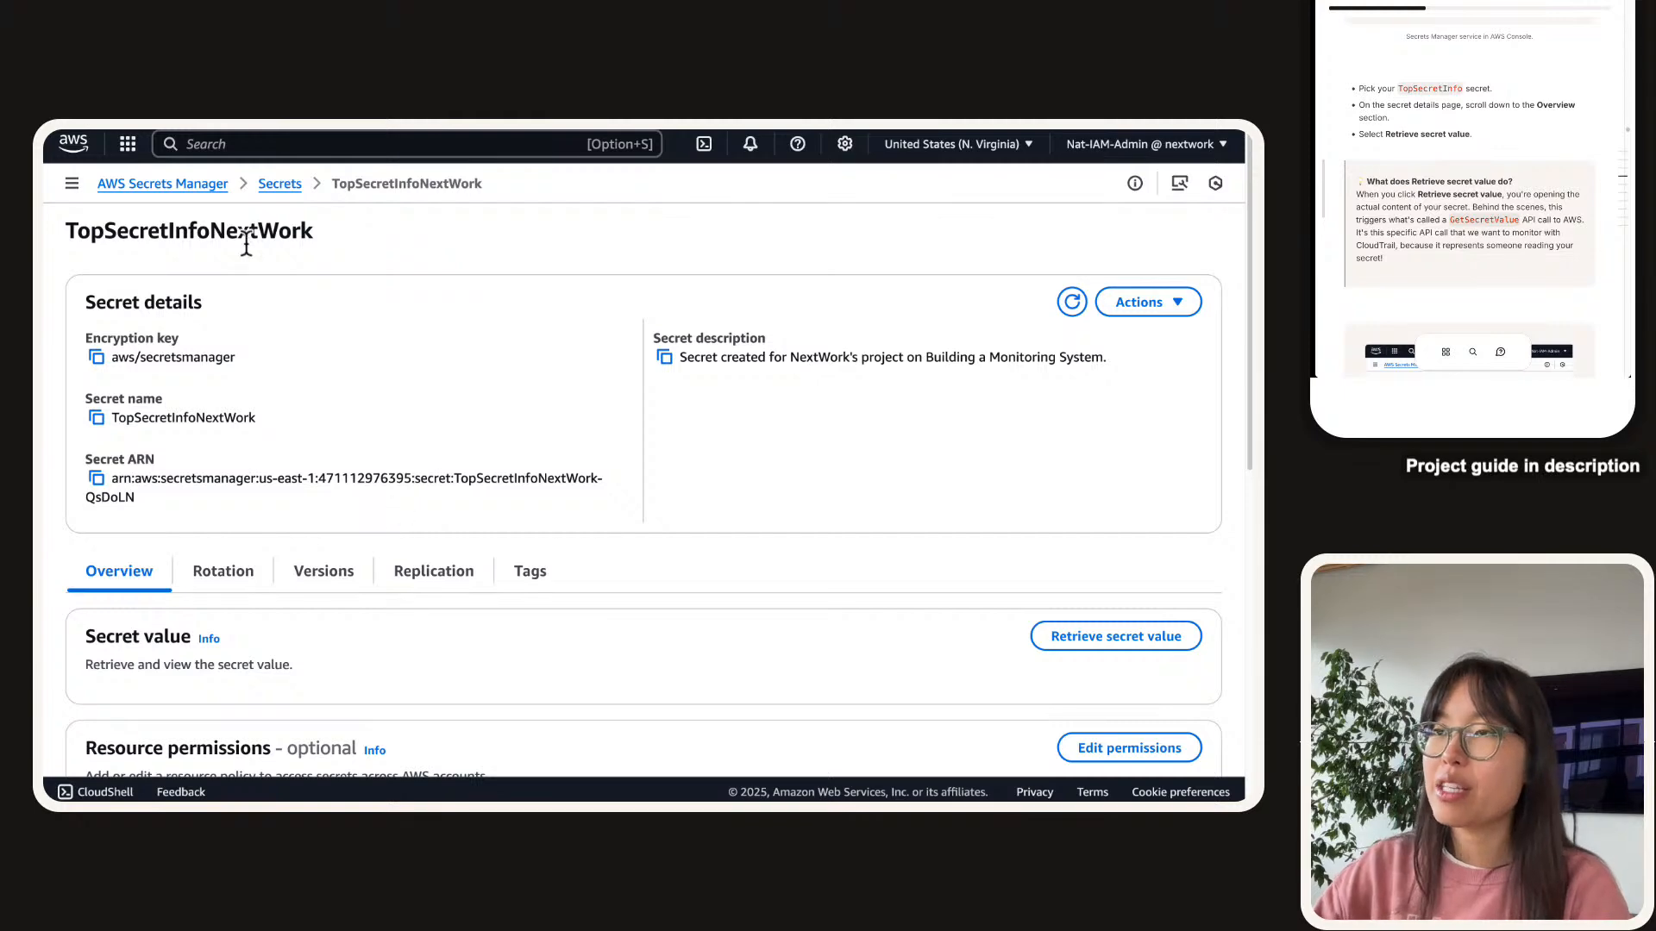
# Highlight the secret's Secret value section and zoom the page in for a closer look.
pyautogui.scroll(-1, 248, 245)
pyautogui.scroll(-4, 246, 244)
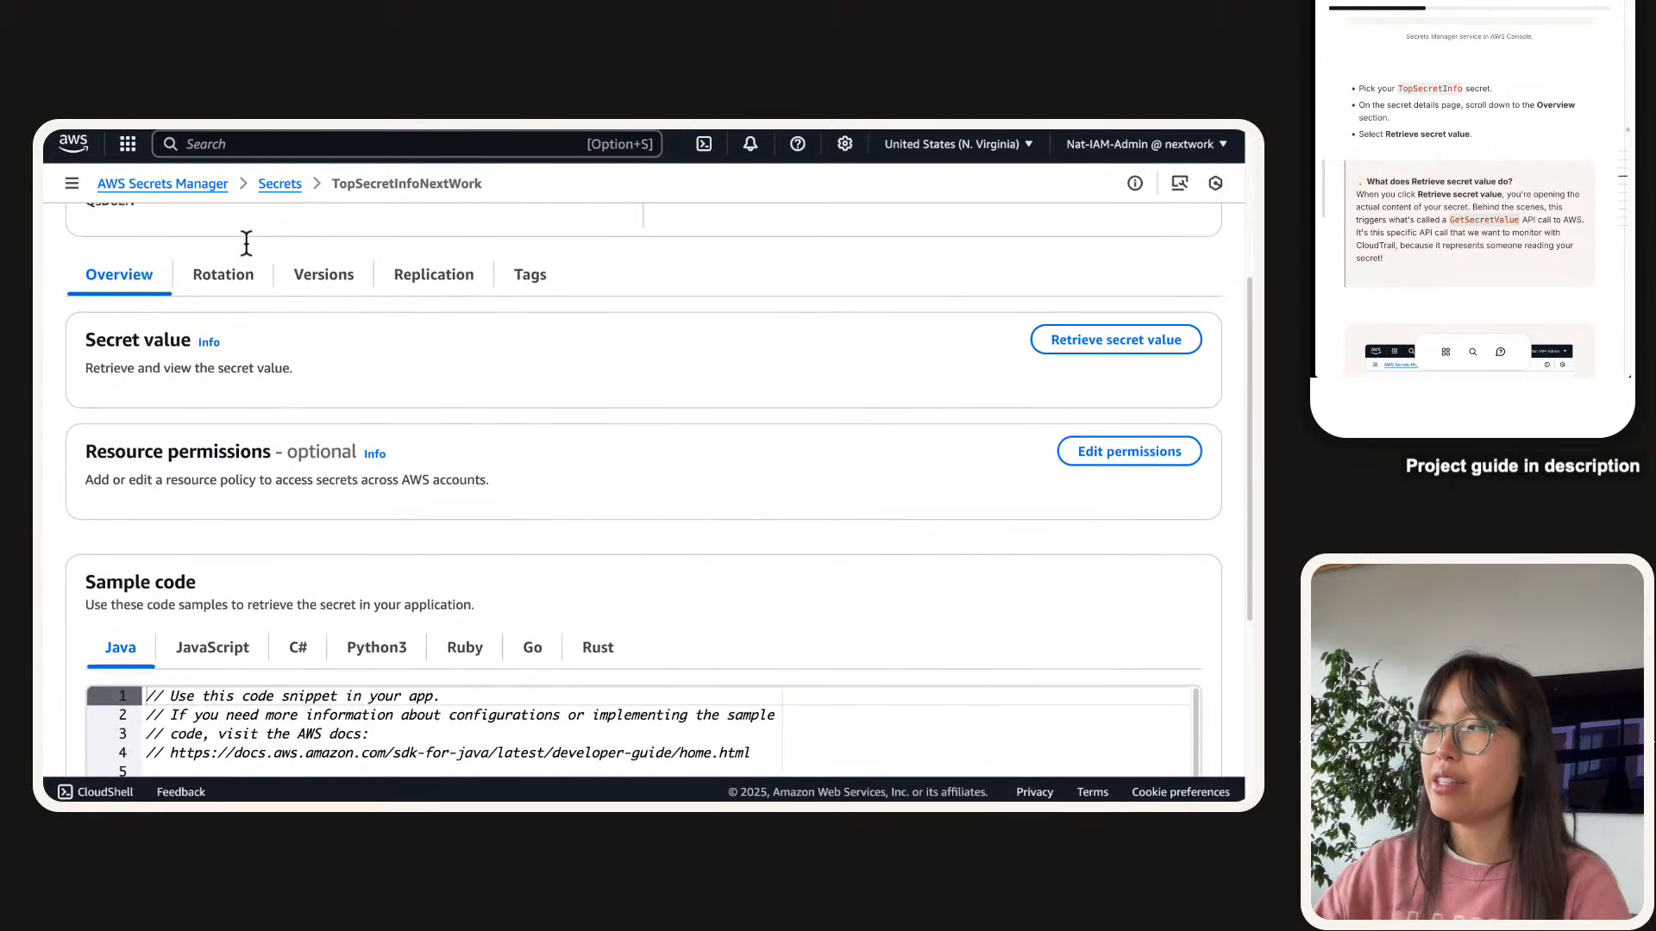
pyautogui.moveTo(45, 231); pyautogui.dragTo(778, 371)
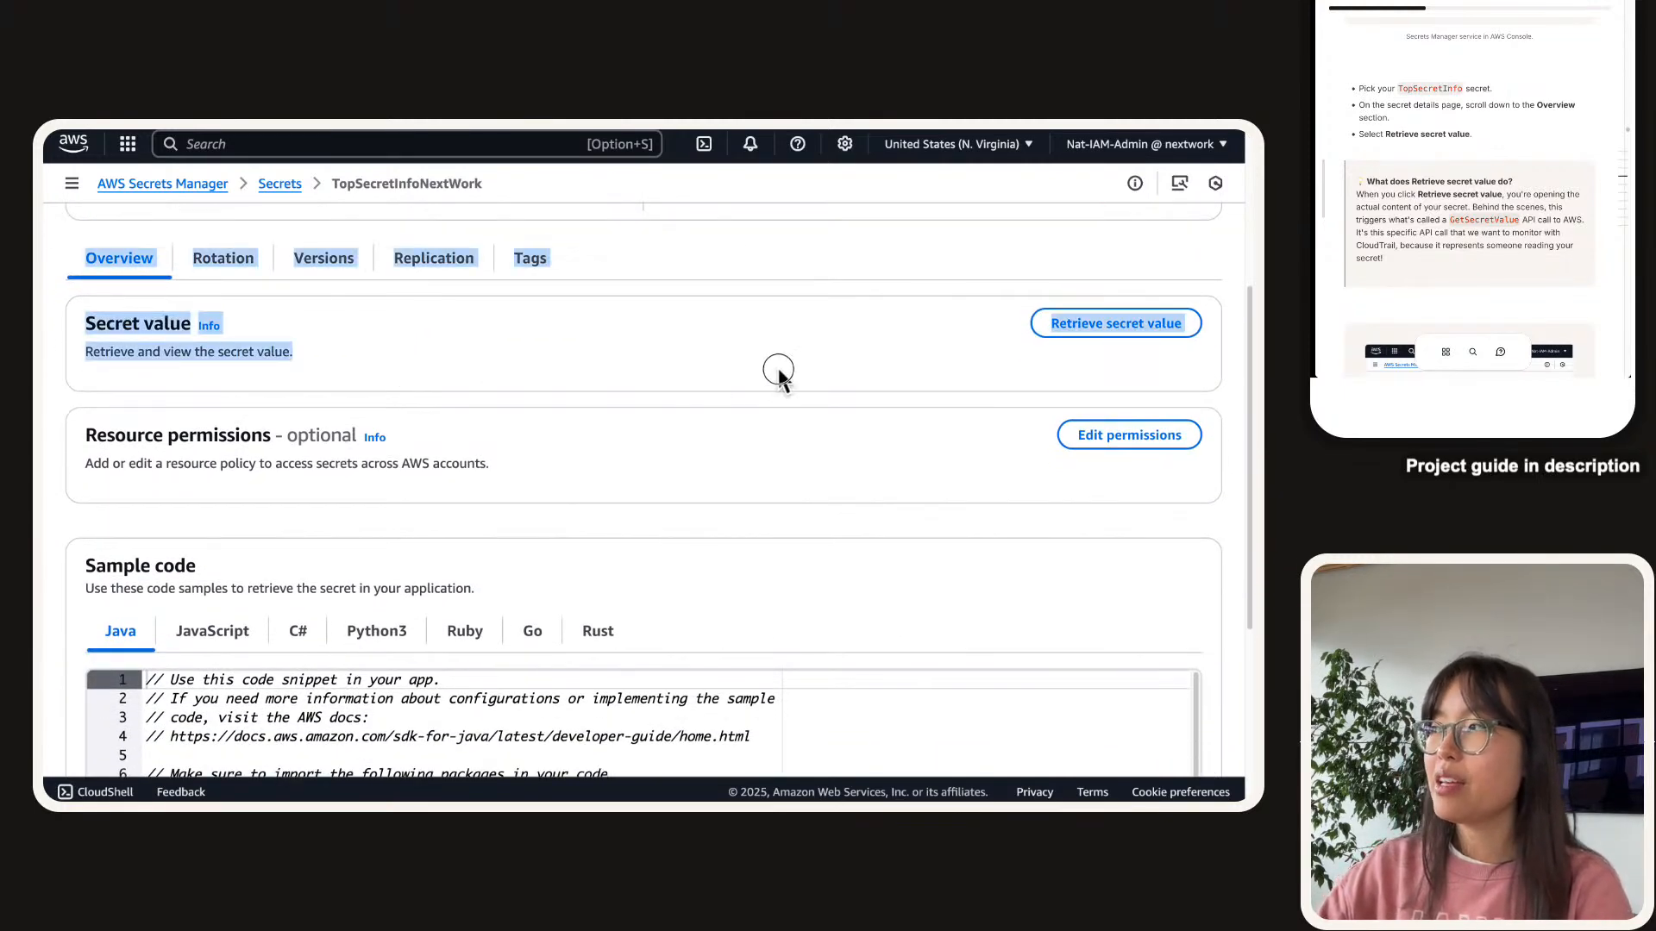
pyautogui.click(779, 372)
pyautogui.scroll(-1, 779, 372)
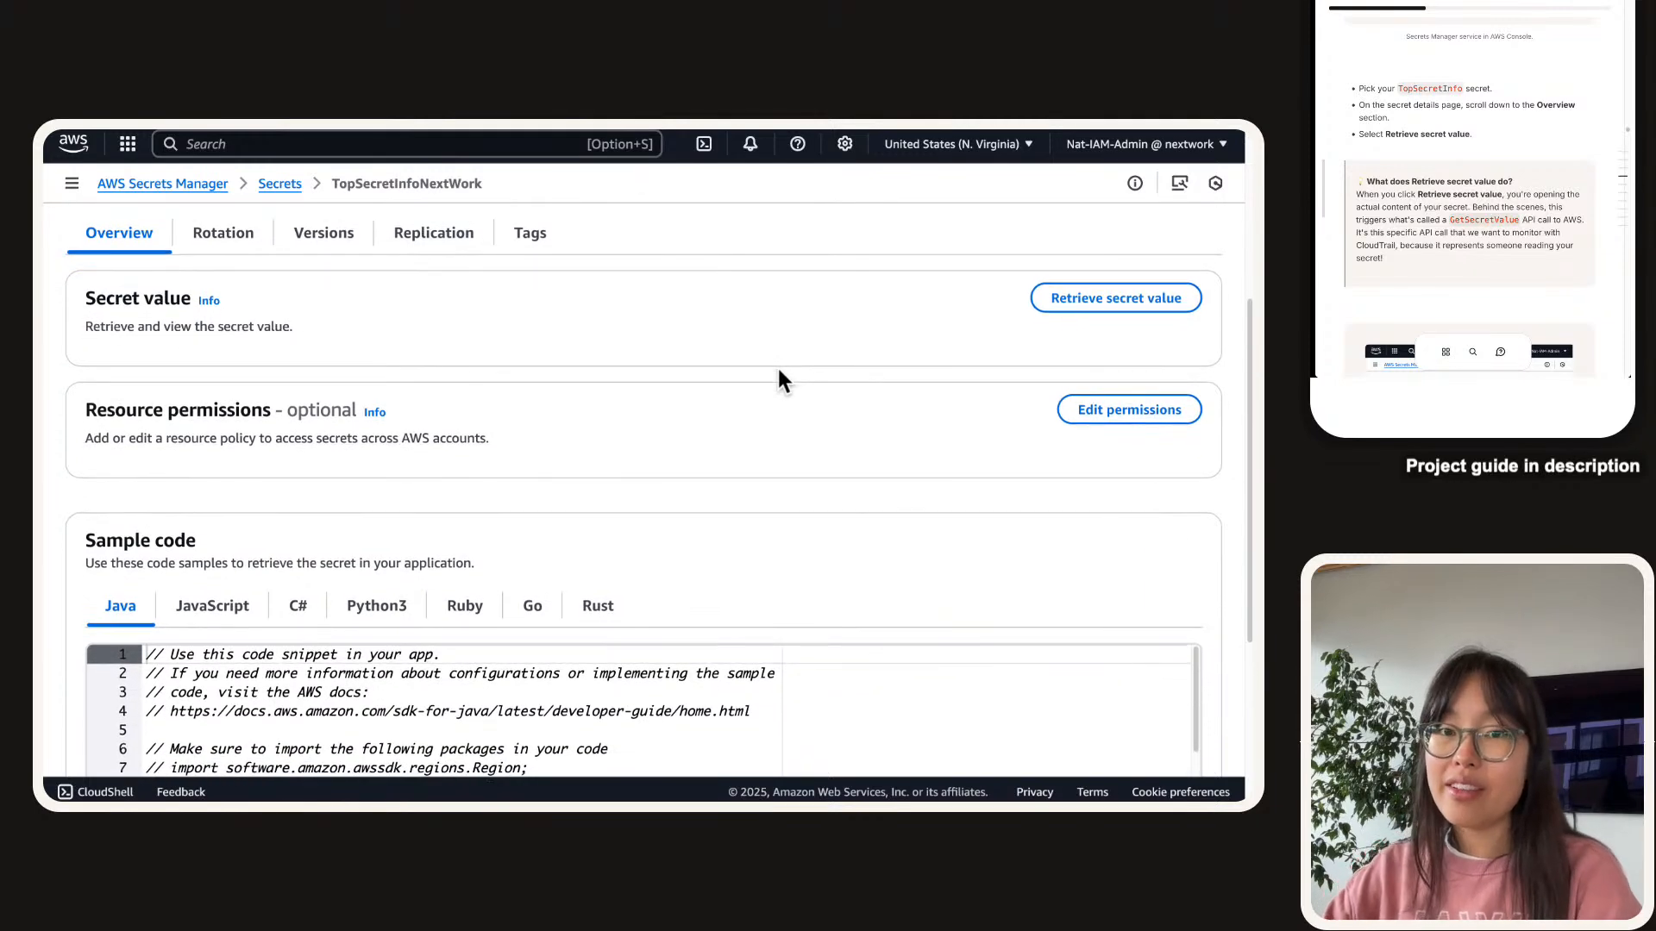
pyautogui.press('super+equal')
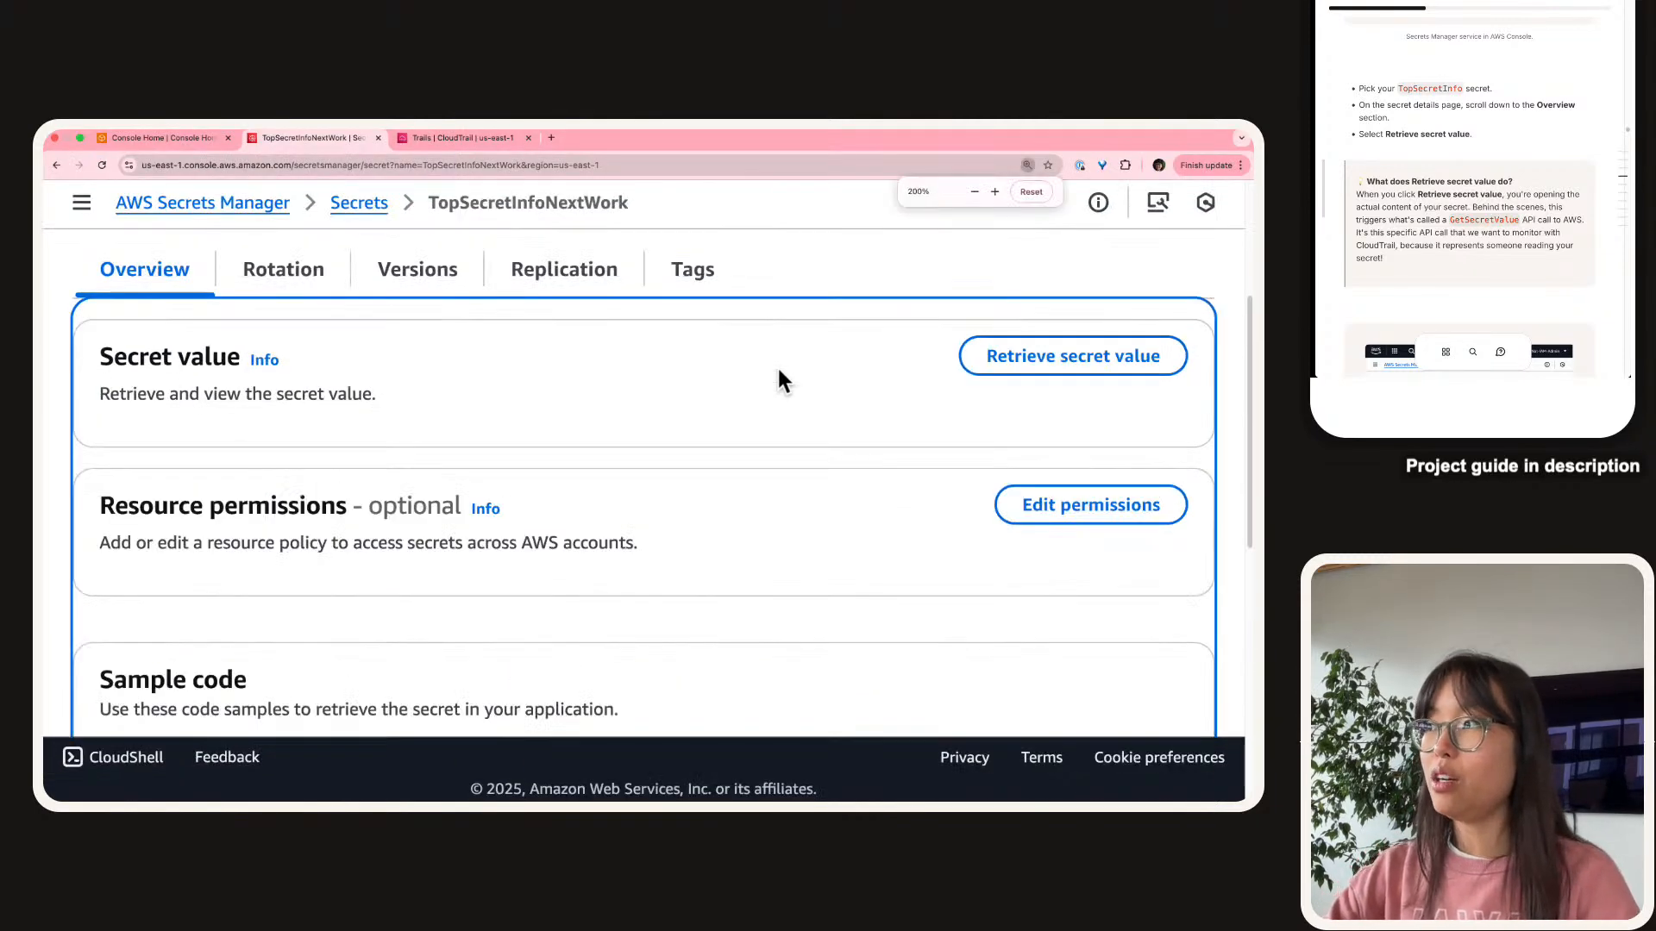
pyautogui.press('super+equal')
pyautogui.scroll(-1, 778, 367)
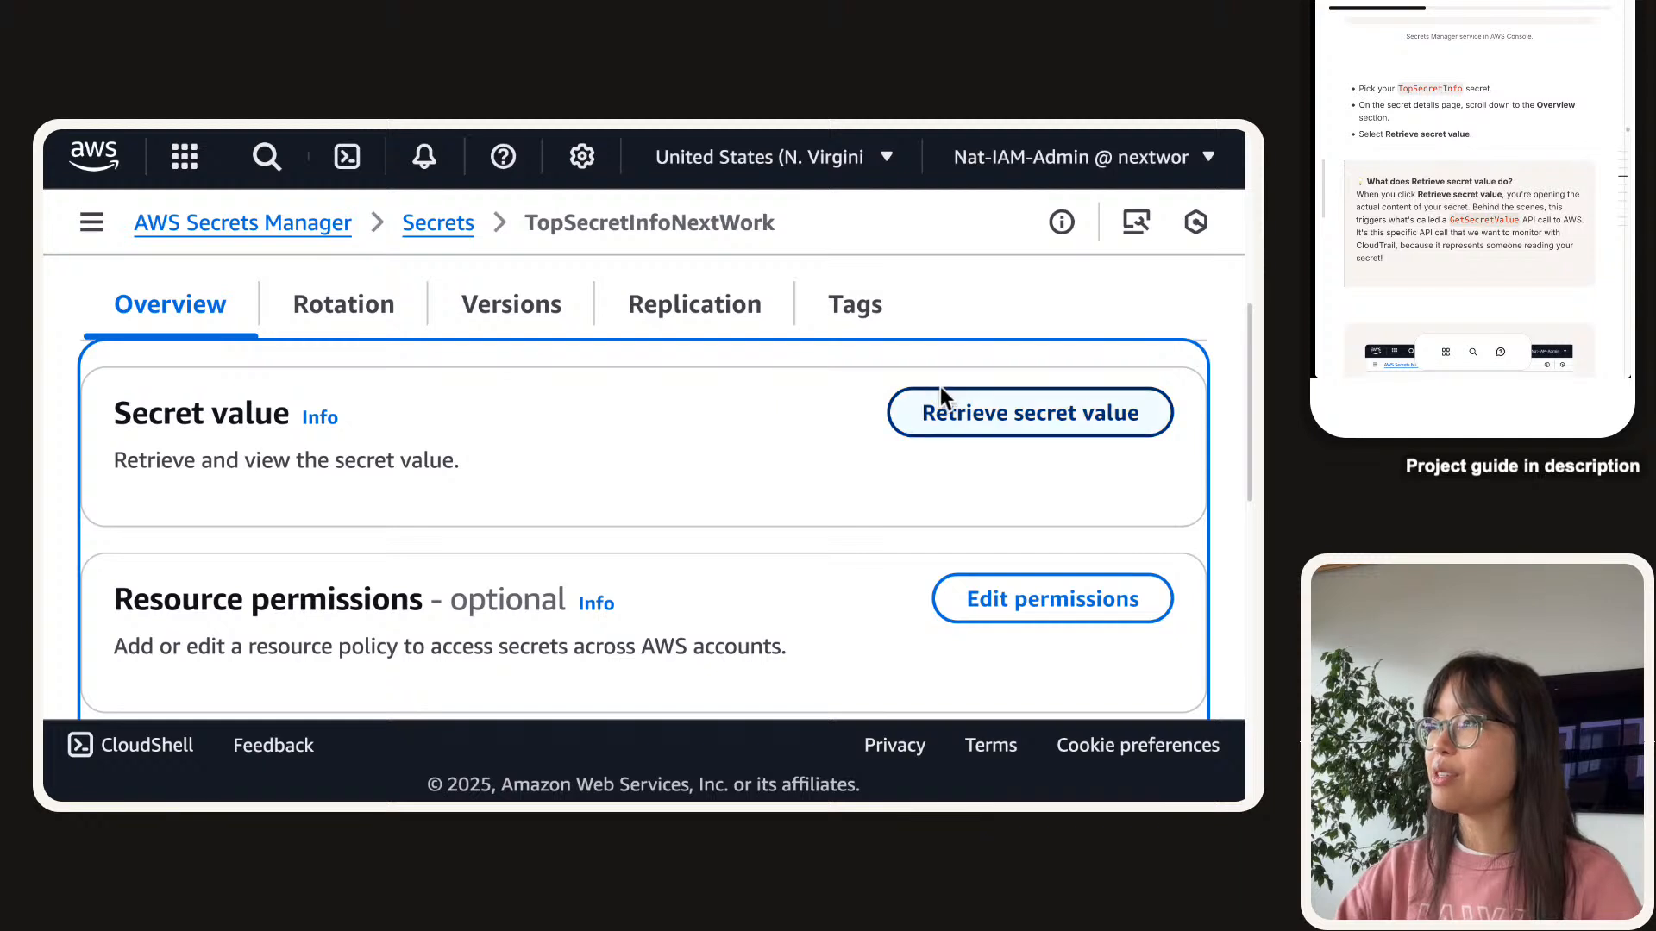
pyautogui.click(832, 385)
pyautogui.click(991, 407)
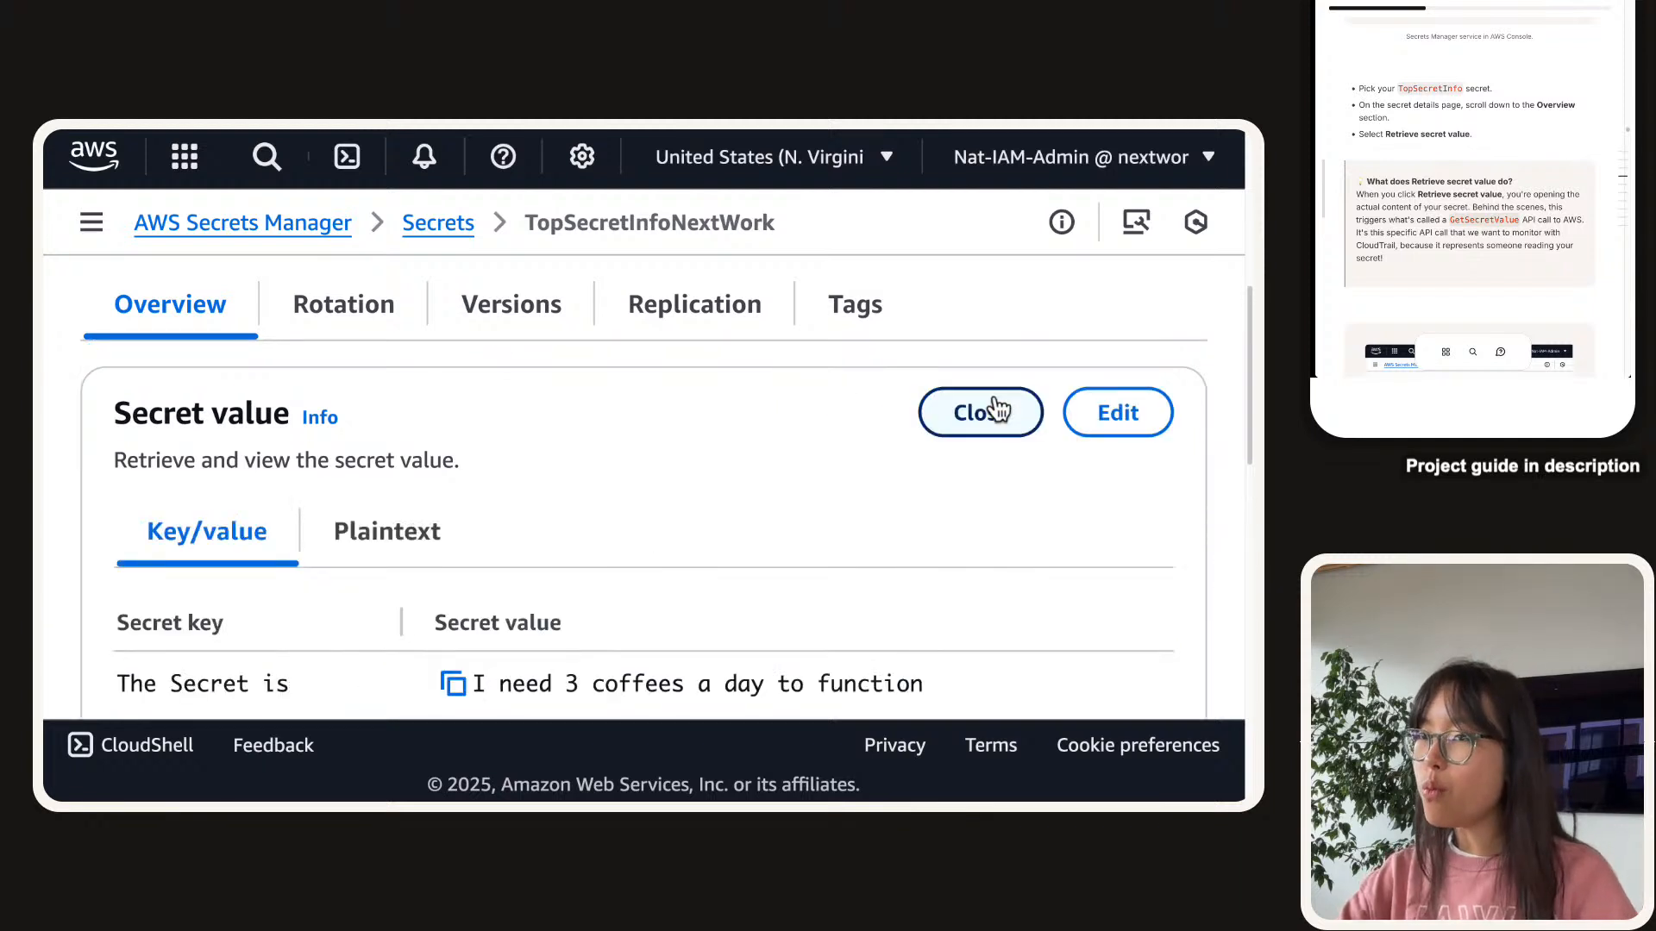
pyautogui.scroll(-2, 664, 559)
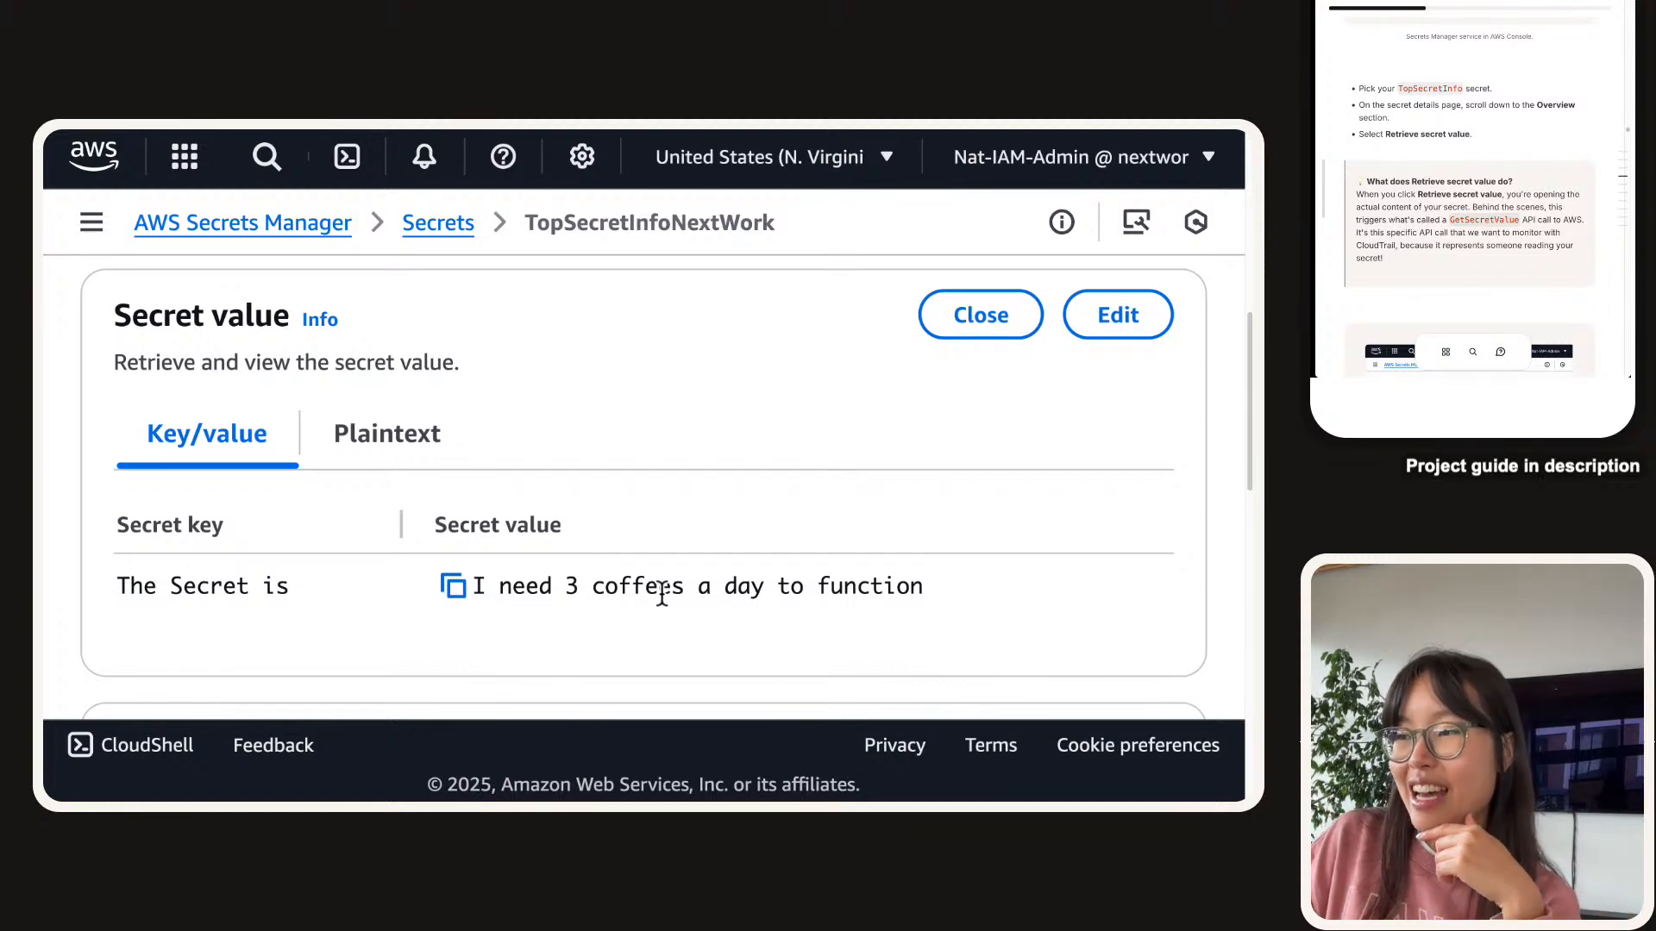
pyautogui.scroll(-2, 1508, 158)
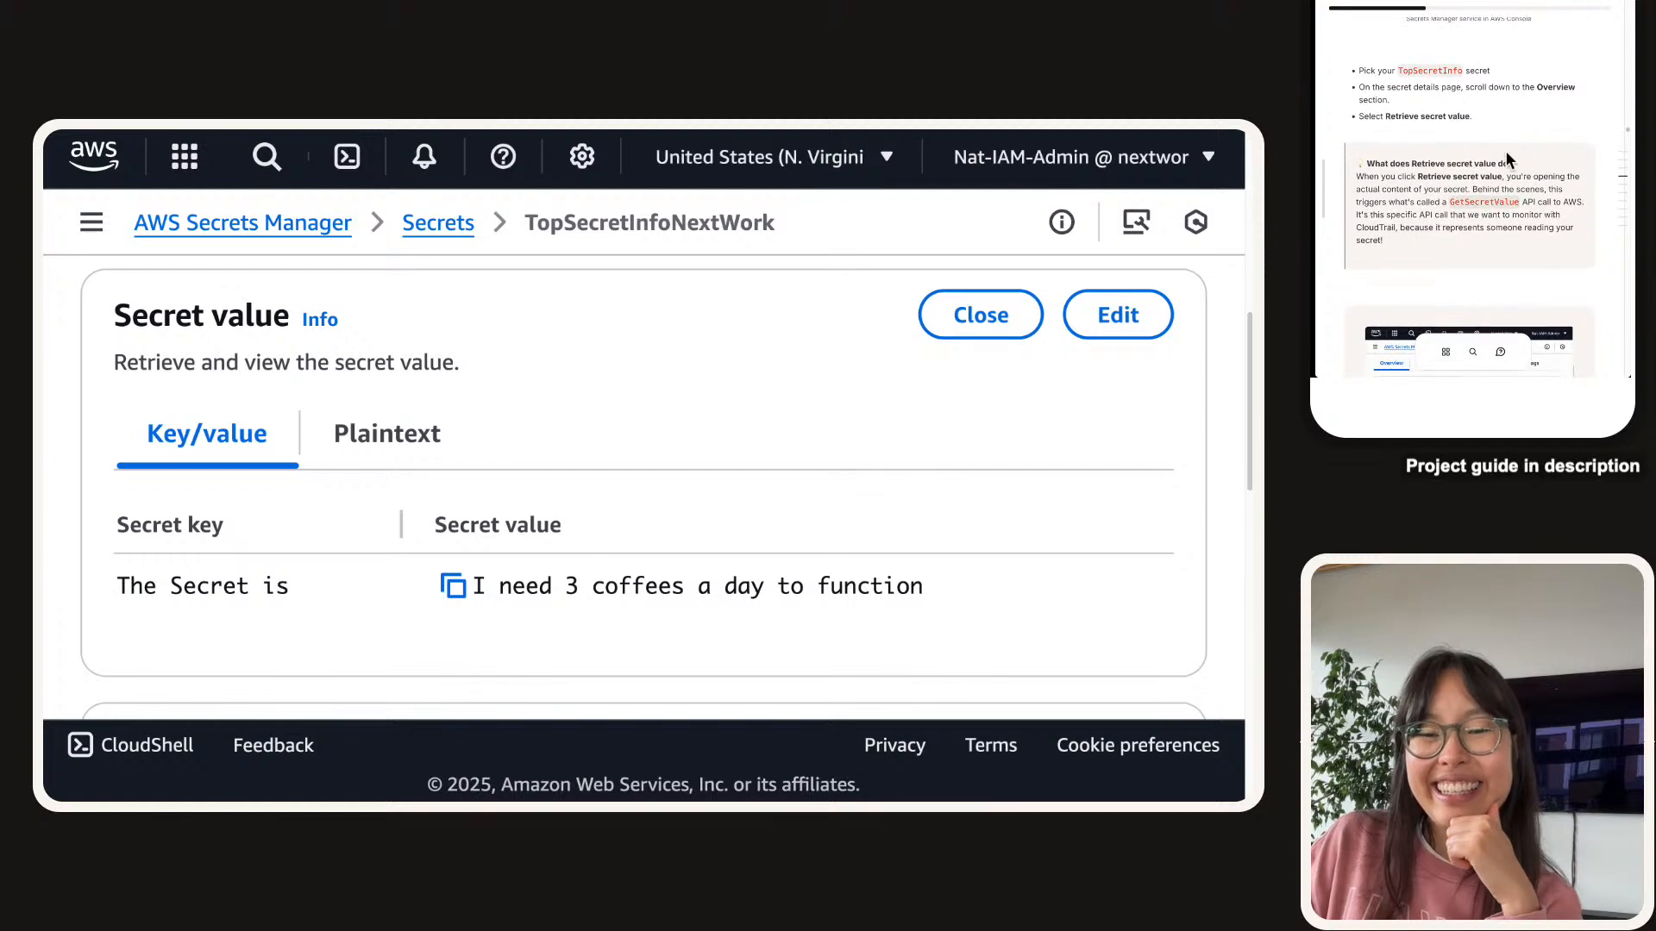
pyautogui.scroll(-3, 1508, 160)
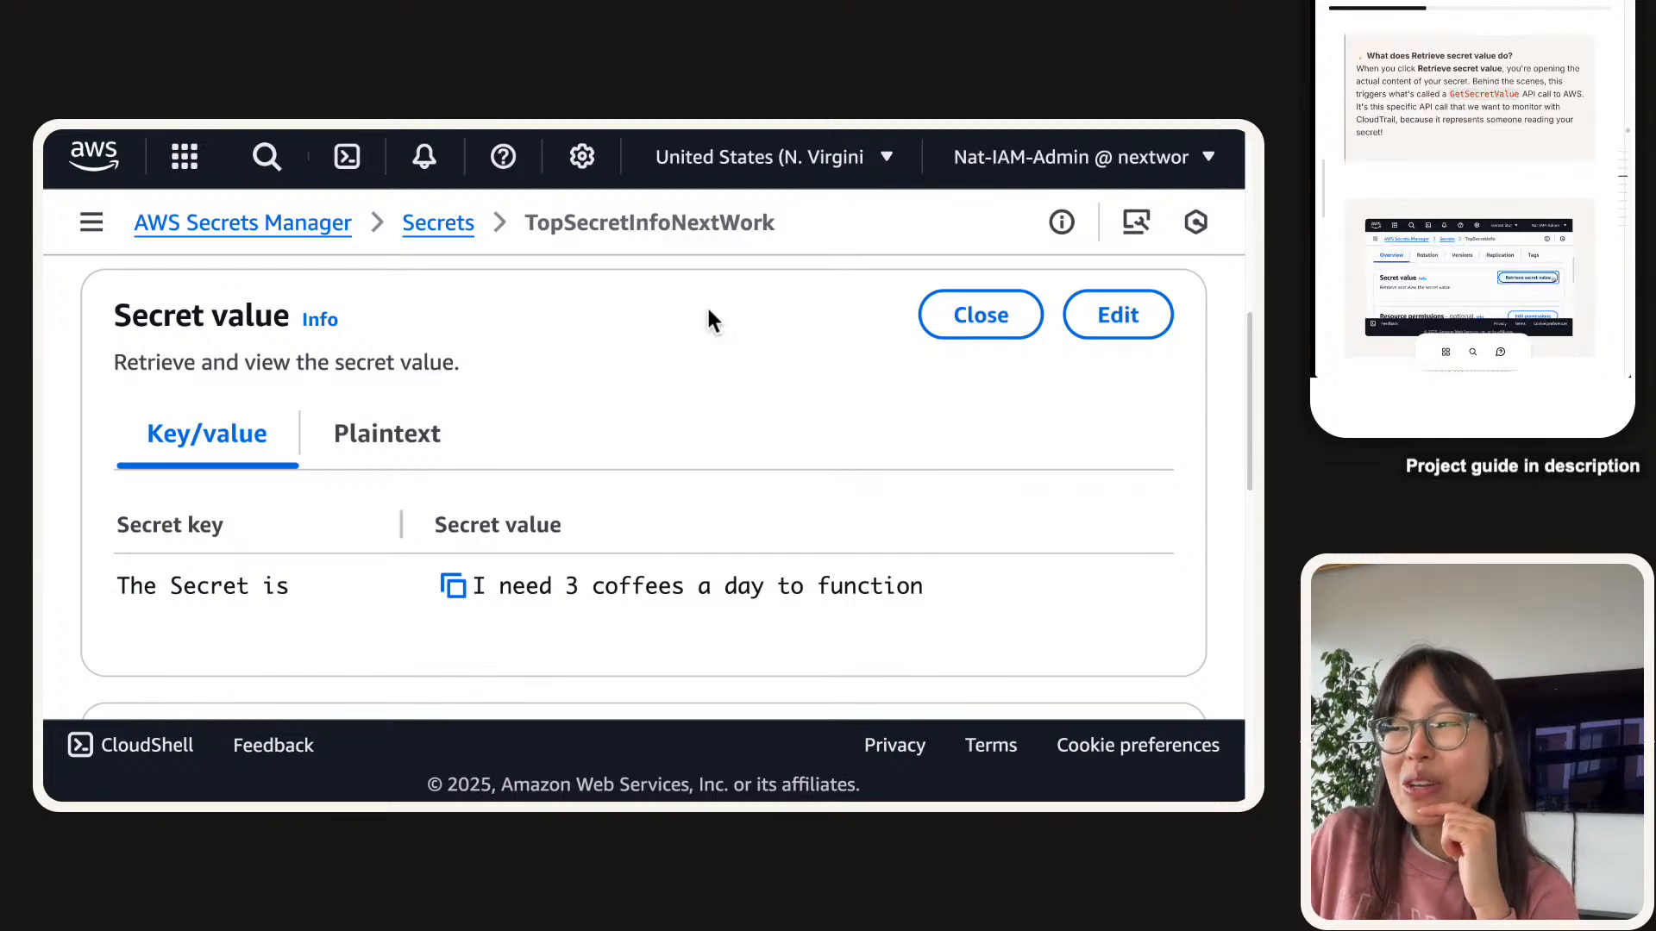
pyautogui.scroll(1, 839, 383)
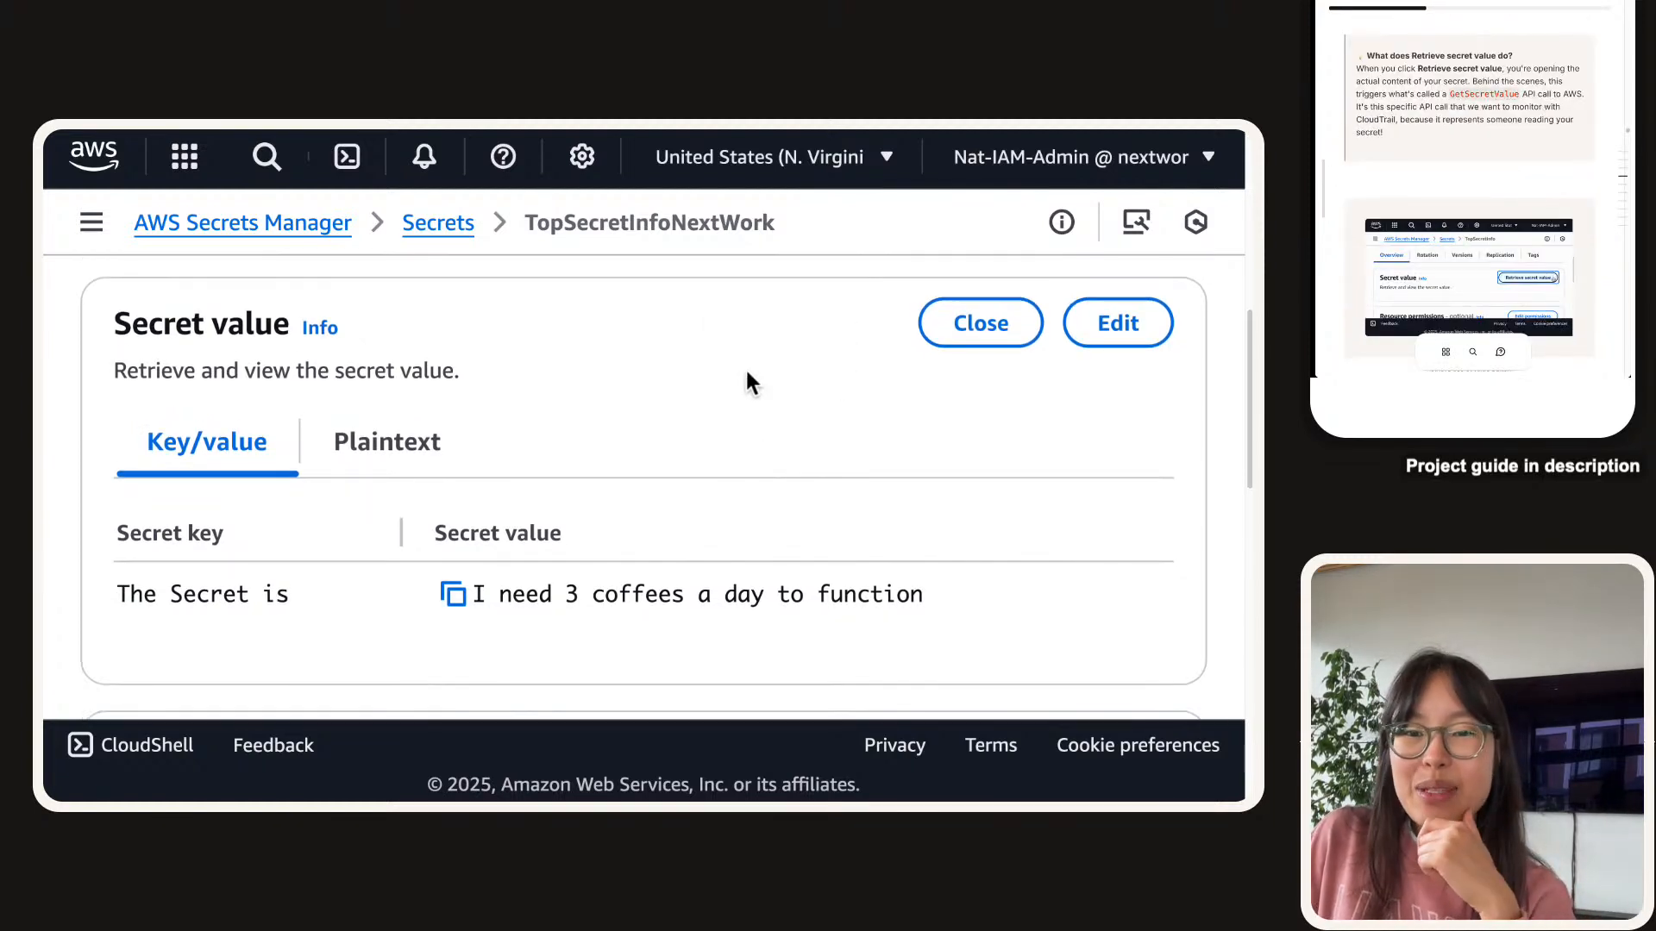
pyautogui.click(955, 331)
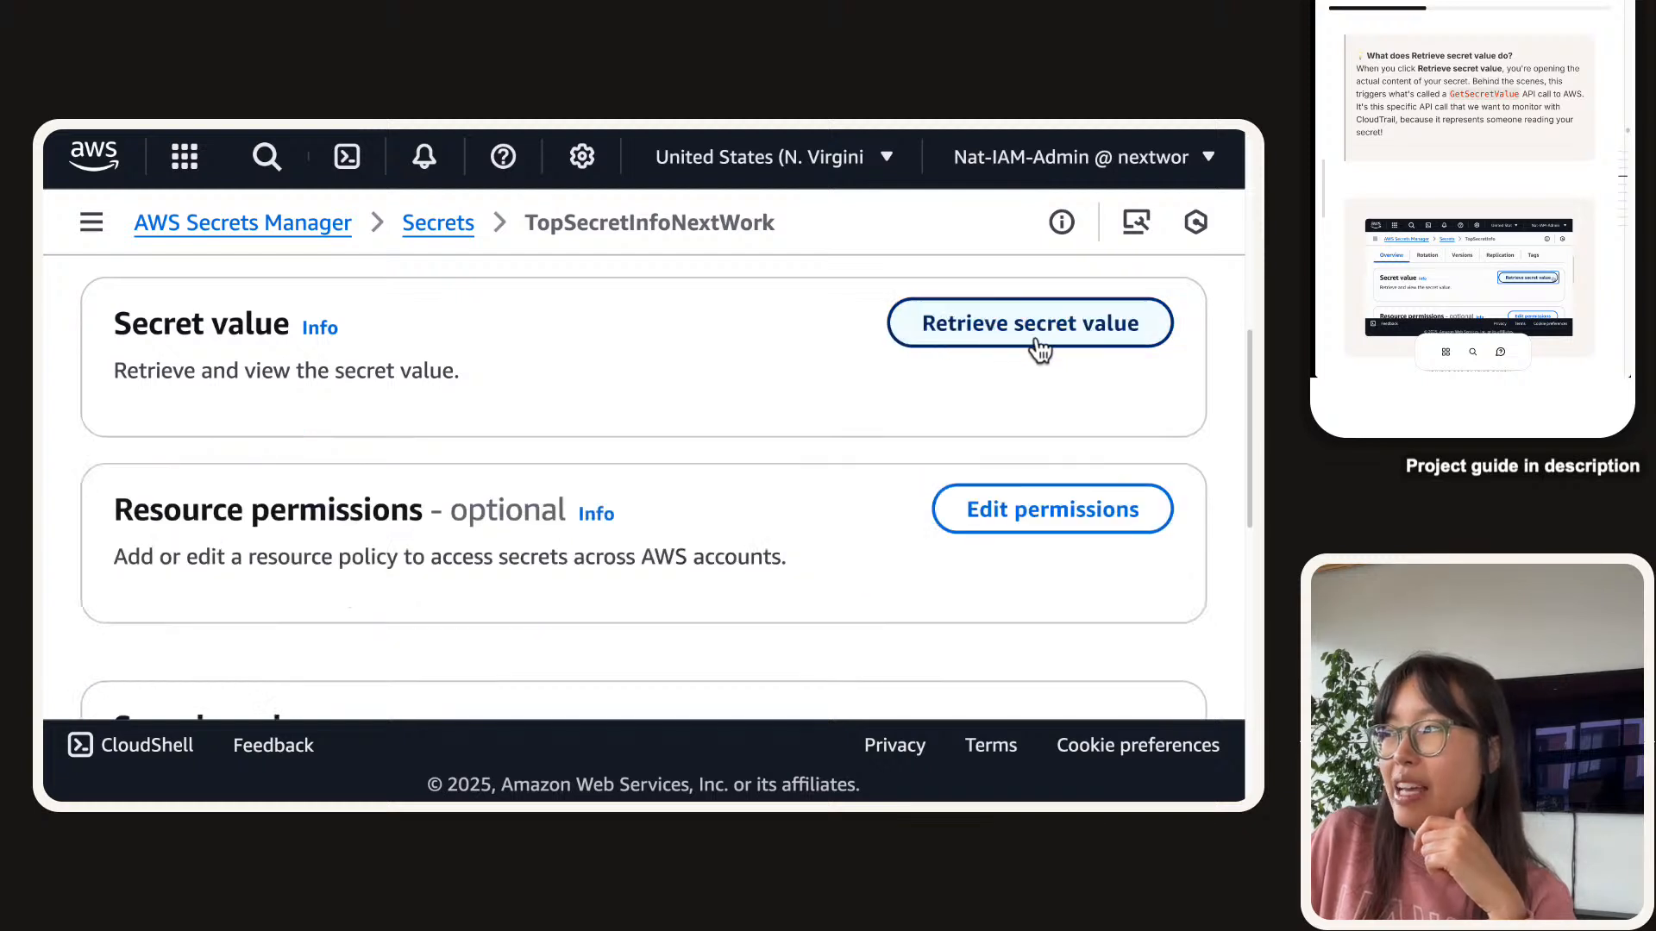
pyautogui.click(1087, 343)
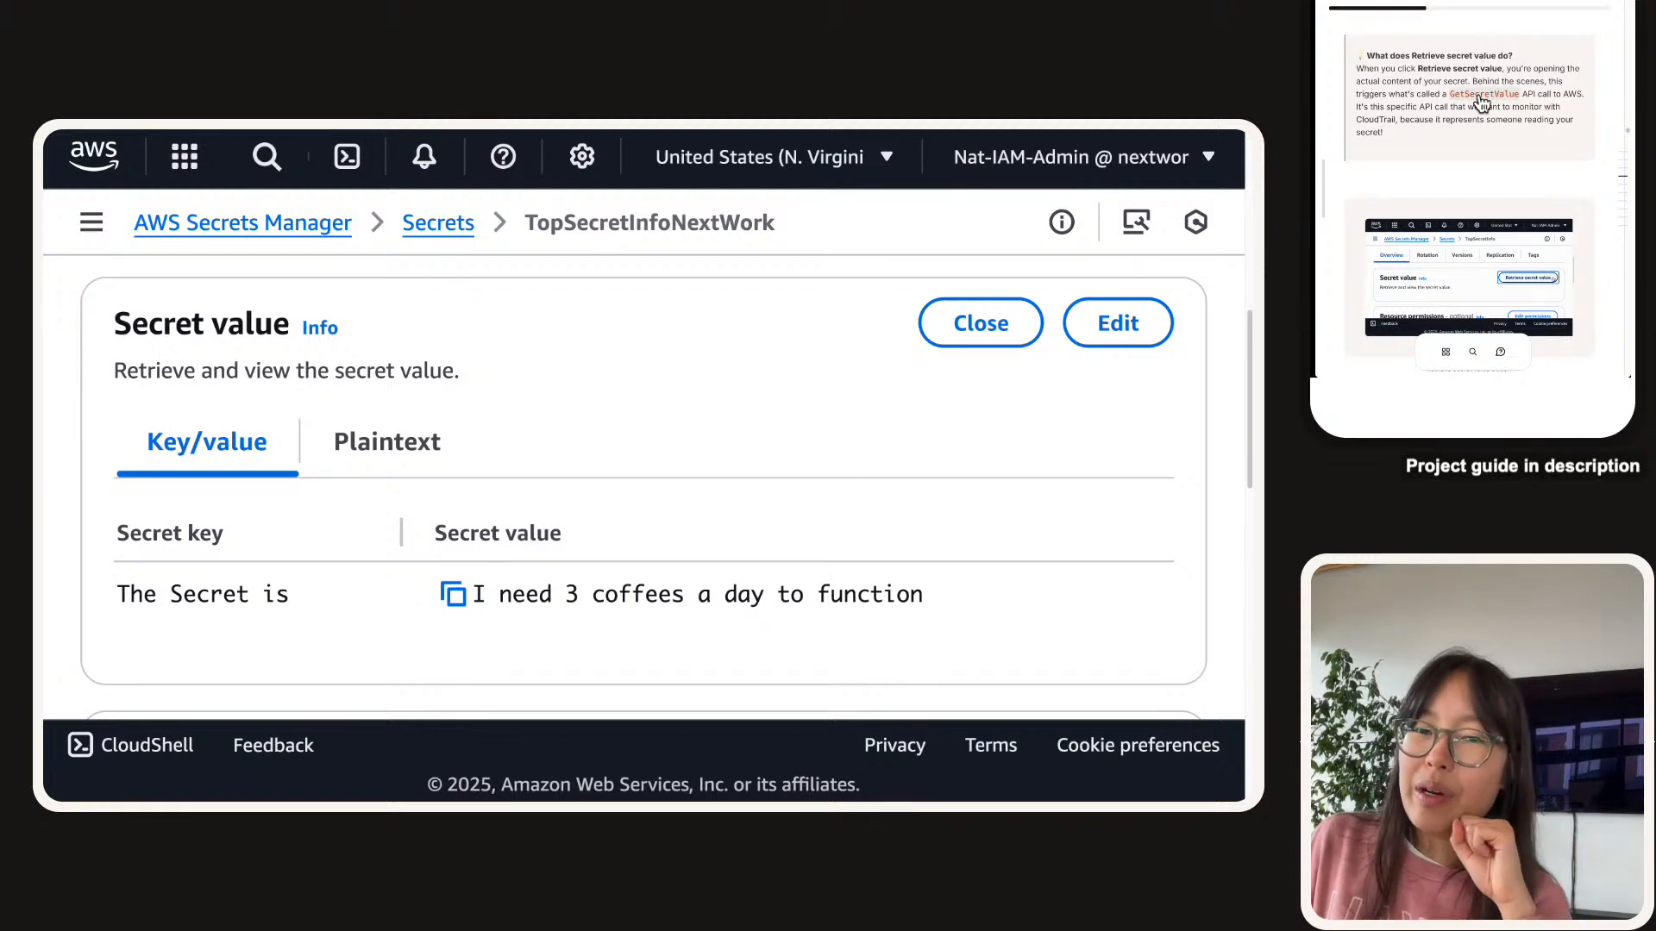
pyautogui.scroll(-5, 1489, 131)
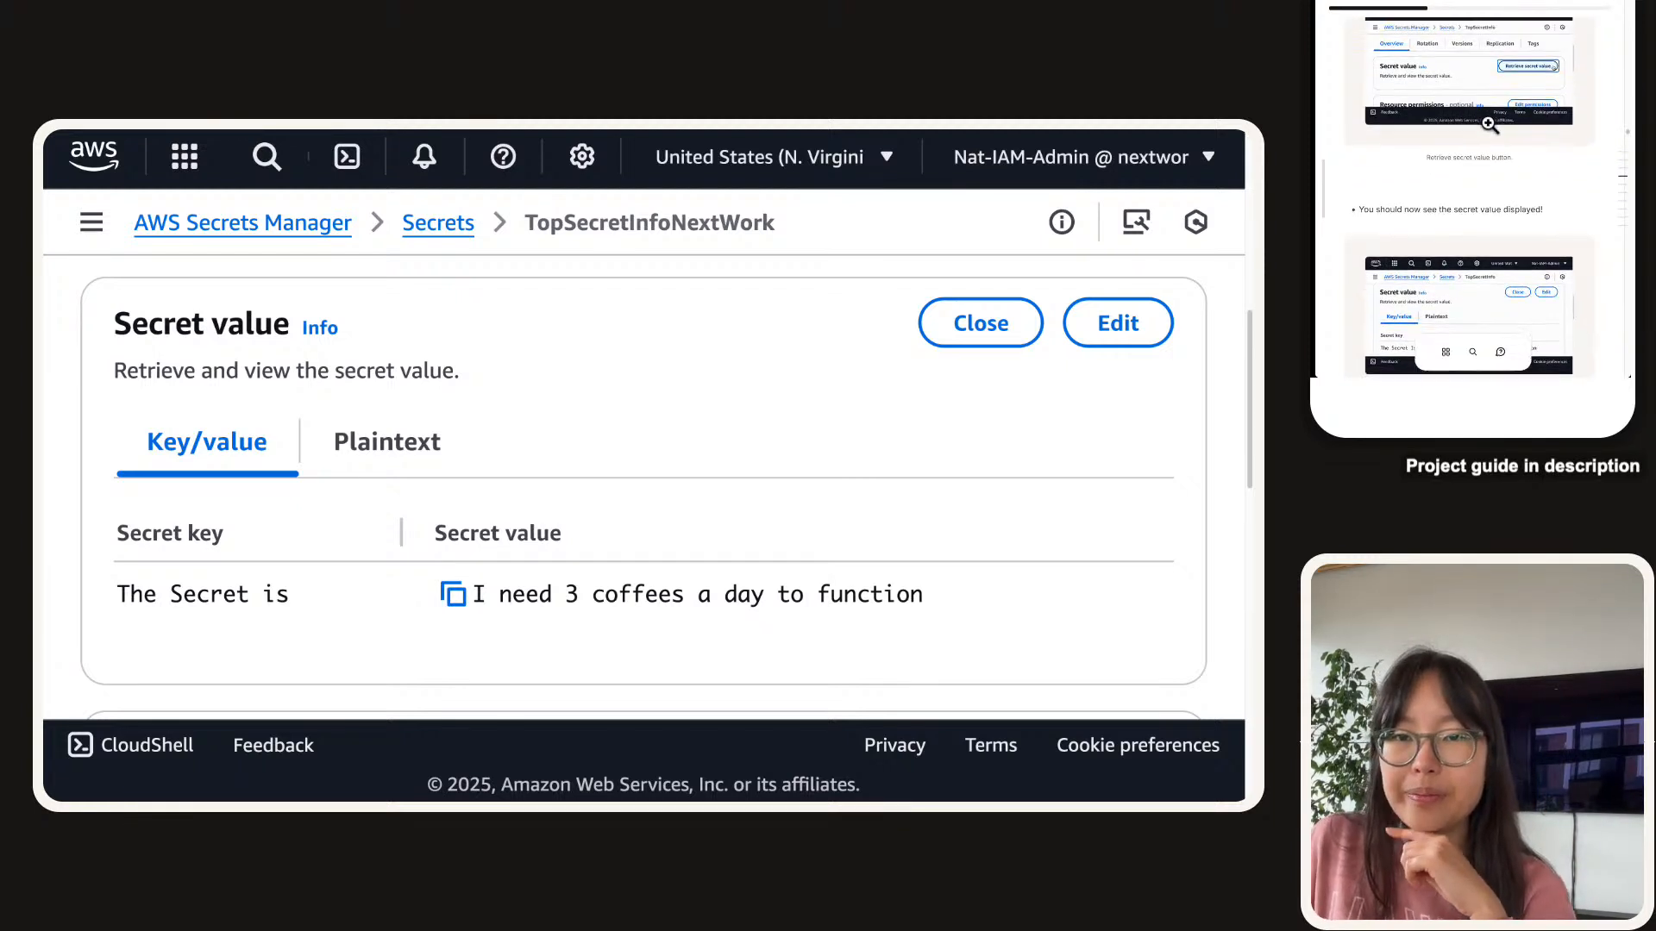
pyautogui.scroll(-3, 1488, 123)
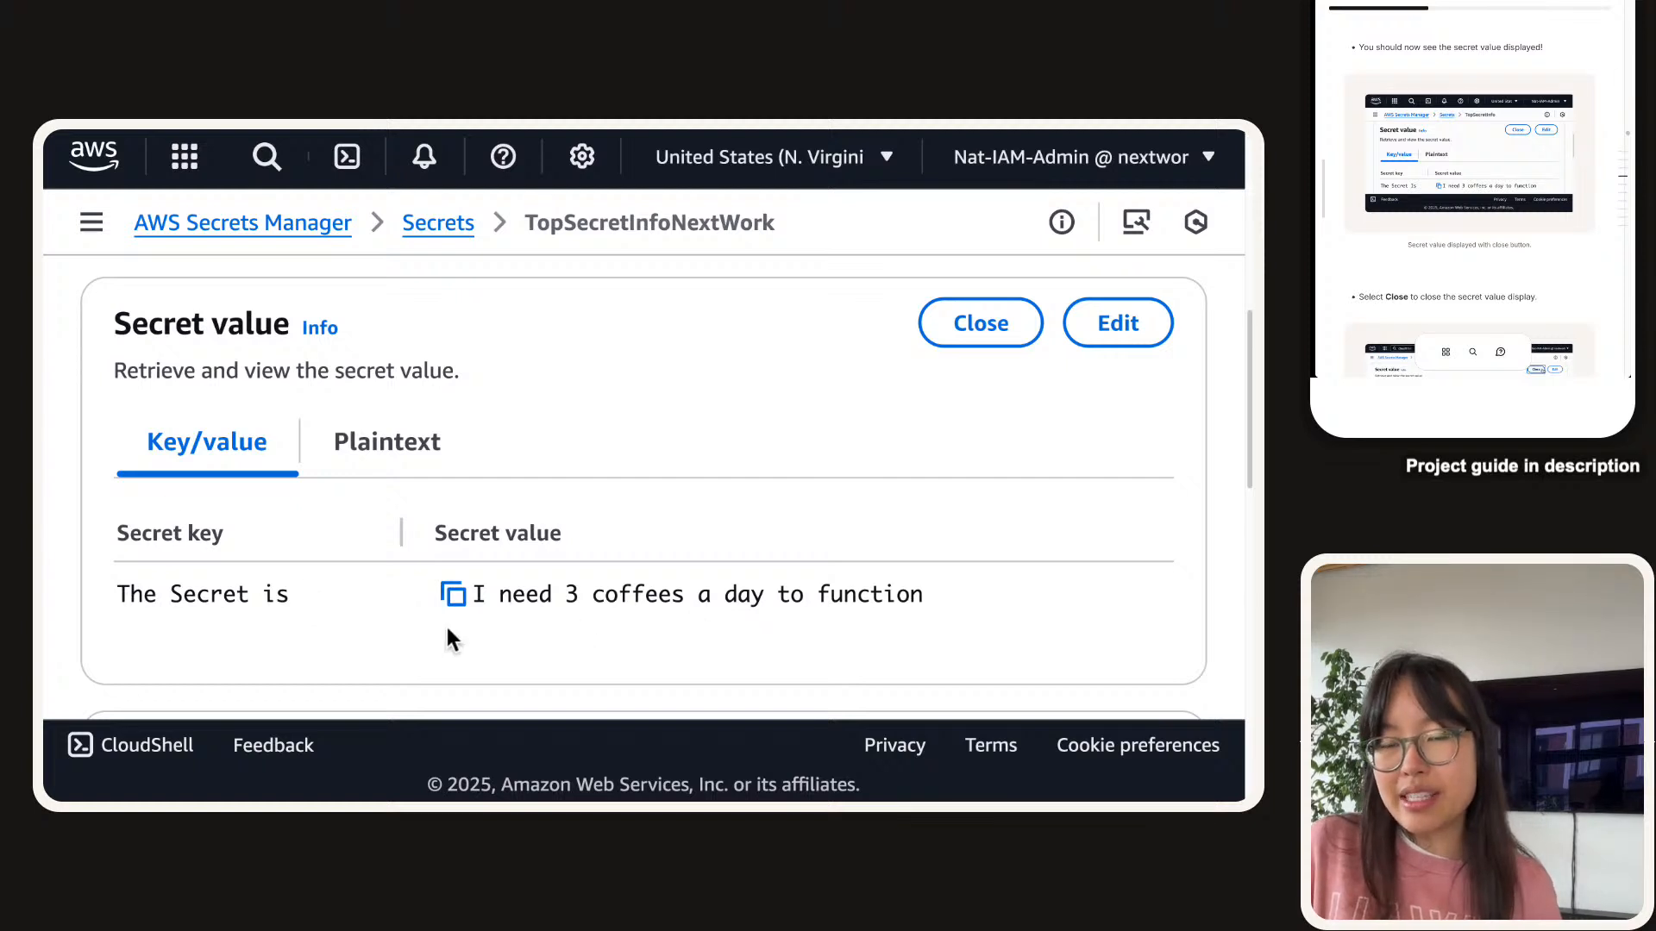
pyautogui.scroll(-5, 1574, 120)
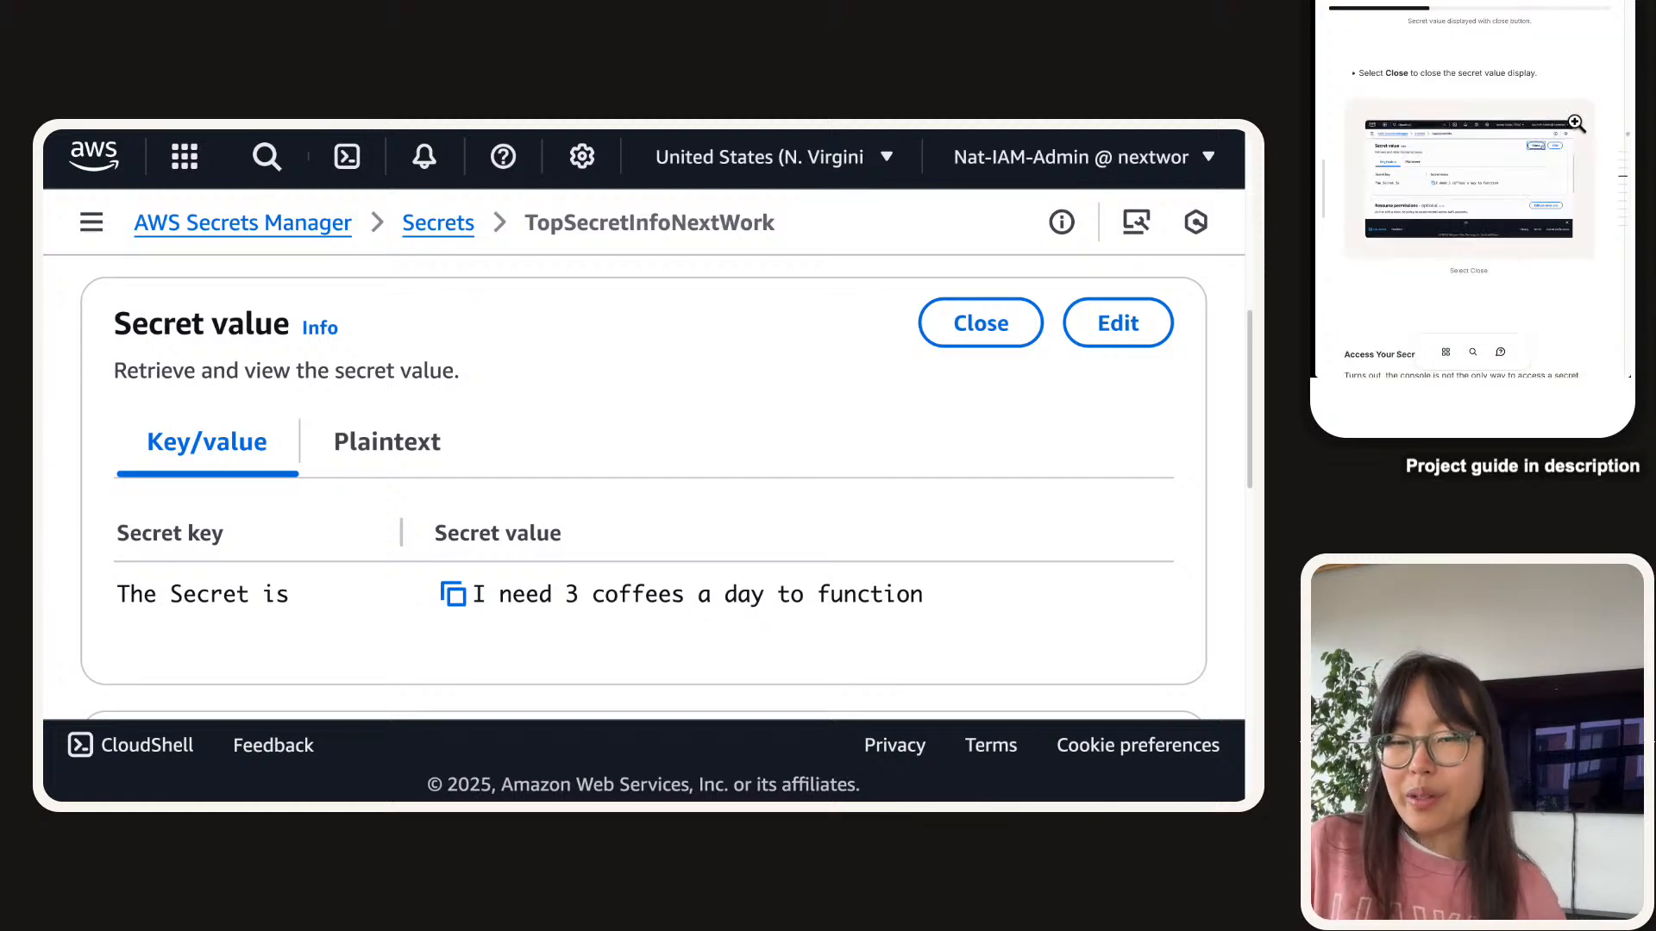
pyautogui.scroll(-3, 1572, 138)
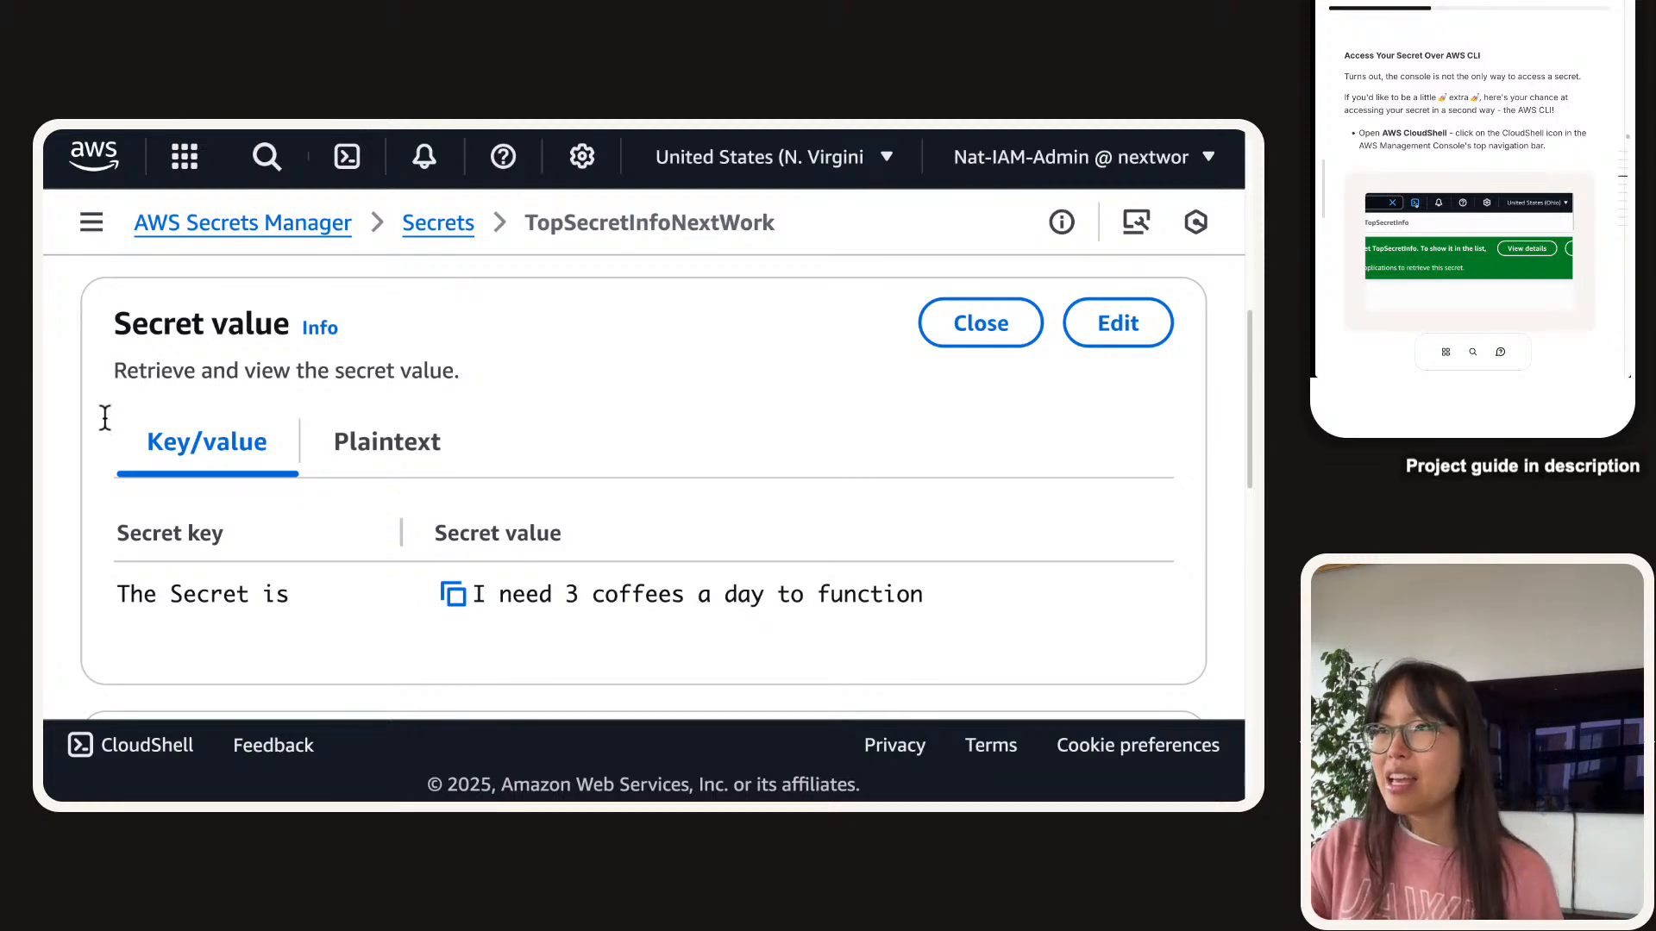
# Launch a CloudShell terminal in us-east-1 and dismiss the q chat tip.
pyautogui.click(357, 170)
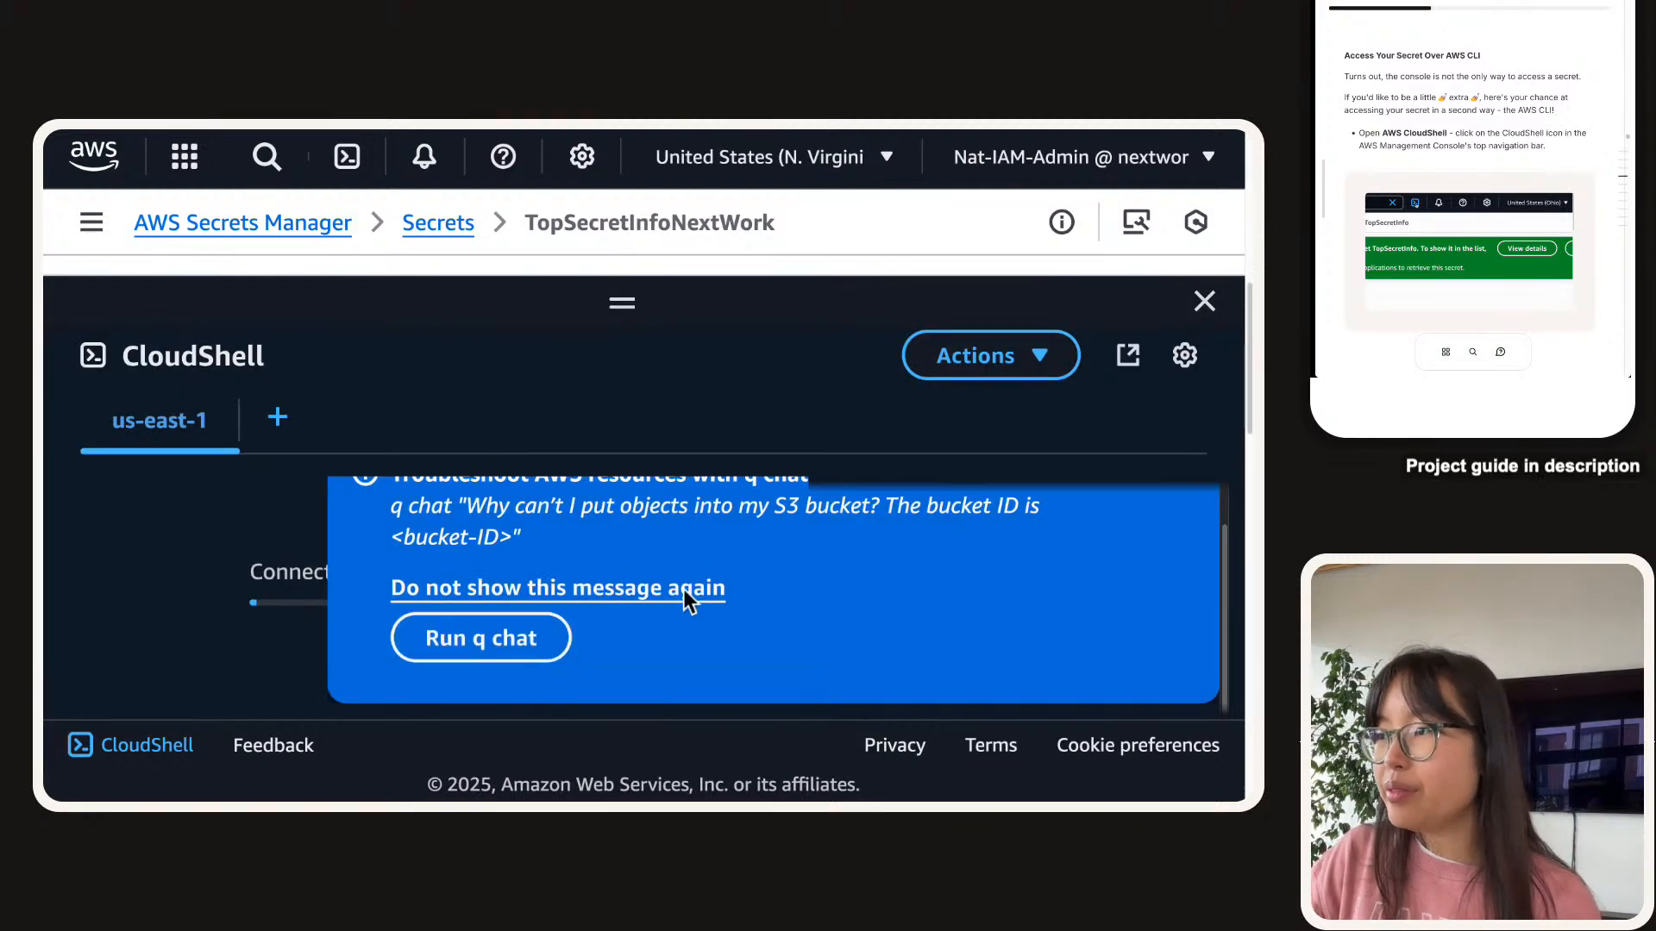
pyautogui.click(1175, 529)
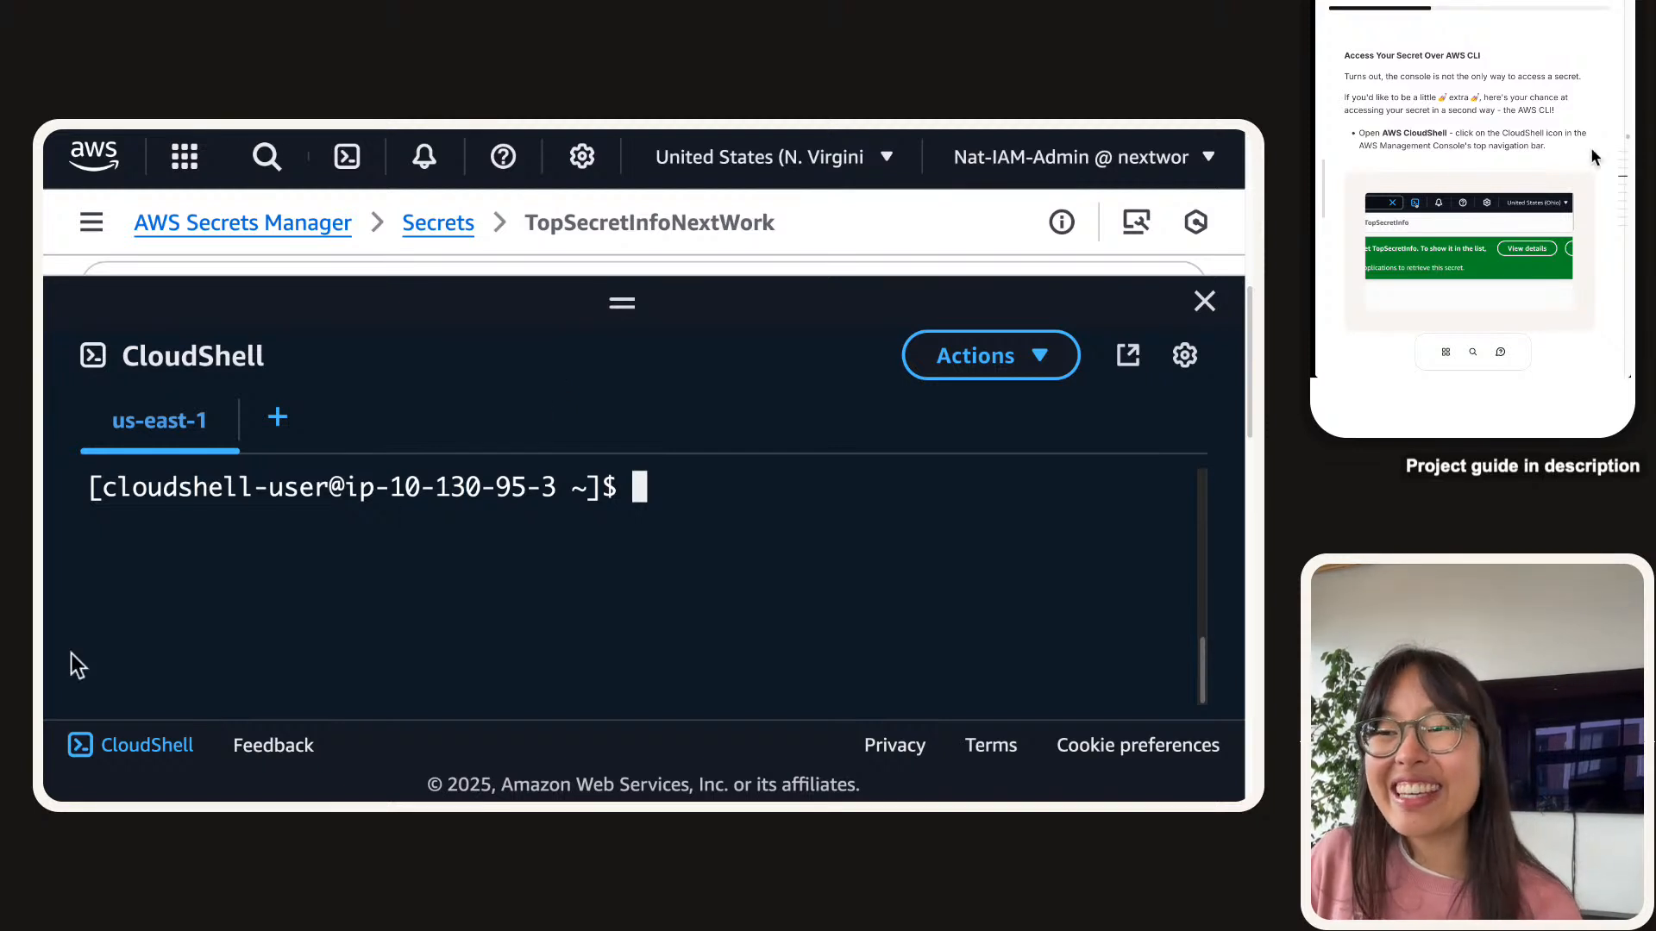
pyautogui.scroll(-5, 1399, 183)
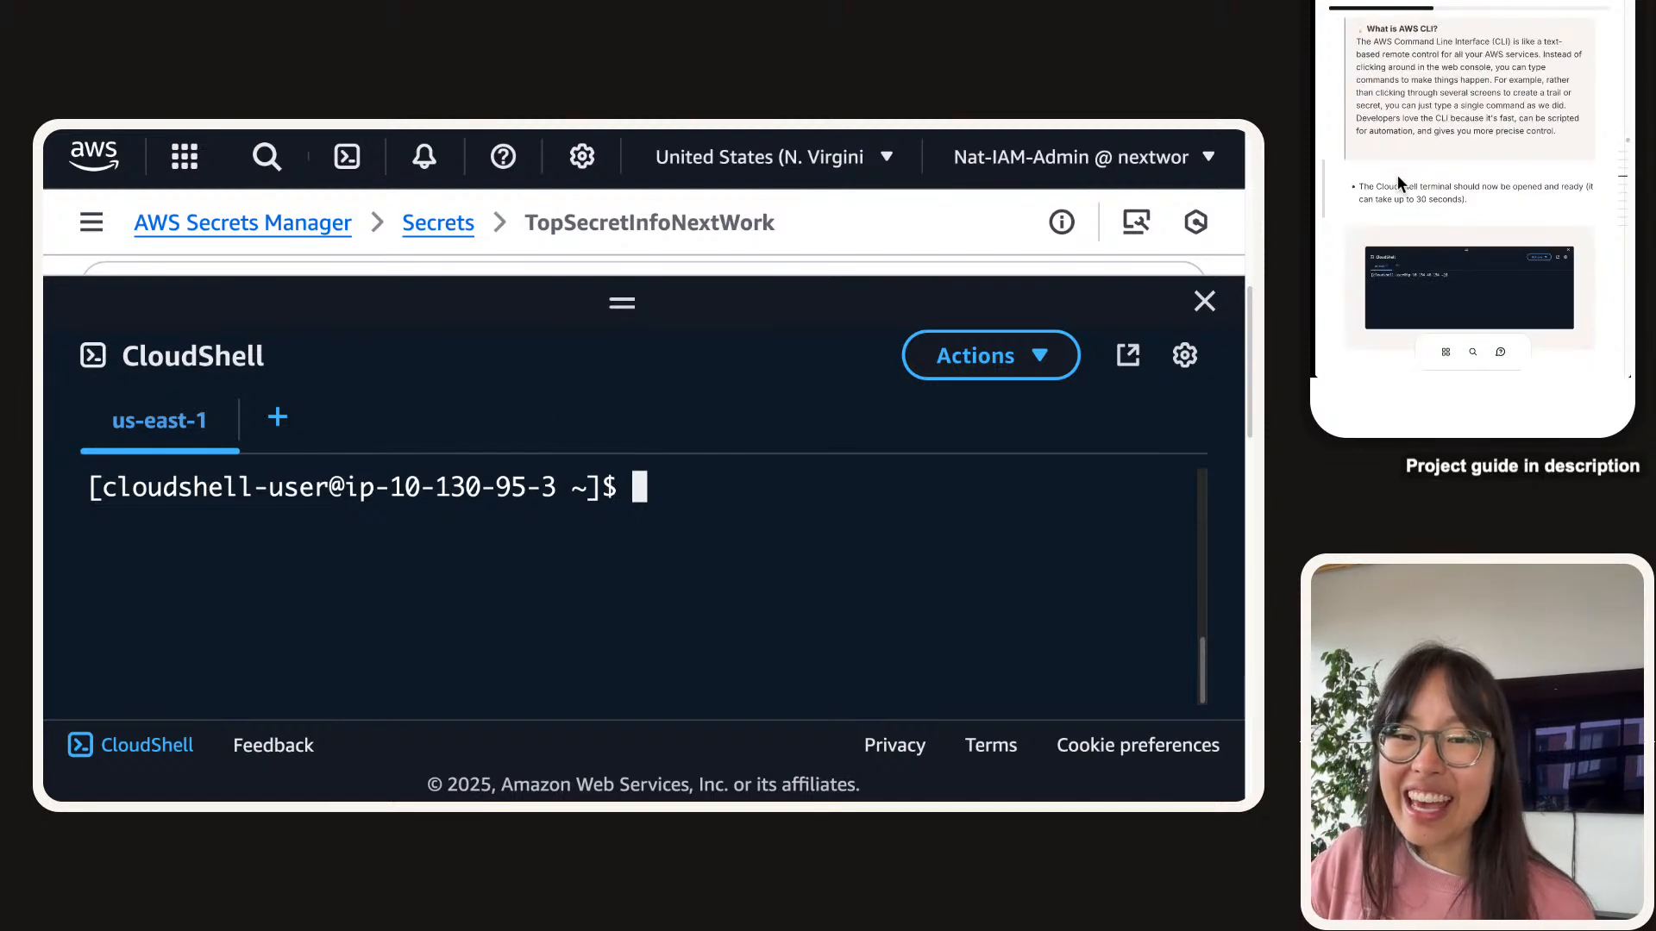
pyautogui.scroll(-1, 1398, 188)
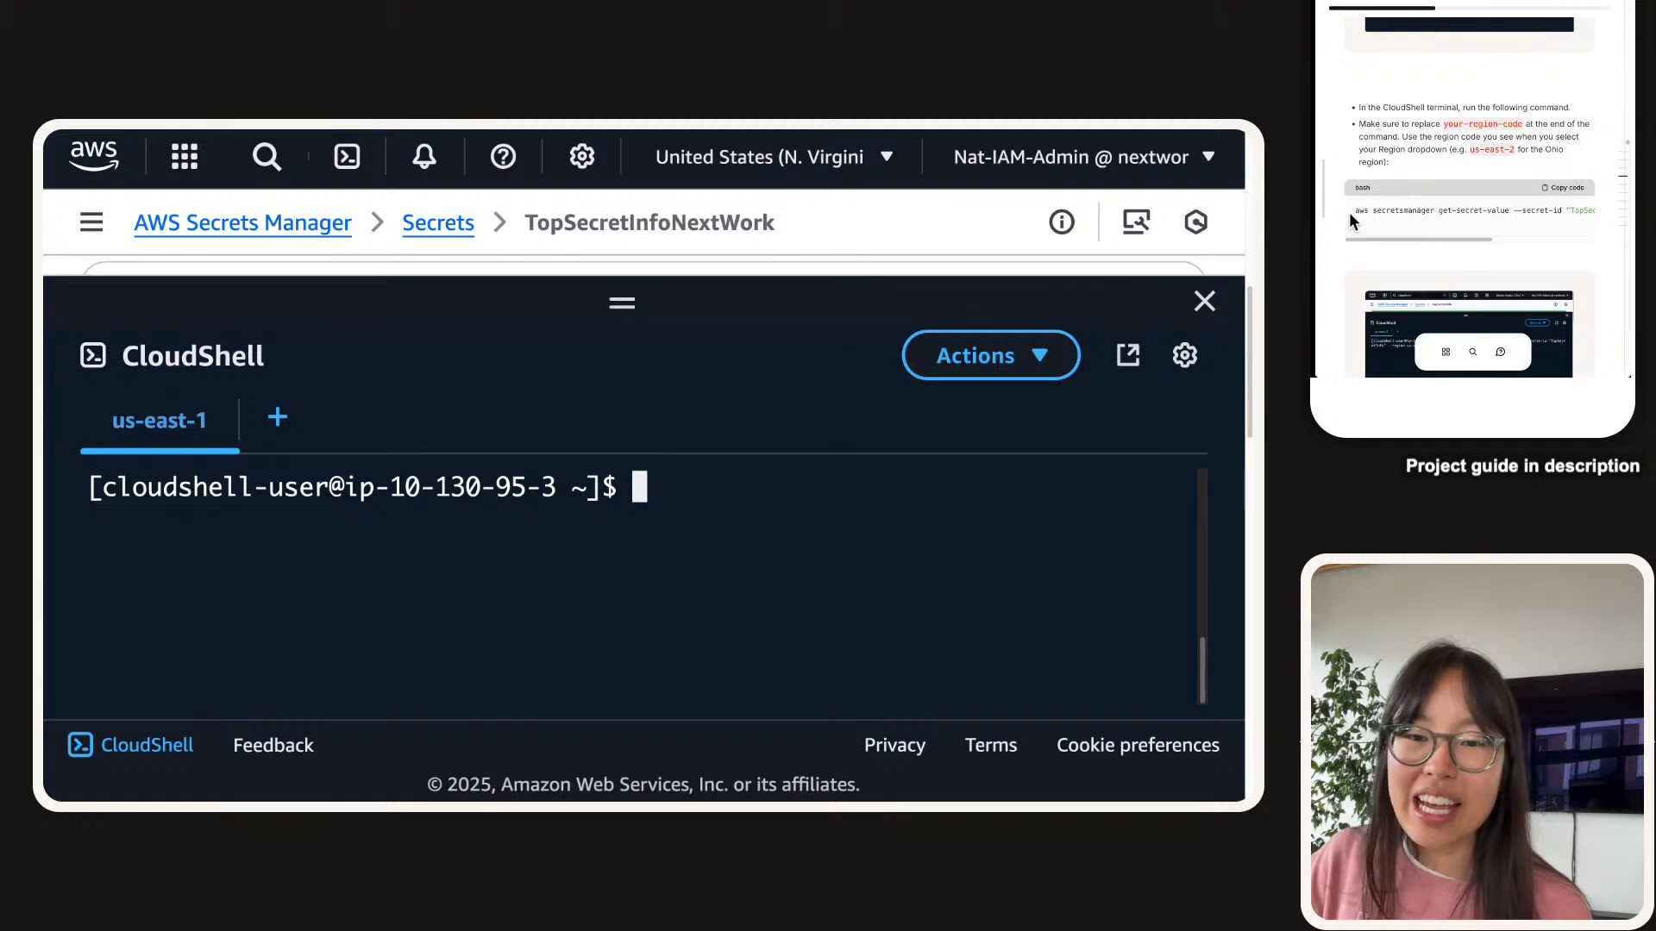
pyautogui.click(1399, 223)
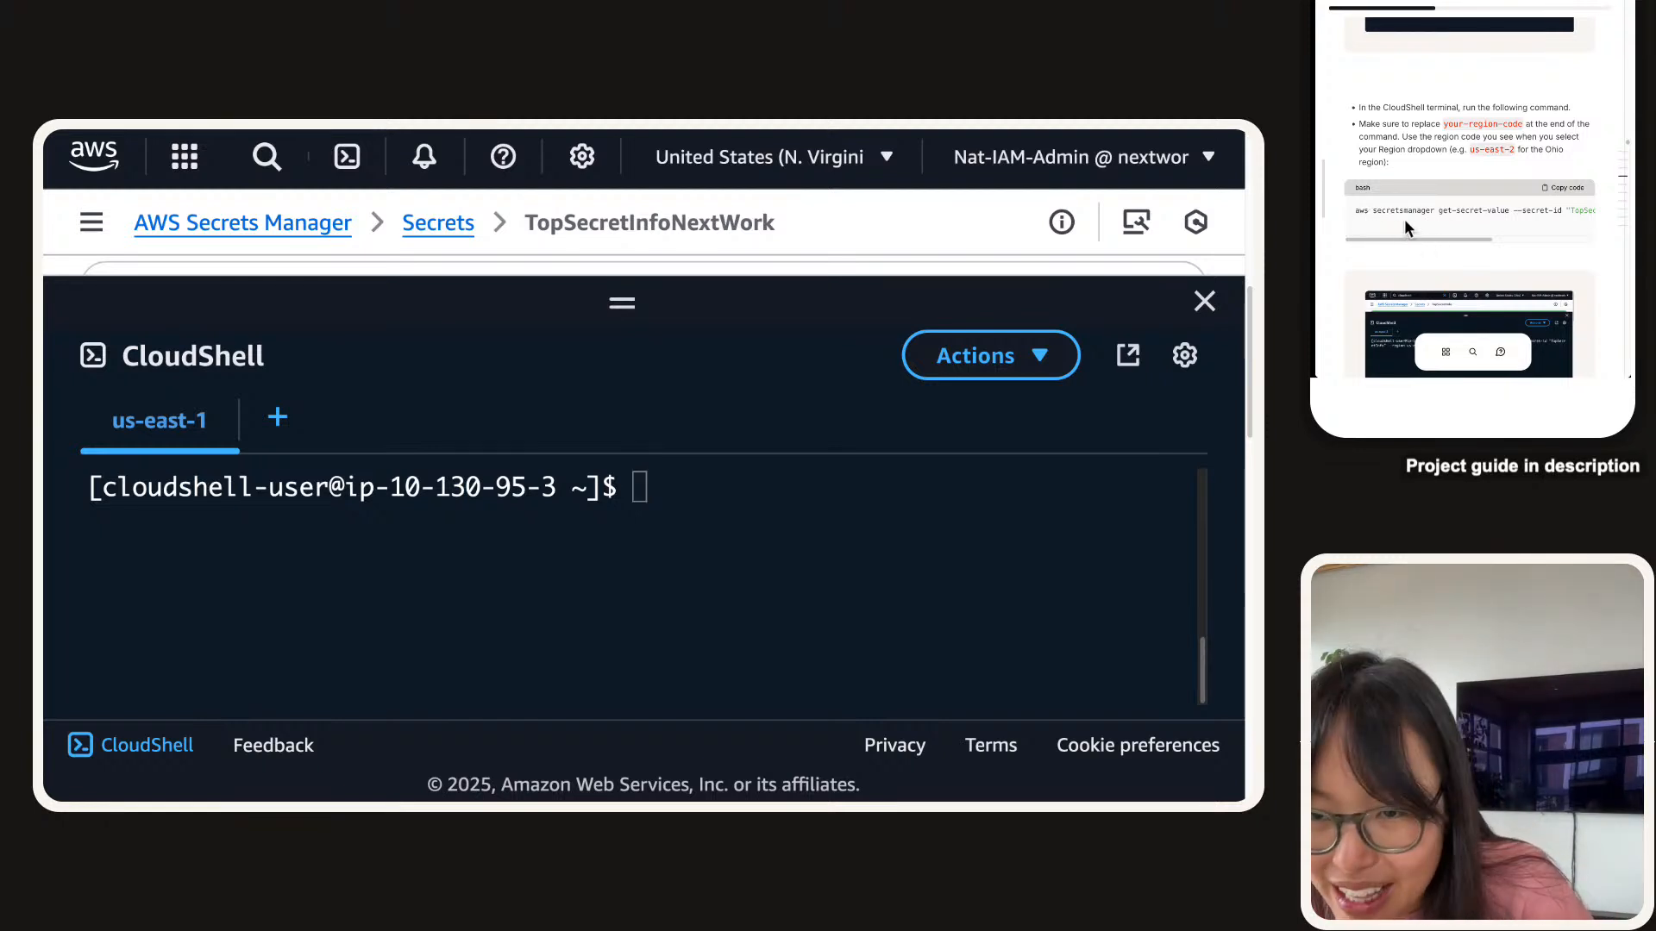
pyautogui.moveTo(1426, 238)
pyautogui.mouseDown()
pyautogui.moveTo(1591, 250)
pyautogui.moveTo(1404, 255)
pyautogui.mouseUp()
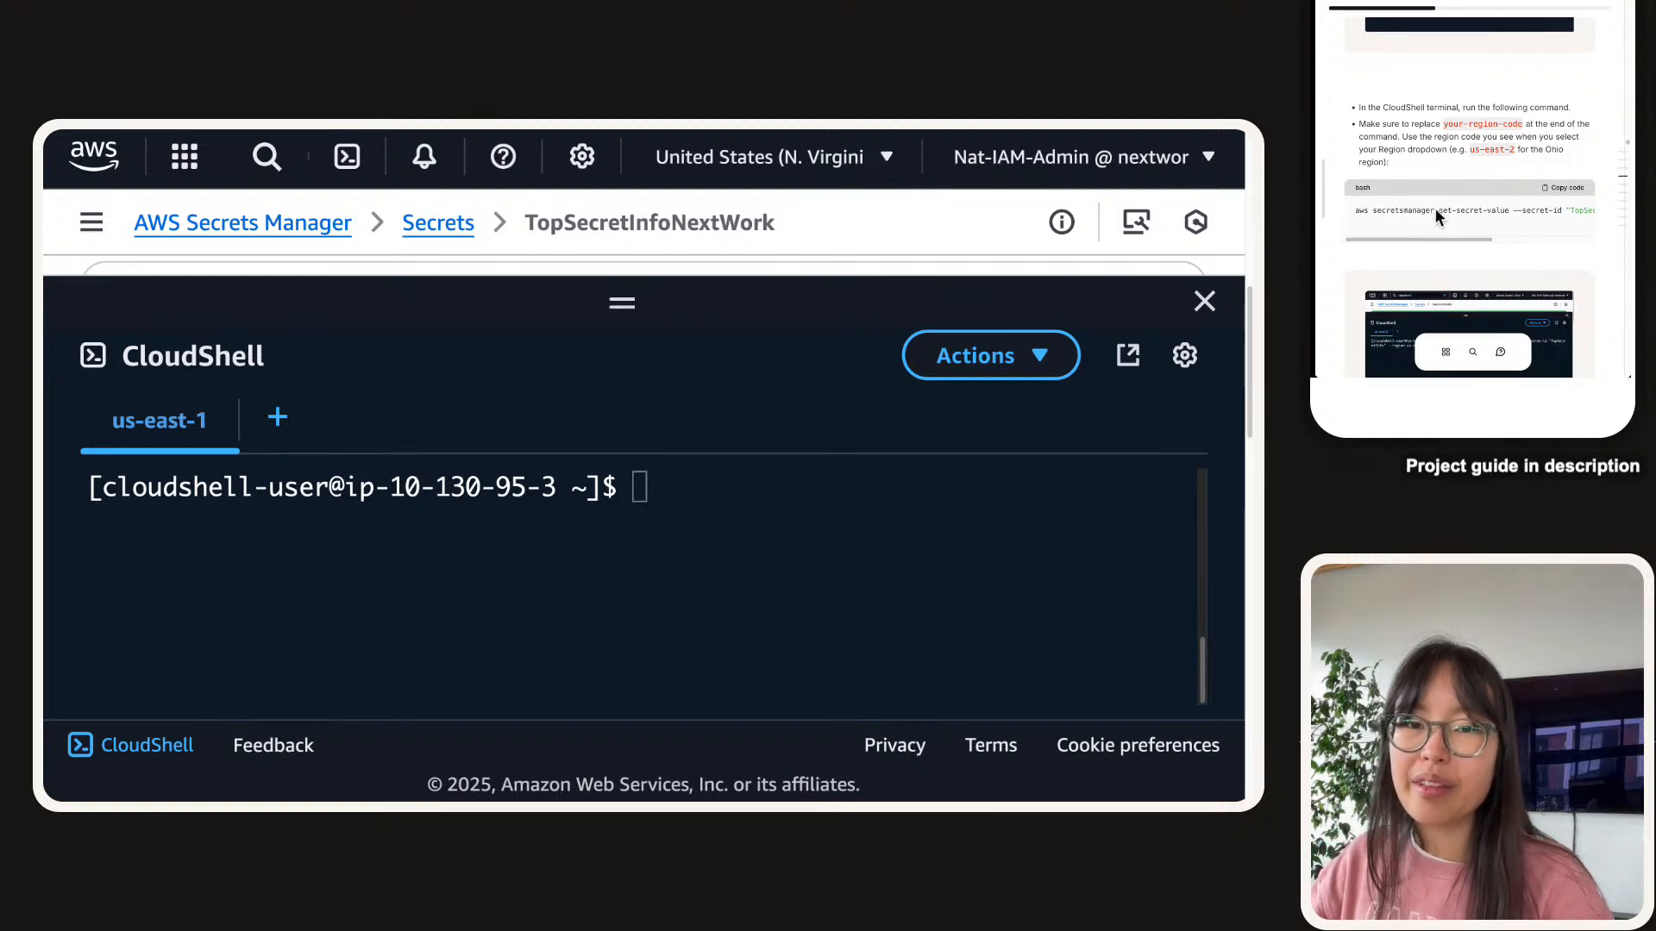
pyautogui.scroll(2, 1409, 172)
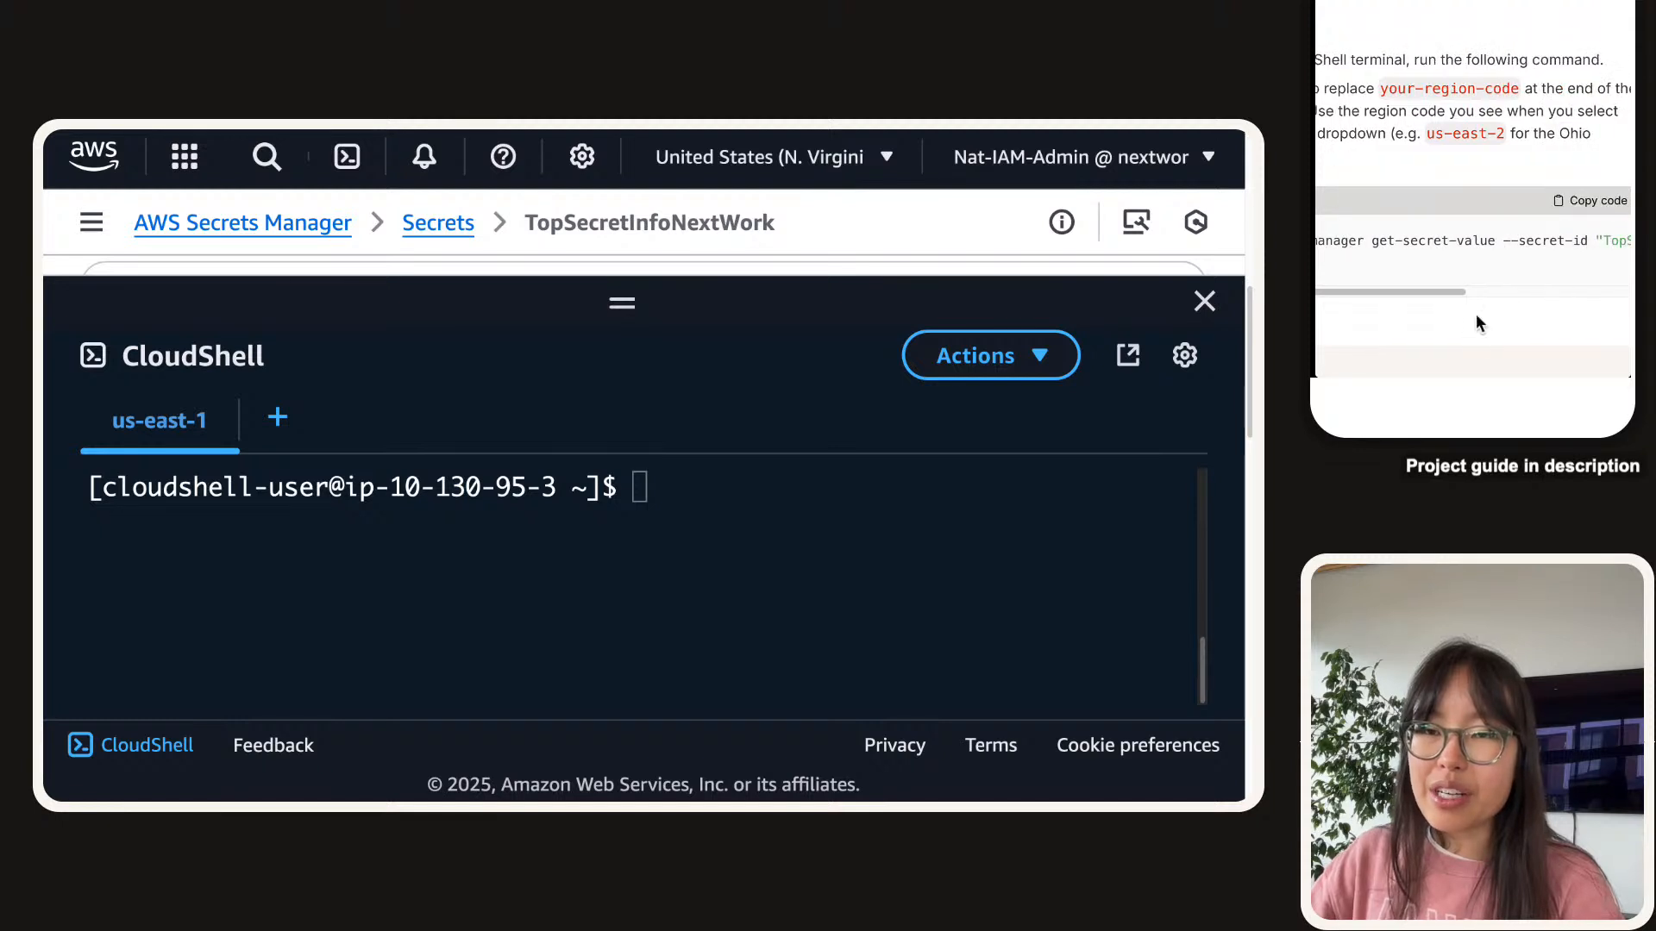
# Check the console's region and edit the guide command's region placeholder to us-east-1.
pyautogui.moveTo(1453, 293); pyautogui.dragTo(1621, 294)
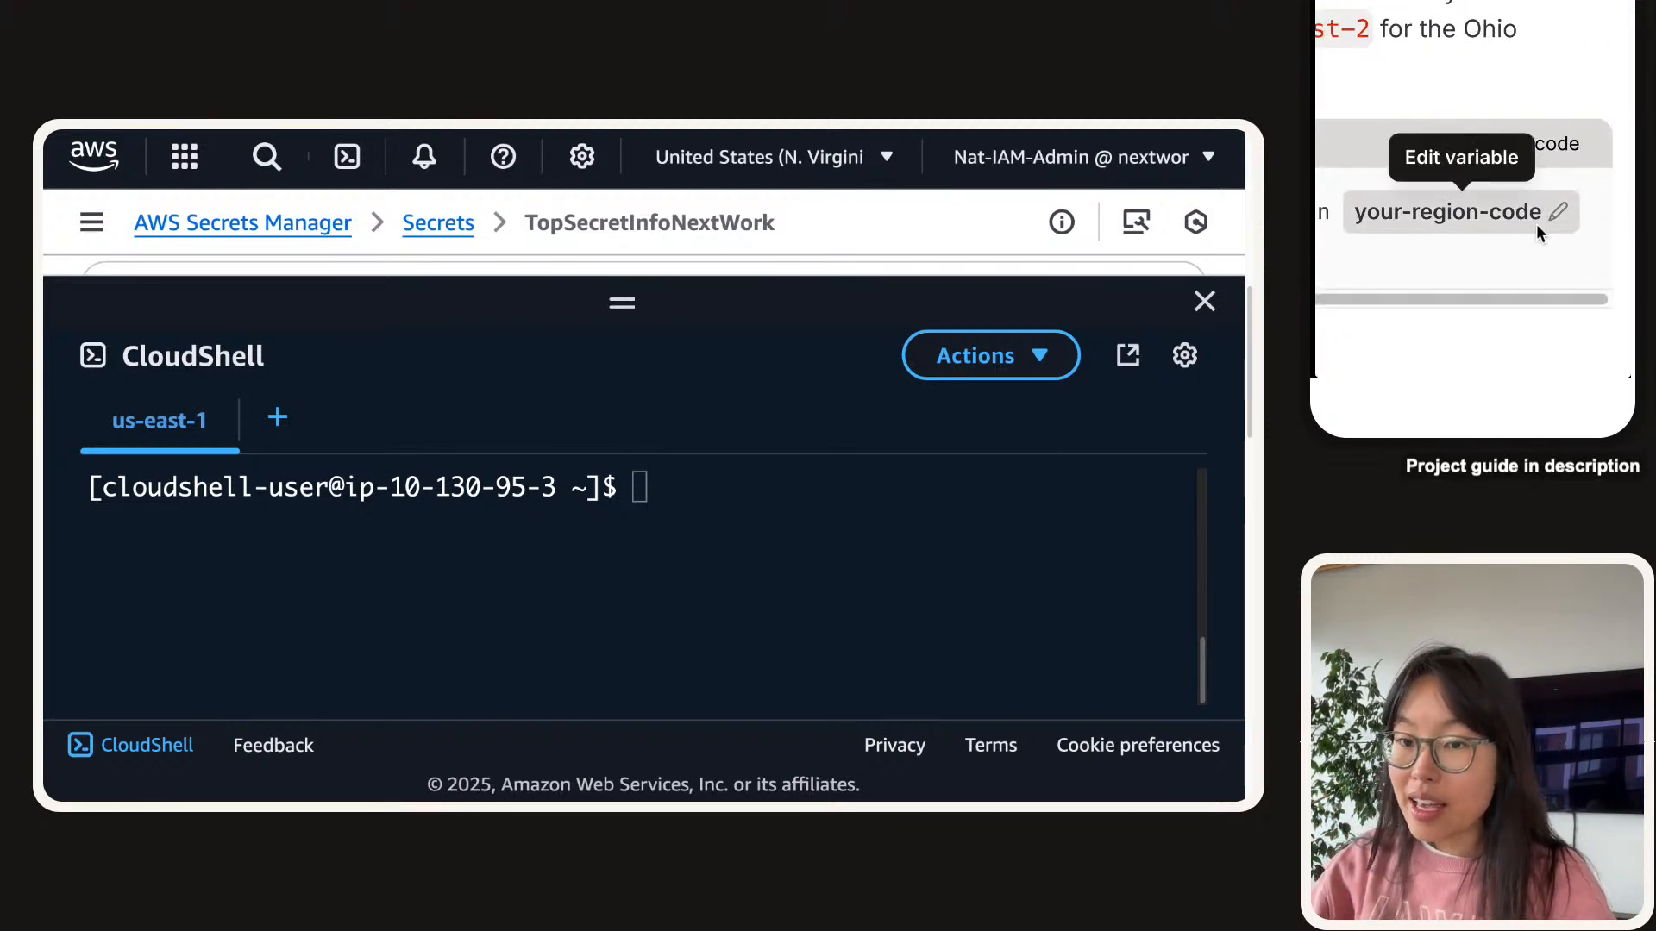
pyautogui.click(845, 161)
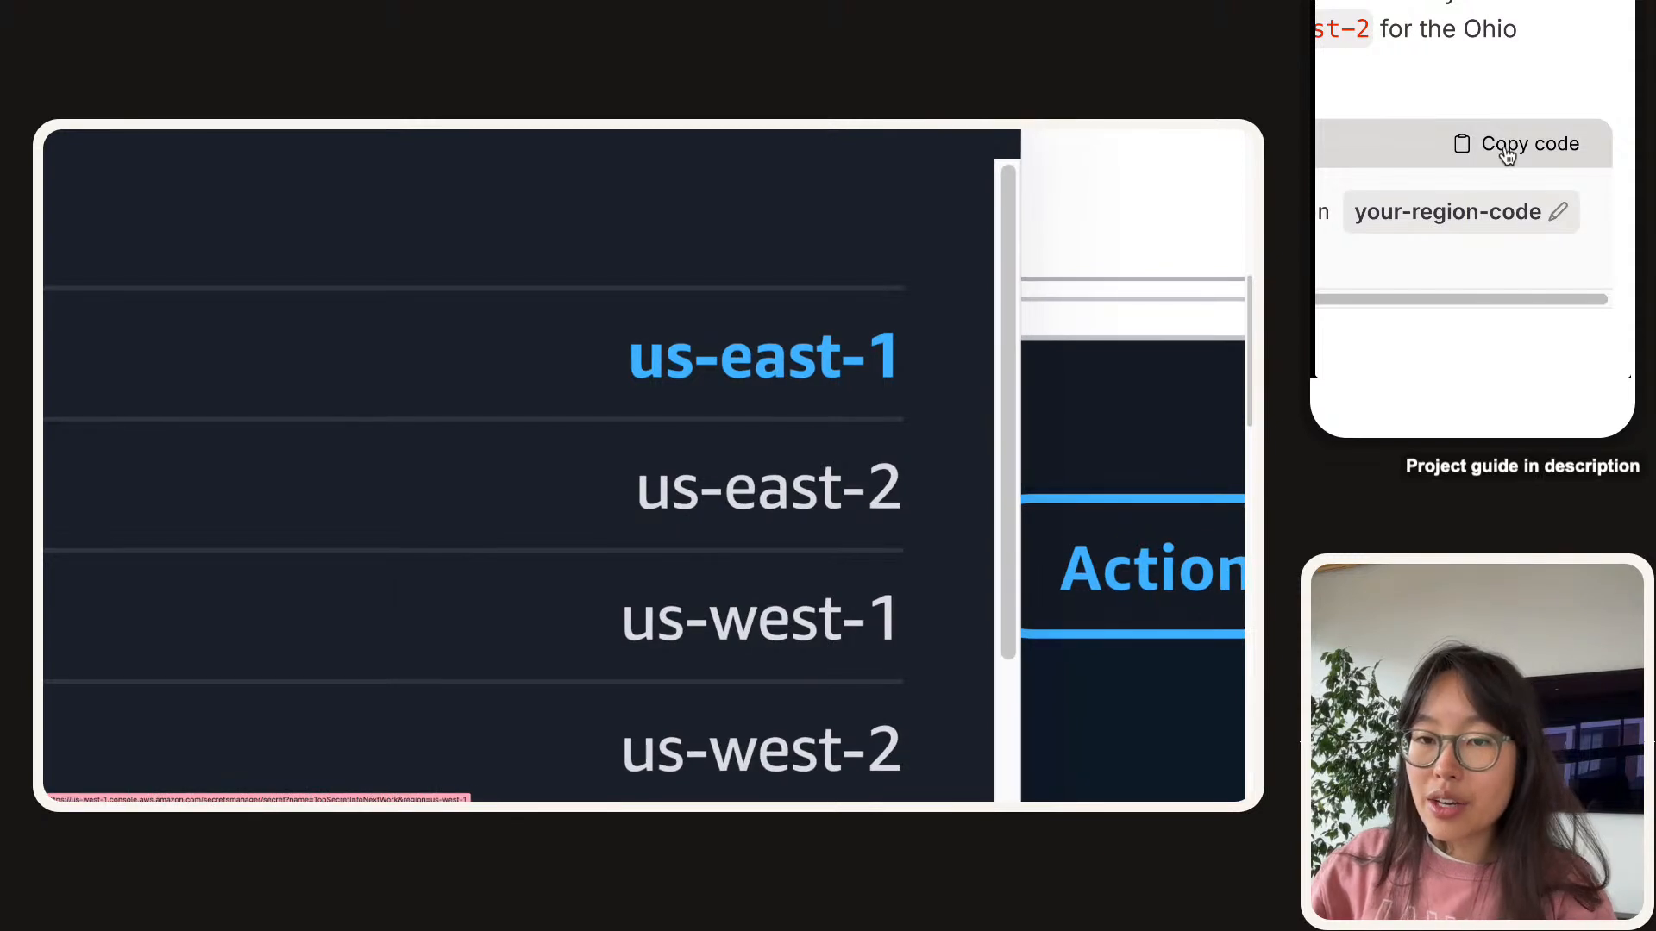
pyautogui.click(1449, 213)
pyautogui.write('us-east-1')
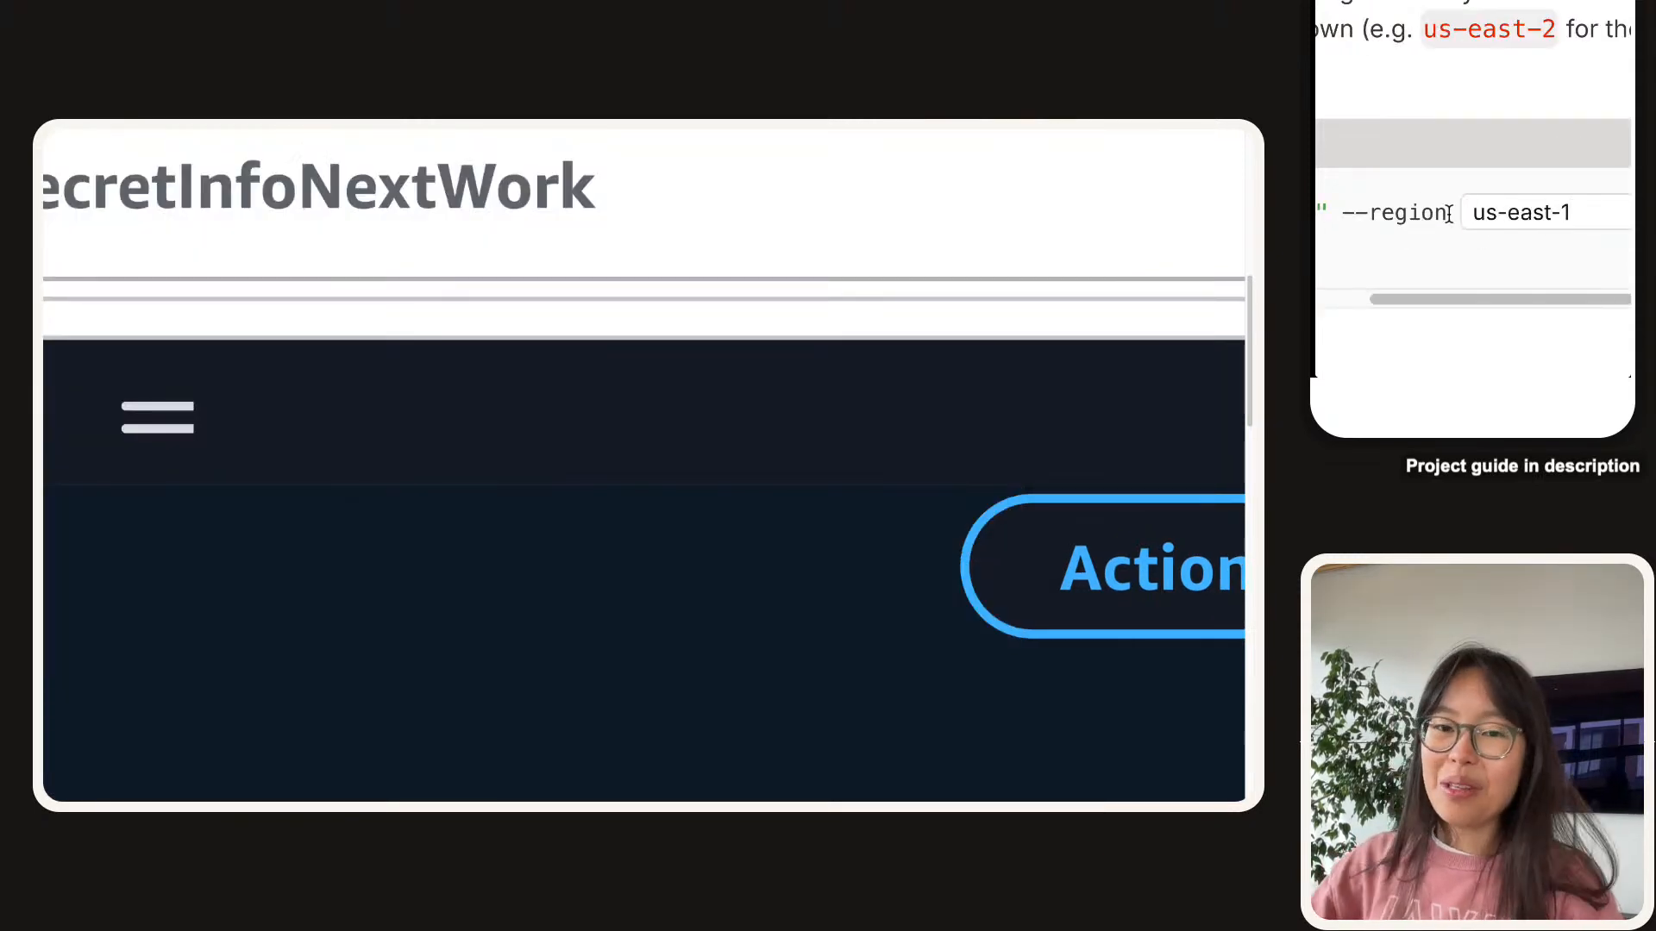
pyautogui.click(1451, 178)
pyautogui.scroll(-5, 1450, 178)
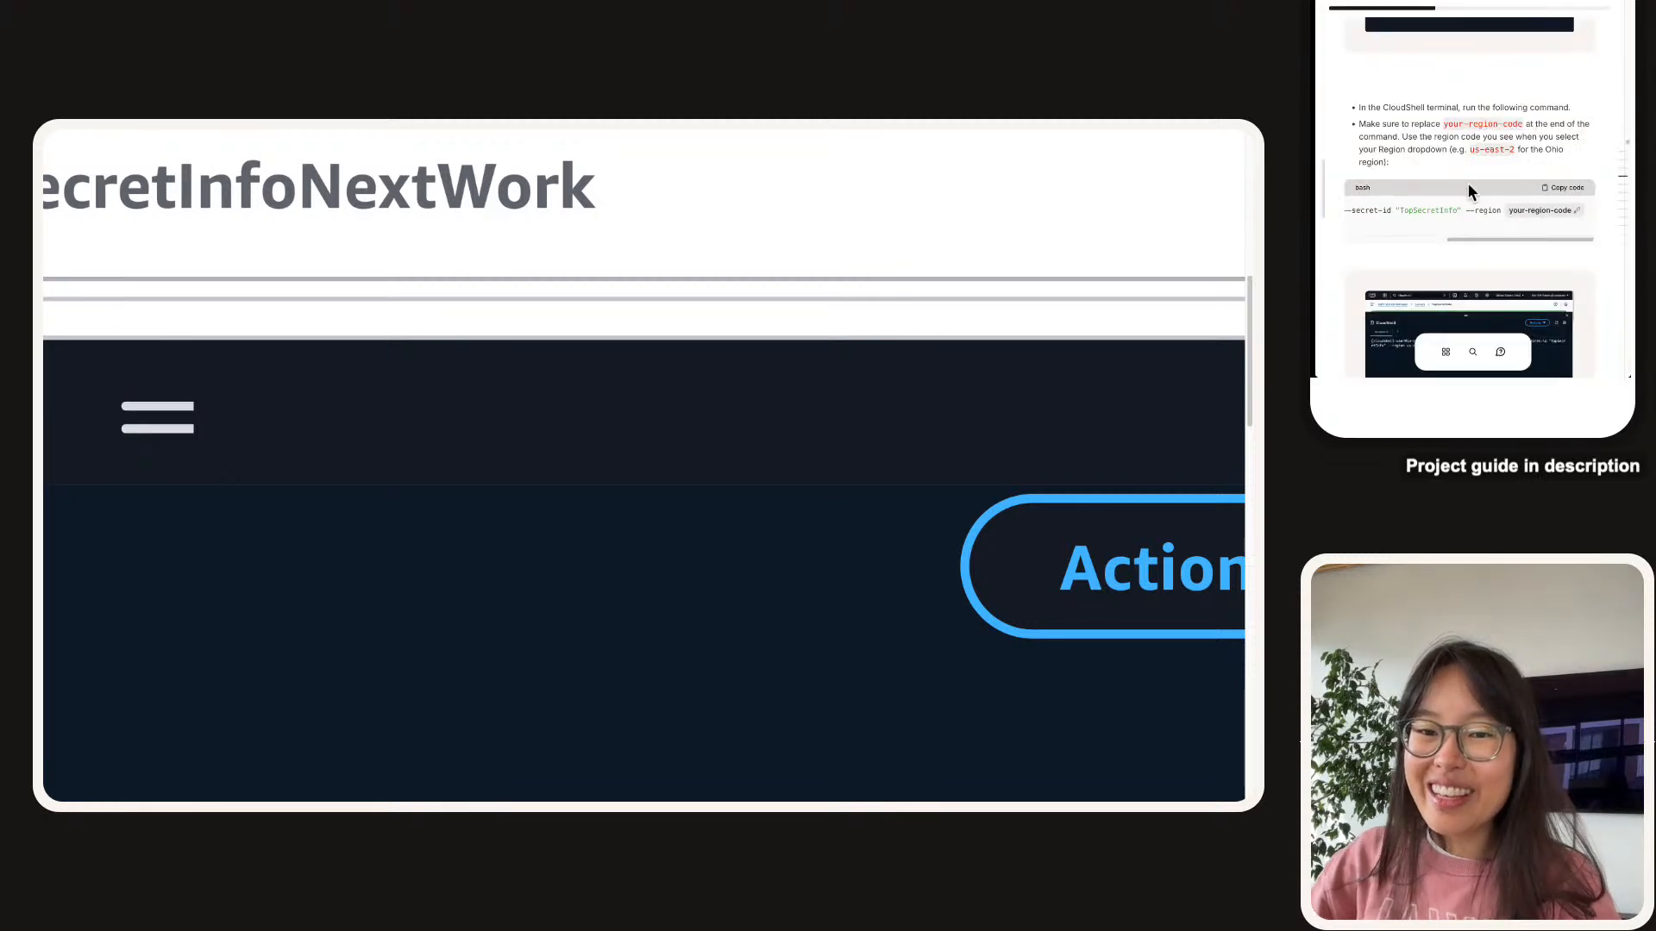
pyautogui.hscroll(-5, 1449, 214)
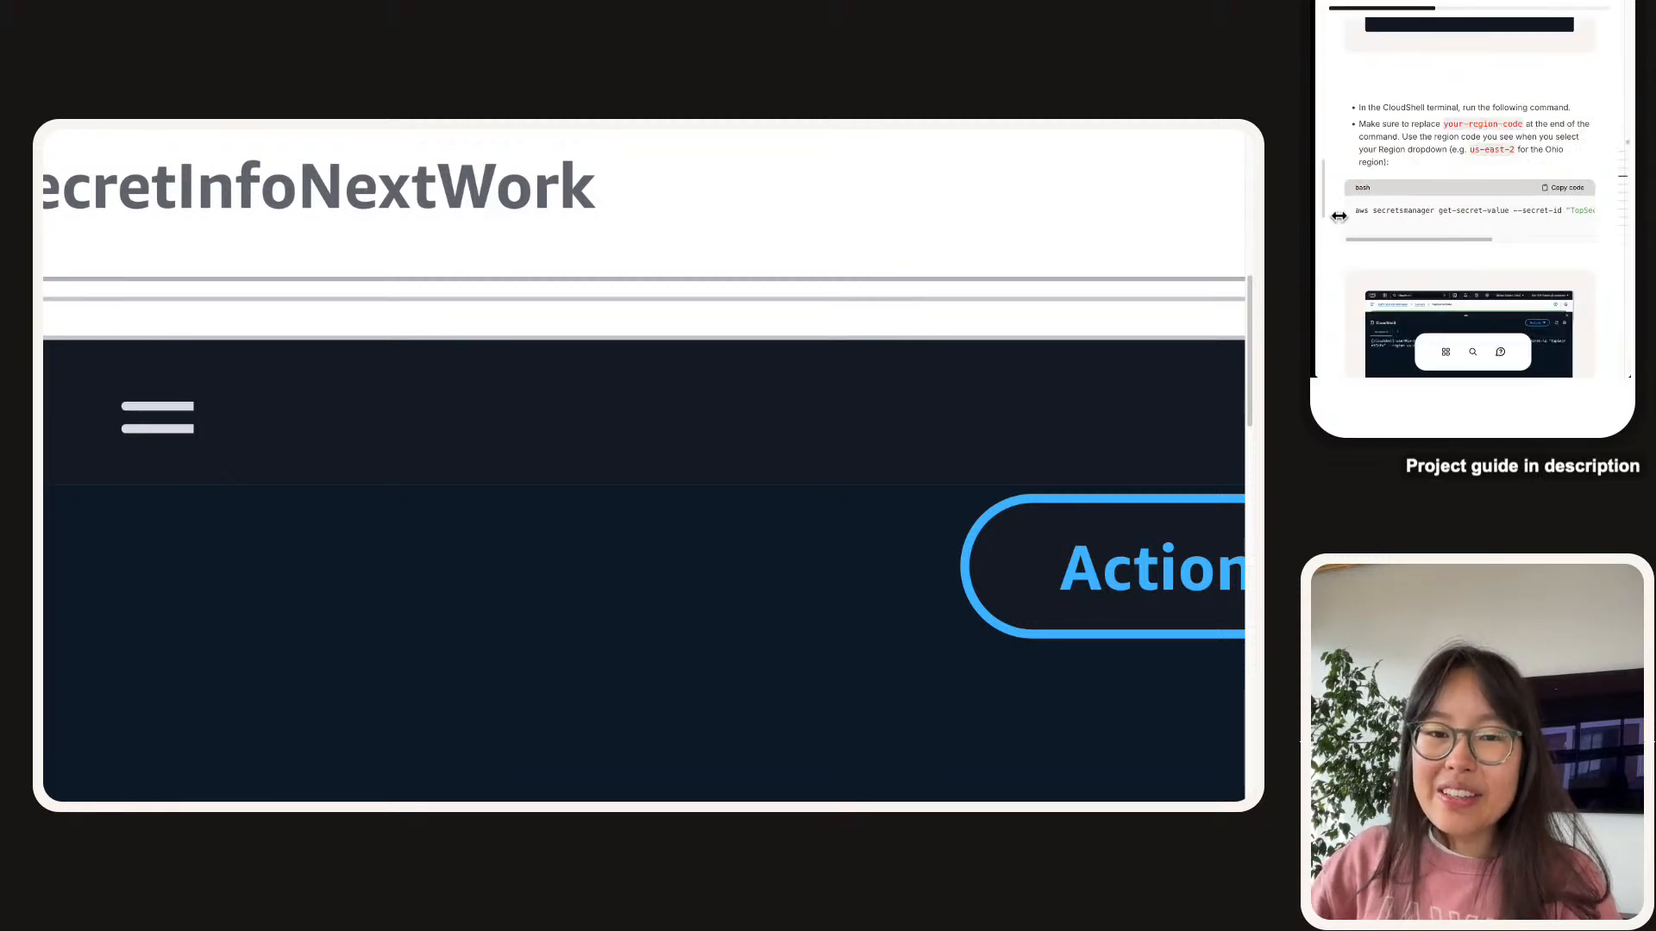
pyautogui.scroll(5, 1338, 217)
pyautogui.hscroll(4, 1419, 203)
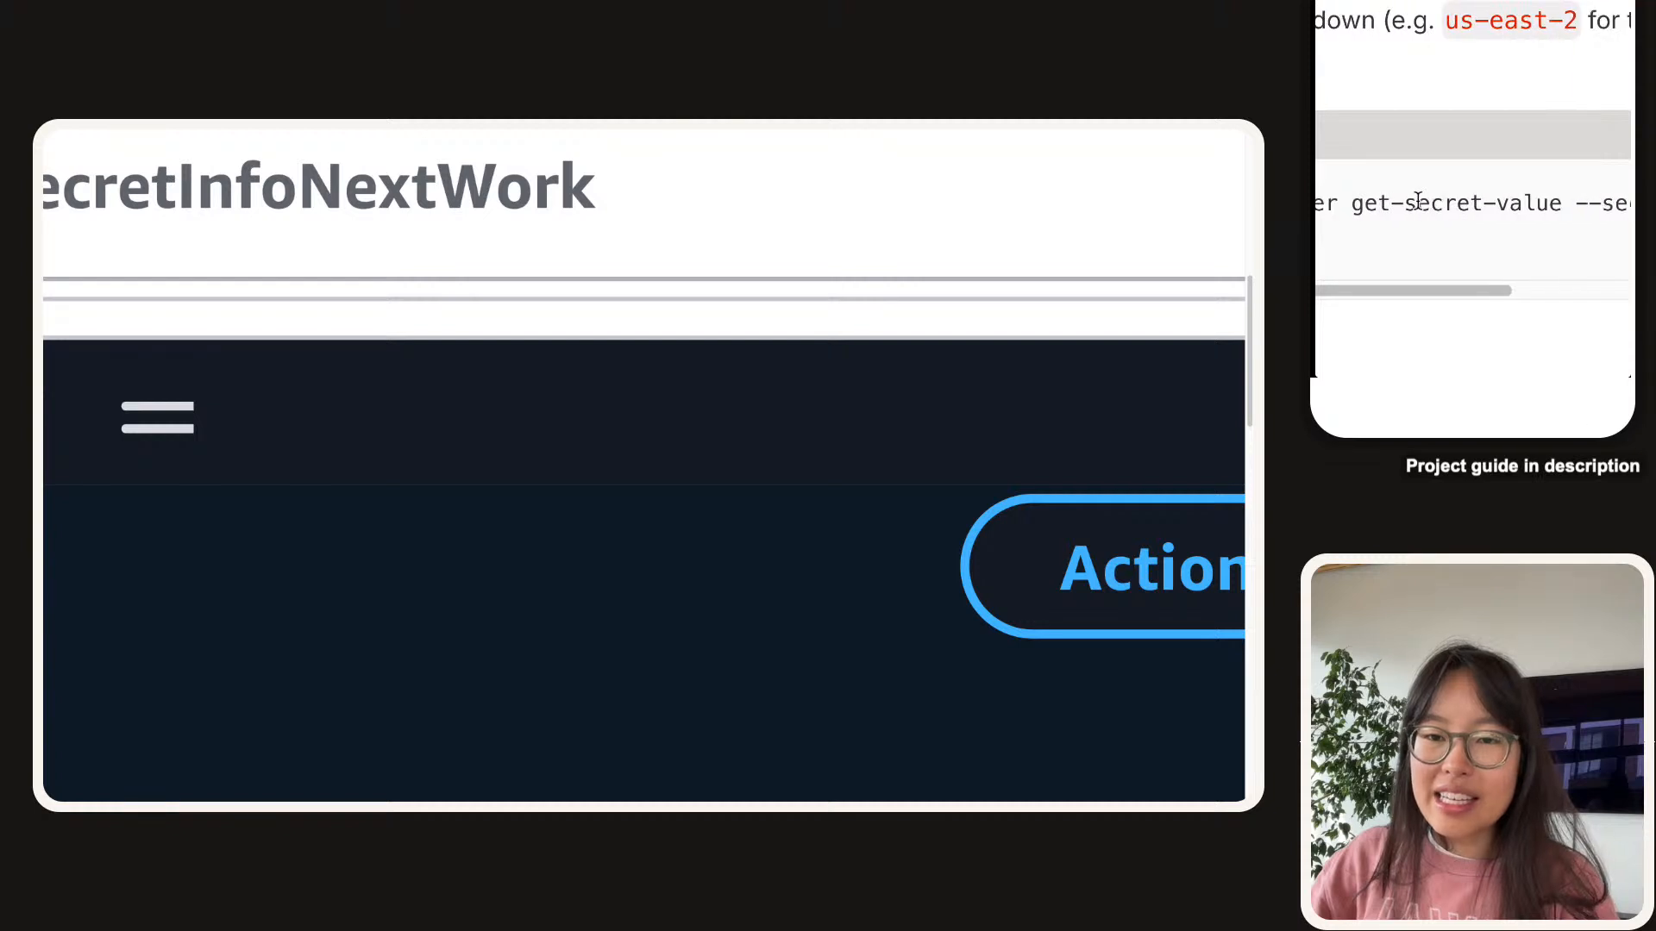
pyautogui.scroll(-5, 1418, 200)
pyautogui.scroll(5, 1368, 222)
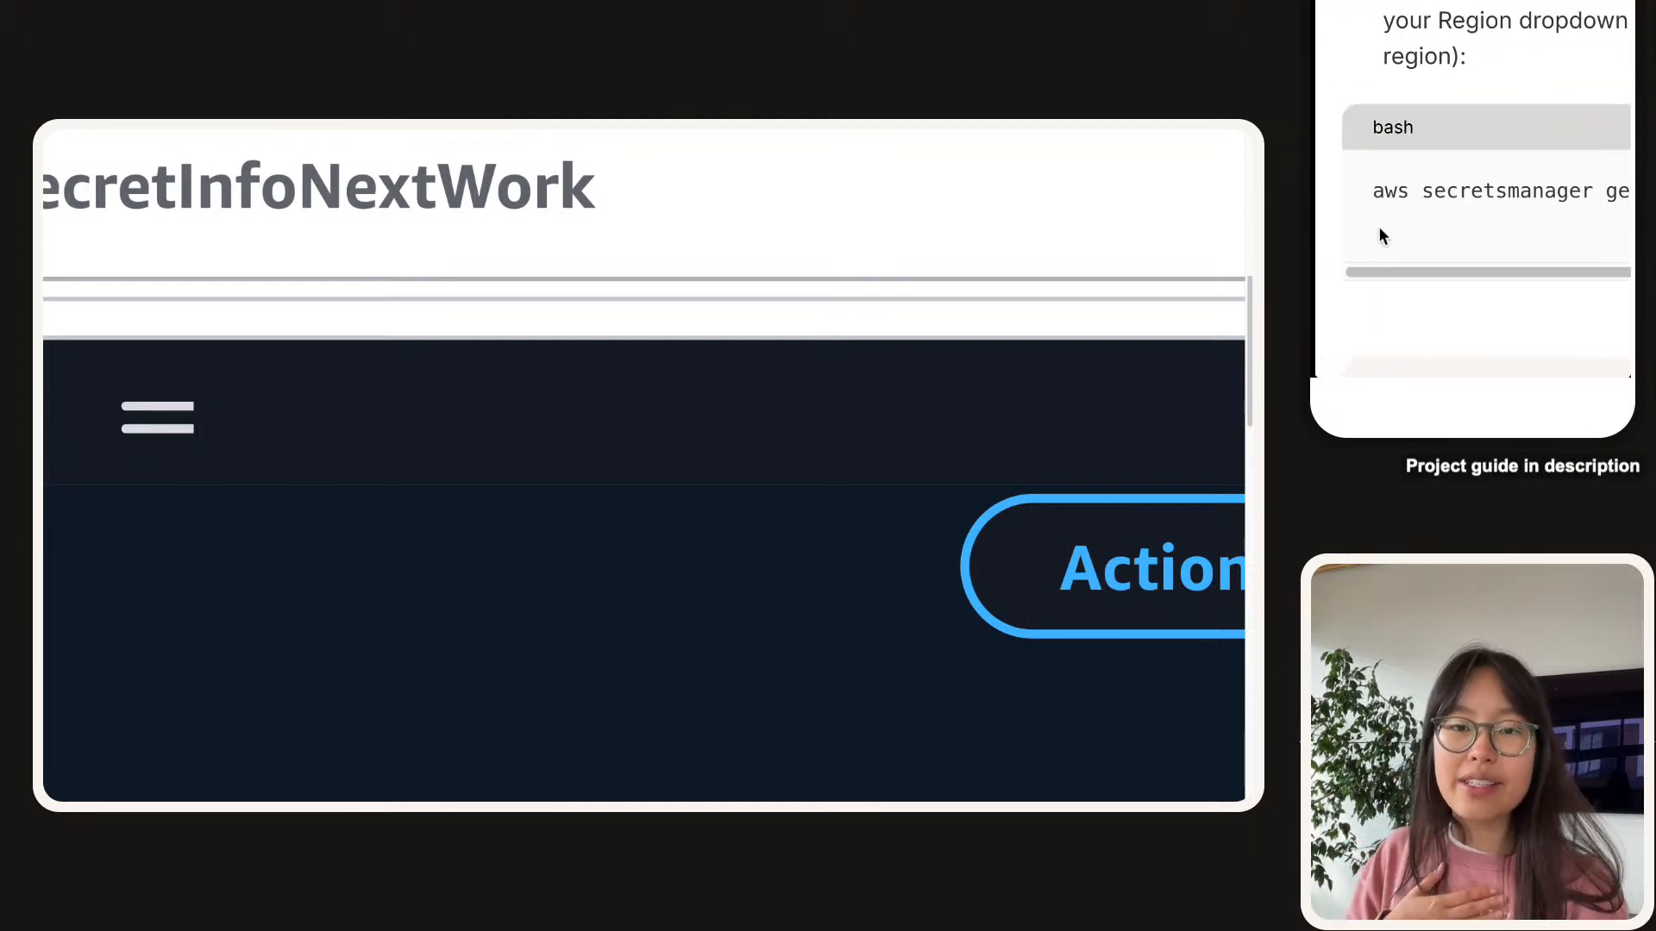
pyautogui.scroll(-5, 1380, 228)
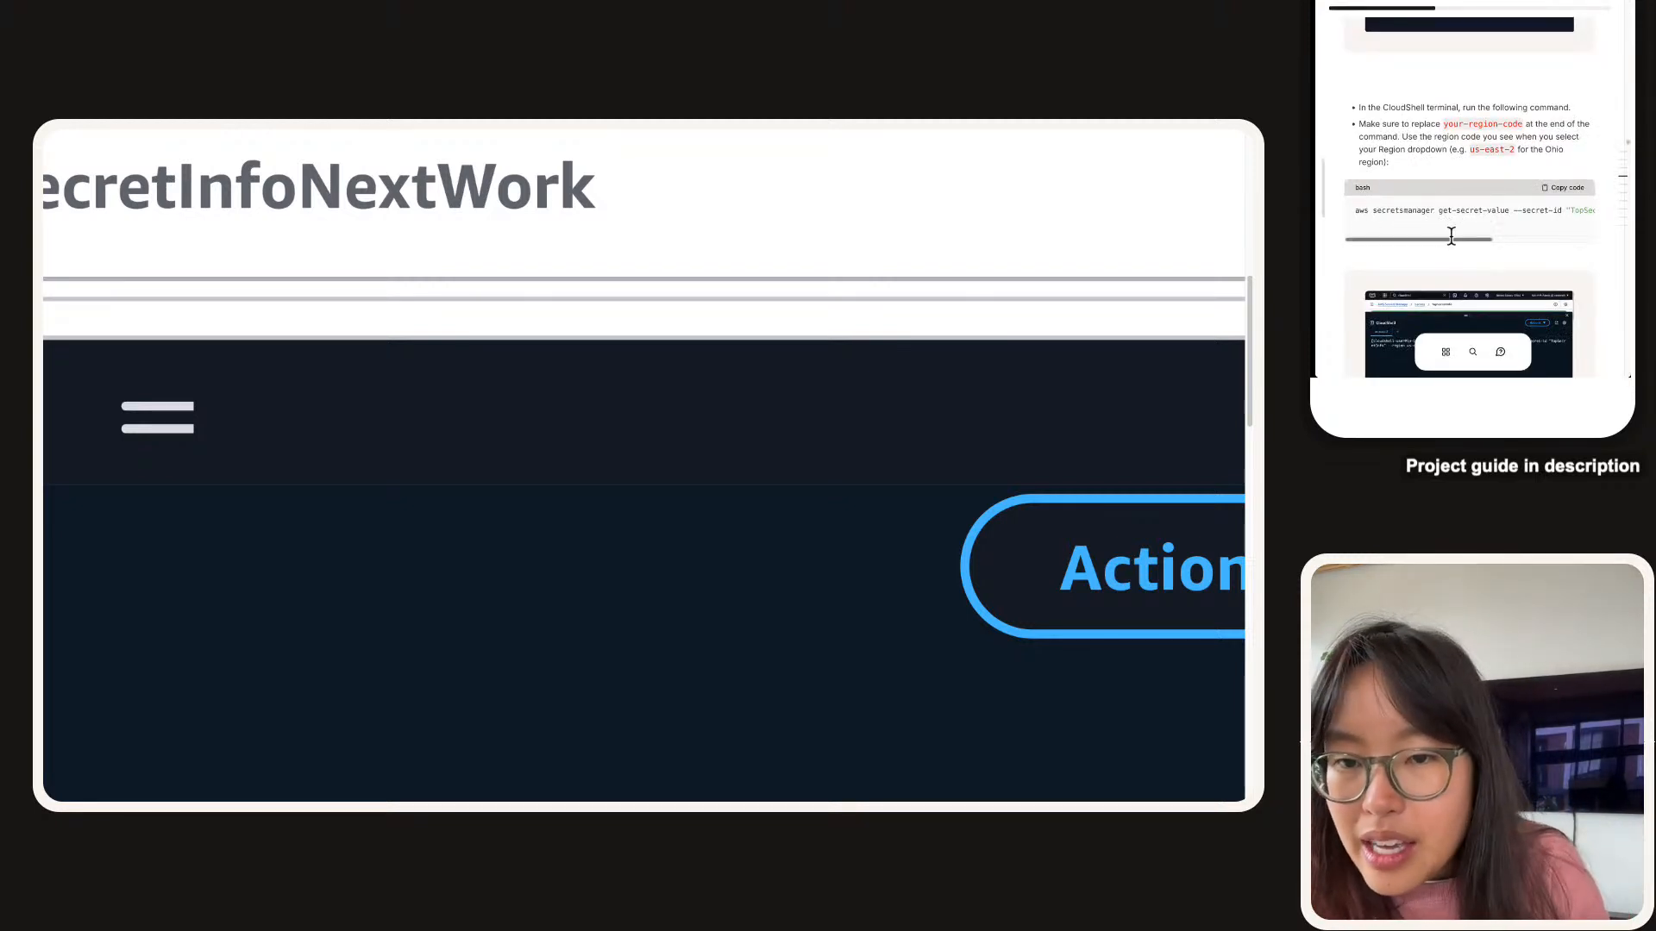
pyautogui.moveTo(1464, 241); pyautogui.dragTo(1569, 229)
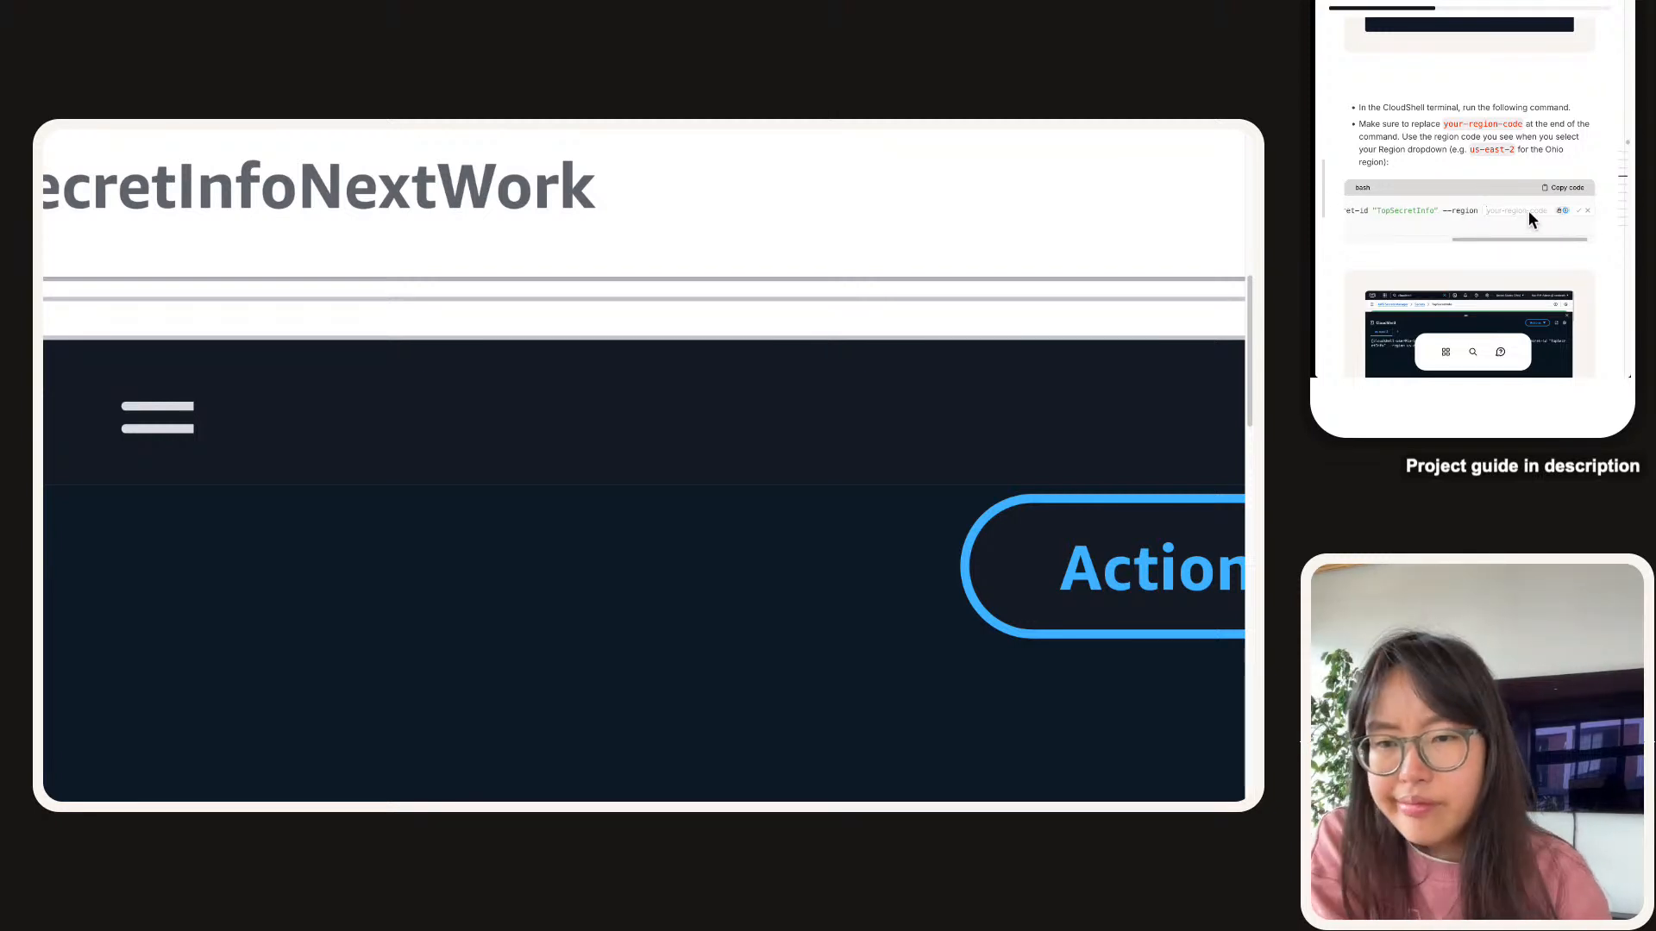
pyautogui.write('us-east-2')
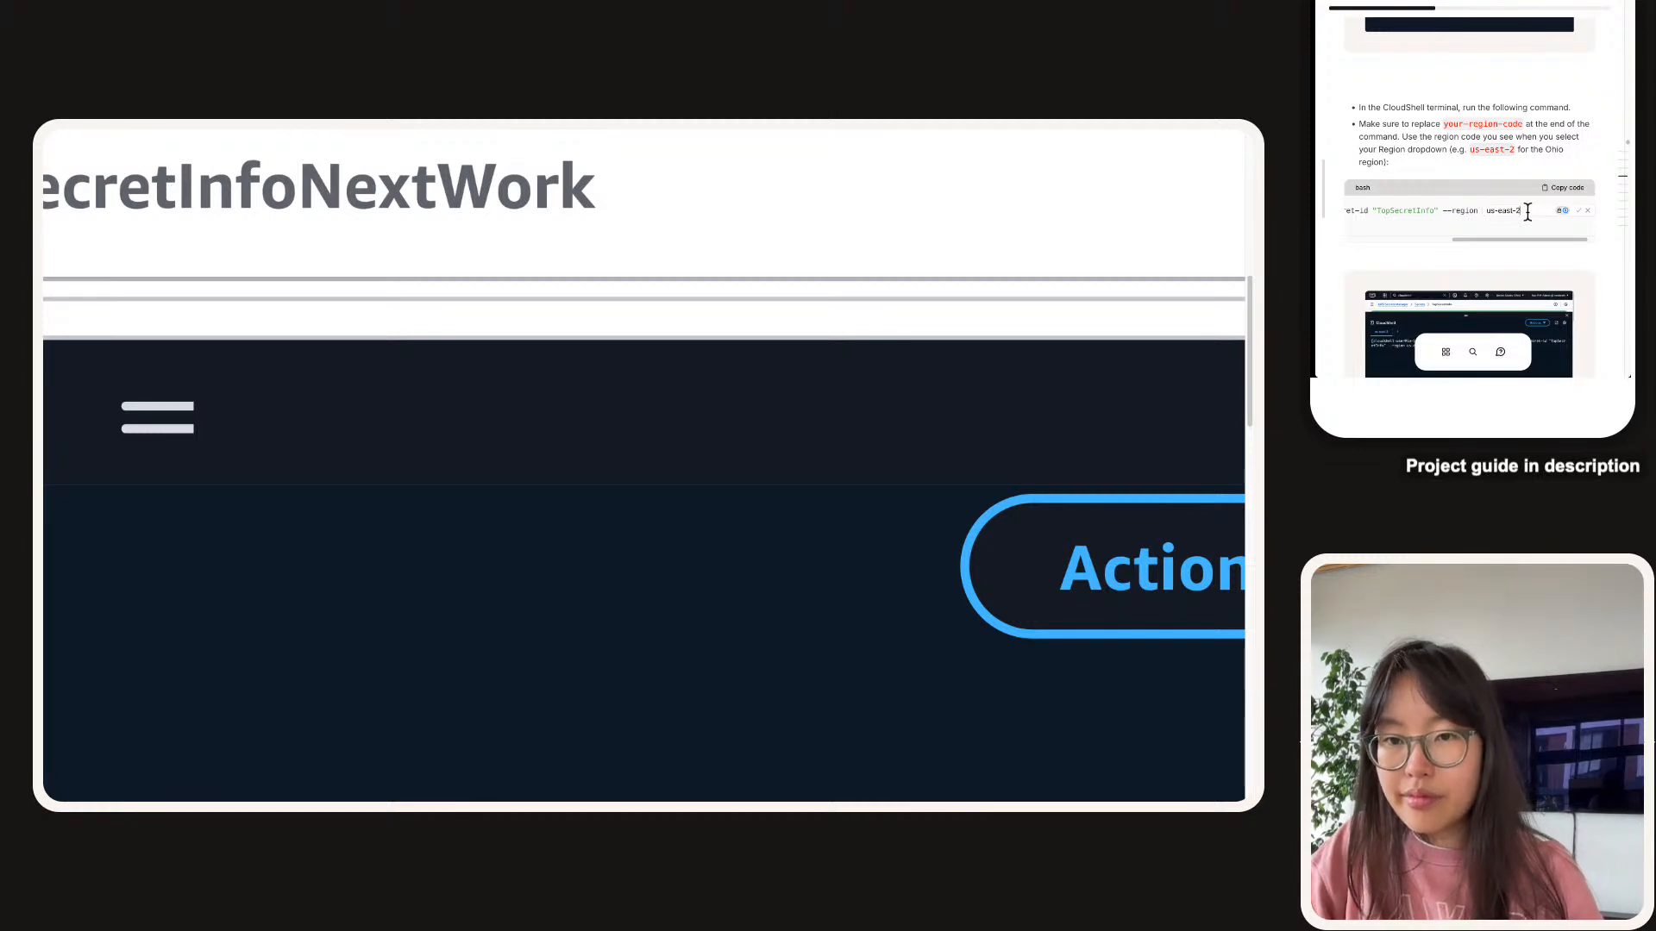
pyautogui.press('Return')
# Review the secret name in the guide's command and copy the get-secret-value command.
pyautogui.moveTo(1516, 241); pyautogui.dragTo(1497, 242)
pyautogui.scroll(5, 1458, 222)
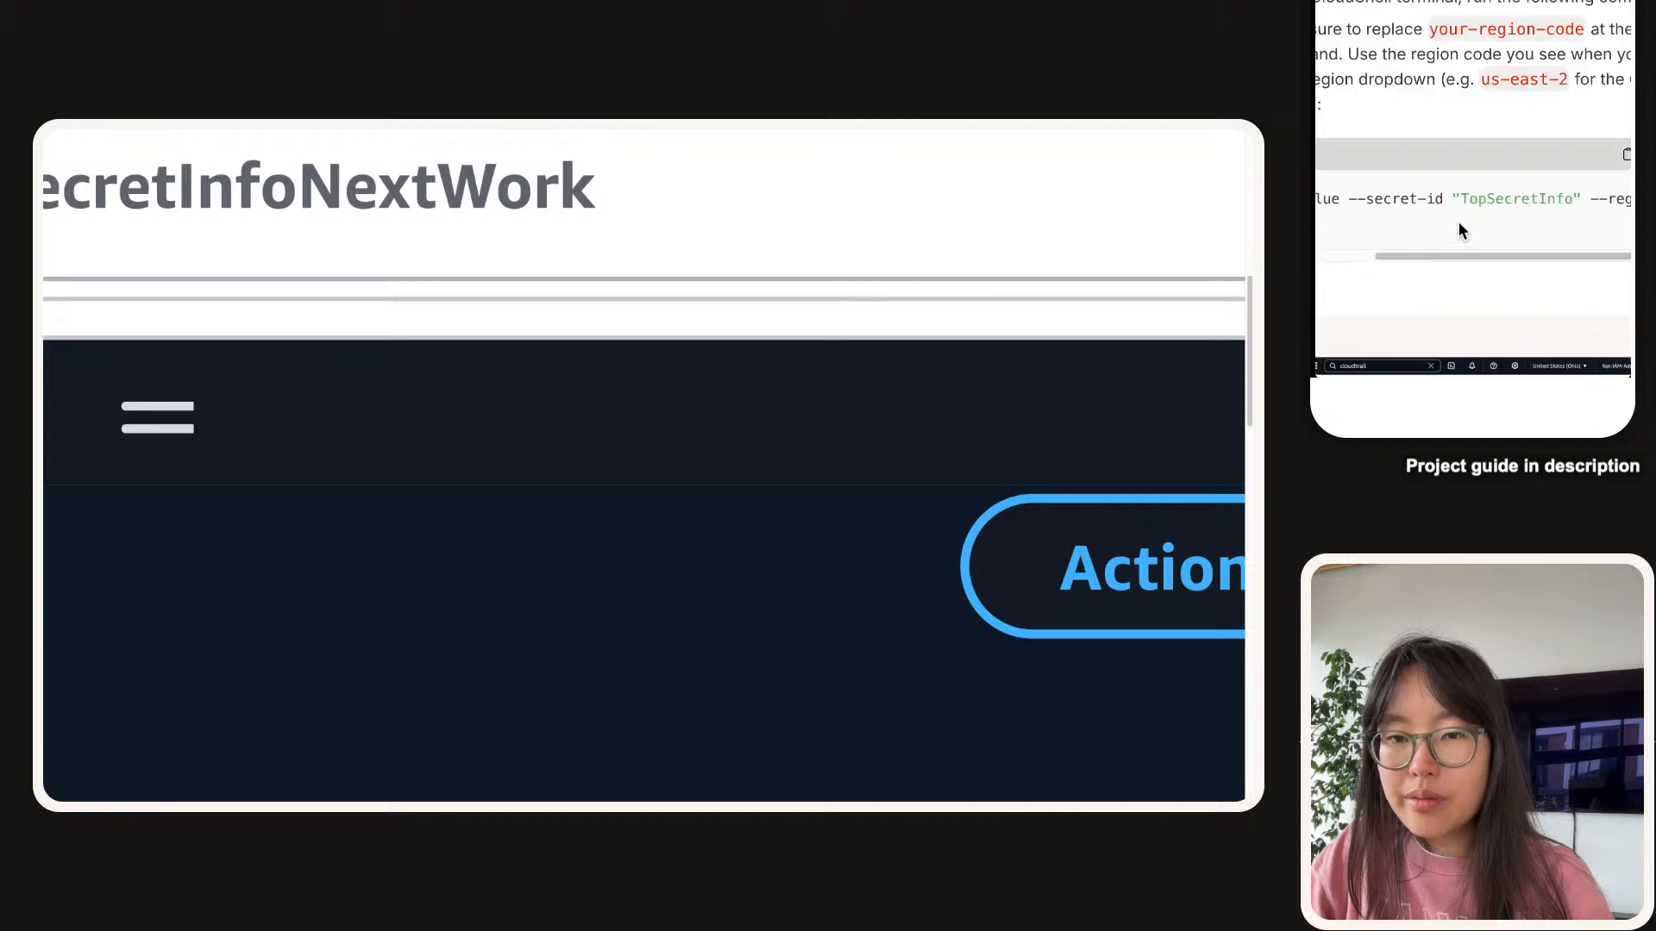
pyautogui.hscroll(-3, 1457, 221)
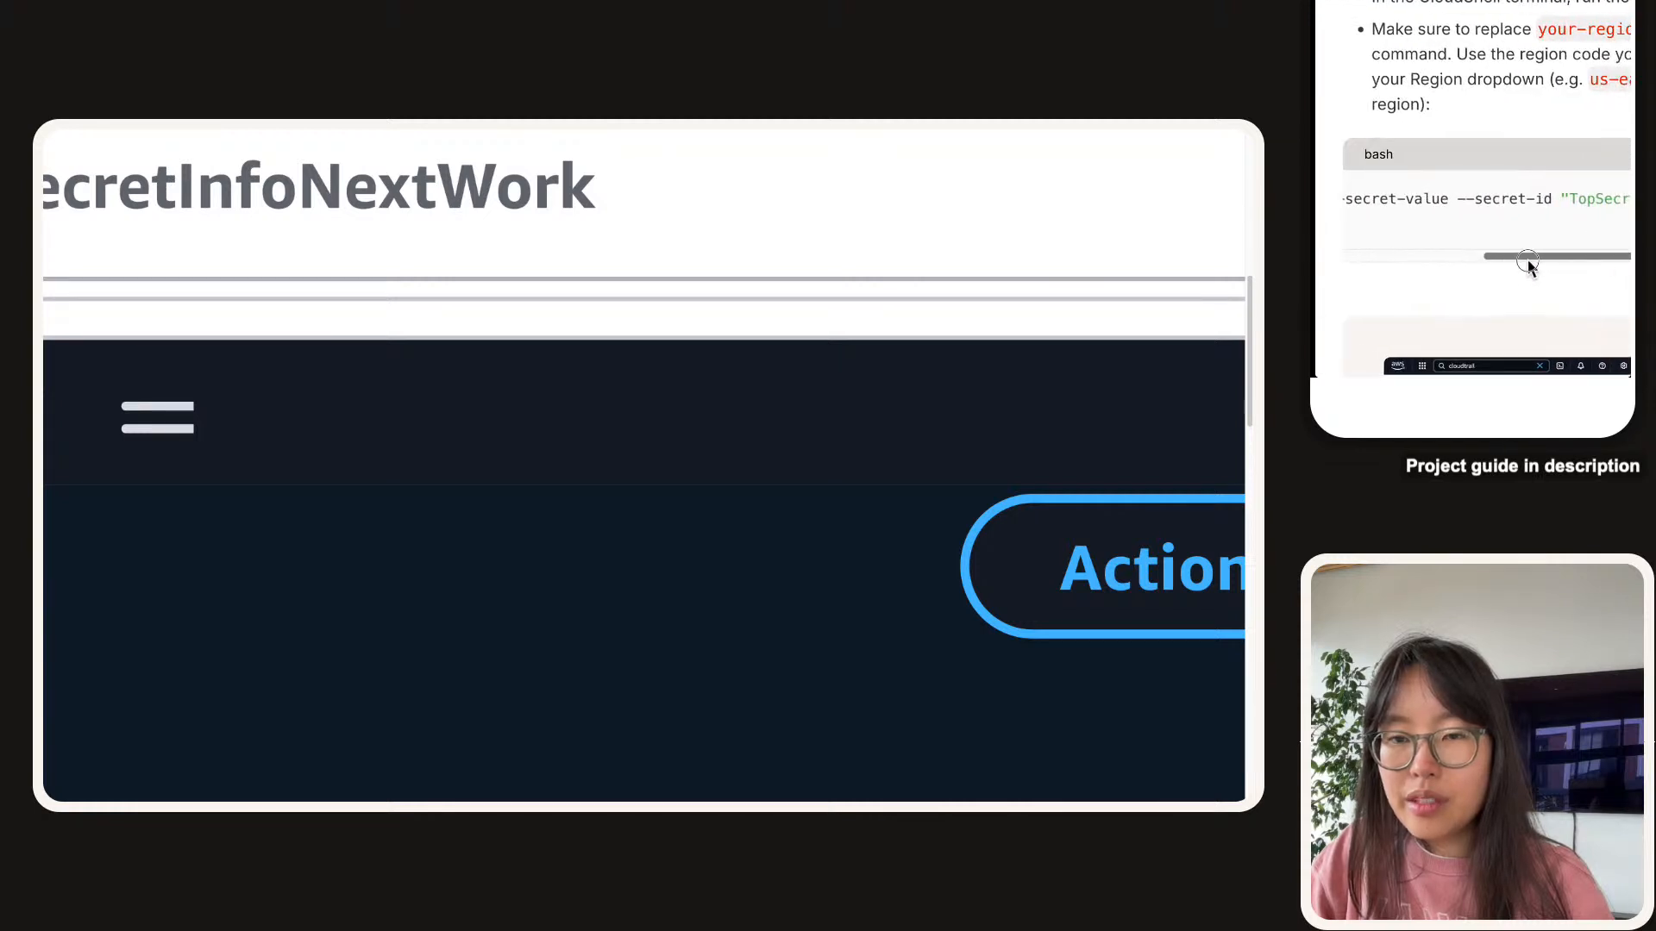
pyautogui.moveTo(1528, 258); pyautogui.dragTo(1624, 272)
pyautogui.hscroll(1, 1463, 154)
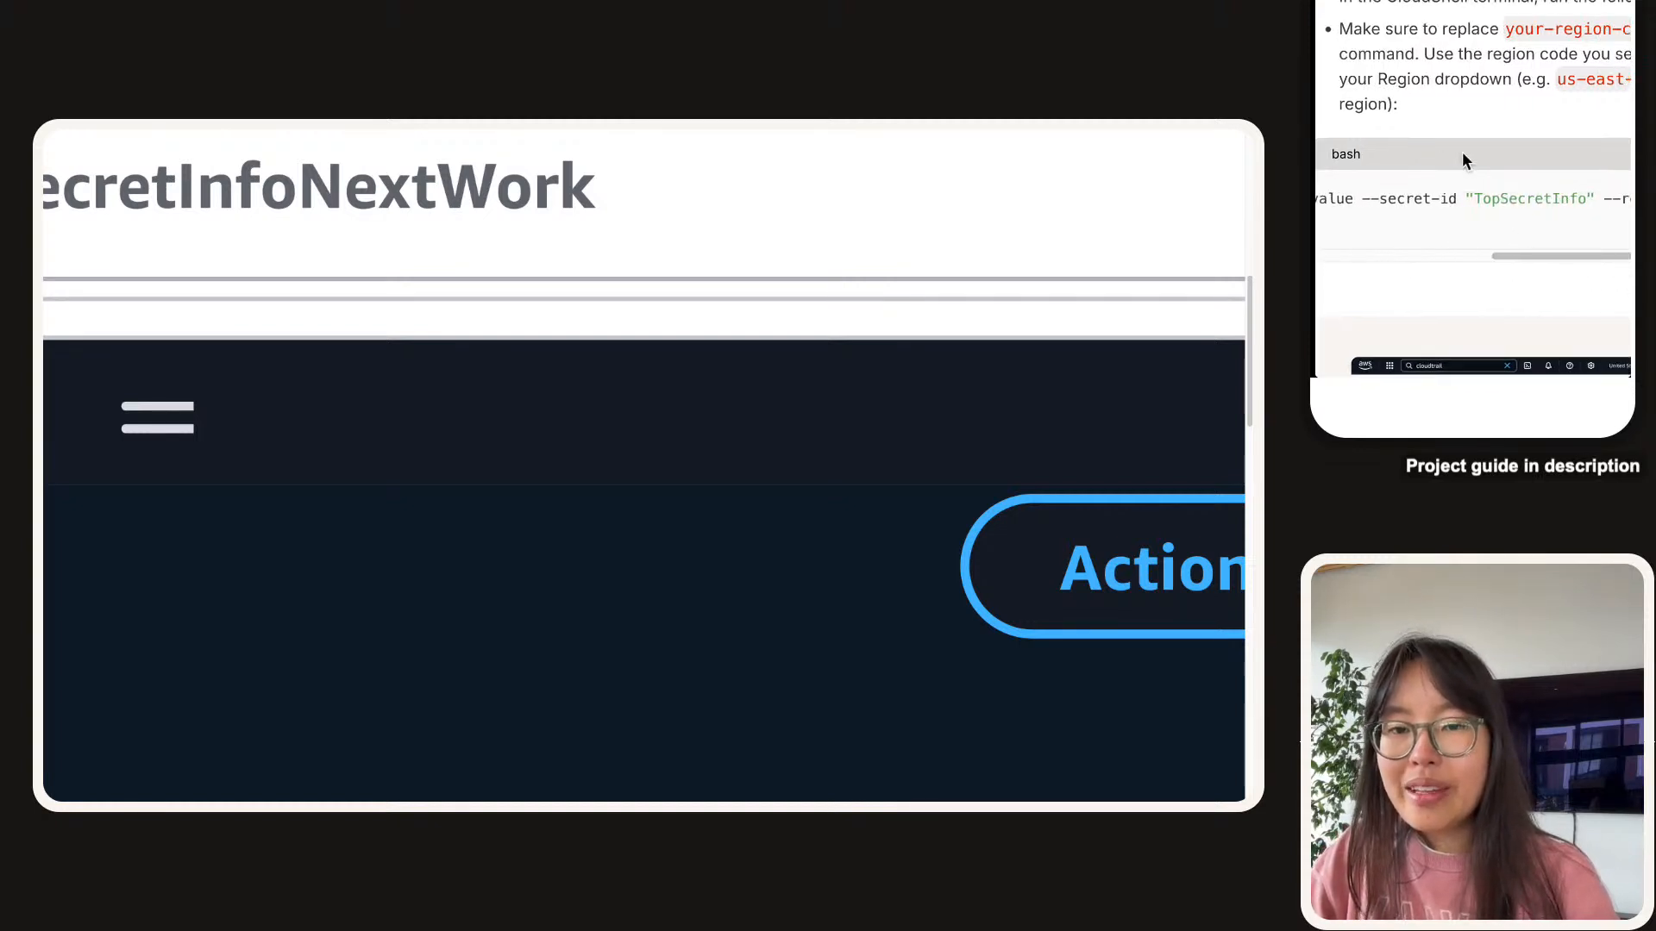
pyautogui.scroll(-2, 1462, 154)
pyautogui.scroll(-3, 1462, 154)
pyautogui.scroll(5, 1446, 201)
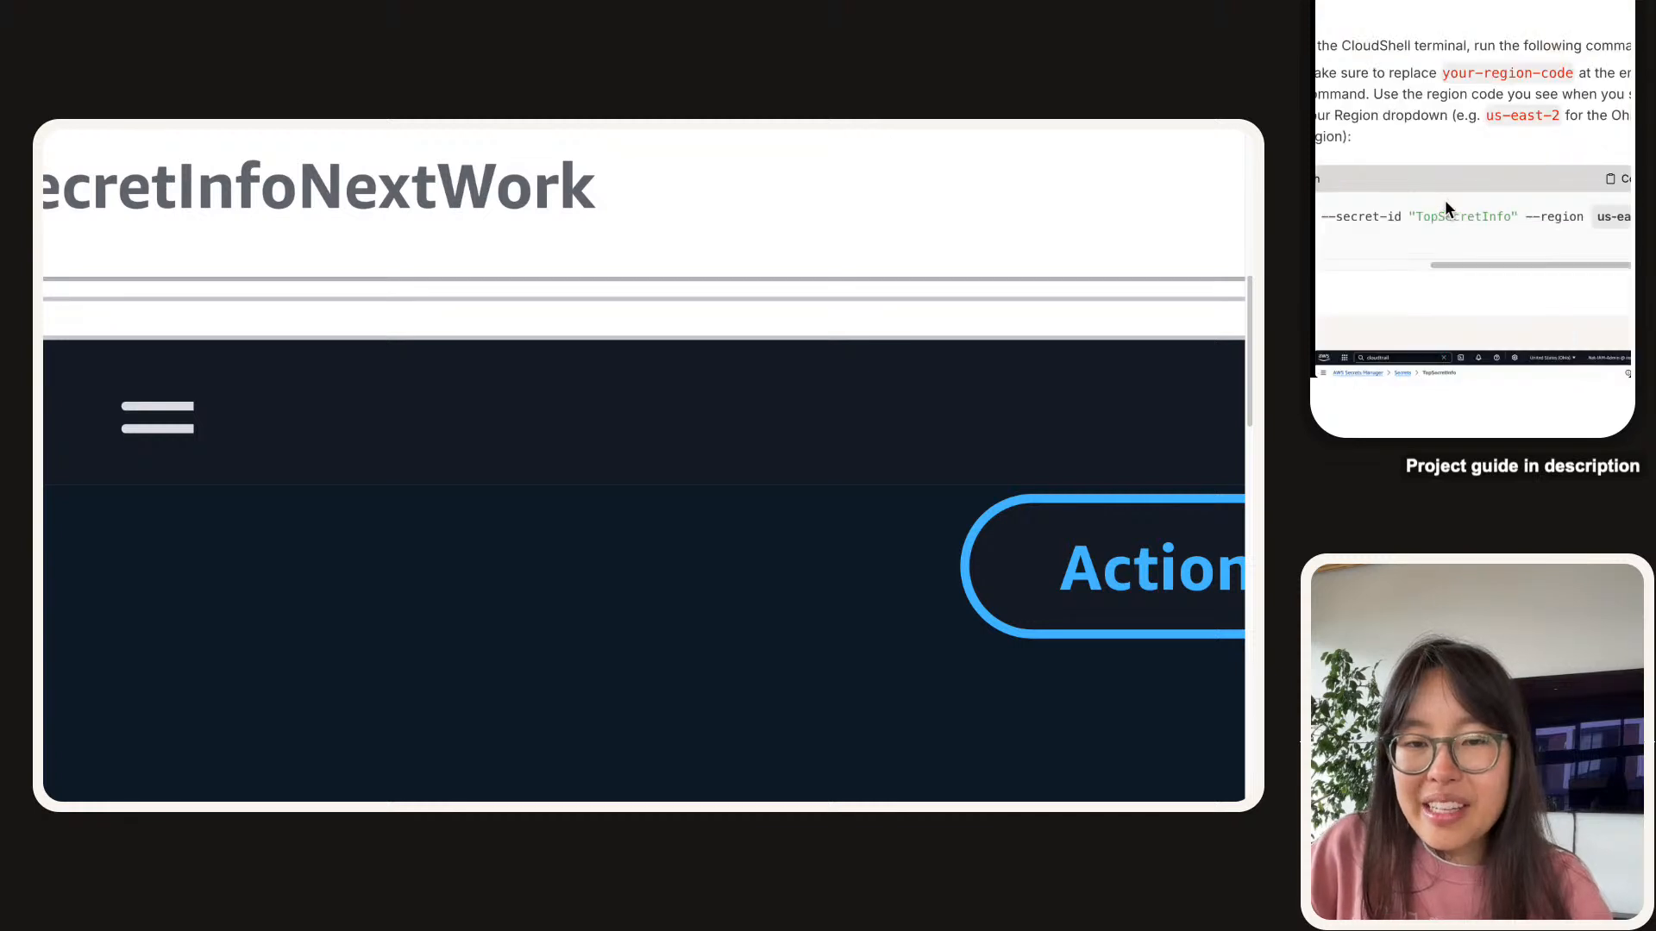
pyautogui.hscroll(-2, 1445, 207)
pyautogui.scroll(1, 1570, 259)
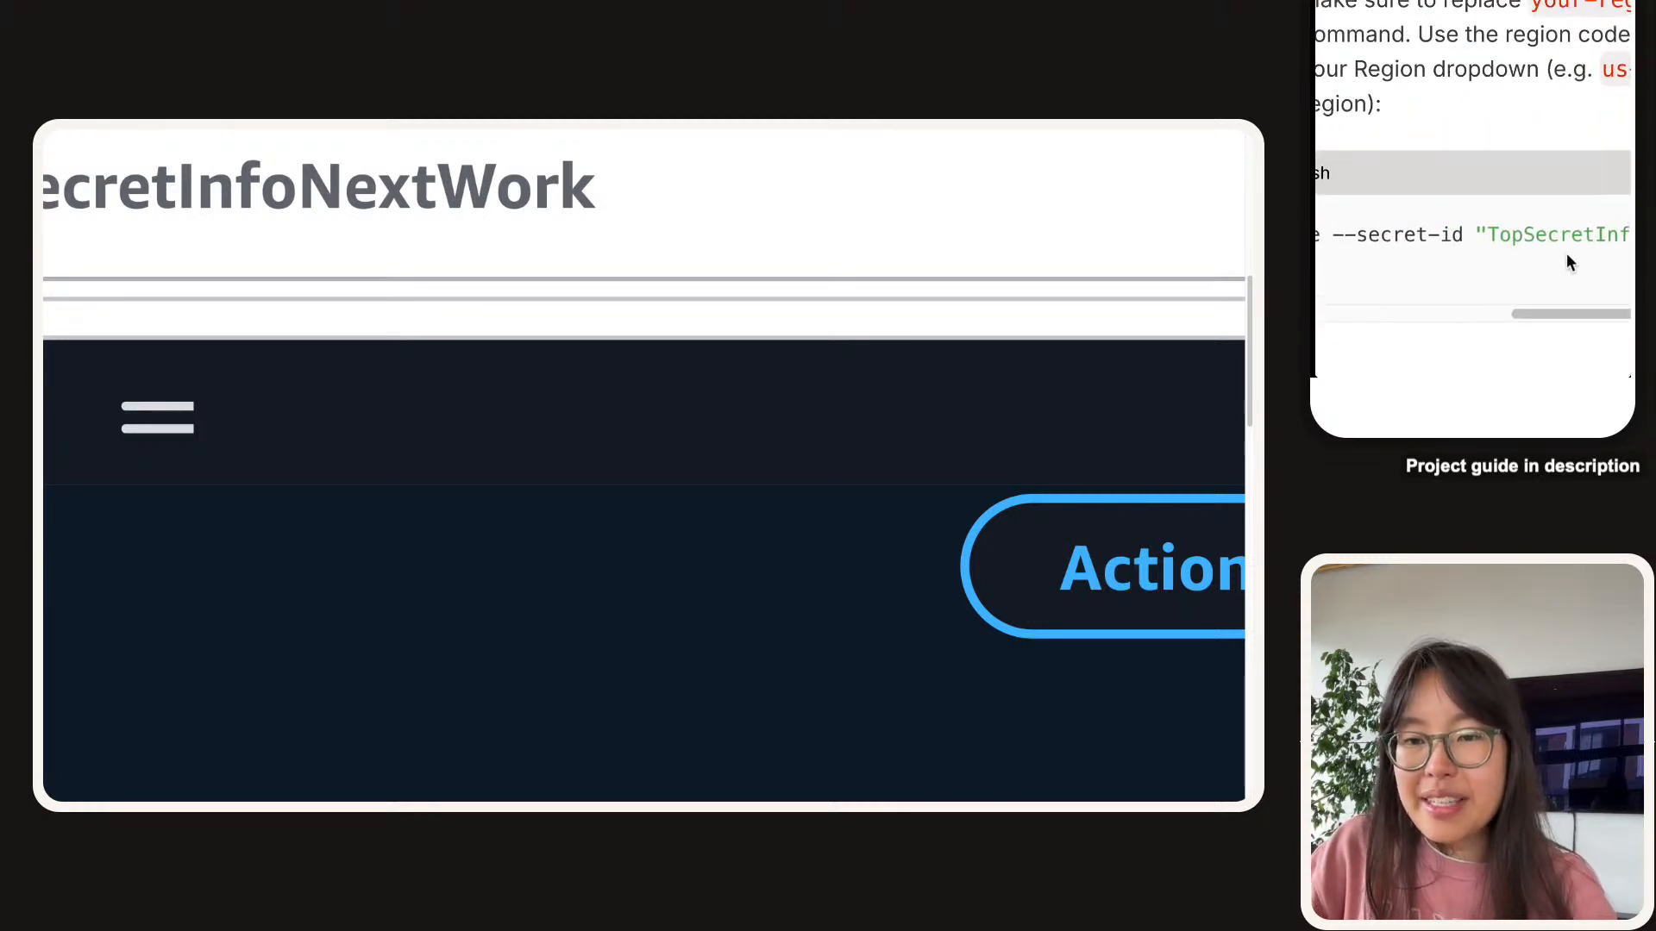
pyautogui.doubleClick(1490, 236)
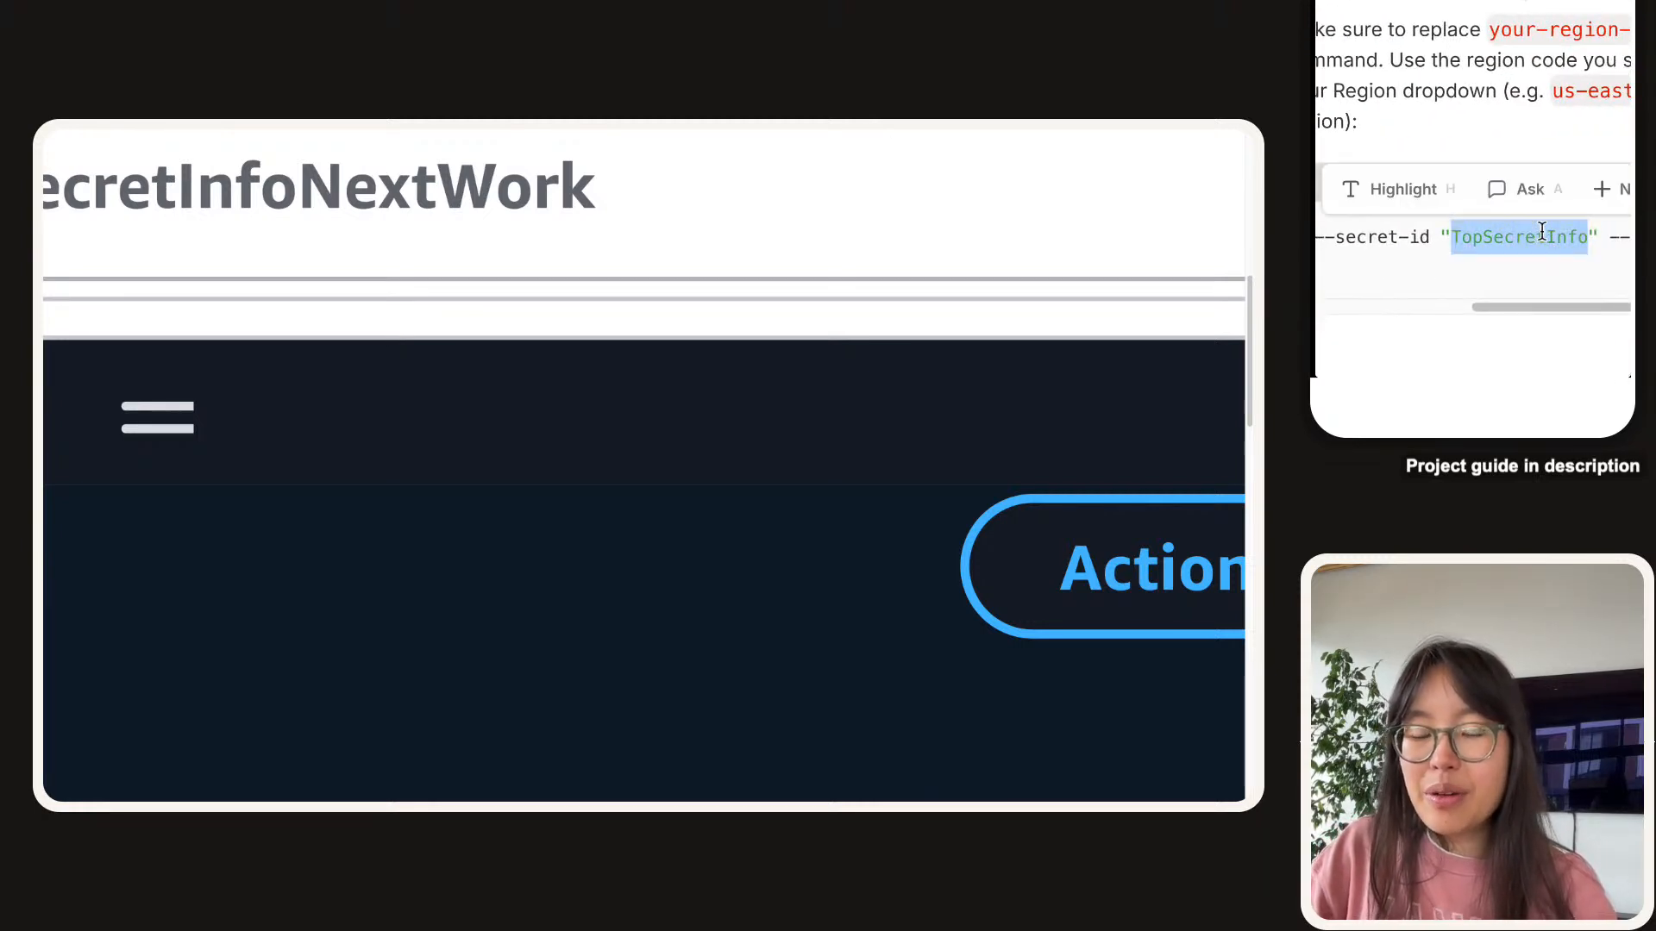
pyautogui.click(1501, 230)
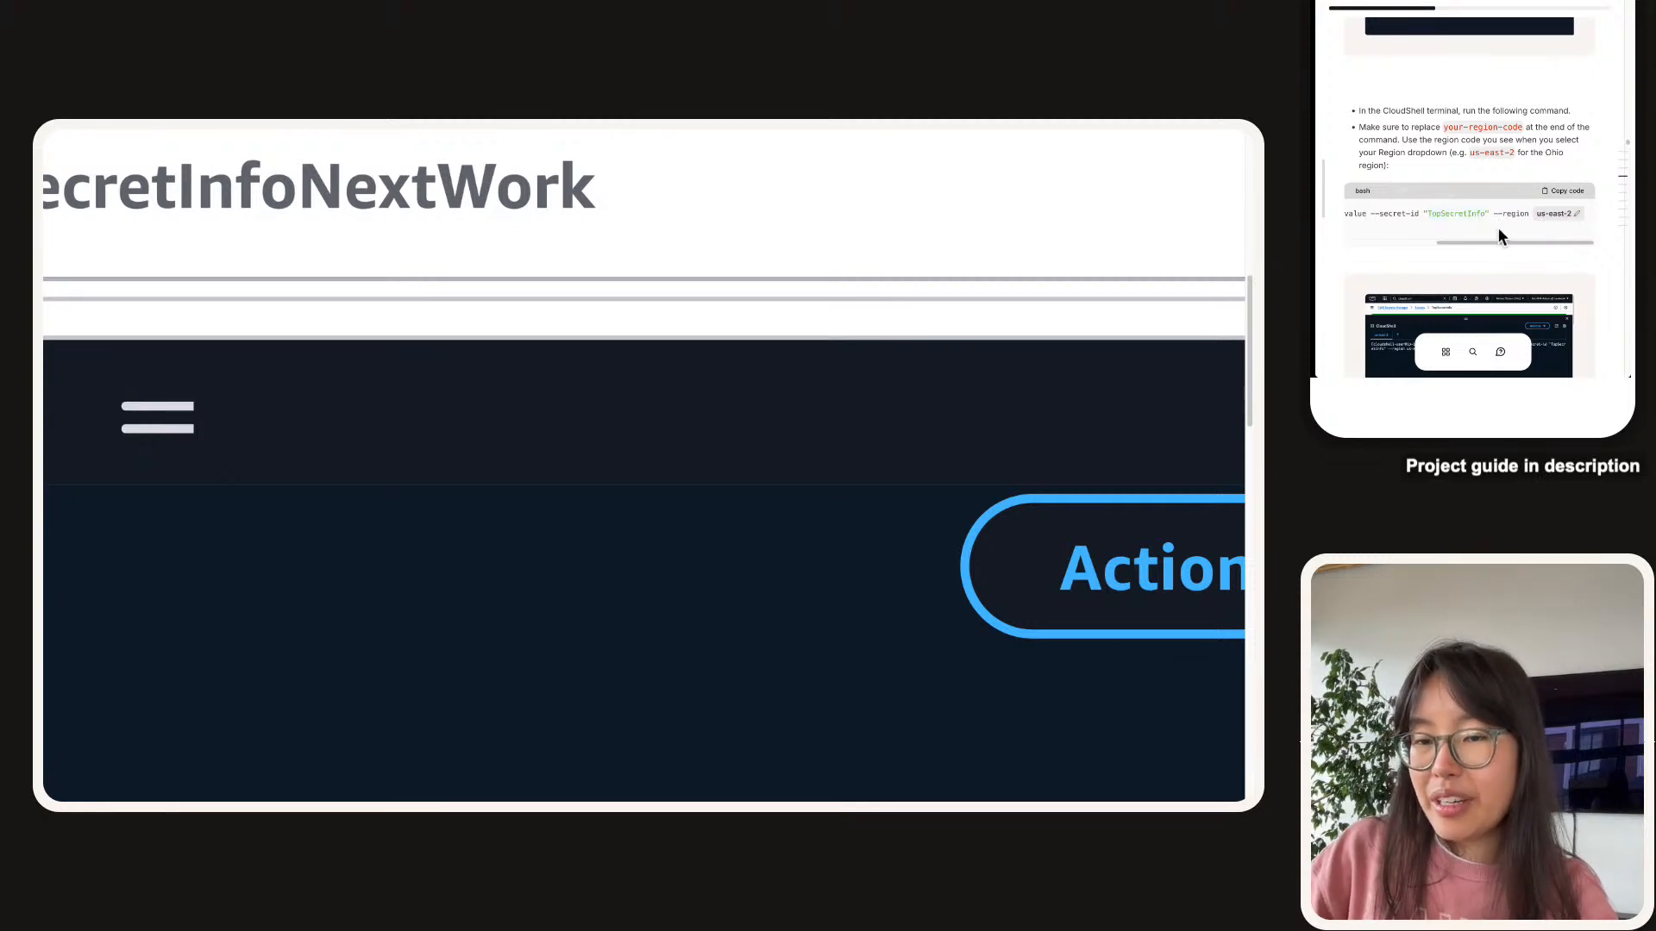
pyautogui.click(1552, 199)
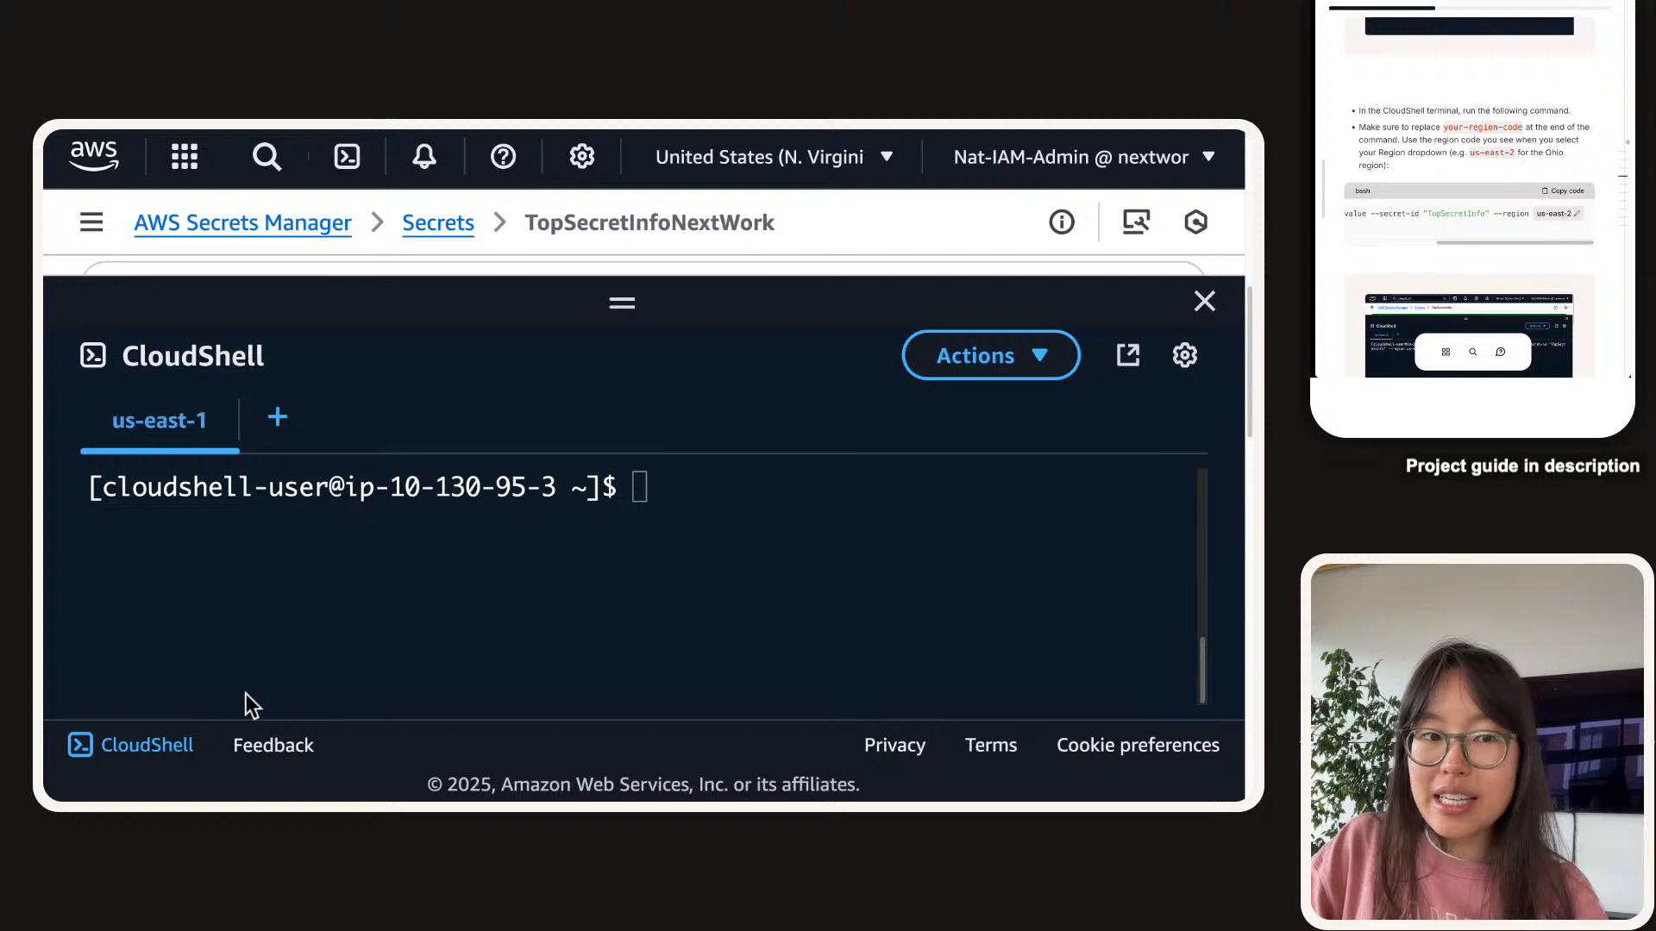
# Paste the get-secret-value command into CloudShell, complete the secret id as TopSecretInfoNextWork, and run it.
pyautogui.click(434, 579)
pyautogui.hotkey('ctrl', 'v')
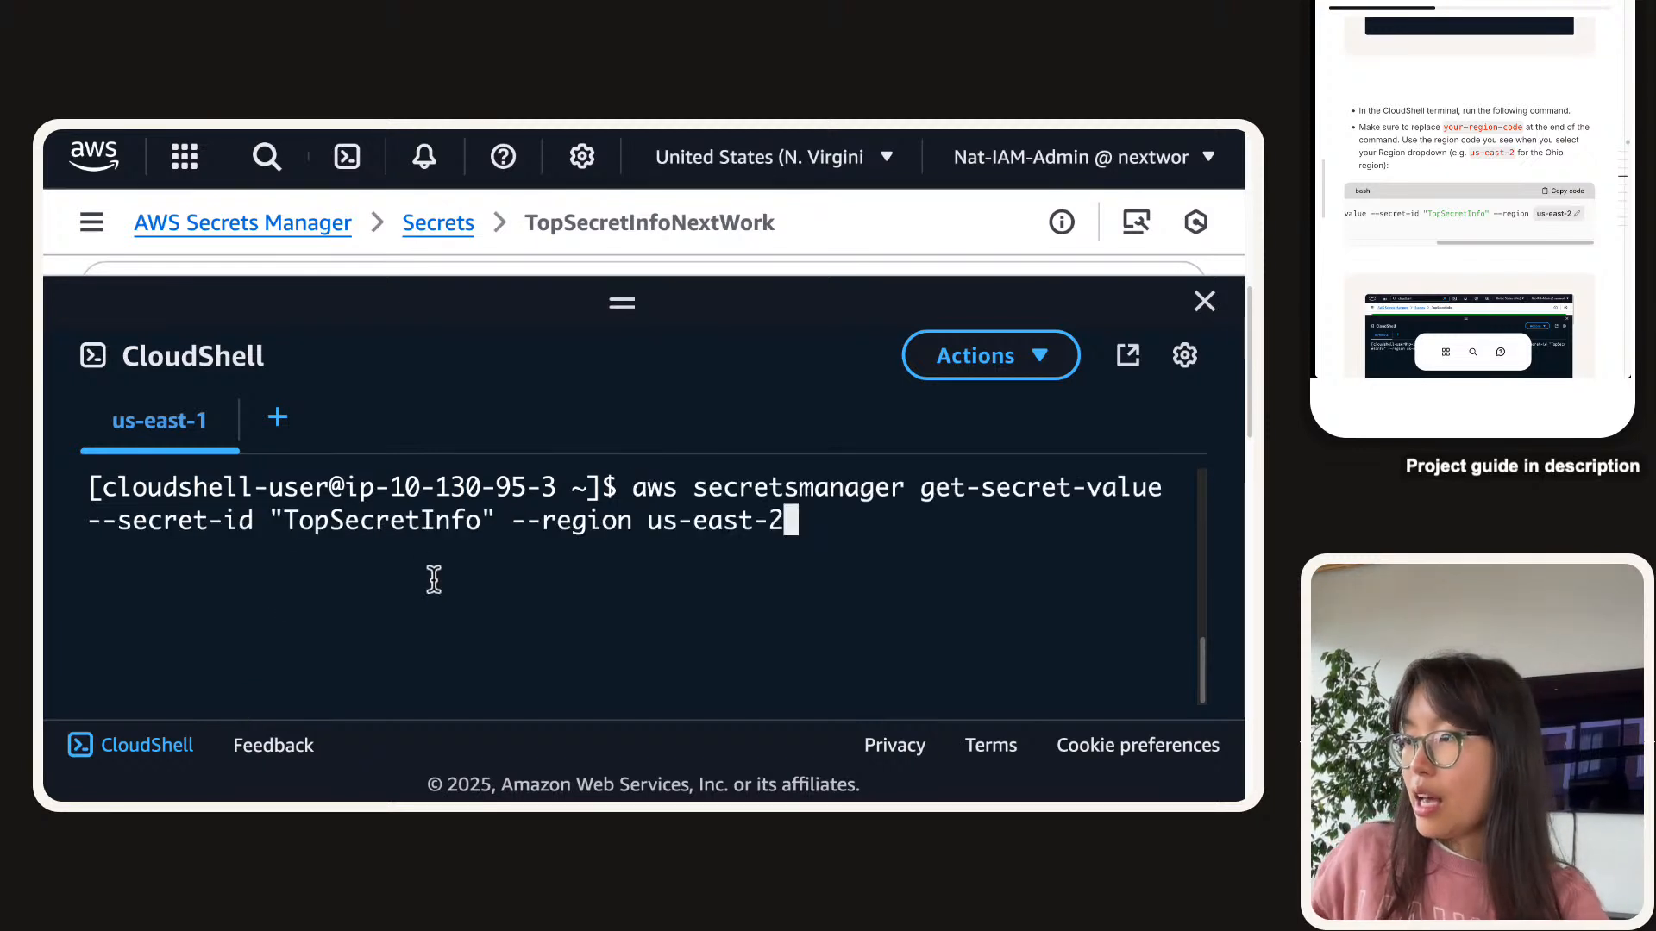
pyautogui.press('Left')
pyautogui.press('Left')
pyautogui.press('Left')
pyautogui.press('Left')
pyautogui.press('Left')
pyautogui.press('Left')
pyautogui.press('Left')
pyautogui.press('Left')
pyautogui.press('Left')
pyautogui.press('Left')
pyautogui.press('Left')
pyautogui.press('Left')
pyautogui.press('Left')
pyautogui.press('Left')
pyautogui.press('Left')
pyautogui.press('Left')
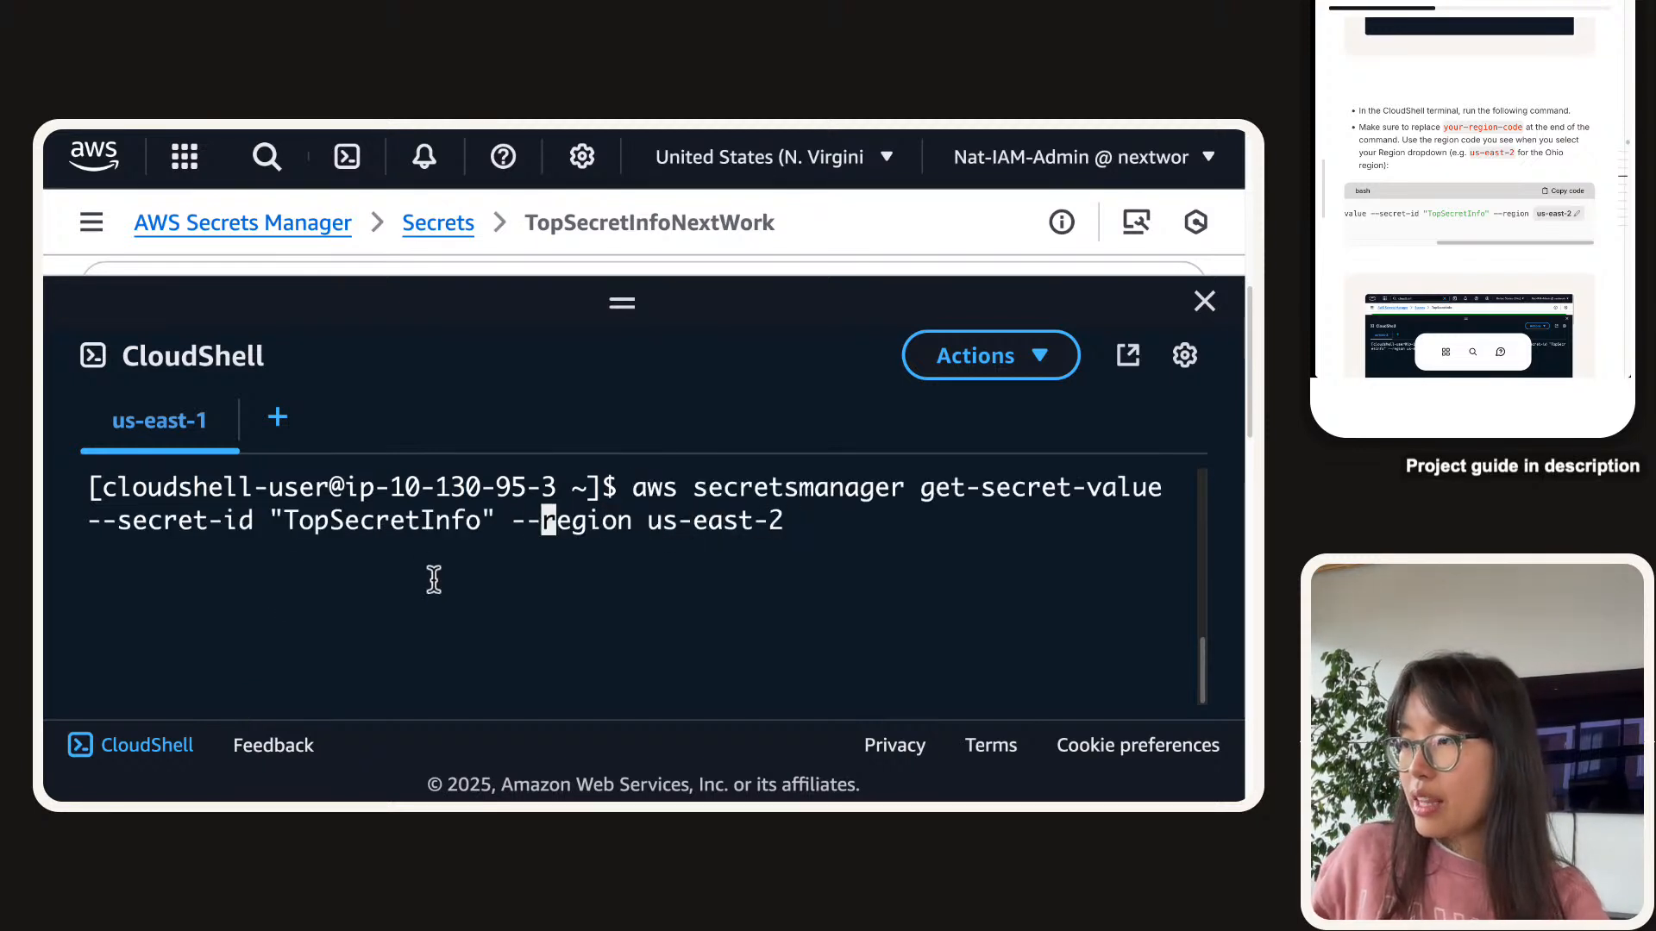
pyautogui.press('Left')
pyautogui.press('Left')
pyautogui.press('Left')
pyautogui.press('Left')
pyautogui.press('Left')
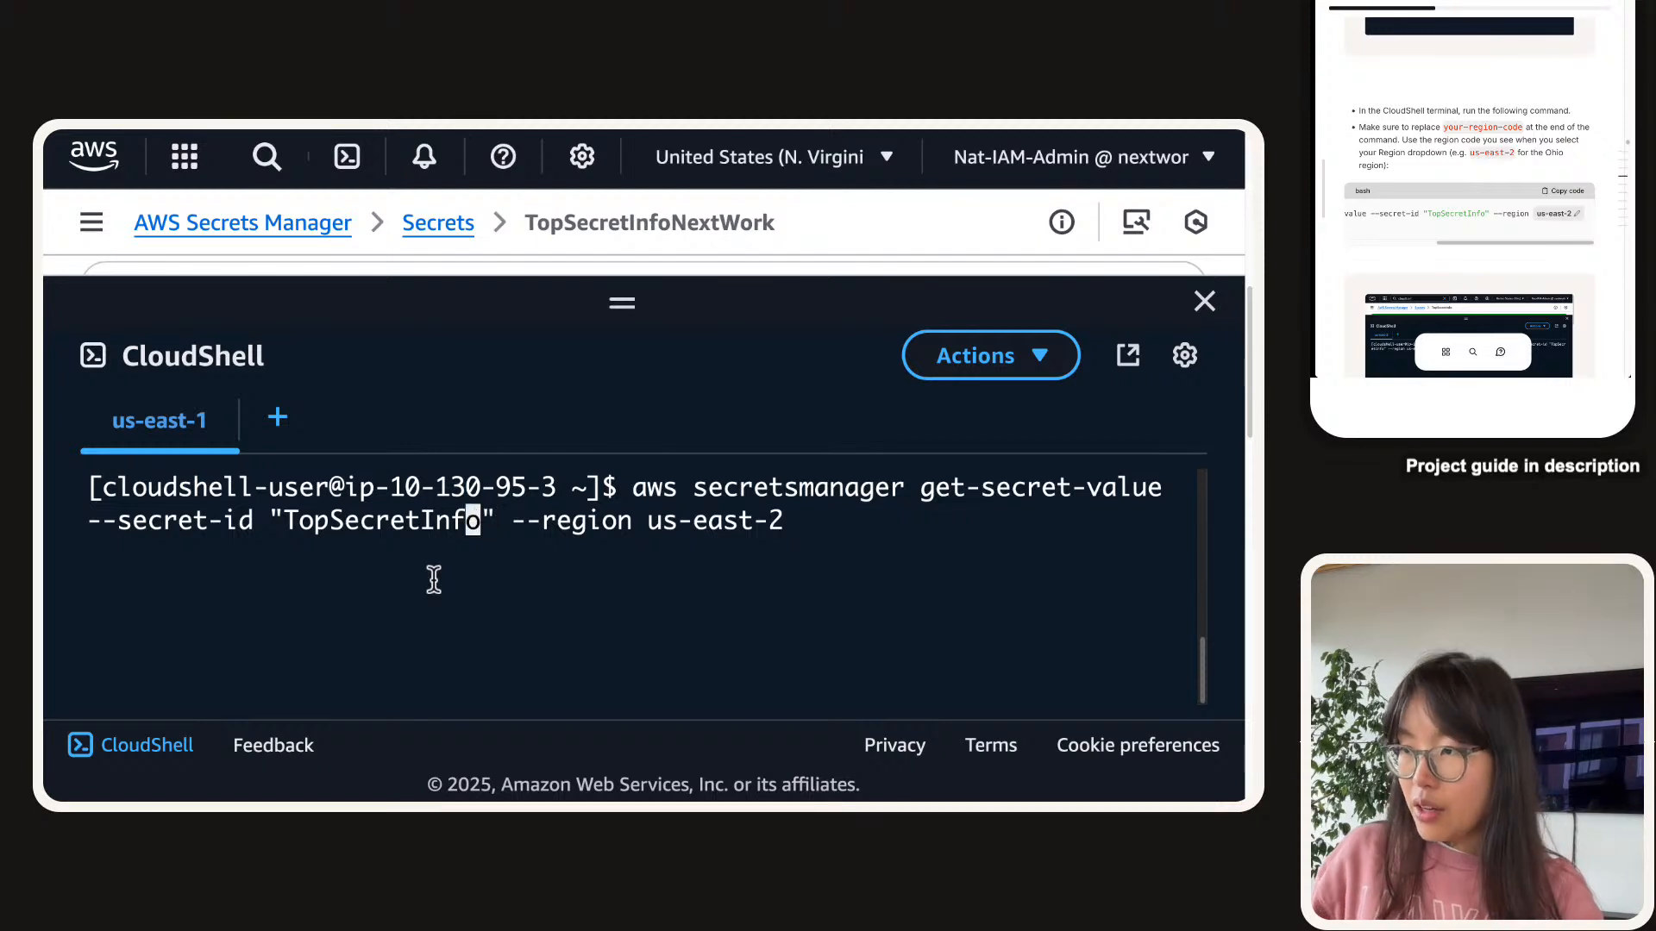
pyautogui.press('Right')
pyautogui.write('NextWork')
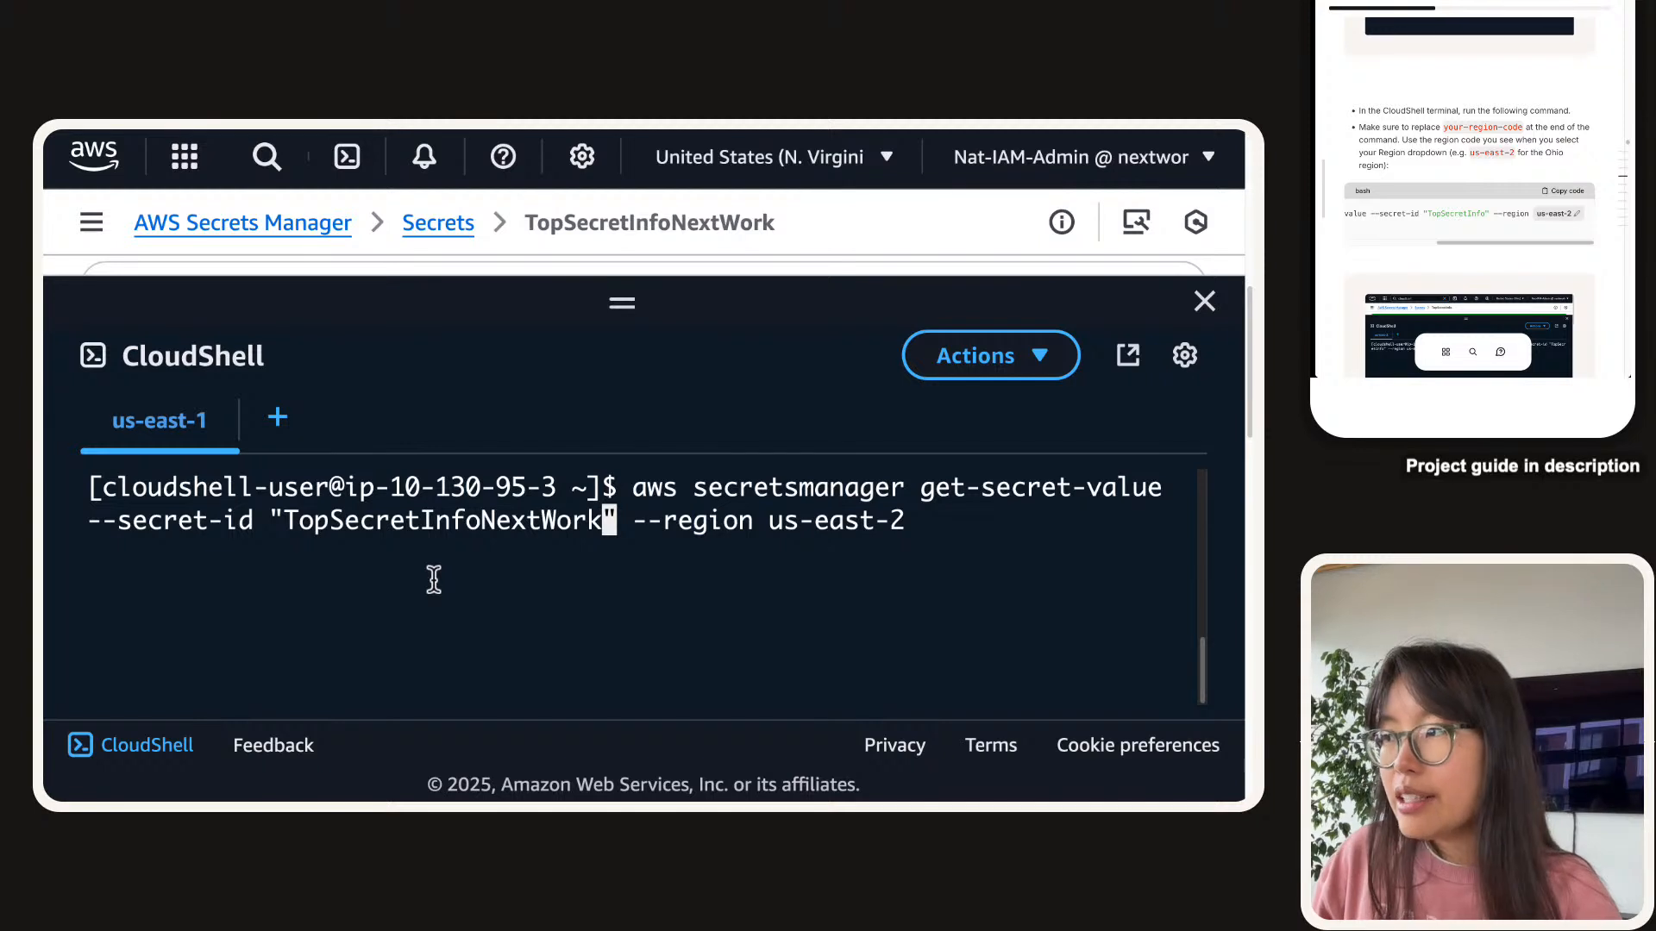
pyautogui.press('Return')
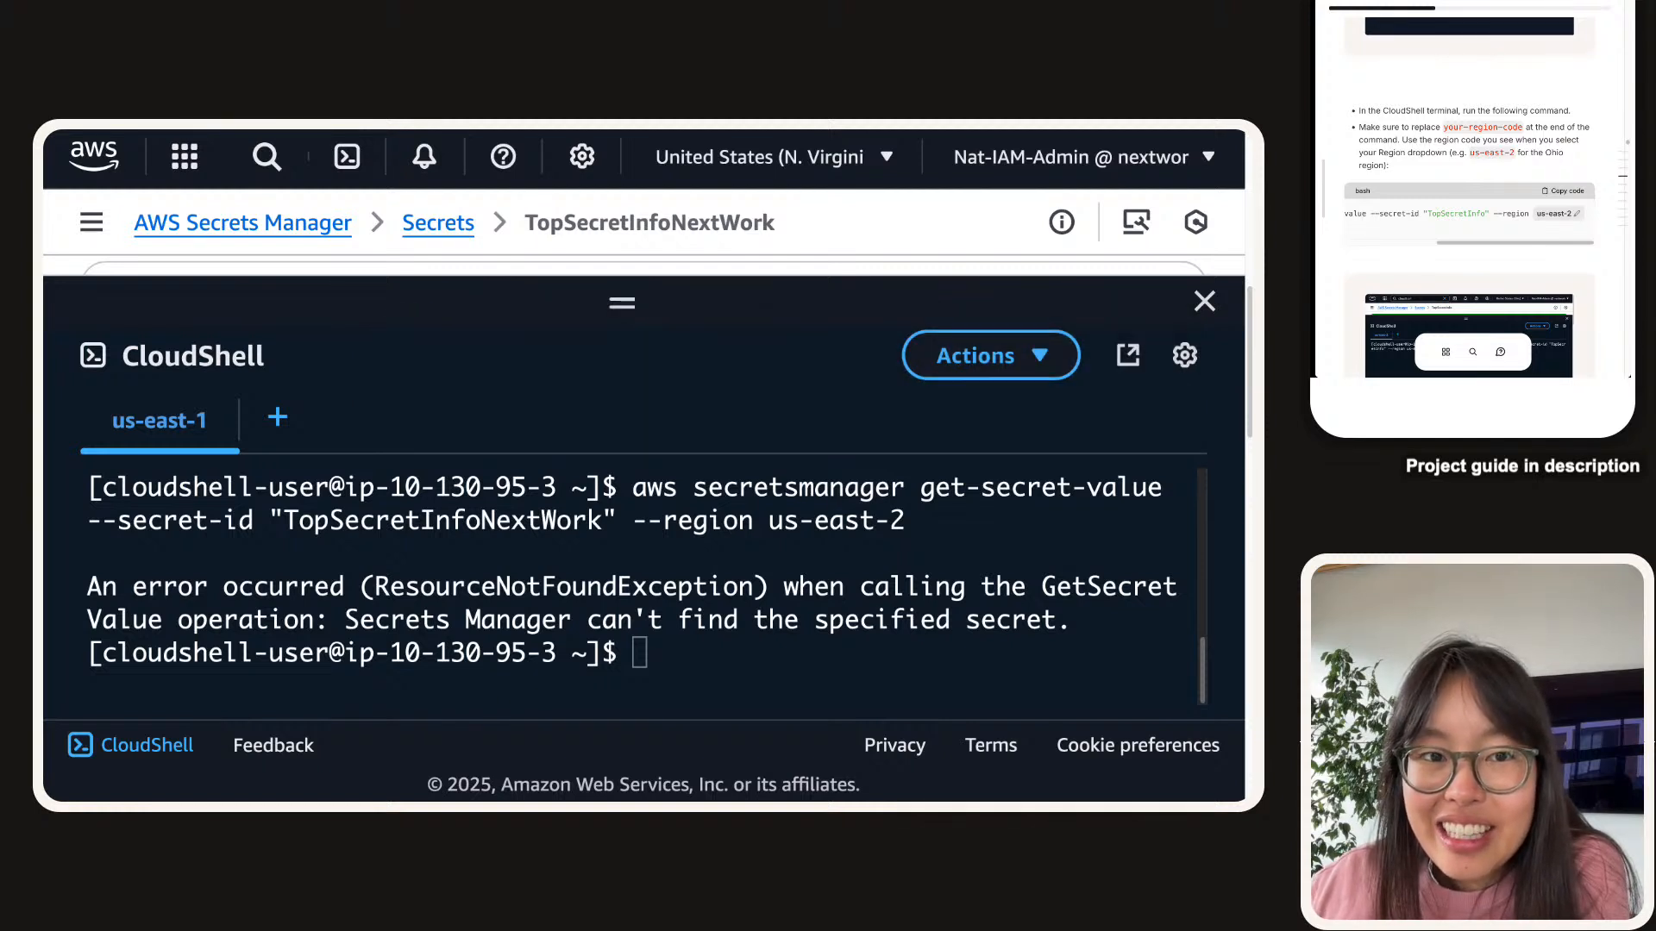
# Rerun the get-secret-value command with the region changed to us-east-1.
pyautogui.click(800, 618)
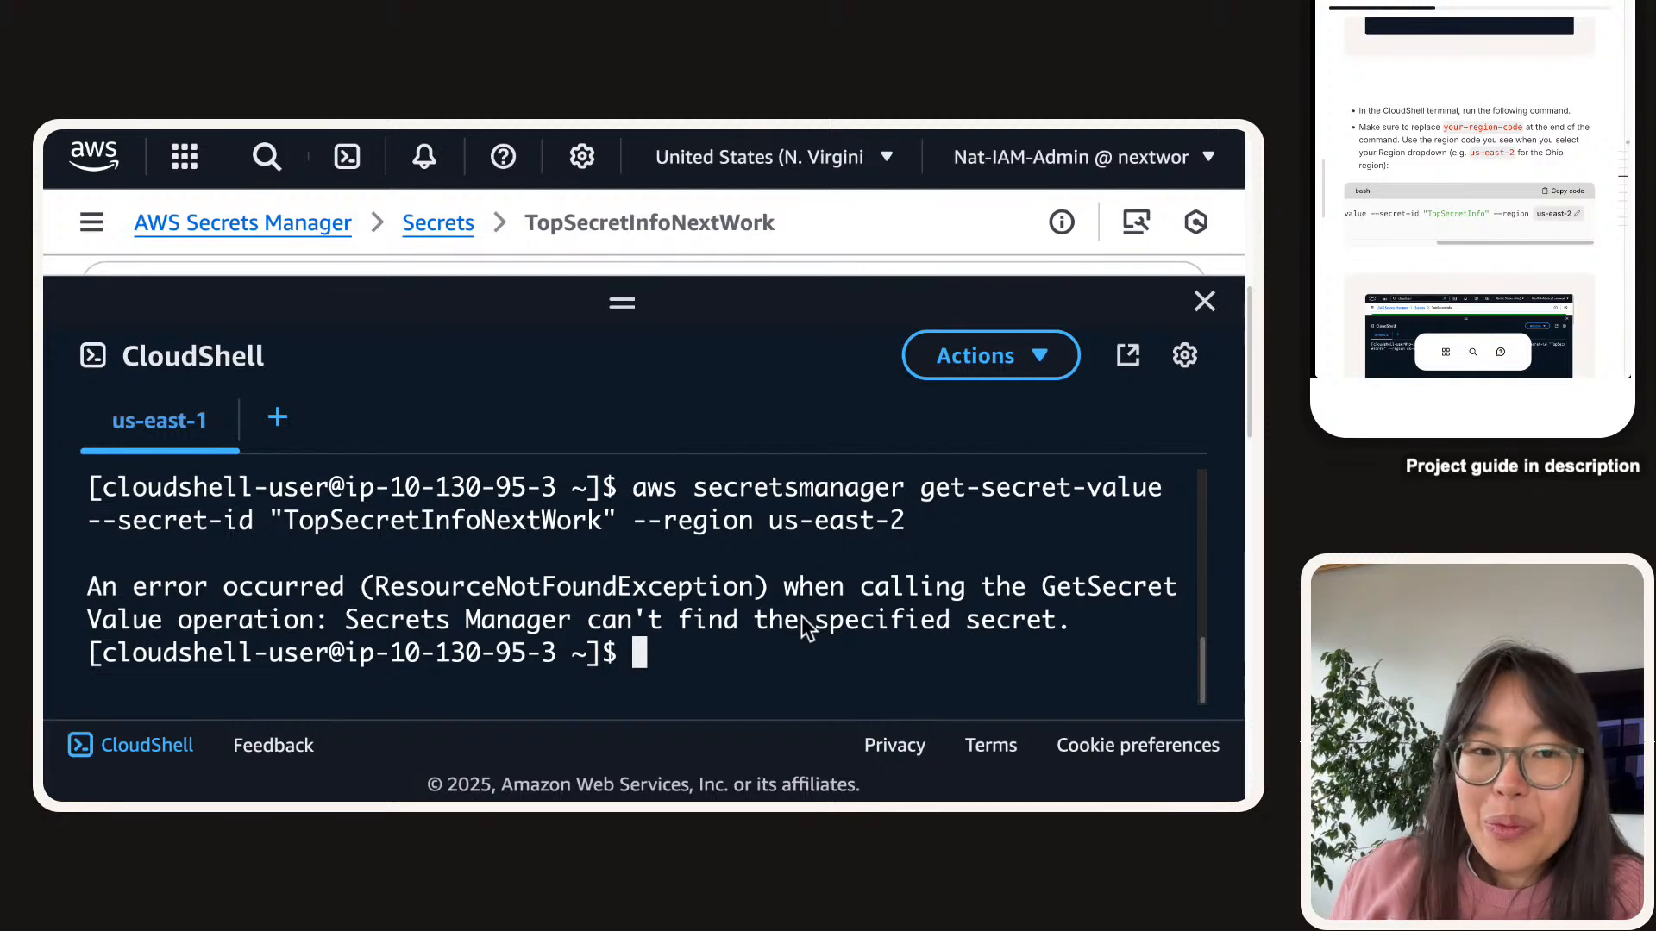
pyautogui.press('Up')
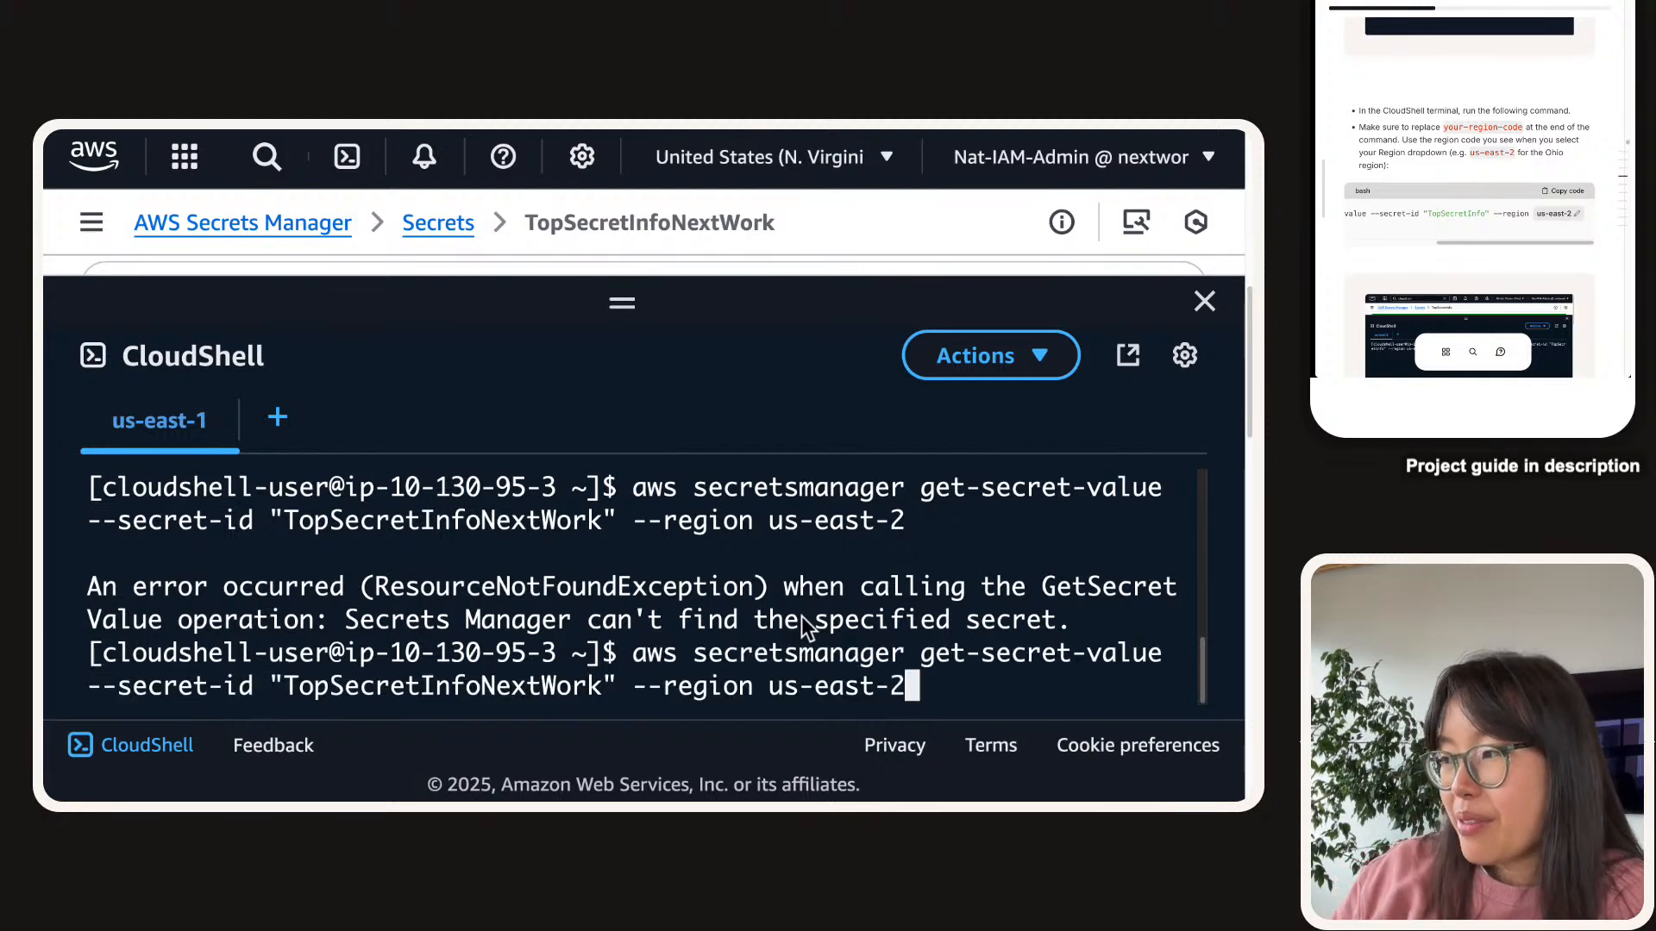
pyautogui.press('BackSpace')
pyautogui.write('1')
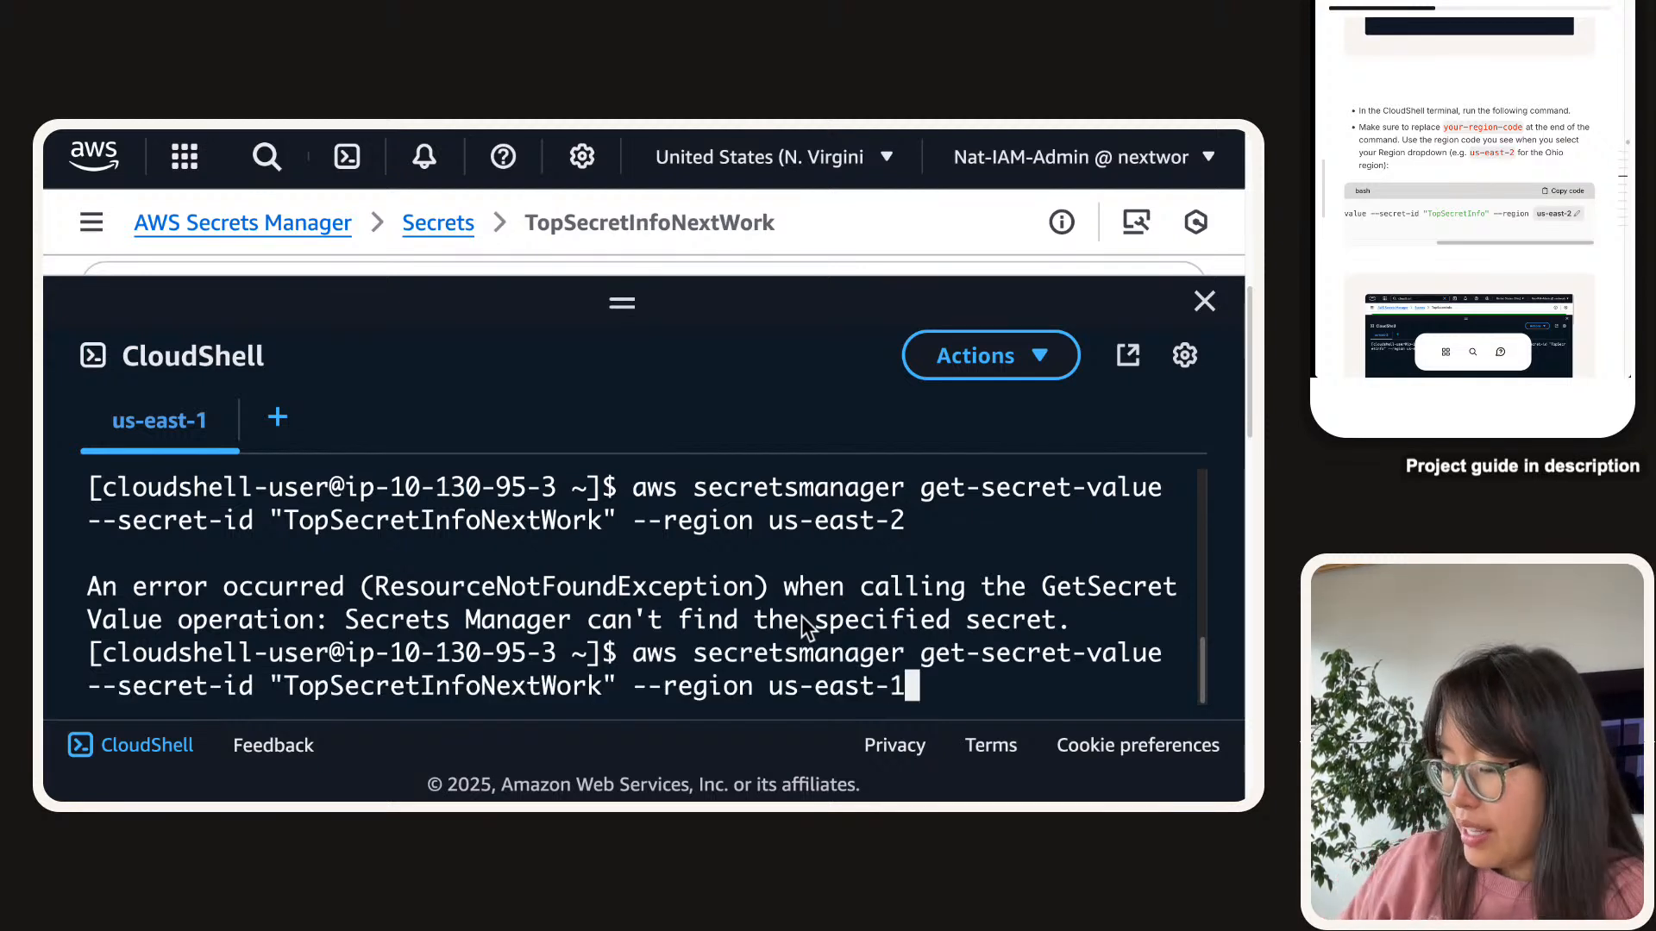
pyautogui.press('Return')
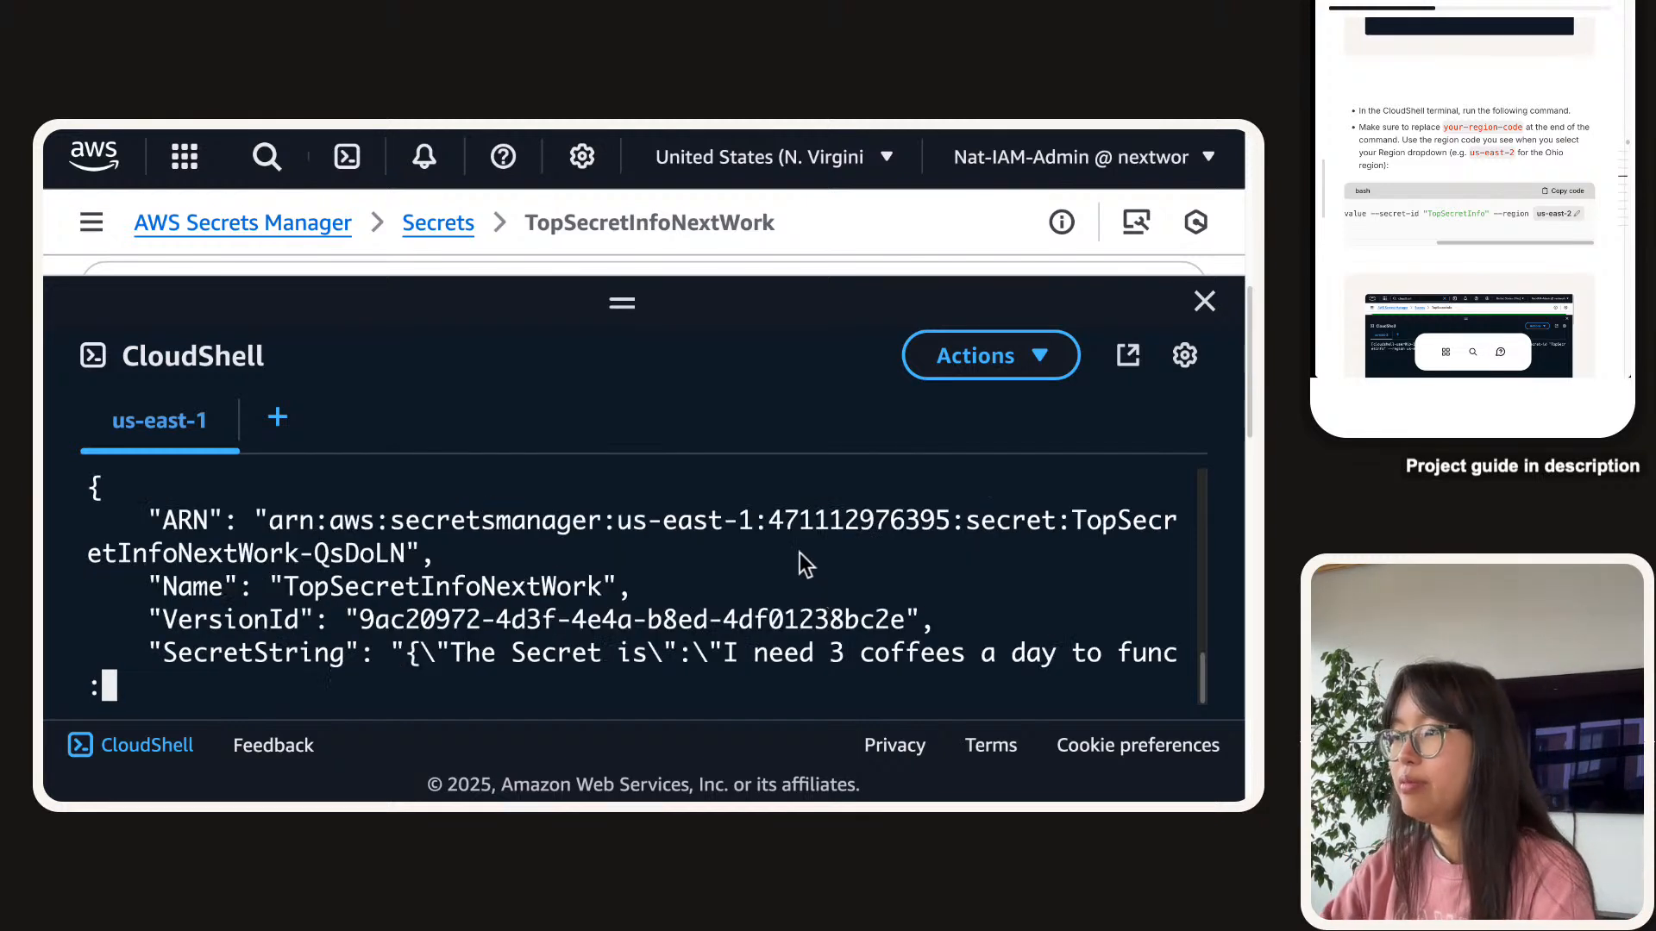
pyautogui.moveTo(622, 302); pyautogui.dragTo(624, 202)
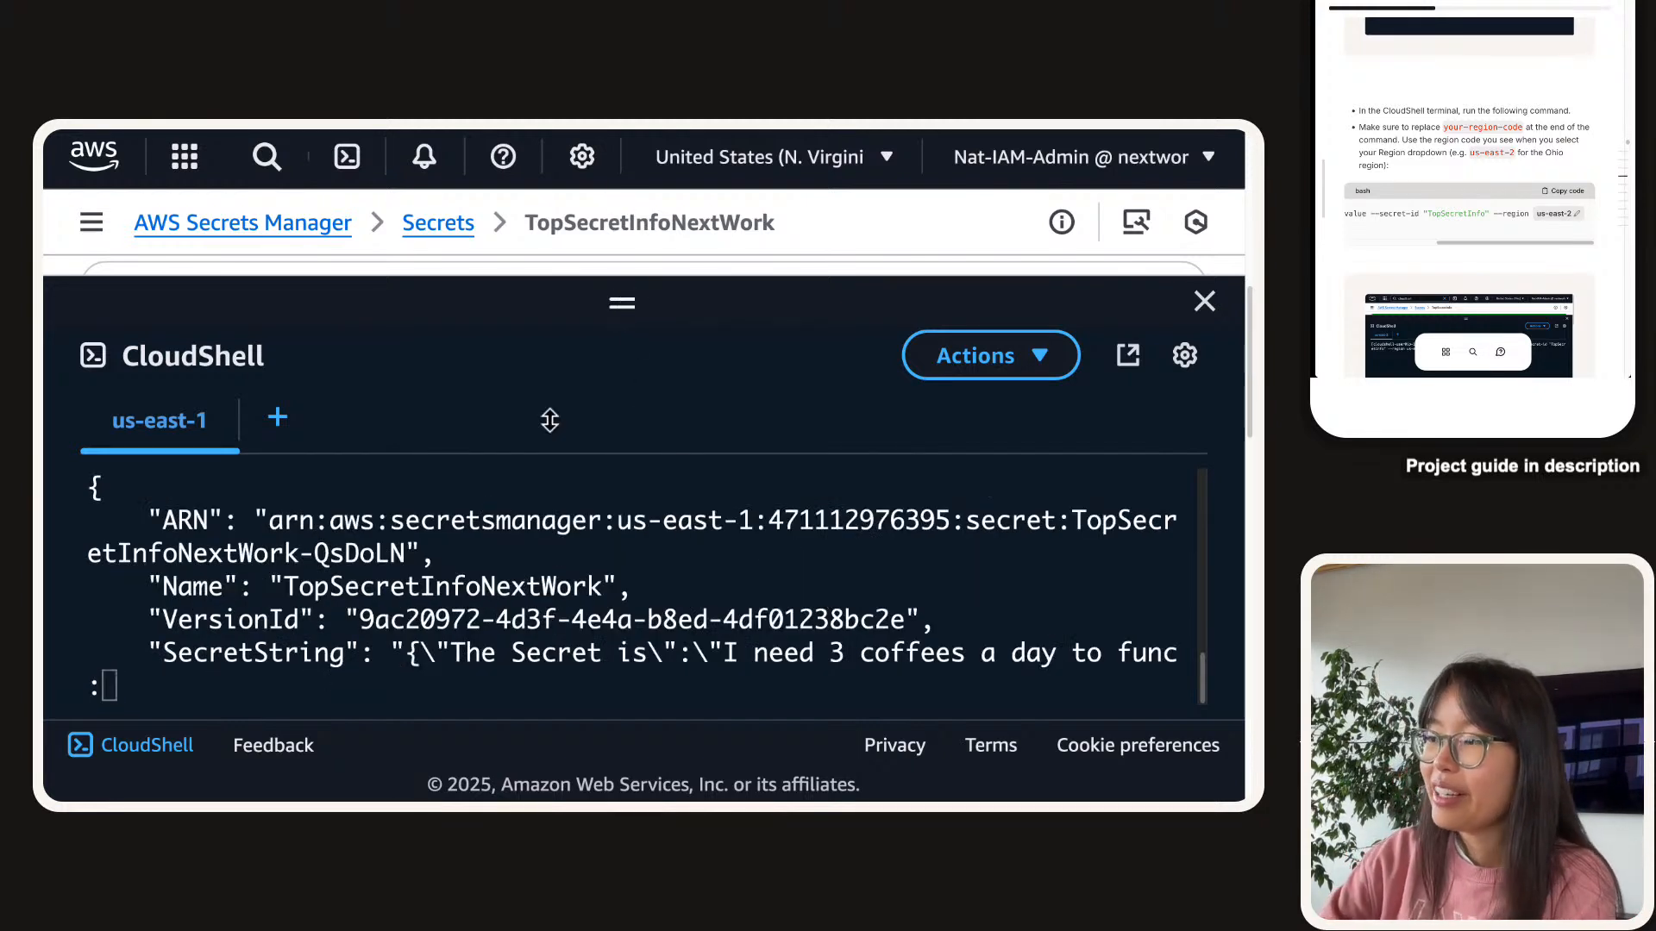
pyautogui.scroll(1, 433, 658)
pyautogui.scroll(3, 430, 658)
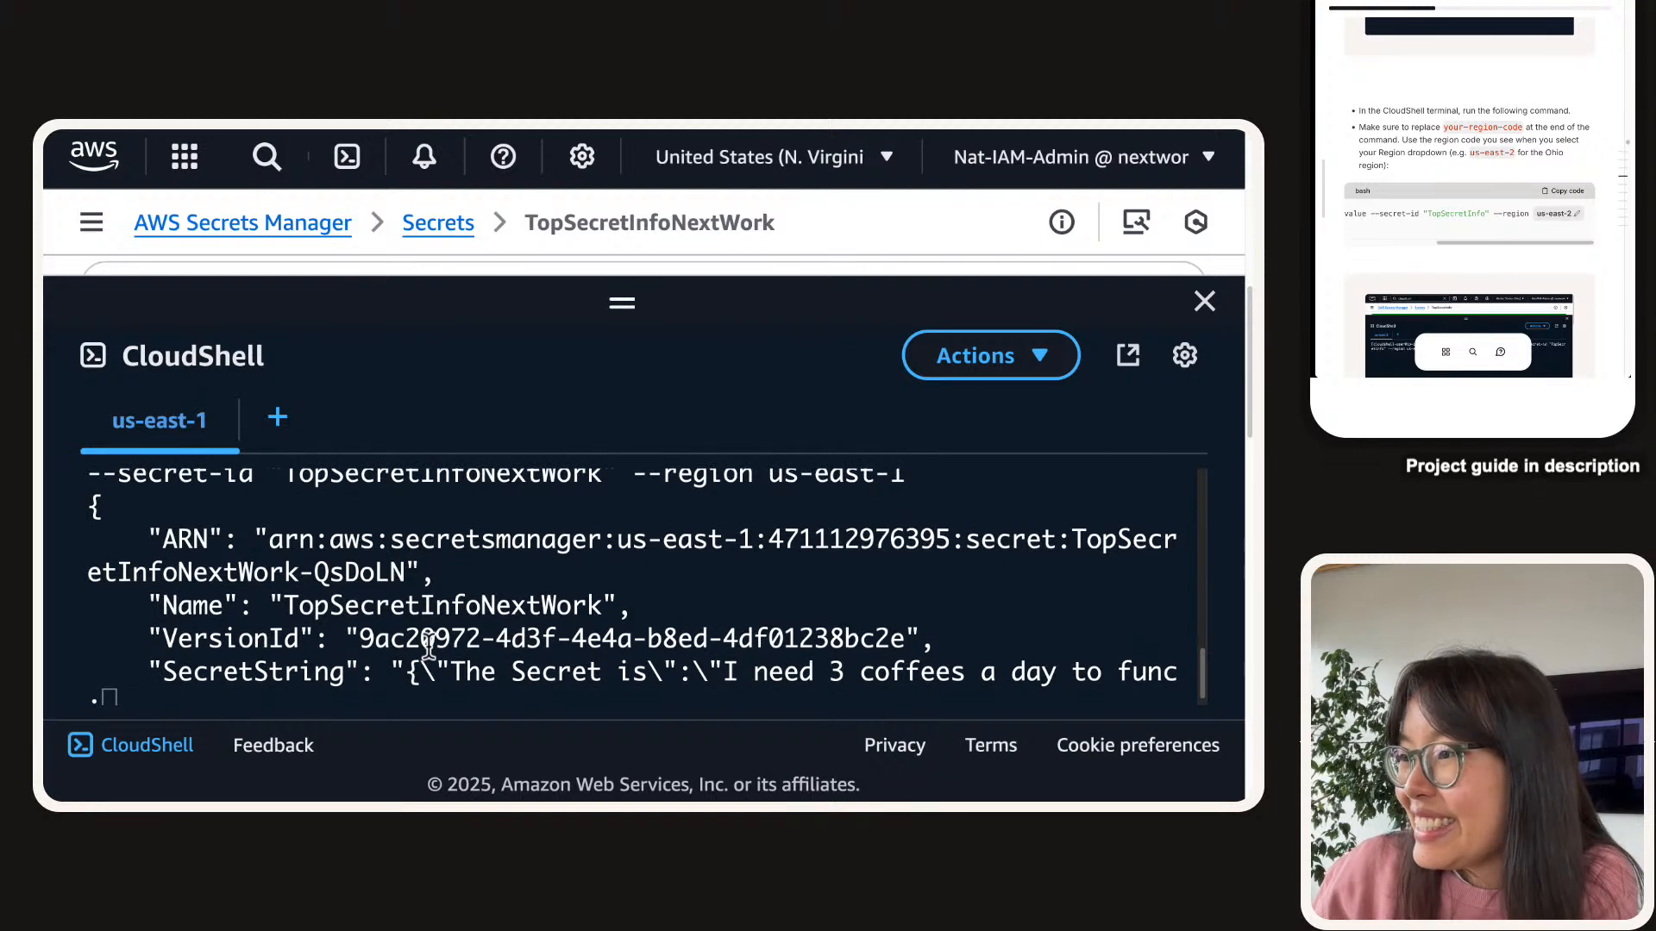
pyautogui.scroll(1, 429, 638)
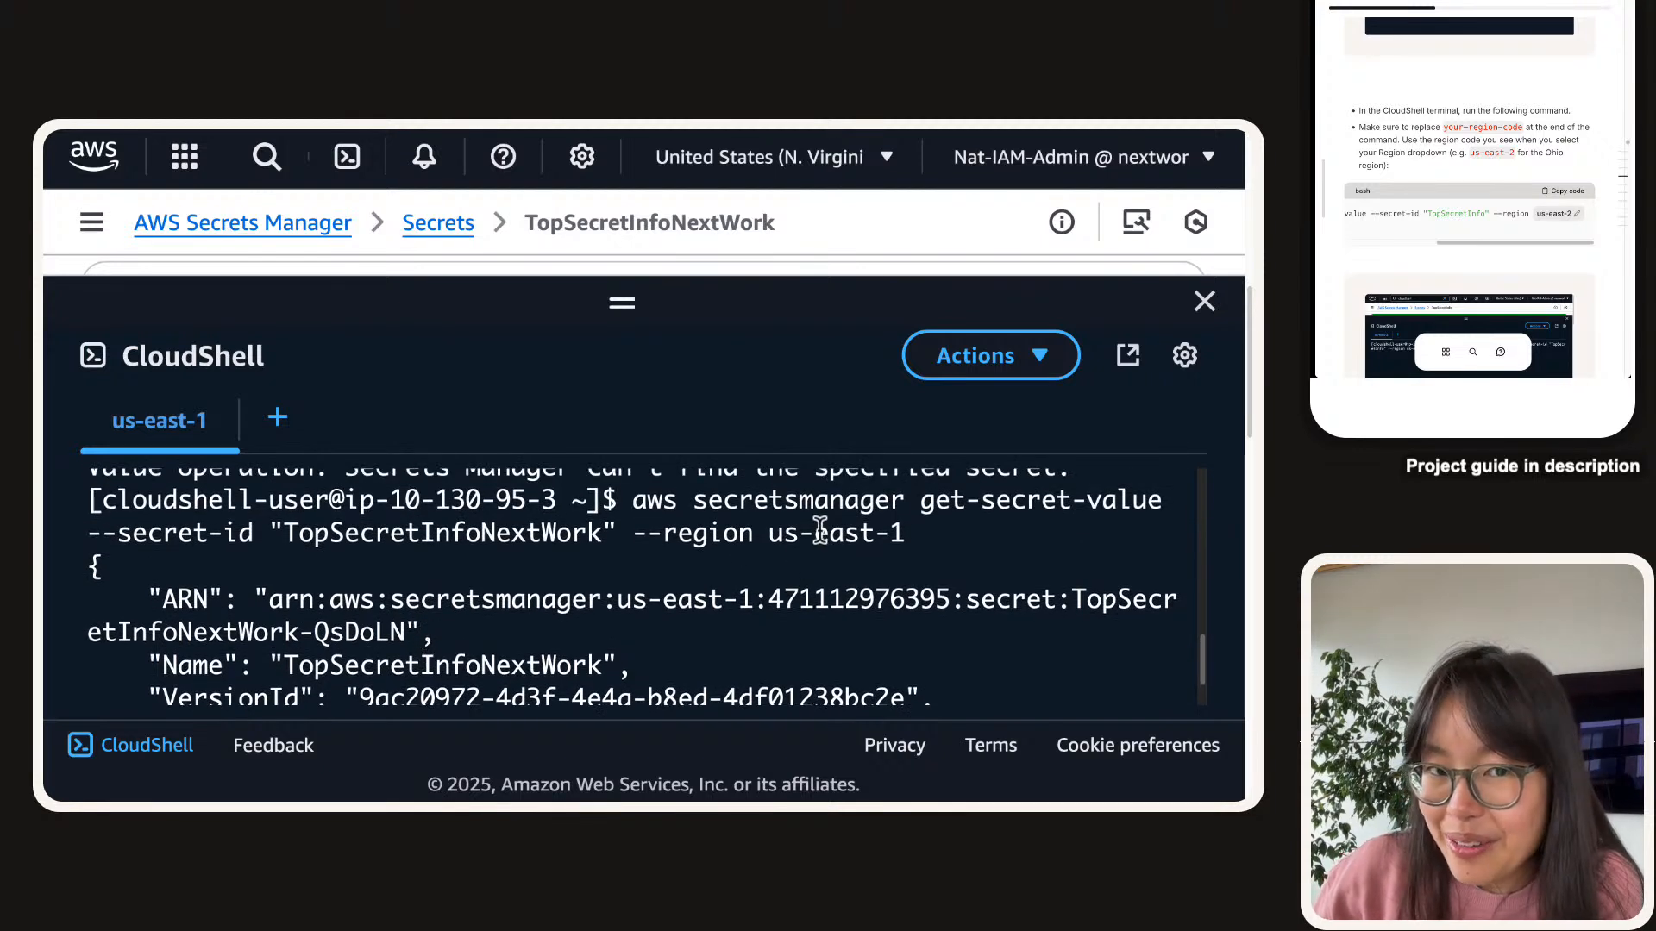
pyautogui.scroll(-1, 819, 531)
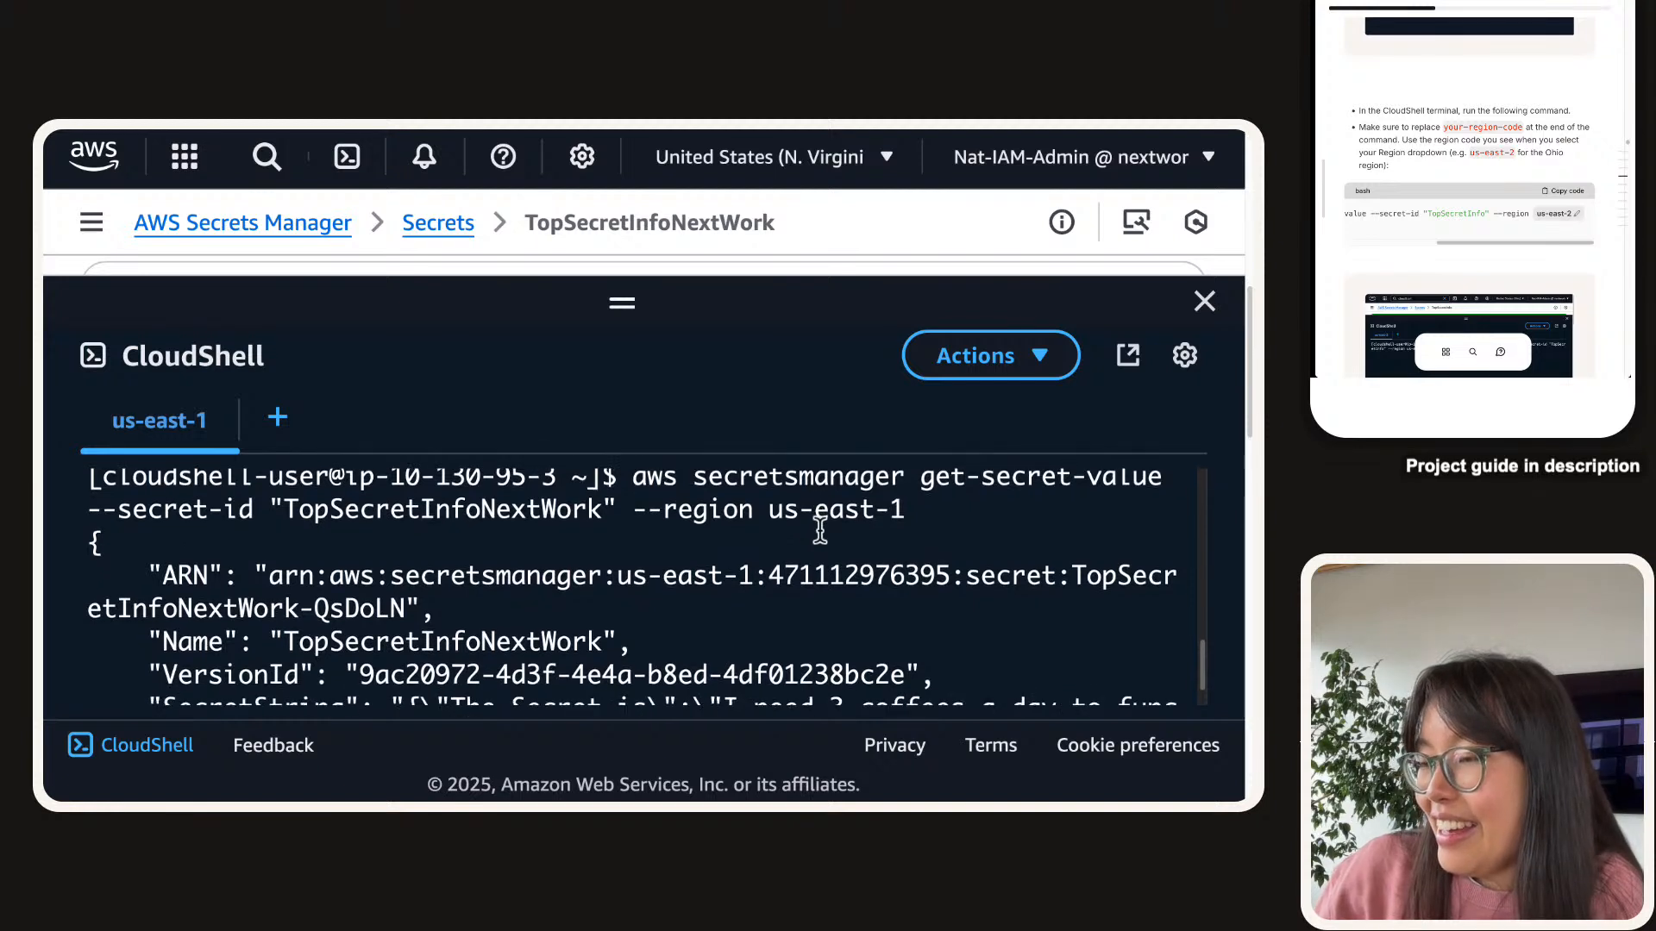
pyautogui.scroll(-2, 819, 531)
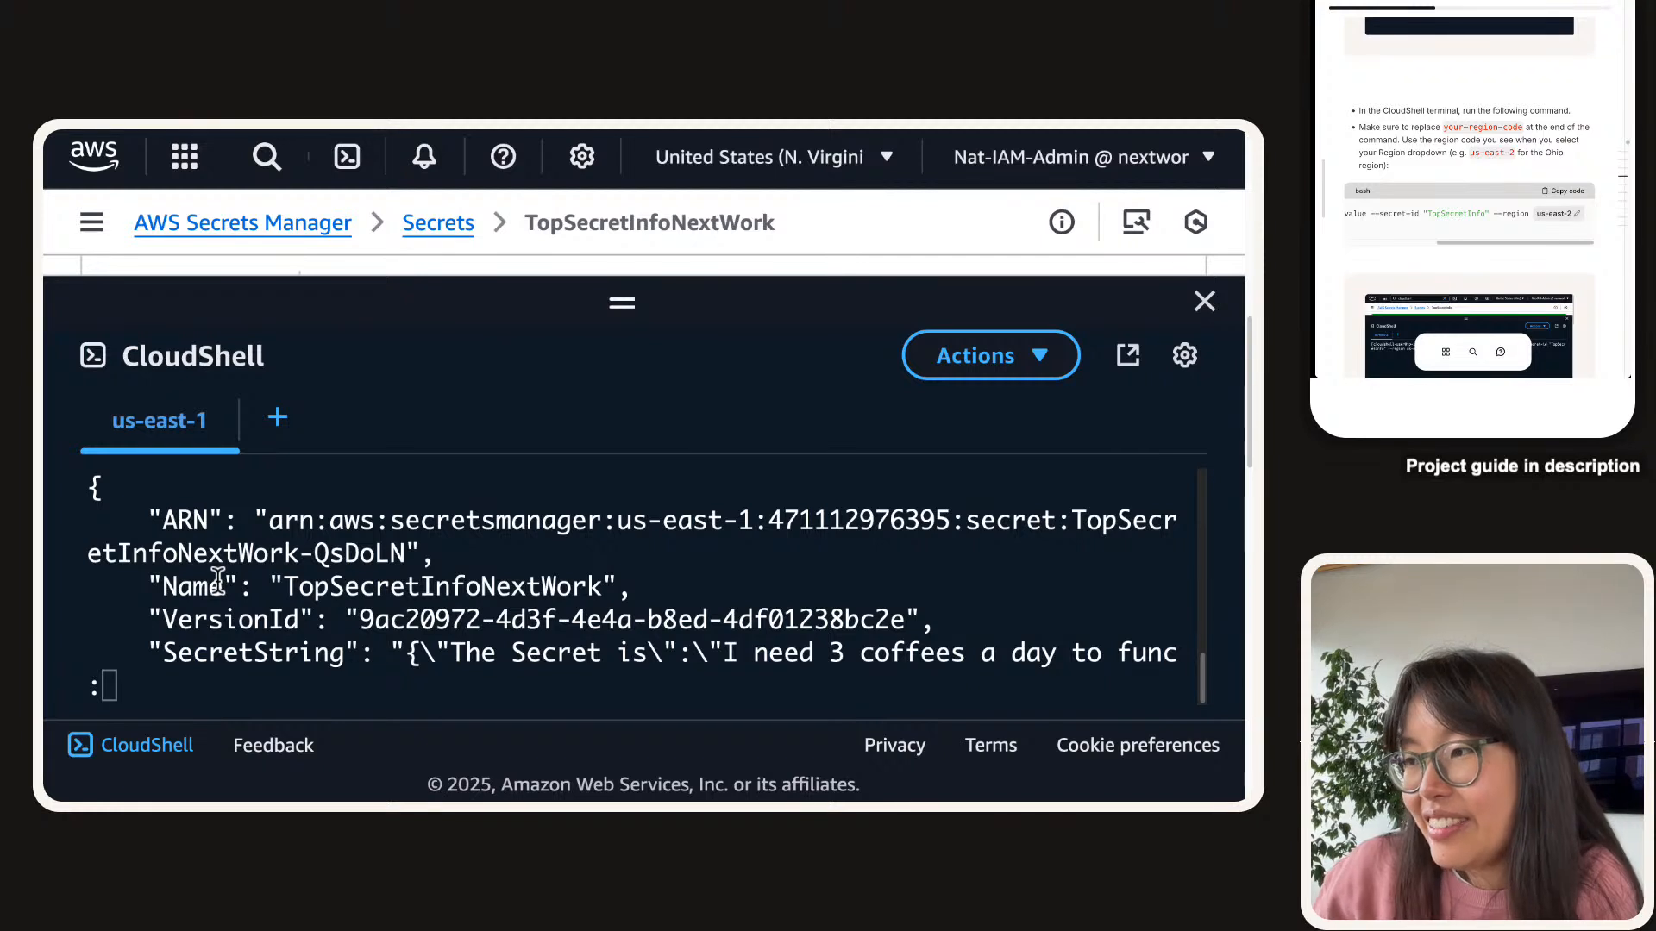
pyautogui.doubleClick(340, 589)
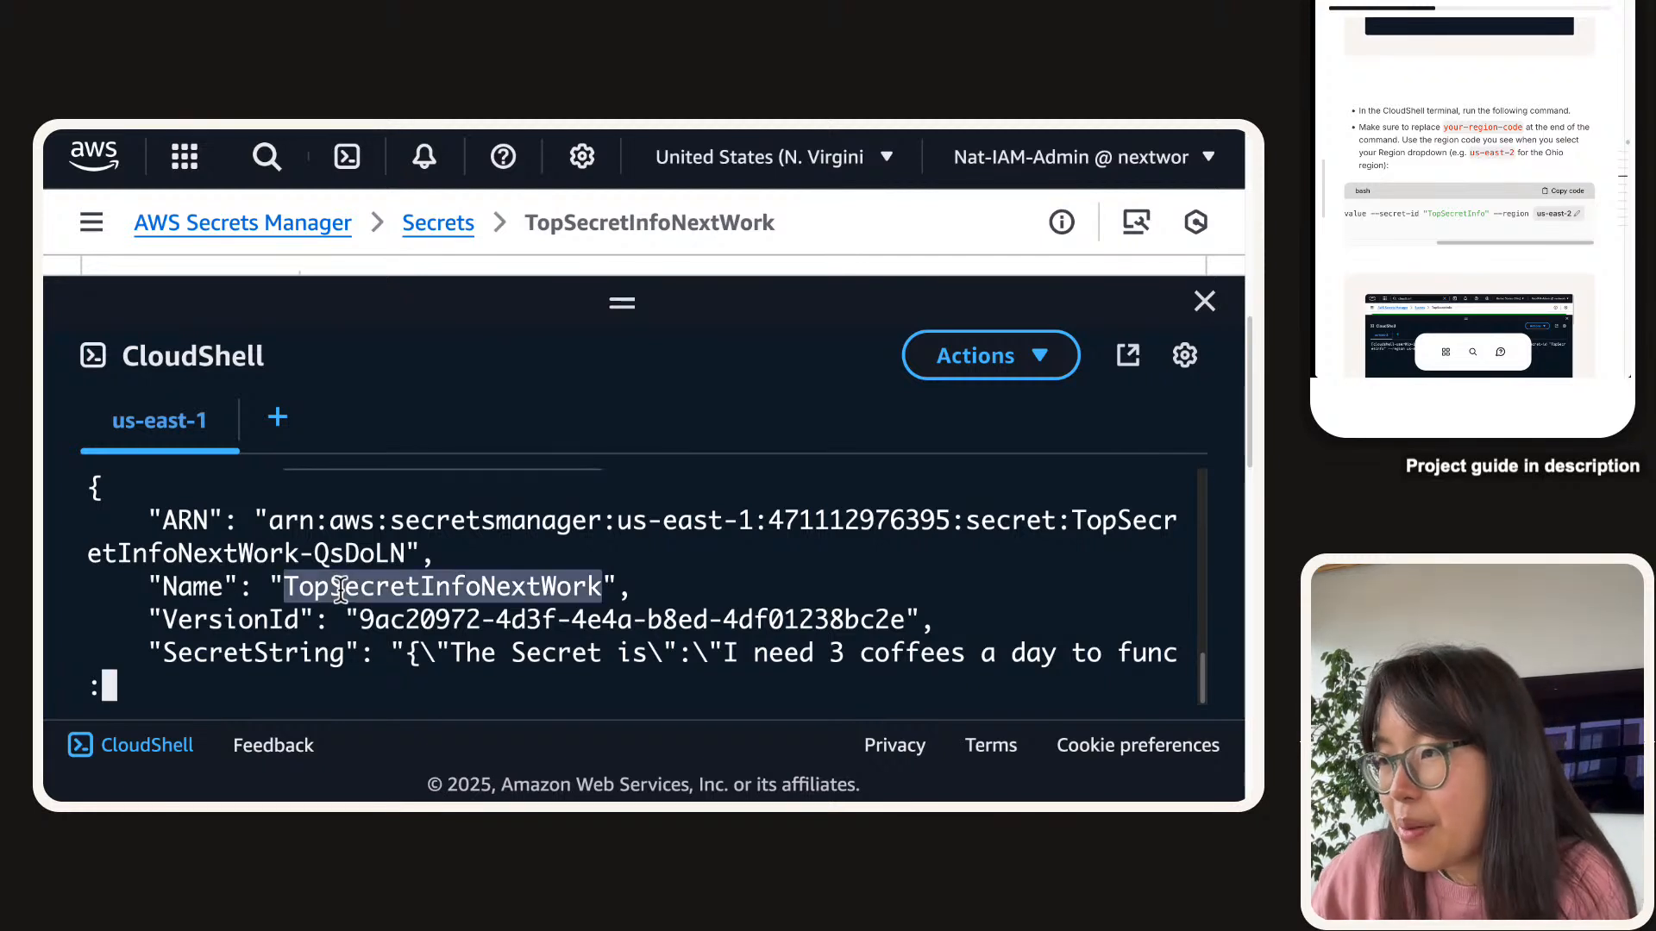
pyautogui.tripleClick(200, 653)
pyautogui.moveTo(448, 652); pyautogui.dragTo(844, 653)
pyautogui.click(802, 653)
pyautogui.click(828, 654)
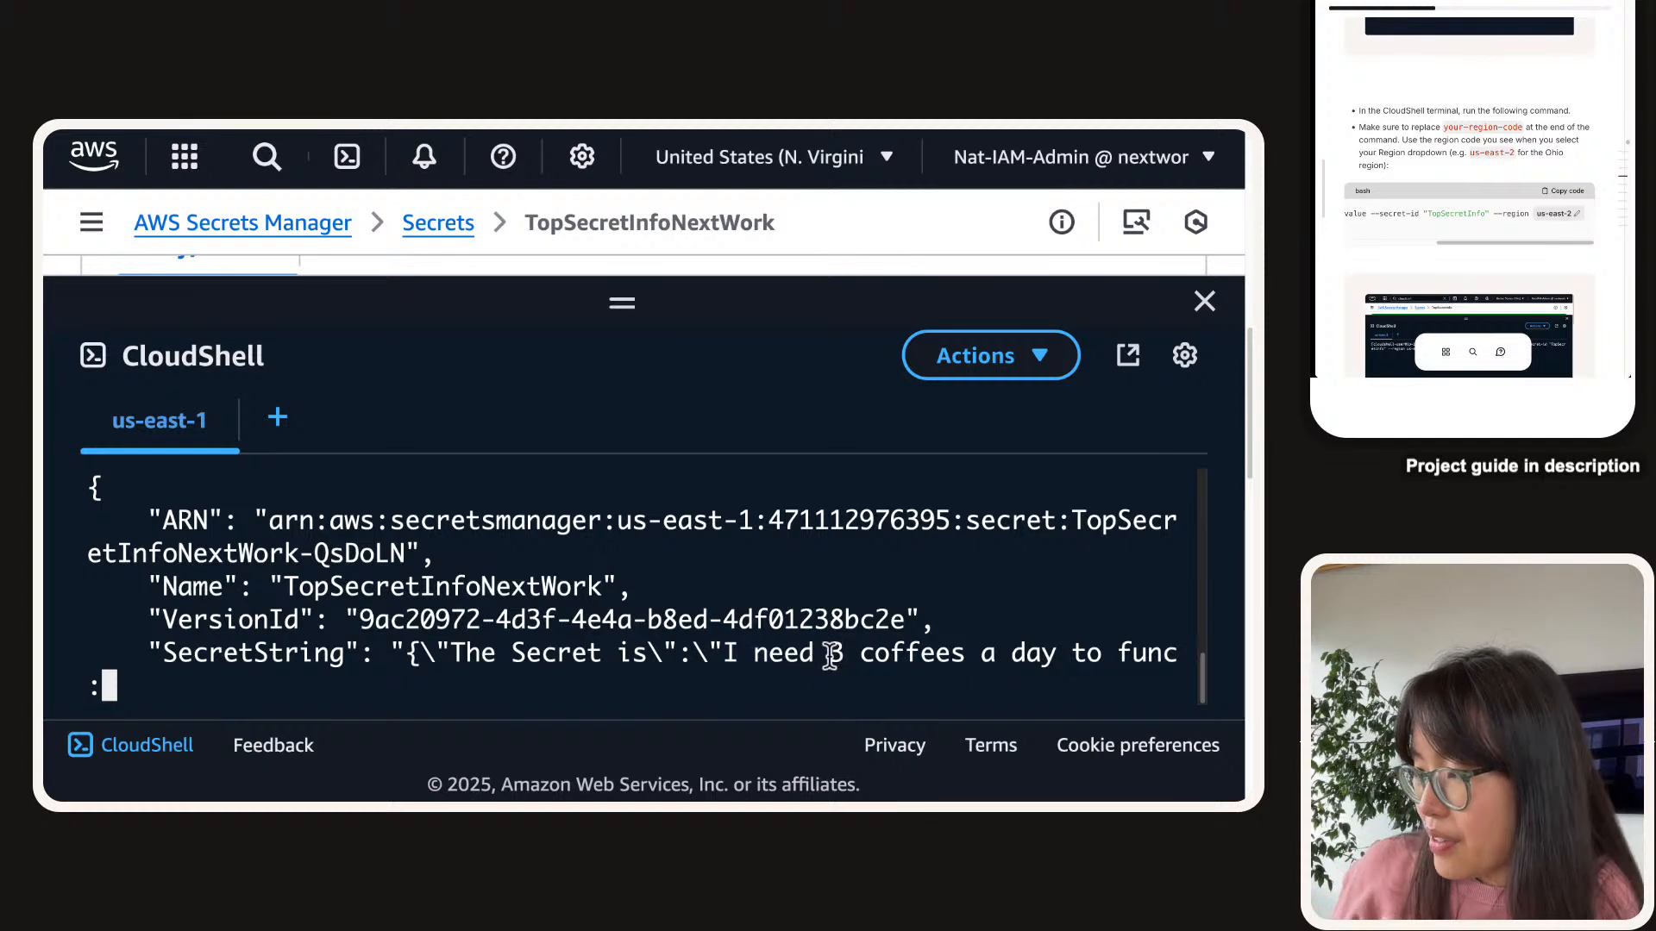
pyautogui.scroll(-1, 830, 656)
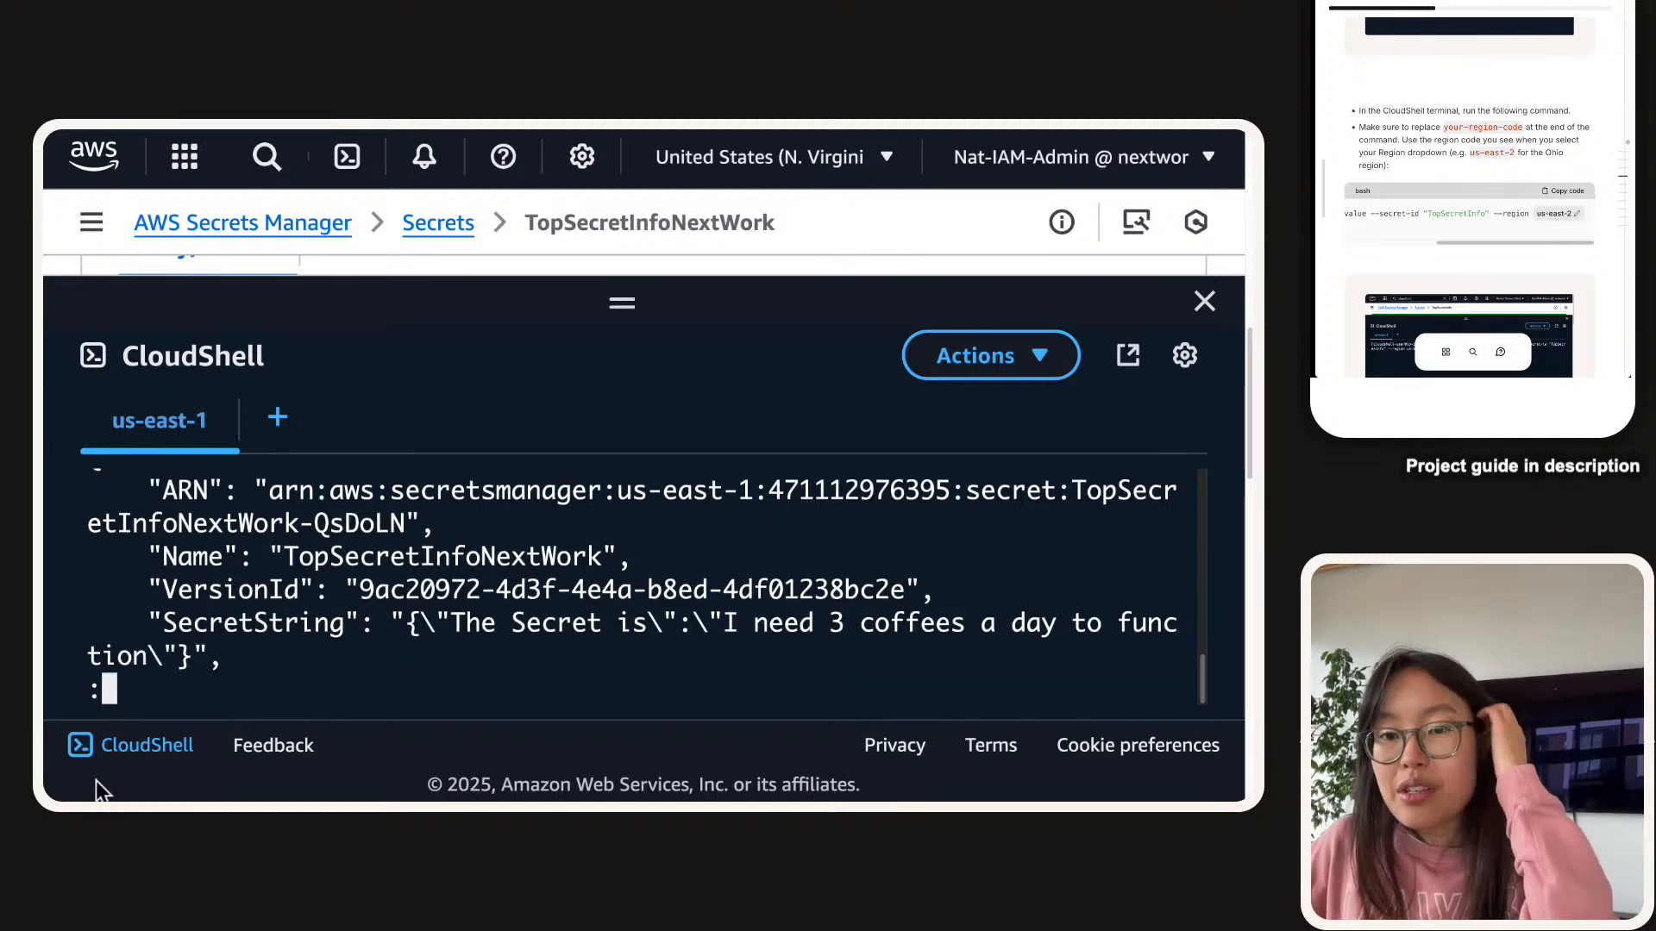
pyautogui.scroll(-1, 1543, 93)
pyautogui.scroll(-3, 1542, 95)
pyautogui.scroll(-5, 1540, 112)
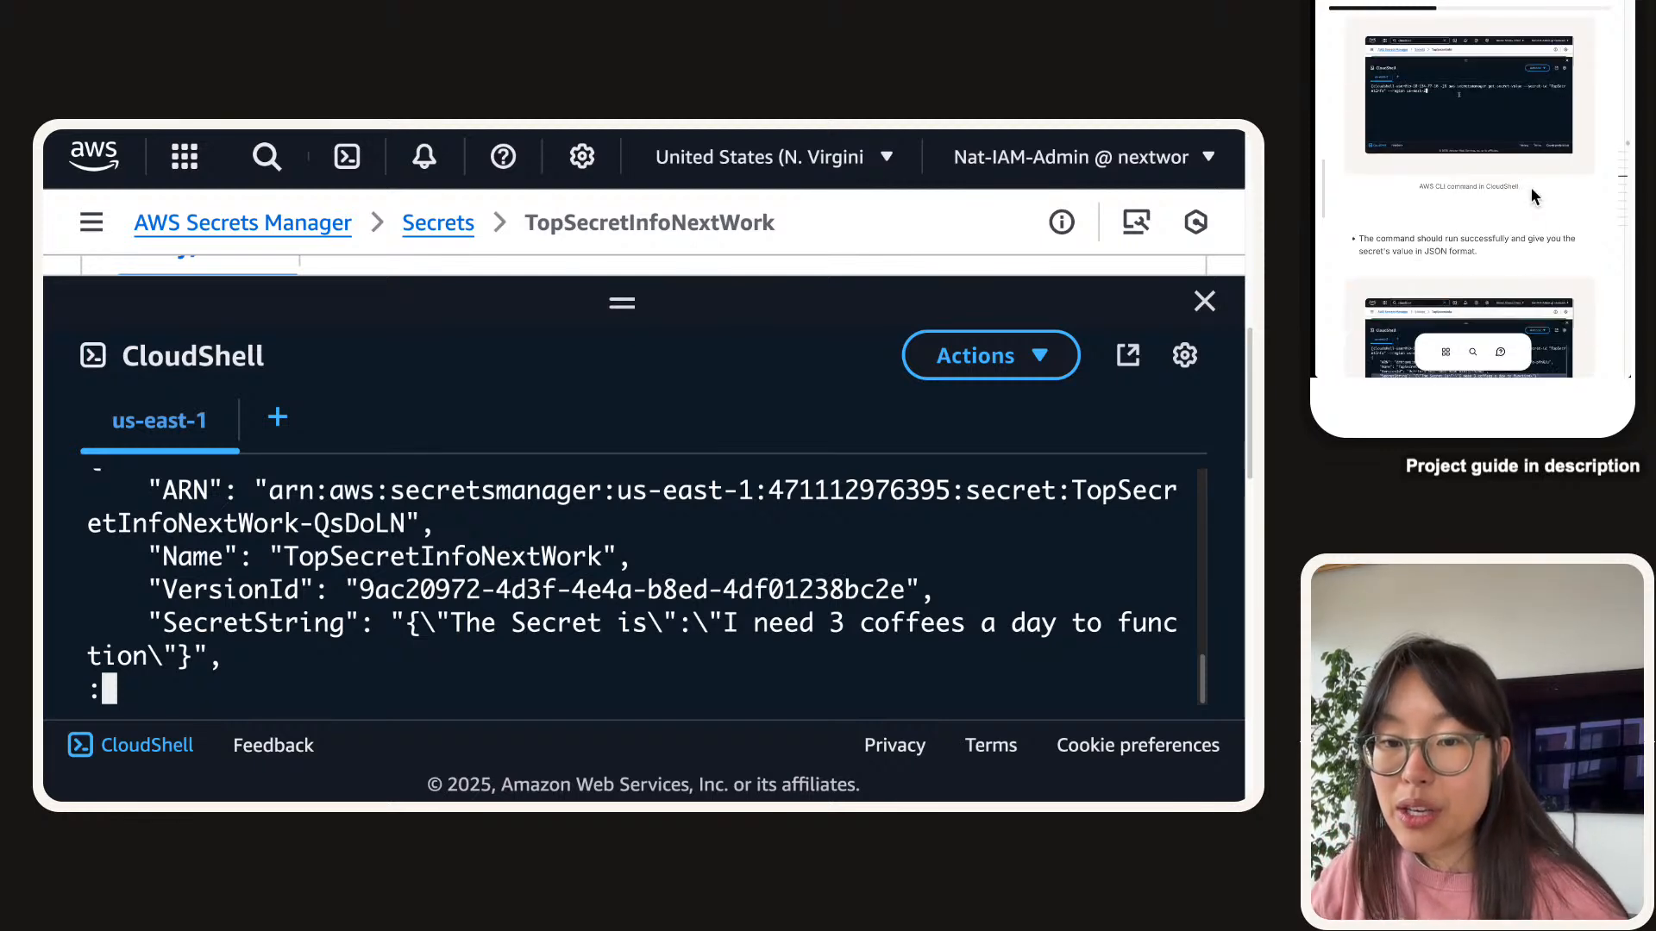
pyautogui.scroll(-3, 1554, 221)
pyautogui.scroll(2, 1550, 216)
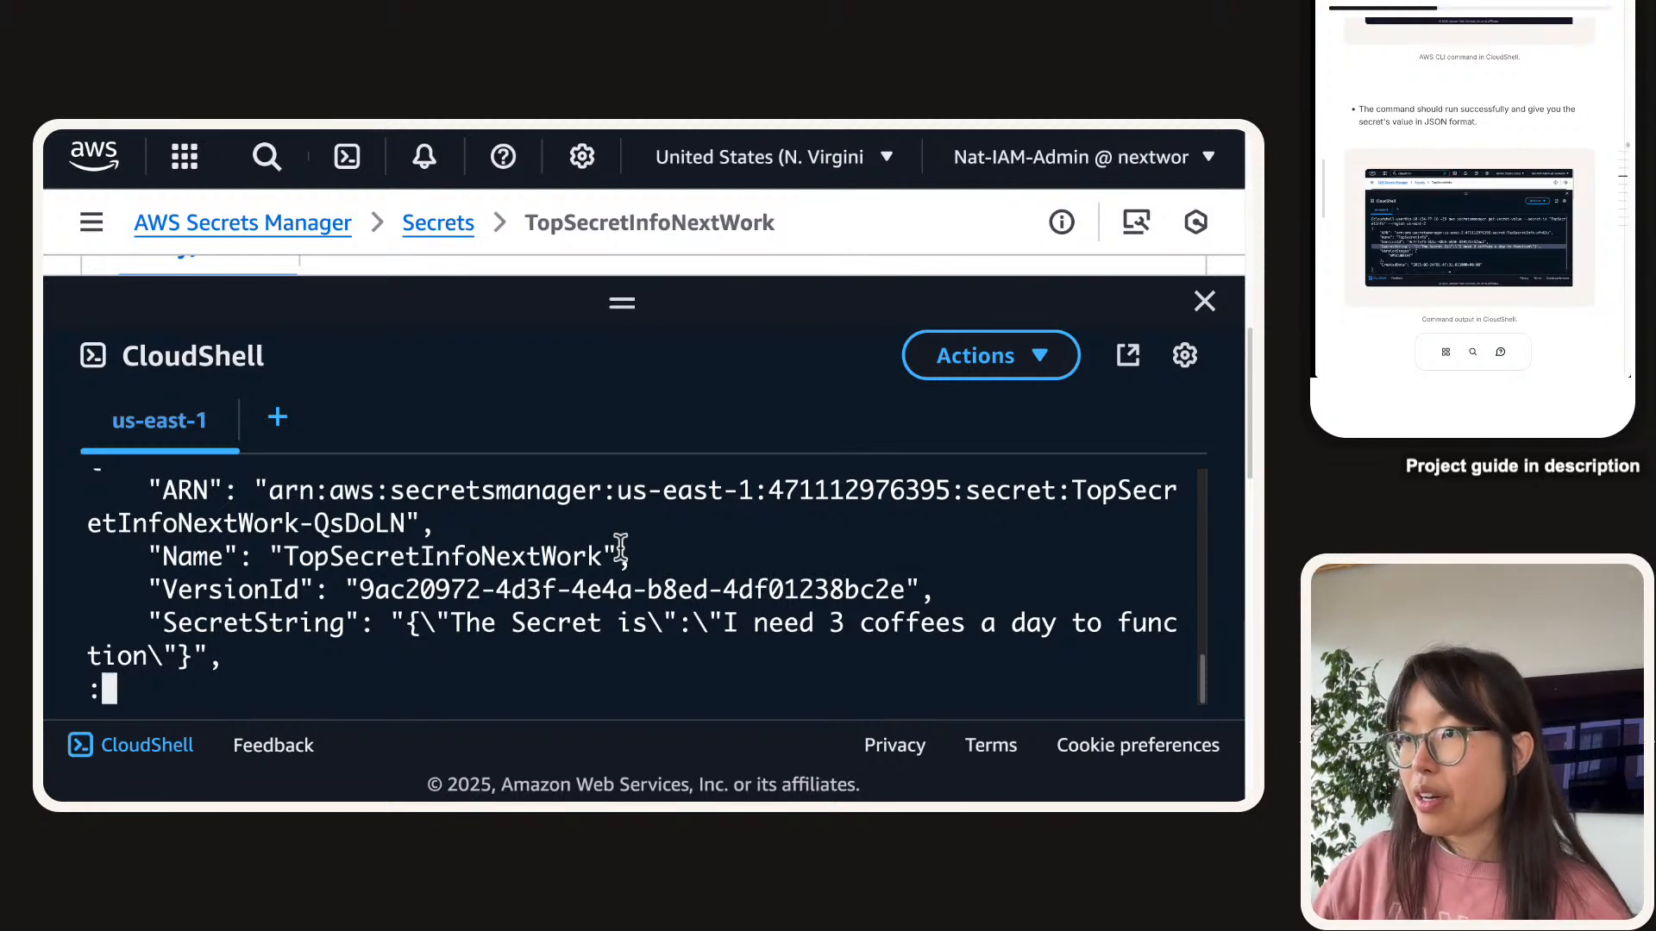
# Zoom out, enlarge the CloudShell panel, and screenshot the command output.
pyautogui.click(678, 351)
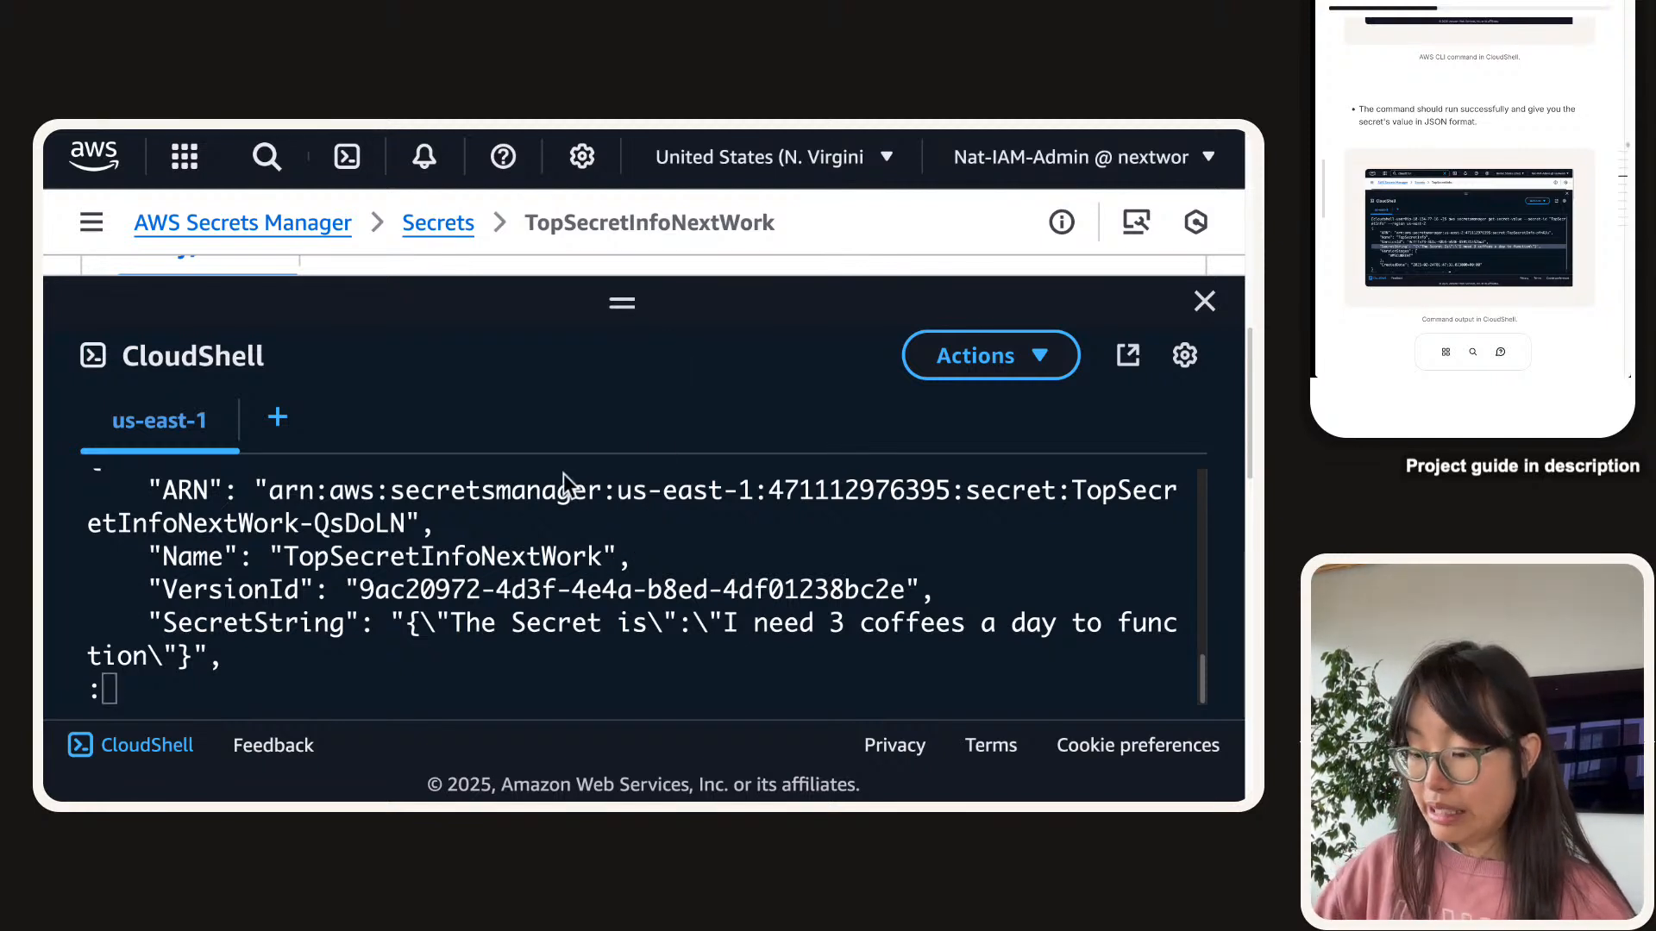
pyautogui.press('super+minus')
pyautogui.moveTo(617, 404); pyautogui.dragTo(641, 229)
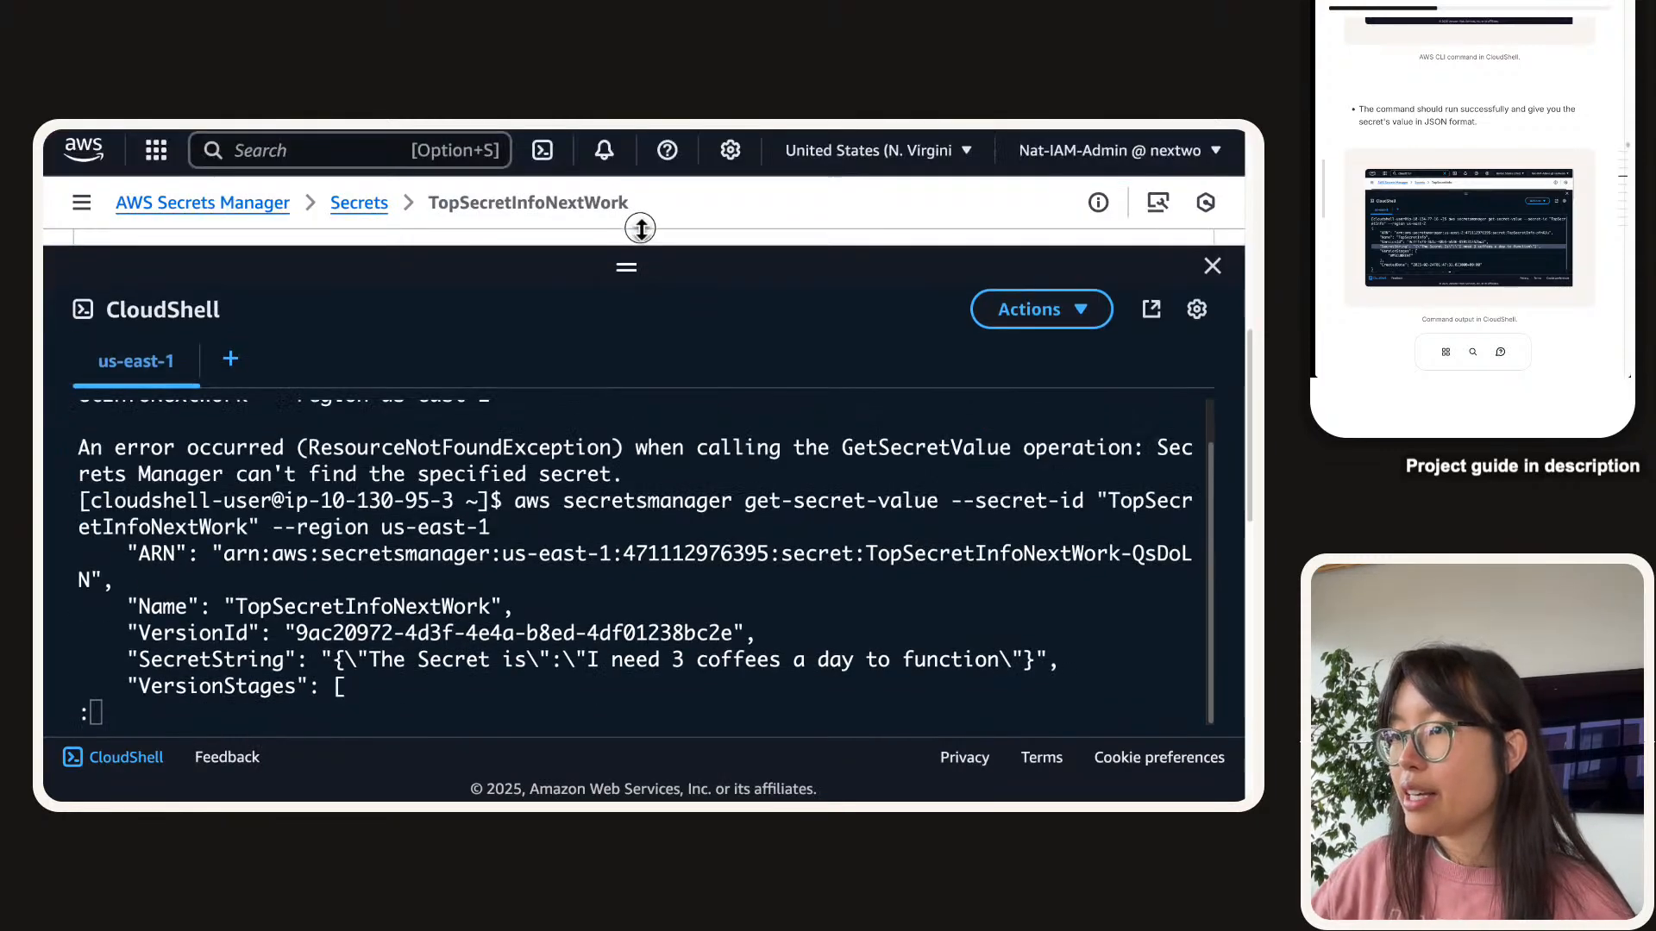
pyautogui.scroll(1, 504, 616)
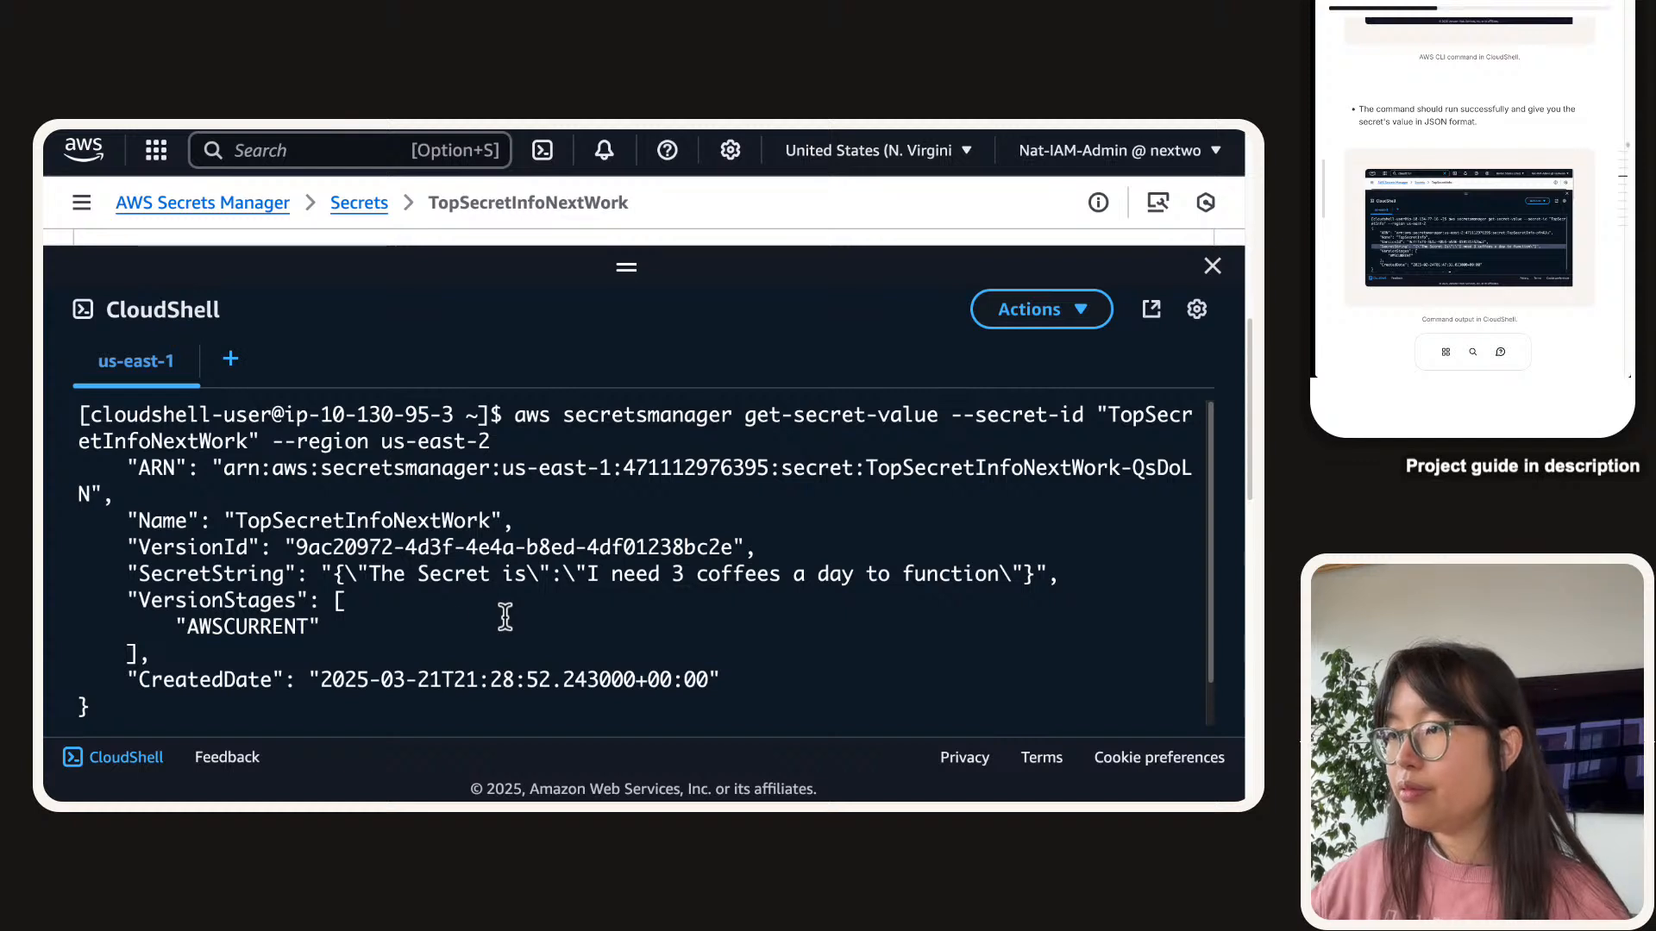
pyautogui.press('super+shift+4')
pyautogui.moveTo(47, 332); pyautogui.dragTo(1203, 720)
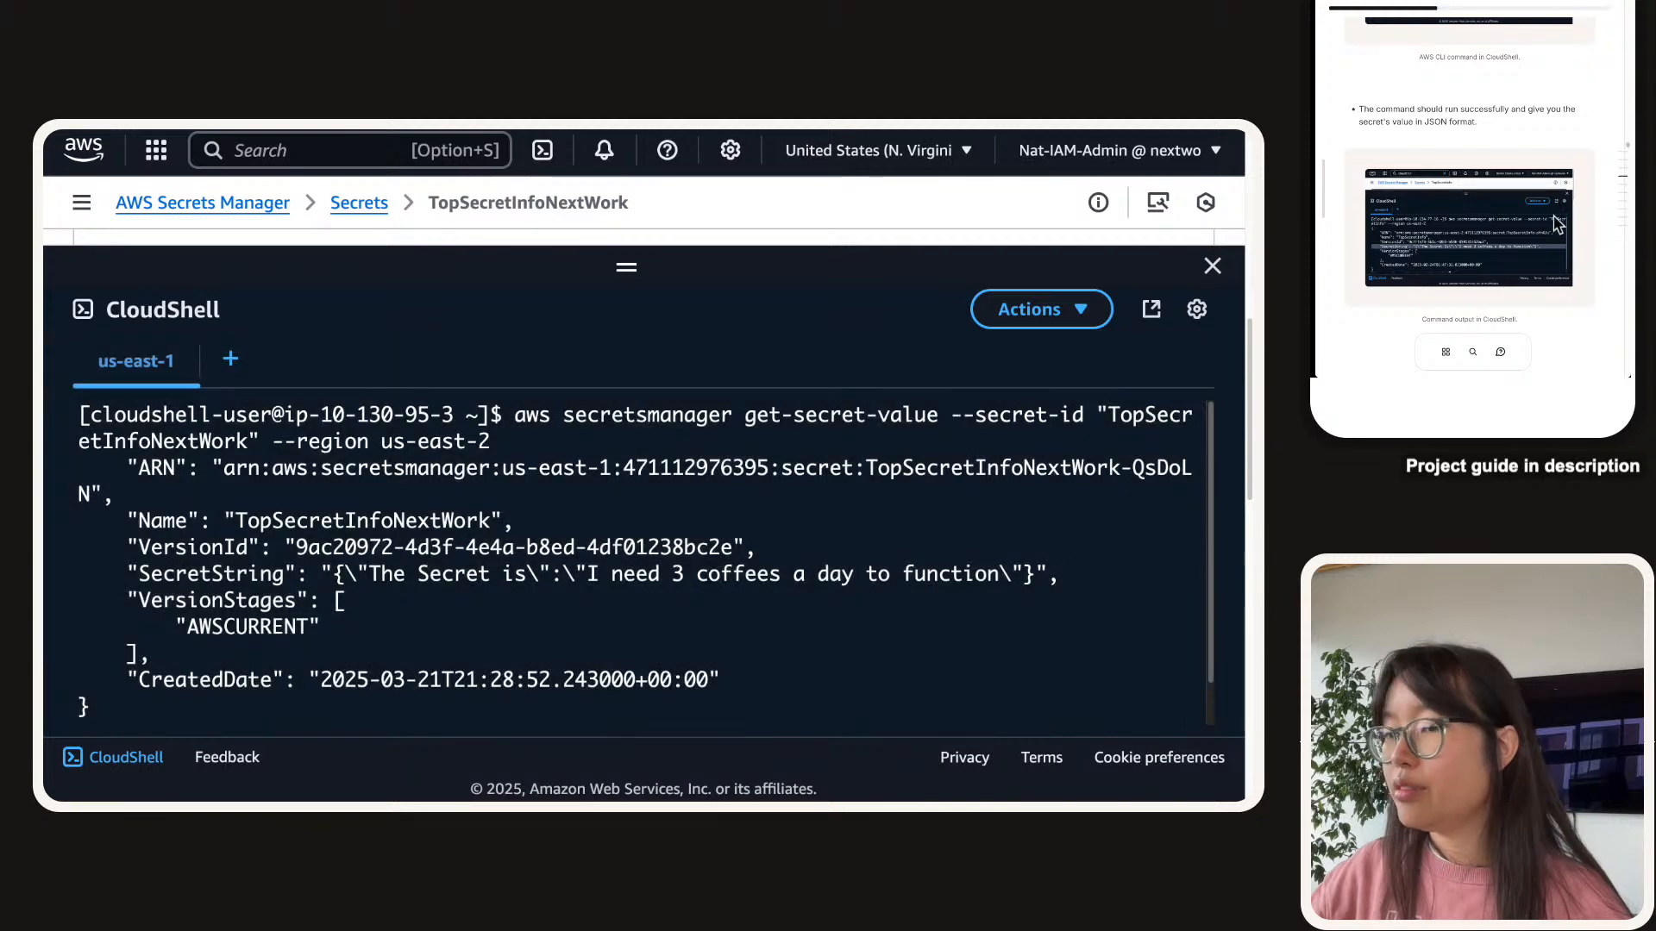
# Attach the terminal output screenshot to the guide's CloudShell screenshot task.
pyautogui.scroll(-1, 1569, 278)
pyautogui.scroll(-5, 1570, 284)
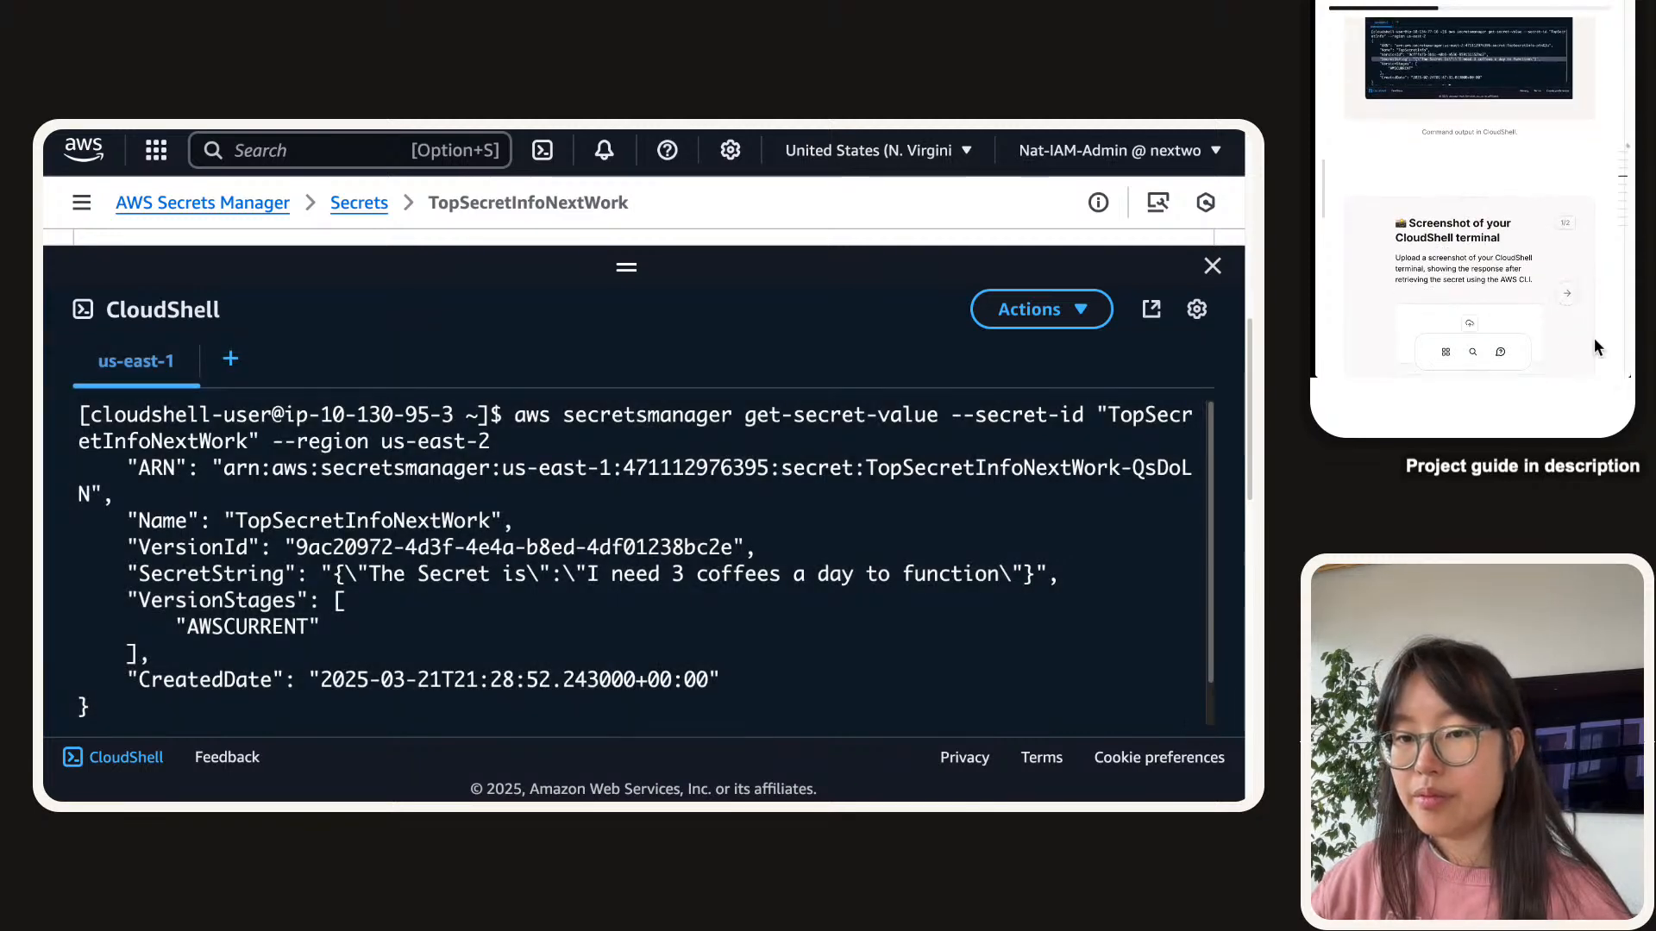
pyautogui.moveTo(1595, 371); pyautogui.dragTo(1498, 299)
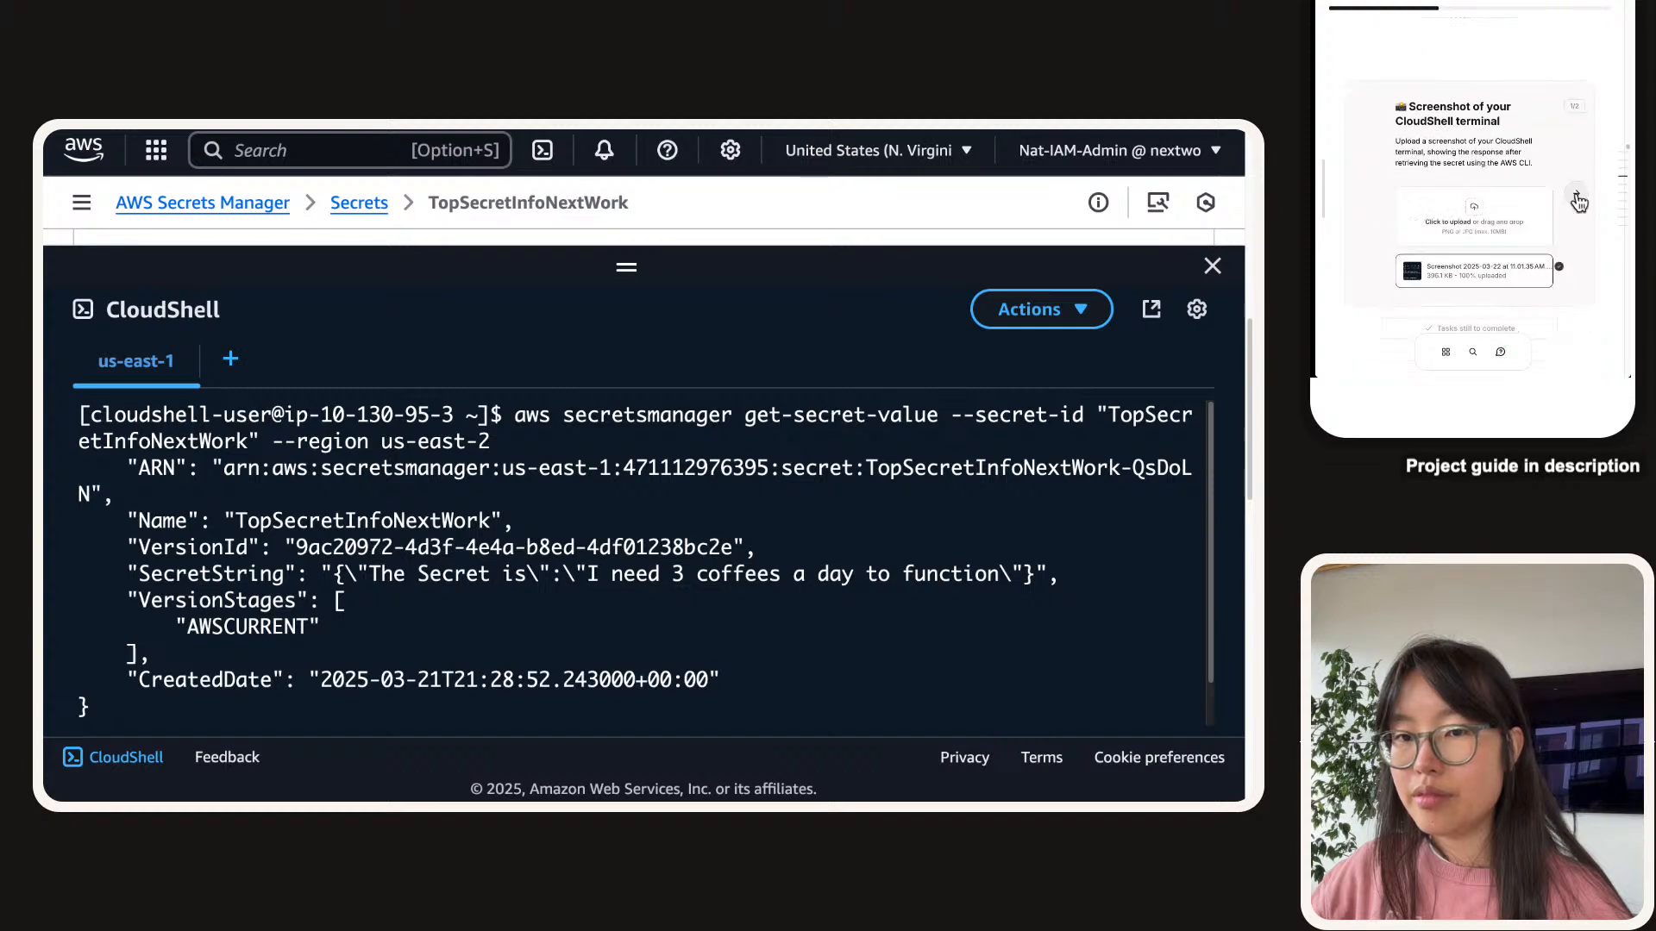
# Answer that the secret was retrieved via the Secrets Manager console and the CloudShell CLI, then submit.
pyautogui.click(1451, 252)
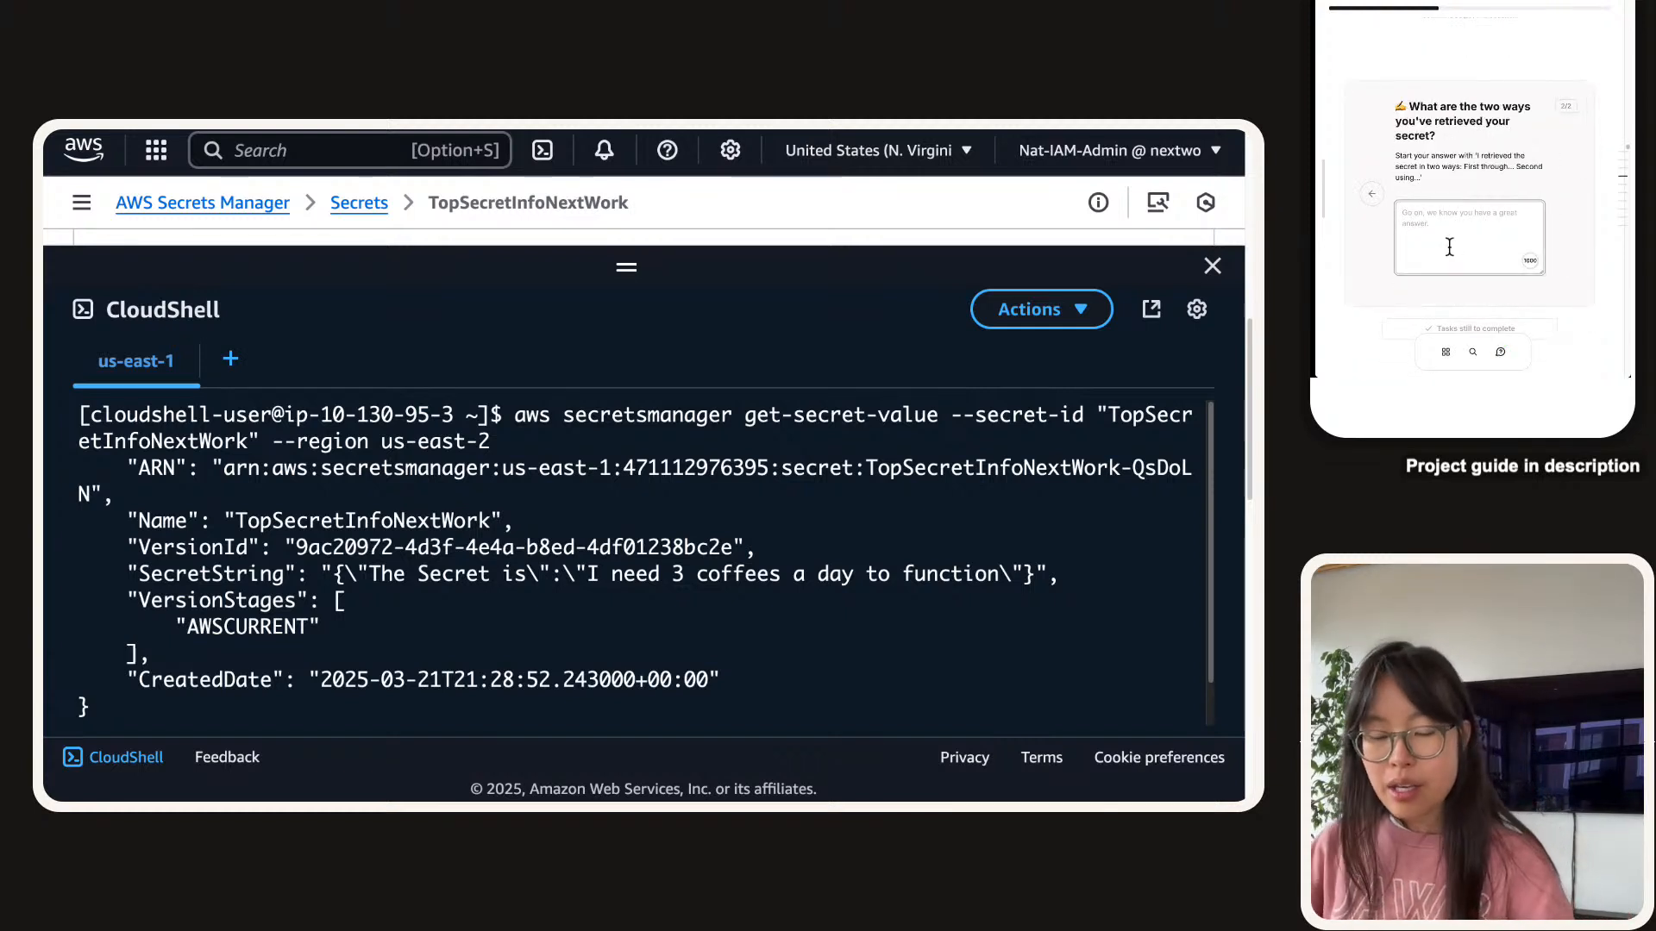
pyautogui.write('ee retri')
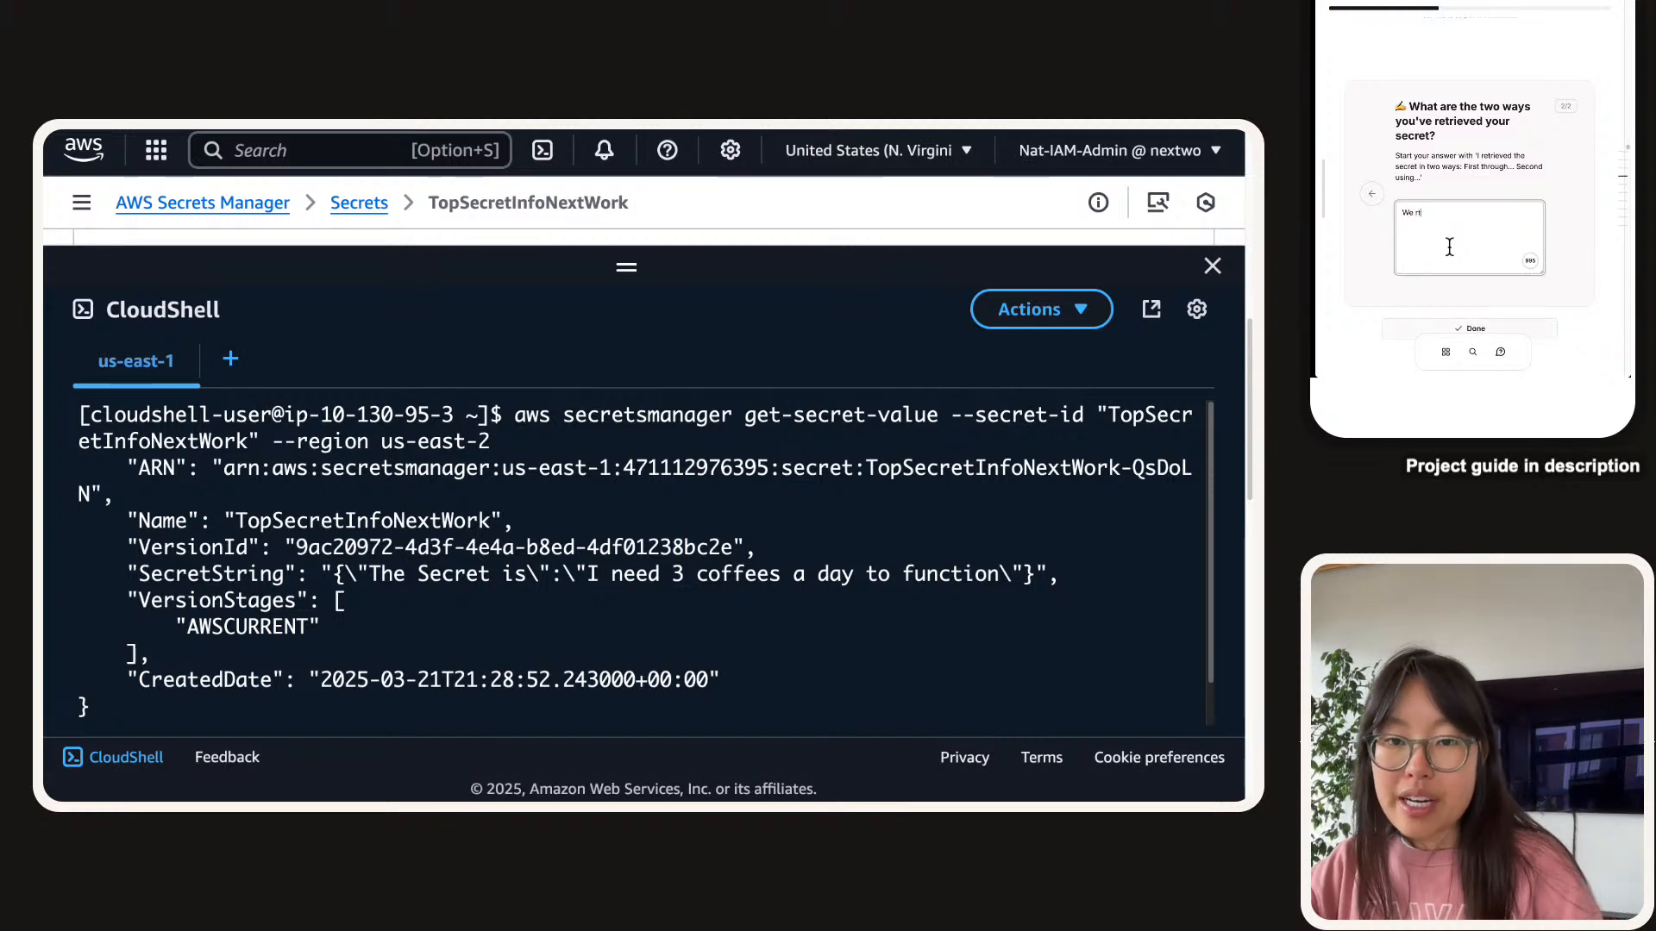
pyautogui.write('eved our se')
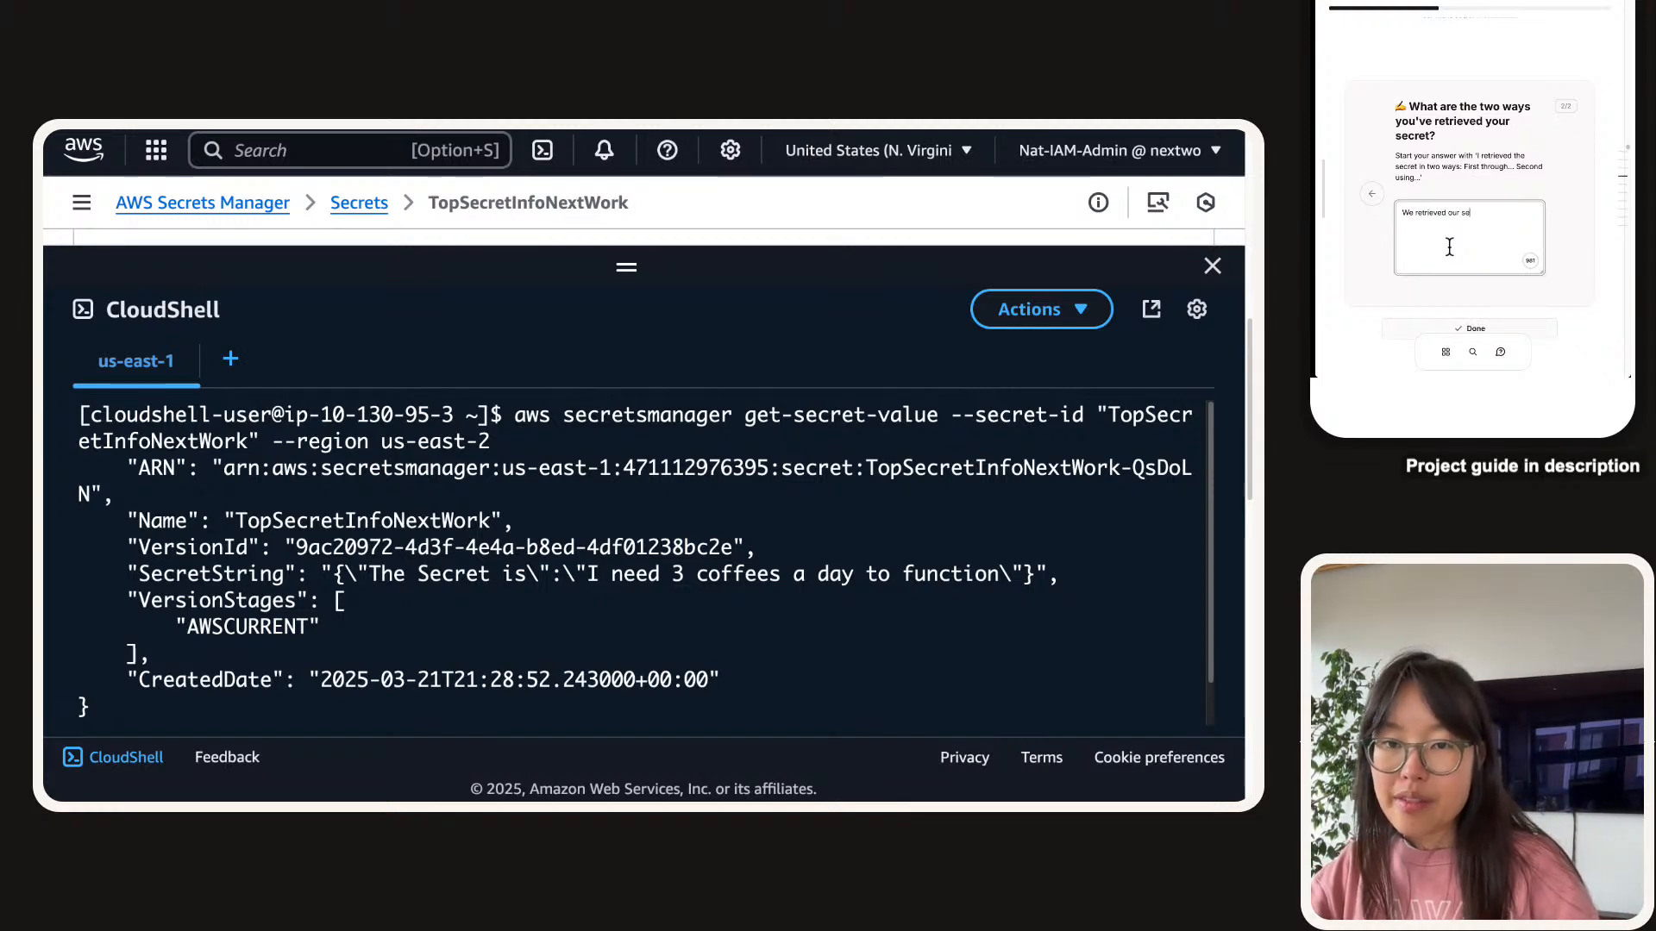
pyautogui.write('cret in two ways')
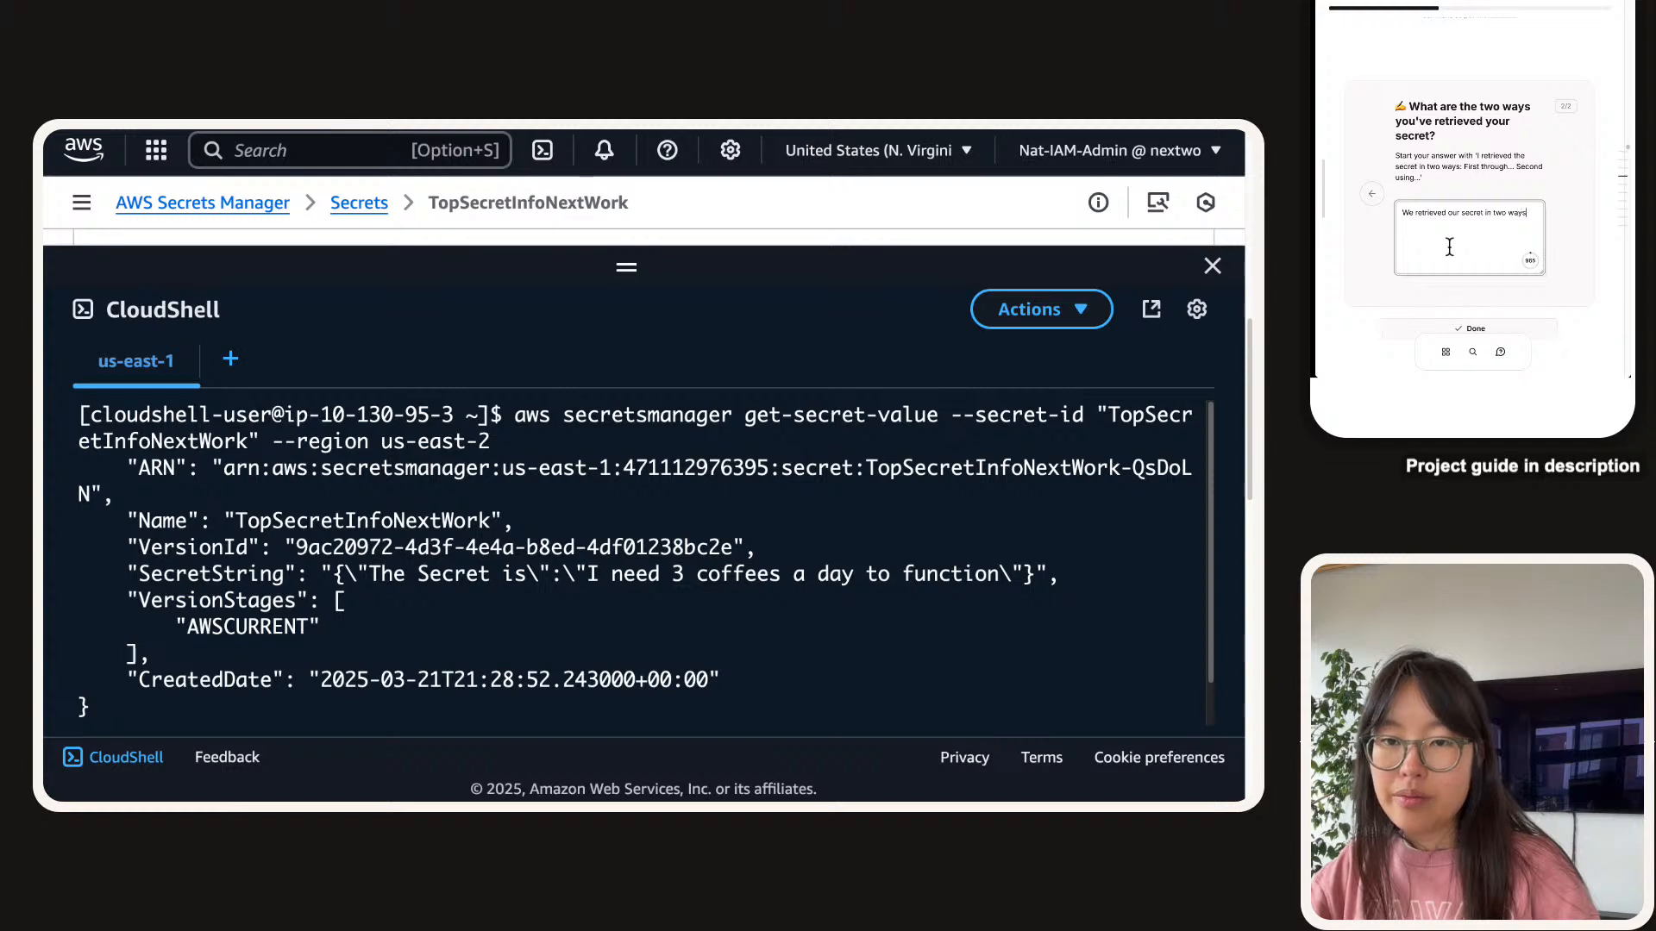
pyautogui.write('First trough t')
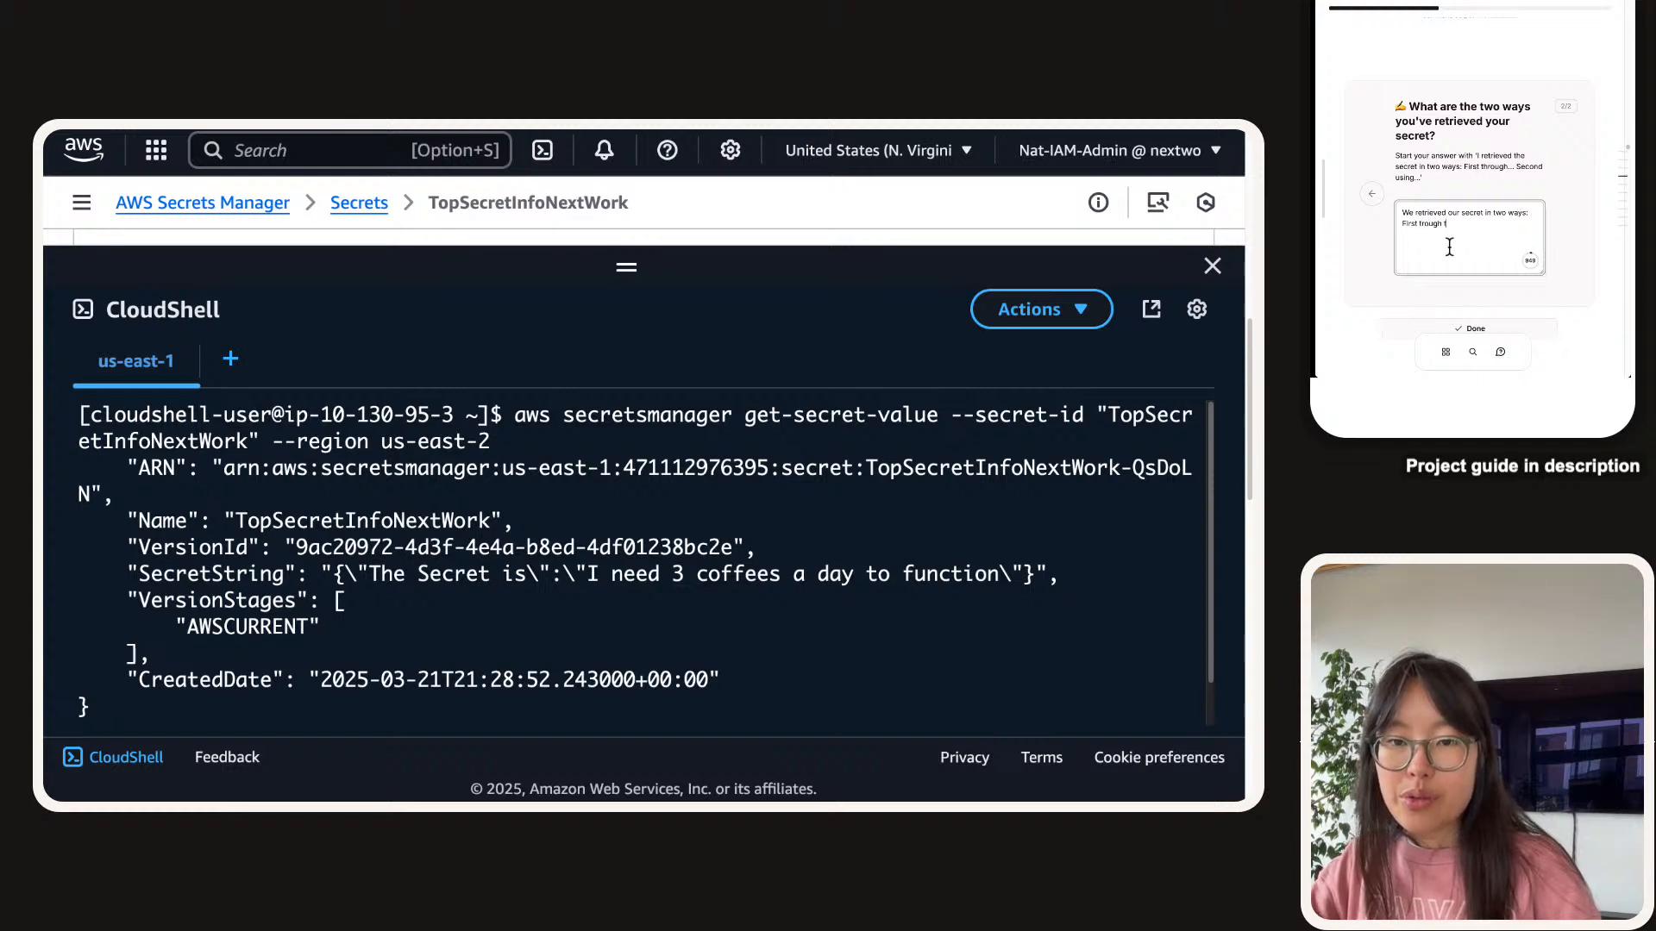
pyautogui.press('BackSpace')
pyautogui.press('BackSpace')
pyautogui.press('BackSpace')
pyautogui.press('BackSpace')
pyautogui.write('hrough theSe')
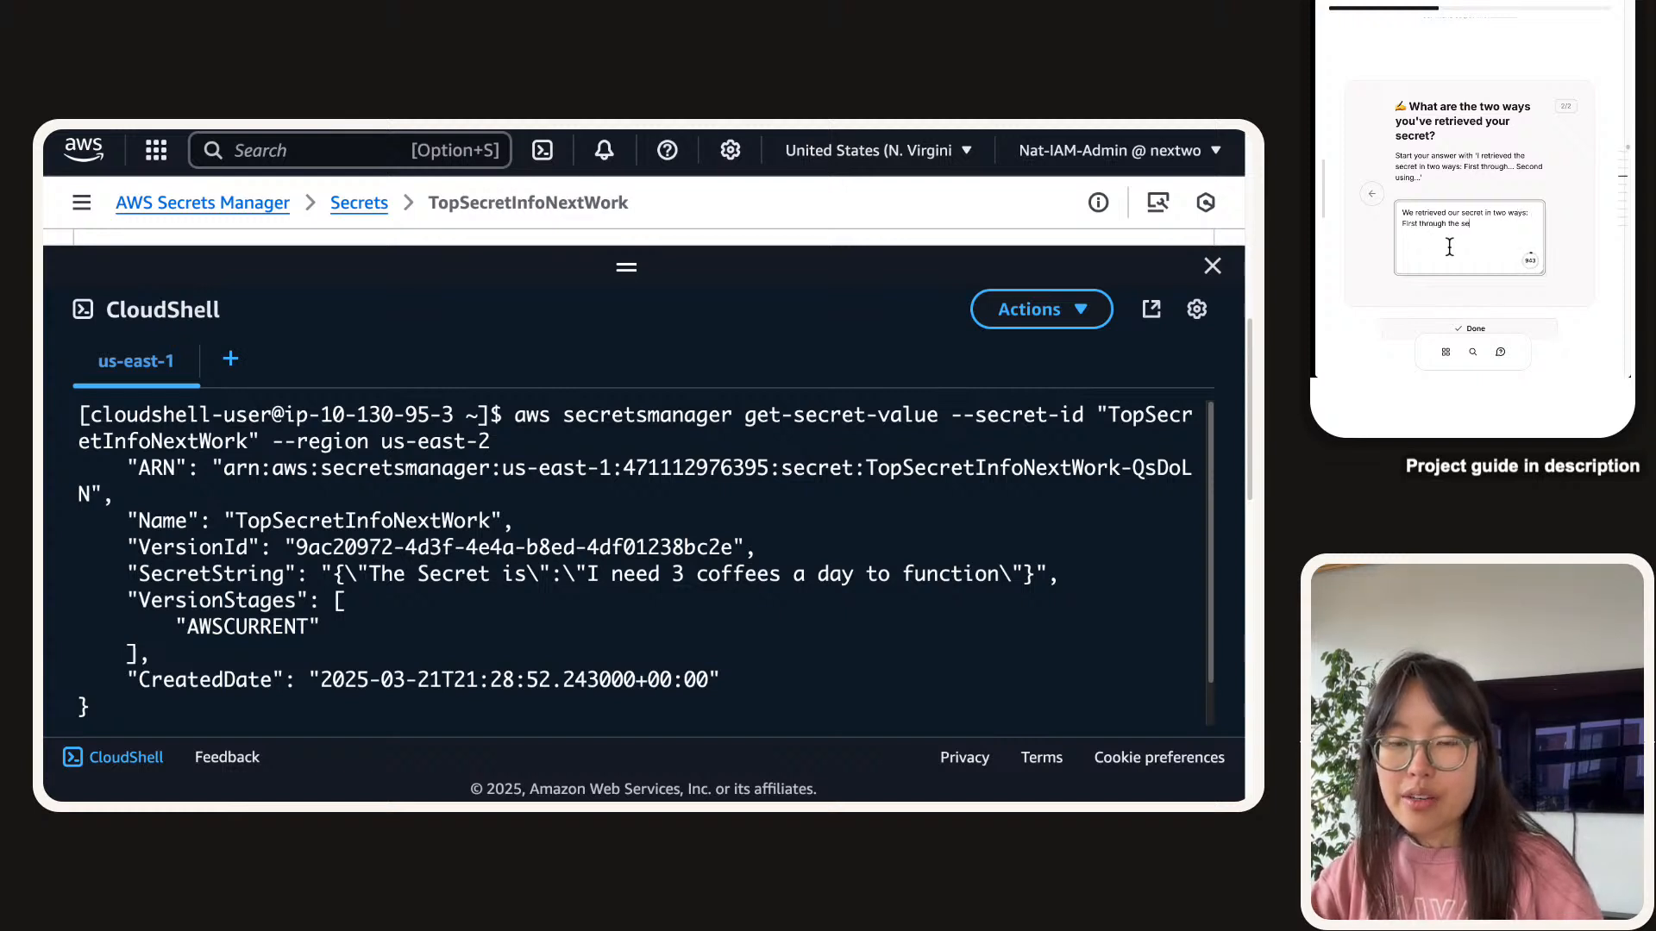
pyautogui.press('BackSpace')
pyautogui.press('BackSpace')
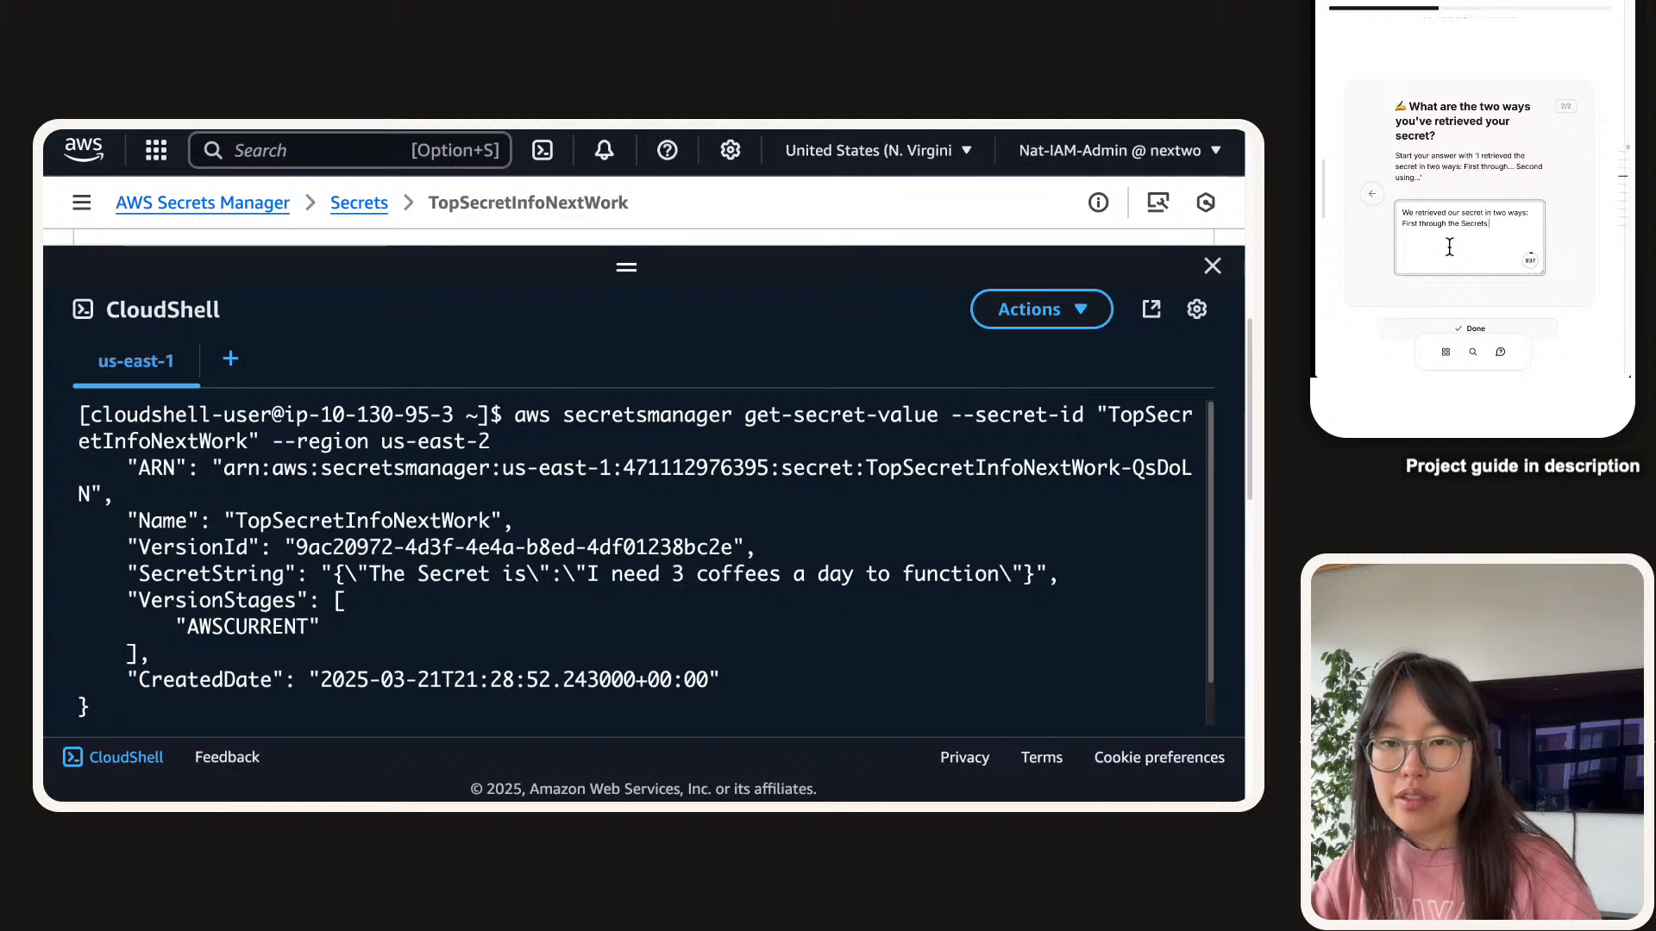
pyautogui.write('Secrets Manager')
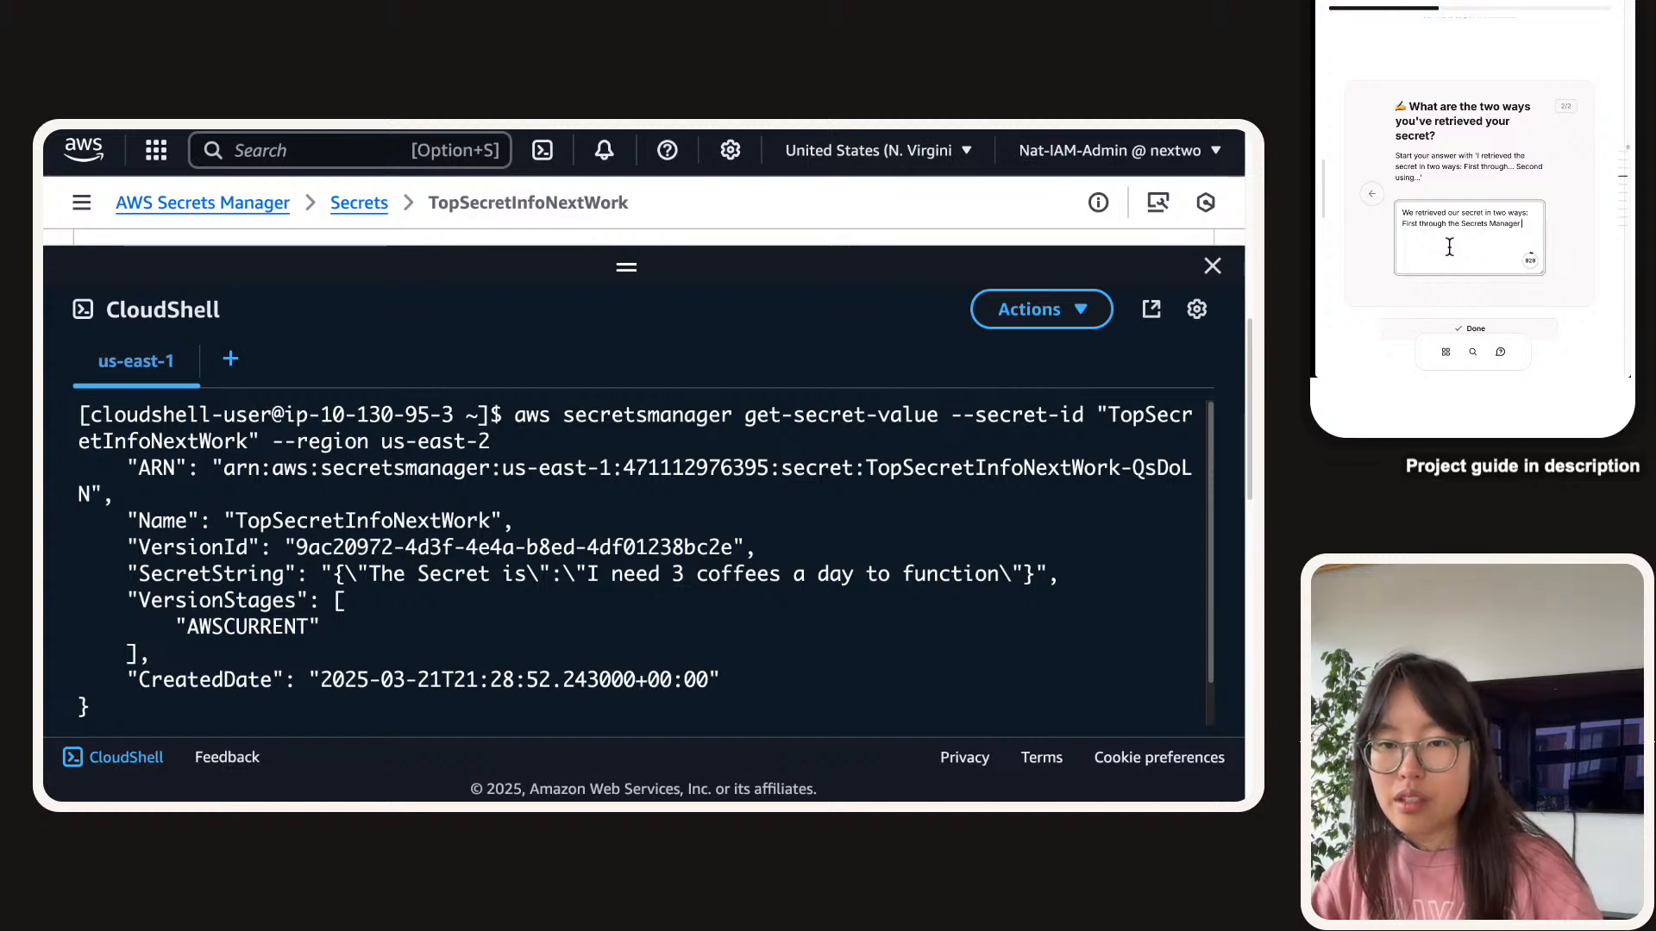
pyautogui.write(' console, where we')
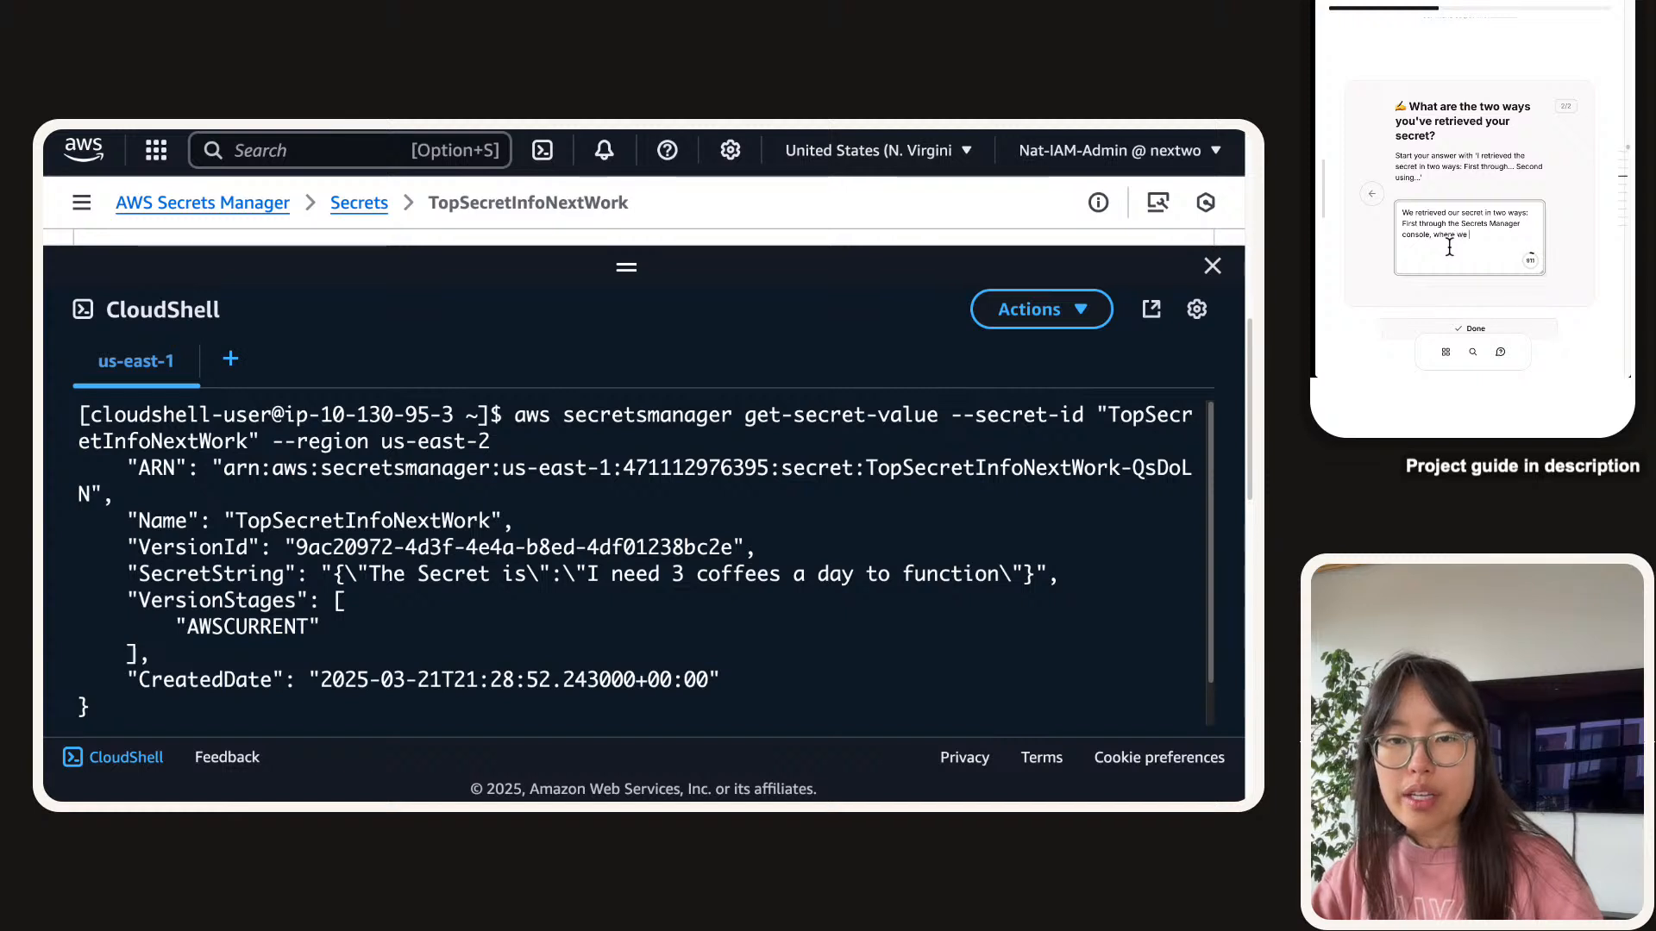
pyautogui.write(' could easi')
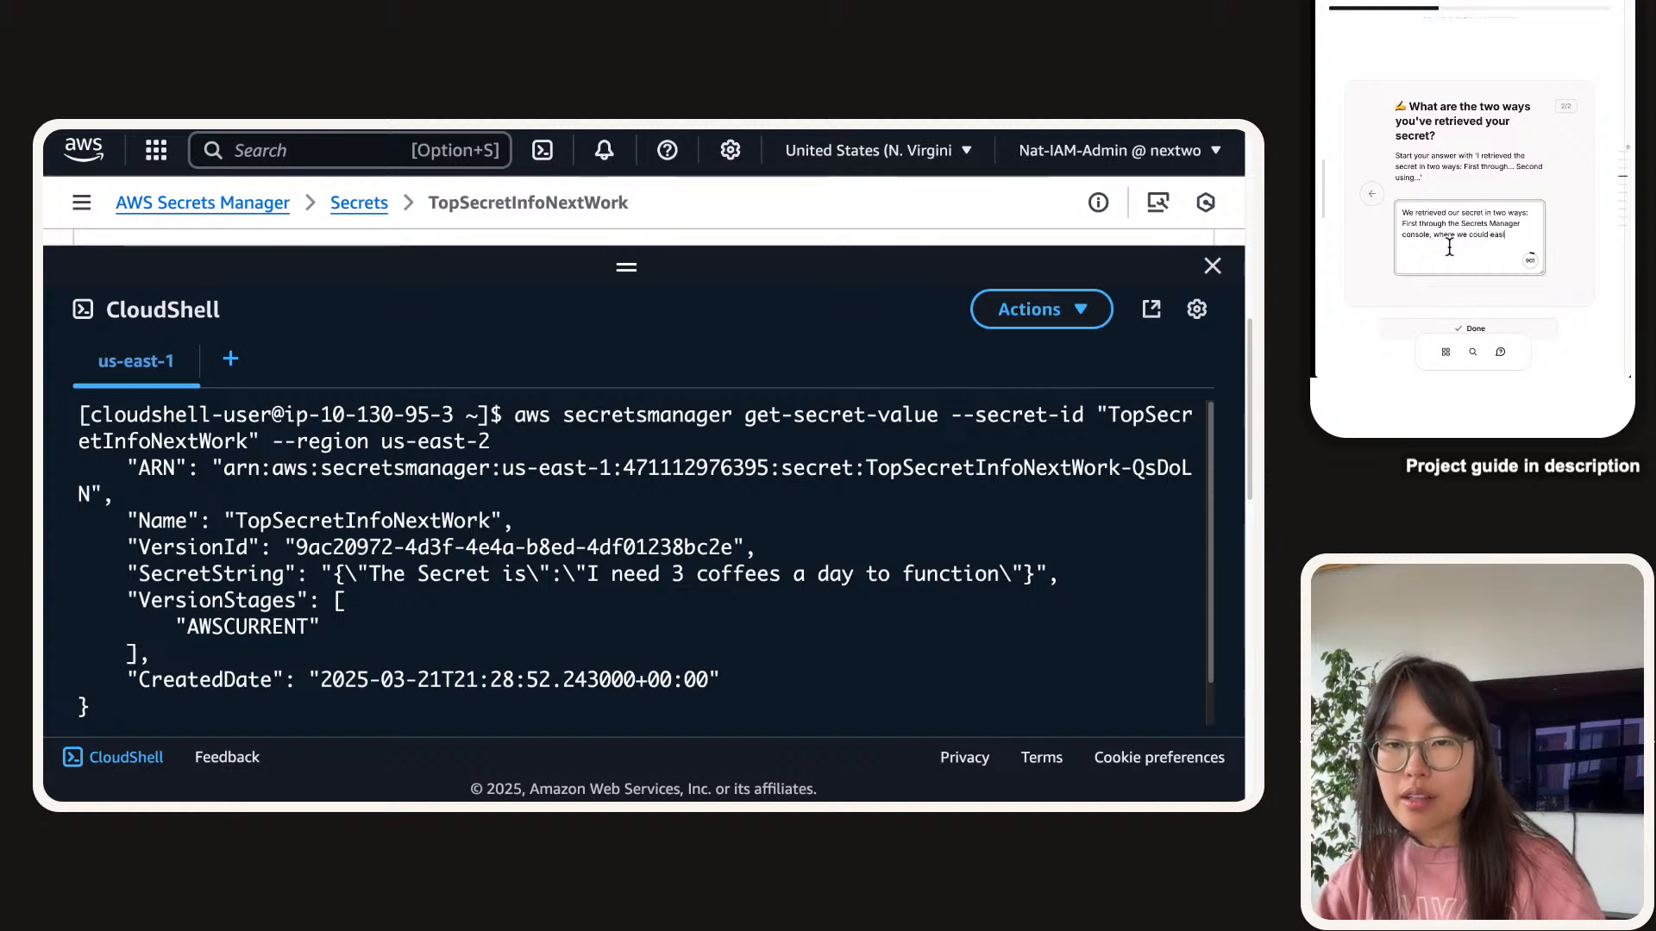
pyautogui.write('ly just select')
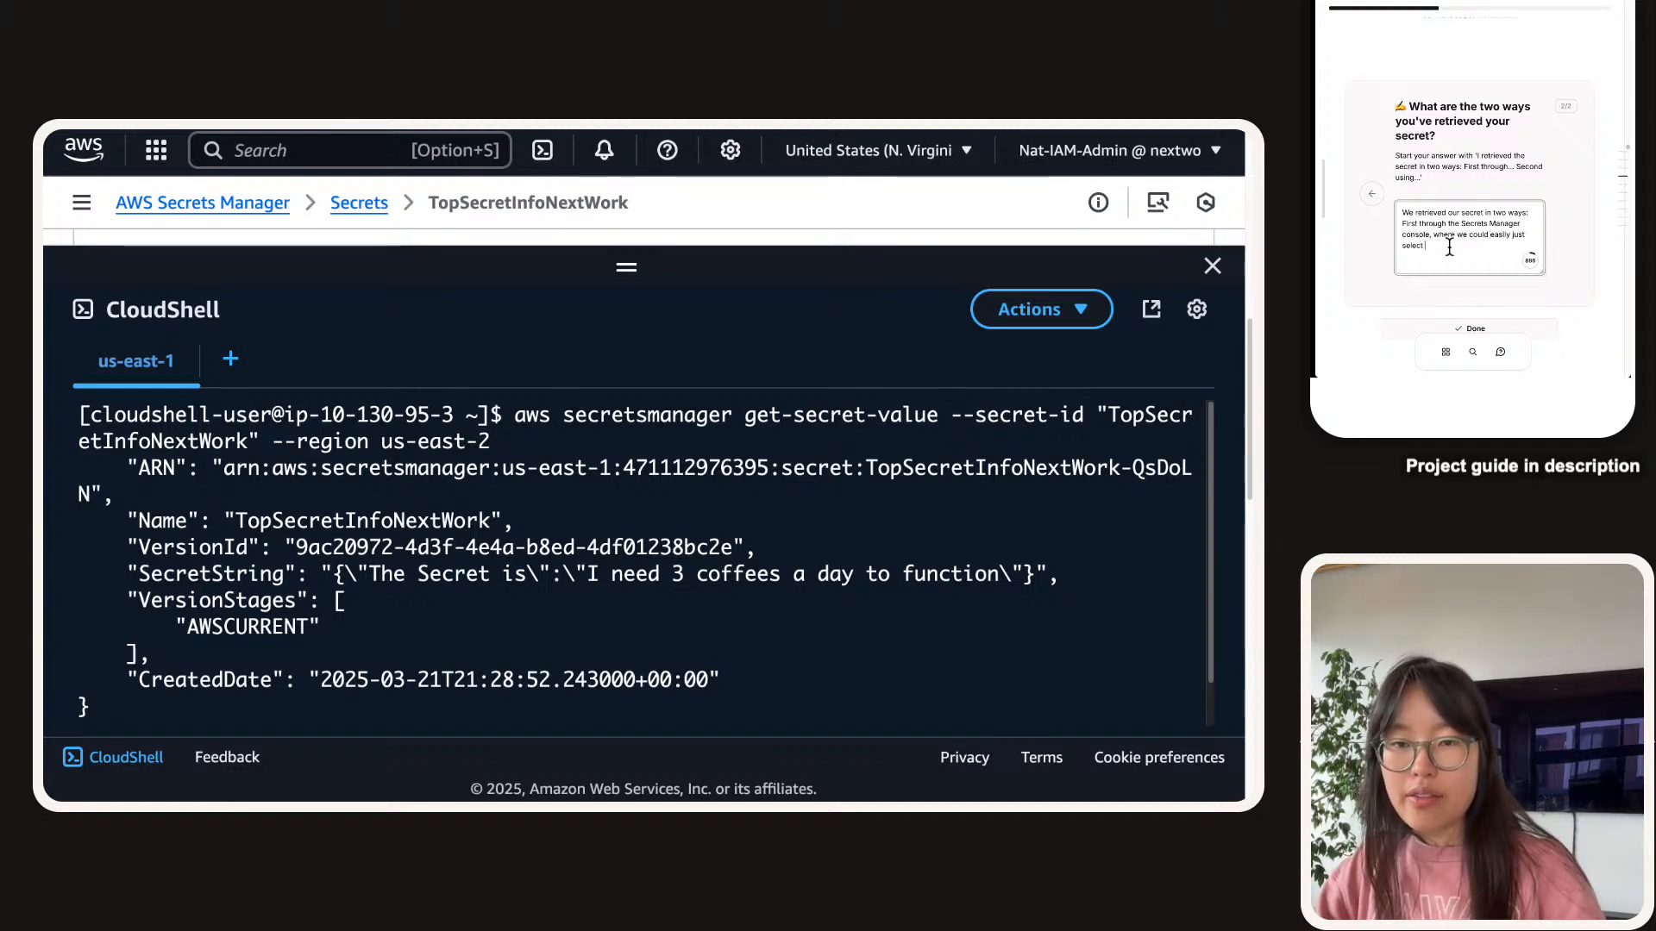
pyautogui.write(' a "Retr')
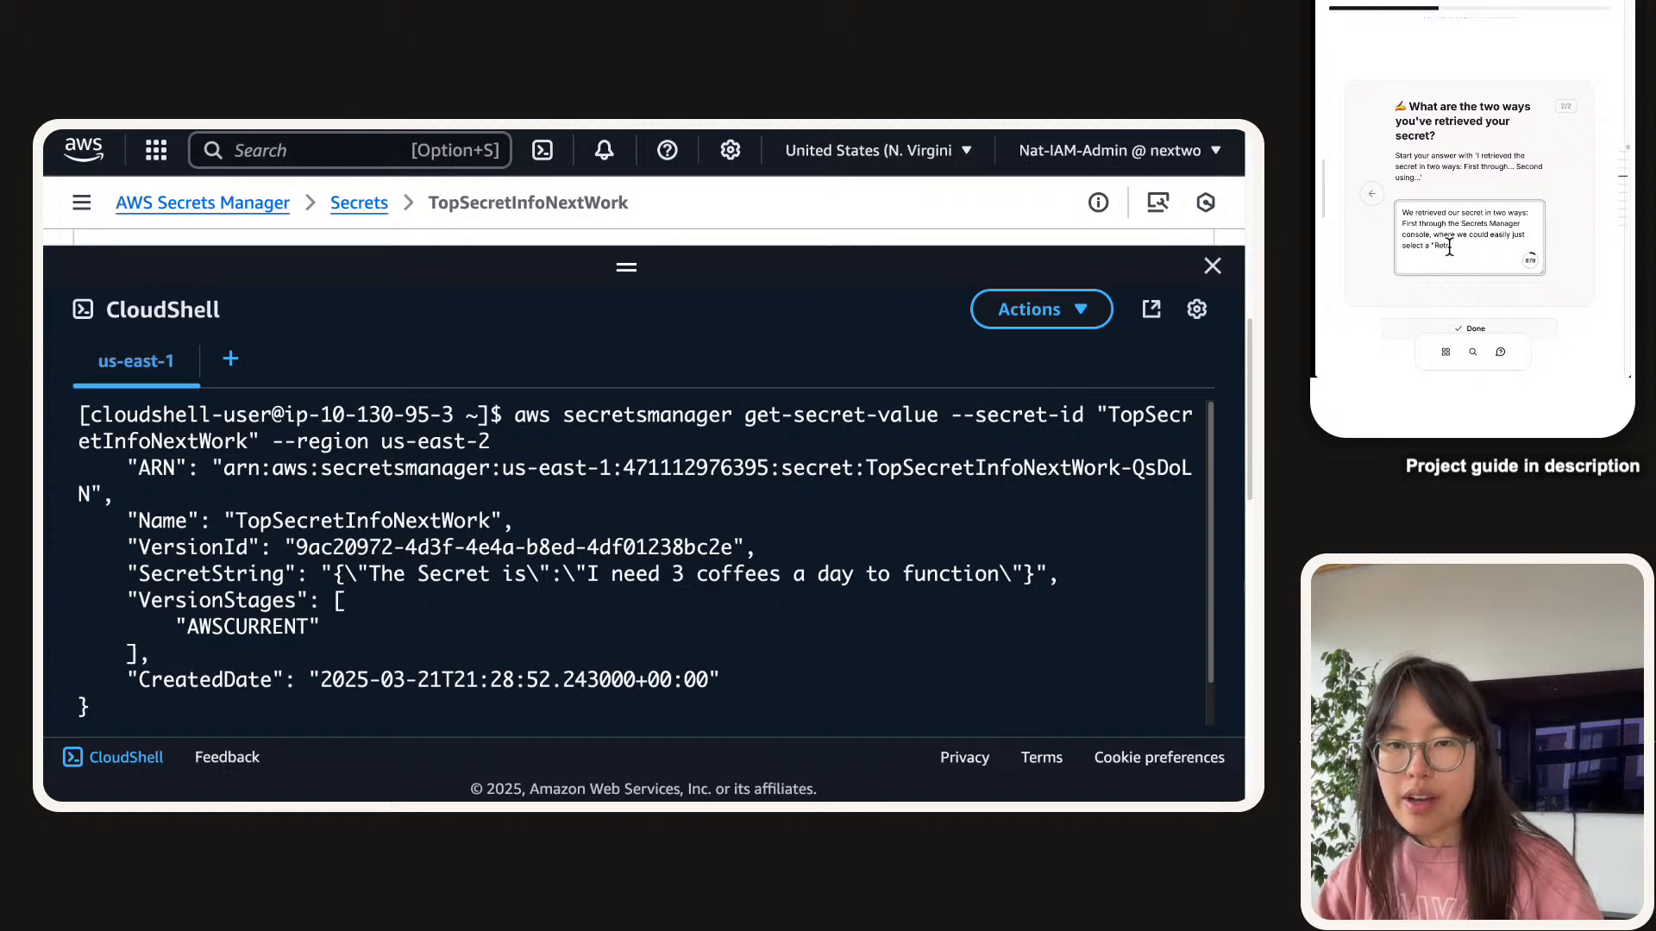
pyautogui.write('ieve secrets value" button.')
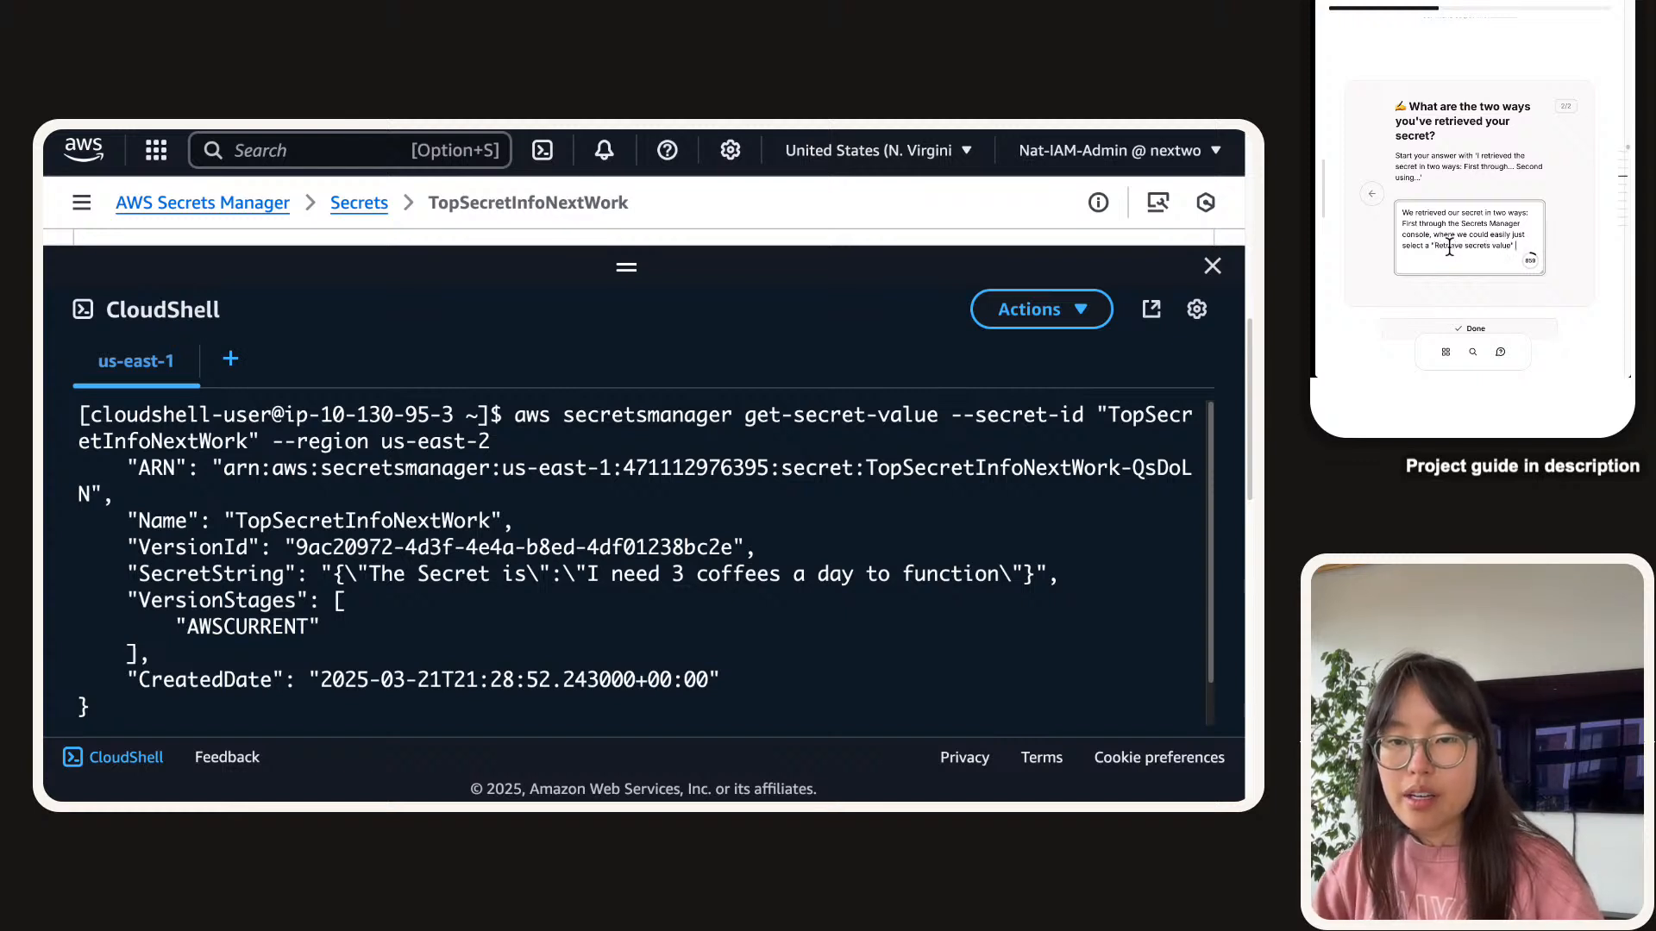
pyautogui.write(' Sec')
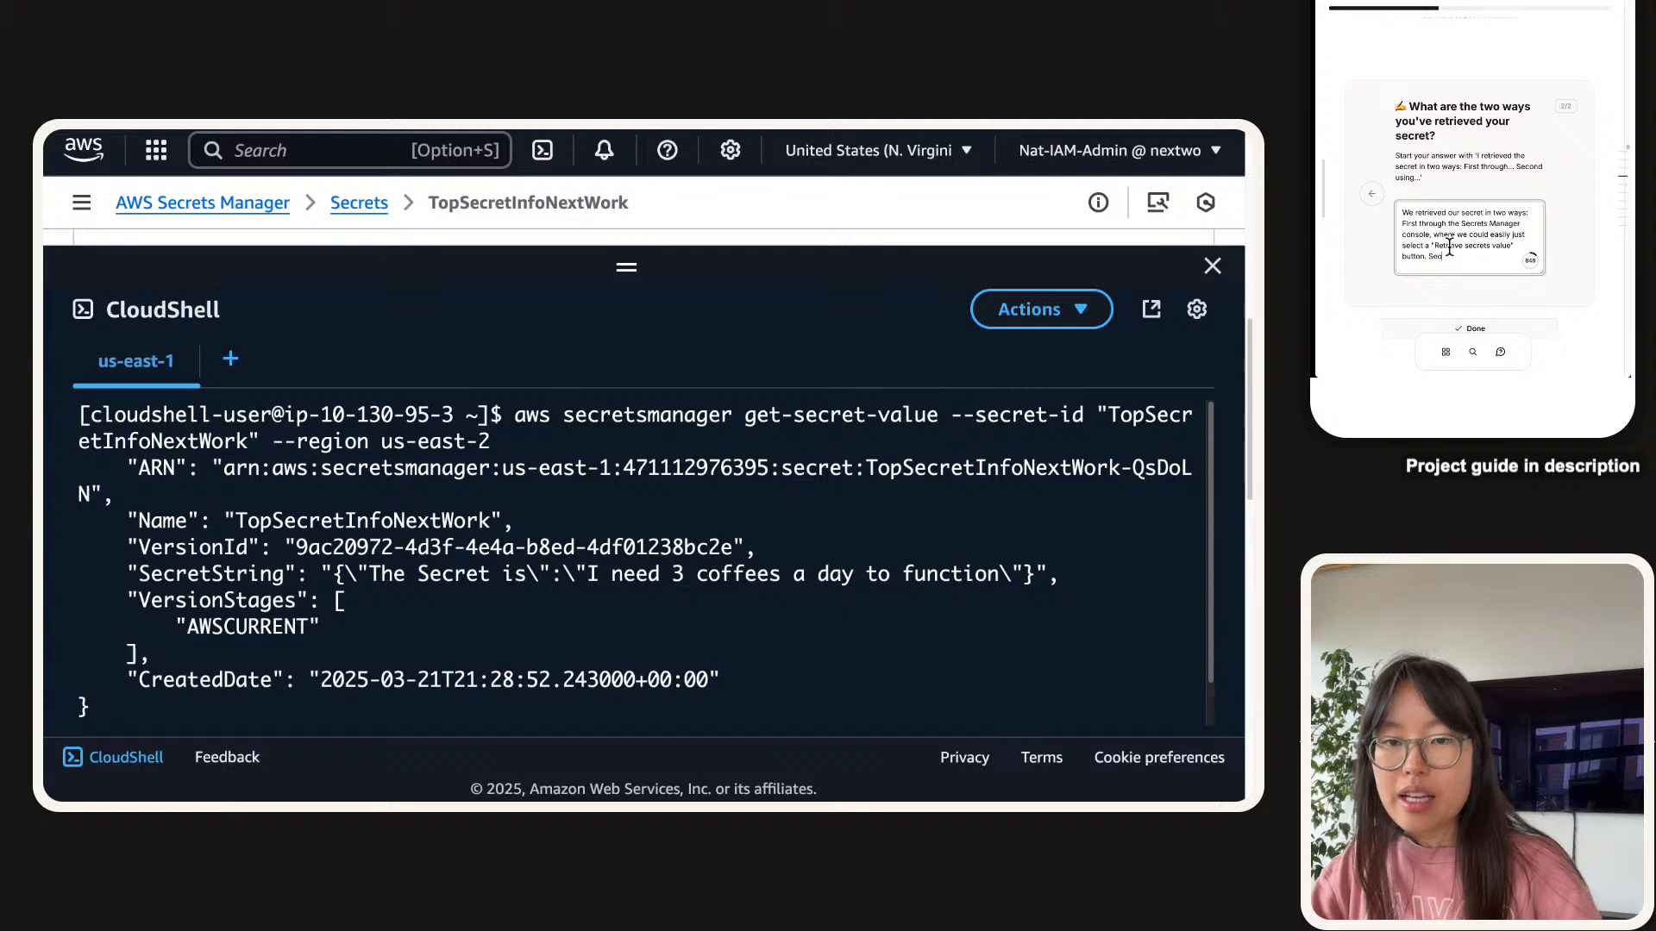
pyautogui.write('ond')
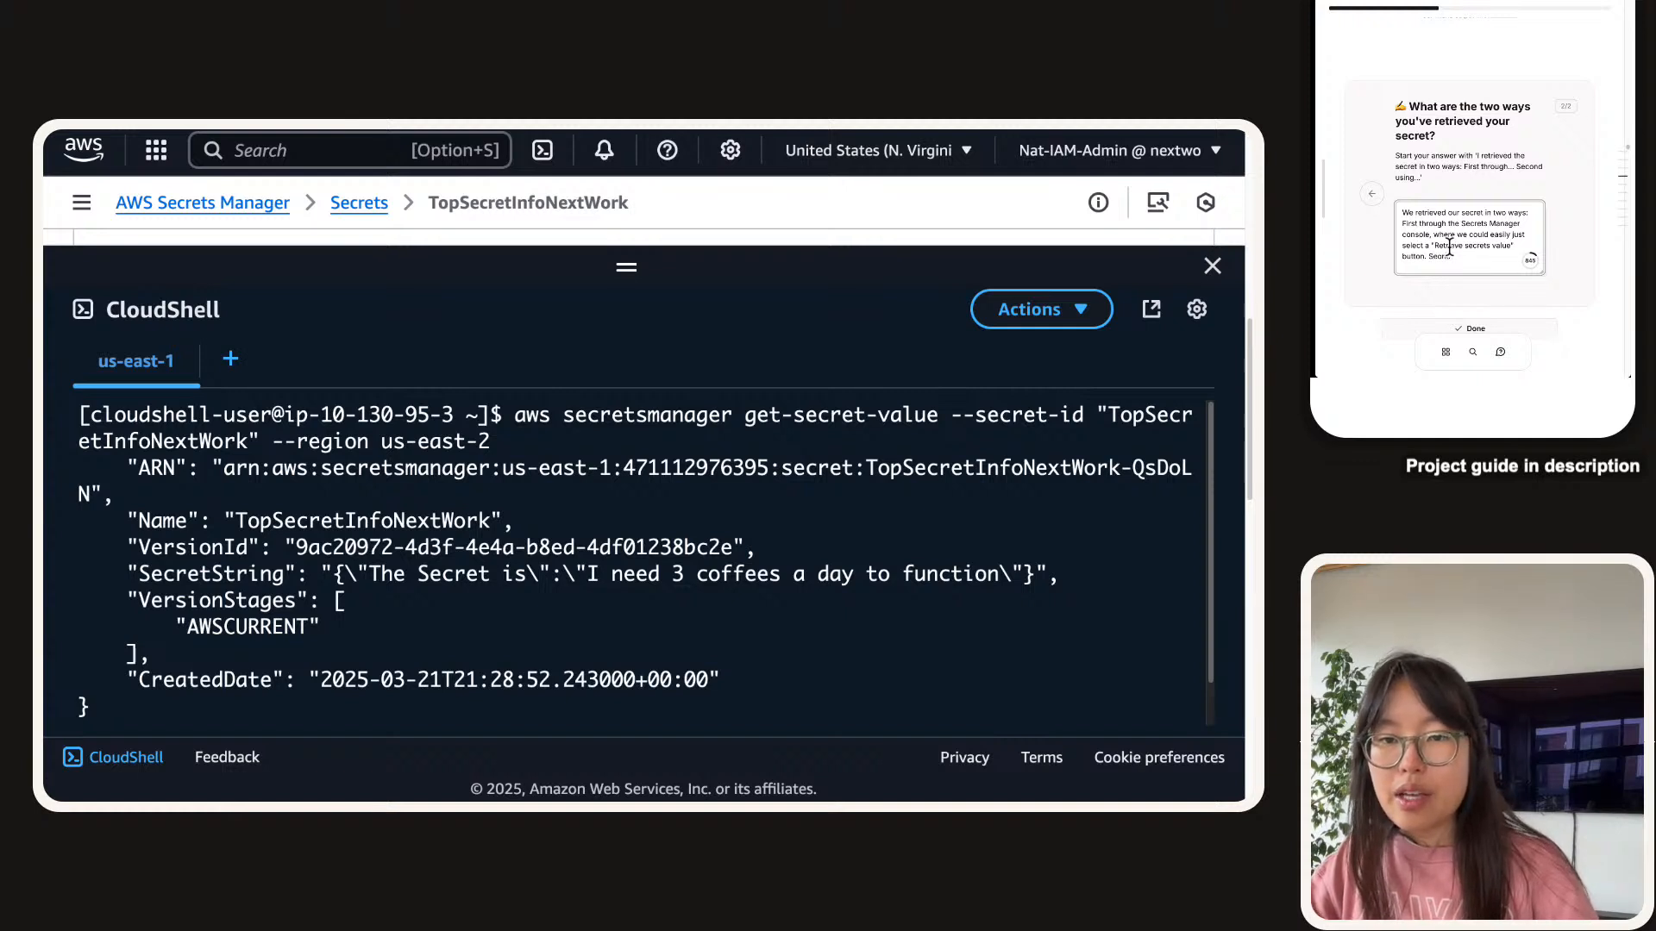
pyautogui.write(' waynd ')
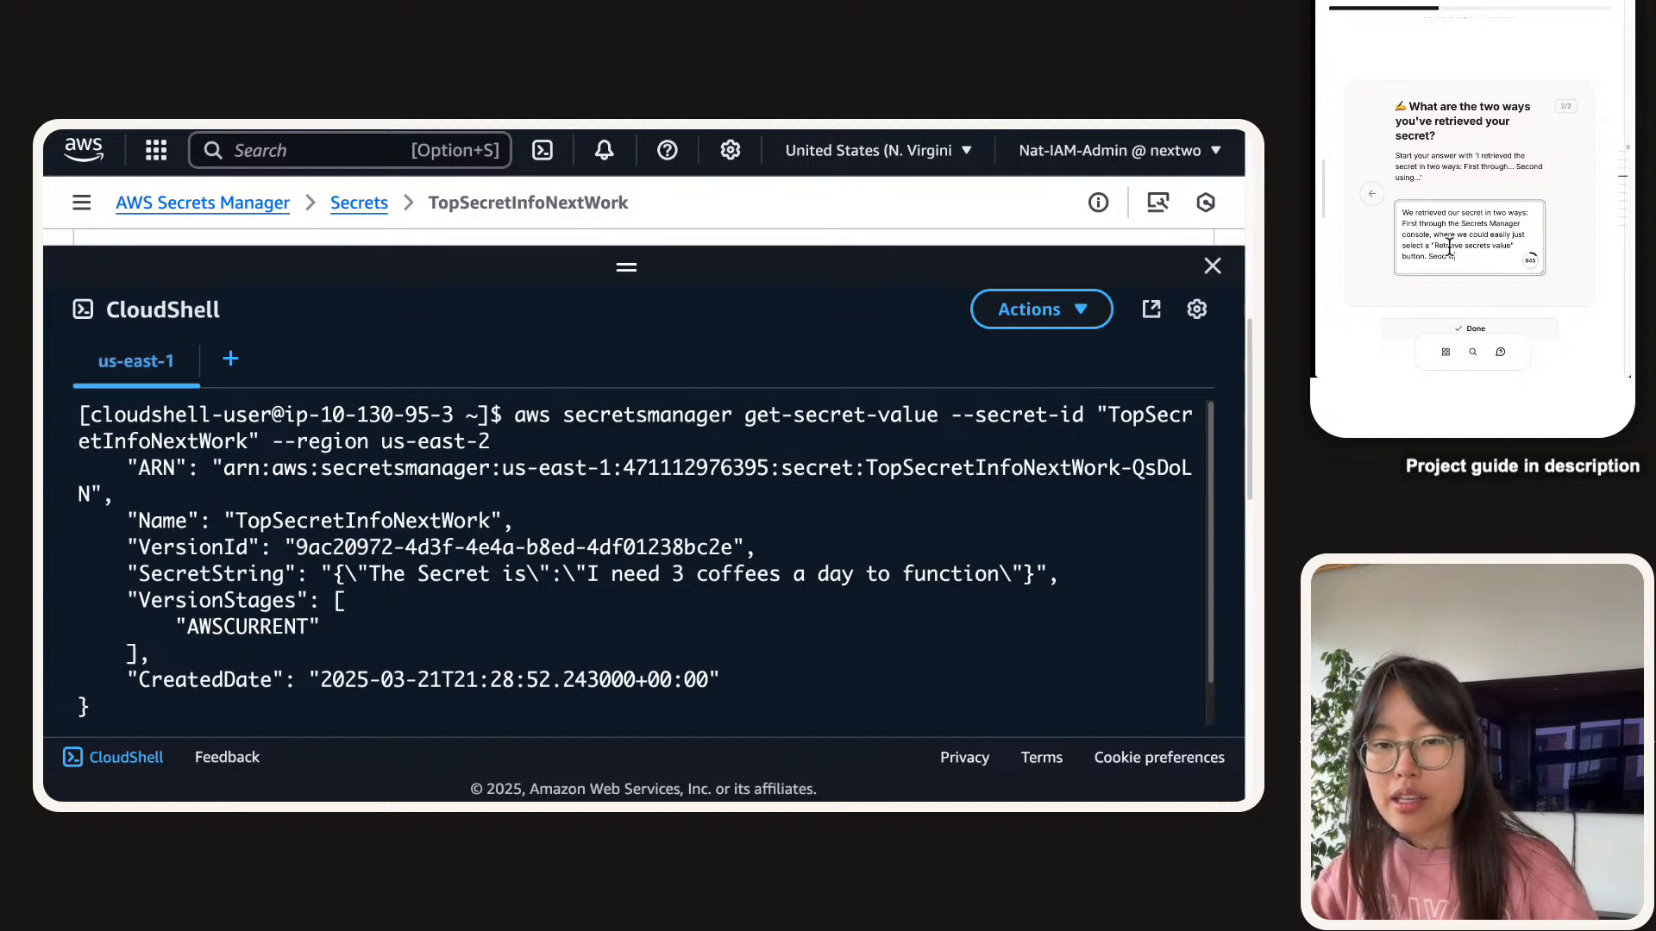
pyautogui.write('way wa')
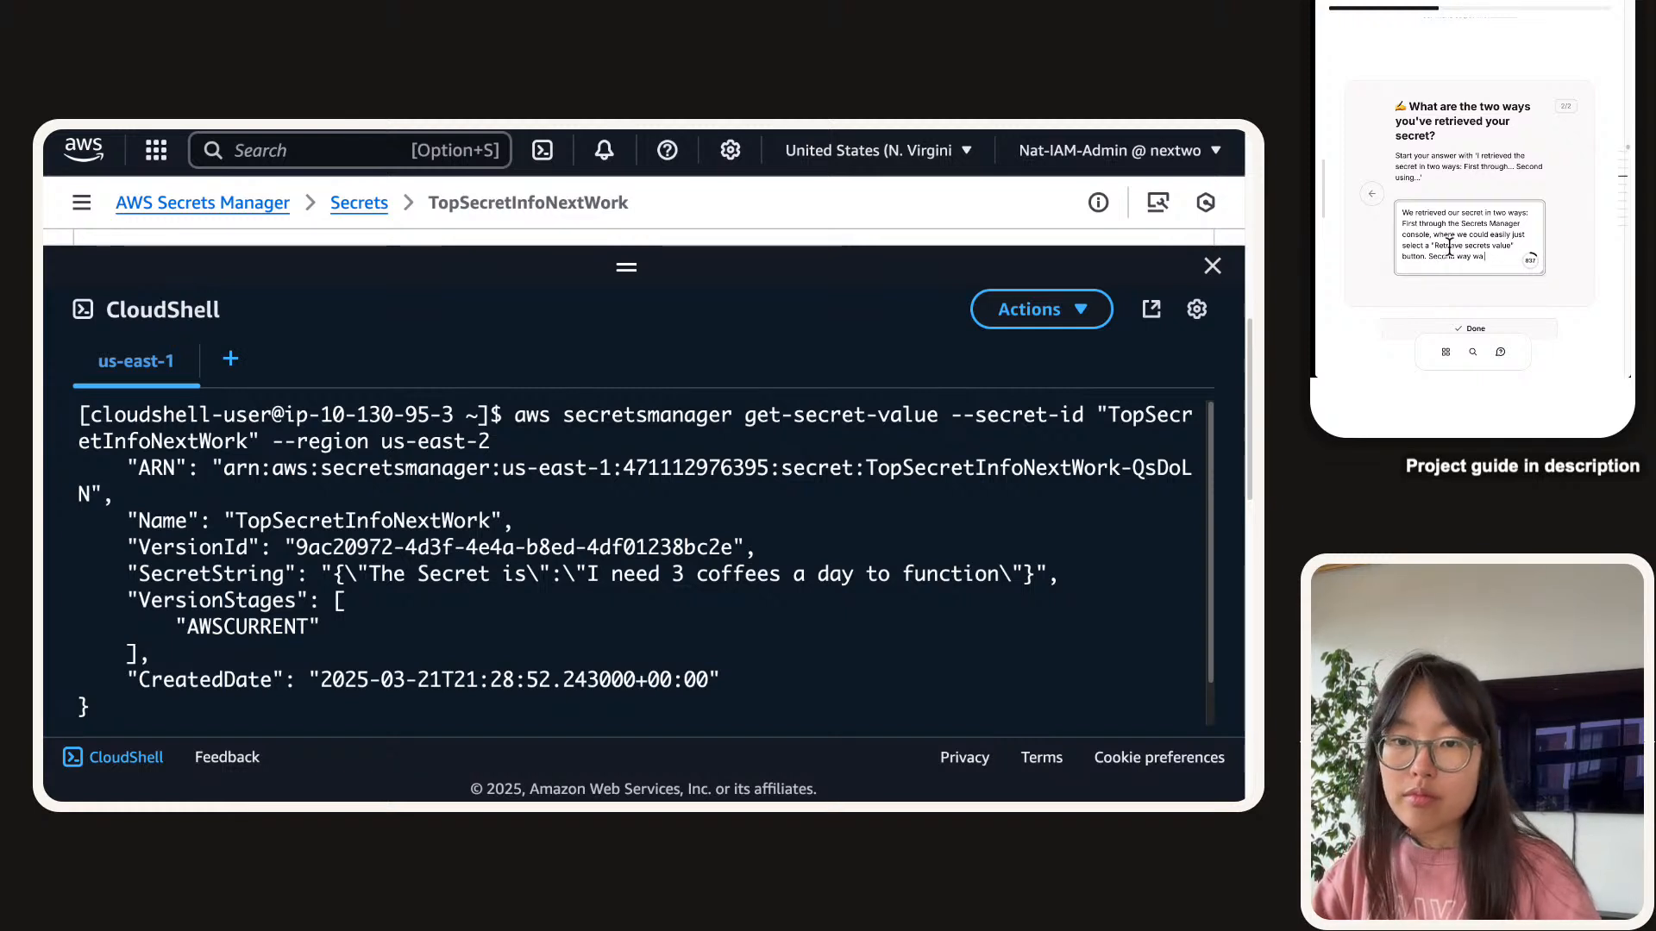
pyautogui.write(' usins using the AWS ')
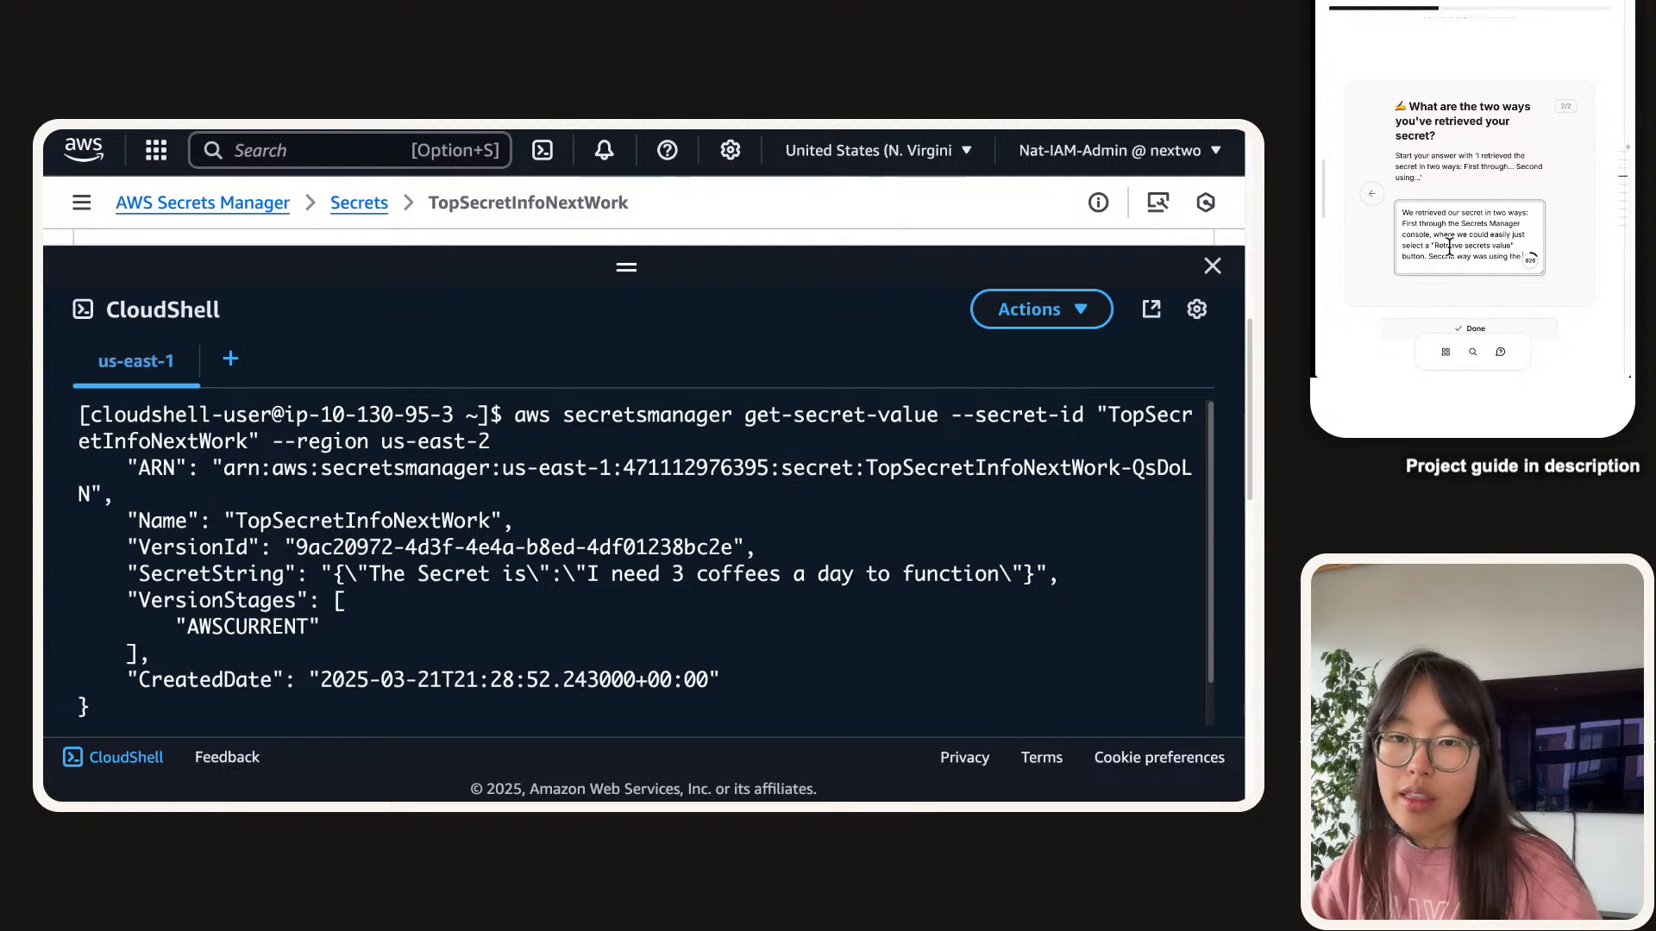
pyautogui.write('CLI')
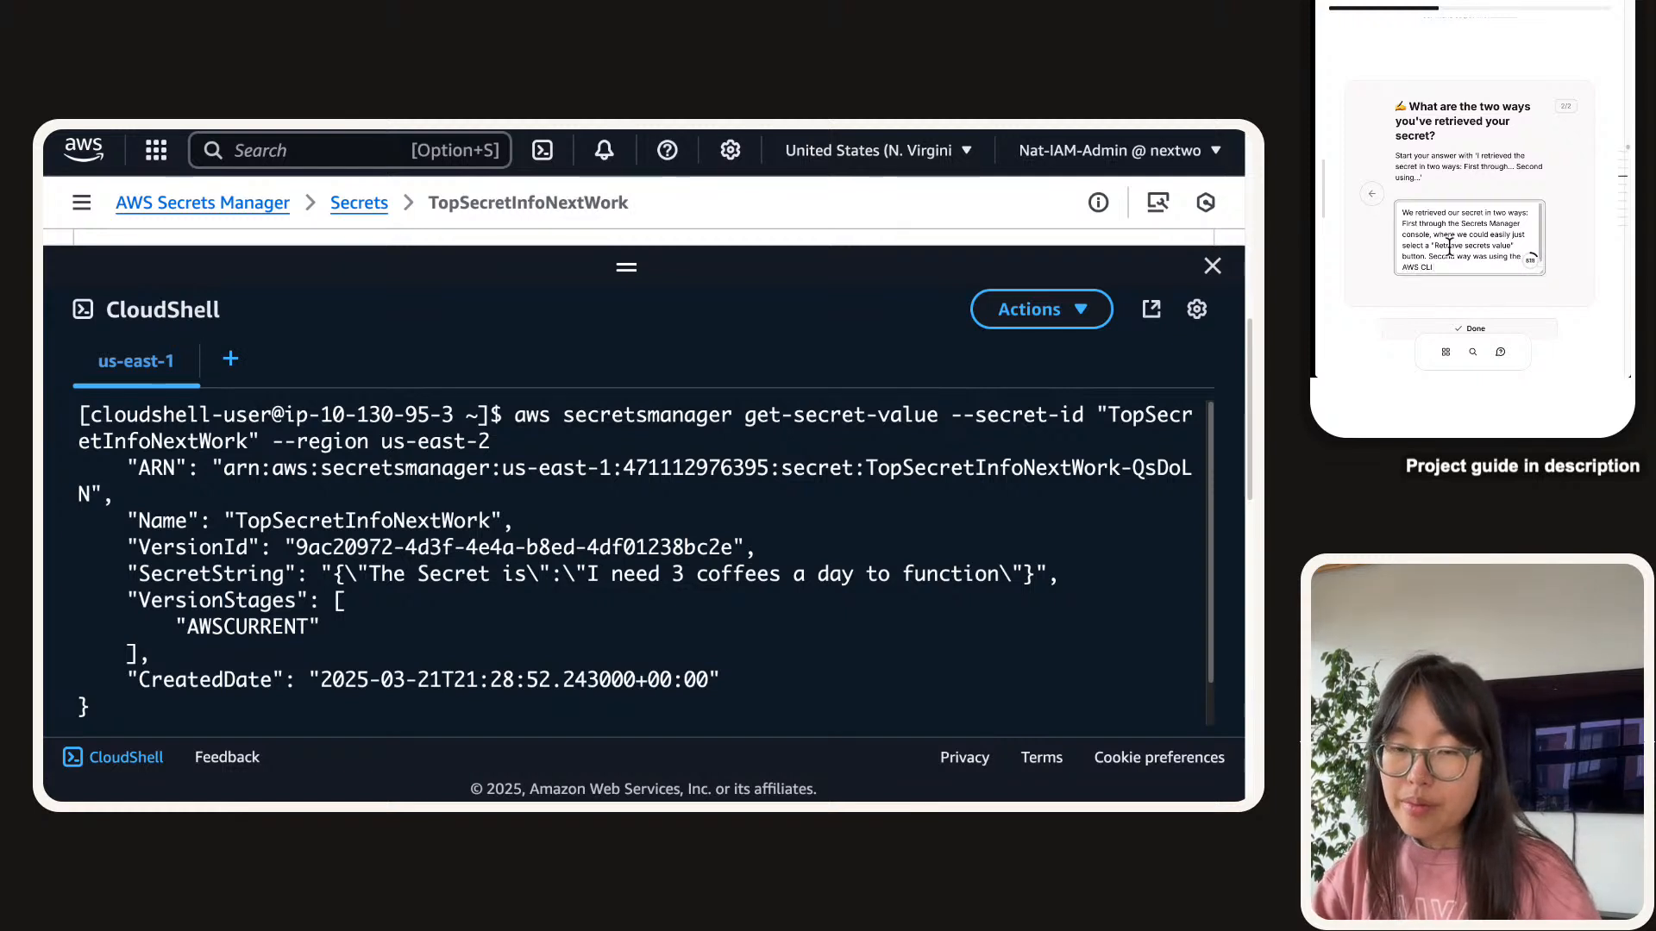
pyautogui.write(' i.e. umm')
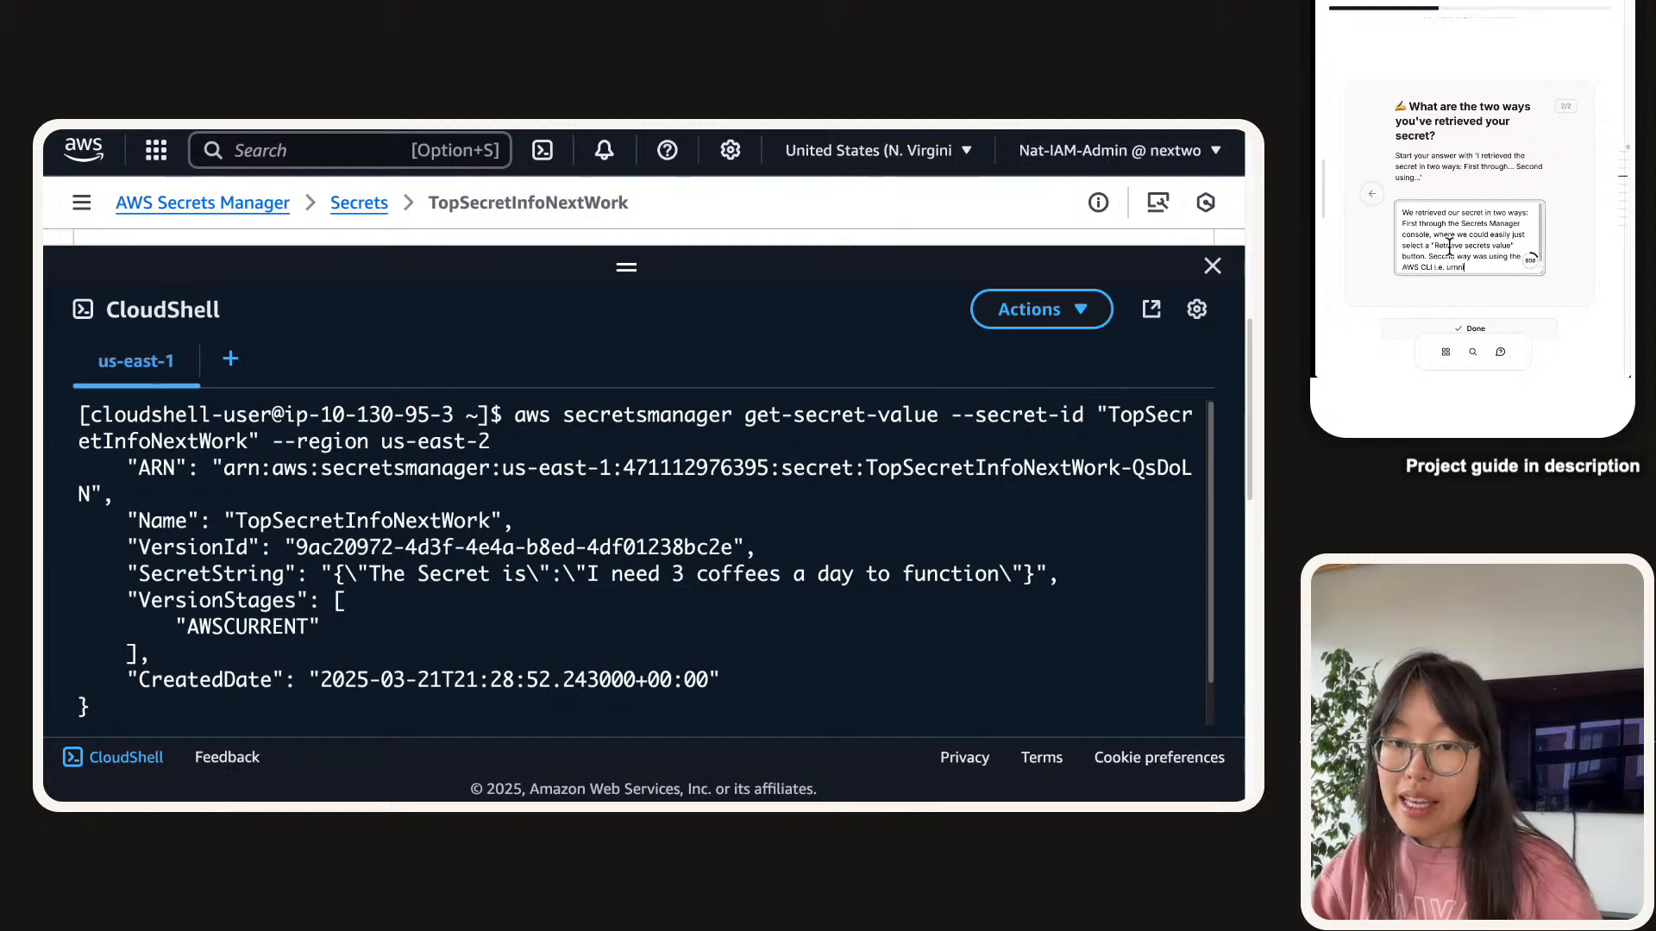
pyautogui.write('ing a get')
pyautogui.write('-secret-')
pyautogui.write('value')
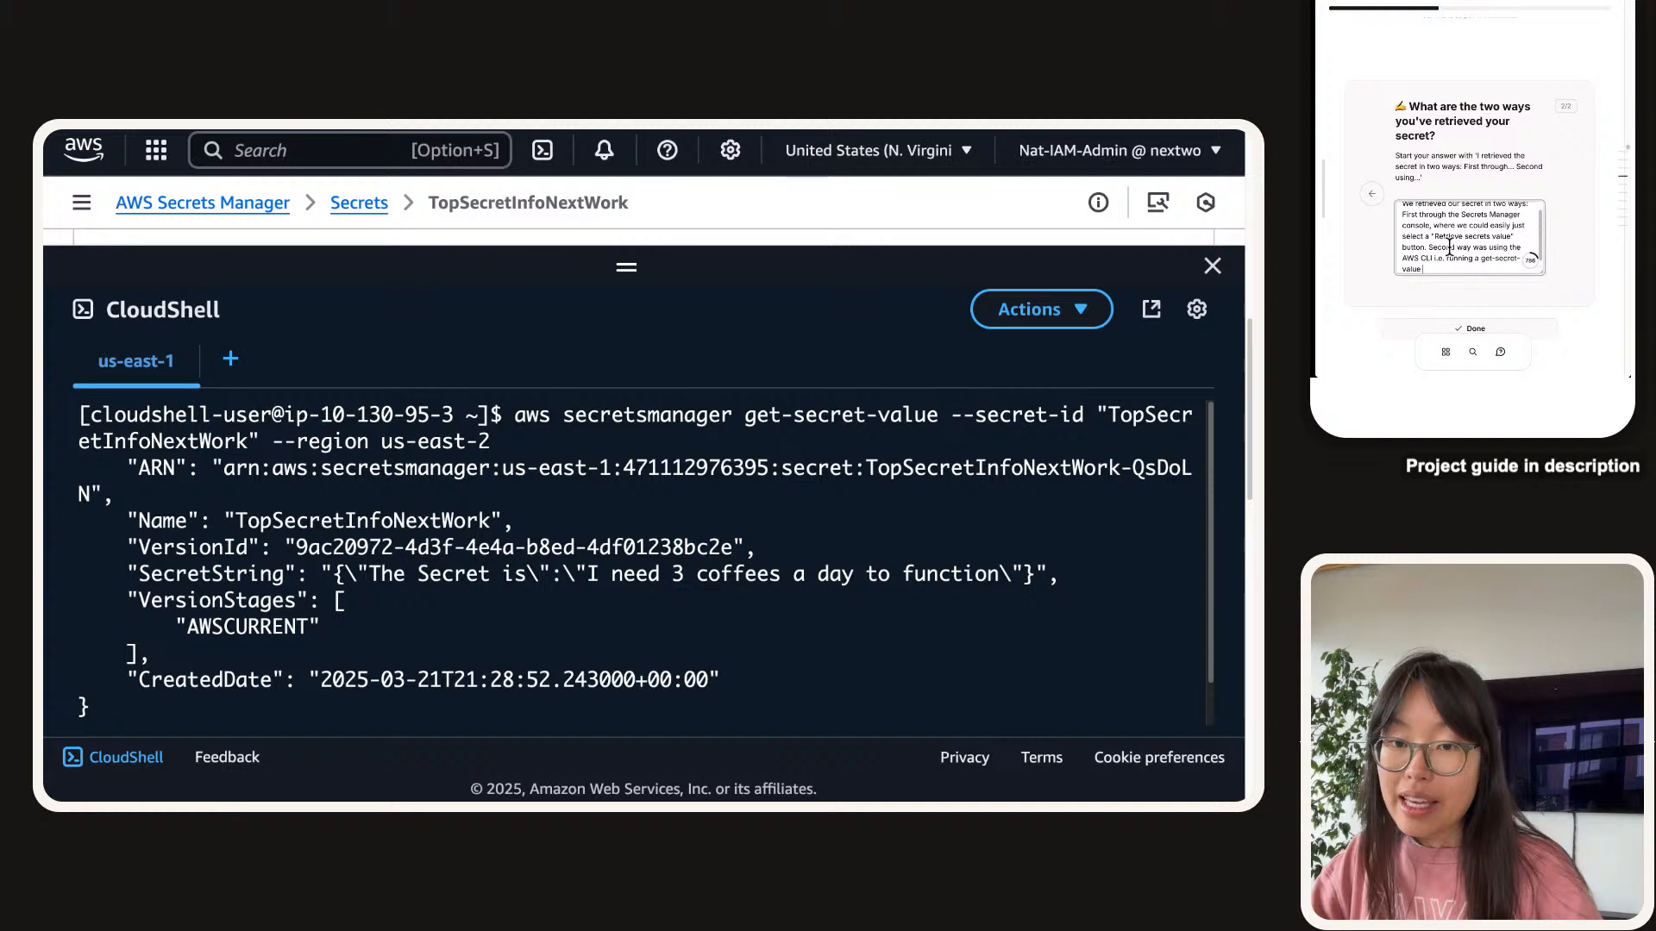
pyautogui.write(' in CloudShell.')
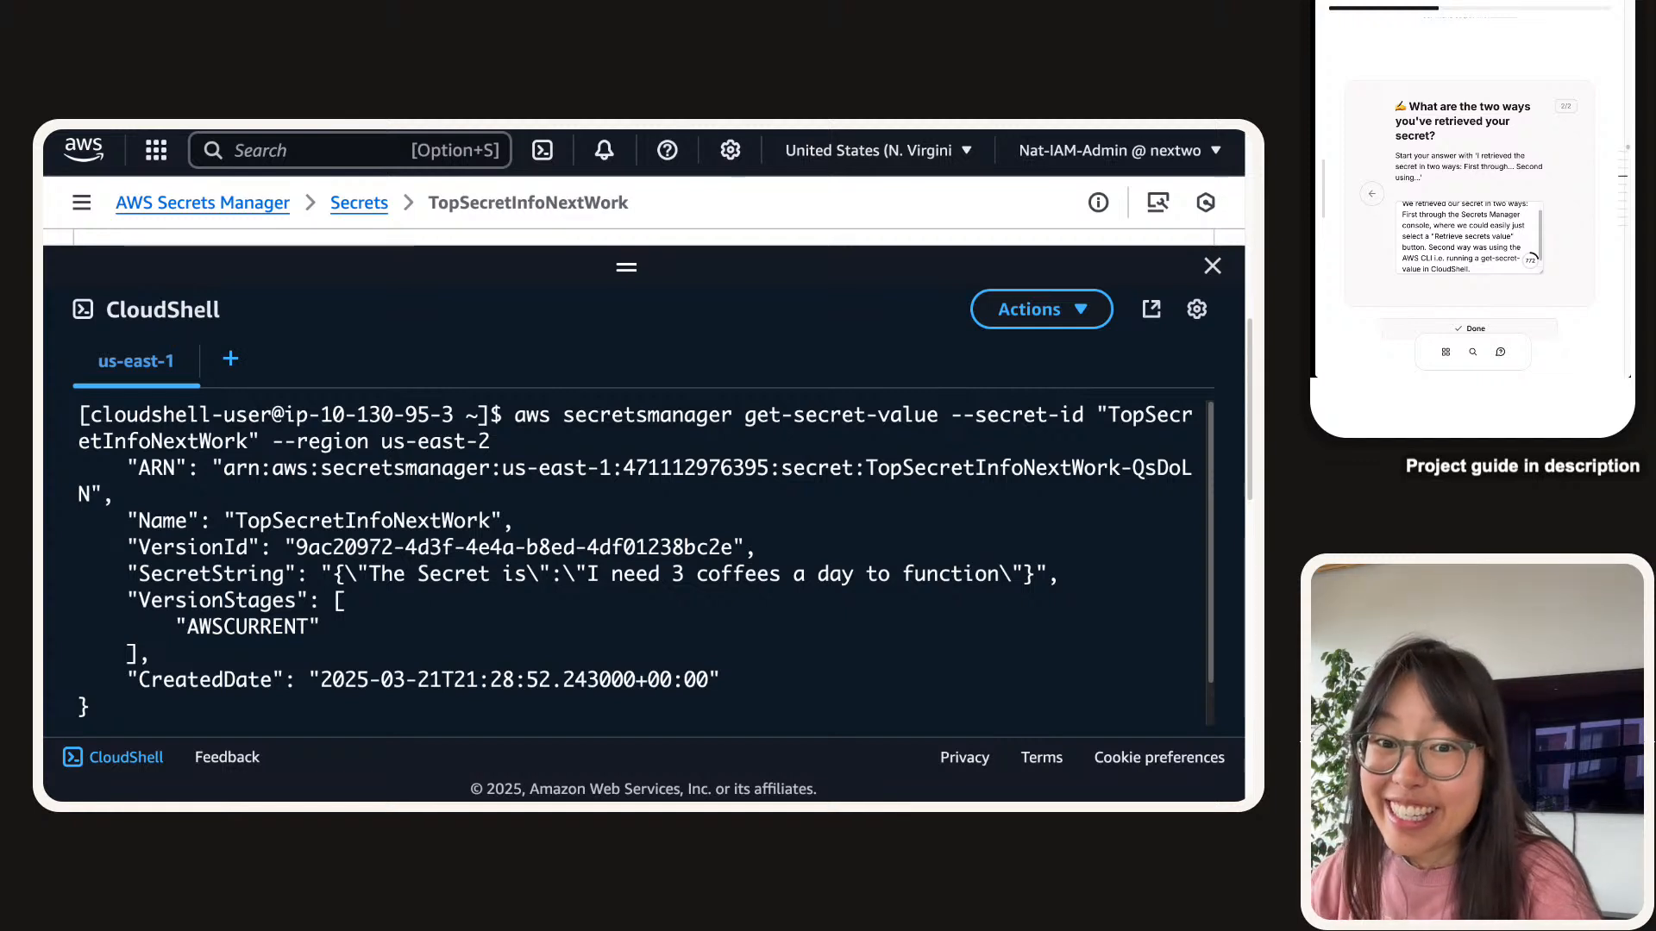
pyautogui.scroll(-2, 1524, 224)
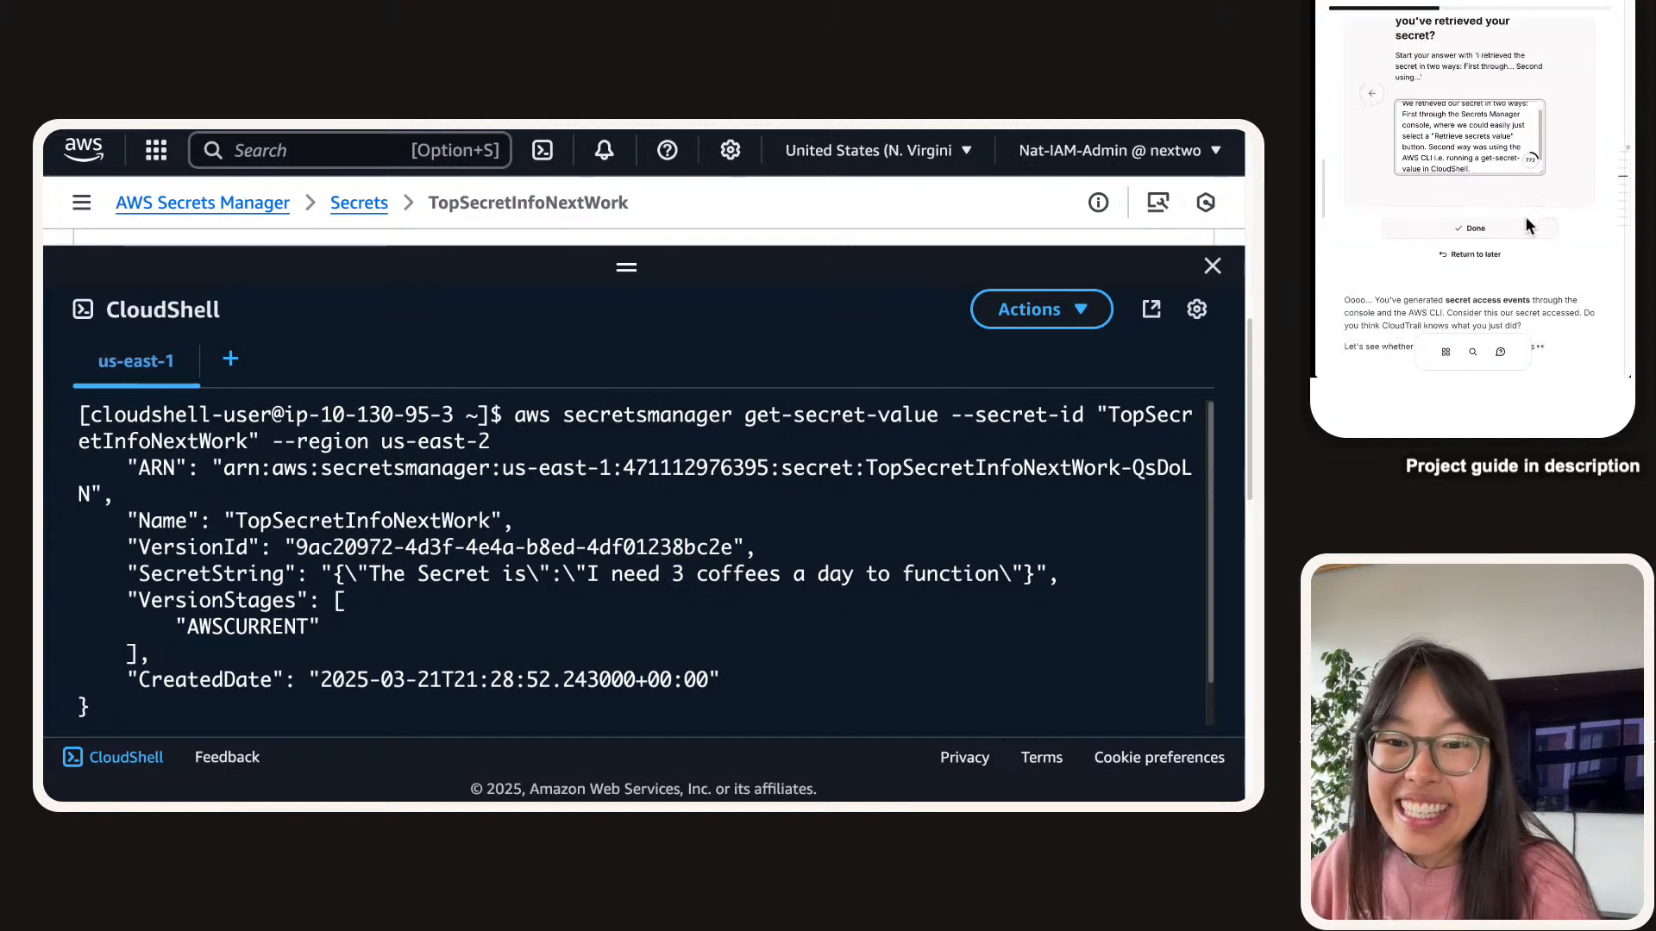
pyautogui.click(1524, 226)
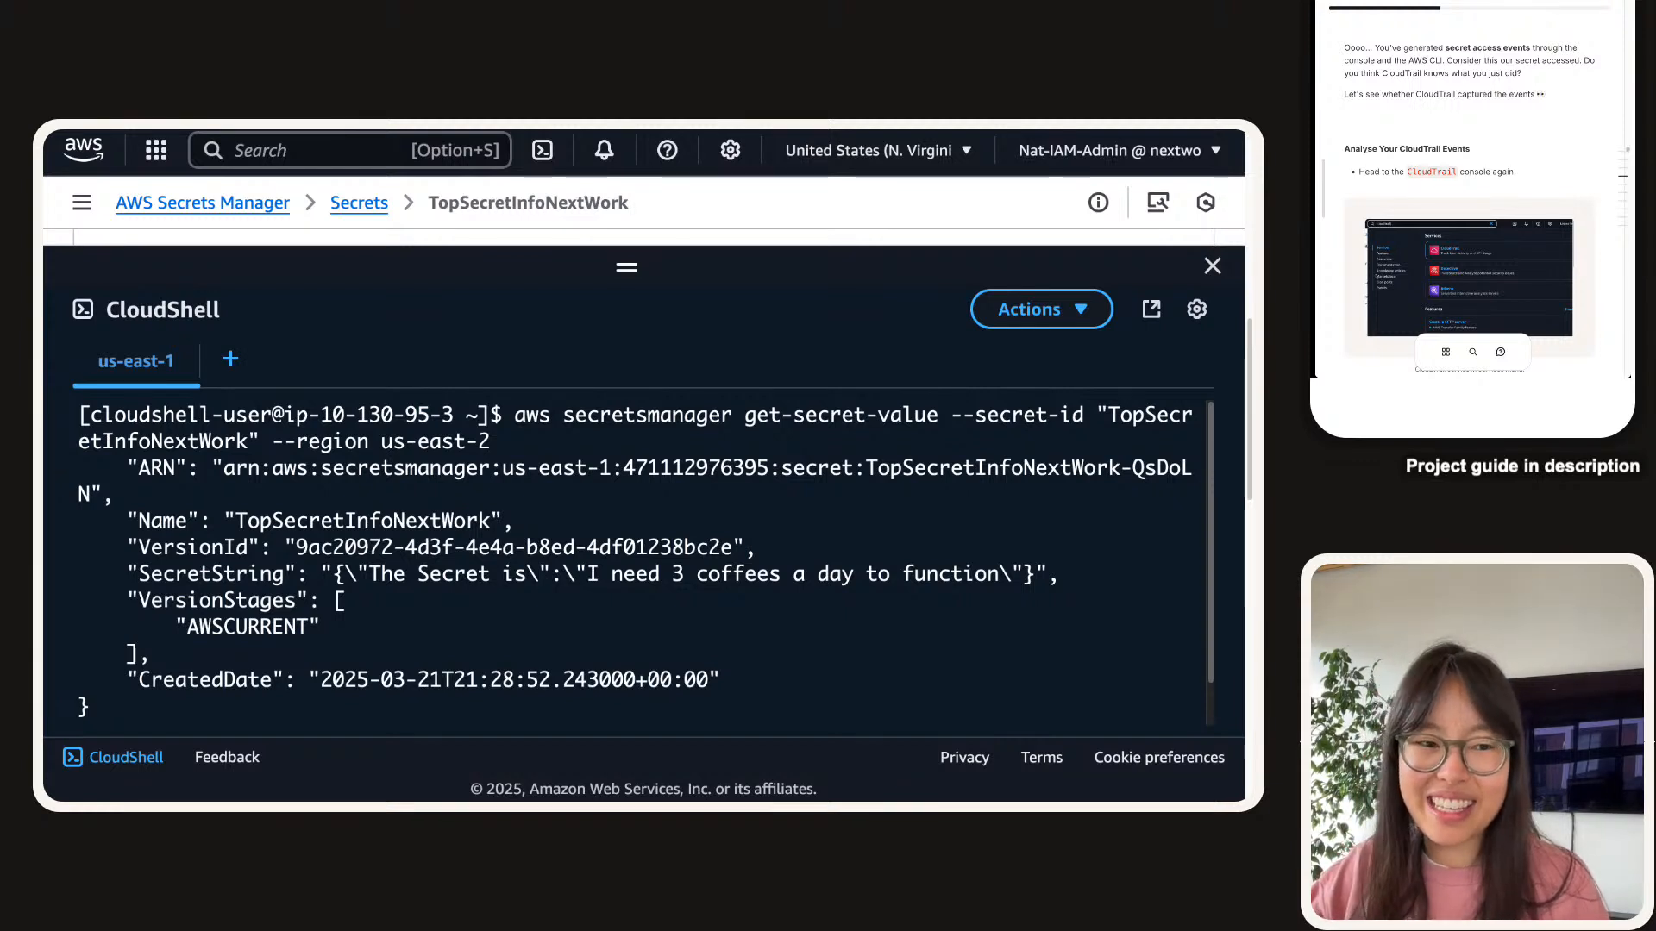
pyautogui.scroll(-1, 1509, 107)
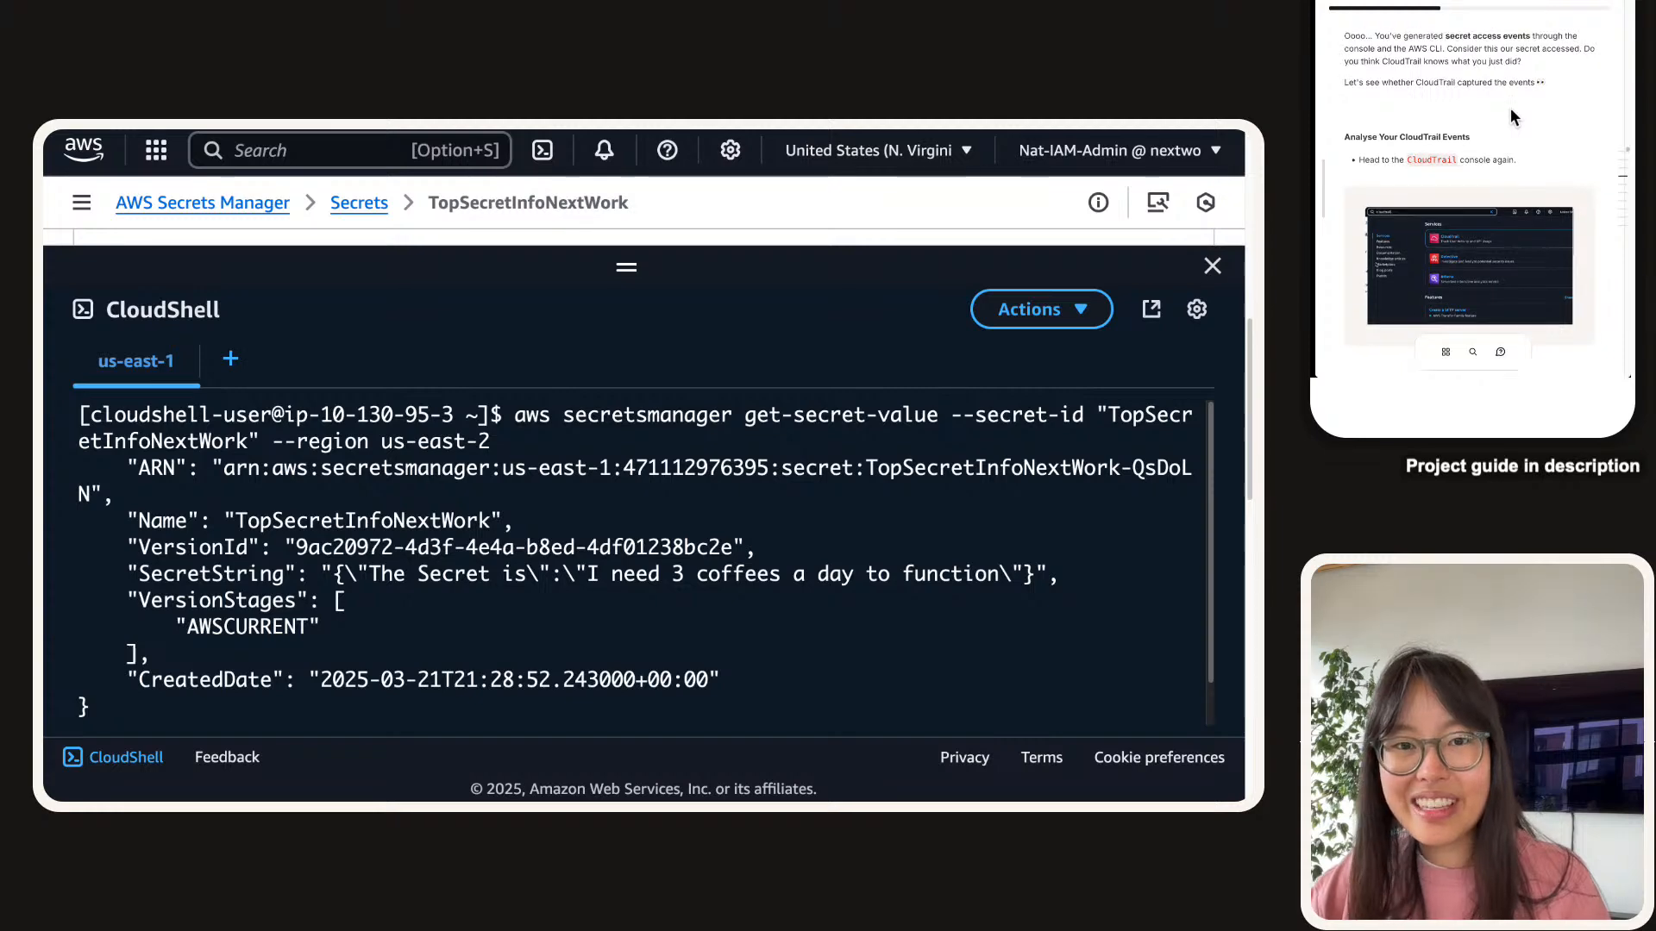
pyautogui.scroll(-5, 1464, 148)
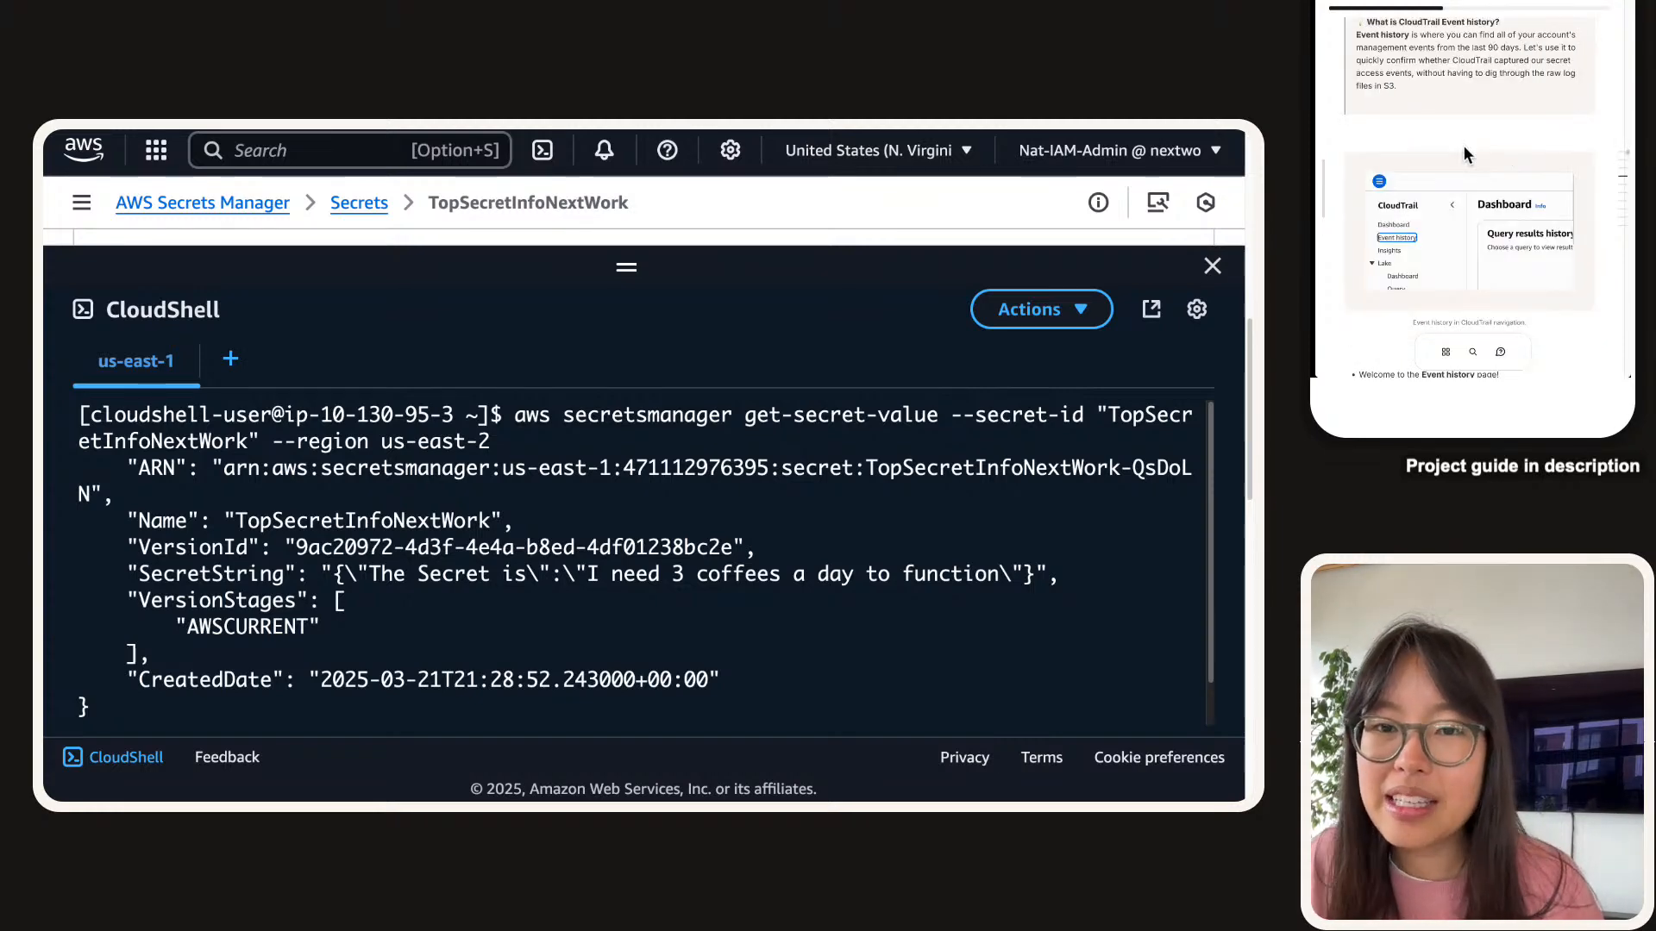
pyautogui.scroll(8, 1464, 153)
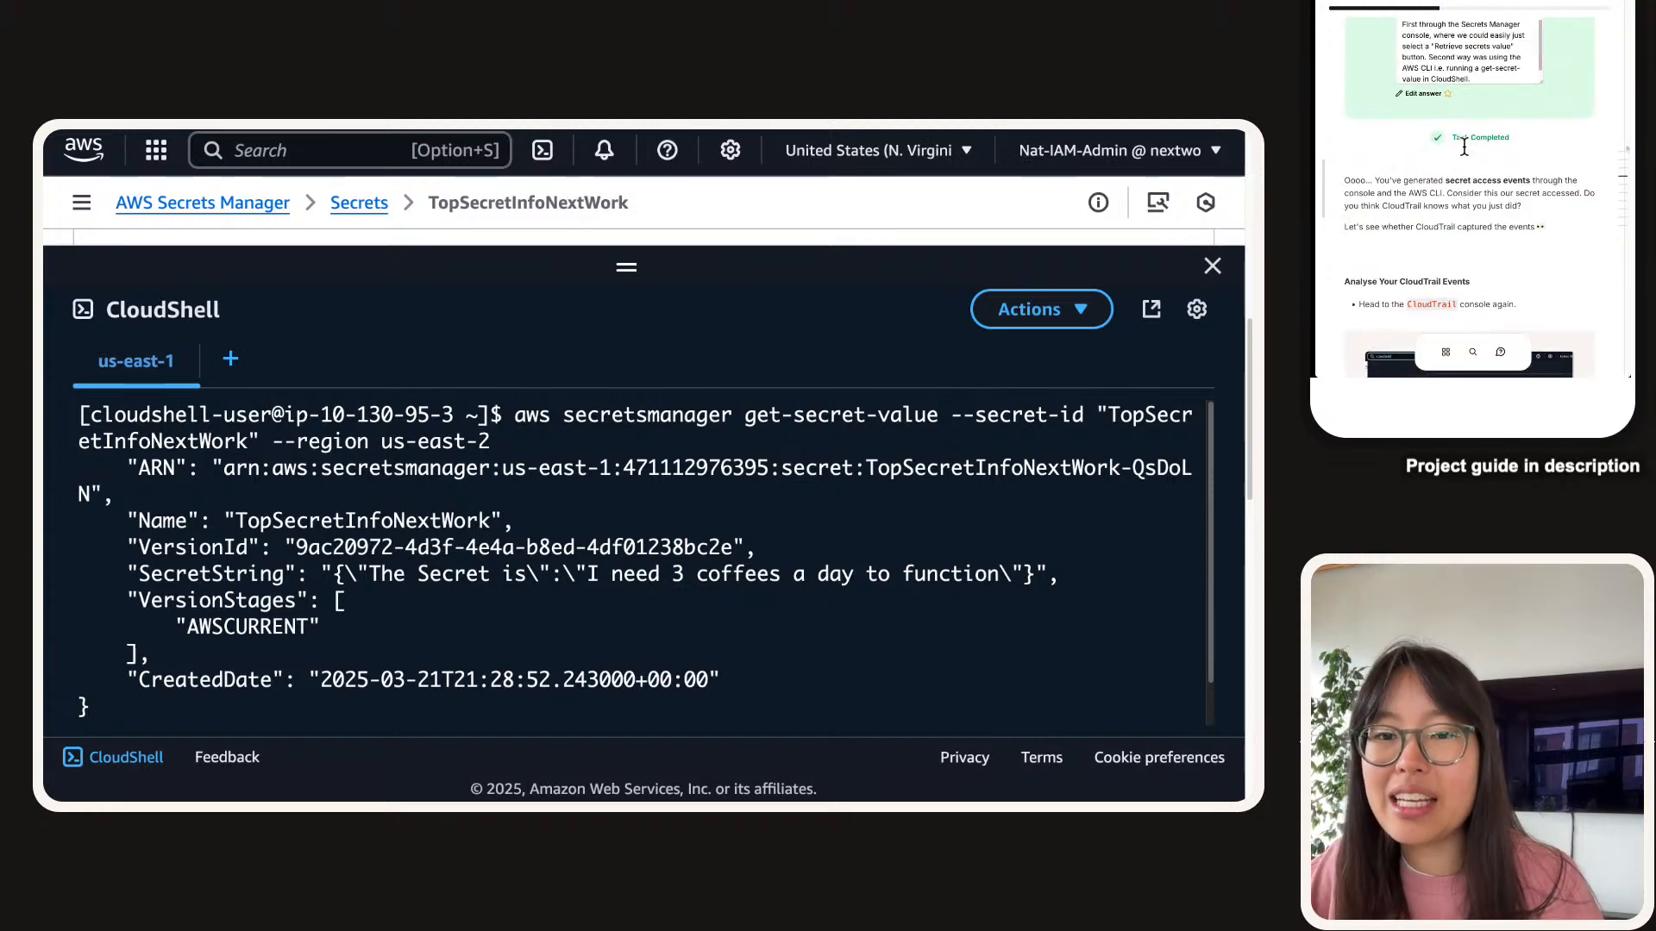
pyautogui.scroll(-3, 1462, 148)
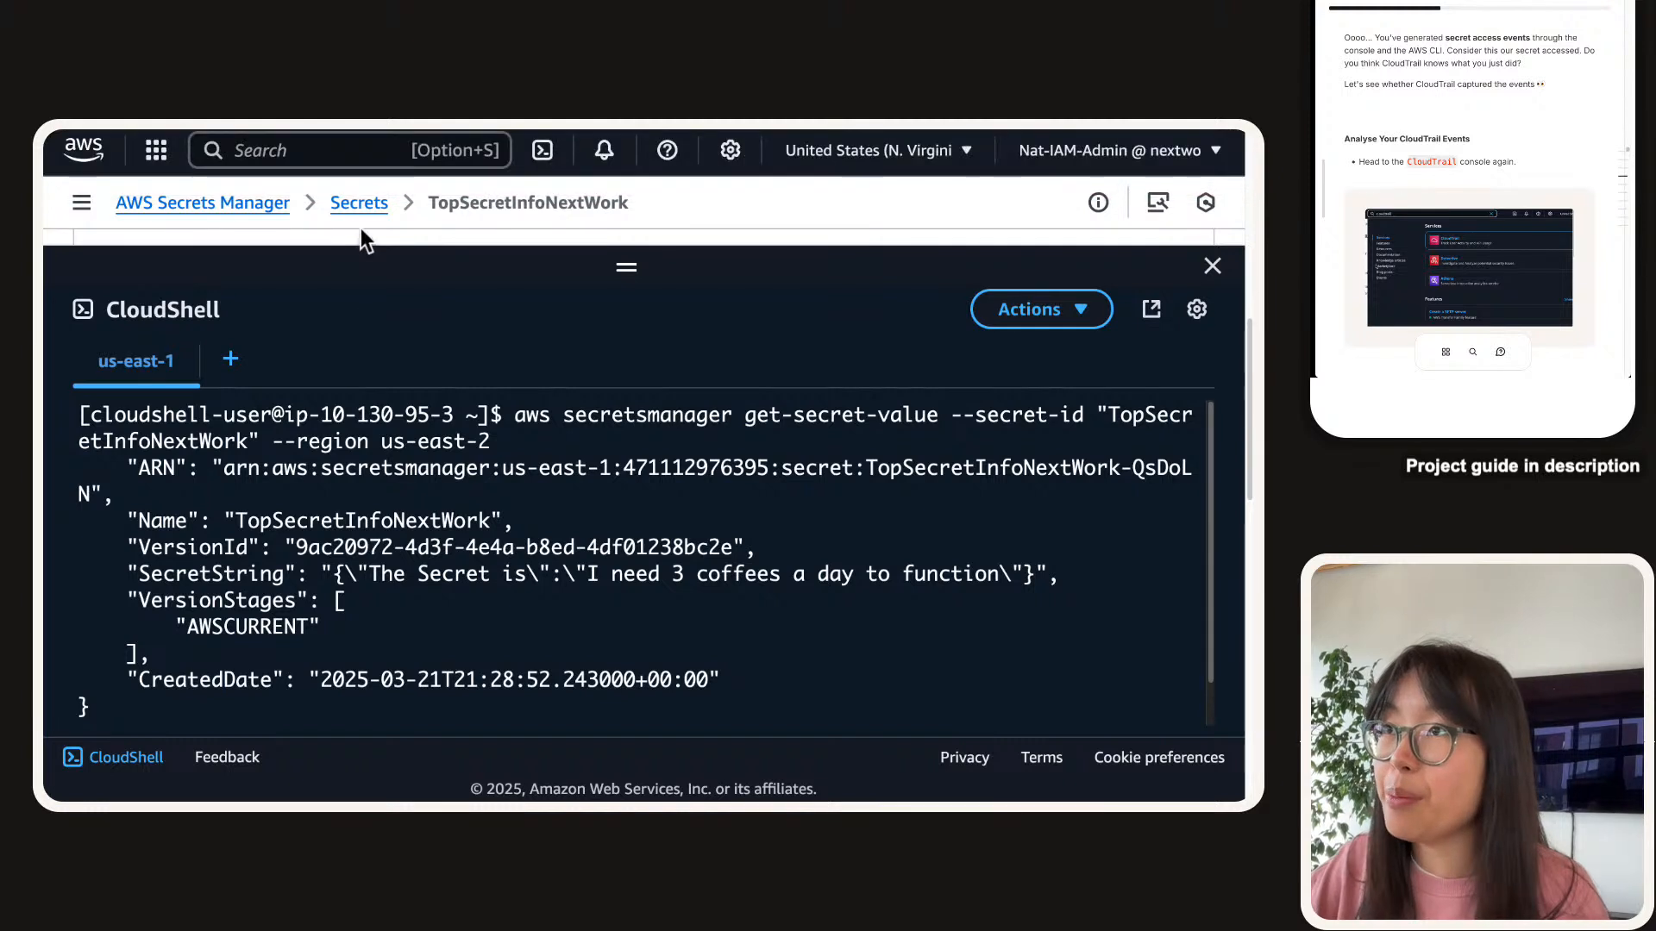
# Search 'cloudtrail' and open CloudTrail in a new browser tab.
pyautogui.click(343, 152)
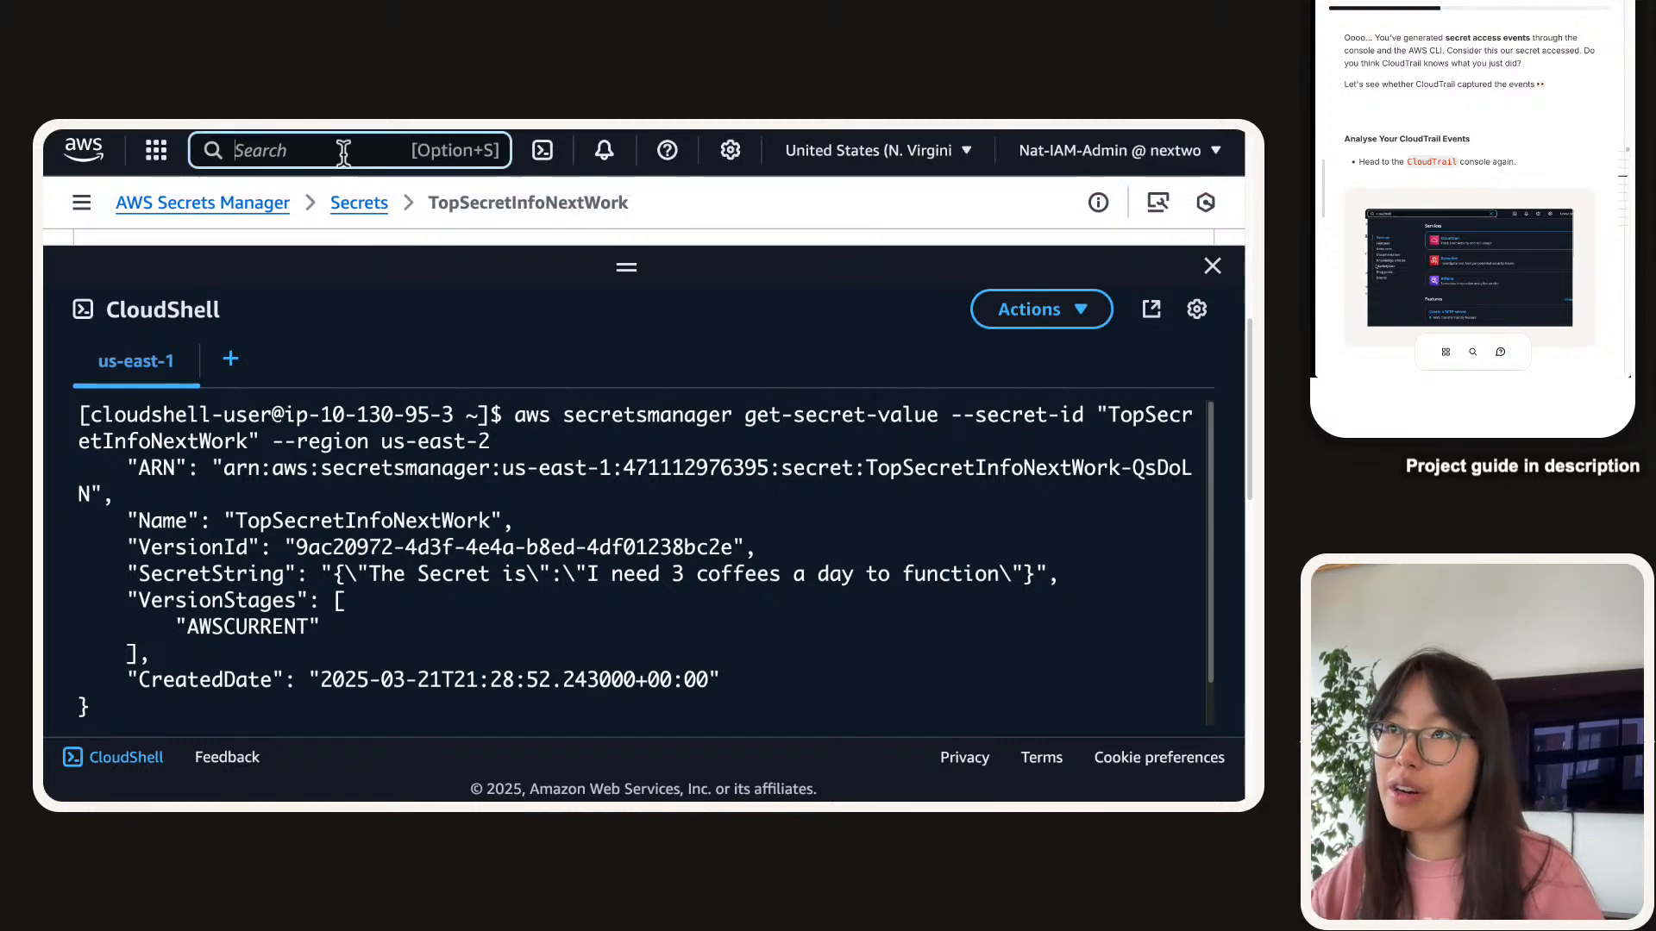
pyautogui.write('cl')
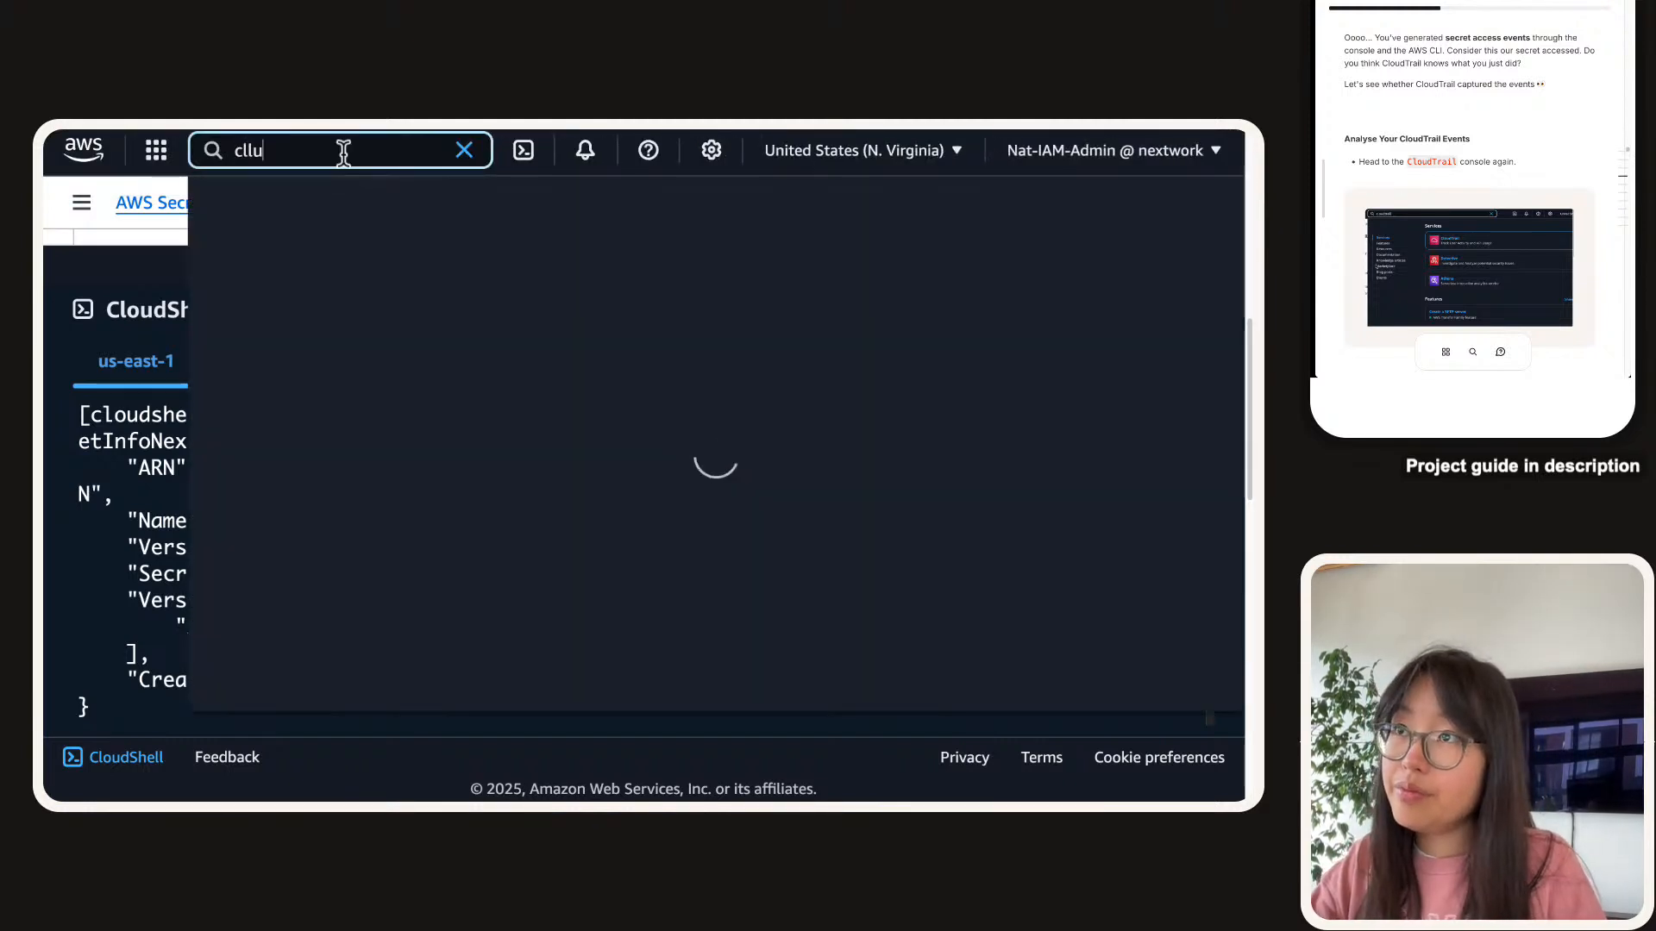
pyautogui.write('oudtrail')
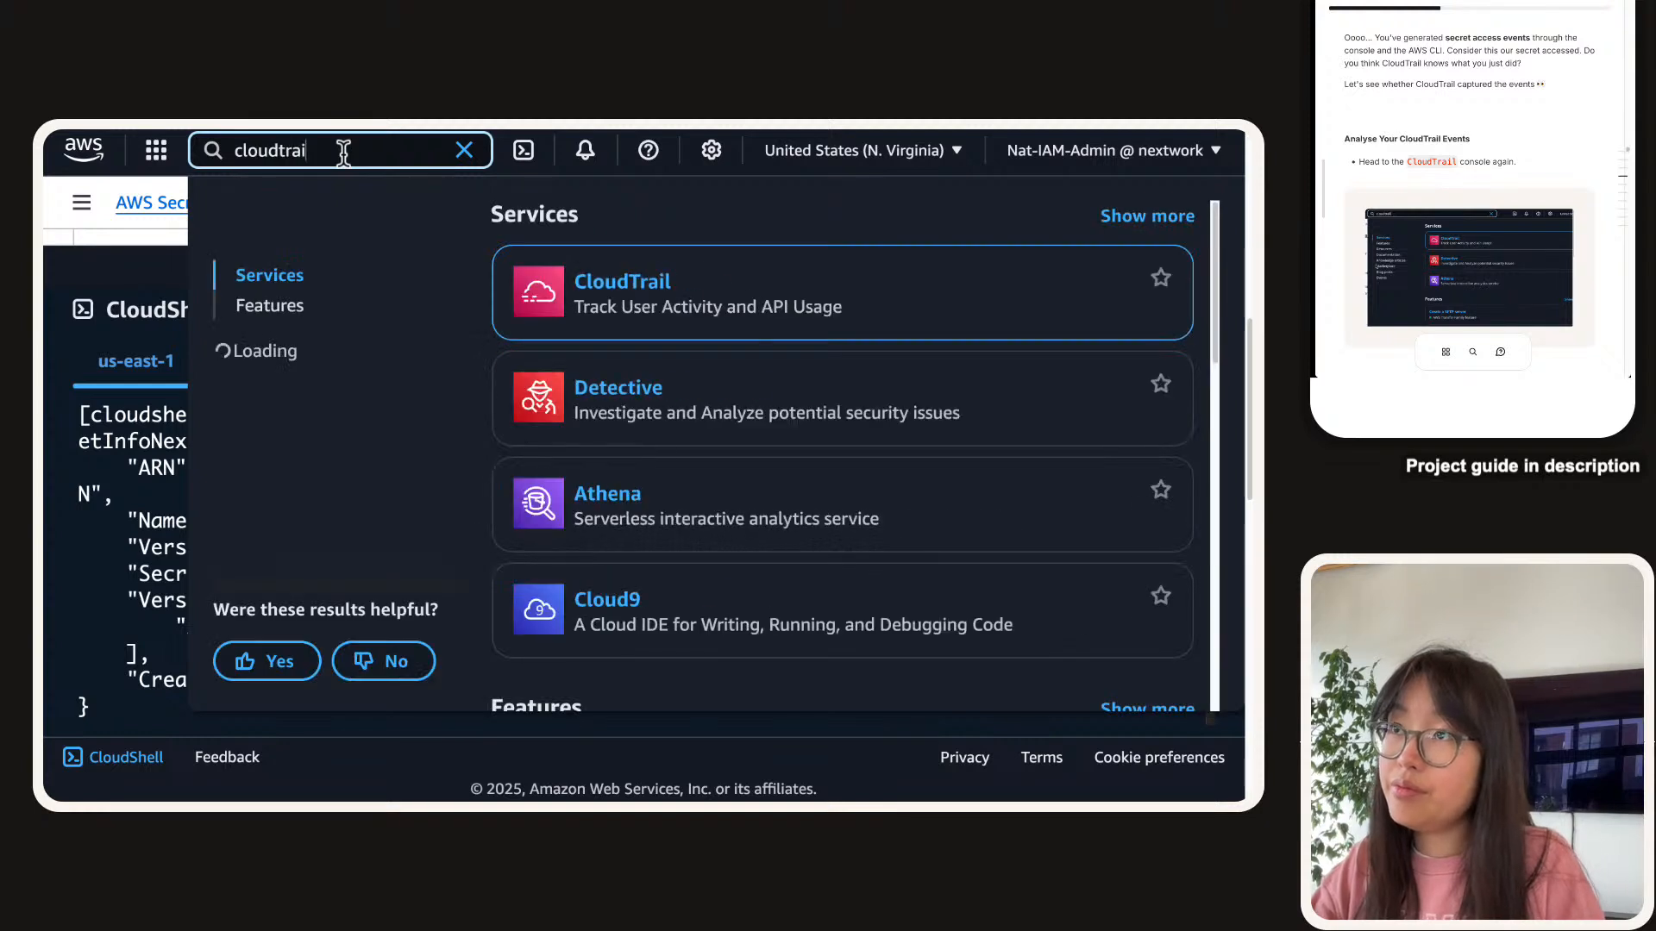
pyautogui.rightClick(591, 281)
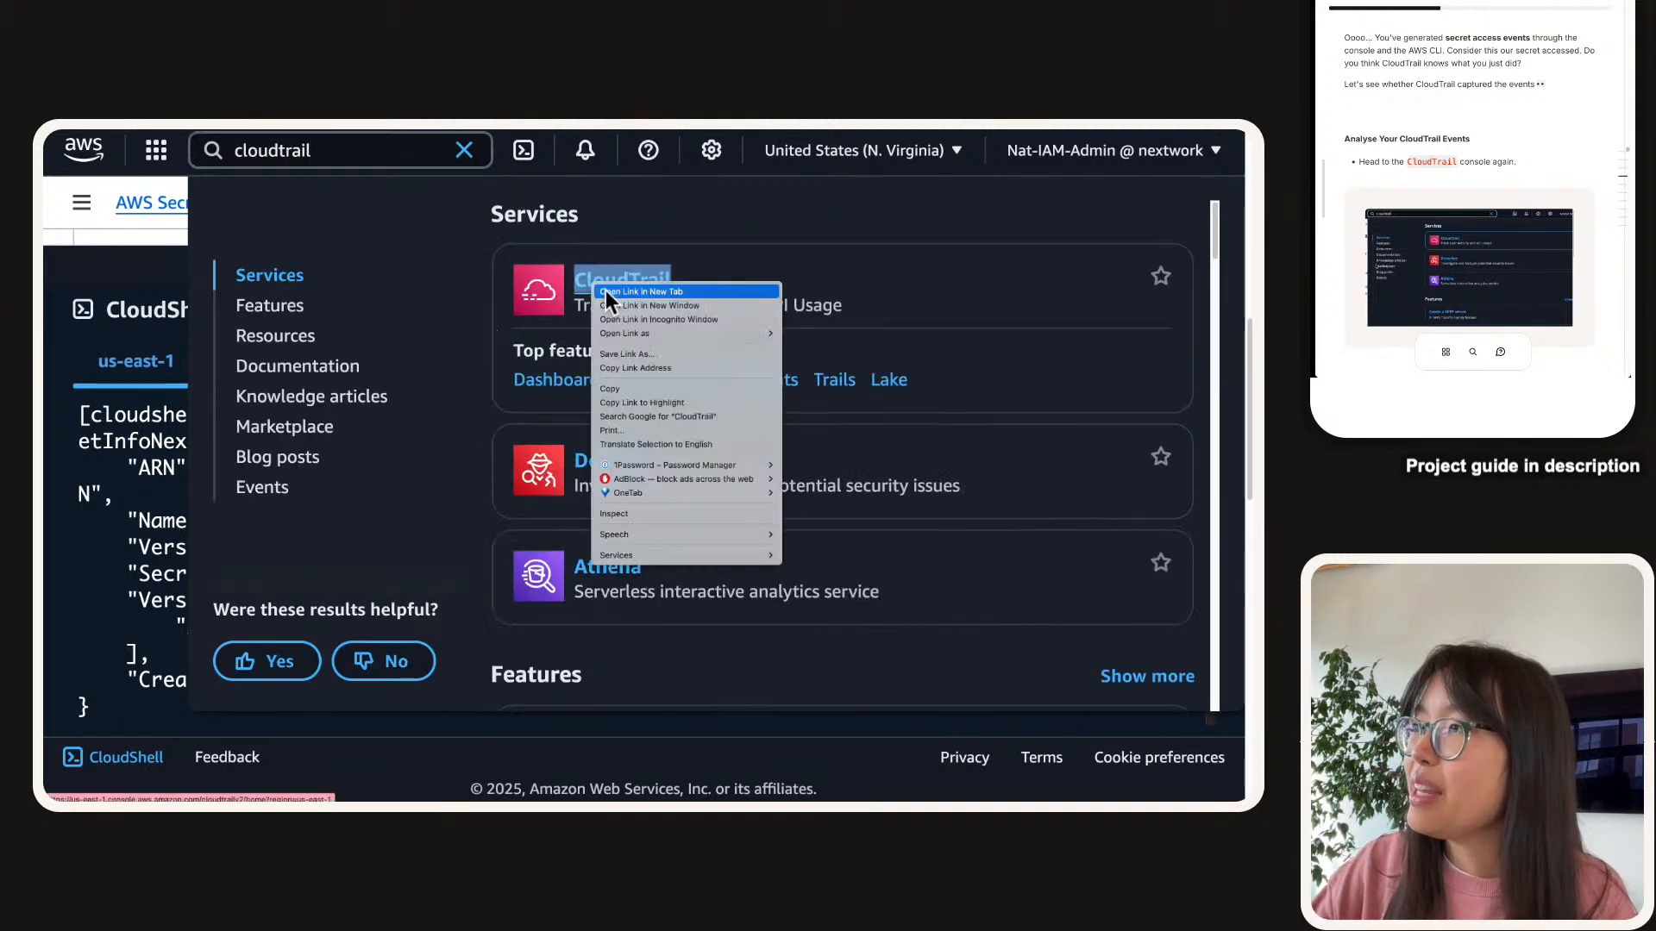
pyautogui.click(609, 294)
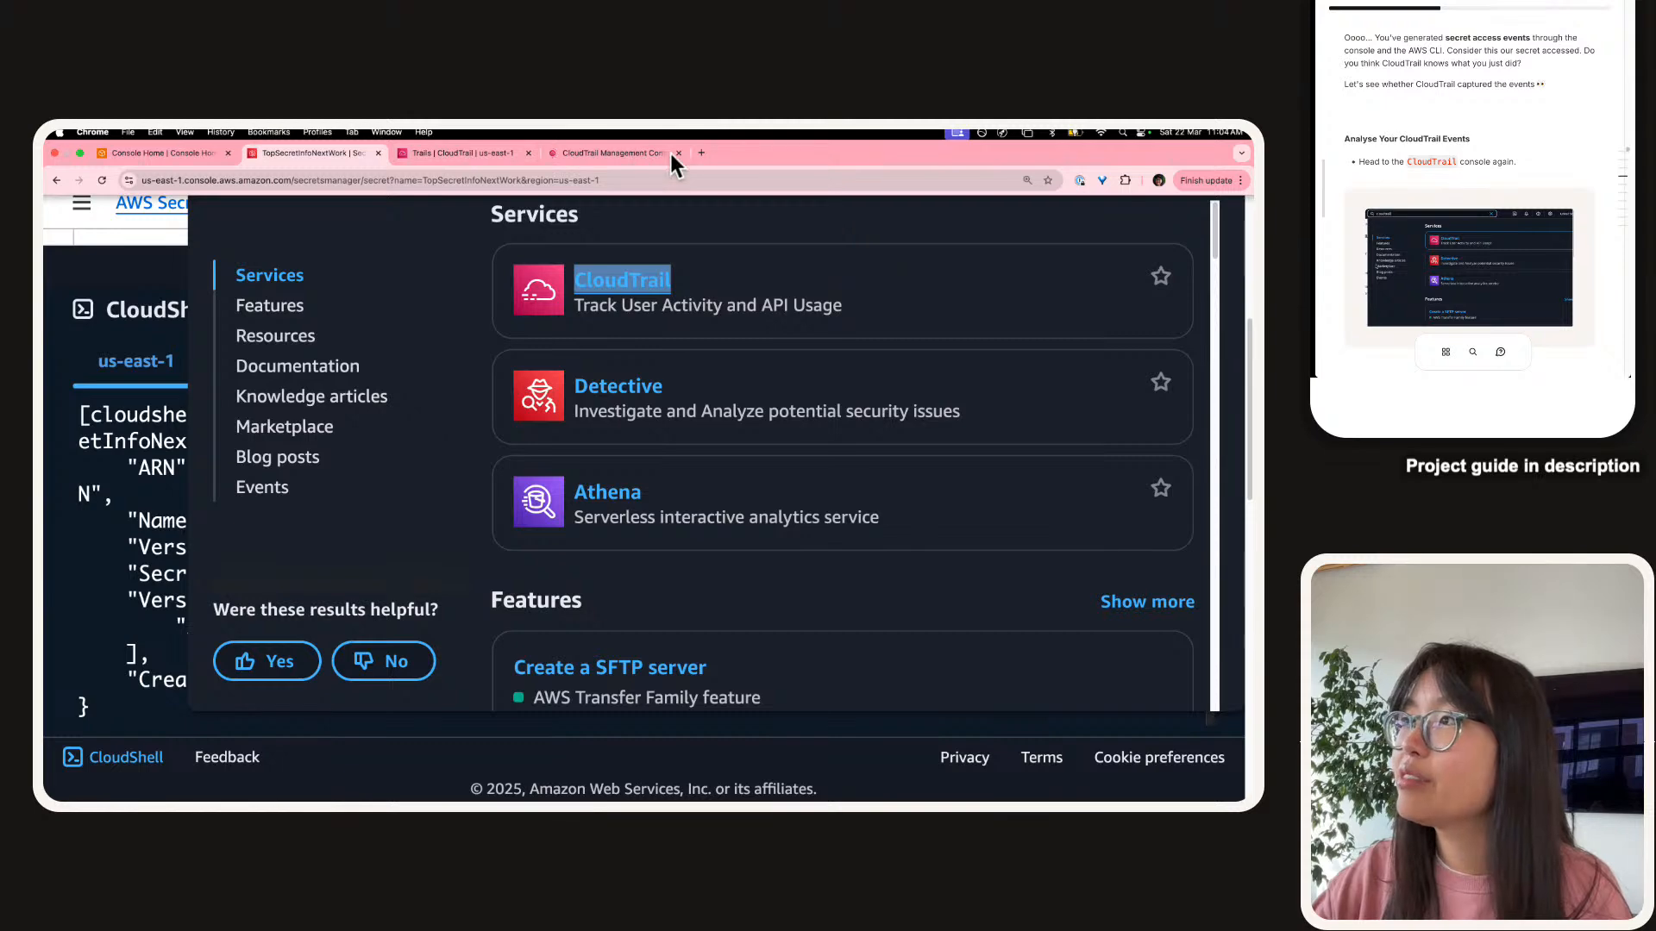
# Switch to the CloudTrail tab, close the CloudShell panel, and go to Event history.
pyautogui.click(457, 157)
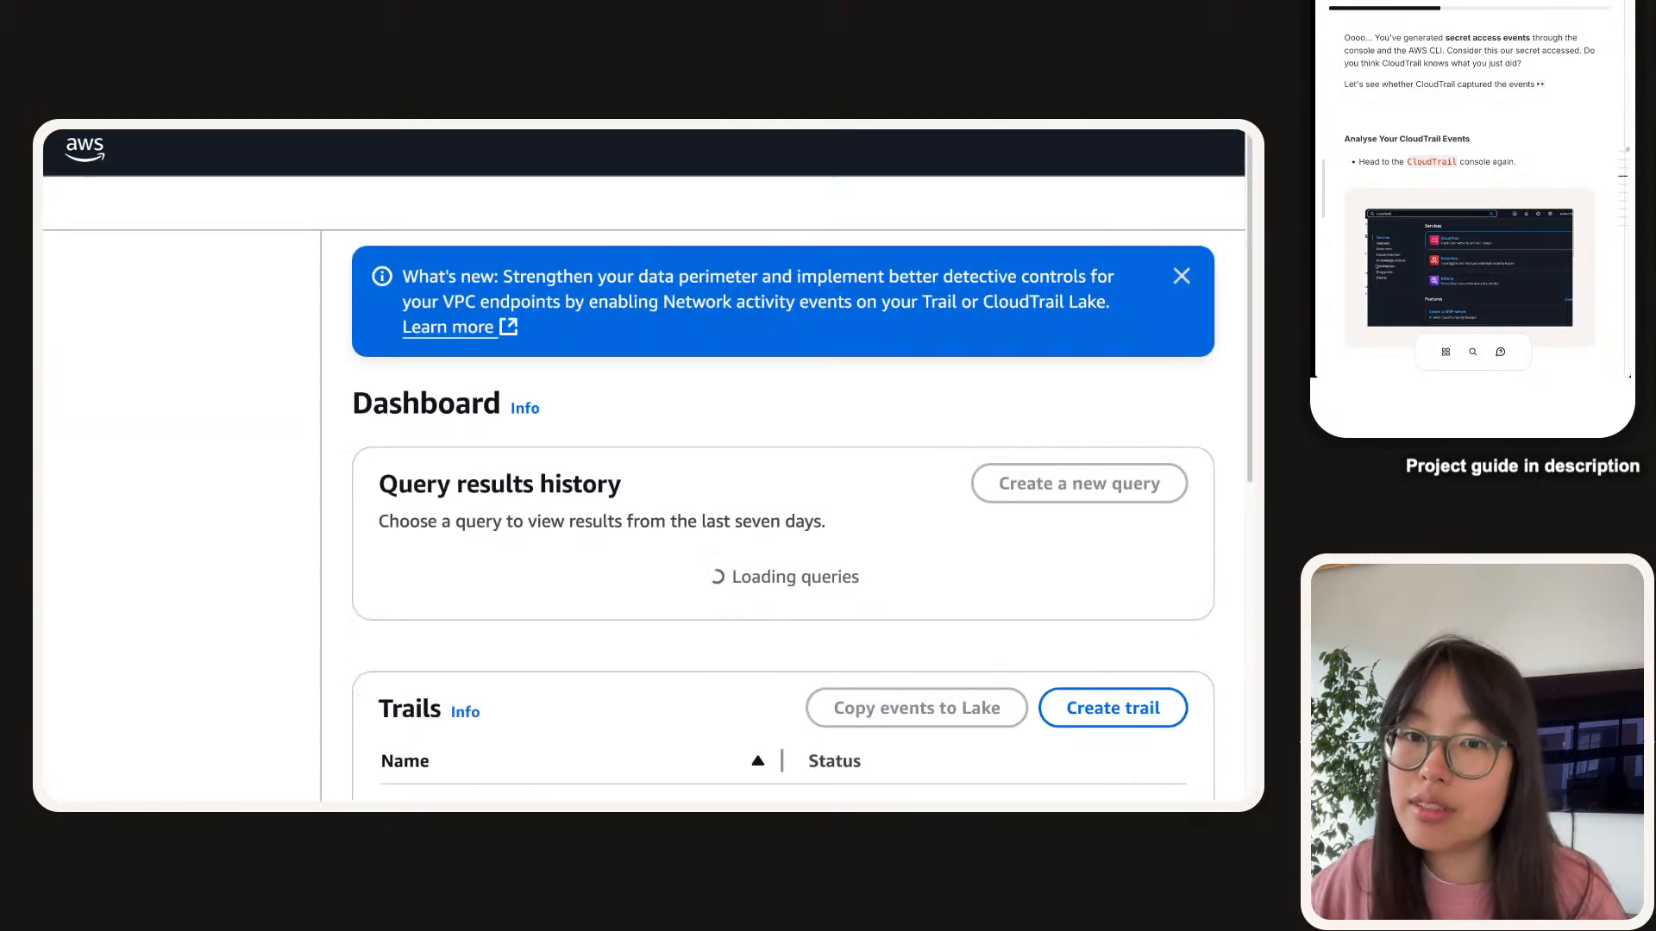
pyautogui.scroll(-5, 1377, 136)
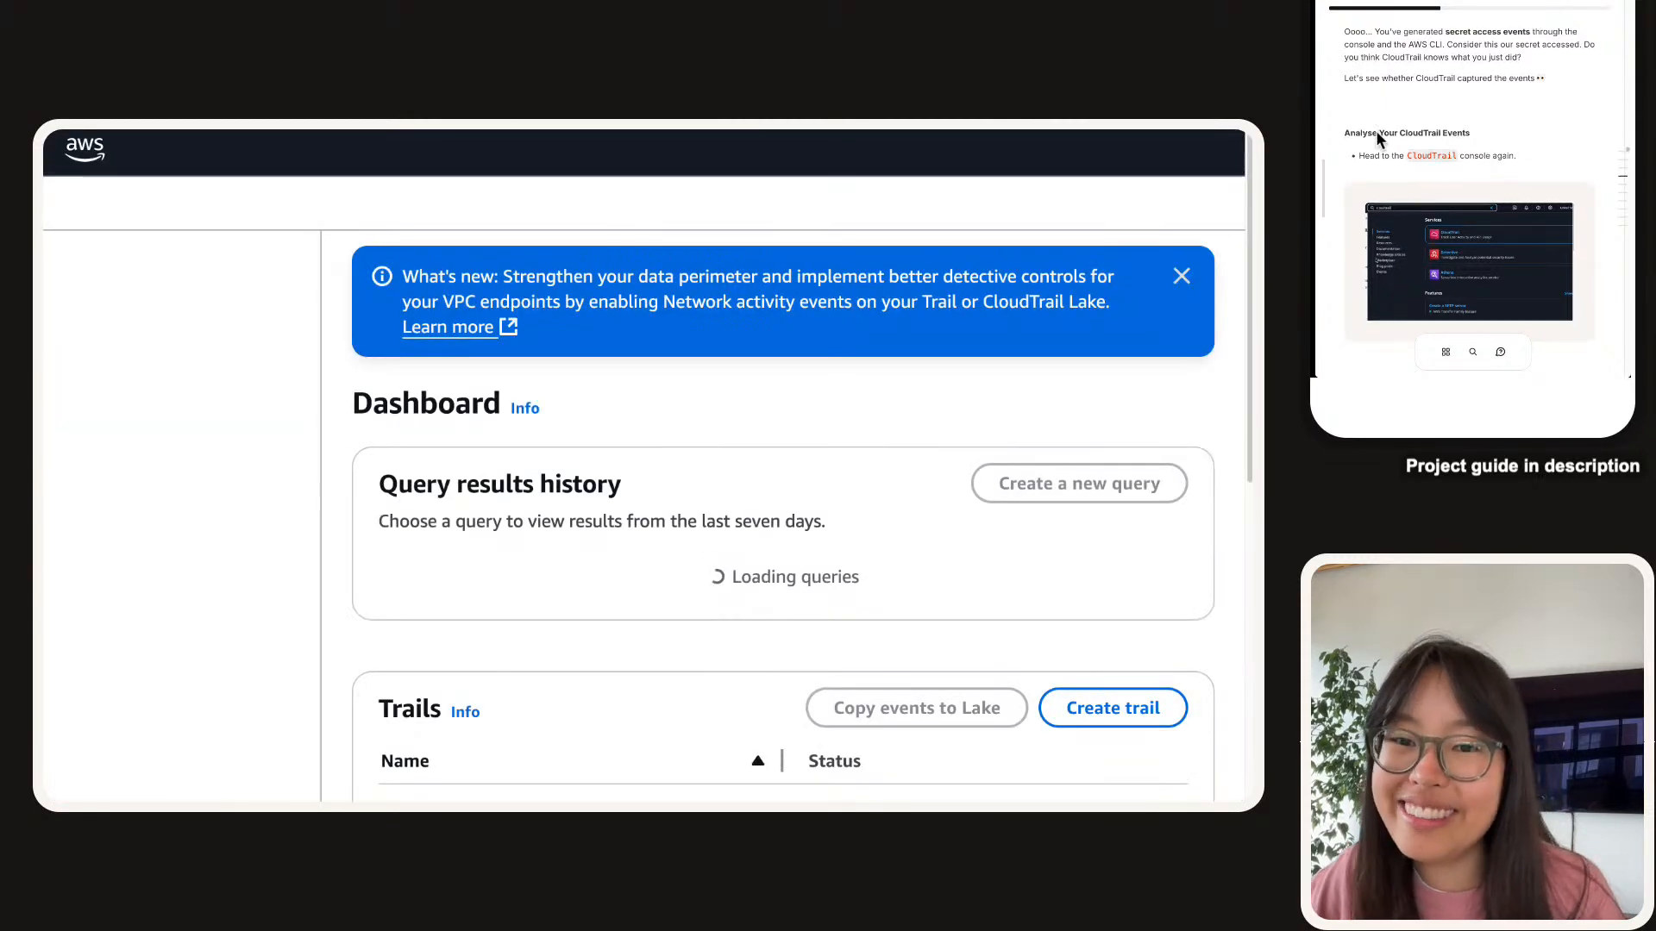
pyautogui.scroll(-3, 1378, 138)
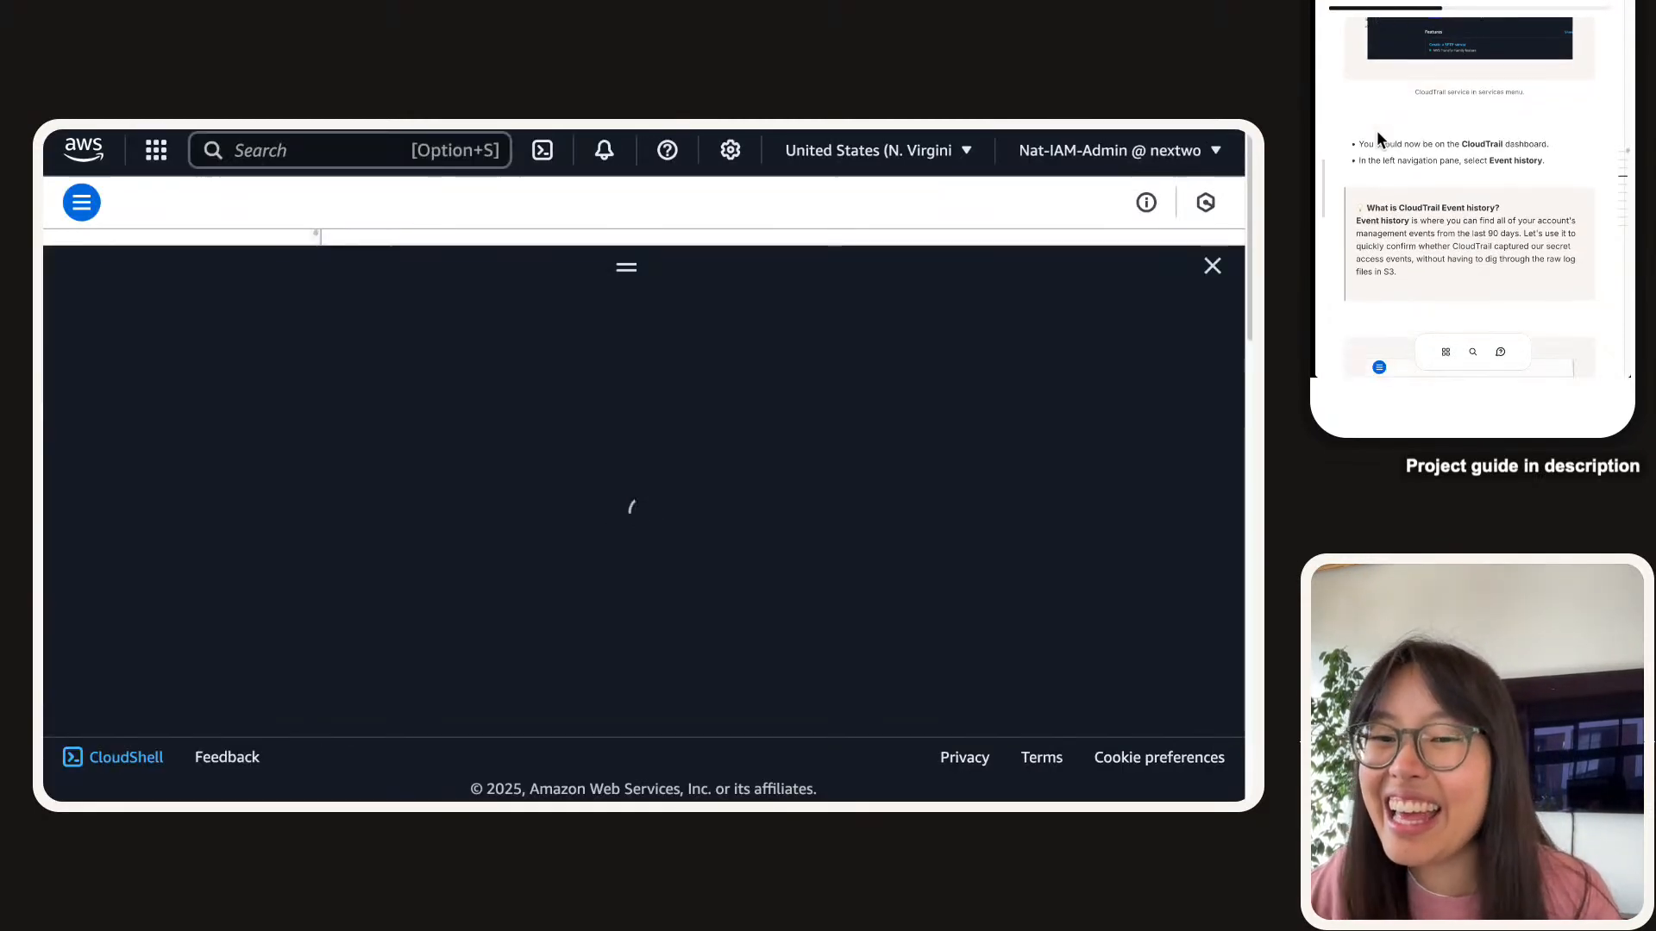
pyautogui.scroll(-3, 1377, 138)
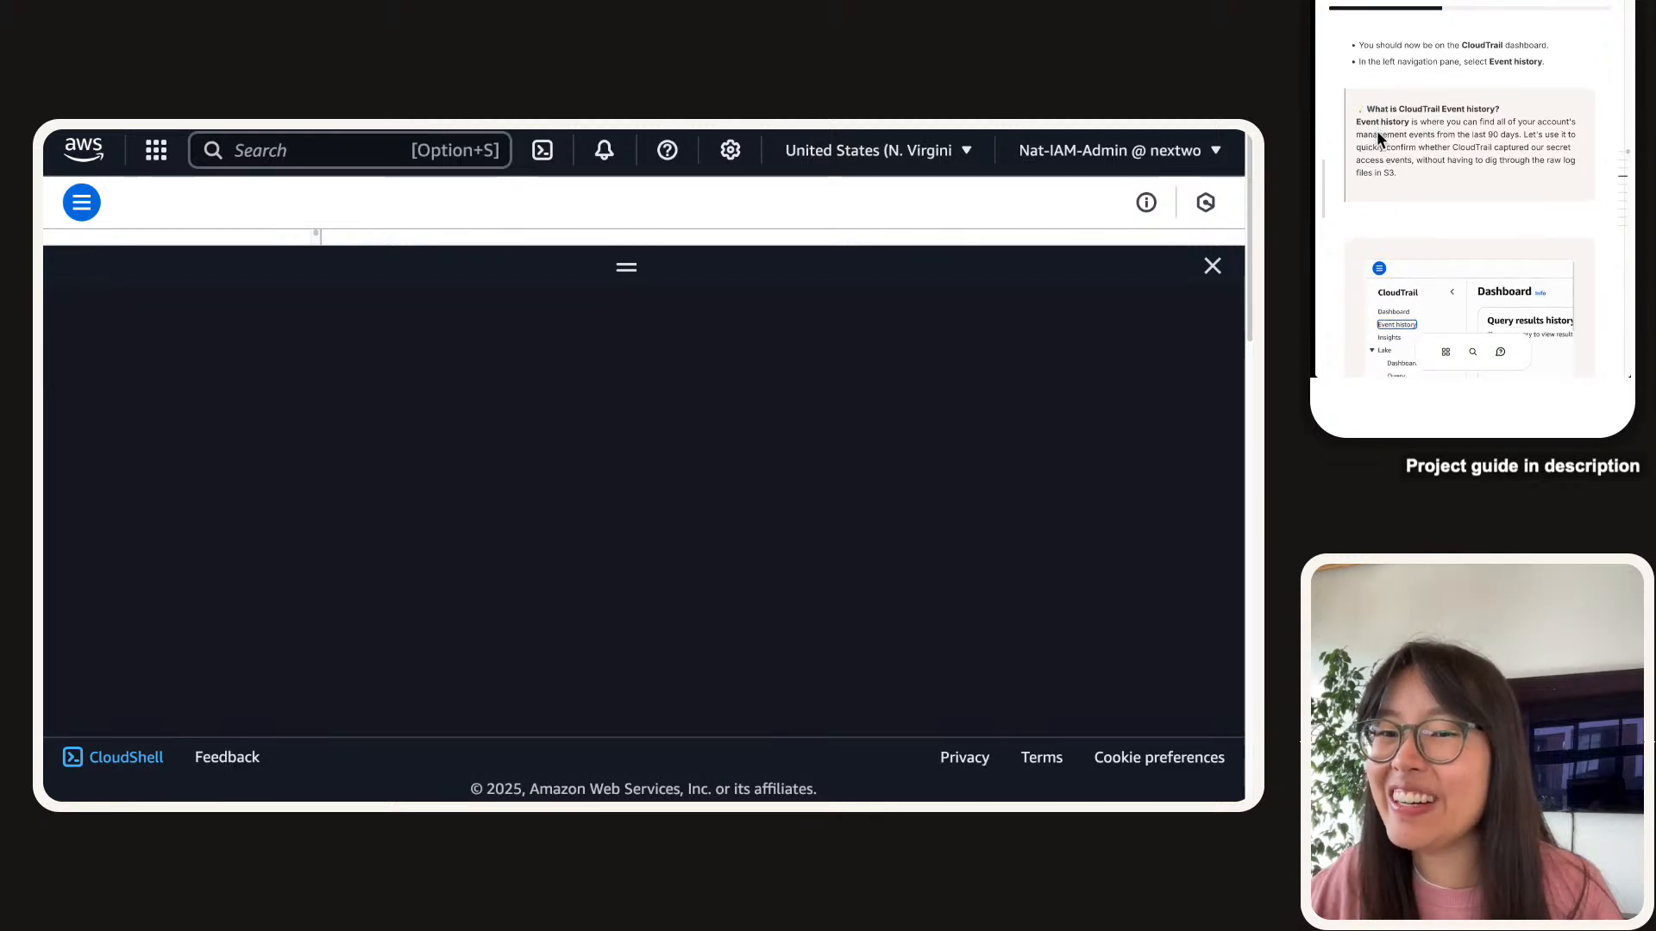
pyautogui.click(1212, 265)
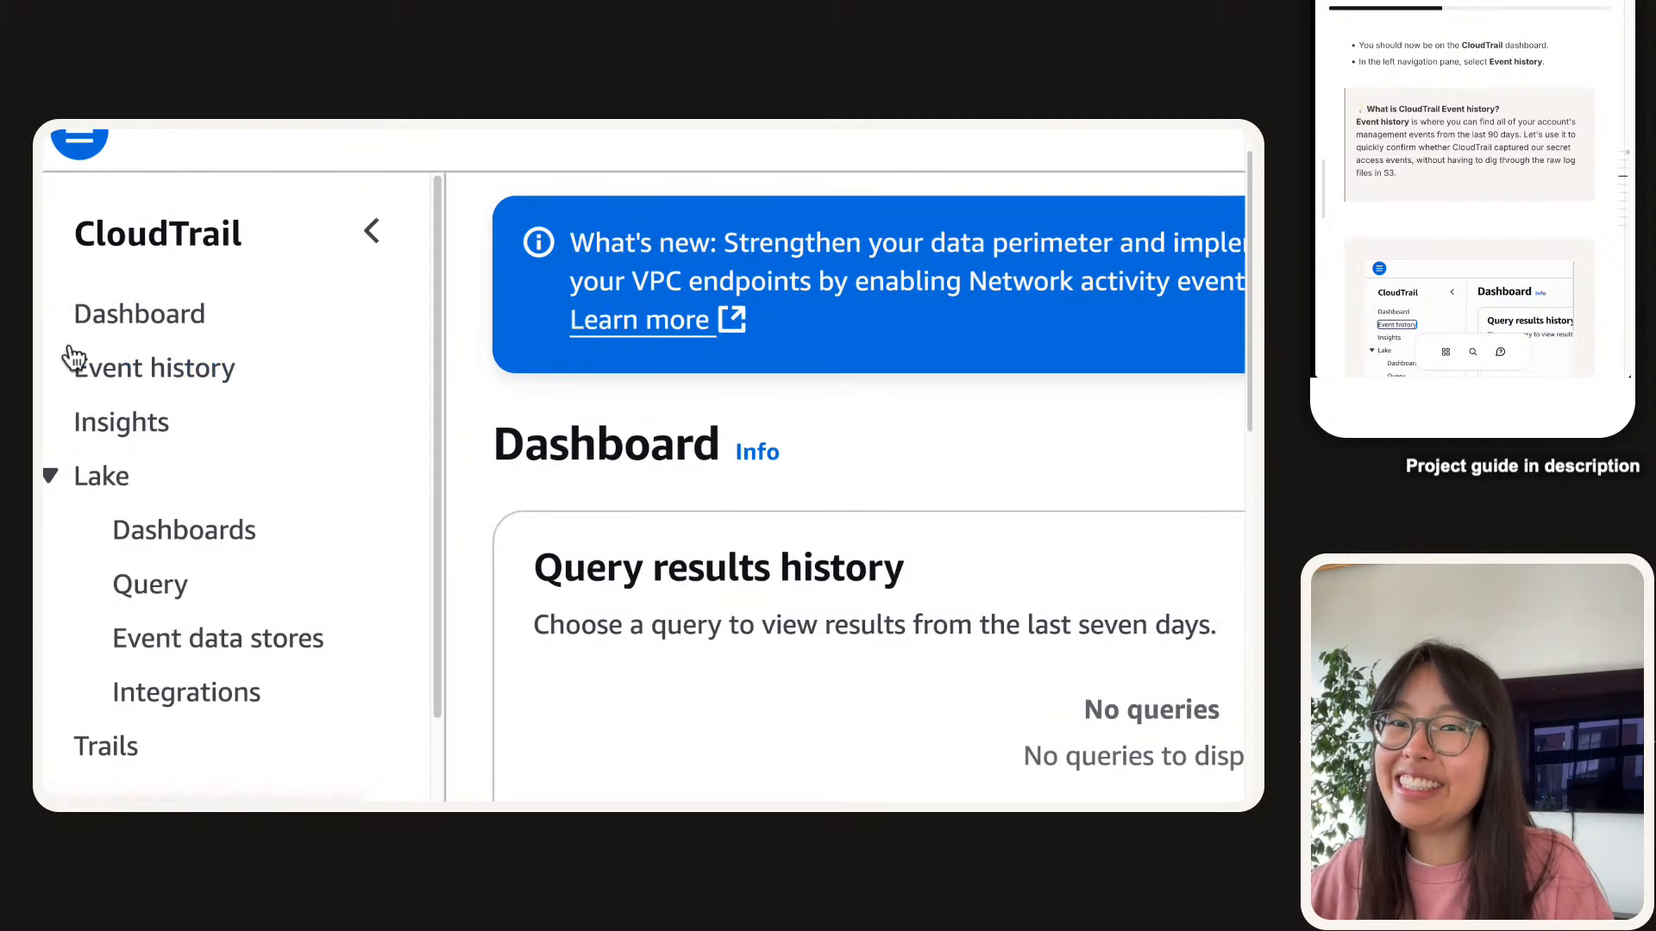
pyautogui.click(181, 405)
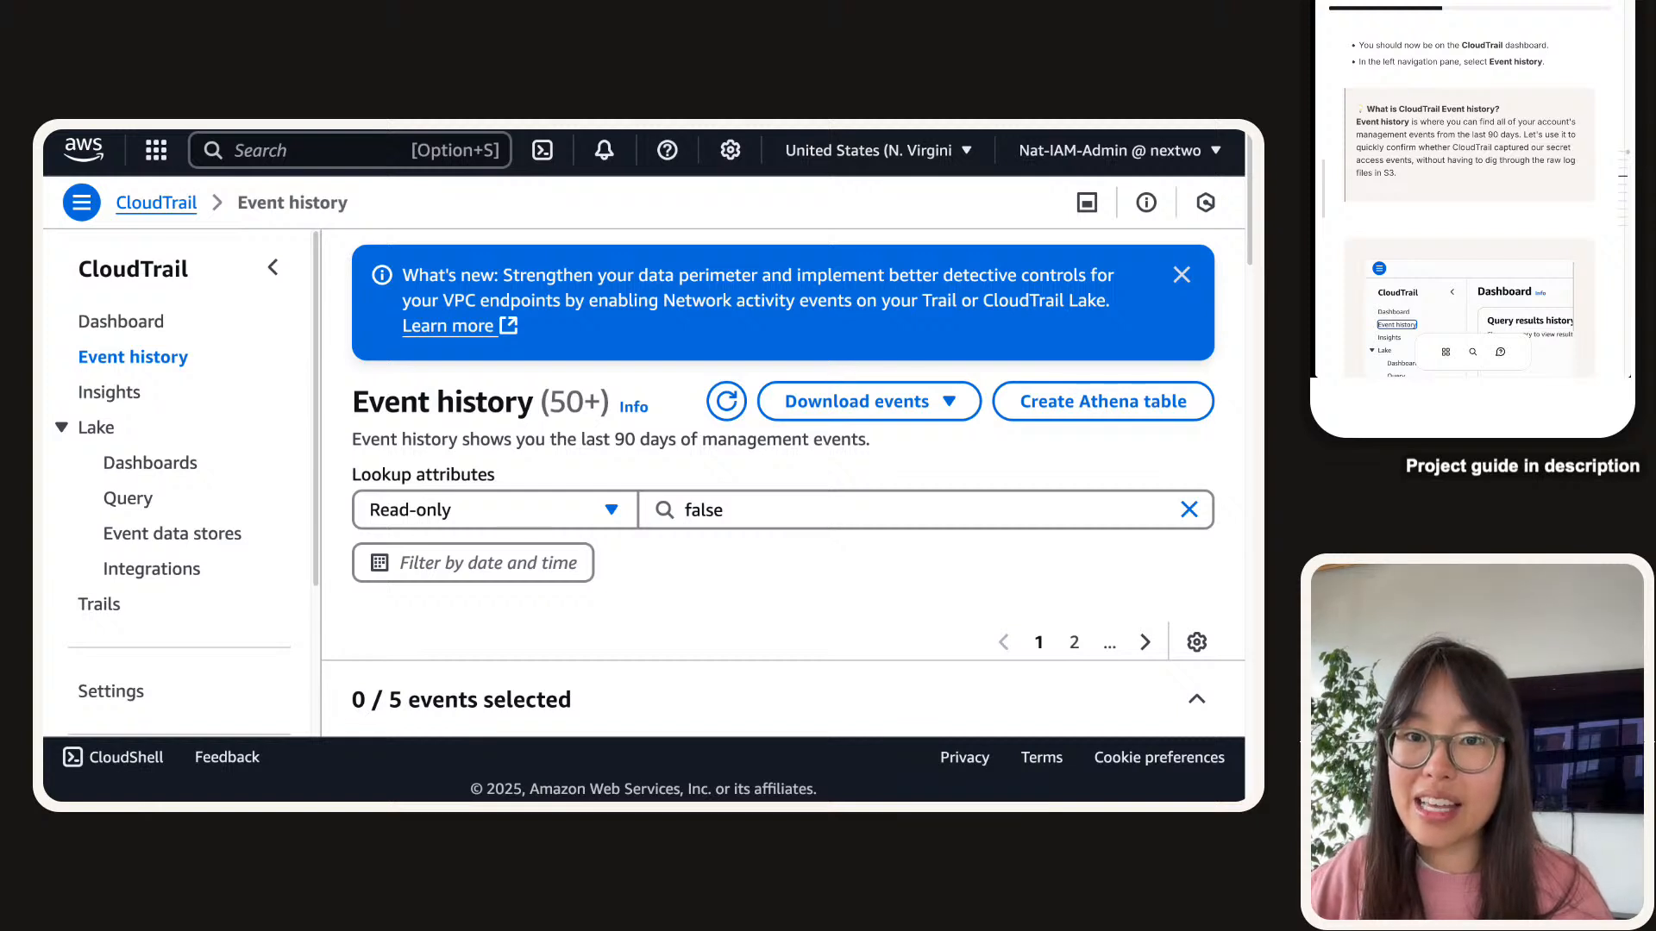
# Review the guide's Event history explanation and zoom the browser out to see the event table.
pyautogui.moveTo(1457, 176); pyautogui.dragTo(1354, 126)
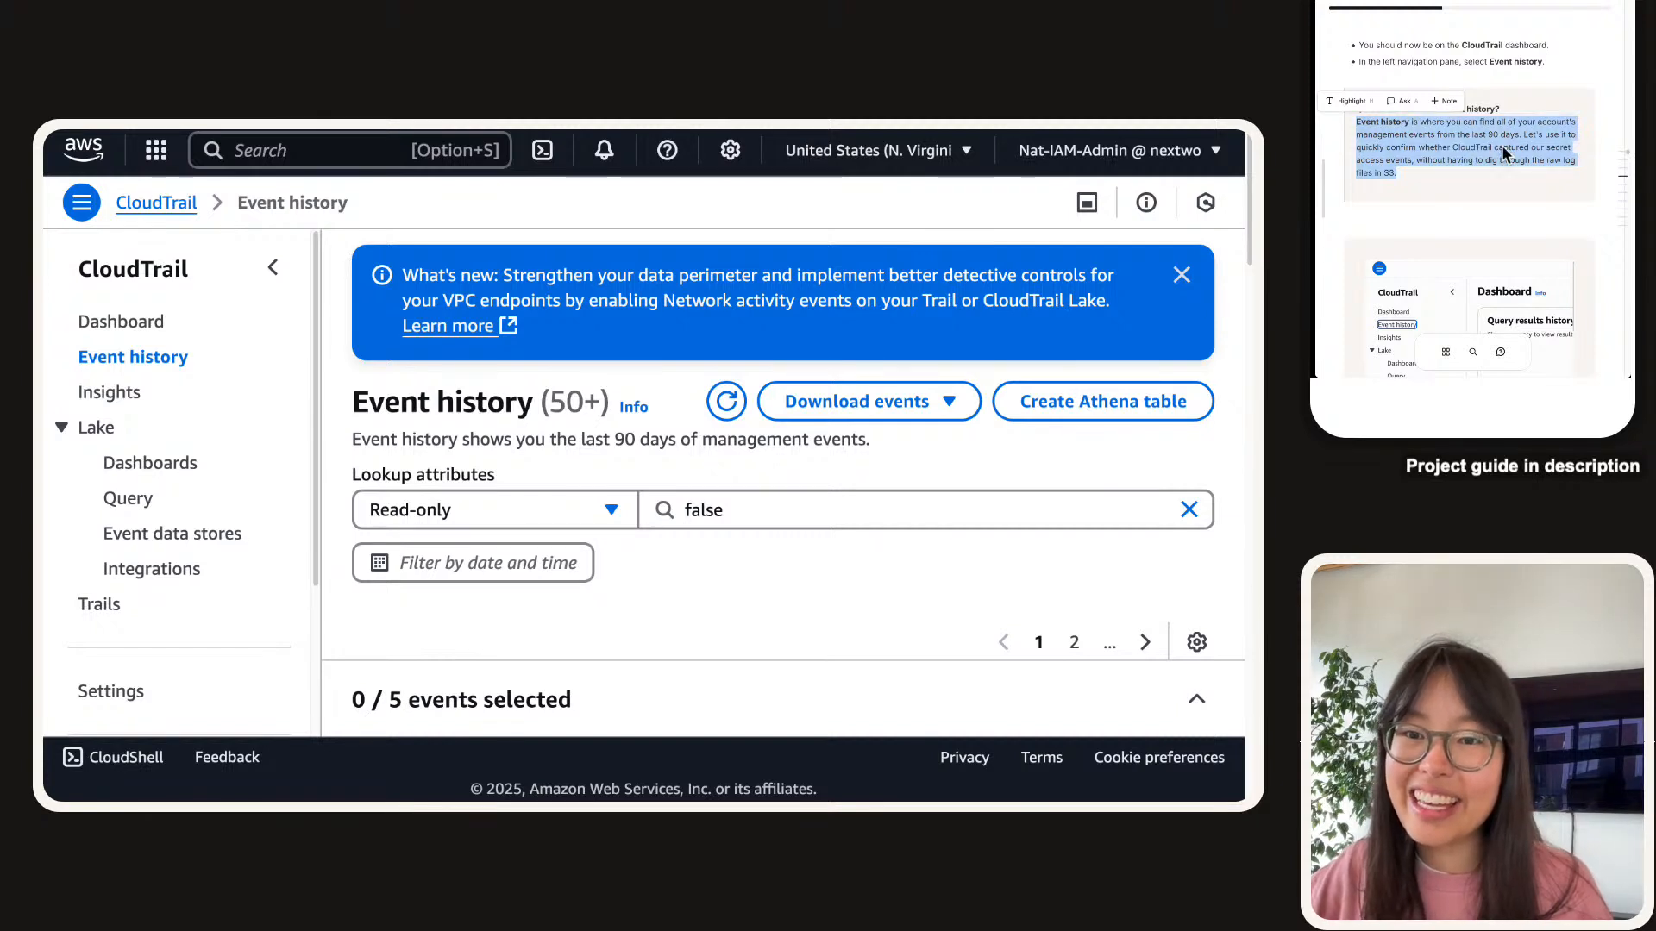
pyautogui.click(1504, 201)
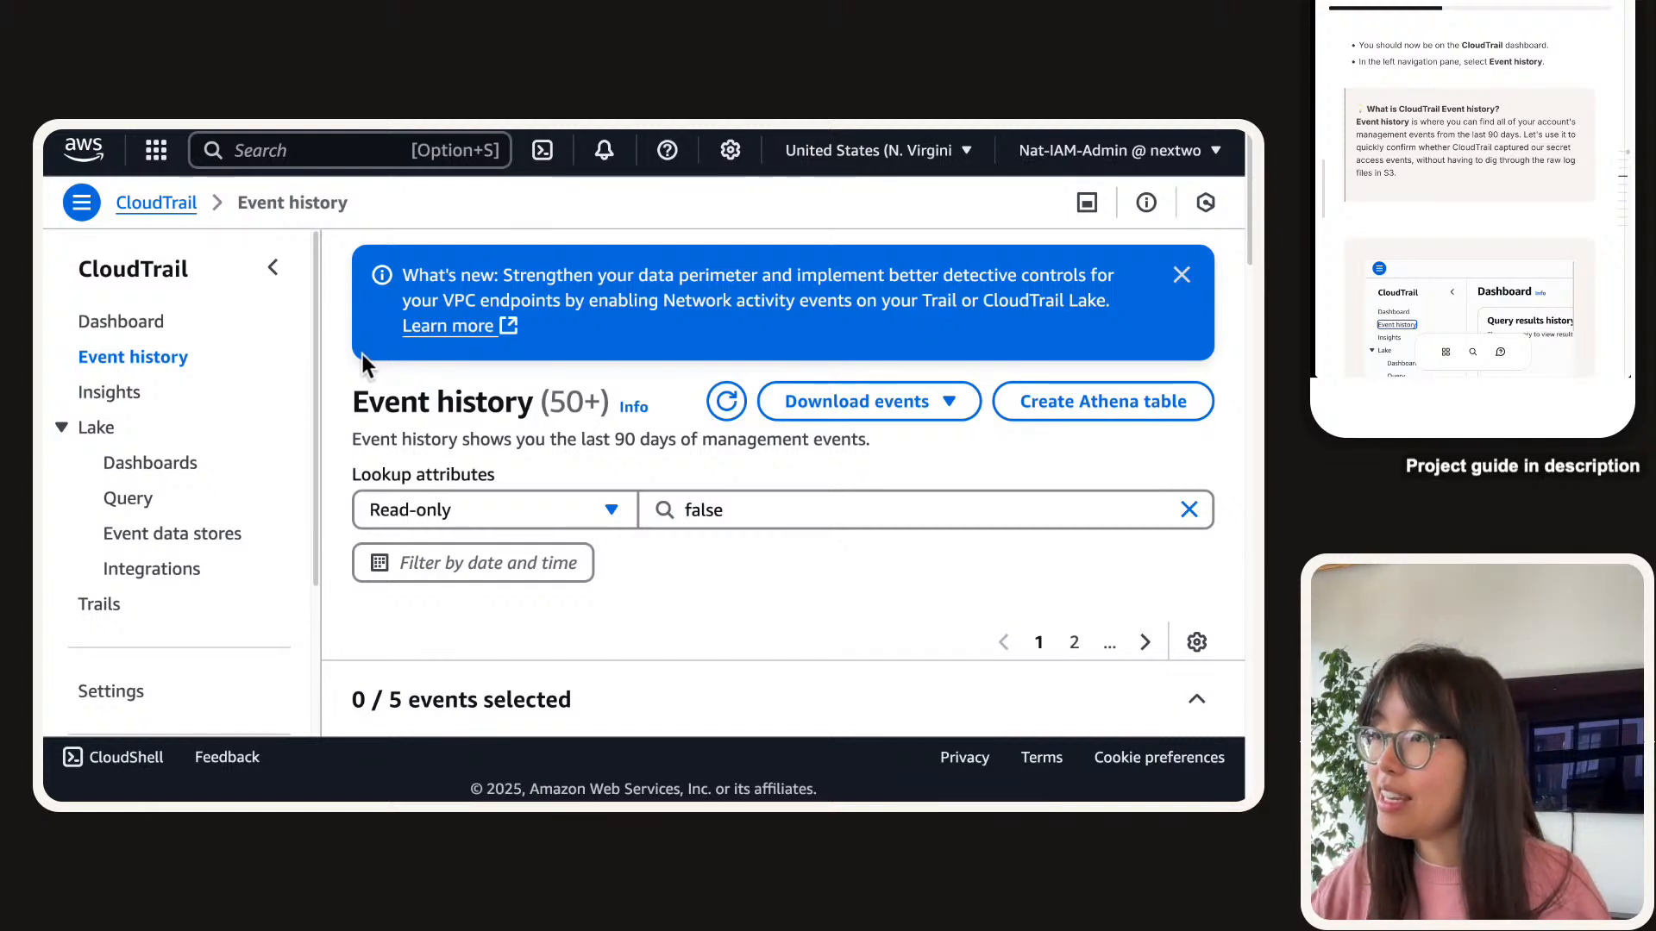
pyautogui.press('super+minus')
pyautogui.press('super+minus')
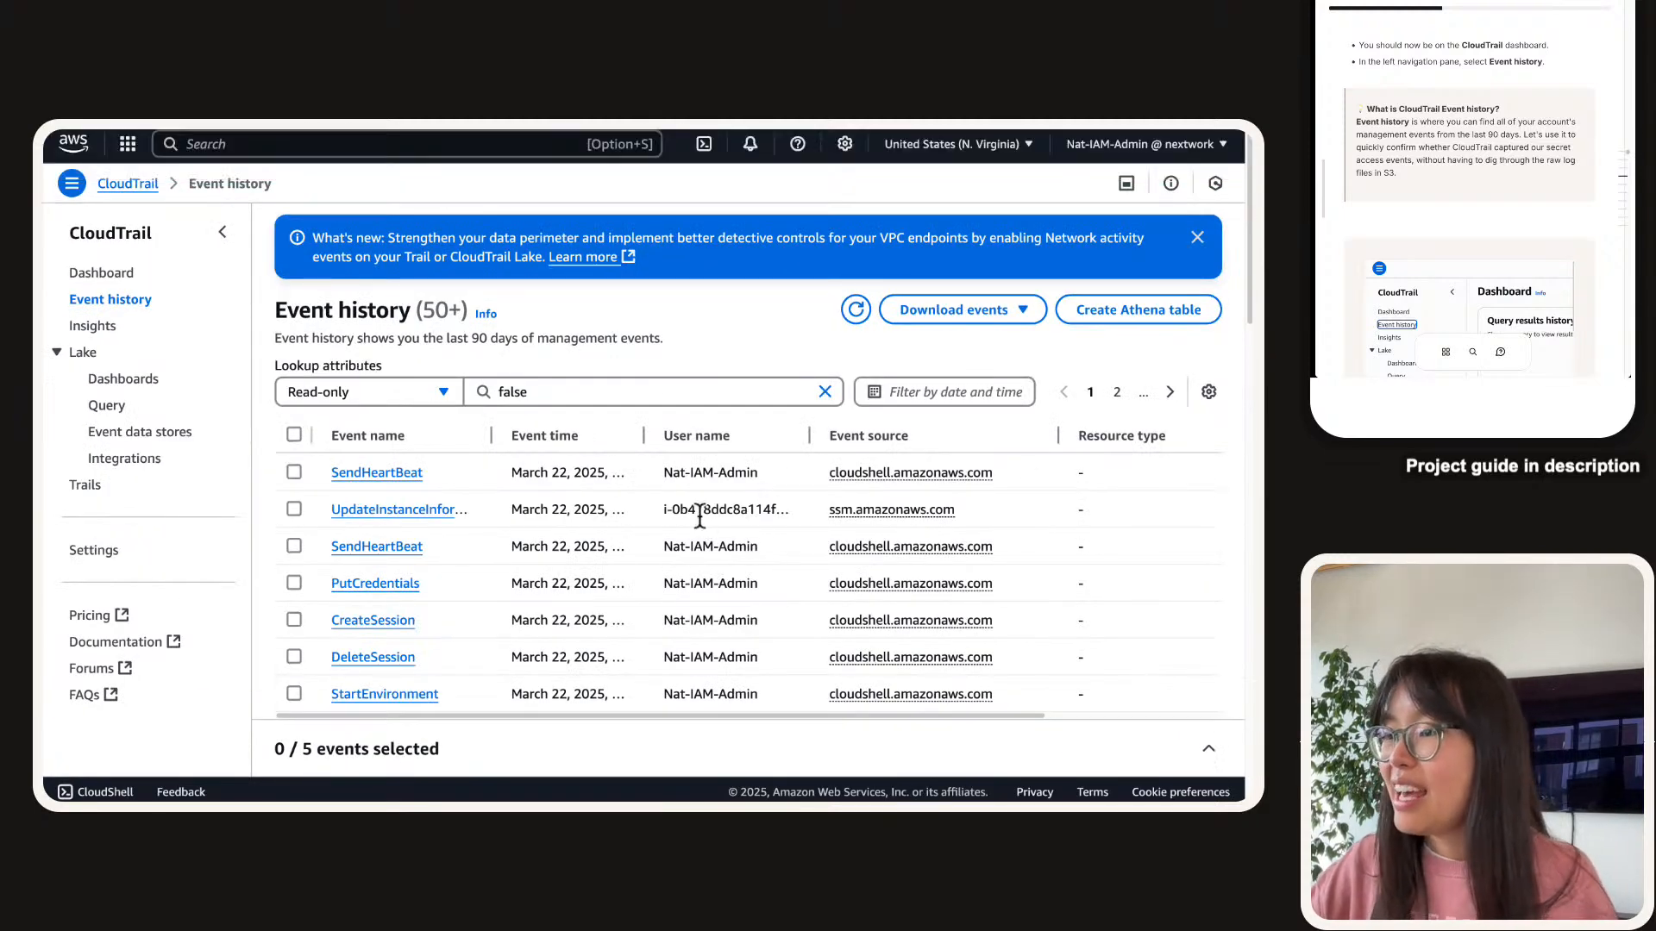
# Collapse the CloudTrail navigation, widen the Event name column, and scroll through the events.
pyautogui.click(222, 231)
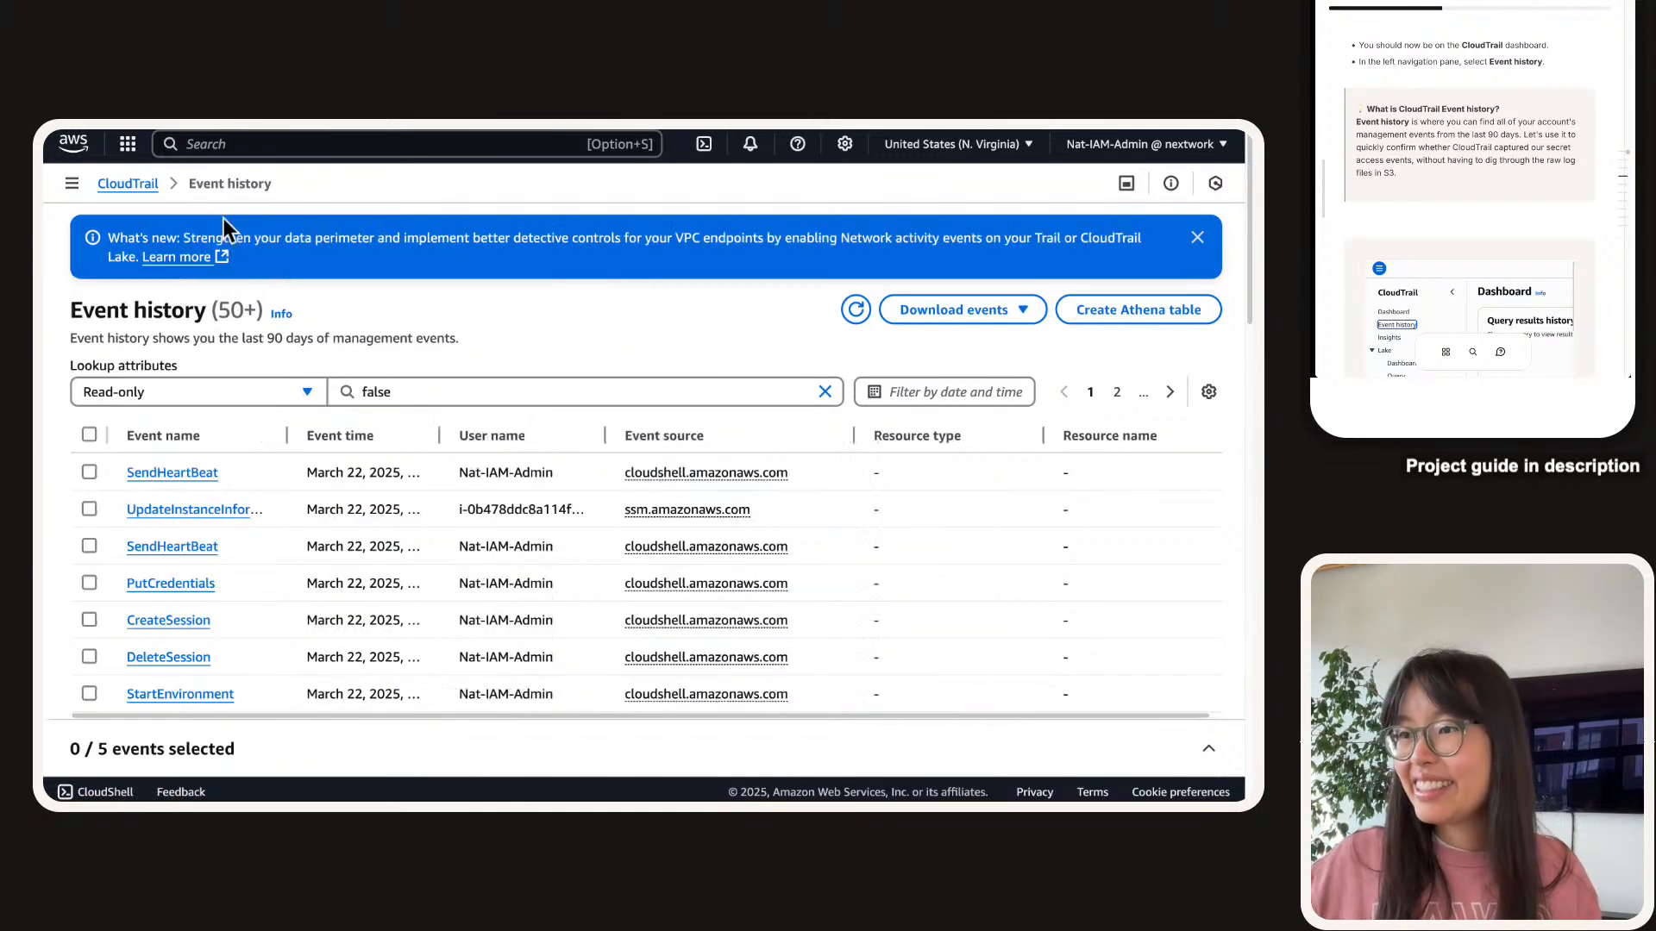
pyautogui.moveTo(283, 435); pyautogui.dragTo(336, 433)
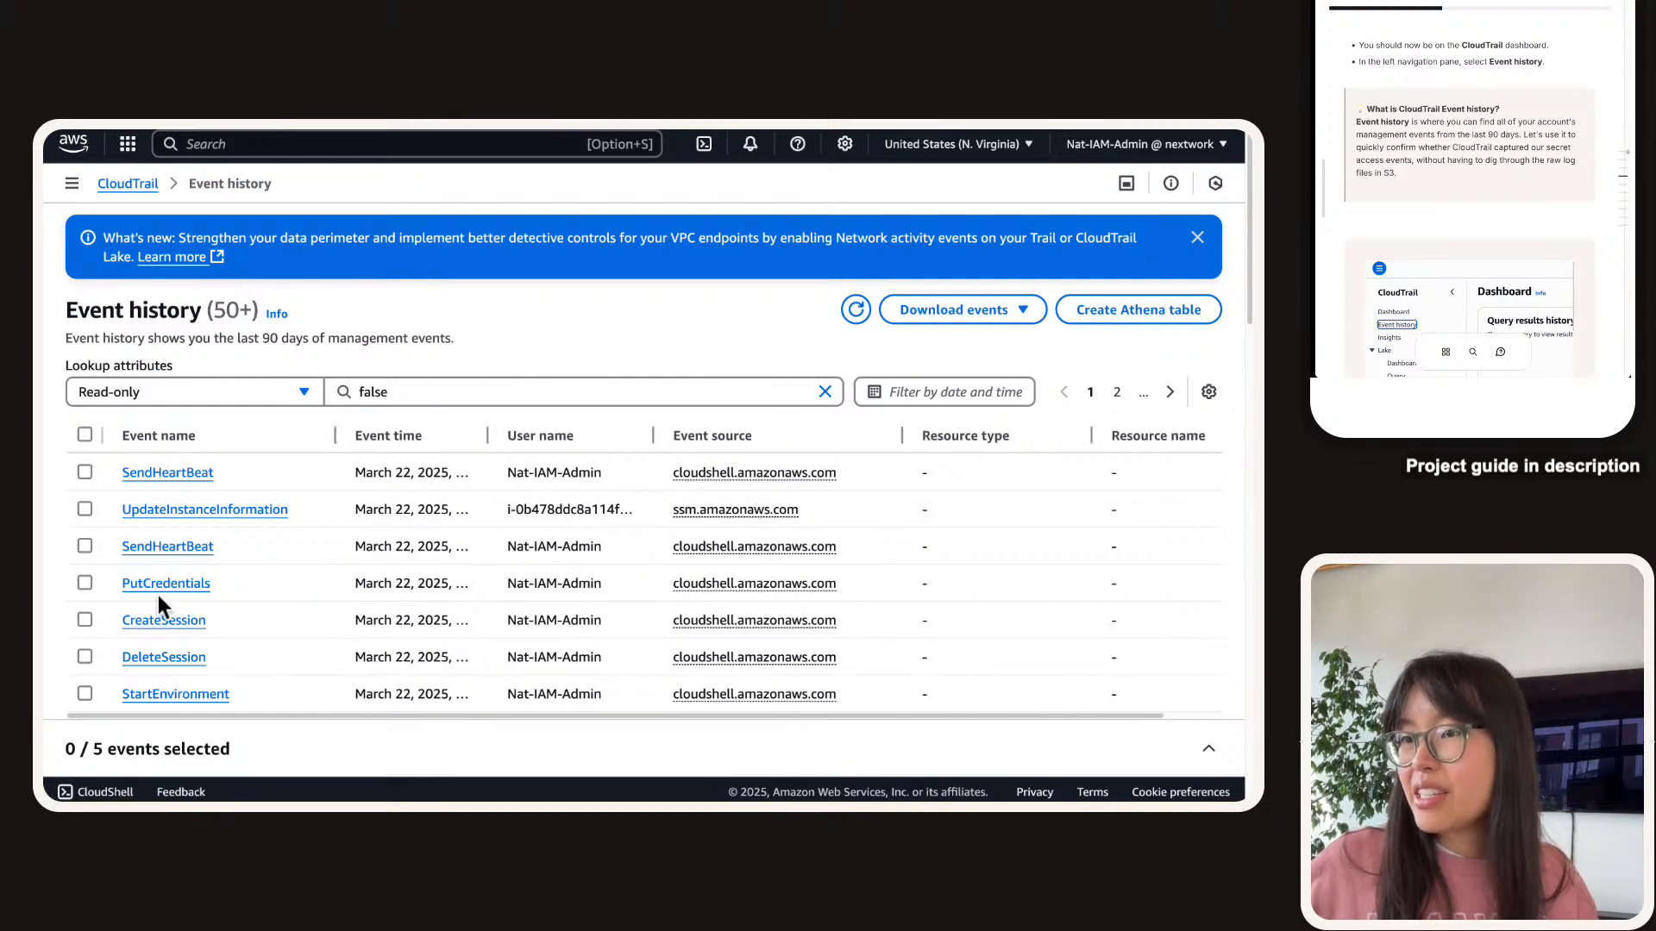
pyautogui.scroll(-1, 190, 664)
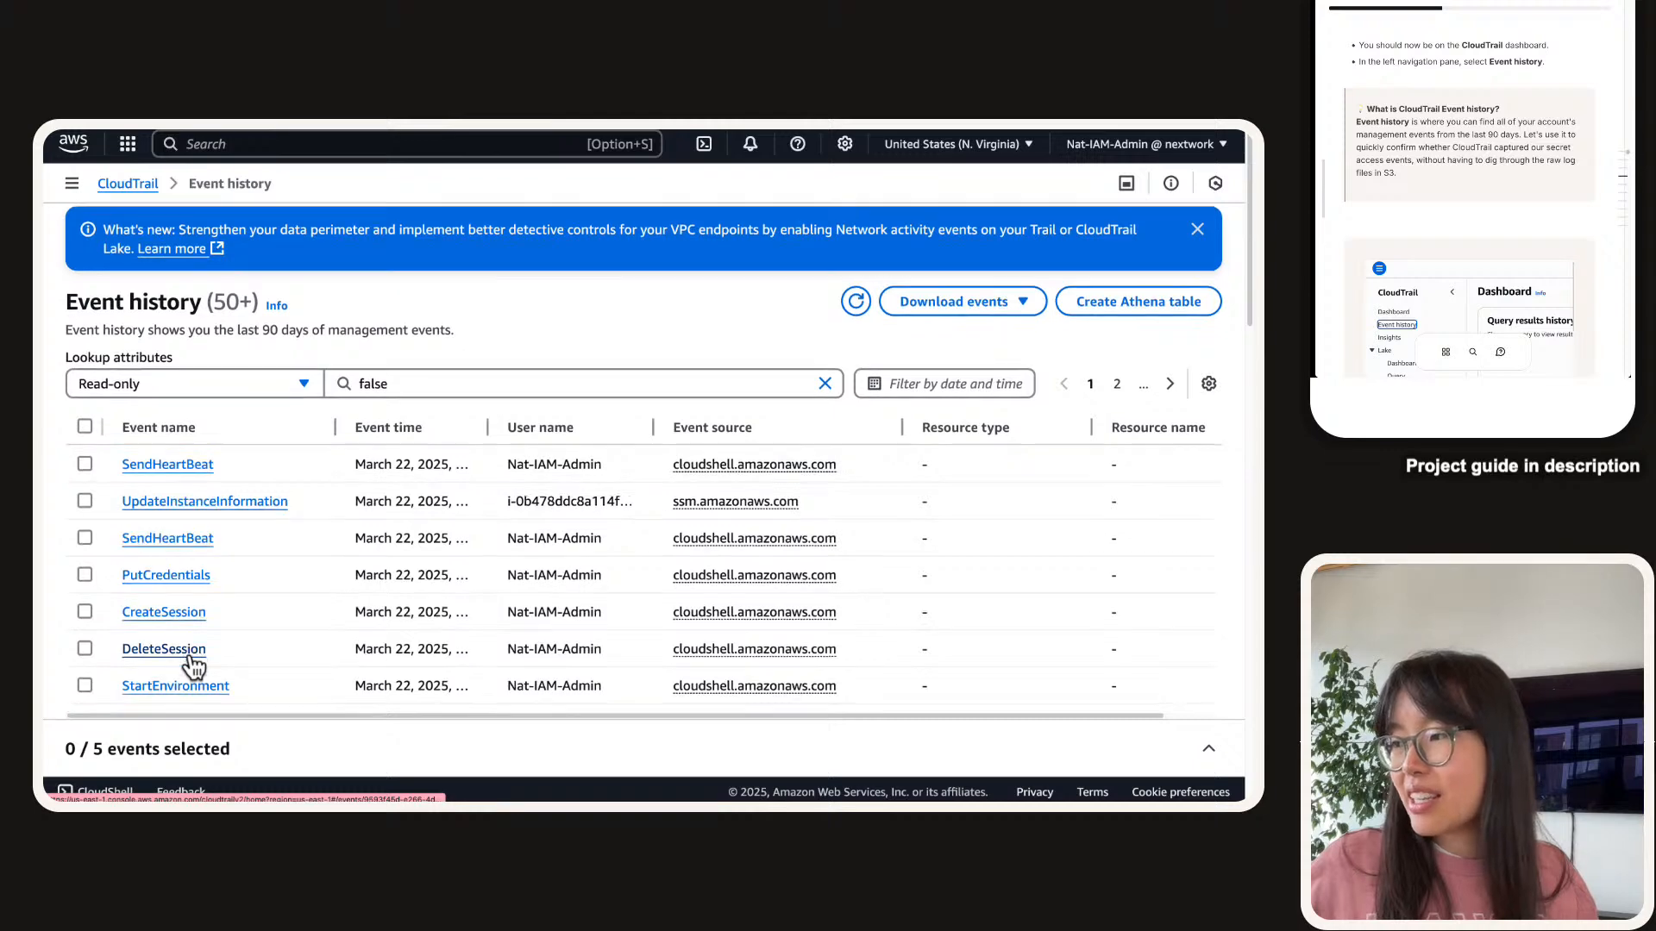
pyautogui.scroll(-5, 191, 664)
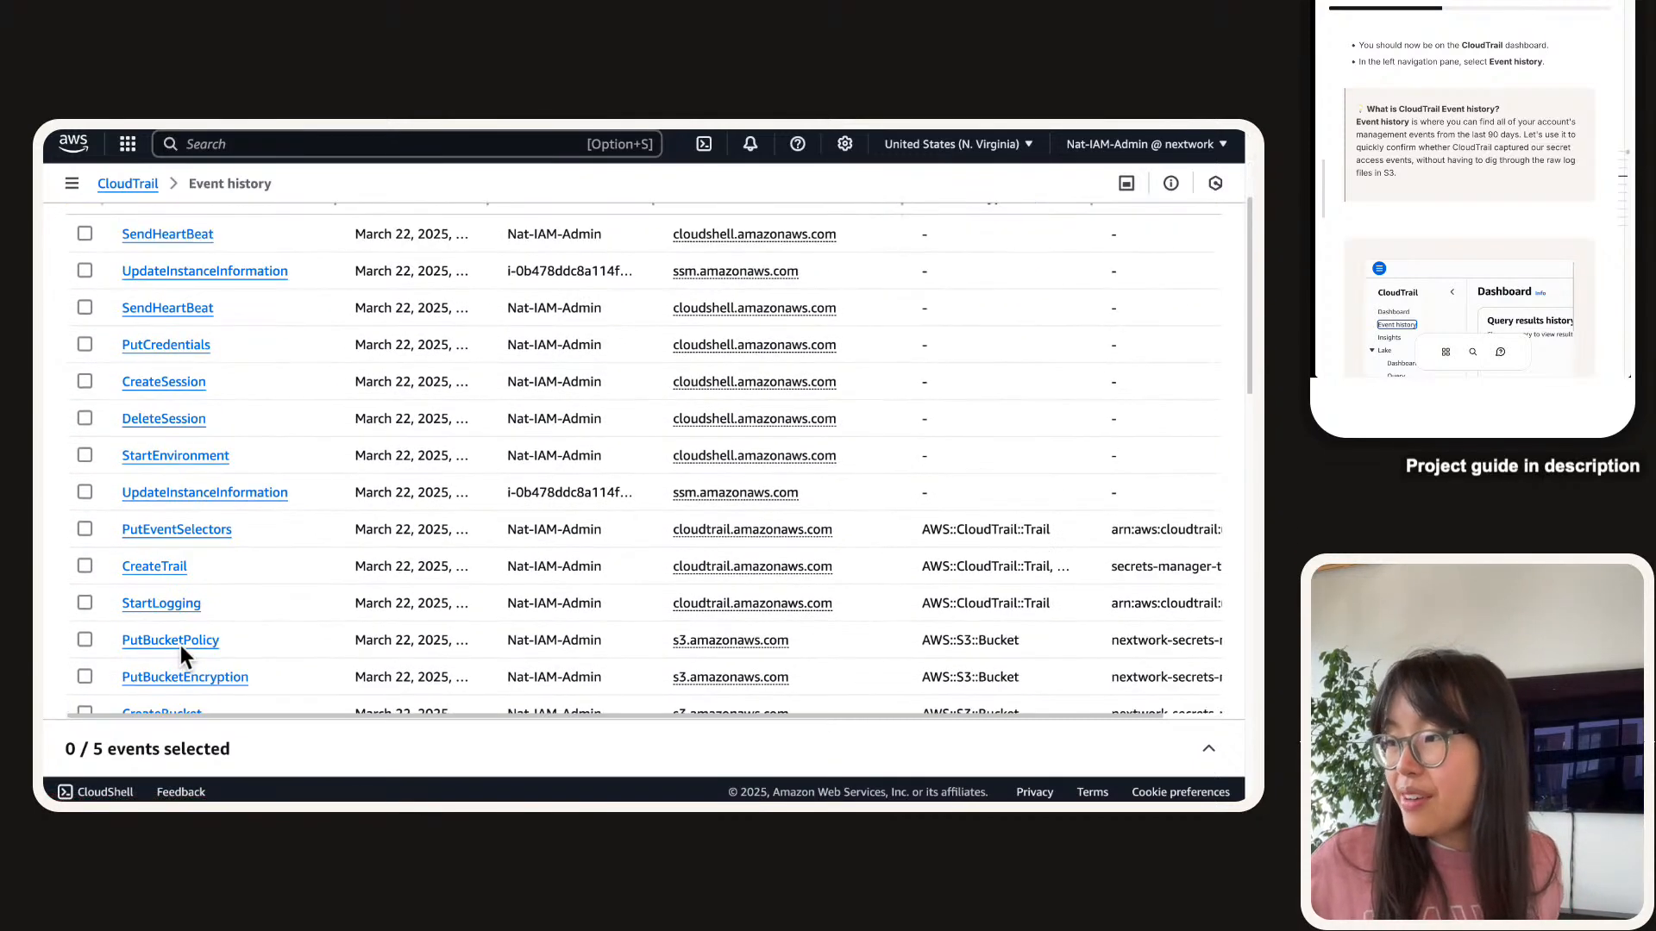
pyautogui.scroll(-1, 180, 647)
pyautogui.scroll(-1, 181, 656)
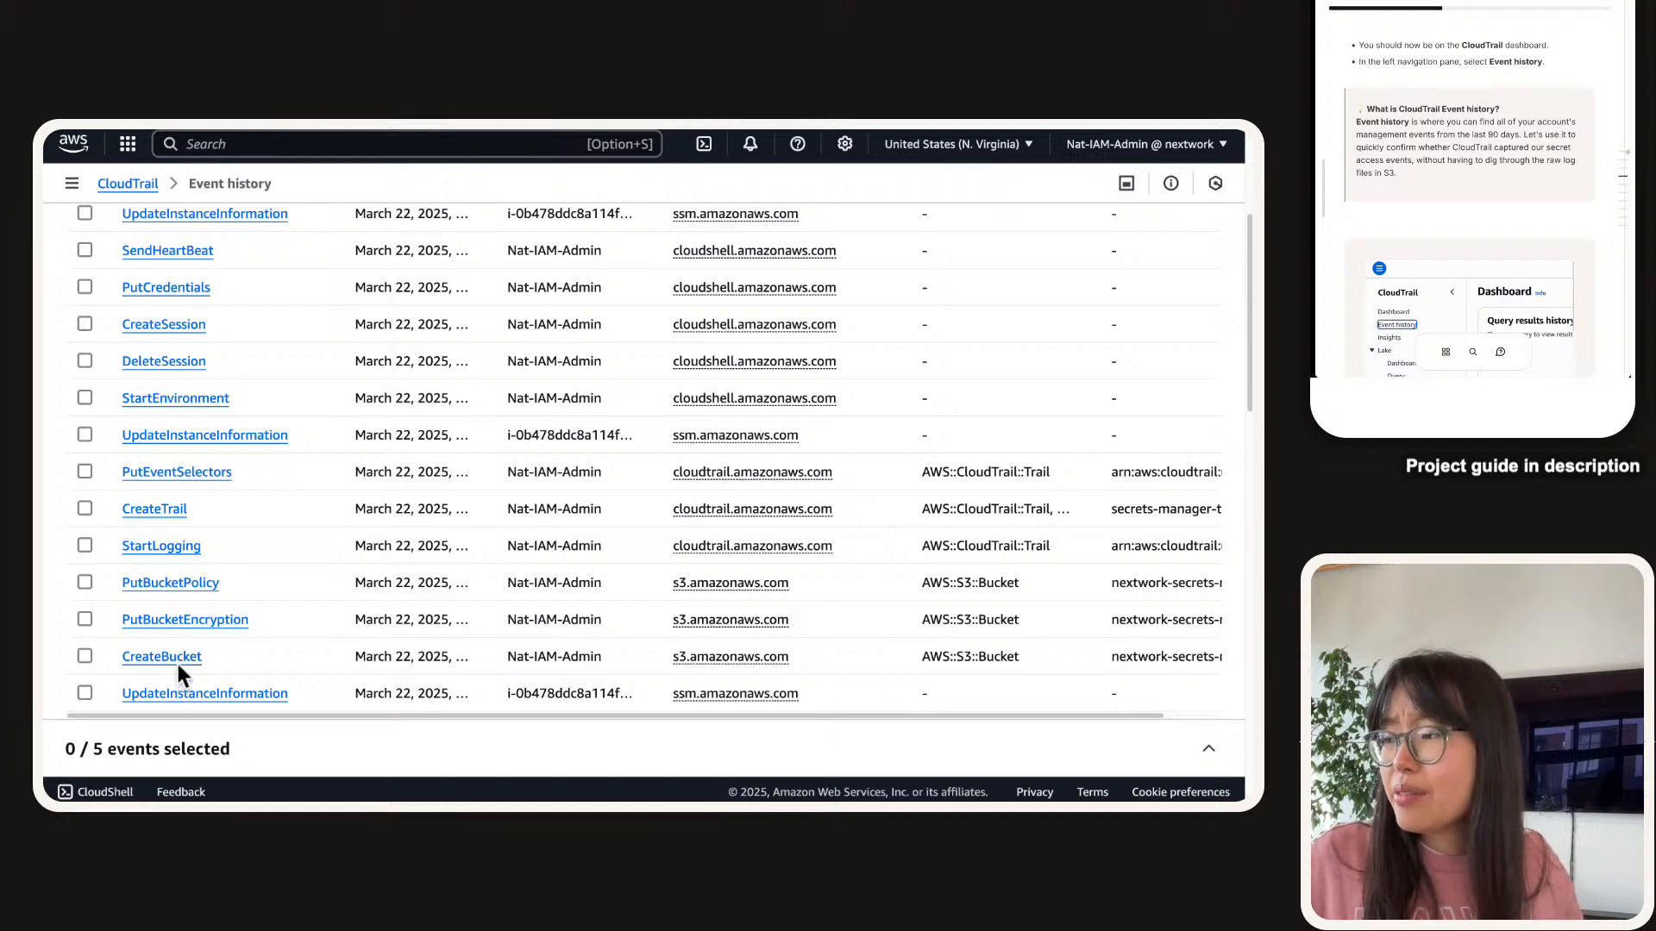
pyautogui.scroll(-1, 176, 660)
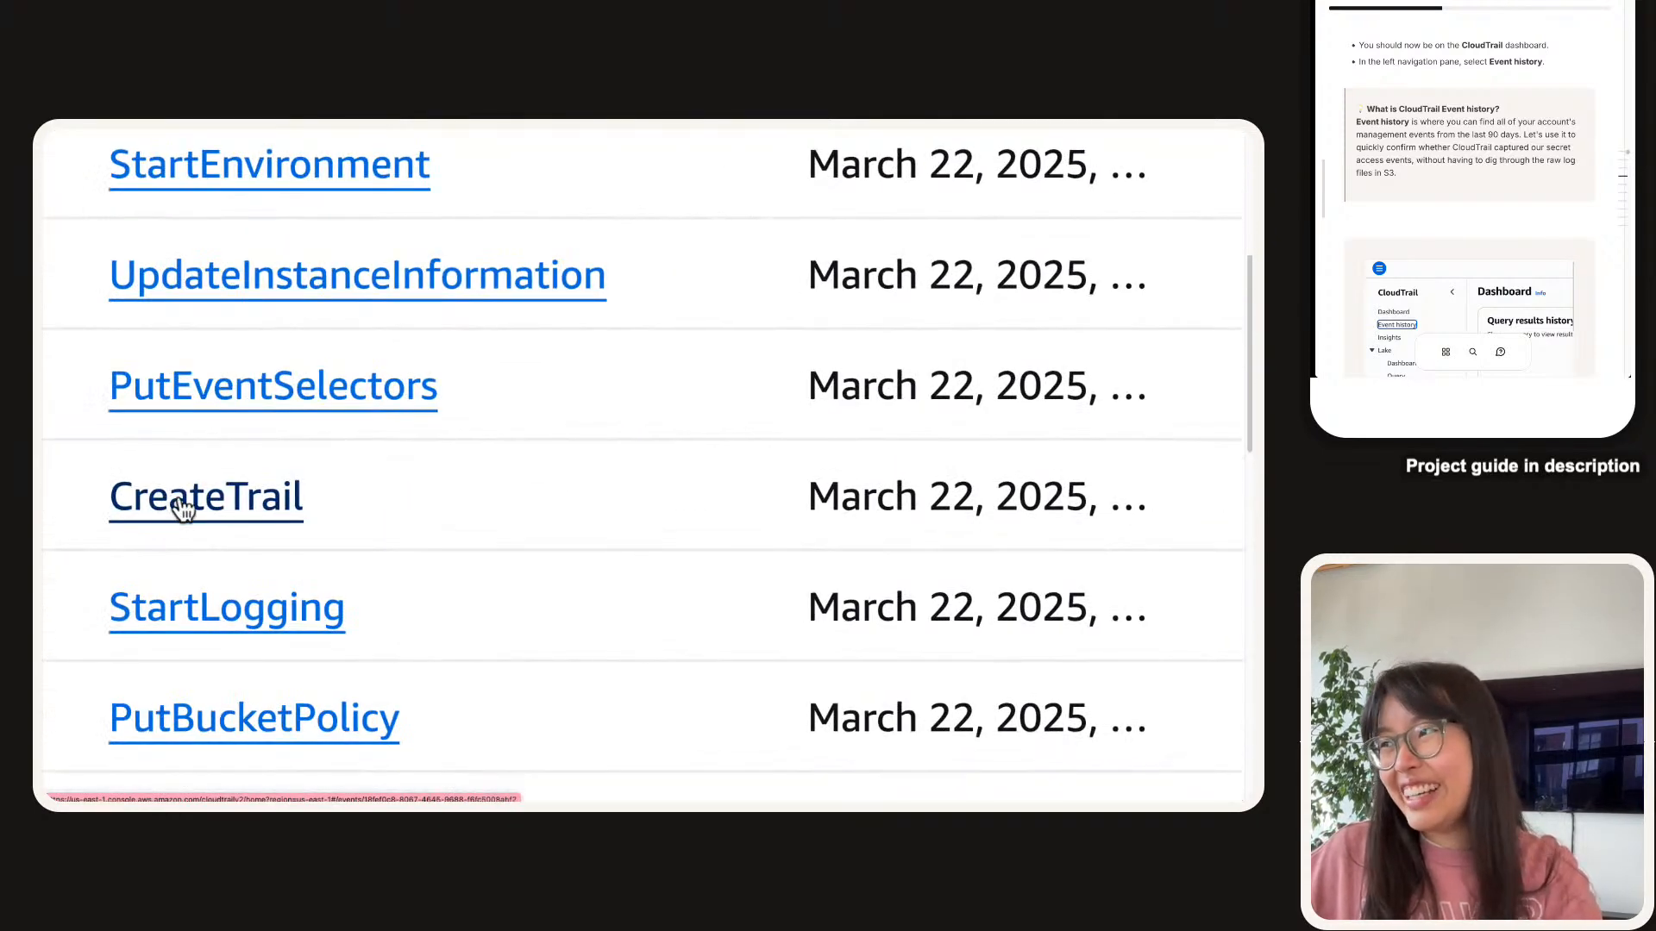
pyautogui.scroll(5, 148, 483)
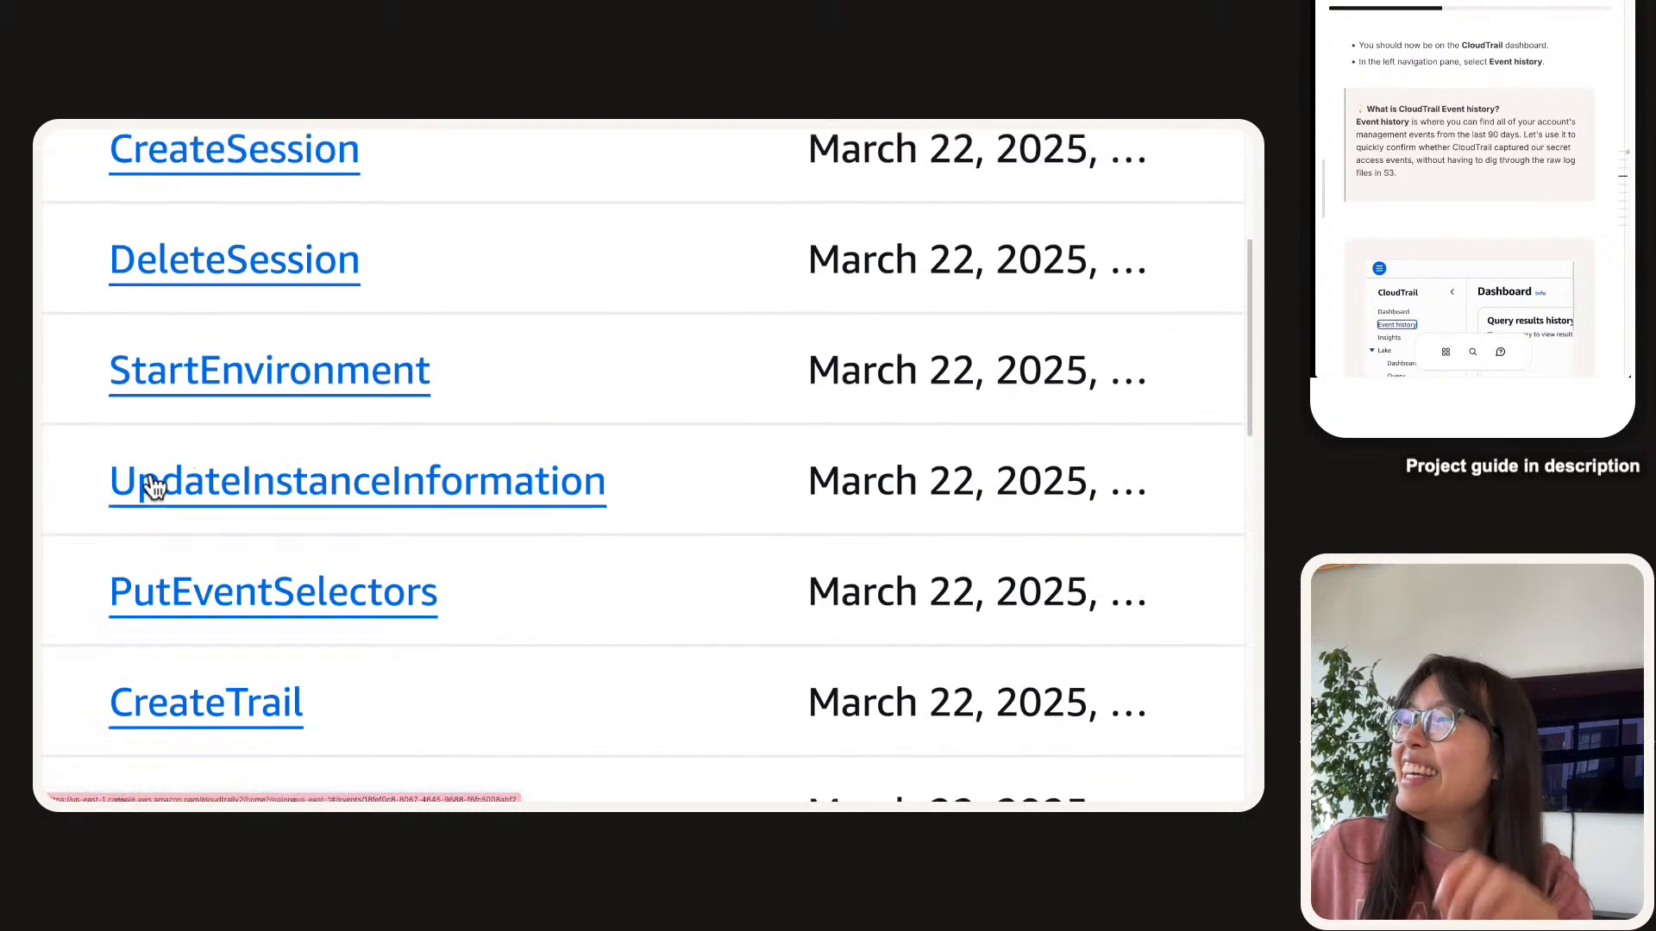
pyautogui.scroll(-3, 165, 543)
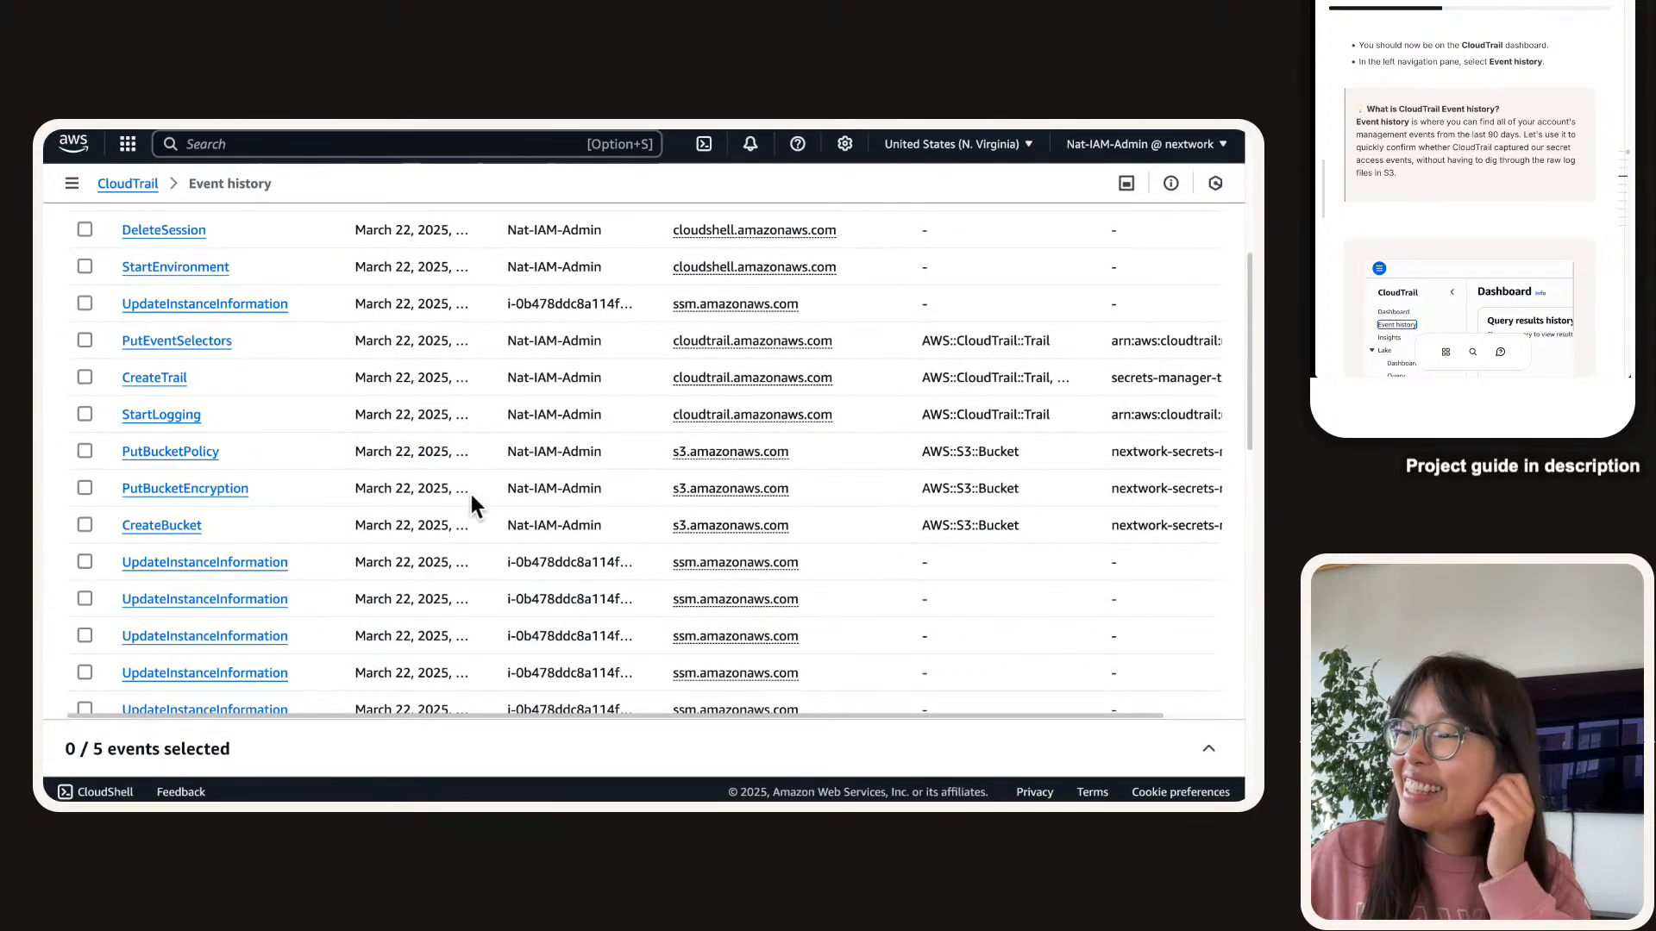
pyautogui.scroll(4, 469, 509)
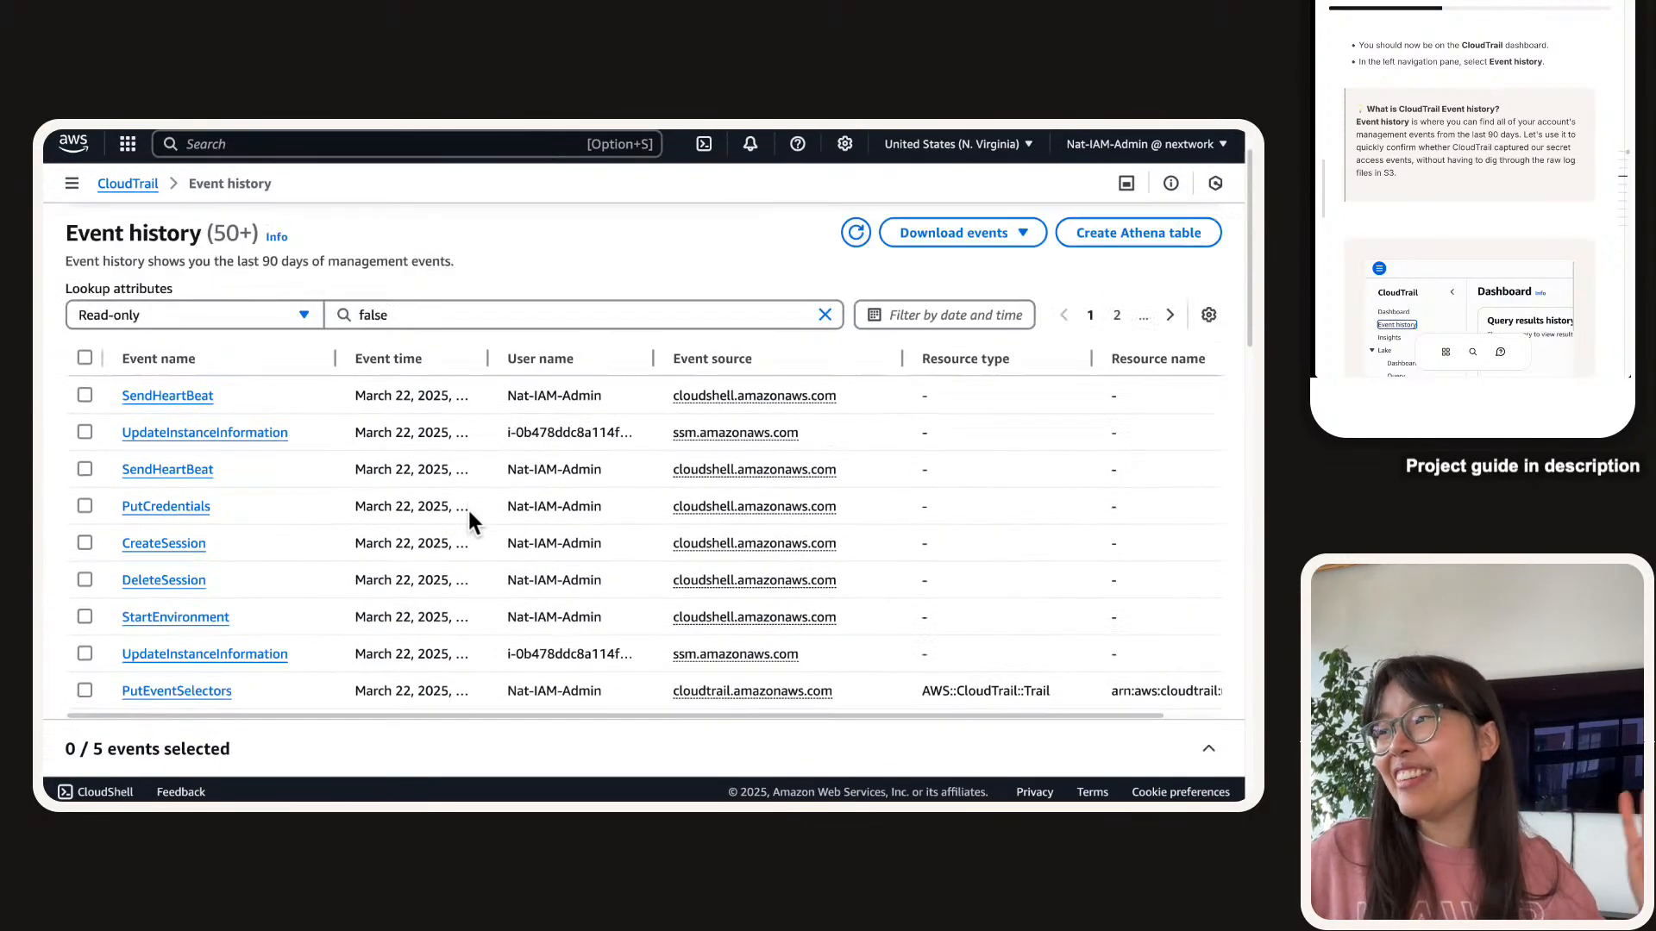
pyautogui.scroll(-2, 470, 517)
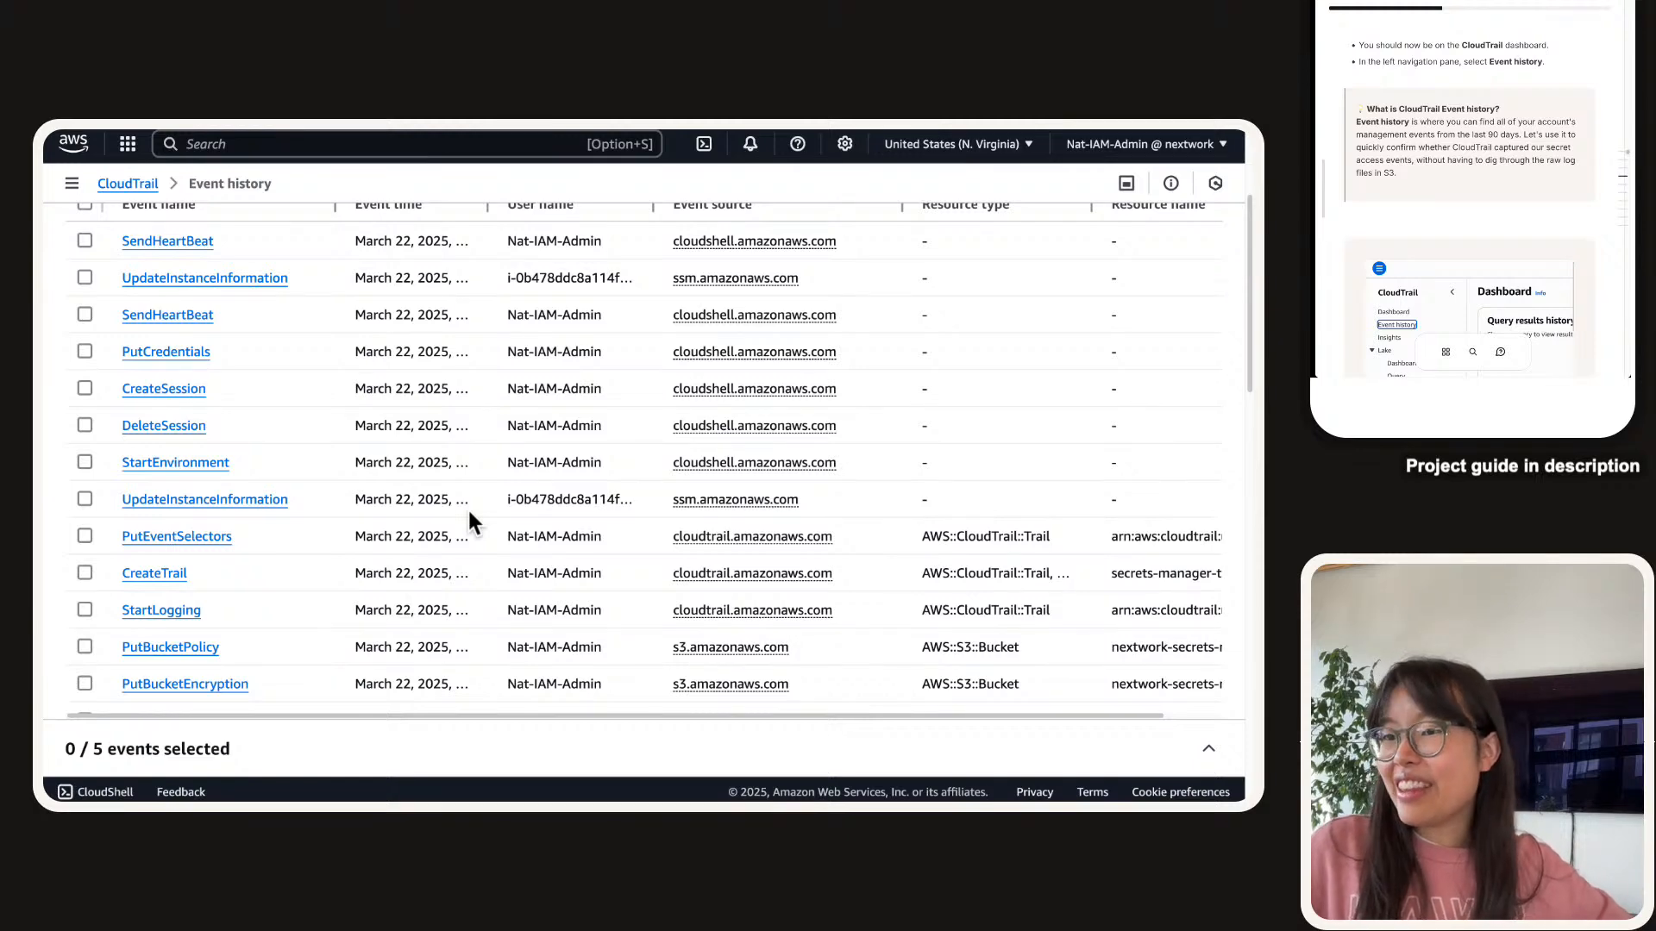
pyautogui.scroll(3, 472, 522)
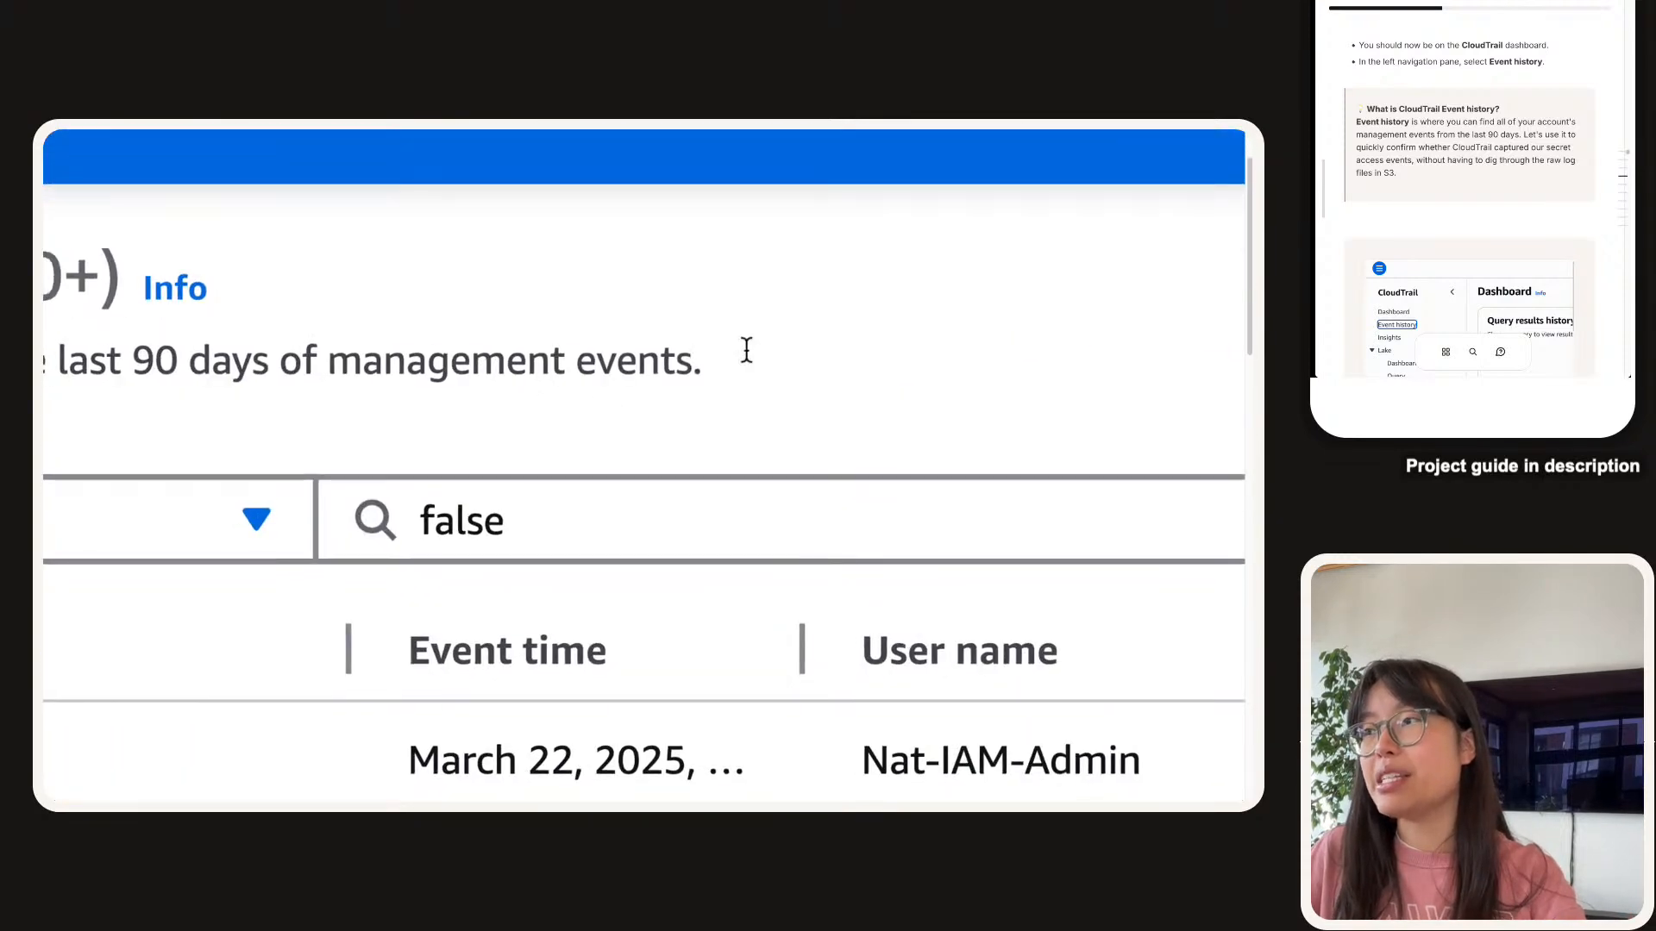
# Select the Event history description text and keep scrolling through the event list.
pyautogui.moveTo(747, 350); pyautogui.dragTo(352, 355)
pyautogui.tripleClick(359, 359)
pyautogui.click(367, 365)
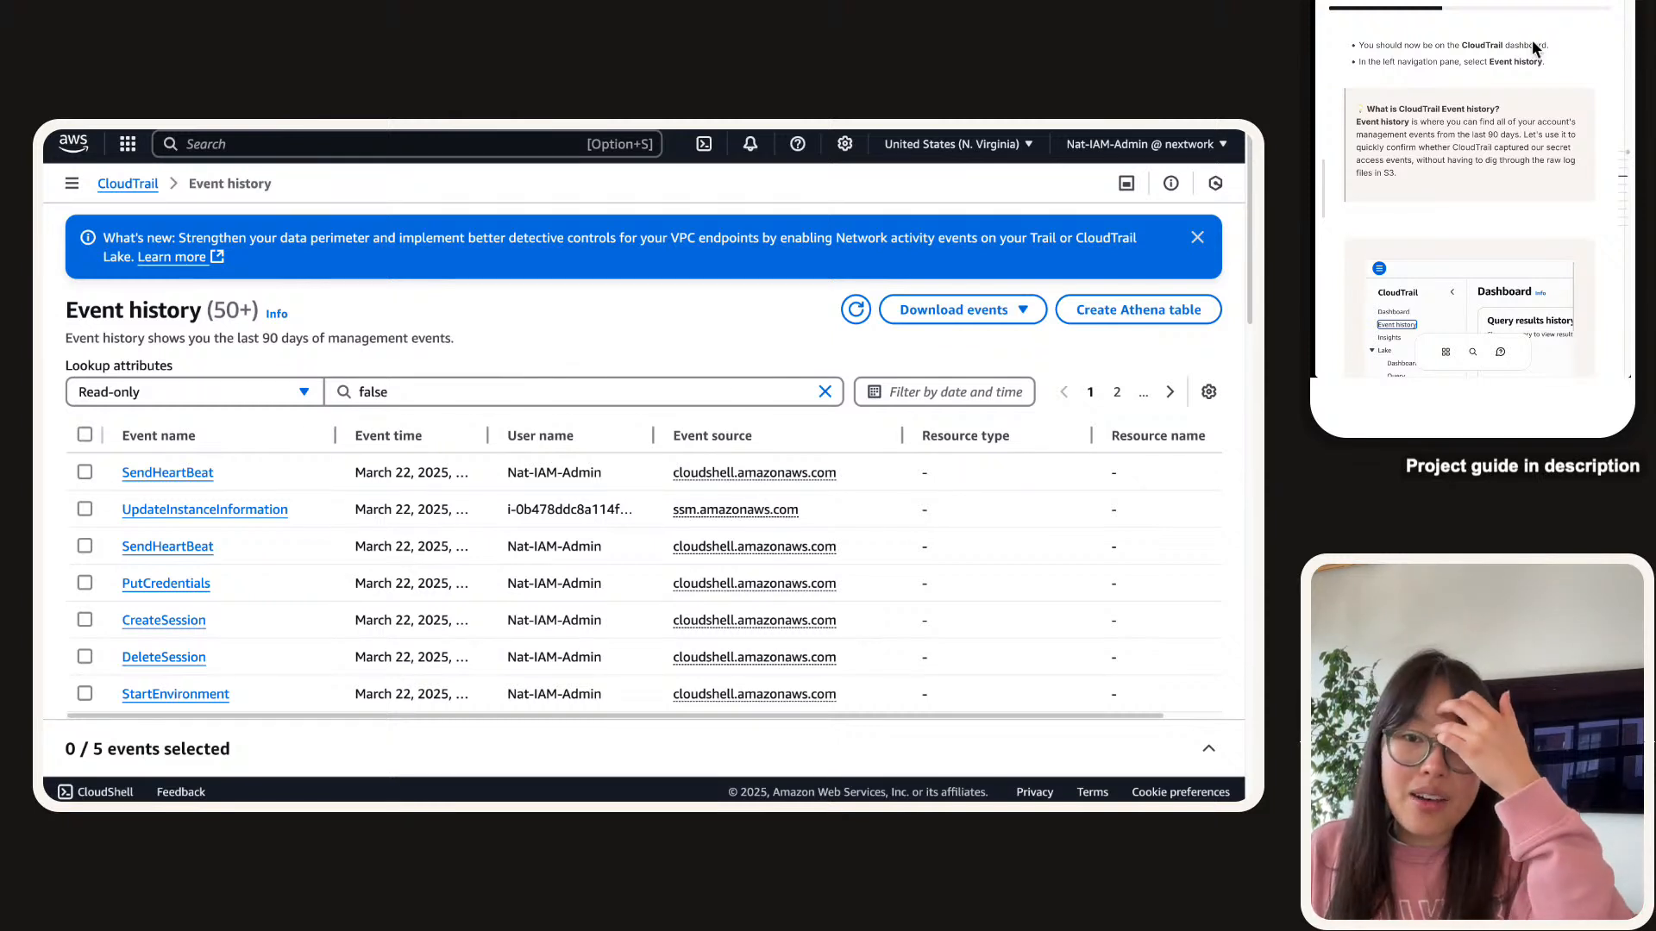
pyautogui.scroll(-3, 1530, 51)
pyautogui.scroll(-2, 1528, 69)
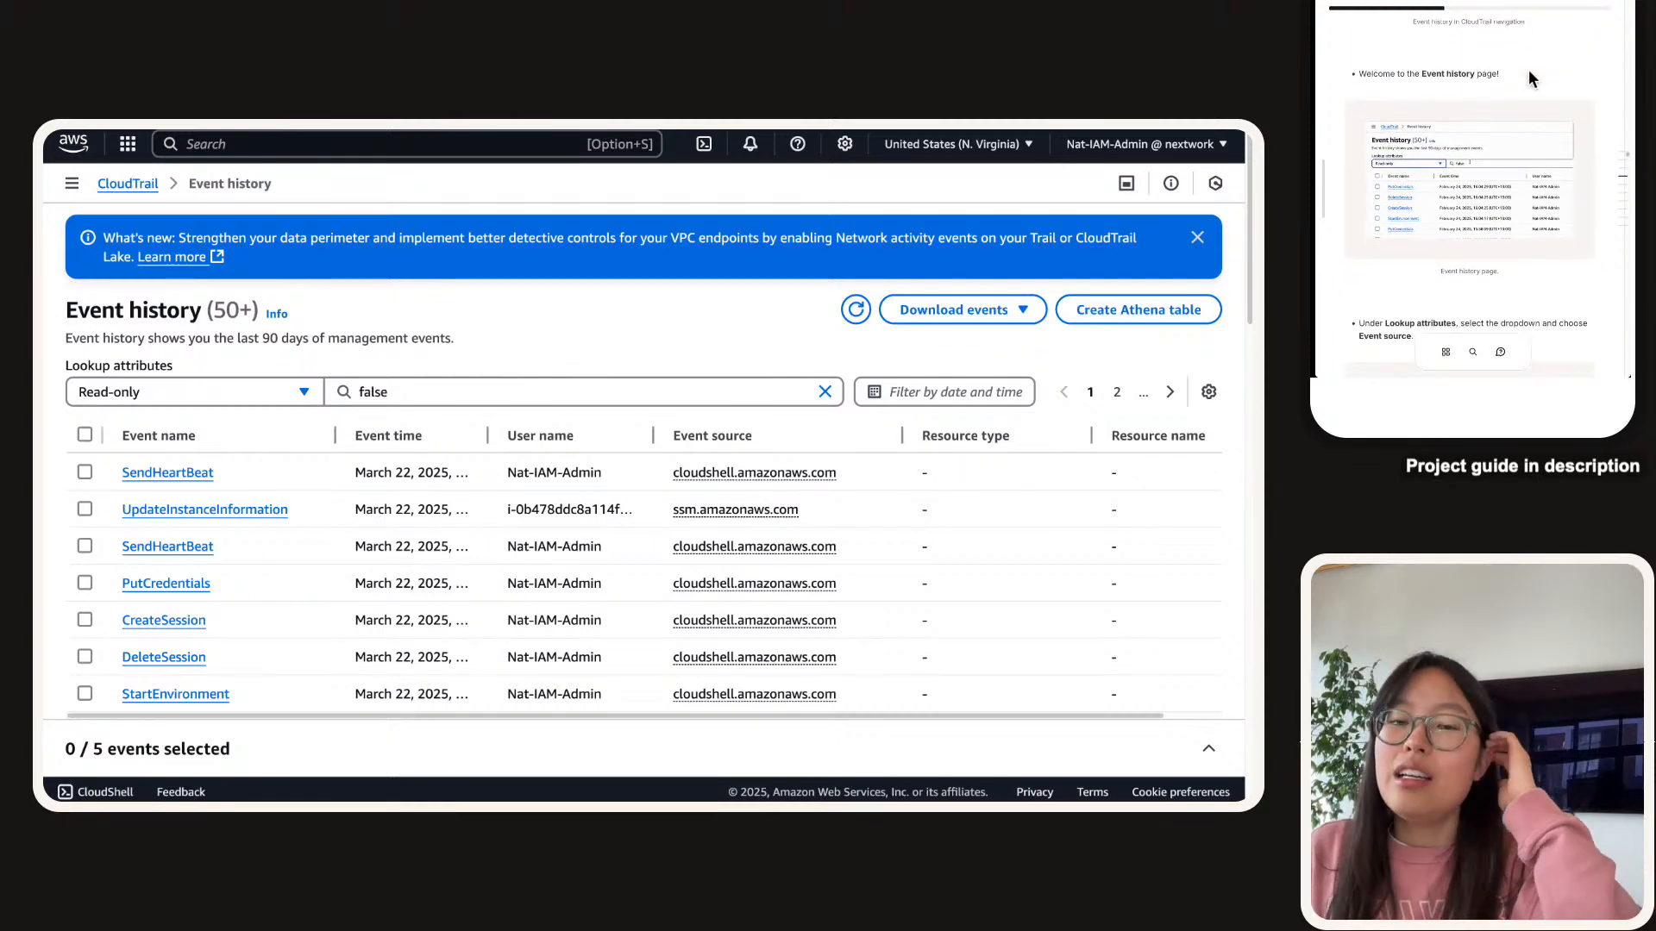
pyautogui.scroll(-2, 1530, 101)
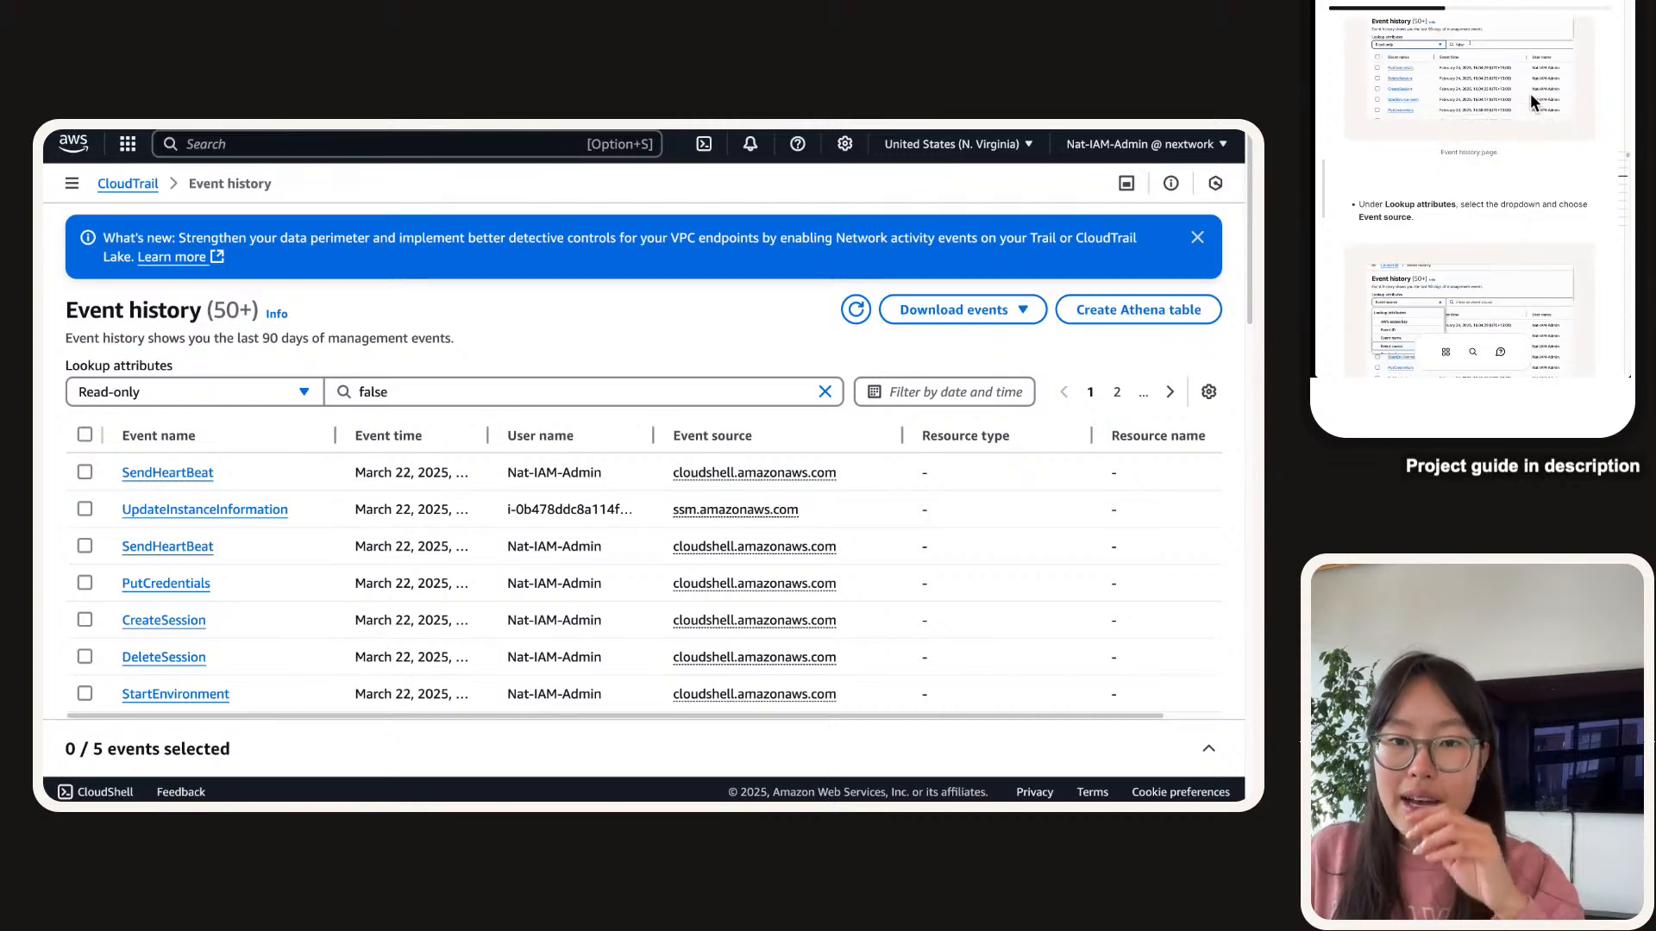
pyautogui.scroll(3, 1530, 93)
pyautogui.scroll(-3, 1530, 94)
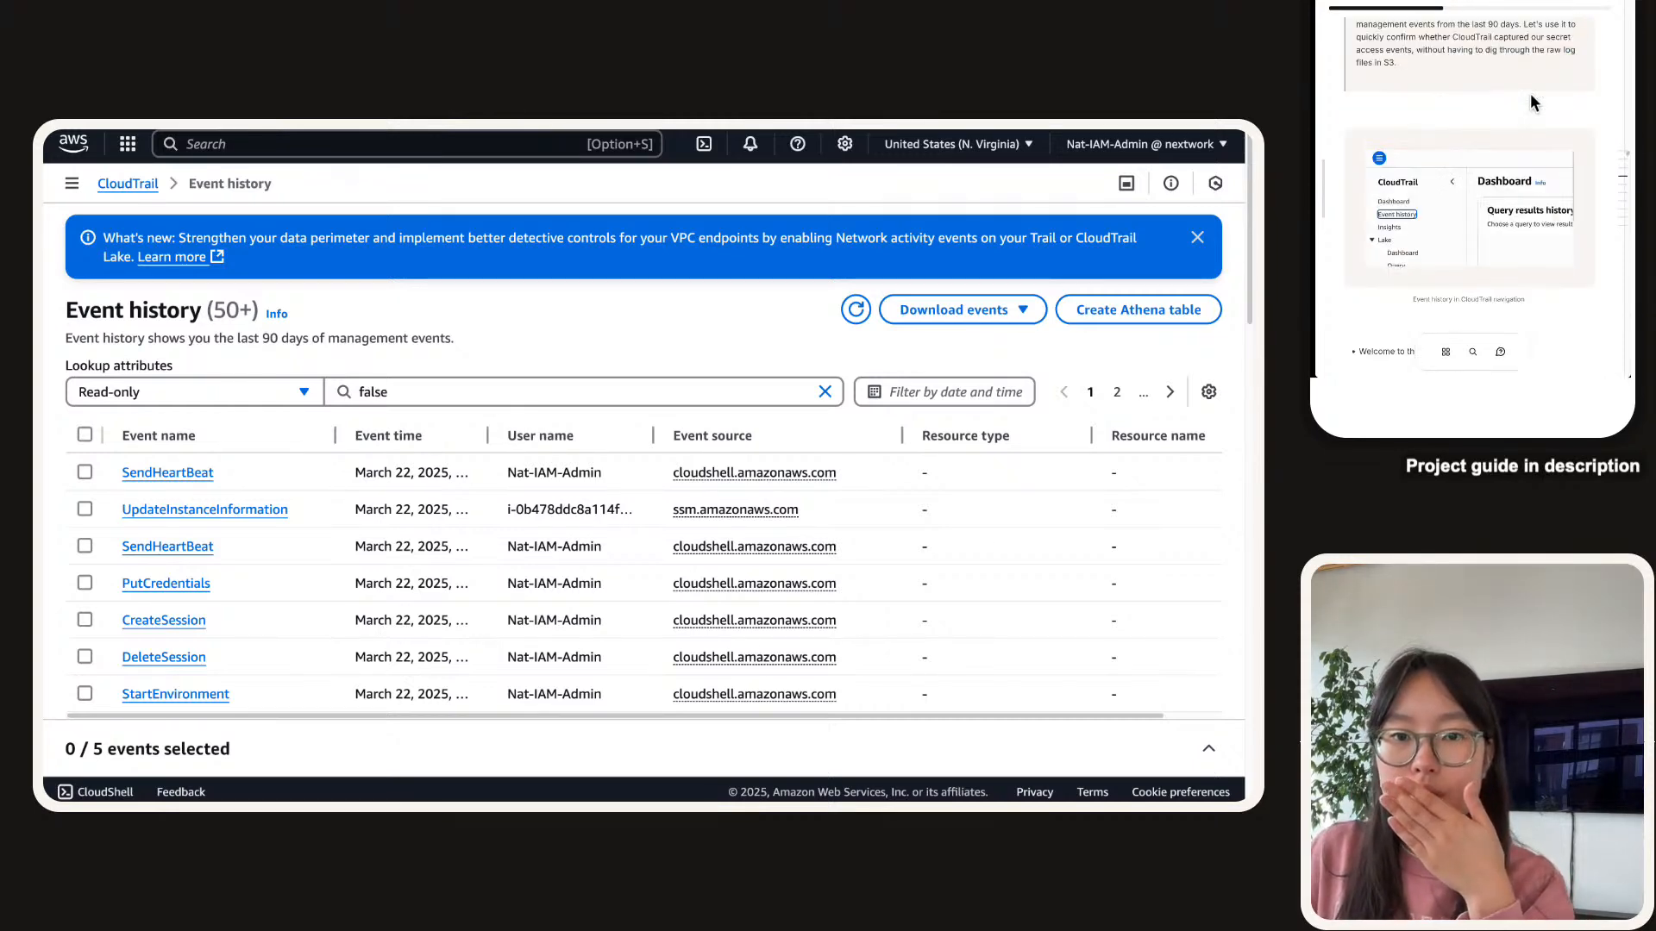
pyautogui.scroll(-2, 1530, 101)
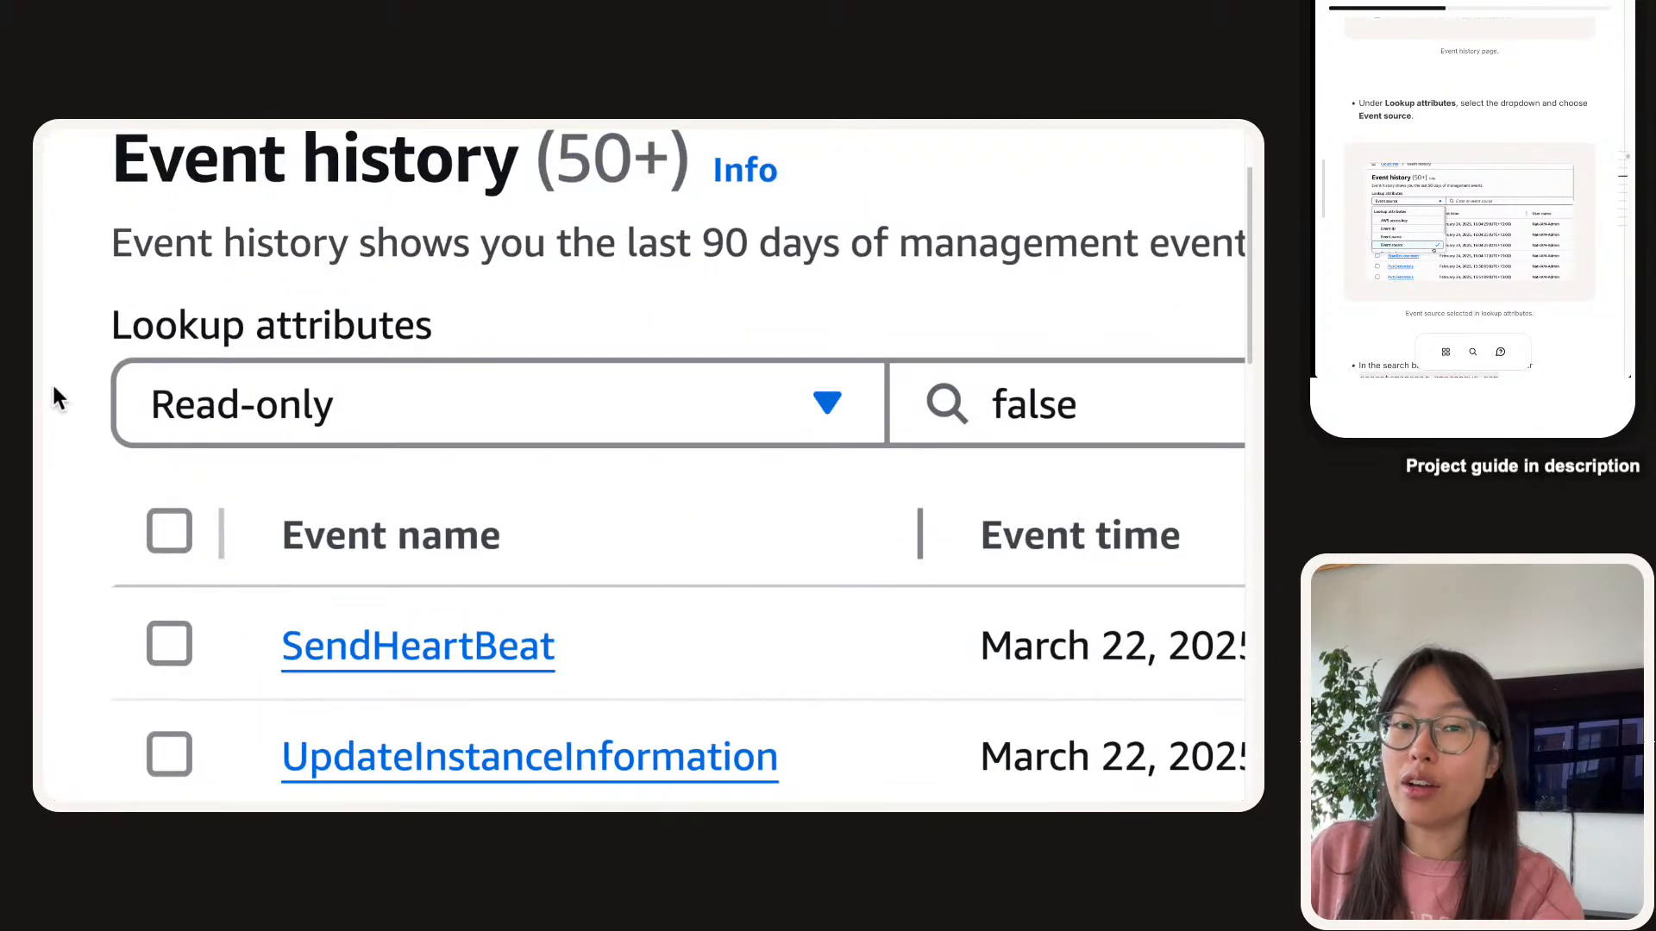
# Filter Event history by Event source secretsmanager.amazonaws.com.
pyautogui.click(200, 417)
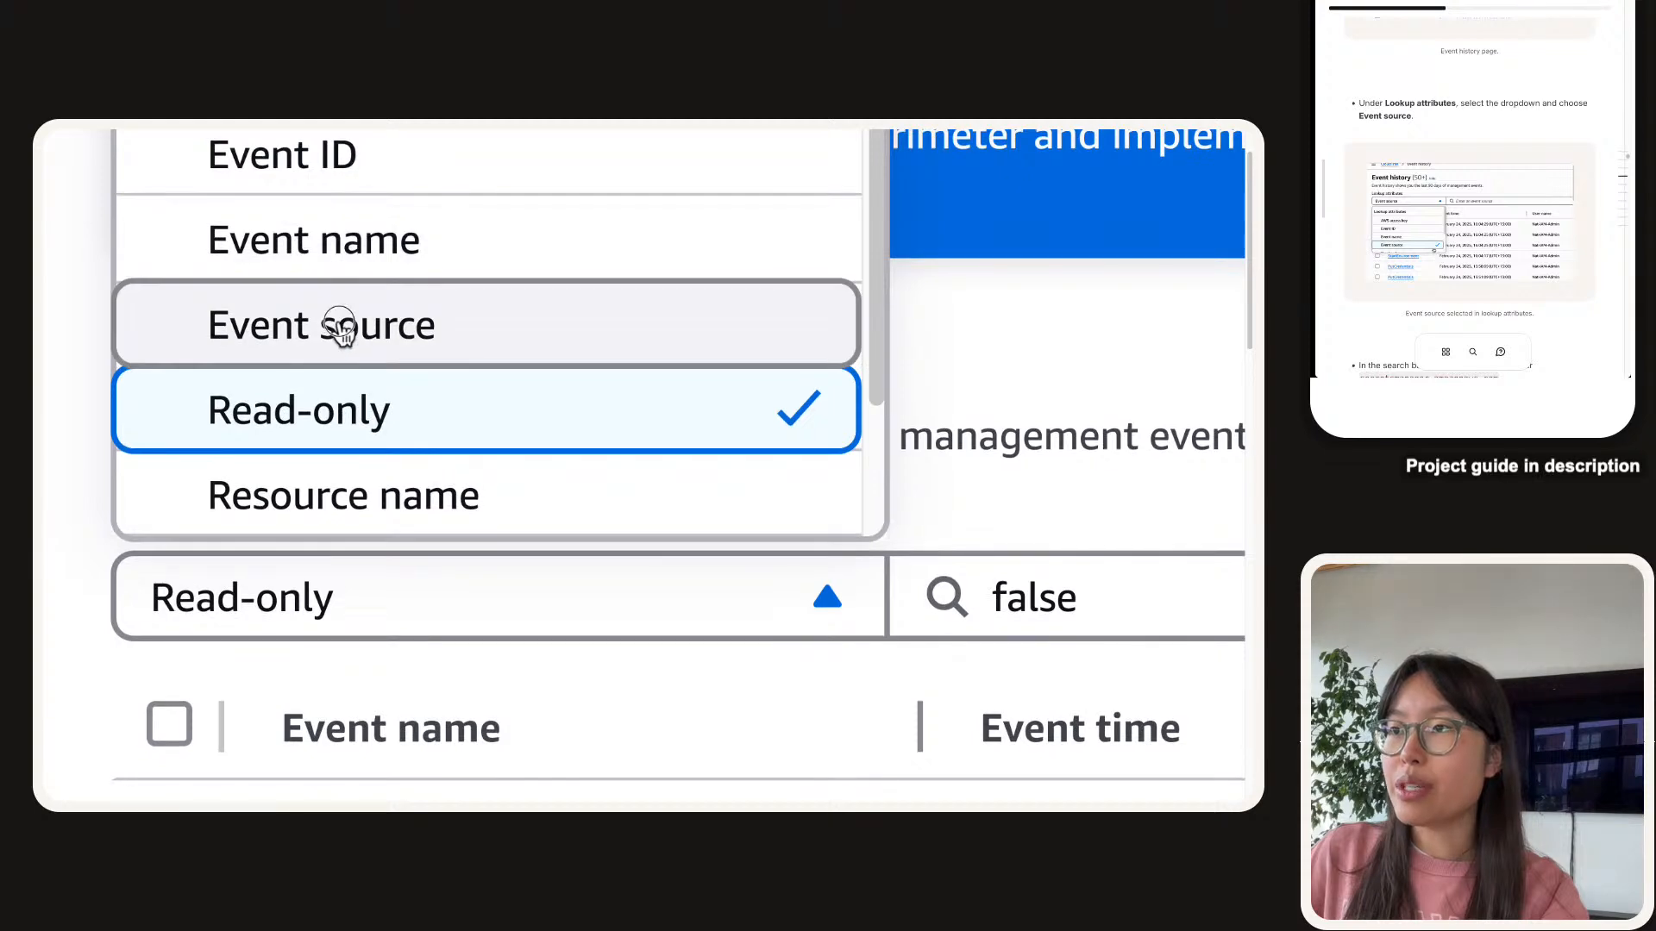
pyautogui.click(340, 324)
pyautogui.scroll(-3, 1482, 68)
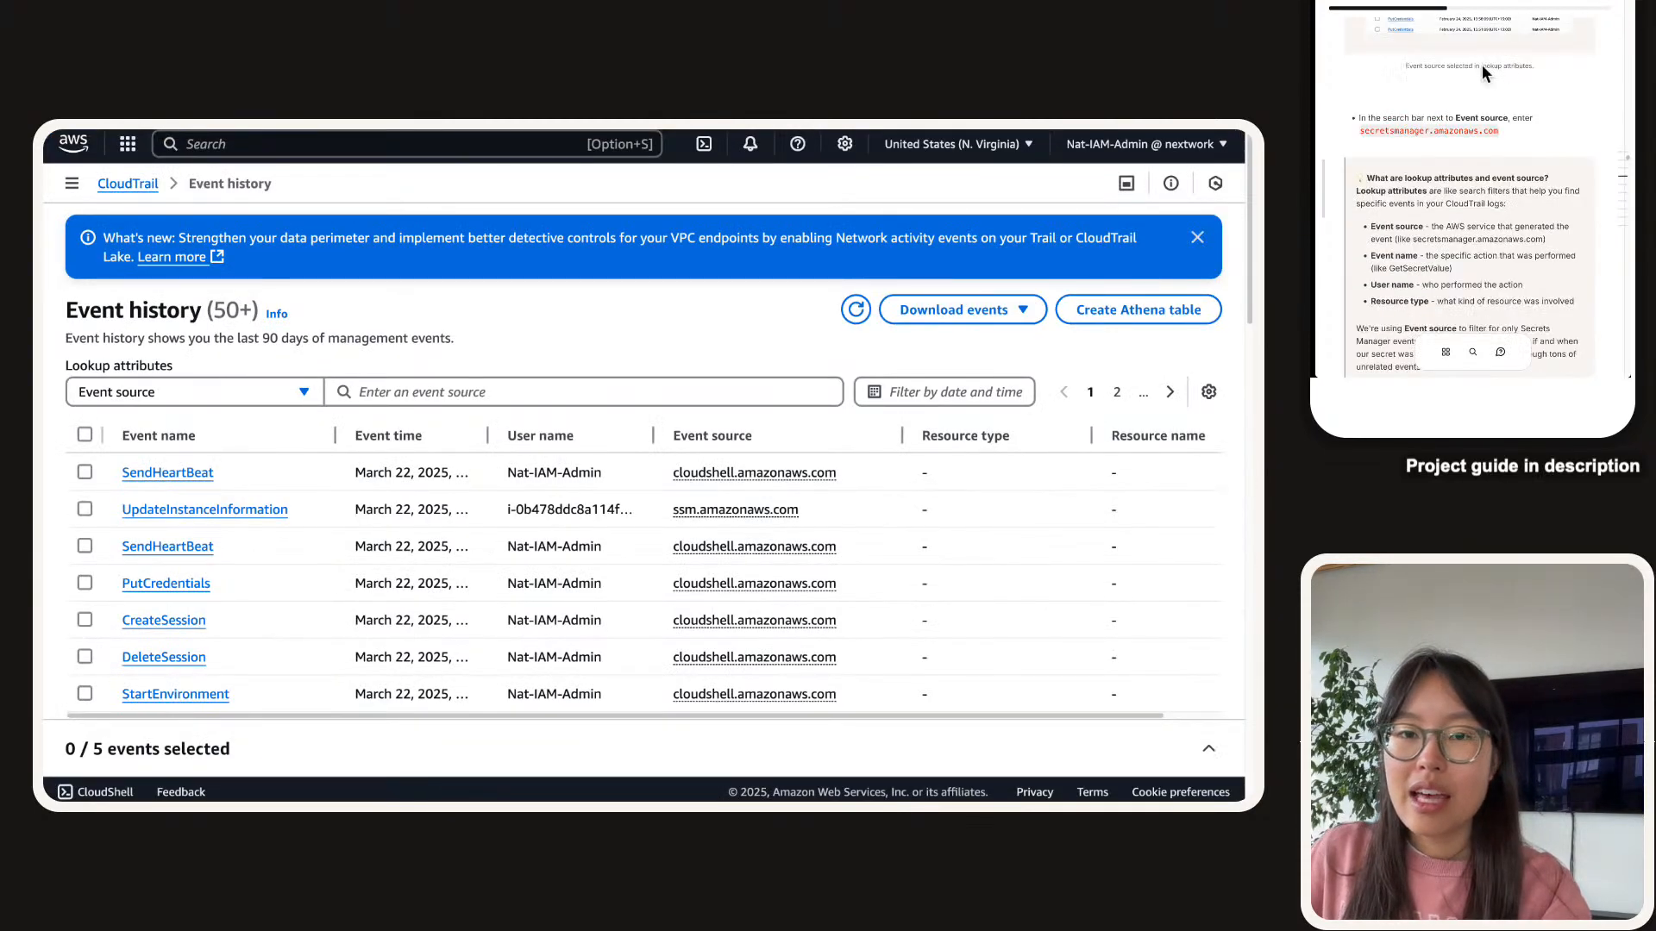
pyautogui.click(405, 390)
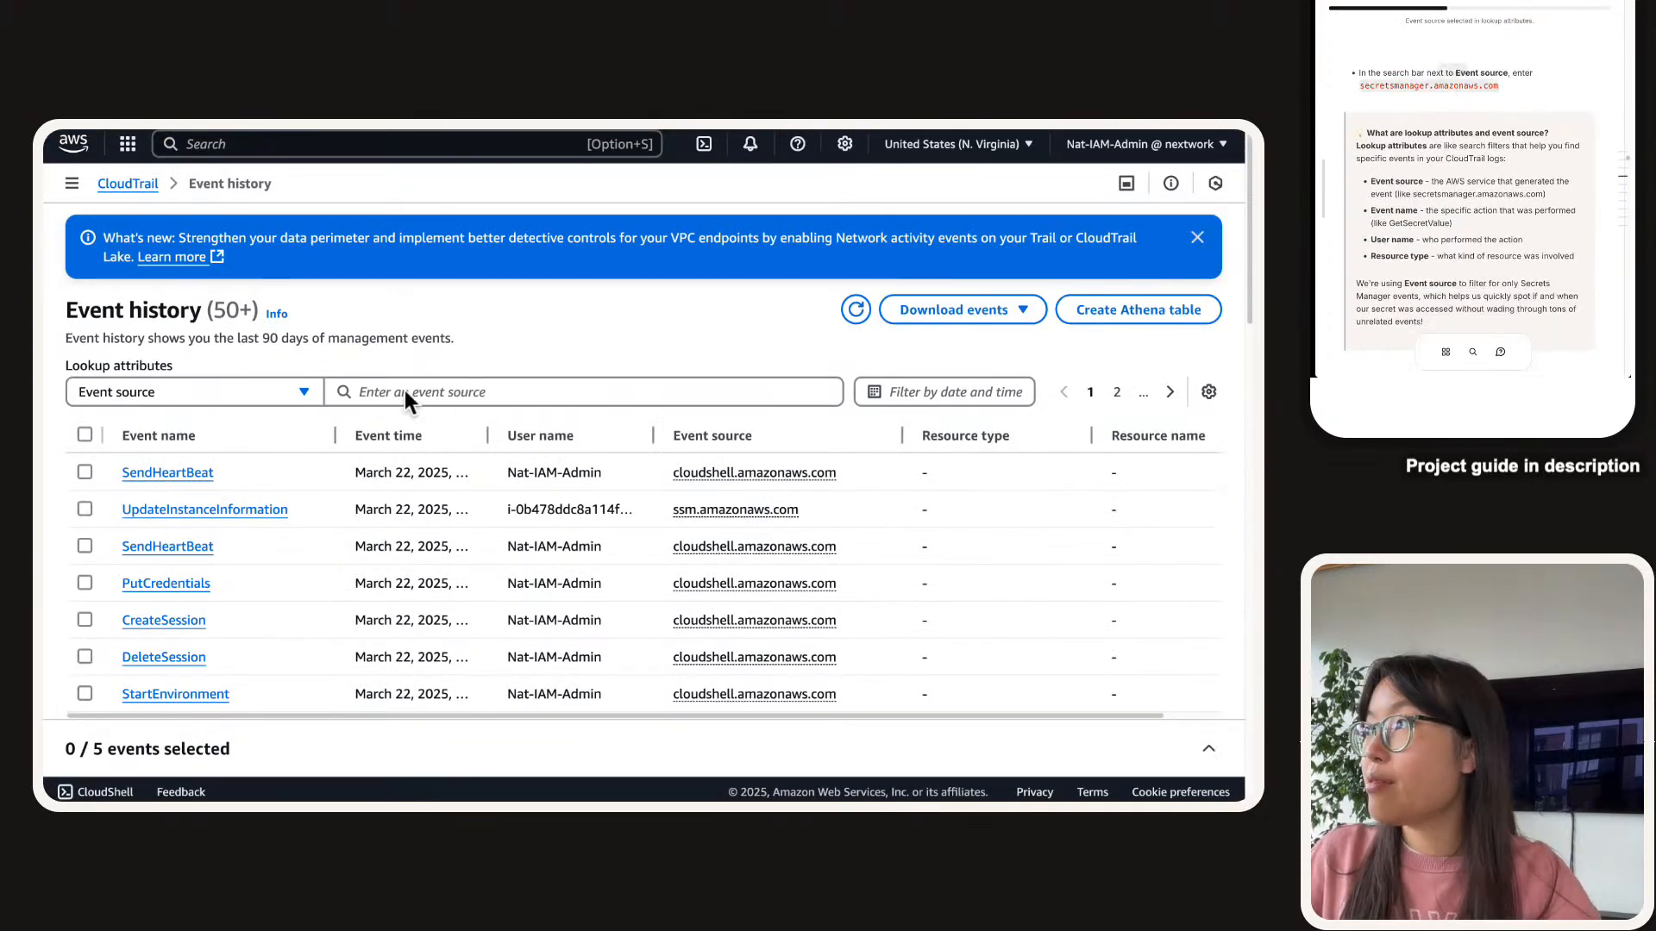
pyautogui.press('super+v')
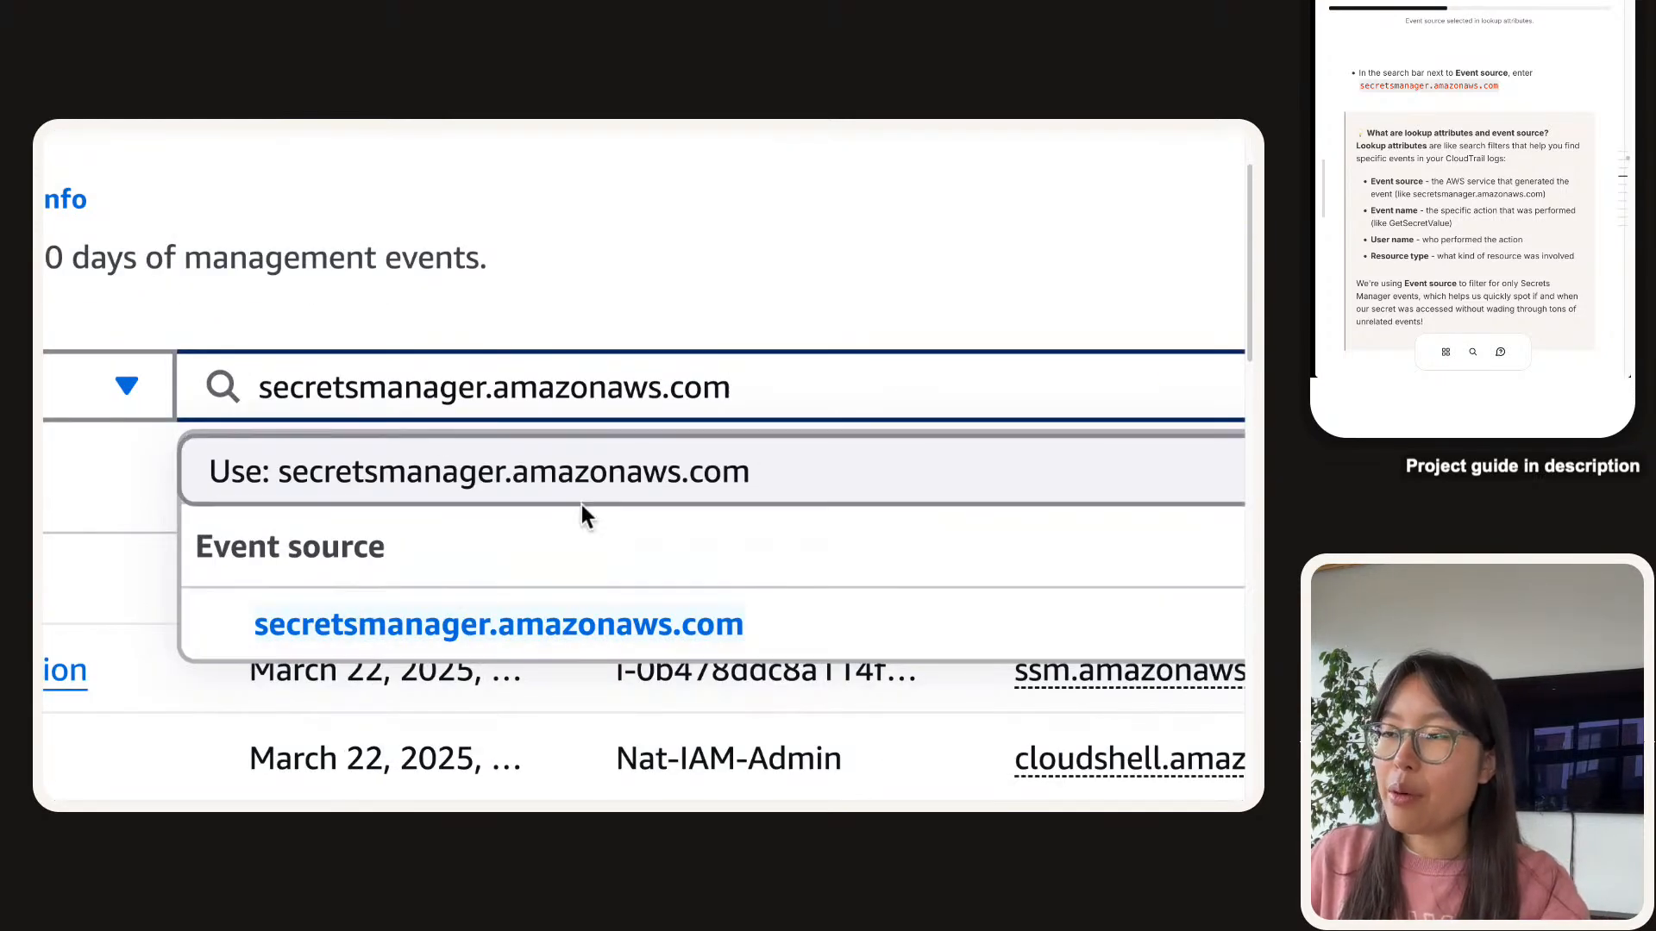
pyautogui.click(510, 649)
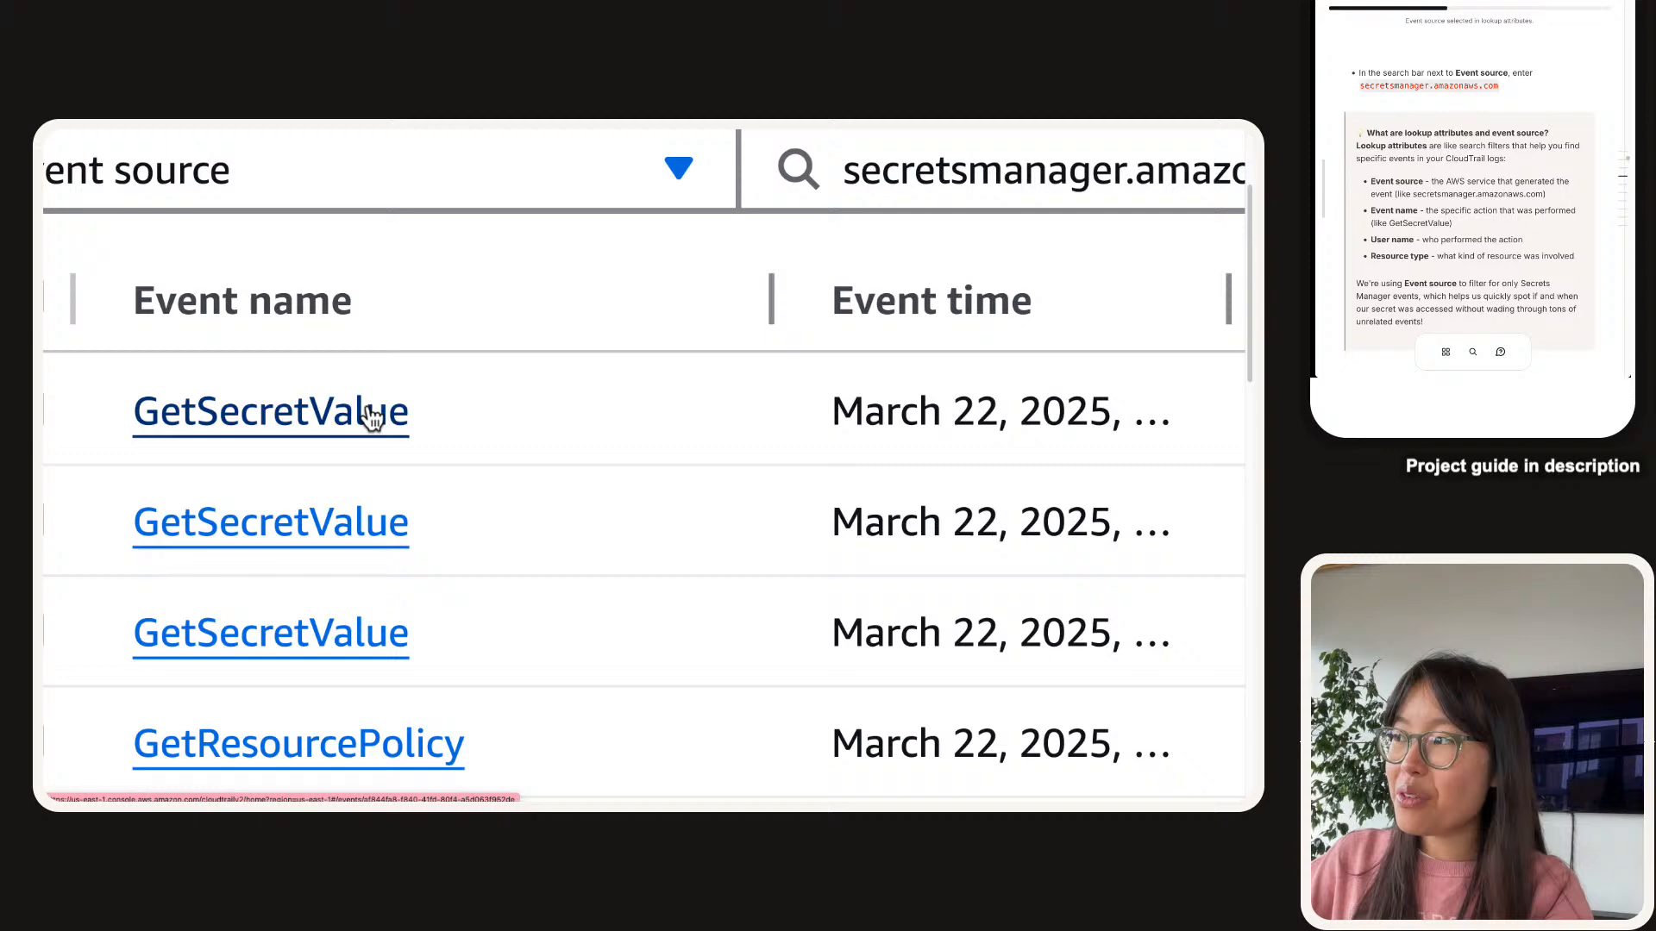
# Widen the Event time column and inspect the newest GetSecretValue timestamp, 11:00:45.
pyautogui.moveTo(1229, 299); pyautogui.dragTo(747, 327)
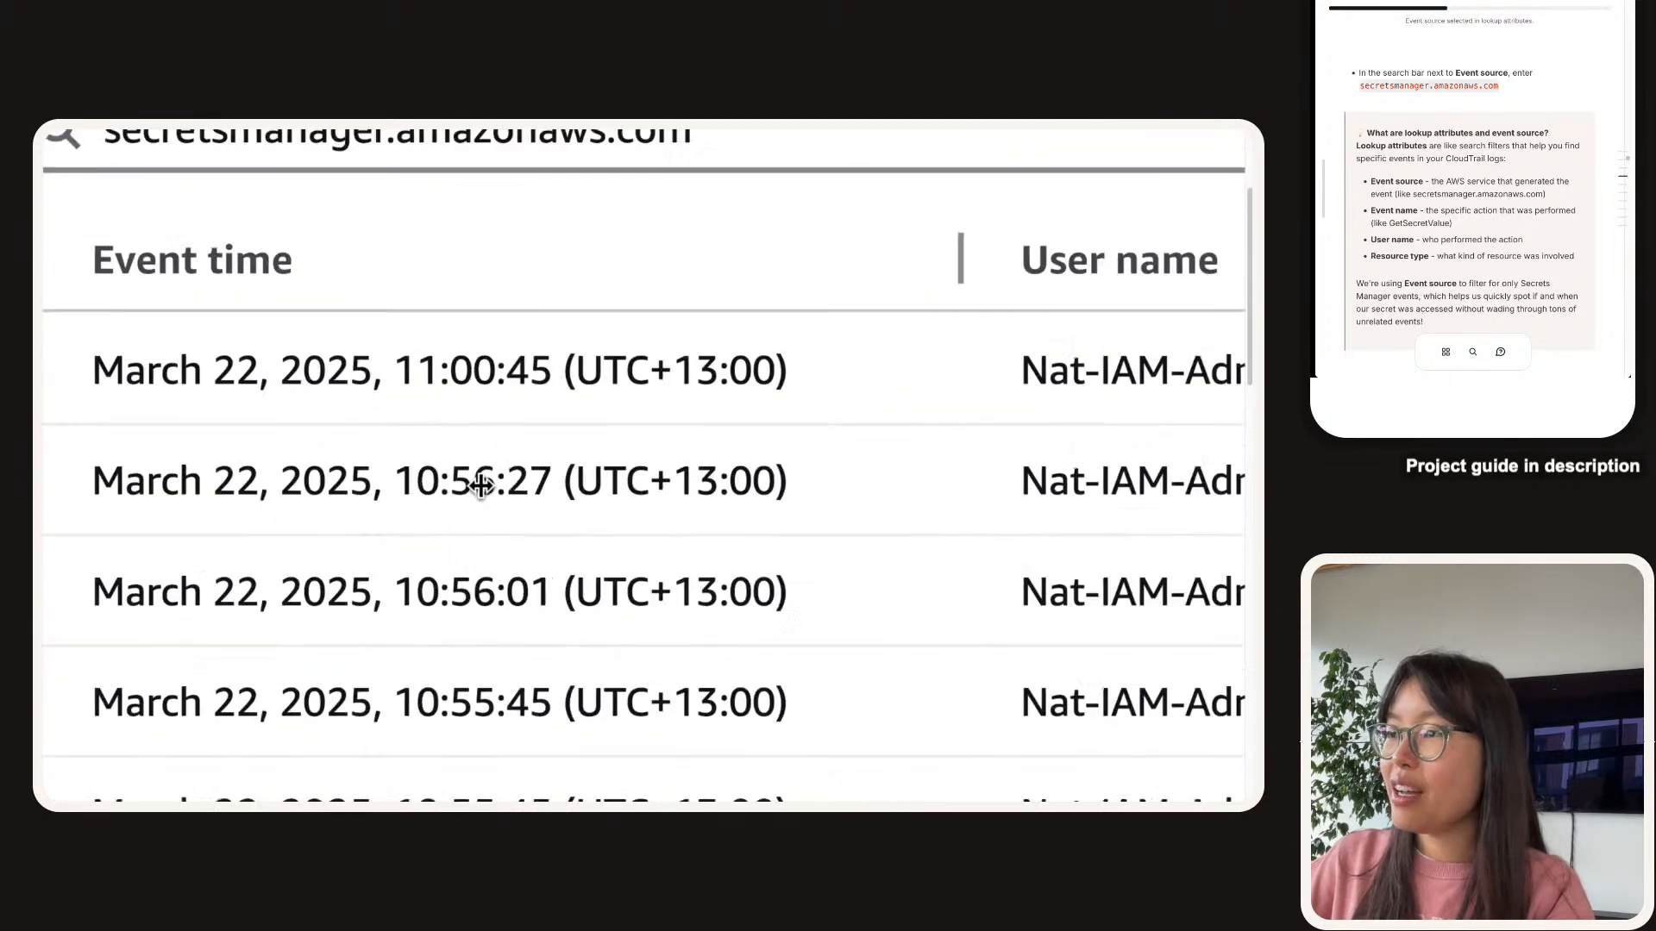
pyautogui.moveTo(372, 445); pyautogui.dragTo(481, 592)
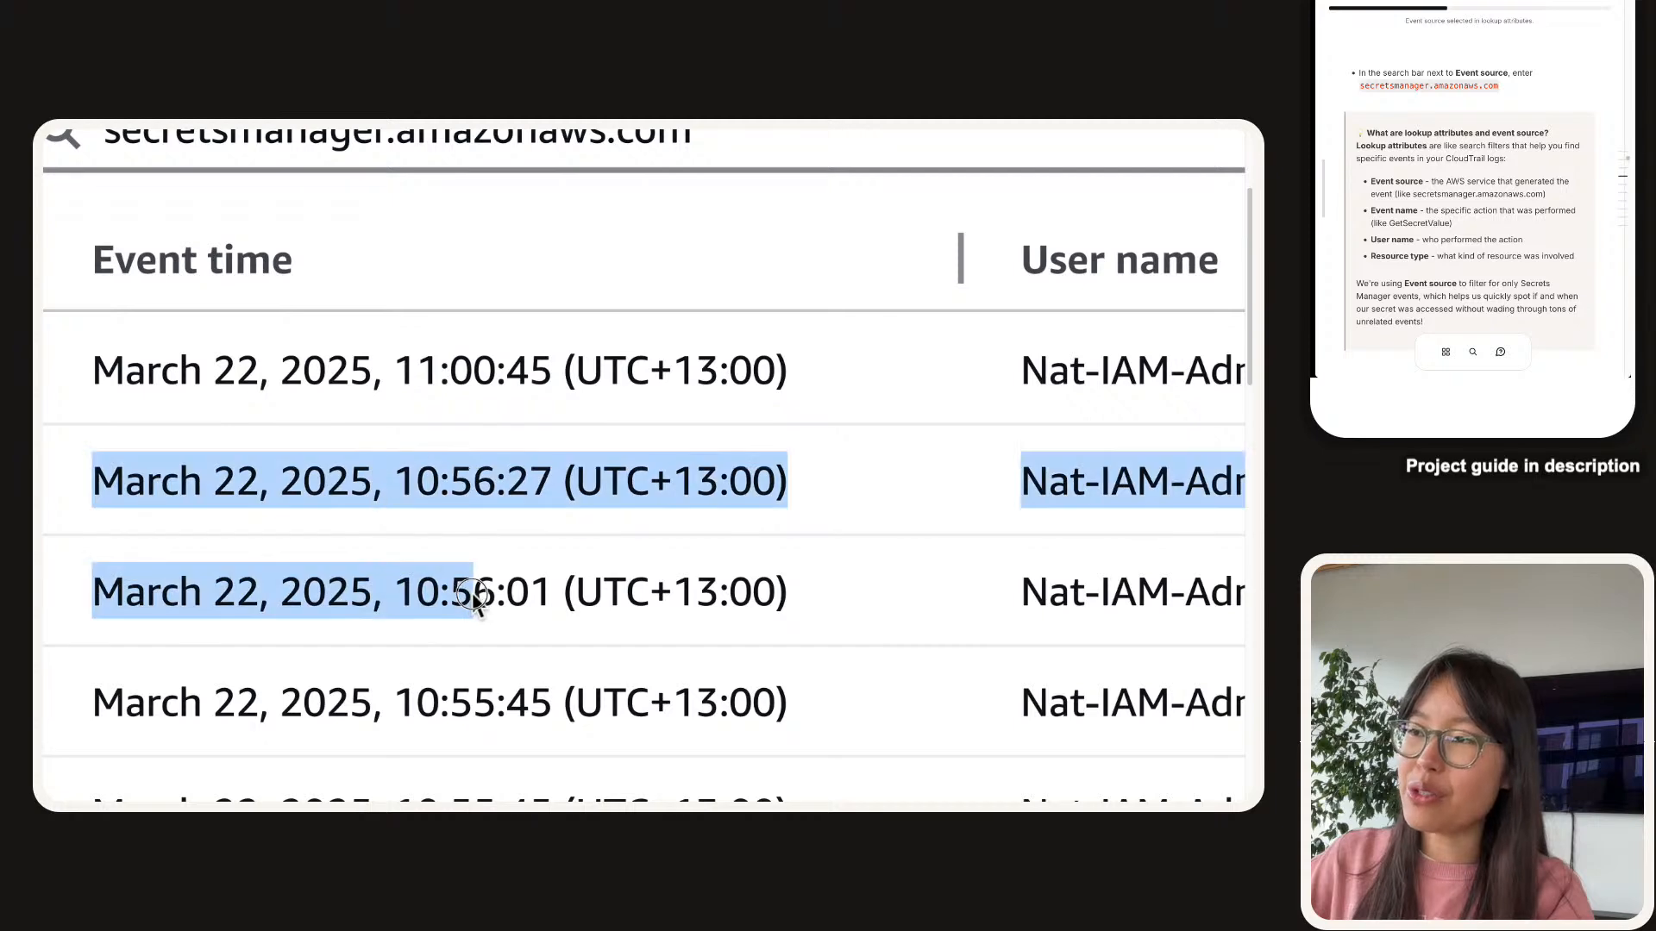
pyautogui.click(517, 602)
pyautogui.doubleClick(522, 371)
pyautogui.tripleClick(451, 364)
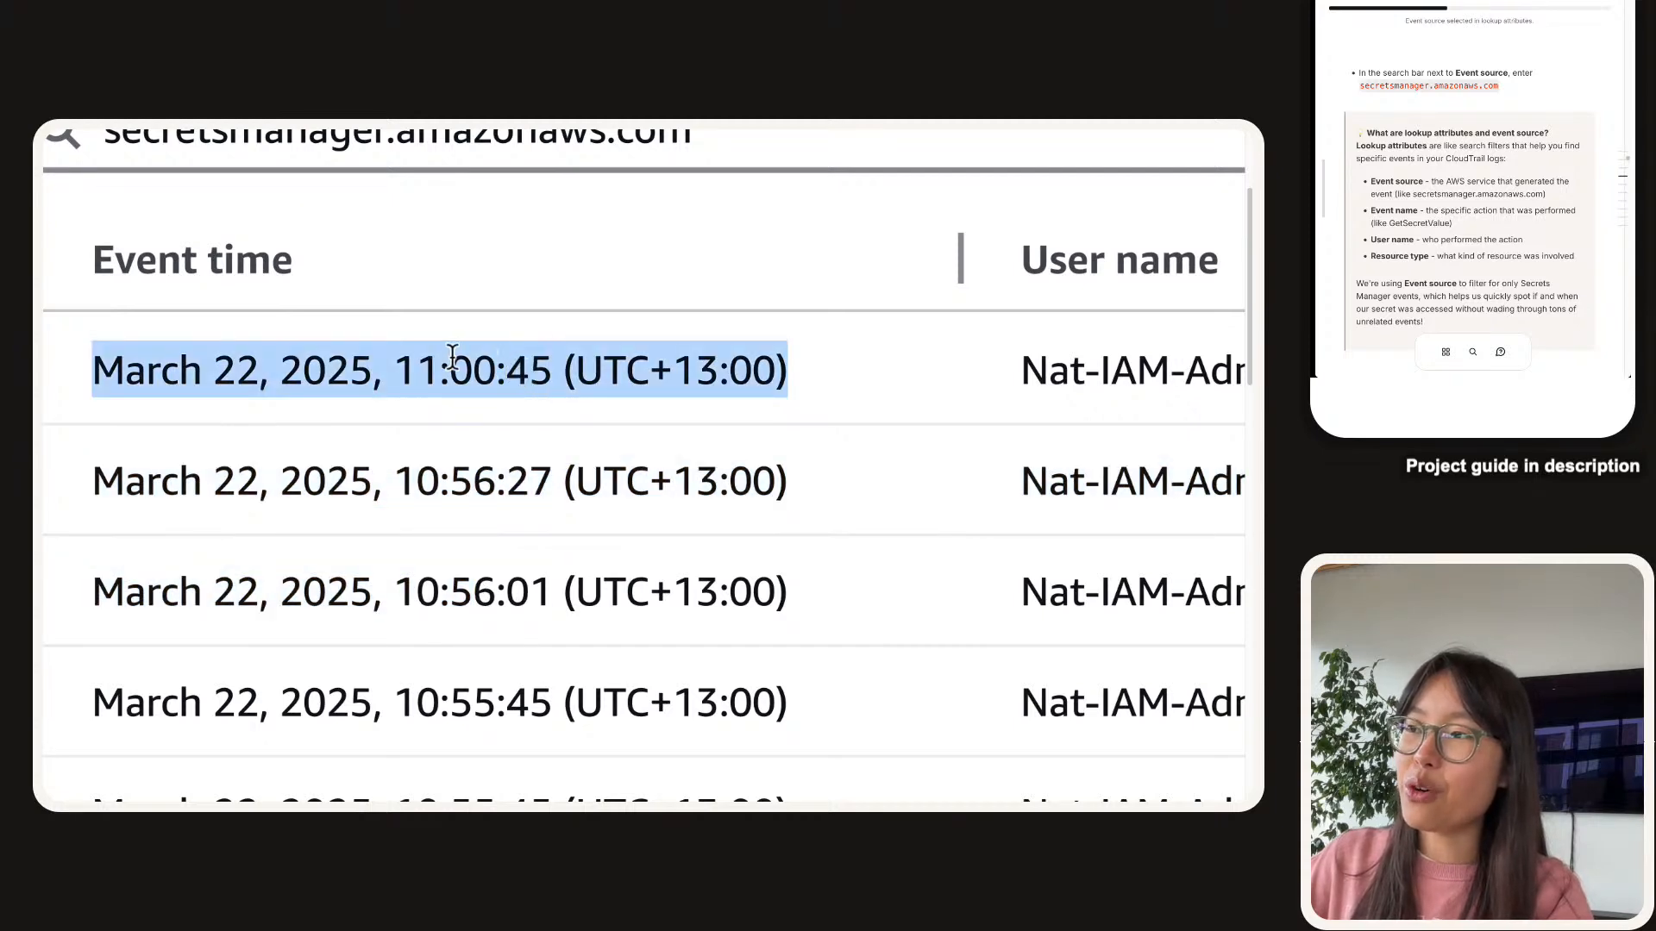
pyautogui.click(454, 364)
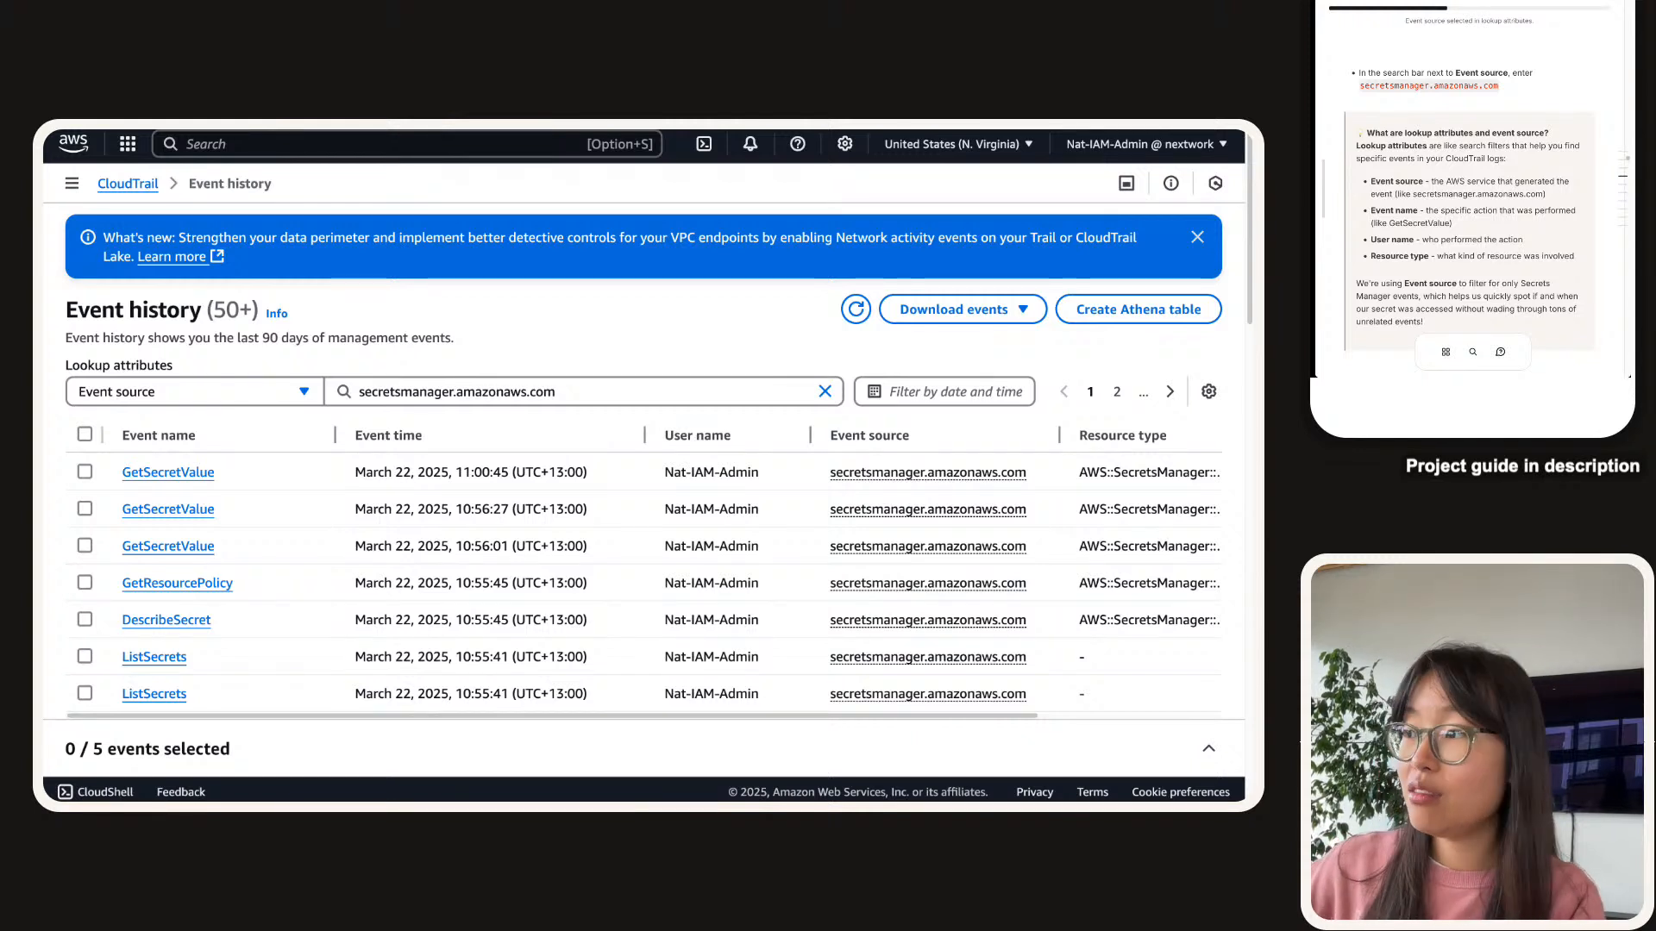
# Inspect the user name recorded on the newest GetSecretValue event.
pyautogui.doubleClick(702, 474)
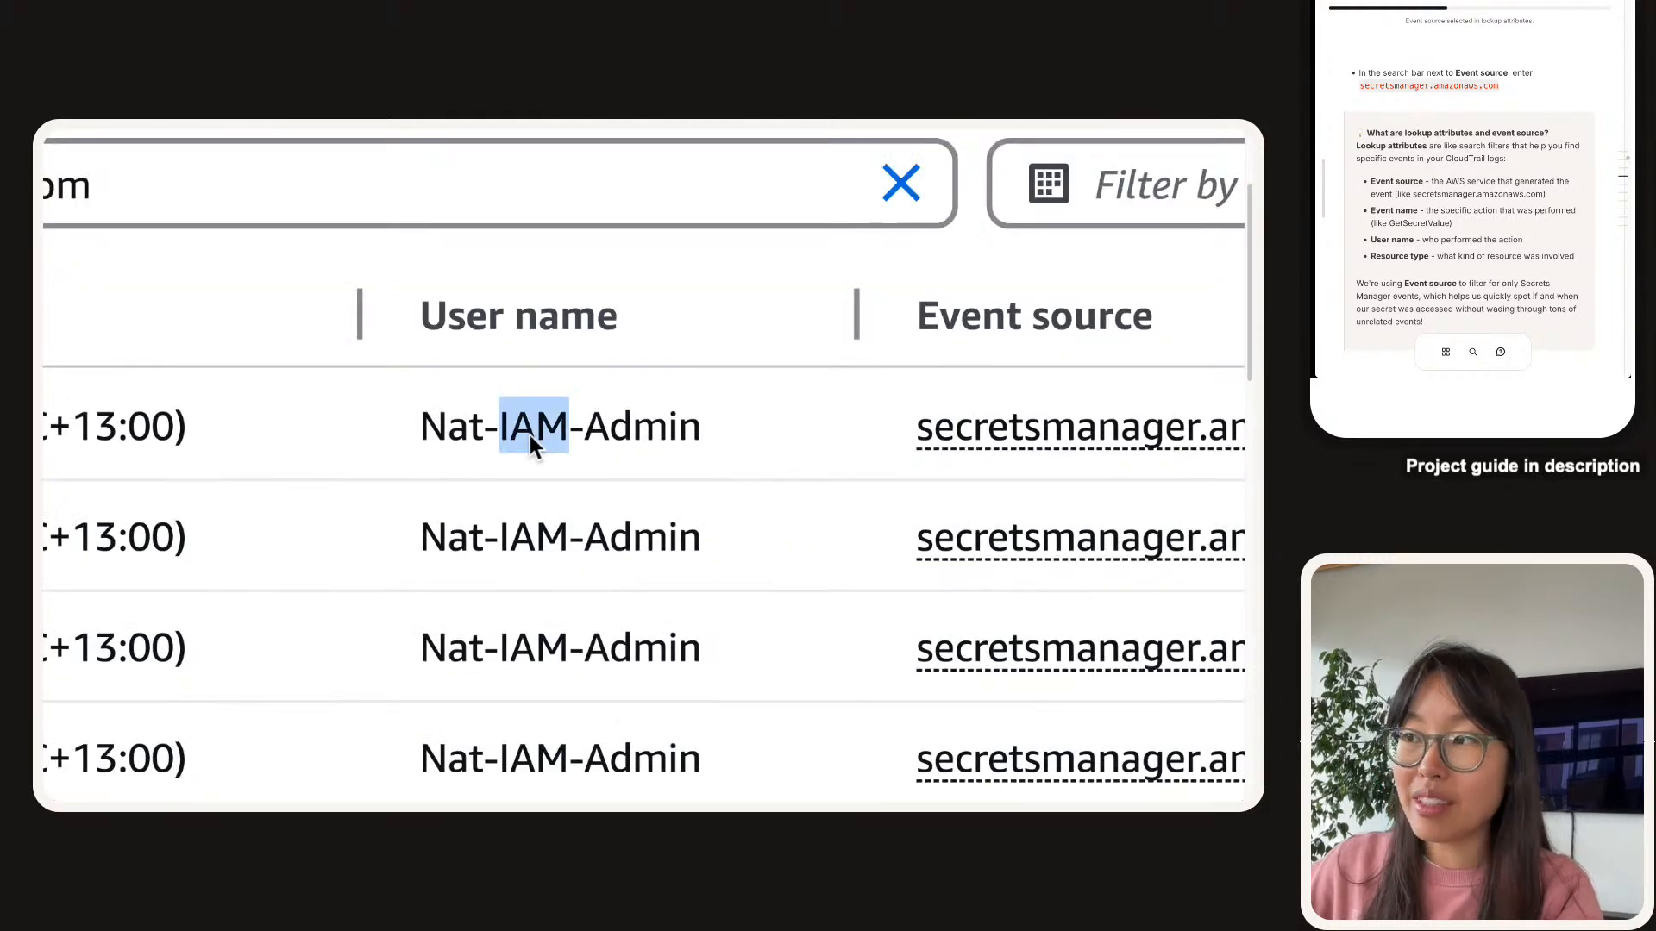
pyautogui.tripleClick(530, 434)
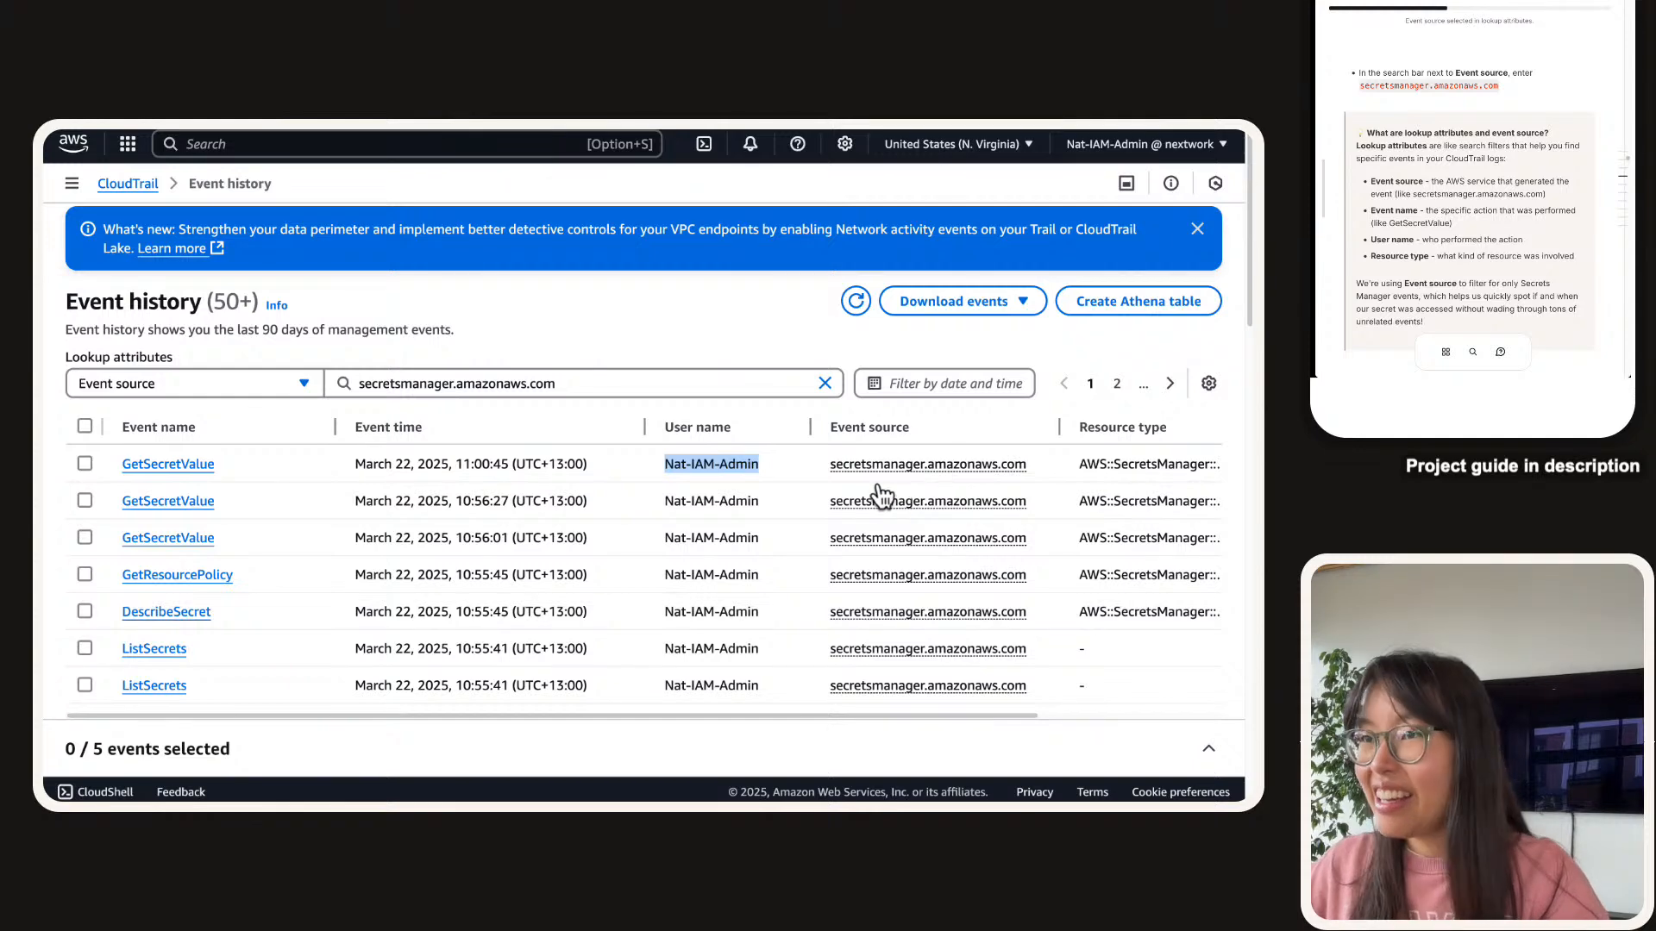
pyautogui.hscroll(5, 853, 491)
pyautogui.hscroll(-5, 845, 481)
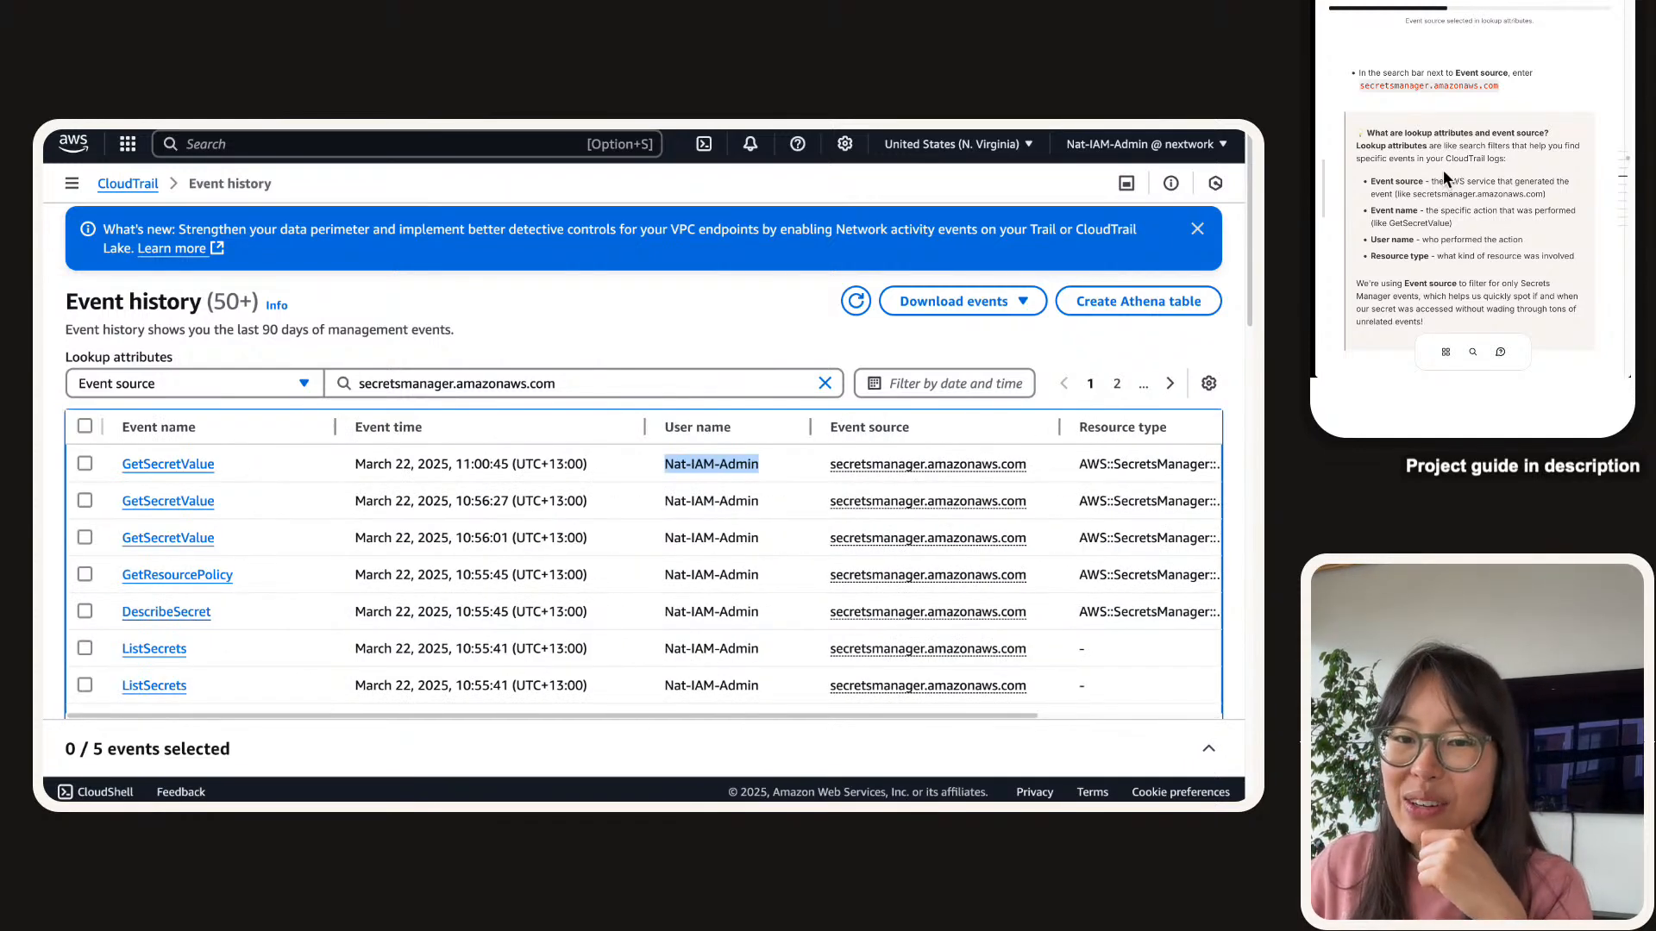
pyautogui.click(136, 390)
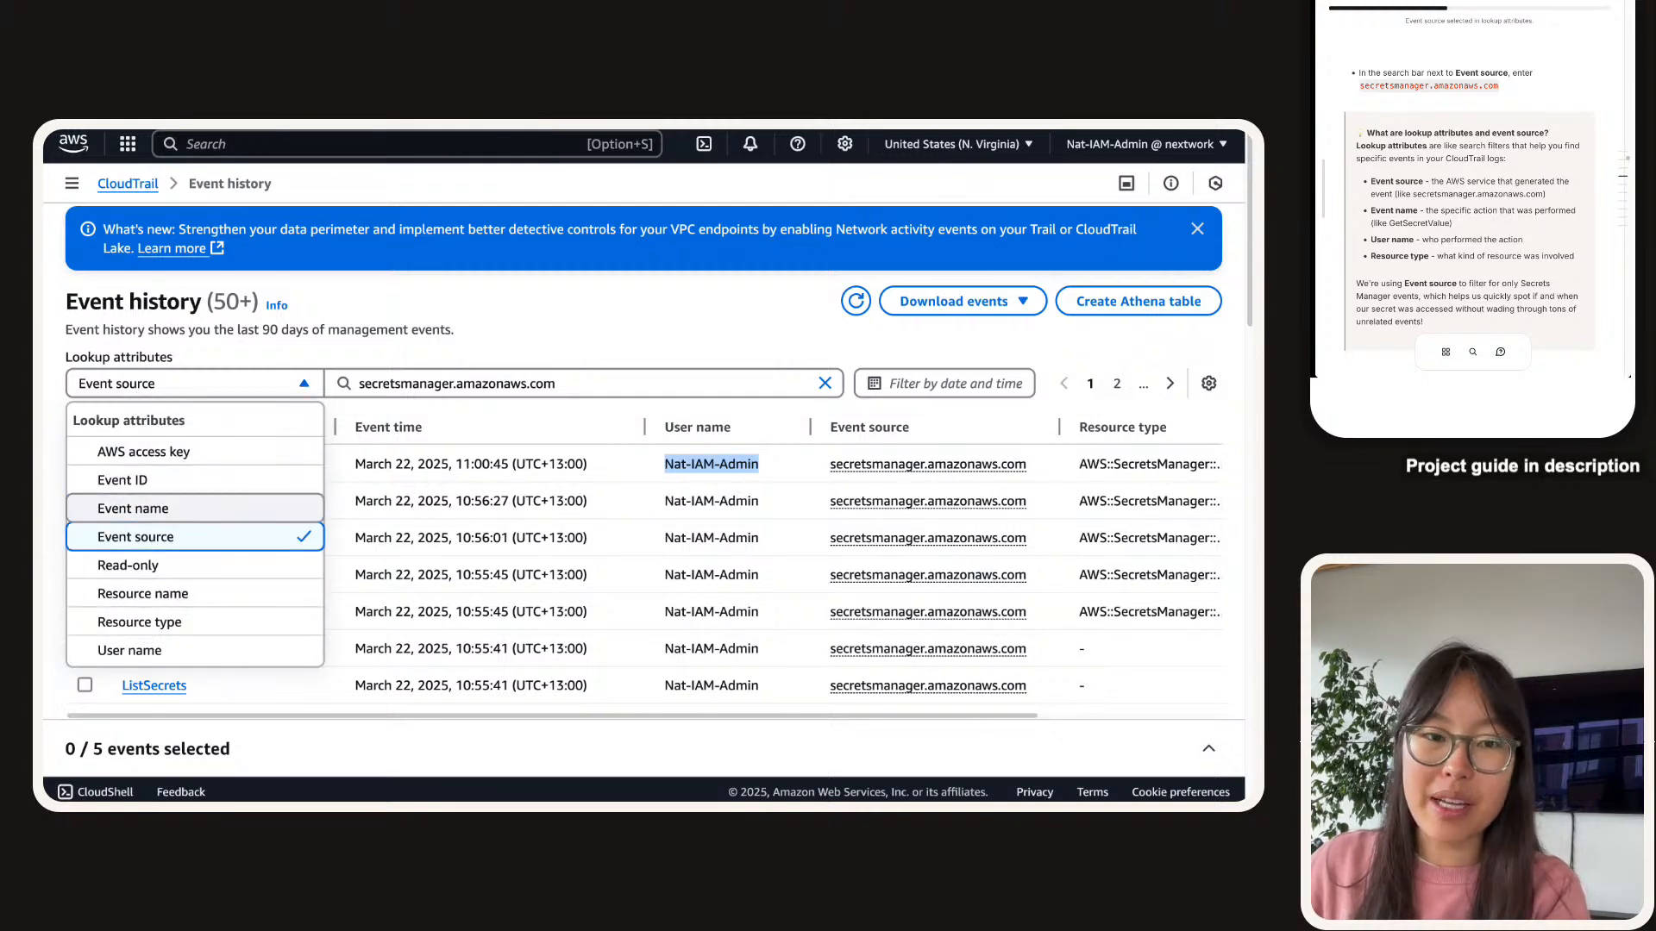
pyautogui.press('super+Tab')
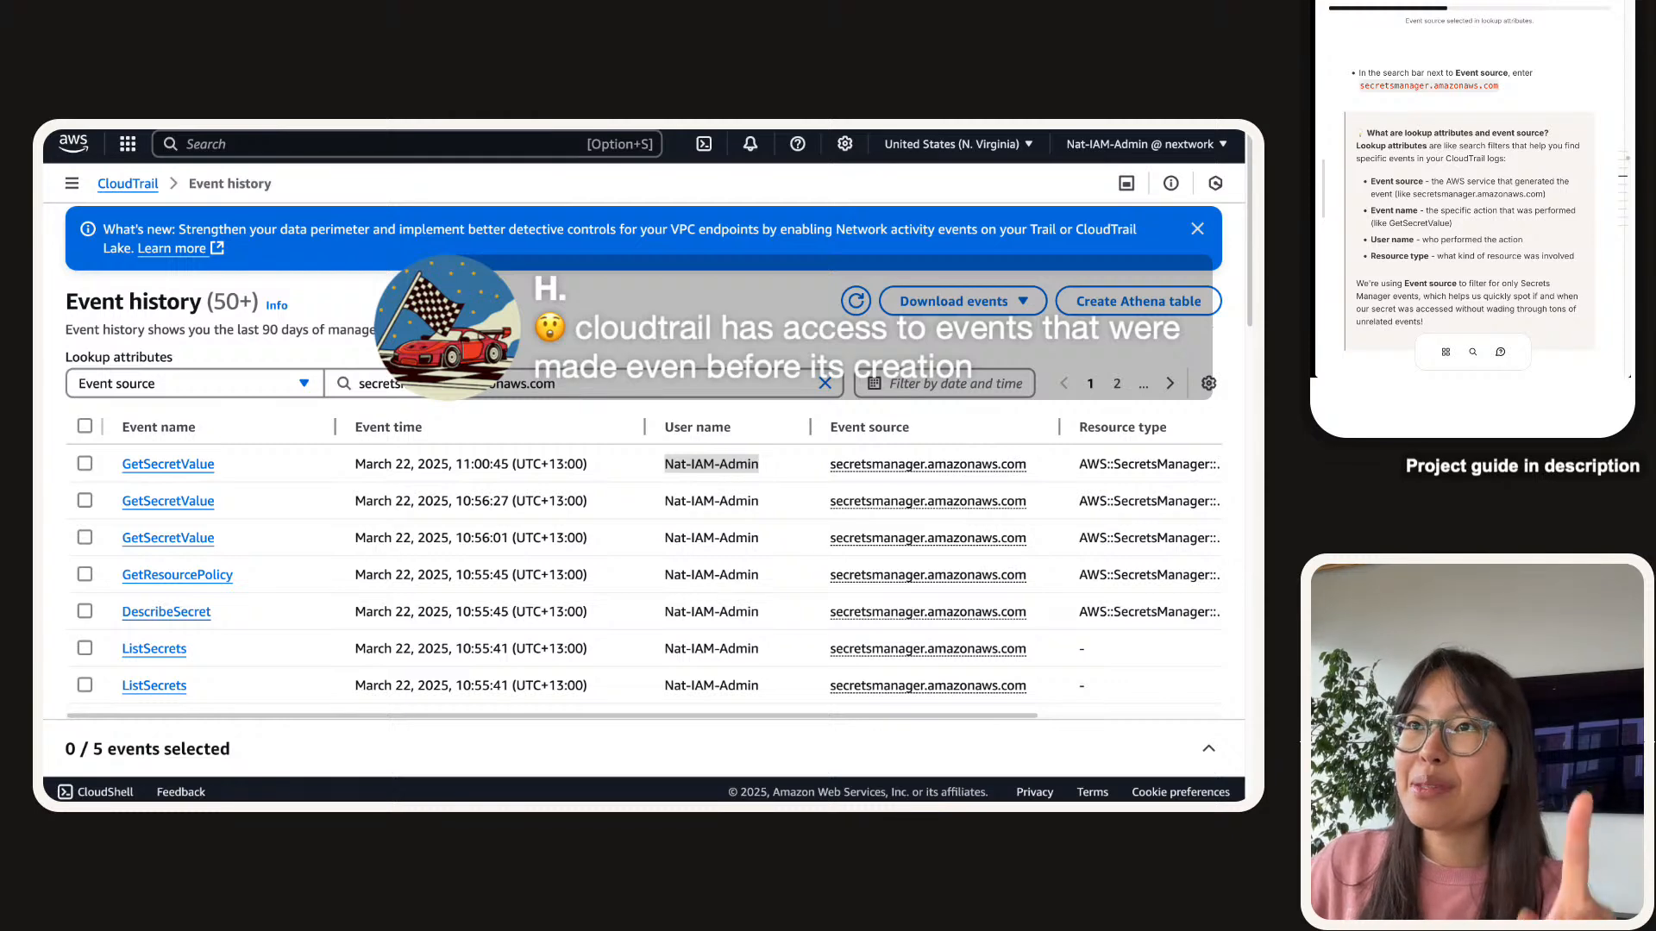
pyautogui.click(71, 182)
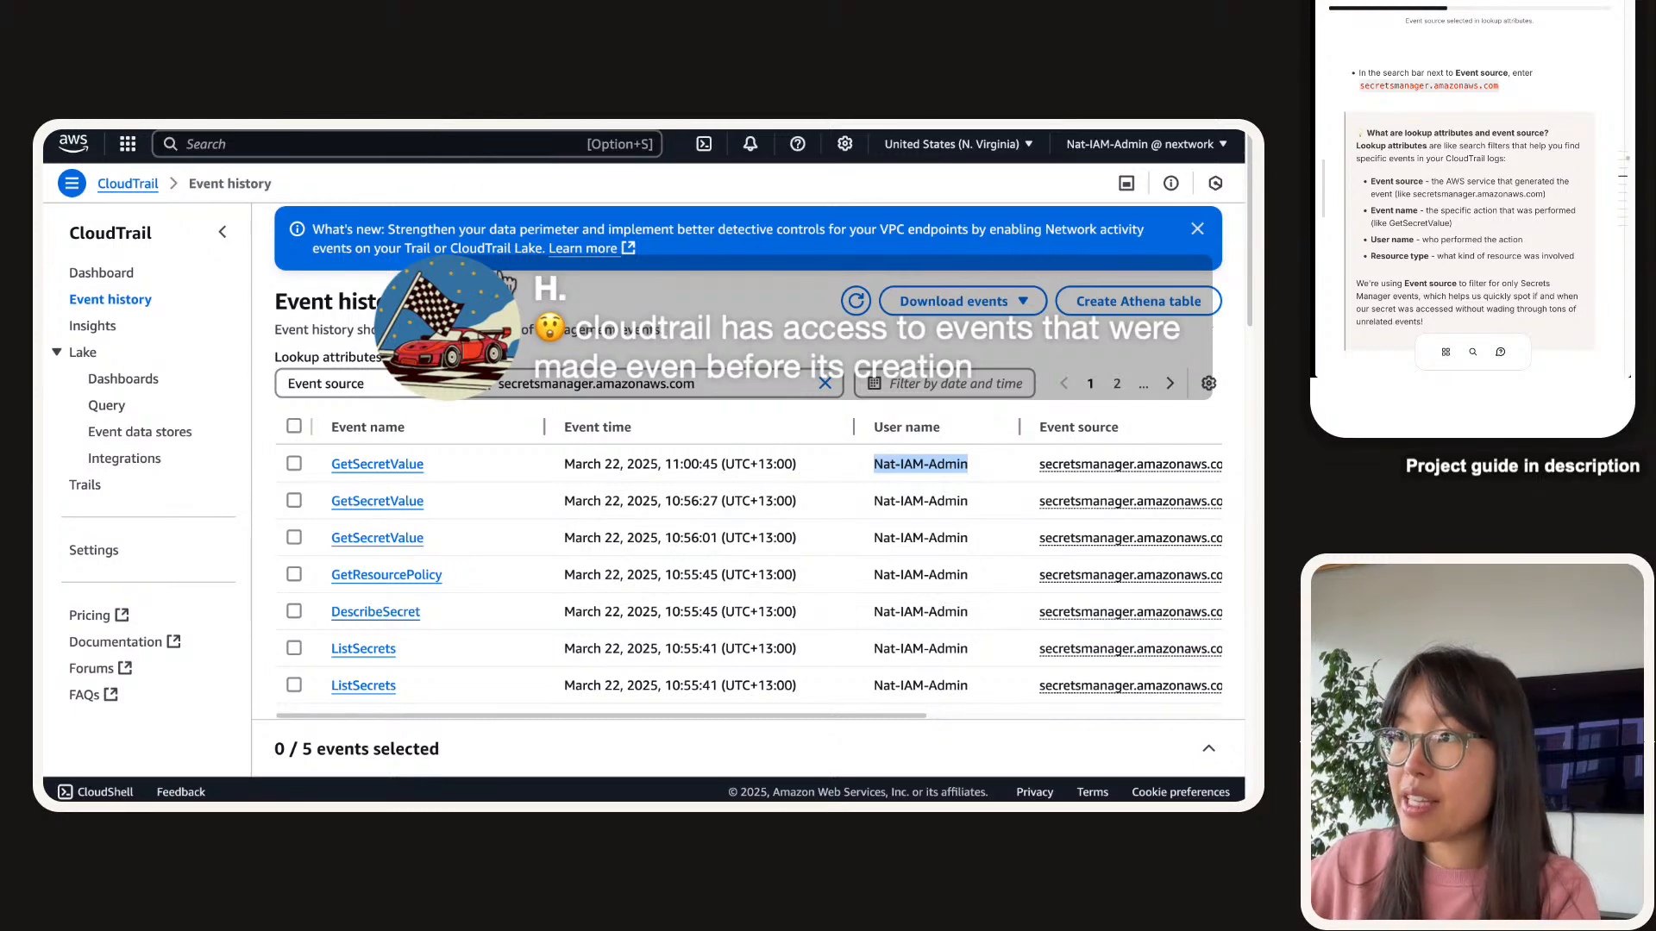
pyautogui.moveTo(835, 364); pyautogui.dragTo(480, 361)
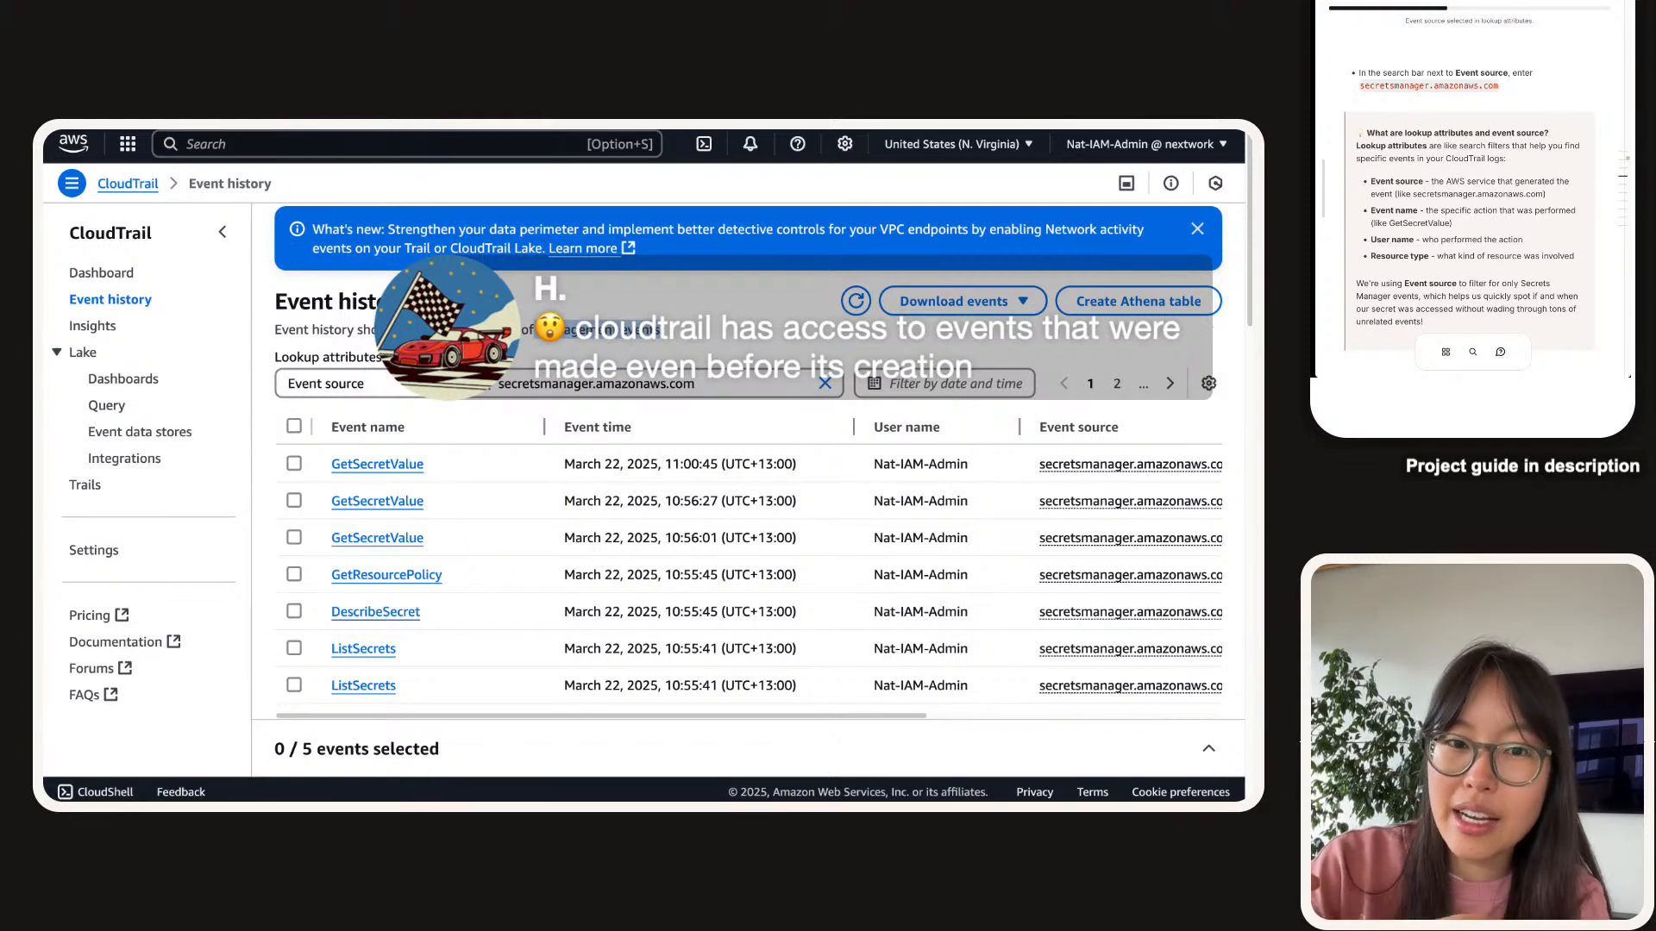
pyautogui.click(222, 232)
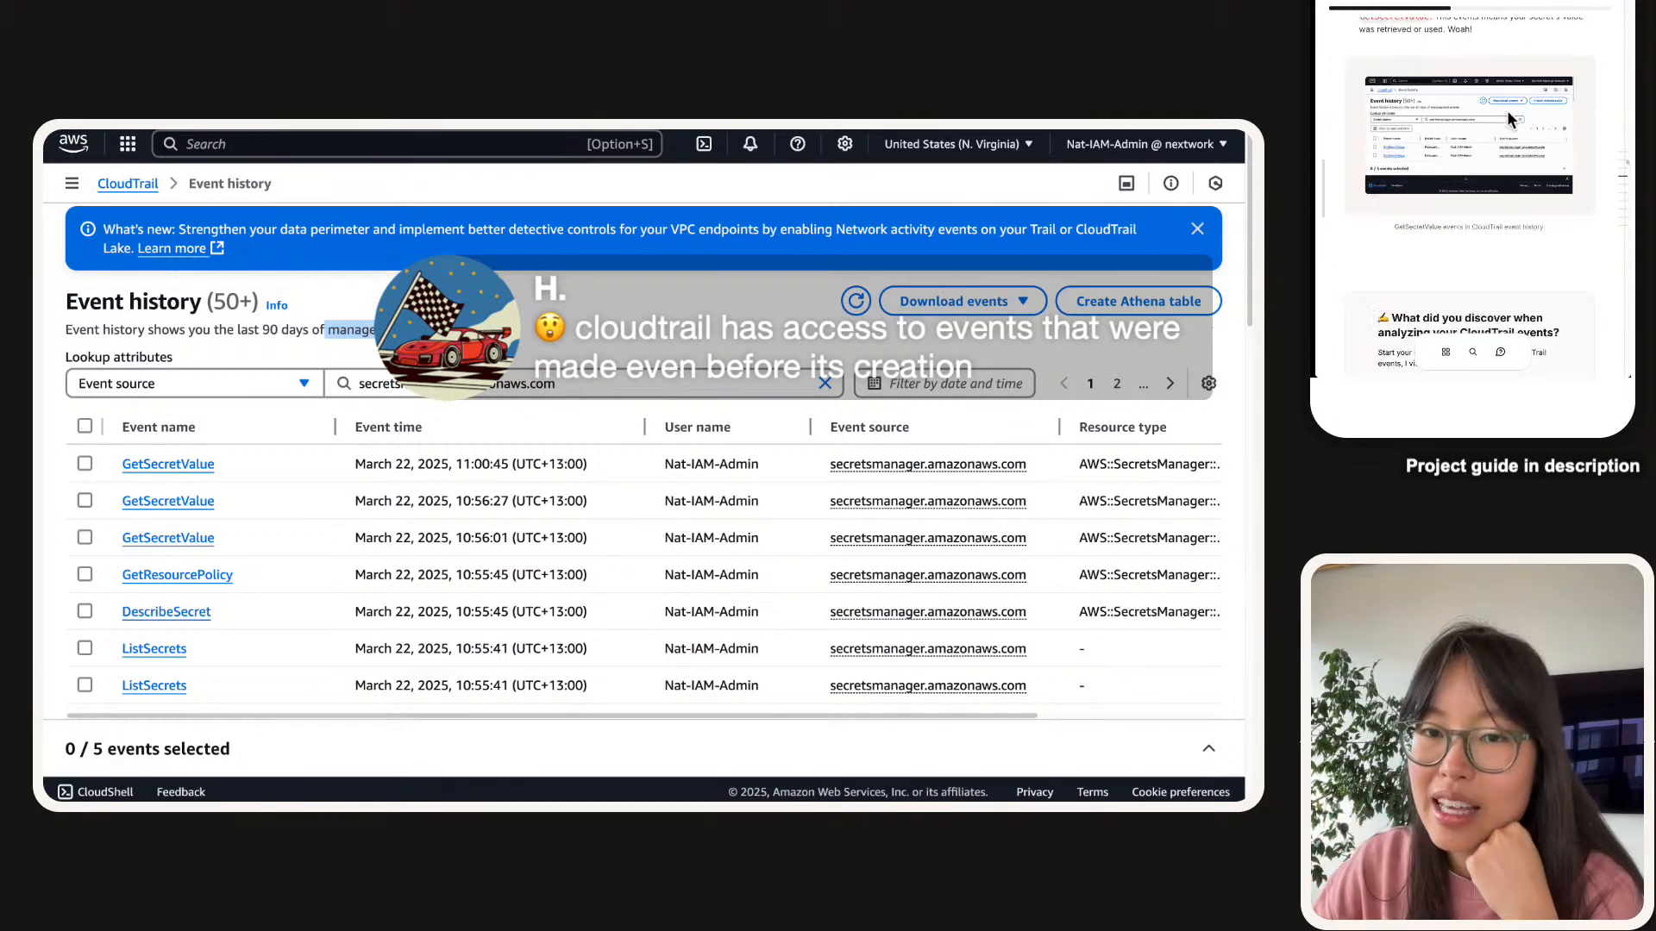
# Answer that CloudTrail records GetSecretValue events whether the secret is read via CLI or console, and submit.
pyautogui.click(1447, 157)
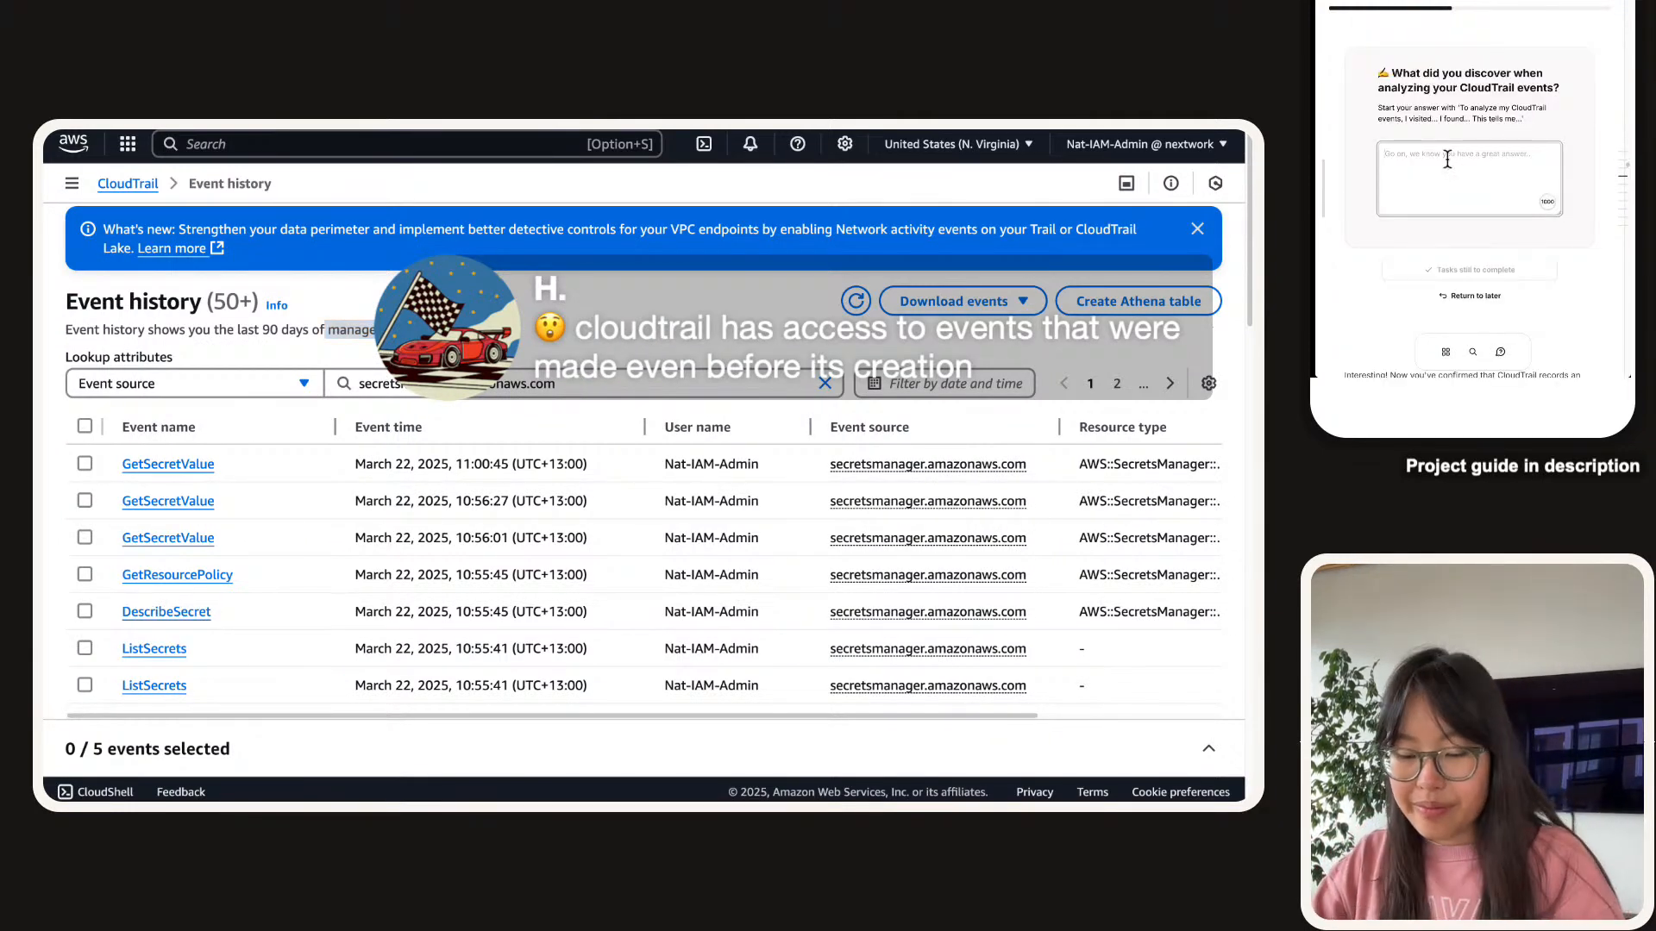
pyautogui.write('To analyze')
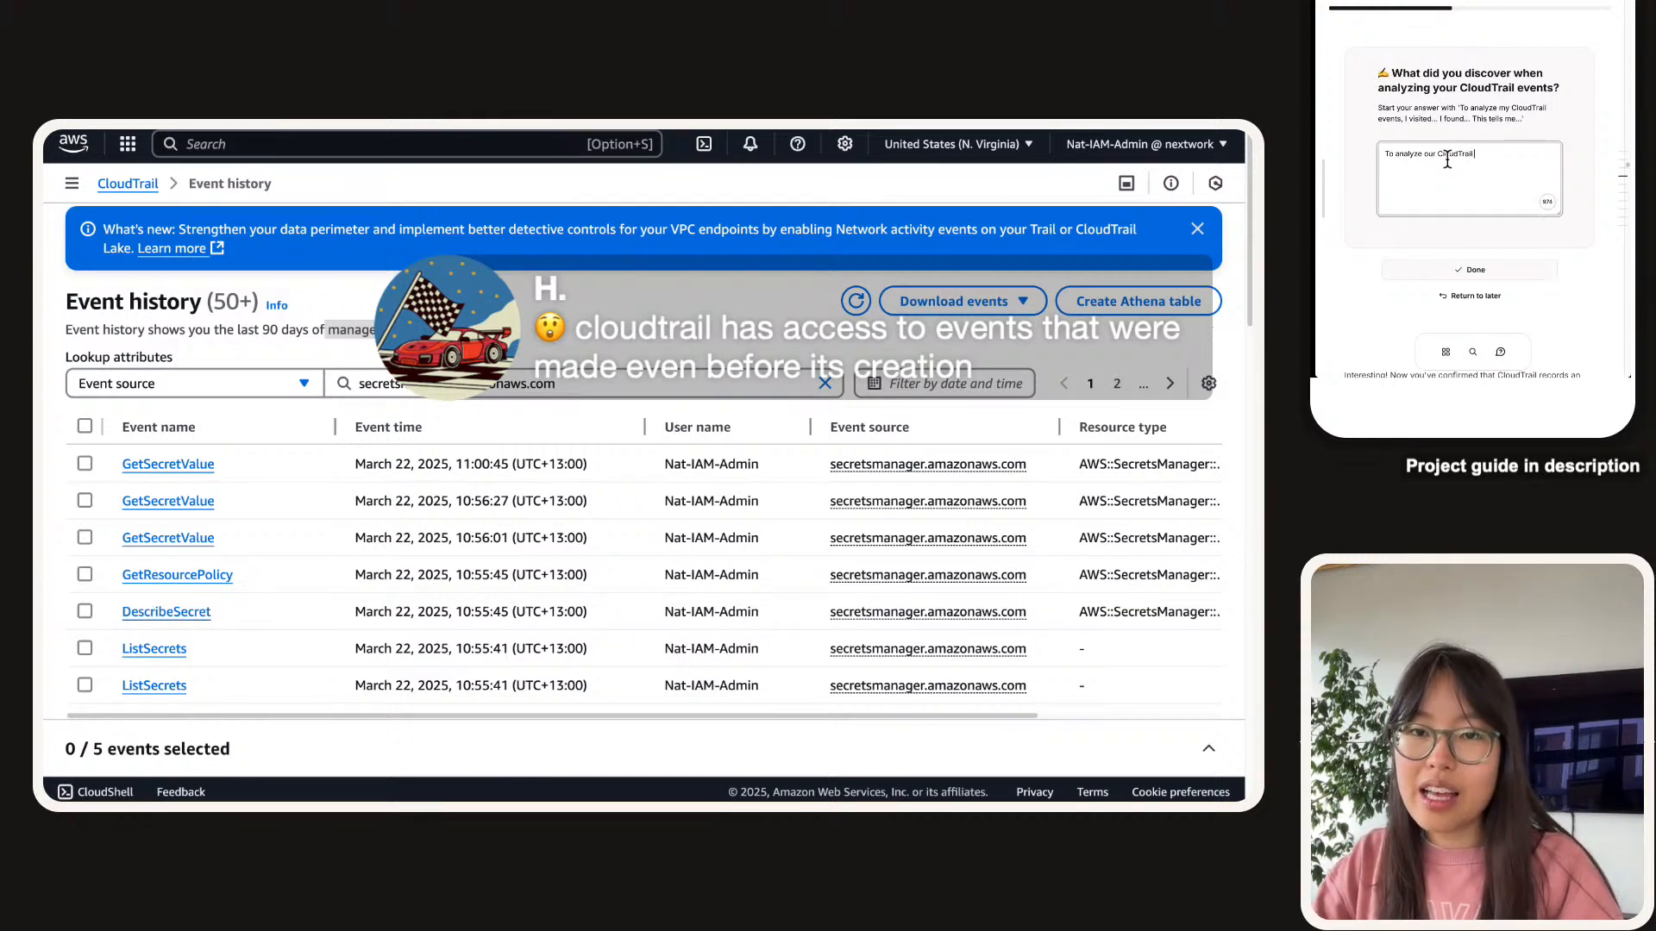
pyautogui.write('our CloudTrail events i.e. s')
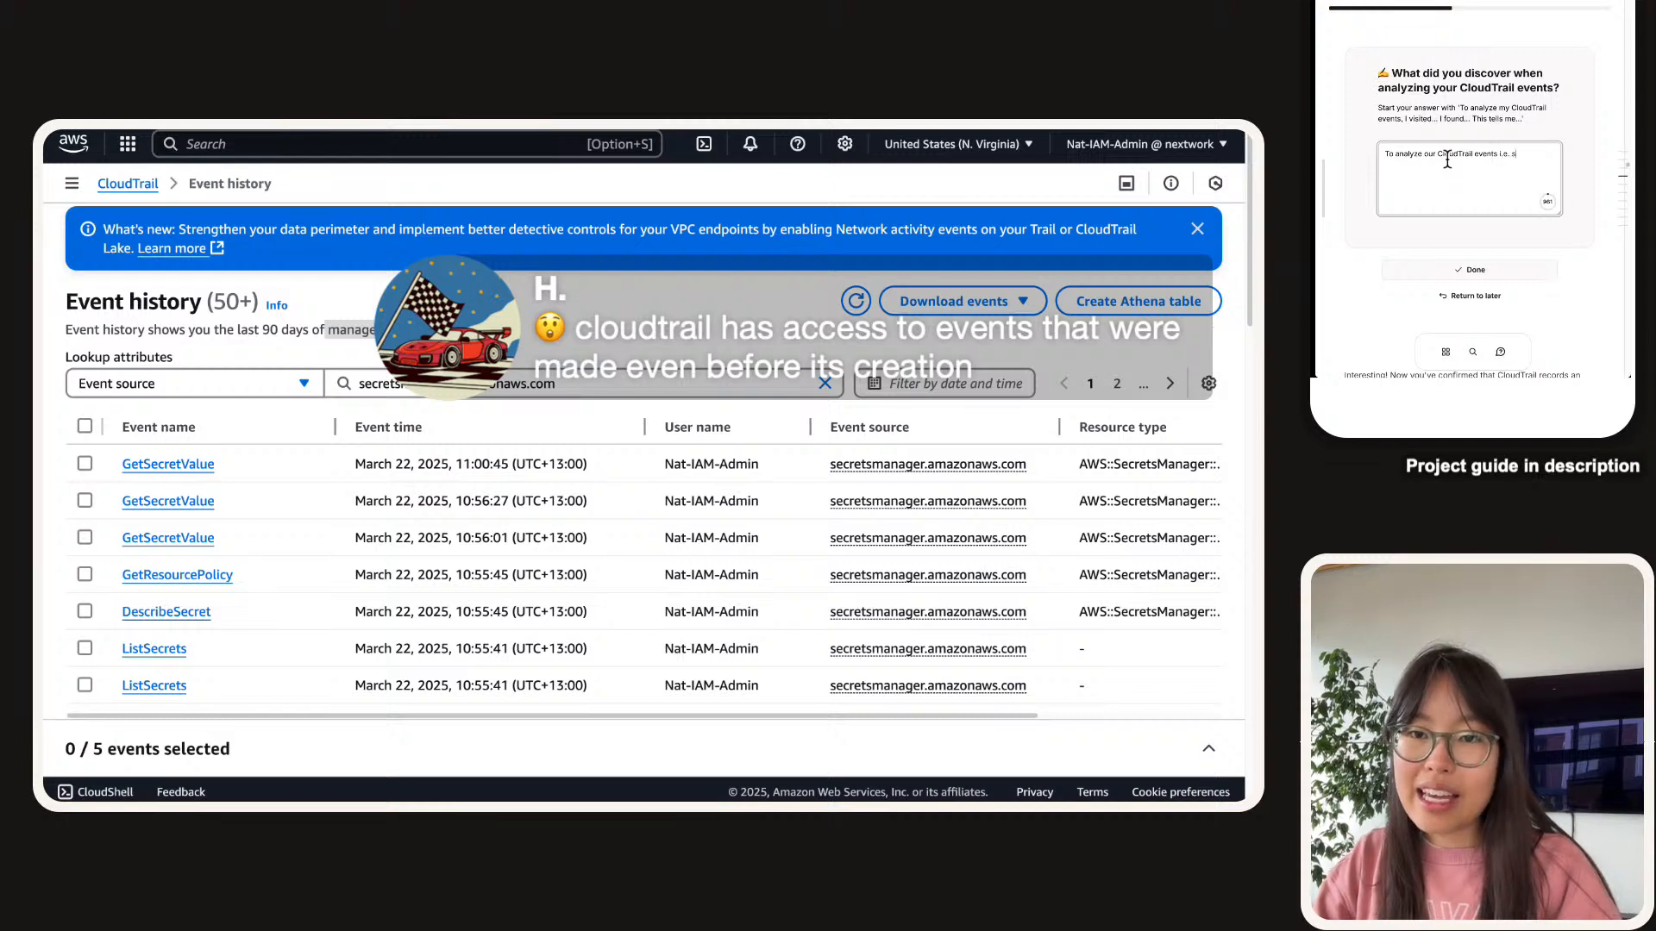
pyautogui.write('ee the even')
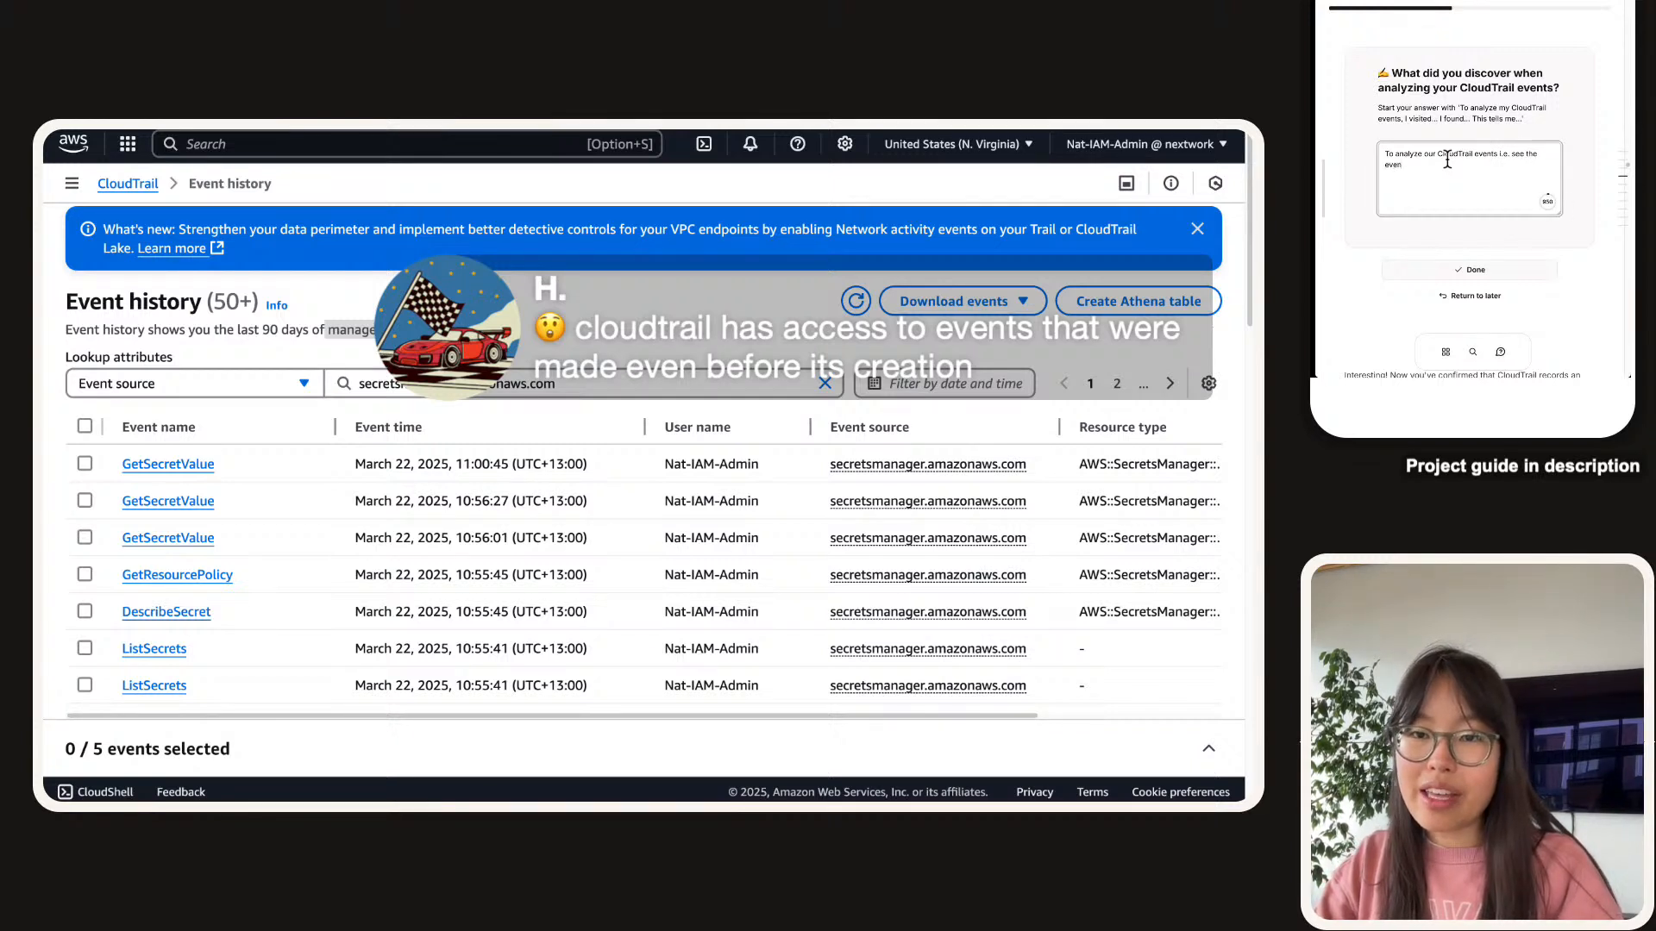
pyautogui.write('t where we')
pyautogui.write(' see ')
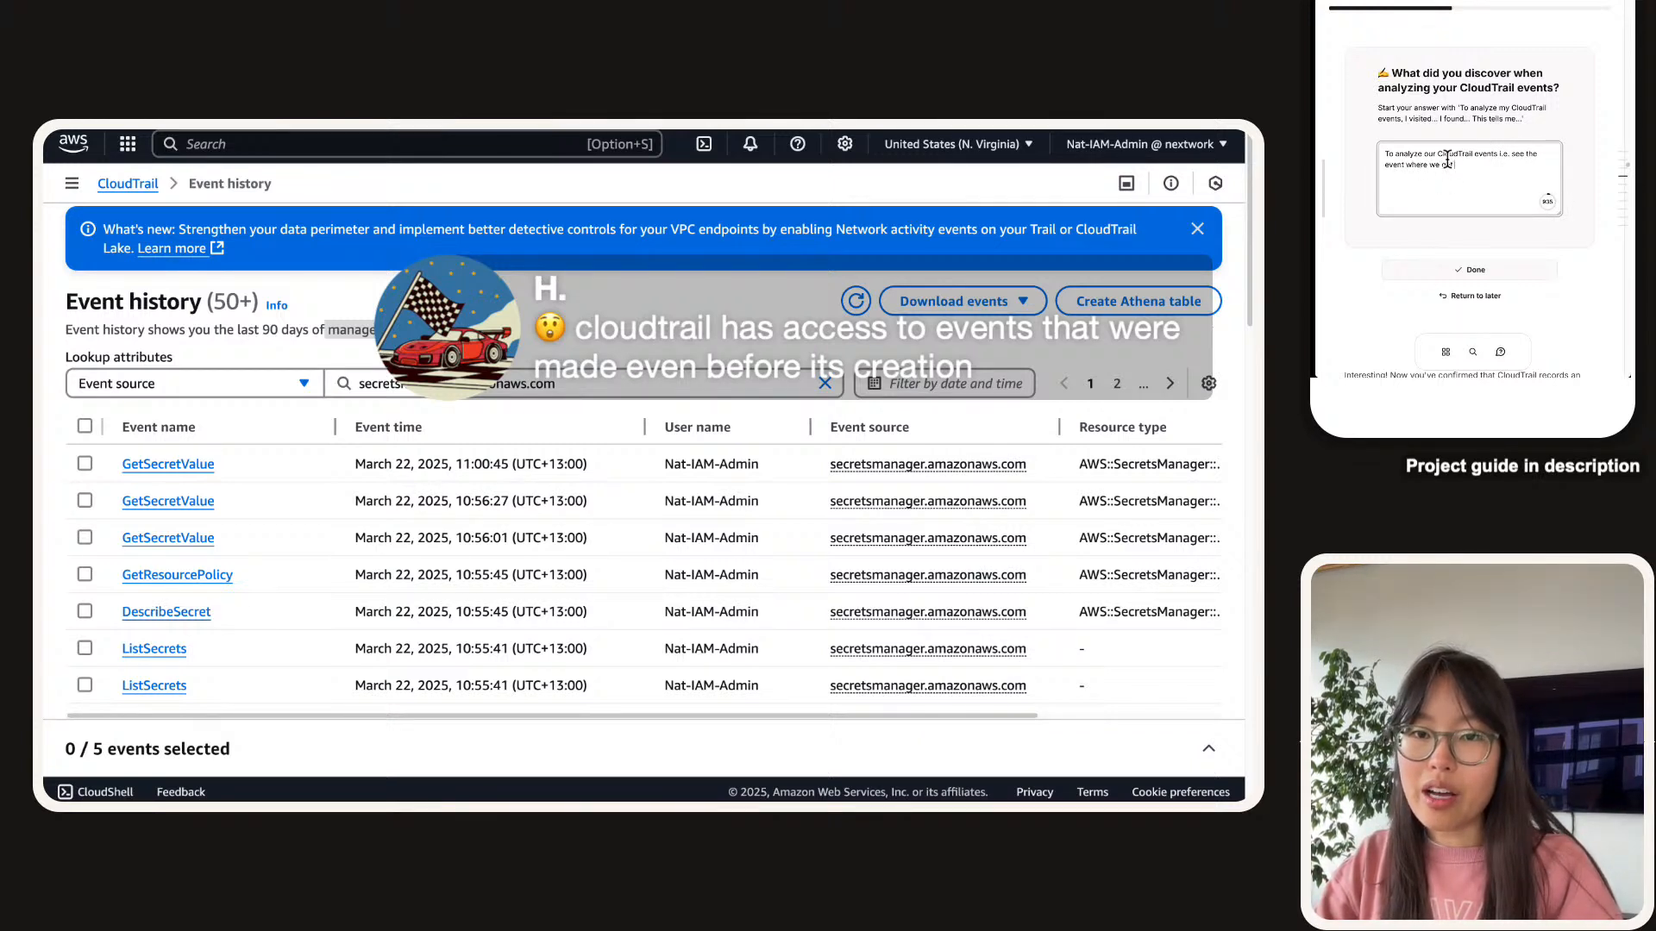
pyautogui.write("our secret's value")
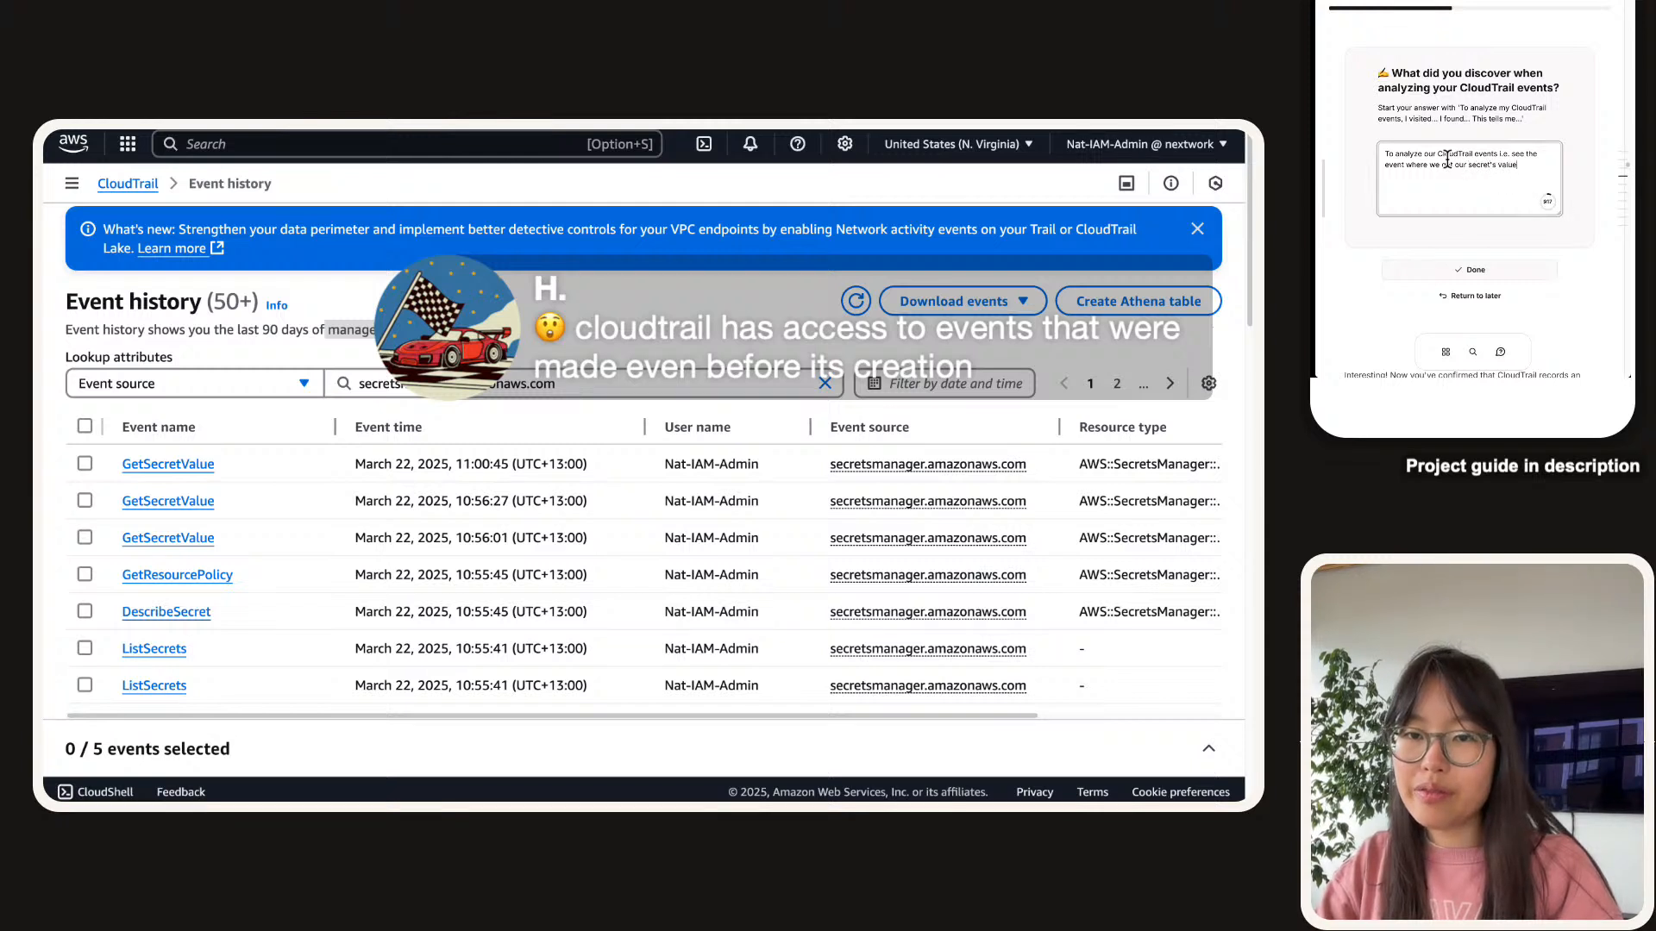
pyautogui.write(', we visited the ')
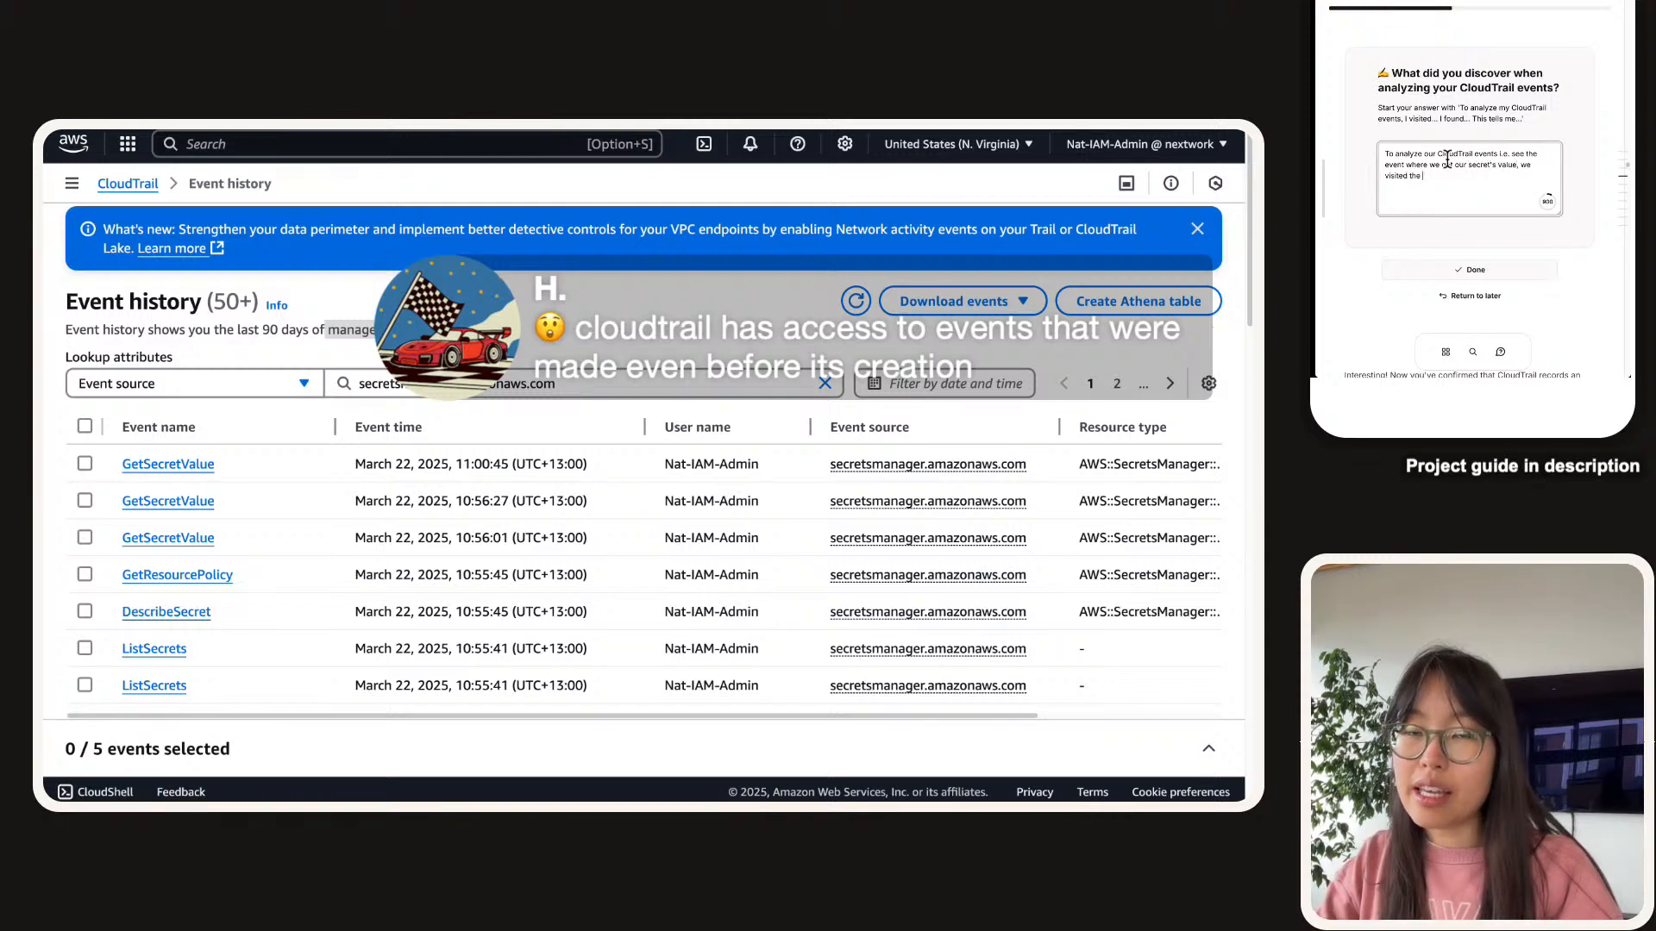
pyautogui.write('Event history')
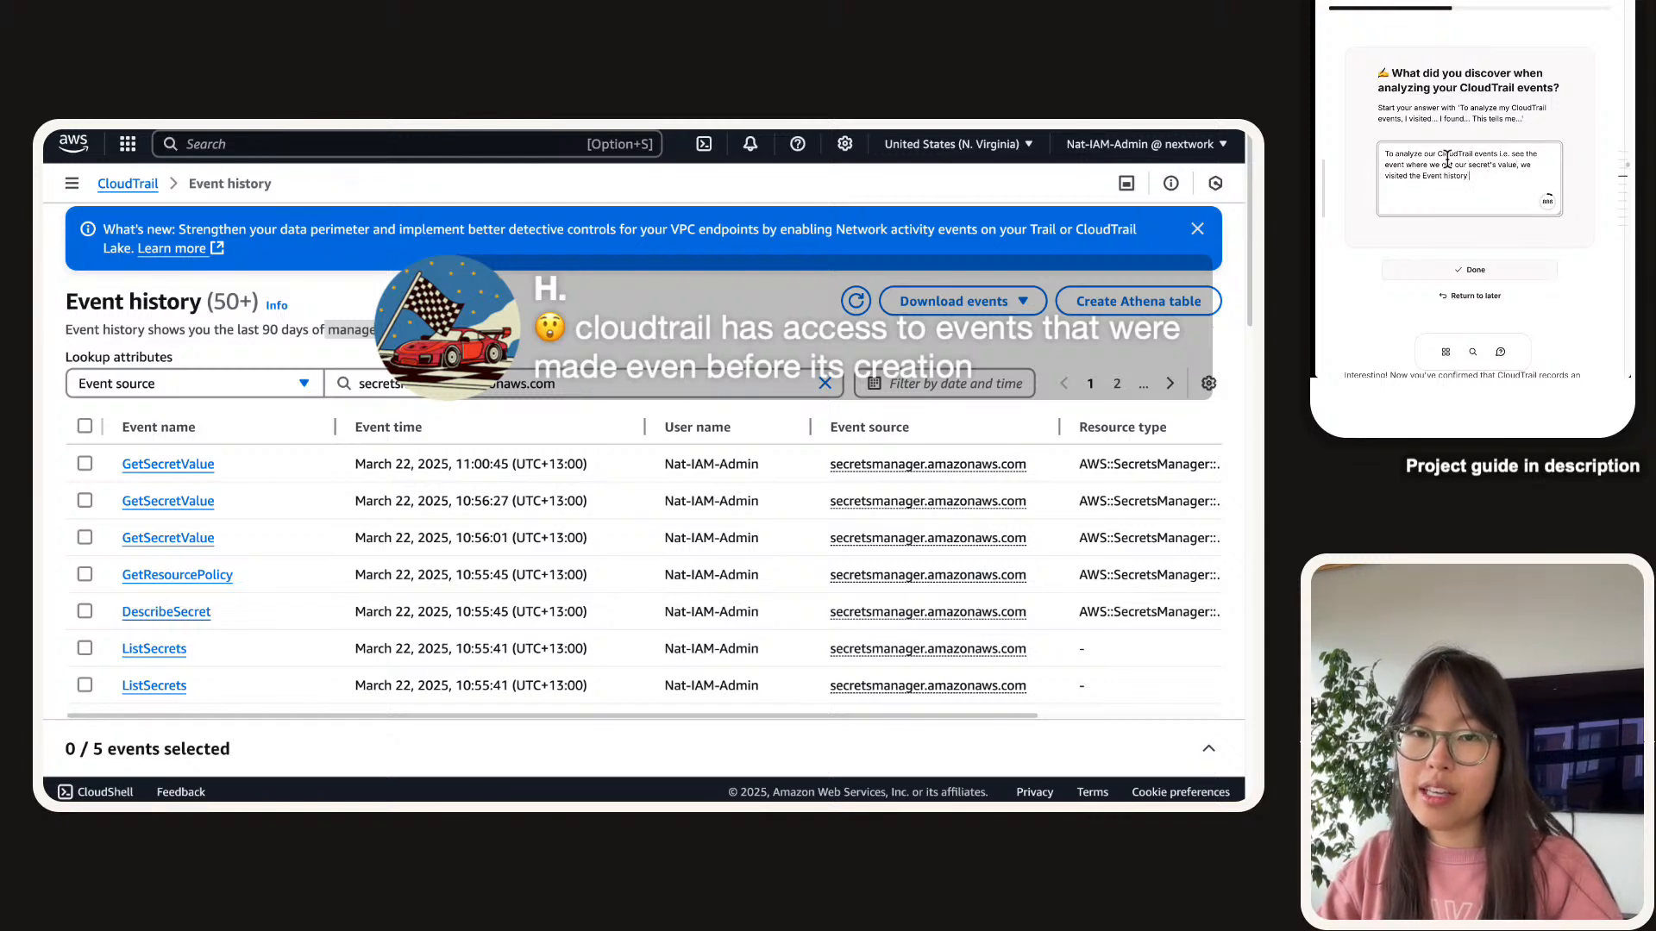
pyautogui.write(' in CloudTr')
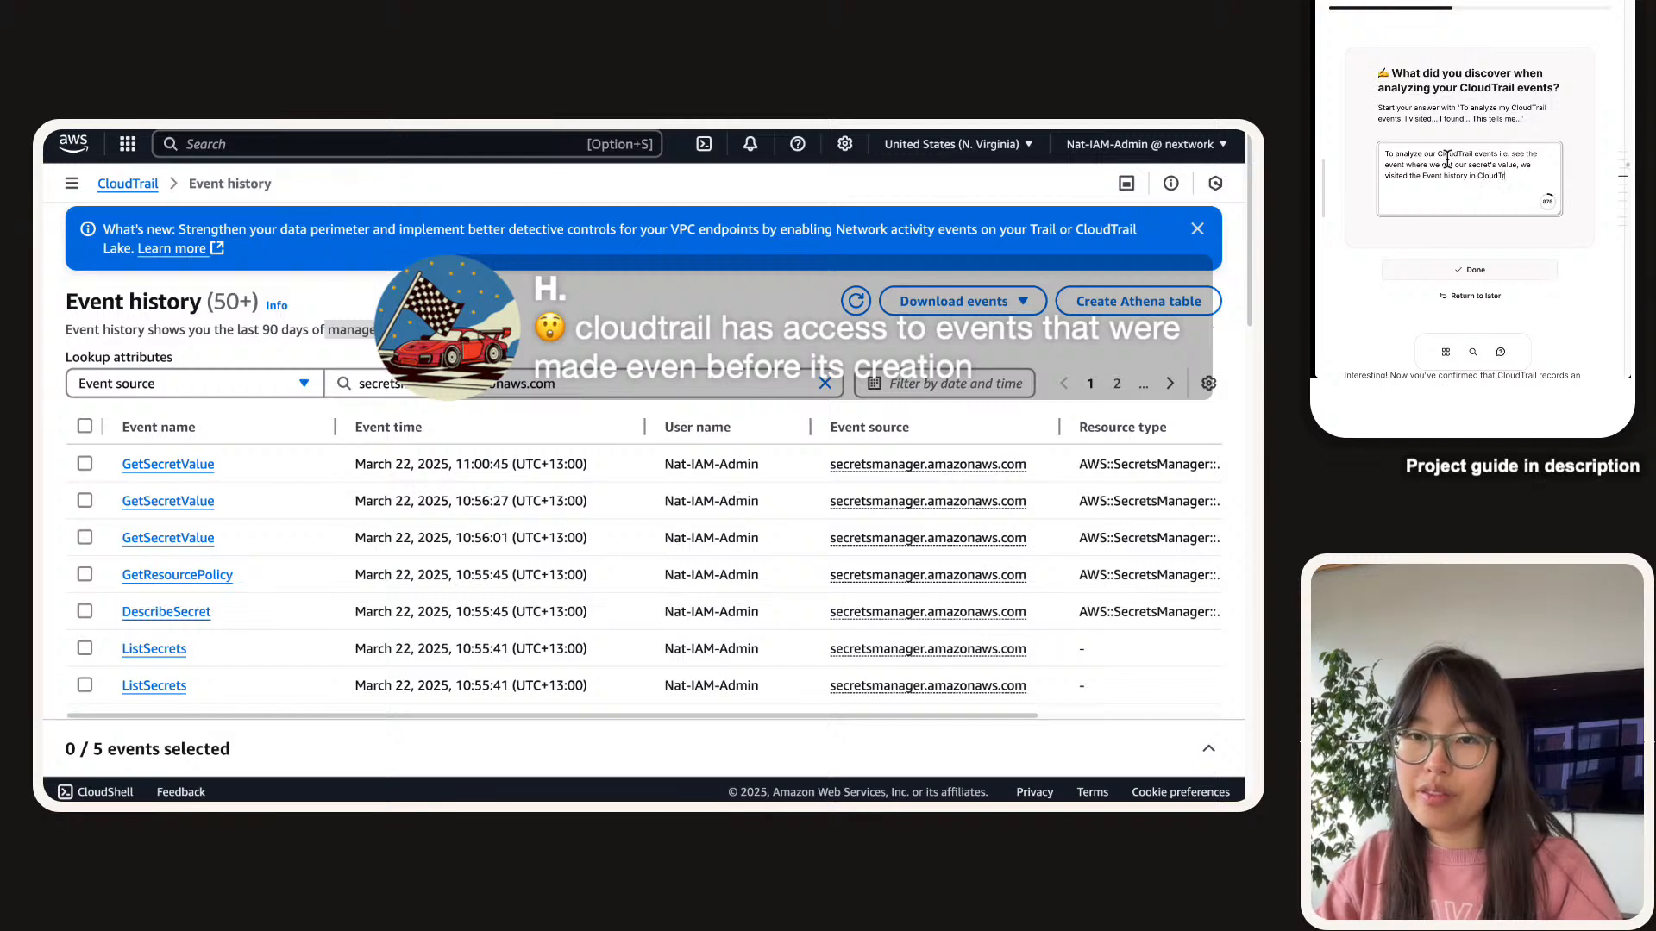
pyautogui.write('ail. We found th')
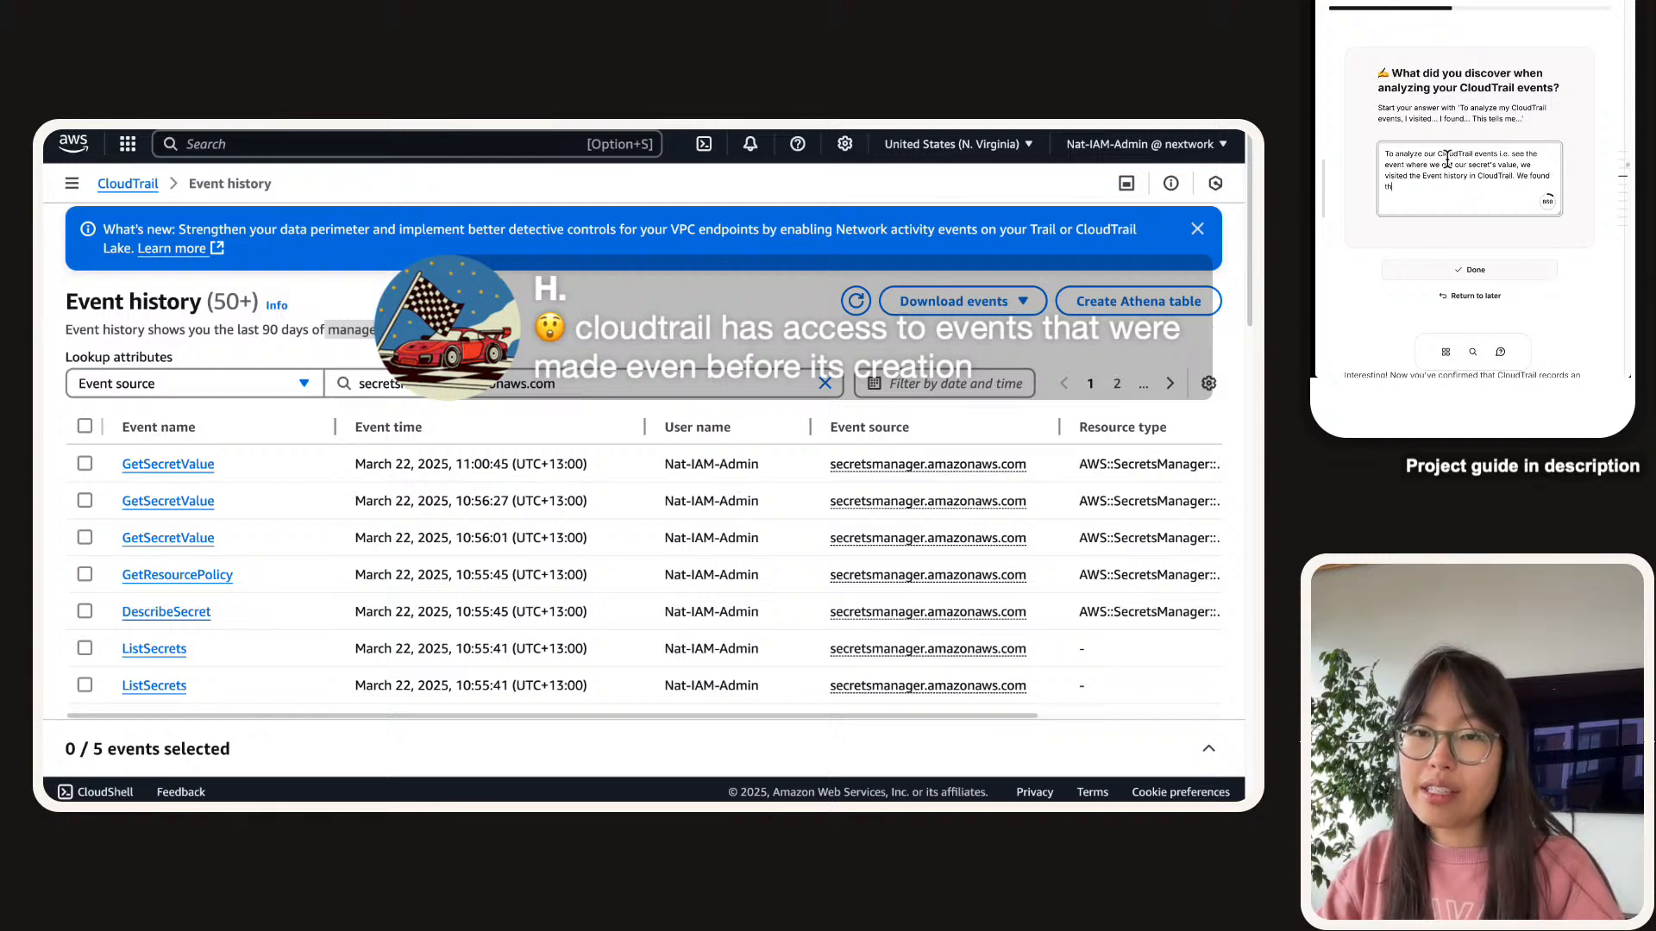
pyautogui.write('at th')
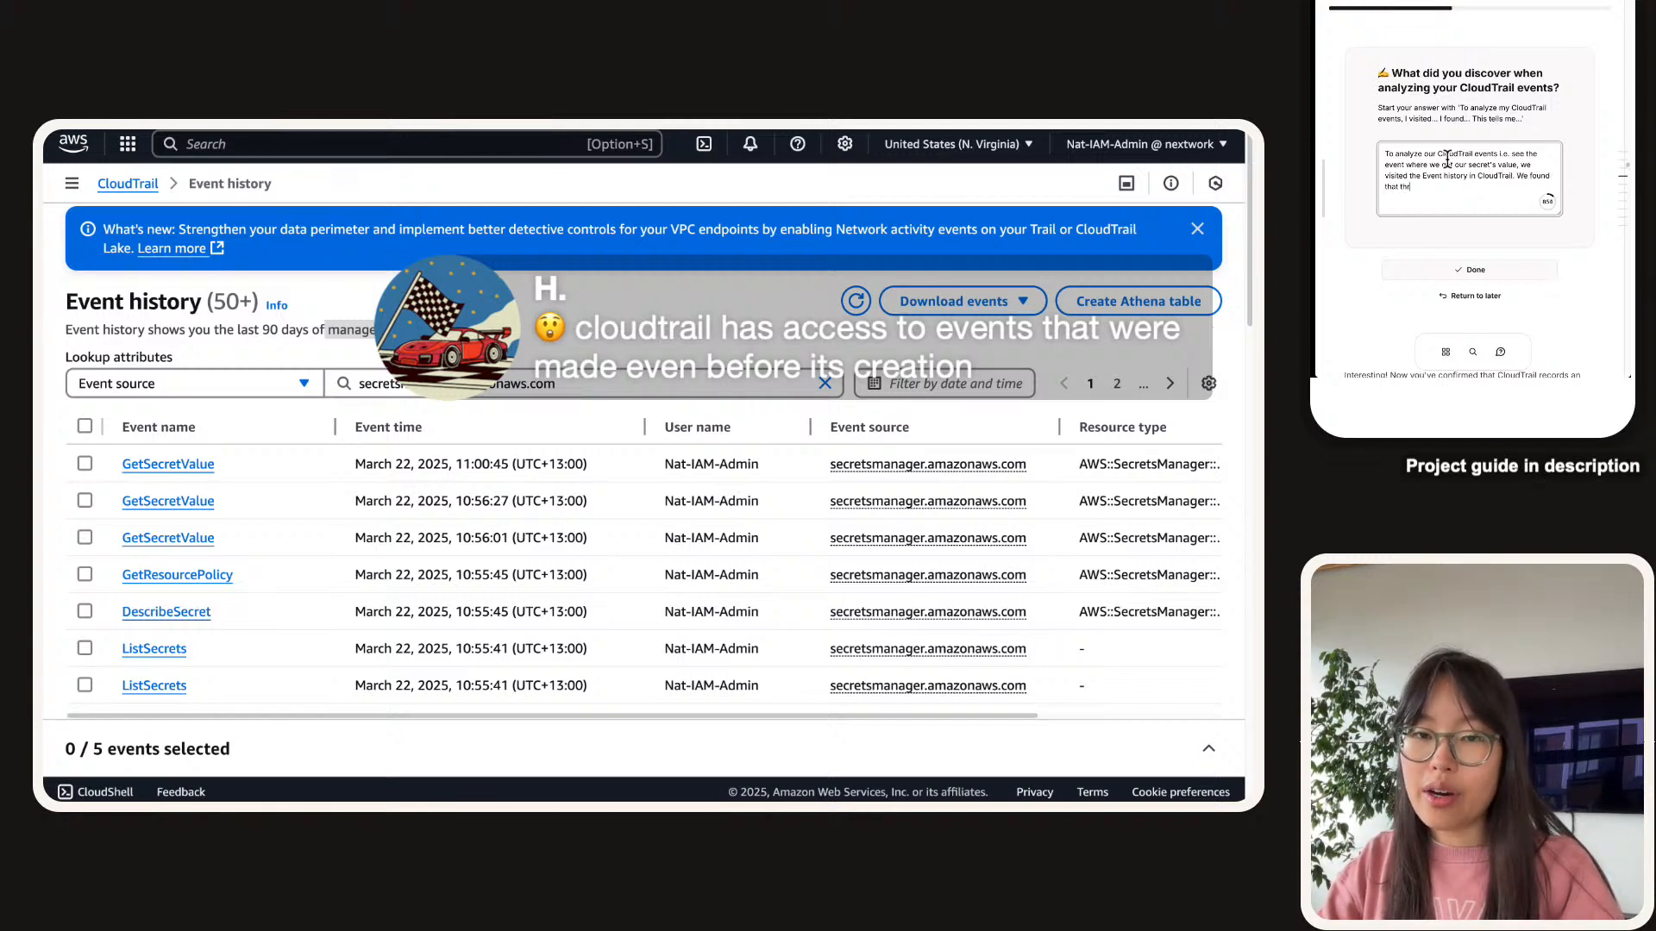
pyautogui.write('ere was')
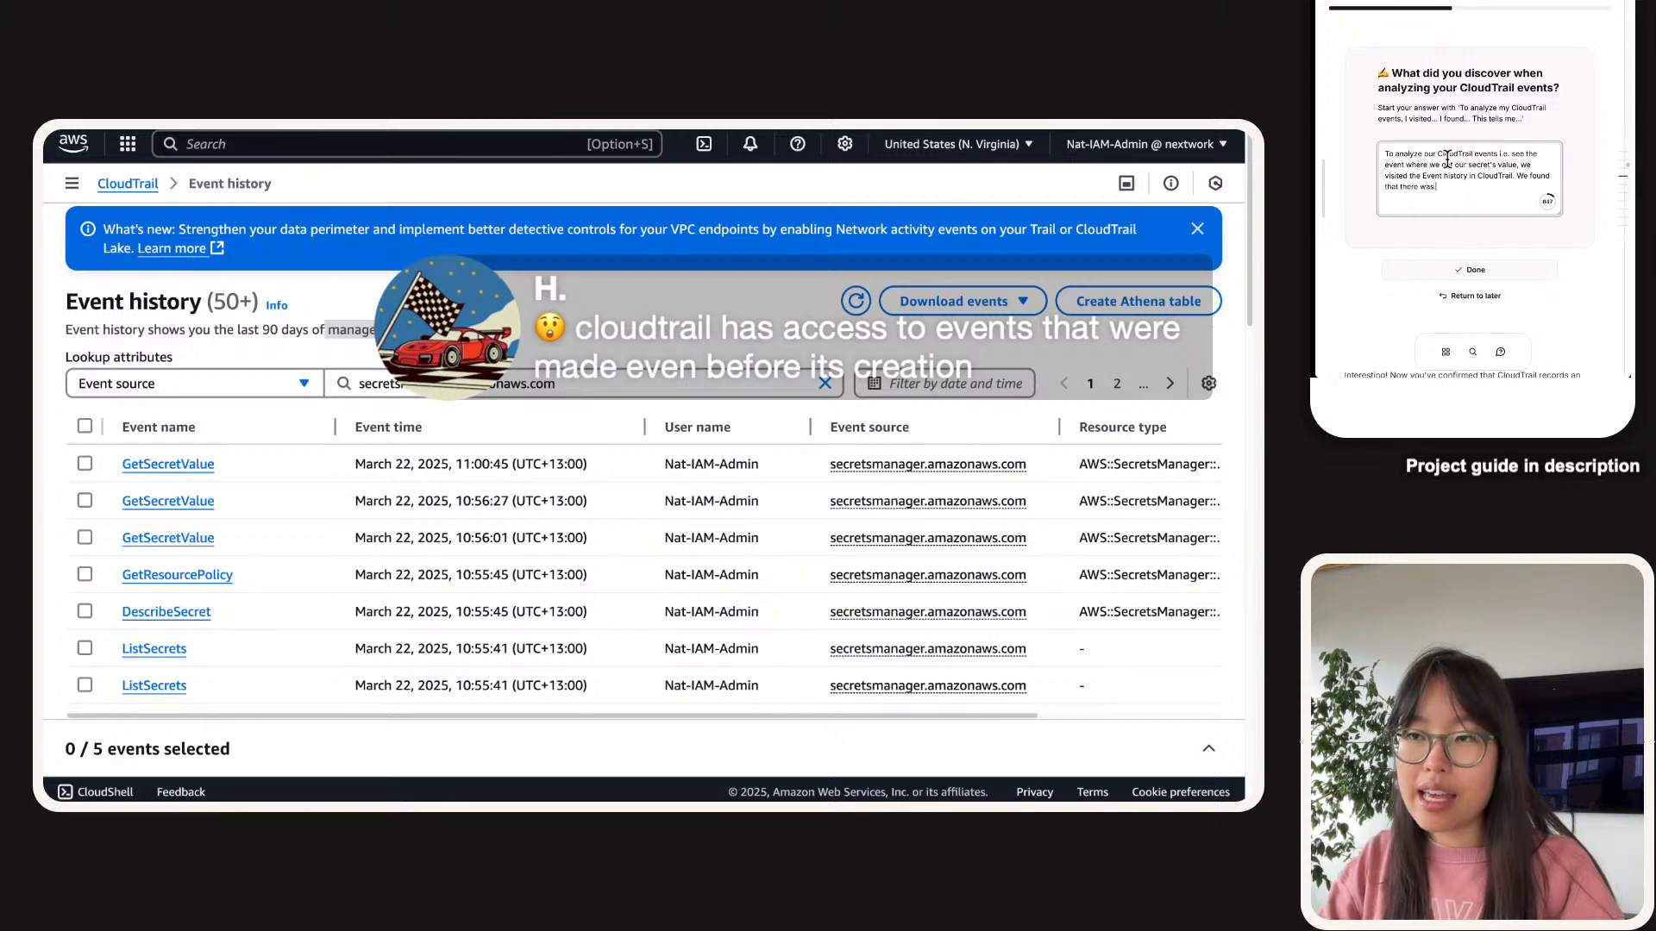
pyautogui.write(' a GetSecret')
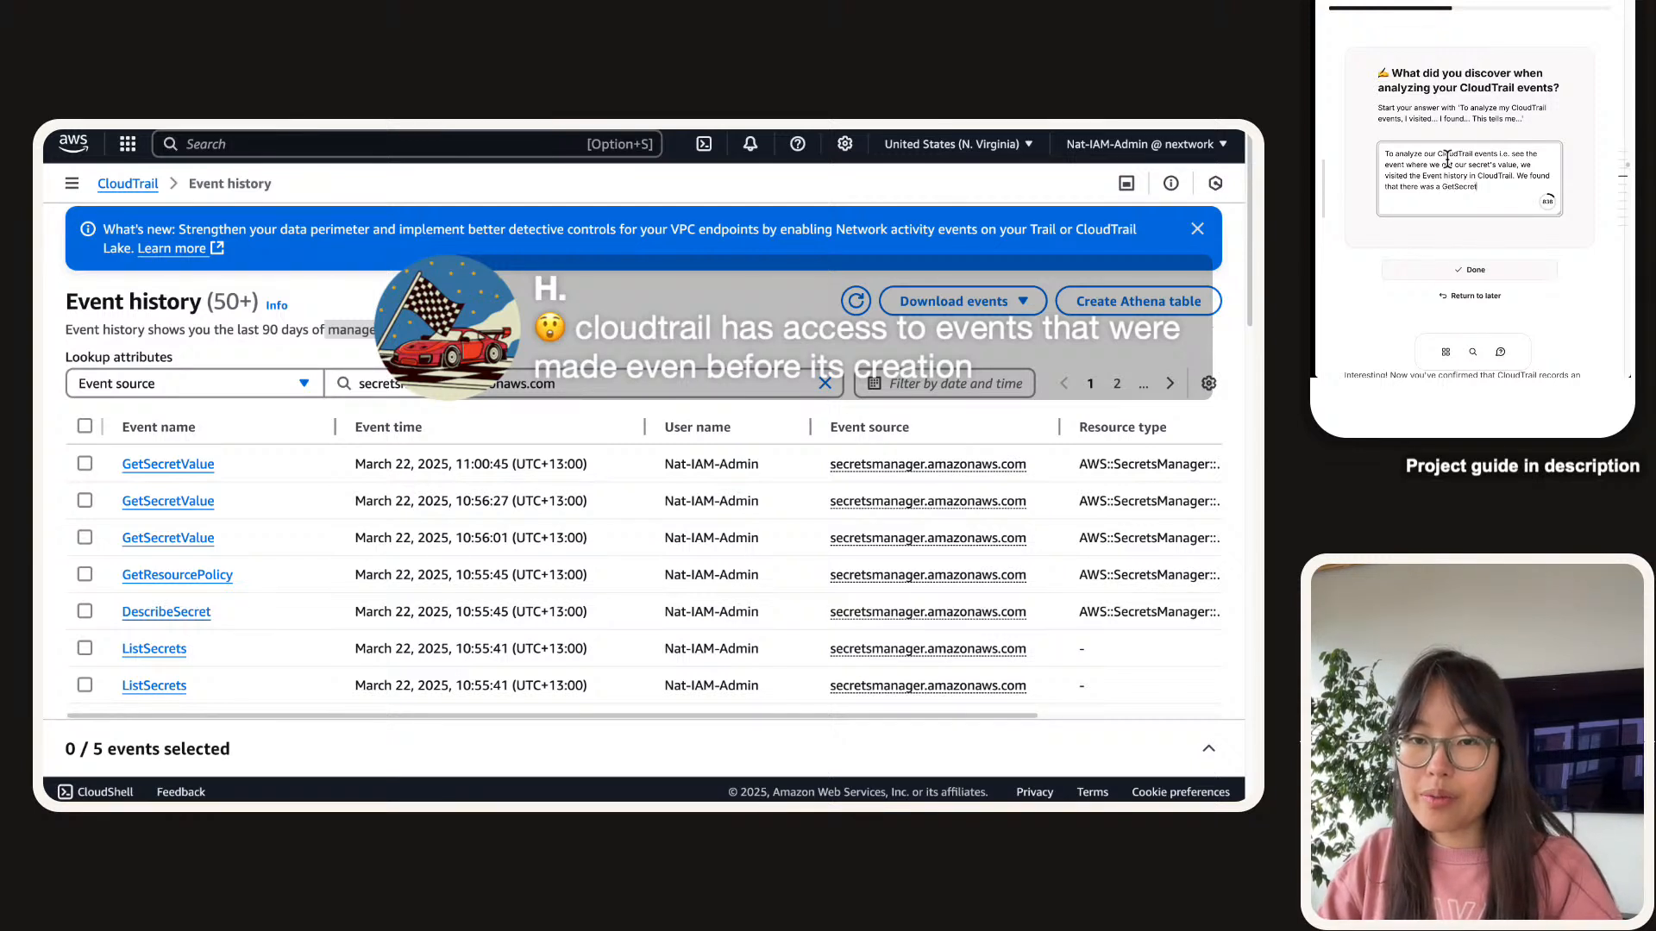
pyautogui.write('Value even')
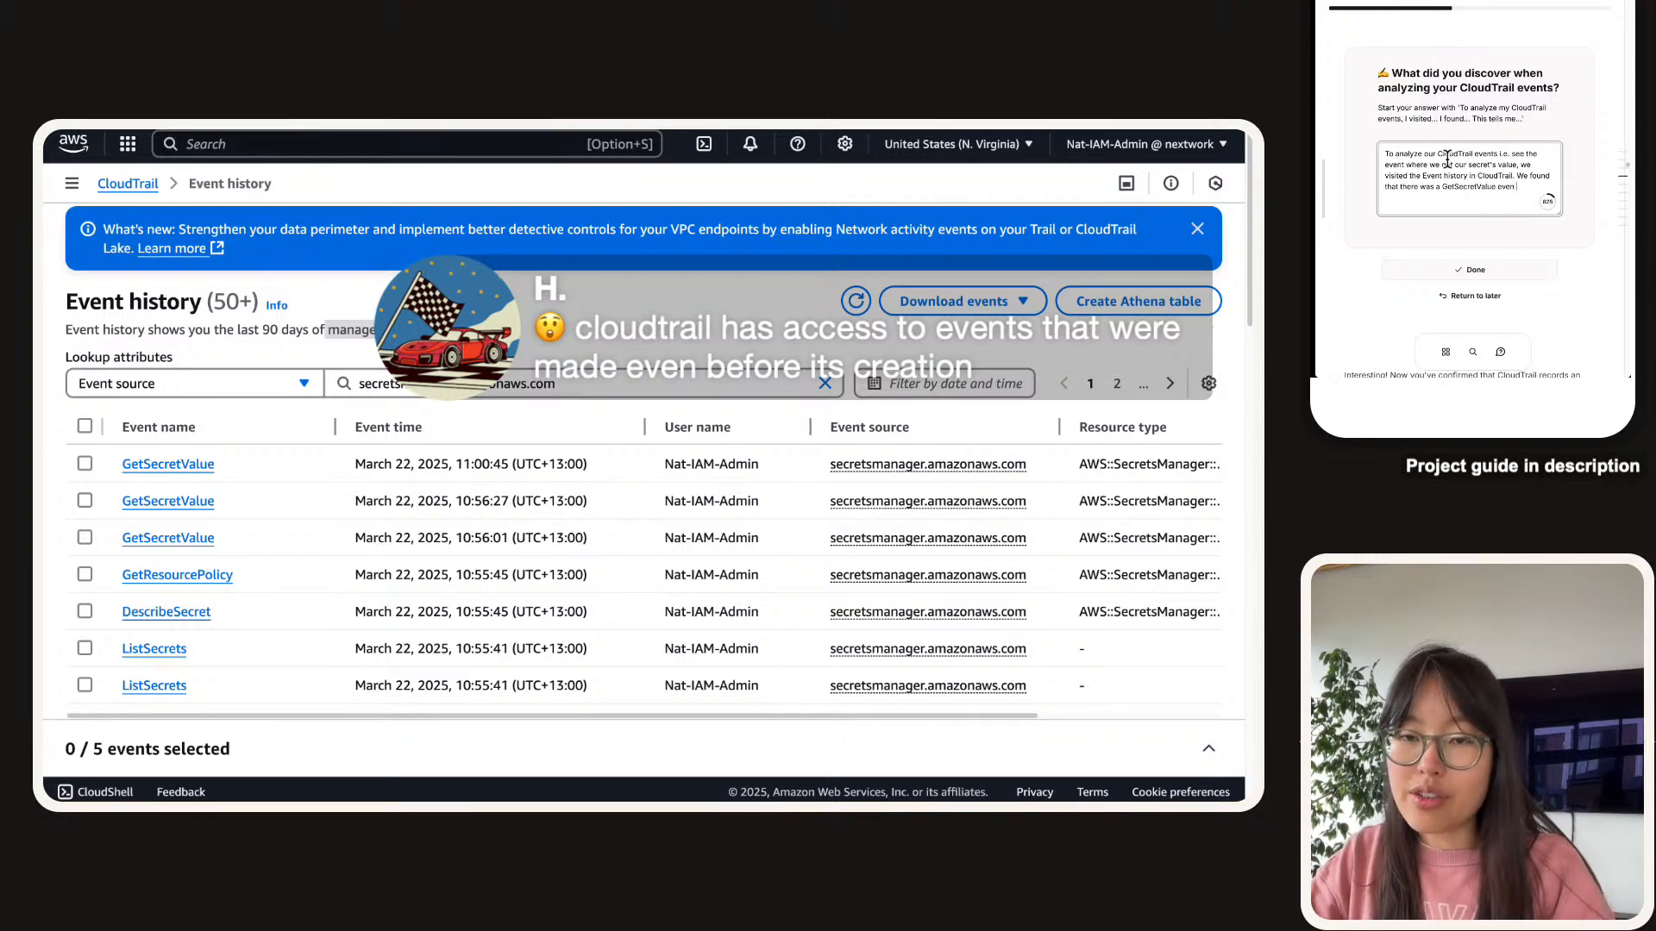
pyautogui.write('t tracked regardless of wehi')
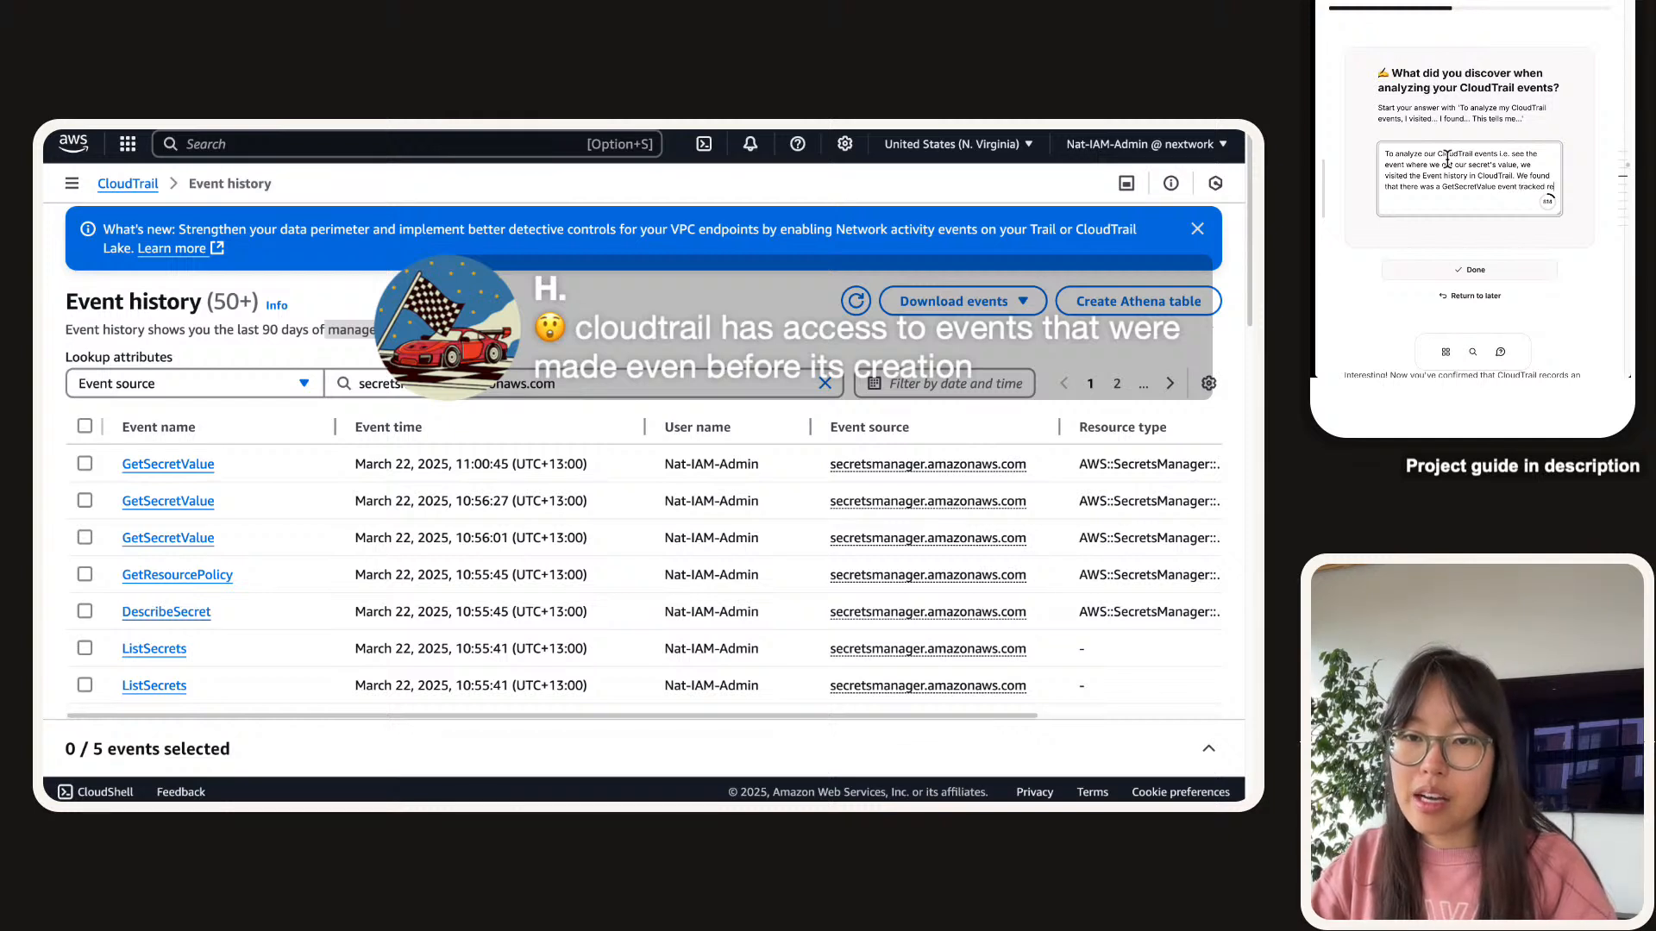
pyautogui.press('BackSpace')
pyautogui.press('BackSpace')
pyautogui.press('BackSpace')
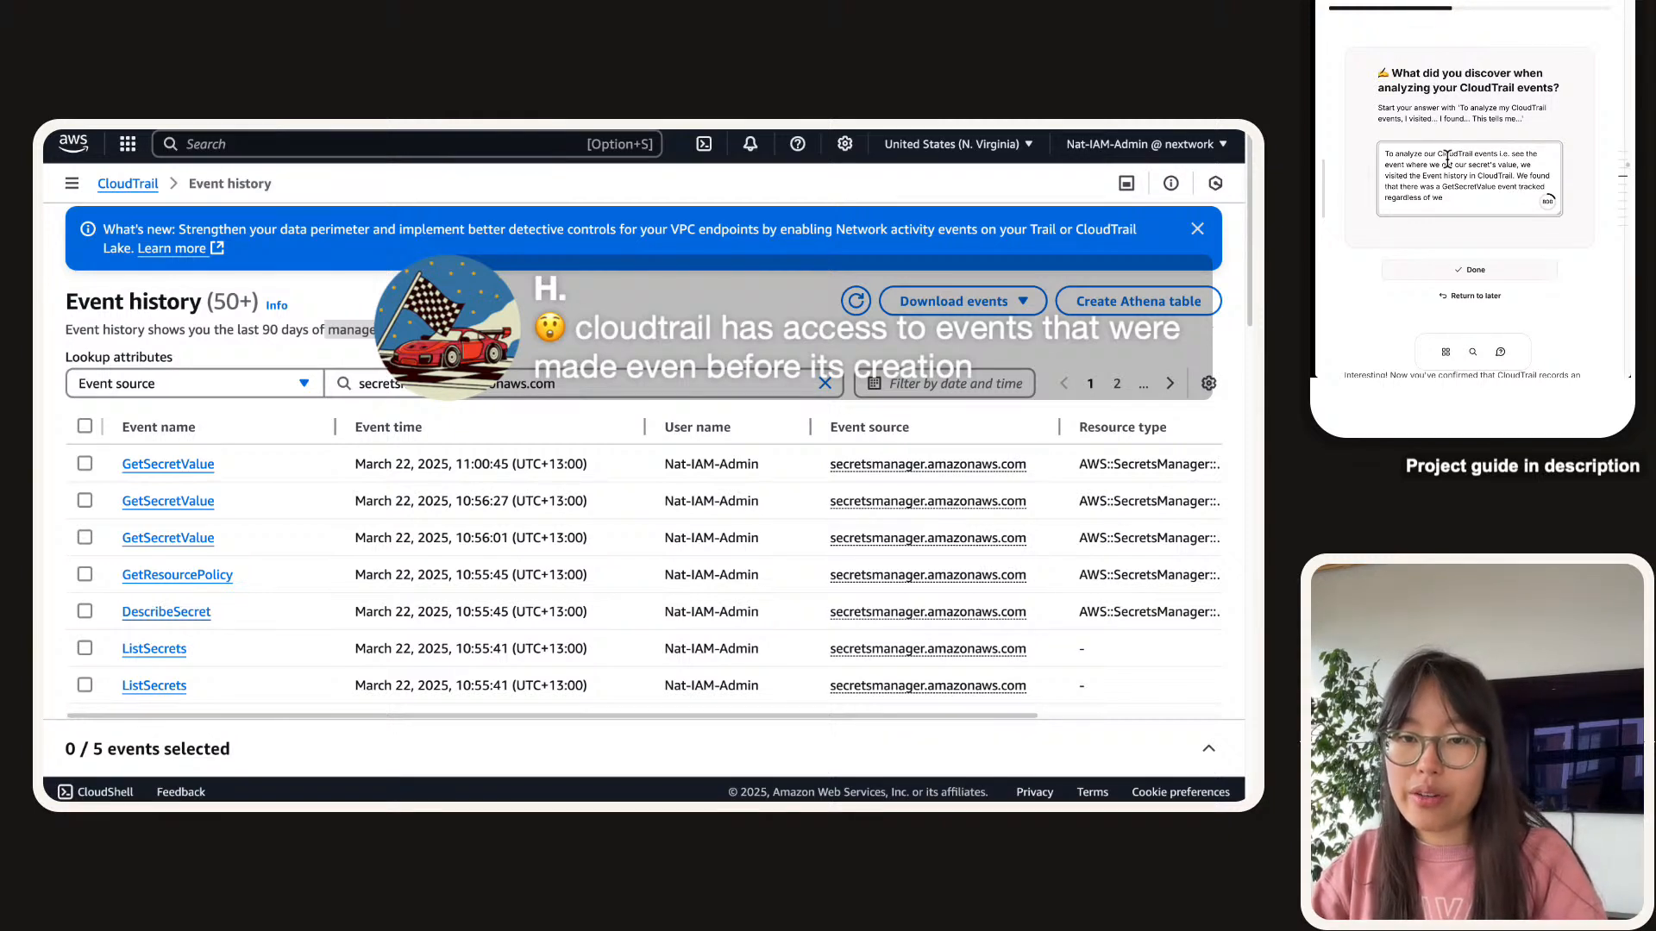
pyautogui.write('hether we did it')
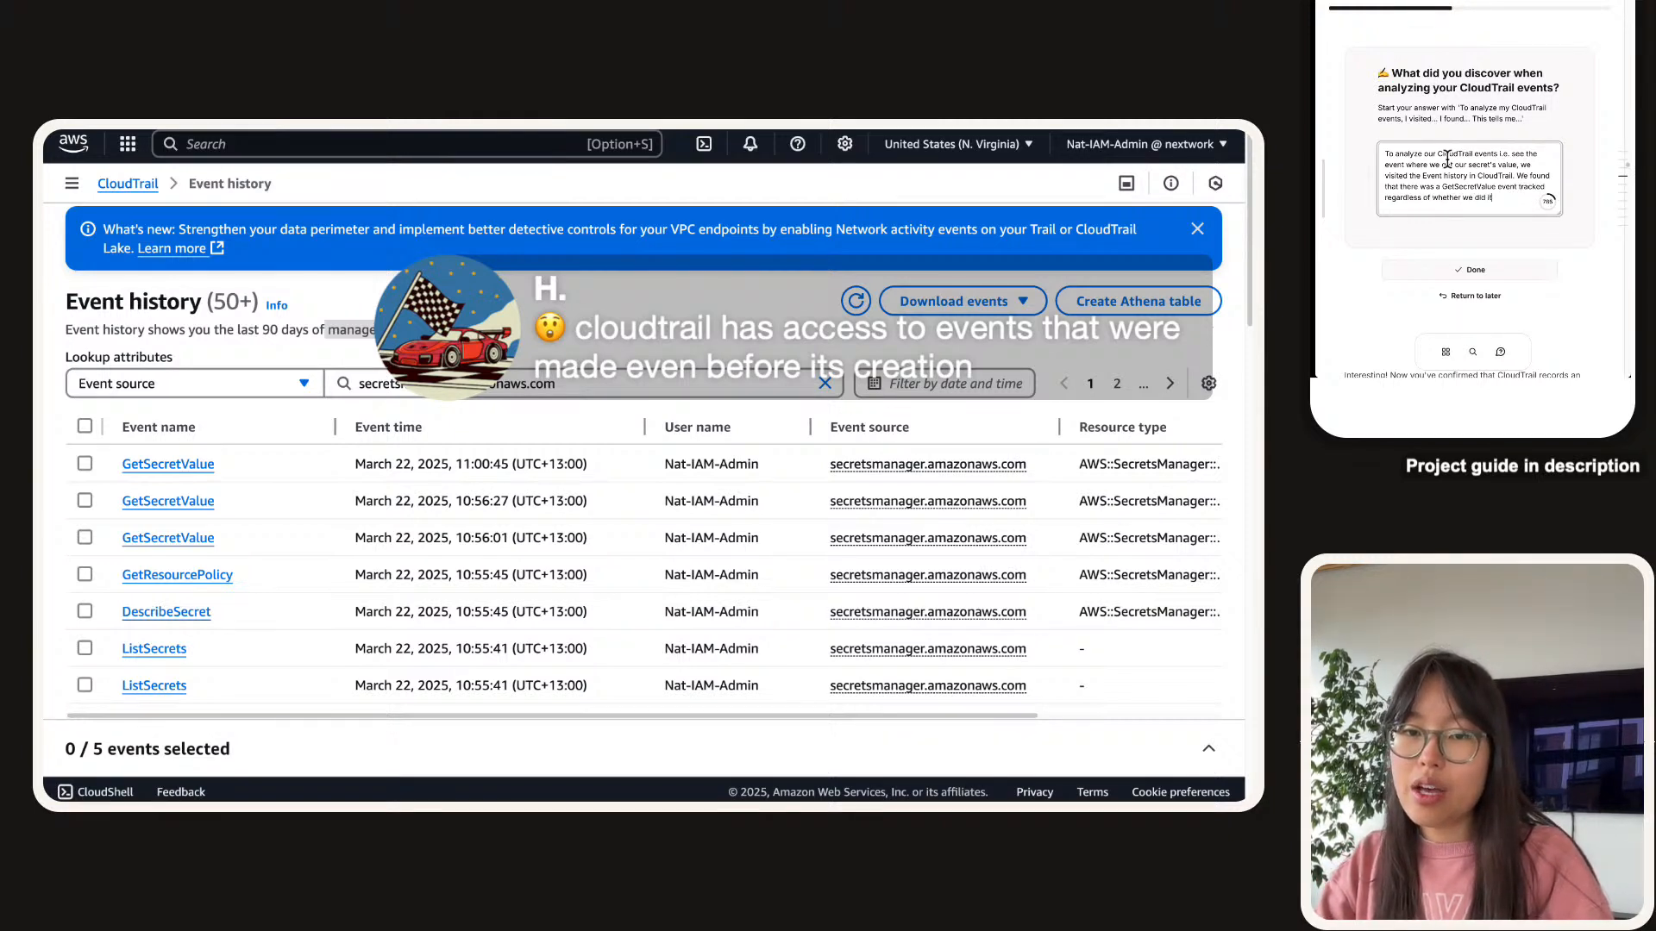
pyautogui.write(' over the CLI or over')
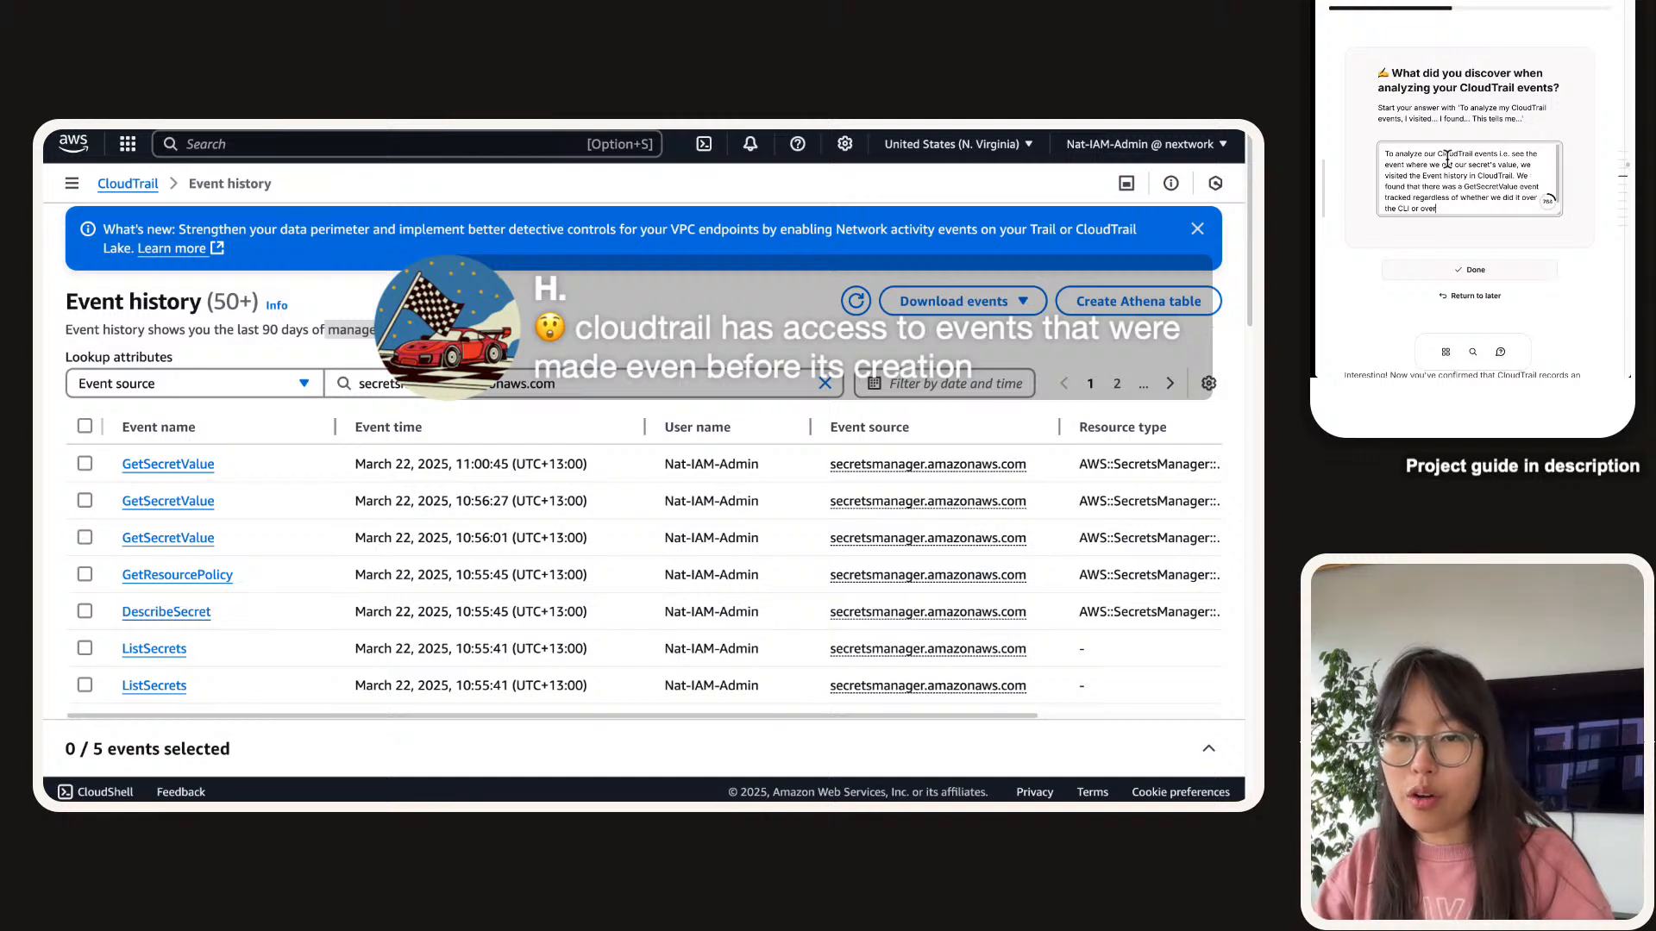
pyautogui.write(' the console. This')
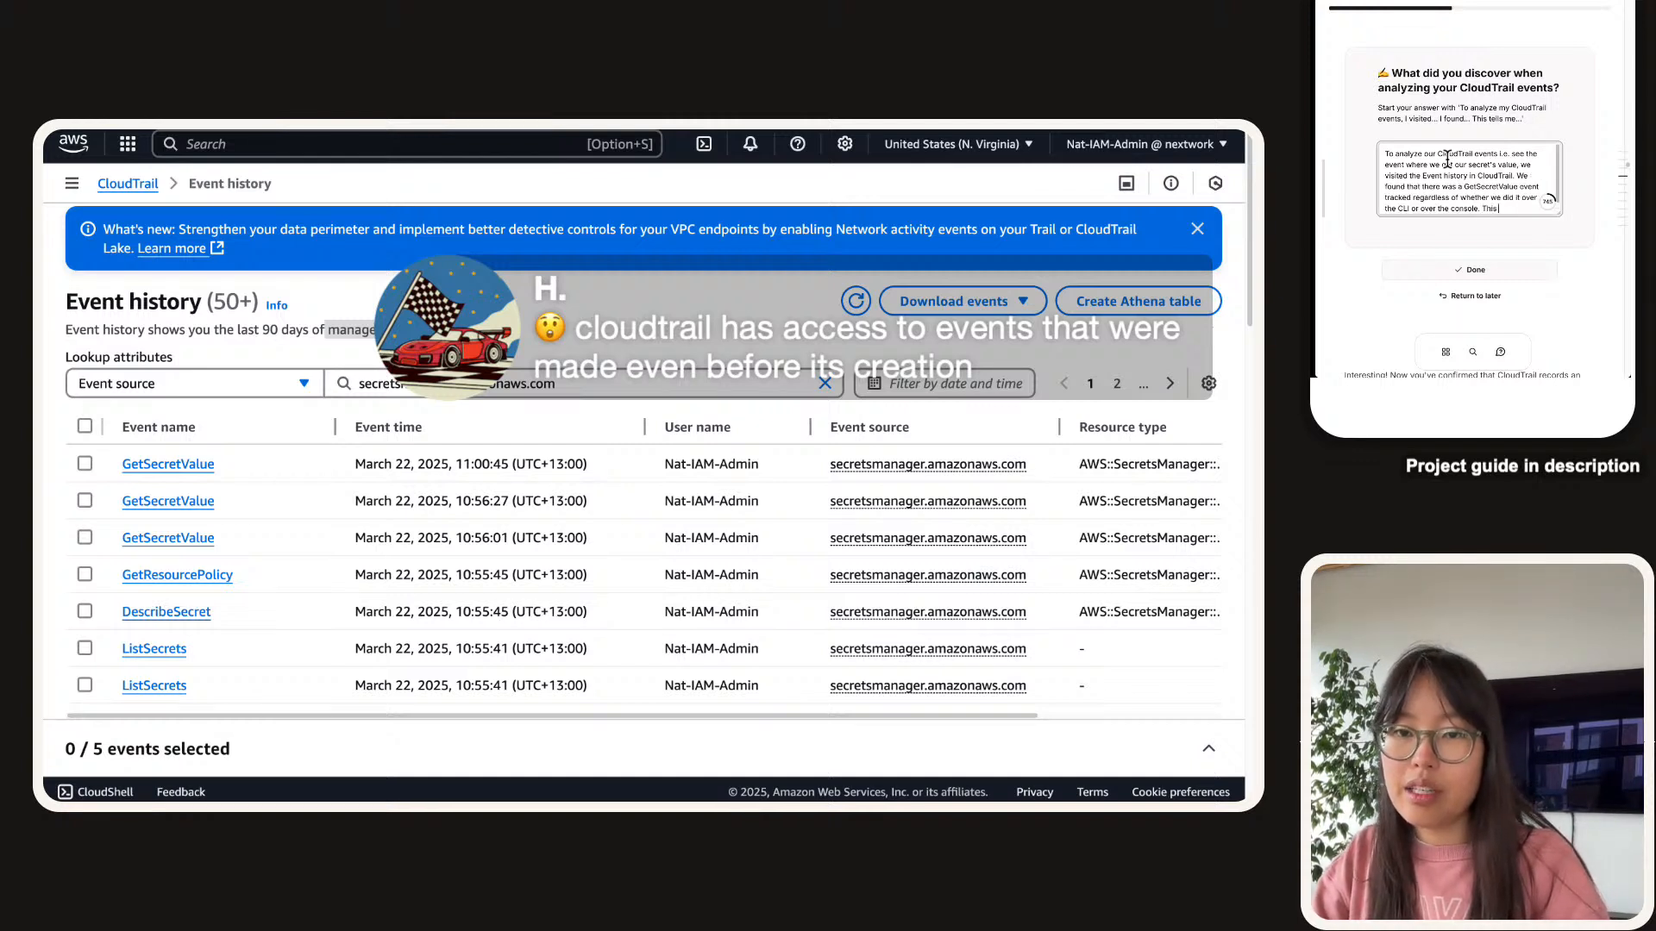
pyautogui.write(' tells us that Clou')
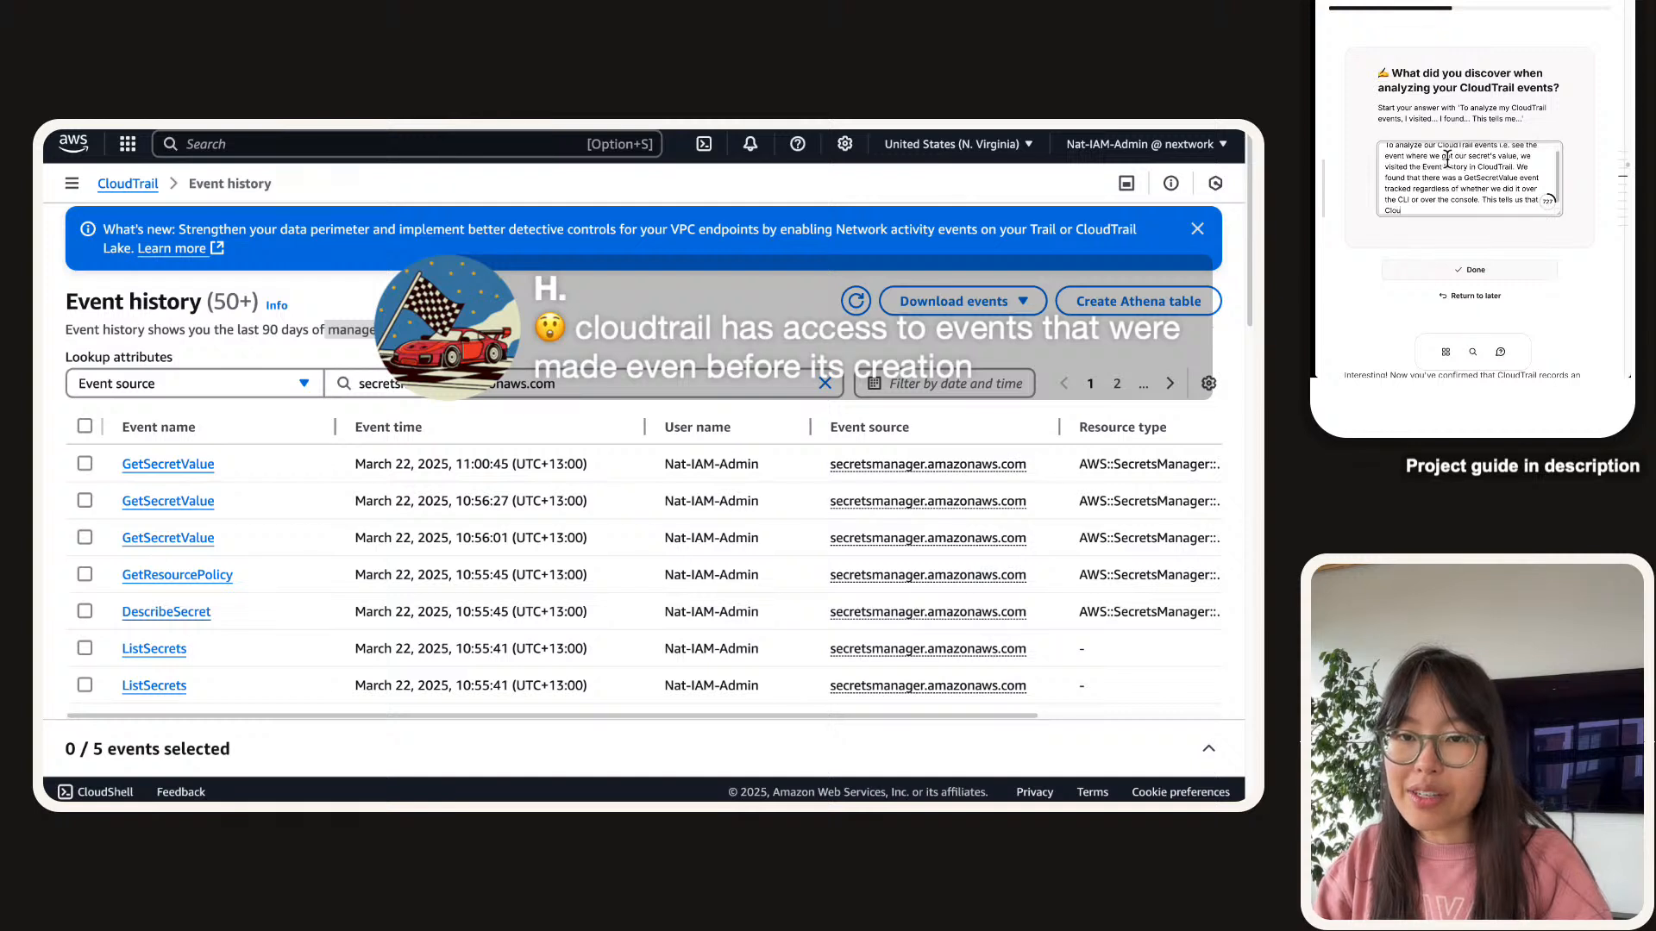
pyautogui.write('dTrail ca')
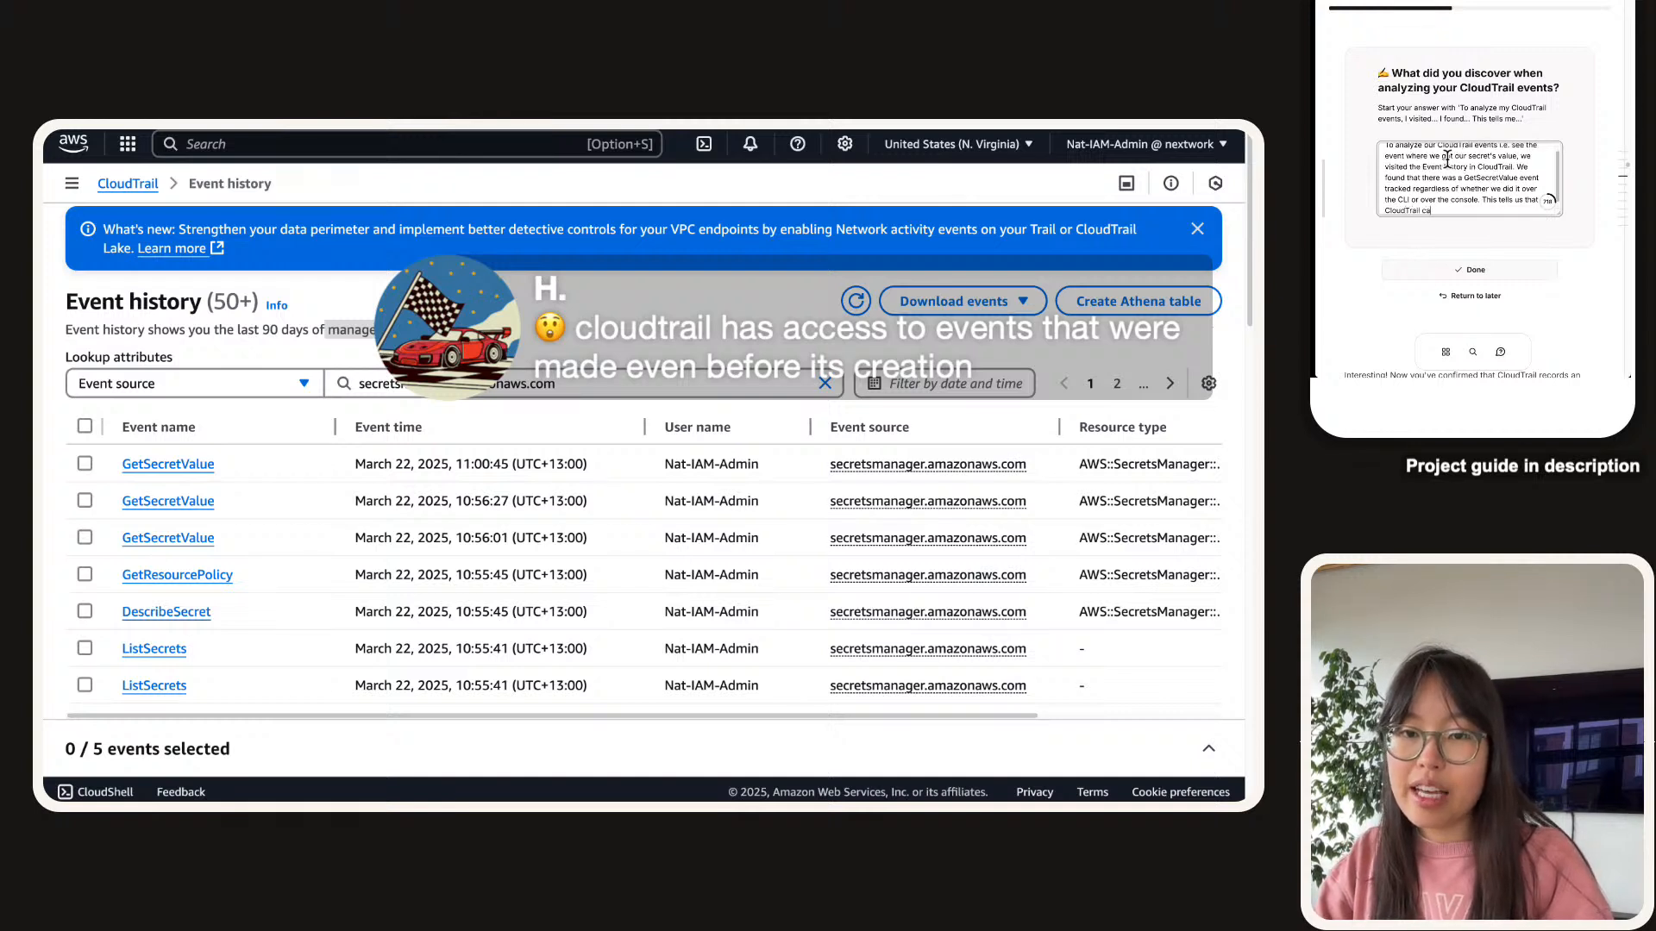
pyautogui.write('n definitely')
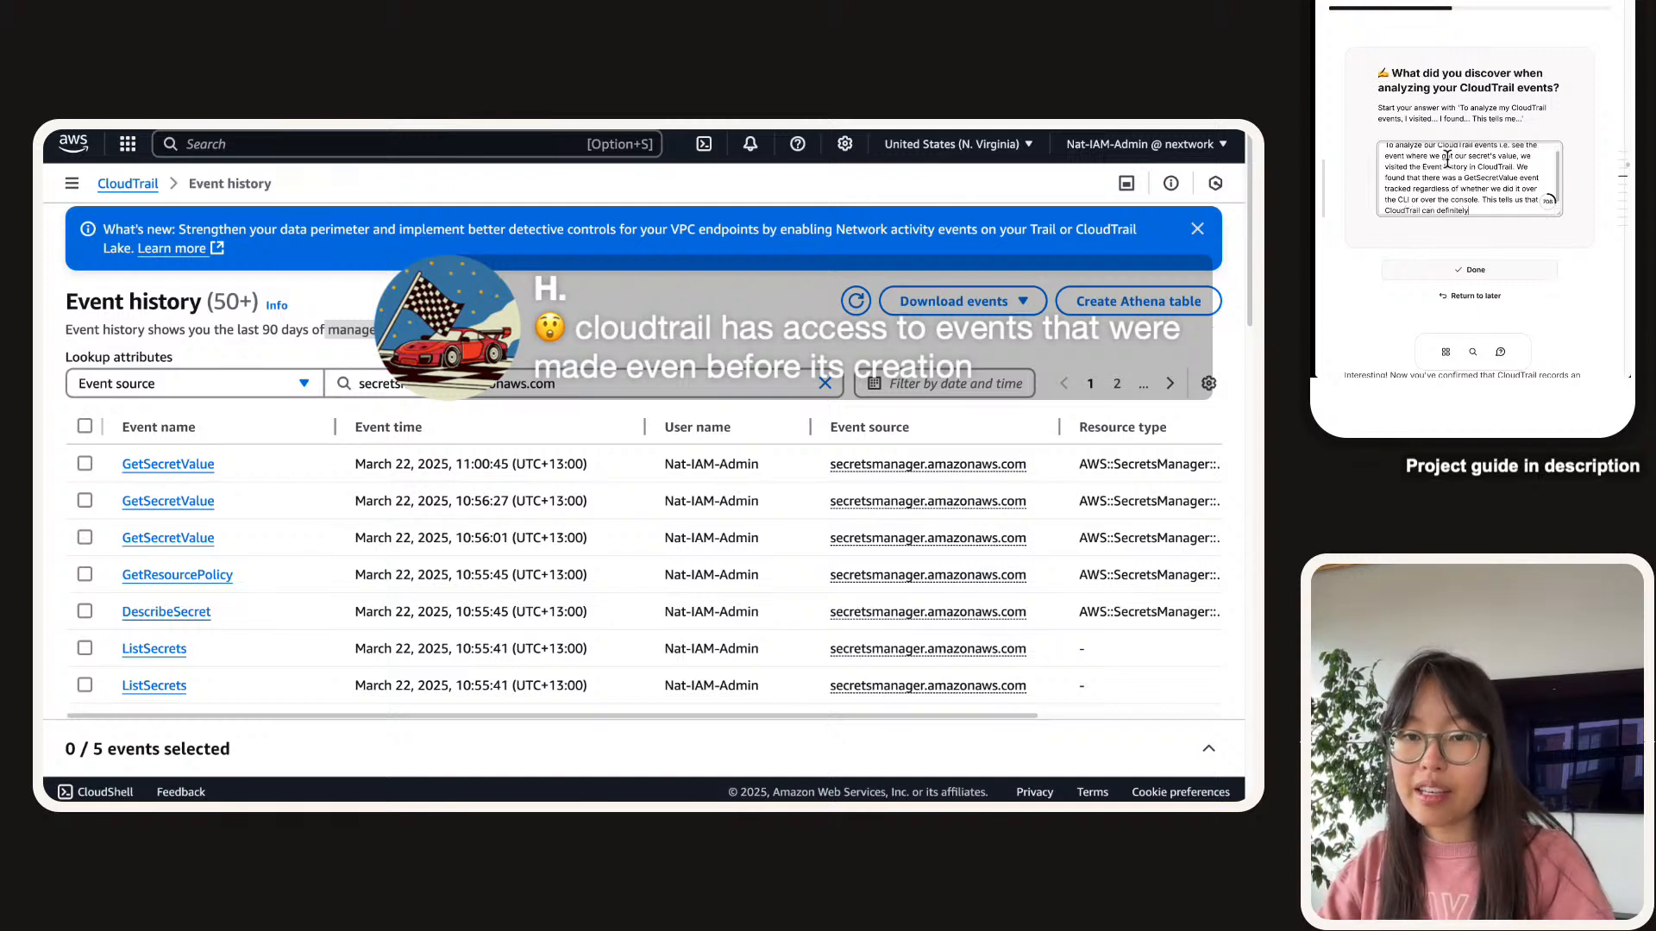
pyautogui.write(' see and track ')
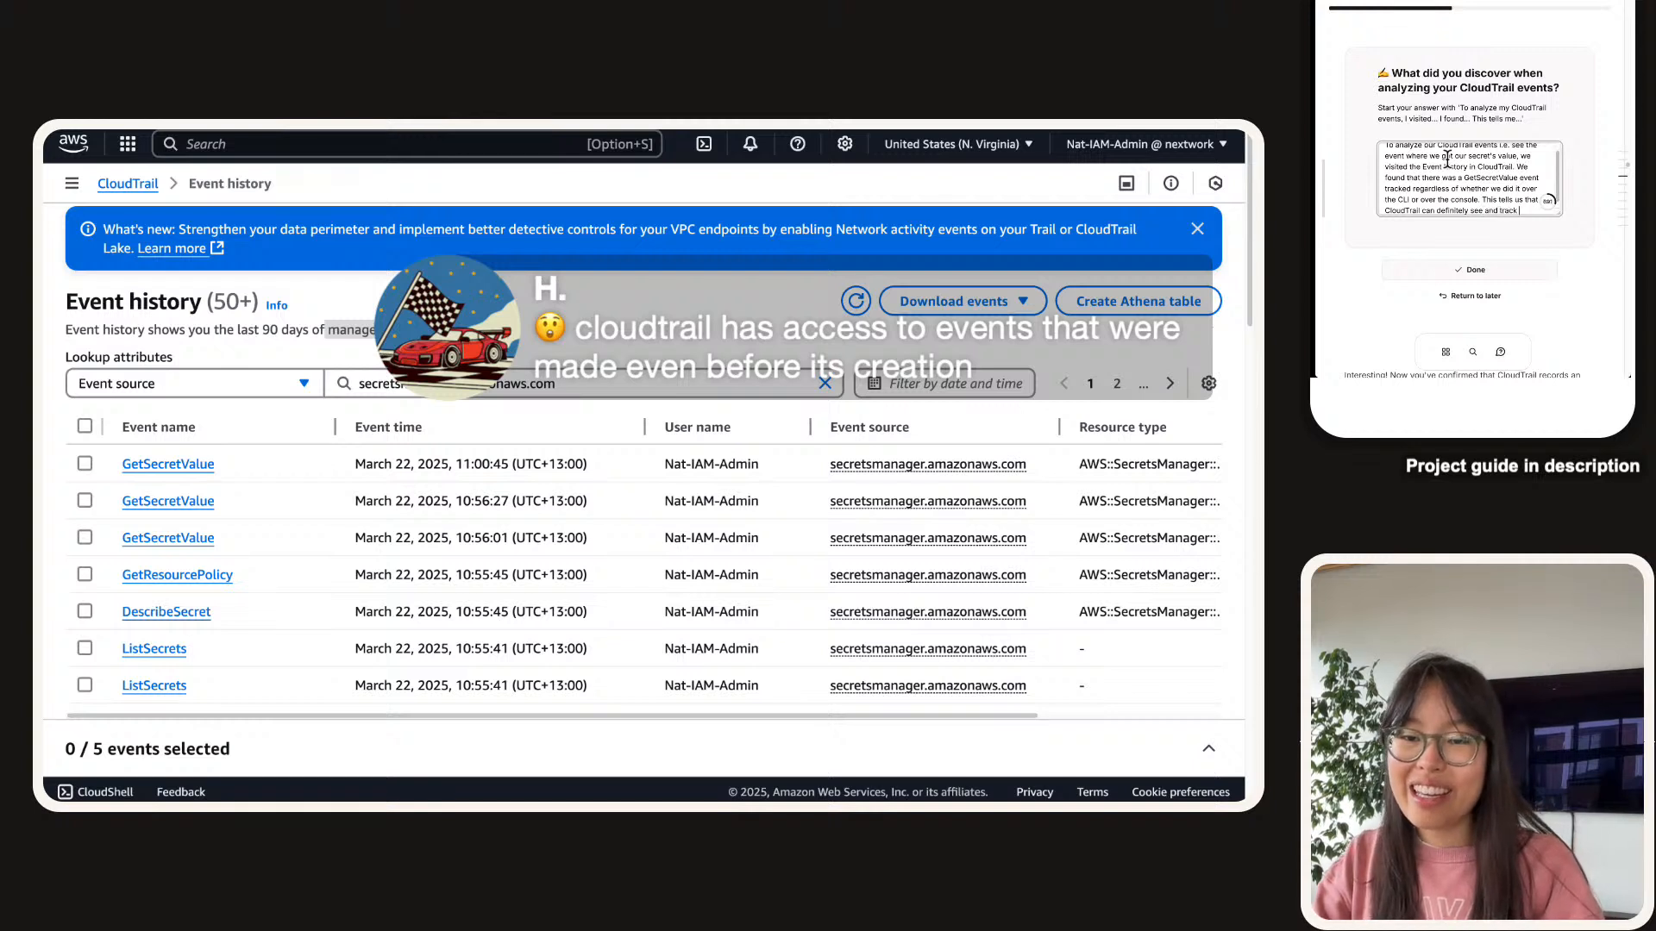
pyautogui.write('when')
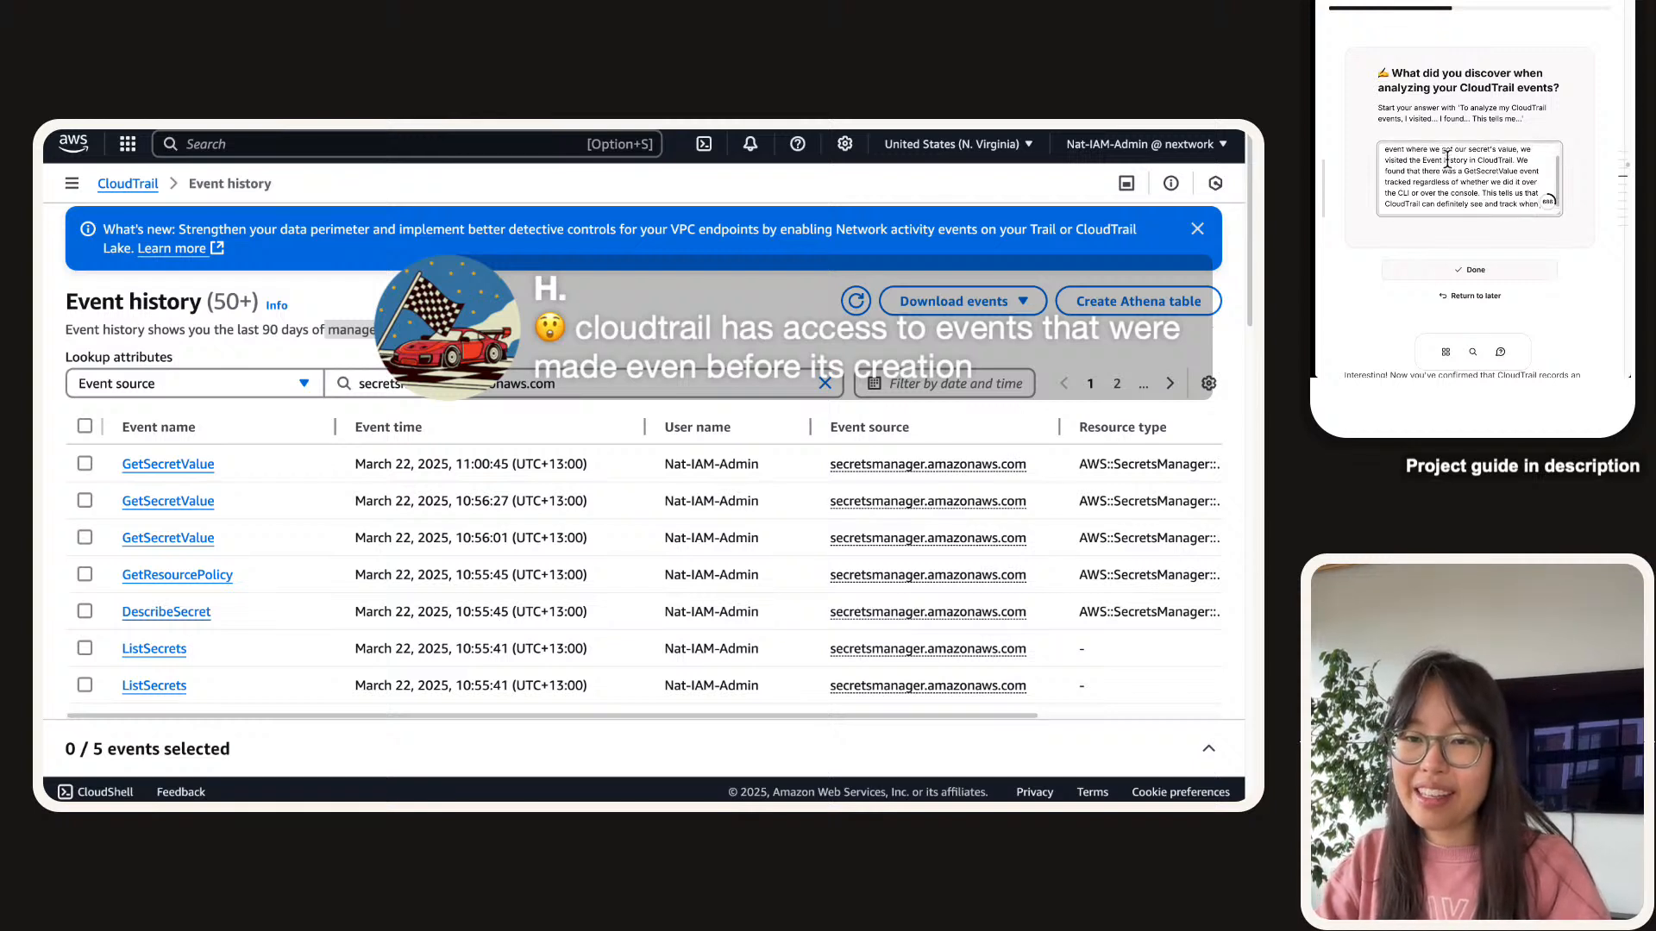
pyautogui.write(' we')
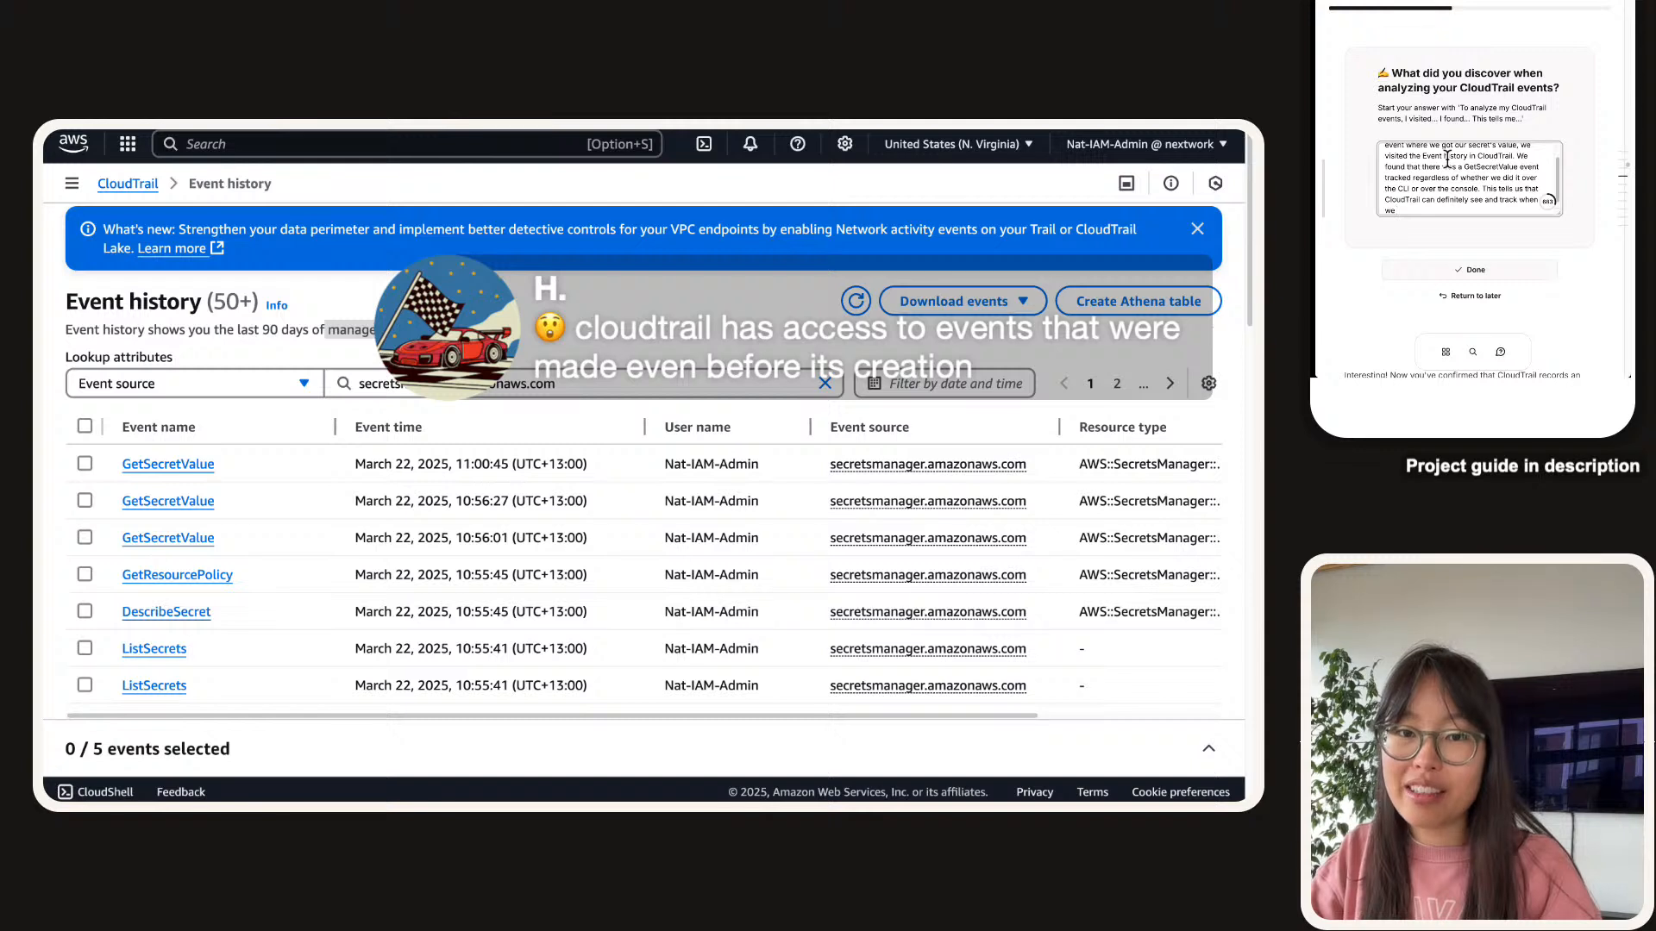
pyautogui.write(' open our Secrets Mana')
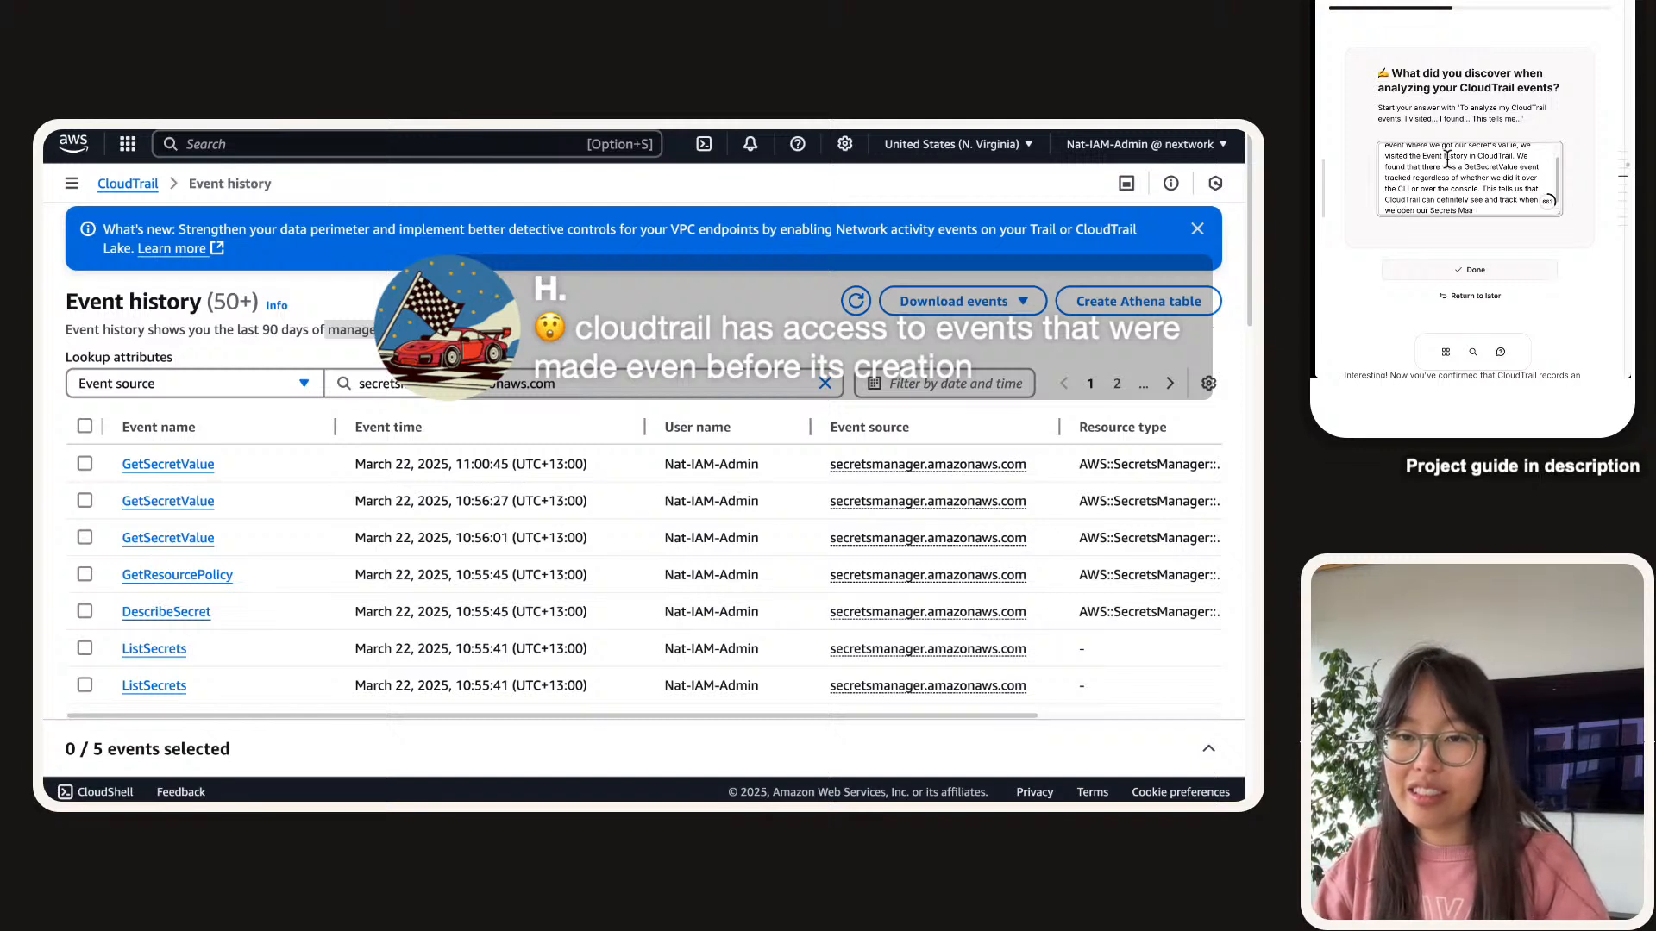
pyautogui.write('ger key')
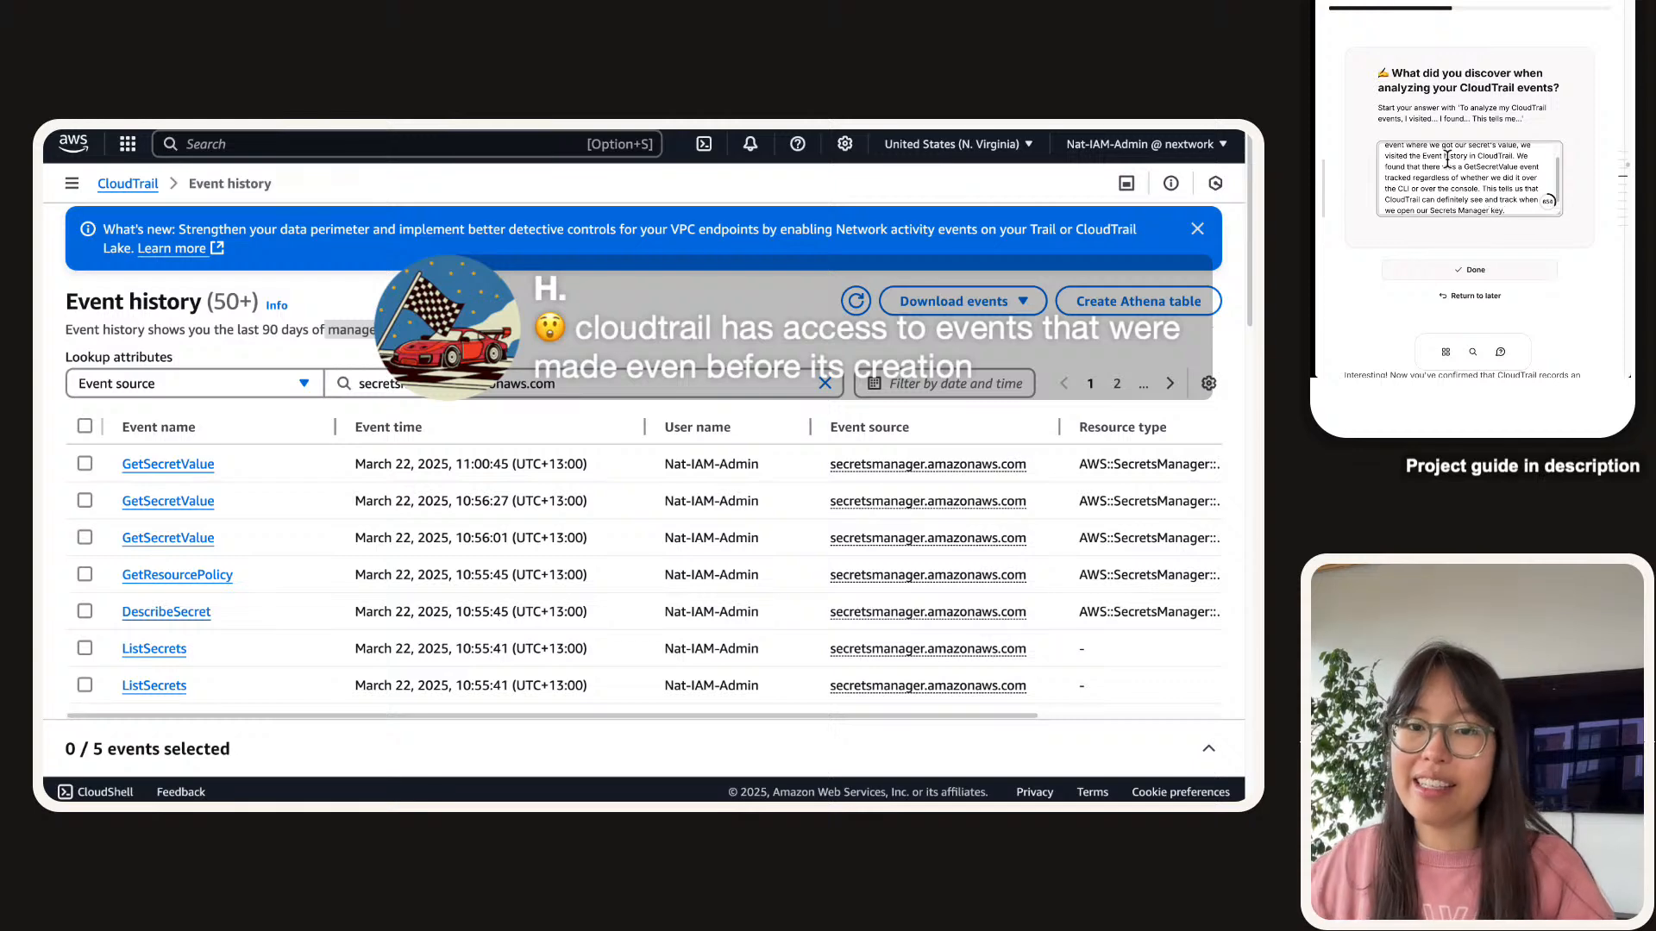
pyautogui.click(1469, 270)
# Scroll to Step #4 on CloudWatch metrics and enlarge, pan, then close its diagram.
pyautogui.scroll(-5, 1395, 158)
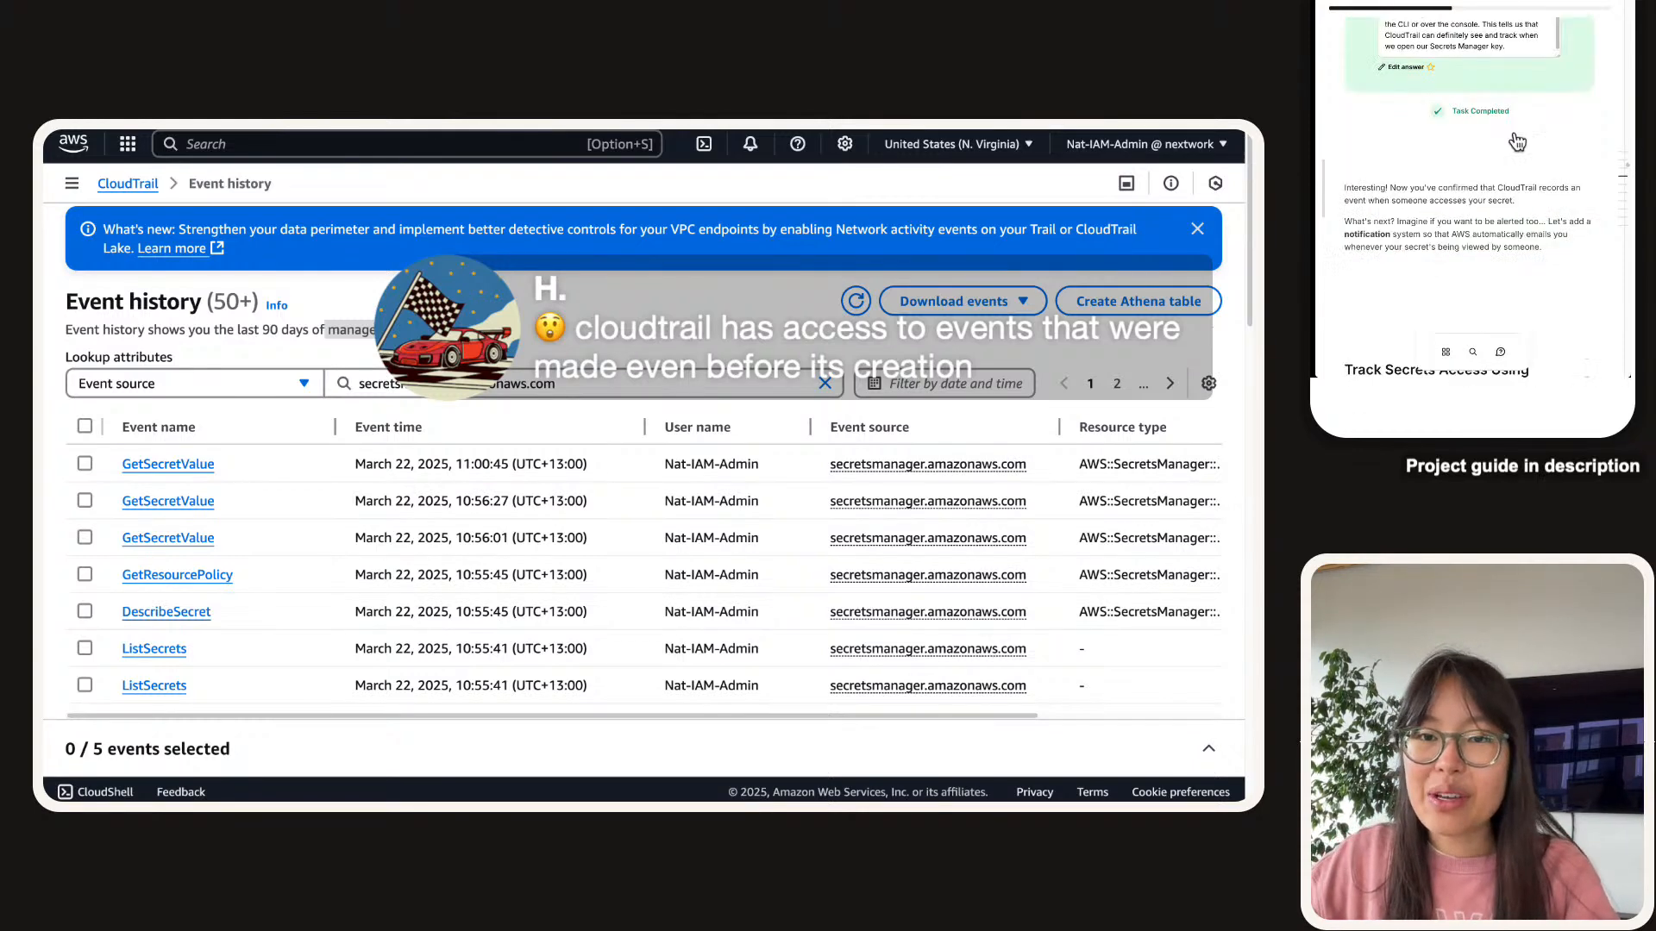
pyautogui.scroll(1, 1500, 129)
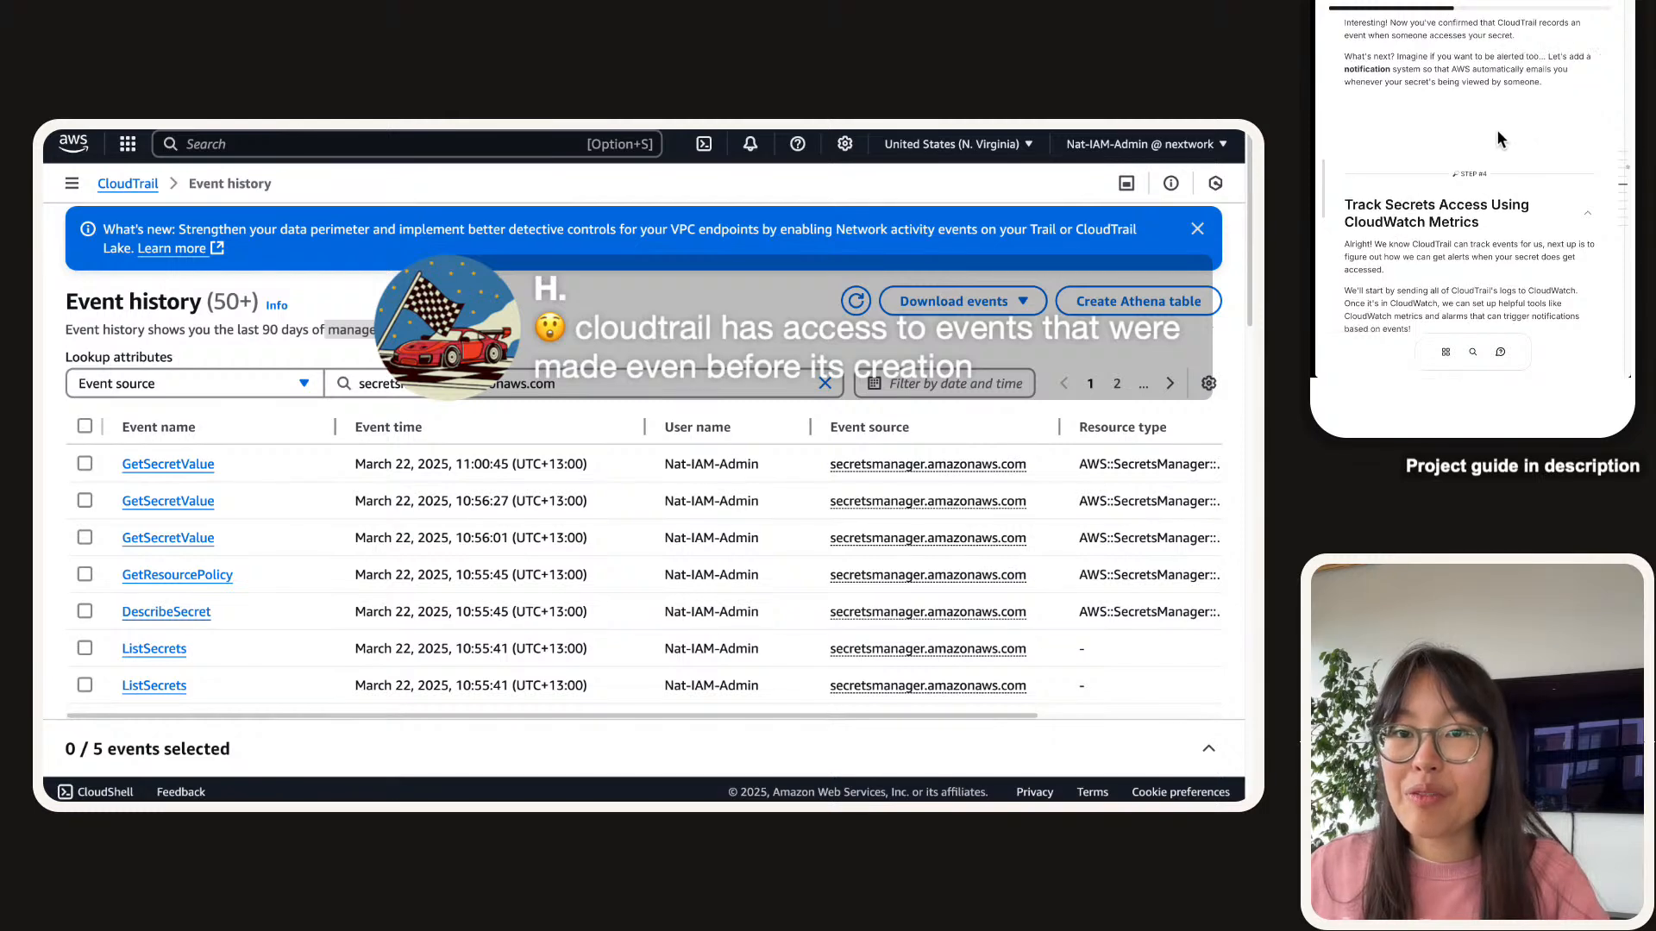
pyautogui.scroll(-5, 1497, 134)
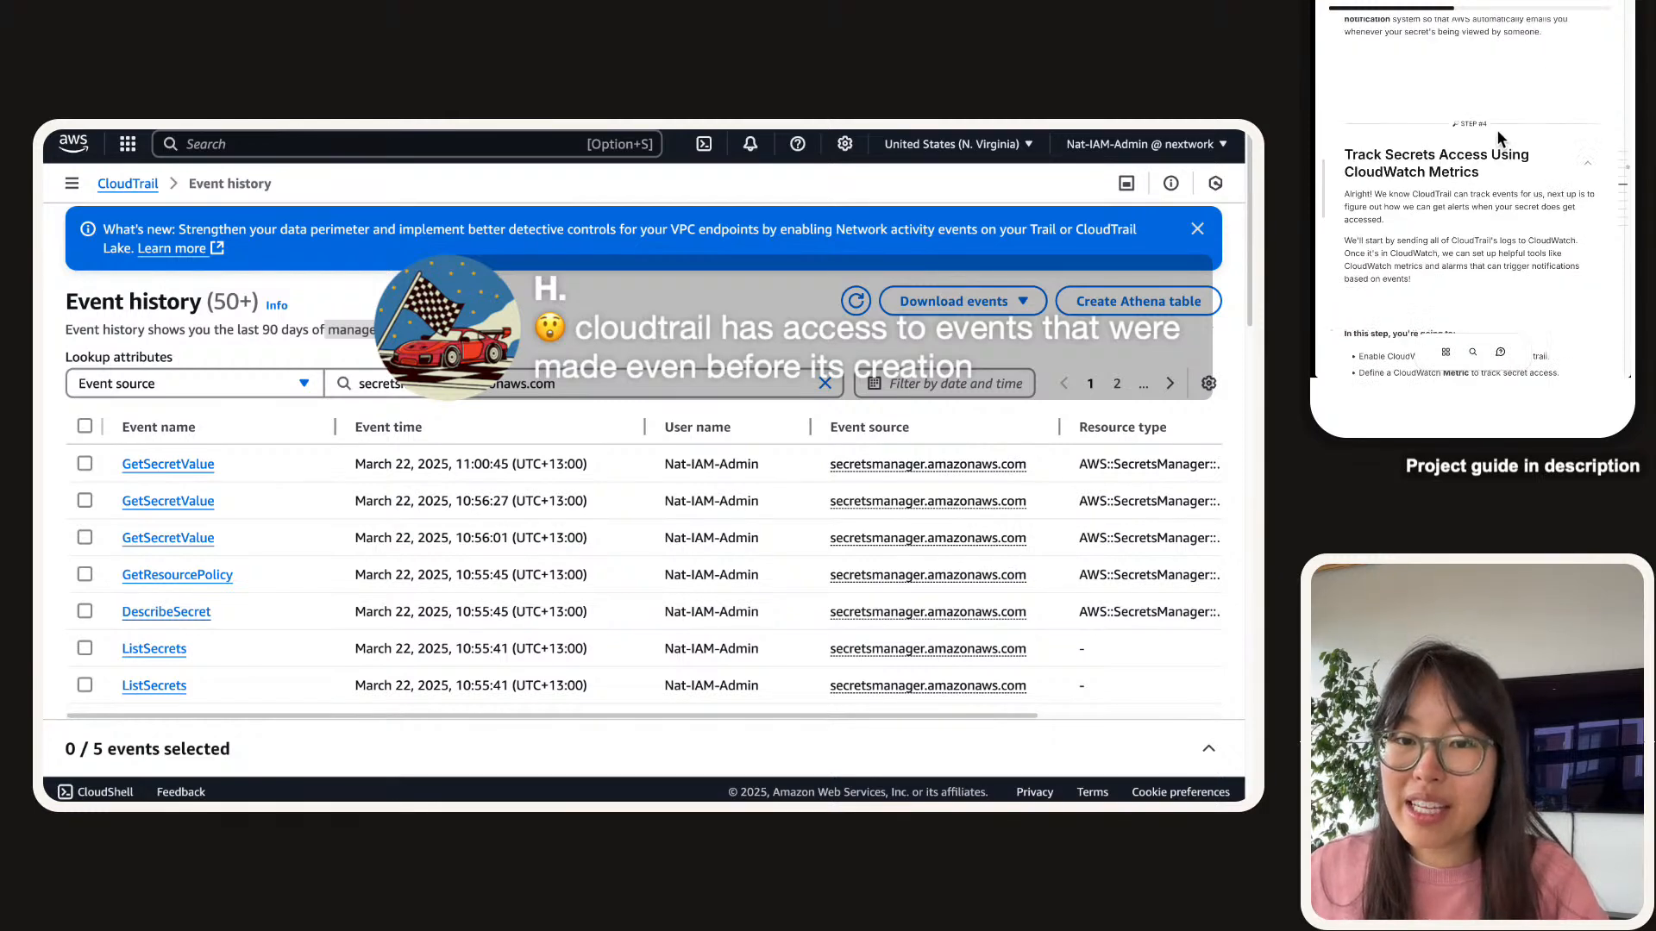
pyautogui.click(1421, 179)
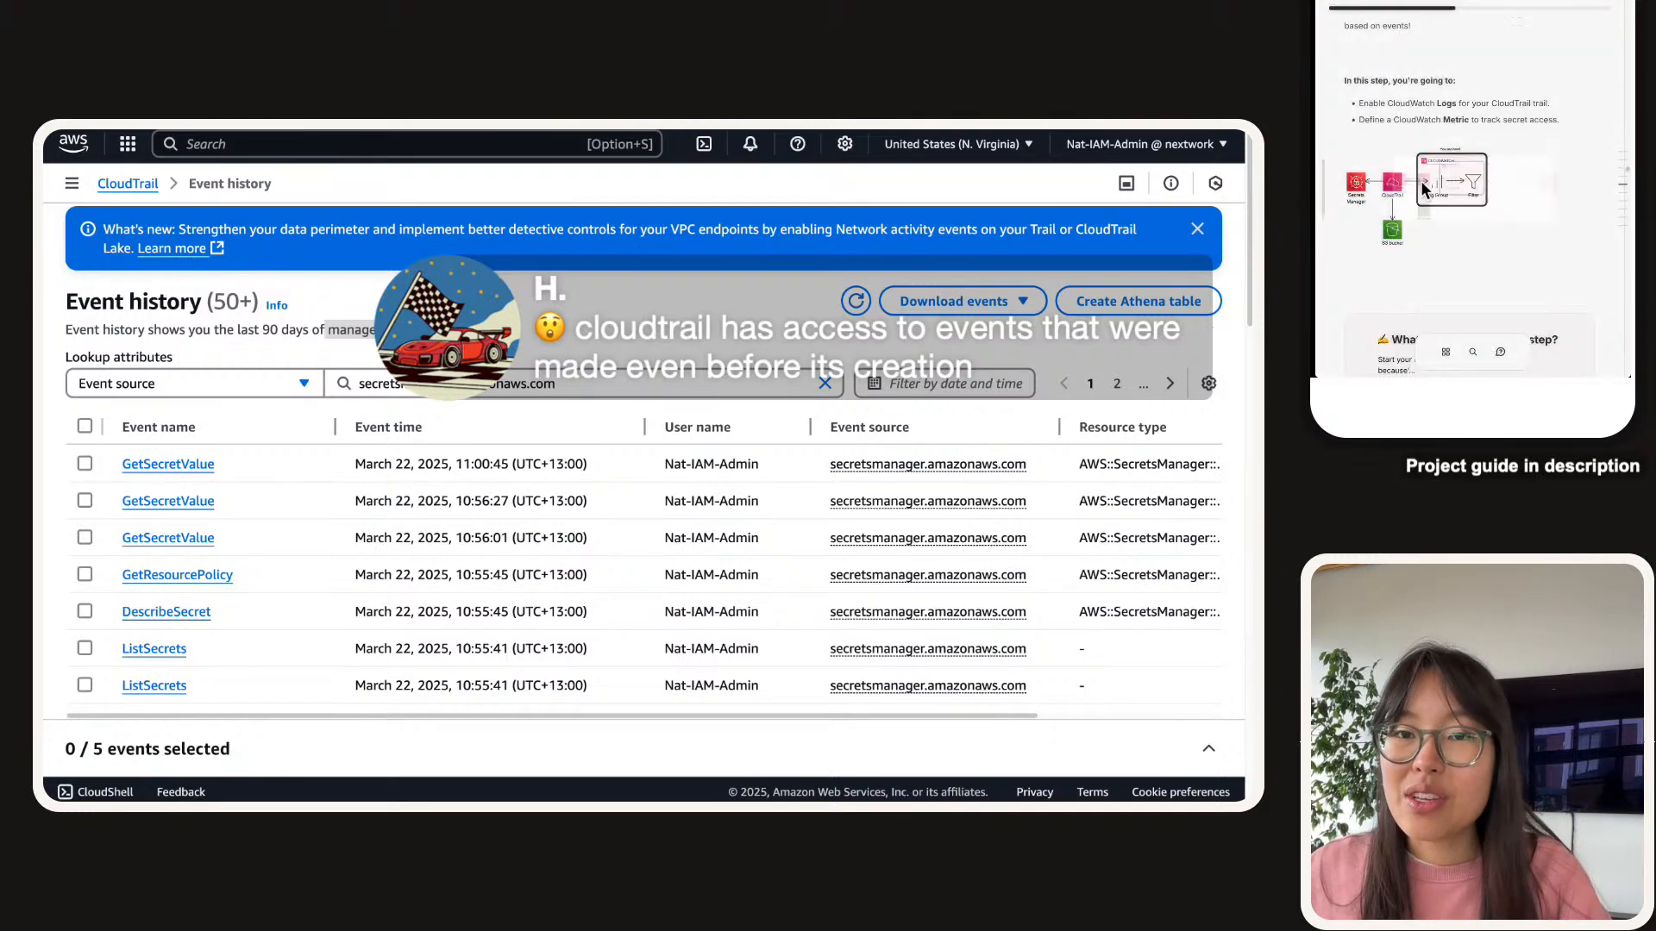
pyautogui.click(1416, 179)
pyautogui.moveTo(1394, 179); pyautogui.dragTo(1348, 191)
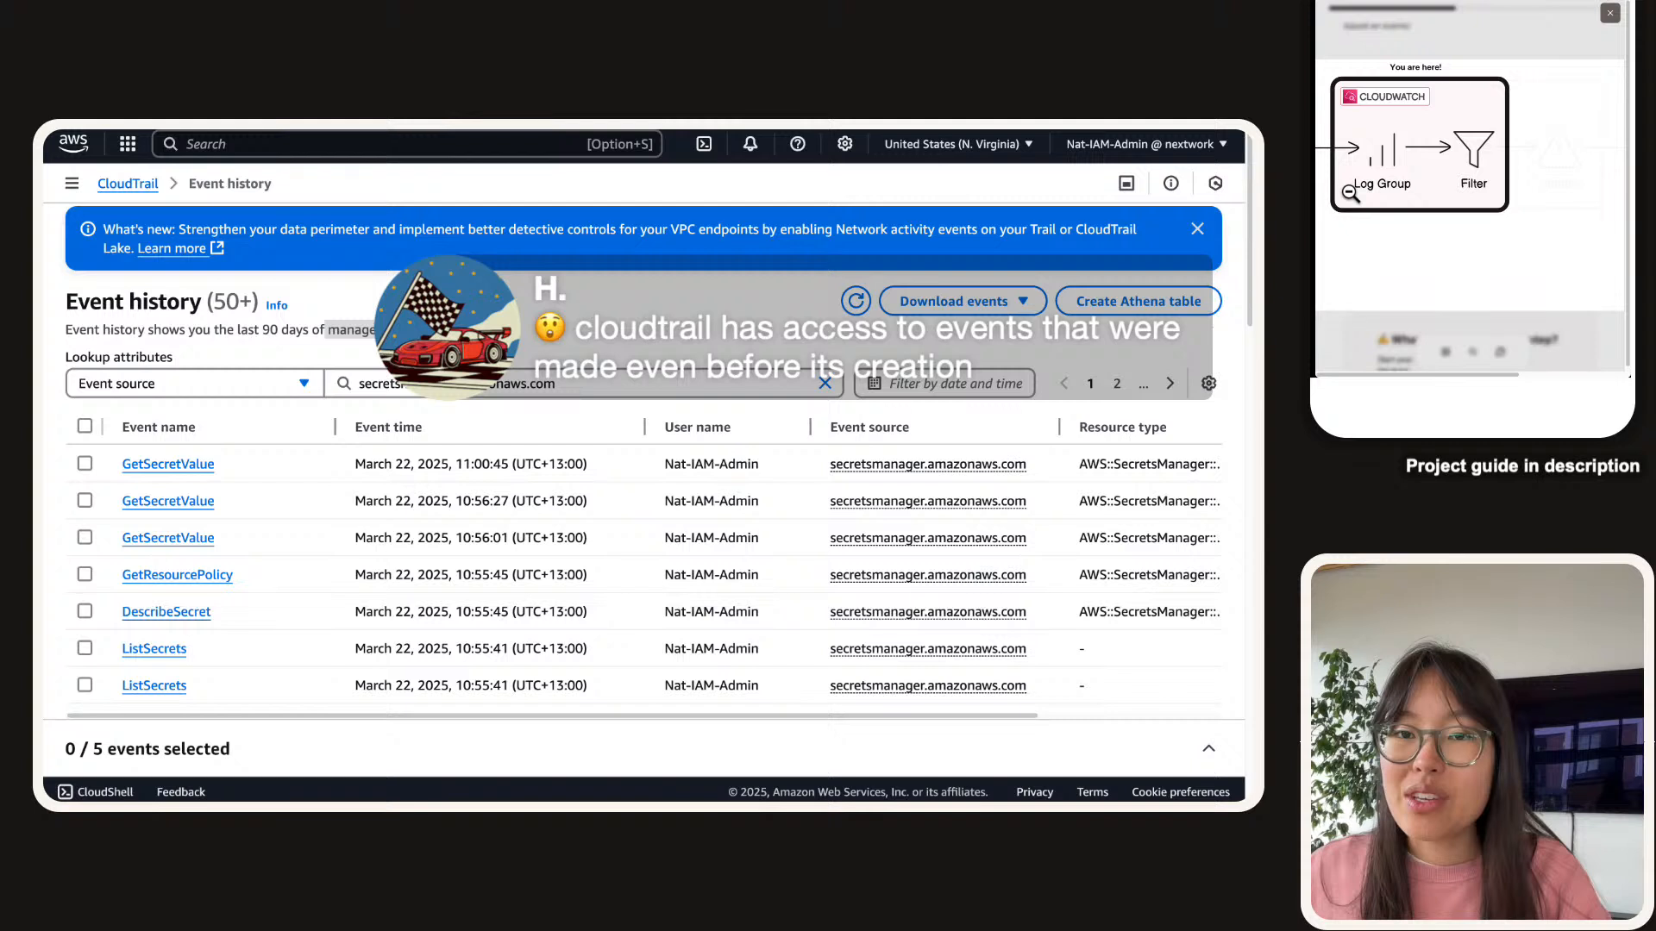
pyautogui.click(1520, 66)
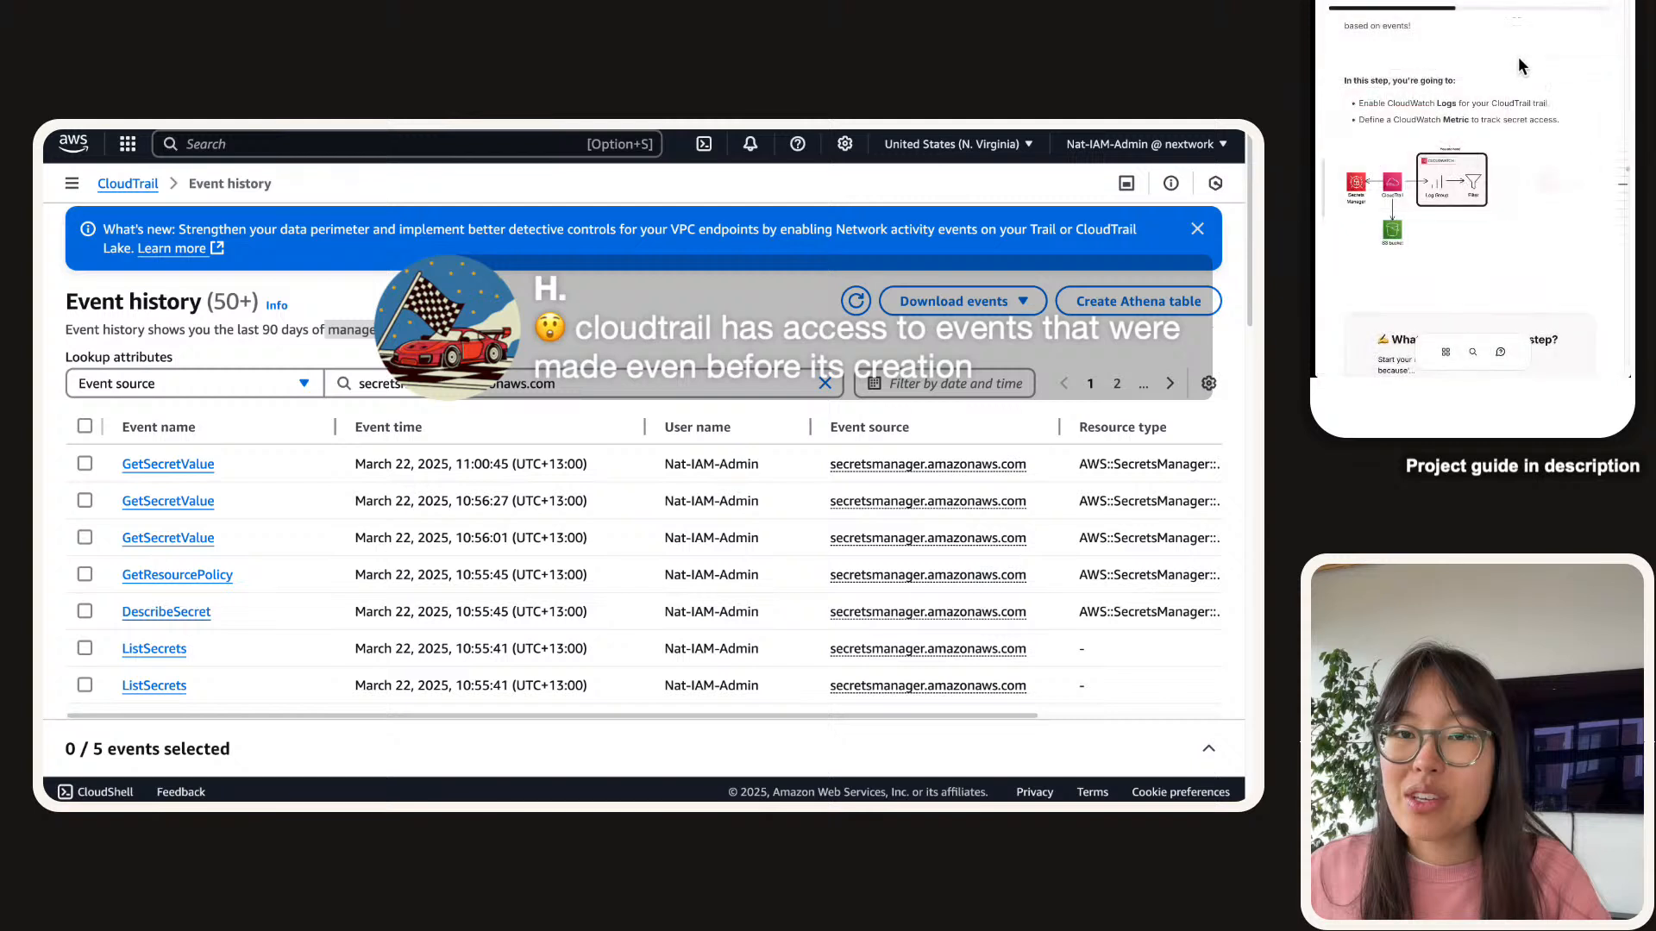
pyautogui.scroll(-2, 1520, 66)
pyautogui.scroll(2, 1466, 173)
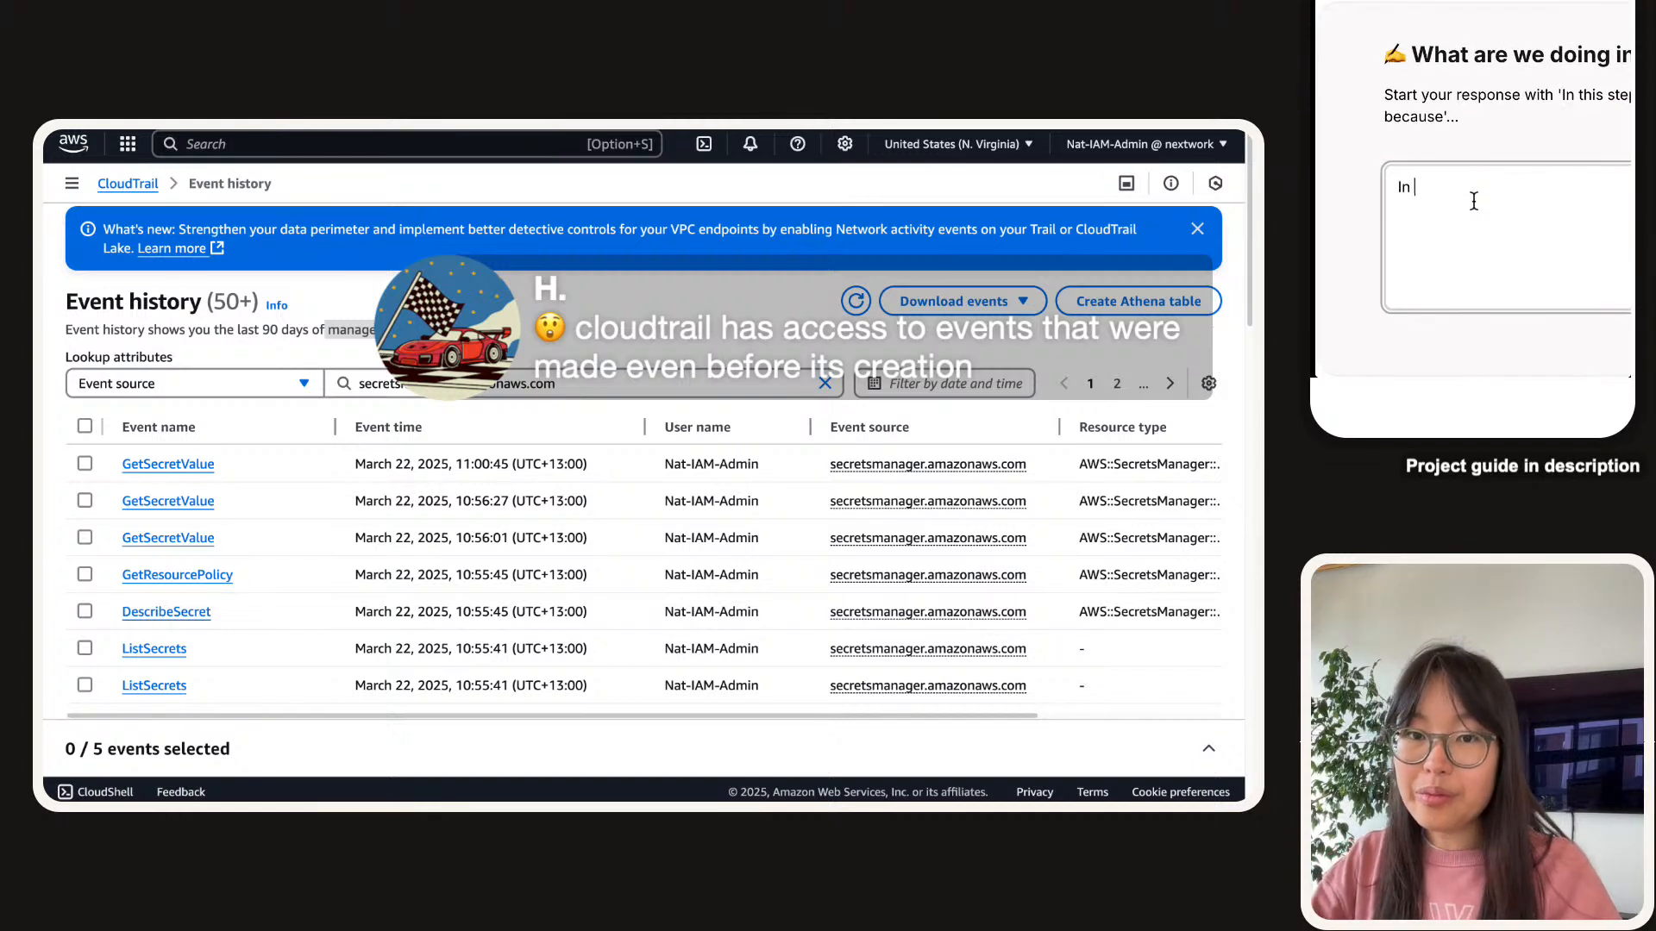
# Write that CloudWatch enables deeper log analysis and metrics counting event occurrences, then mark it Done.
pyautogui.write('this stepm,')
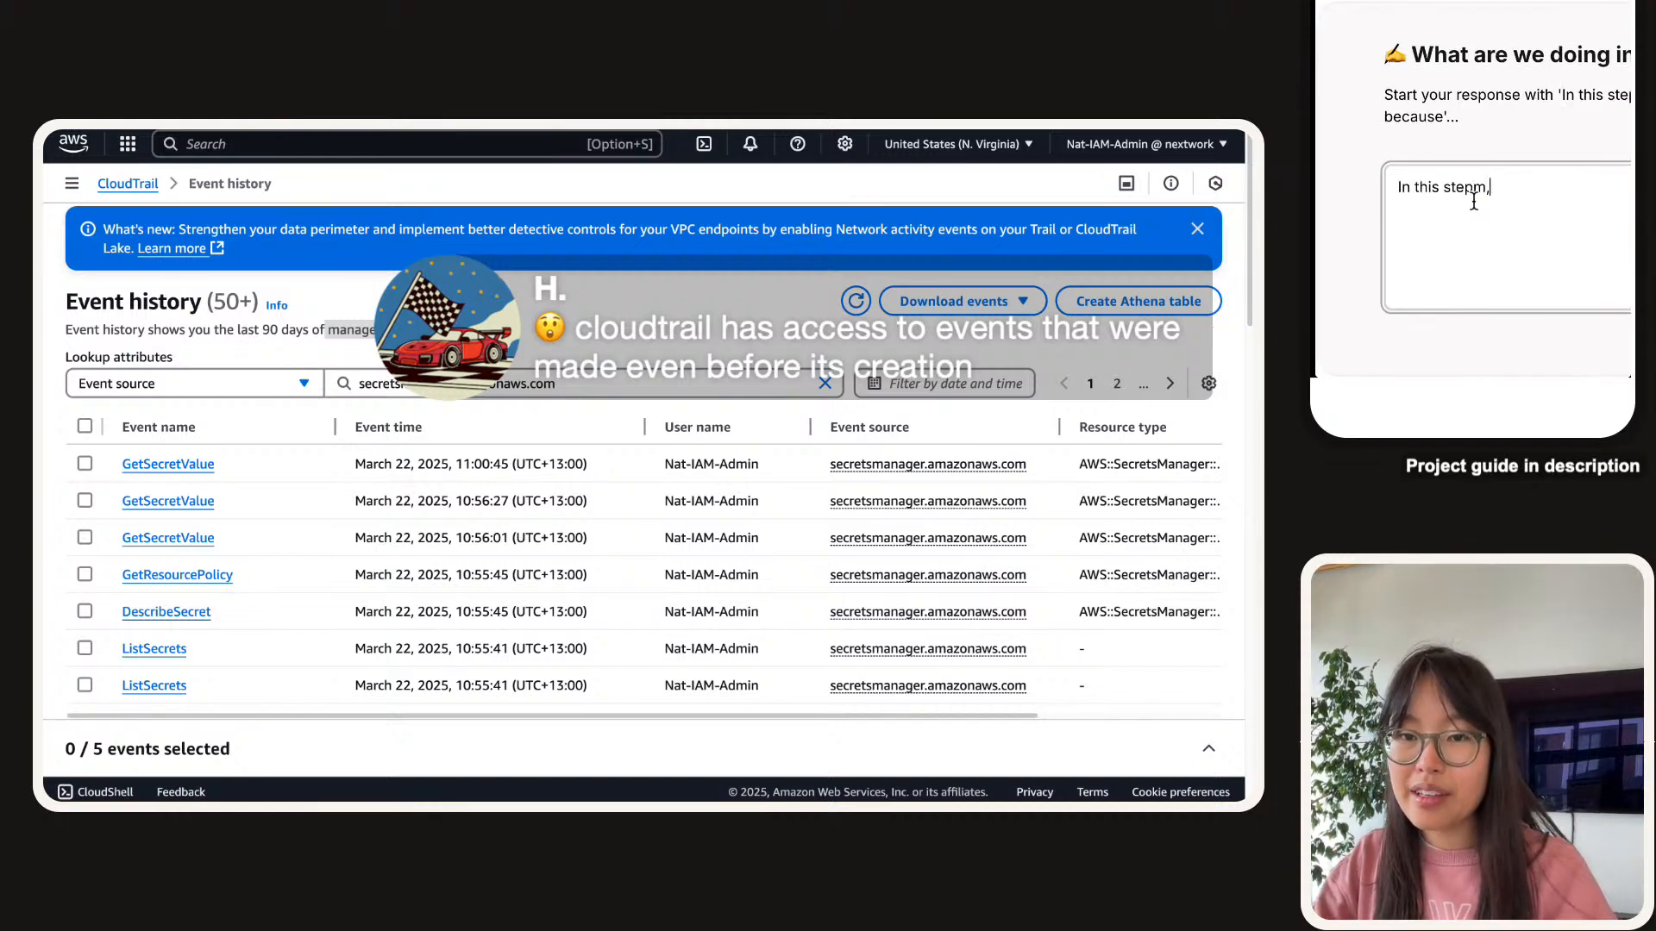
pyautogui.press('BackSpace')
pyautogui.press('BackSpace')
pyautogui.write(', we will start ')
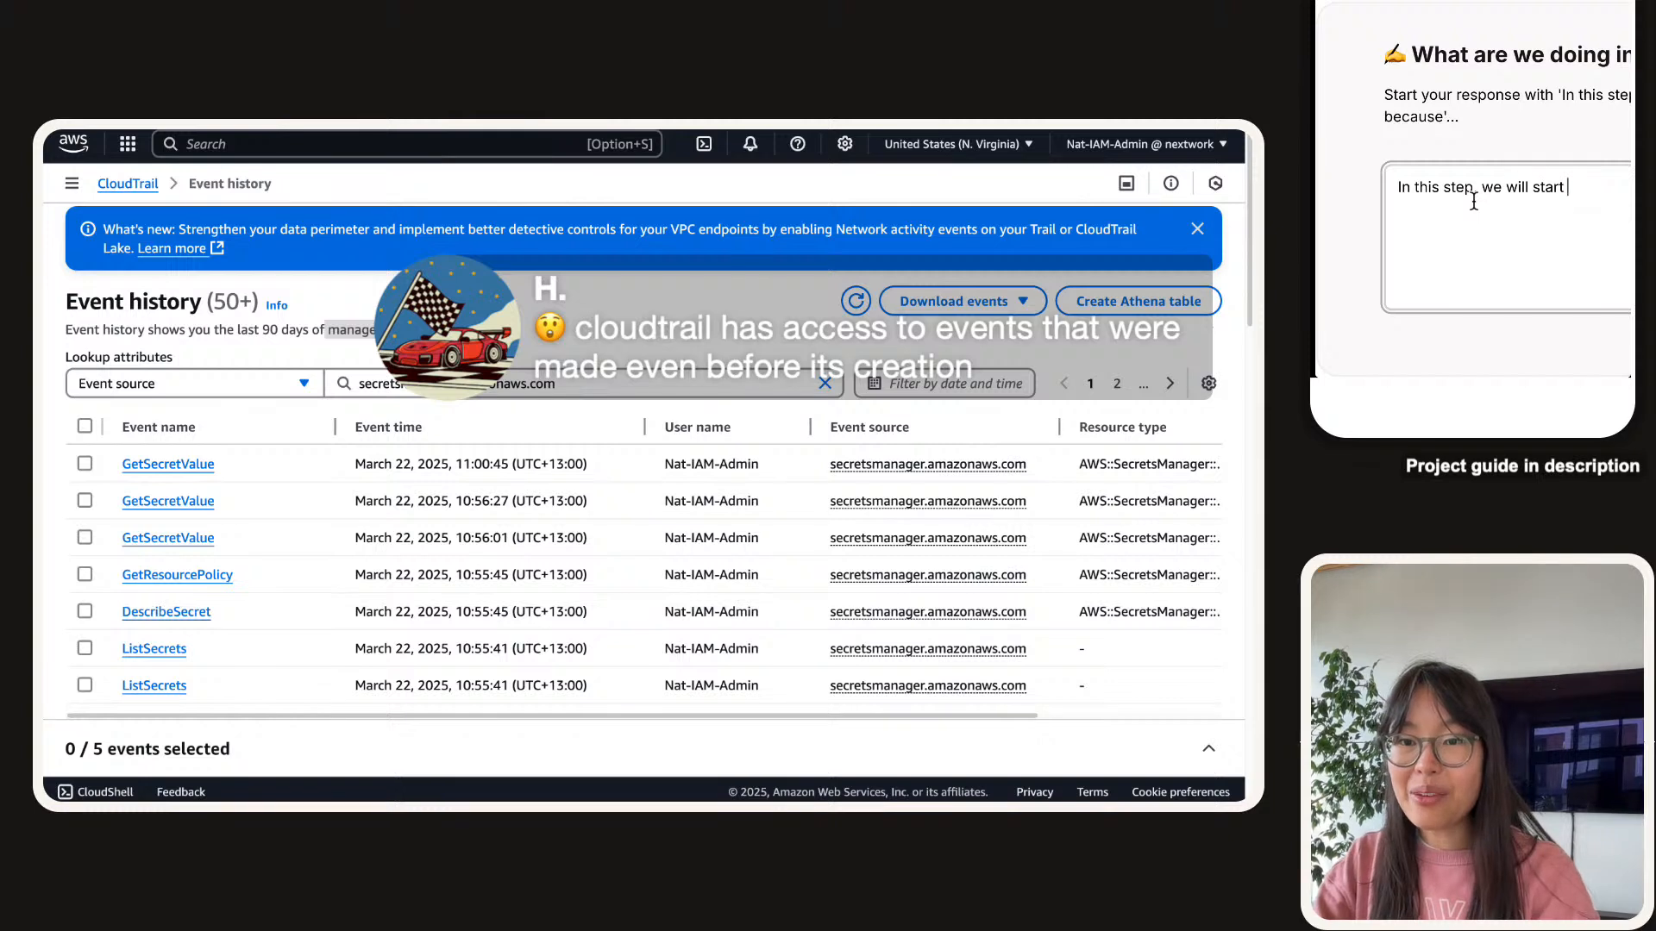
pyautogui.write('using Clo')
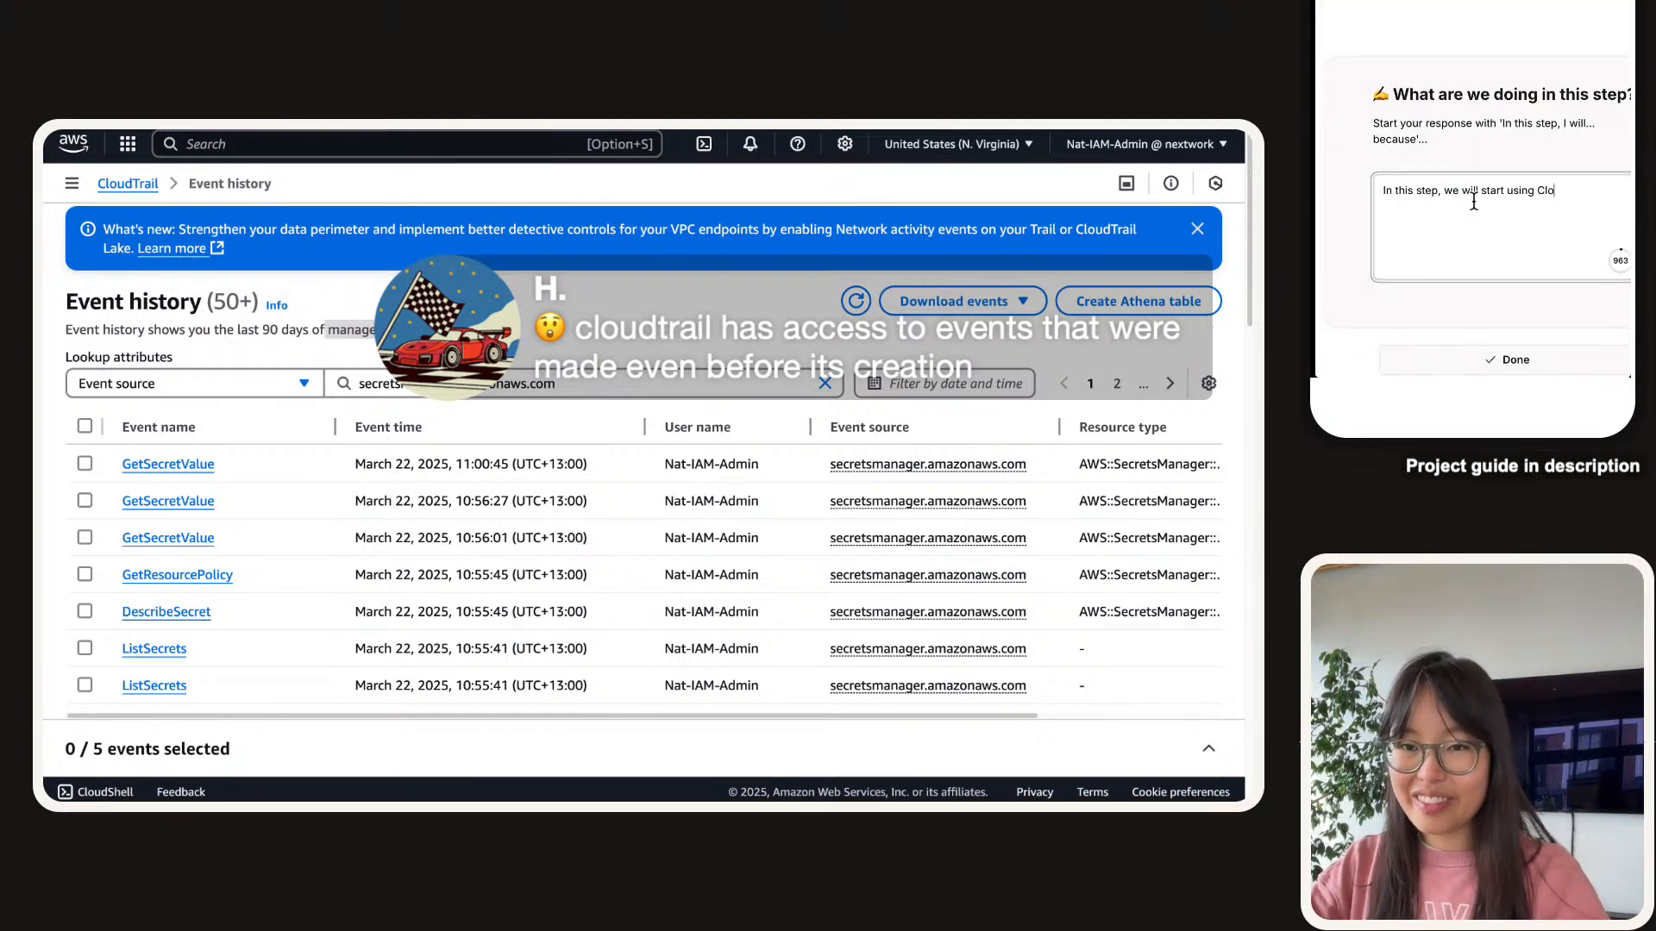
pyautogui.write('dudWatch (y')
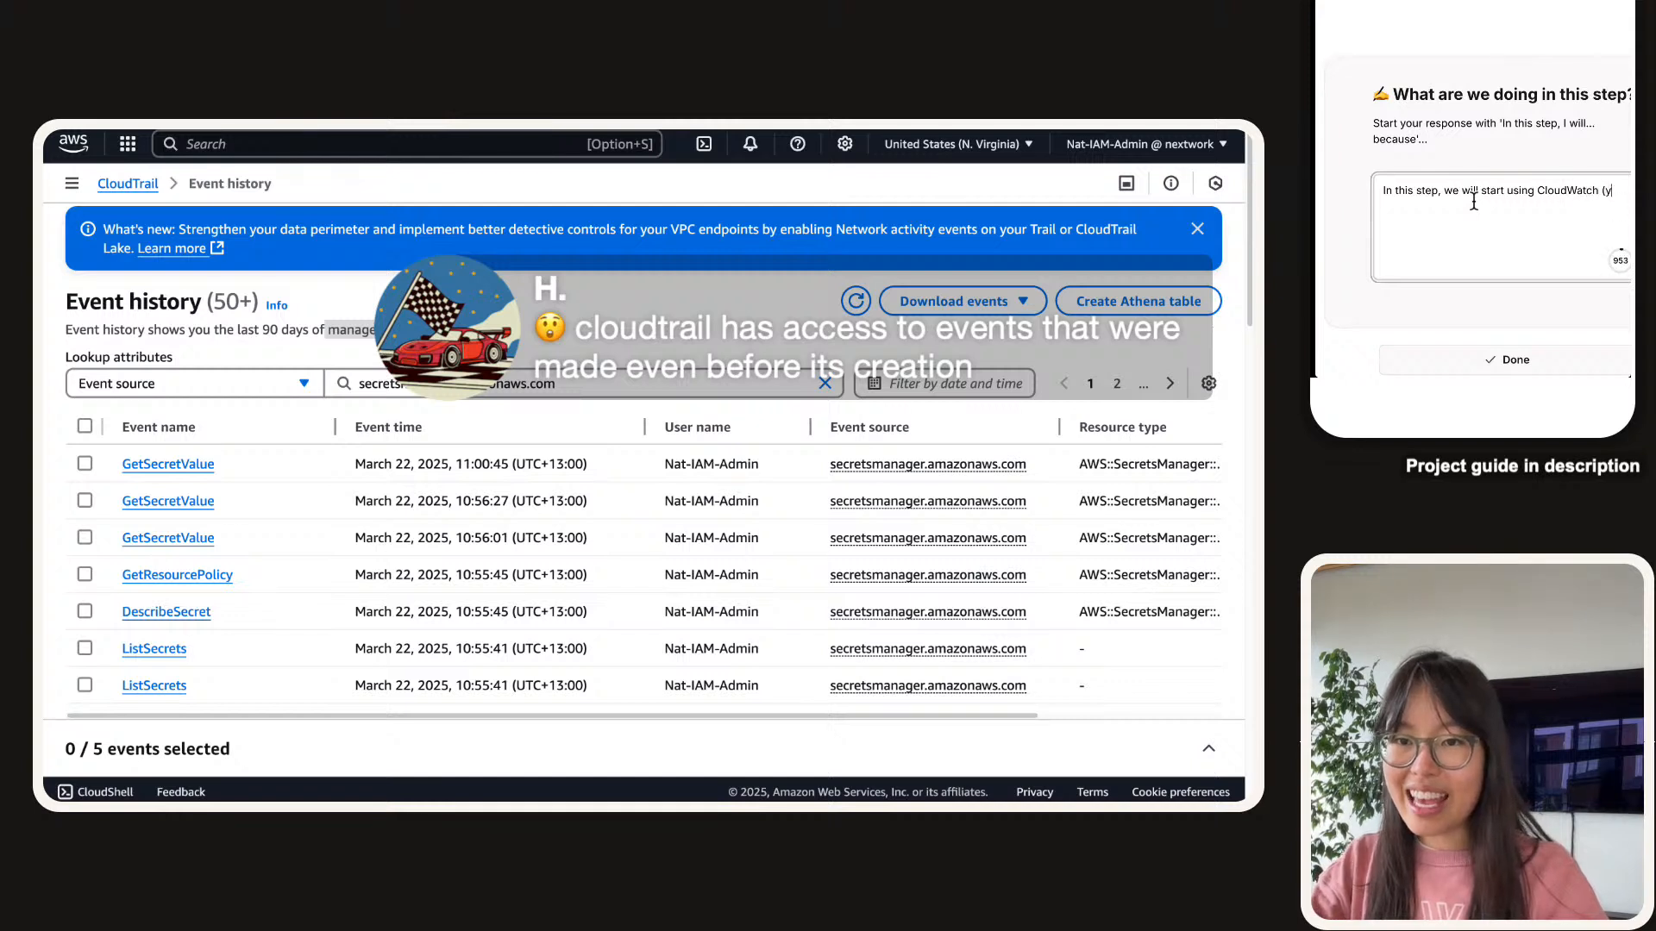
pyautogui.write('ay)! C')
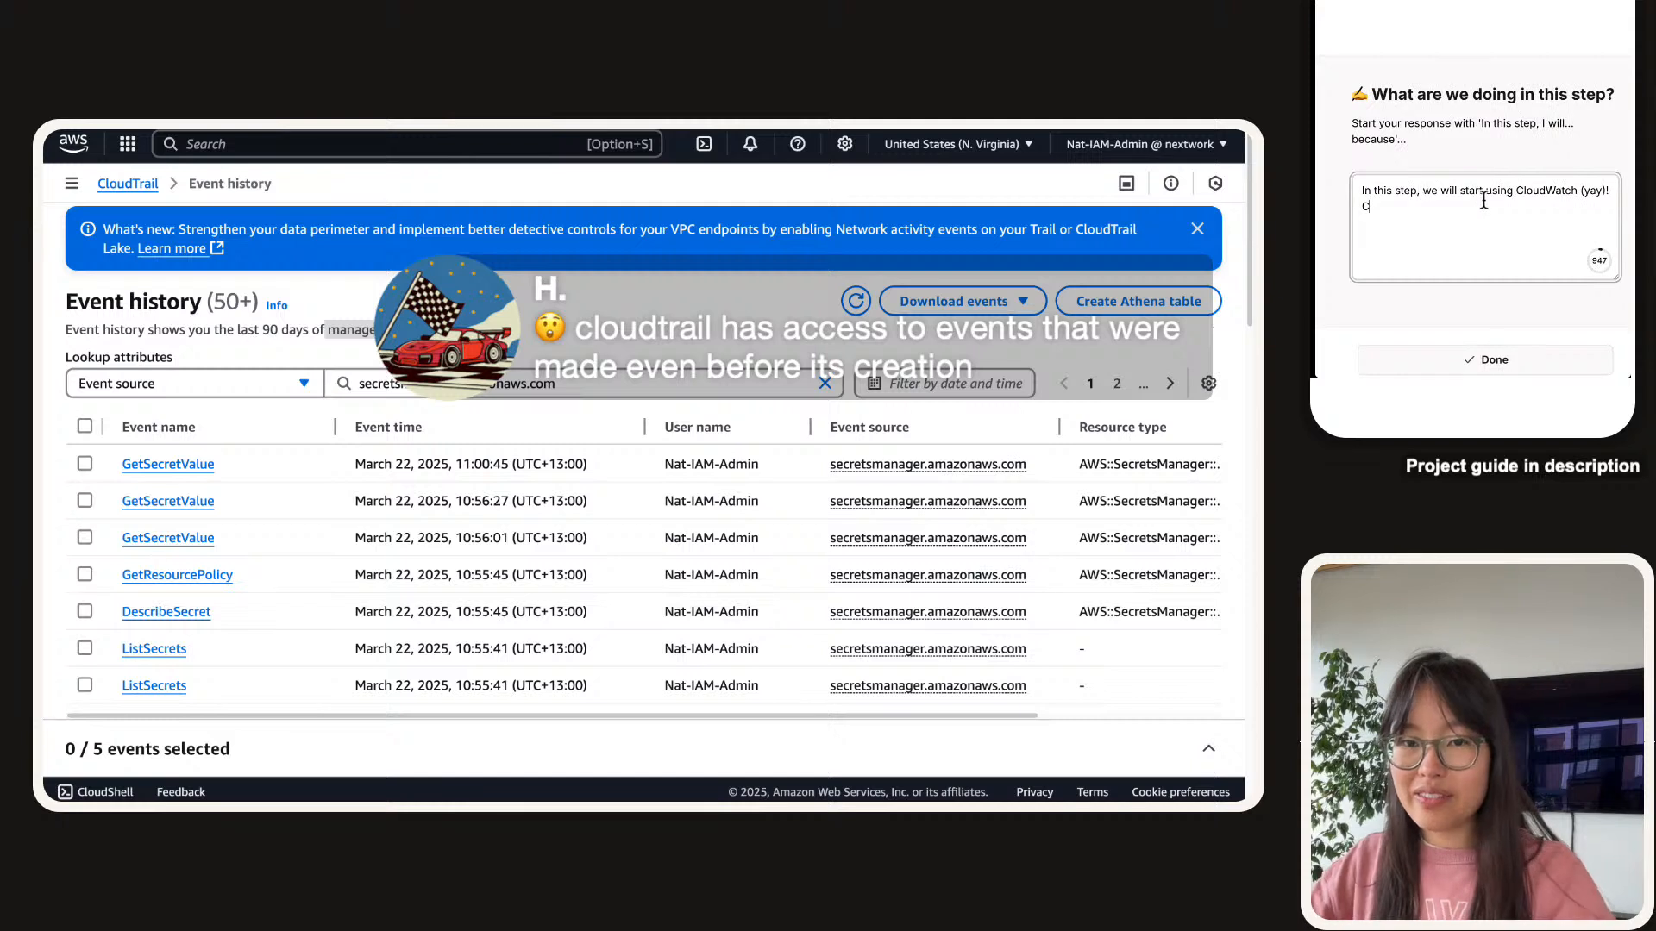
pyautogui.write('loudWatch will ')
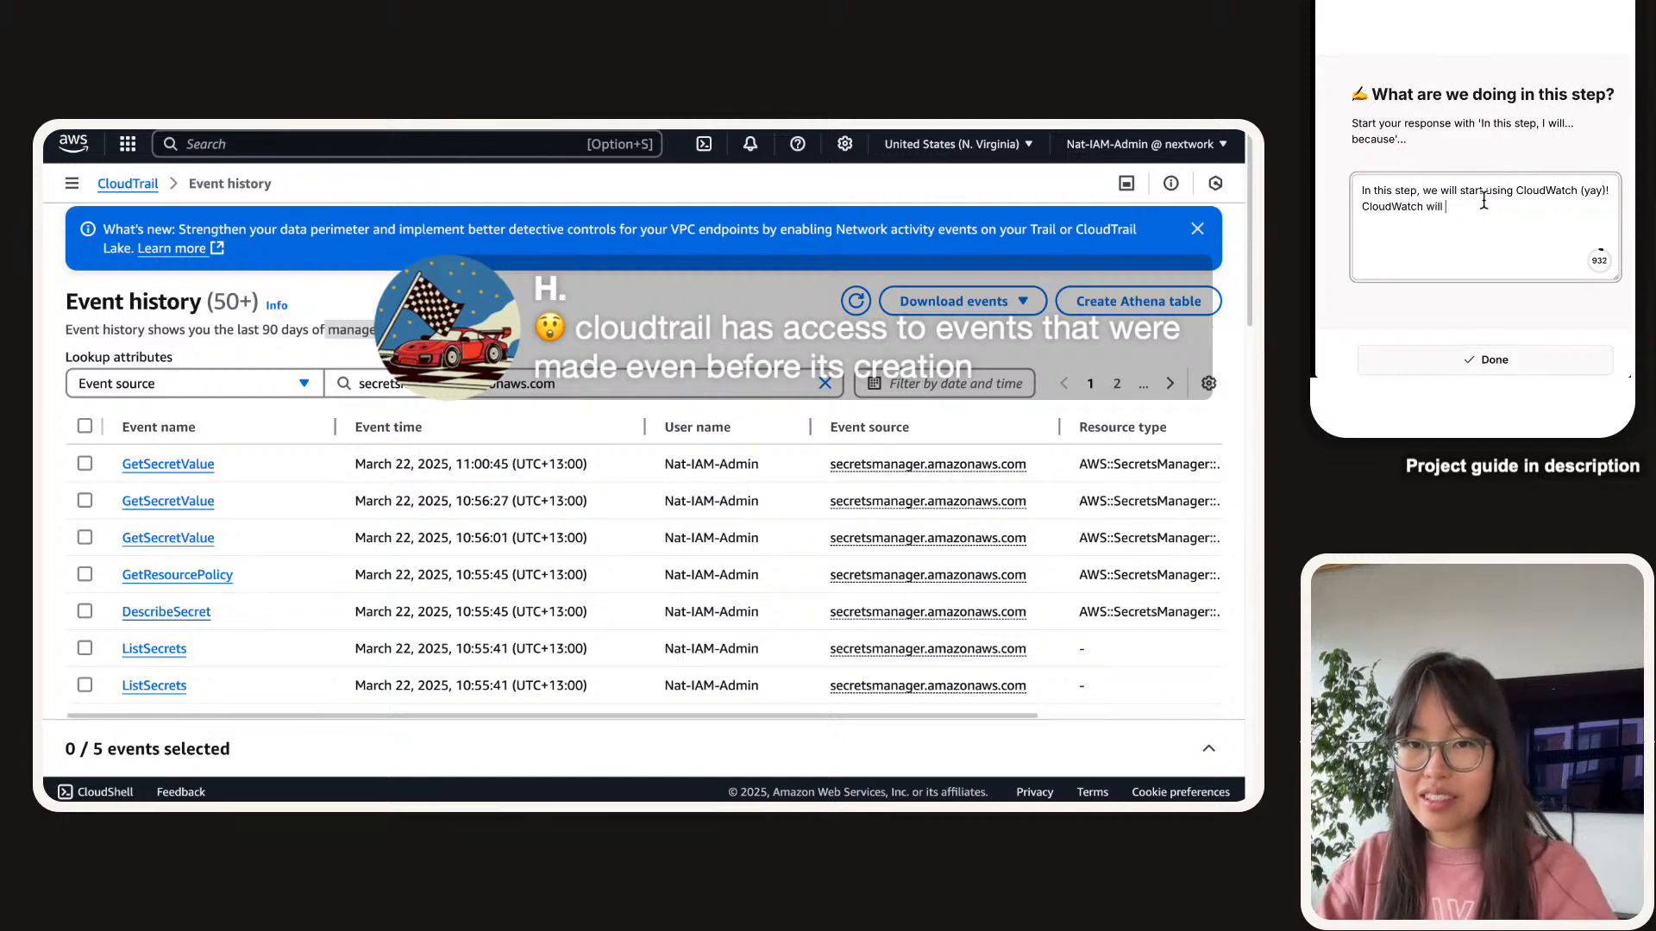
pyautogui.write('helps us with')
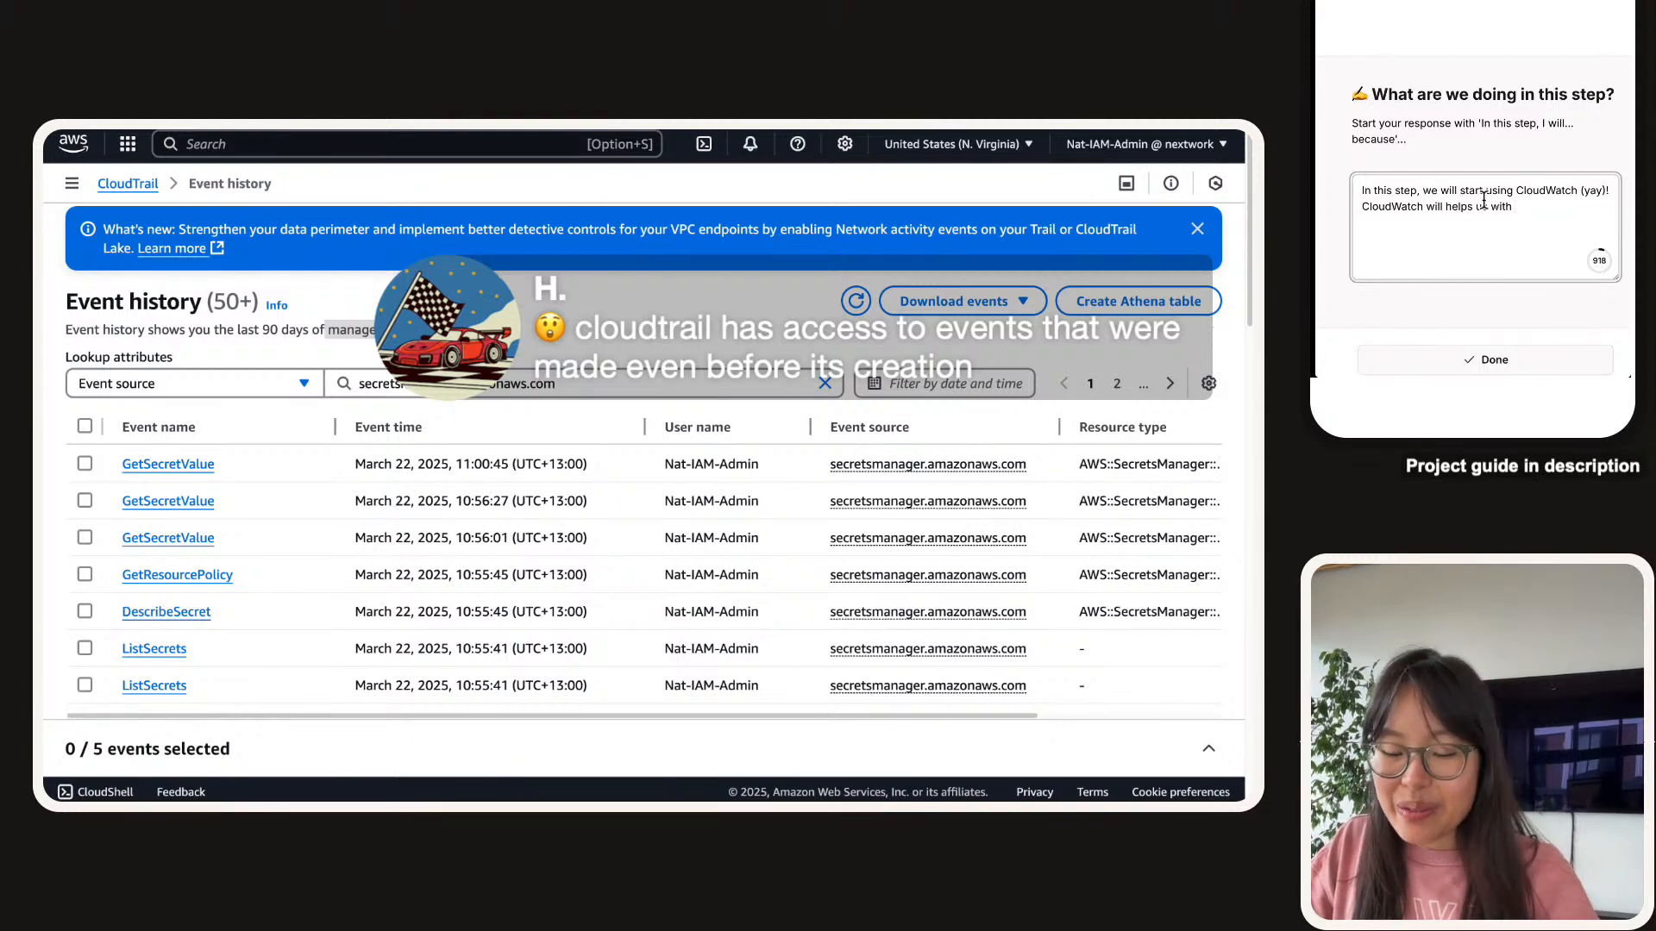
pyautogui.write('doing deeper ')
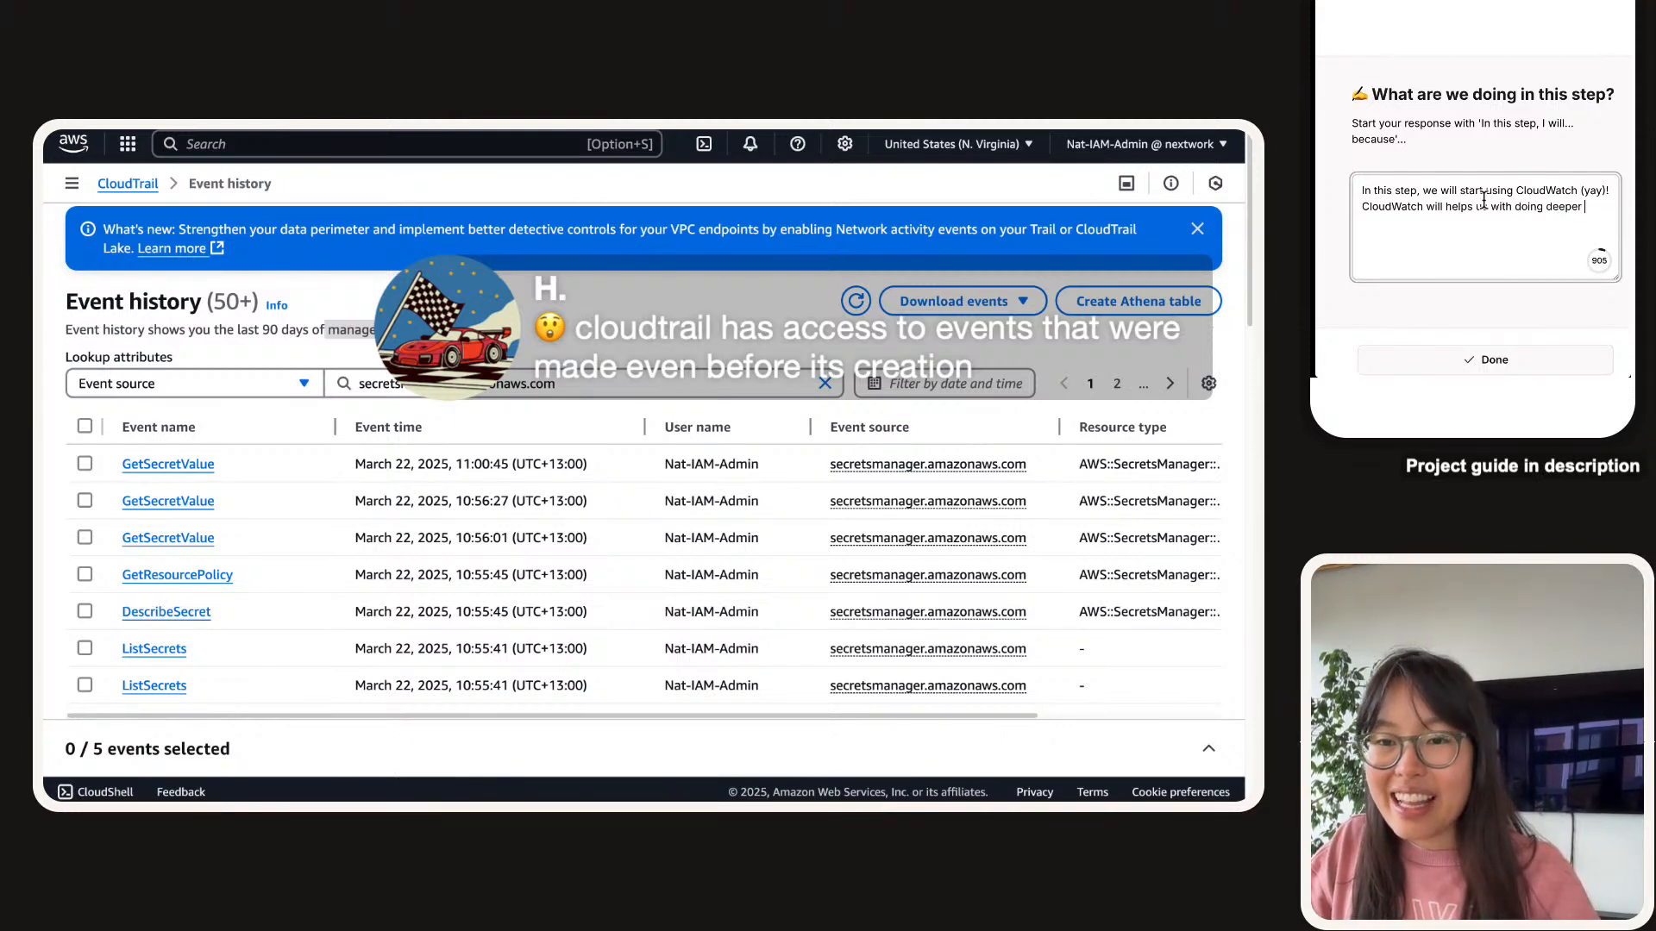
pyautogui.write('analysis with o')
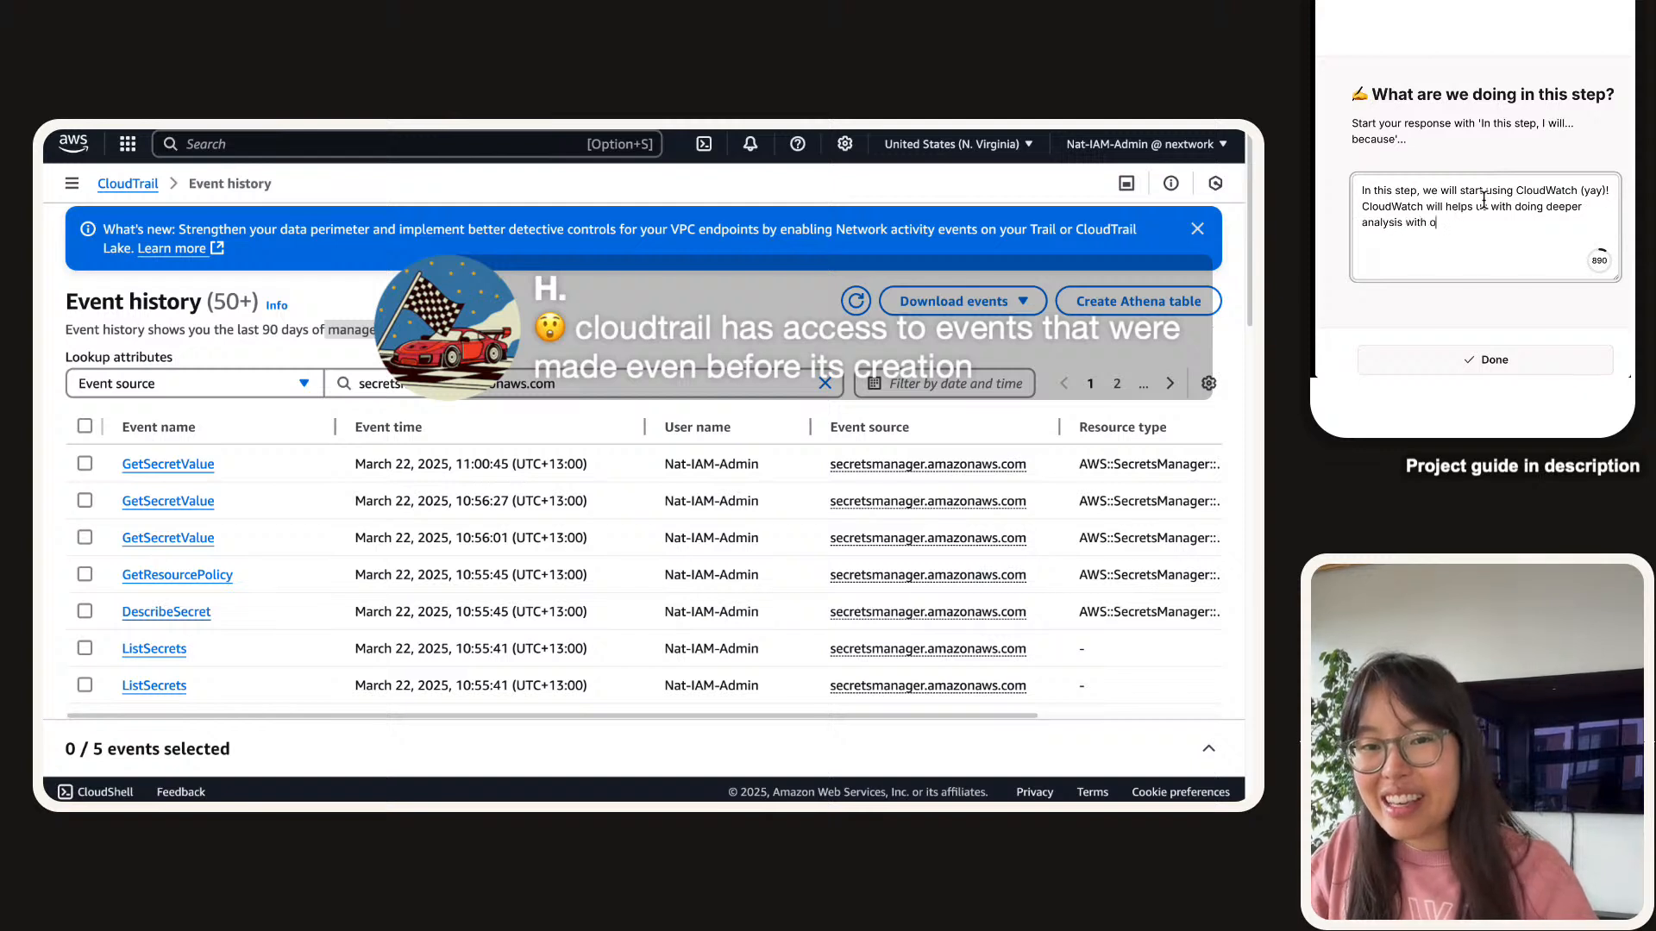
pyautogui.write('ur logs')
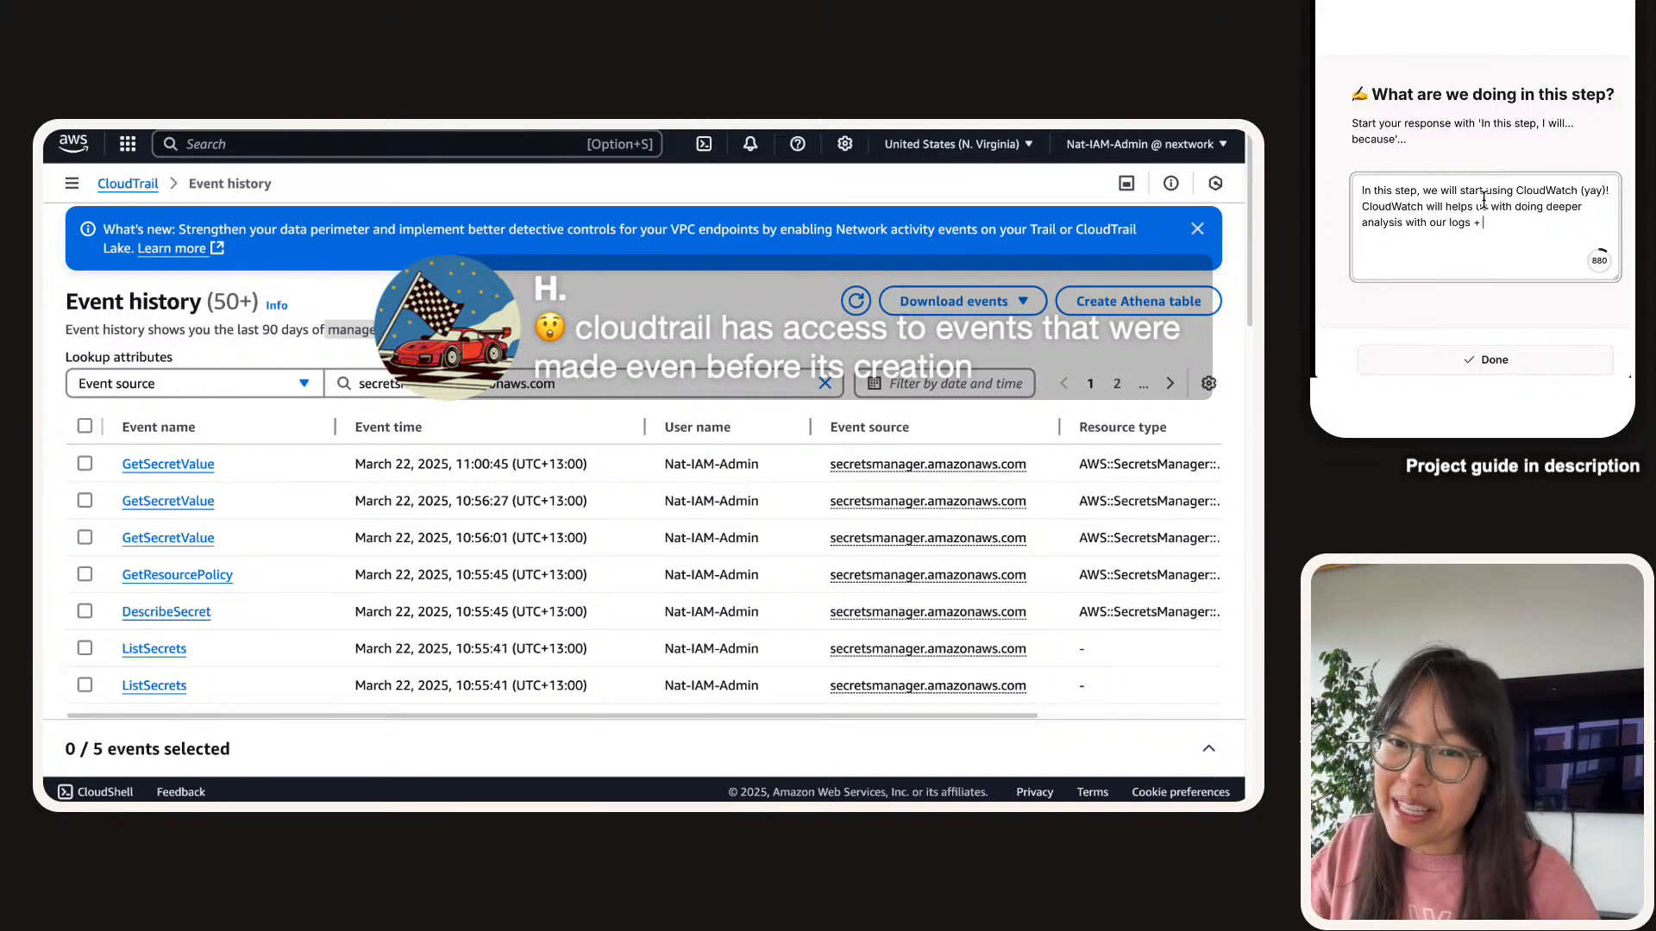
pyautogui.write('+ creatic ')
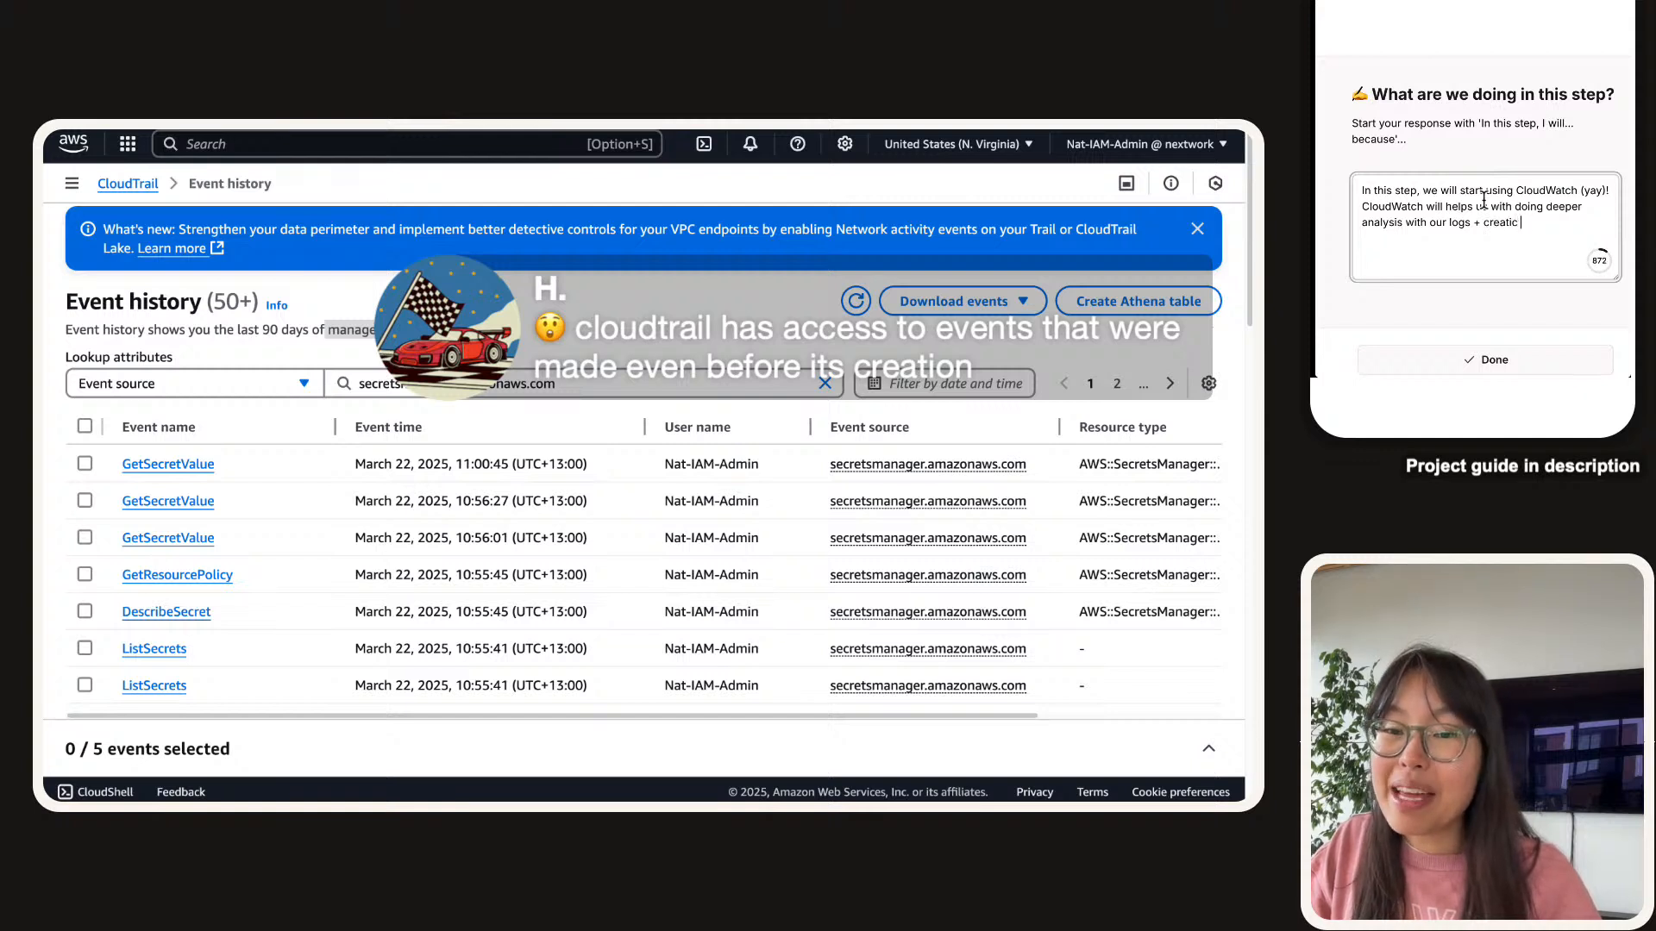
pyautogui.write('metrics to tr')
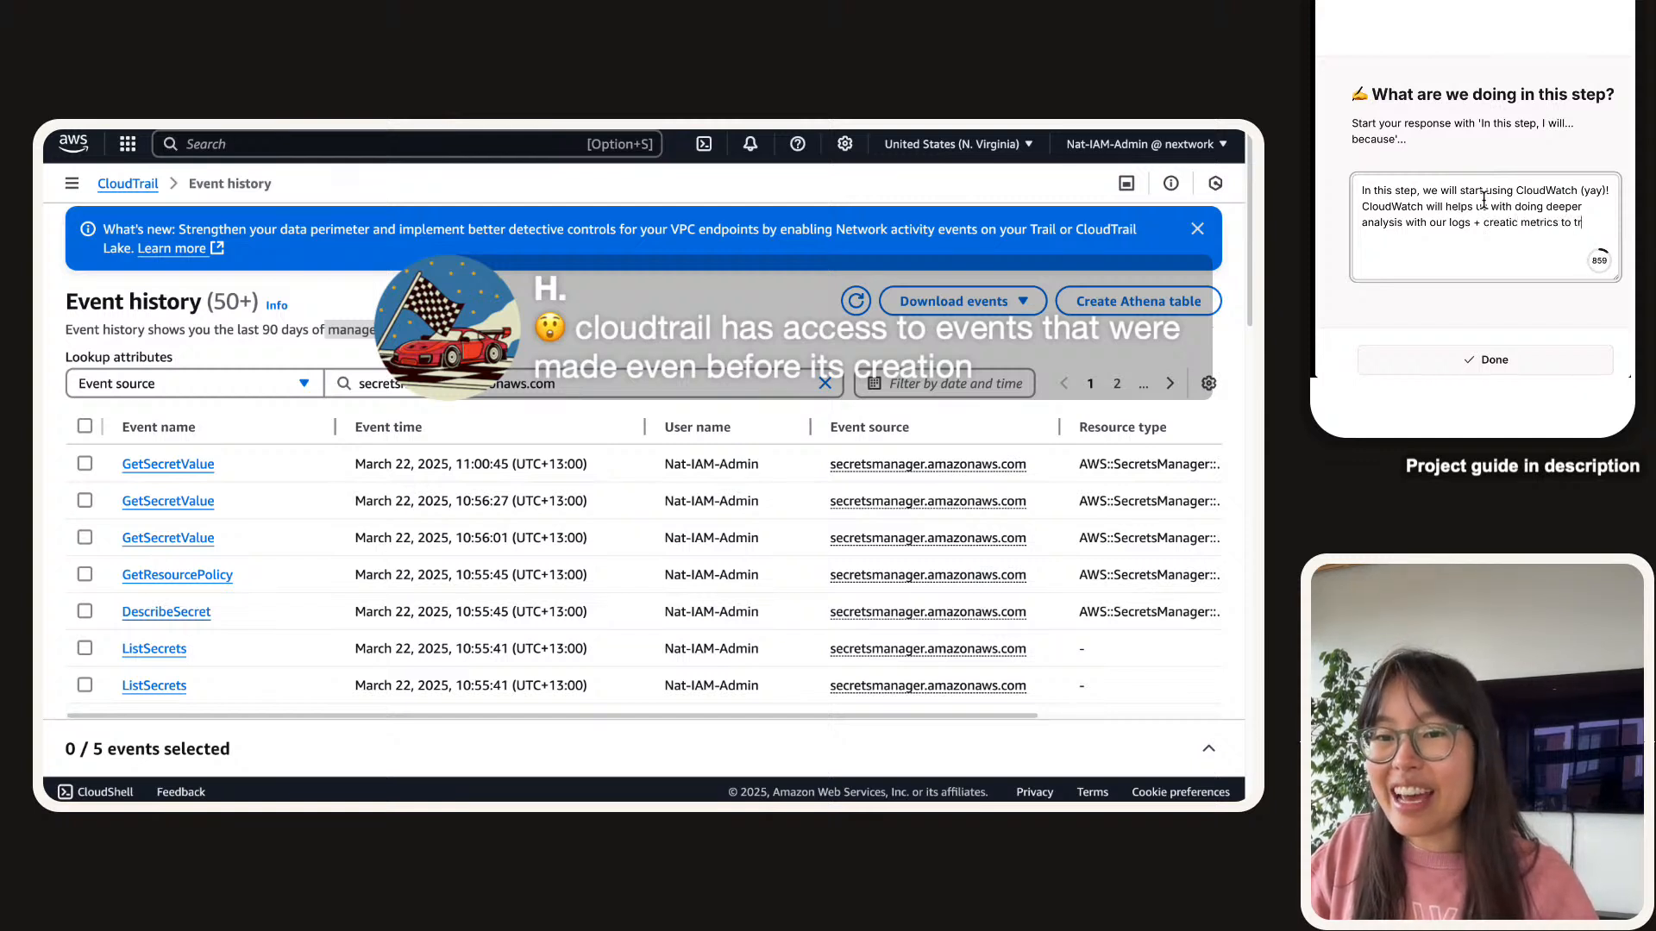
pyautogui.write('ack how many times our')
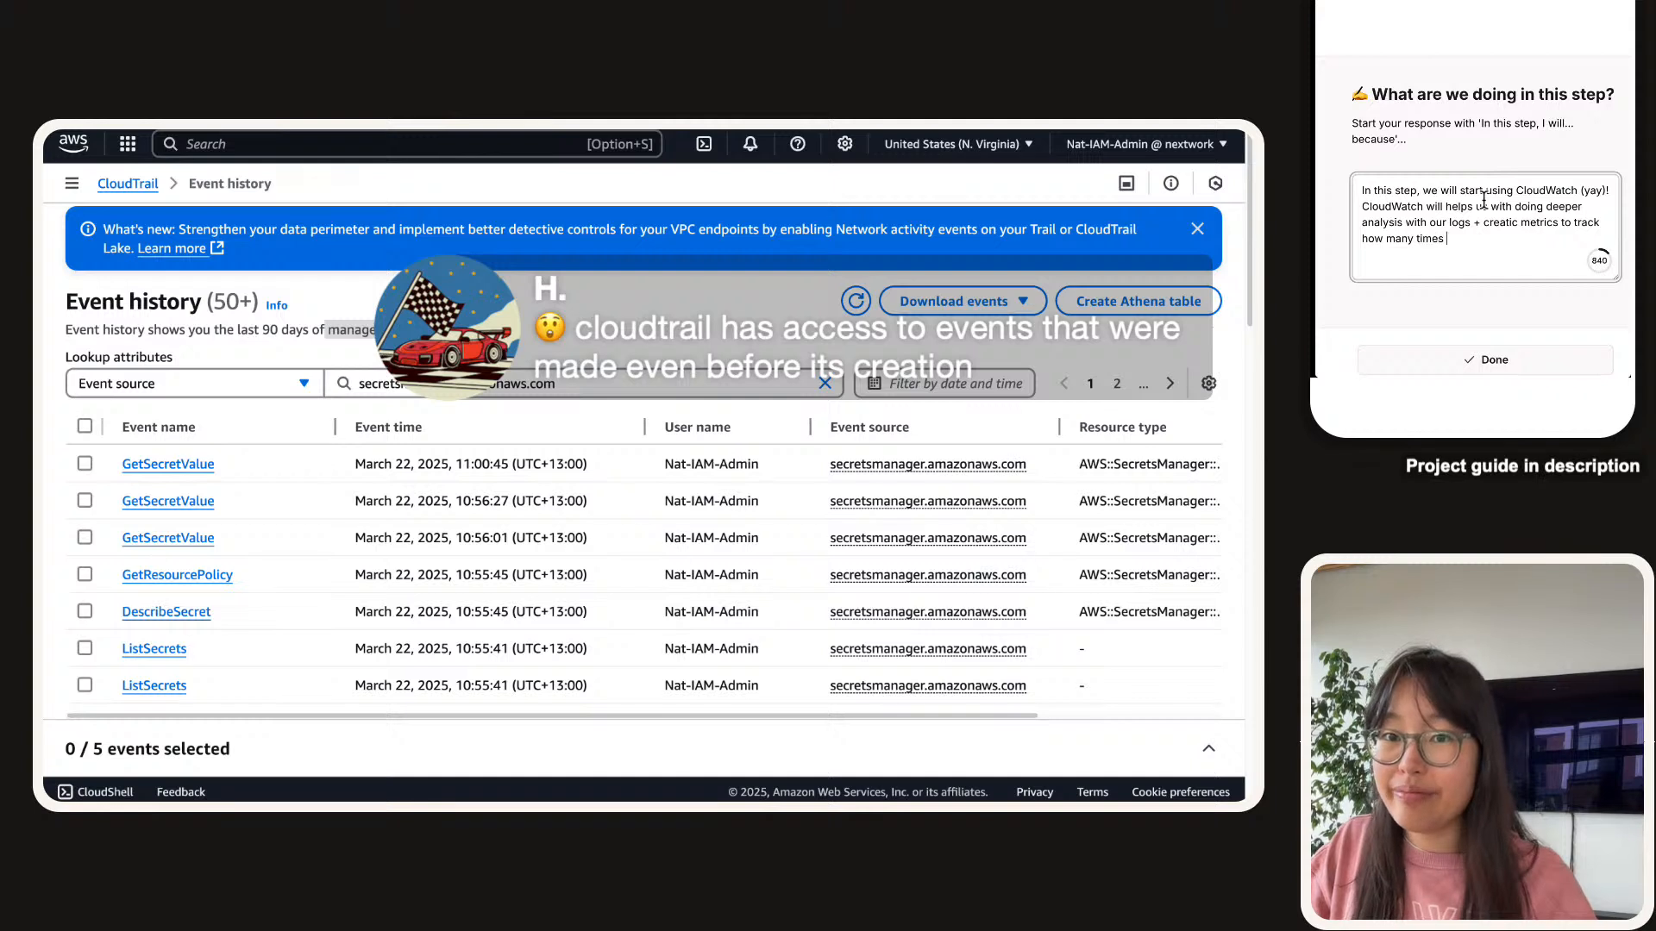
pyautogui.press('BackSpace')
pyautogui.press('BackSpace')
pyautogui.press('BackSpace')
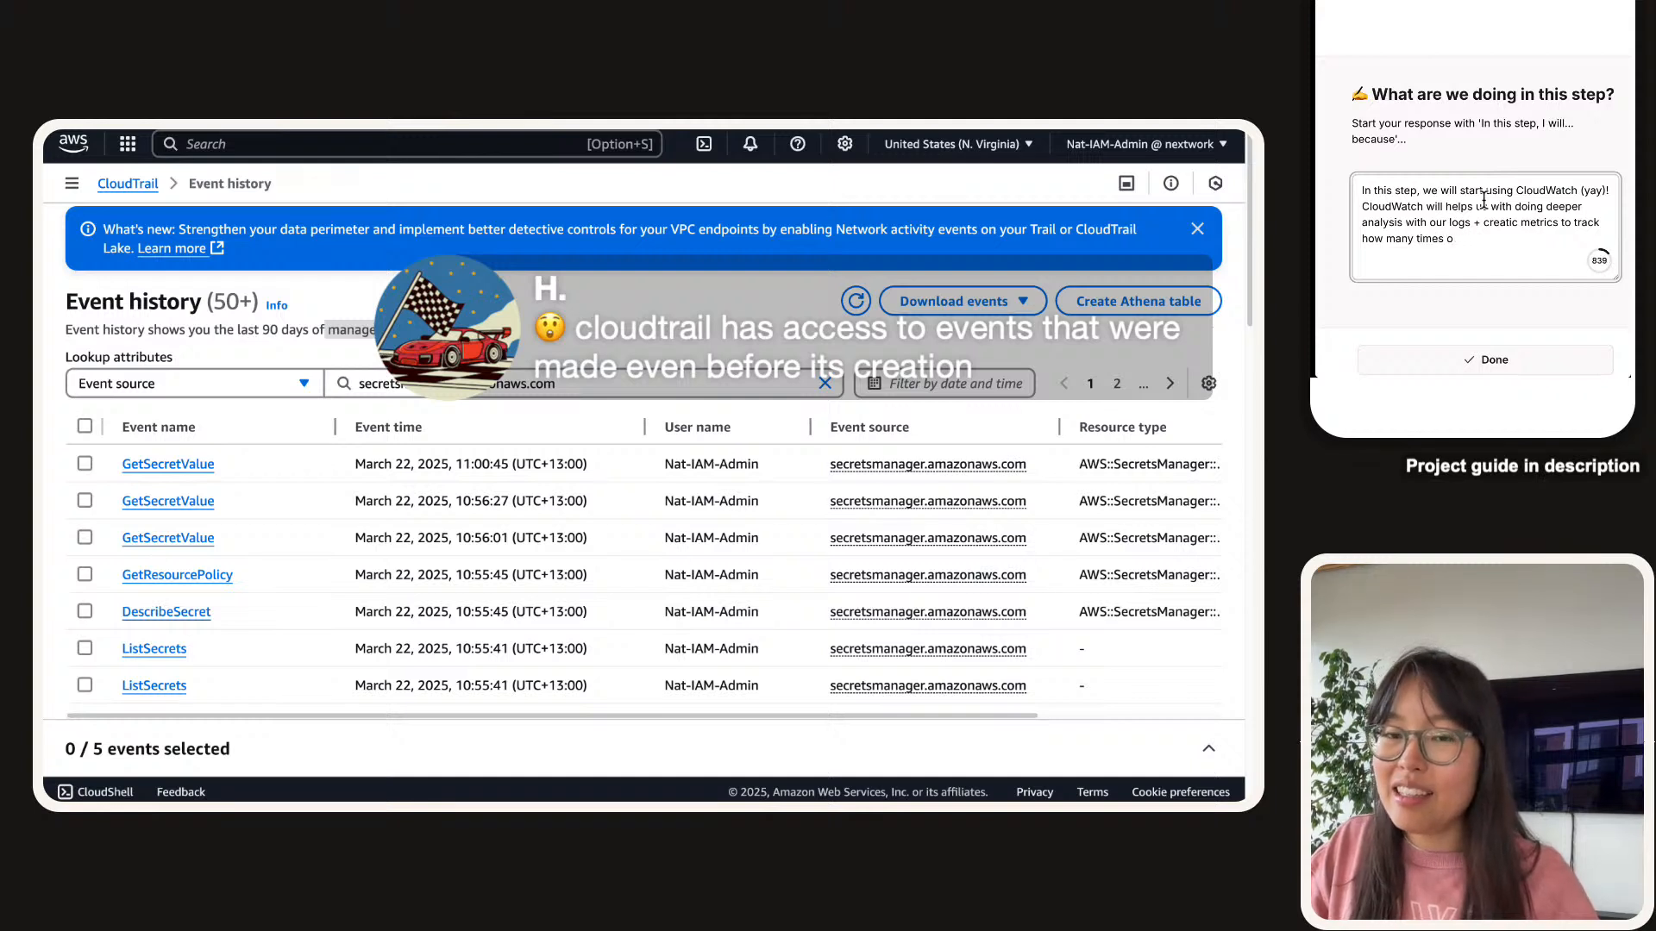
pyautogui.write('an event')
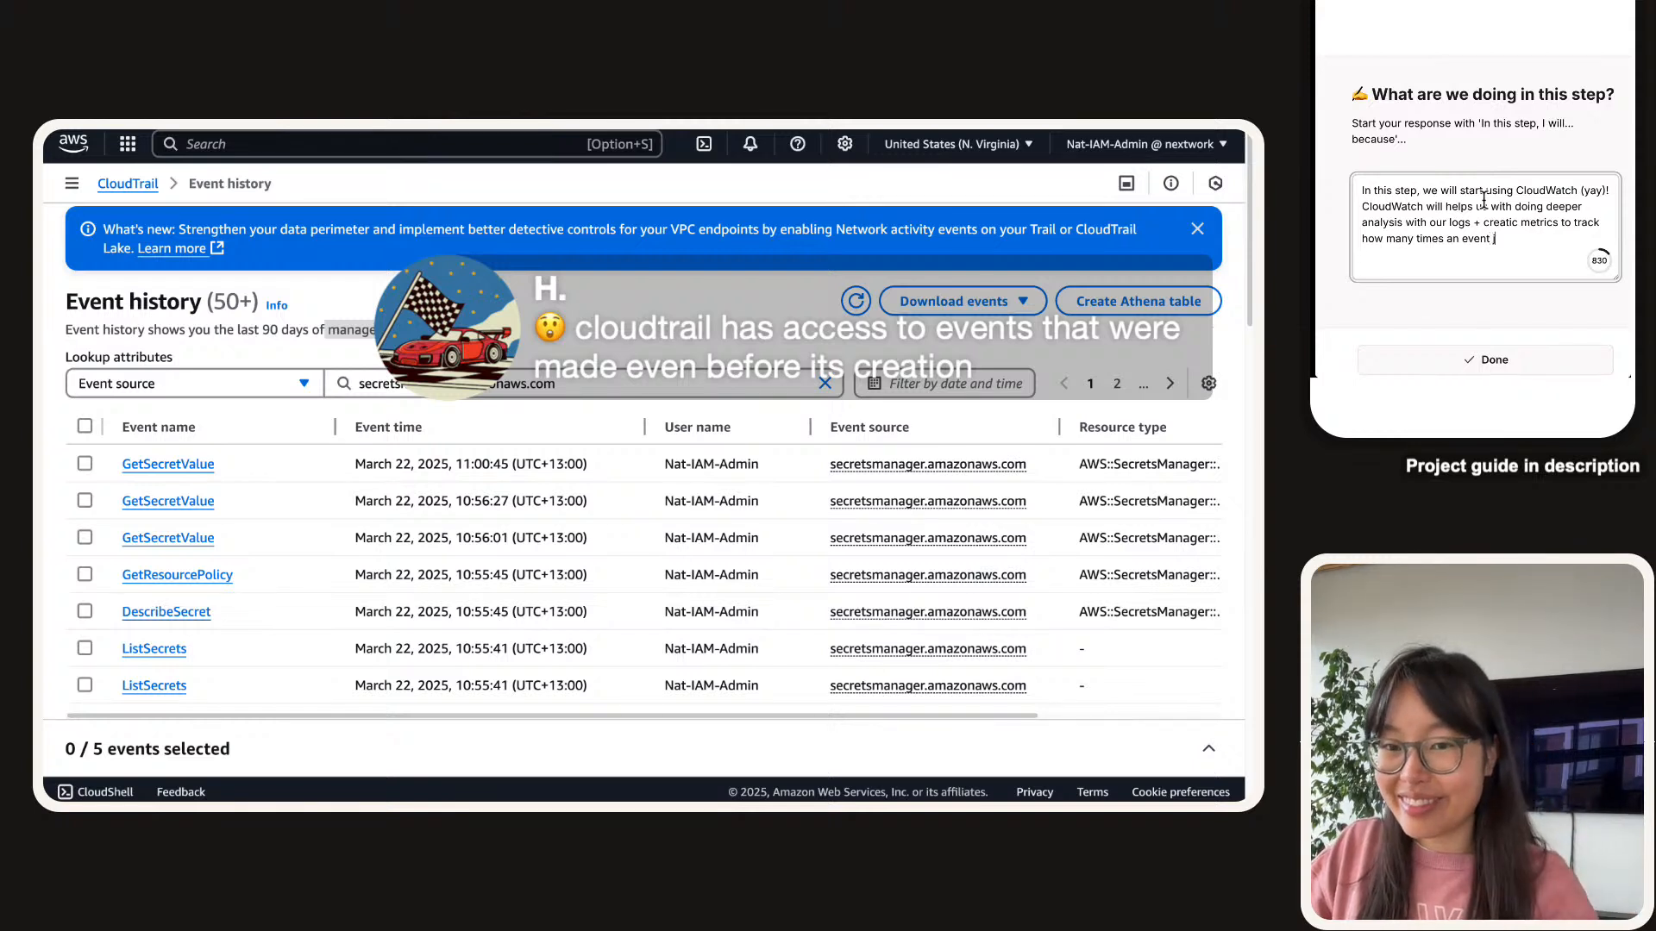
pyautogui.write(' happens.')
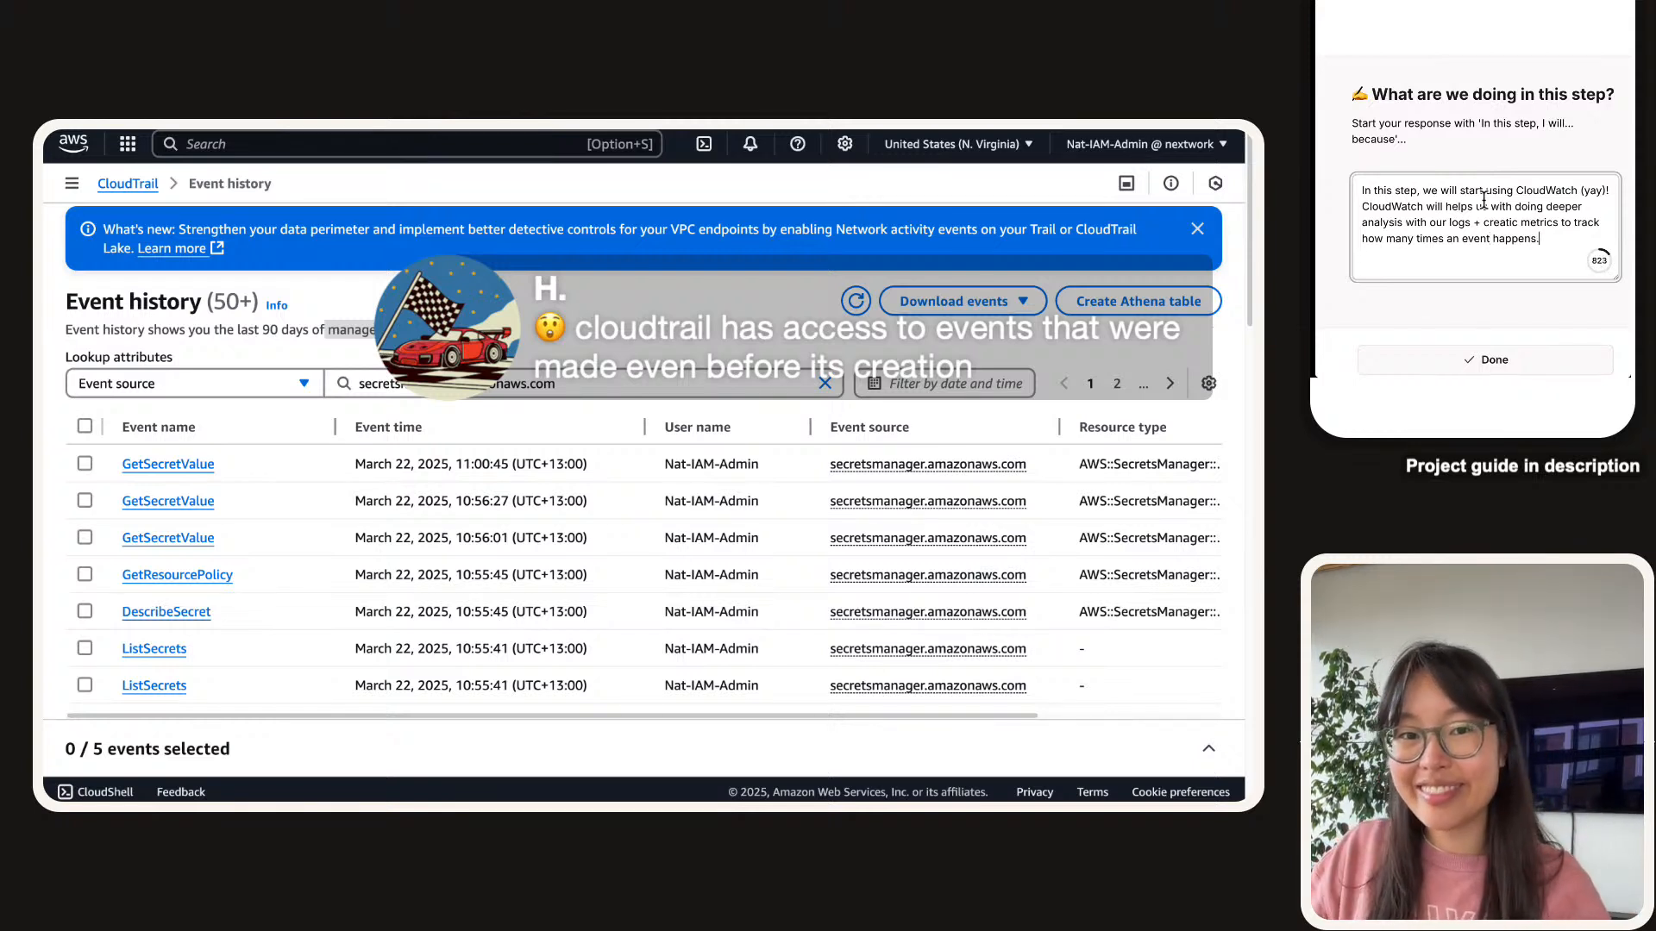
pyautogui.scroll(-1, 1436, 165)
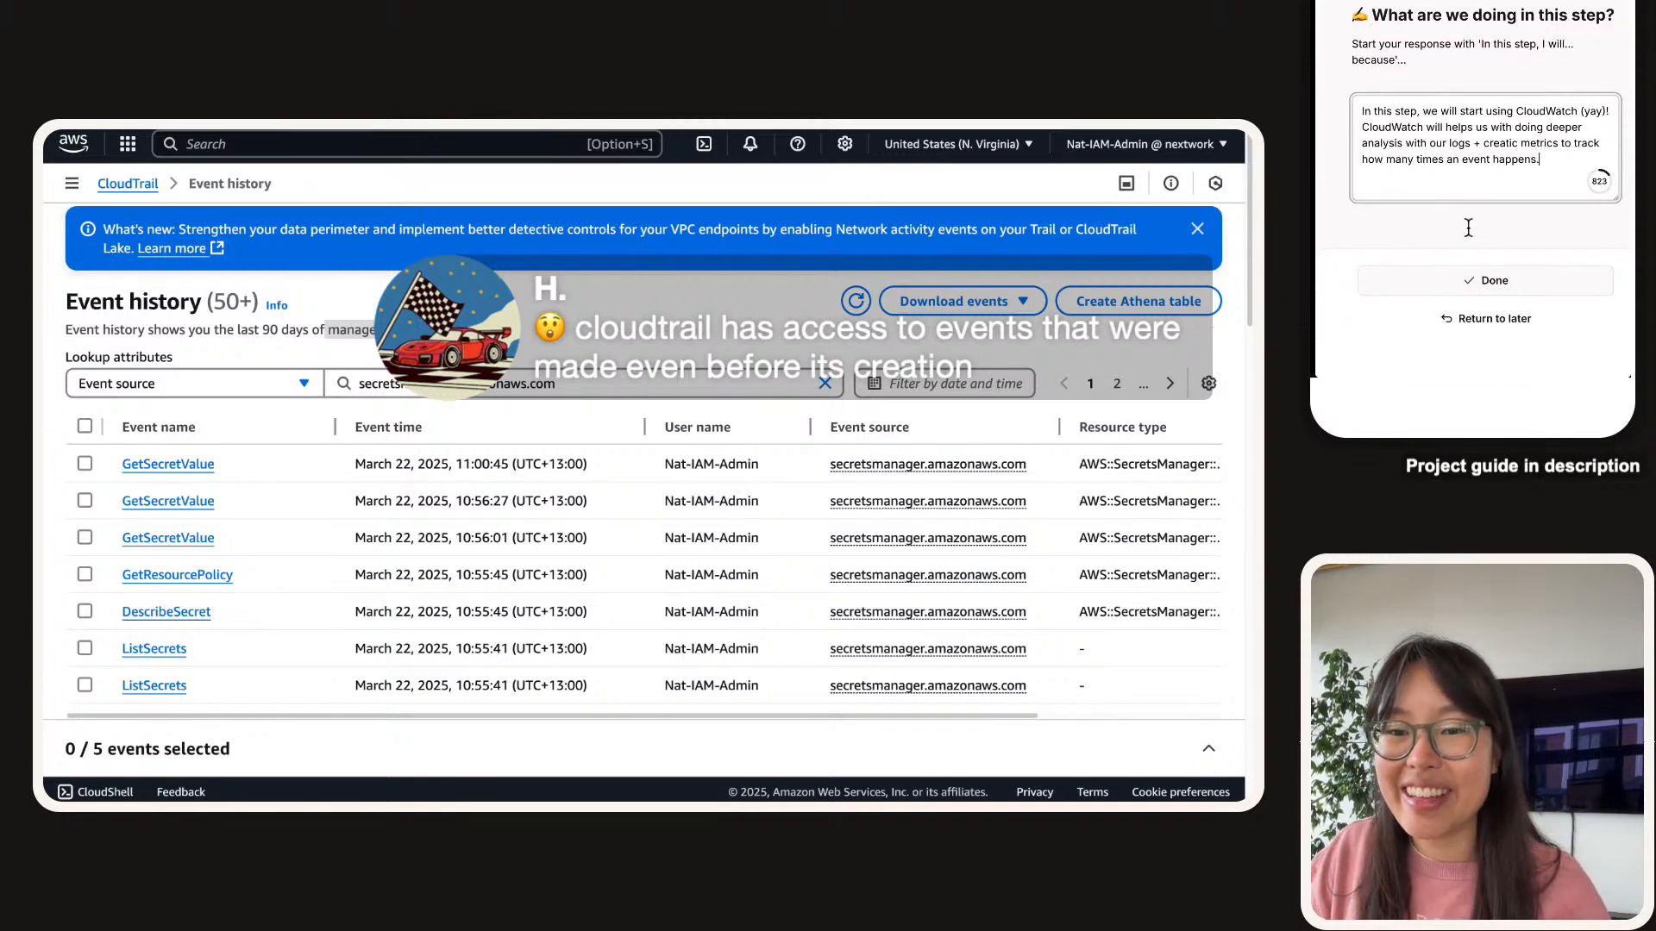
pyautogui.click(1500, 281)
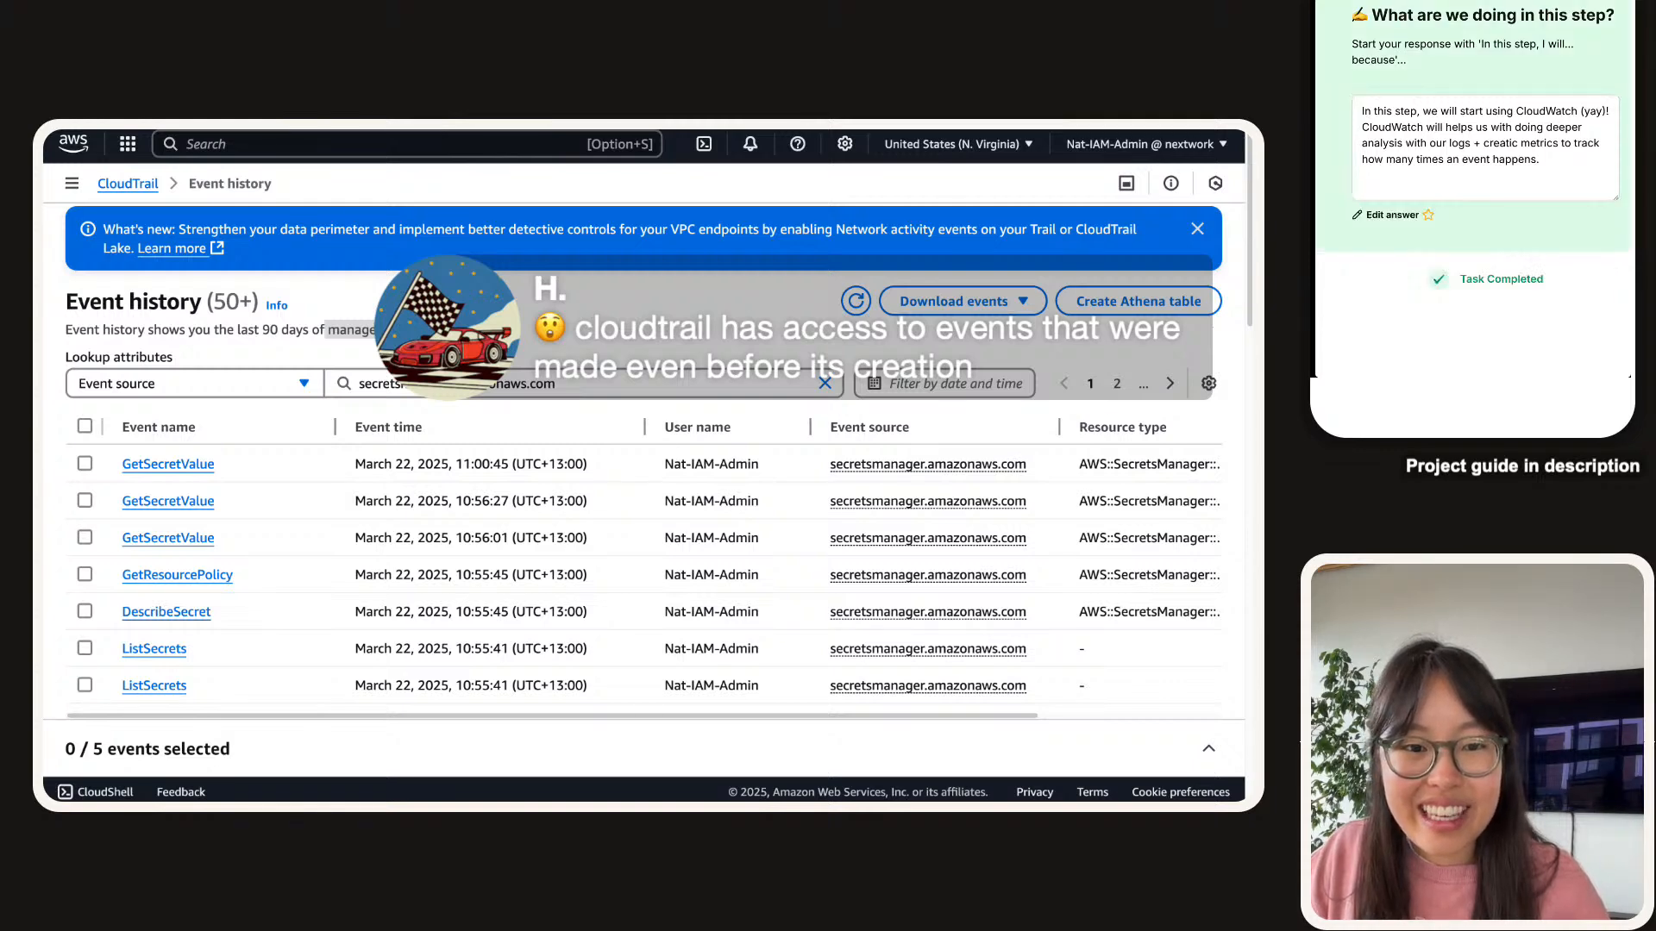
pyautogui.scroll(-3, 1428, 142)
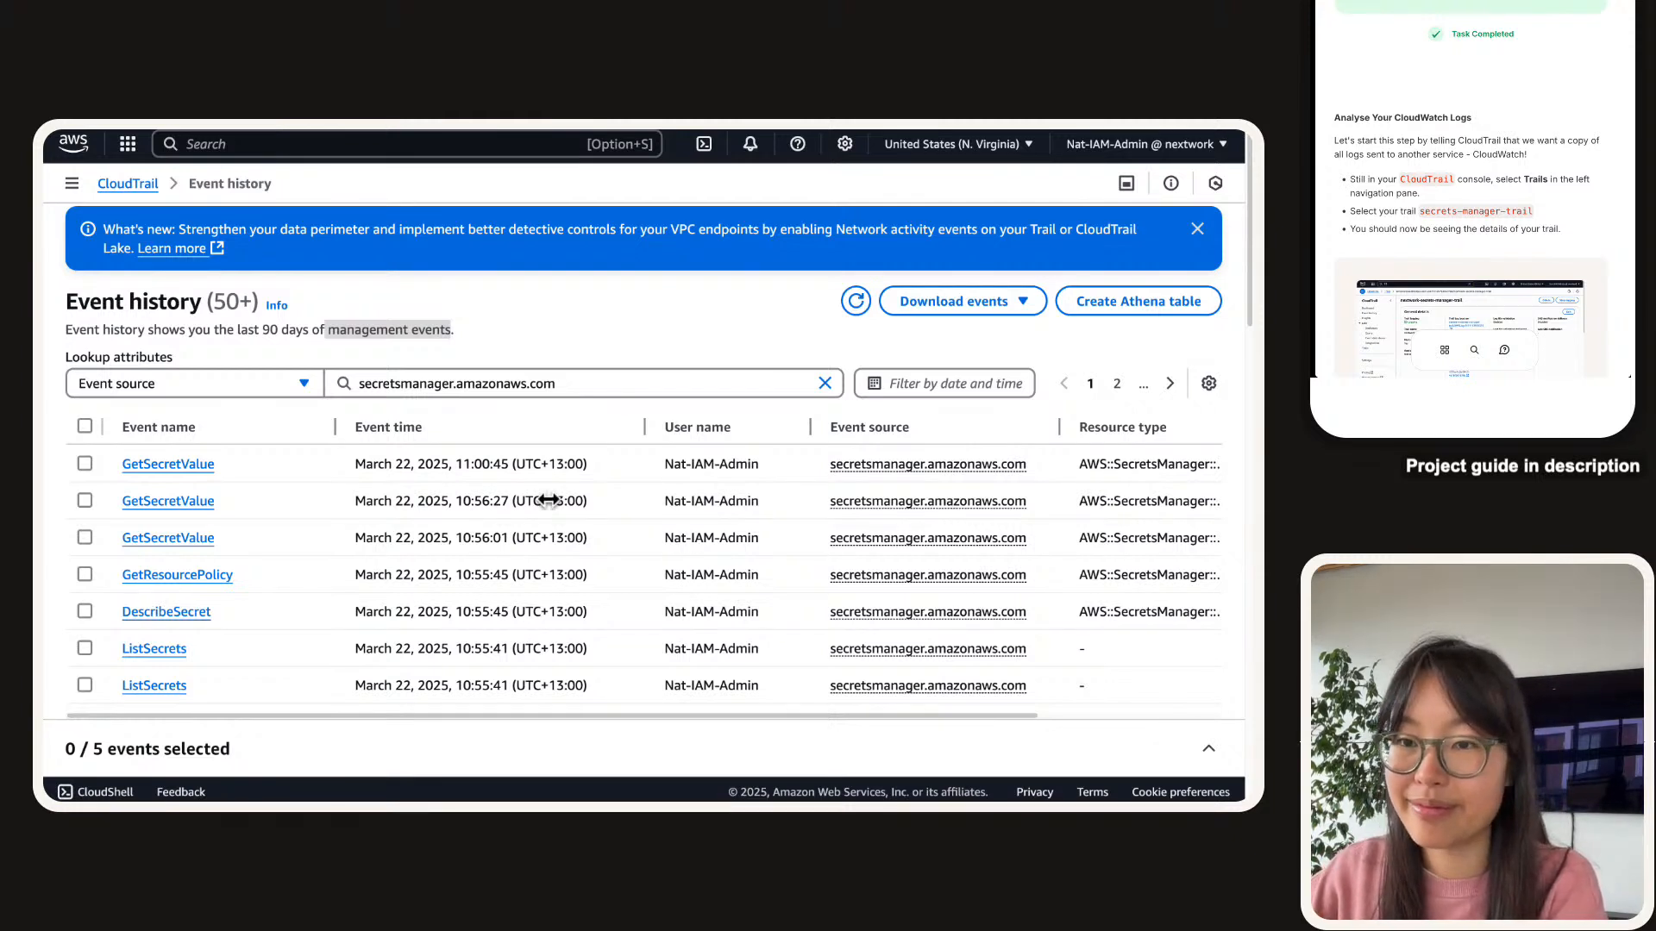
pyautogui.scroll(-1, 549, 499)
pyautogui.scroll(1, 549, 499)
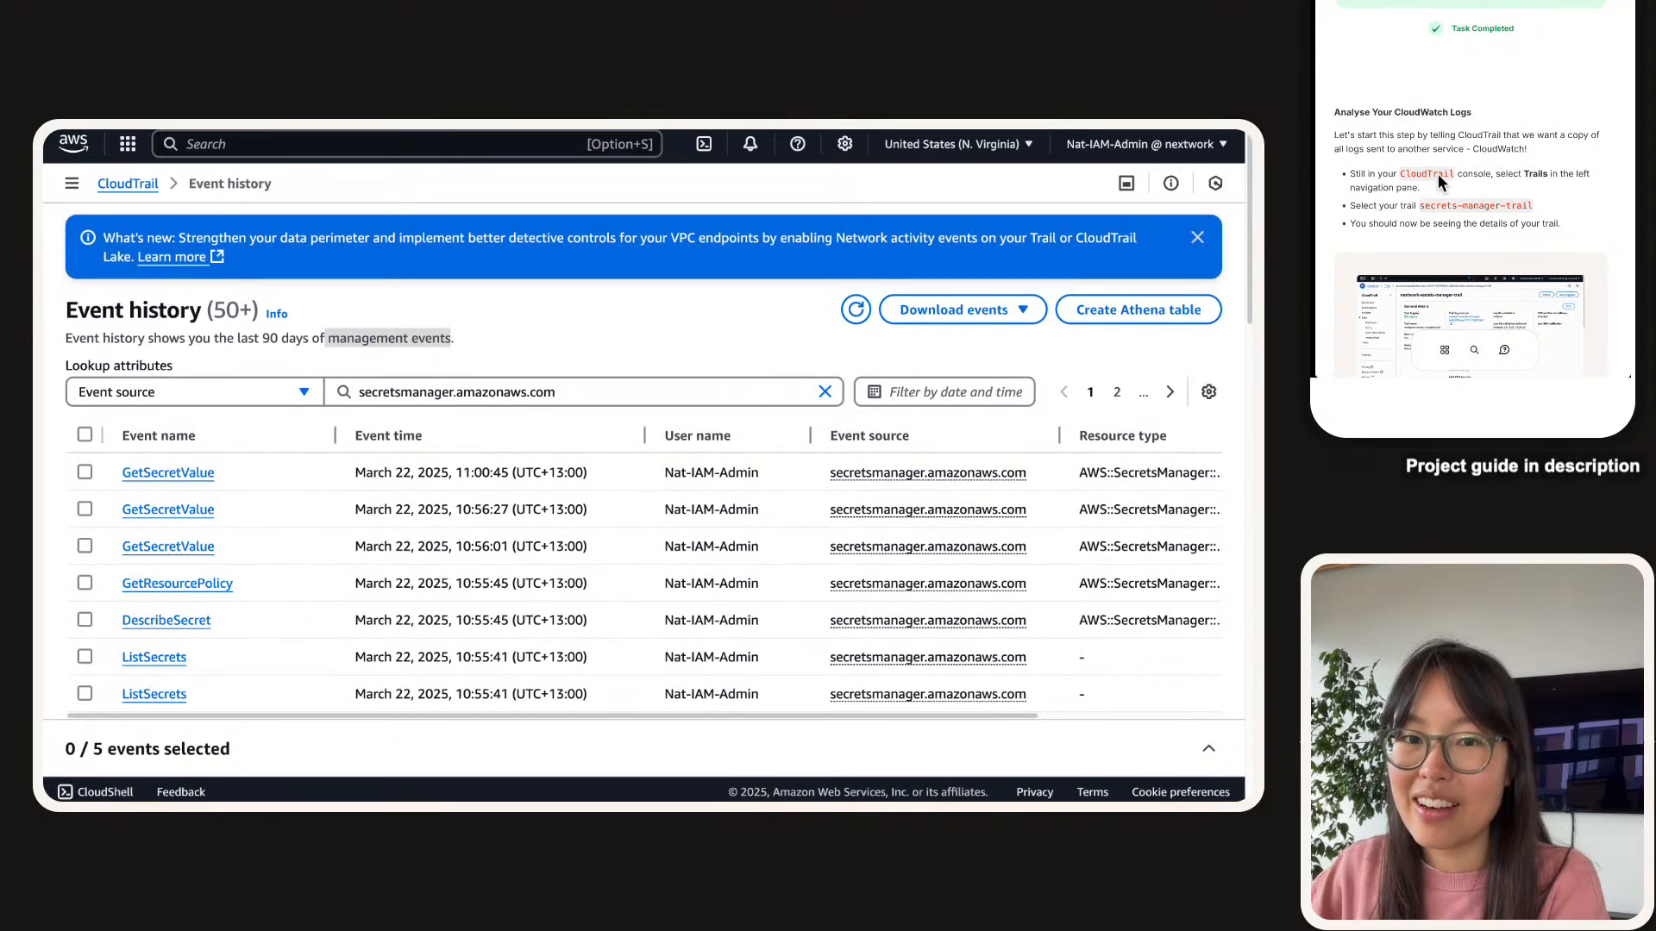
pyautogui.scroll(-1, 1437, 173)
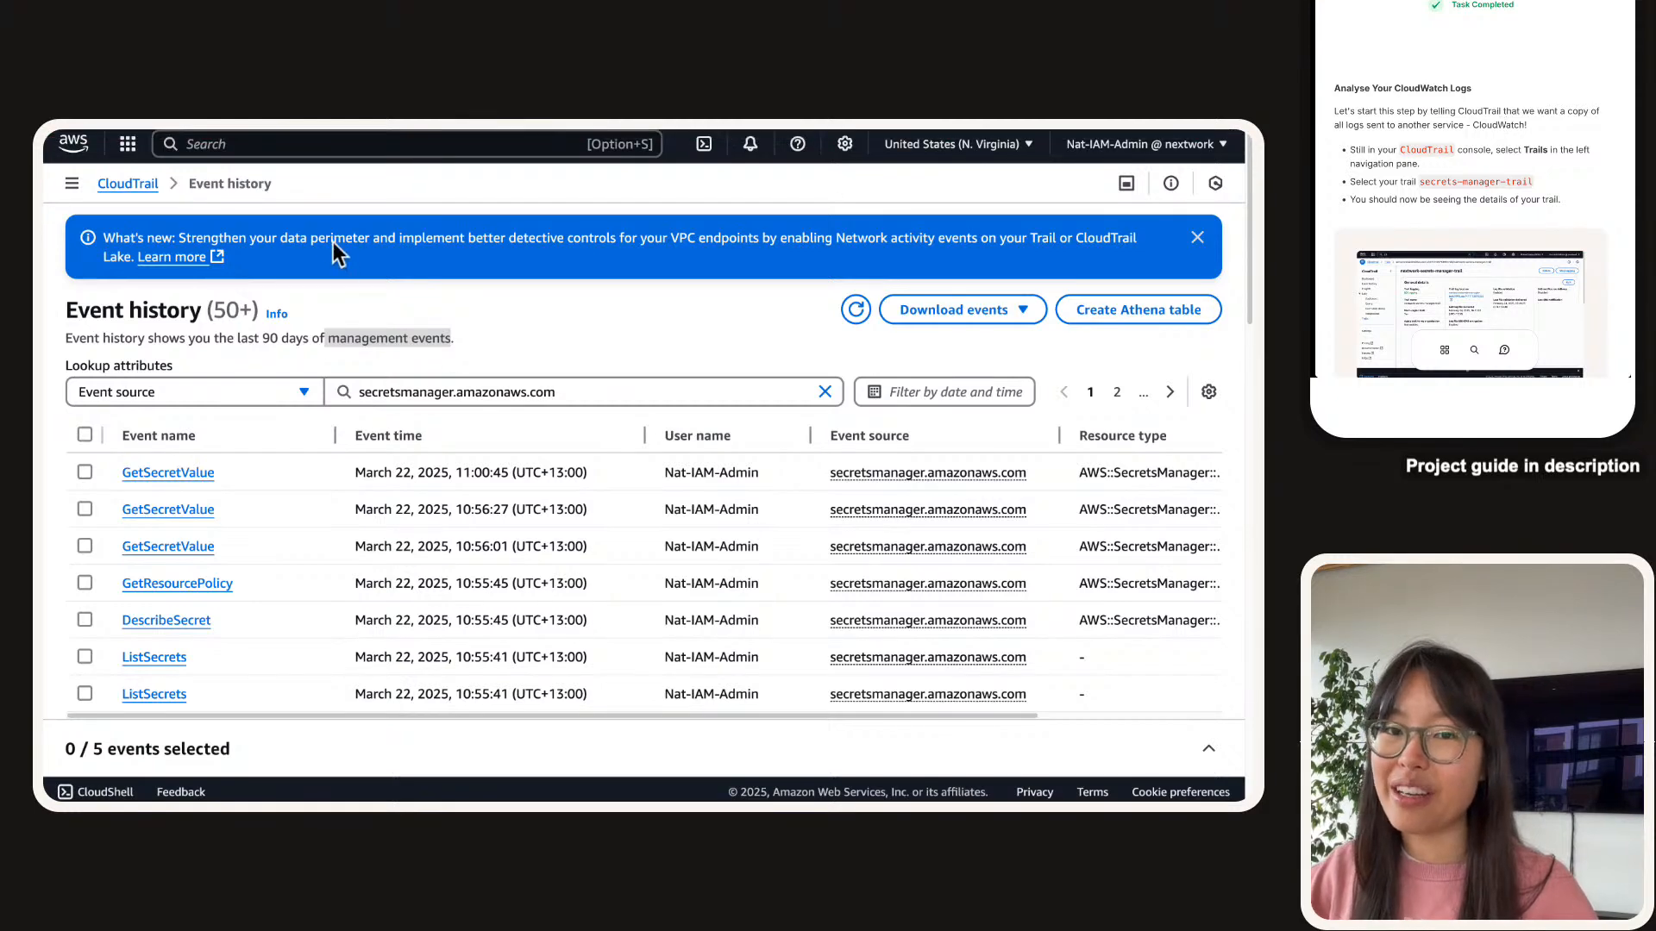
# Open secrets-manager-trail from the Trails list and check its CloudWatch Logs section.
pyautogui.click(72, 183)
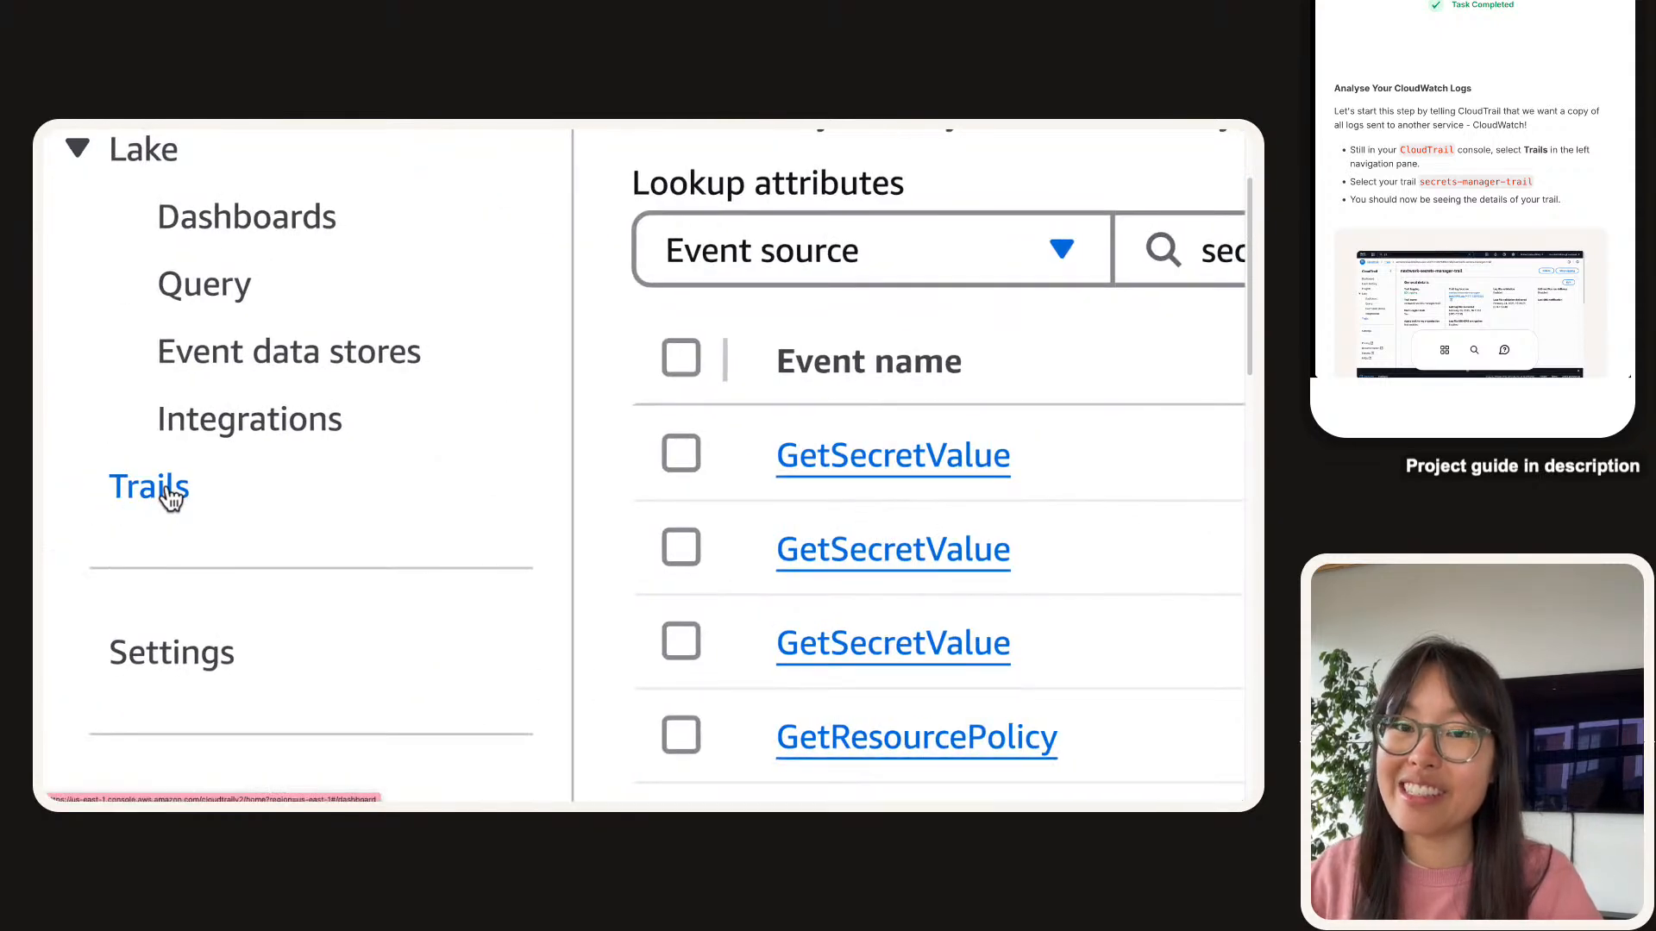
pyautogui.click(171, 497)
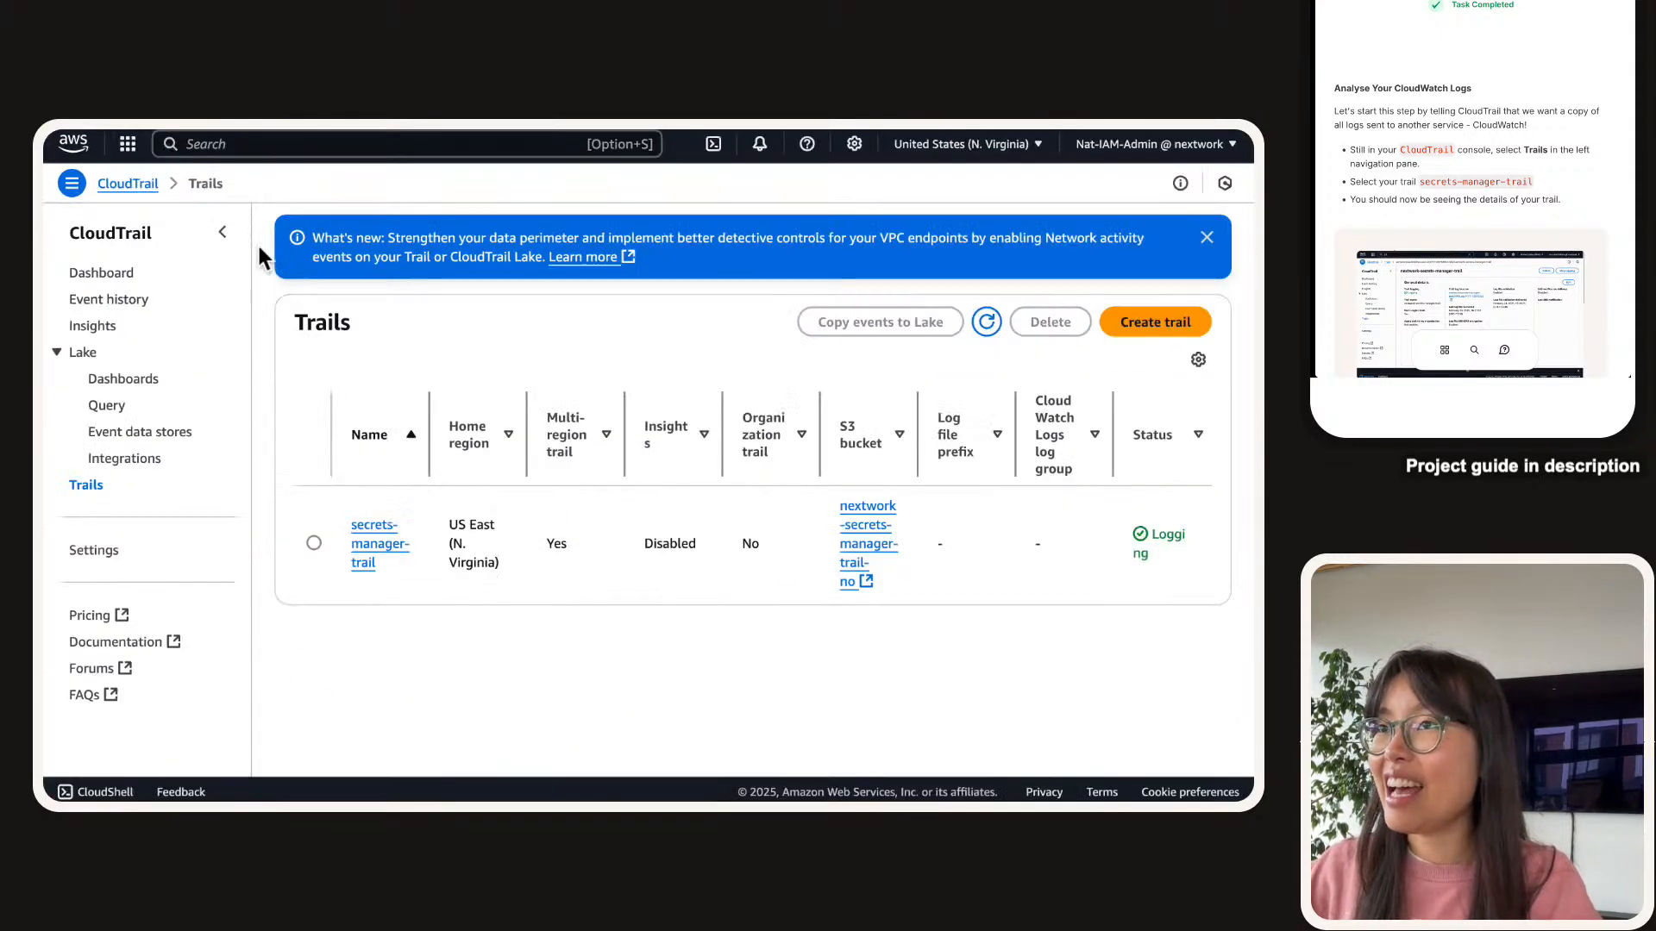
pyautogui.click(222, 232)
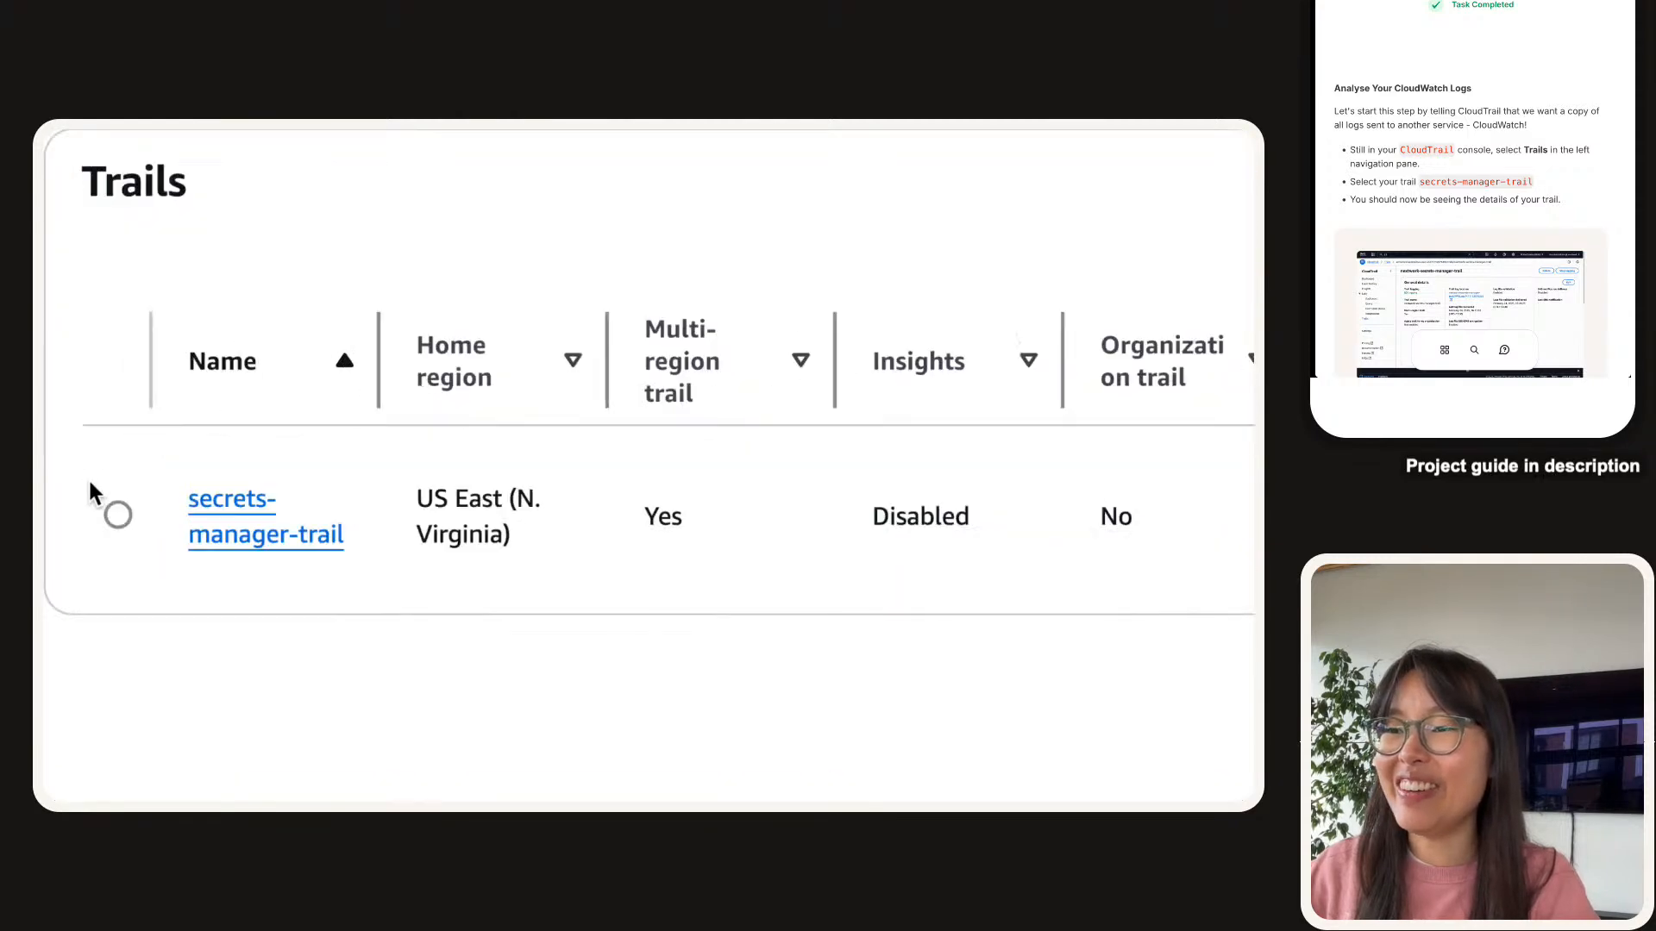
pyautogui.click(180, 510)
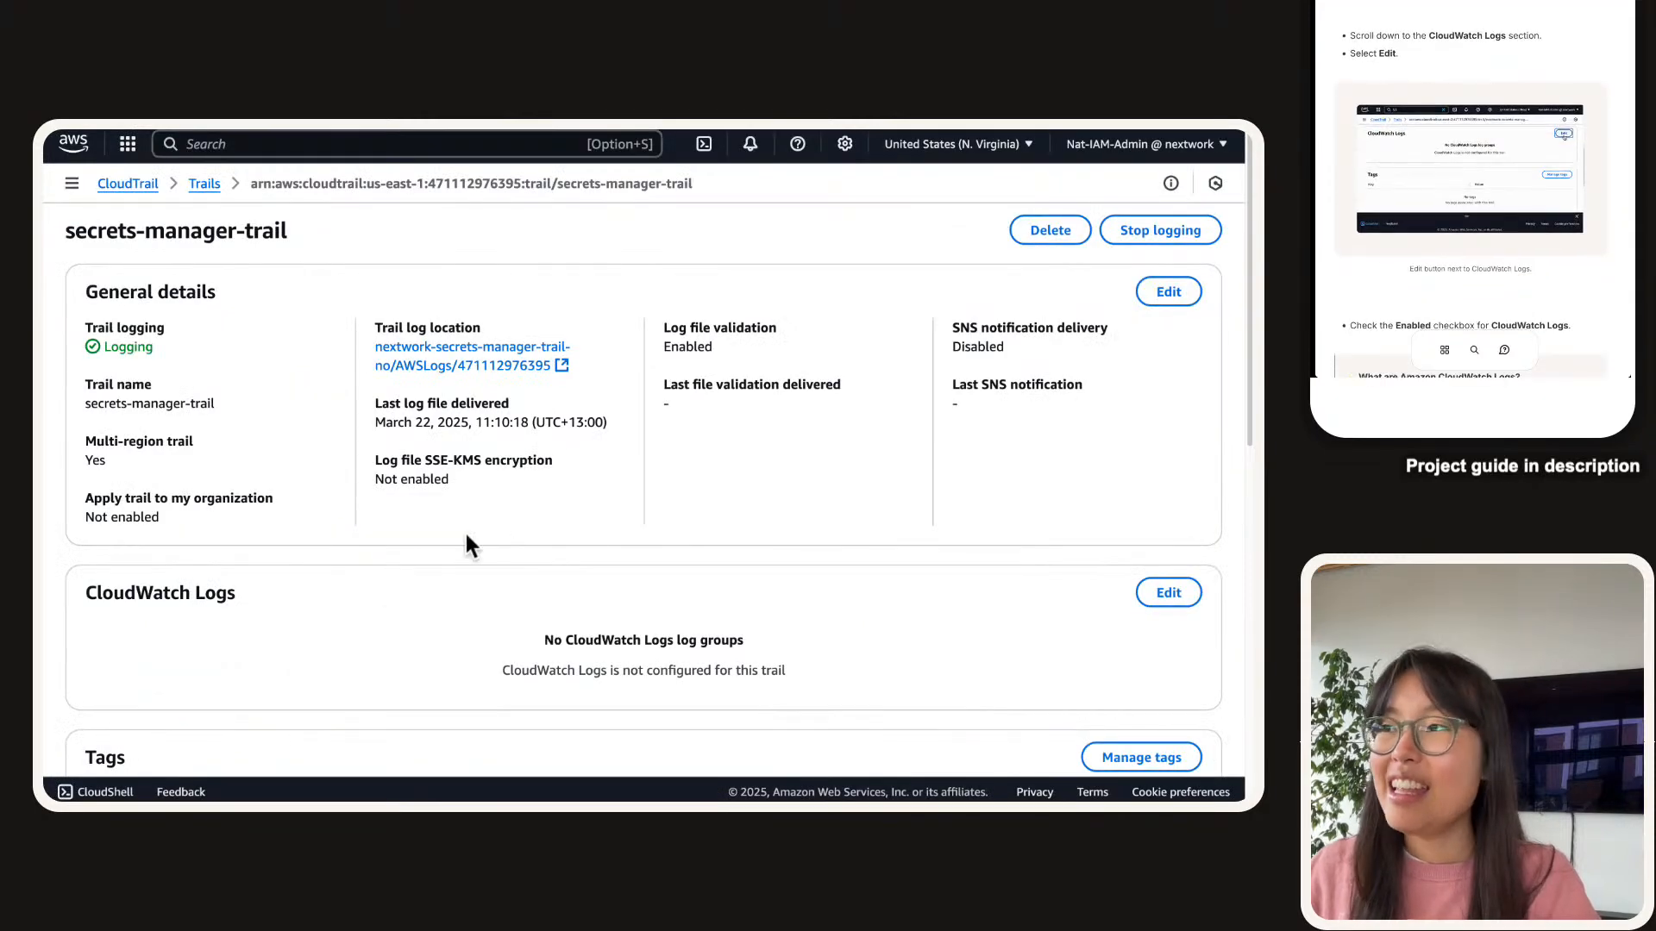
pyautogui.scroll(-3, 631, 523)
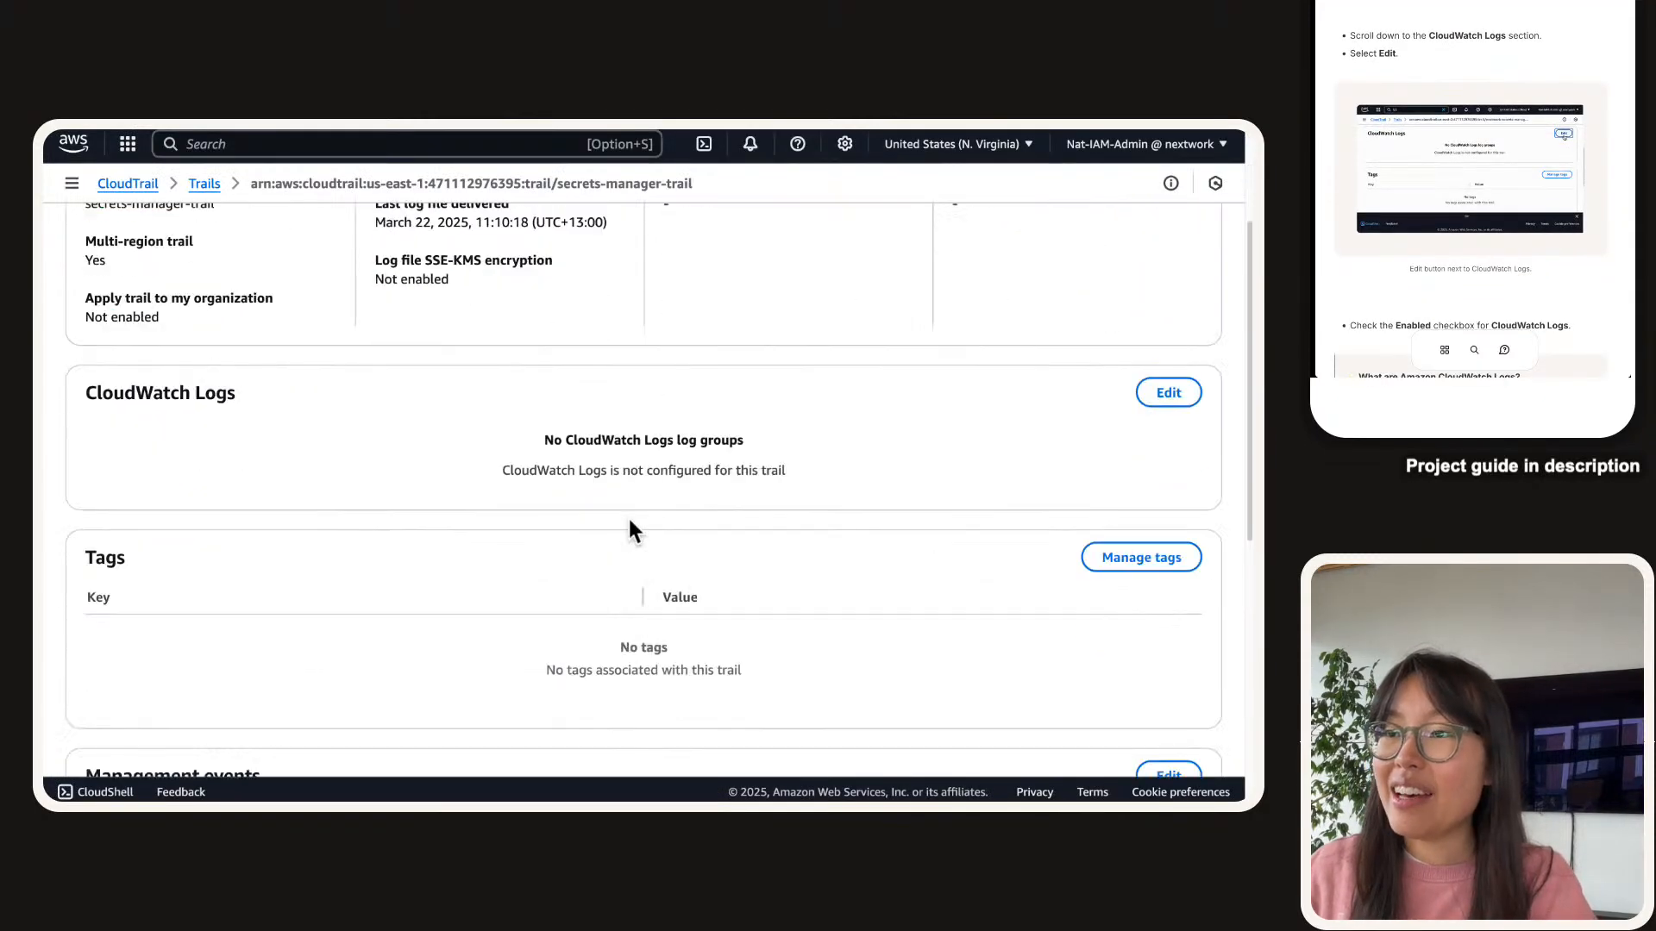
pyautogui.scroll(3, 630, 522)
pyautogui.tripleClick(147, 595)
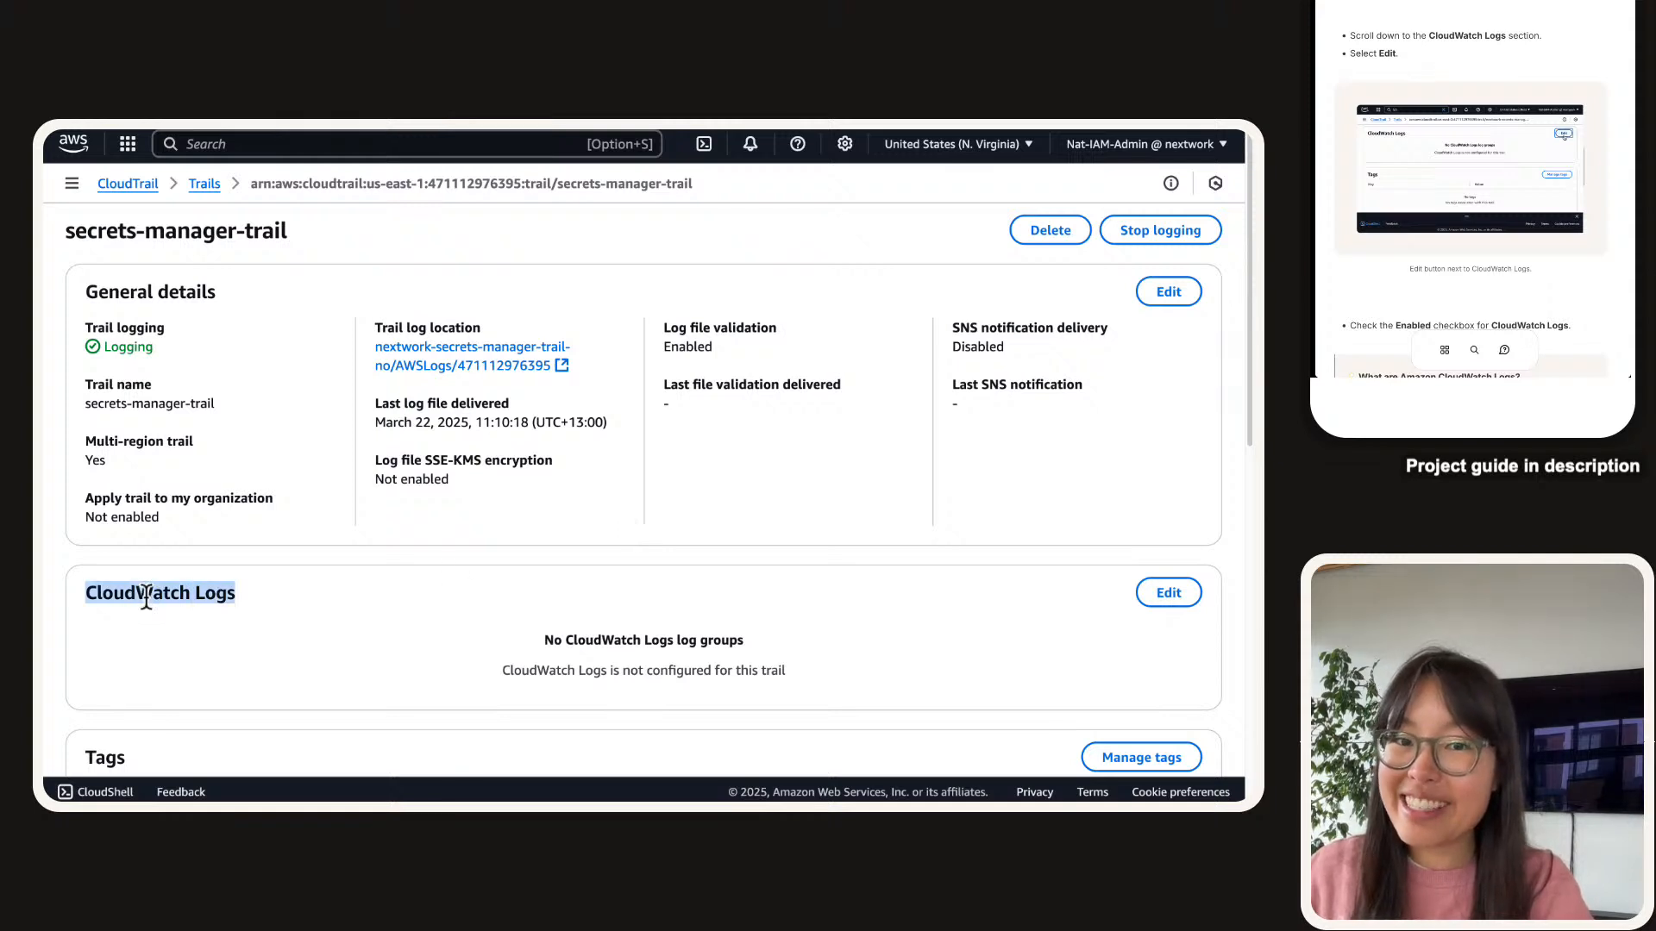
pyautogui.click(170, 636)
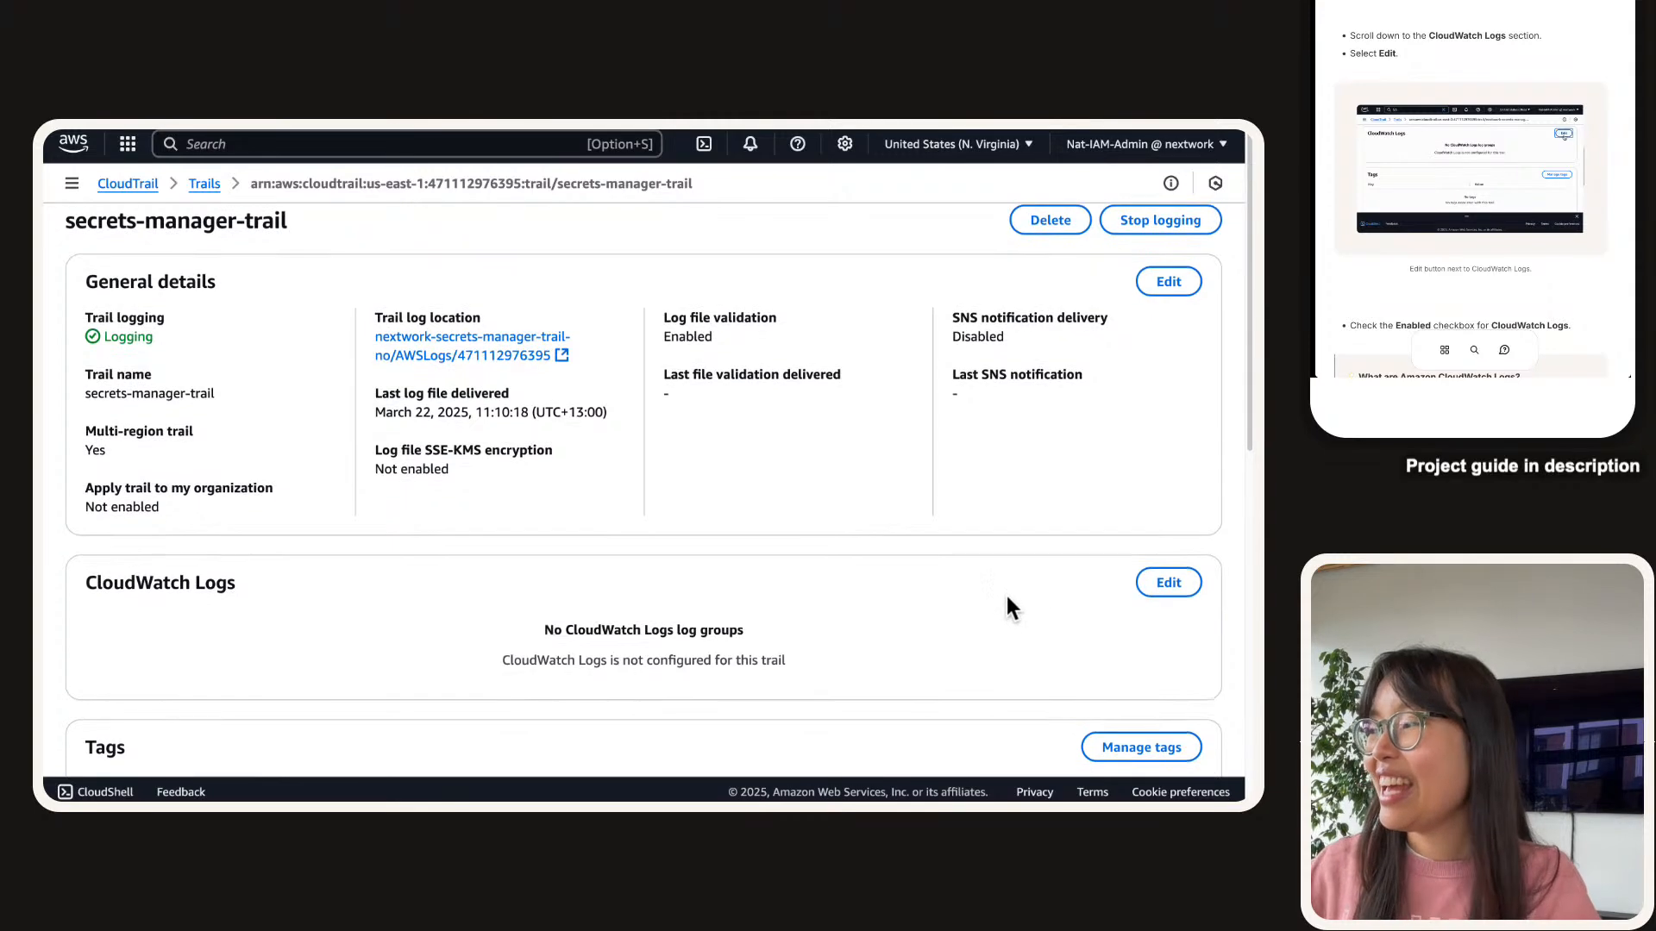
# Enable CloudWatch Logs on secrets-manager-trail, keeping a new auto-named CloudTrail log group.
pyautogui.click(1145, 608)
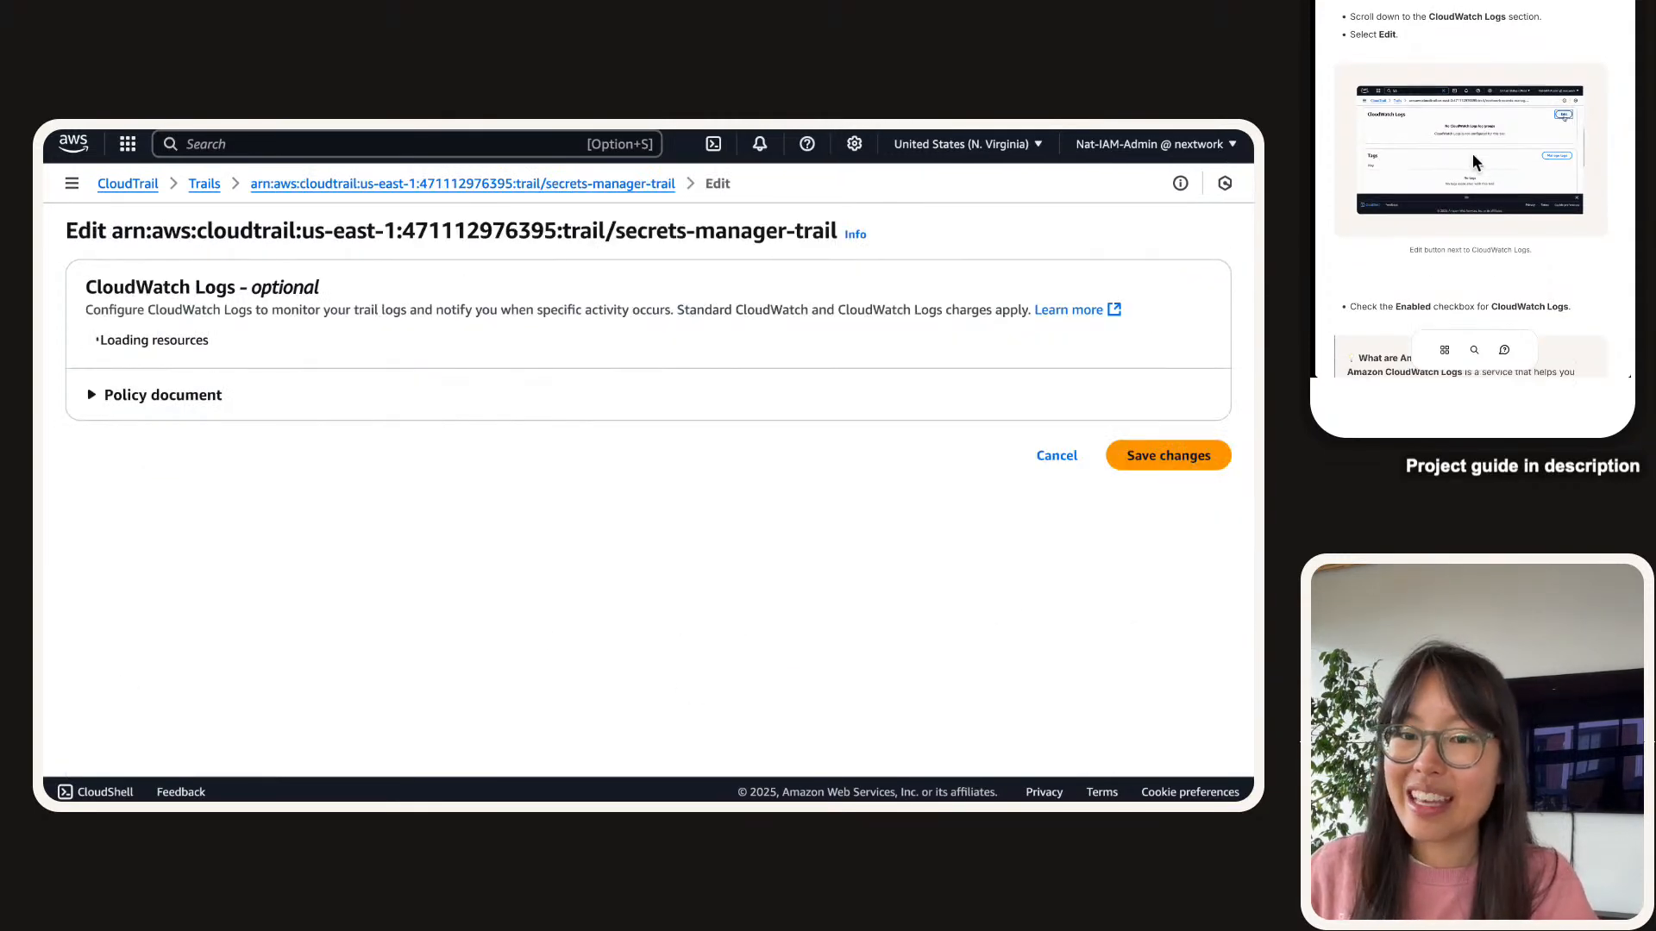
pyautogui.scroll(-5, 1484, 156)
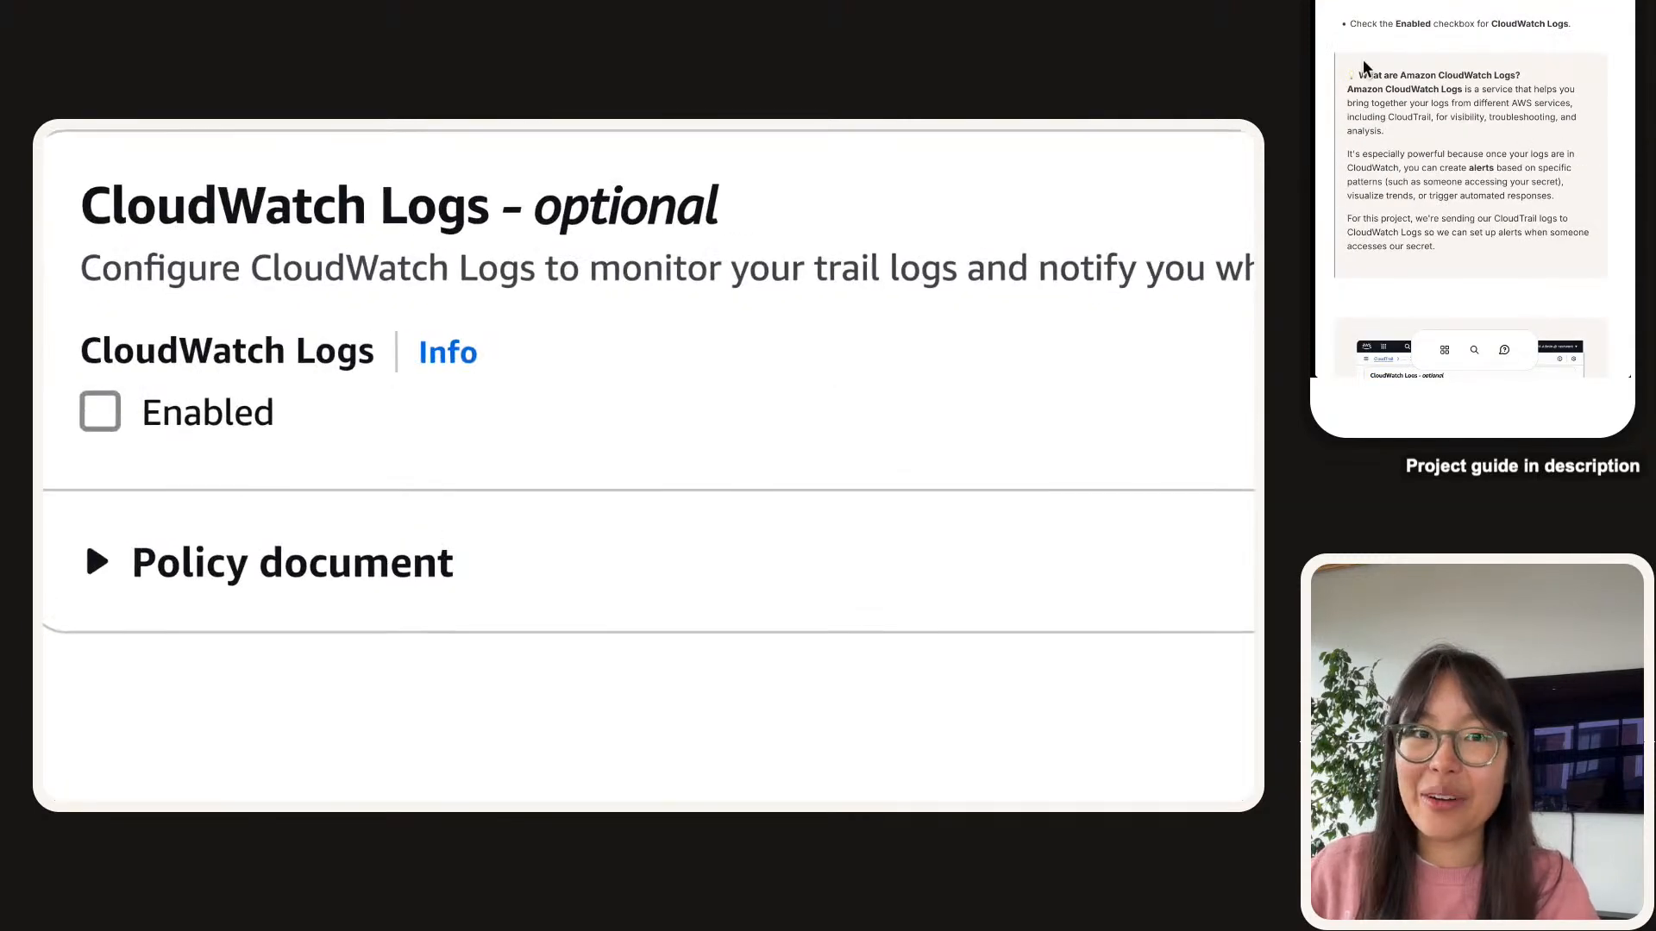
pyautogui.click(99, 414)
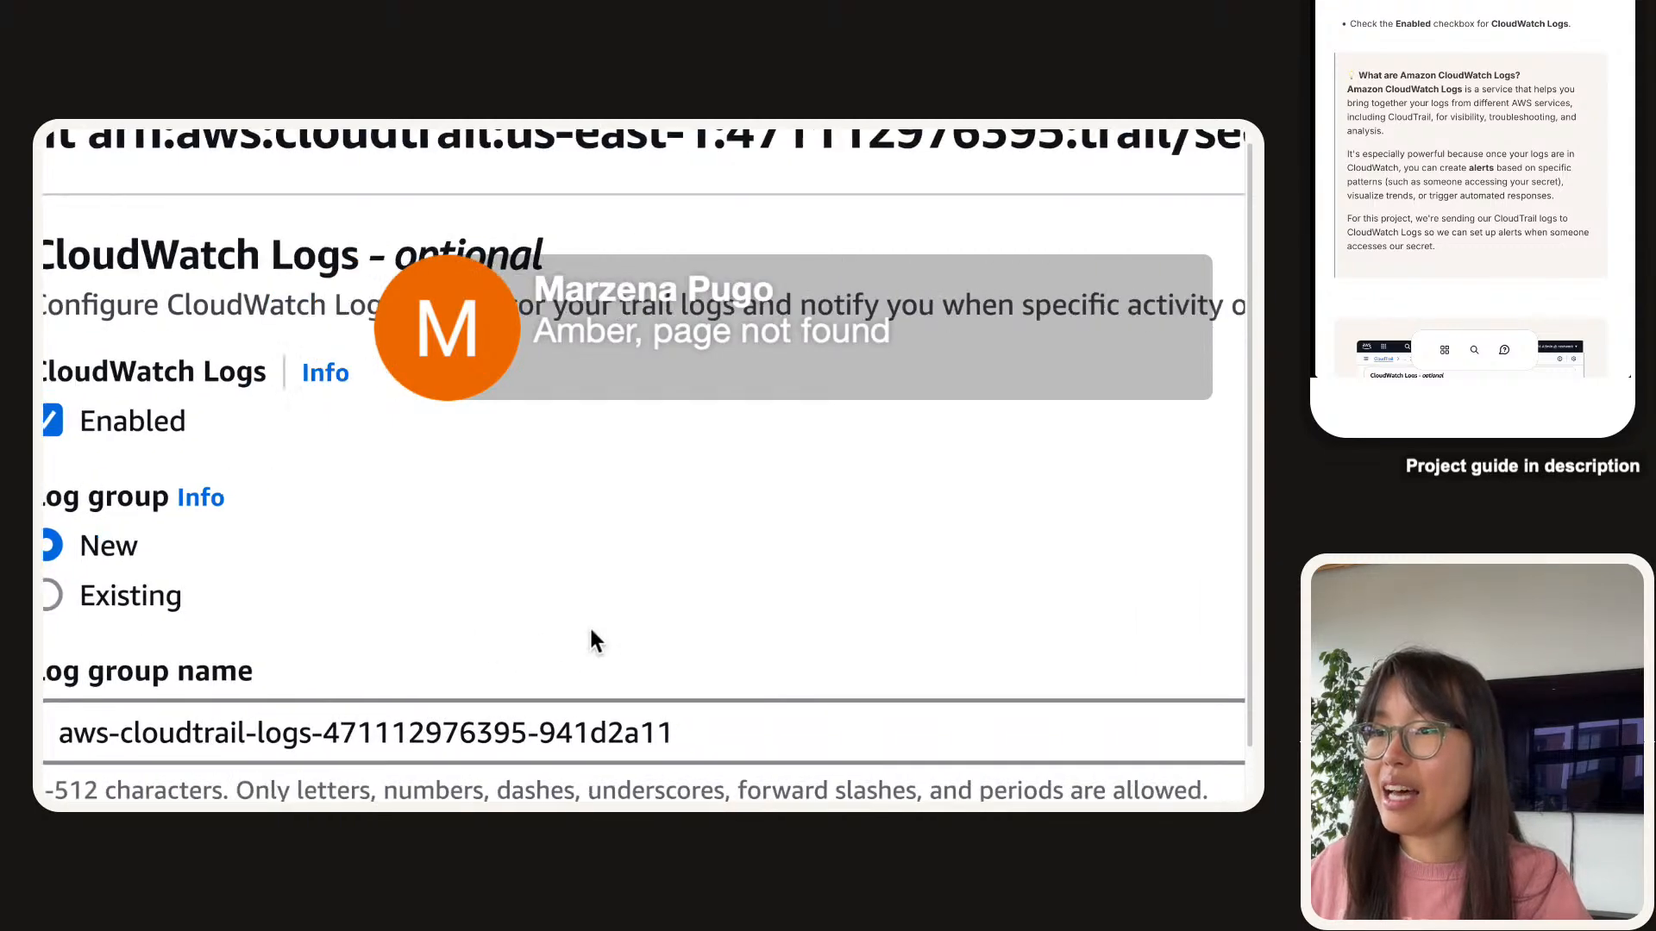
pyautogui.scroll(-3, 518, 465)
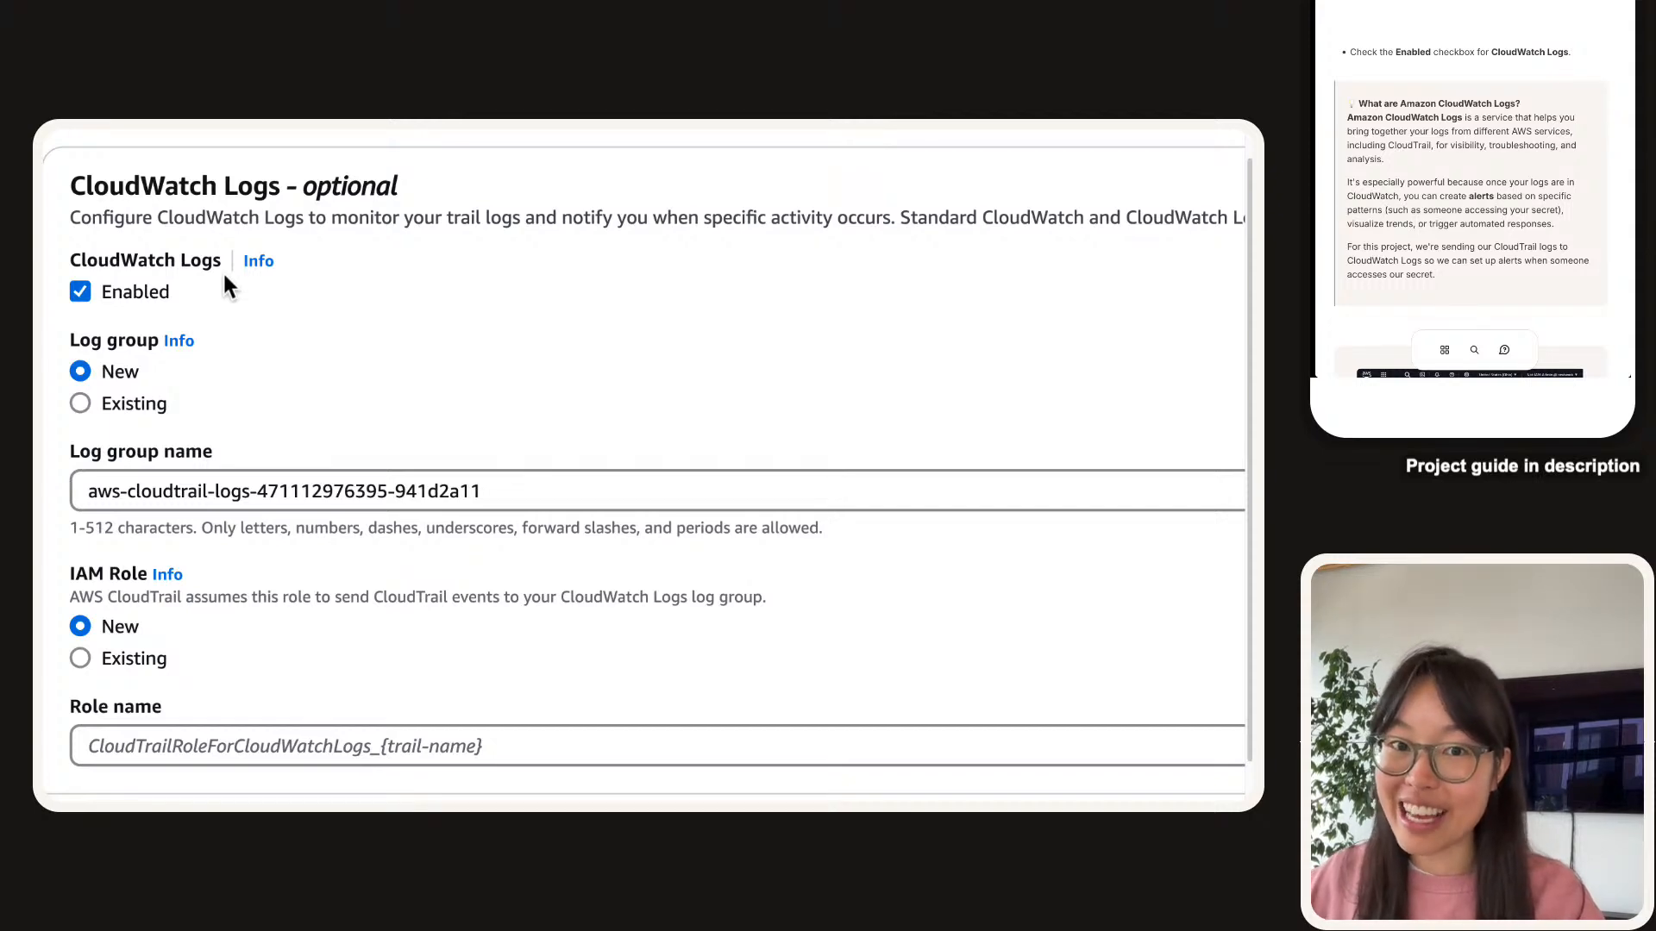
pyautogui.scroll(-3, 223, 271)
pyautogui.scroll(4, 222, 272)
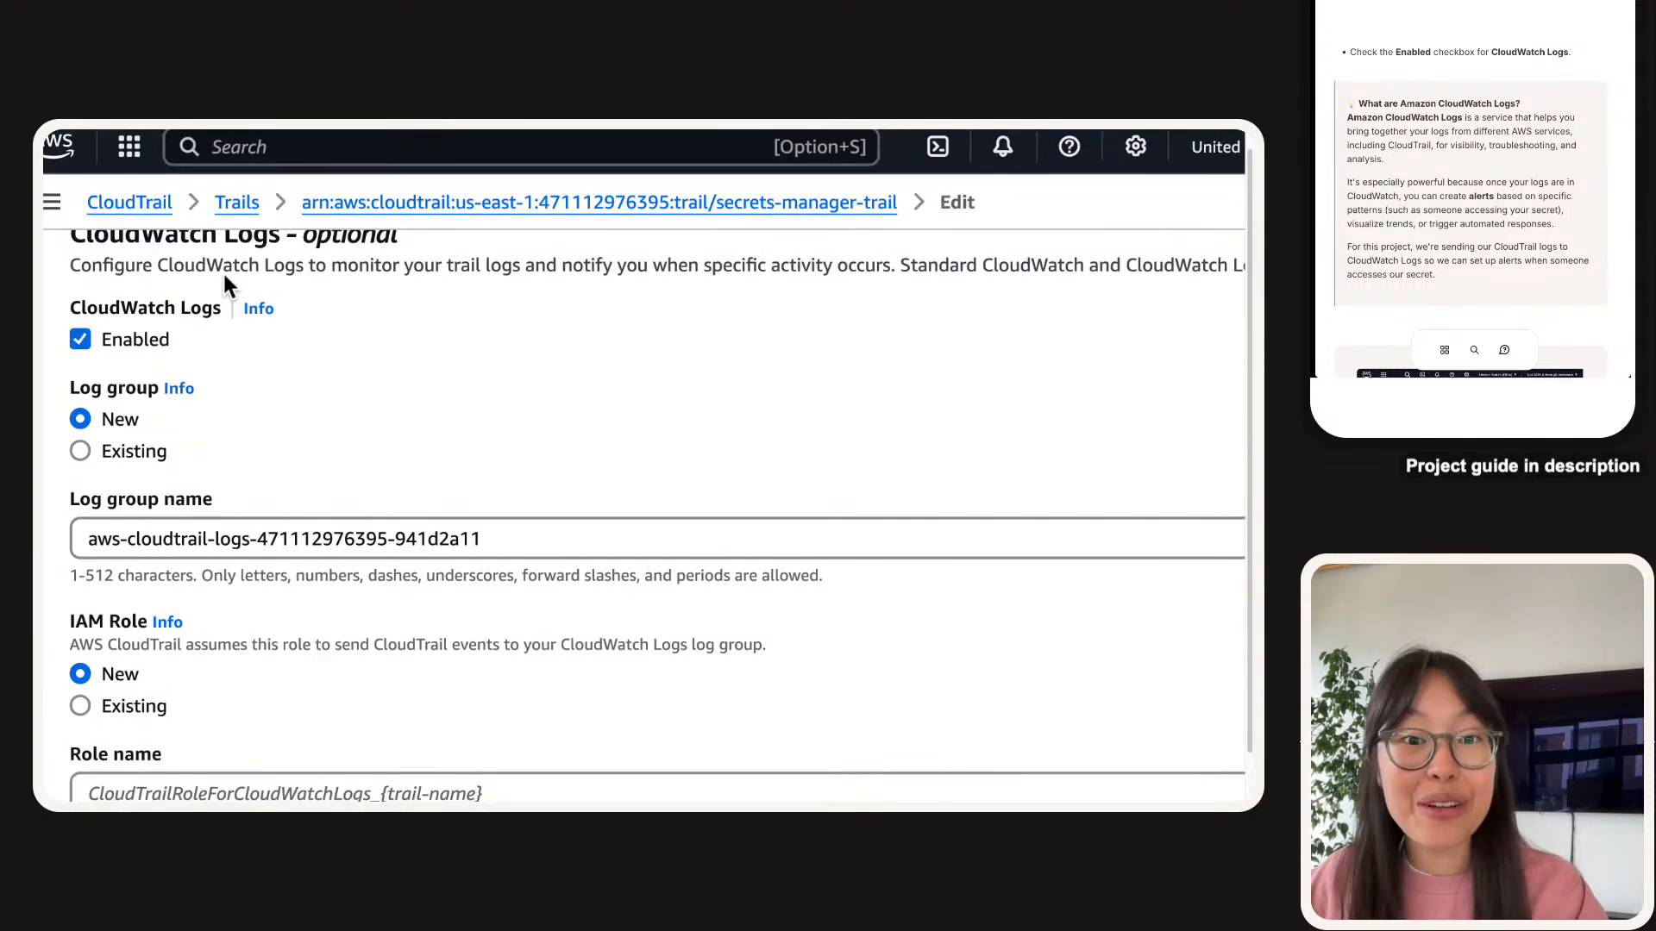
pyautogui.scroll(-5, 1363, 176)
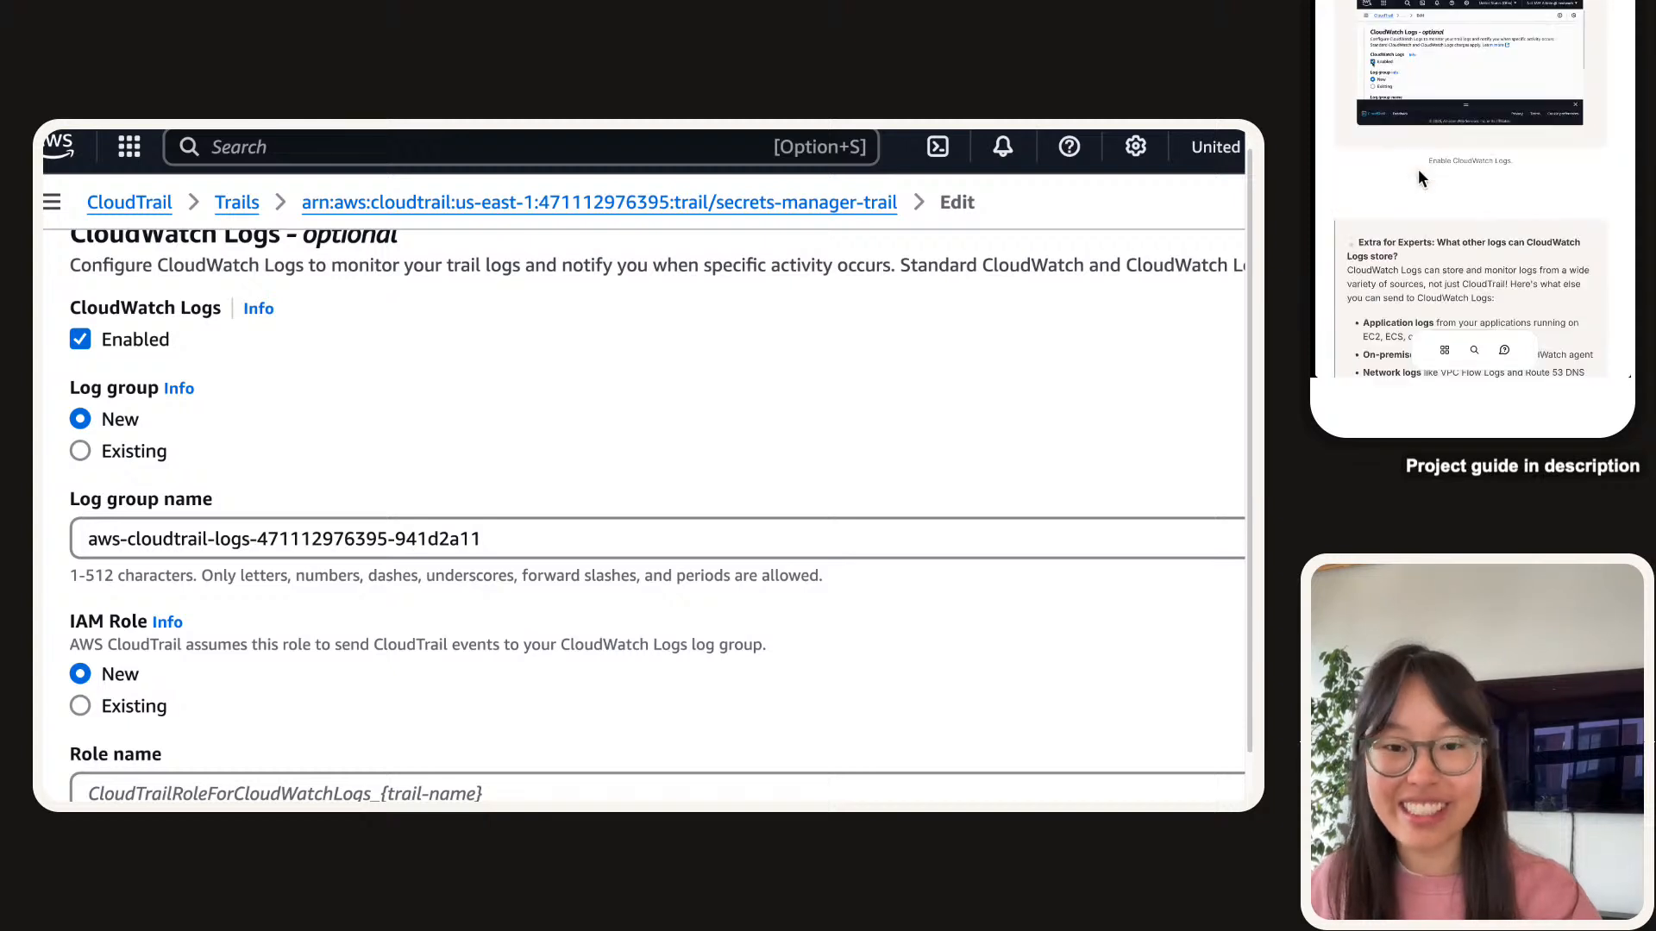
pyautogui.scroll(-3, 1417, 169)
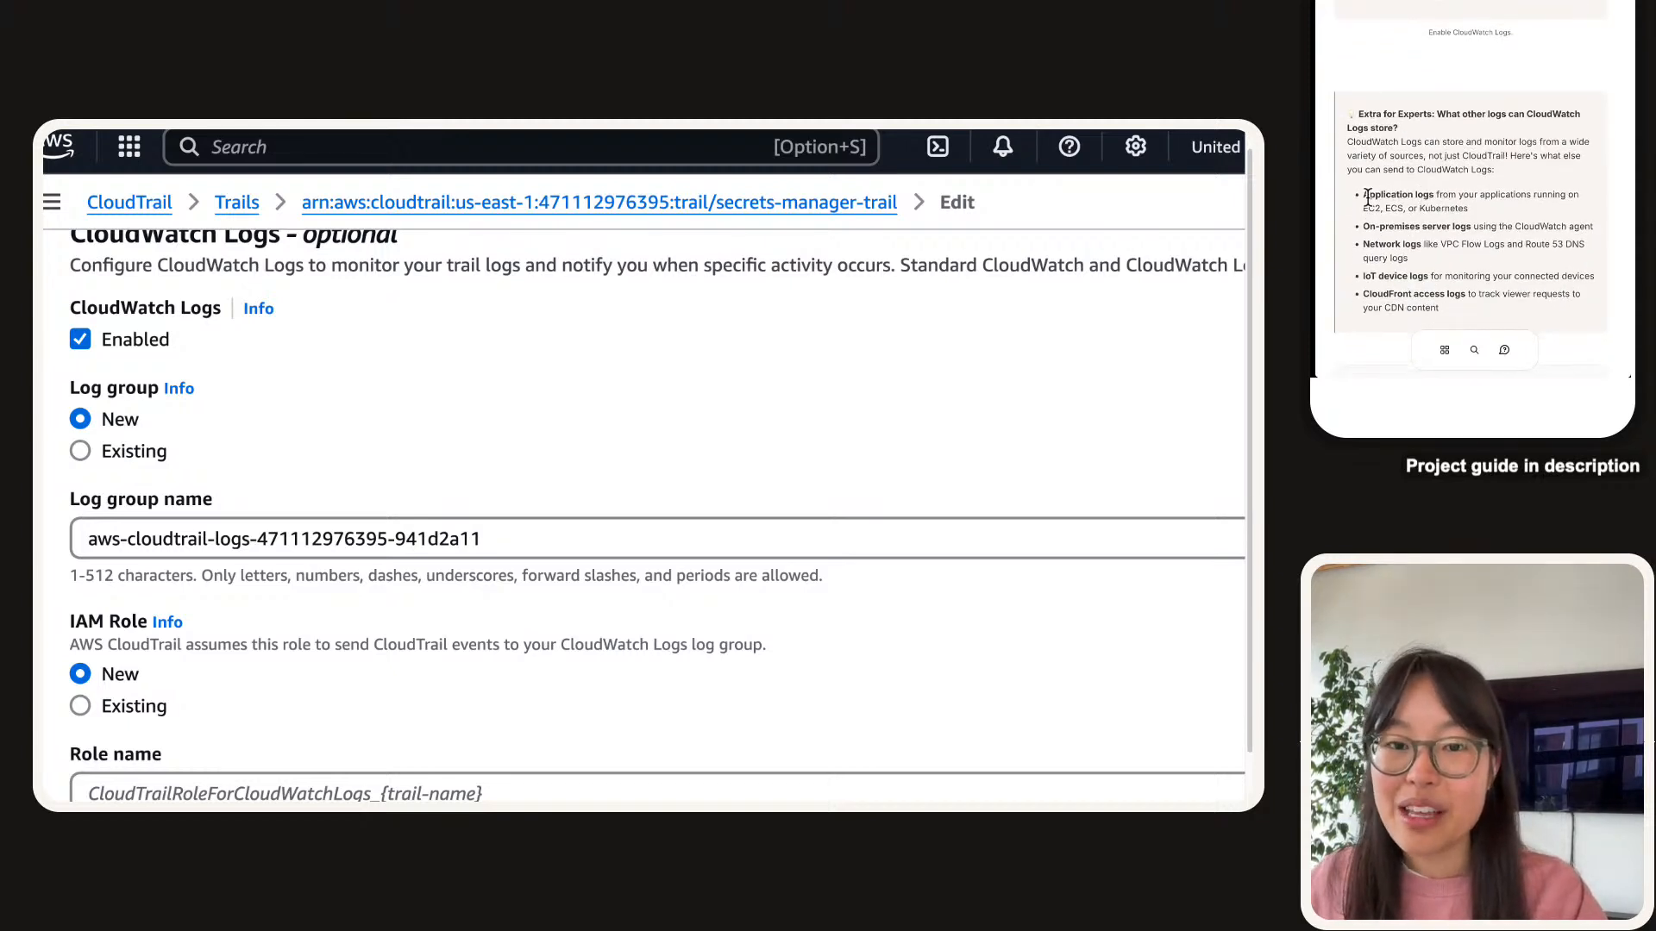
pyautogui.moveTo(1362, 195); pyautogui.dragTo(1515, 217)
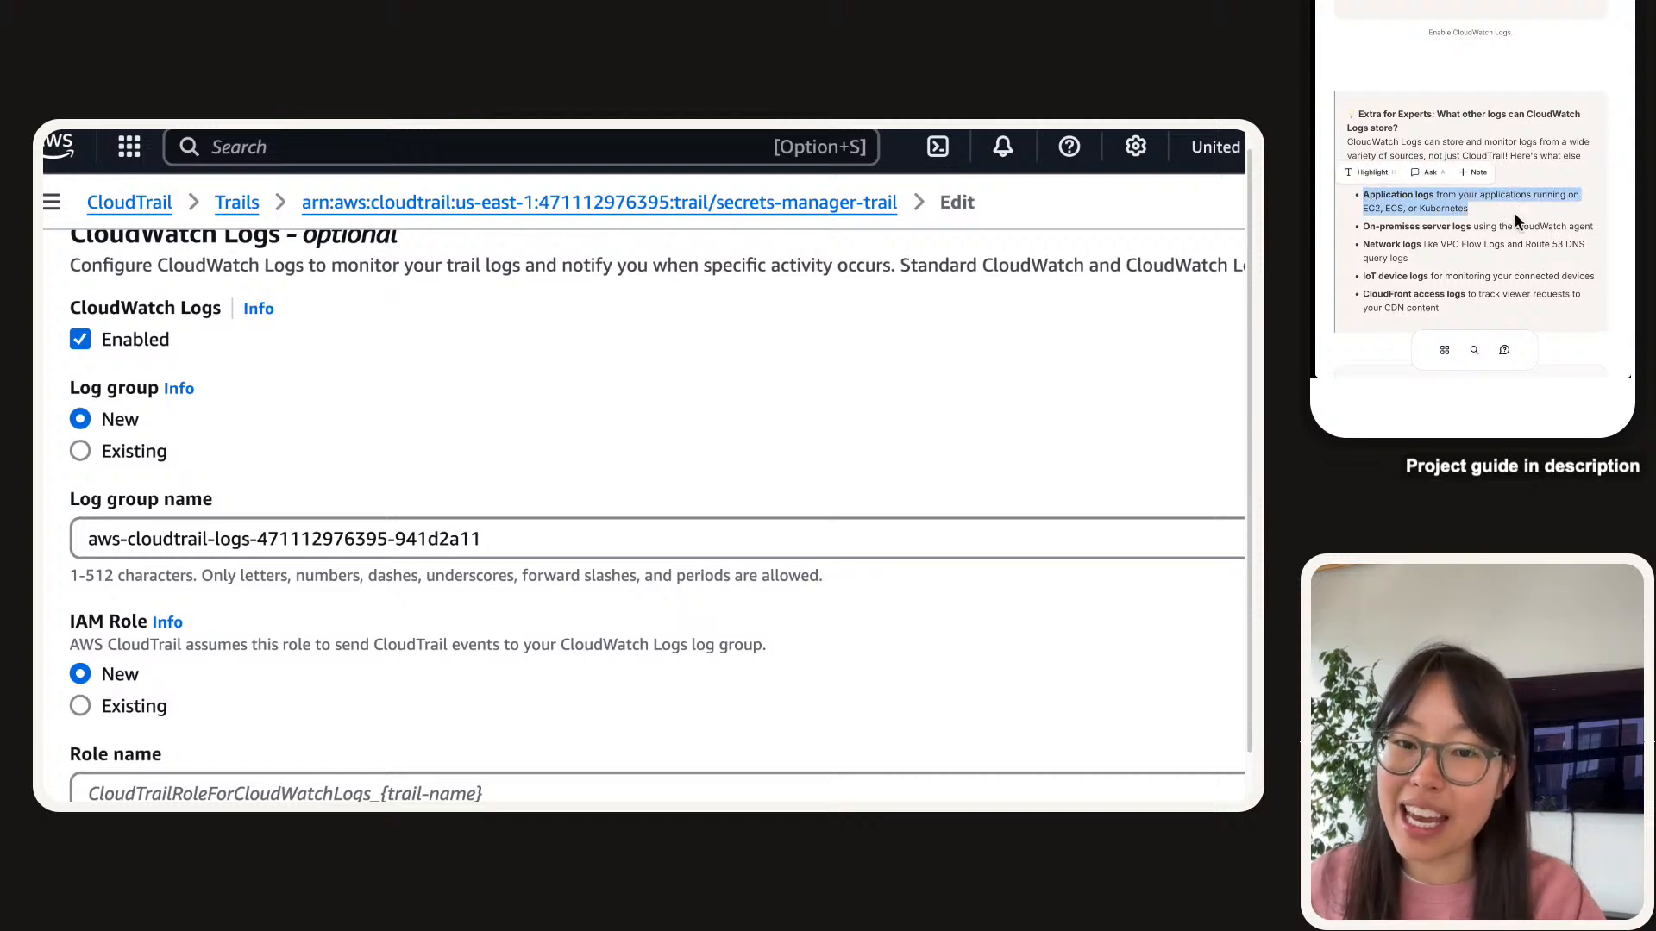
pyautogui.click(1515, 216)
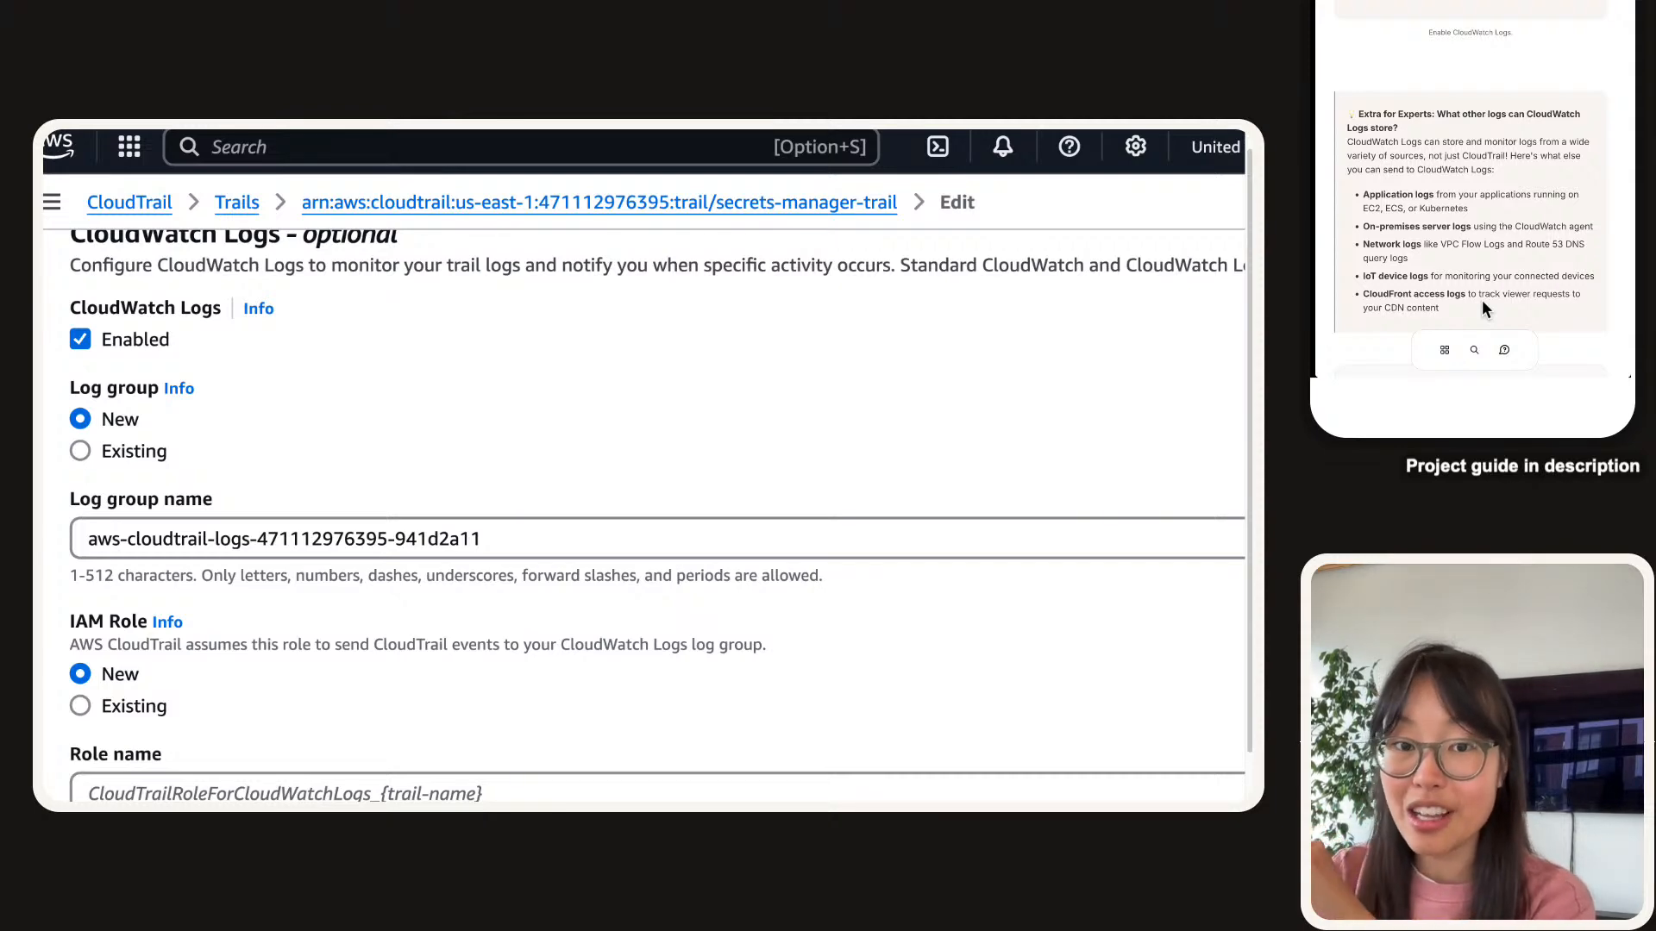
pyautogui.scroll(5, 1466, 186)
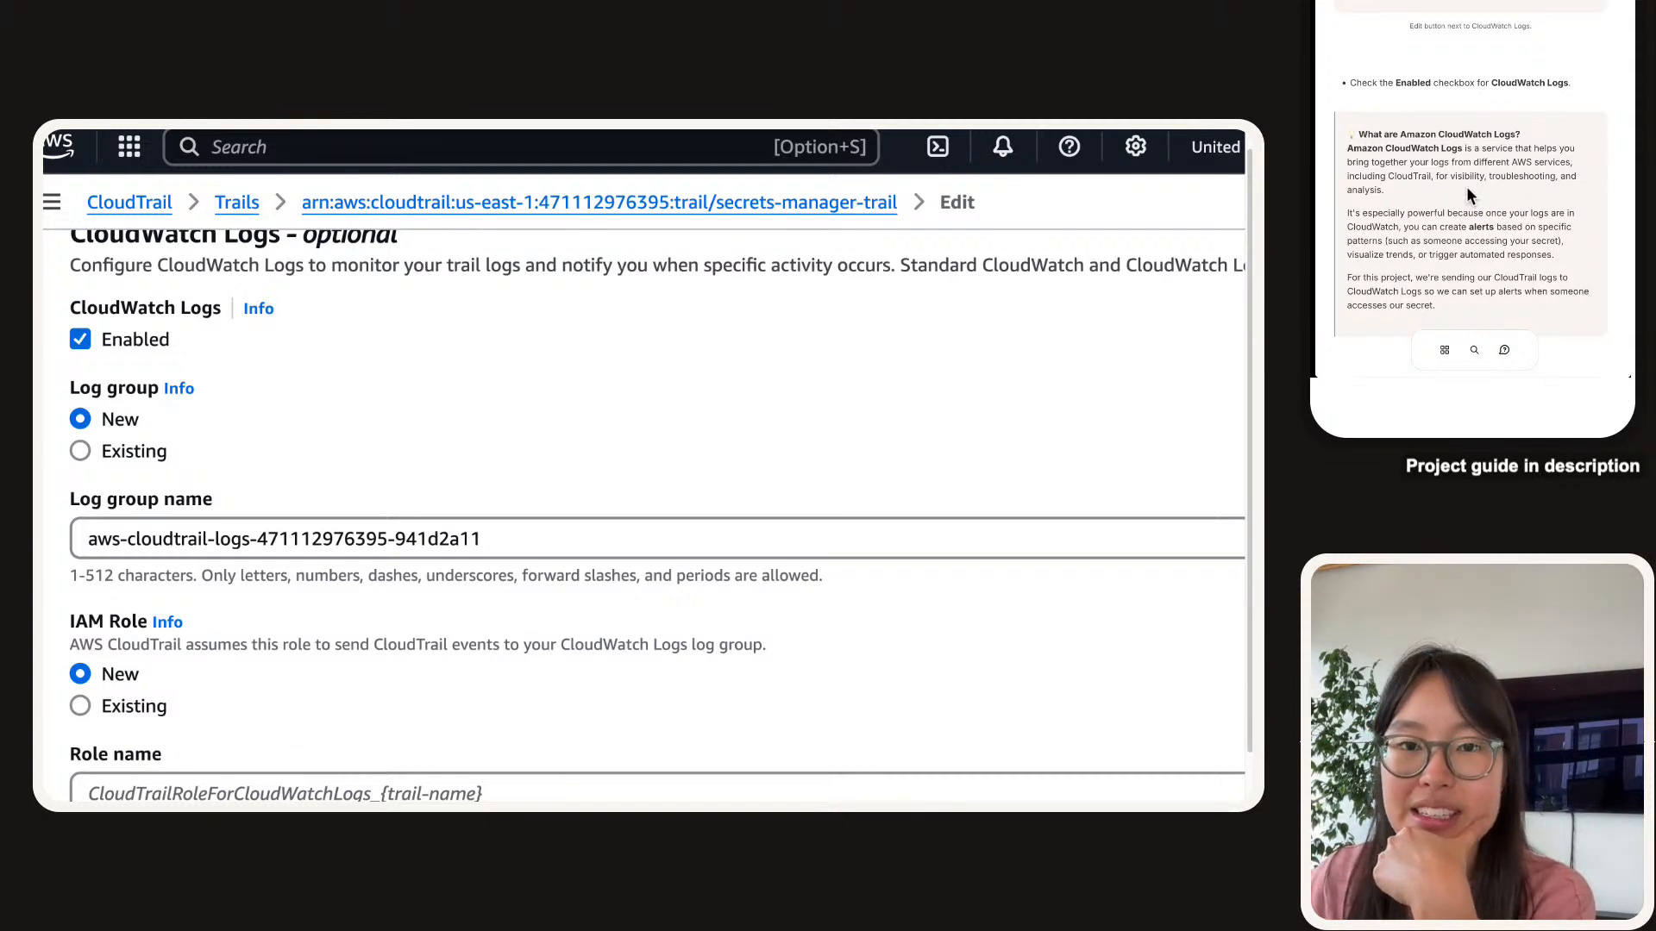
pyautogui.scroll(-1, 1469, 195)
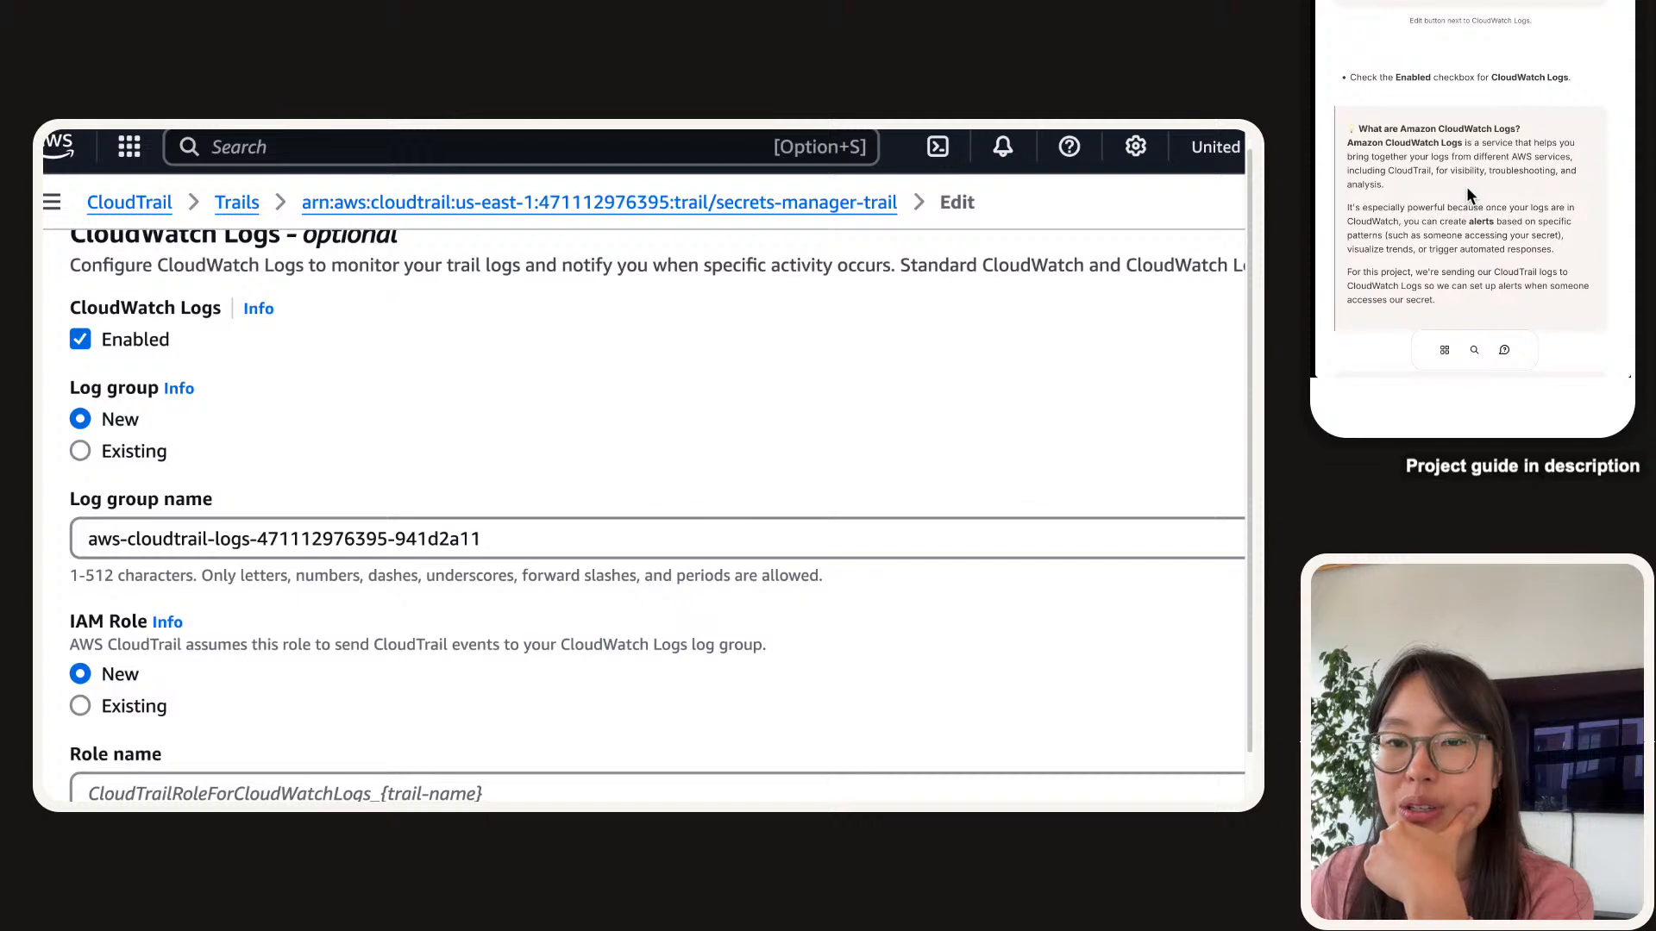
pyautogui.scroll(-2, 1465, 182)
pyautogui.moveTo(1490, 287); pyautogui.dragTo(1351, 191)
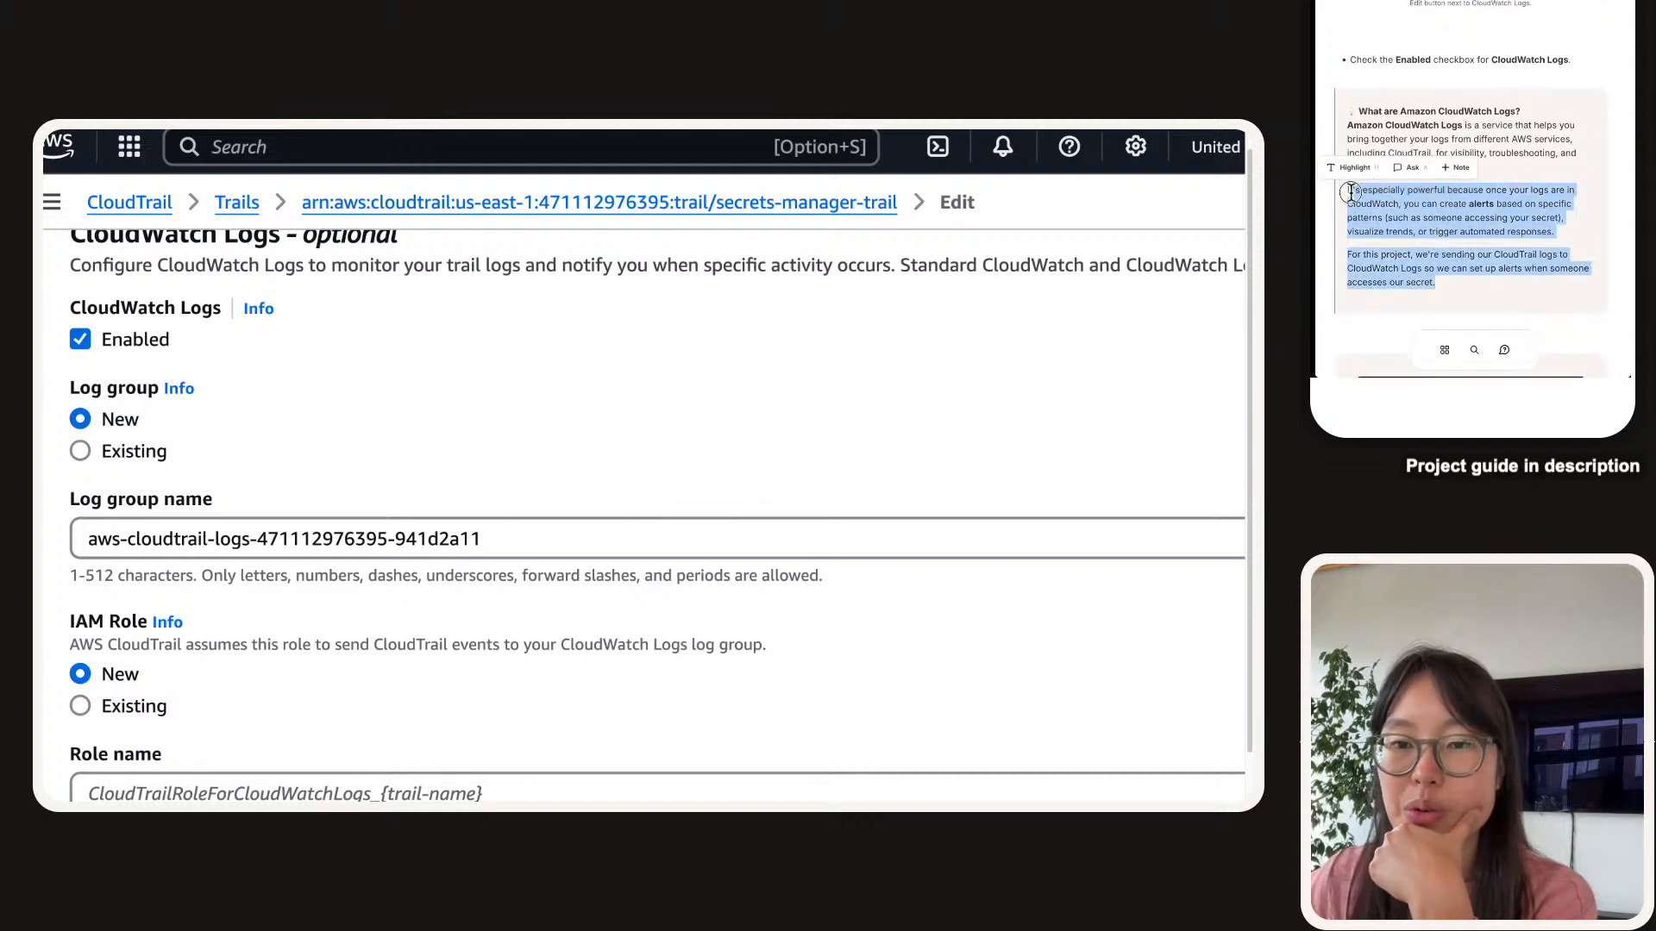
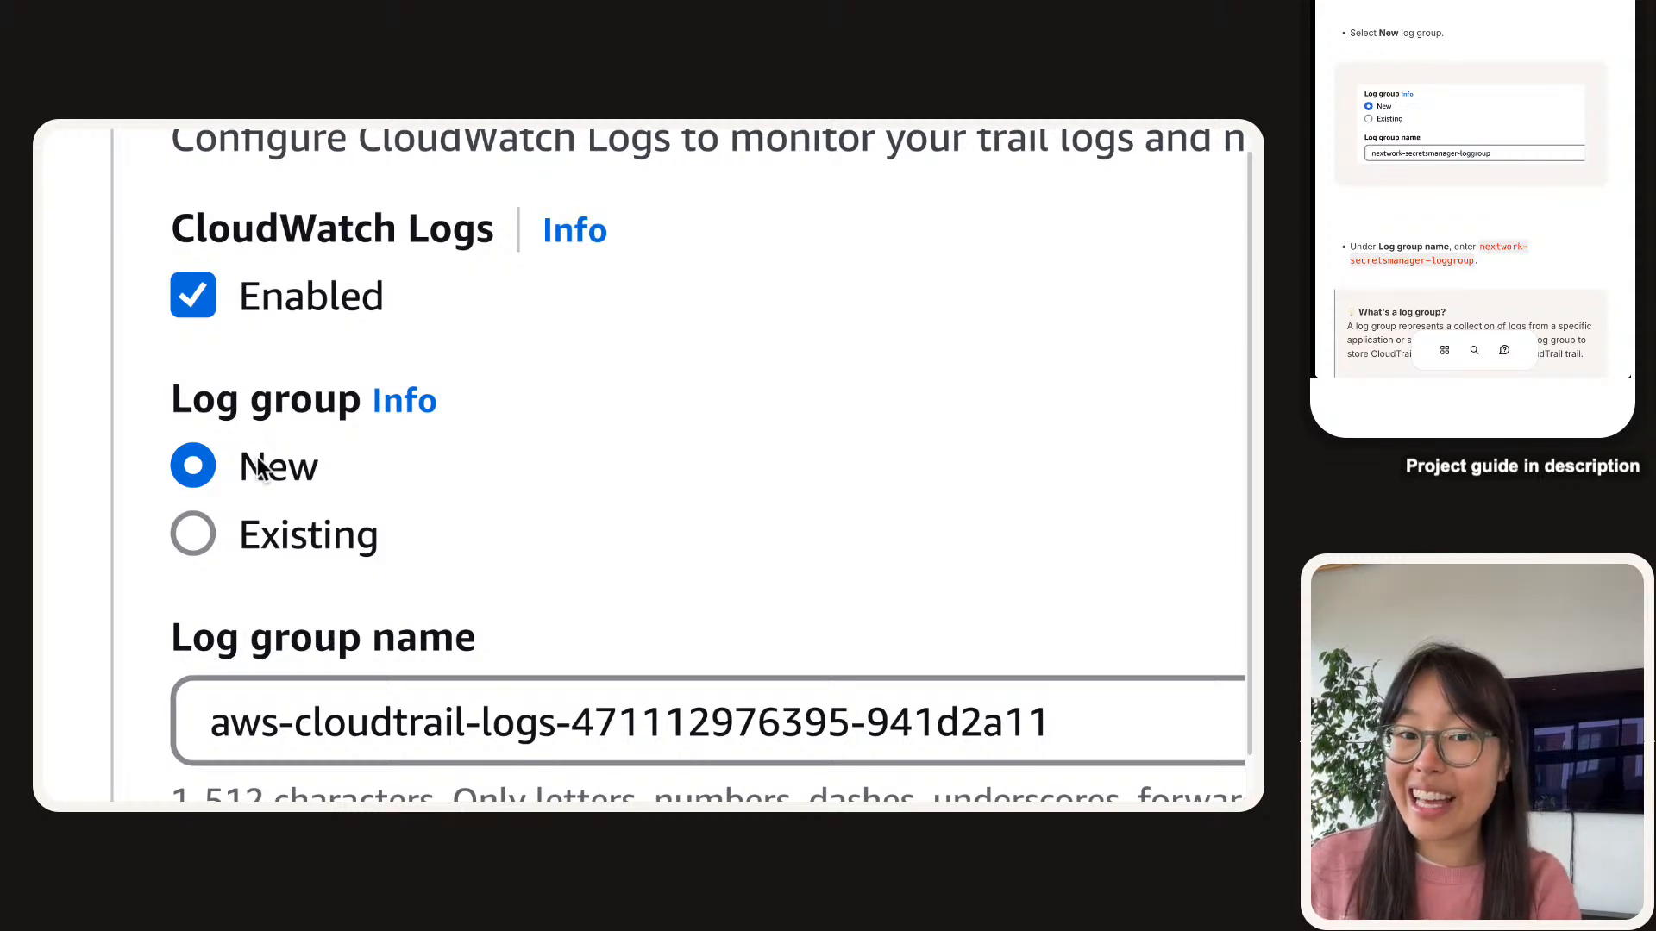
# Replace the default log group name with nextwork-secretsmanager-loggroup.
pyautogui.scroll(-3, 359, 544)
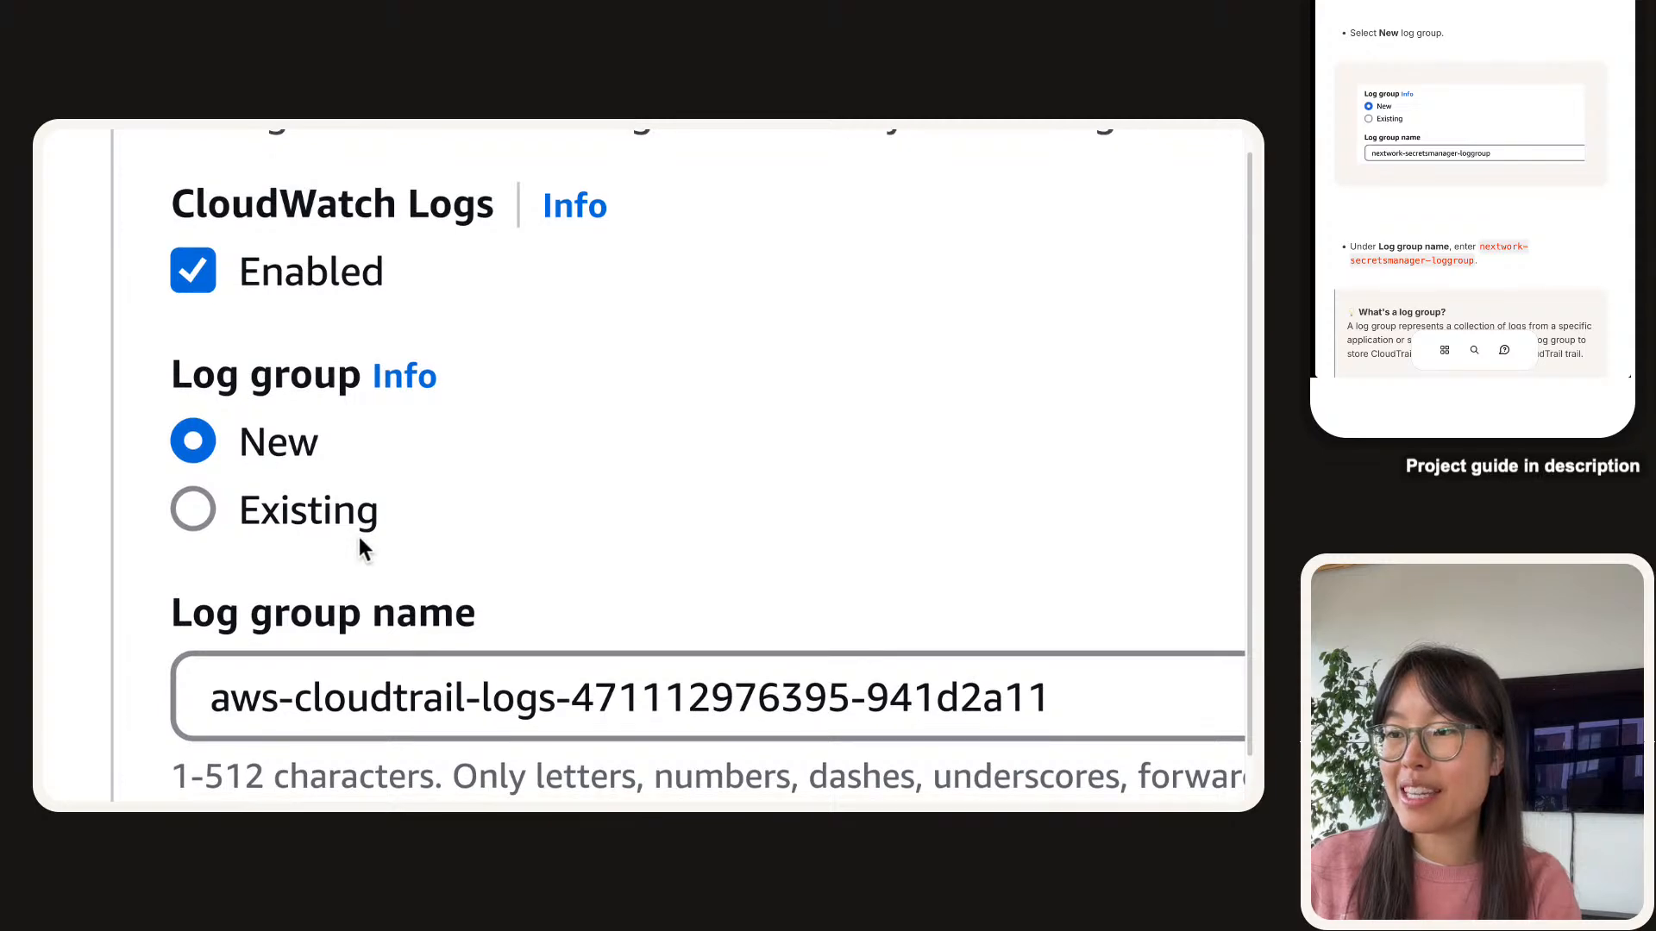
pyautogui.scroll(-1, 1477, 151)
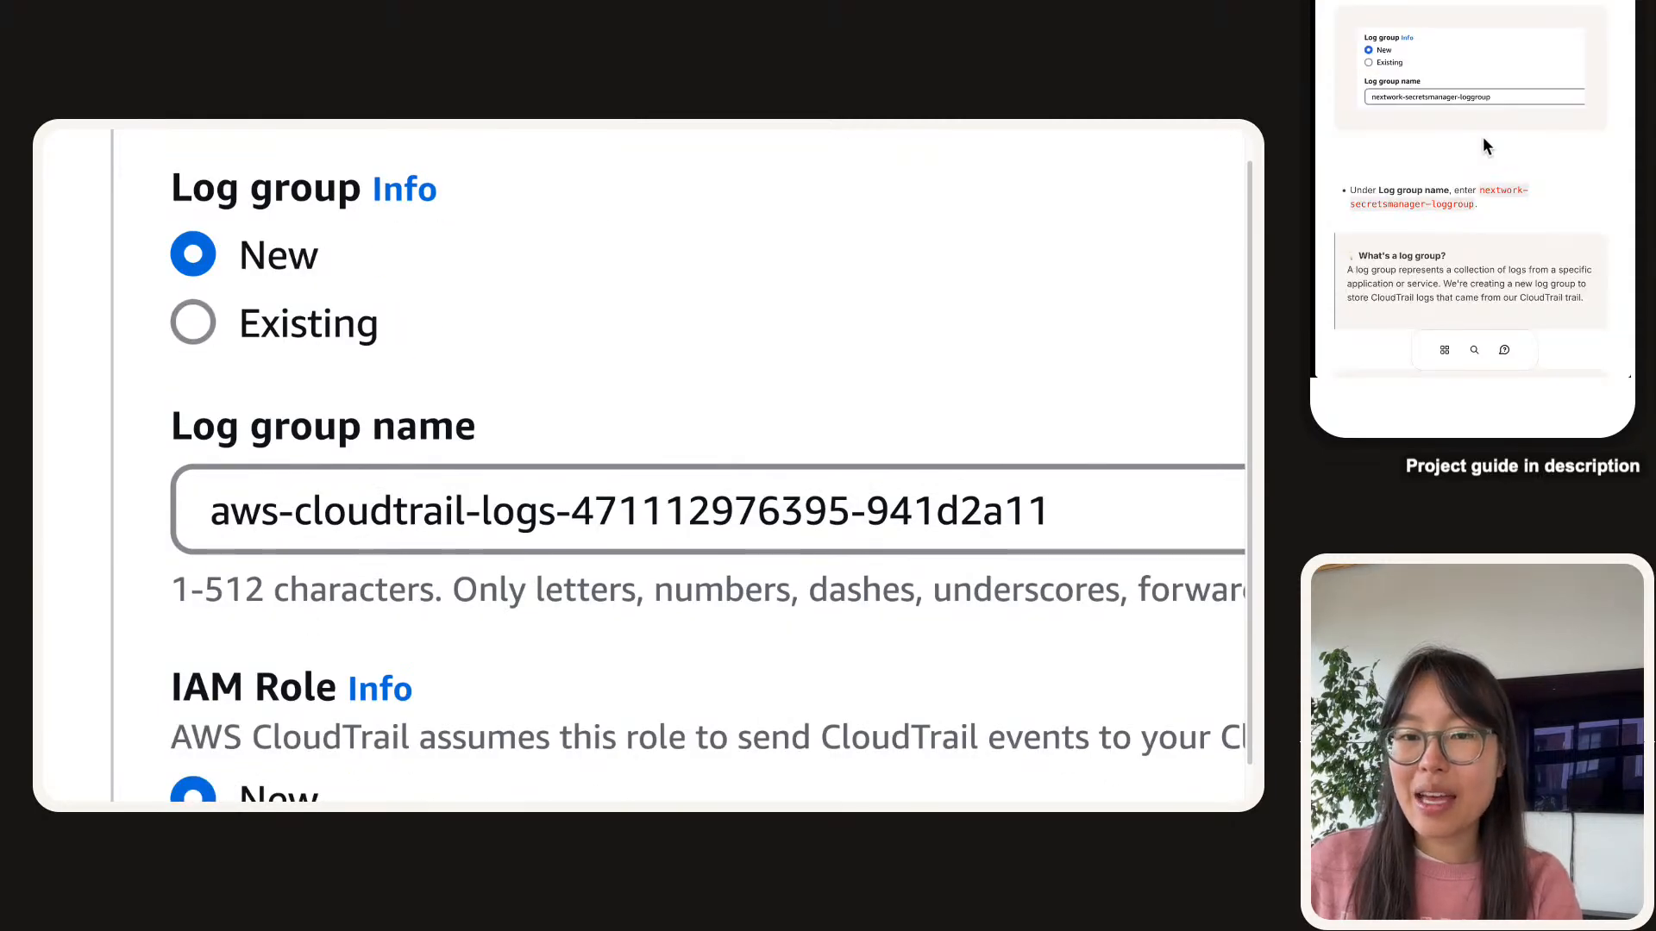
pyautogui.click(1508, 189)
pyautogui.tripleClick(619, 509)
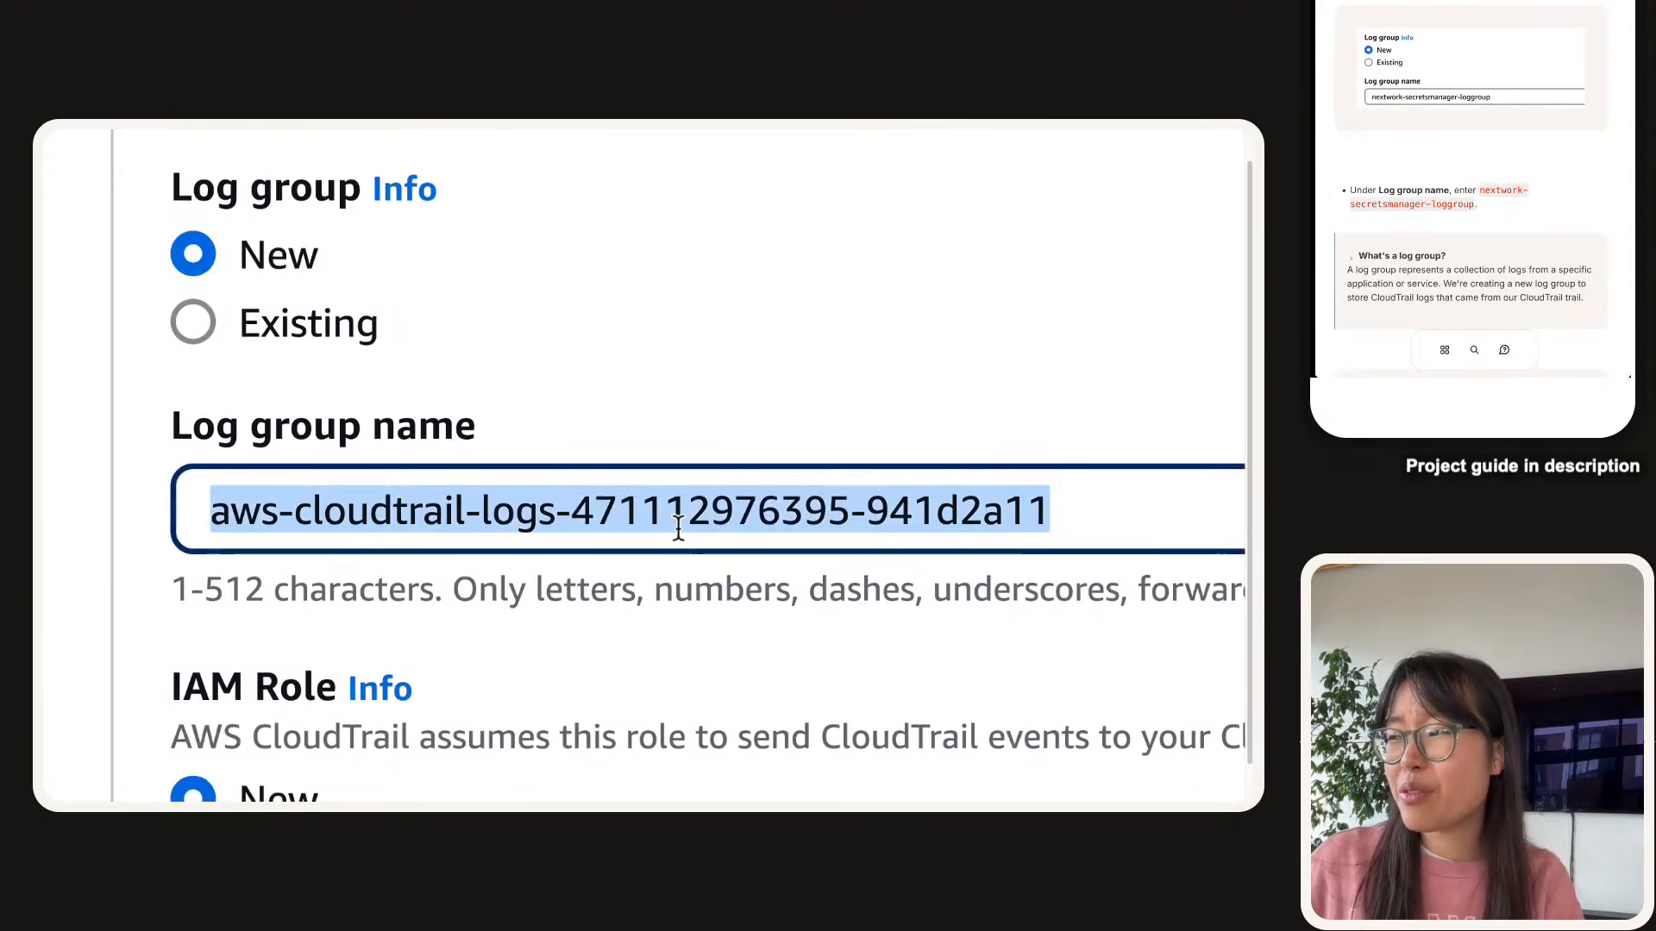
pyautogui.doubleClick(673, 515)
pyautogui.tripleClick(333, 528)
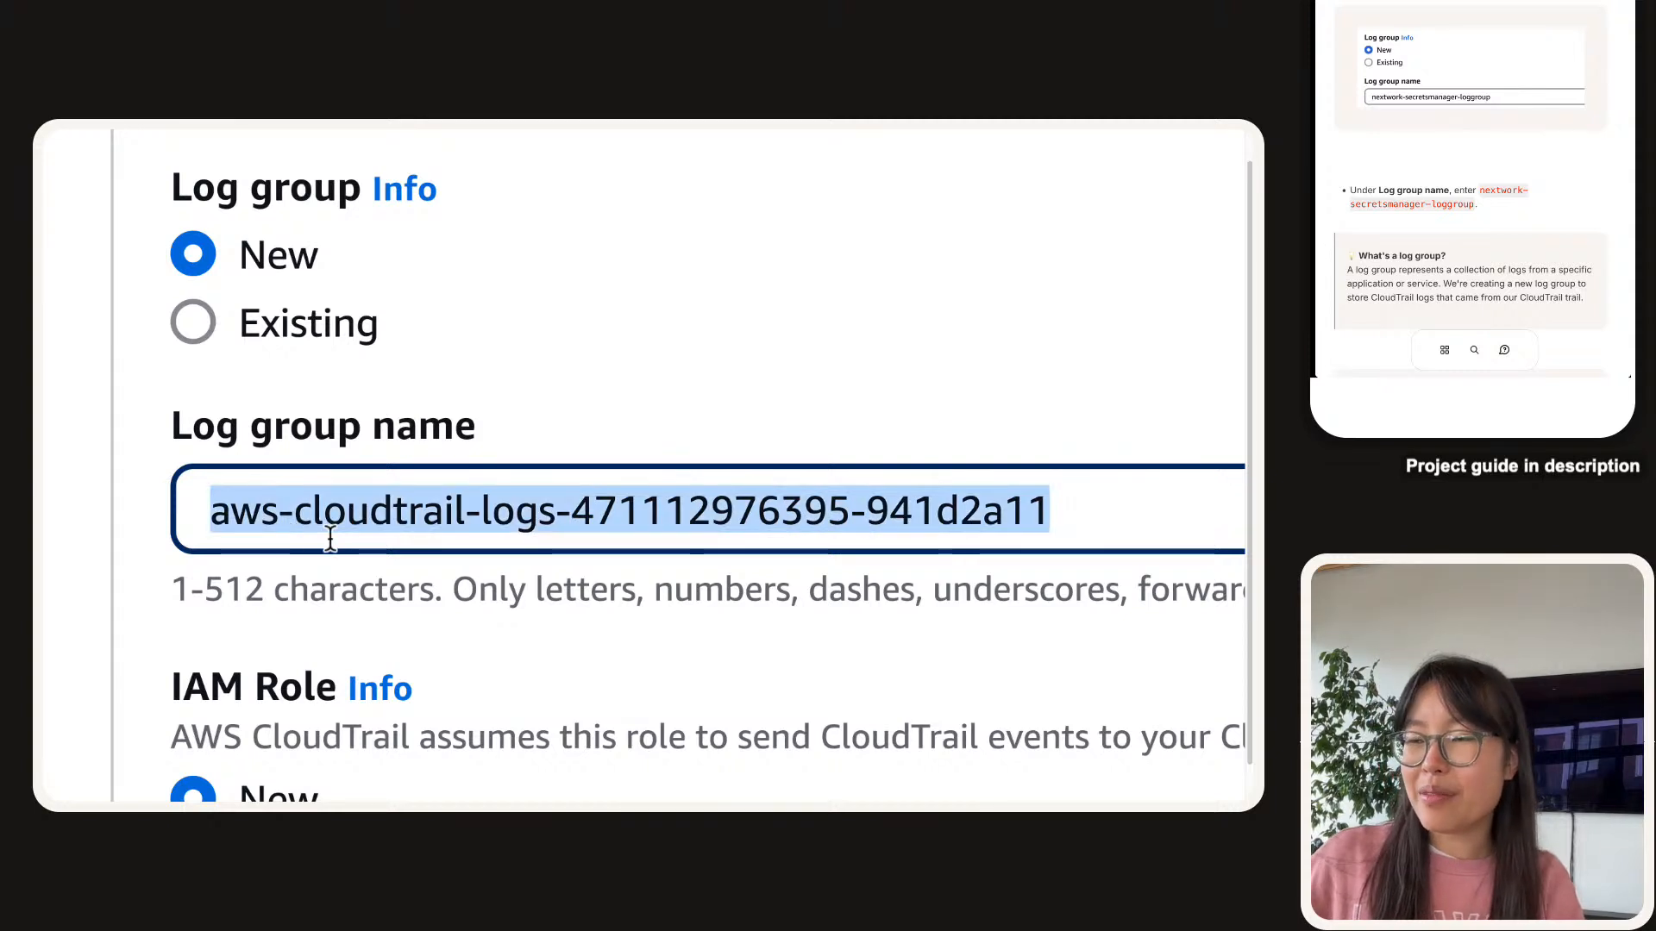
pyautogui.write('nextwork-secretsmanager-loggroup')
pyautogui.tripleClick(326, 528)
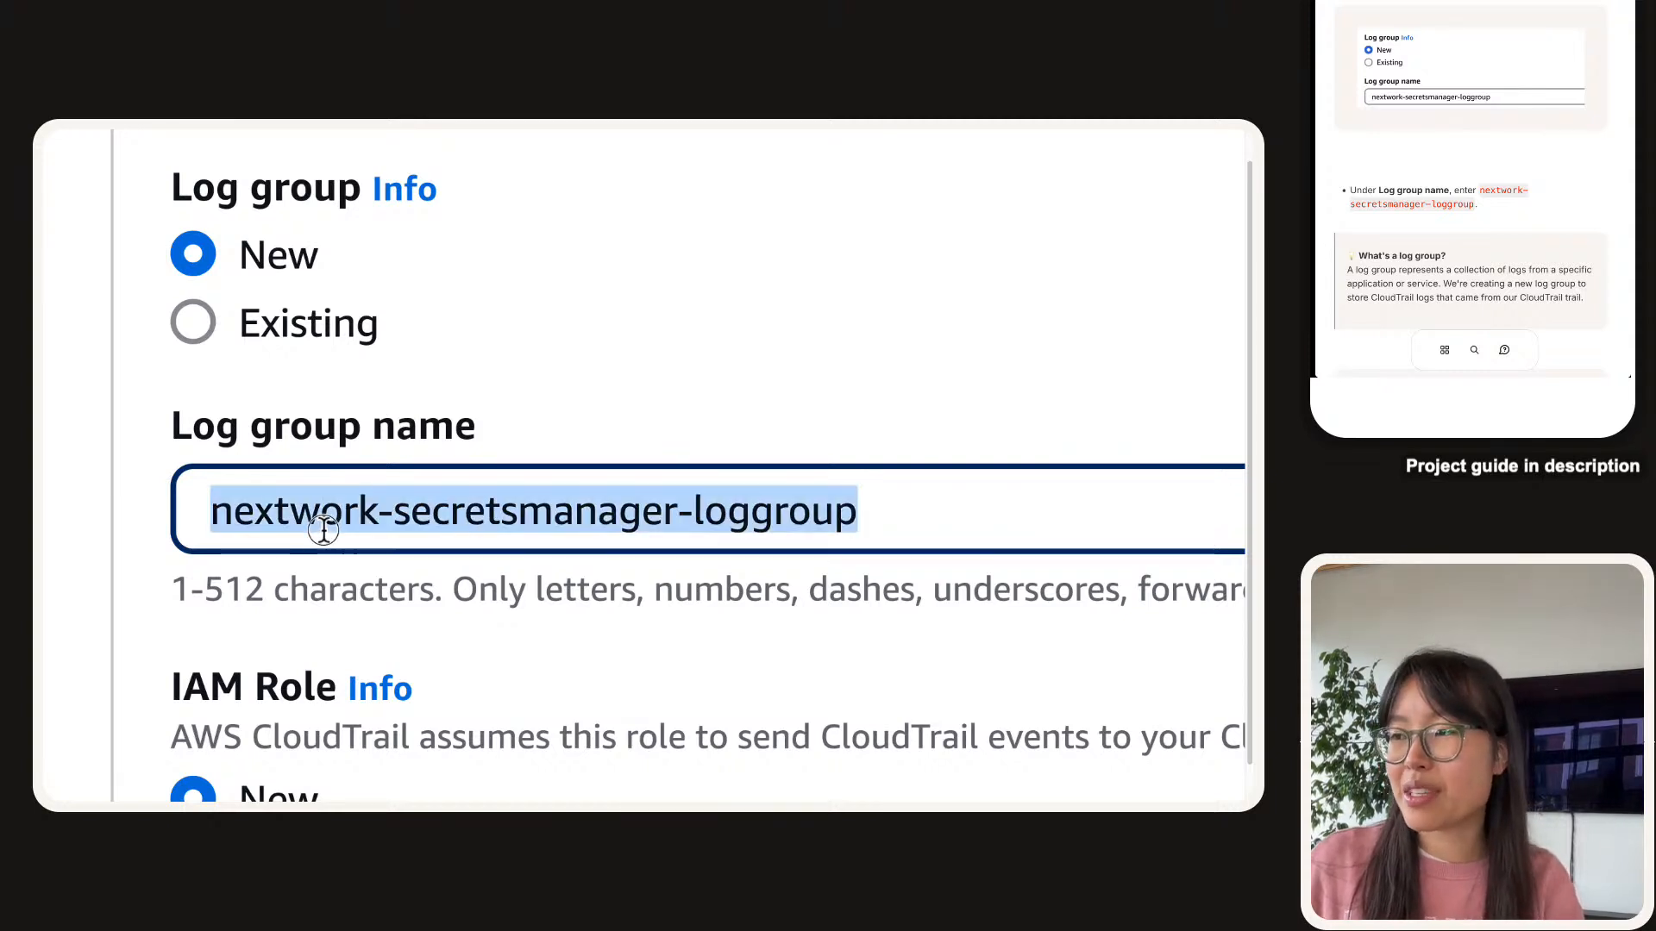
pyautogui.click(1009, 519)
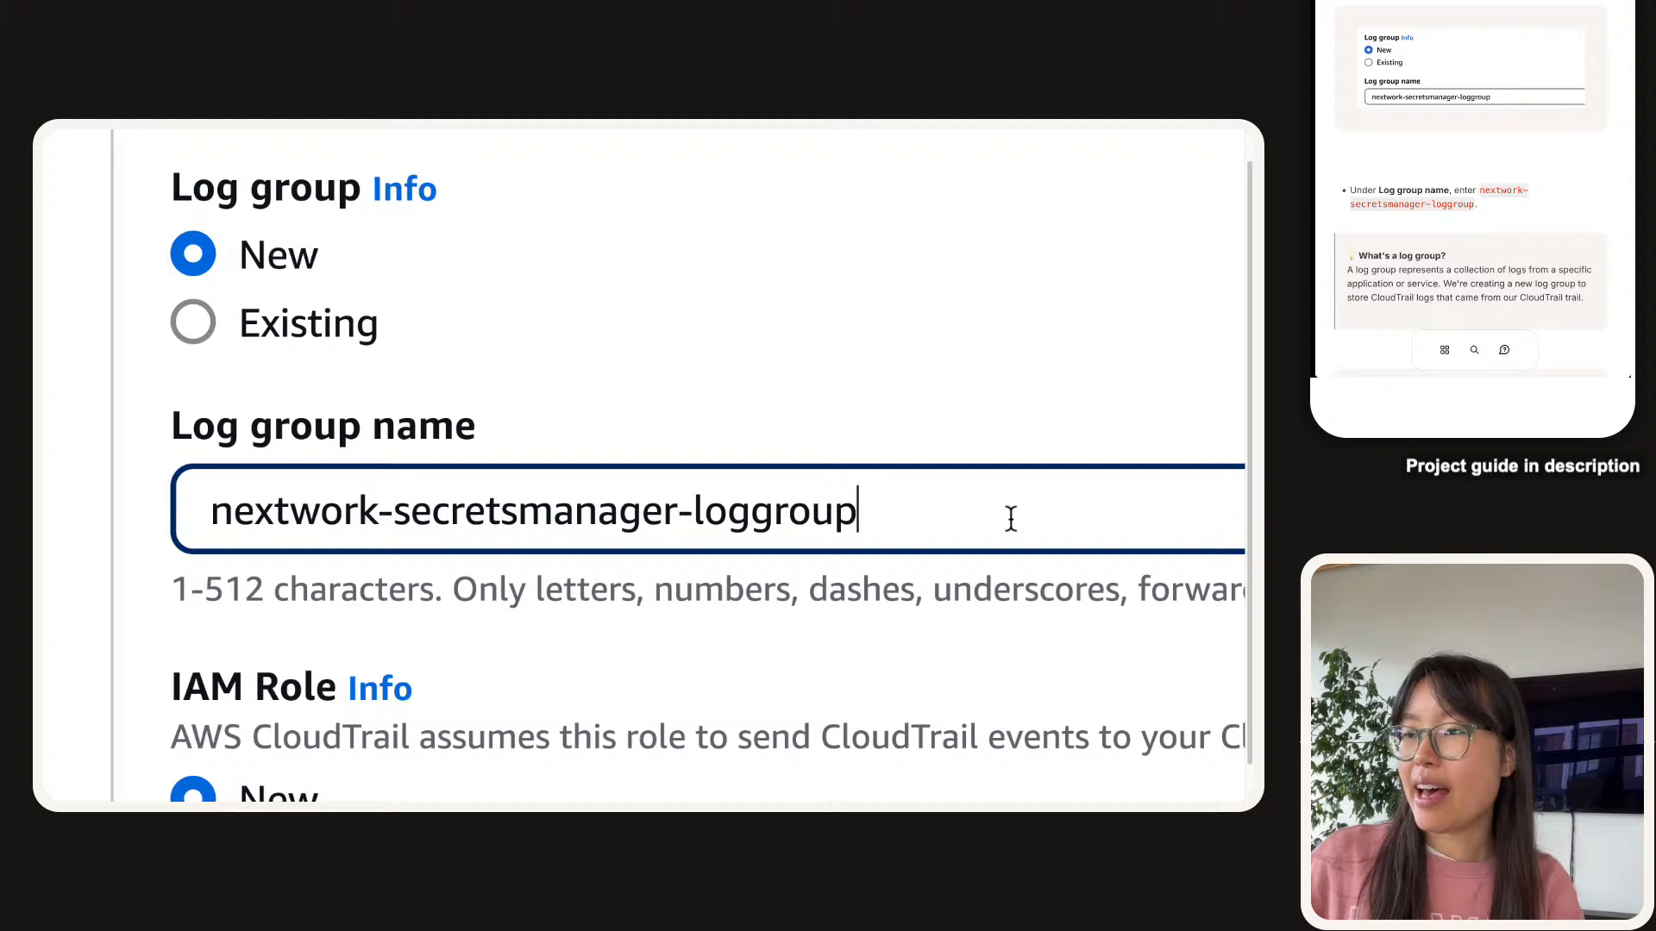
pyautogui.click(907, 595)
pyautogui.scroll(-3, 423, 526)
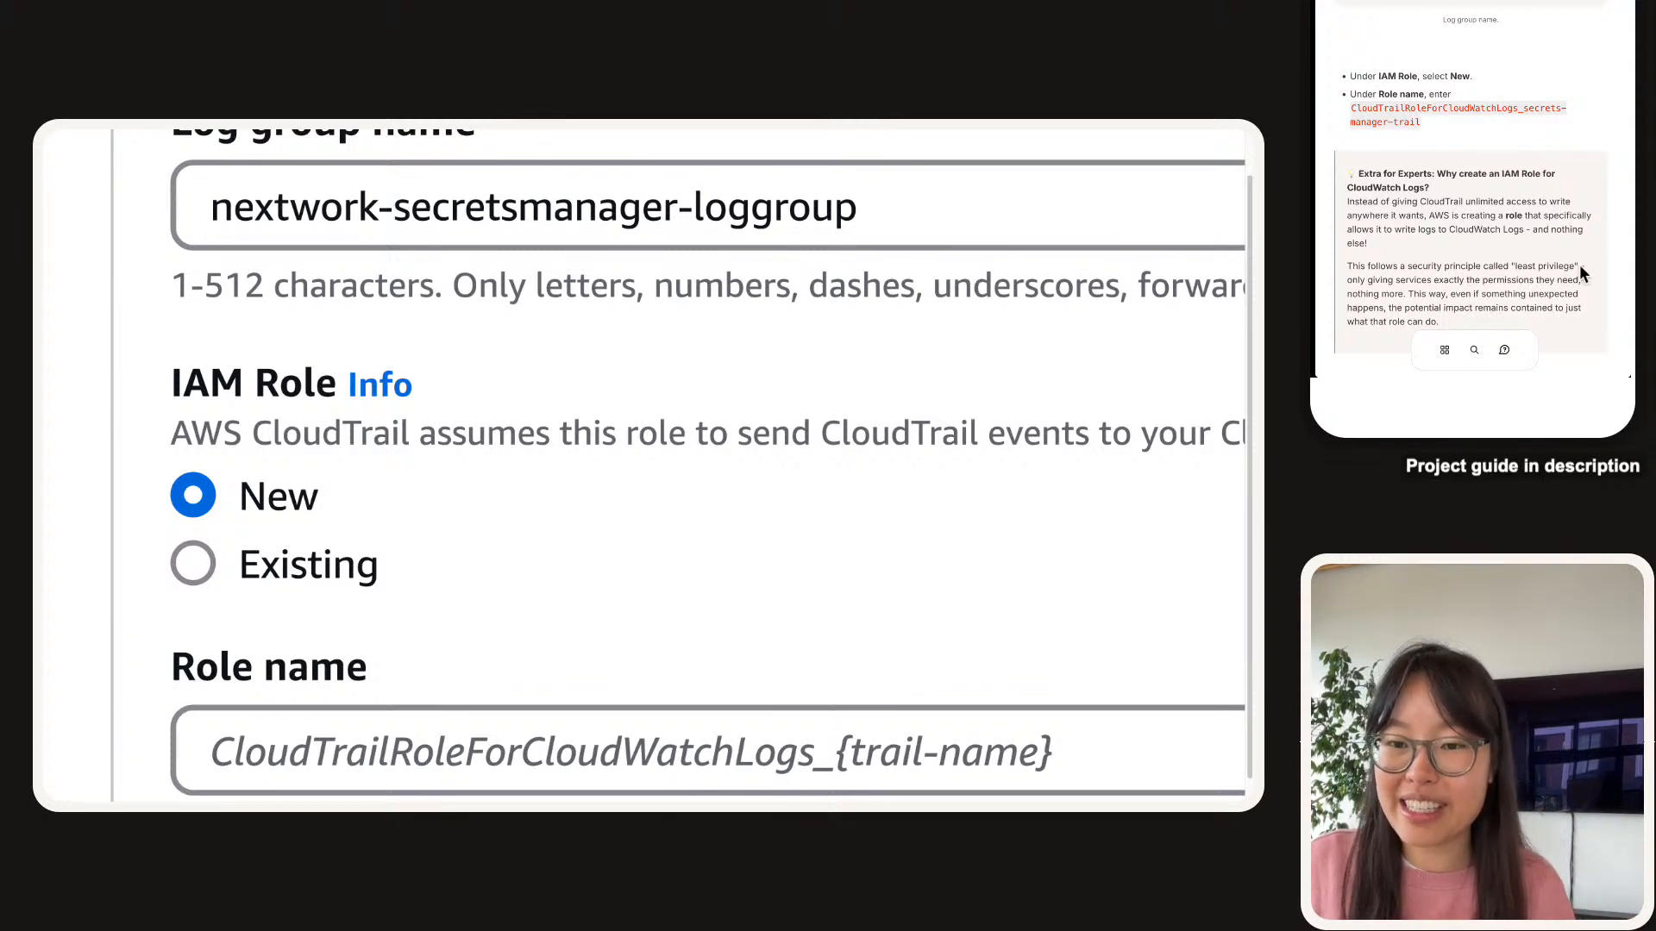
# Highlight the least-privilege explanation in the guide and scroll down to the IAM role settings.
pyautogui.moveTo(1579, 264); pyautogui.dragTo(1338, 269)
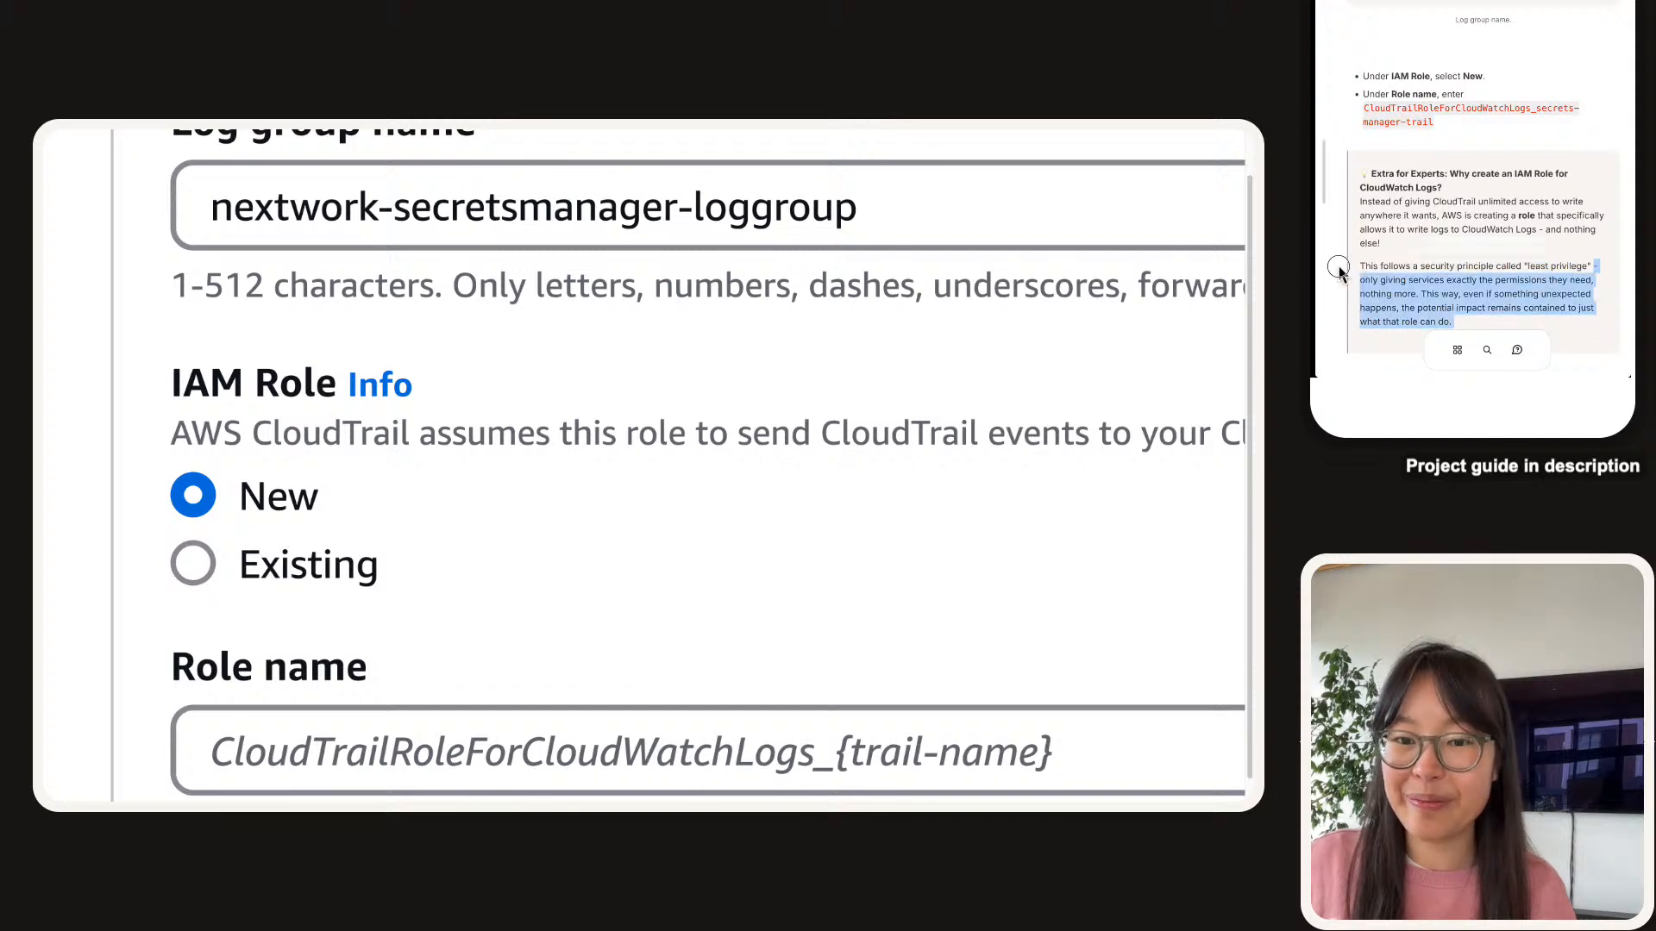
pyautogui.click(1418, 244)
pyautogui.scroll(-1, 1406, 276)
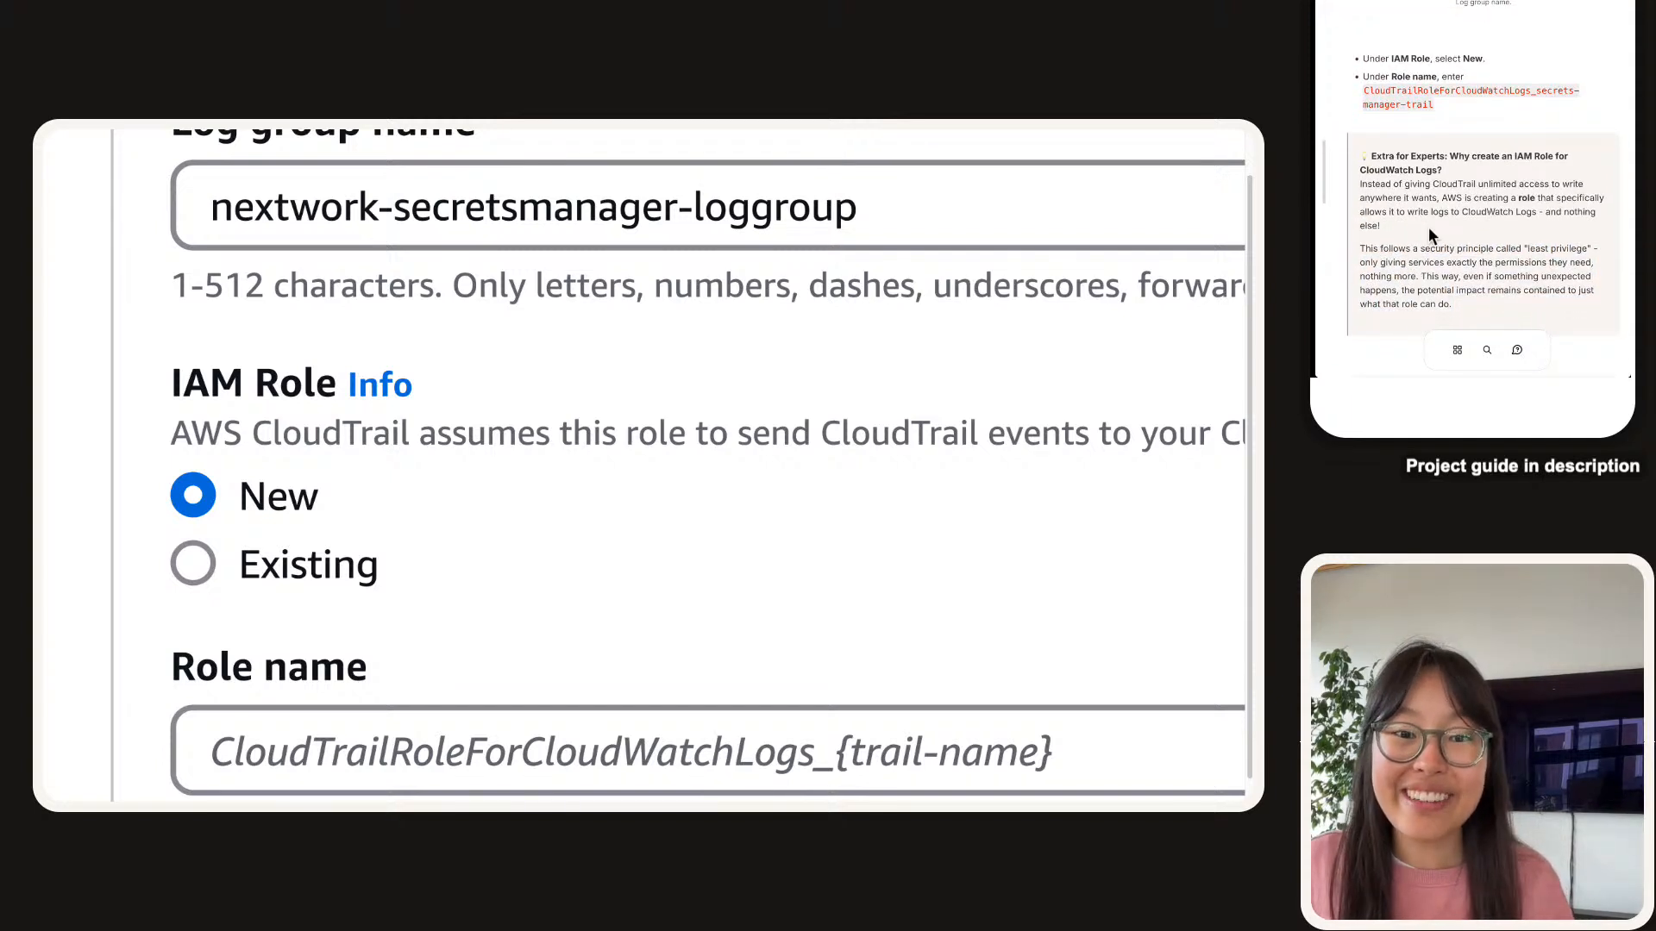
pyautogui.hscroll(1, 1429, 228)
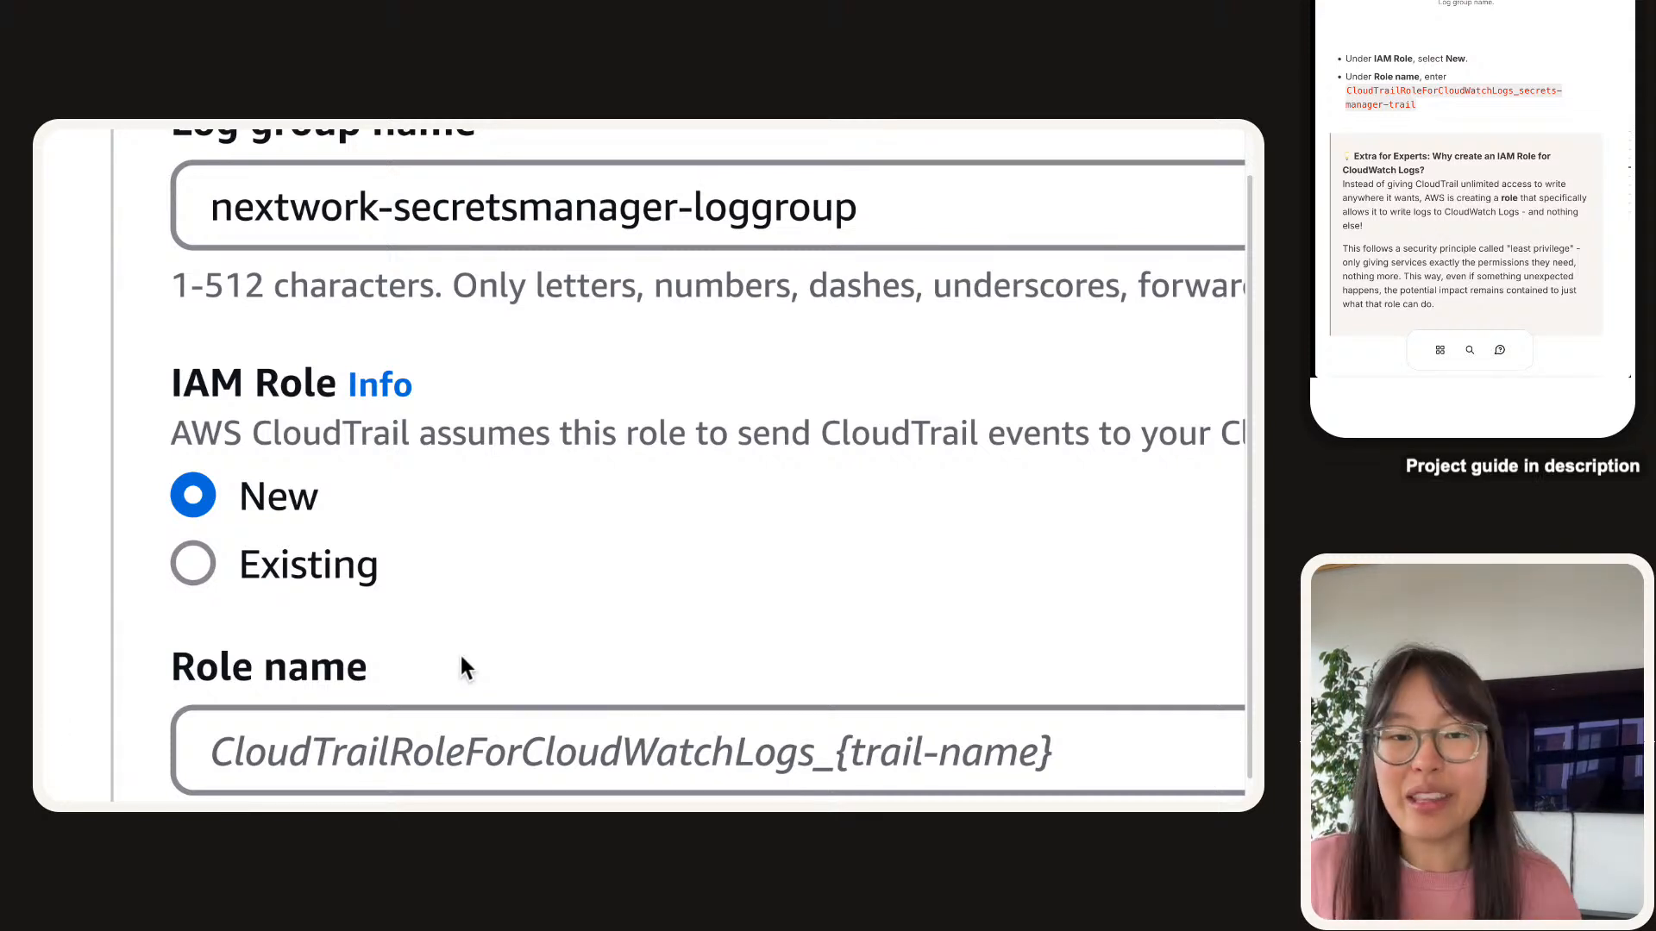
pyautogui.scroll(-1, 473, 604)
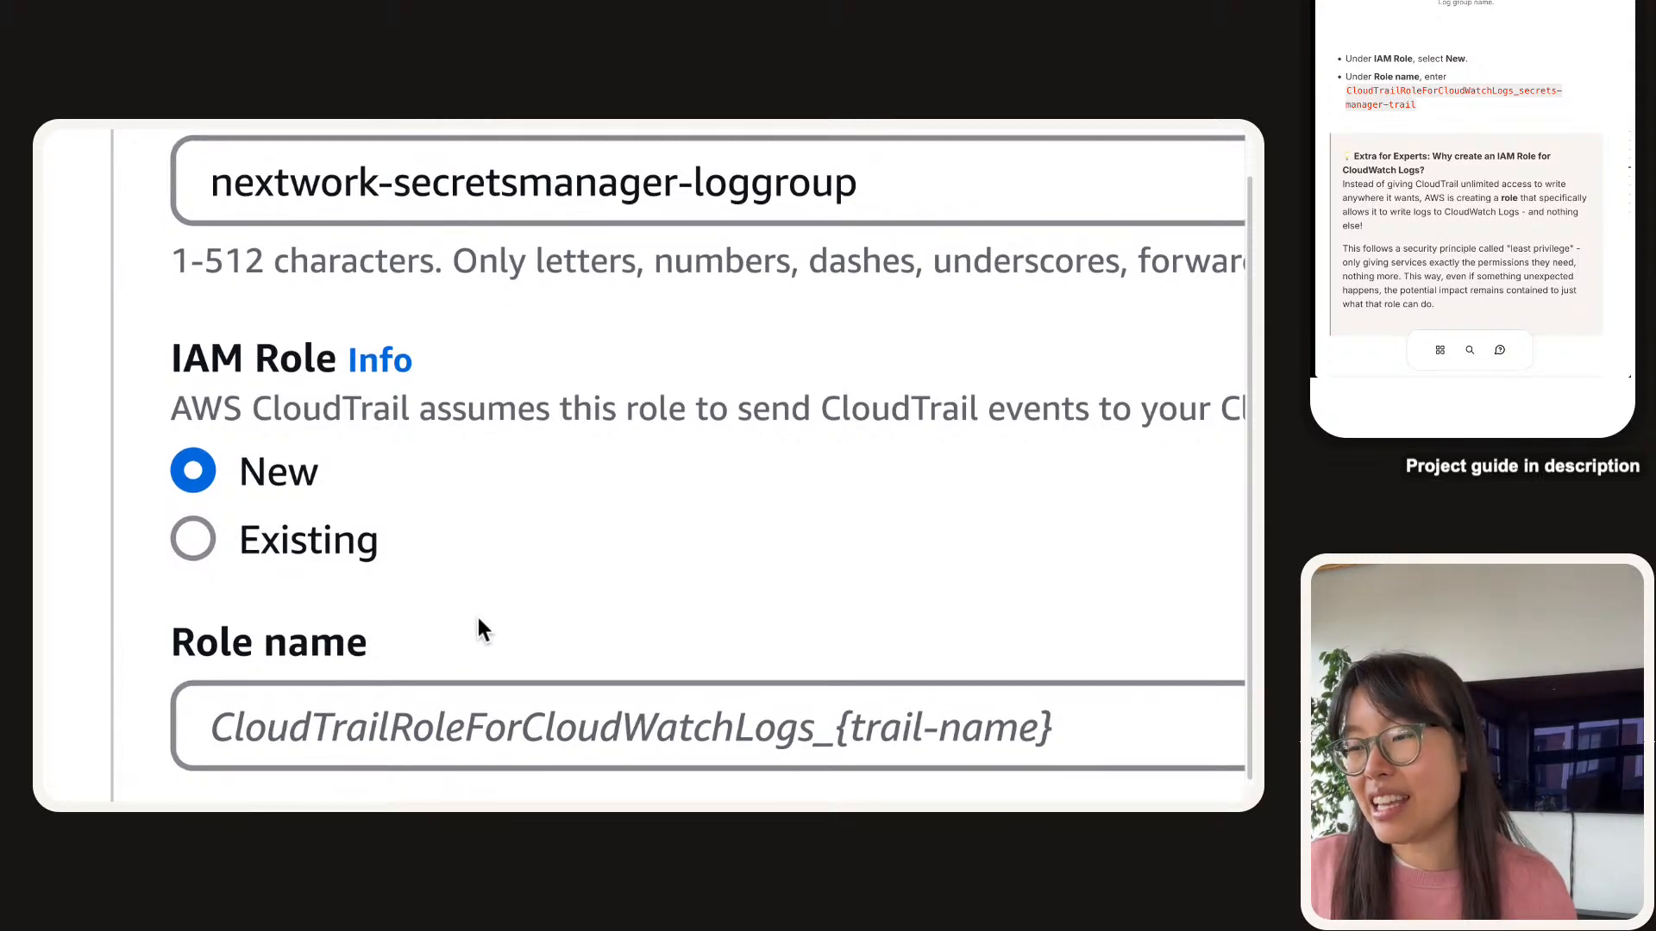
# Paste CloudTrailRoleForCloudWatchLogs_secrets-manager-trail as the new IAM role name and save changes.
pyautogui.click(458, 716)
pyautogui.write('CloudTrailRoleForCloudWatchLogs_secrets-manager-trail')
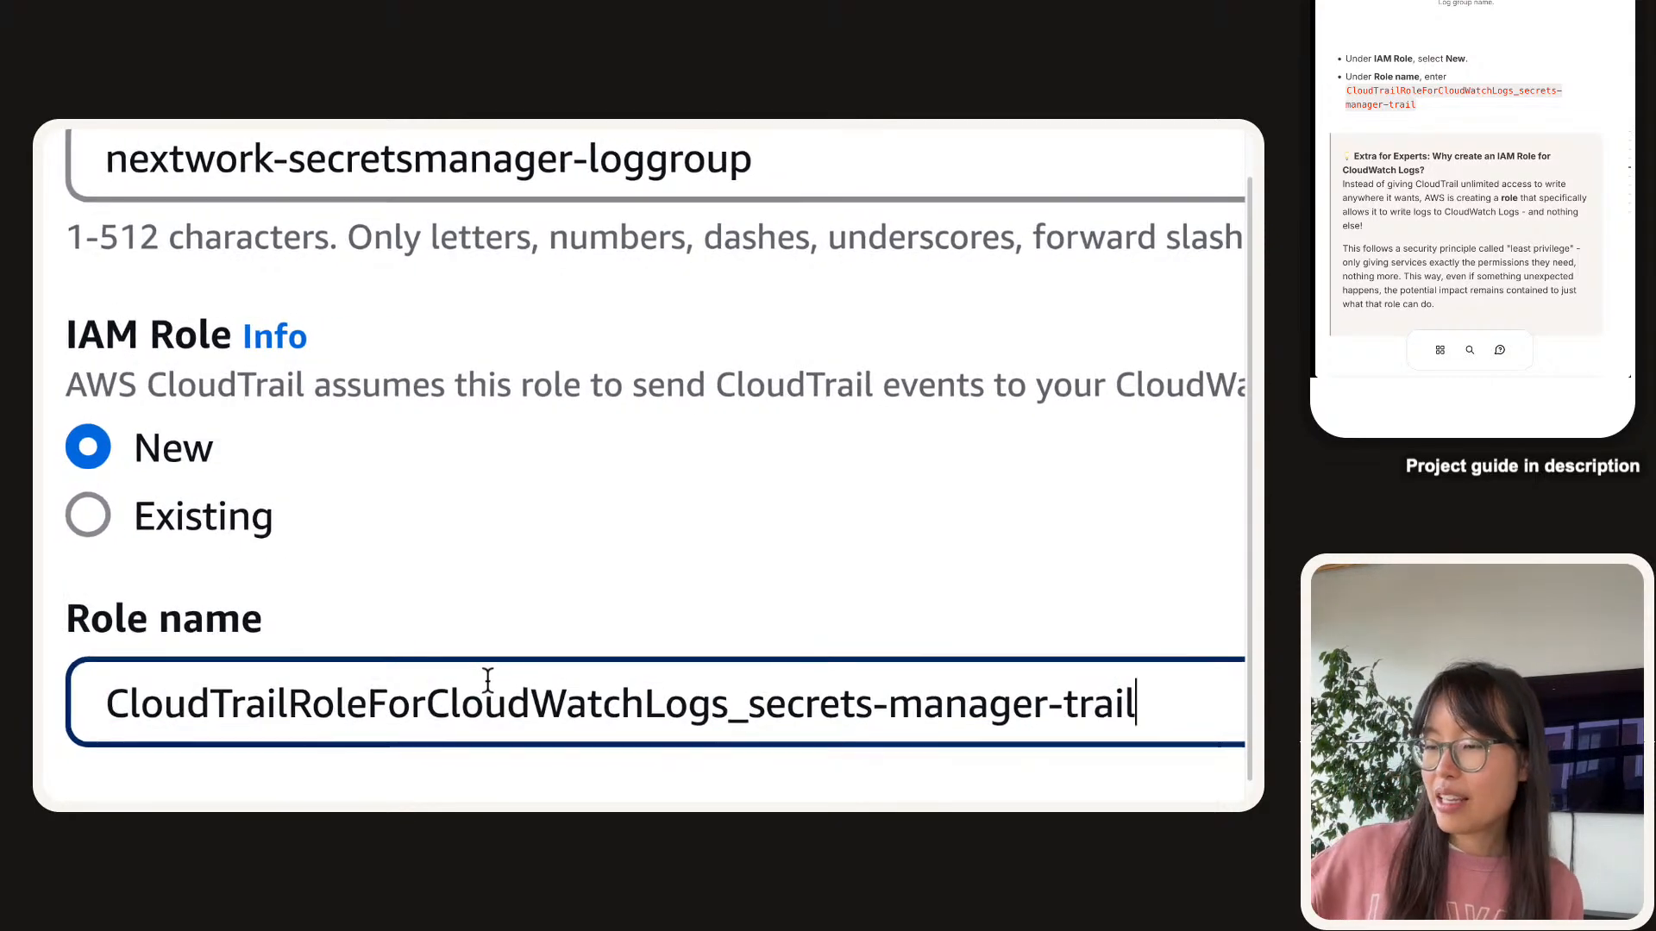
pyautogui.scroll(5, 399, 618)
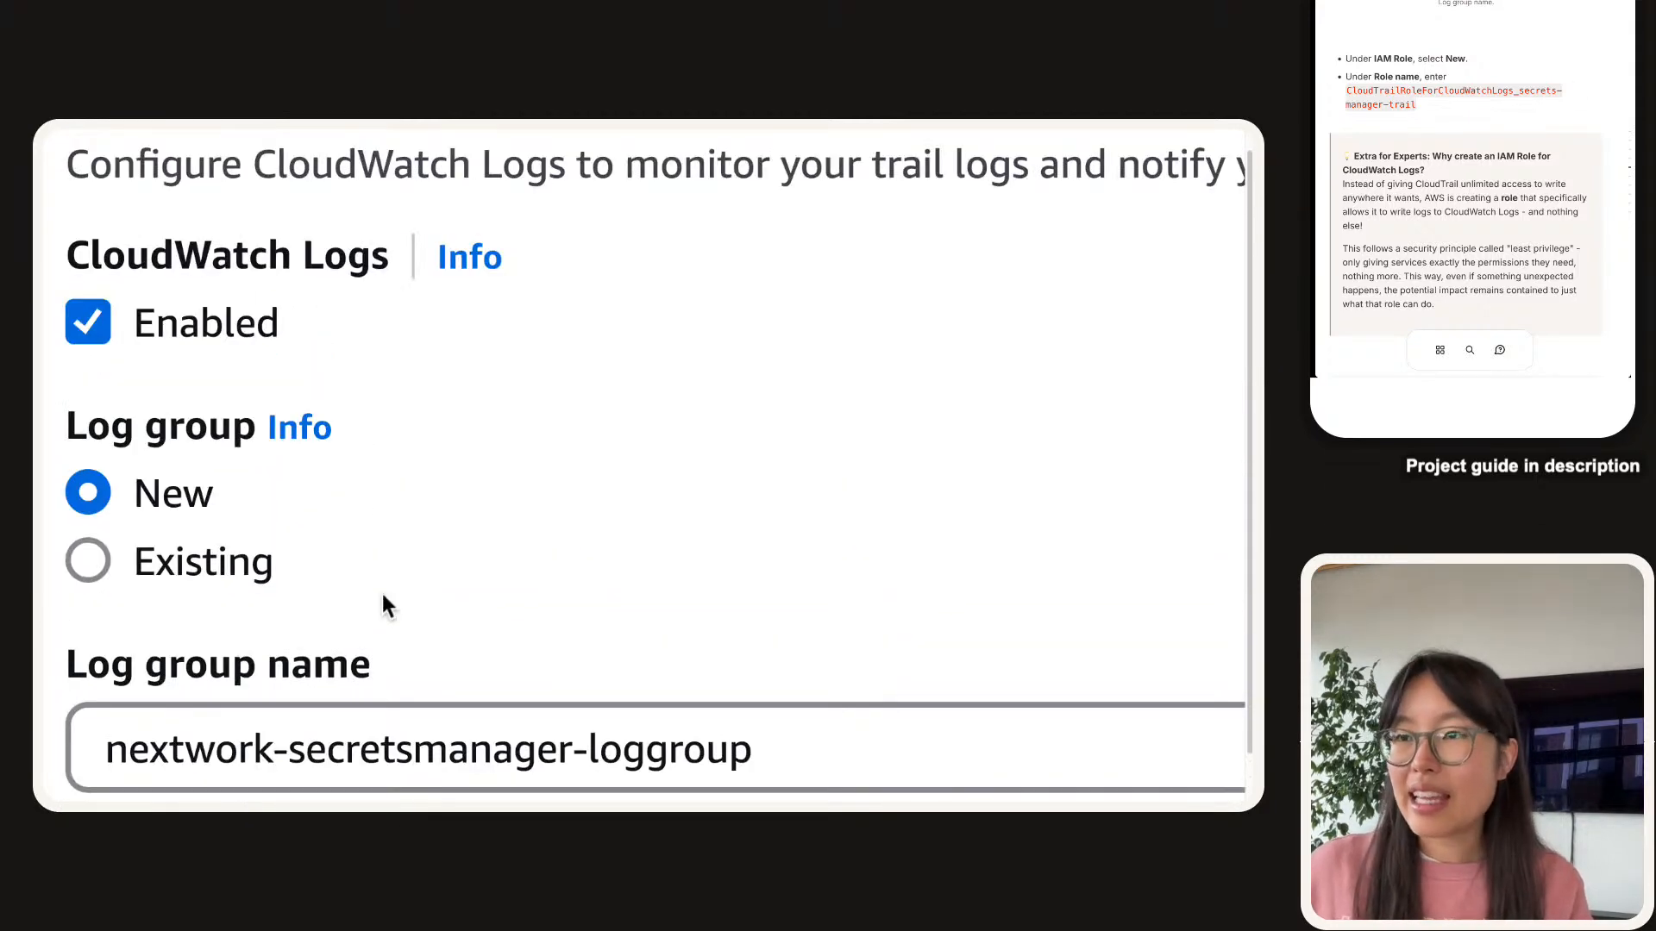
pyautogui.scroll(-4, 381, 594)
pyautogui.scroll(3, 382, 588)
pyautogui.scroll(-1, 383, 593)
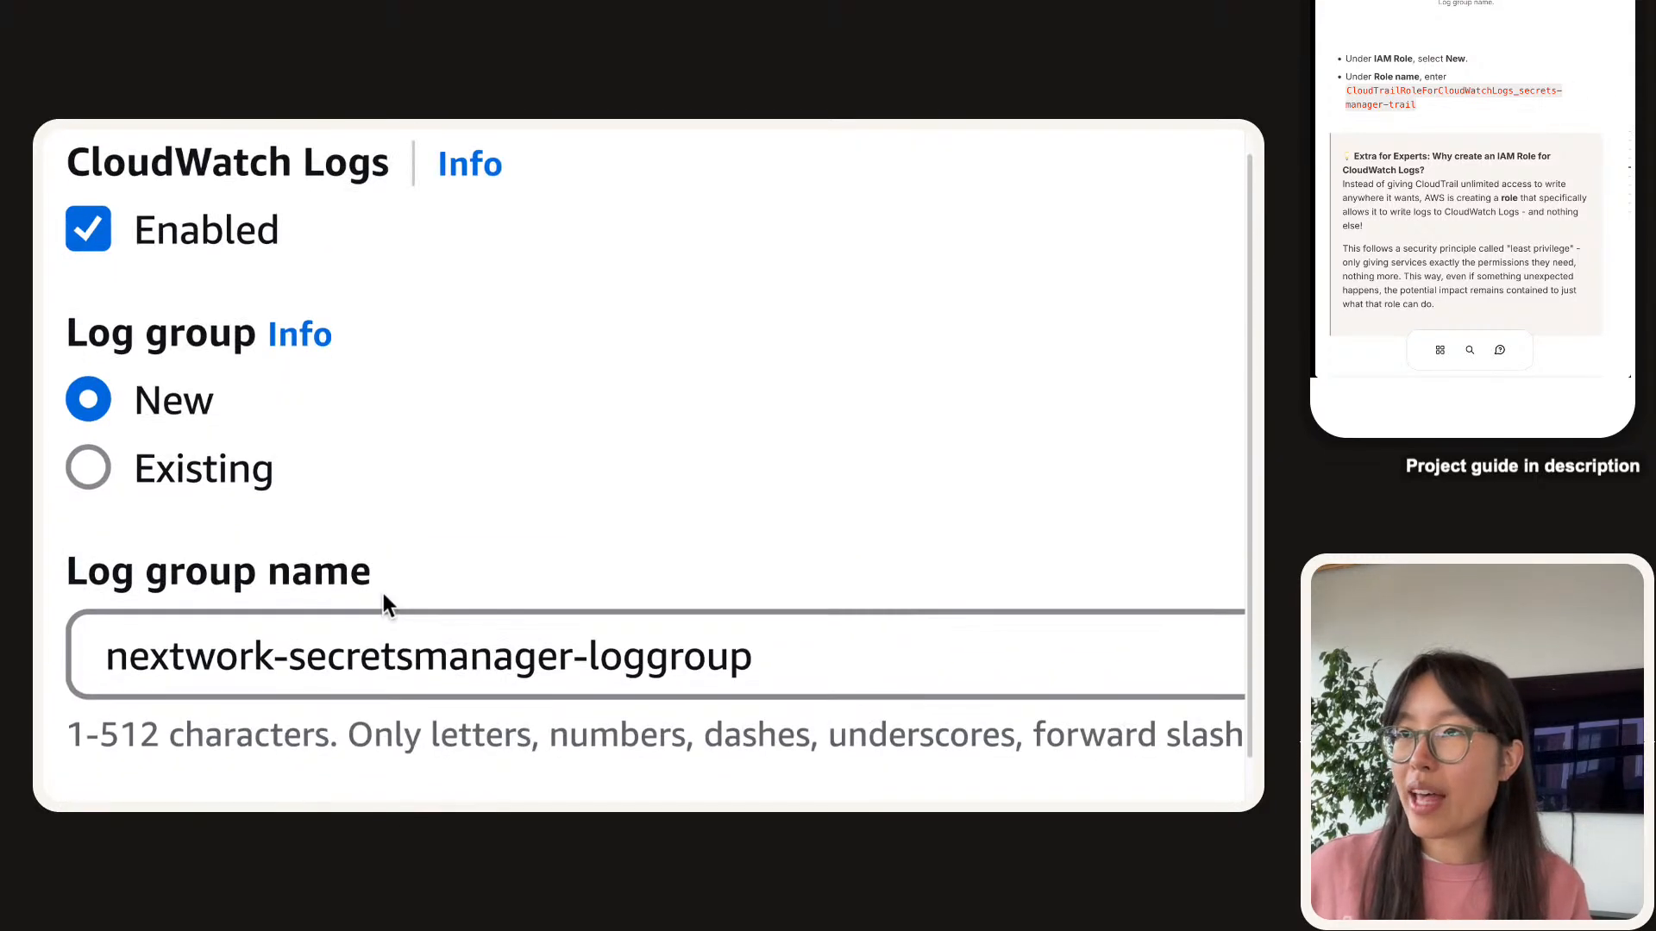
pyautogui.scroll(-1, 383, 593)
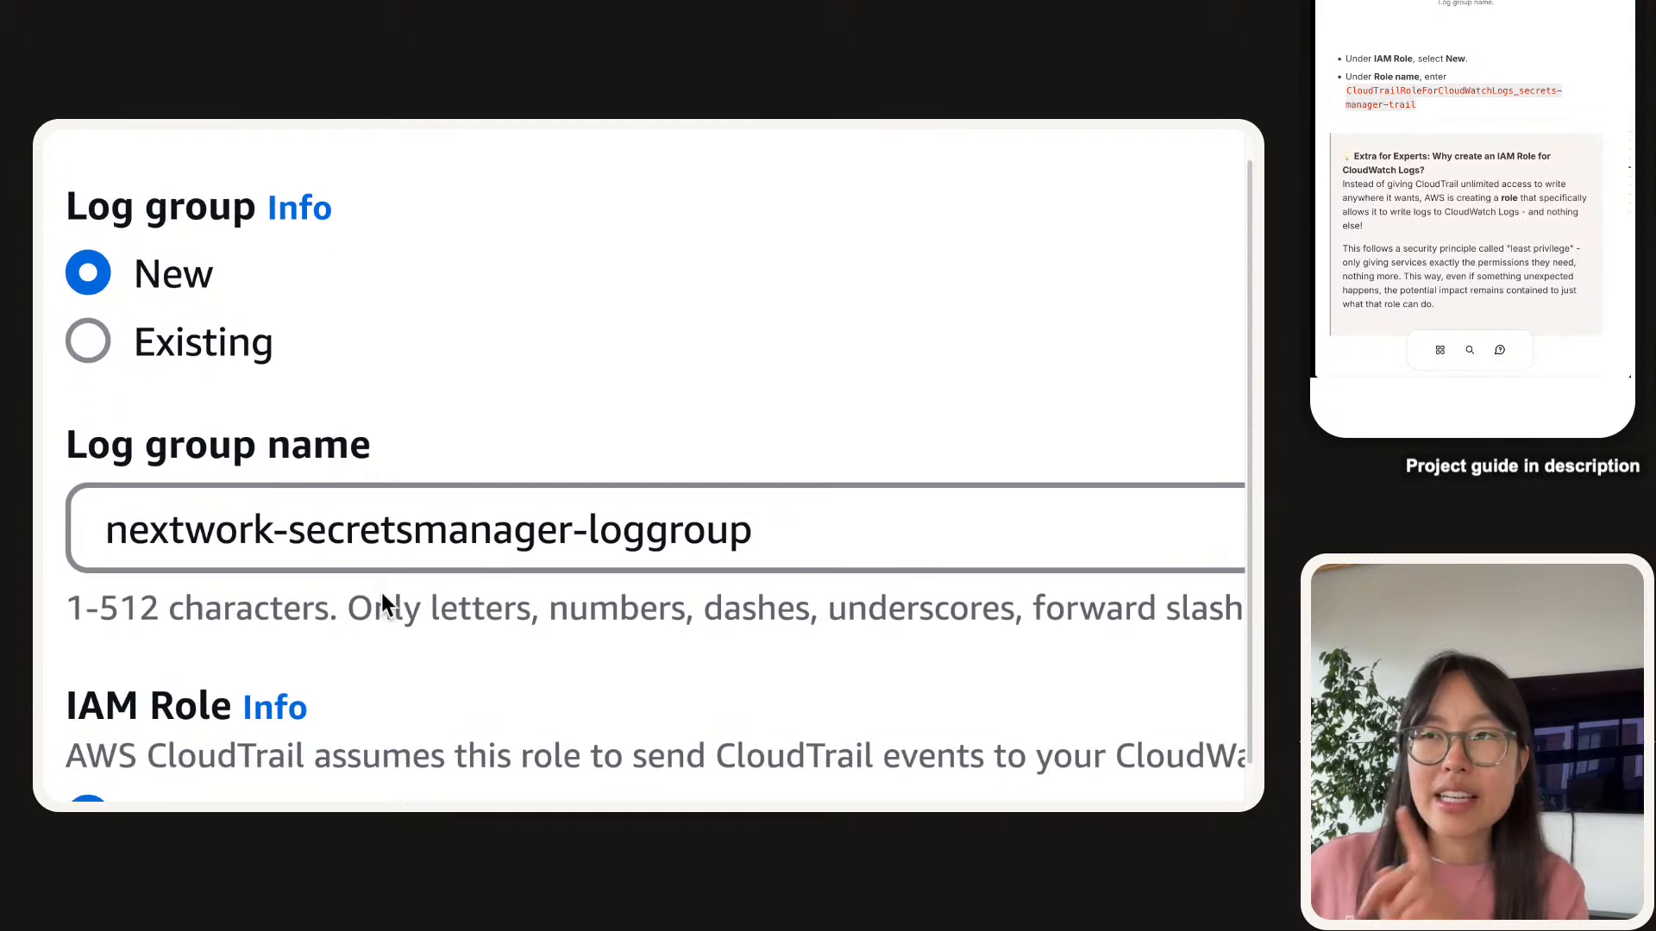
pyautogui.scroll(2, 1387, 142)
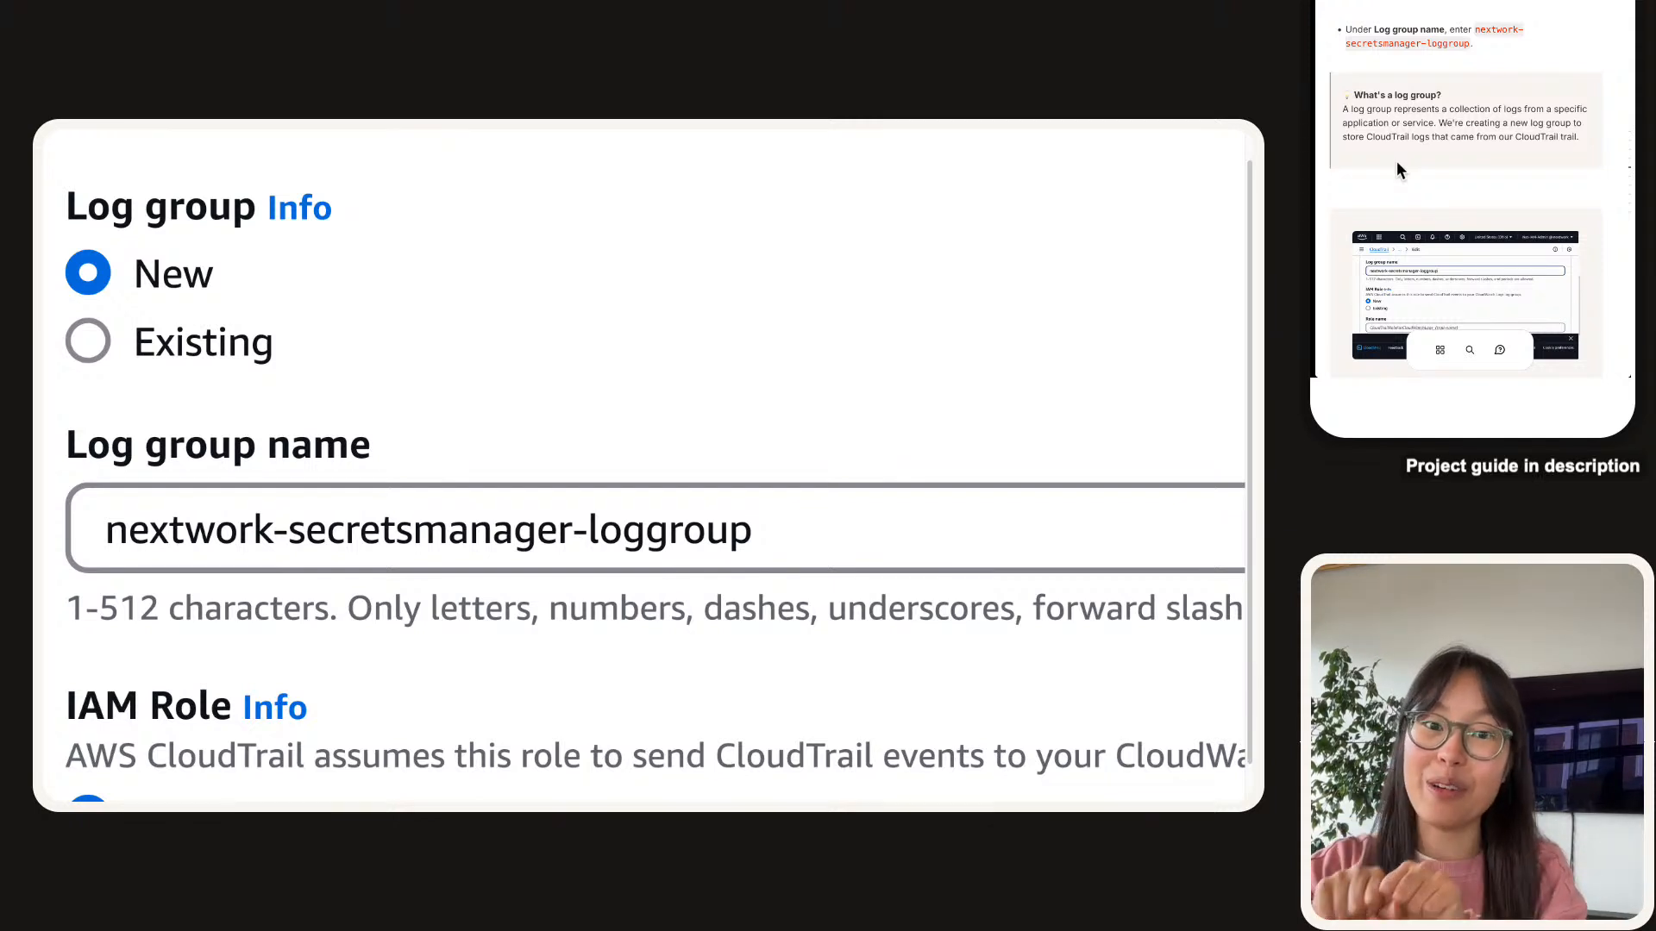
pyautogui.scroll(-9, 1396, 161)
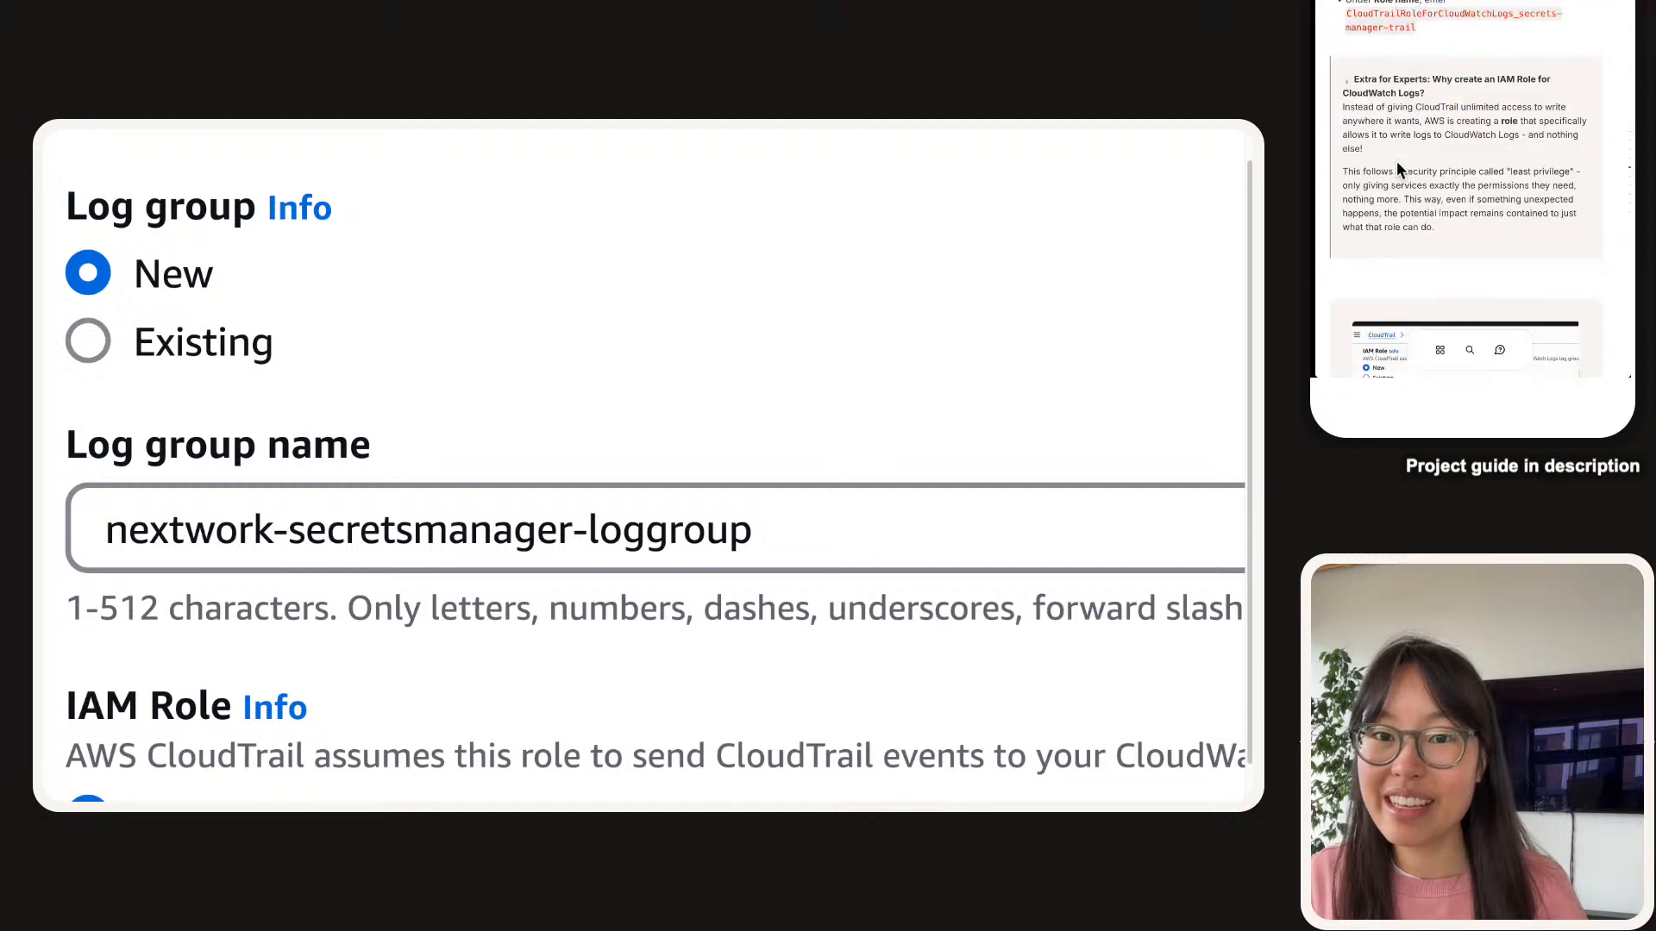
pyautogui.scroll(-3, 356, 531)
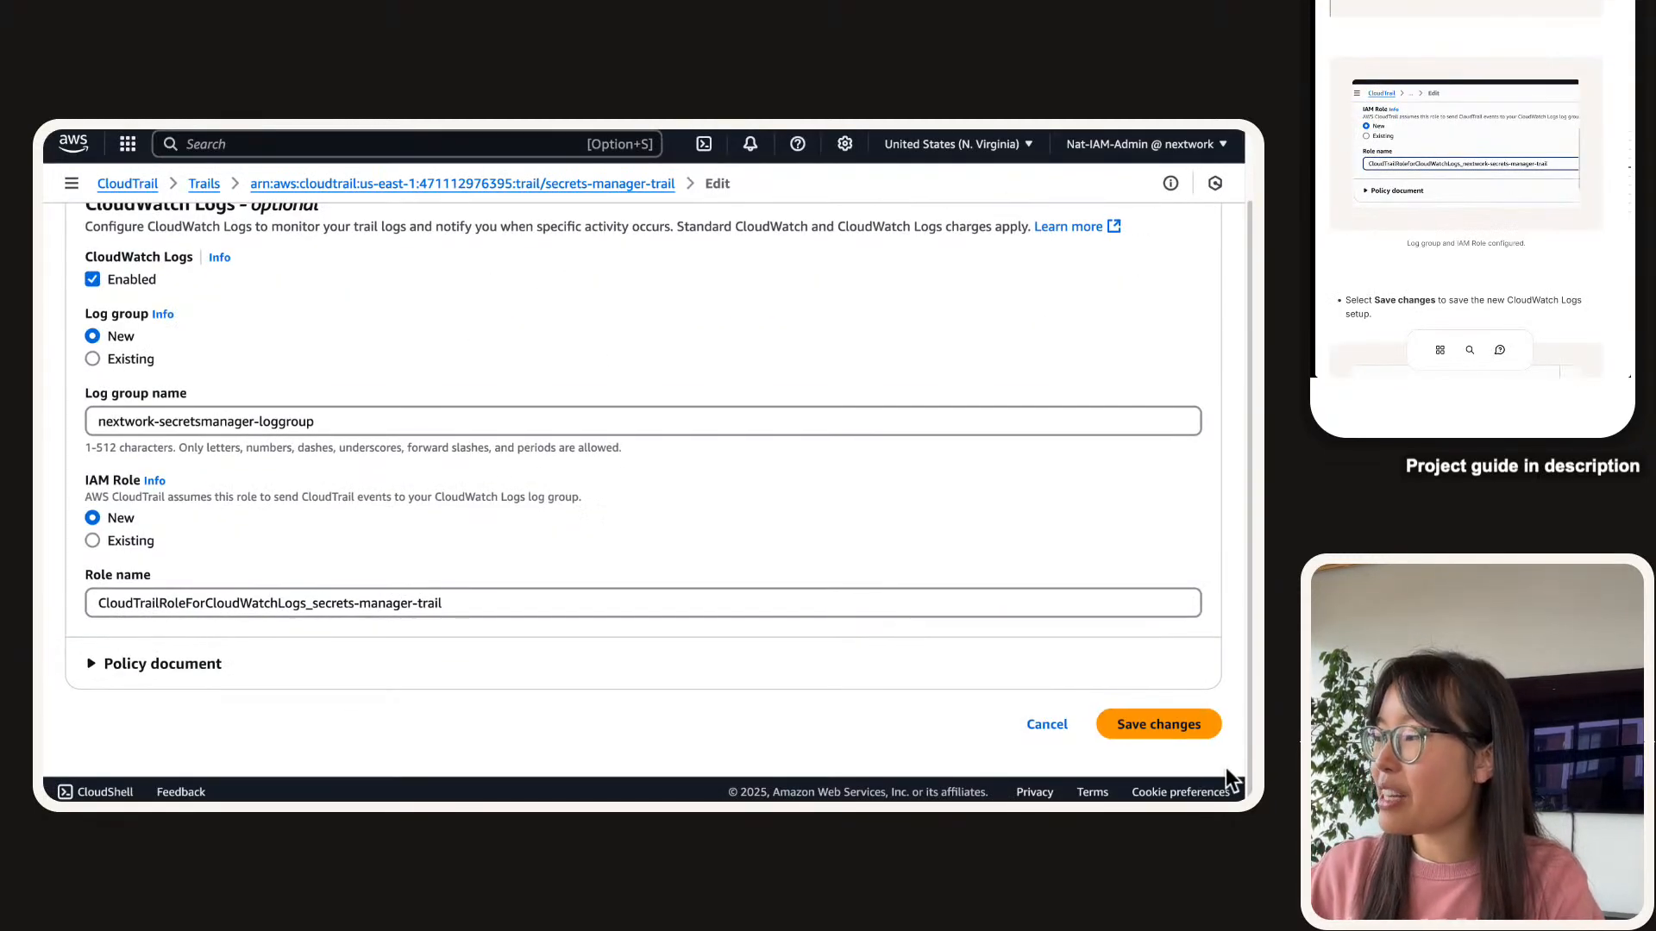
pyautogui.click(1019, 687)
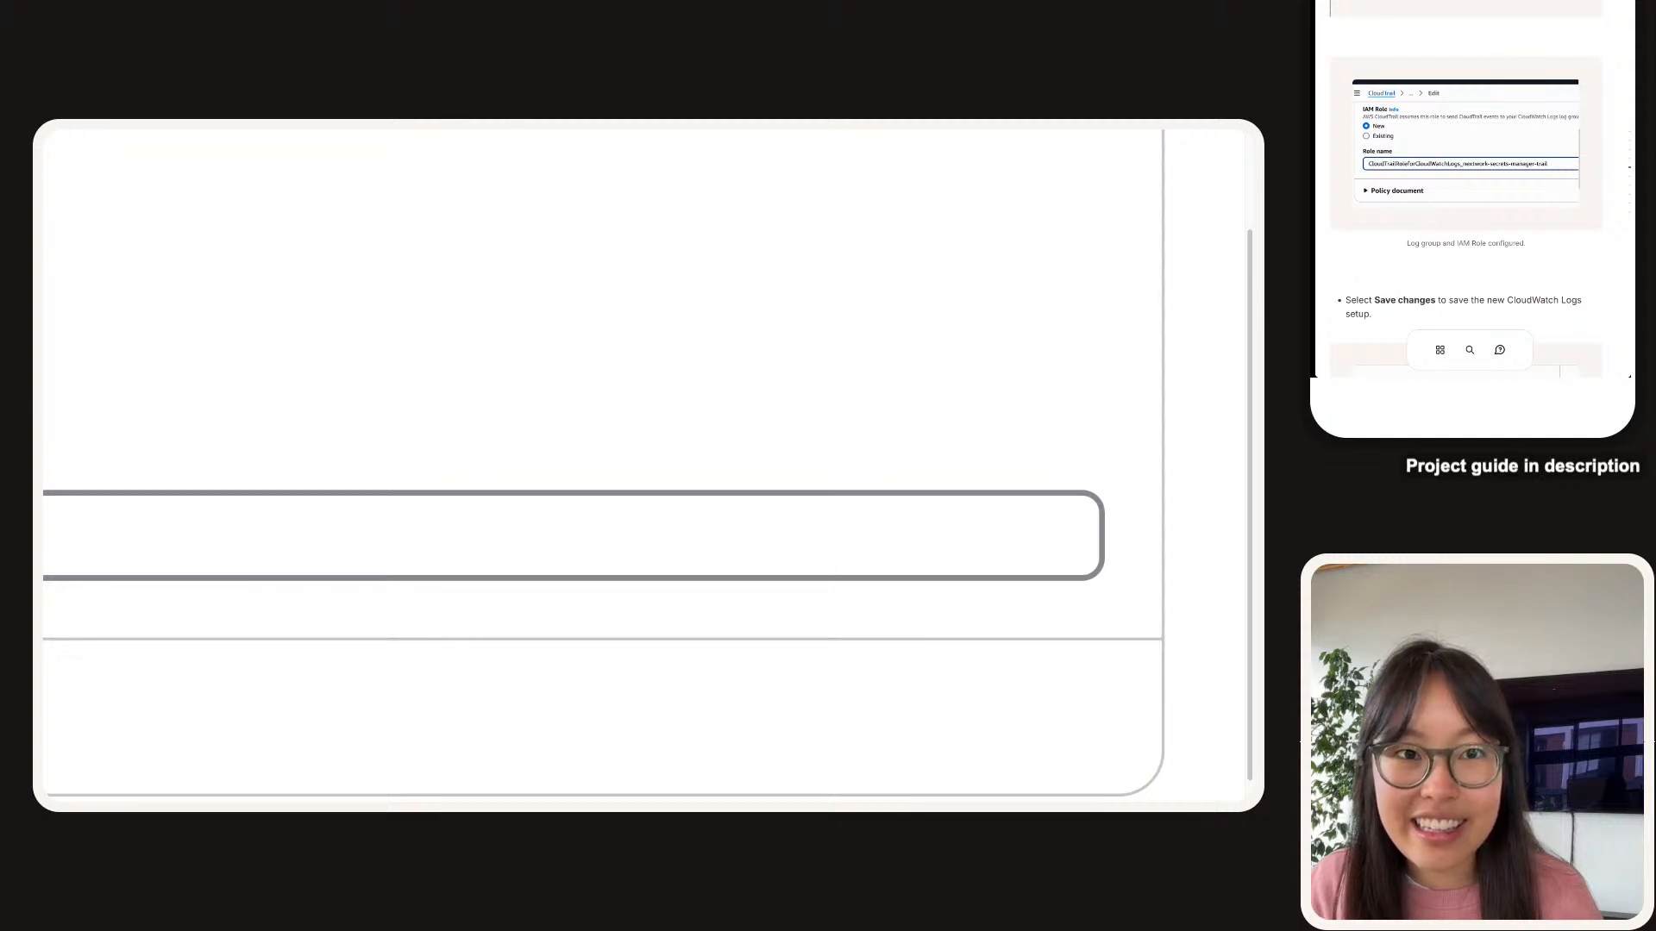
# Read the EntityAlreadyExistsException errors saying the IAM role and log group already exist.
pyautogui.scroll(-3, 1384, 231)
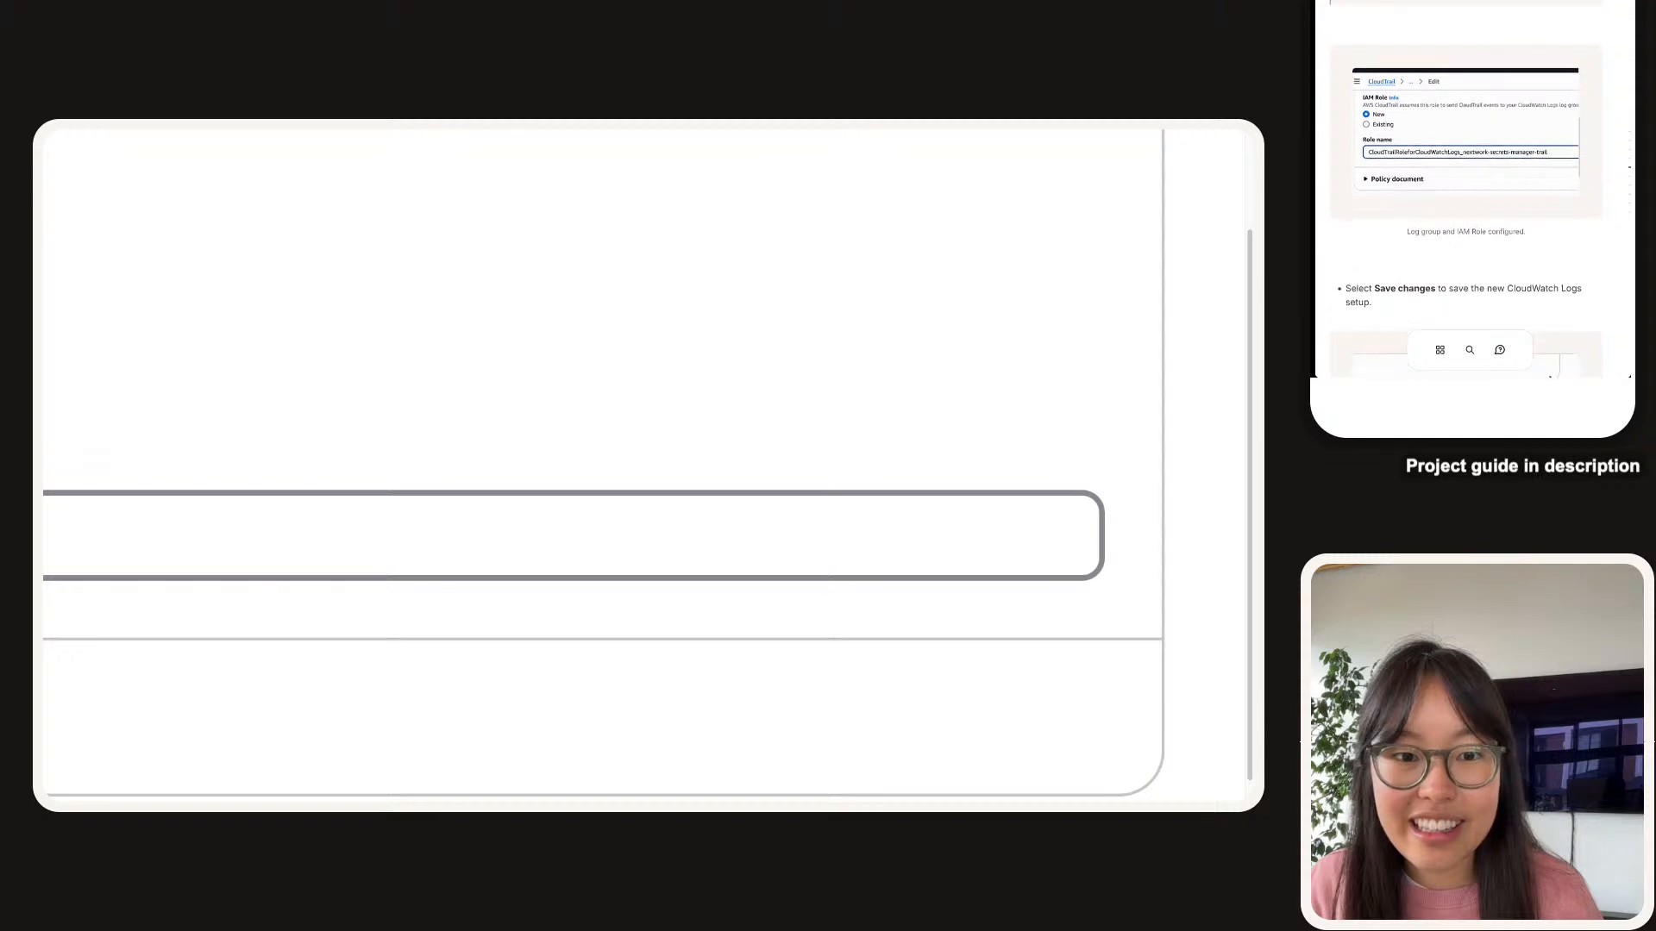
pyautogui.scroll(-3, 1385, 231)
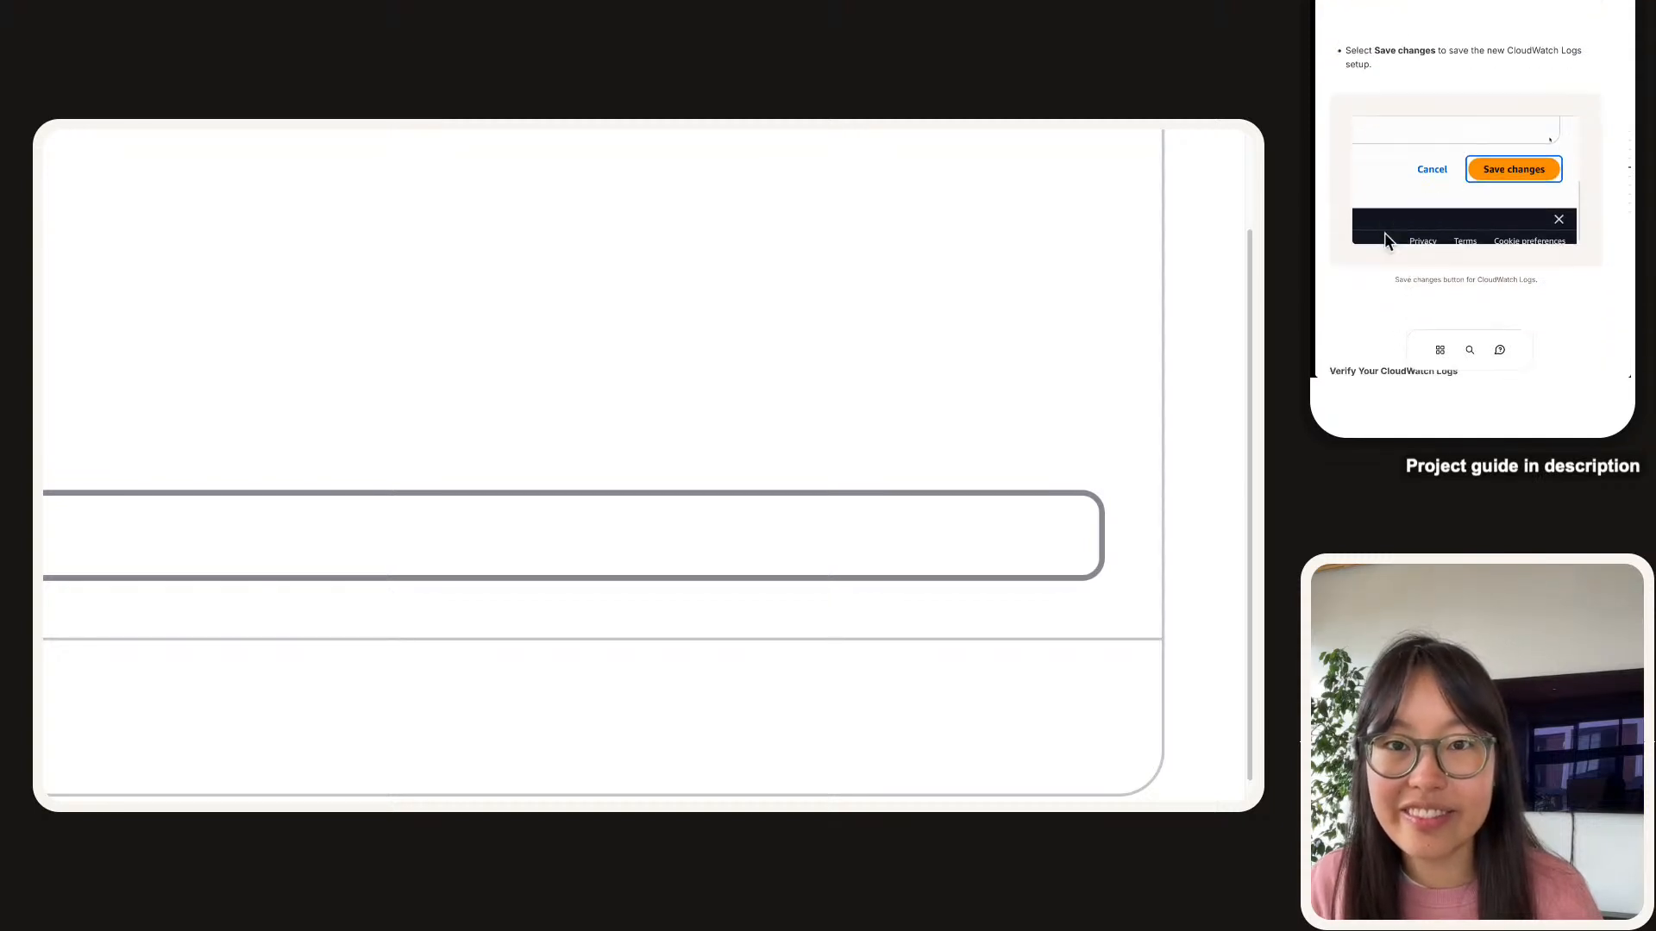
pyautogui.scroll(-2, 1384, 231)
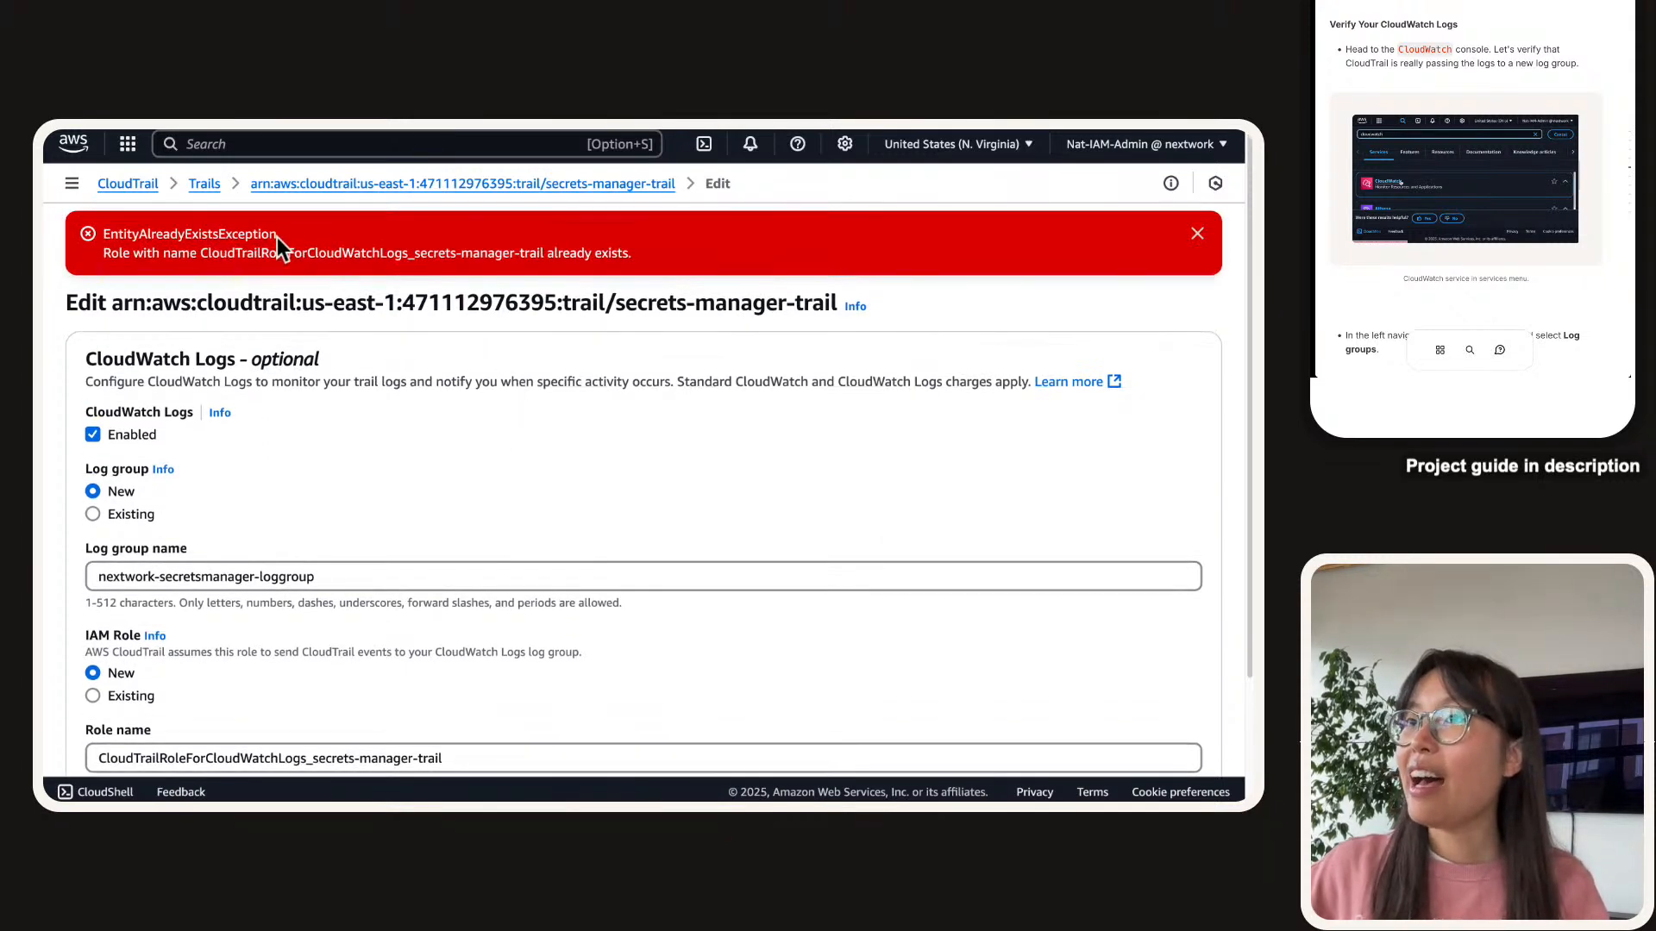
pyautogui.doubleClick(233, 239)
pyautogui.doubleClick(220, 252)
pyautogui.tripleClick(211, 254)
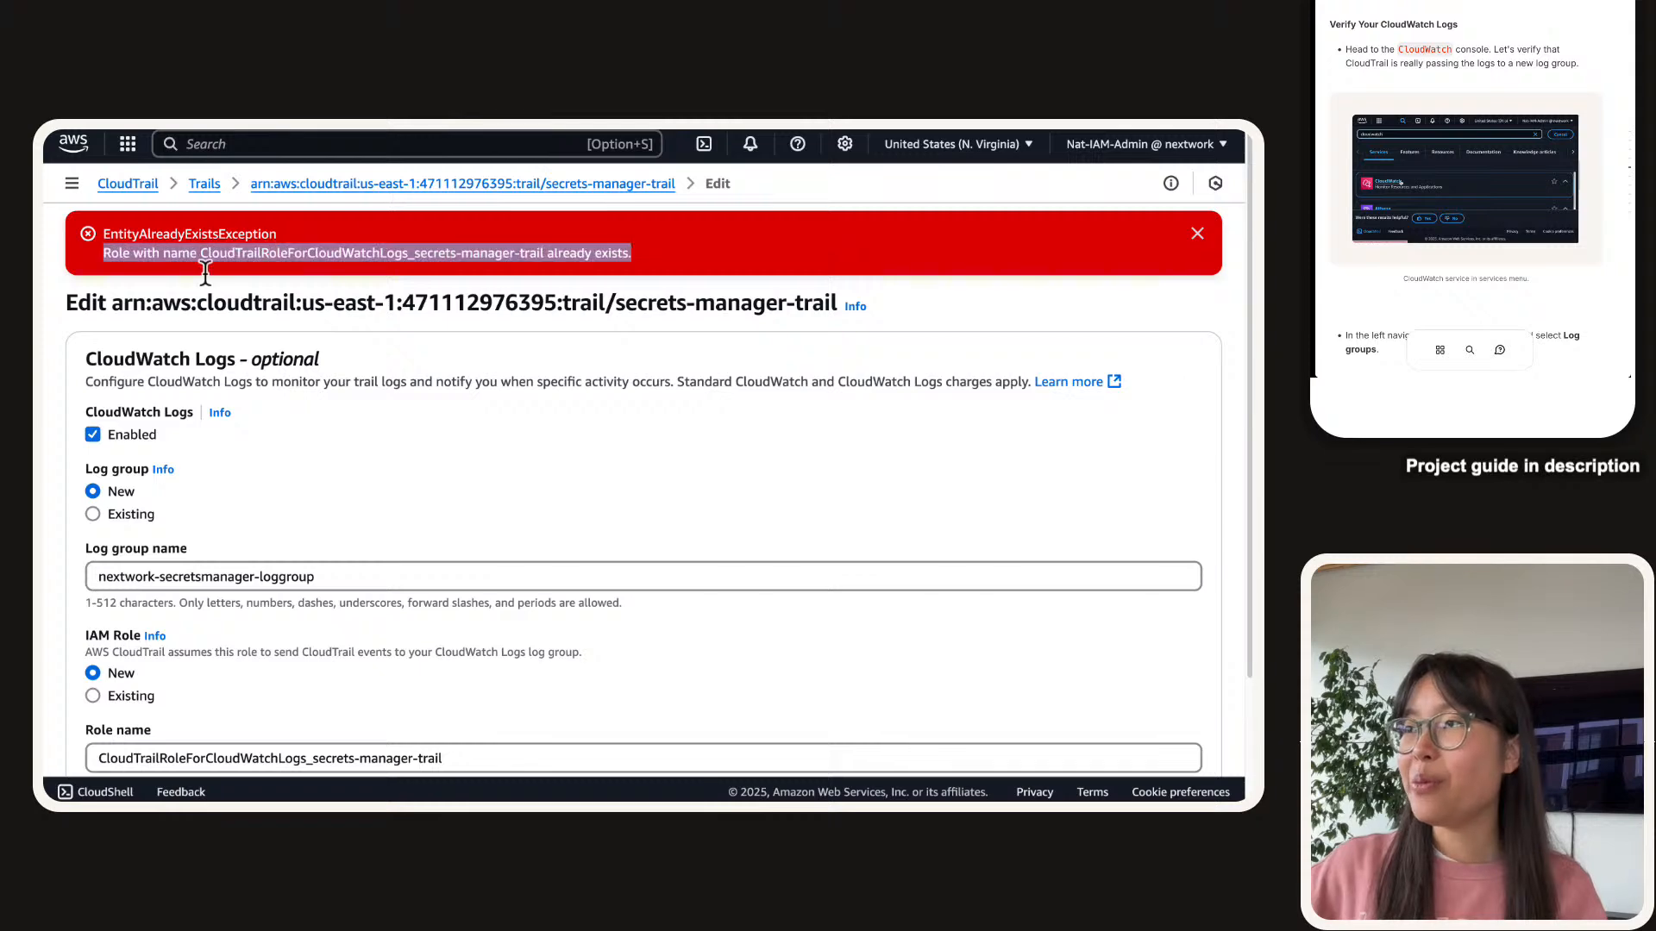
pyautogui.scroll(-3, 183, 297)
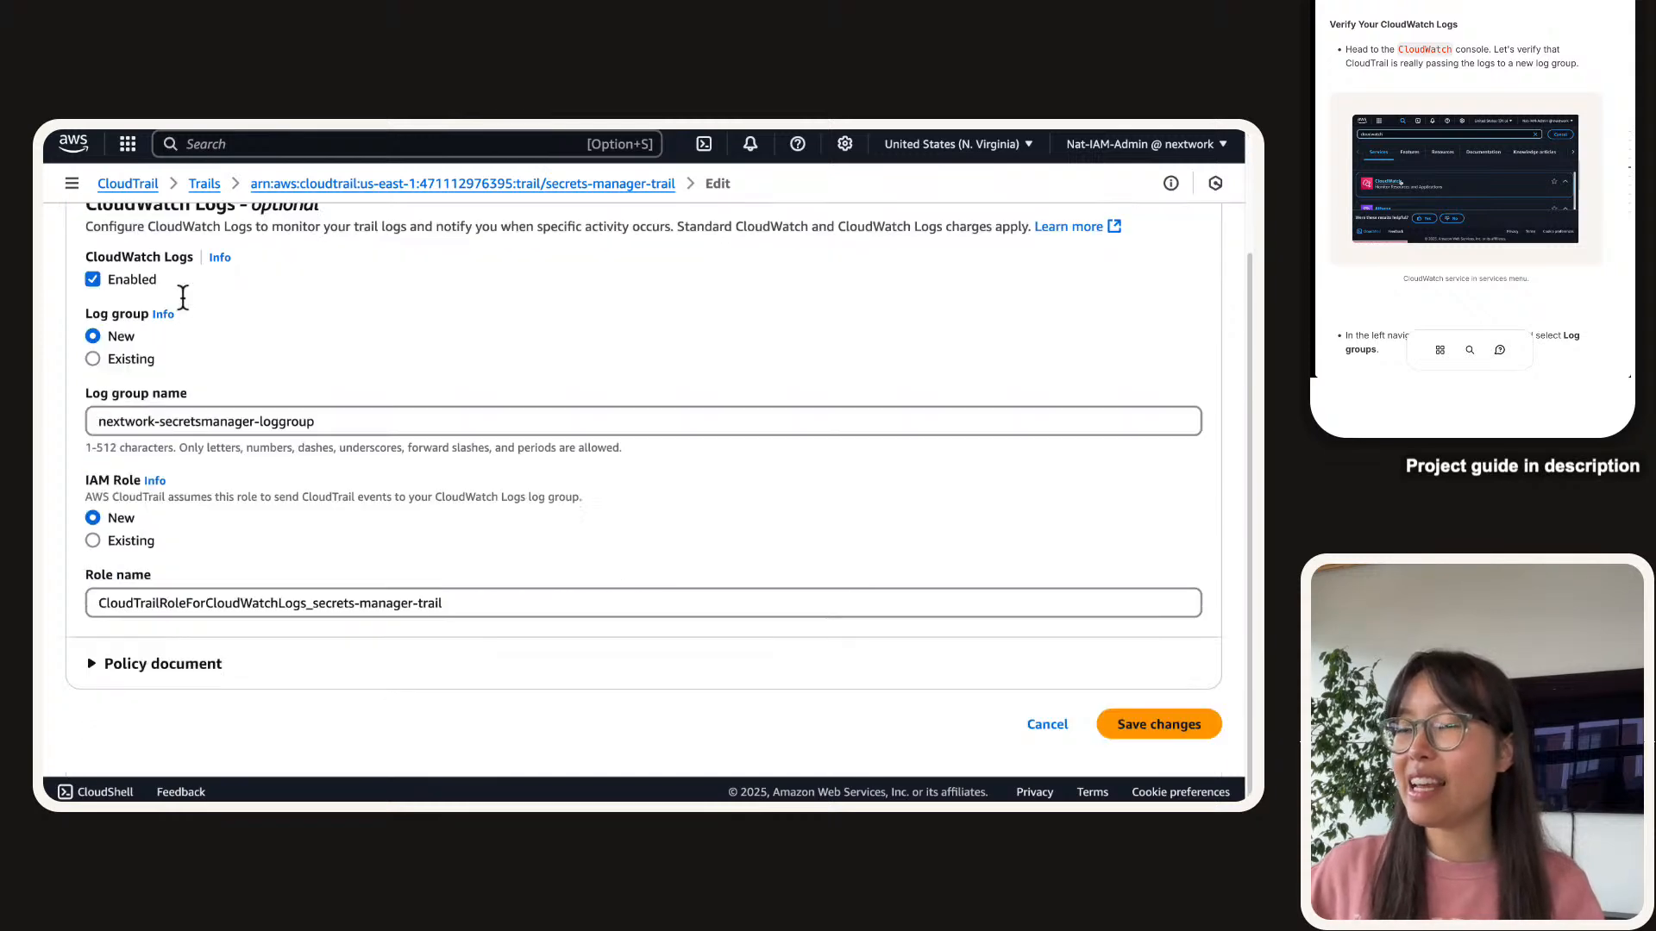
# Add a -nextwork suffix to the IAM role name, check it, and save again.
pyautogui.click(463, 606)
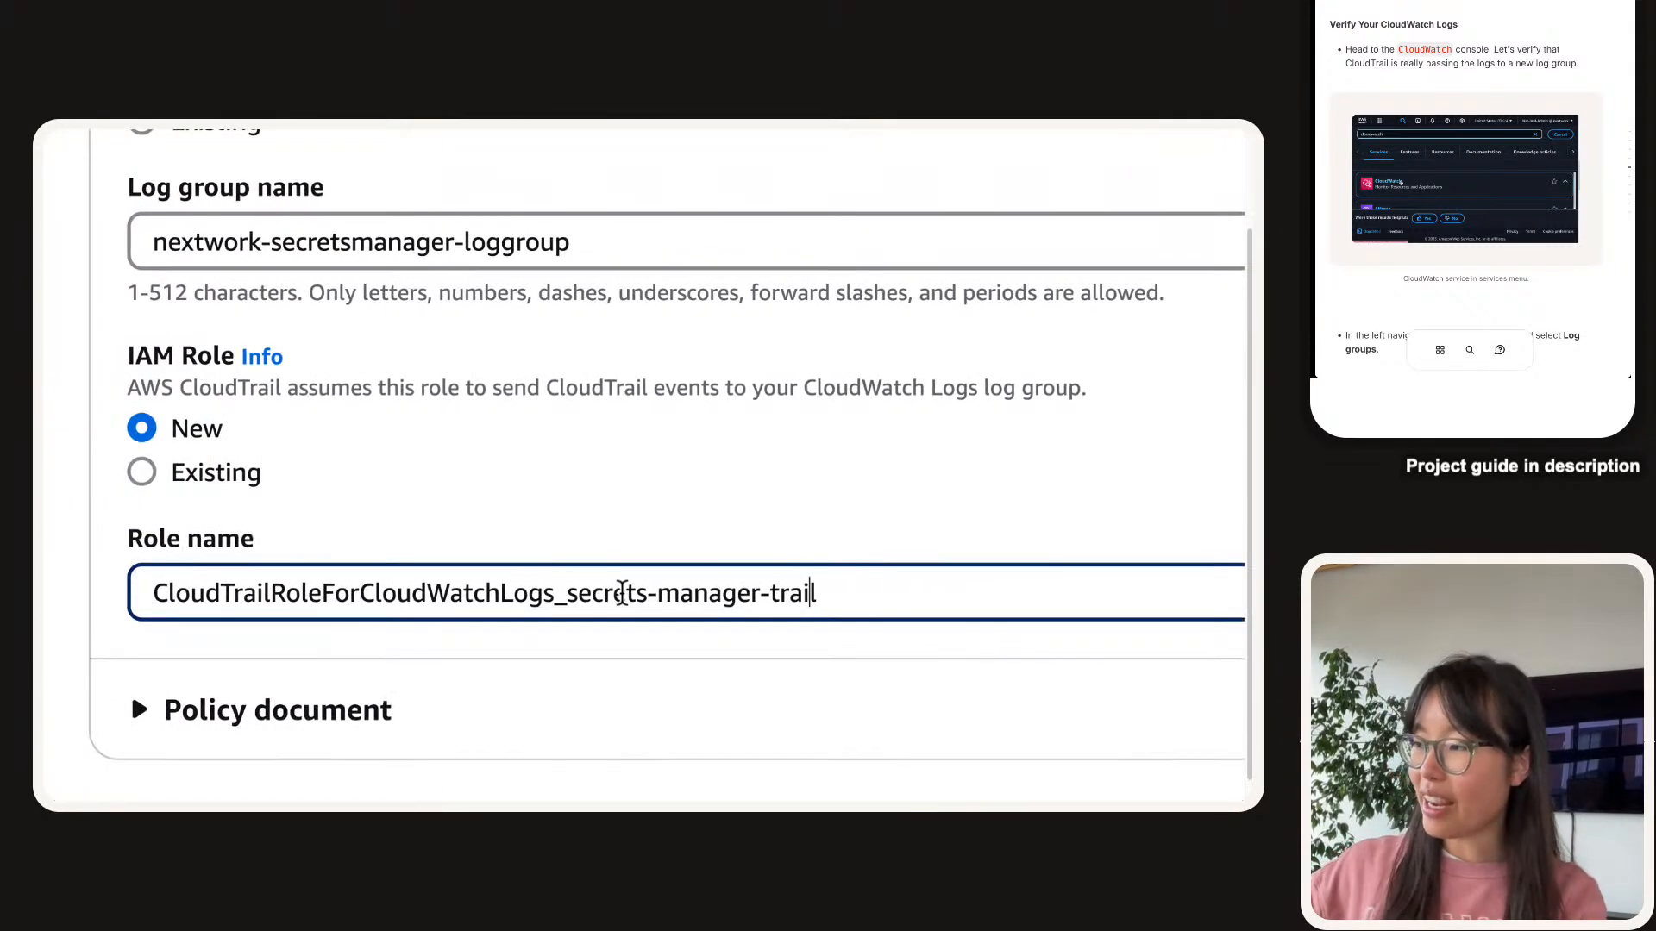
pyautogui.write('=-')
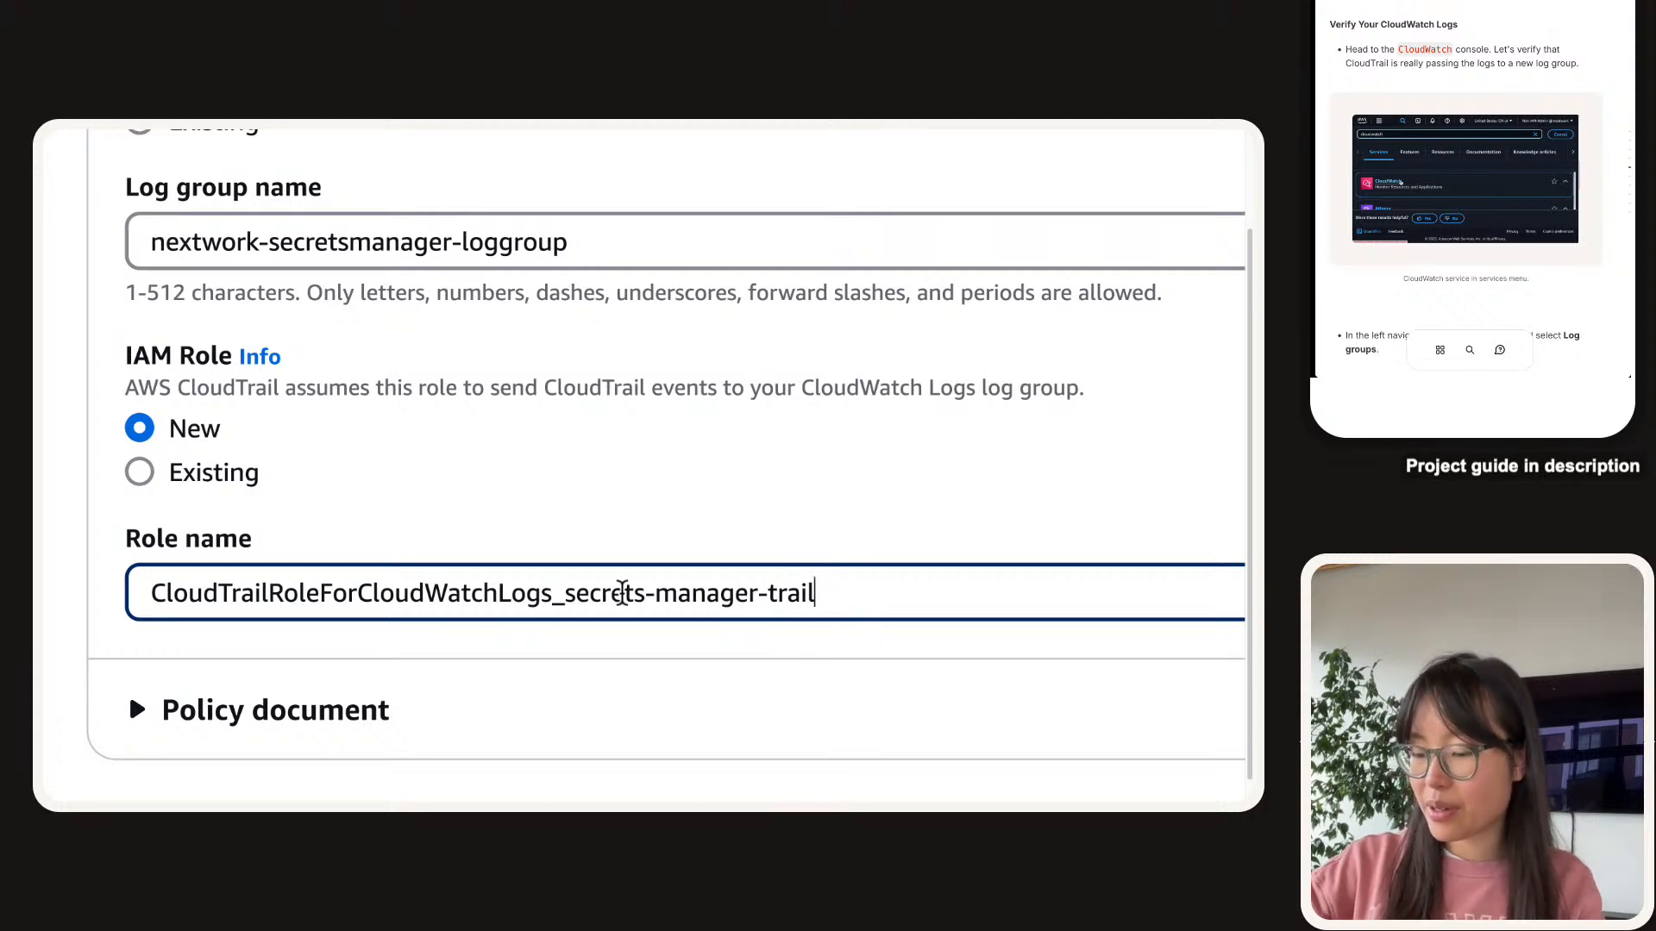
pyautogui.write('-nextwork')
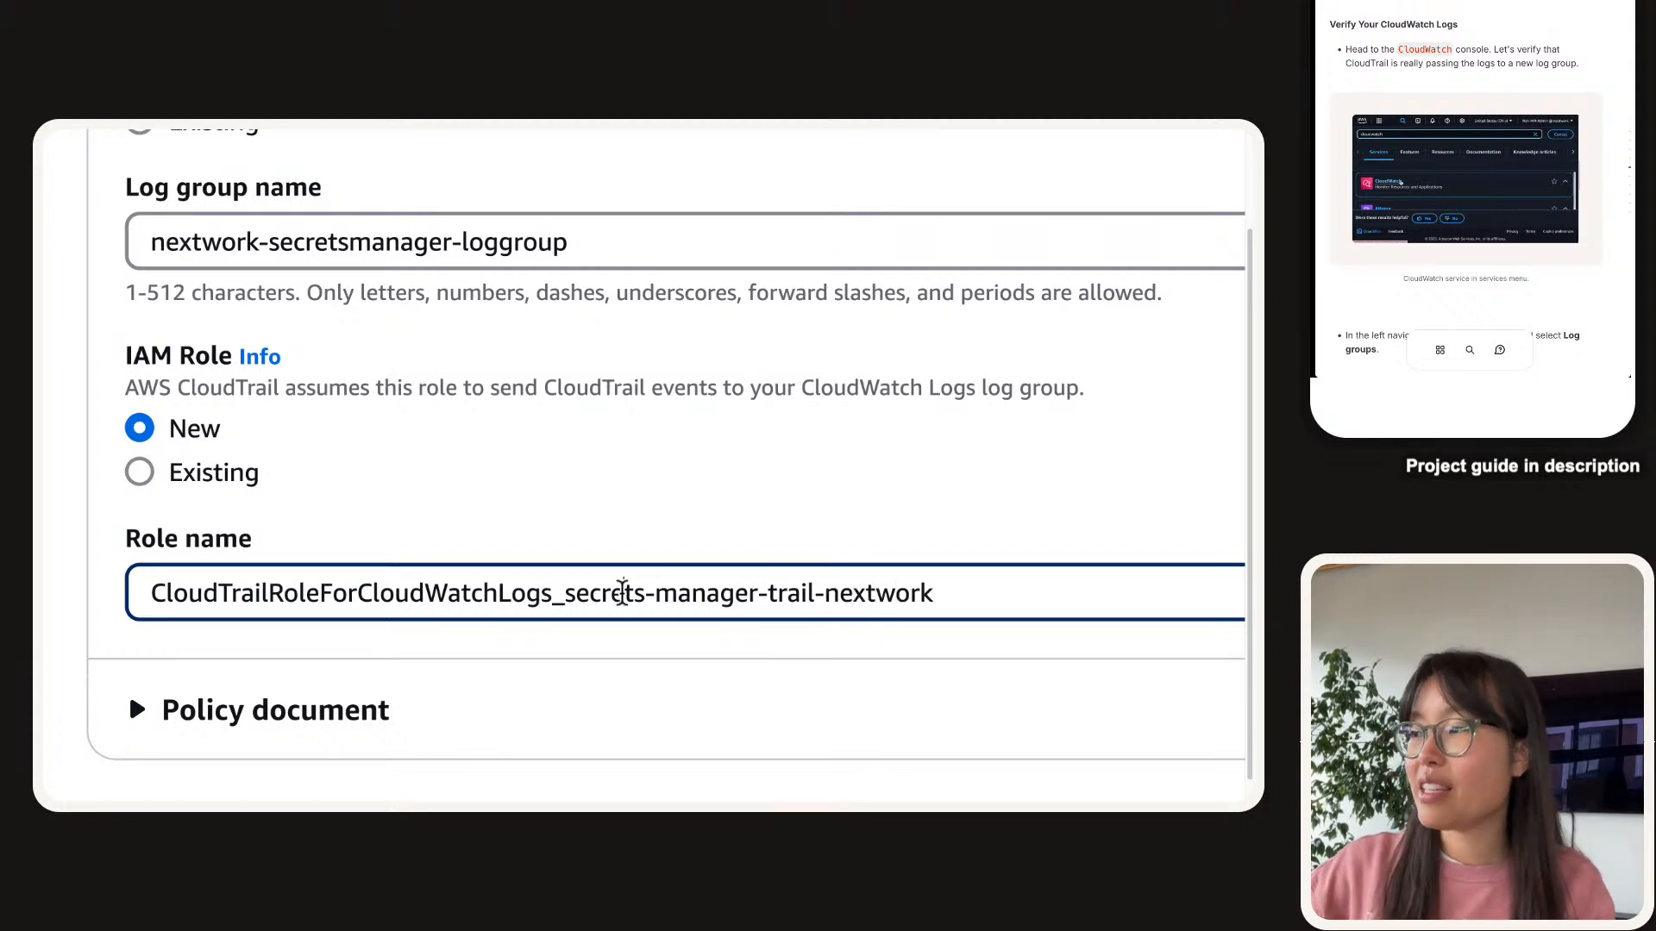
pyautogui.tripleClick(623, 593)
pyautogui.click(868, 614)
pyautogui.doubleClick(878, 593)
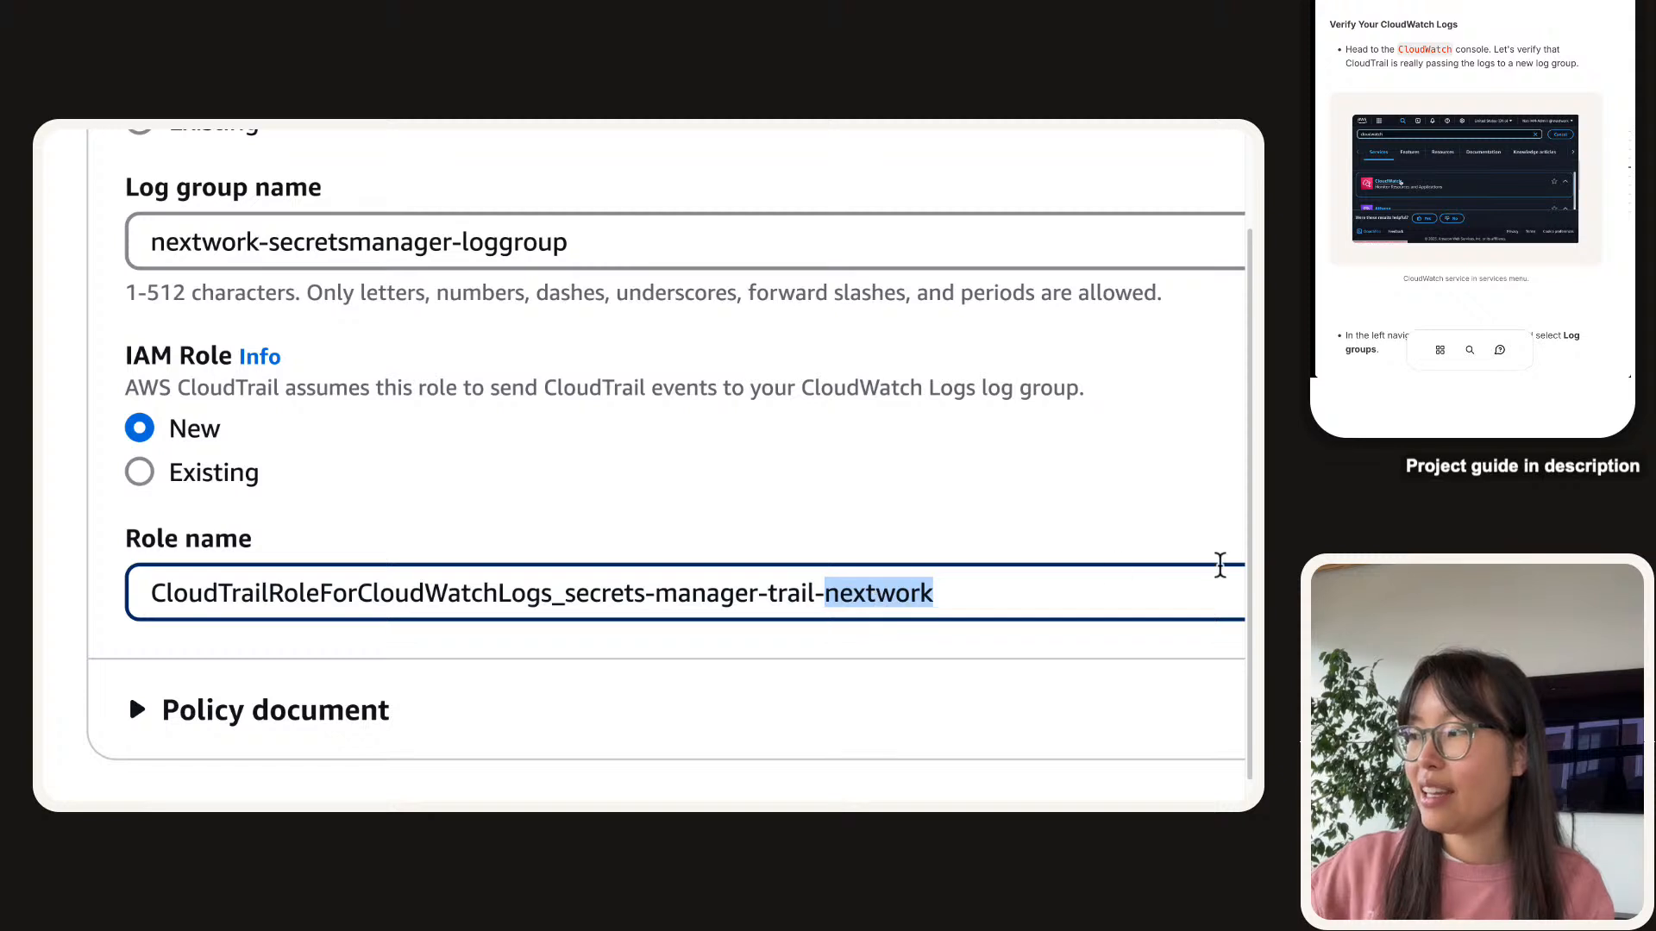
pyautogui.click(1220, 565)
pyautogui.tripleClick(954, 576)
pyautogui.click(948, 595)
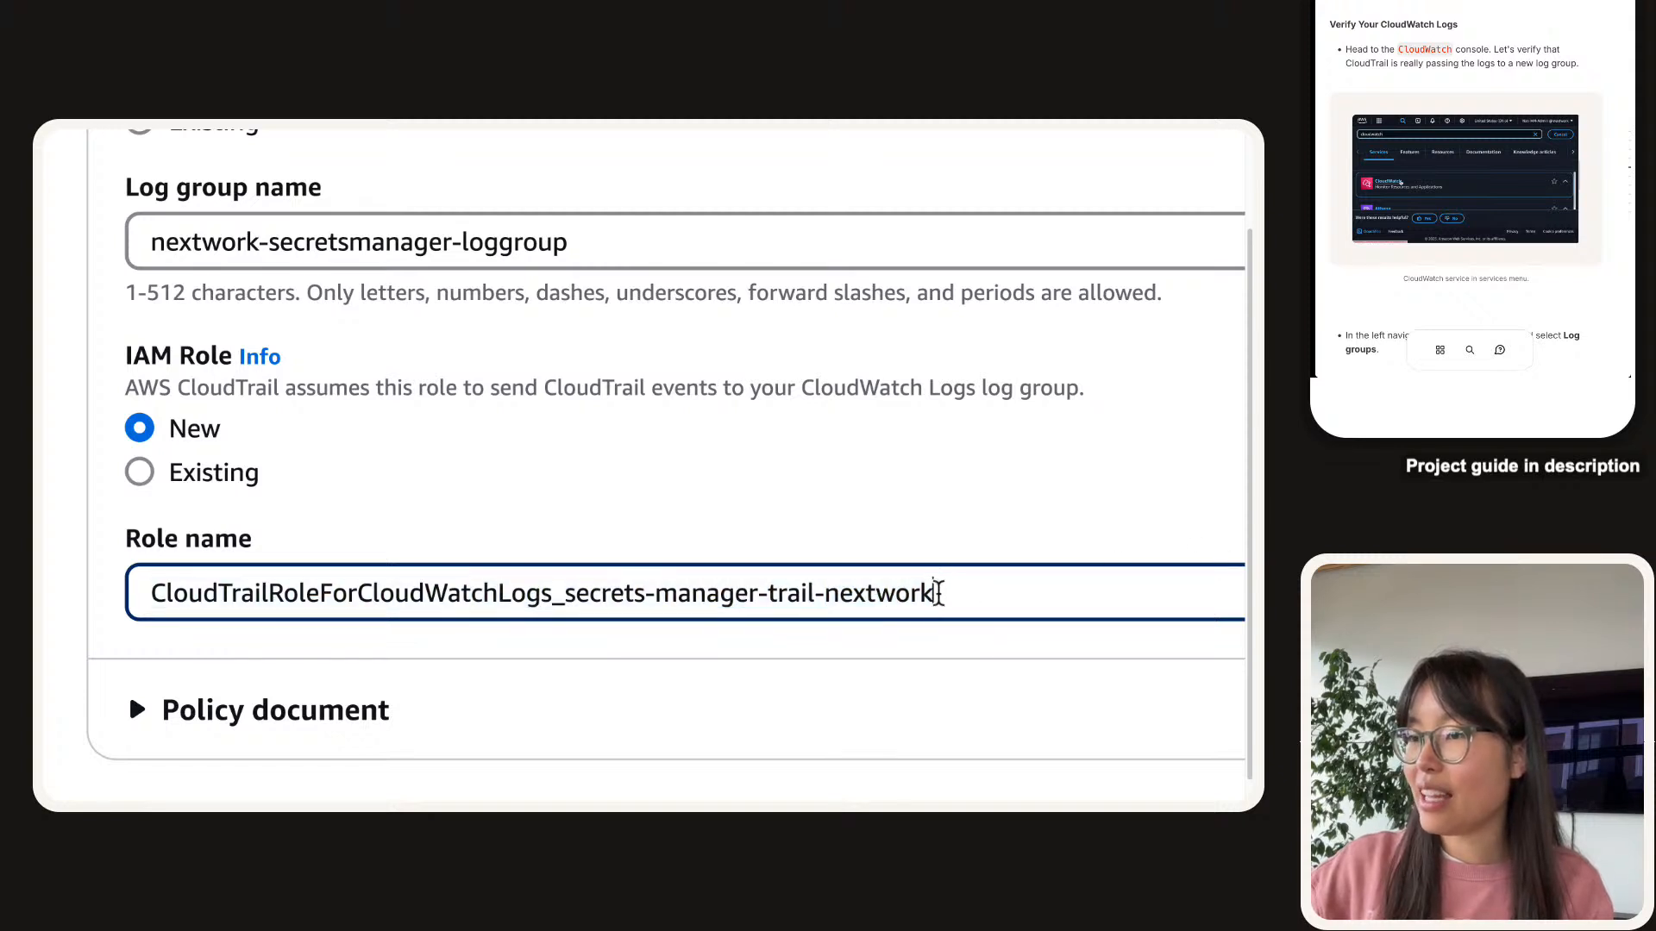
pyautogui.moveTo(938, 594); pyautogui.dragTo(813, 601)
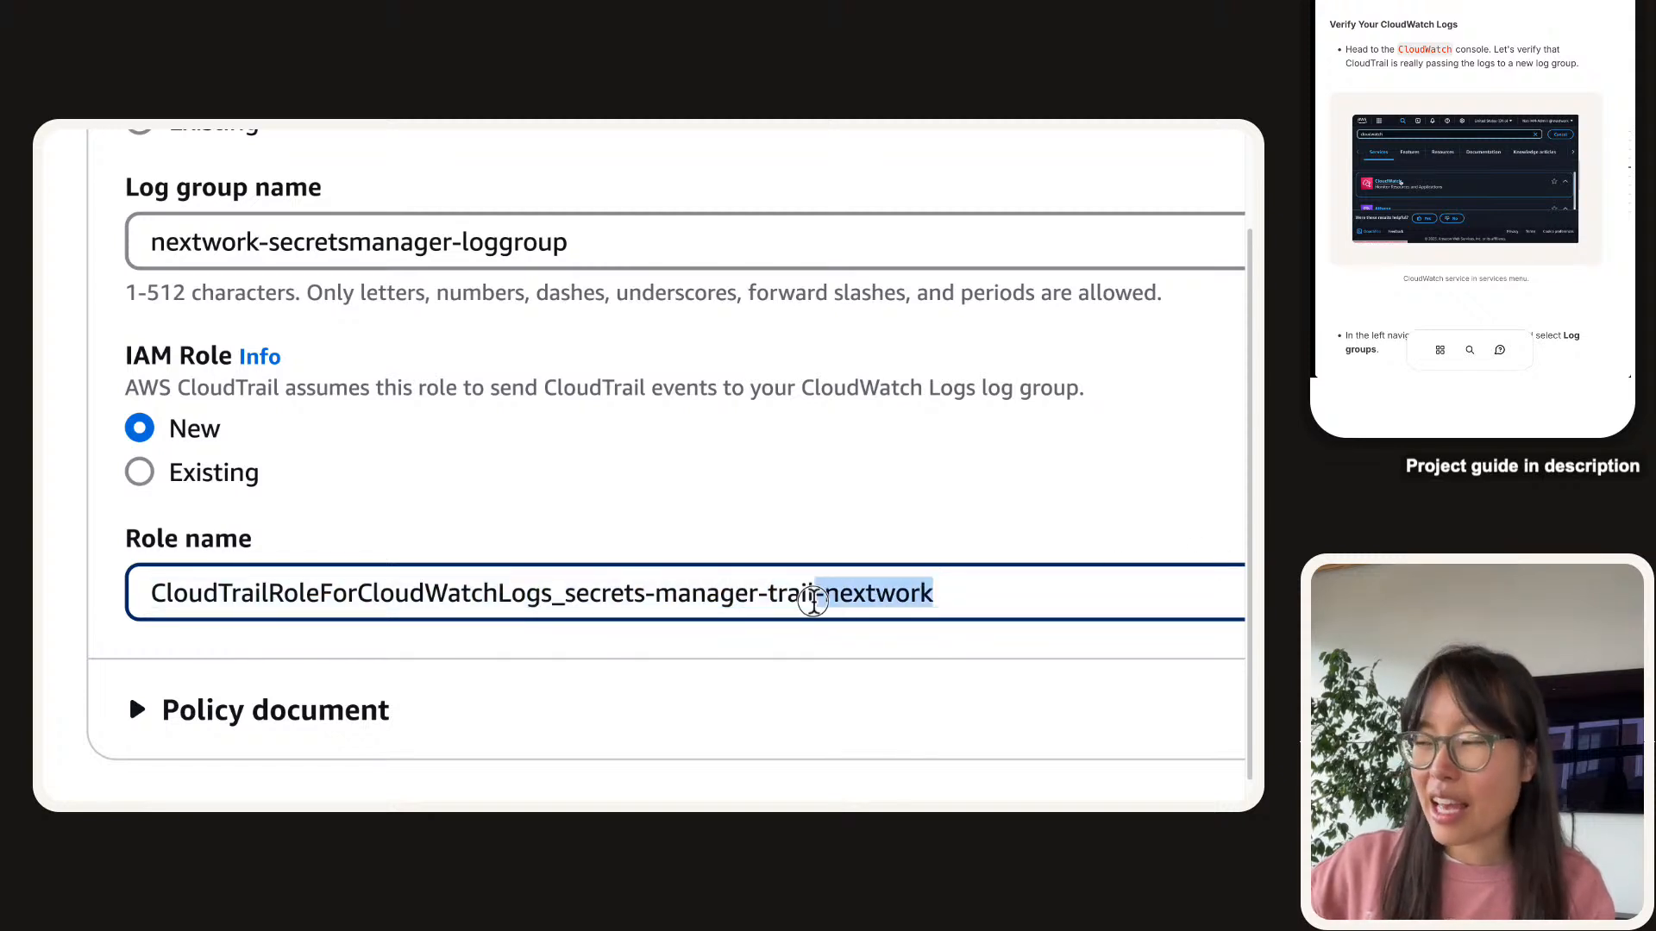
pyautogui.click(813, 600)
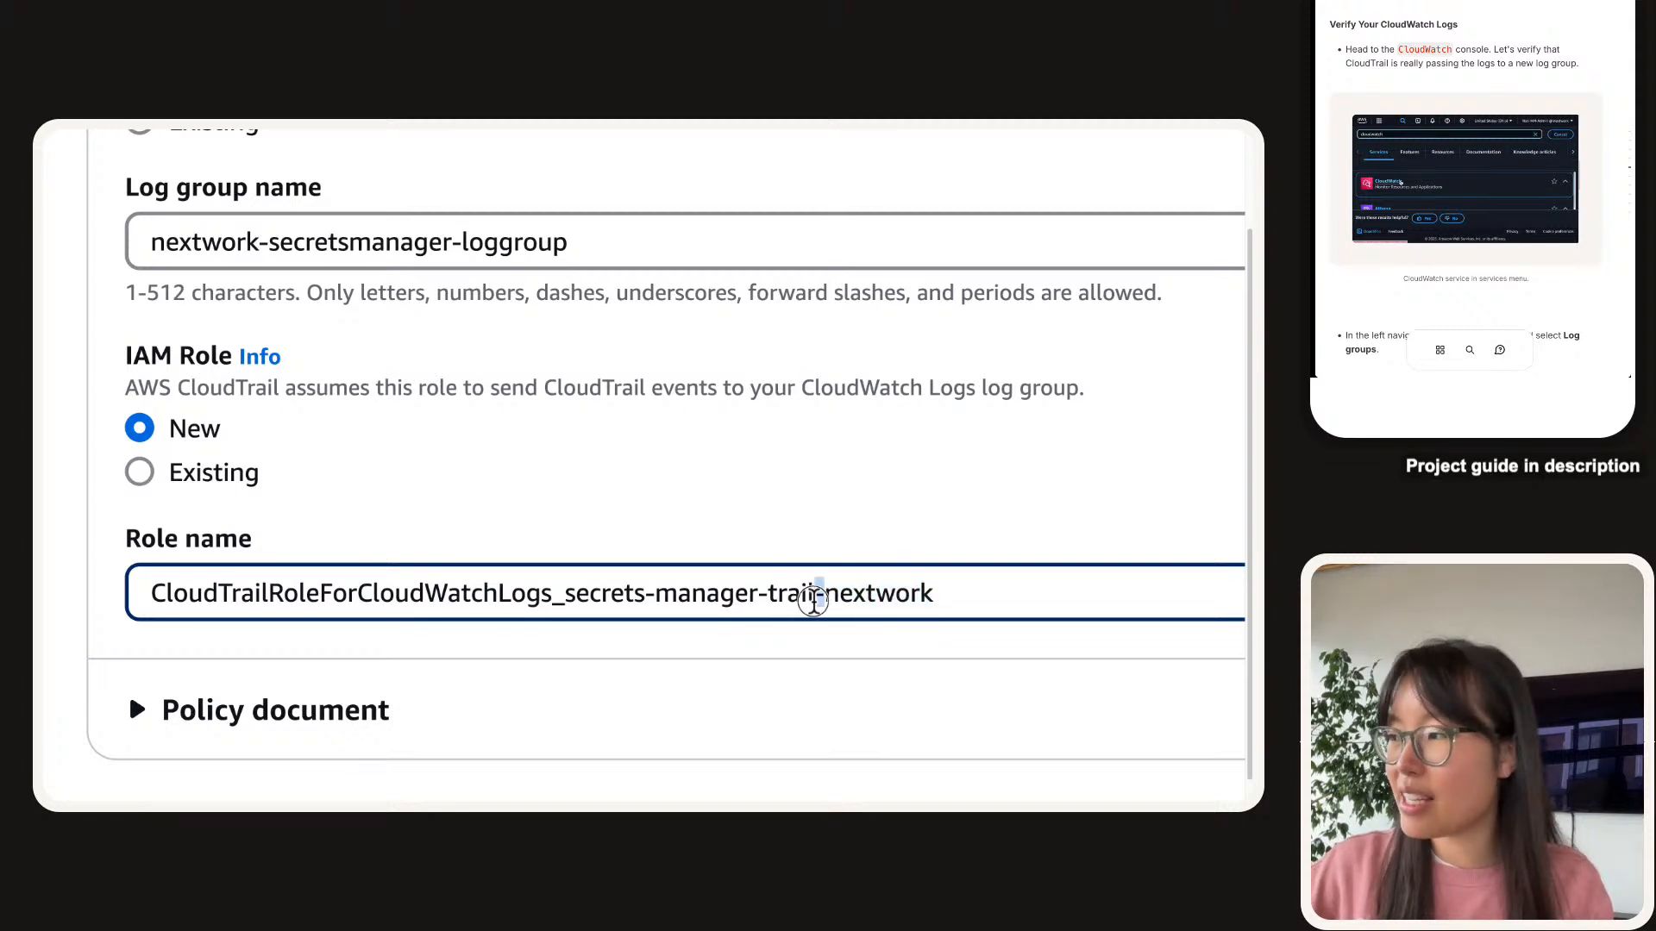
pyautogui.tripleClick(820, 596)
pyautogui.click(843, 595)
pyautogui.click(807, 695)
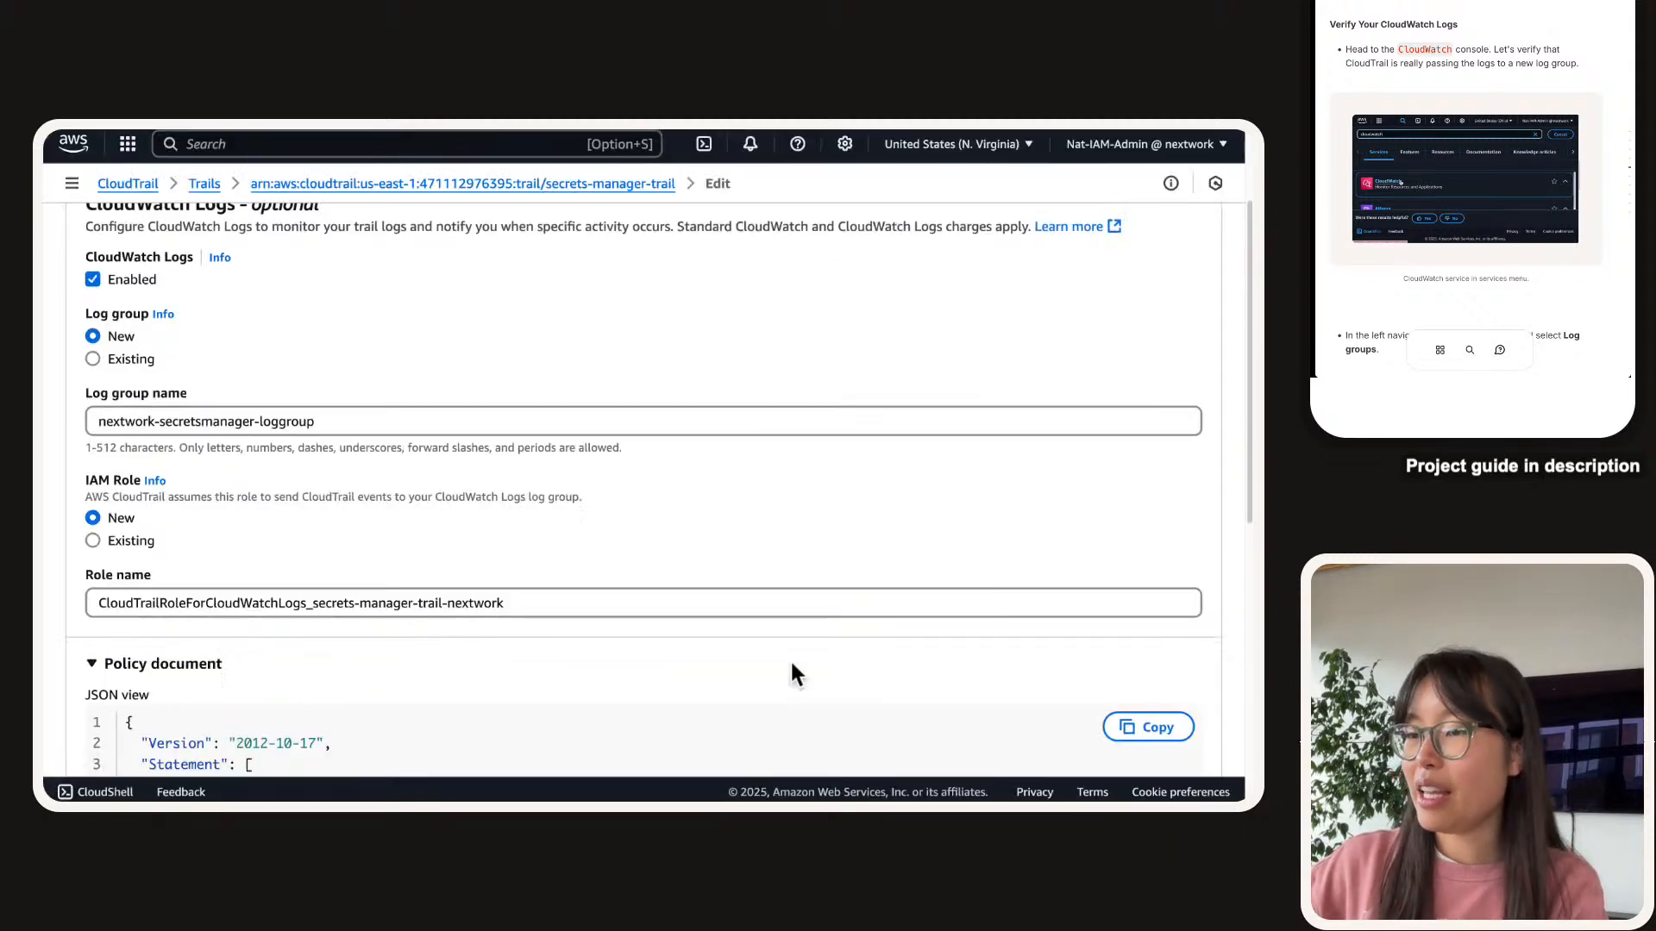
pyautogui.scroll(-10, 1031, 720)
pyautogui.click(1152, 727)
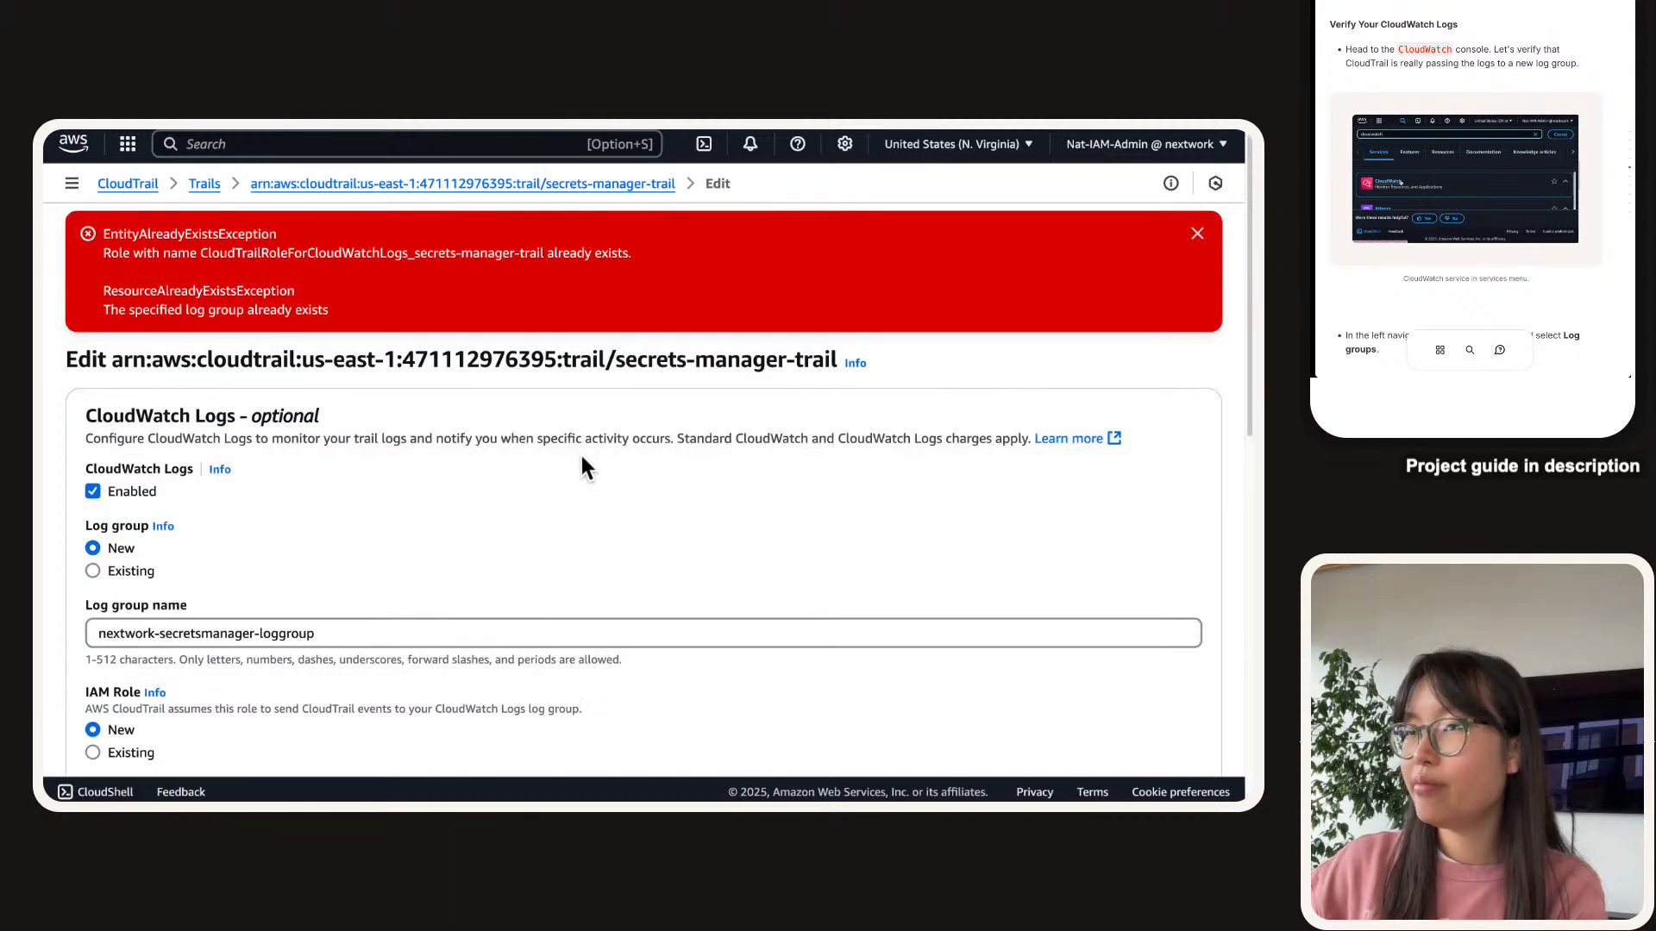
# Rename the log group to nextwork-secretsmanager-loggroup-demo, fixing the typo.
pyautogui.scroll(-2, 562, 441)
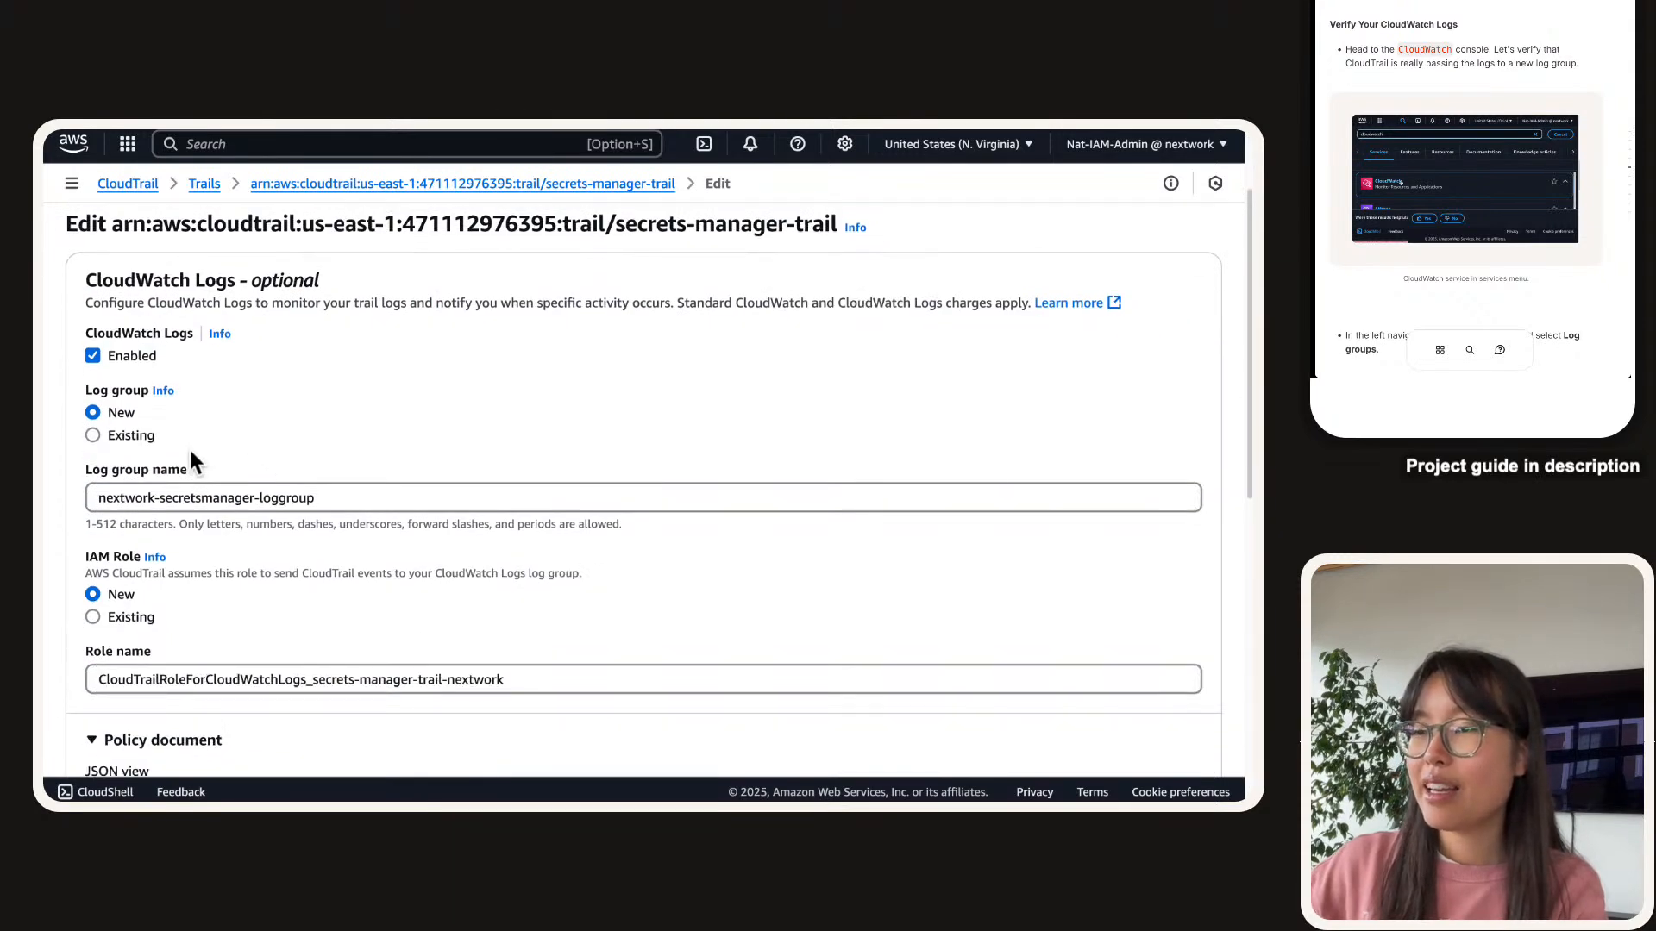
pyautogui.scroll(2, 178, 459)
pyautogui.scroll(-3, 155, 450)
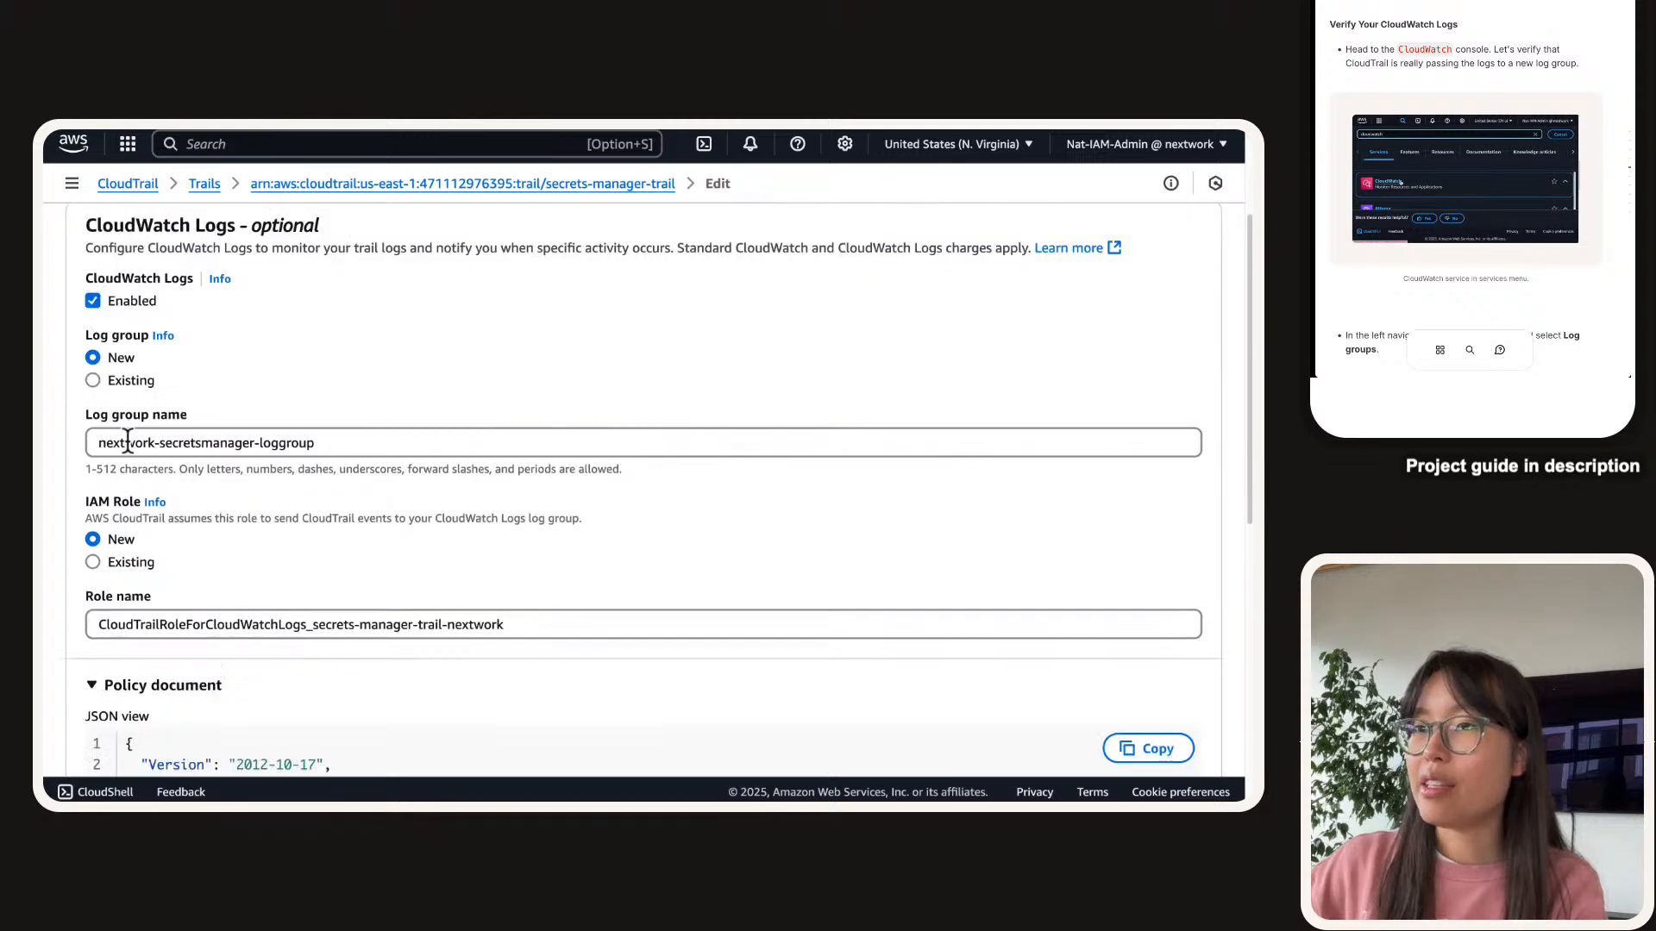
pyautogui.click(327, 437)
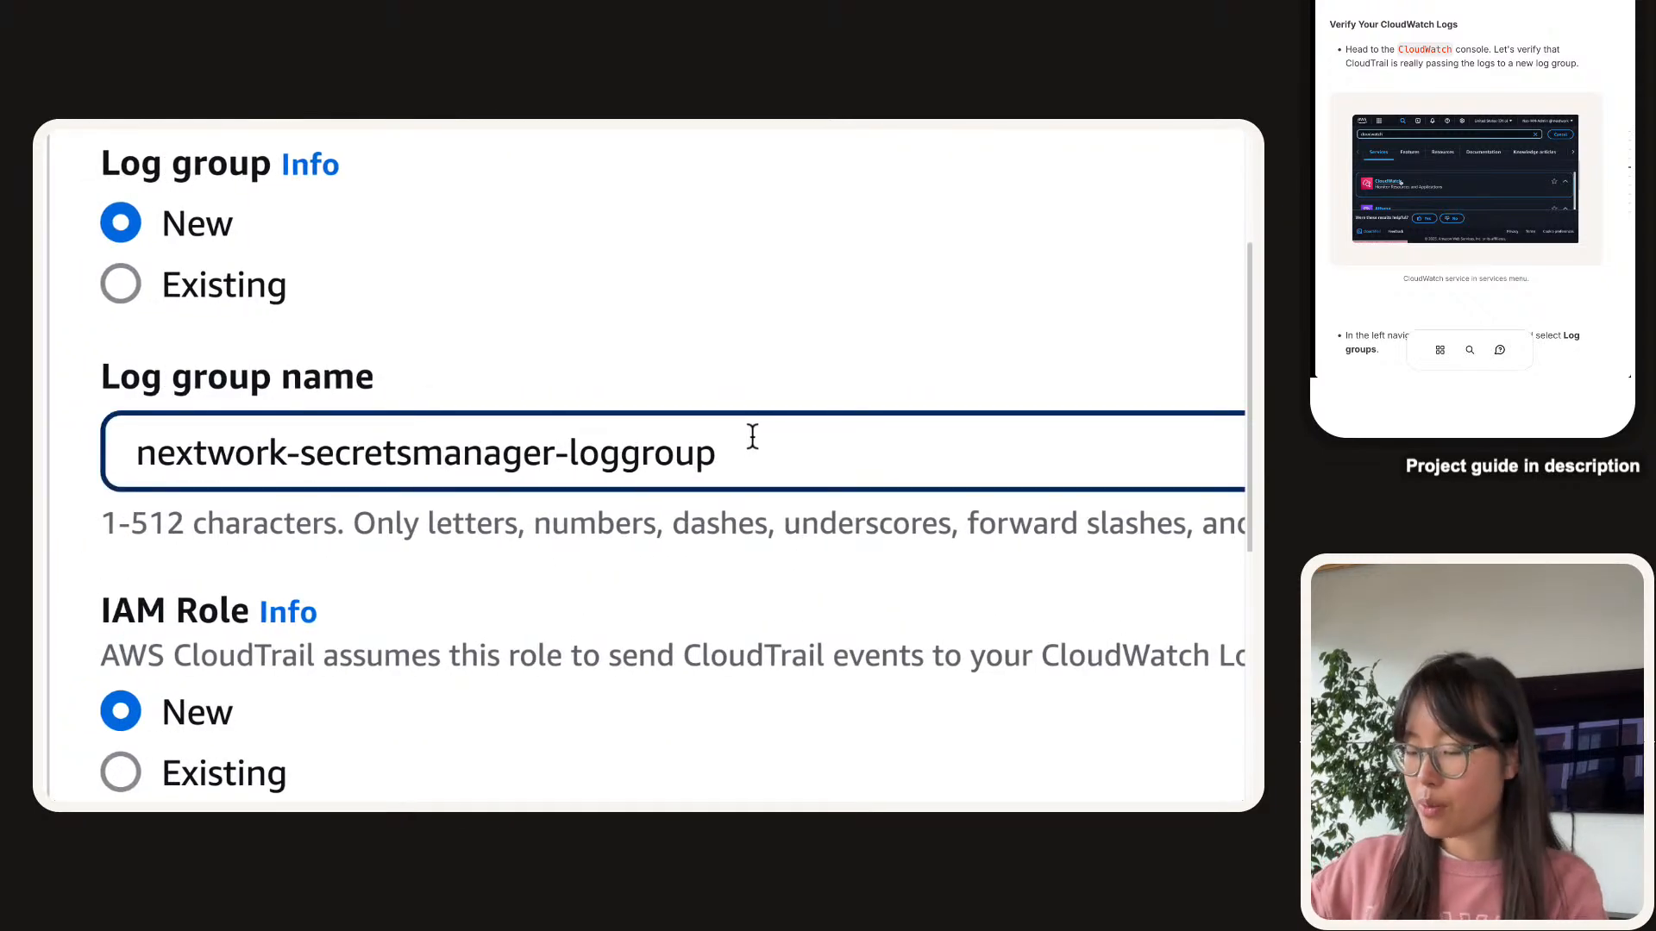
pyautogui.write('-')
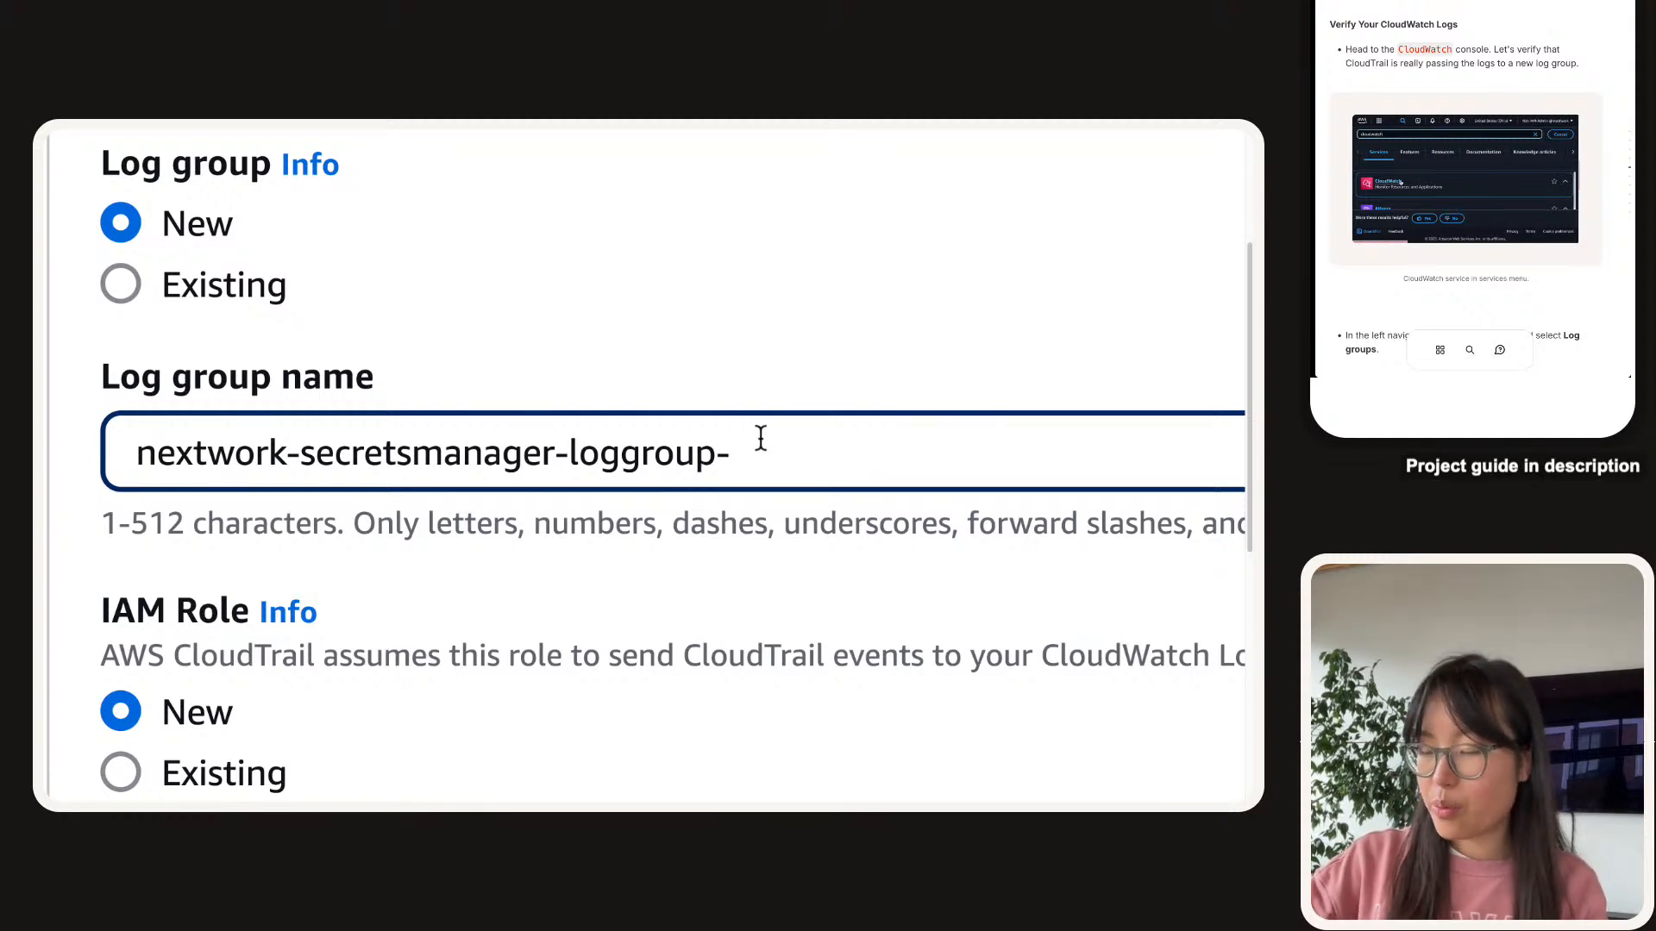
pyautogui.write('dmeo')
pyautogui.press('BackSpace')
pyautogui.press('BackSpace')
pyautogui.press('BackSpace')
pyautogui.write('emo')
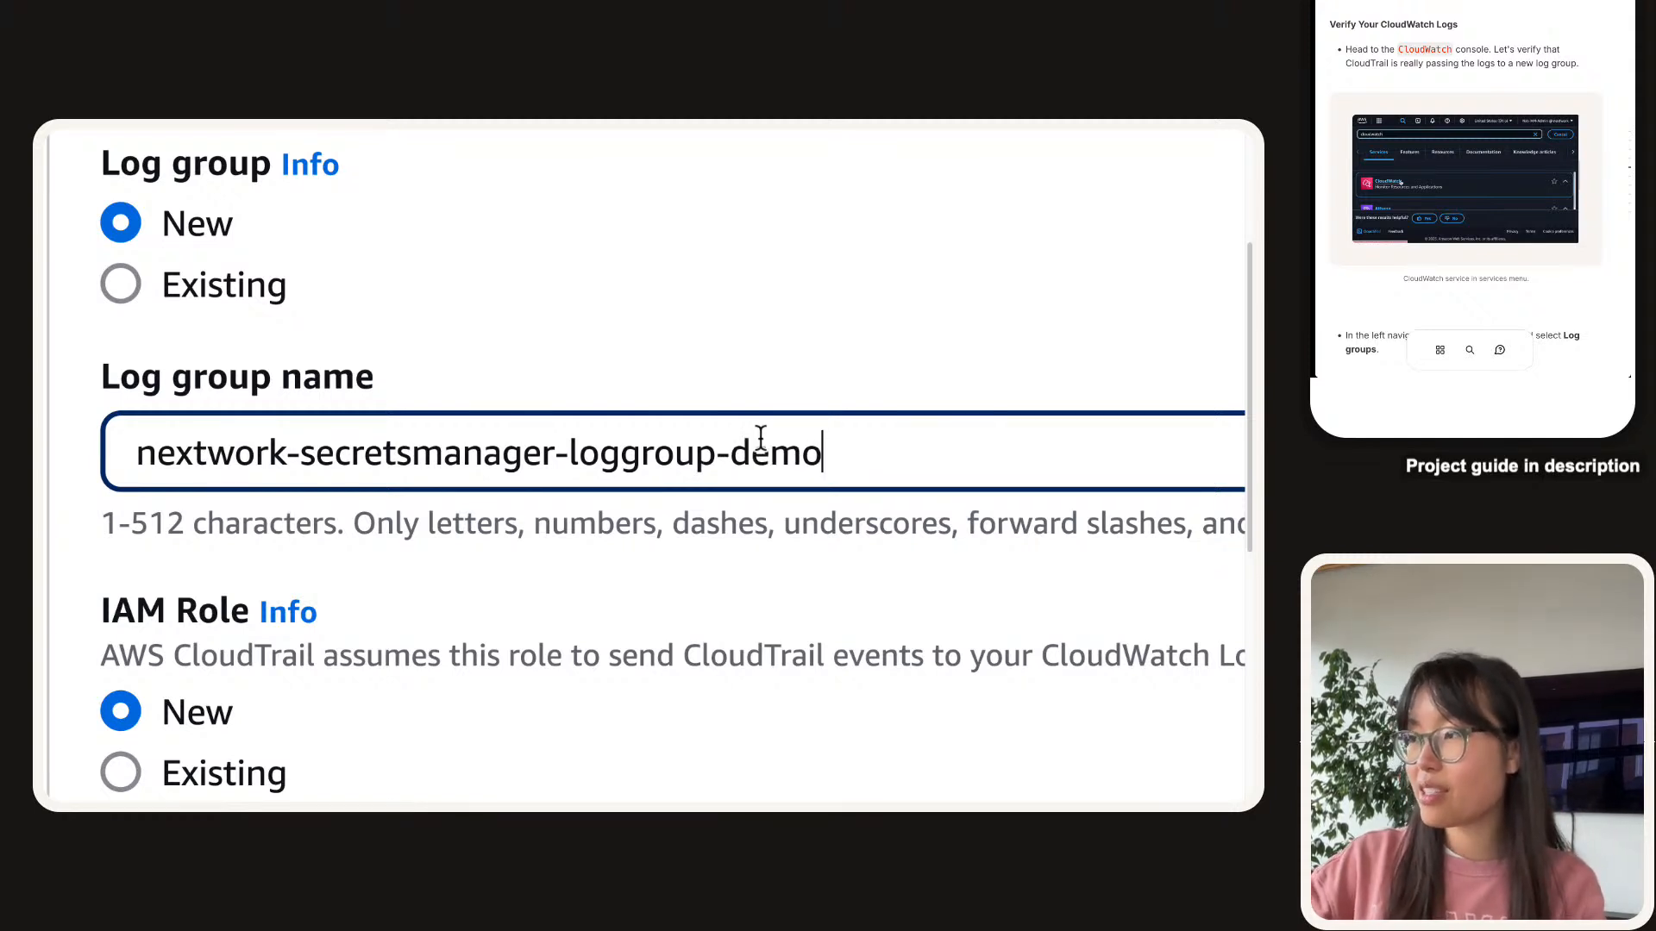
pyautogui.click(769, 389)
# Save the trail's CloudWatch Logs settings and review the resulting trail details page.
pyautogui.scroll(-1, 915, 590)
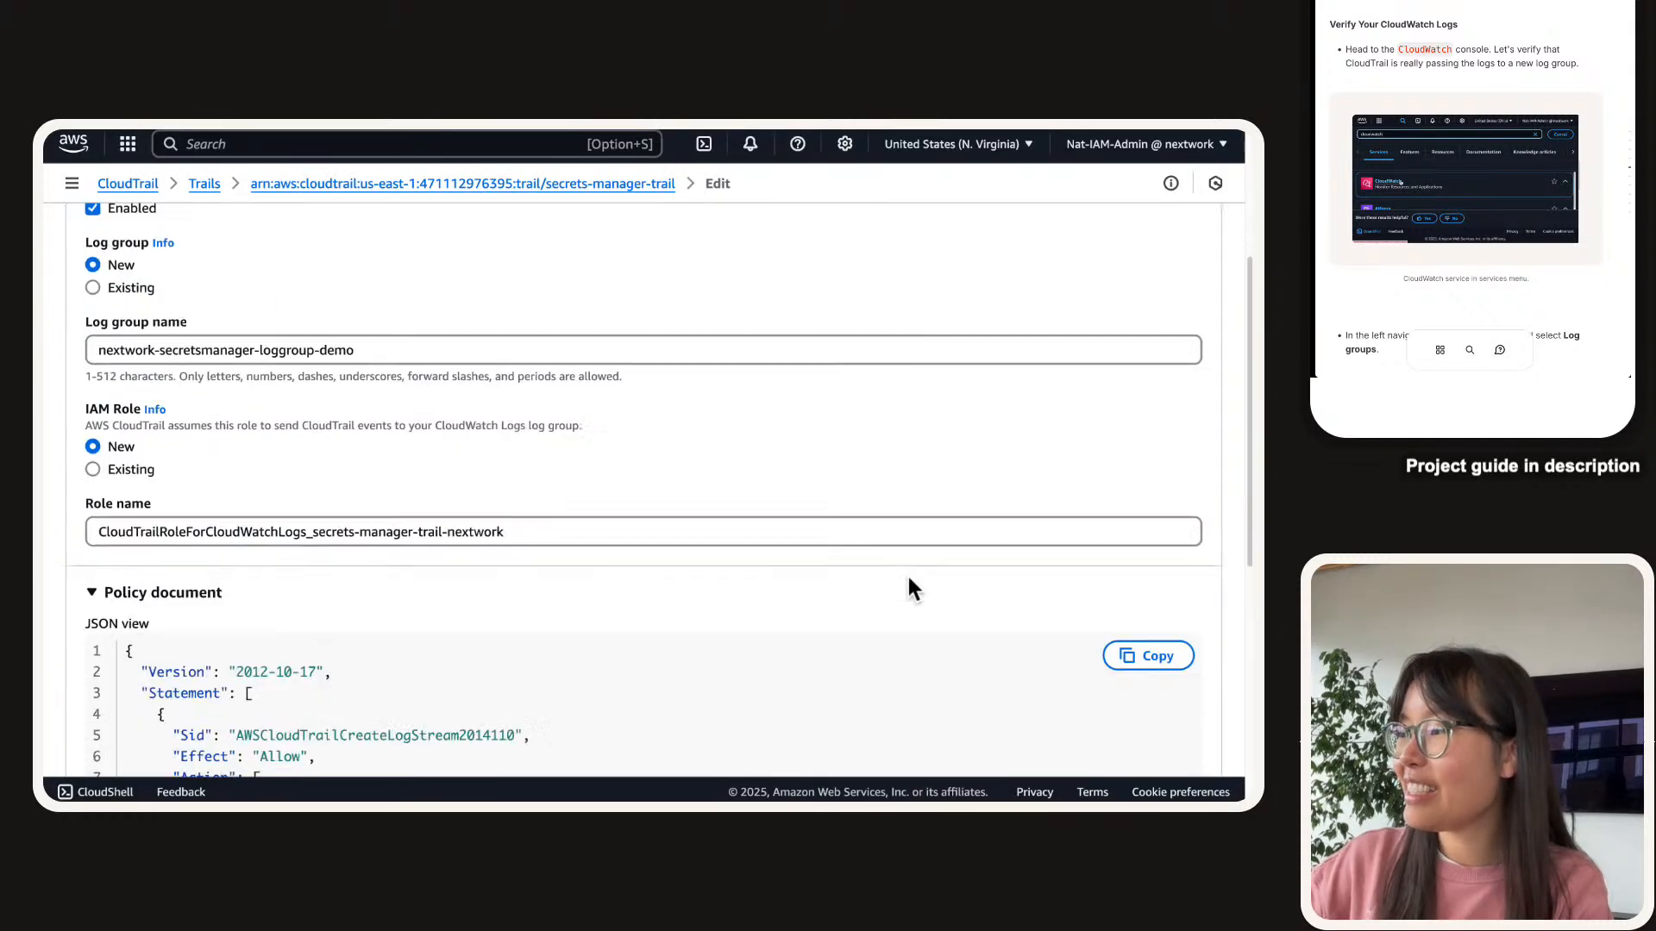
pyautogui.scroll(-6, 948, 604)
pyautogui.click(1136, 718)
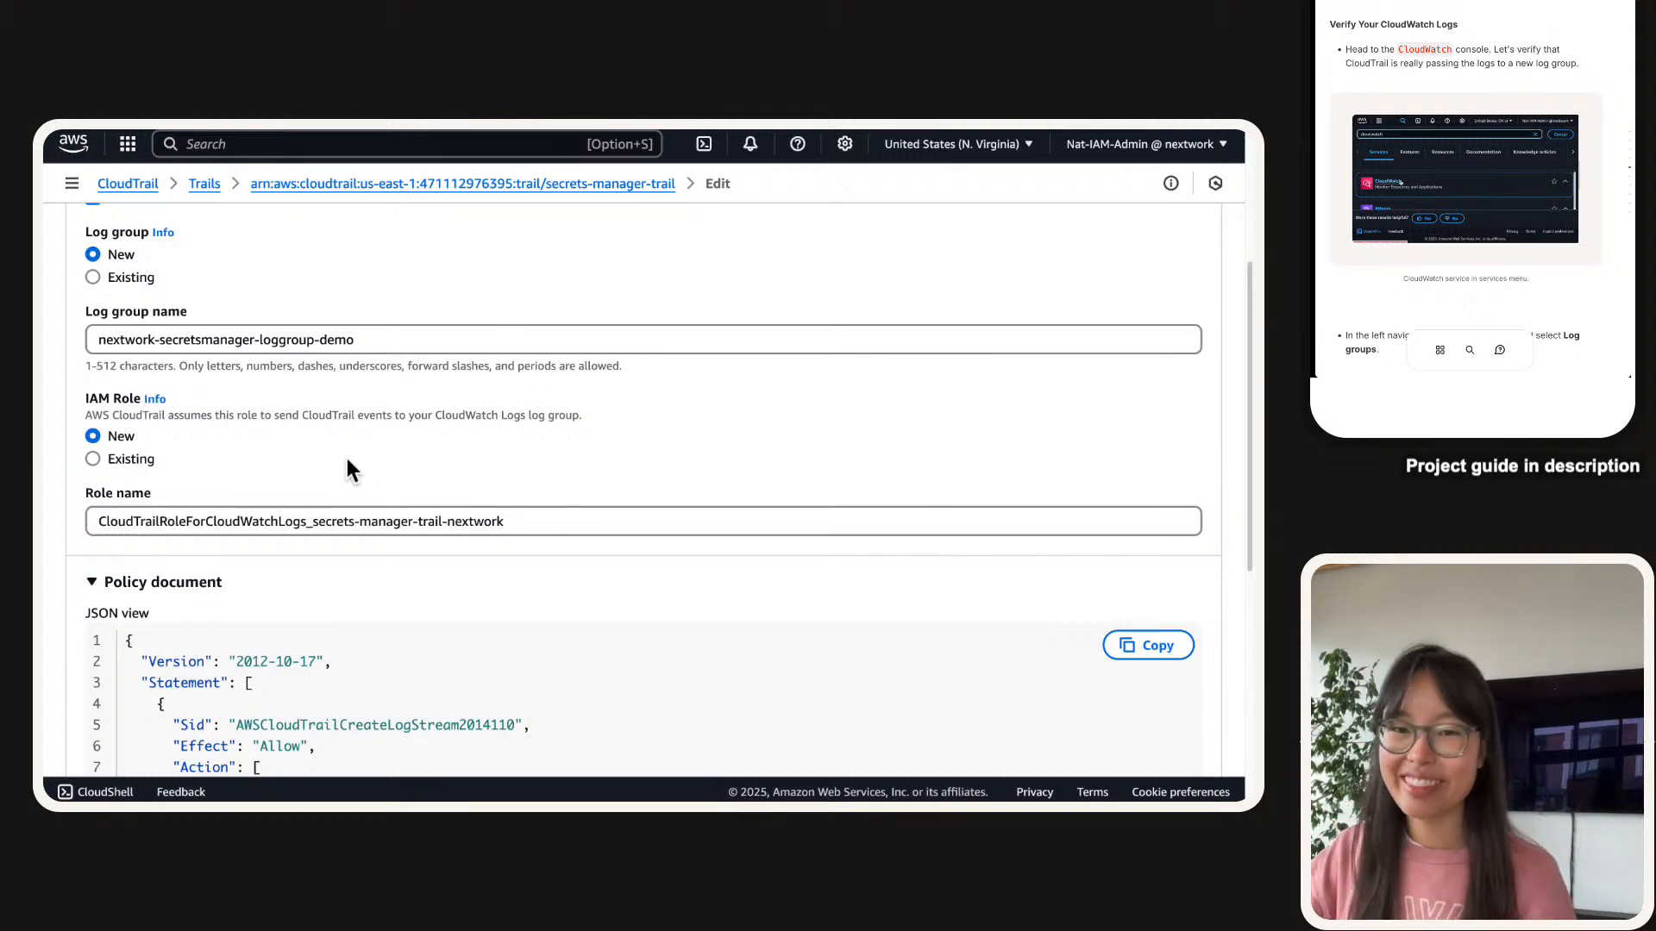
pyautogui.scroll(1, 468, 488)
pyautogui.scroll(-6, 468, 488)
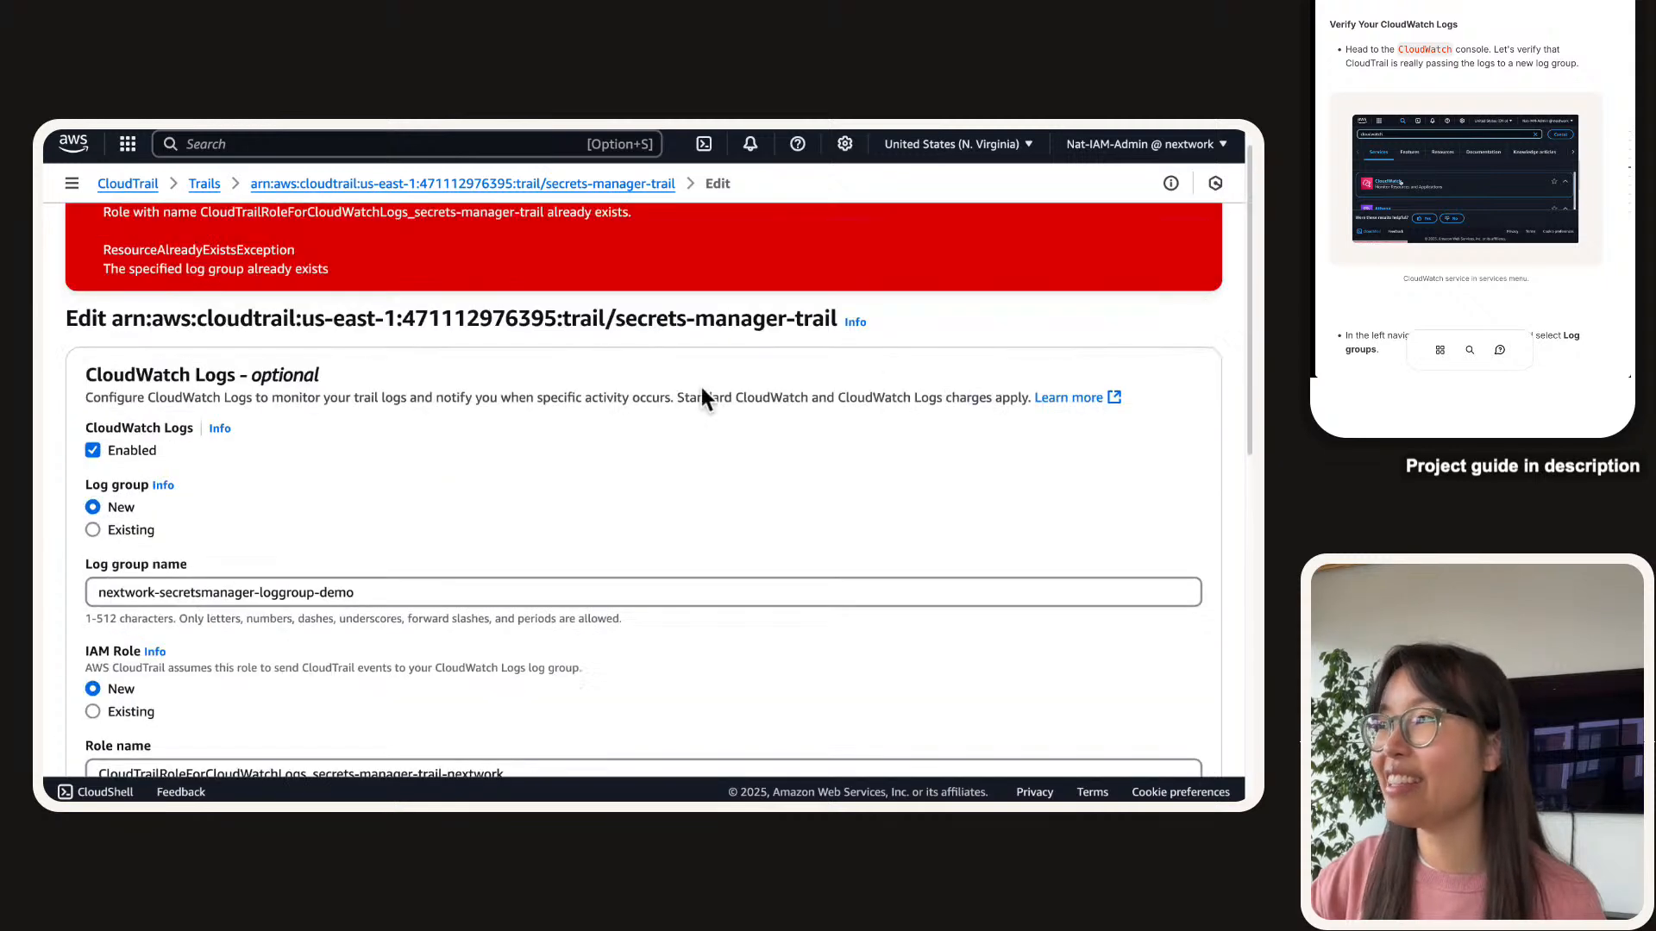
pyautogui.scroll(-4, 1108, 289)
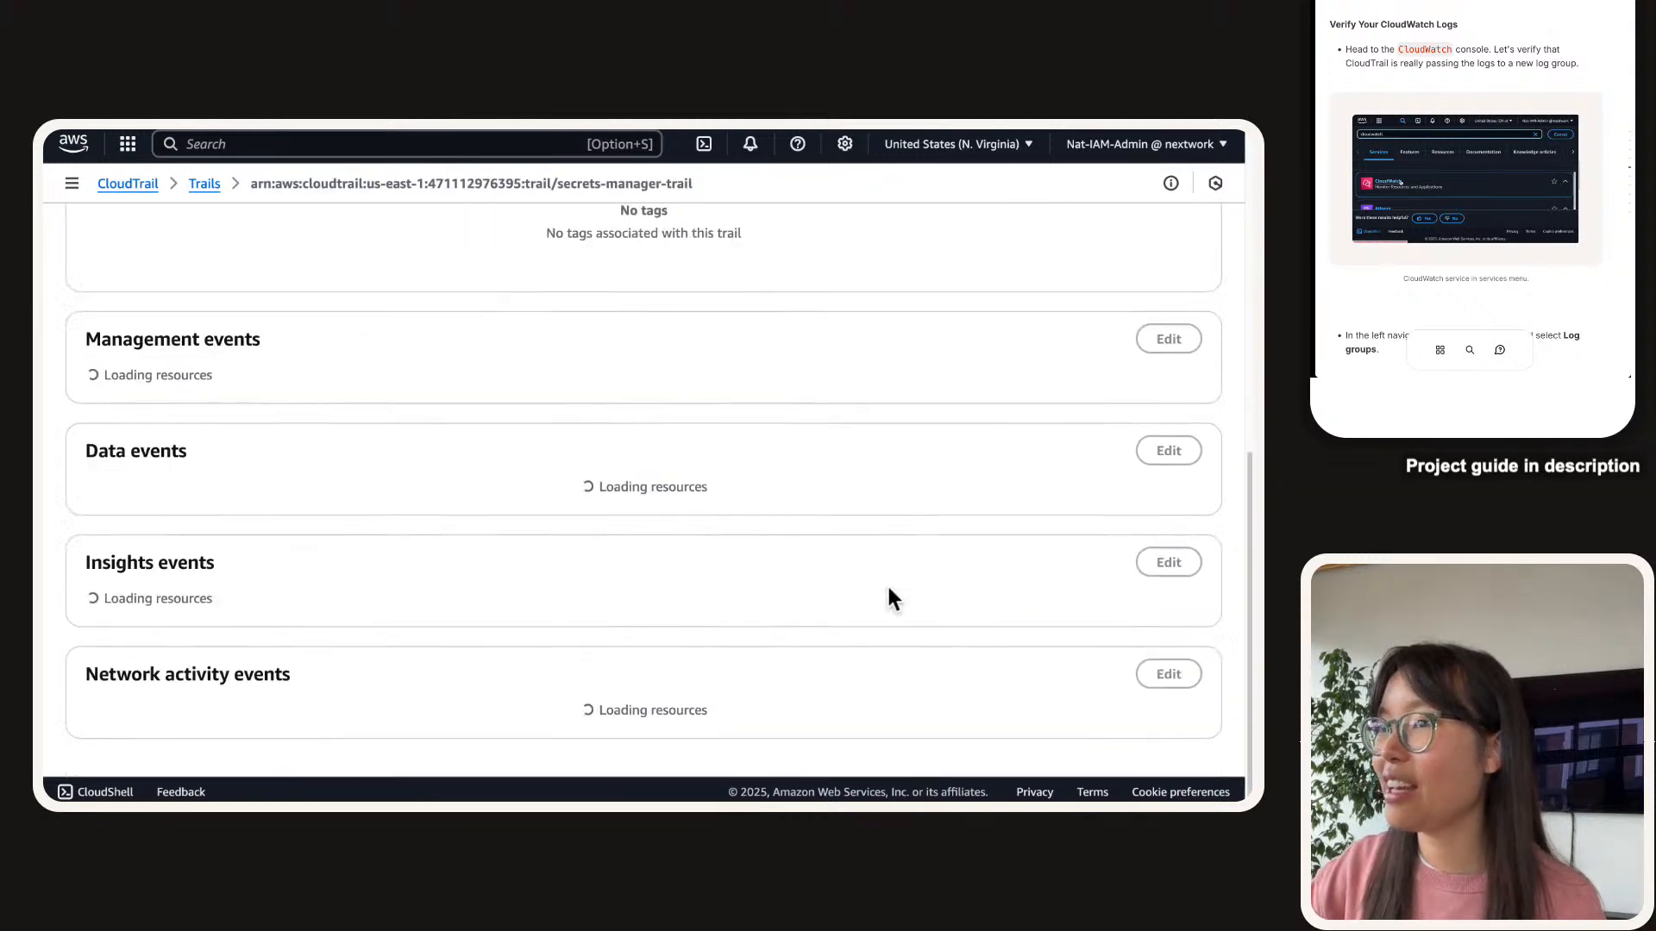
# Highlight the trail's new log group and IAM role details.
pyautogui.scroll(6, 887, 583)
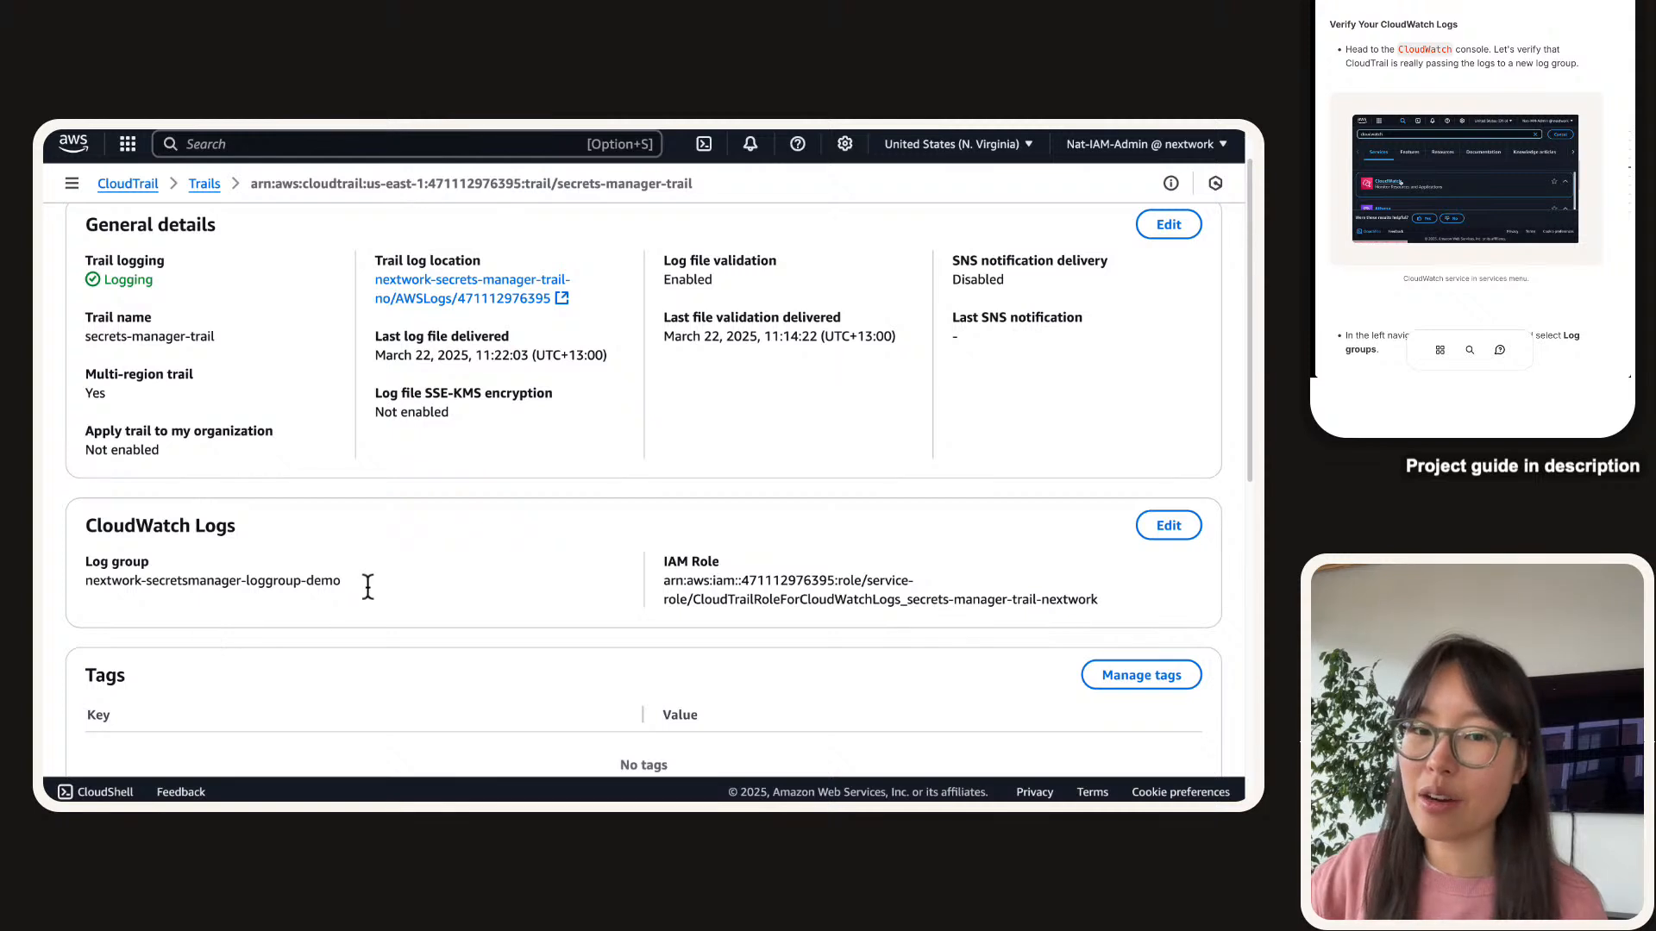
pyautogui.moveTo(61, 518); pyautogui.dragTo(1104, 601)
pyautogui.click(1104, 600)
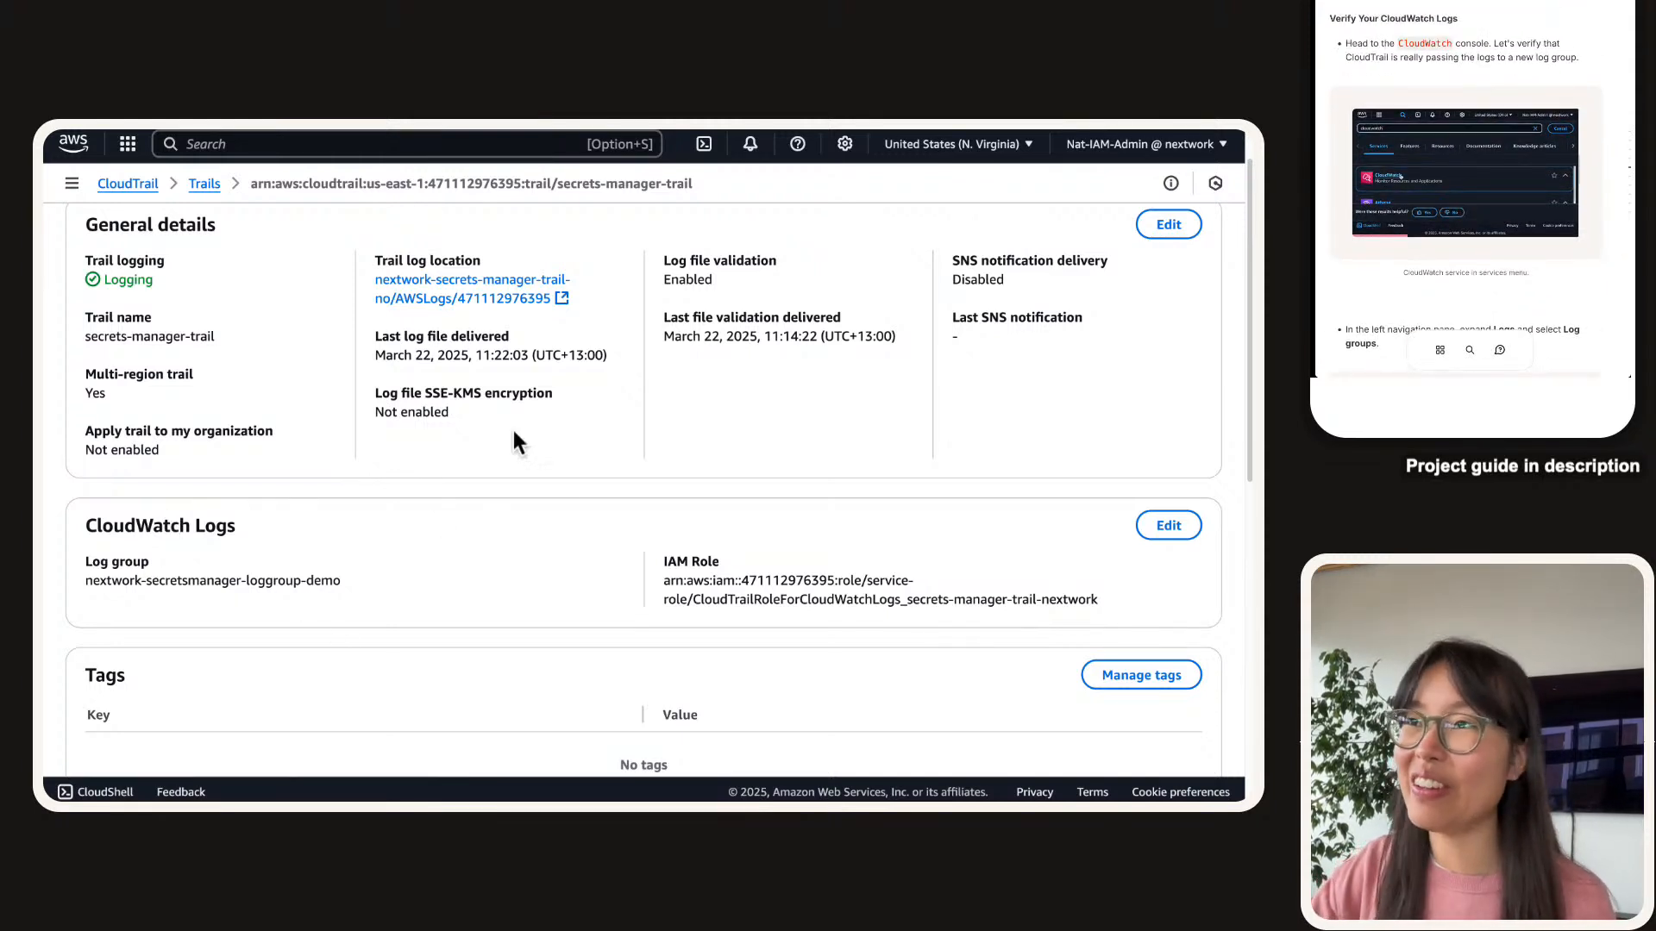
# Search 'cloudwatch' and open the CloudWatch console in a new browser tab.
pyautogui.click(399, 144)
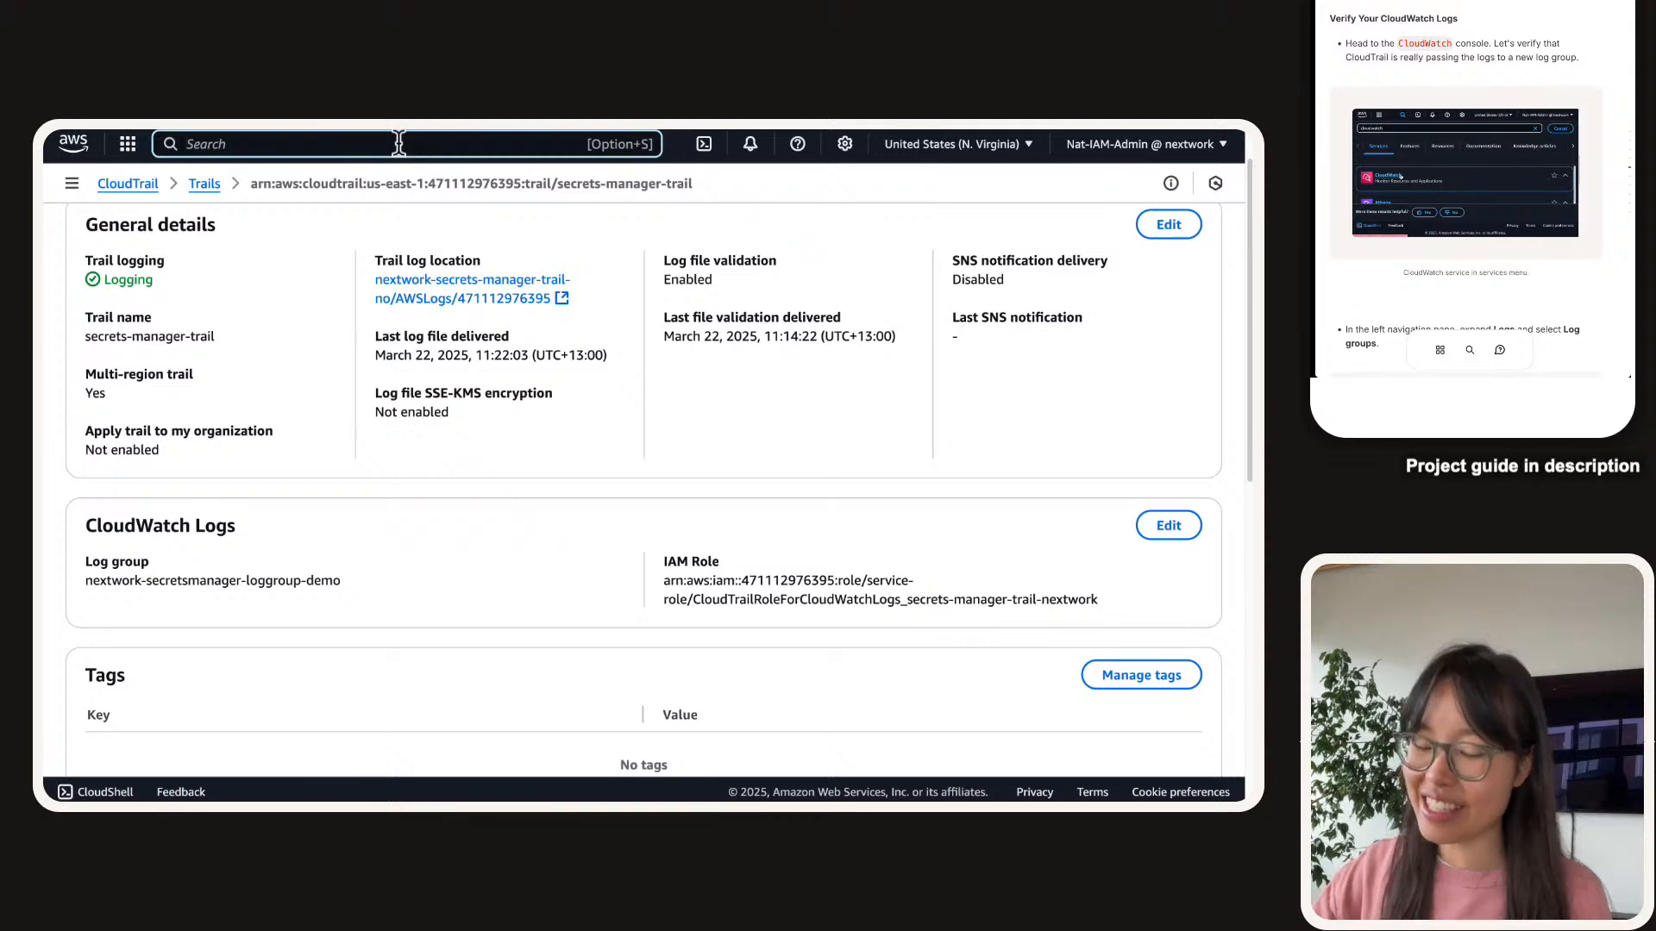
pyautogui.write('cloudwat')
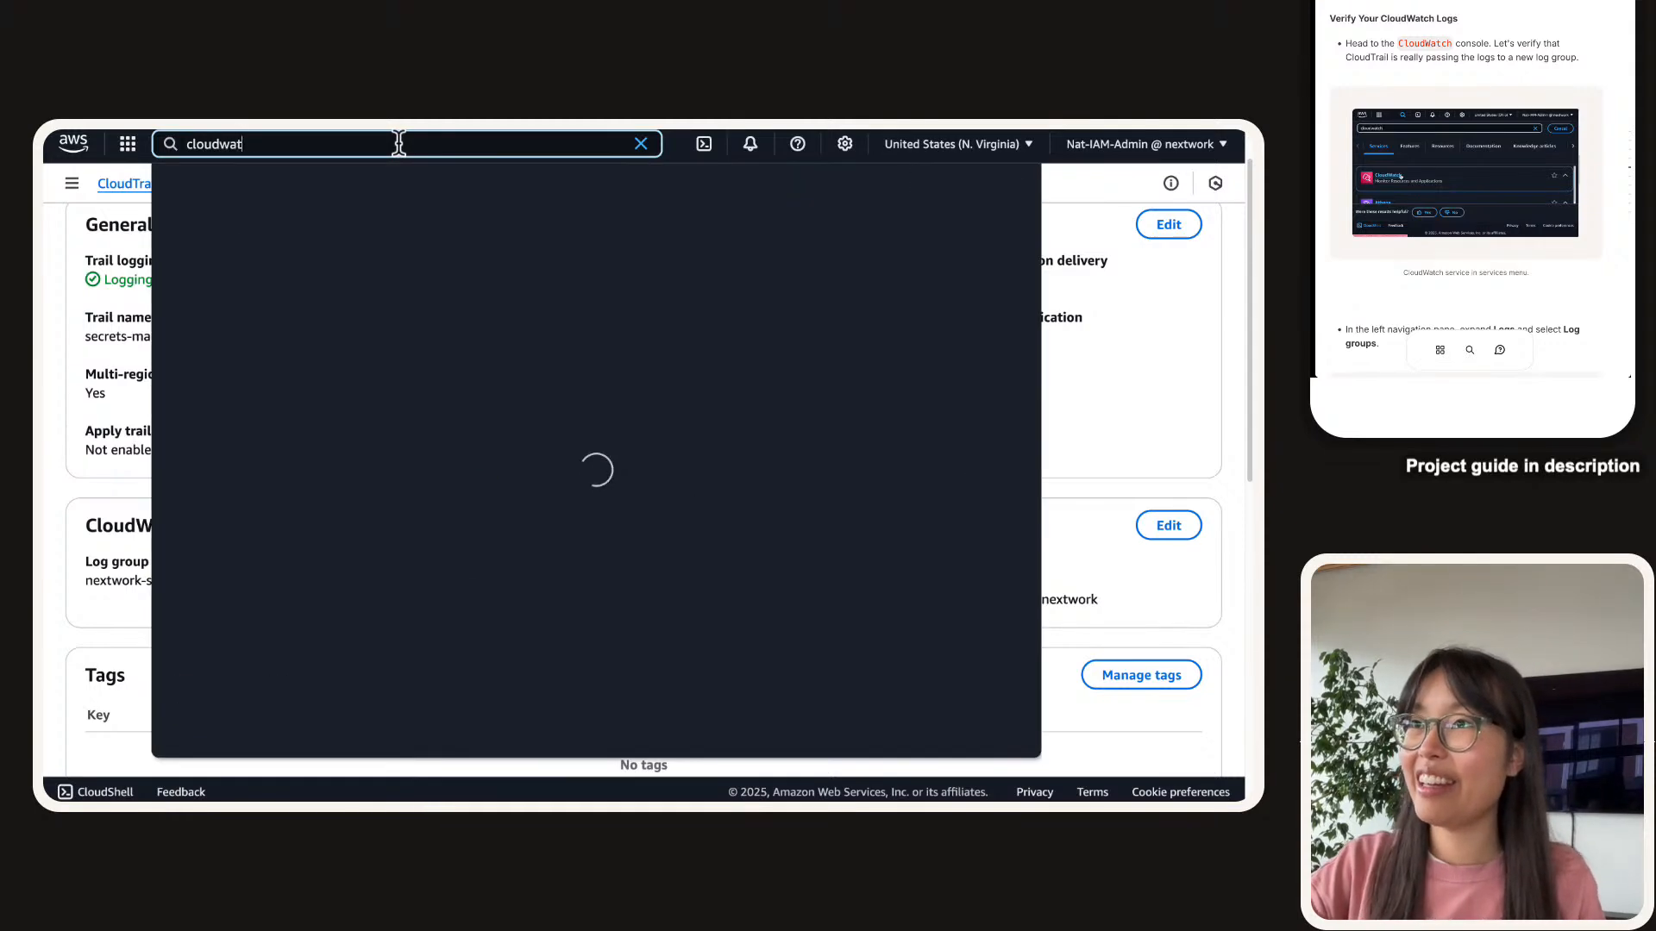
pyautogui.write('ch')
pyautogui.rightClick(515, 242)
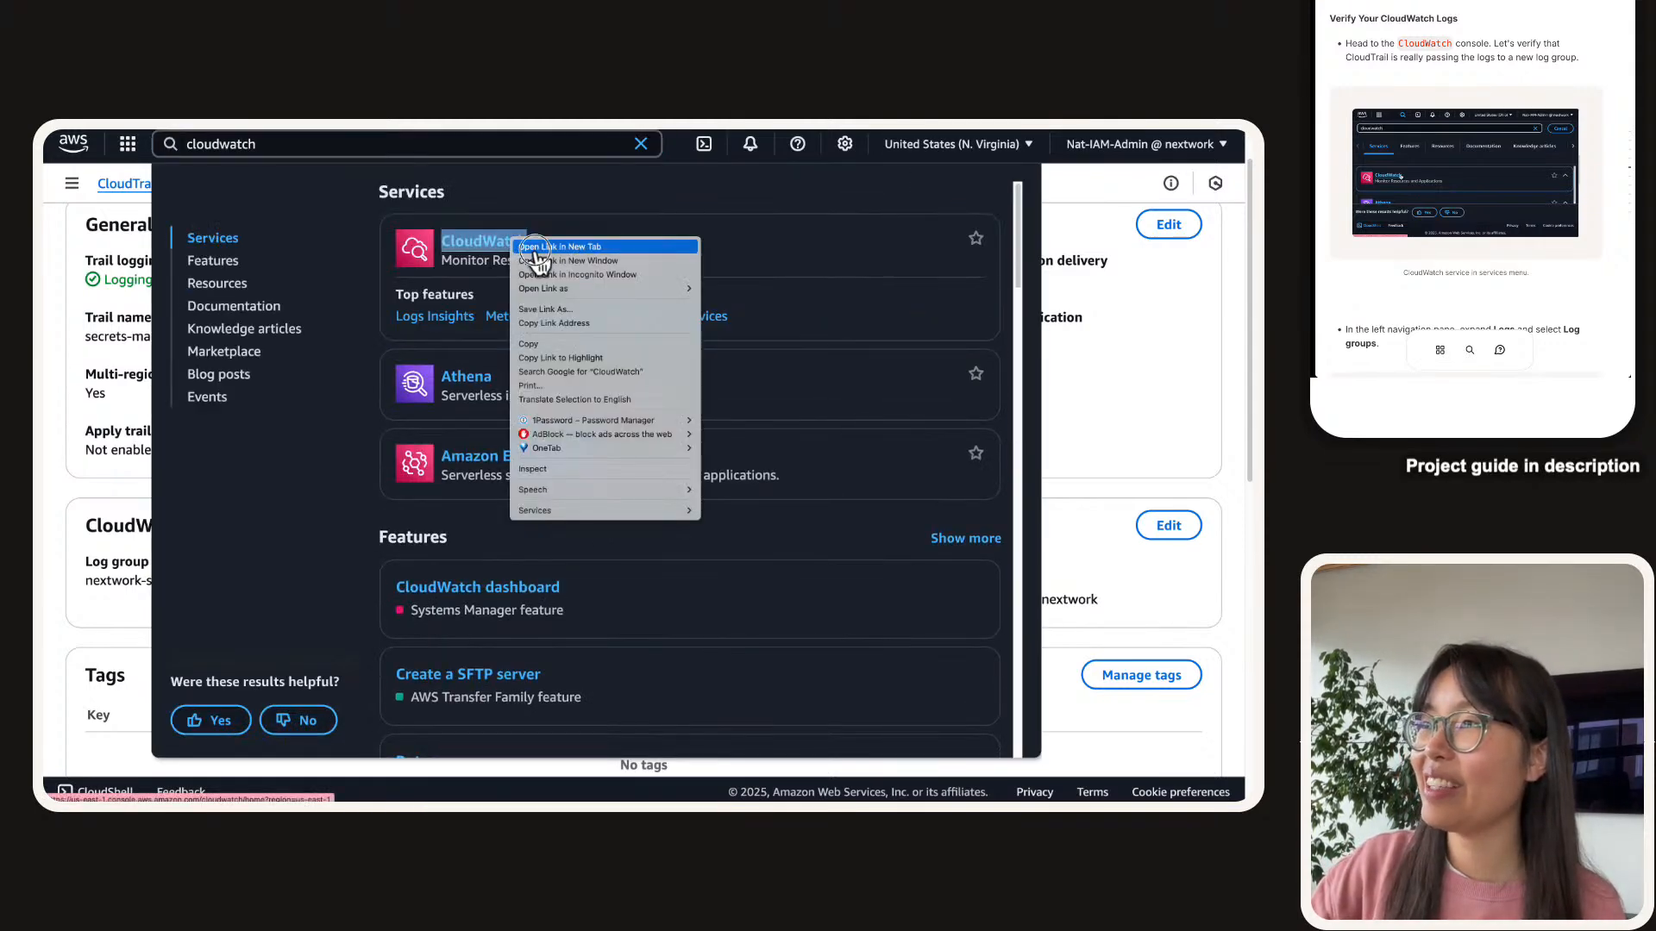
pyautogui.click(536, 247)
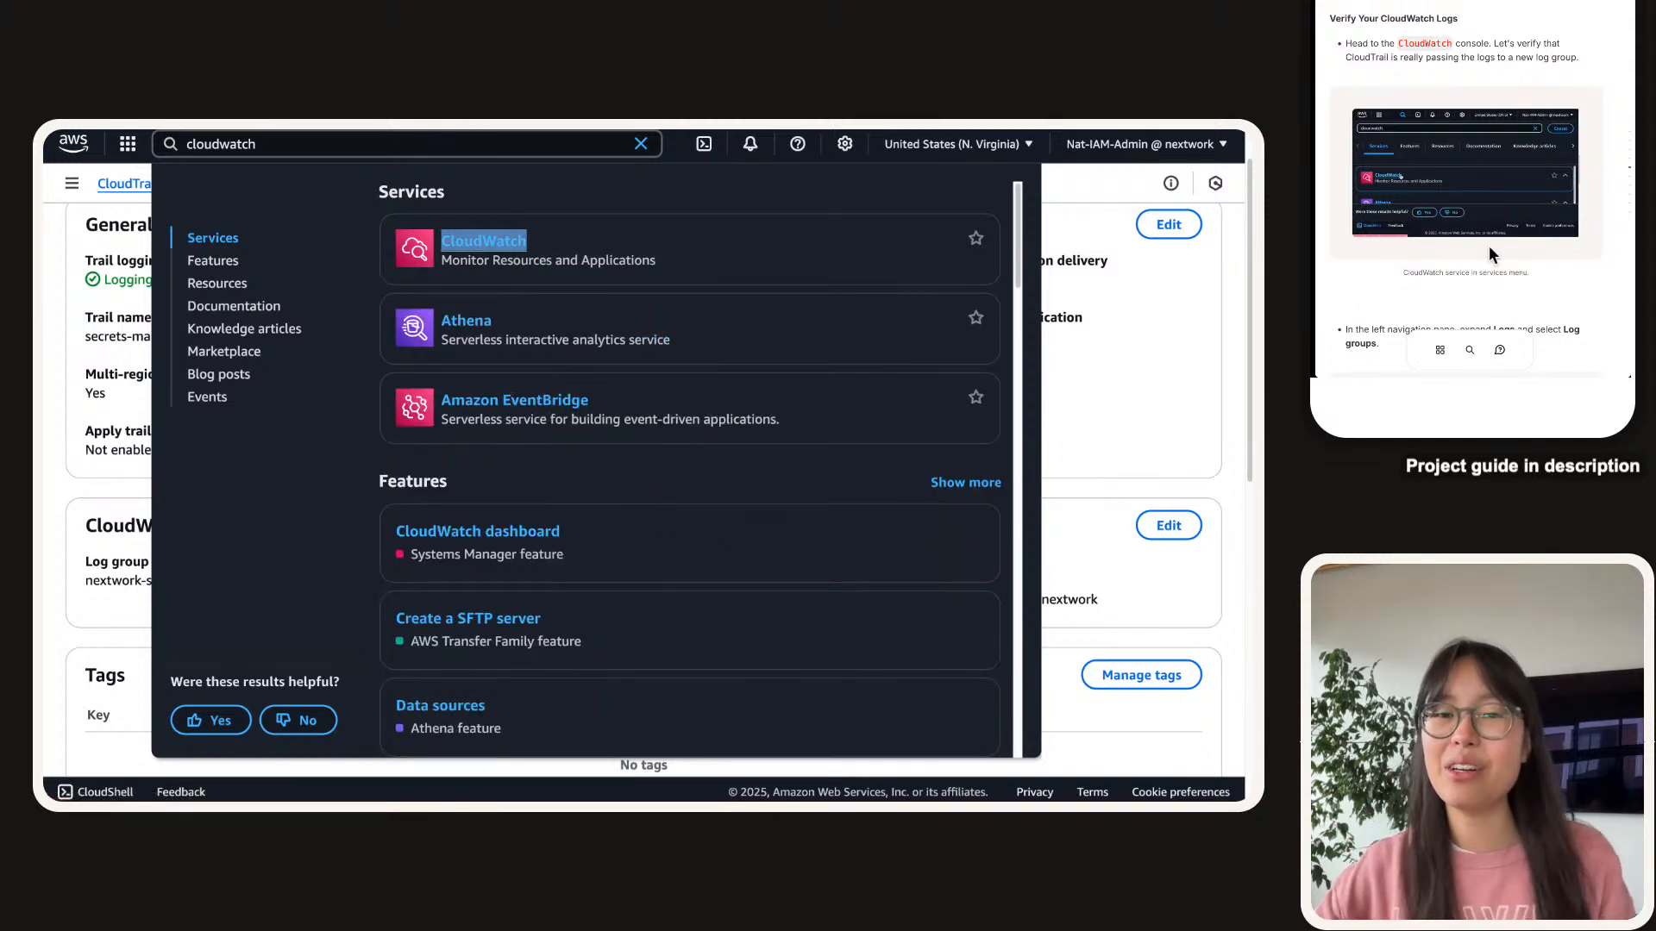
pyautogui.moveTo(857, 127)
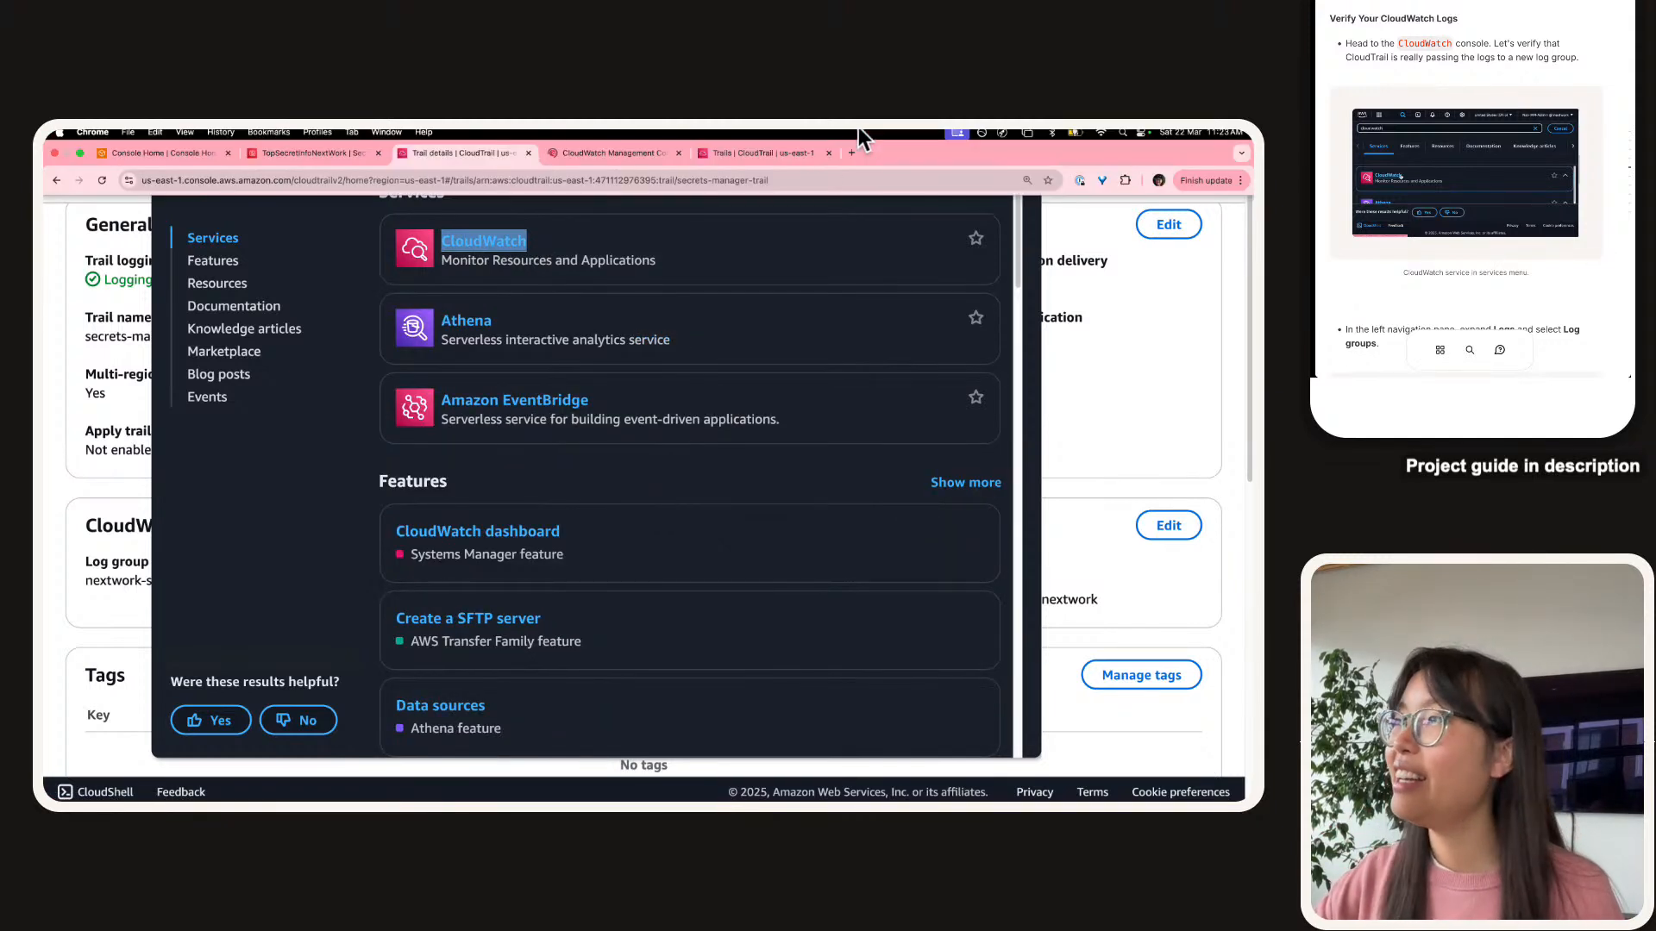
pyautogui.click(591, 152)
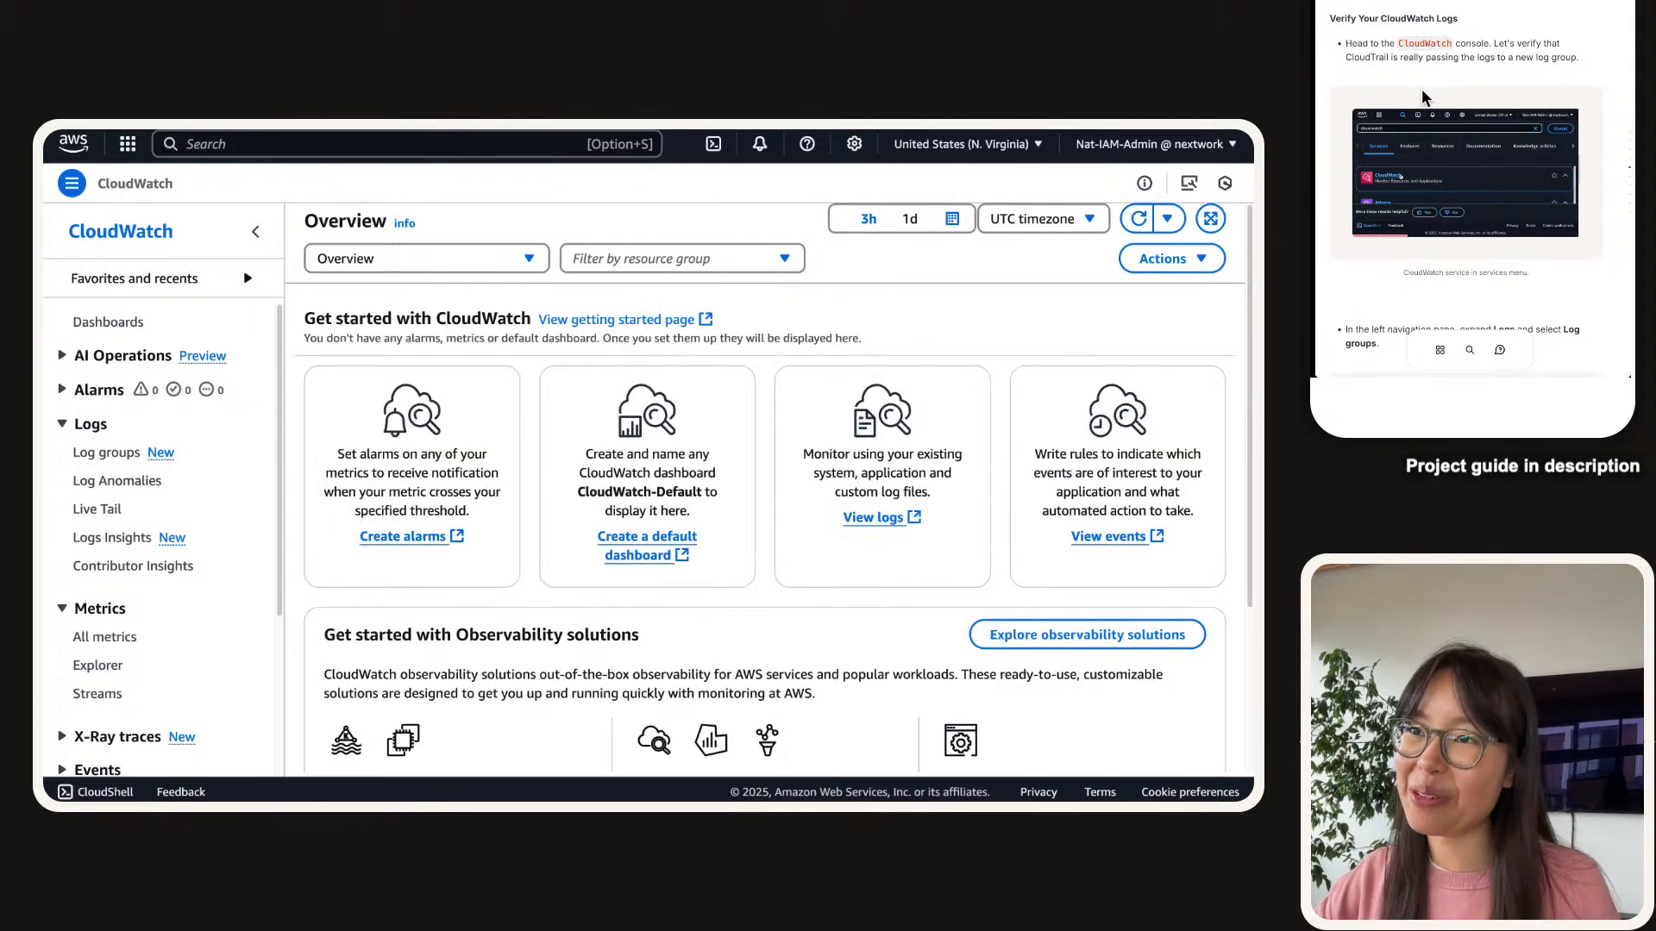
# Go to Logs > Log groups in CloudWatch to list the four log groups.
pyautogui.scroll(-3, 1531, 88)
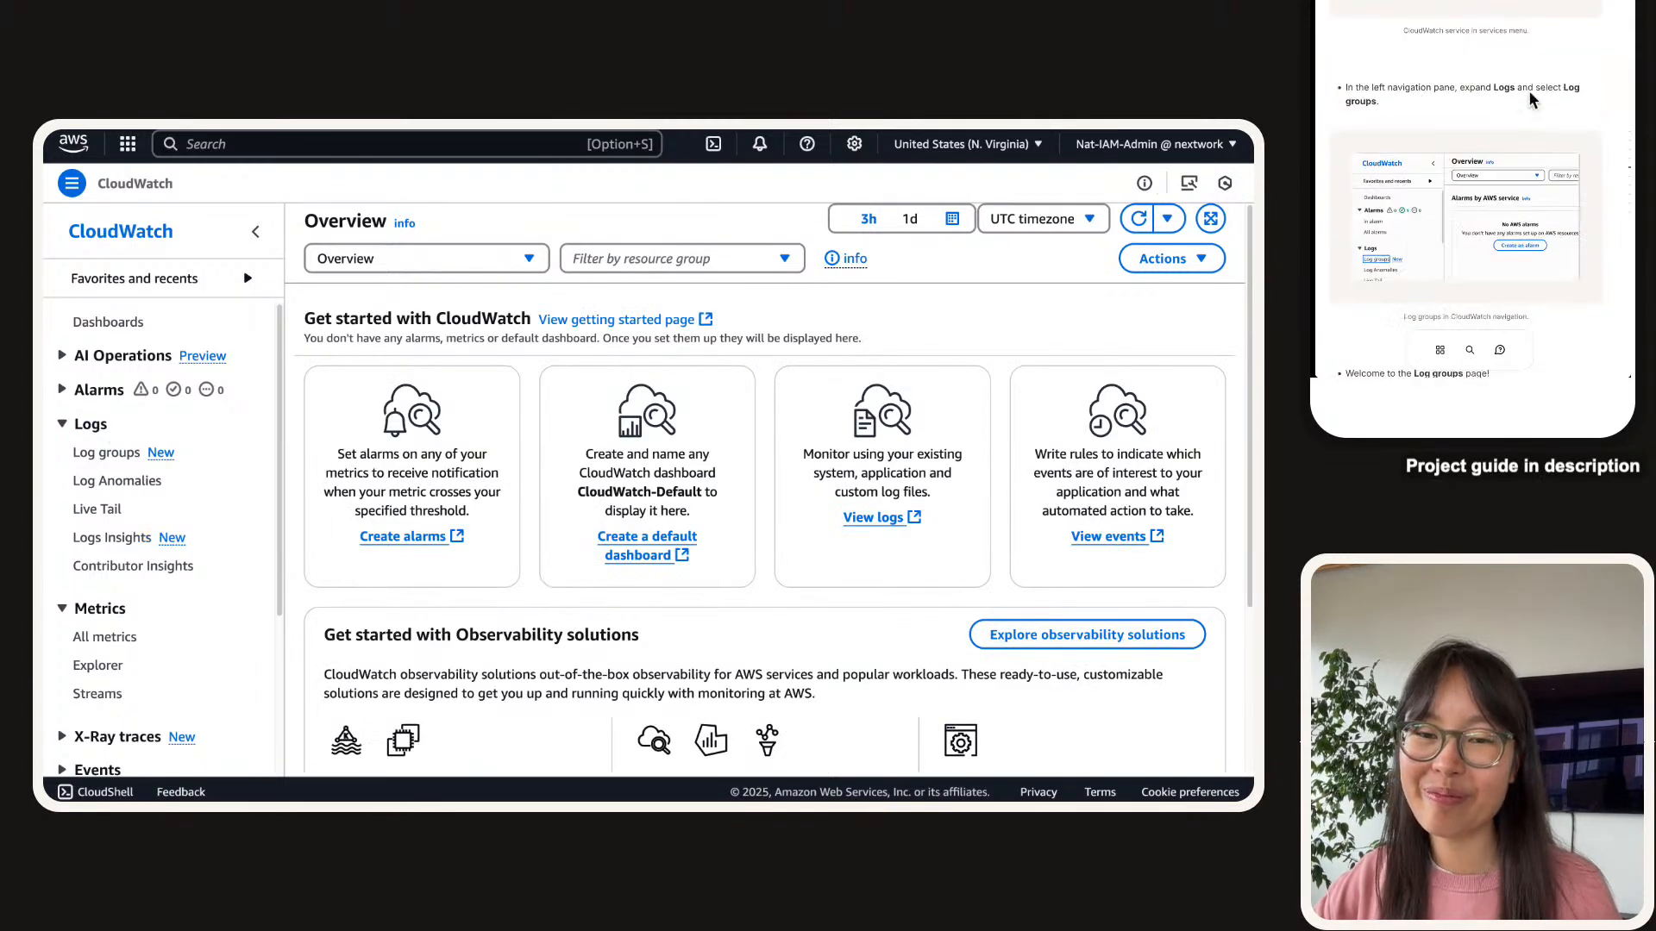
pyautogui.scroll(-1, 1528, 90)
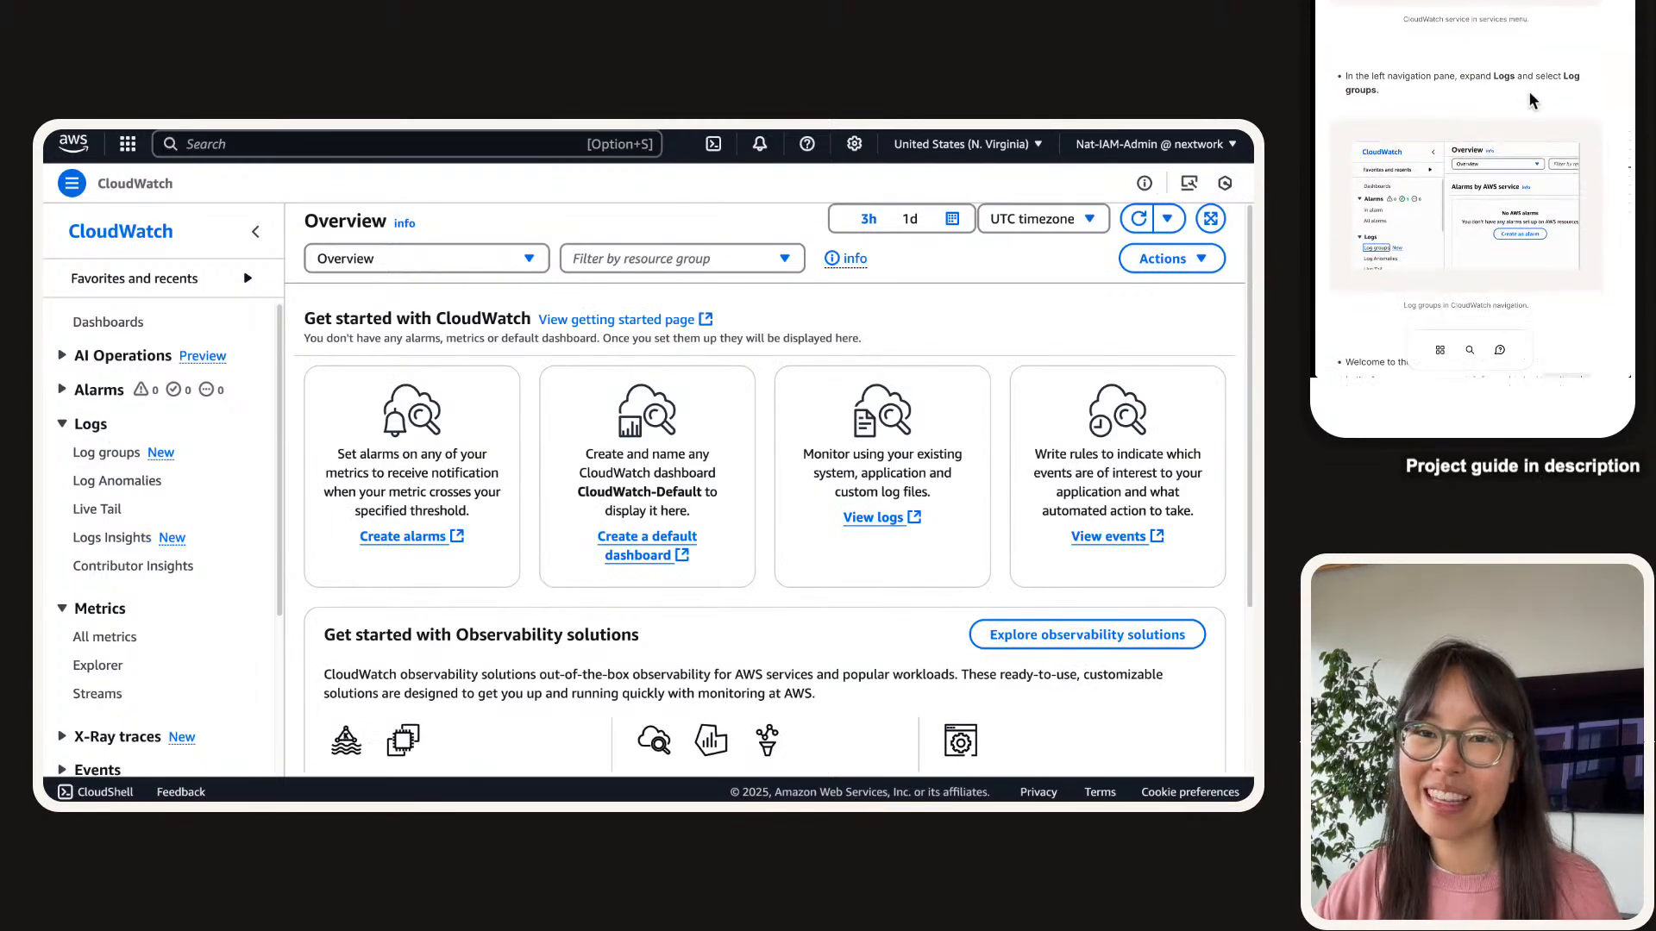
pyautogui.rightClick(94, 404)
pyautogui.click(75, 424)
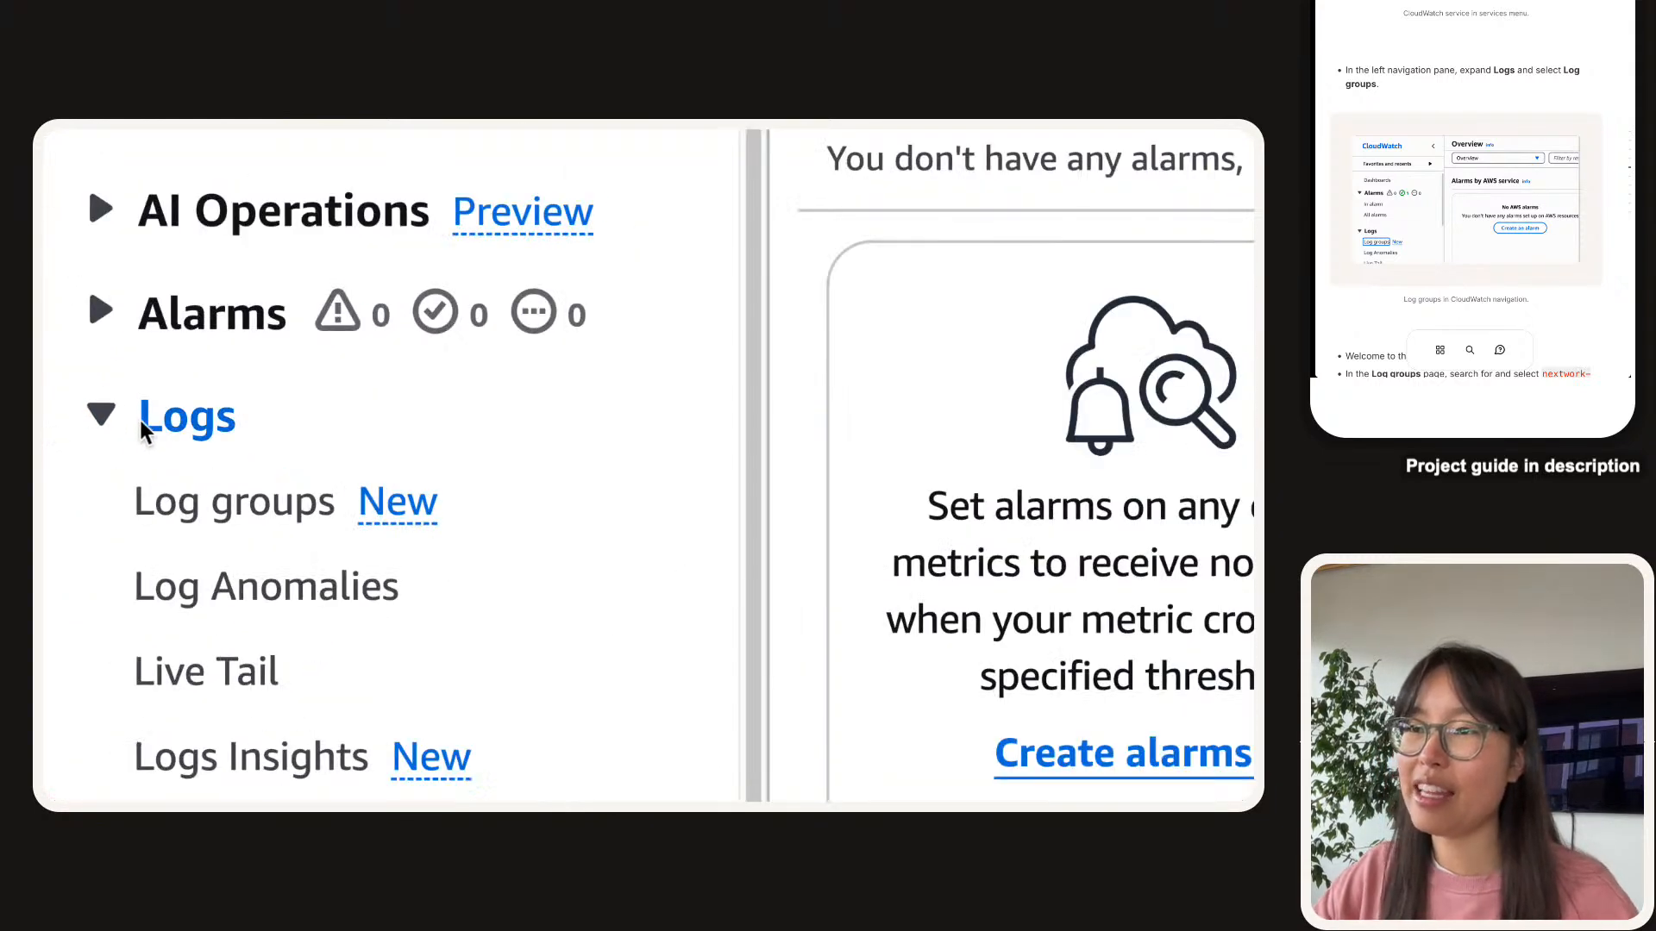
pyautogui.scroll(-1, 183, 436)
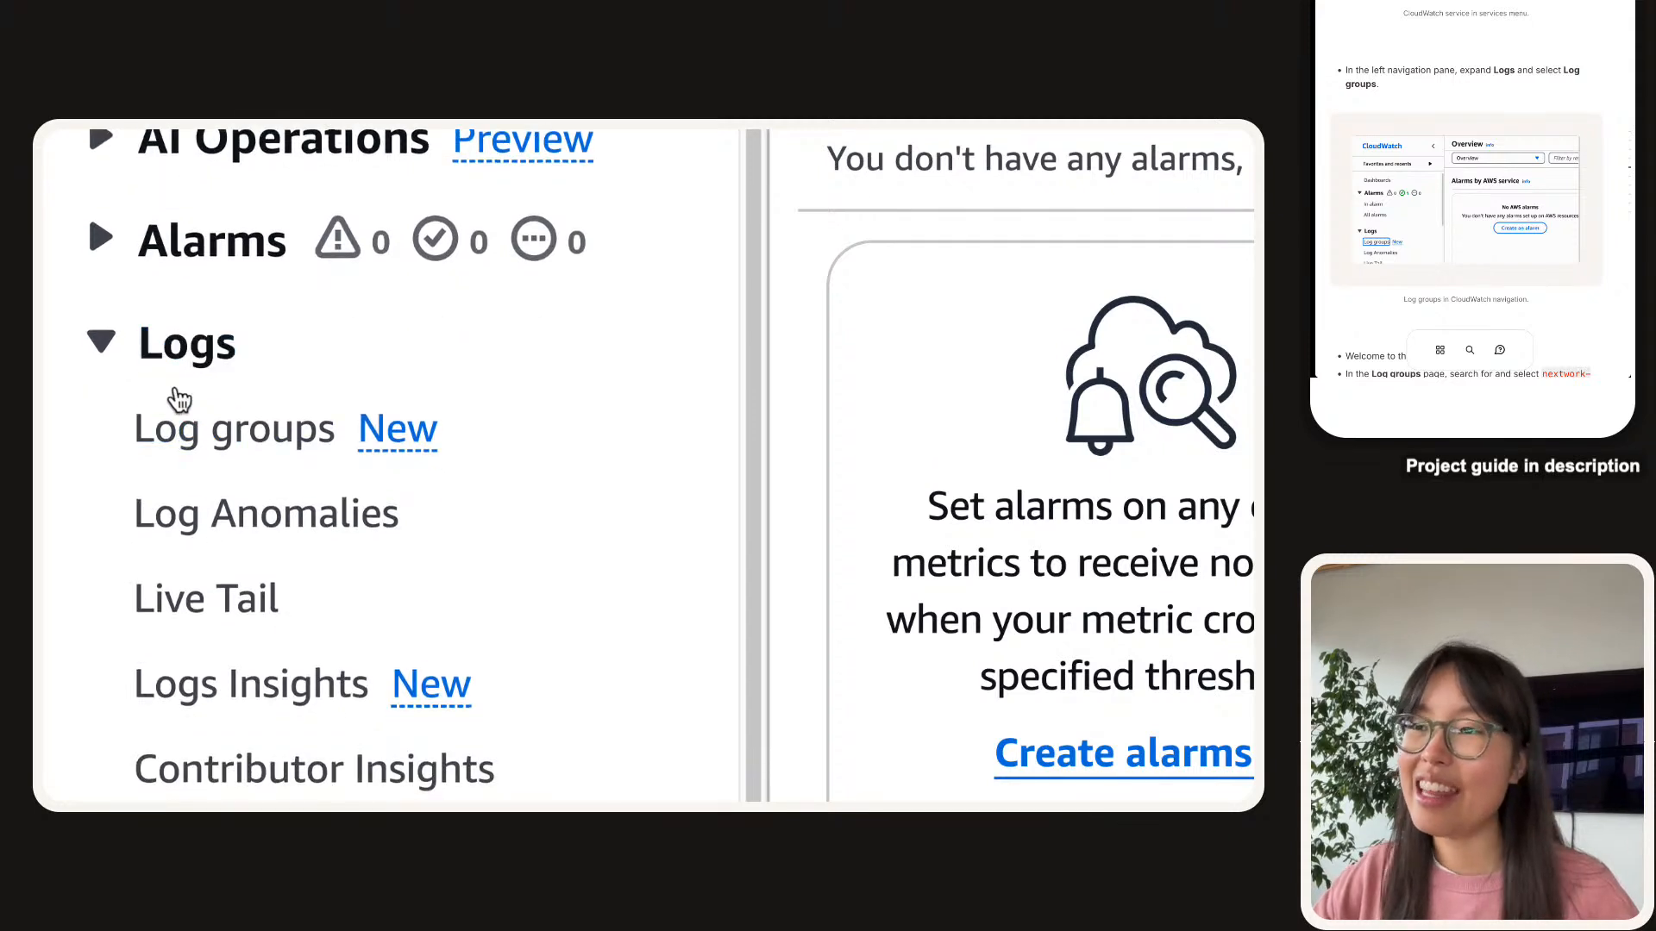
pyautogui.click(207, 443)
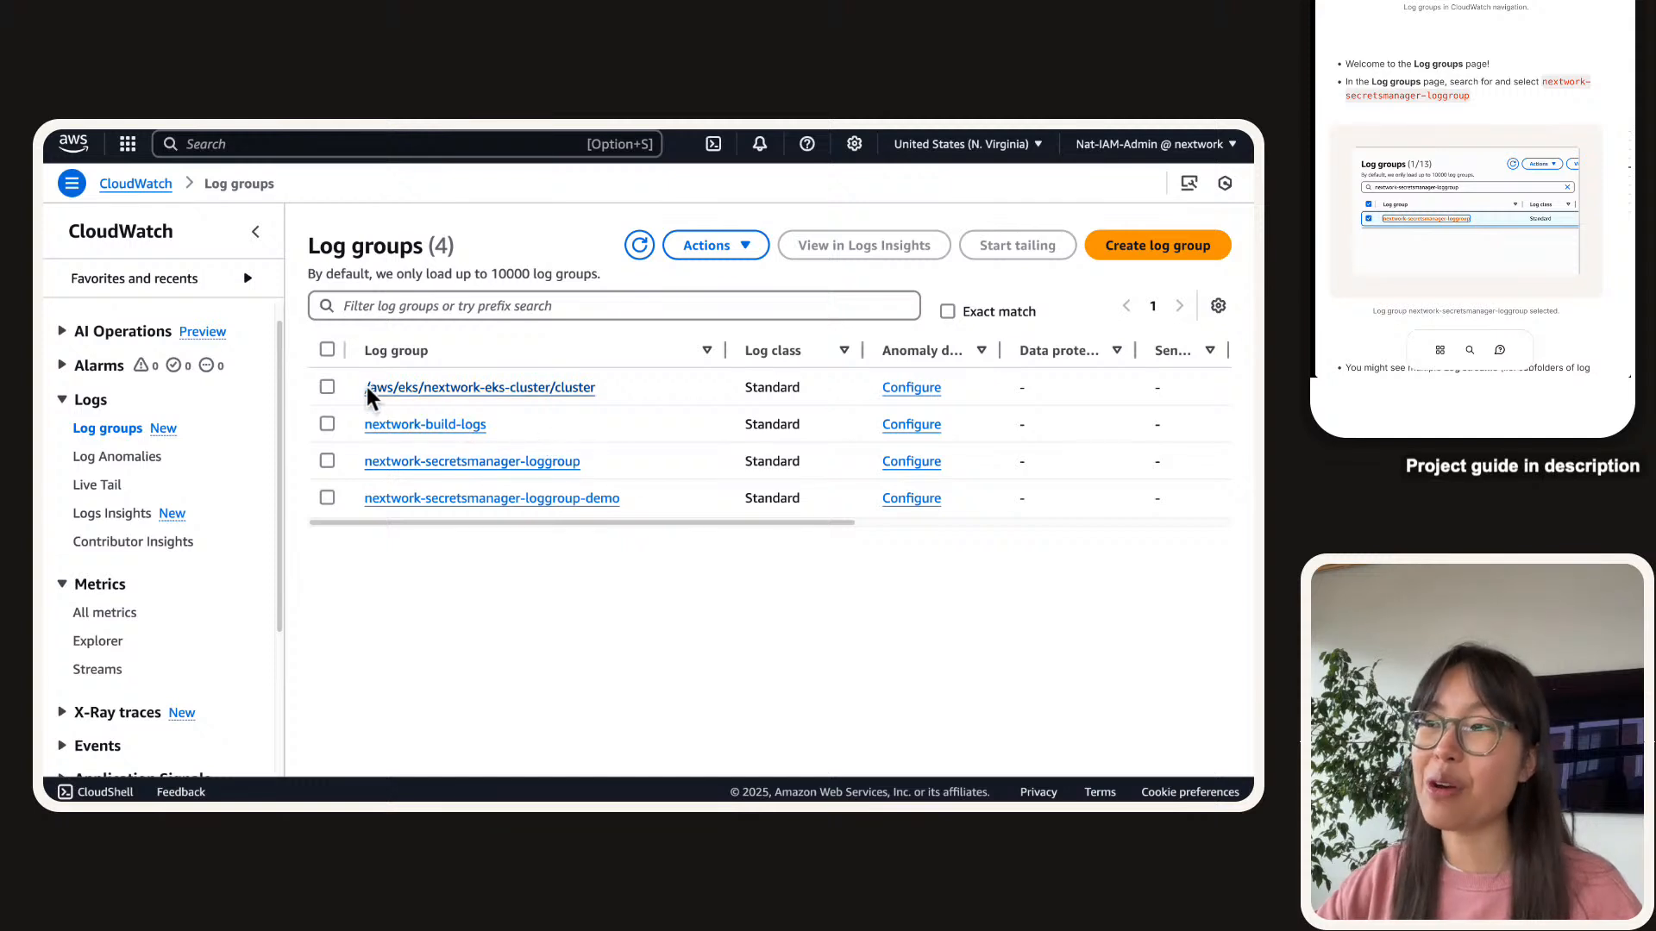
# Filter the log groups by nextwork-secretsmanager-loggroup-demo and open its details page.
pyautogui.rightClick(506, 498)
pyautogui.press('super+c')
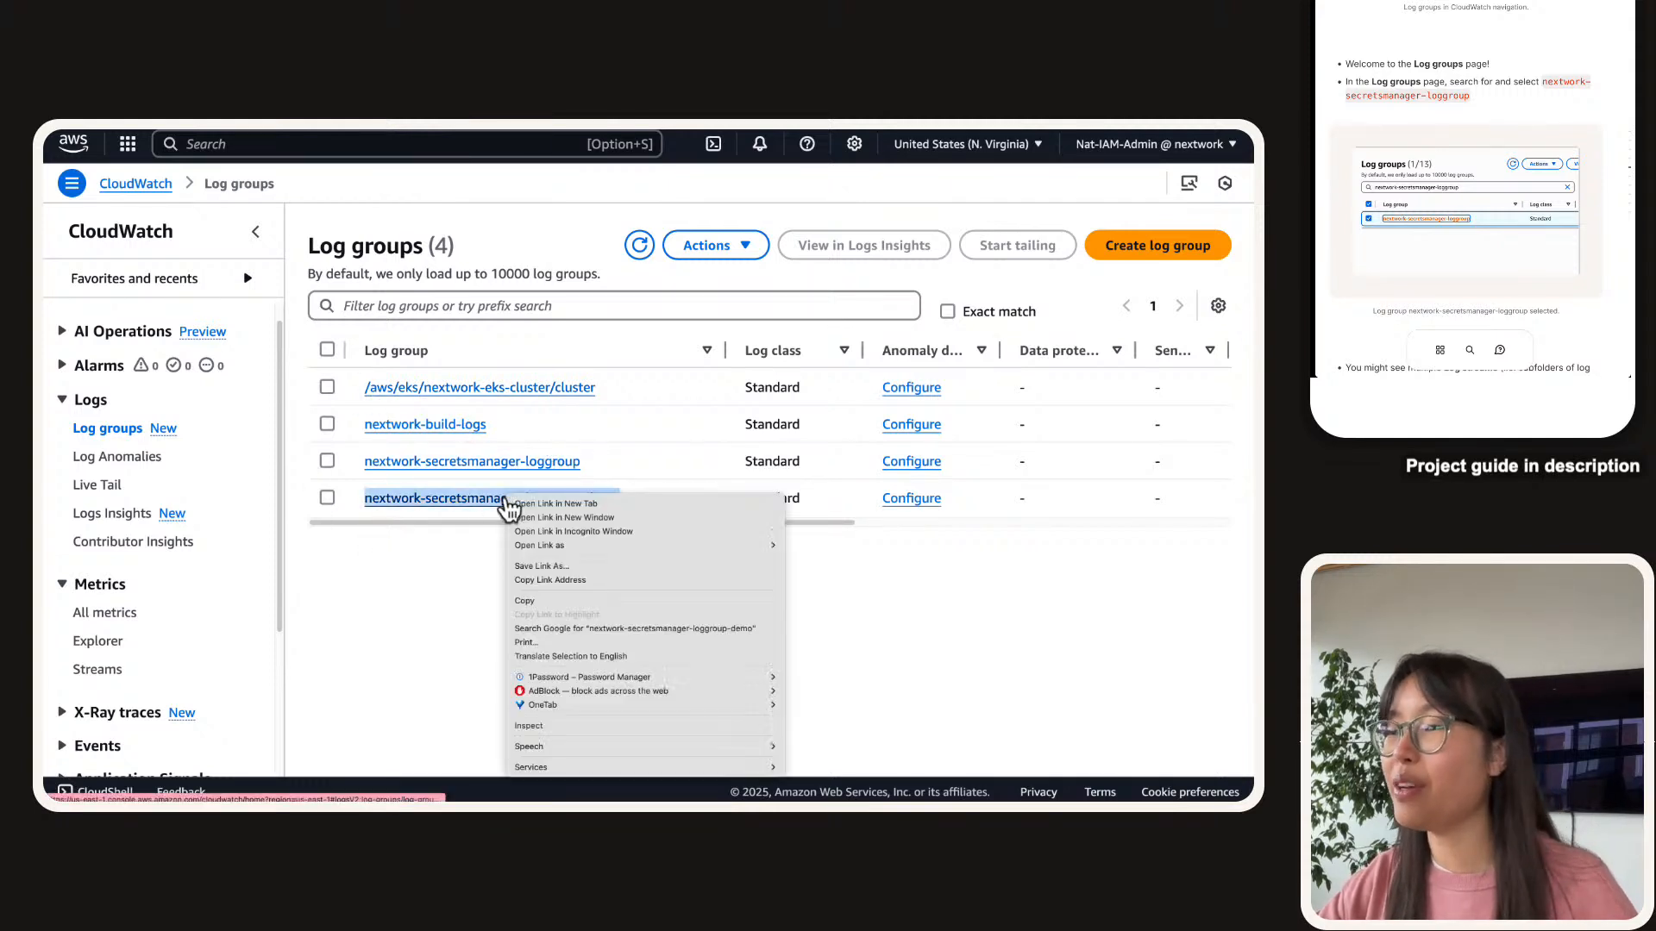
pyautogui.press('Escape')
pyautogui.click(471, 300)
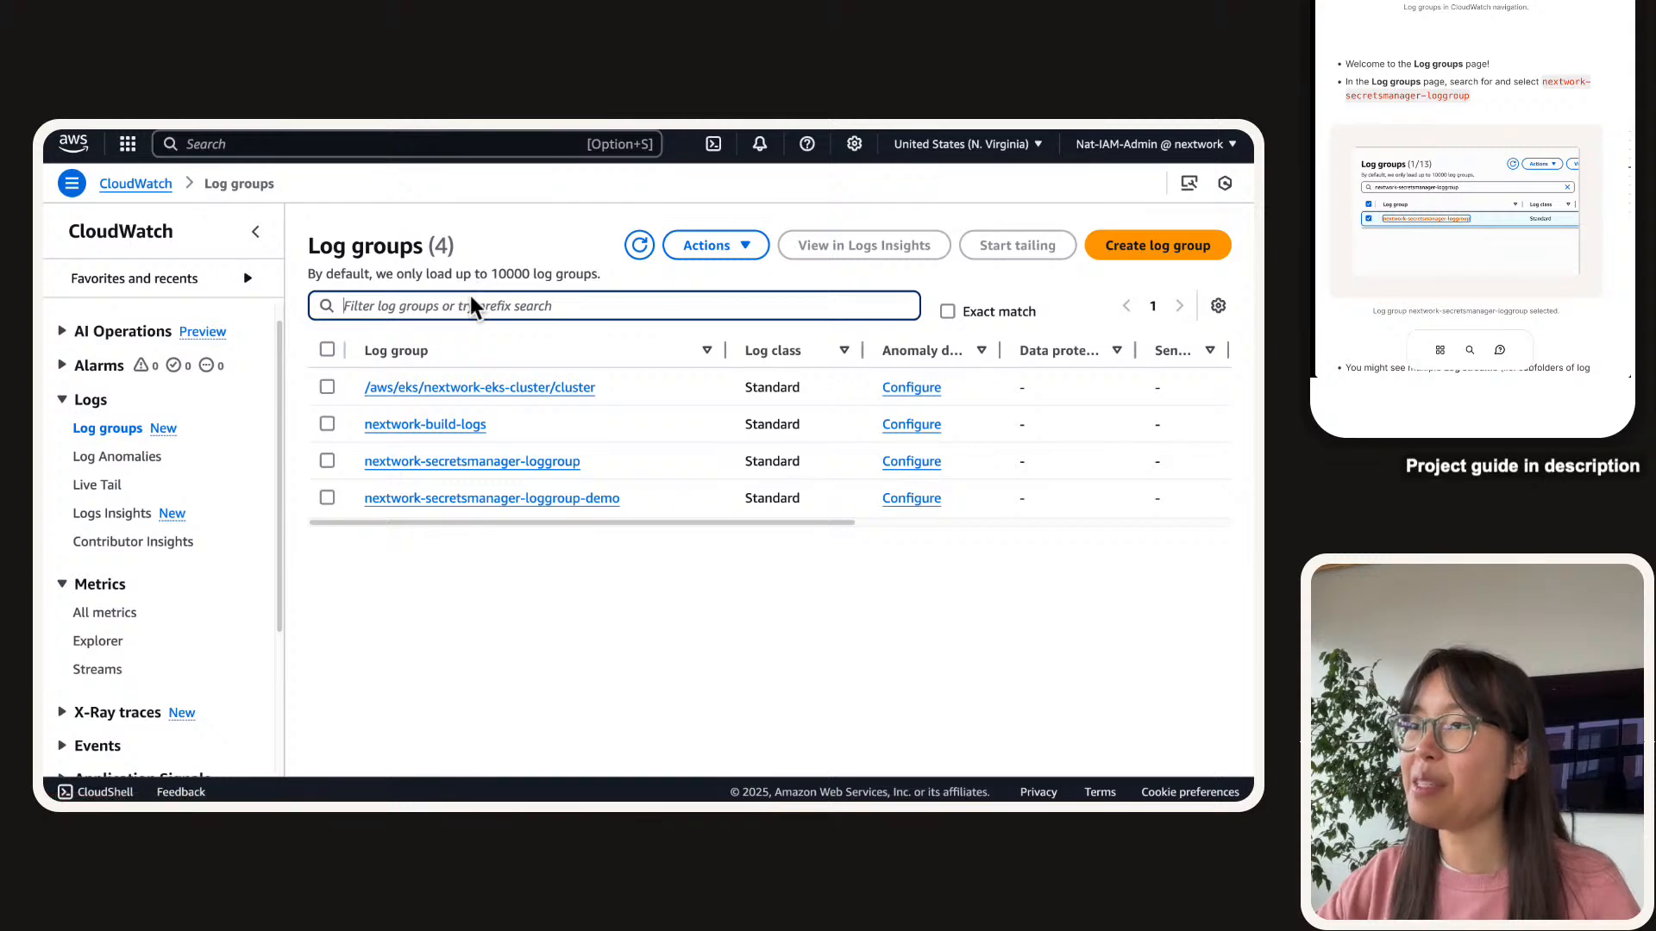
pyautogui.press('super+v')
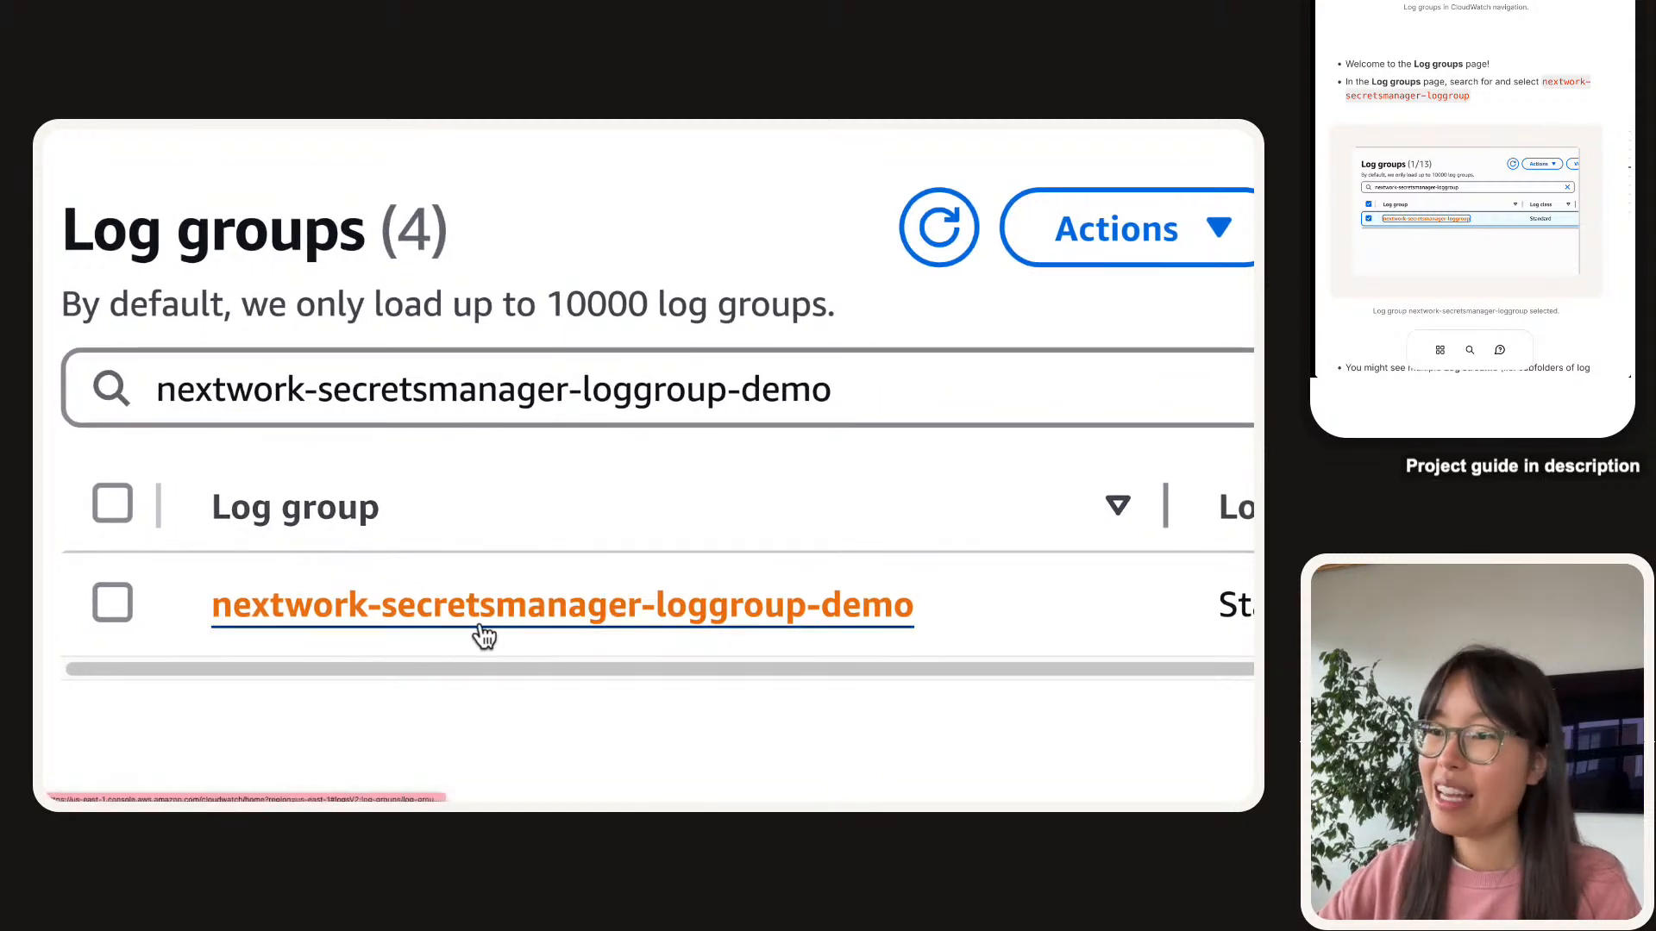
pyautogui.click(480, 619)
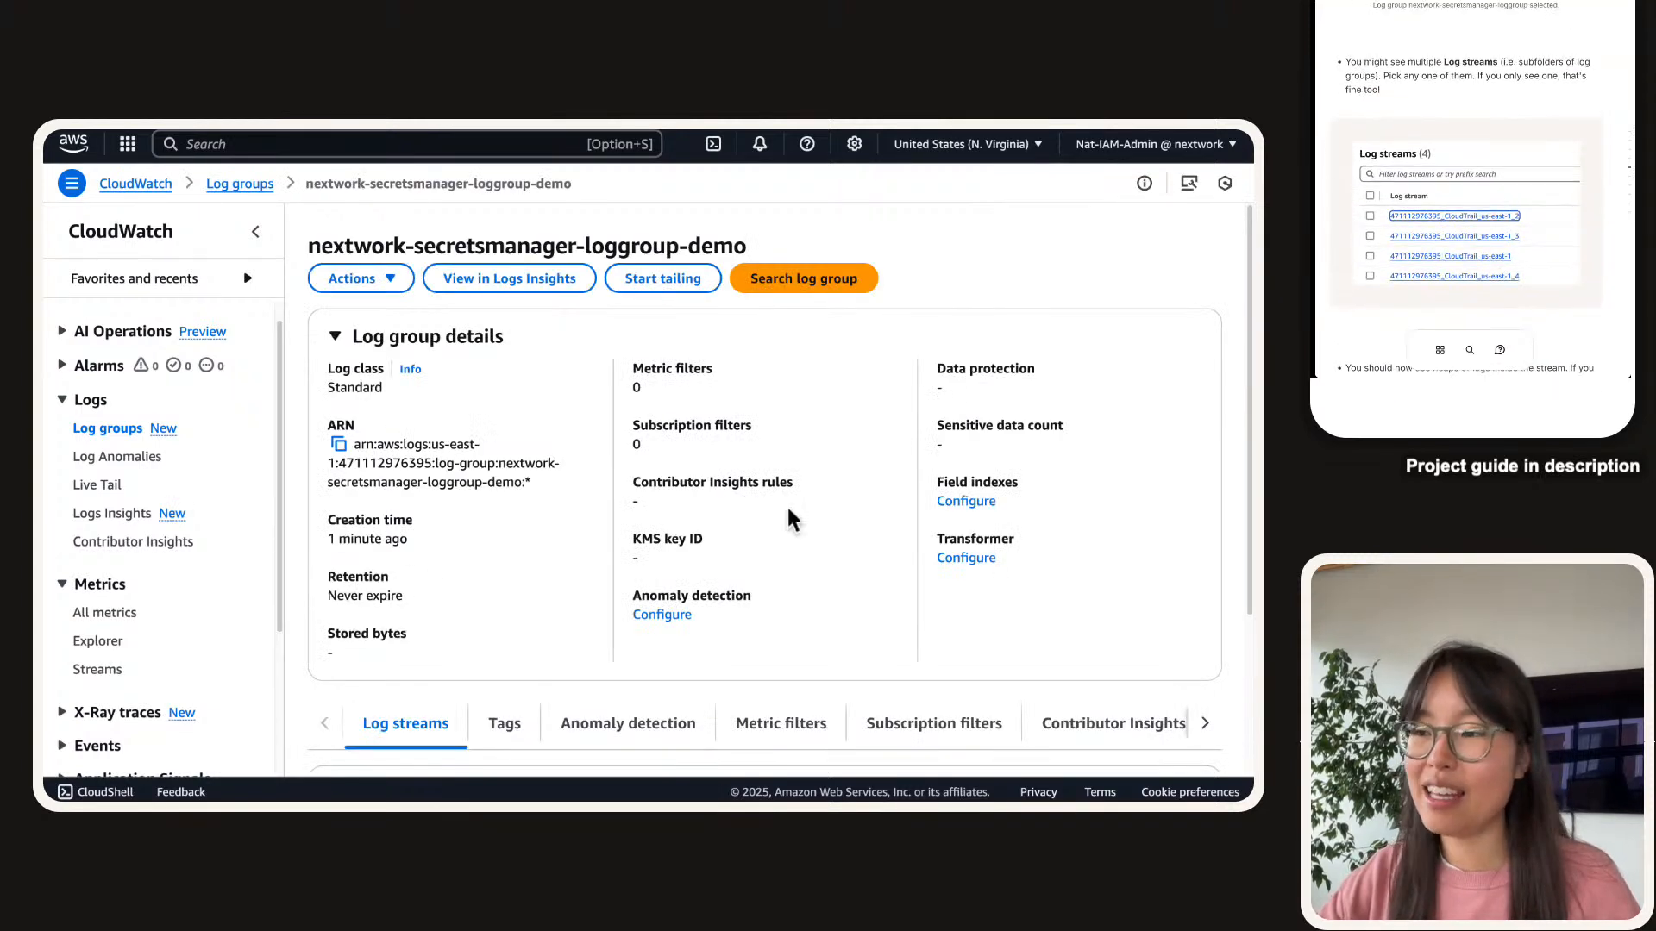
# Collapse the sidebar, refresh the log streams, and open the CloudTrail us-east-1 stream.
pyautogui.scroll(-3, 776, 518)
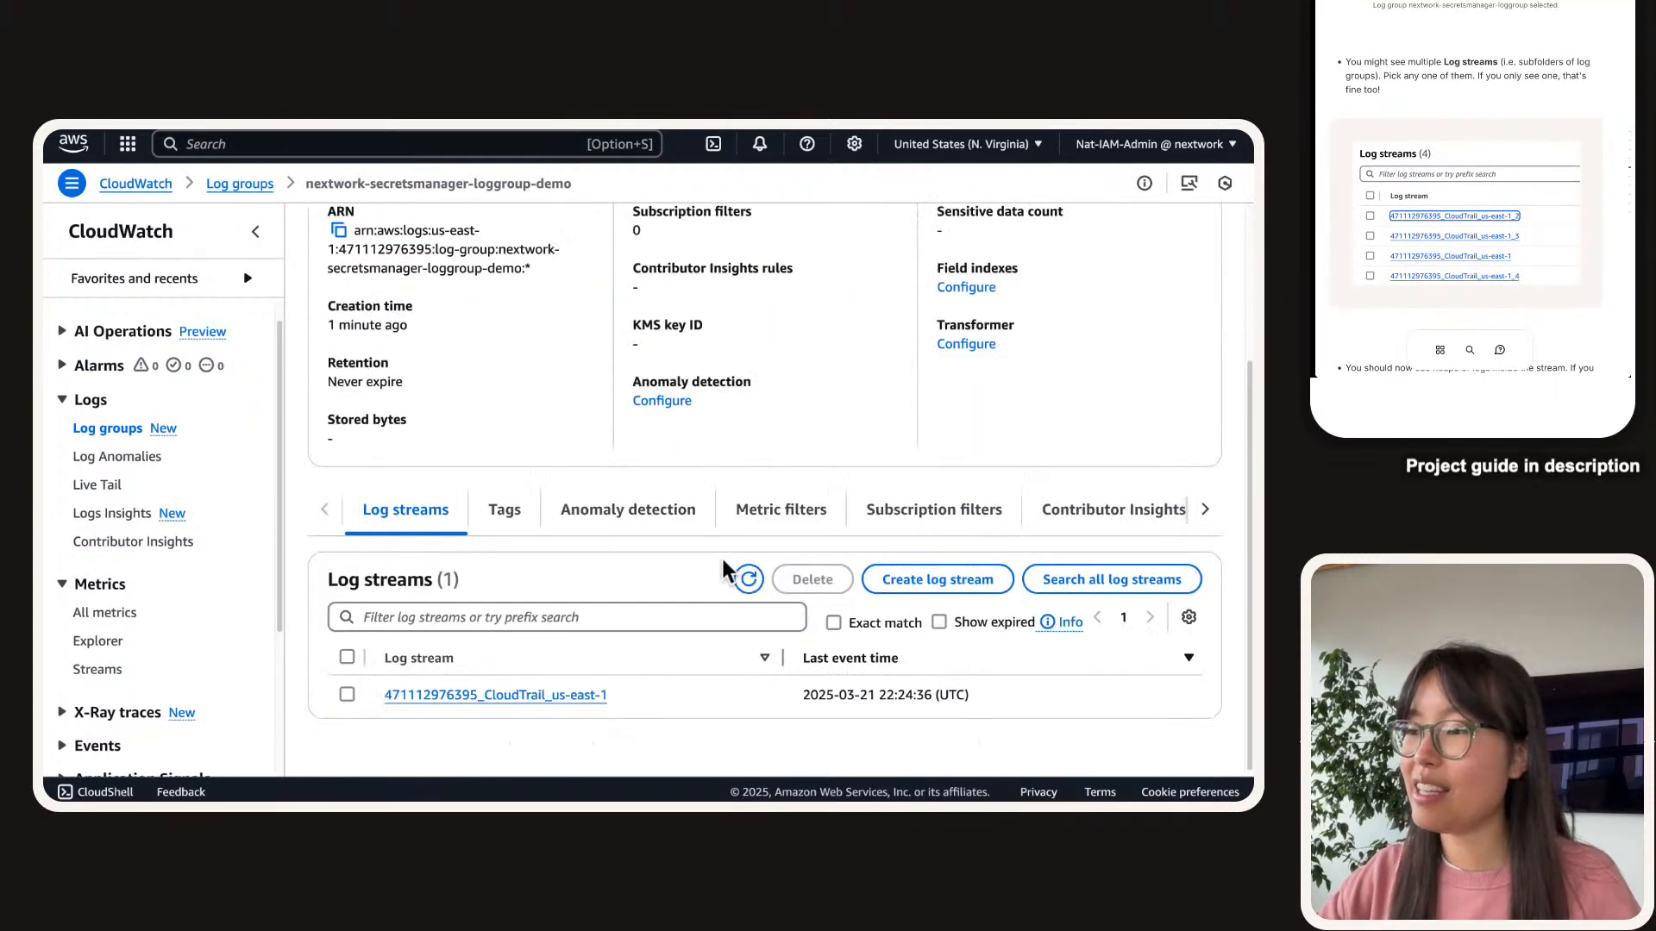
pyautogui.click(256, 231)
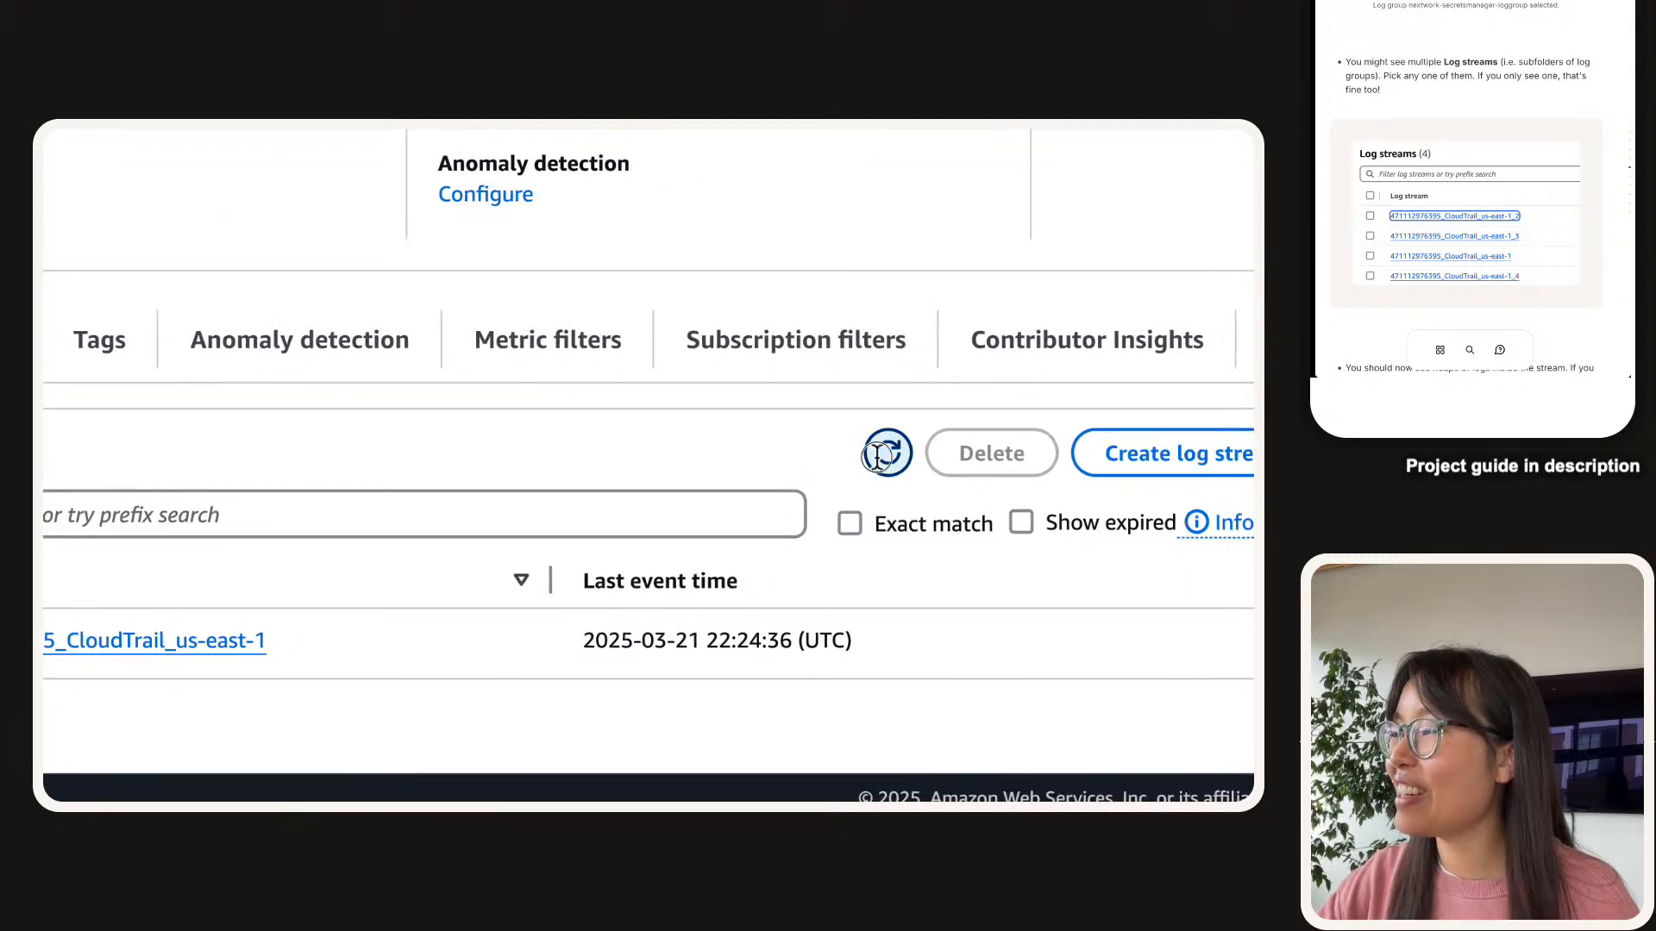
pyautogui.click(878, 455)
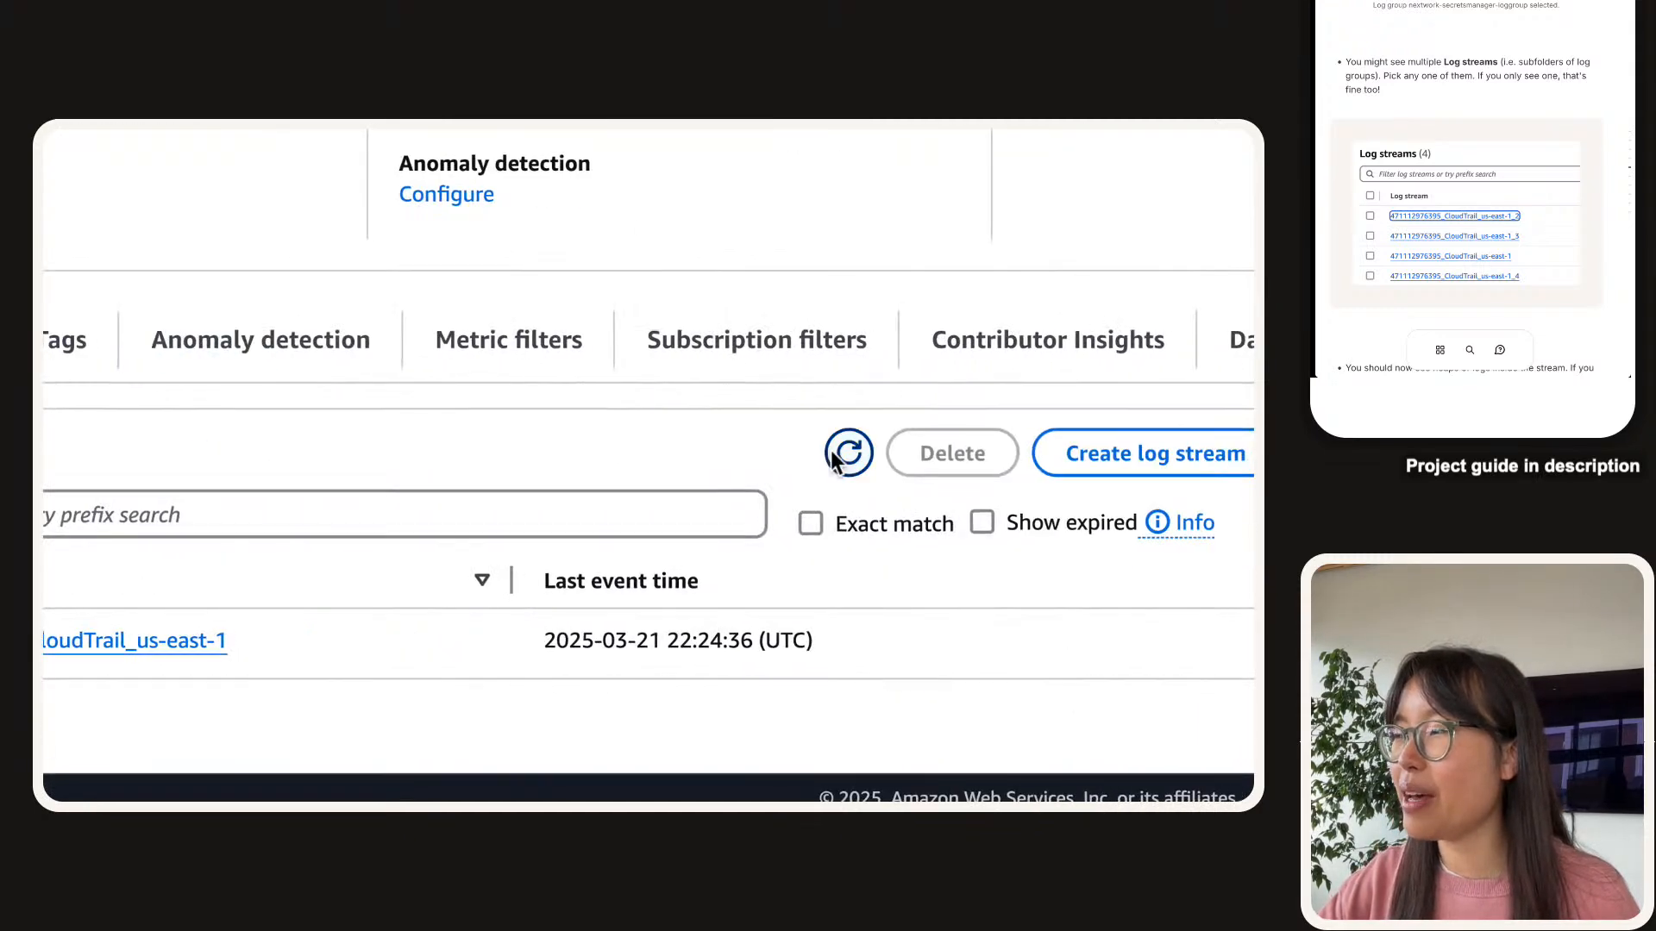
pyautogui.click(835, 457)
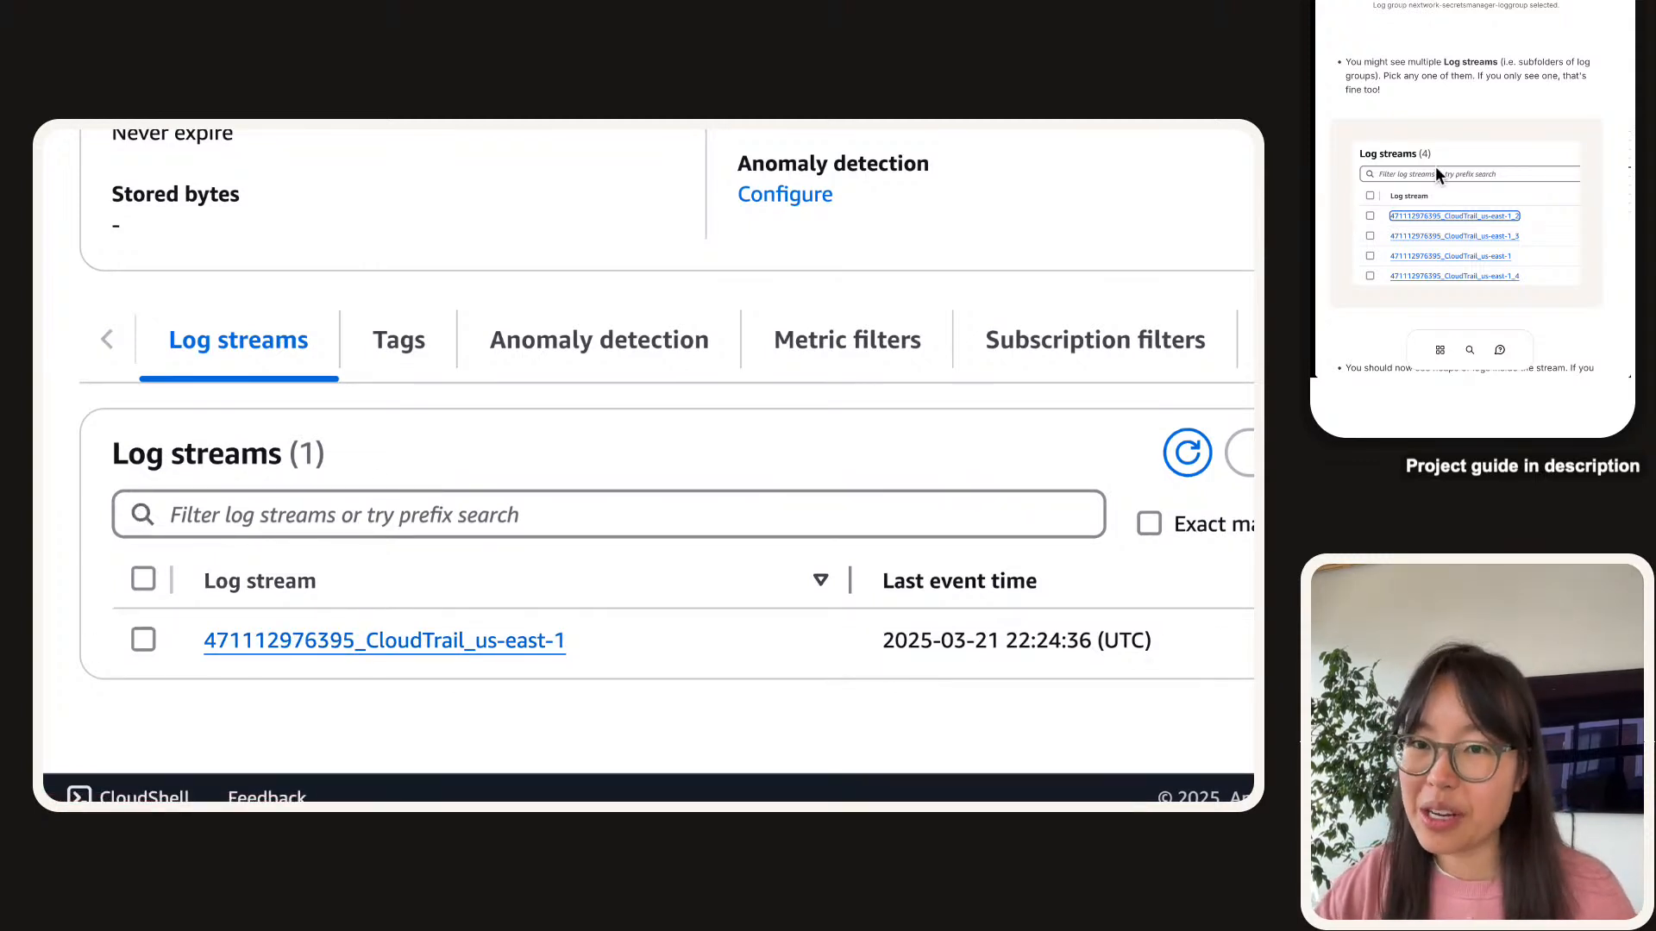
pyautogui.click(488, 645)
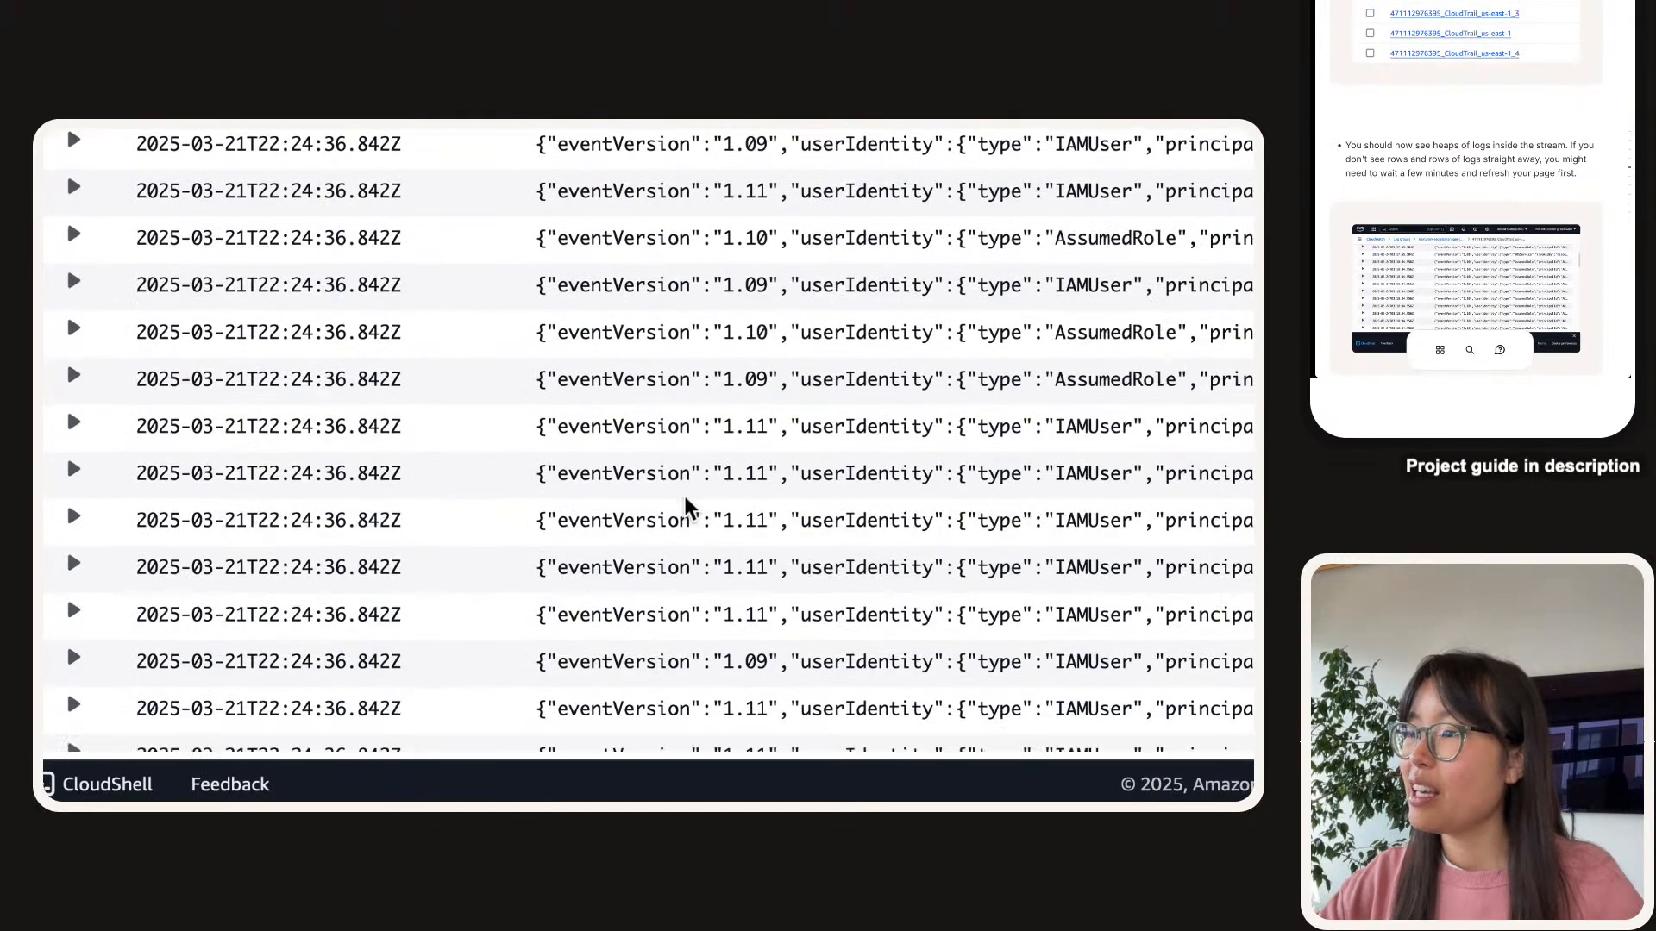
# Scroll through the loaded stream events and expand the first, a CreateLogGroup record.
pyautogui.scroll(-5, 685, 496)
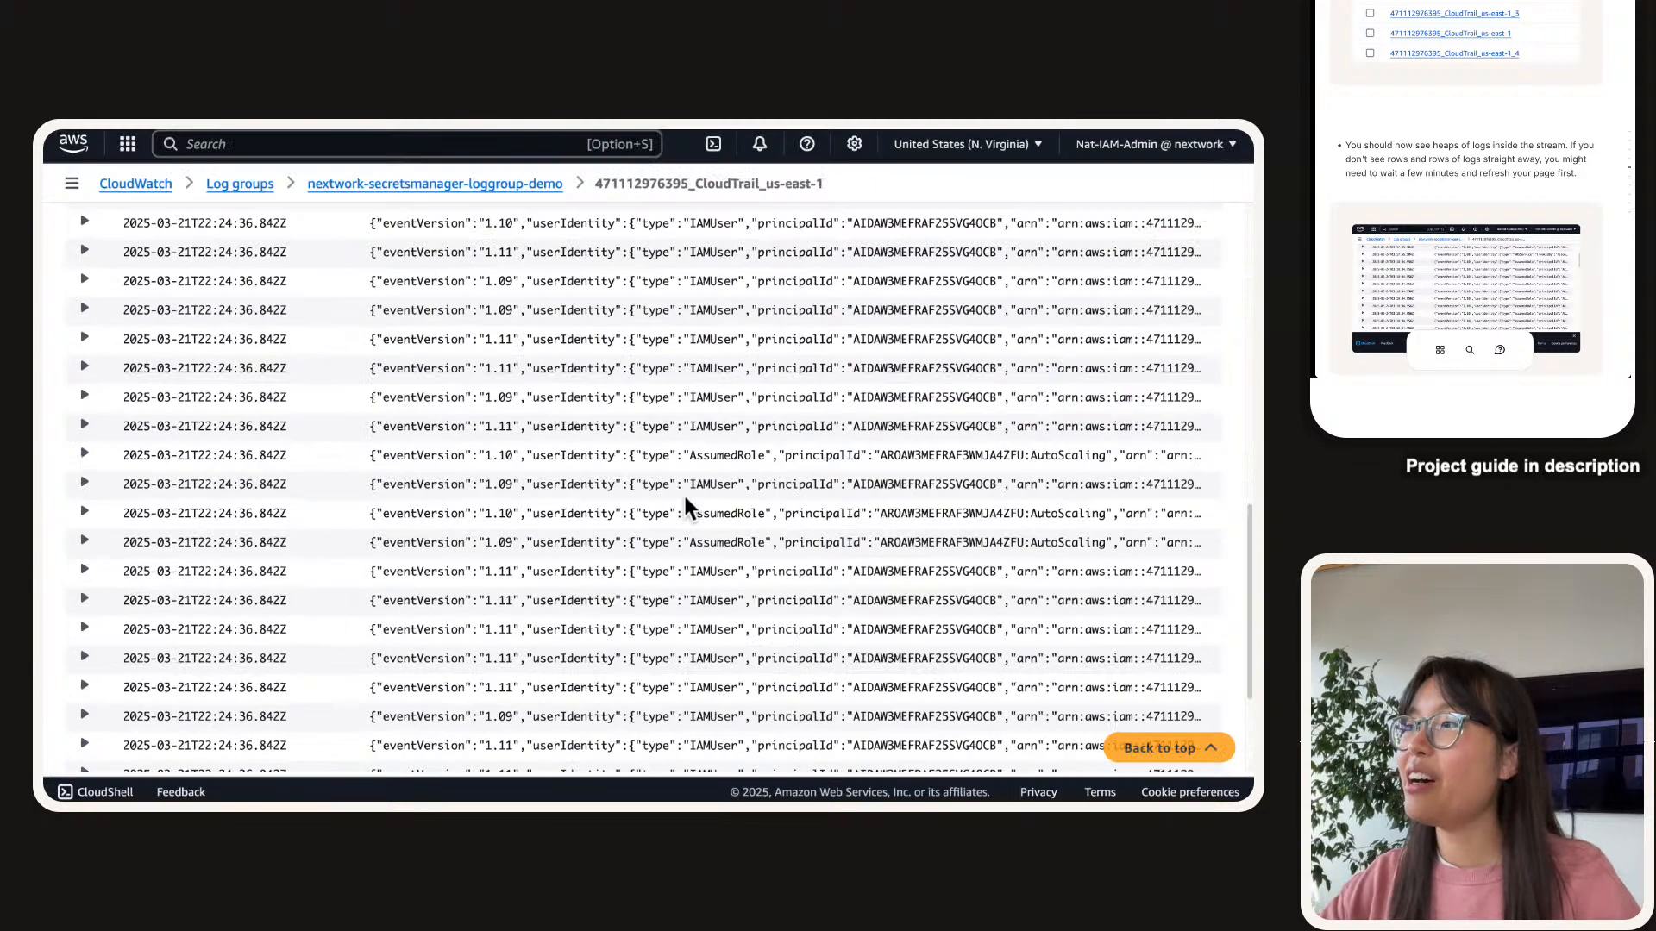
pyautogui.scroll(-3, 685, 495)
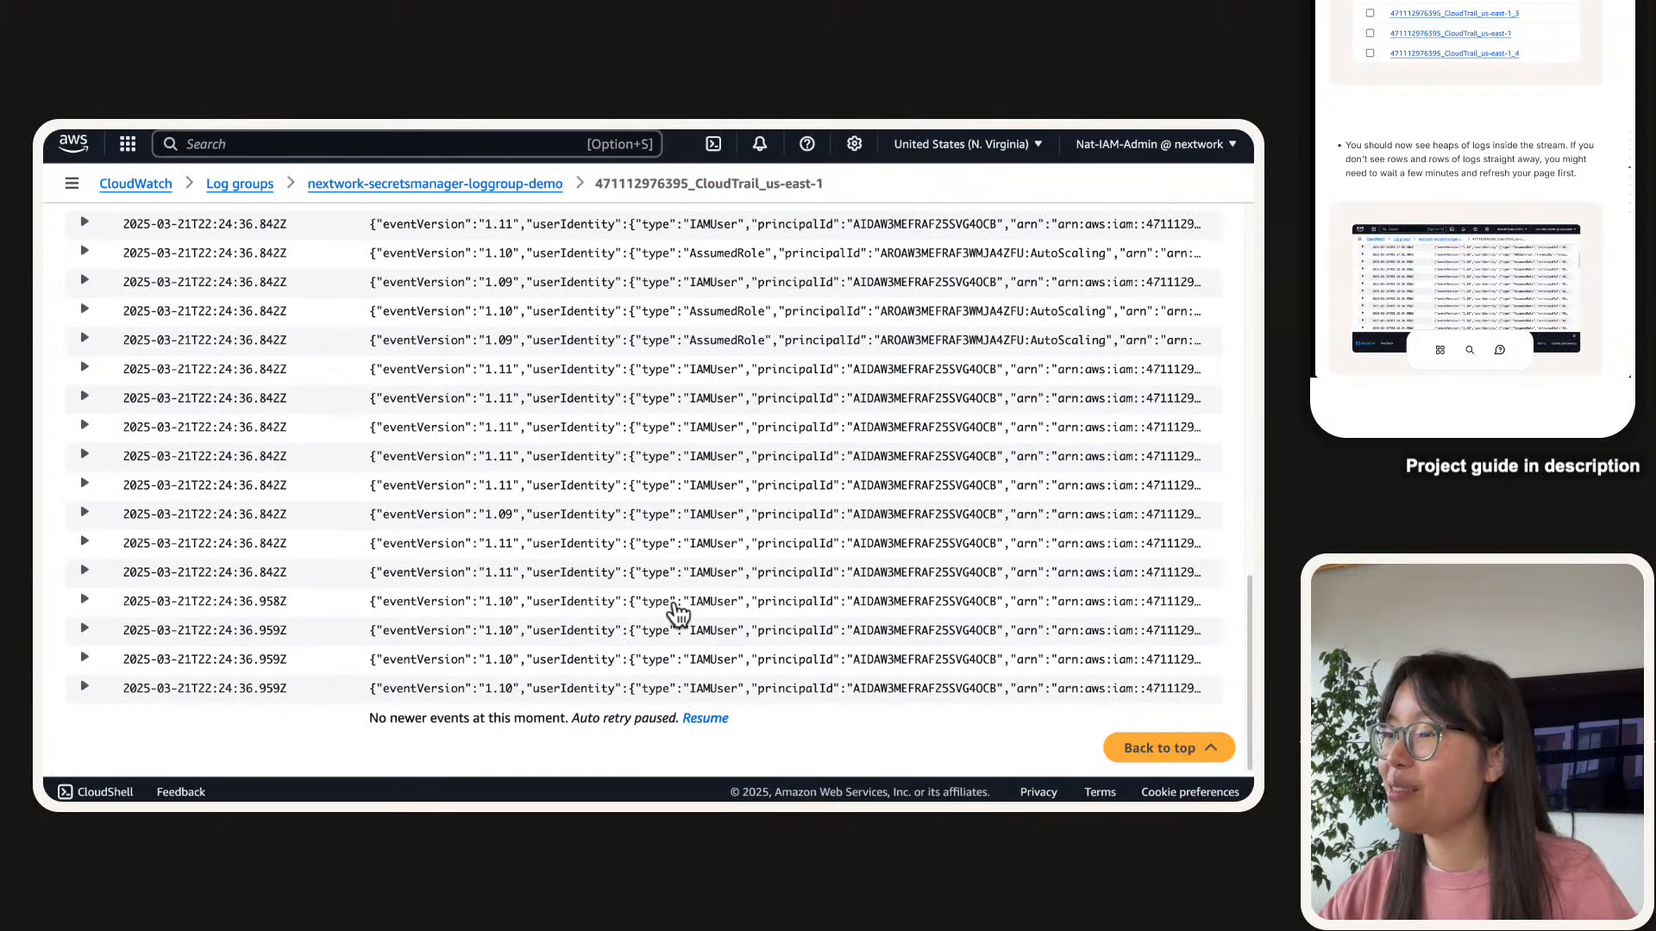
pyautogui.scroll(10, 677, 613)
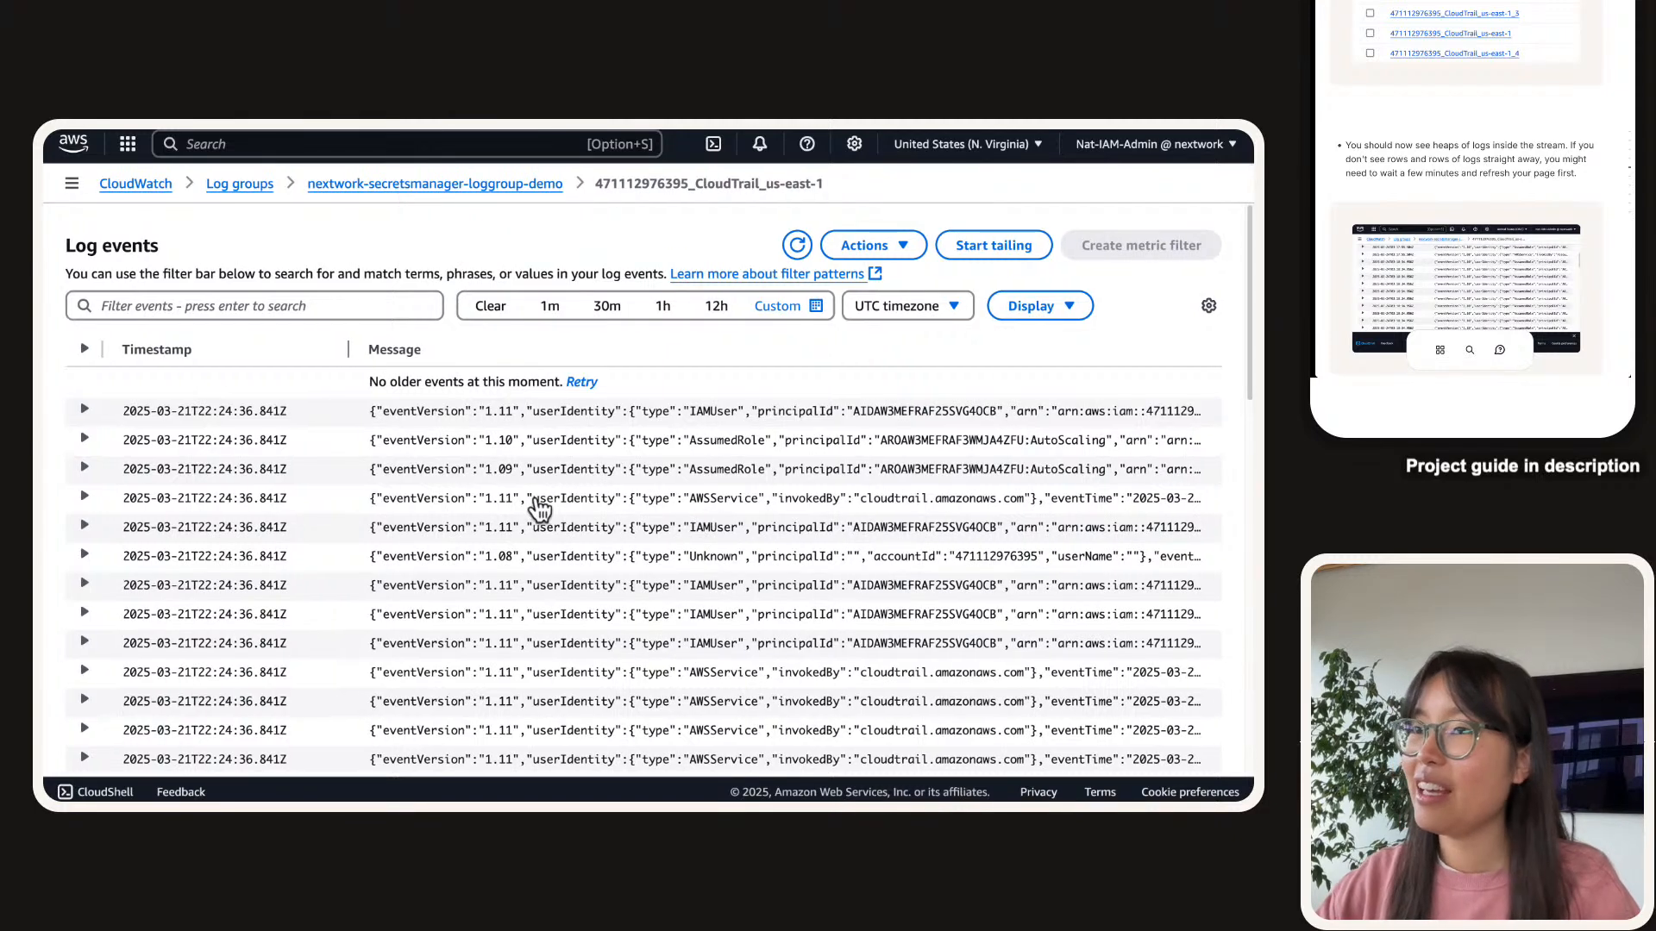
pyautogui.click(161, 425)
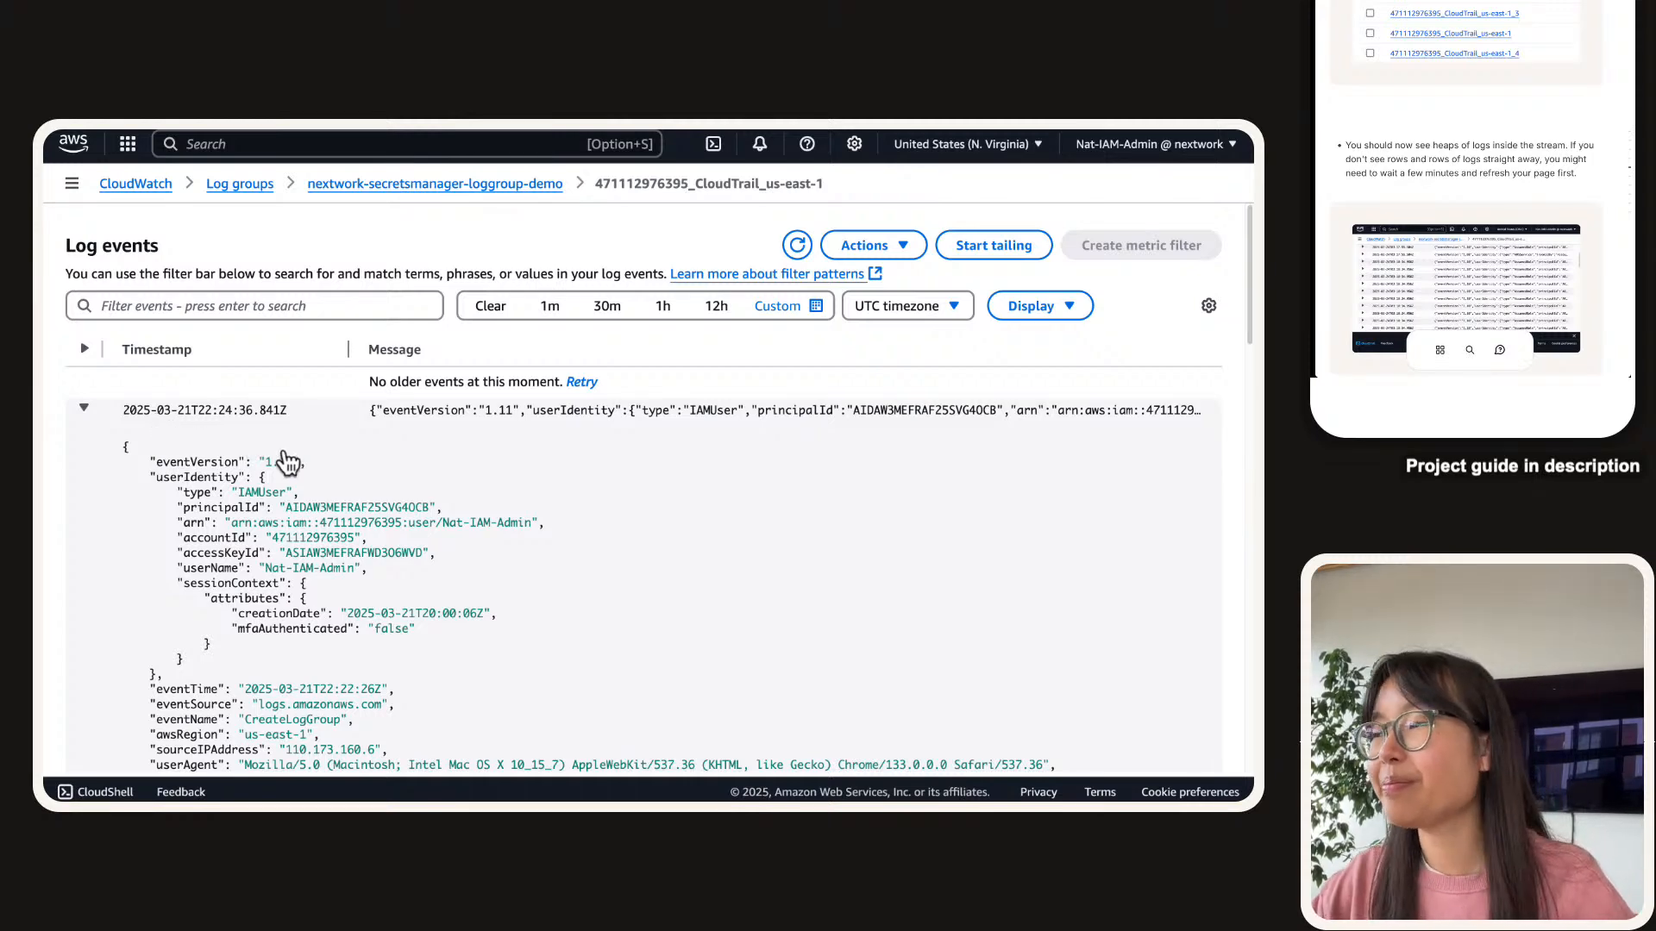
# Highlight the event's logs.amazonaws.com source, CreateLogGroup name, and nextwork-secretsmanager-loggroup name parts.
pyautogui.scroll(-5, 329, 498)
pyautogui.scroll(5, 331, 500)
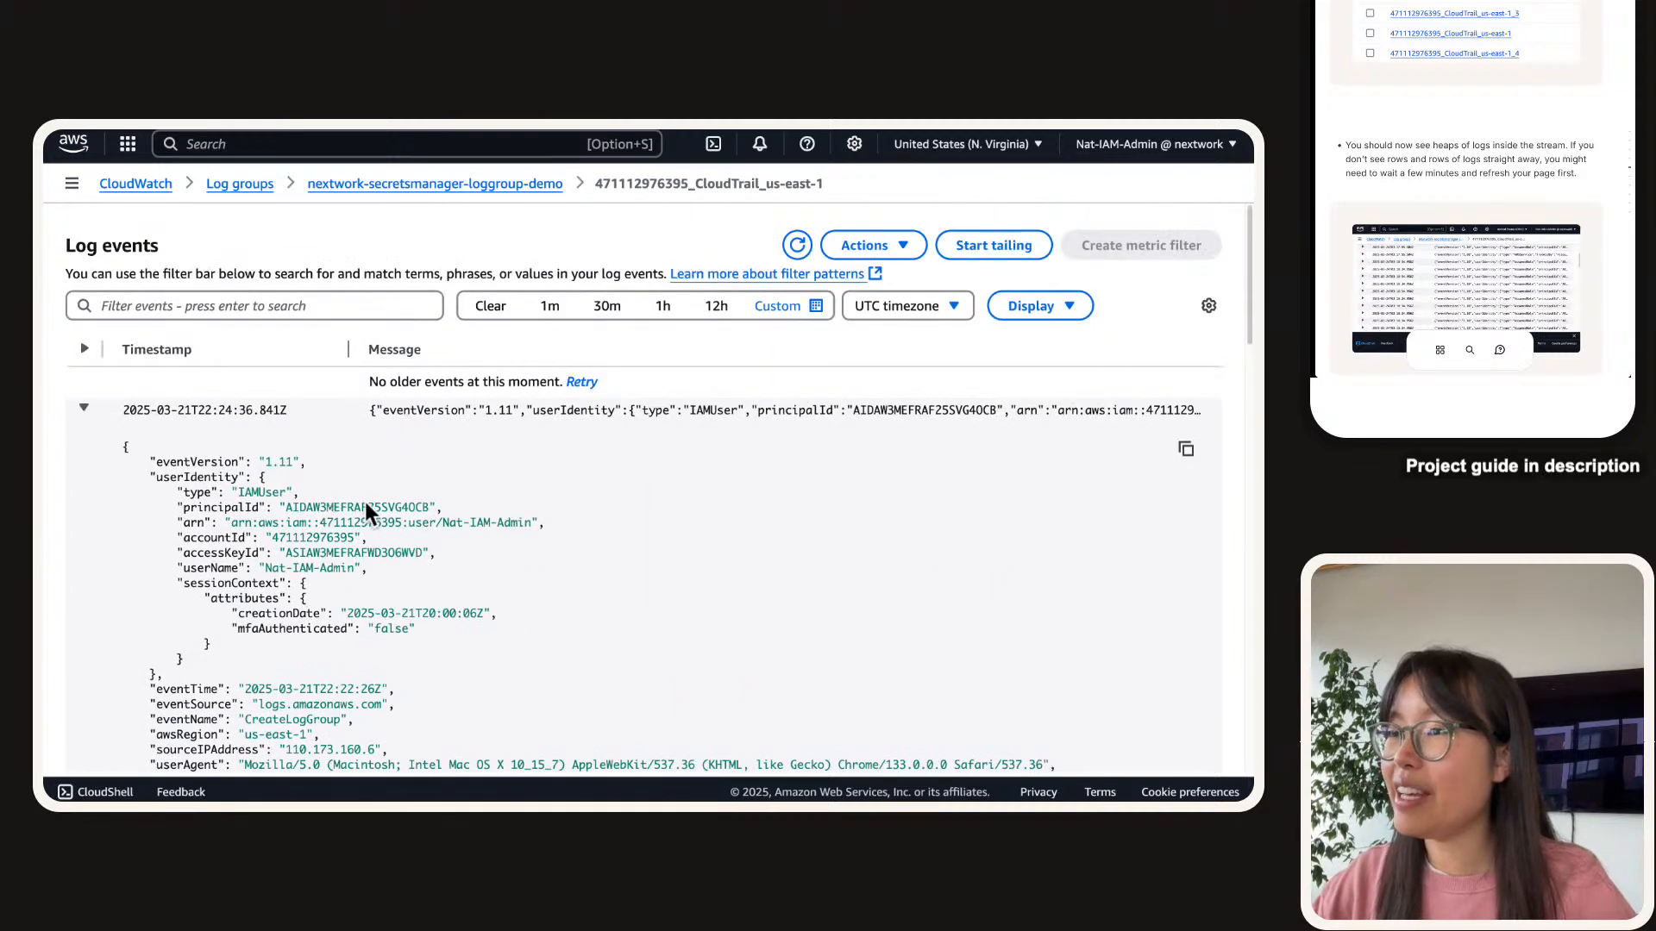
pyautogui.scroll(-2, 207, 401)
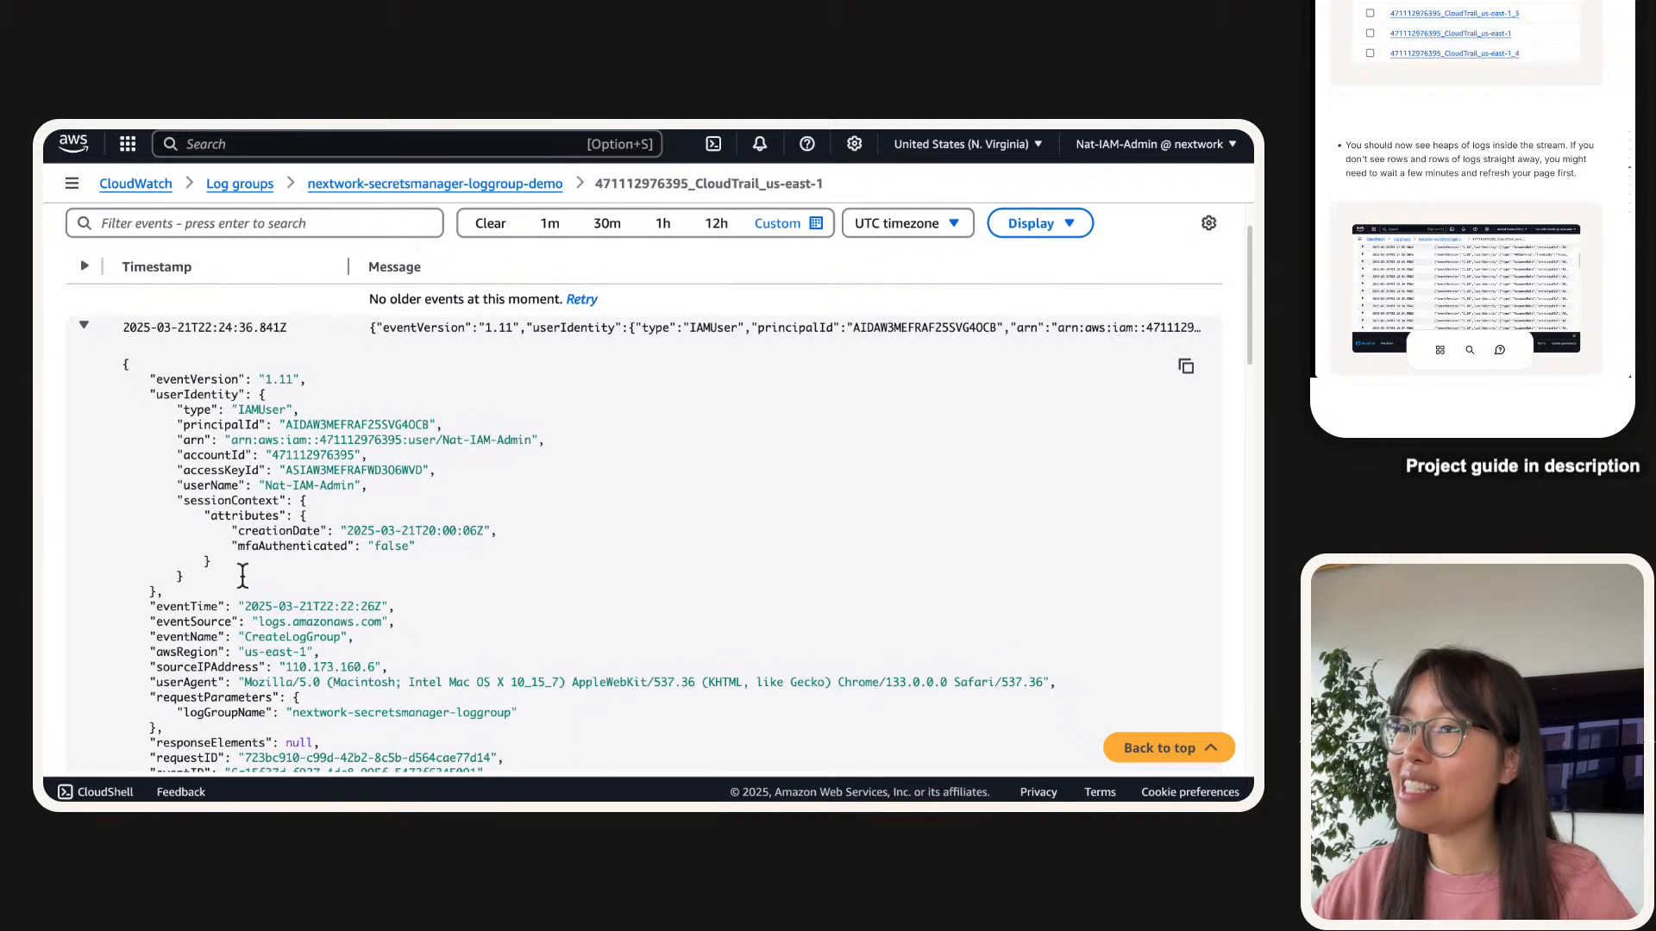
pyautogui.scroll(-1, 247, 445)
pyautogui.scroll(-2, 164, 492)
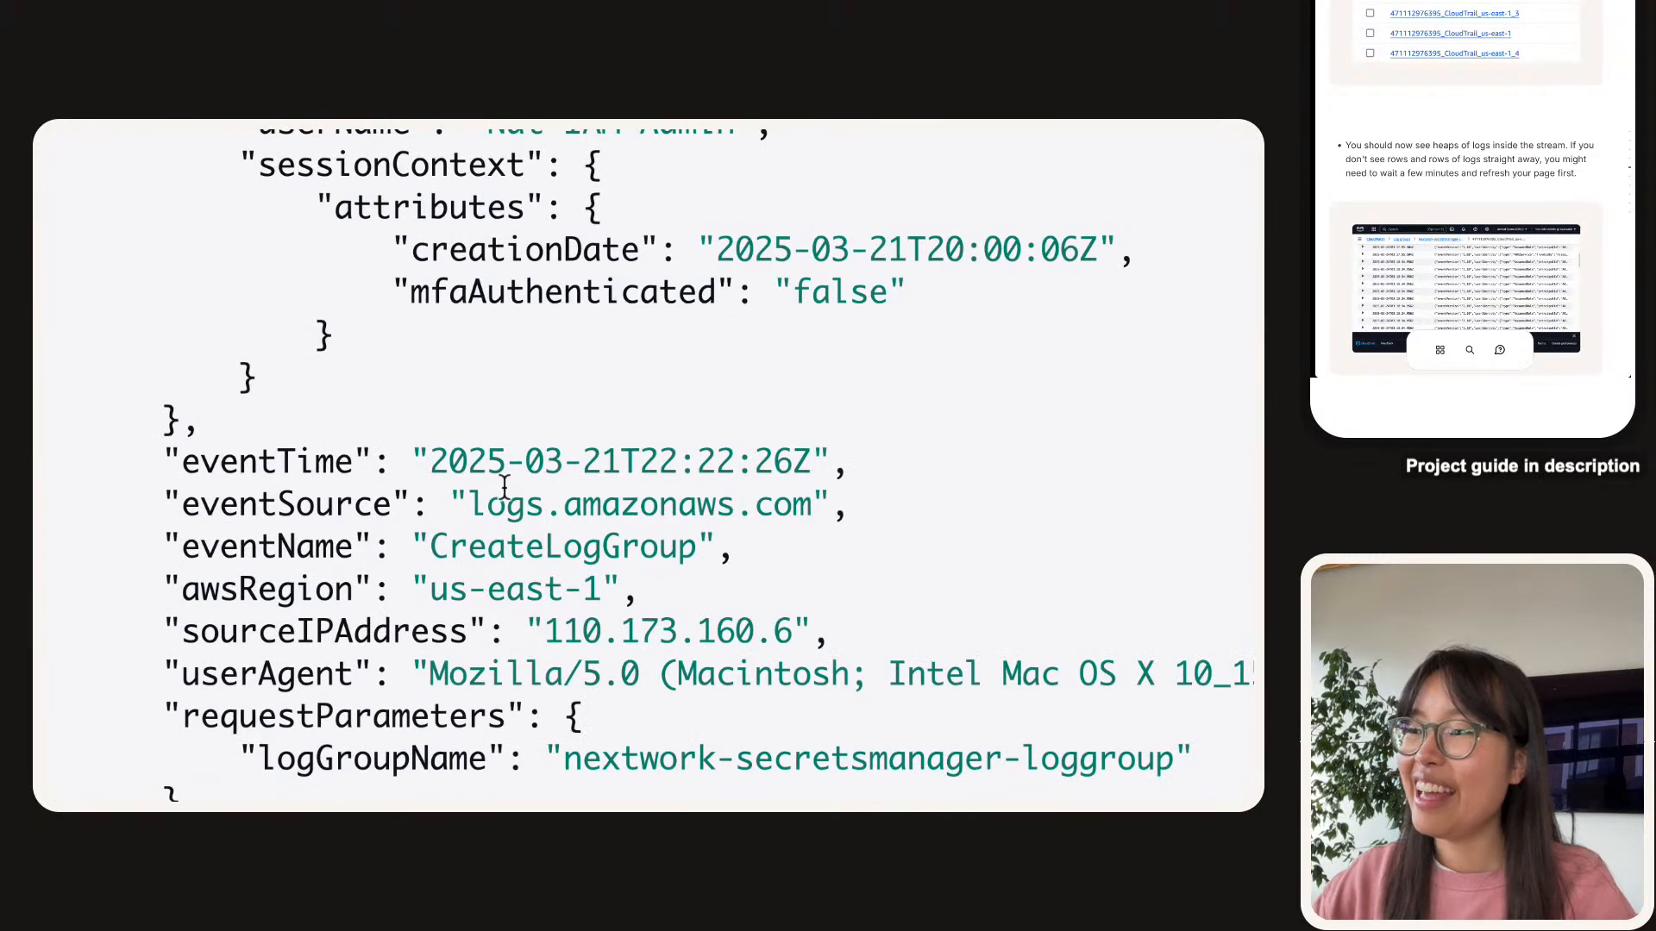
pyautogui.moveTo(468, 505); pyautogui.dragTo(823, 502)
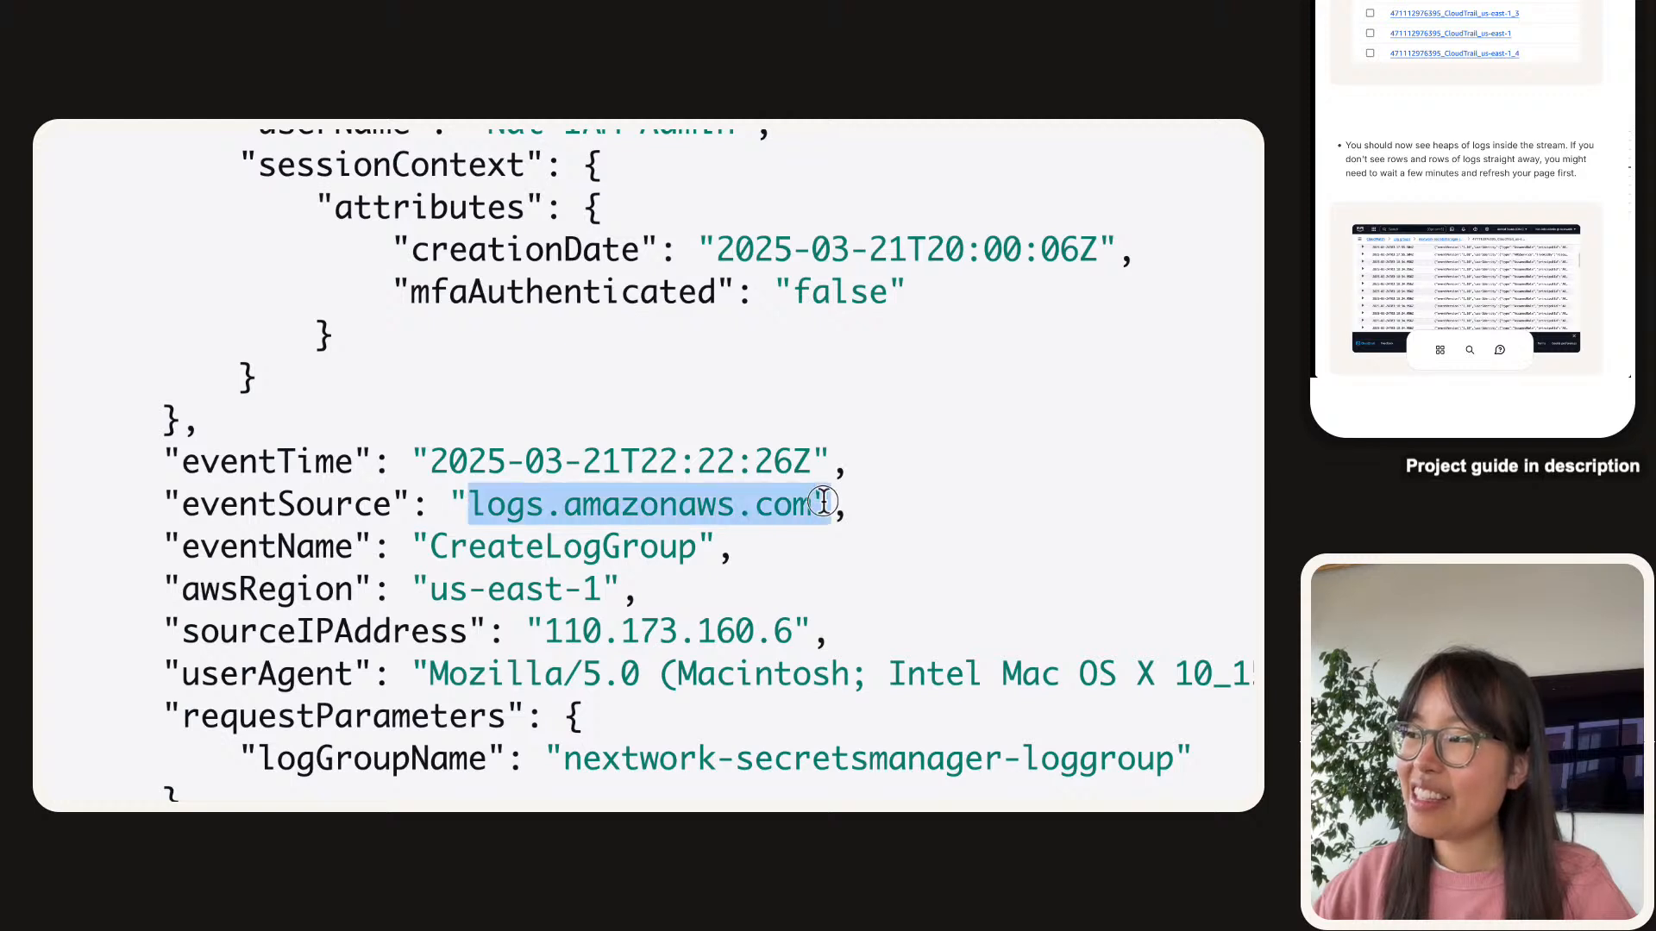
pyautogui.doubleClick(481, 551)
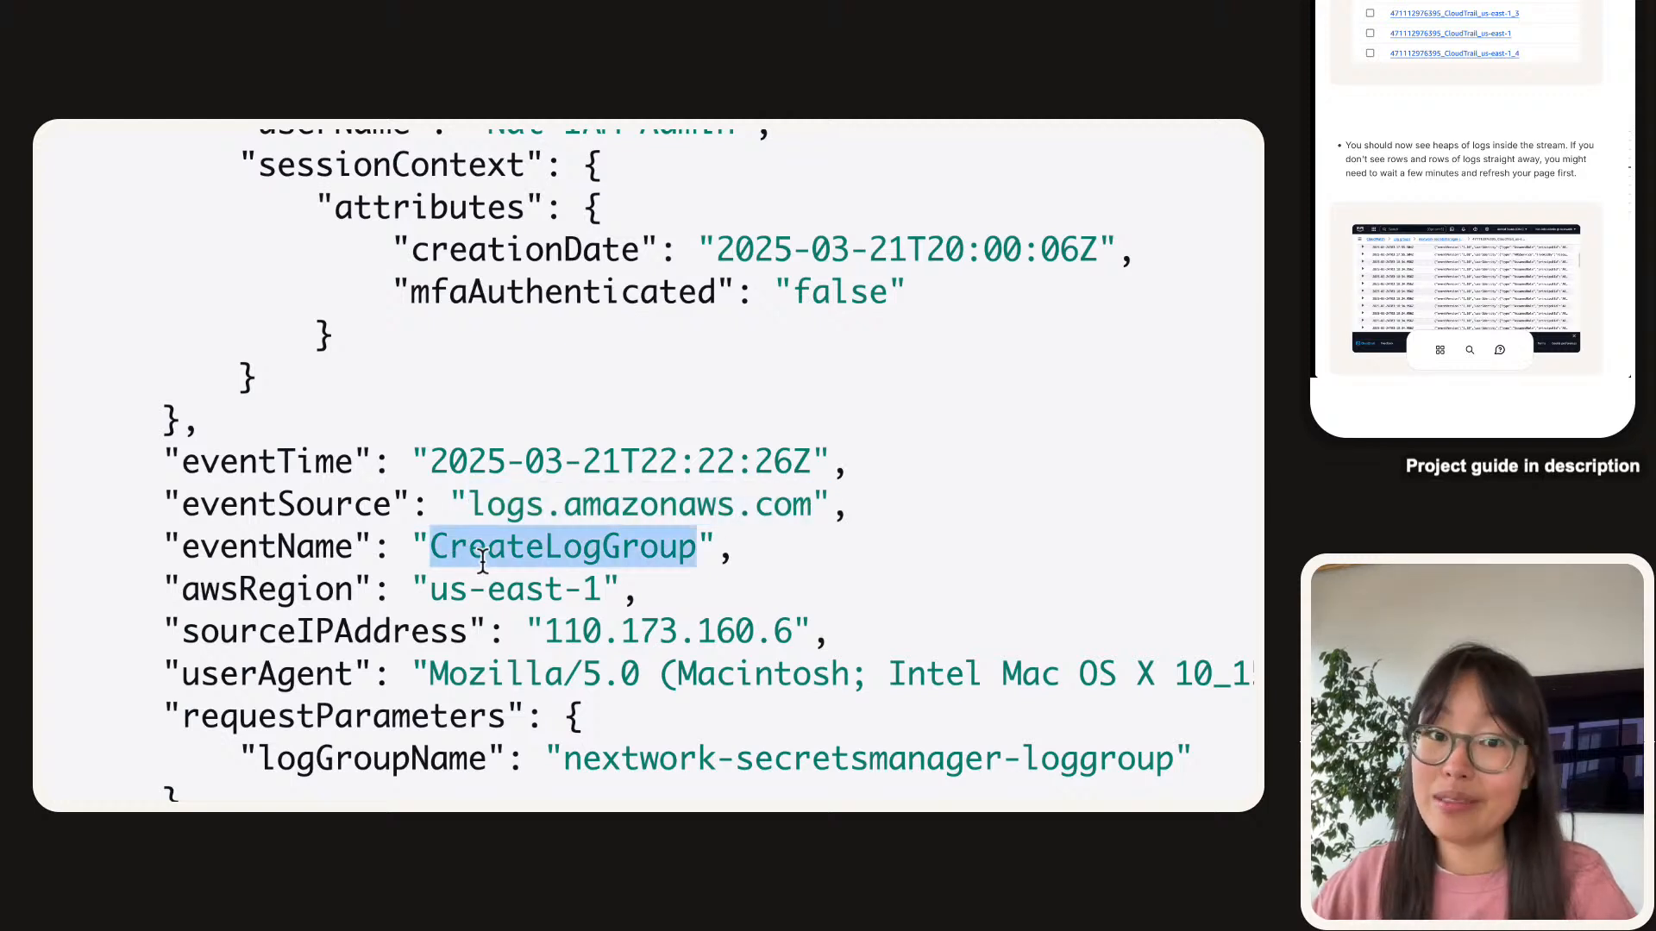
pyautogui.scroll(-3, 482, 559)
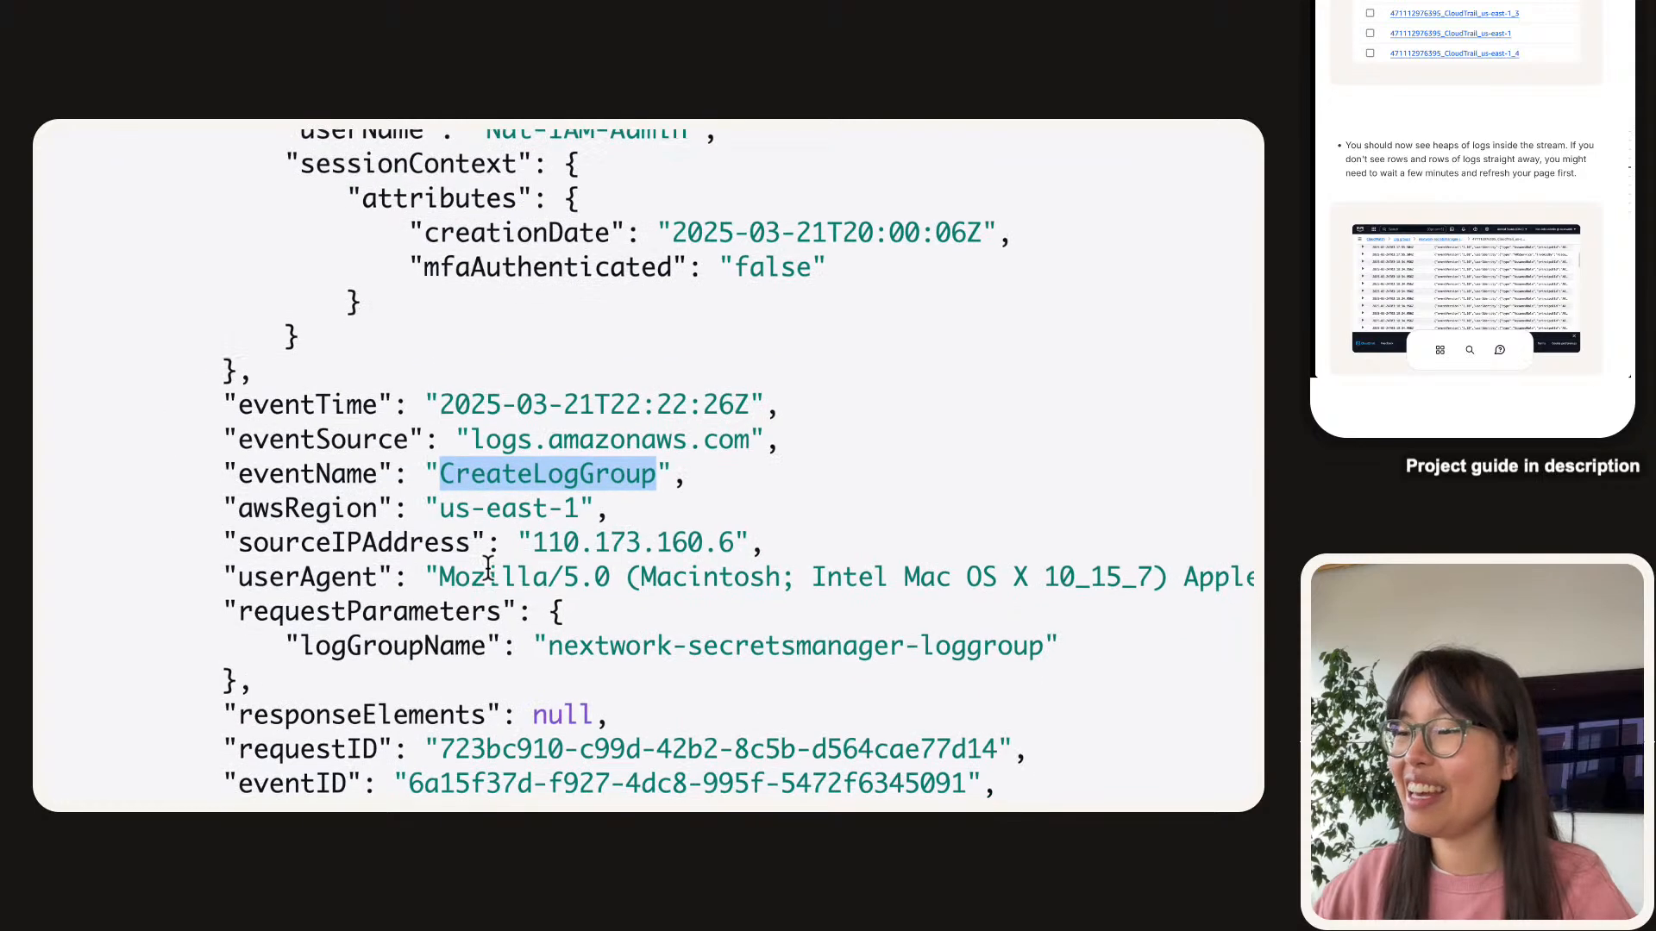
pyautogui.scroll(-1, 488, 566)
pyautogui.moveTo(548, 609); pyautogui.dragTo(1046, 611)
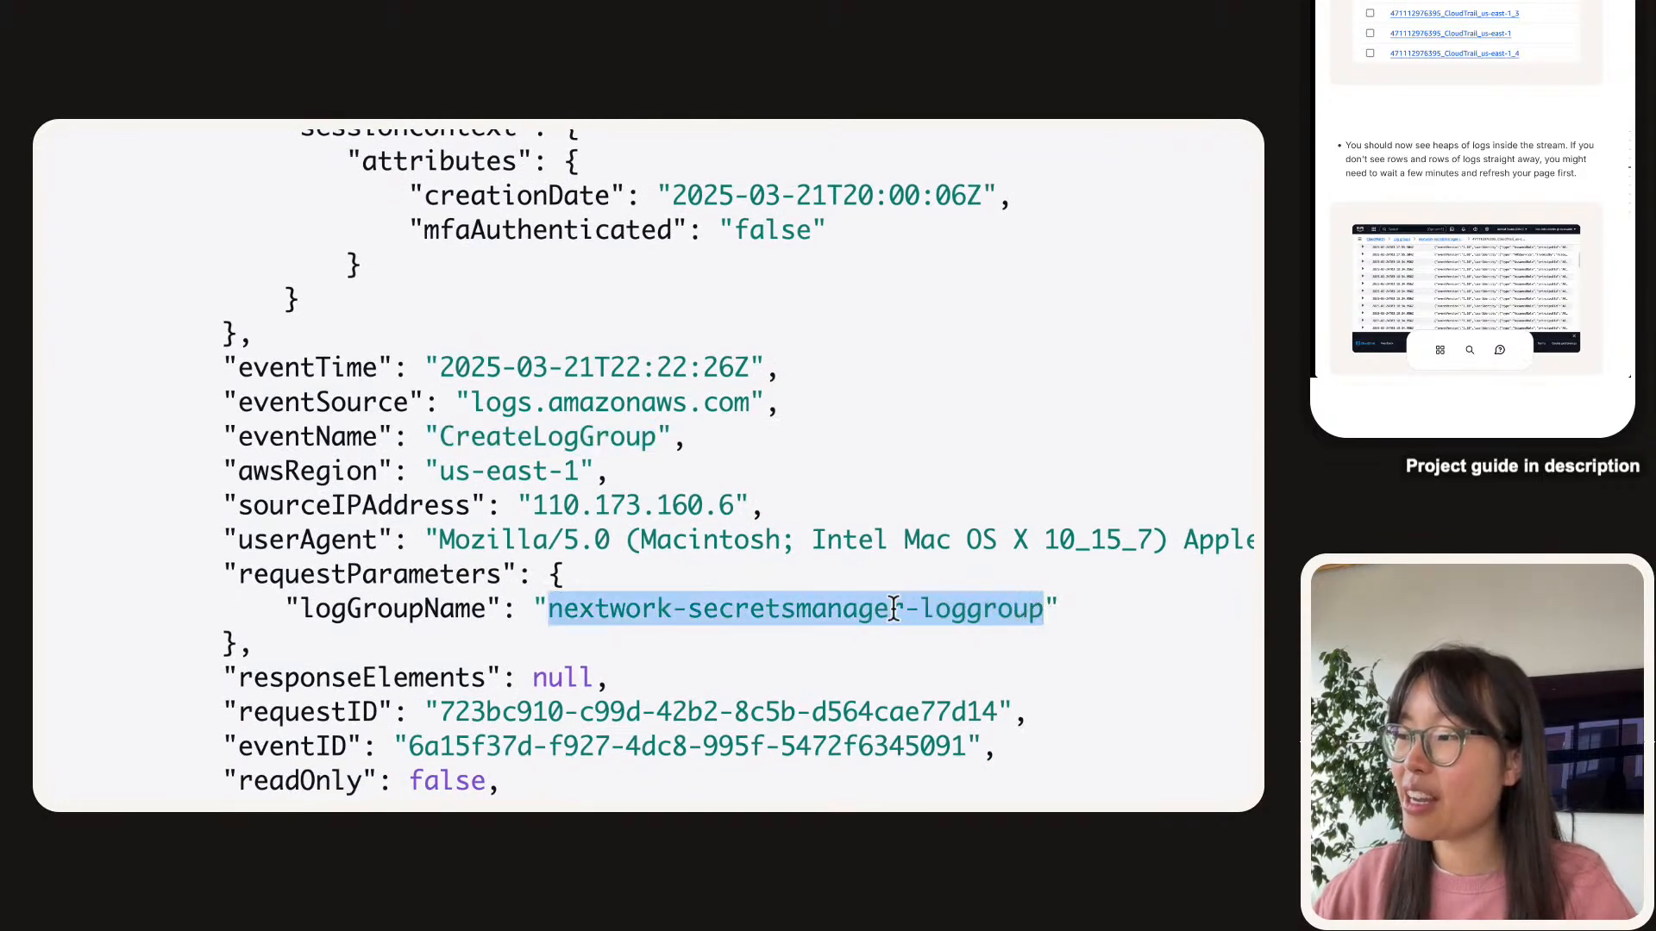
pyautogui.scroll(-5, 554, 676)
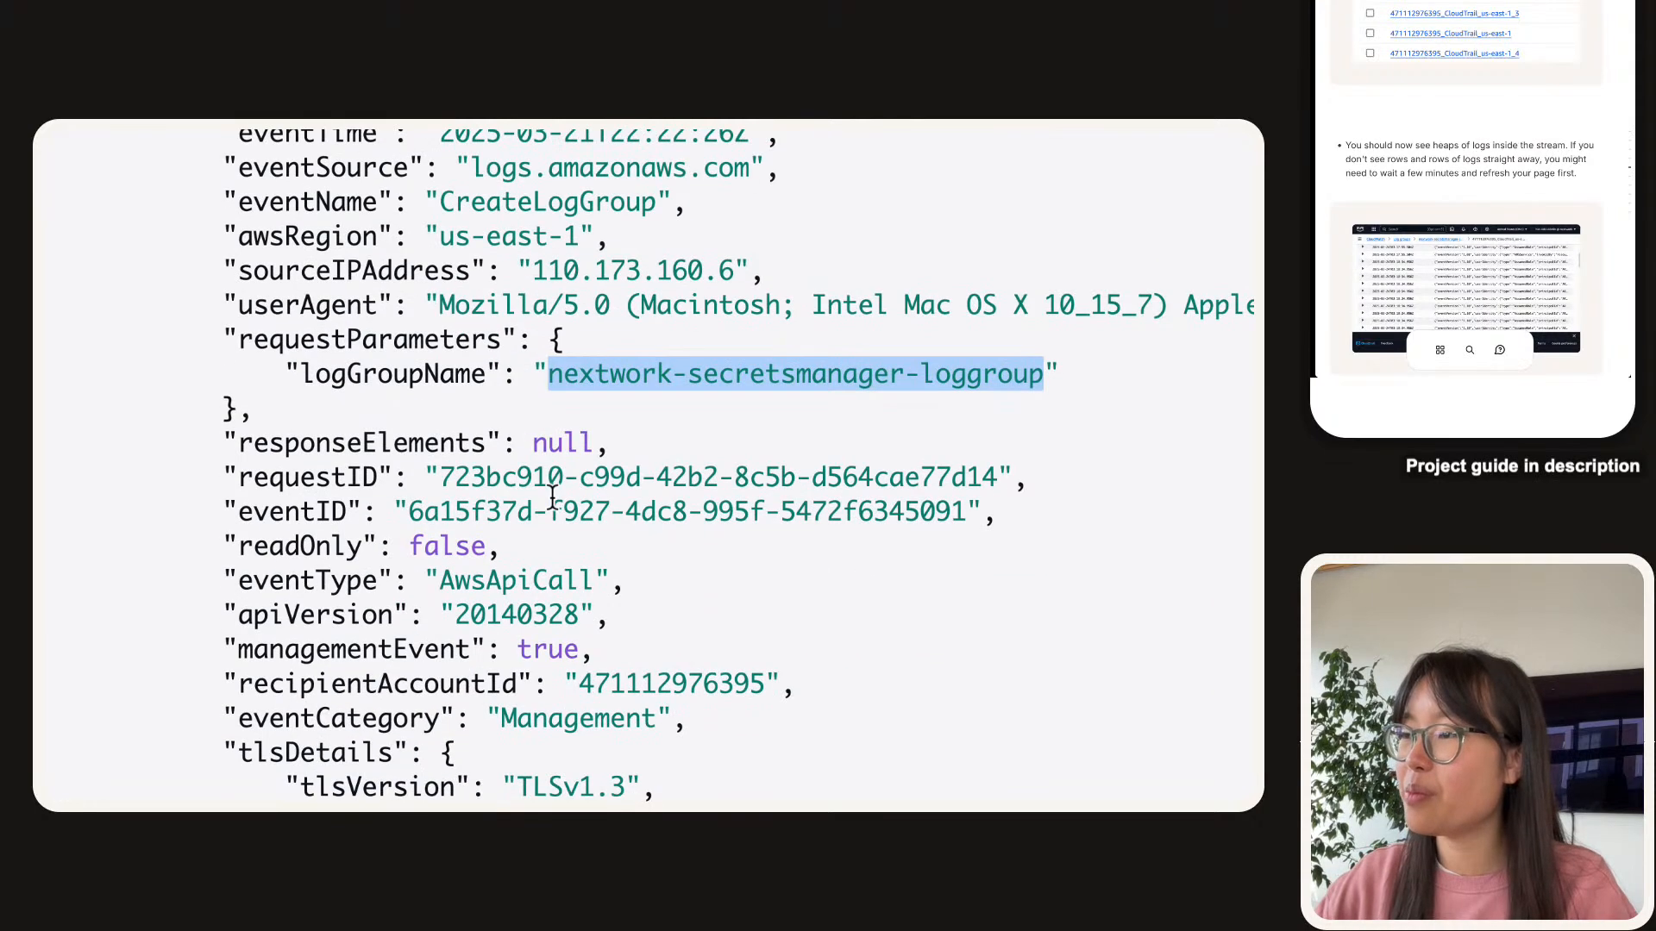
pyautogui.scroll(1, 517, 345)
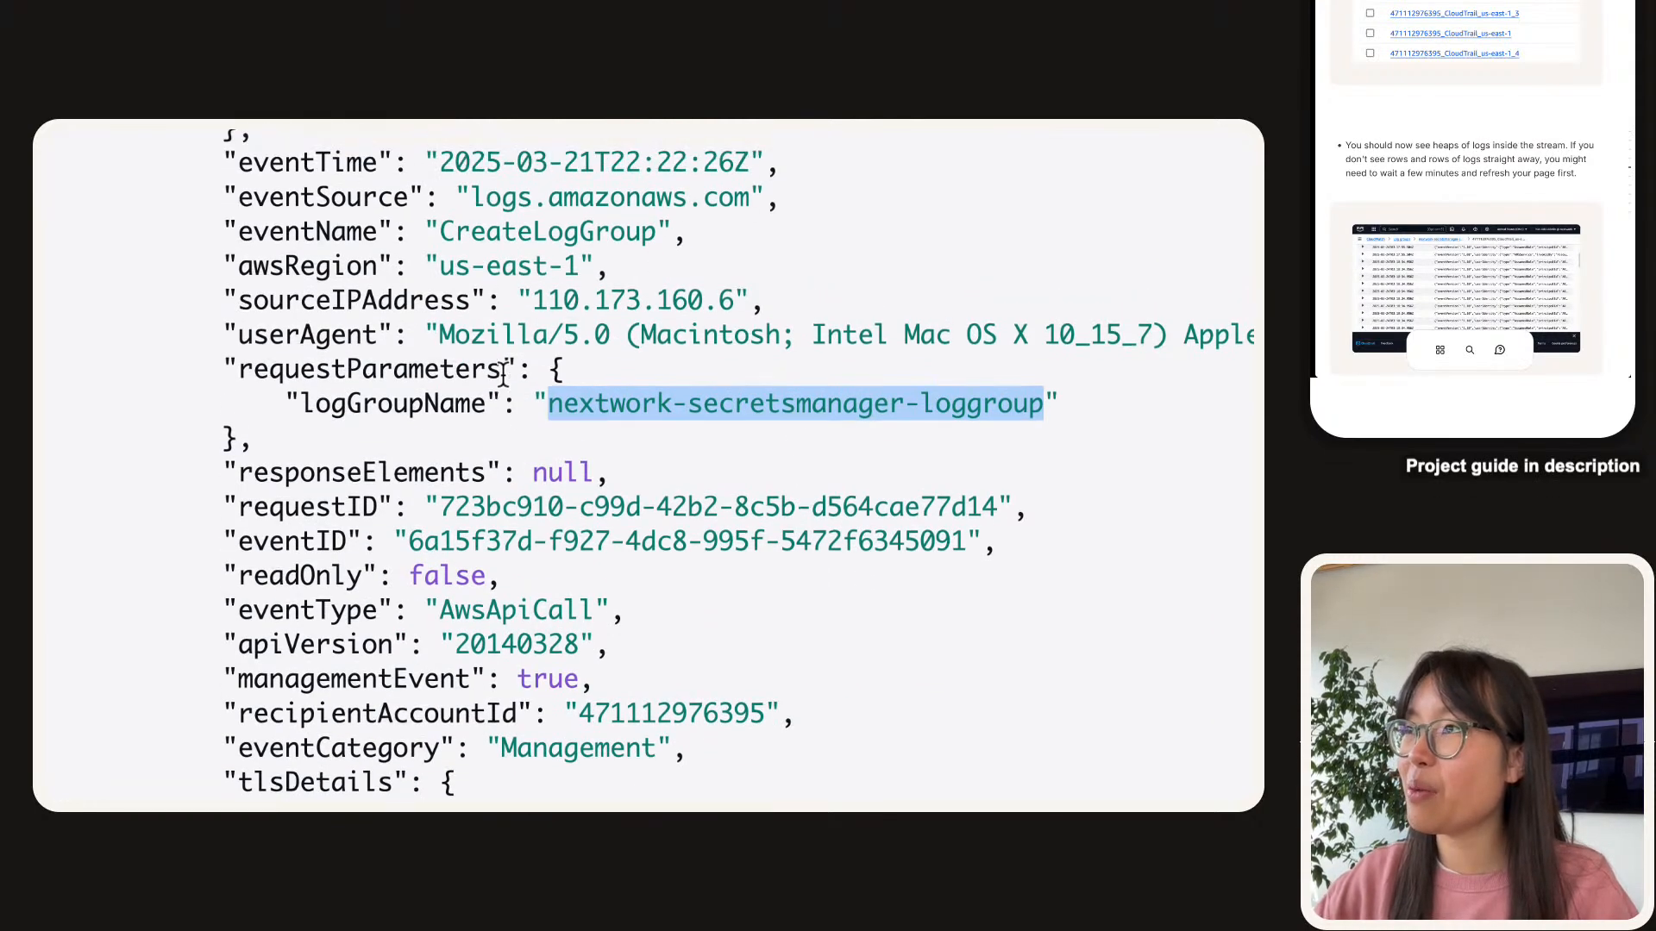
pyautogui.click(970, 404)
pyautogui.doubleClick(998, 401)
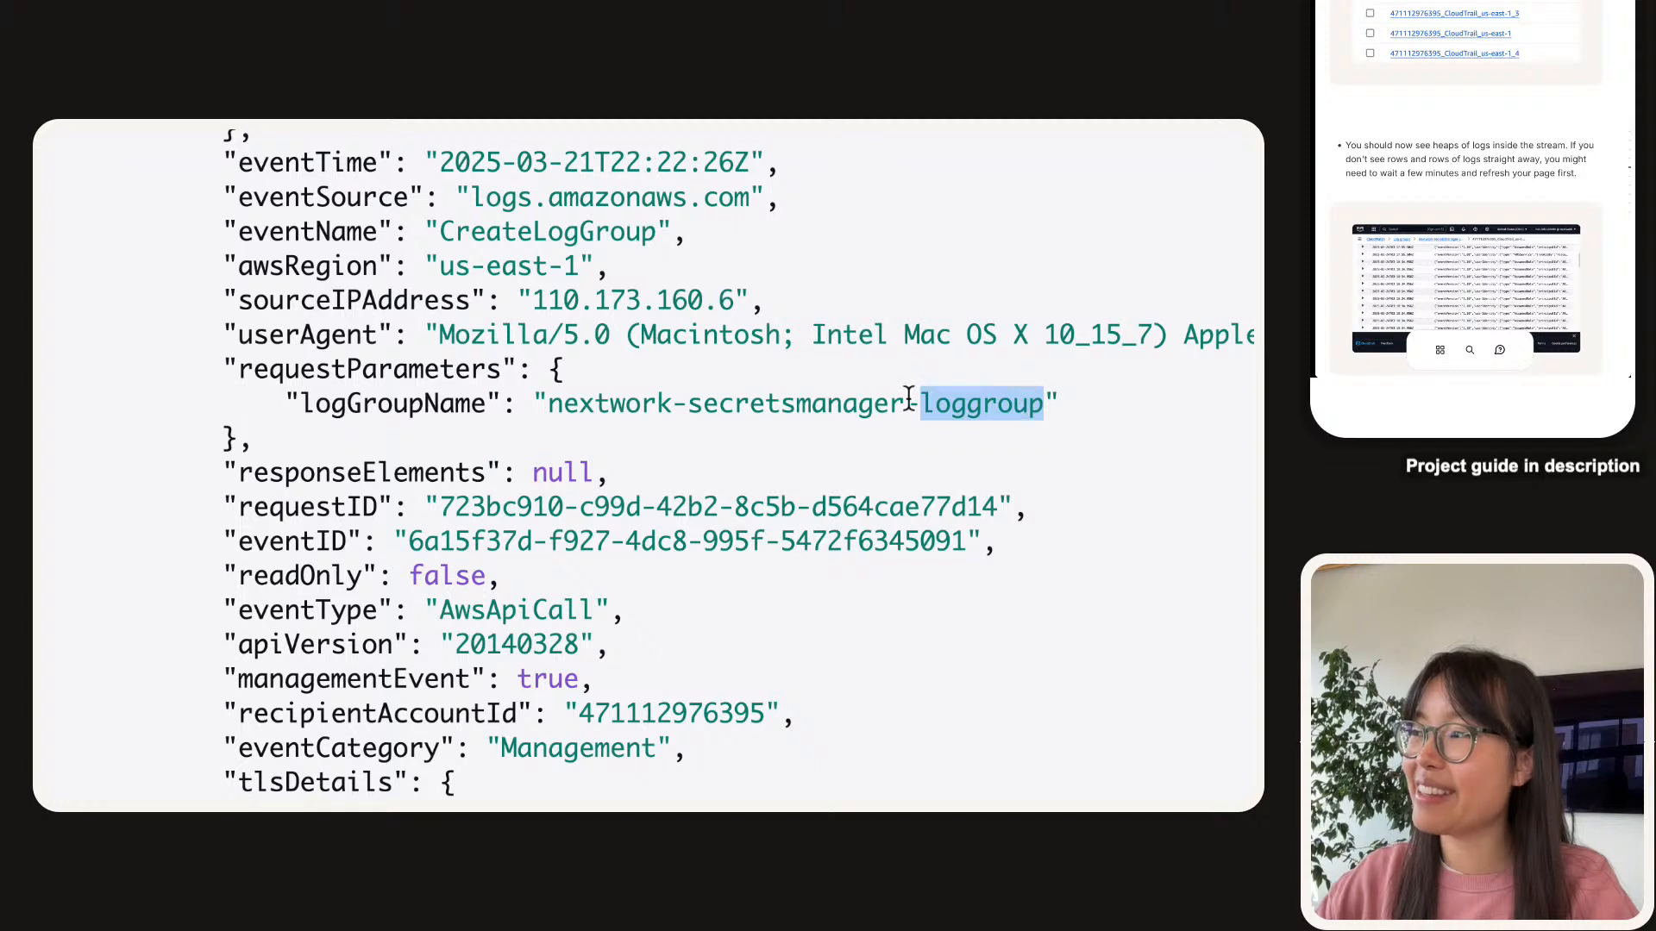
pyautogui.click(583, 406)
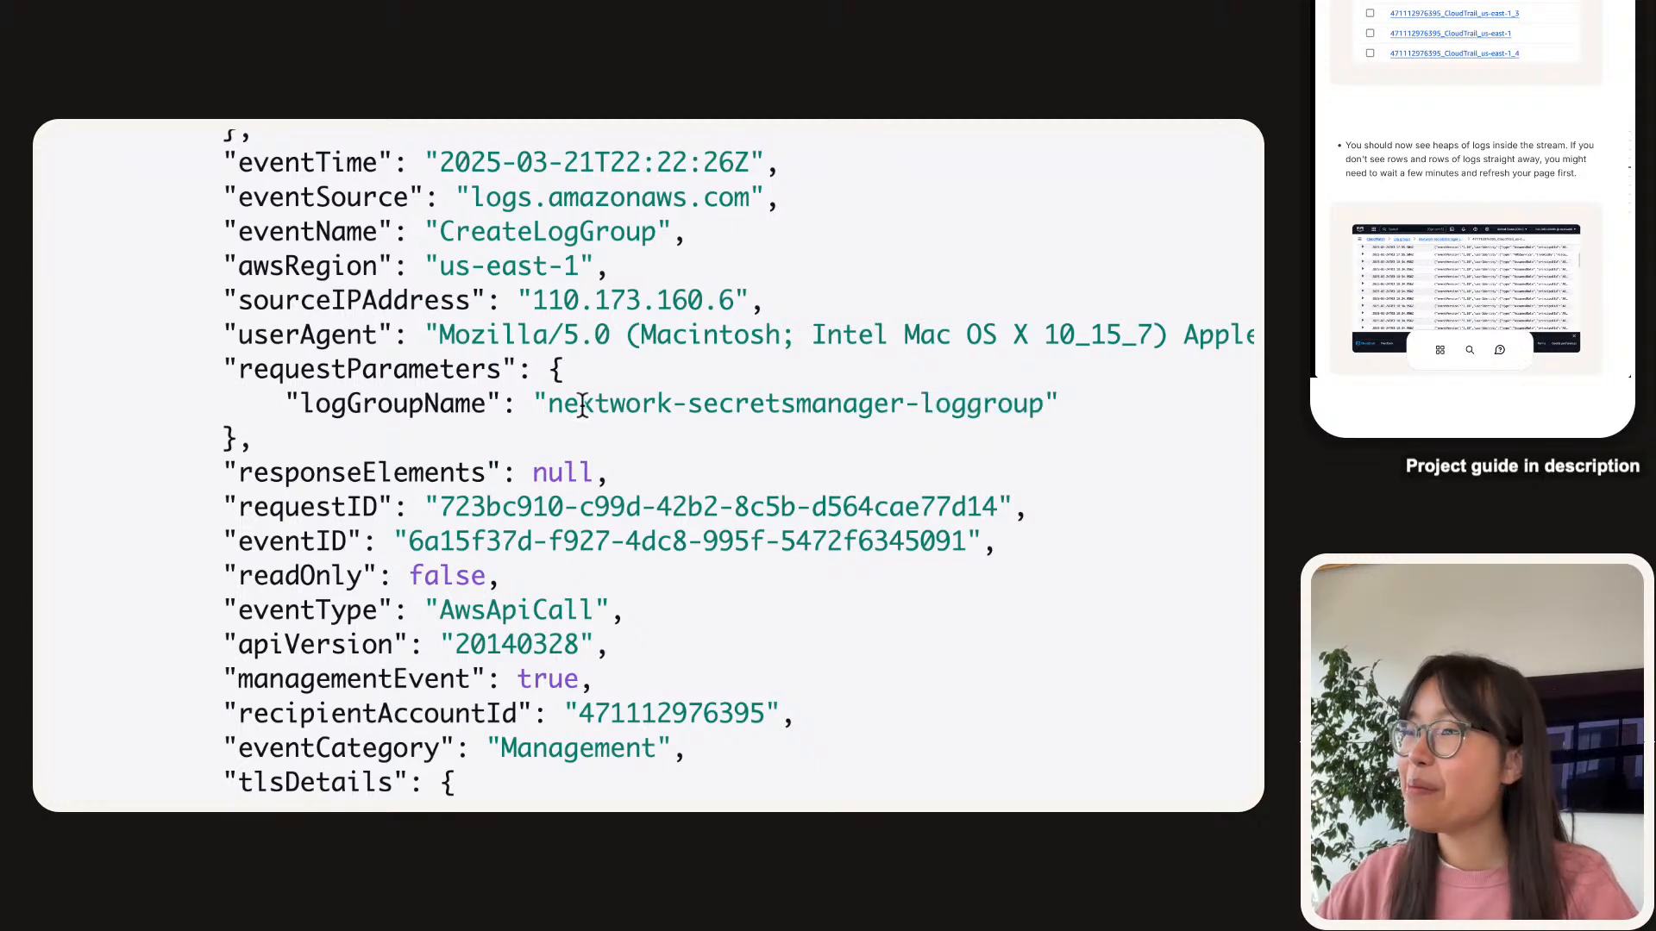
pyautogui.moveTo(563, 404); pyautogui.dragTo(867, 390)
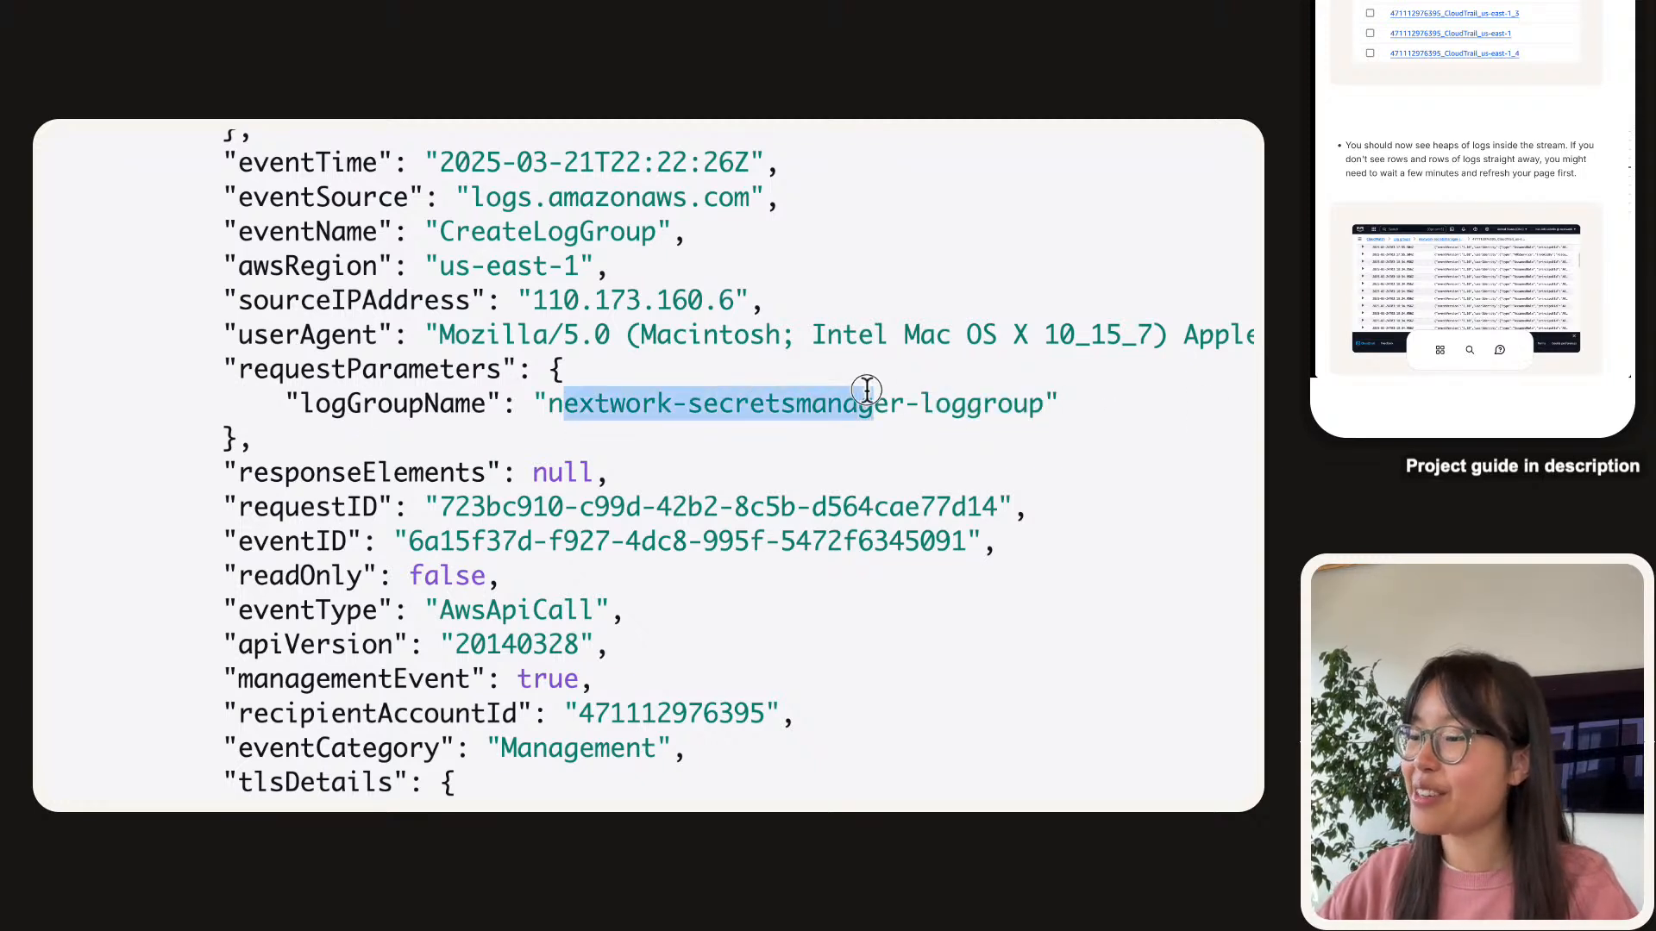
pyautogui.click(865, 388)
# Scroll further through the JSON, highlighting the managementEvent true and requestID lines.
pyautogui.scroll(-1, 548, 565)
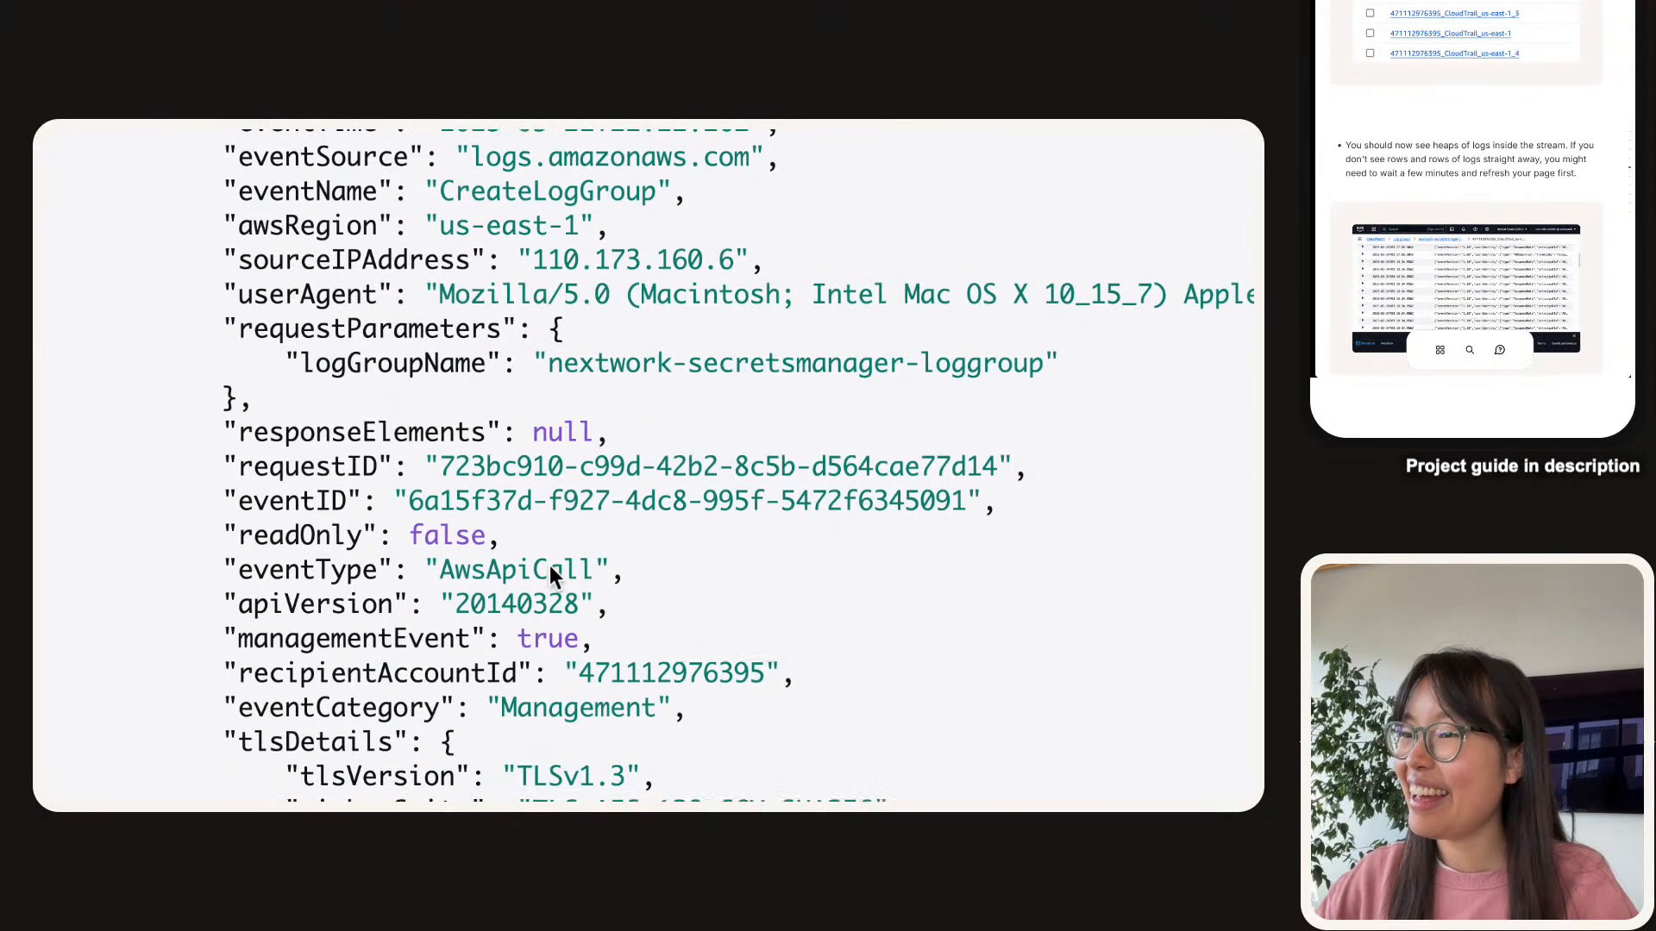
pyautogui.scroll(-2, 550, 567)
pyautogui.tripleClick(309, 566)
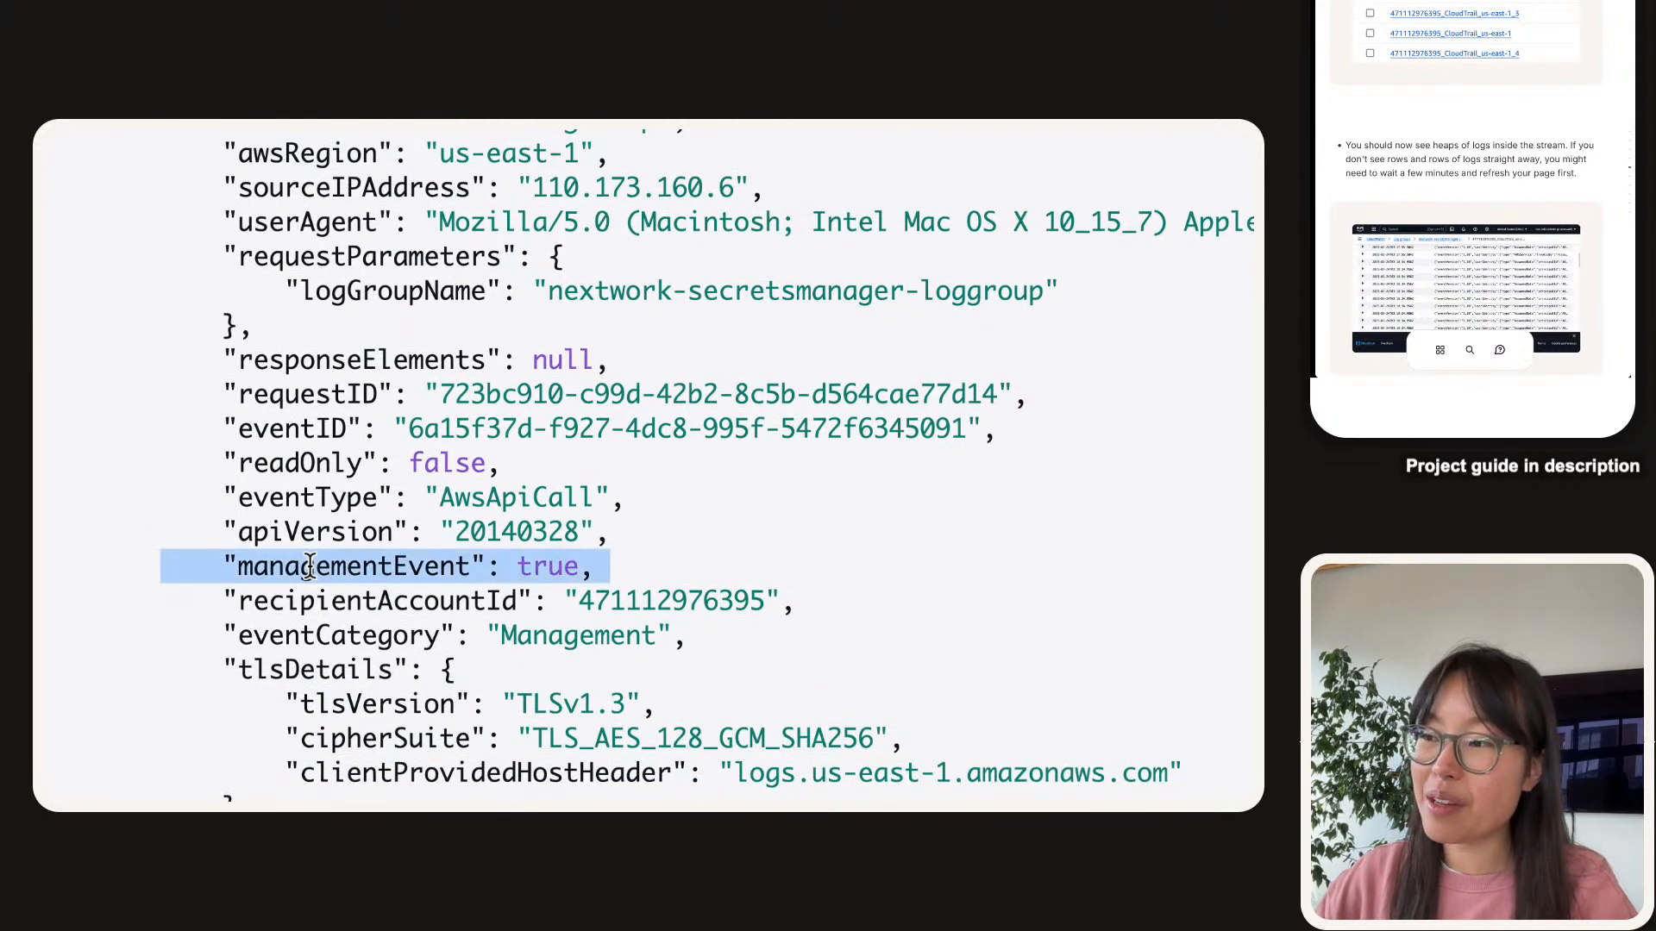
pyautogui.scroll(-4, 621, 371)
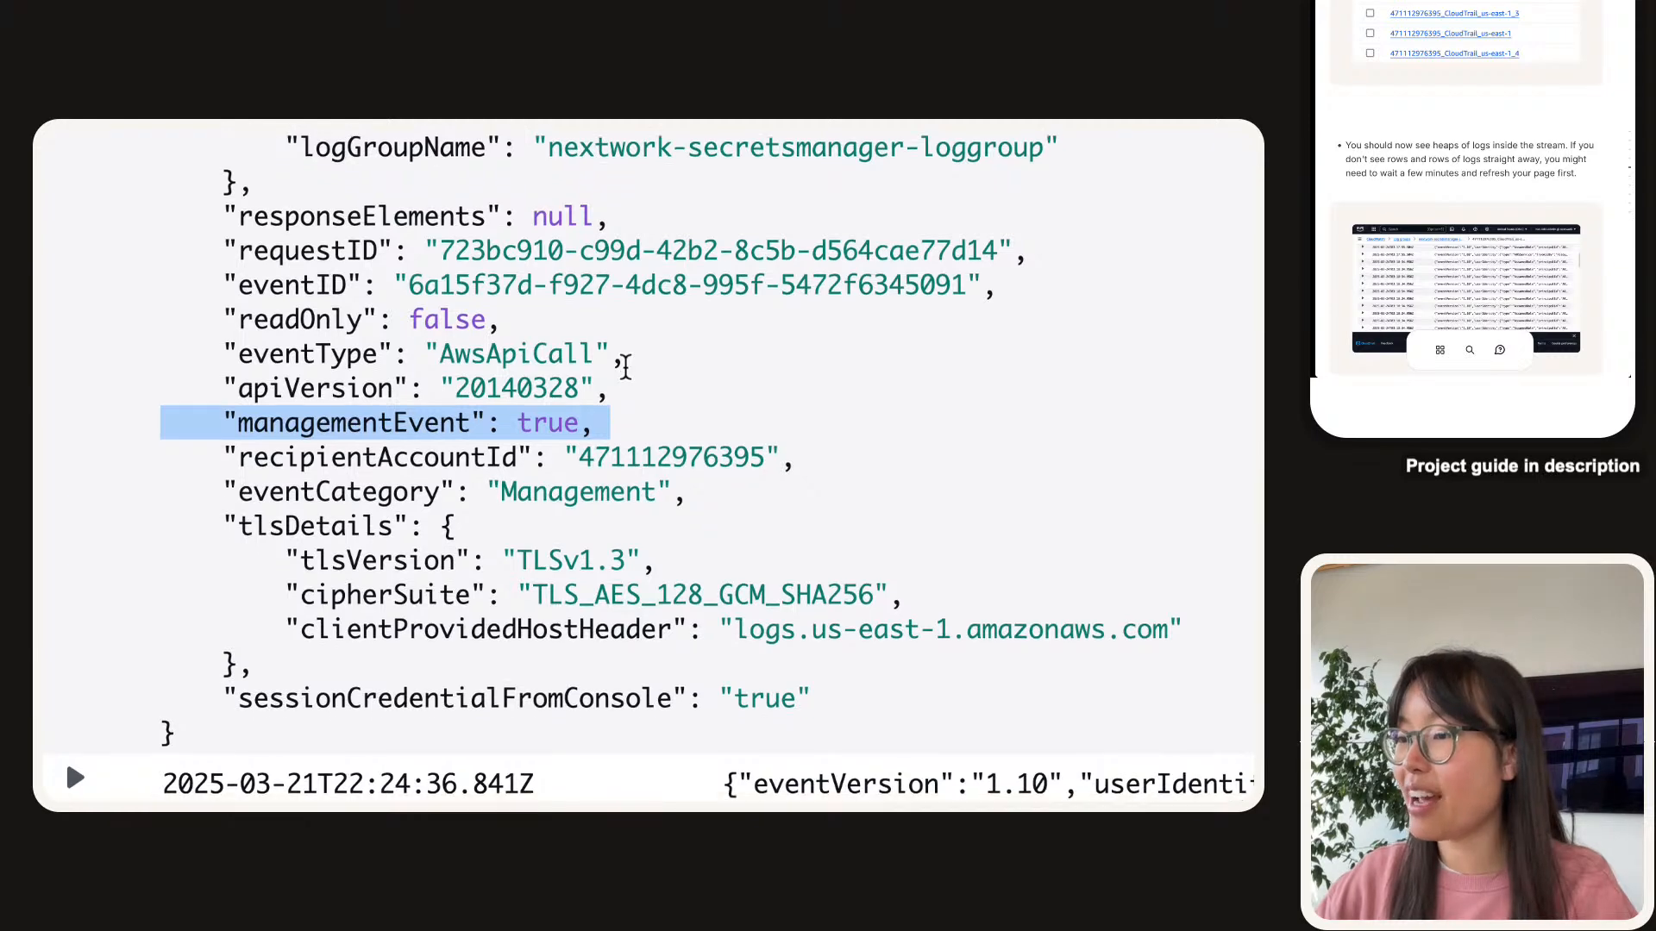
pyautogui.scroll(-2, 625, 366)
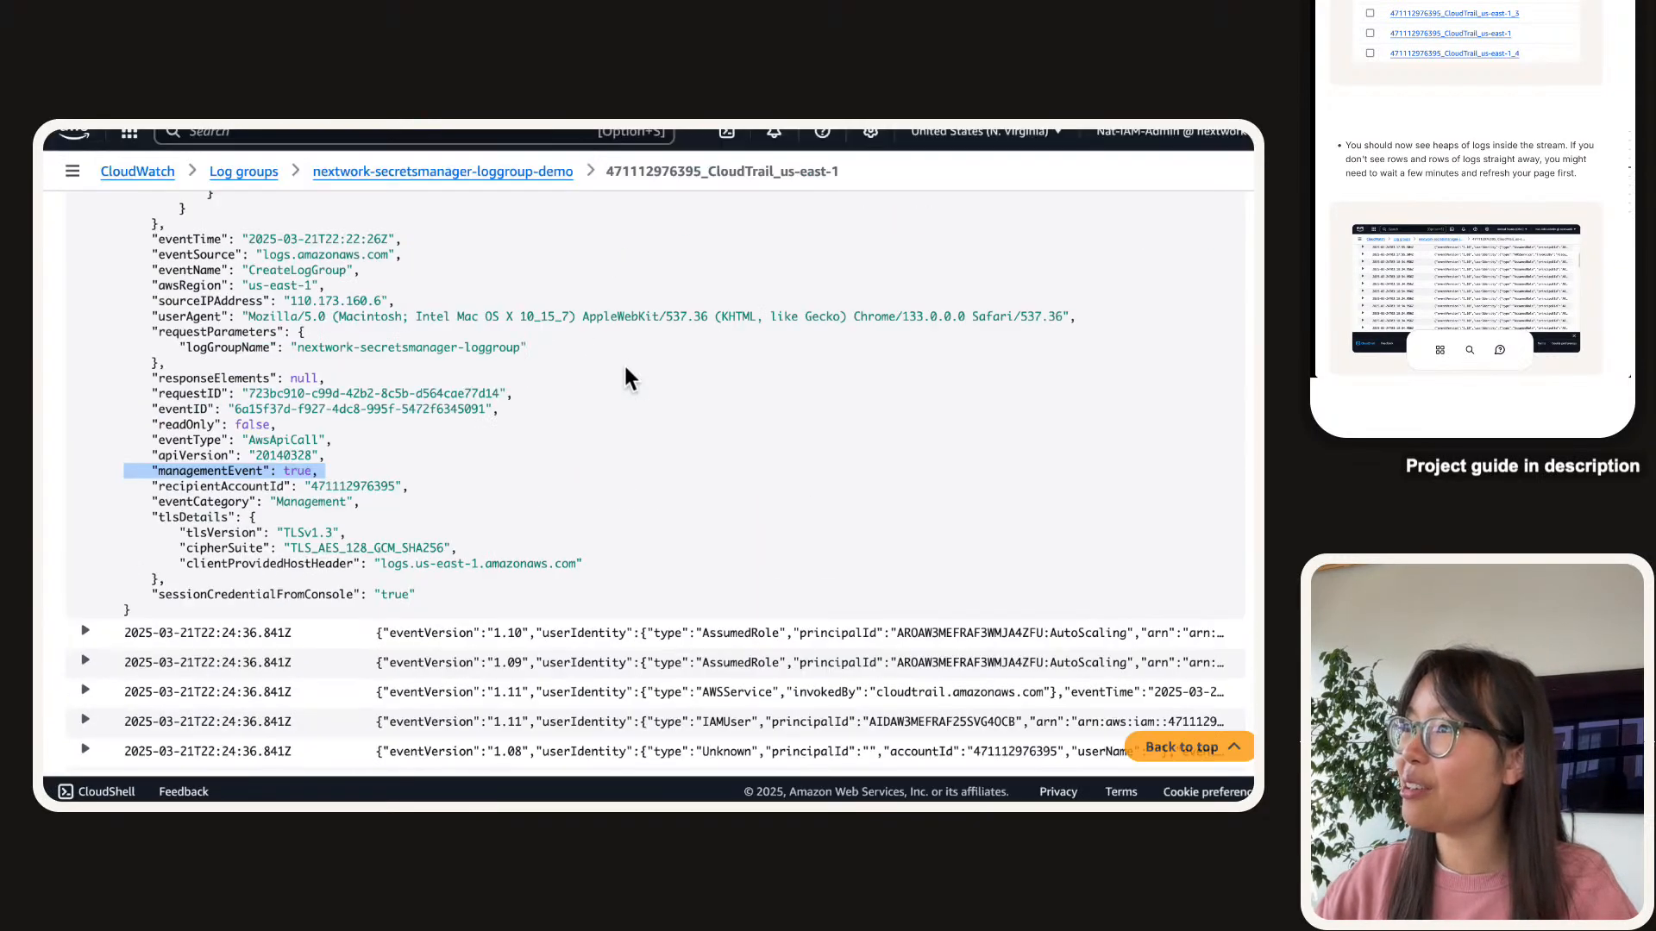
pyautogui.scroll(6, 146, 424)
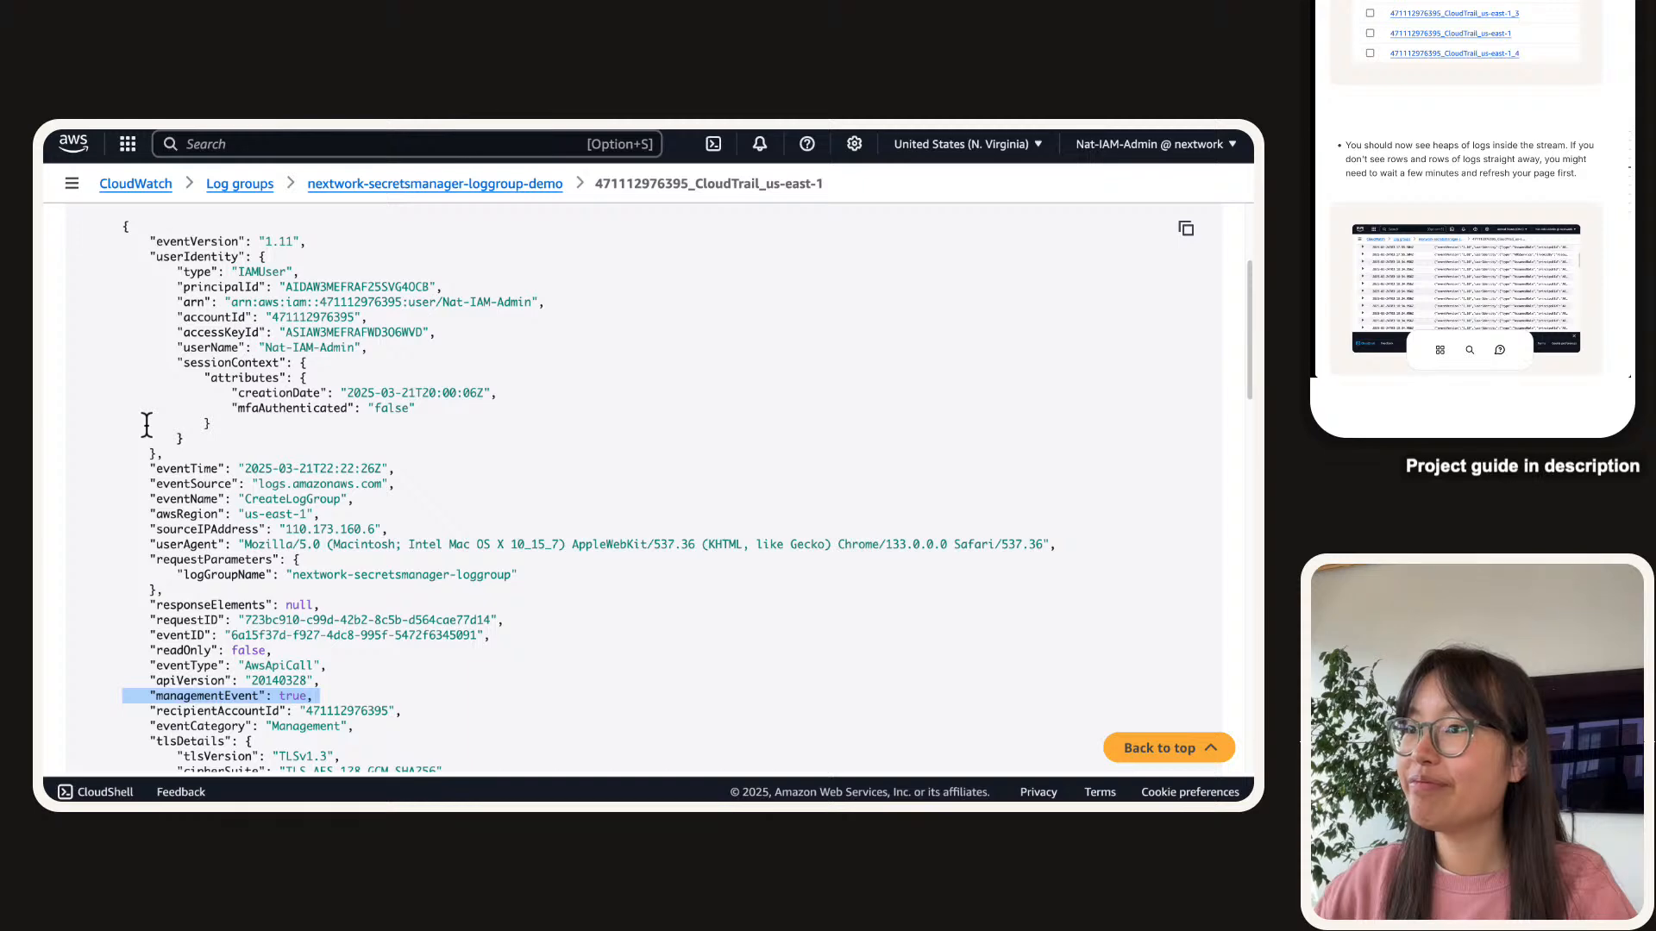
pyautogui.scroll(-4, 147, 424)
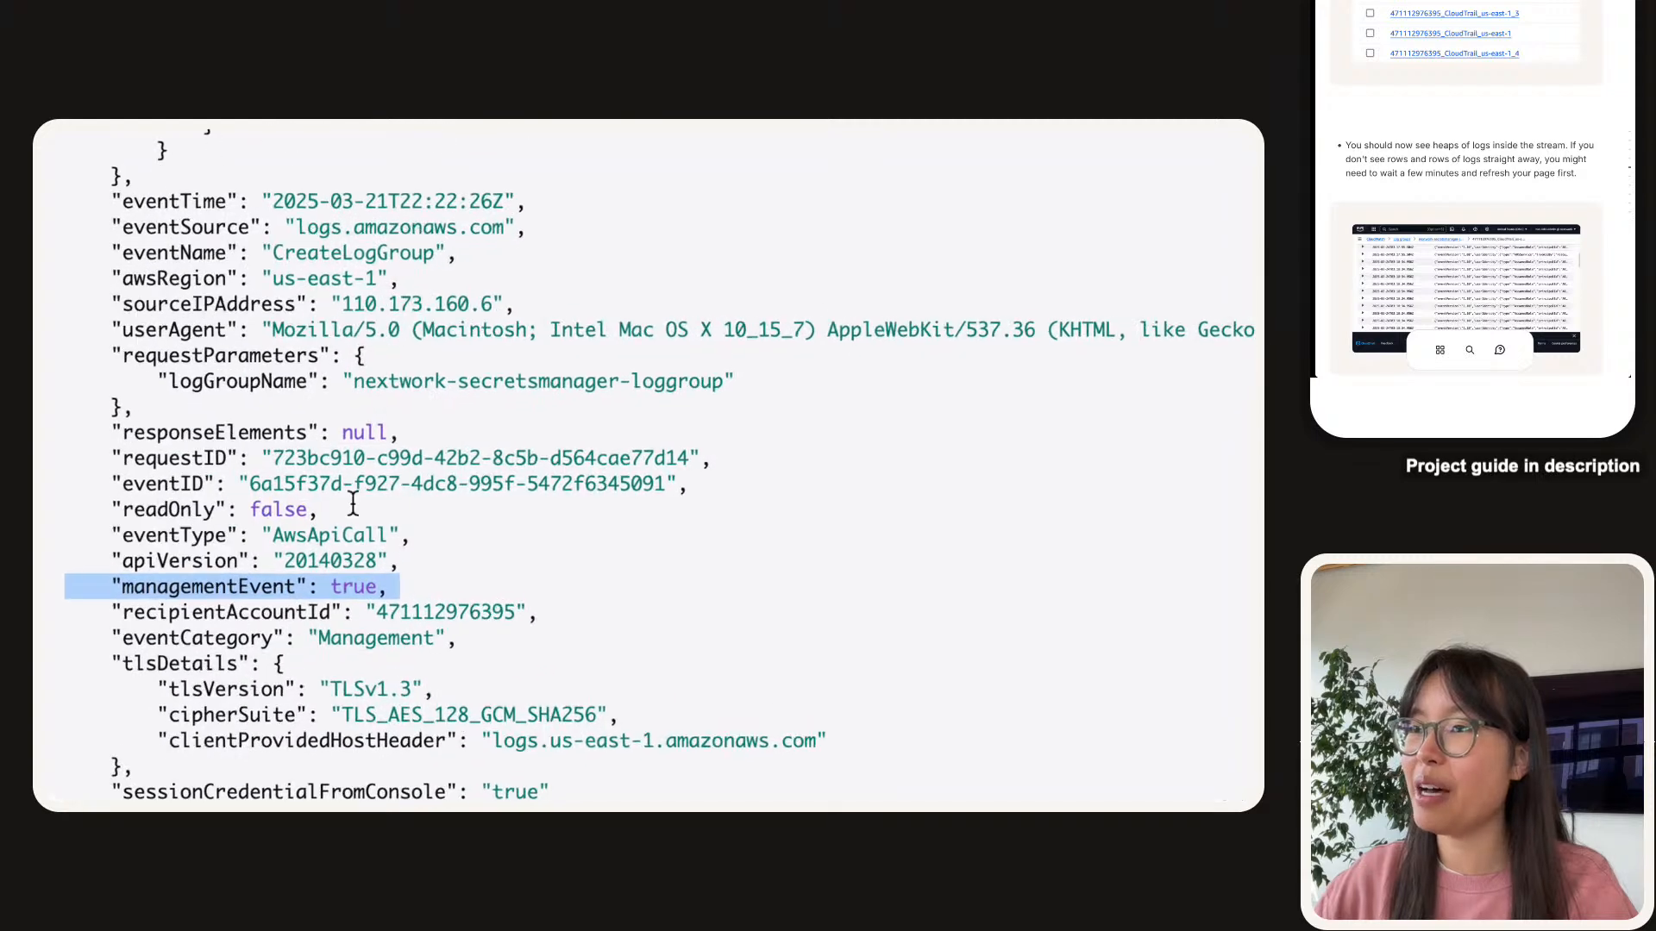
pyautogui.tripleClick(373, 474)
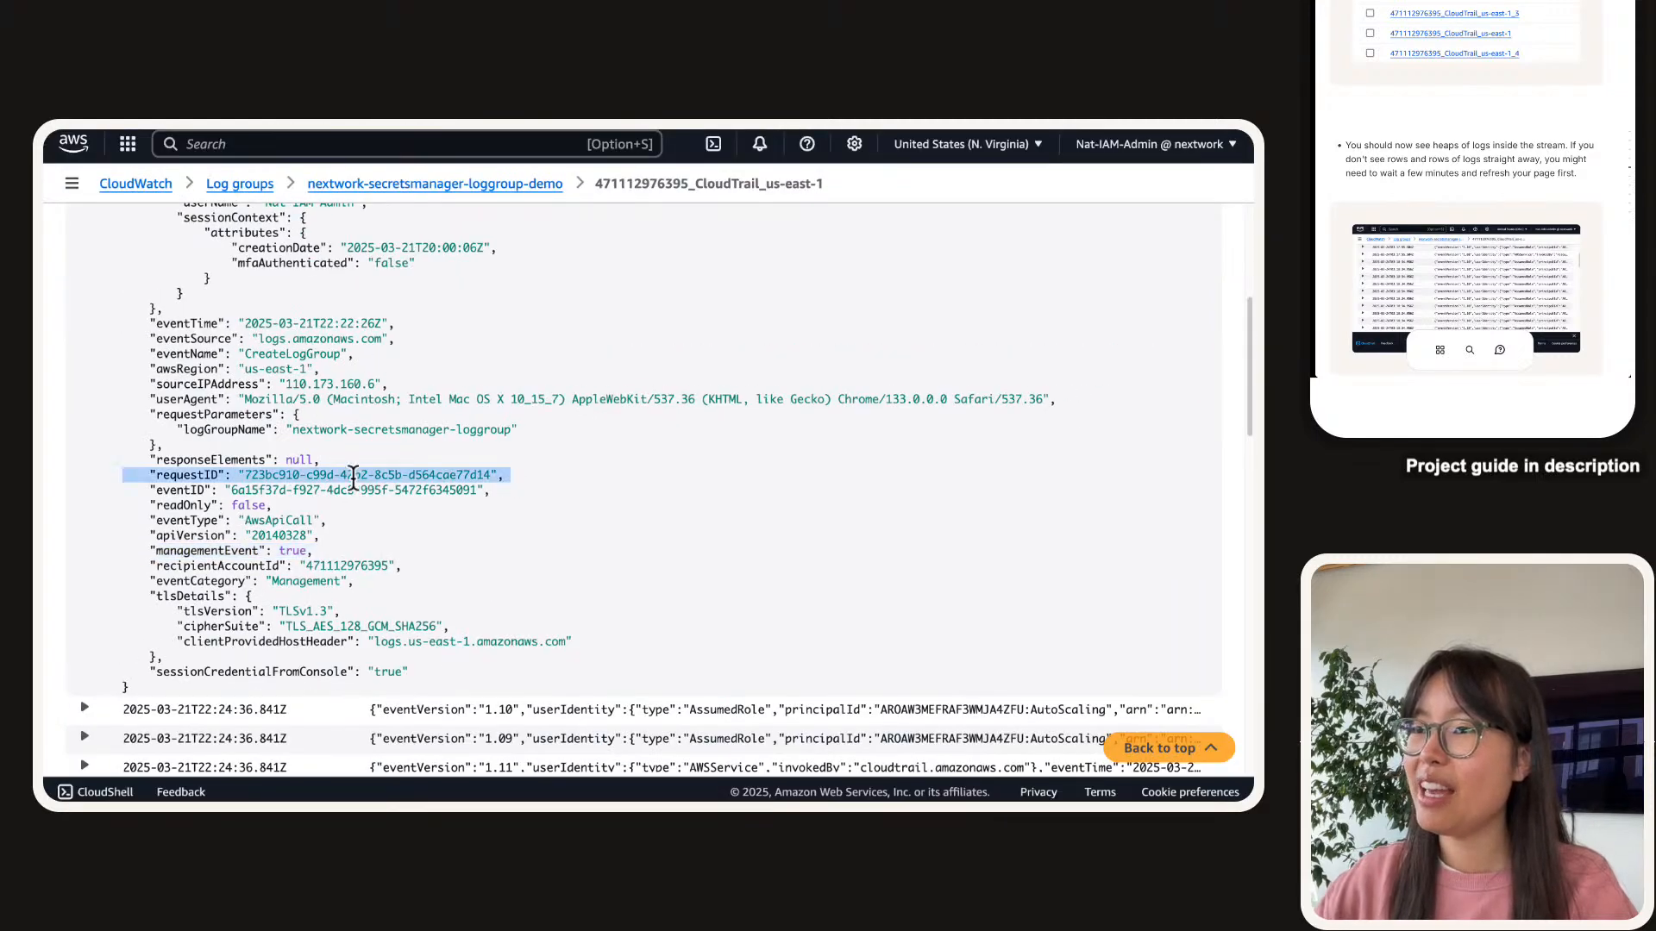
pyautogui.scroll(6, 373, 474)
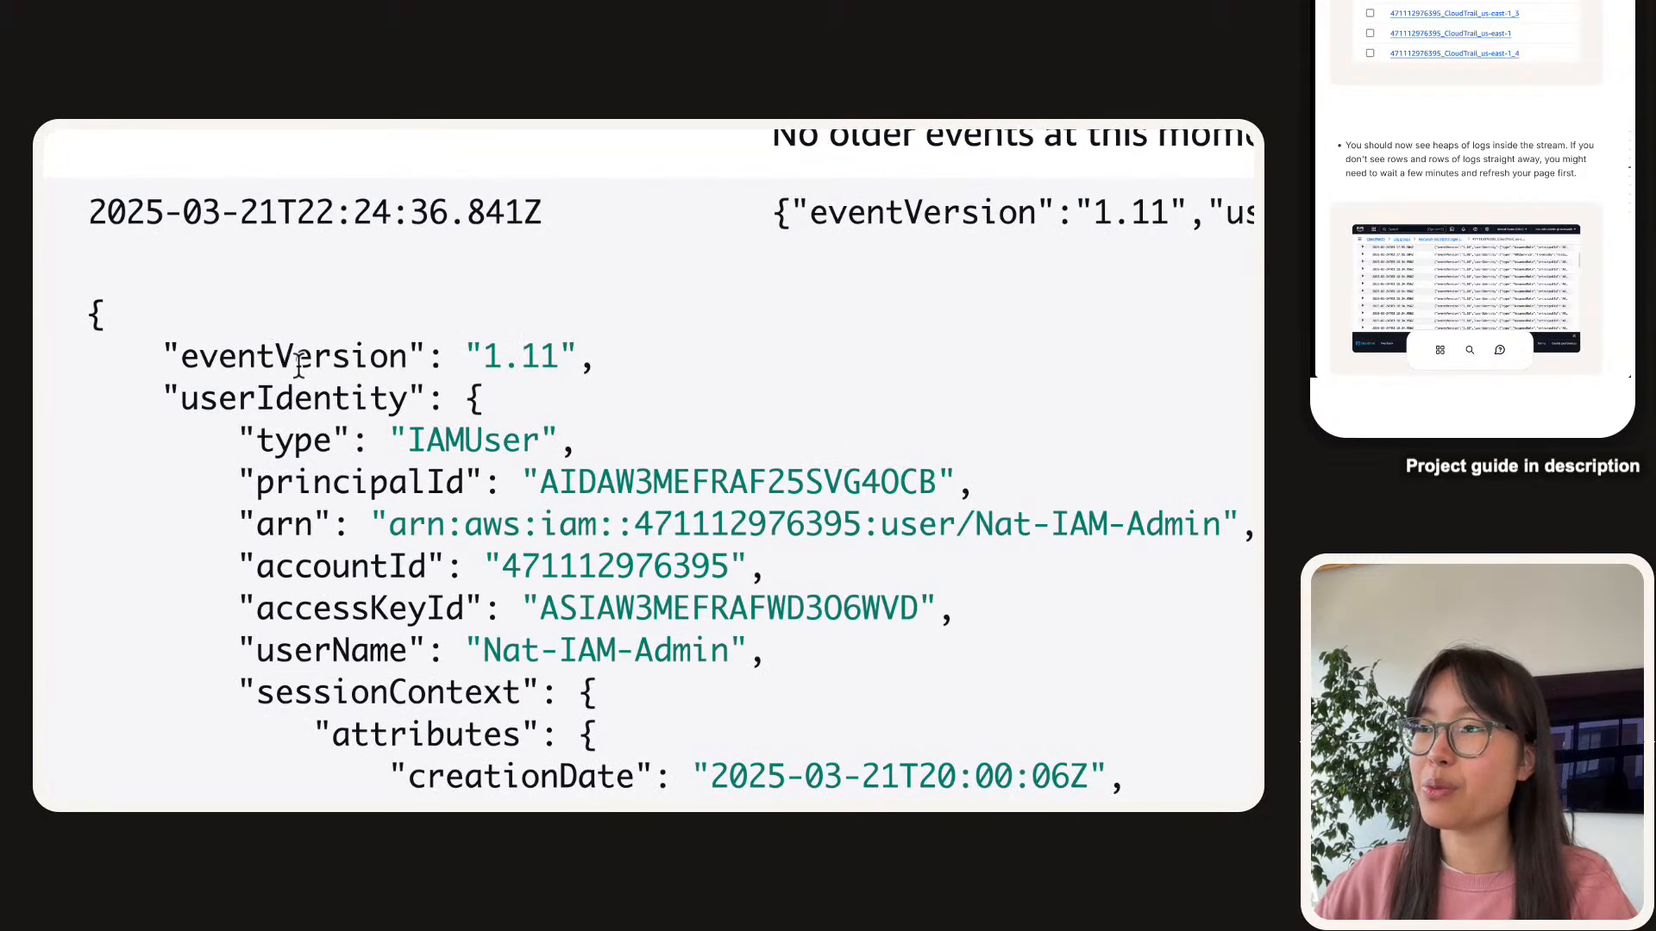
# Highlight the eventVersion field and its 1.11 value at the top of the JSON.
pyautogui.doubleClick(183, 358)
pyautogui.tripleClick(308, 359)
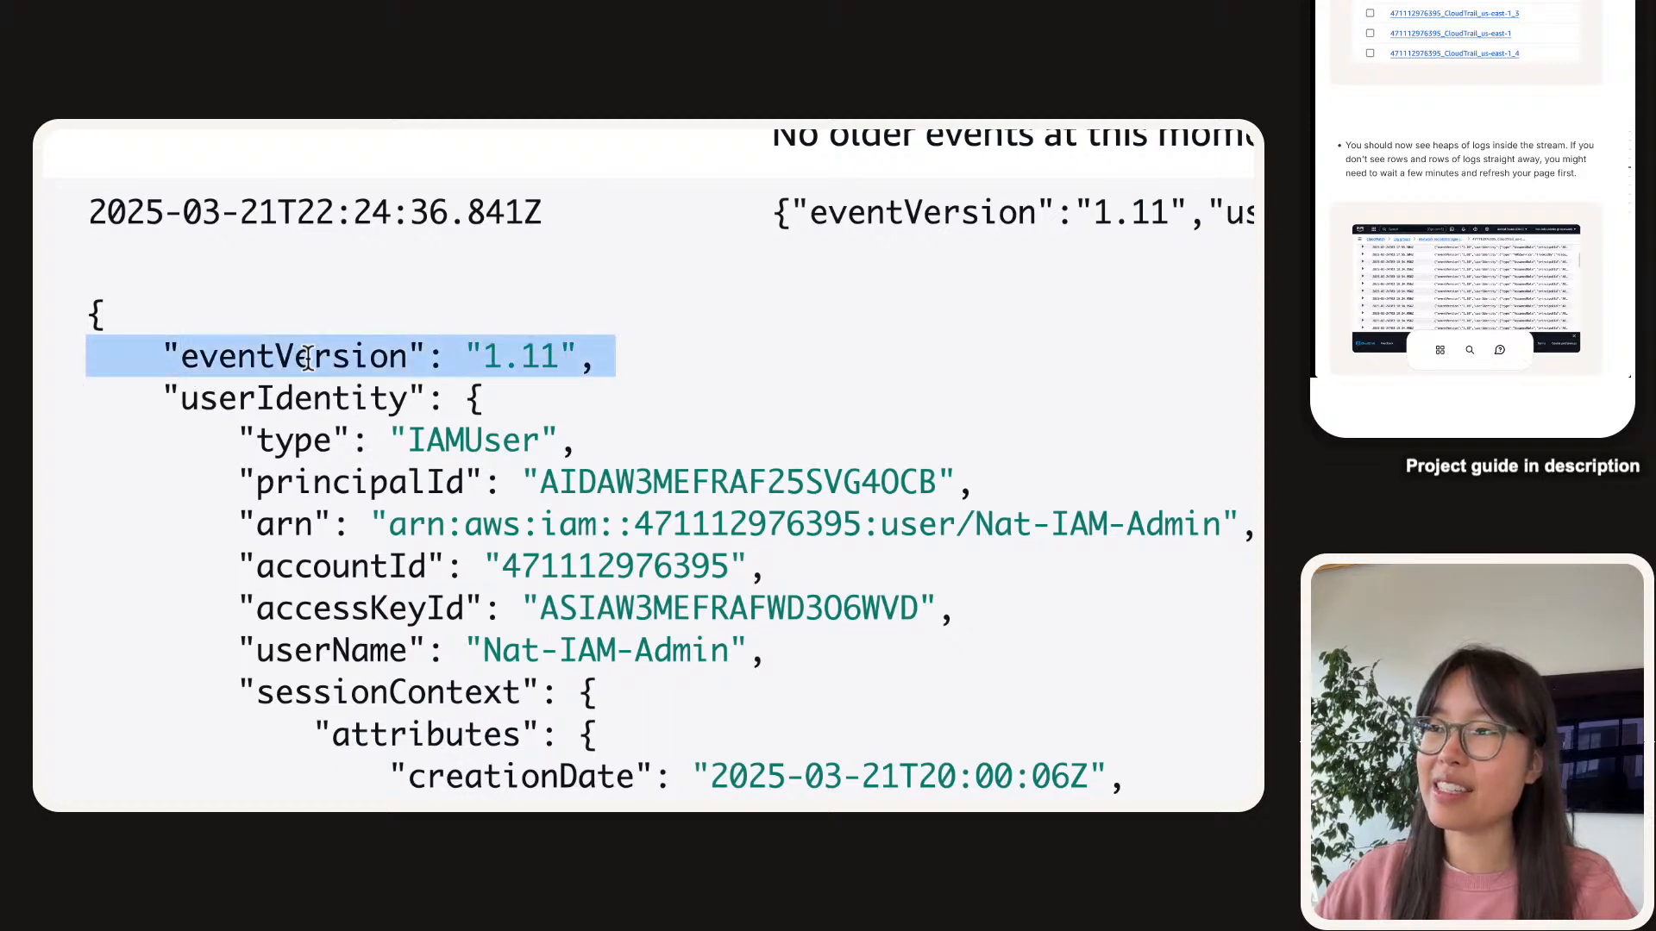
pyautogui.click(576, 343)
pyautogui.doubleClick(523, 355)
pyautogui.click(331, 410)
pyautogui.doubleClick(311, 358)
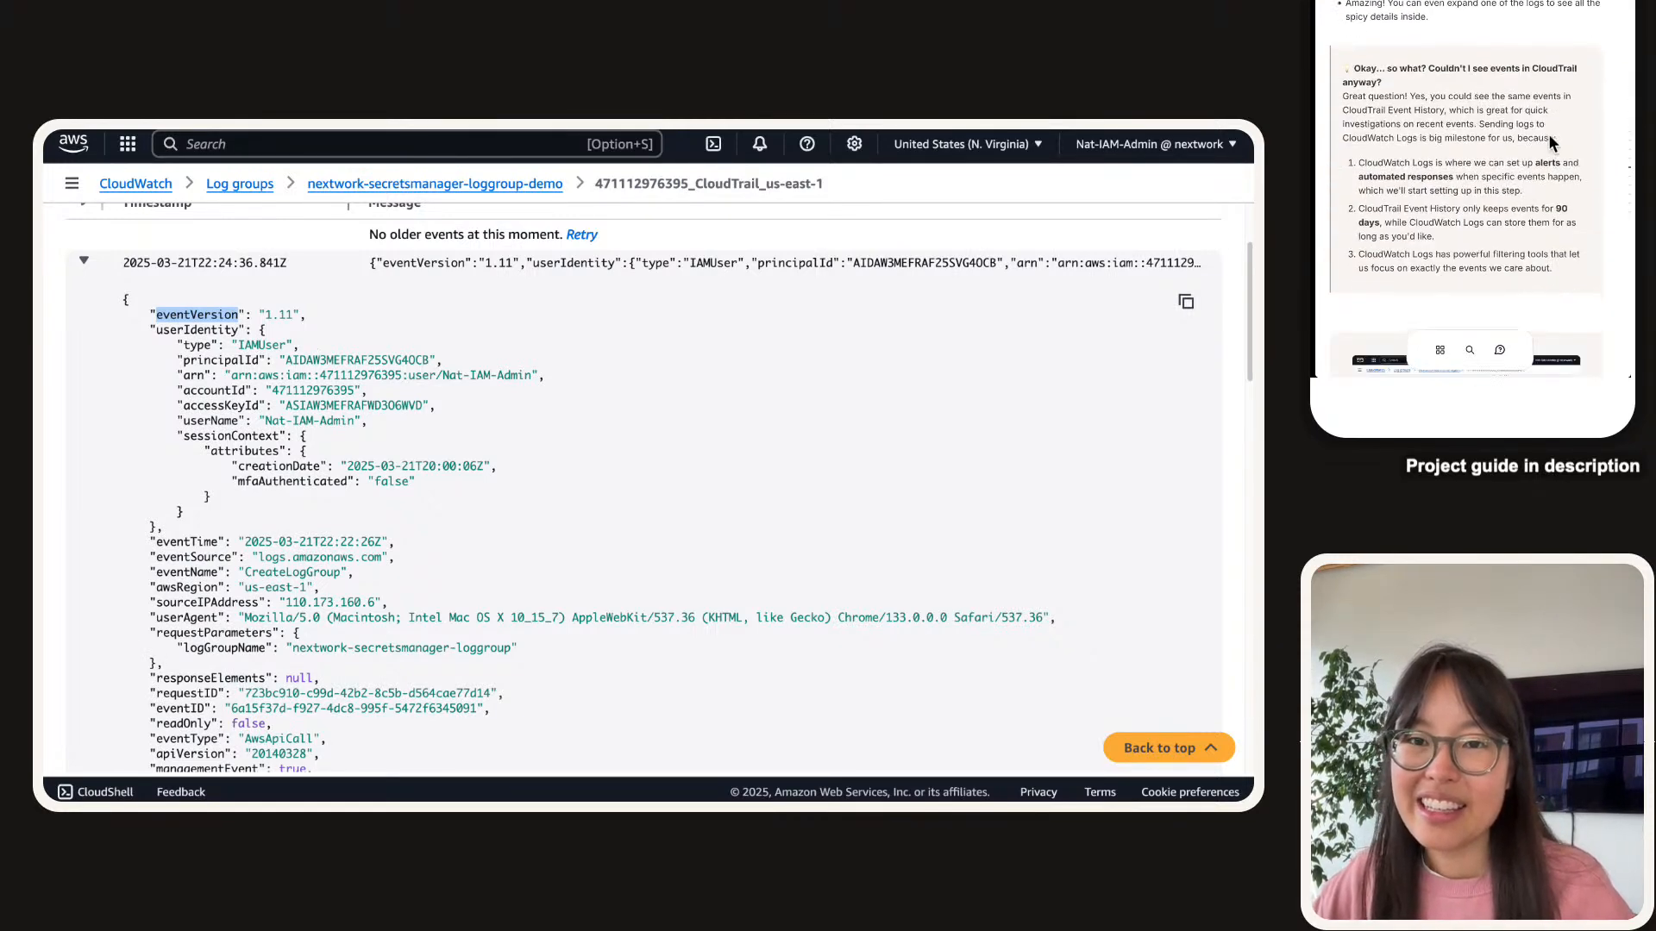
pyautogui.scroll(-3, 657, 488)
pyautogui.scroll(5, 654, 476)
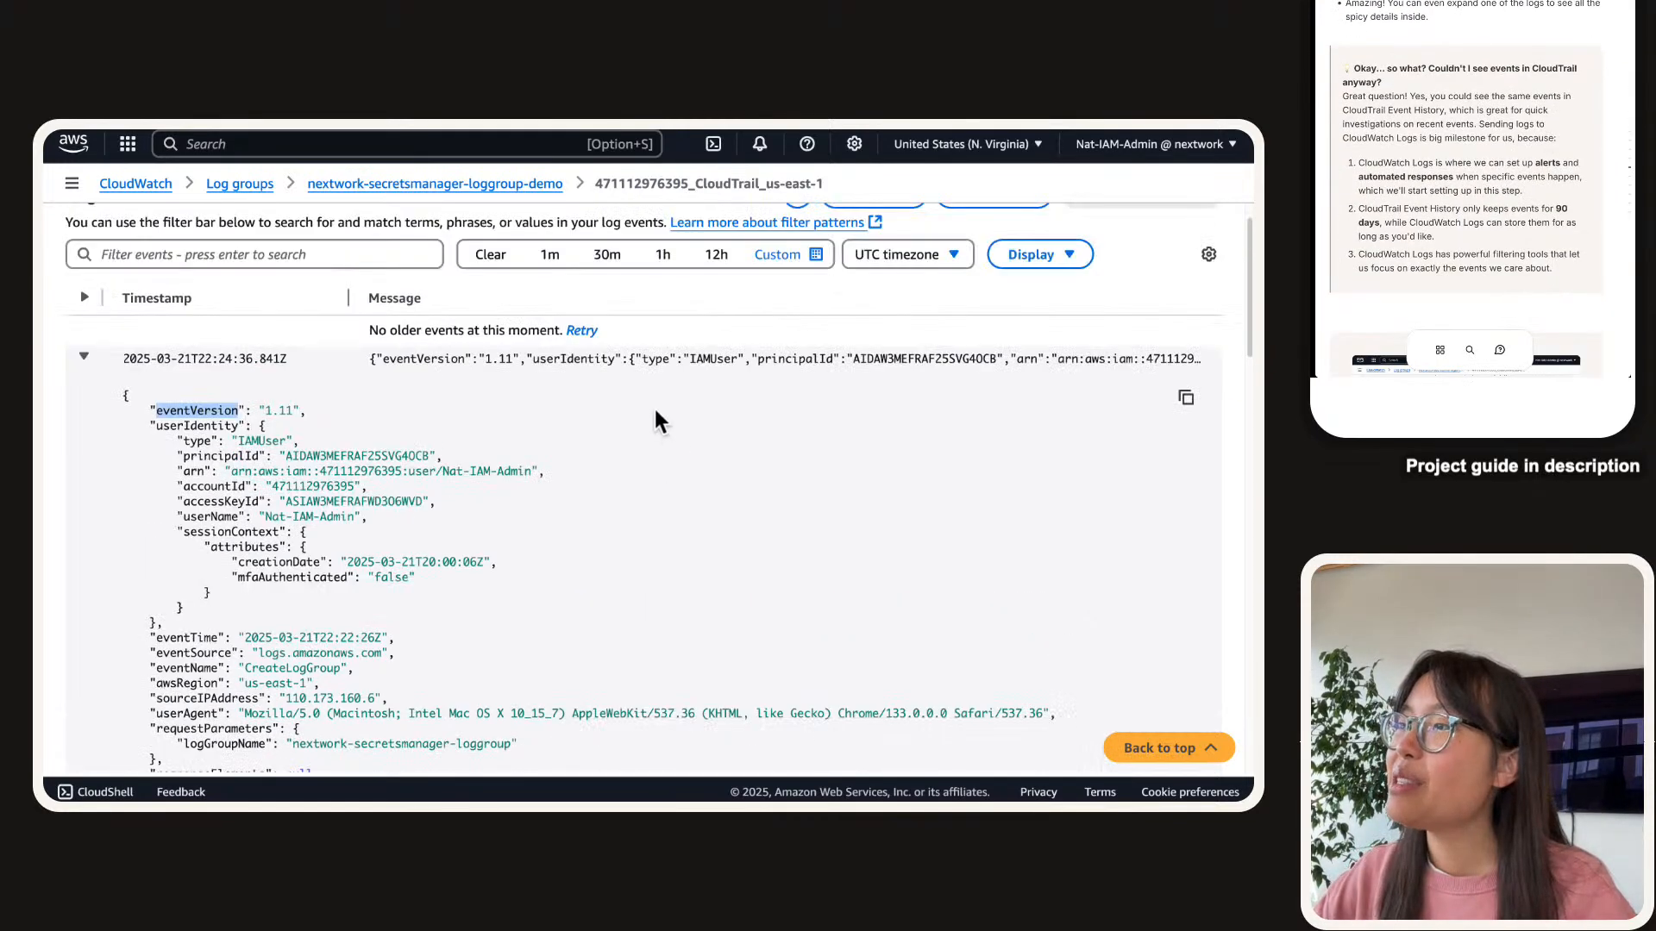
# Collapse the expanded first CloudTrail log event so only the event rows show.
pyautogui.click(654, 362)
pyautogui.scroll(1, 655, 360)
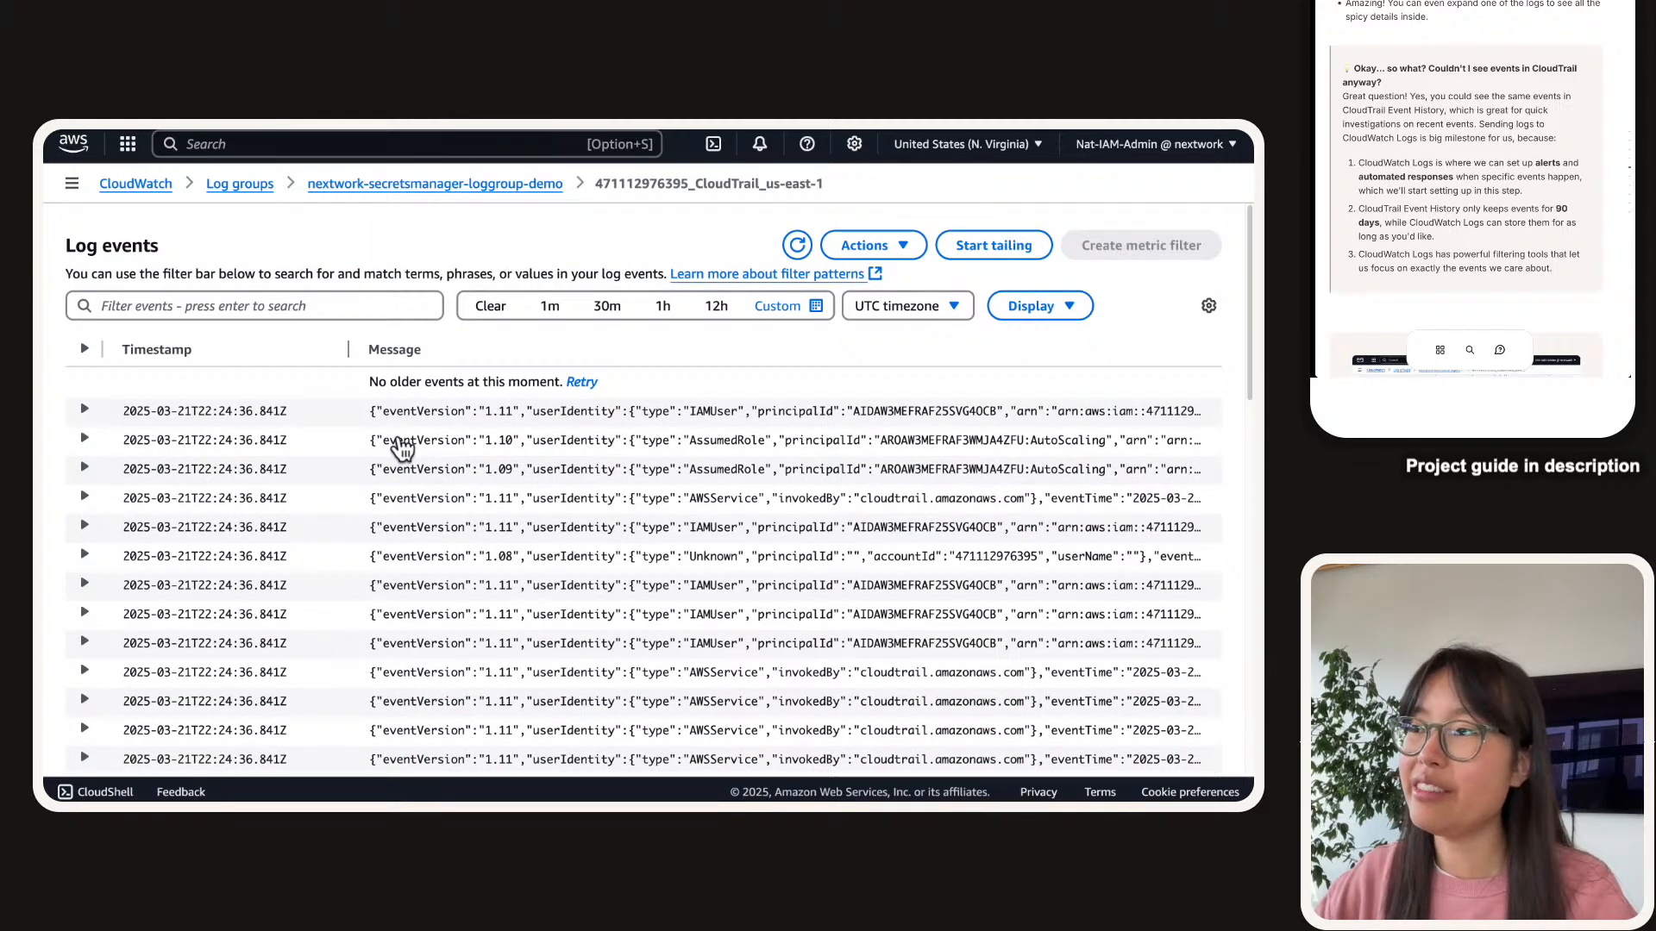
pyautogui.scroll(-1, 401, 448)
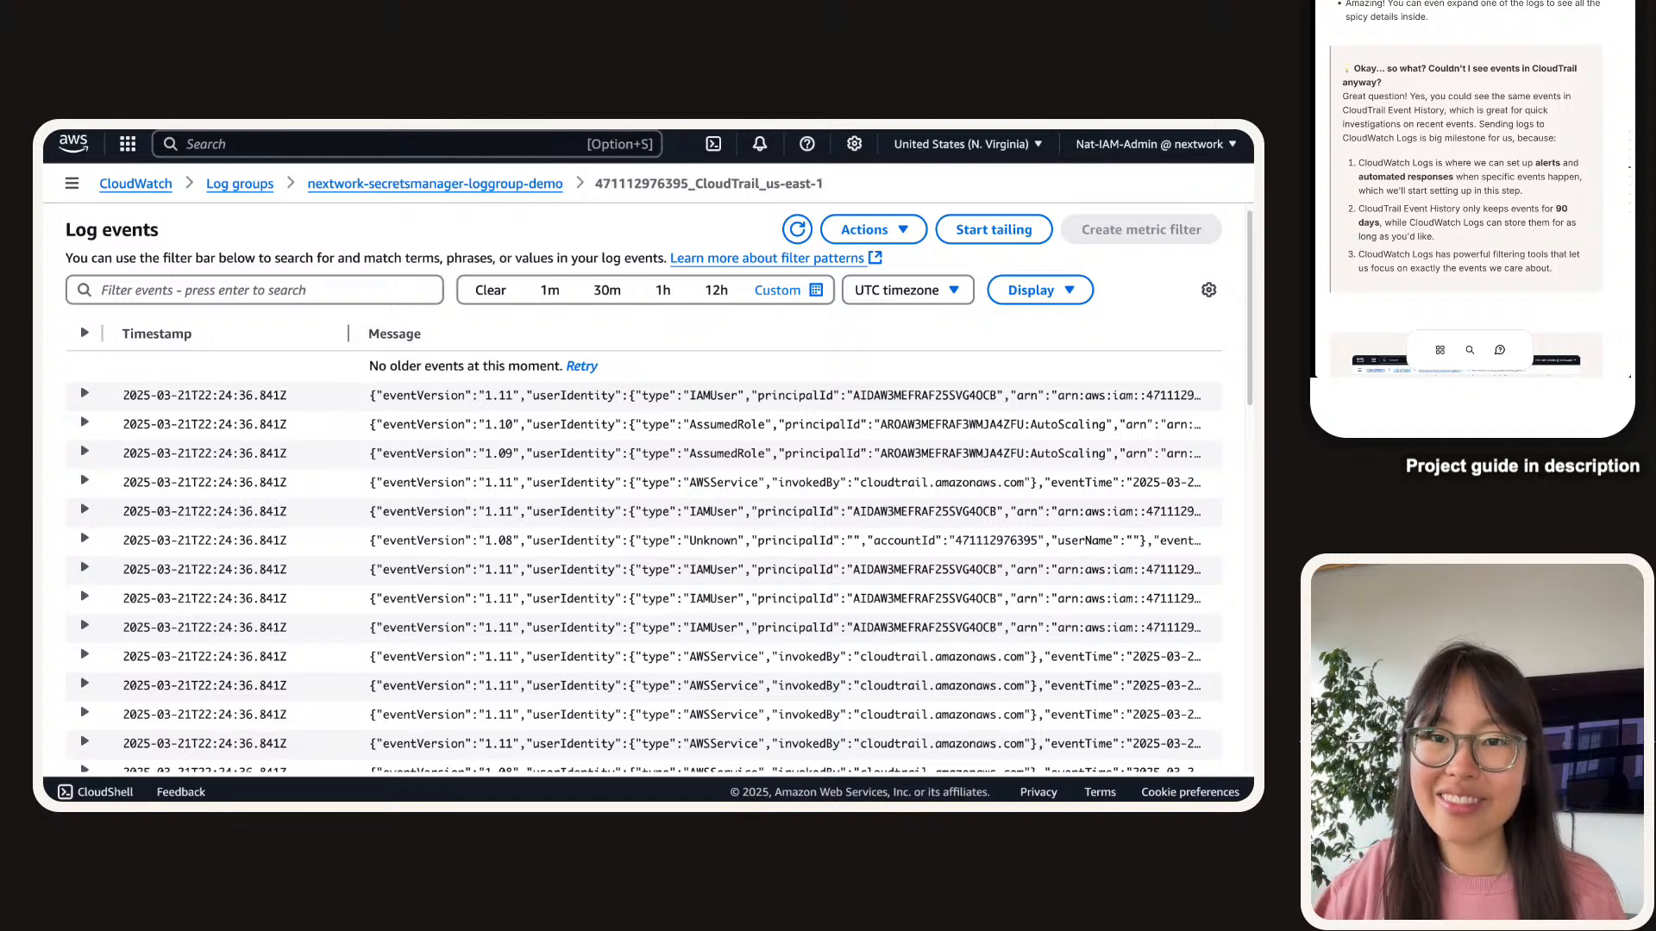
pyautogui.scroll(-7, 1473, 179)
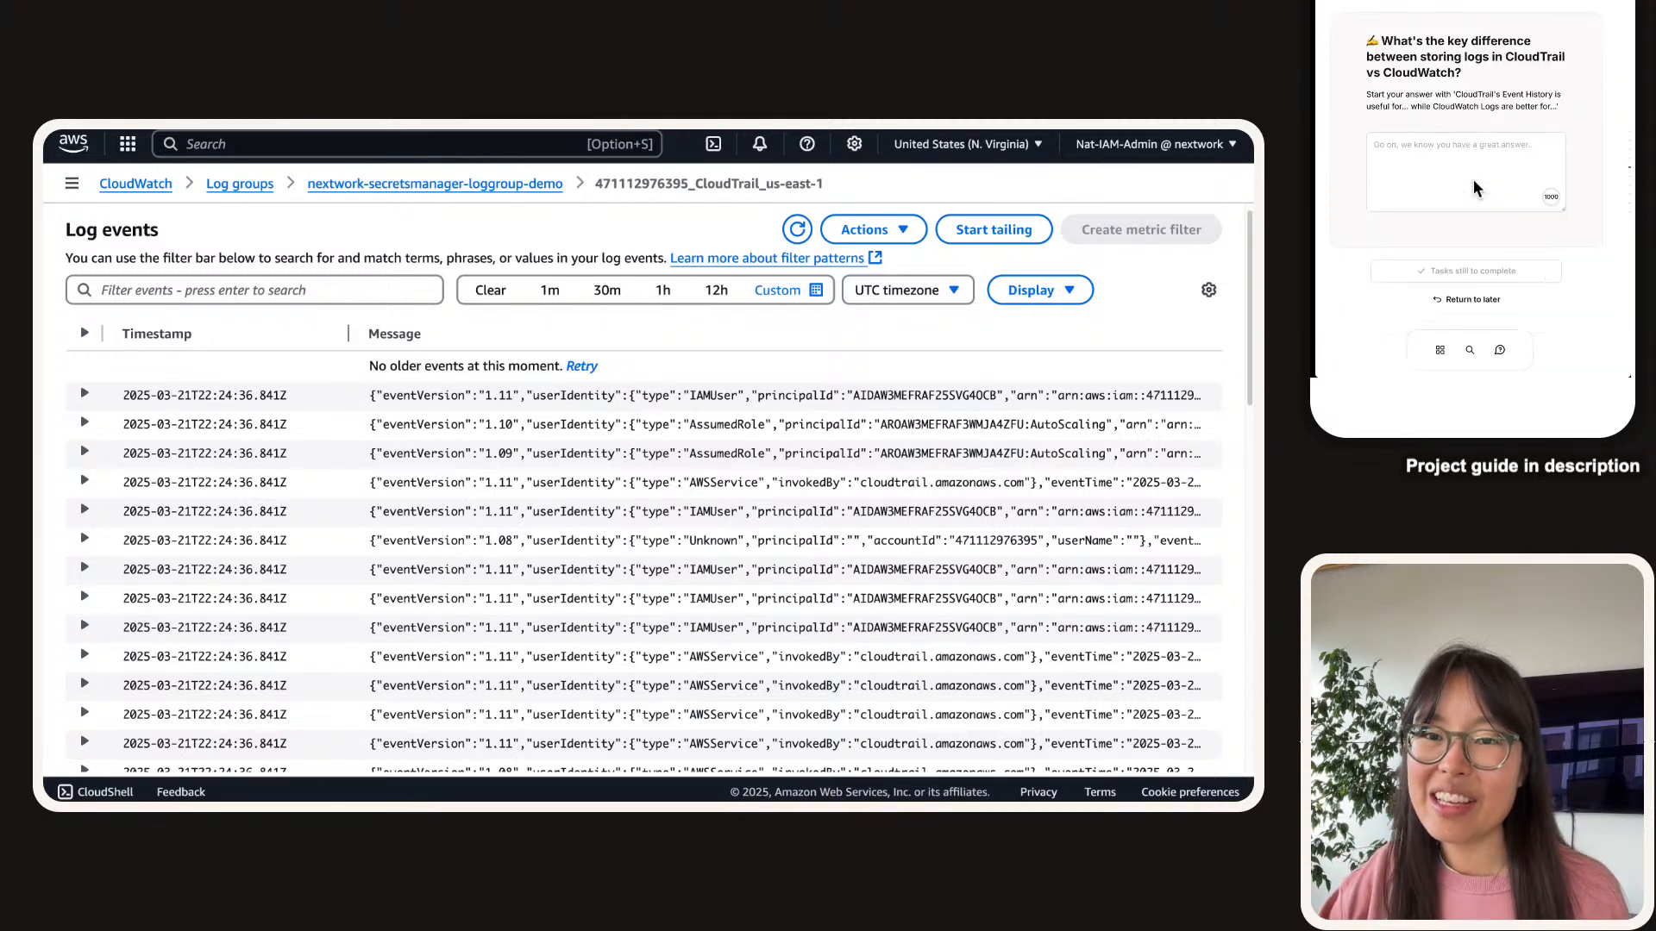
# Paste the hint sentence and say Event History suits quickly reading last-90-day management events.
pyautogui.click(1473, 179)
pyautogui.moveTo(1454, 94); pyautogui.dragTo(1557, 107)
pyautogui.press('super+c')
pyautogui.click(1491, 191)
pyautogui.press('super+v')
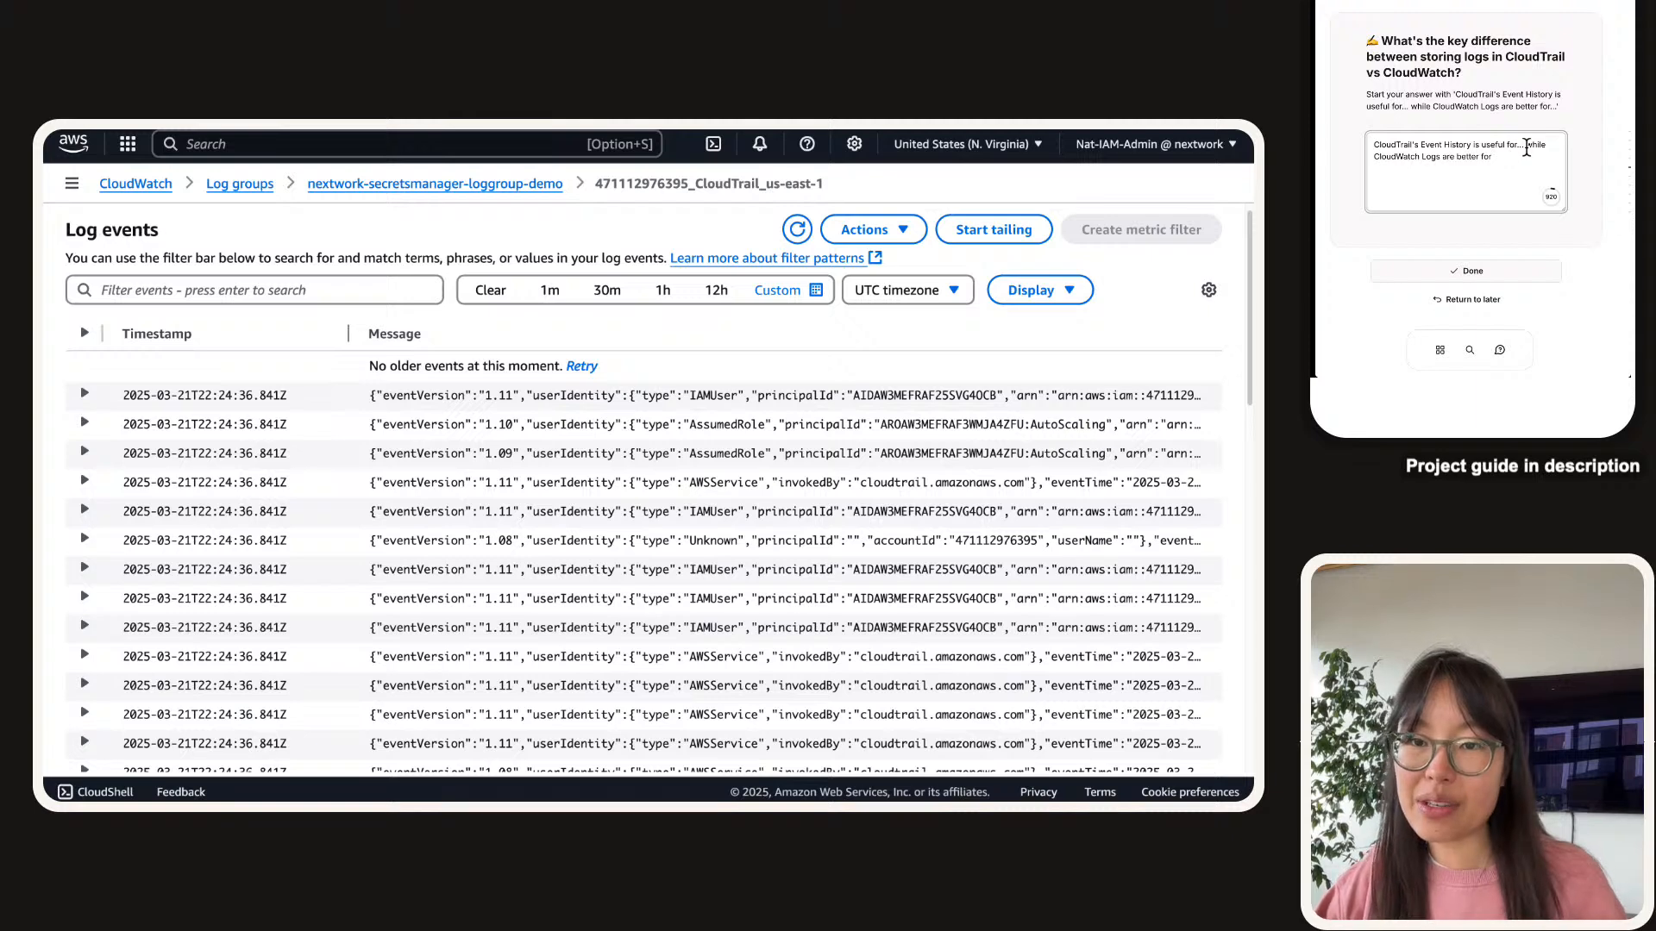
pyautogui.press('BackSpace')
pyautogui.press('BackSpace')
pyautogui.press('Tab')
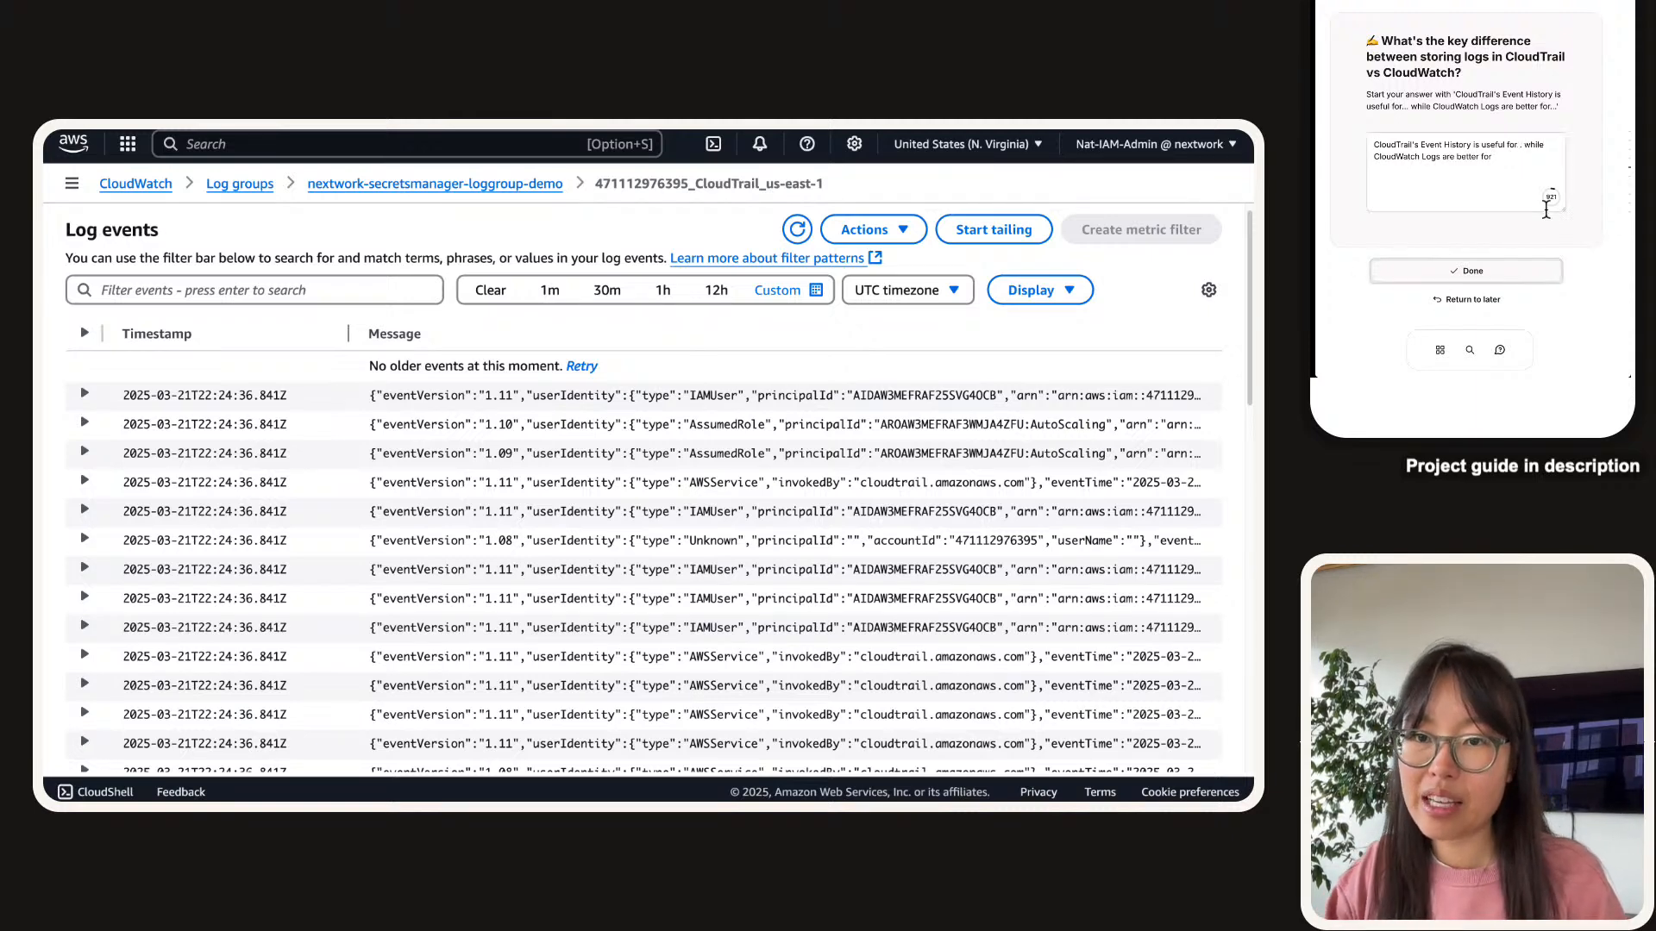
pyautogui.hotkey('shift', 'Tab')
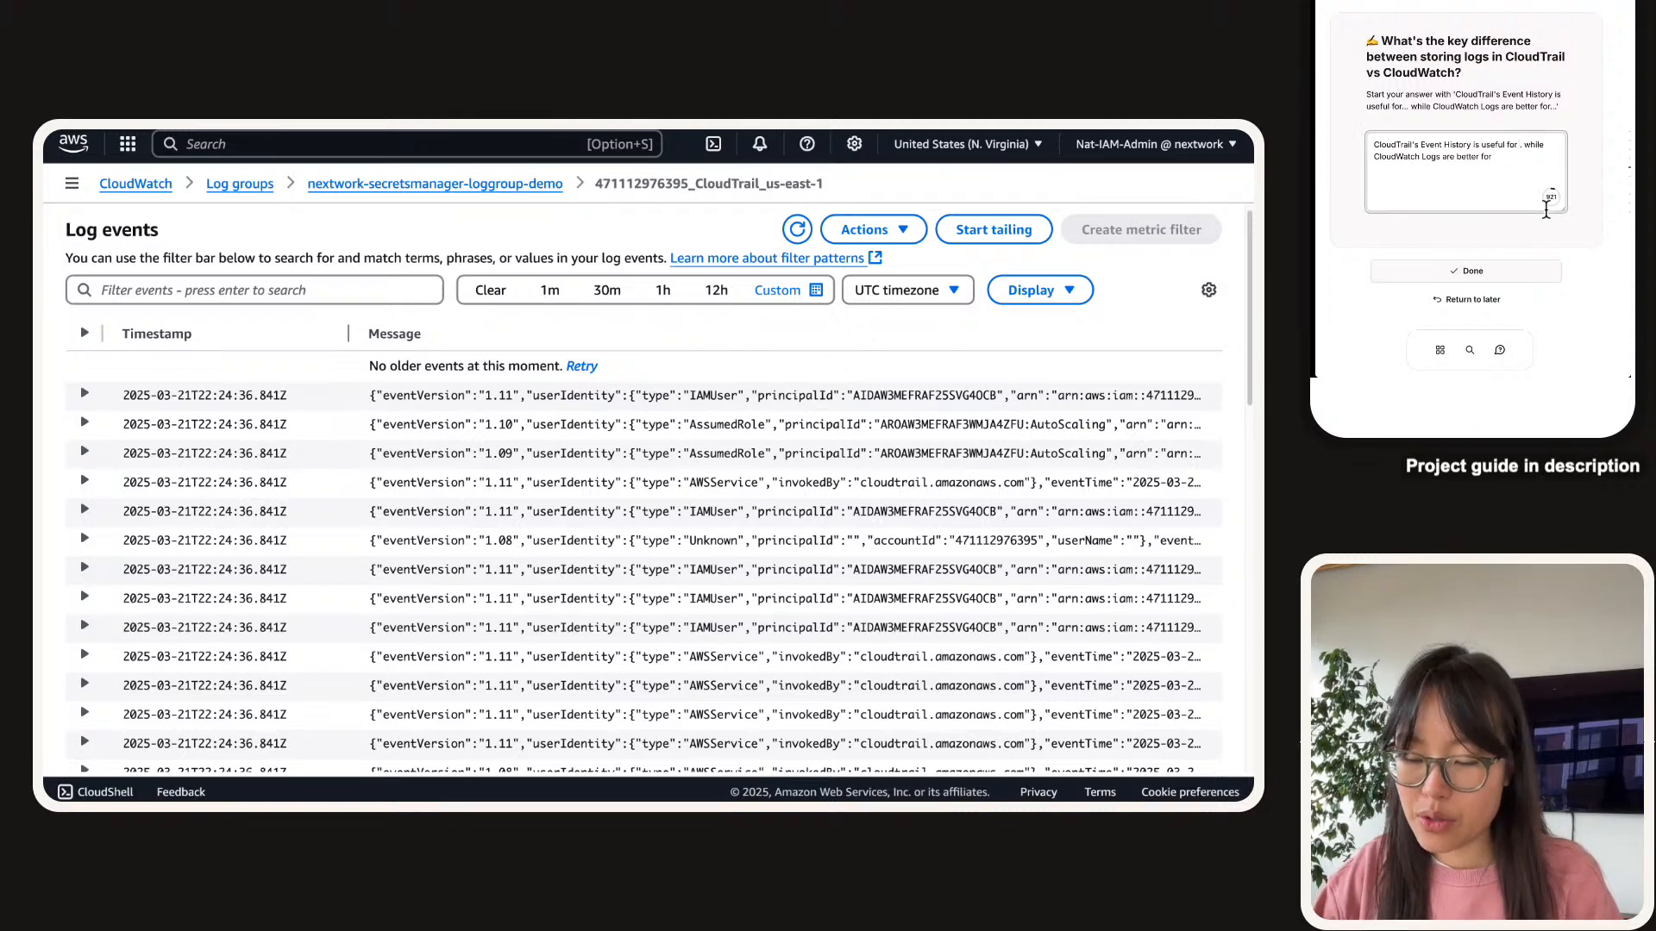
pyautogui.write('quick')
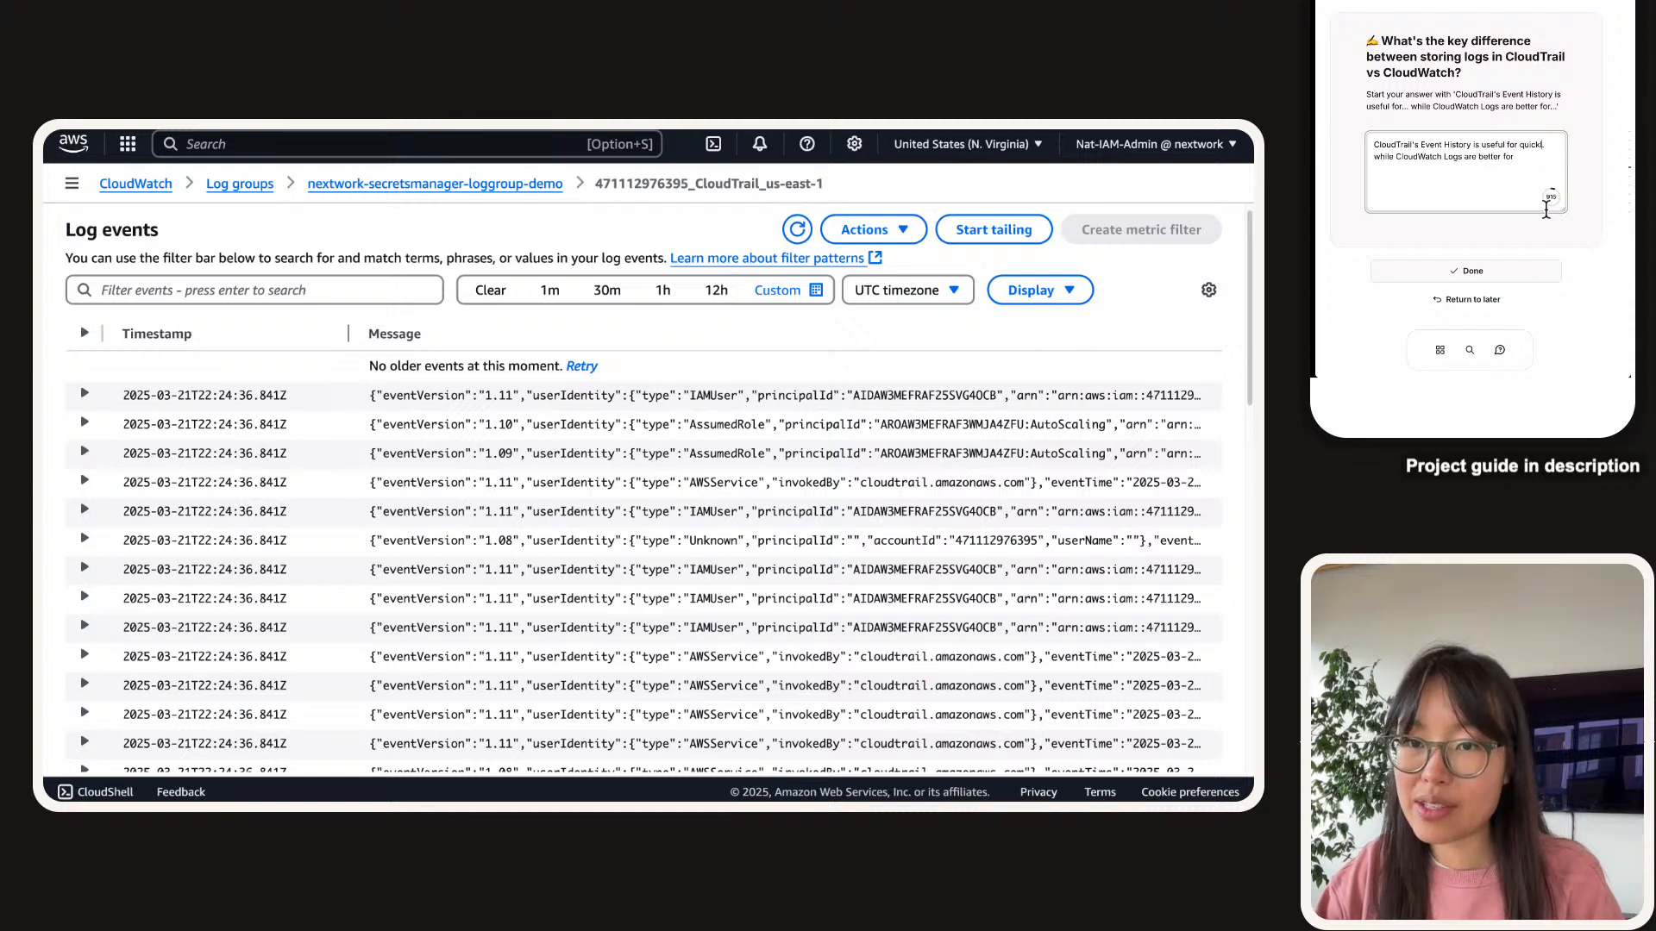
pyautogui.write('ly reading')
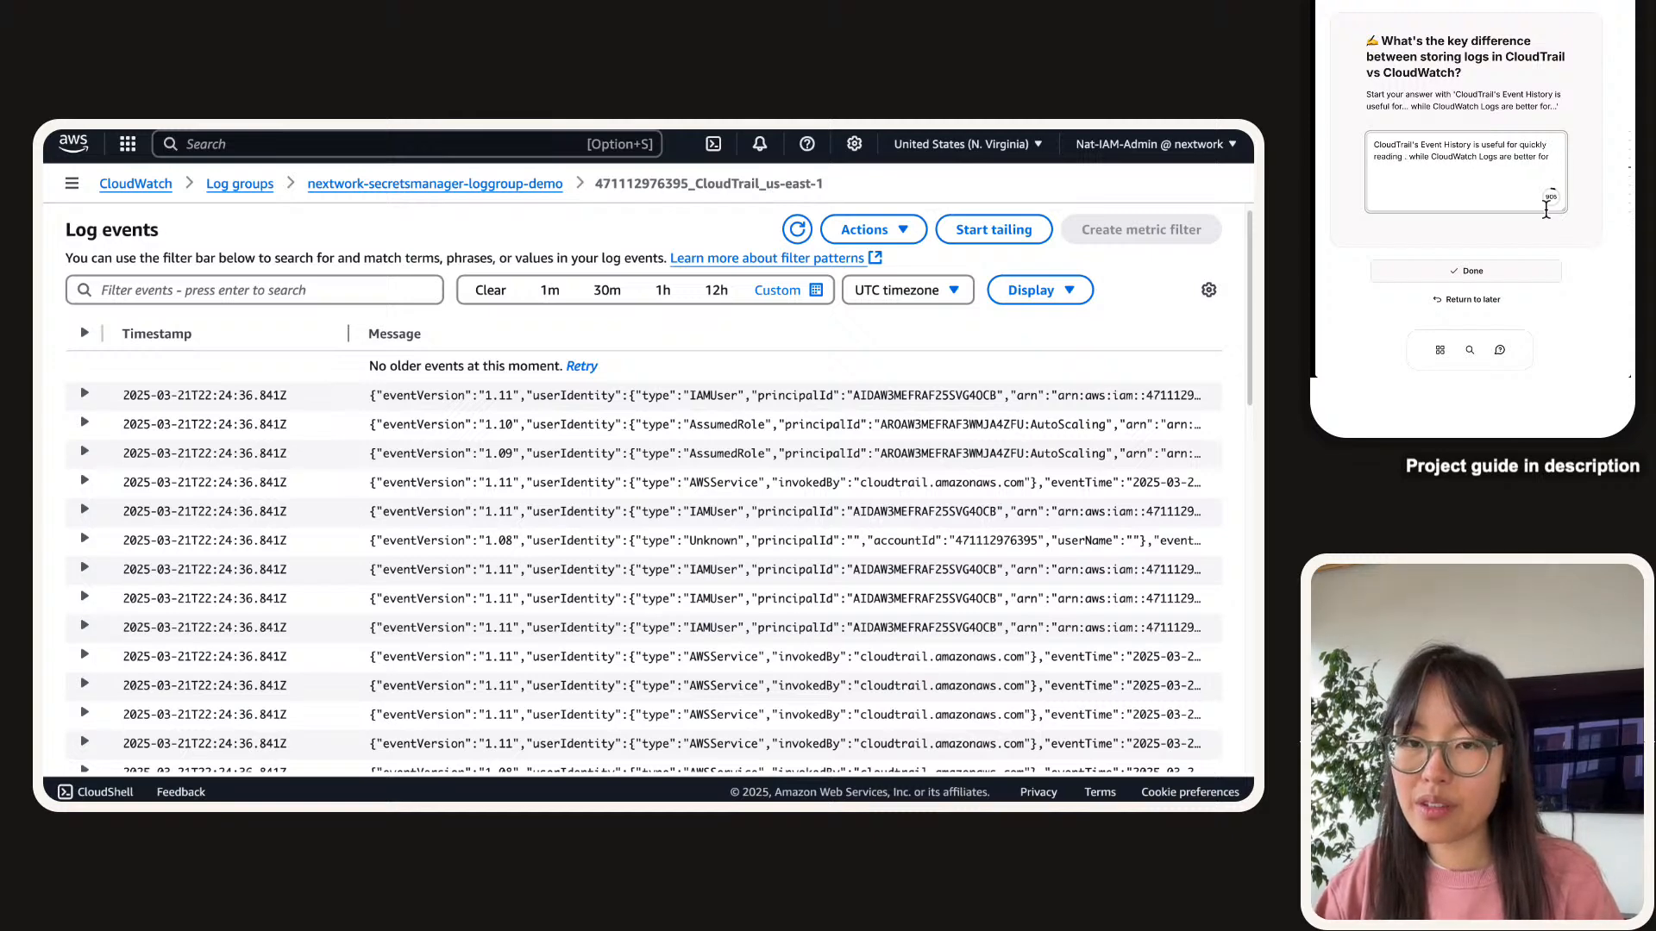
pyautogui.write(' eve ')
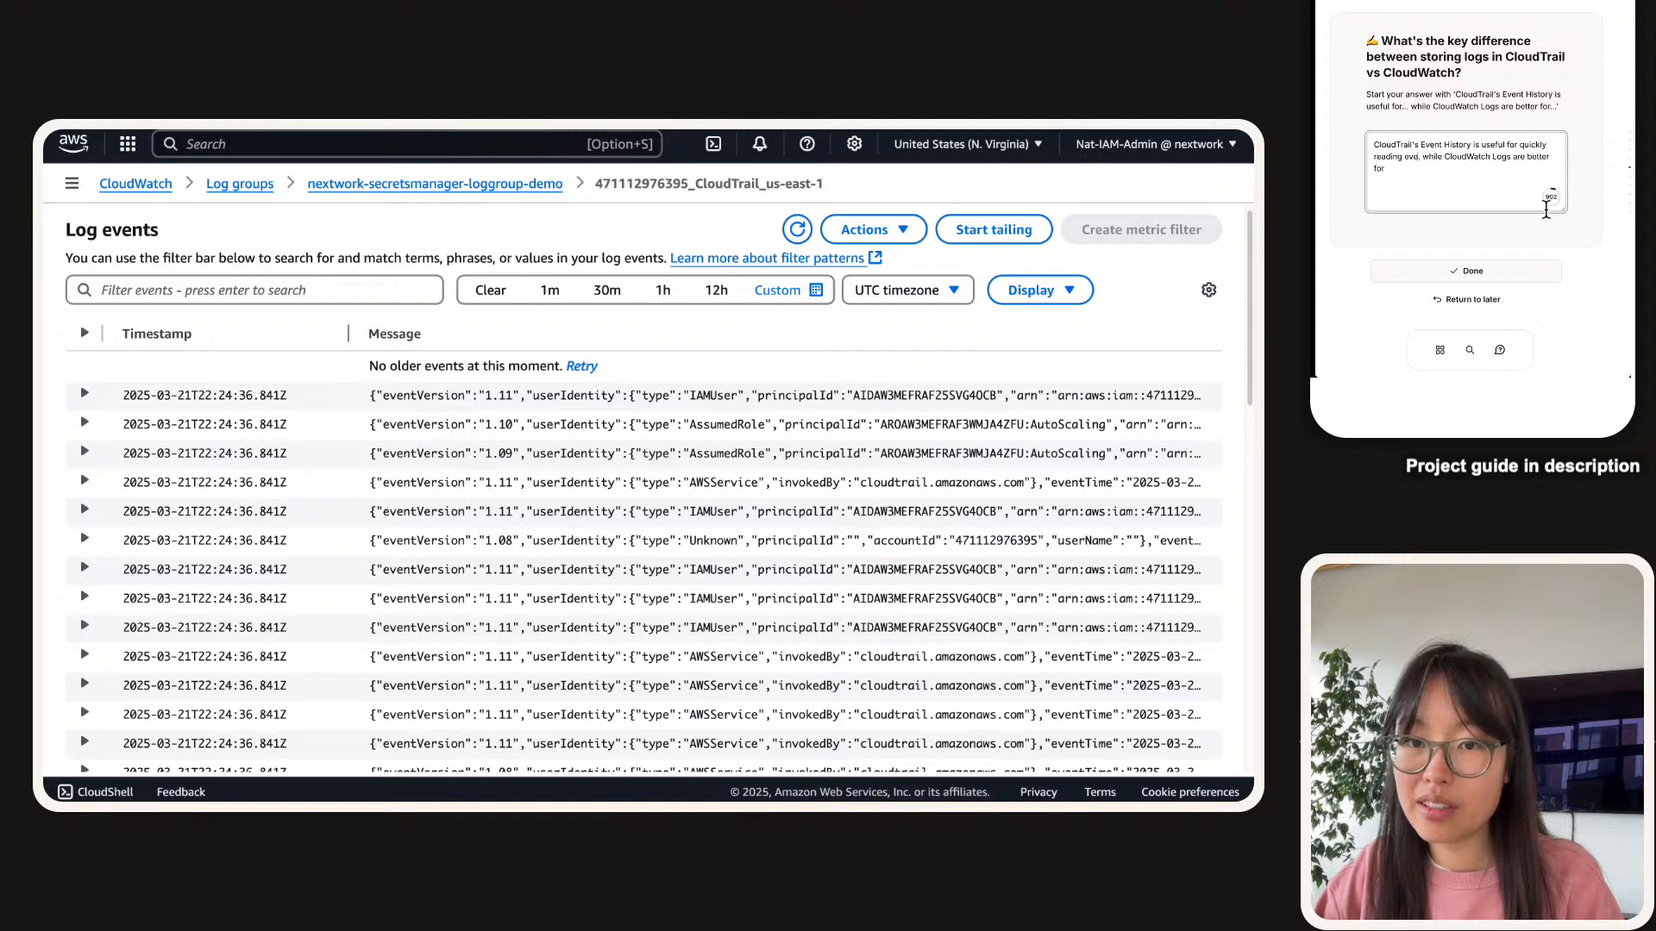
pyautogui.write('nts that happen')
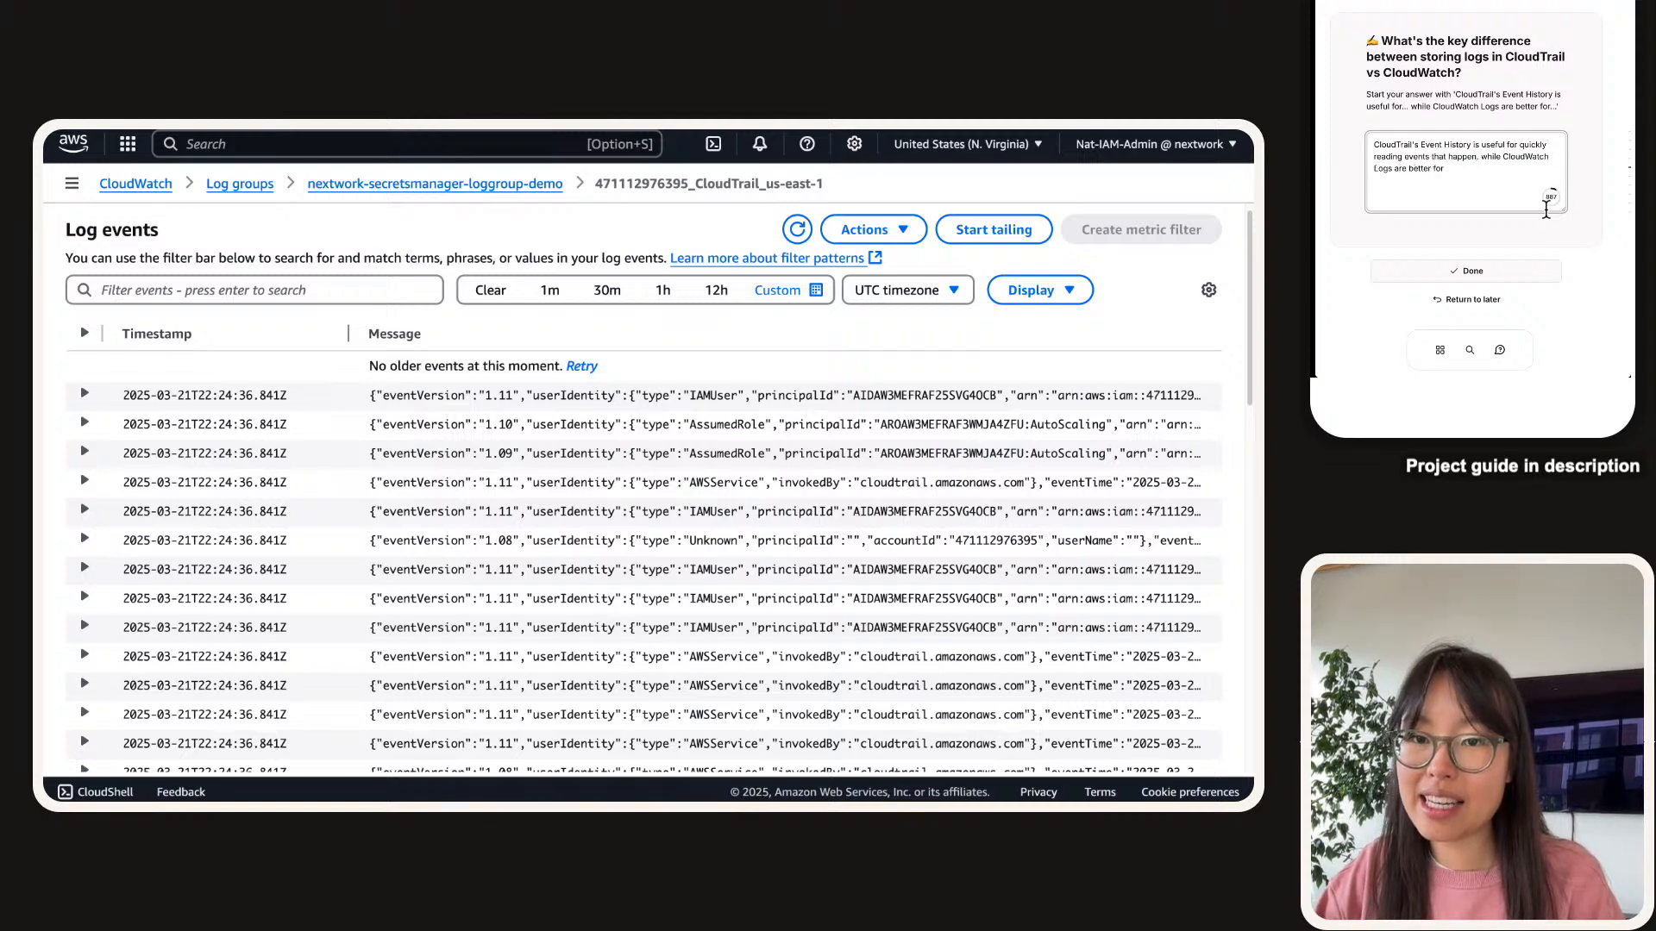
pyautogui.write('ed in the last 90')
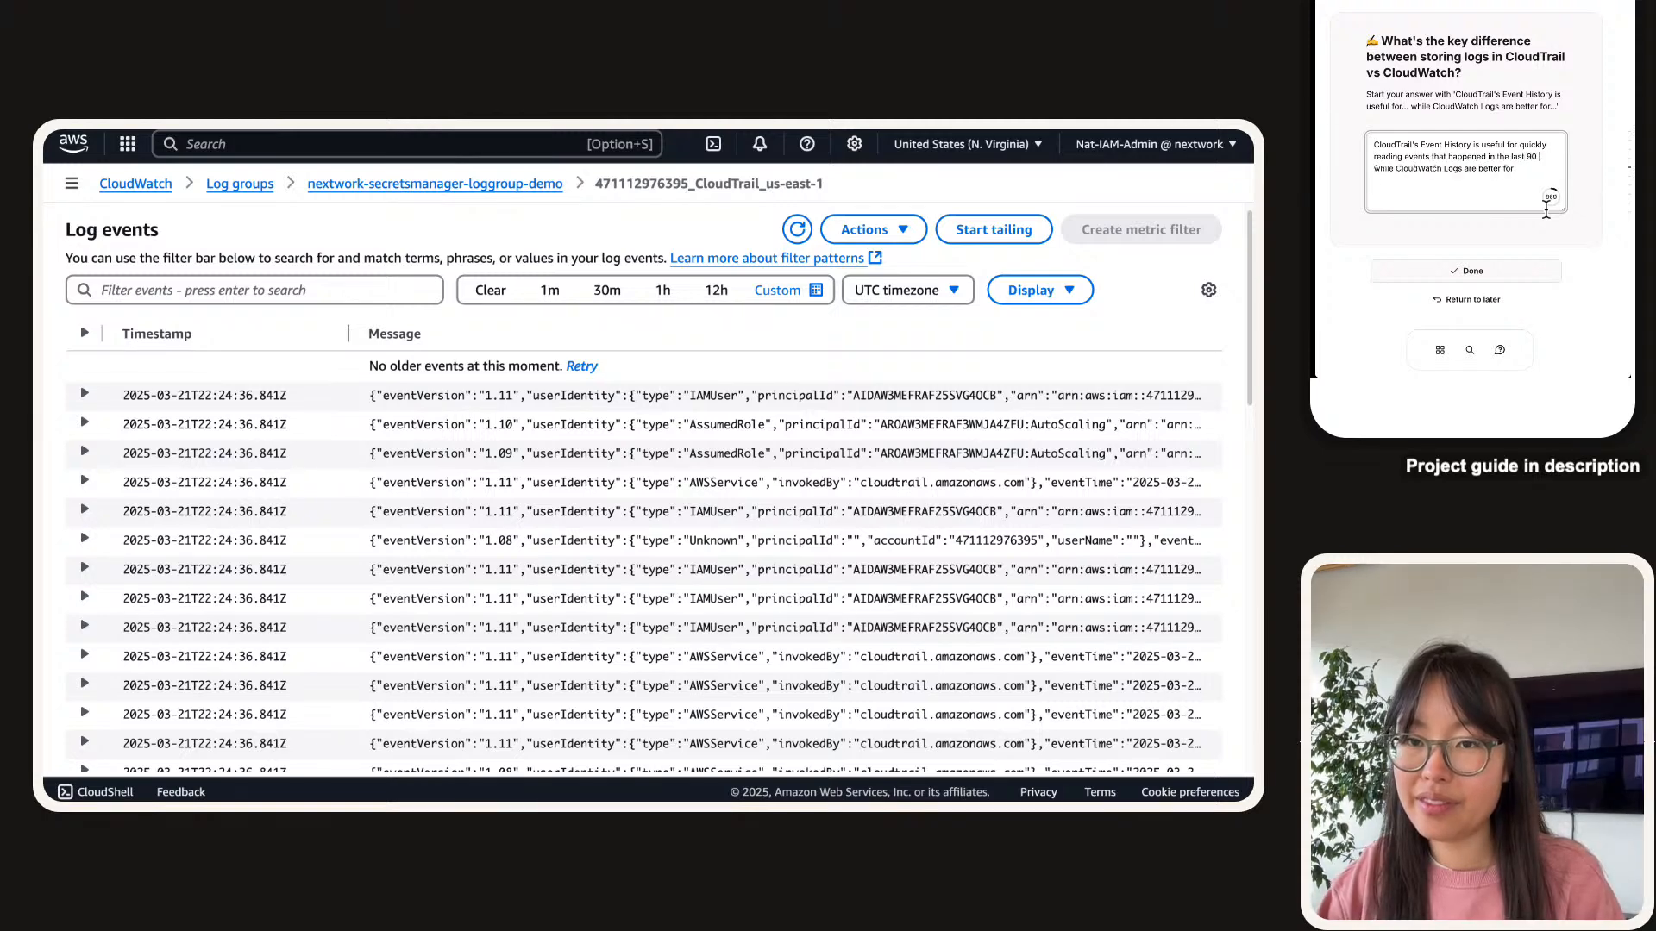
pyautogui.write(' days. ')
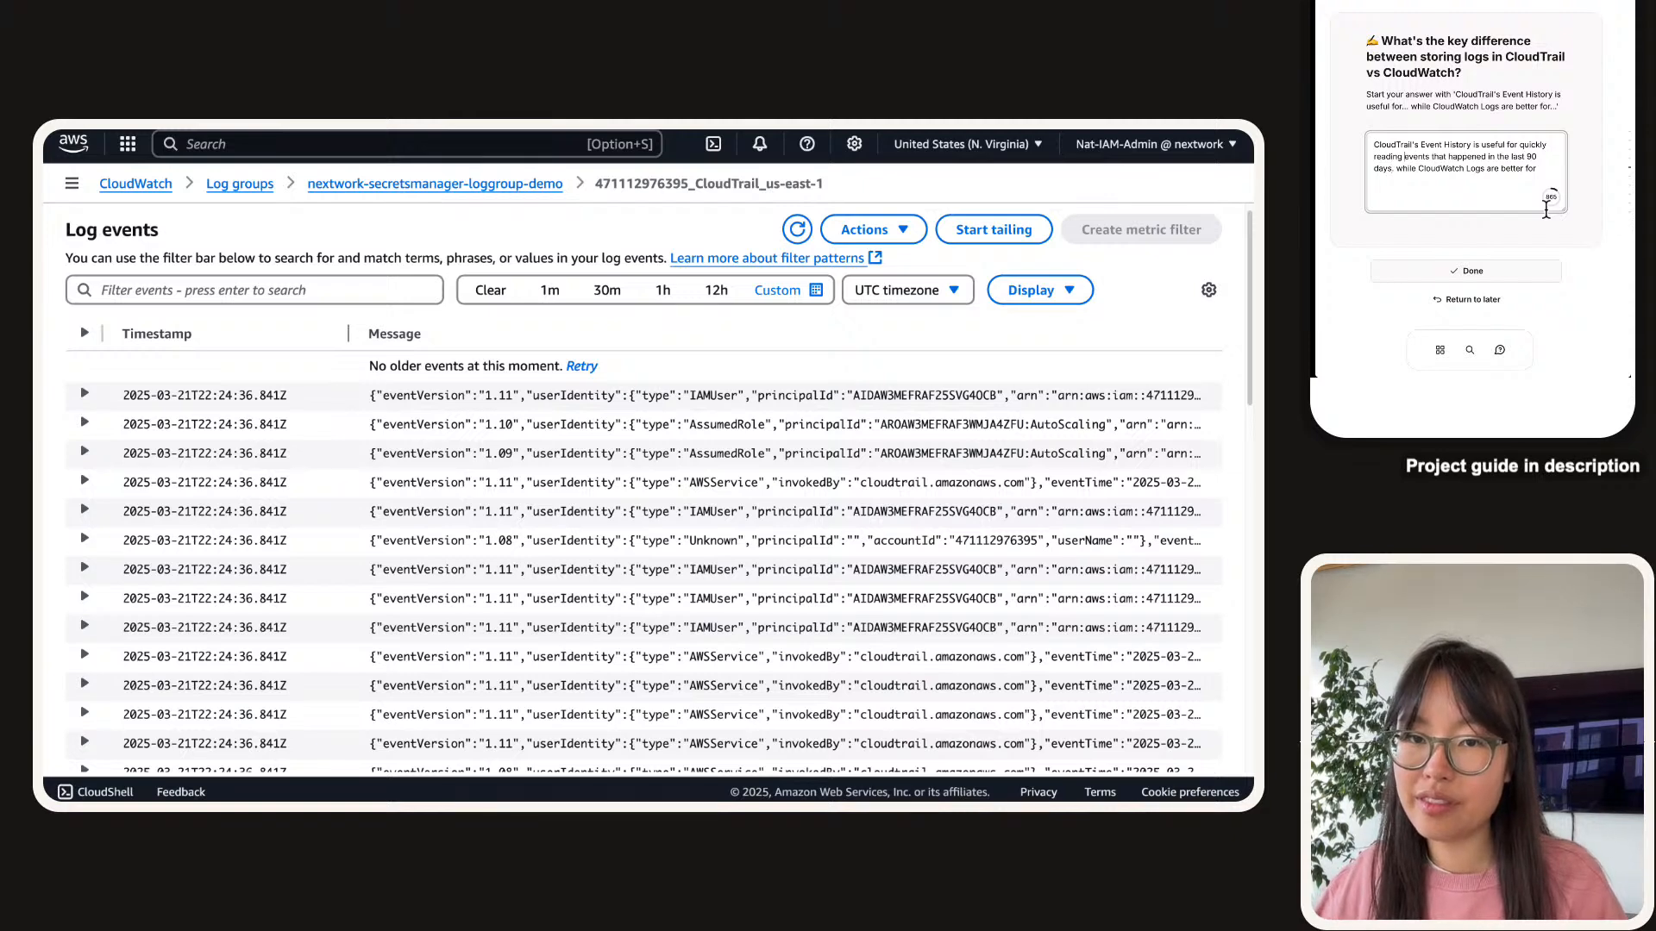
pyautogui.write('(management)')
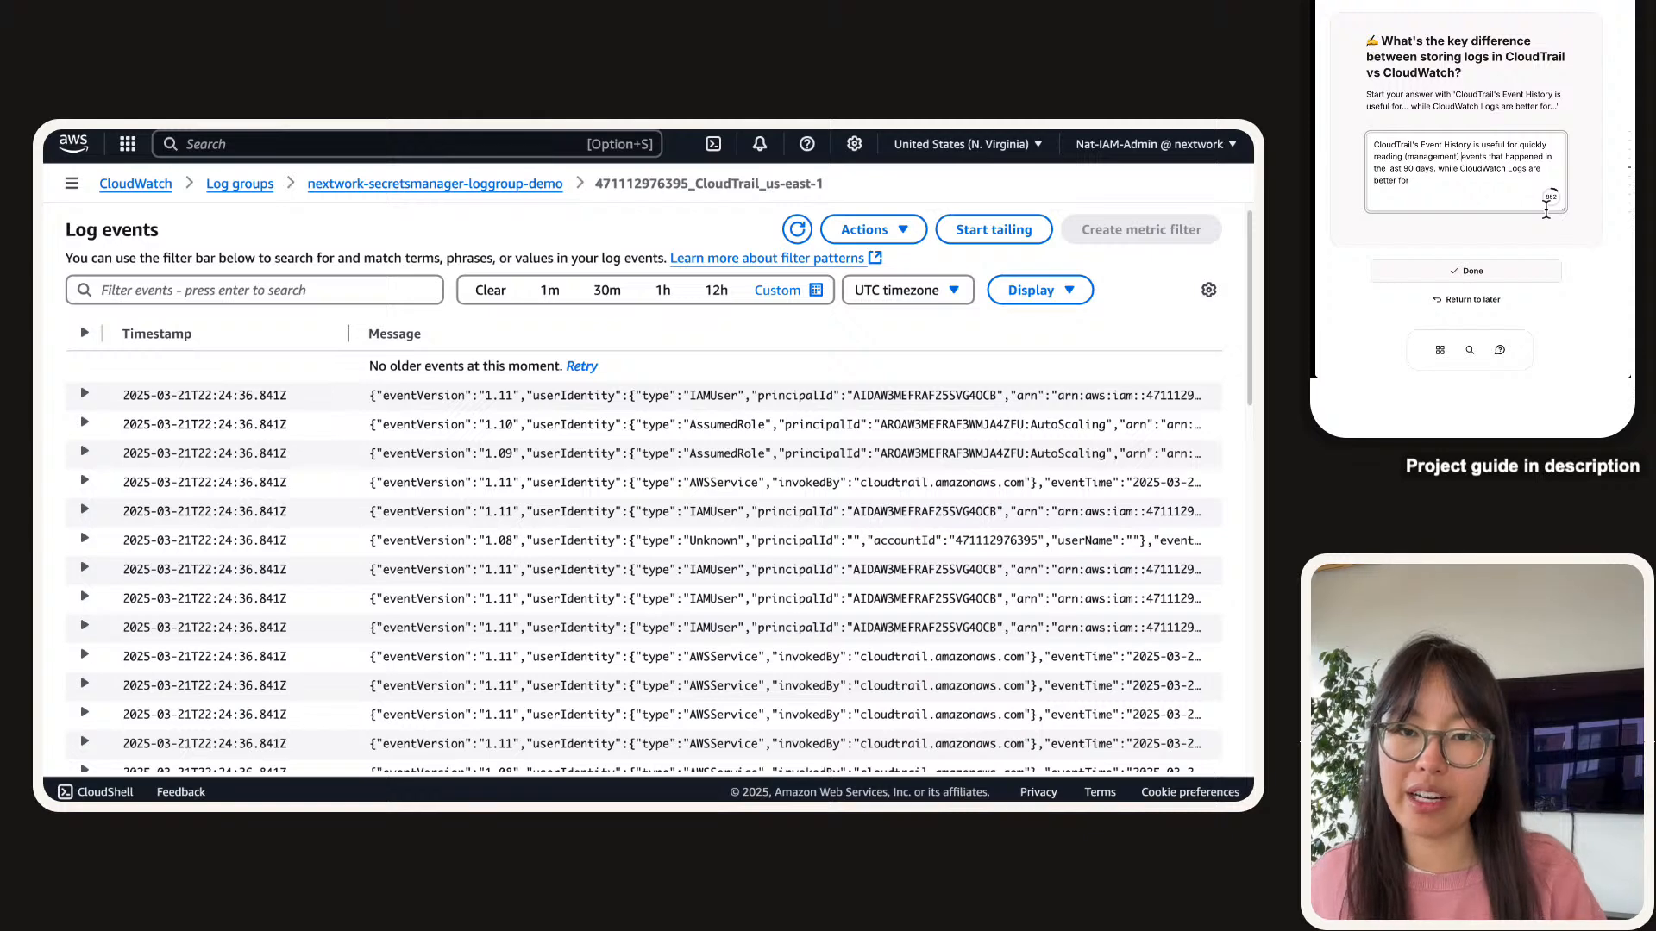
# Add that CloudWatch Logs suit combining sources, accessing logs beyond 90 days, and advanced filtering.
pyautogui.press('BackSpace')
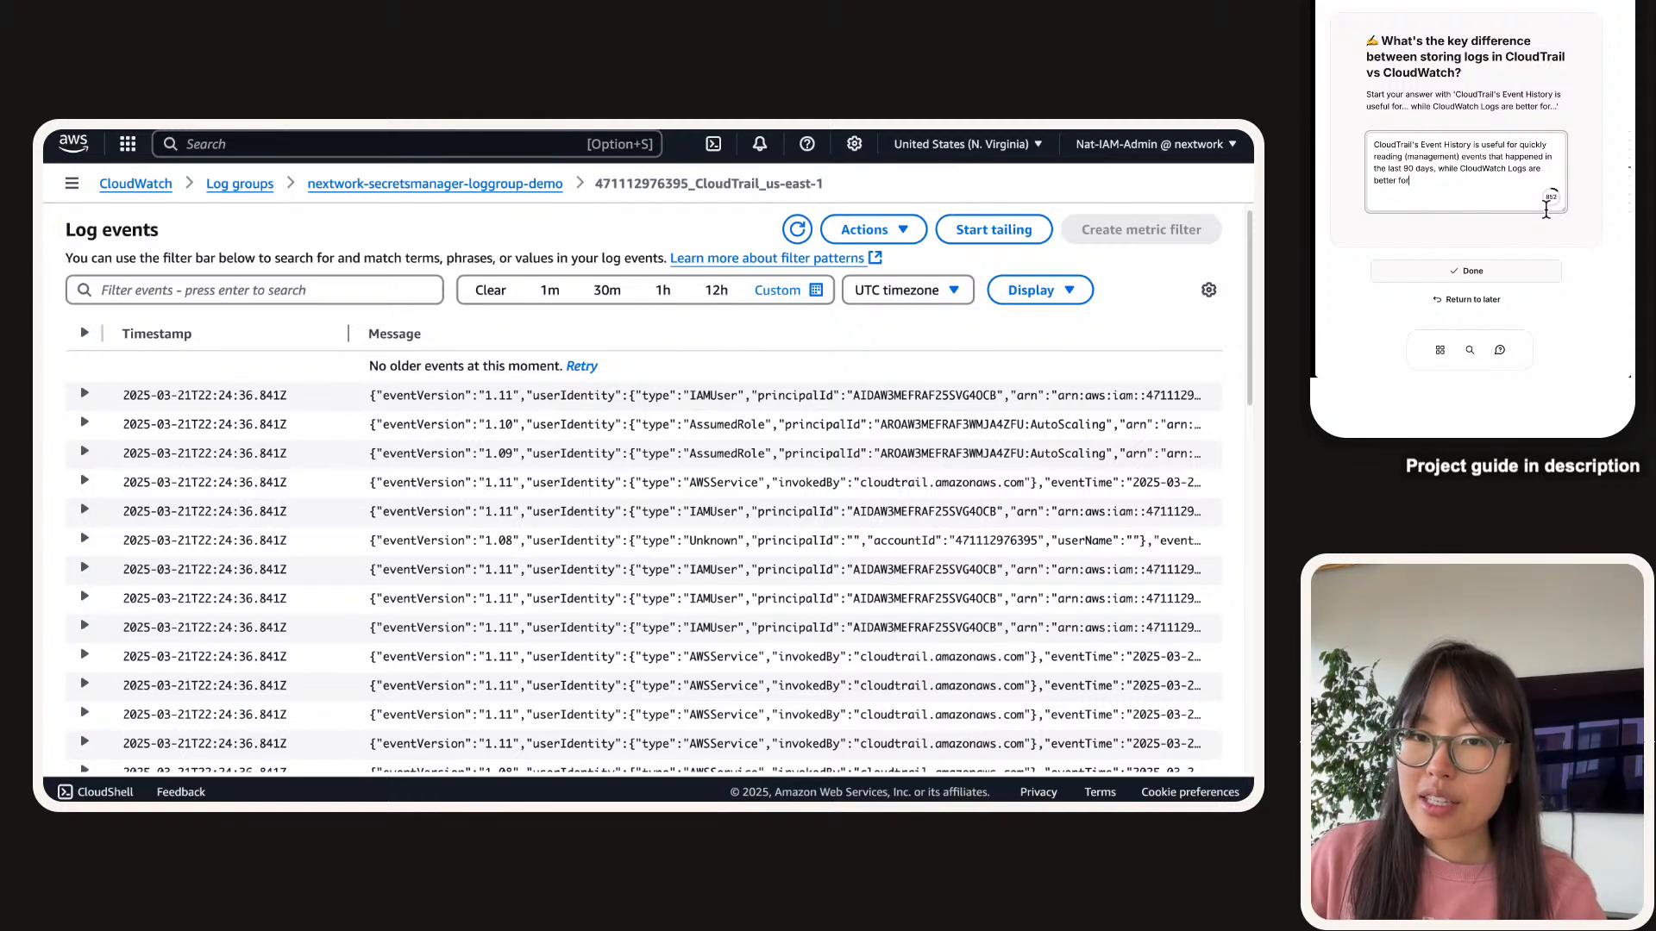
pyautogui.write('analy')
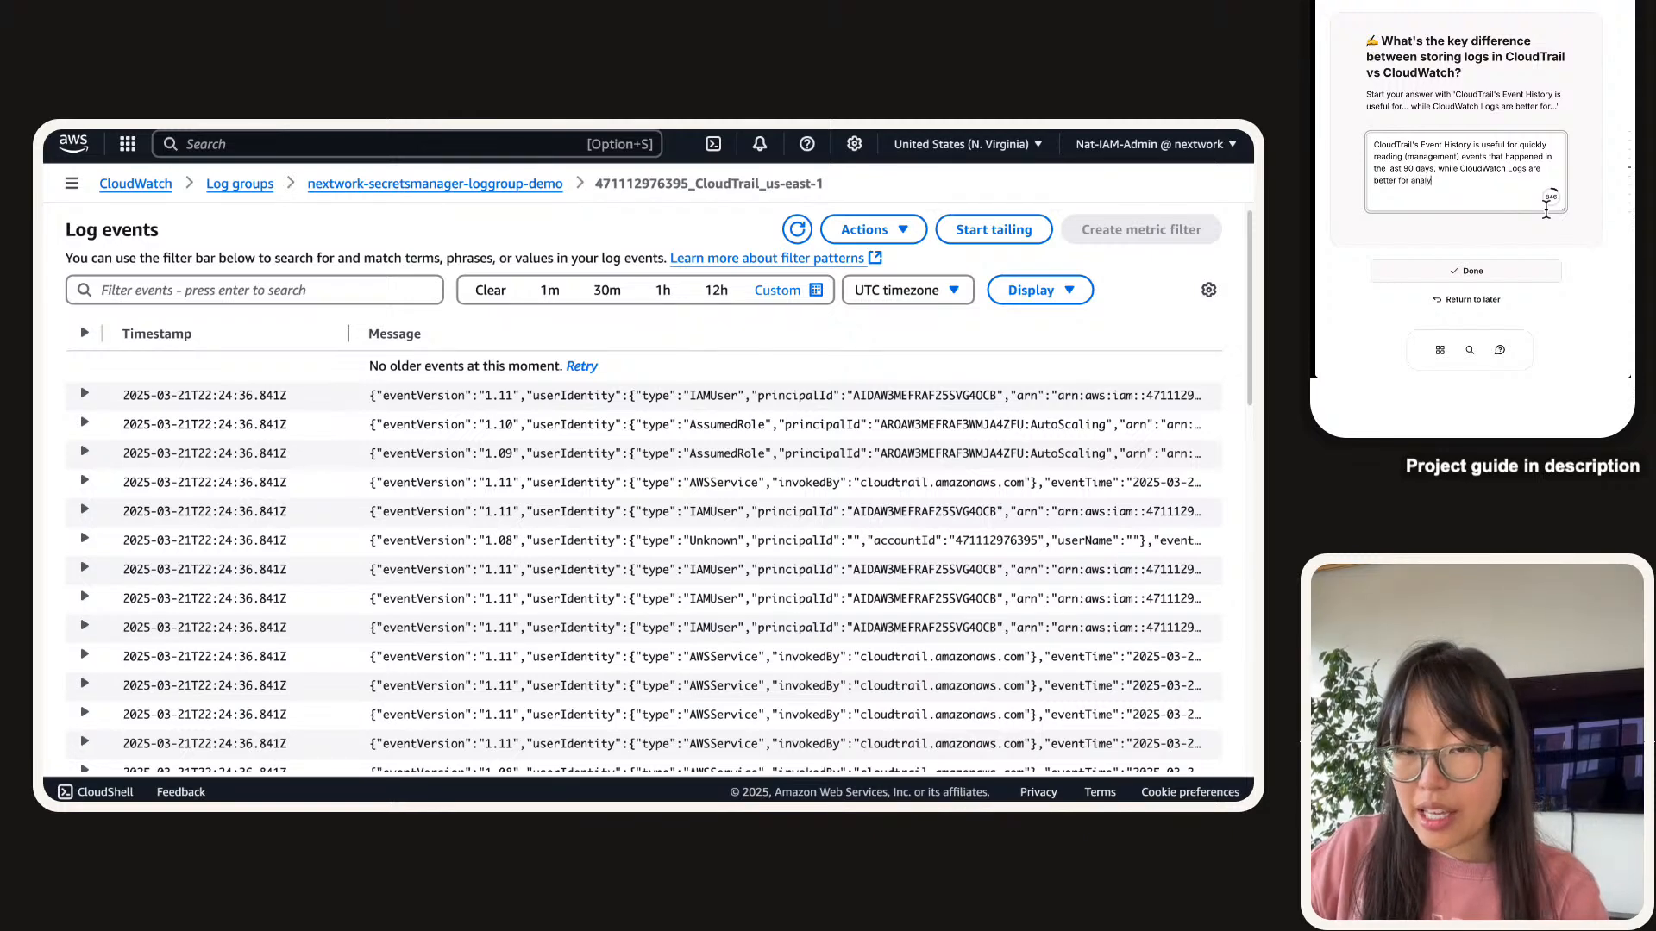
pyautogui.write('sing logs')
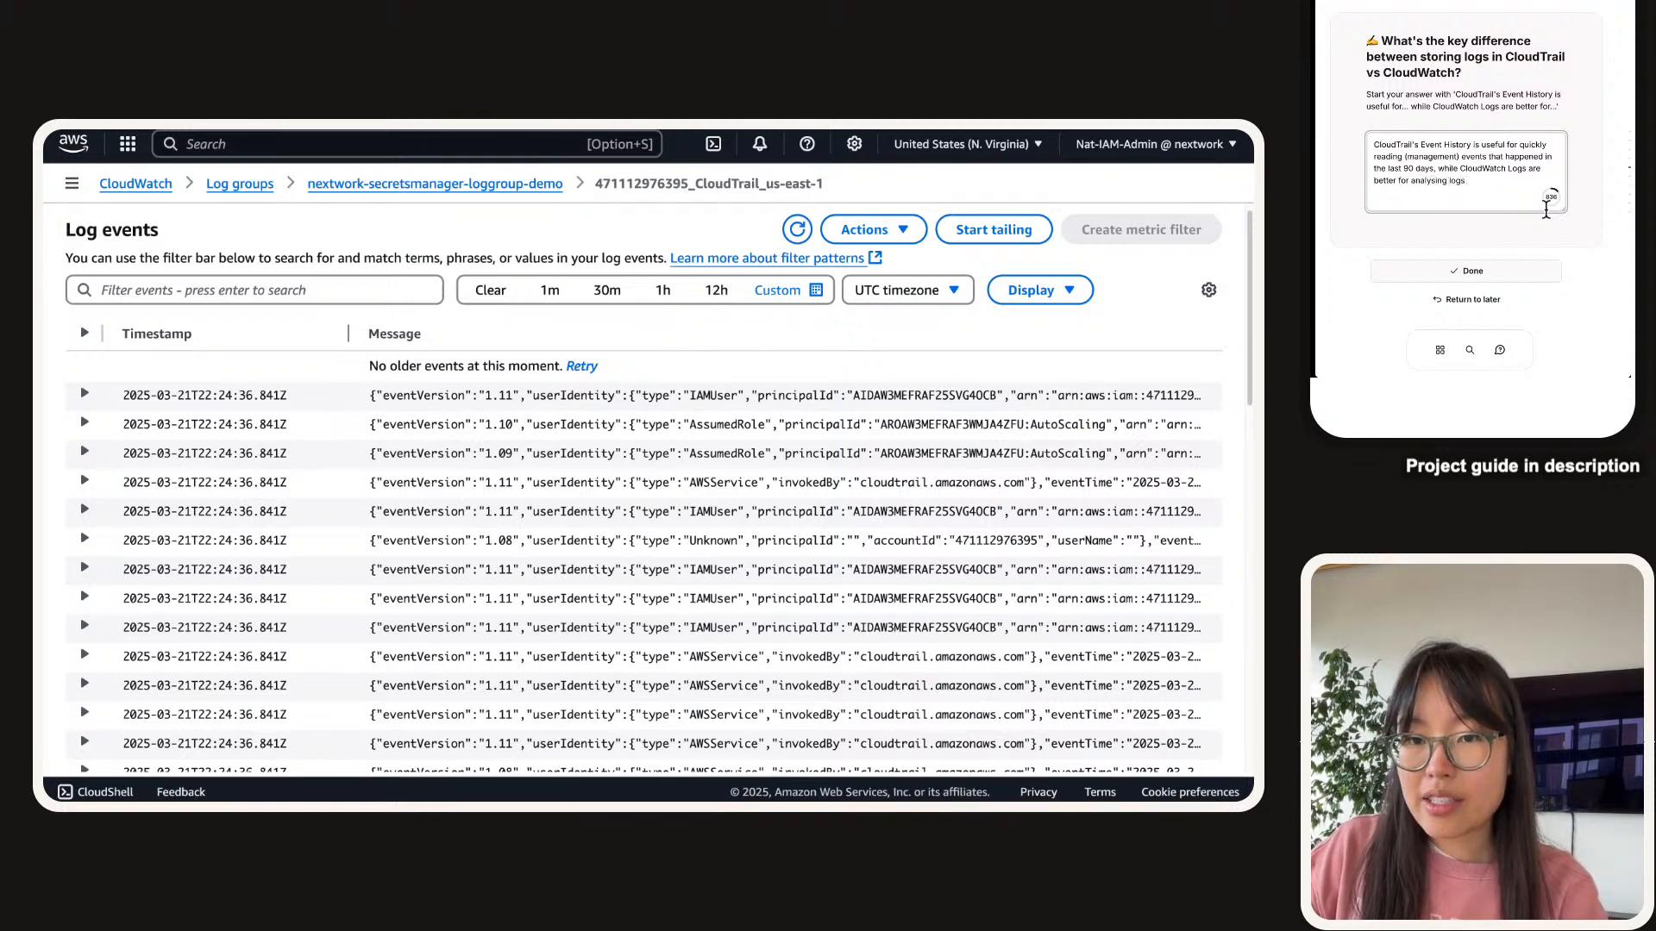
pyautogui.write('combining and analysing')
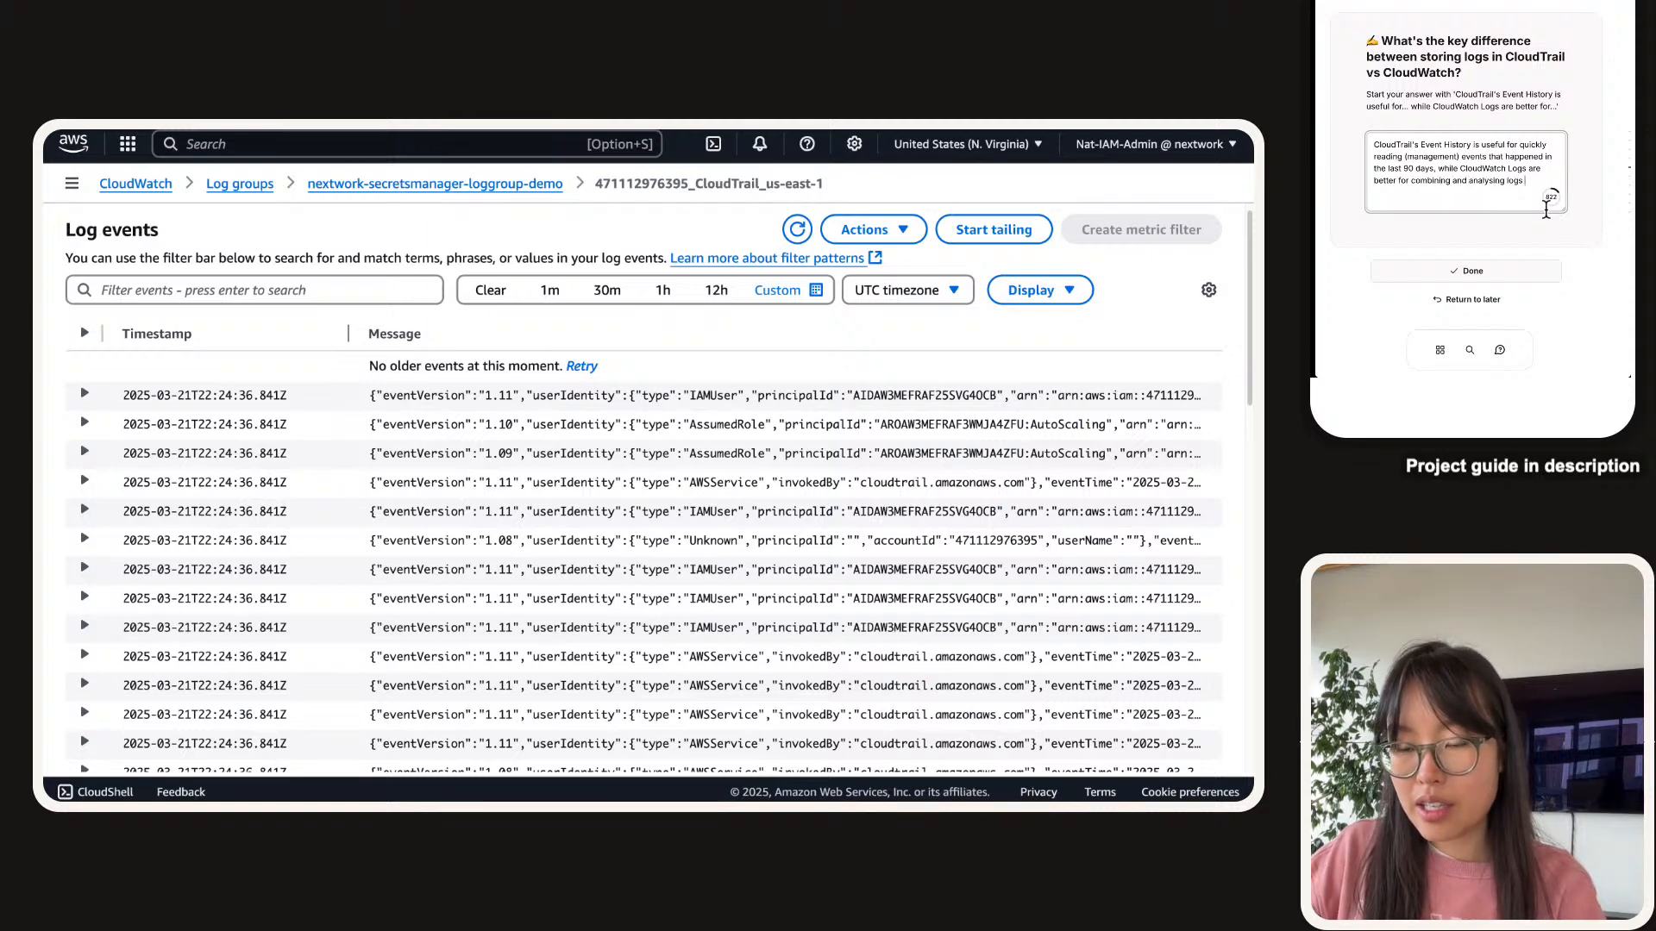
pyautogui.write(' logs from differnet sou')
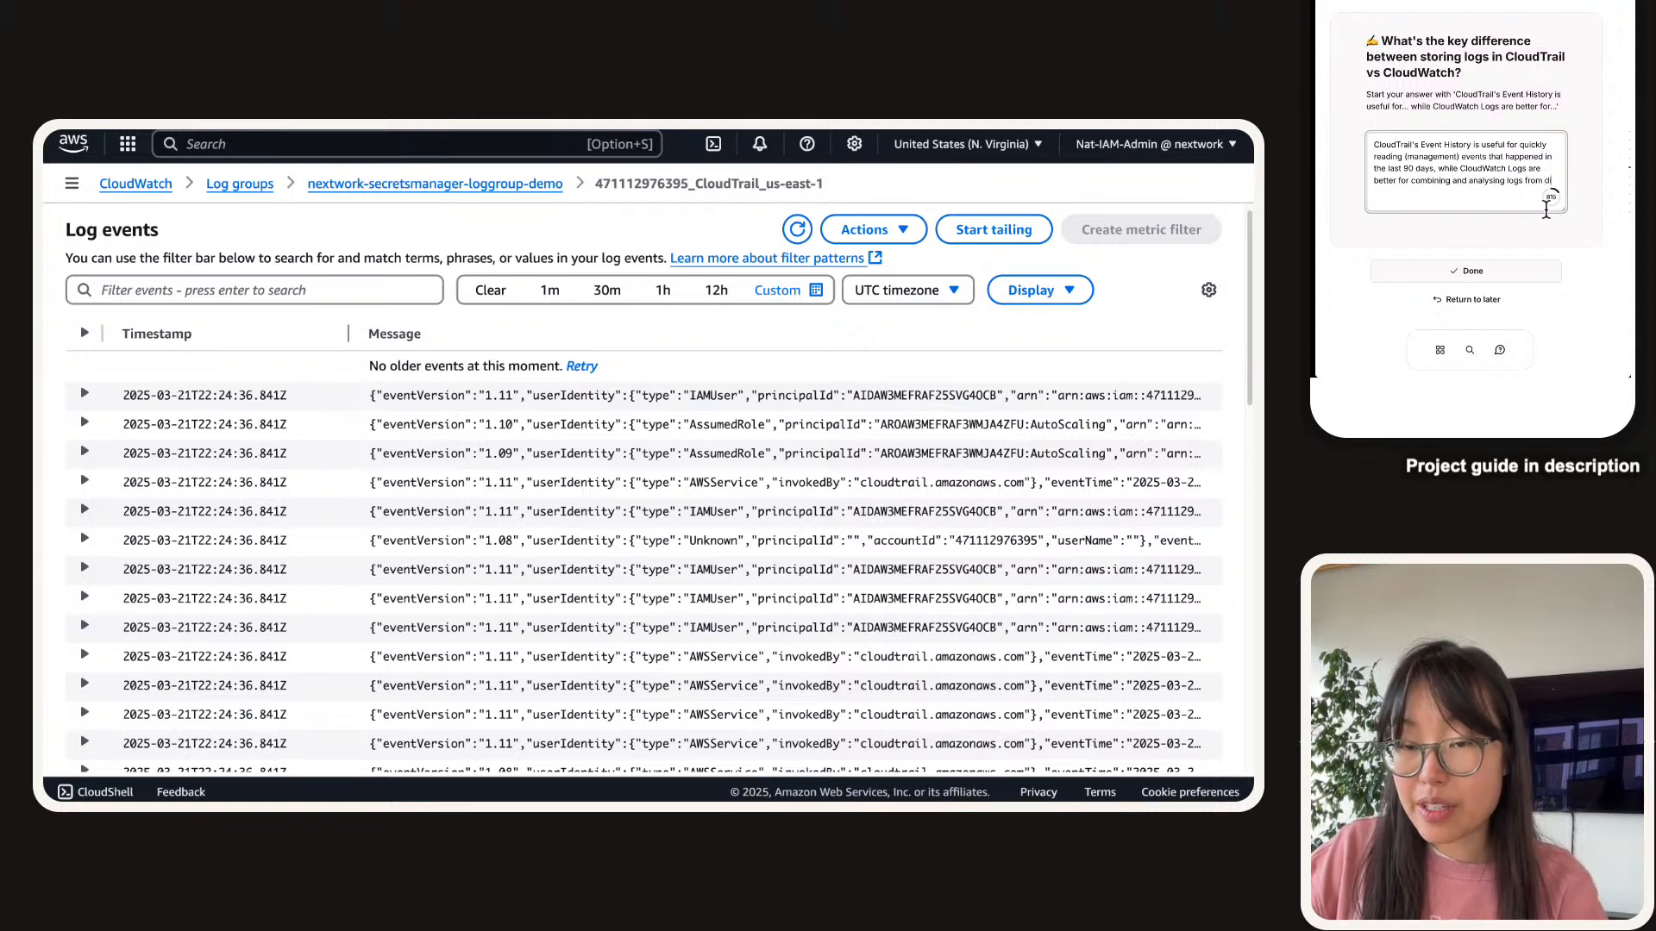
pyautogui.press('BackSpace')
pyautogui.press('BackSpace')
pyautogui.press('BackSpace')
pyautogui.press('BackSpace')
pyautogui.press('BackSpace')
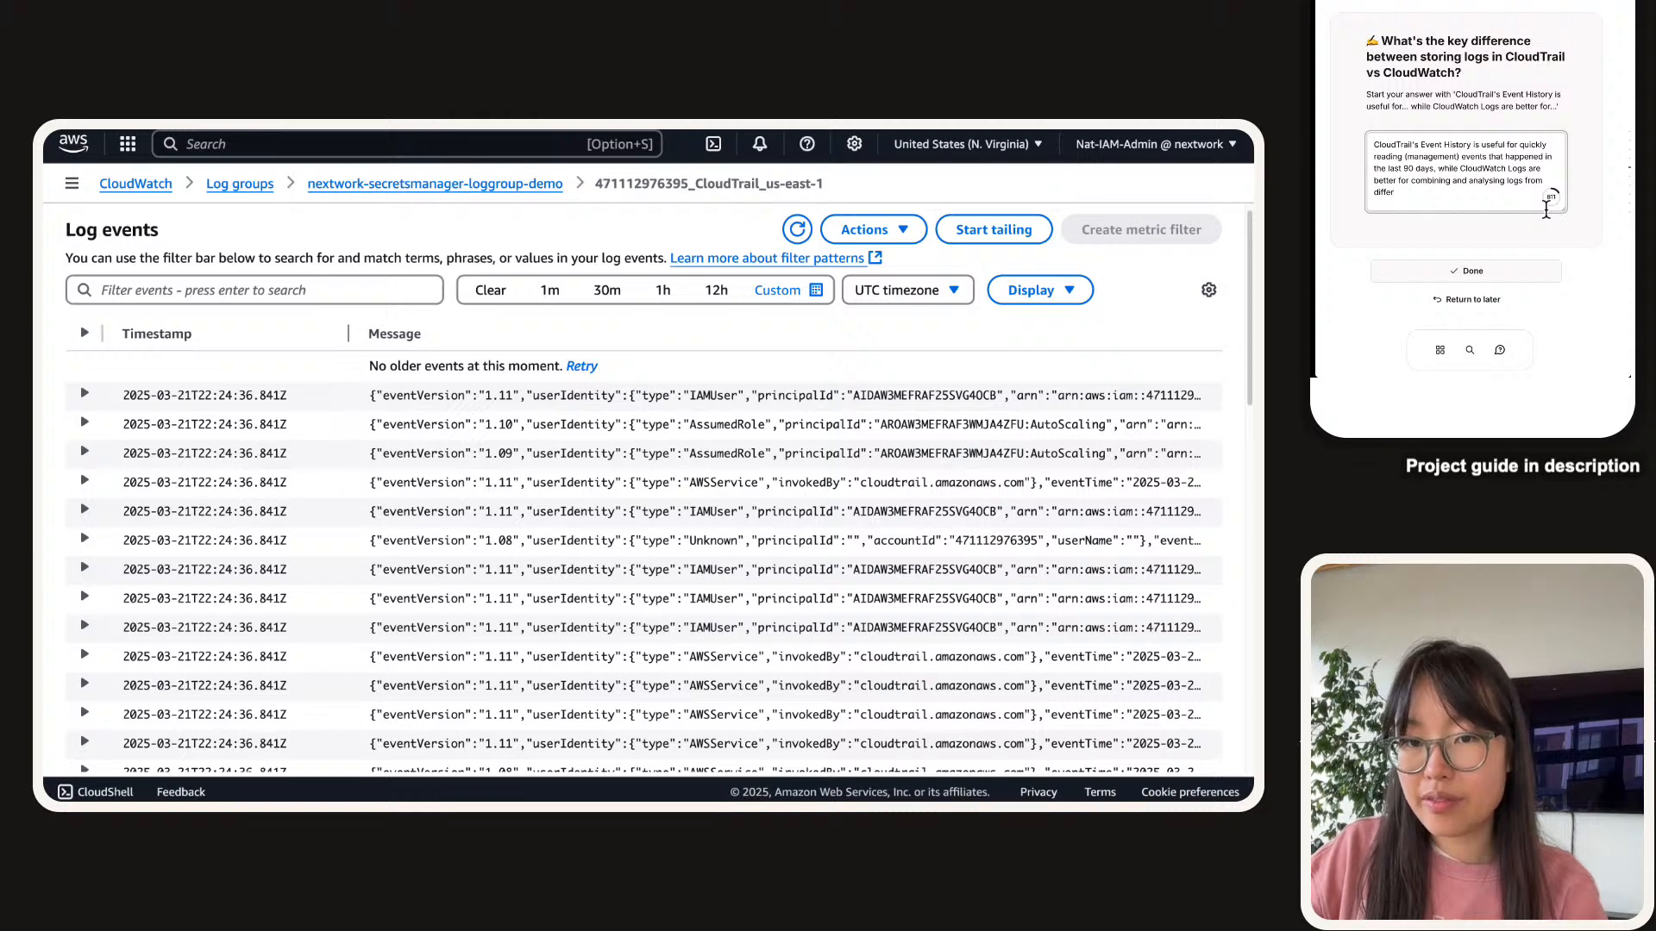
pyautogui.write('rent sources.')
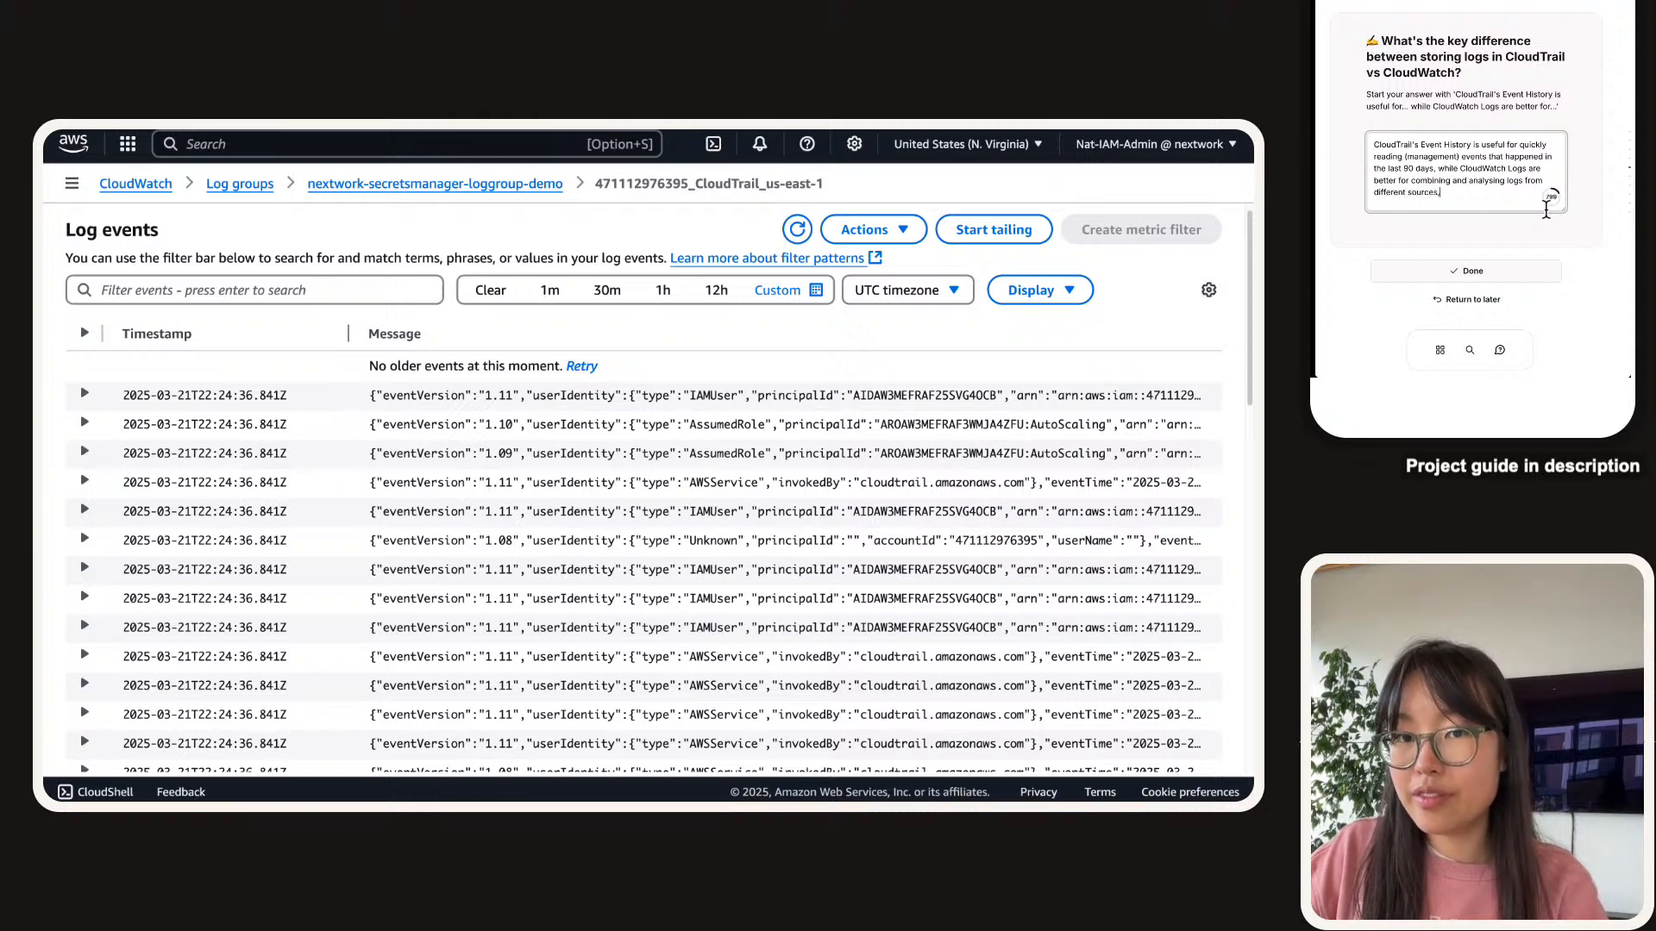
pyautogui.press('BackSpace')
pyautogui.write(', storing ')
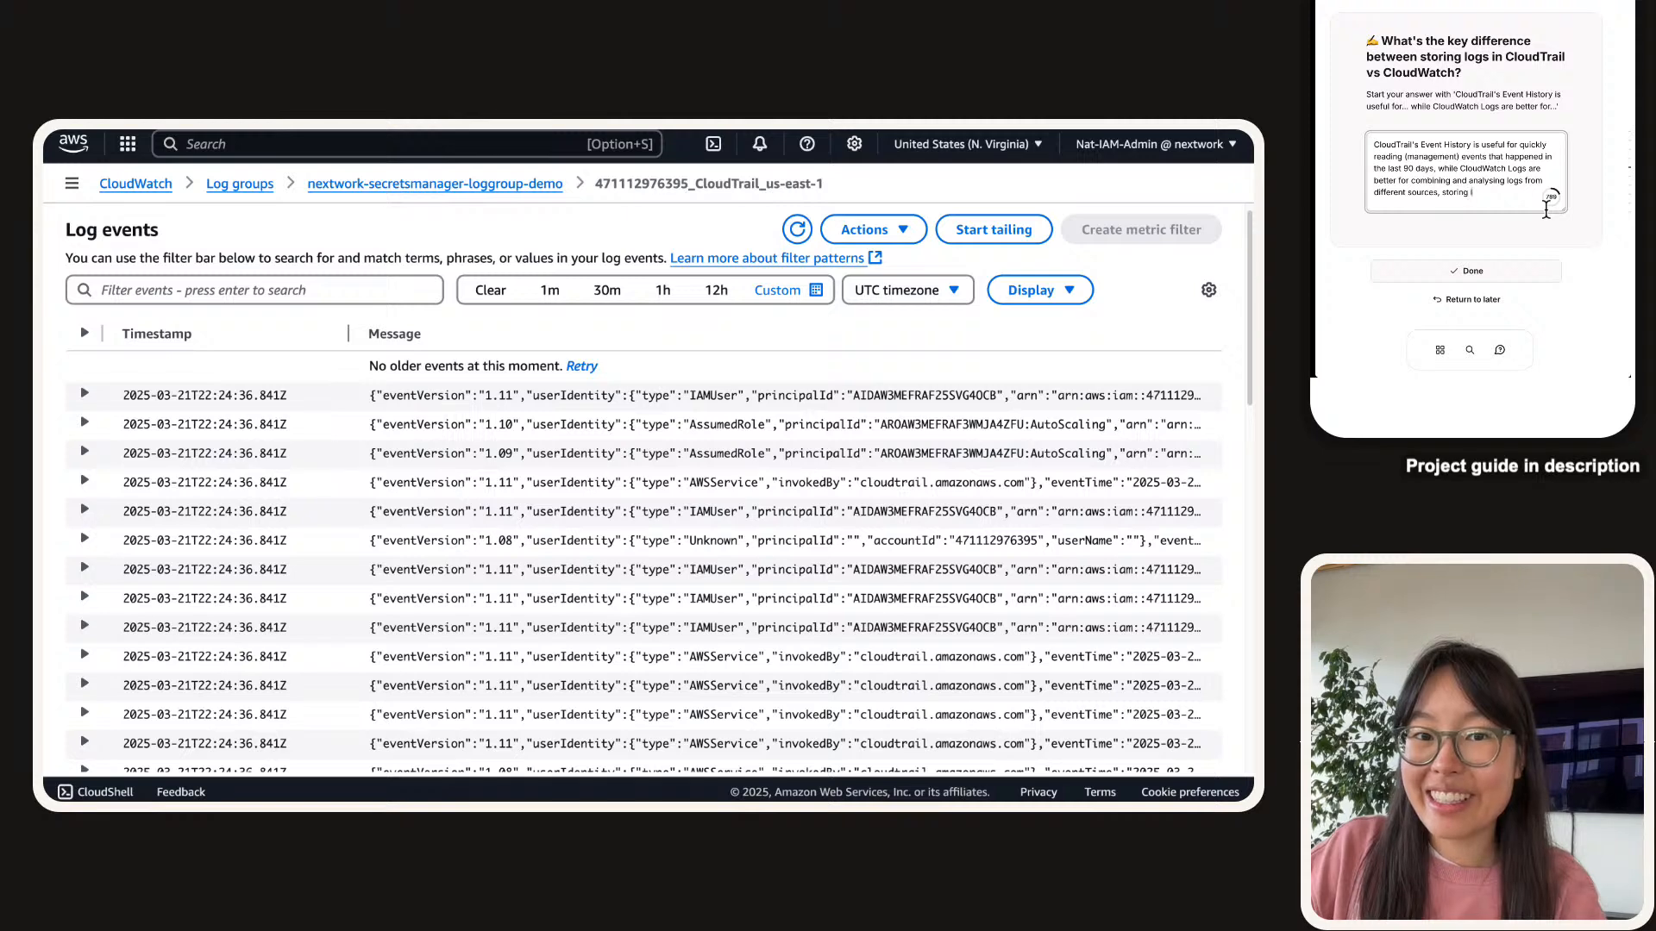
pyautogui.write('logs')
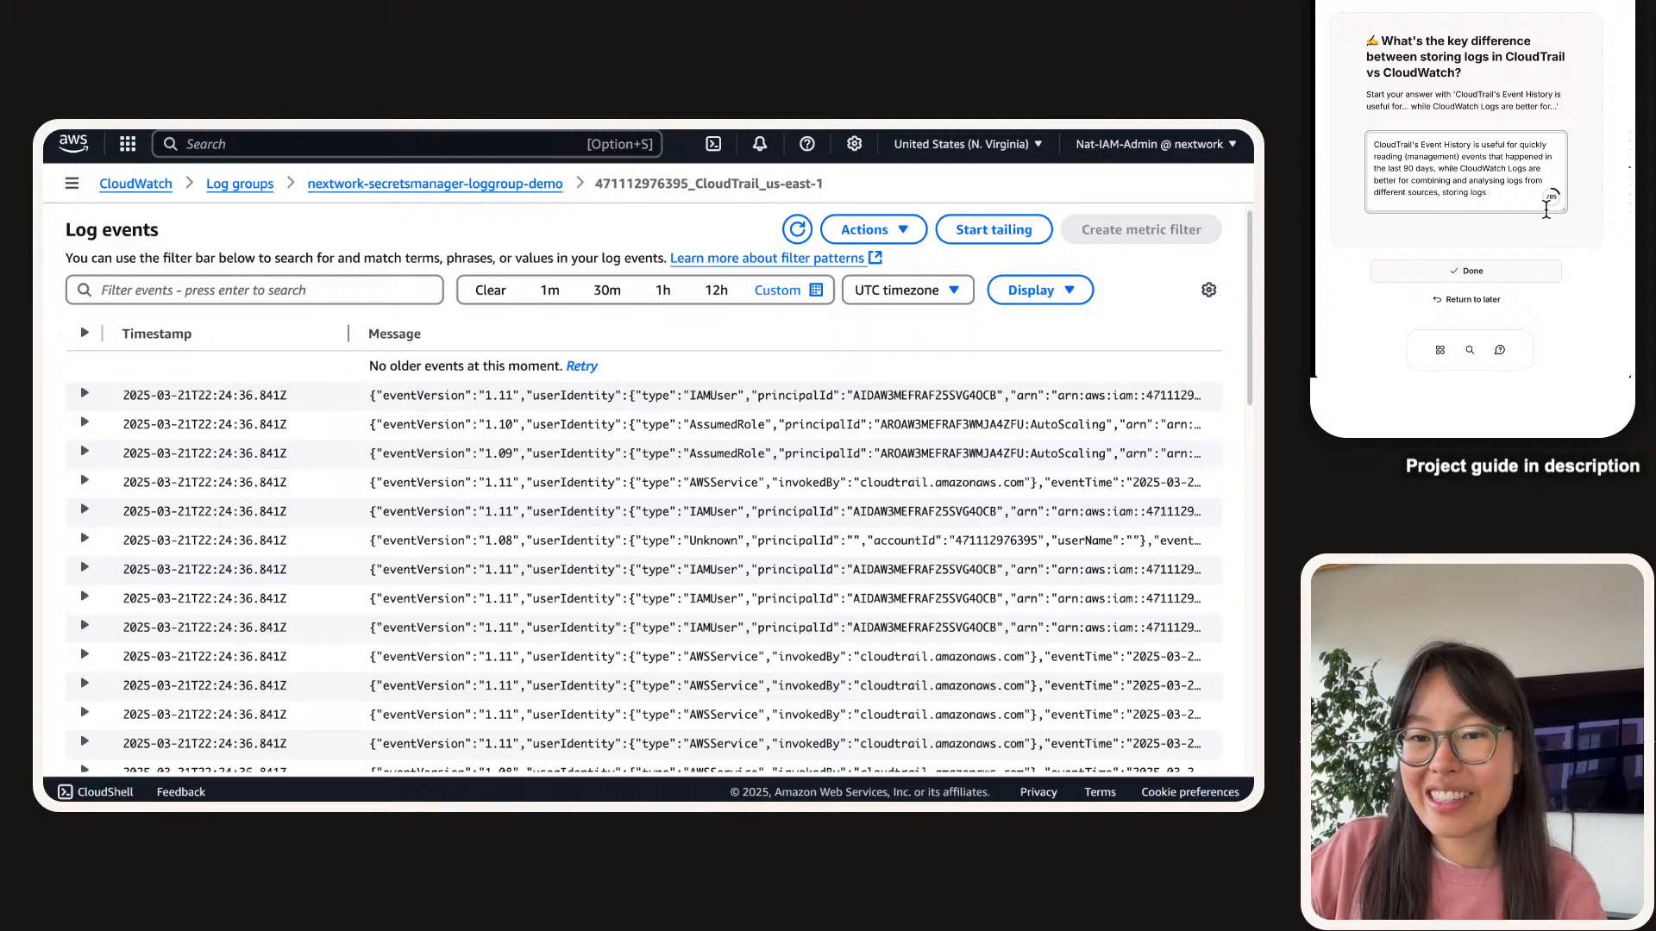
pyautogui.write(' for longer')
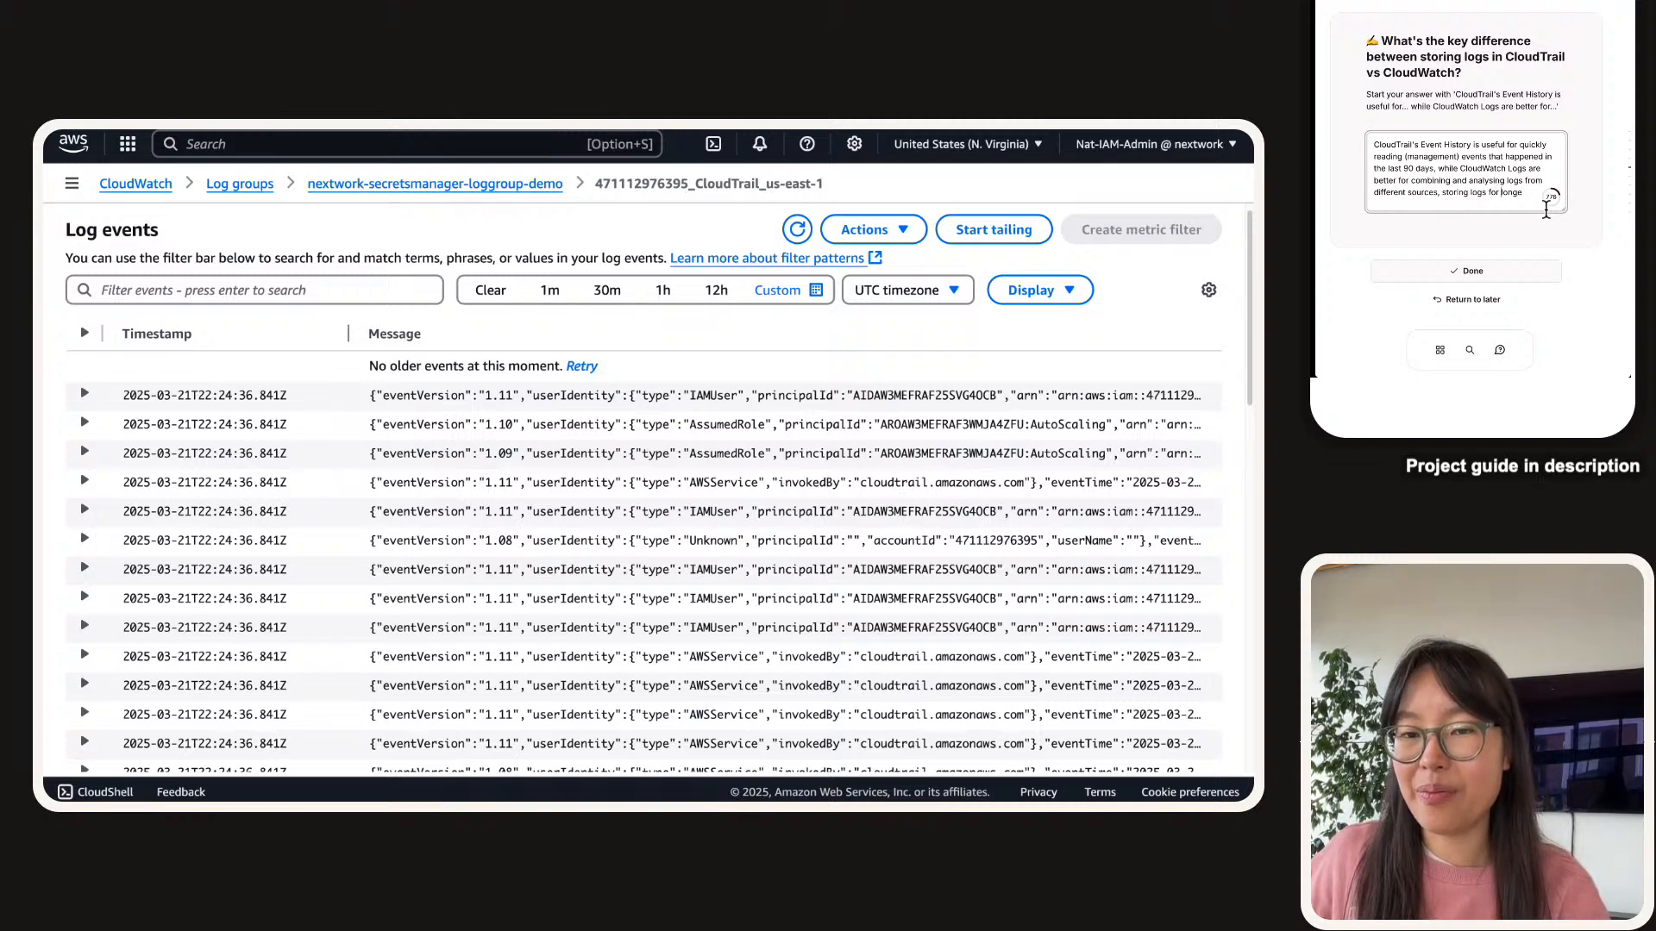
pyautogui.hotkey('alt', 'shift', 'Left')
pyautogui.hotkey('alt', 'shift', 'Left')
pyautogui.hotkey('alt', 'shift', 'Left')
pyautogui.hotkey('alt', 'shift', 'Left')
pyautogui.press('BackSpace')
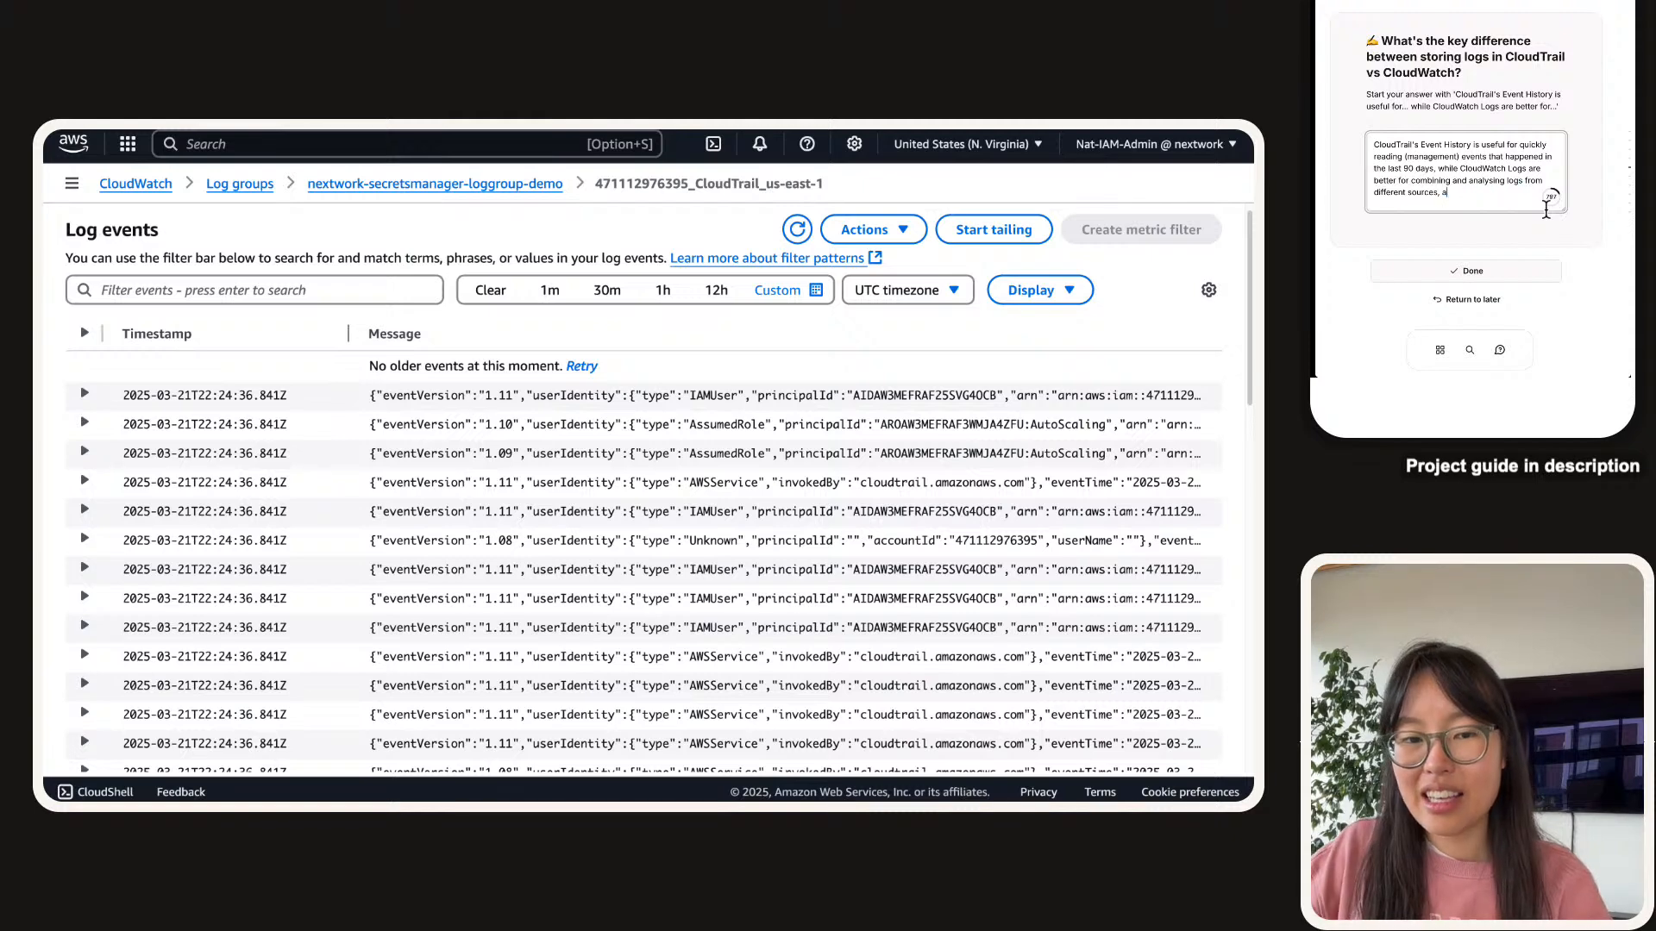
pyautogui.write('accessing logs for ')
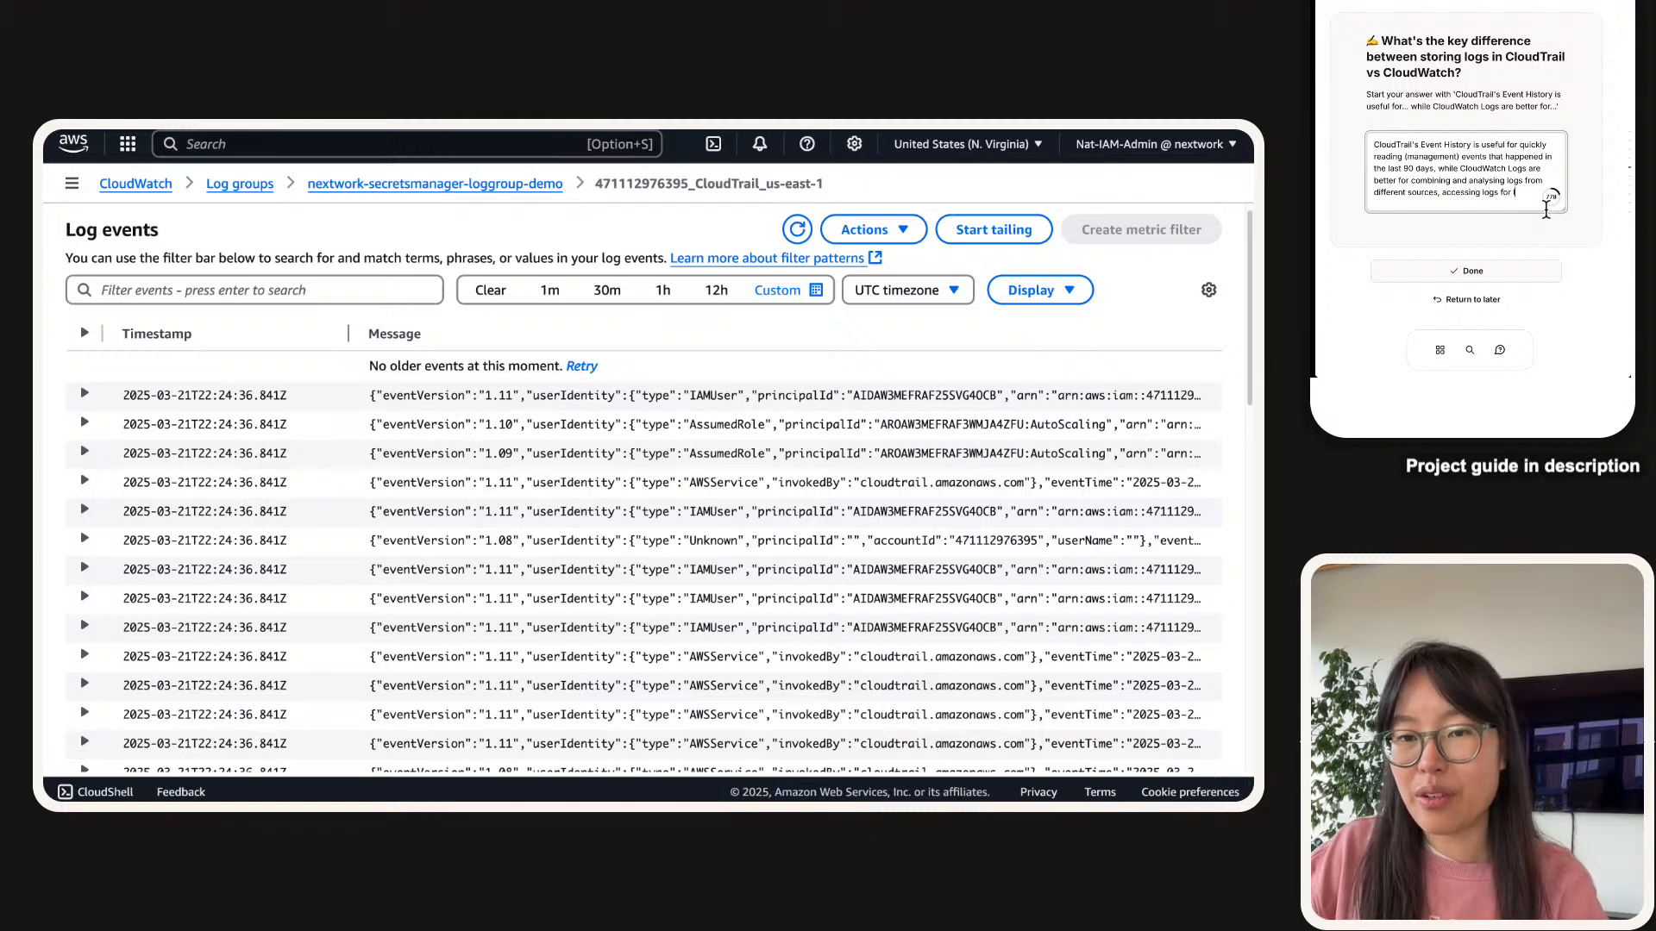
pyautogui.write('longer than 90 ady')
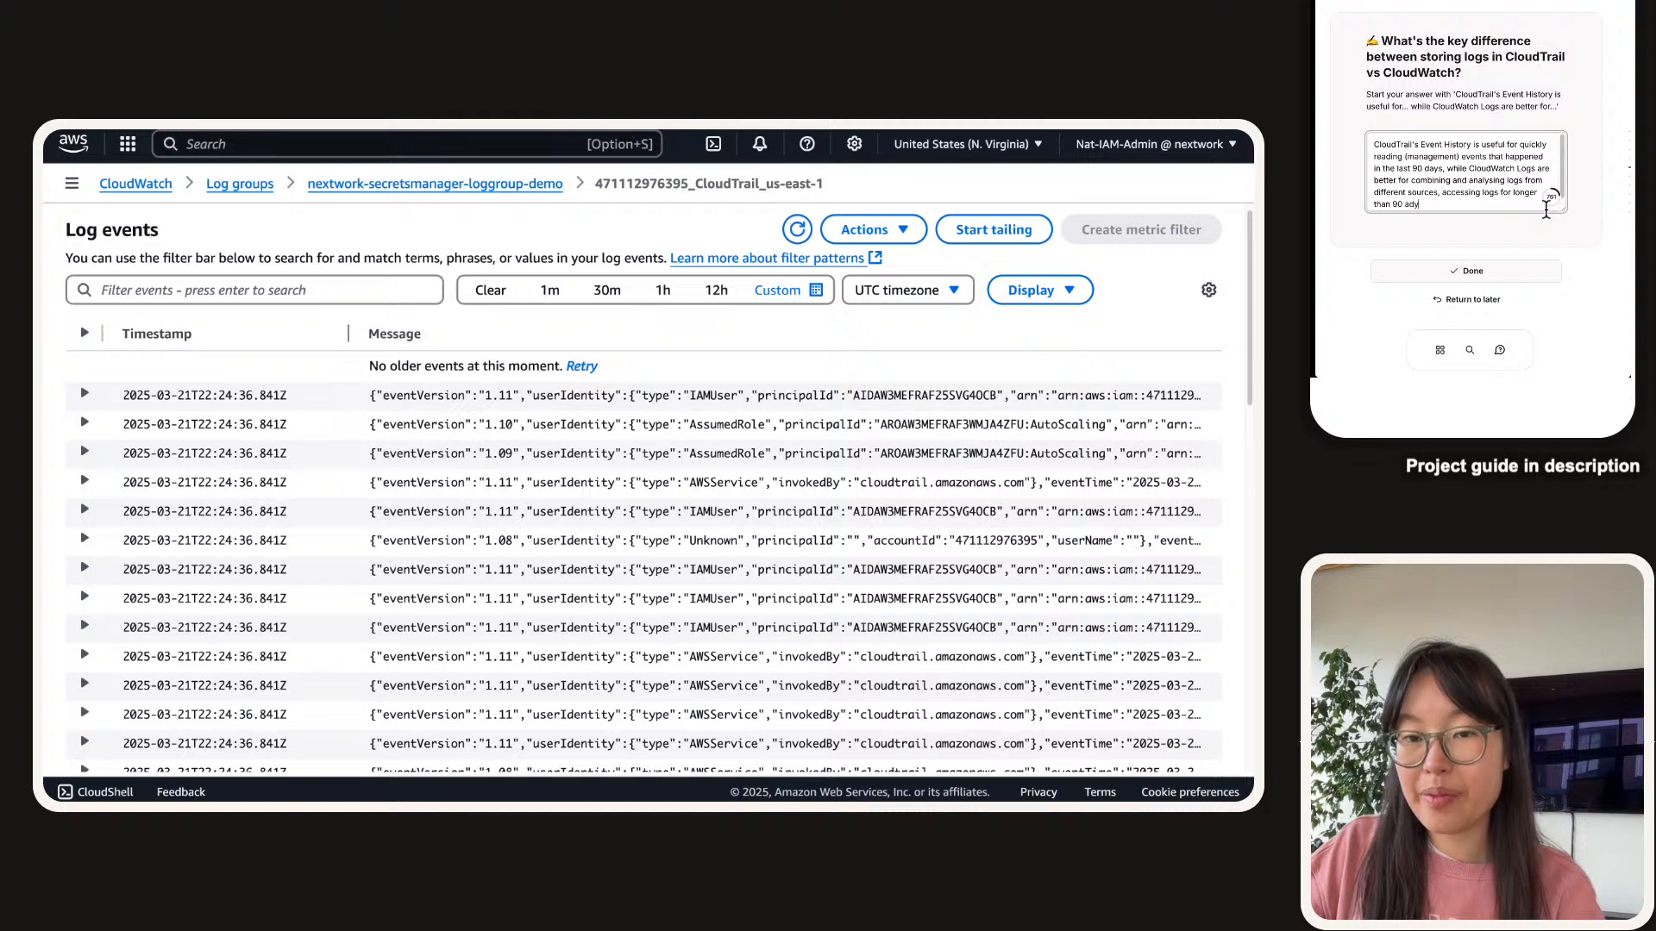
pyautogui.press('BackSpace')
pyautogui.press('BackSpace')
pyautogui.press('BackSpace')
pyautogui.write('days')
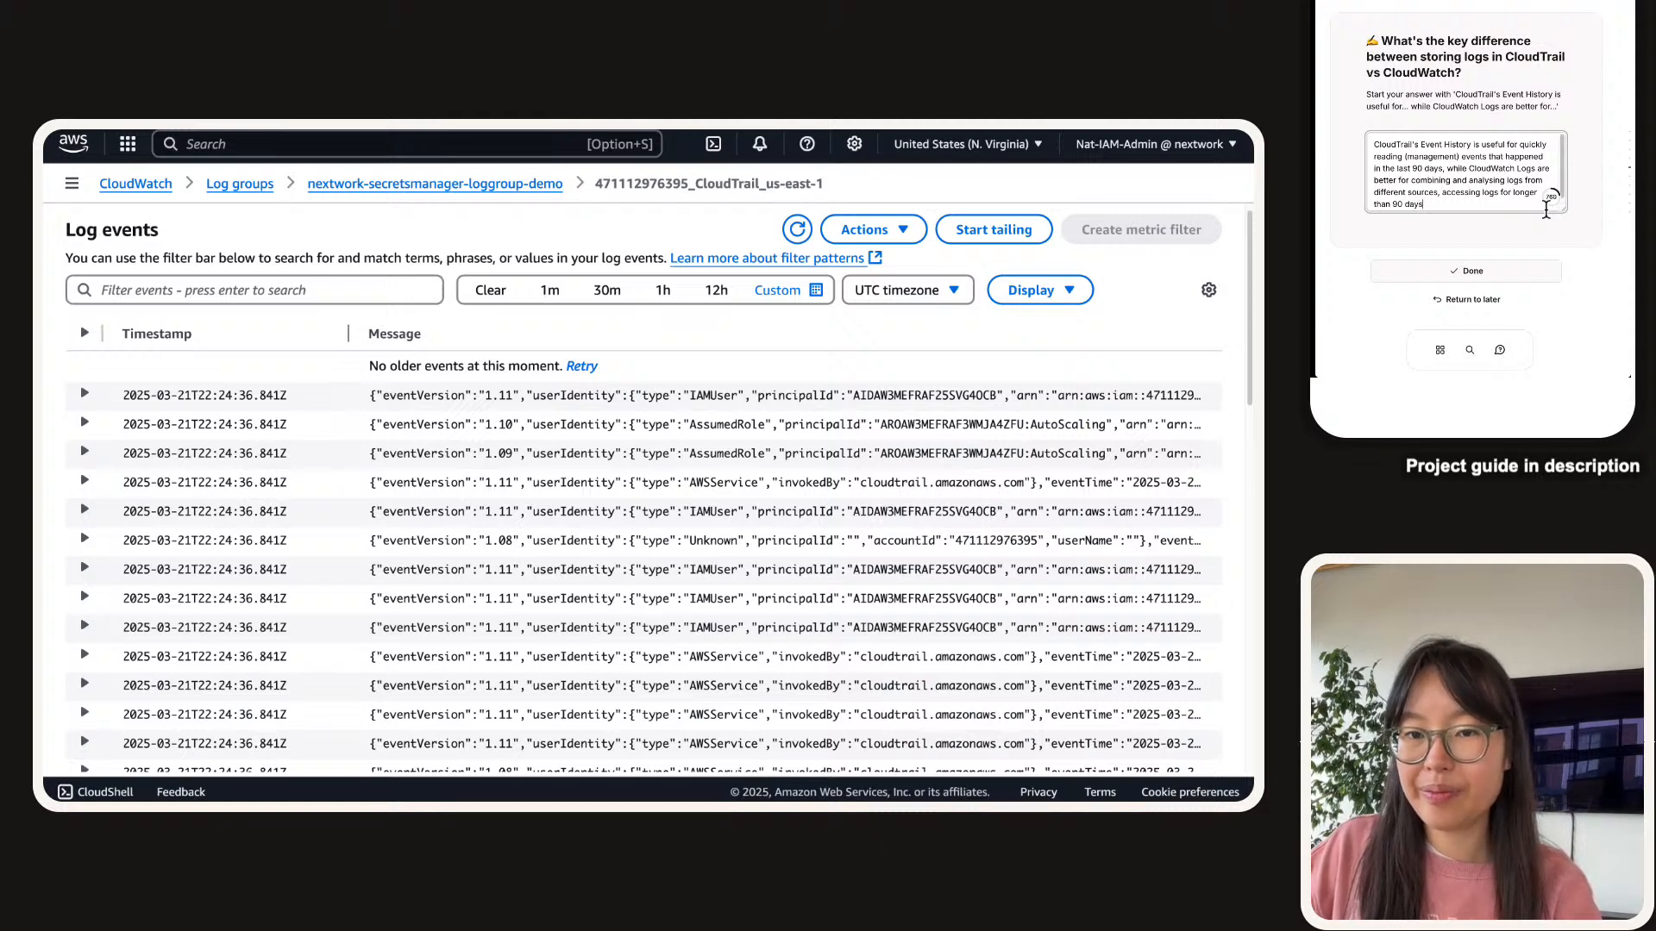
pyautogui.write(', and ')
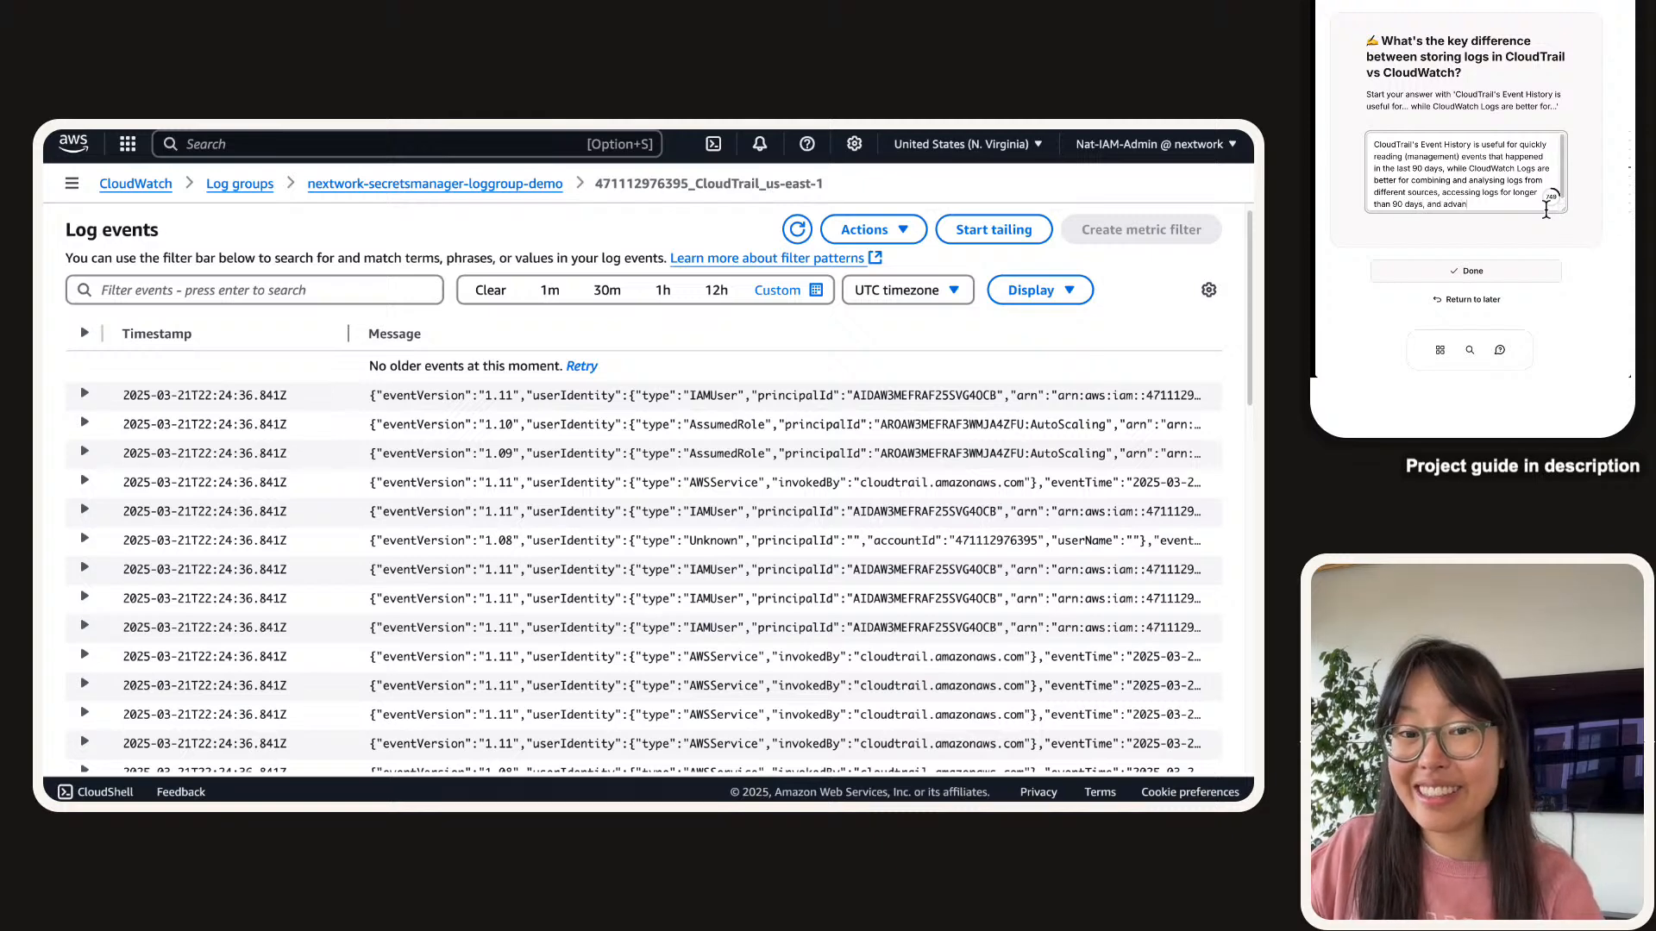
pyautogui.write('advaced filtering')
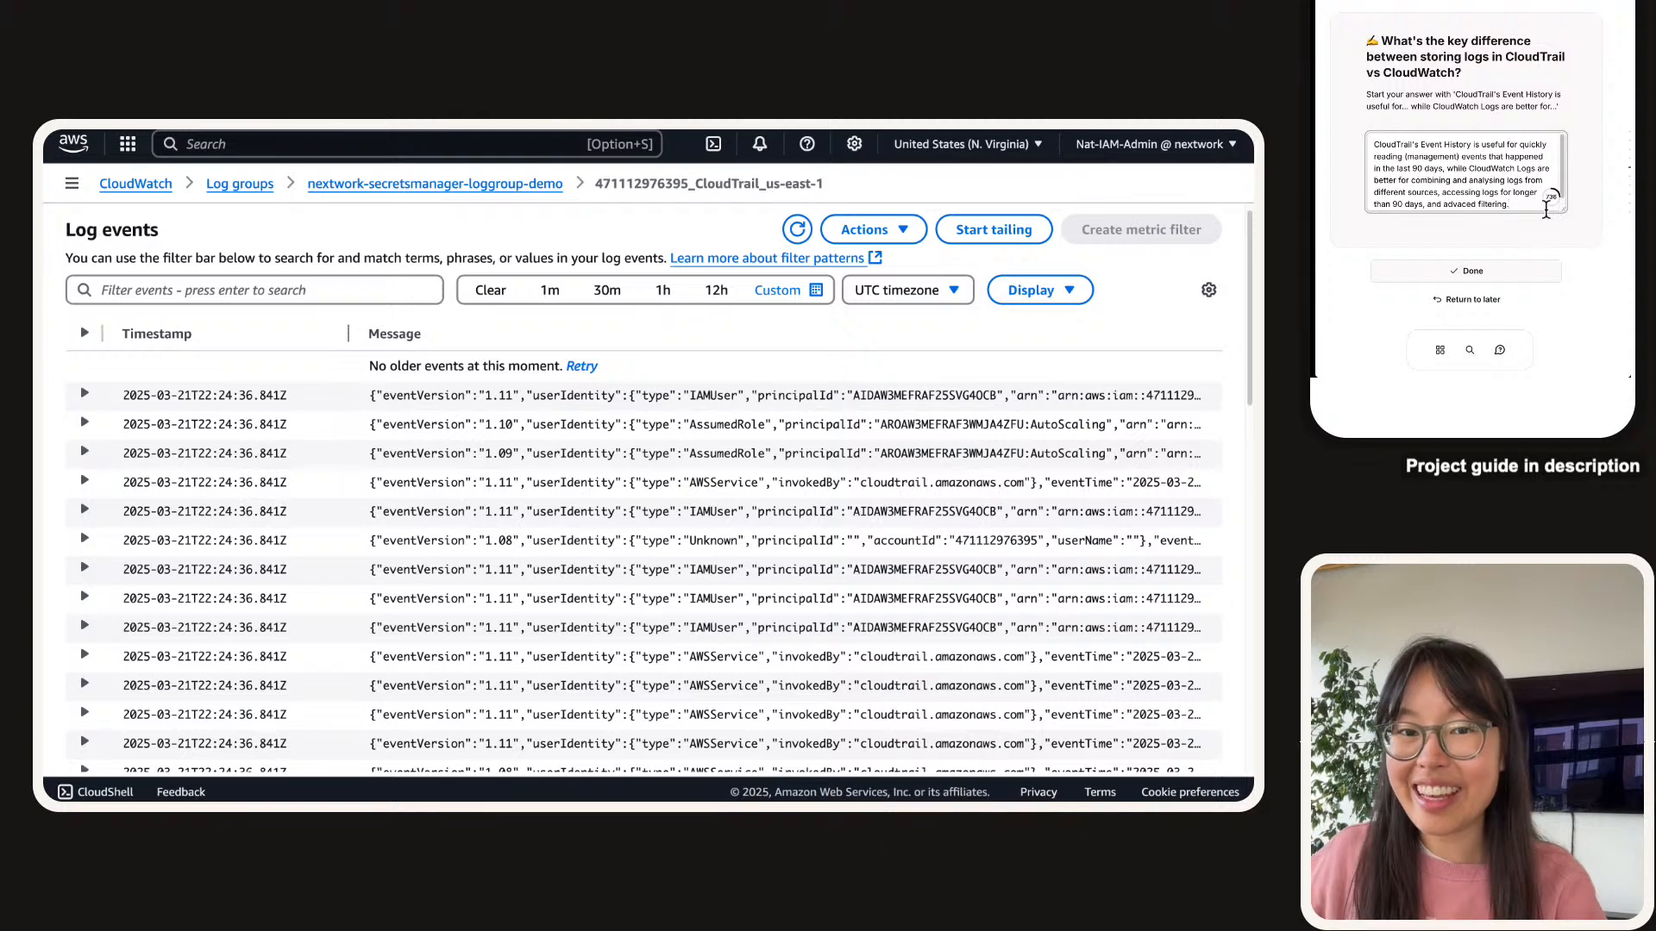
pyautogui.write('.')
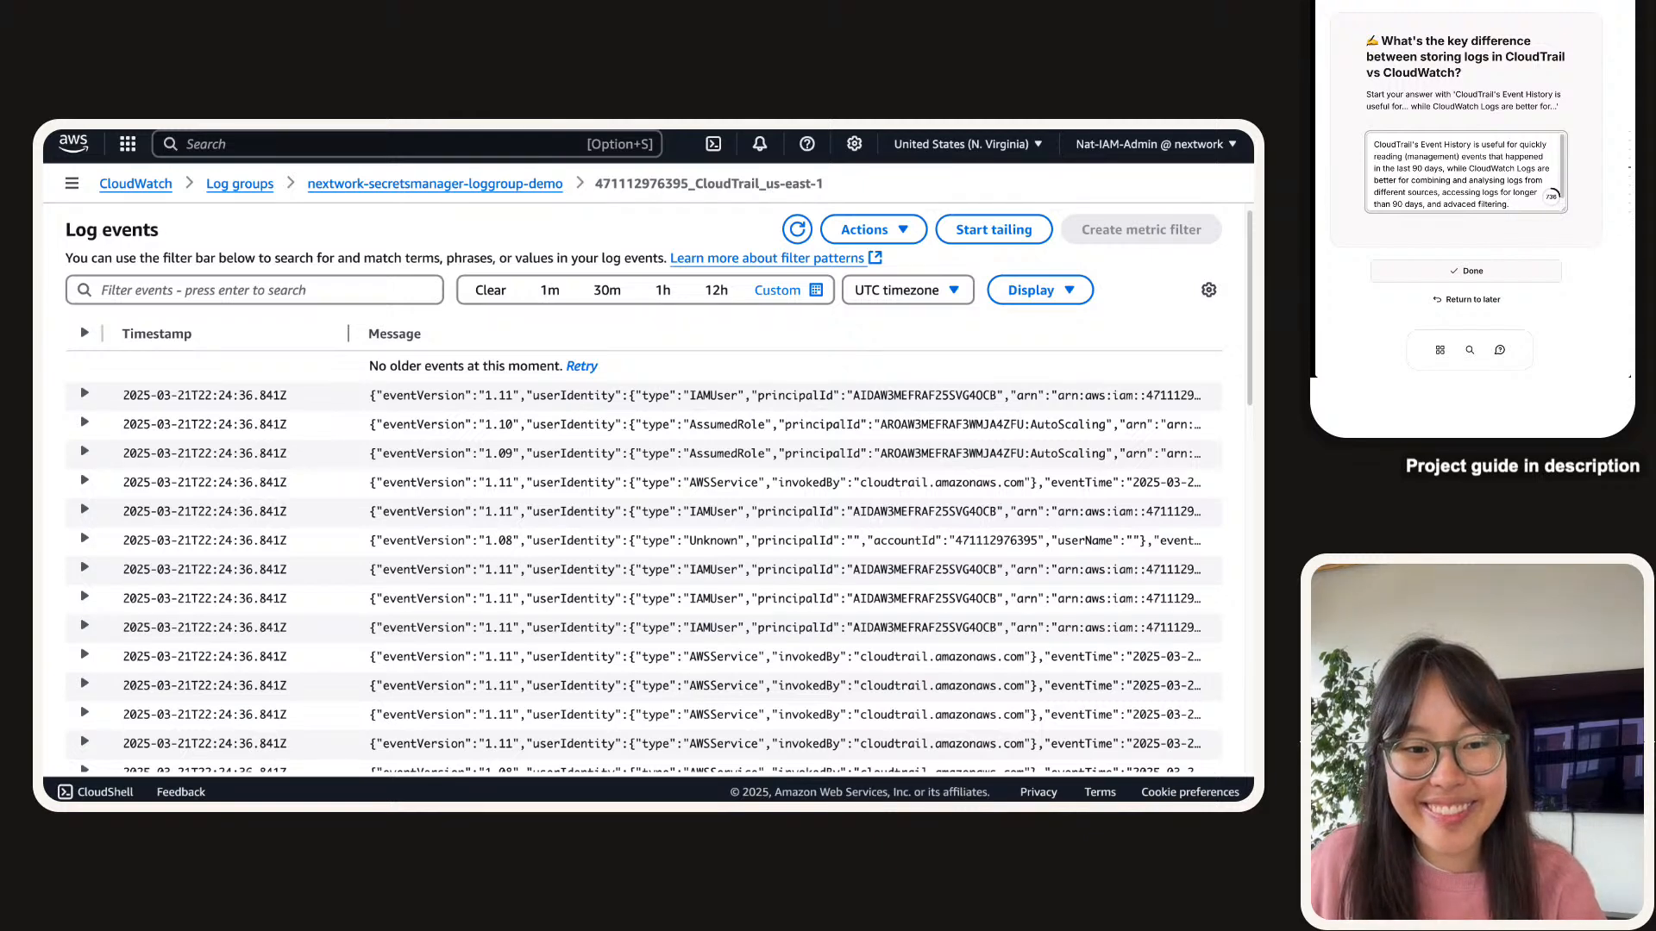
# Submit the CloudTrail vs CloudWatch answer with the Done button.
pyautogui.click(1456, 264)
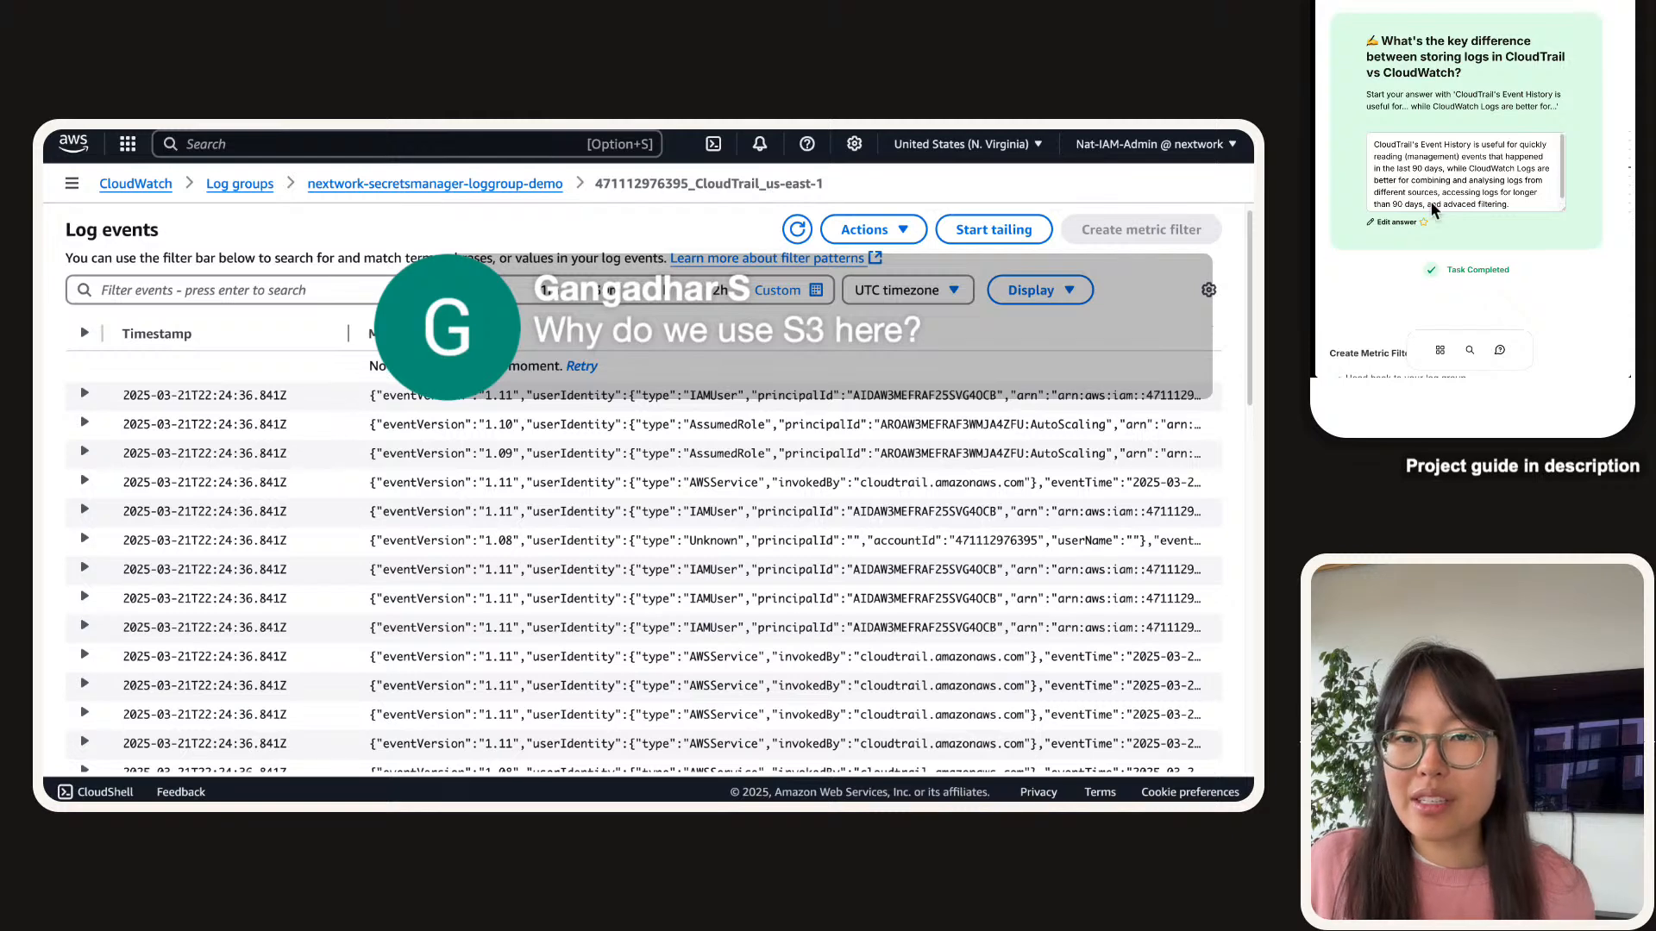
# Ask the assistant whether CloudWatch gets logs directly from CloudTrail or from the S3 bucket.
pyautogui.scroll(-10, 1431, 202)
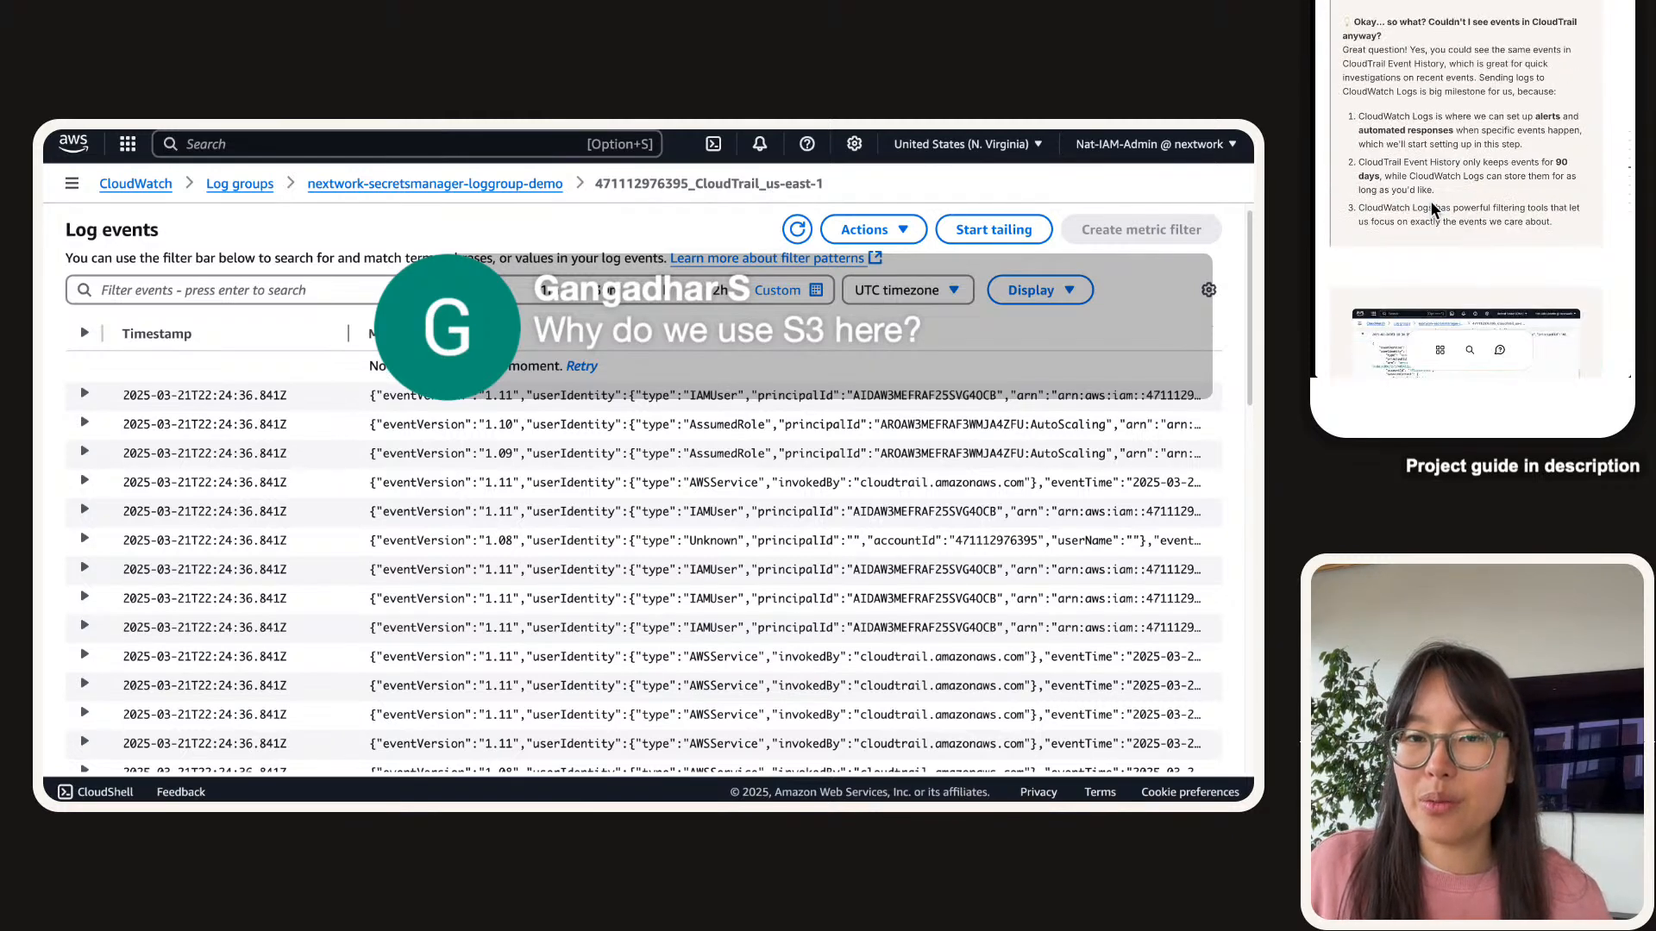
pyautogui.moveTo(1544, 221); pyautogui.dragTo(1349, 123)
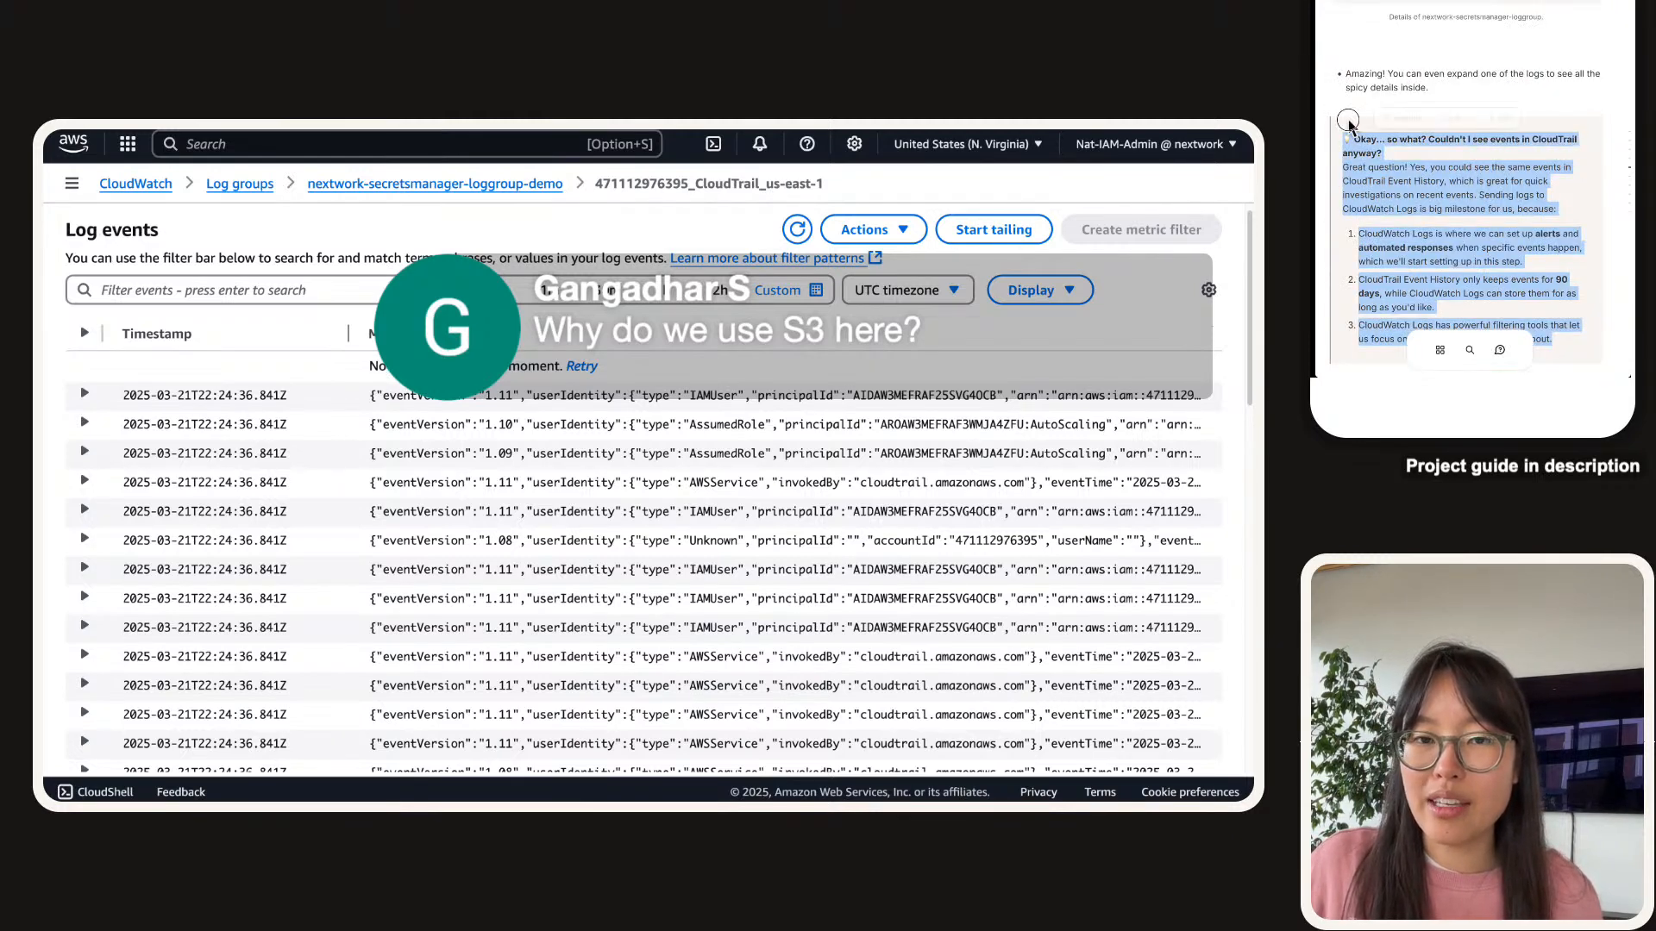
pyautogui.click(1455, 116)
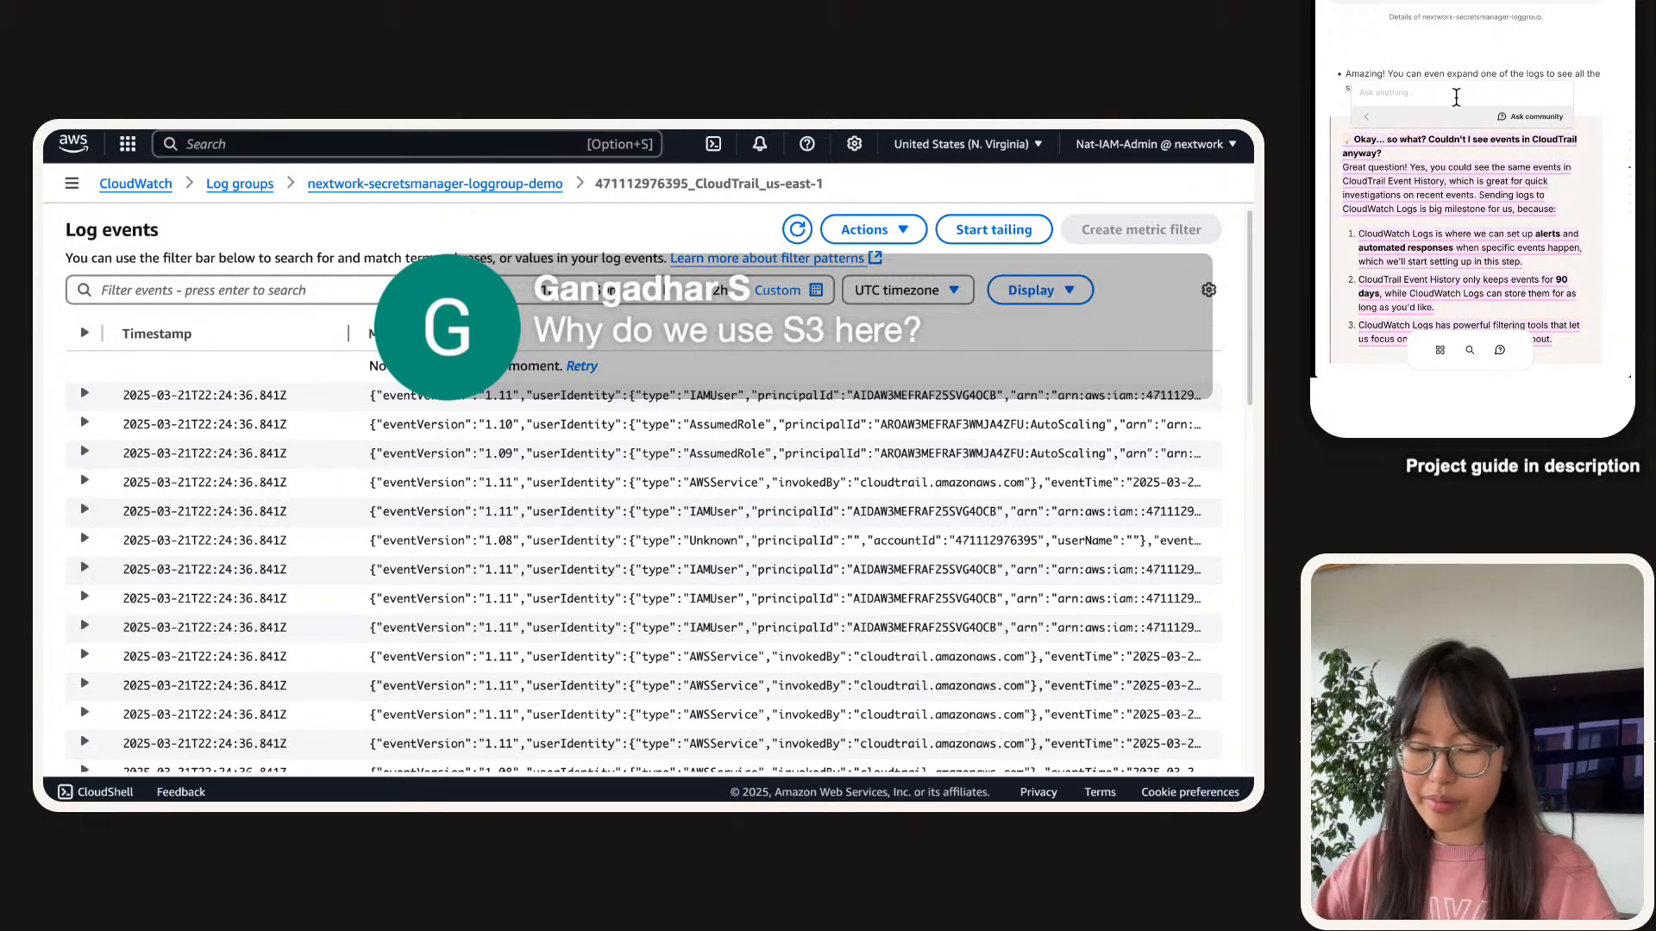
pyautogui.write('Does c')
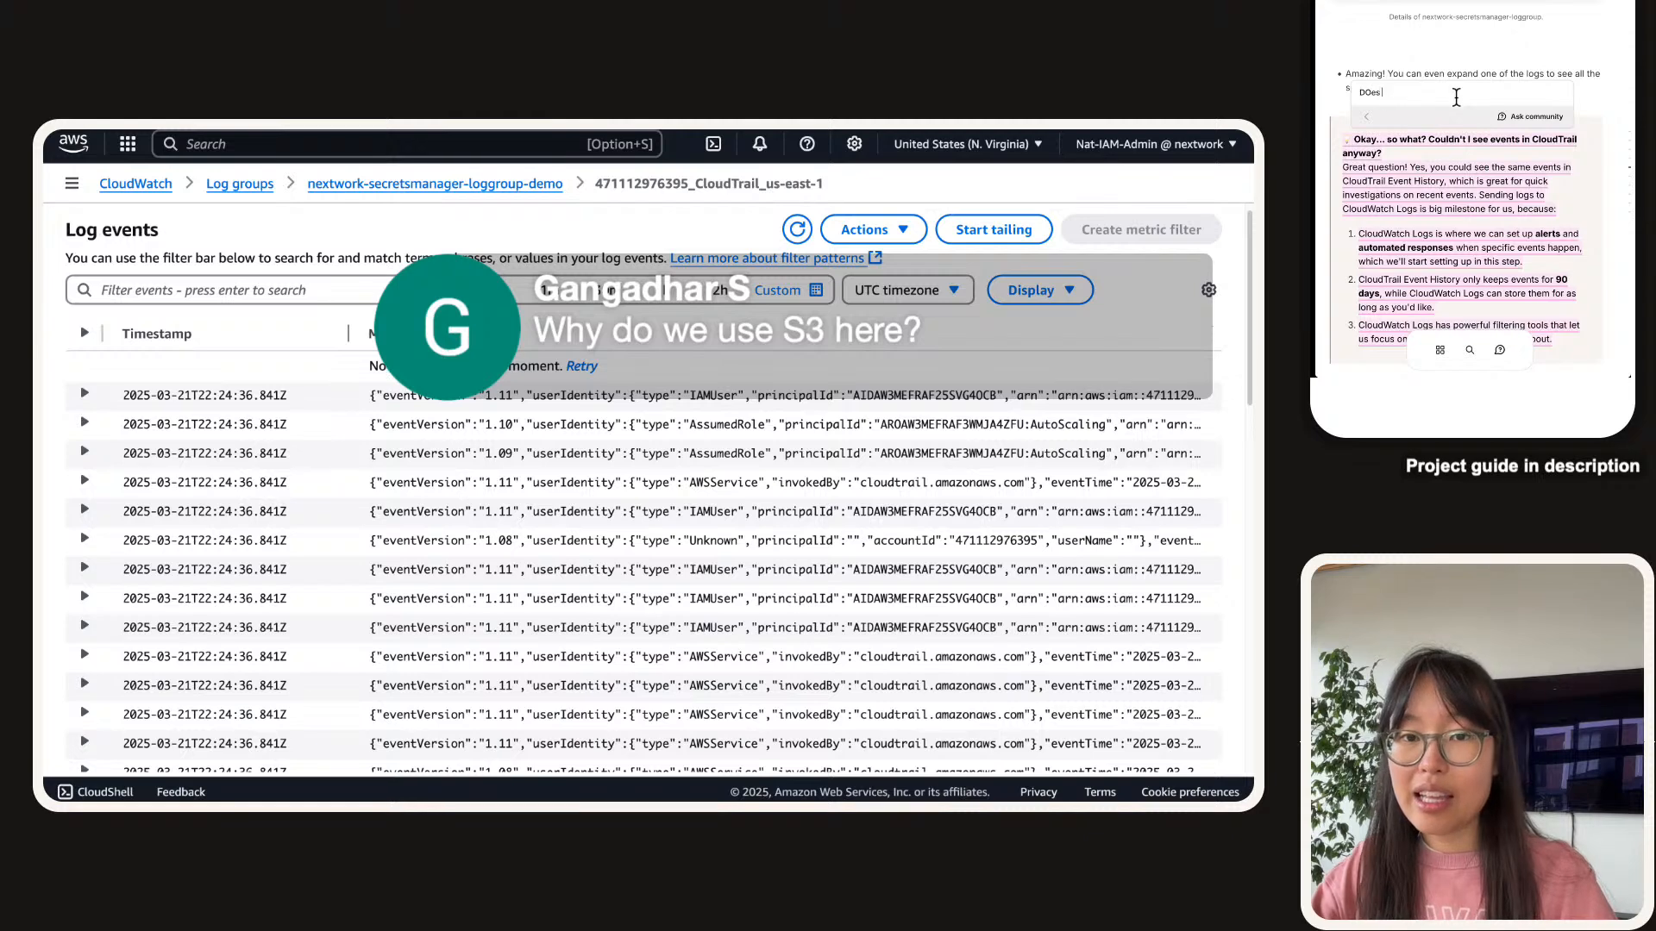
pyautogui.press('BackSpace')
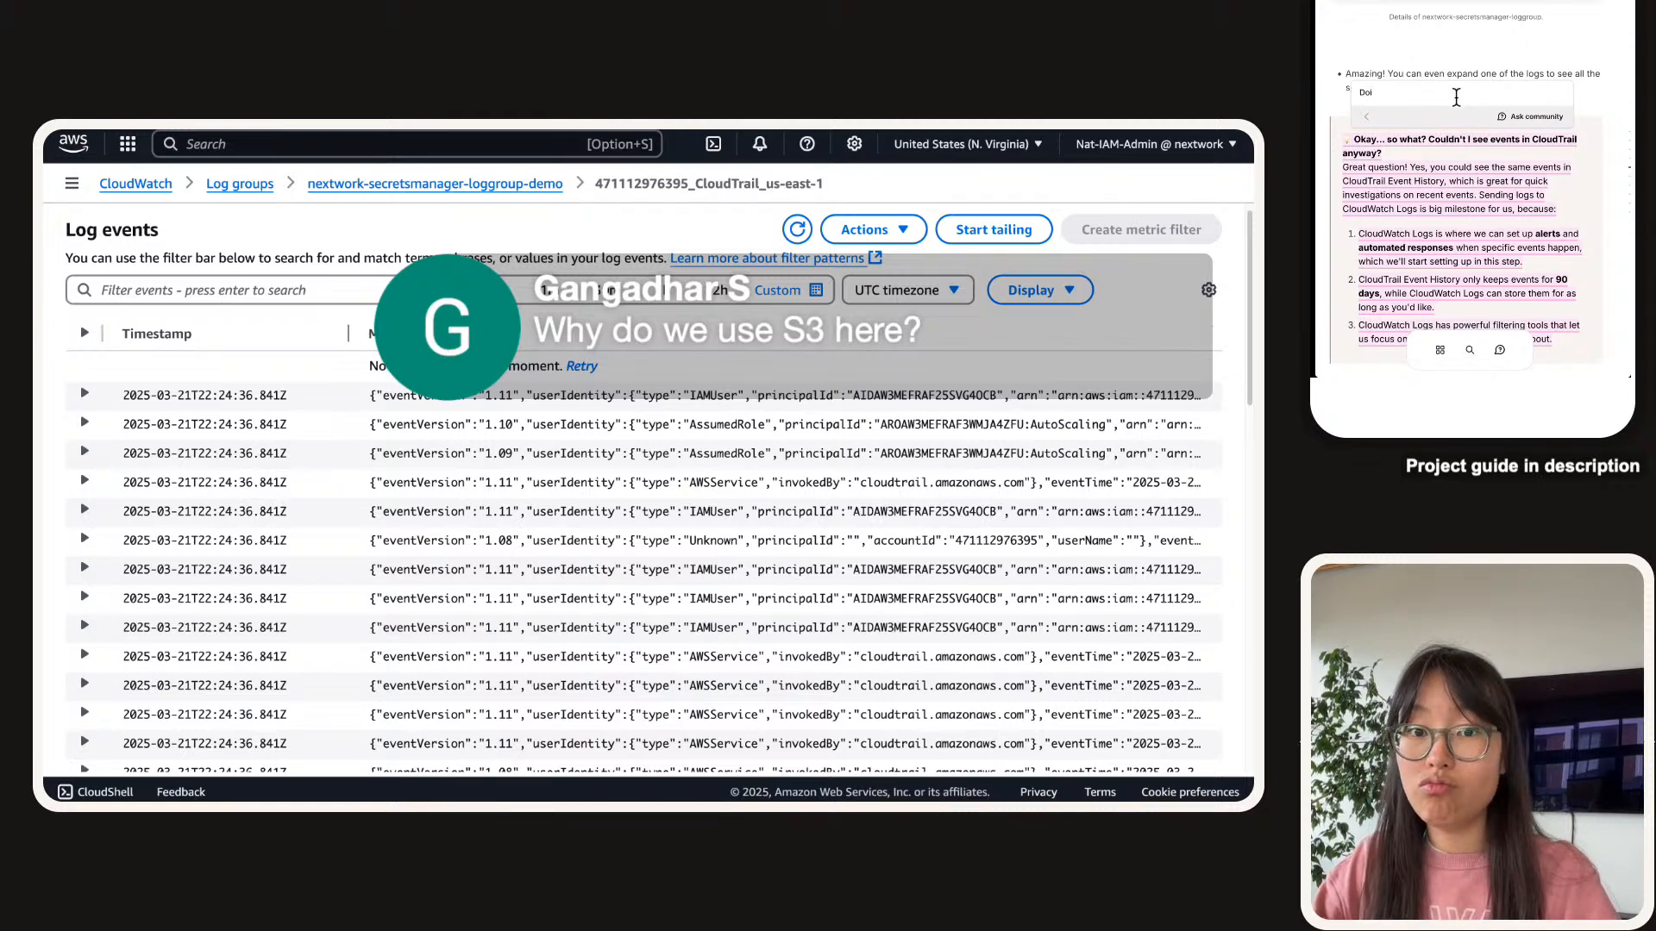
pyautogui.write('CloudWA')
pyautogui.write('tc')
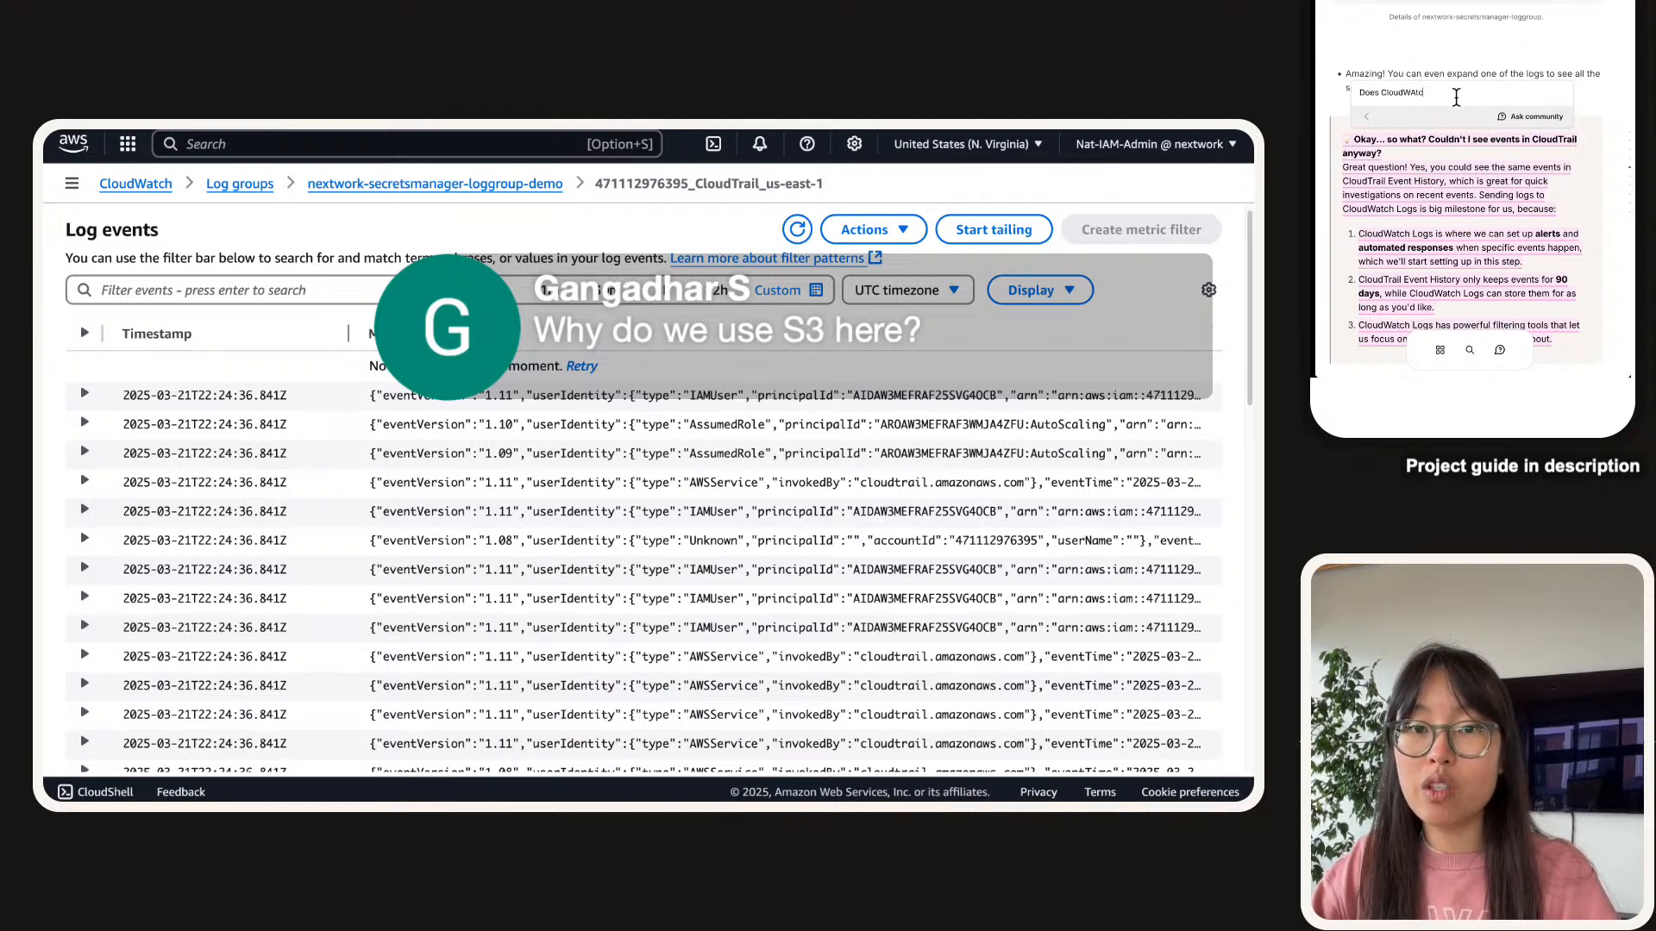
pyautogui.write('h retr')
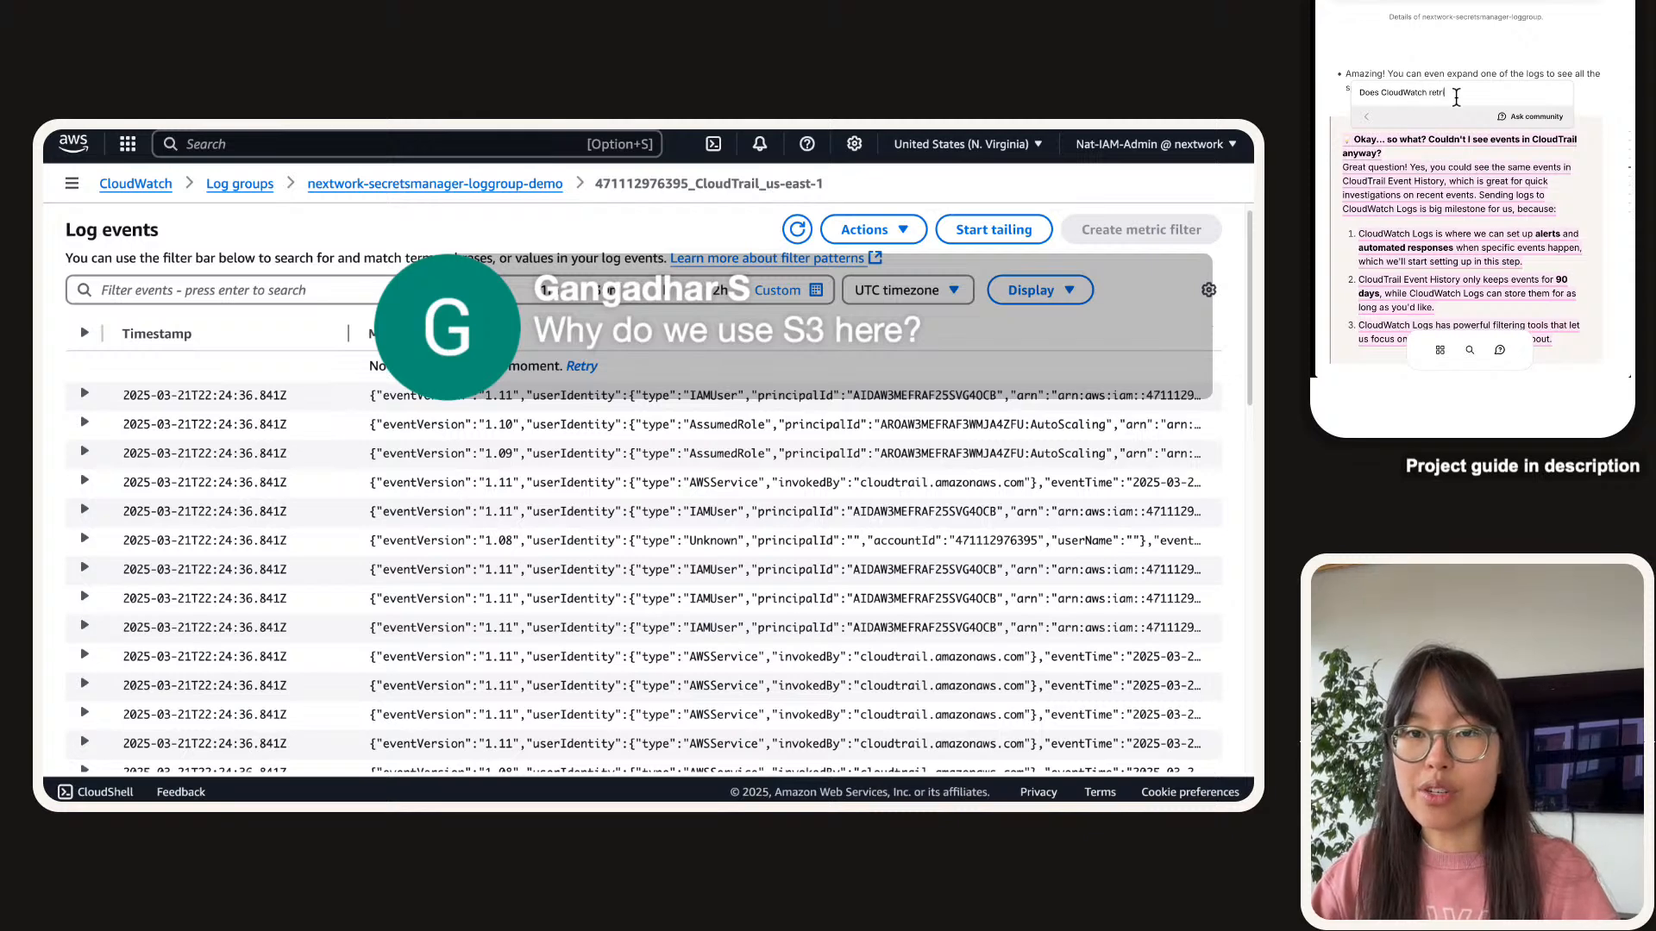
pyautogui.write('ieve')
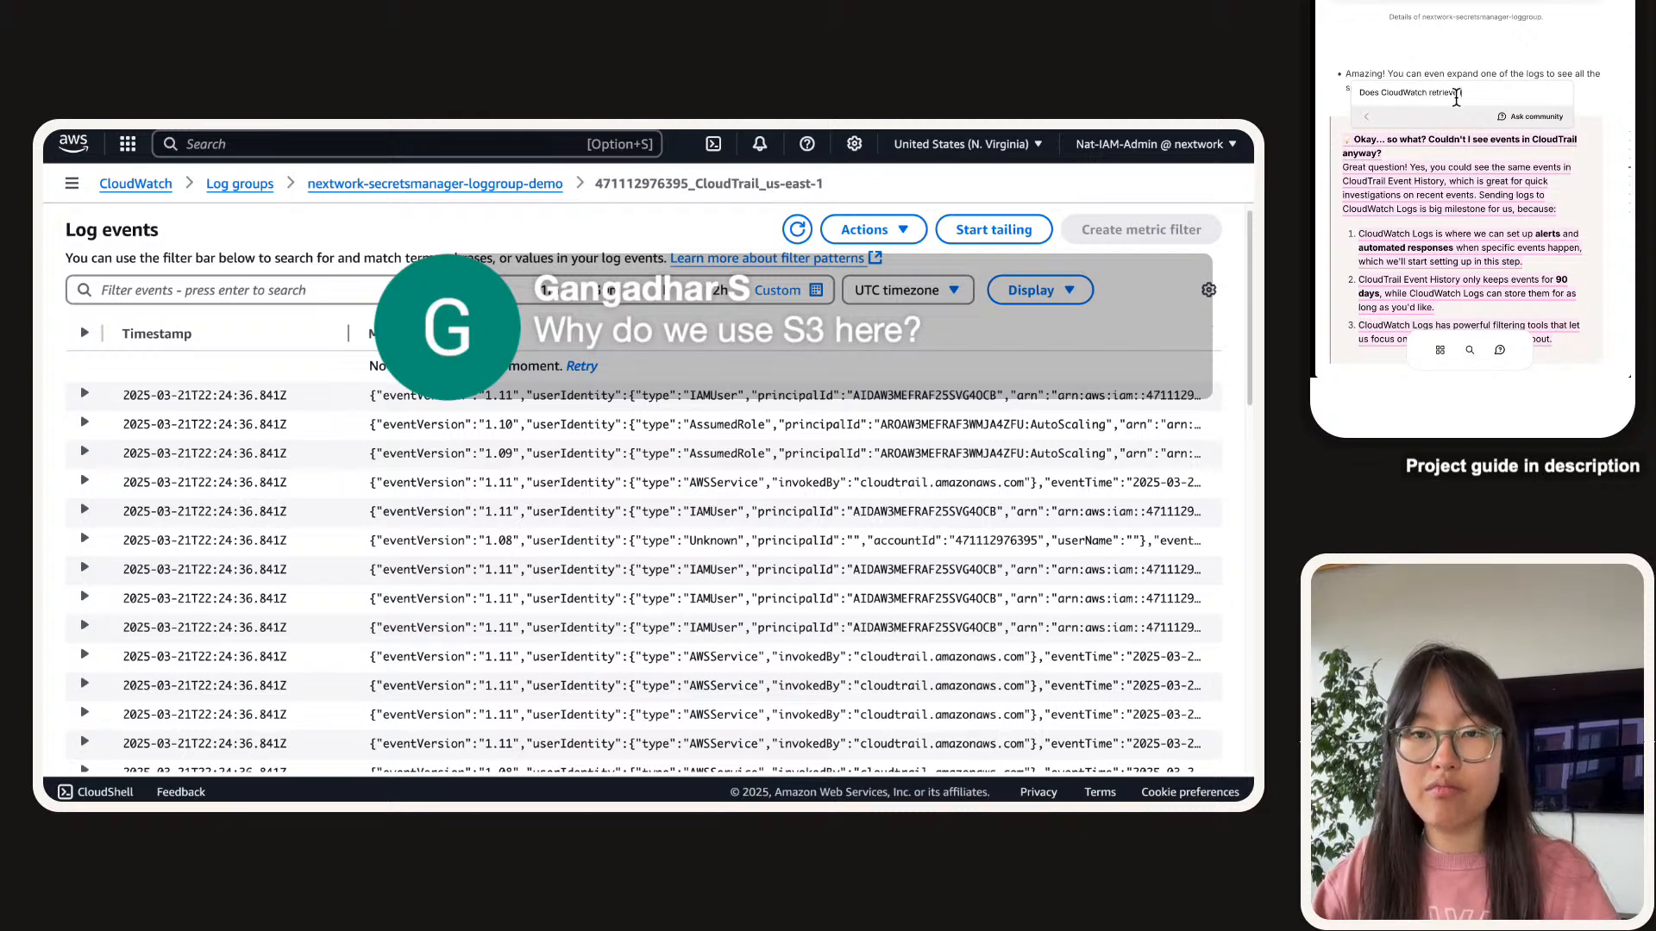
pyautogui.write(' logs')
pyautogui.write(' d')
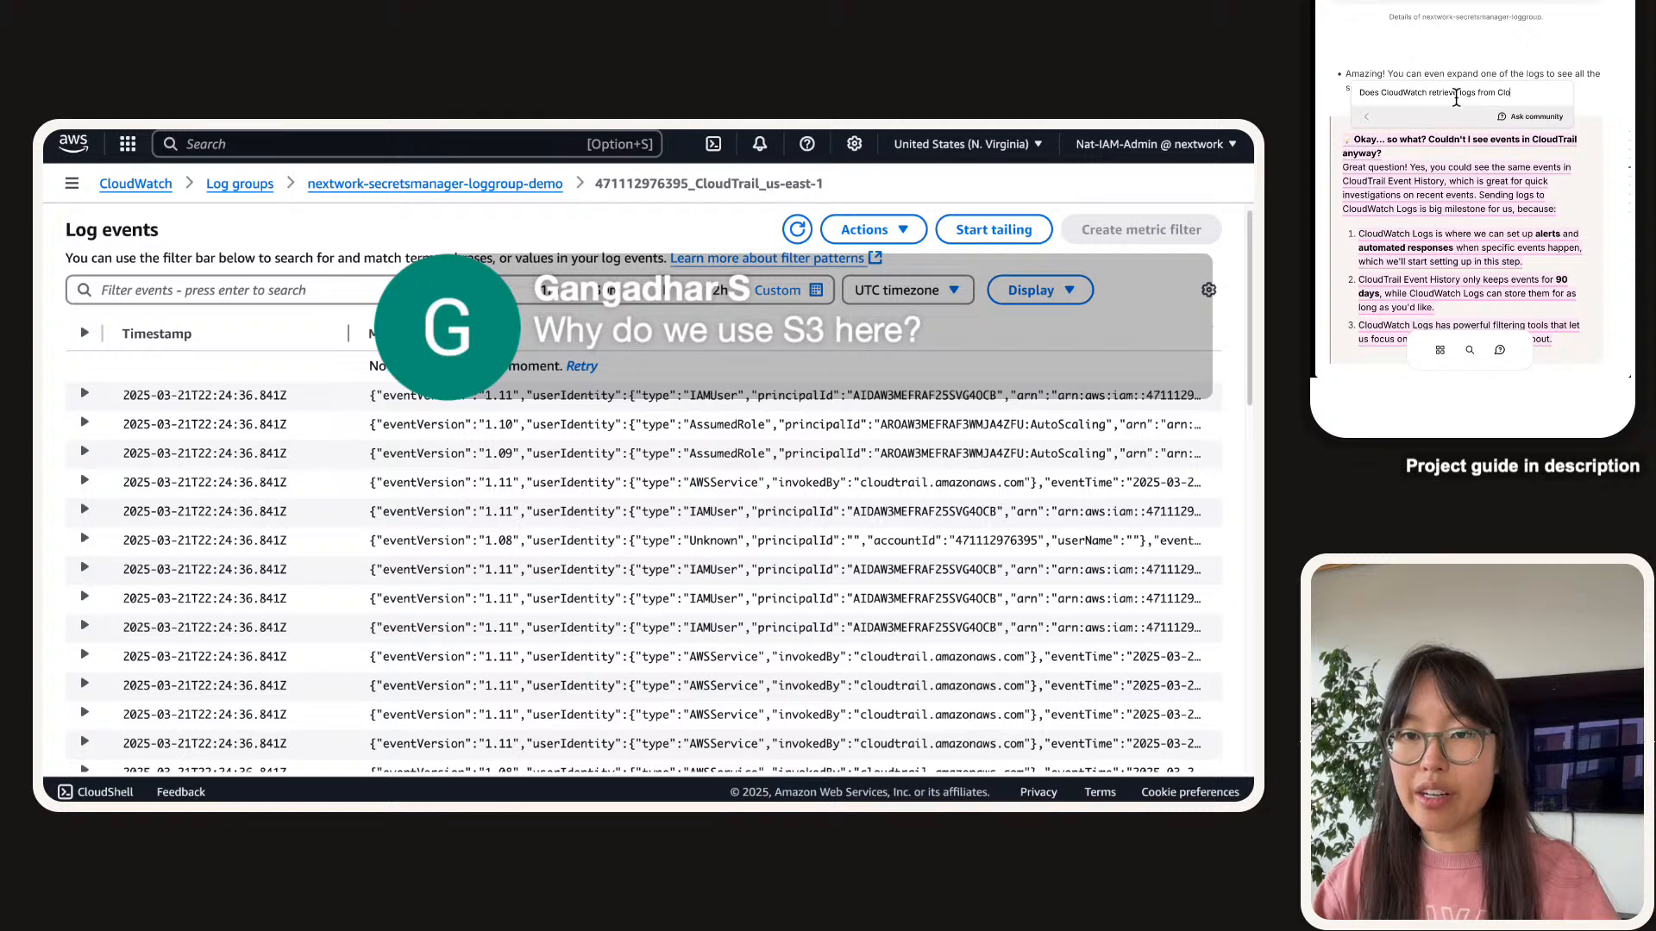
pyautogui.write('ire')
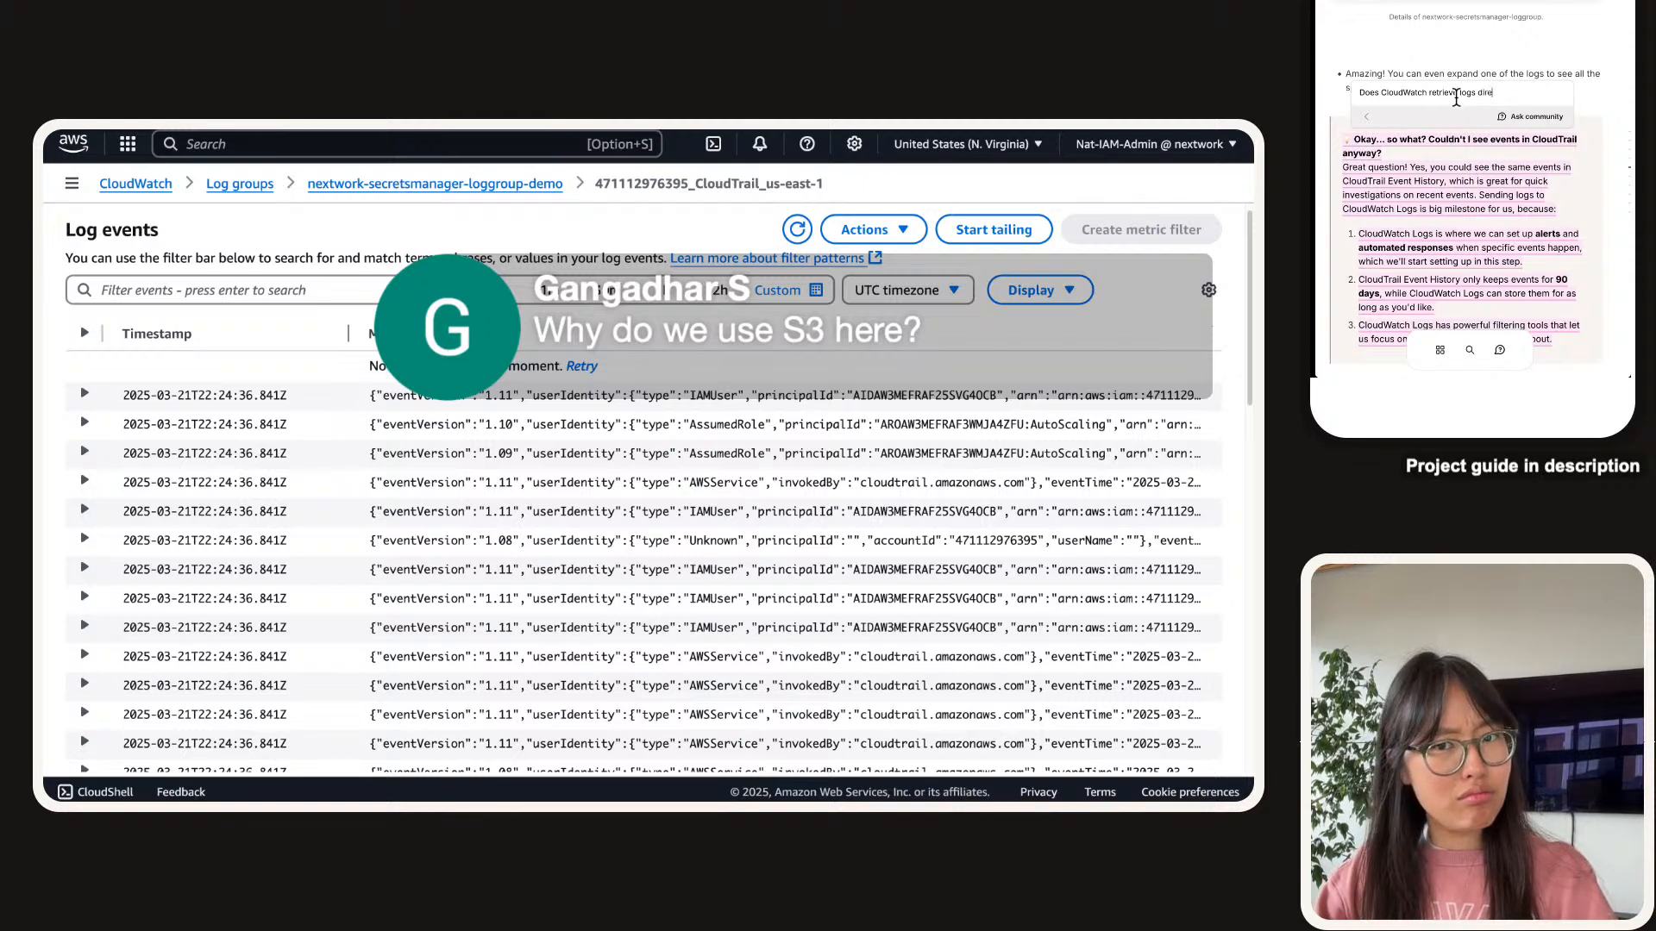
pyautogui.write('ctly frm C')
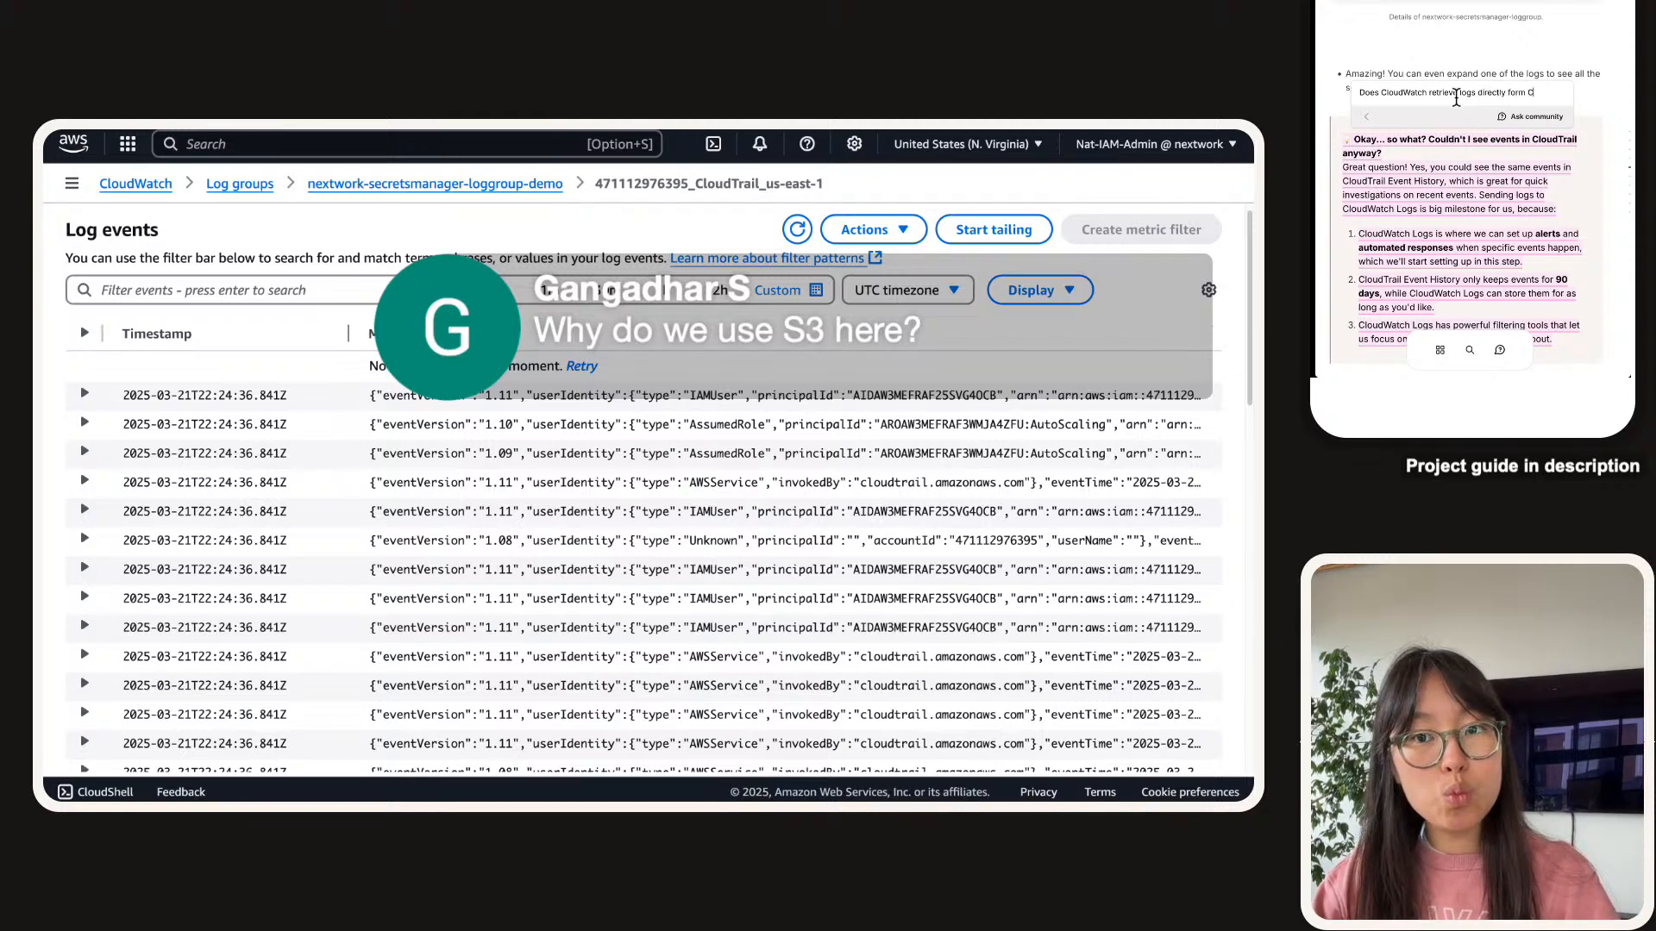
pyautogui.press('BackSpace')
pyautogui.press('BackSpace')
pyautogui.write('rom CludTrai')
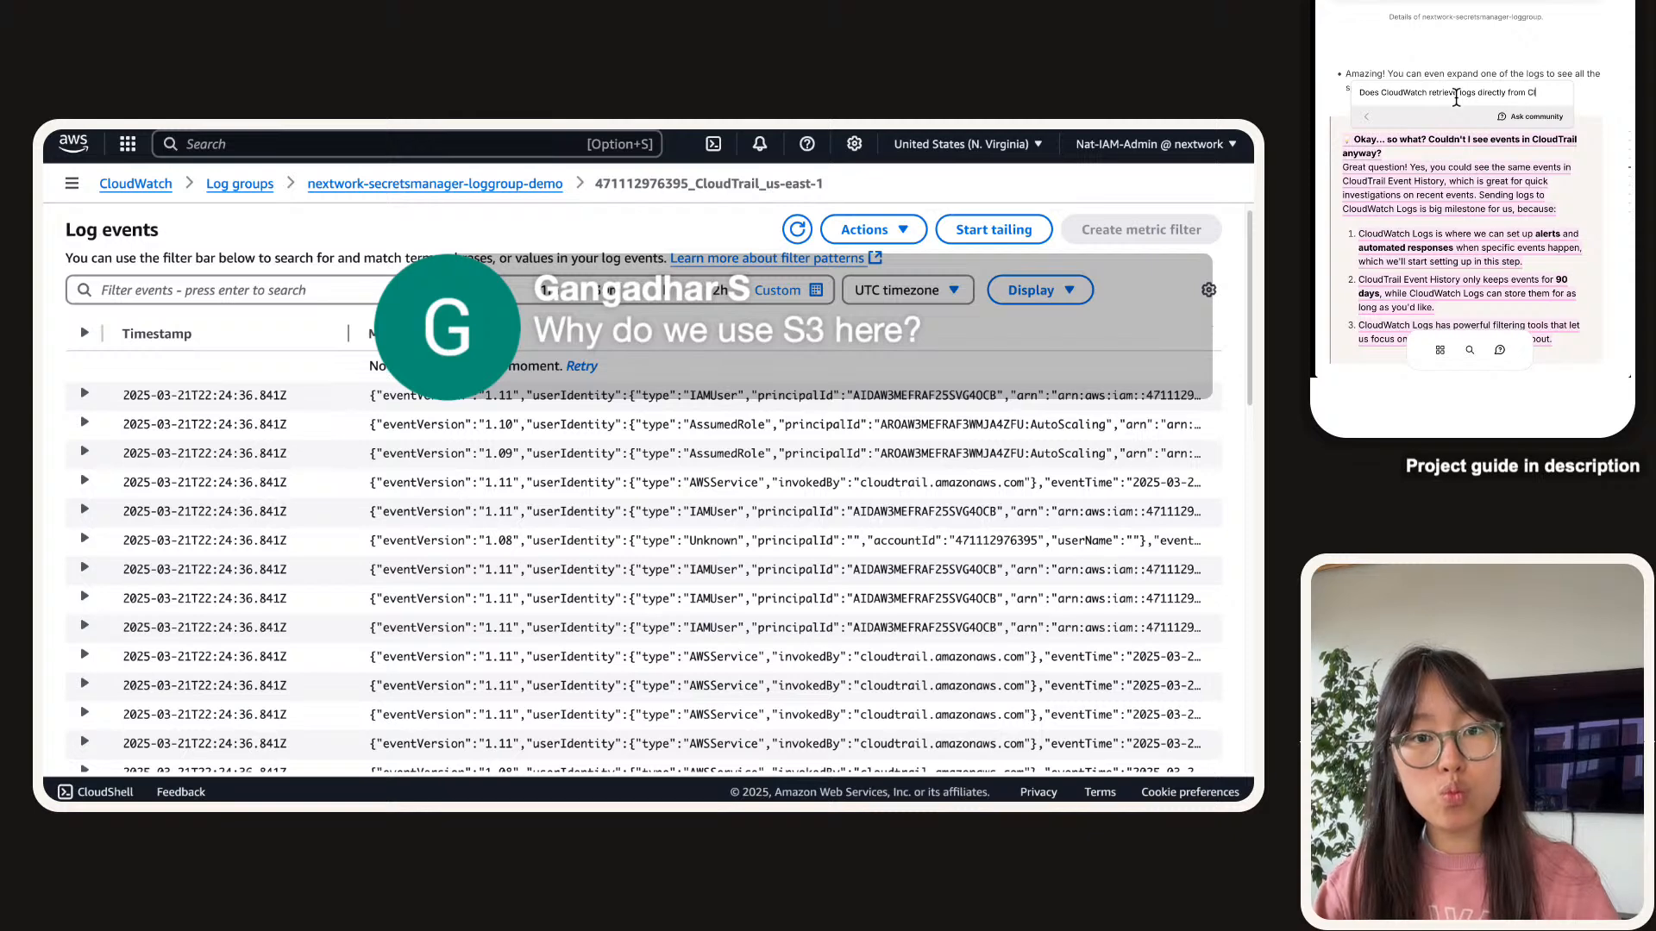
pyautogui.press('BackSpace')
pyautogui.press('BackSpace')
pyautogui.press('BackSpace')
pyautogui.press('BackSpace')
pyautogui.press('BackSpace')
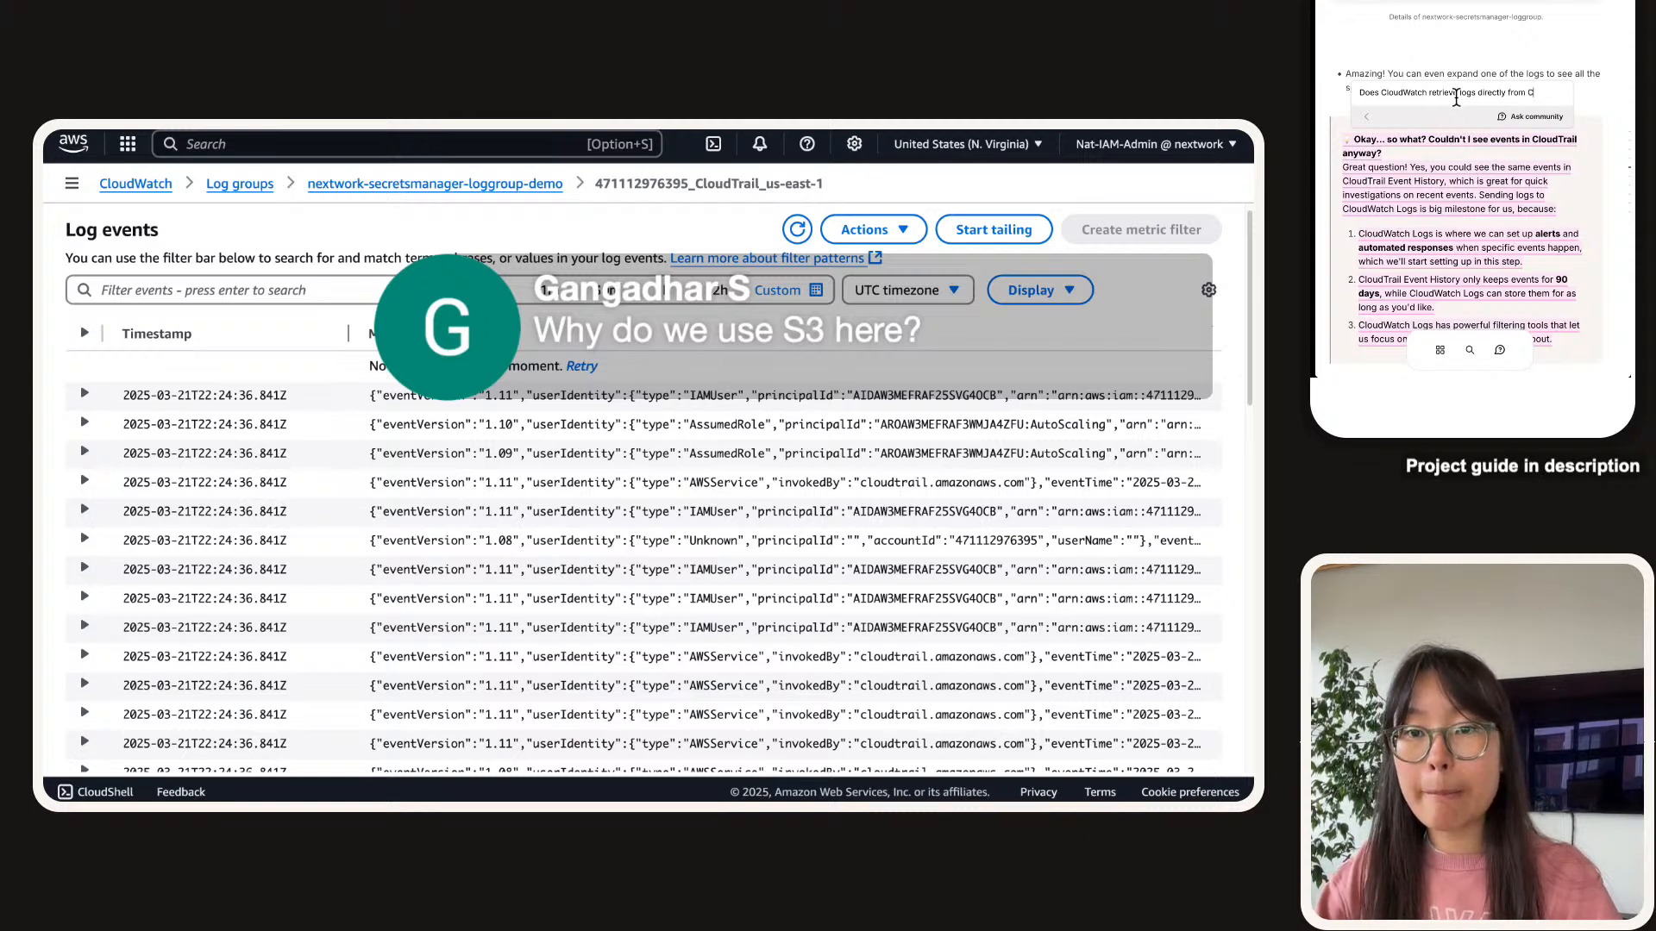
pyautogui.write('loudTr')
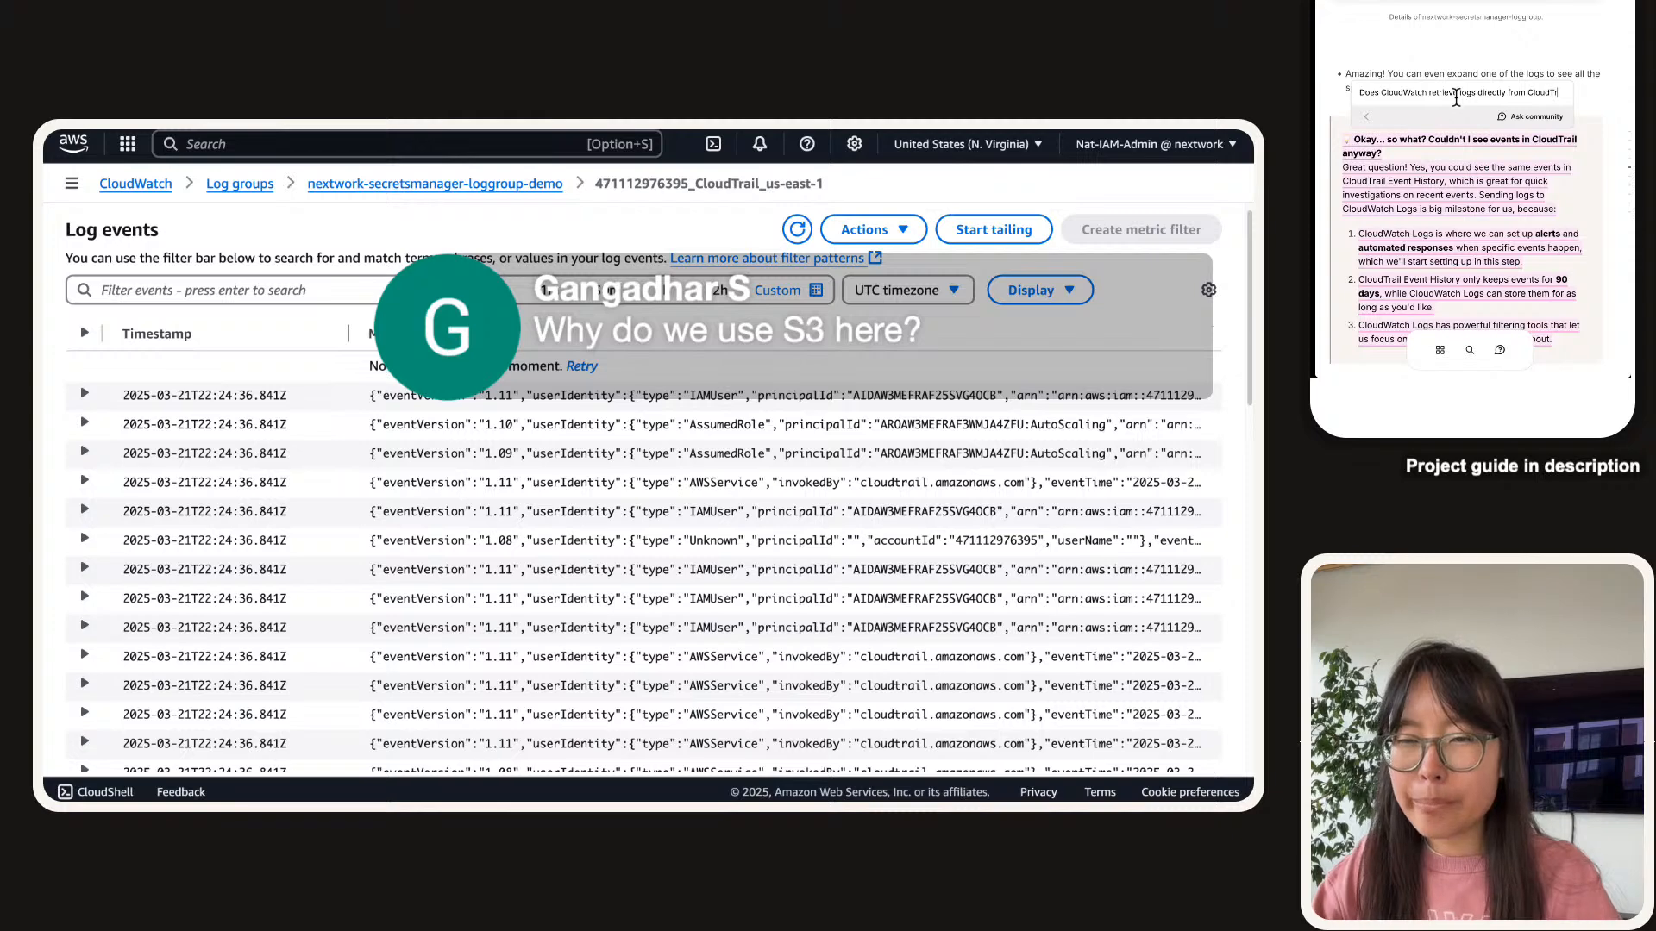
pyautogui.write('ail? Or')
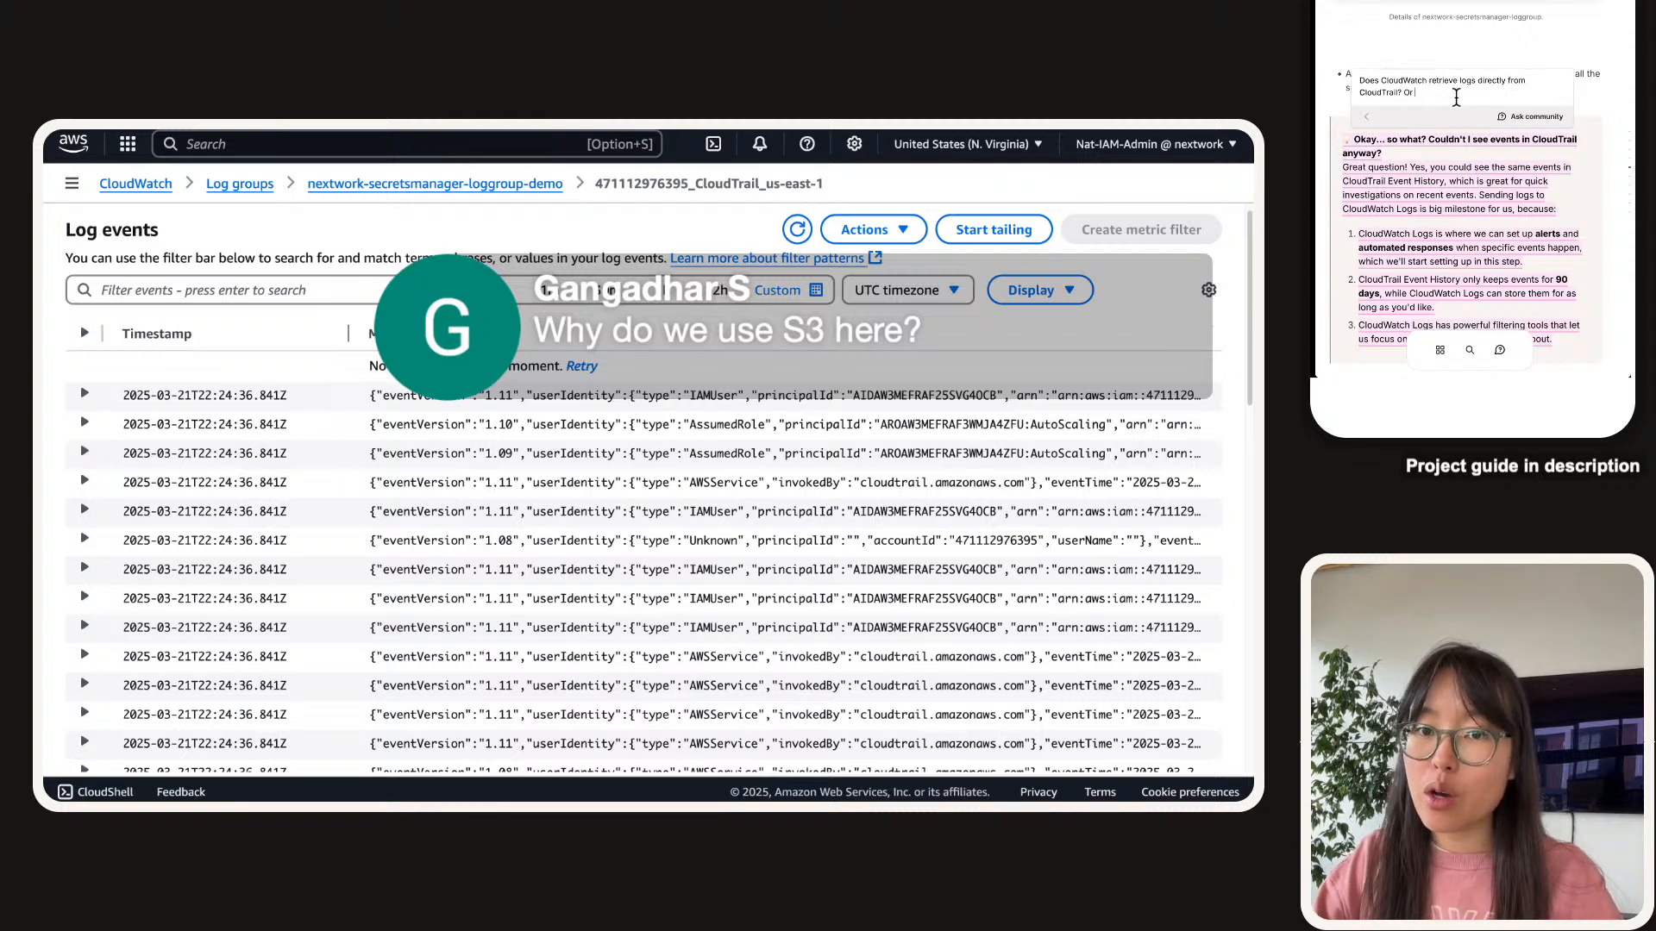
pyautogui.write(' from the S3')
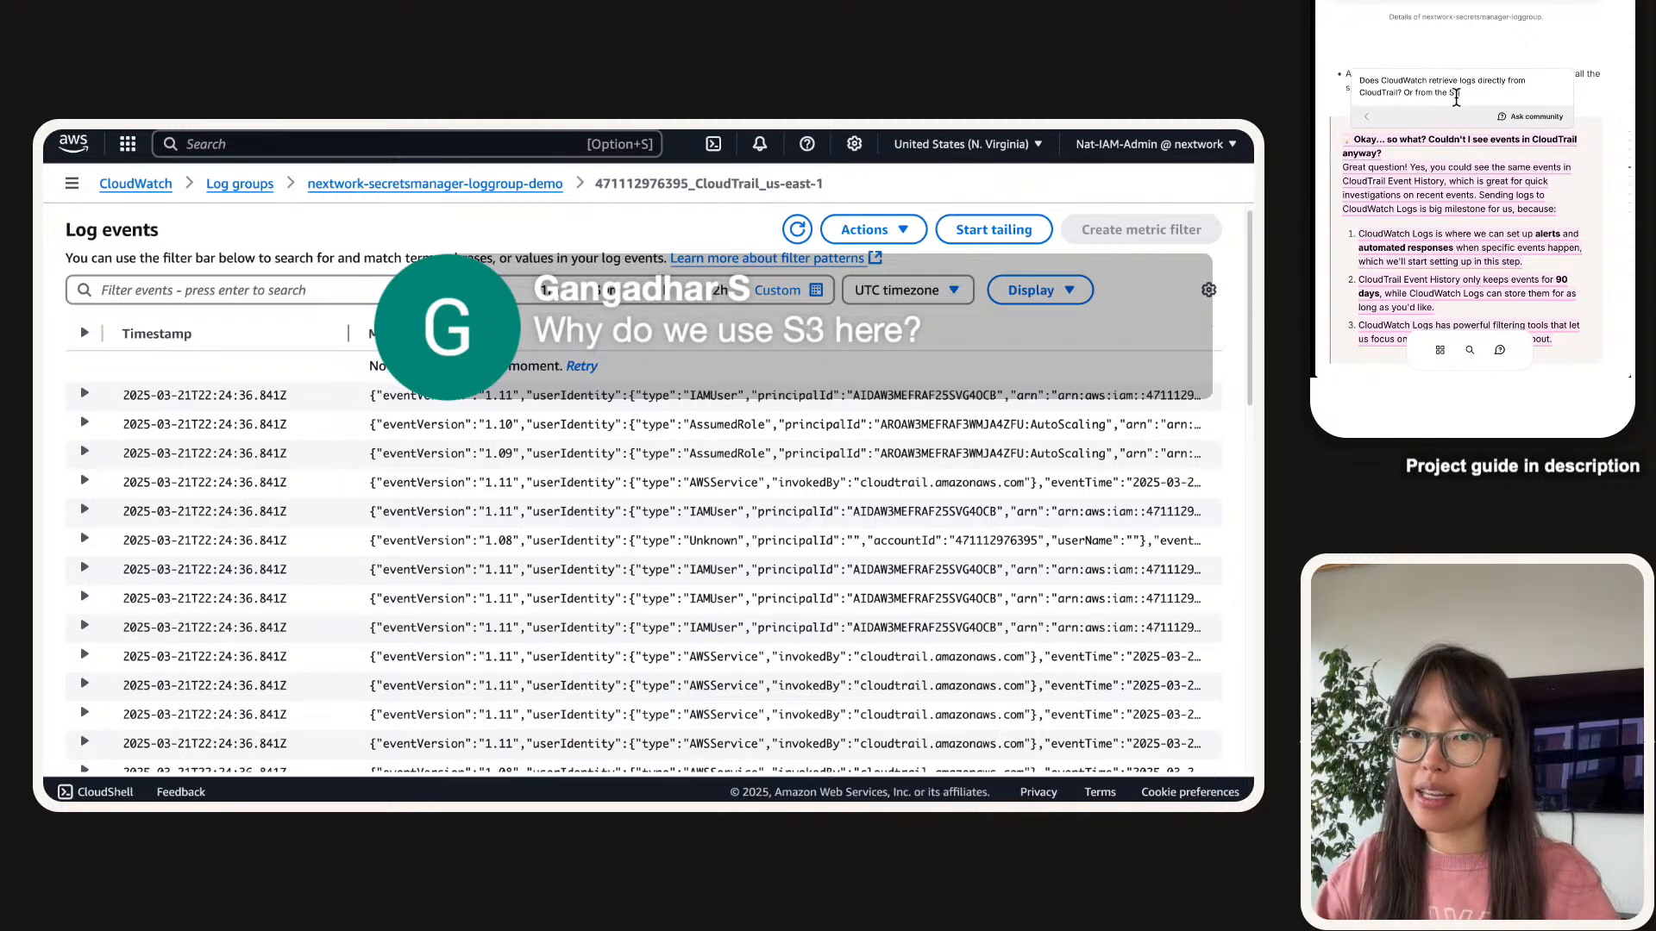
pyautogui.write(' bucket that')
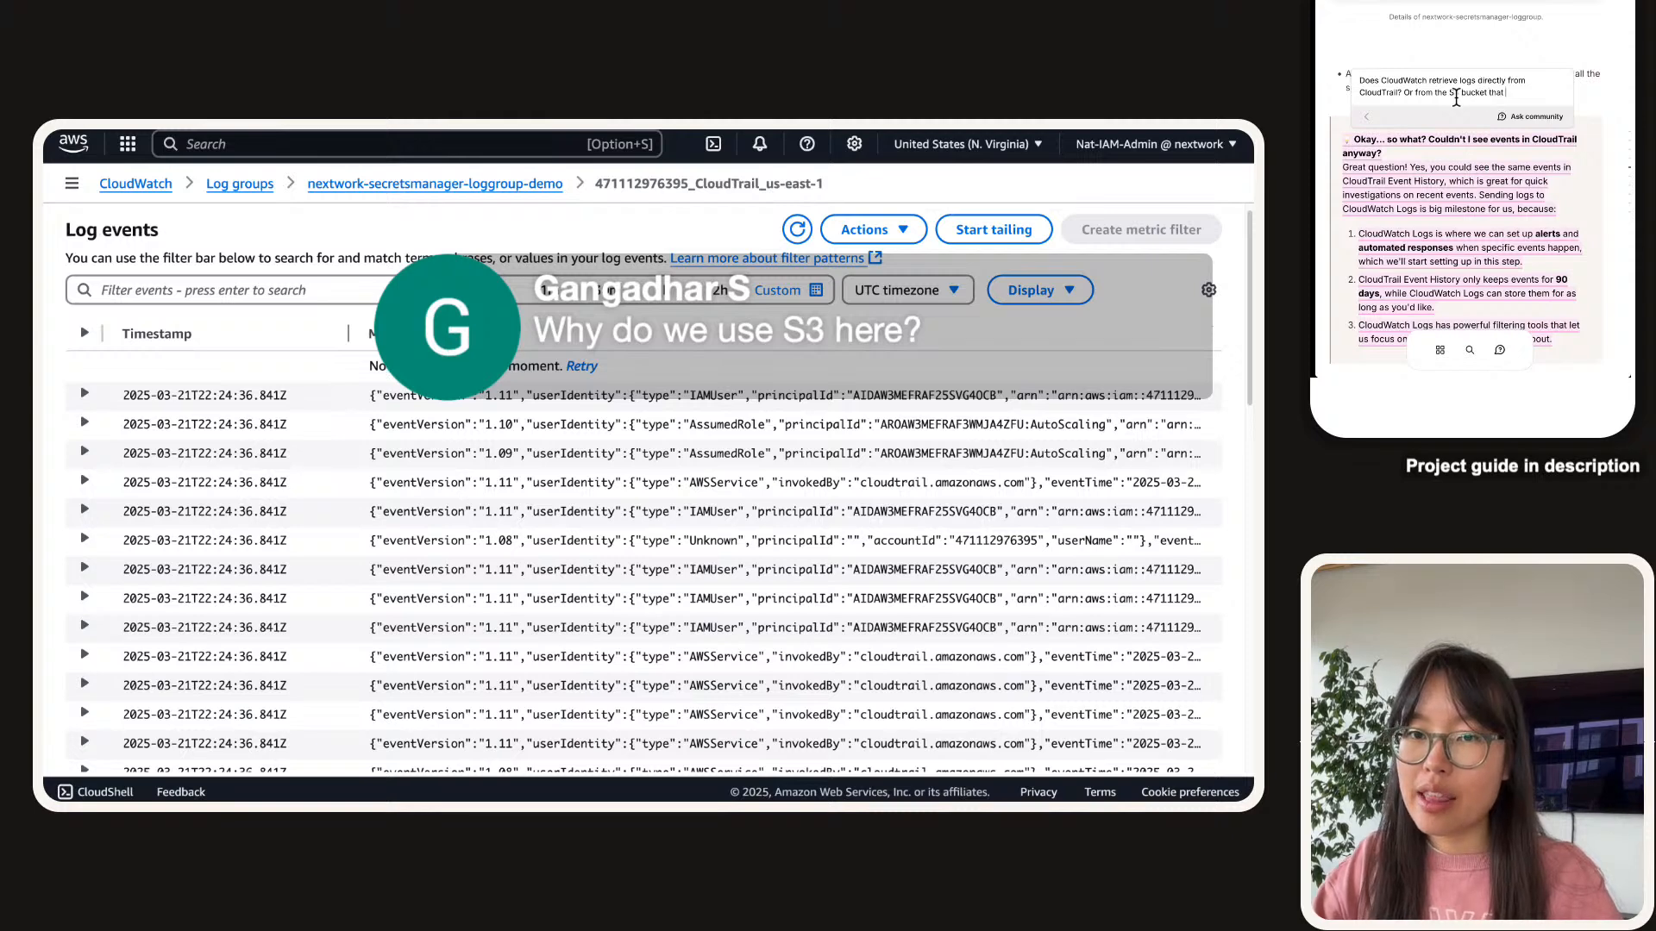
pyautogui.write("'s storing ")
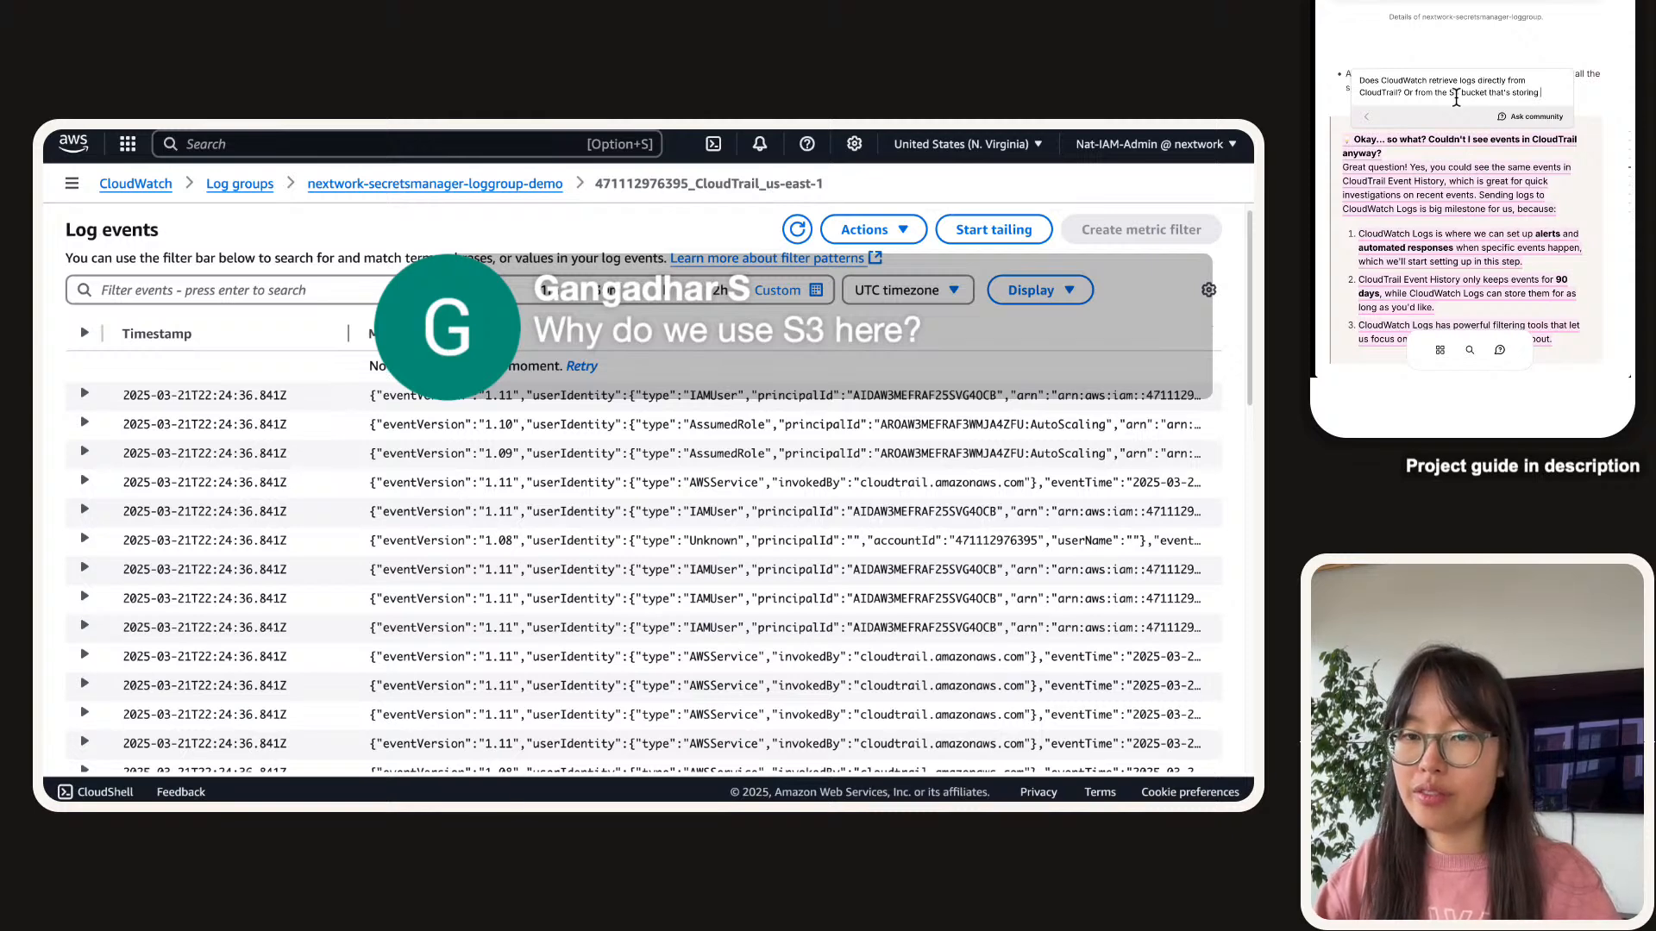
pyautogui.write('clo')
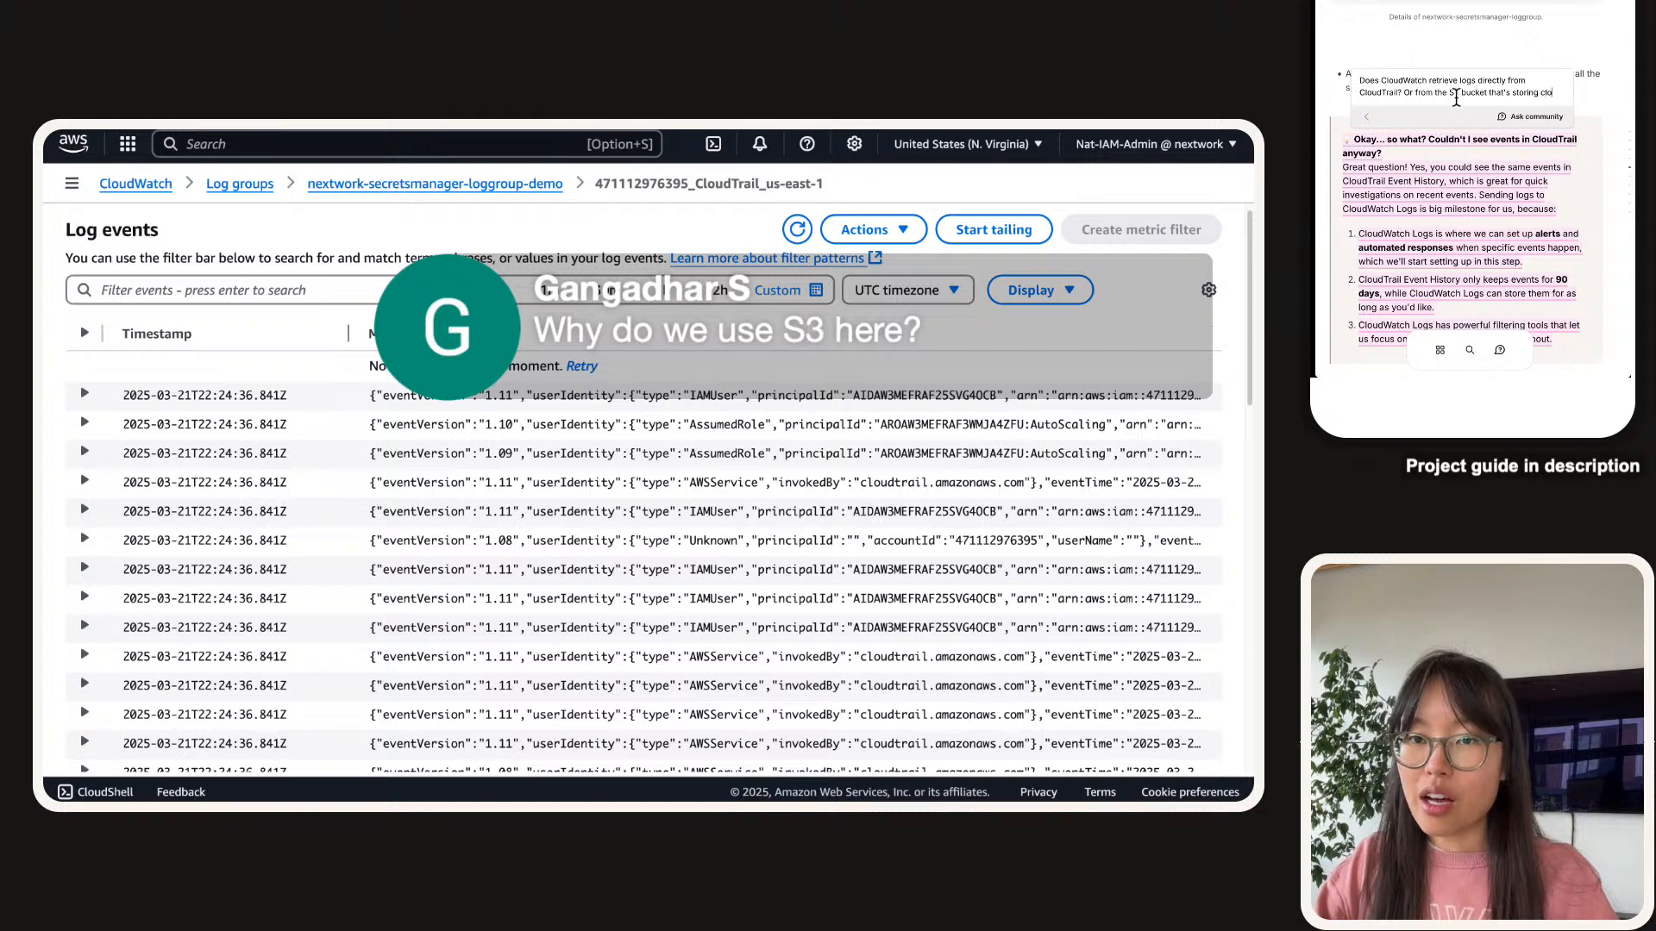
pyautogui.write('udtrail (')
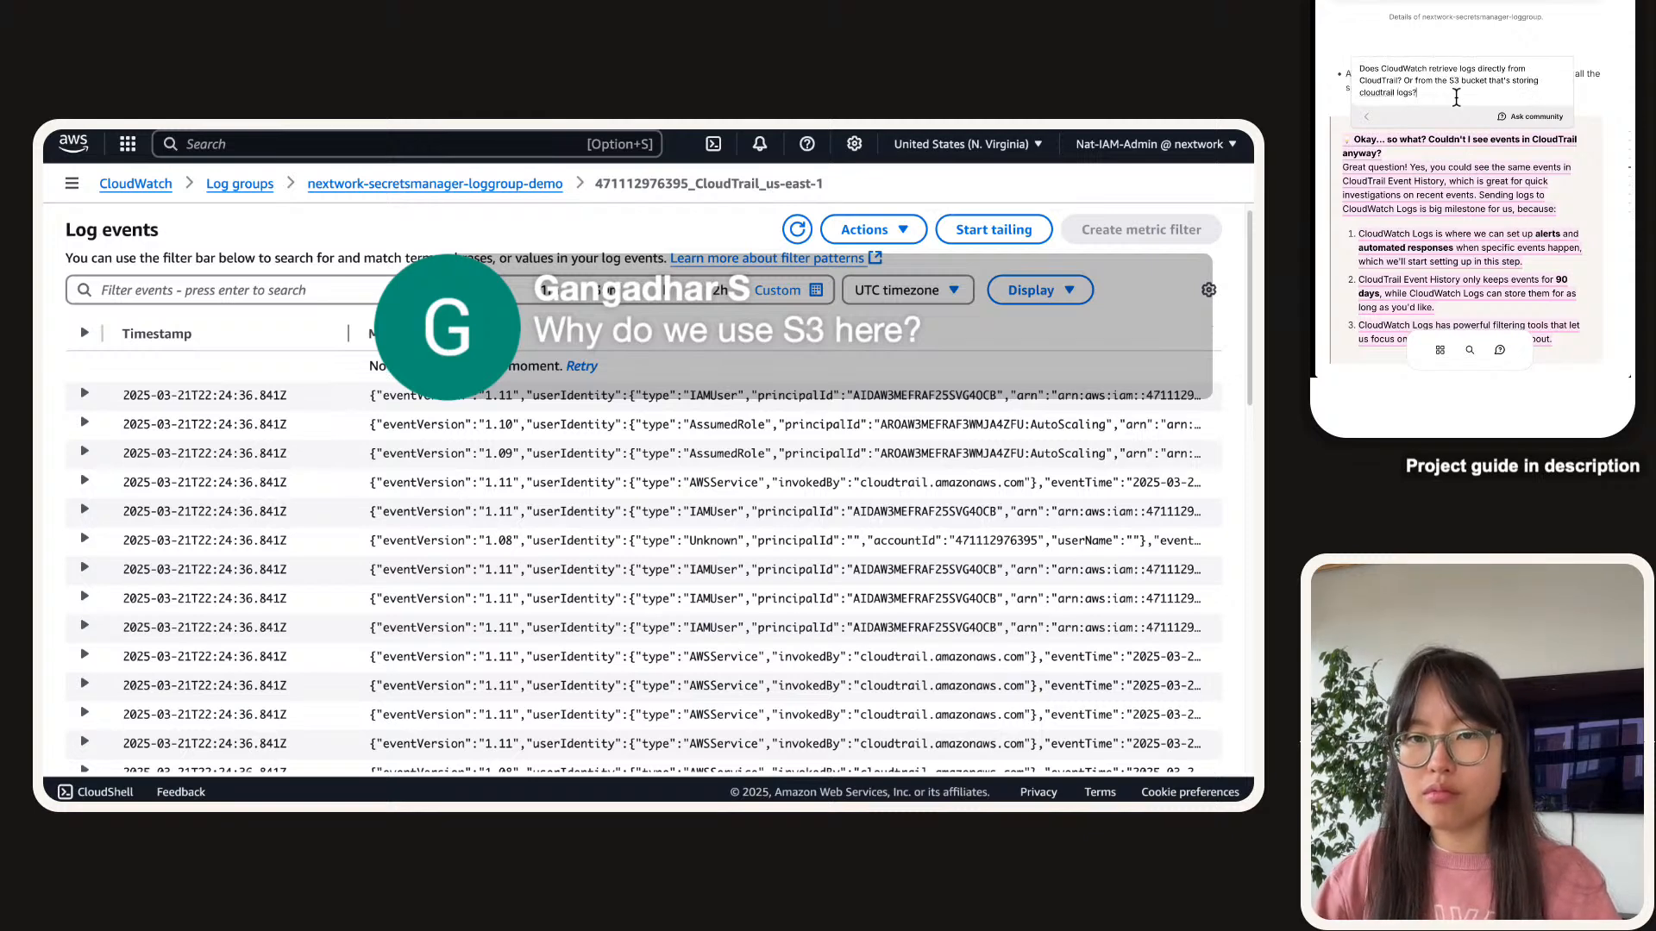
pyautogui.press('Return')
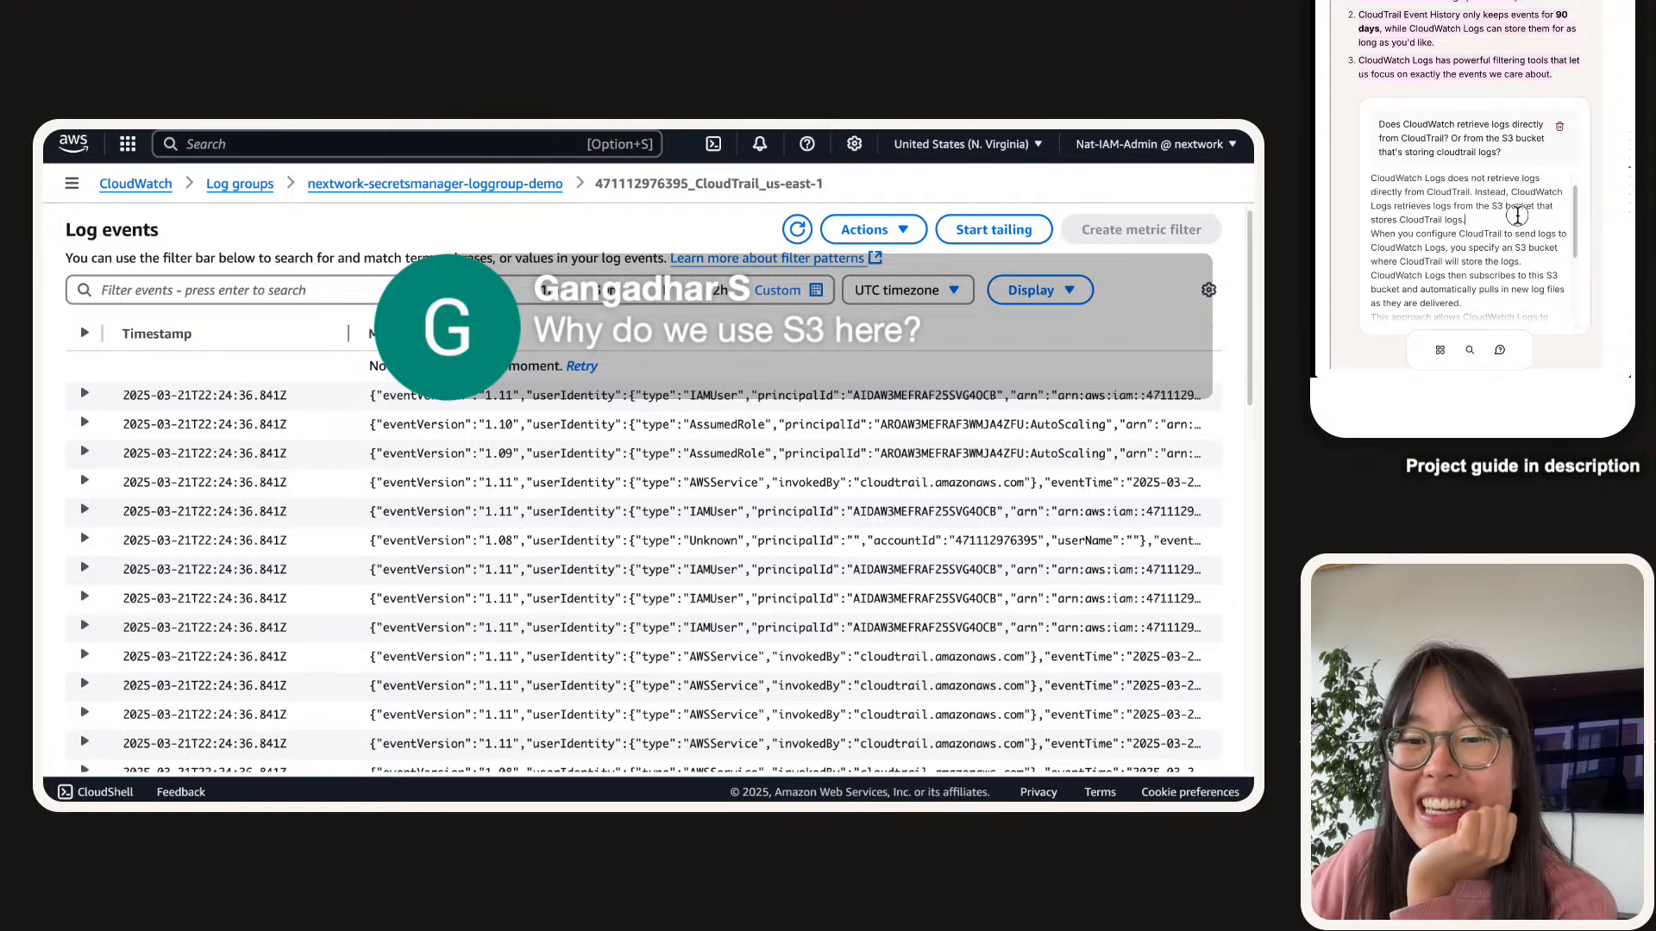
# Read through the assistant's answer about how CloudWatch Logs receives CloudTrail logs.
pyautogui.moveTo(1515, 214); pyautogui.dragTo(1370, 211)
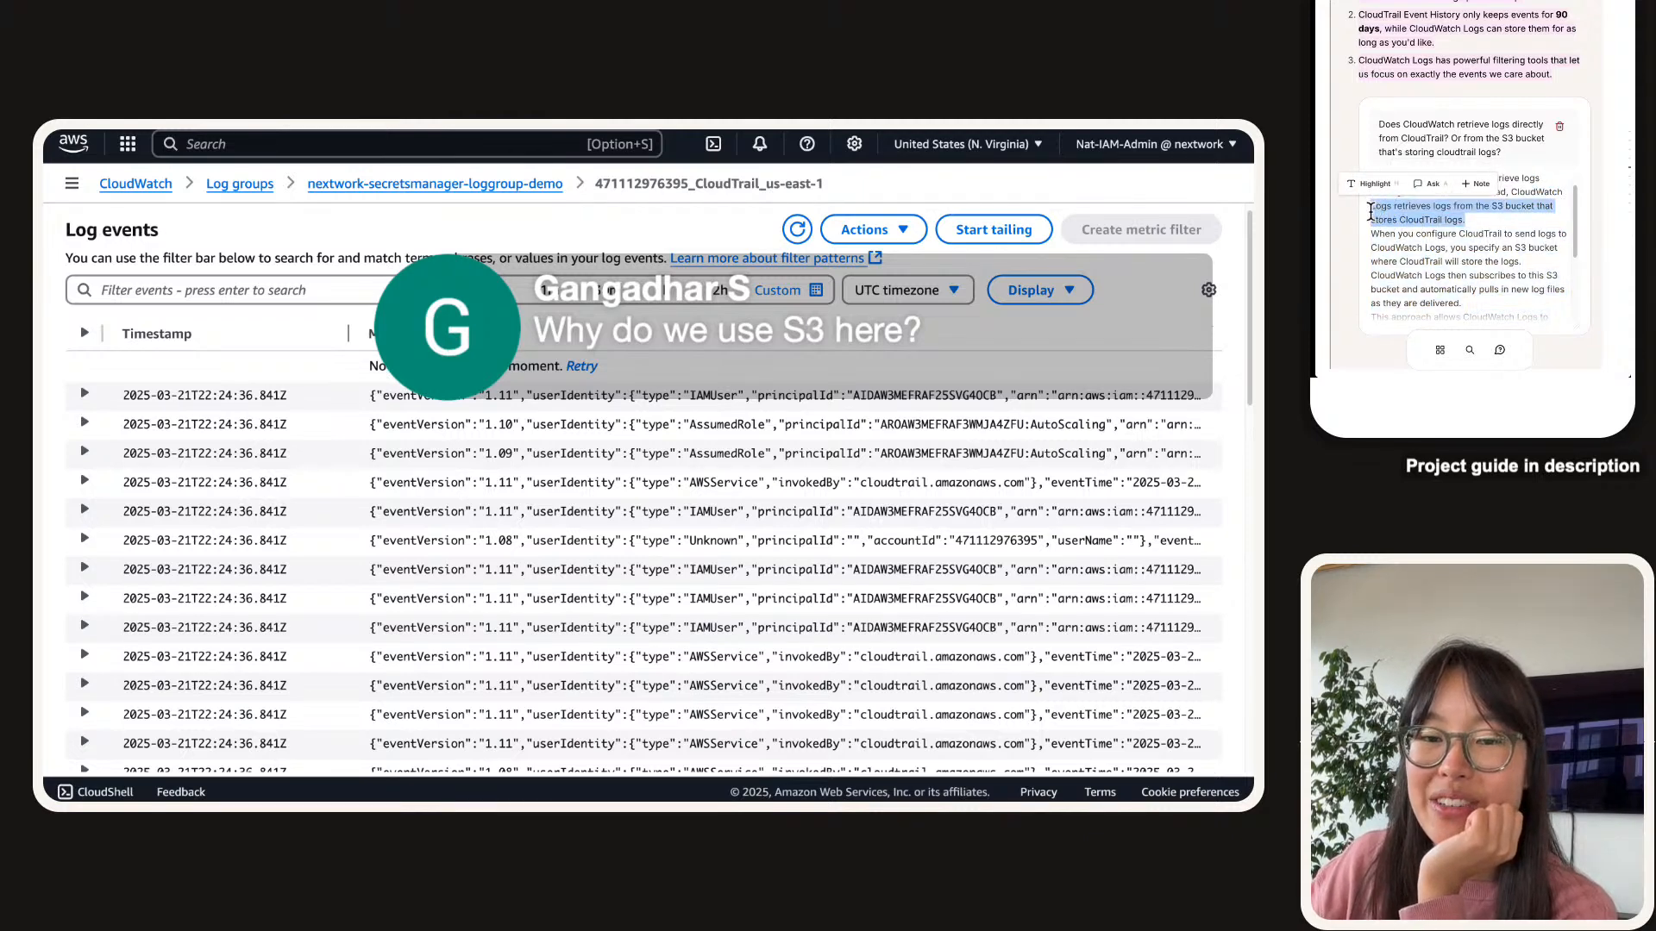
pyautogui.scroll(-1, 1371, 211)
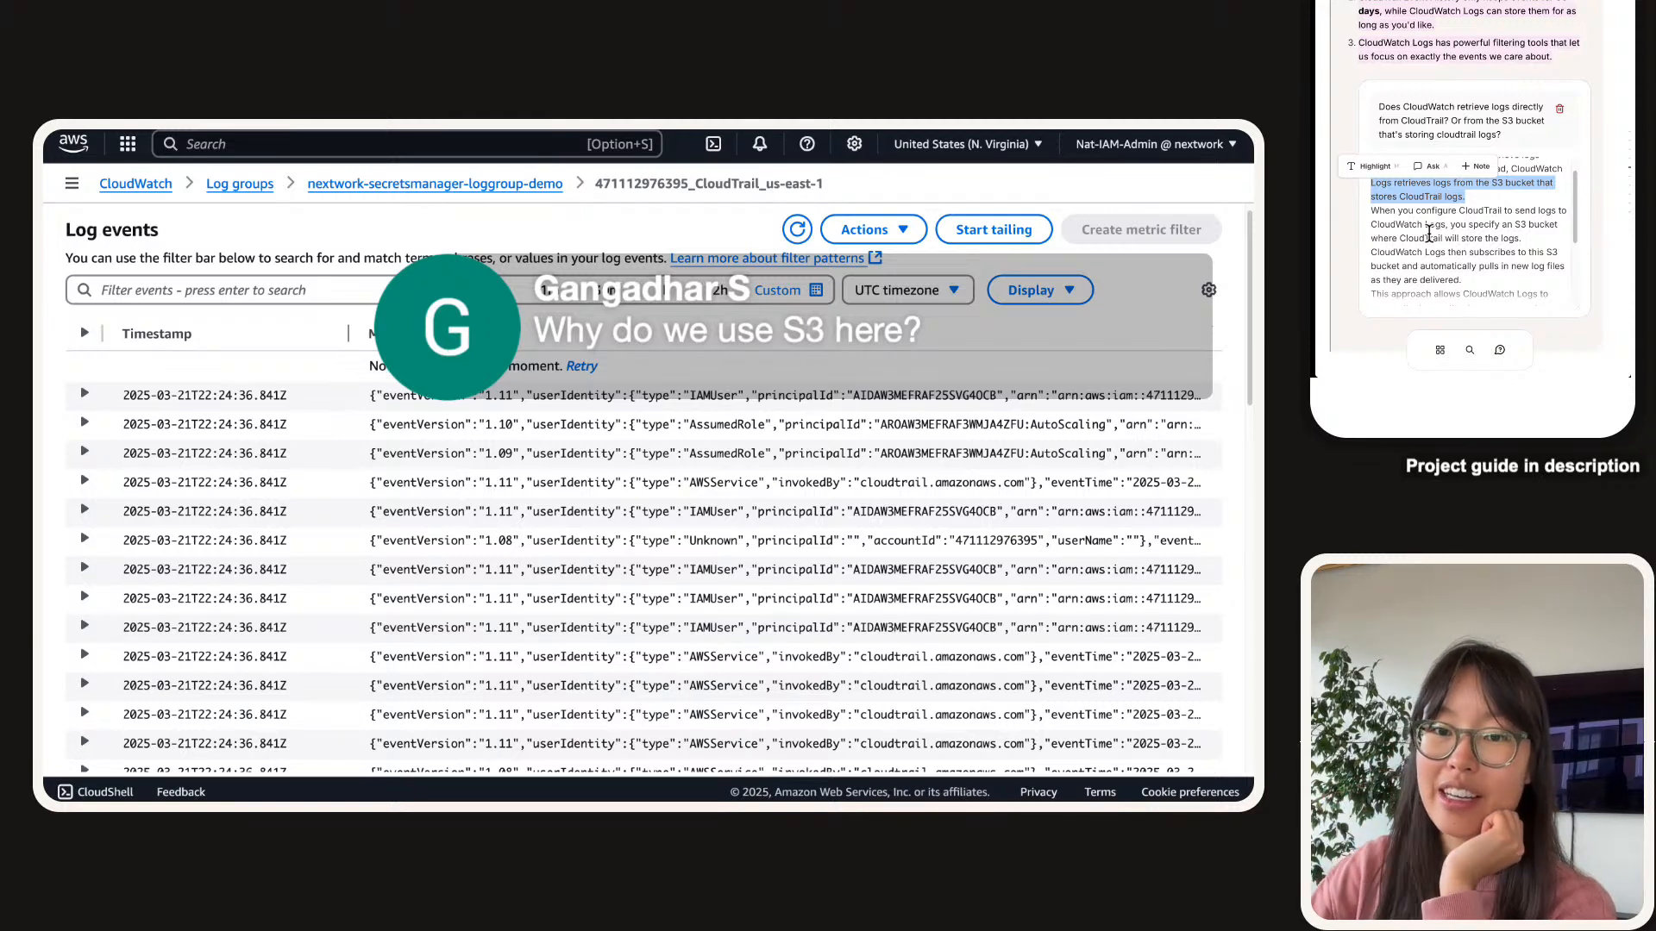
pyautogui.scroll(-2, 1429, 233)
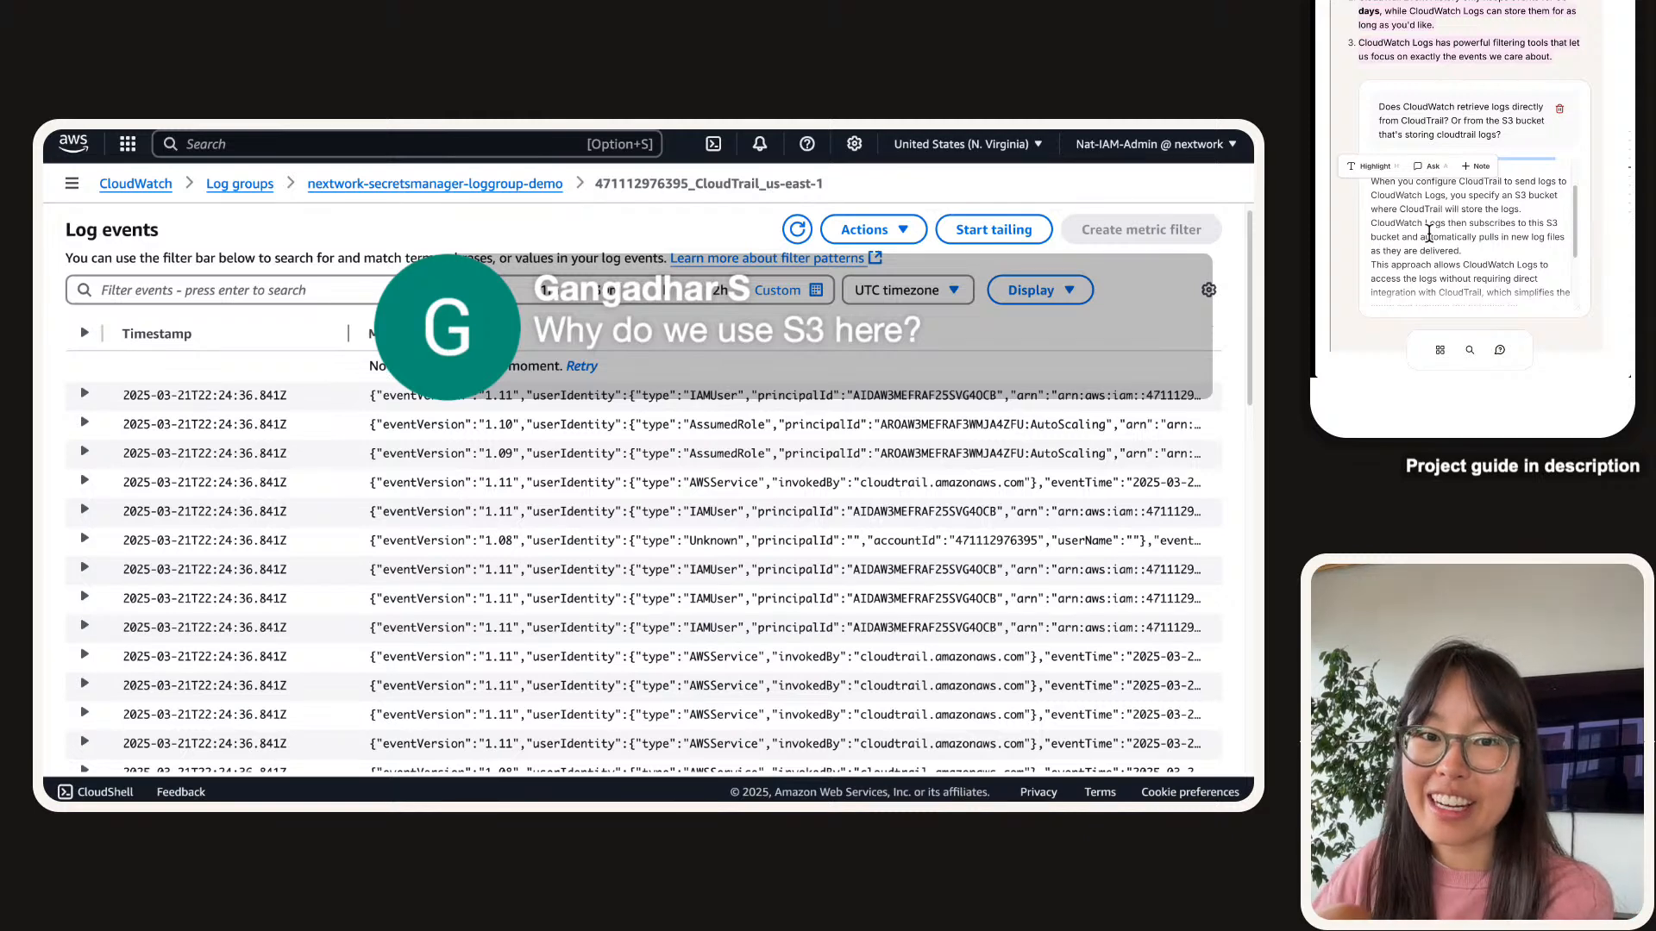
pyautogui.scroll(-2, 1429, 232)
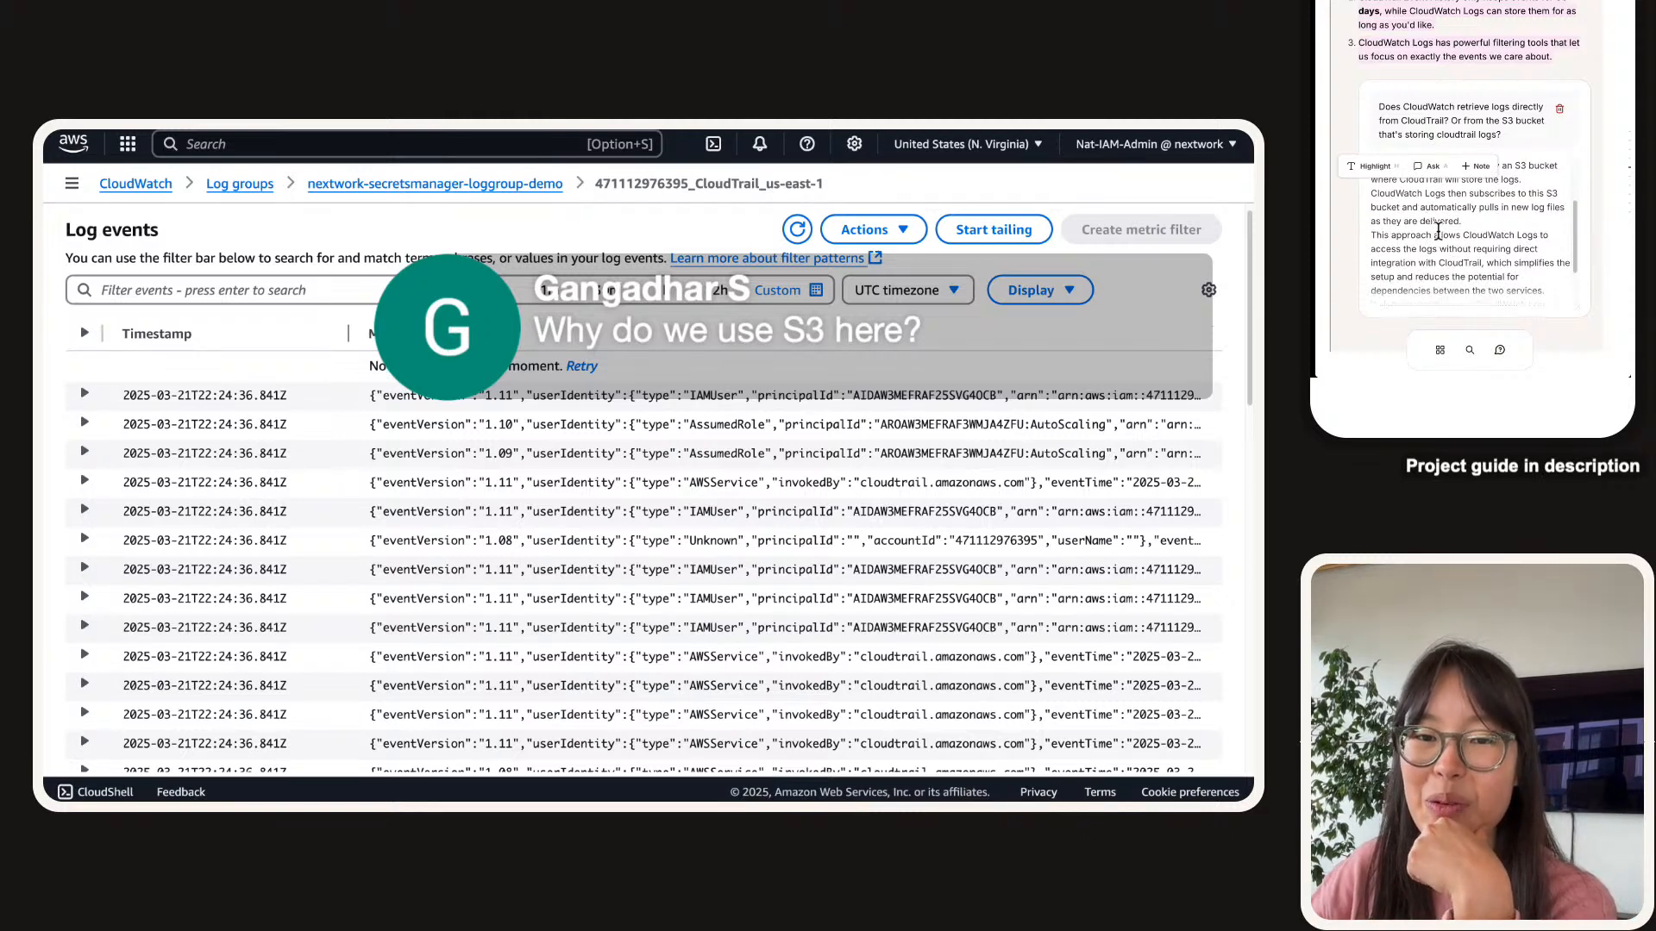
pyautogui.moveTo(1464, 221); pyautogui.dragTo(1374, 197)
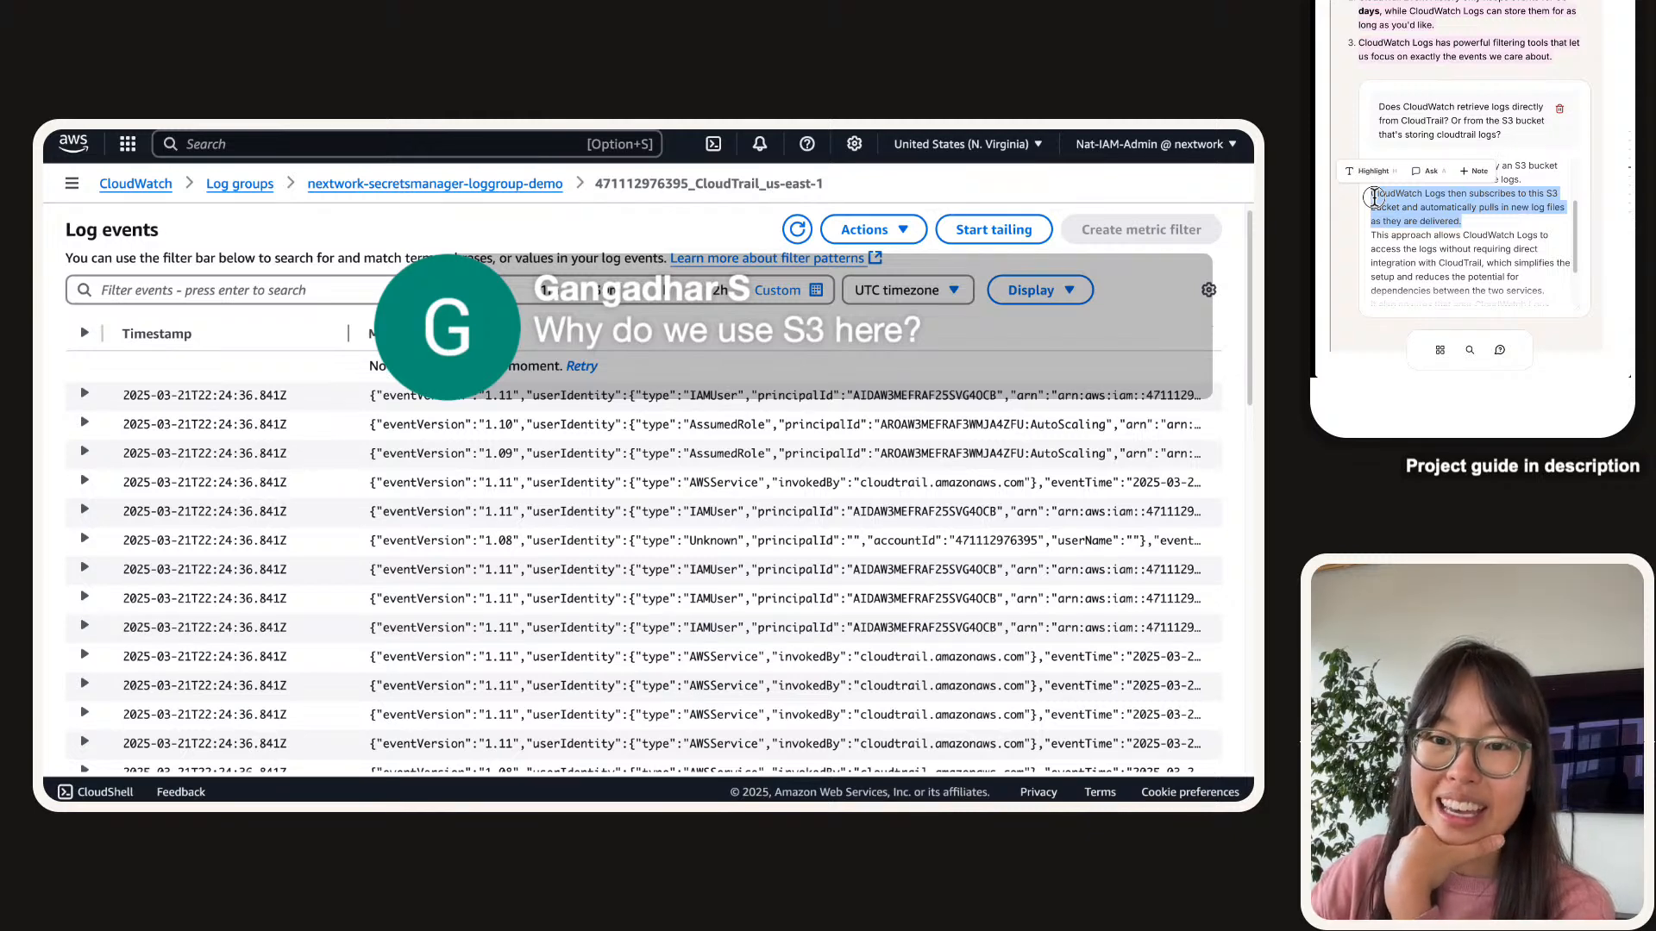
pyautogui.moveTo(1495, 222); pyautogui.dragTo(1424, 211)
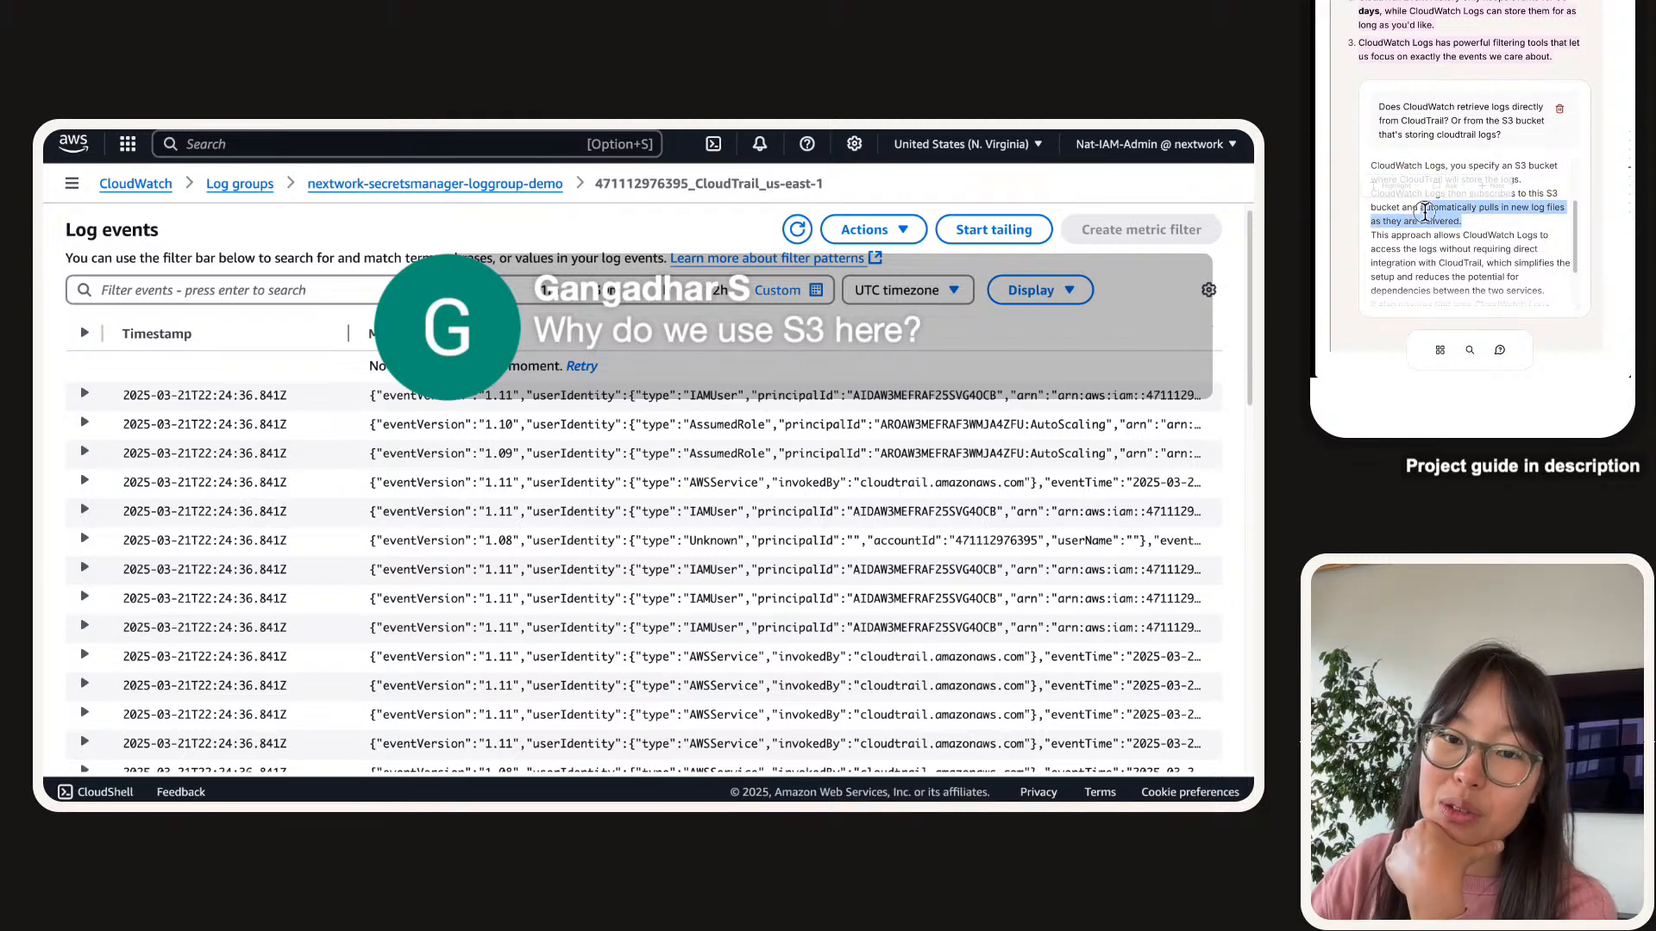
pyautogui.scroll(-2, 1420, 210)
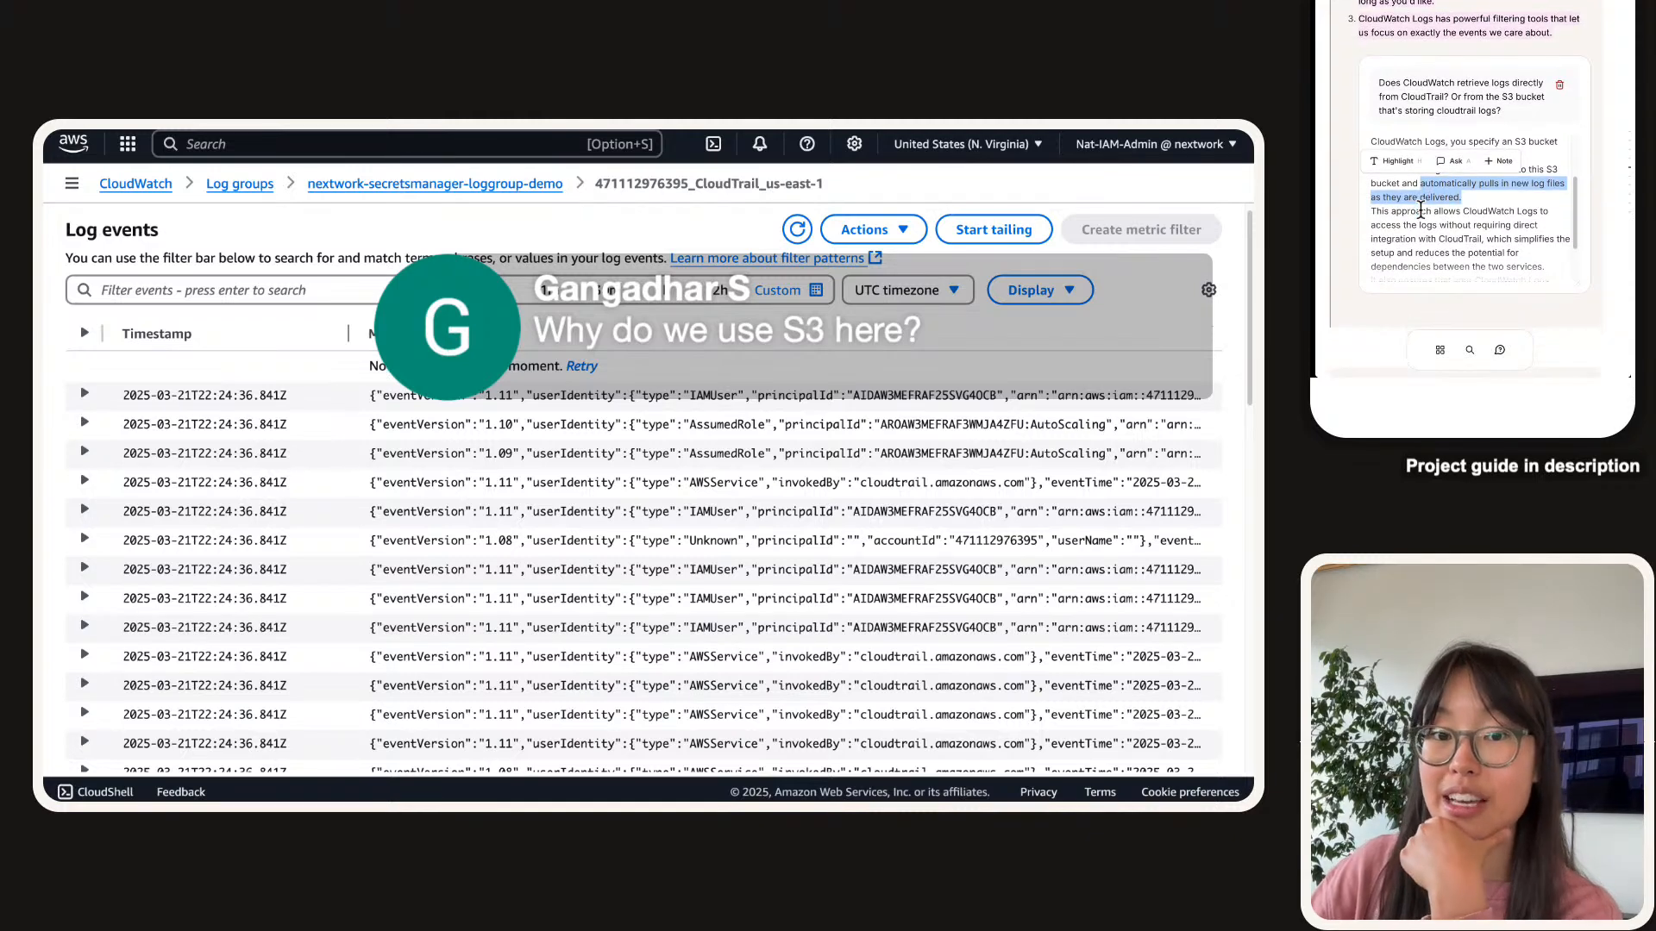
pyautogui.scroll(-3, 1501, 234)
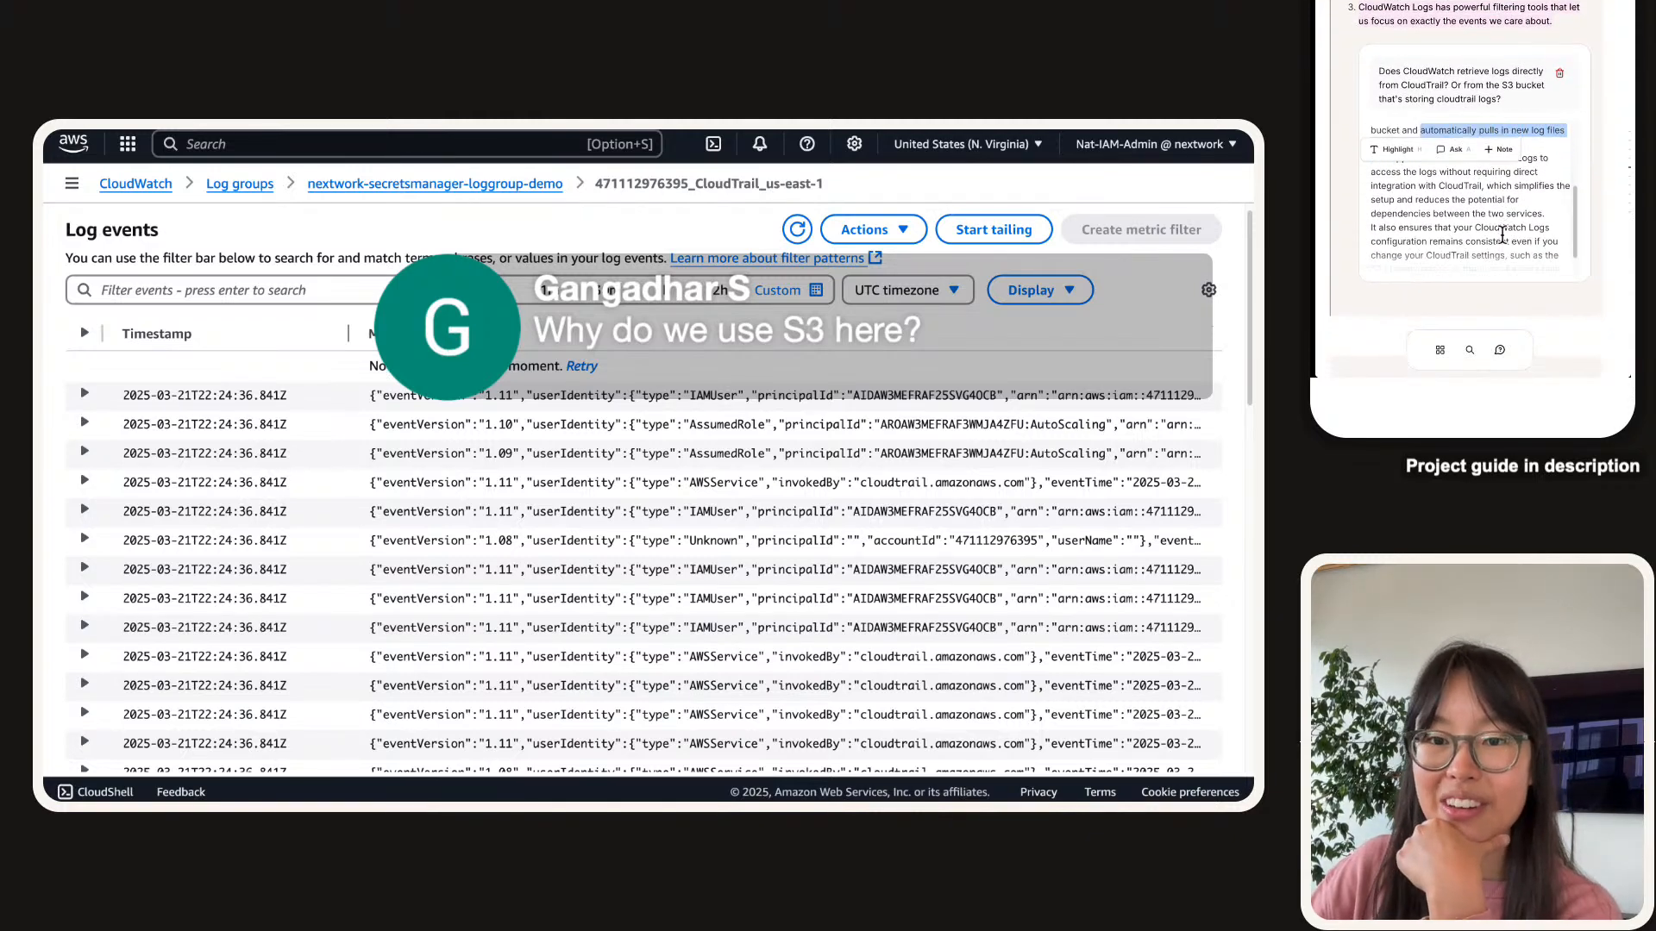
pyautogui.click(1436, 142)
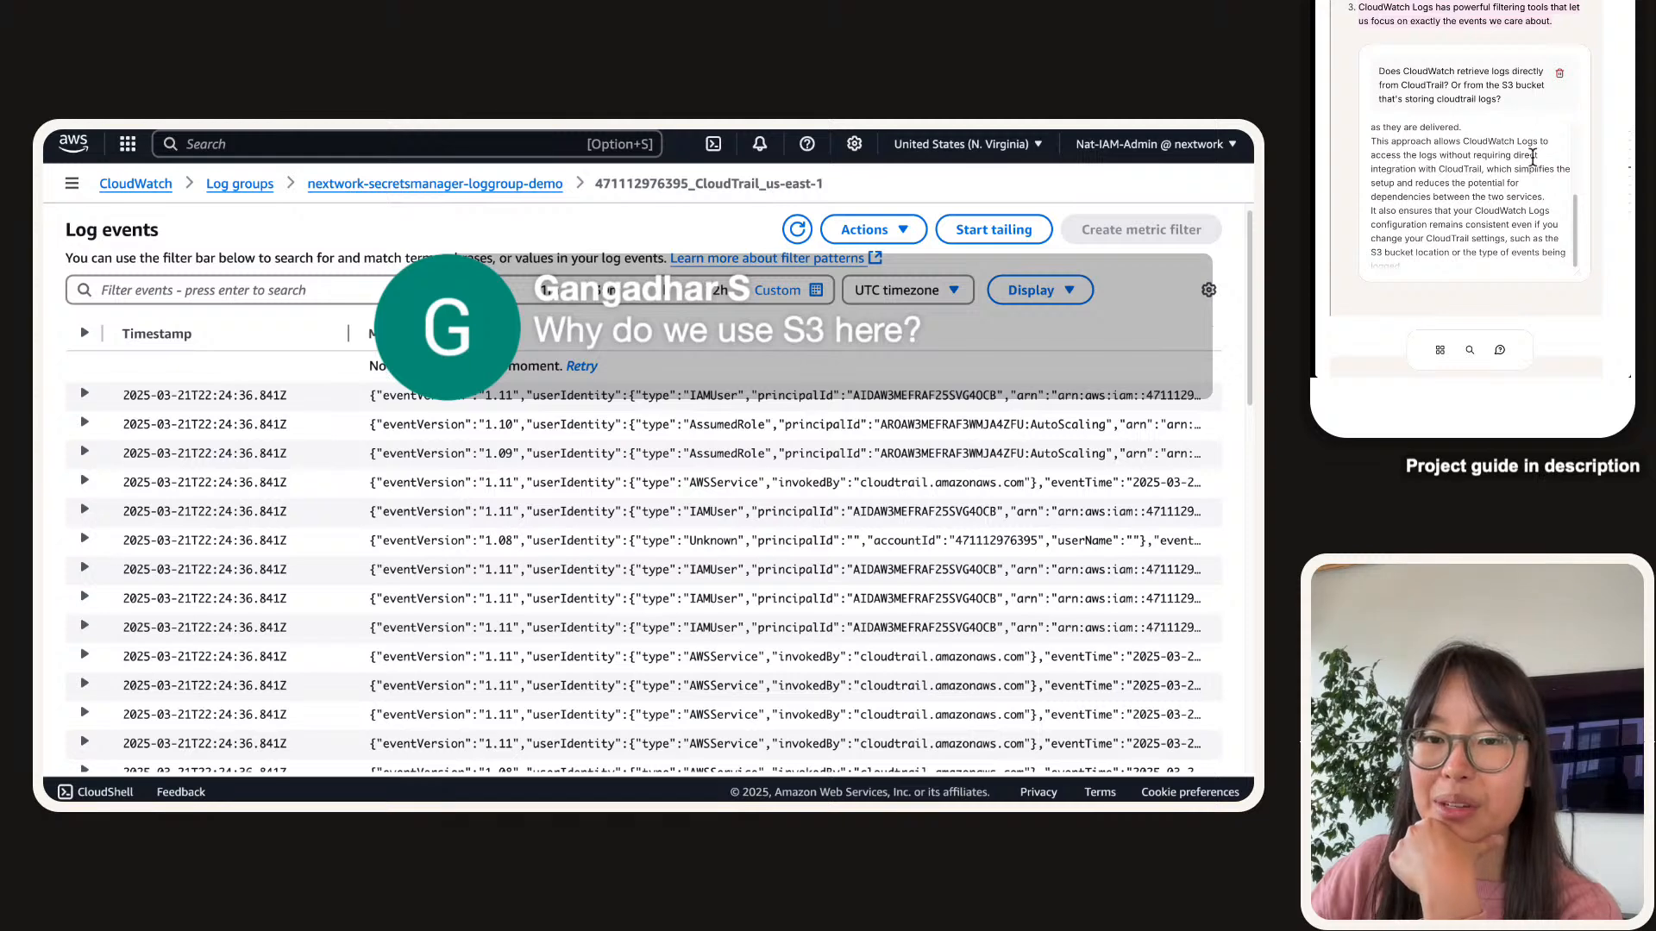
pyautogui.doubleClick(1472, 170)
pyautogui.click(1511, 196)
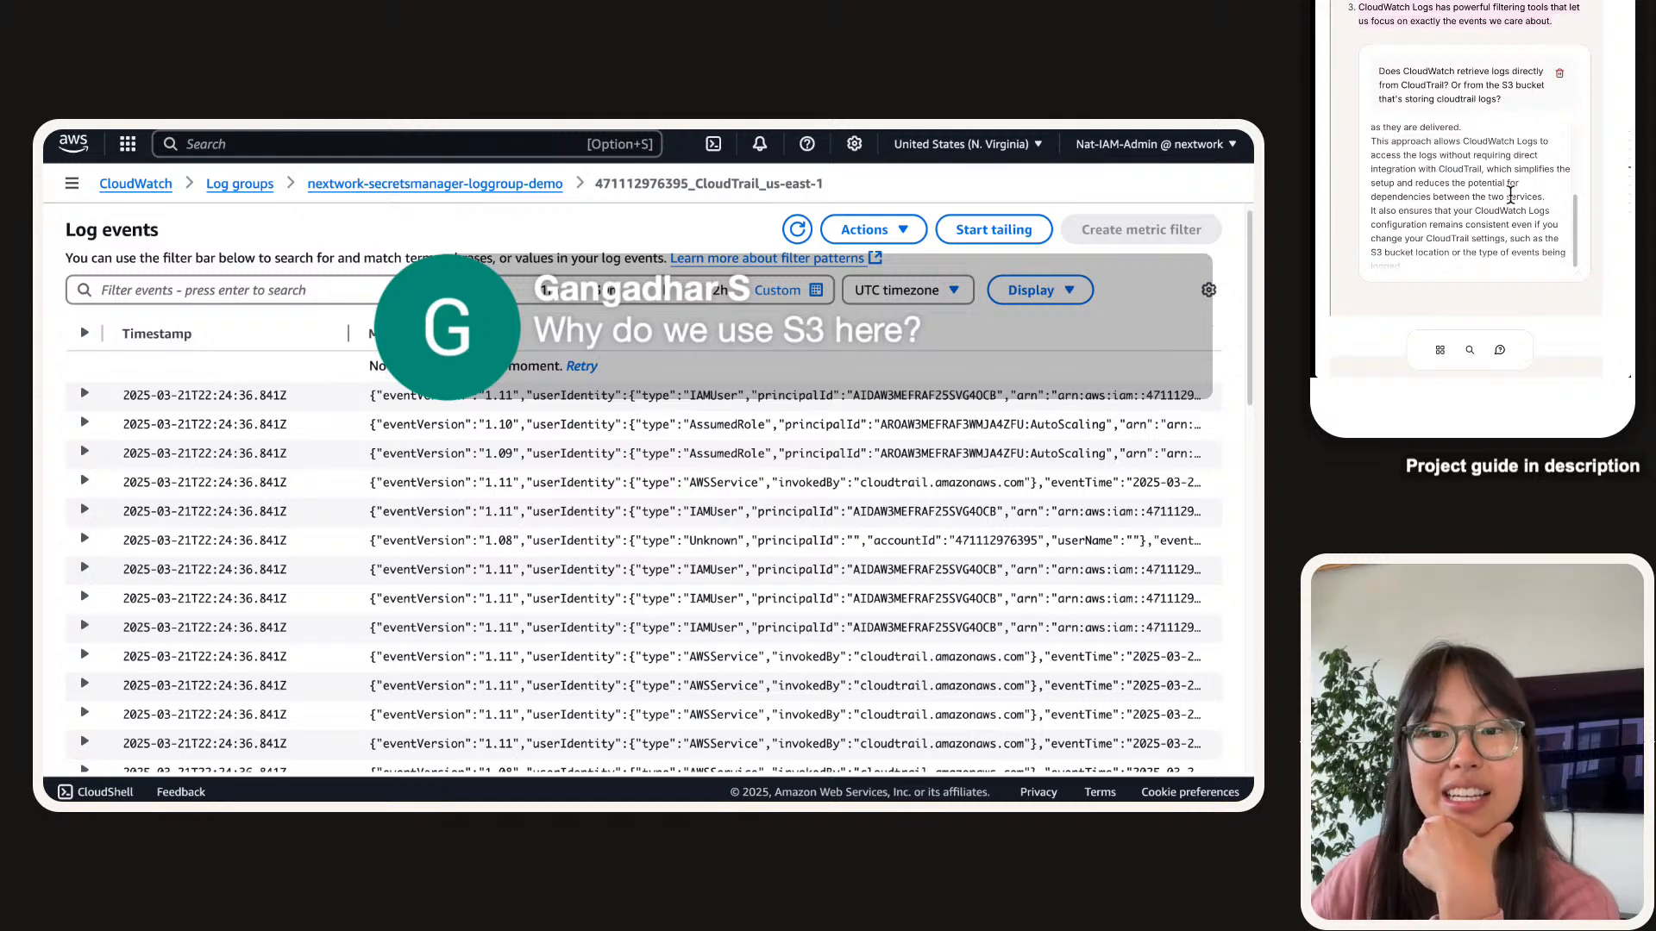
pyautogui.scroll(-1, 1500, 183)
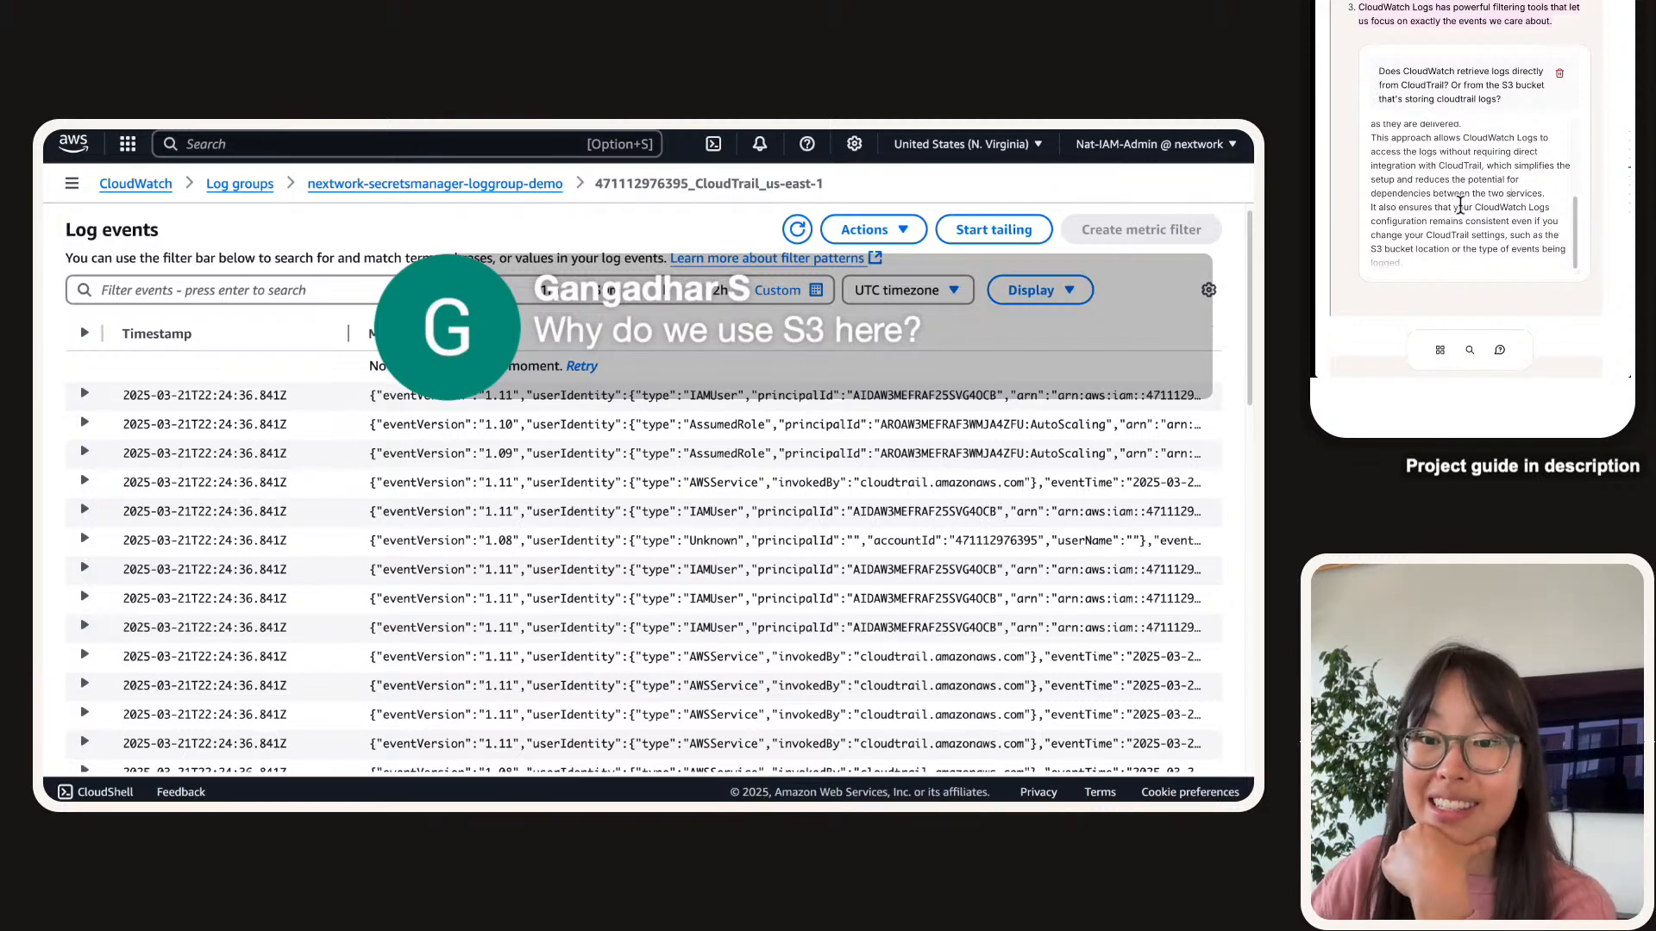
pyautogui.scroll(-1, 1468, 207)
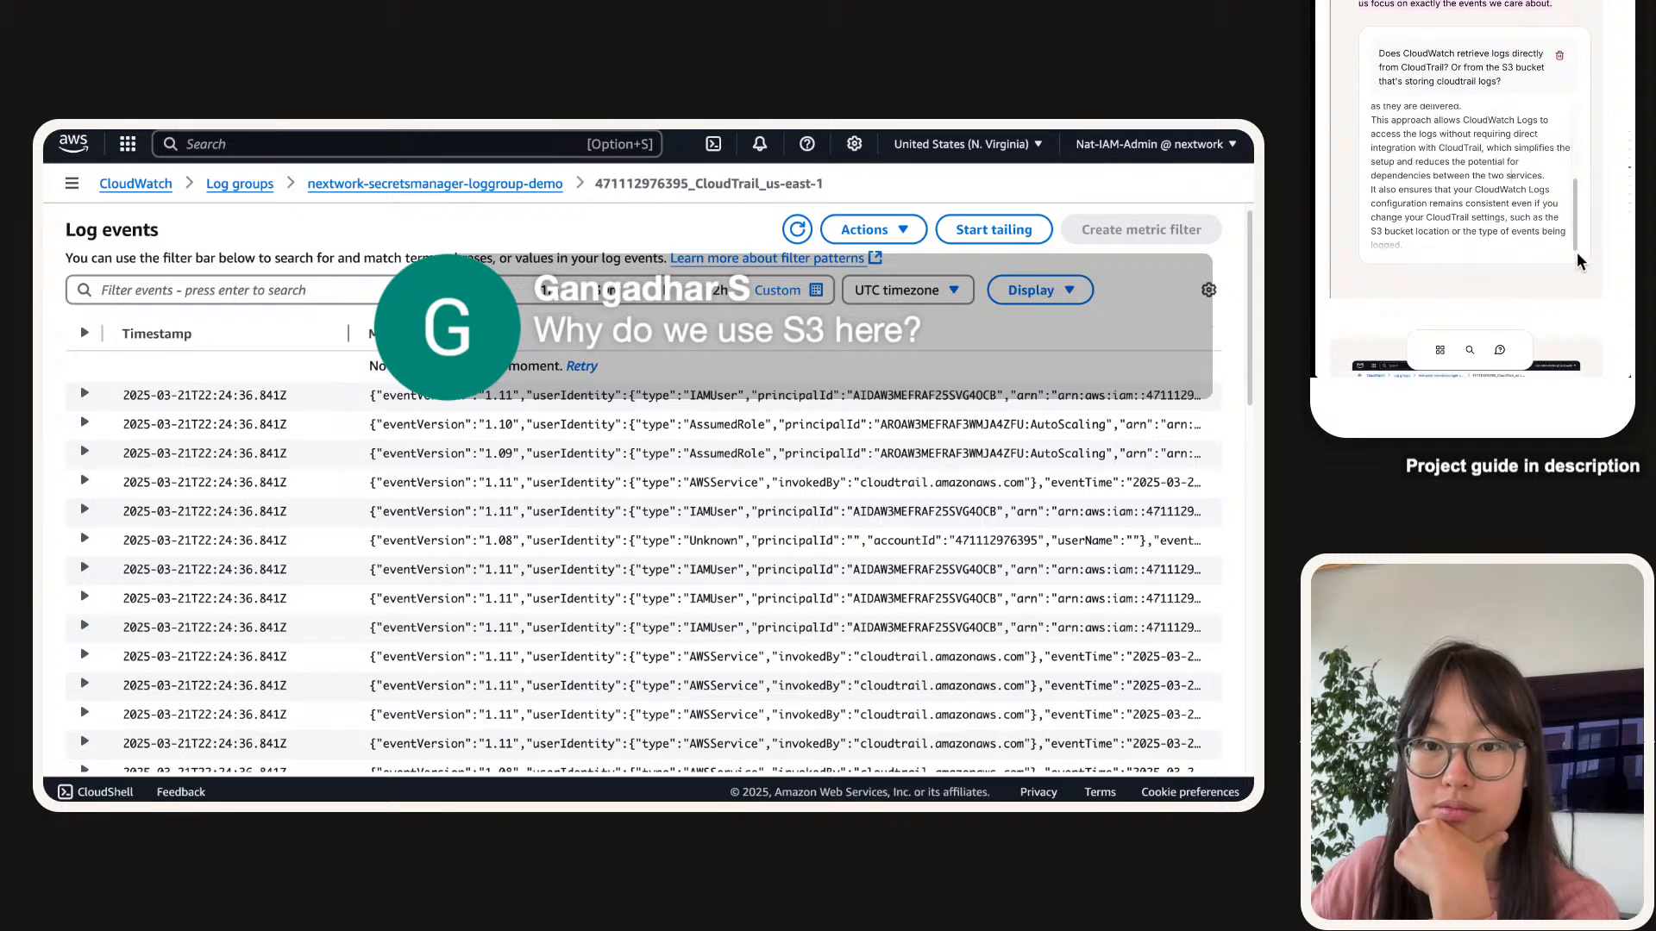
pyautogui.moveTo(1577, 254); pyautogui.dragTo(1579, 271)
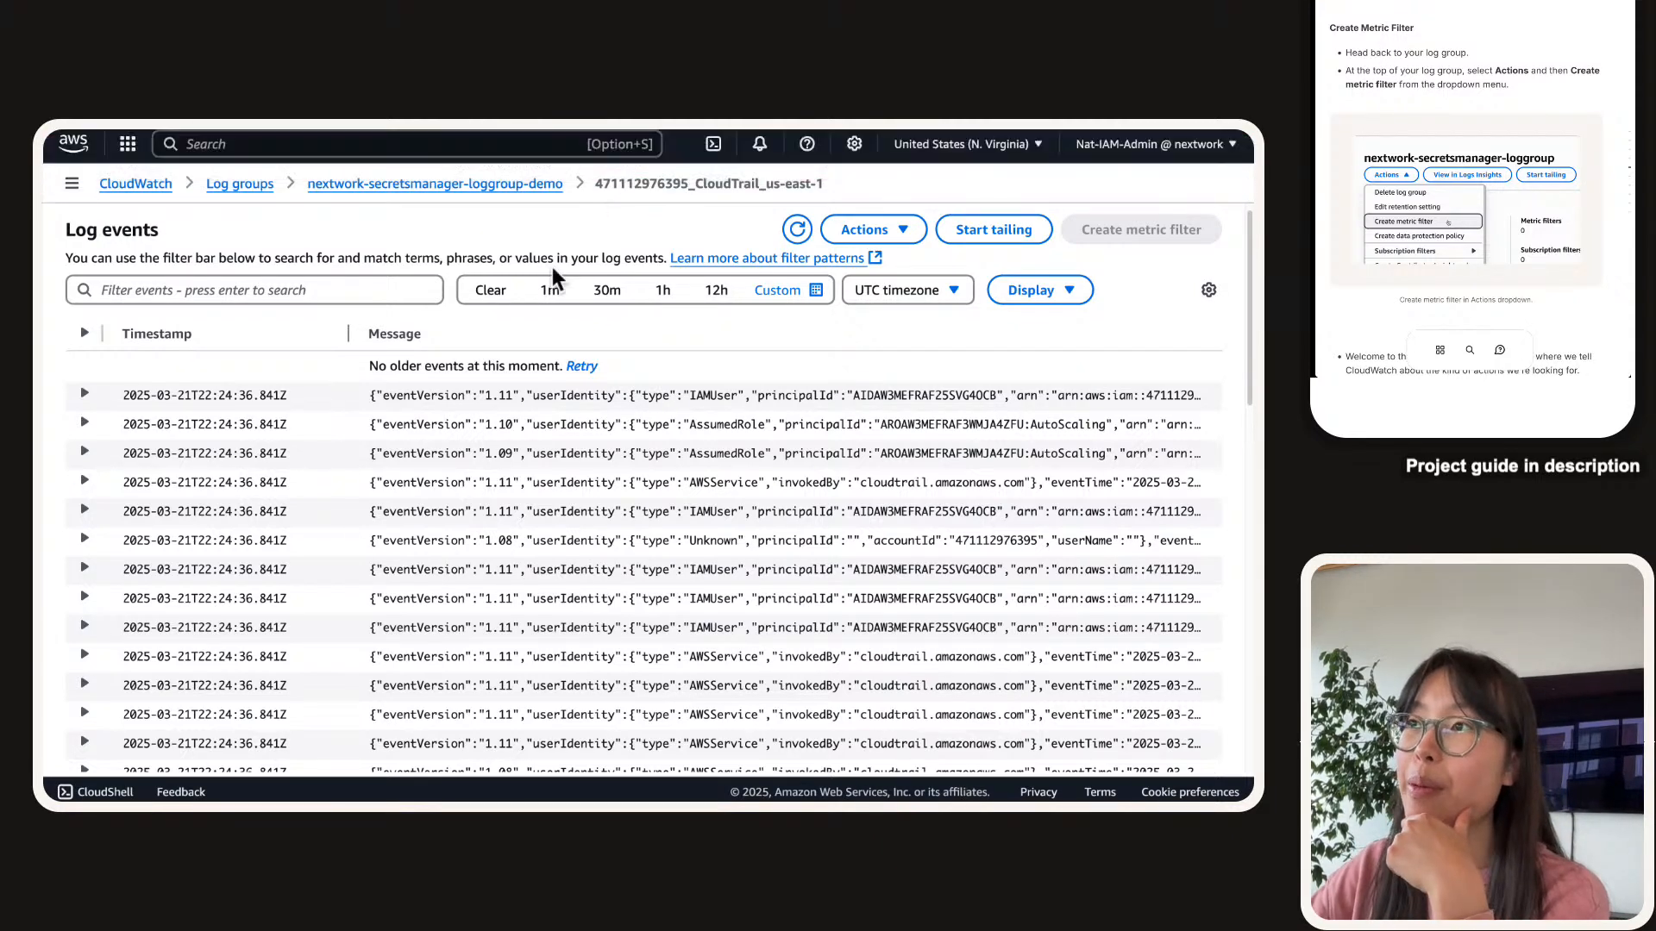
# Choose Create metric filter from the Actions menu of nextwork-secretsmanager-loggroup-demo.
pyautogui.click(483, 181)
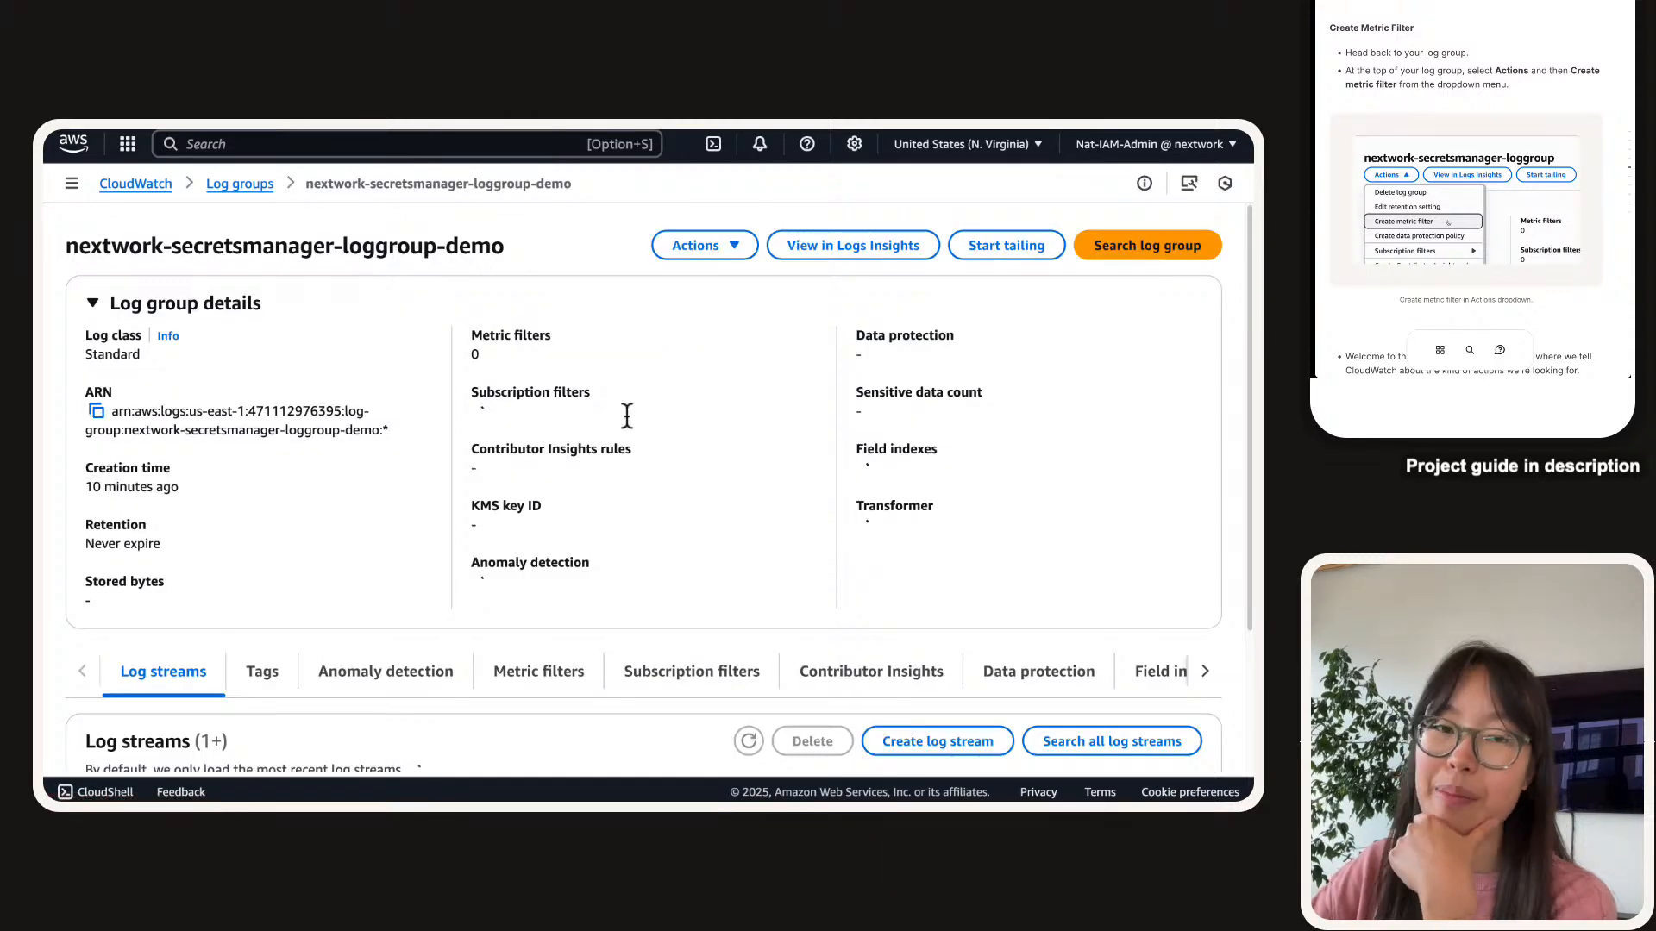
pyautogui.click(710, 246)
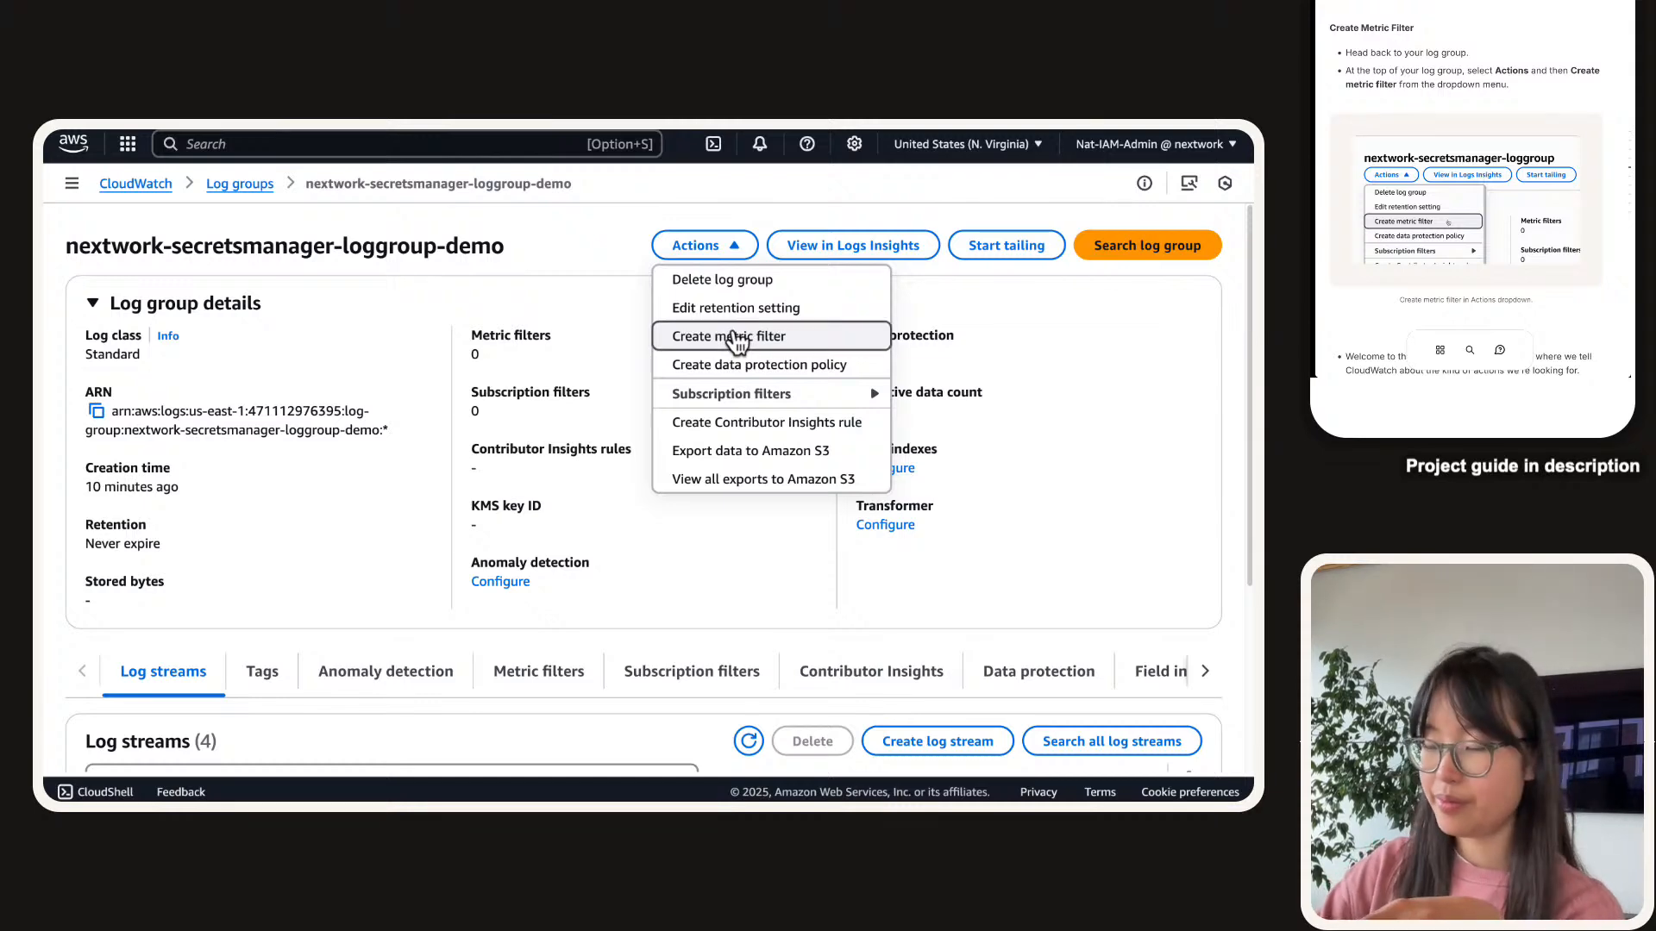
pyautogui.press('super+plus')
pyautogui.press('super+plus')
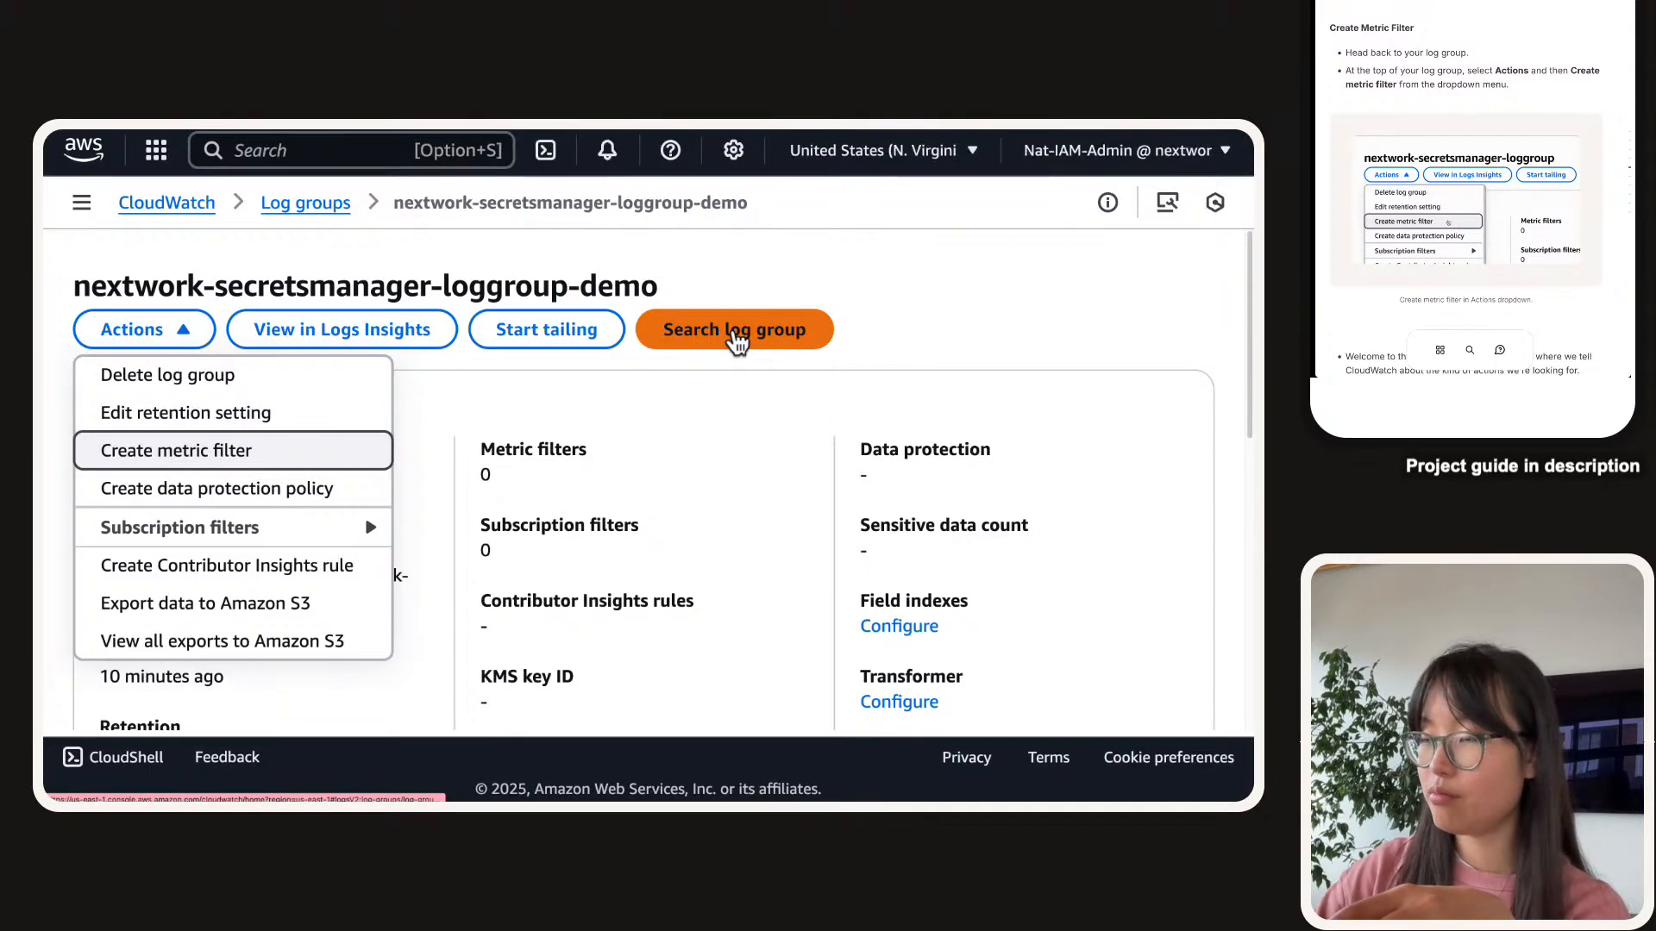
pyautogui.press('super+minus')
pyautogui.press('super+minus')
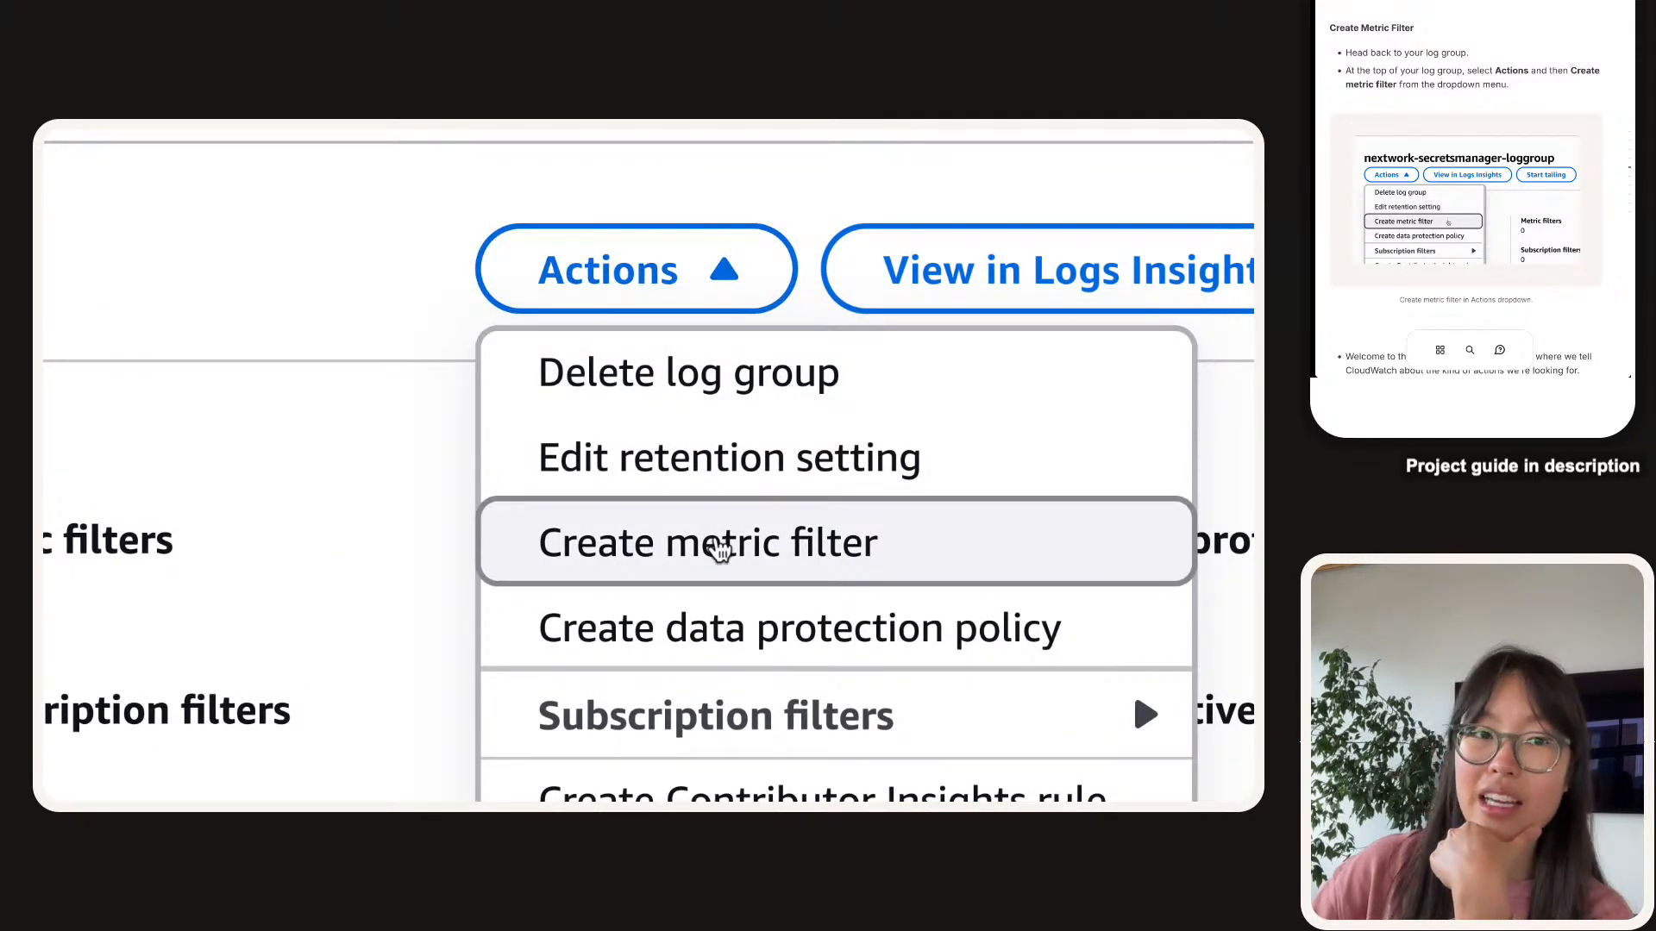
pyautogui.click(718, 550)
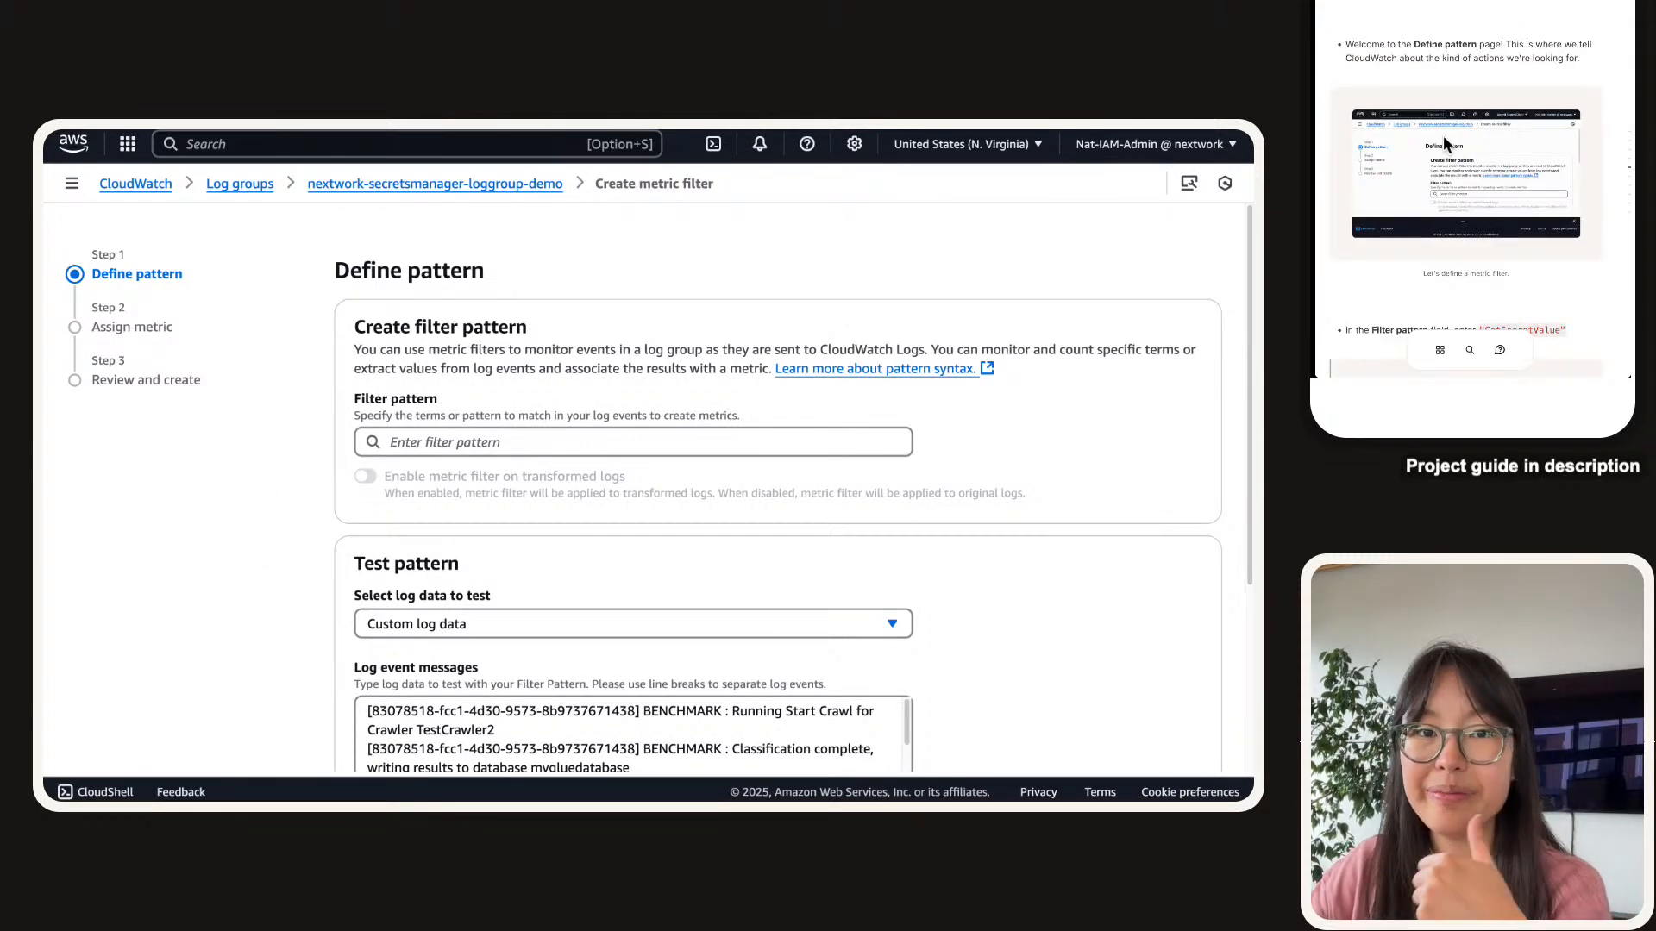
# Paste GetSecretValue from the guide as the filter pattern, dismissing the suggestions.
pyautogui.scroll(-2, 1441, 135)
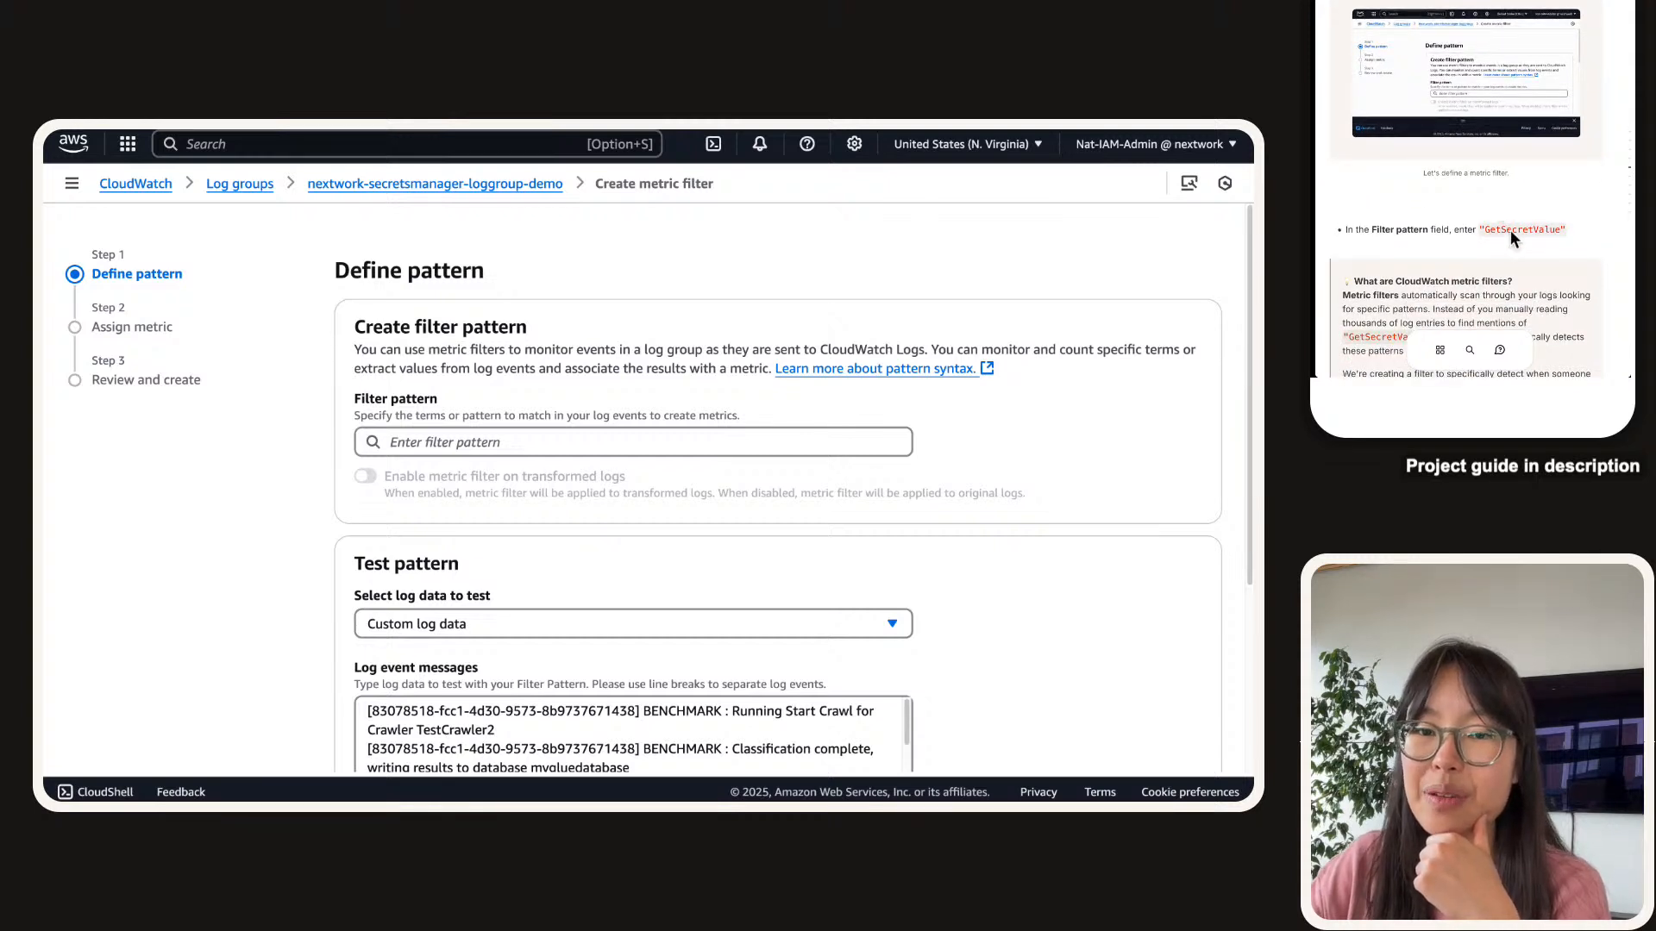
pyautogui.click(1518, 231)
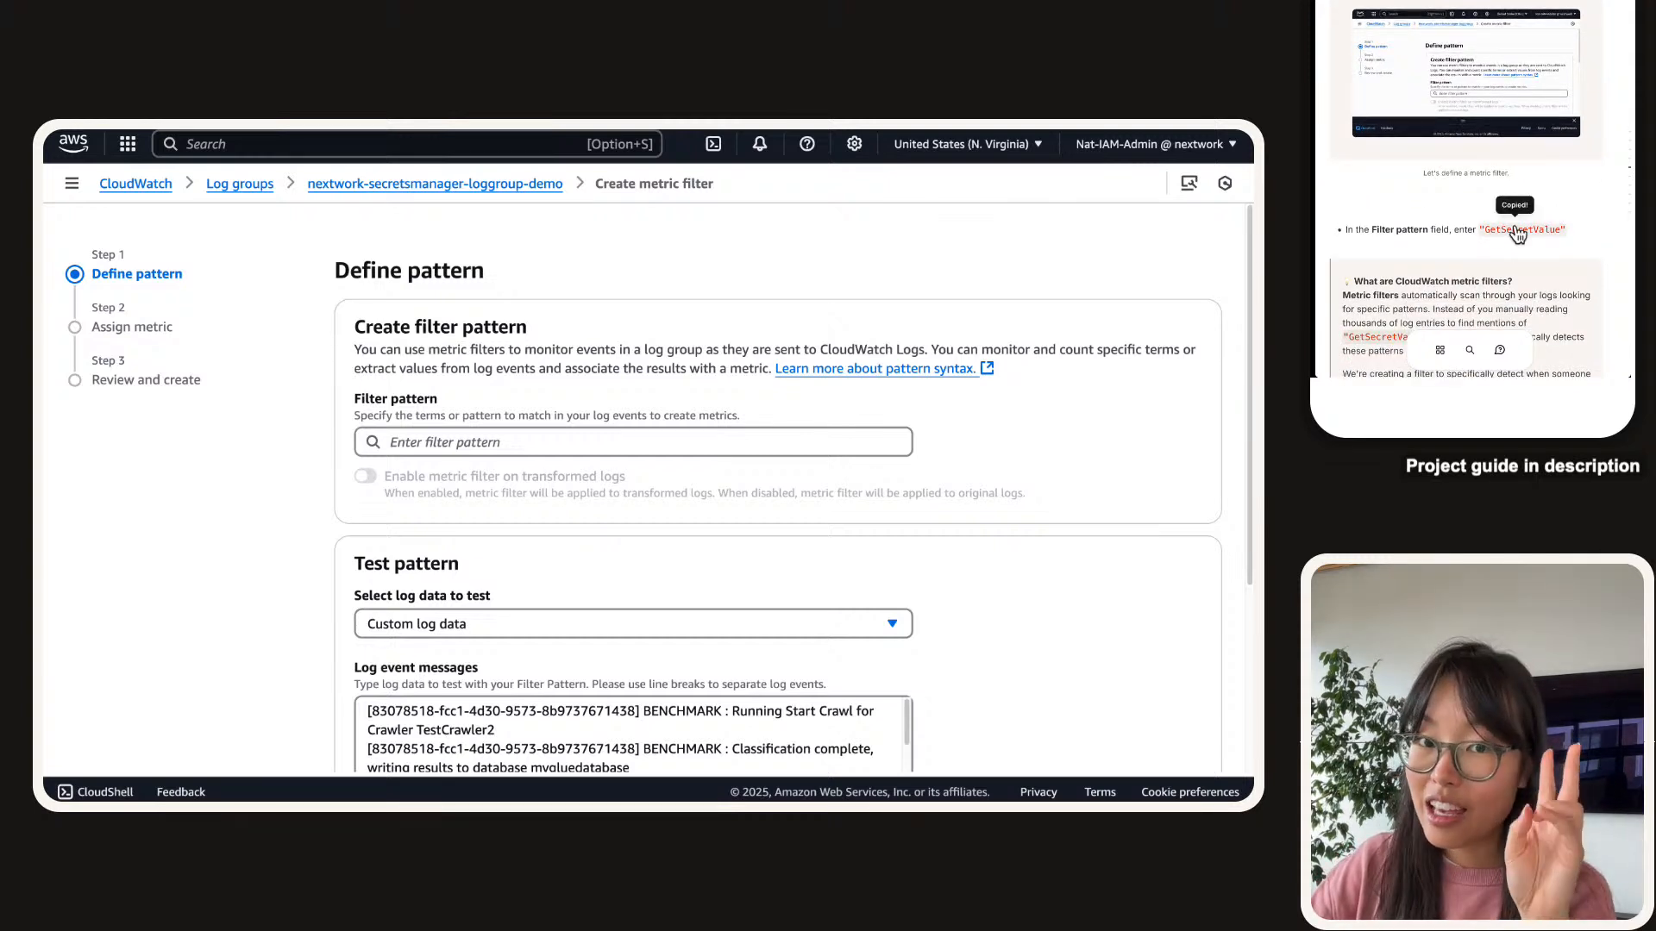
pyautogui.click(597, 441)
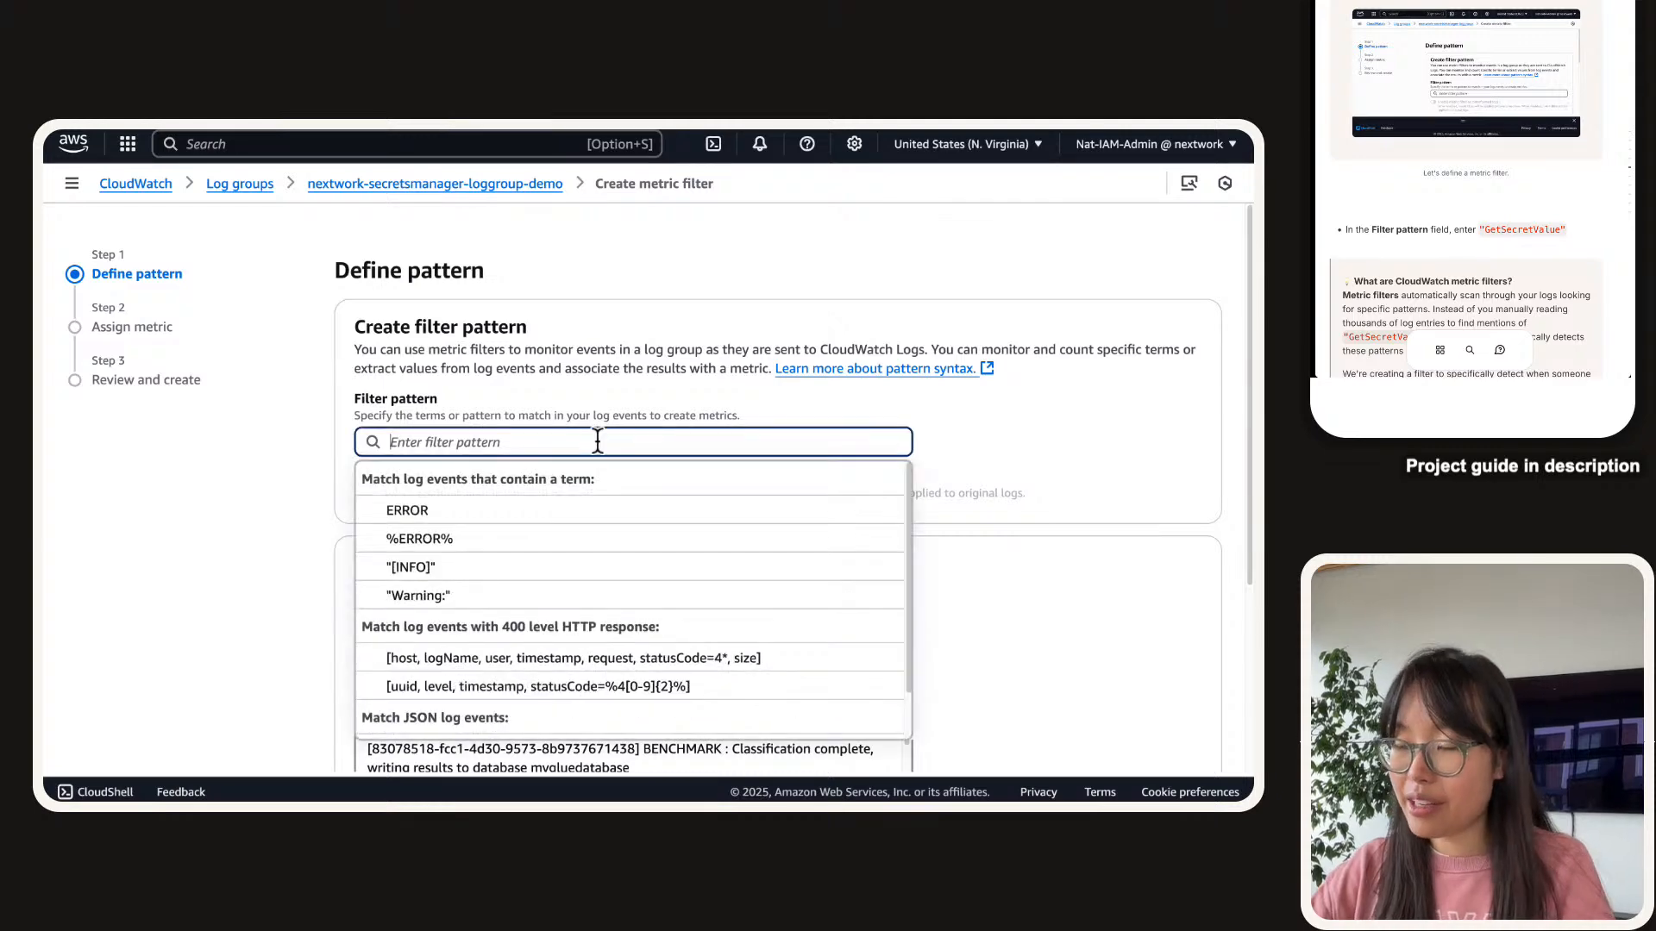
pyautogui.press('super+v')
pyautogui.click(340, 470)
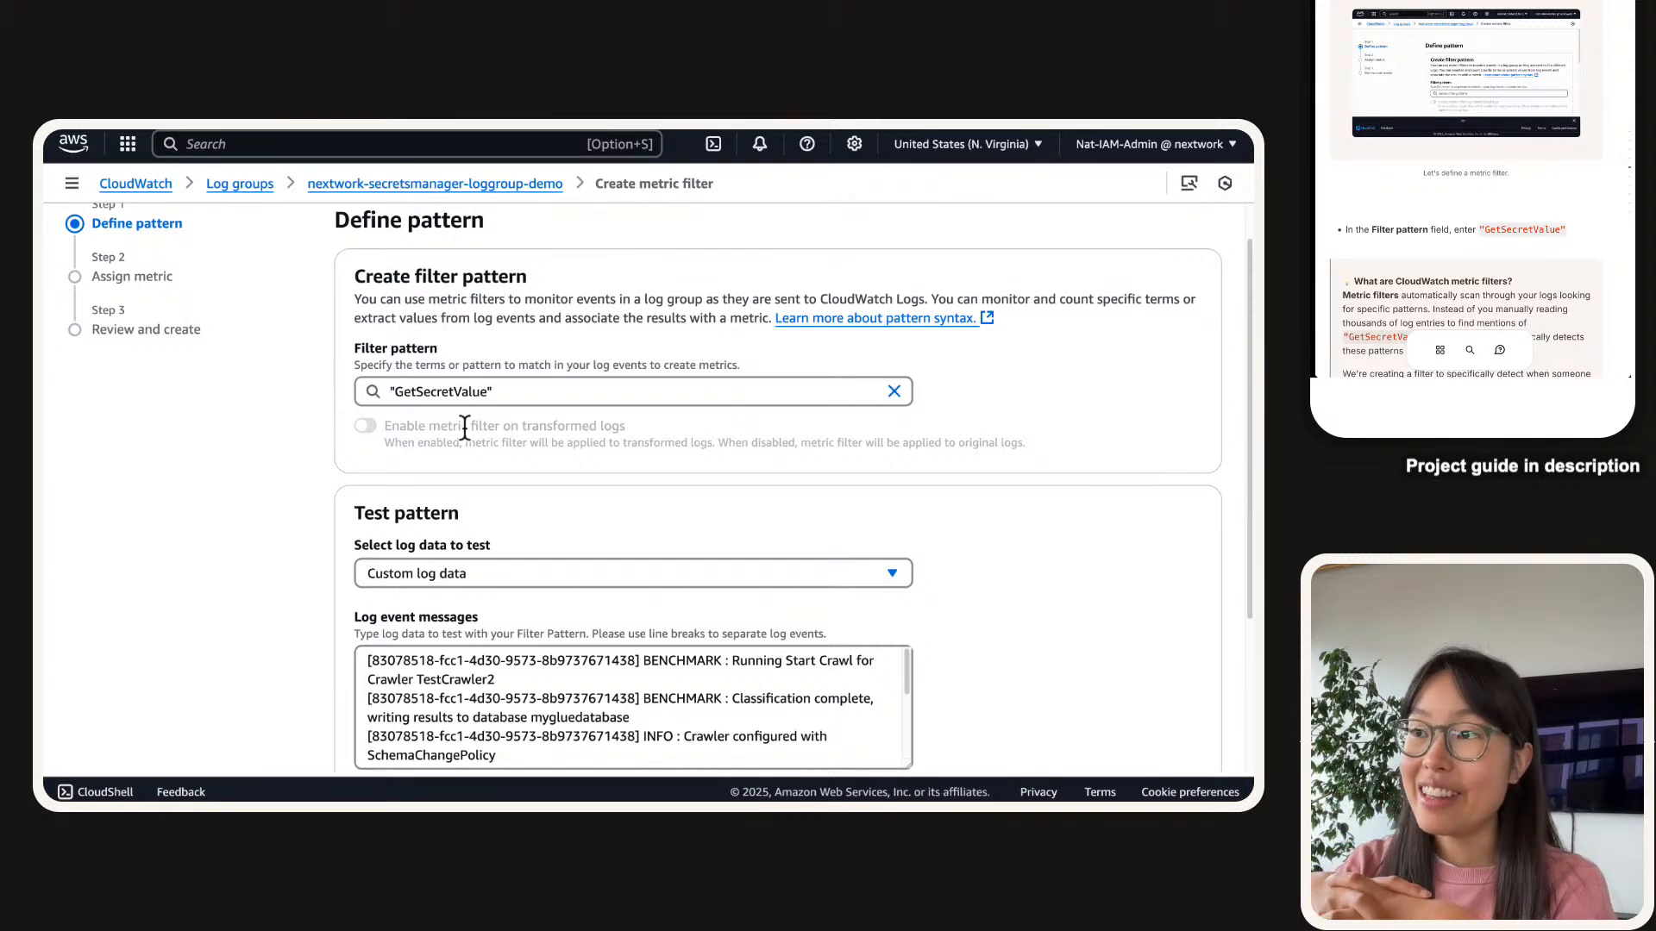
pyautogui.click(716, 395)
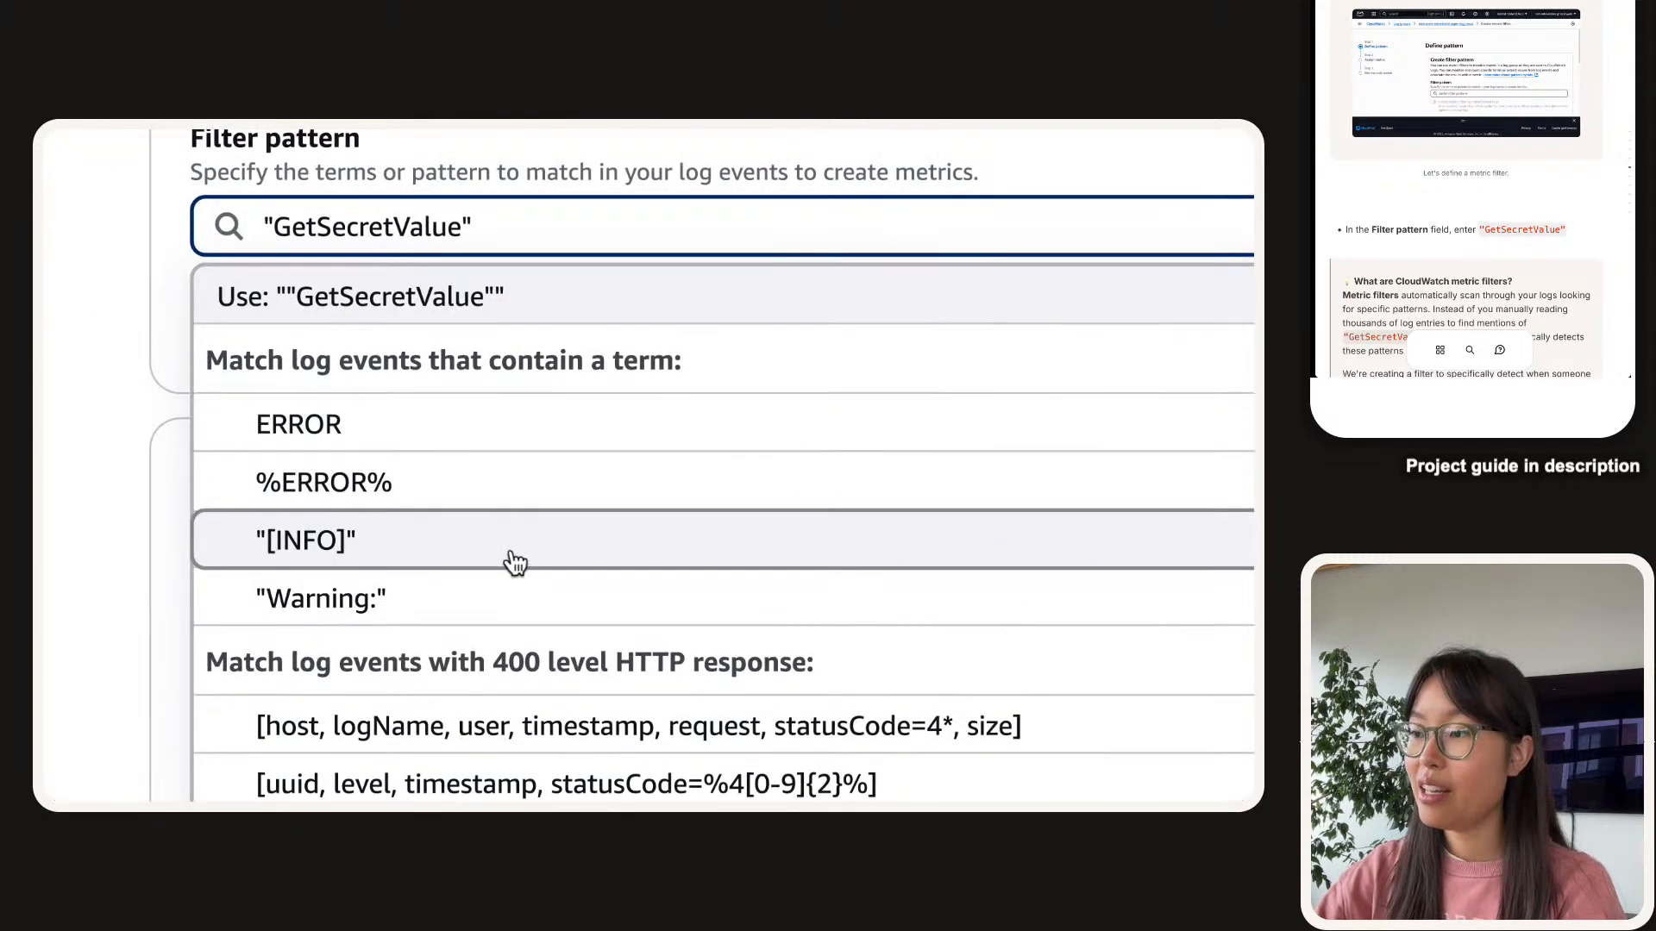
pyautogui.scroll(-3, 515, 563)
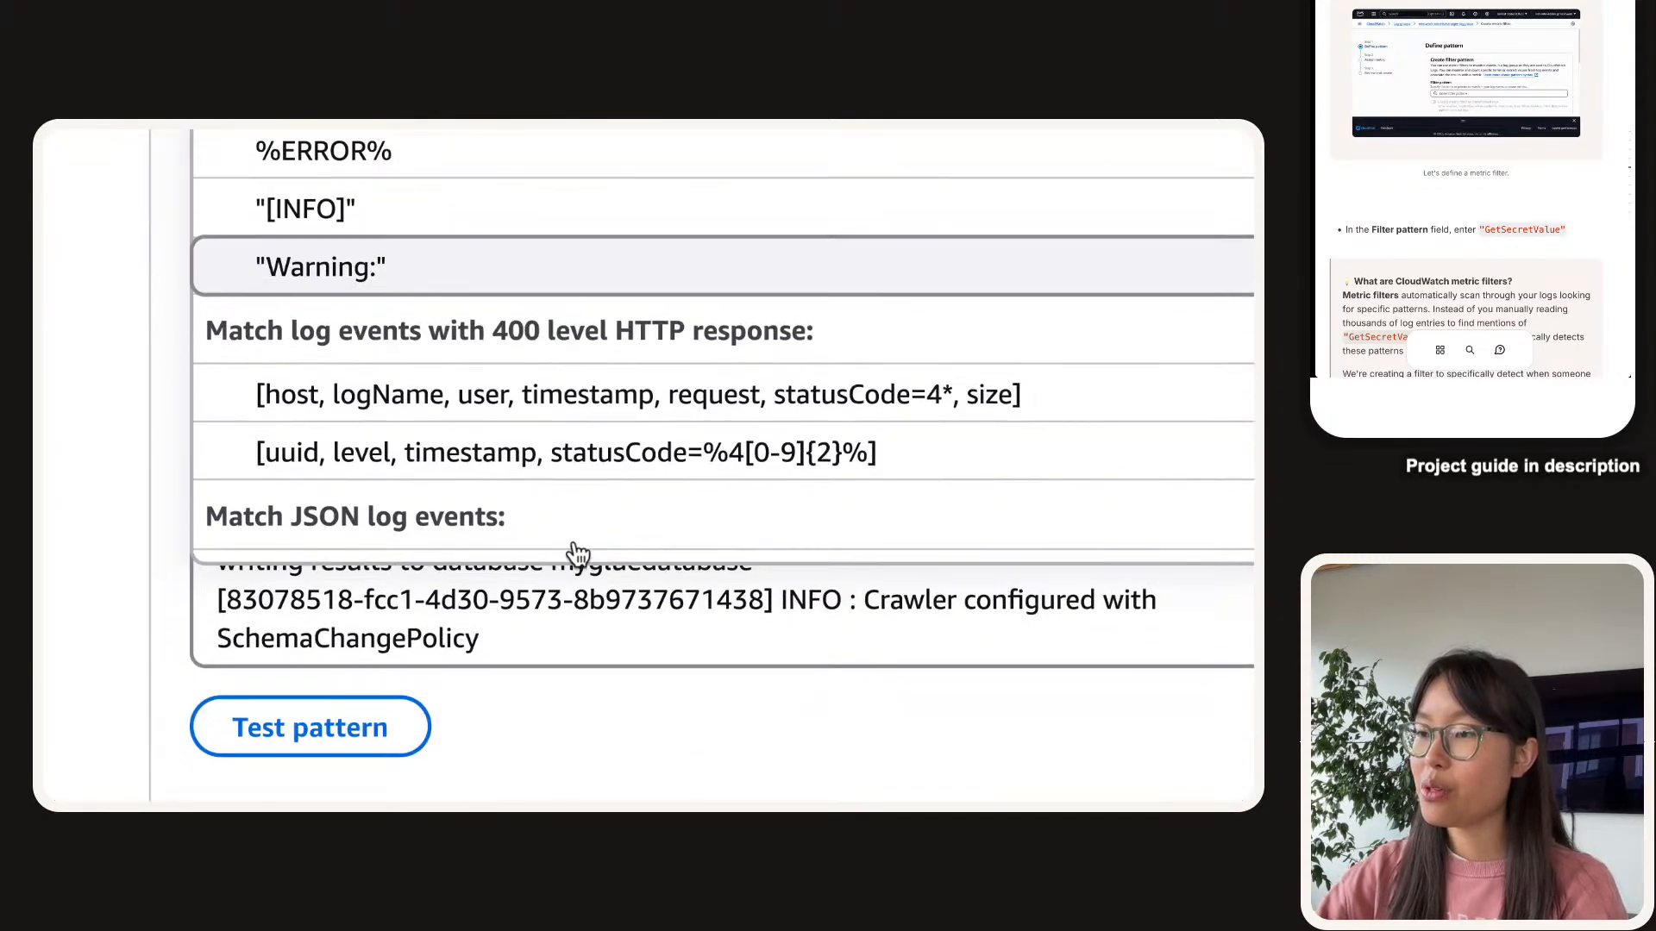
pyautogui.scroll(-2, 503, 393)
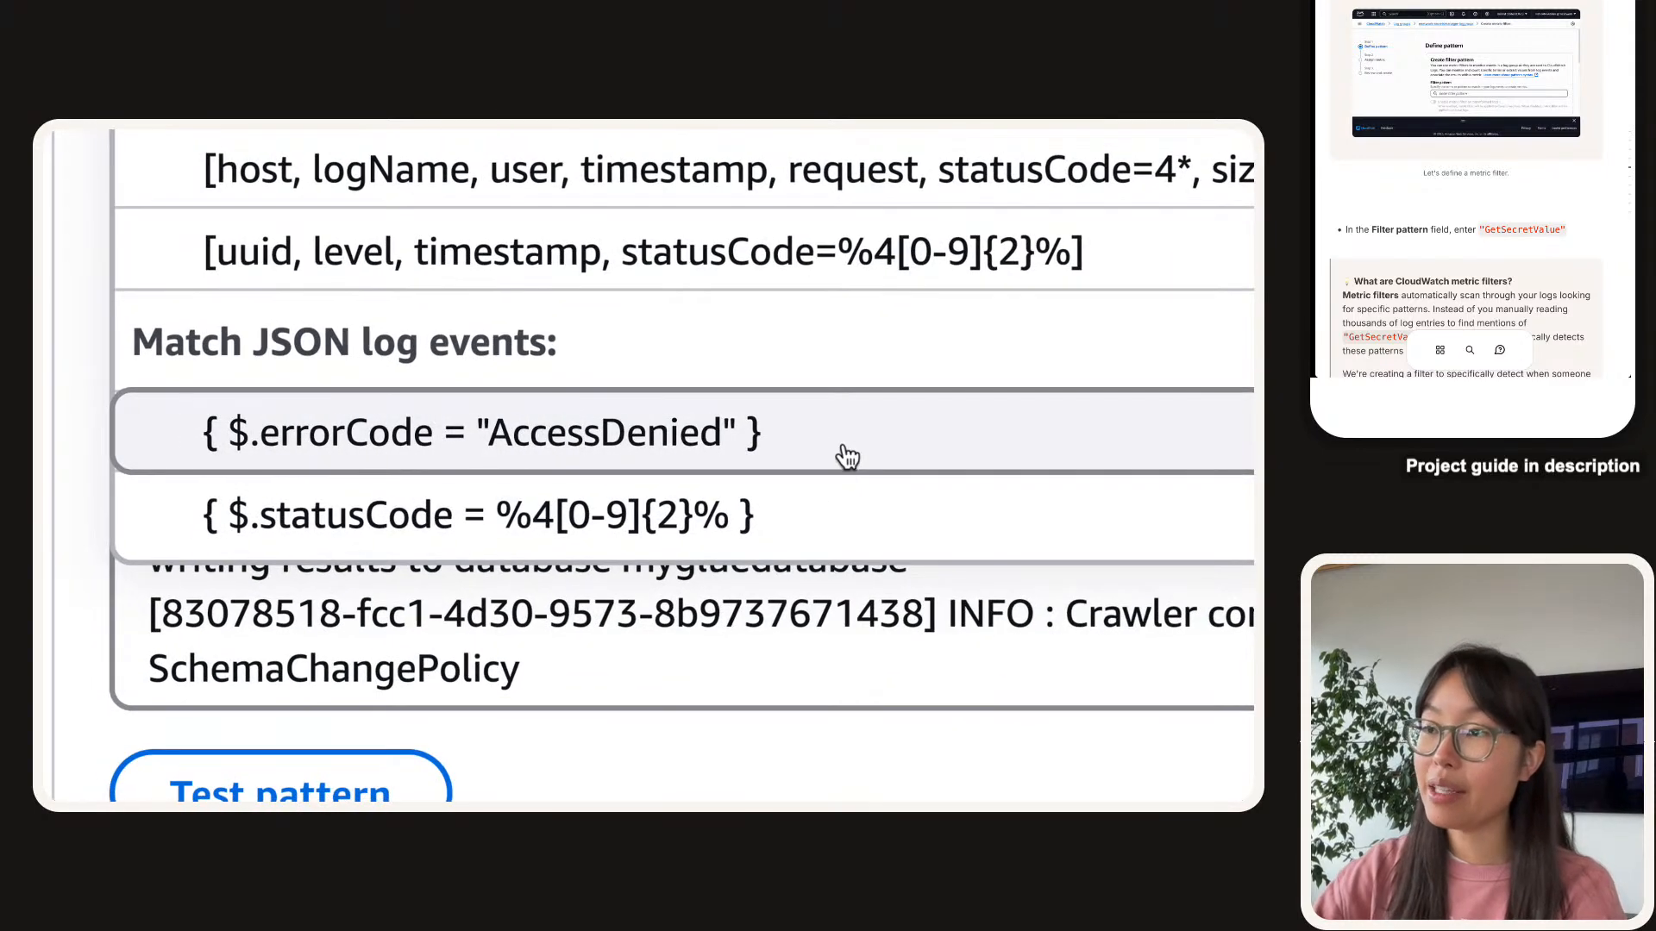
pyautogui.scroll(2, 1113, 345)
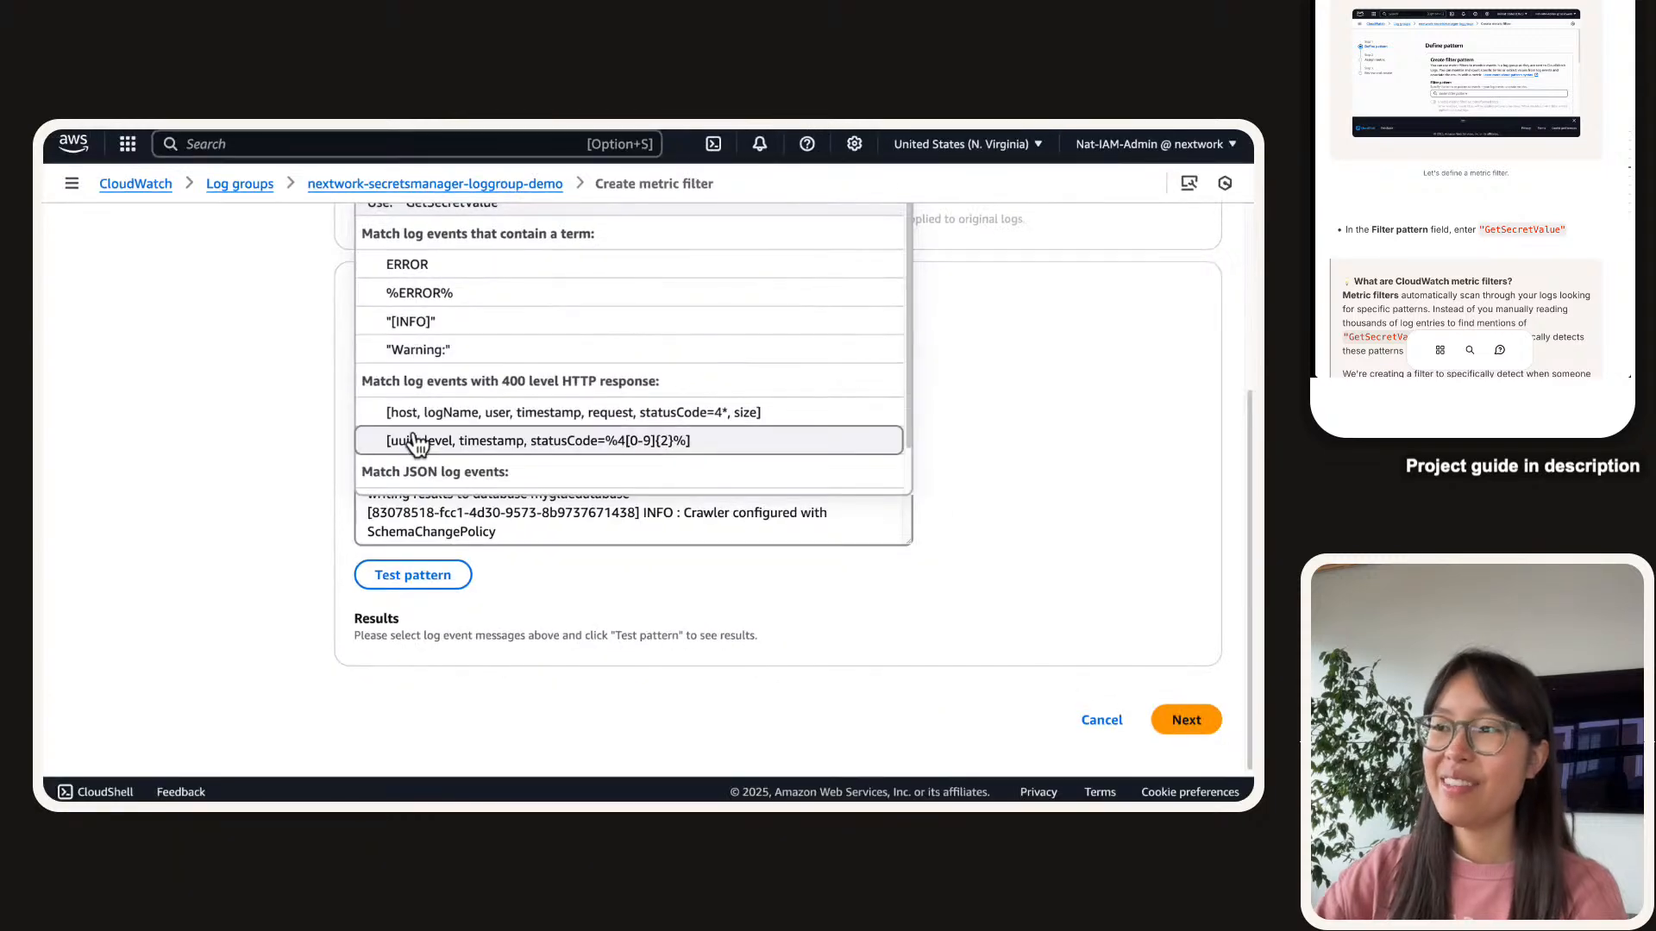
pyautogui.click(263, 393)
# Review the Test pattern sample log lines, then proceed to the metric assignment step.
pyautogui.scroll(3, 332, 617)
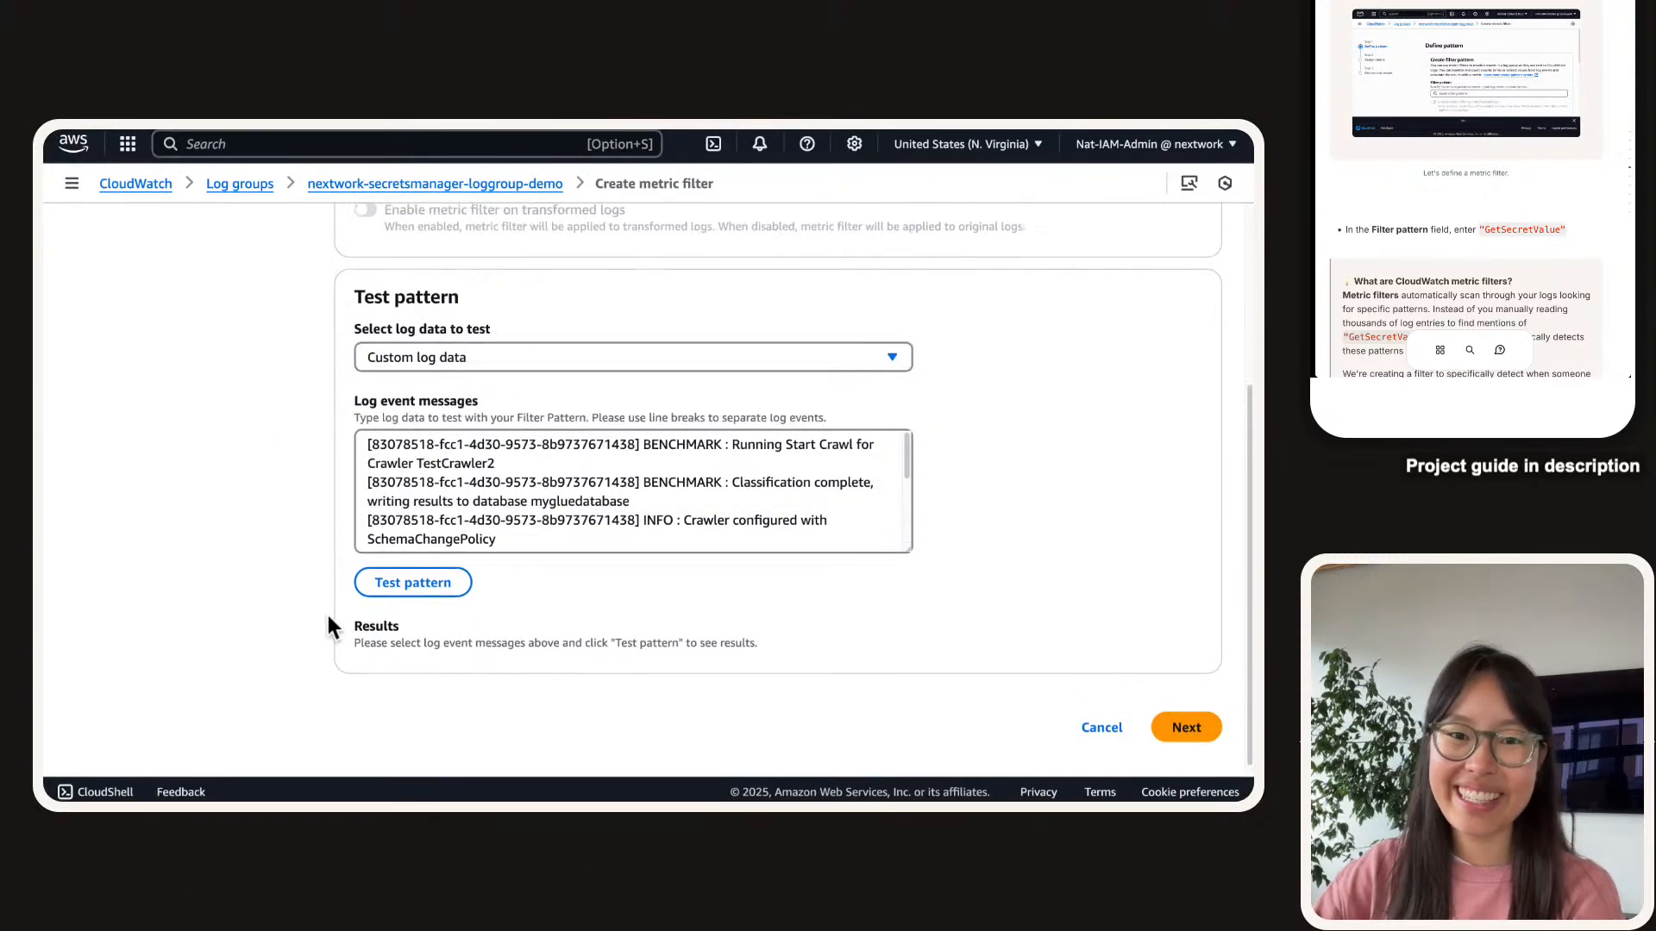
pyautogui.scroll(-5, 1490, 183)
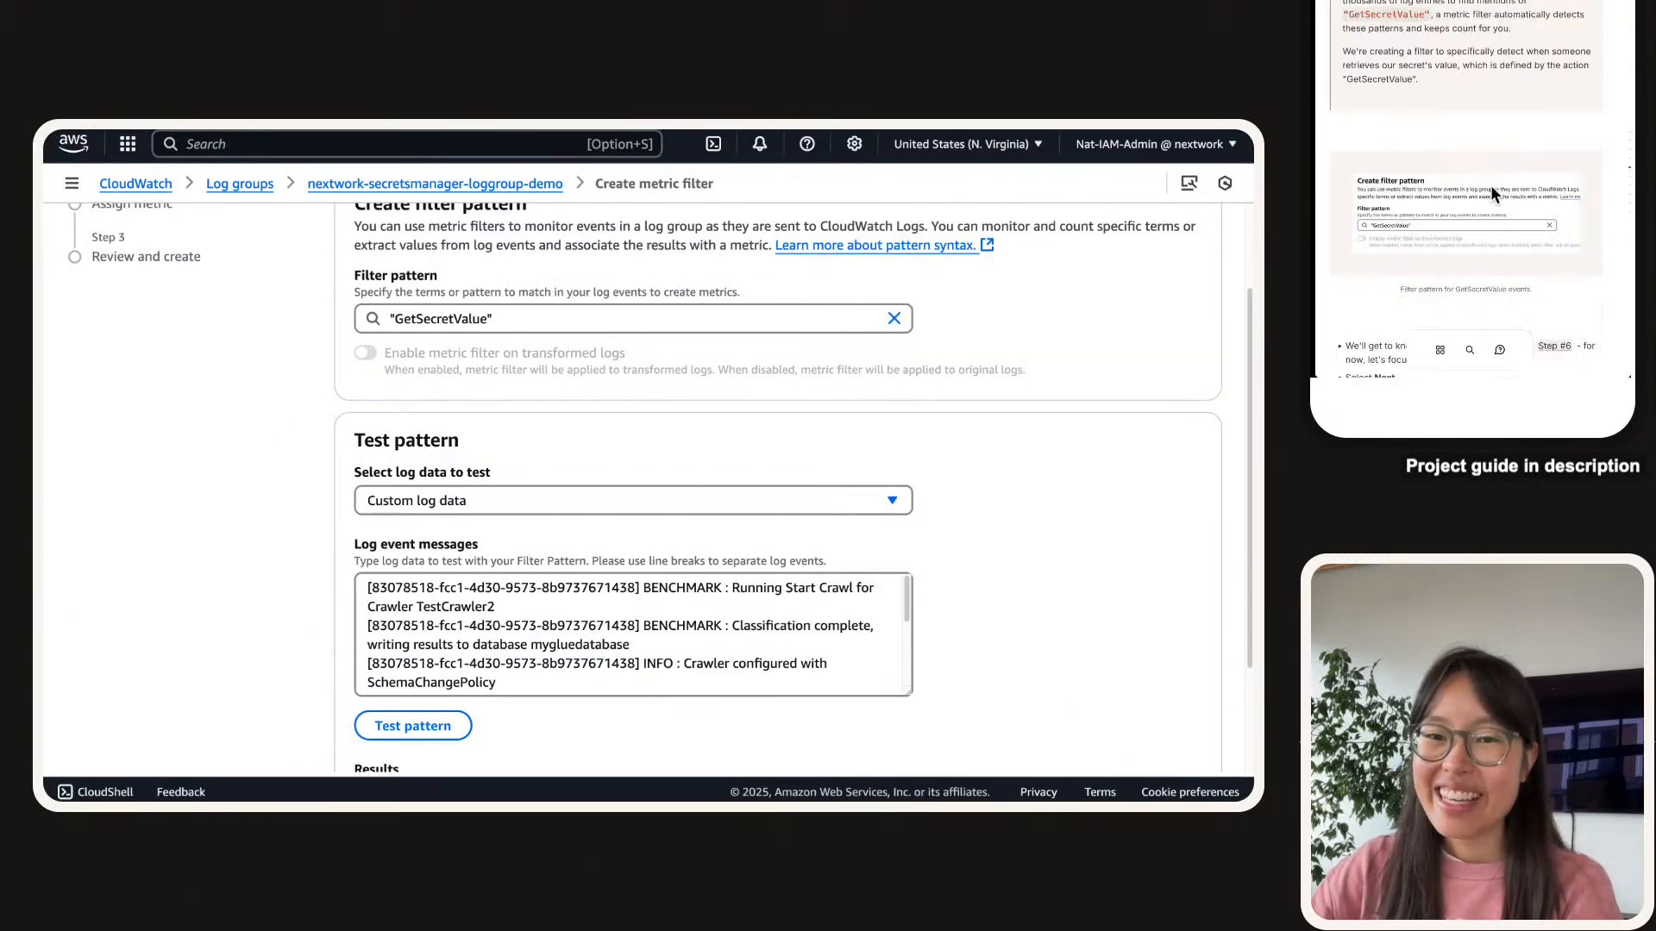
pyautogui.scroll(-4, 1499, 160)
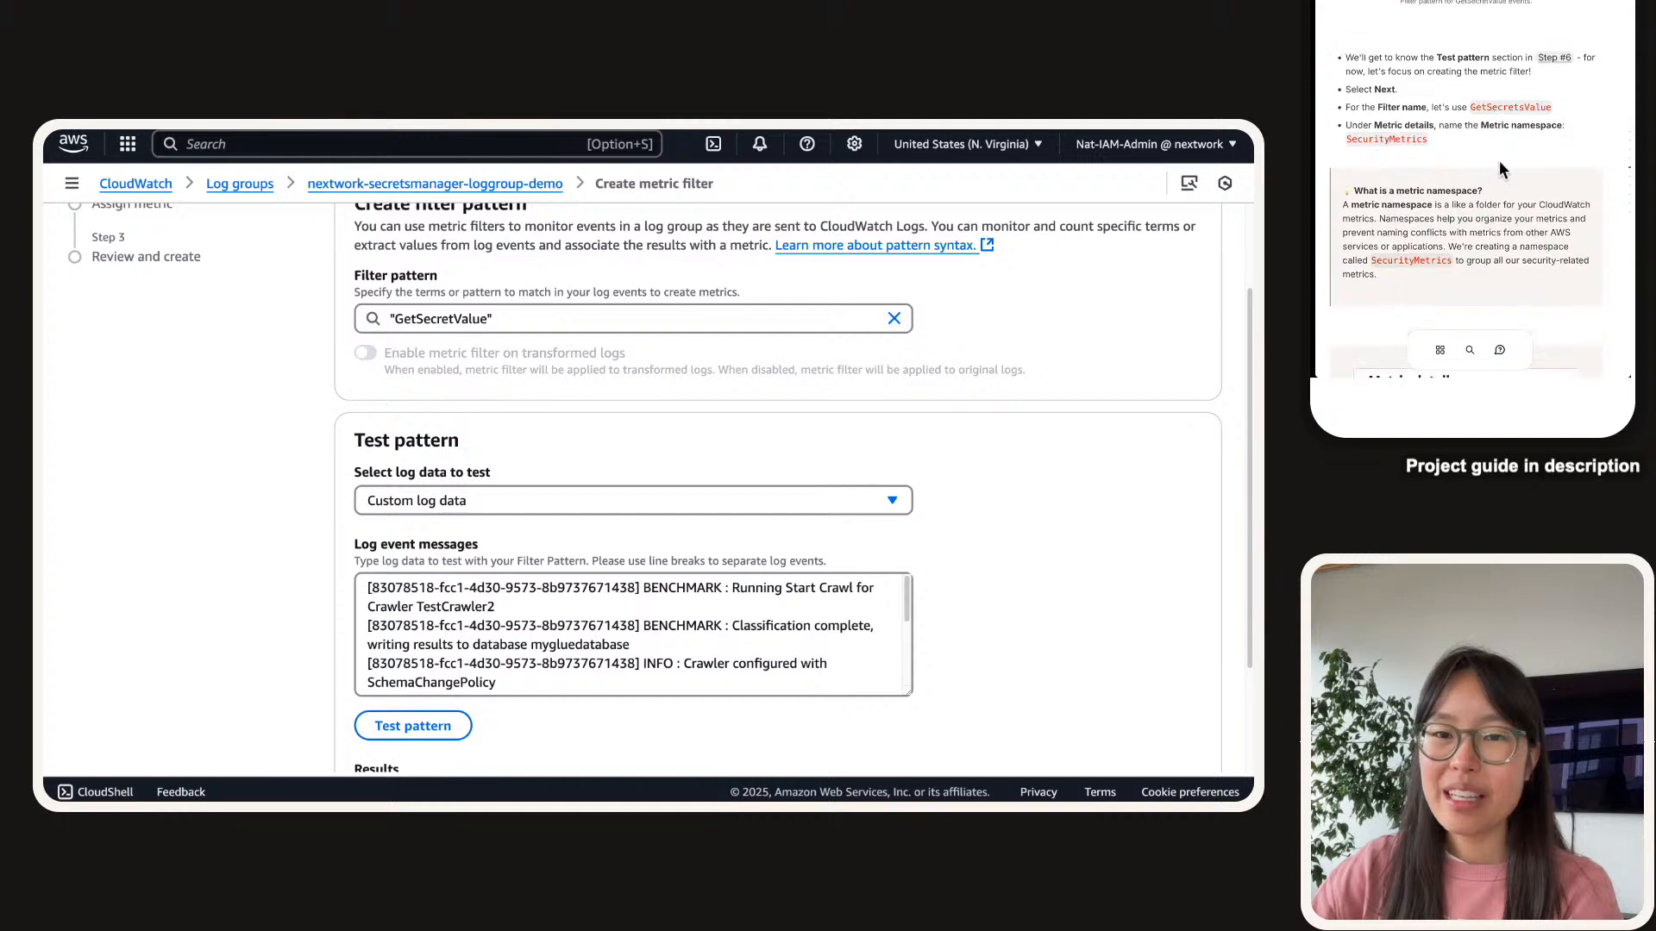
pyautogui.scroll(-3, 613, 416)
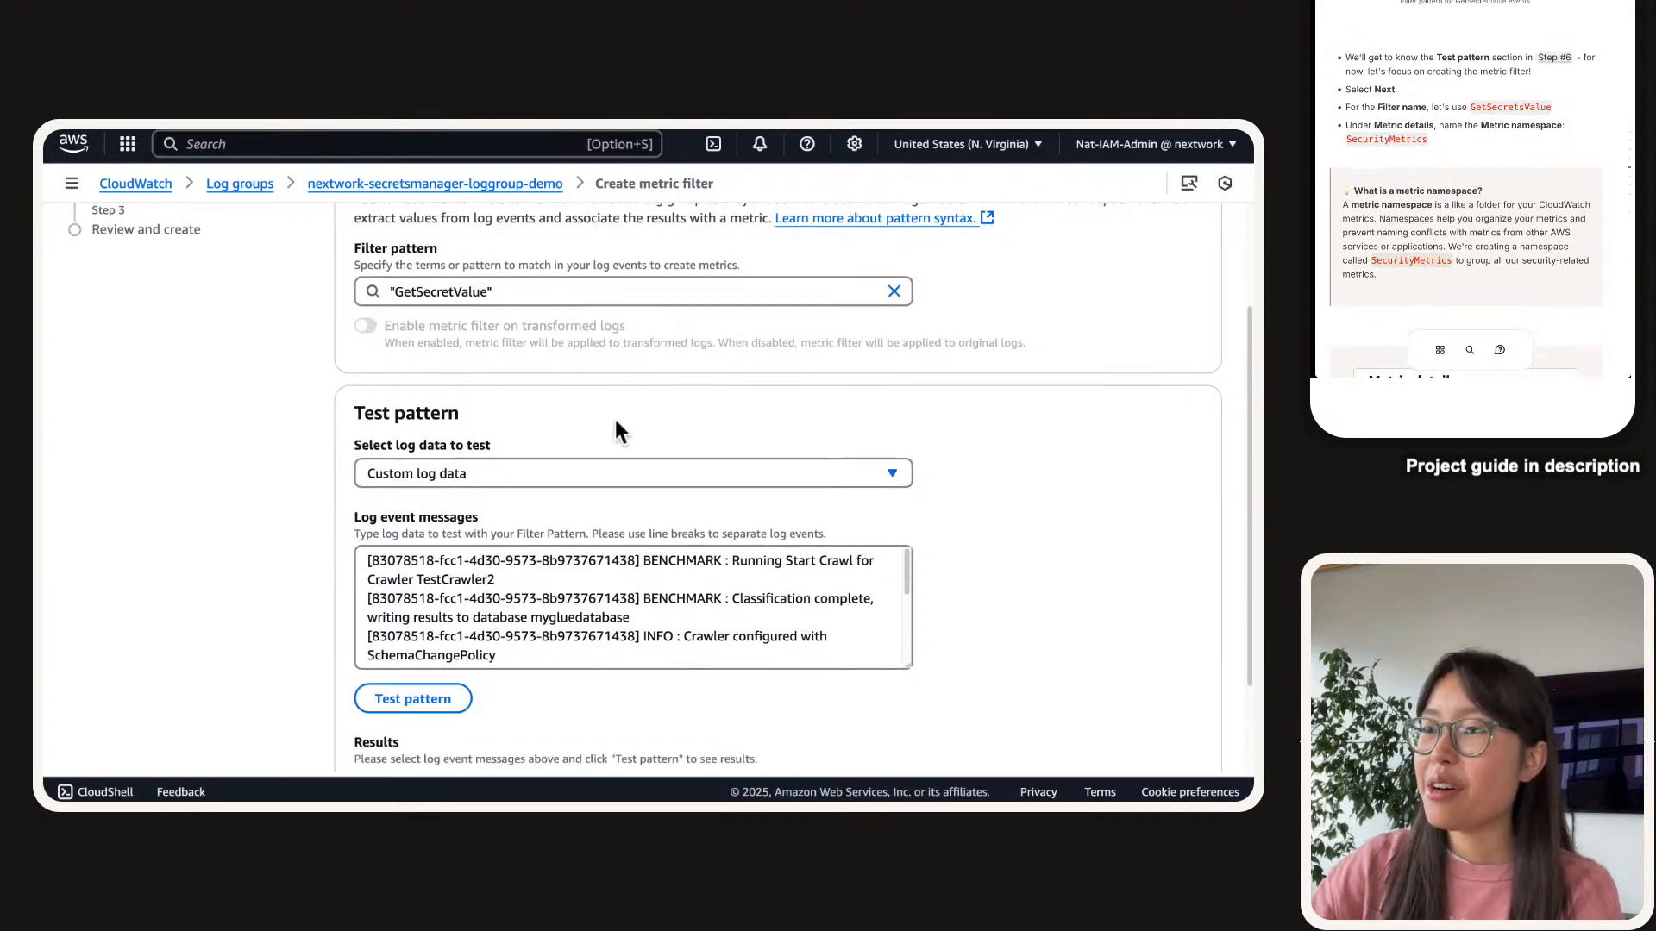
pyautogui.moveTo(341, 354)
pyautogui.mouseDown()
pyautogui.moveTo(547, 691)
pyautogui.moveTo(547, 725)
pyautogui.moveTo(400, 497)
pyautogui.moveTo(325, 296)
pyautogui.moveTo(359, 359)
pyautogui.moveTo(628, 621)
pyautogui.moveTo(810, 725)
pyautogui.moveTo(472, 524)
pyautogui.moveTo(299, 345)
pyautogui.moveTo(370, 349)
pyautogui.moveTo(352, 359)
pyautogui.mouseUp()
pyautogui.click(354, 353)
pyautogui.click(809, 720)
pyautogui.click(353, 361)
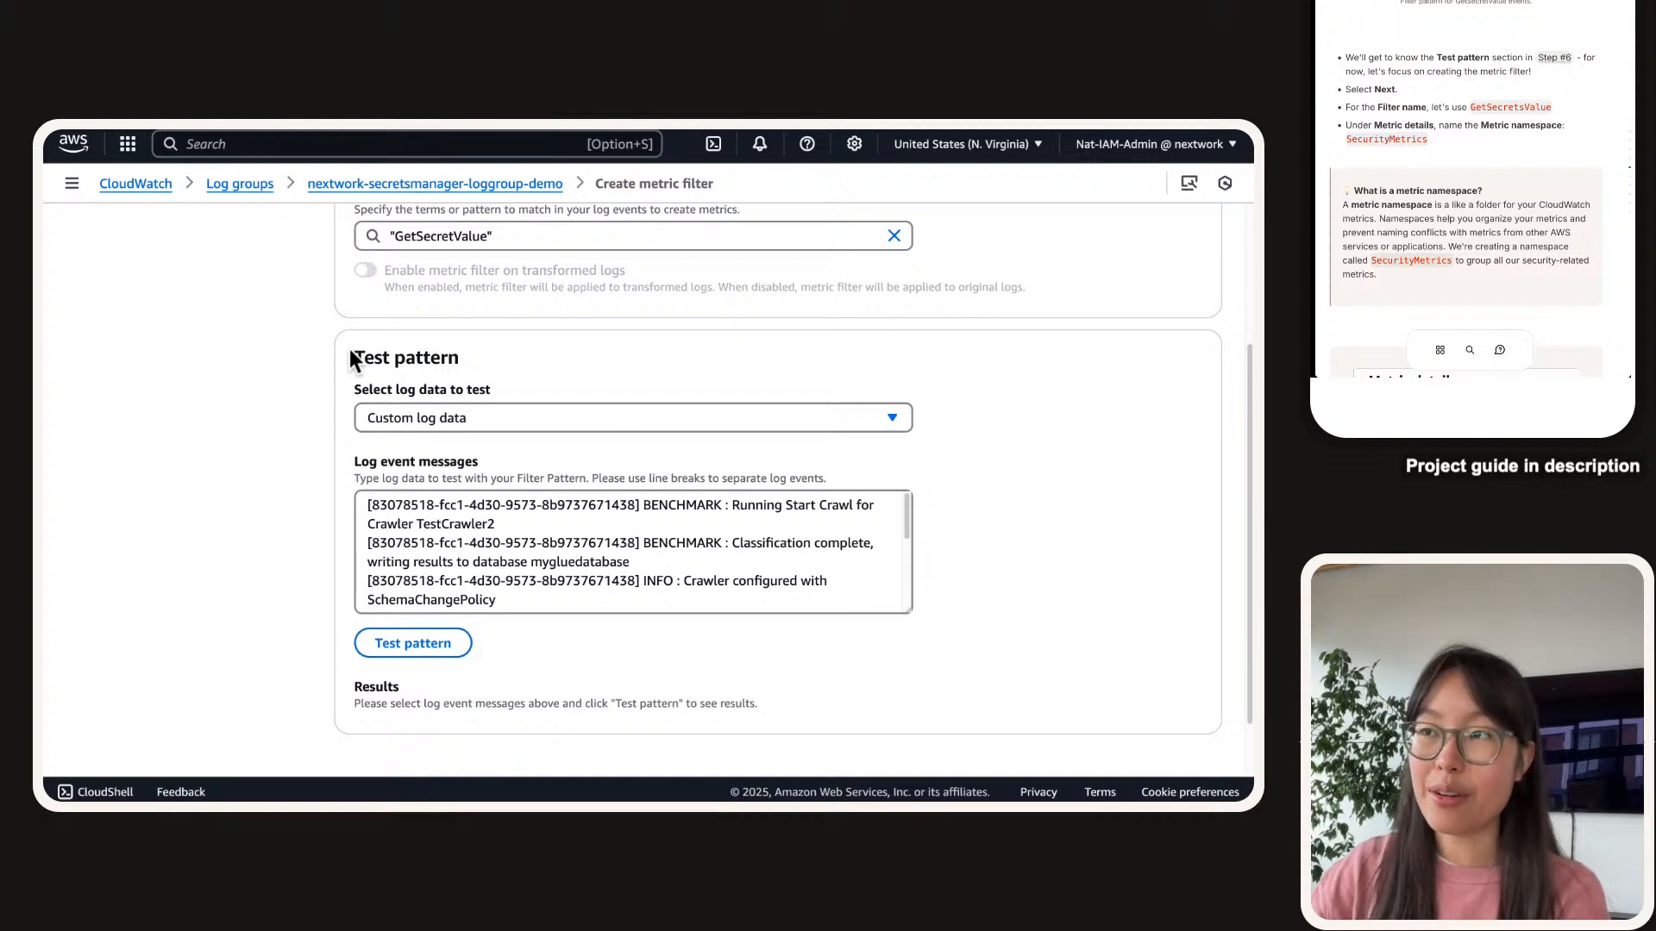
pyautogui.tripleClick(603, 552)
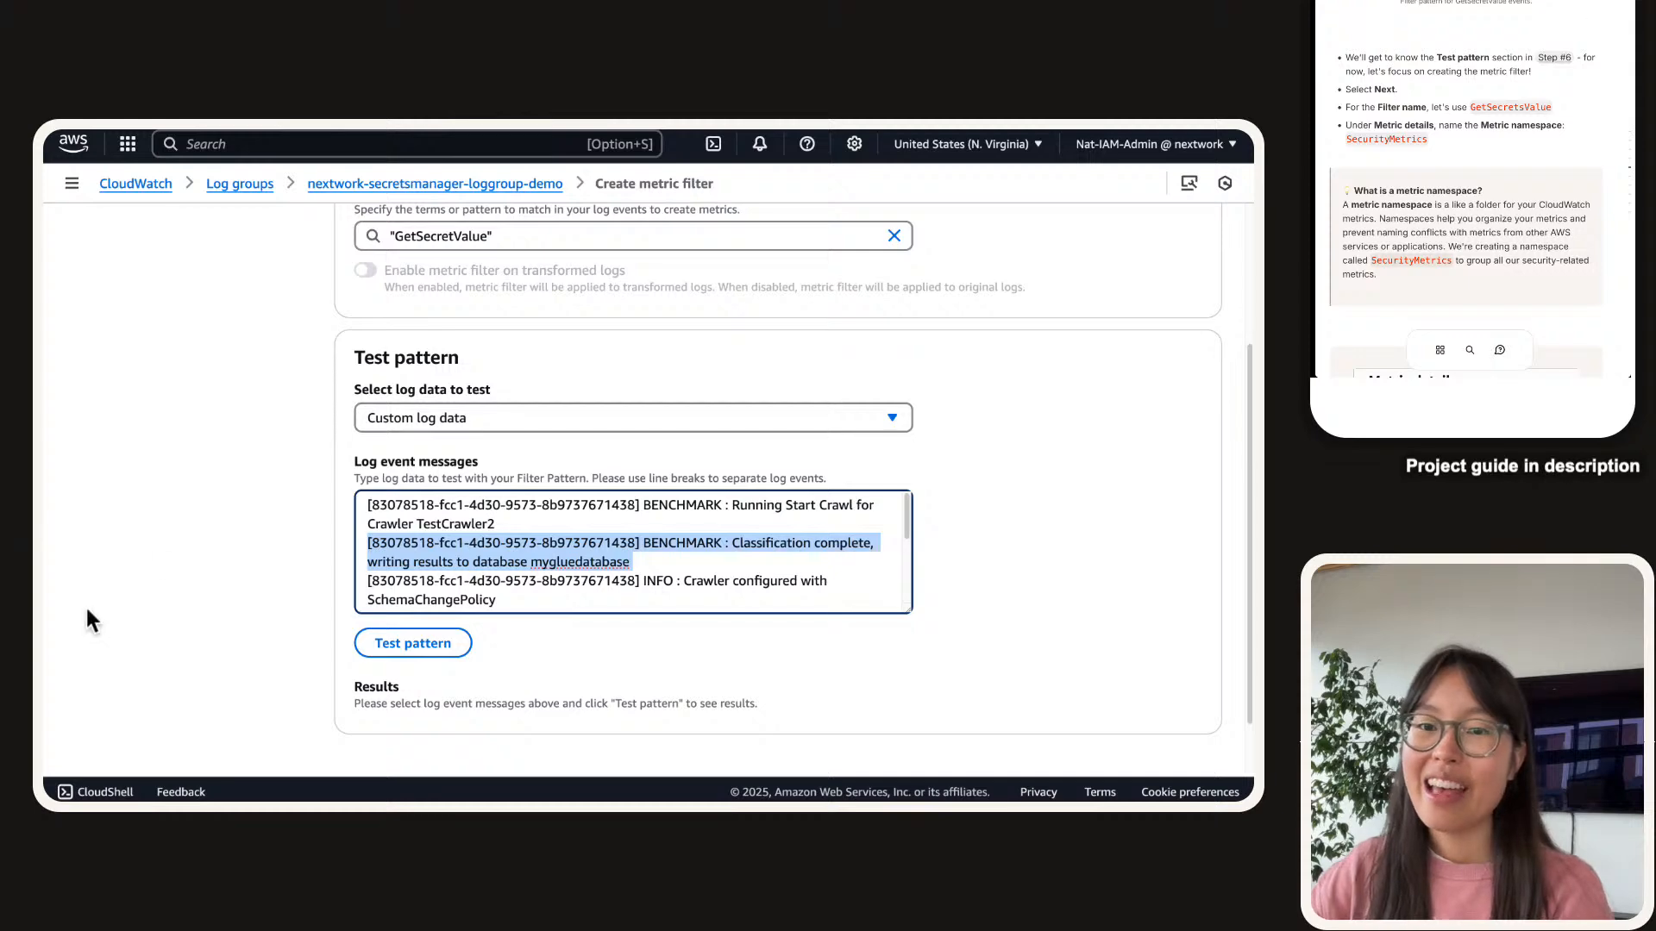
pyautogui.scroll(2, 257, 526)
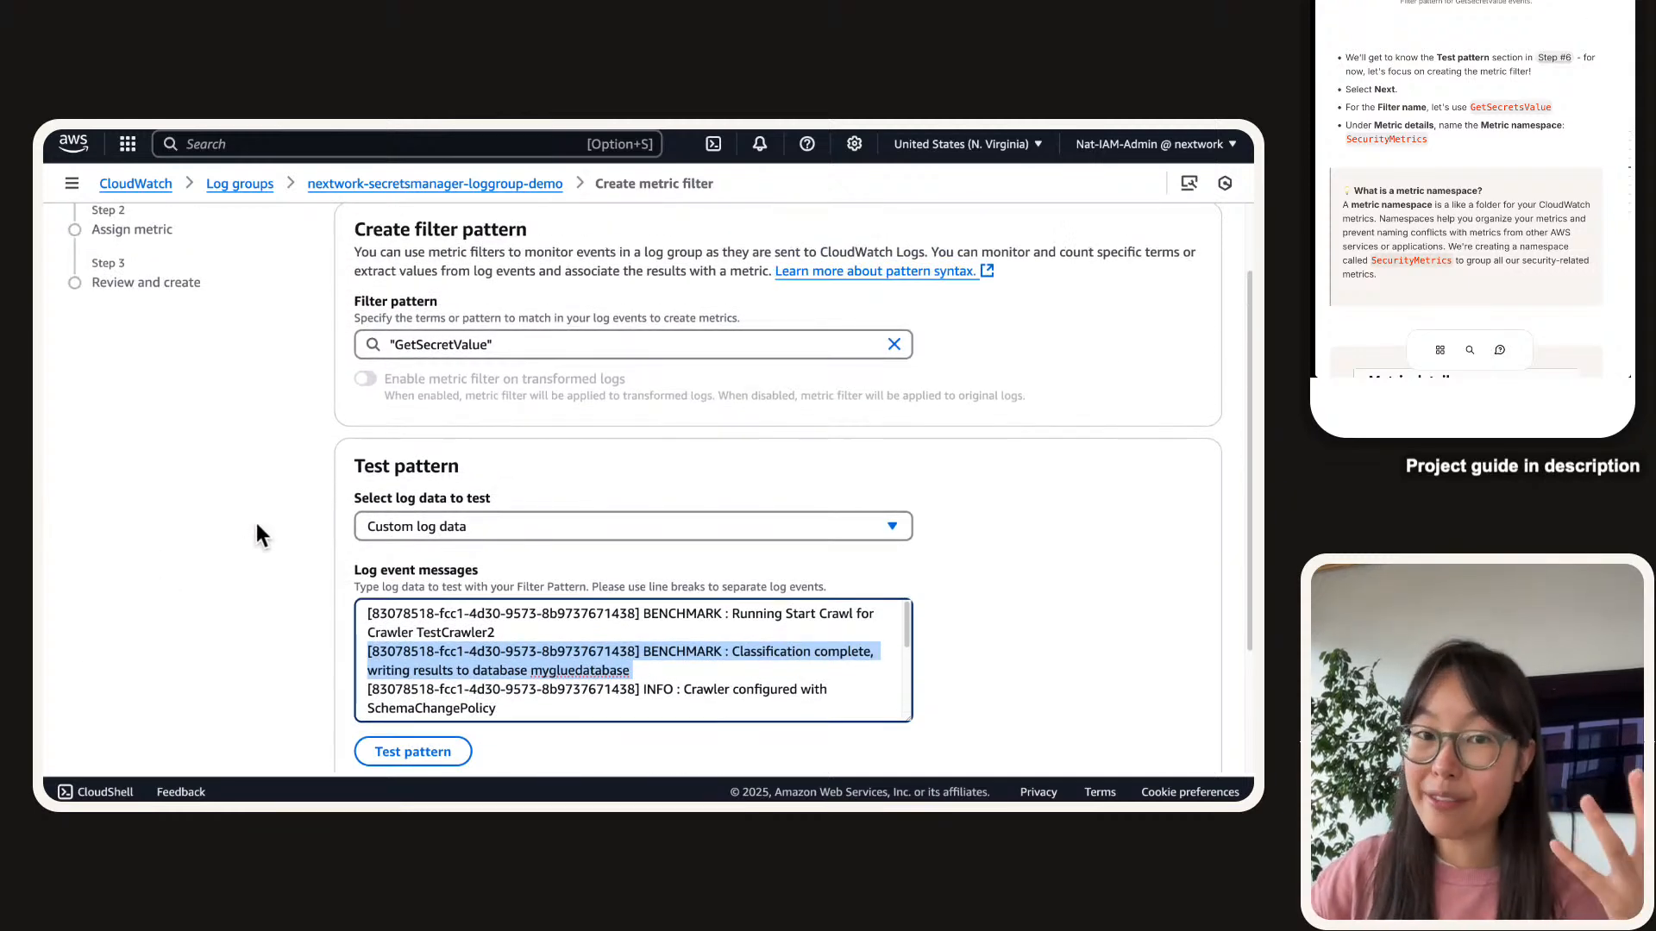
pyautogui.scroll(-3, 257, 528)
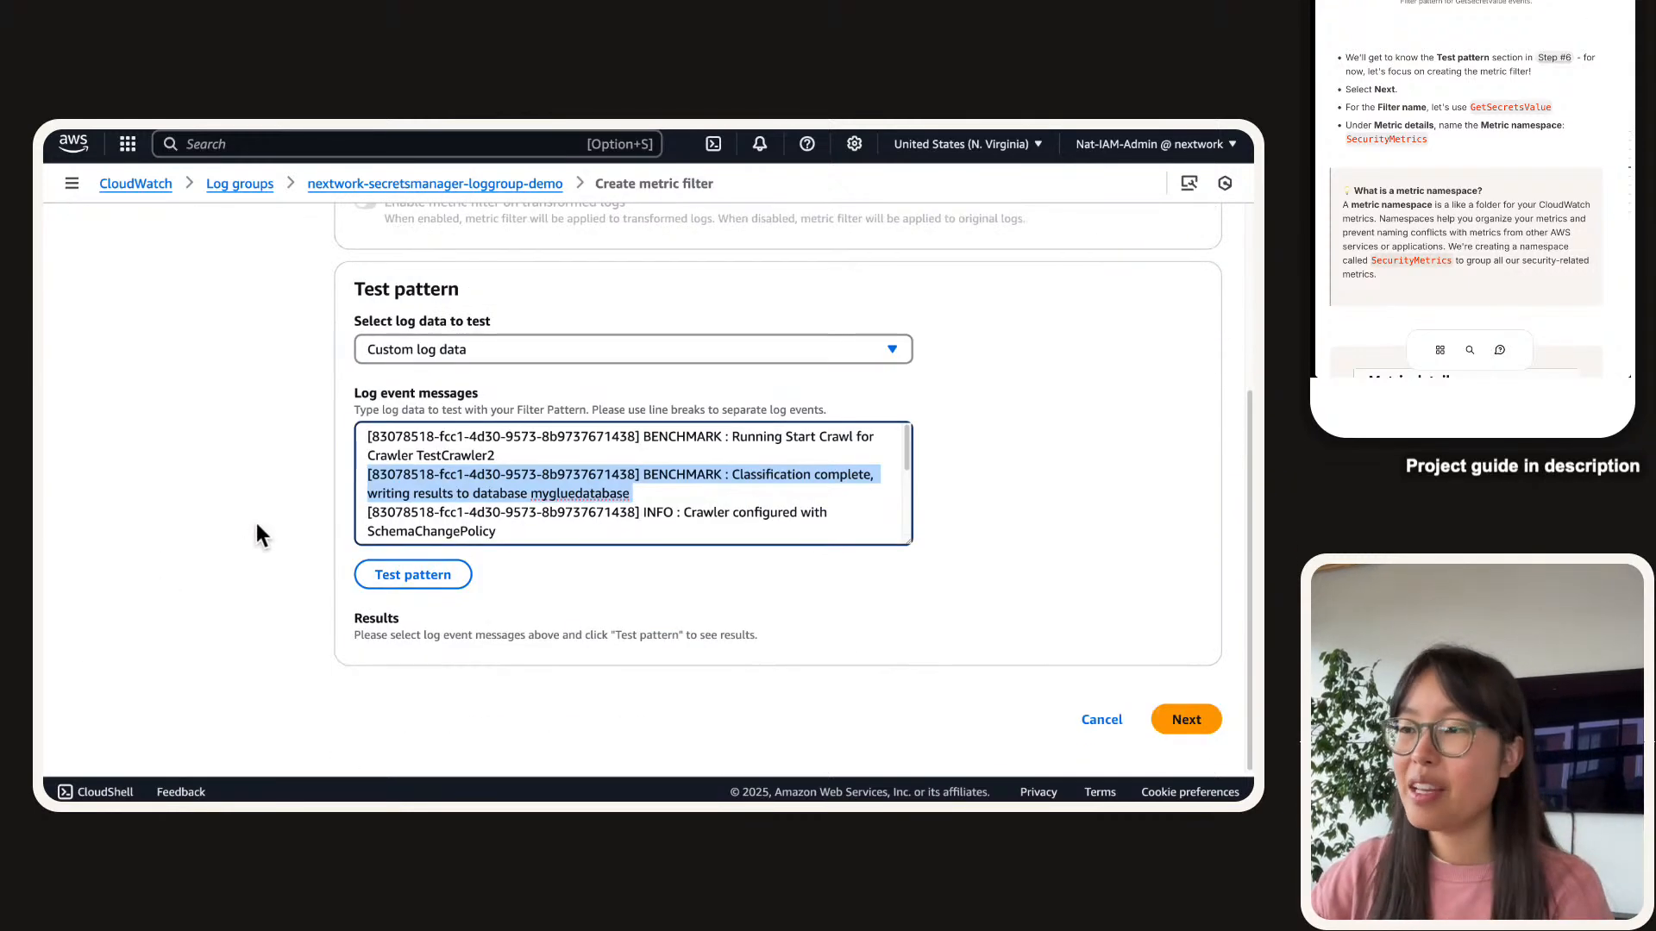
pyautogui.click(1216, 718)
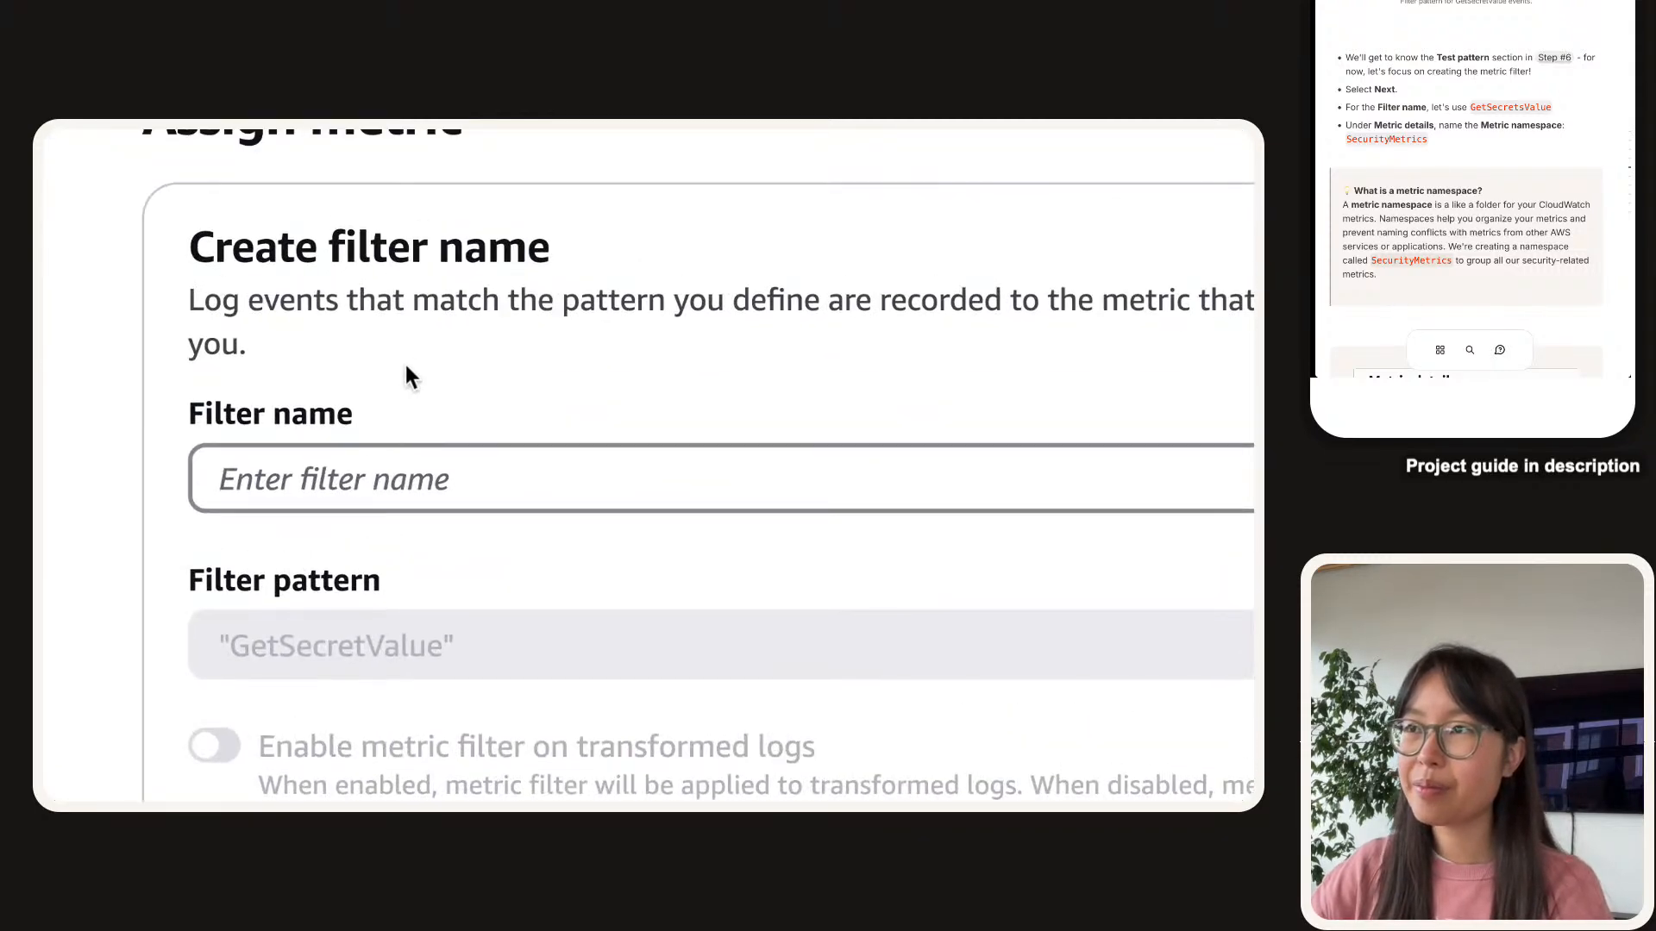
# Paste GetSecretsValue from the guide as the filter name.
pyautogui.click(1477, 109)
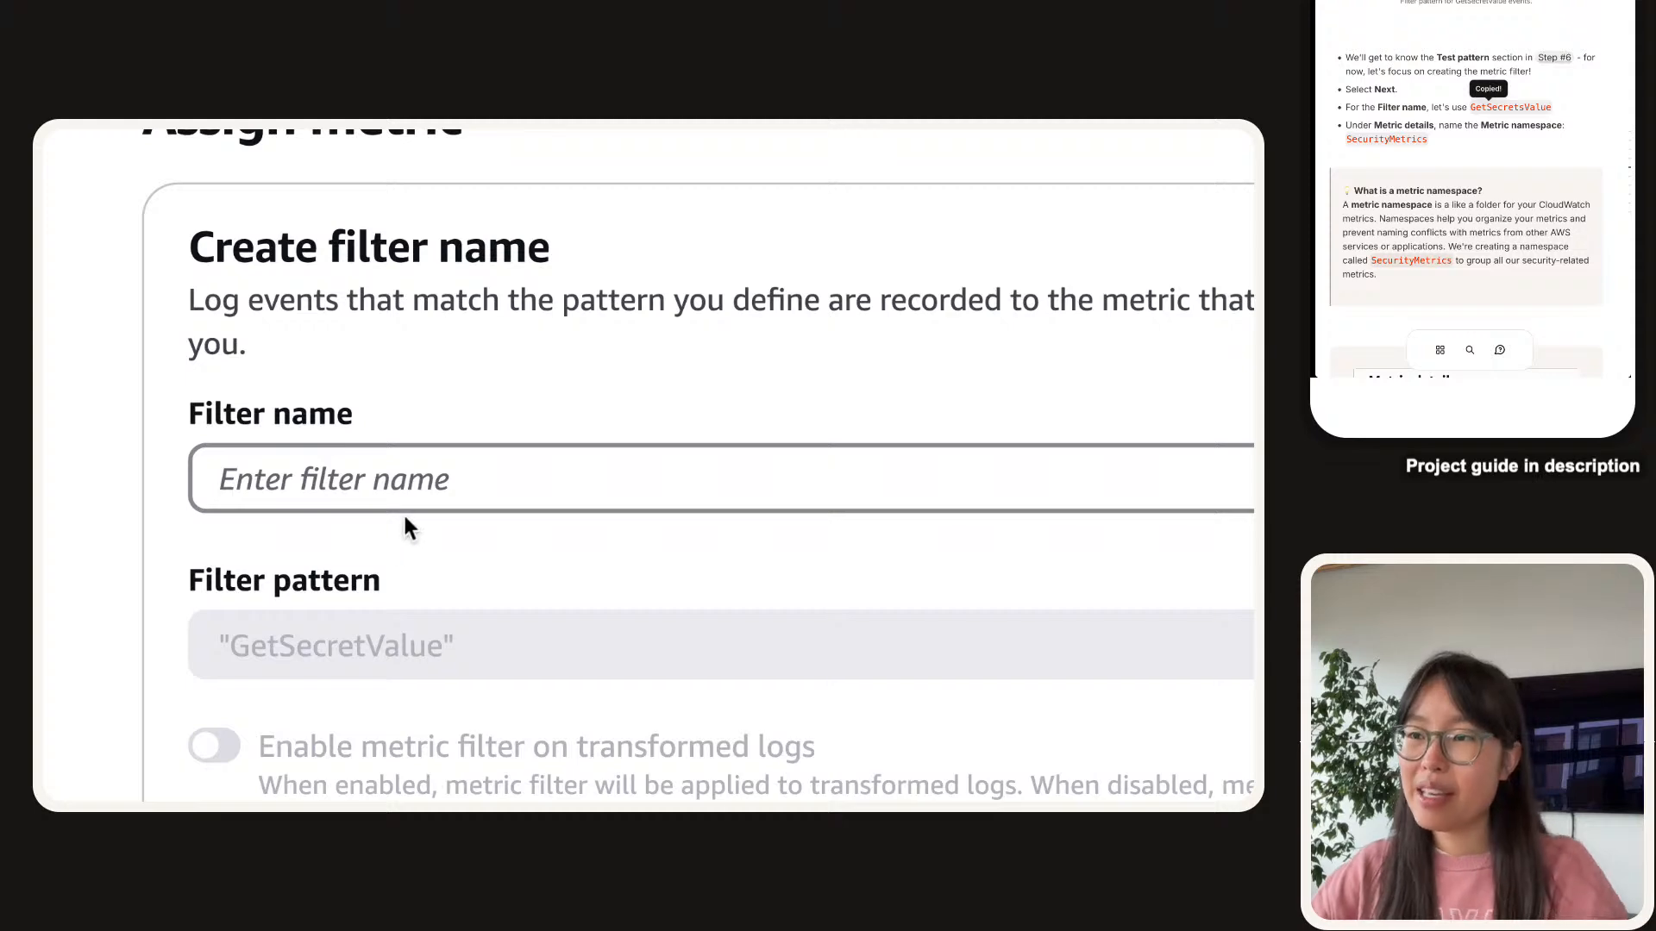
pyautogui.click(393, 478)
pyautogui.hotkey('ctrl', 'v')
pyautogui.click(399, 403)
# Enter SecurityMetrics as the metric namespace.
pyautogui.scroll(-5, 399, 402)
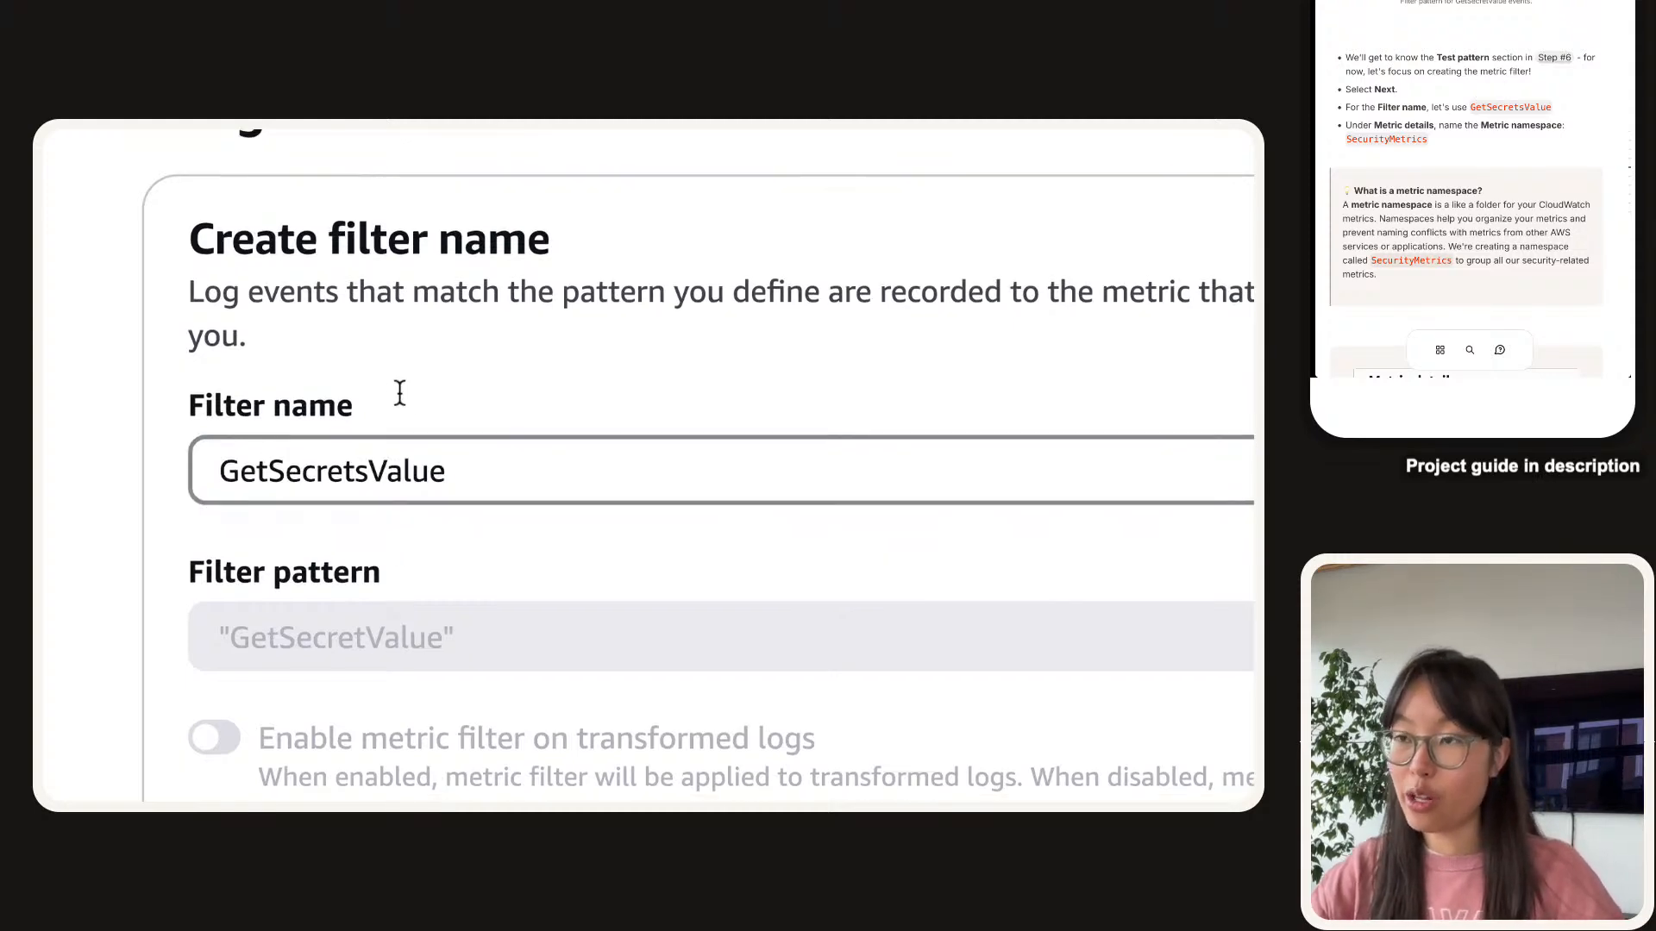
pyautogui.scroll(-2, 396, 388)
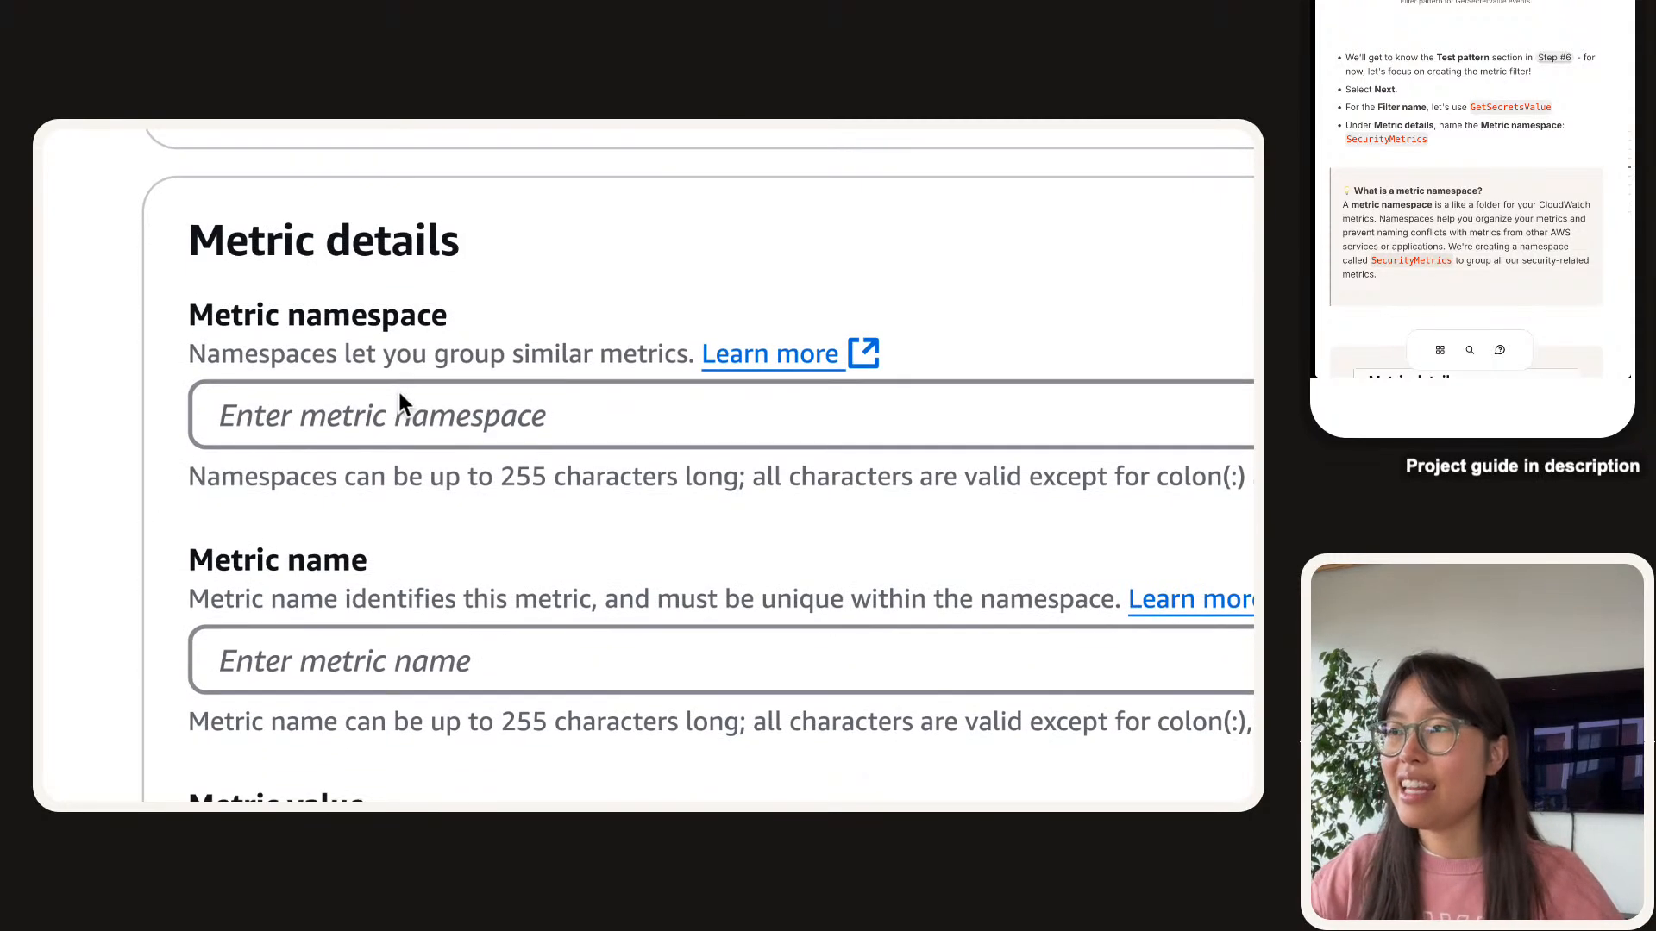
pyautogui.scroll(-1, 1424, 95)
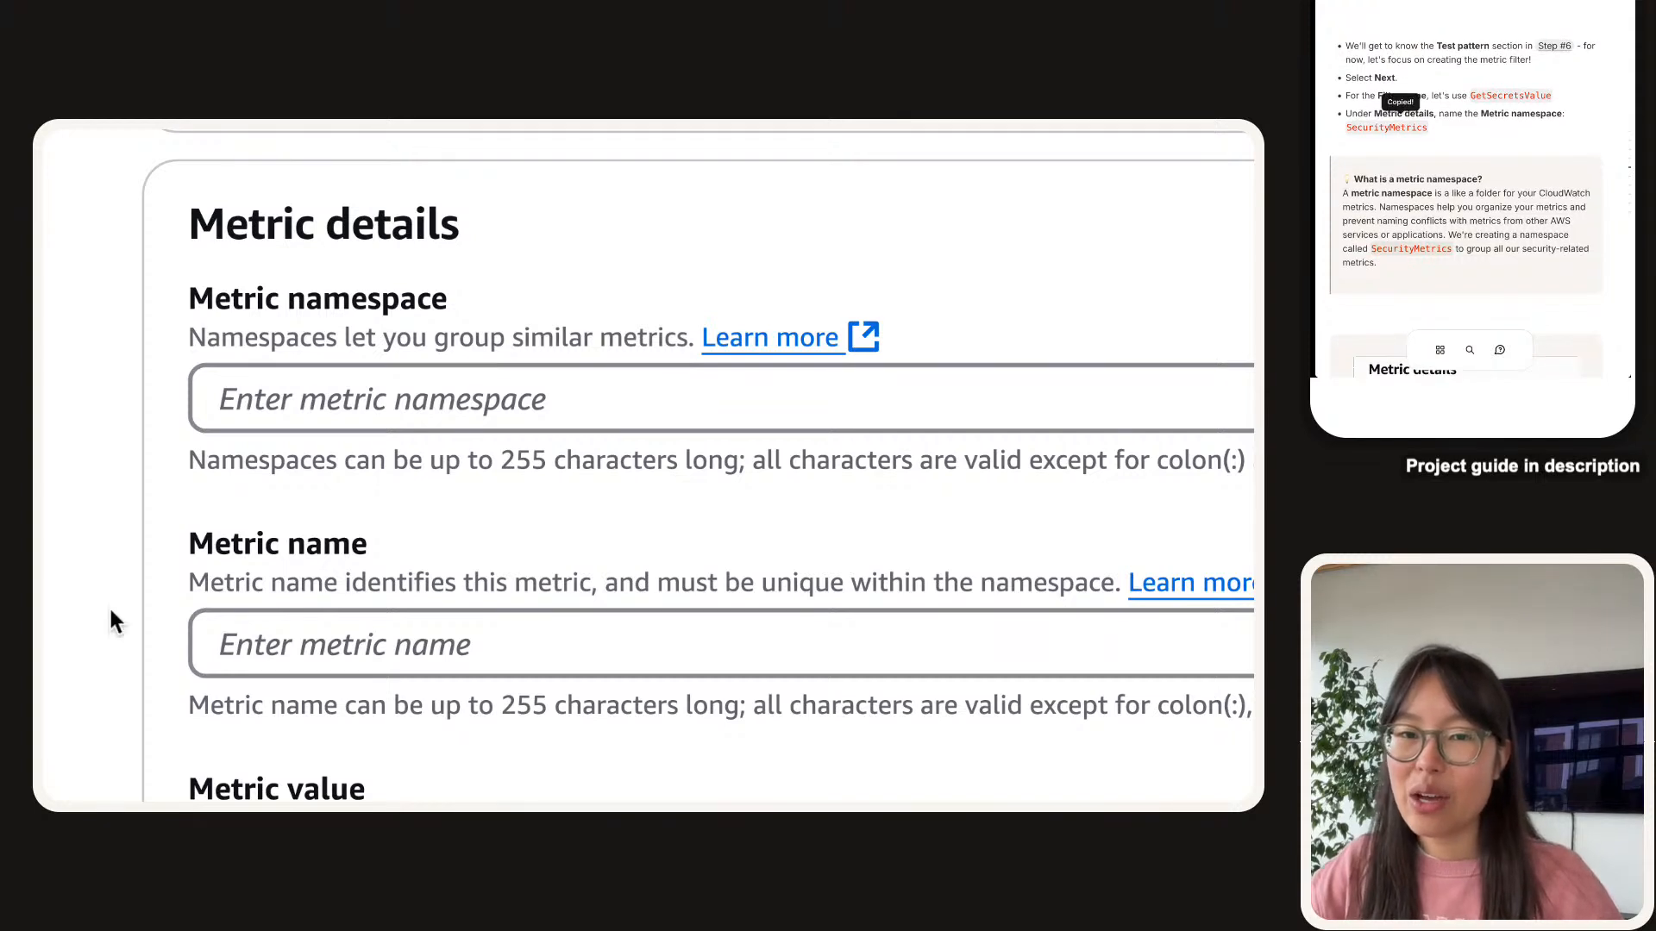
pyautogui.click(470, 401)
pyautogui.hotkey('ctrl', 'v')
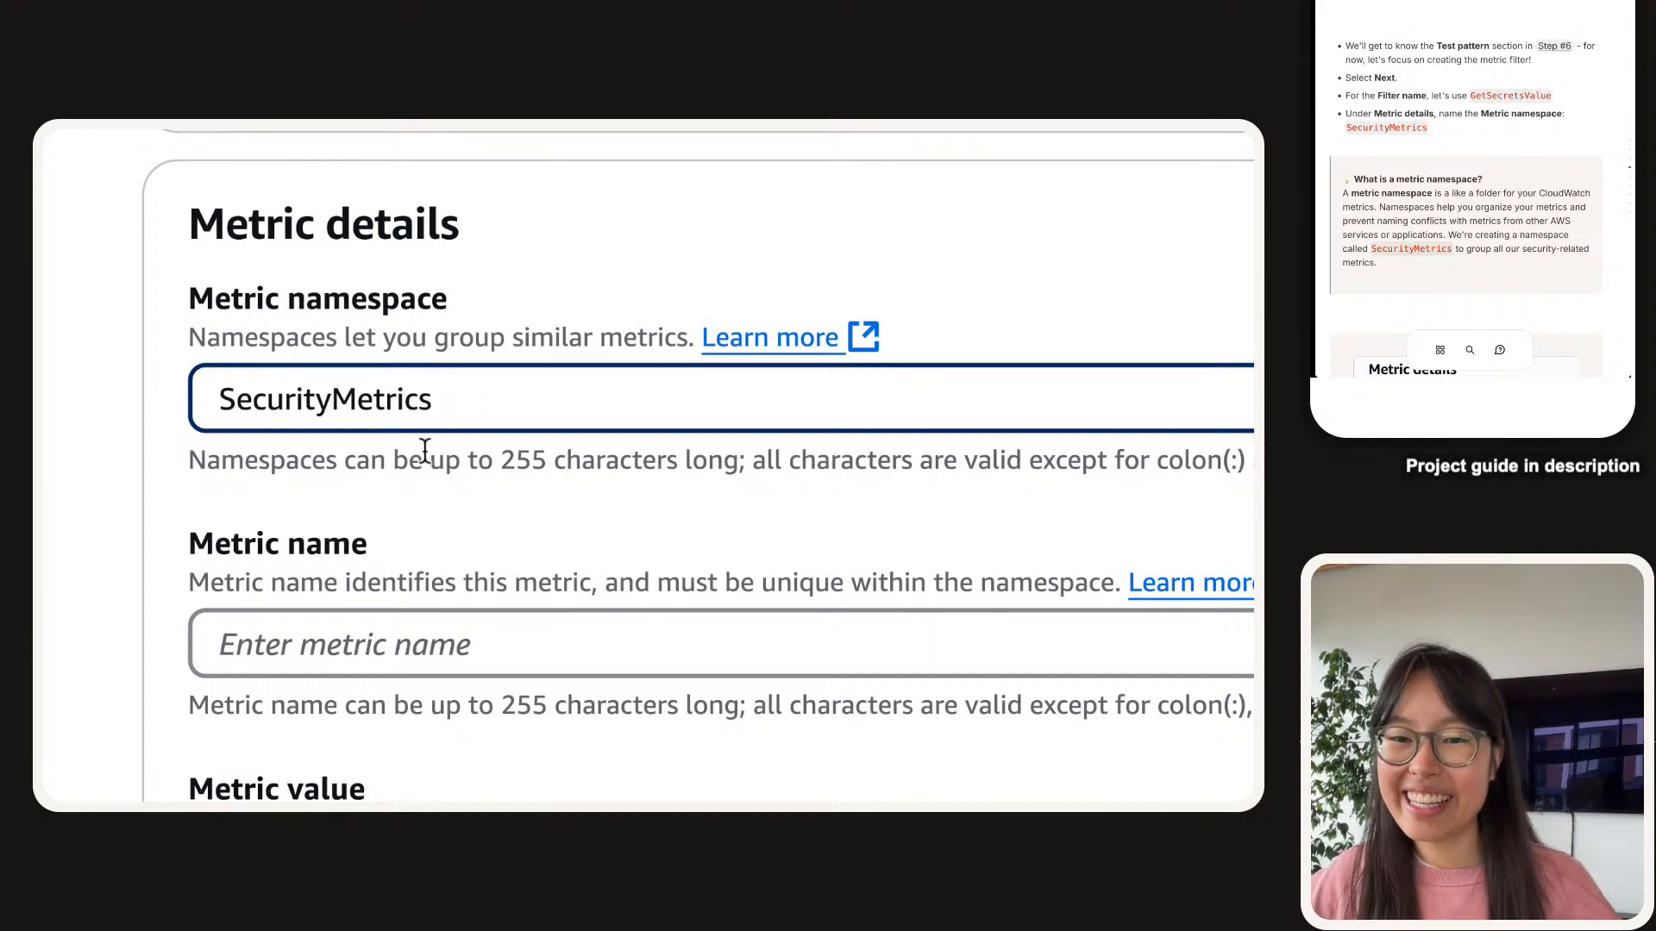
pyautogui.scroll(-2, 1357, 146)
pyautogui.scroll(-2, 1358, 145)
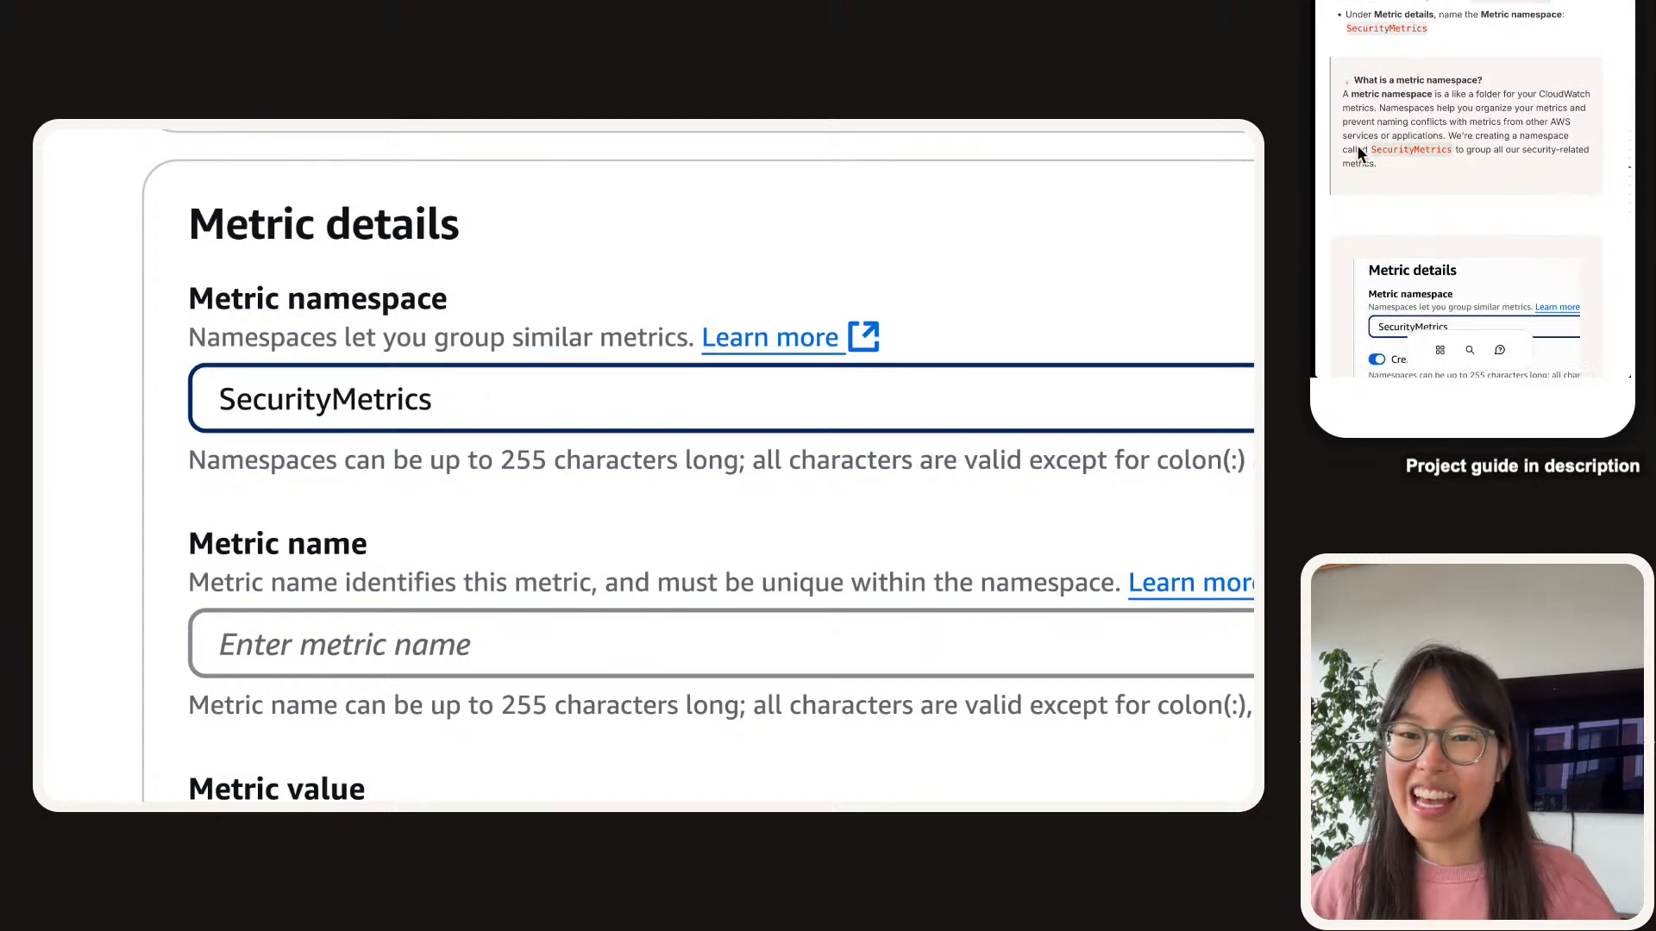
pyautogui.scroll(-3, 1466, 151)
pyautogui.scroll(-3, 1547, 169)
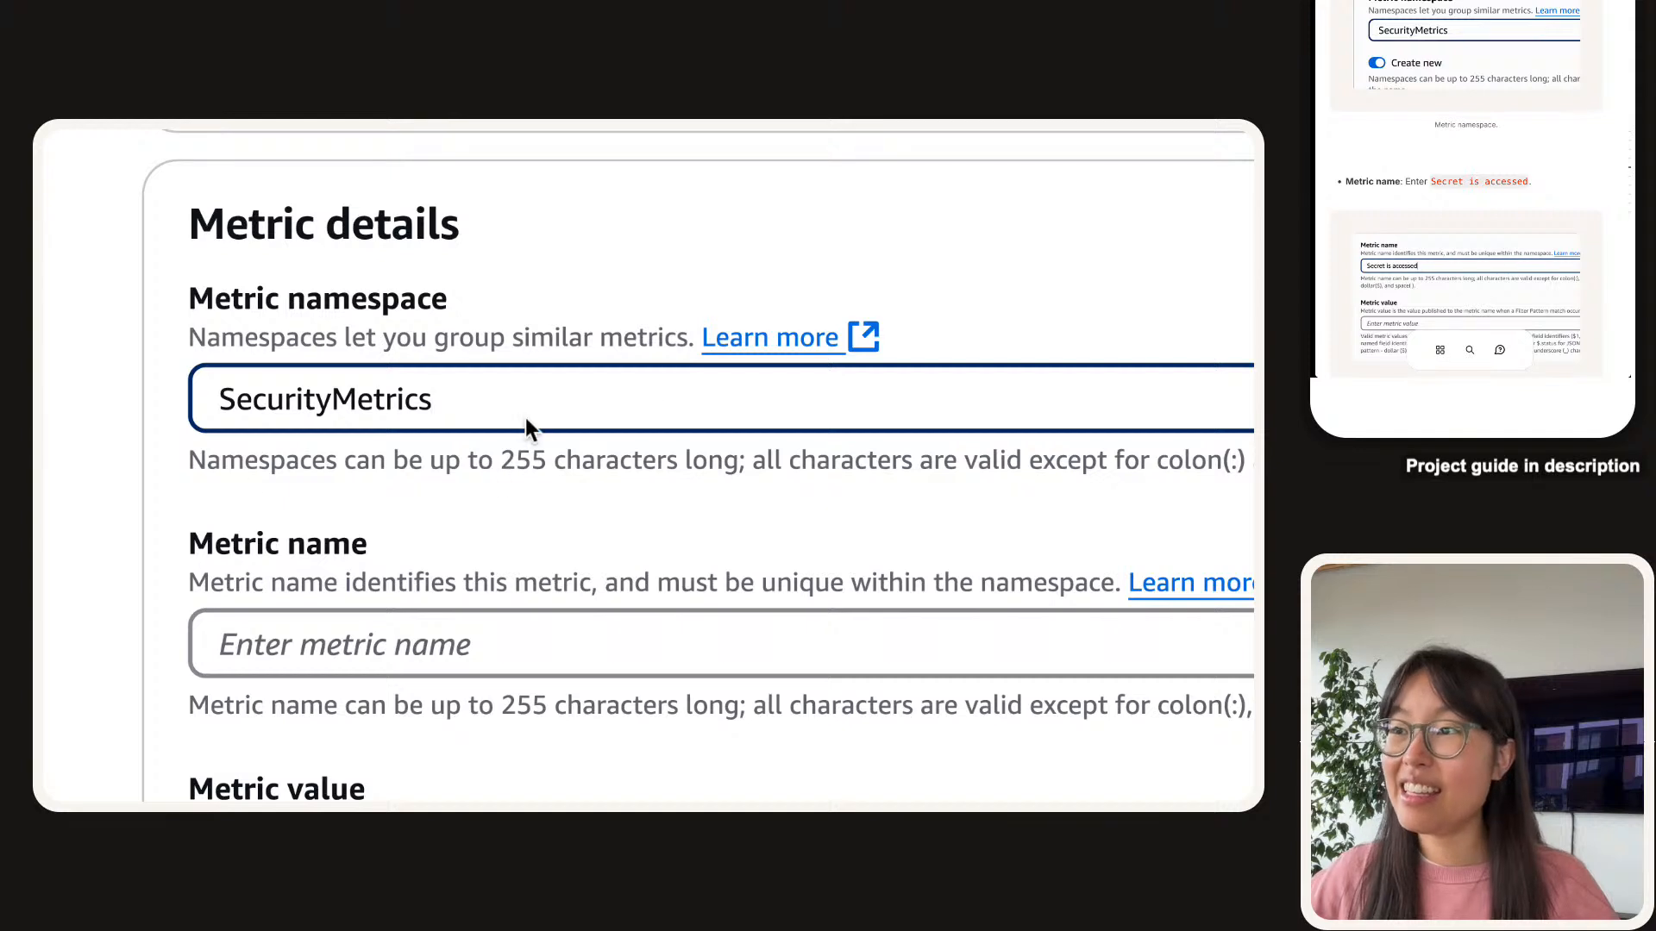
pyautogui.doubleClick(655, 367)
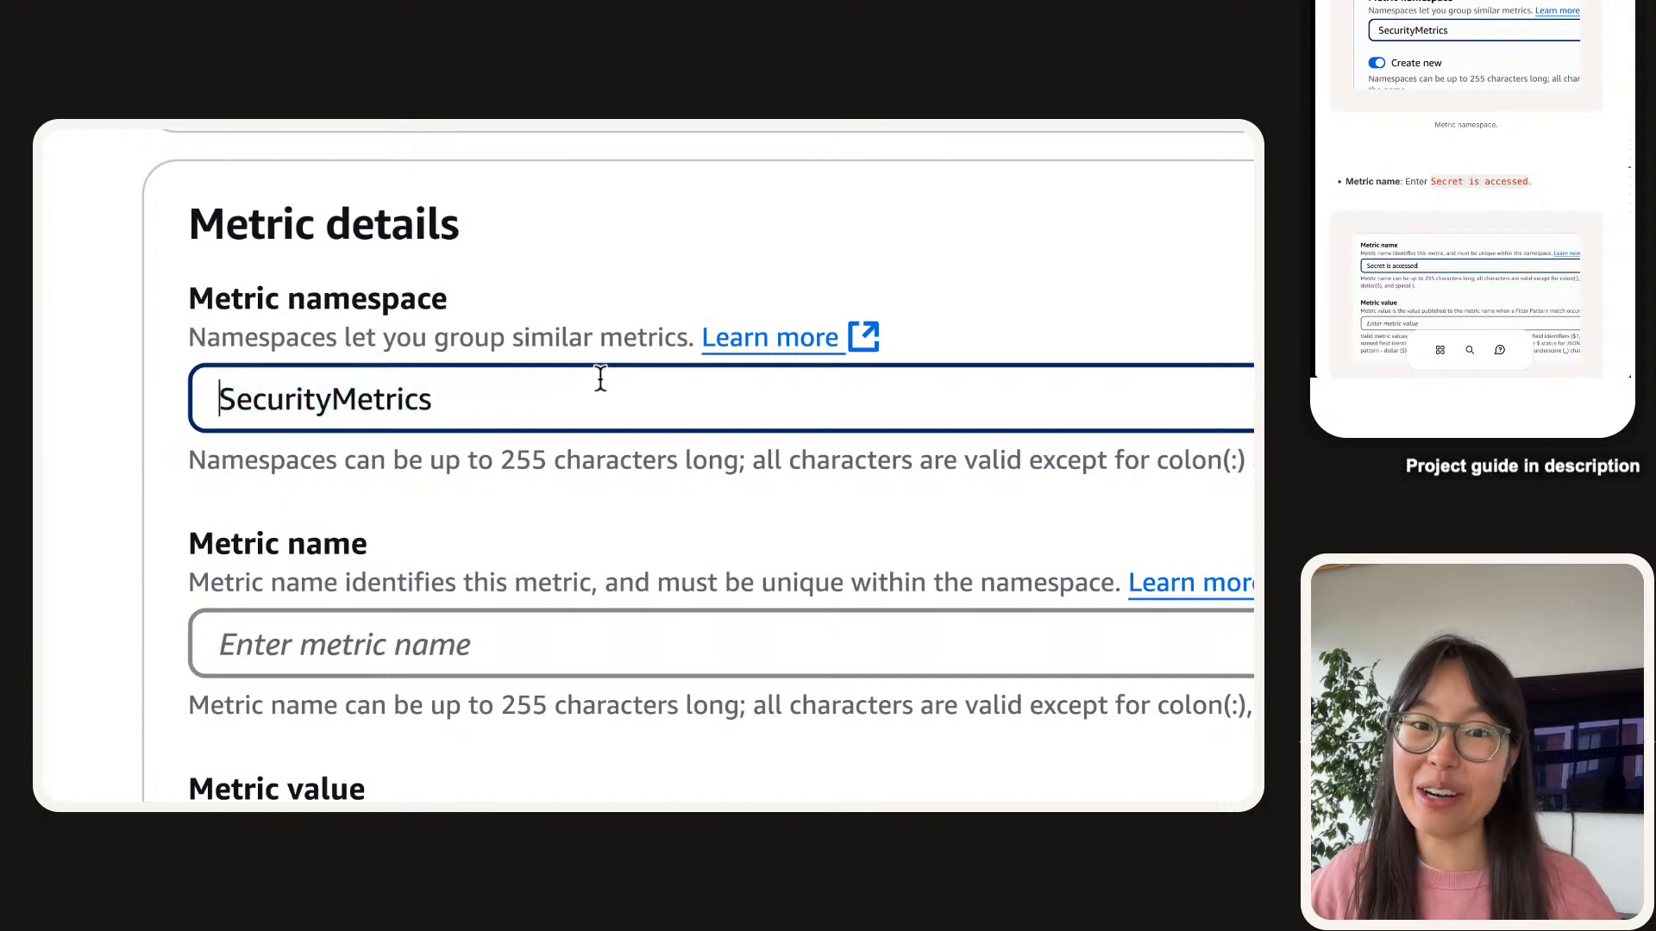
pyautogui.doubleClick(599, 377)
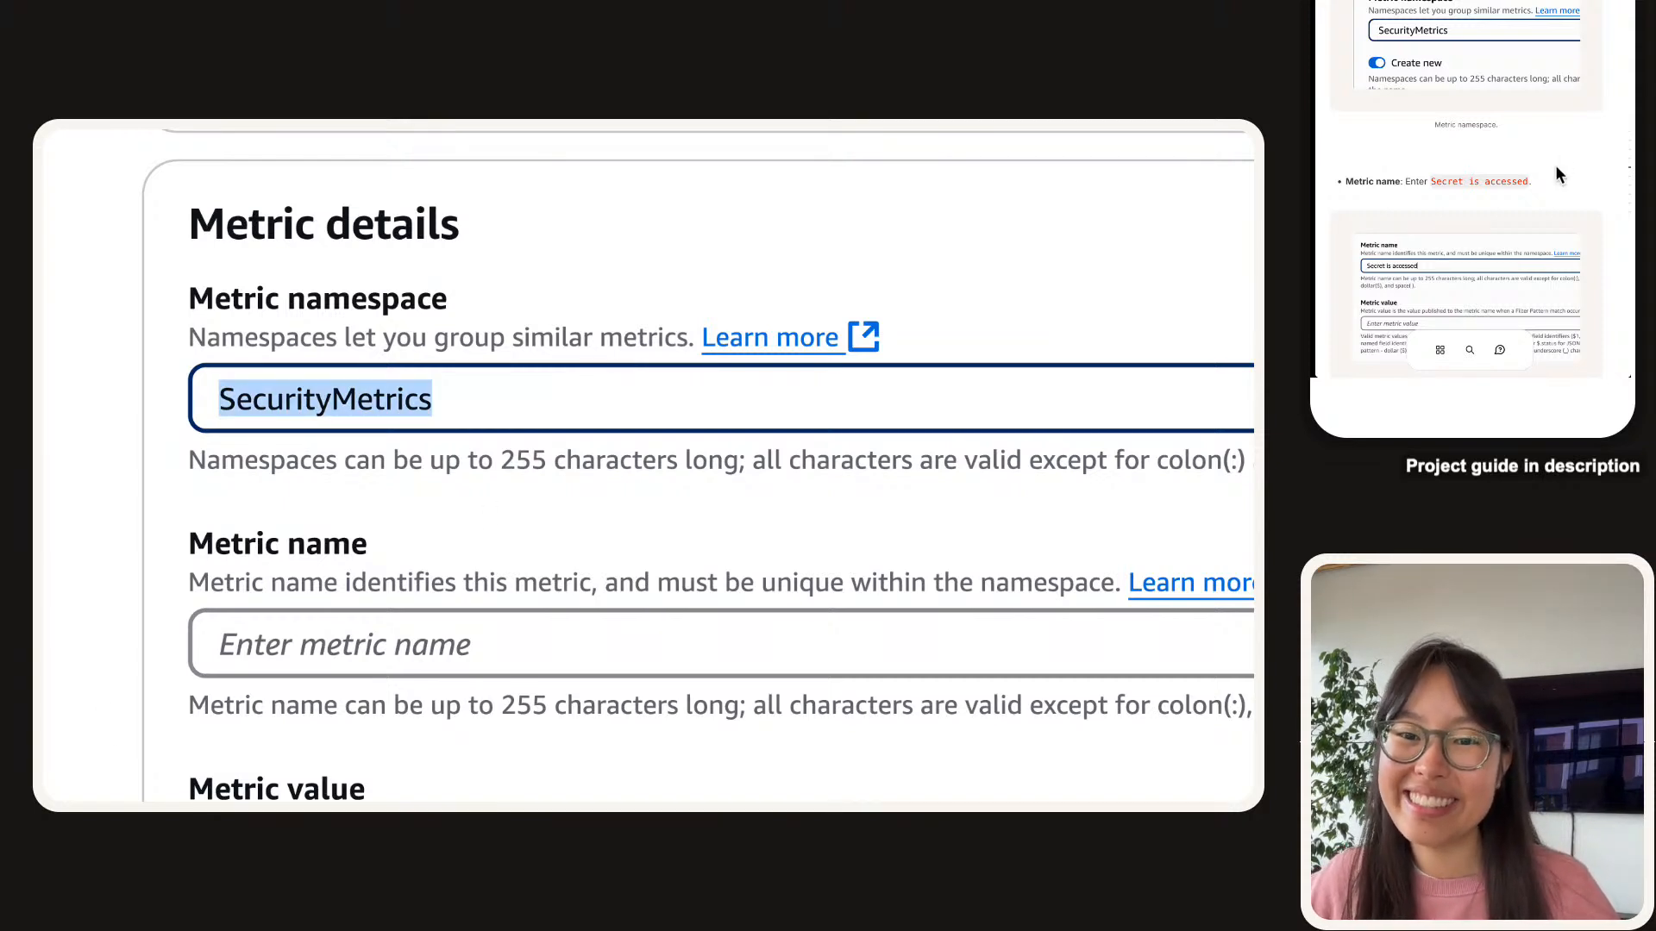
# Paste 'Secret is accessed' as the metric name and recheck the filled-in fields.
pyautogui.click(1536, 182)
pyautogui.scroll(-1, 483, 561)
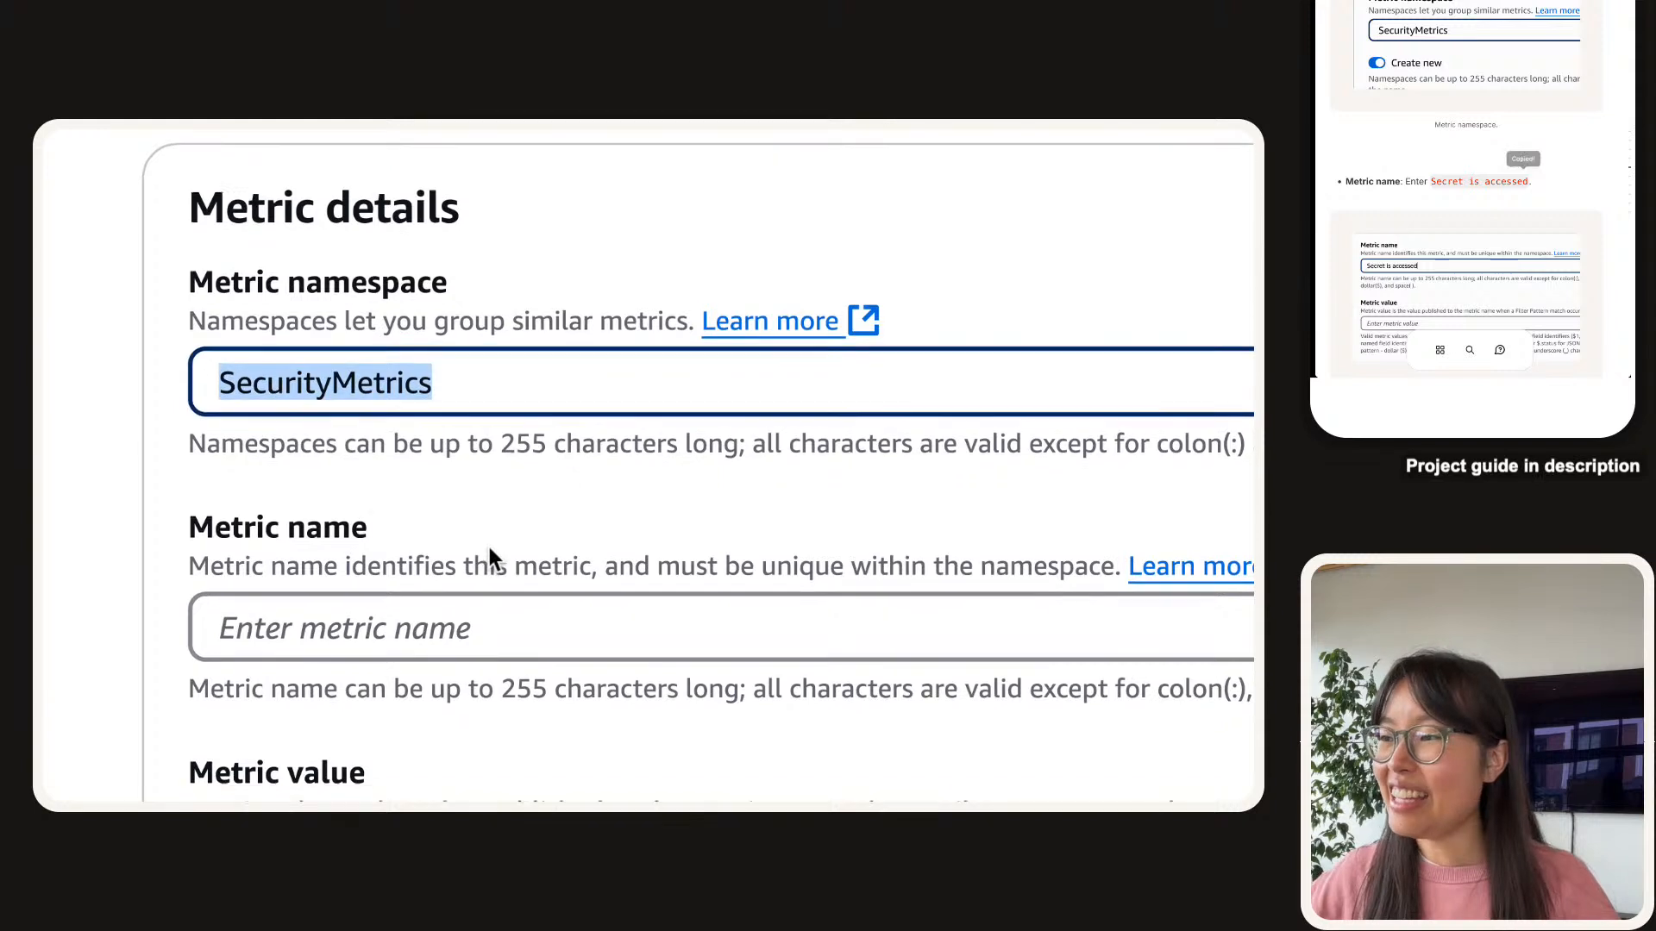
pyautogui.click(455, 587)
pyautogui.hotkey('ctrl', 'v')
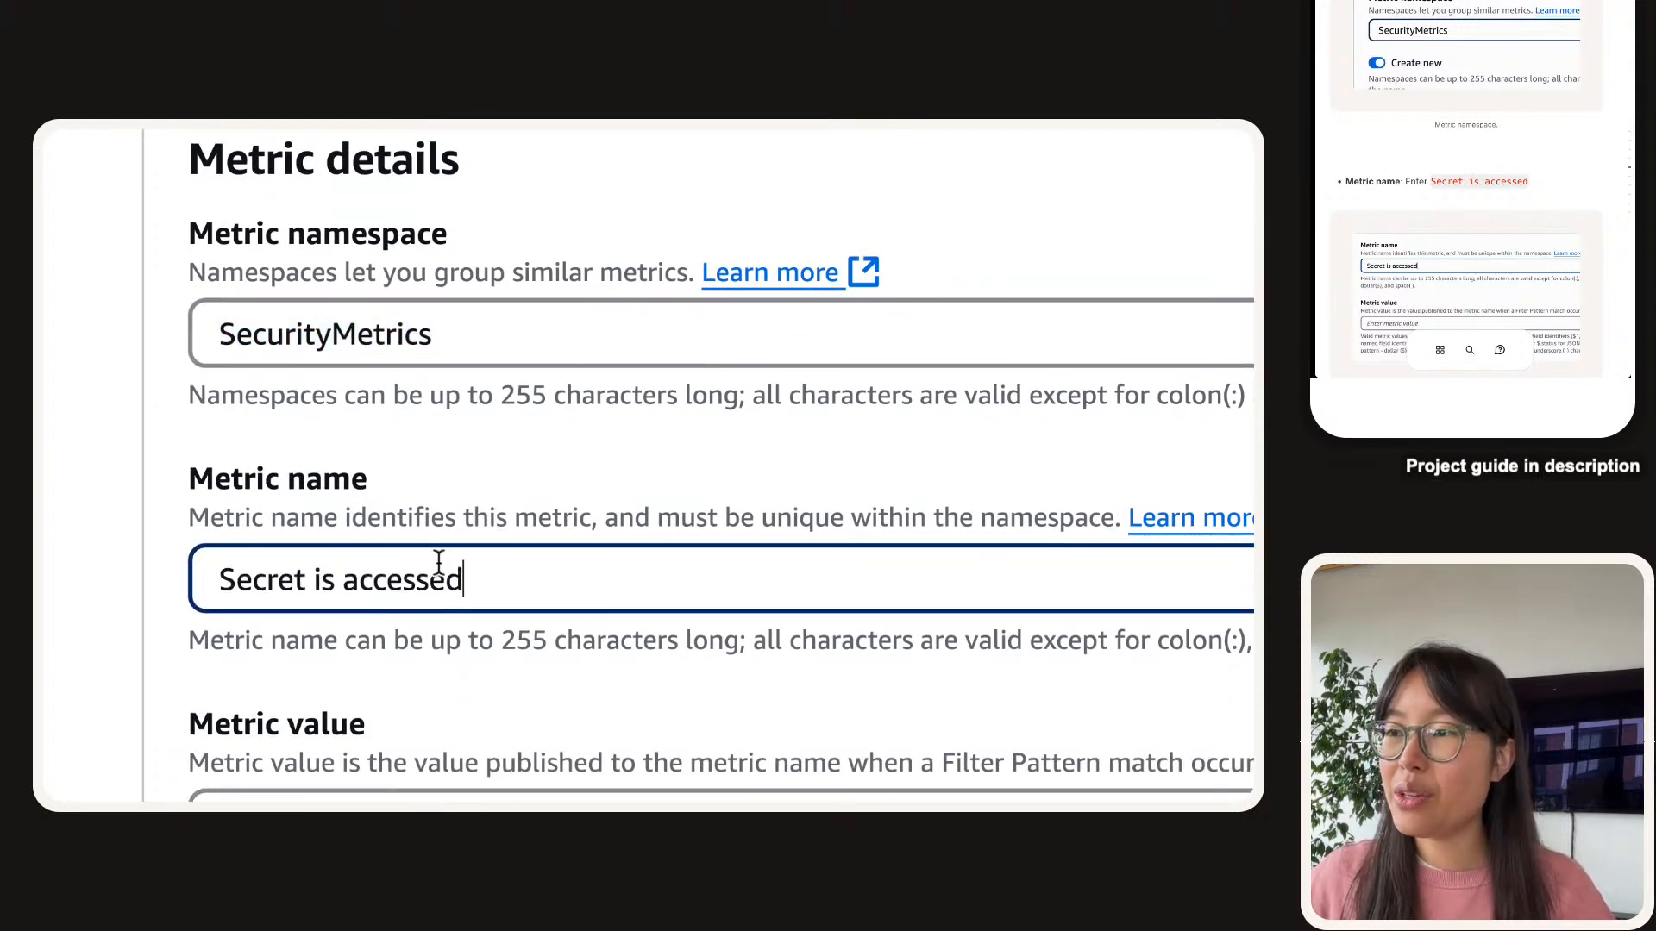
pyautogui.tripleClick(438, 562)
pyautogui.click(438, 562)
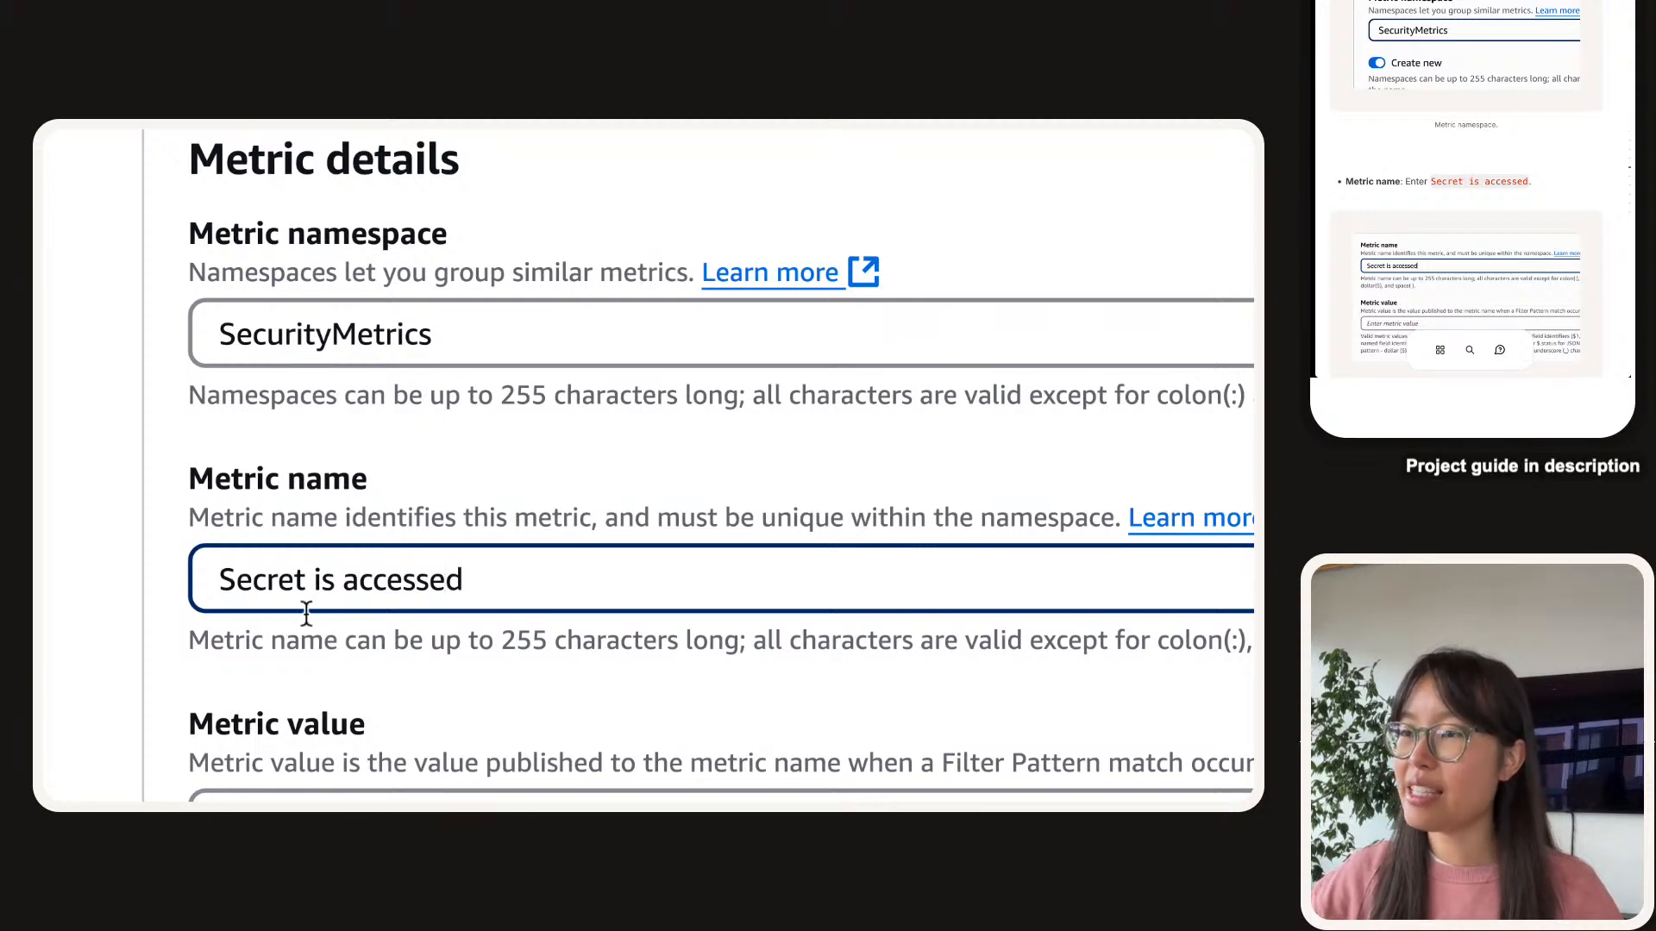
pyautogui.scroll(-1, 305, 613)
pyautogui.click(292, 462)
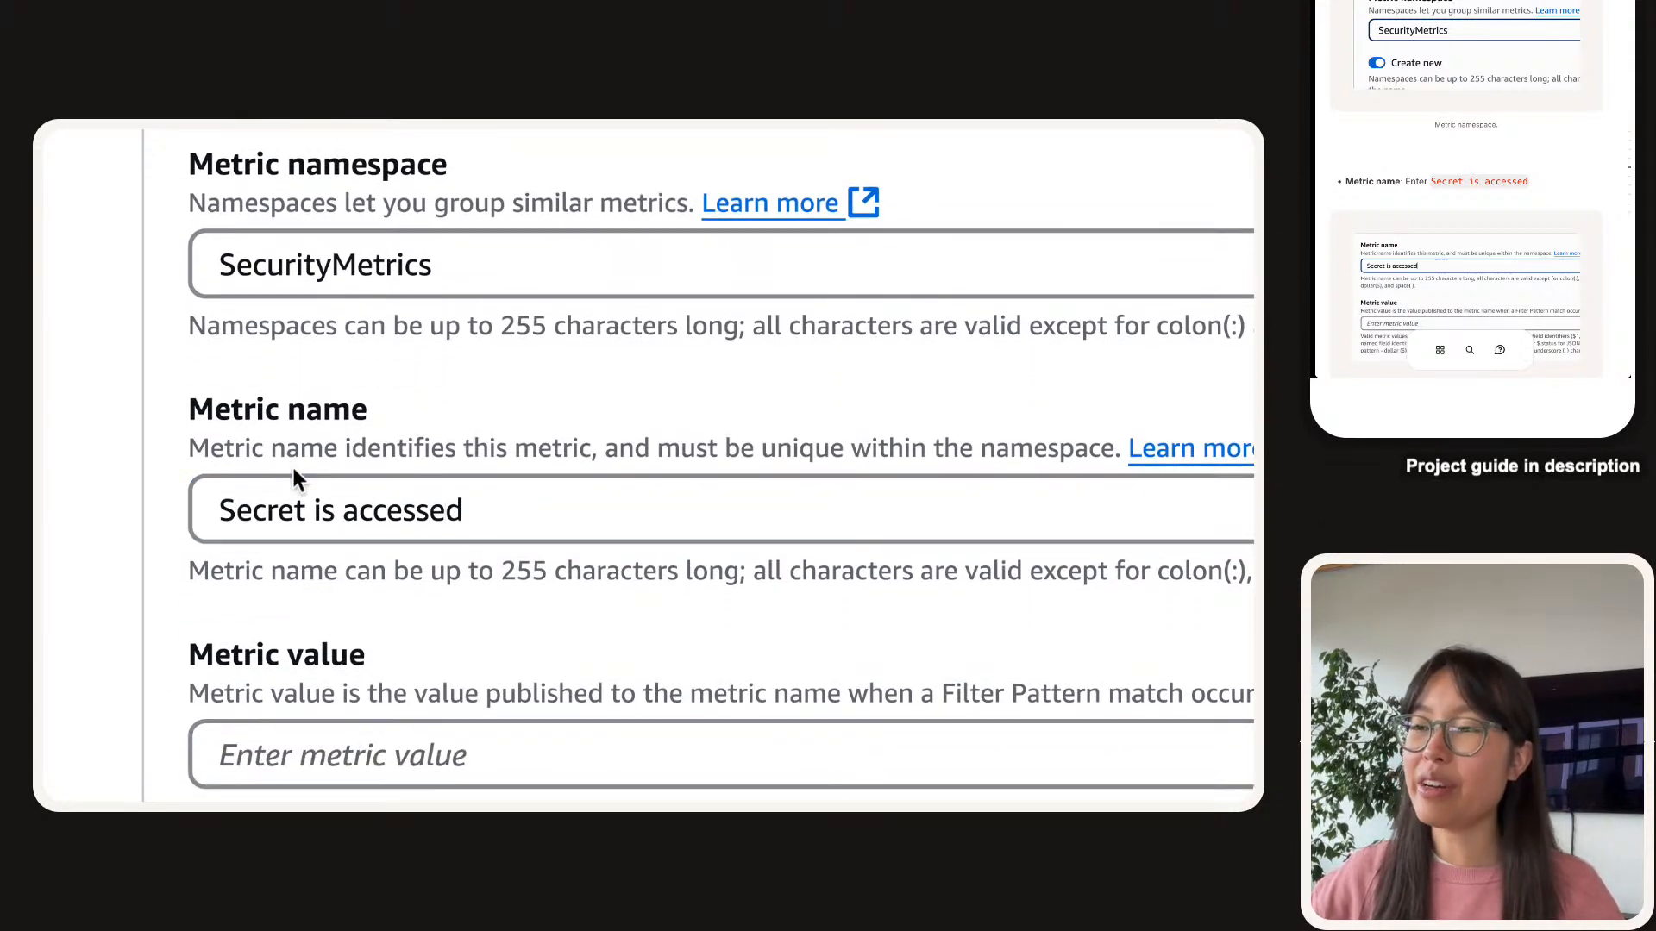
pyautogui.doubleClick(303, 490)
pyautogui.moveTo(307, 492); pyautogui.dragTo(396, 499)
pyautogui.click(469, 509)
pyautogui.tripleClick(271, 520)
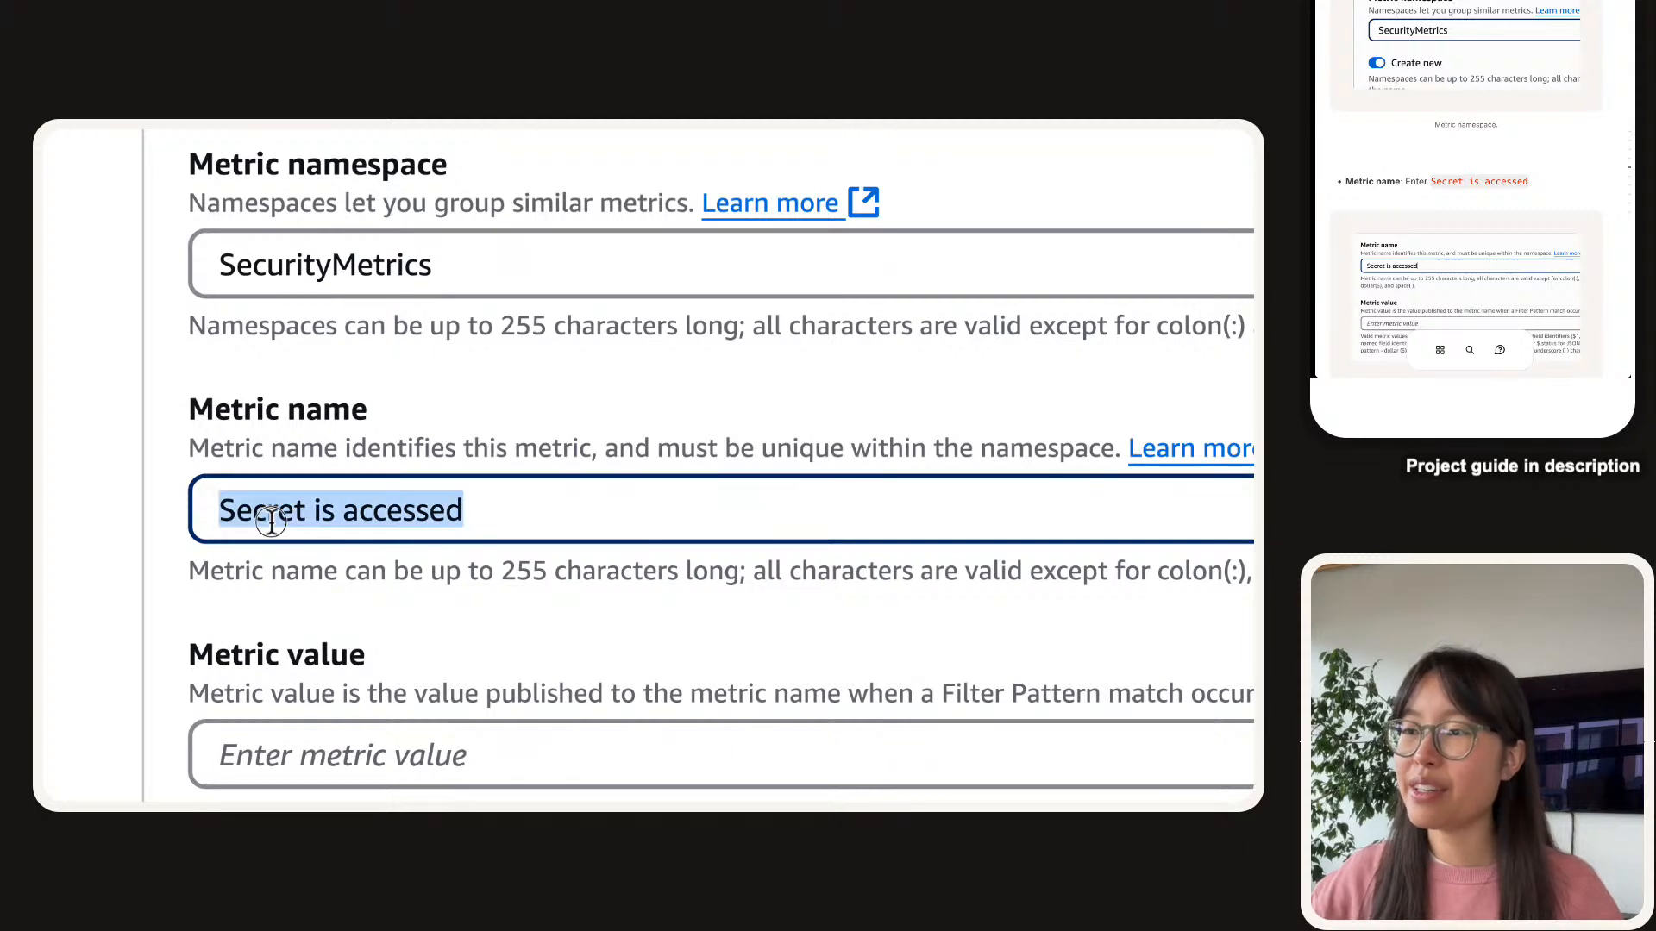
pyautogui.scroll(8, 207, 449)
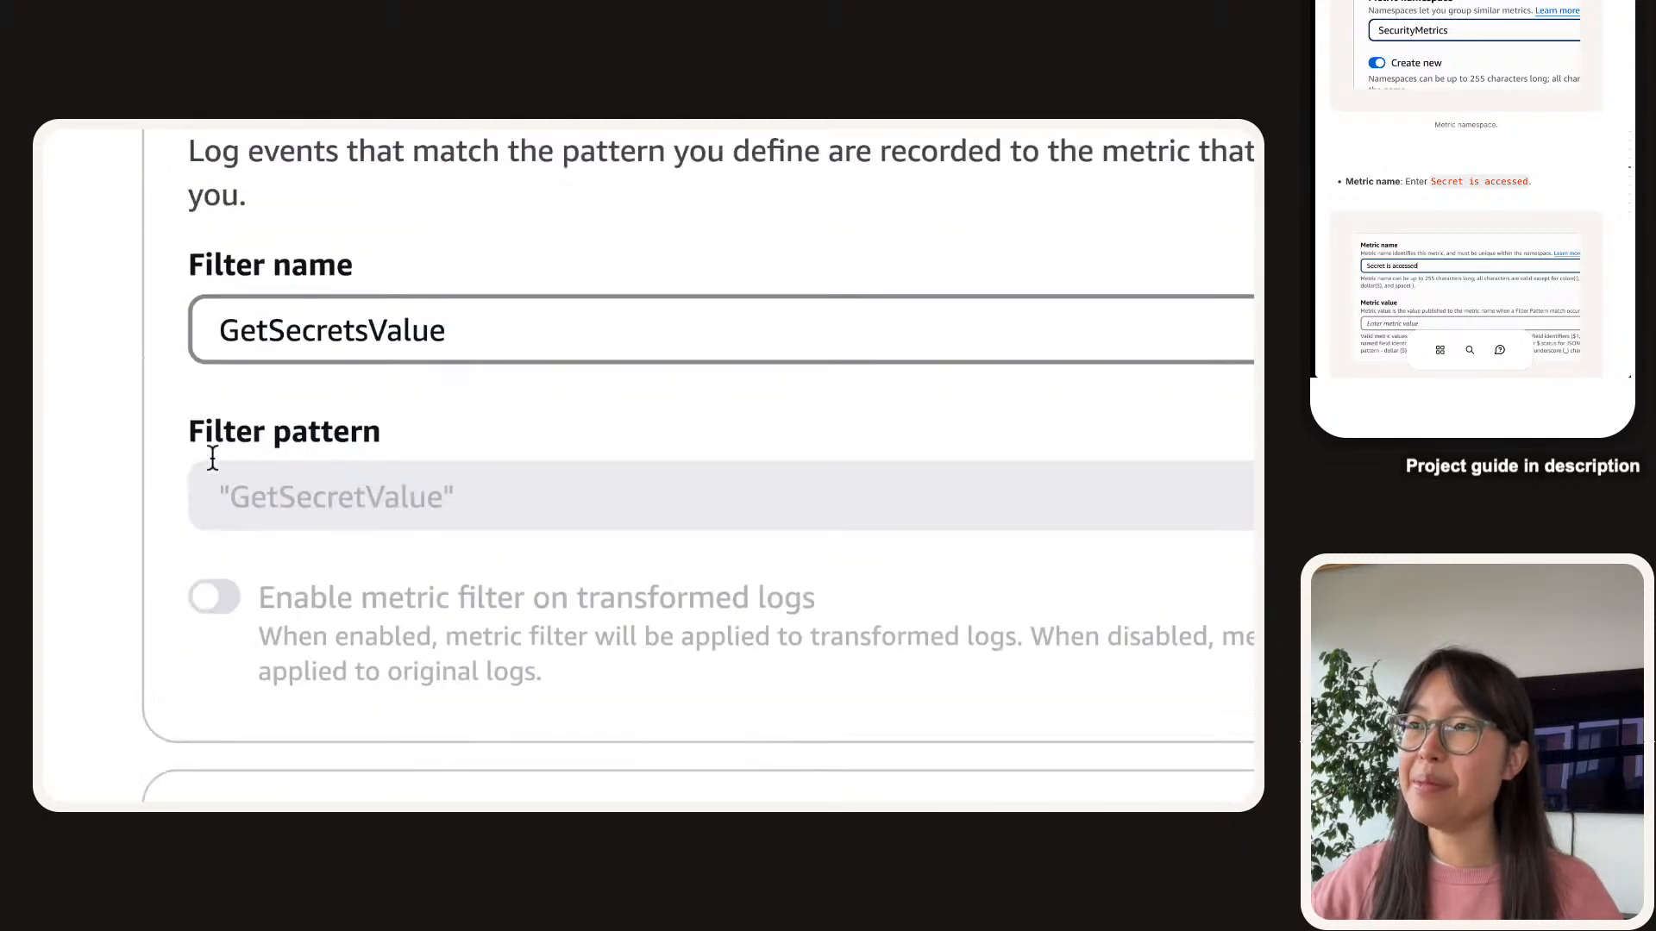
pyautogui.scroll(1, 213, 457)
pyautogui.click(309, 346)
pyautogui.click(336, 388)
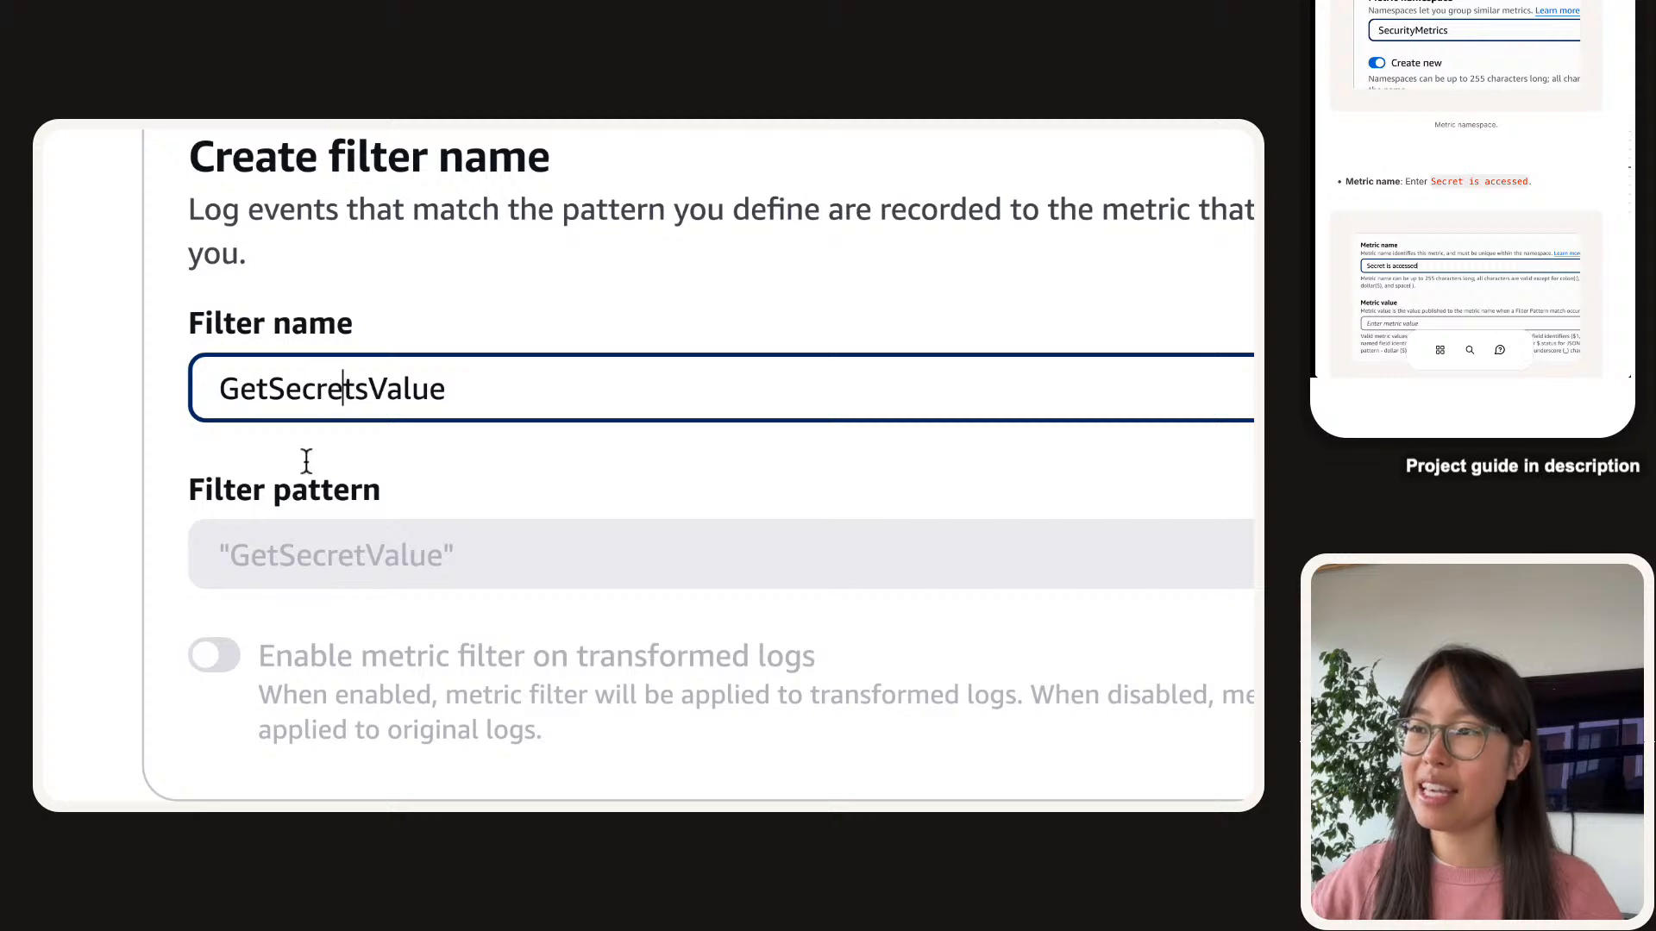
pyautogui.scroll(-10, 302, 422)
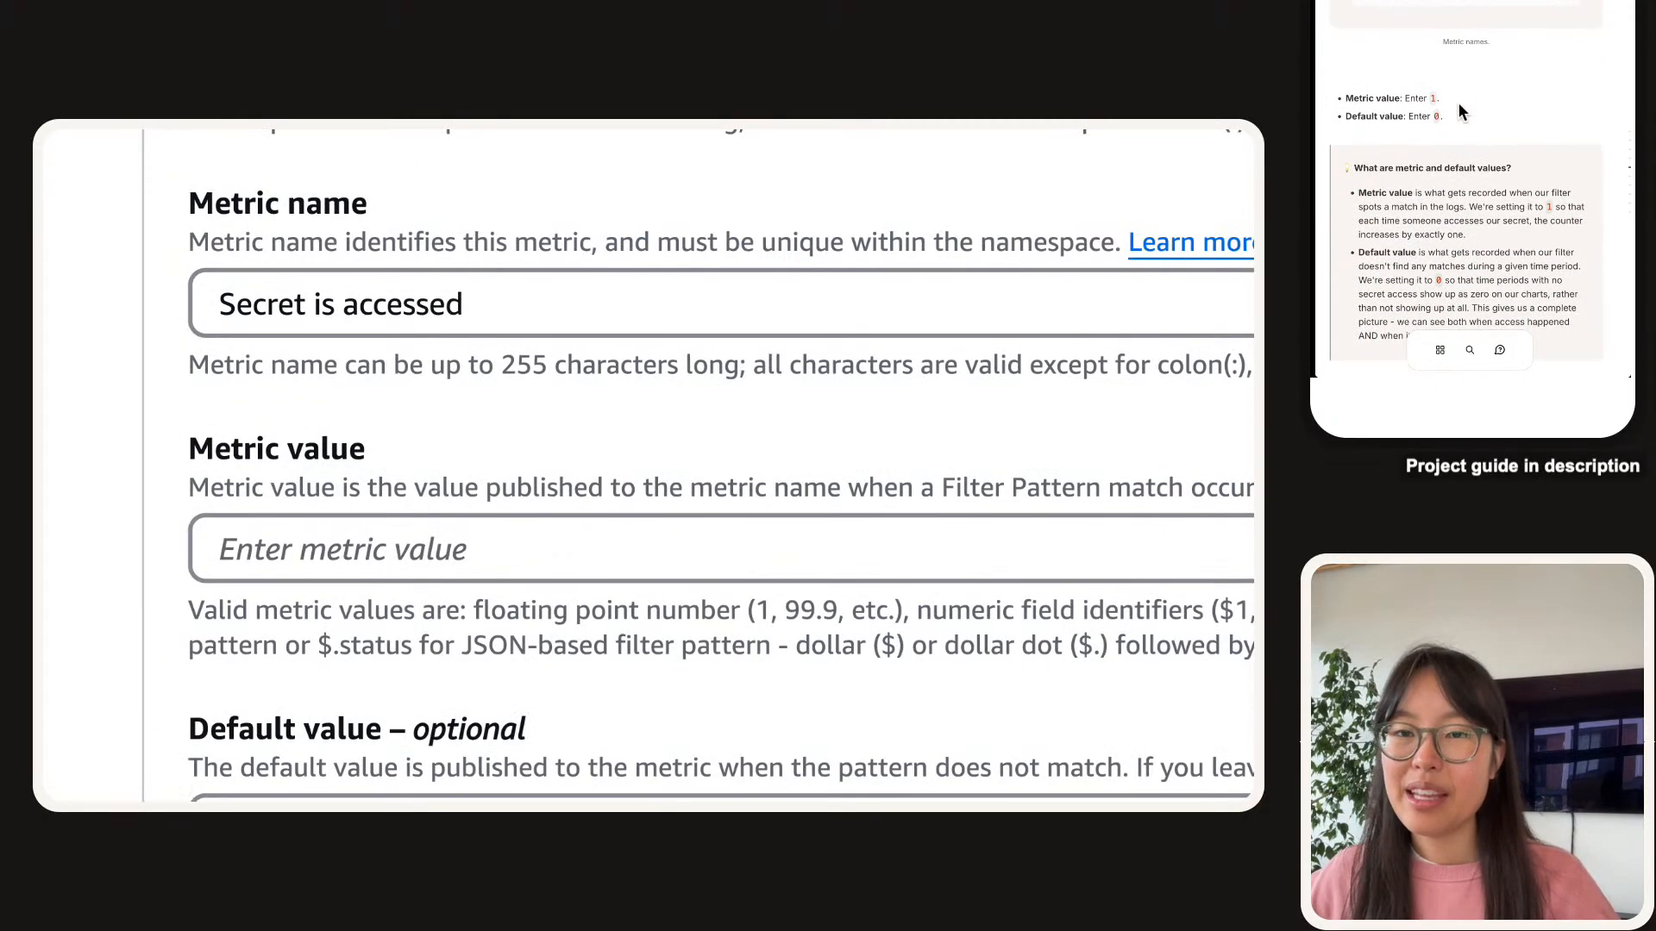
# Enter 1 as the metric value and double-check the GetSecretsValue filter name.
pyautogui.click(358, 553)
pyautogui.write('1')
pyautogui.scroll(-1, 366, 556)
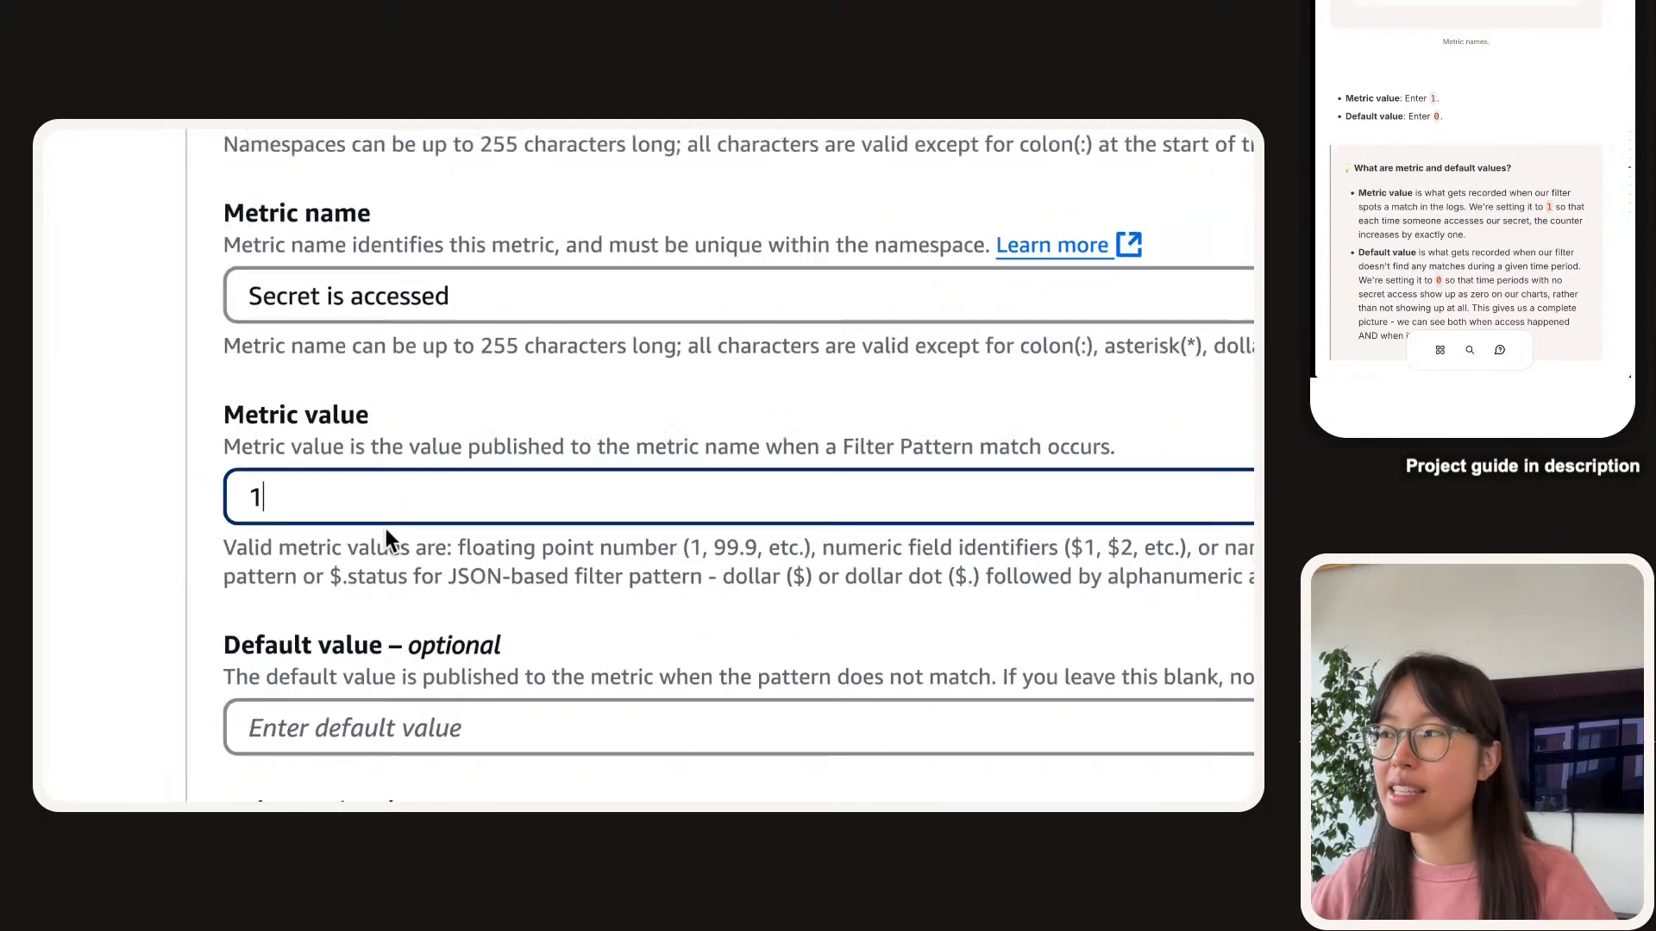
pyautogui.hscroll(2, 386, 528)
pyautogui.scroll(6, 385, 528)
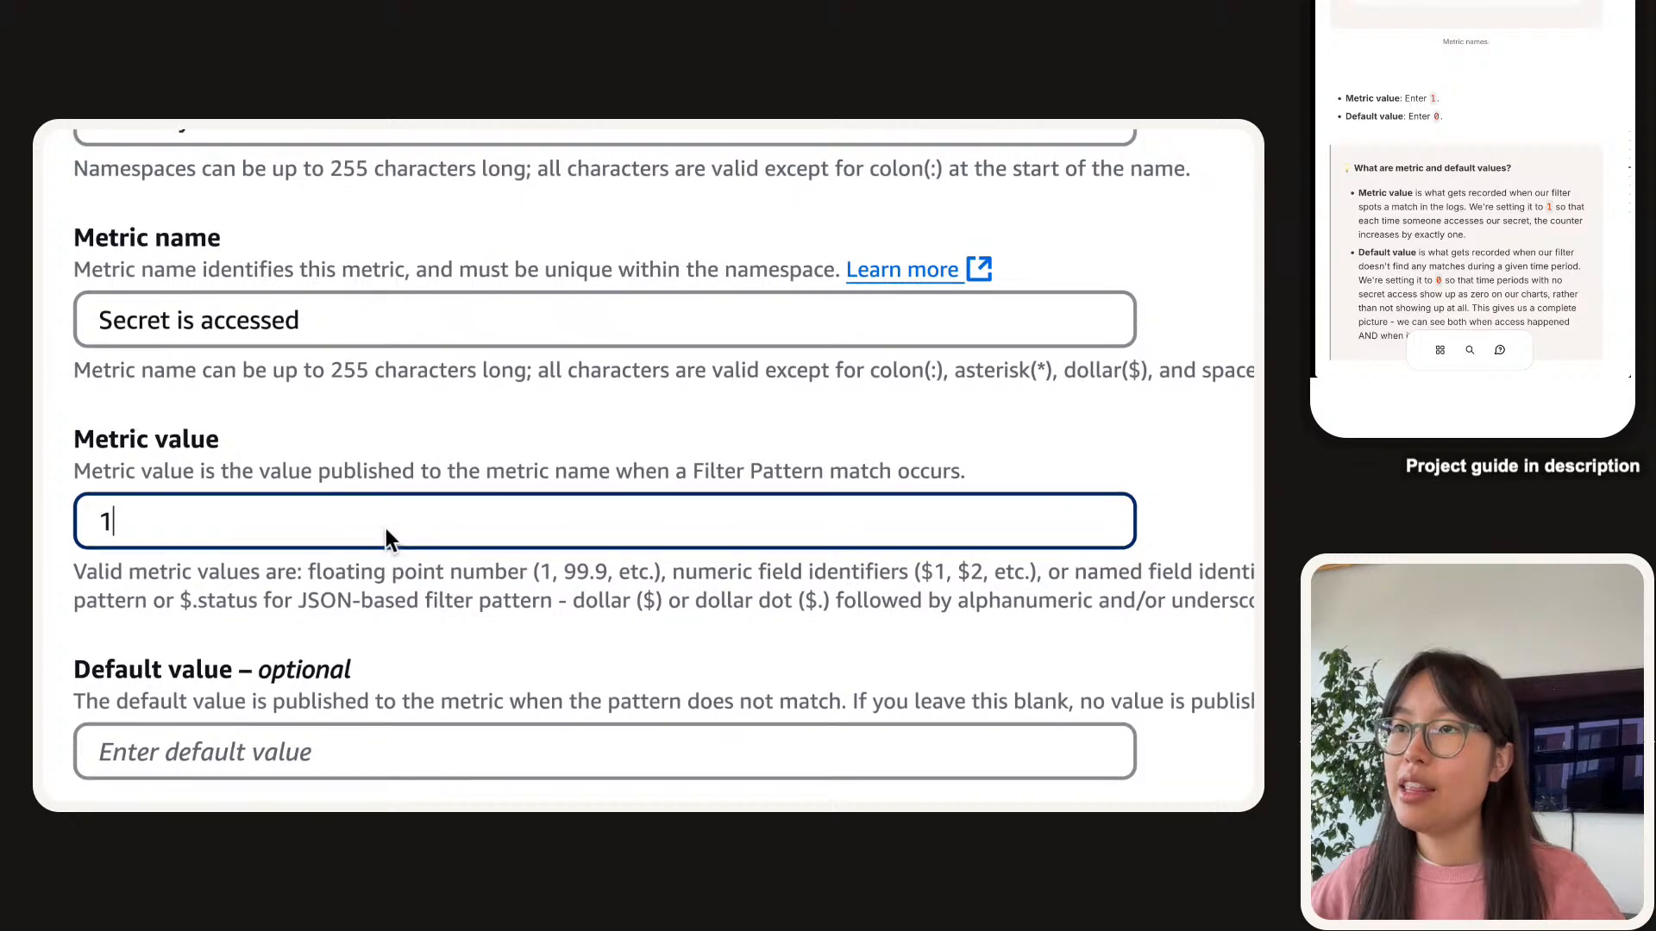
pyautogui.scroll(2, 384, 533)
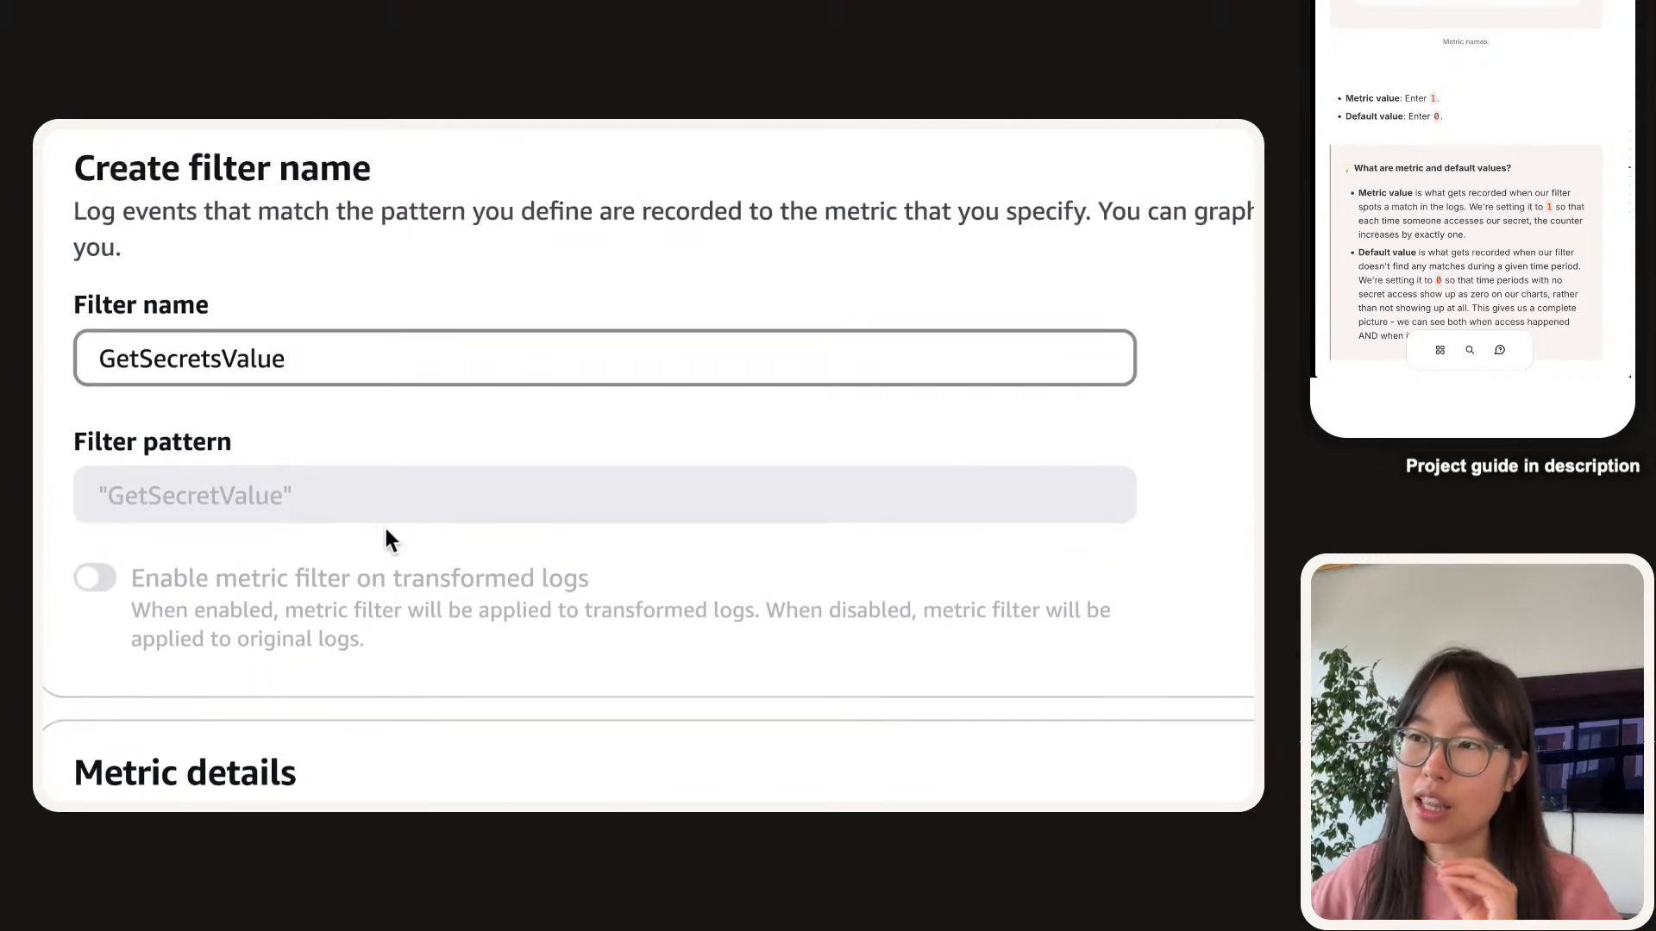
pyautogui.doubleClick(238, 368)
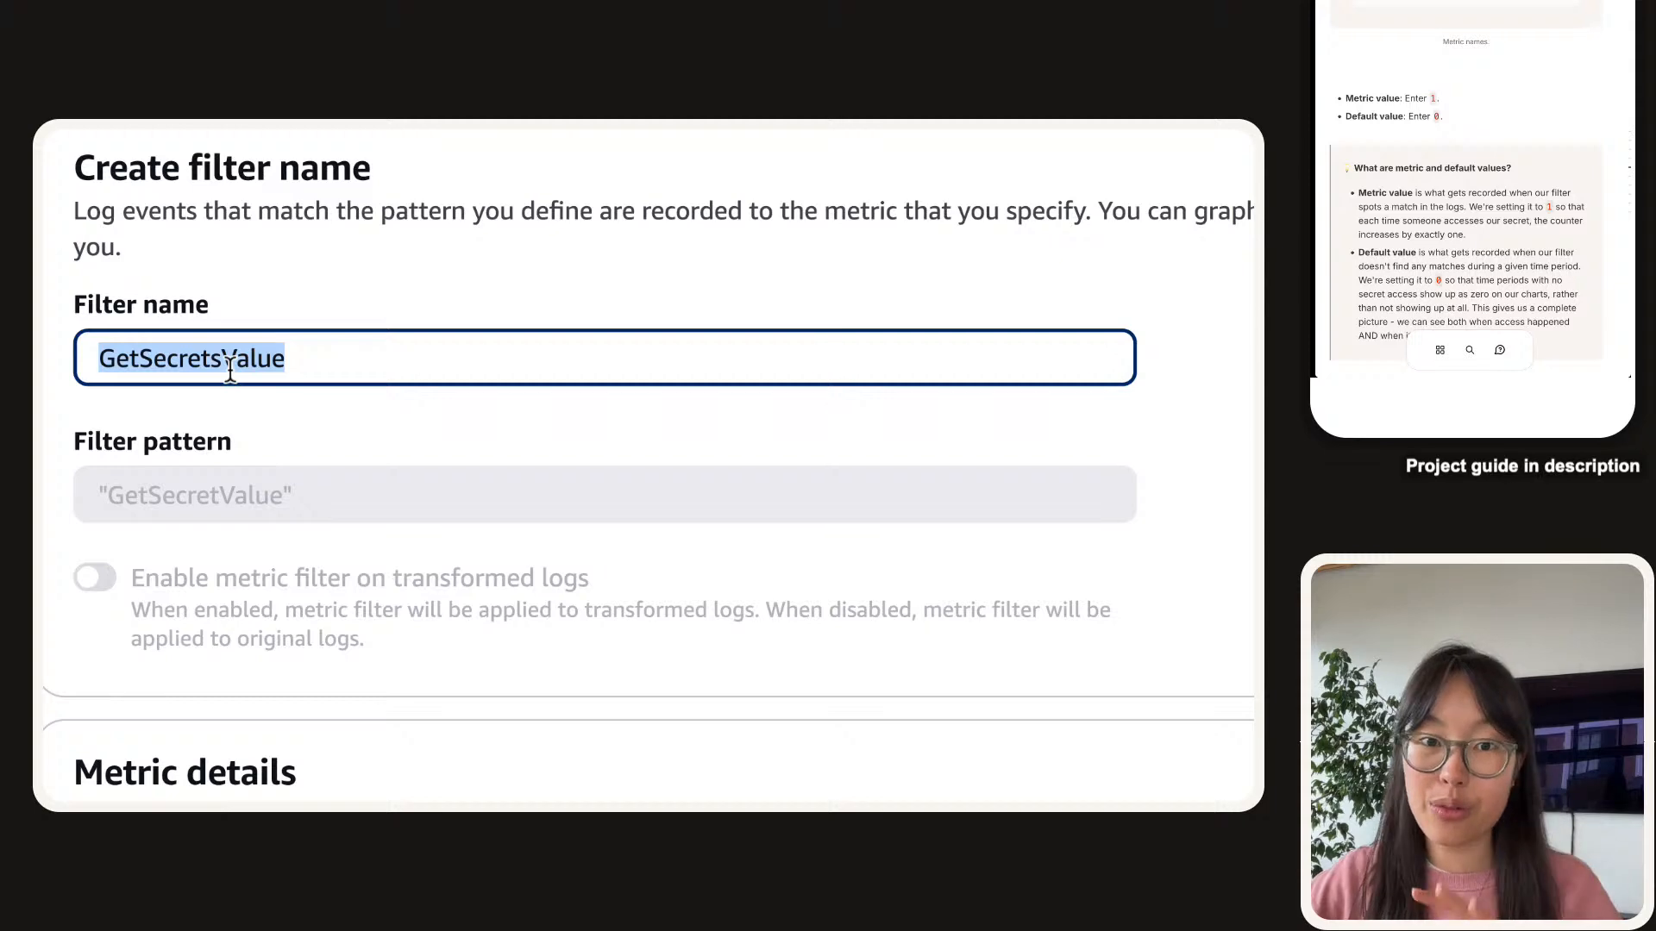
pyautogui.scroll(-6, 231, 369)
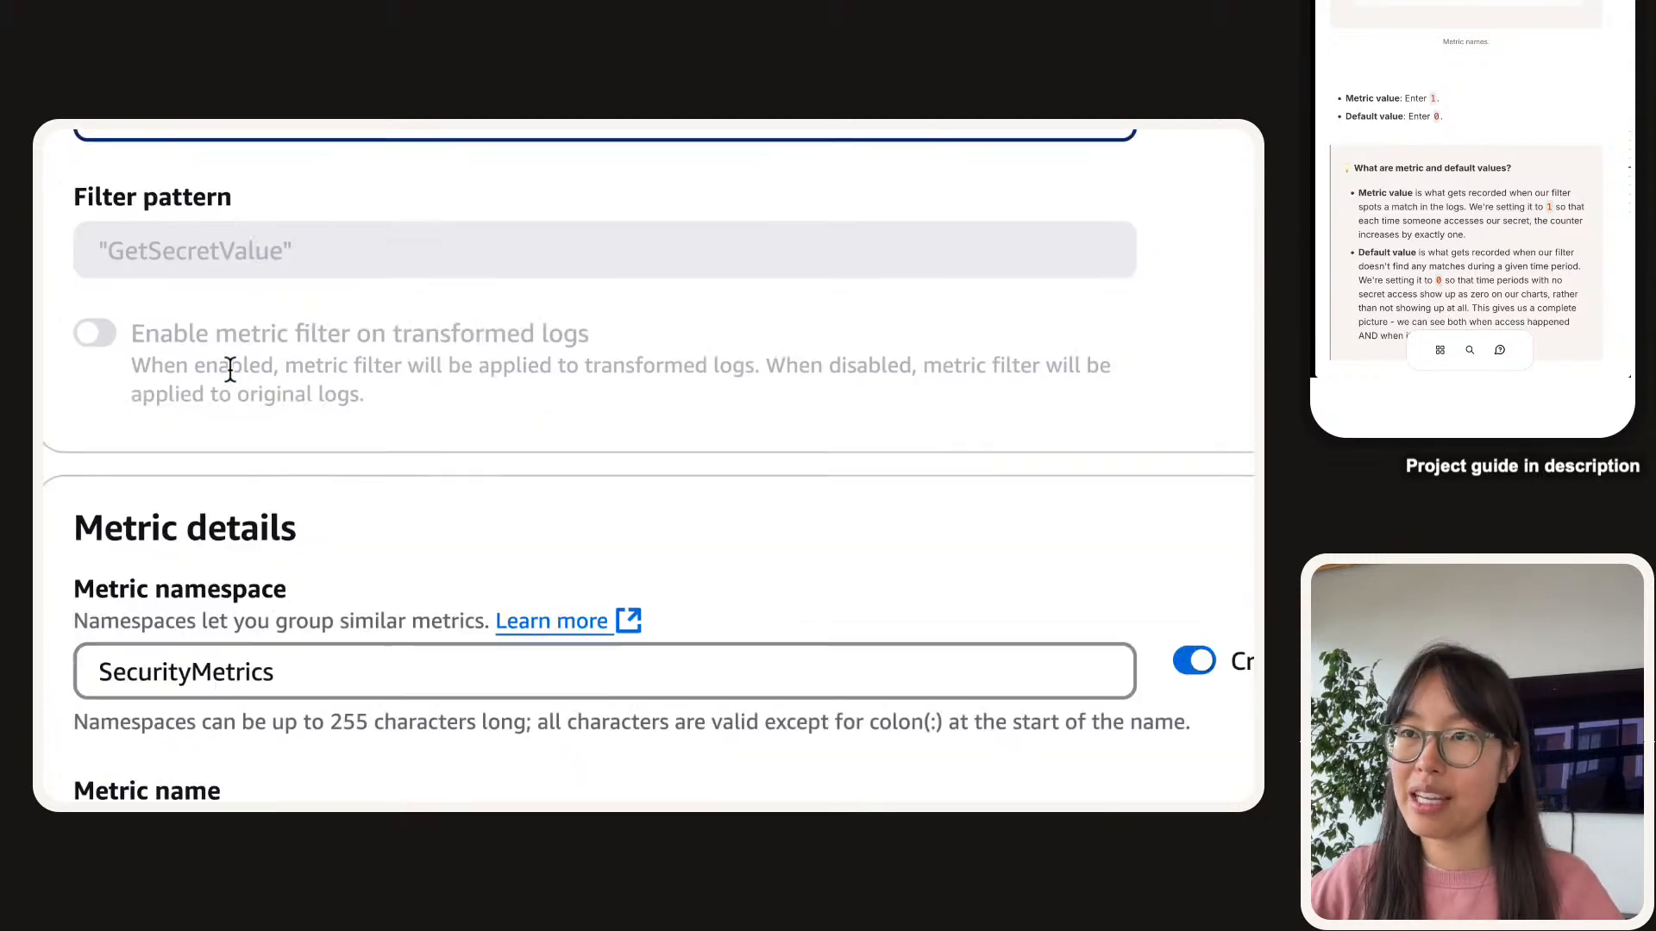
pyautogui.scroll(-3, 230, 369)
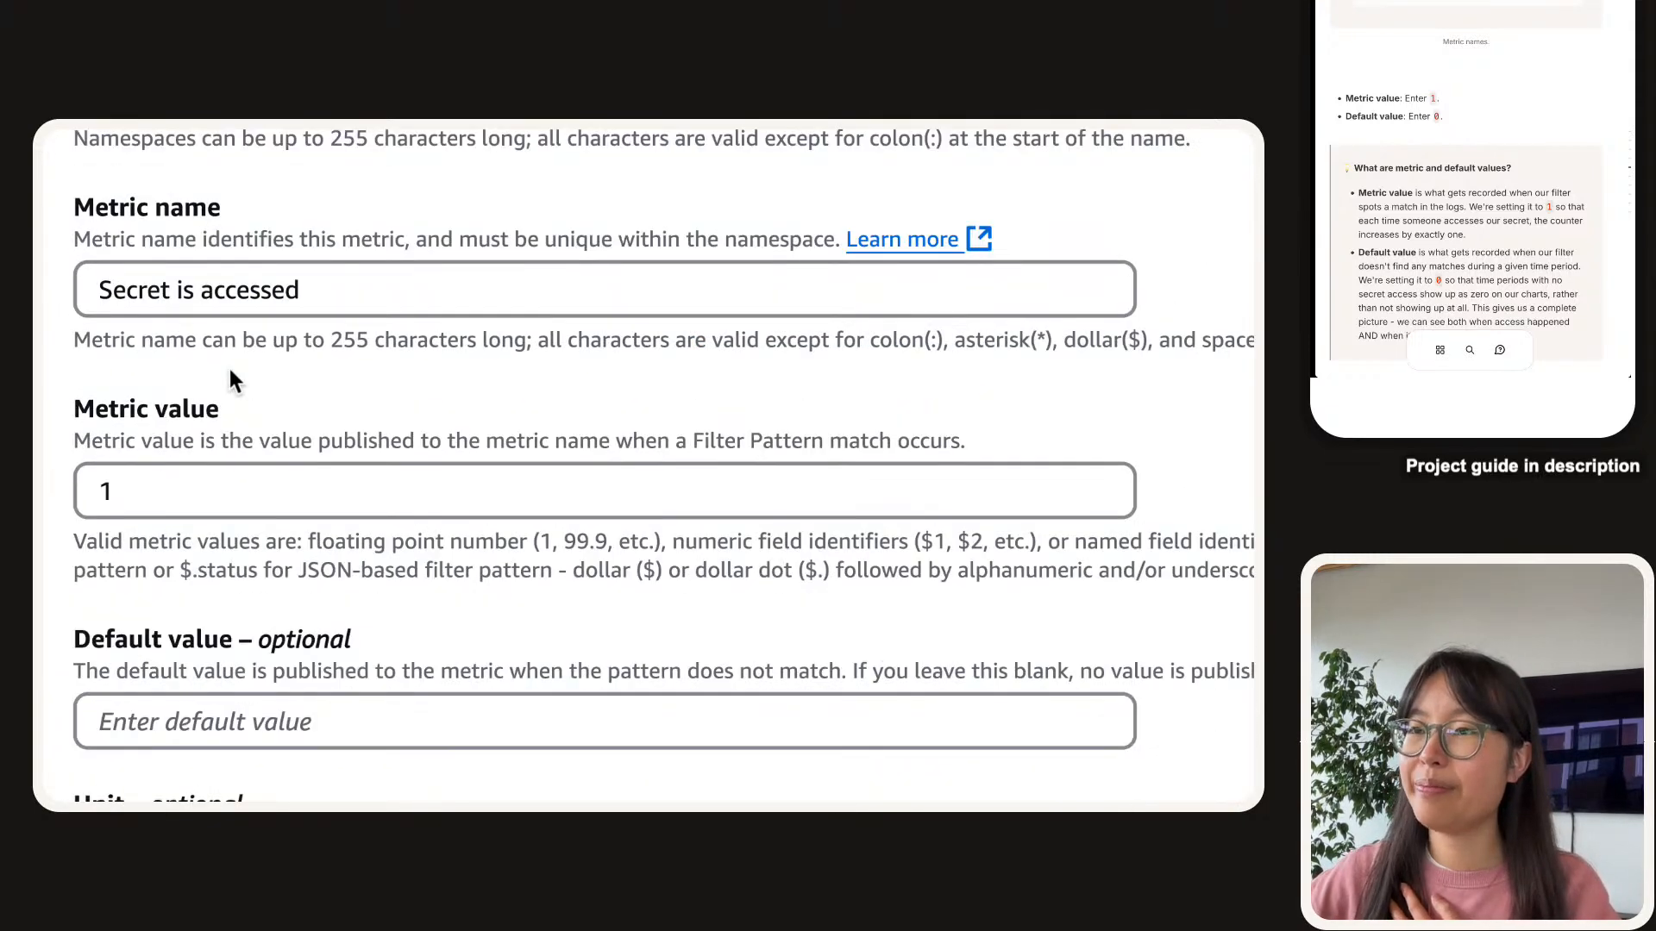
pyautogui.scroll(-3, 333, 379)
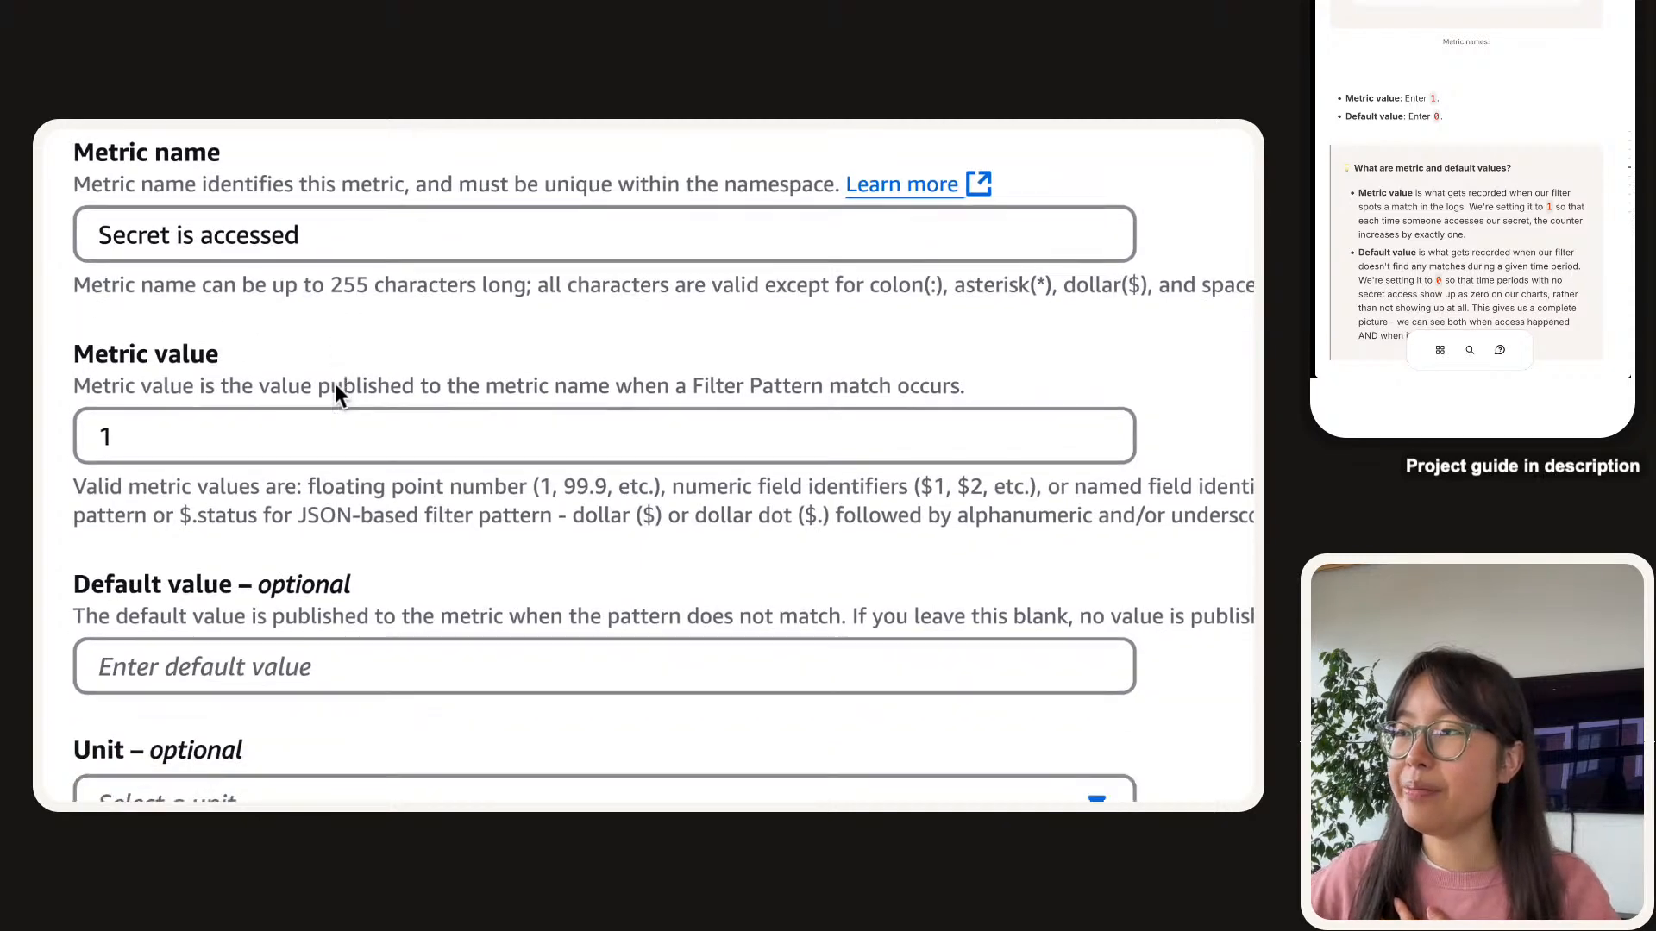
pyautogui.scroll(-2, 335, 384)
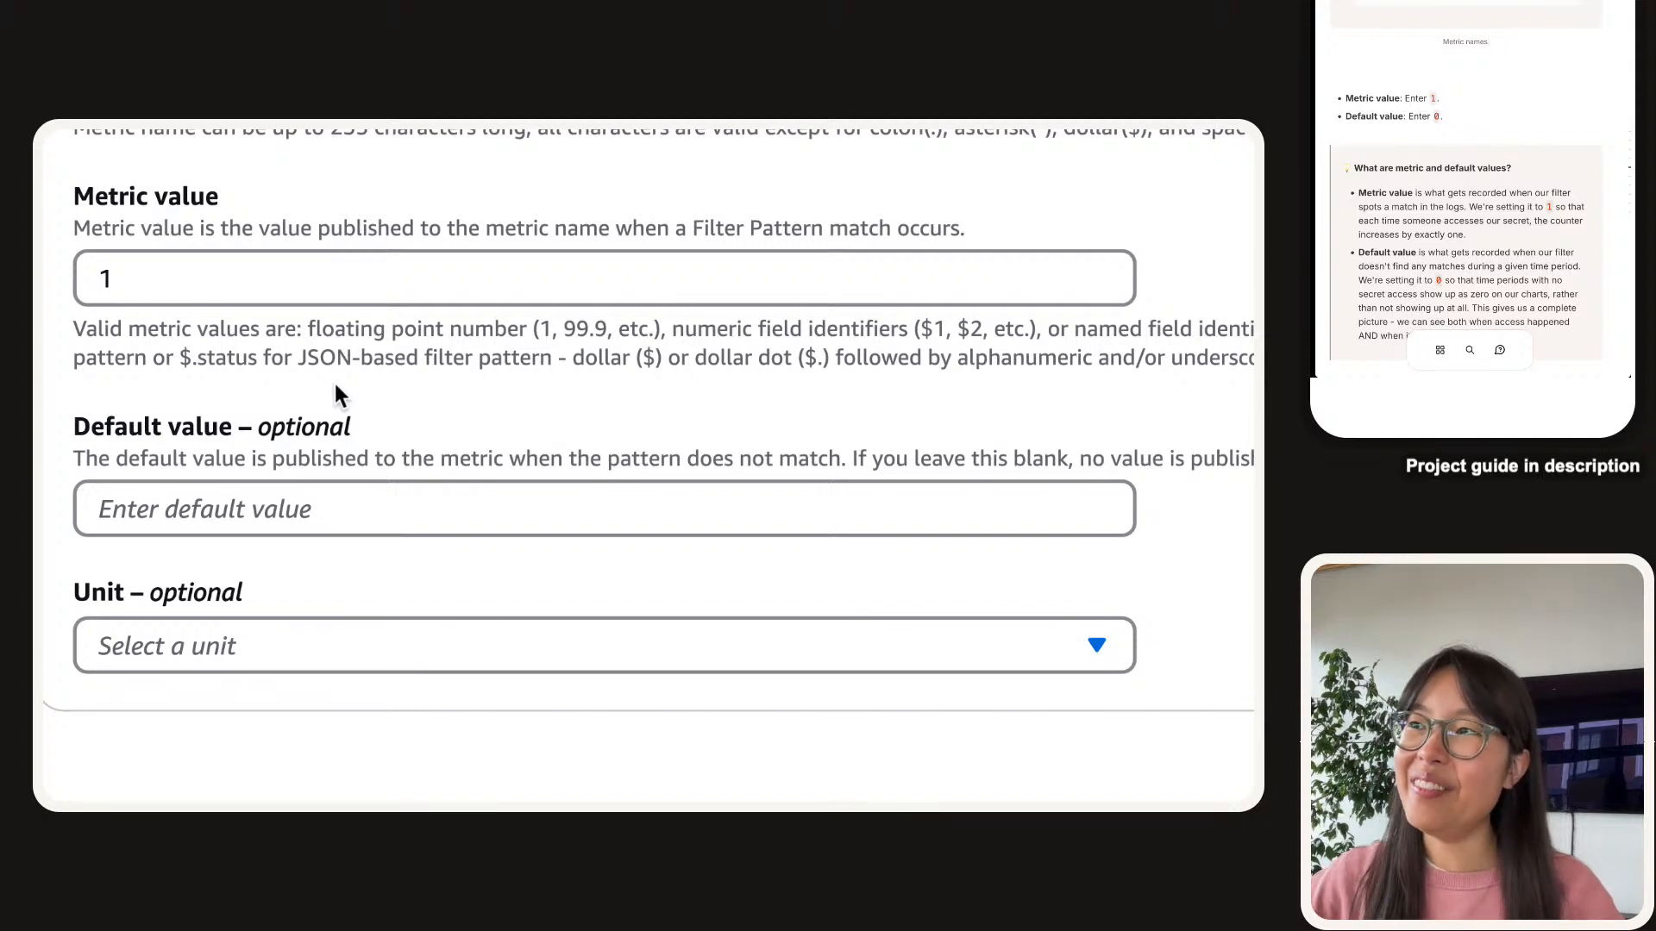
# Enter 0 as the default value for the 'Secret is accessed' metric.
pyautogui.click(350, 269)
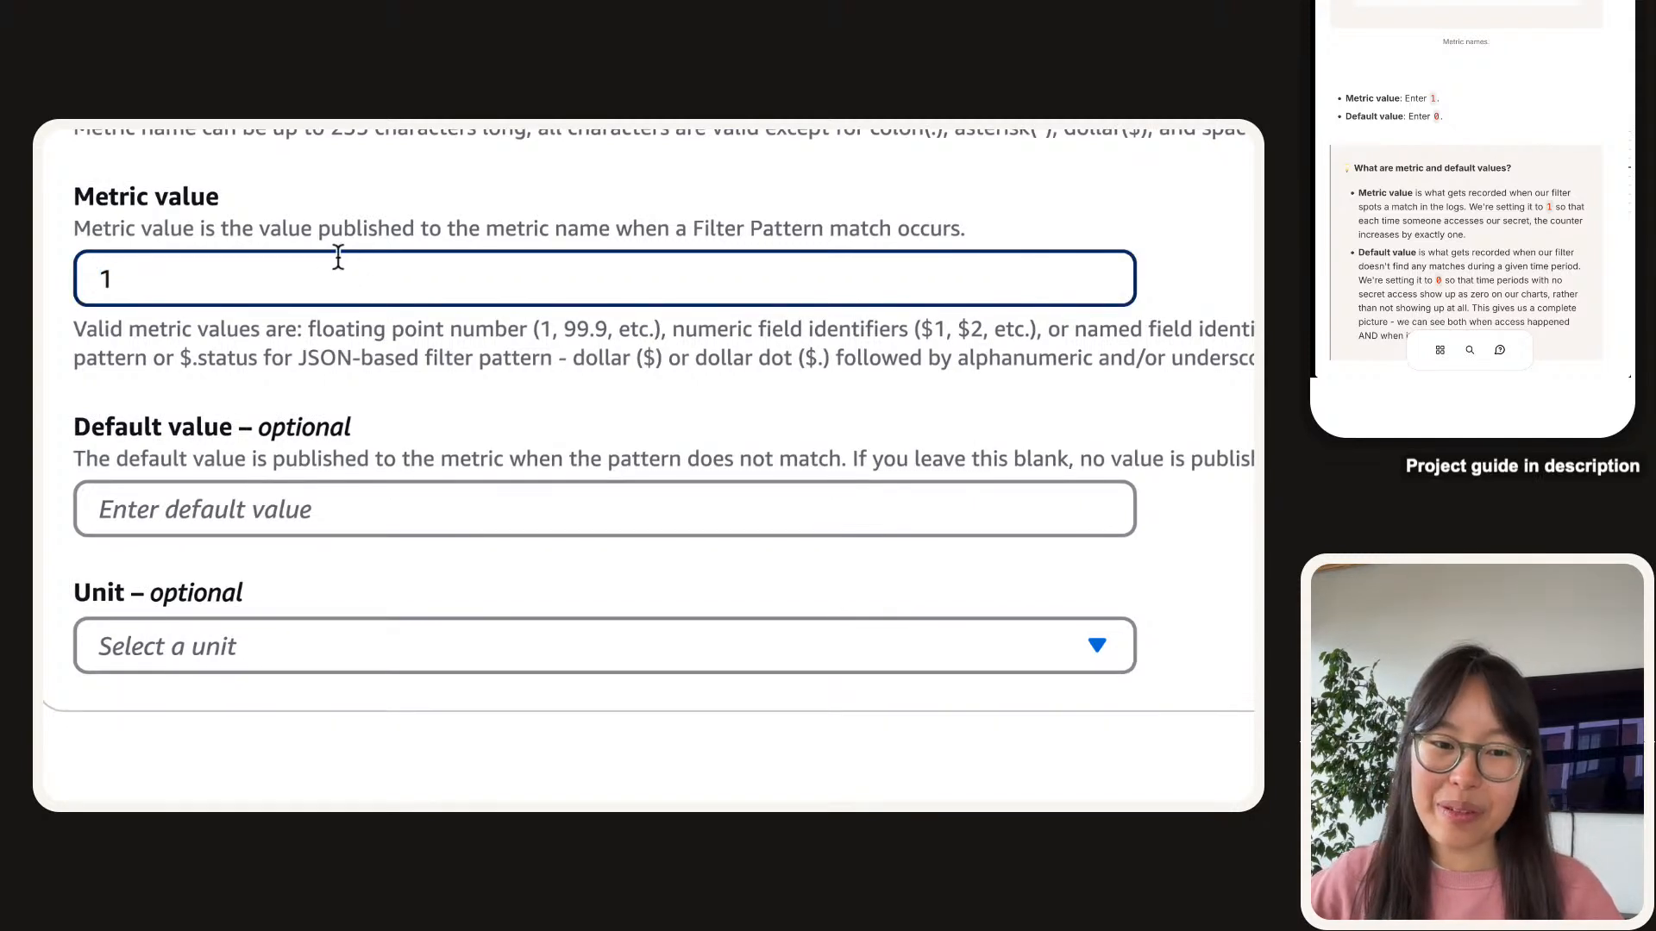
pyautogui.scroll(-1, 723, 217)
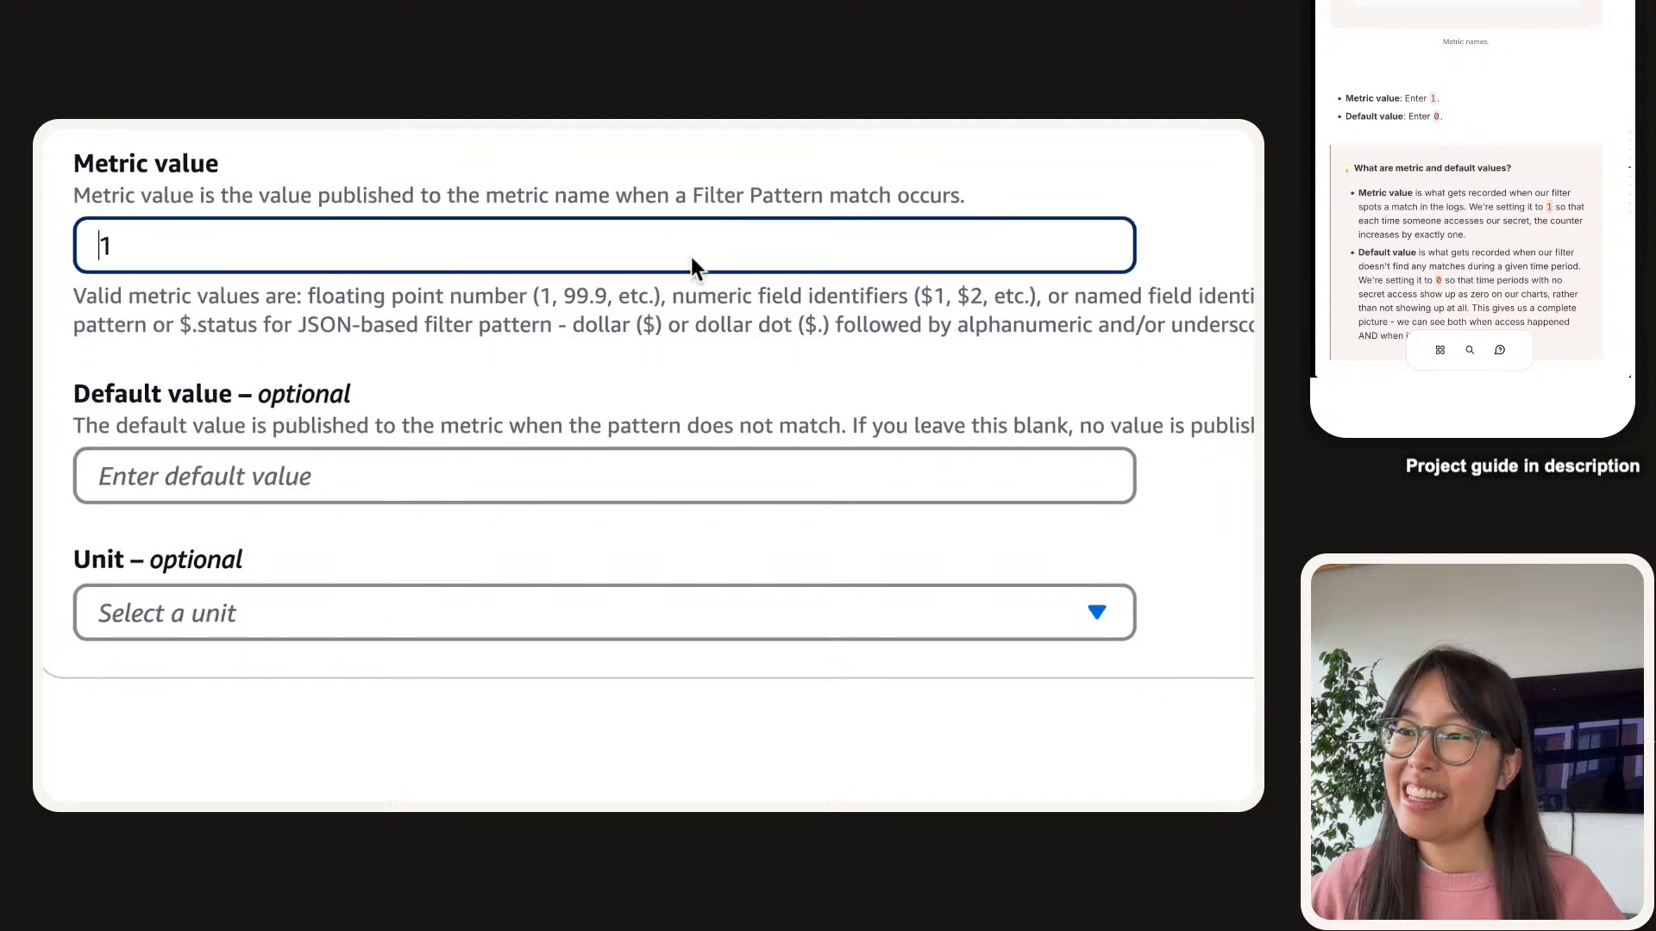
pyautogui.click(402, 481)
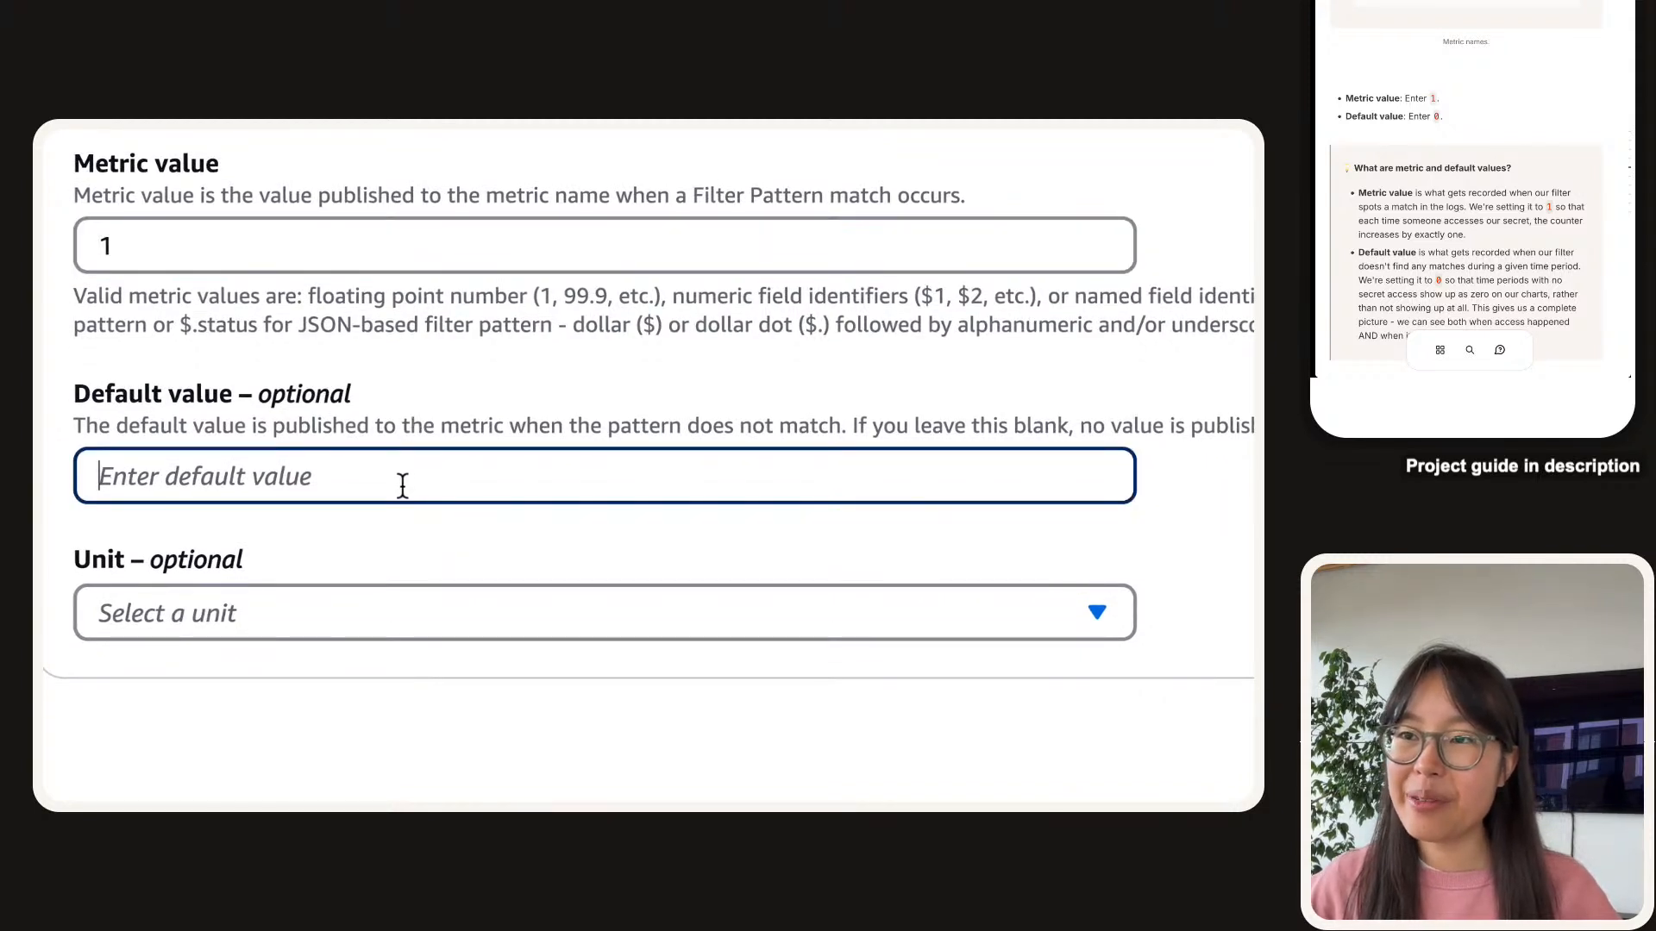
pyautogui.write('0')
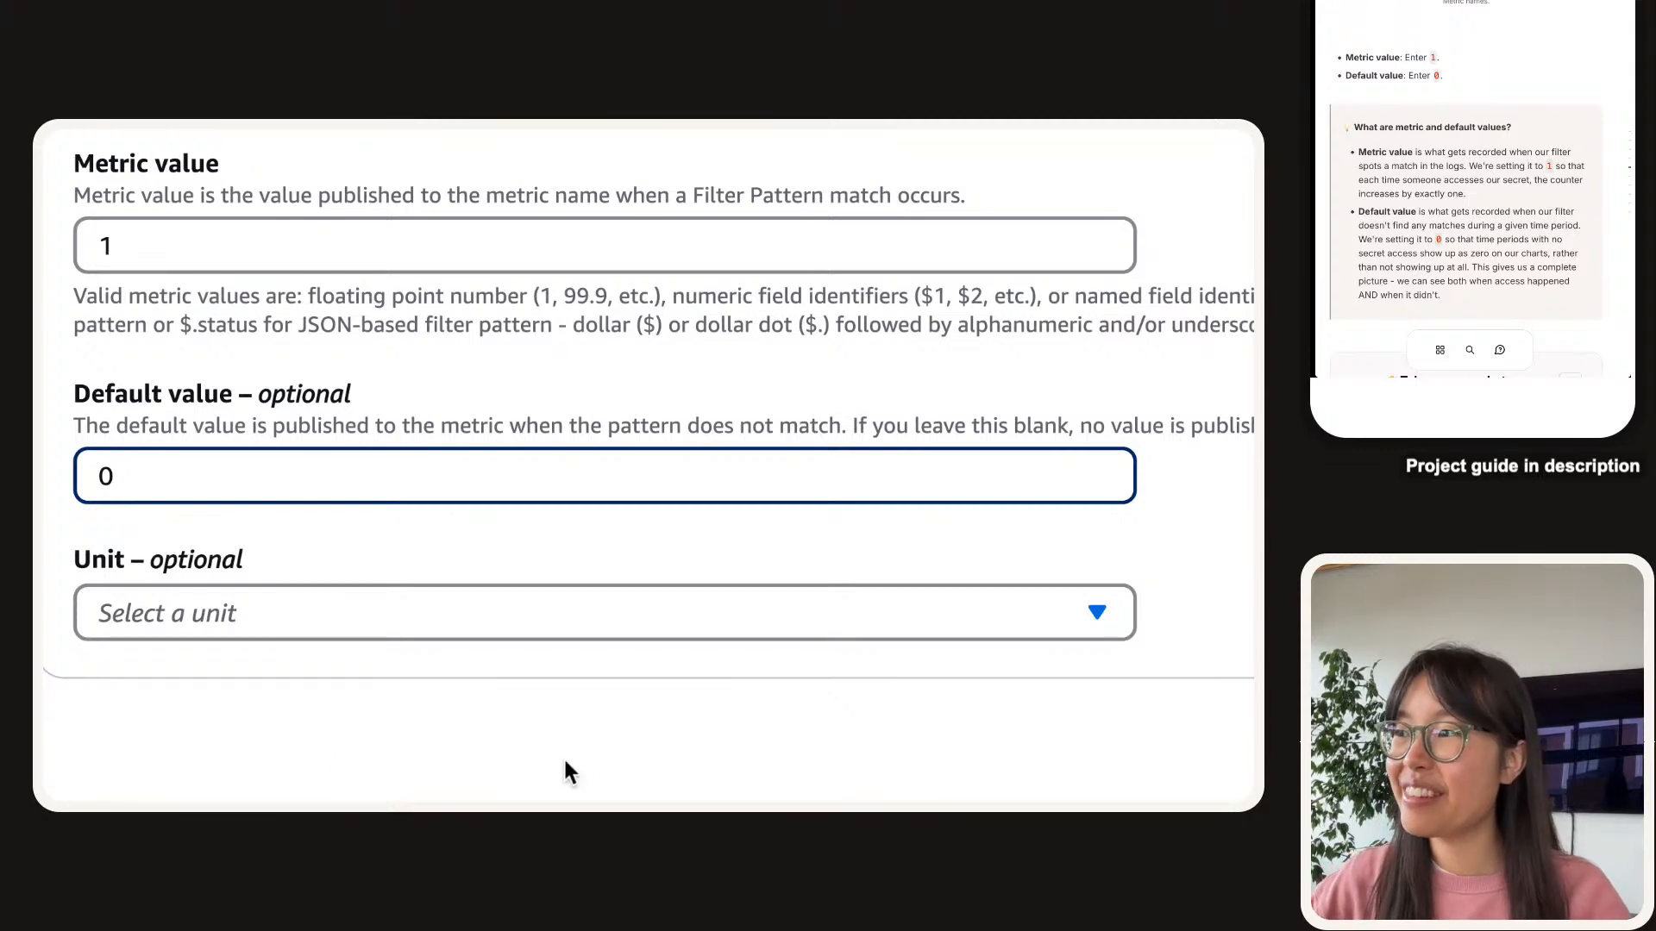
pyautogui.click(712, 417)
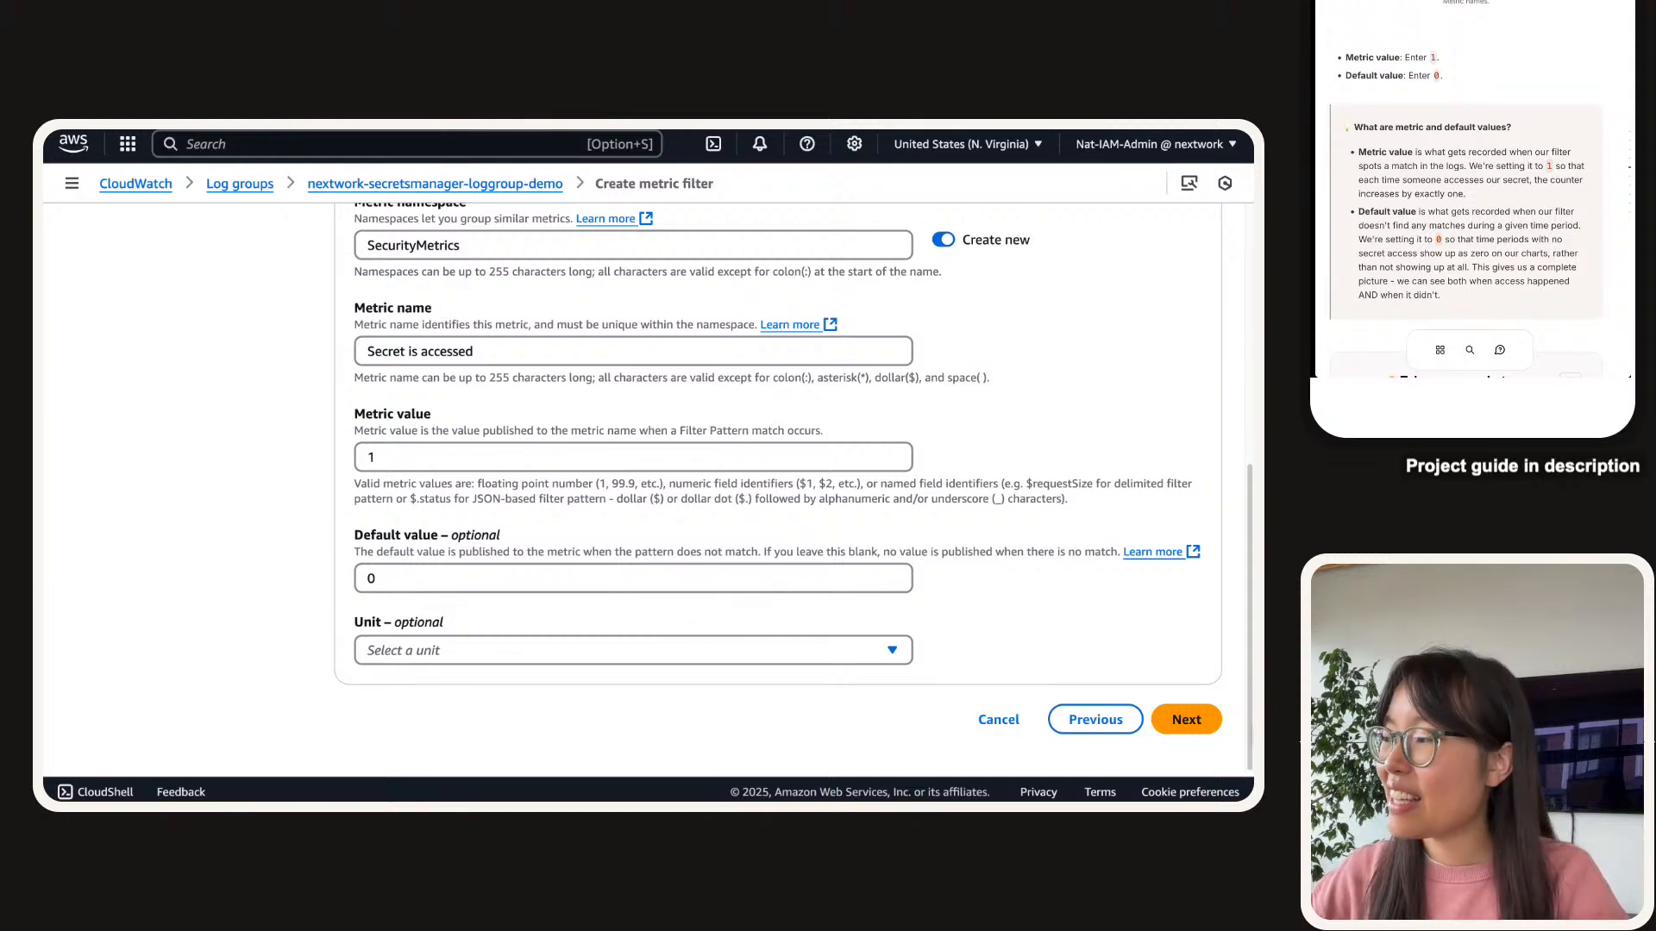
# Screenshot the metric form from Filter name to Default value and upload it to the guide.
pyautogui.scroll(-5, 1408, 190)
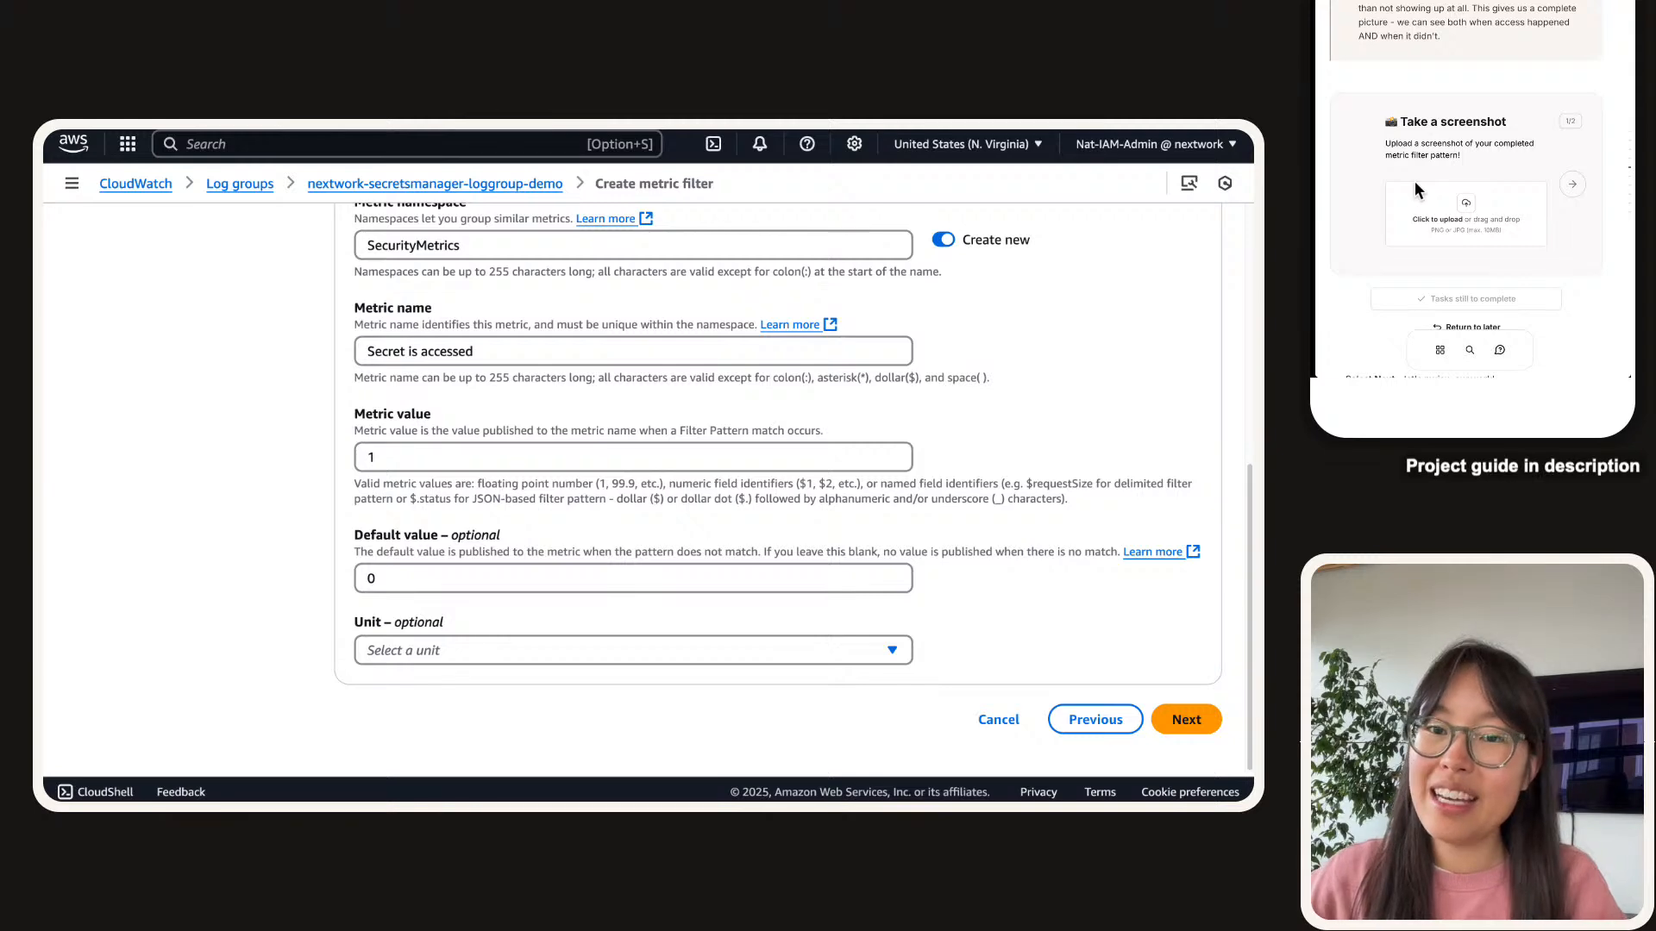
pyautogui.scroll(1, 401, 637)
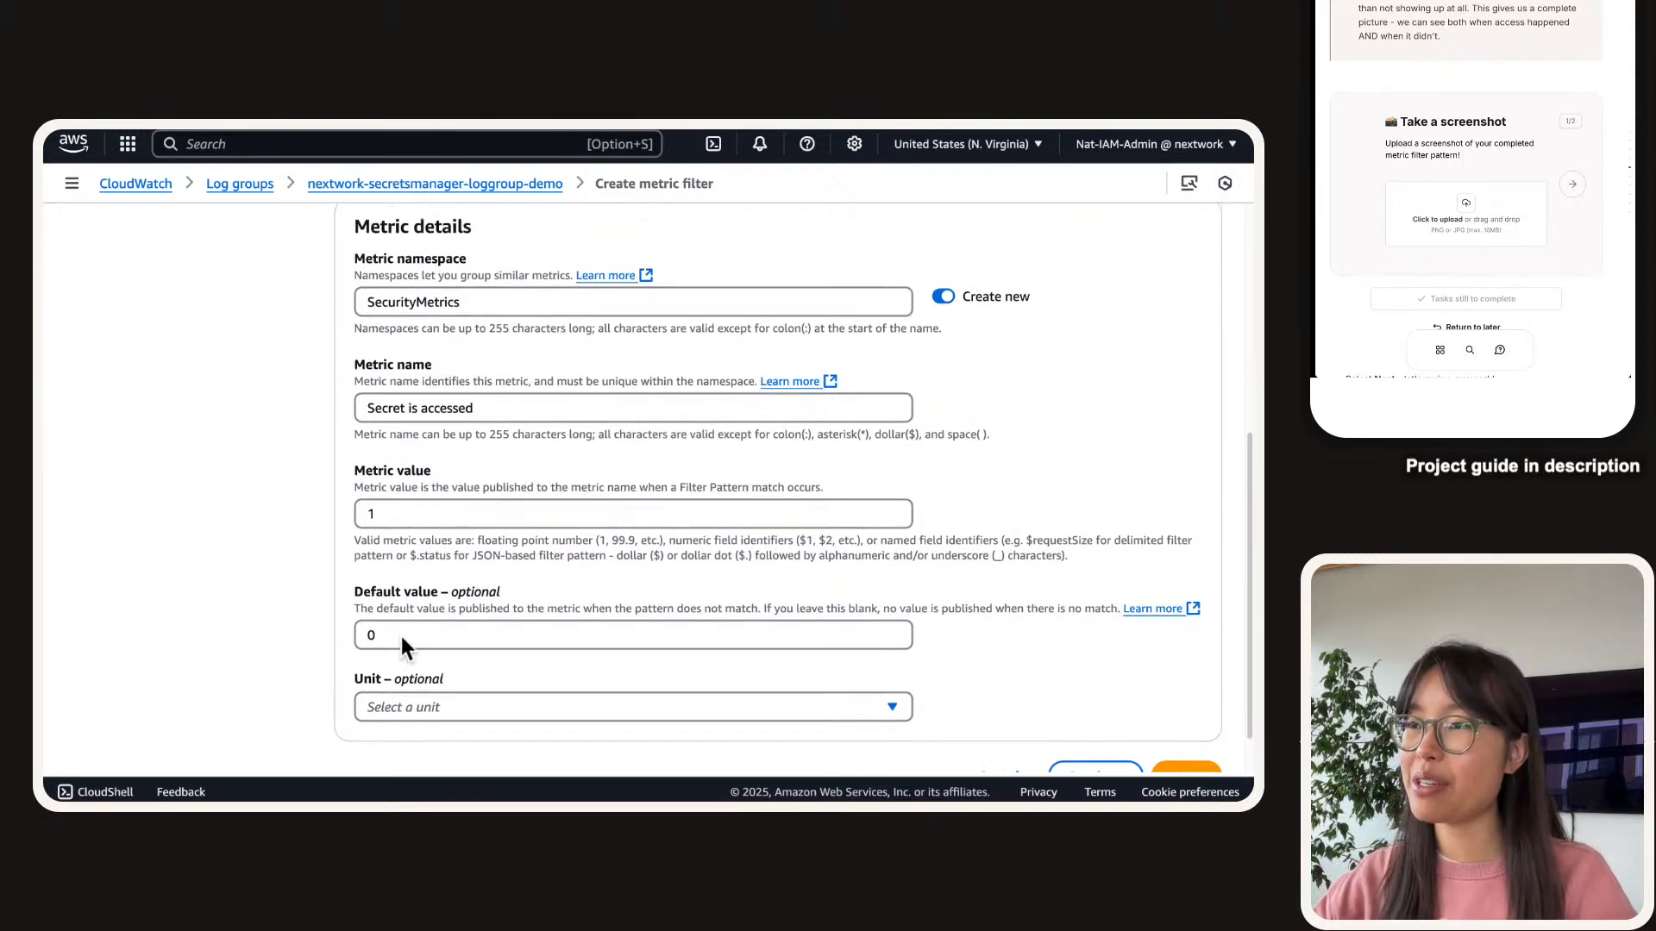
pyautogui.scroll(5, 199, 550)
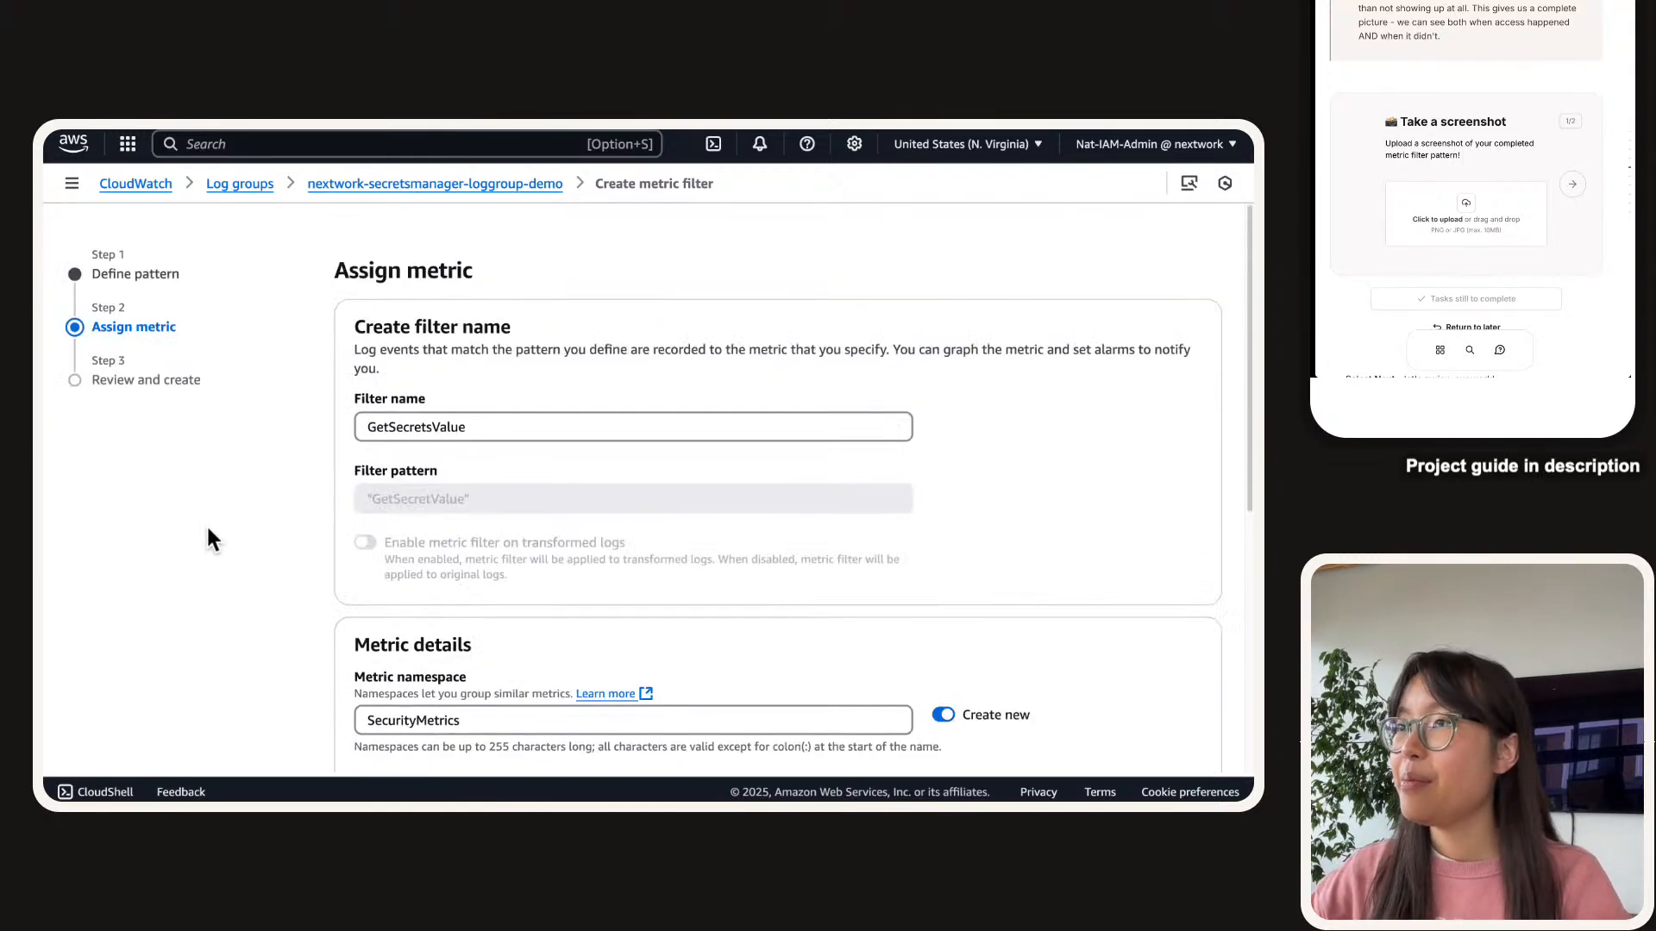
pyautogui.scroll(-2, 206, 524)
pyautogui.scroll(-3, 205, 525)
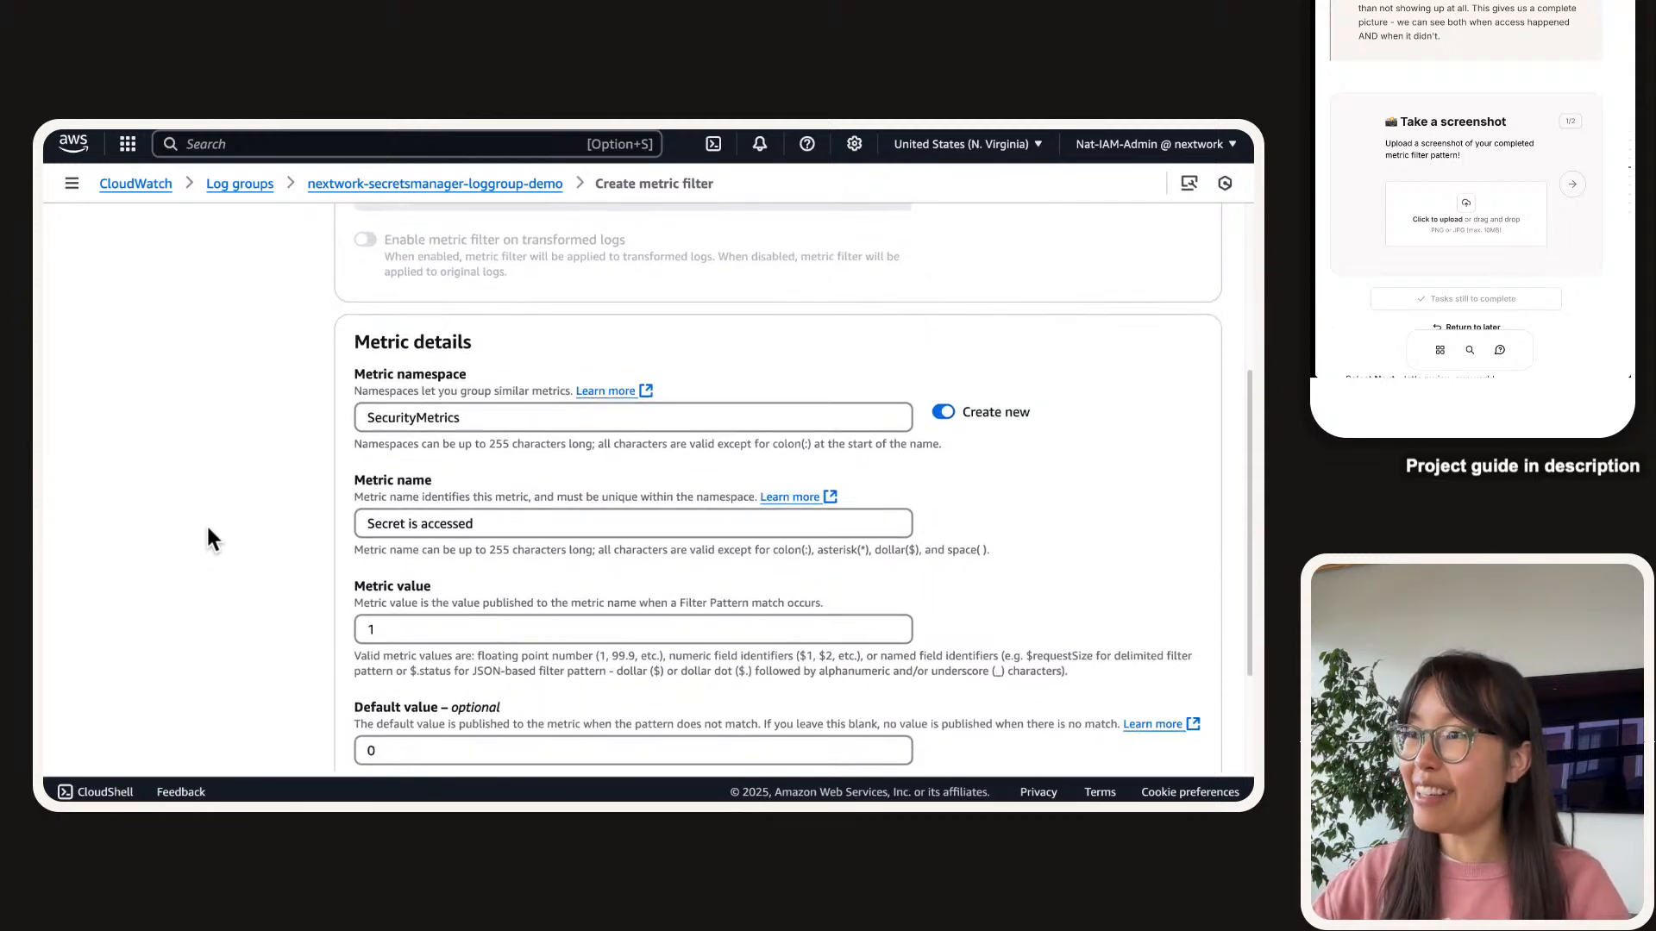
pyautogui.scroll(-2, 205, 525)
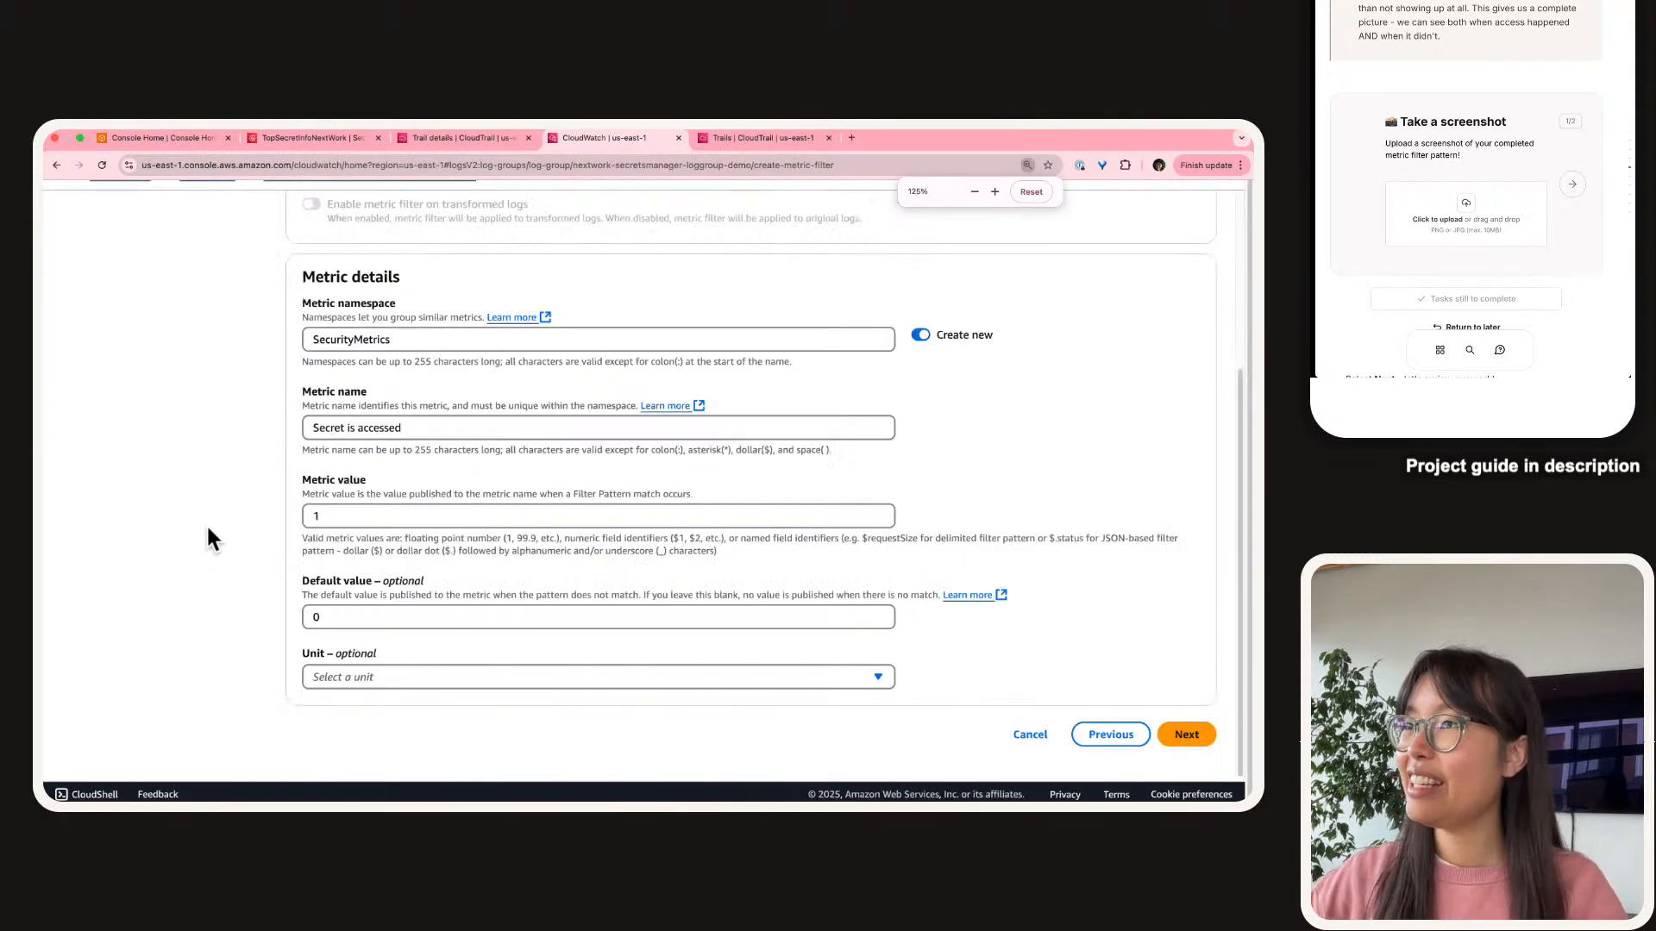
pyautogui.scroll(5, 205, 525)
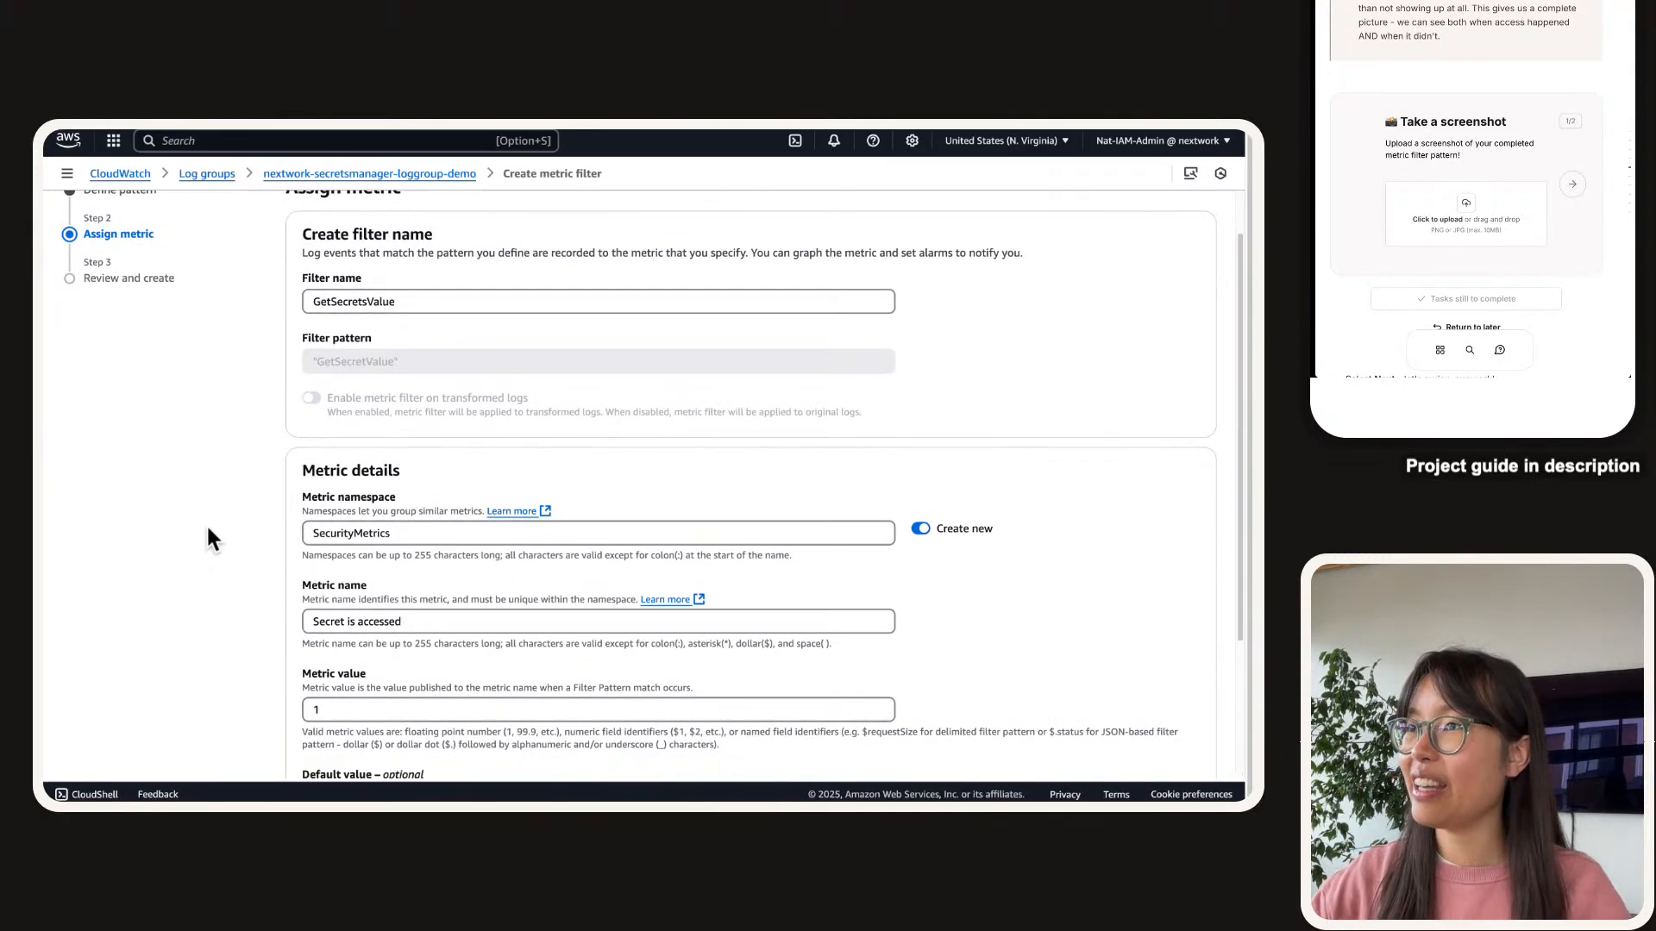
pyautogui.scroll(-1, 207, 527)
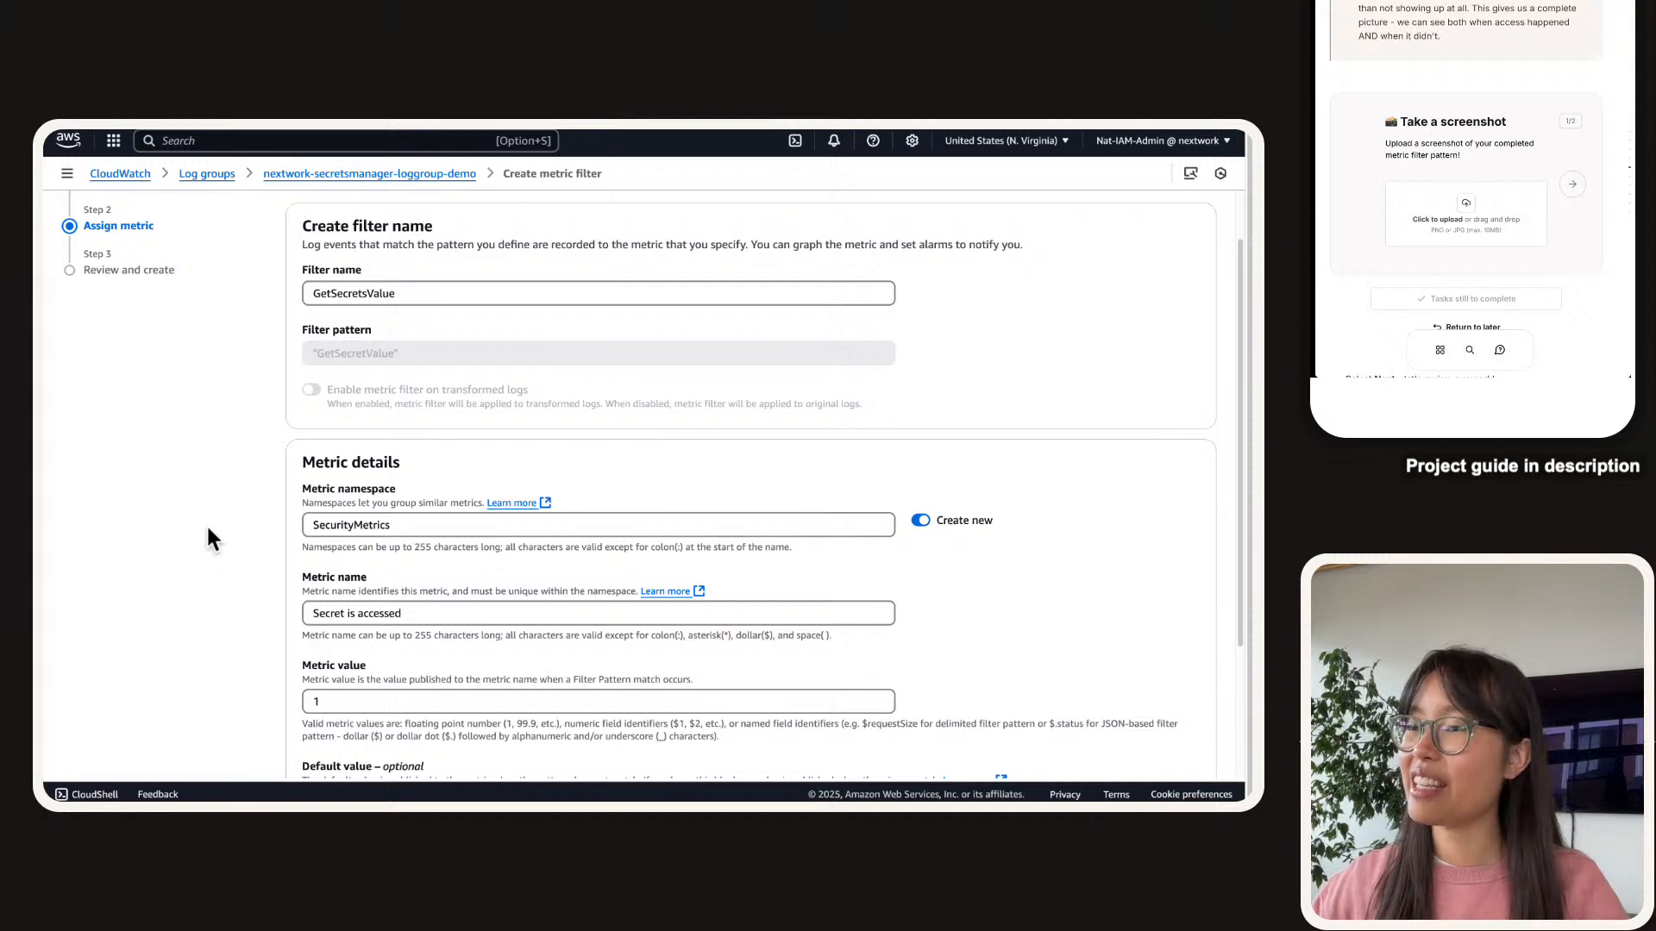
pyautogui.press('super+shift+4')
pyautogui.scroll(-1, 121, 455)
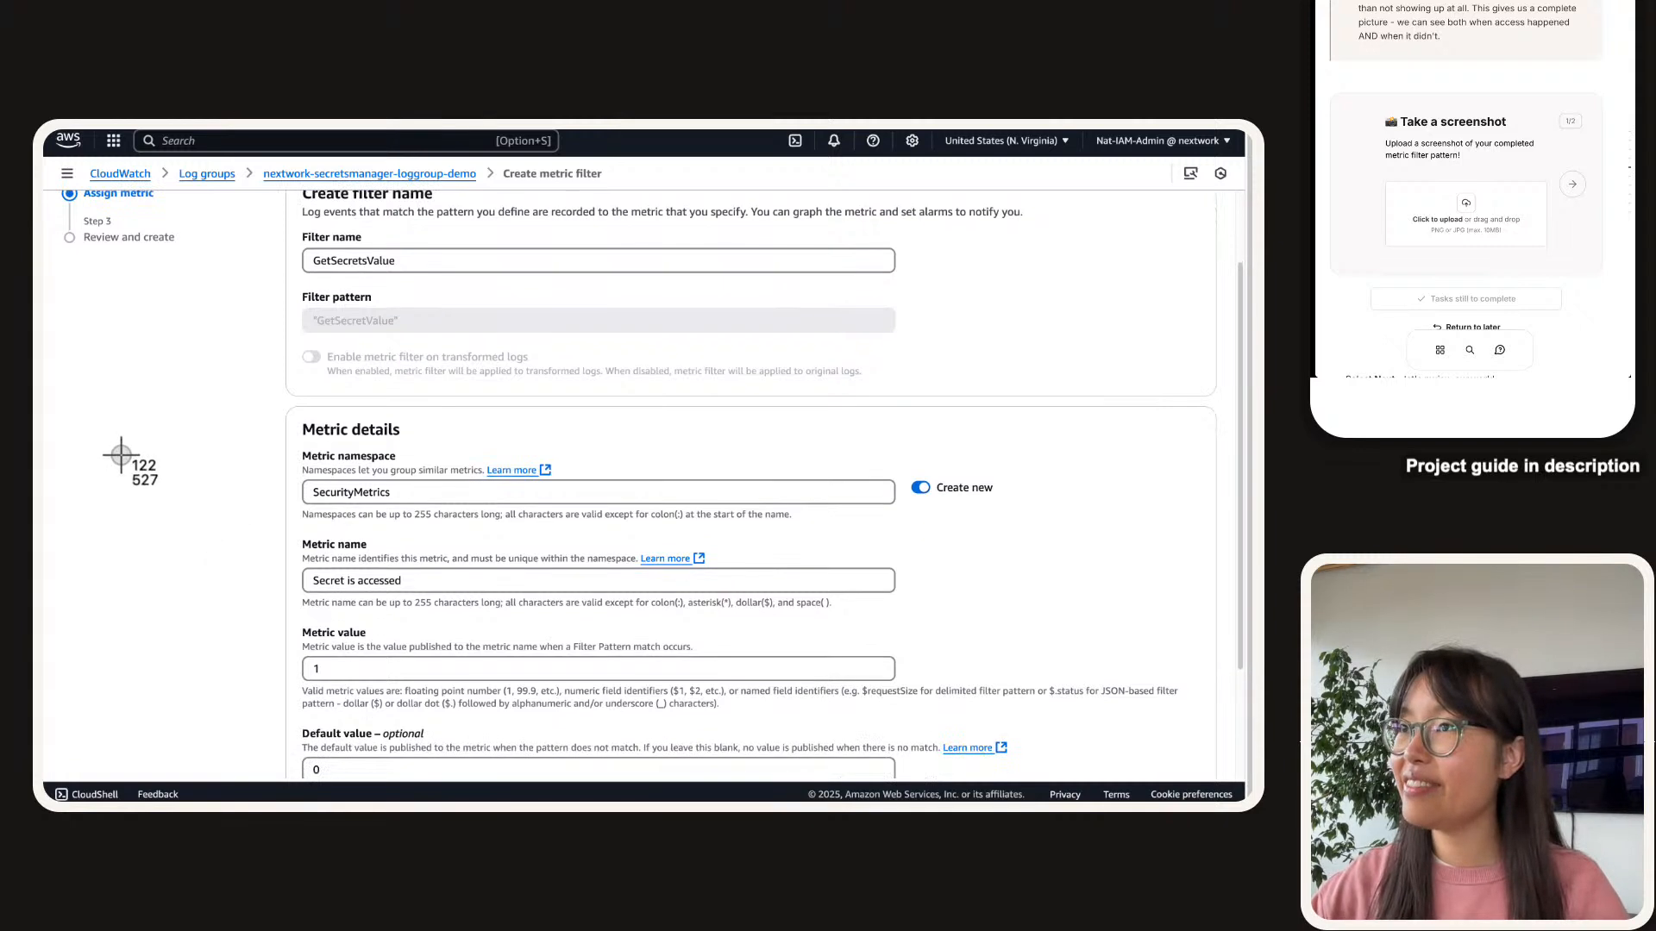
pyautogui.press('Escape')
pyautogui.scroll(-1, 122, 454)
pyautogui.press('super+shift+4')
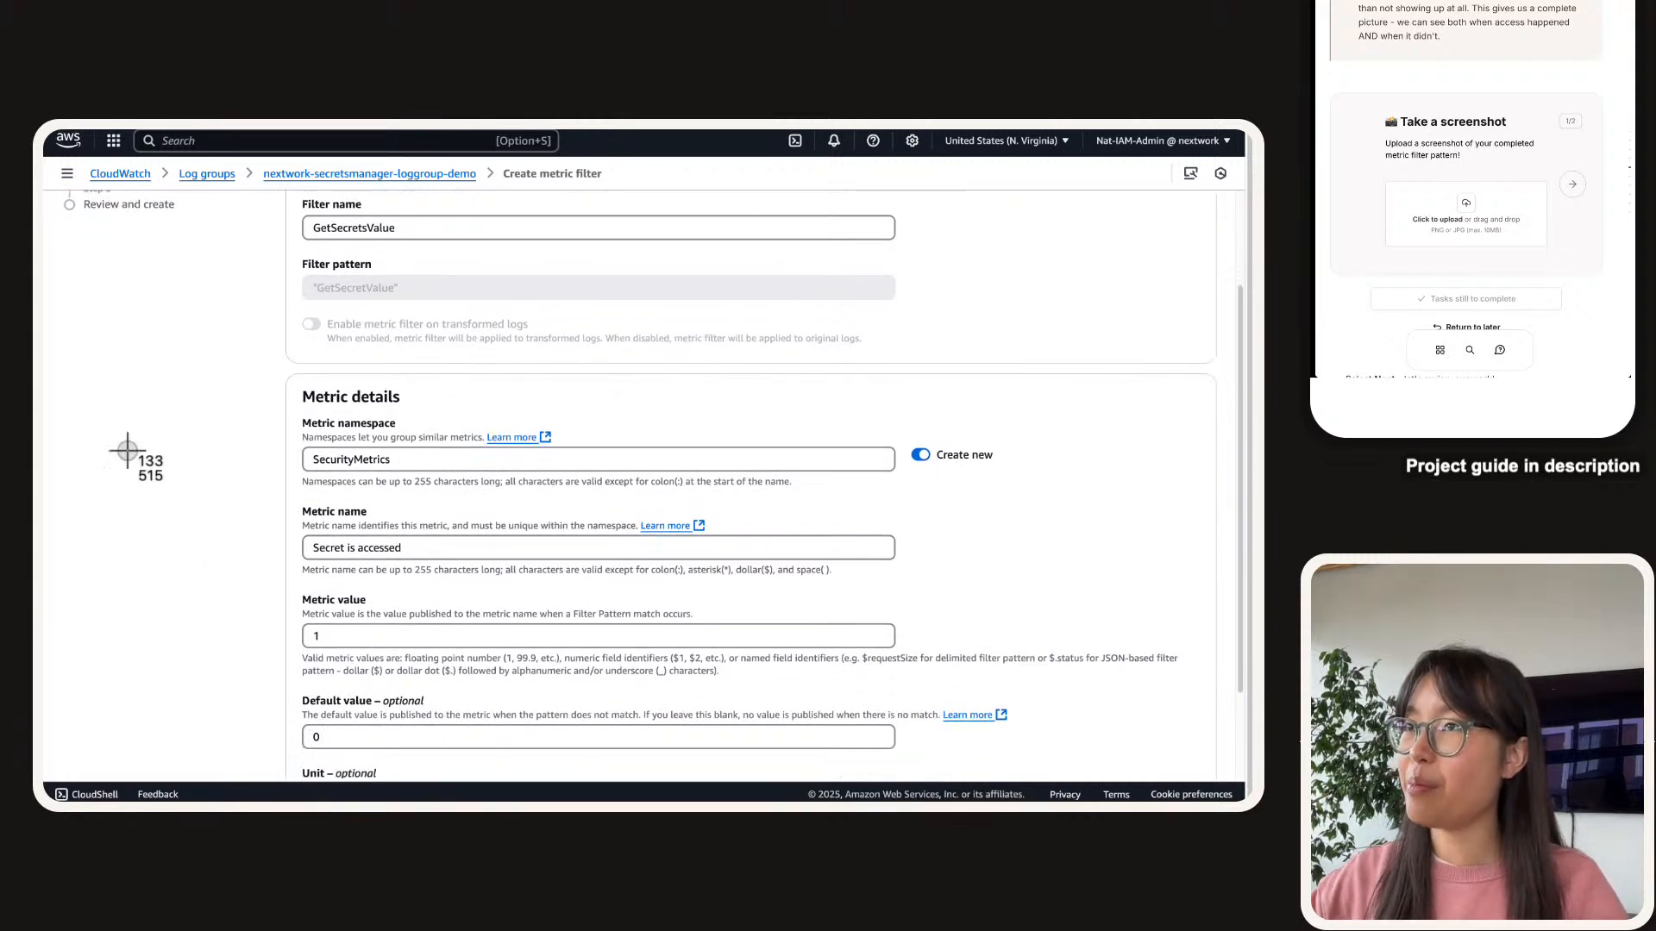
pyautogui.moveTo(288, 190); pyautogui.dragTo(904, 764)
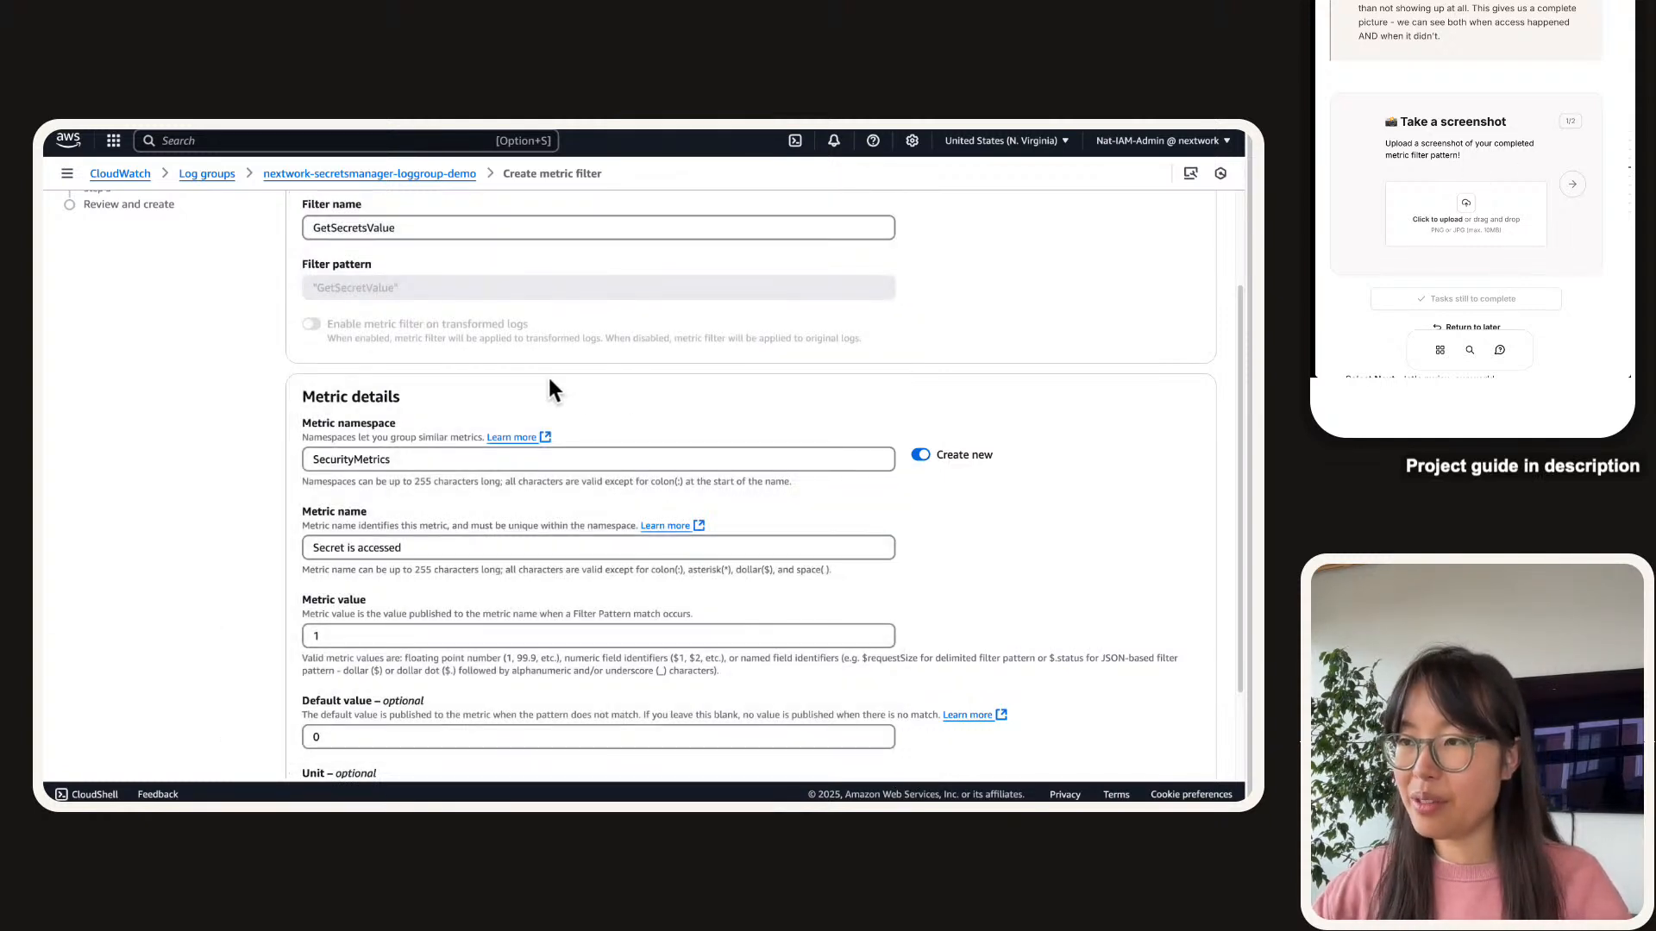
pyautogui.press('super+shift+4')
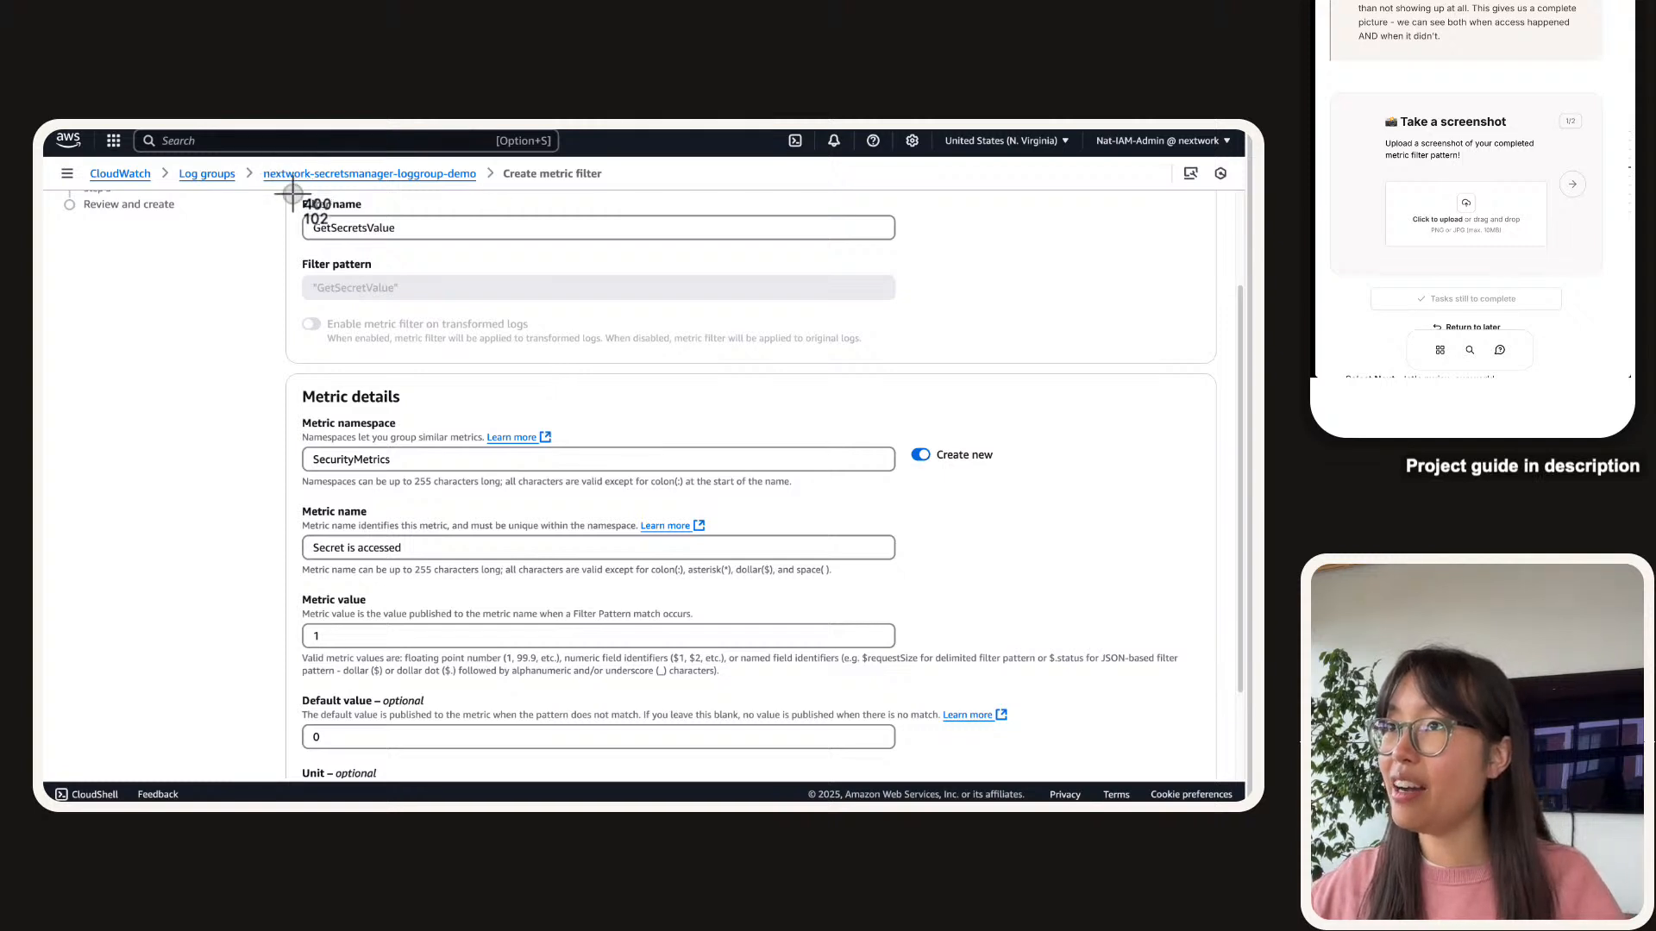
pyautogui.moveTo(293, 194); pyautogui.dragTo(902, 756)
pyautogui.moveTo(1503, 226); pyautogui.dragTo(1497, 218)
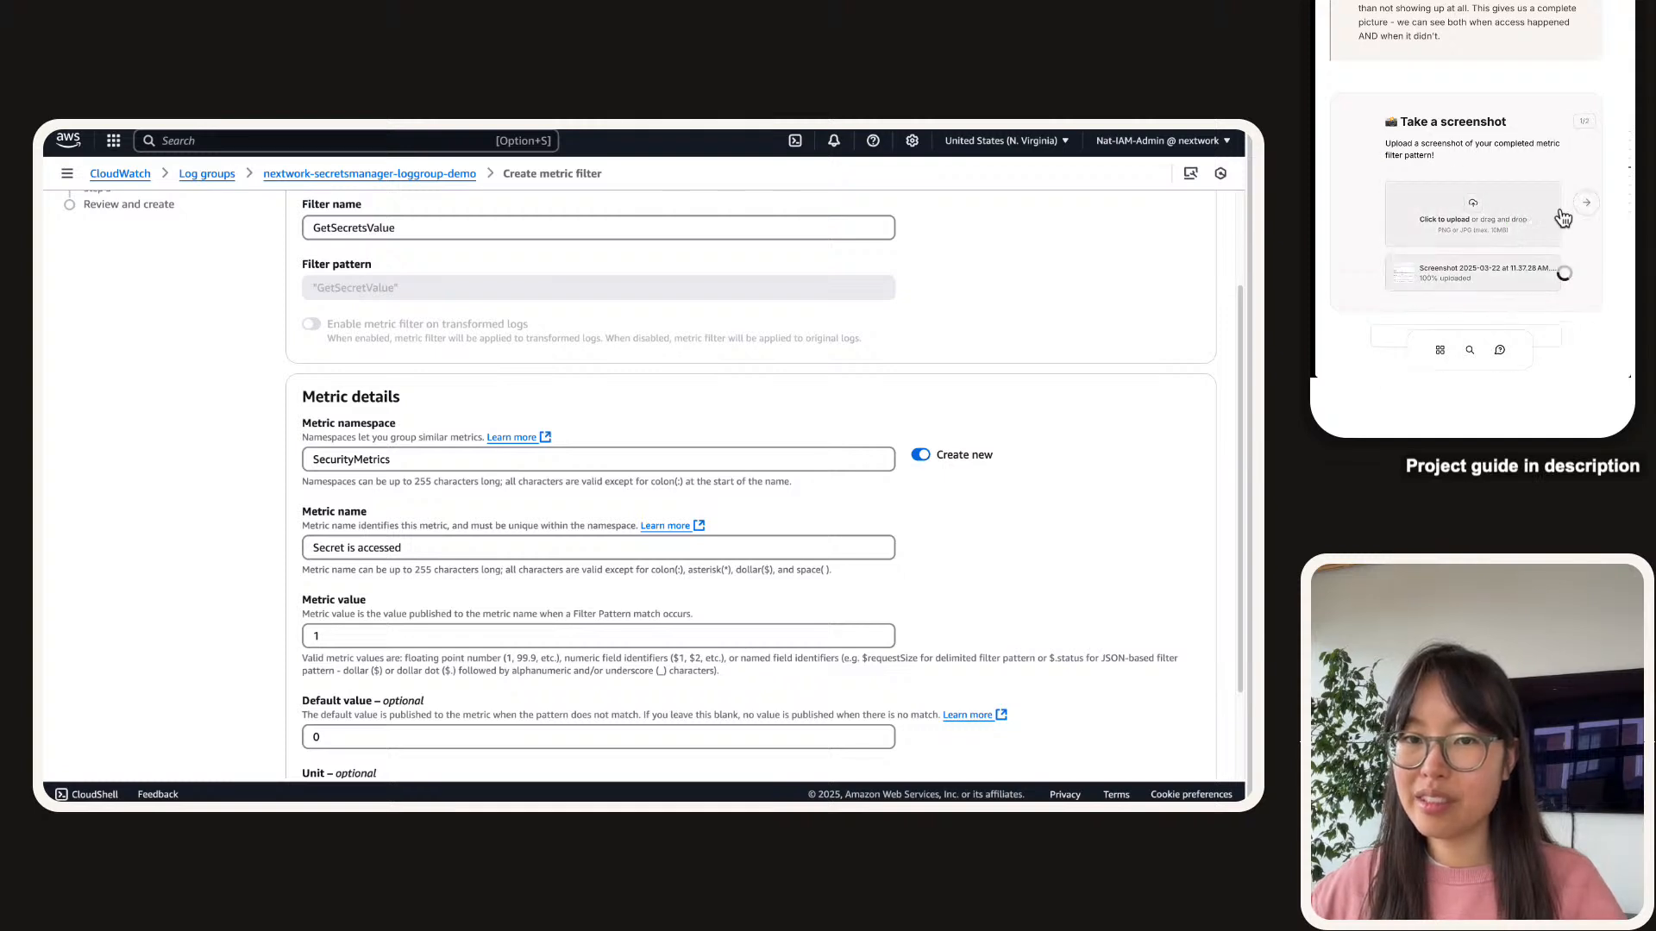
# Move to the next guide question and paste the suggested answer starter into the answer box.
pyautogui.click(1587, 204)
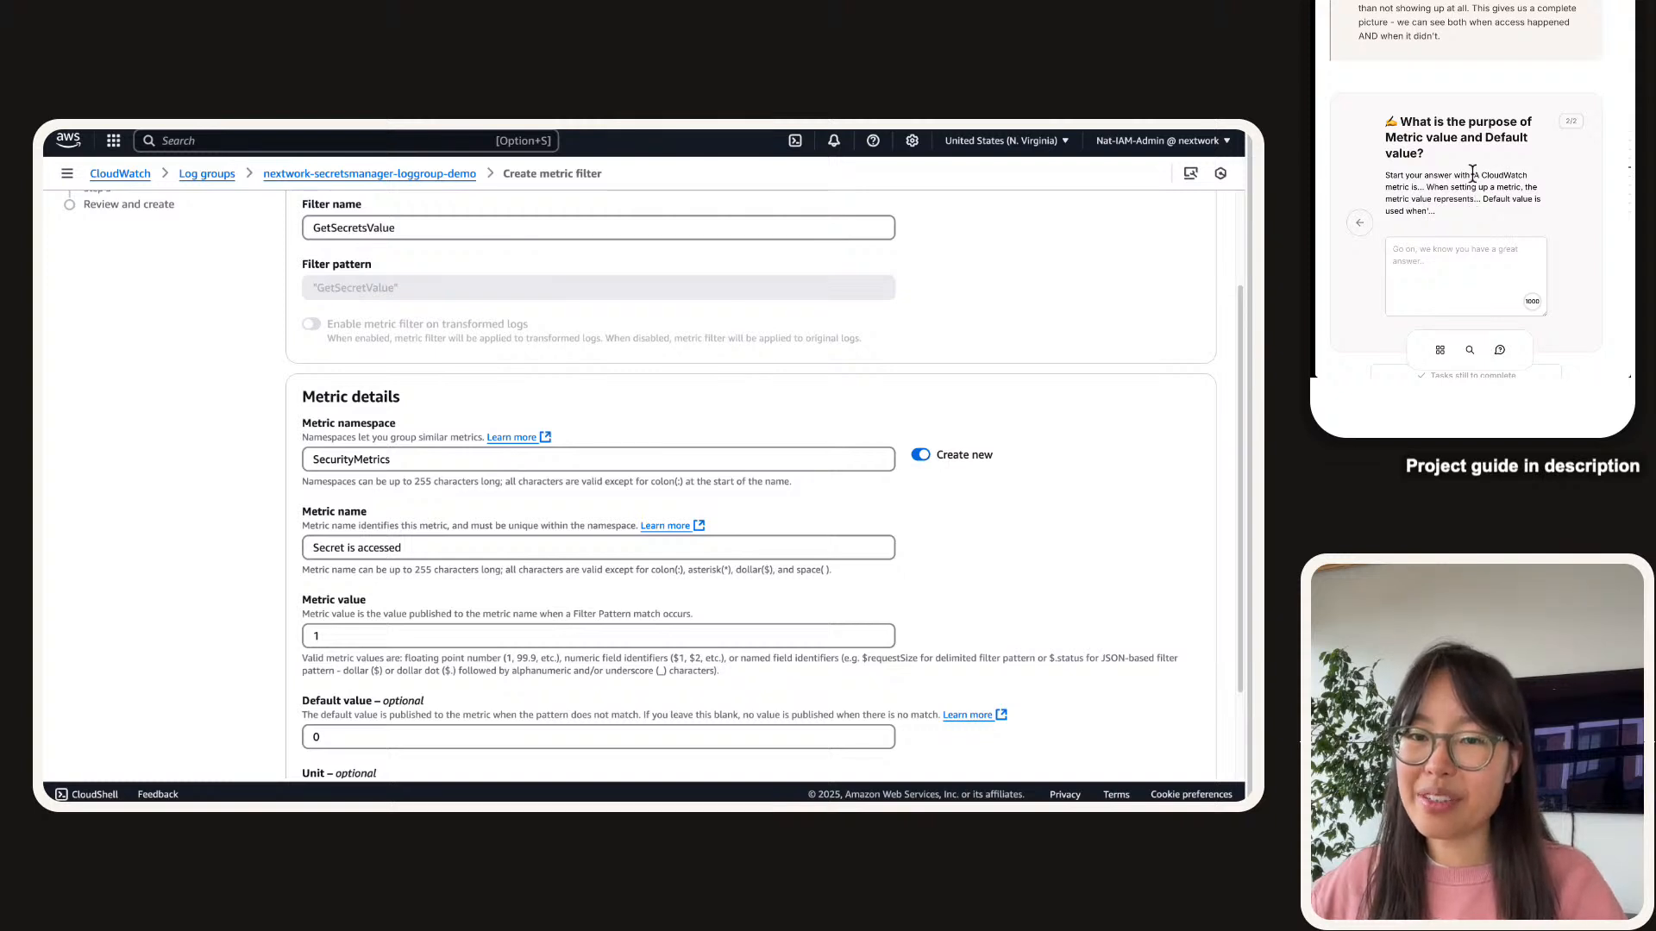
pyautogui.moveTo(1473, 175); pyautogui.dragTo(1427, 208)
pyautogui.click(1437, 250)
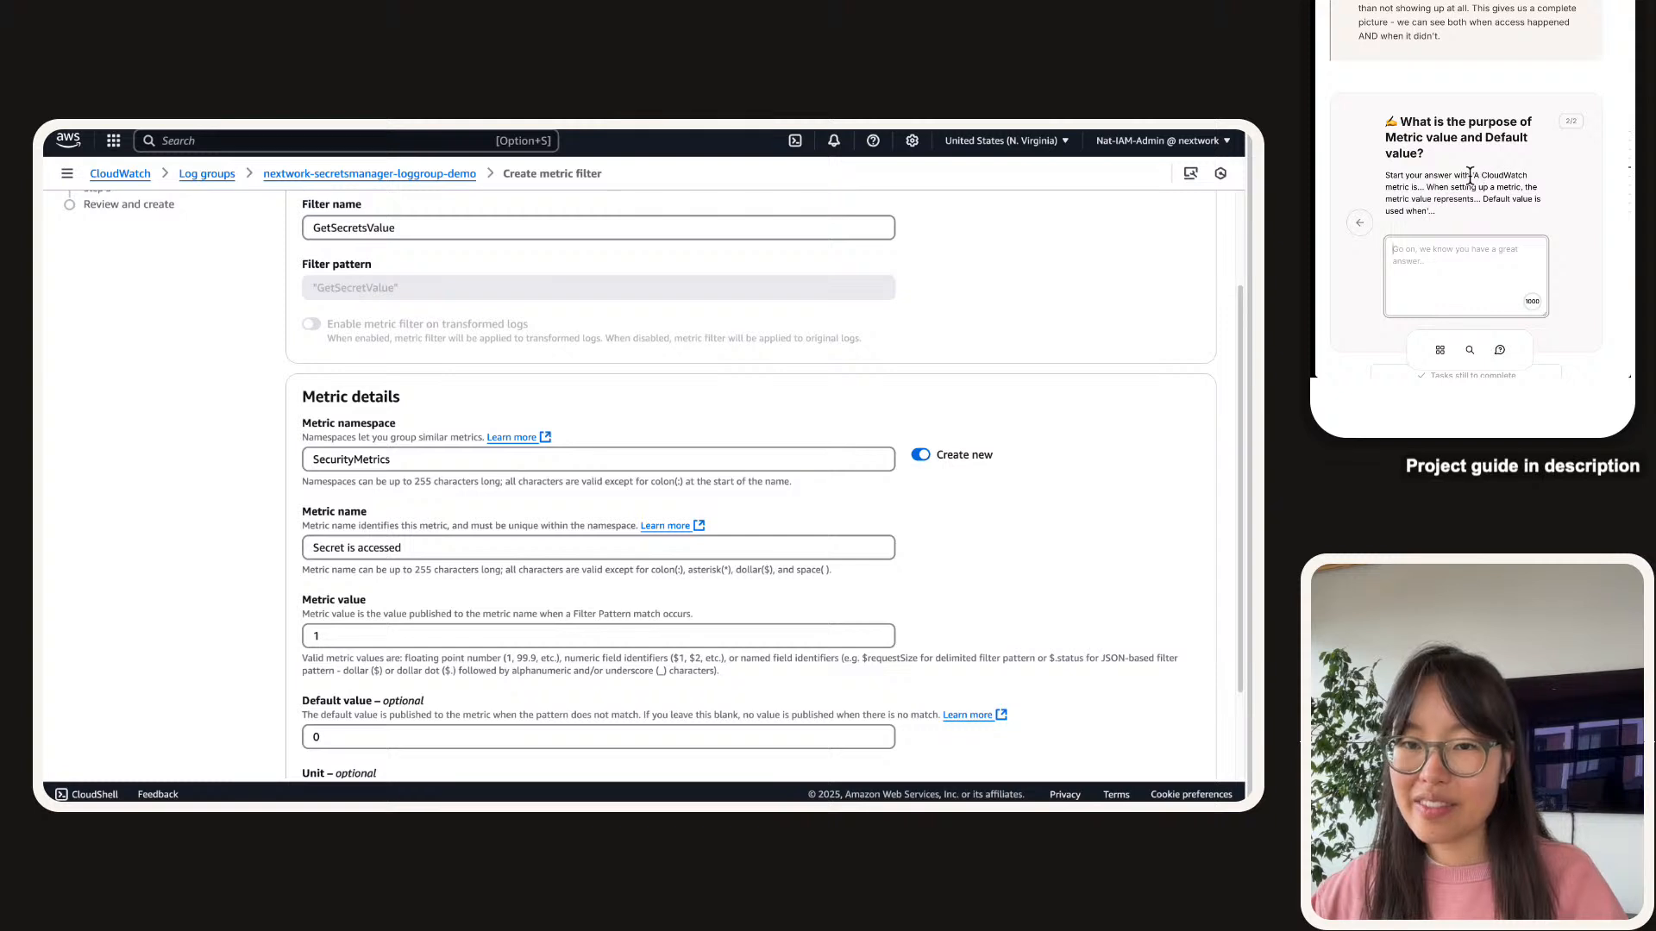
pyautogui.moveTo(1473, 175); pyautogui.dragTo(1430, 209)
pyautogui.press('super+c')
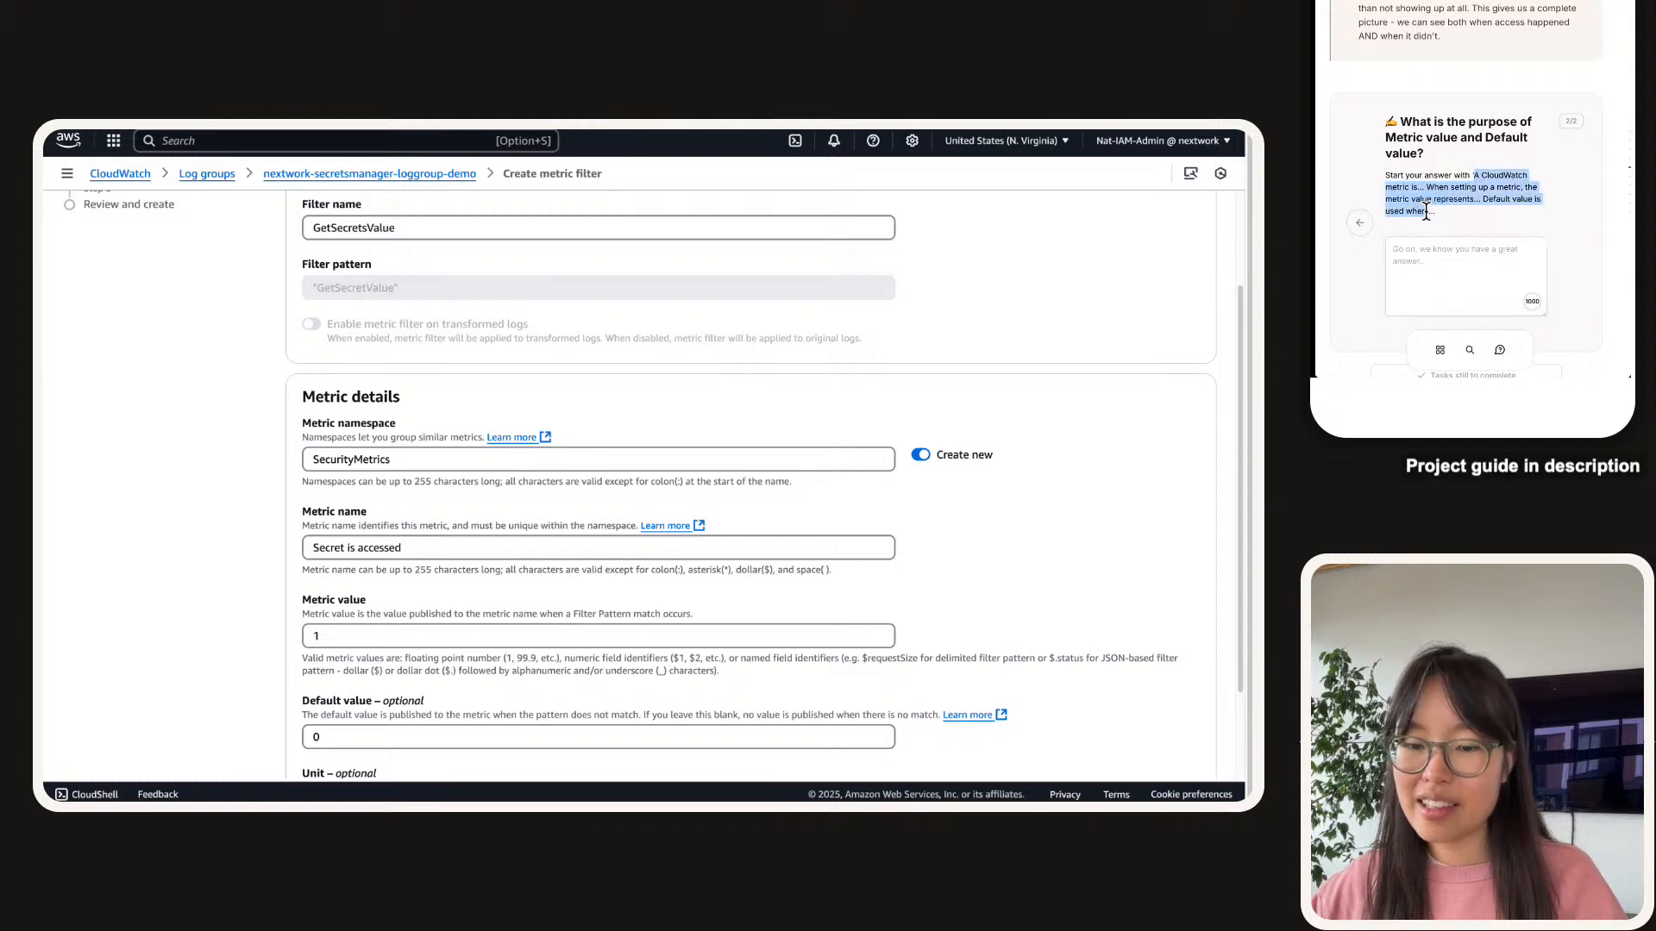
pyautogui.click(1452, 270)
pyautogui.press('super+v')
# Define a CloudWatch metric as a specific way to count or track events in a log group.
pyautogui.click(1485, 249)
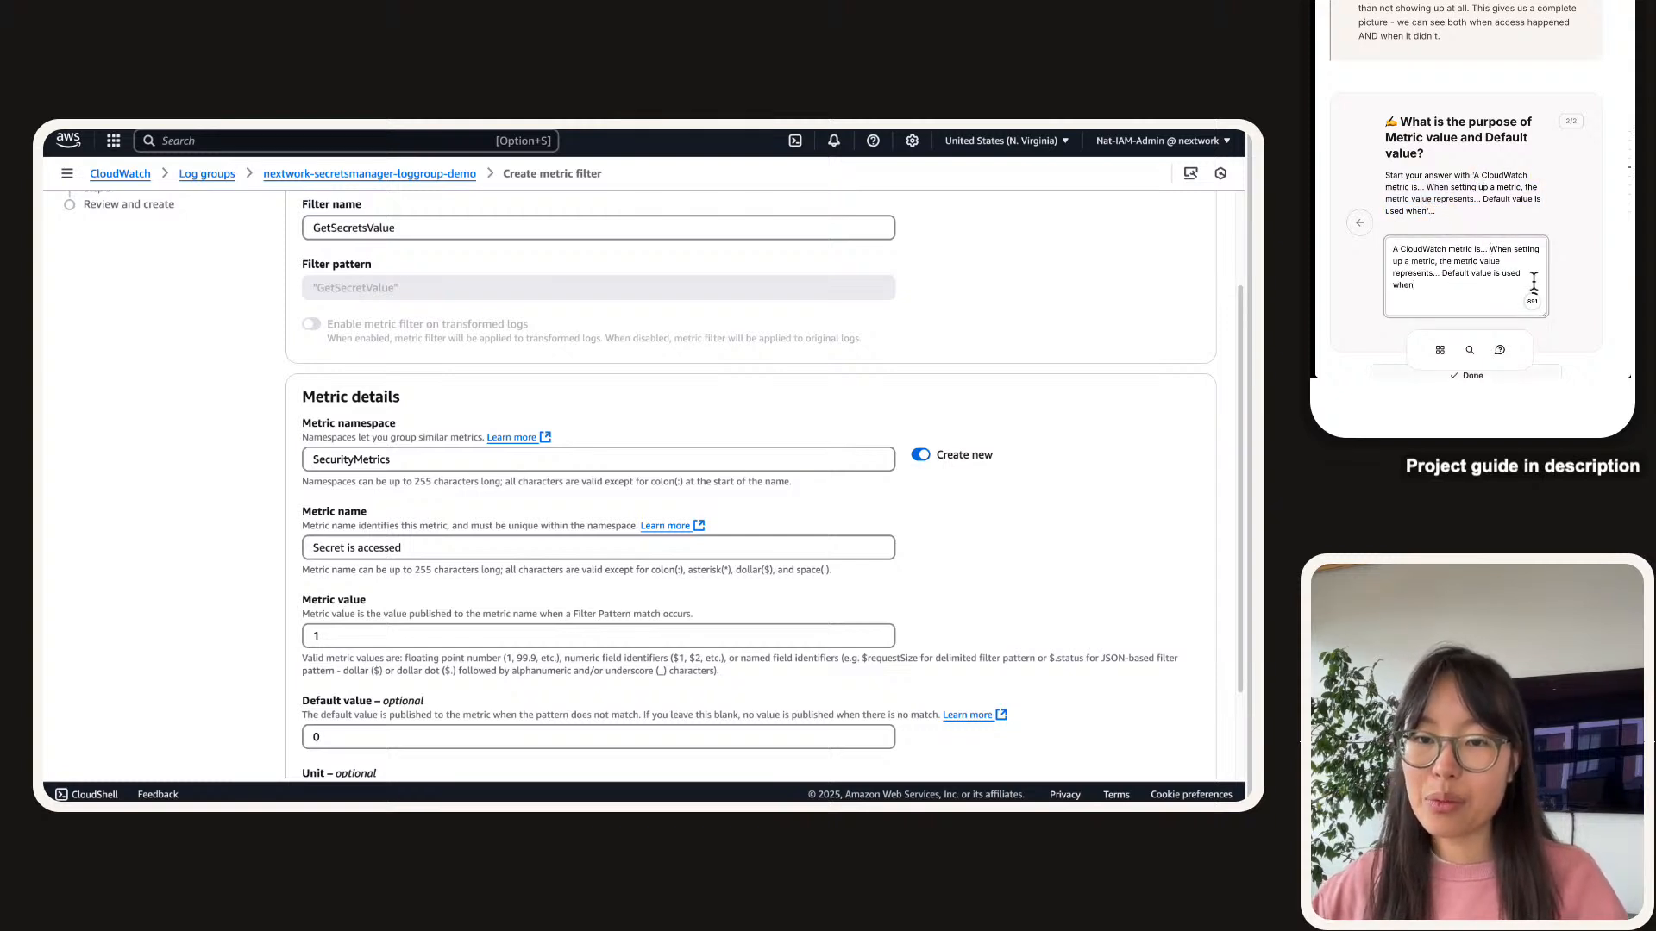
pyautogui.press('BackSpace')
pyautogui.press('BackSpace')
pyautogui.press('BackSpace')
pyautogui.write('a specific')
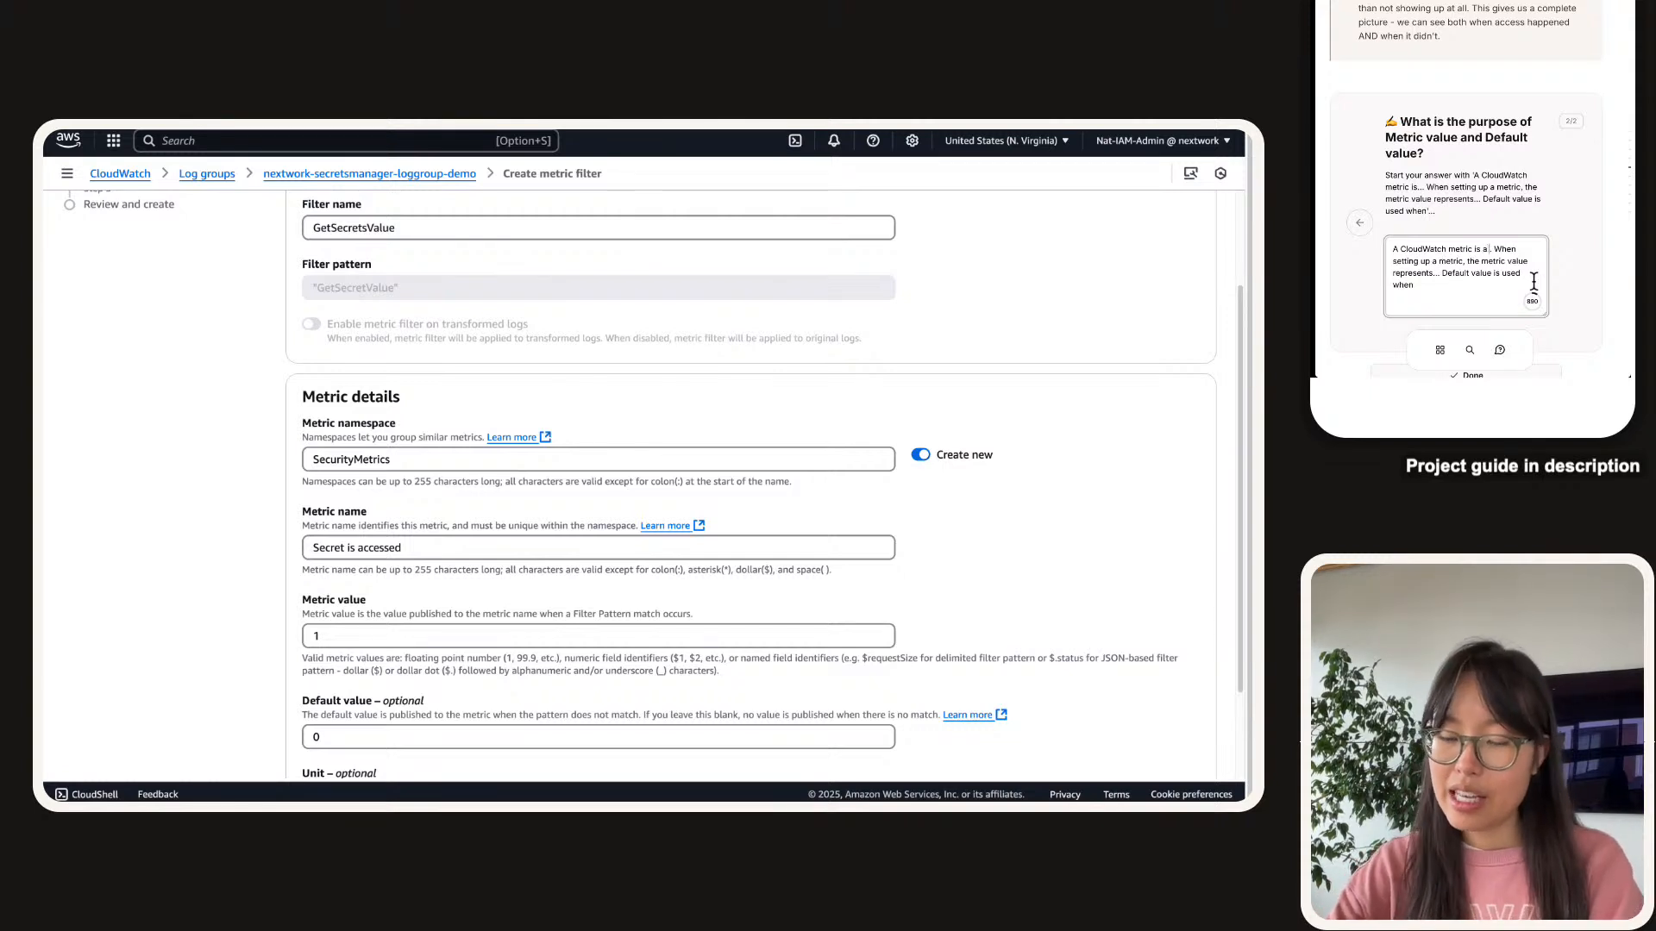
pyautogui.write(' way that we cound')
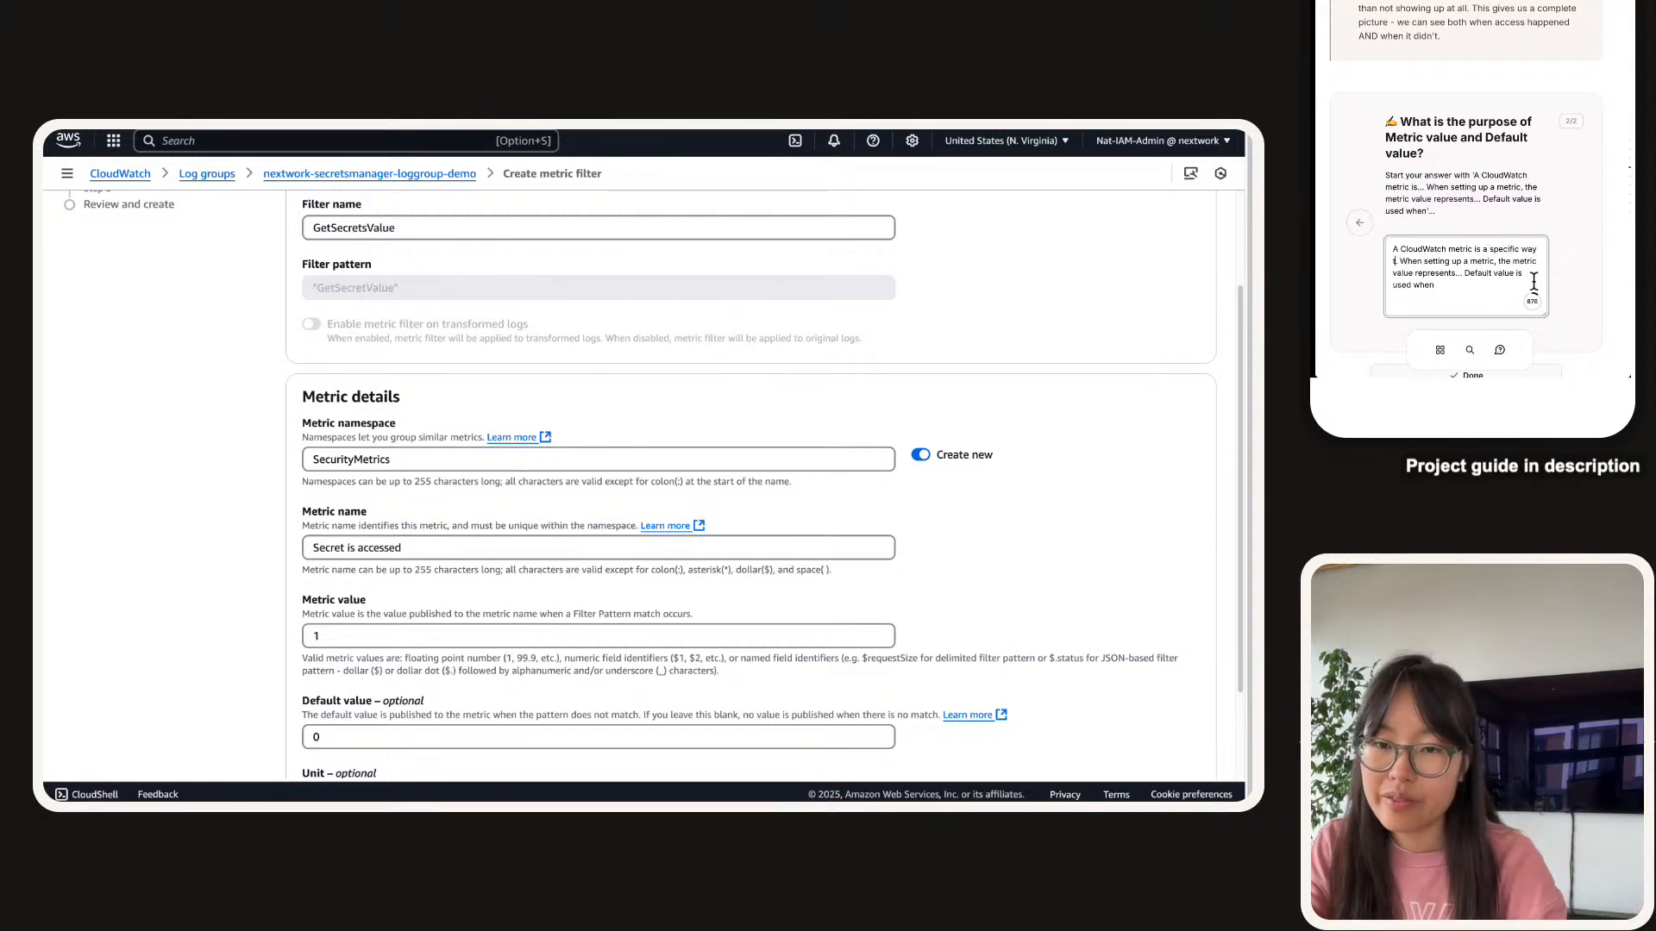
pyautogui.write(' or track eent')
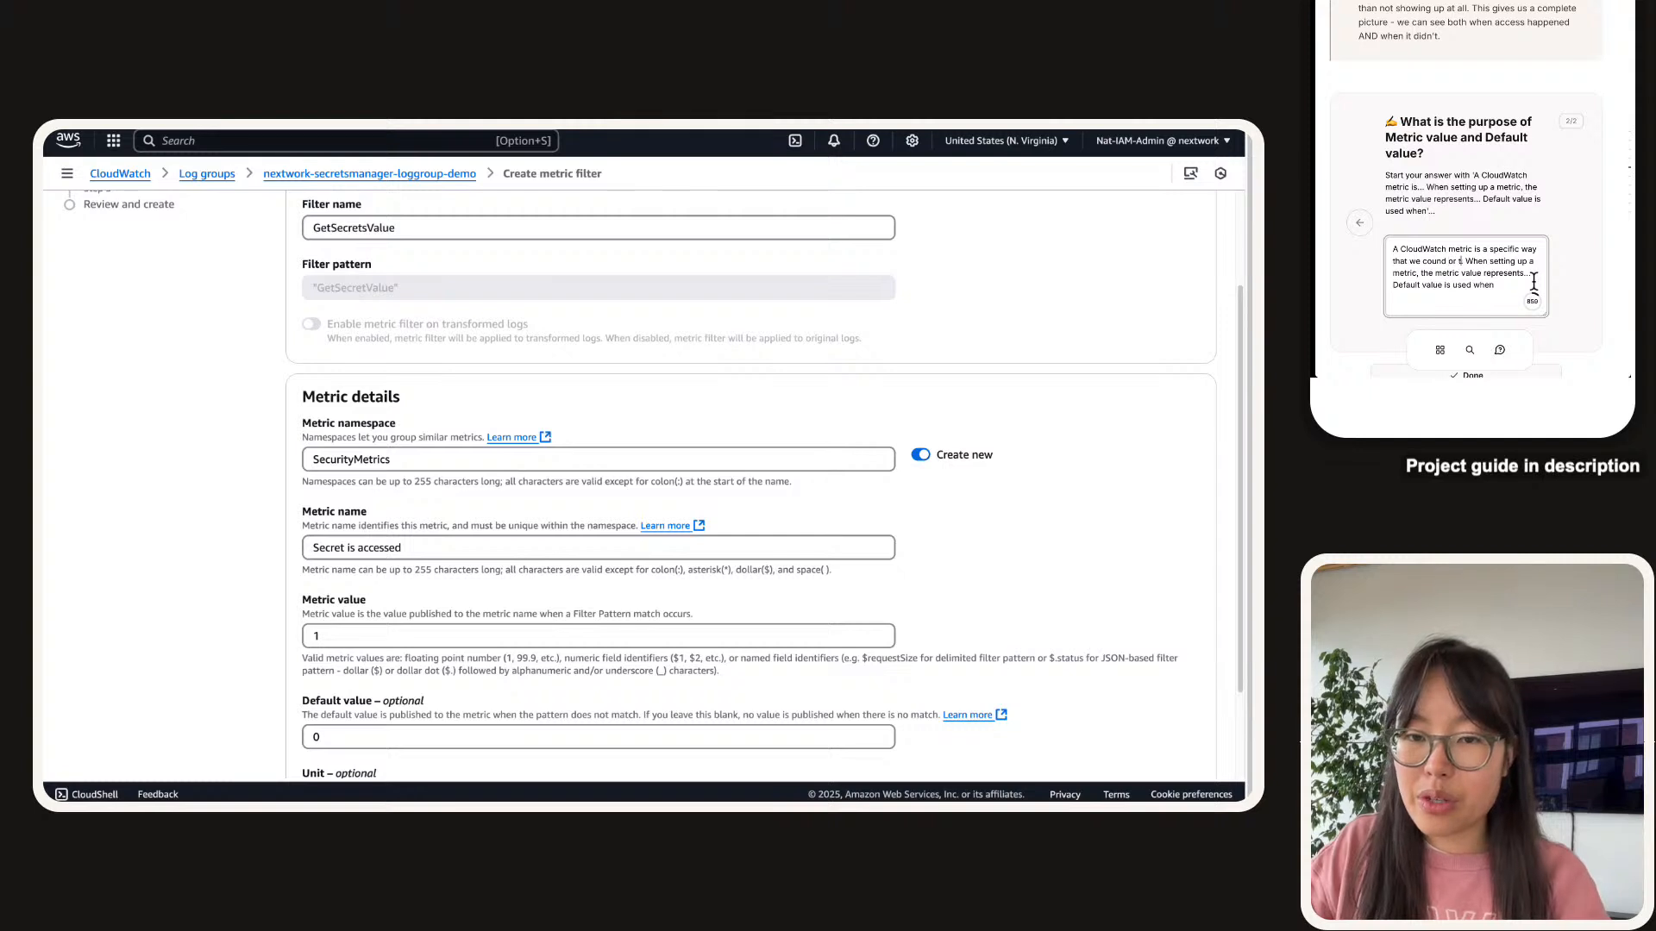
pyautogui.press('BackSpace')
pyautogui.press('BackSpace')
pyautogui.press('BackSpace')
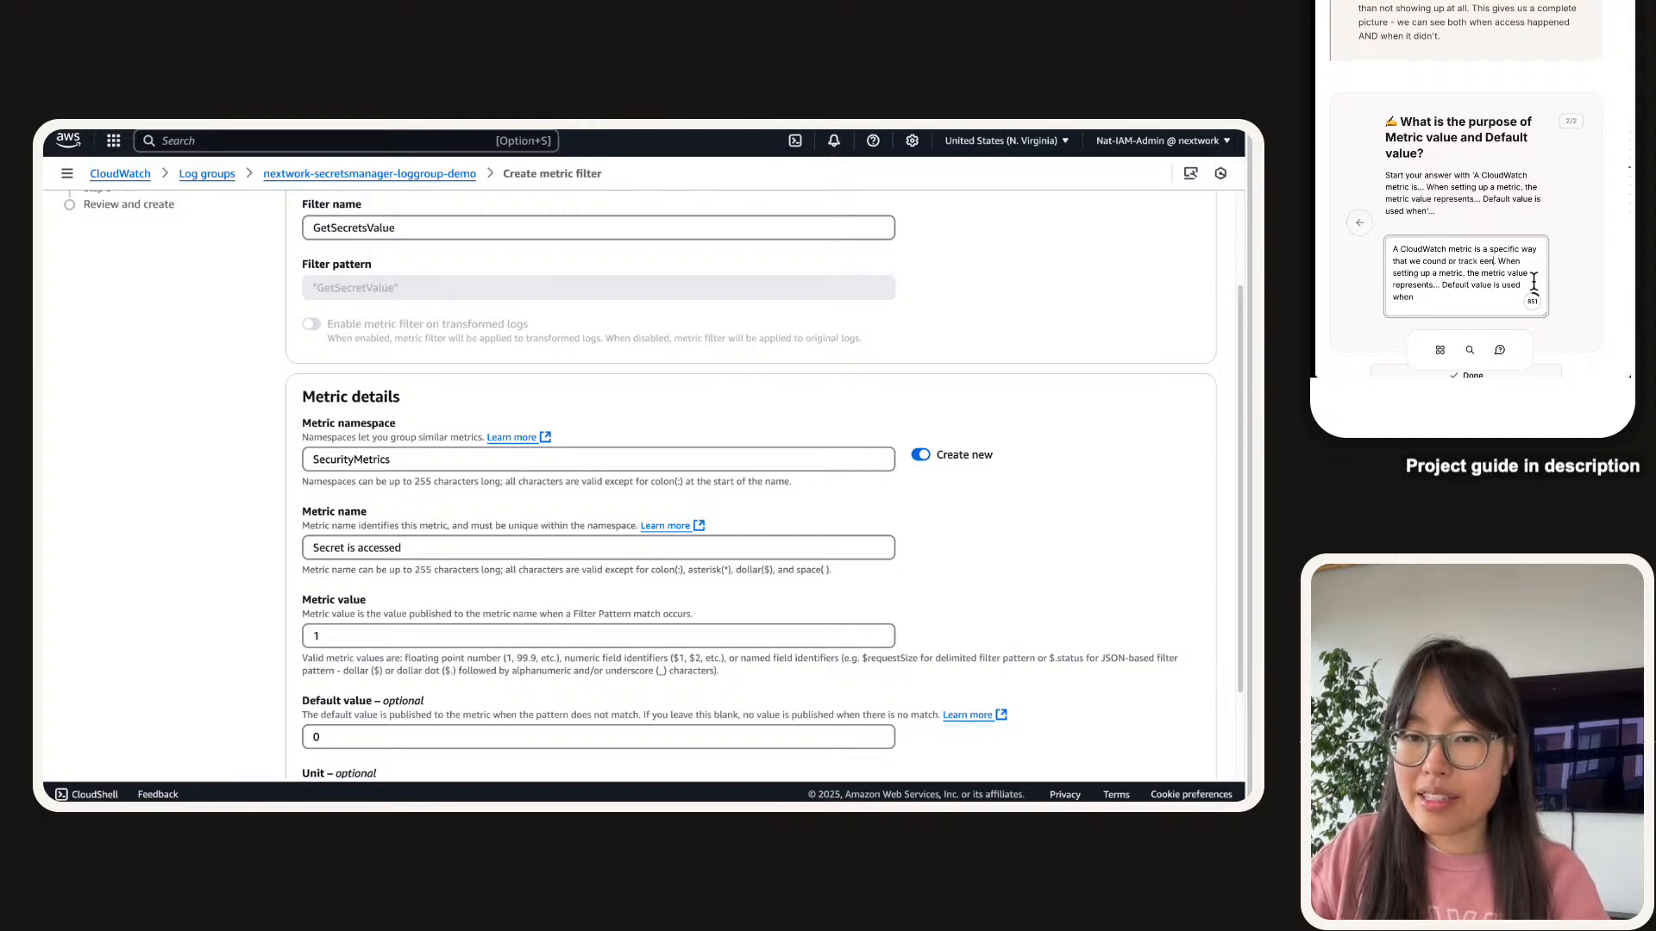
pyautogui.write('vents that happen in. Whe')
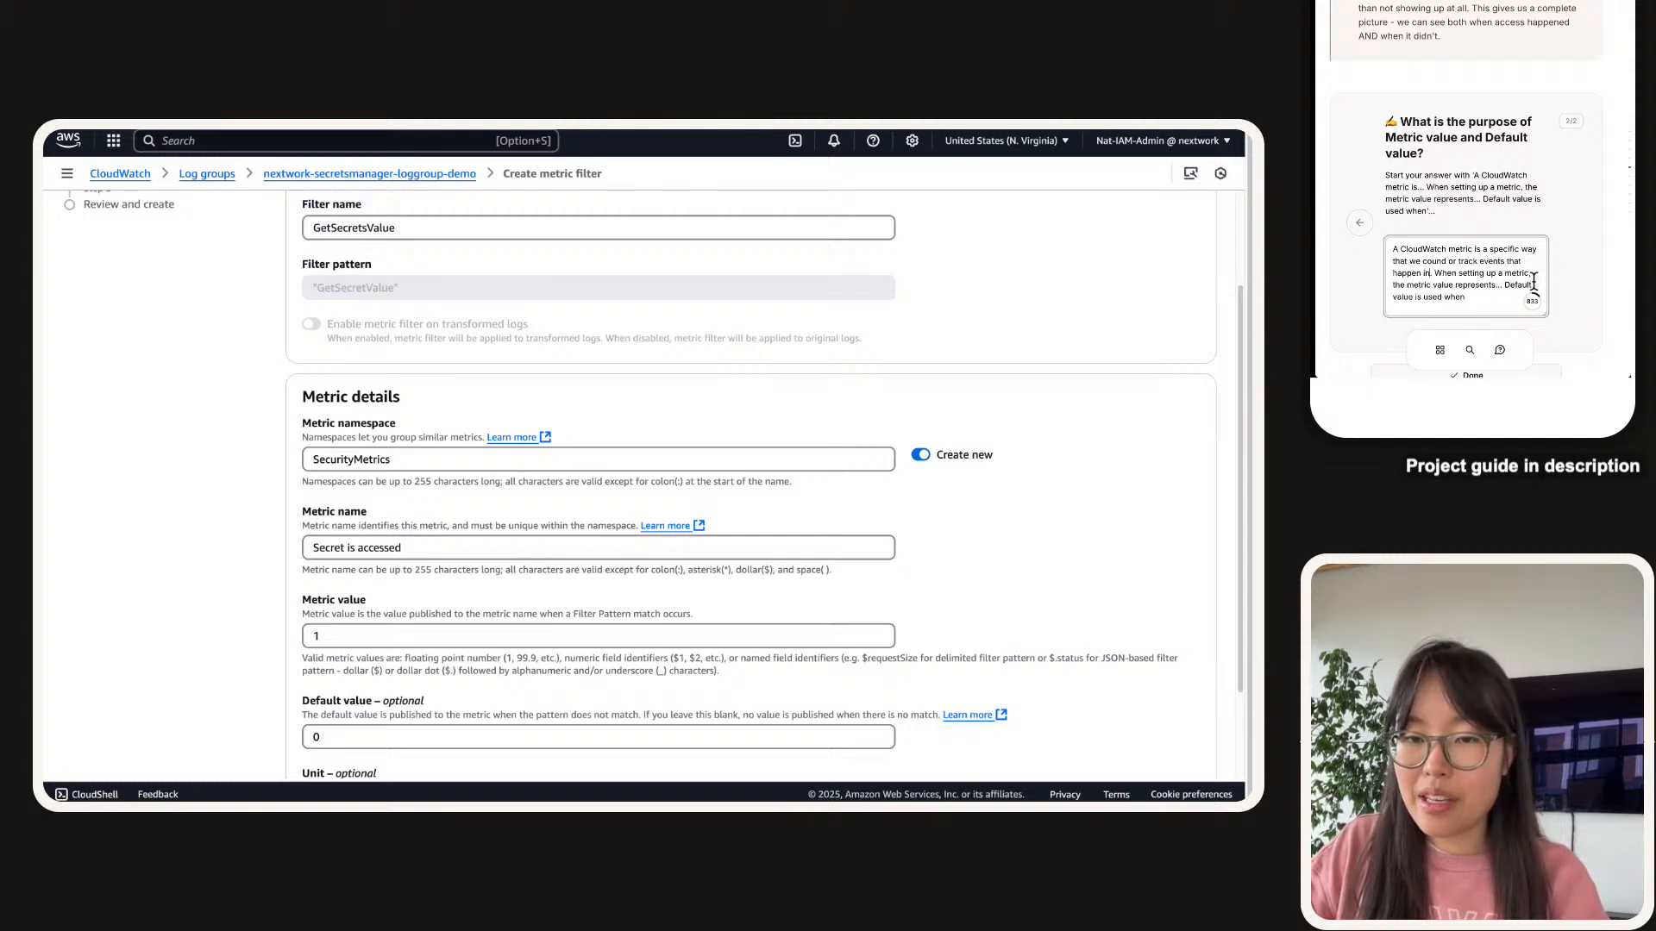
pyautogui.write('n')
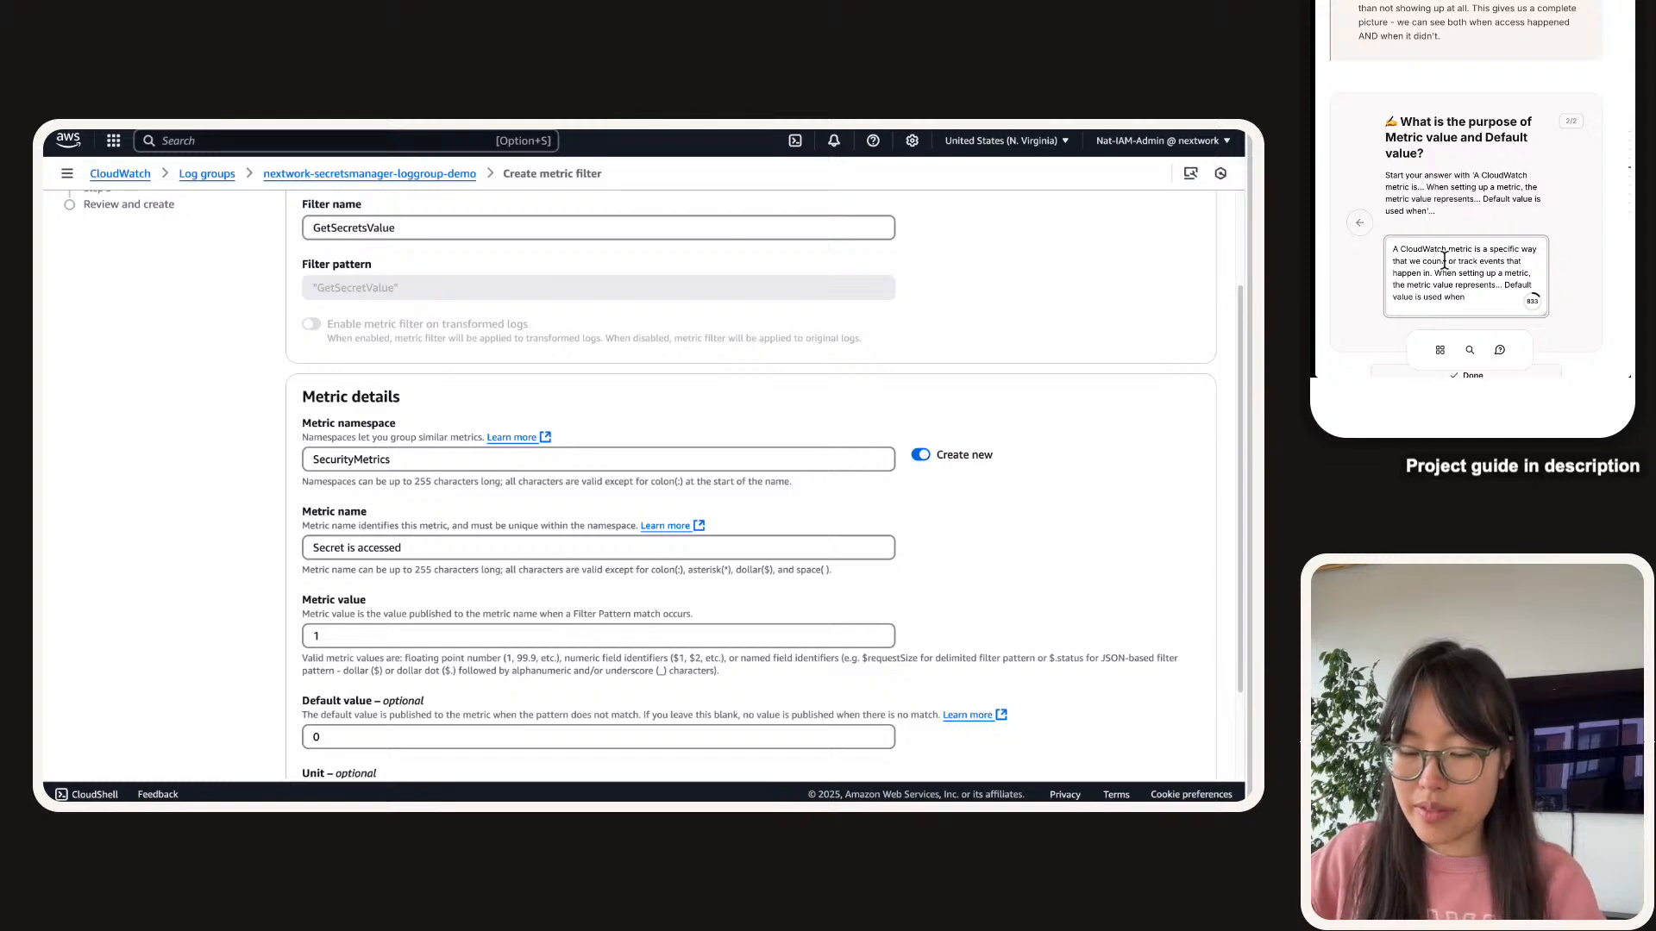
pyautogui.press('BackSpace')
pyautogui.write('t')
pyautogui.hotkey('shift', 'Home')
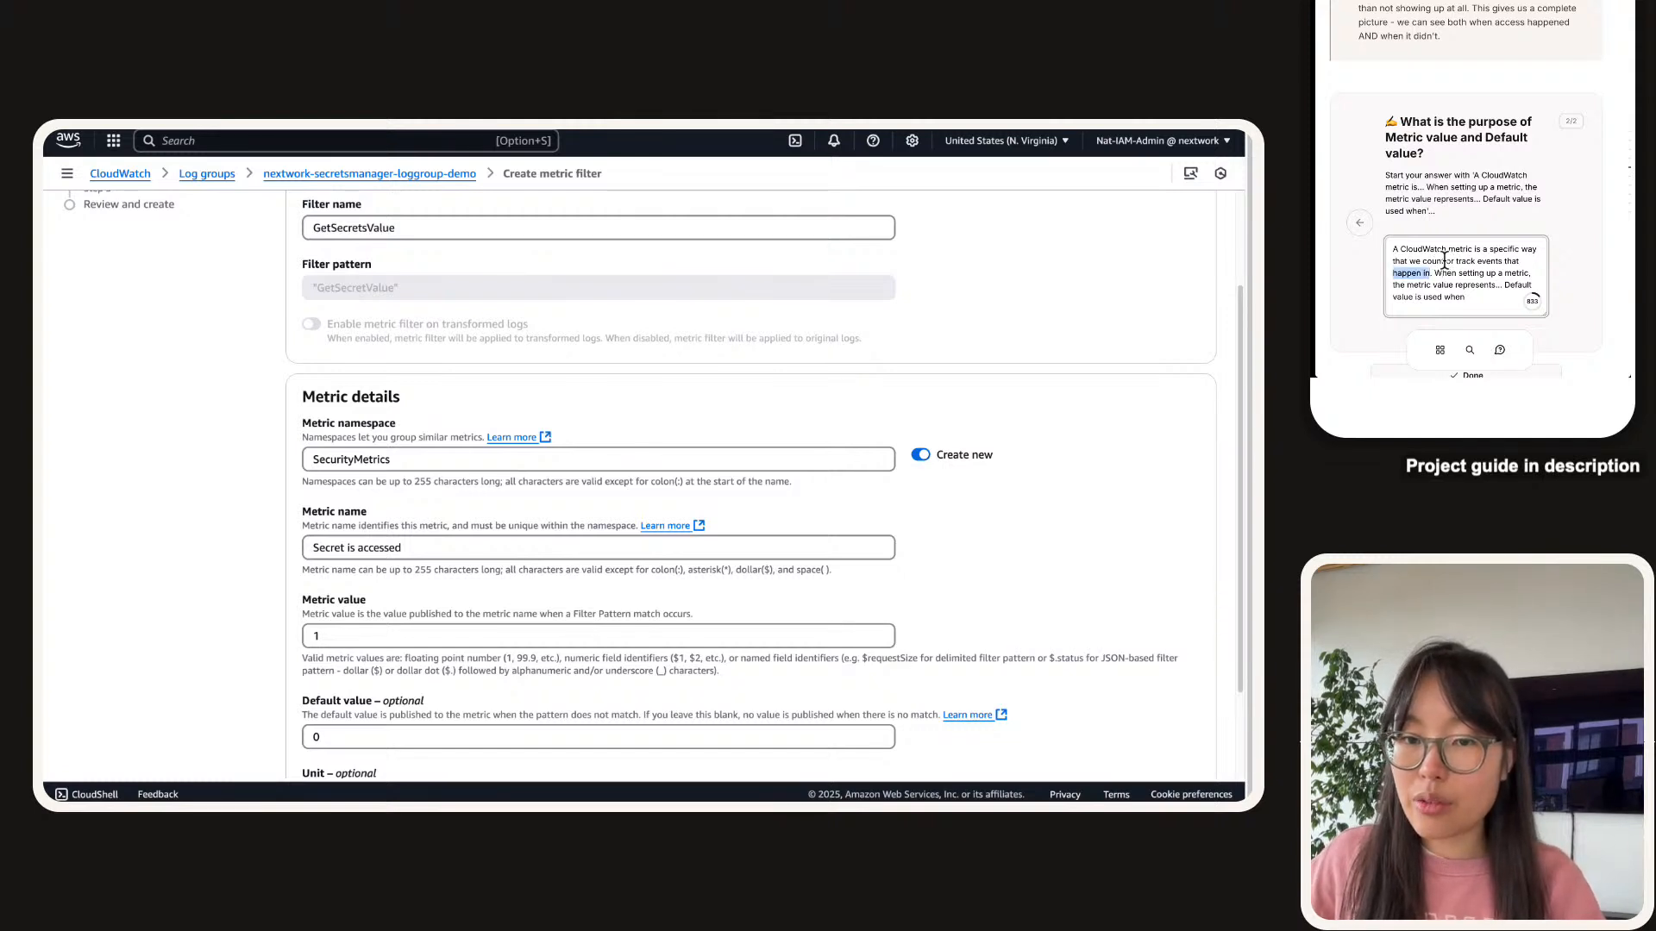
pyautogui.write('are in a log gr')
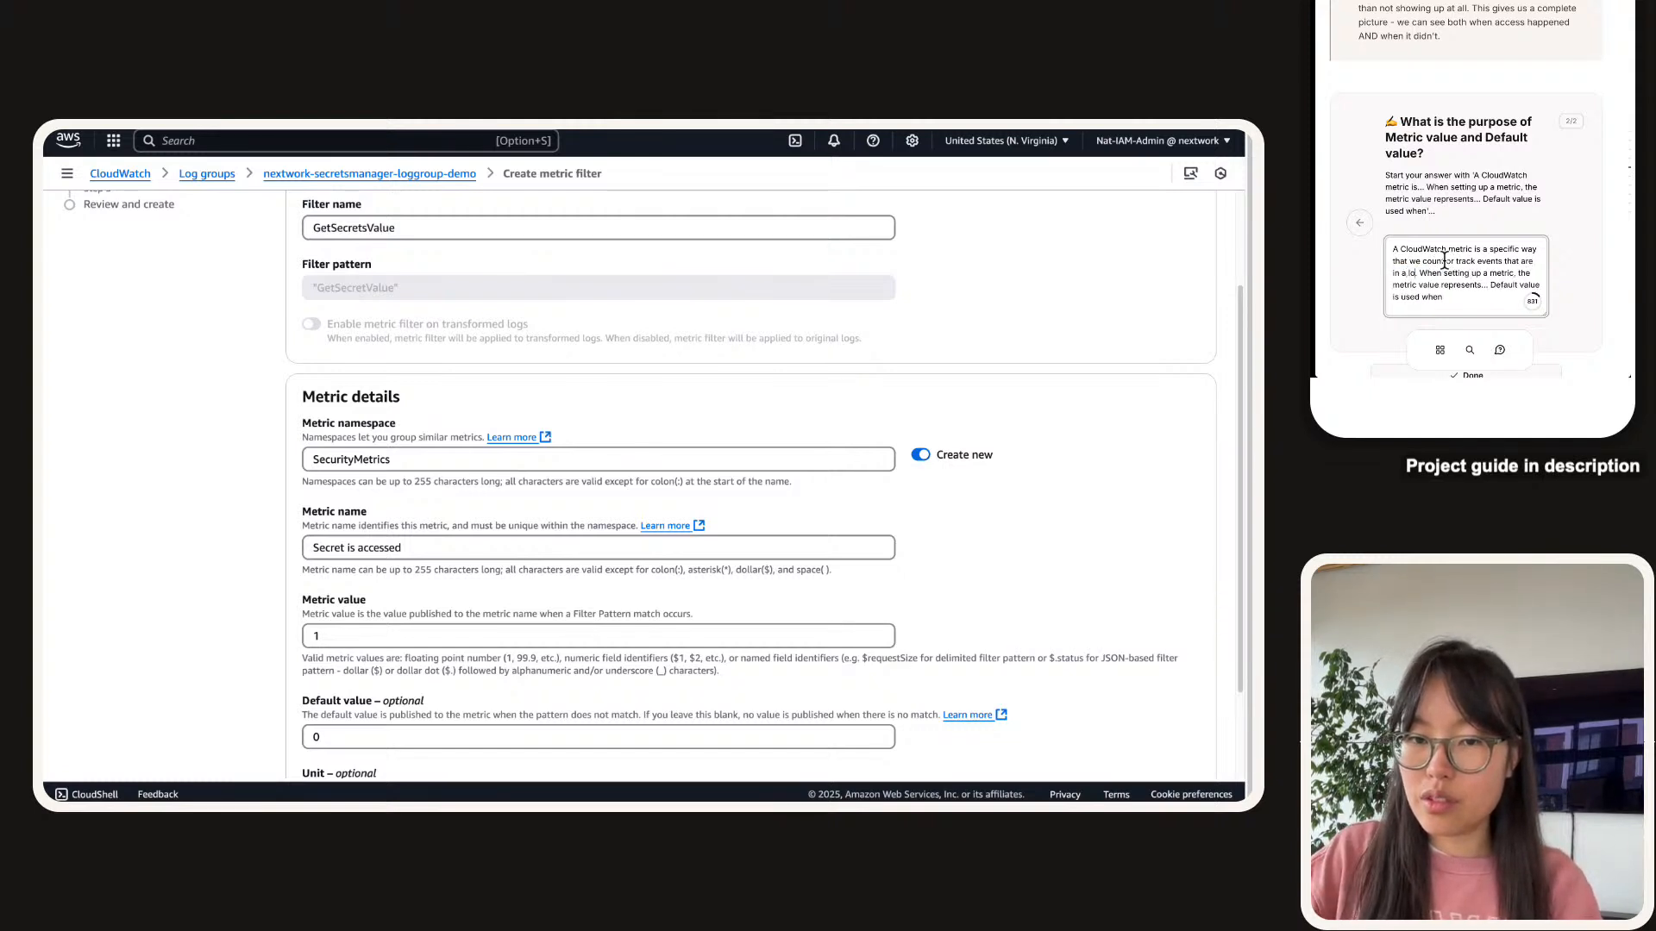
pyautogui.write('oup.')
pyautogui.scroll(-2, 1445, 261)
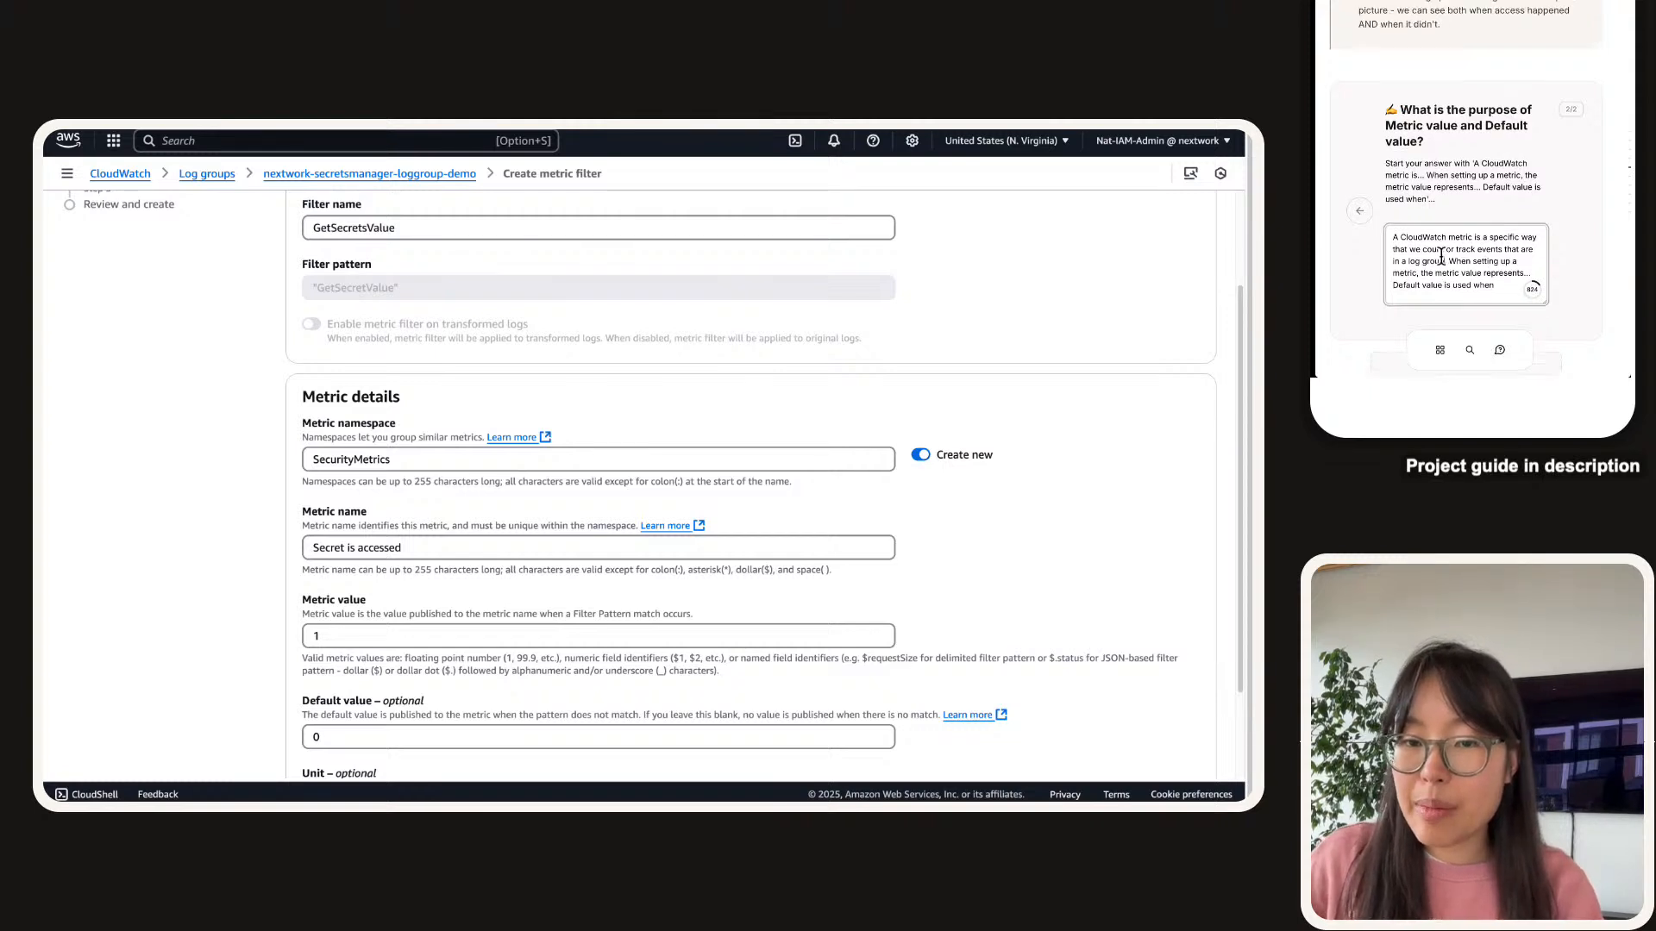
# Explain that the metric value increments the count by 1 whenever the secret is accessed.
pyautogui.click(1530, 192)
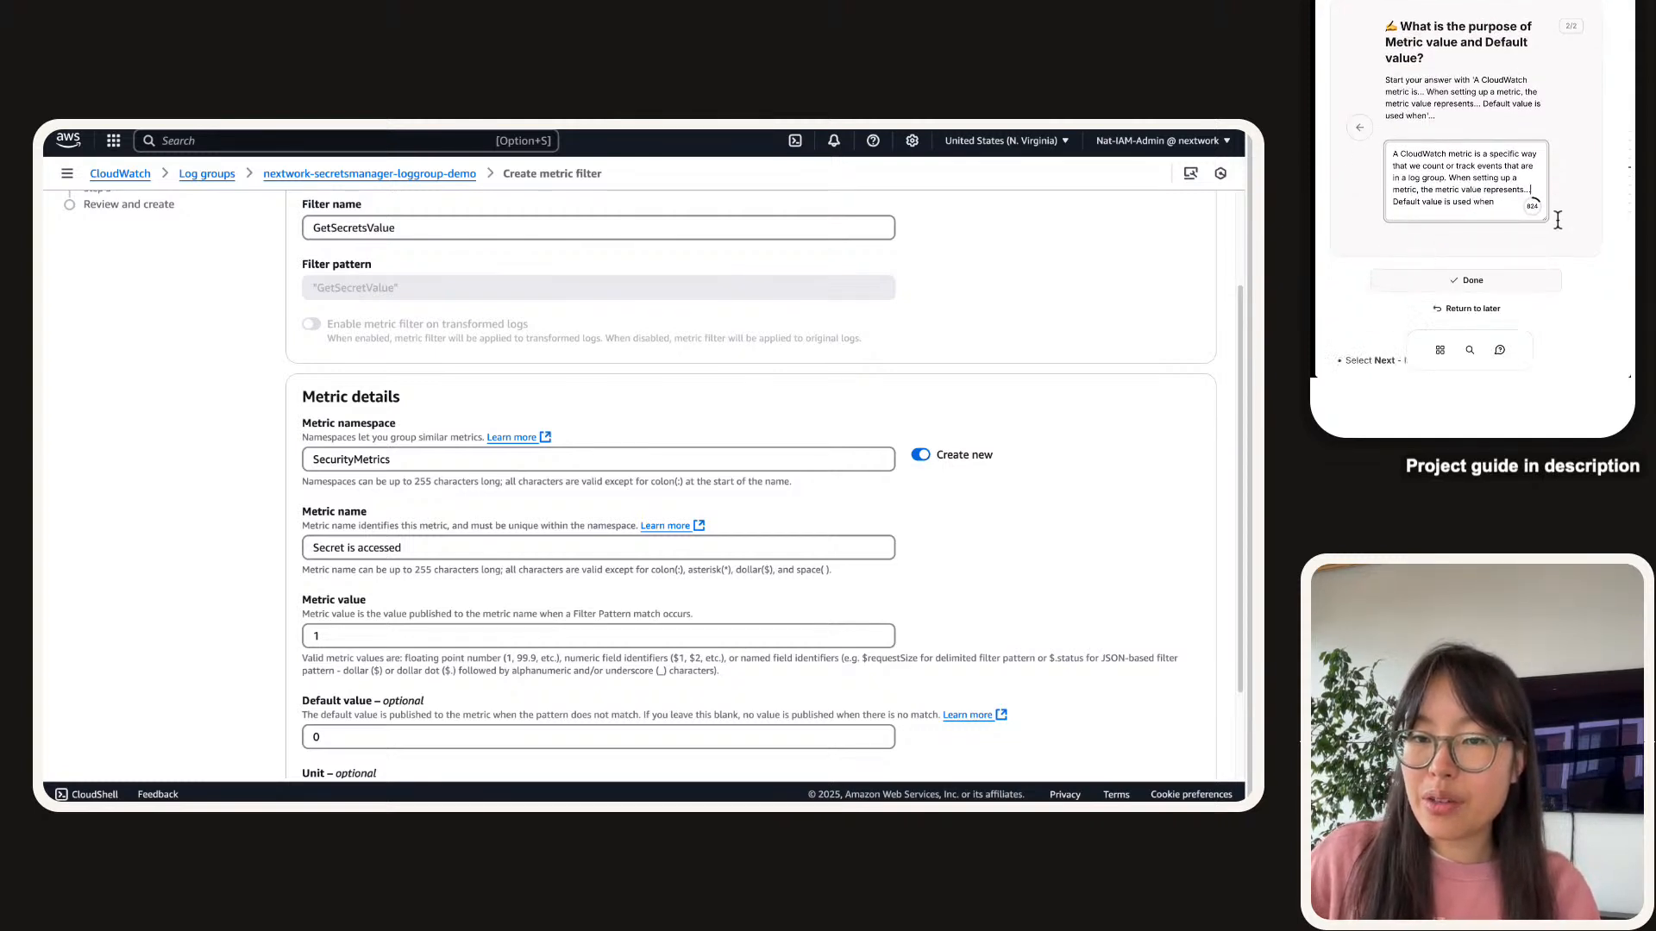
pyautogui.press('BackSpace')
pyautogui.press('BackSpace')
pyautogui.write('how we increme')
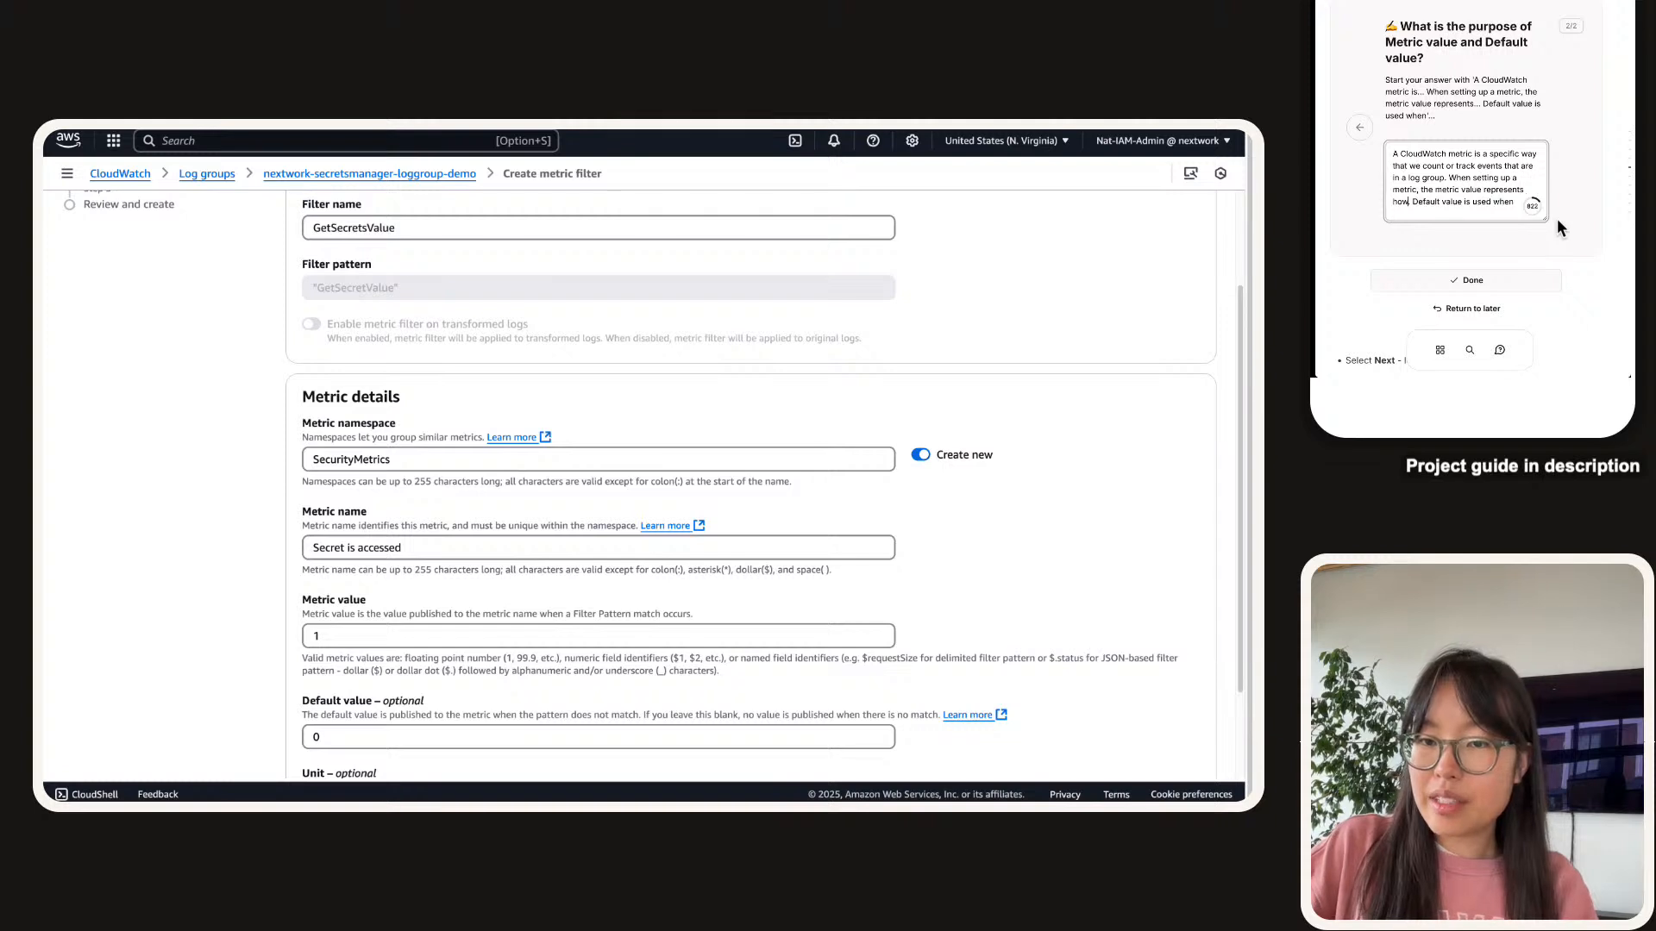
pyautogui.write("nt or 'count' ")
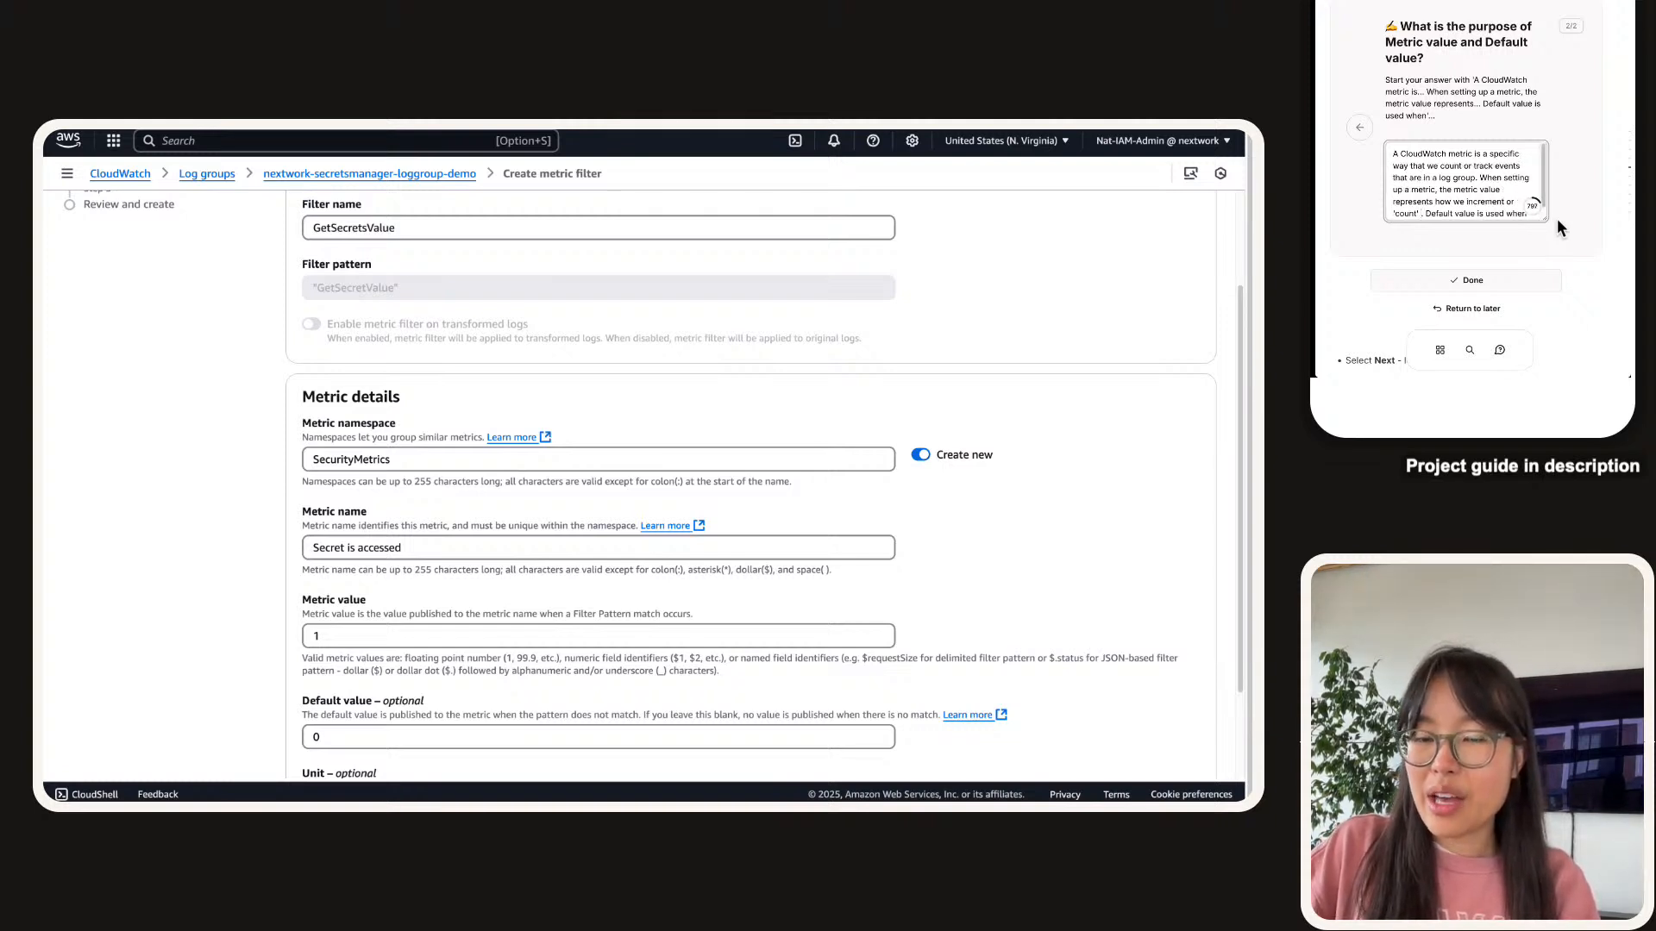
pyautogui.write('an event when it passe')
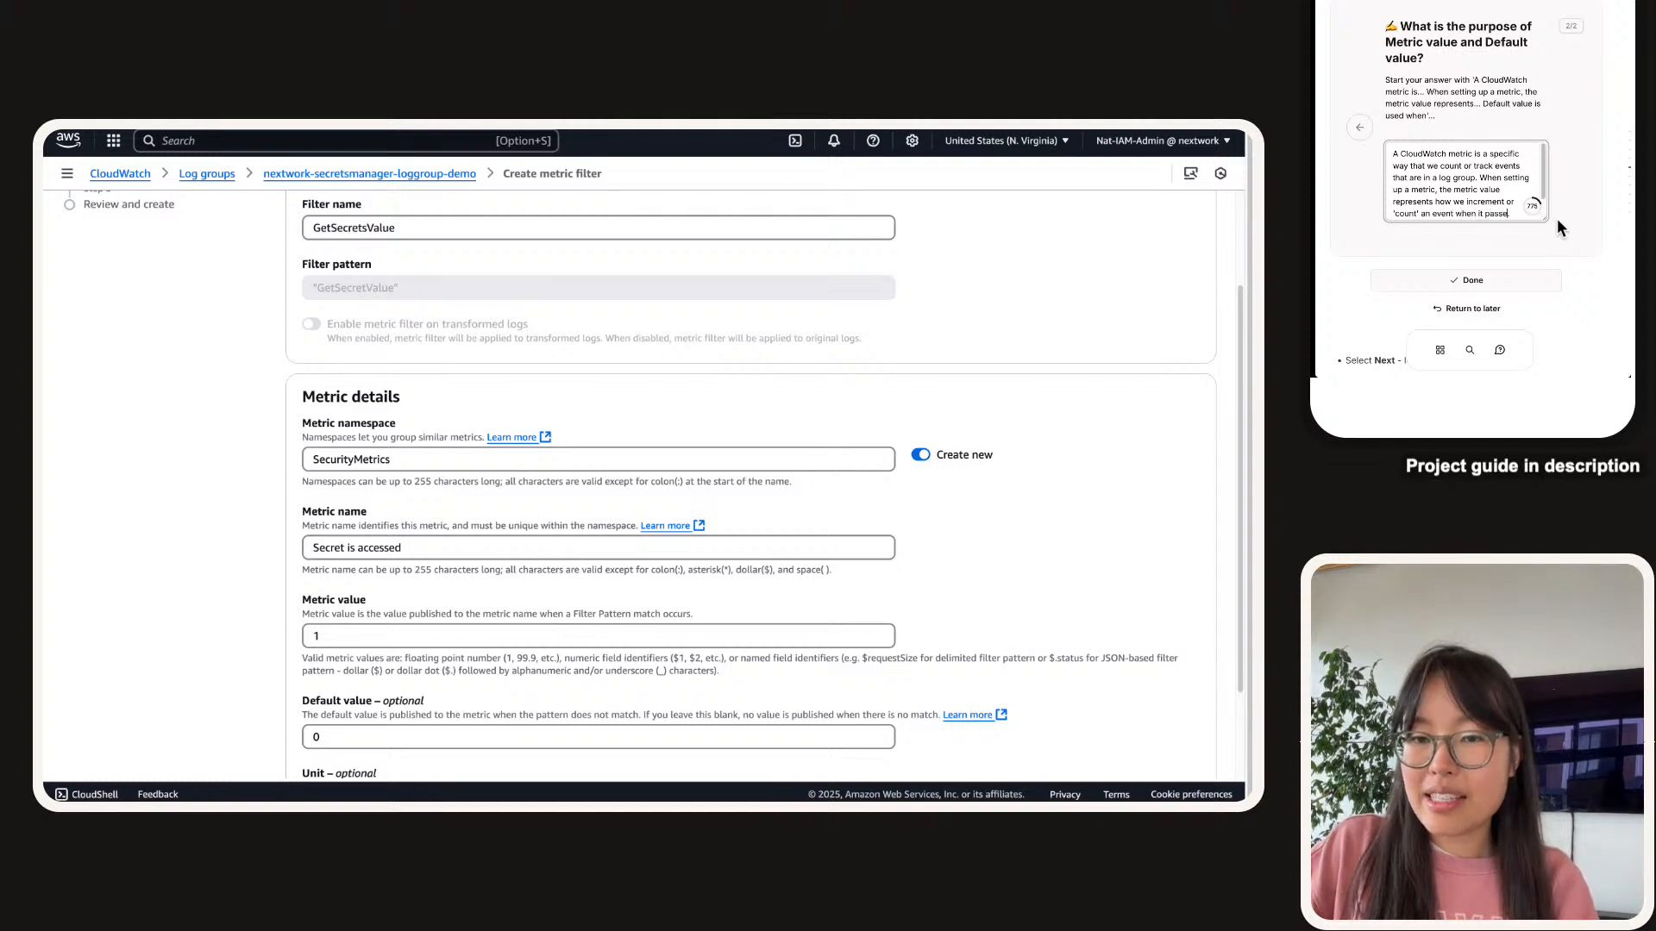
pyautogui.write('s ')
pyautogui.write('our filters (in')
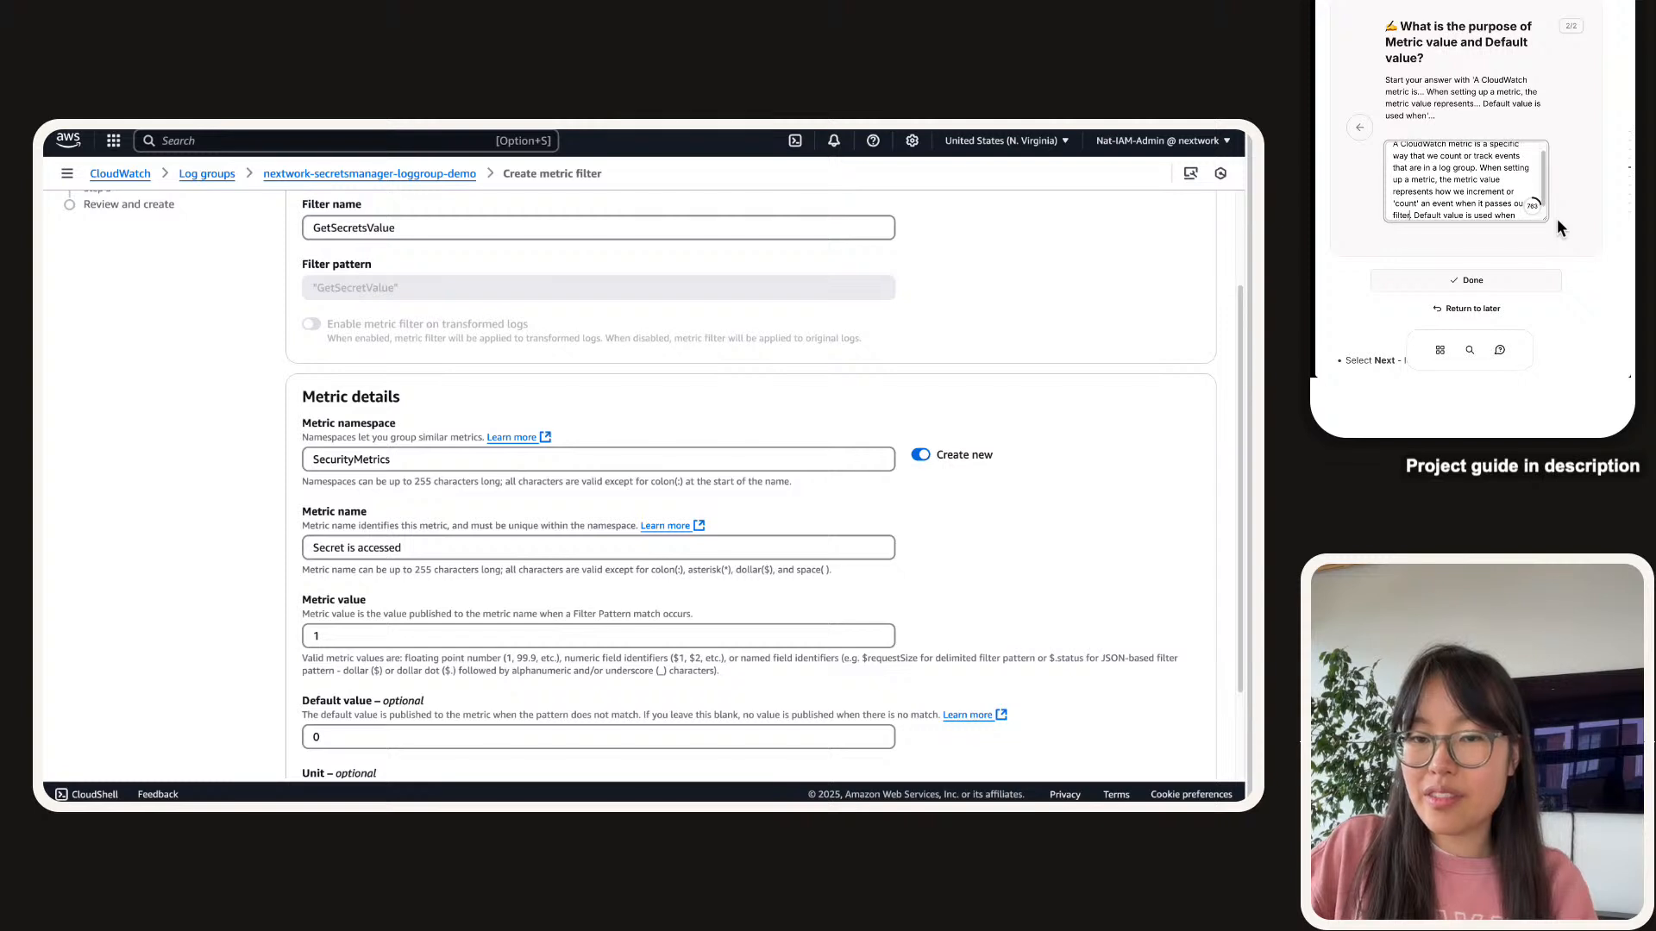
pyautogui.write(' course')
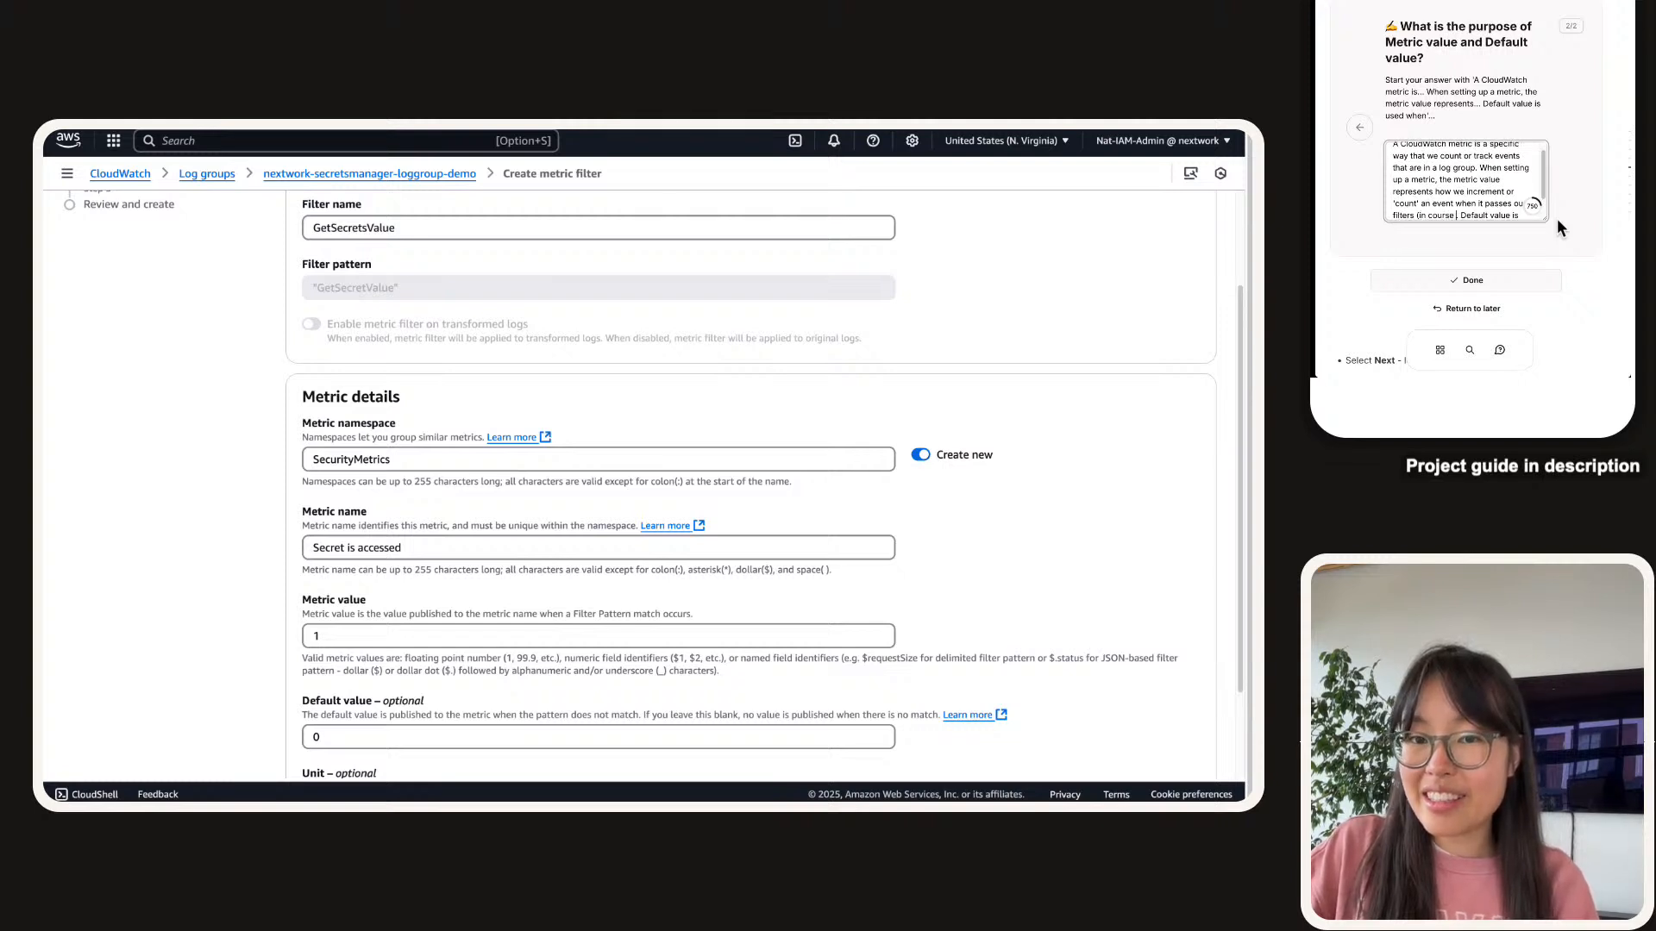
pyautogui.press('BackSpace')
pyautogui.press('BackSpace')
pyautogui.press('BackSpace')
pyautogui.press('BackSpace')
pyautogui.press('BackSpace')
pyautogui.press('BackSpace')
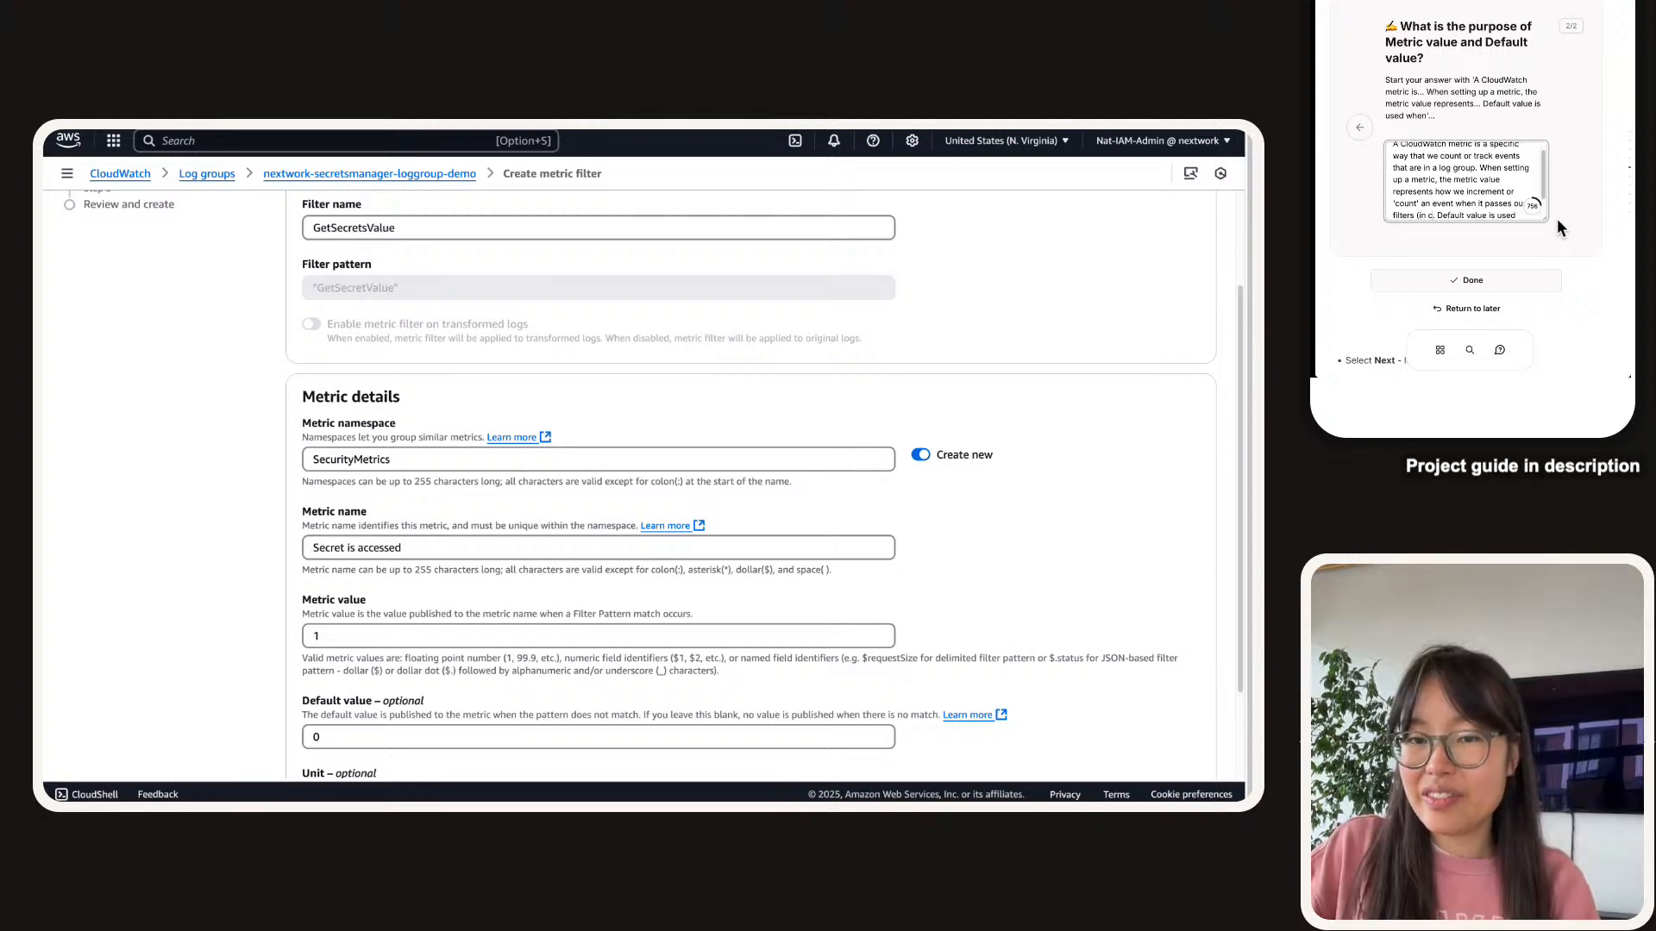
pyautogui.write('our case, we want')
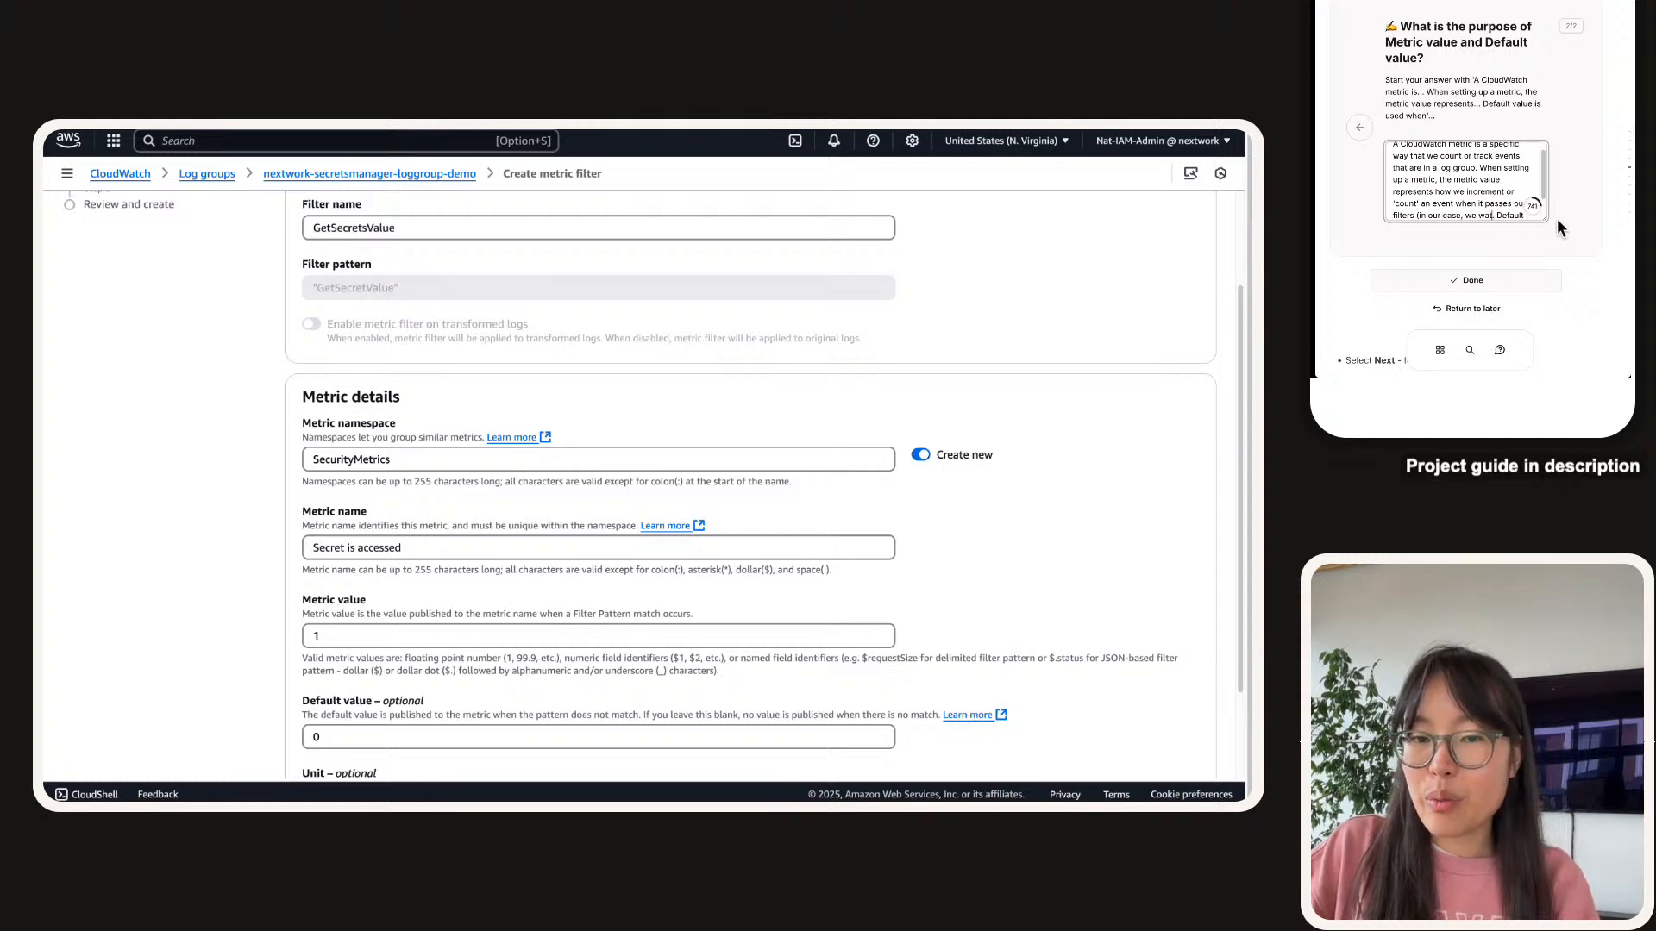
pyautogui.write(' to incr')
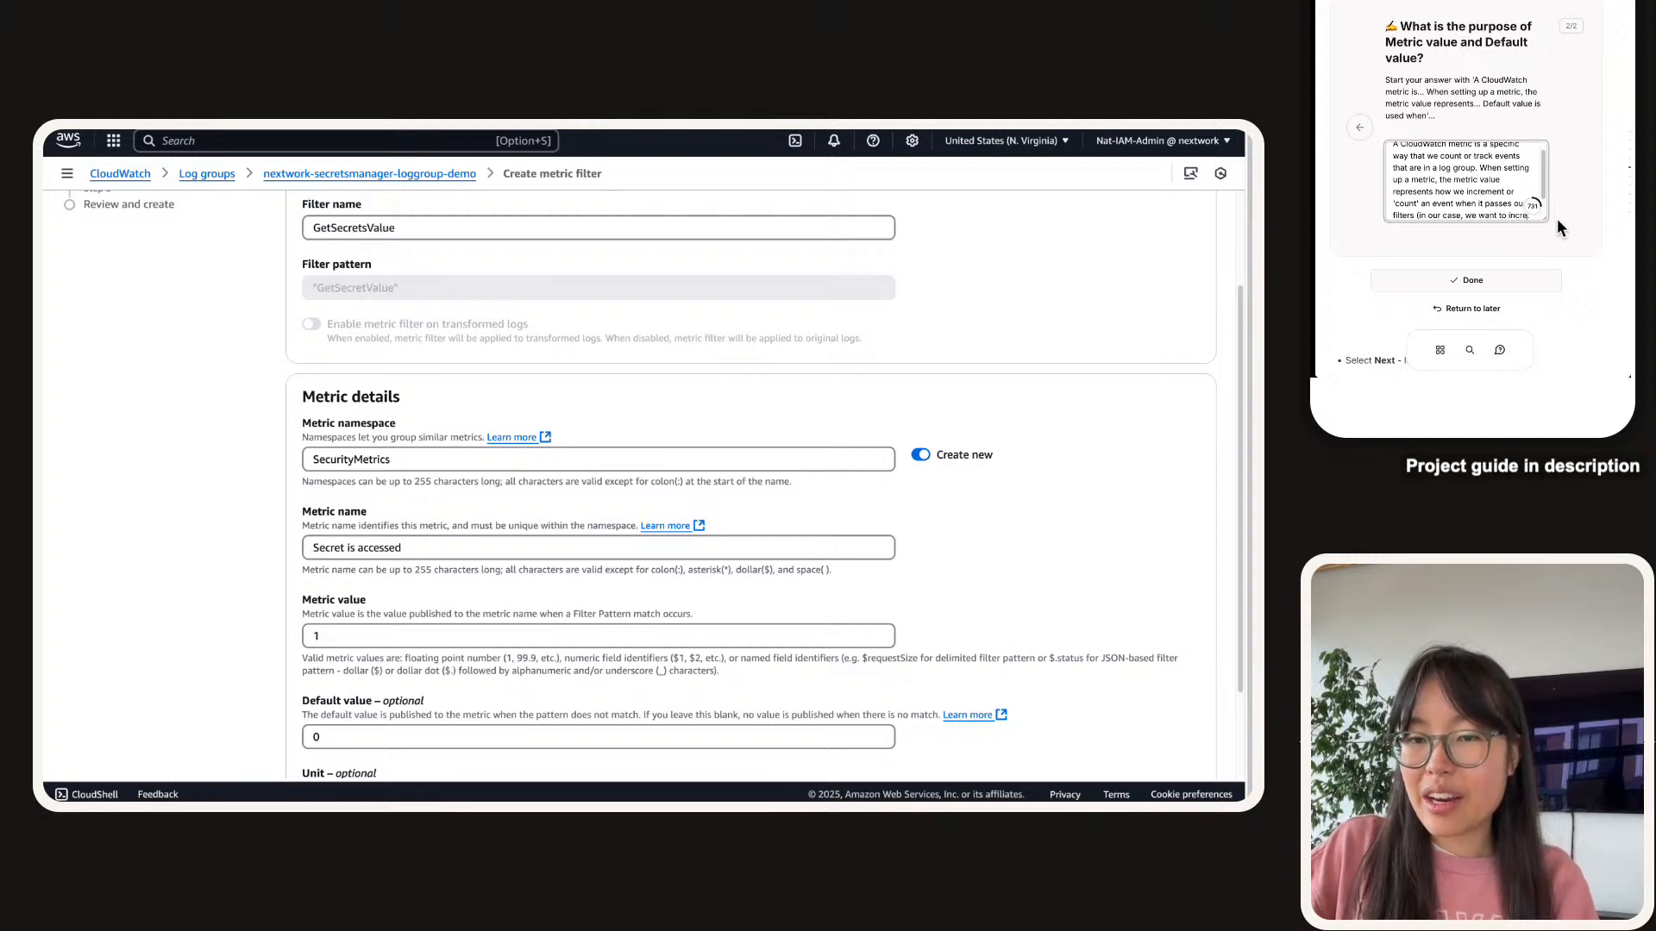
pyautogui.write('ement o')
pyautogui.write('m')
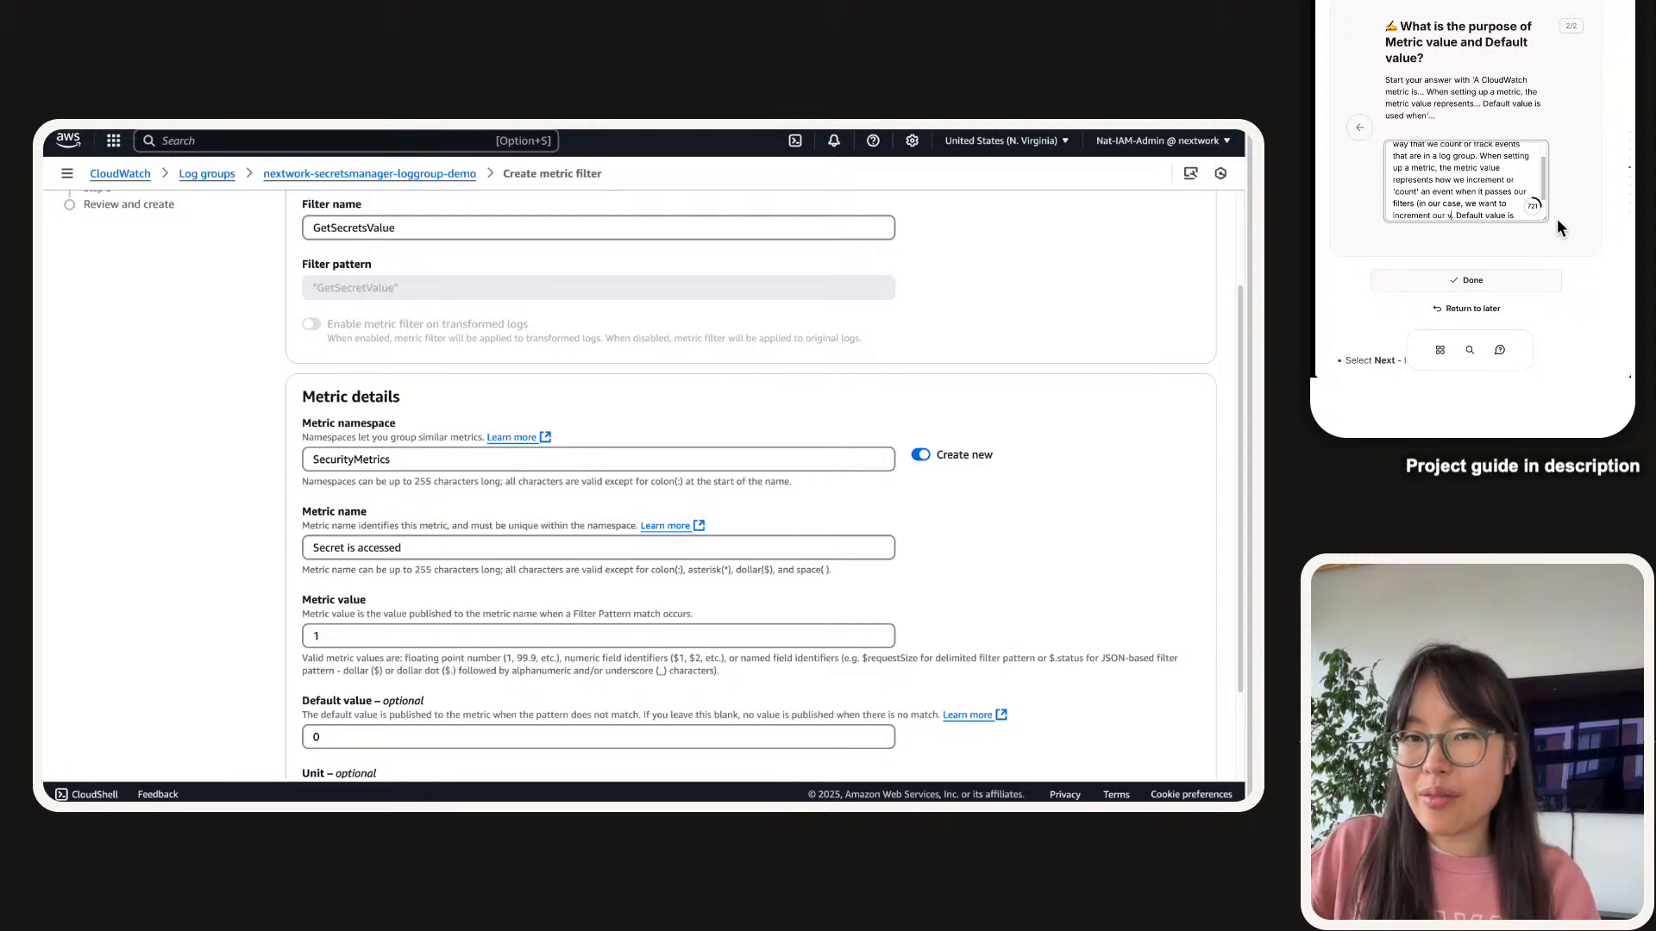
pyautogui.write('etric valu')
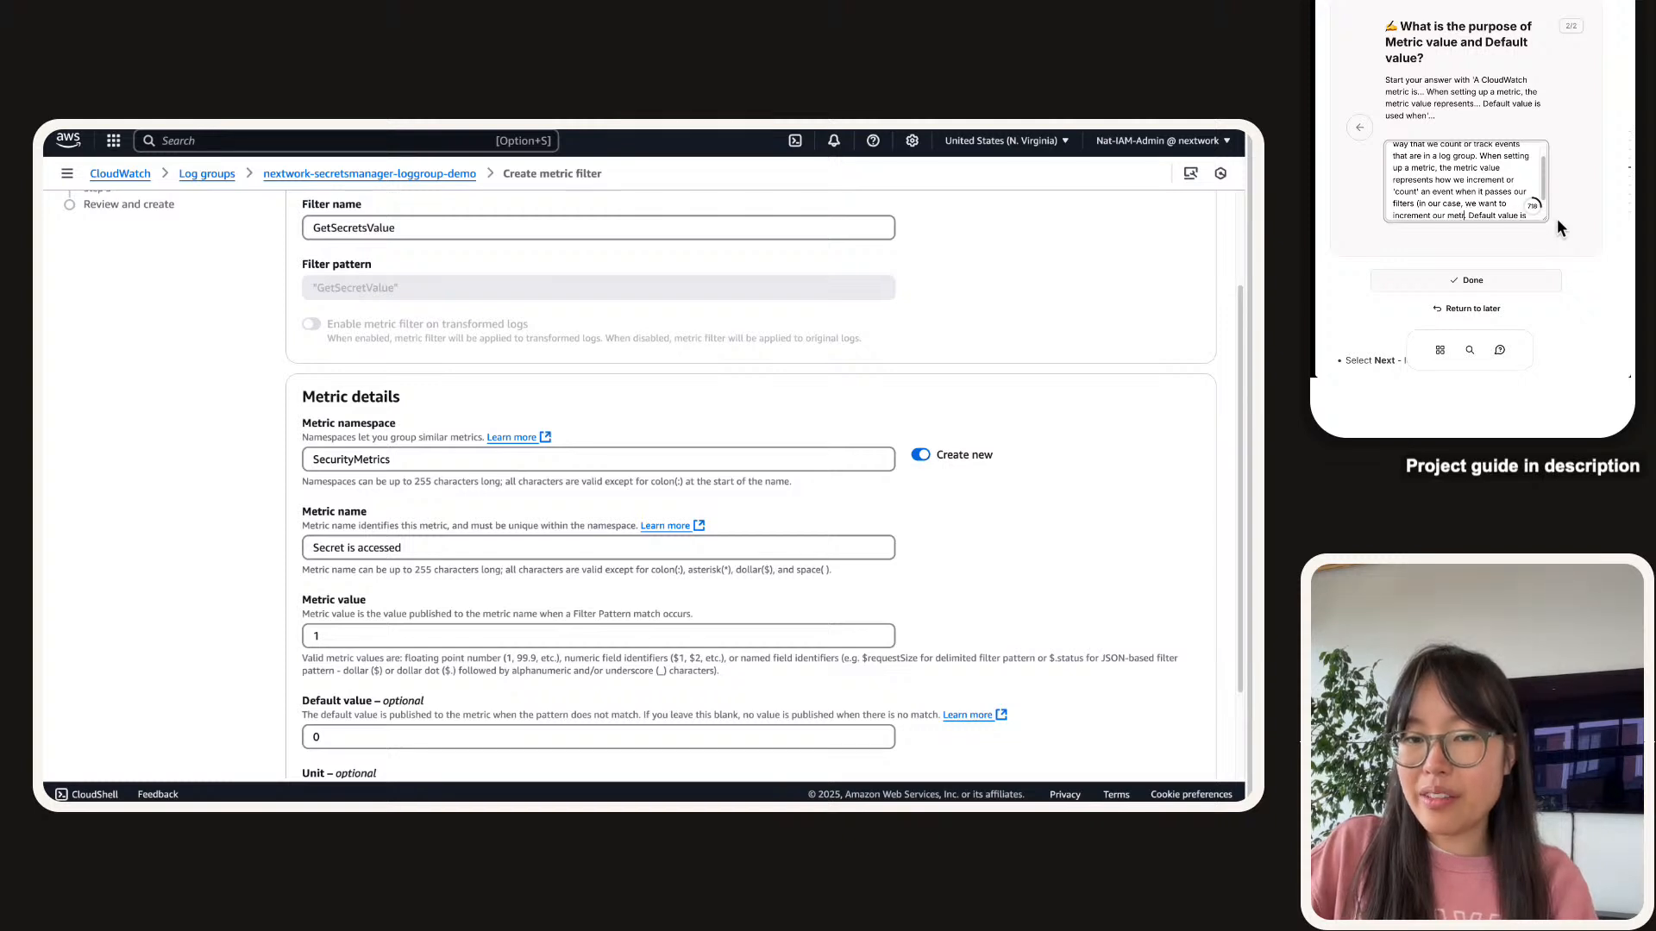
pyautogui.write('e by 1 when')
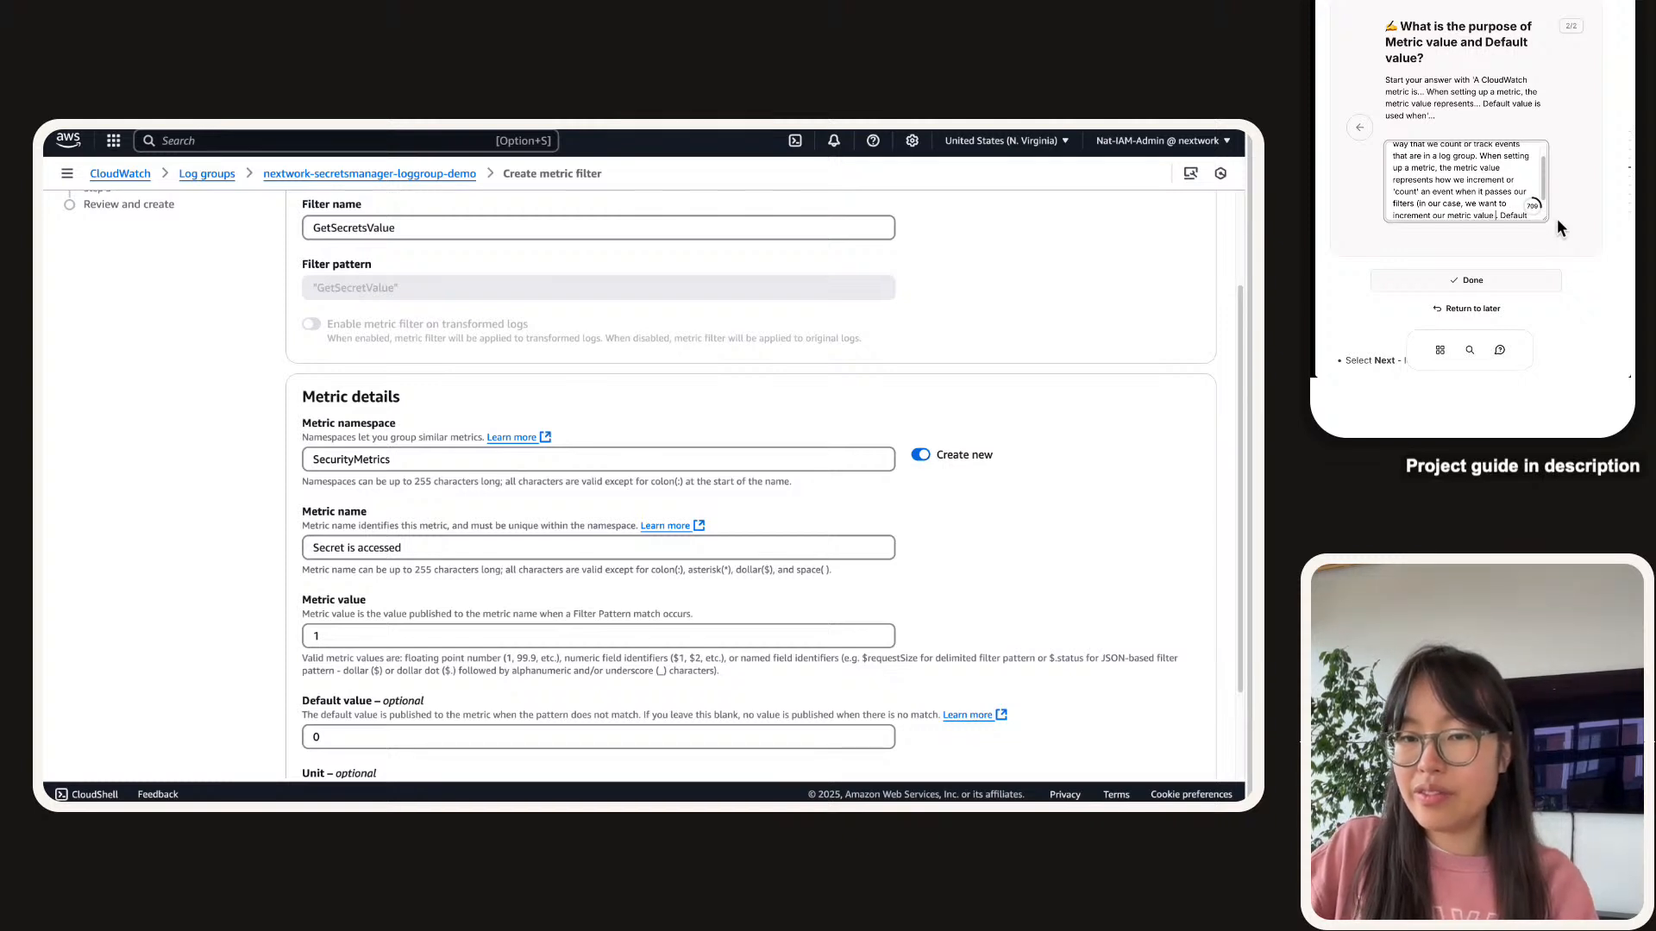
pyautogui.write('ever our secre')
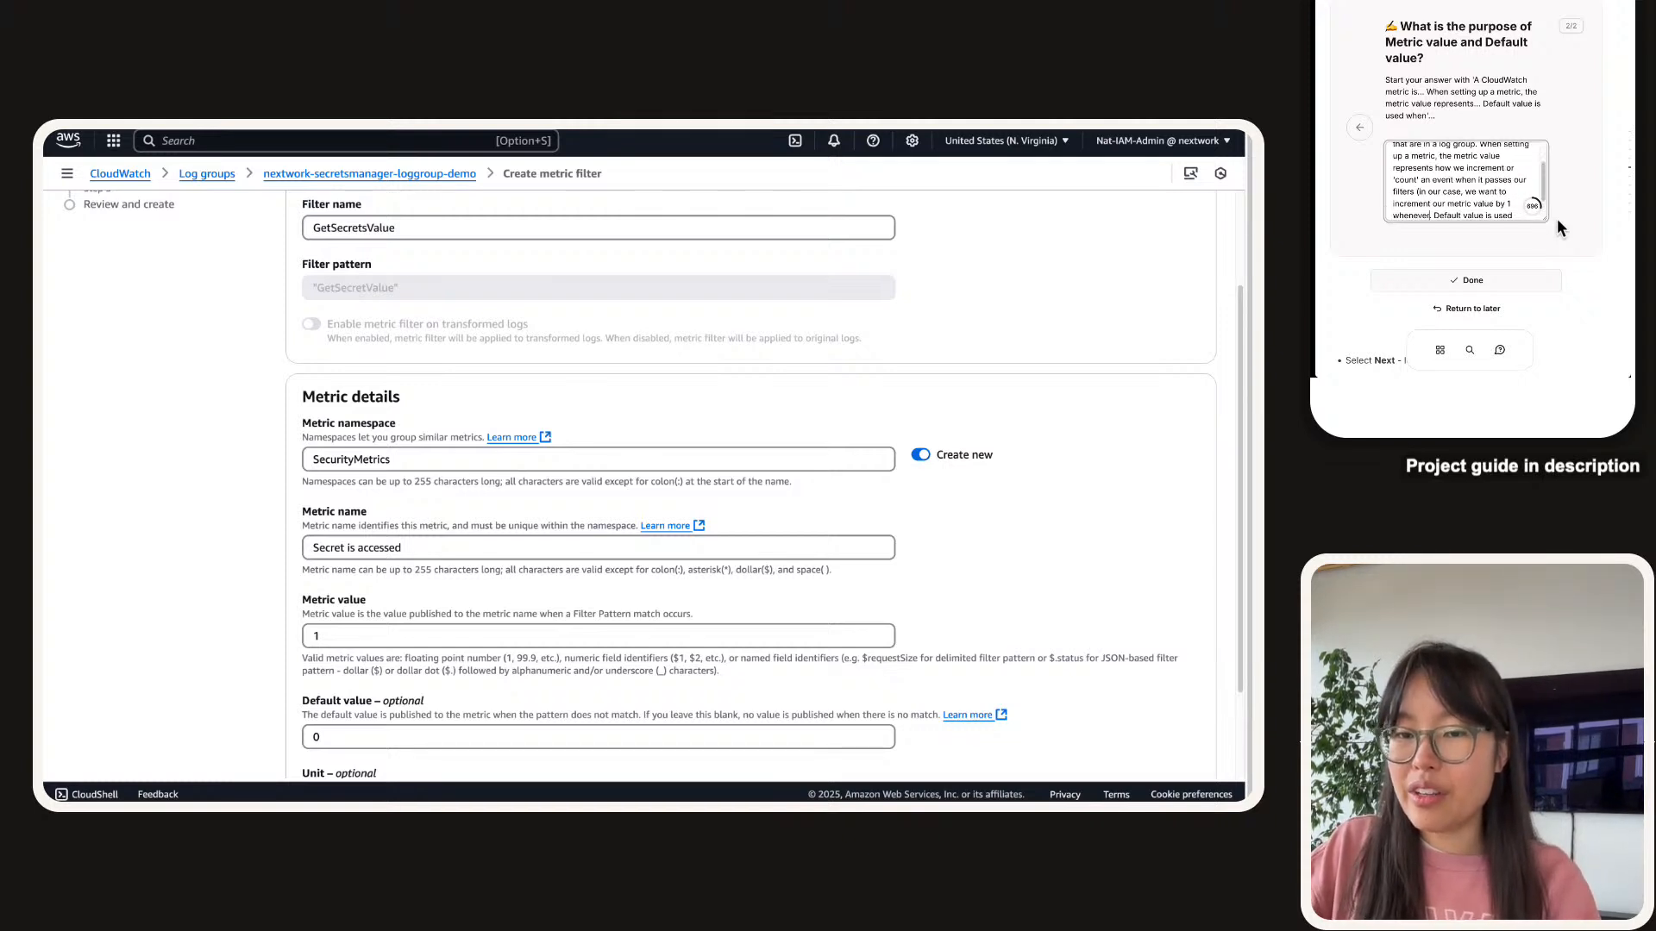
pyautogui.write('t is acces')
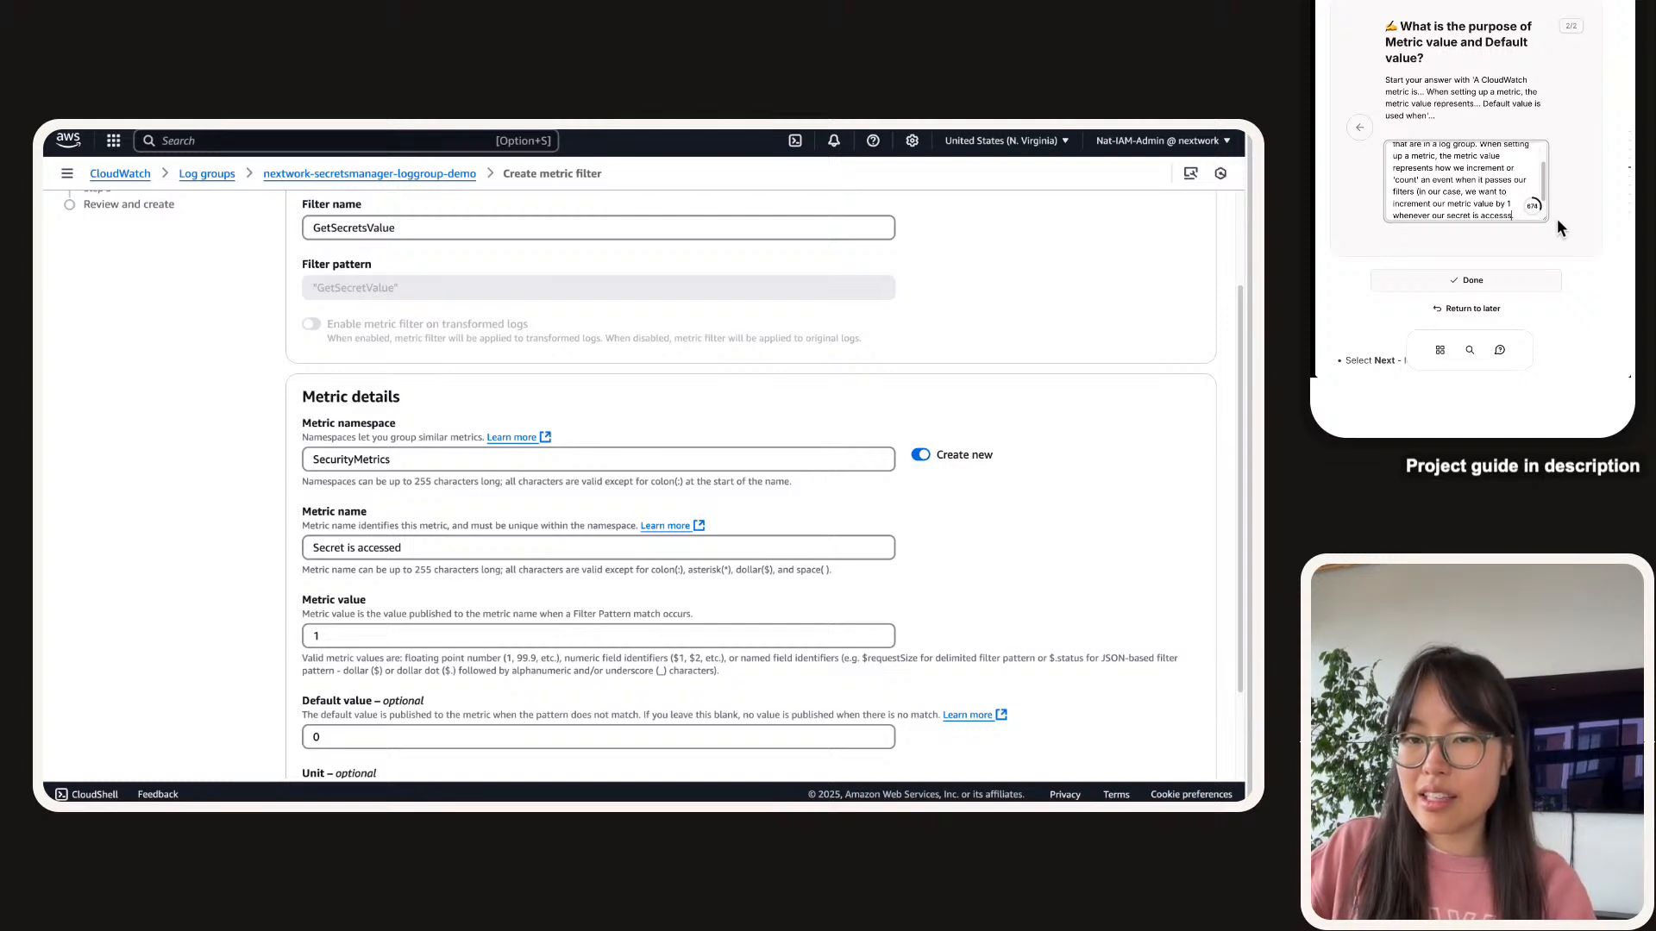
pyautogui.write('sed).')
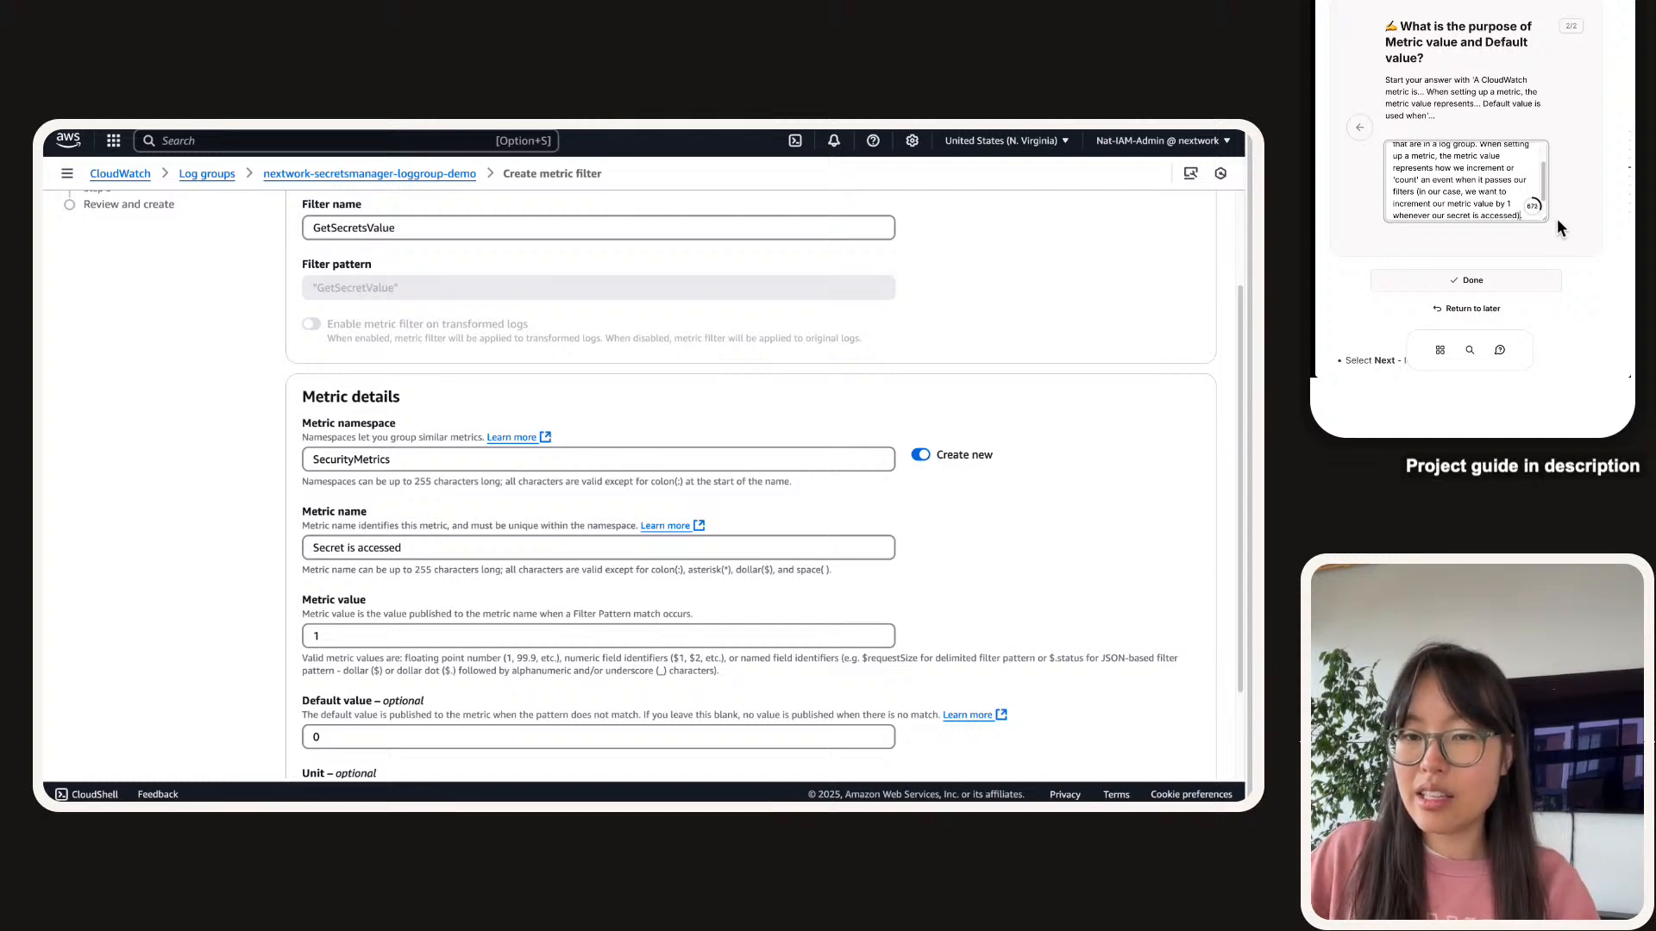
# Explain that the default value applies when the tracked event doesn't occur, and mark the task completed.
pyautogui.scroll(-1, 1489, 189)
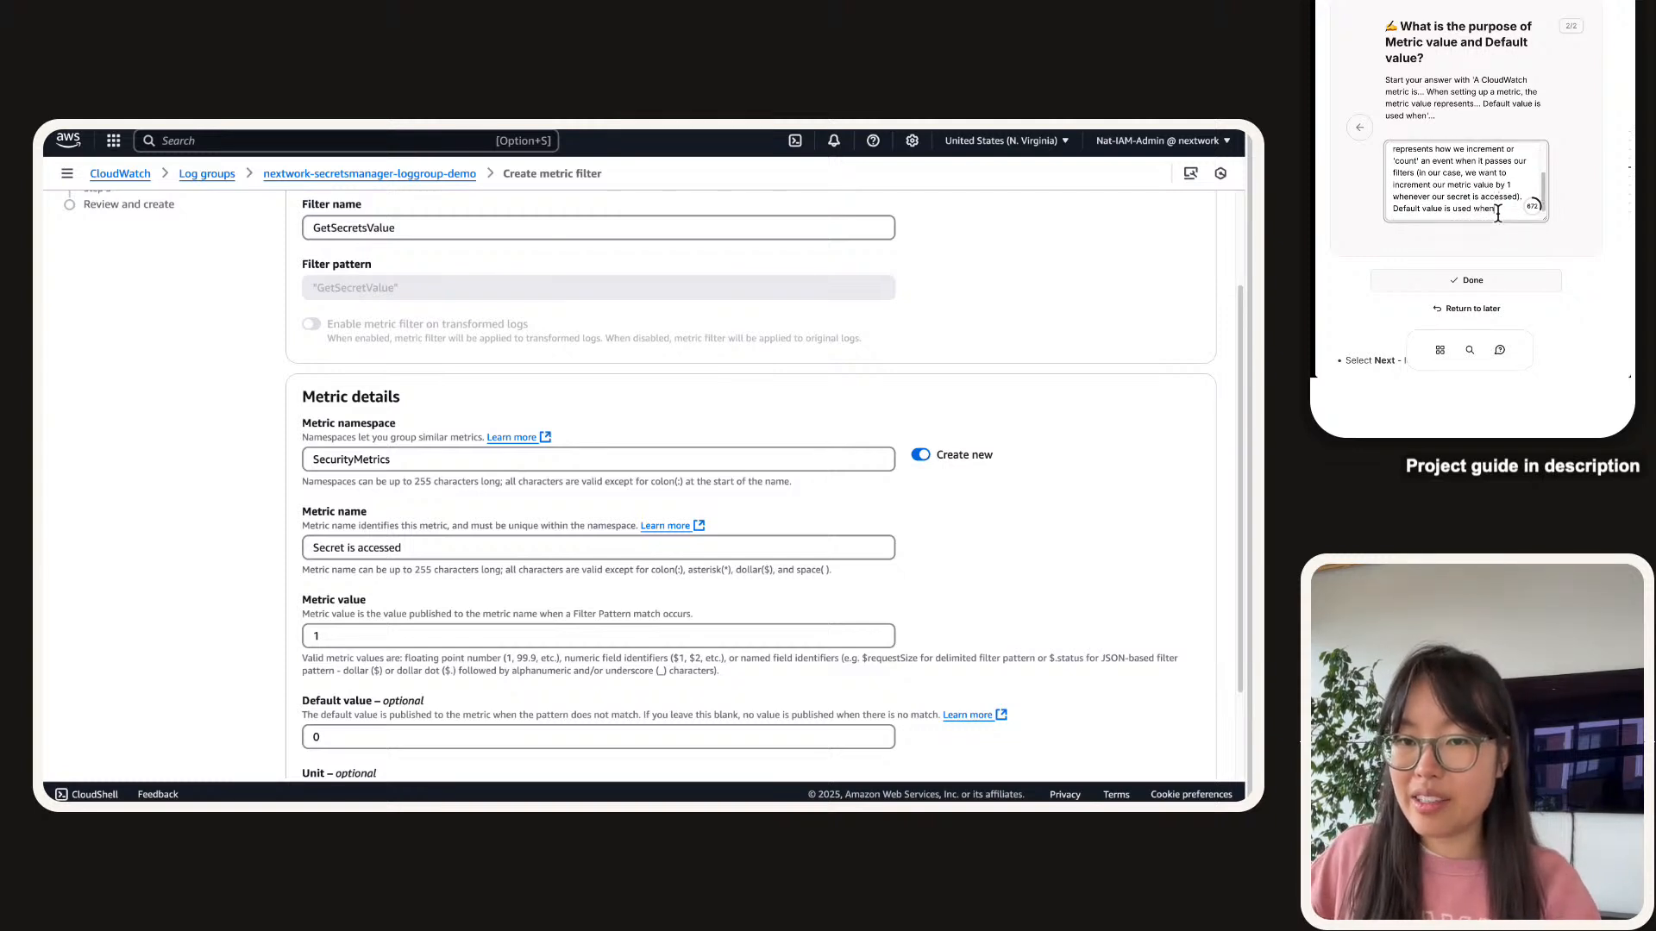
pyautogui.write('no ')
pyautogui.write(' the e')
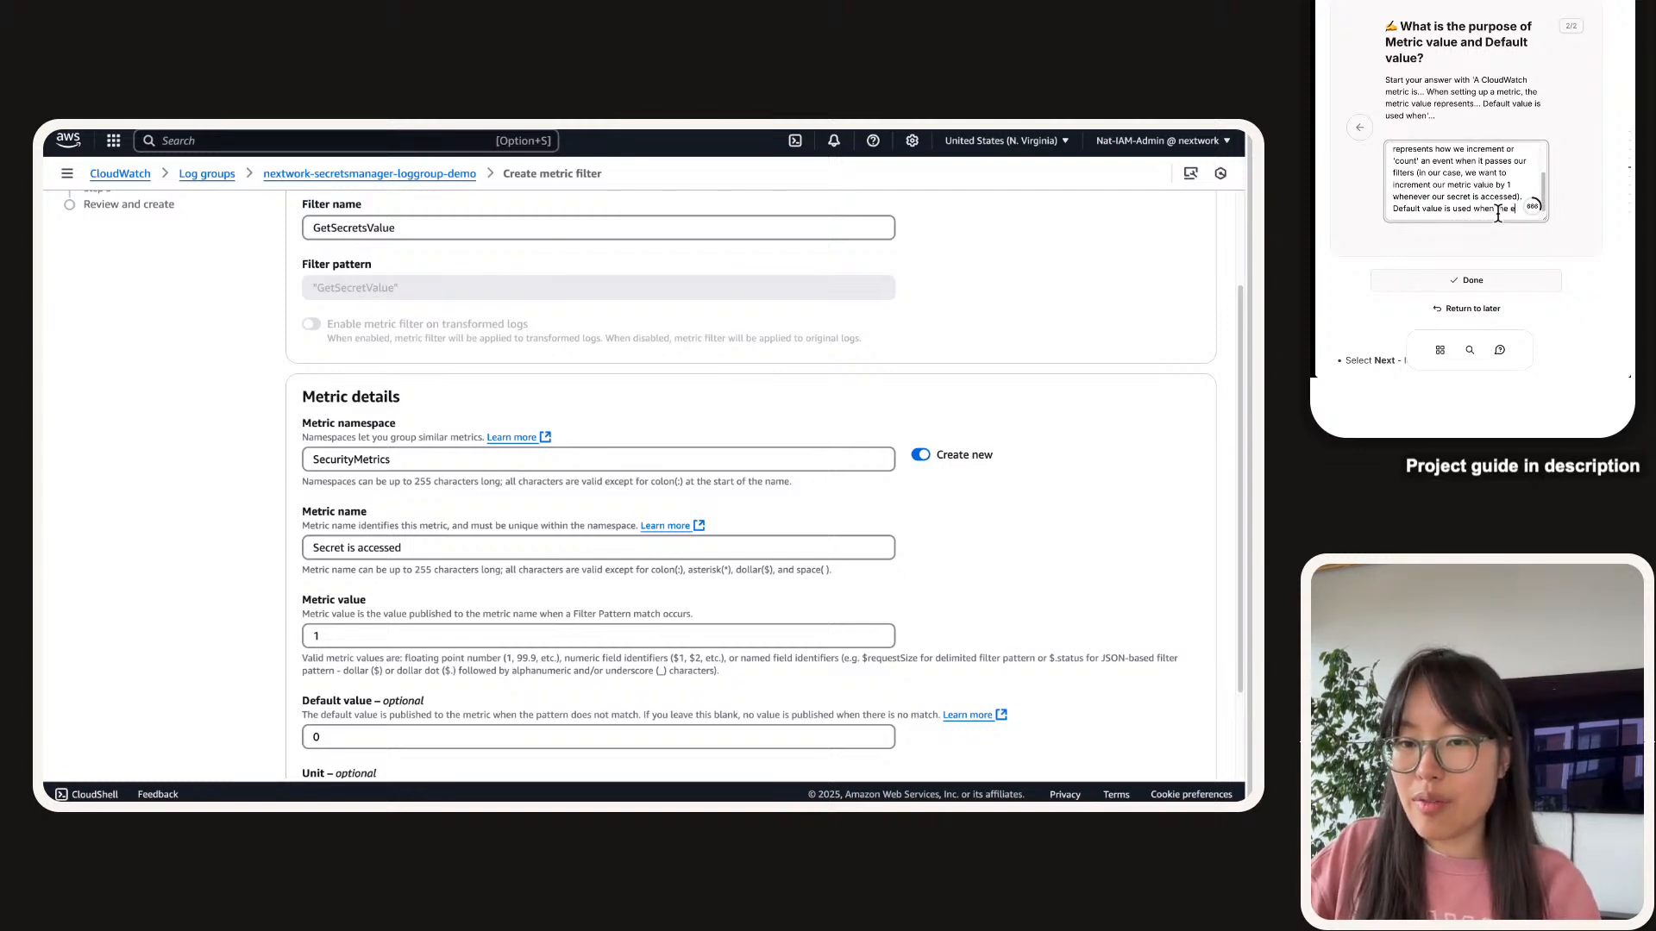
pyautogui.write("vent that we're track")
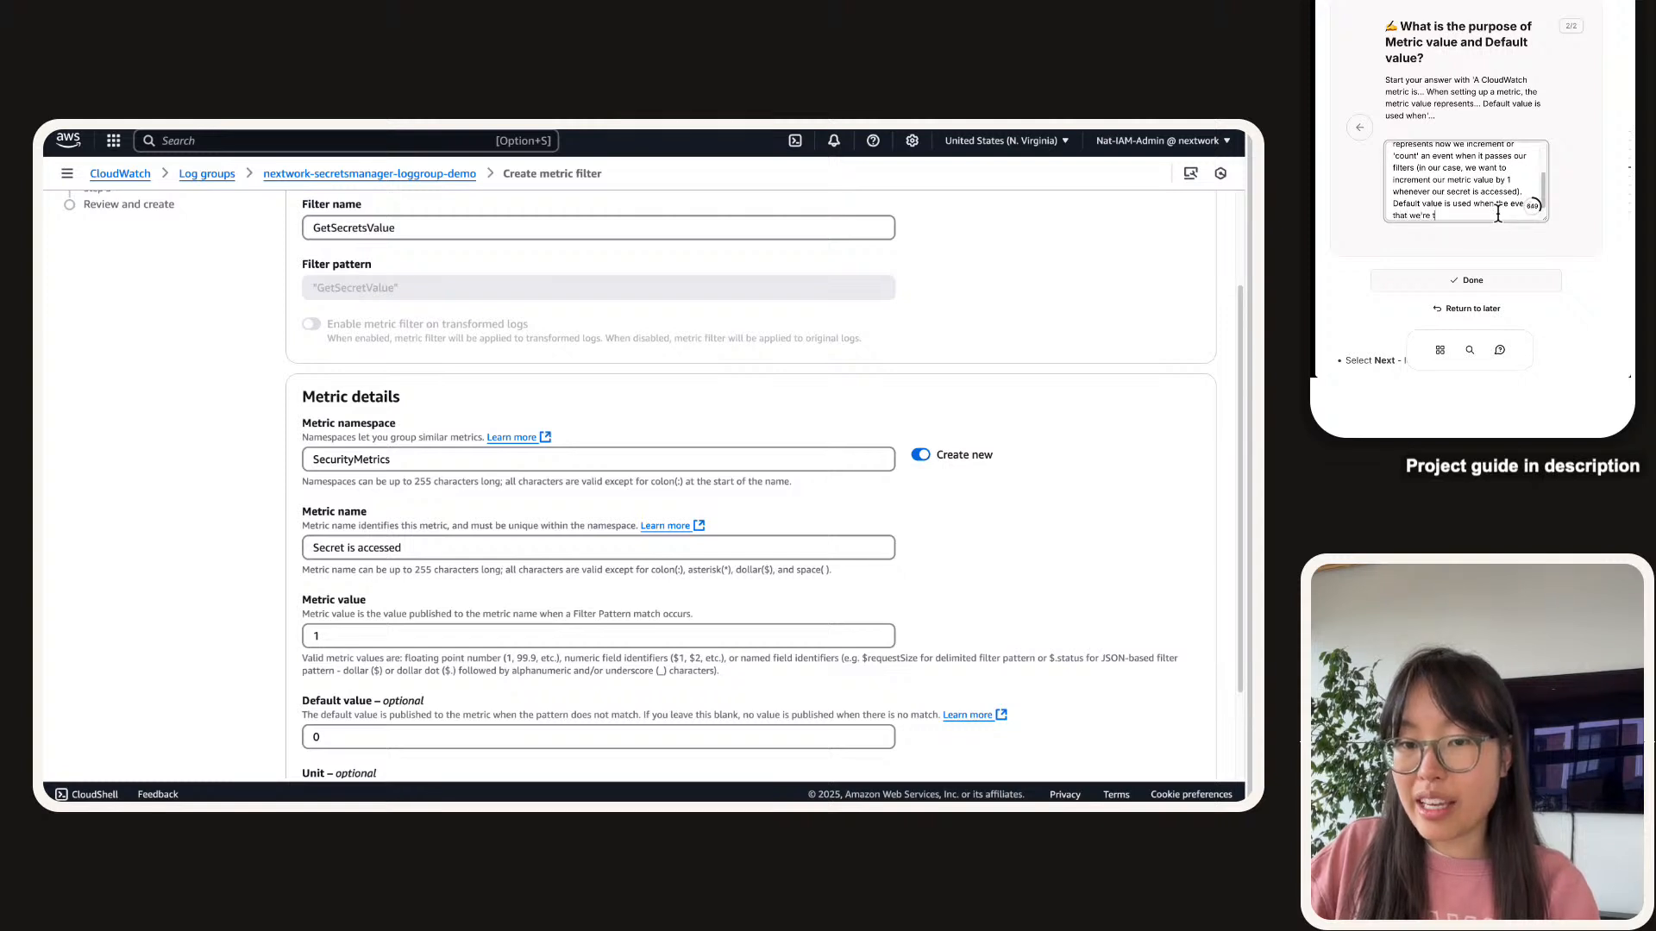
pyautogui.write('ing does')
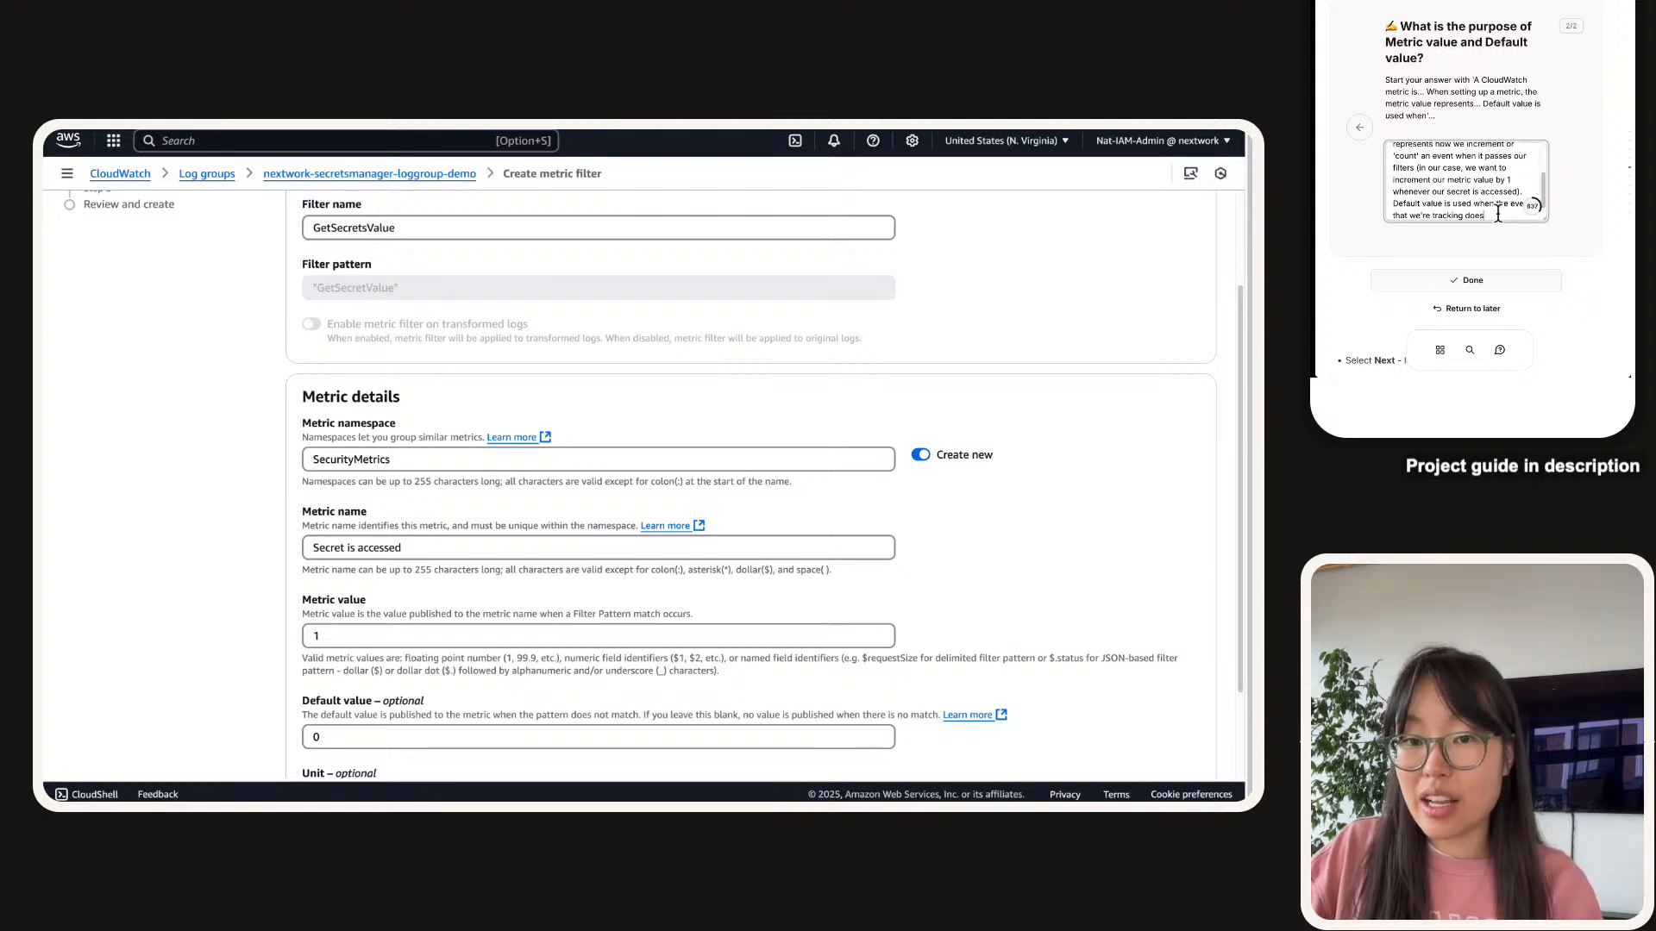
pyautogui.write(' notoccur.')
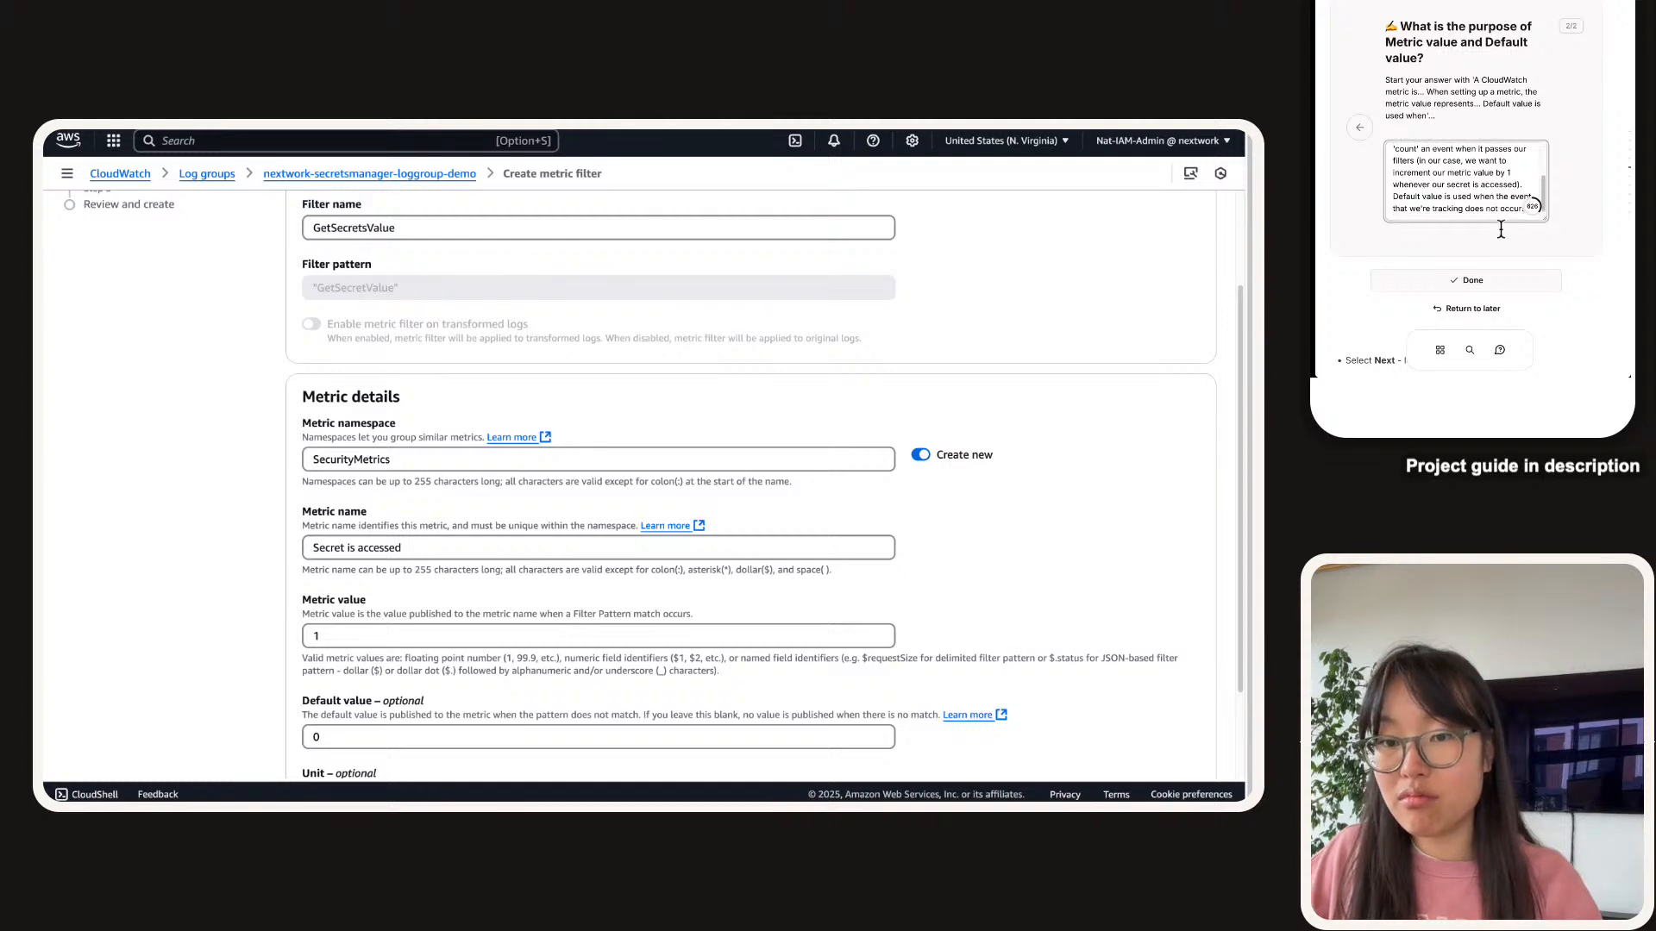
pyautogui.scroll(-1, 1498, 226)
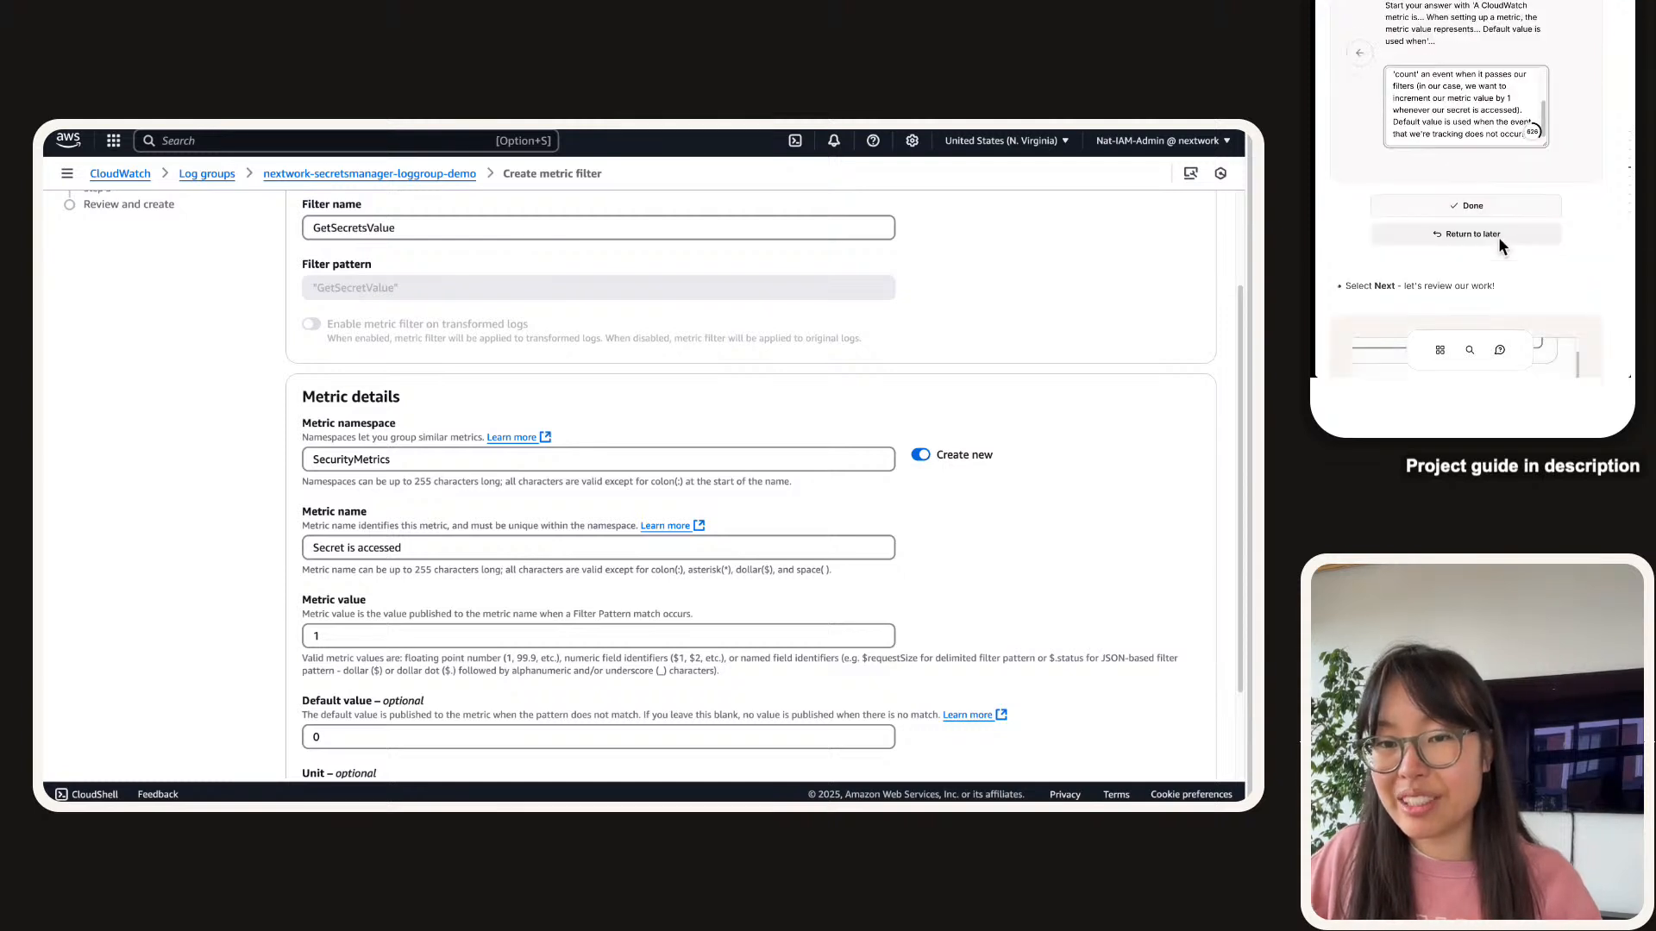
pyautogui.click(1485, 203)
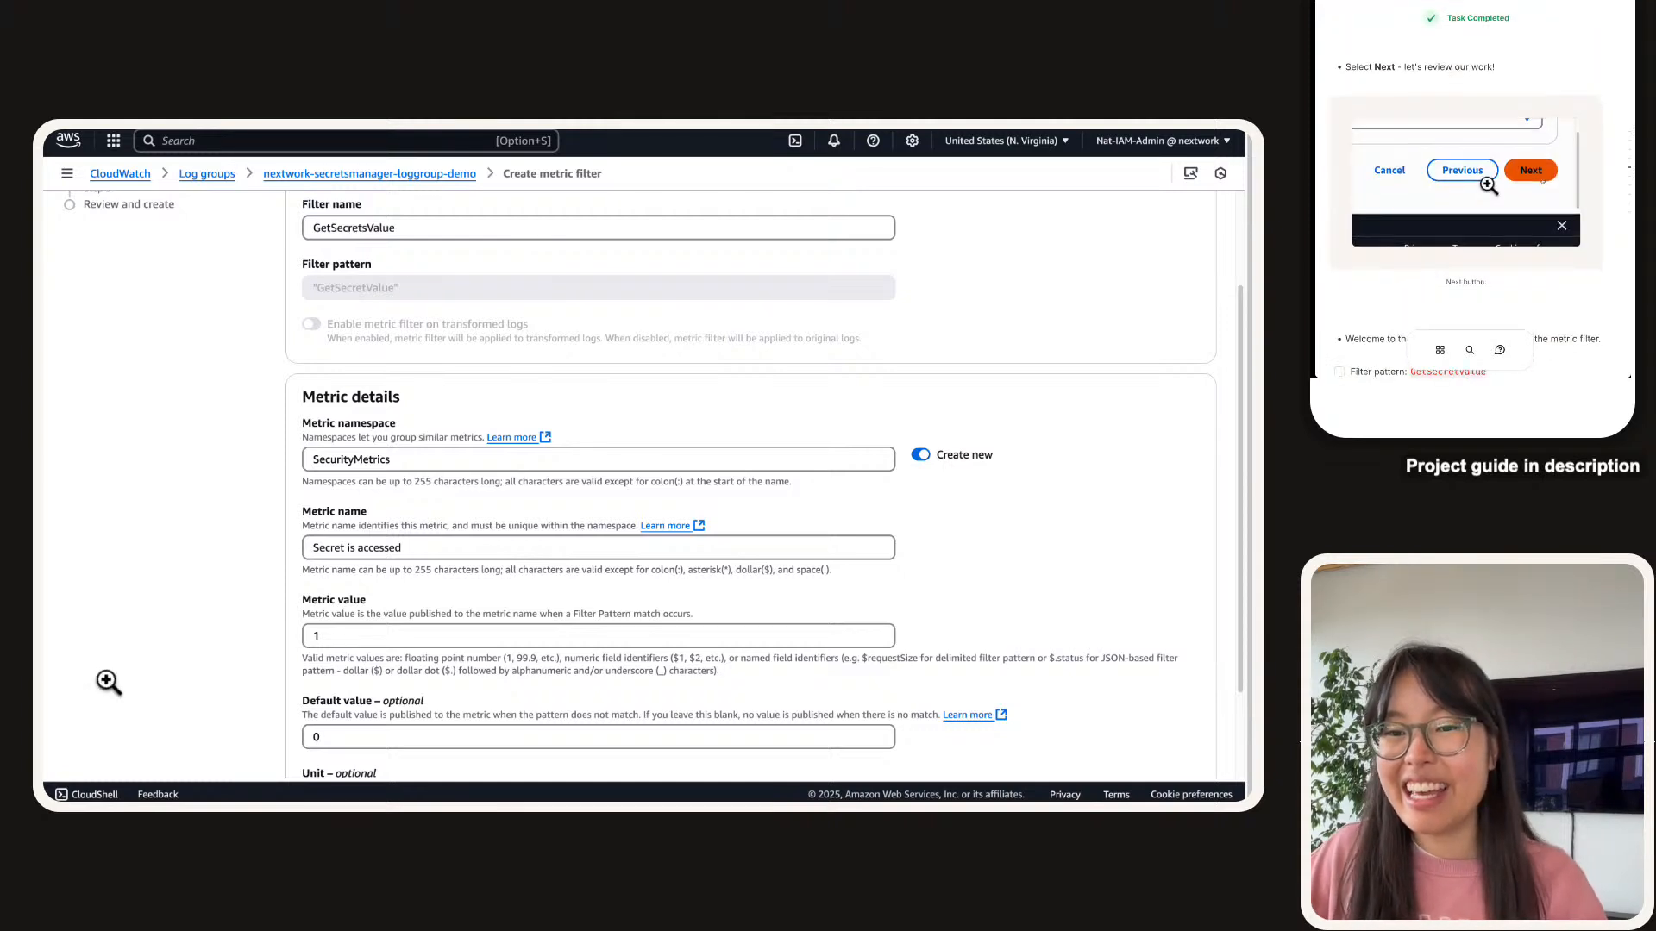
pyautogui.scroll(-2, 519, 697)
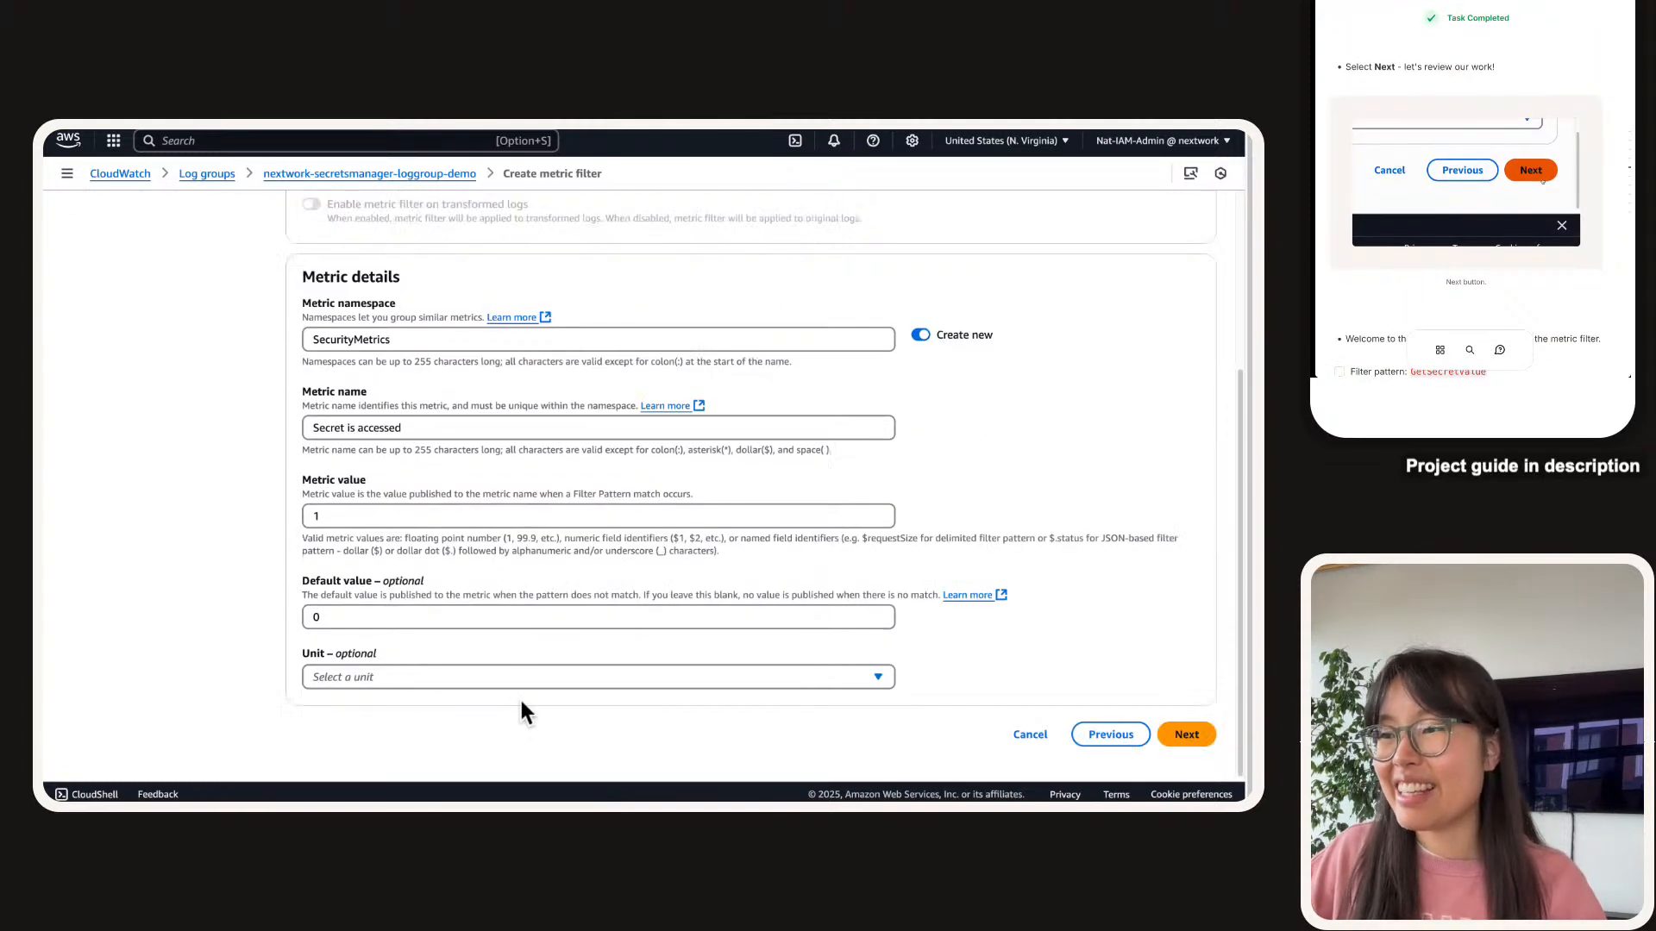
pyautogui.click(1202, 734)
pyautogui.scroll(-1, 1398, 120)
pyautogui.scroll(-5, 1402, 118)
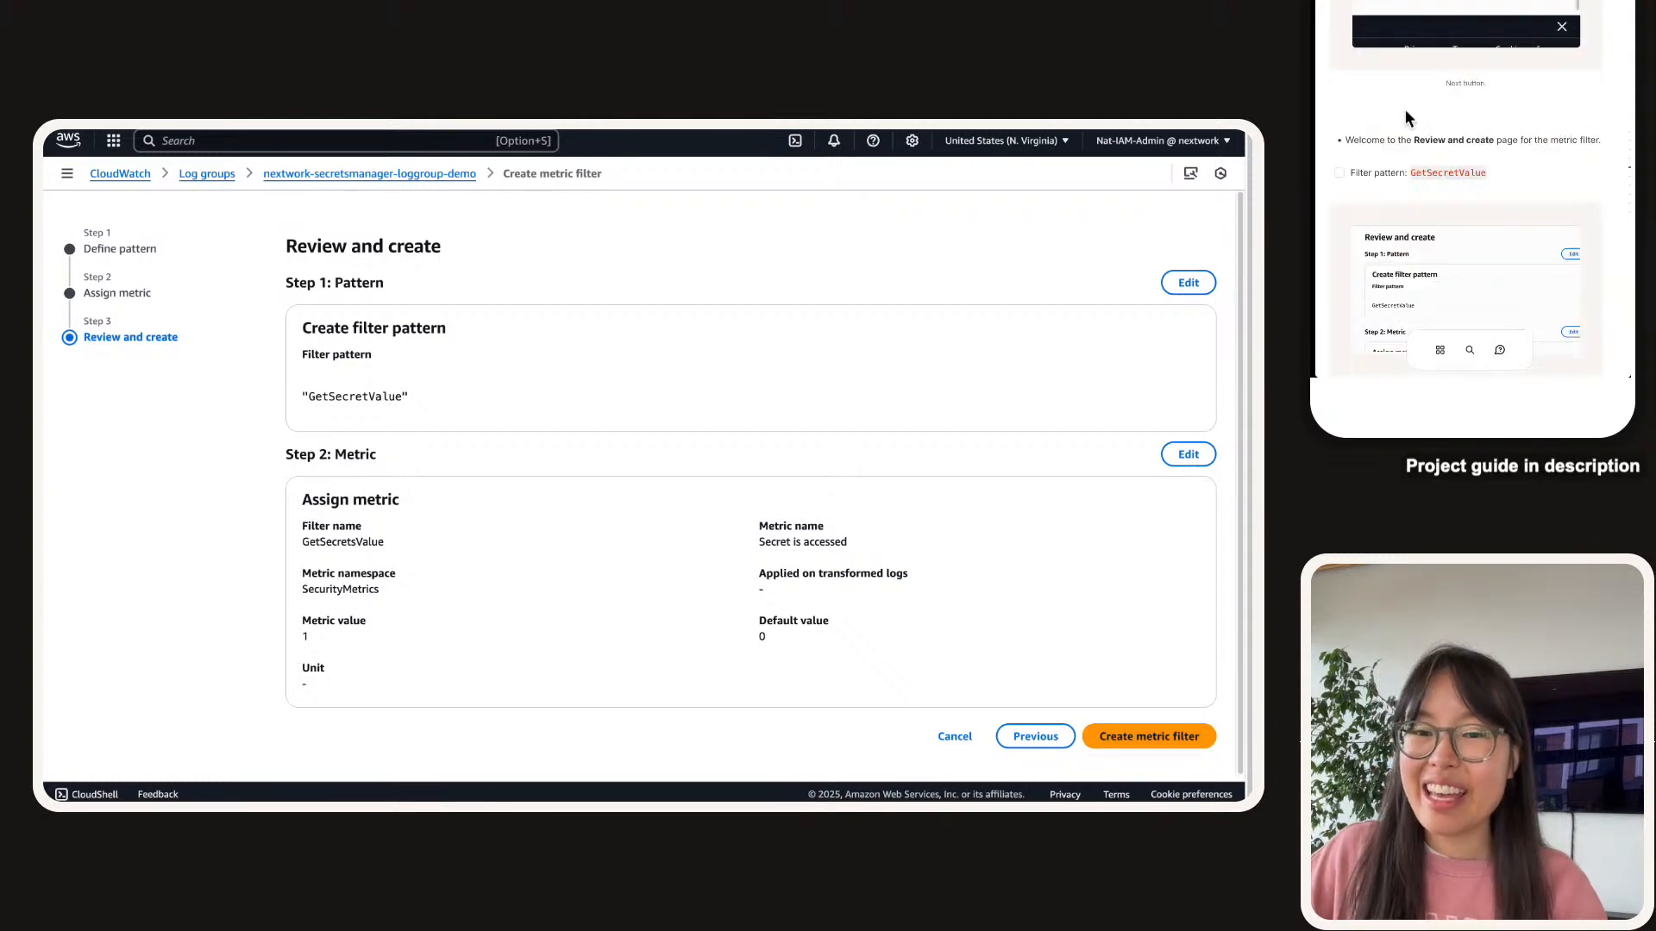
pyautogui.scroll(-1, 1405, 109)
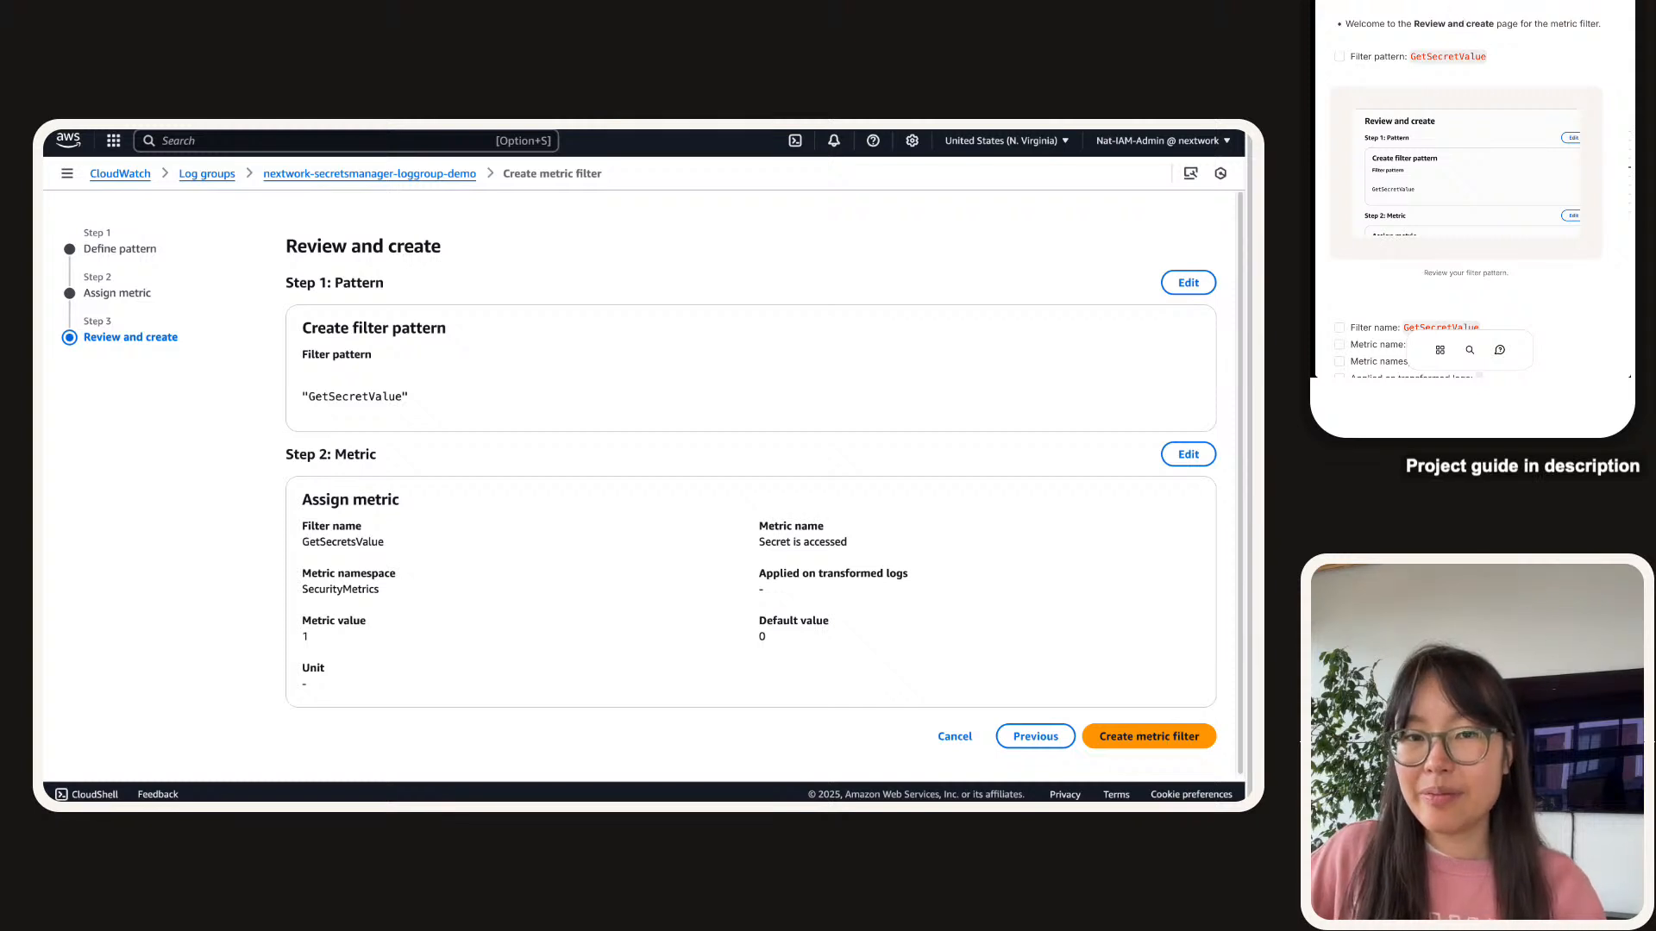
pyautogui.scroll(-3, 1456, 164)
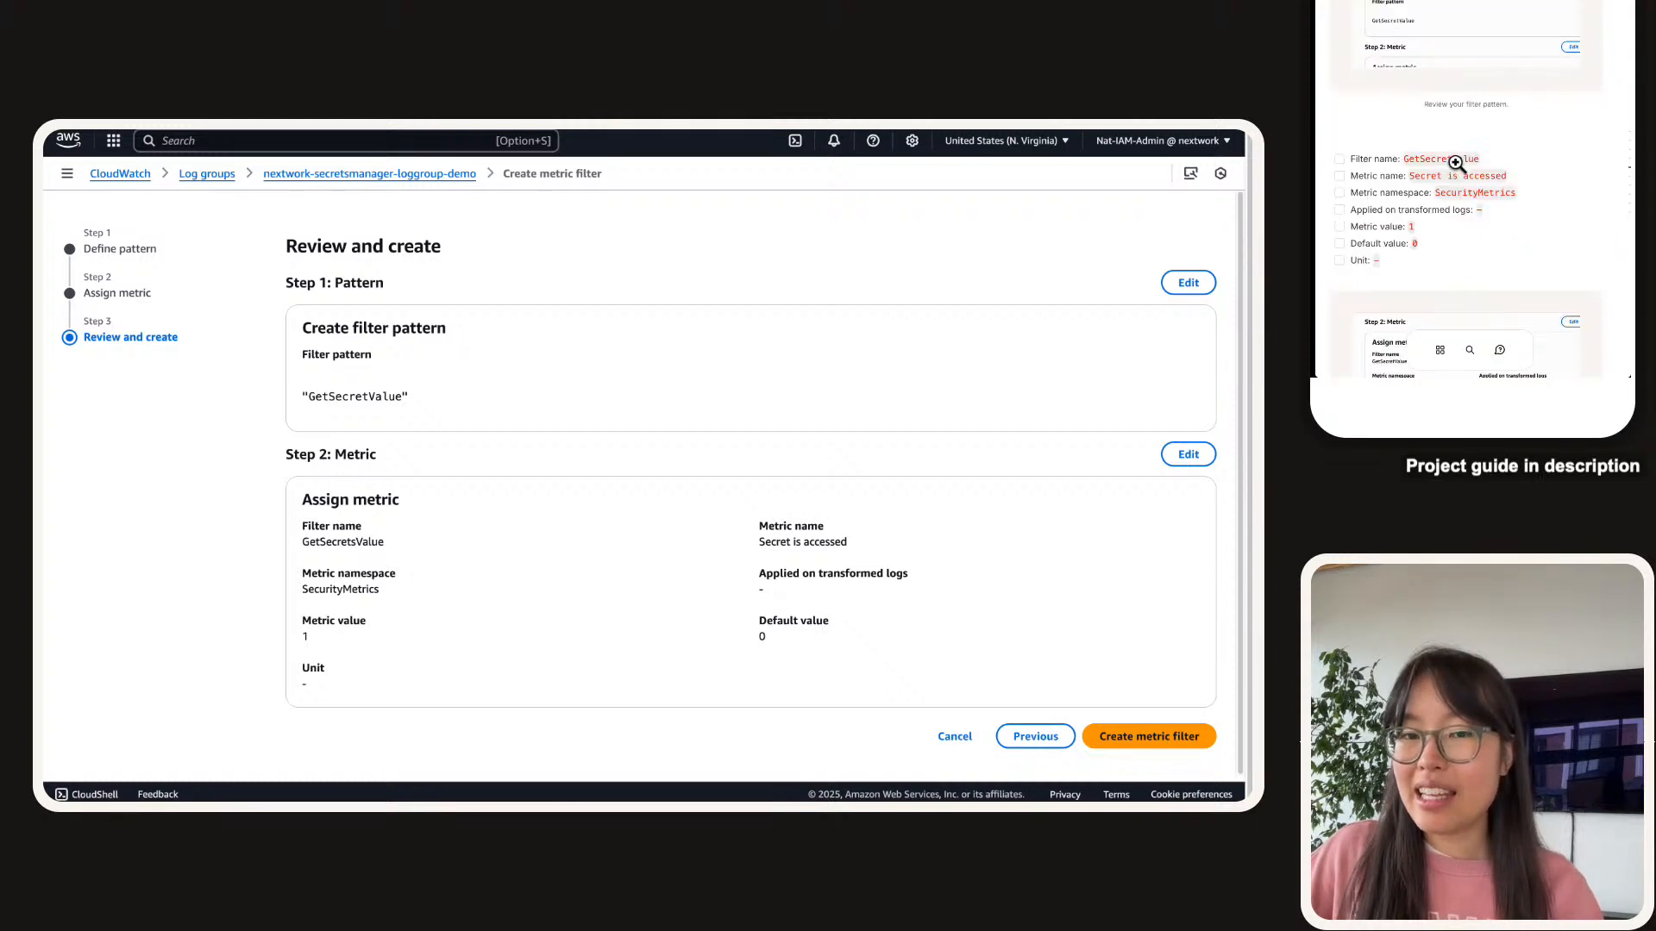
pyautogui.scroll(-1, 1456, 162)
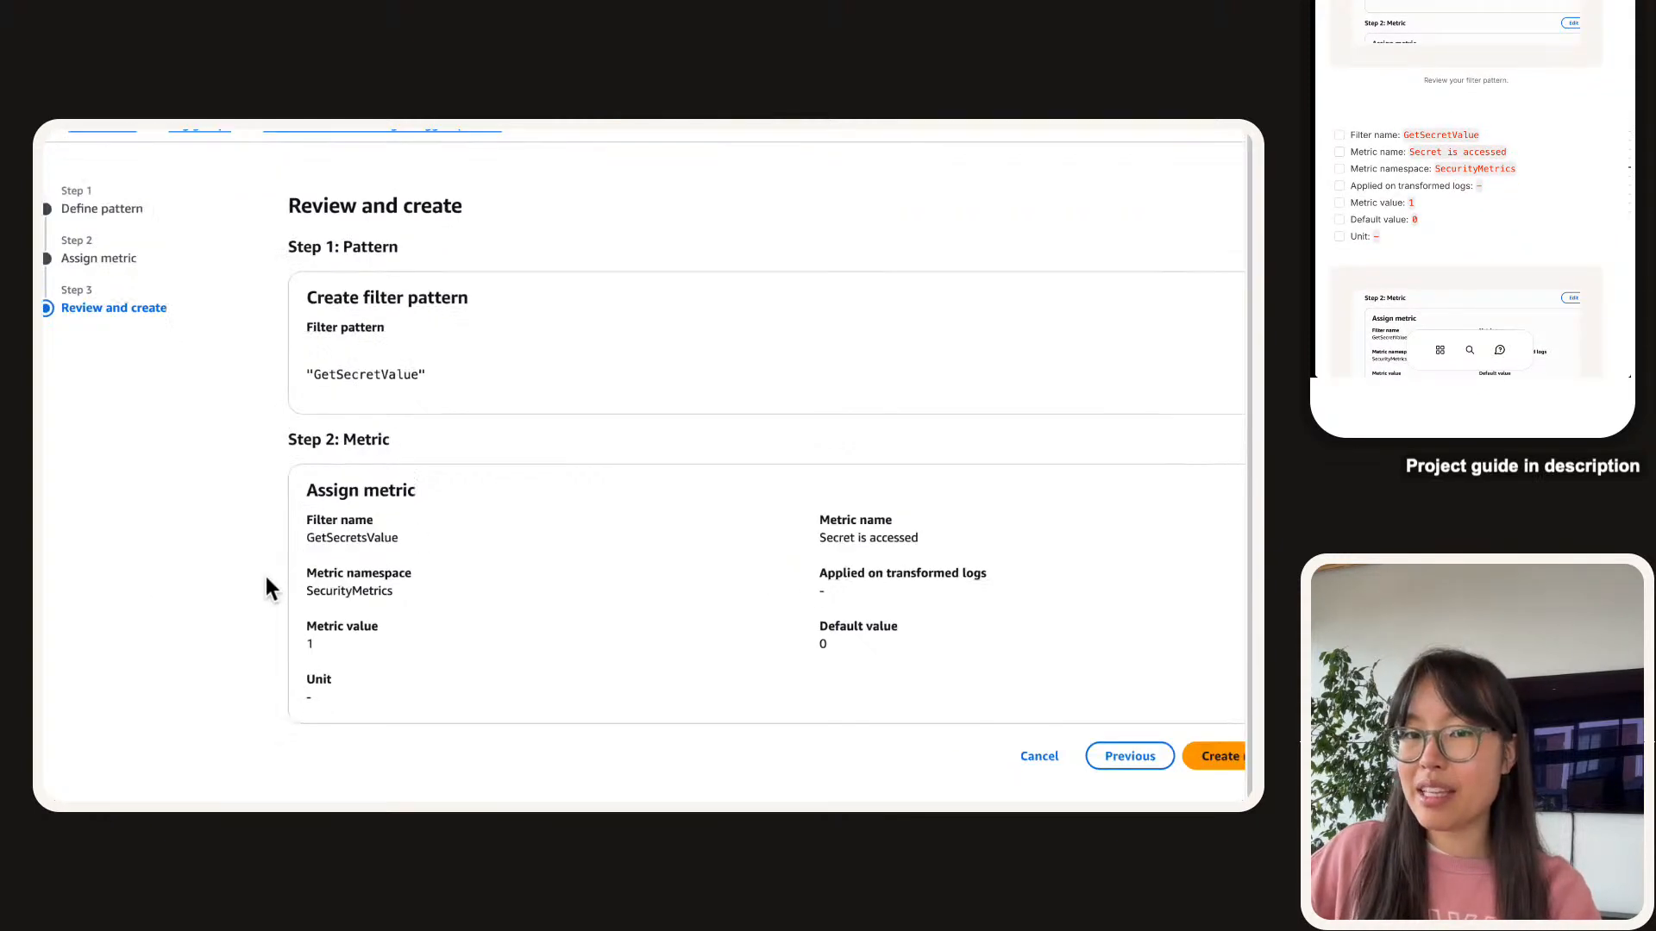
pyautogui.scroll(-2, 419, 543)
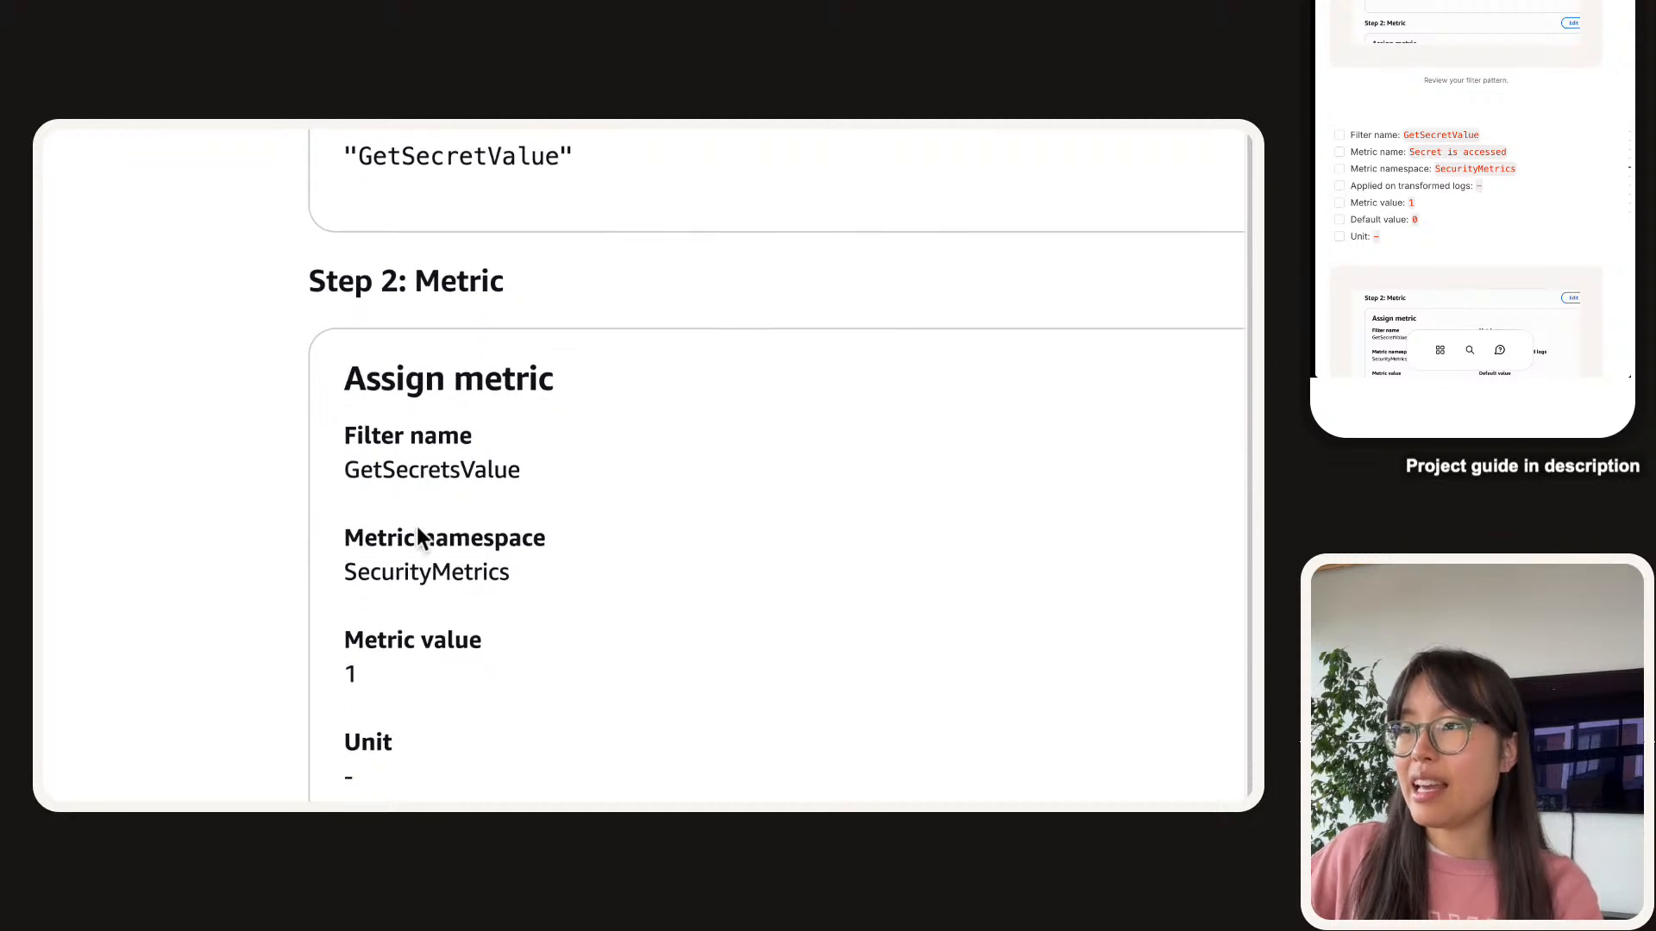
pyautogui.doubleClick(426, 422)
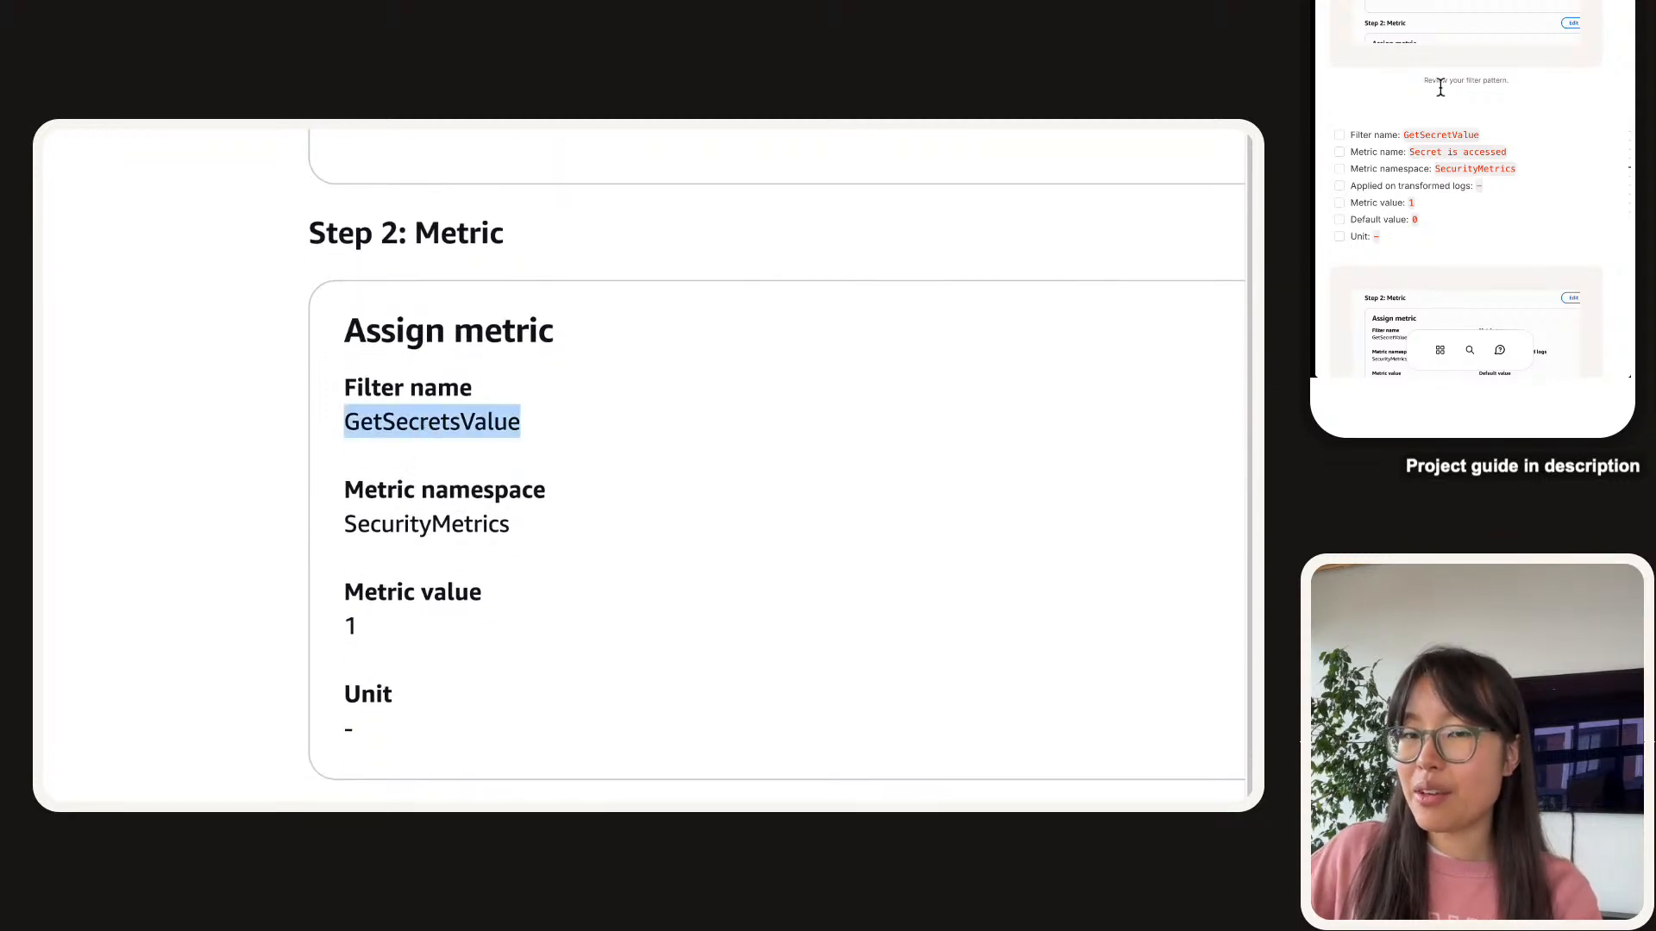
pyautogui.click(1339, 134)
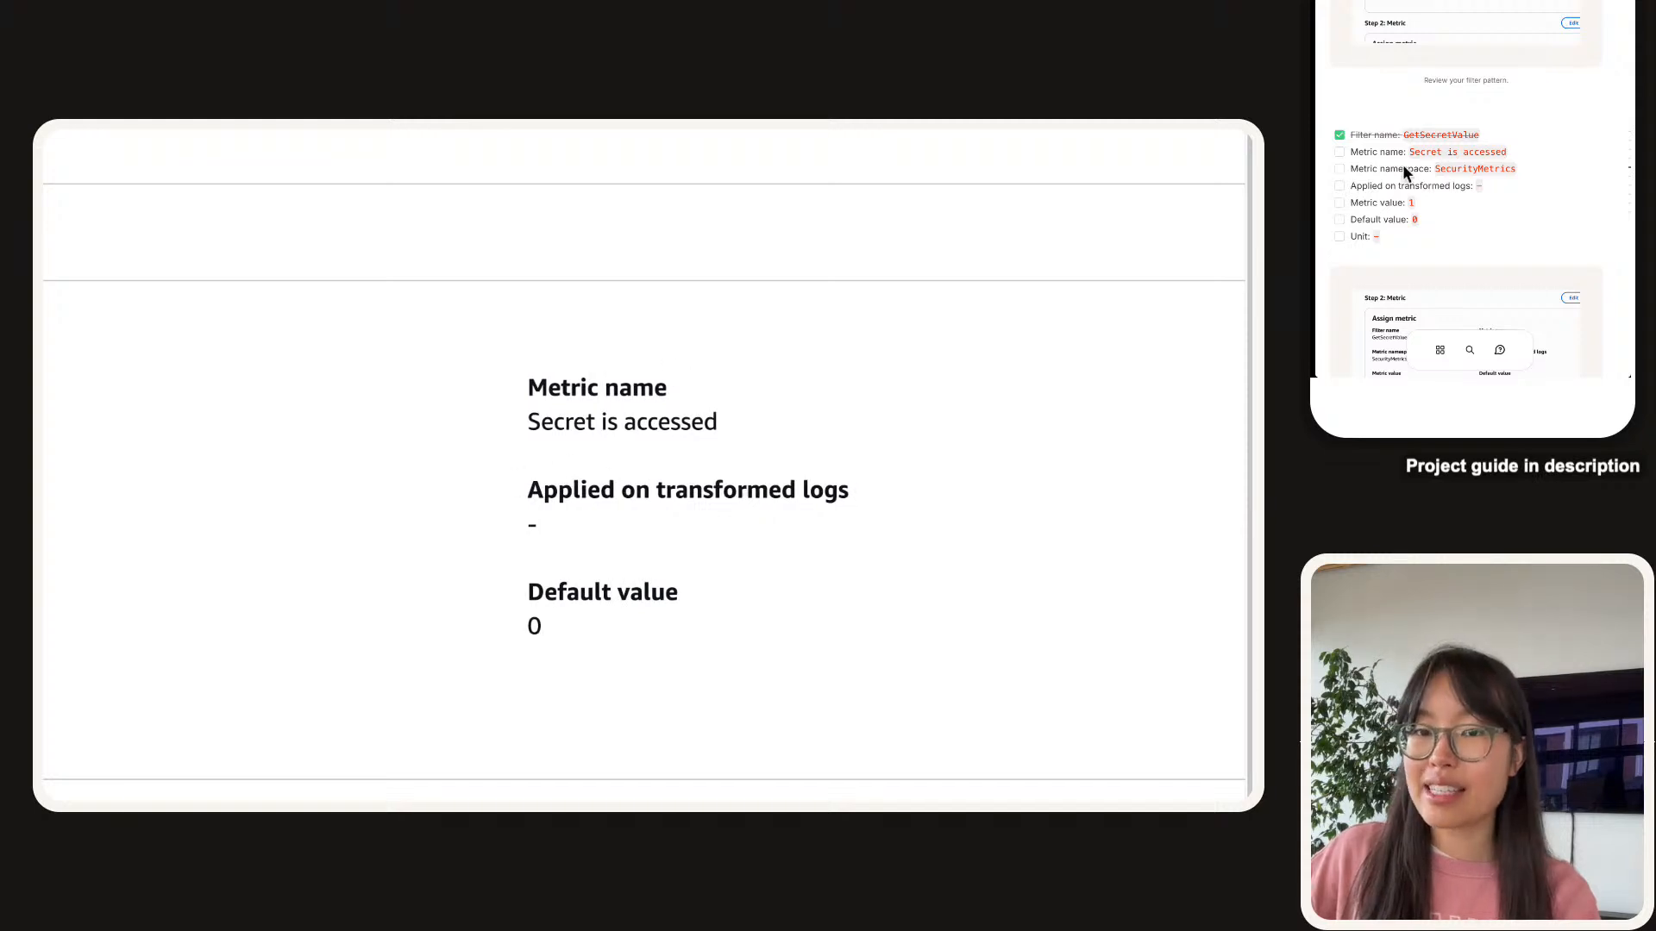
pyautogui.click(1336, 153)
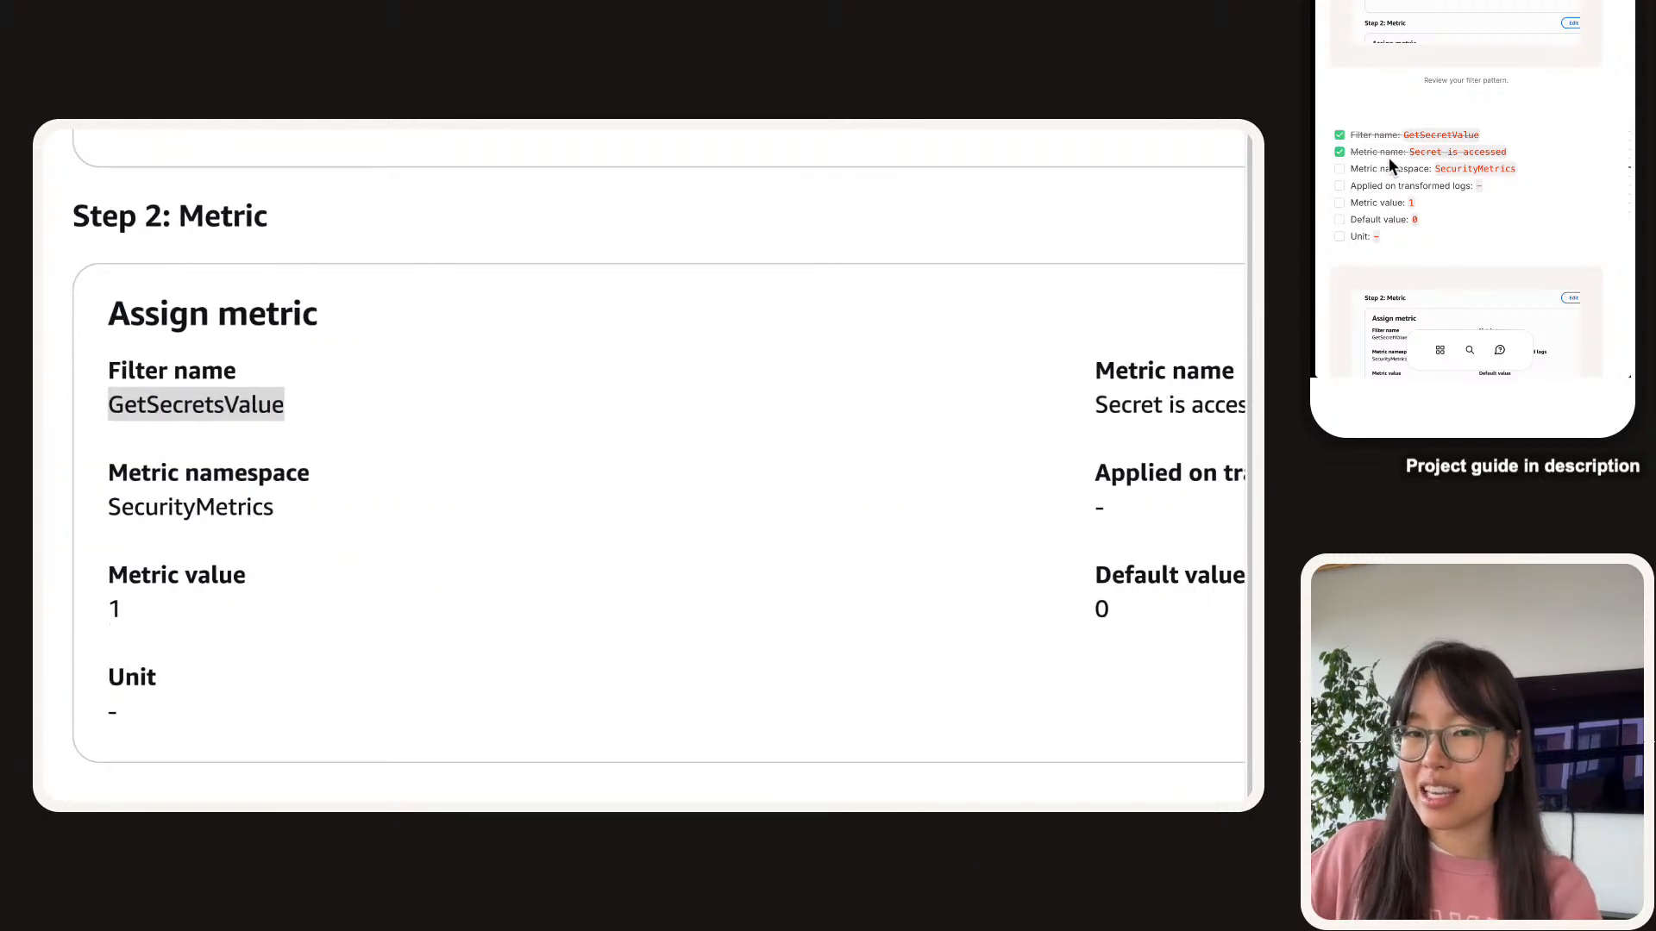
pyautogui.click(1339, 169)
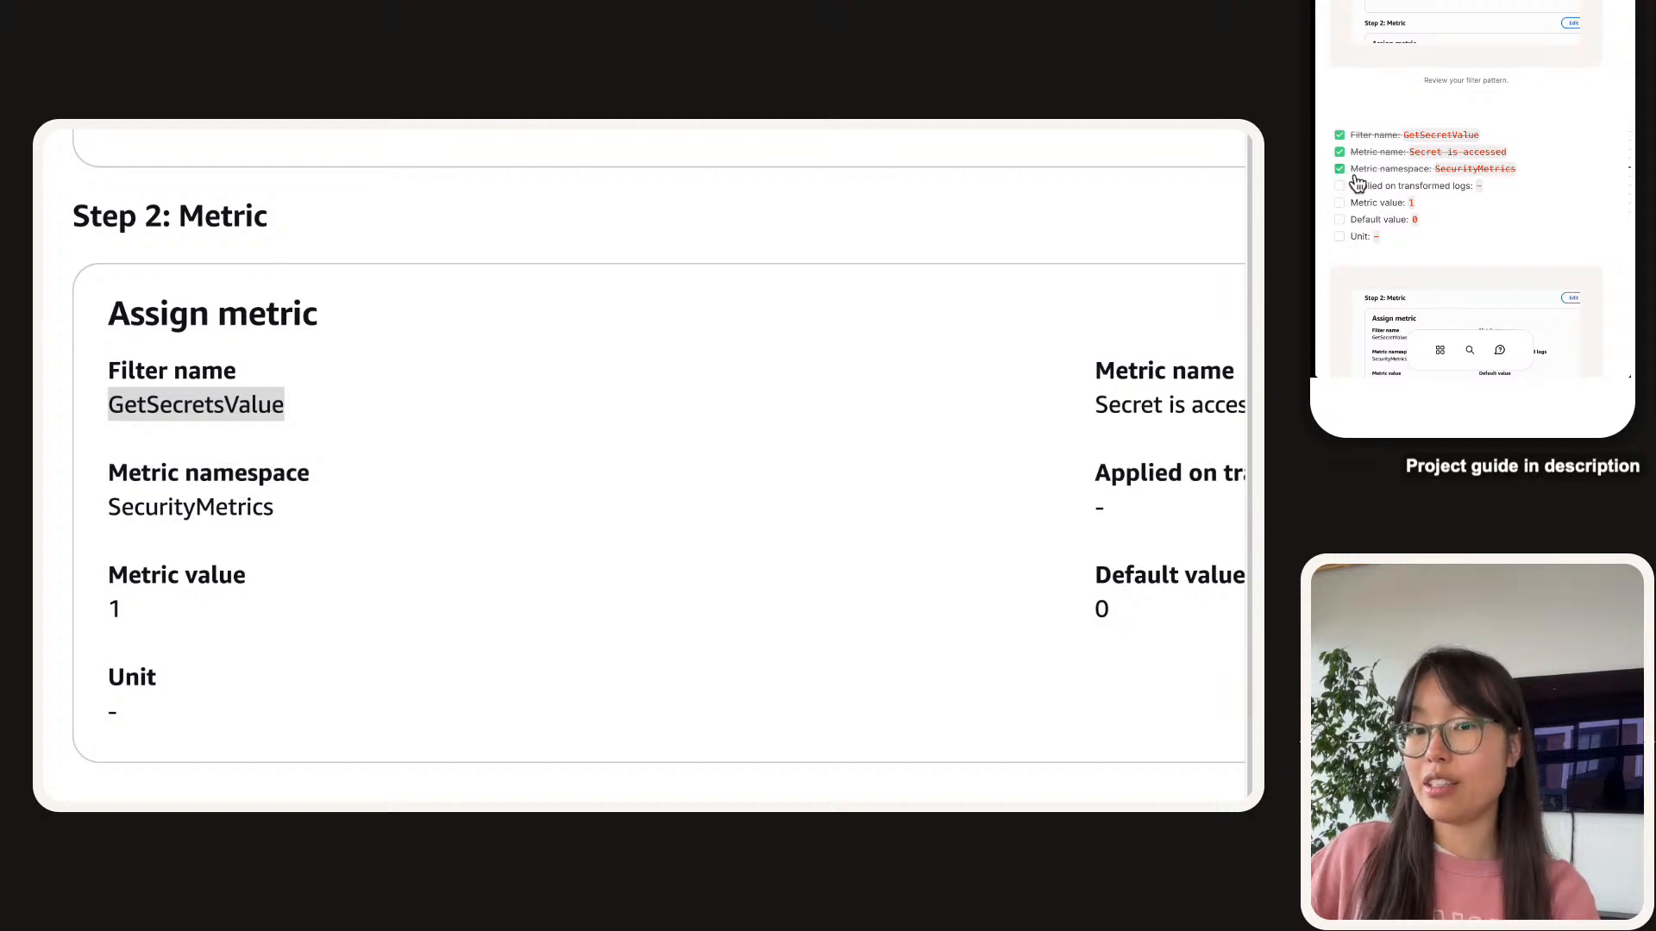
pyautogui.hscroll(5, 422, 673)
pyautogui.moveTo(675, 492); pyautogui.dragTo(724, 509)
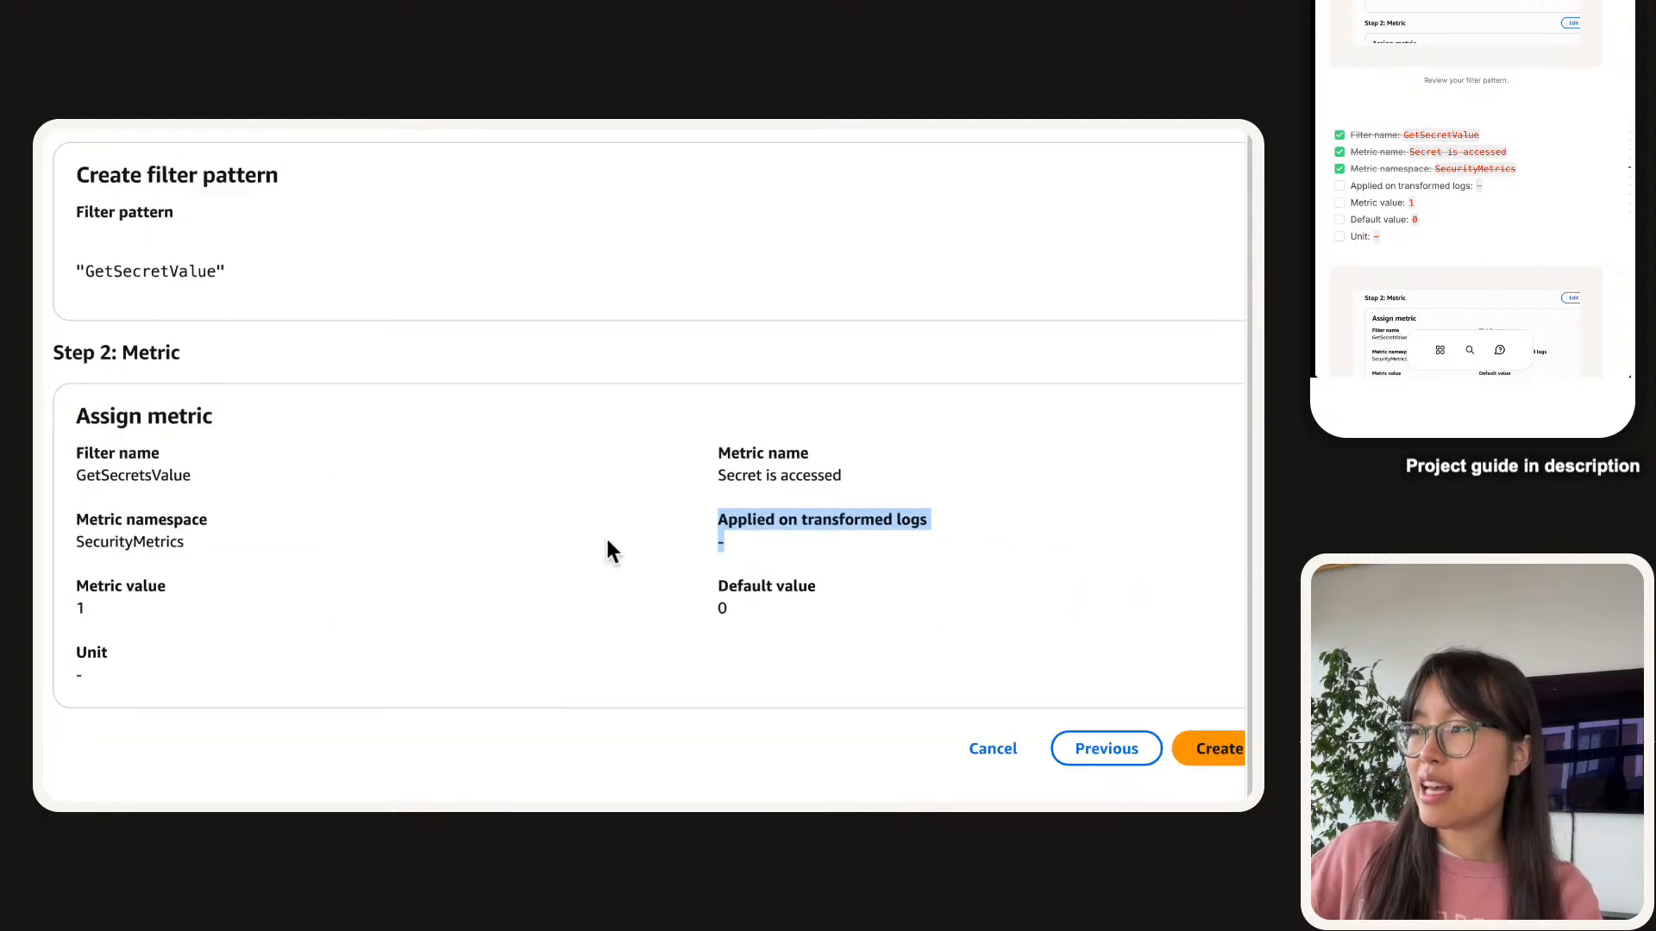
pyautogui.hscroll(-1, 638, 504)
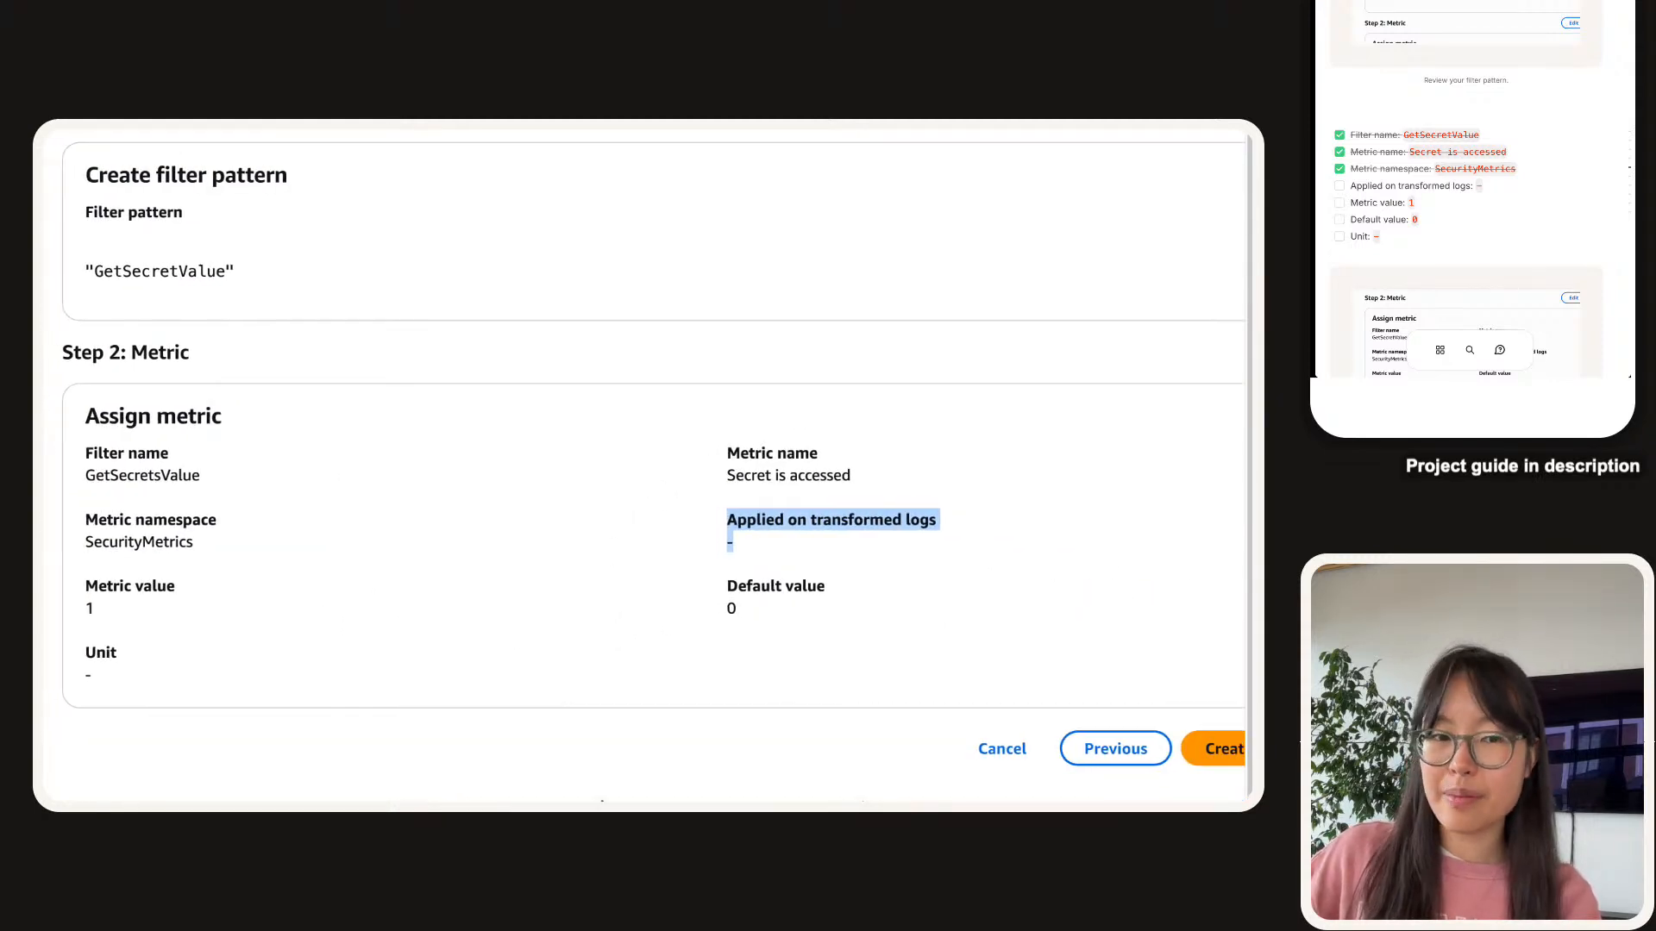
pyautogui.click(1339, 186)
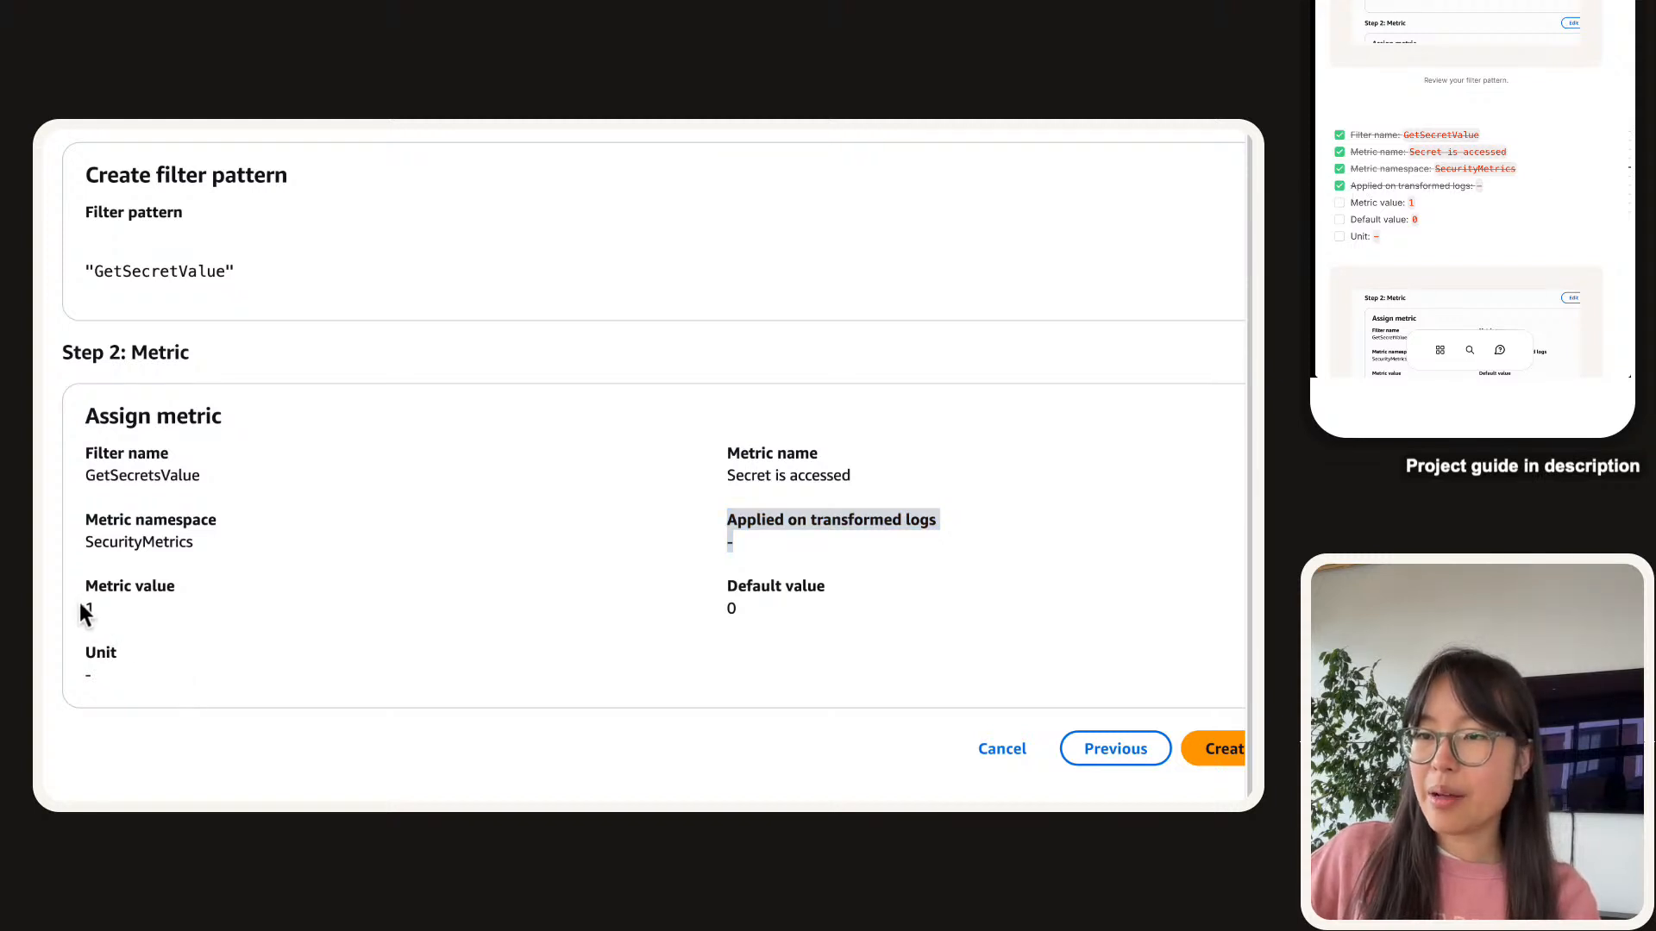
pyautogui.click(1339, 203)
pyautogui.click(1339, 219)
pyautogui.click(1339, 236)
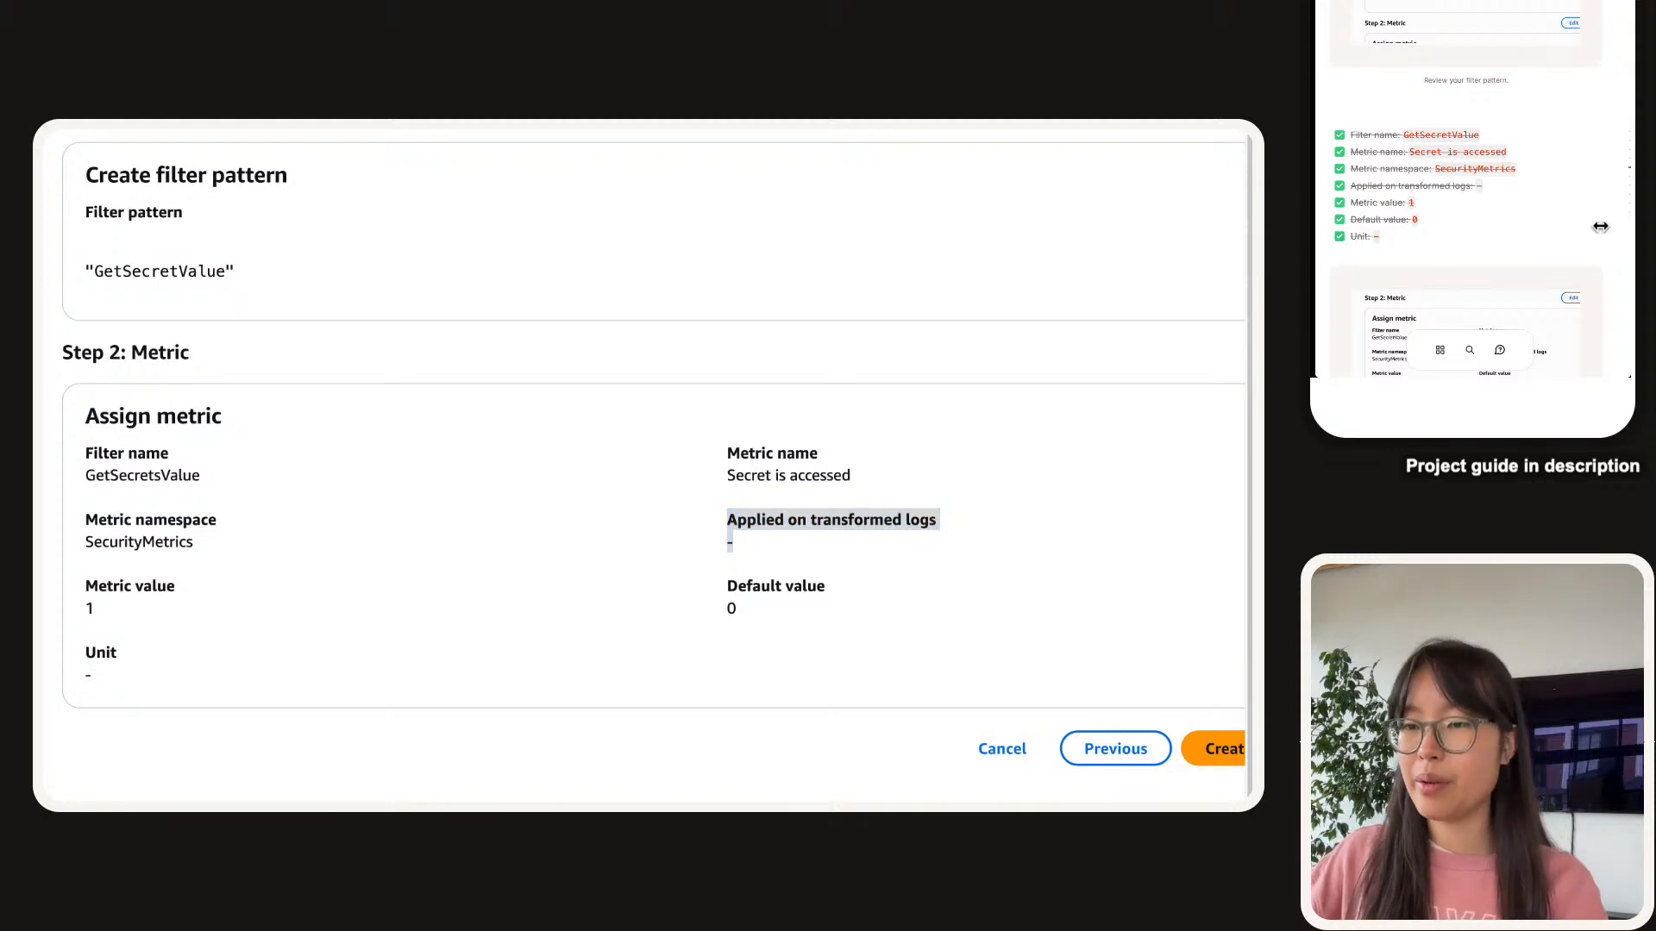
pyautogui.click(104, 664)
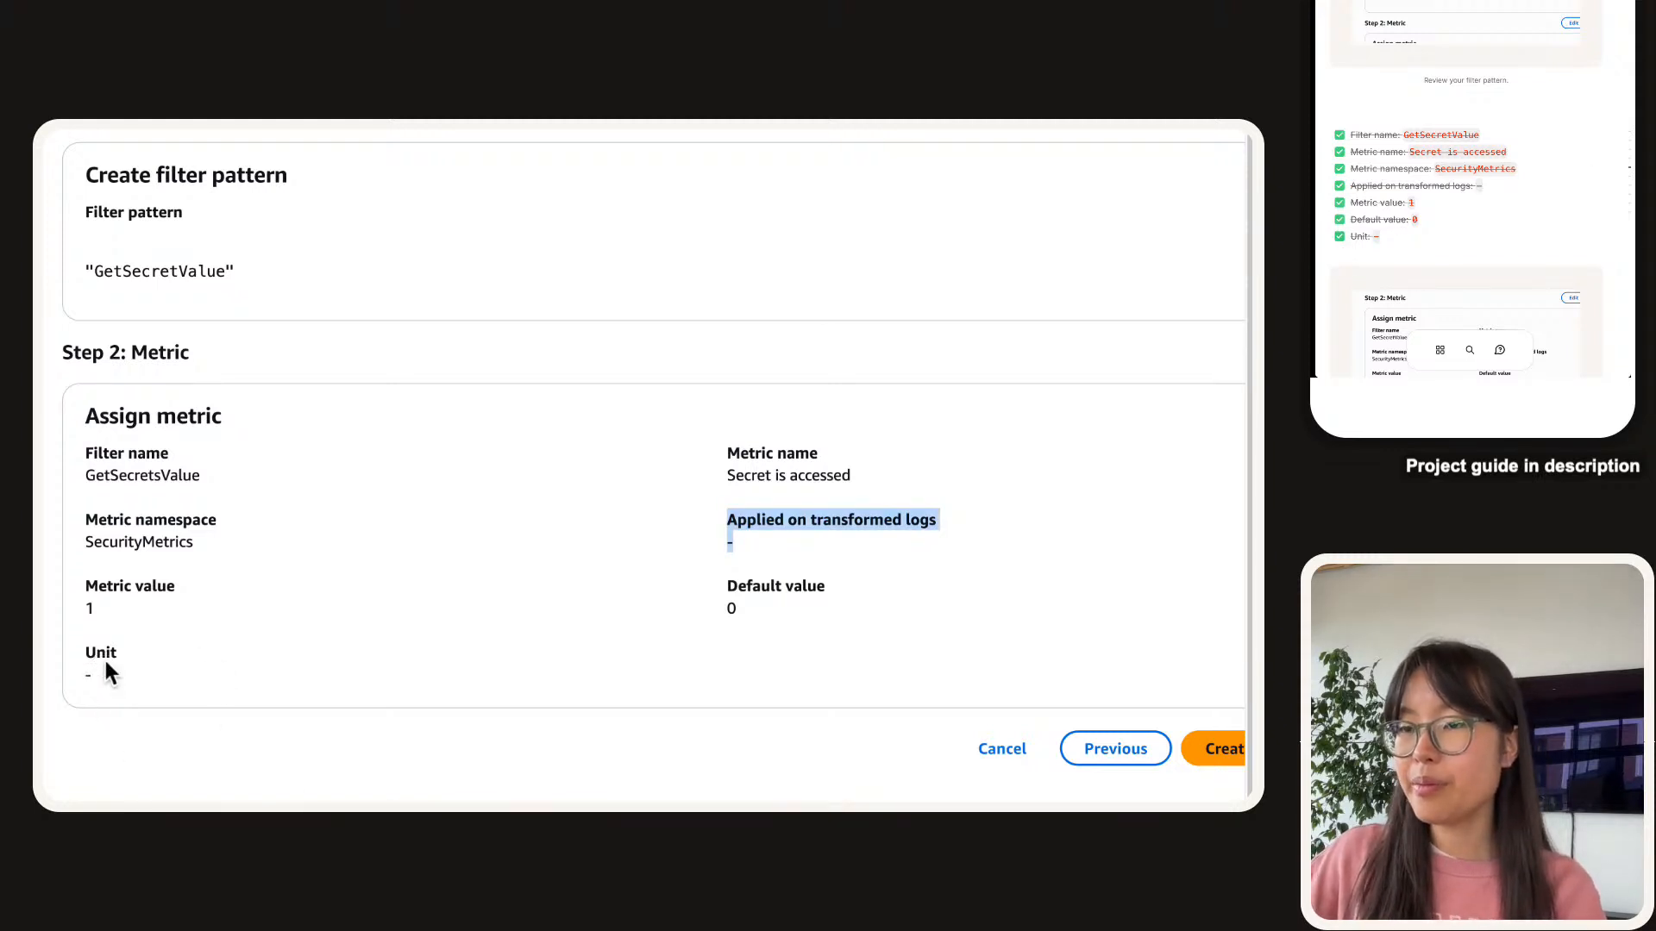
pyautogui.moveTo(98, 655); pyautogui.dragTo(40, 635)
pyautogui.click(298, 657)
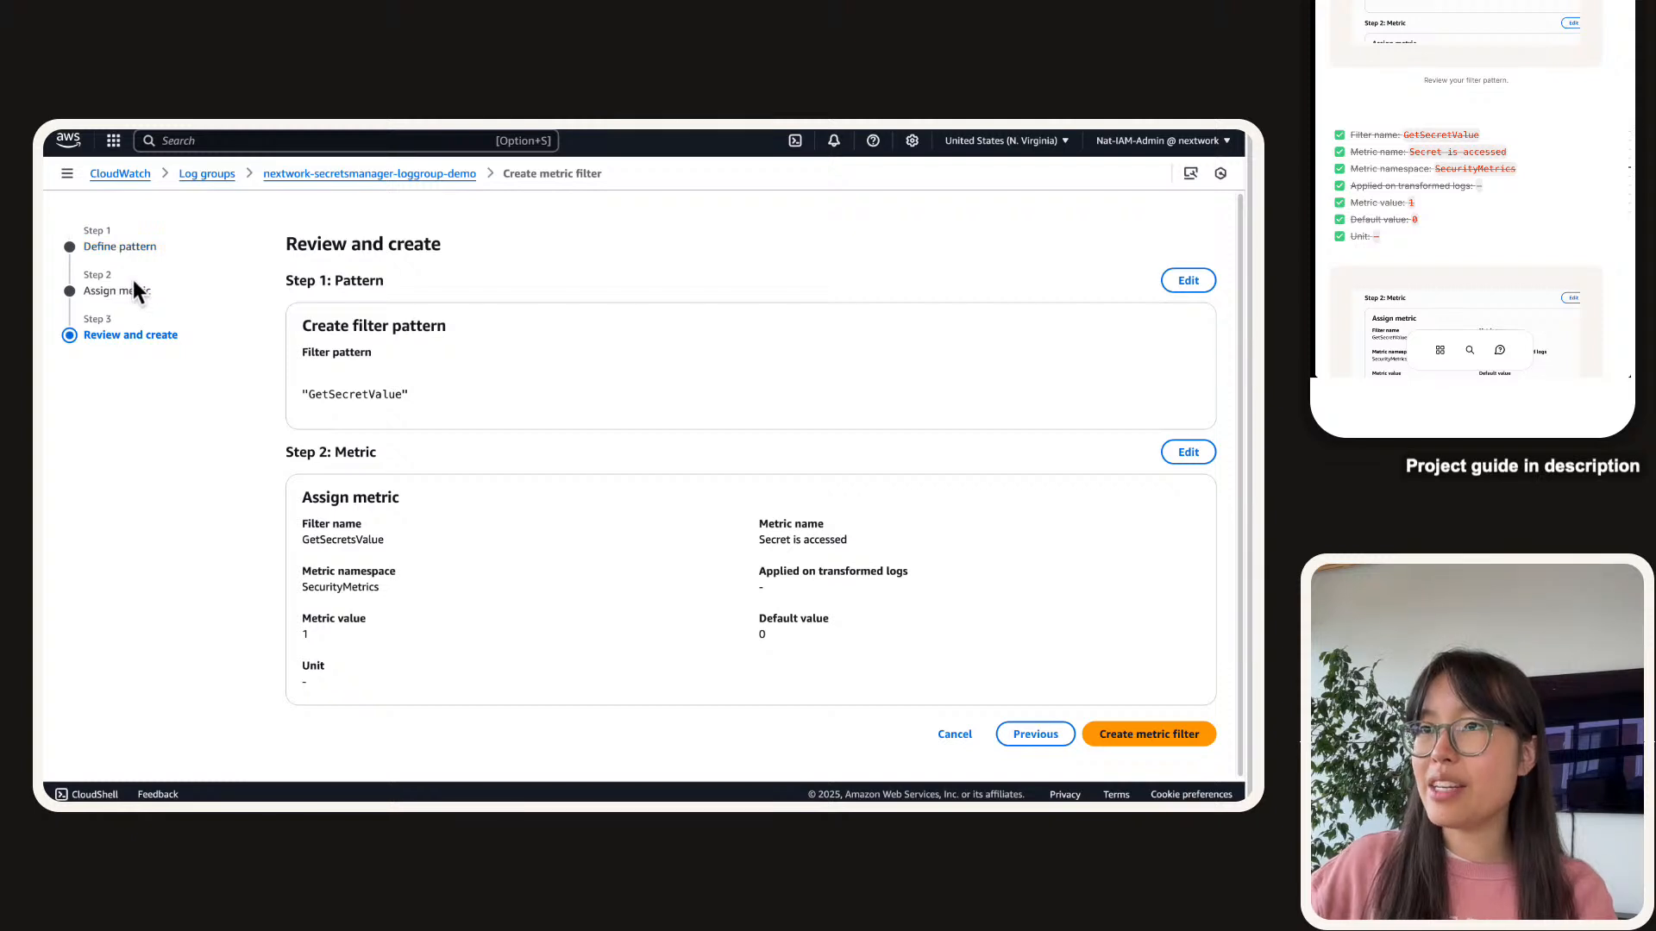
# Return to the Assign metric step and set the 'Secret is accessed' metric unit to Count.
pyautogui.click(133, 294)
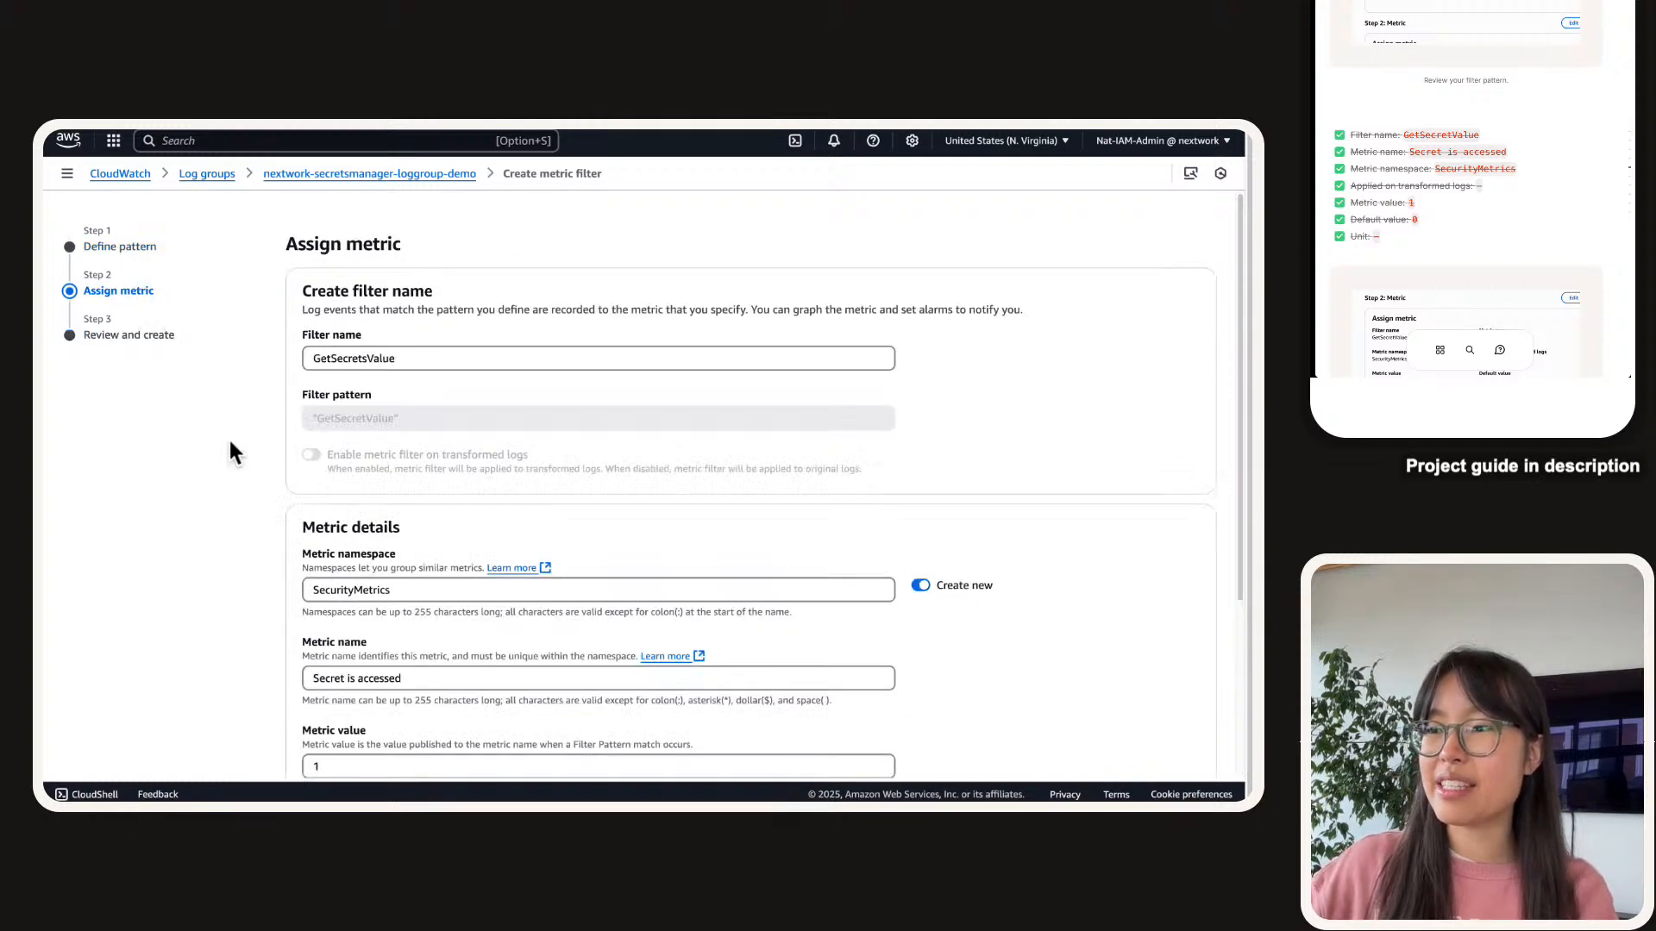
pyautogui.scroll(-3, 229, 453)
pyautogui.click(359, 677)
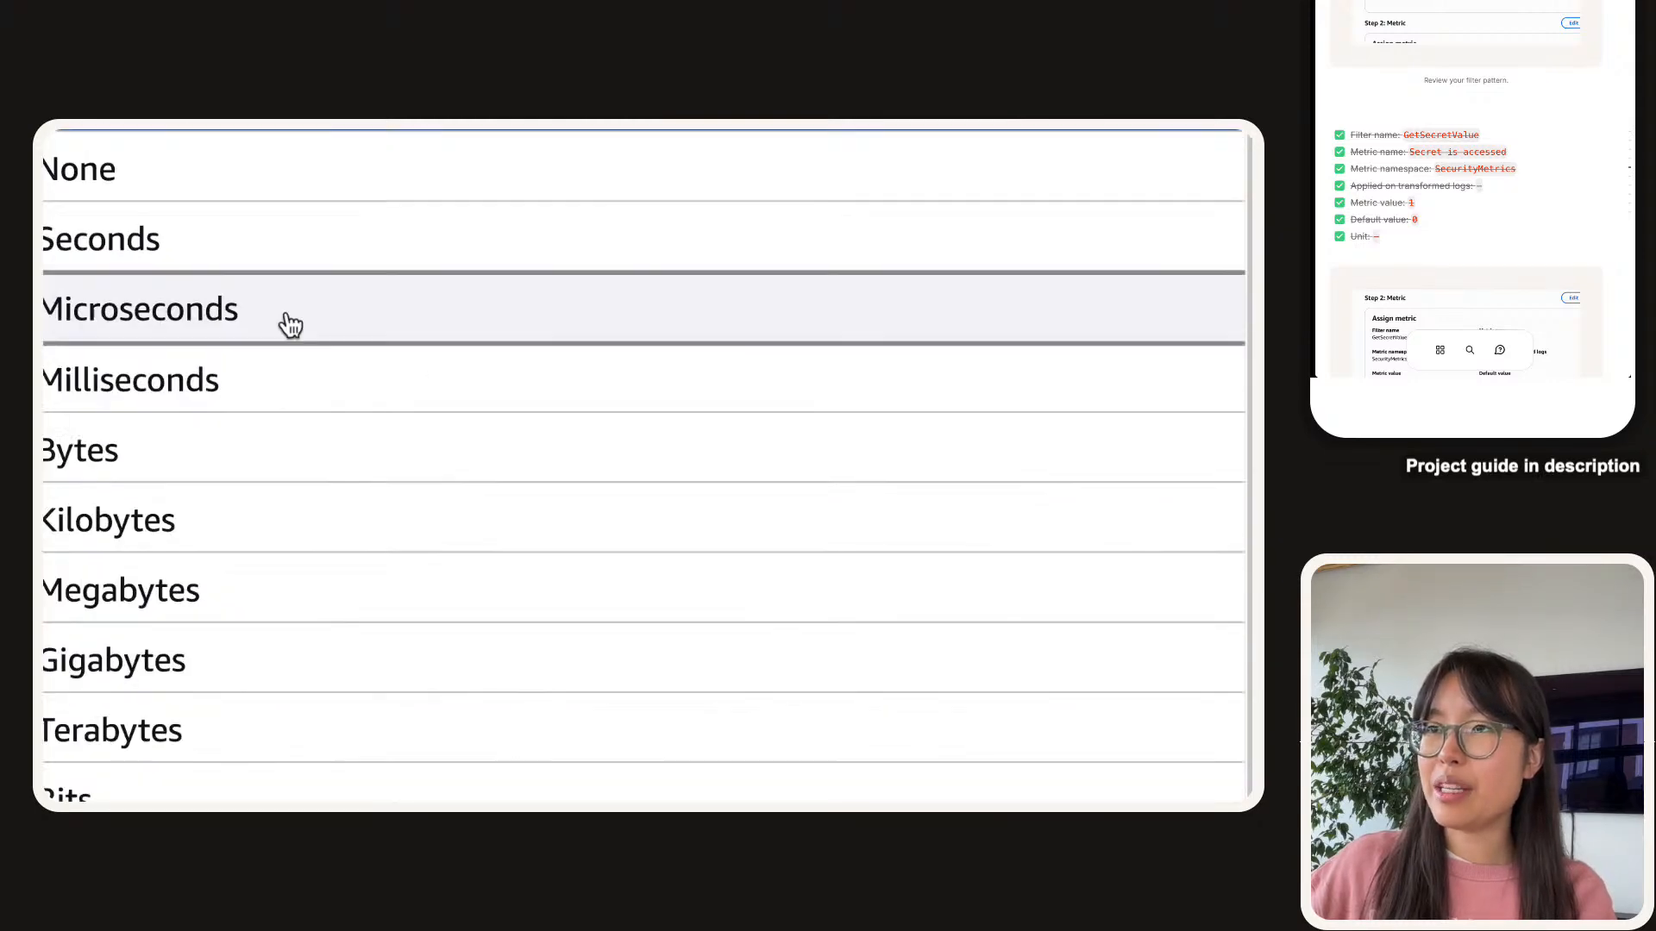
pyautogui.scroll(-5, 281, 470)
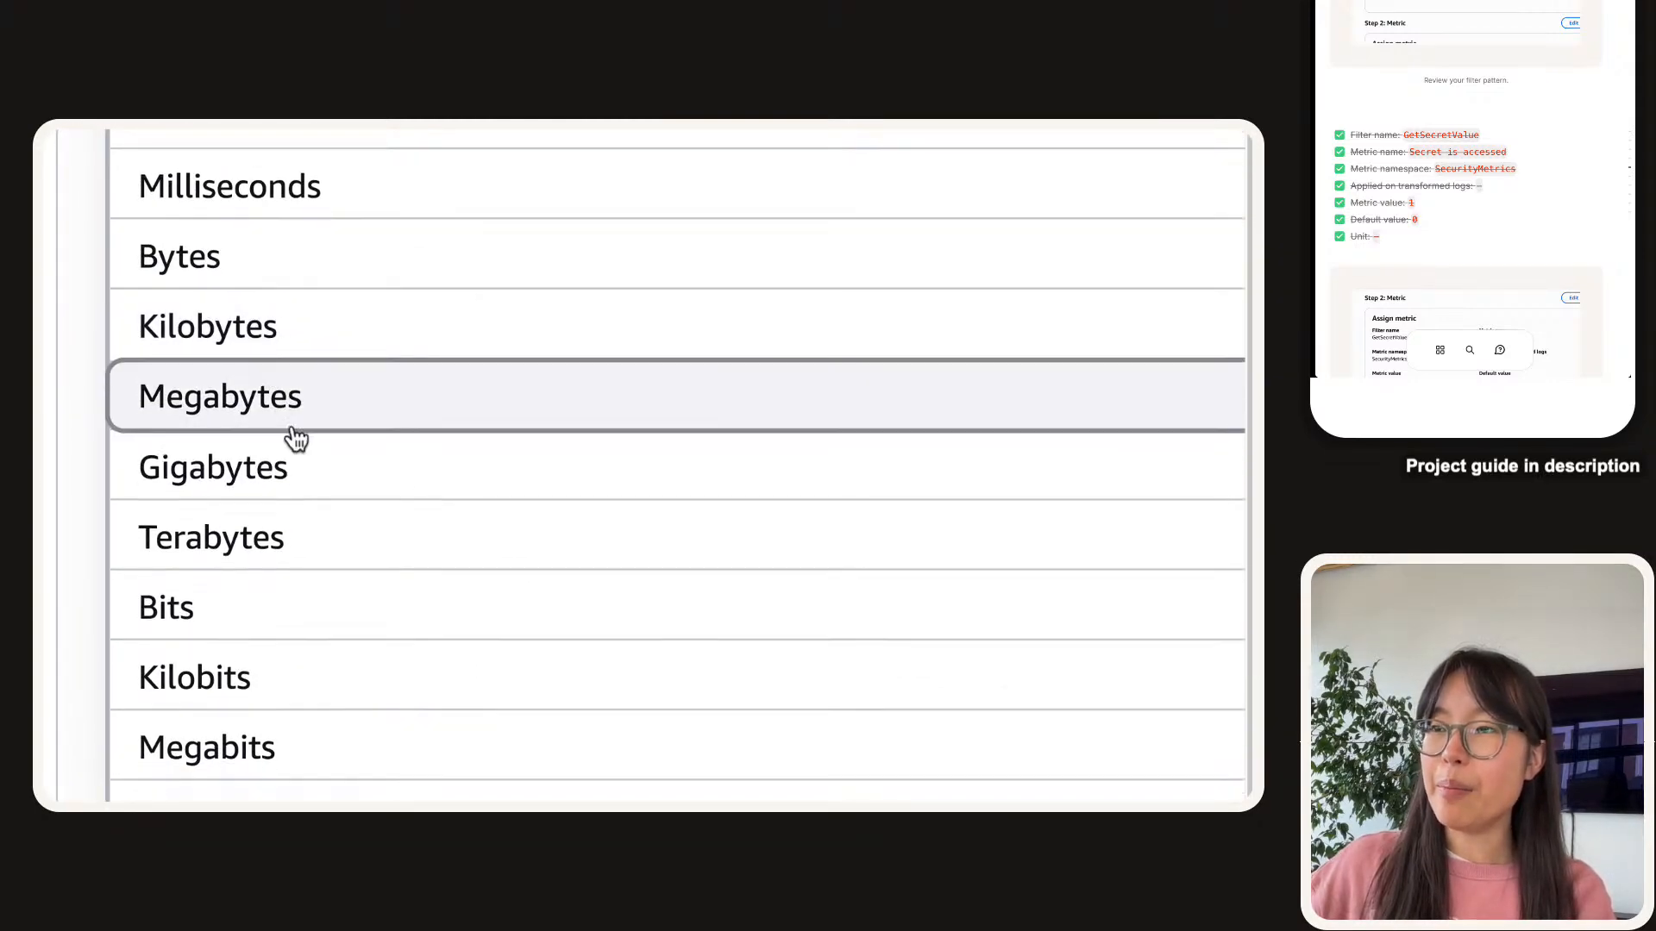
pyautogui.scroll(-5, 270, 585)
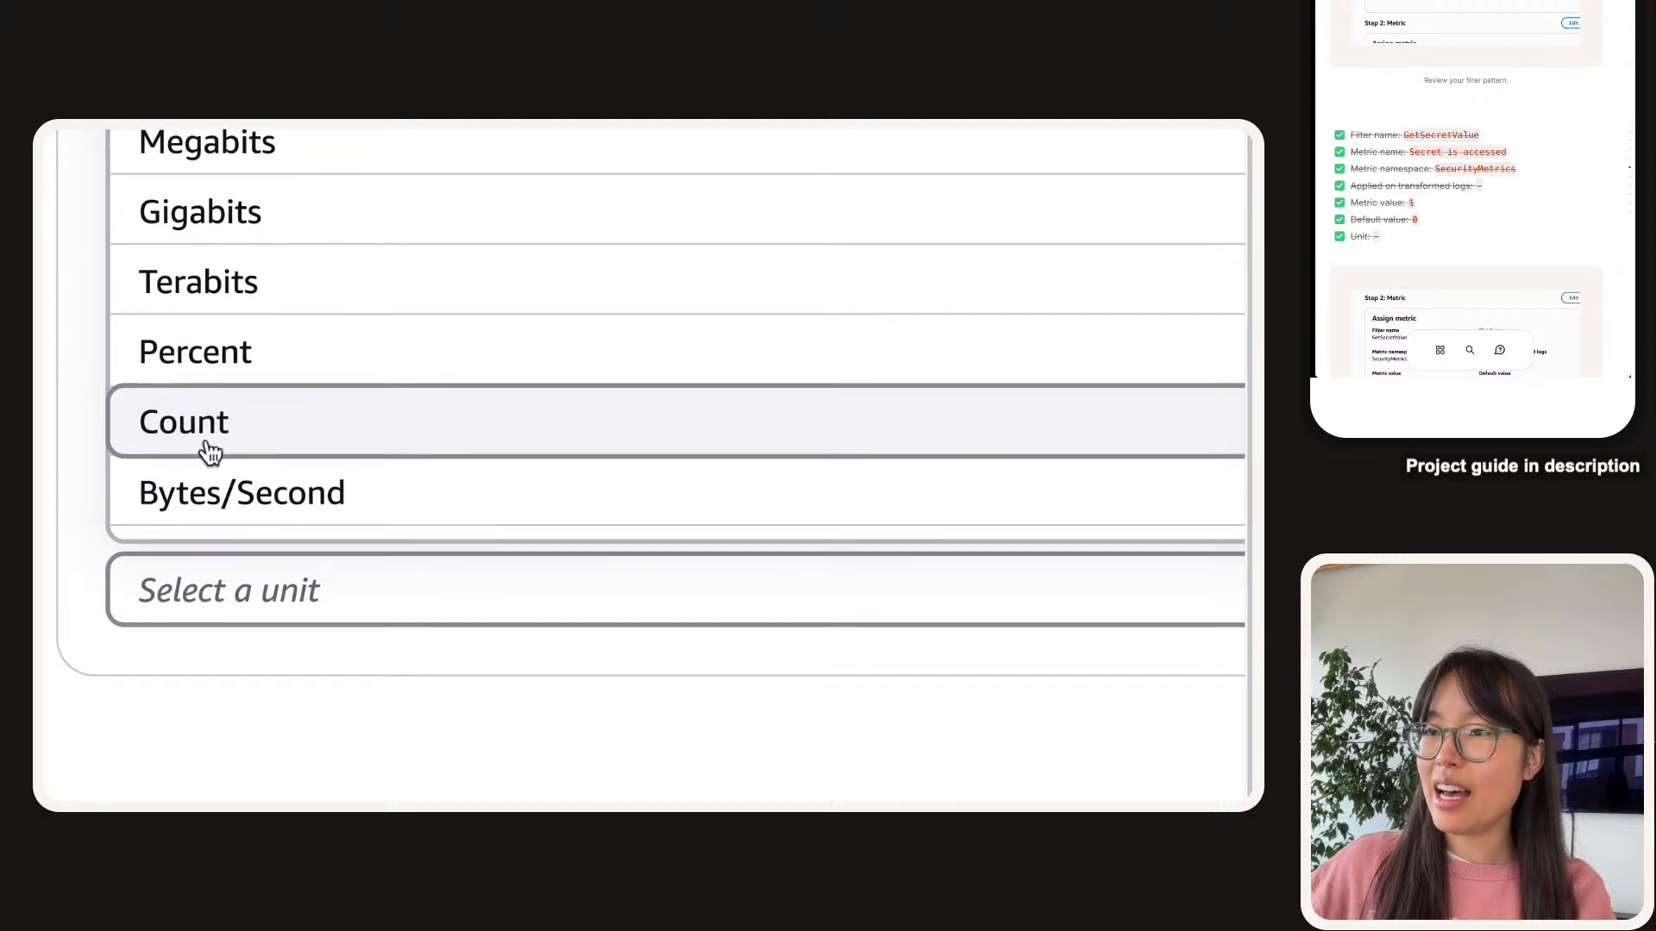
pyautogui.scroll(-5, 786, 456)
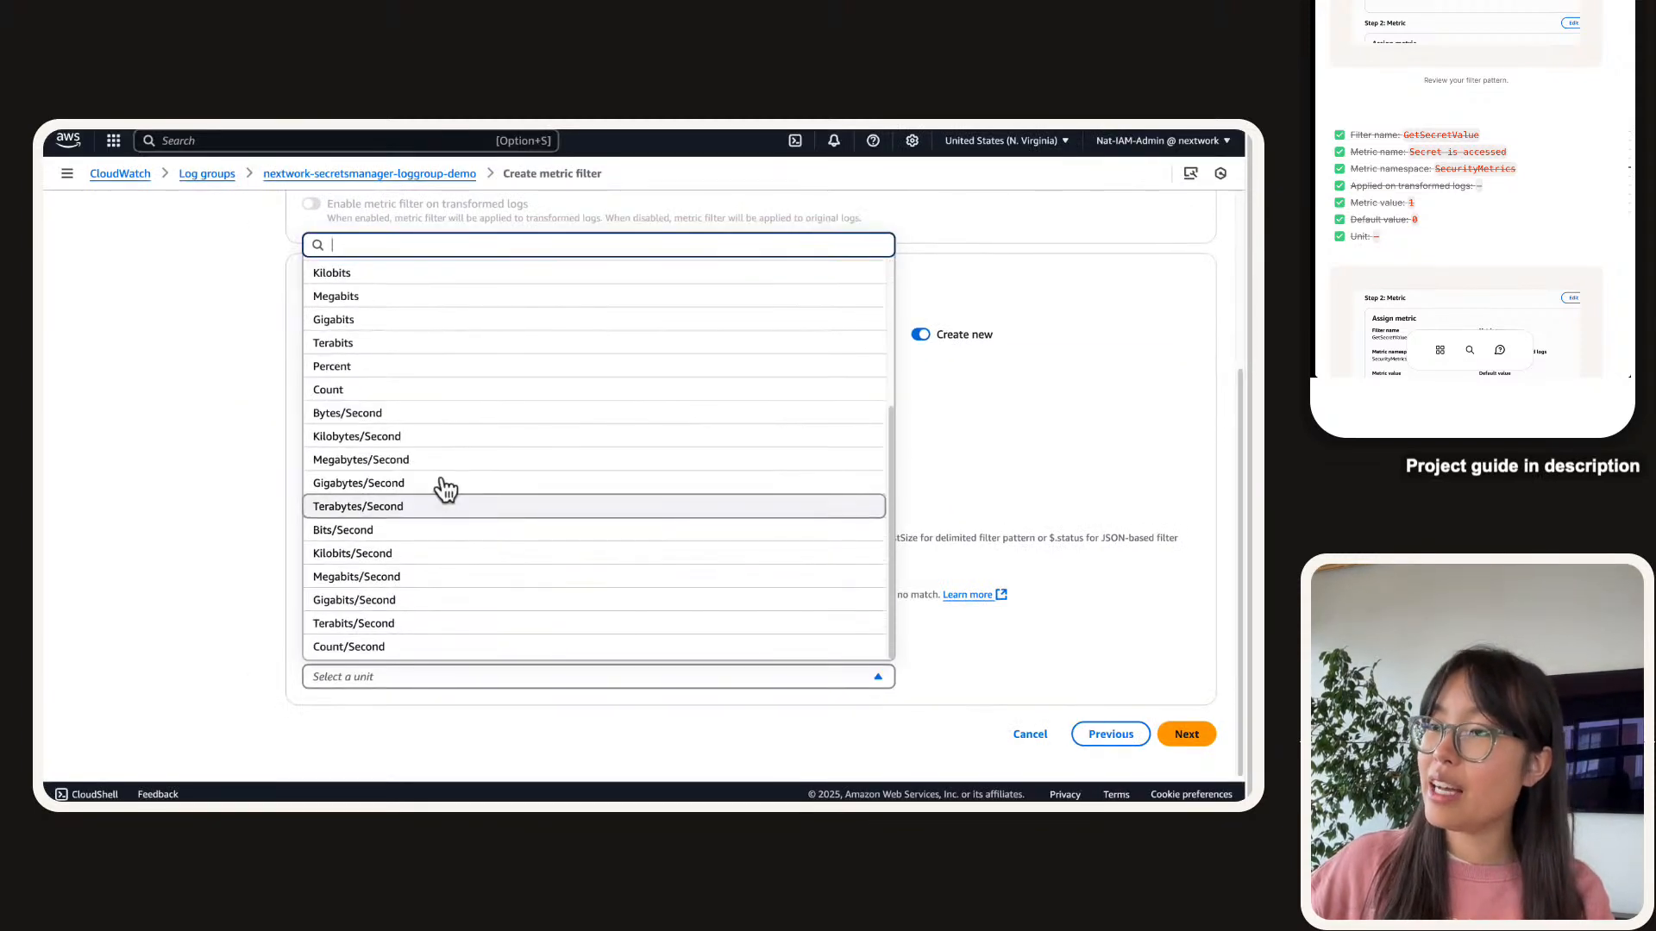
pyautogui.click(333, 389)
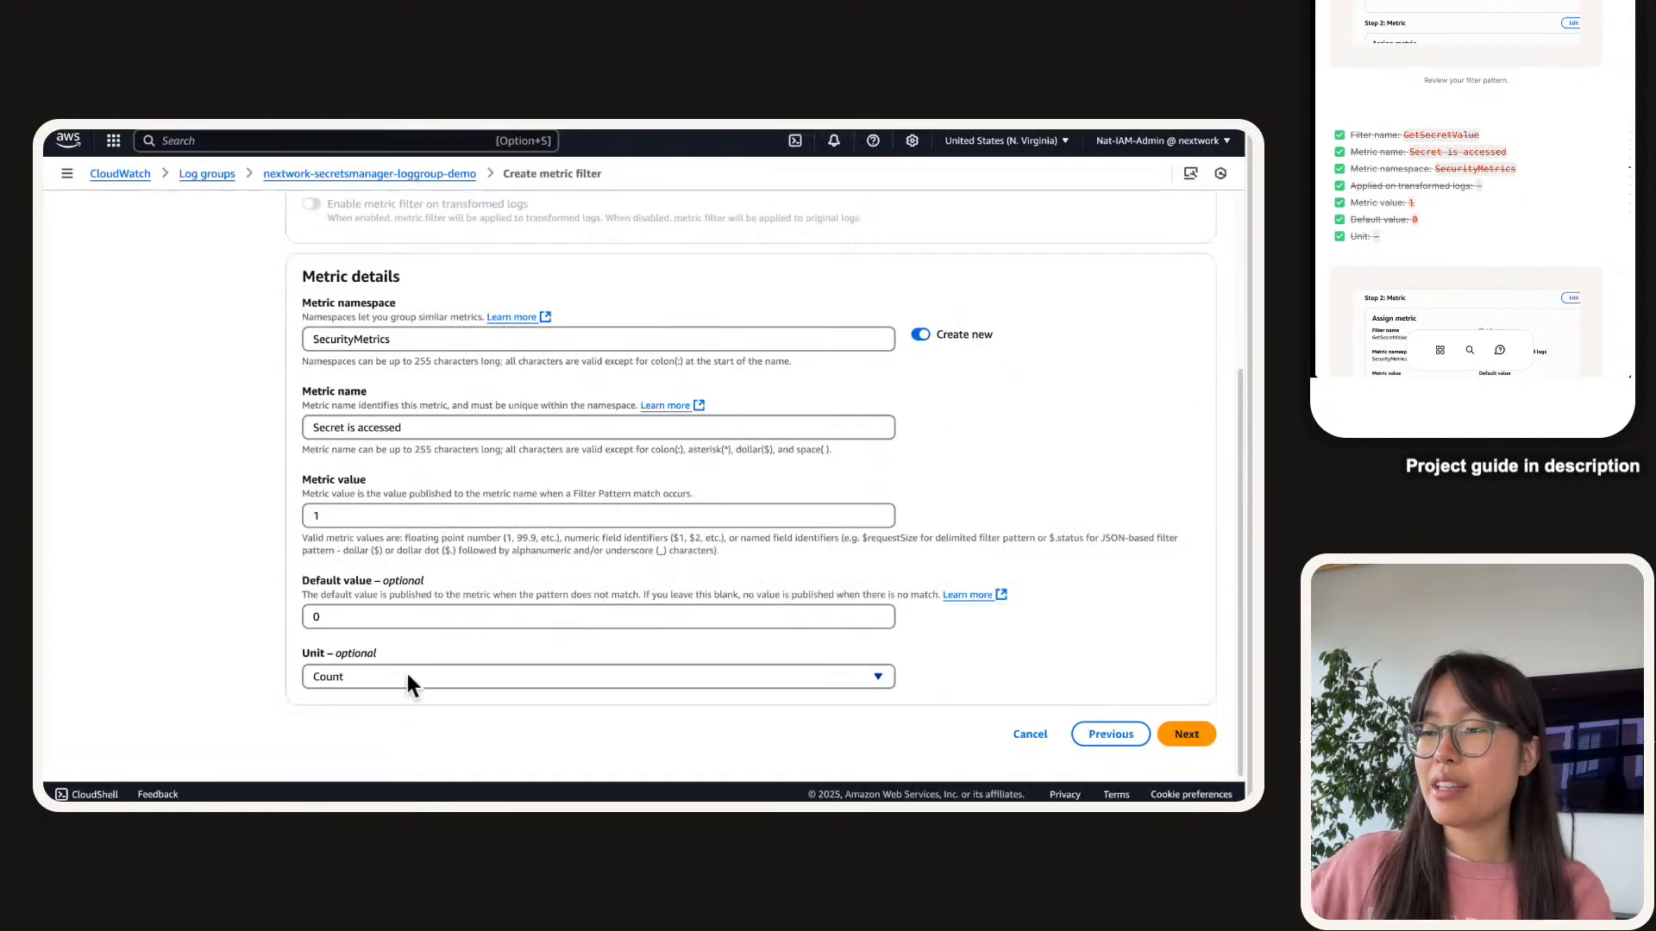
pyautogui.click(337, 680)
pyautogui.scroll(-3, 405, 522)
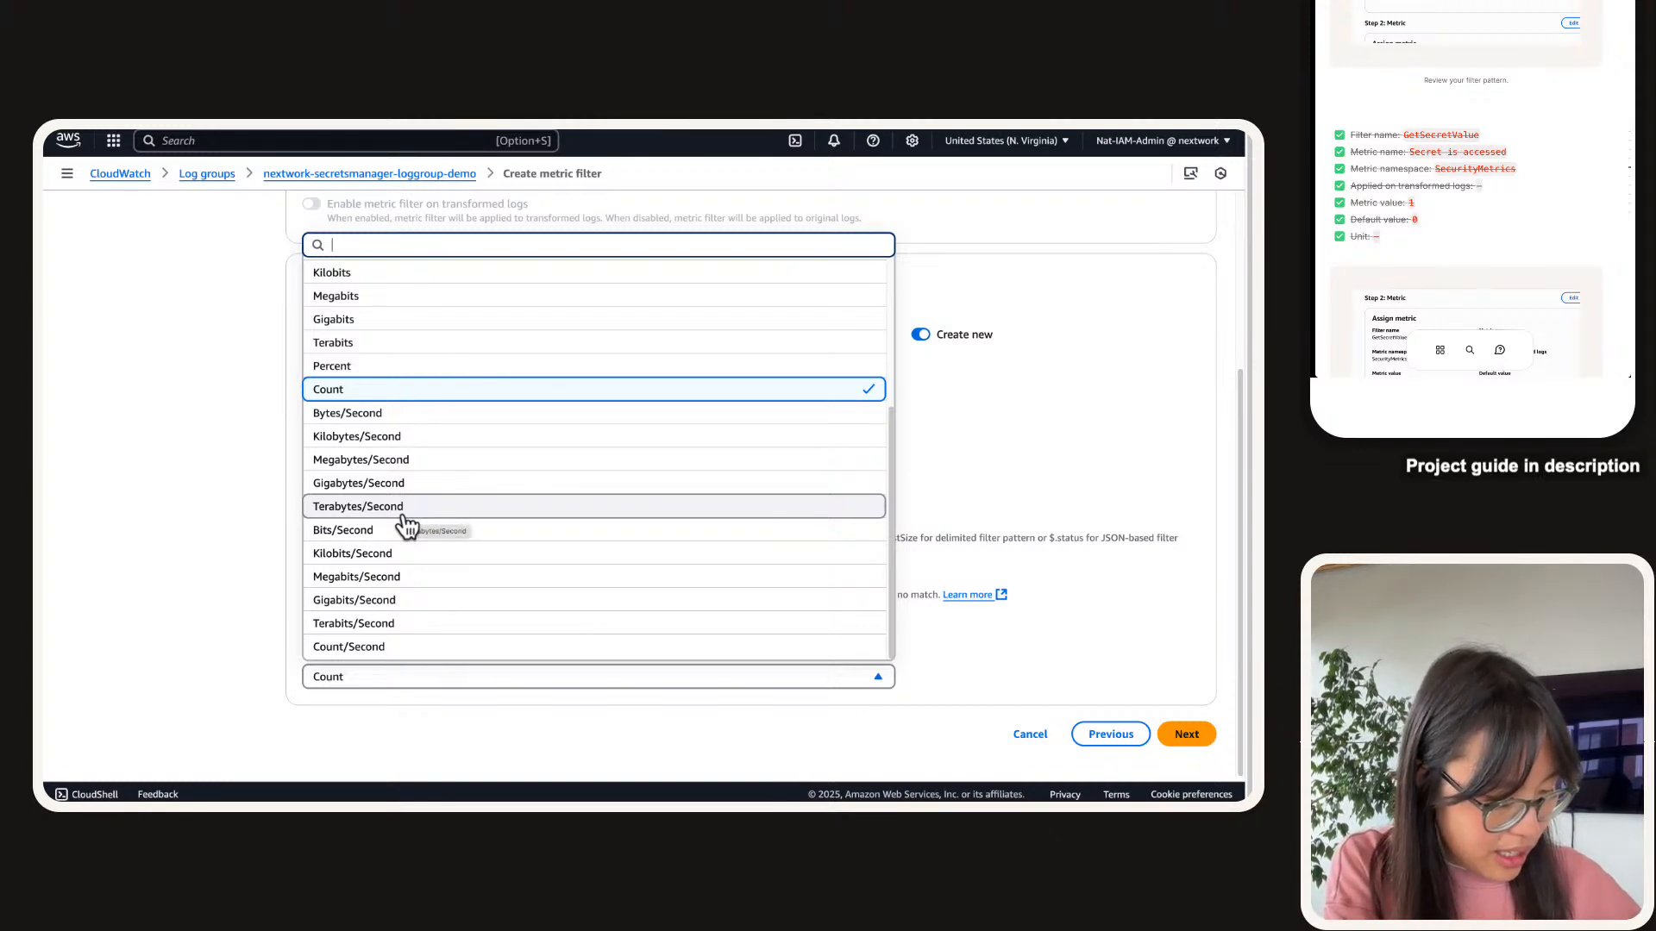
pyautogui.scroll(5, 405, 522)
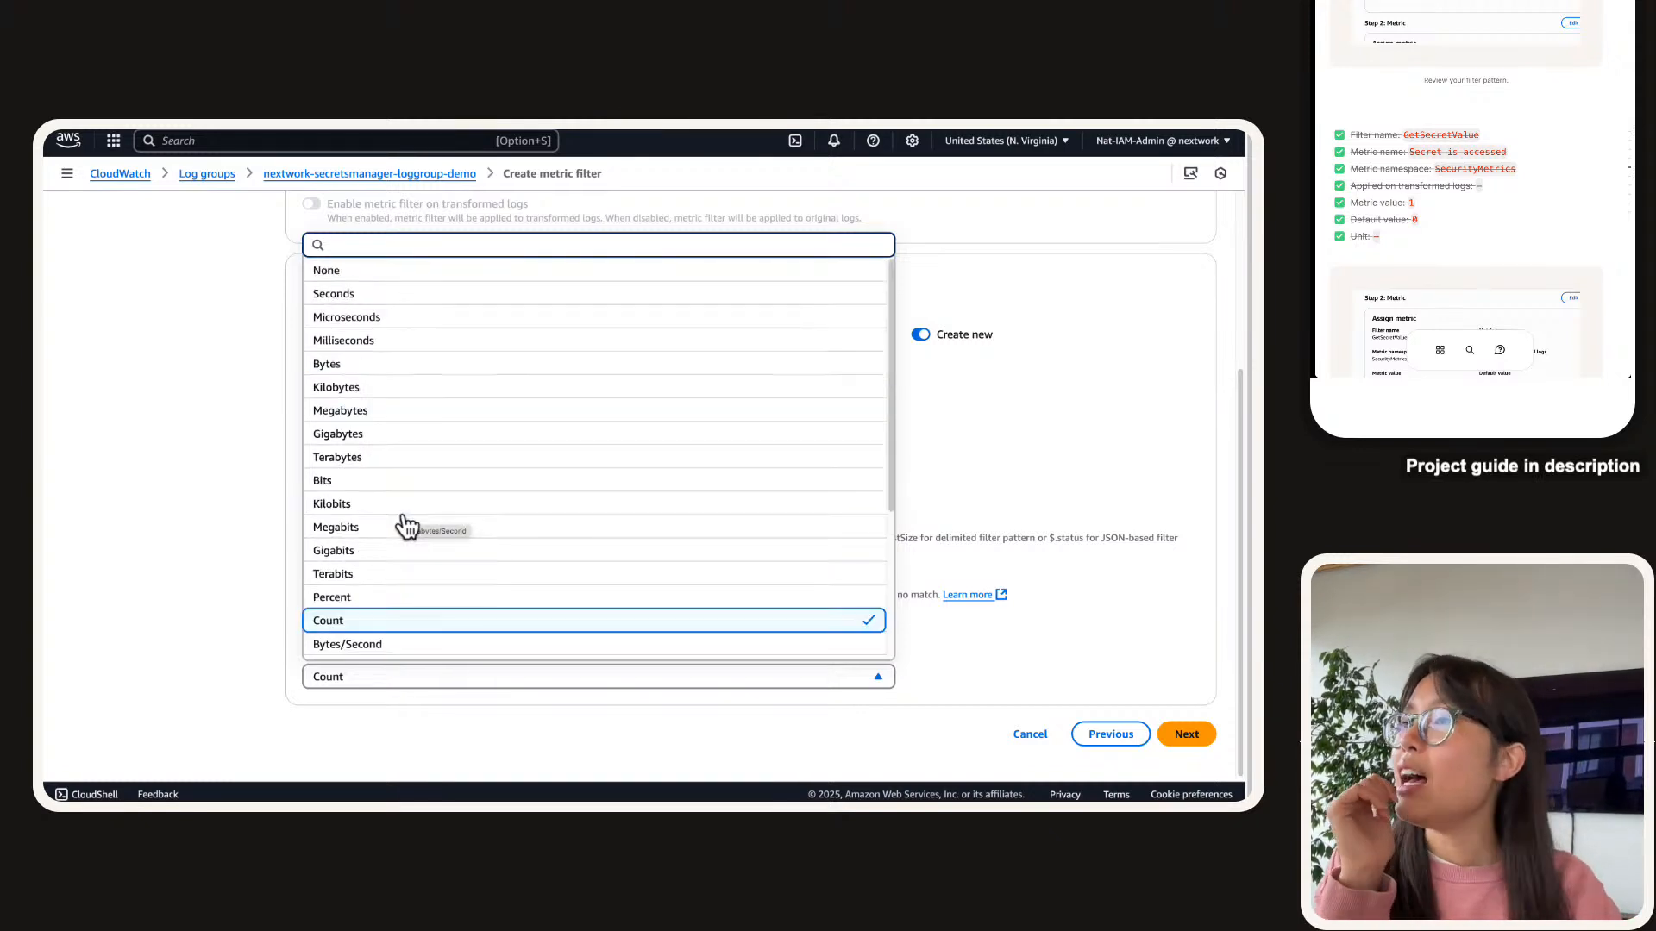
pyautogui.click(436, 267)
# Review and create the GetSecretsValue metric filter, then check the success confirmation.
pyautogui.click(1183, 735)
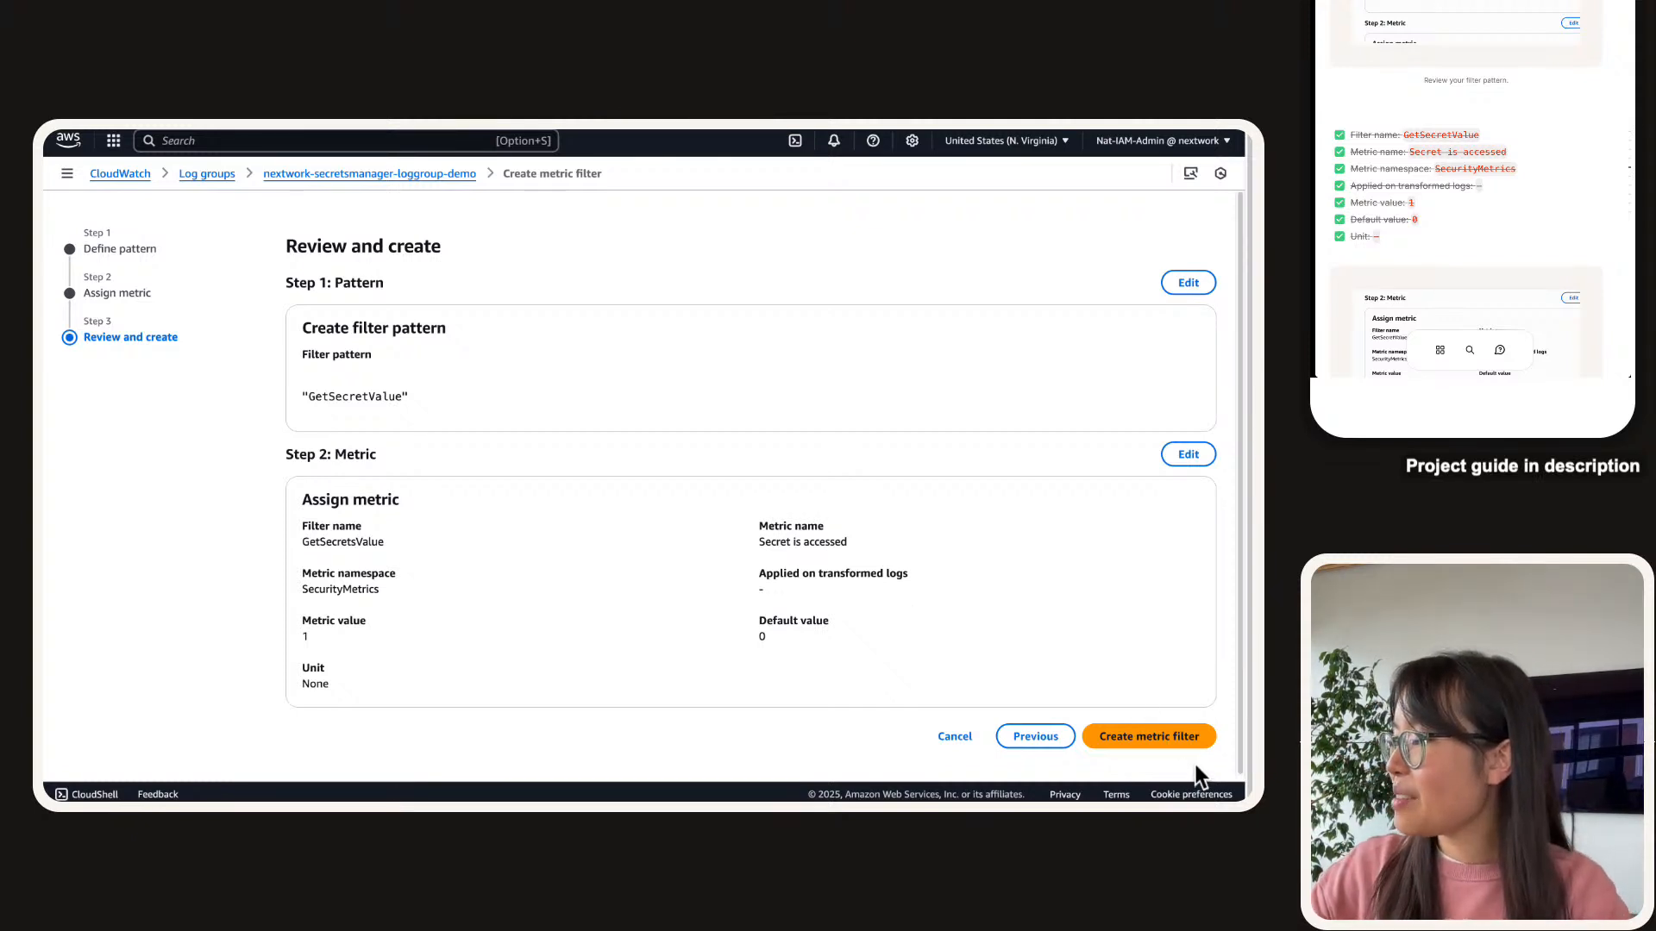
pyautogui.click(1164, 738)
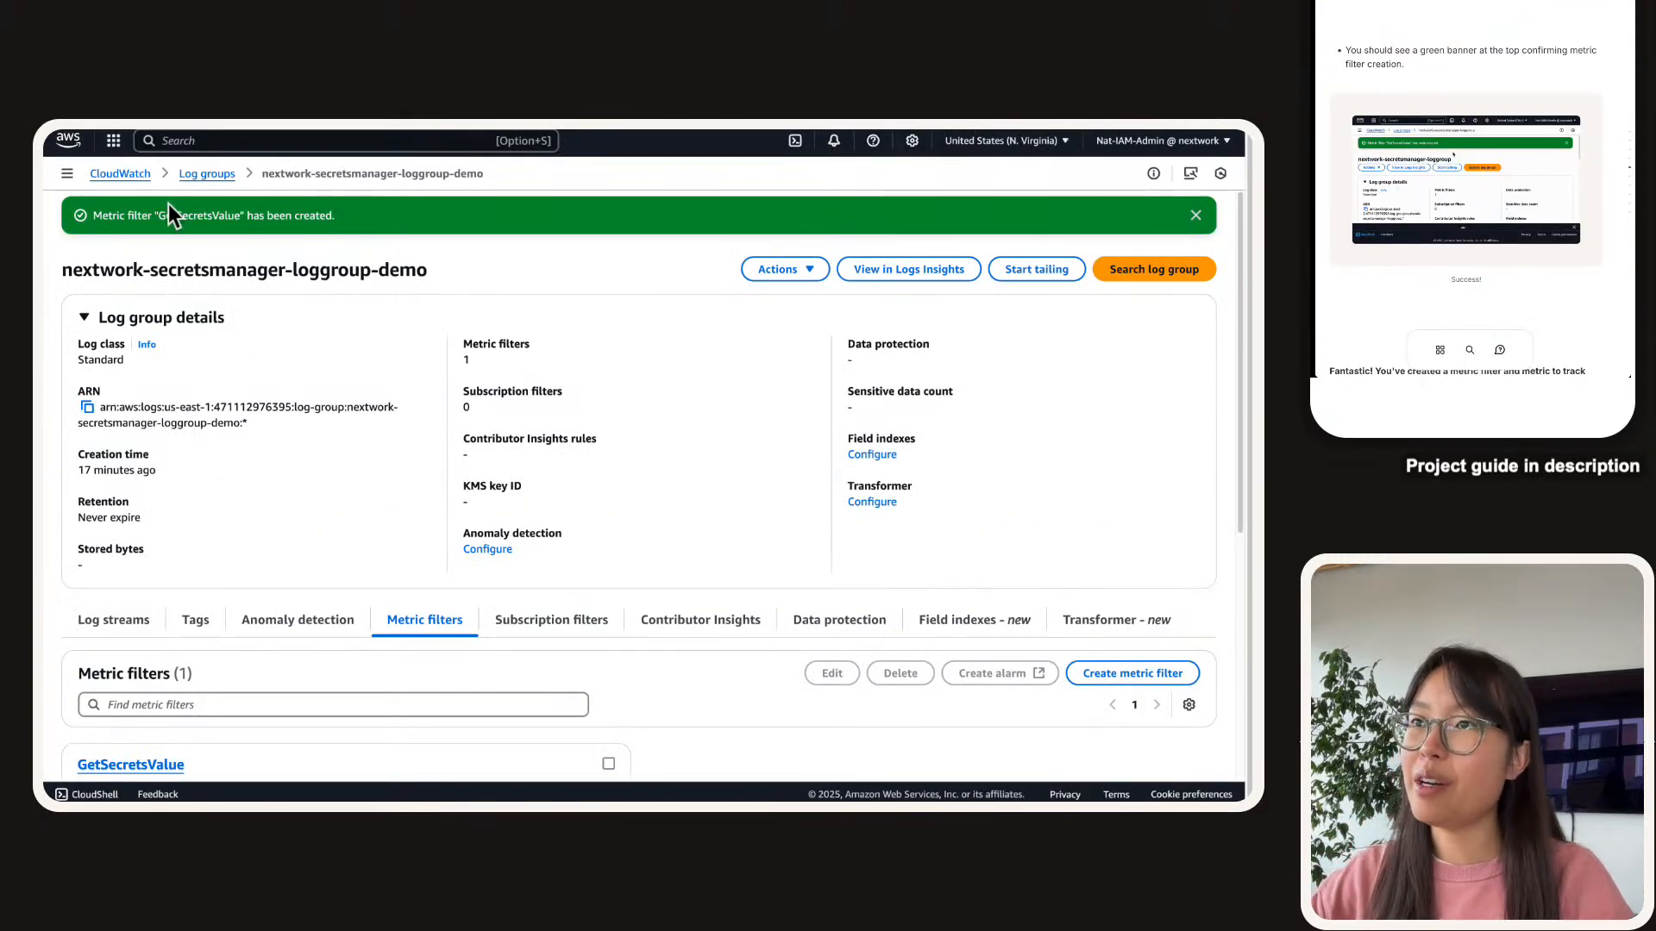
pyautogui.tripleClick(169, 210)
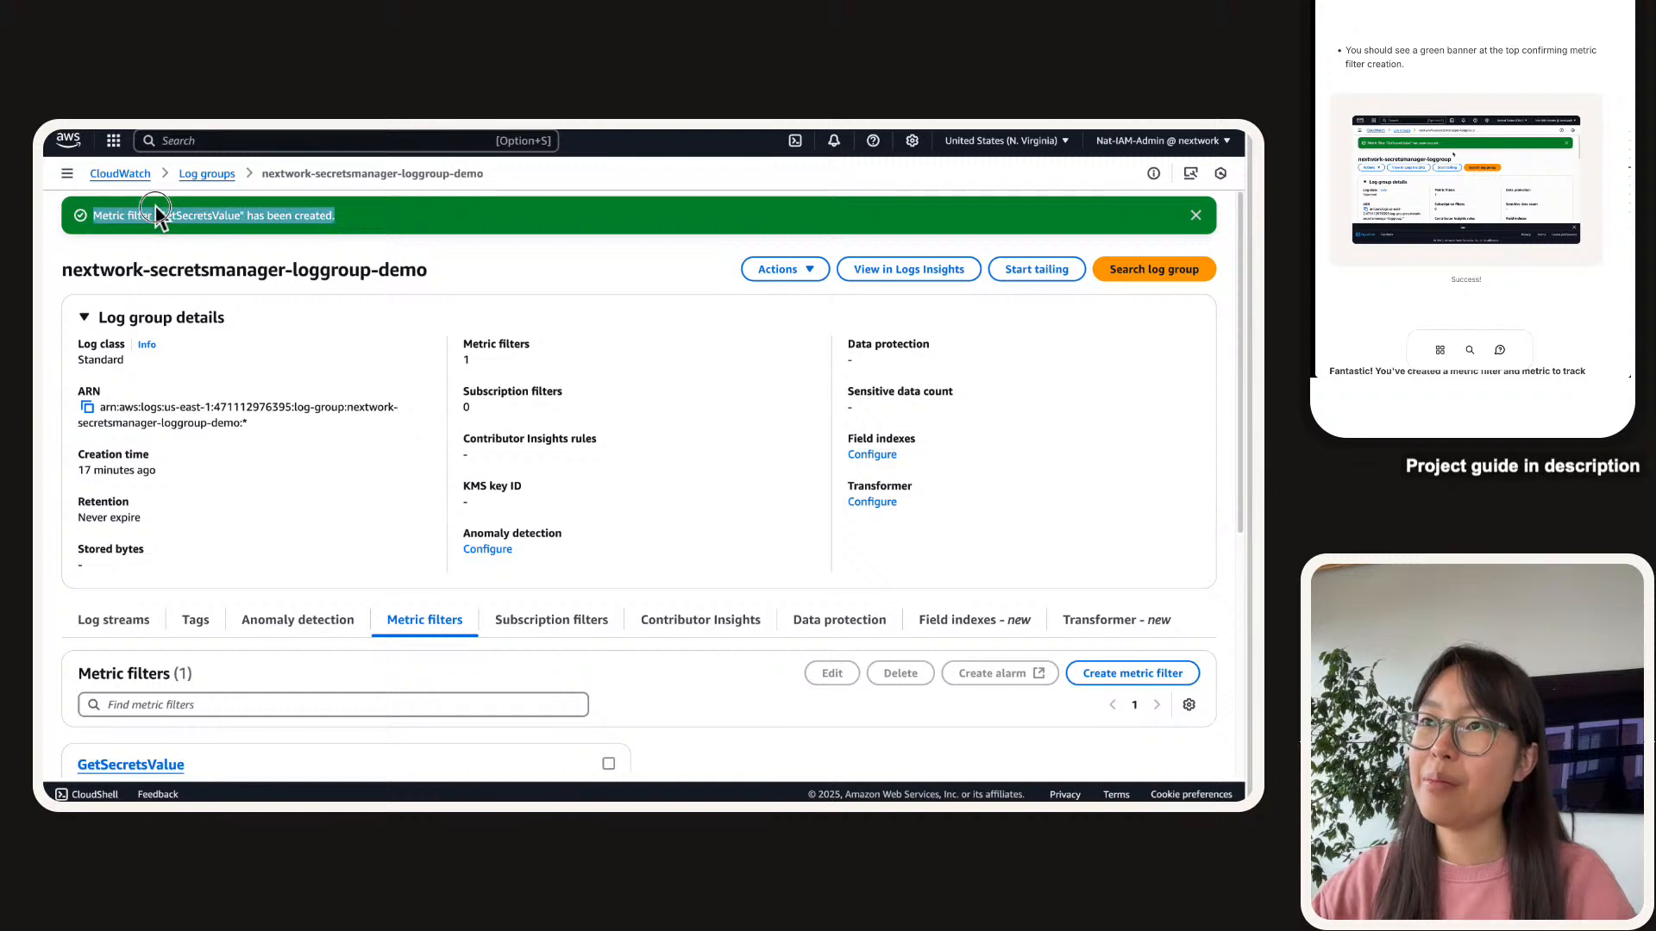
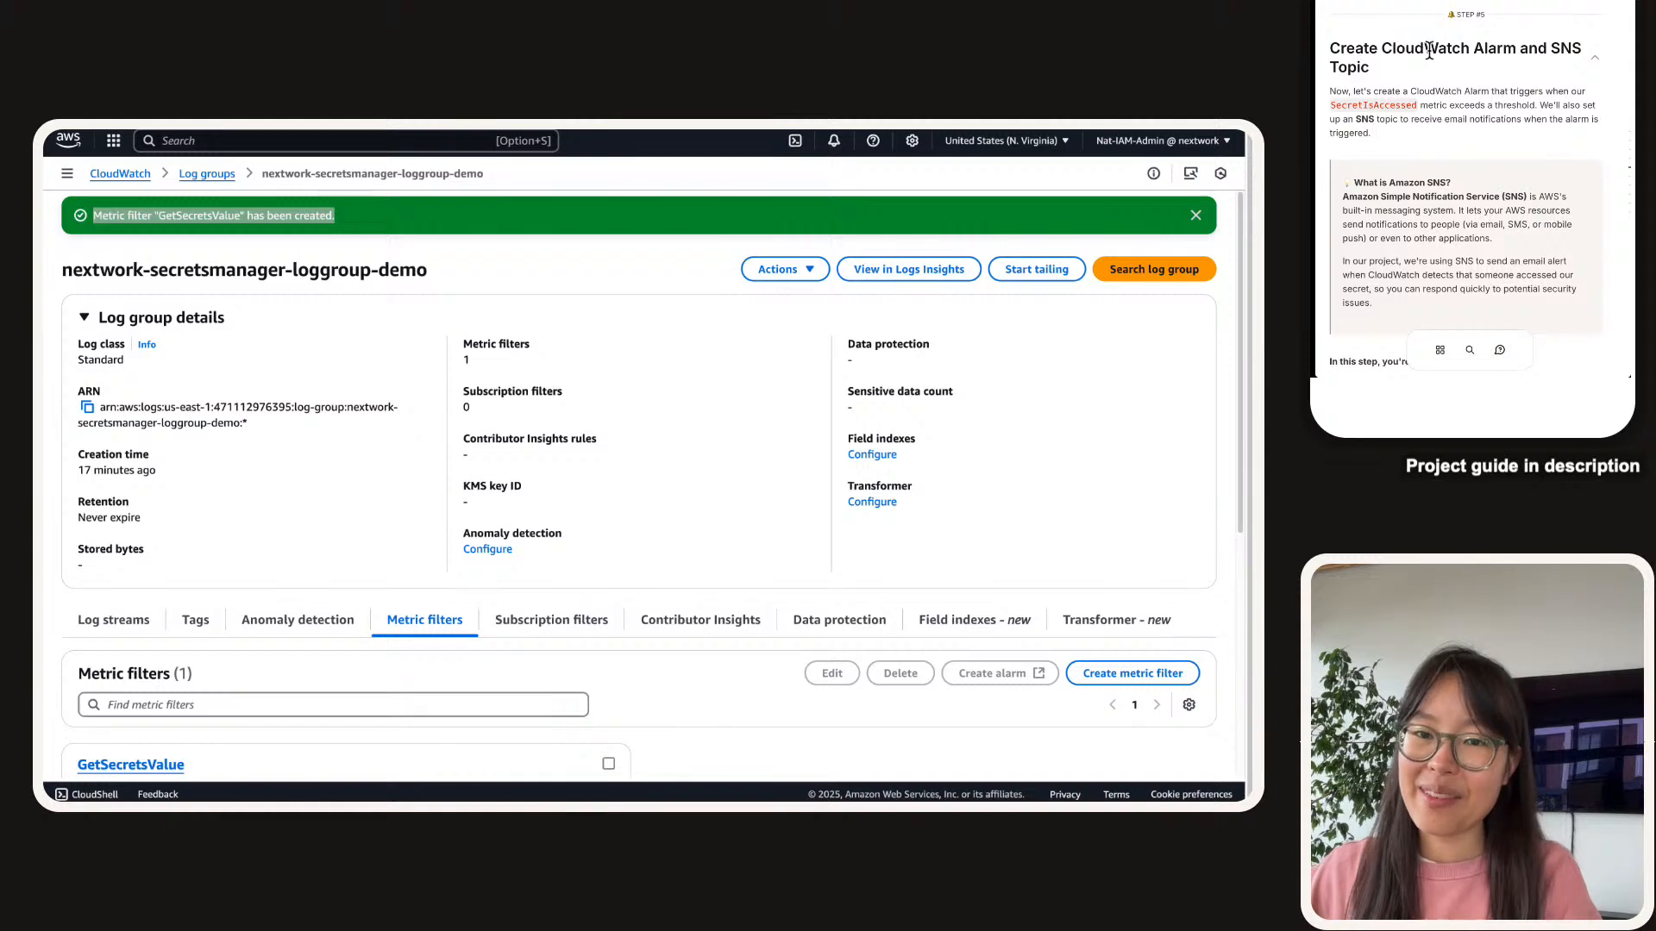
# Read the Step 5 introduction, highlighting 'CloudWatch Alarm' and 'SNS Topic' in the title and intro.
pyautogui.scroll(-1, 1429, 53)
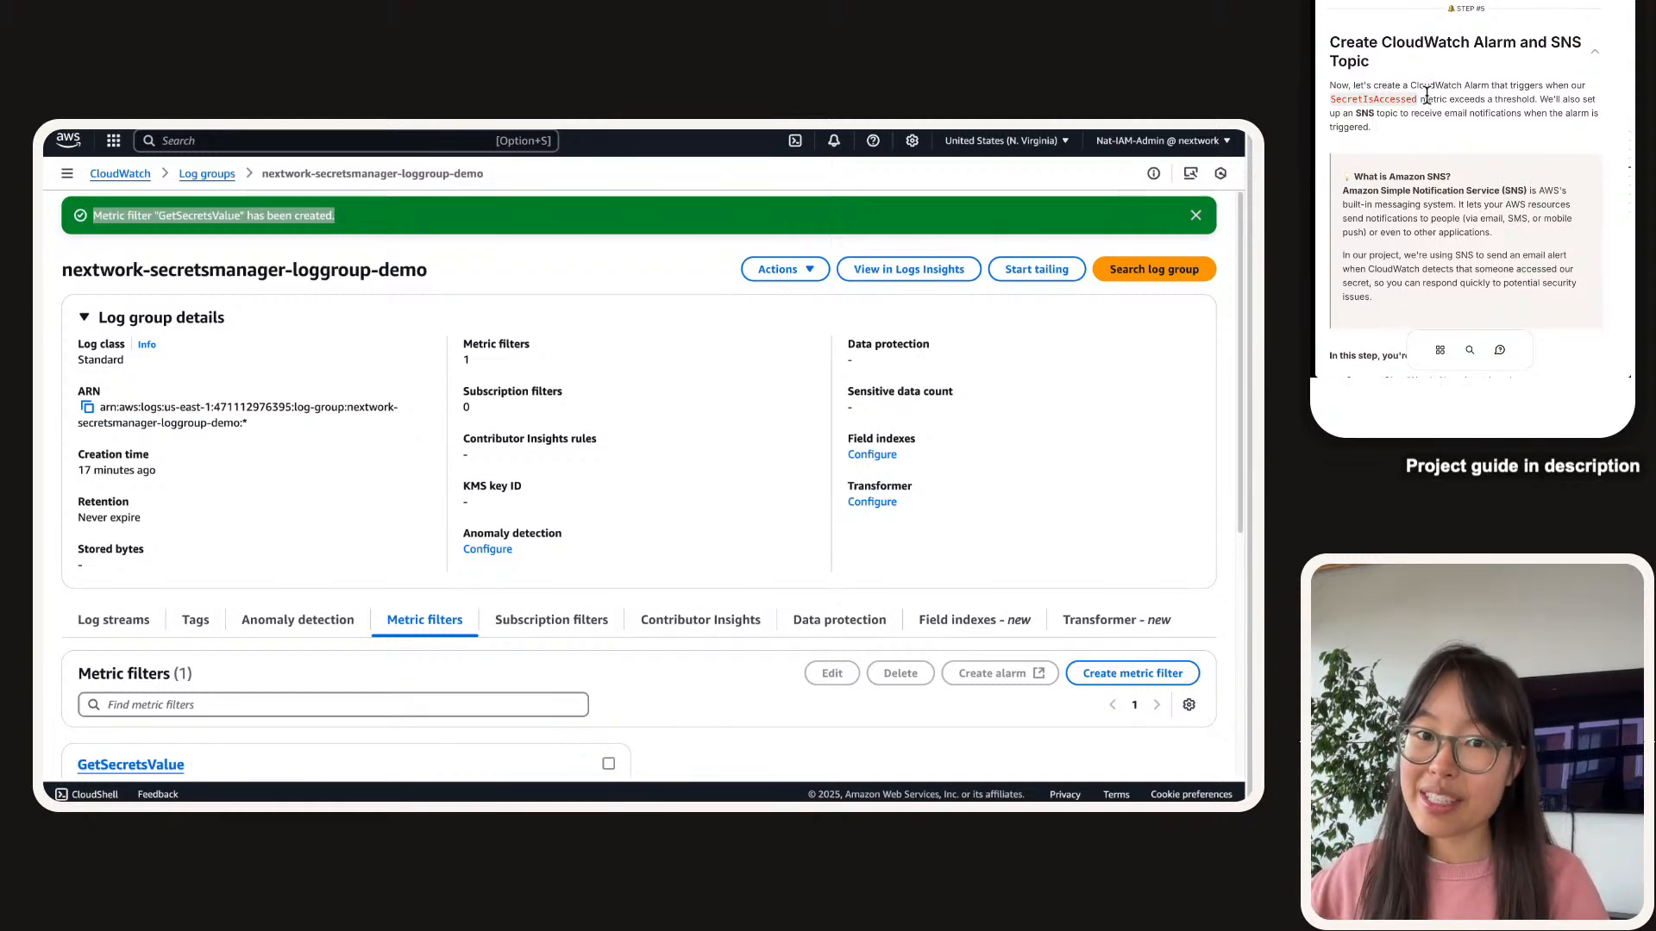
pyautogui.moveTo(1392, 43); pyautogui.dragTo(1553, 62)
pyautogui.click(1516, 49)
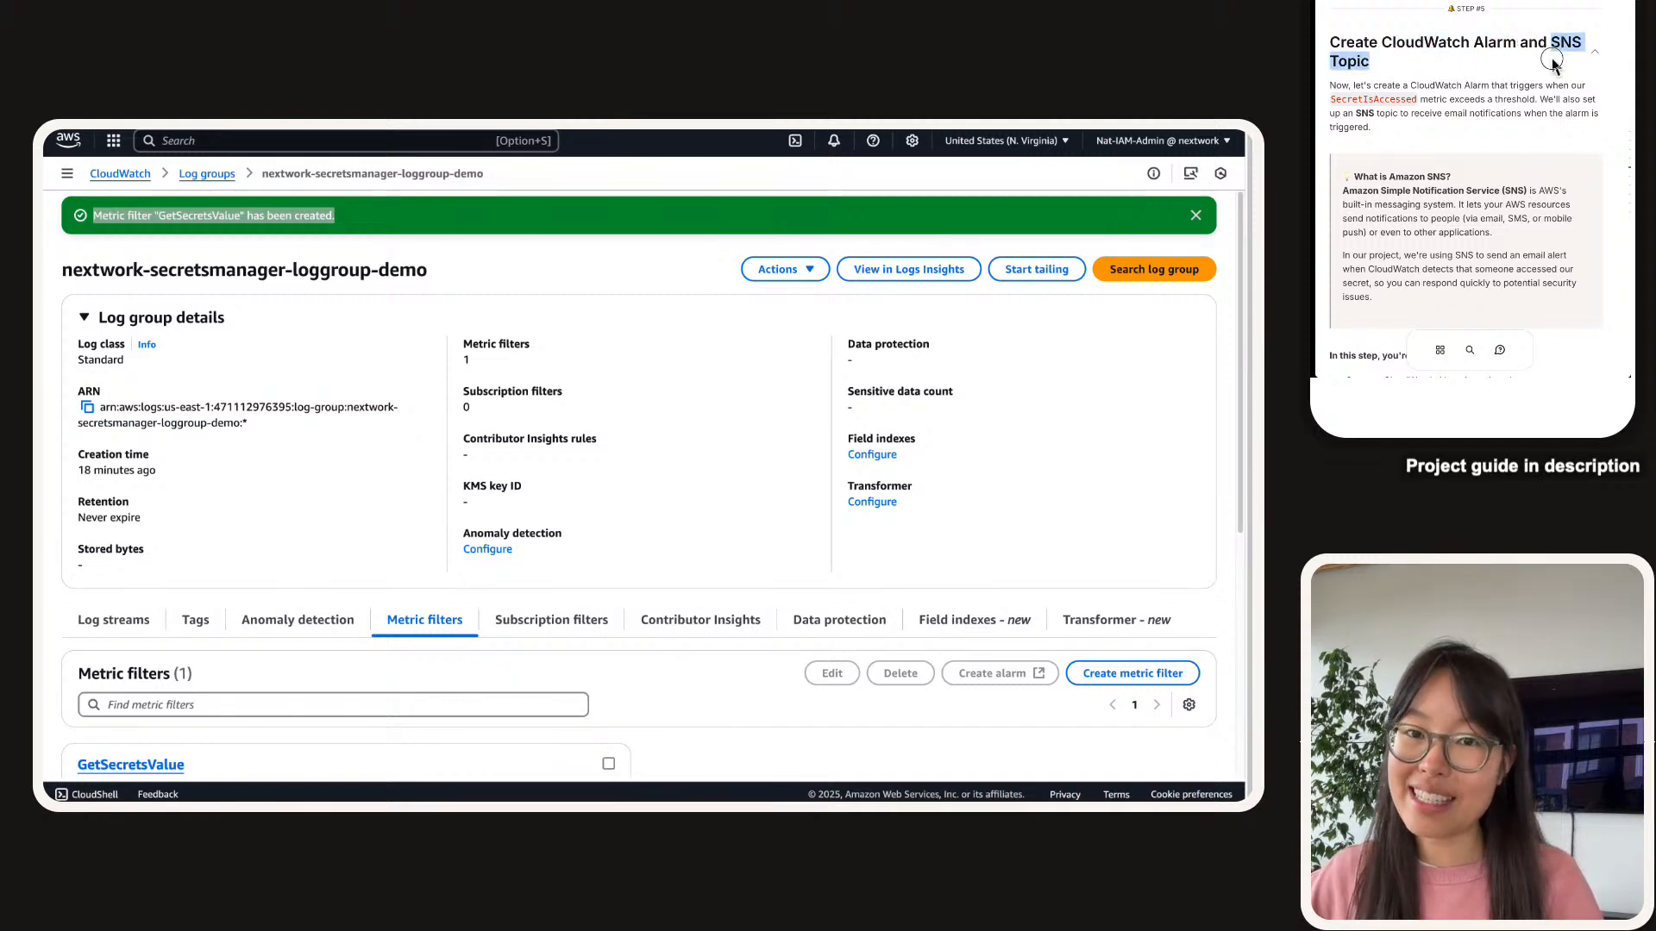
pyautogui.click(1531, 68)
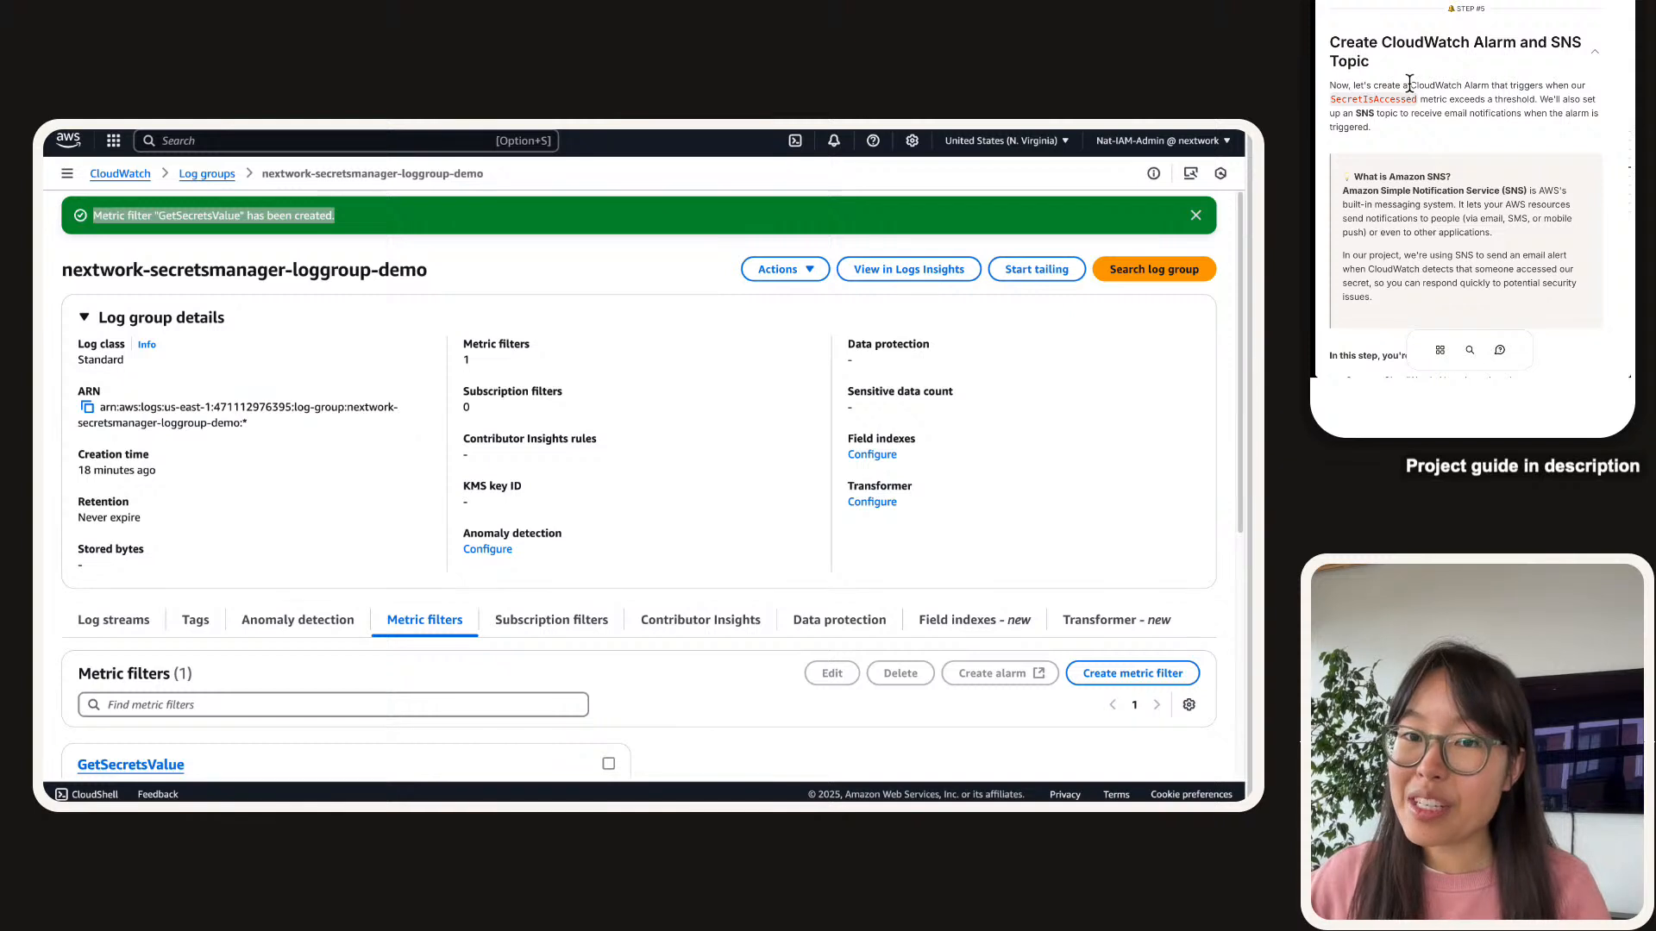
pyautogui.moveTo(1411, 85); pyautogui.dragTo(1548, 84)
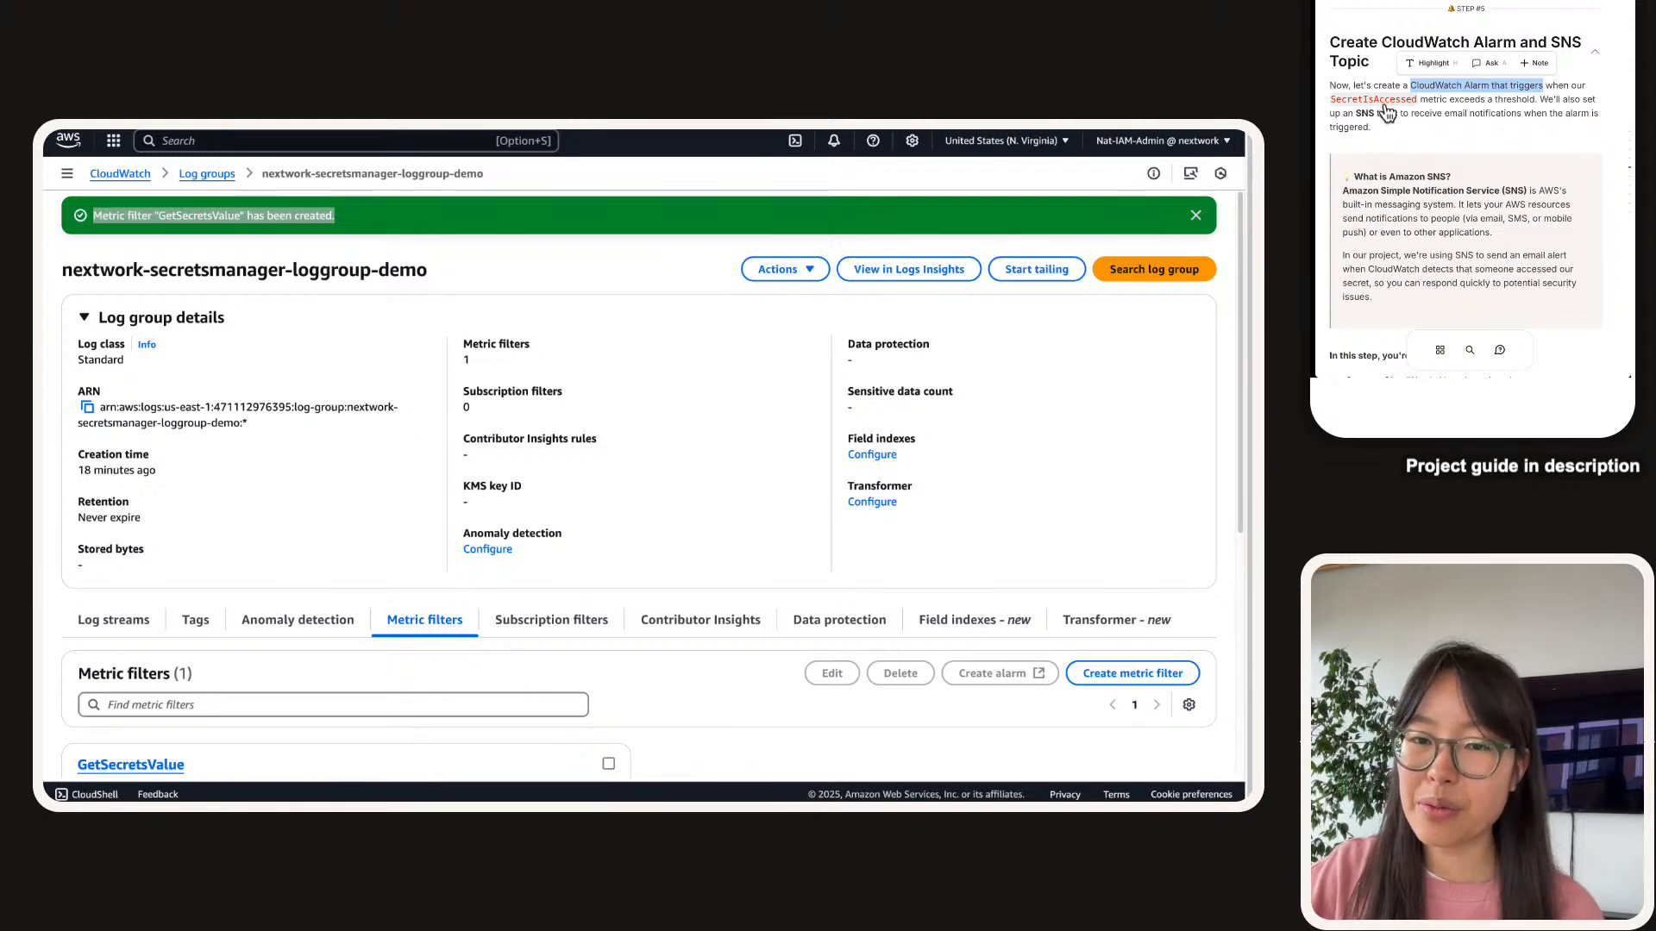
pyautogui.scroll(-1, 1387, 111)
pyautogui.moveTo(1502, 174); pyautogui.dragTo(1380, 176)
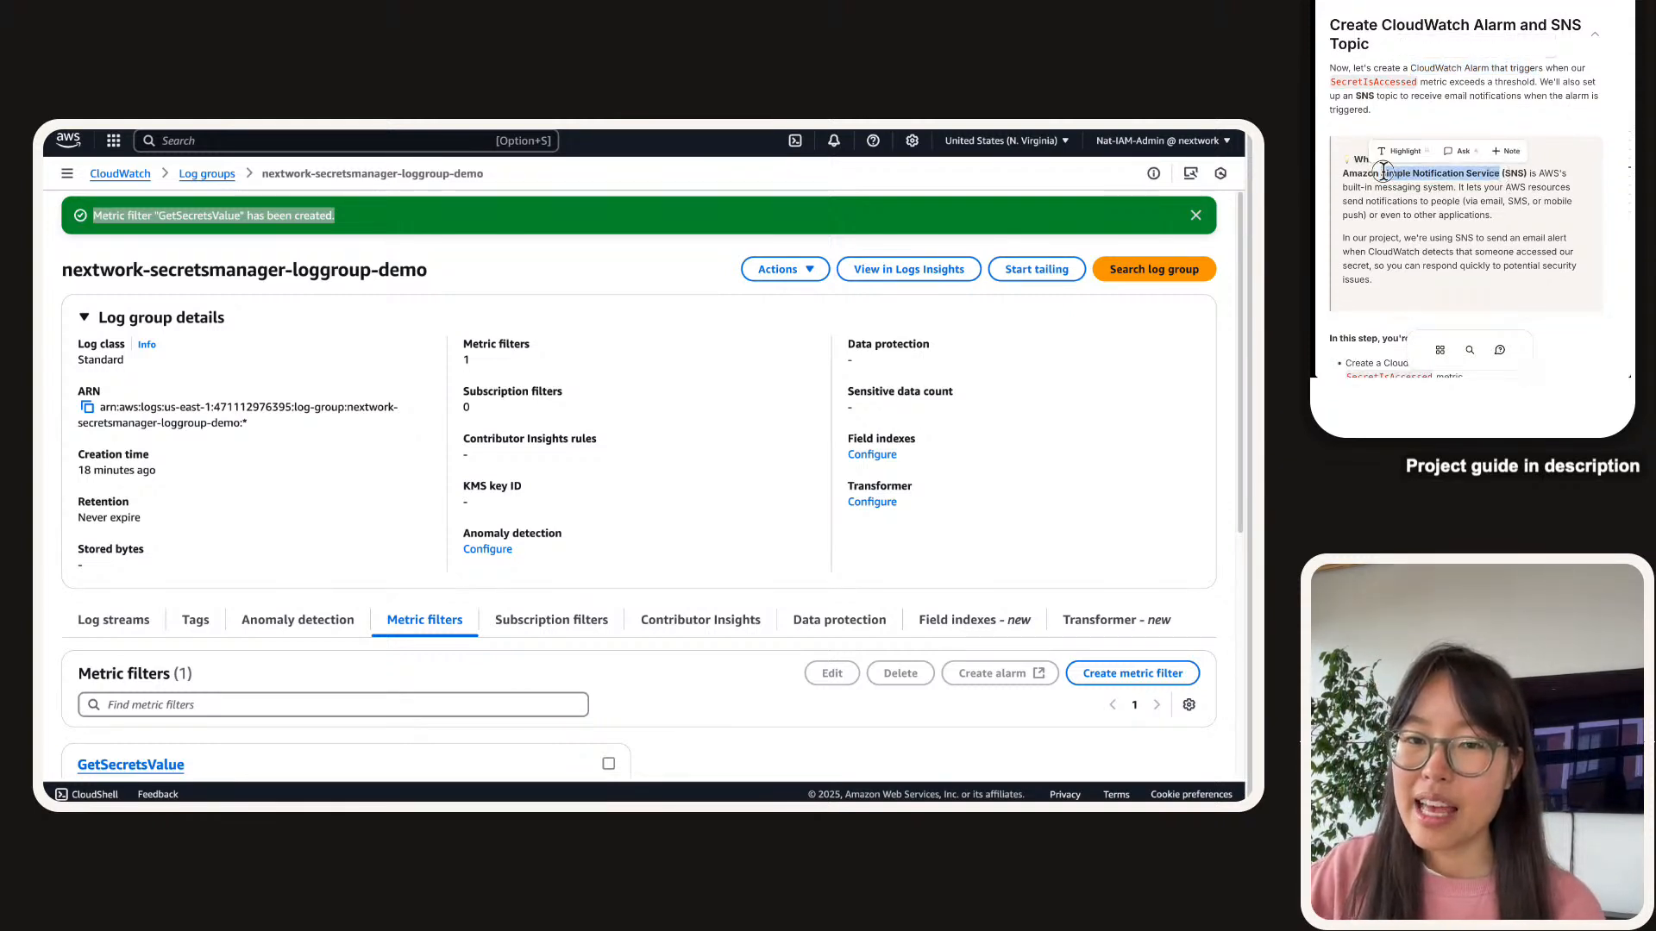
pyautogui.scroll(-1, 1385, 181)
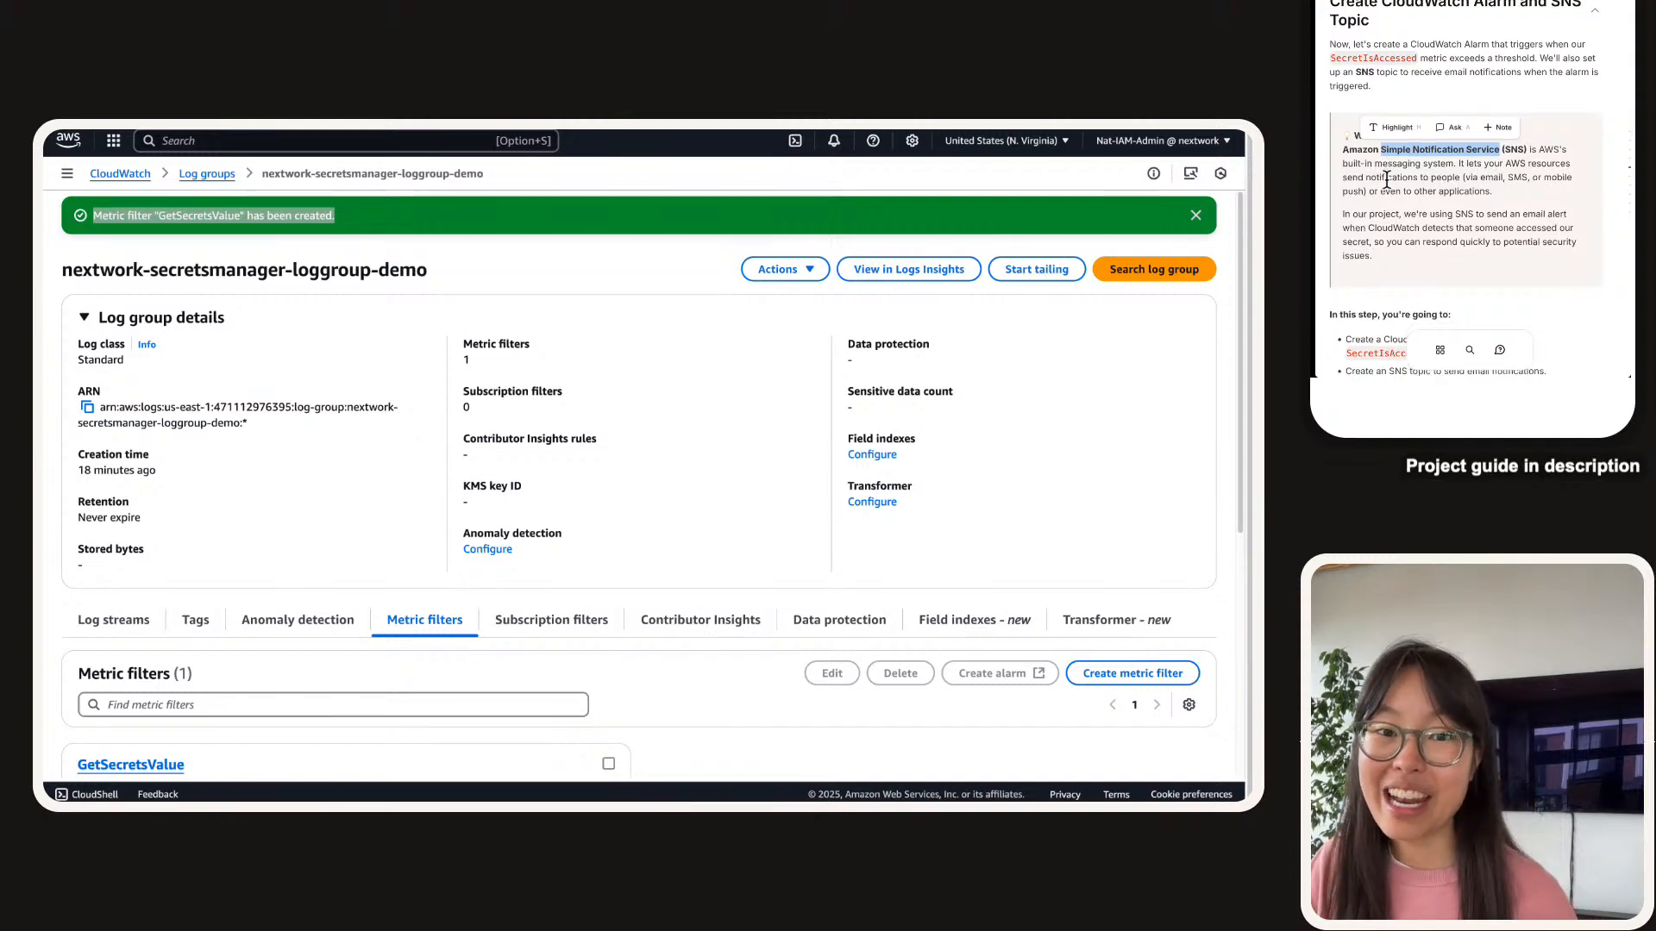
pyautogui.scroll(-1, 1397, 179)
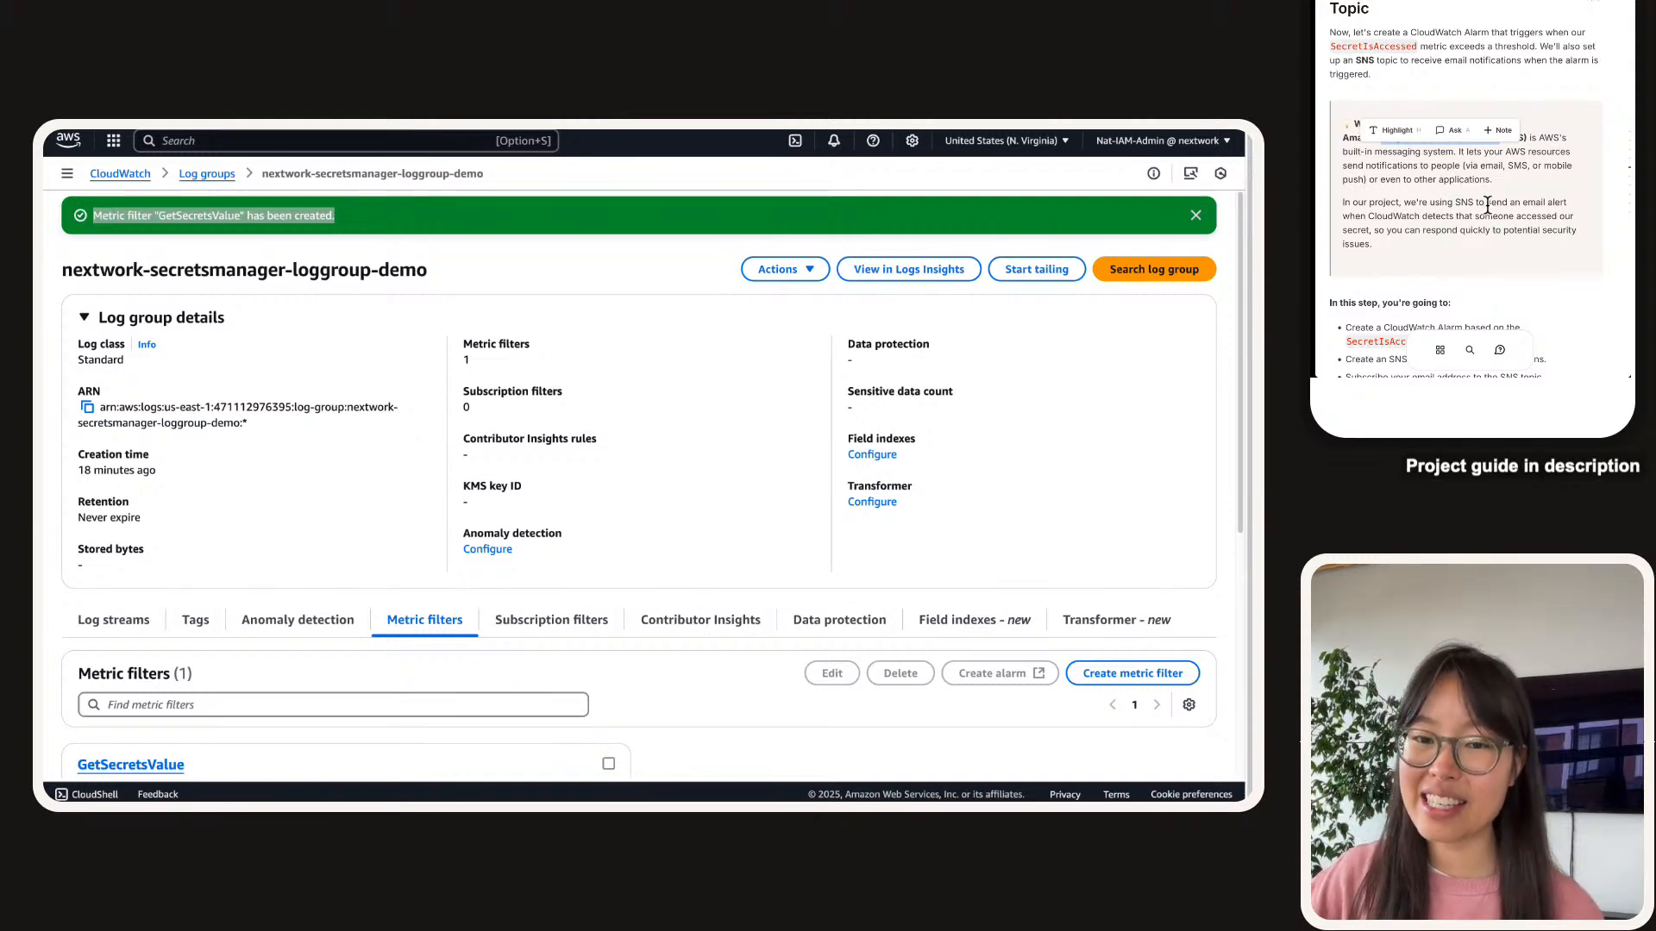
pyautogui.scroll(-5, 1487, 205)
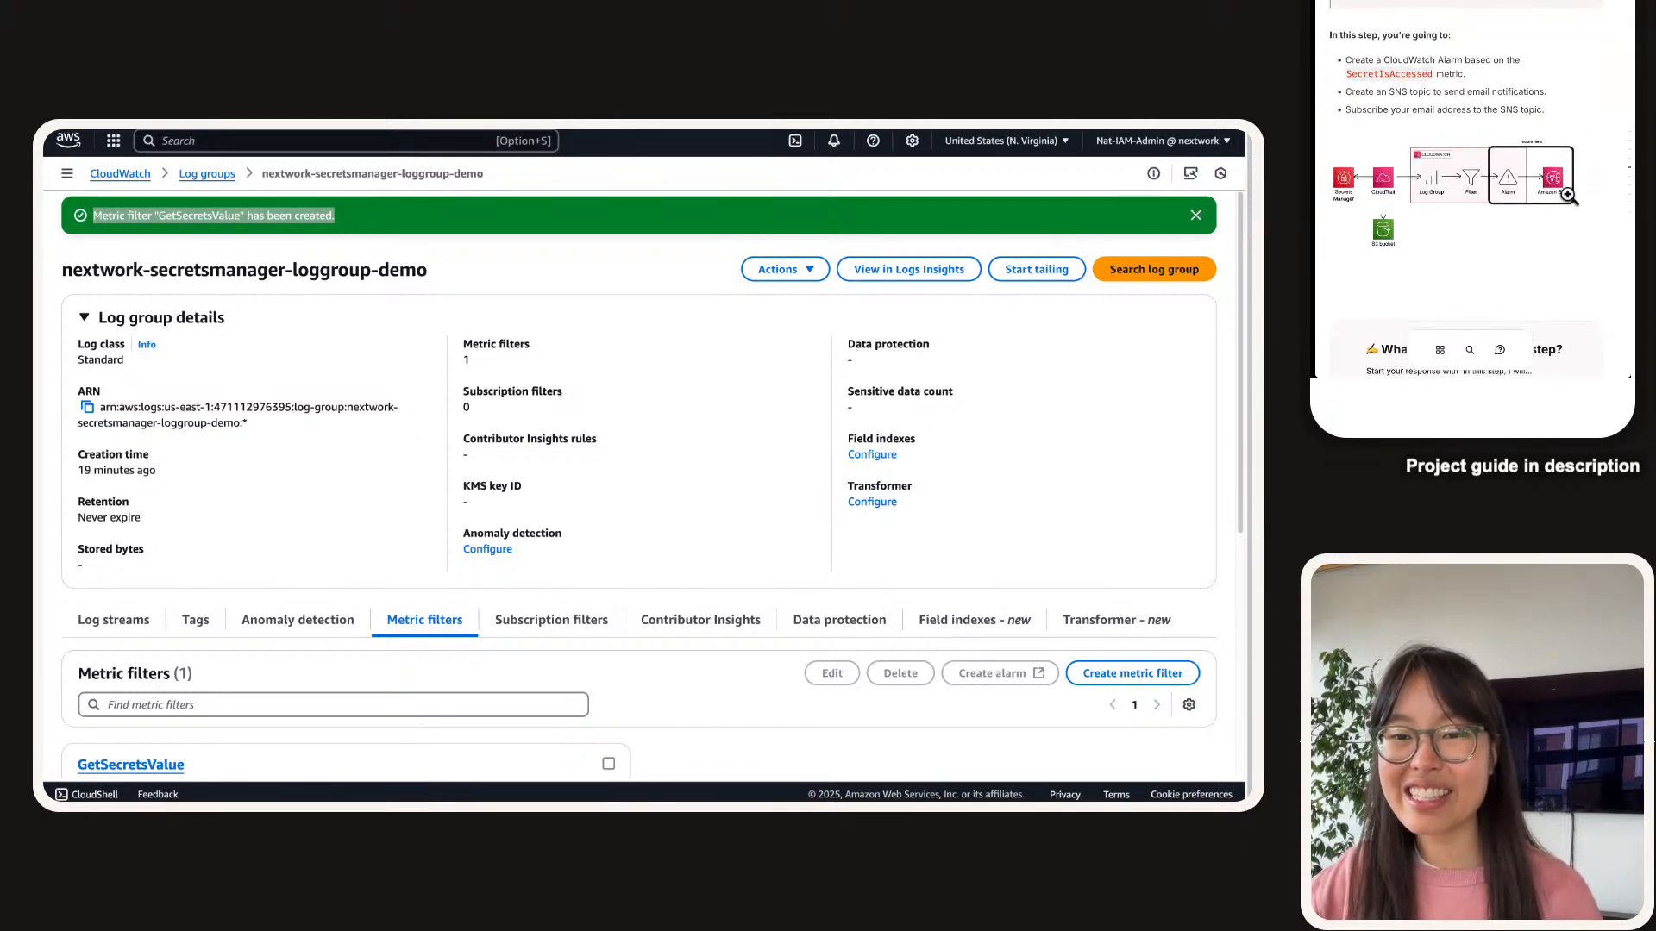
# Enlarge and inspect the Step 5 architecture diagram, then close it.
pyautogui.click(1546, 188)
pyautogui.click(1546, 189)
pyautogui.hscroll(2, 1573, 190)
pyautogui.hscroll(-1, 1414, 177)
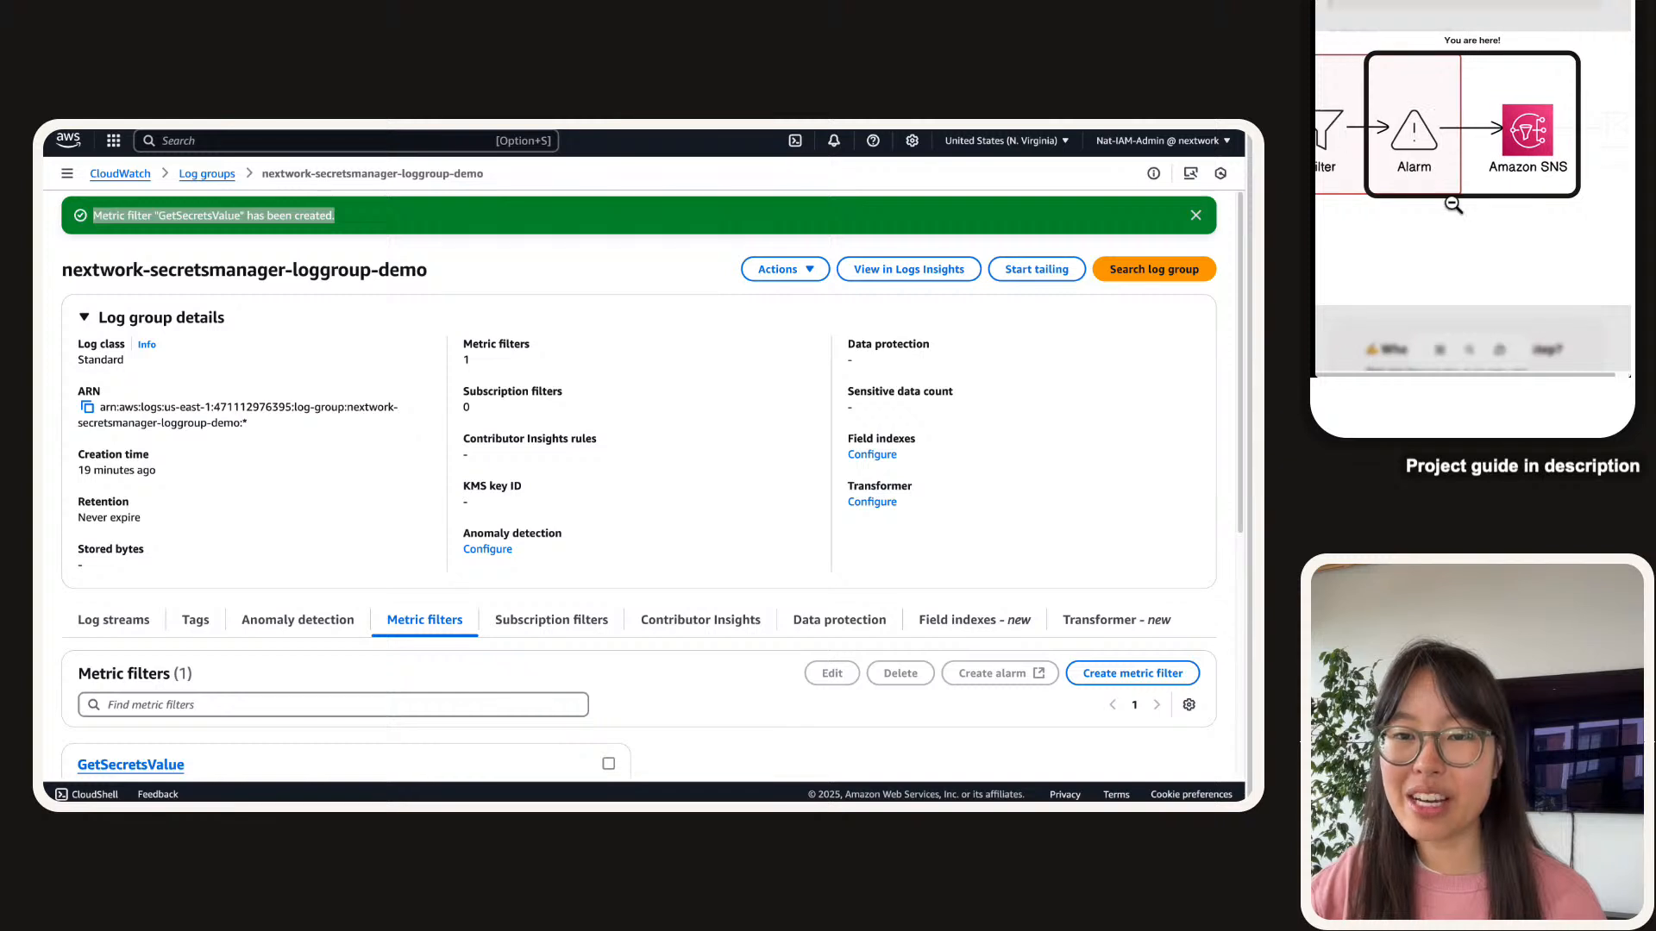
pyautogui.hscroll(1, 1475, 156)
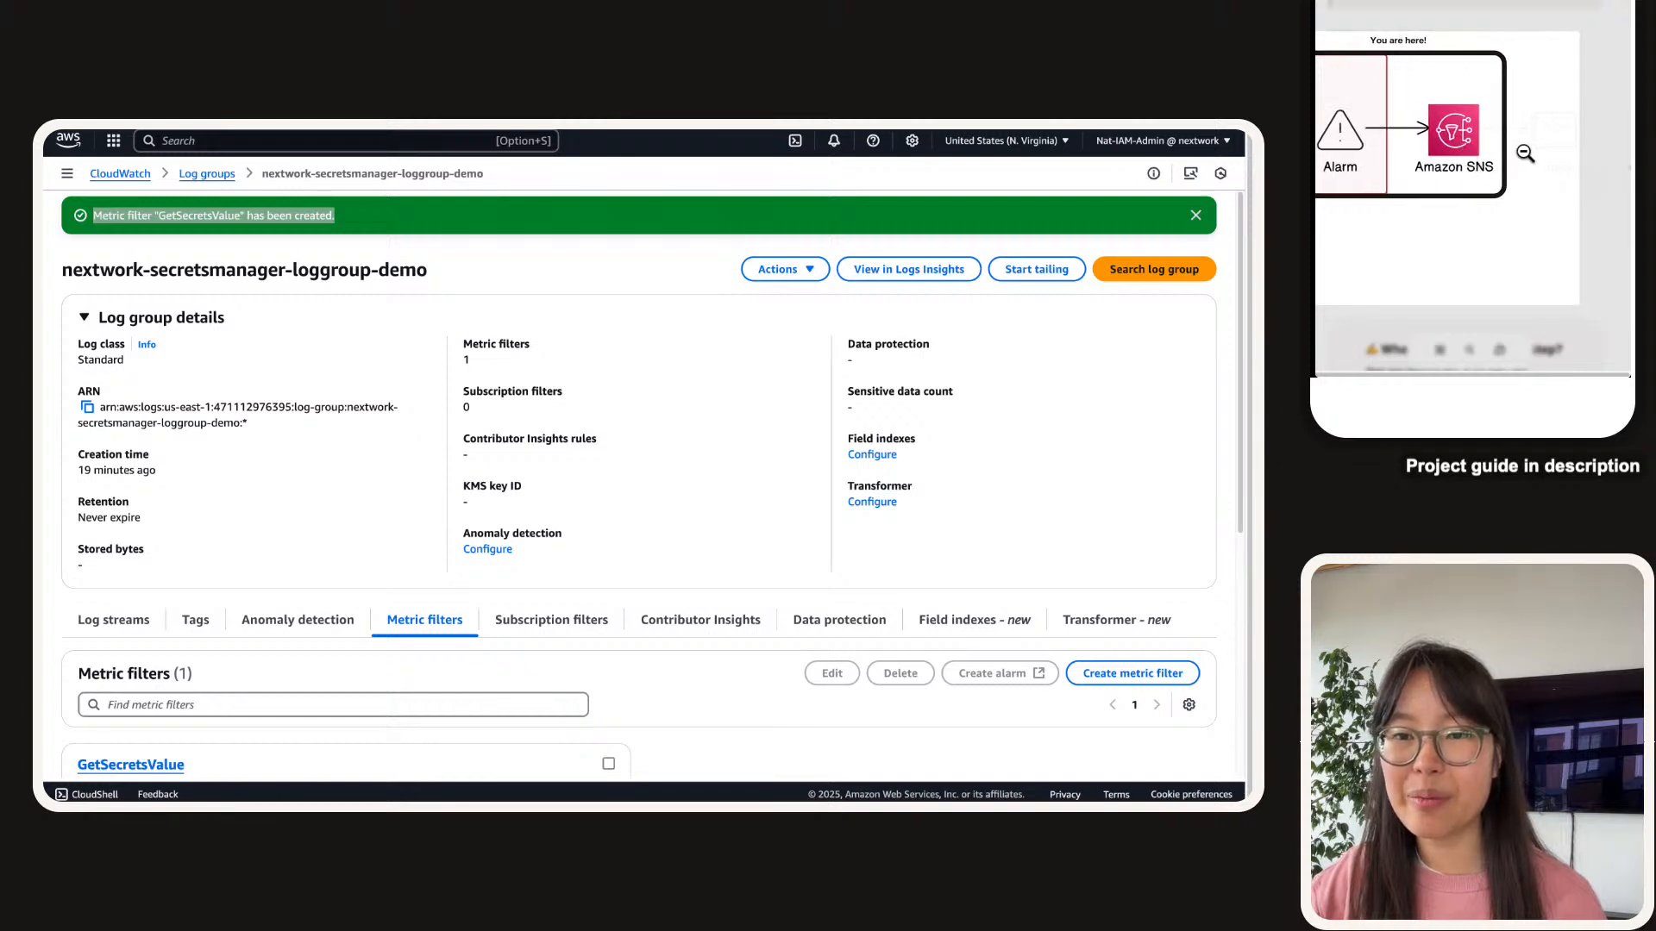
pyautogui.click(1520, 24)
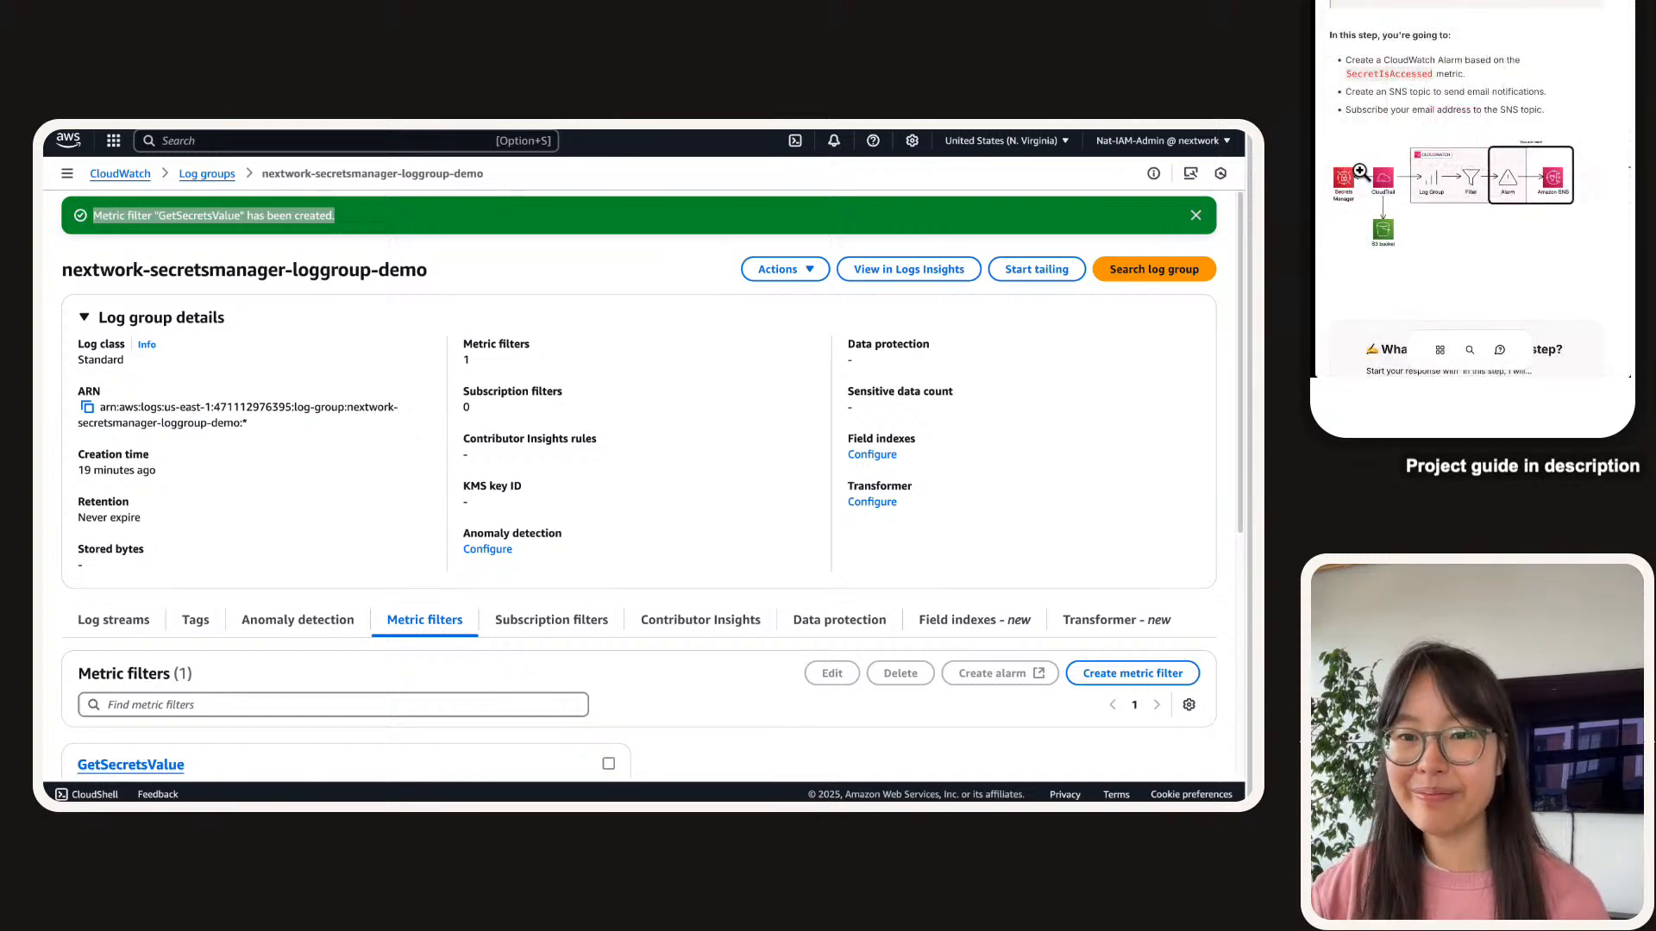
pyautogui.scroll(-3, 1457, 172)
# Answer that this step sets up a CloudWatch alarm that detects problems plus an SNS topic, then mark it done.
pyautogui.click(1393, 250)
pyautogui.write('In this s')
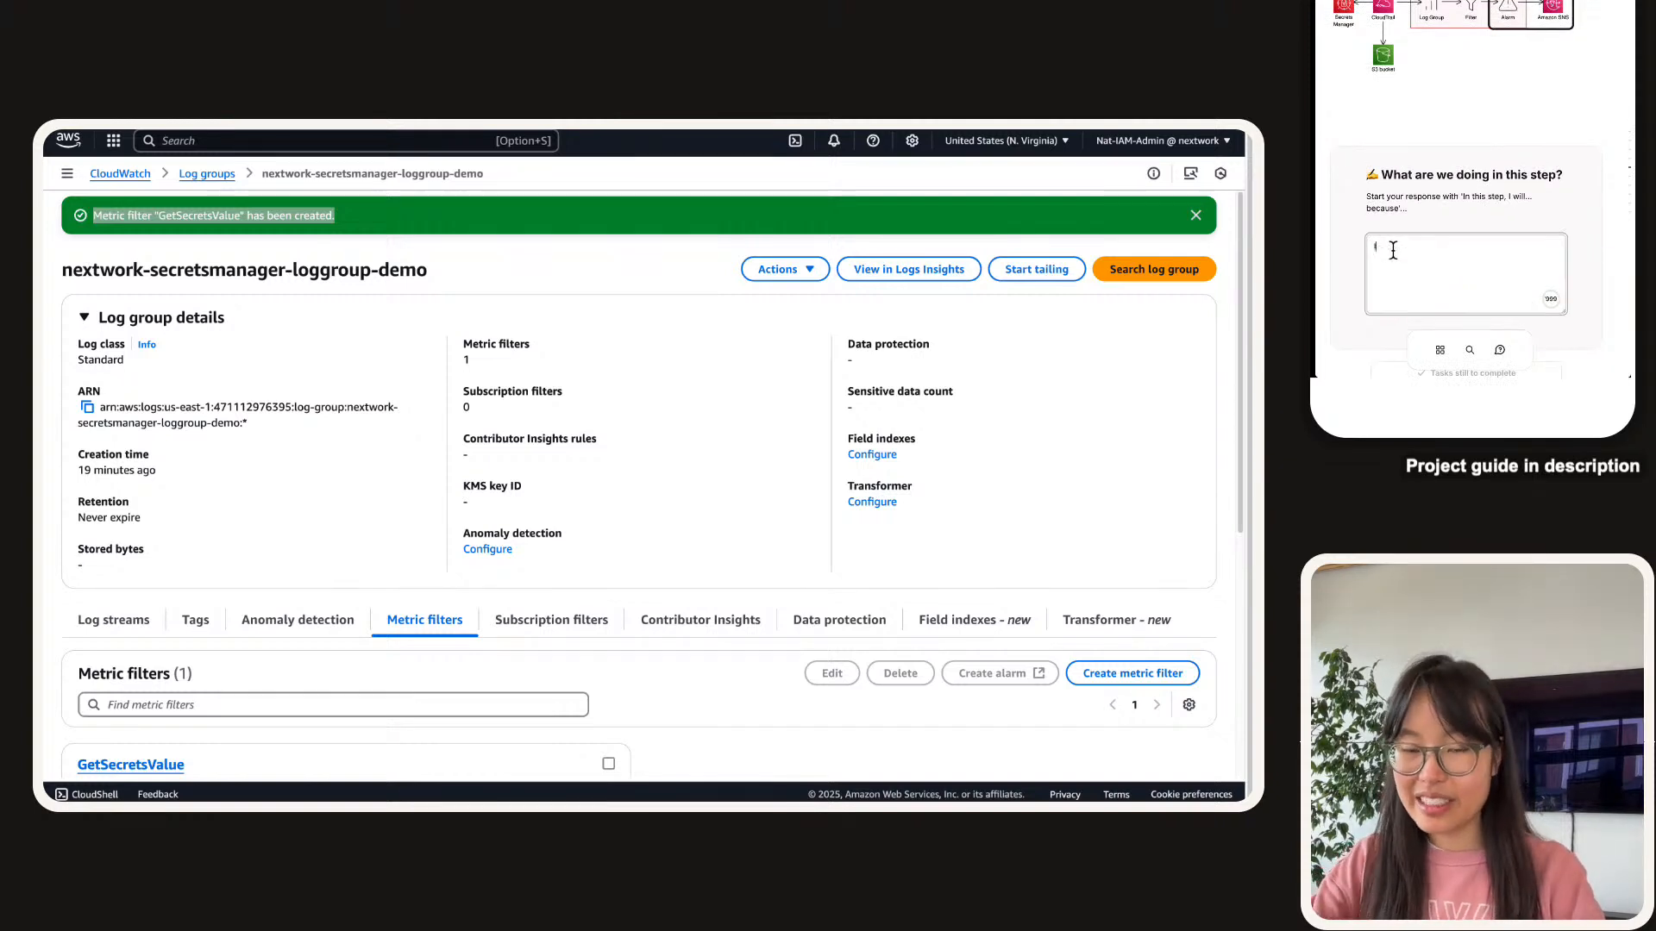
pyautogui.write('tep, we w')
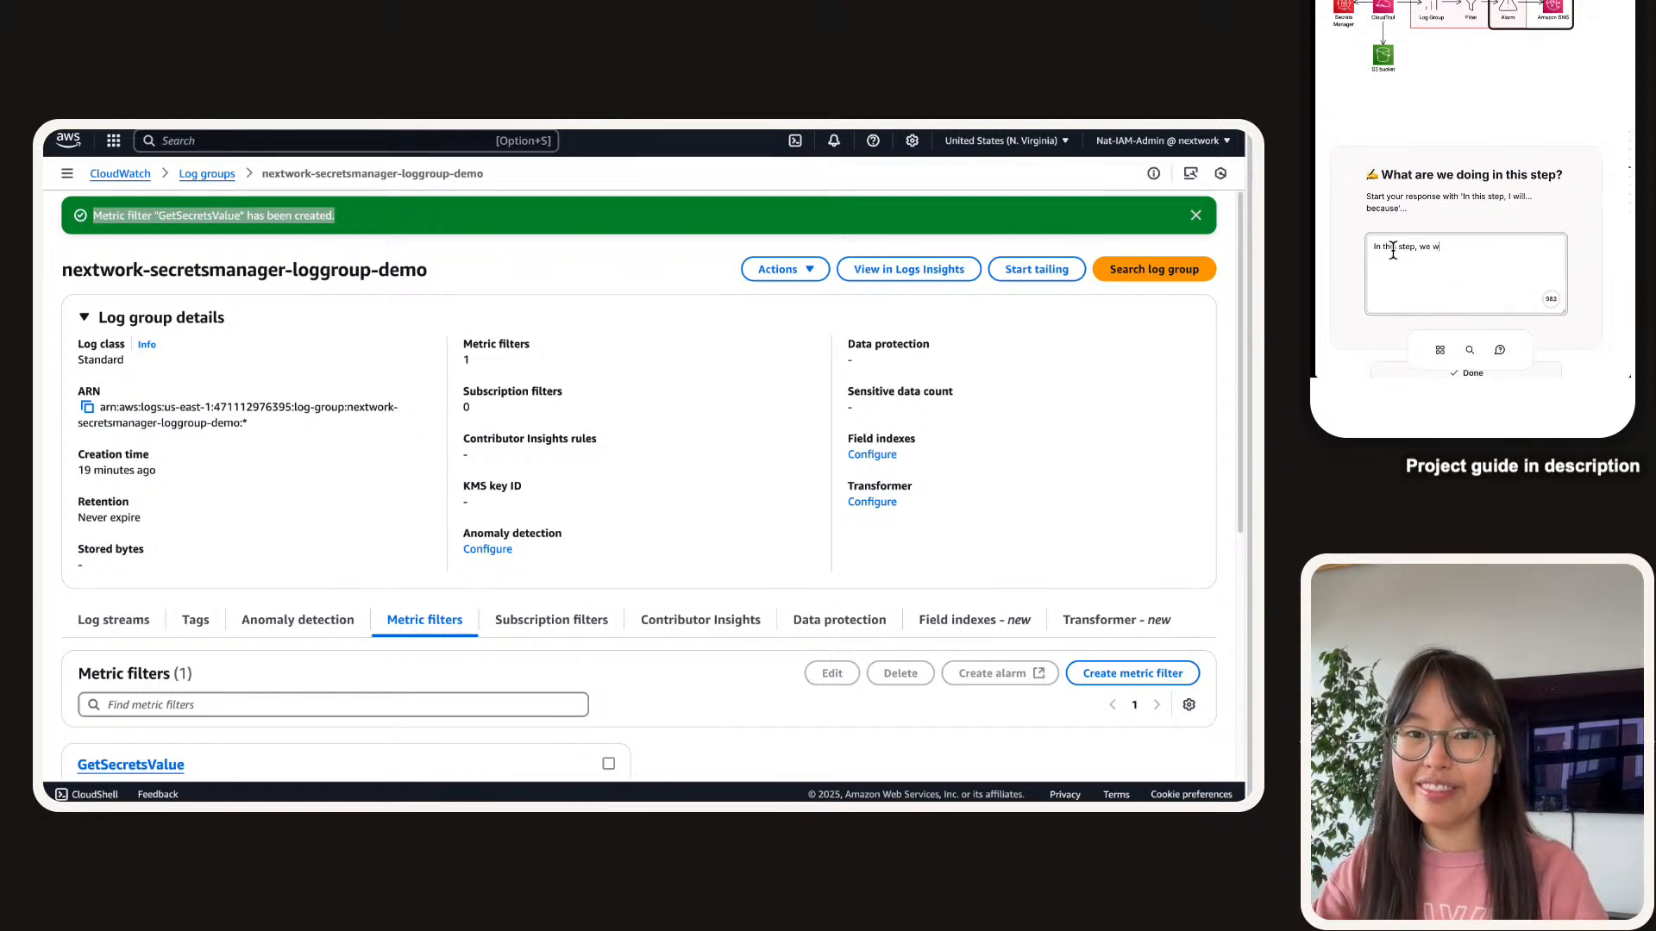
pyautogui.write('ill setup ')
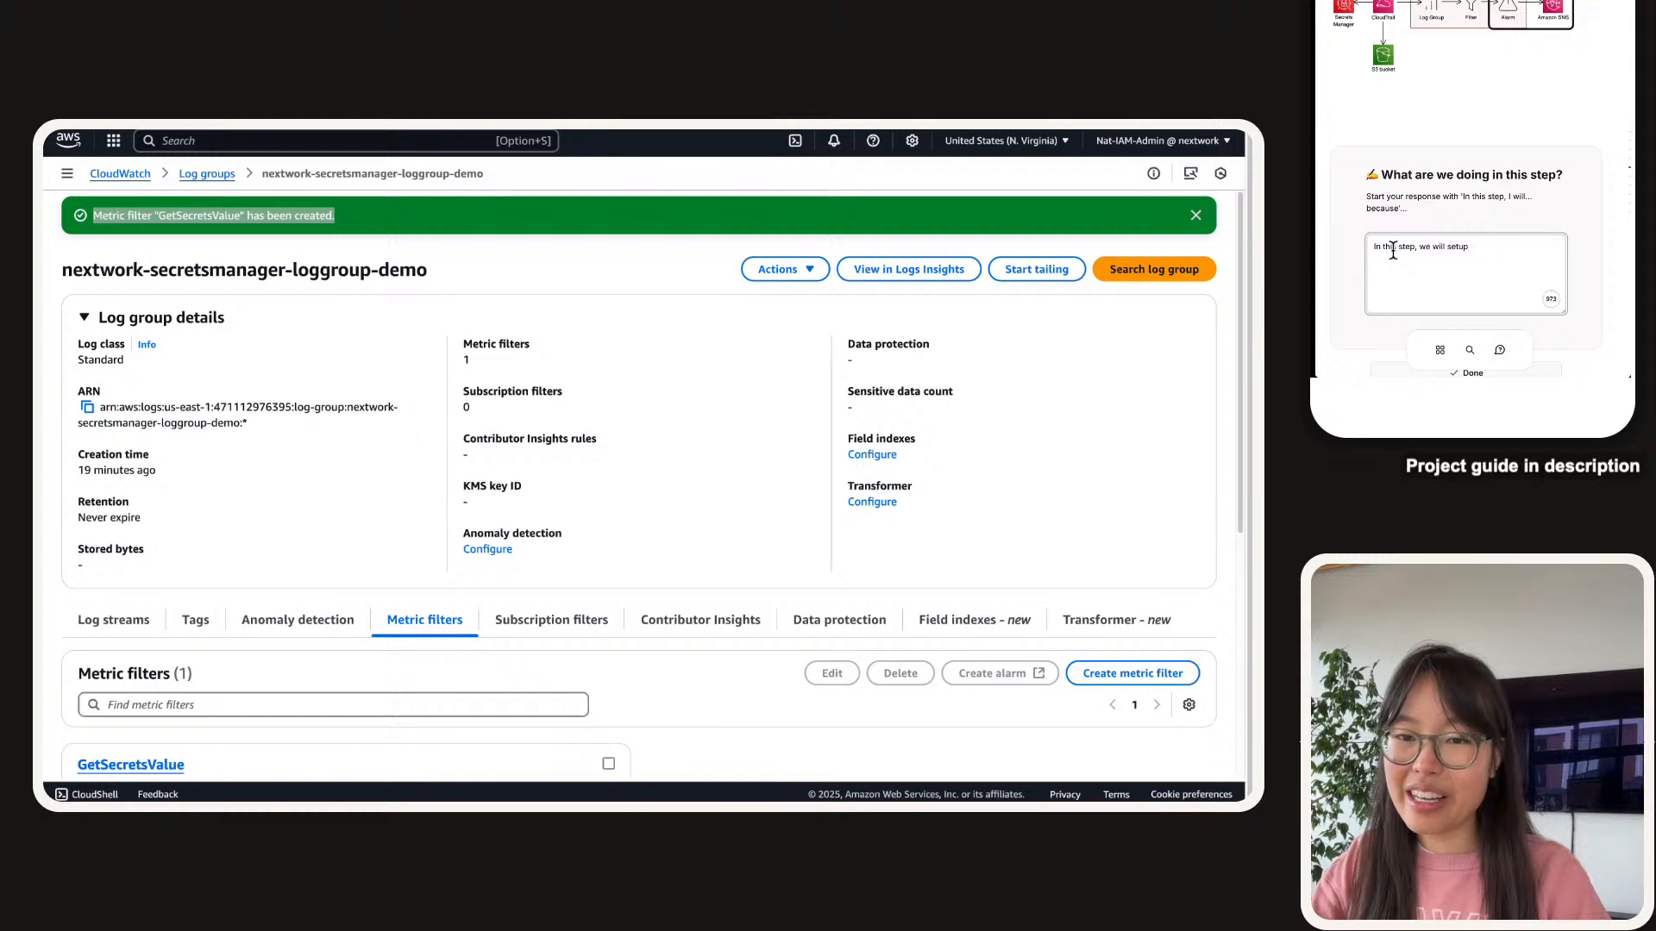
pyautogui.write(' Cloud')
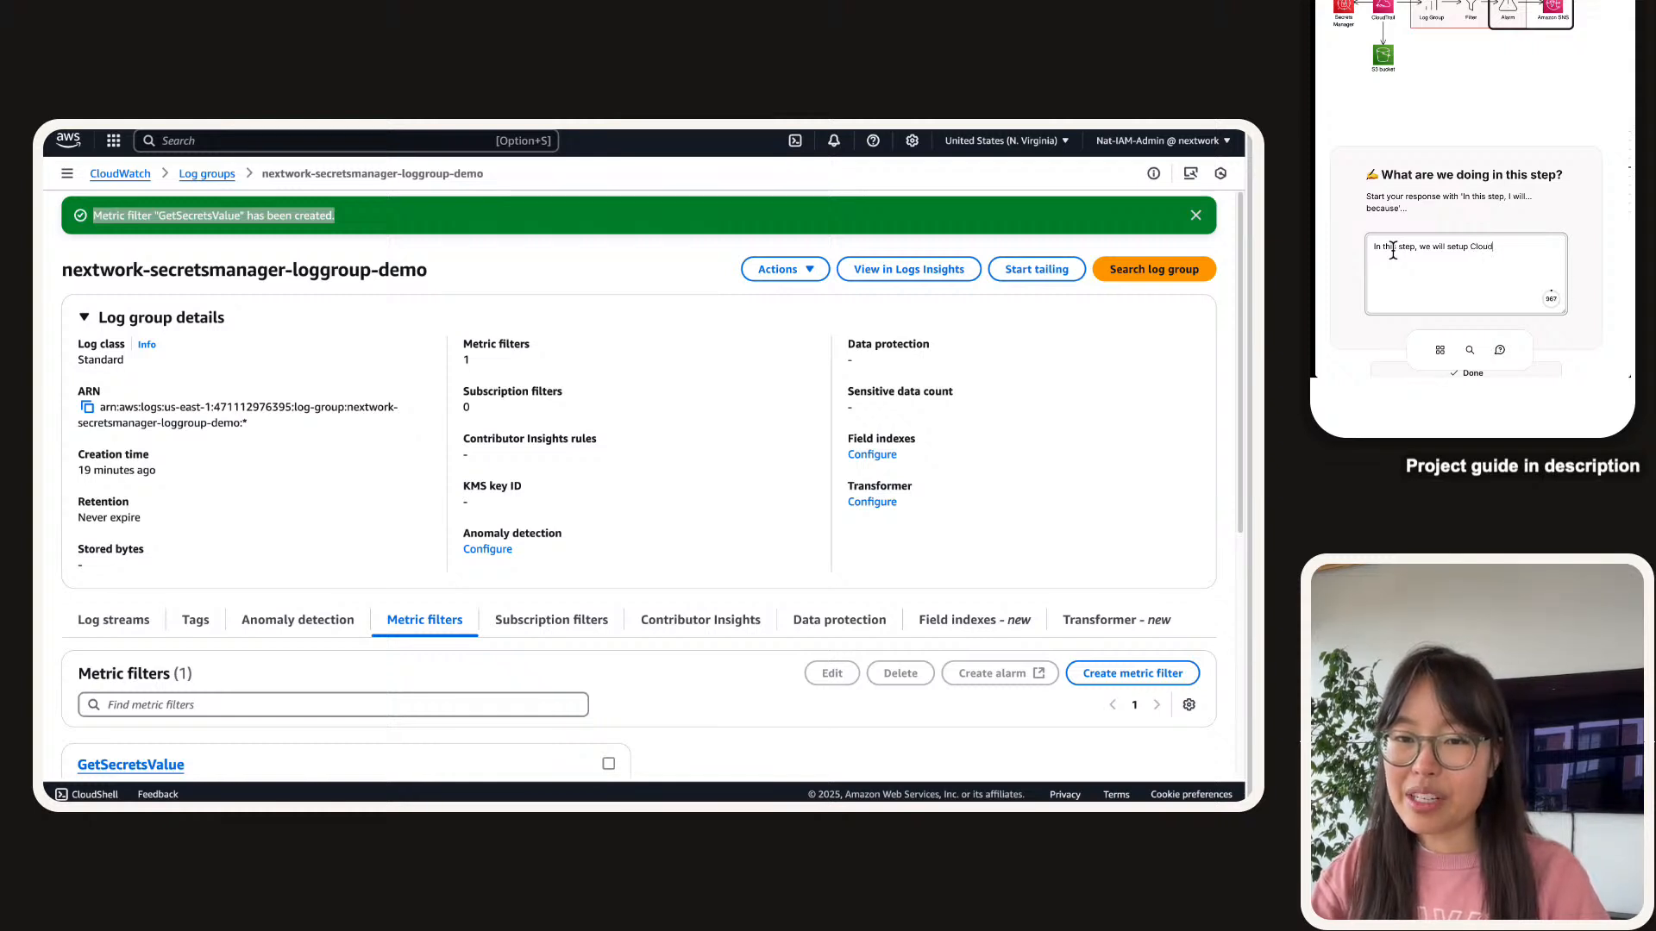
pyautogui.write('Watch')
pyautogui.press('BackSpace')
pyautogui.press('BackSpace')
pyautogui.press('BackSpace')
pyautogui.press('BackSpace')
pyautogui.press('BackSpace')
pyautogui.press('BackSpace')
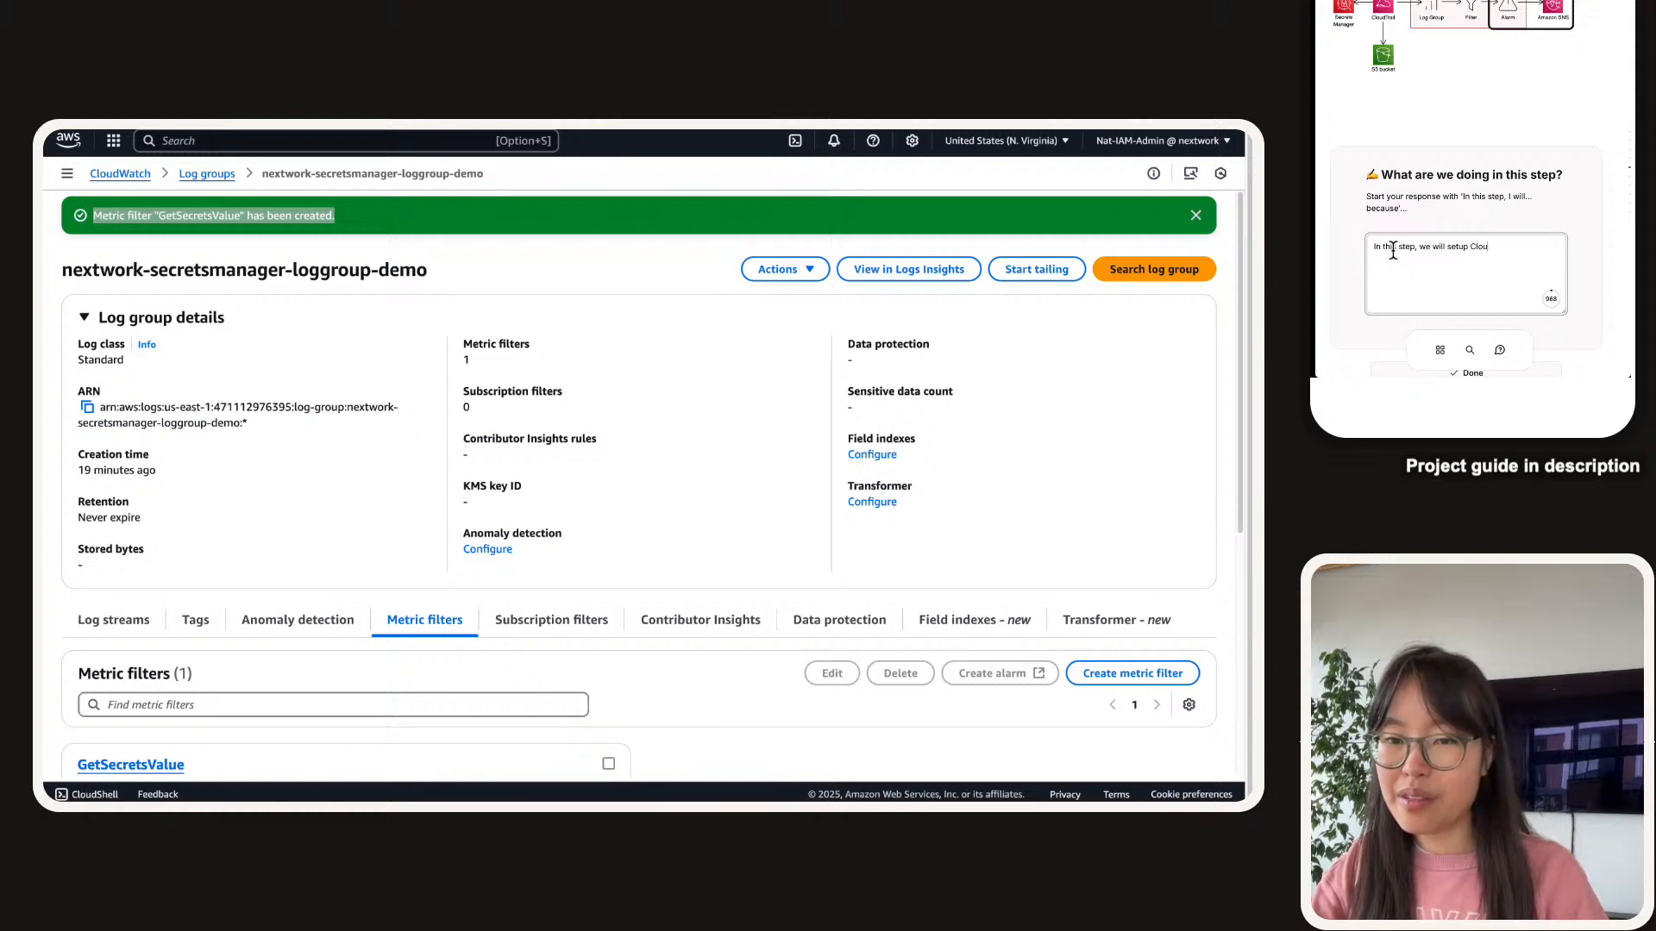
pyautogui.press('BackSpace')
pyautogui.press('BackSpace')
pyautogui.press('BackSpace')
pyautogui.press('BackSpace')
pyautogui.write('a Cloudwa')
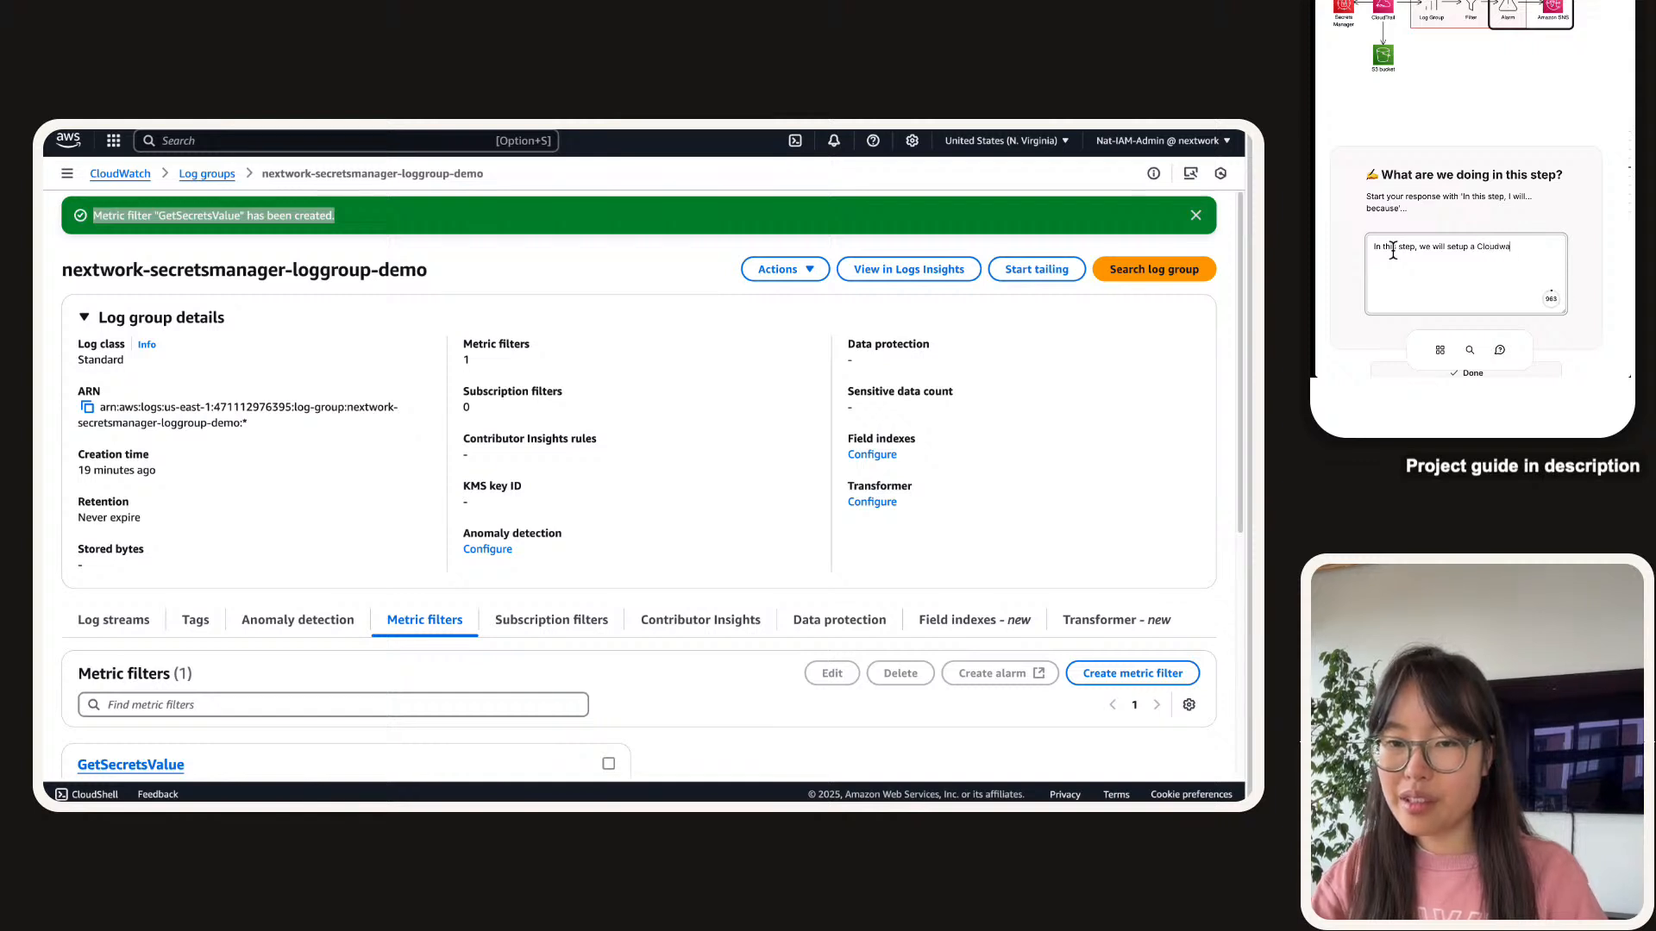
pyautogui.write('tch alarm a')
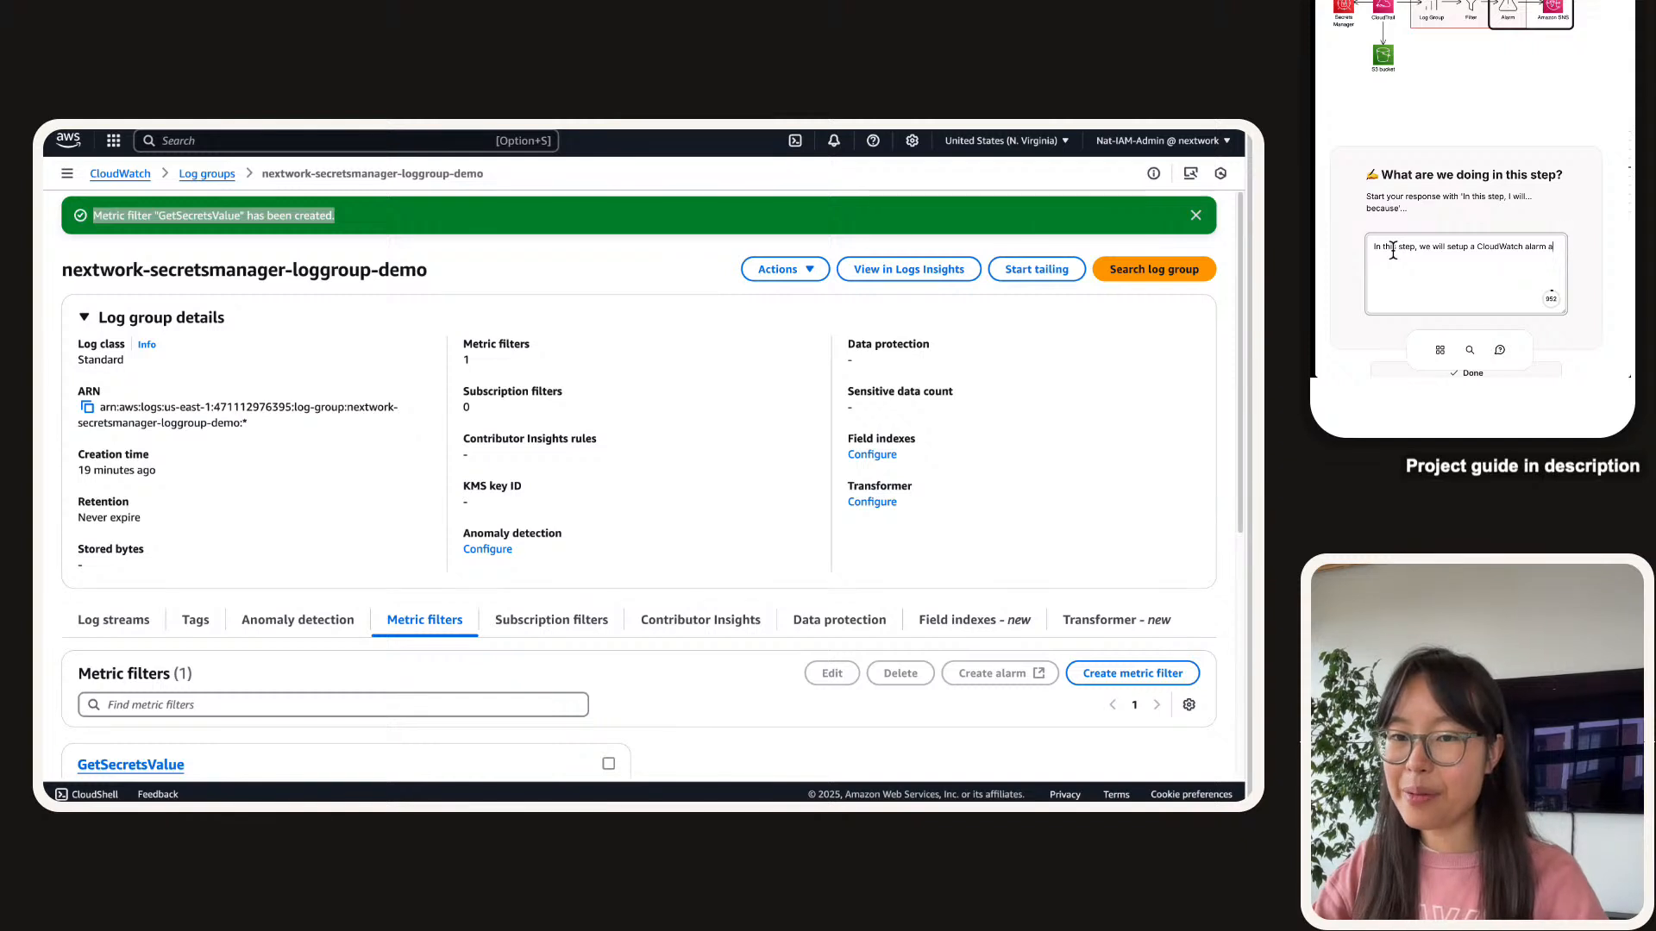
pyautogui.write('dnd an ')
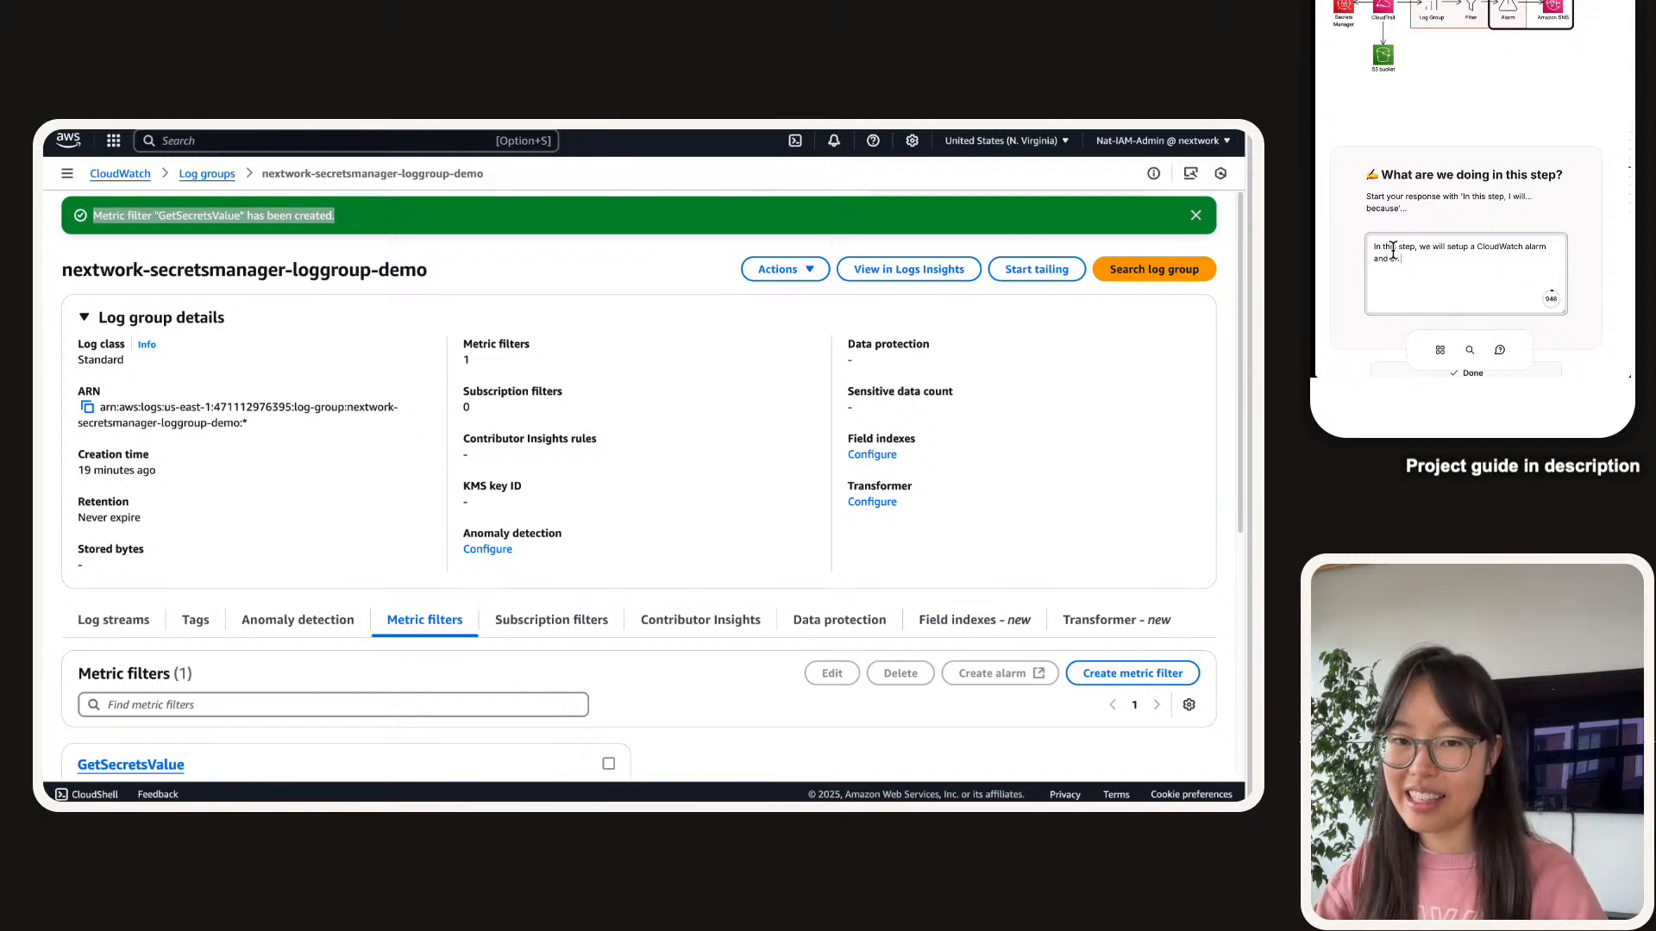
pyautogui.write('SNS tpoic')
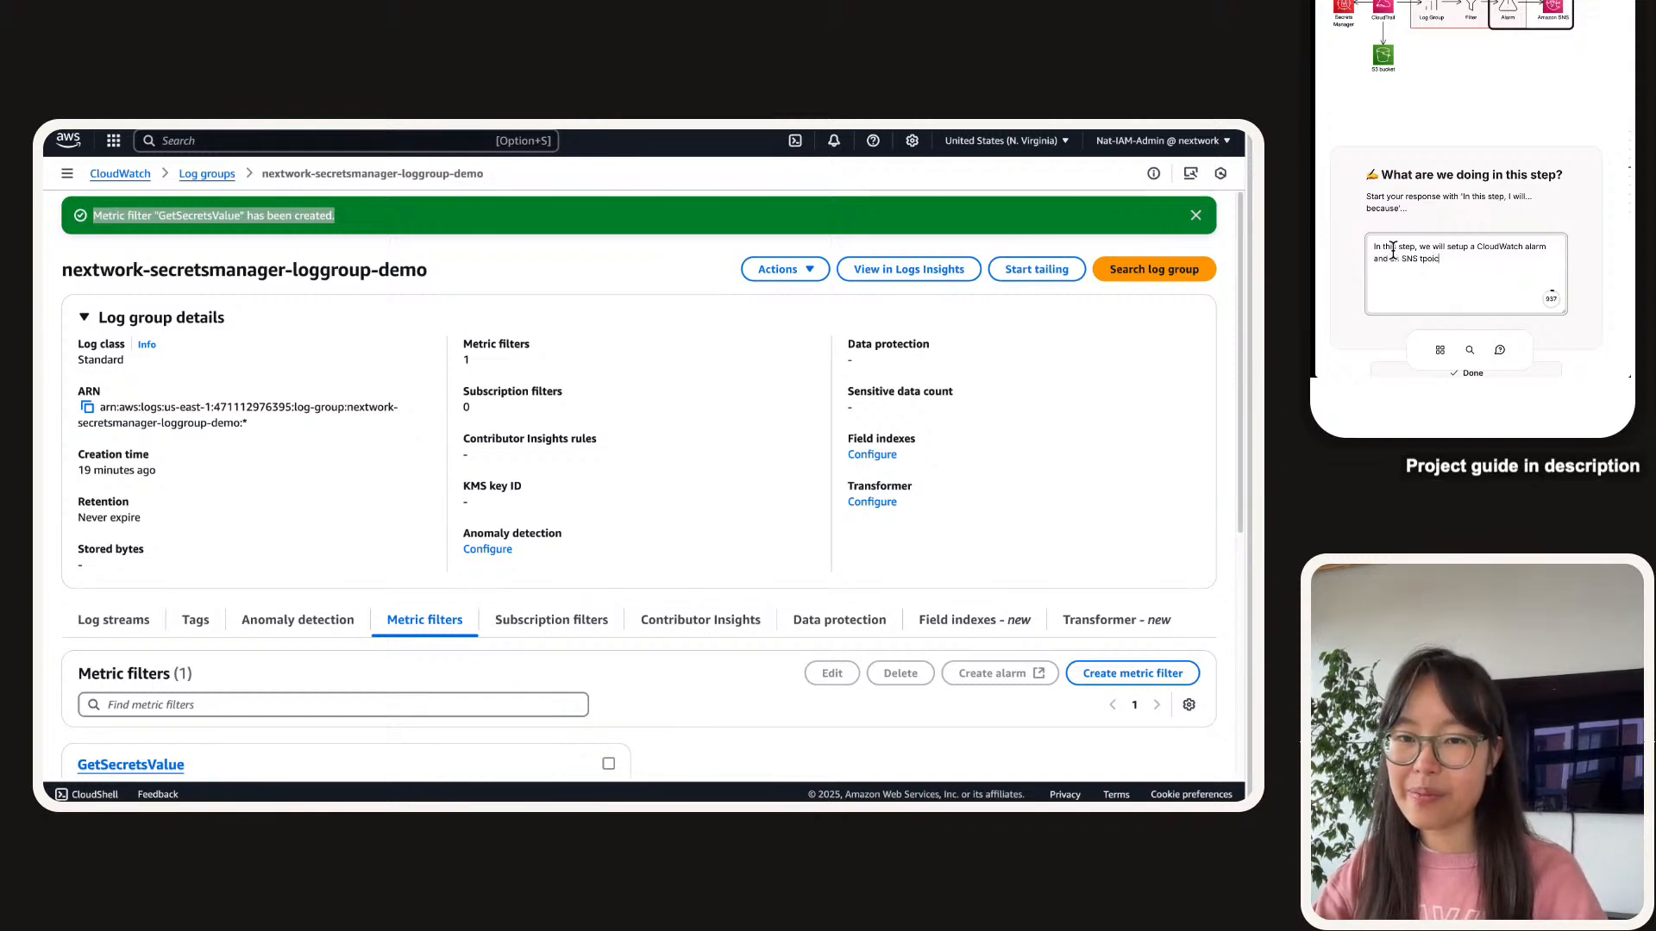
pyautogui.press('BackSpace')
pyautogui.press('BackSpace')
pyautogui.press('BackSpace')
pyautogui.press('BackSpace')
pyautogui.write('opic')
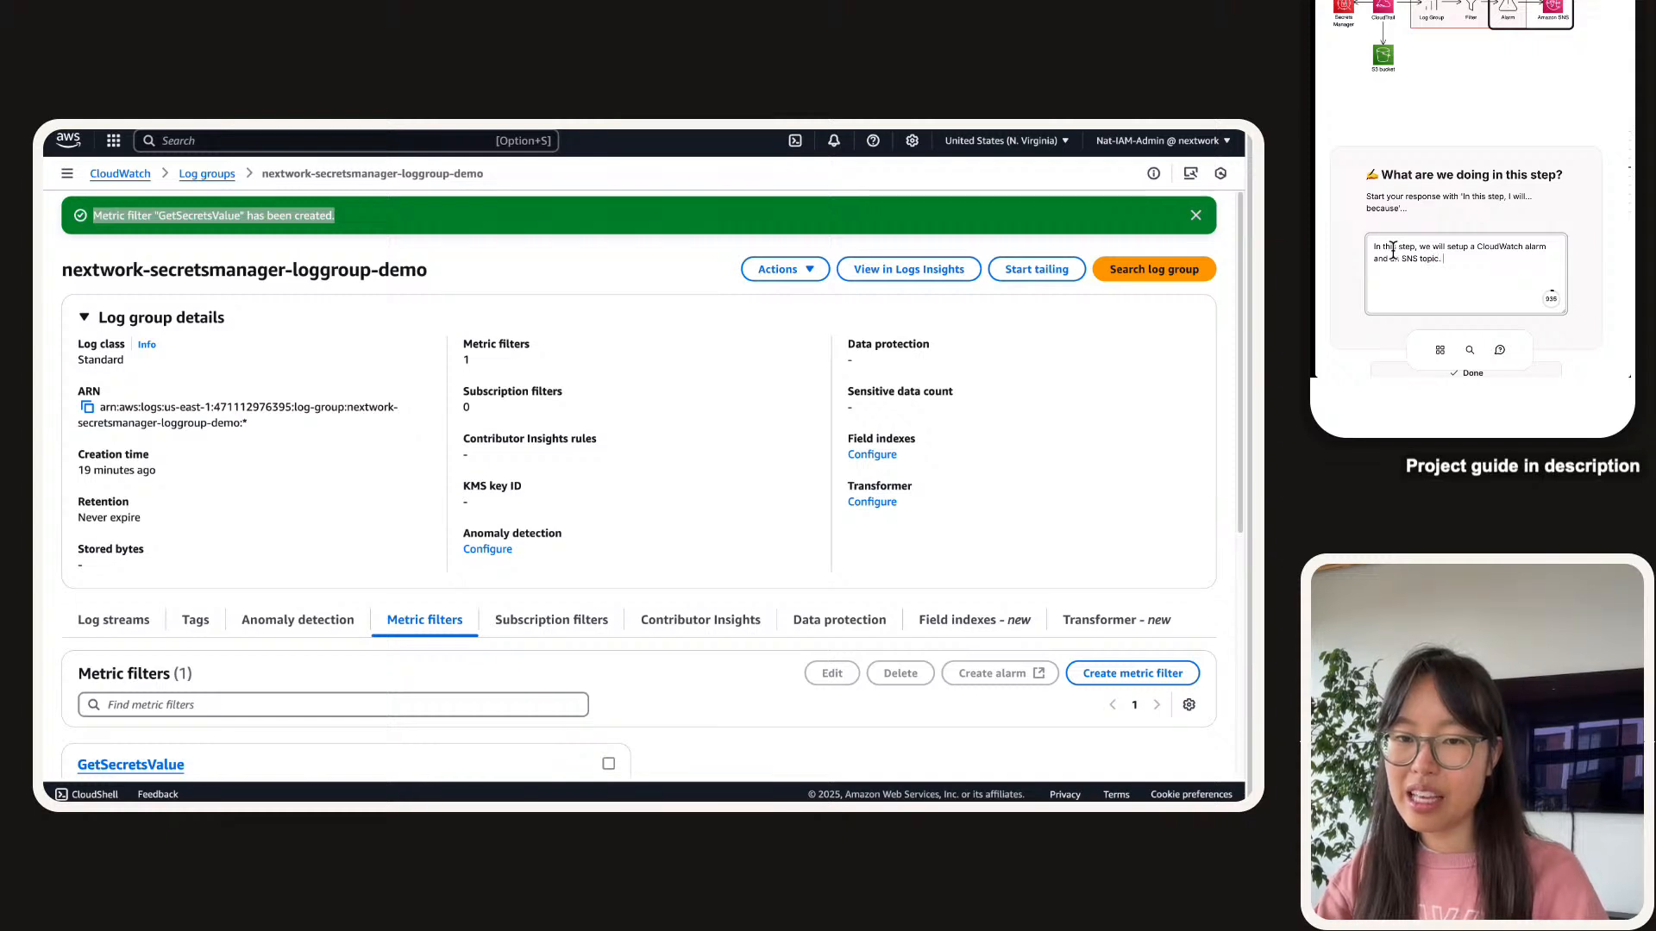
pyautogui.write('. The')
pyautogui.write(' CloudWatch al')
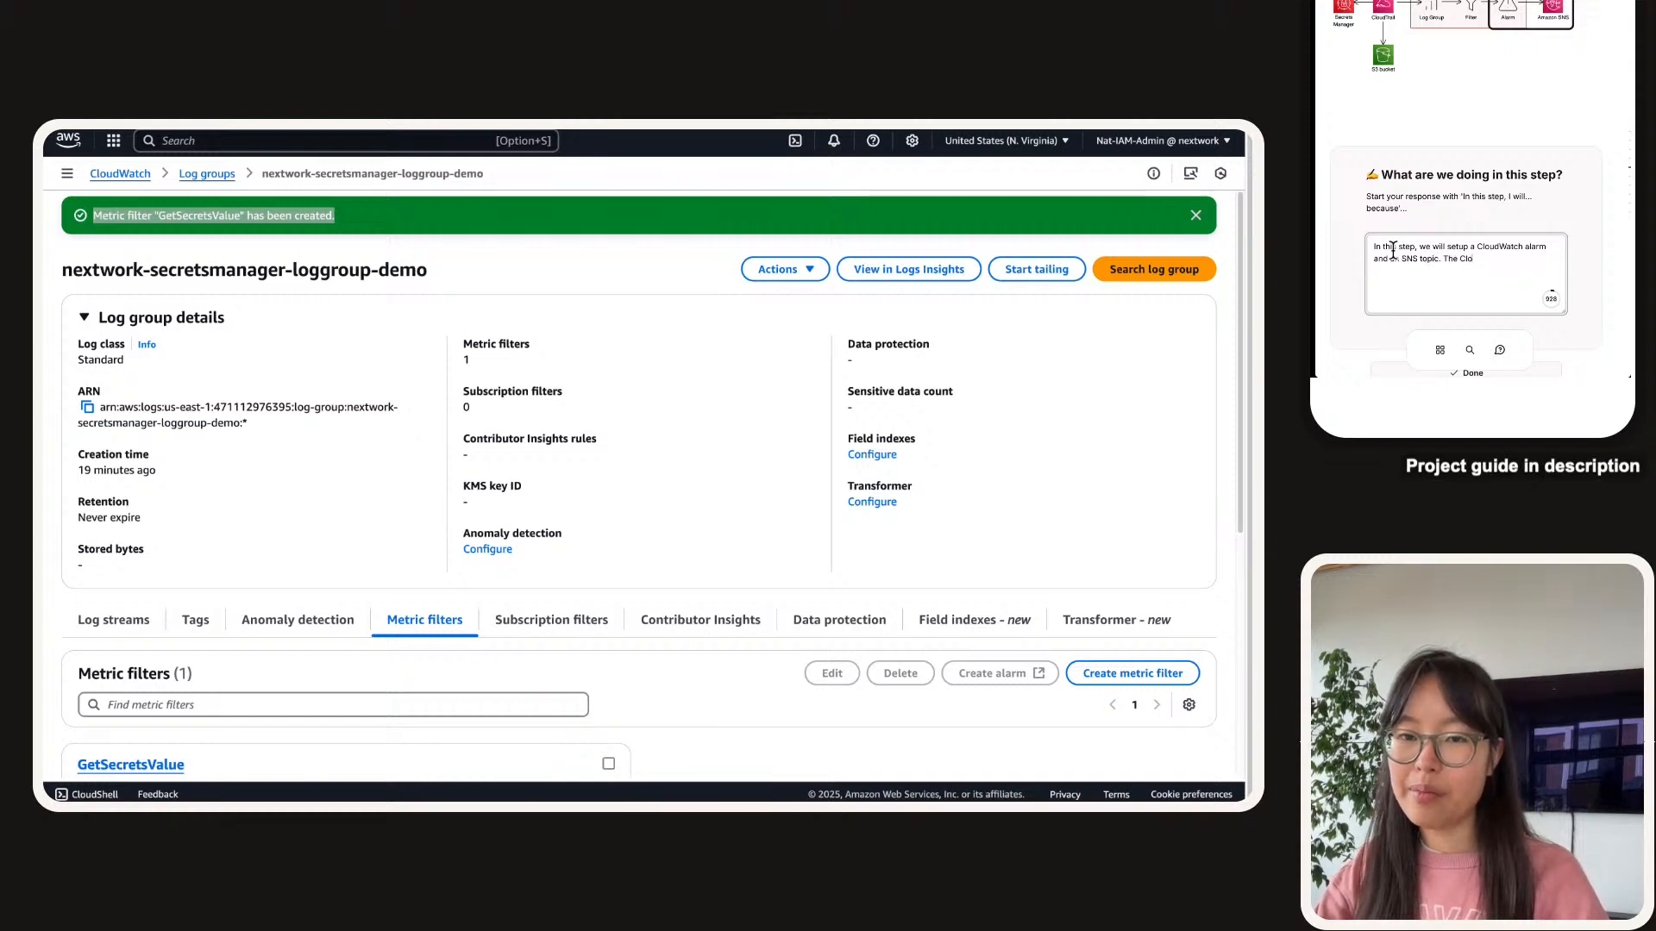
pyautogui.write('arm')
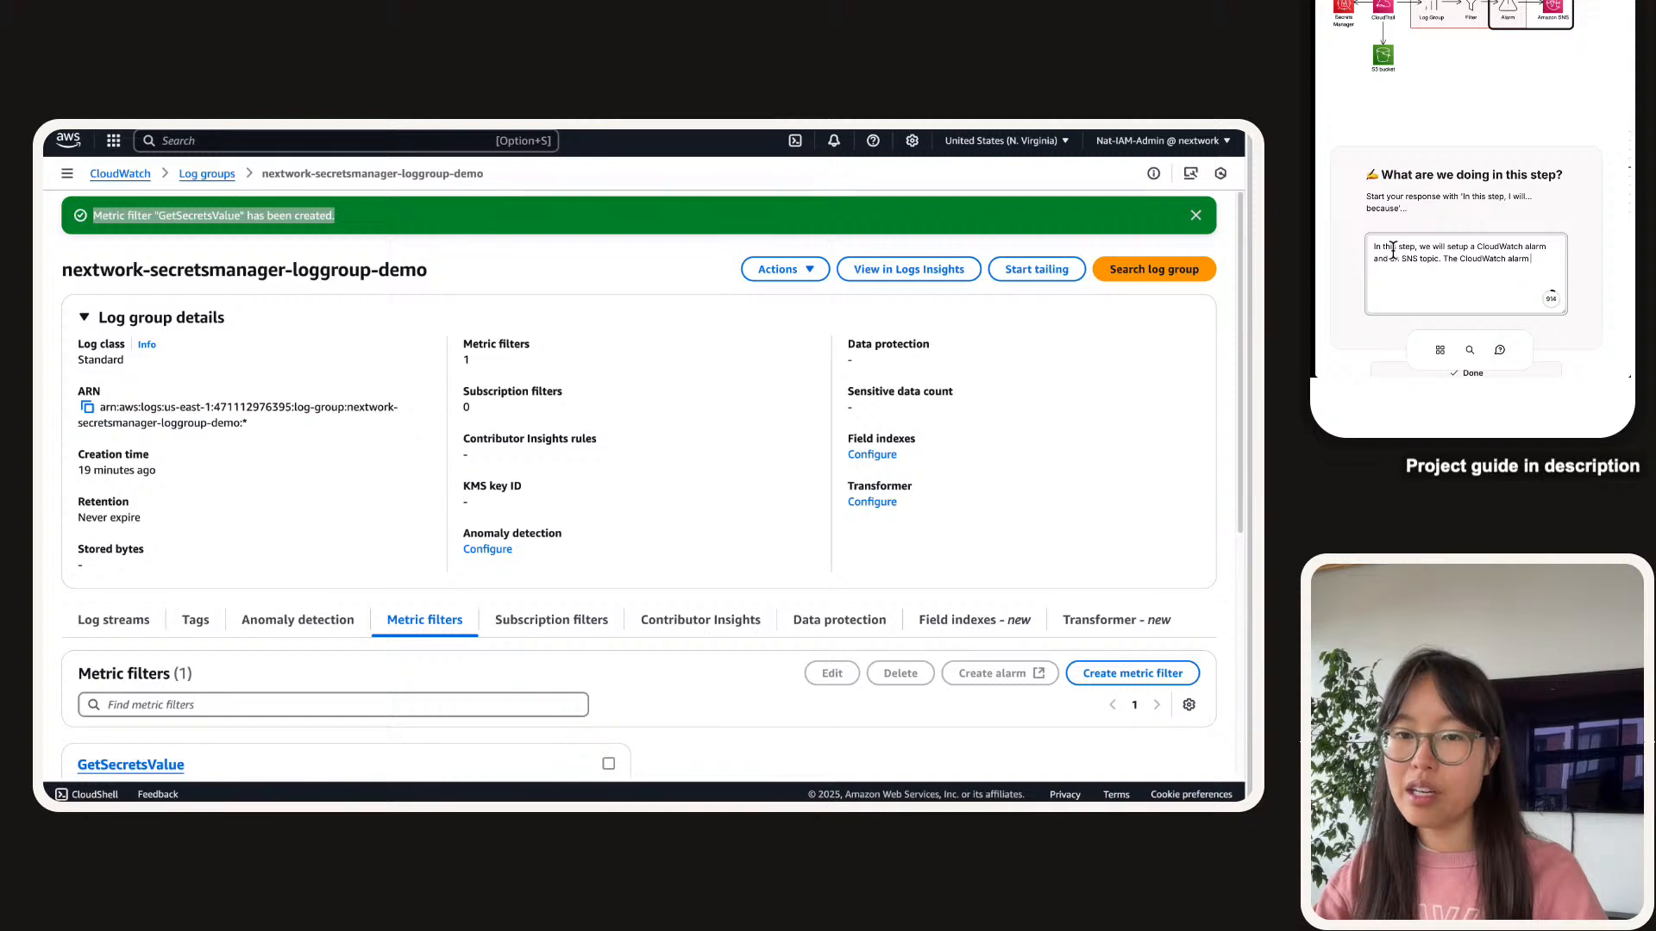
pyautogui.write(' goes off i.e. it')
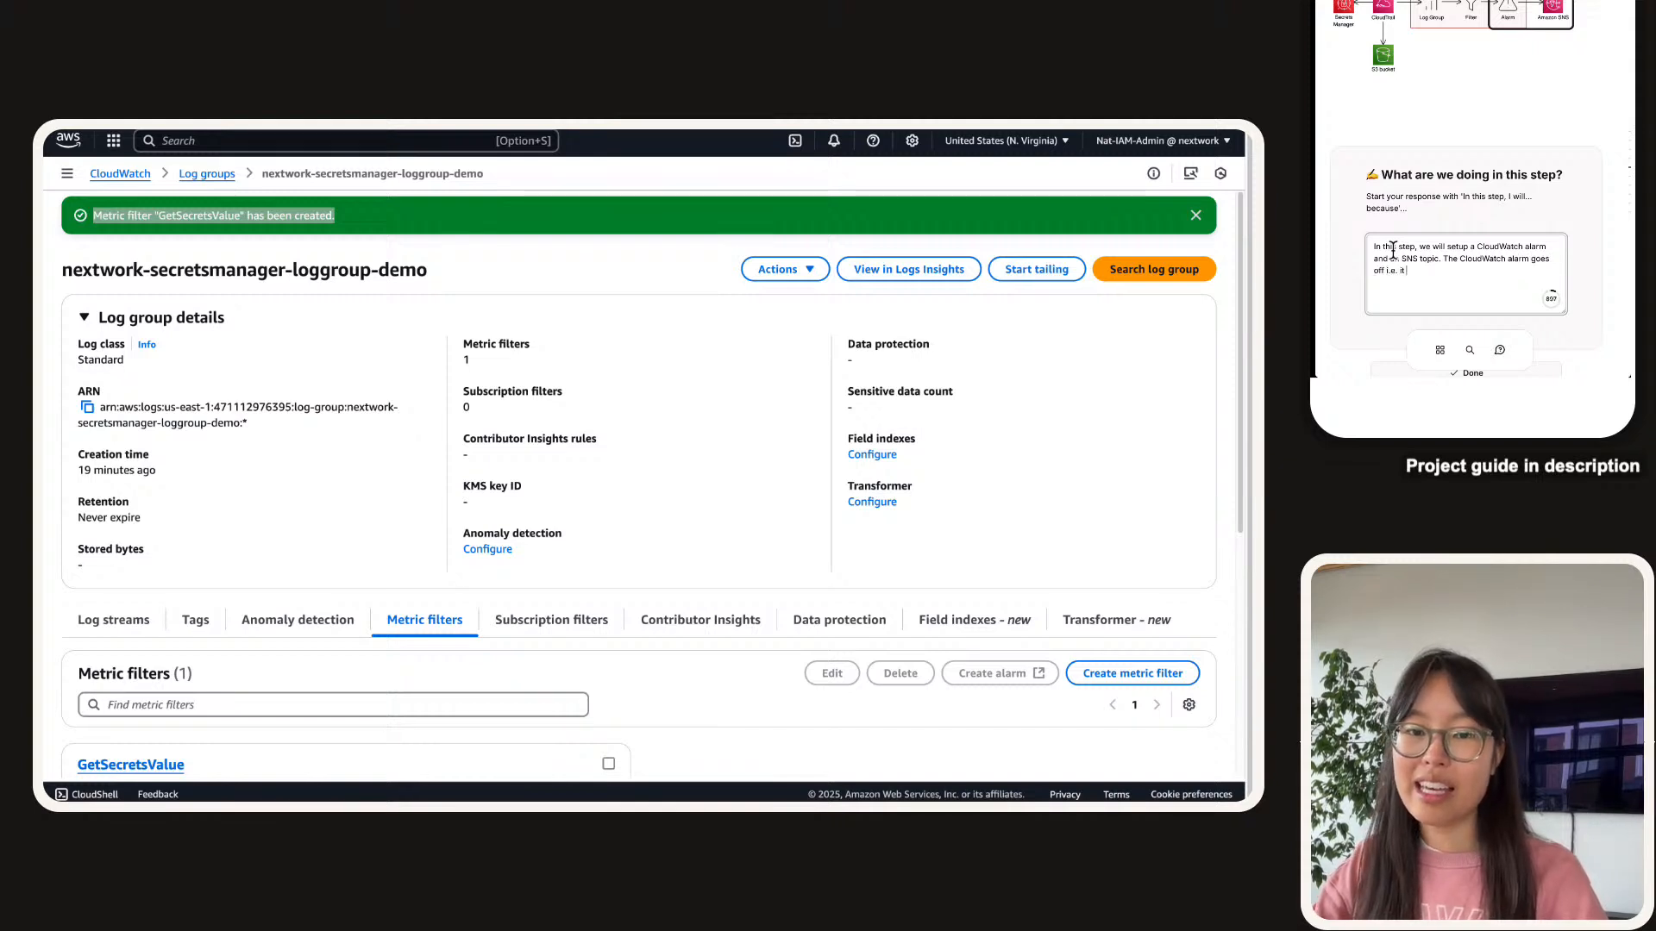
pyautogui.write(" detect when something's wrong ")
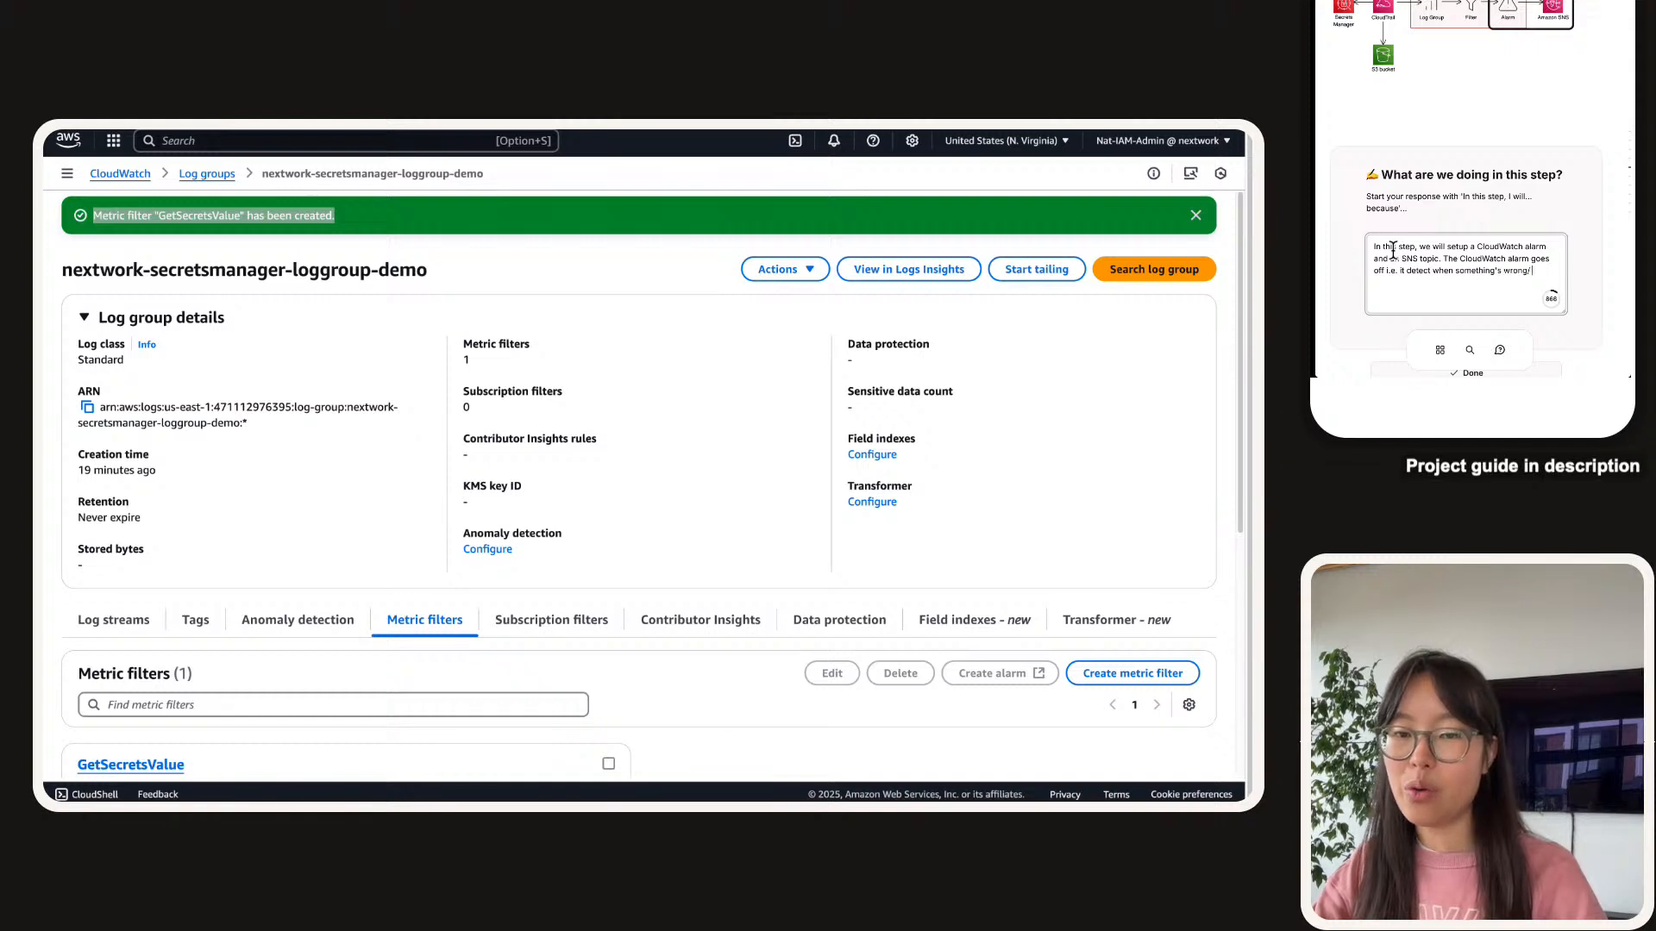
pyautogui.write('/somethng e')
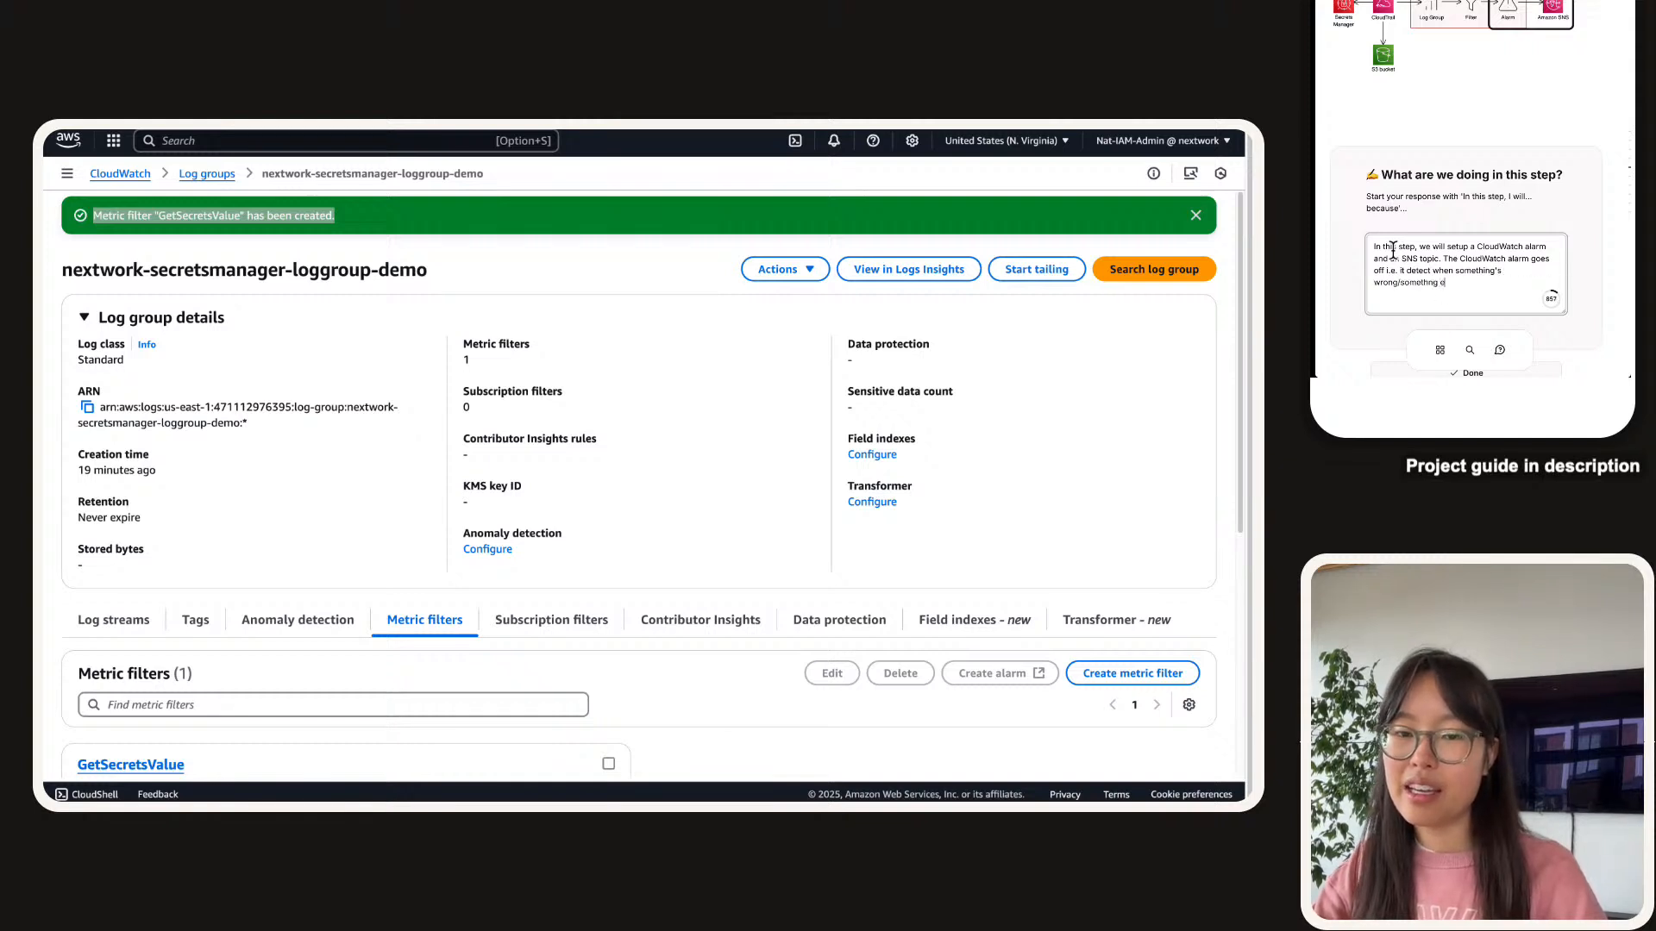
pyautogui.write('xceeds a ')
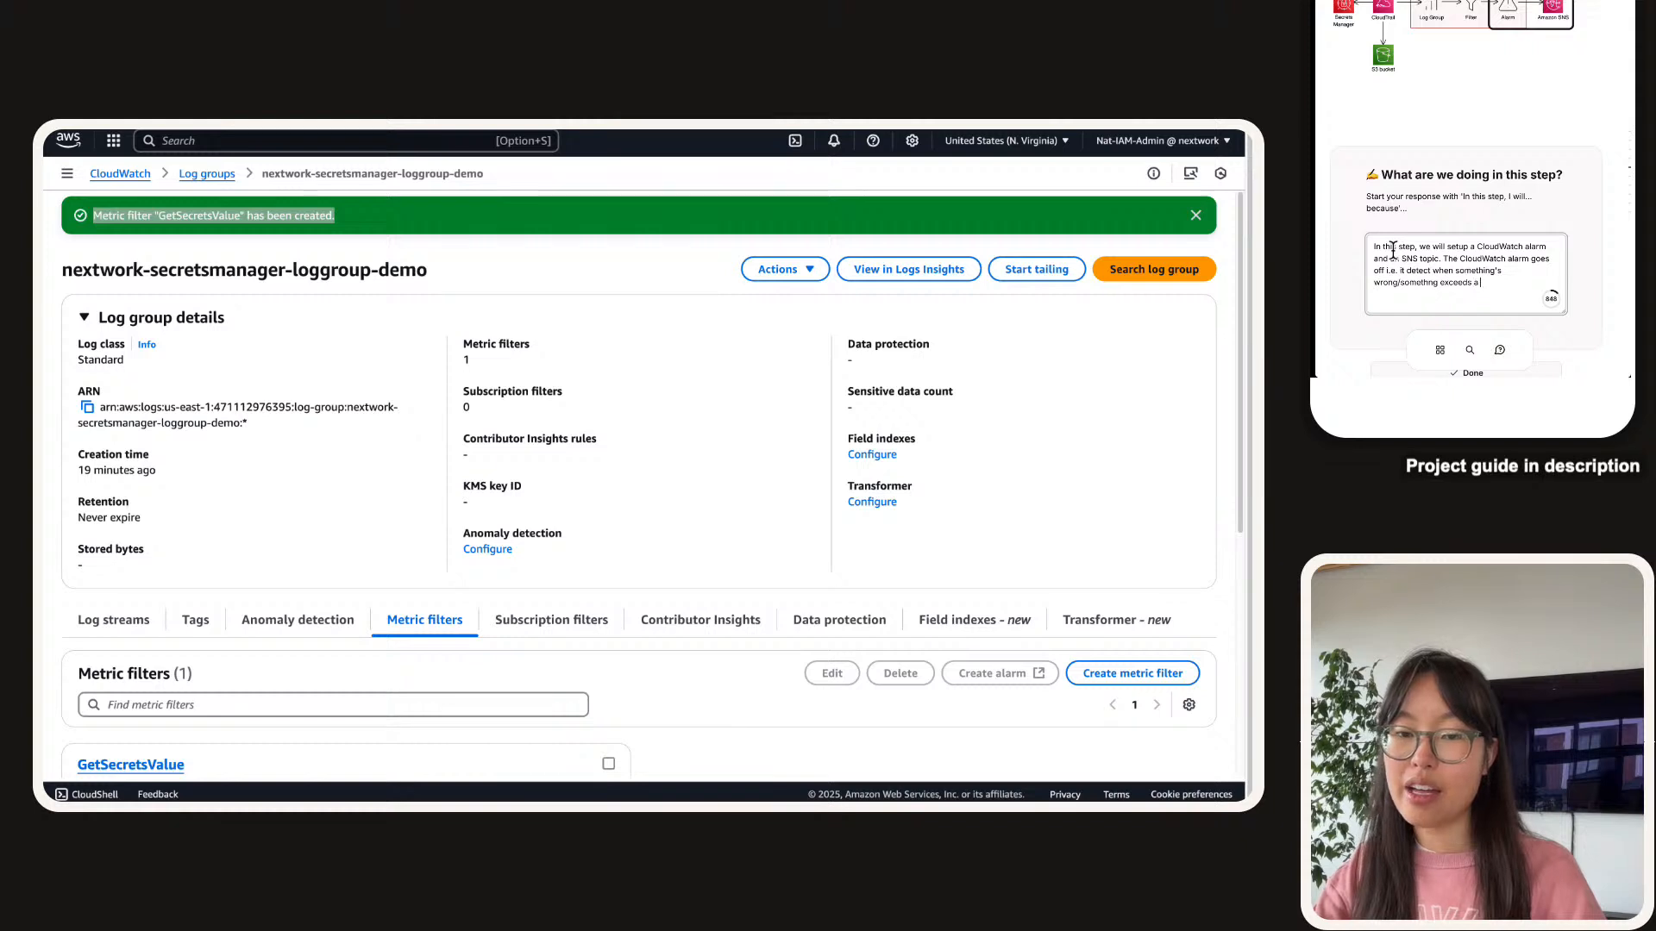
pyautogui.write('defined thre')
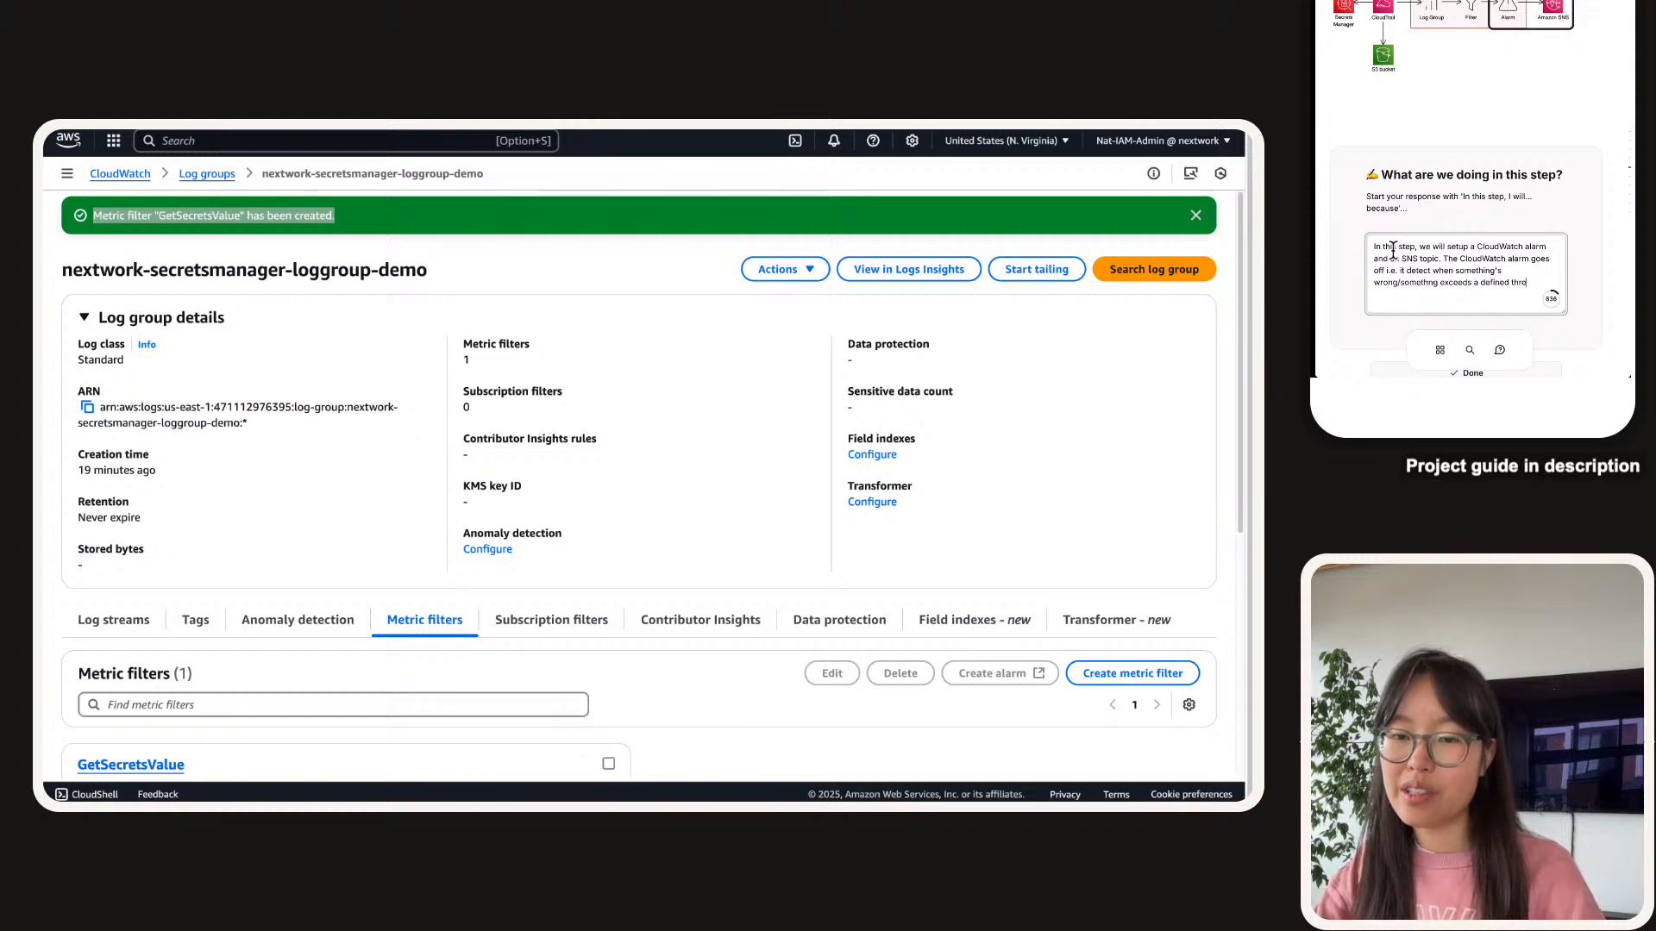
pyautogui.write('shold')
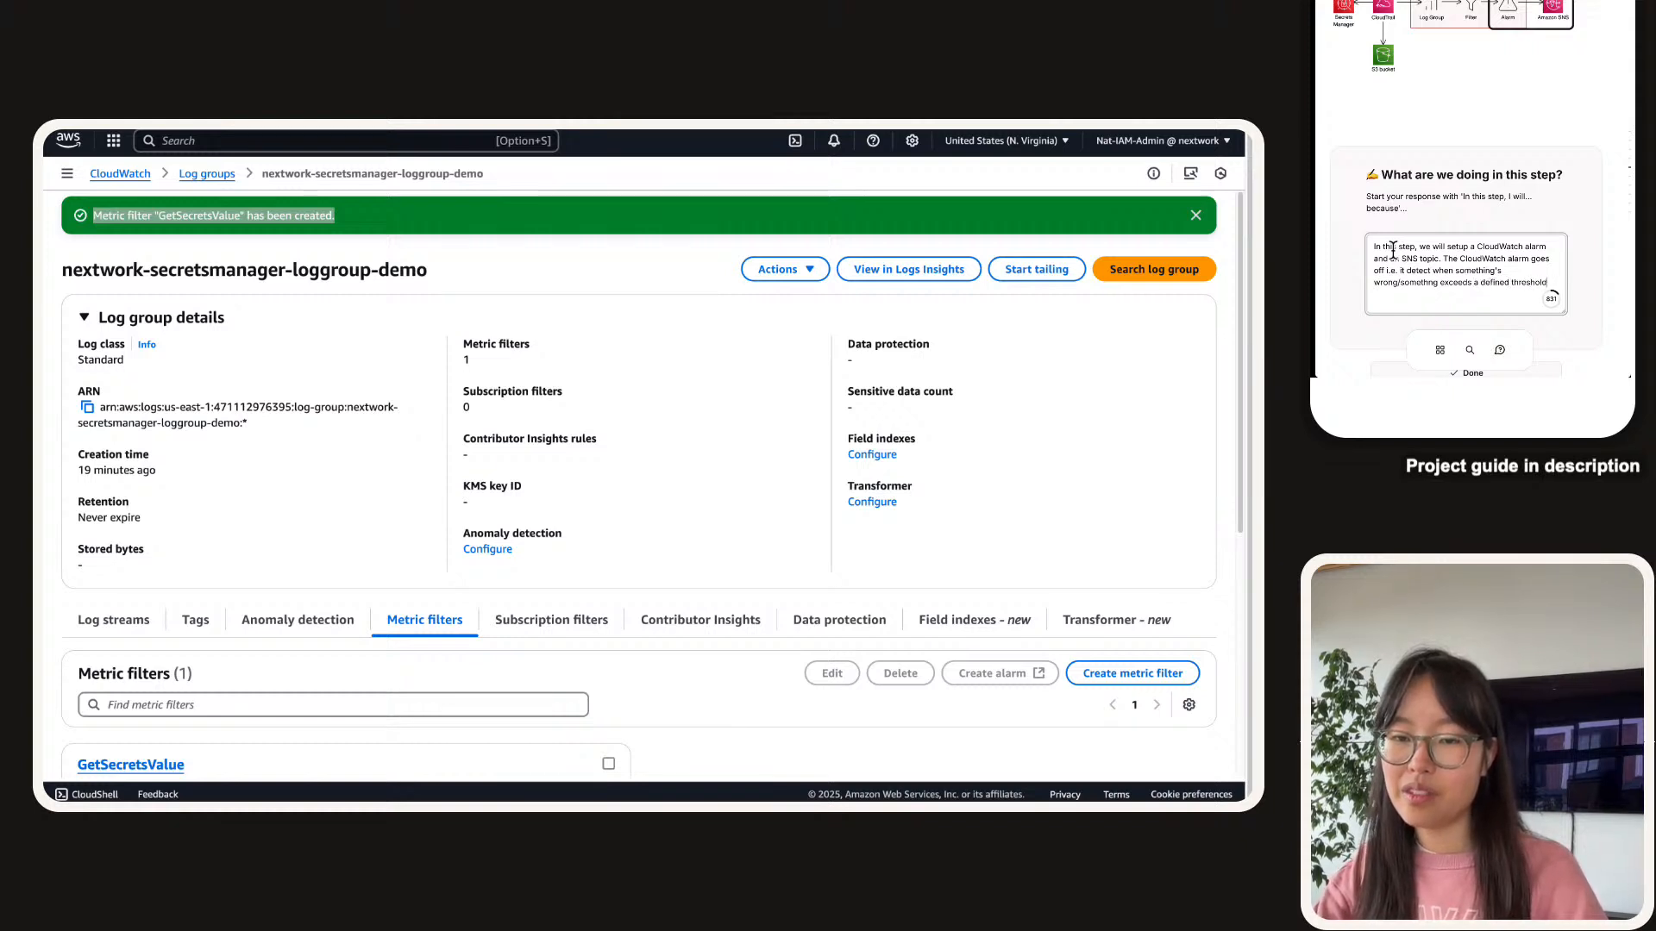
pyautogui.write(', wh')
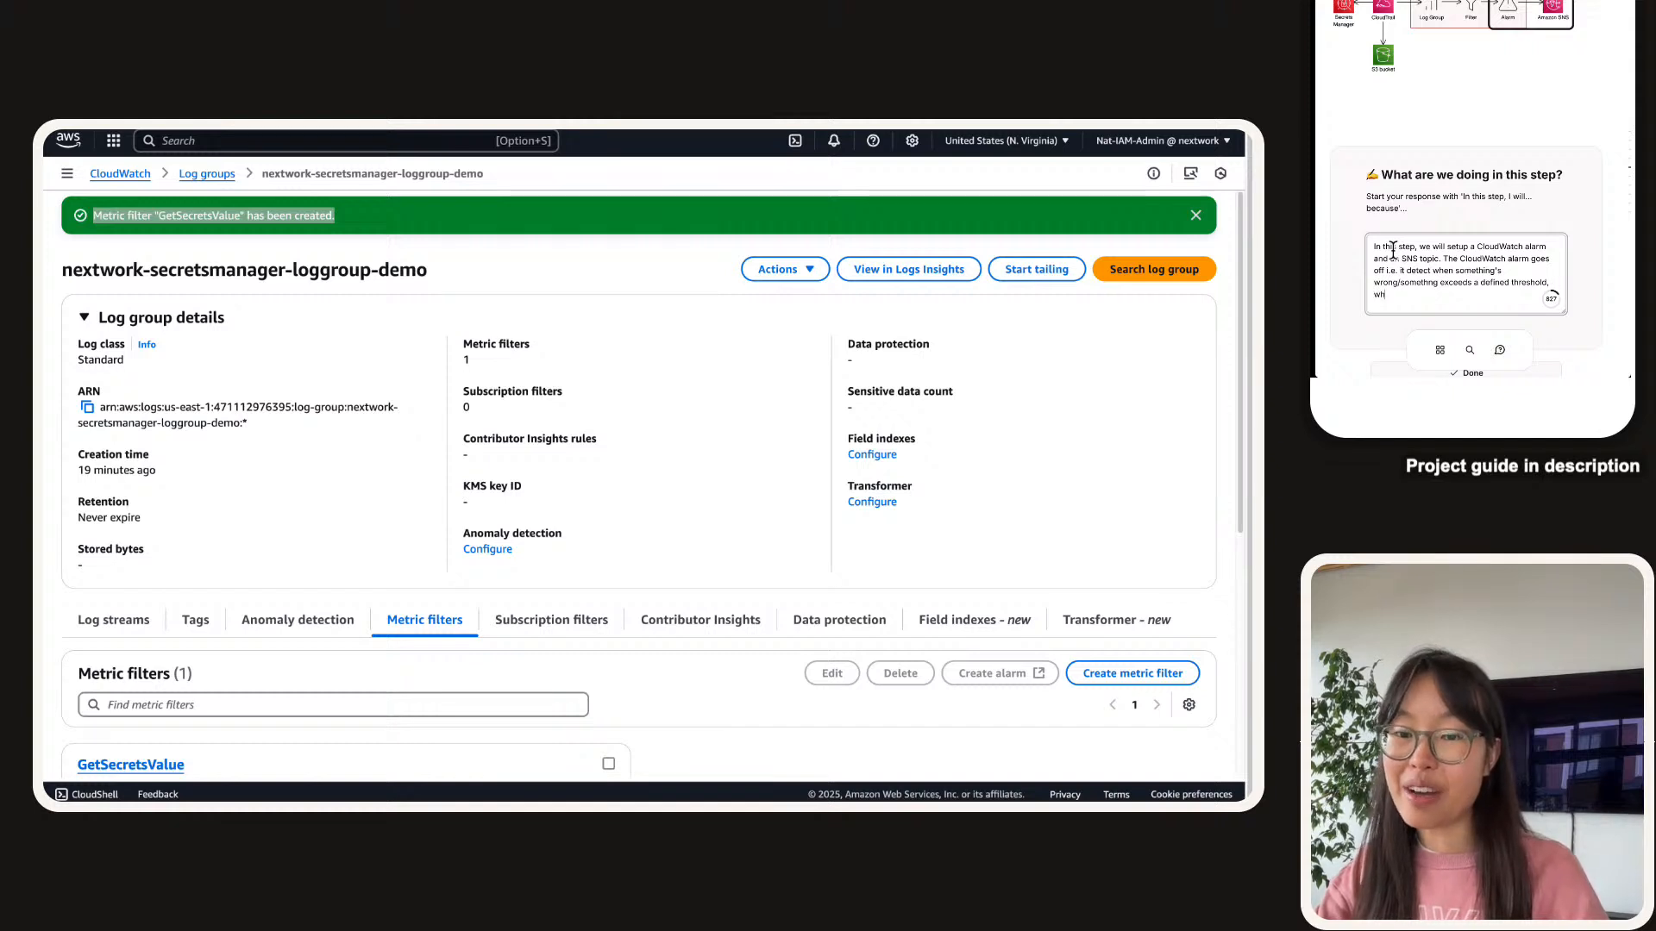
pyautogui.write('ereas SNS notifies i.e.')
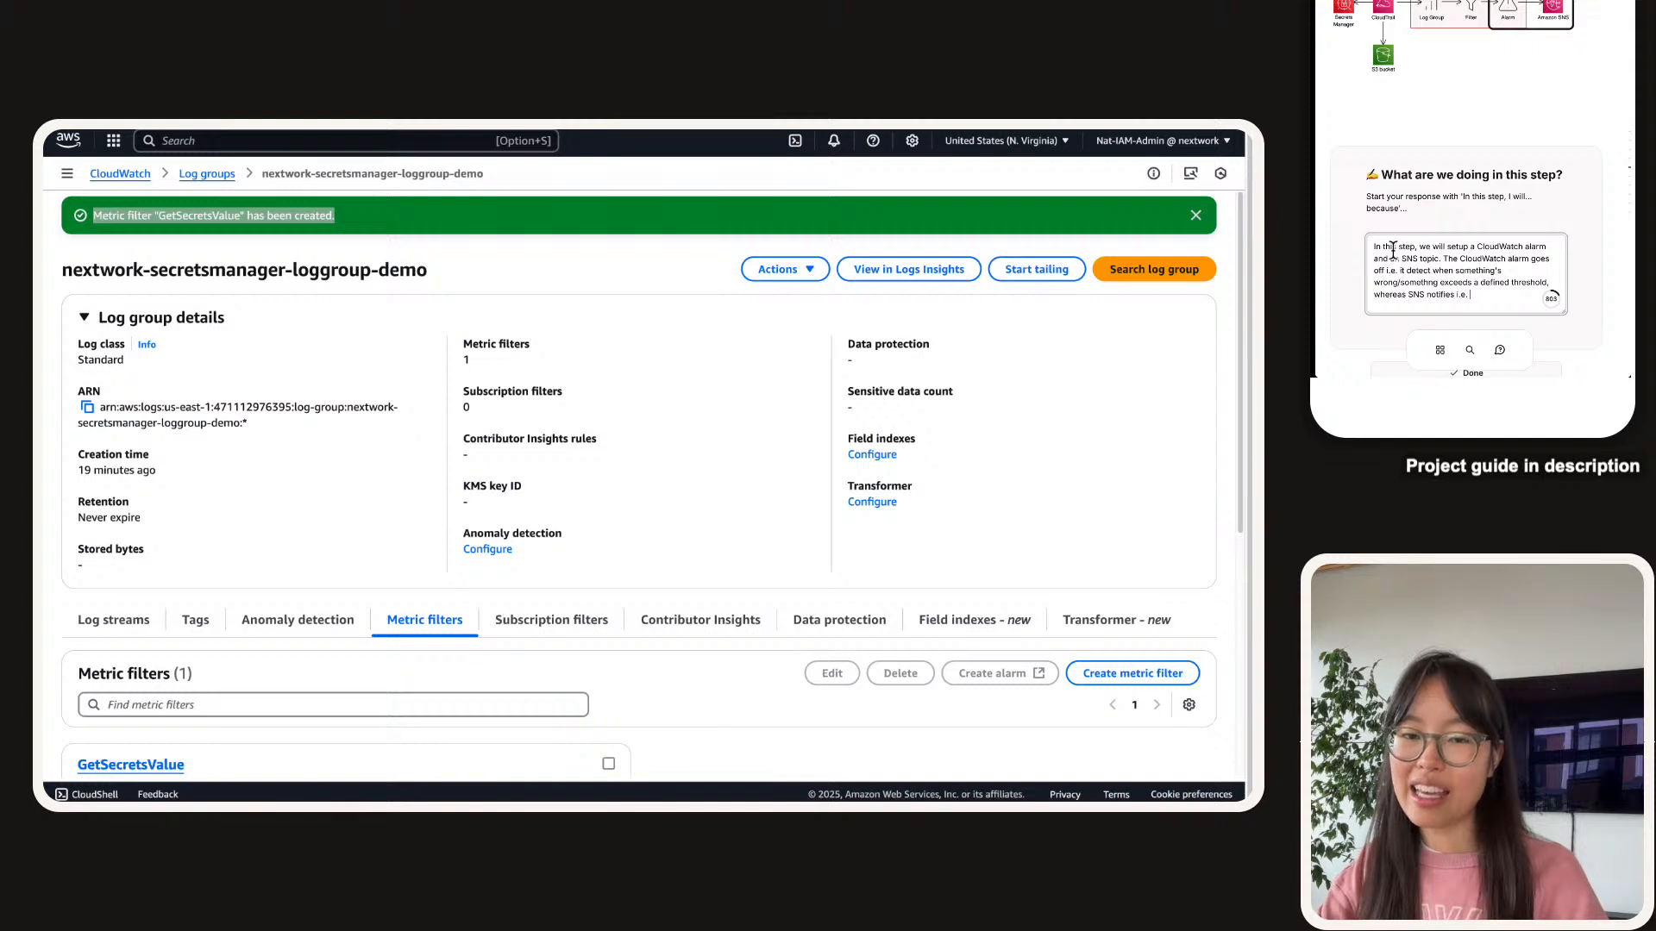
pyautogui.write(' it TELLS you tha')
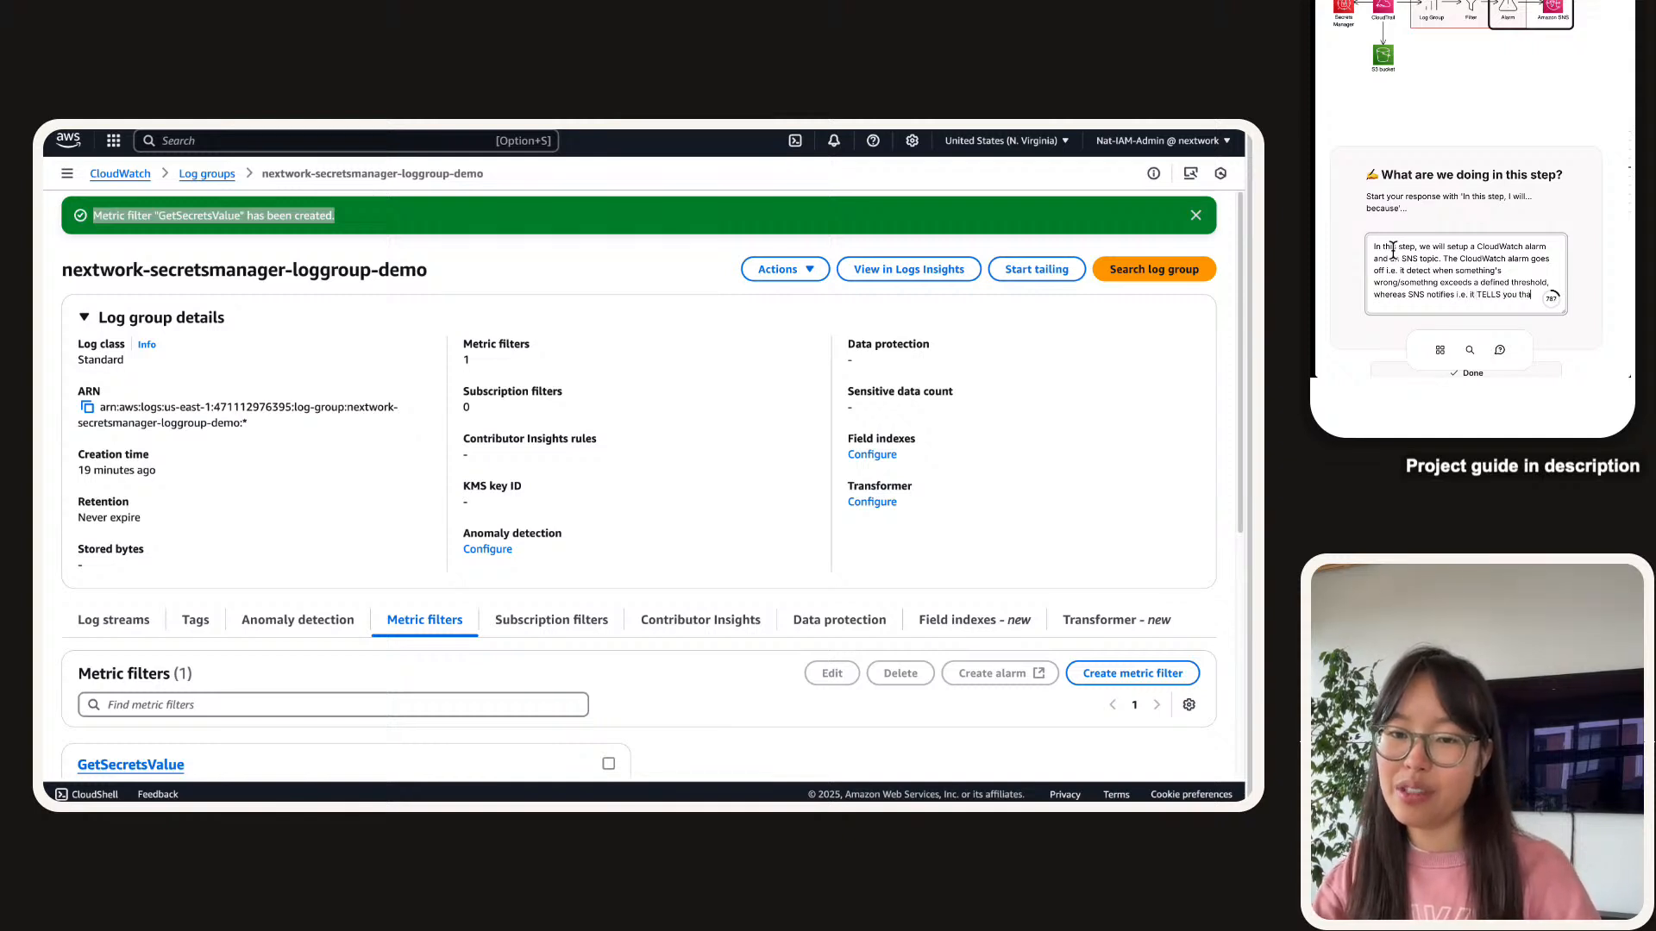
pyautogui.write('t')
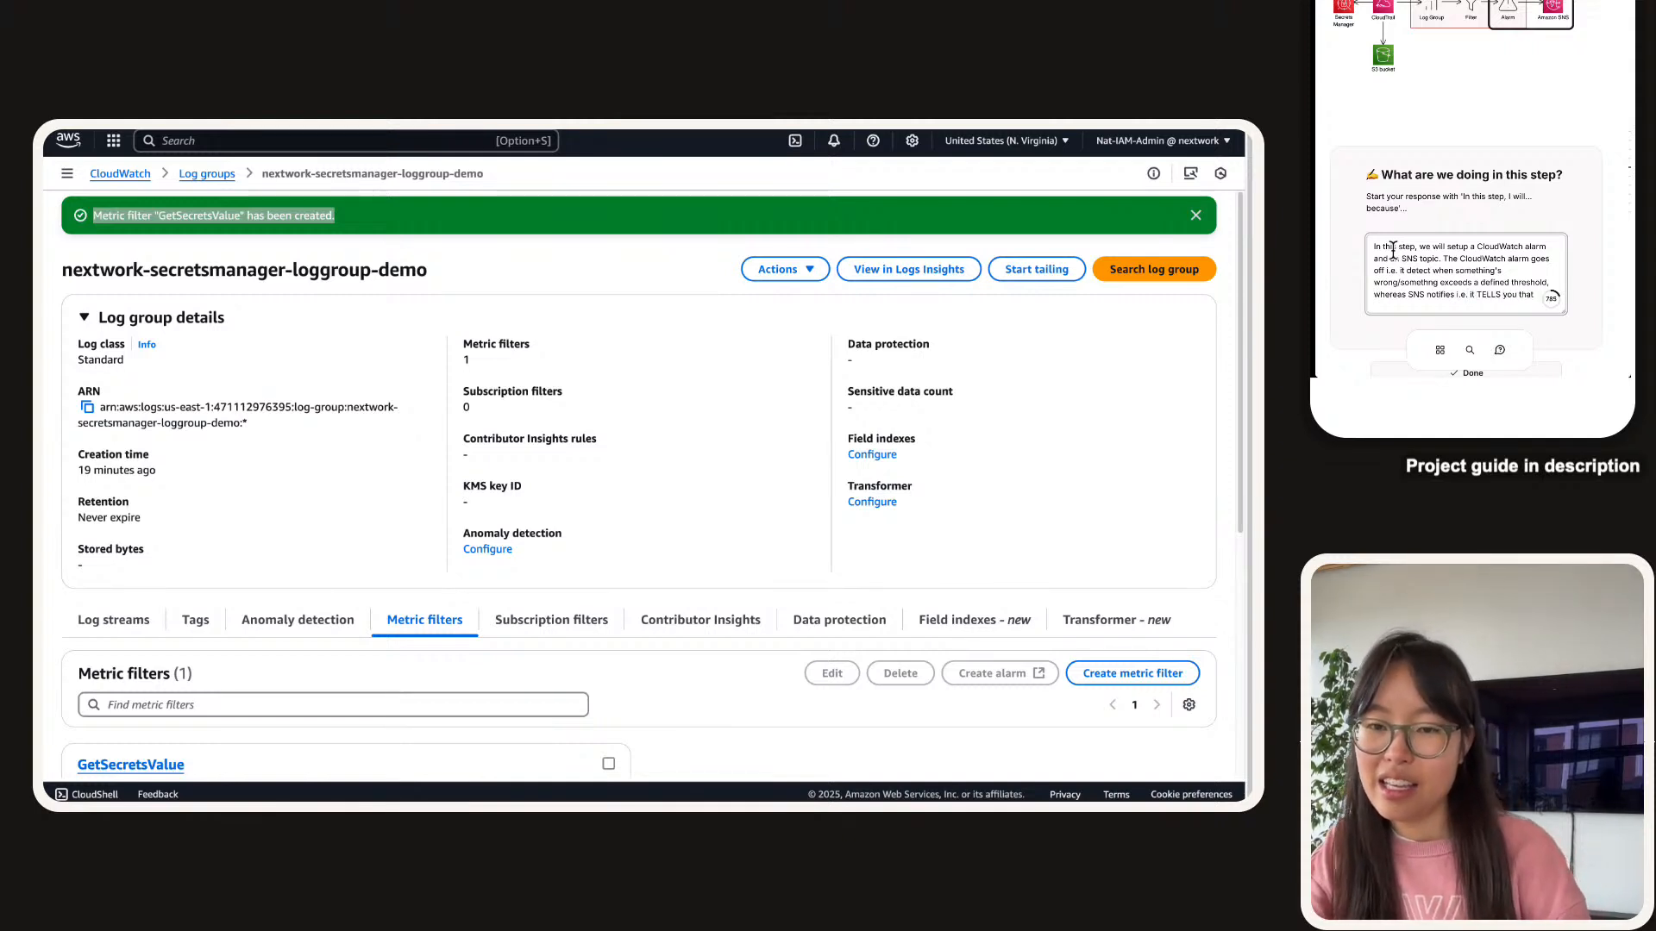
pyautogui.write(" yomething's ")
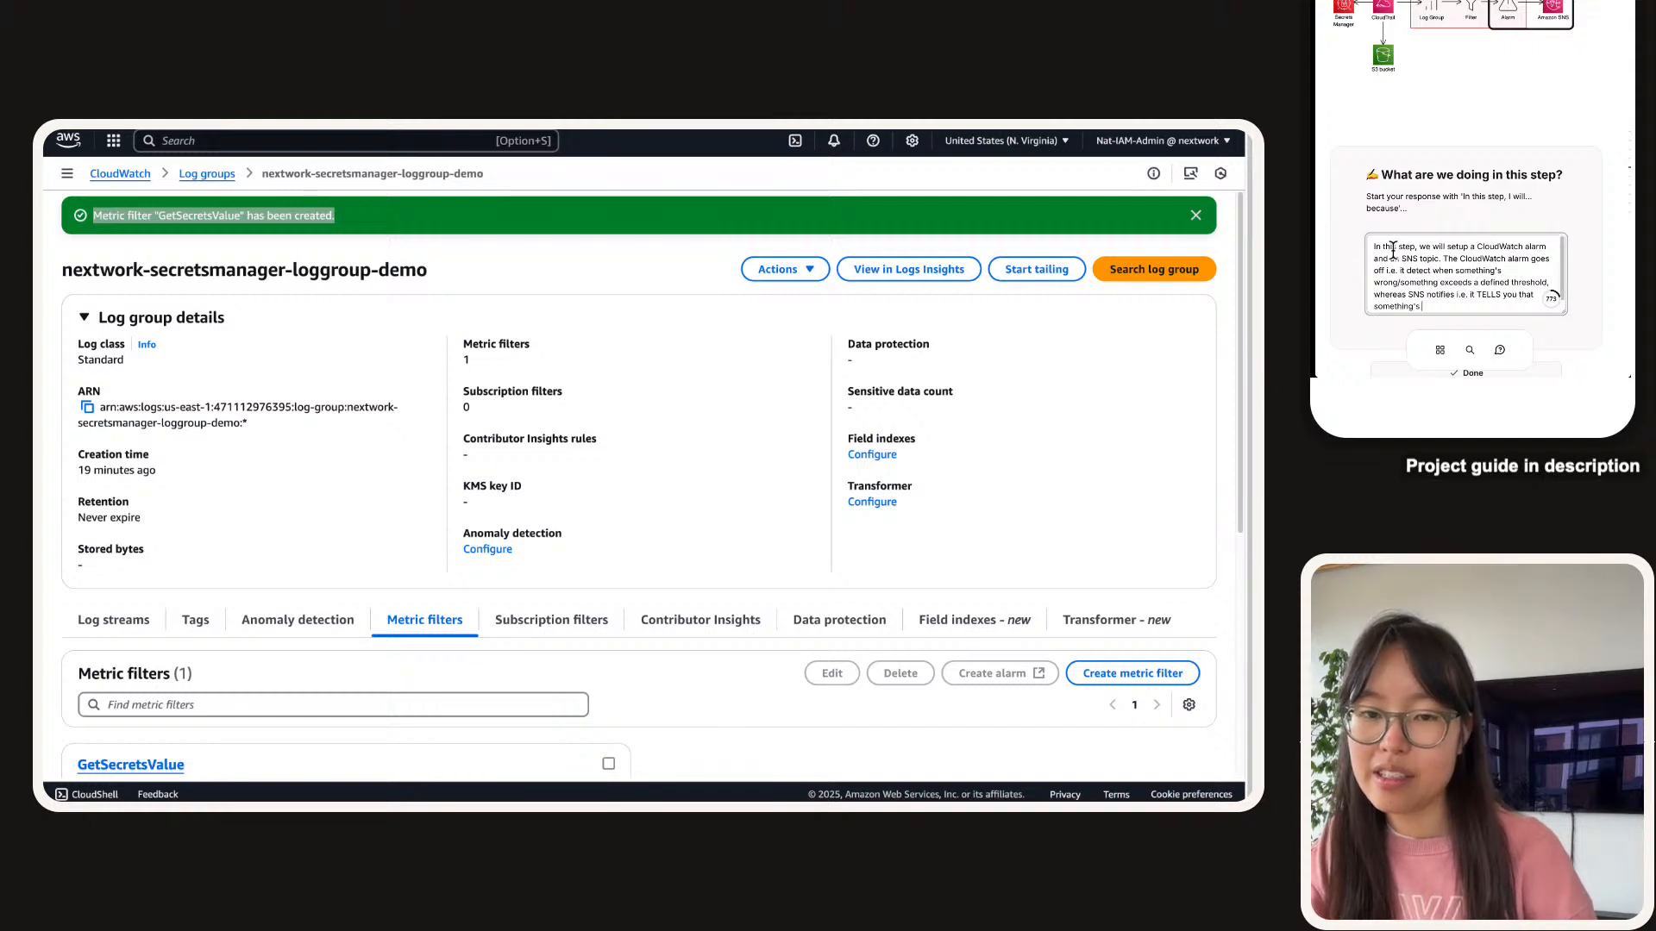
pyautogui.write('gone w')
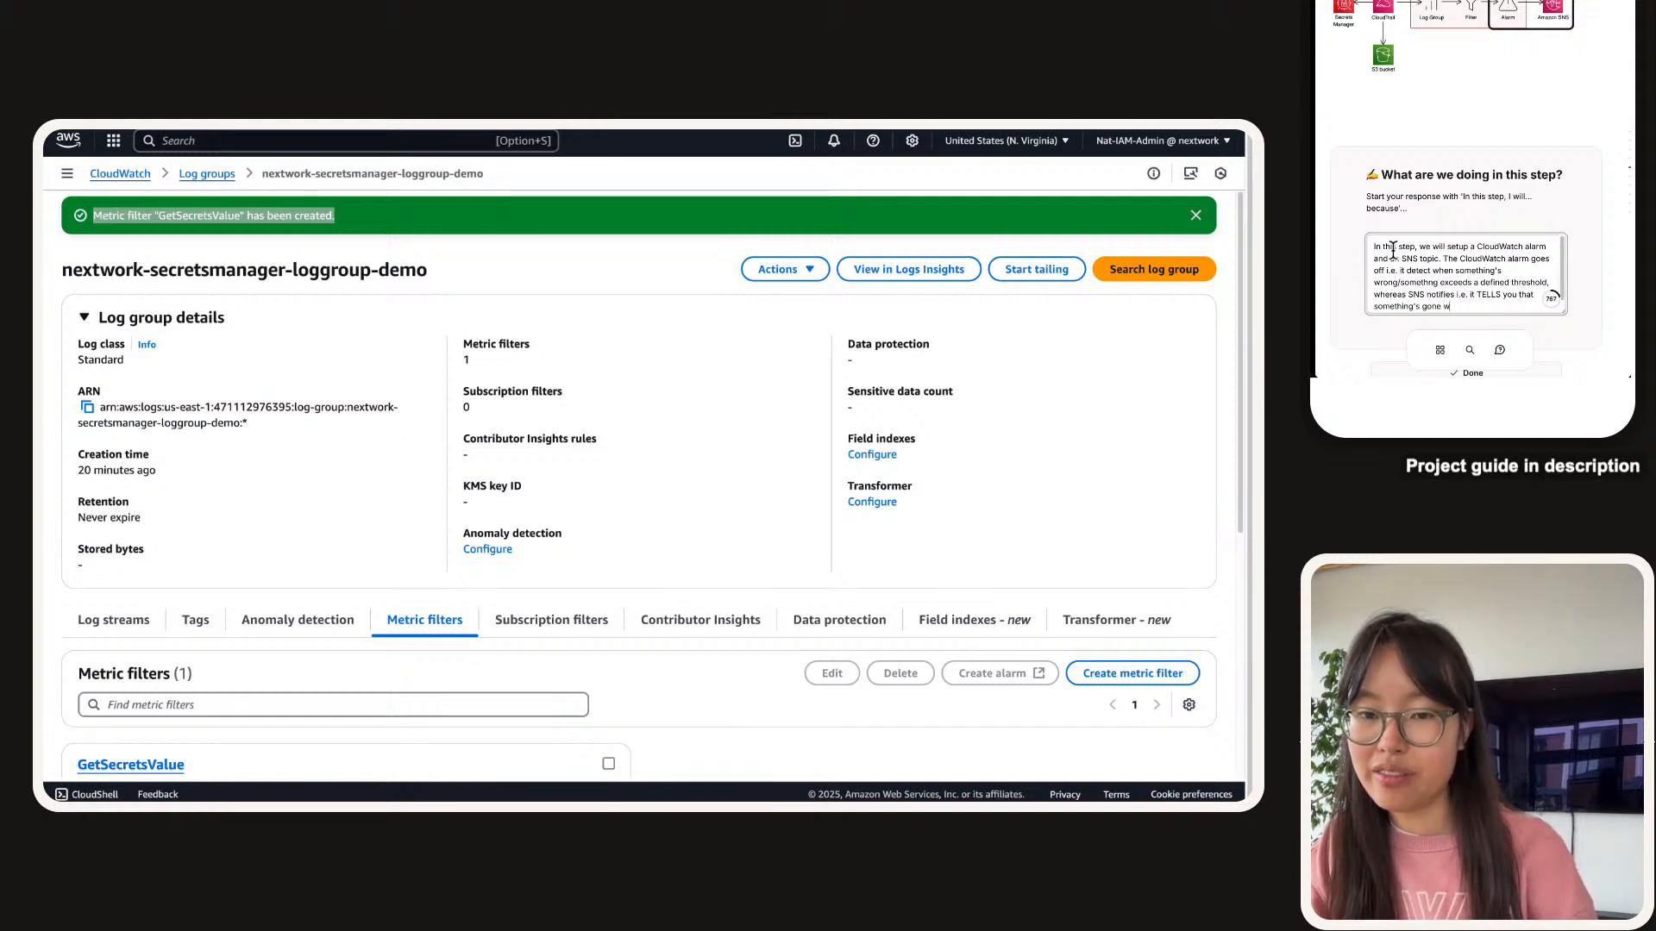
pyautogui.write('rong.')
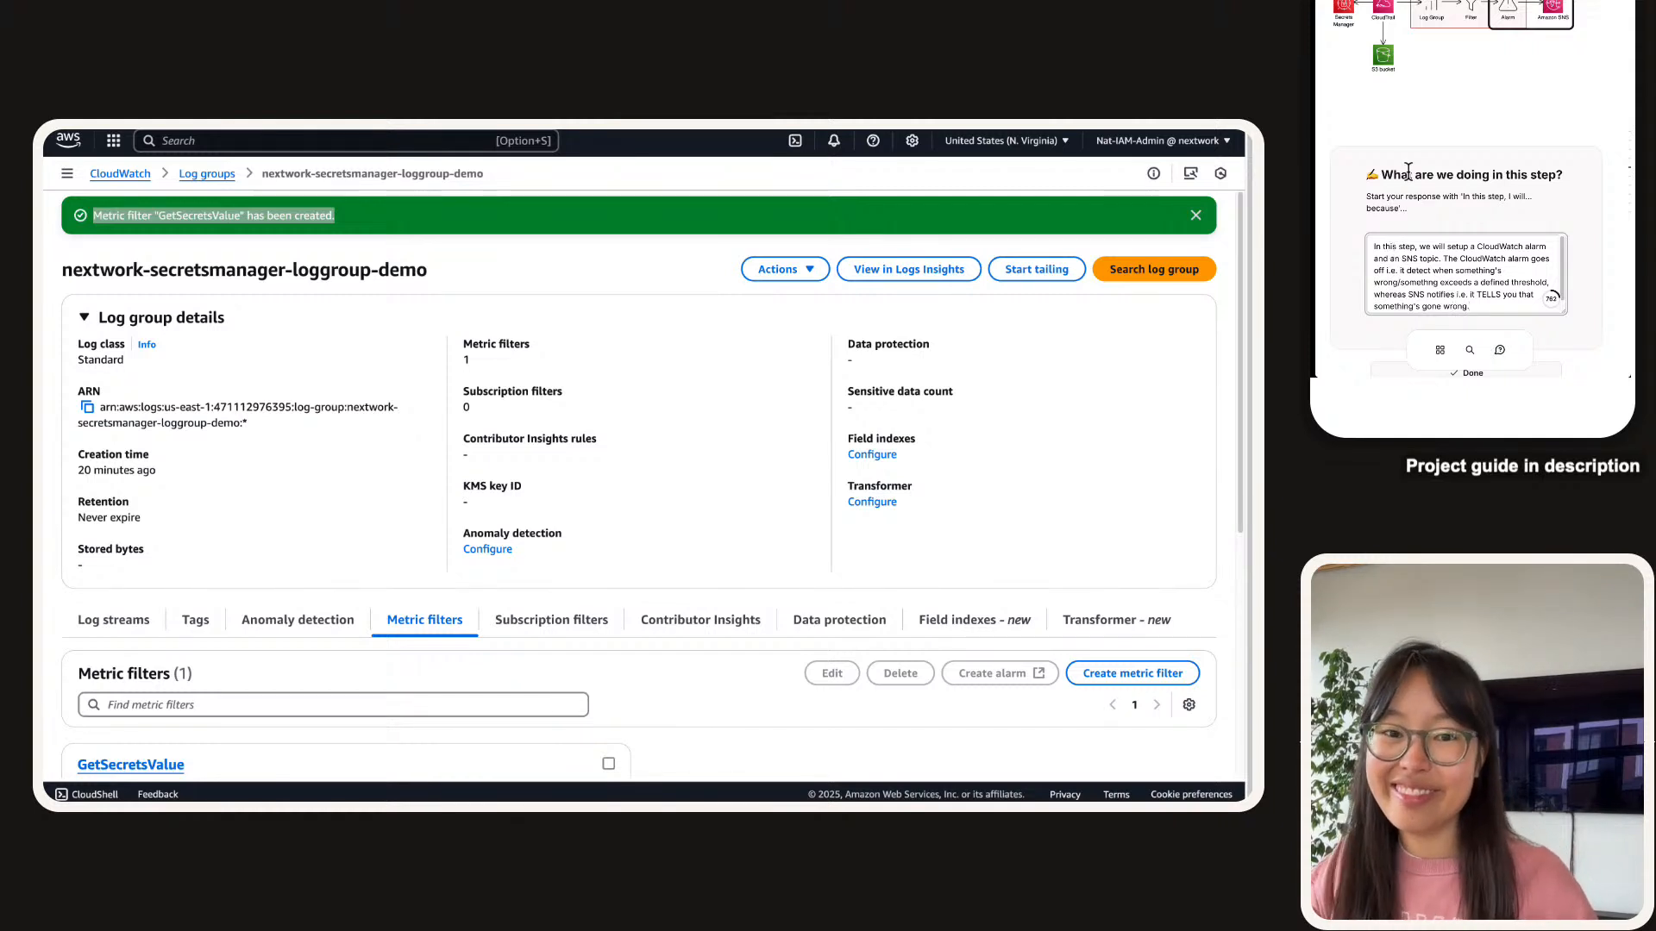
pyautogui.scroll(-3, 1408, 173)
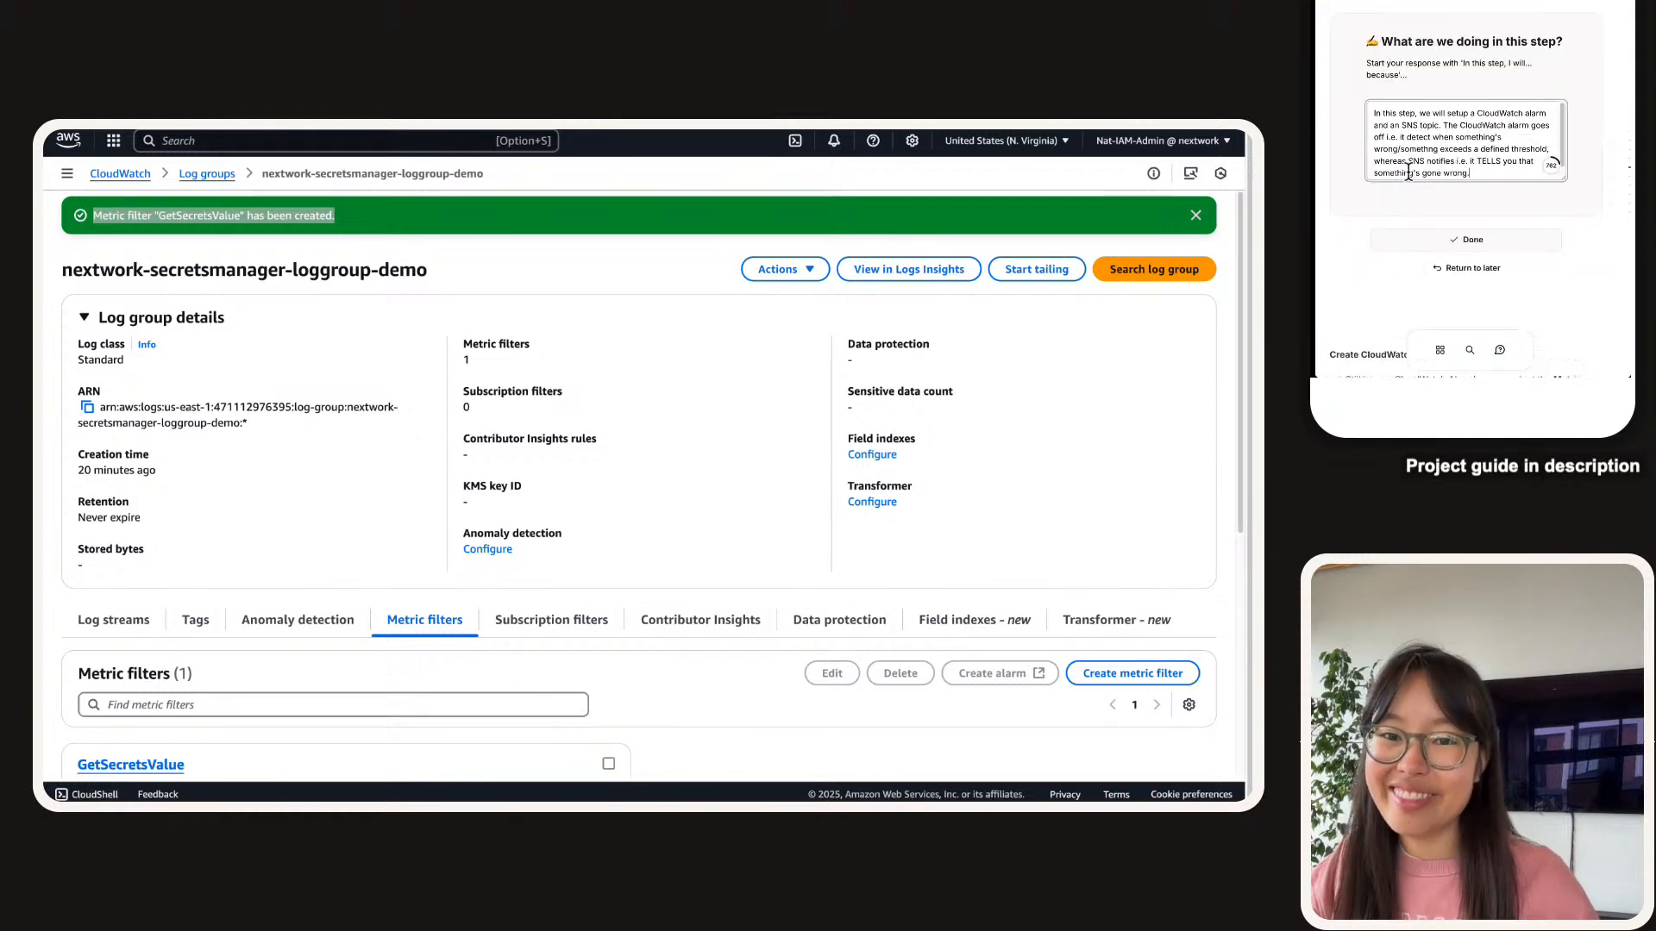
pyautogui.click(1466, 242)
pyautogui.scroll(-1, 1483, 125)
pyautogui.click(1498, 233)
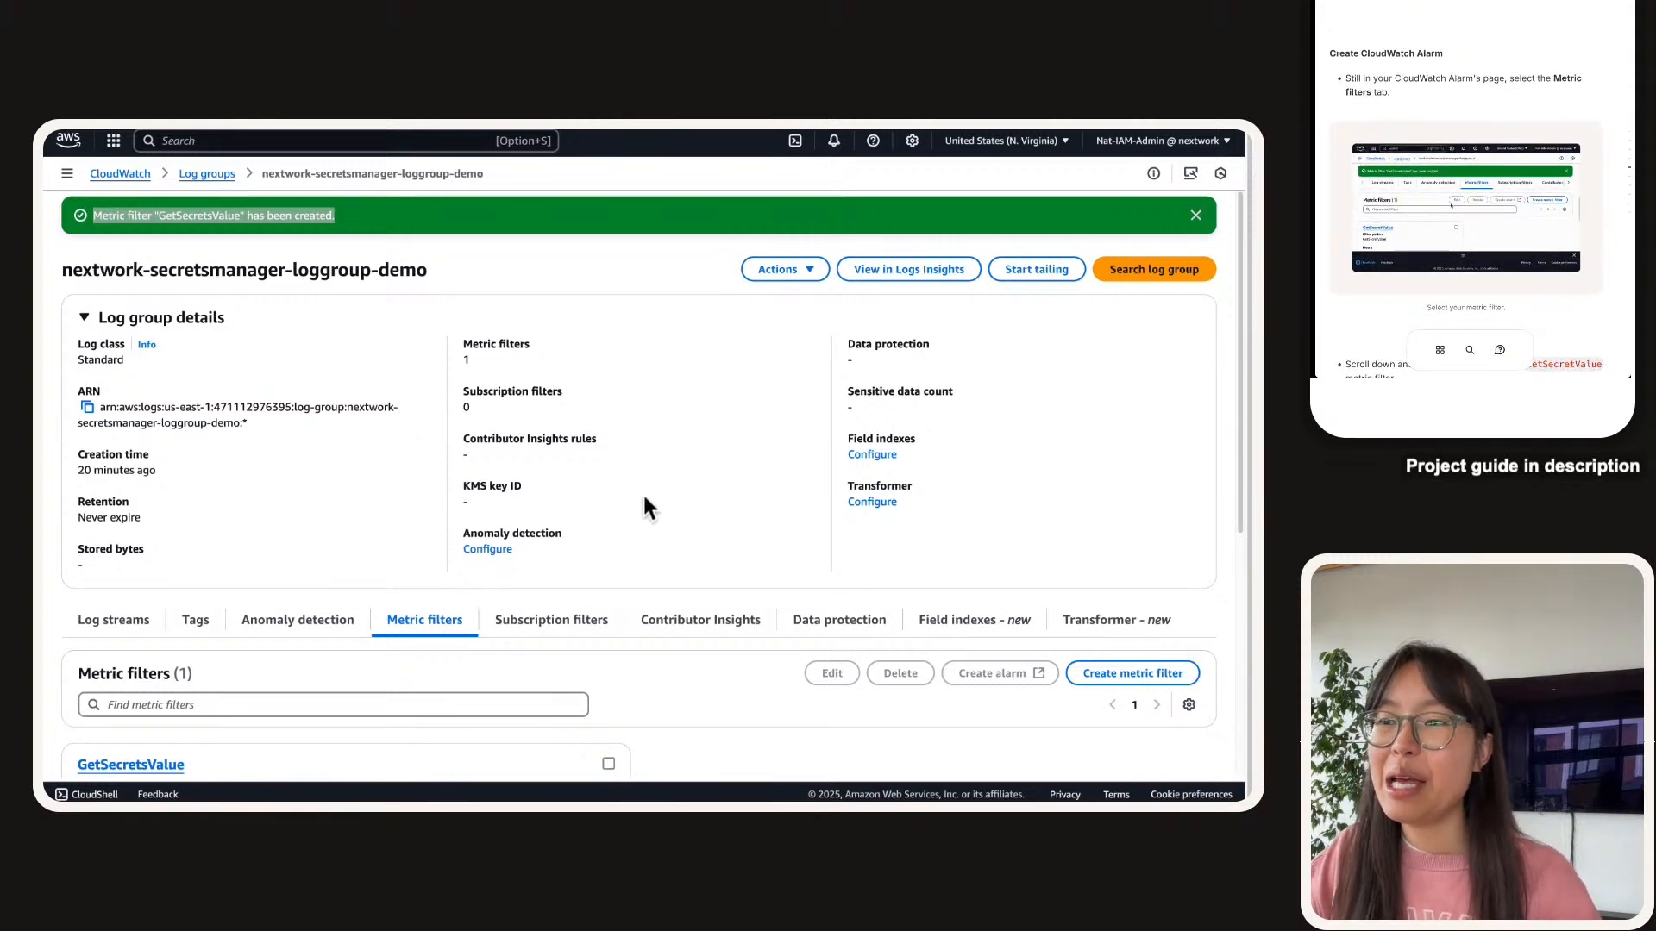
# Show the log group's metric filters and select the GetSecretsValue filter.
pyautogui.scroll(-5, 392, 569)
pyautogui.scroll(1, 392, 352)
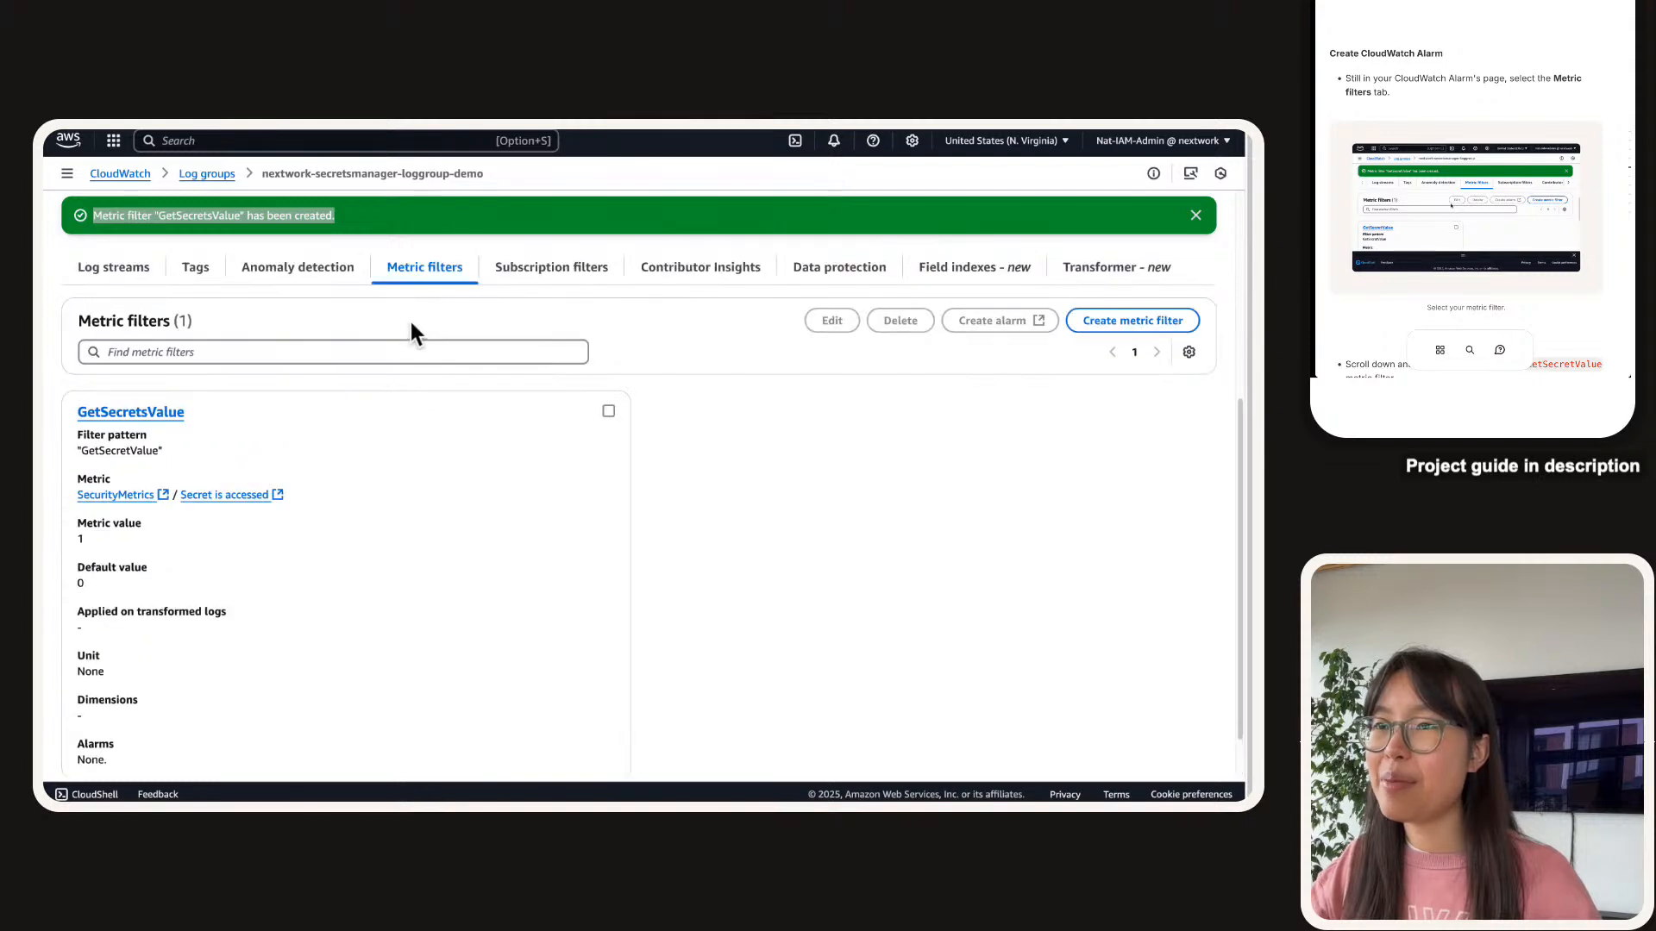
pyautogui.click(443, 250)
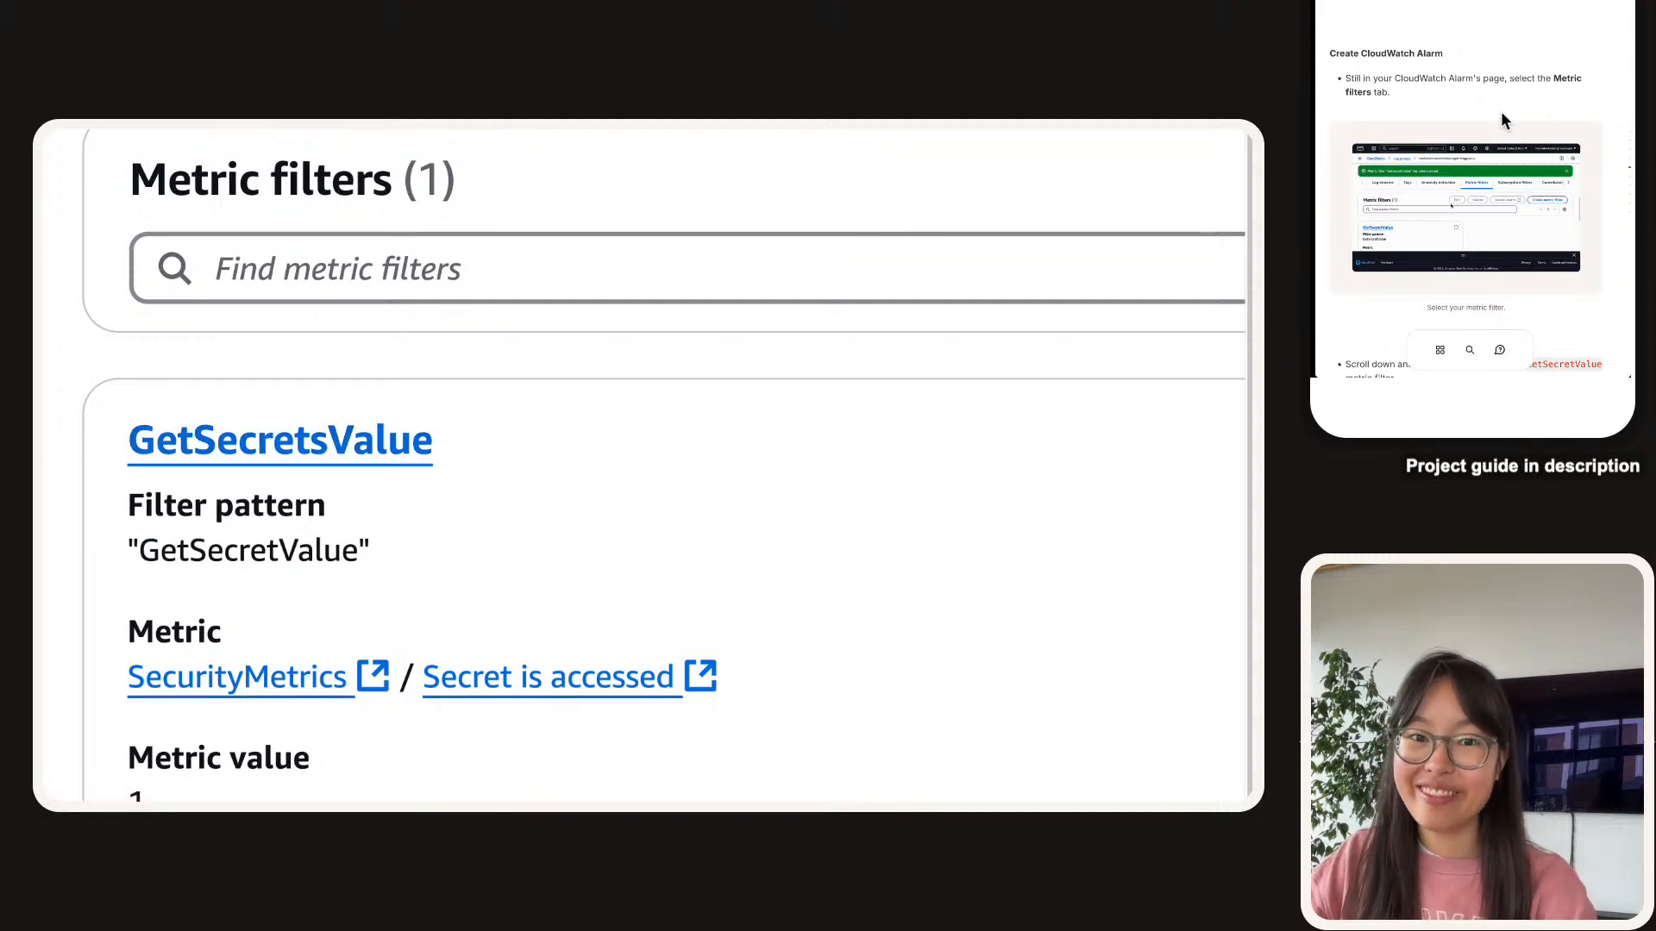
pyautogui.scroll(-3, 1500, 112)
pyautogui.scroll(-1, 1501, 121)
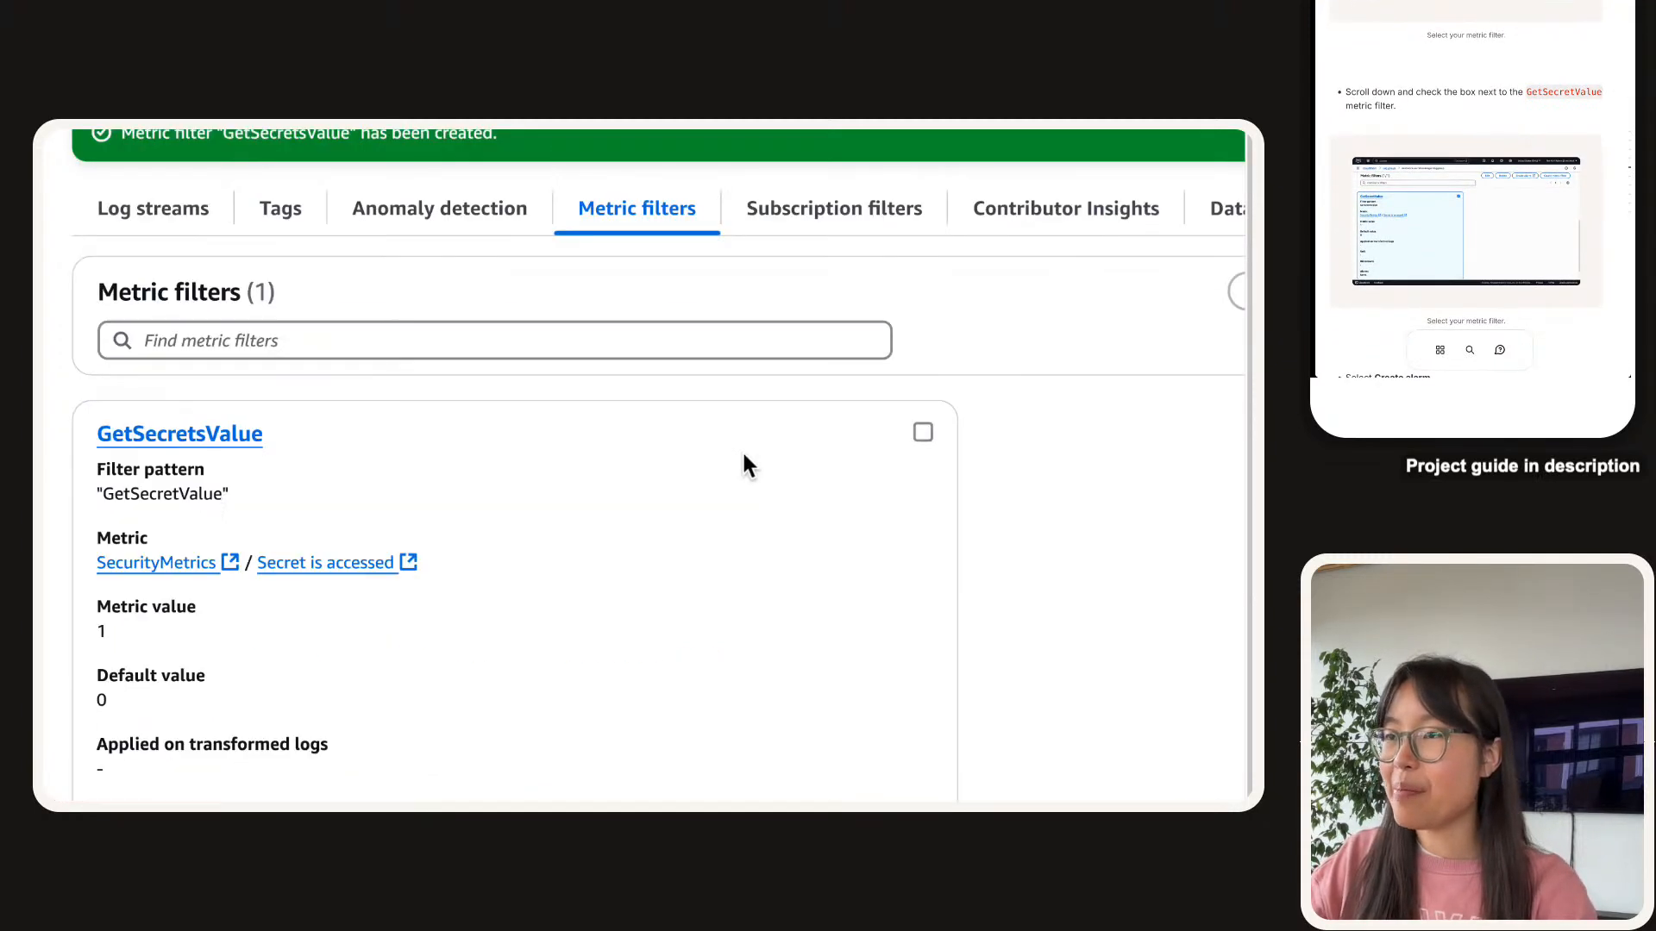
pyautogui.click(923, 432)
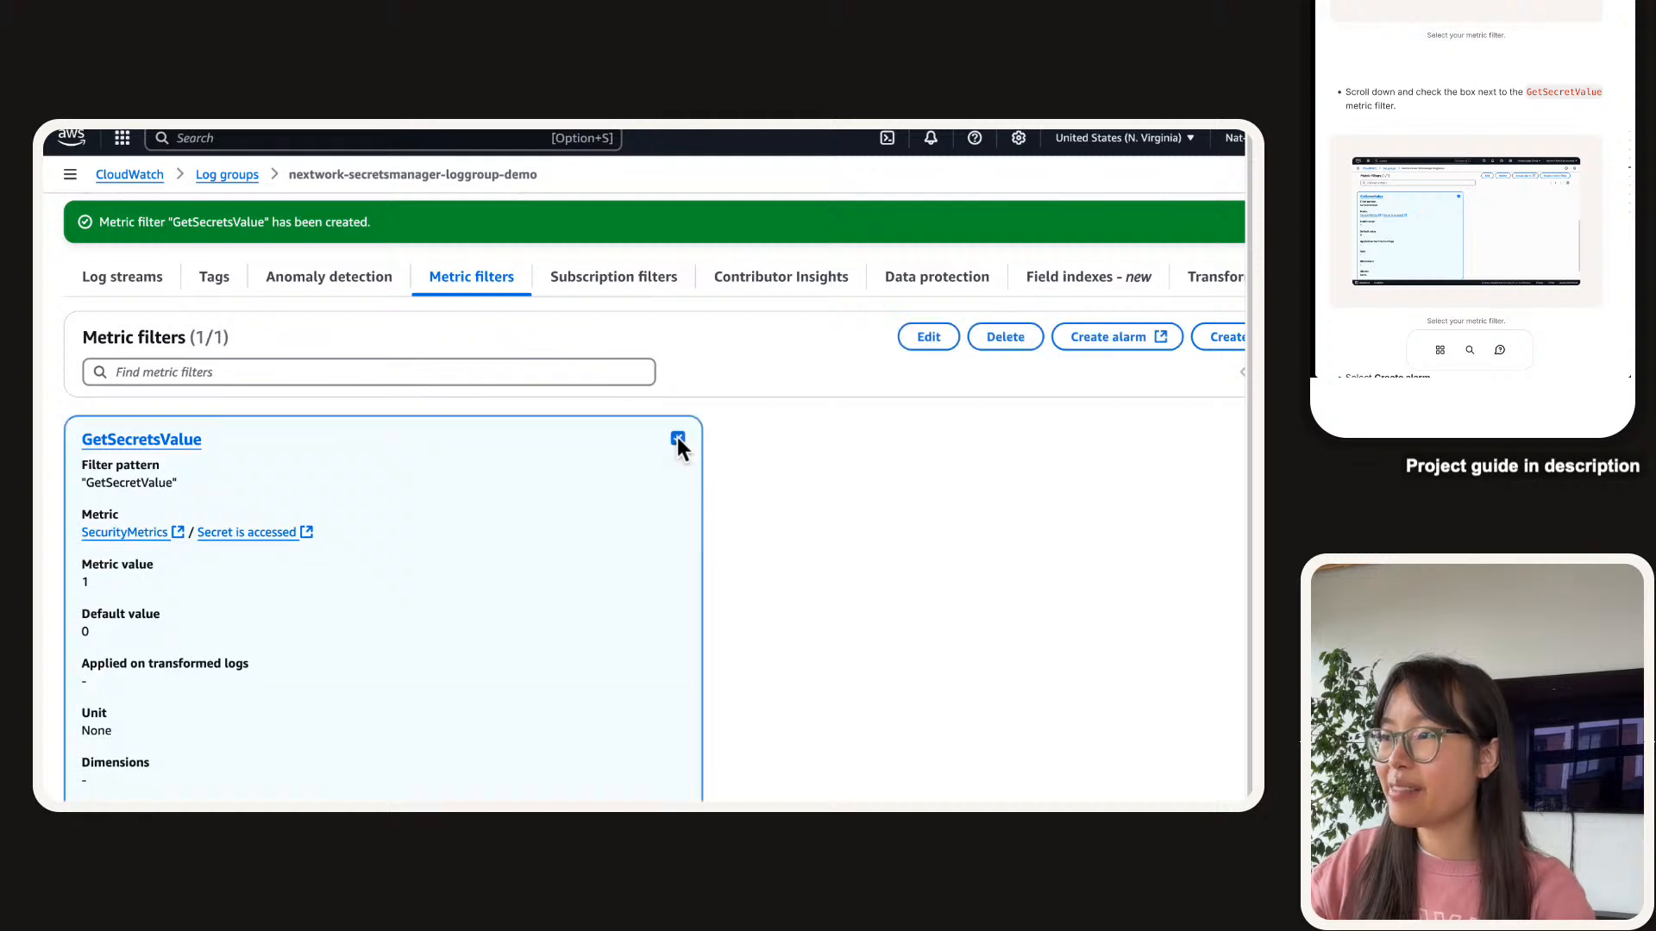
pyautogui.scroll(-1, 1428, 110)
pyautogui.scroll(-4, 1429, 101)
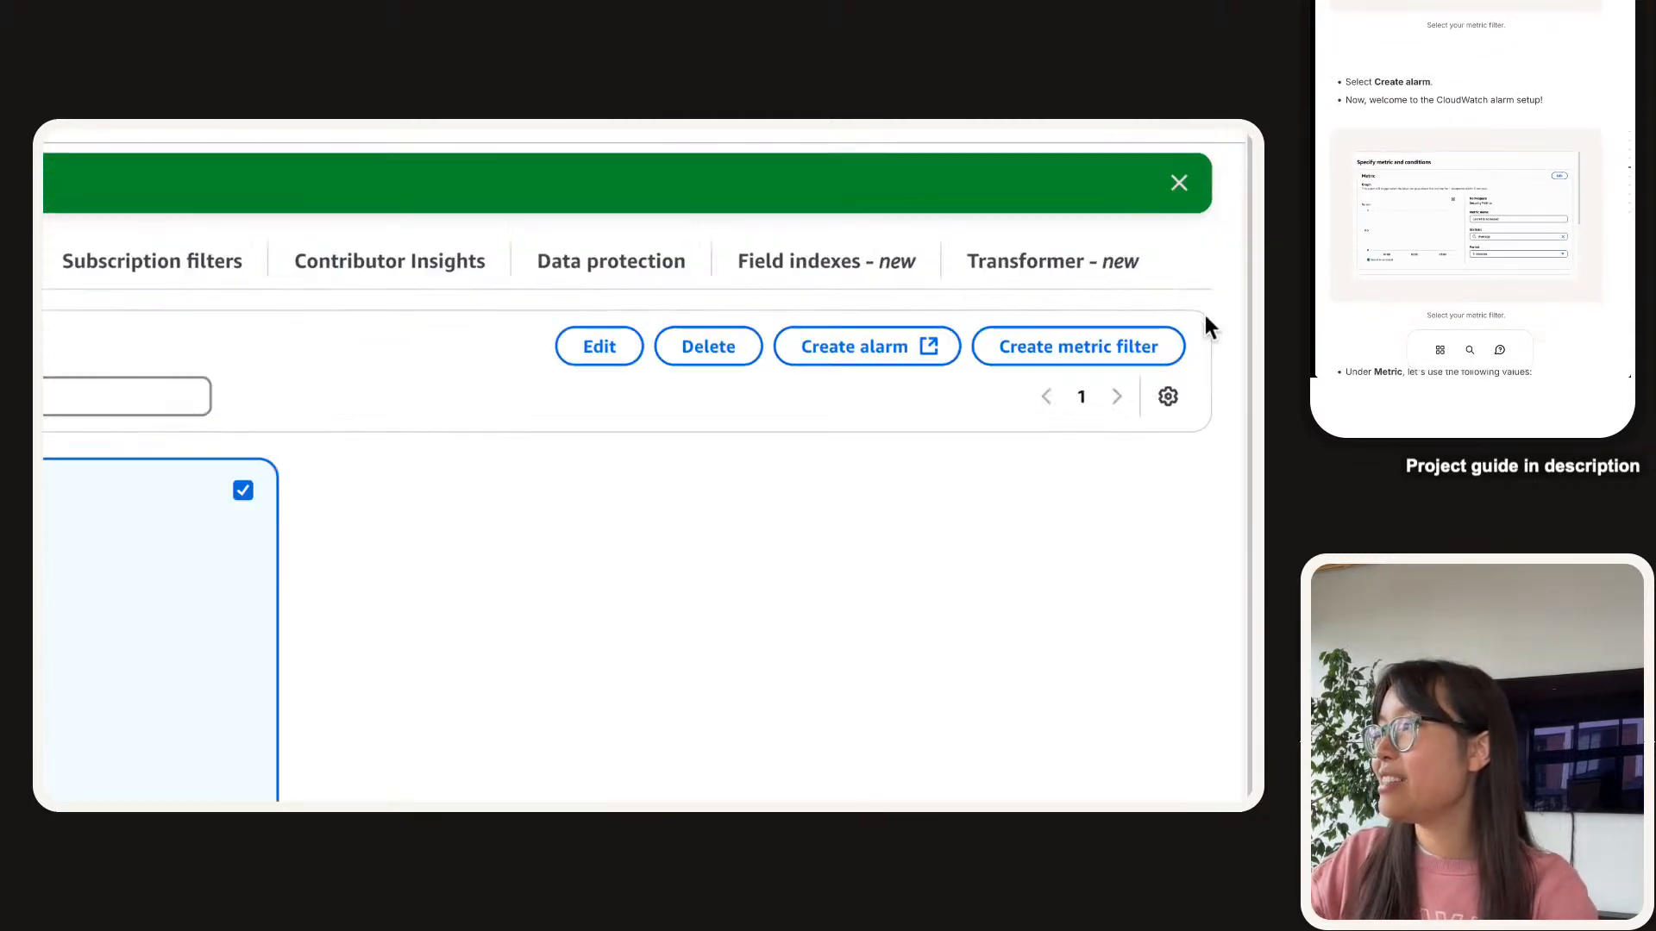
# Start an alarm from the filter and check namespace SecurityMetrics and metric 'Secret is accessed'.
pyautogui.click(759, 362)
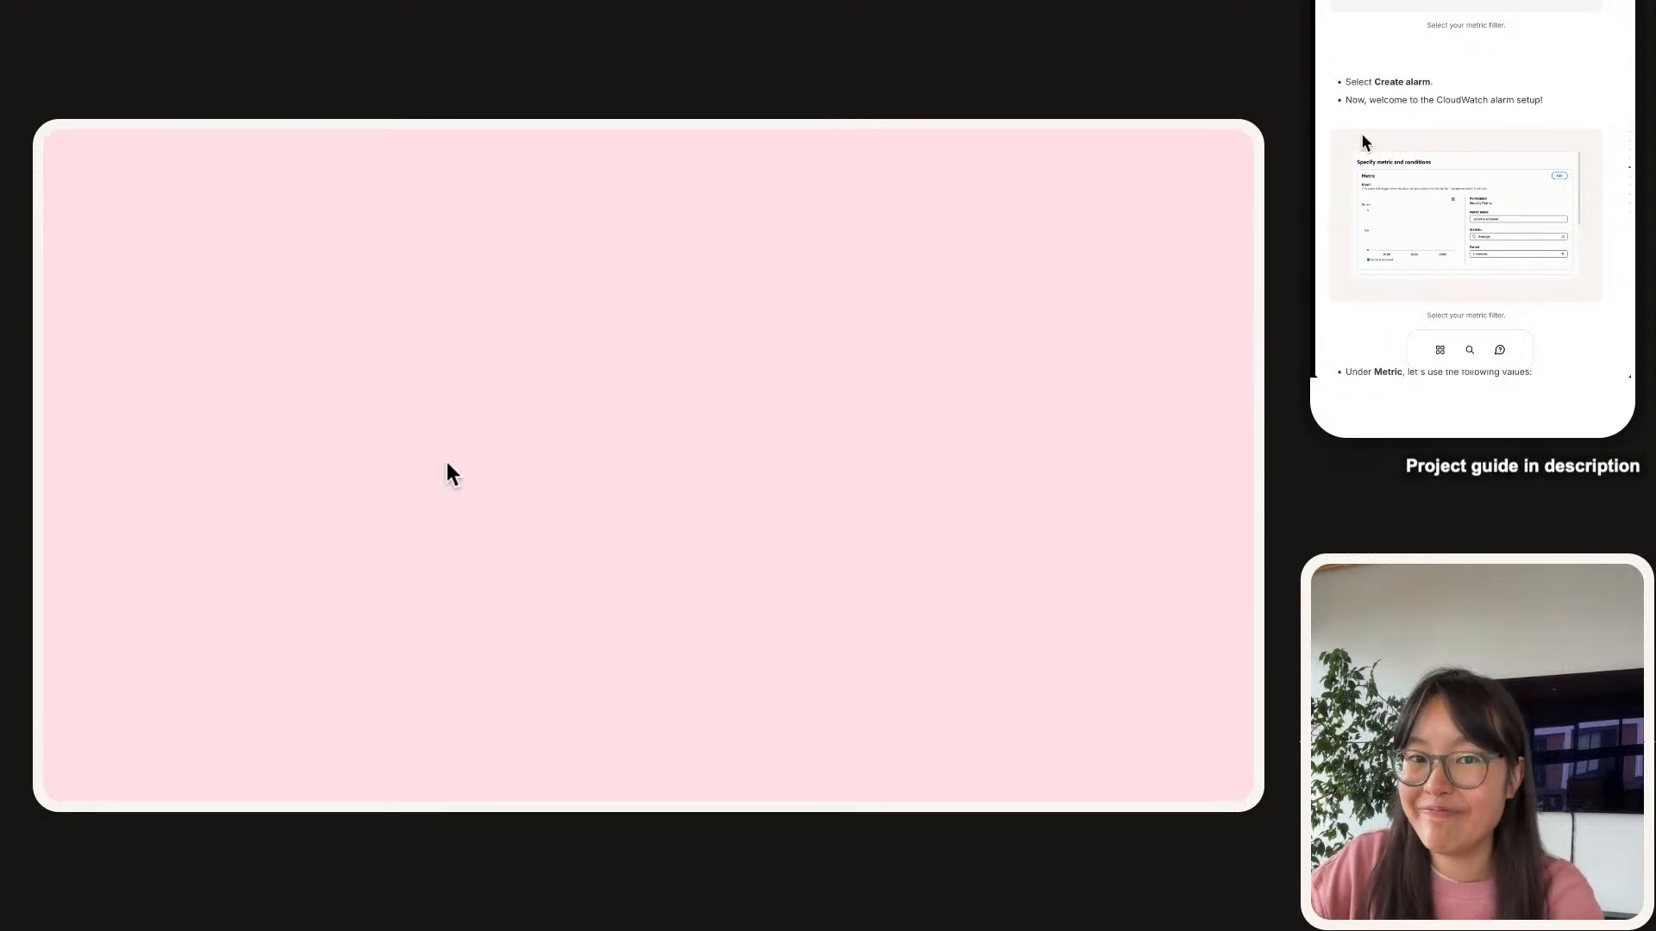
pyautogui.scroll(-2, 1361, 133)
pyautogui.scroll(-1, 1497, 66)
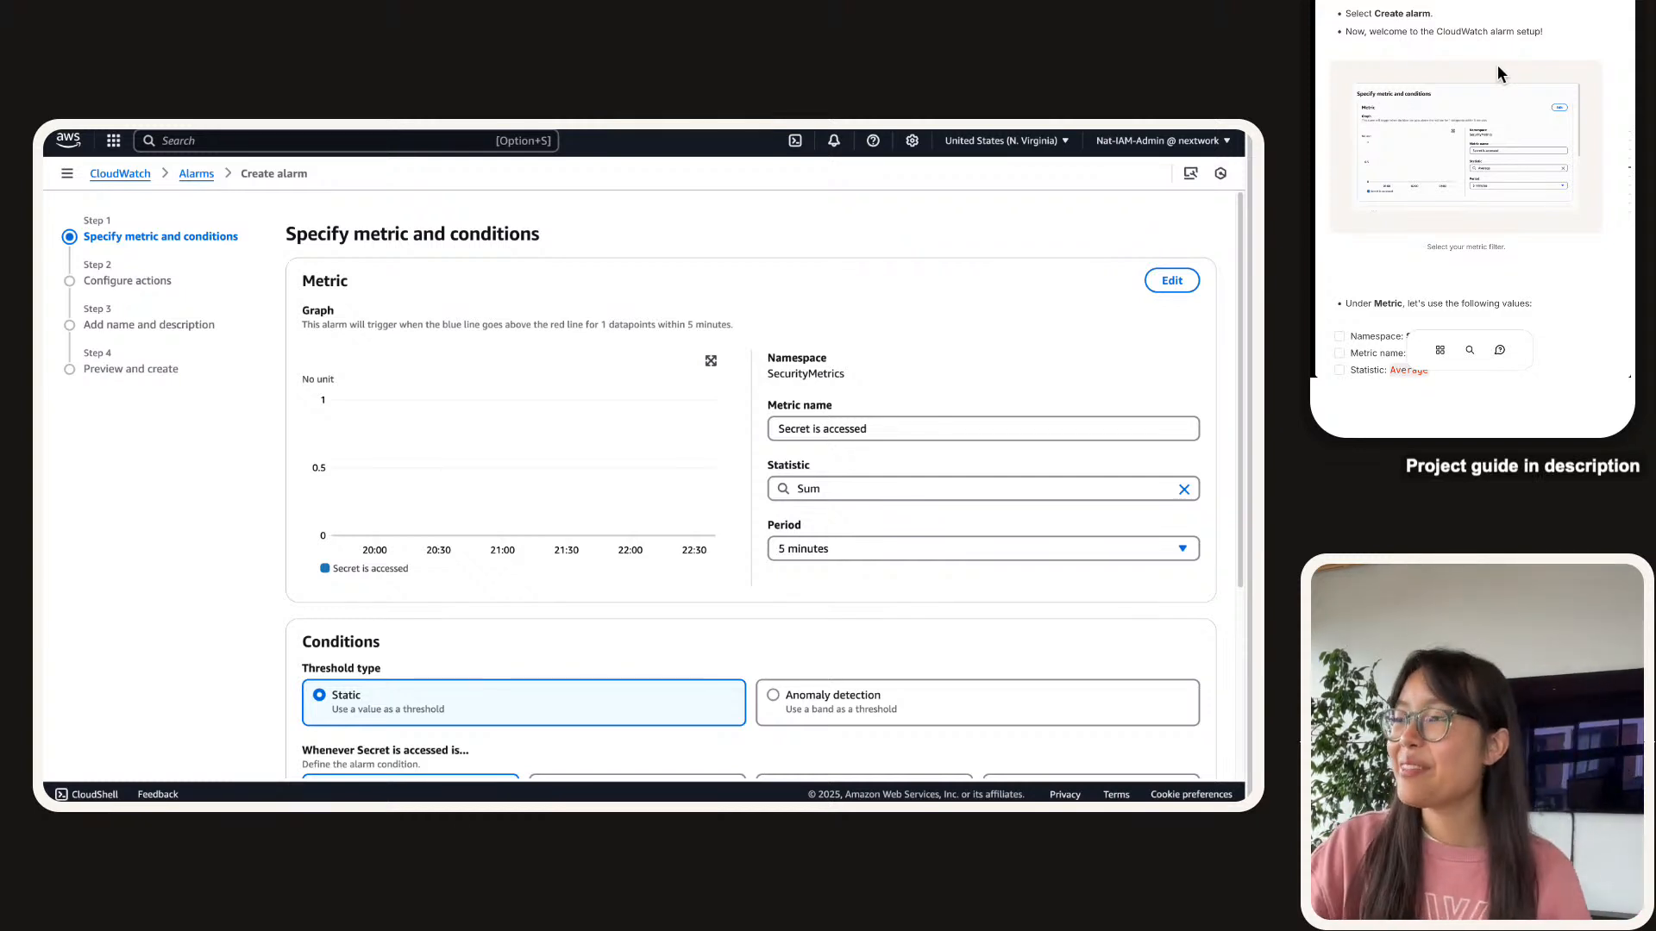
pyautogui.scroll(-2, 1480, 73)
pyautogui.scroll(-2, 1480, 80)
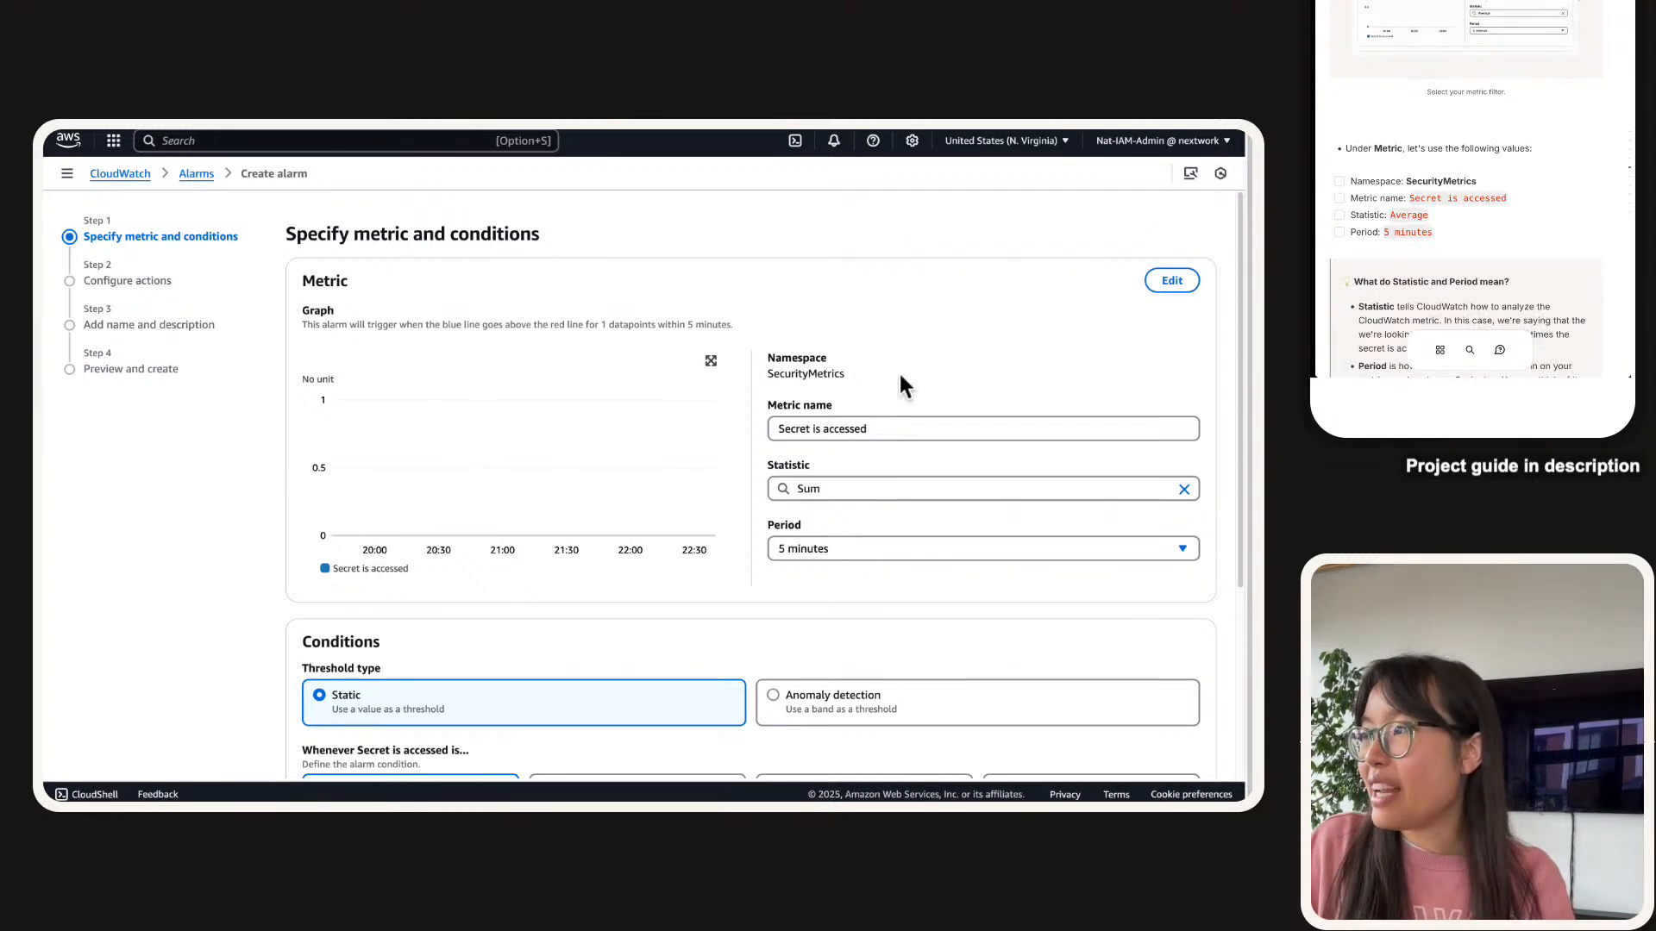
pyautogui.scroll(-1, 1008, 396)
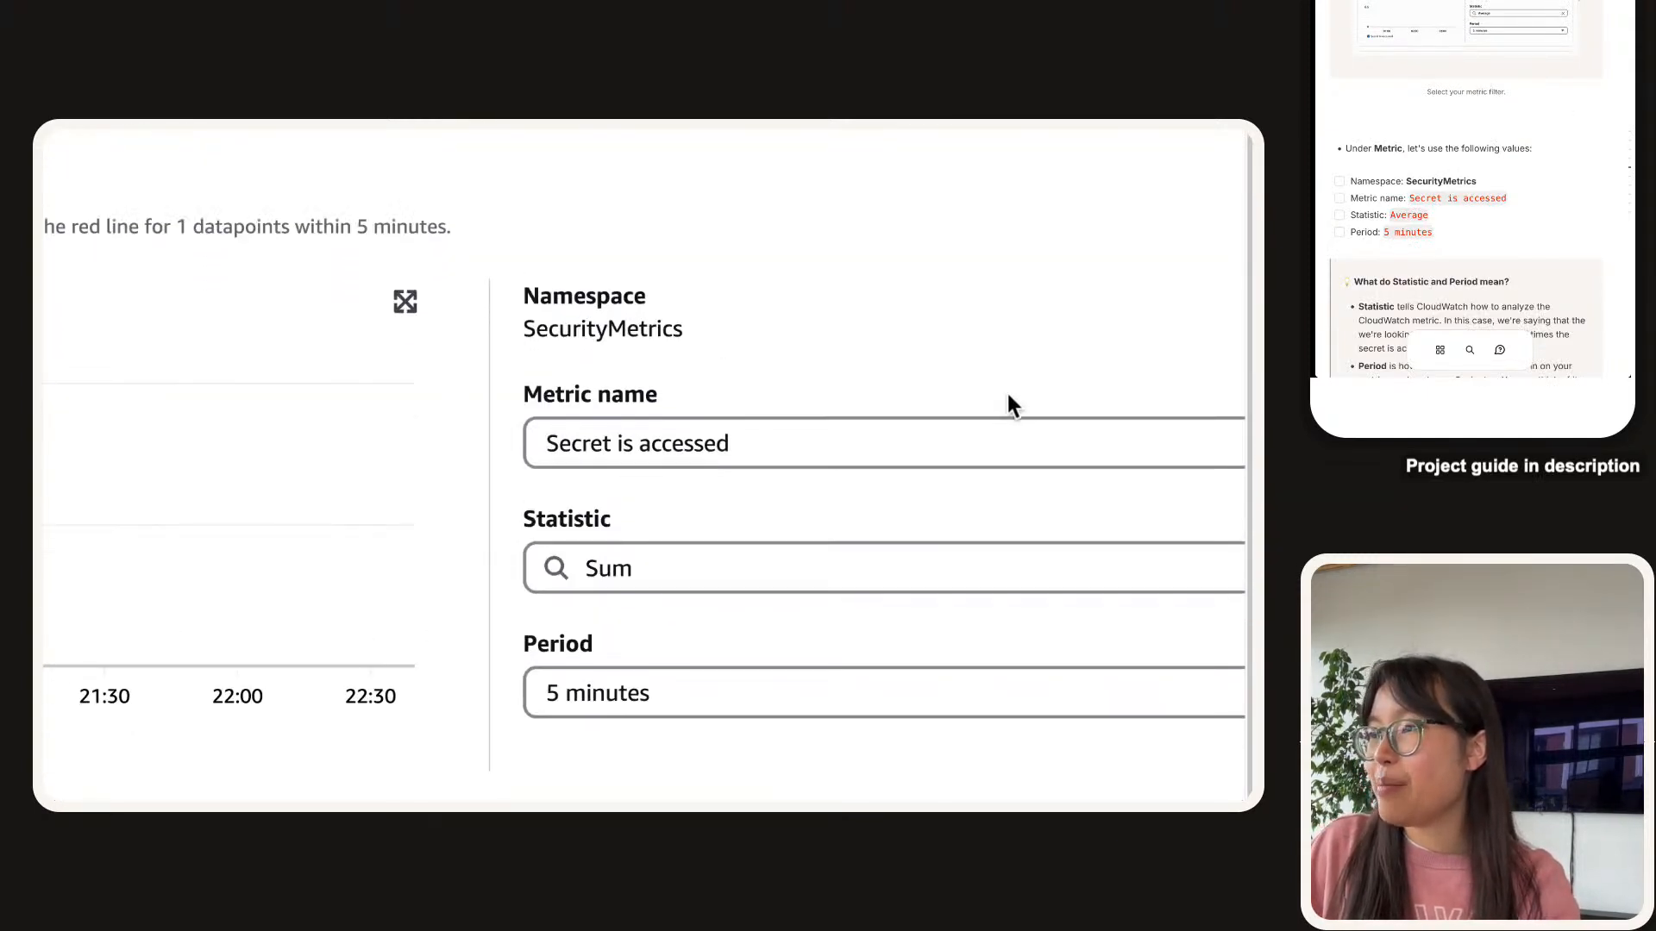
pyautogui.doubleClick(655, 337)
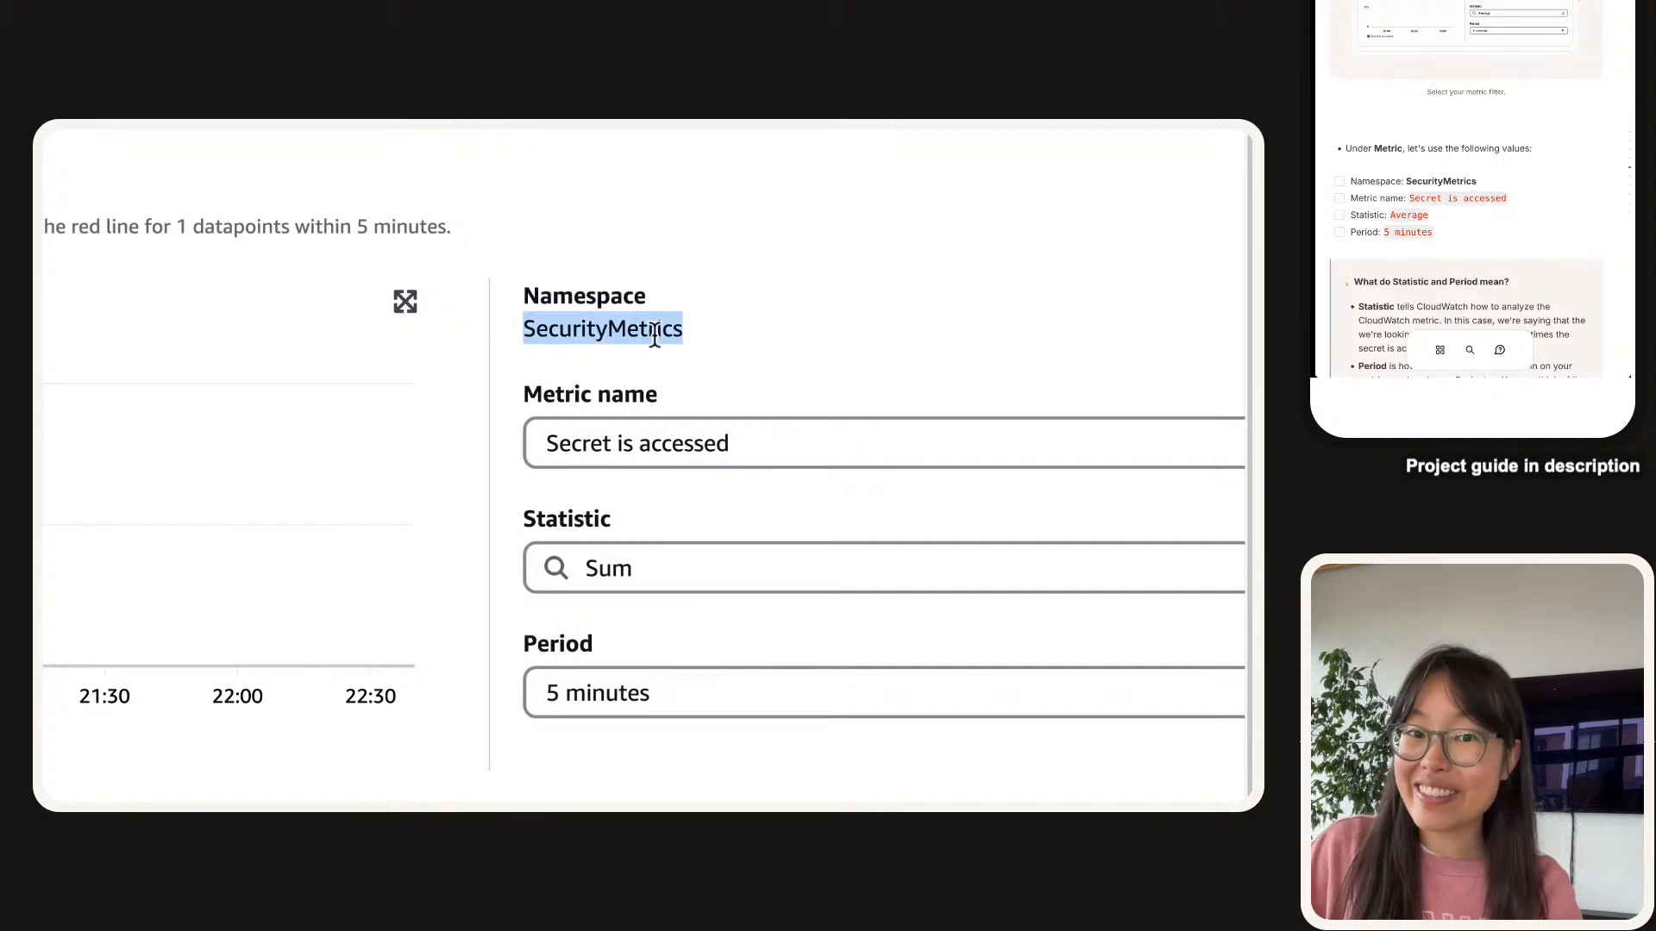
pyautogui.tripleClick(691, 446)
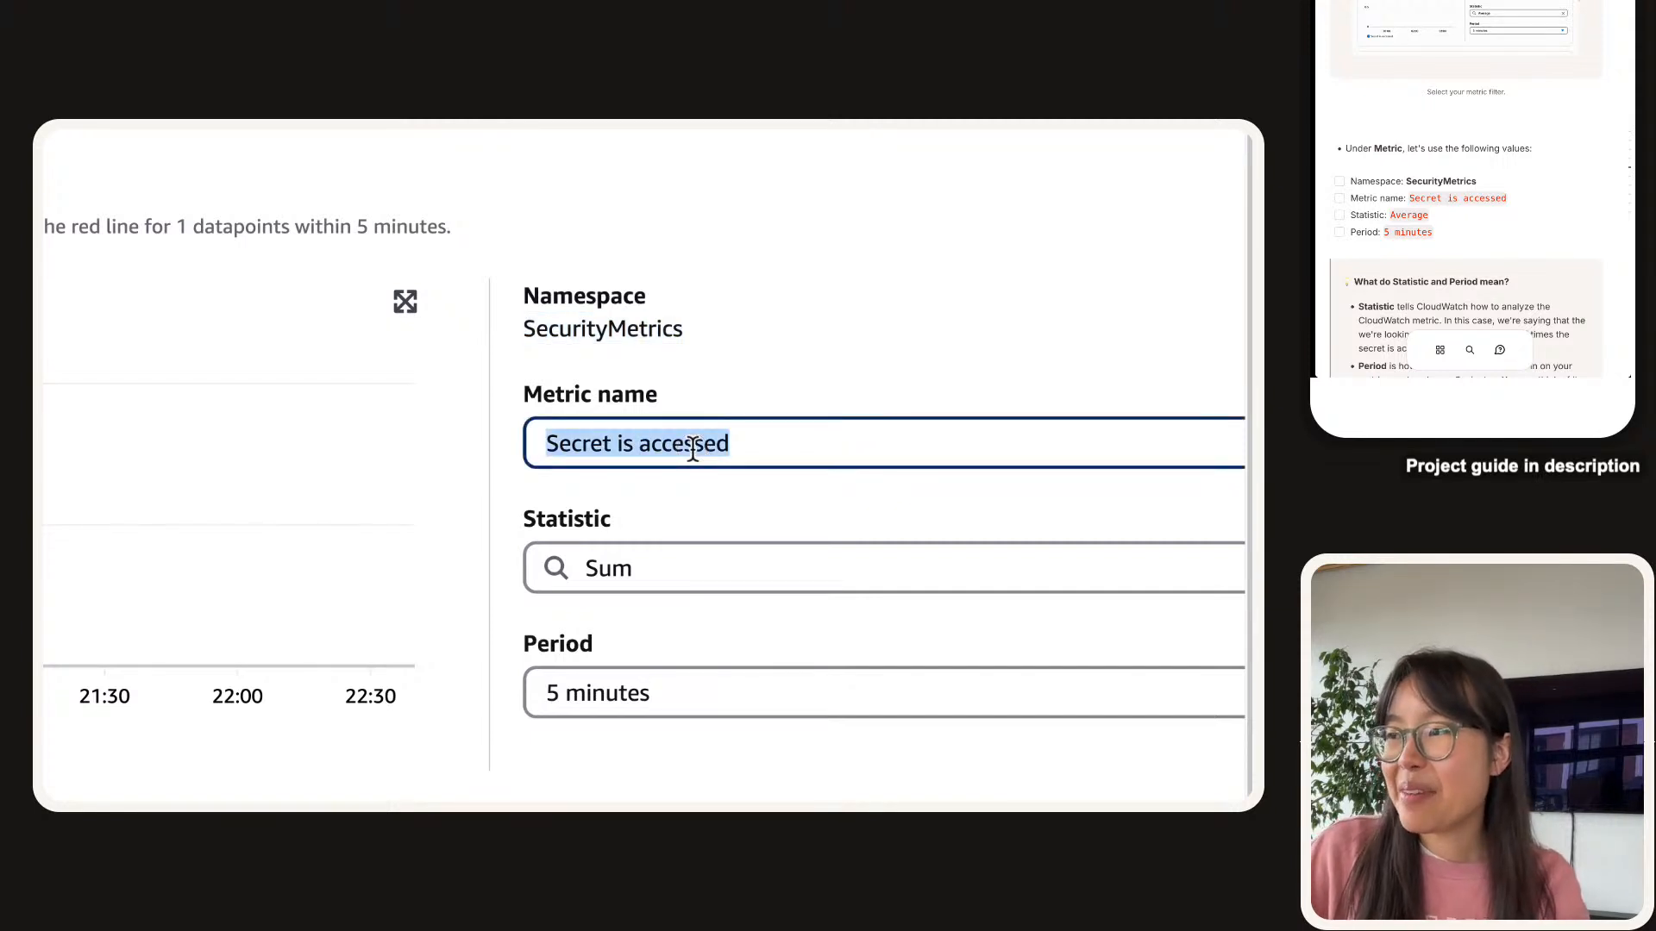
pyautogui.click(692, 449)
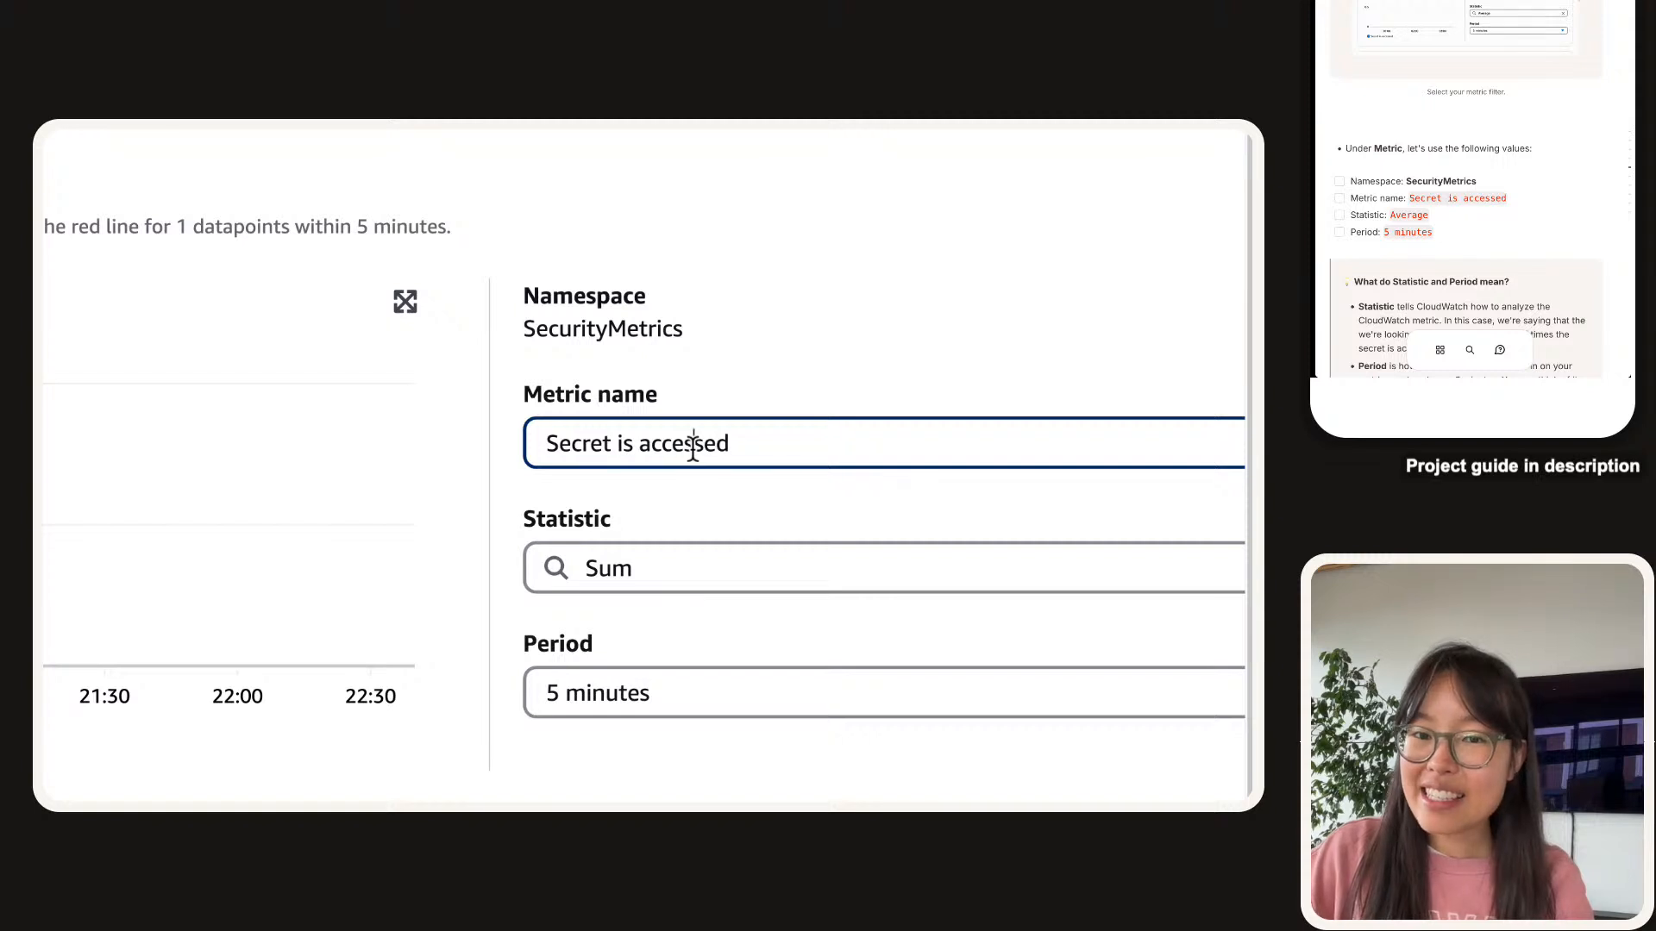
# Change the statistic from Sum to Average and keep the period at 5 minutes.
pyautogui.scroll(-1, 707, 466)
pyautogui.click(724, 499)
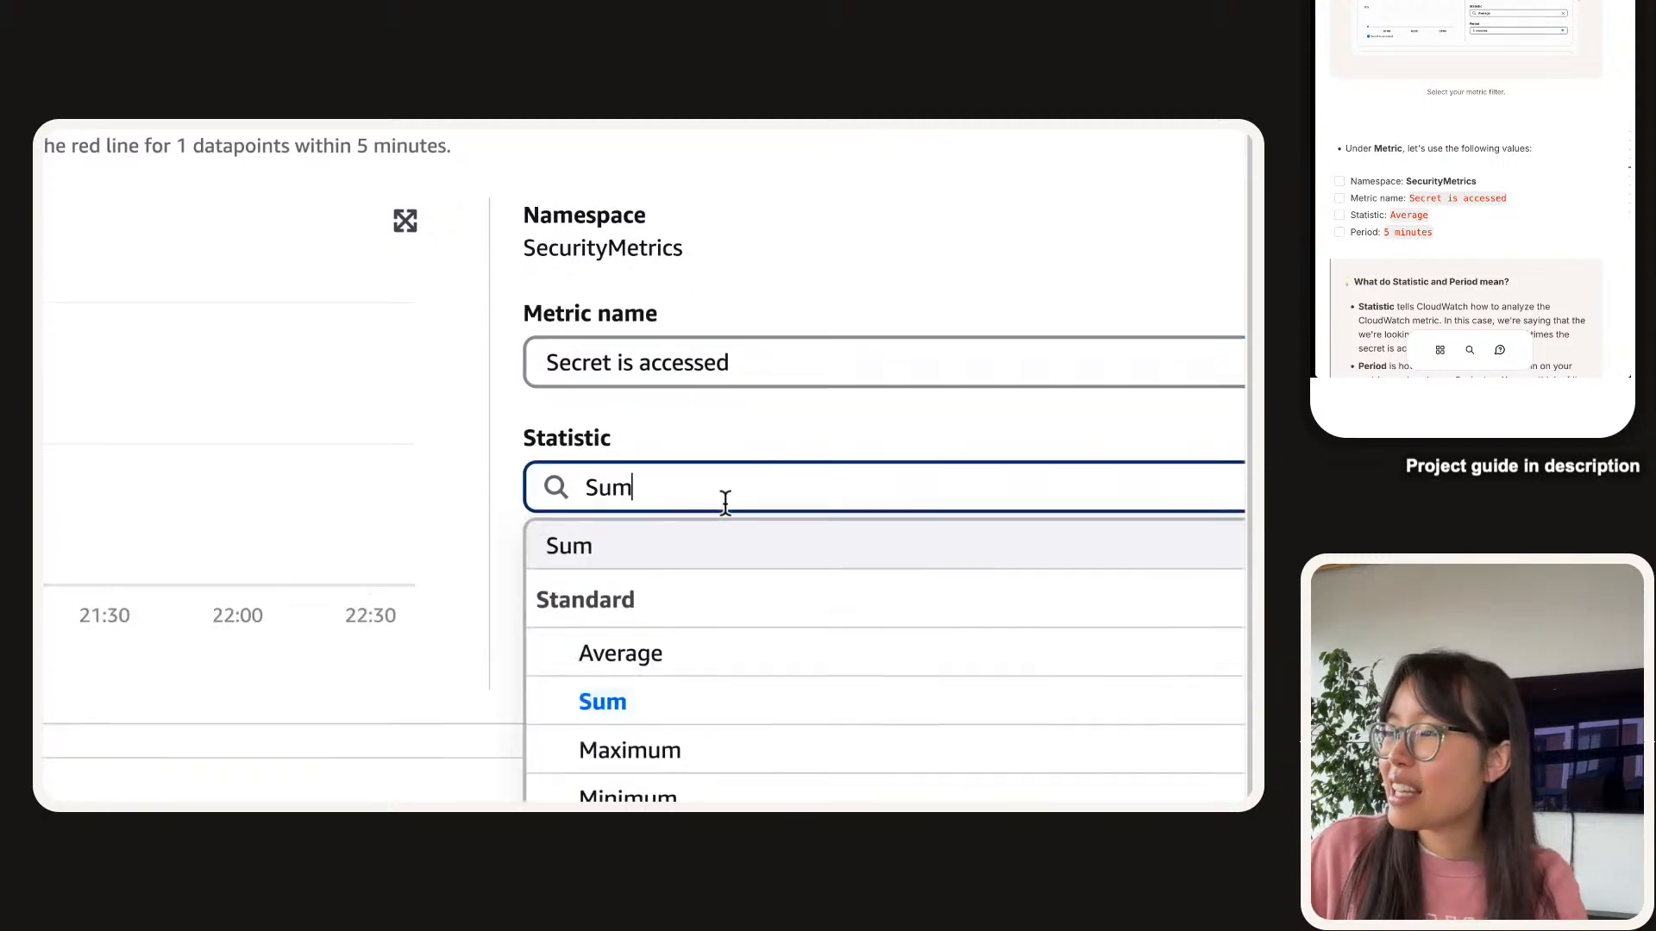
pyautogui.click(624, 669)
pyautogui.scroll(-2, 1595, 234)
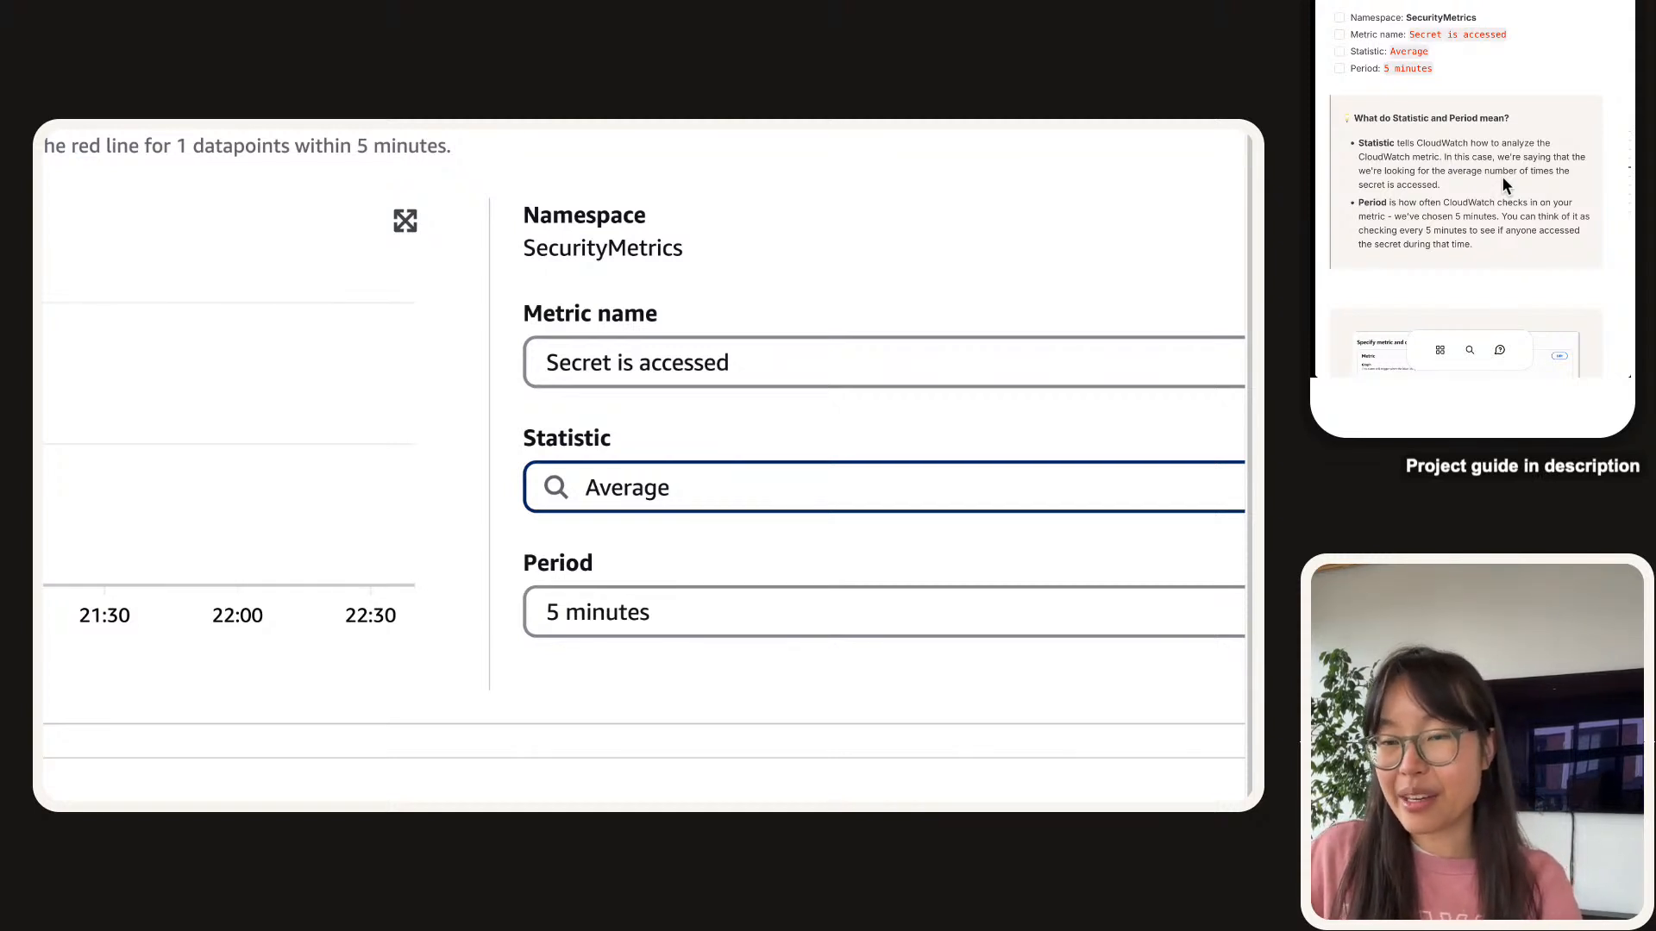
pyautogui.doubleClick(571, 565)
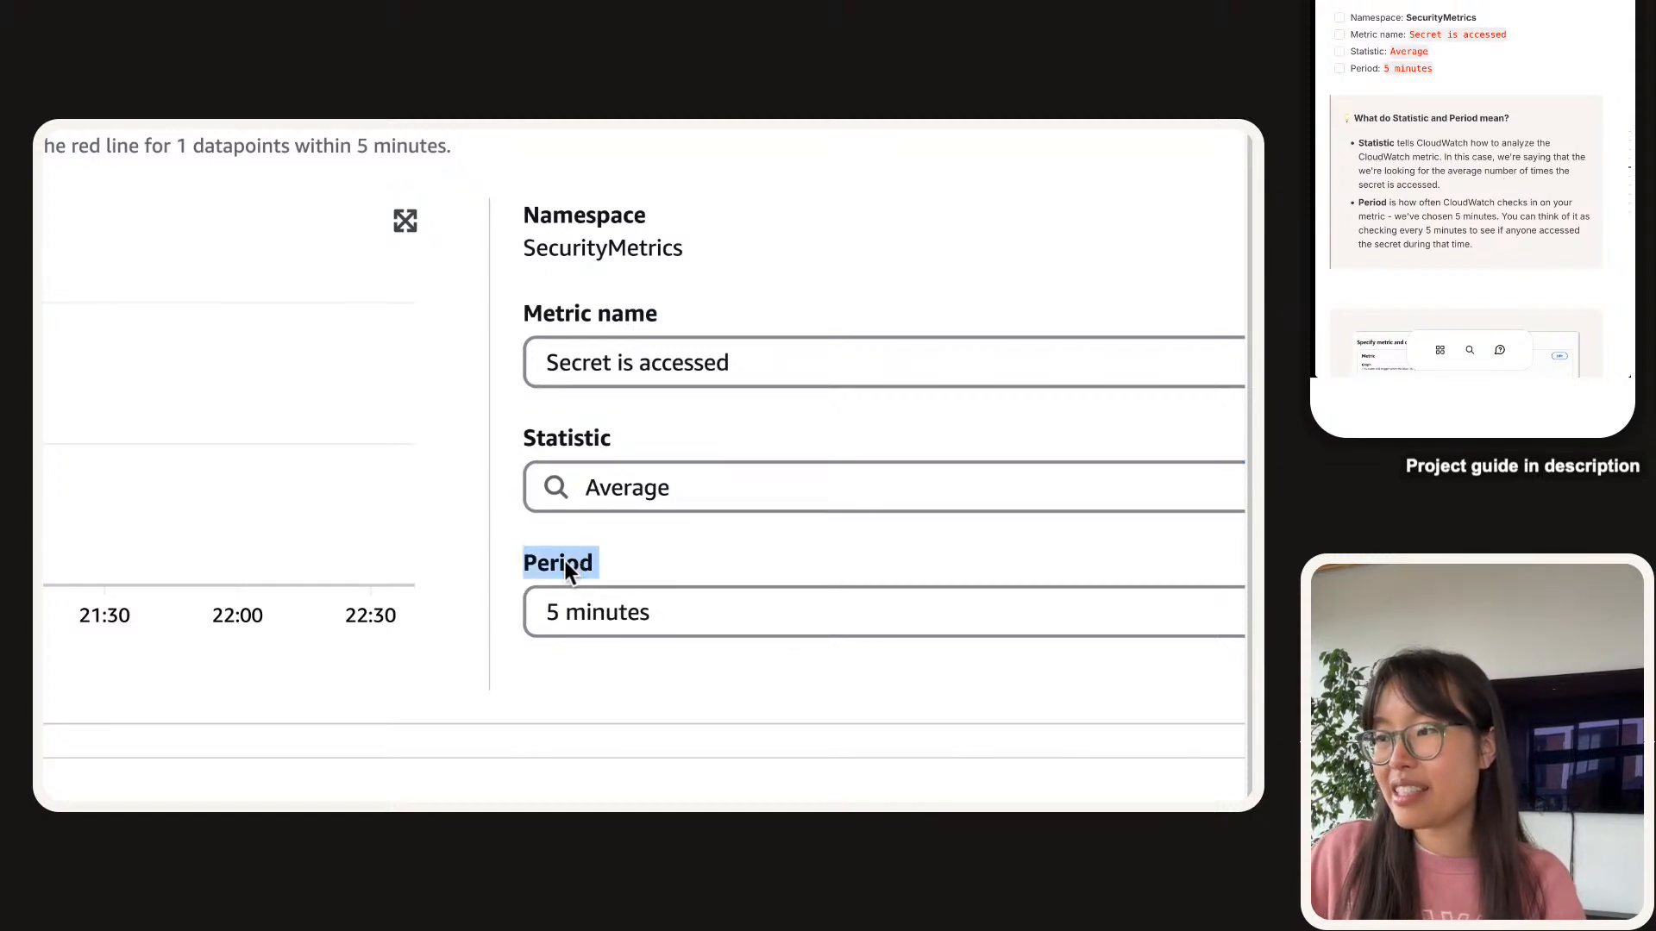
pyautogui.click(570, 571)
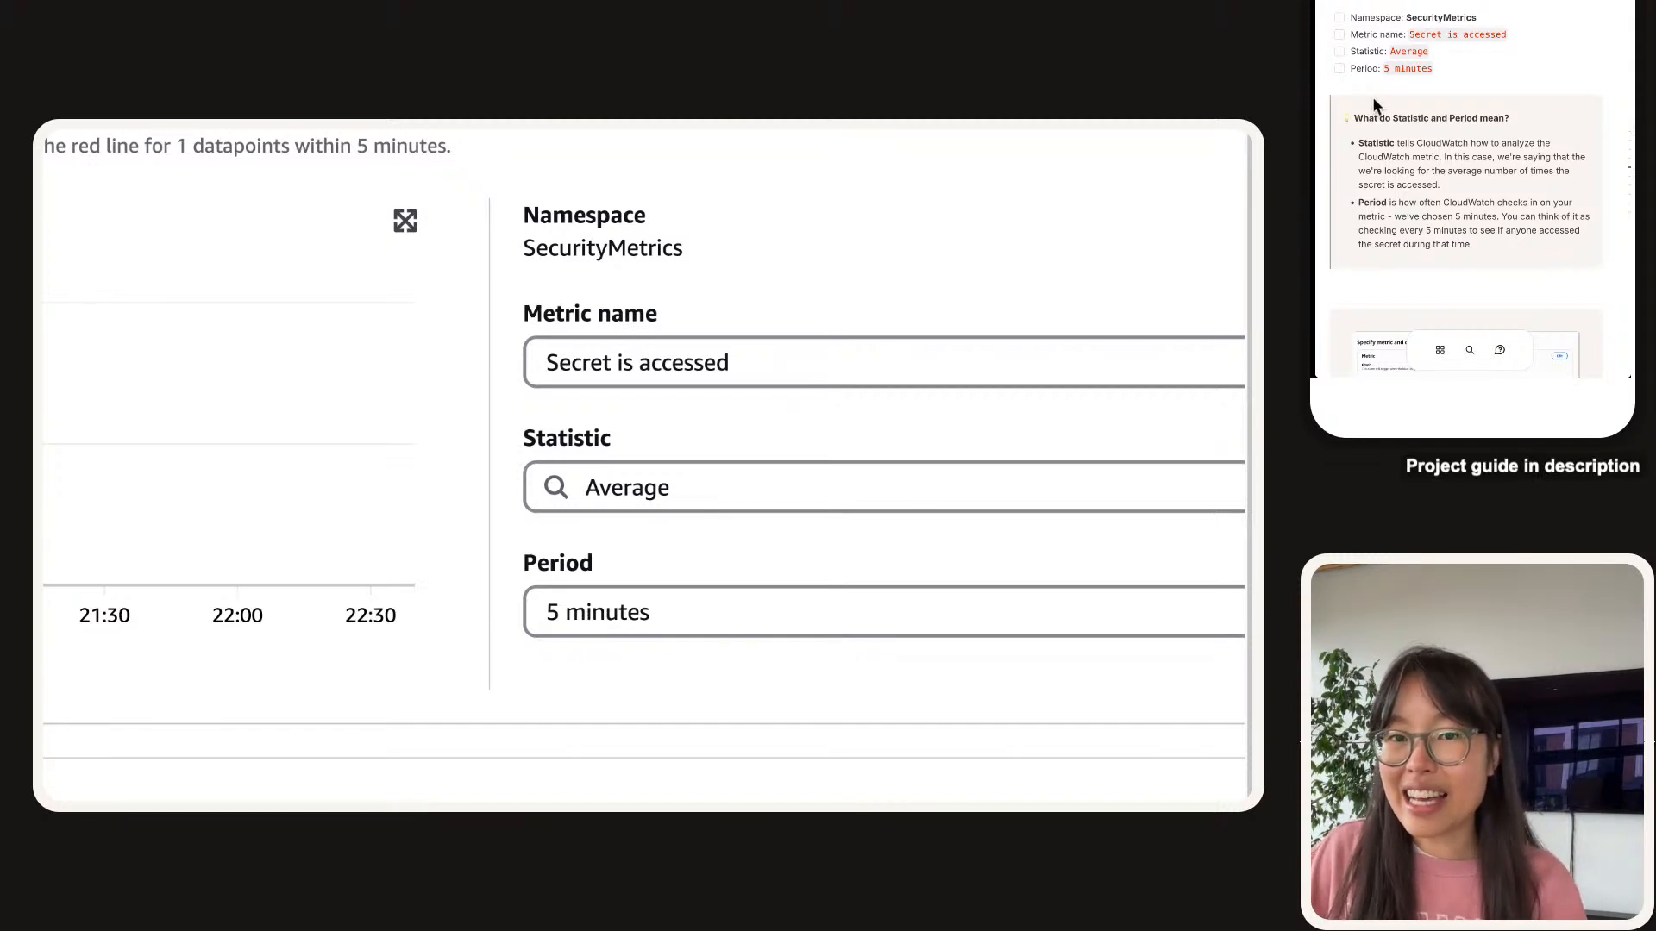
# Tick the guide's Namespace, Metric name, Statistic and Period checklist items.
pyautogui.click(1339, 17)
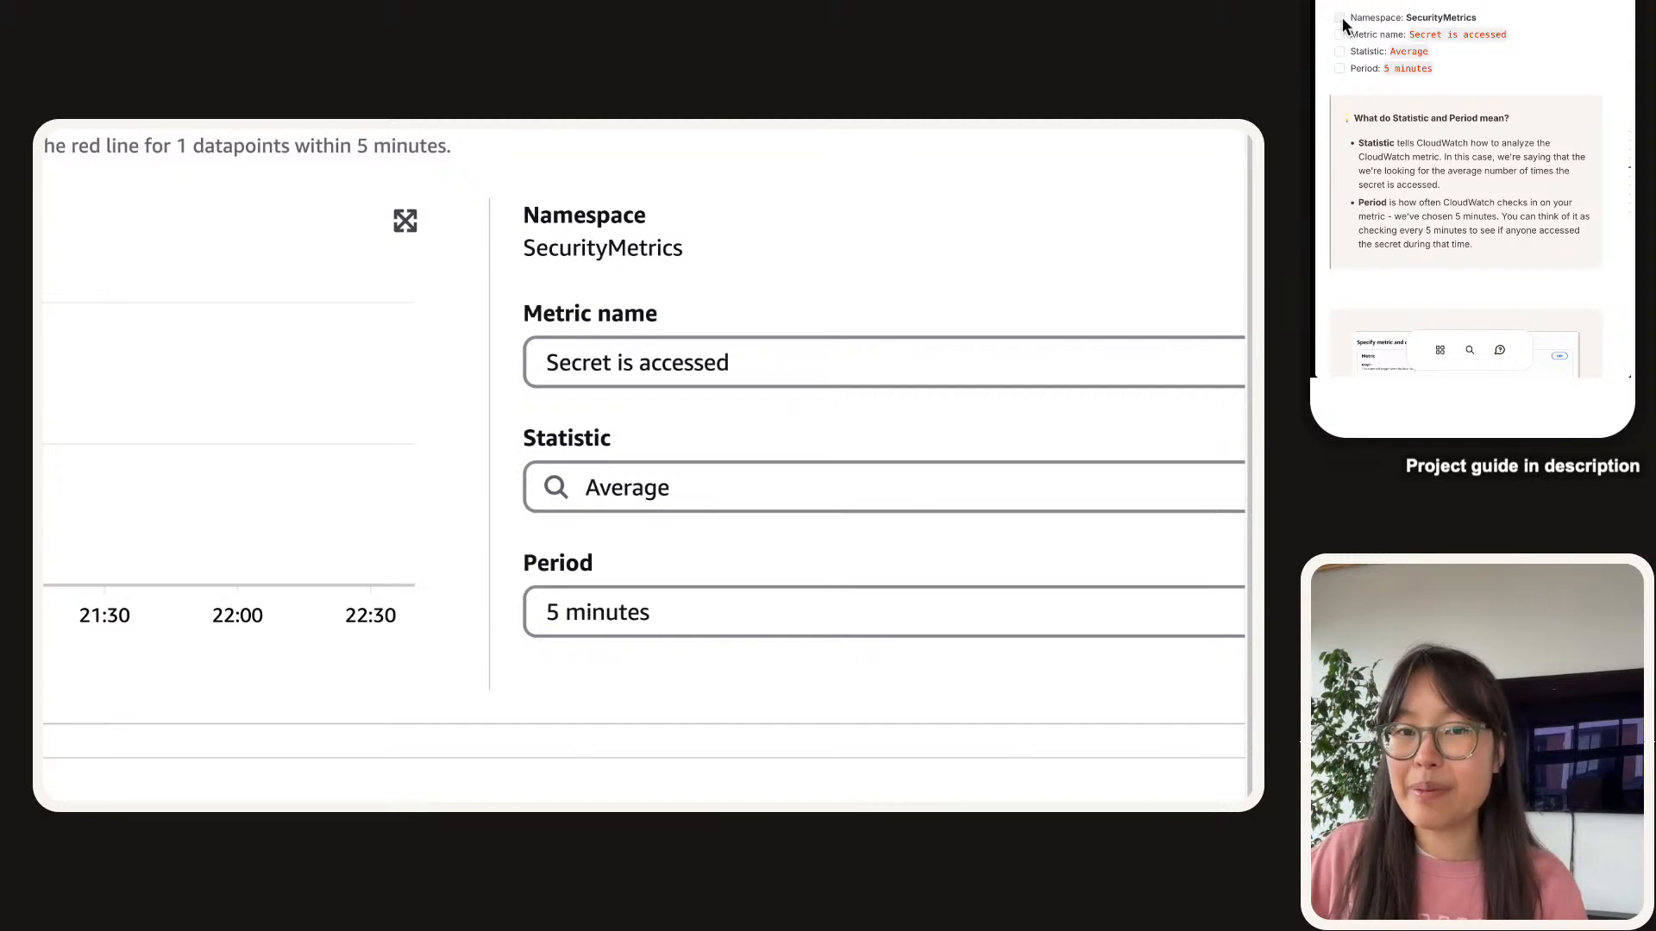
pyautogui.click(1339, 34)
pyautogui.click(1339, 51)
pyautogui.click(1339, 68)
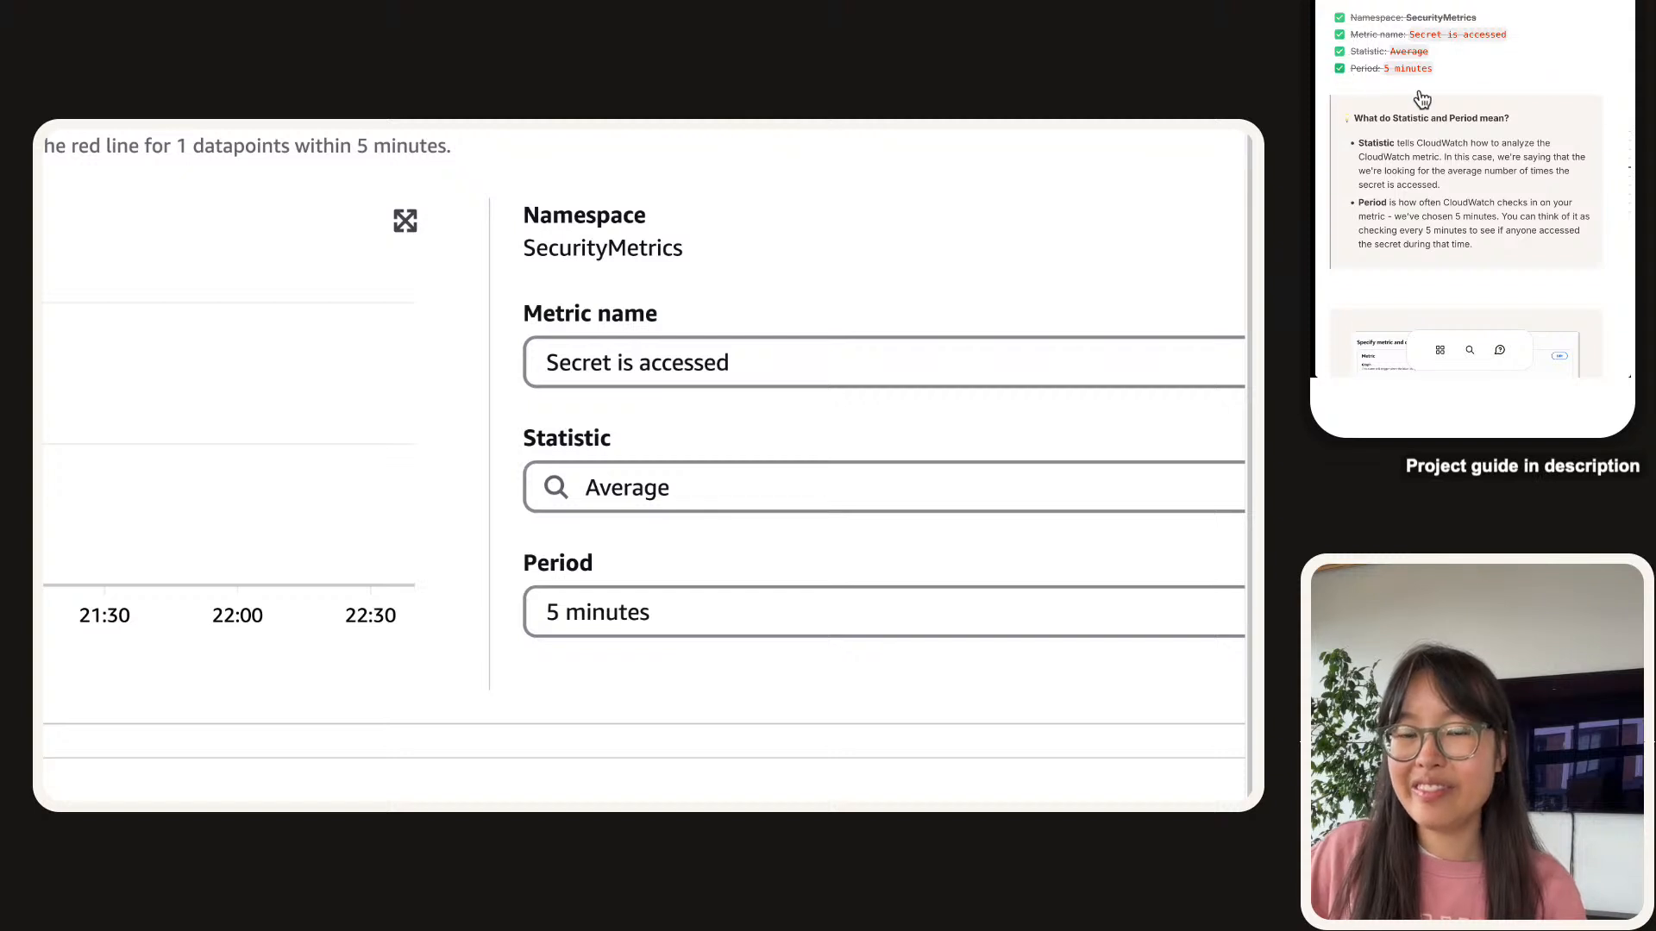
pyautogui.scroll(-5, 1416, 93)
pyautogui.scroll(-3, 1416, 93)
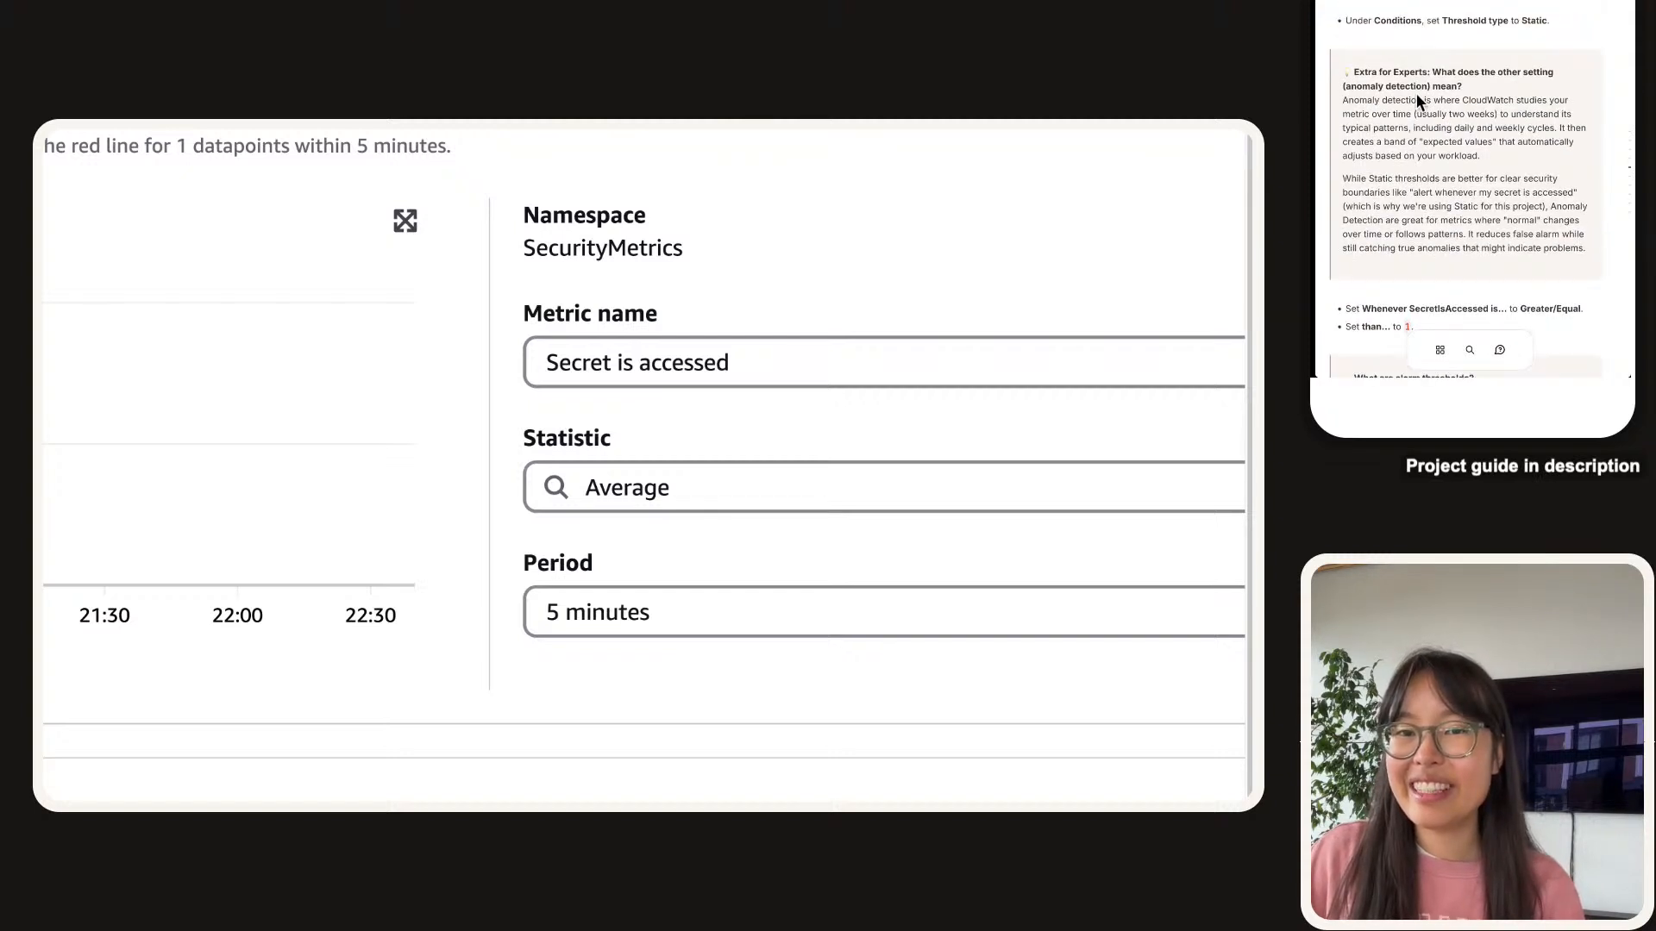
# Set the alarm condition to Greater/Equal with a threshold of 1.
pyautogui.scroll(-5, 303, 609)
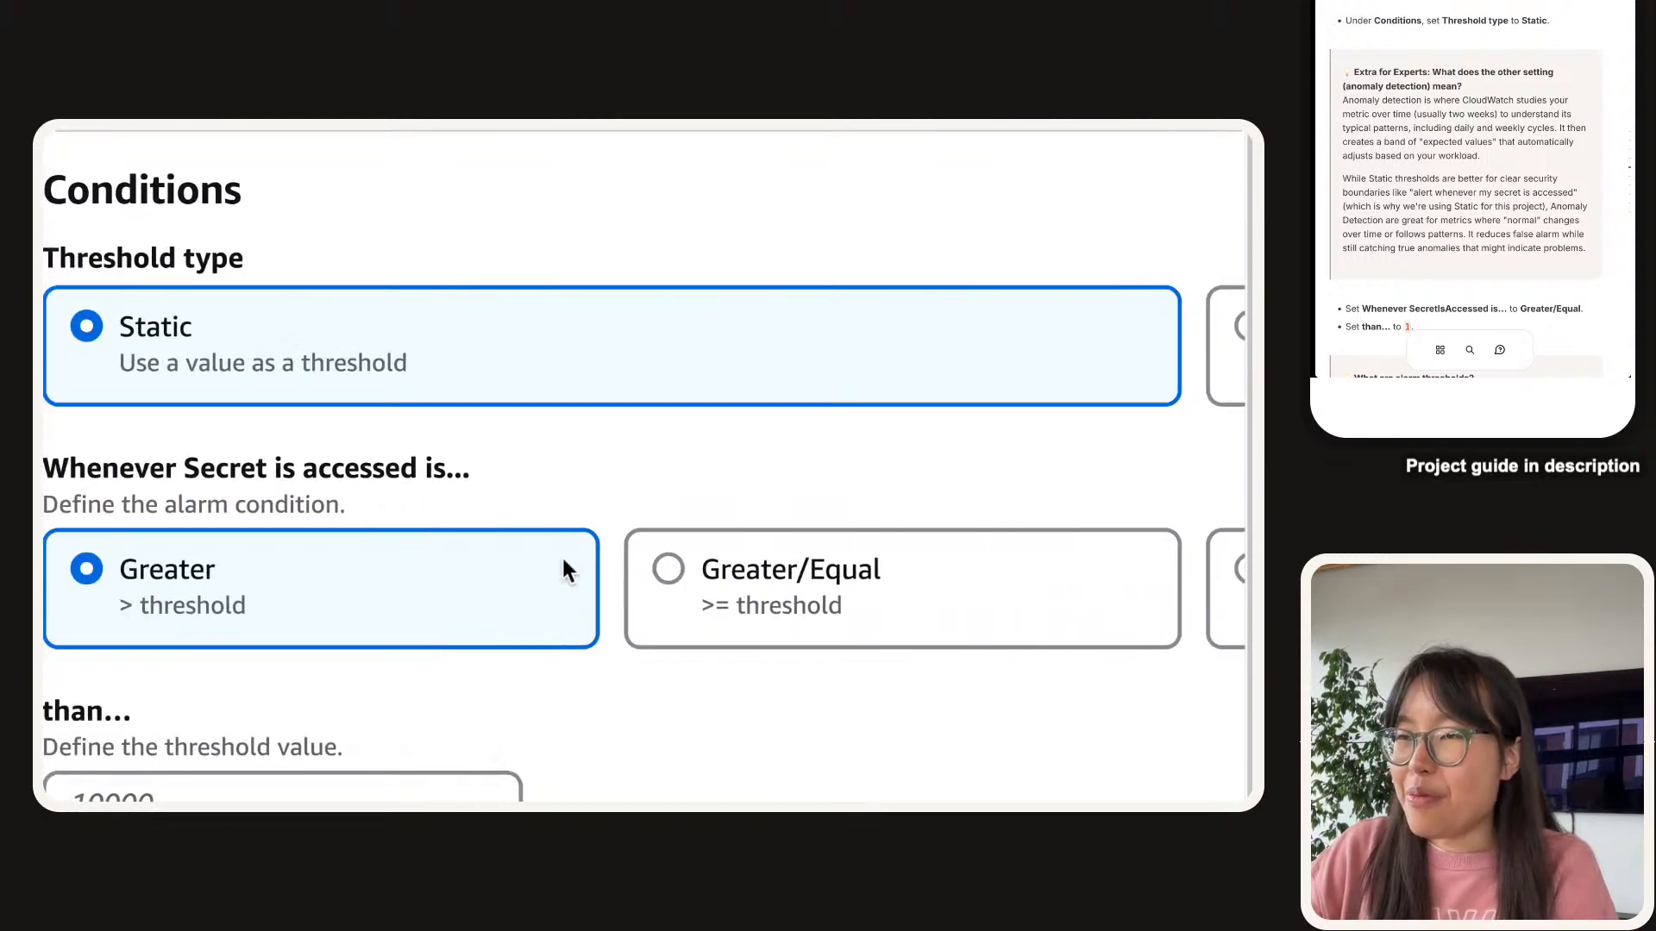
pyautogui.click(657, 597)
pyautogui.scroll(-1, 658, 598)
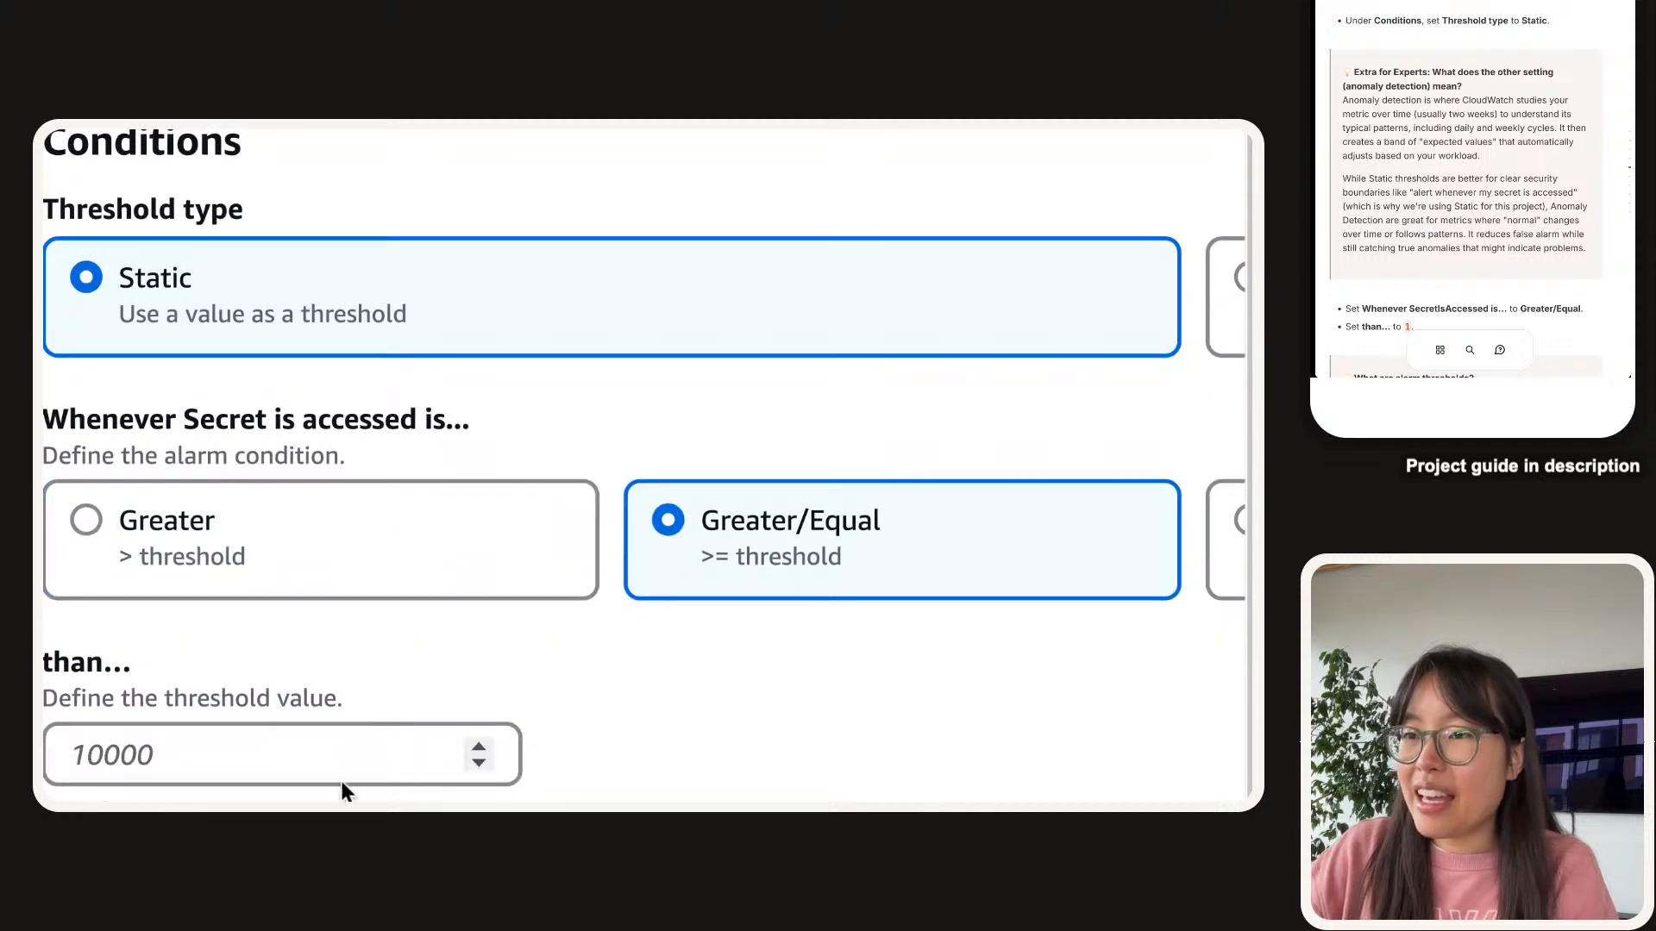
pyautogui.click(306, 729)
pyautogui.write('1')
pyautogui.click(234, 639)
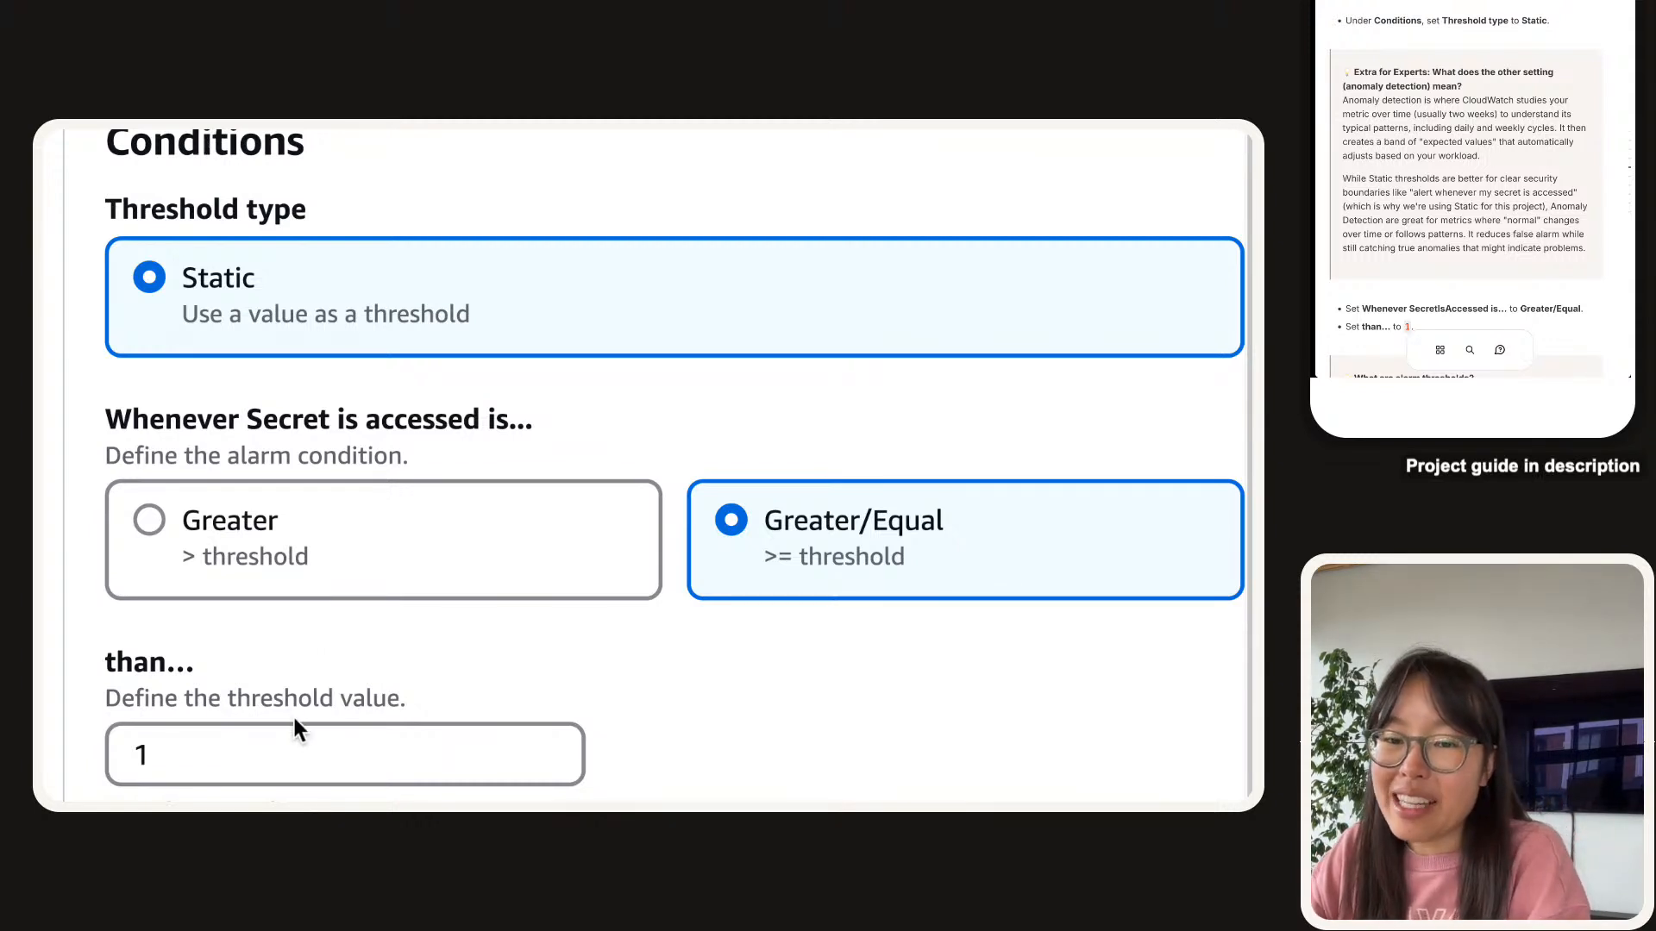
# Review the threshold description, the 'than...' label and the value 1.
pyautogui.scroll(-3, 1601, 76)
pyautogui.scroll(-3, 1600, 76)
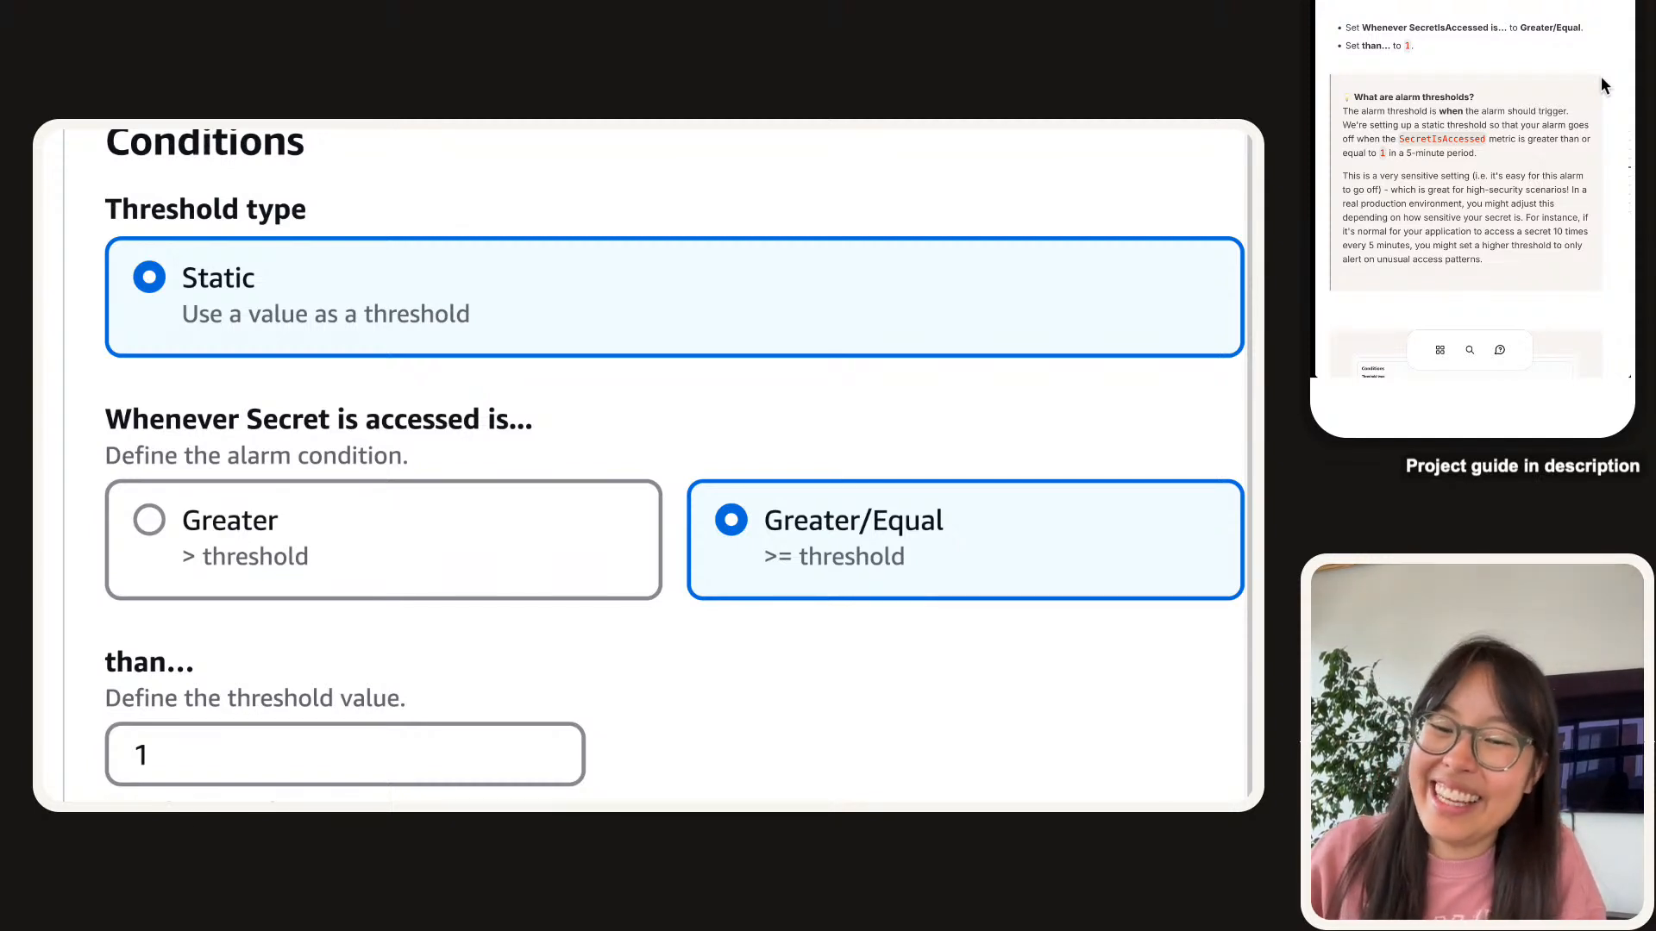
pyautogui.scroll(-1, 1601, 76)
pyautogui.scroll(-1, 364, 561)
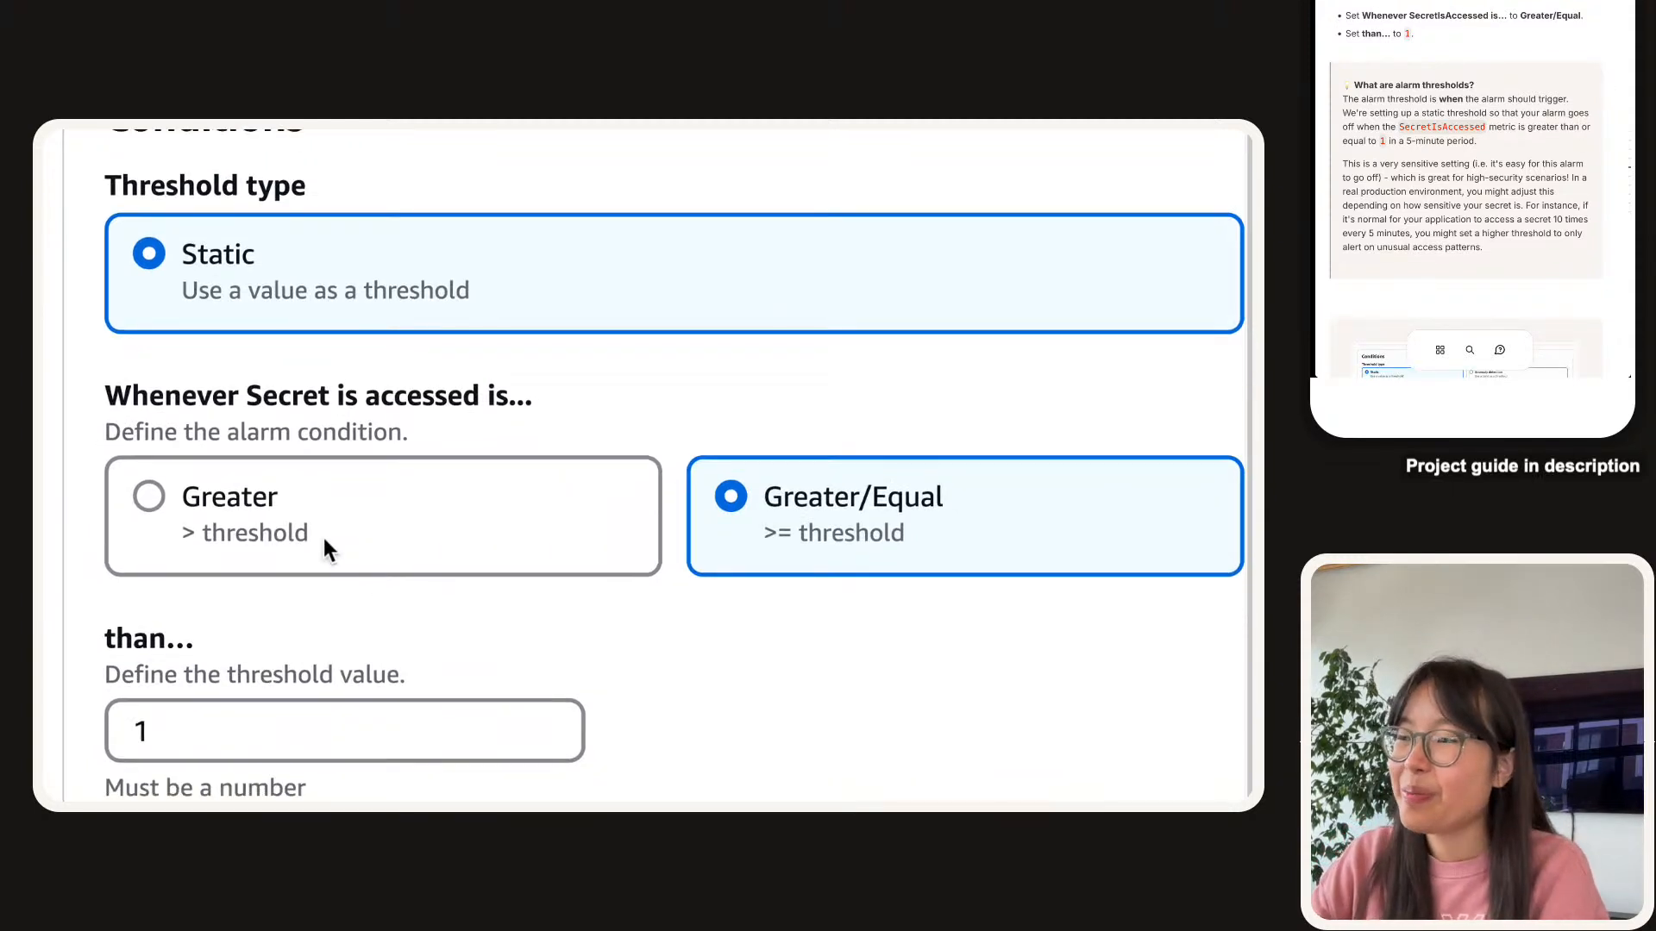
pyautogui.scroll(-1, 1508, 114)
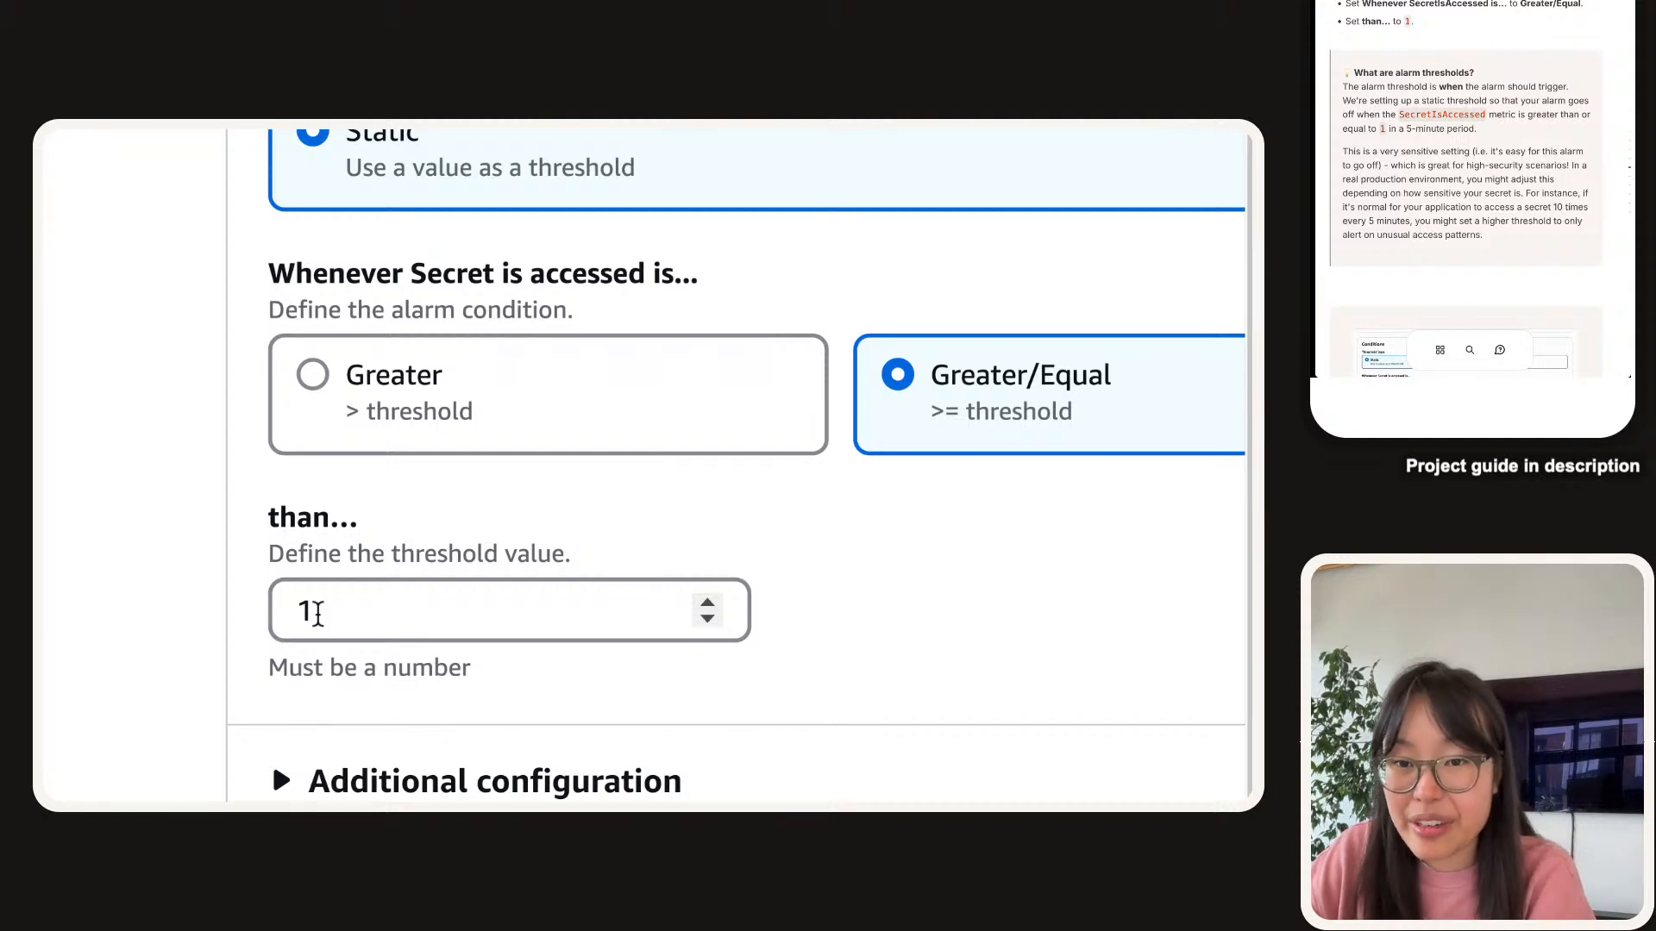
pyautogui.tripleClick(301, 542)
pyautogui.doubleClick(299, 527)
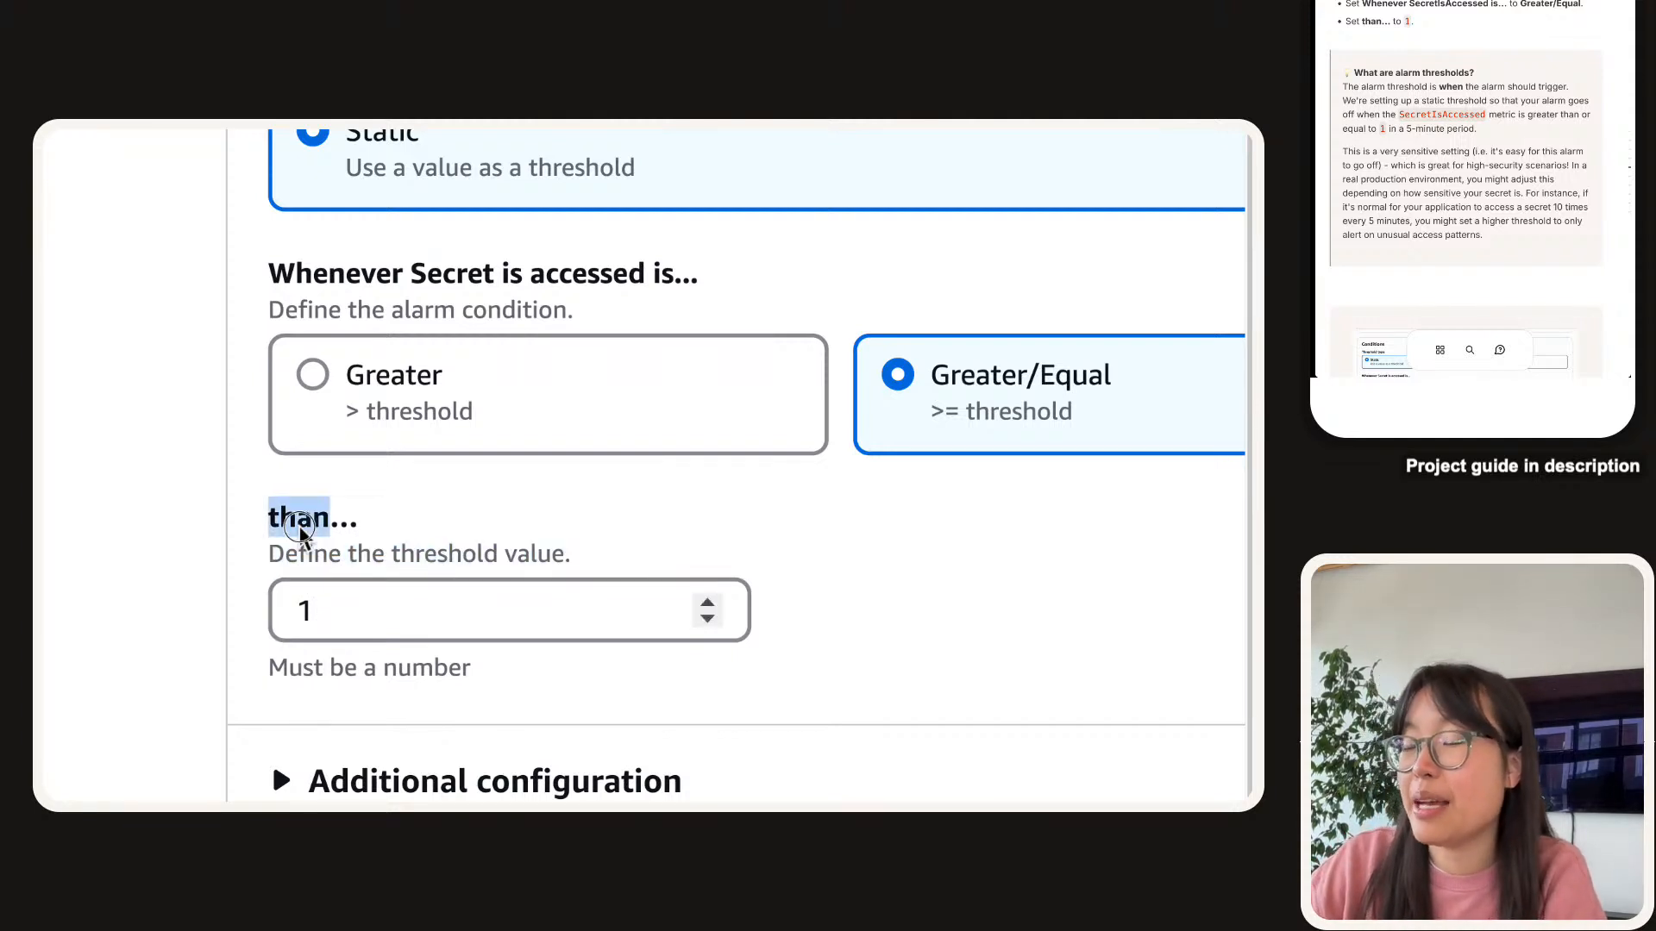
pyautogui.tripleClick(299, 527)
pyautogui.click(302, 543)
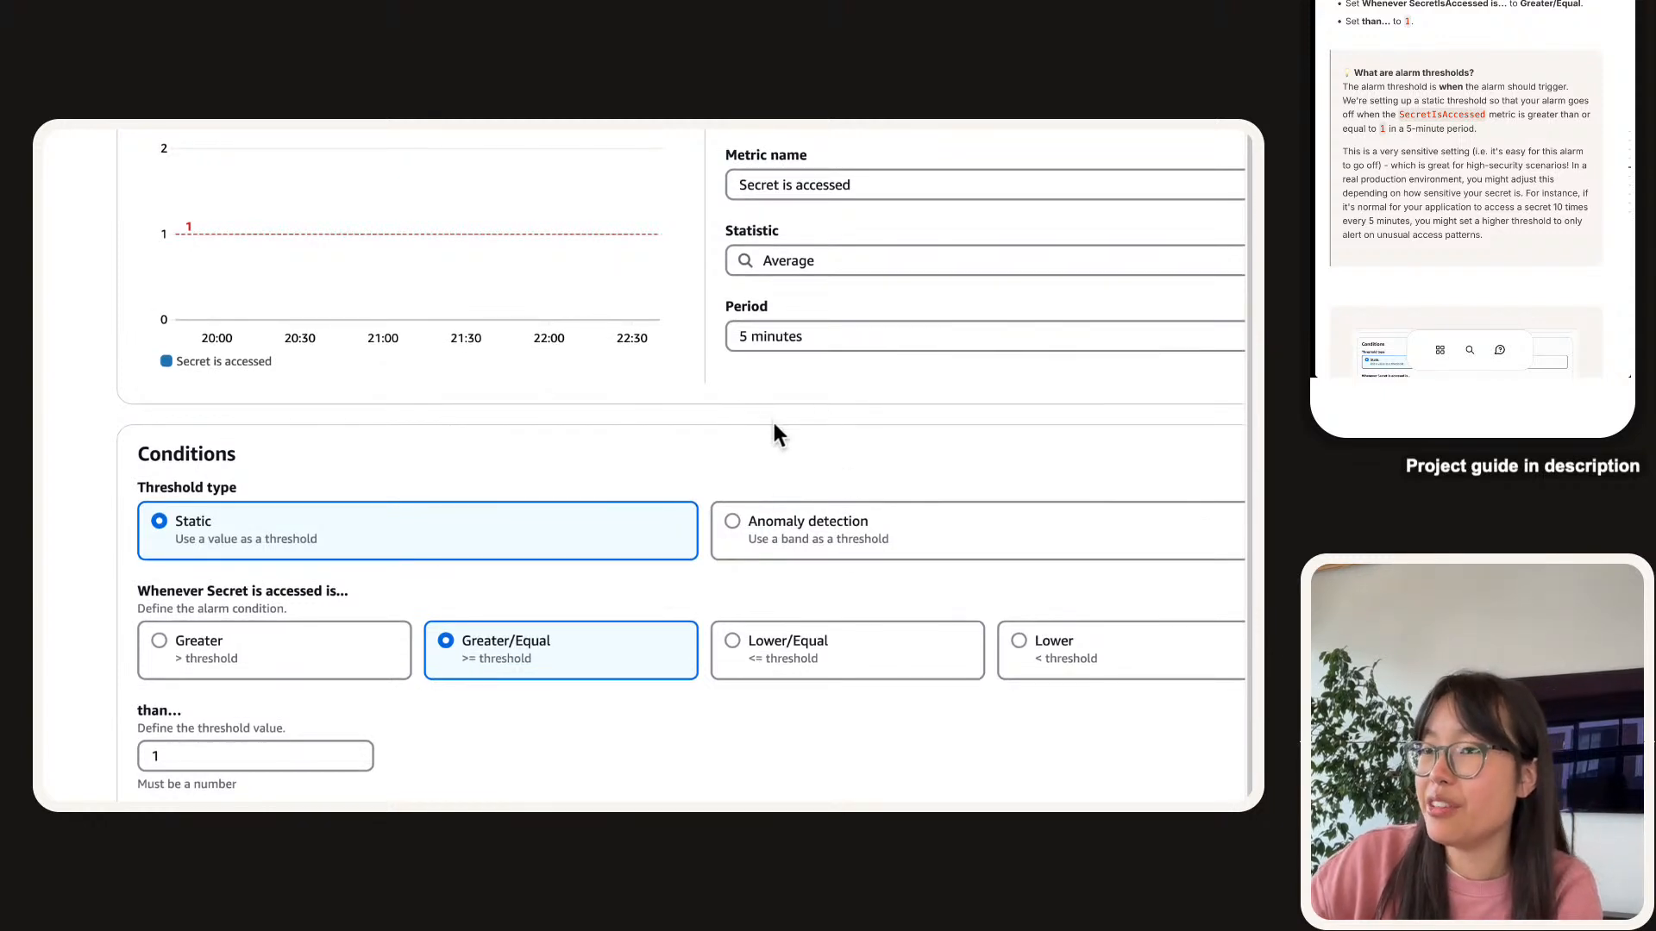
pyautogui.scroll(-3, 459, 474)
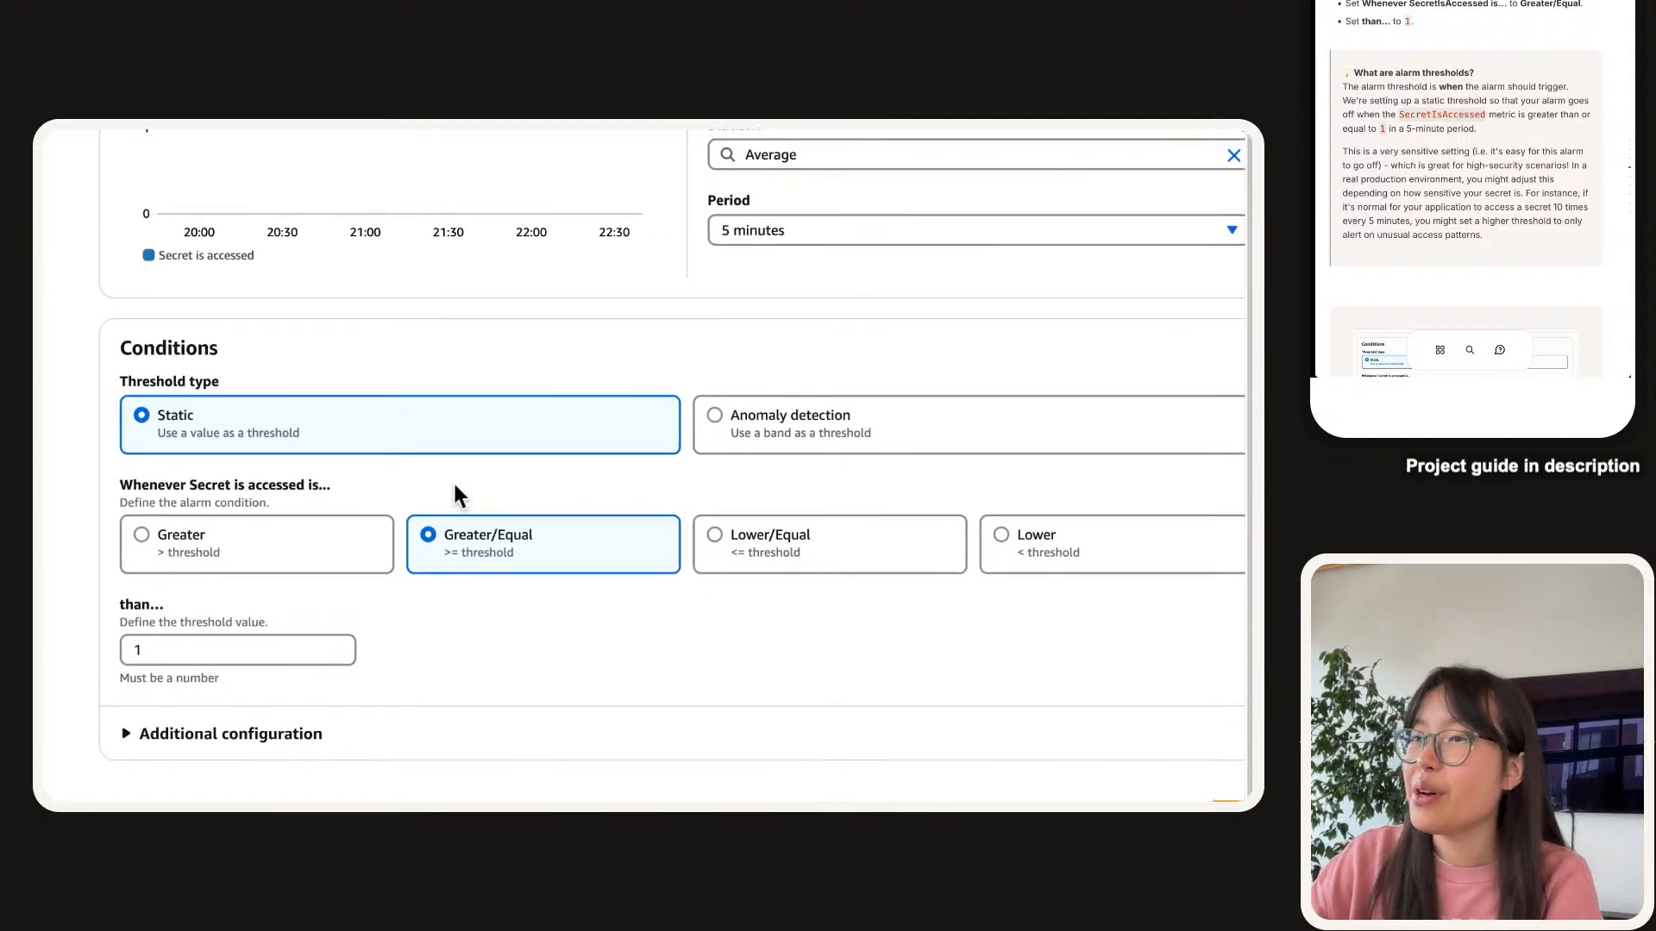
pyautogui.scroll(4, 455, 494)
pyautogui.scroll(-3, 454, 494)
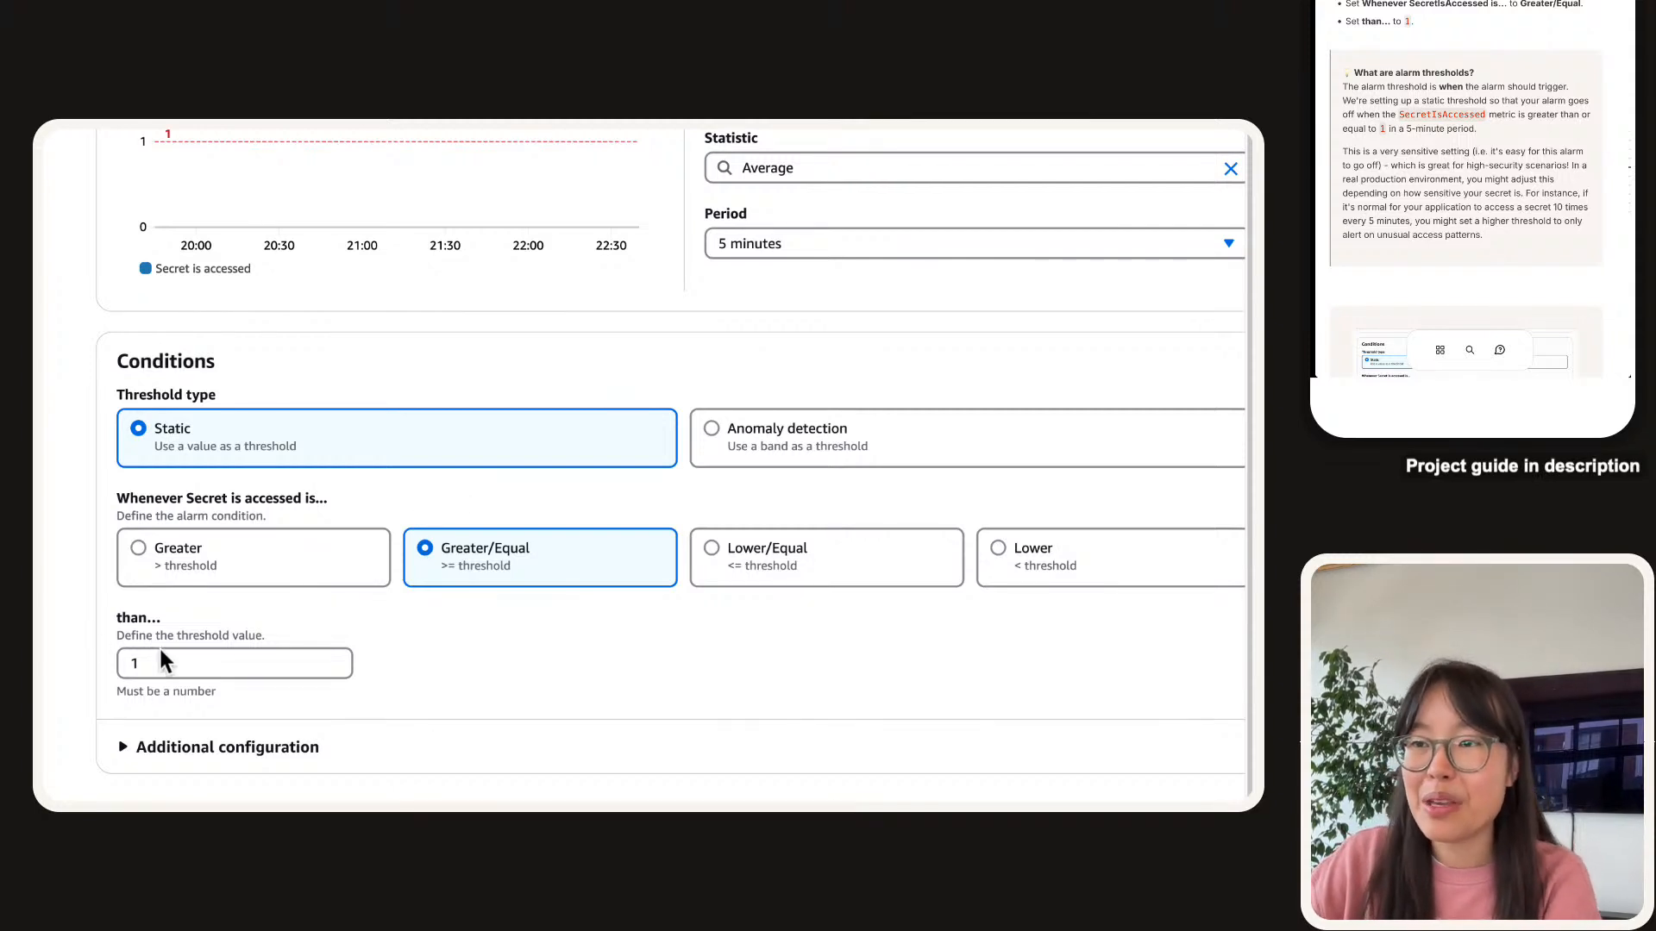
pyautogui.doubleClick(204, 673)
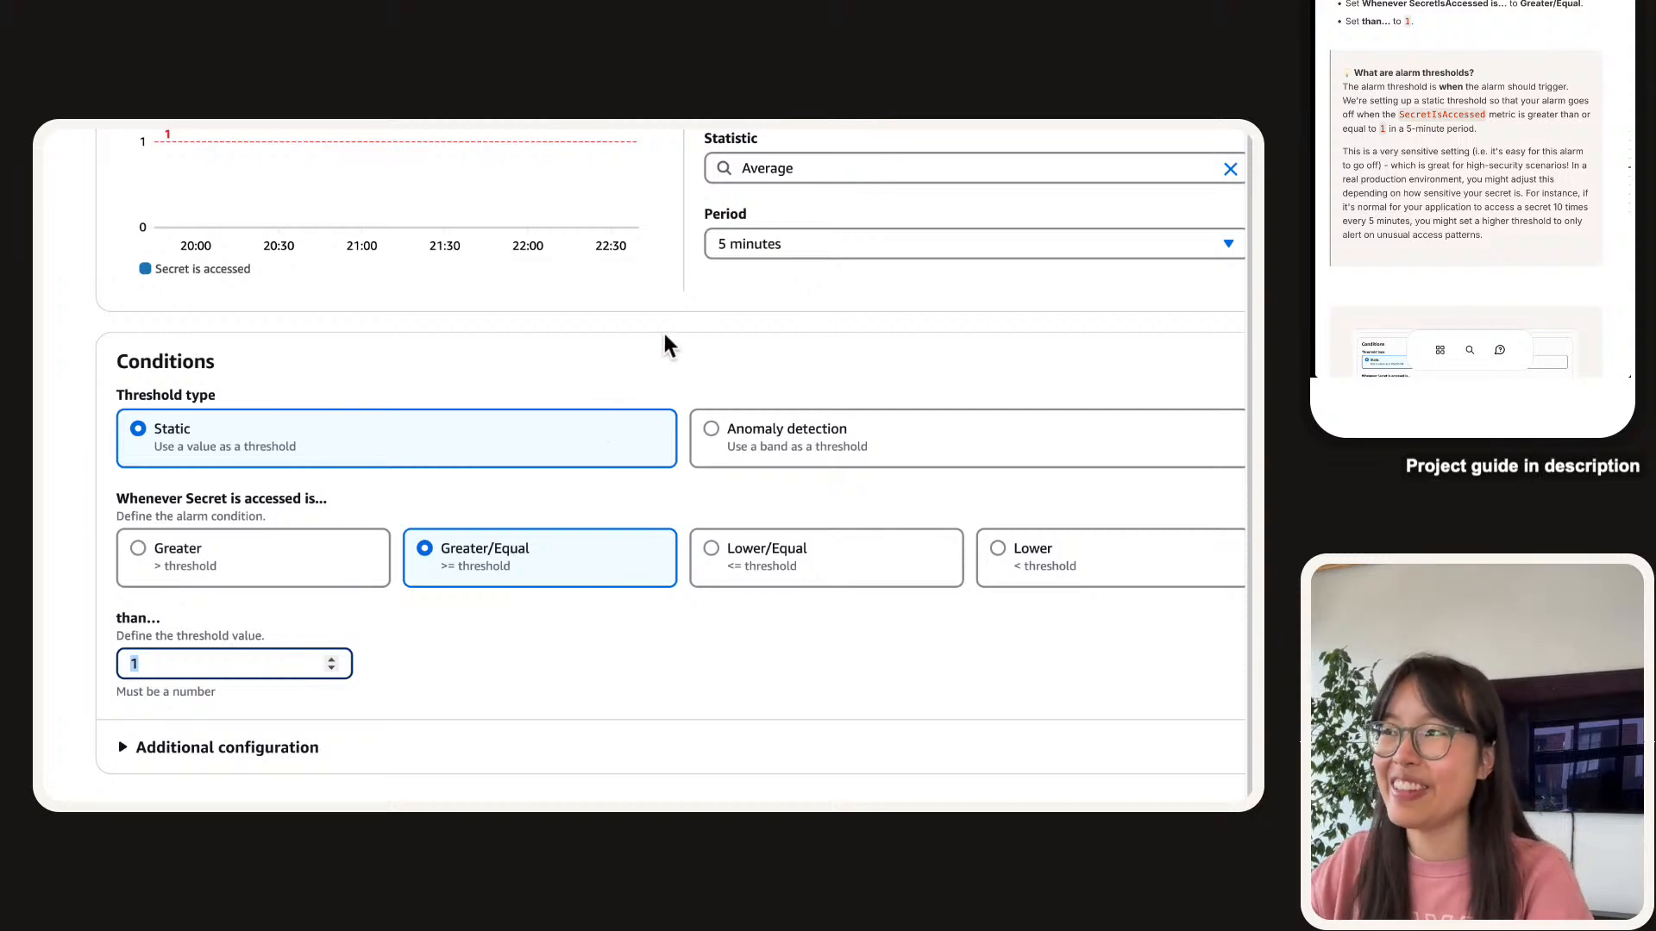
pyautogui.scroll(3, 690, 354)
pyautogui.scroll(-4, 776, 498)
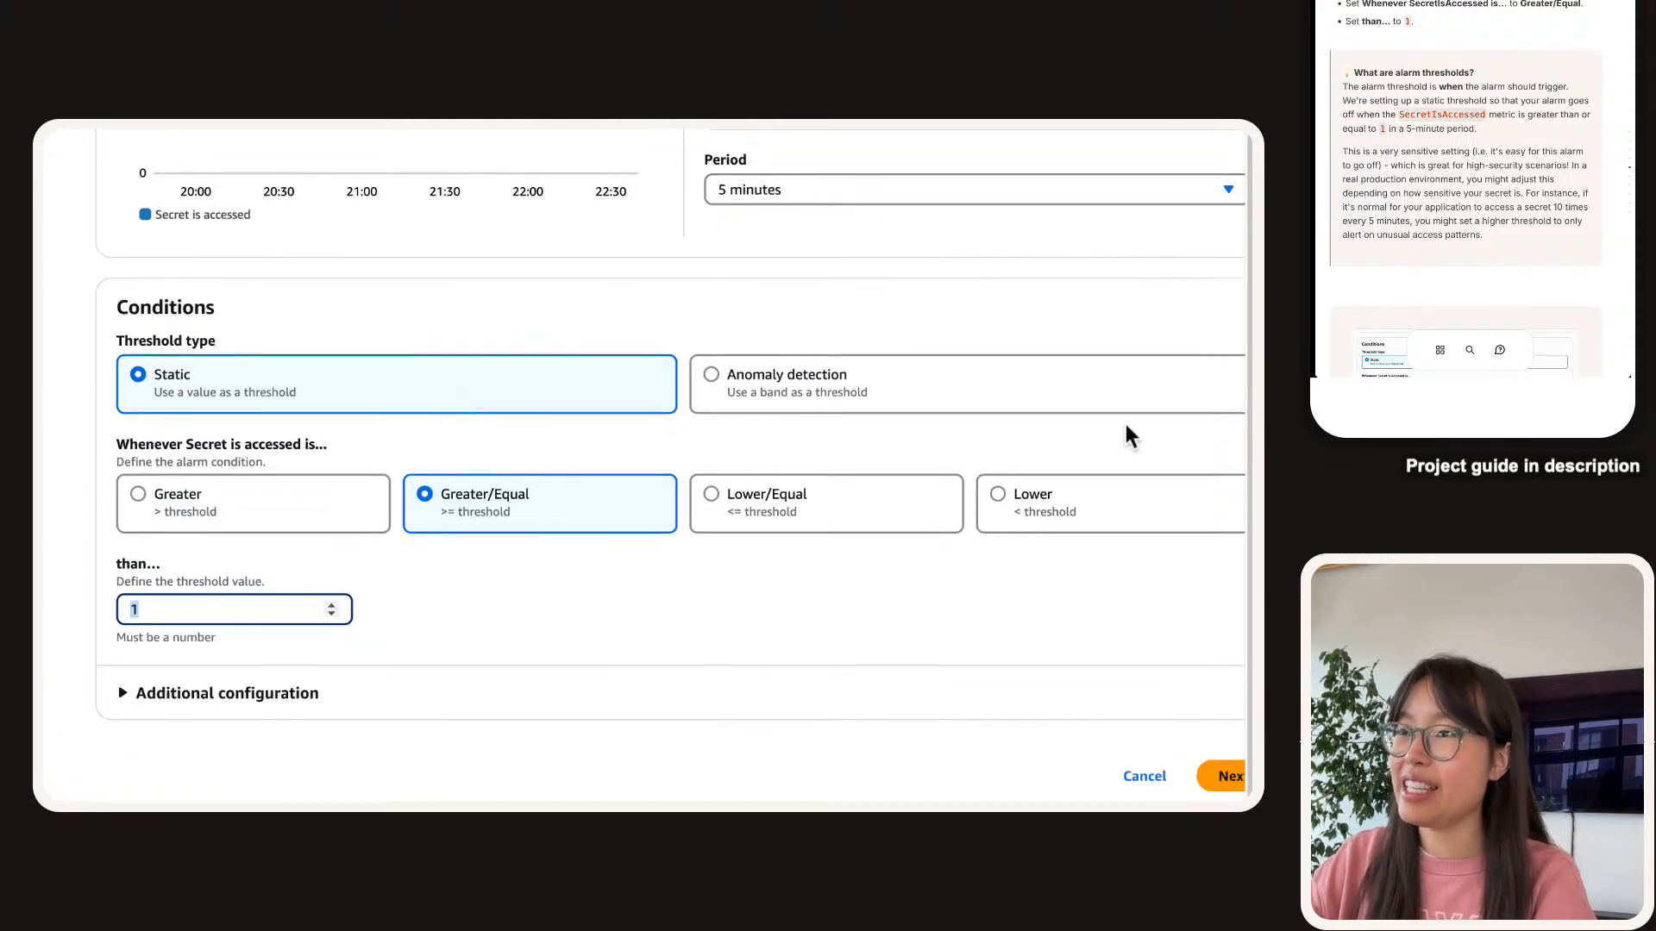
pyautogui.scroll(-1, 688, 554)
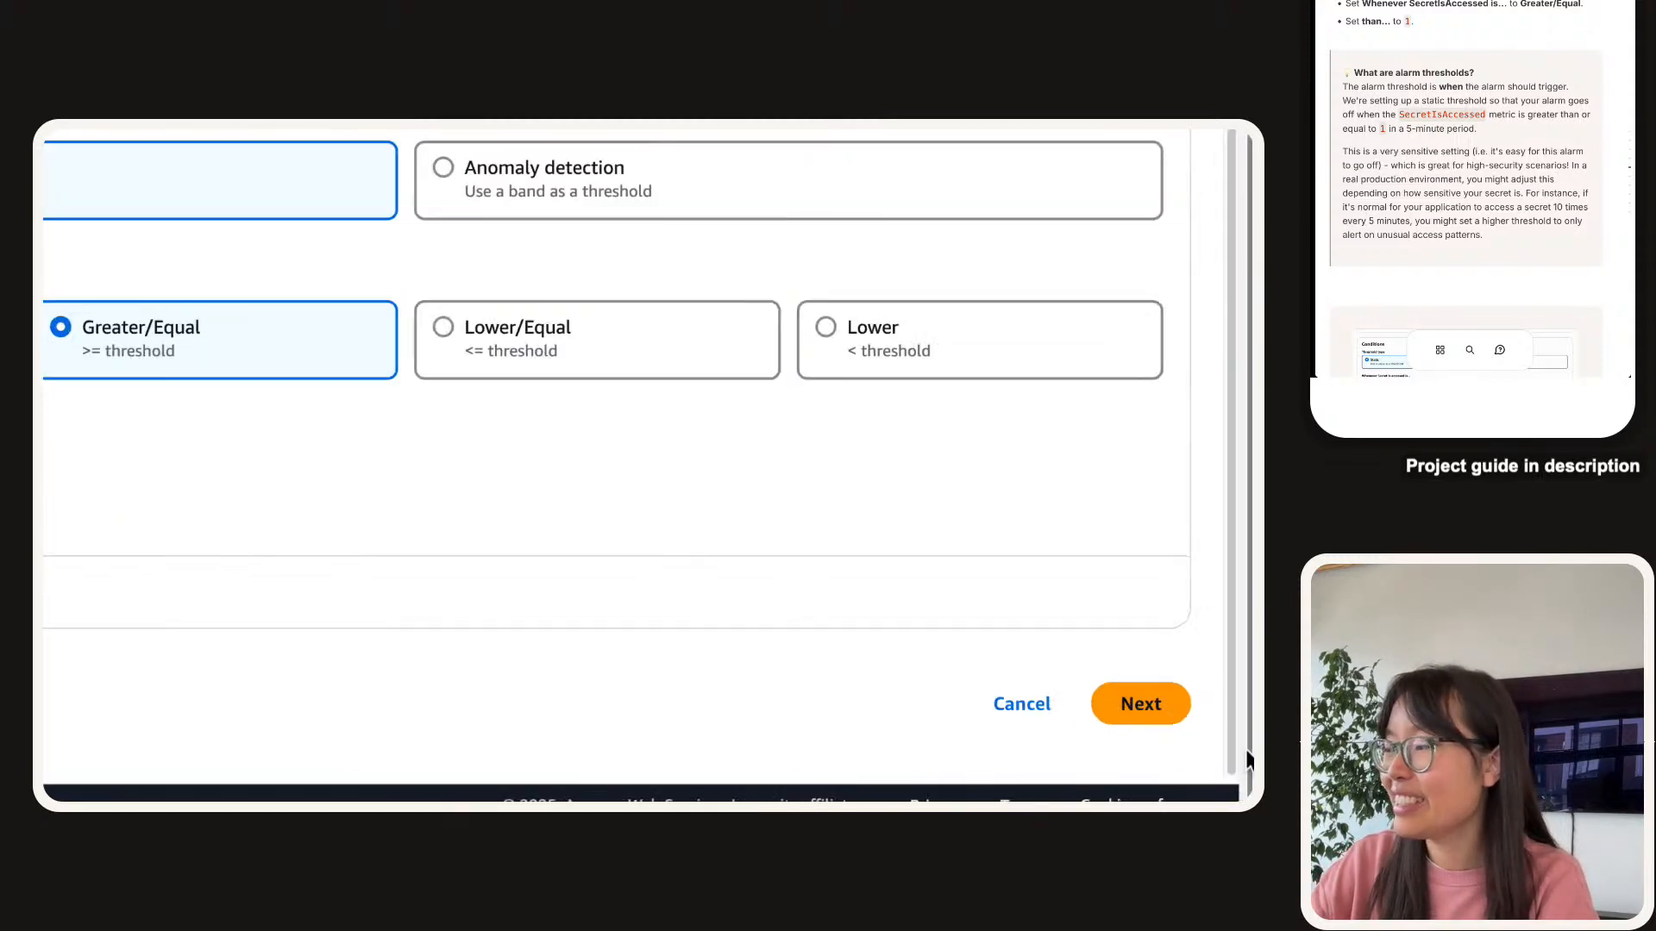
# Advance the alarm wizard to the Configure actions step.
pyautogui.click(1140, 704)
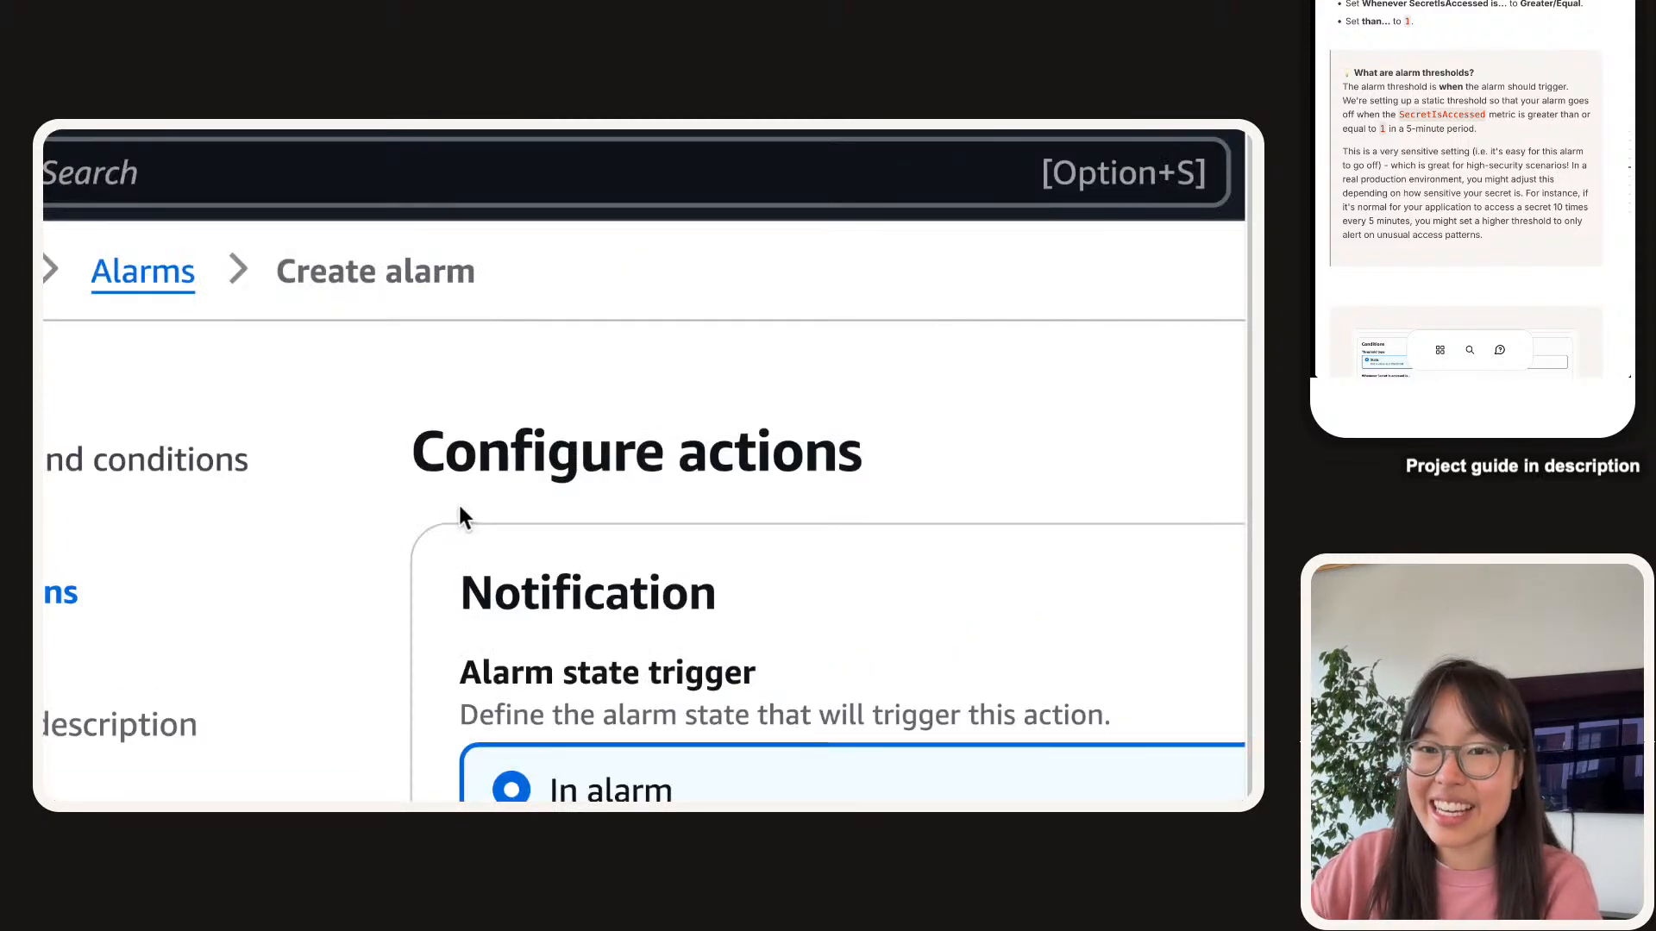
pyautogui.scroll(-5, 1522, 136)
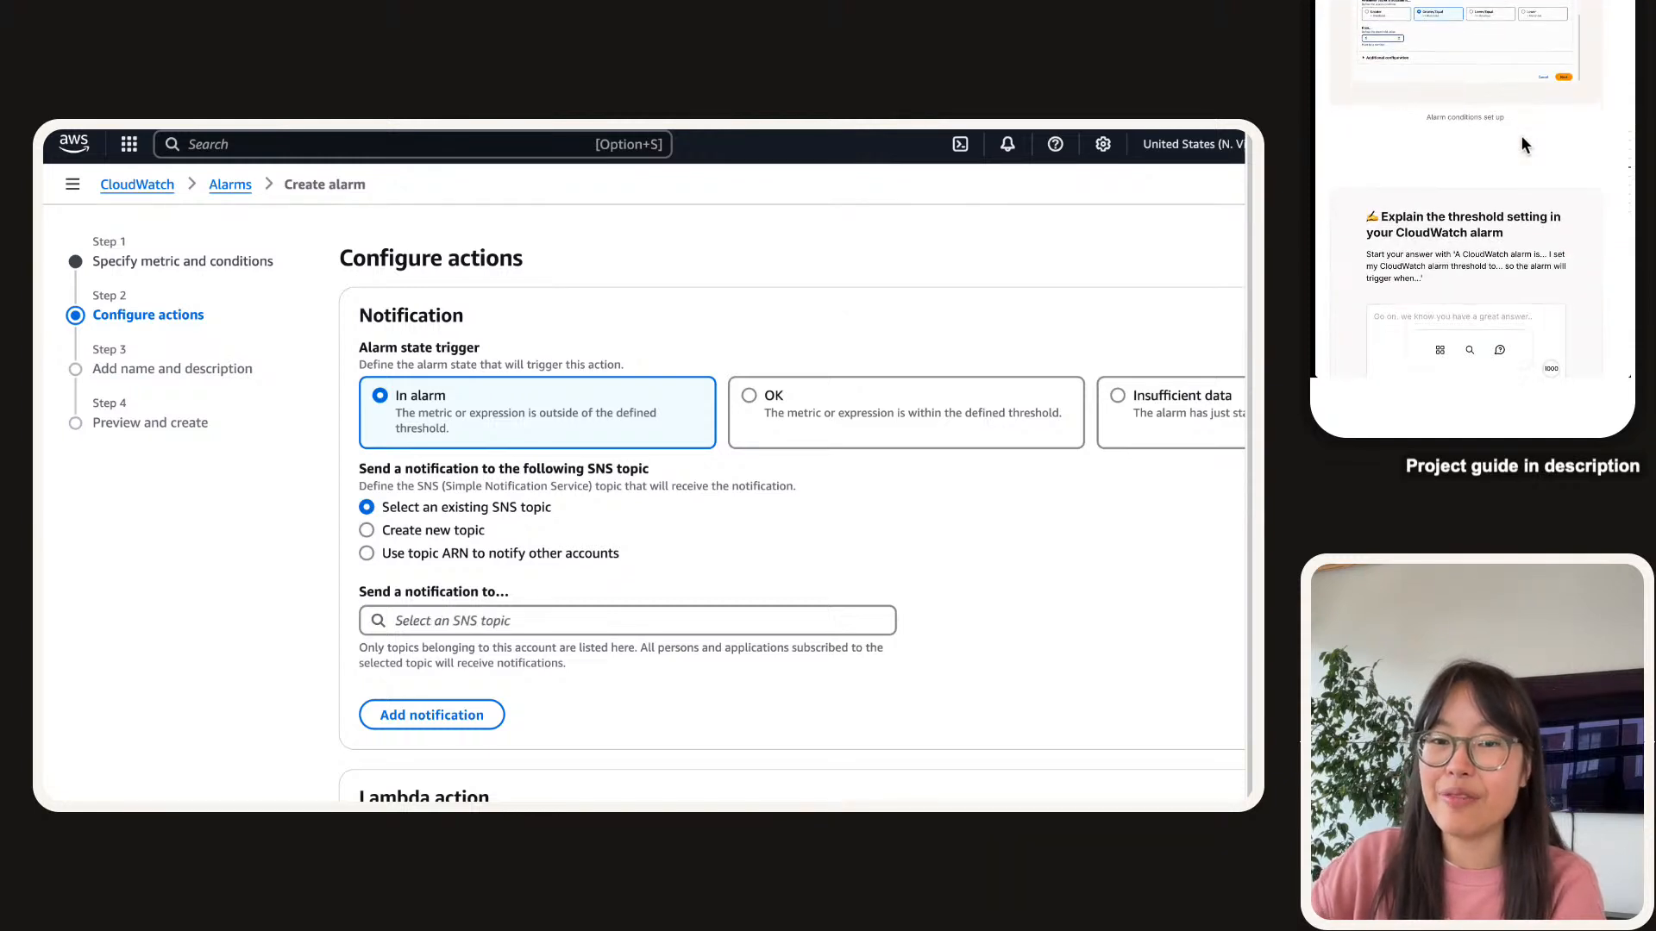
pyautogui.scroll(-8, 1520, 135)
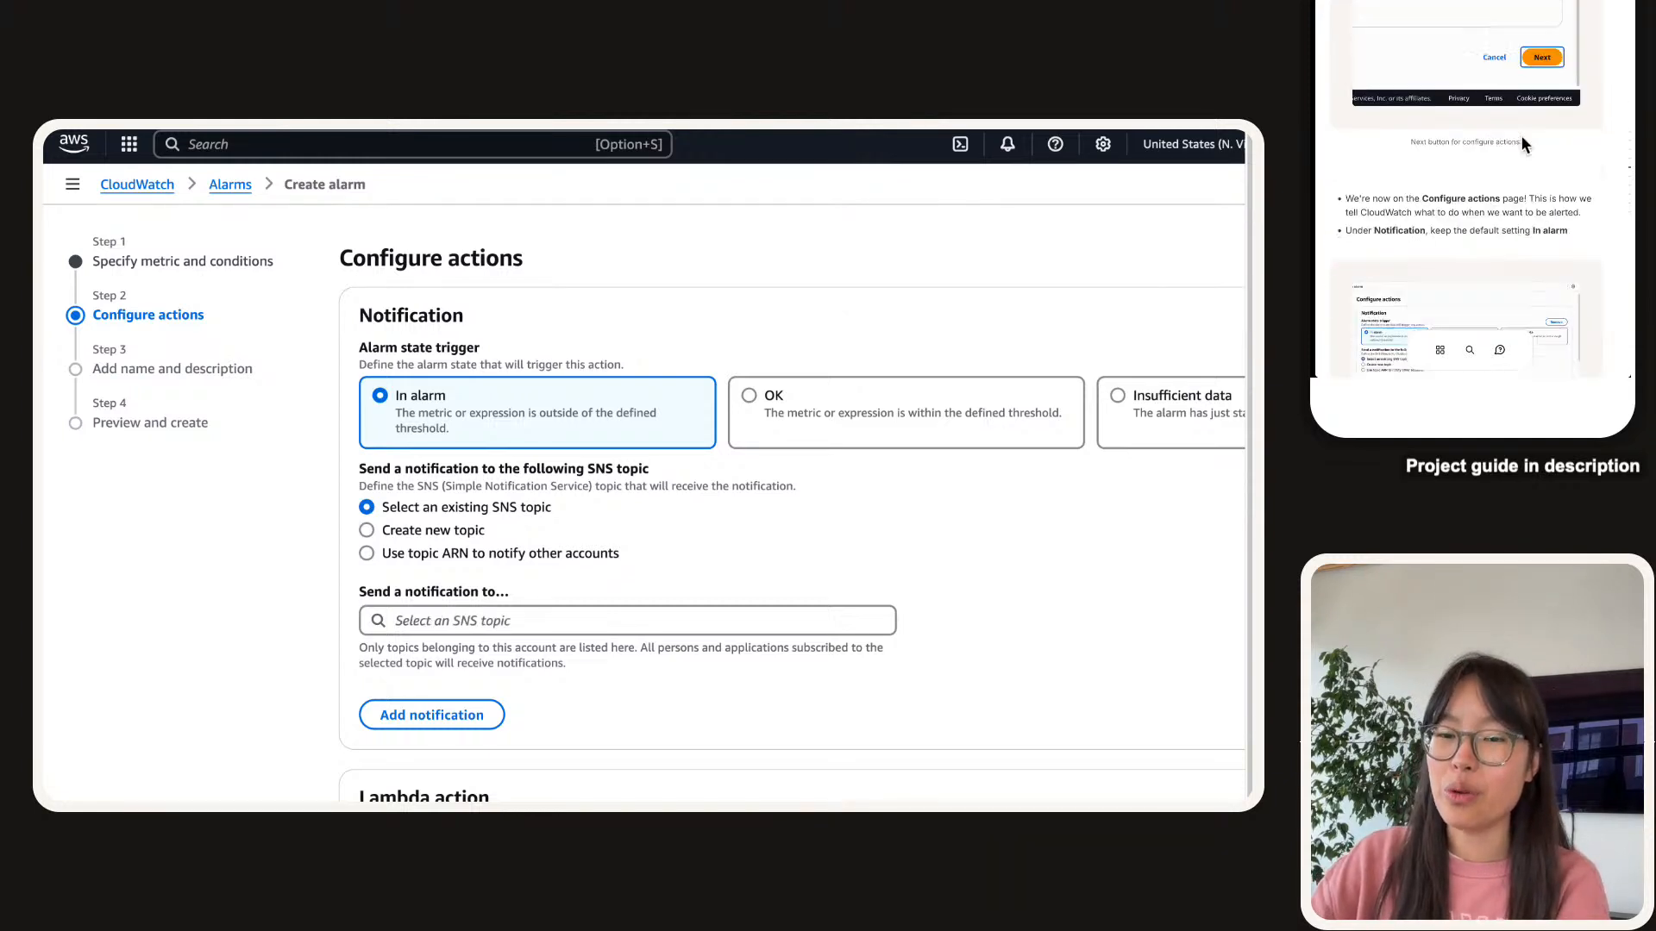
pyautogui.scroll(5, 1521, 140)
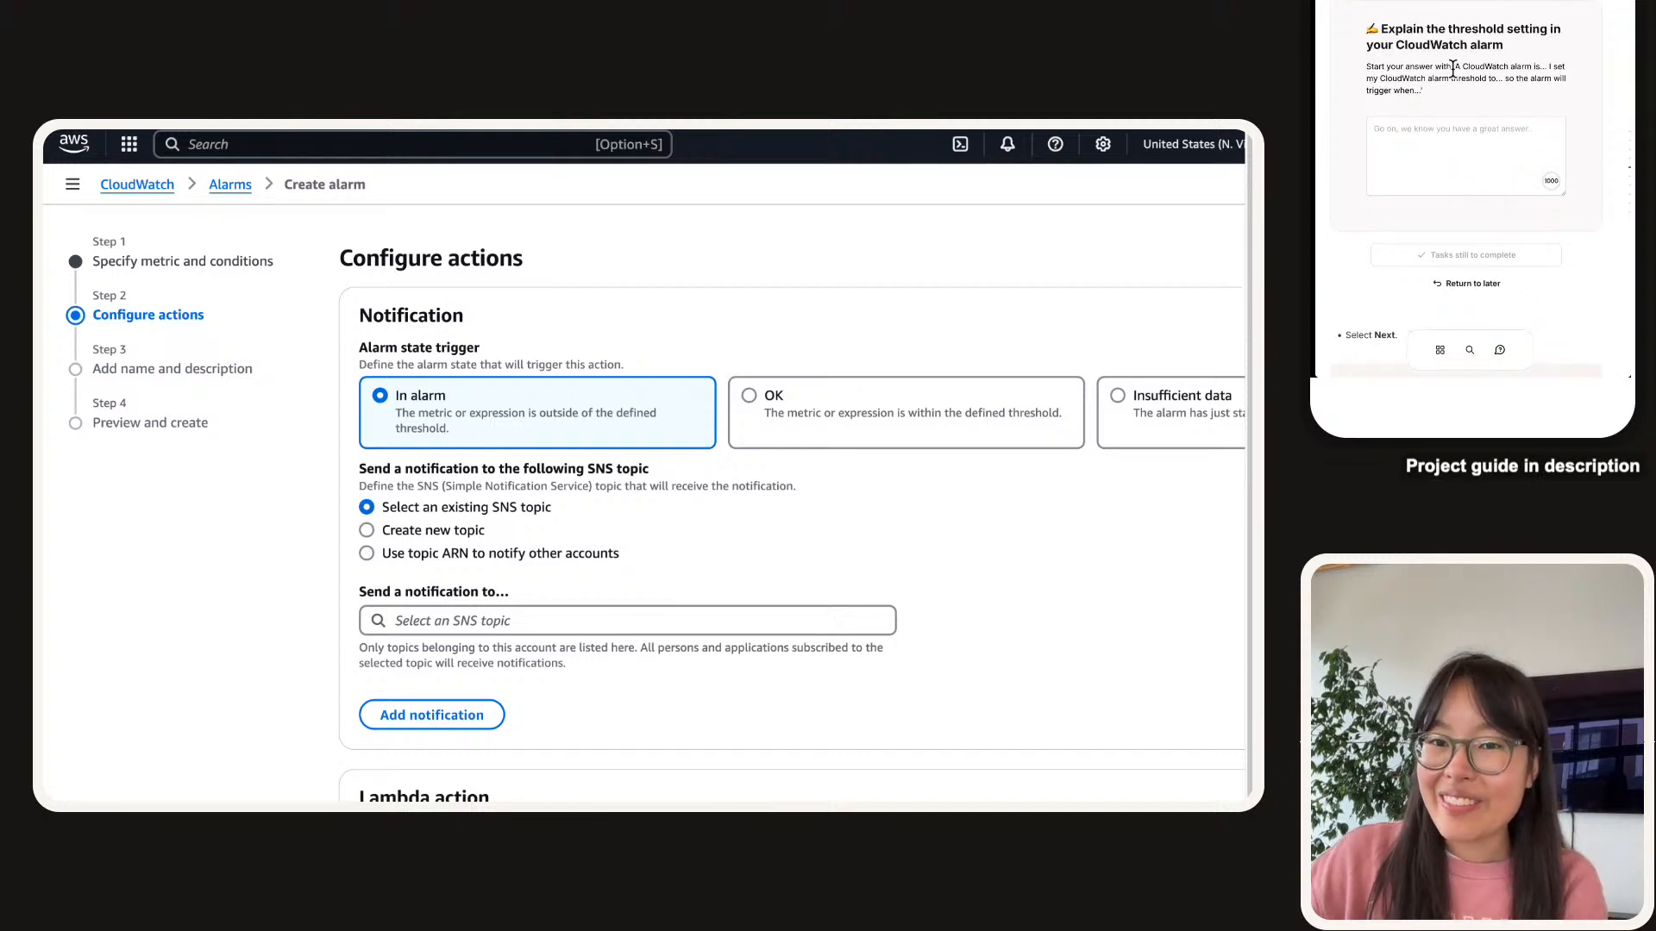
# Paste the guide's answer starter into the threshold answer box and begin the first sentence.
pyautogui.moveTo(1462, 67); pyautogui.dragTo(1442, 80)
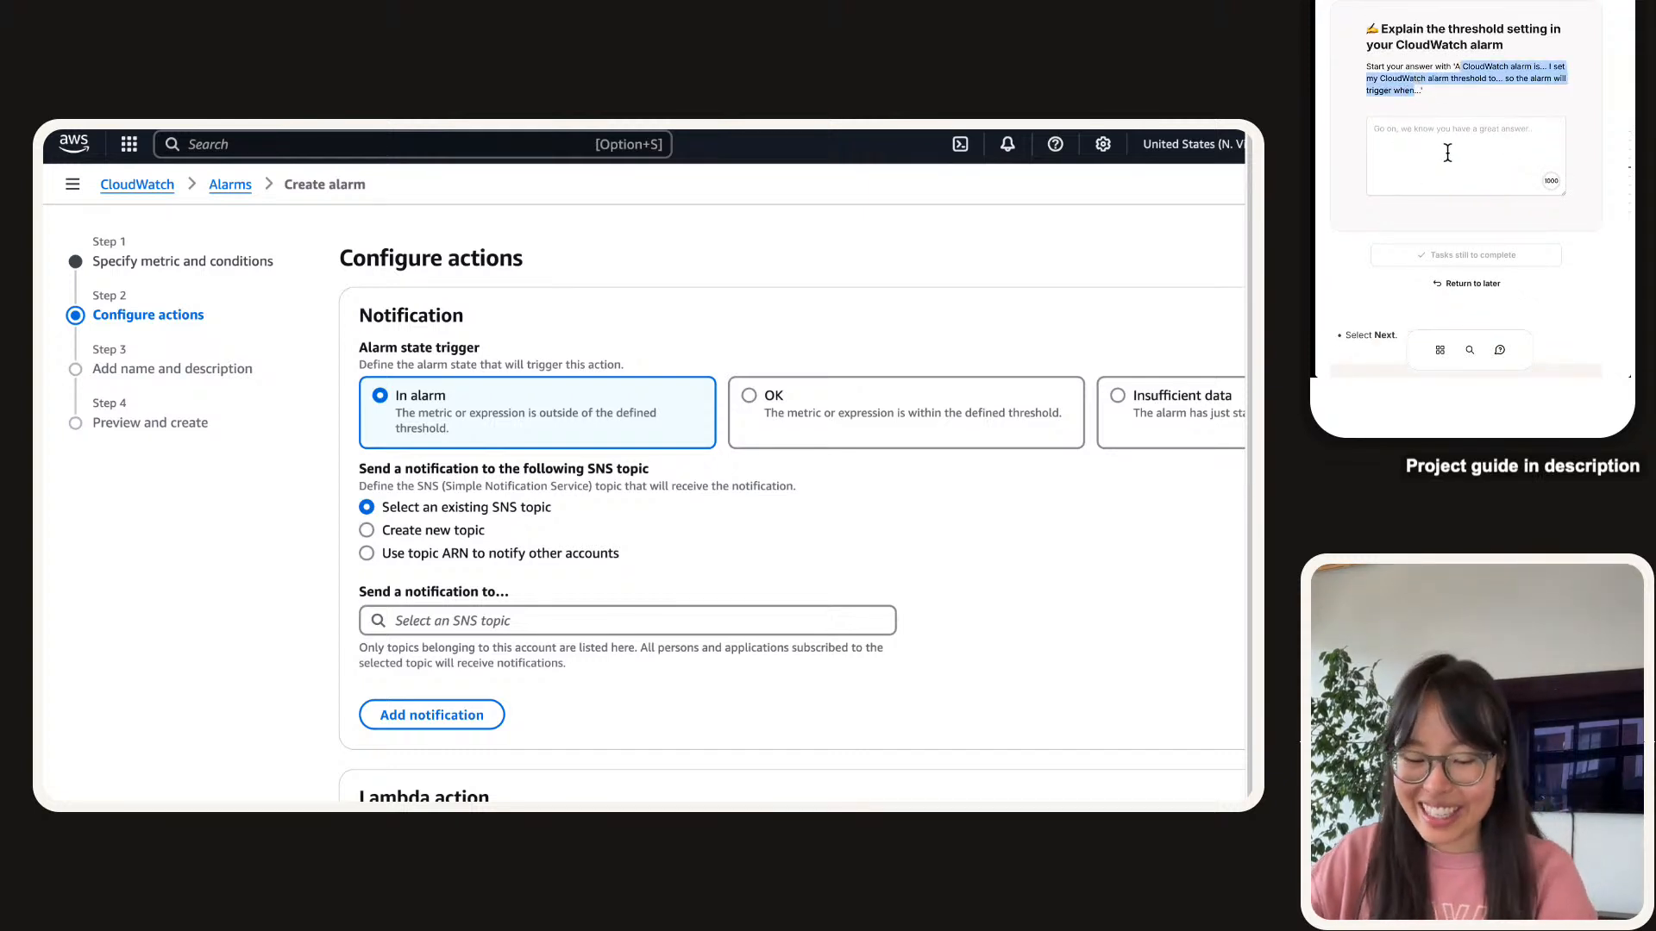
pyautogui.click(1448, 152)
pyautogui.write('CloudWatch alarm is... I set my CloudWatch alarm threshold to... so the alarm will trigger when')
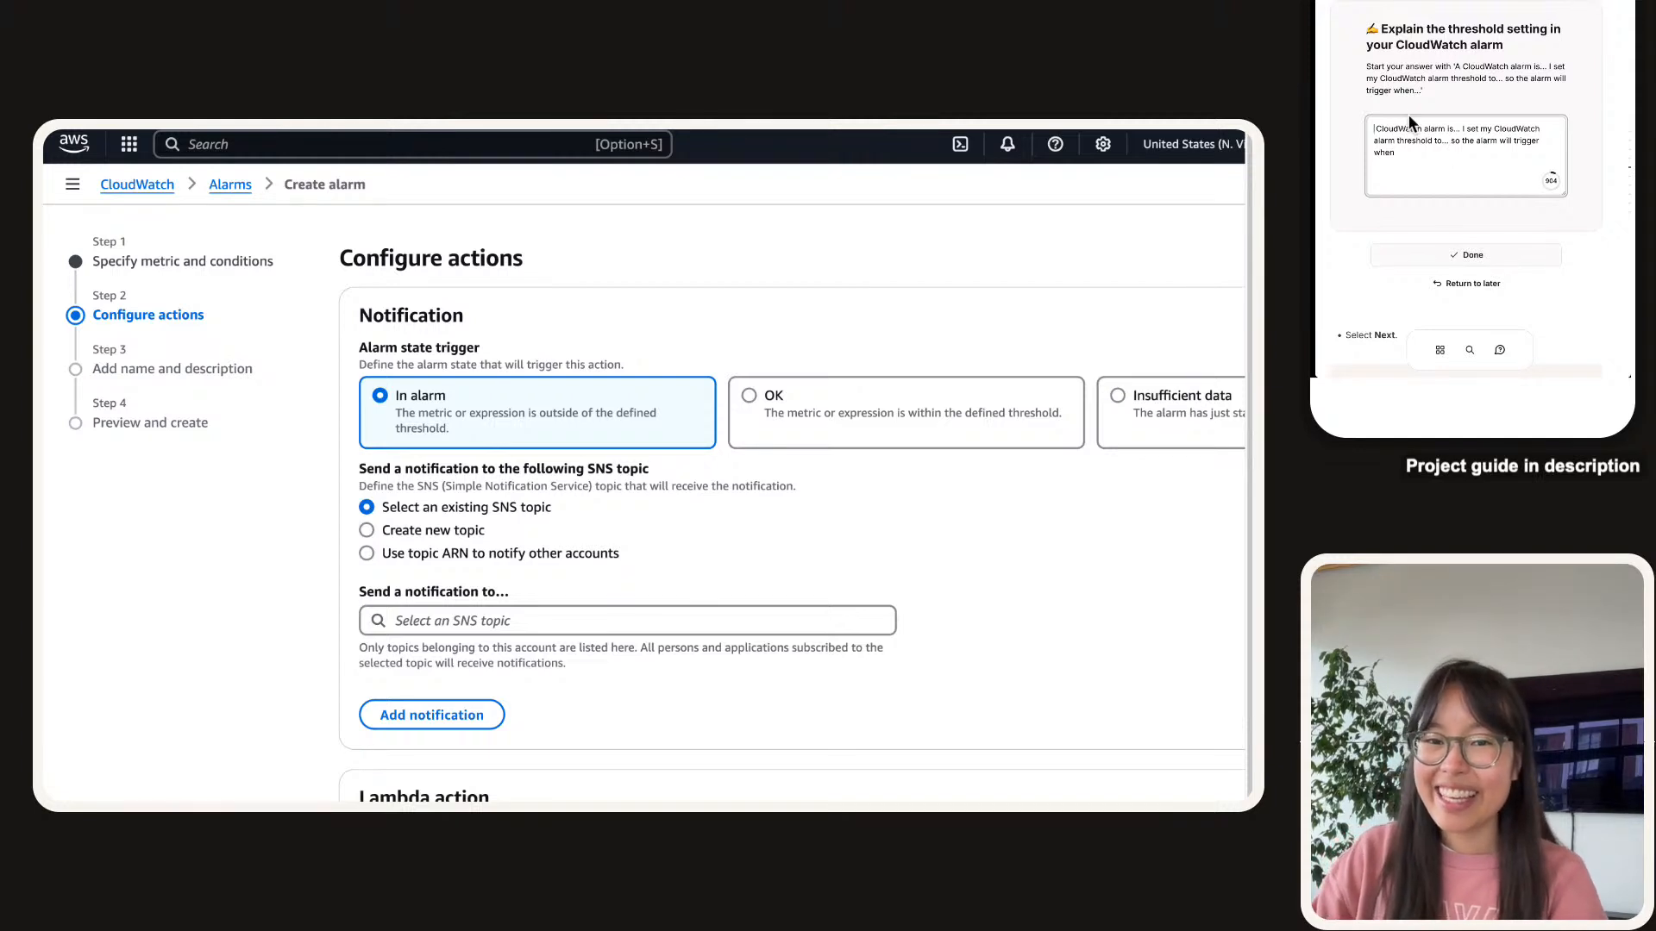
pyautogui.write('A')
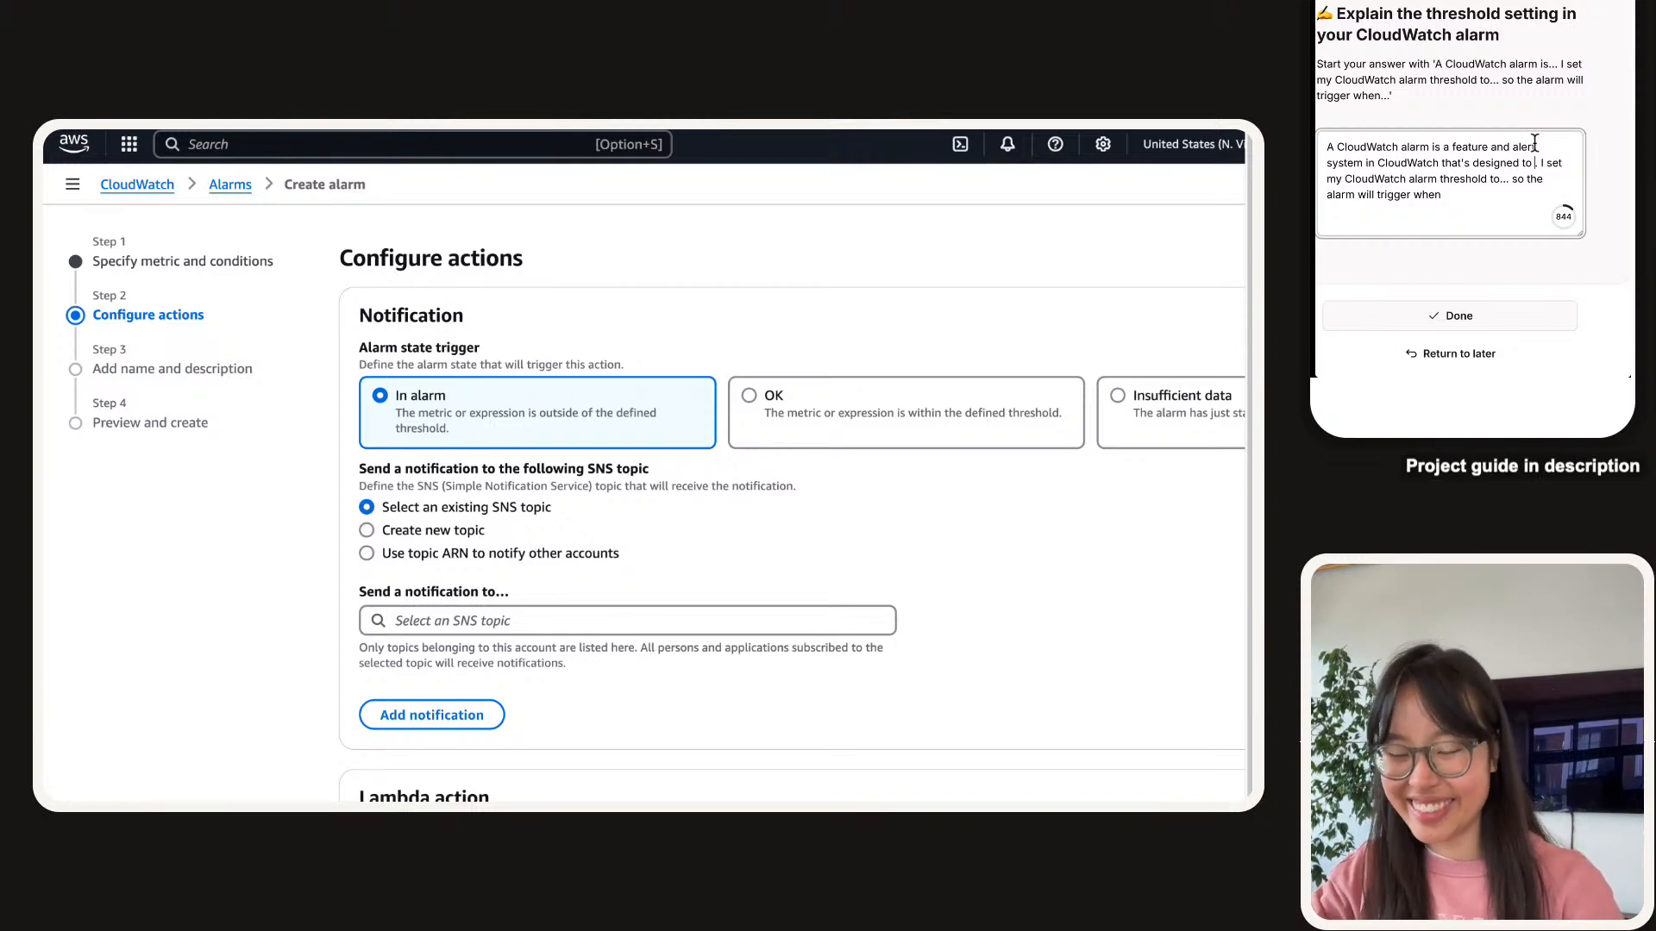
# Write that the alarm 'goes off', indicating when certain conditions are met in our log group.
pyautogui.write('"go off')
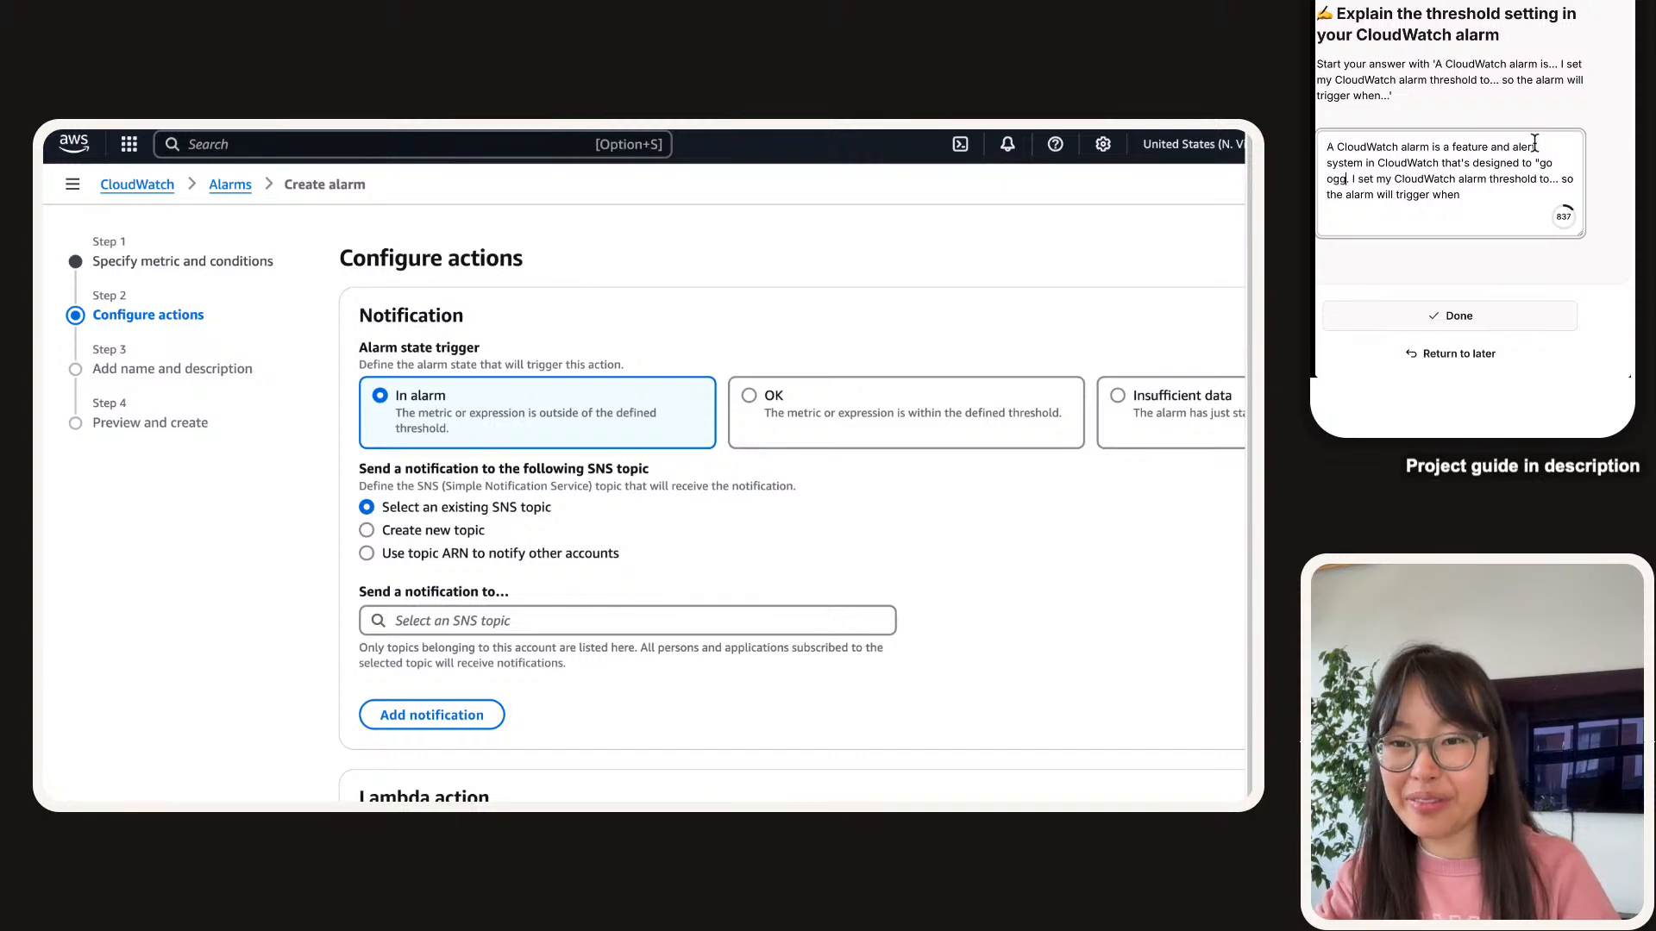
pyautogui.write('" i.')
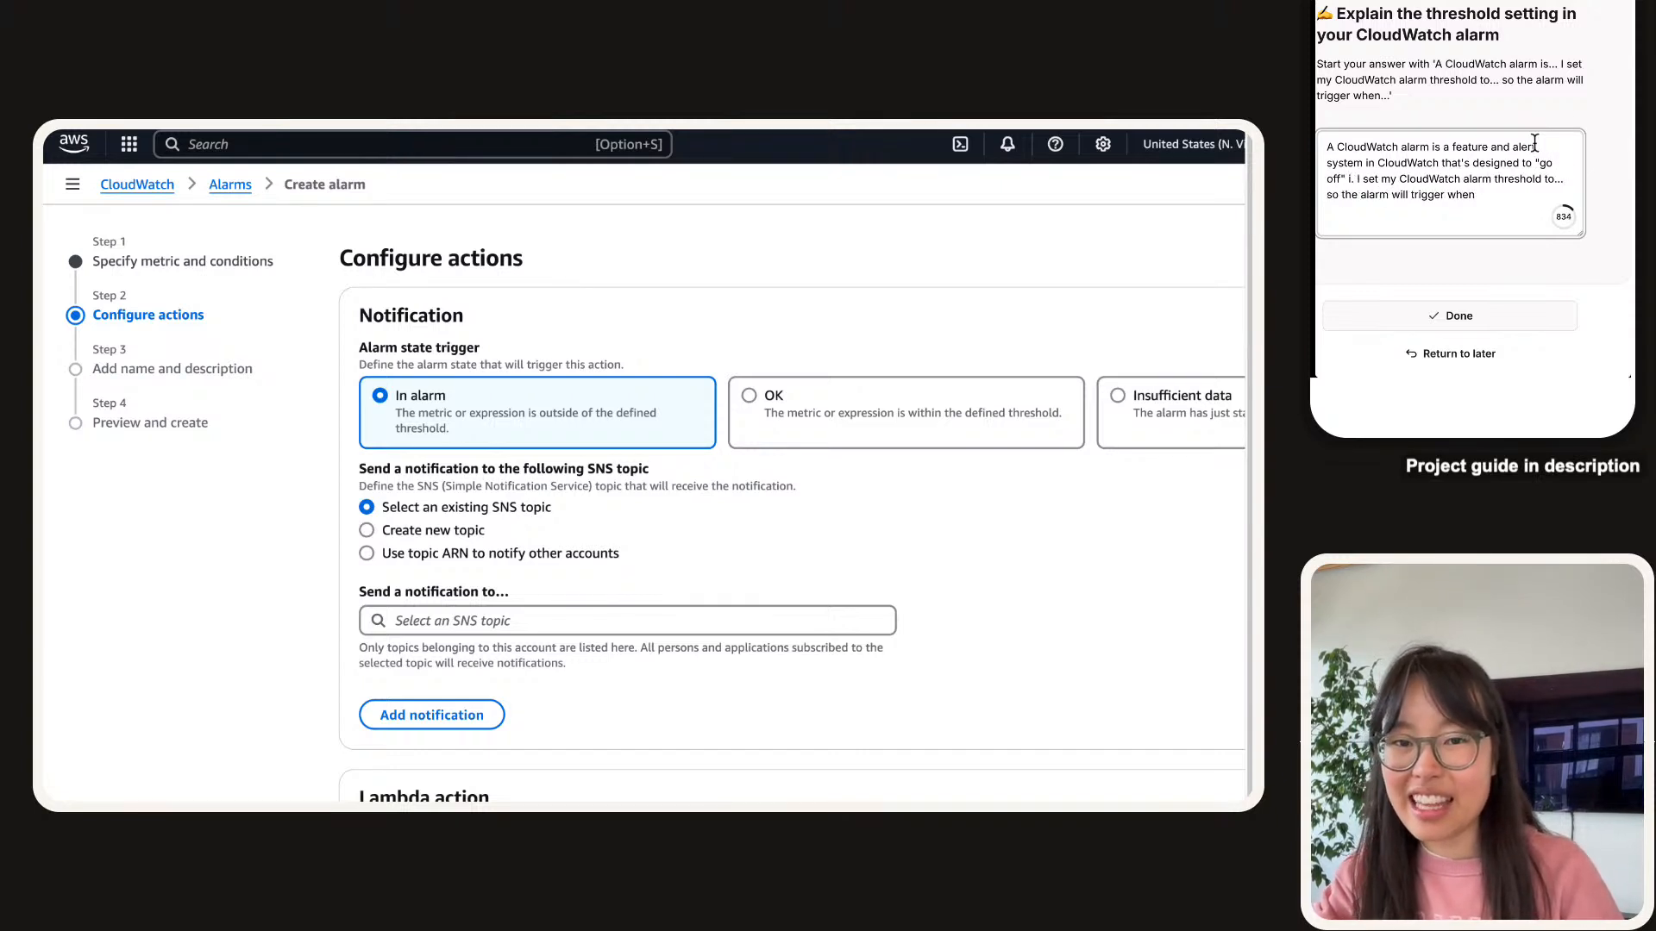
pyautogui.write('e.')
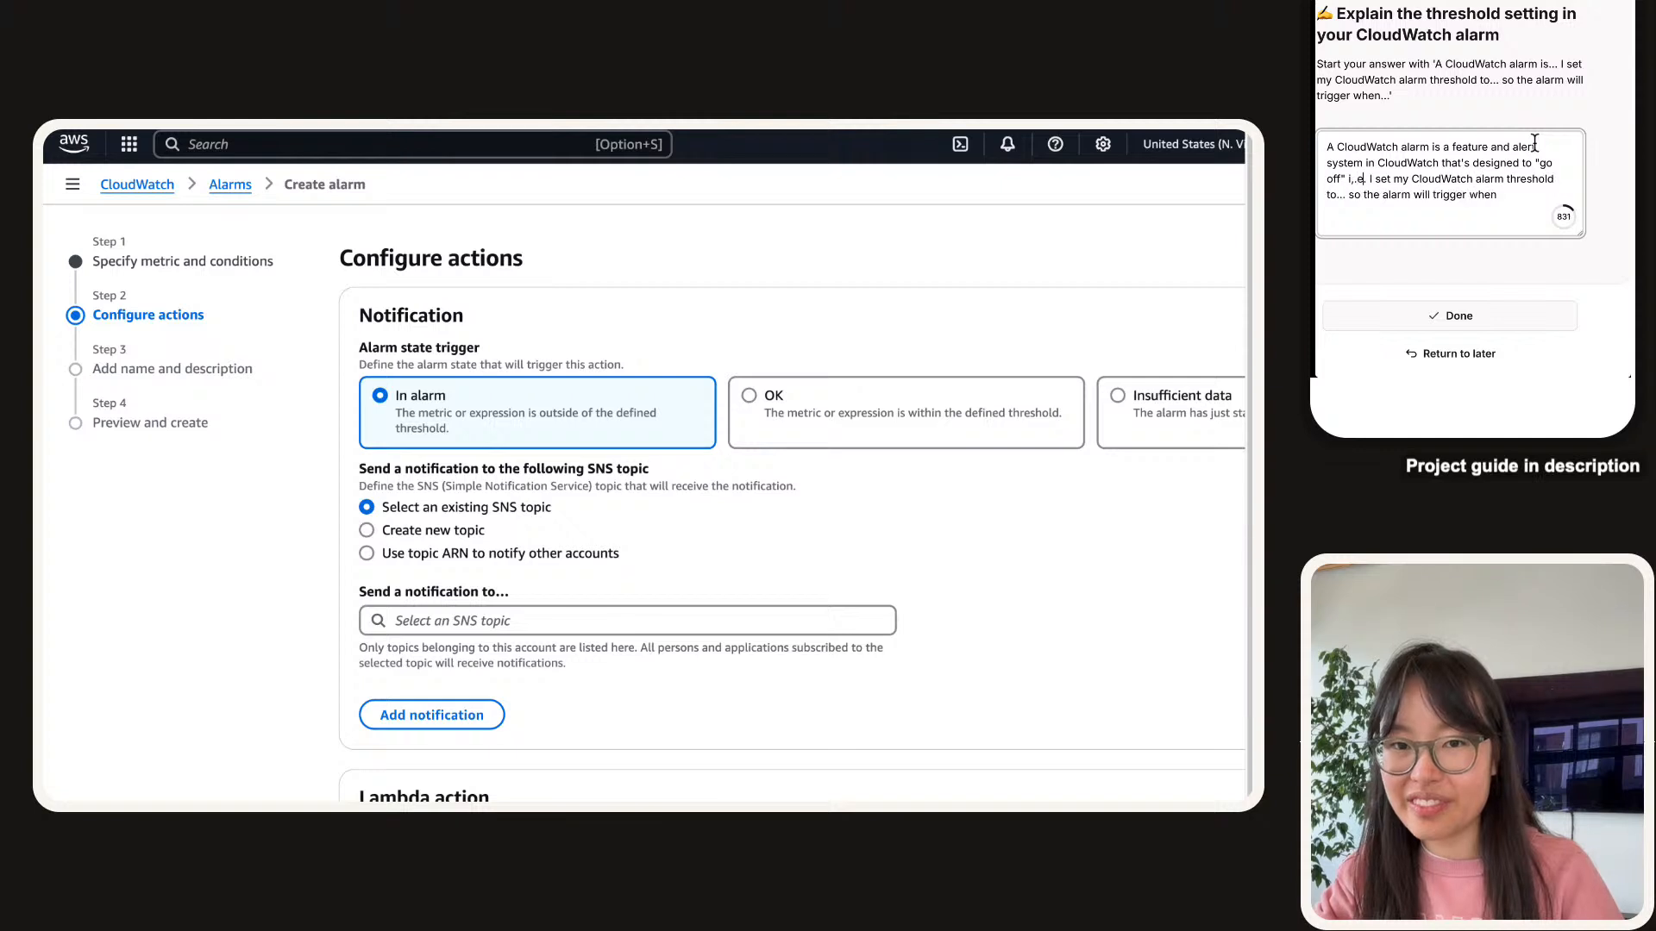
pyautogui.write('.')
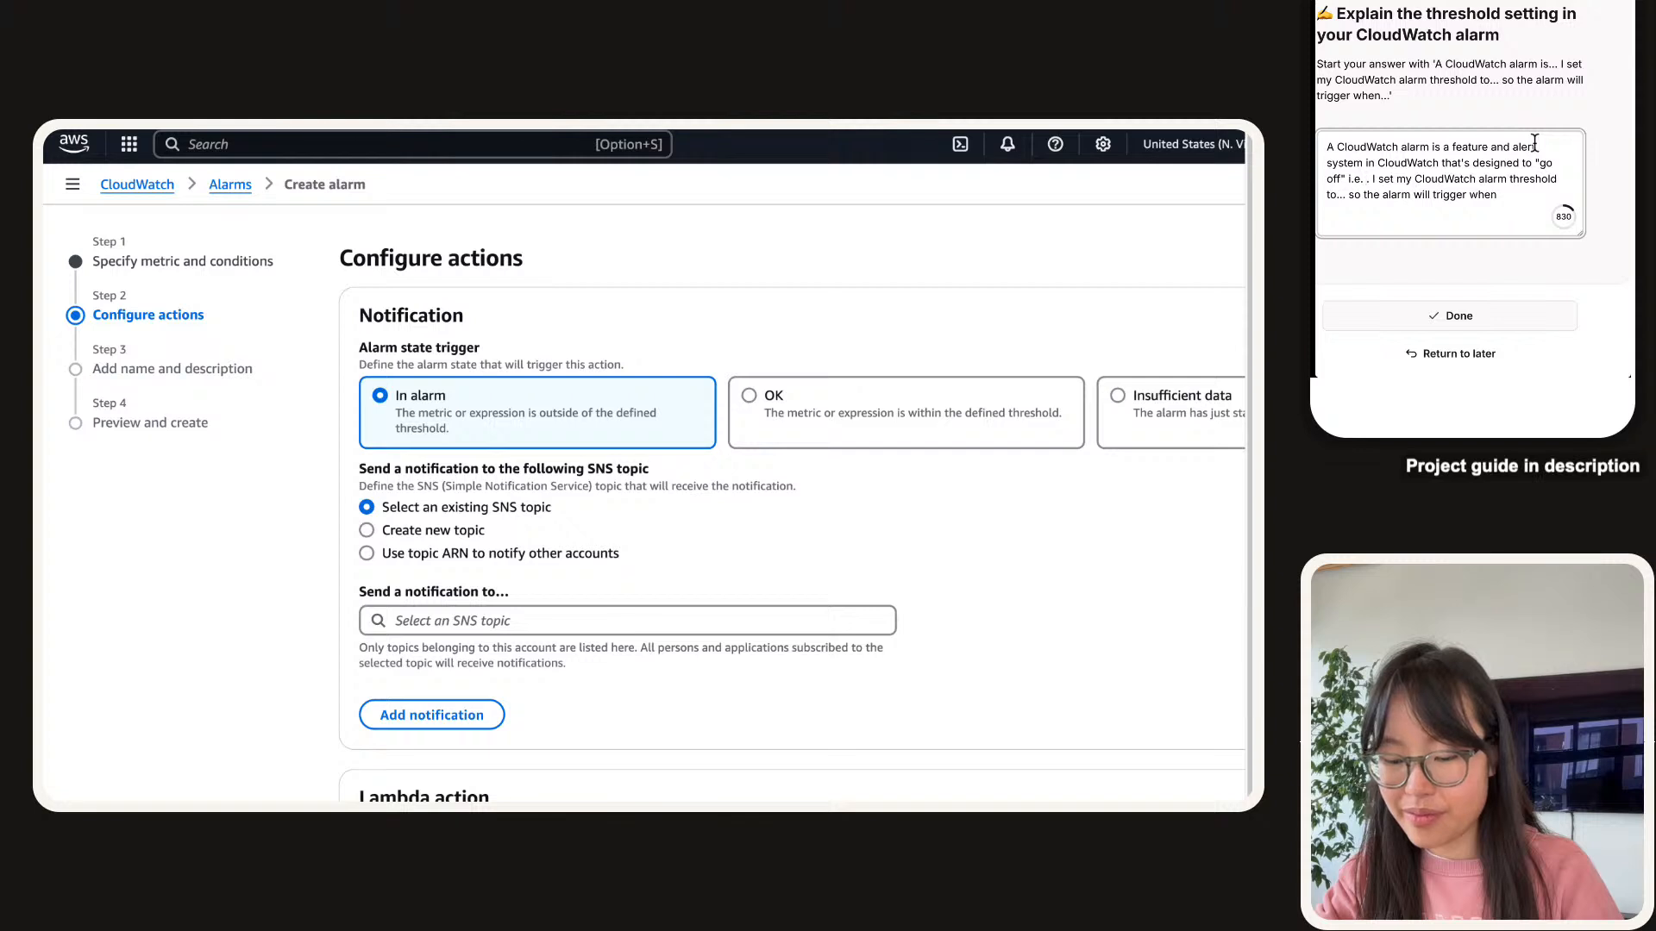
pyautogui.write('indicate')
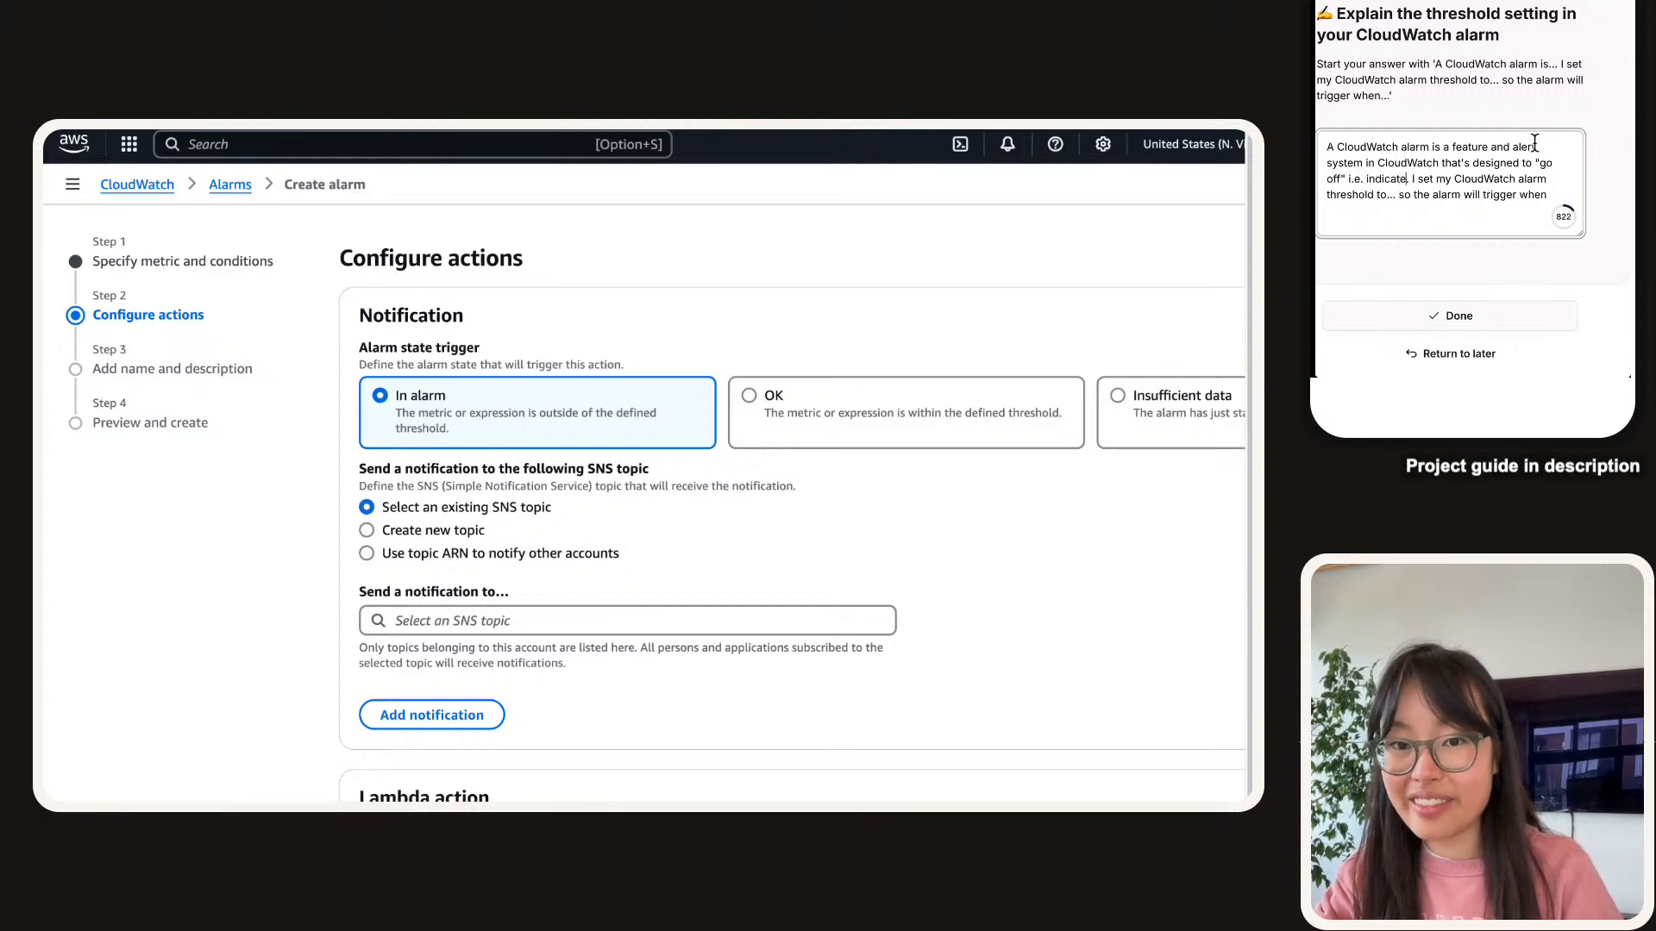
pyautogui.write(' when')
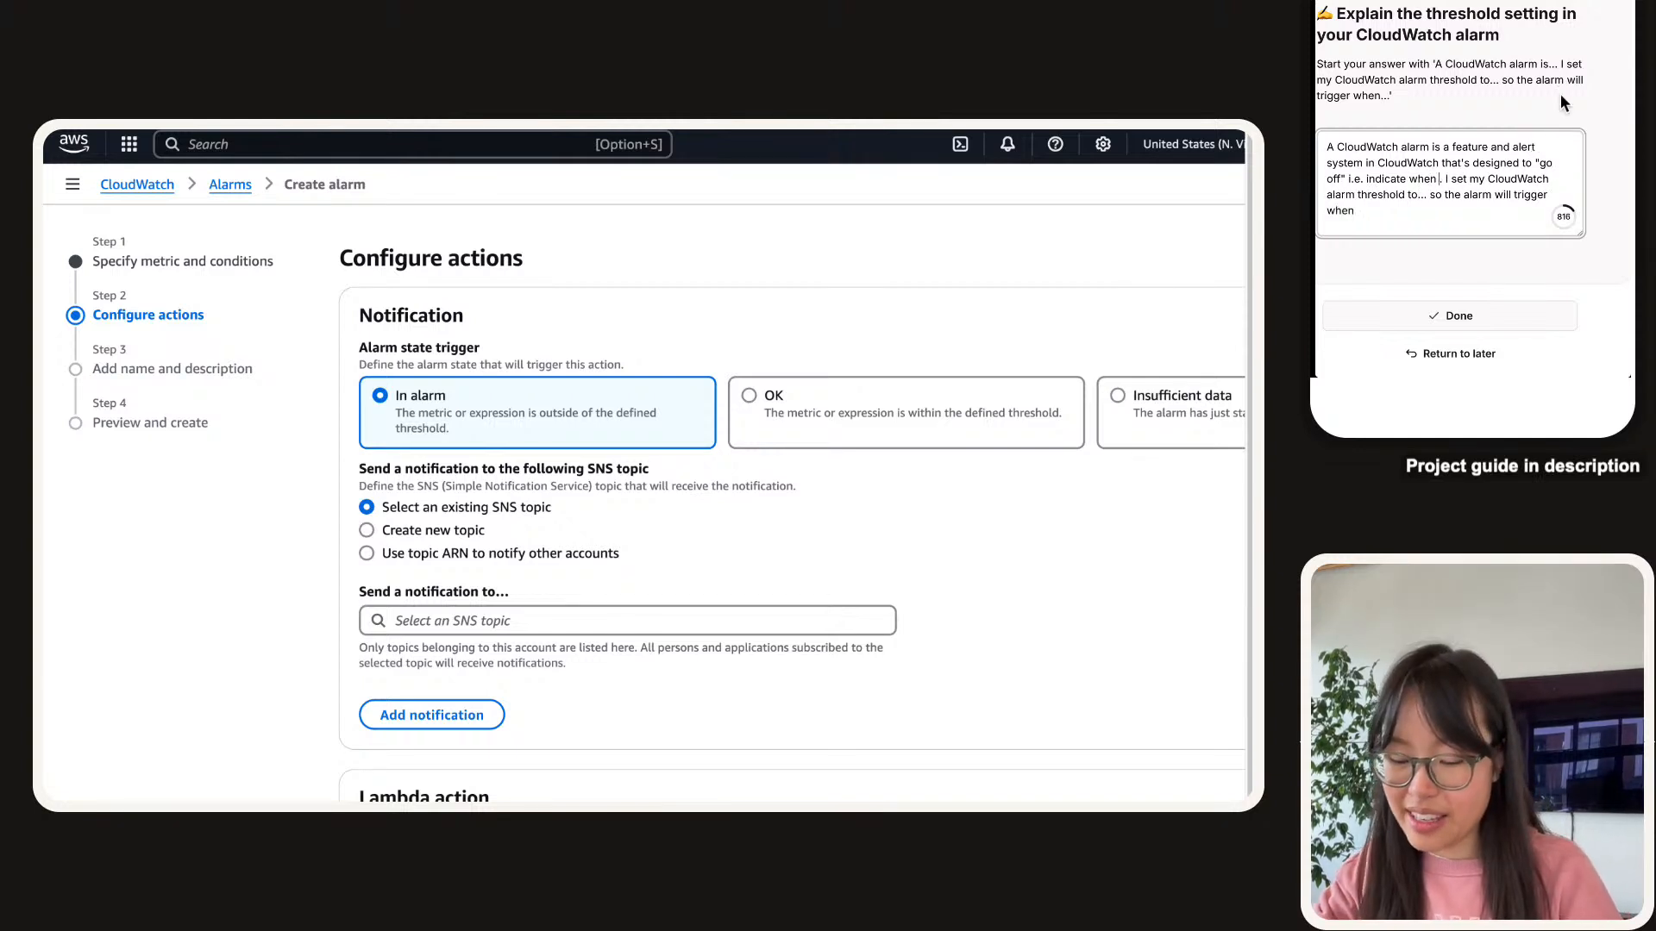
pyautogui.write(' certain ')
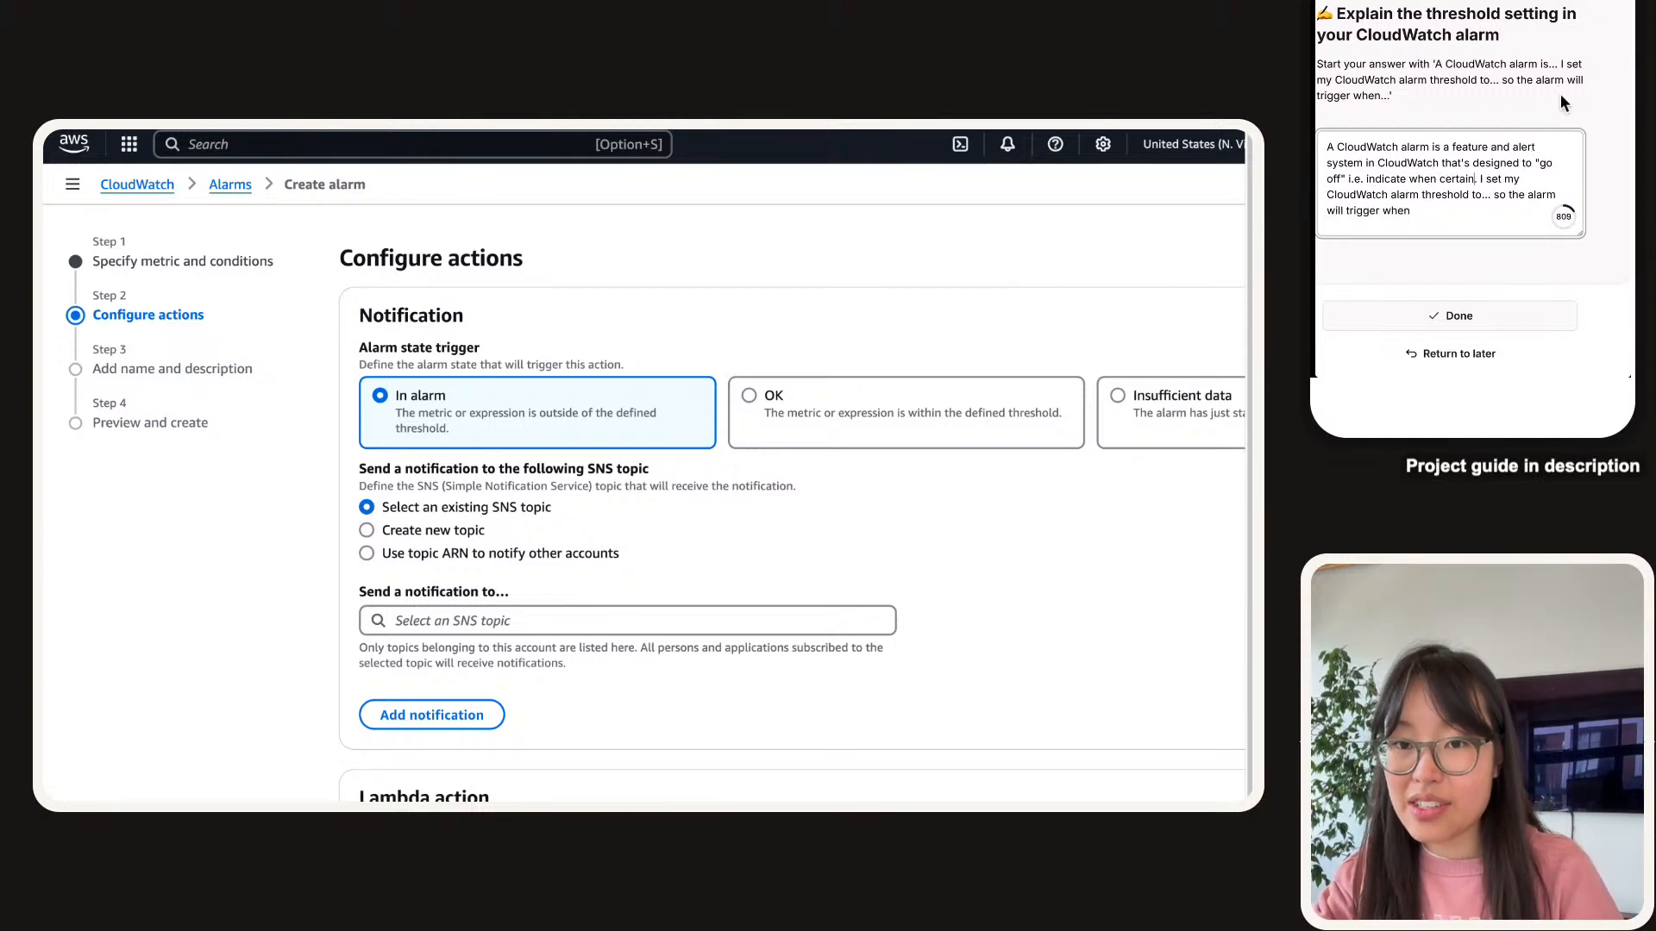
pyautogui.write('conditions have be')
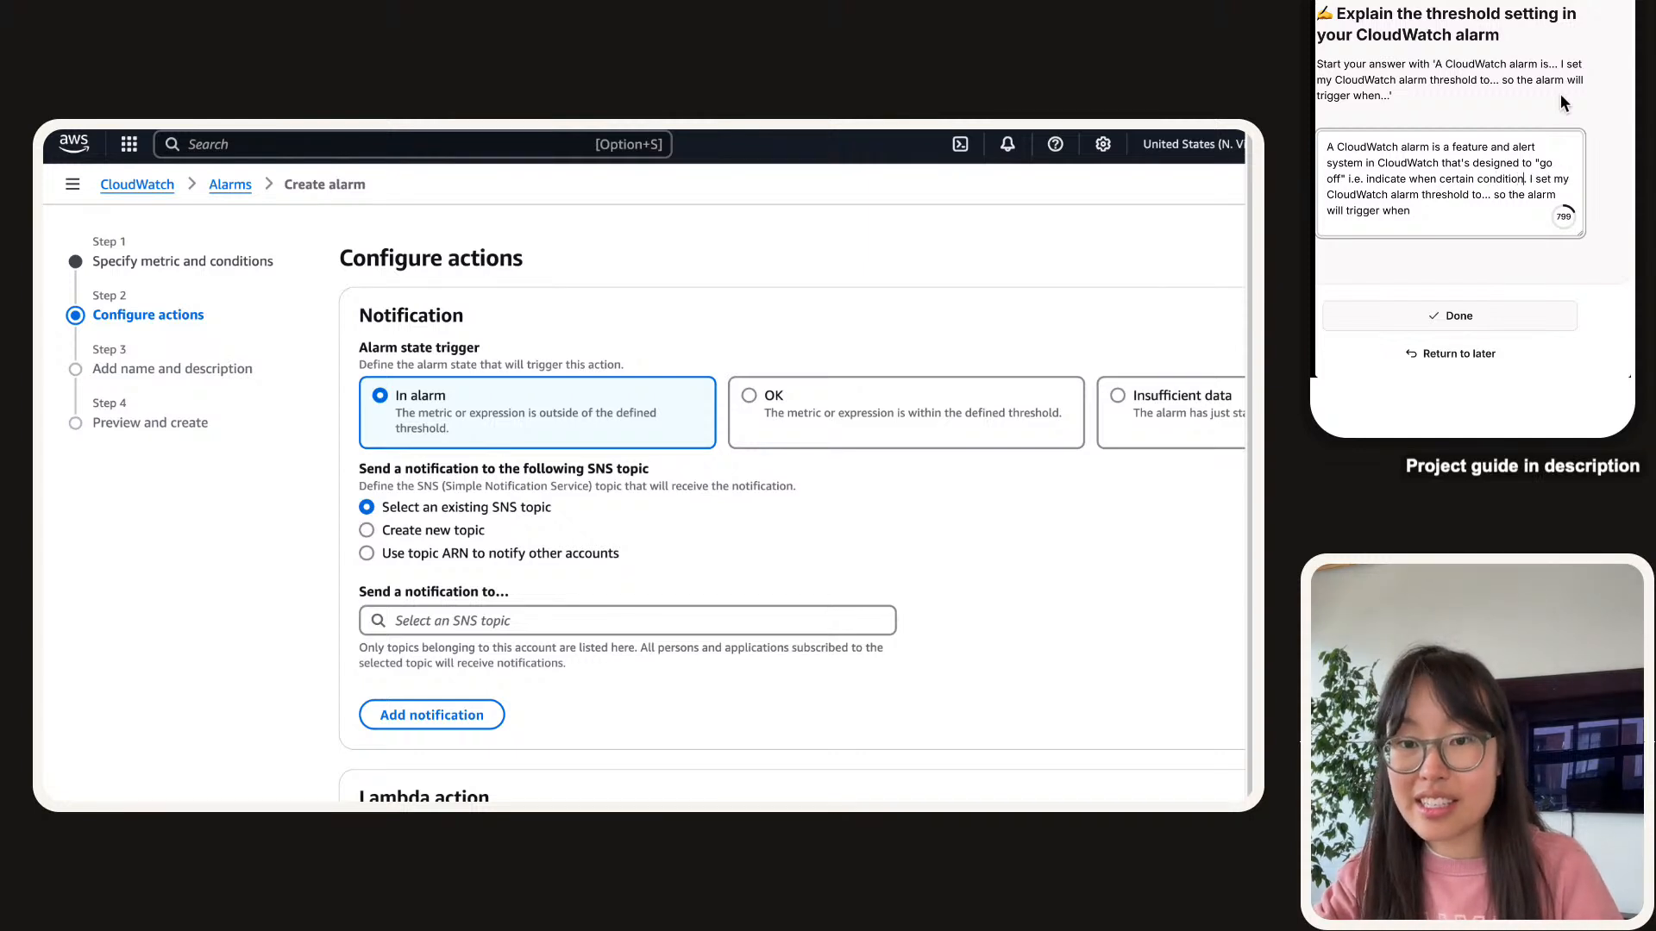
pyautogui.write('en met in ou')
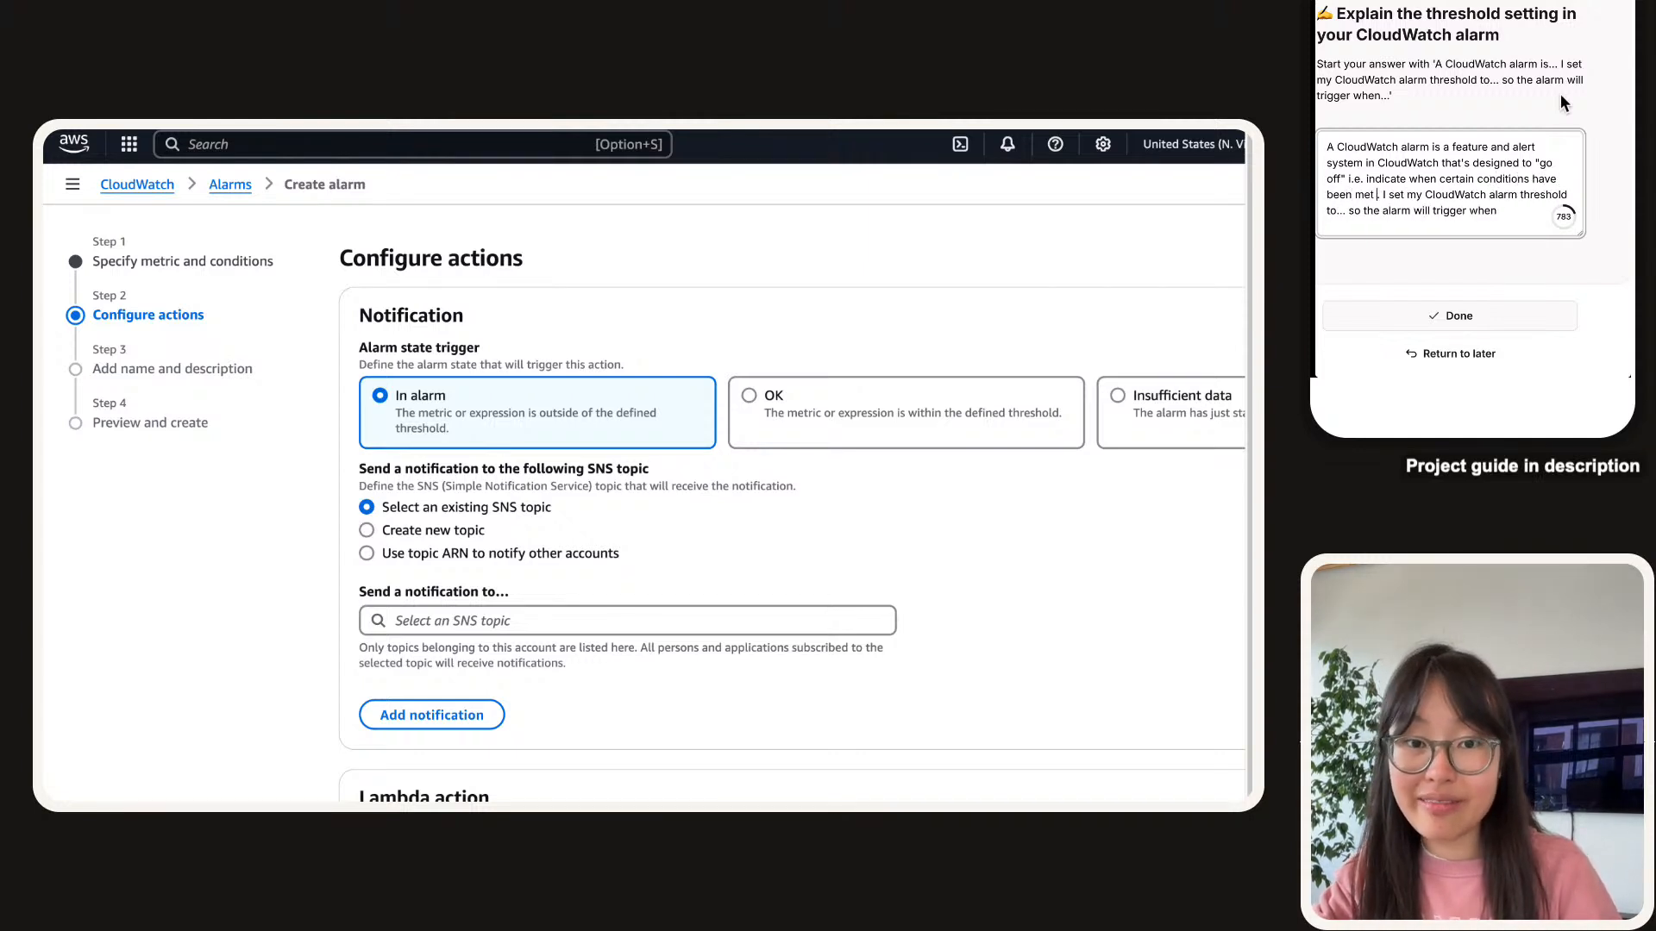
pyautogui.press('BackSpace')
pyautogui.press('BackSpace')
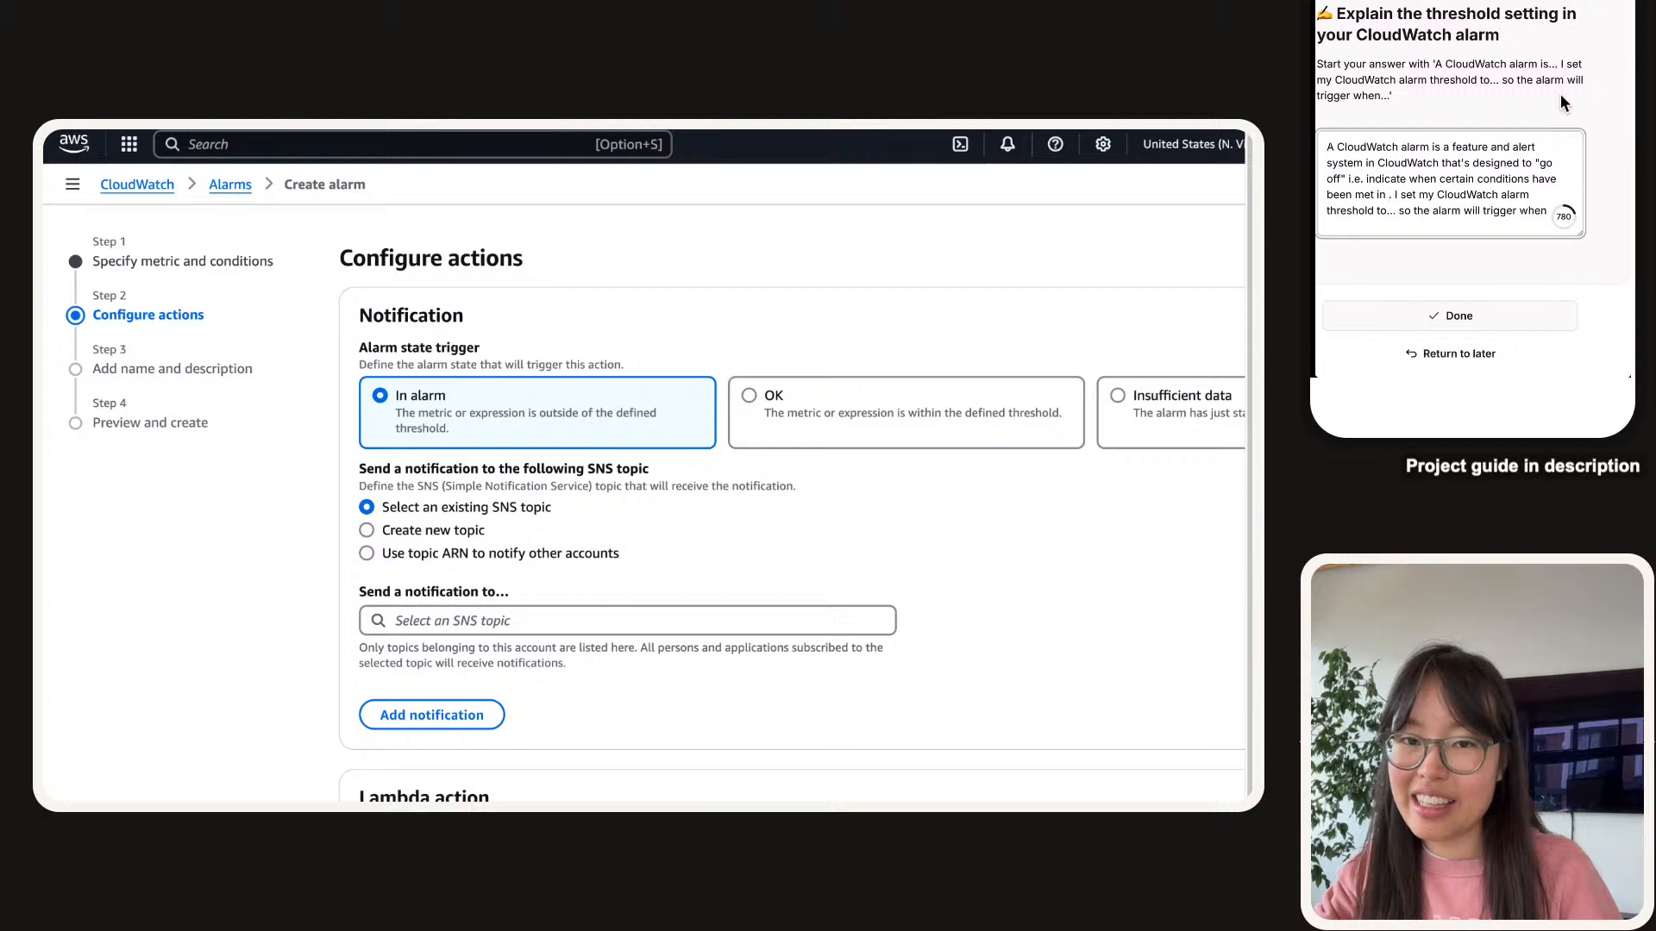
pyautogui.write('the evnets th')
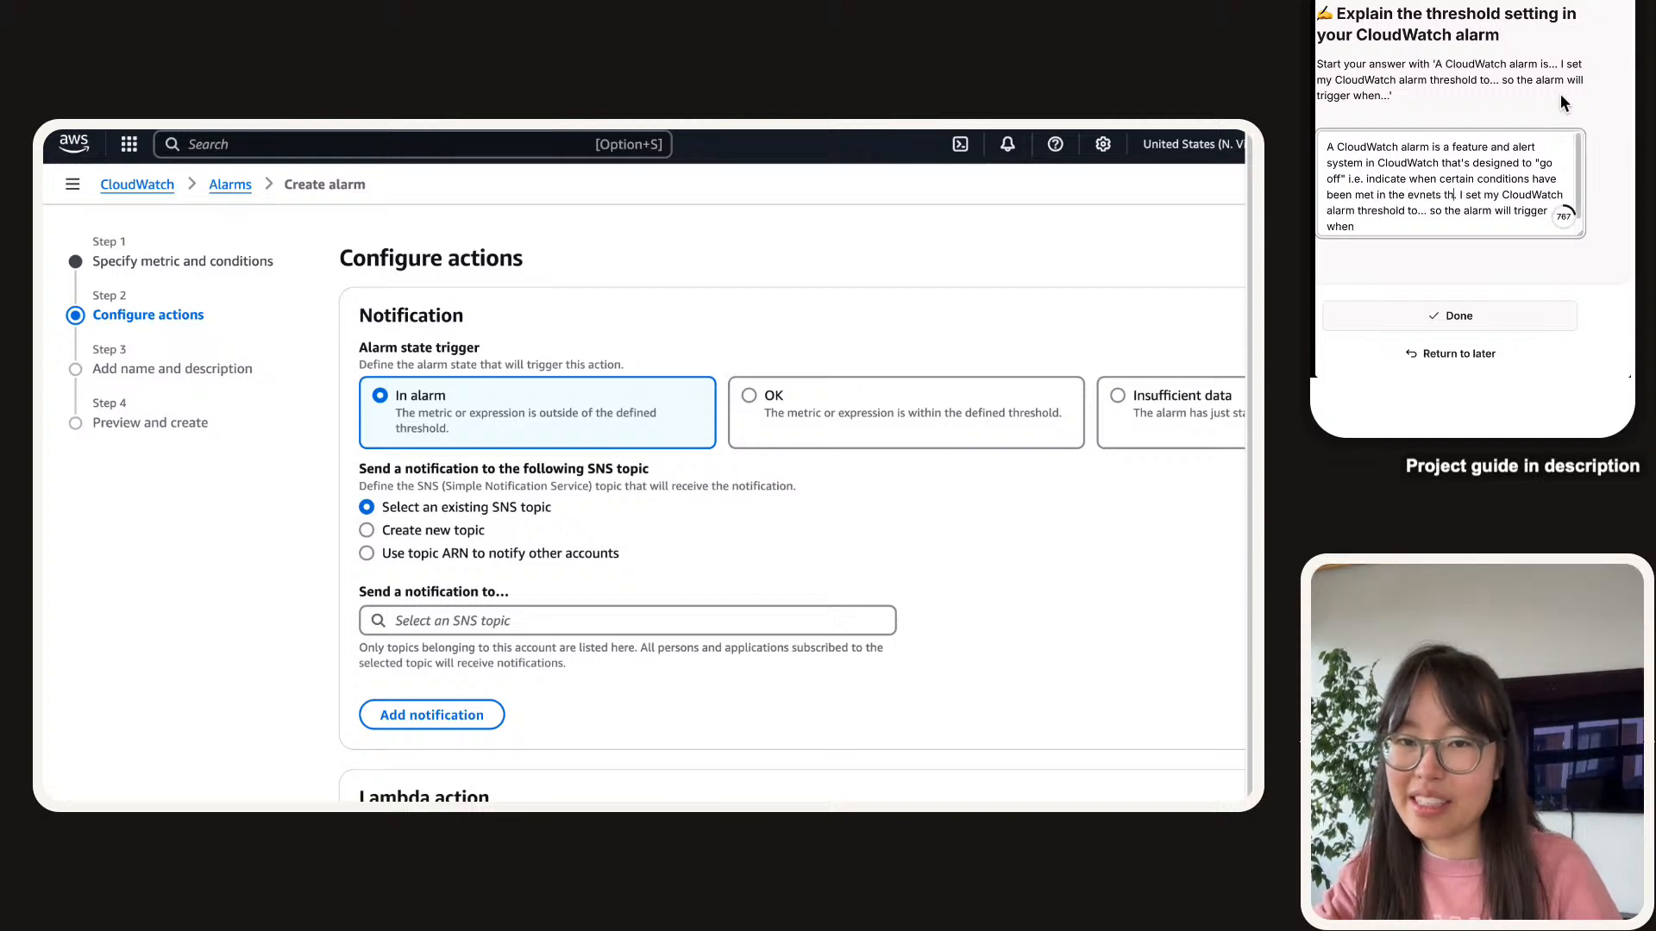
pyautogui.press('BackSpace')
pyautogui.press('BackSpace')
pyautogui.press('BackSpace')
pyautogui.press('BackSpace')
pyautogui.press('BackSpace')
pyautogui.press('BackSpace')
pyautogui.press('BackSpace')
pyautogui.press('BackSpace')
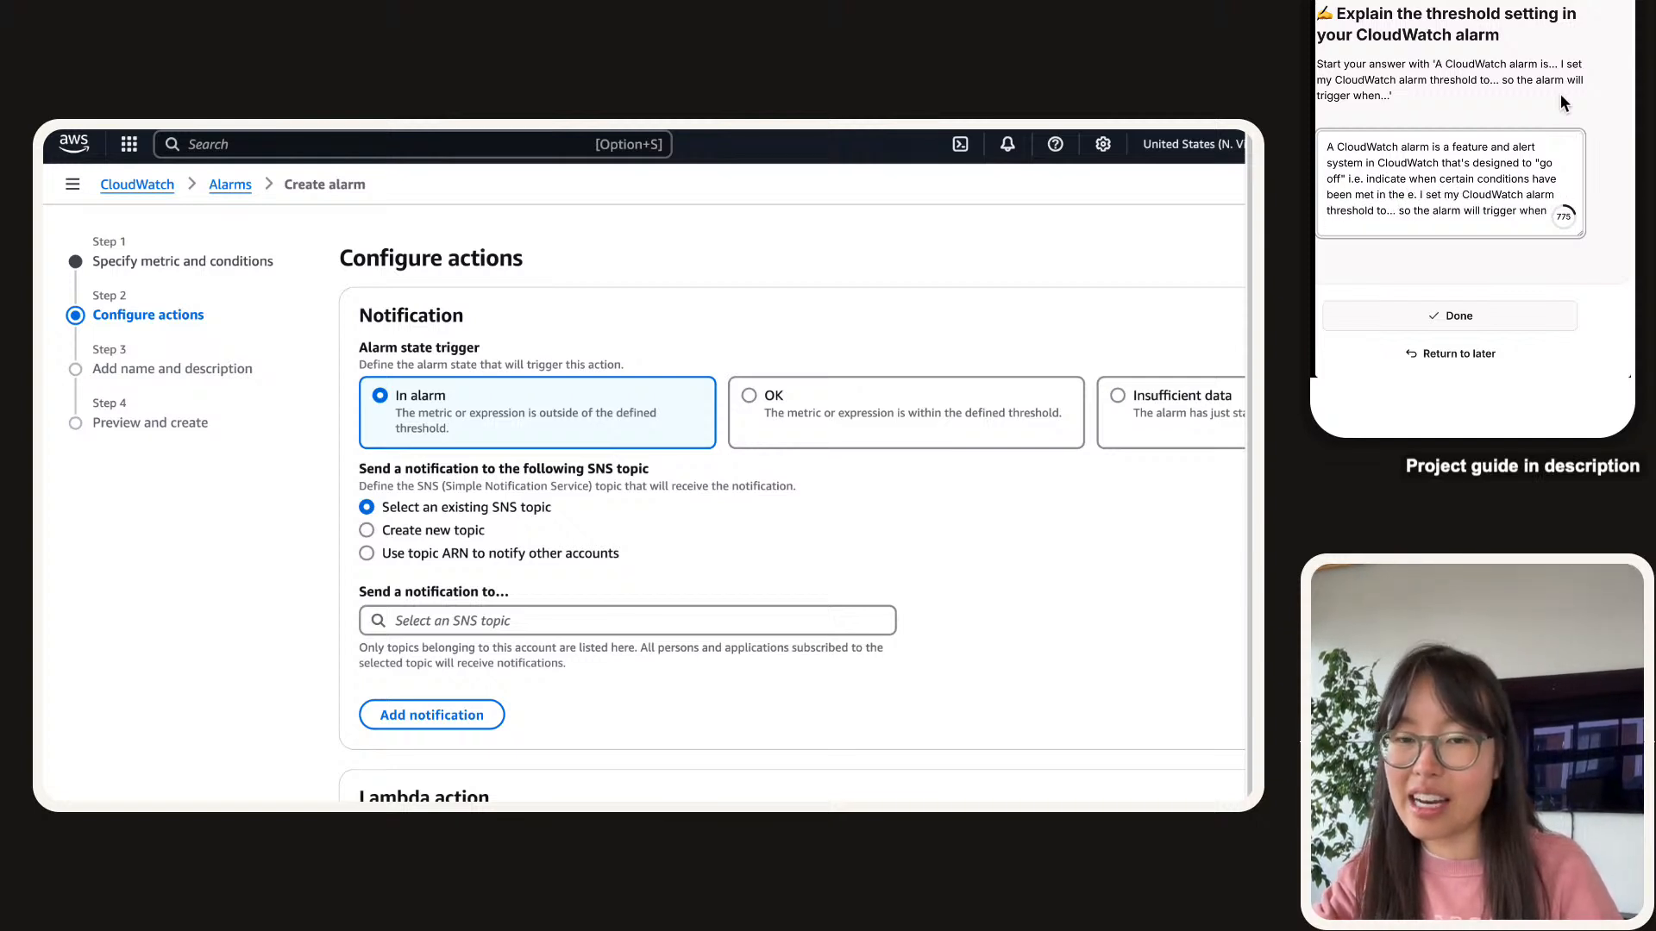
pyautogui.write('ur log group')
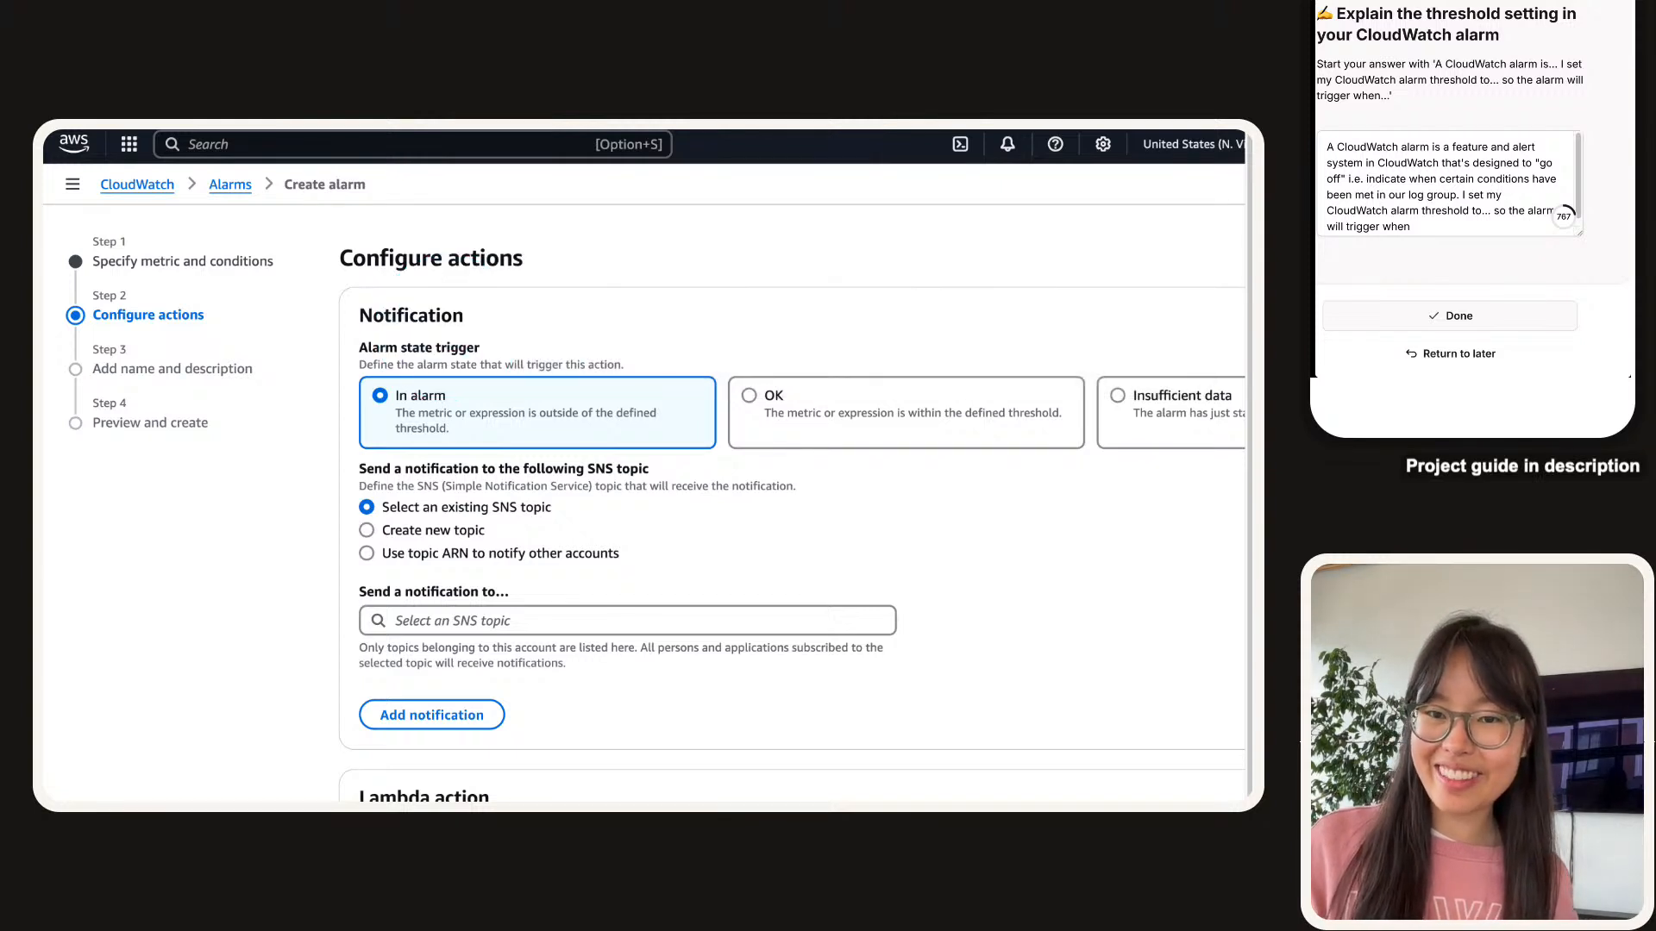
# Change the opening 'I' to 'We' and fix the wording to 'threshold to be'.
pyautogui.click(1457, 194)
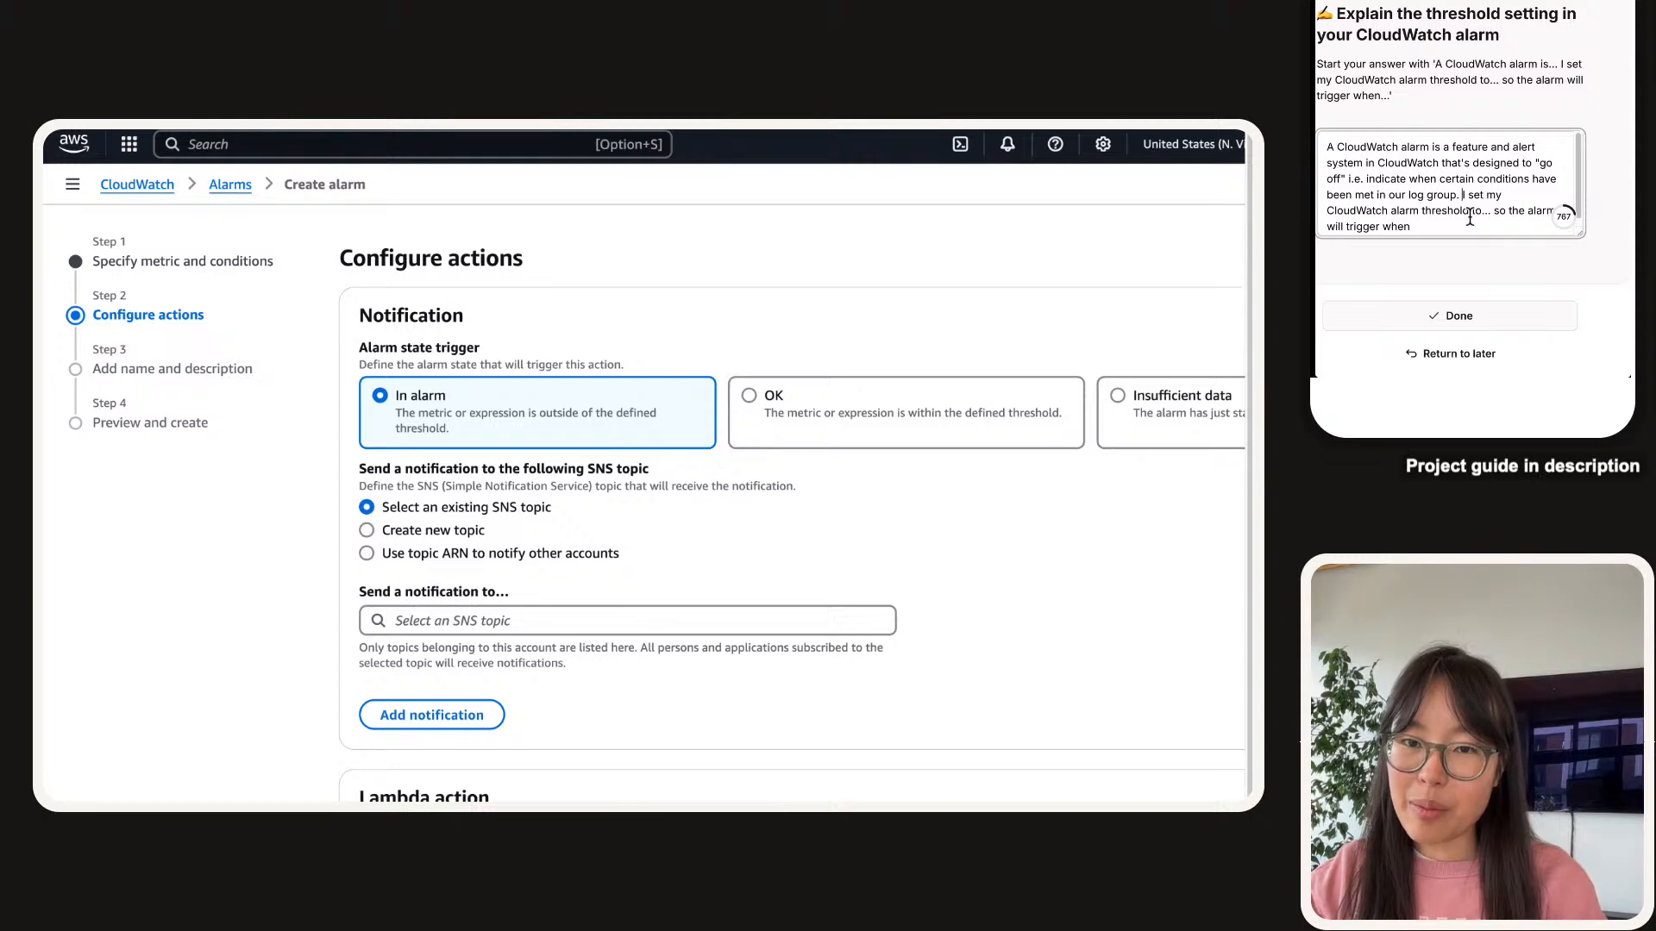
pyautogui.press('BackSpace')
pyautogui.write('We')
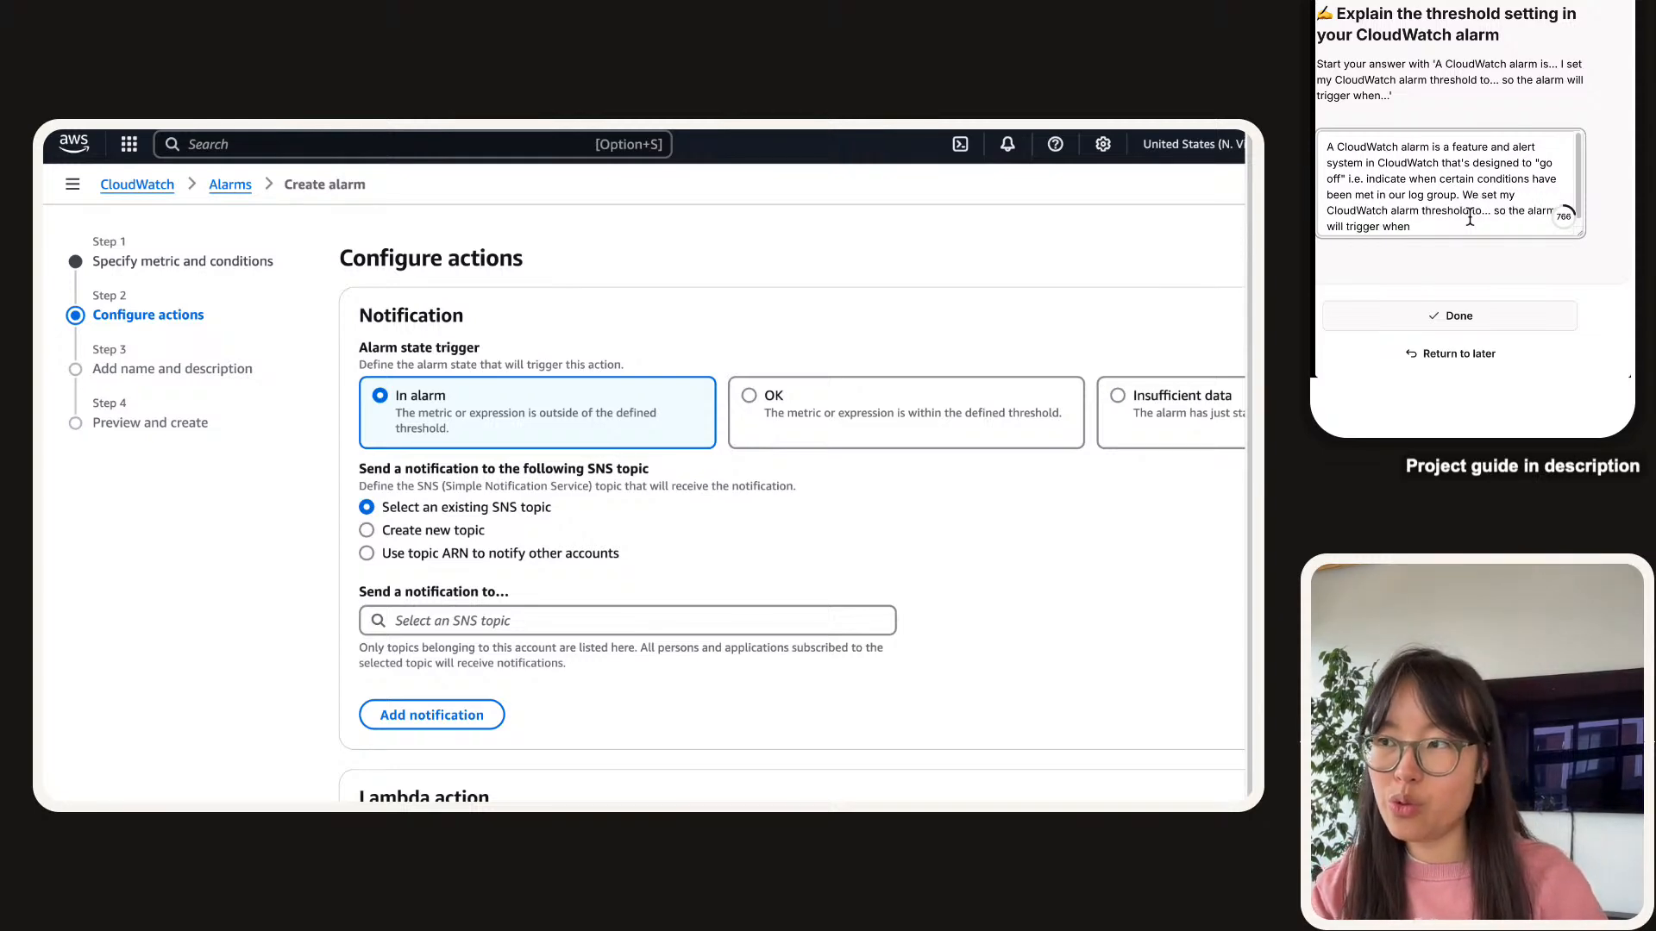
pyautogui.scroll(-4, 1143, 497)
pyautogui.scroll(3, 1142, 497)
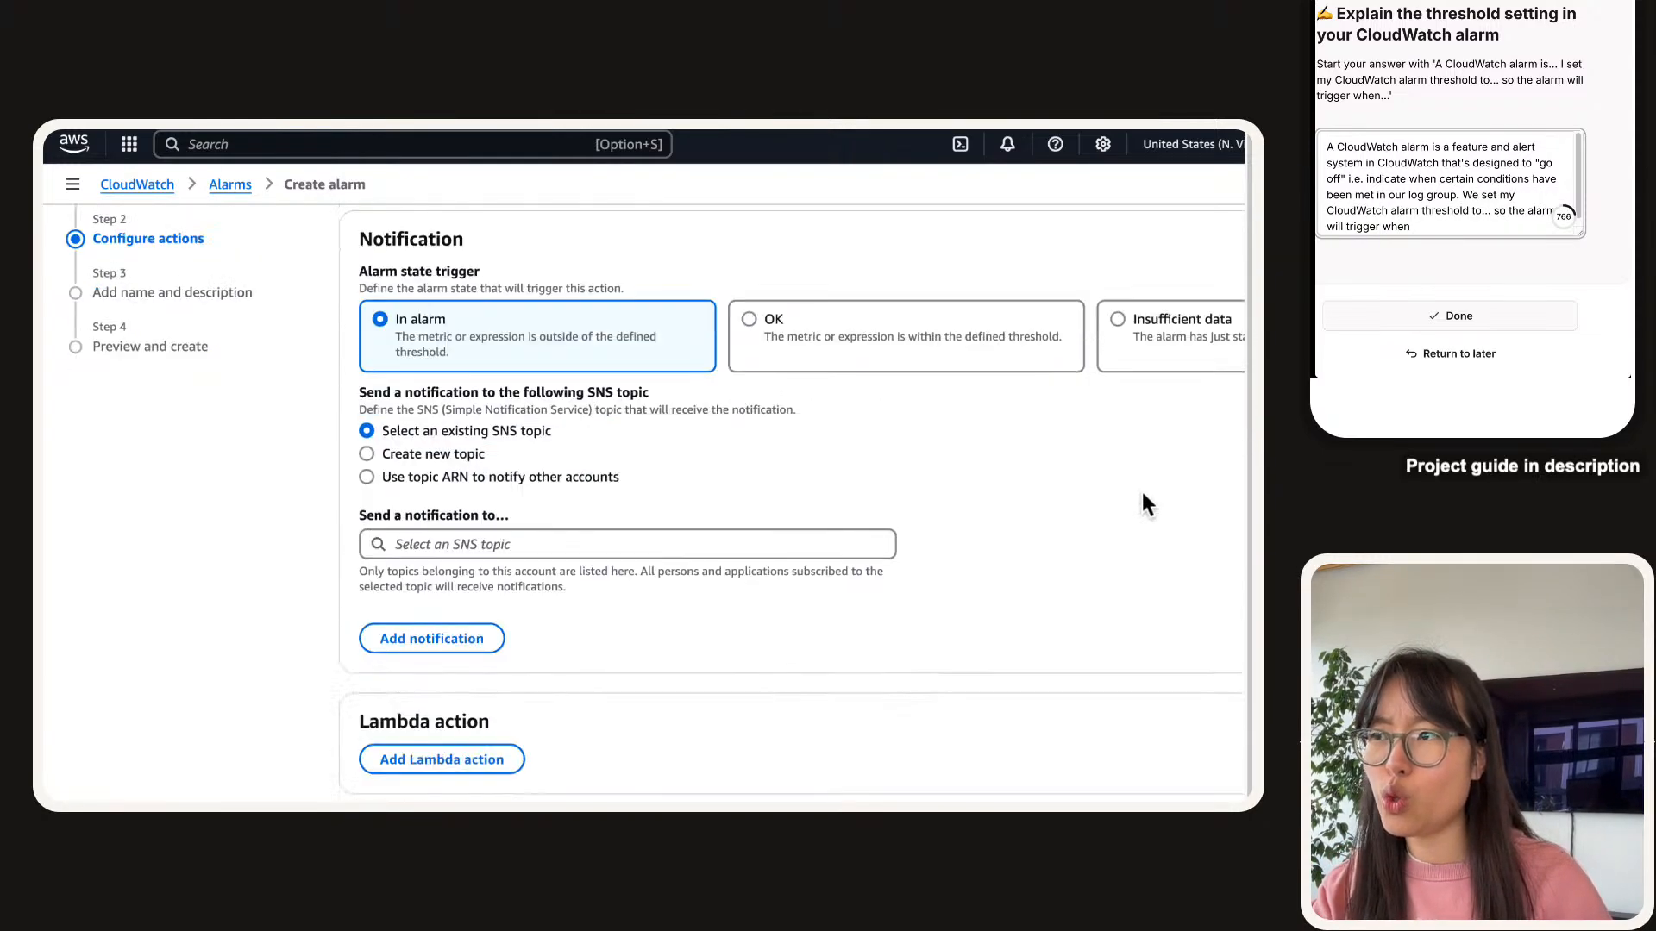
pyautogui.scroll(1, 1142, 494)
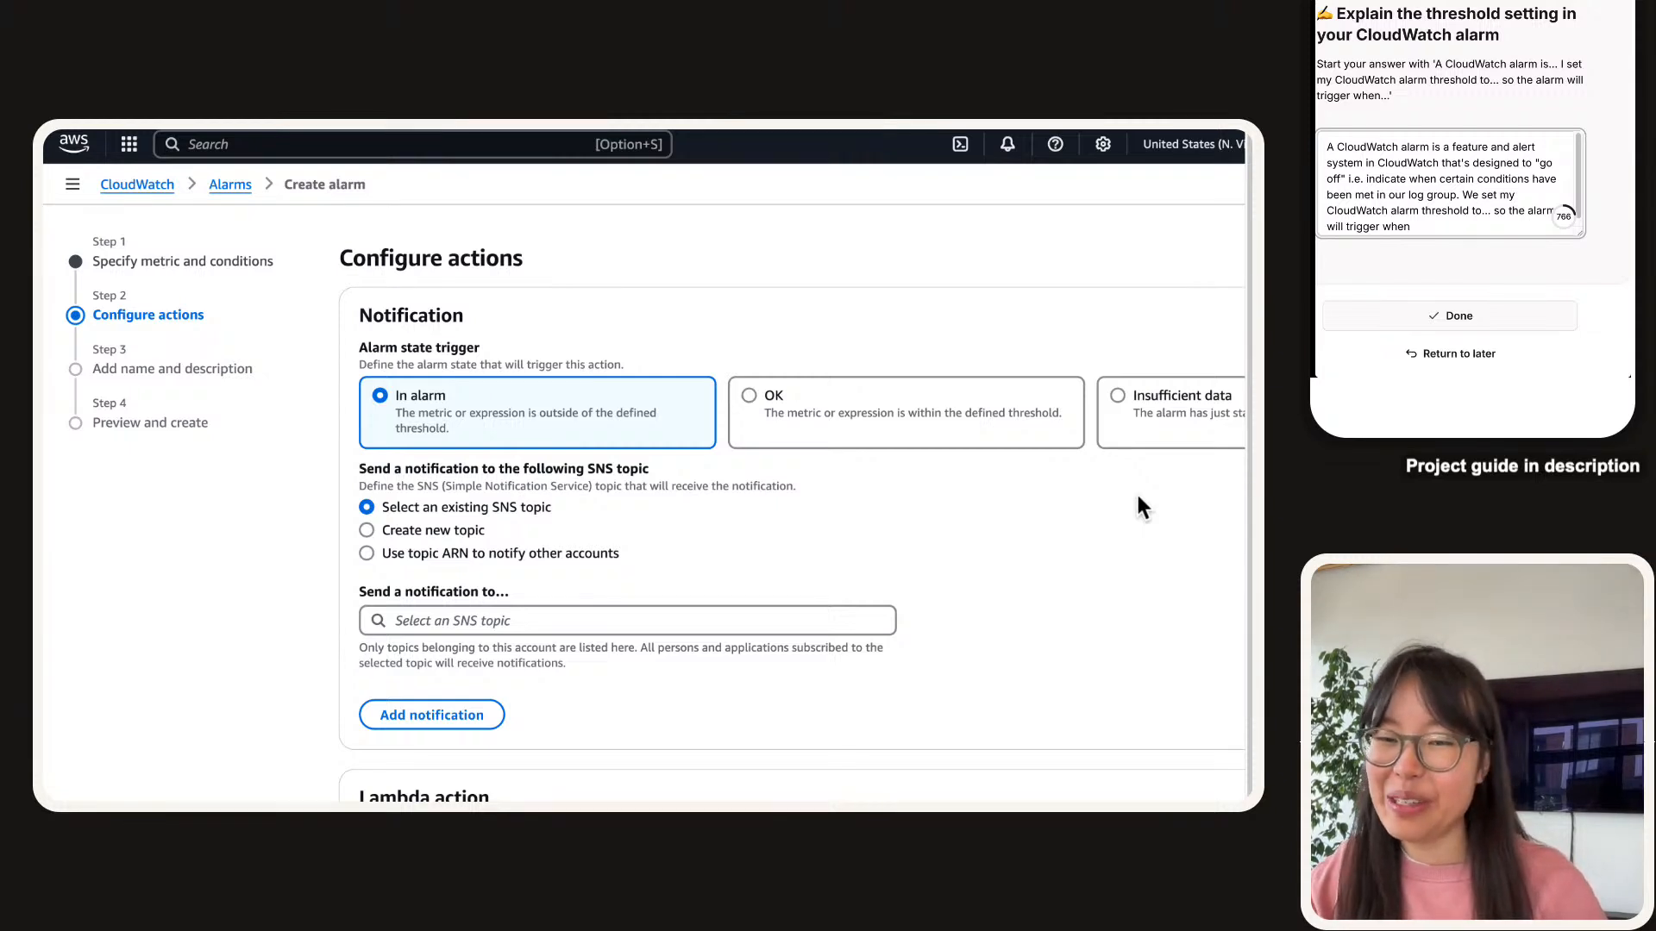
pyautogui.click(1492, 211)
pyautogui.press('BackSpace')
pyautogui.press('BackSpace')
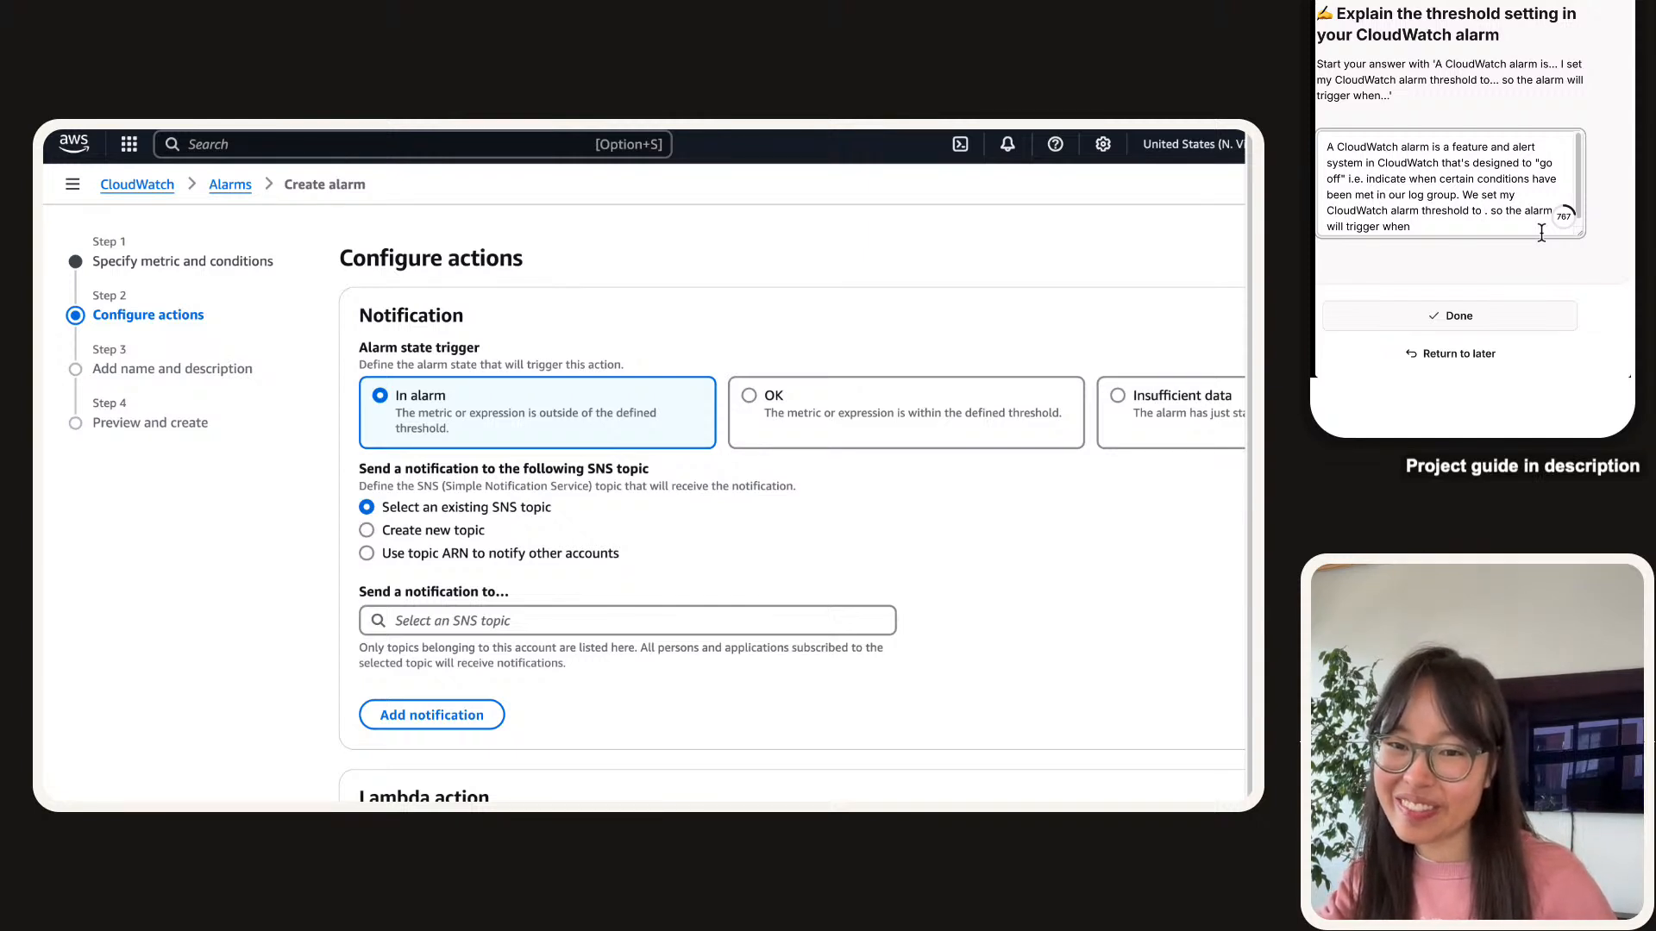
pyautogui.write('be')
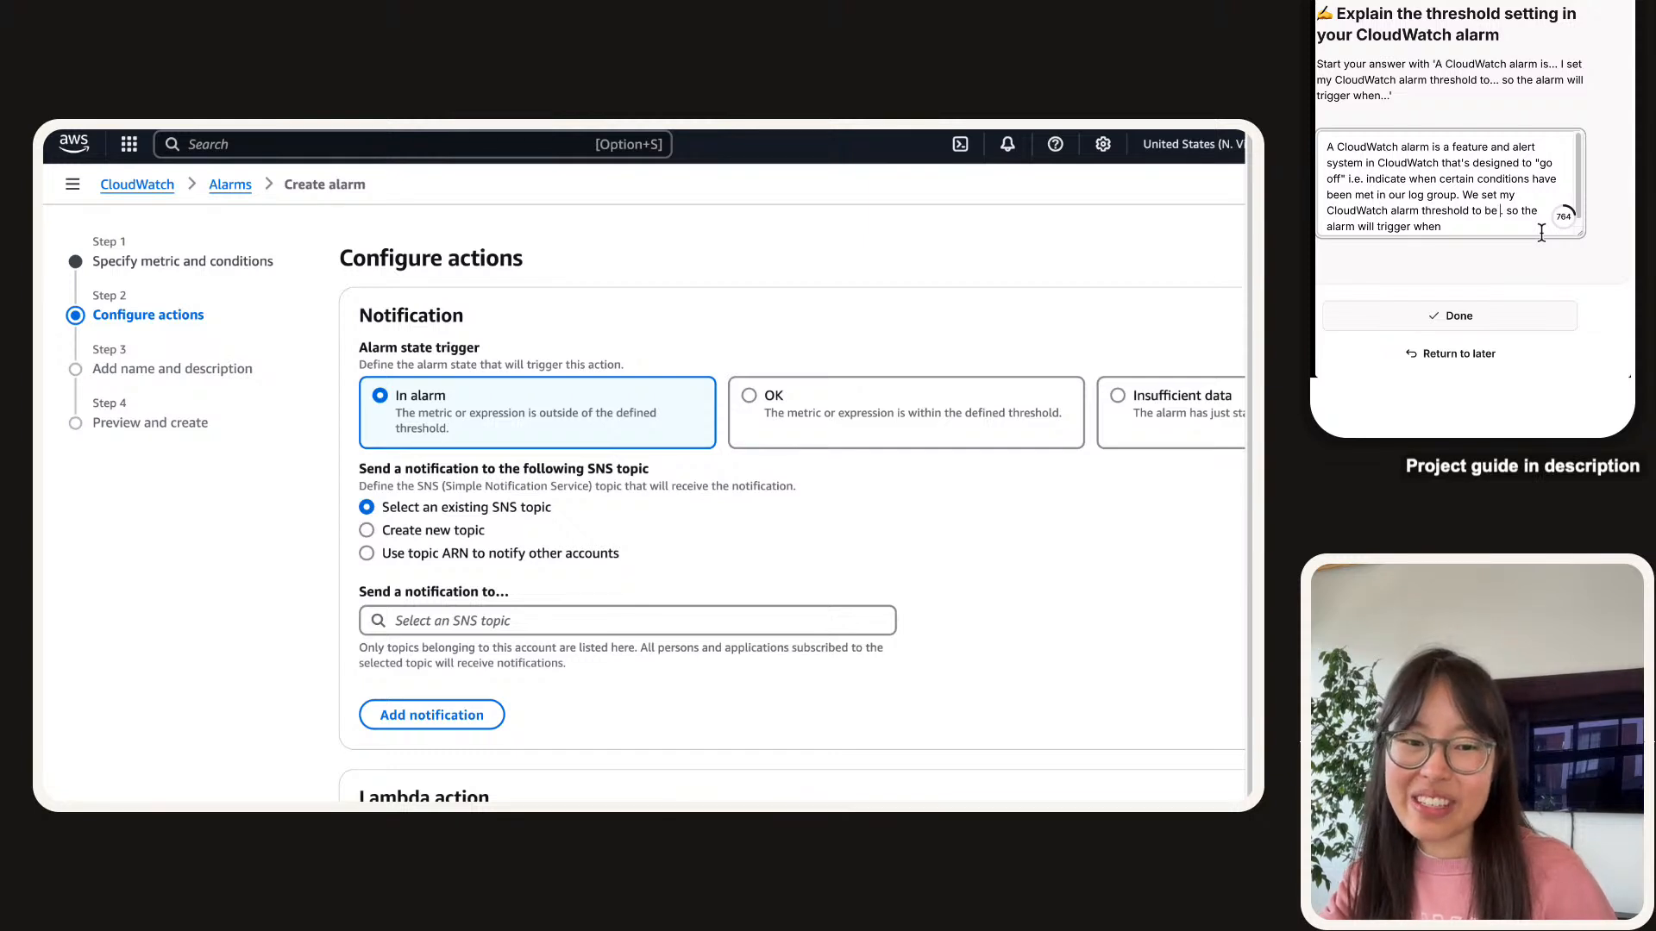
# Explain the alarm triggers when GetSecretValue events average above 1 per 5-minute period, then submit.
pyautogui.write('about how many tim')
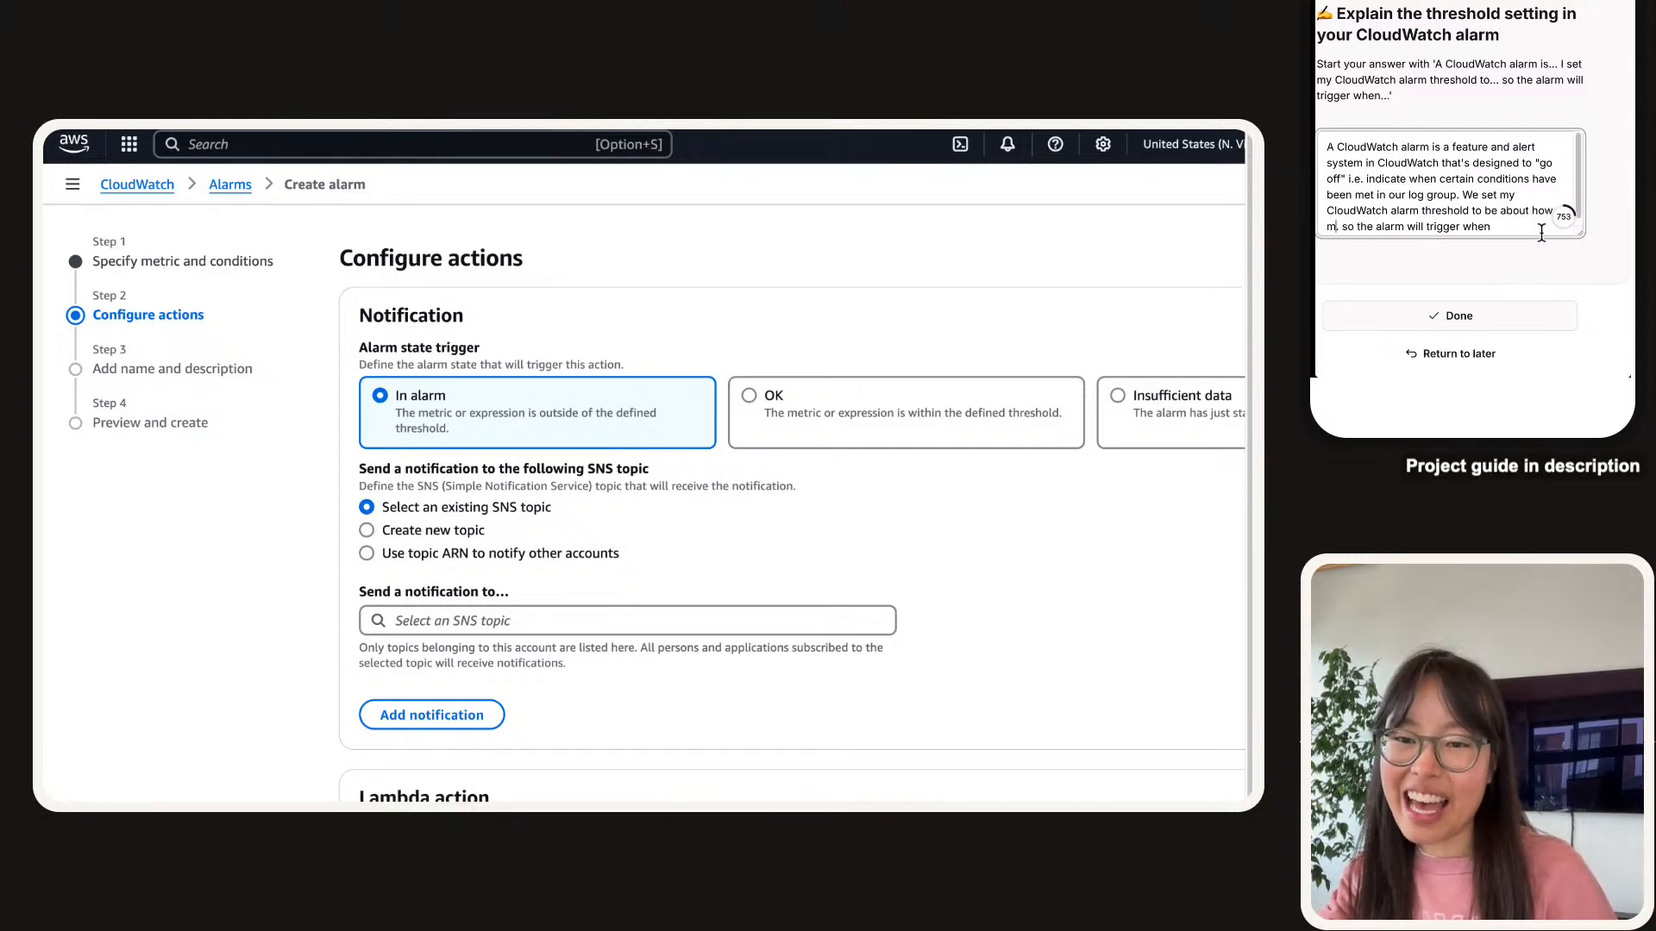
pyautogui.write('es our alarm')
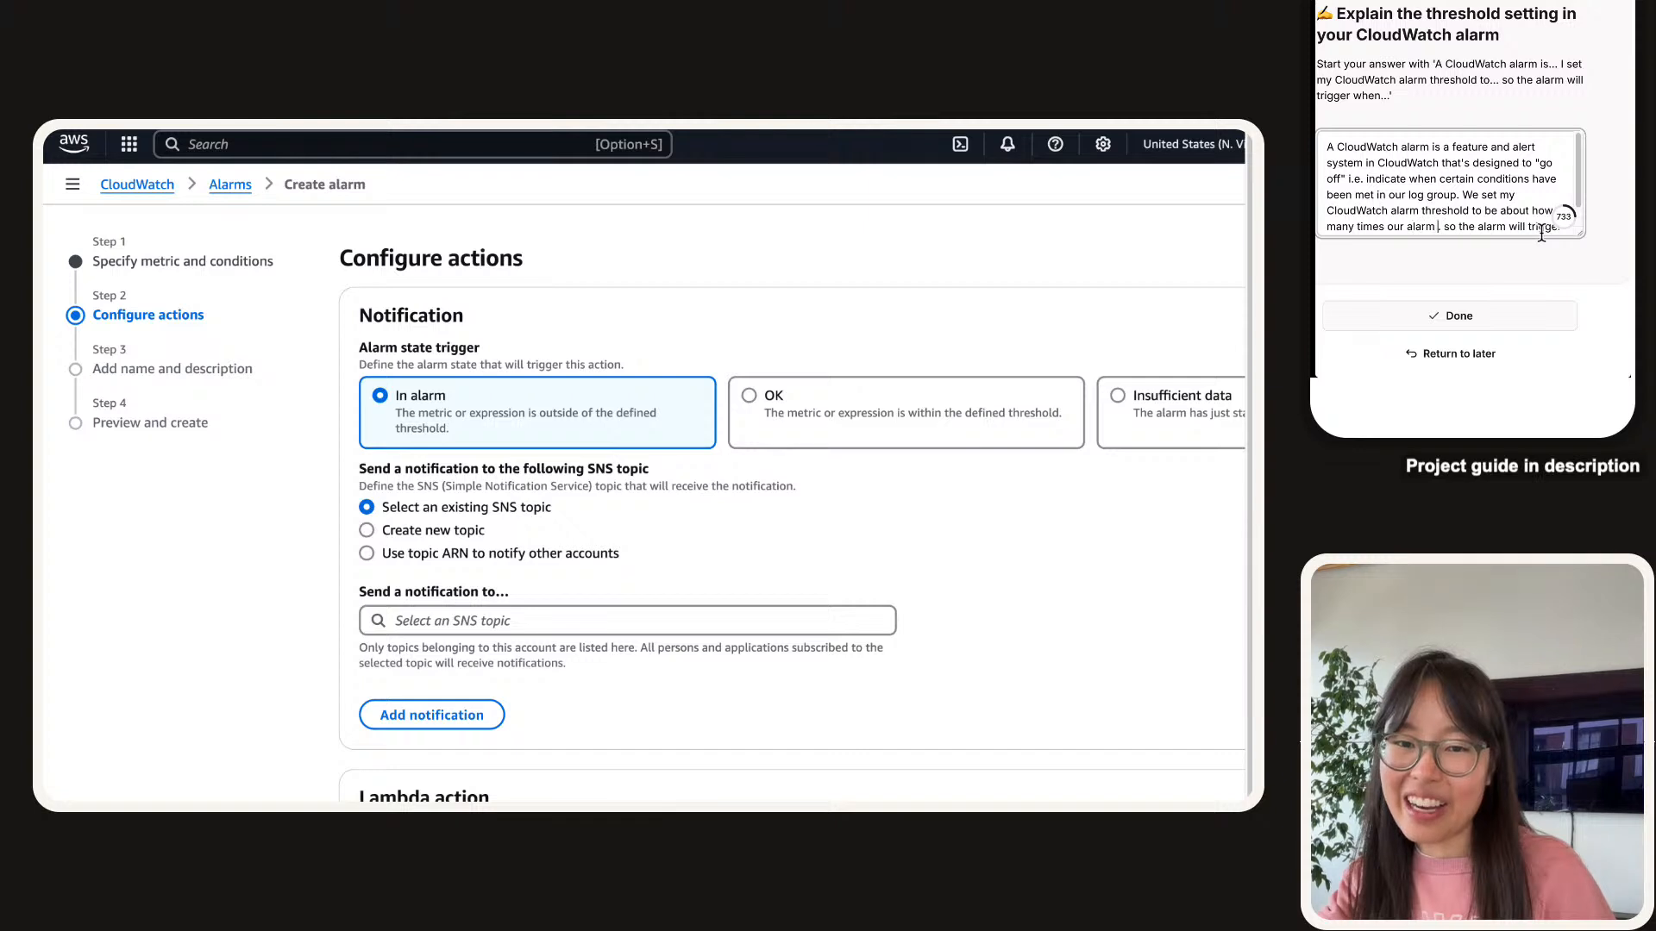
pyautogui.press('BackSpace')
pyautogui.press('BackSpace')
pyautogui.press('BackSpace')
pyautogui.press('BackSpace')
pyautogui.press('BackSpace')
pyautogui.press('BackSpace')
pyautogui.press('BackSpace')
pyautogui.press('BackSpace')
pyautogui.press('BackSpace')
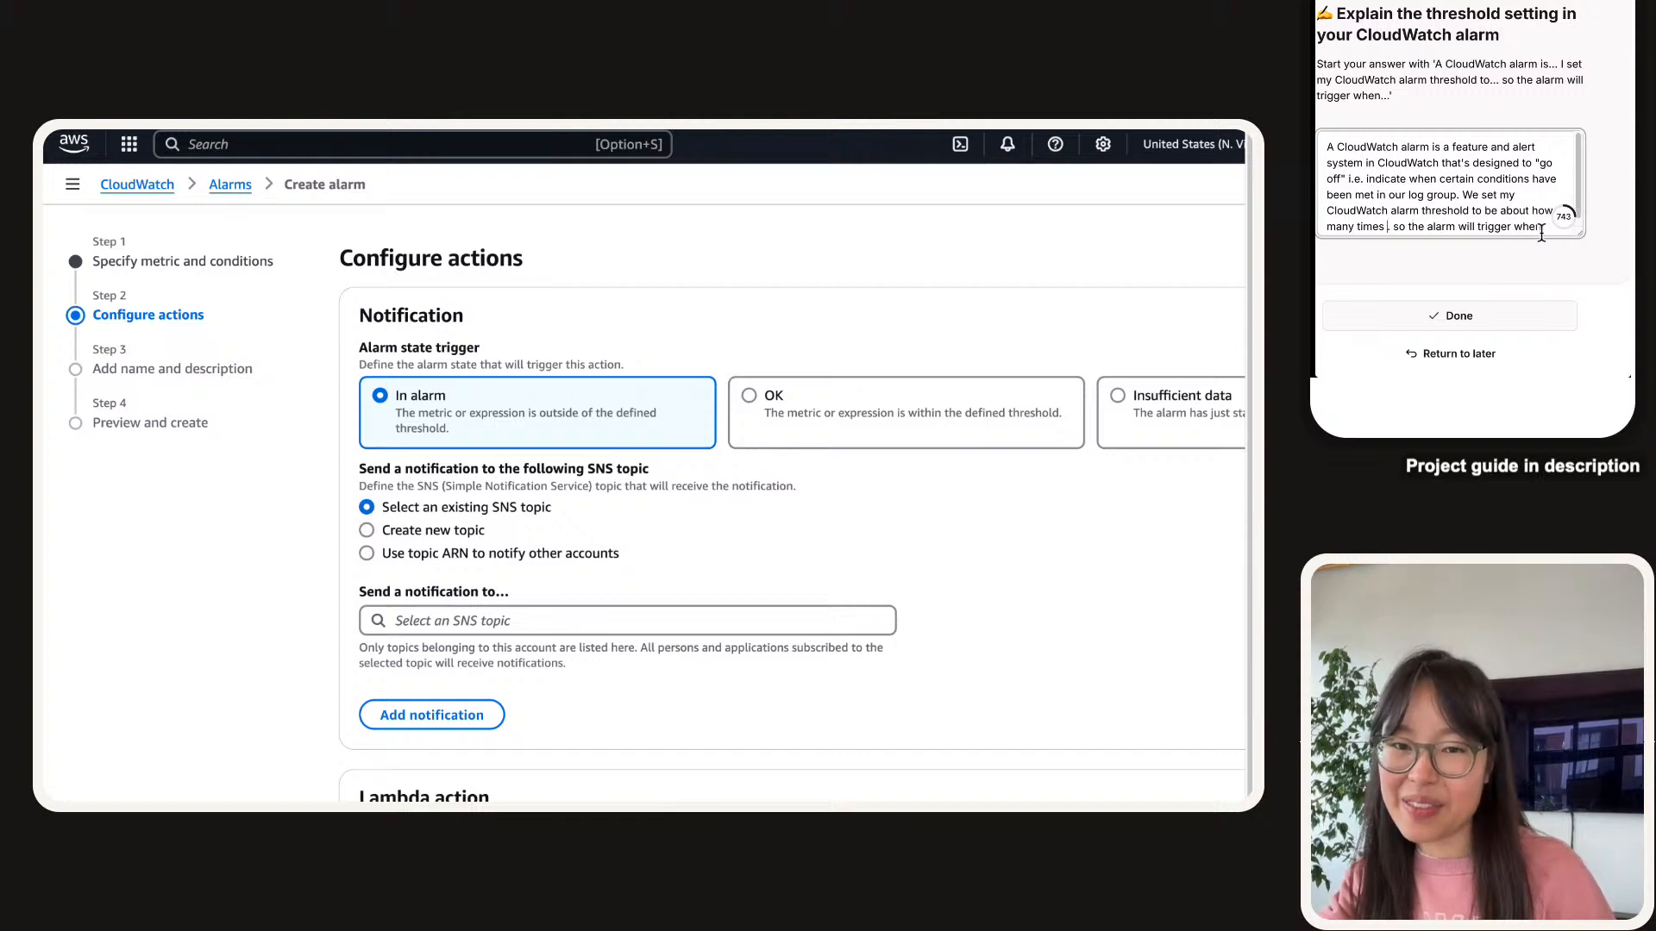
pyautogui.write('to')
pyautogui.press('BackSpace')
pyautogui.press('BackSpace')
pyautogui.write('the ')
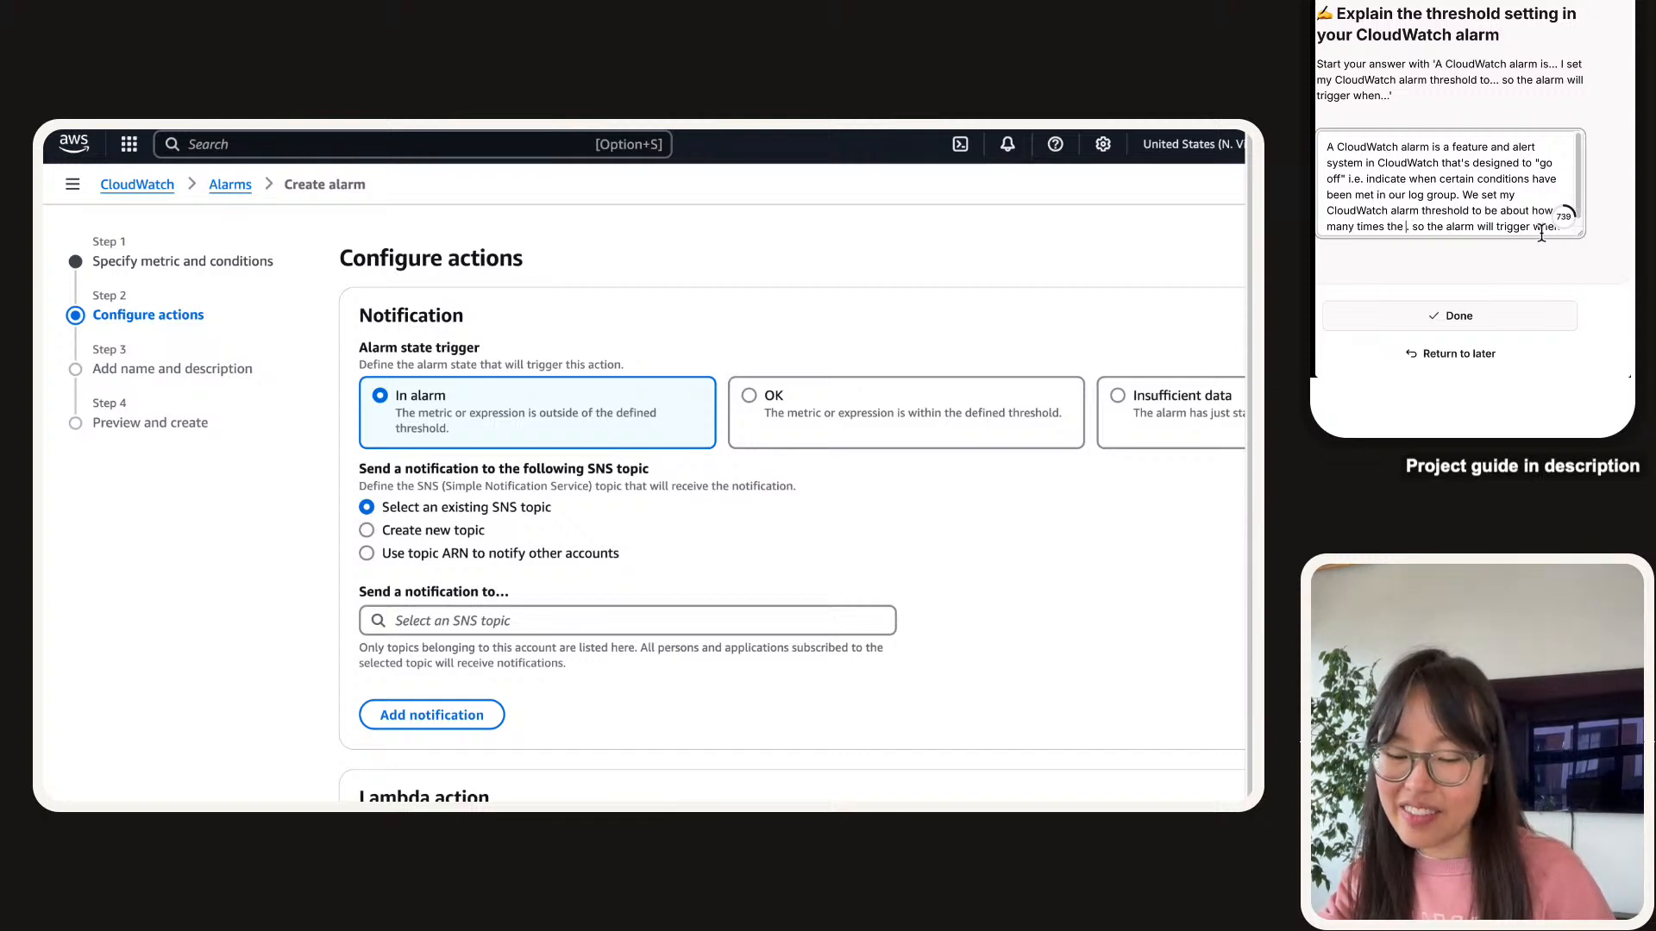
pyautogui.write('GetSec')
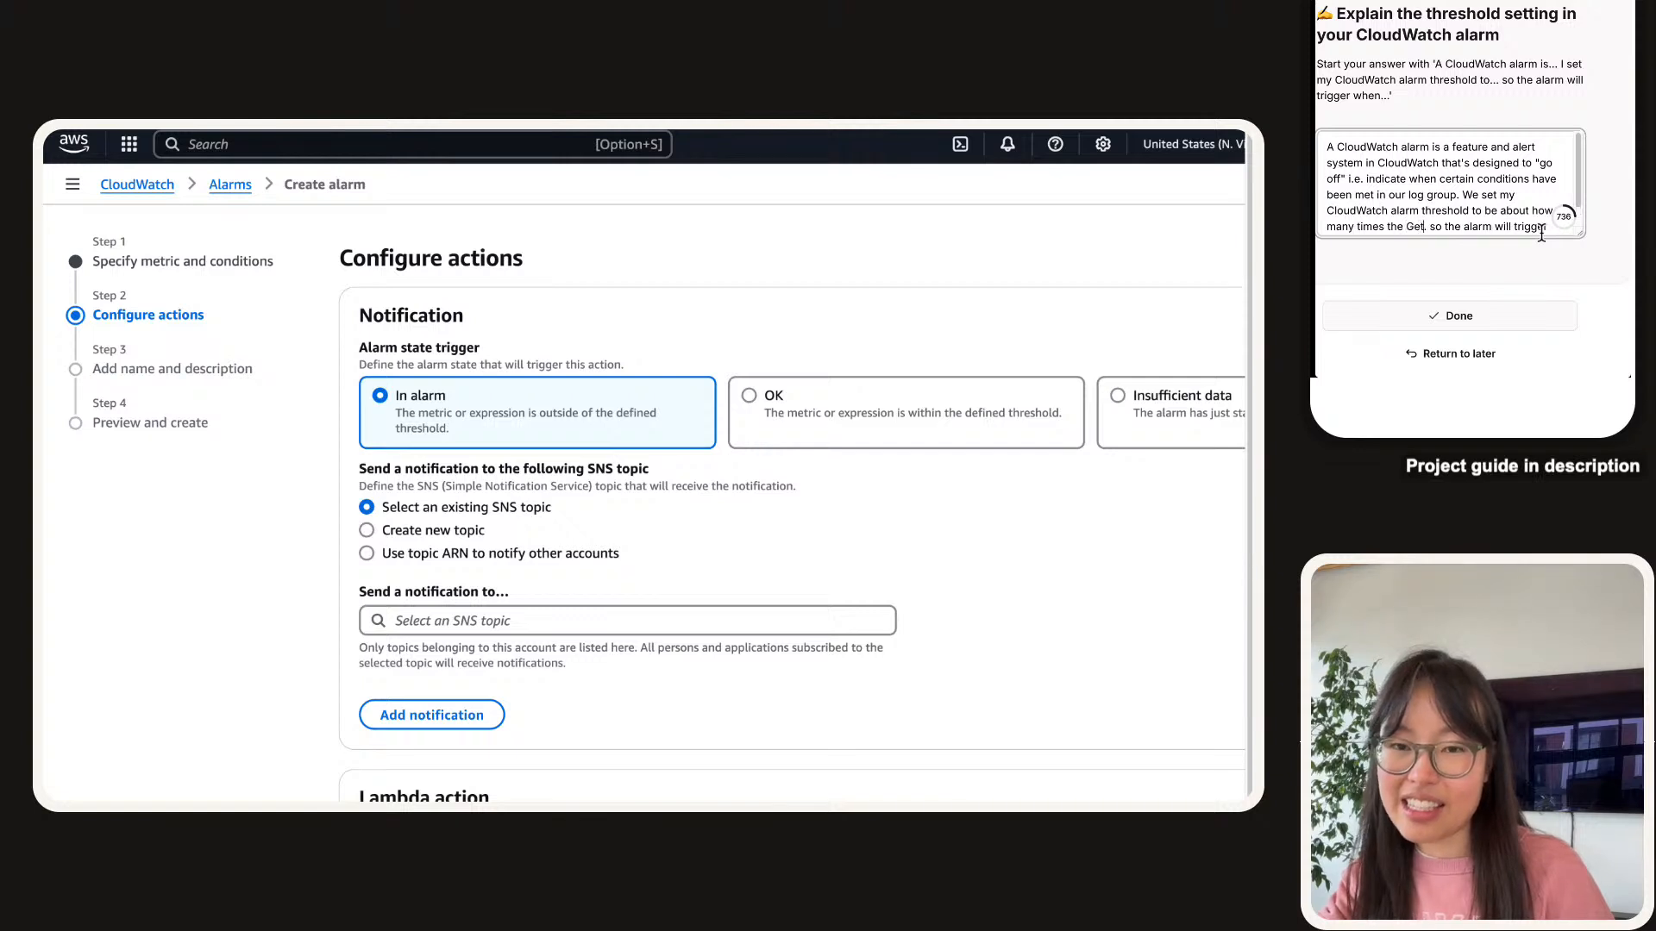
pyautogui.write('retValue ')
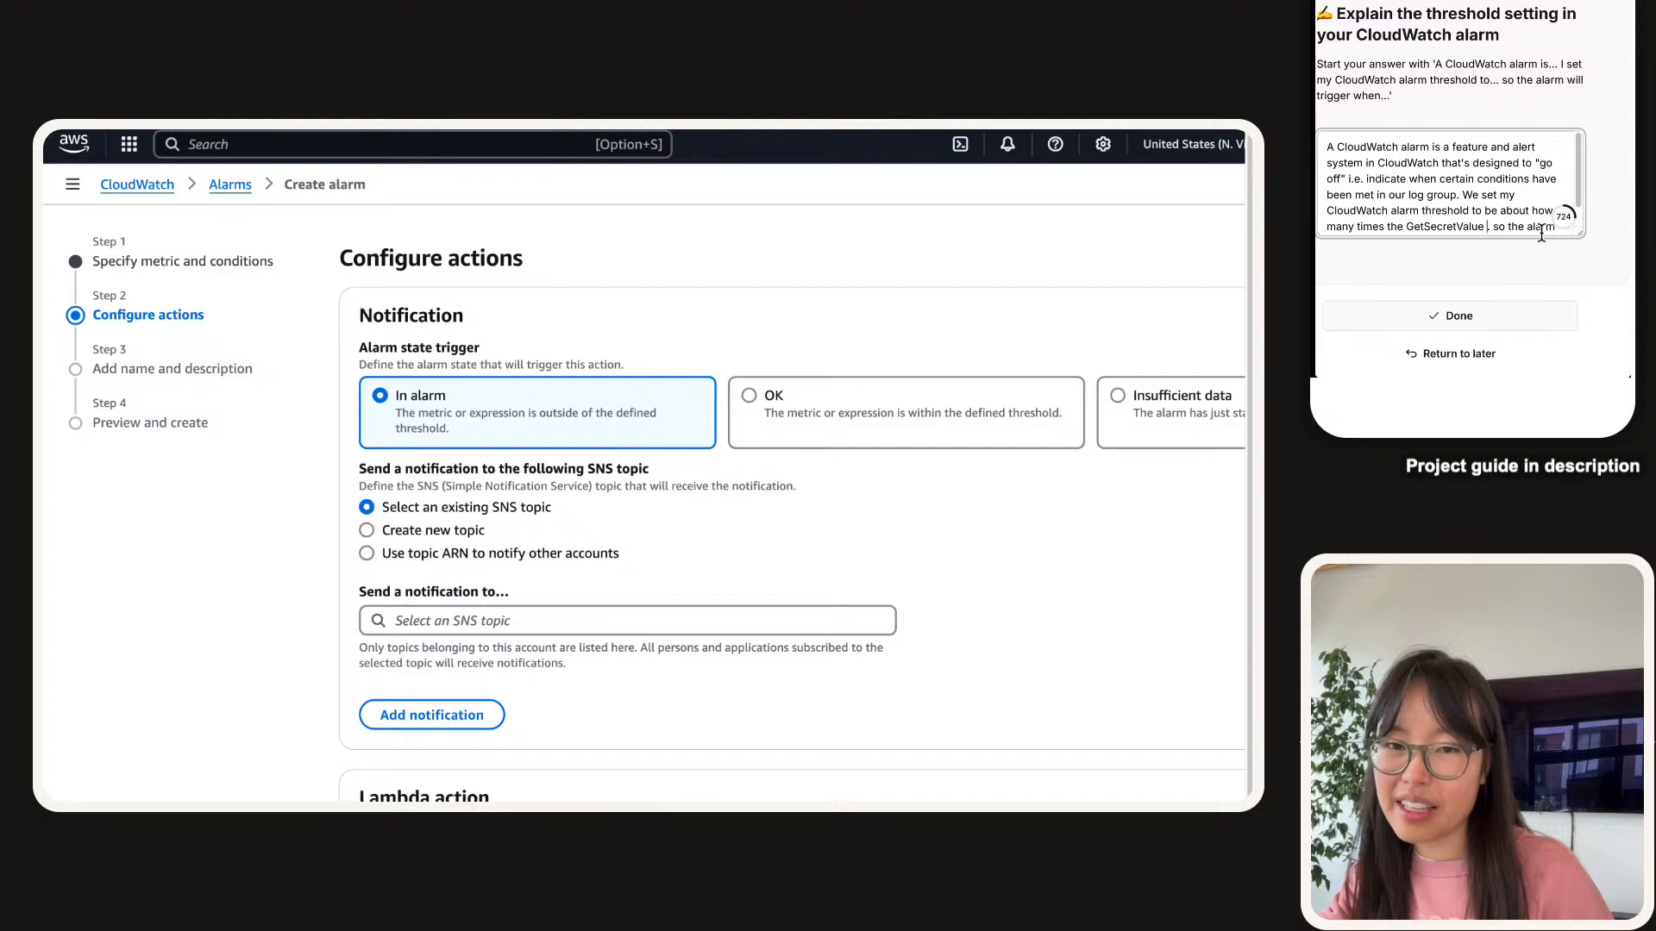
pyautogui.write('event happen in a 4')
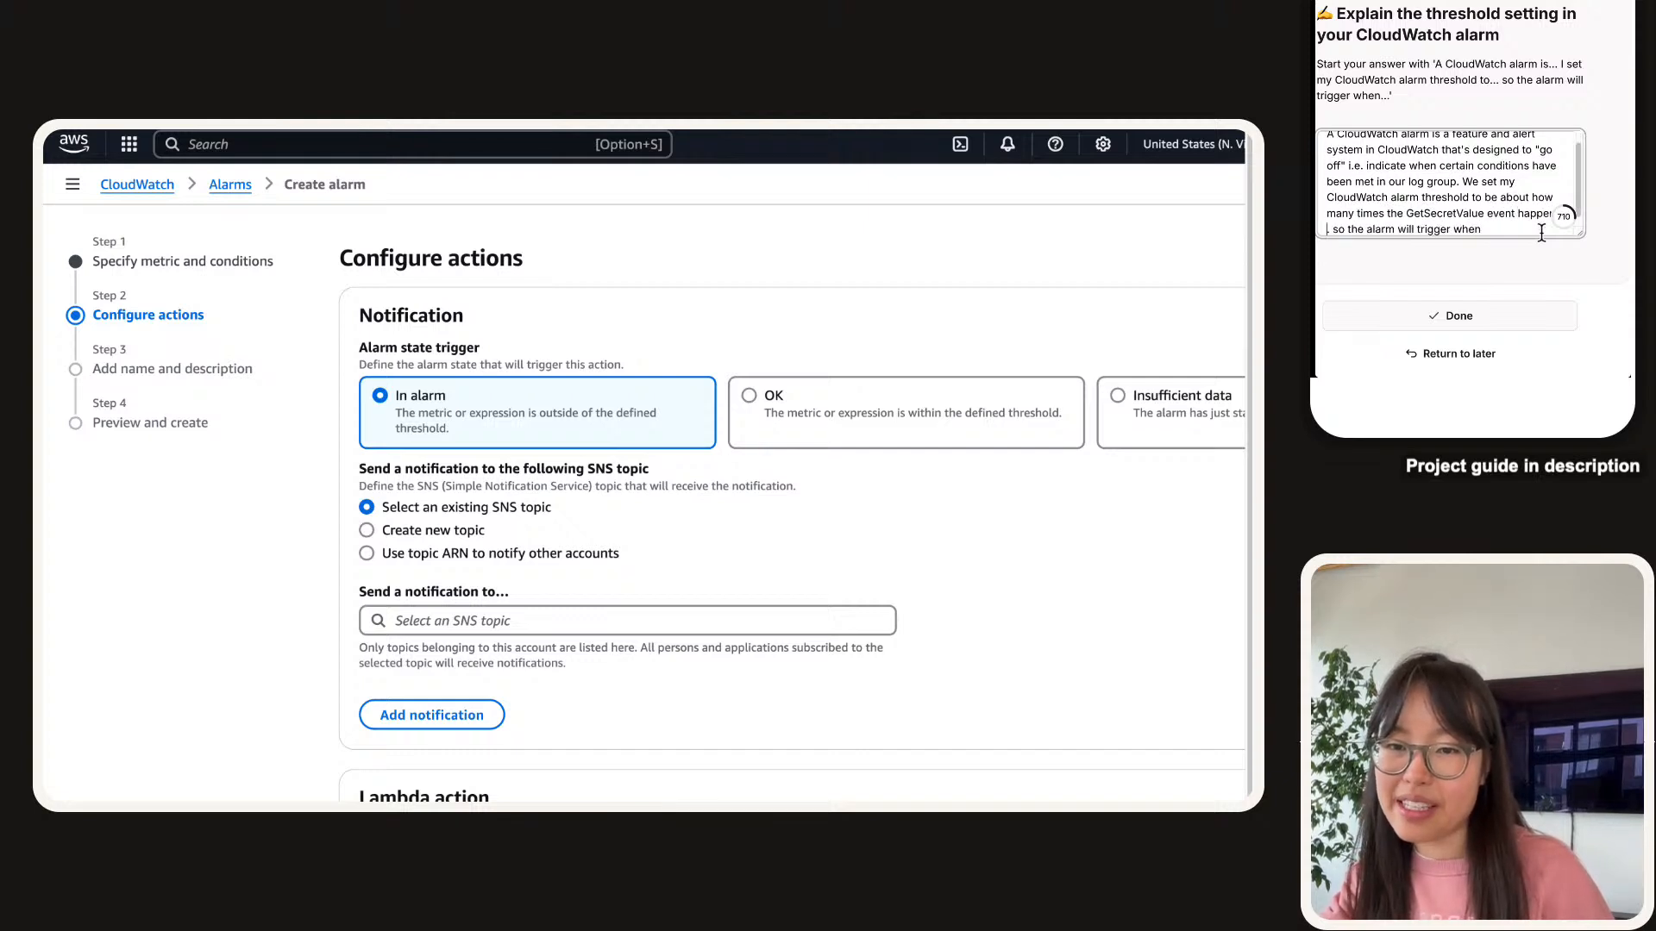
pyautogui.press('BackSpace')
pyautogui.press('BackSpace')
pyautogui.write('5 minute pe')
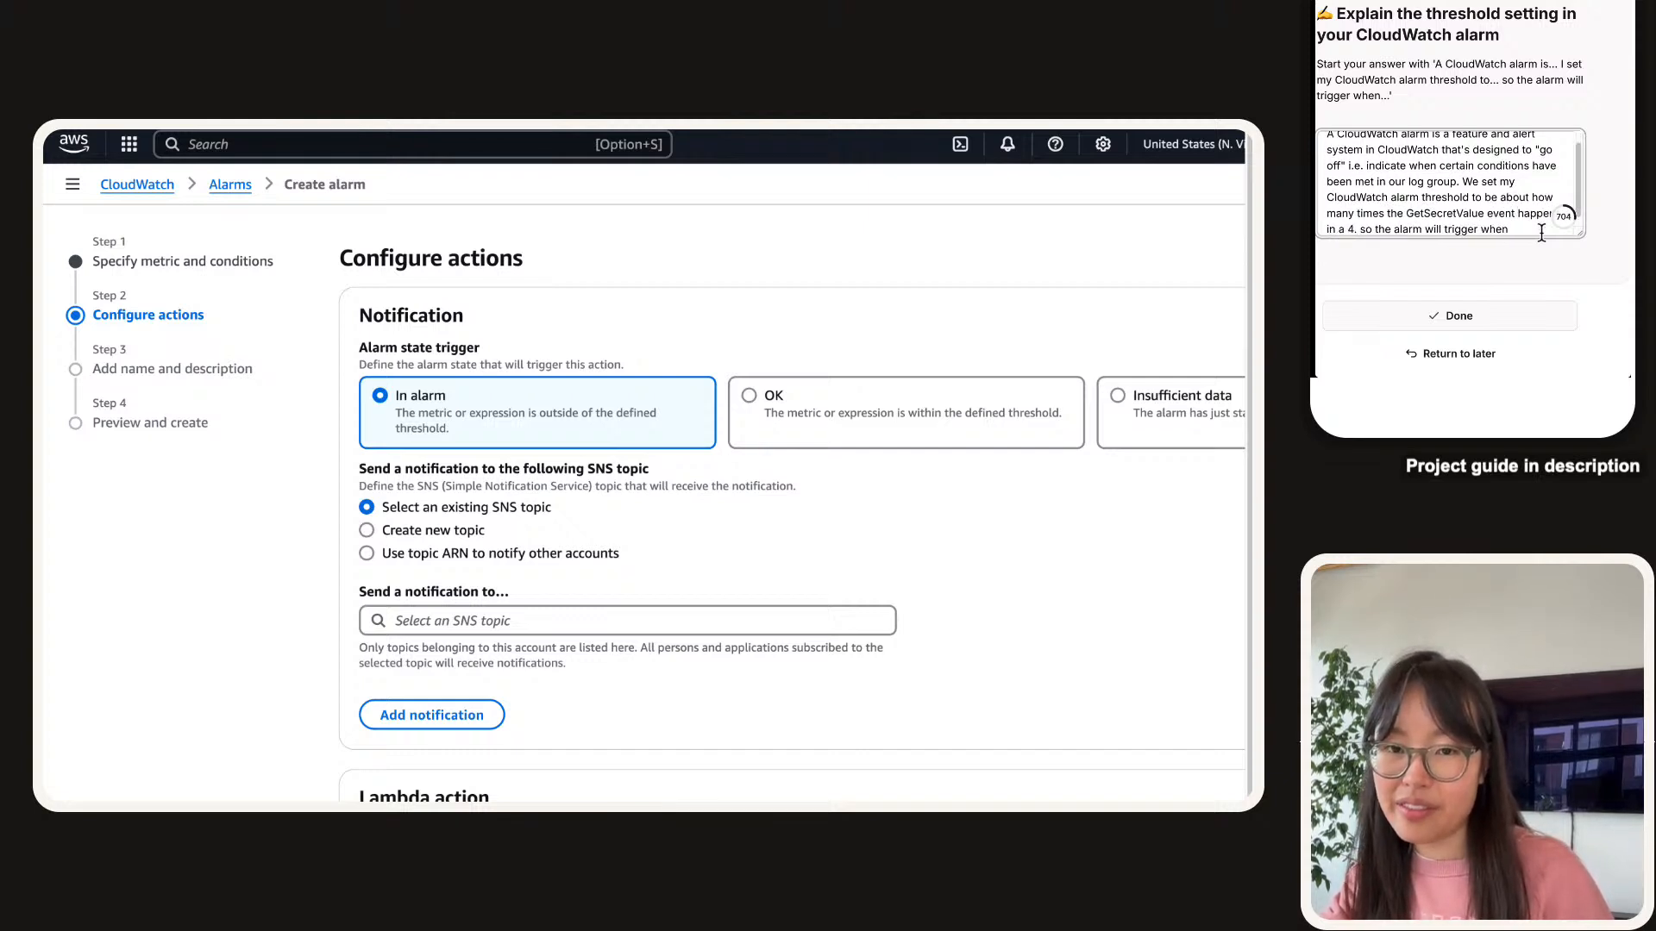
pyautogui.write('riod so the alarm will trigger when')
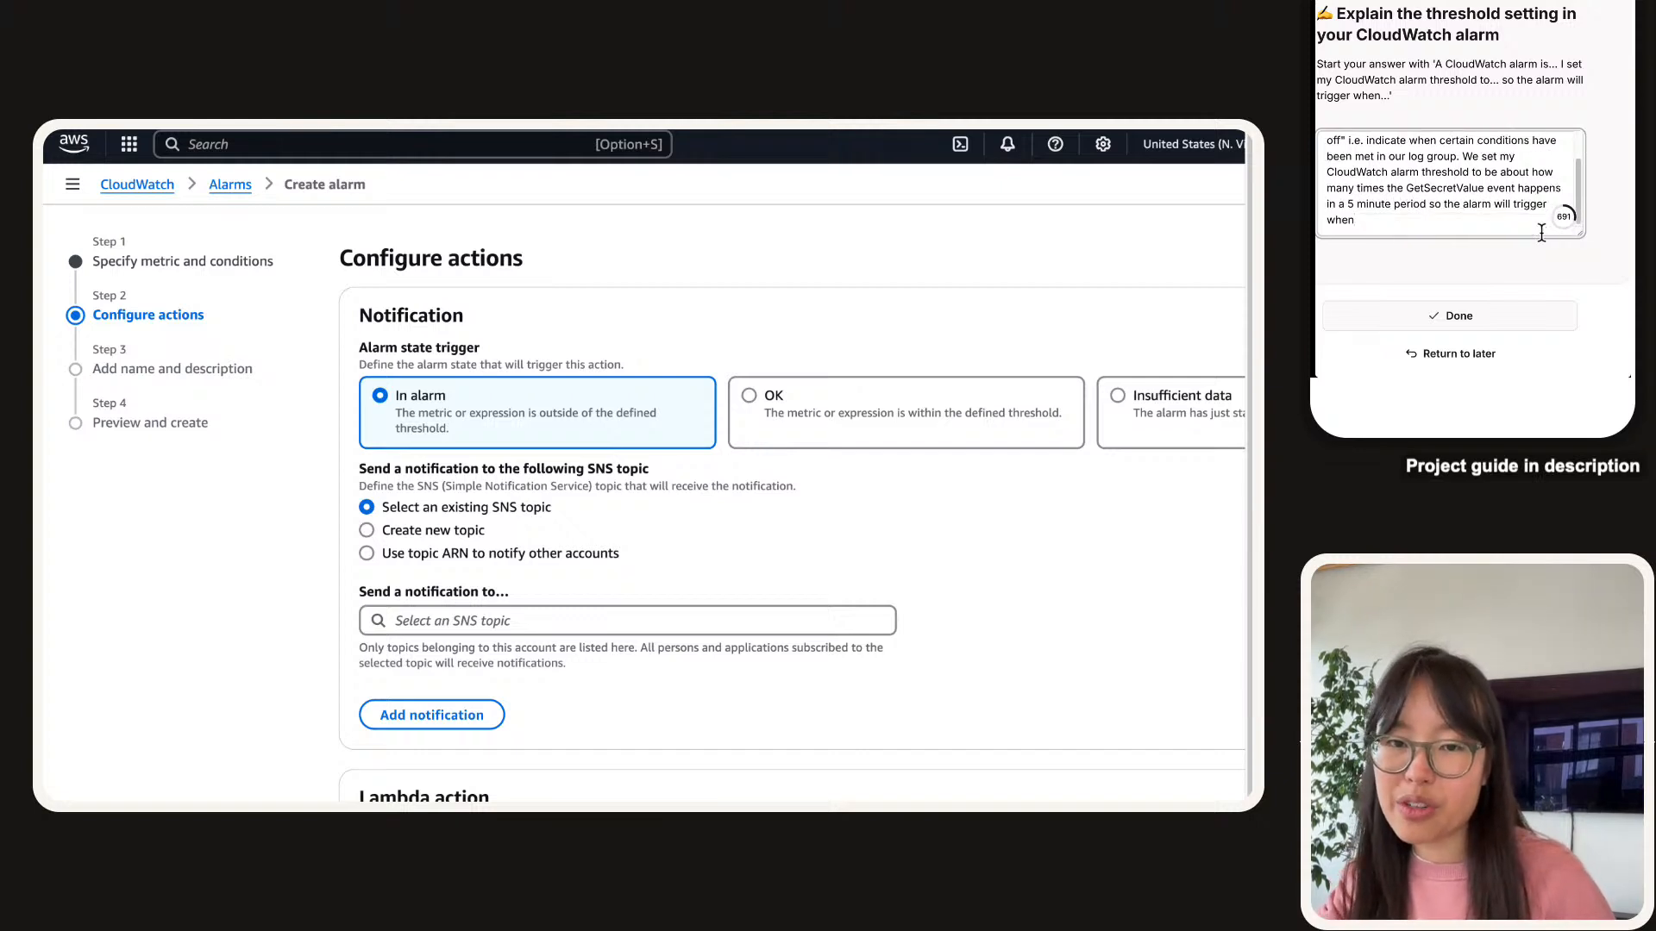
pyautogui.write(' the average numbe r')
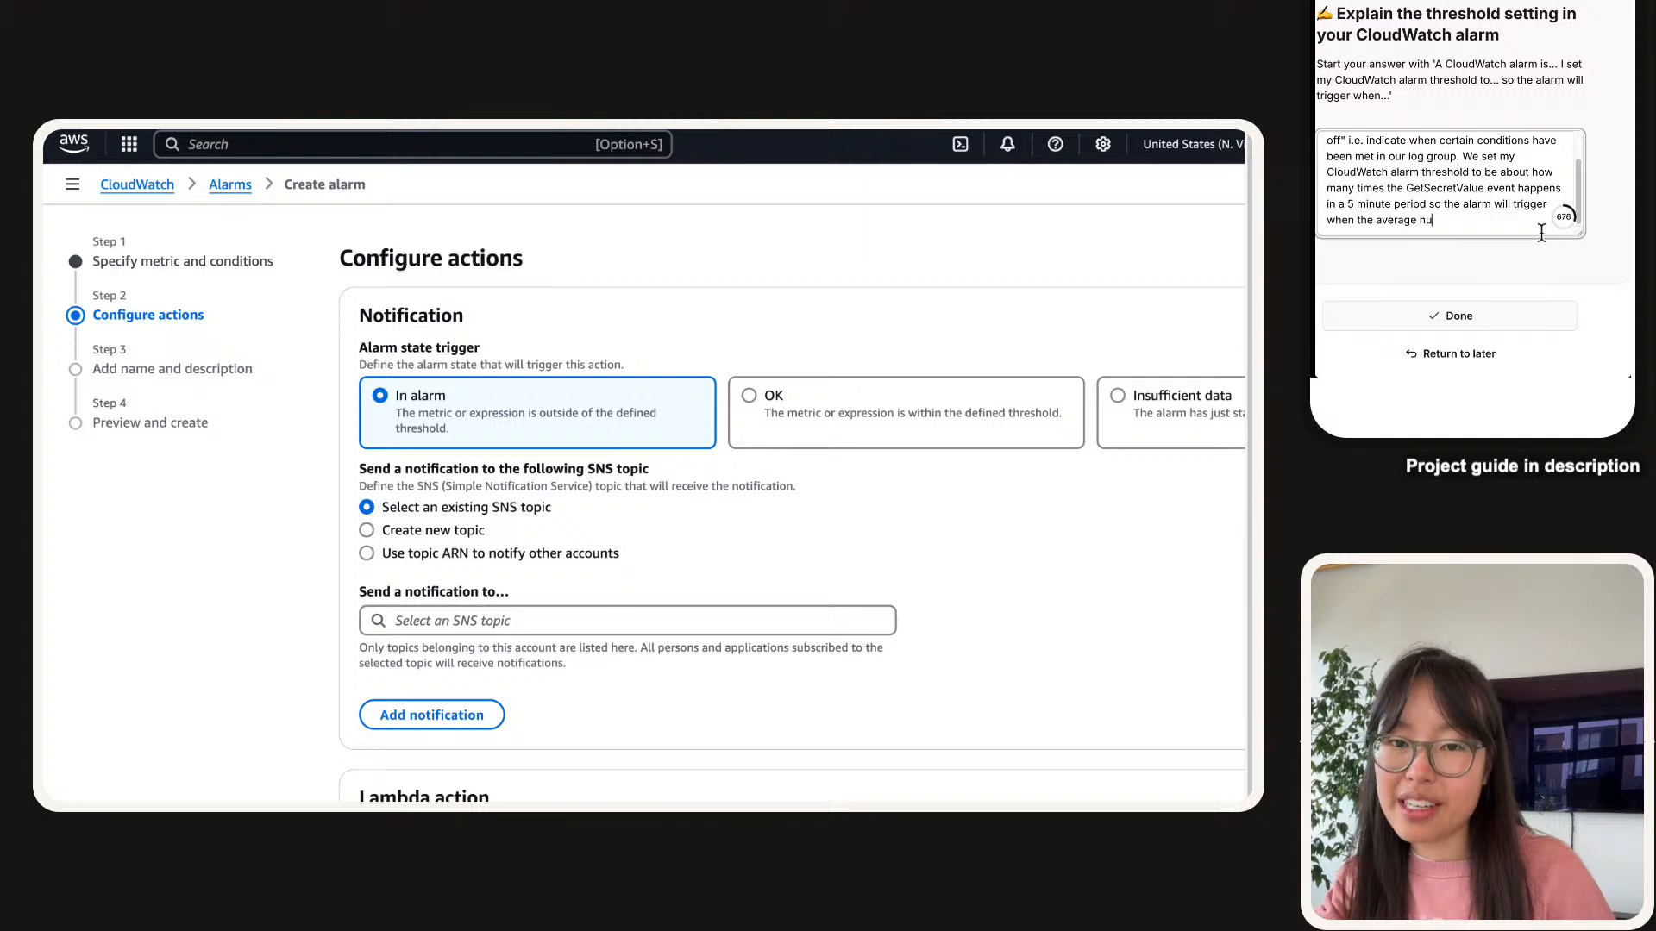
pyautogui.press('BackSpace')
pyautogui.press('BackSpace')
pyautogui.write('r ')
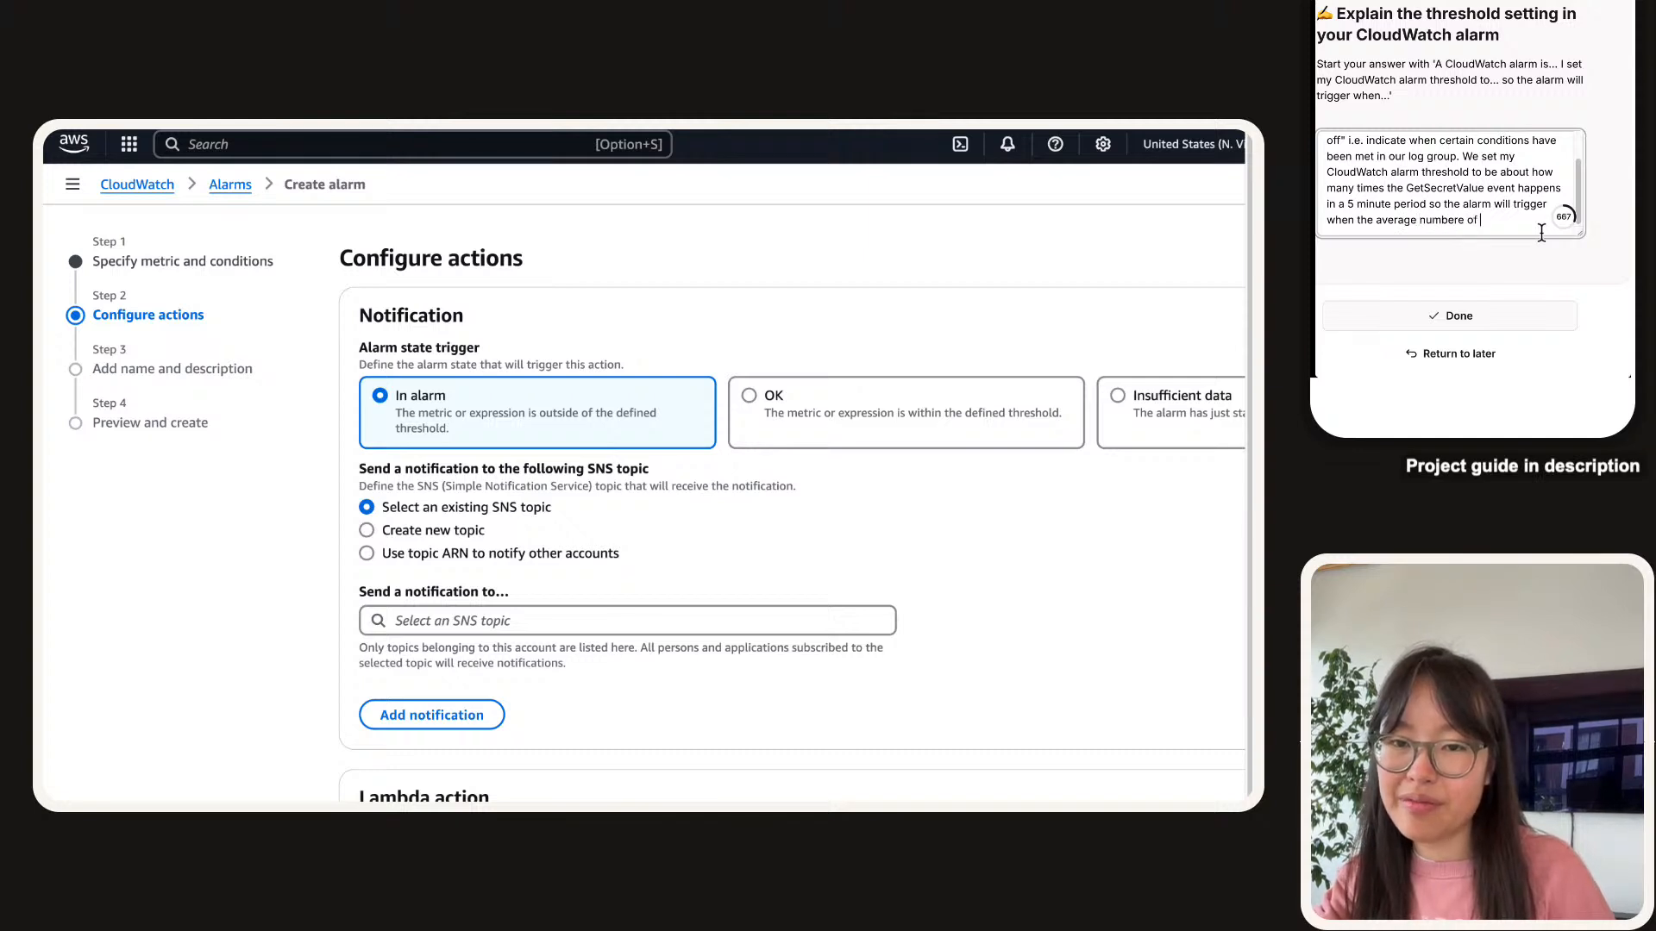
pyautogui.write('of time')
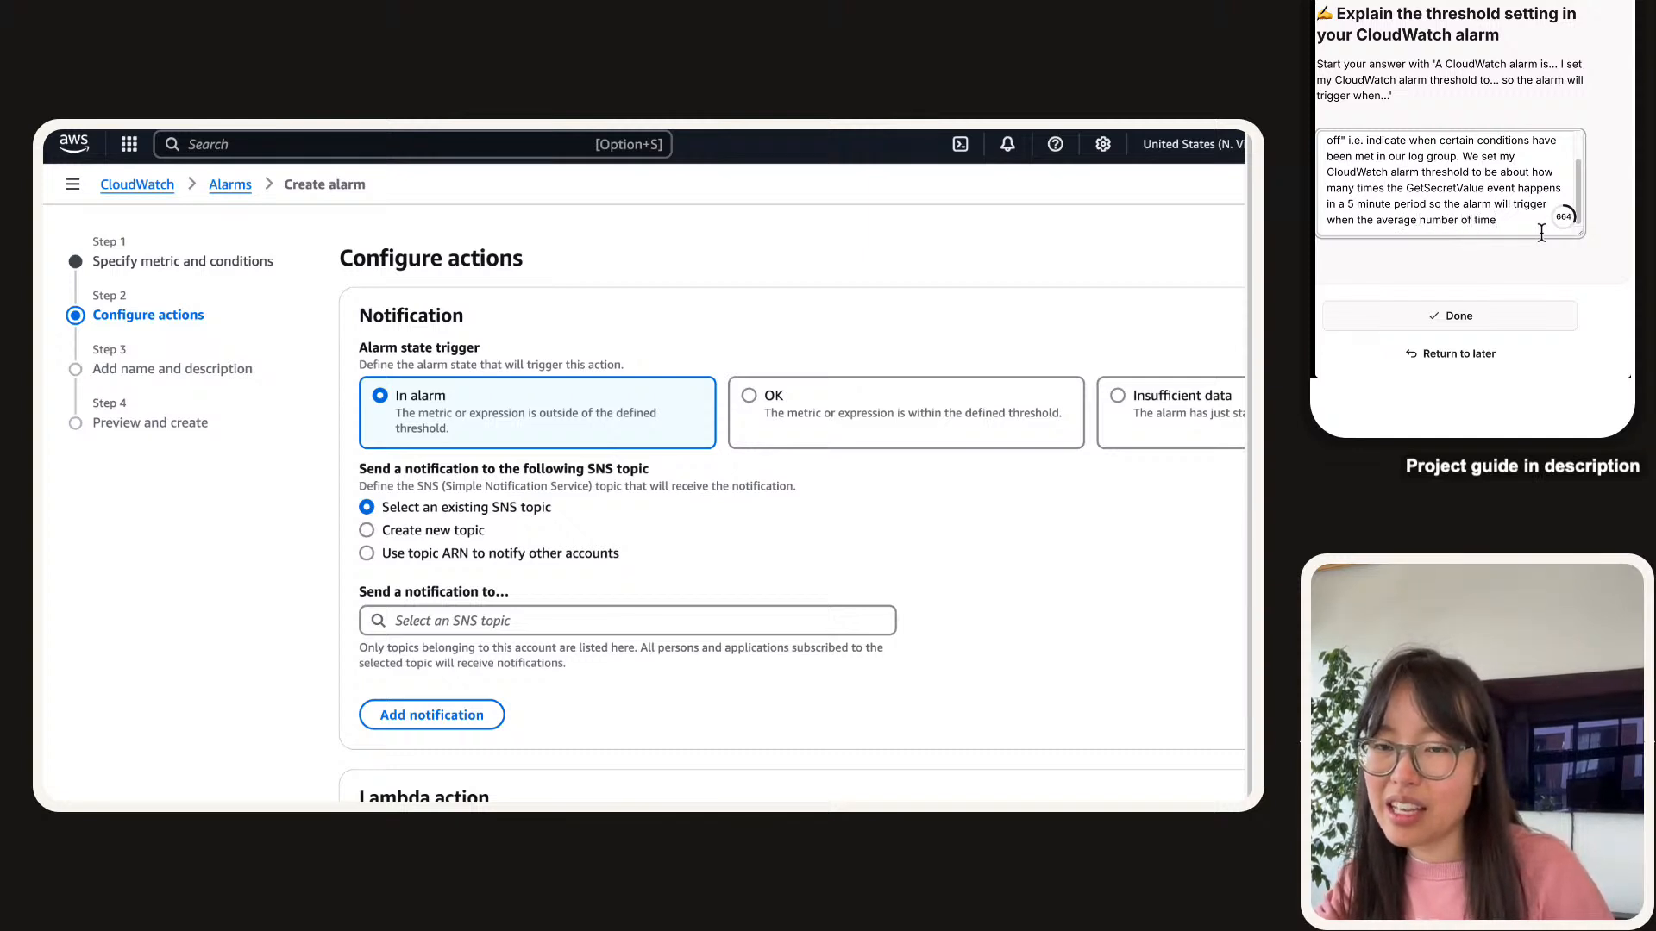
pyautogui.write('s is above')
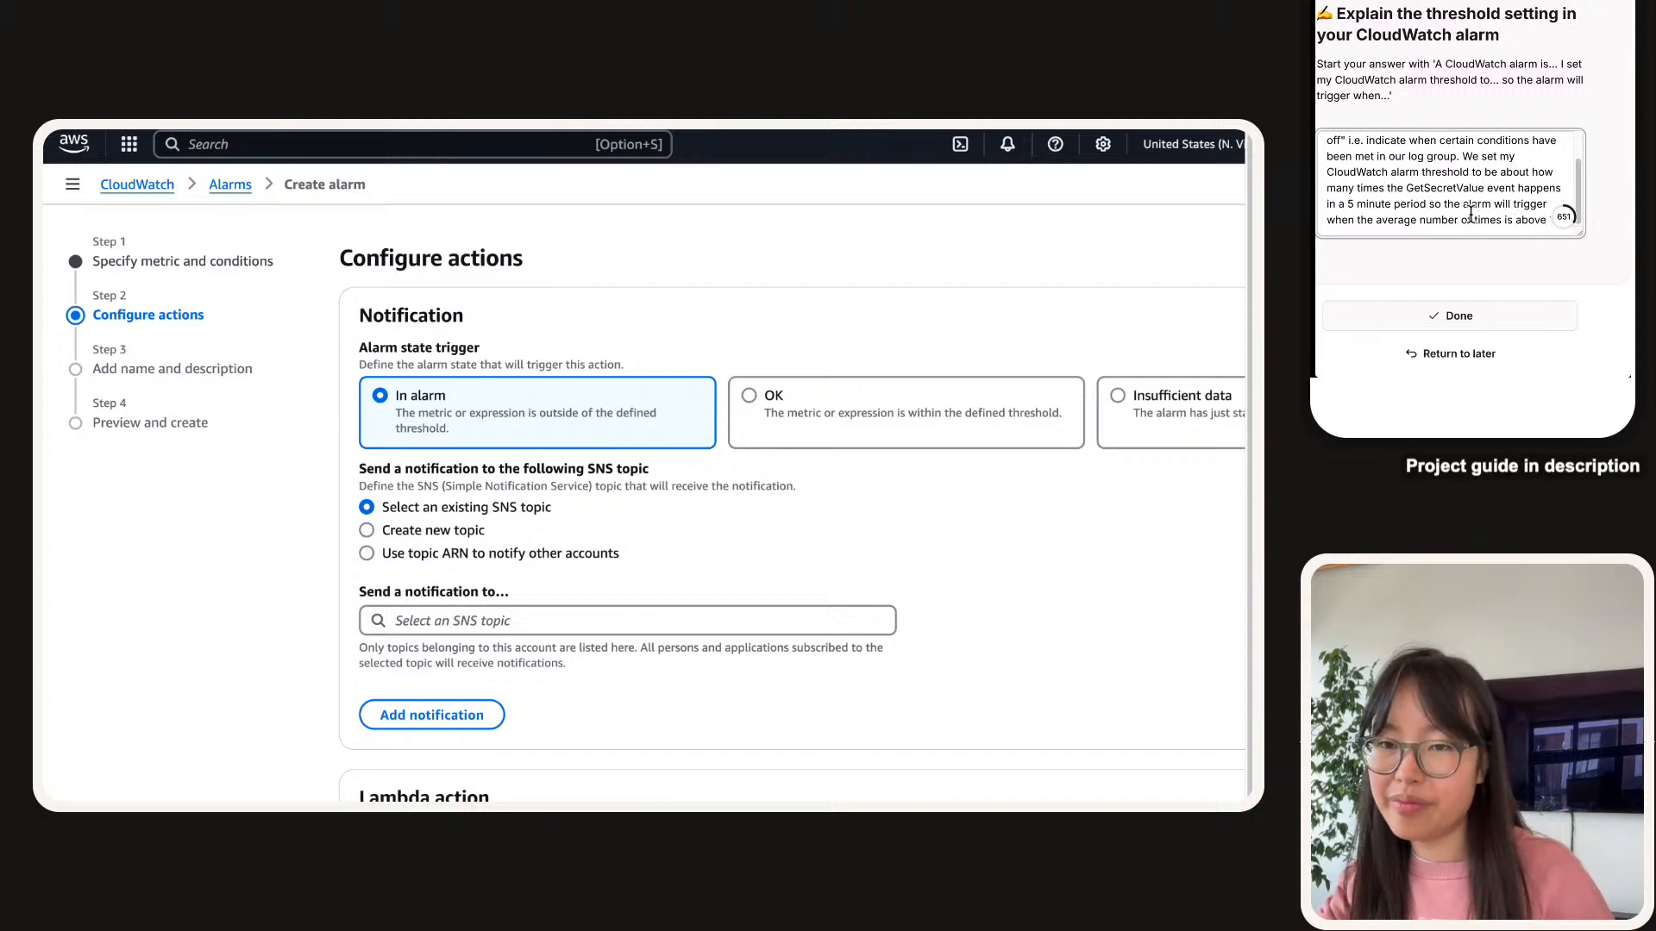
pyautogui.scroll(-1, 1472, 202)
pyautogui.click(1496, 268)
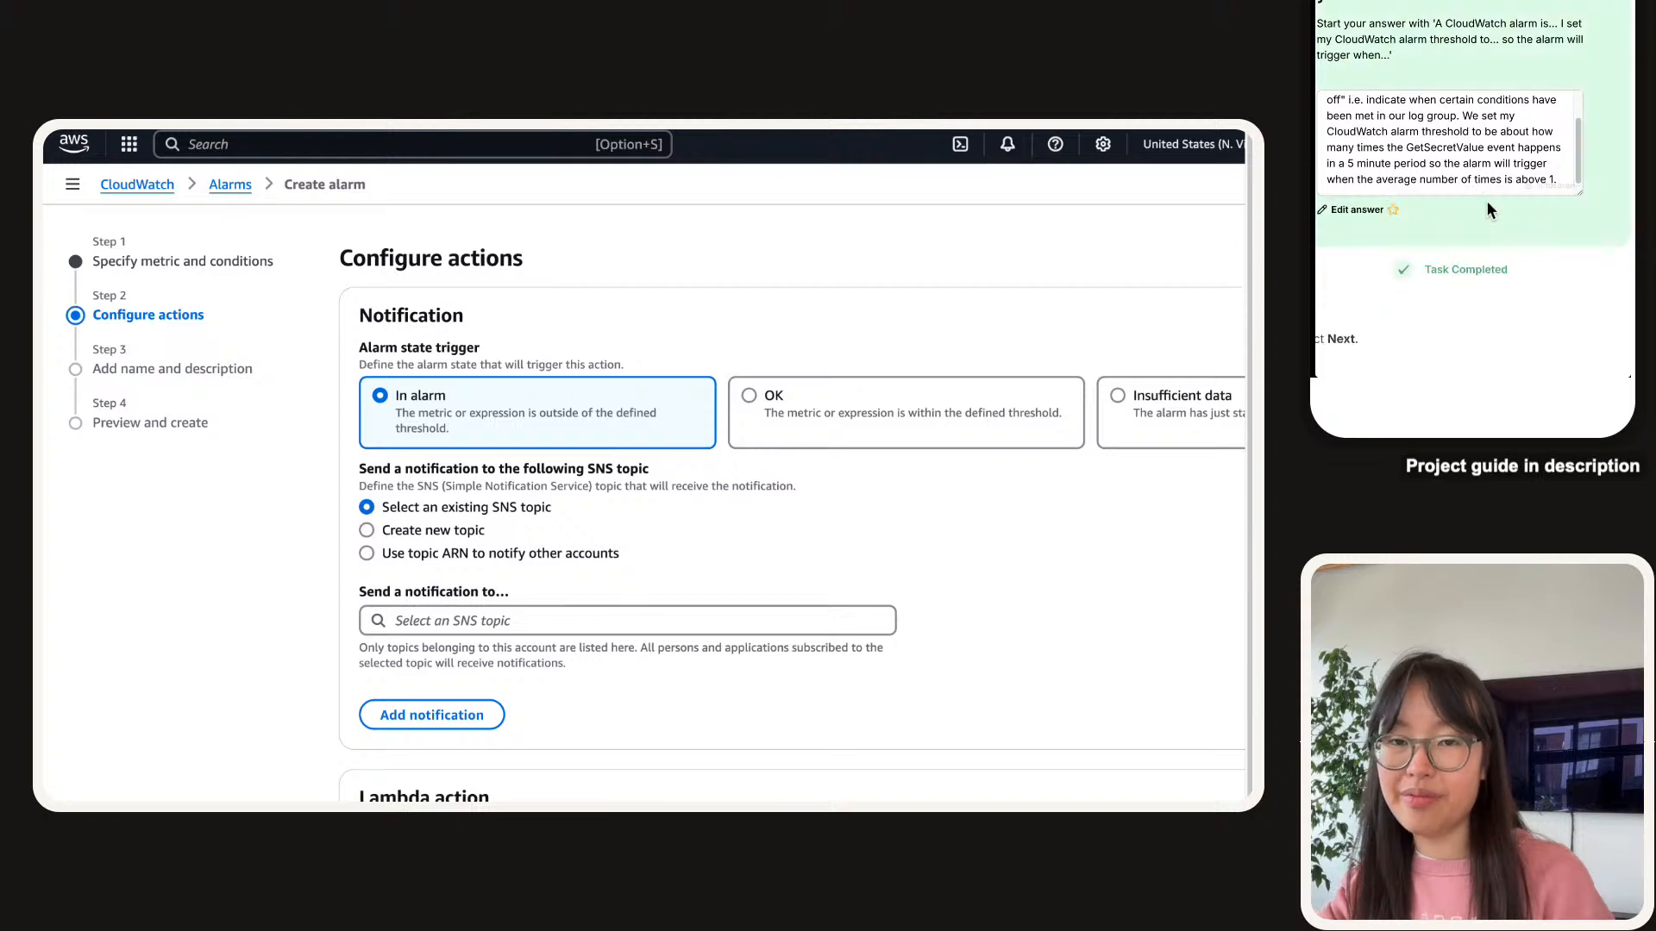
# Review Configure actions, highlighting the SNS topic notification heading and its explanation.
pyautogui.scroll(-4, 1488, 207)
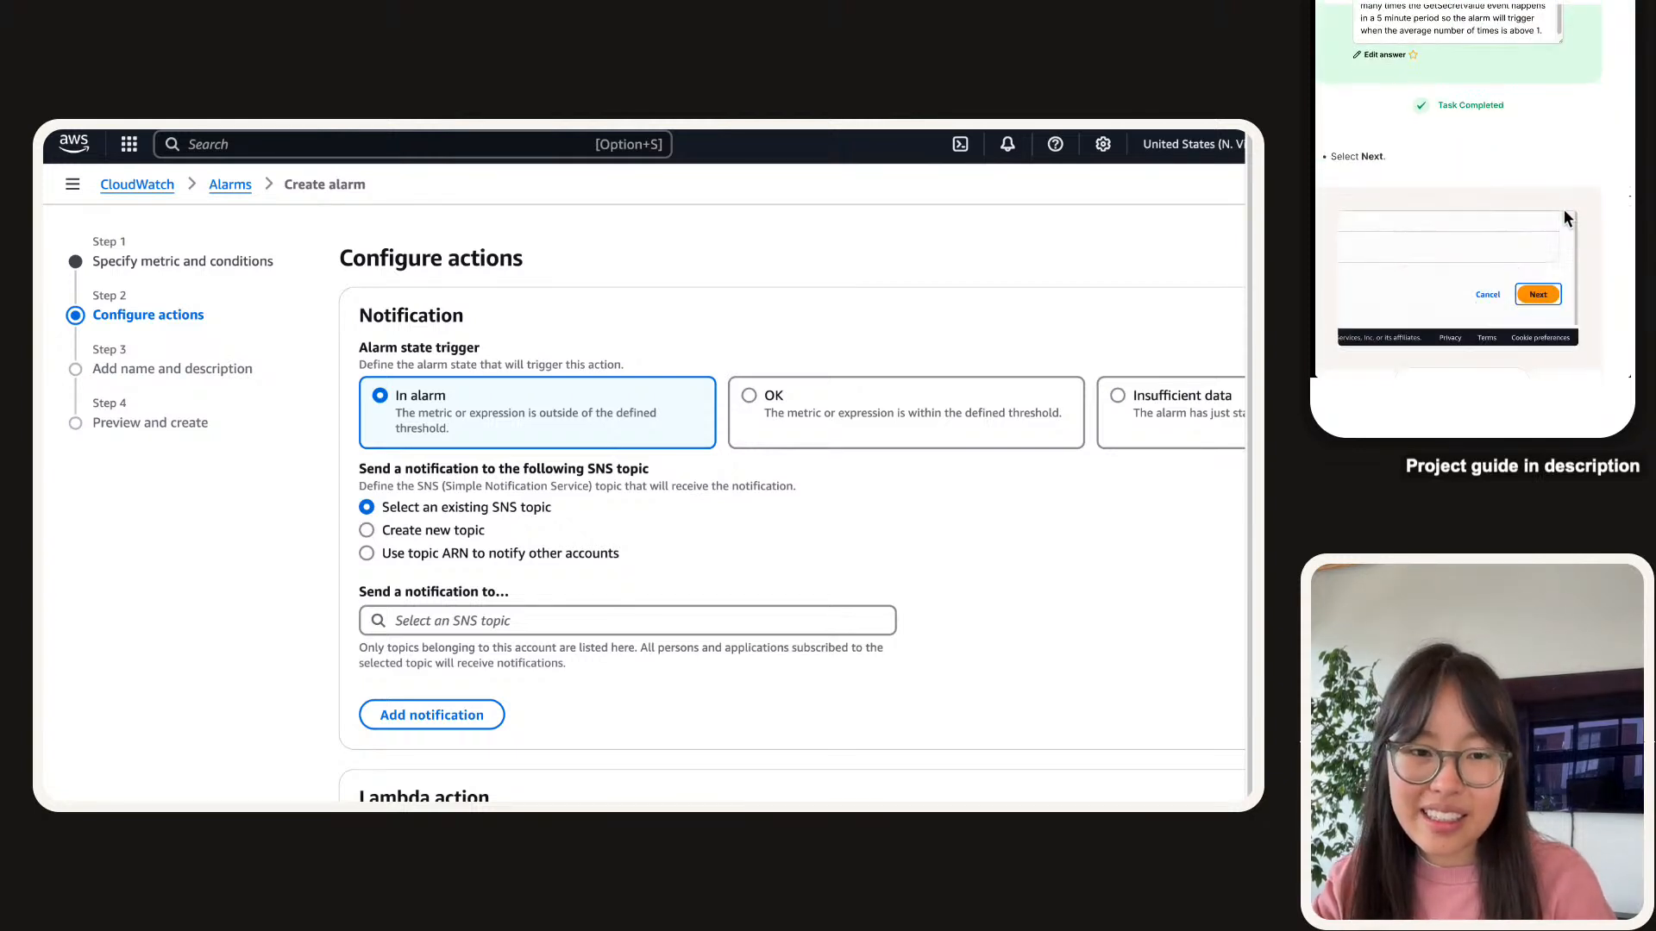
pyautogui.scroll(-2, 1565, 209)
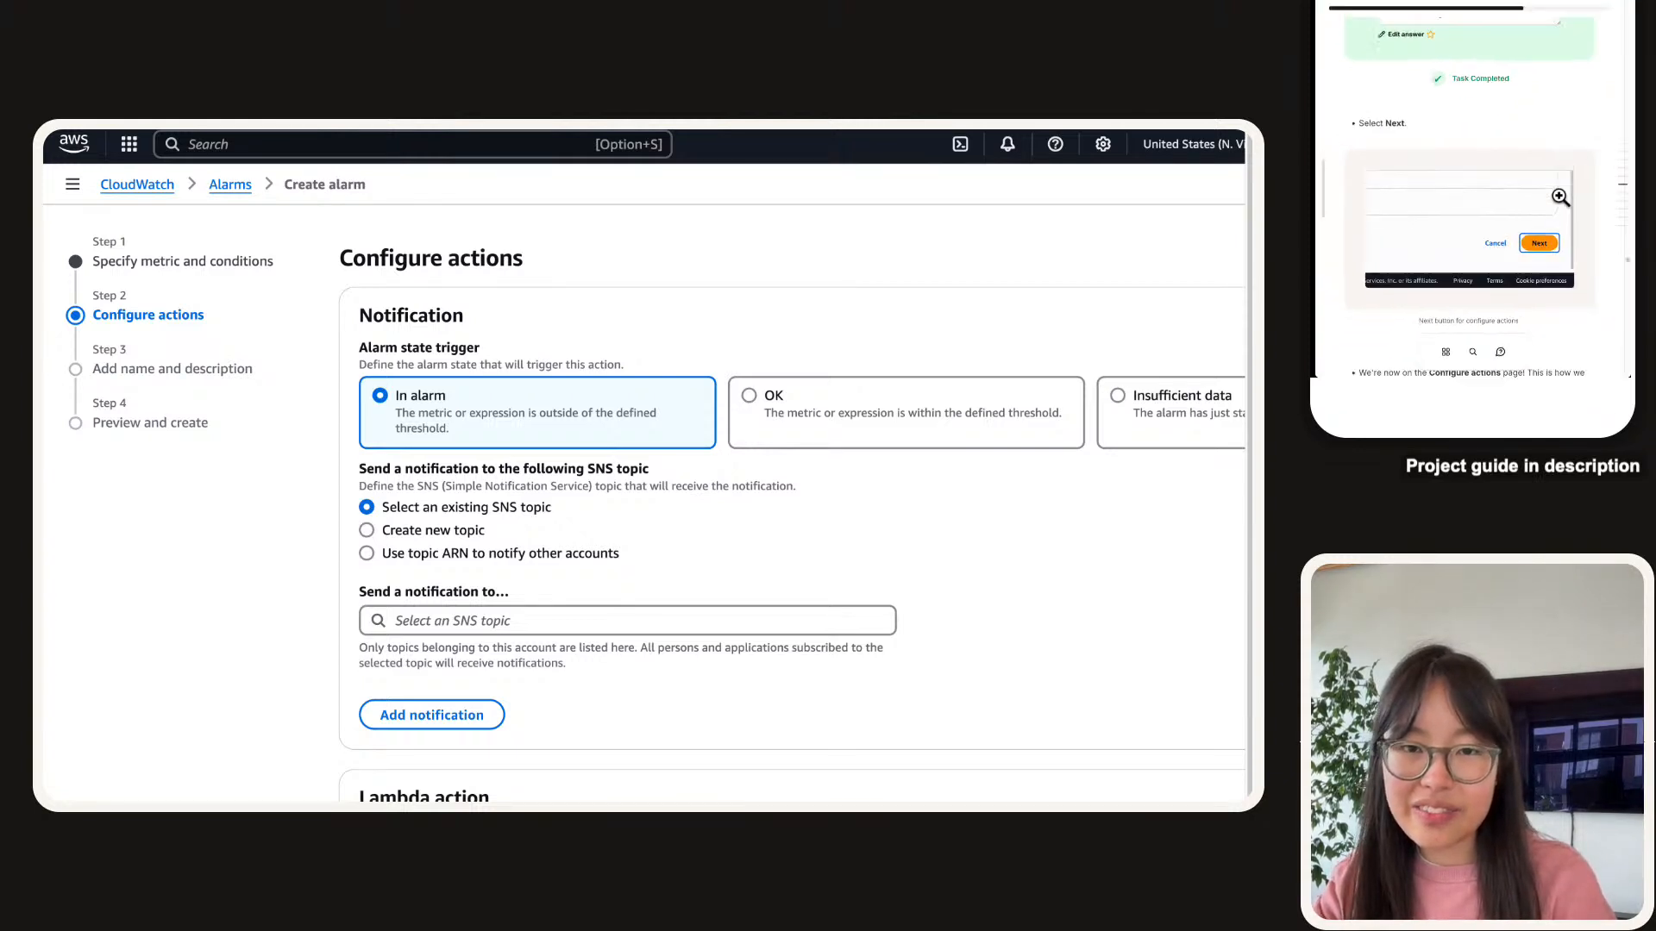
pyautogui.scroll(-8, 1552, 196)
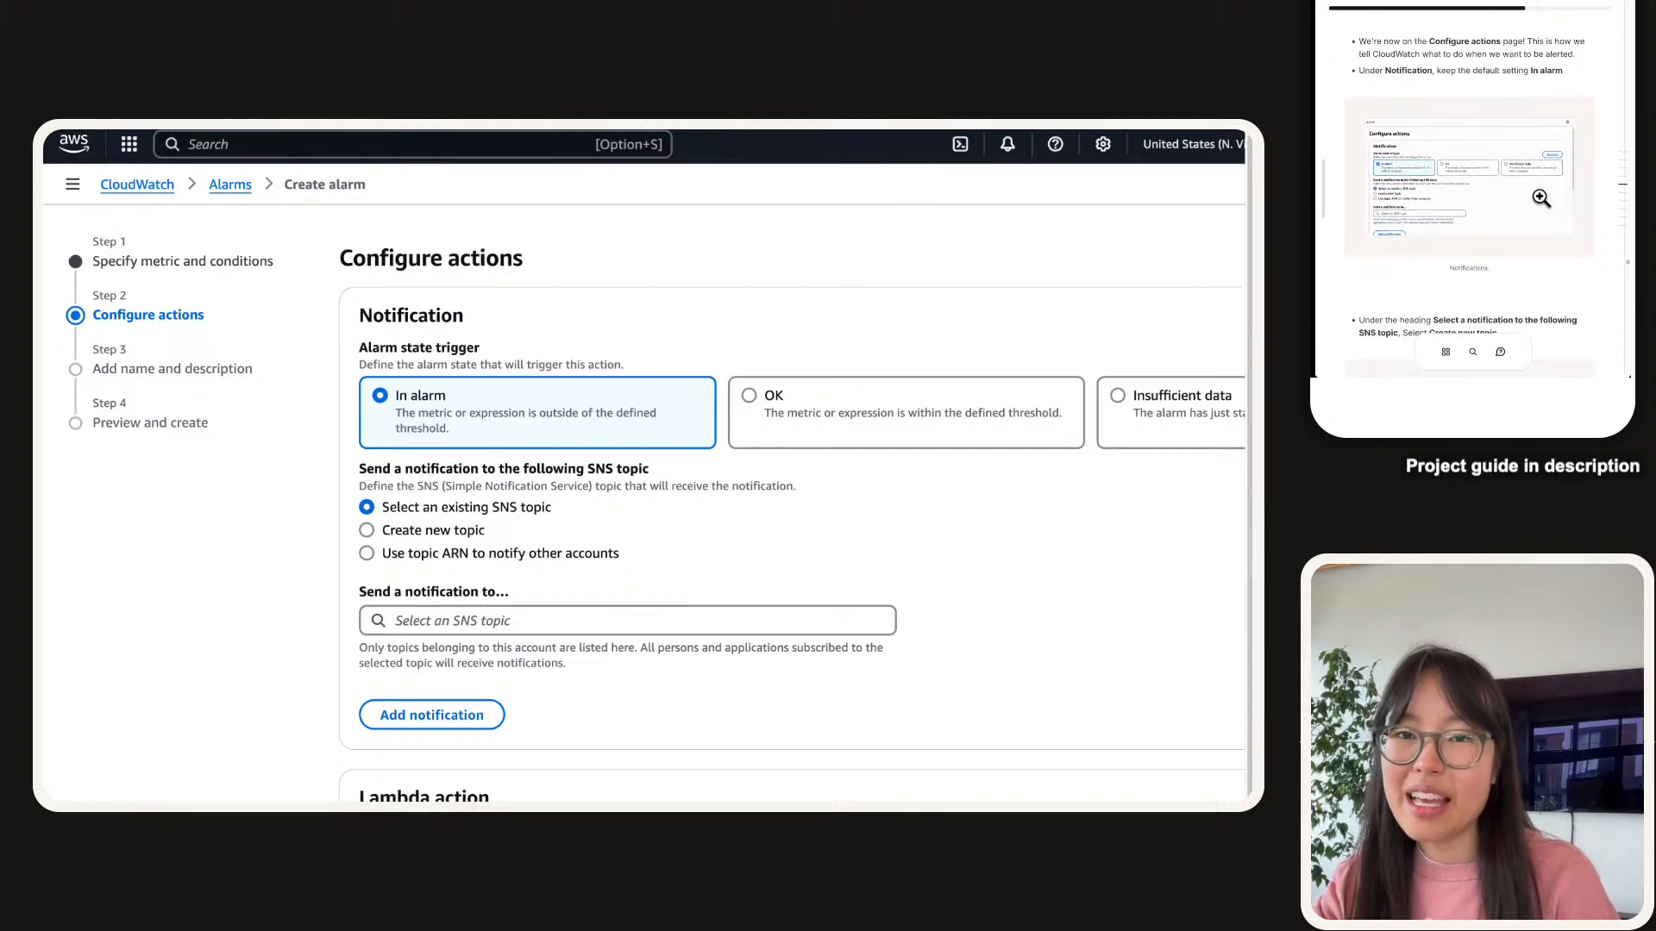
pyautogui.scroll(-1, 1542, 198)
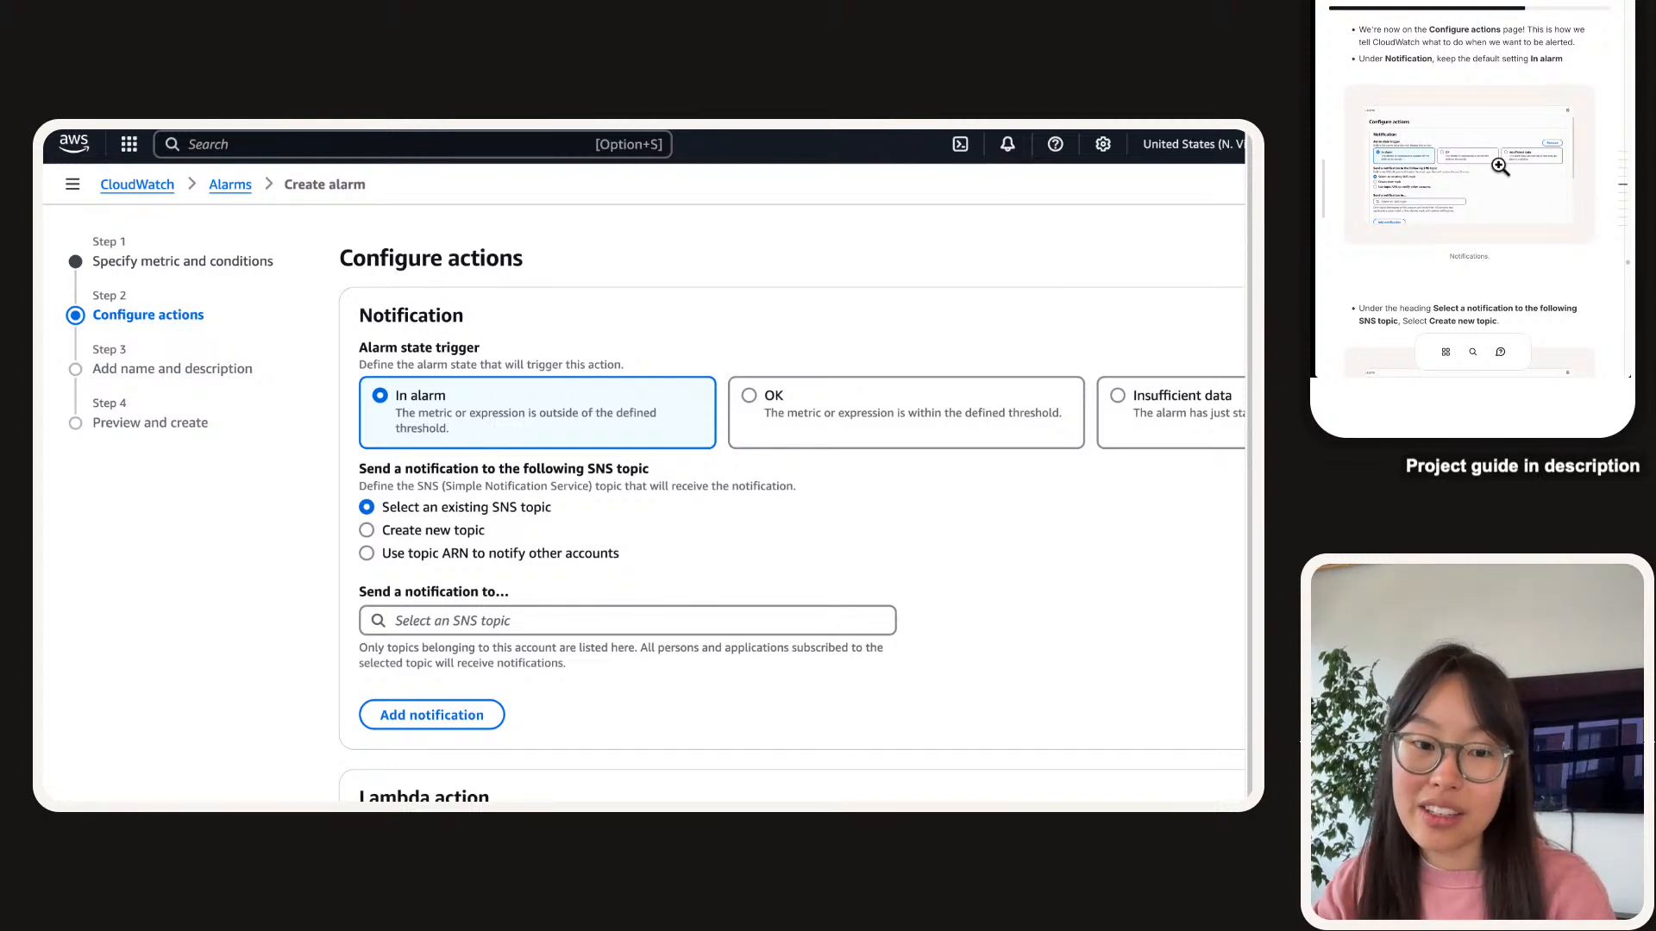
pyautogui.scroll(-2, 705, 452)
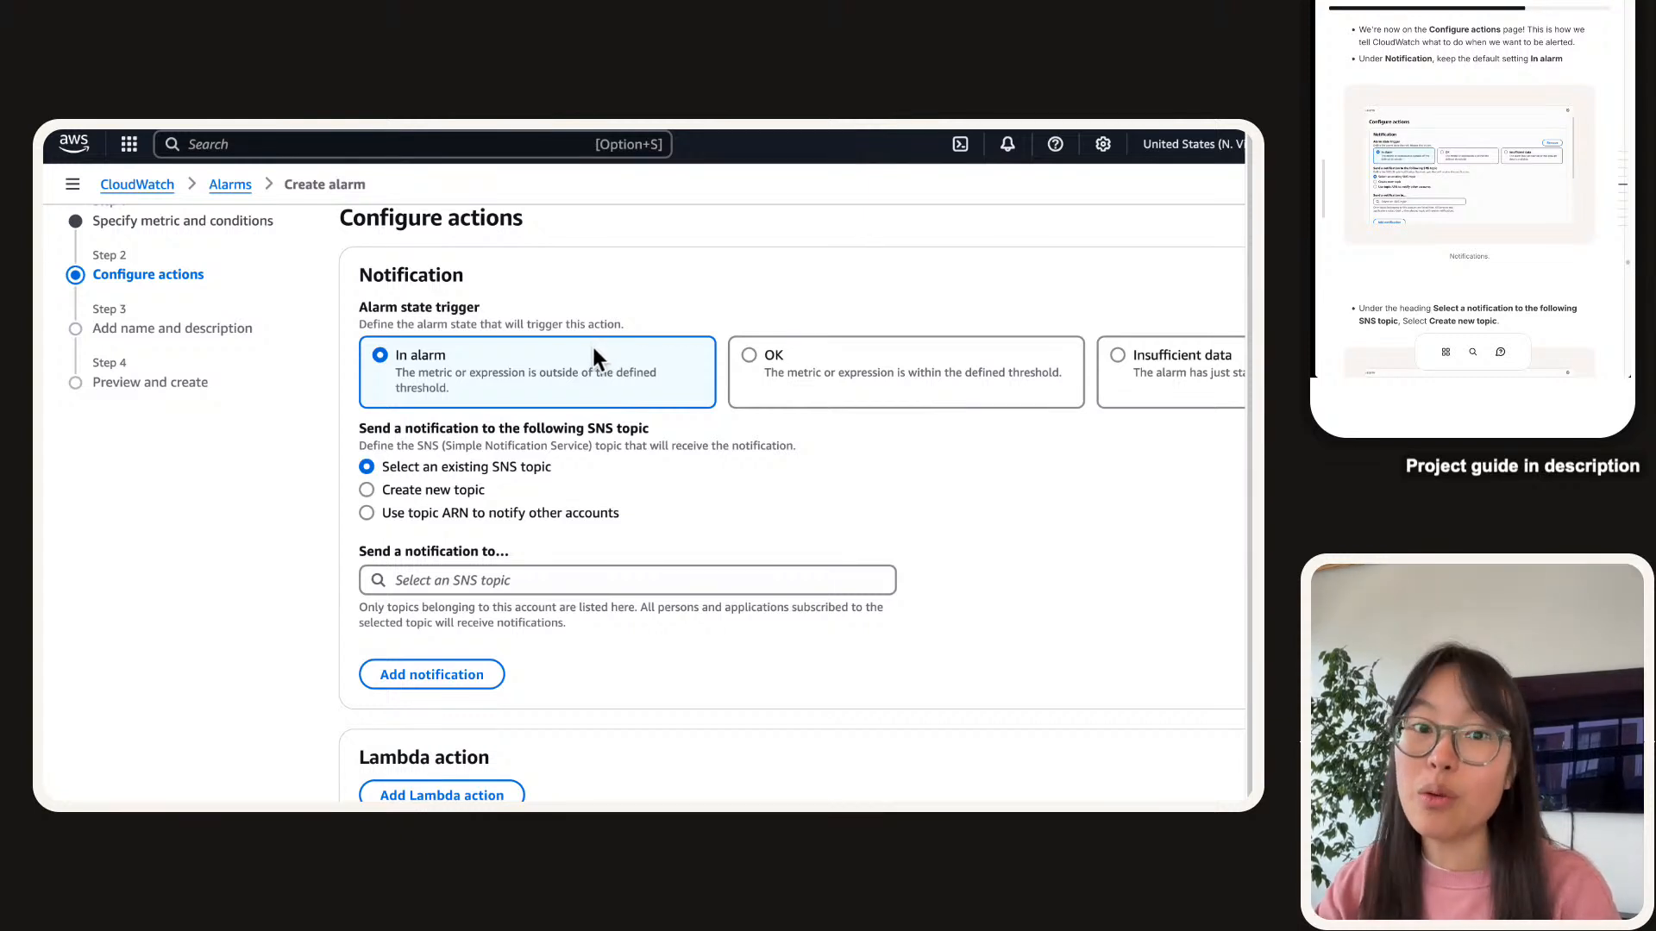
pyautogui.scroll(1, 593, 350)
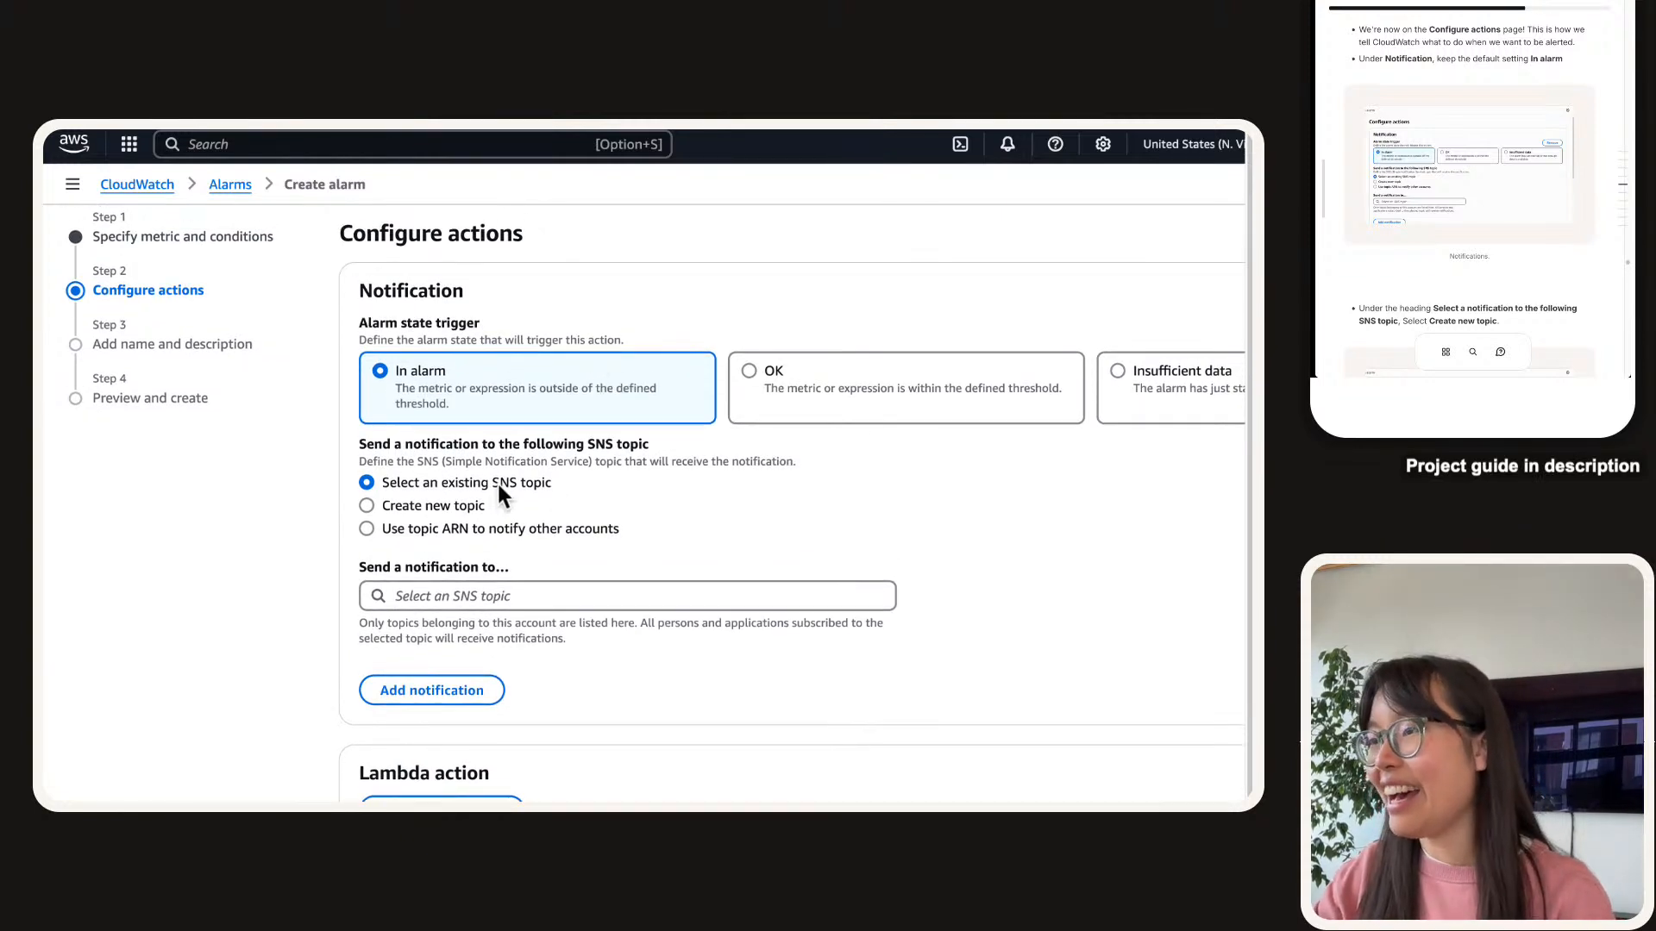
pyautogui.tripleClick(400, 447)
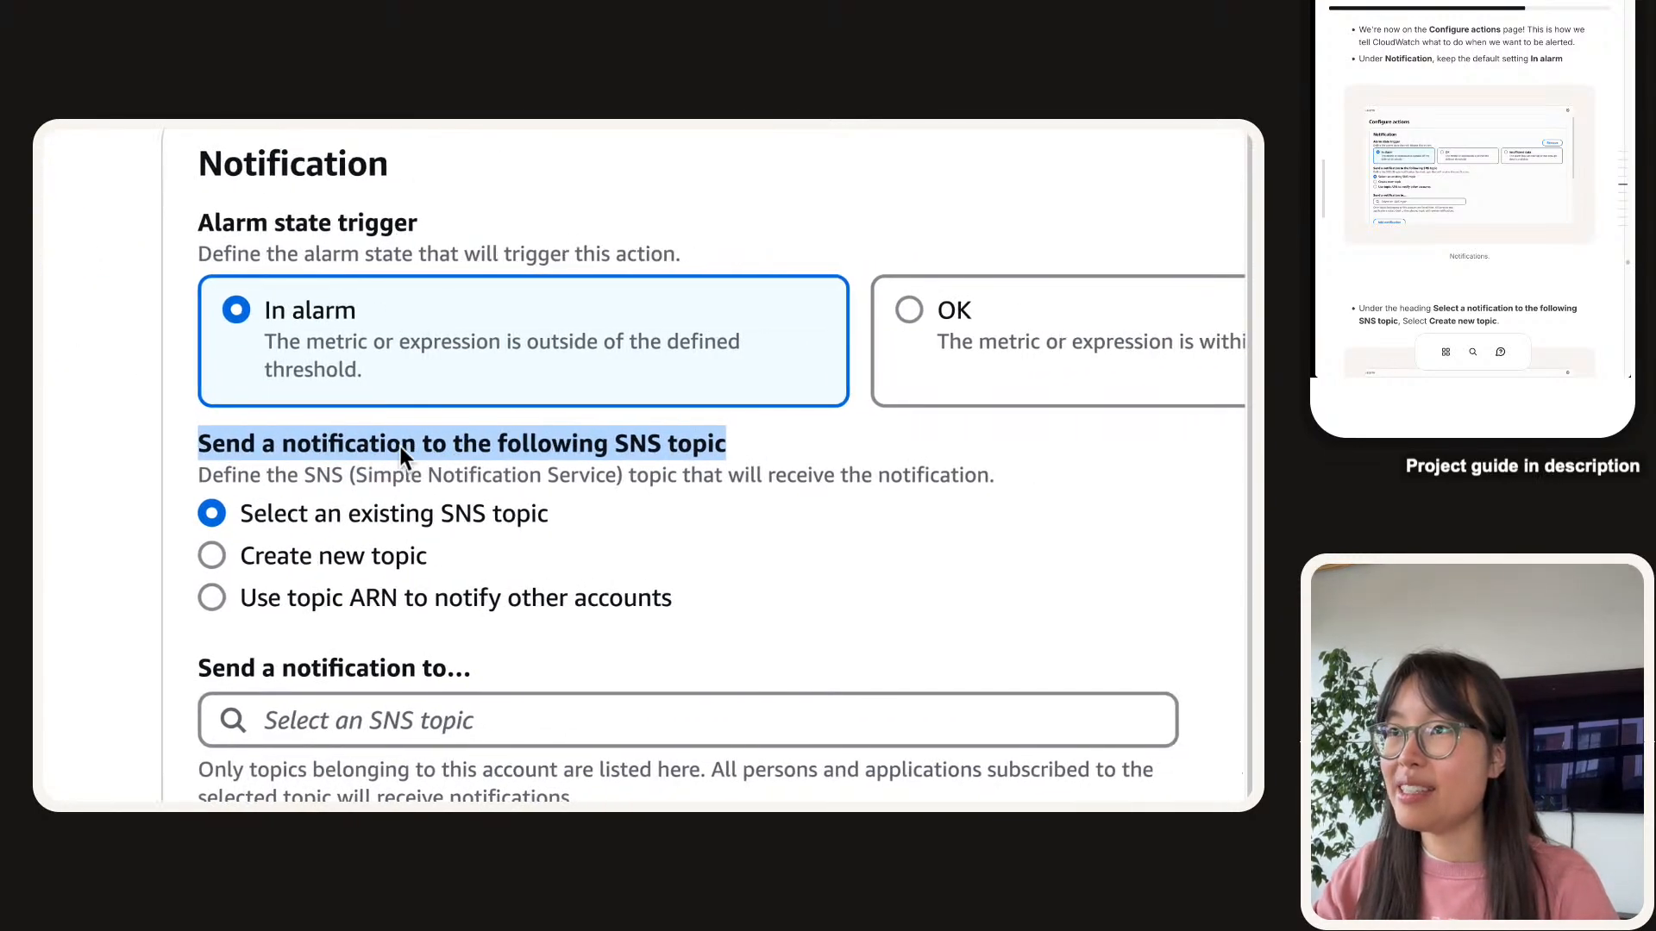
pyautogui.doubleClick(526, 445)
pyautogui.tripleClick(400, 447)
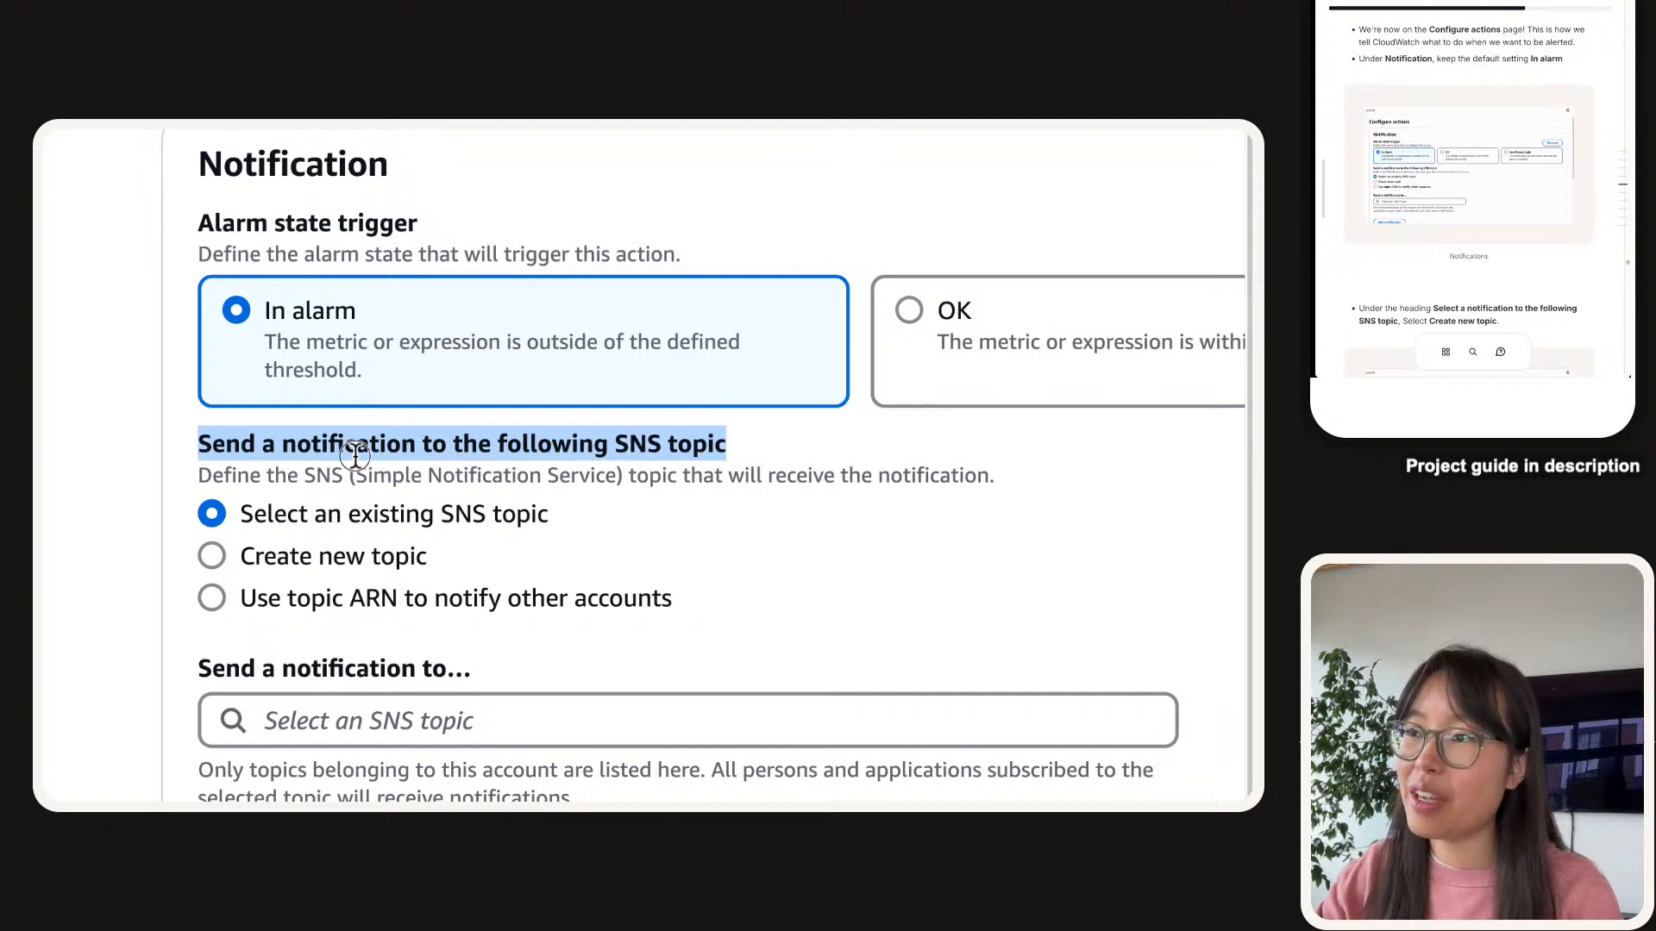
pyautogui.click(458, 441)
pyautogui.moveTo(480, 444); pyautogui.dragTo(759, 458)
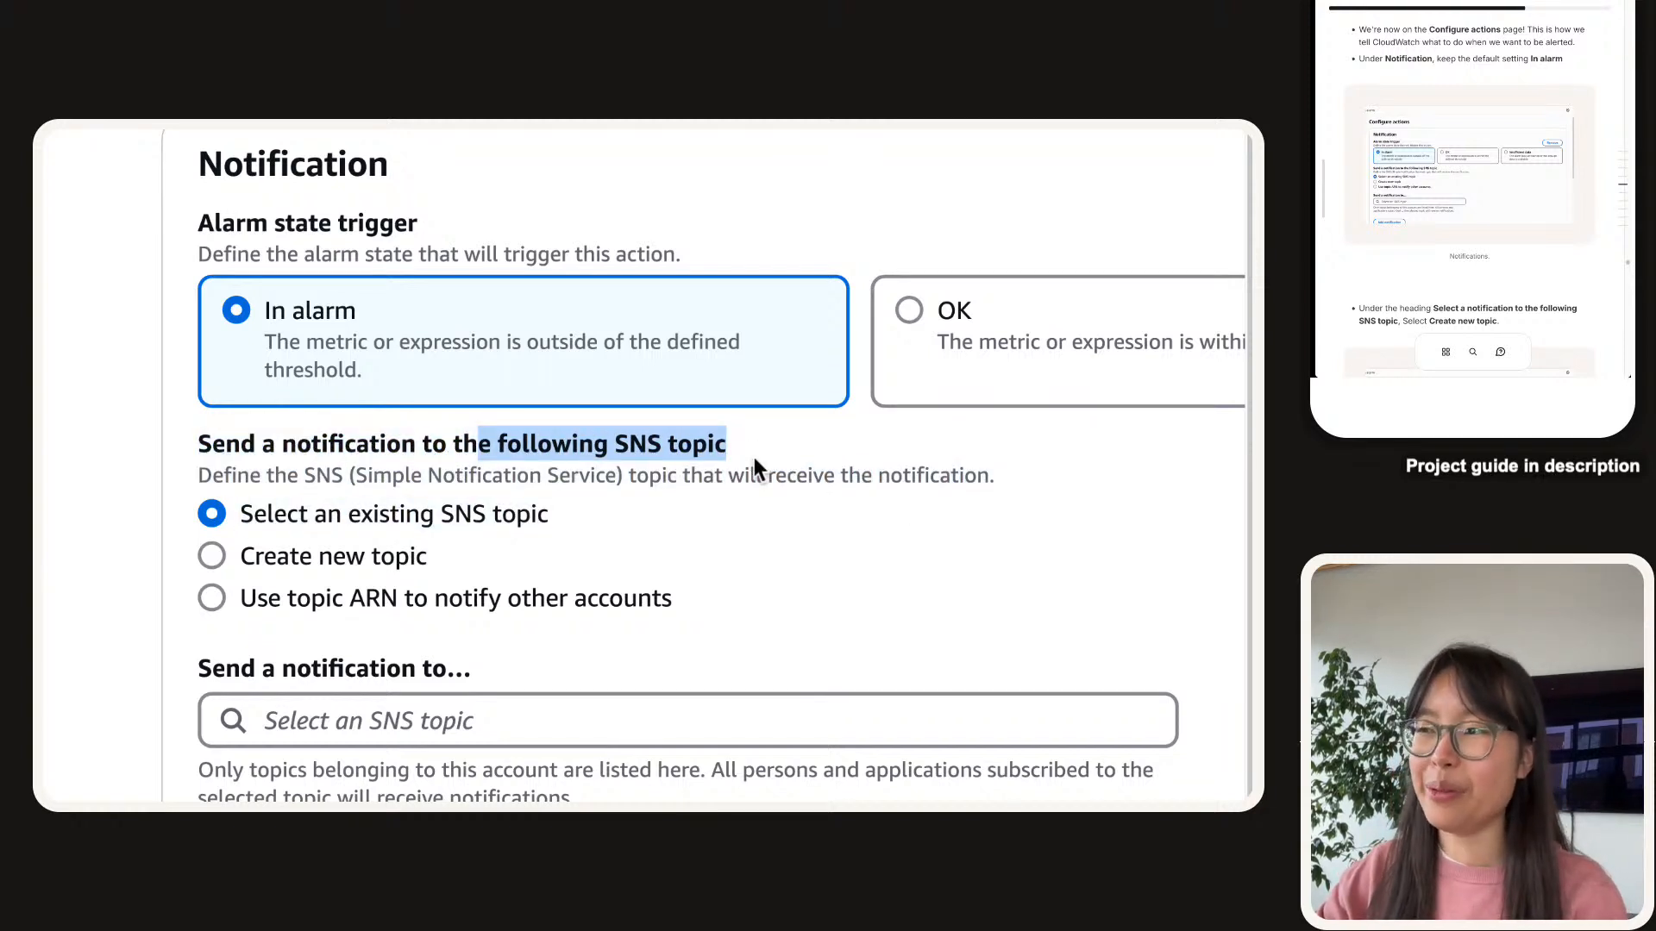
# Choose to create a new SNS topic and replace its default name with SecurityAlarms.
pyautogui.click(337, 561)
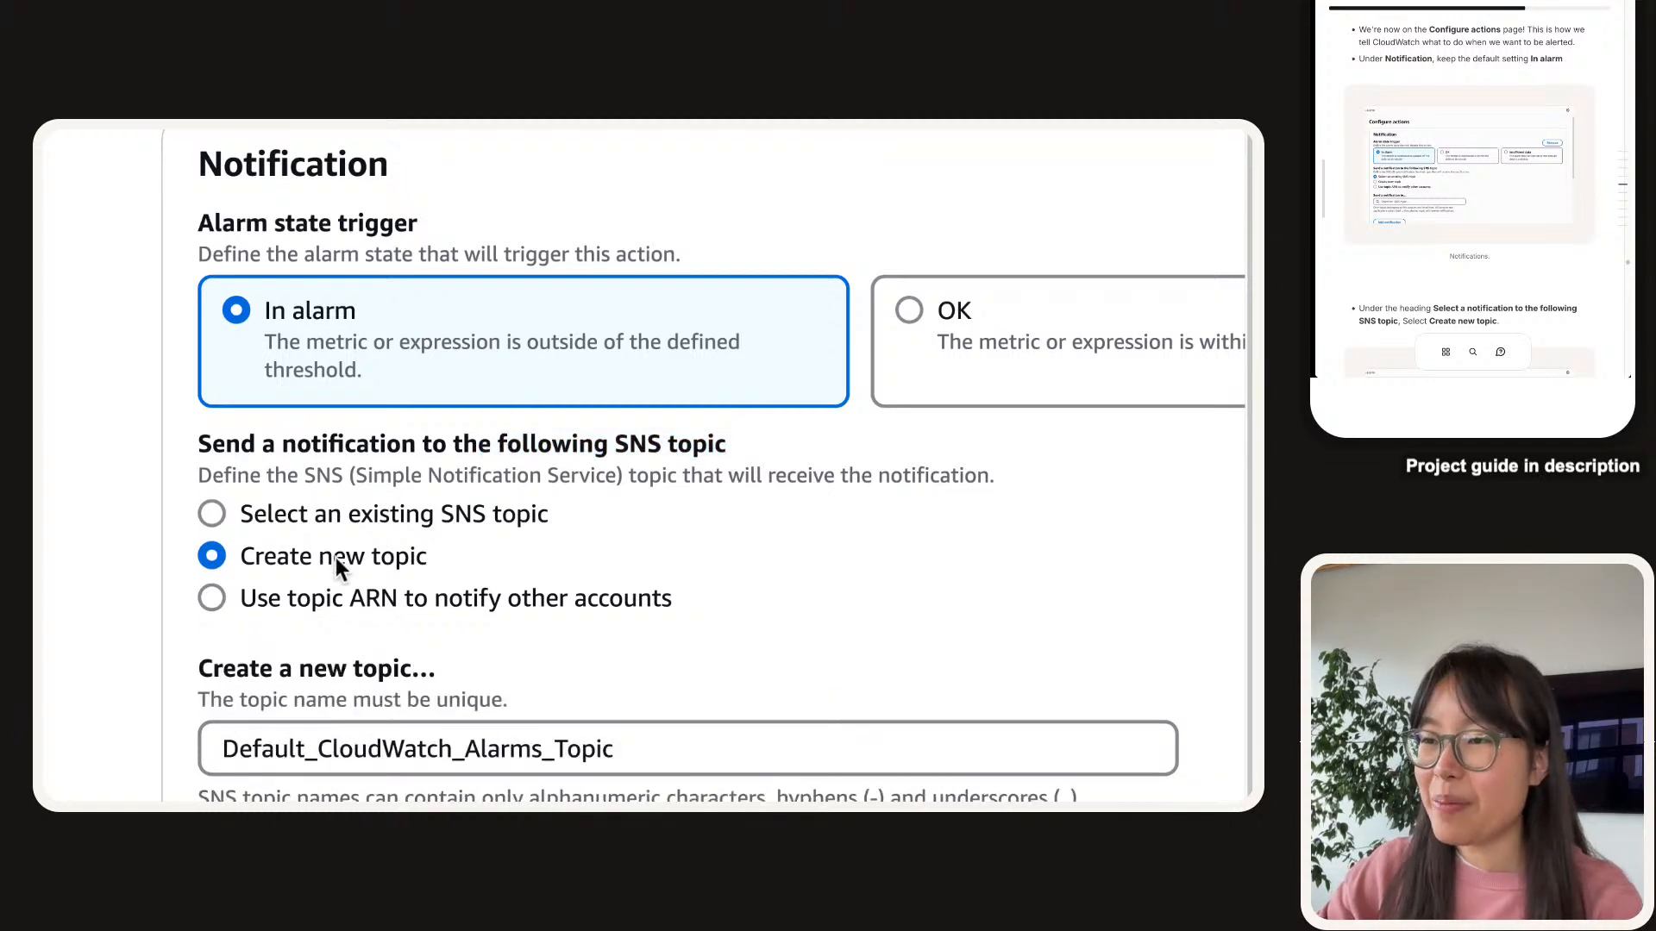
pyautogui.scroll(-5, 1474, 95)
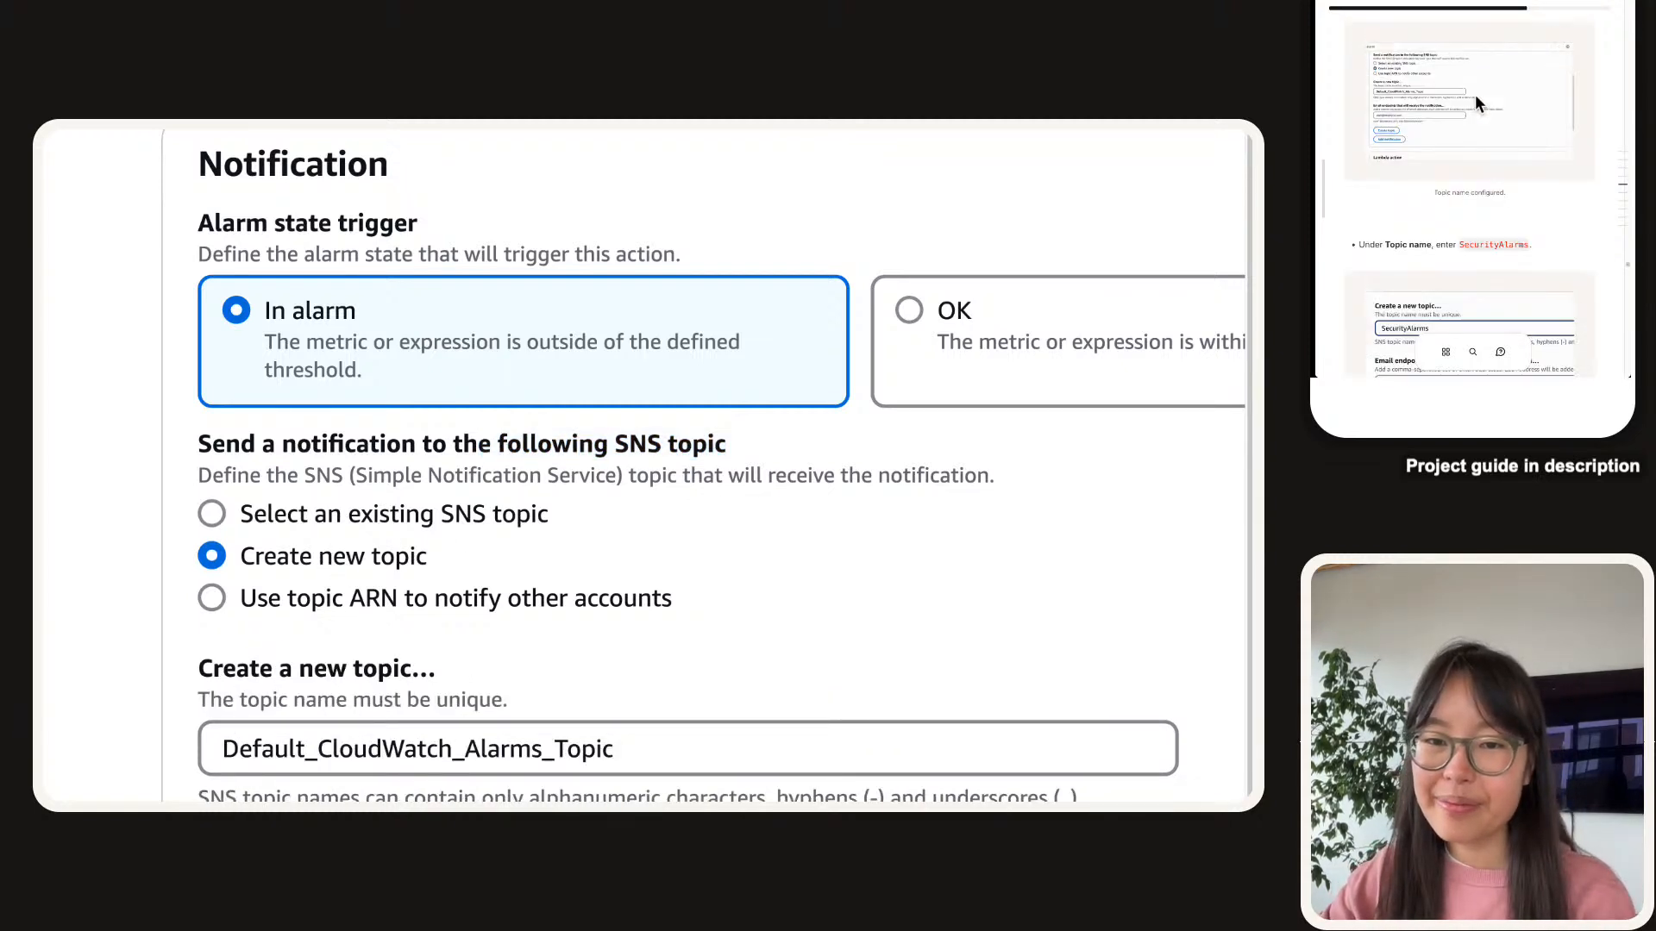
pyautogui.scroll(-1, 1485, 110)
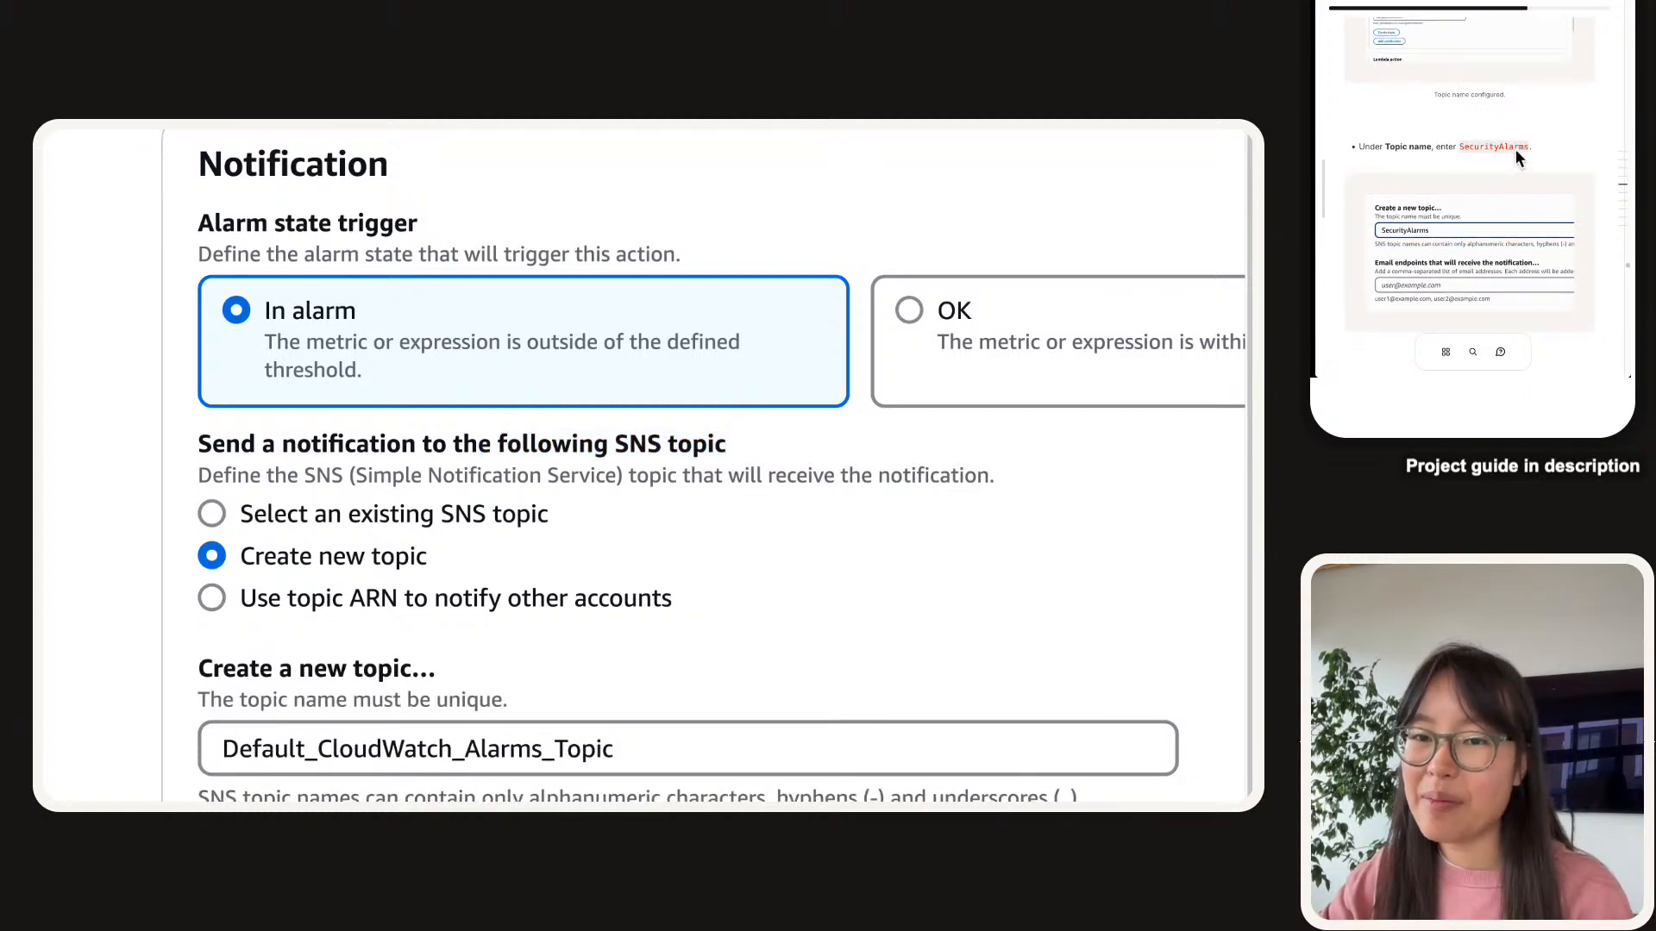
pyautogui.doubleClick(426, 733)
pyautogui.write('SecurityAlarms')
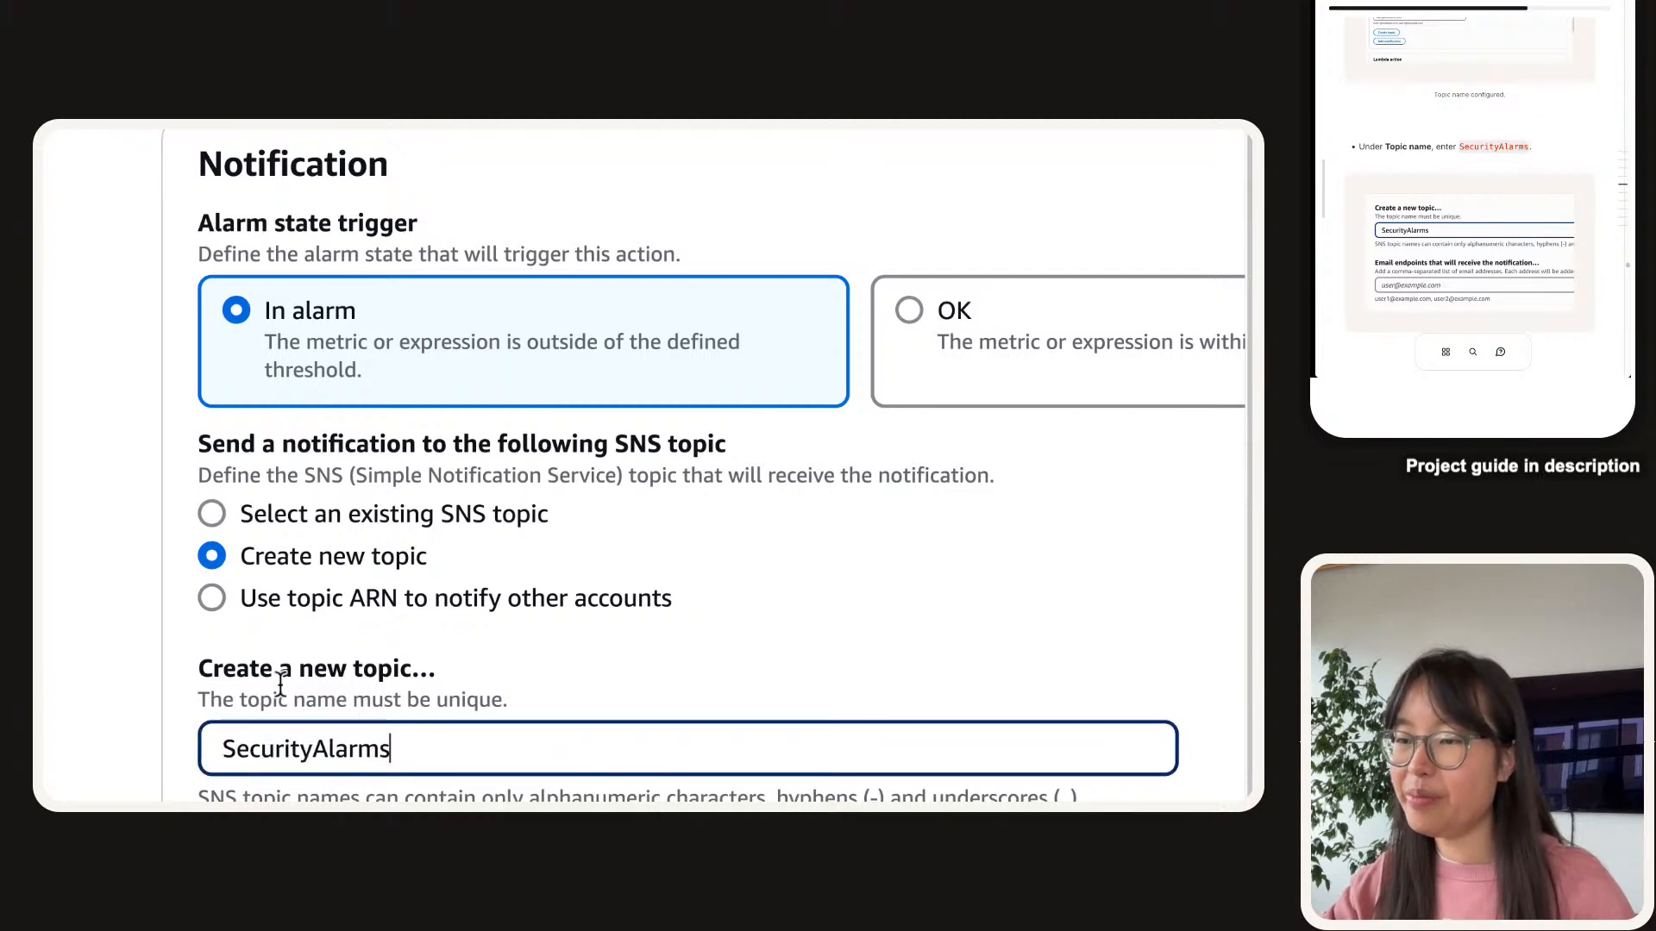
pyautogui.scroll(-5, 1450, 173)
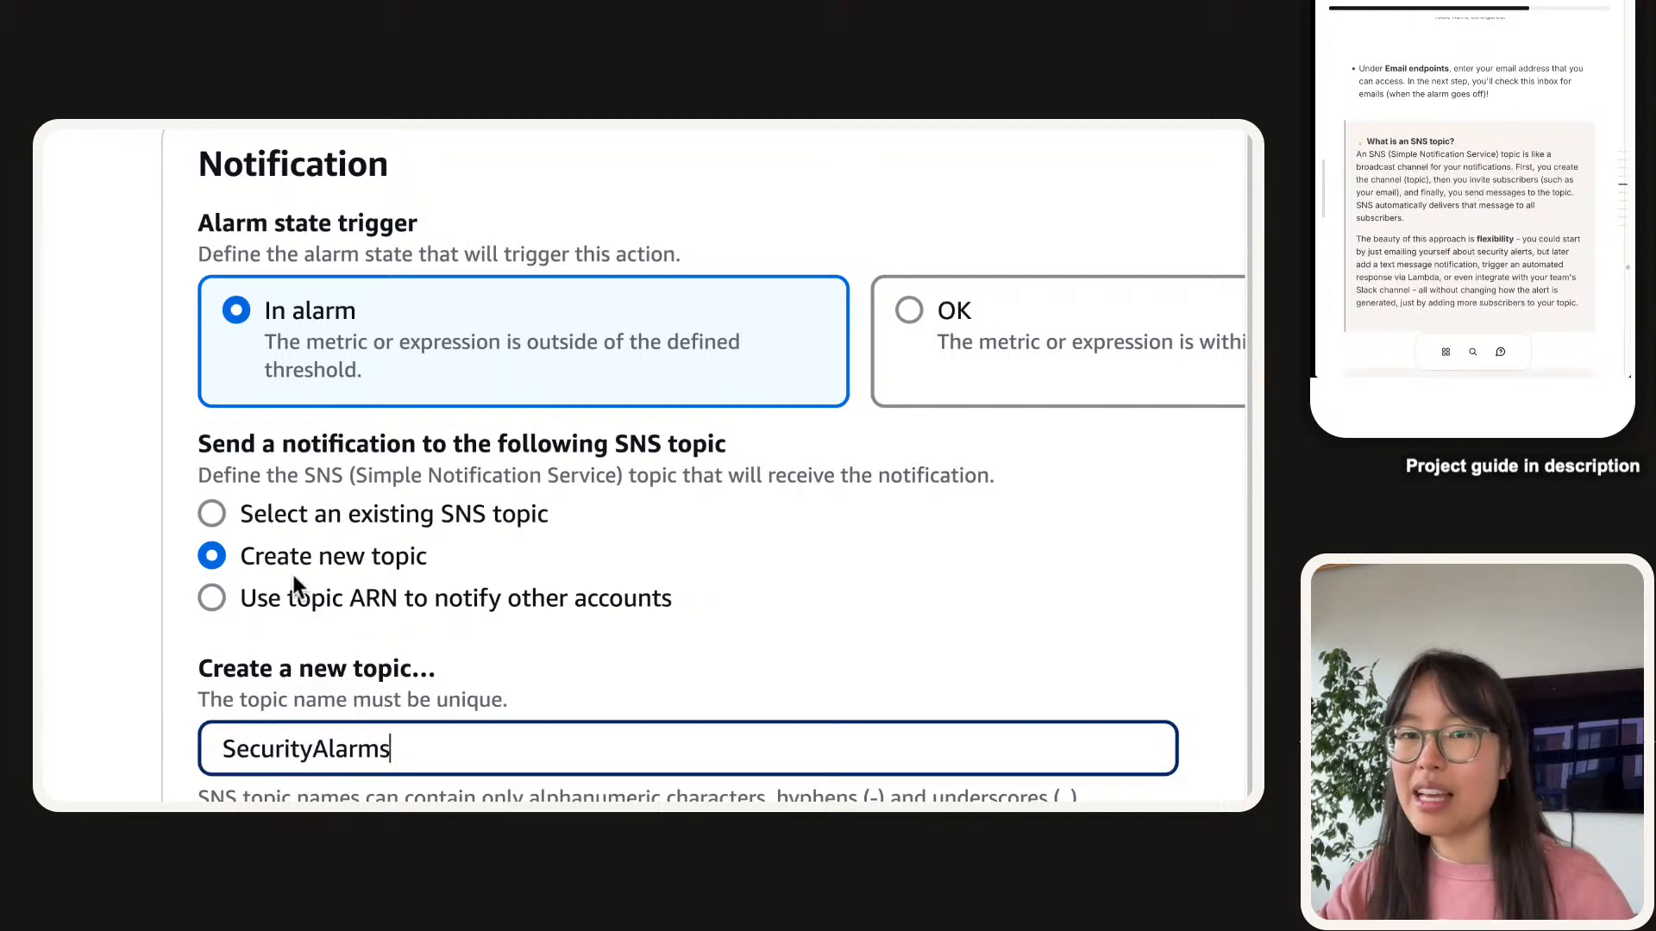
pyautogui.scroll(-4, 453, 574)
# Review the SecurityAlarms topic name against the naming rules and email endpoint instructions.
pyautogui.click(455, 634)
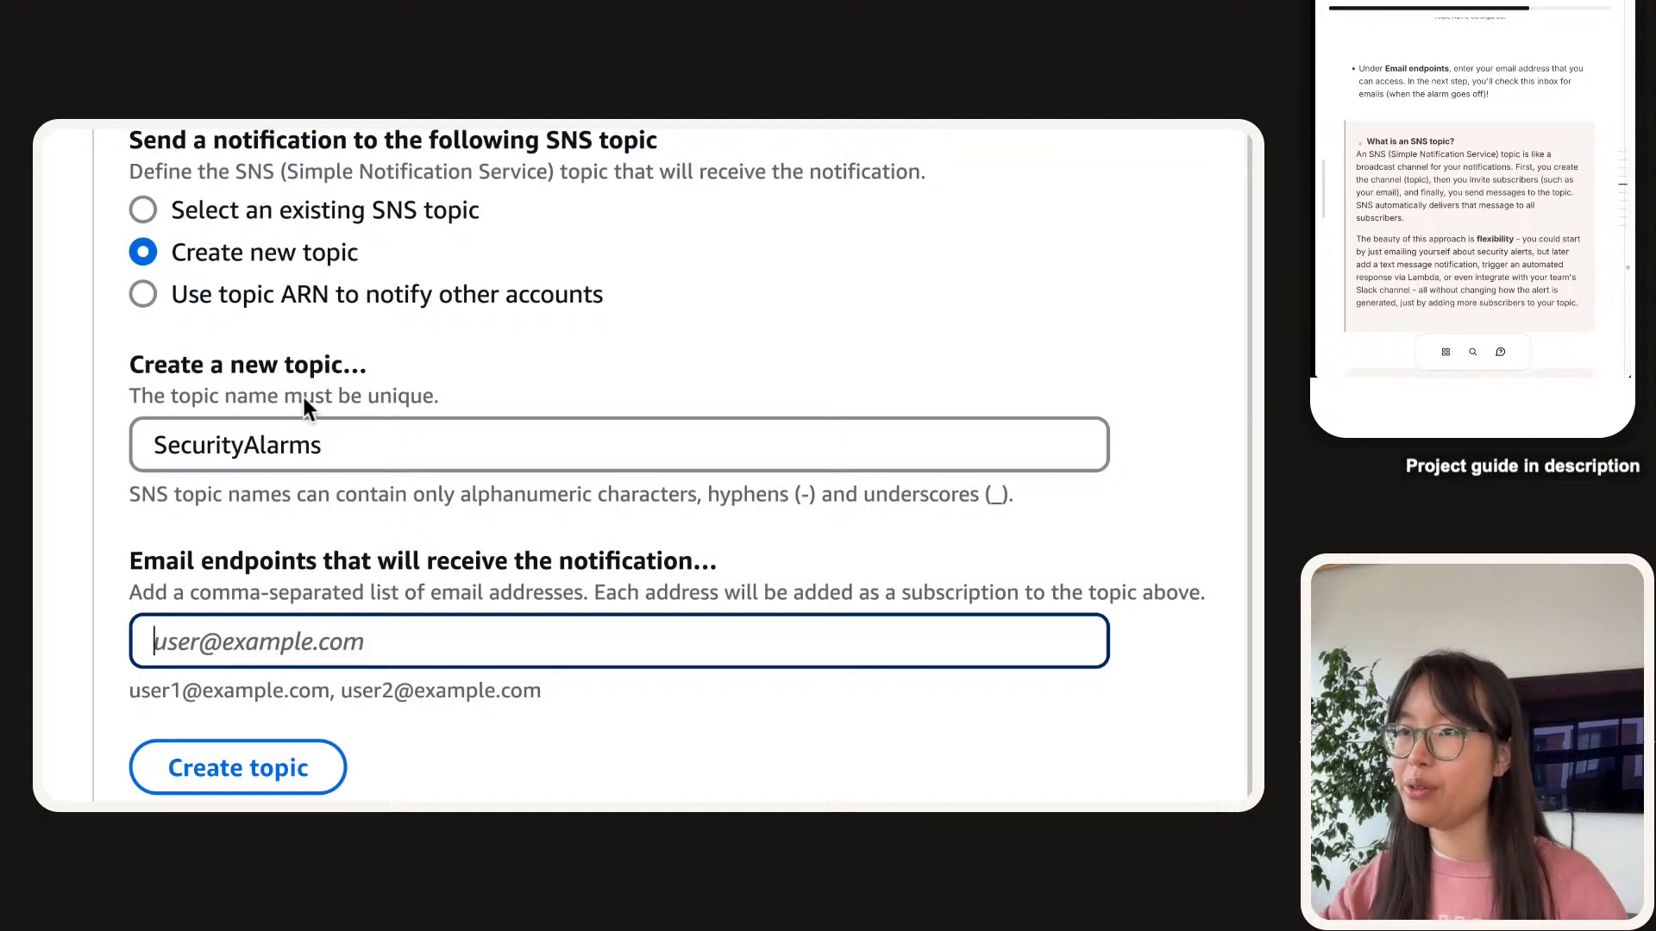
pyautogui.click(308, 435)
pyautogui.doubleClick(240, 461)
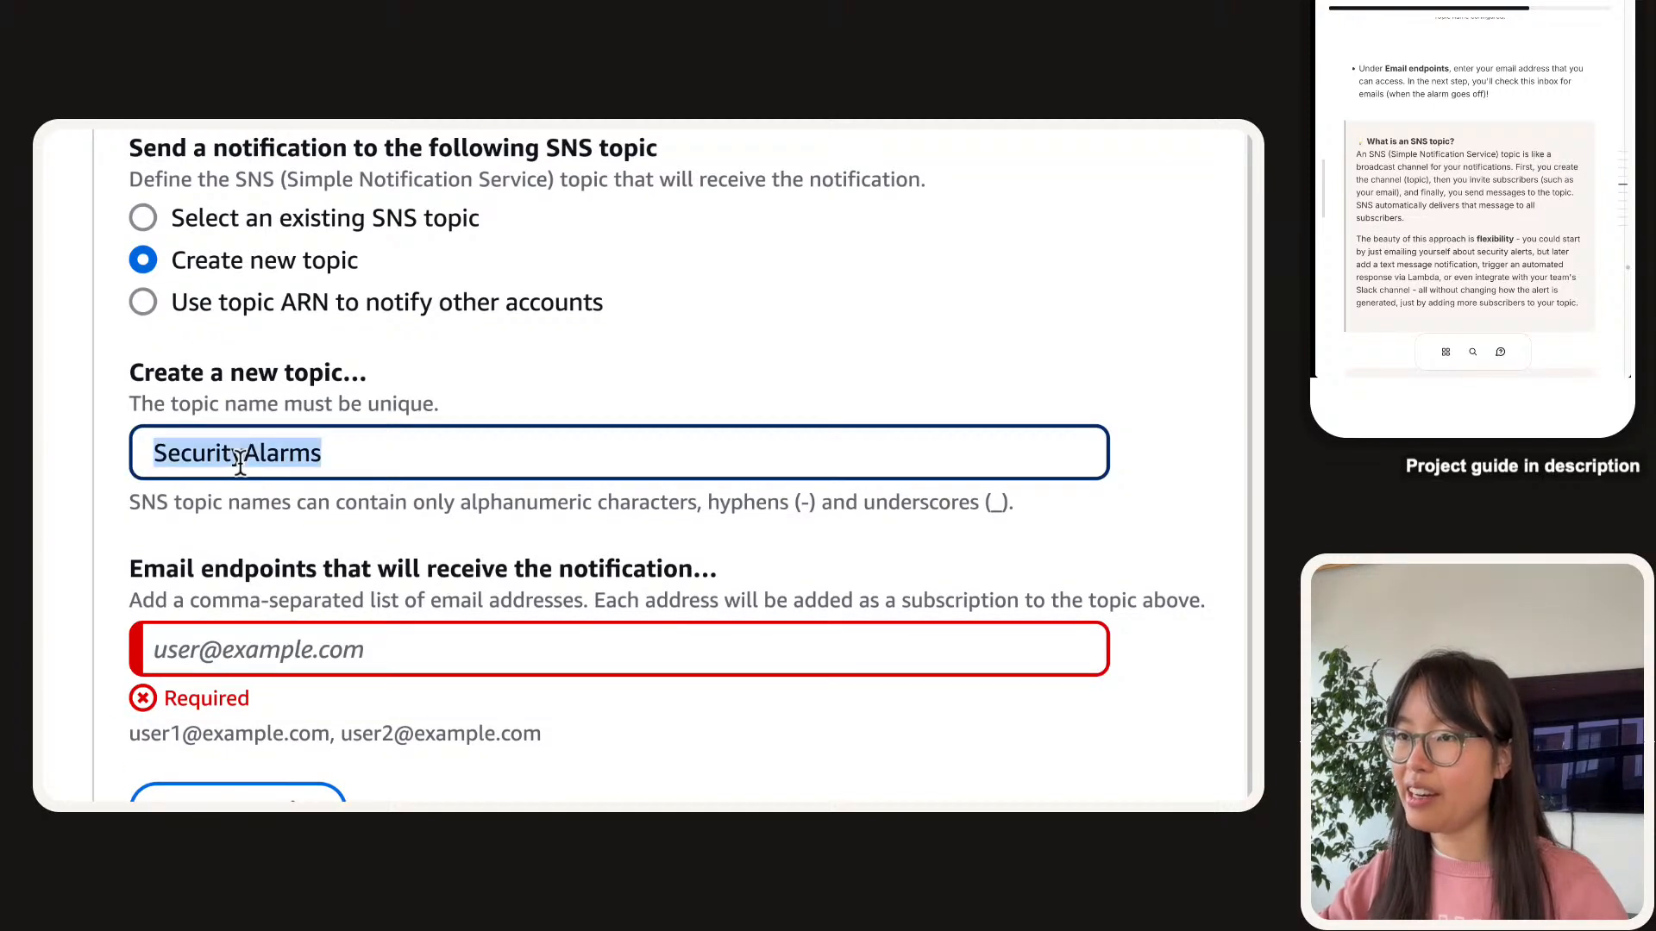
pyautogui.moveTo(134, 366); pyautogui.dragTo(1069, 550)
pyautogui.click(228, 608)
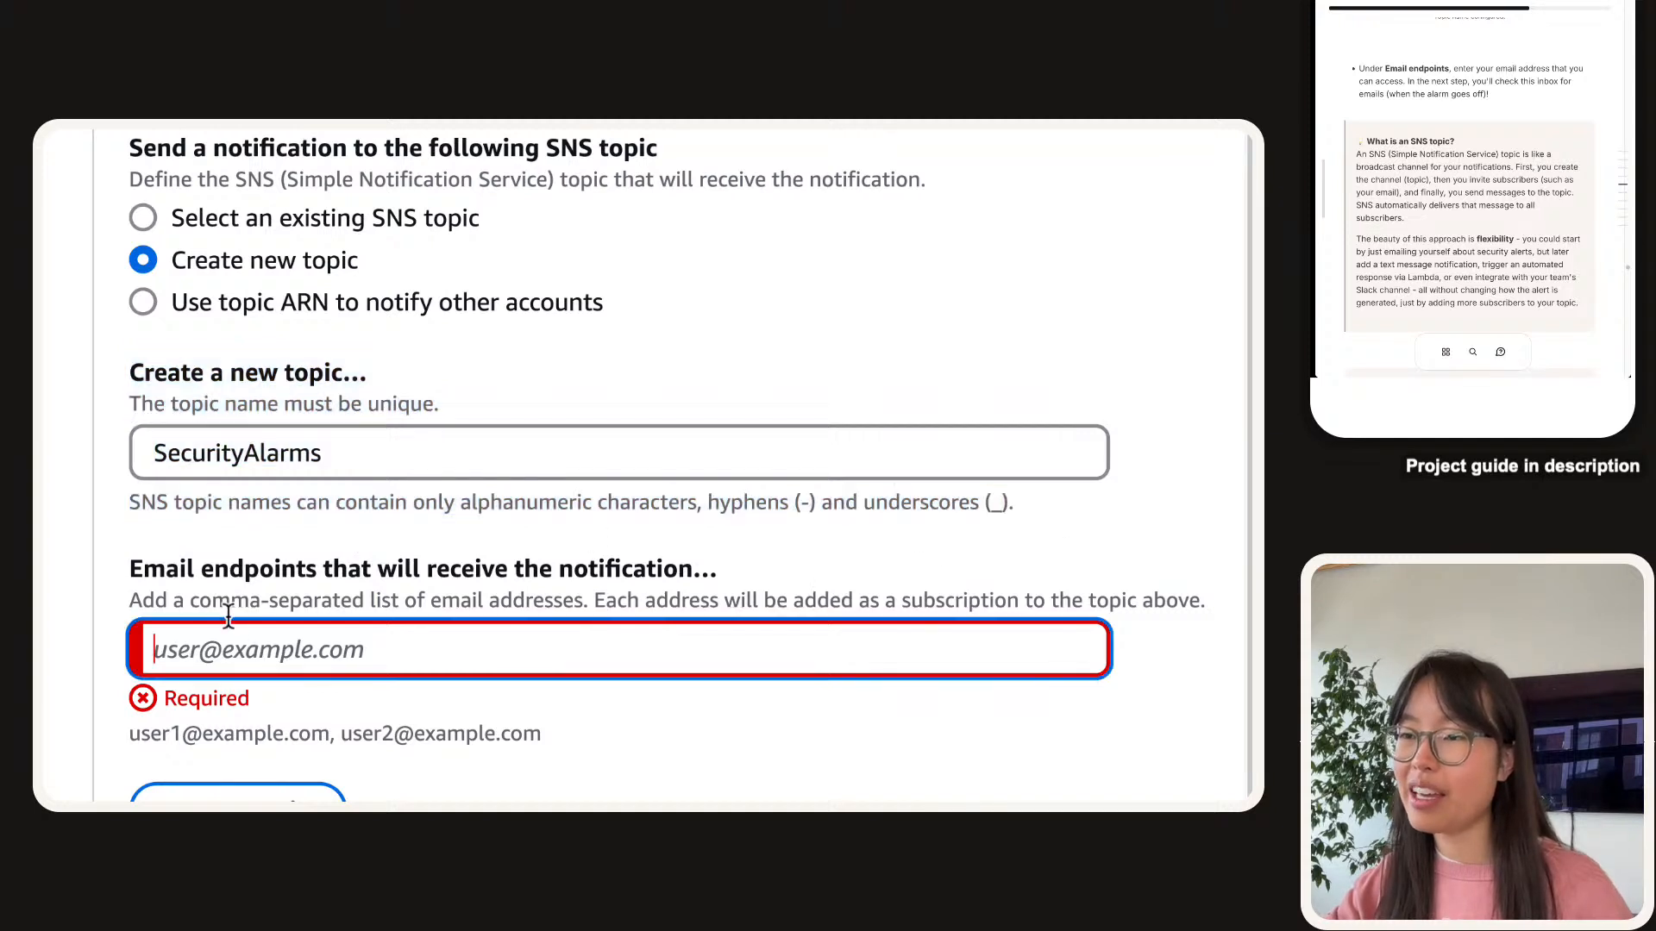
pyautogui.moveTo(130, 566); pyautogui.dragTo(530, 731)
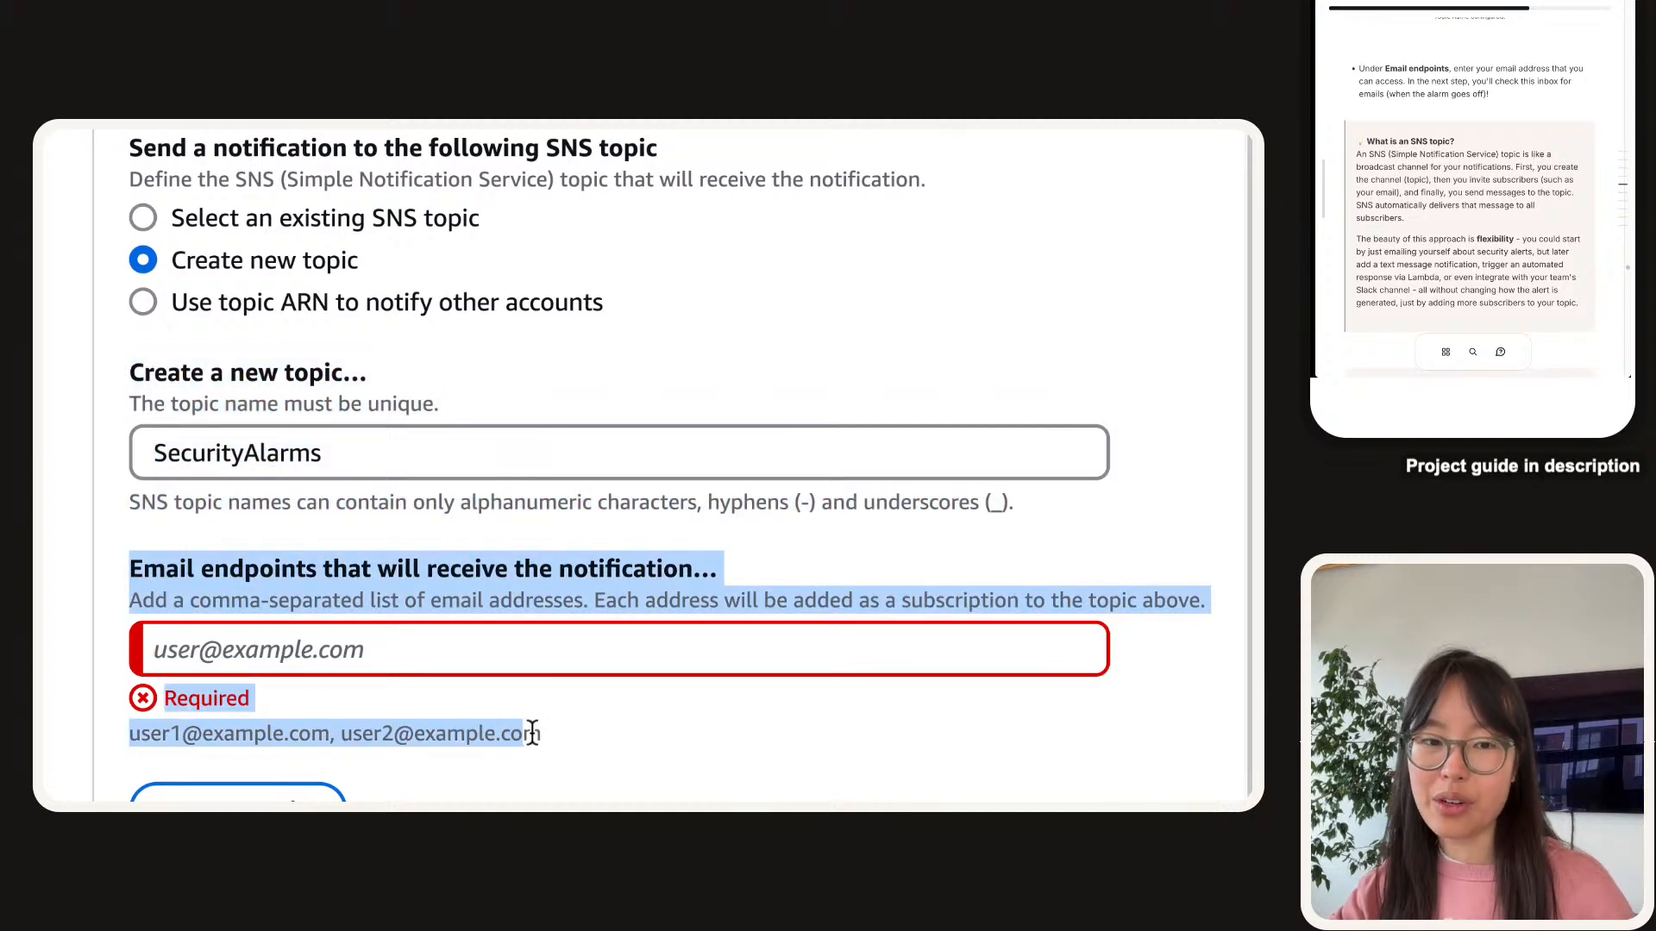
pyautogui.click(532, 733)
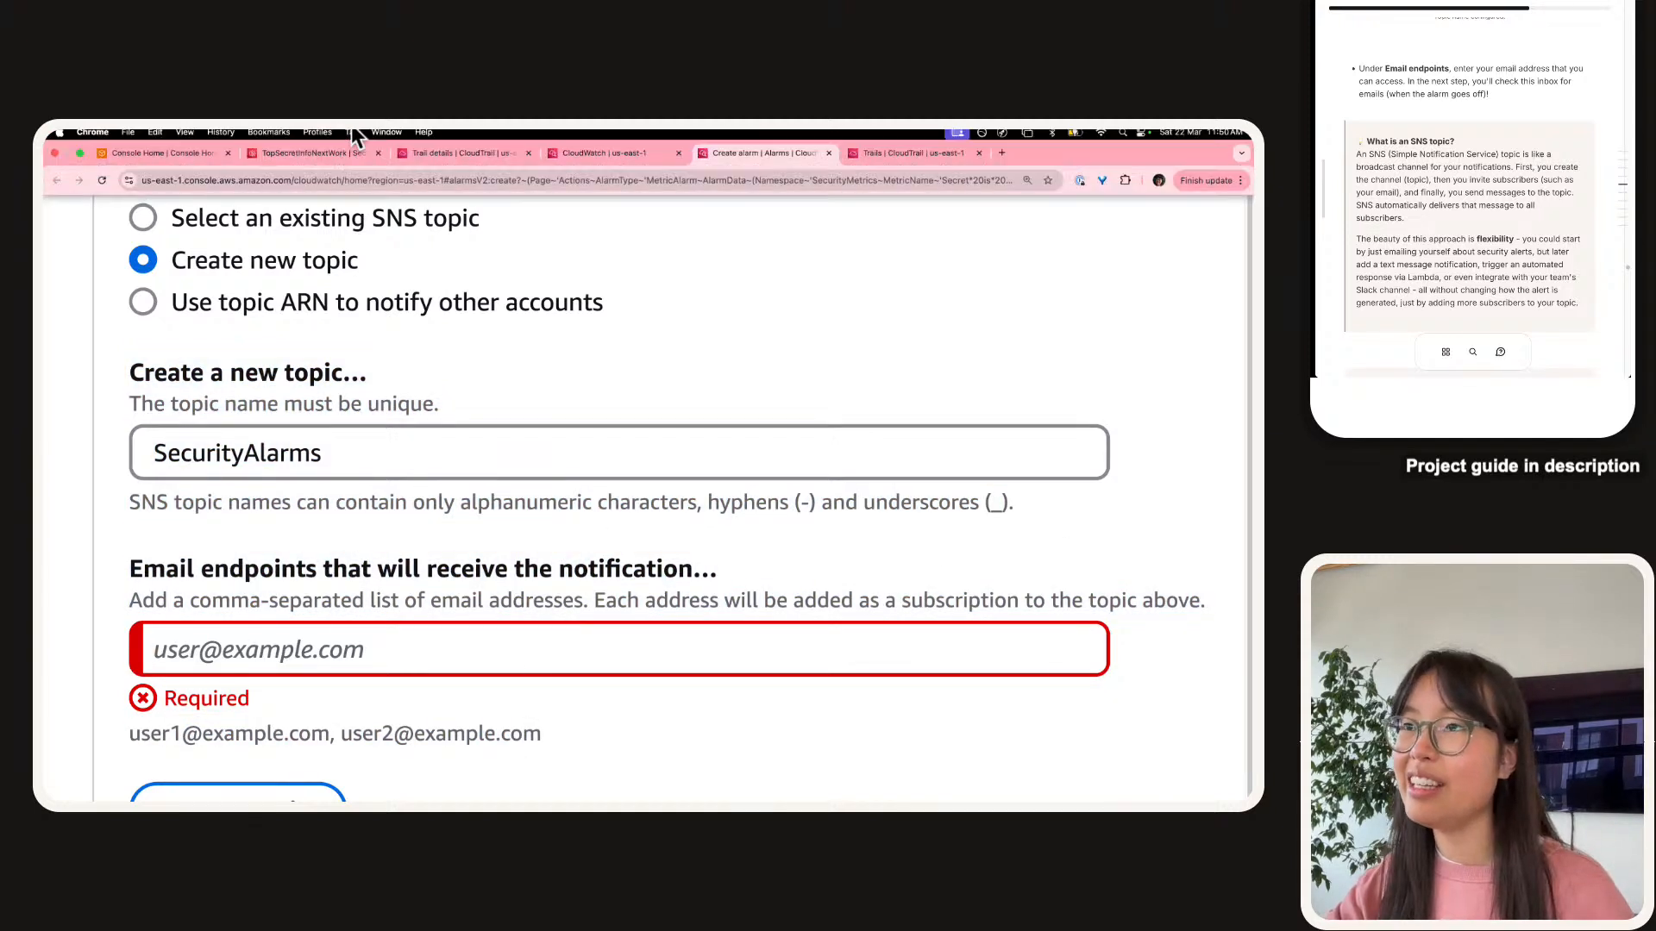
# Enter your own email address as the topic's Email endpoint.
pyautogui.click(328, 655)
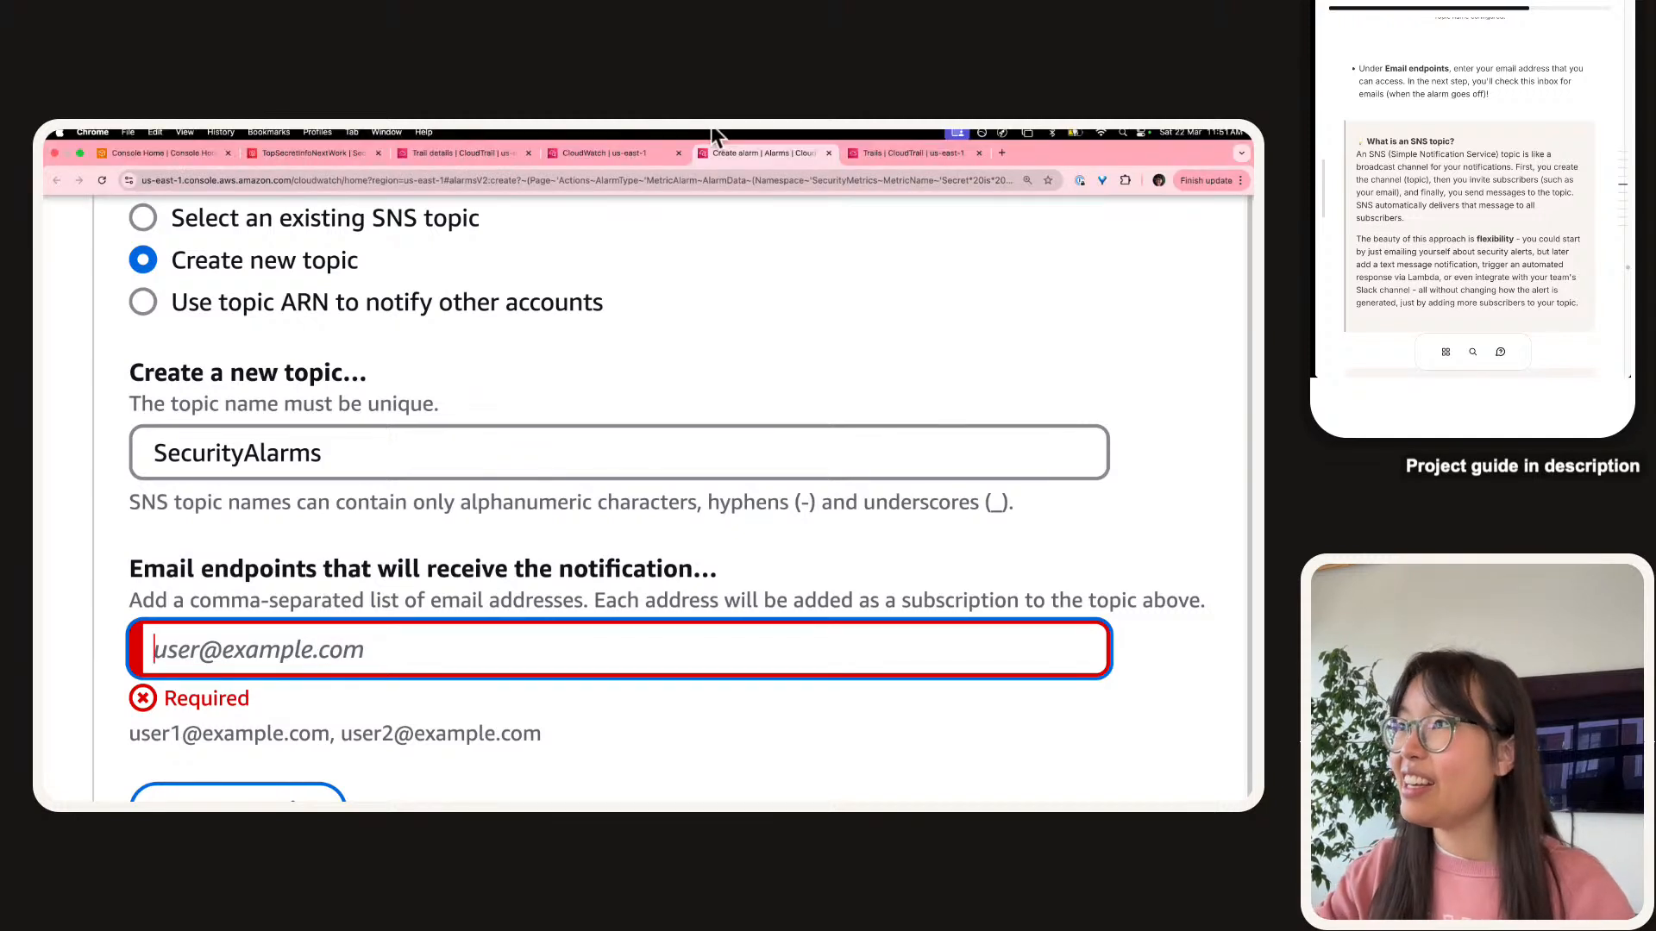
pyautogui.press('BackSpace')
pyautogui.press('BackSpace')
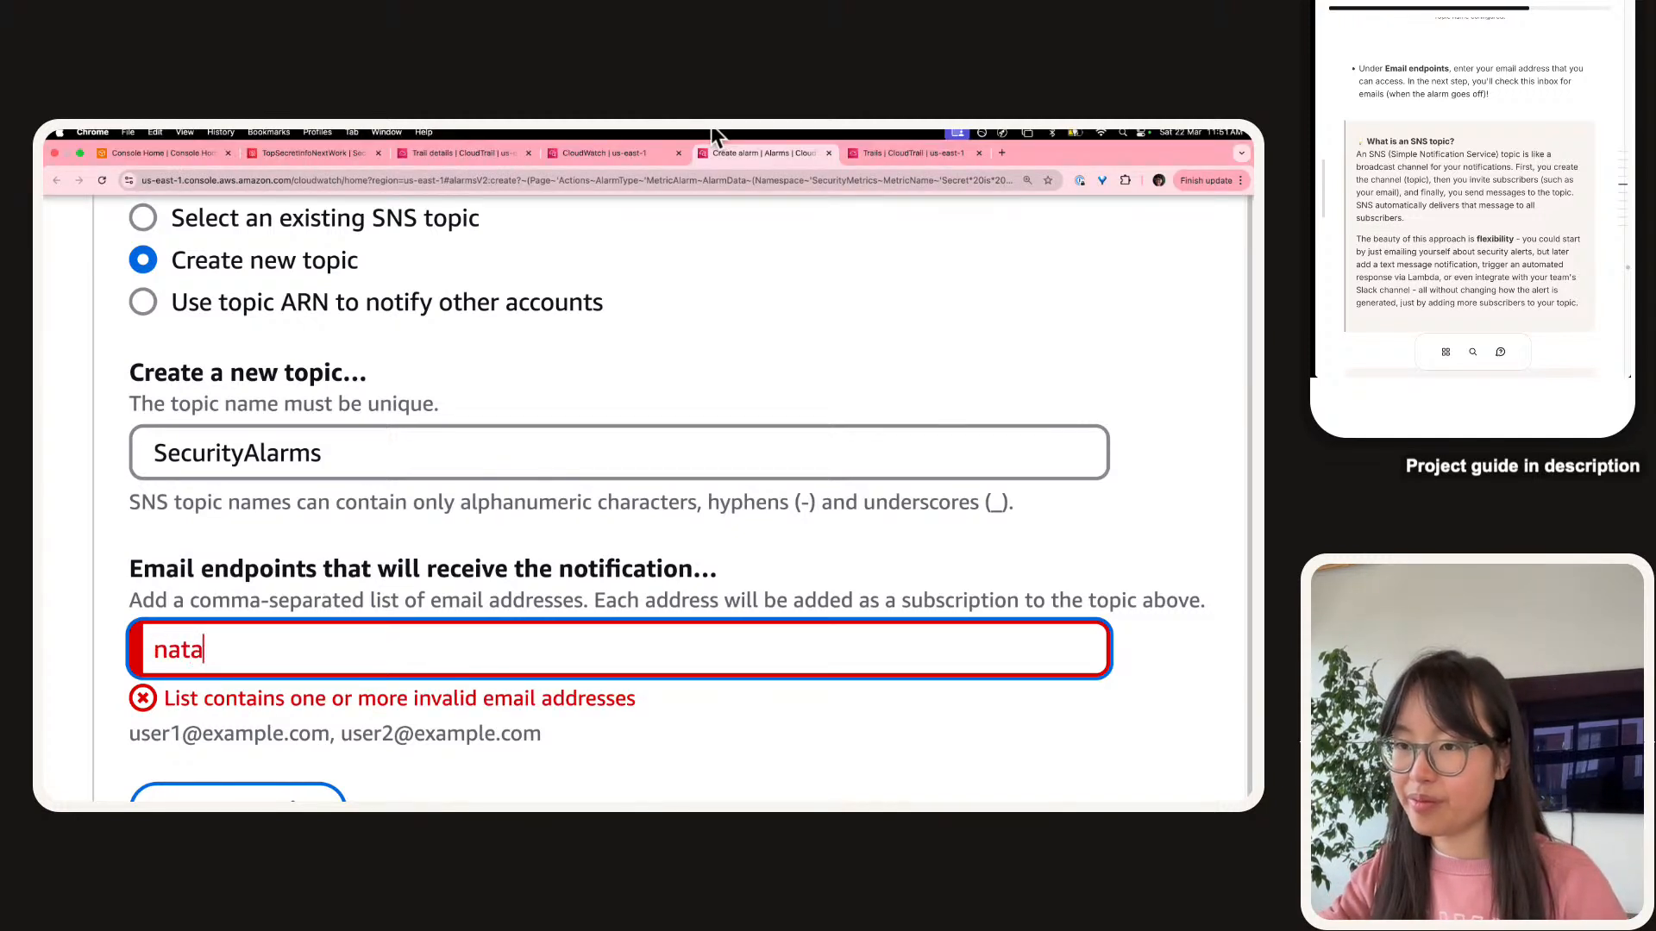
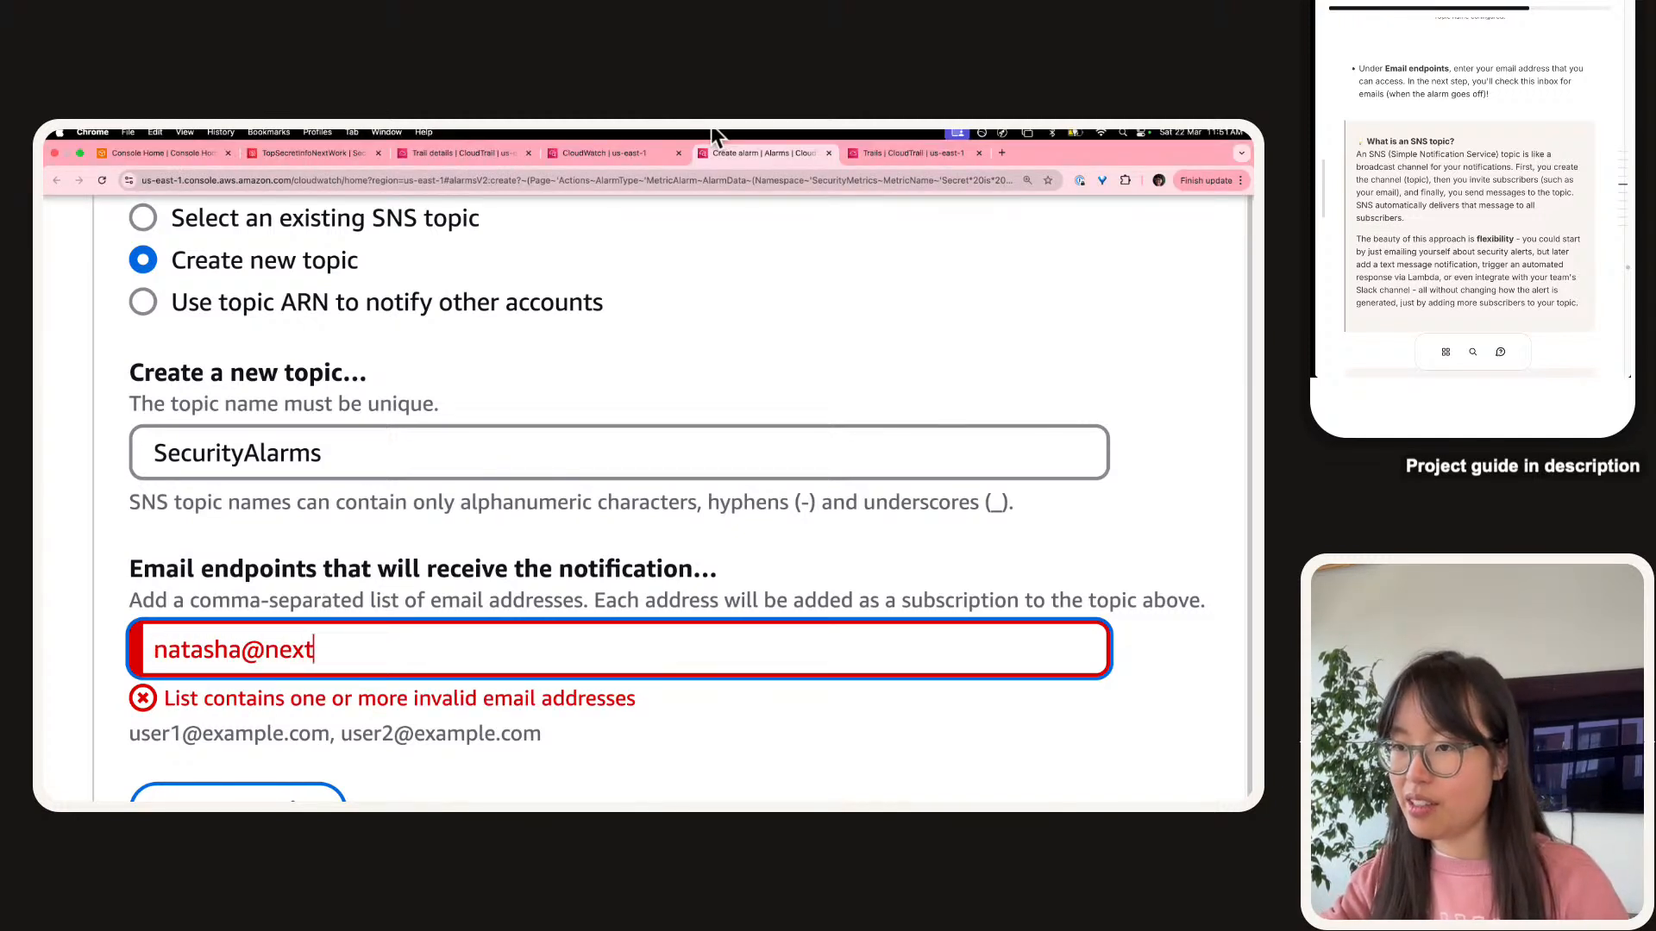
pyautogui.press('BackSpace')
pyautogui.press('BackSpace')
pyautogui.press('BackSpace')
pyautogui.press('BackSpace')
pyautogui.press('BackSpace')
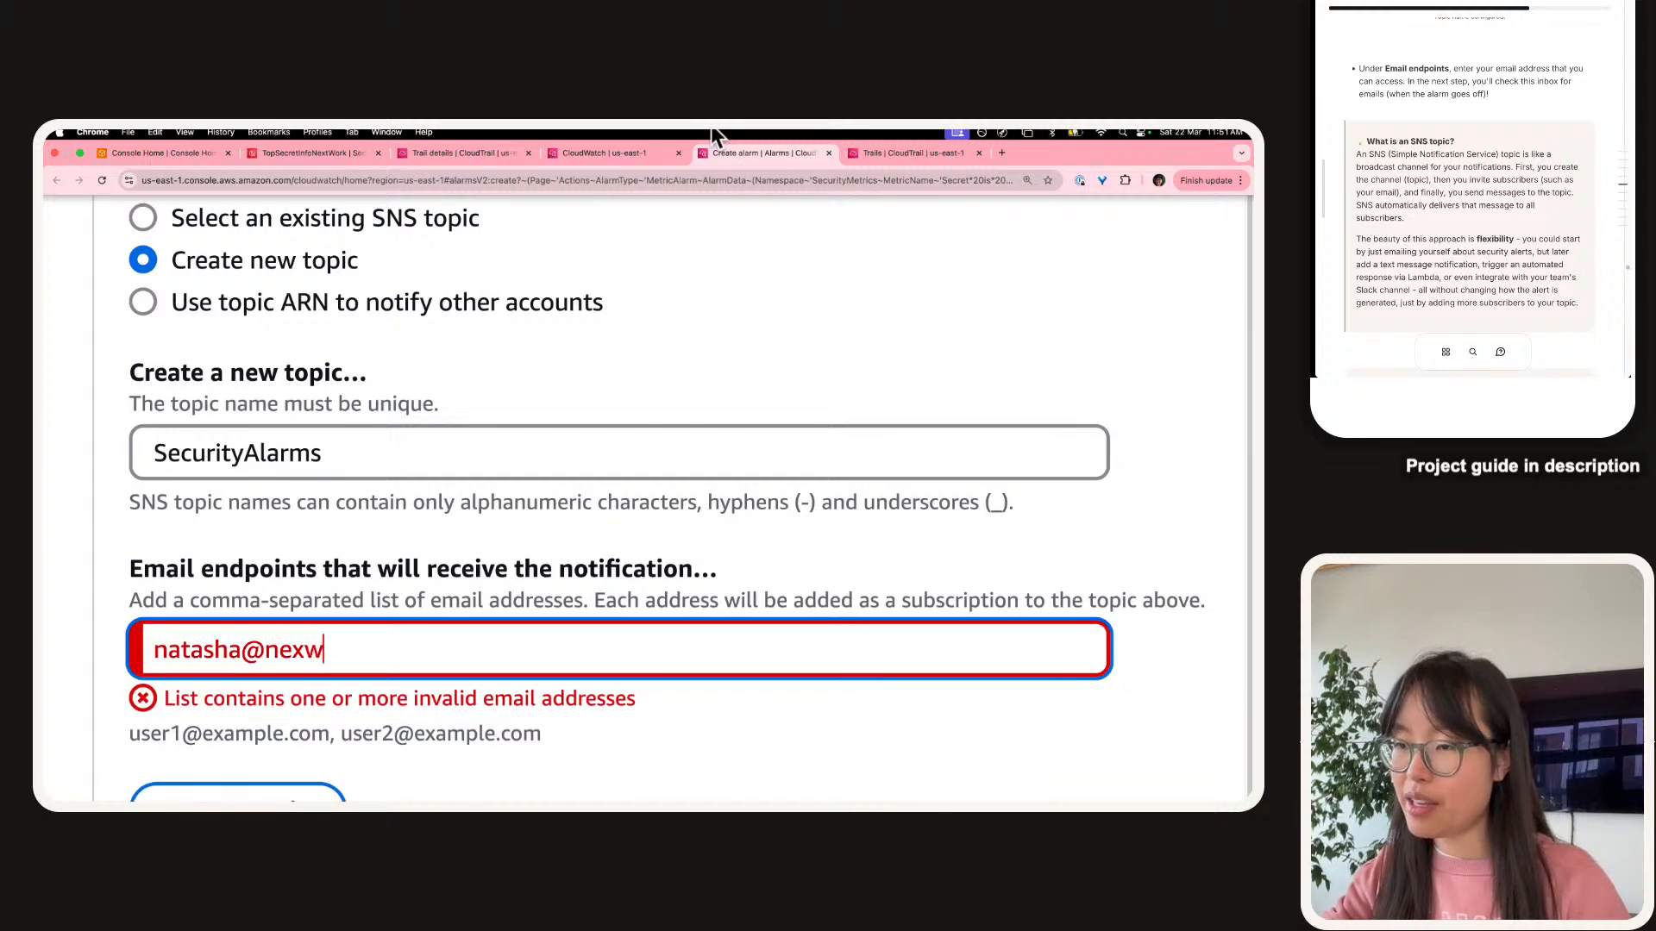
pyautogui.press('BackSpace')
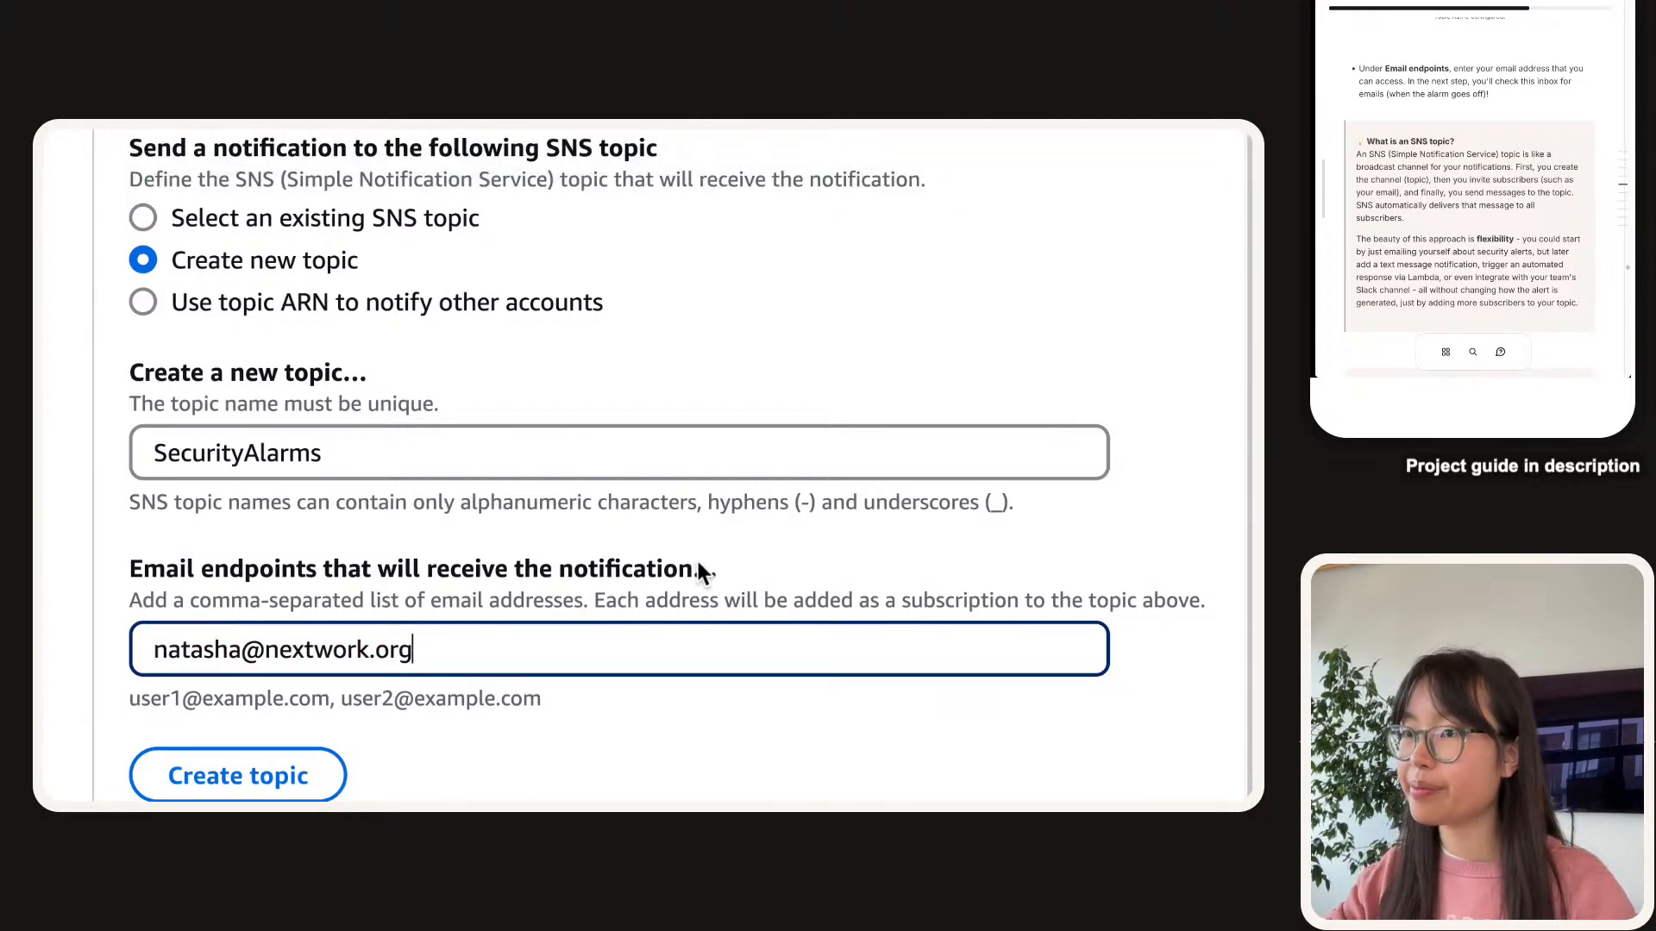
pyautogui.scroll(-5, 697, 560)
# Create the SecurityAlarms topic with the email subscriber as the alarm's notification target.
pyautogui.click(616, 463)
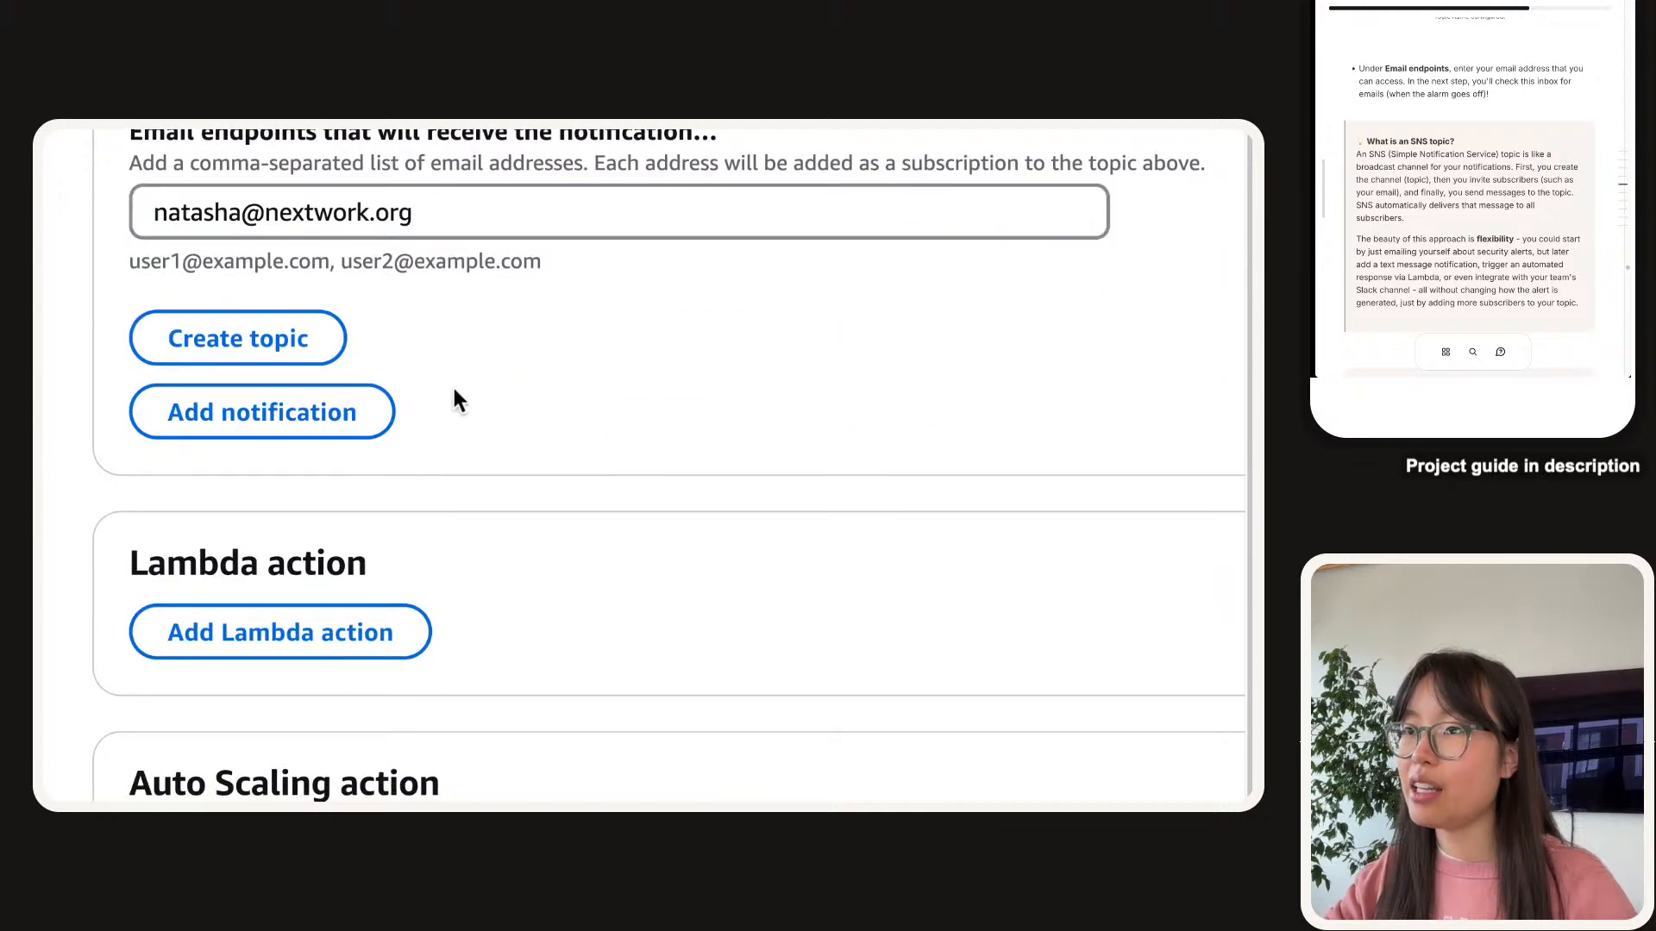
pyautogui.click(293, 354)
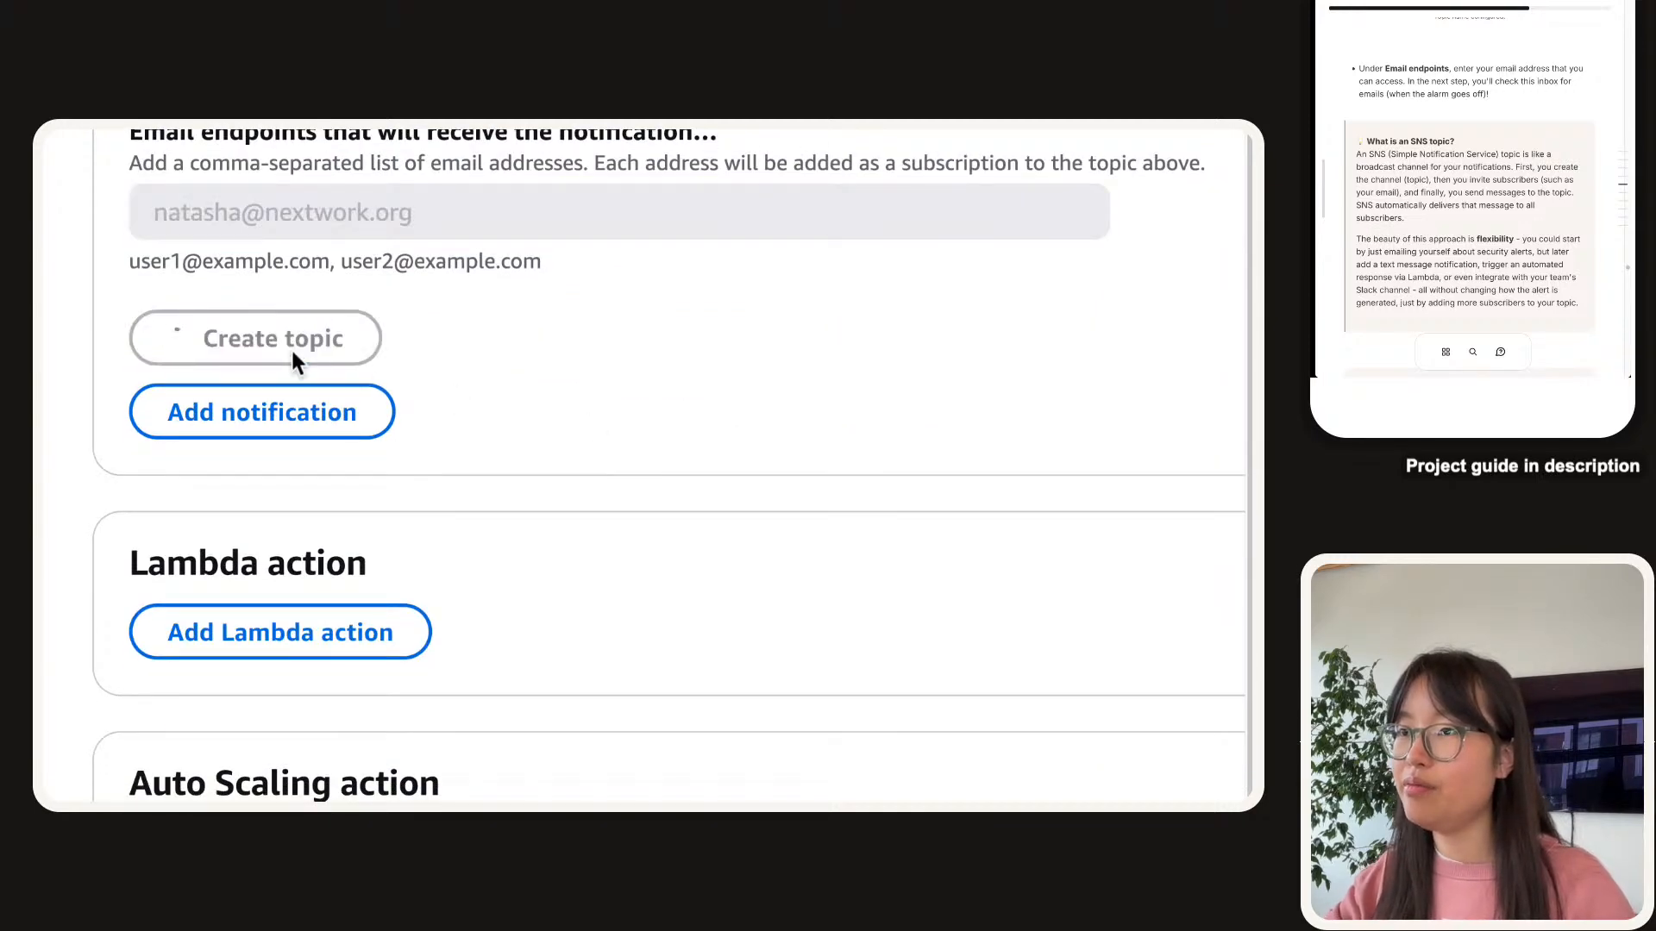
pyautogui.scroll(3, 293, 354)
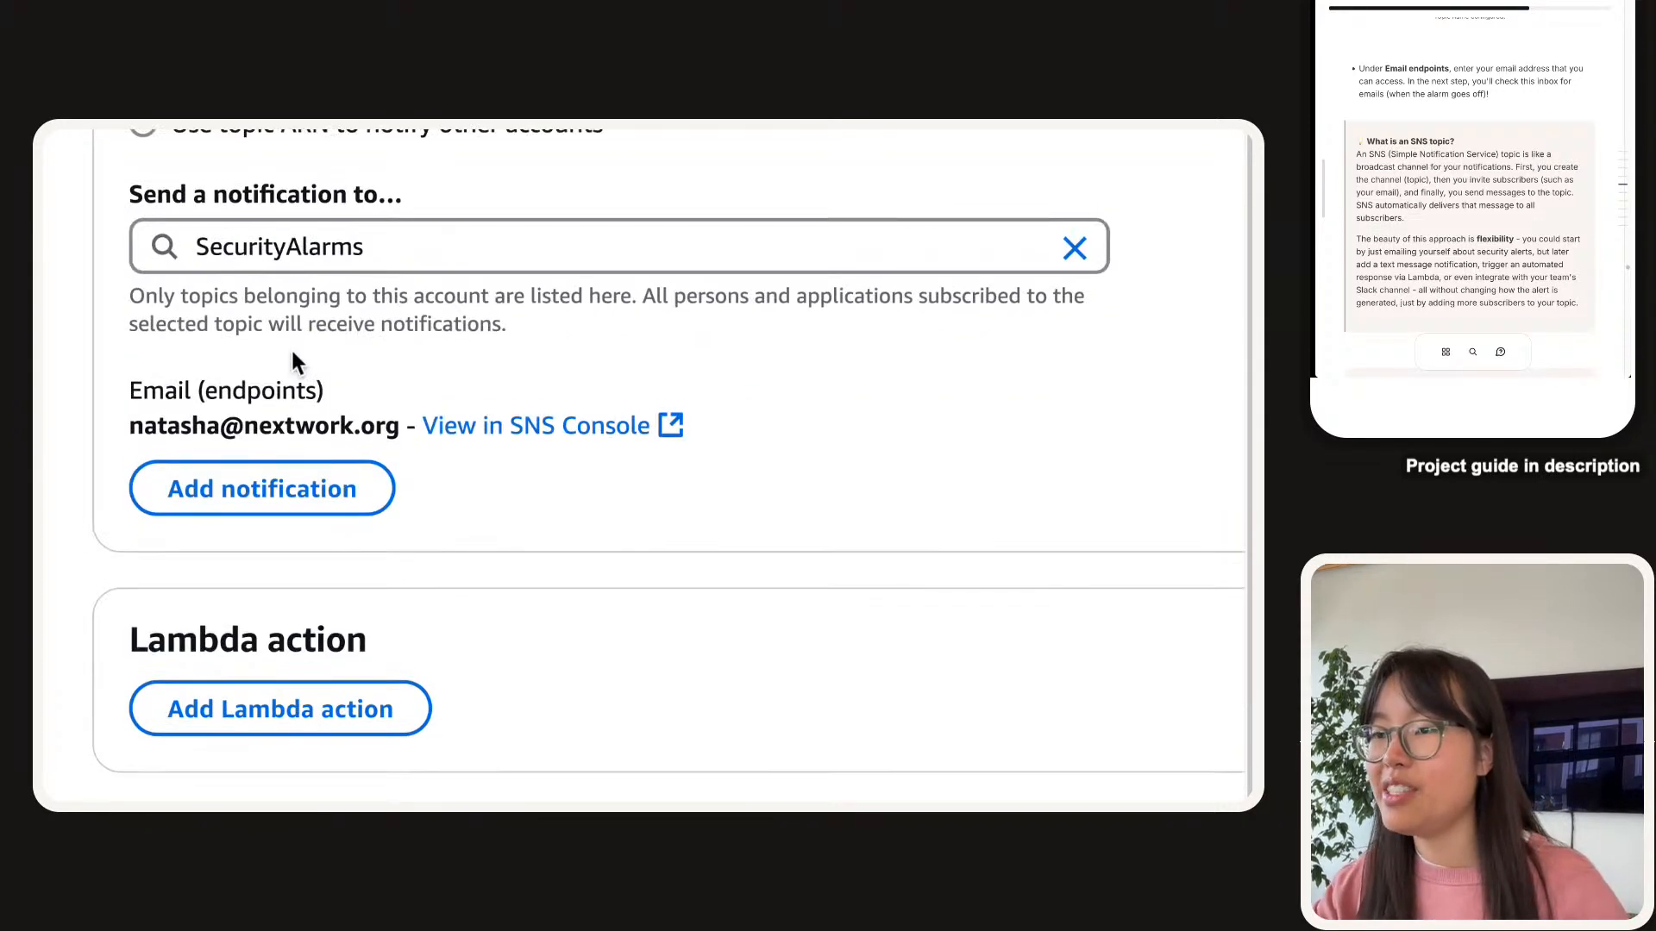
pyautogui.scroll(4, 292, 354)
pyautogui.scroll(-2, 291, 353)
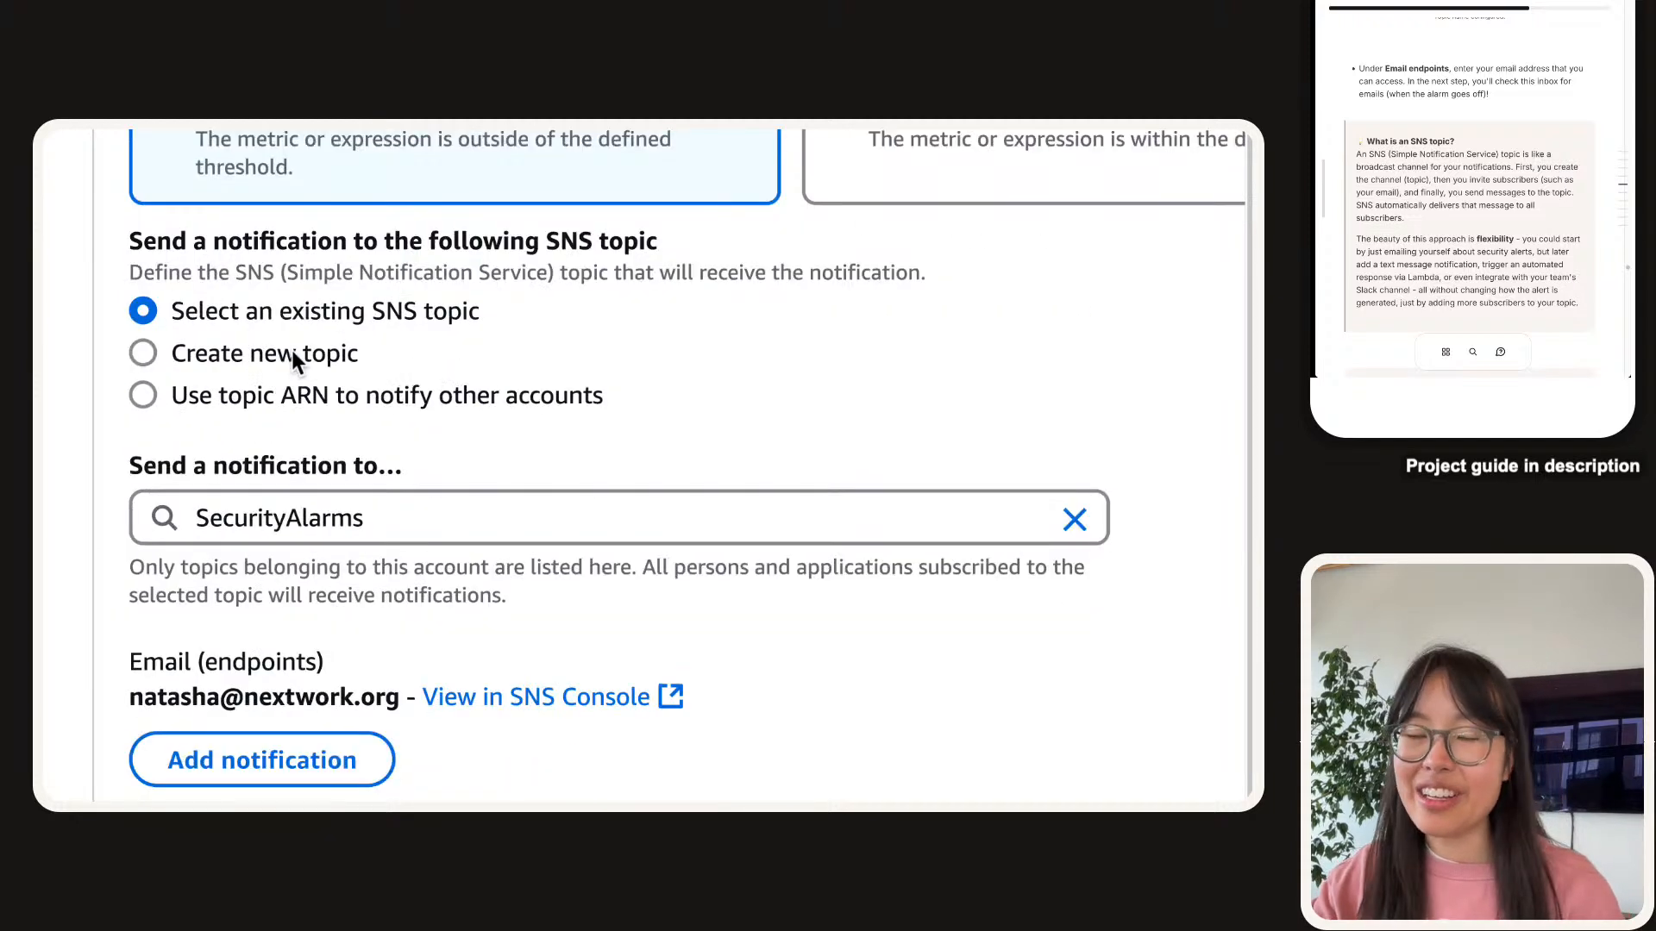
pyautogui.scroll(-1, 291, 350)
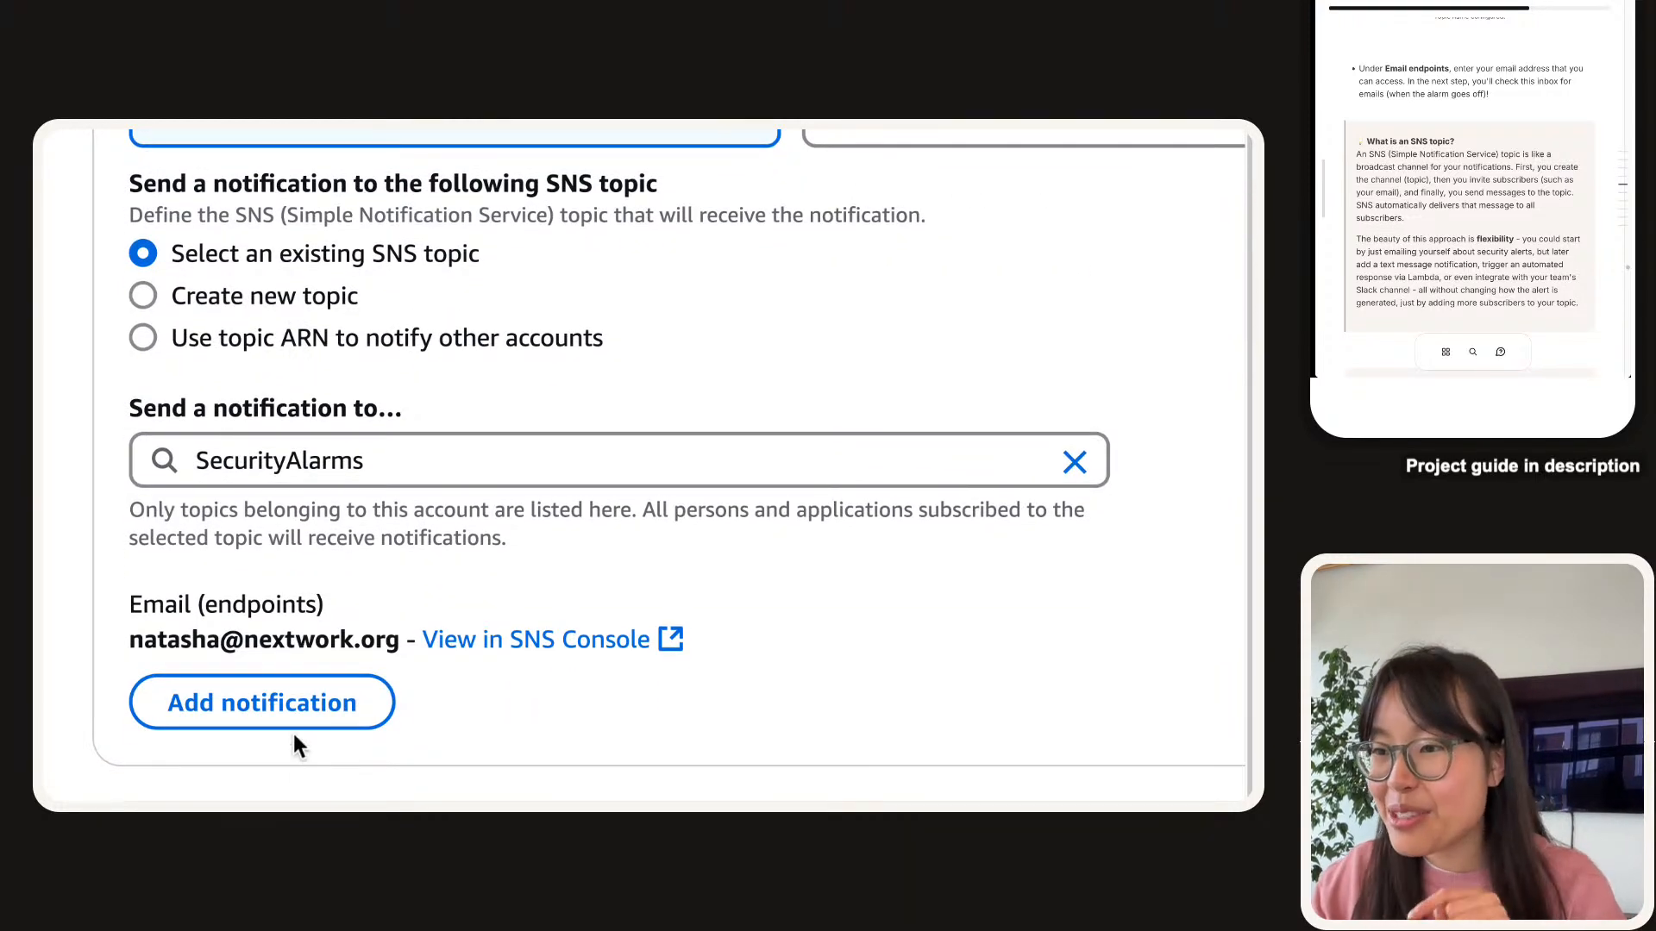
pyautogui.scroll(-1, 293, 669)
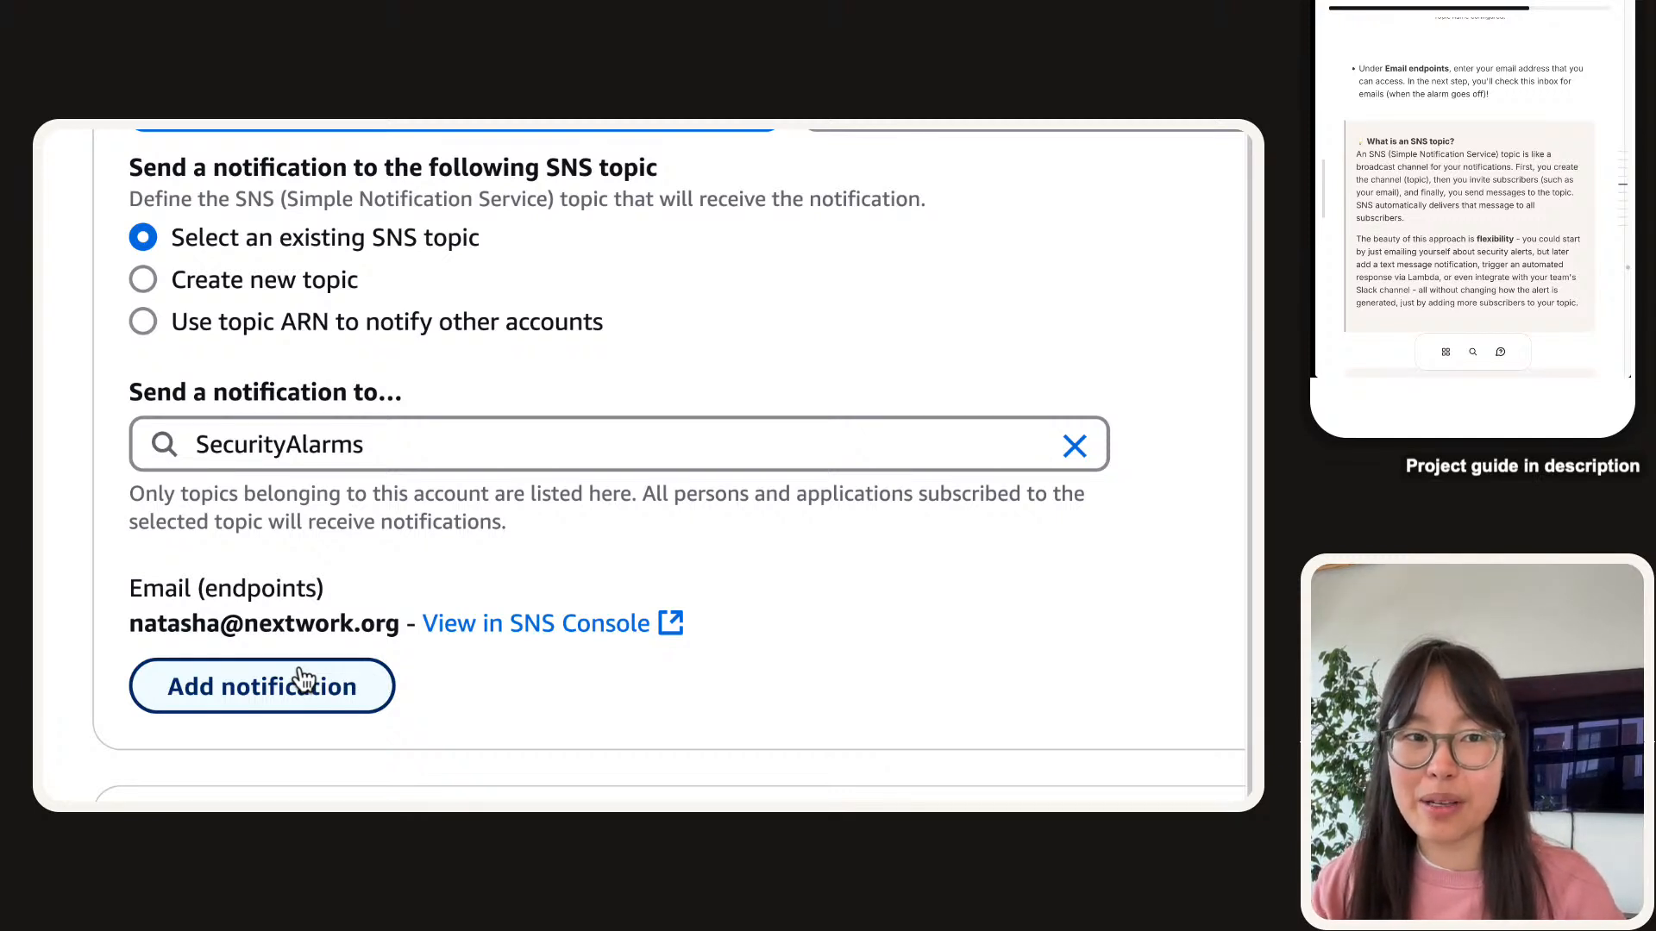
pyautogui.scroll(-1, 297, 679)
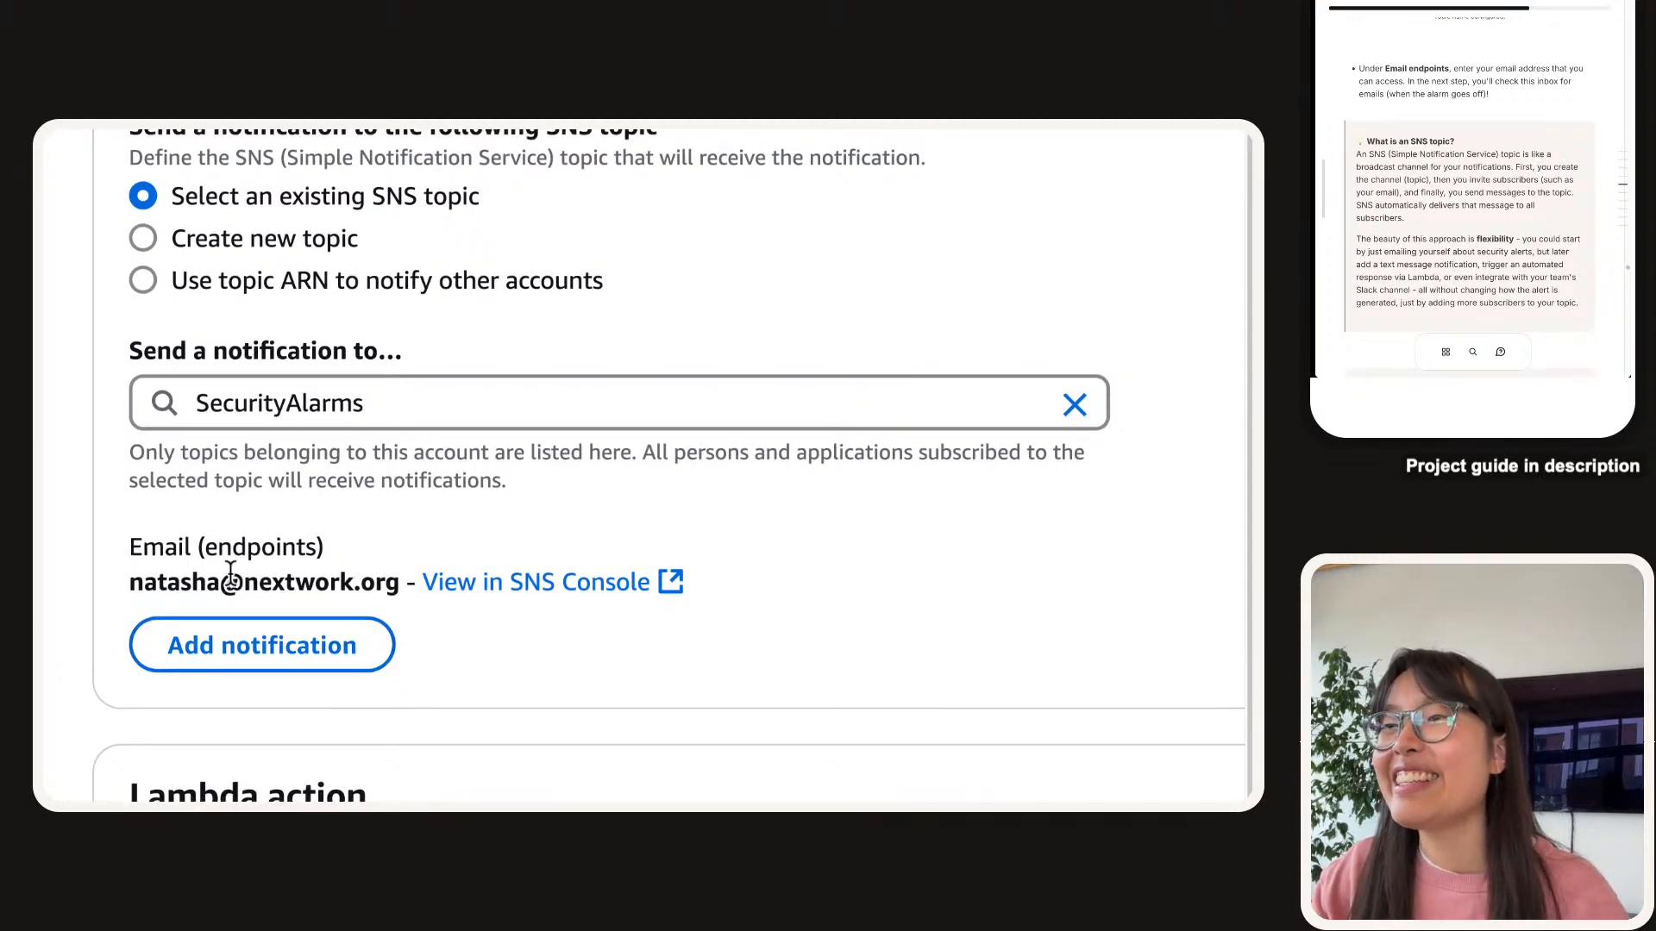
pyautogui.scroll(2, 250, 574)
pyautogui.scroll(-1, 262, 575)
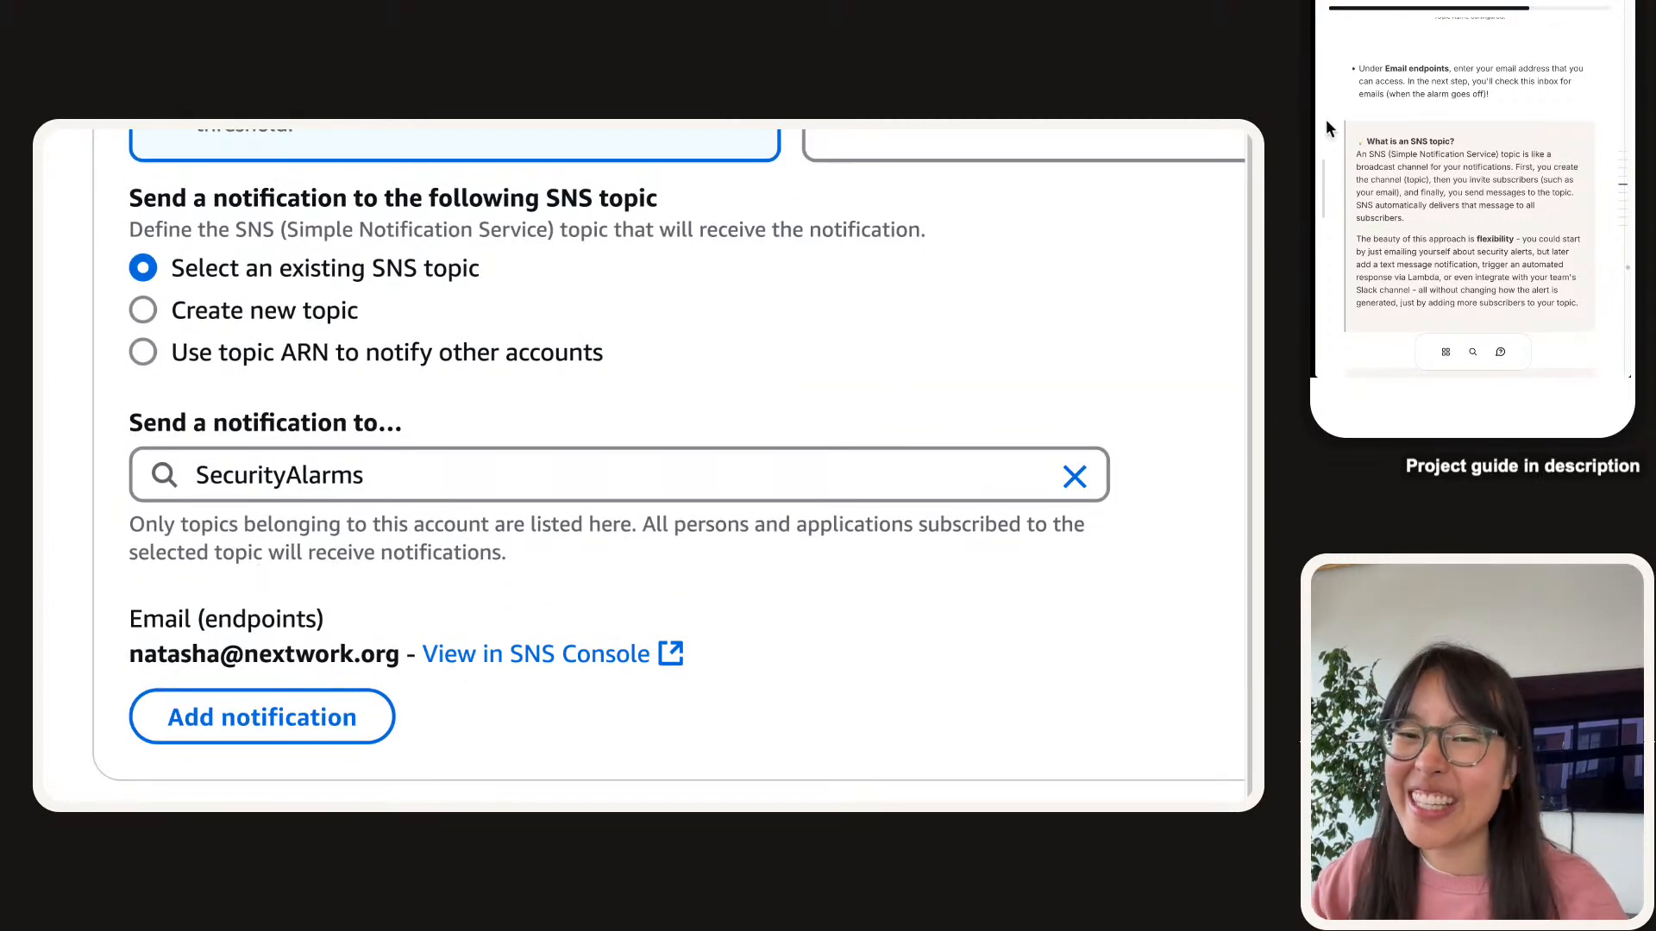
pyautogui.scroll(-1, 1427, 121)
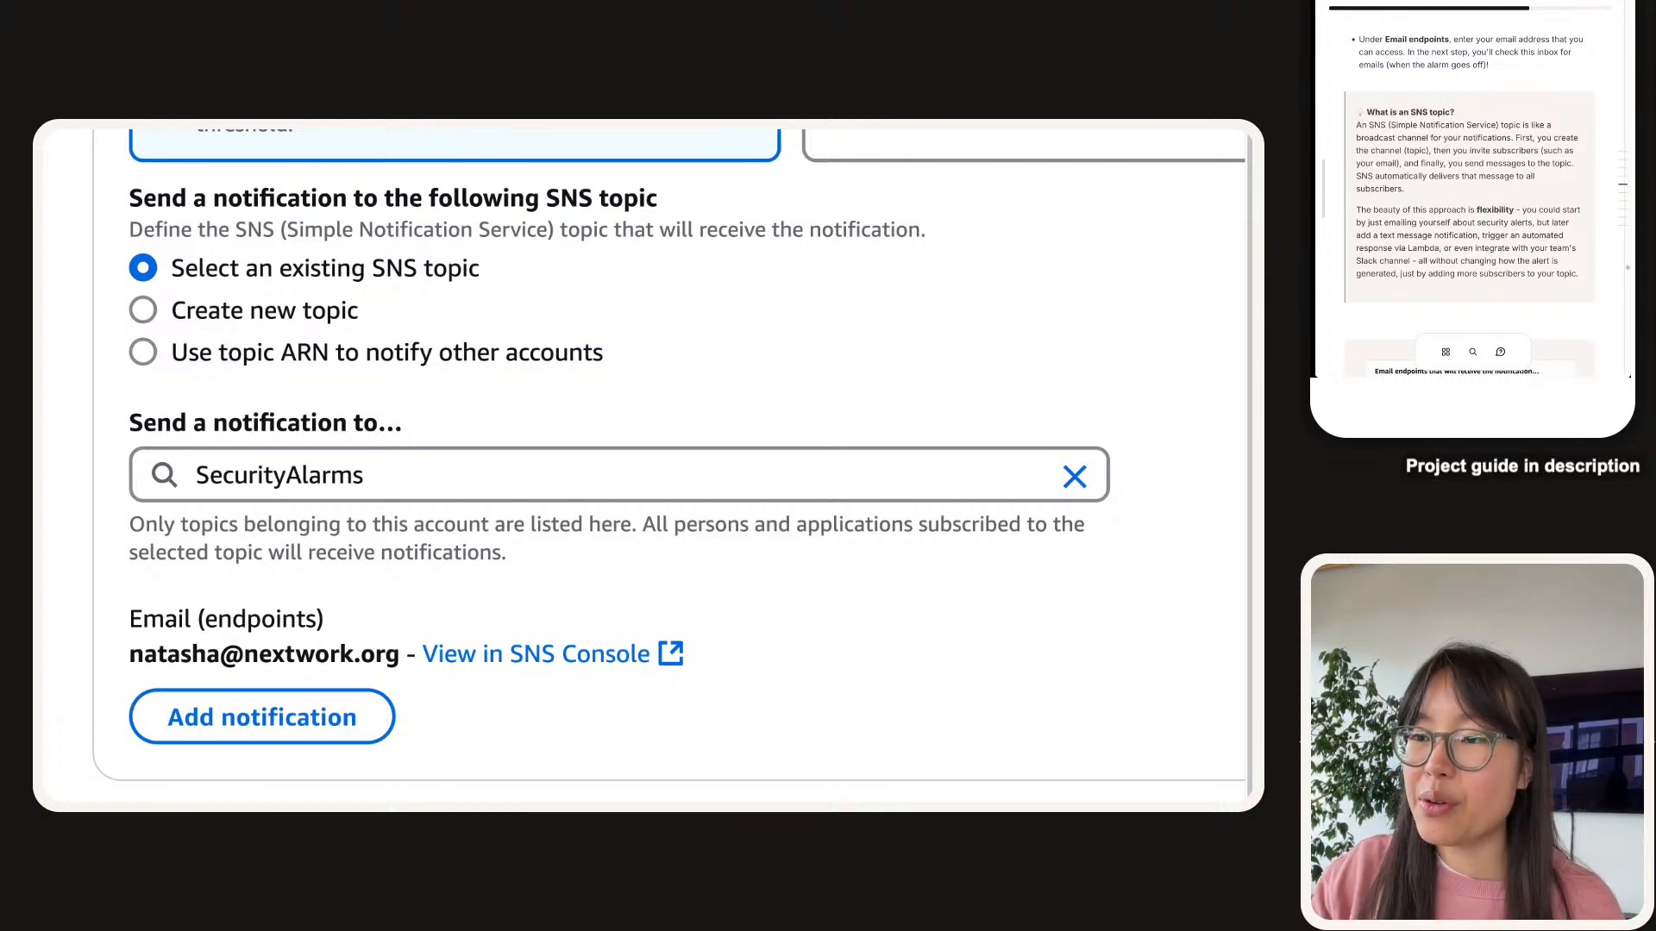
pyautogui.scroll(-1, 437, 697)
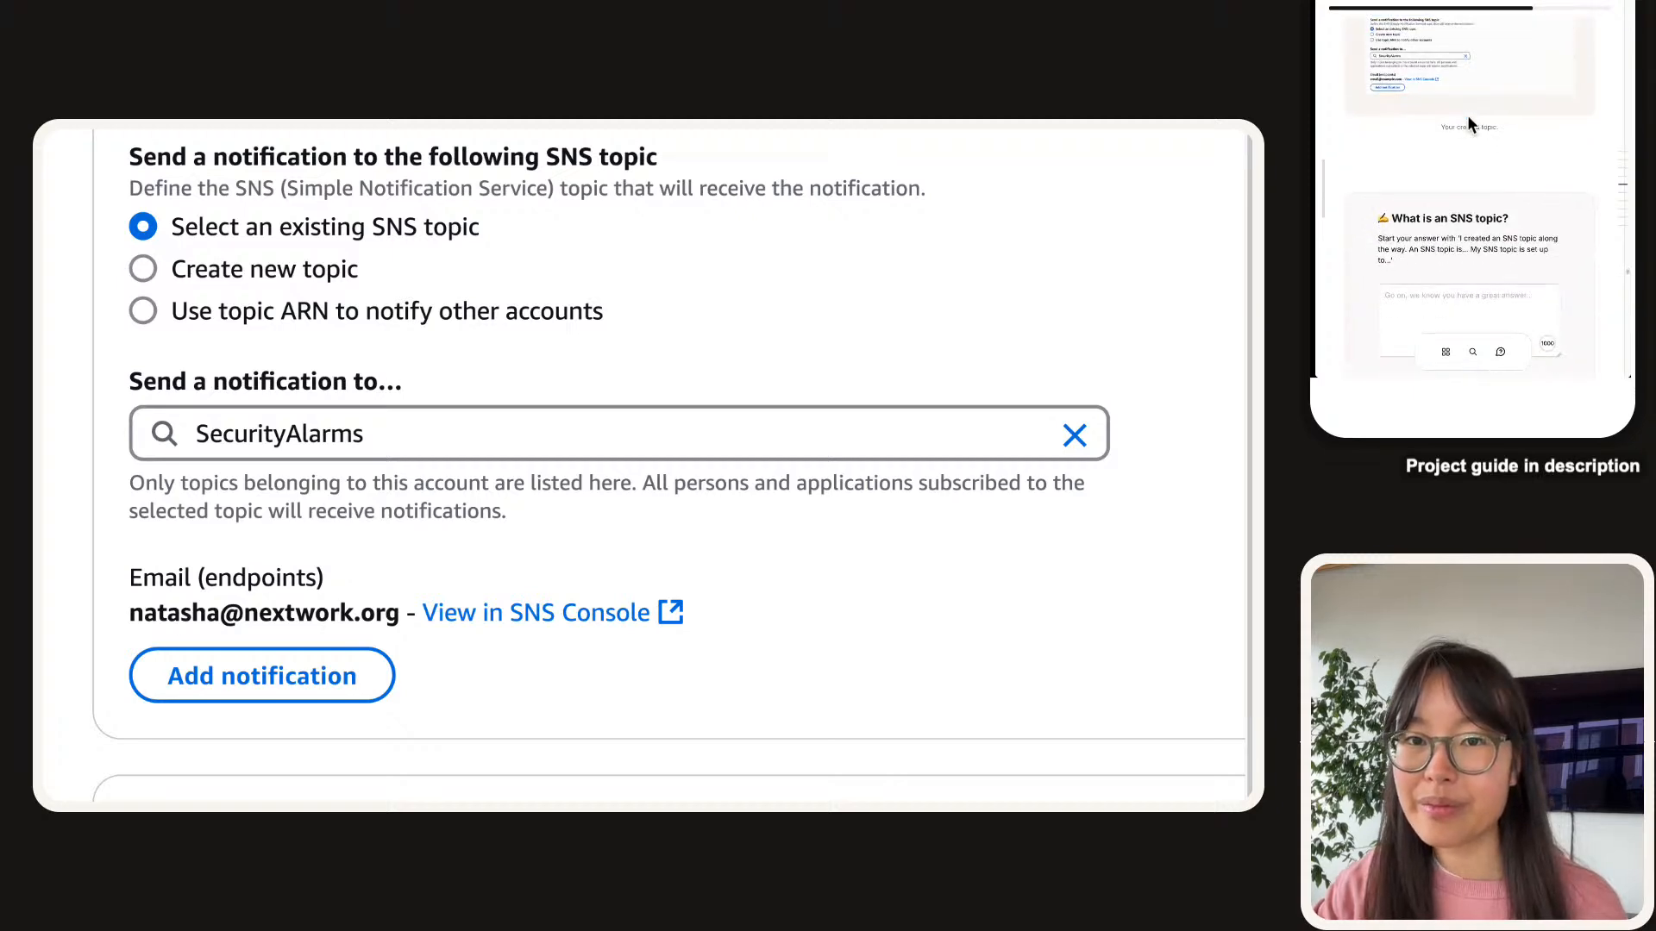
pyautogui.scroll(-2, 549, 526)
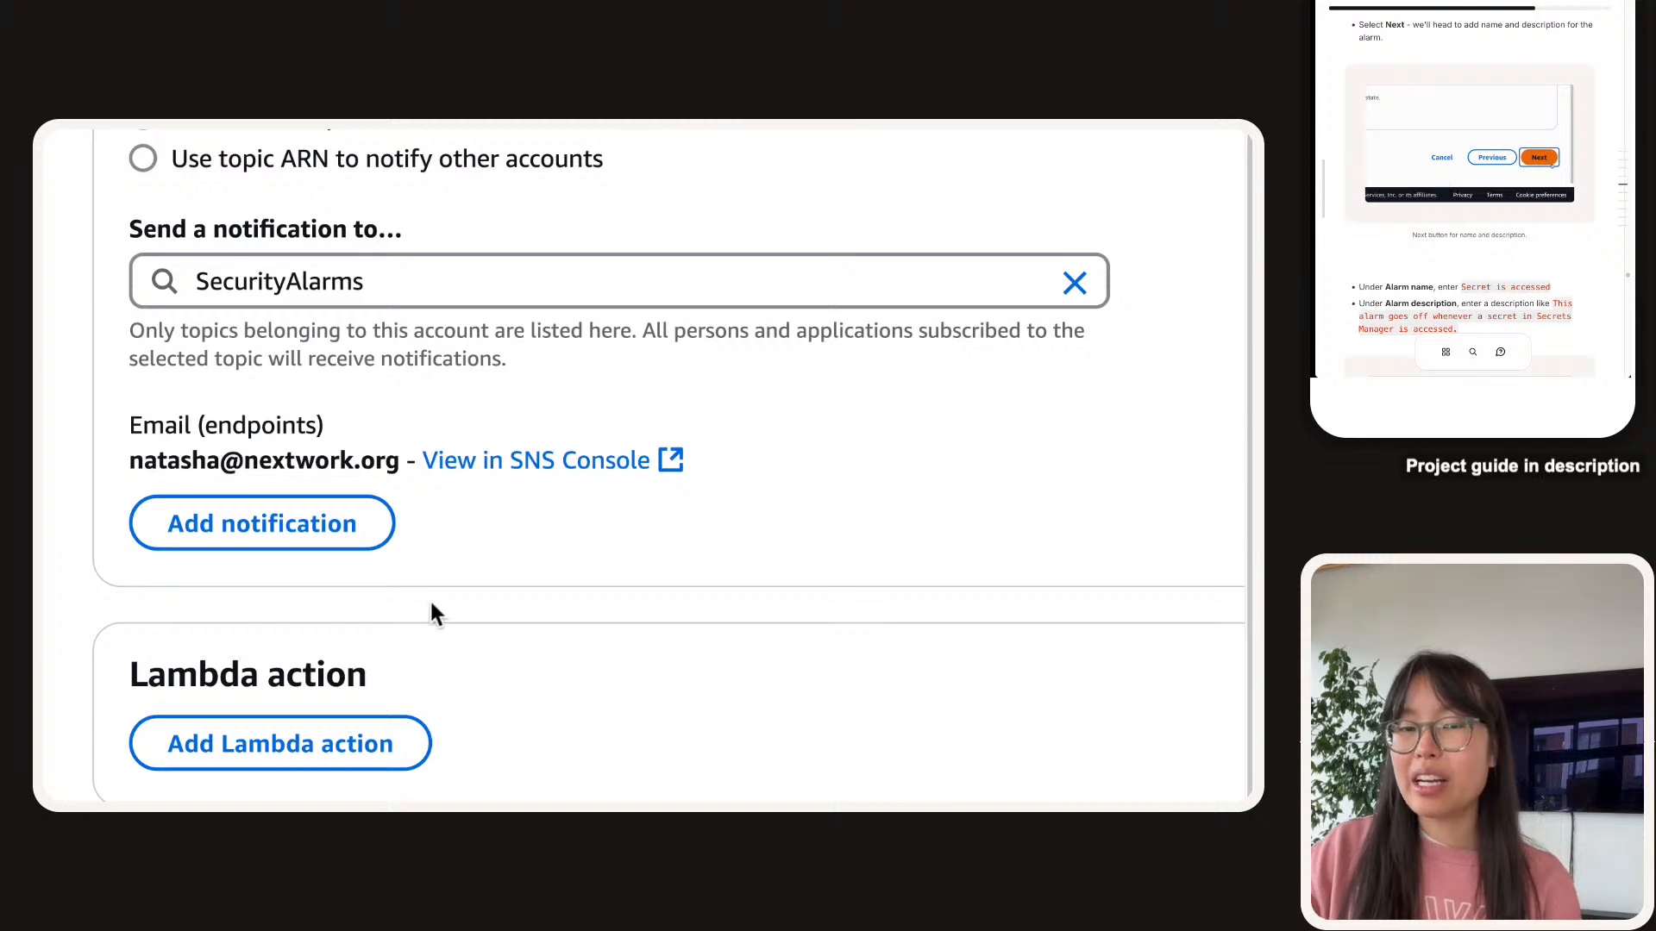
pyautogui.scroll(-7, 440, 603)
pyautogui.scroll(3, 566, 593)
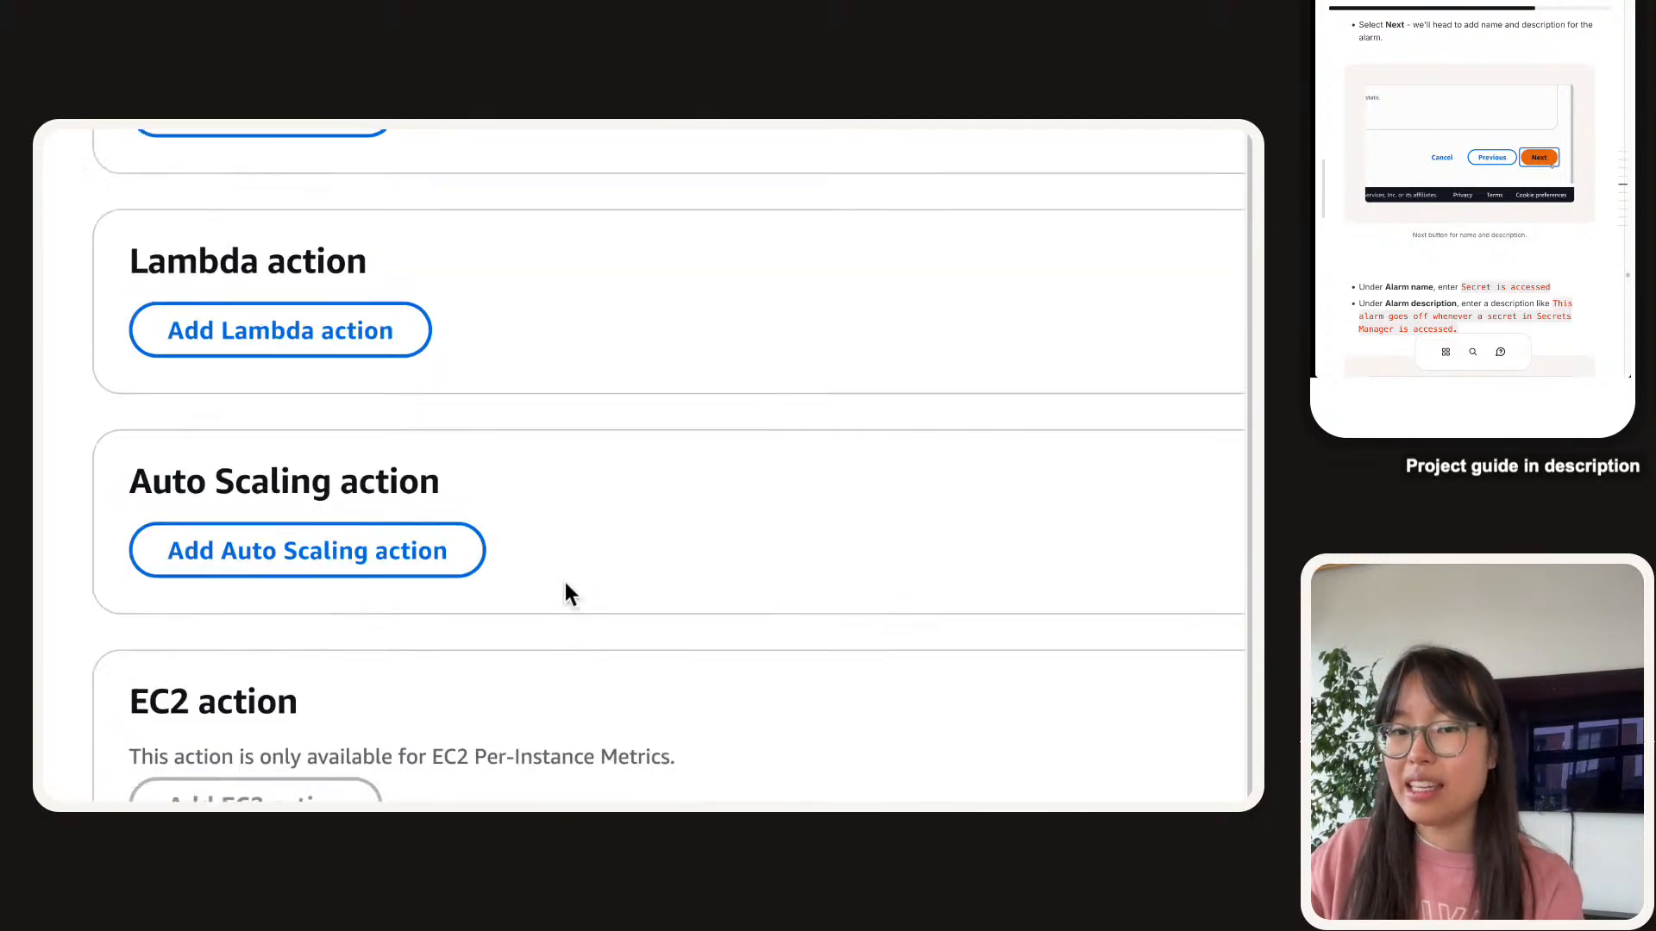
pyautogui.click(568, 586)
pyautogui.scroll(-3, 567, 587)
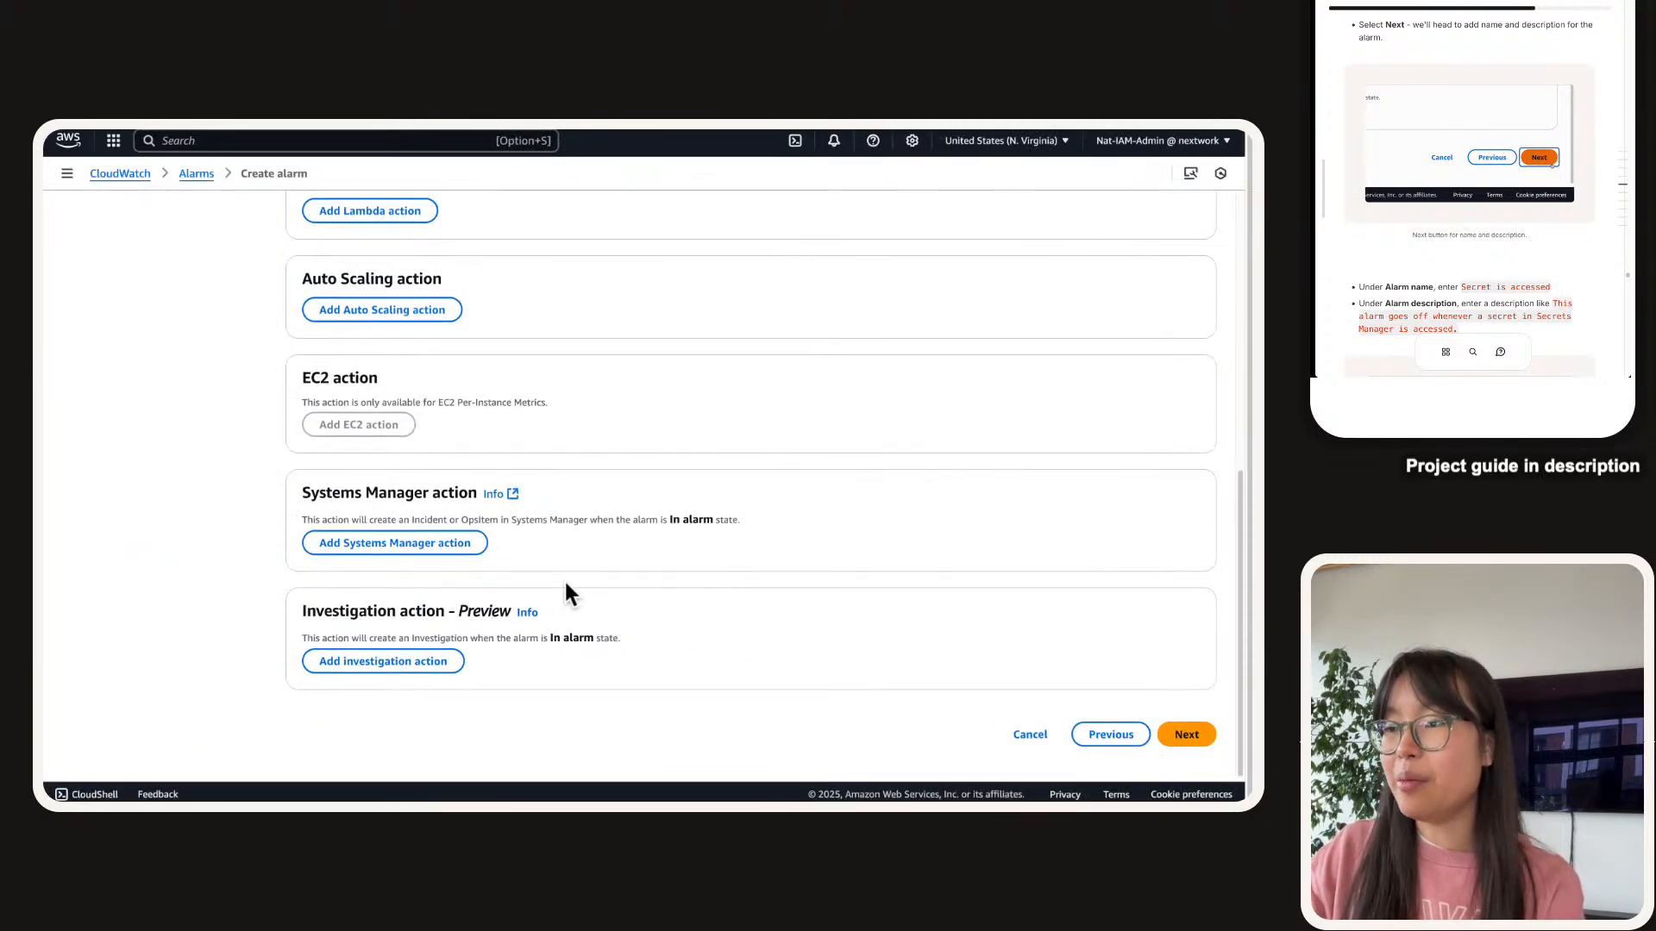
pyautogui.scroll(3, 566, 586)
pyautogui.scroll(1, 405, 422)
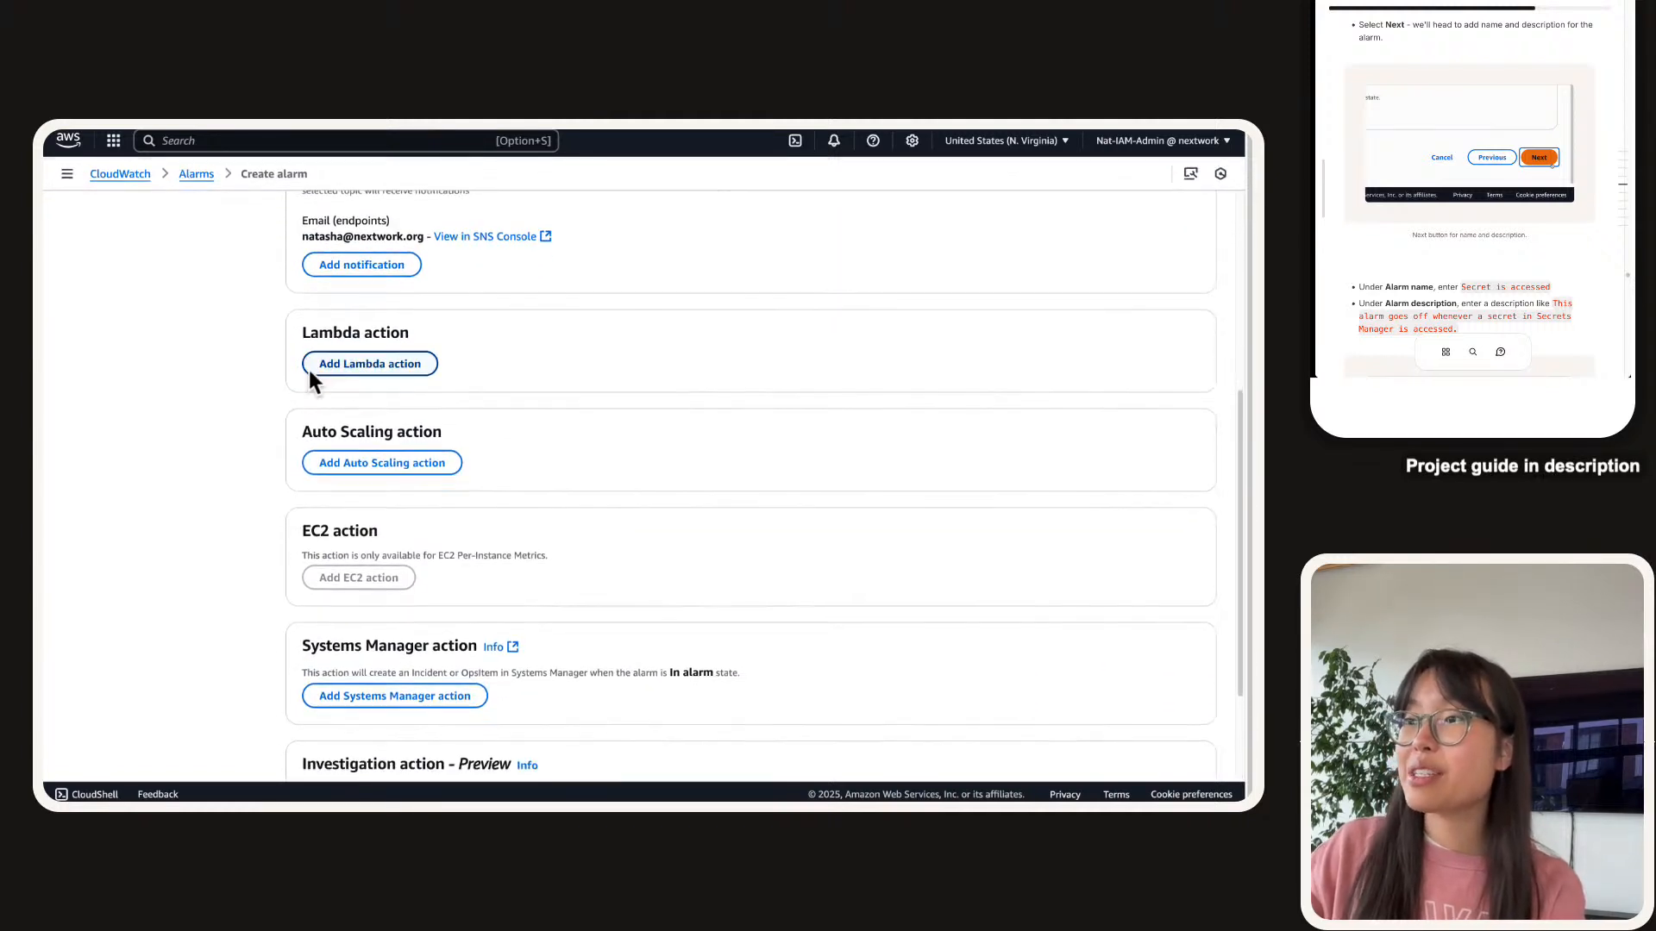
pyautogui.moveTo(300, 209); pyautogui.dragTo(666, 756)
pyautogui.scroll(-1, 534, 573)
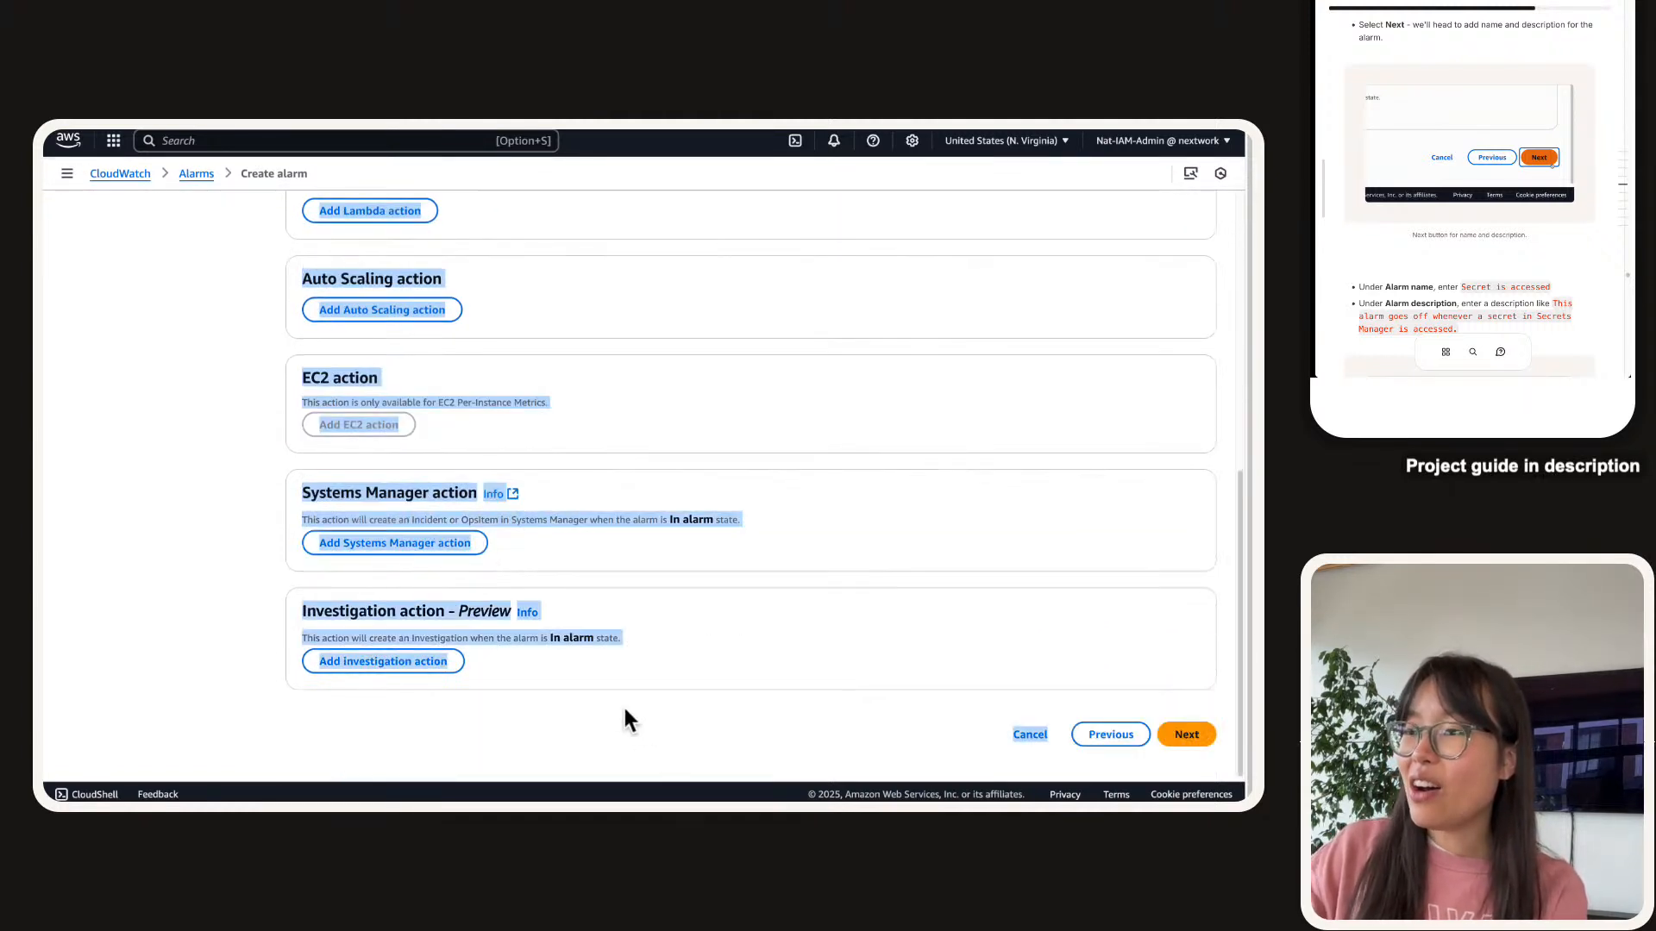
pyautogui.click(563, 655)
pyautogui.moveTo(561, 655); pyautogui.dragTo(296, 232)
pyautogui.scroll(1, 328, 358)
pyautogui.scroll(3, 239, 343)
pyautogui.scroll(-1, 223, 414)
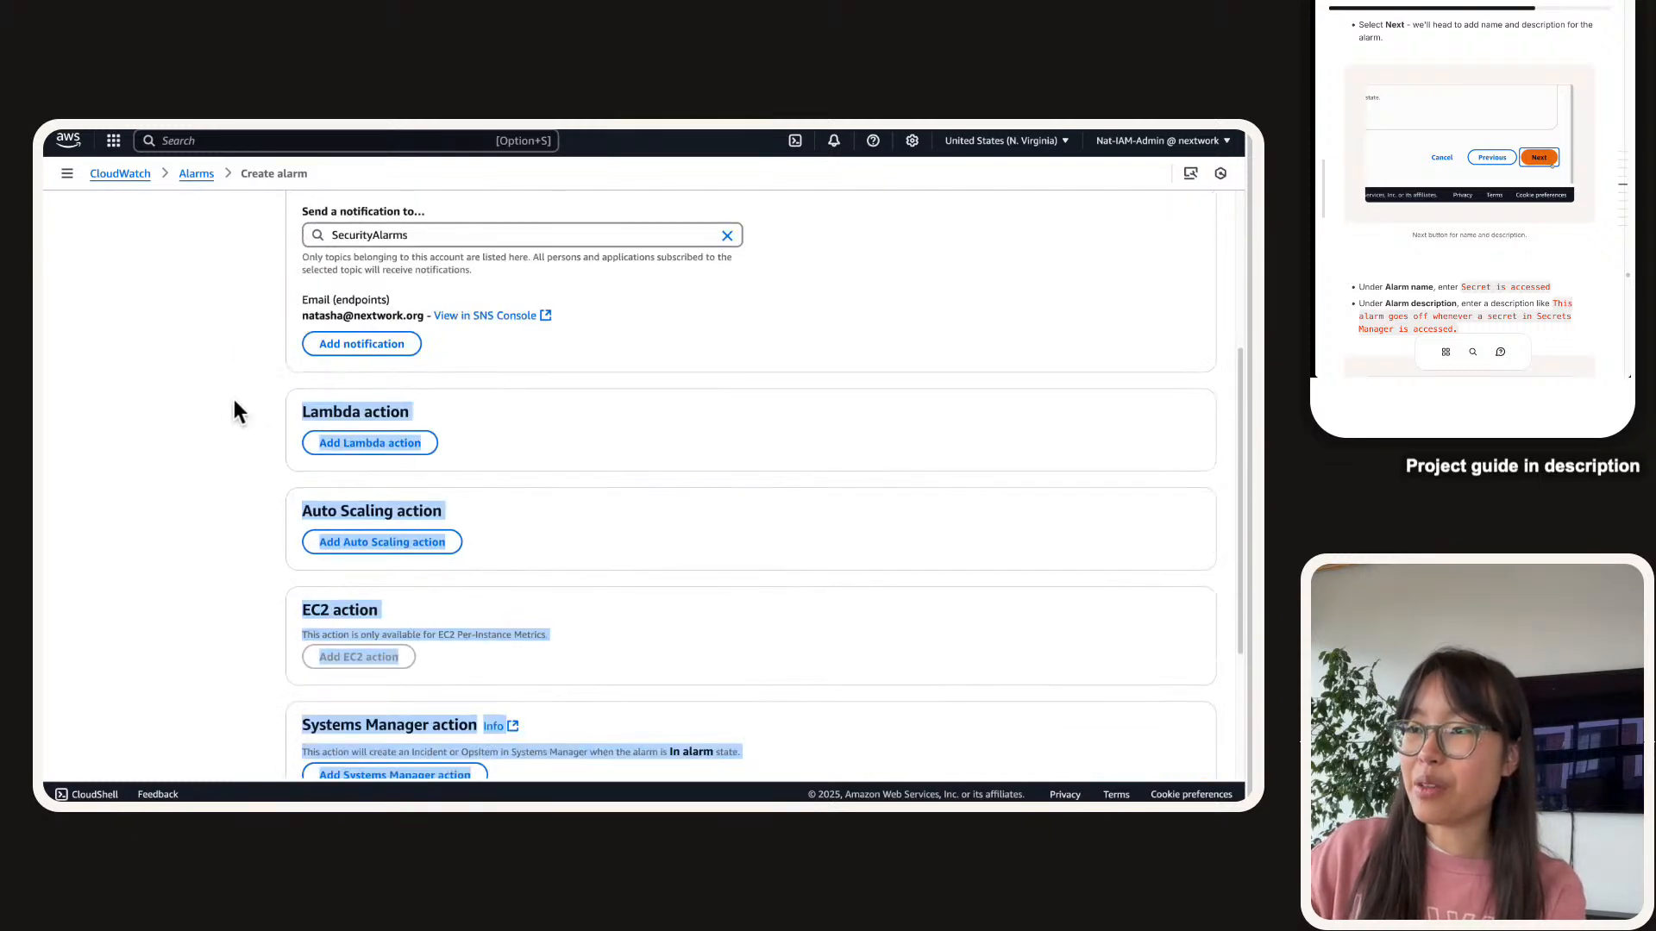
pyautogui.click(235, 437)
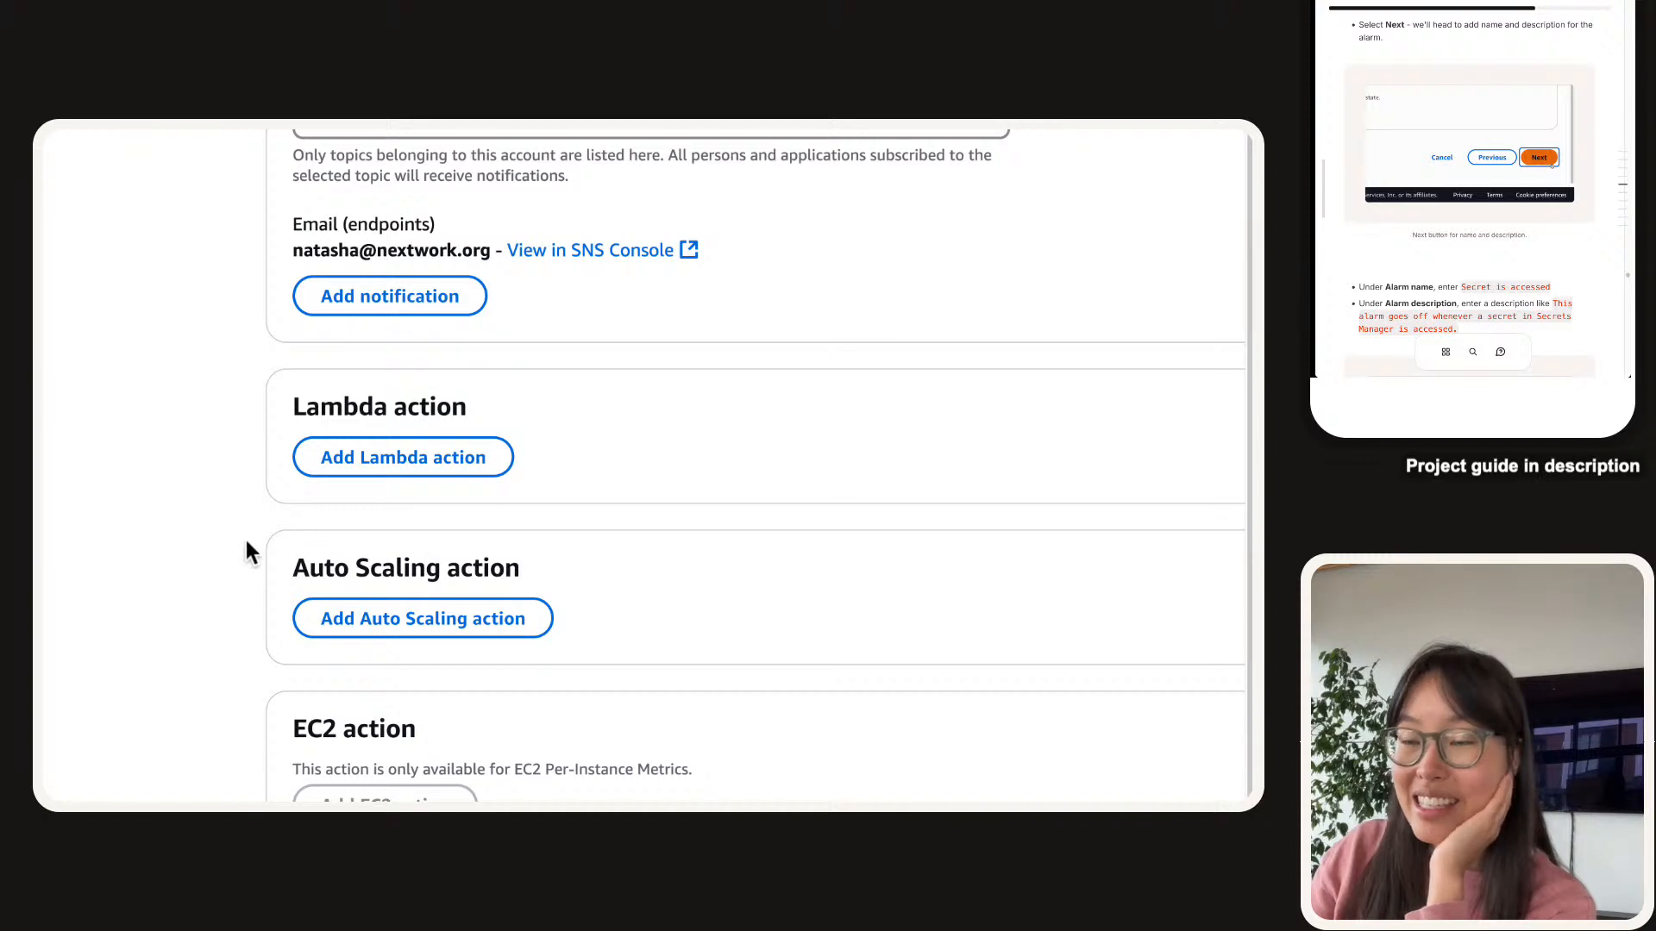
pyautogui.scroll(-4, 247, 552)
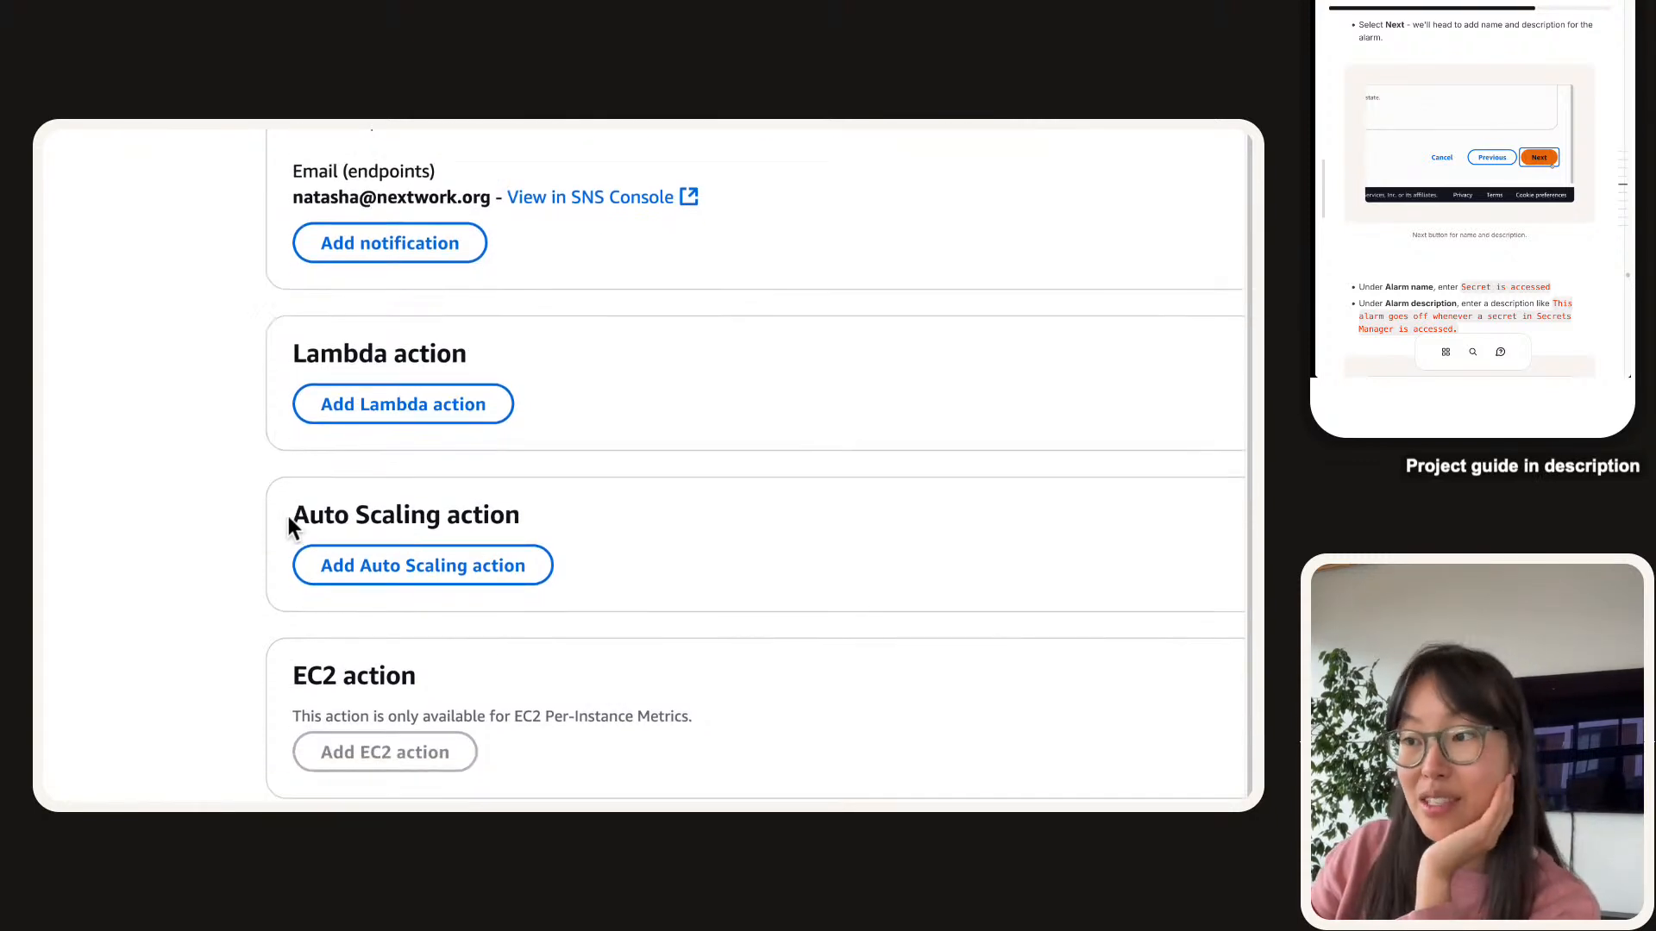
pyautogui.scroll(-2, 636, 569)
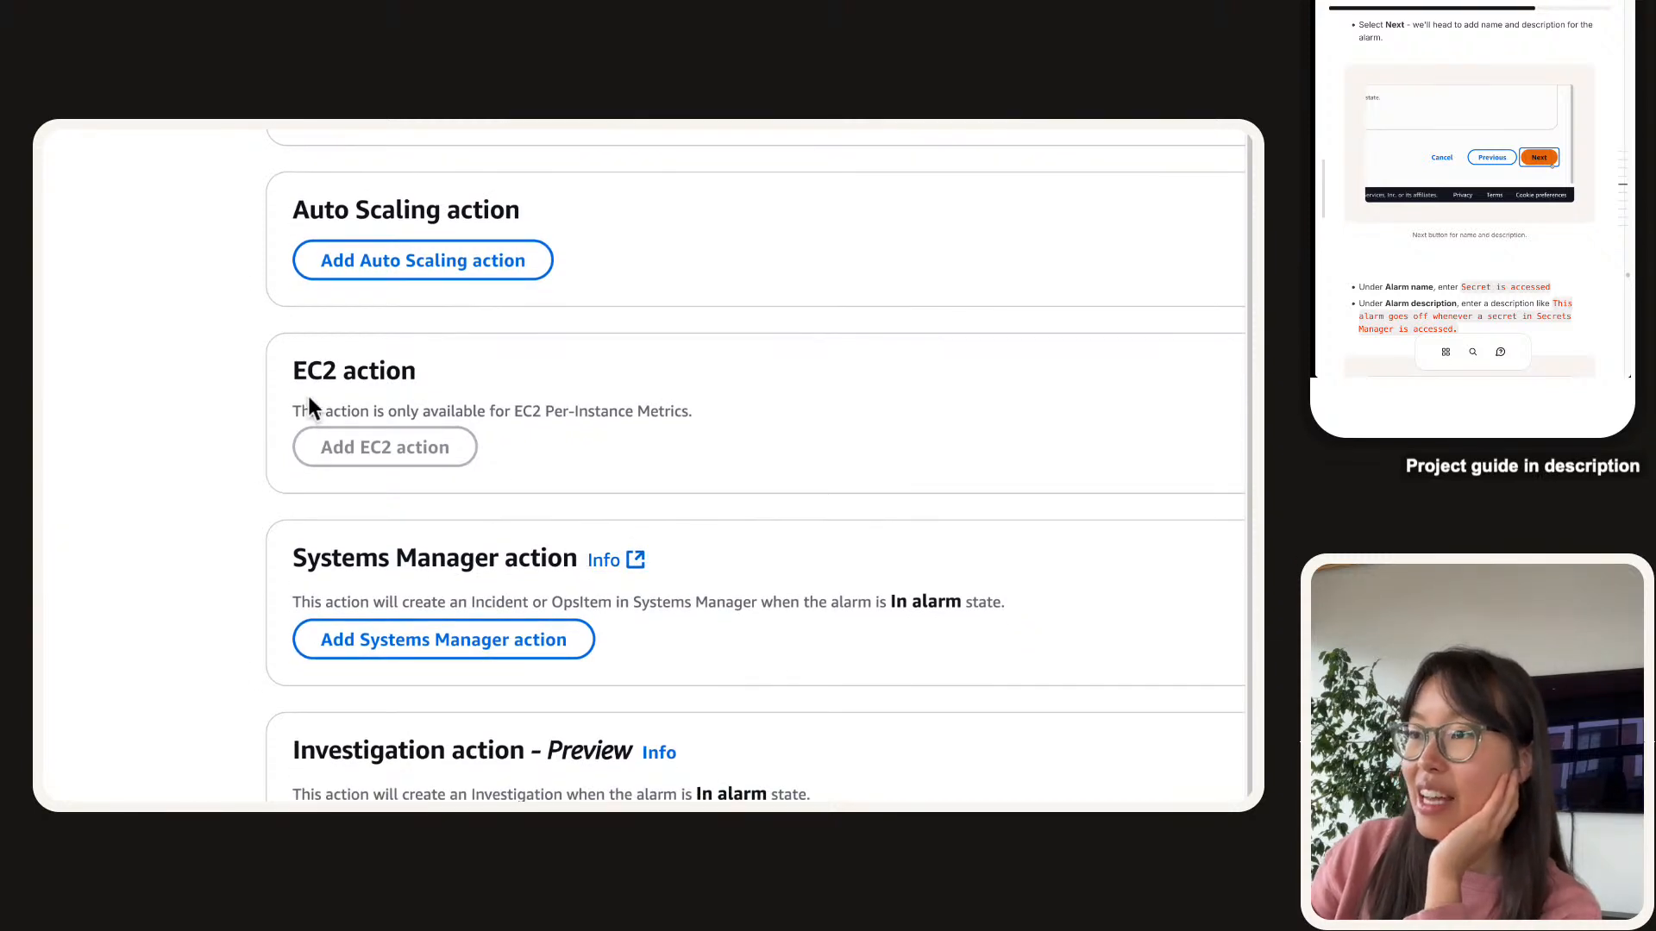
pyautogui.scroll(-1, 303, 432)
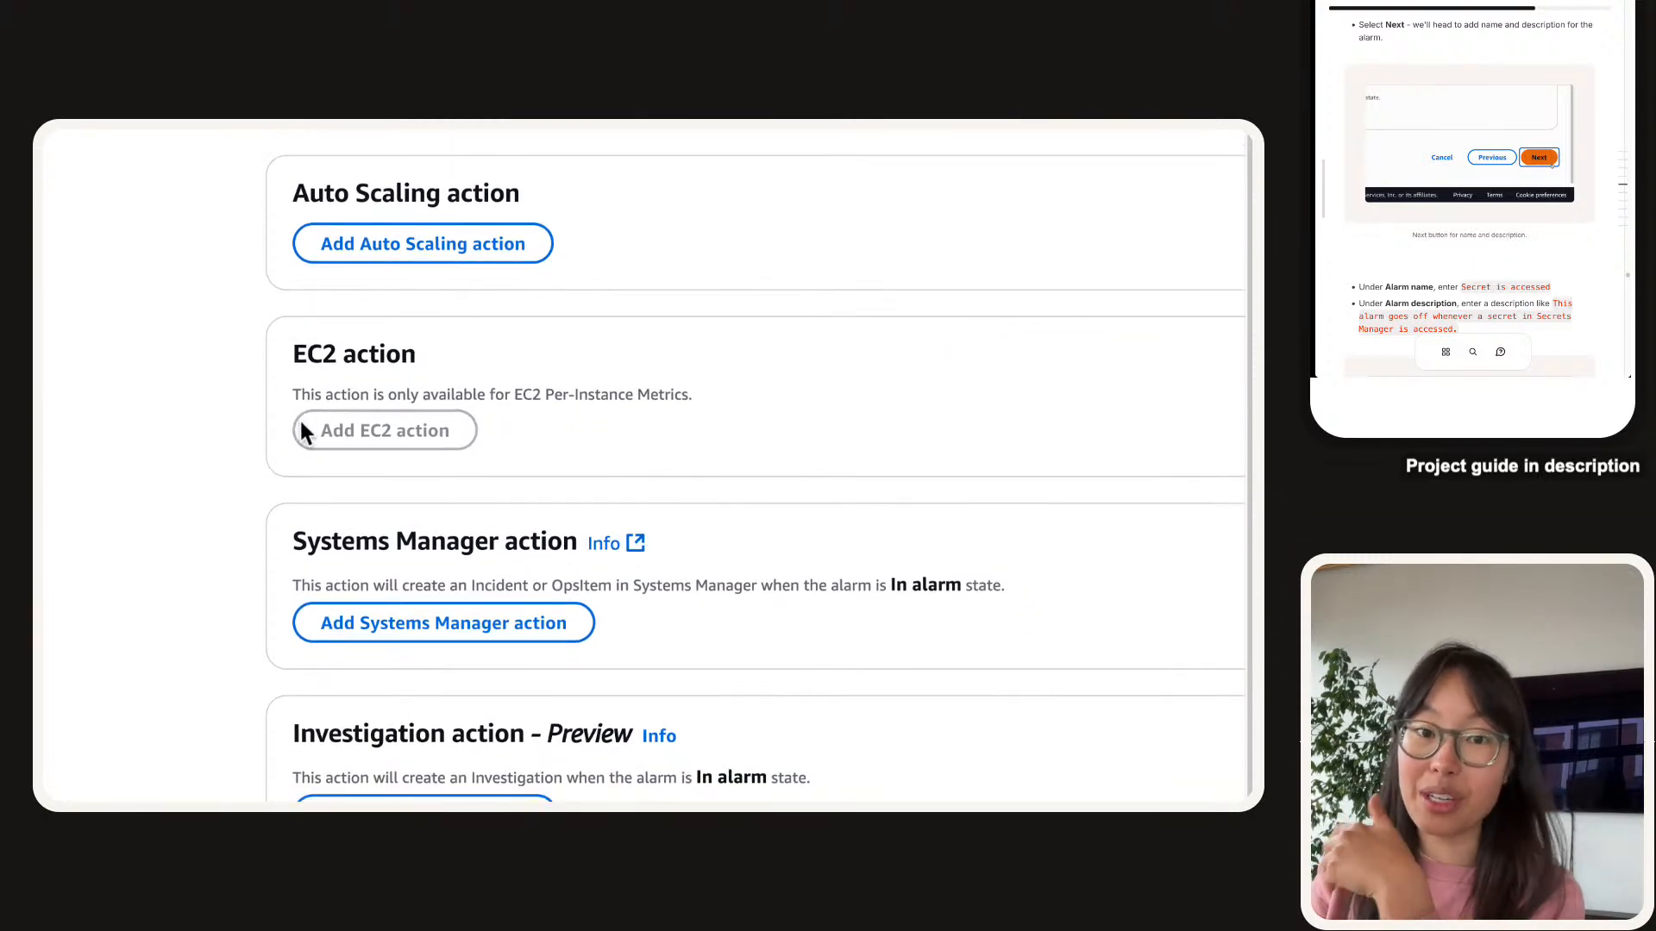
pyautogui.scroll(-3, 791, 543)
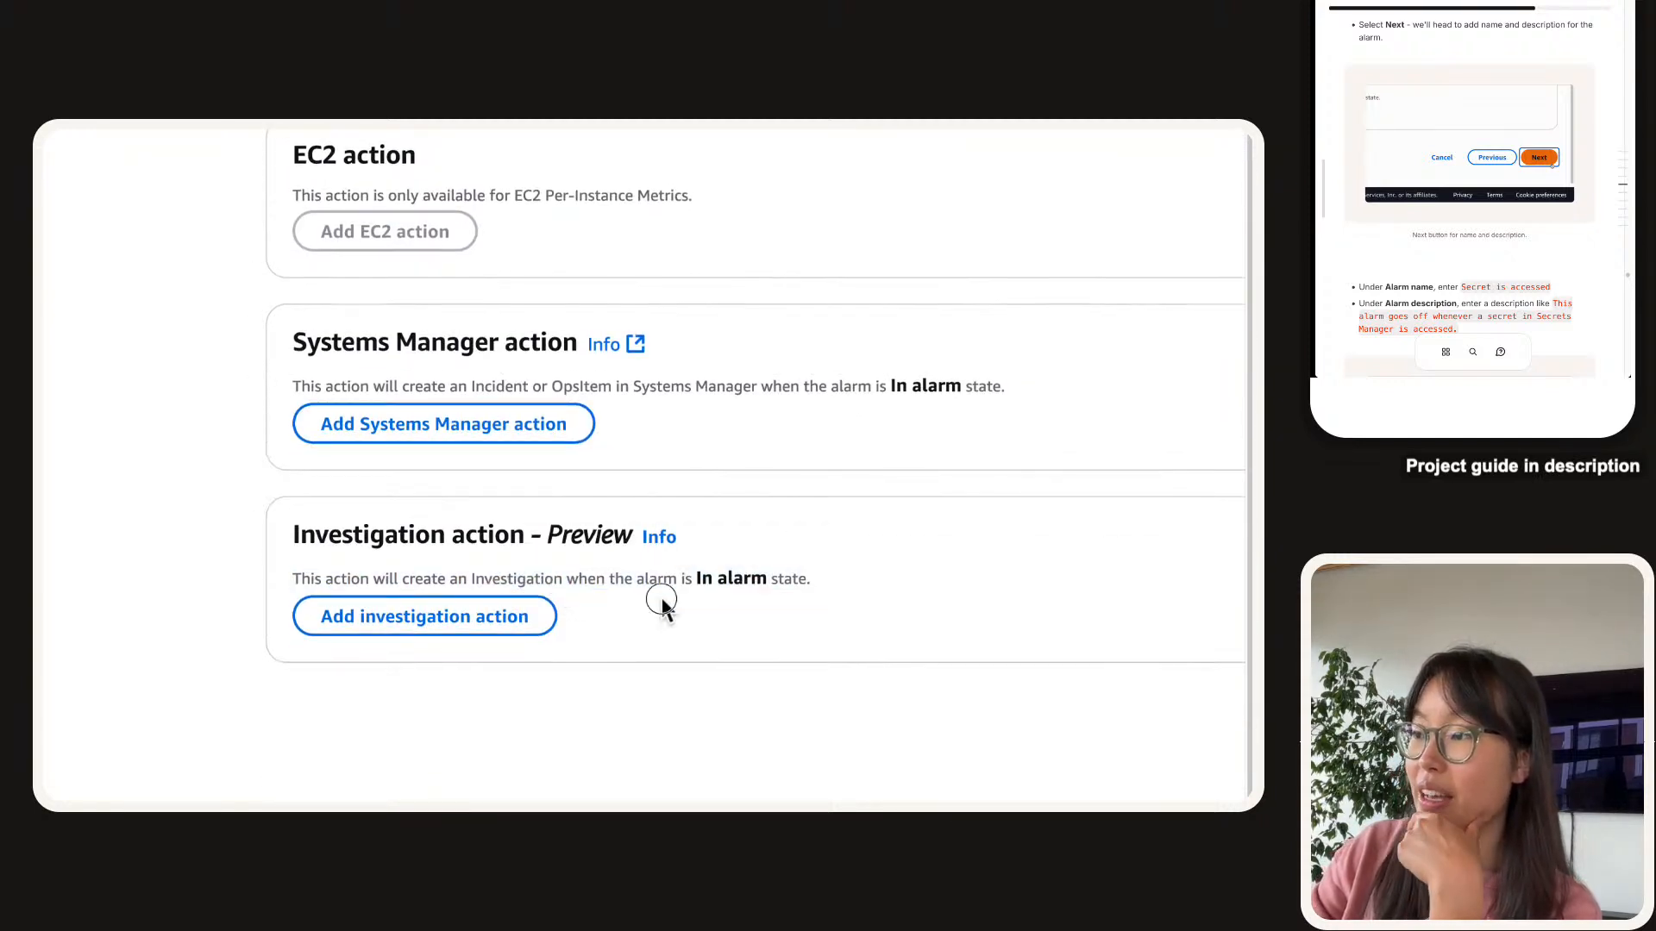
pyautogui.tripleClick(603, 582)
pyautogui.click(591, 542)
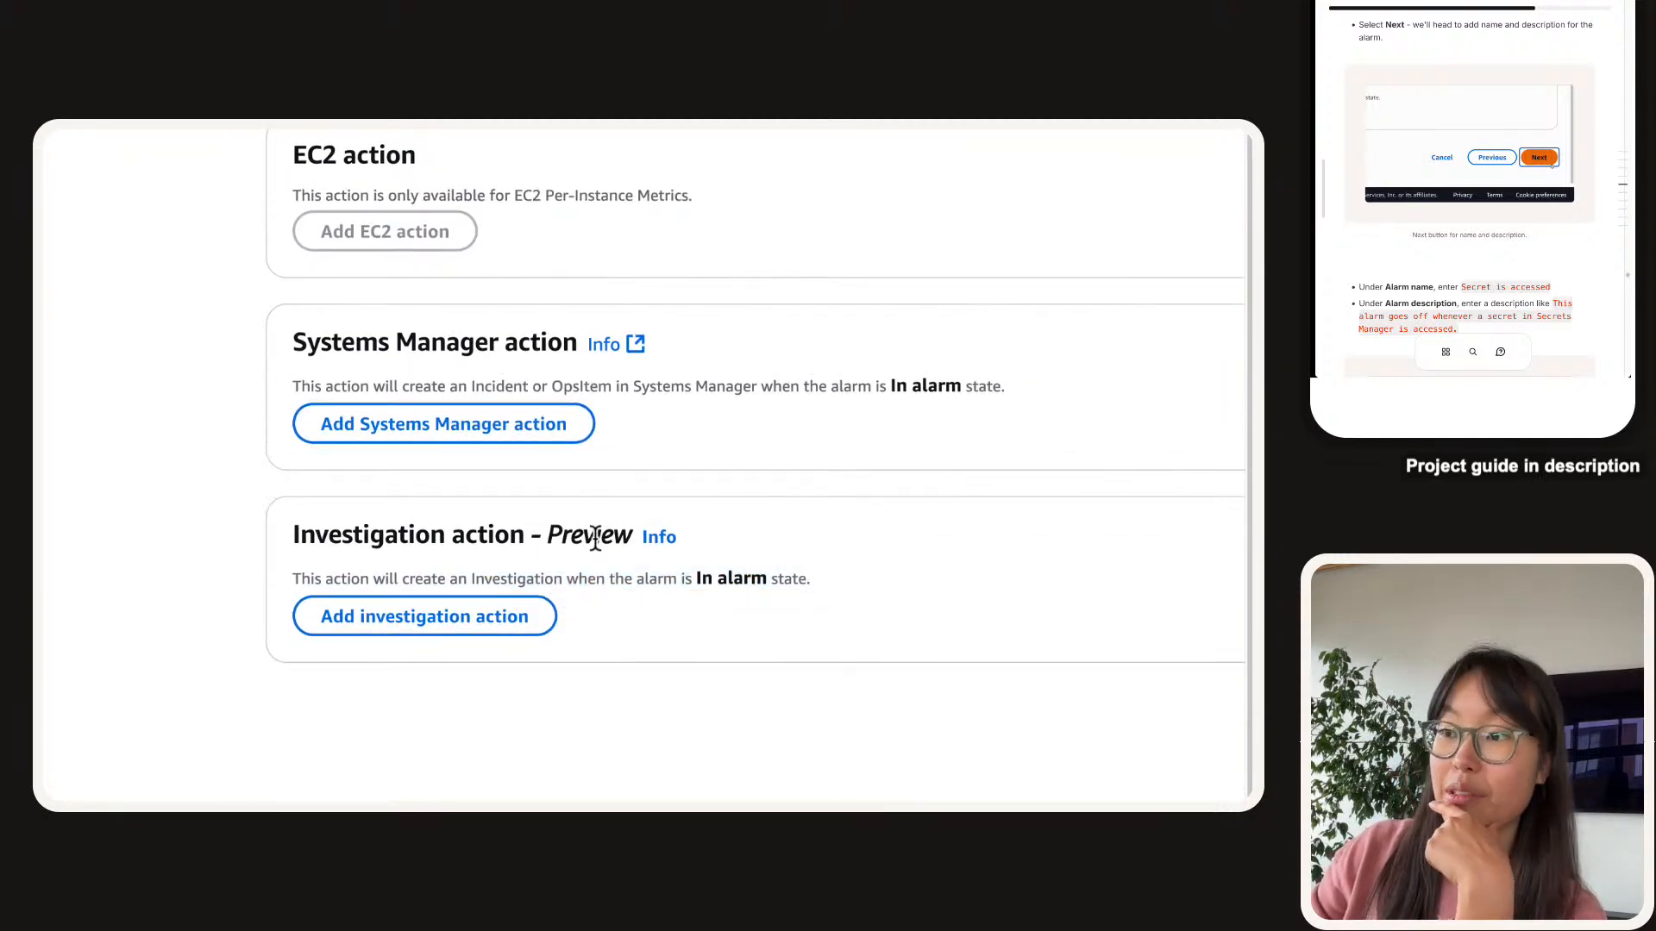
pyautogui.tripleClick(455, 574)
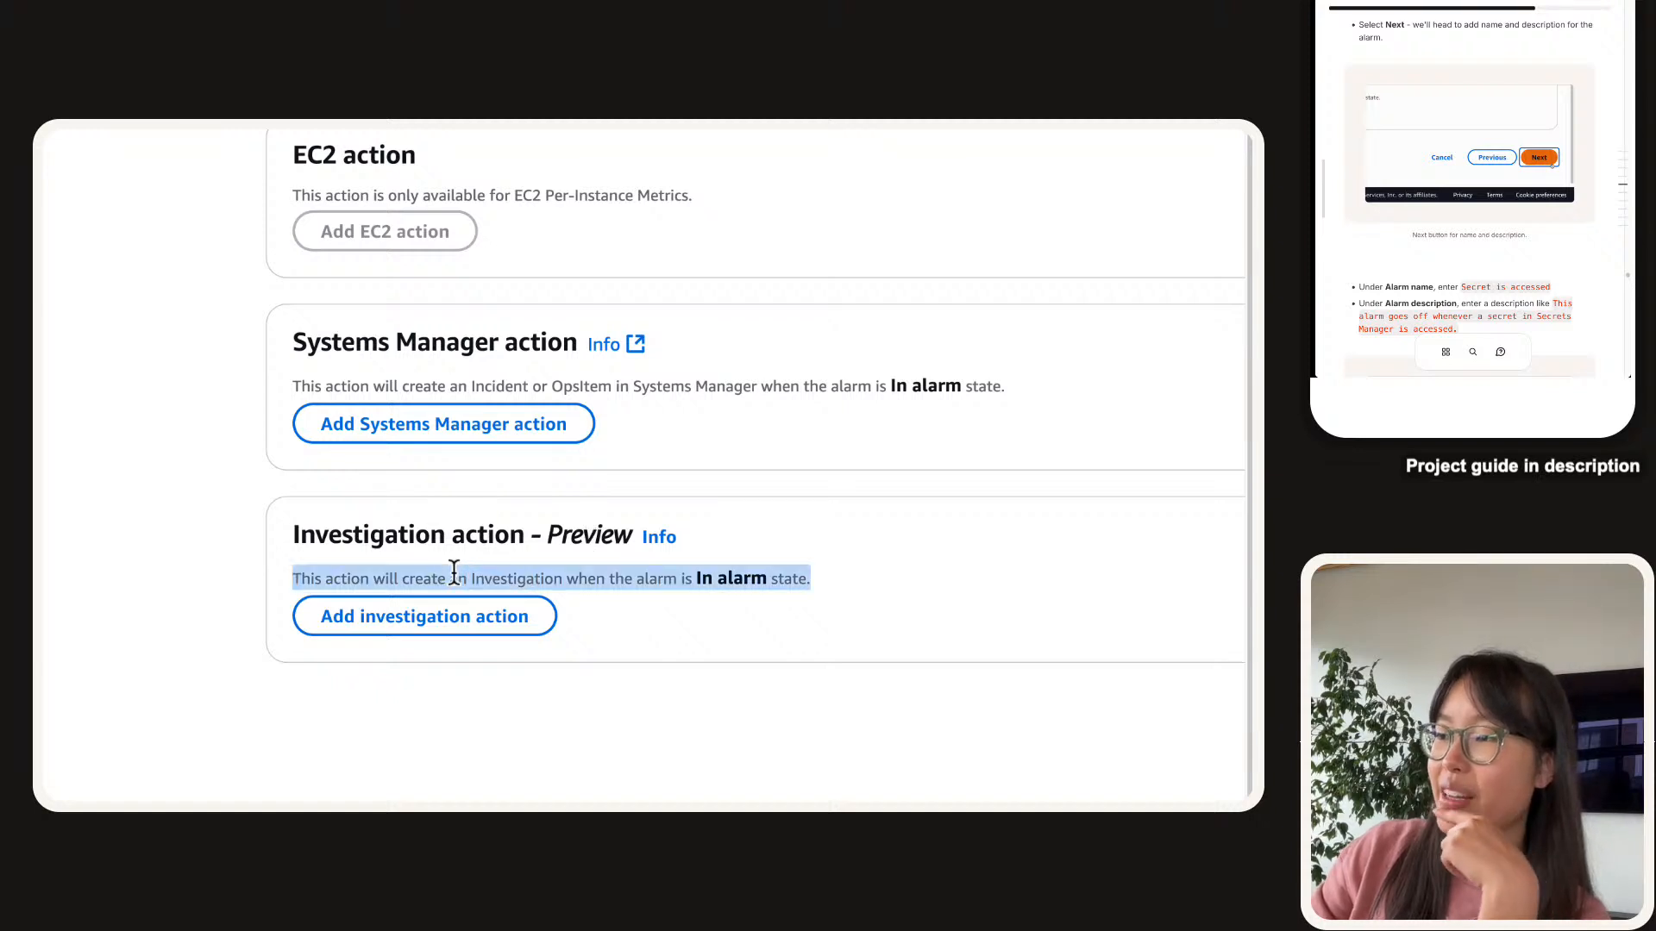
pyautogui.click(454, 574)
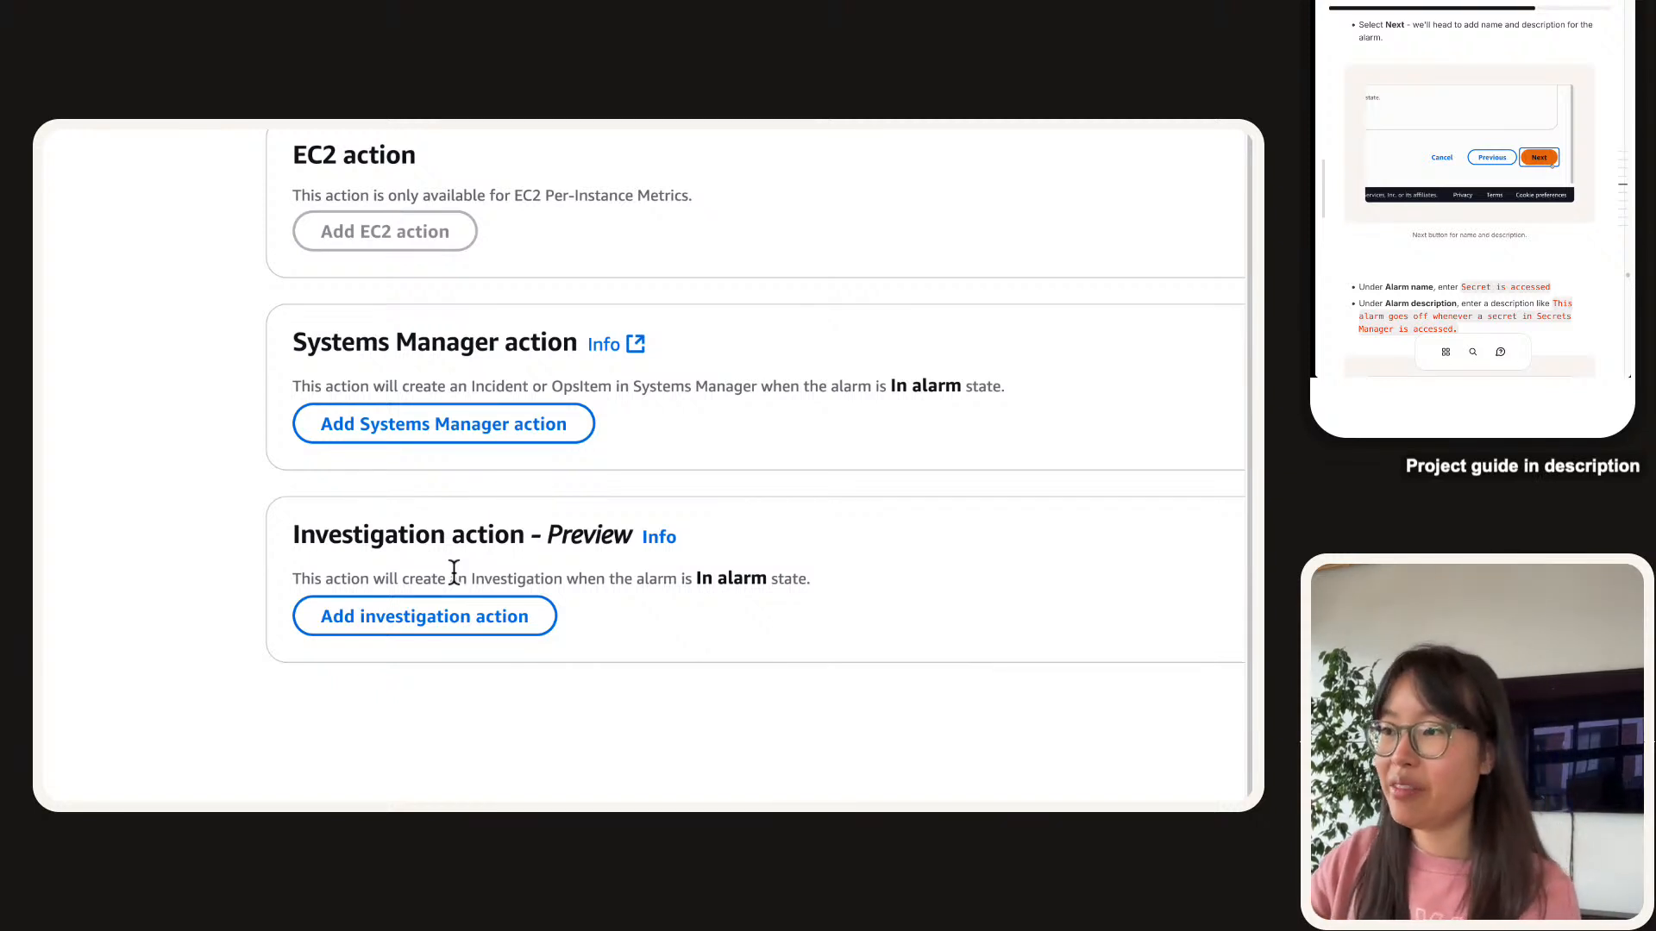
# Name the alarm 'Secret is accessed' and paste the guide's description, then continue to the preview.
pyautogui.click(1195, 734)
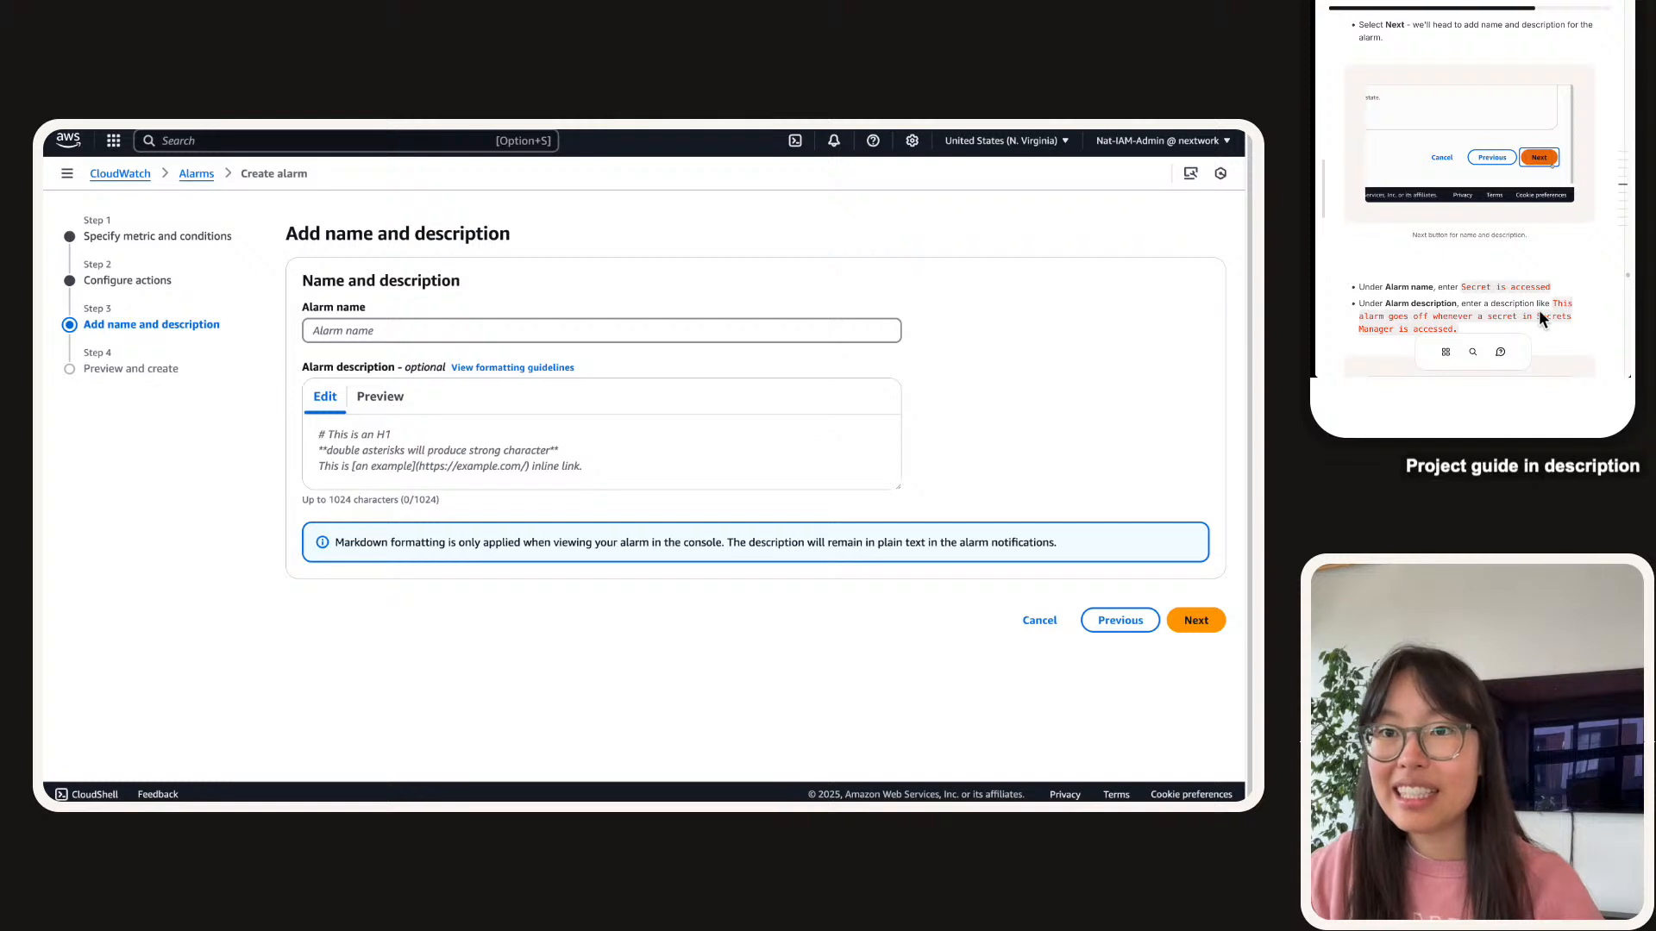
pyautogui.click(1513, 293)
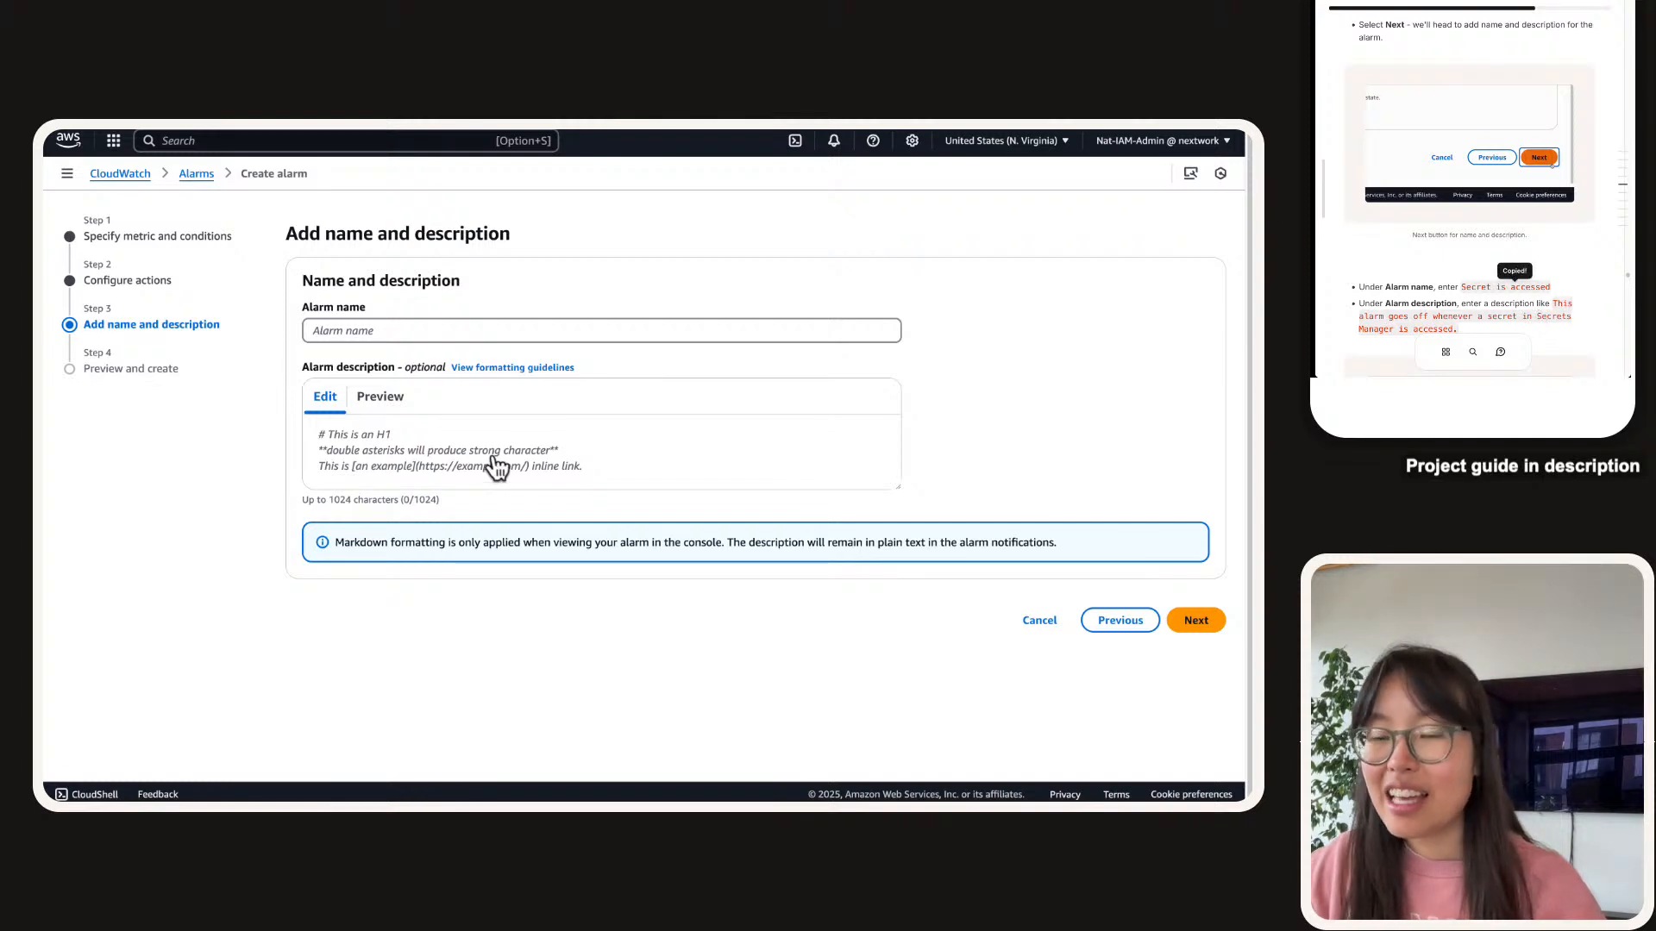
pyautogui.click(426, 337)
pyautogui.press('super+v')
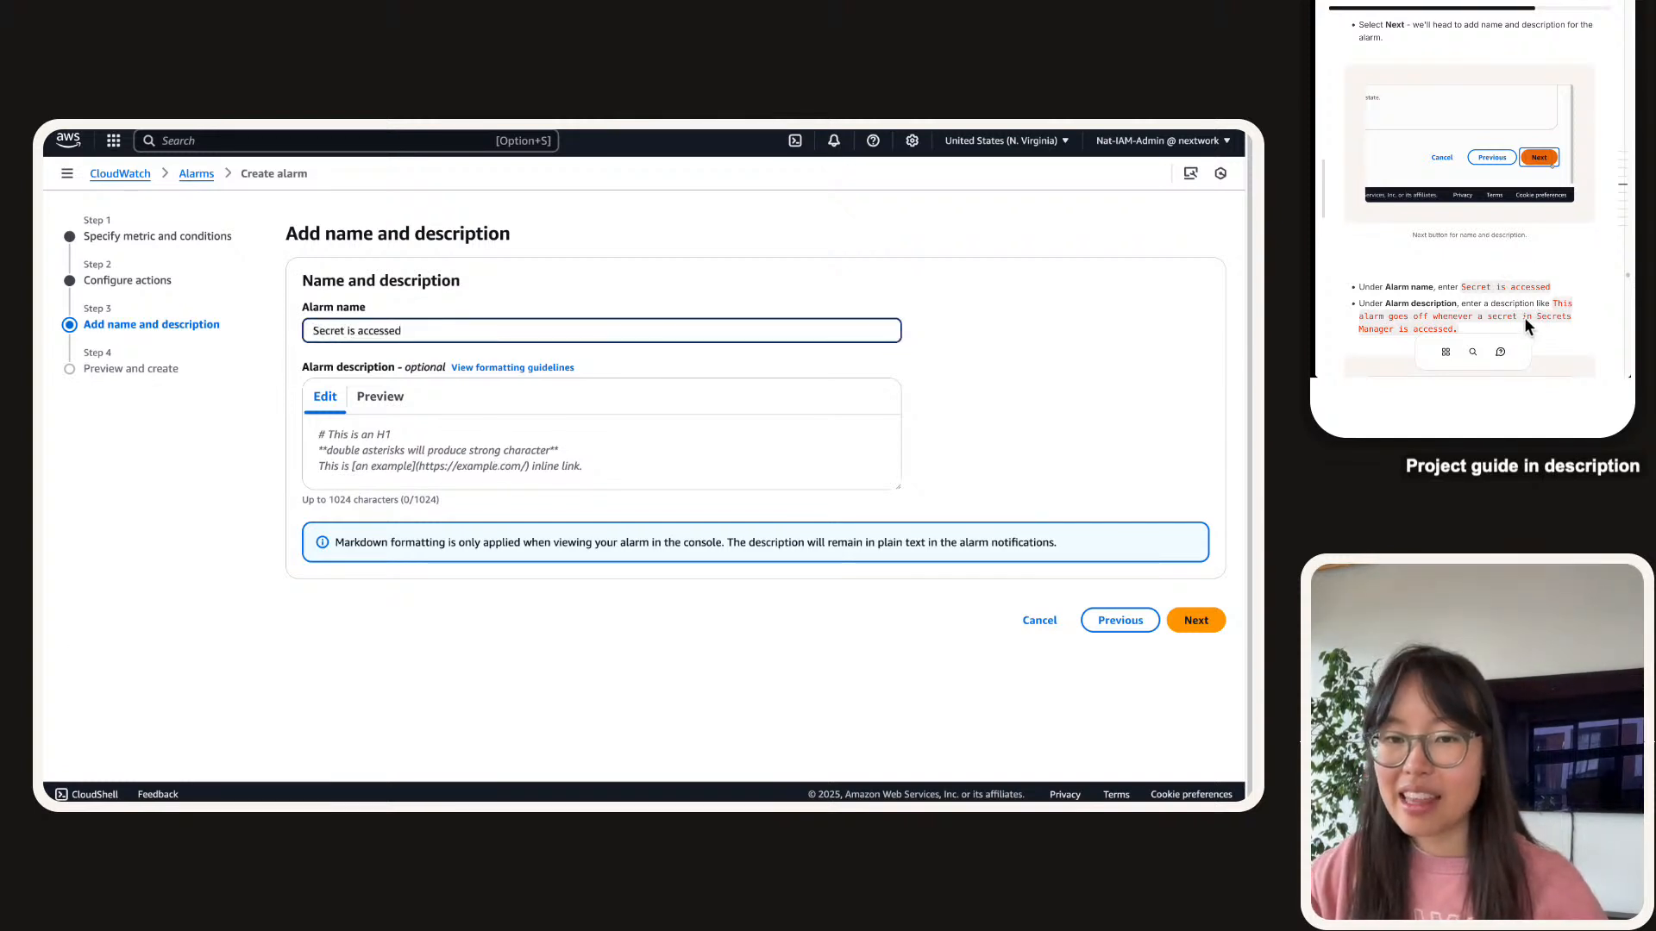
pyautogui.click(1555, 316)
pyautogui.click(555, 465)
pyautogui.press('super+v')
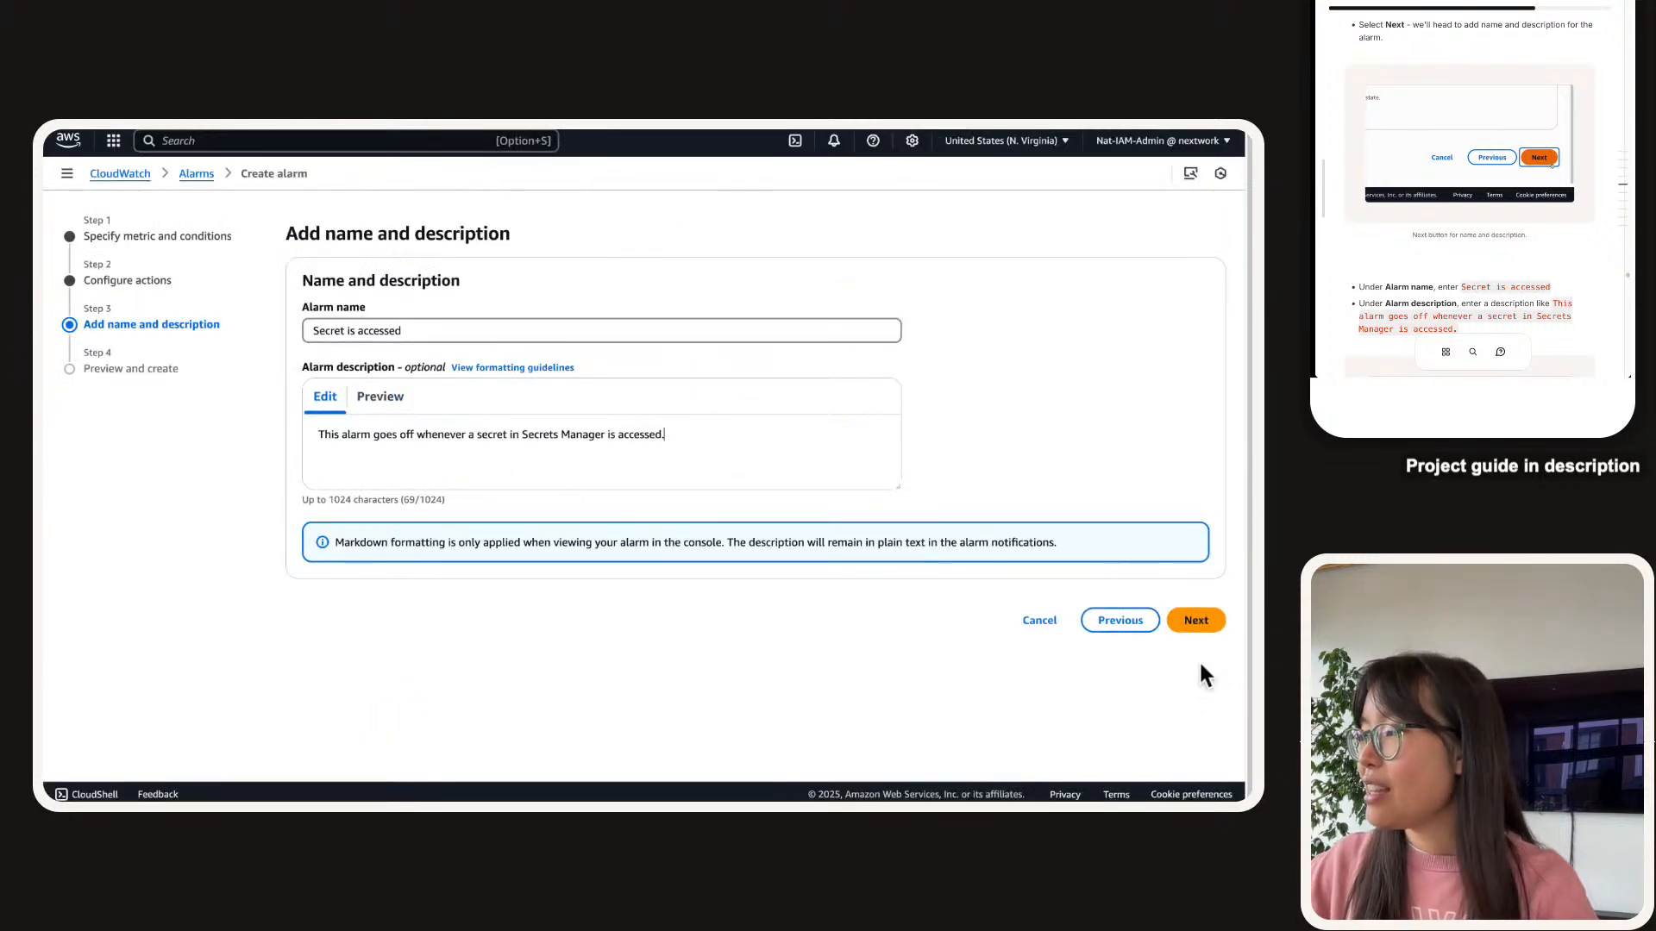
pyautogui.click(1196, 621)
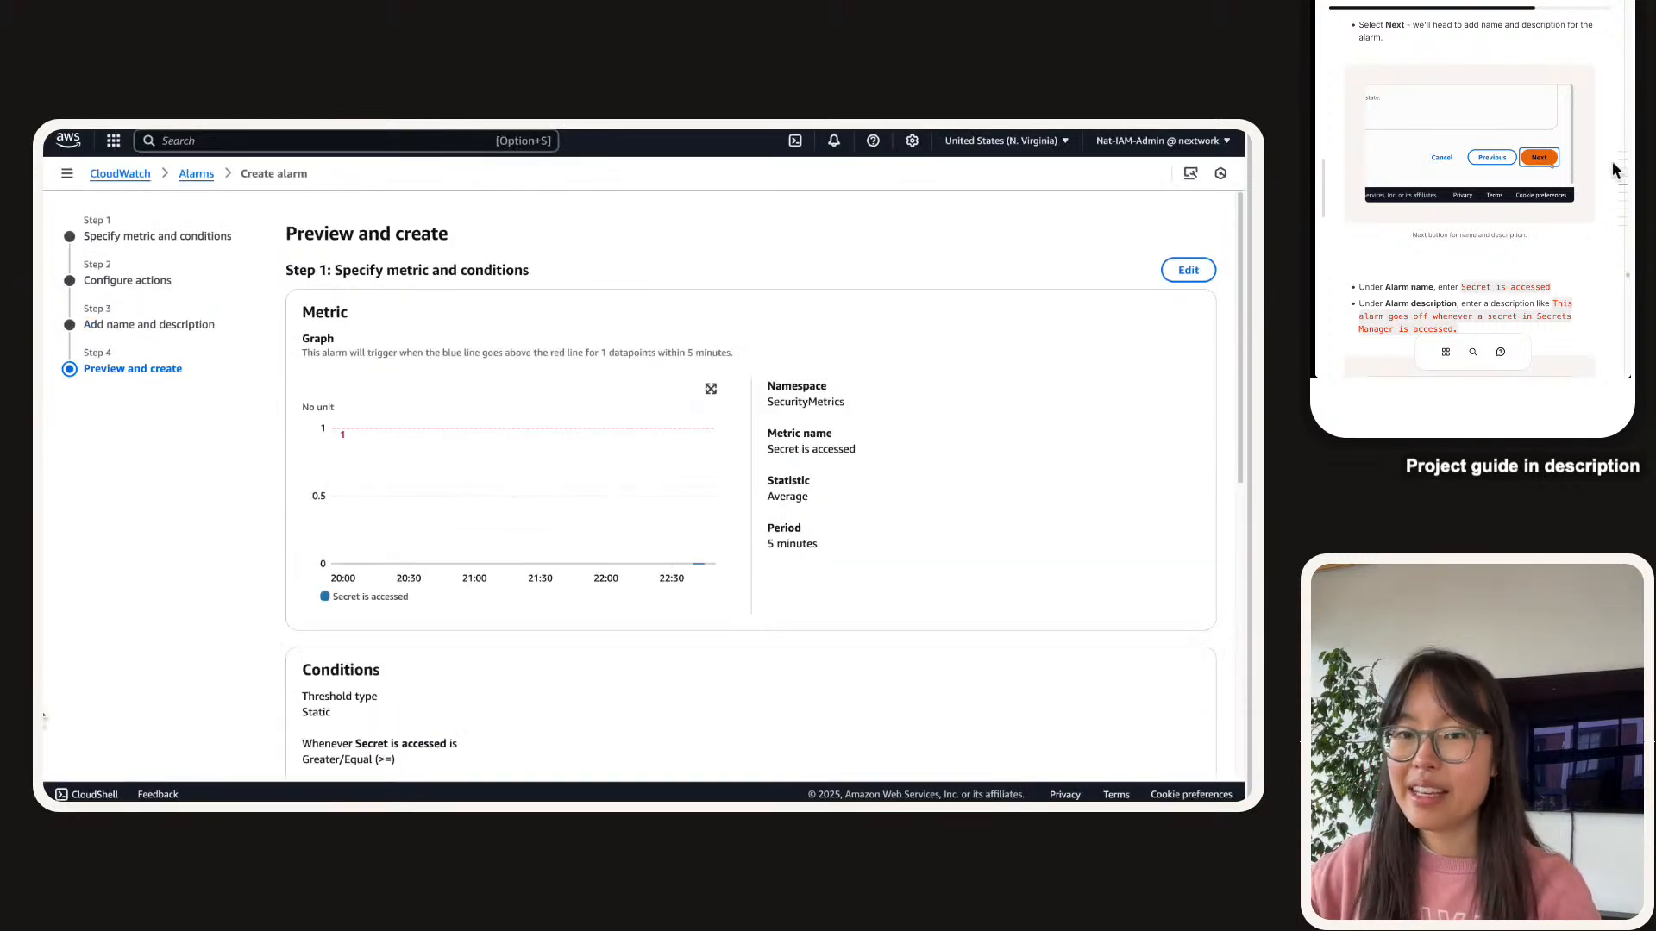
pyautogui.scroll(-3, 1416, 157)
pyautogui.scroll(-2, 1407, 162)
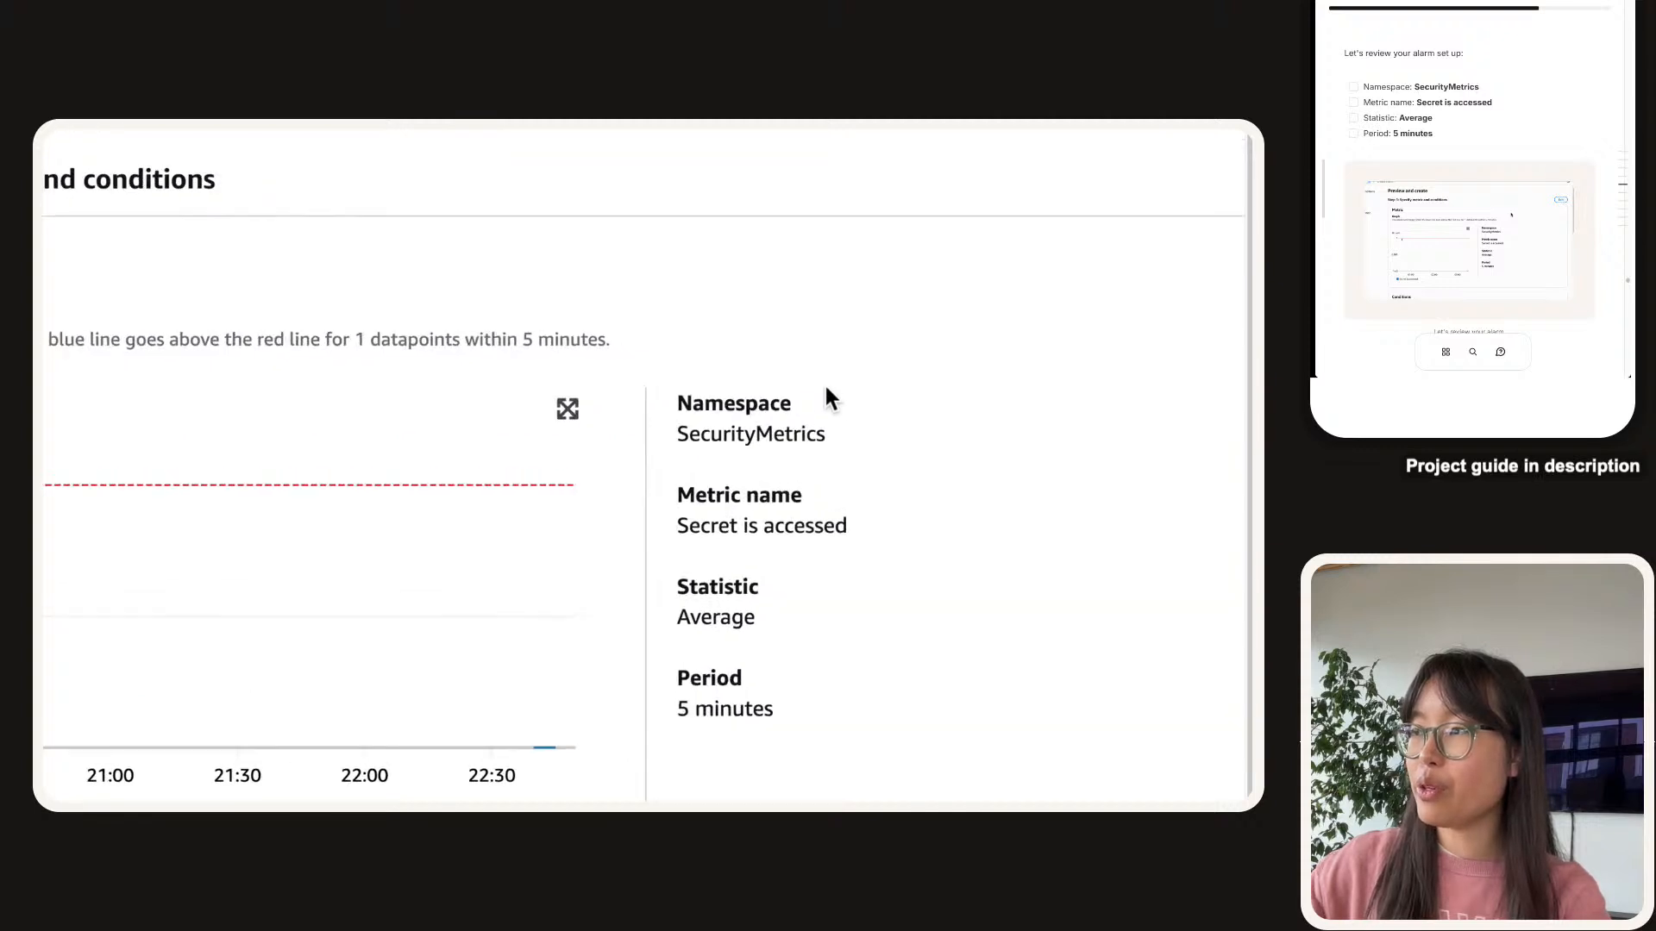
pyautogui.doubleClick(763, 418)
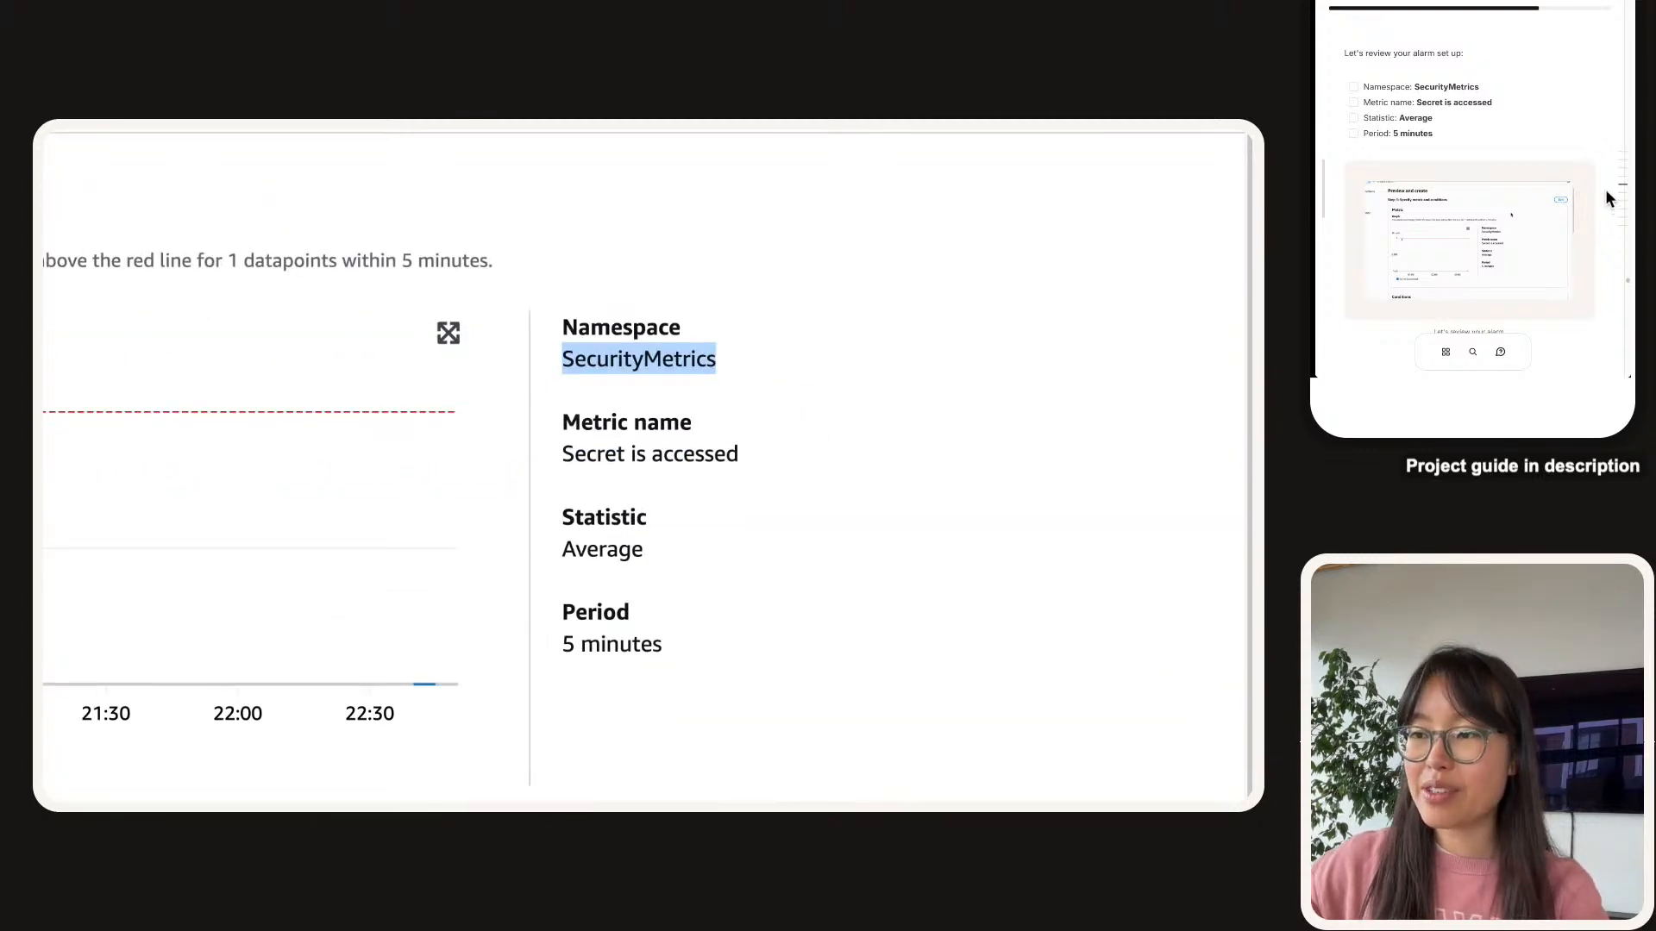
pyautogui.click(1369, 90)
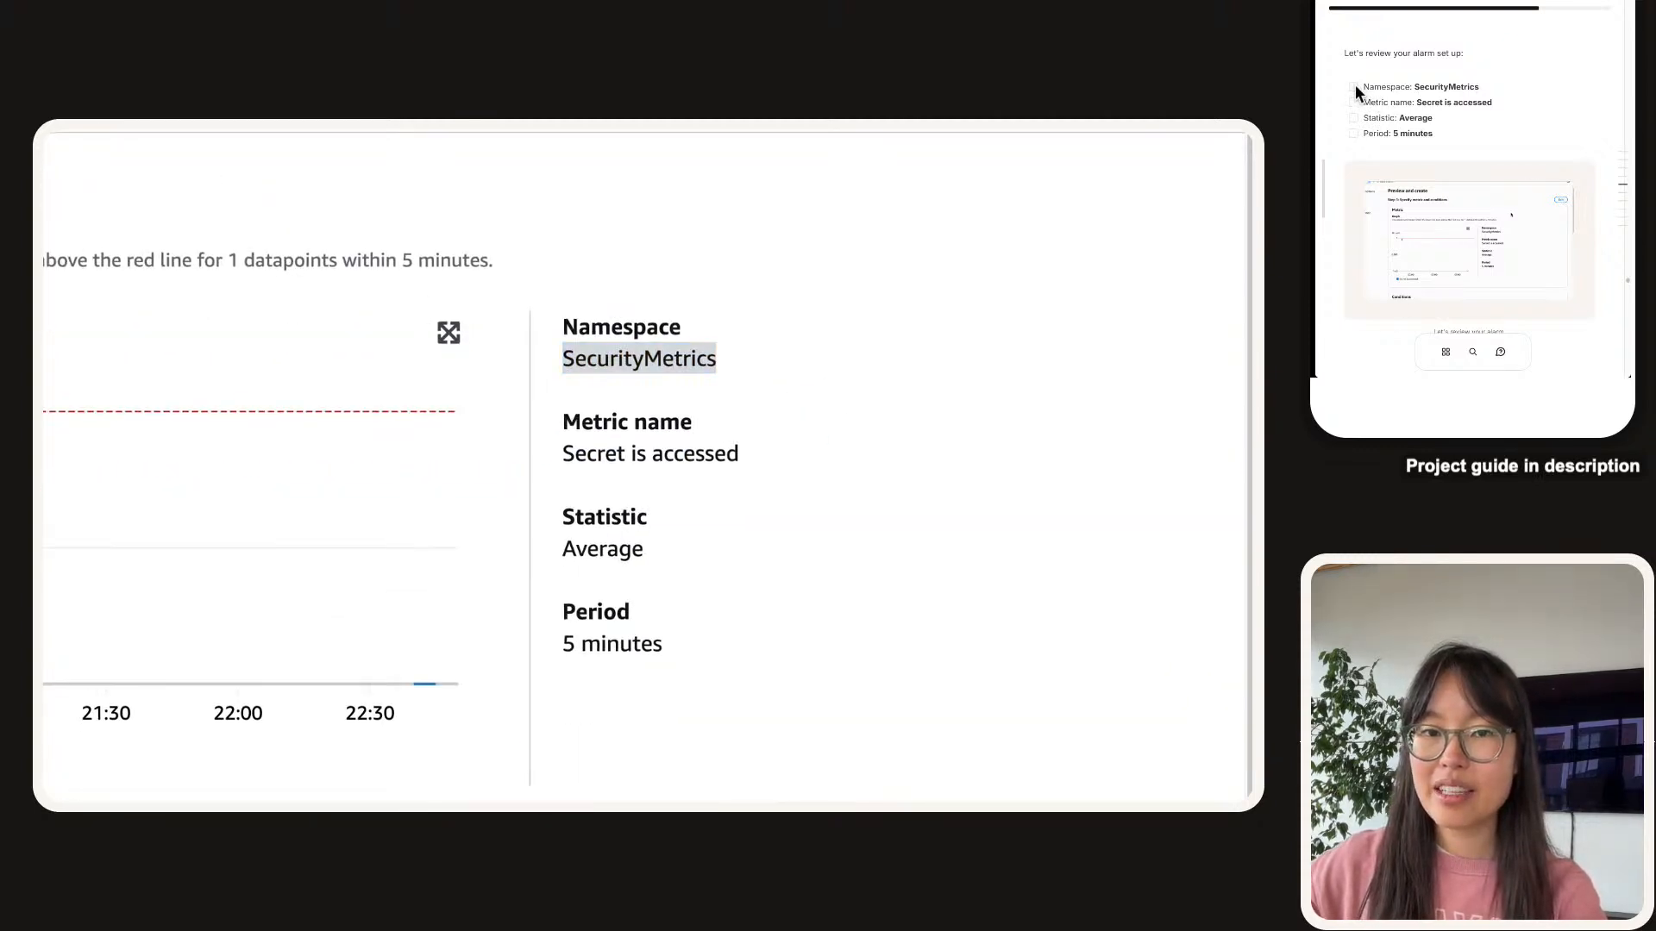
pyautogui.click(1354, 86)
pyautogui.click(1353, 103)
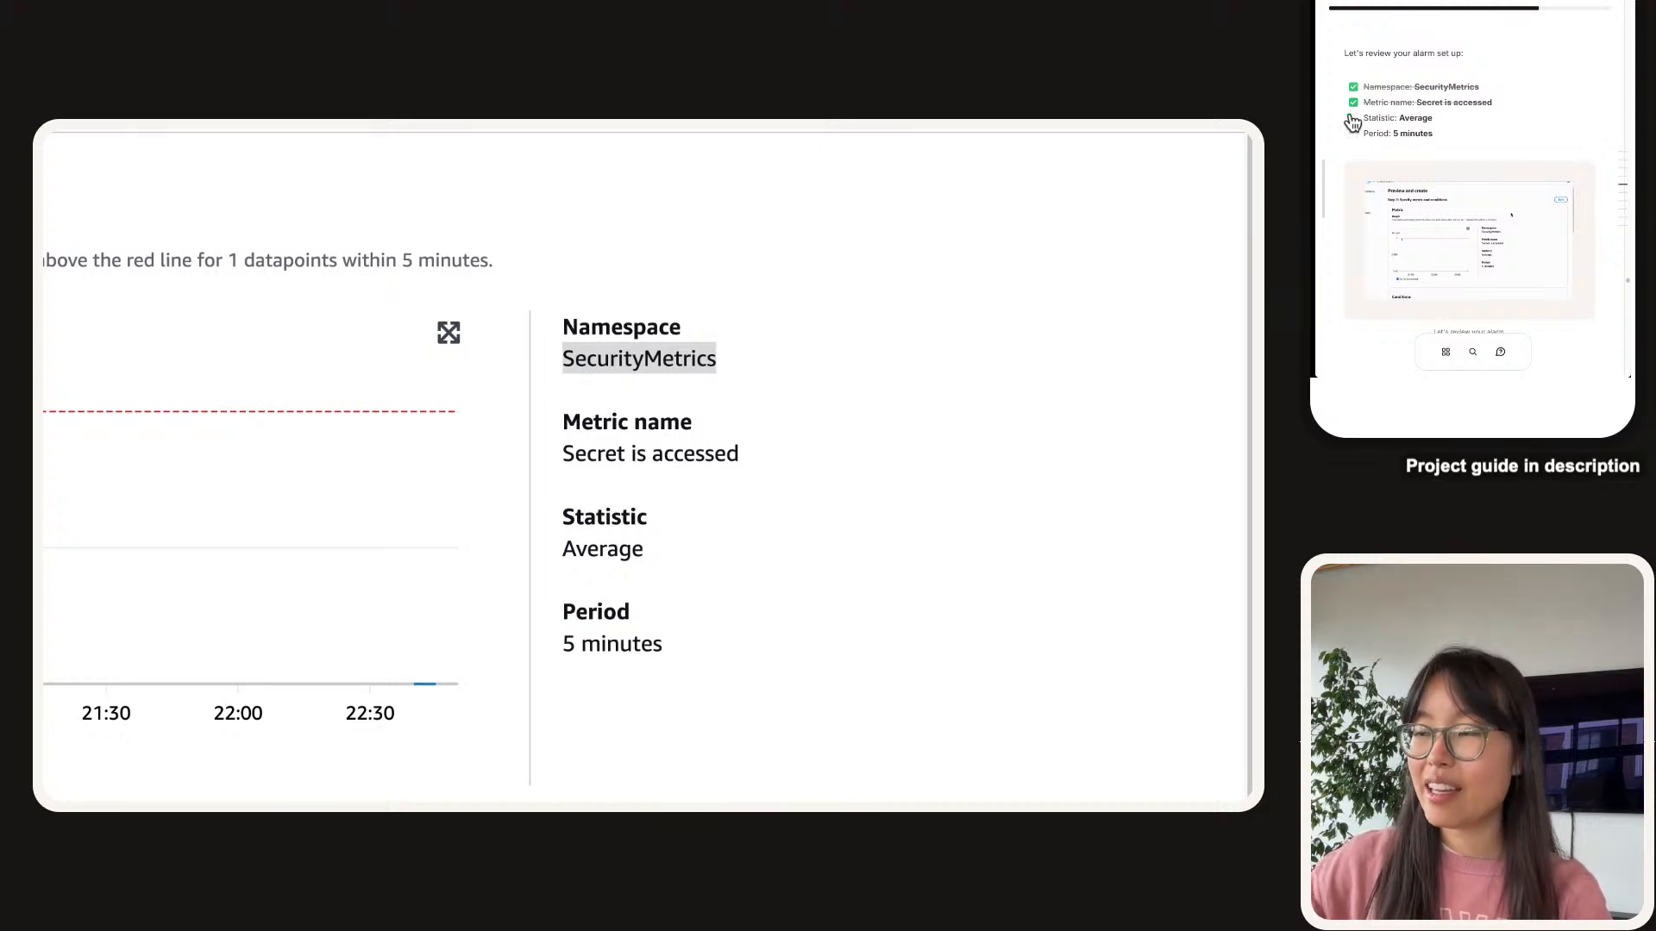
pyautogui.click(1354, 118)
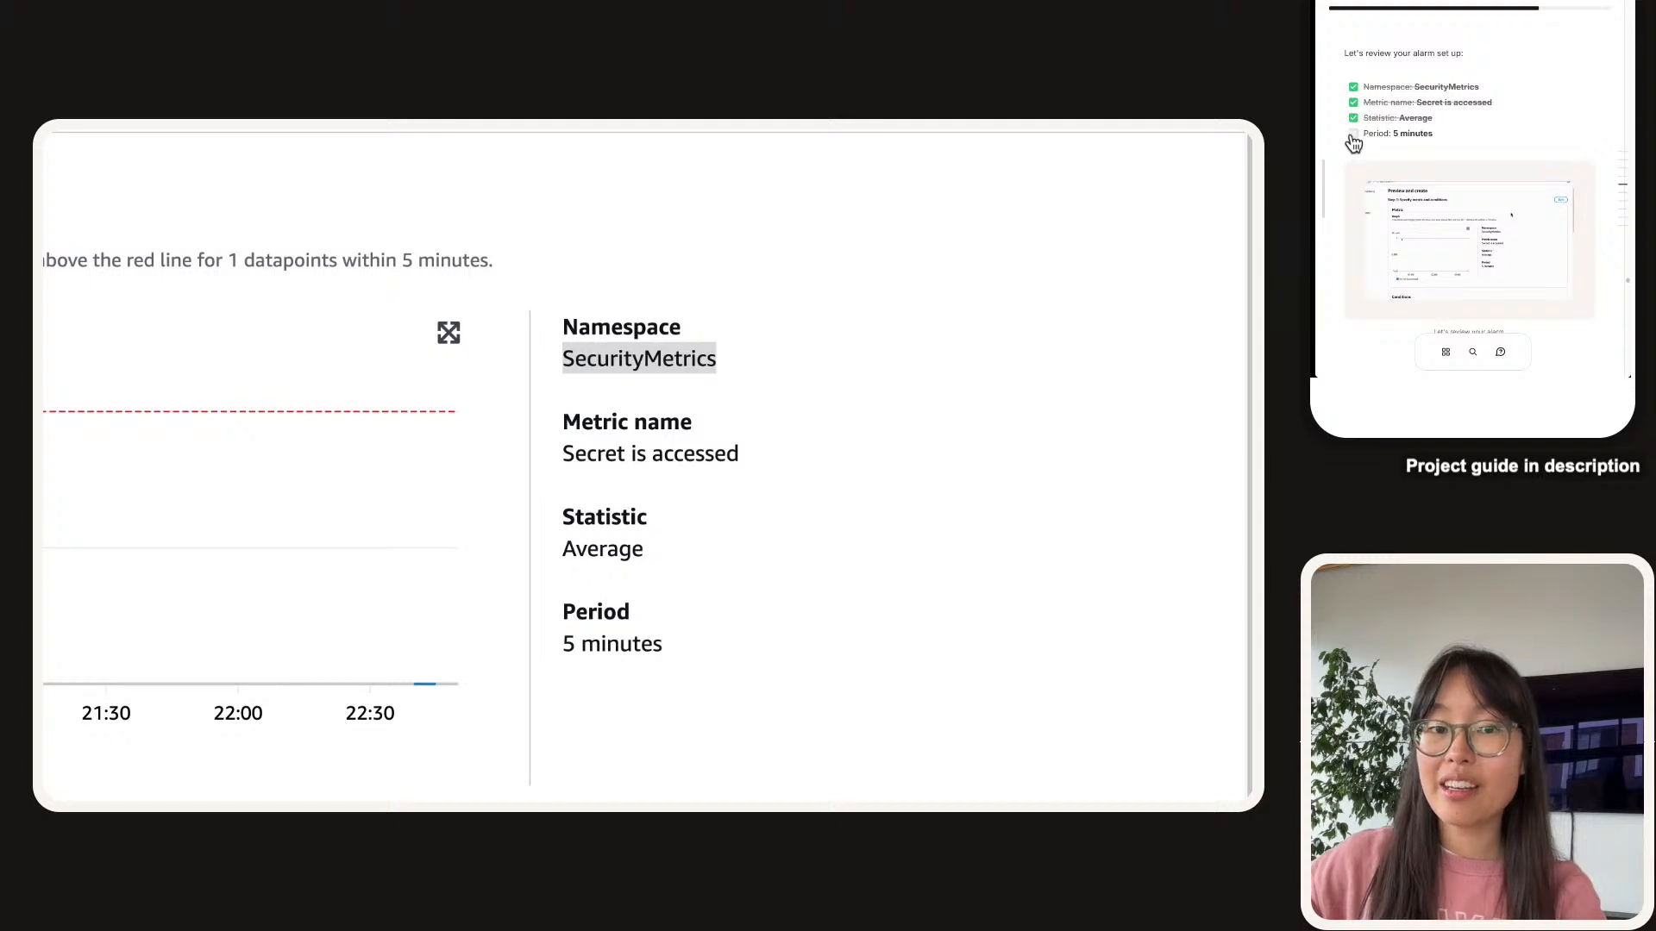
pyautogui.click(1353, 133)
pyautogui.scroll(-5, 681, 479)
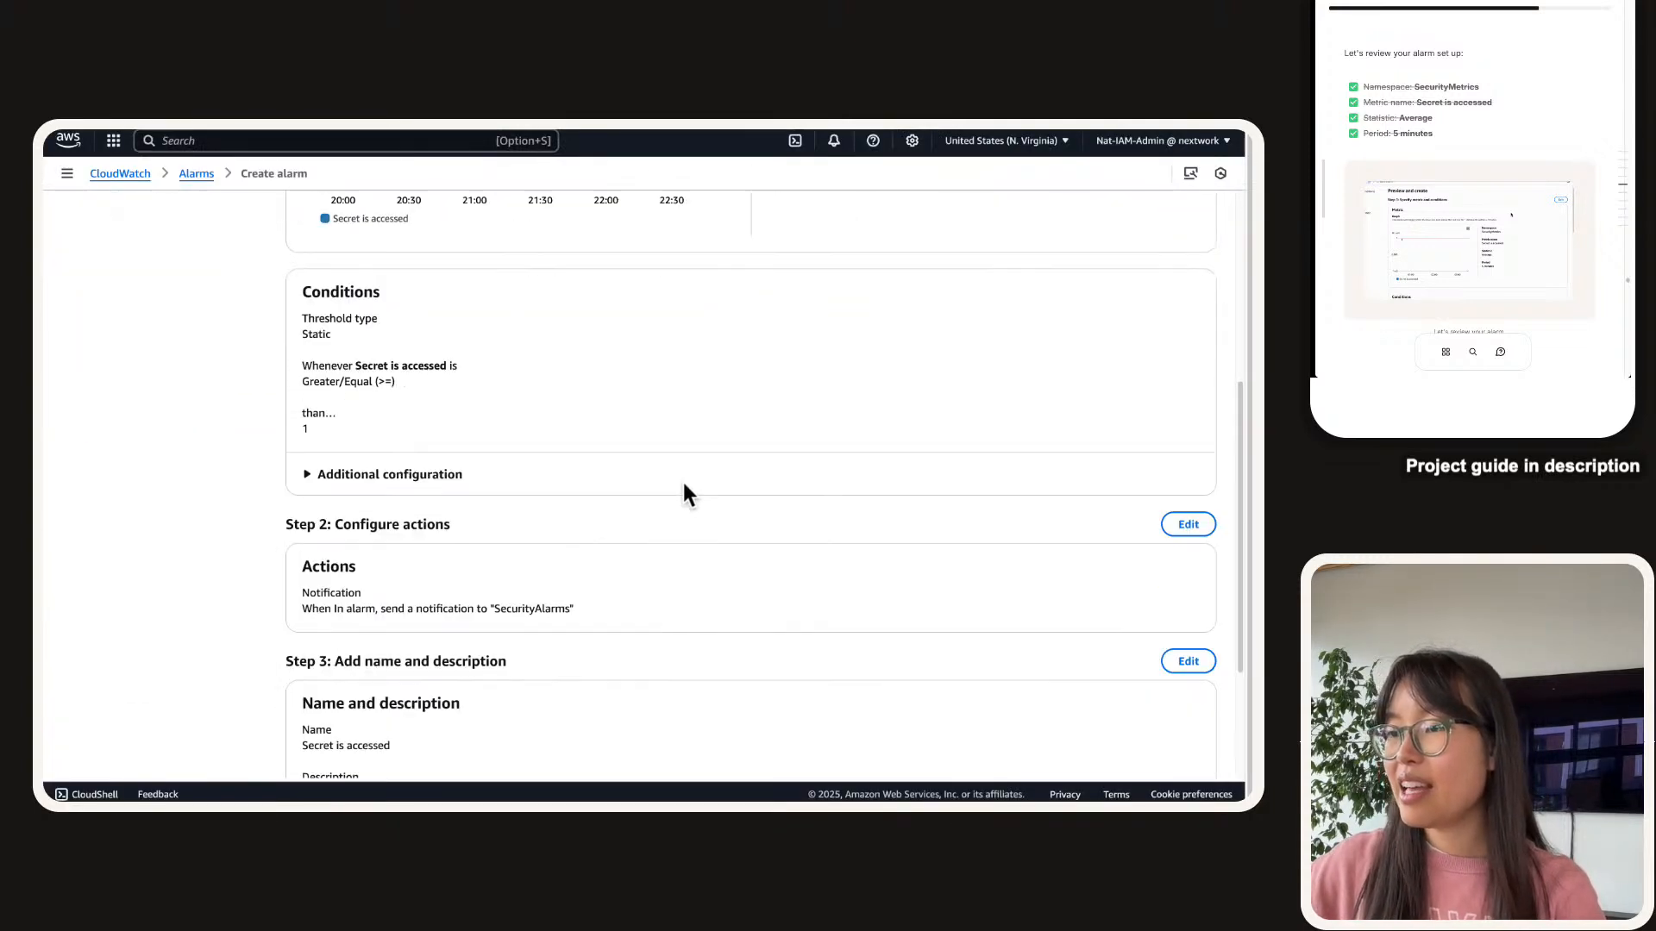
pyautogui.scroll(-5, 1516, 150)
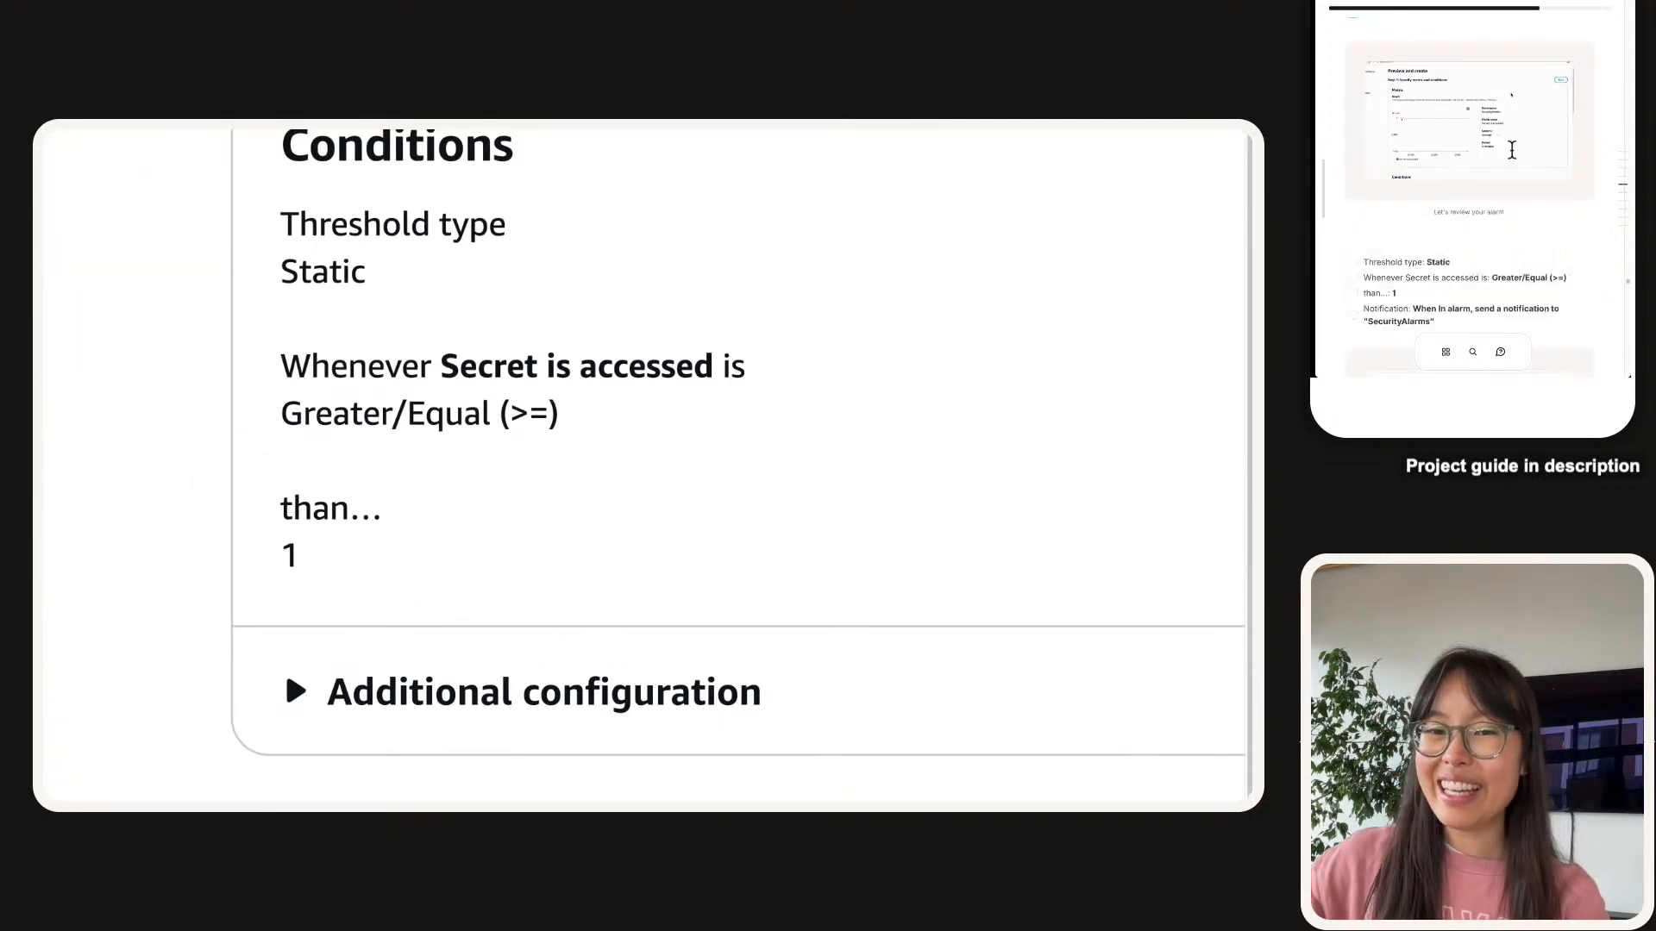
pyautogui.scroll(2, 1513, 140)
pyautogui.scroll(2, 289, 470)
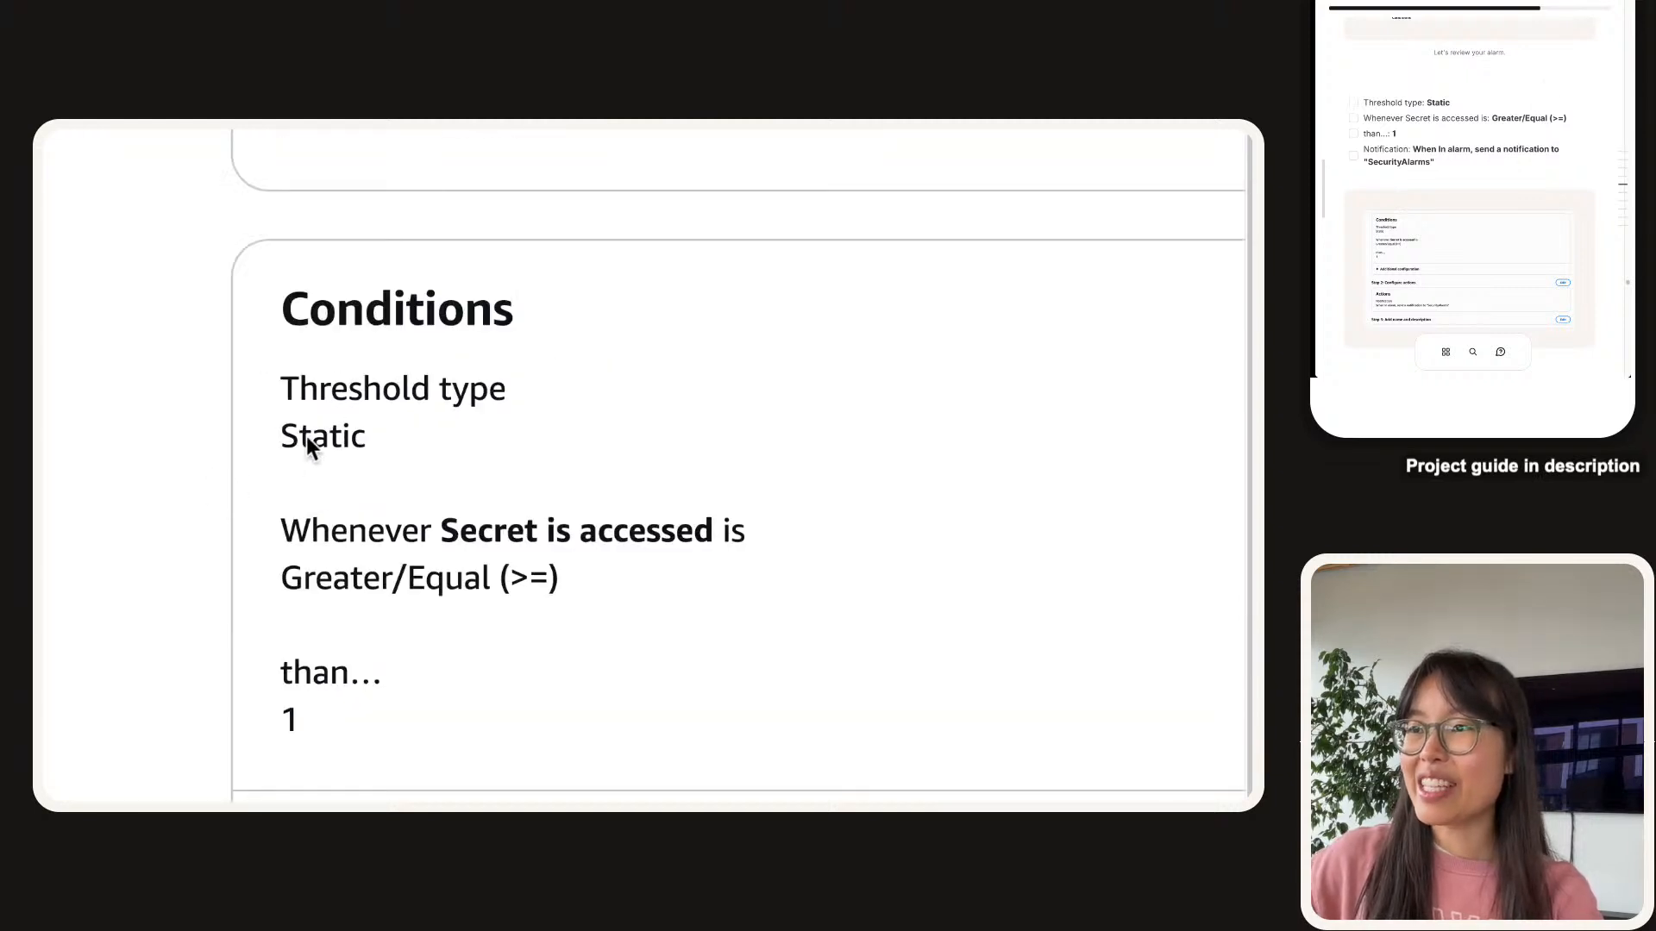
pyautogui.doubleClick(307, 437)
pyautogui.click(1359, 100)
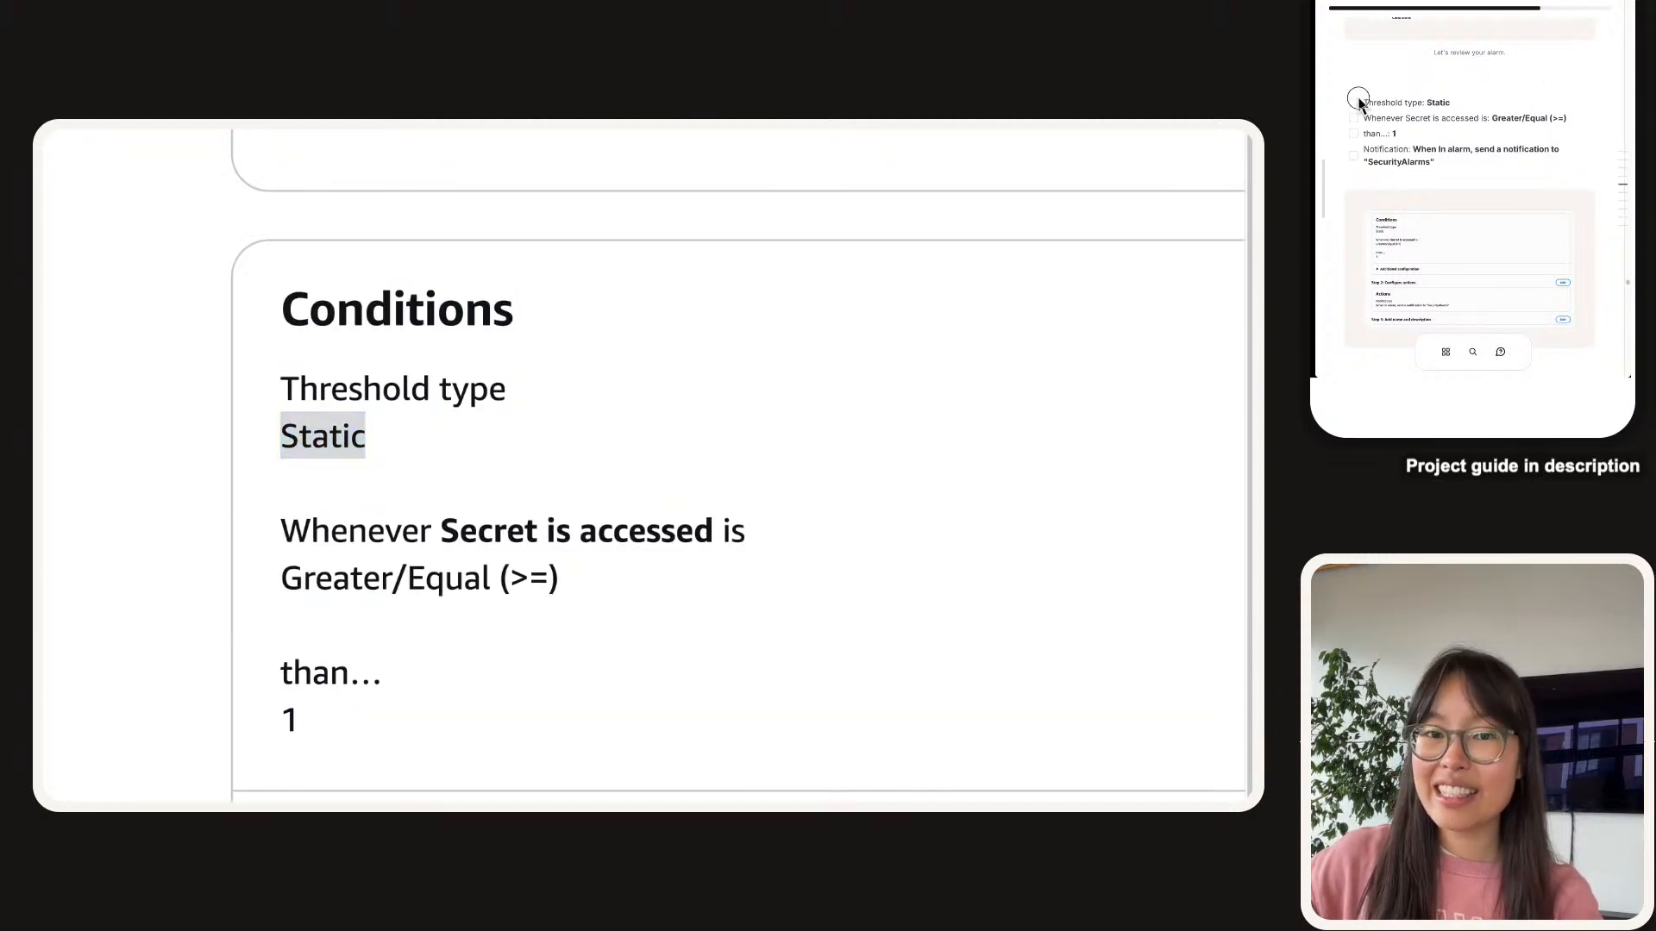
pyautogui.doubleClick(458, 576)
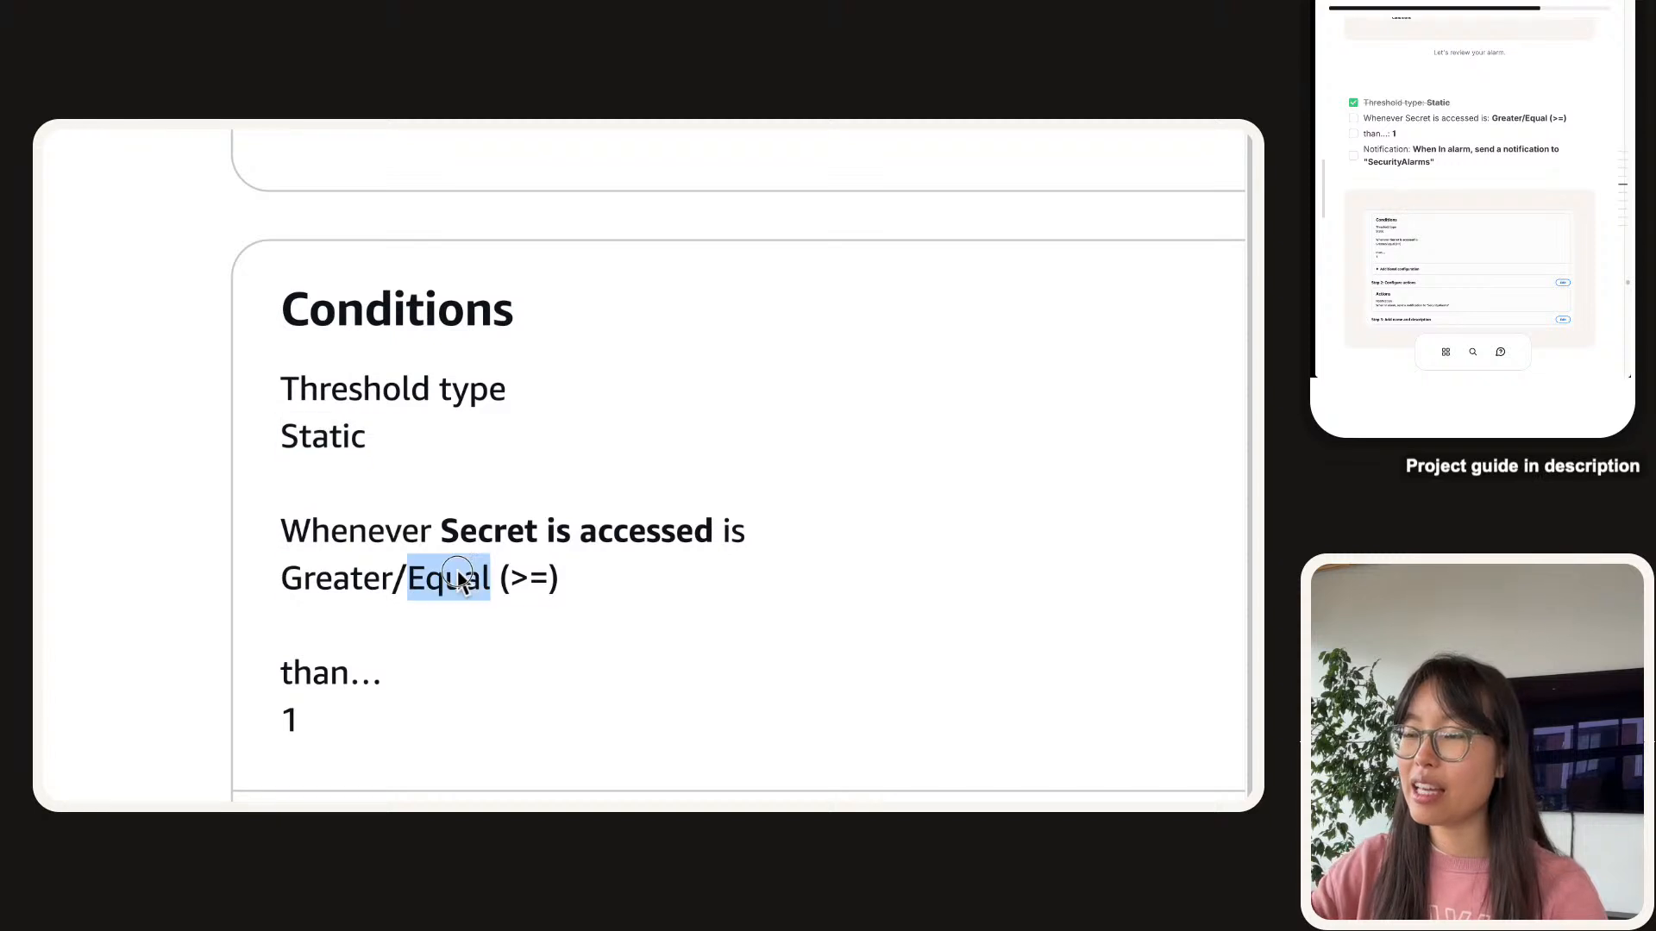
pyautogui.tripleClick(503, 540)
pyautogui.tripleClick(505, 595)
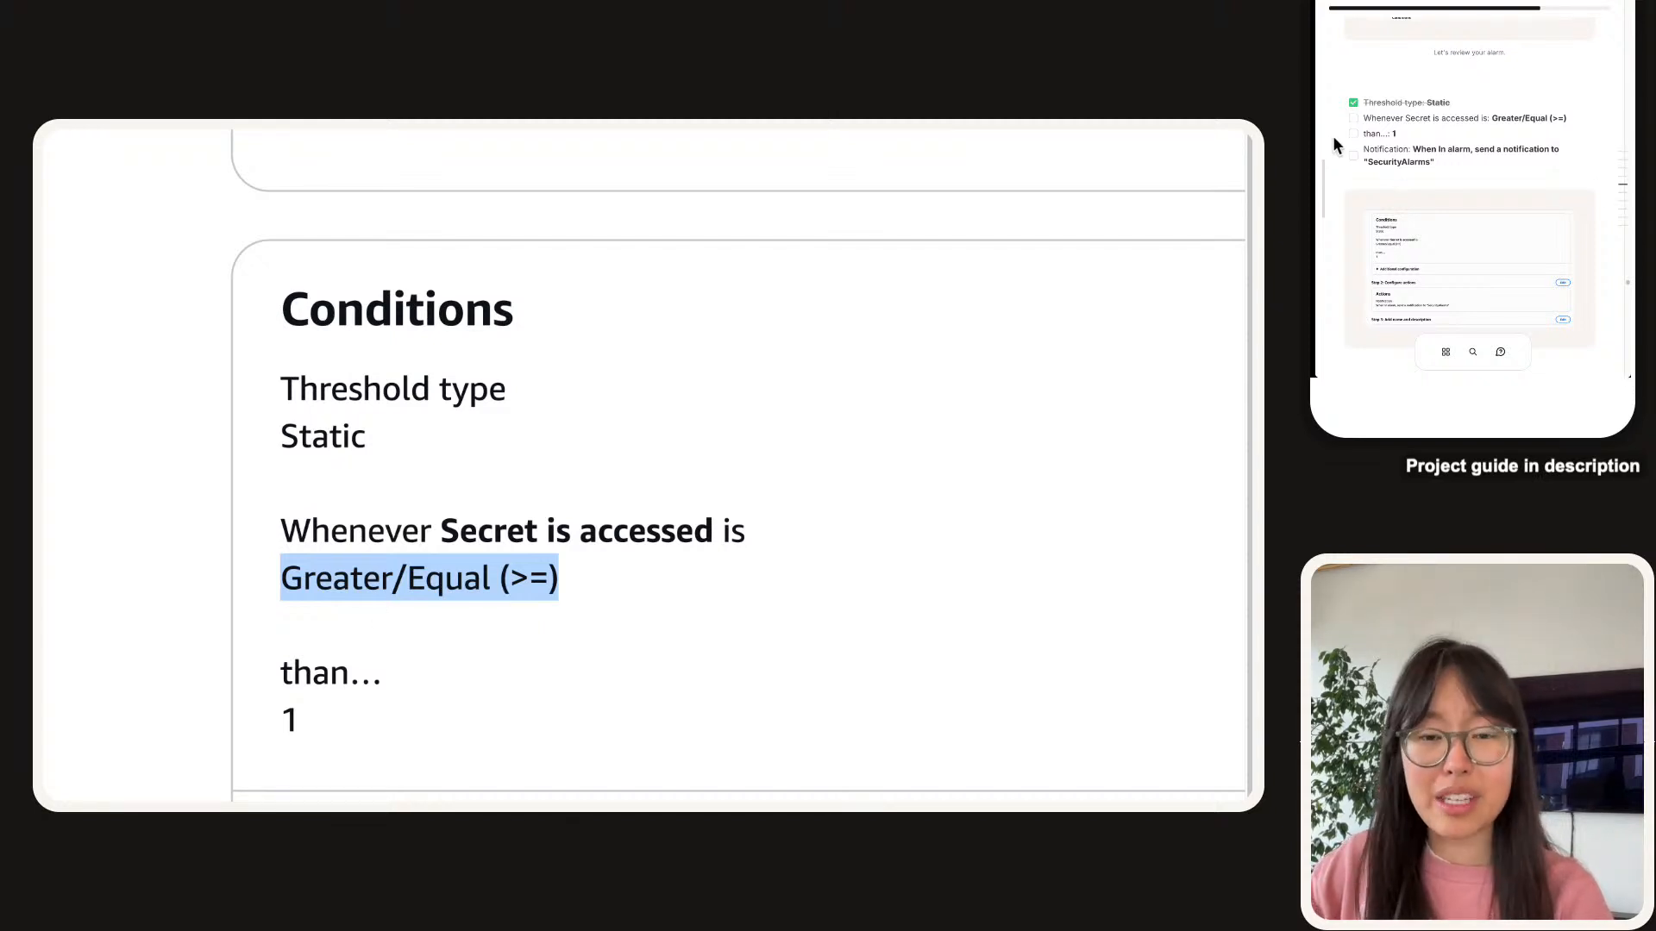
pyautogui.click(1367, 118)
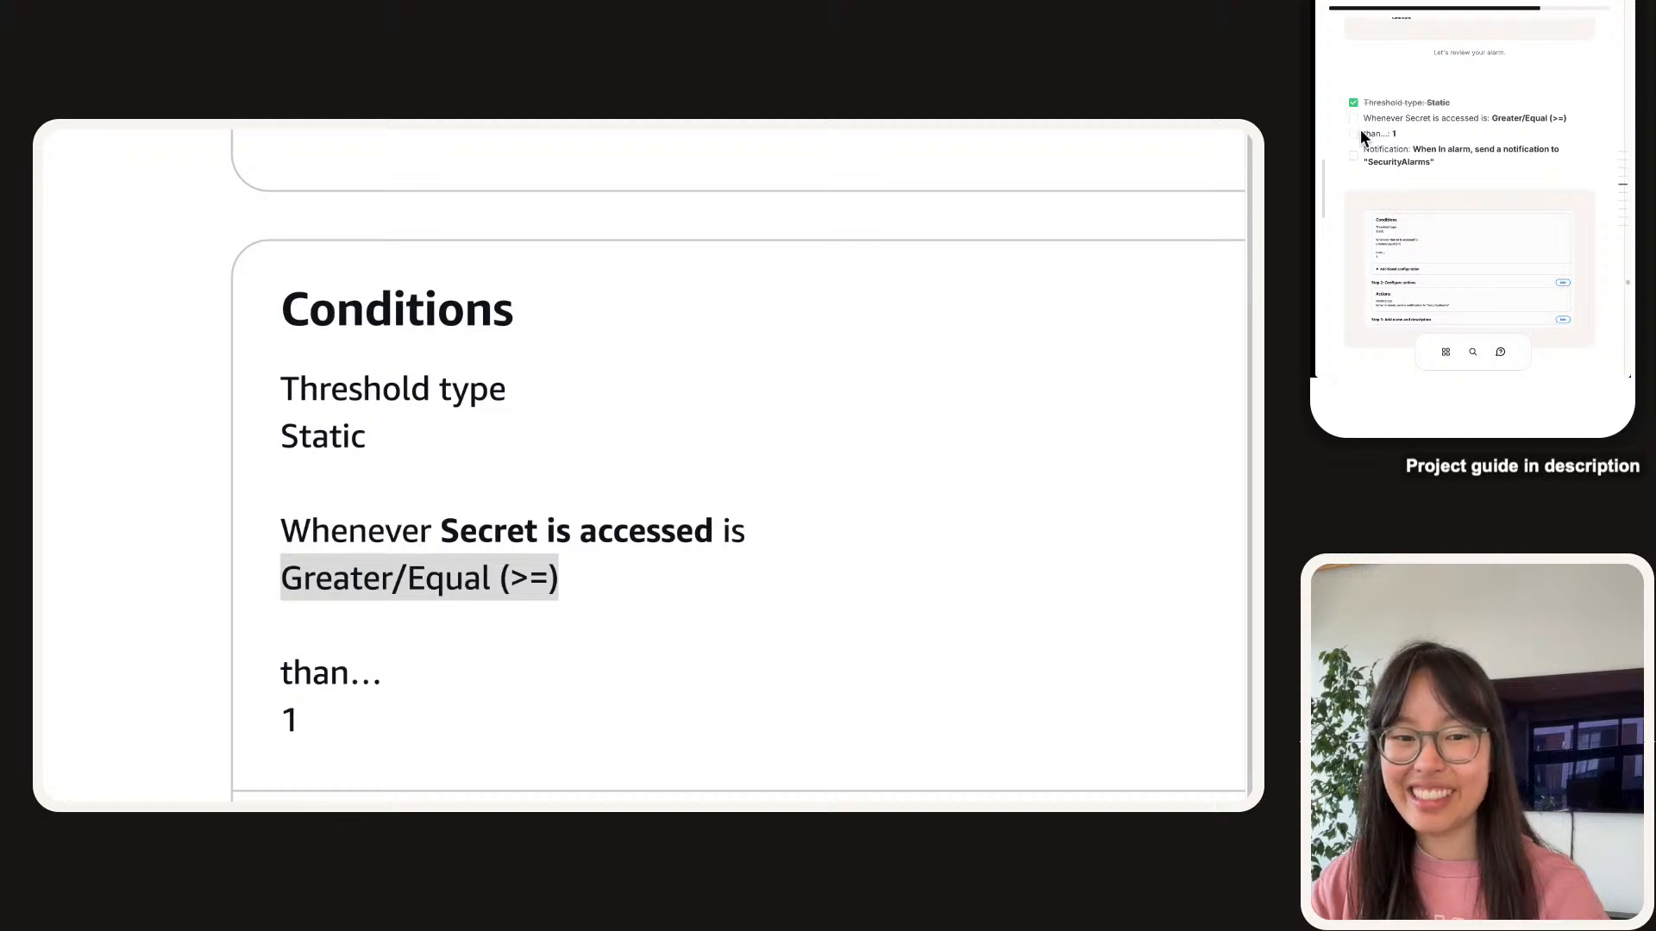
pyautogui.click(1353, 118)
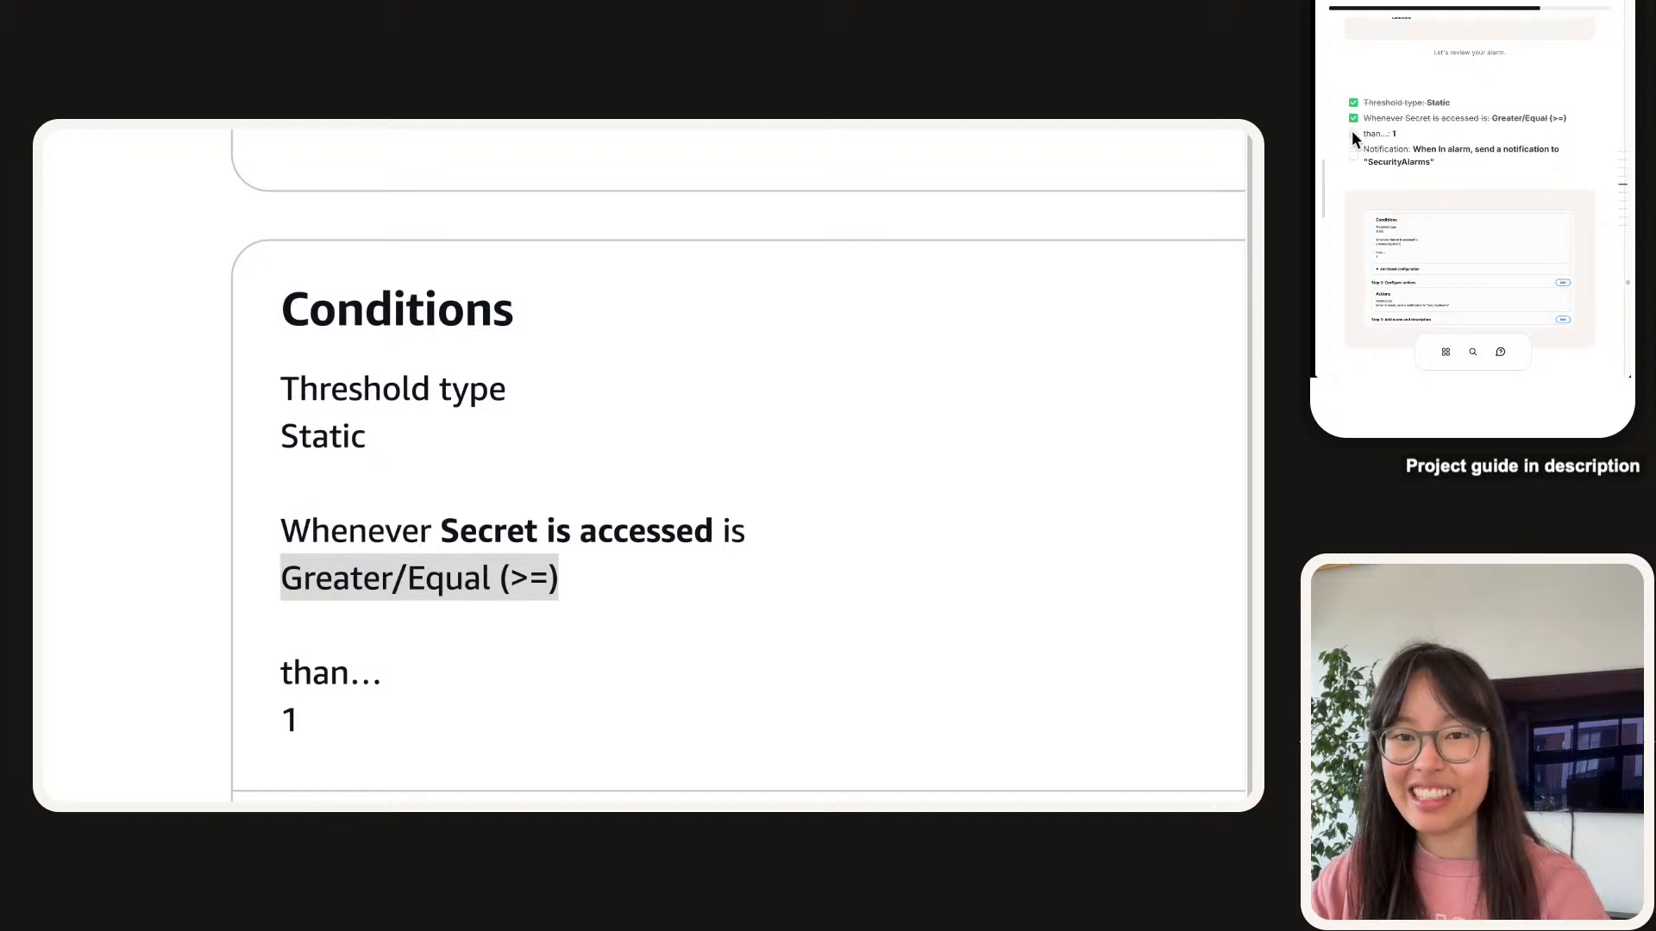
pyautogui.click(1353, 134)
pyautogui.scroll(-3, 862, 655)
pyautogui.scroll(-5, 860, 648)
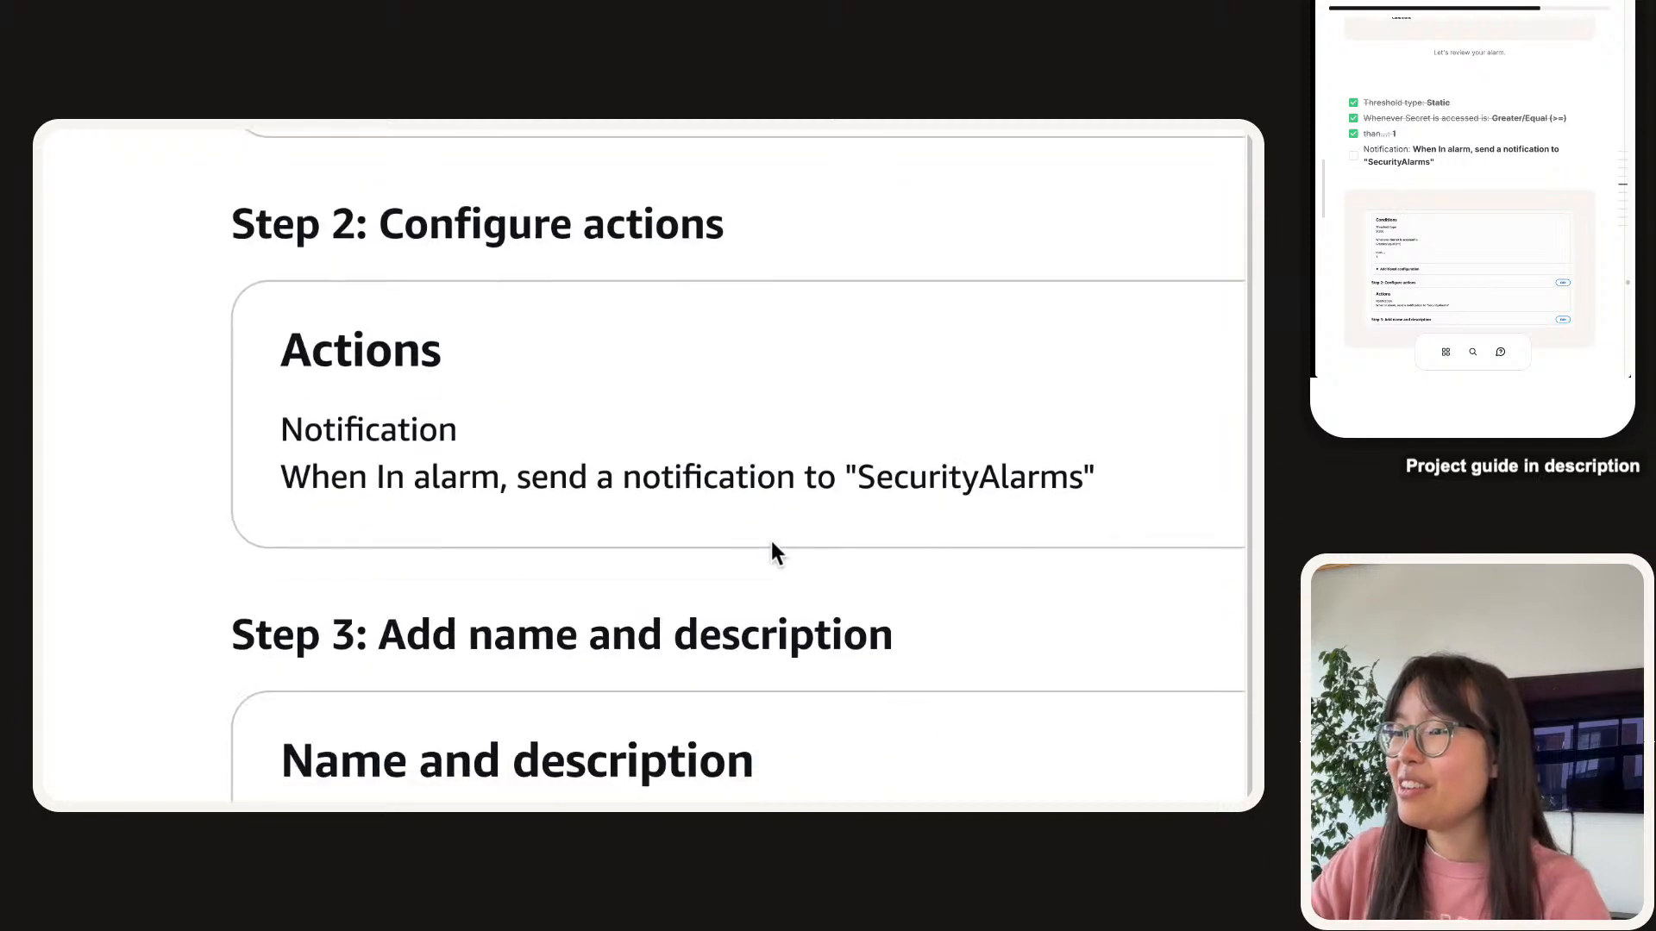
# Check that the alarm's action notifies the SecurityAlarms topic and tick that item in the guide.
pyautogui.tripleClick(380, 473)
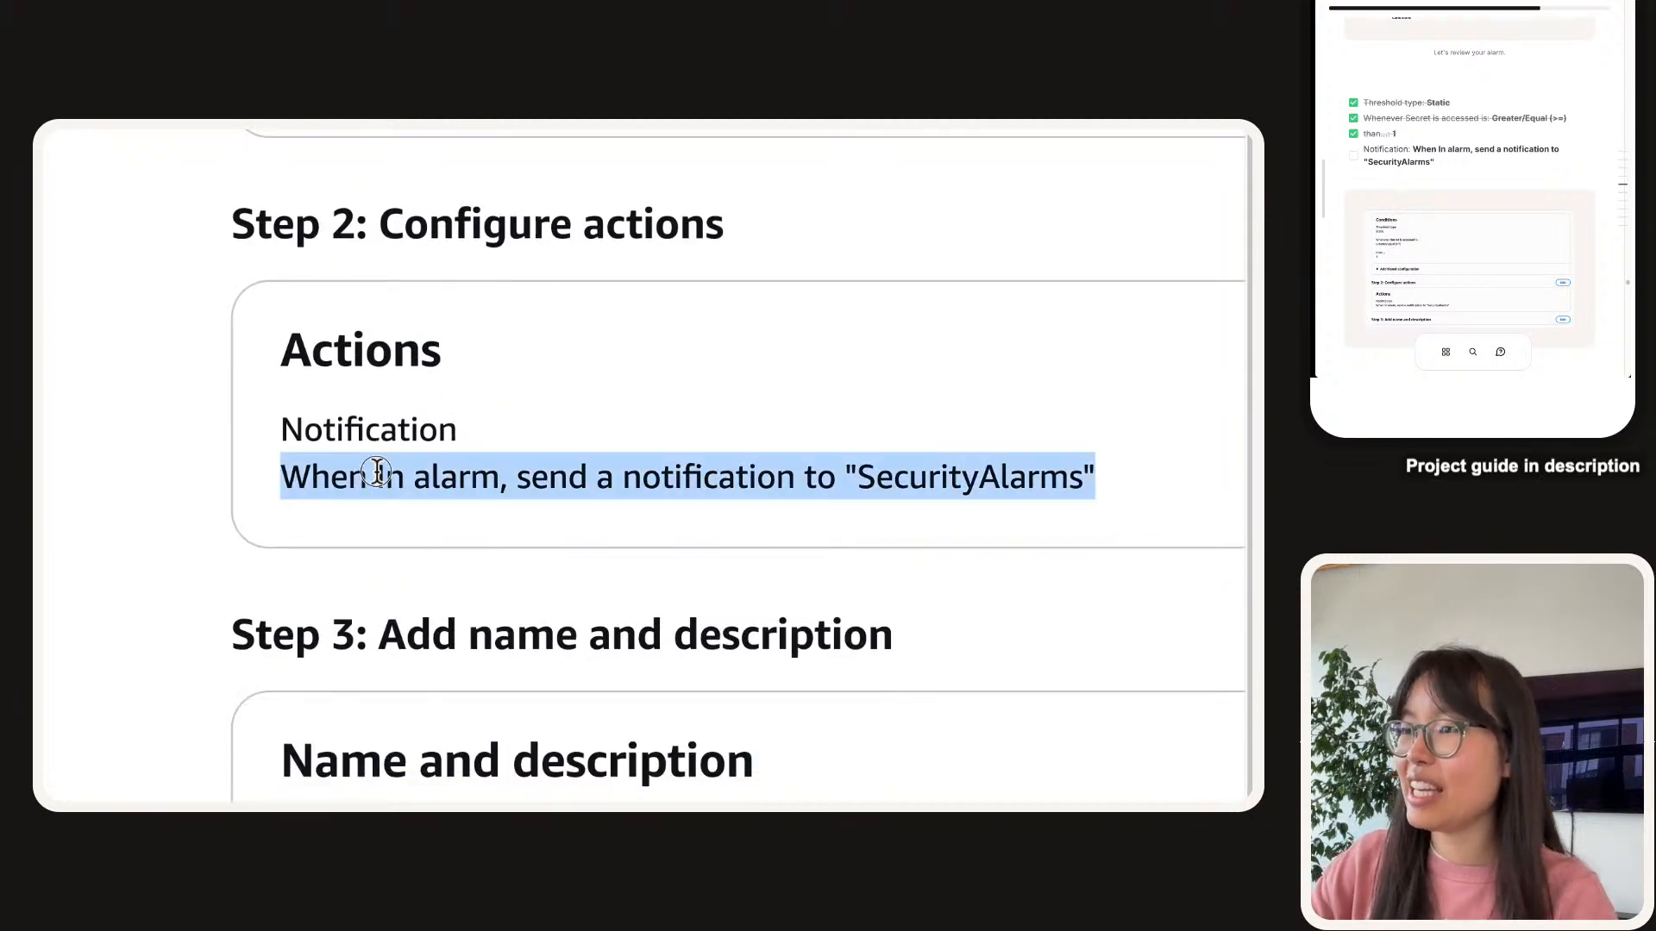
pyautogui.tripleClick(377, 473)
pyautogui.click(336, 473)
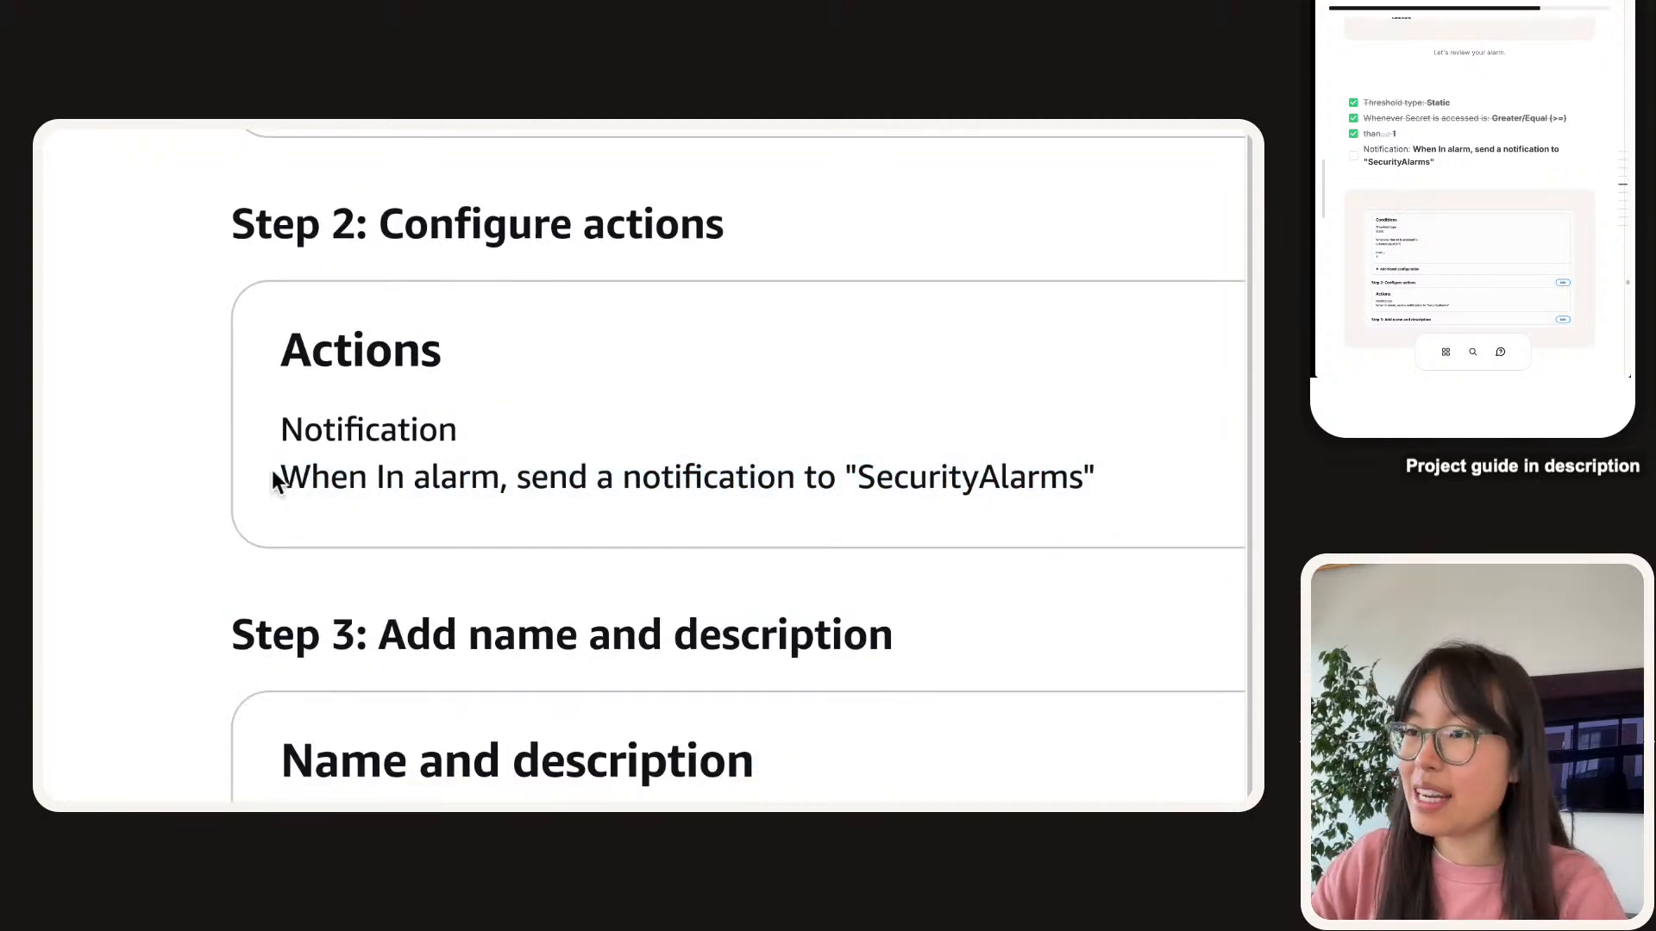
pyautogui.moveTo(277, 481); pyautogui.dragTo(1138, 474)
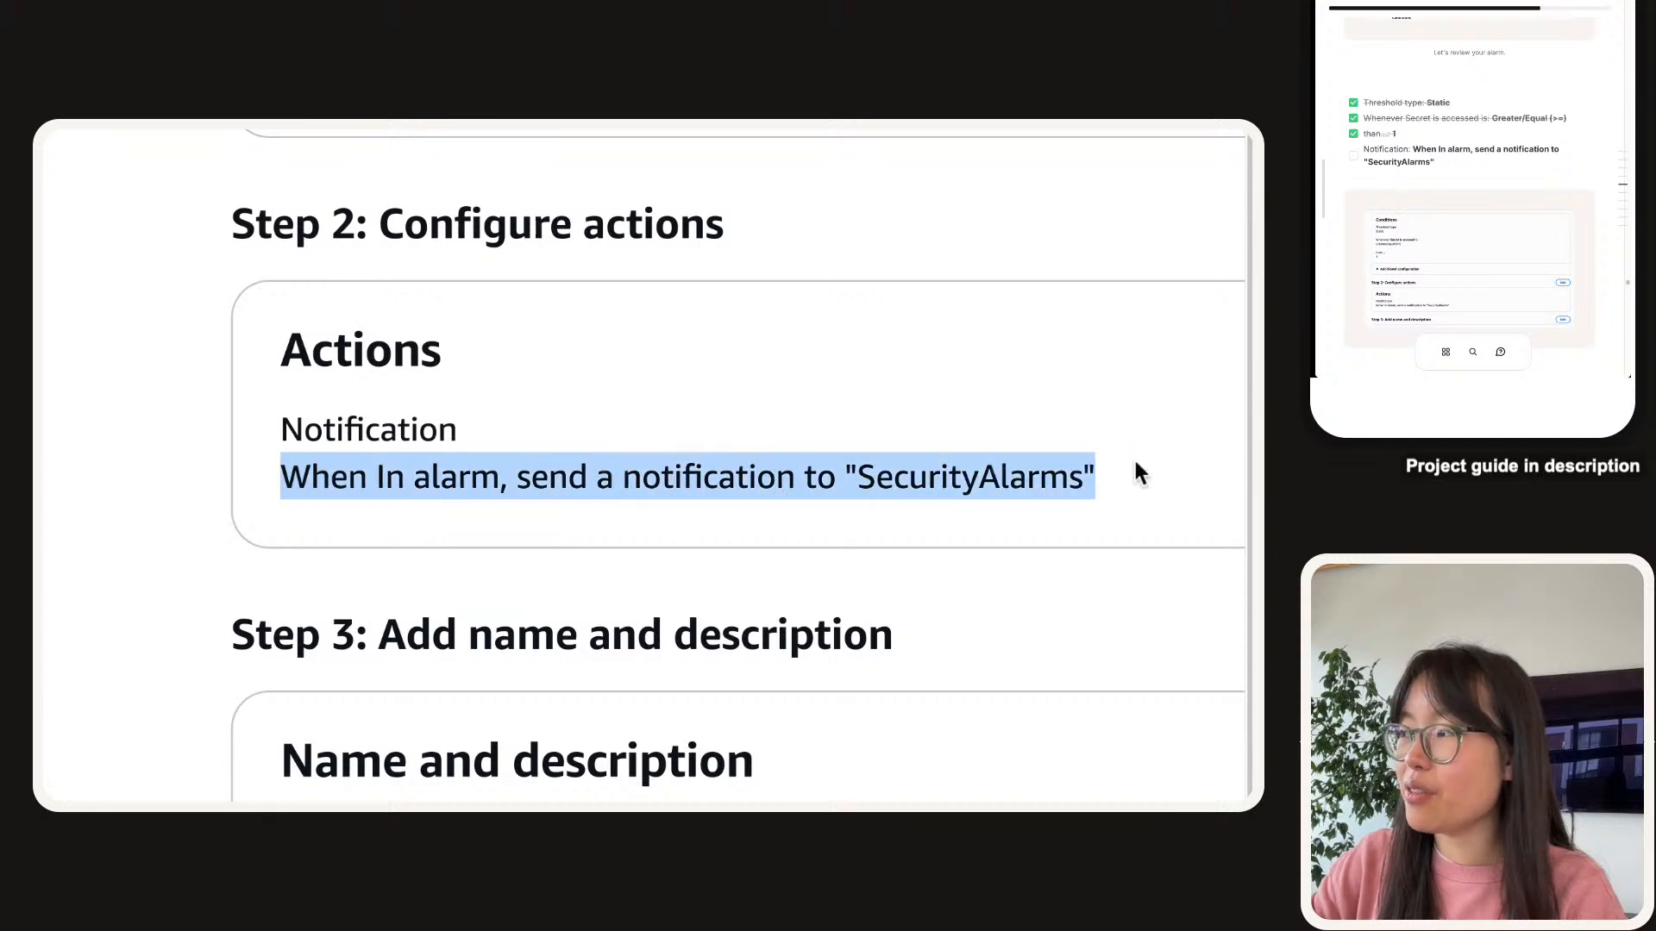
pyautogui.doubleClick(899, 481)
pyautogui.click(1354, 157)
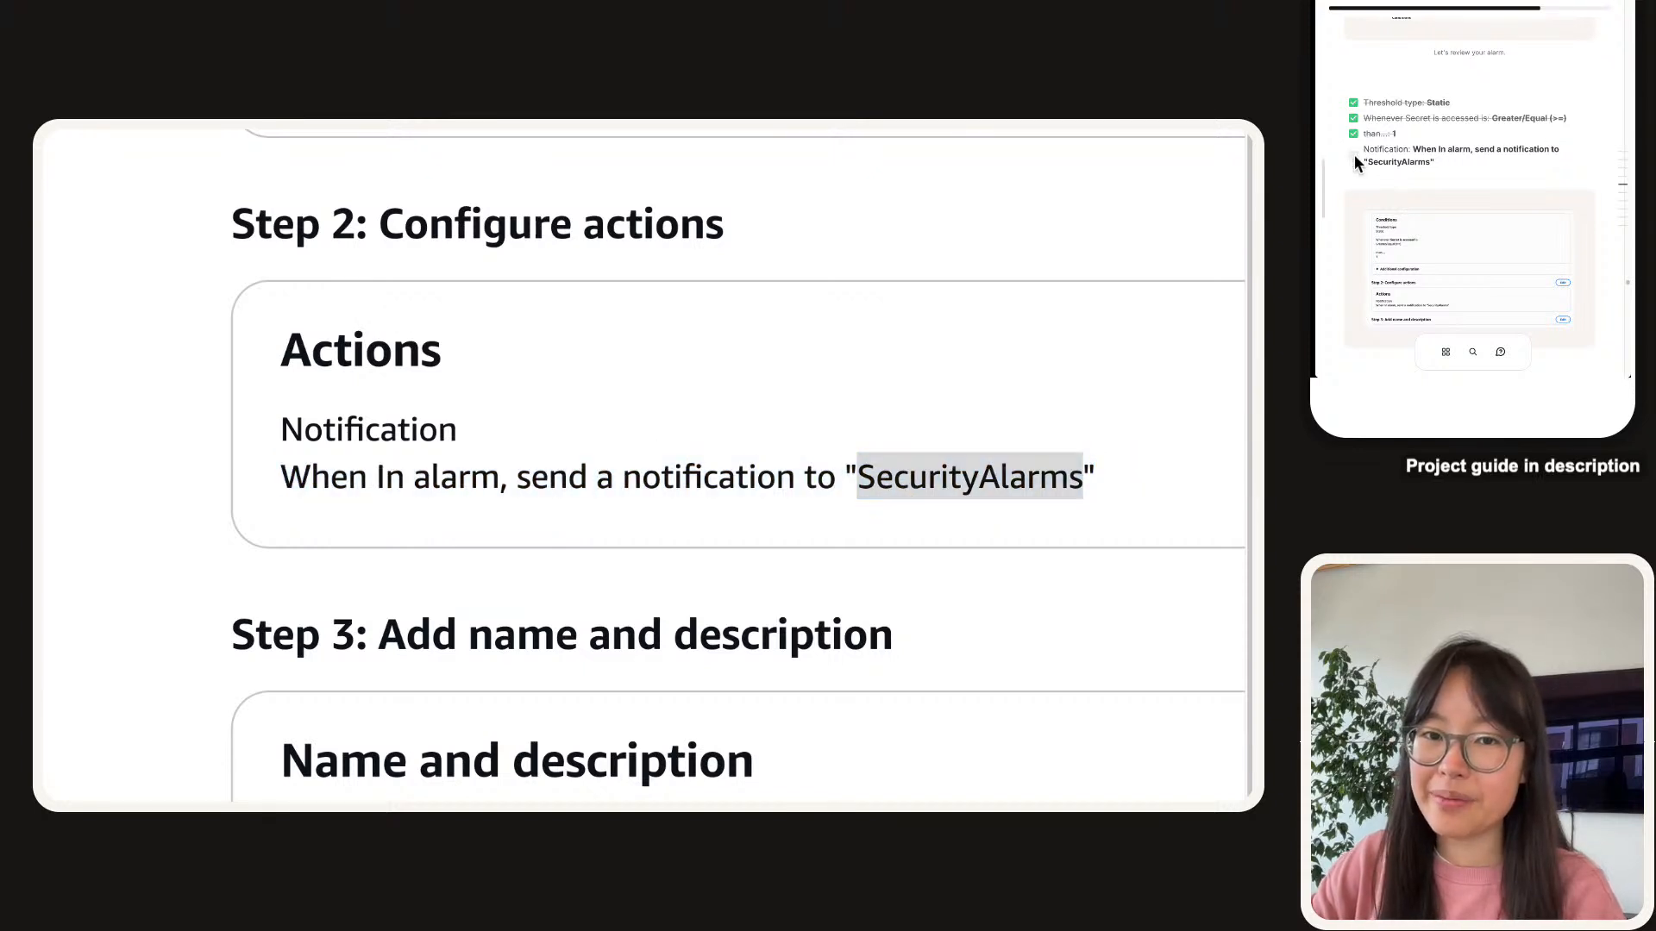
pyautogui.doubleClick(942, 500)
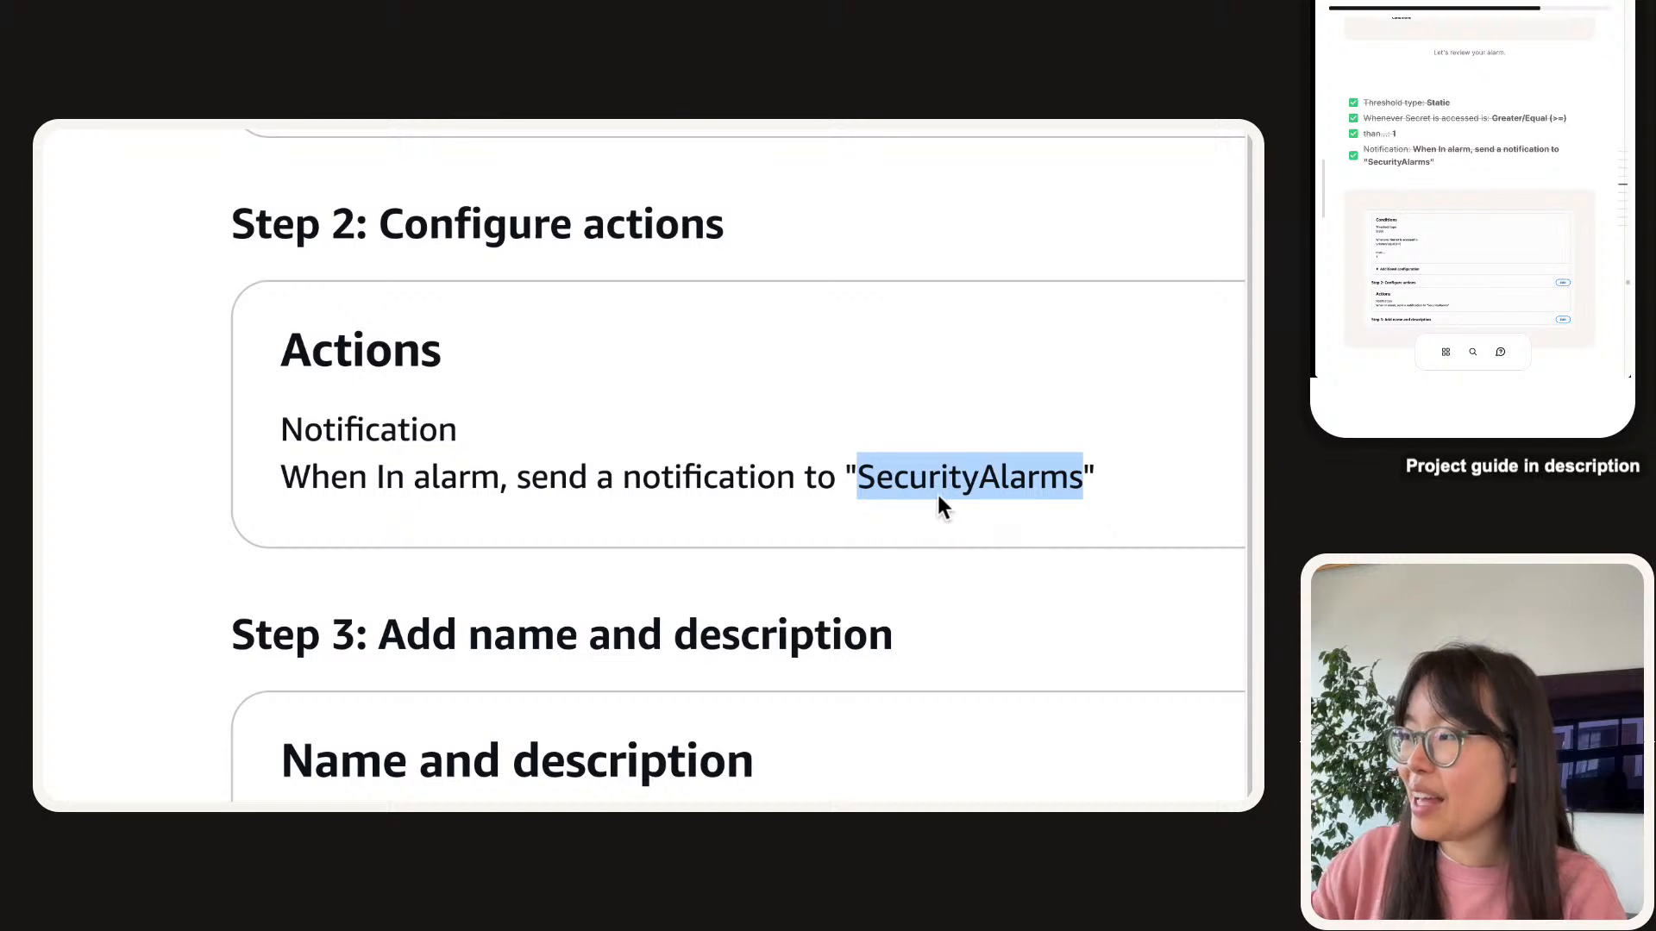
pyautogui.click(935, 491)
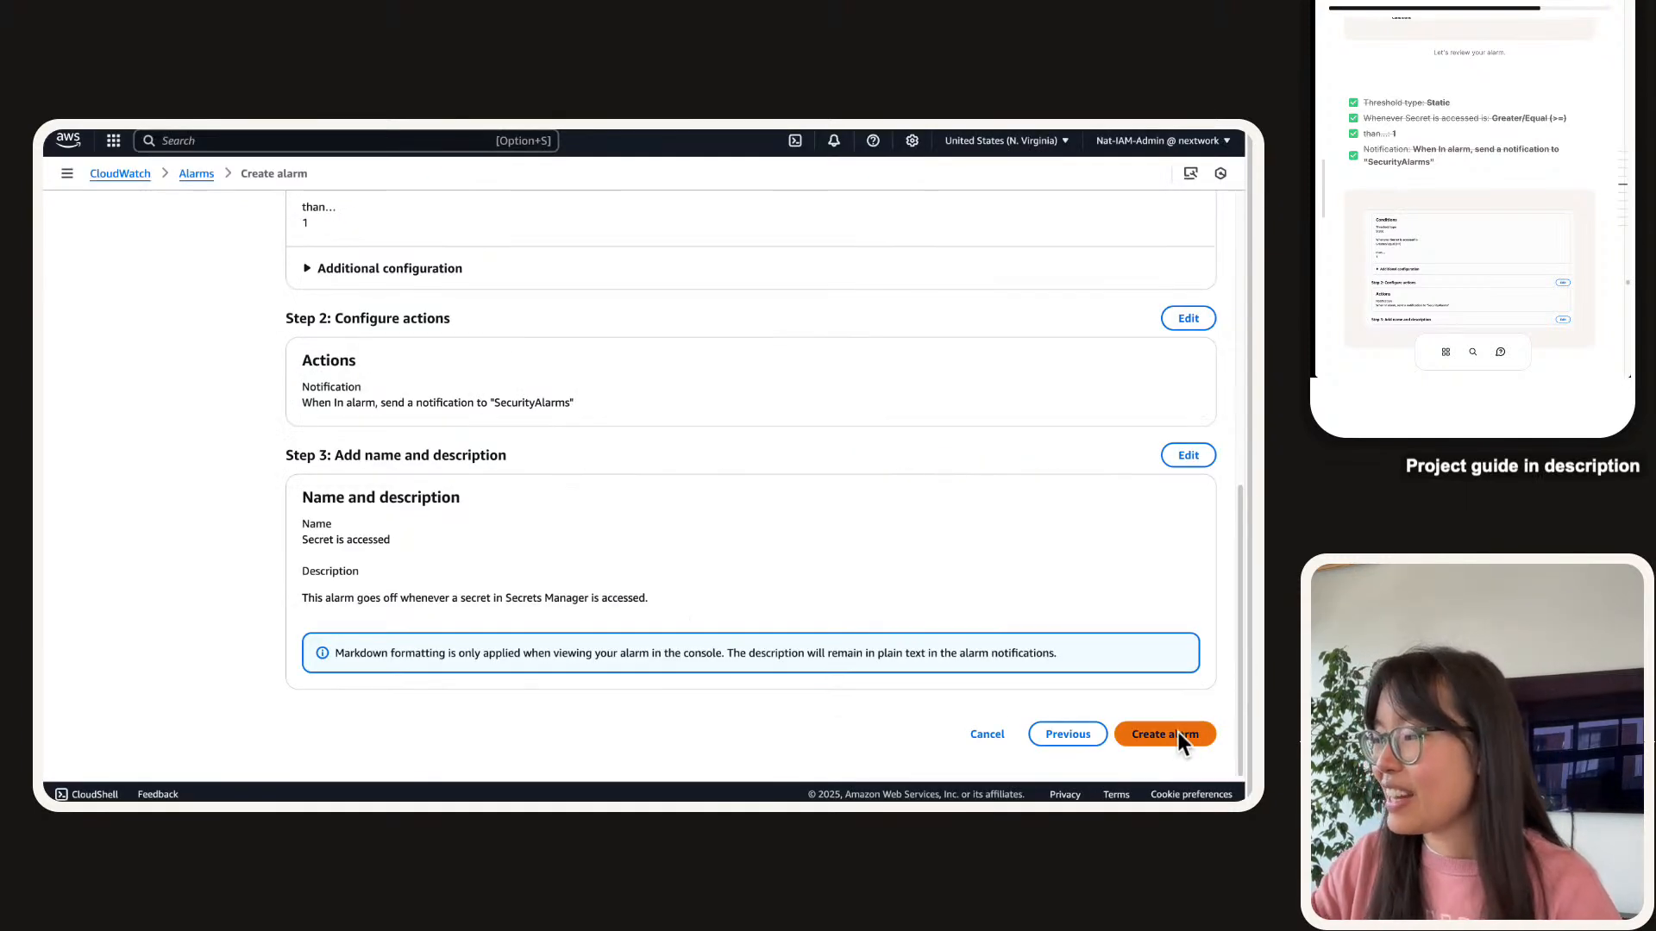
# Verify the 'Secret is accessed' name and description, then create the alarm.
pyautogui.scroll(-5, 1389, 163)
pyautogui.scroll(-3, 1388, 162)
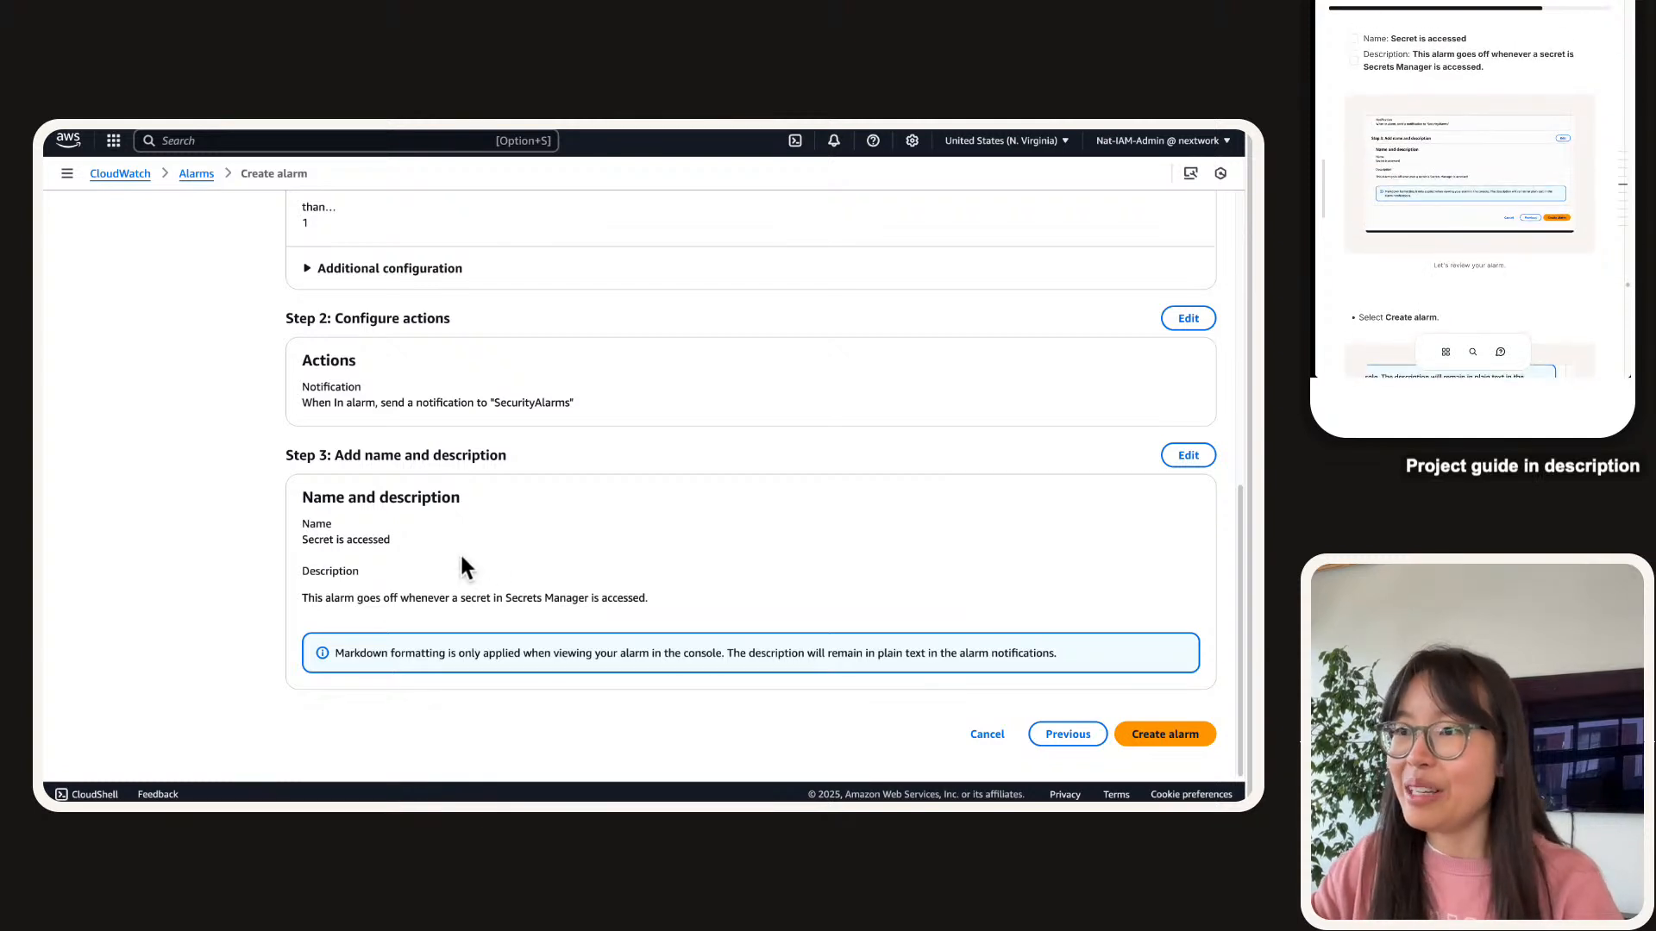
pyautogui.doubleClick(352, 539)
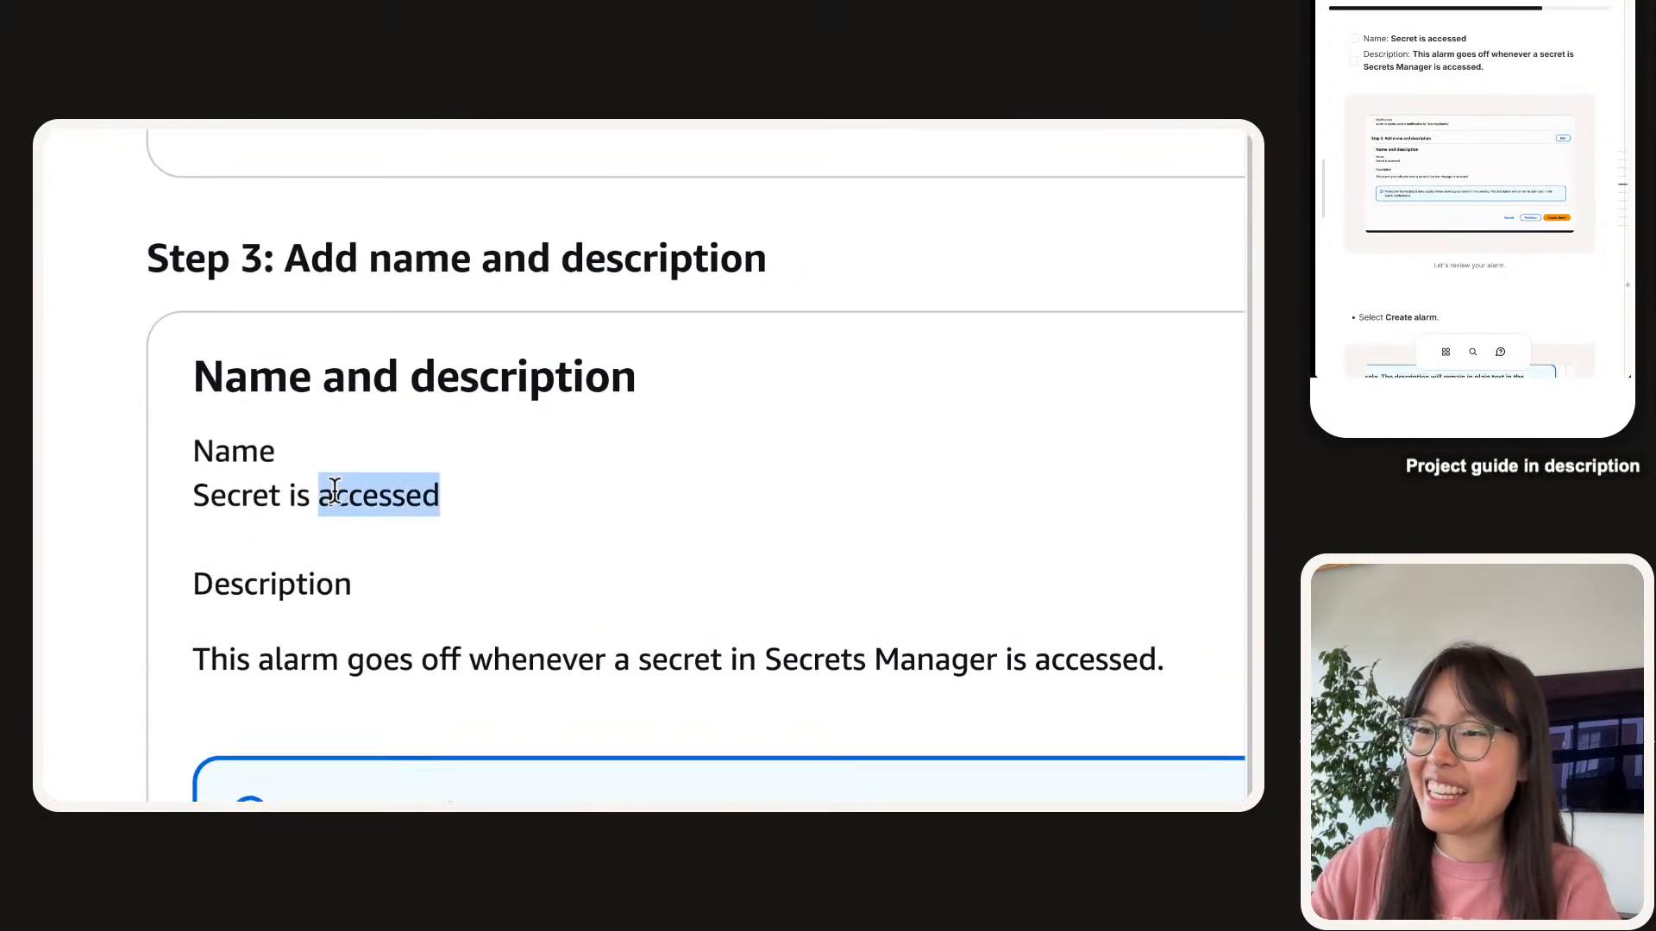
pyautogui.tripleClick(335, 491)
pyautogui.doubleClick(365, 656)
pyautogui.click(365, 656)
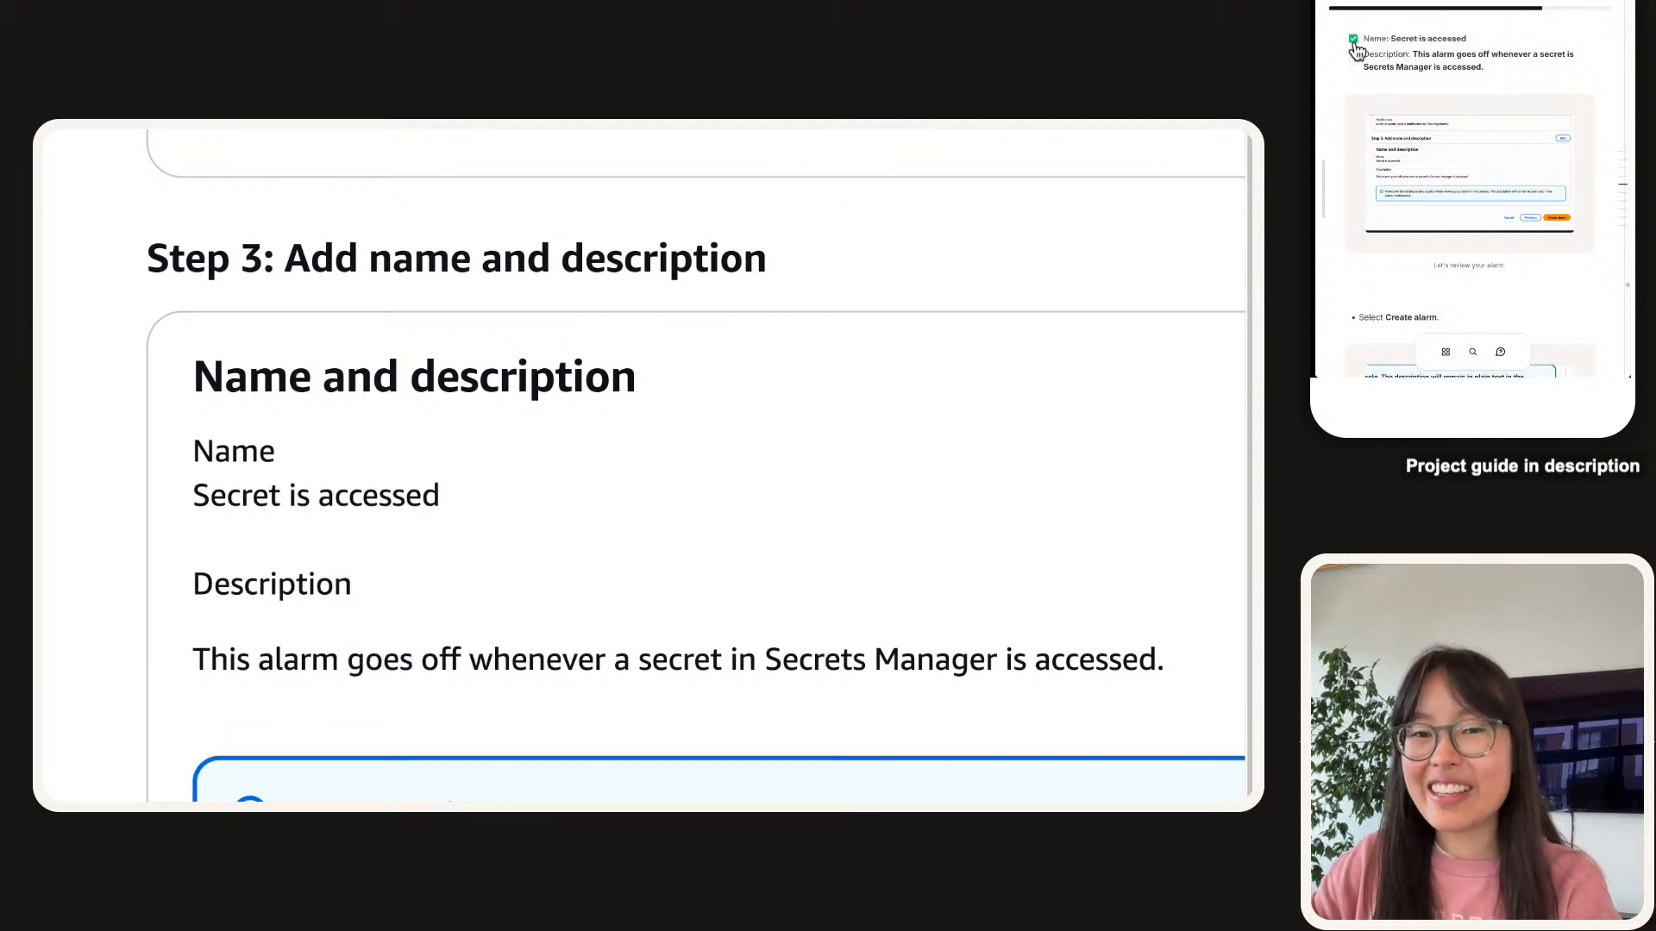
pyautogui.scroll(-5, 1358, 69)
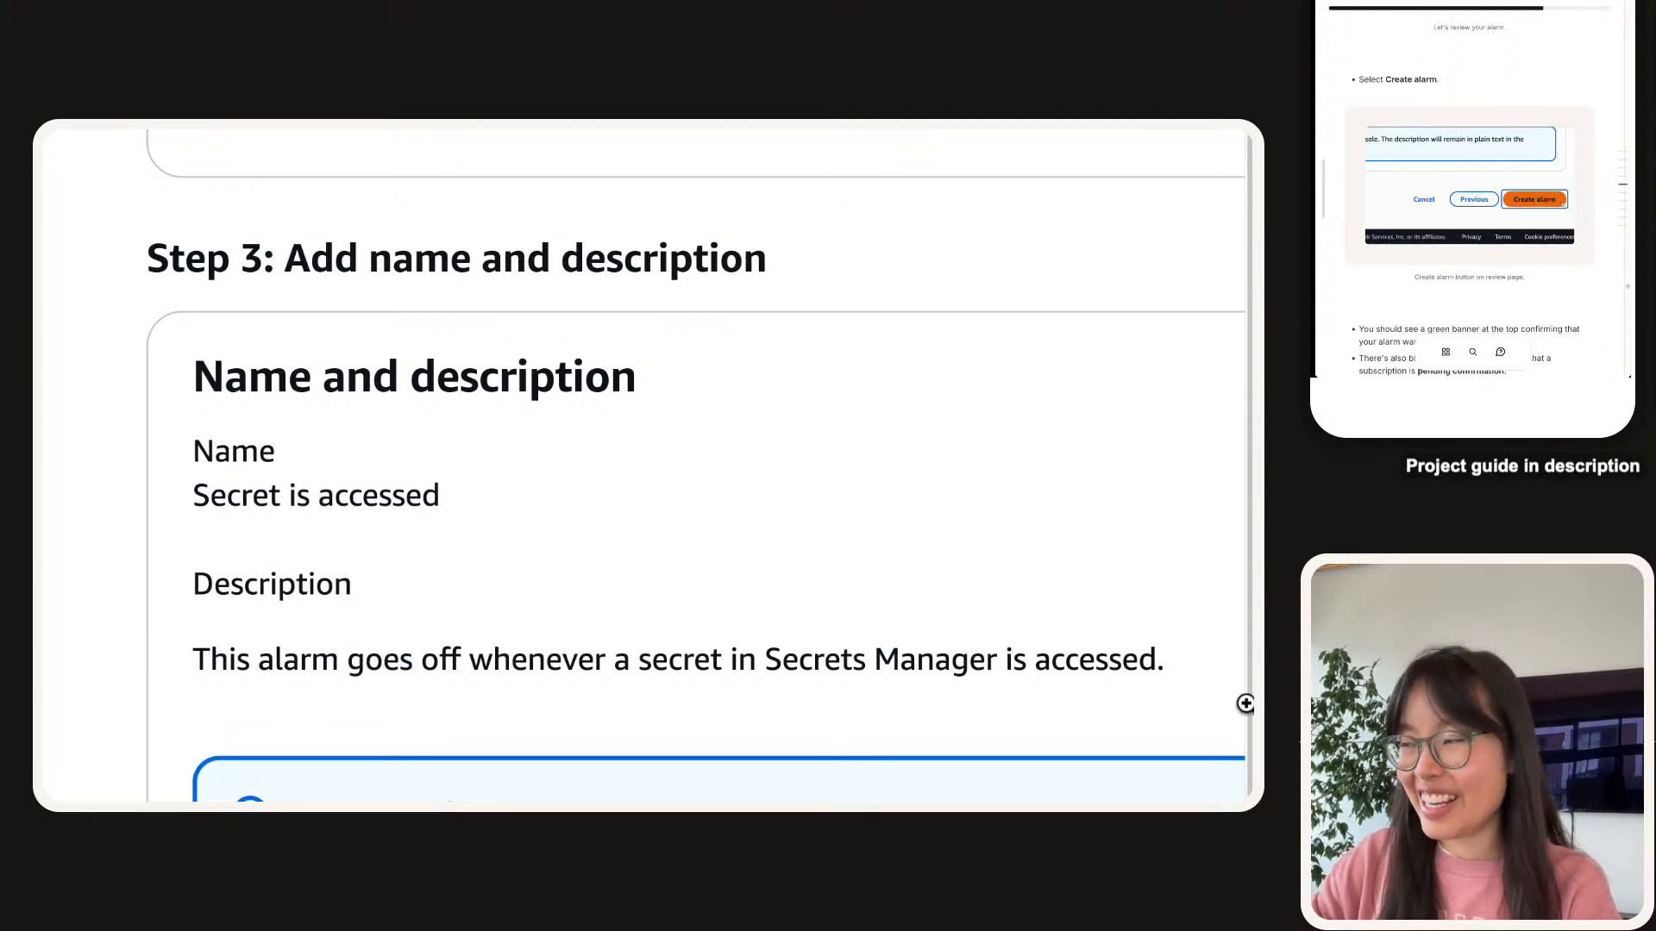
pyautogui.hscroll(10, 1058, 658)
pyautogui.scroll(-5, 1058, 659)
pyautogui.click(1041, 616)
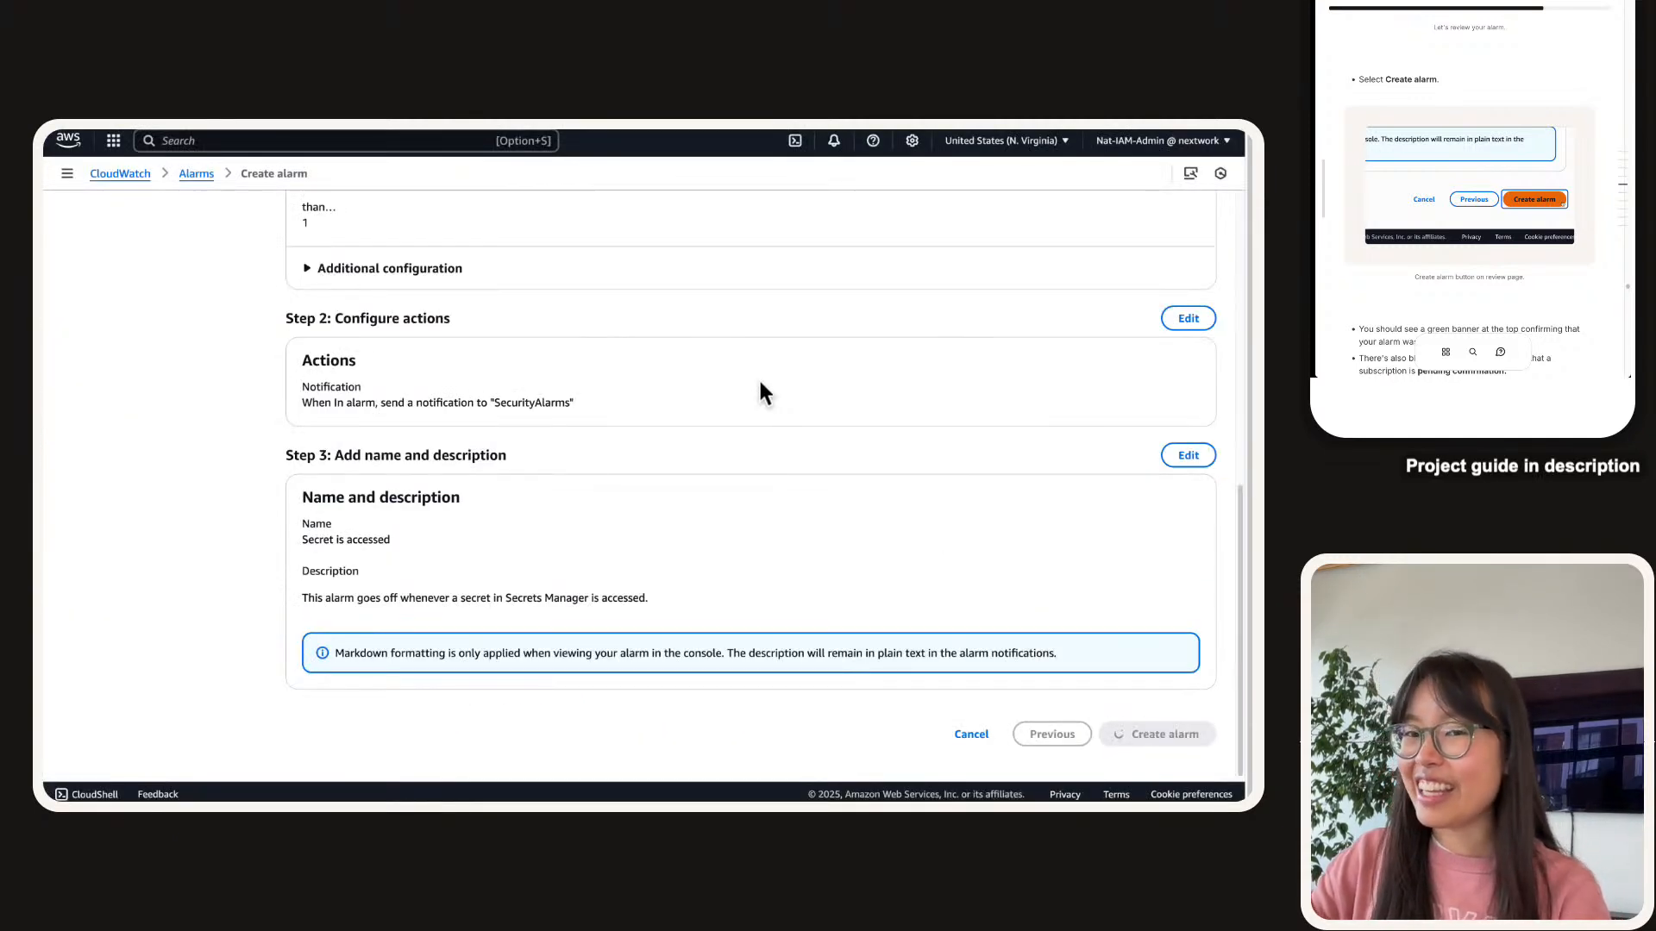
pyautogui.scroll(-5, 1481, 185)
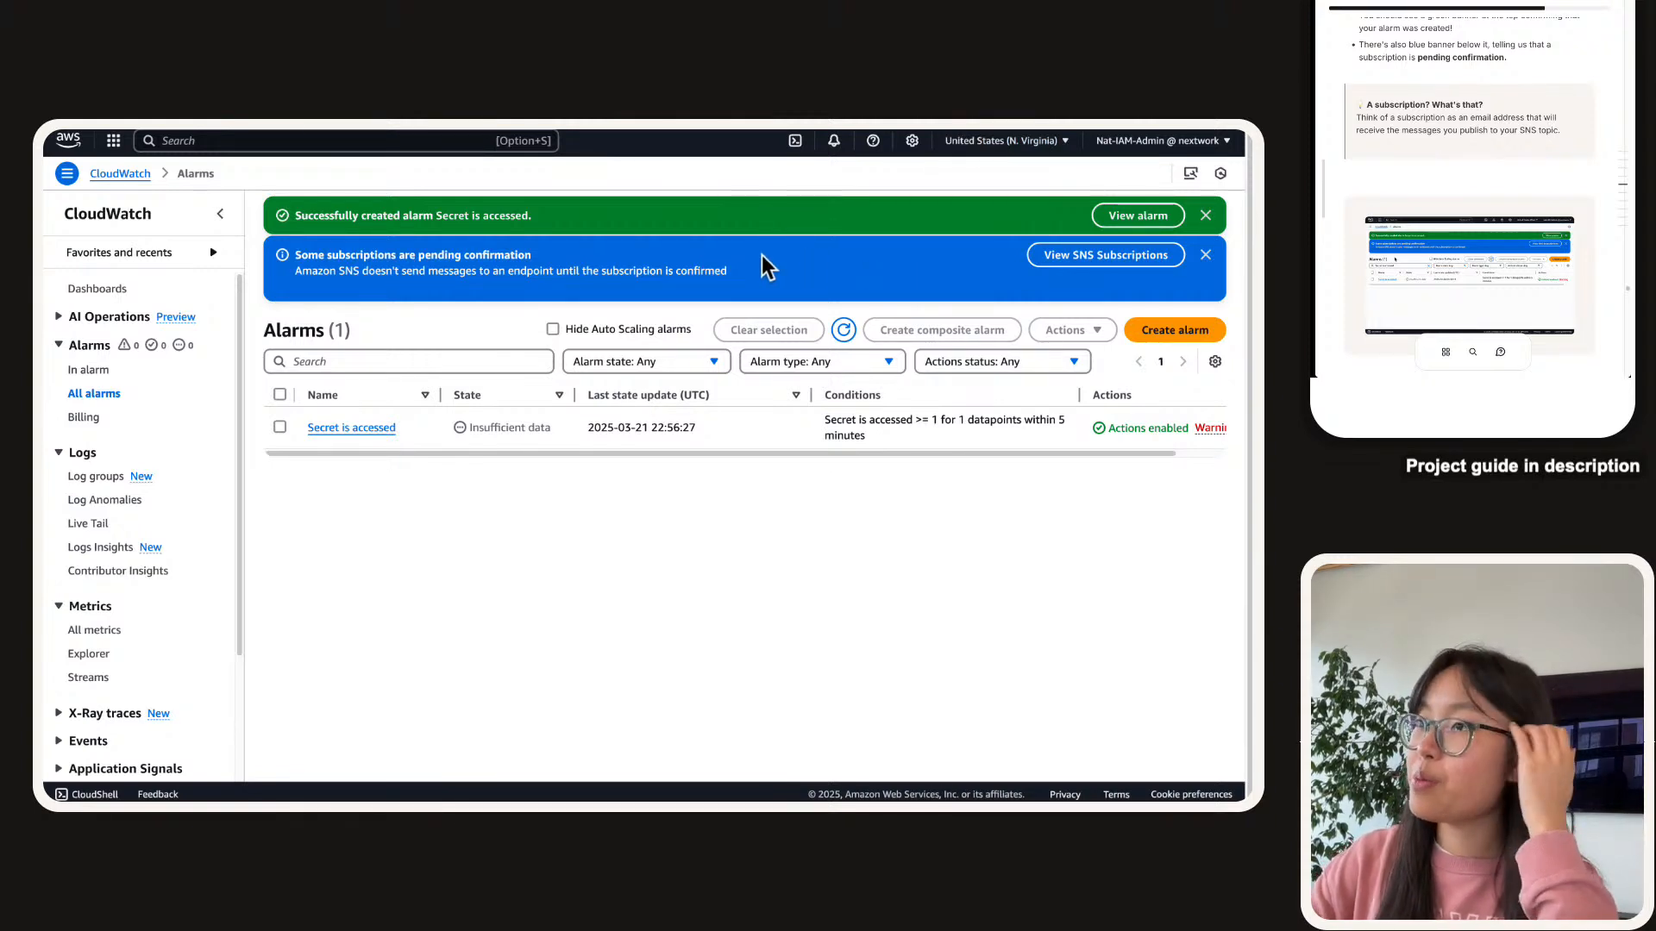
pyautogui.scroll(1, 1524, 127)
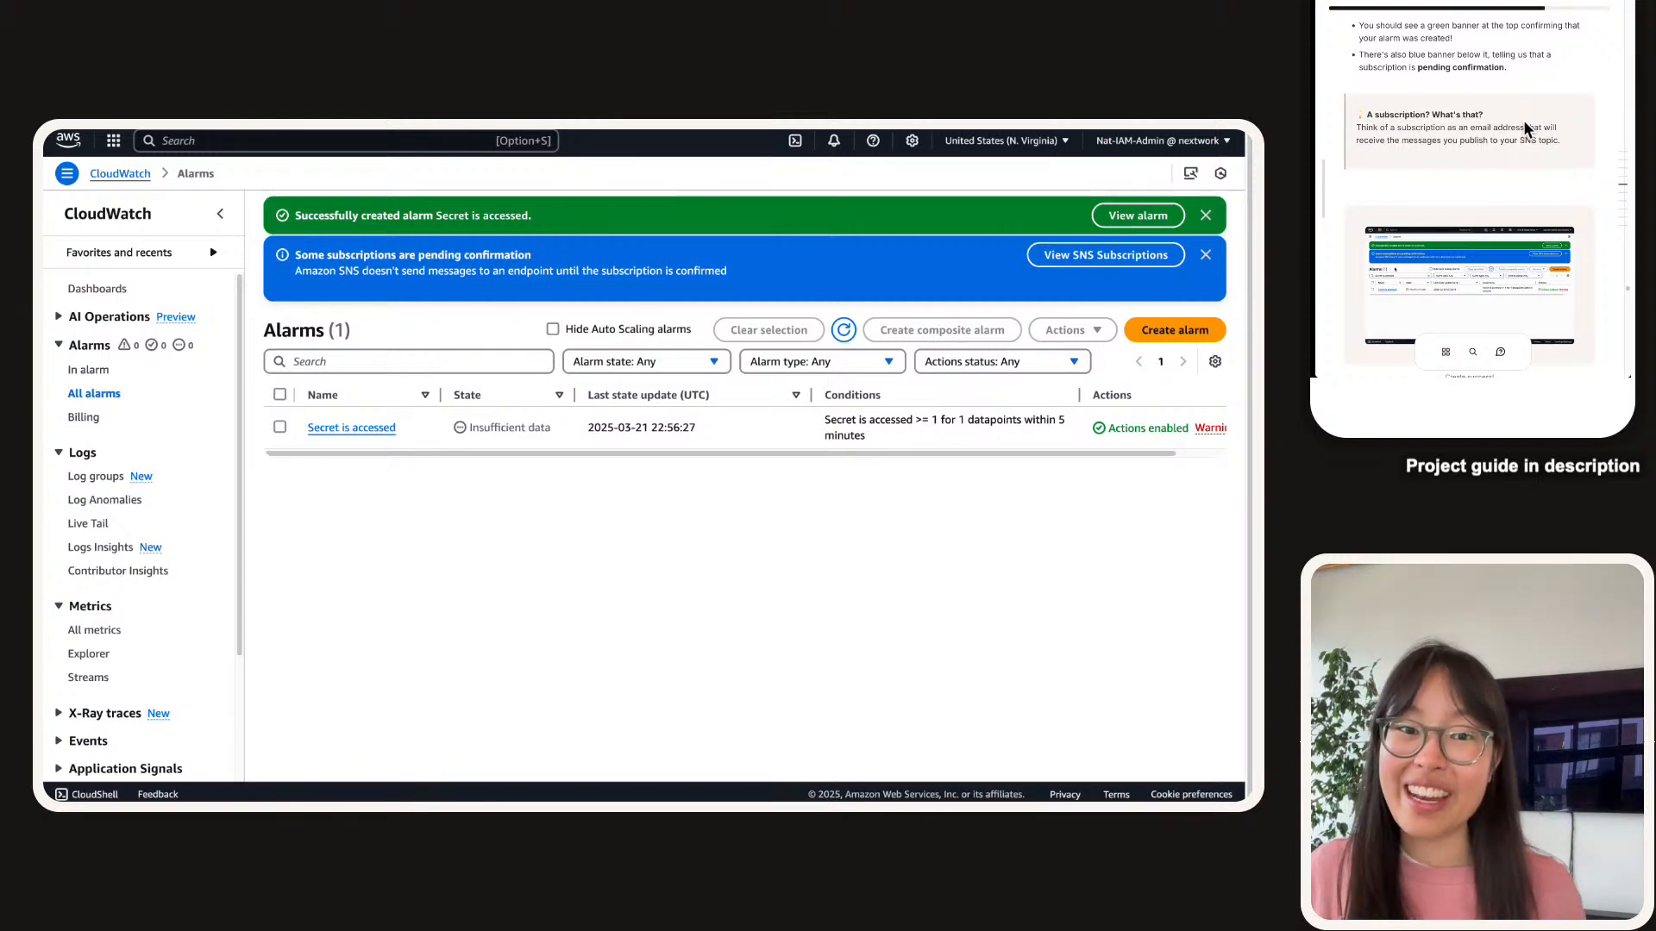
pyautogui.scroll(-2, 1523, 121)
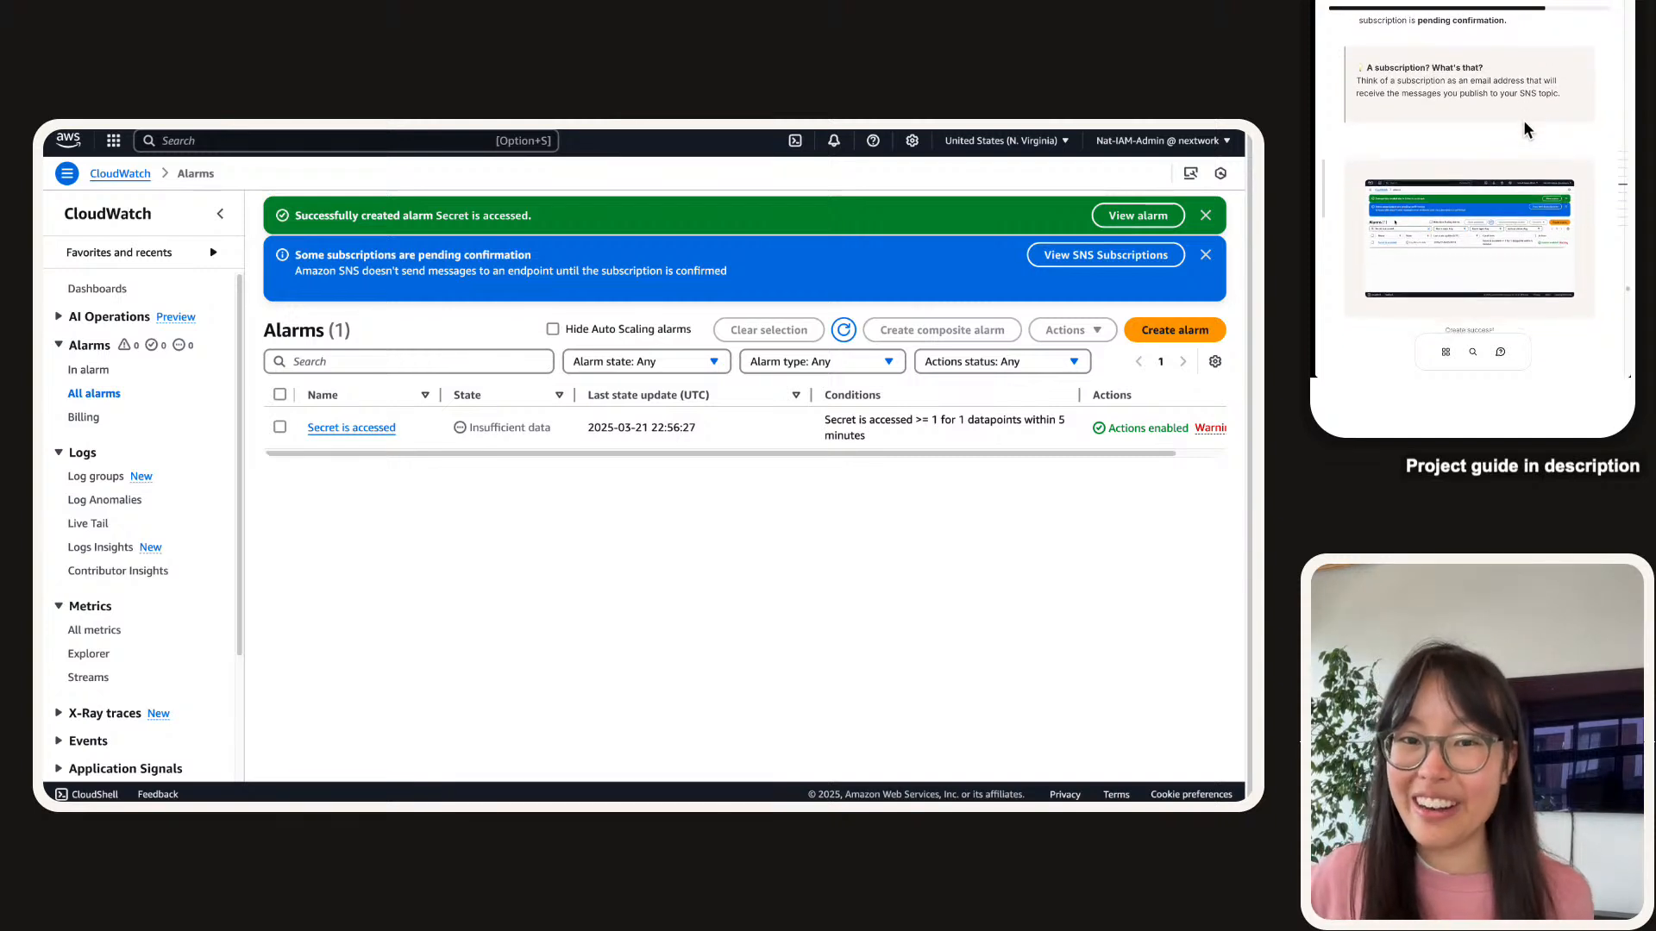
pyautogui.scroll(-5, 1523, 121)
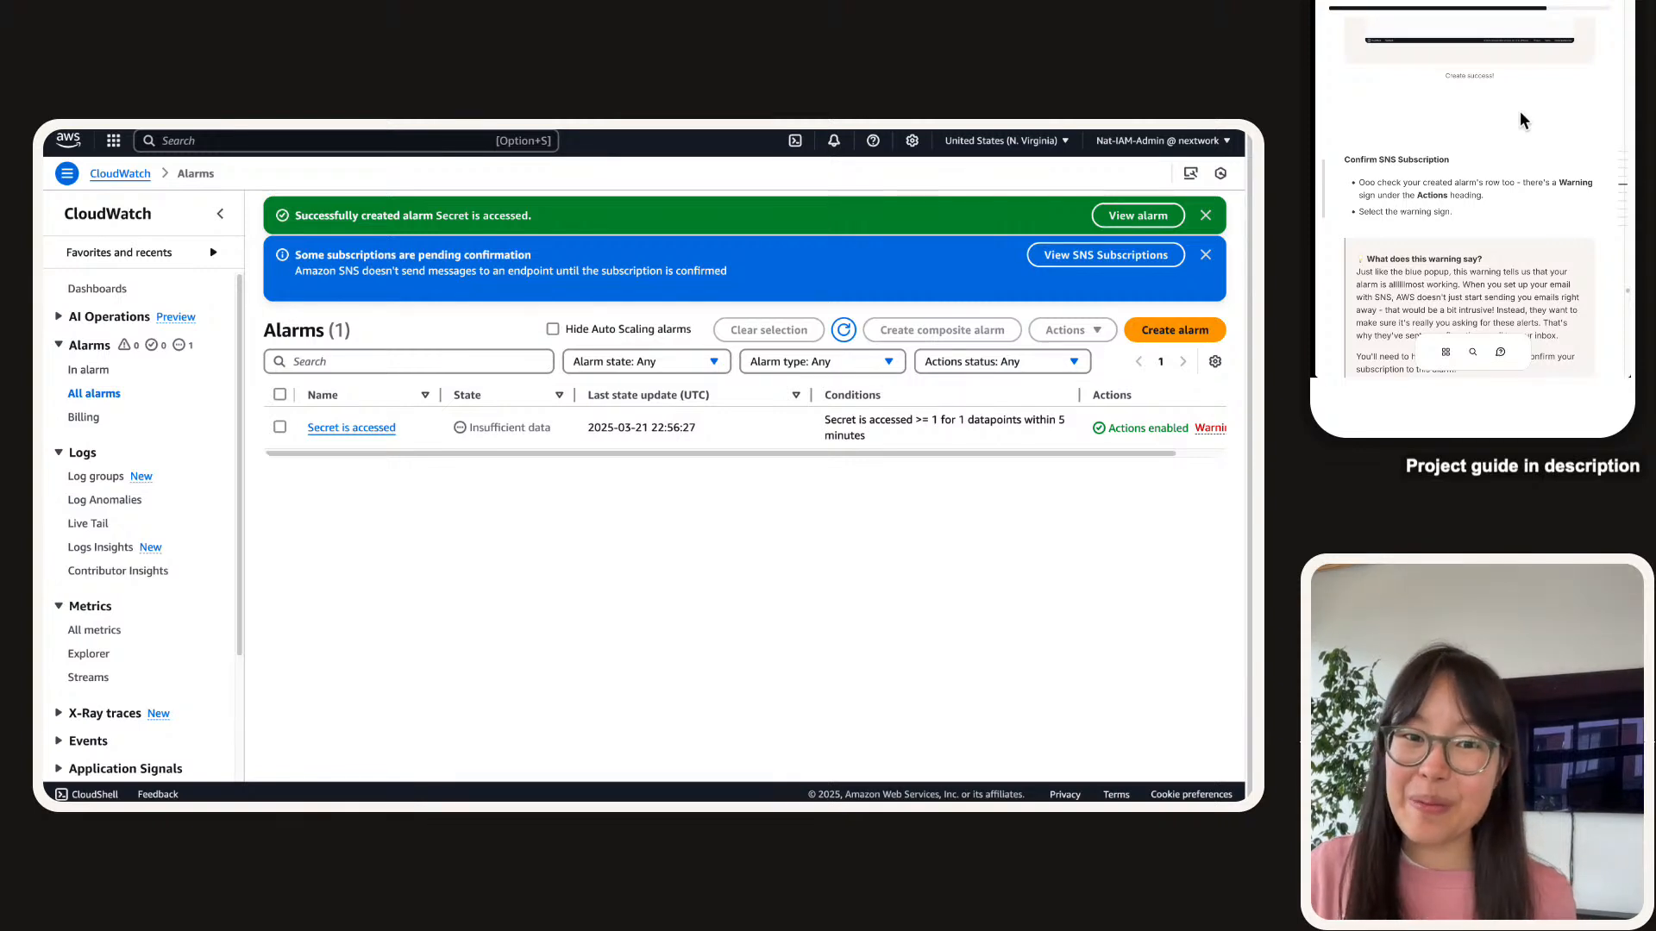
pyautogui.scroll(-5, 1520, 121)
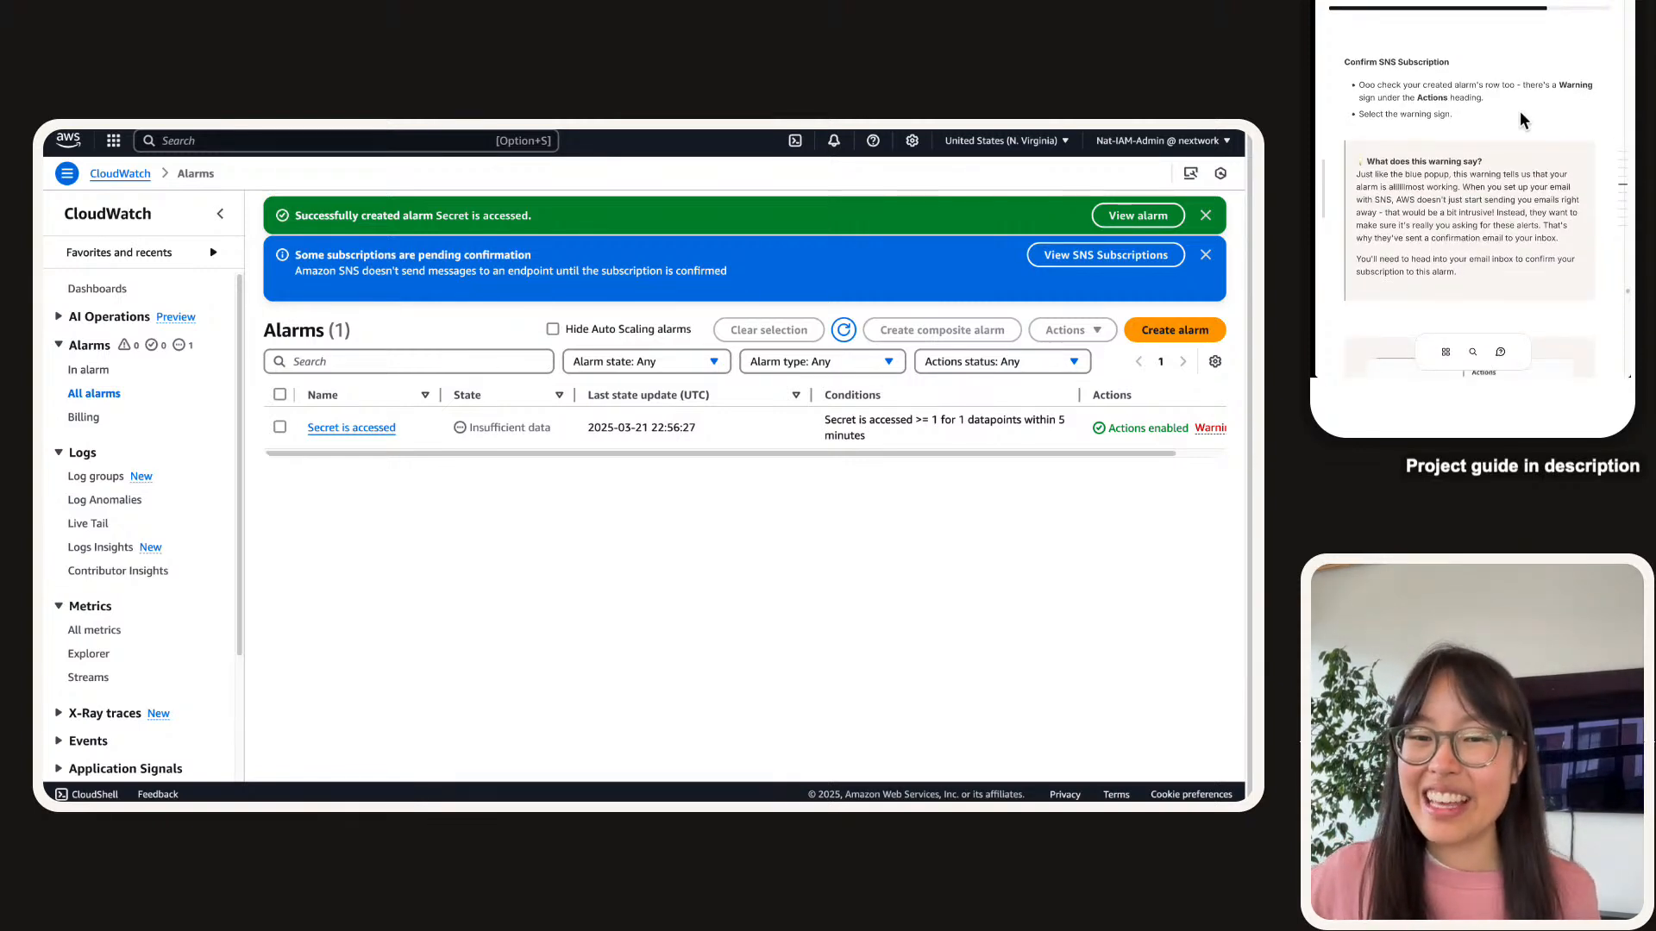
pyautogui.scroll(-5, 1521, 121)
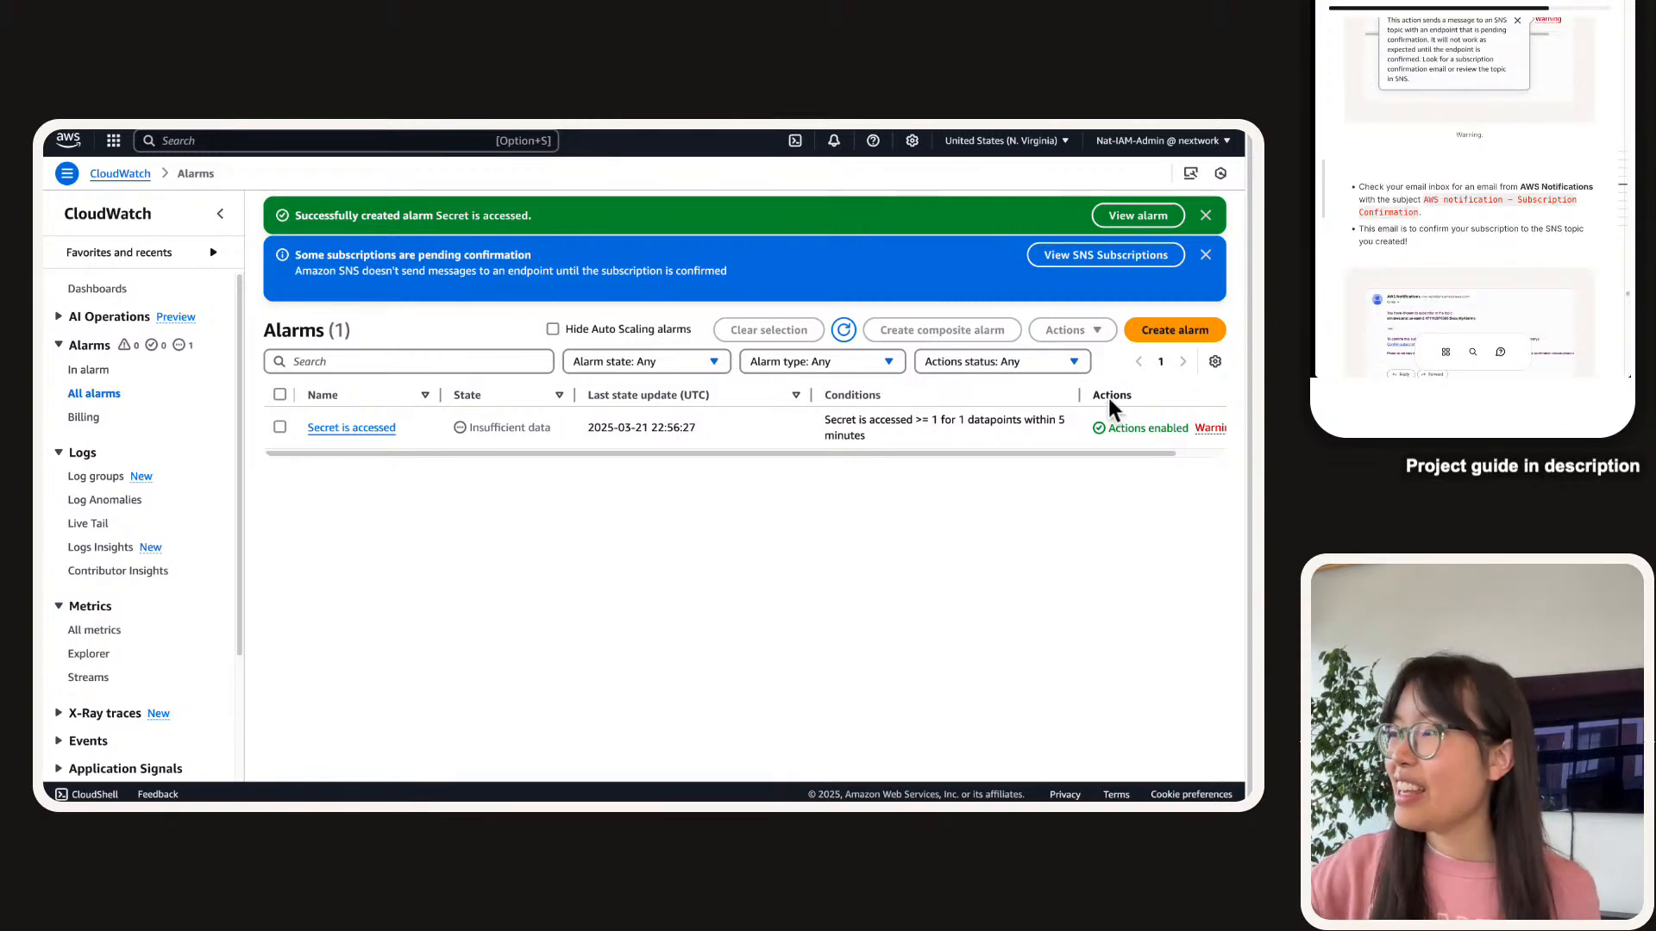
pyautogui.click(1210, 434)
pyautogui.hscroll(2, 781, 436)
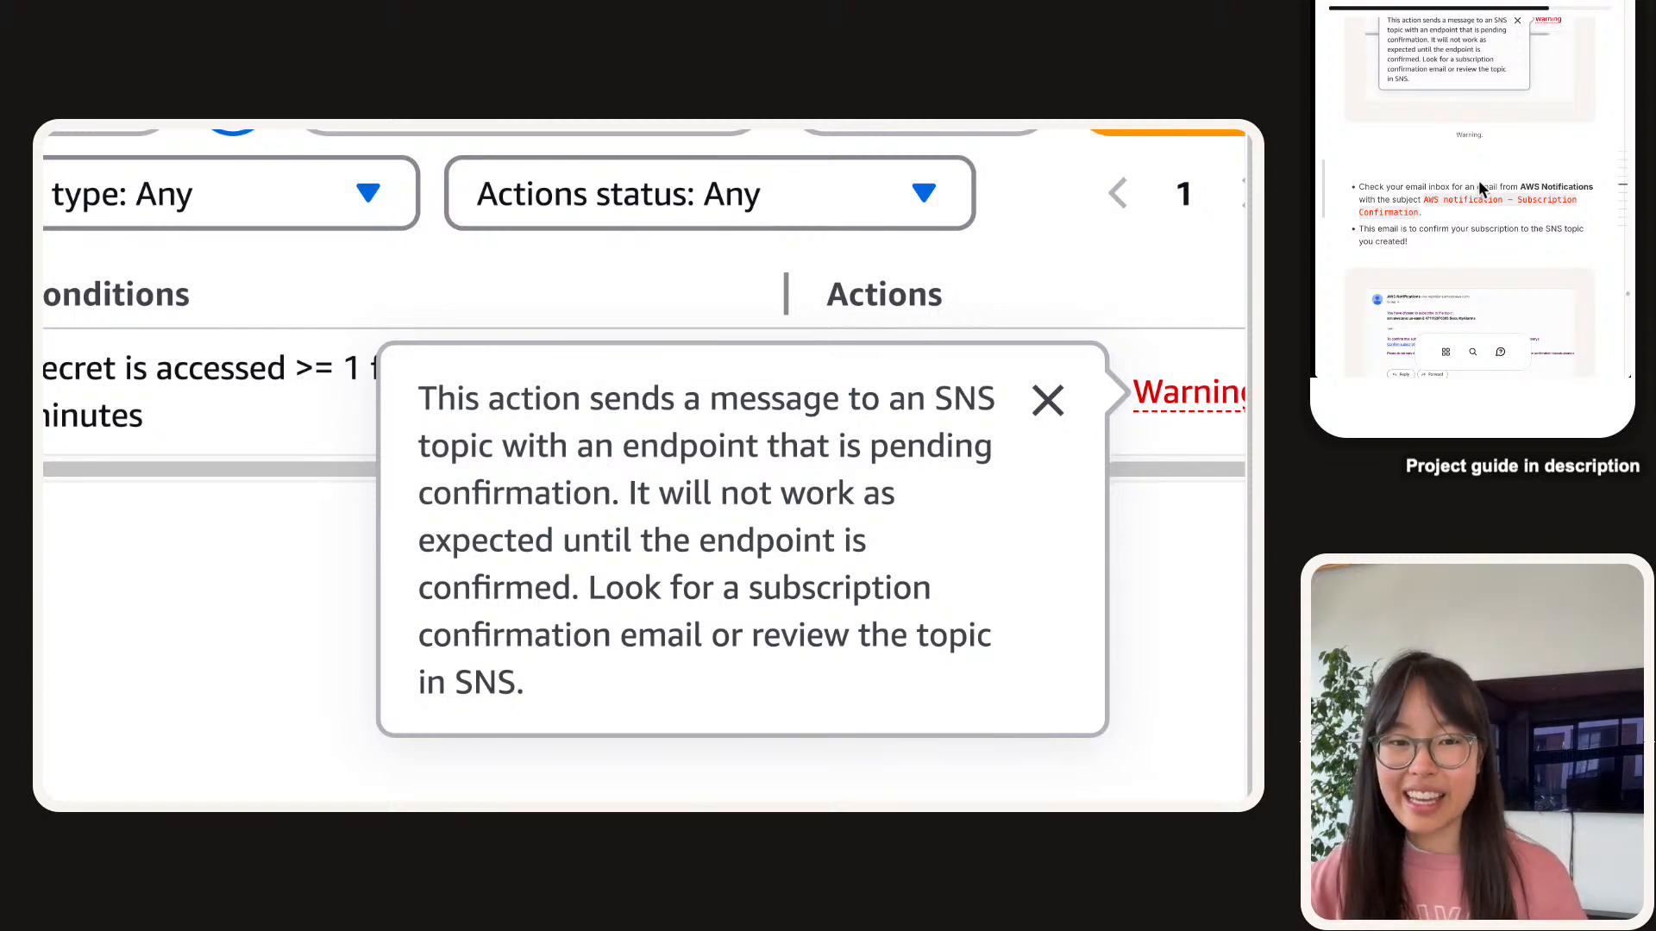
pyautogui.scroll(-2, 1478, 185)
pyautogui.scroll(-1, 1469, 174)
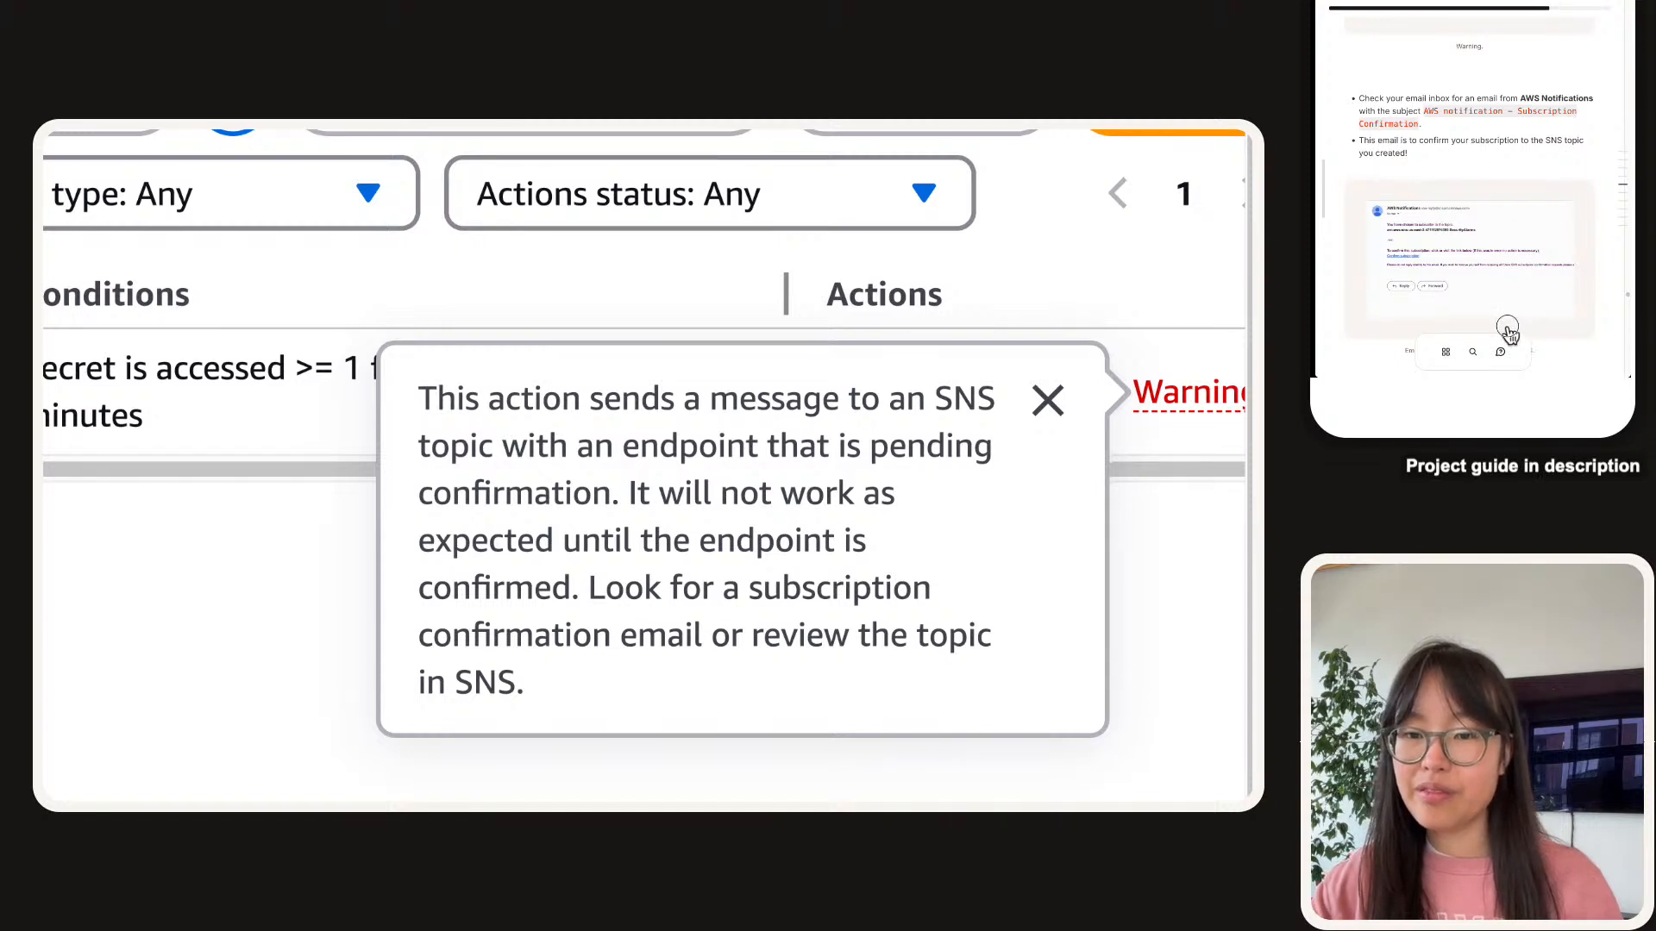
pyautogui.click(272, 640)
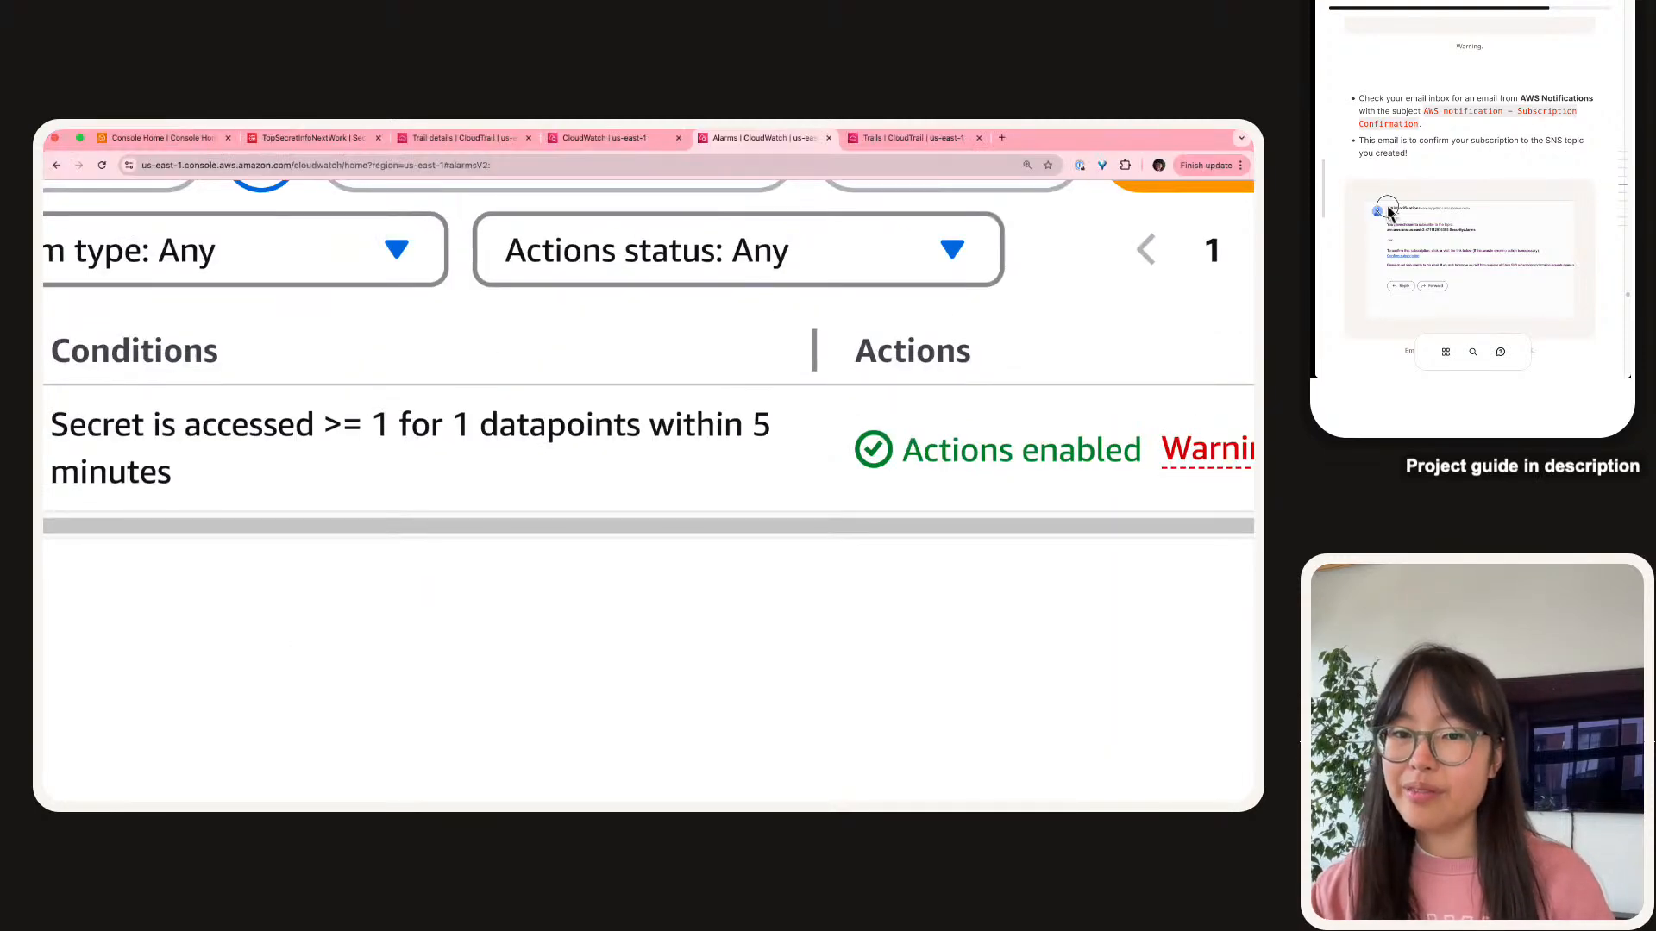
# Bring the confirmation email into view and confirm the SecurityAlarms subscription via its link.
pyautogui.moveTo(1157, 245); pyautogui.dragTo(878, 138)
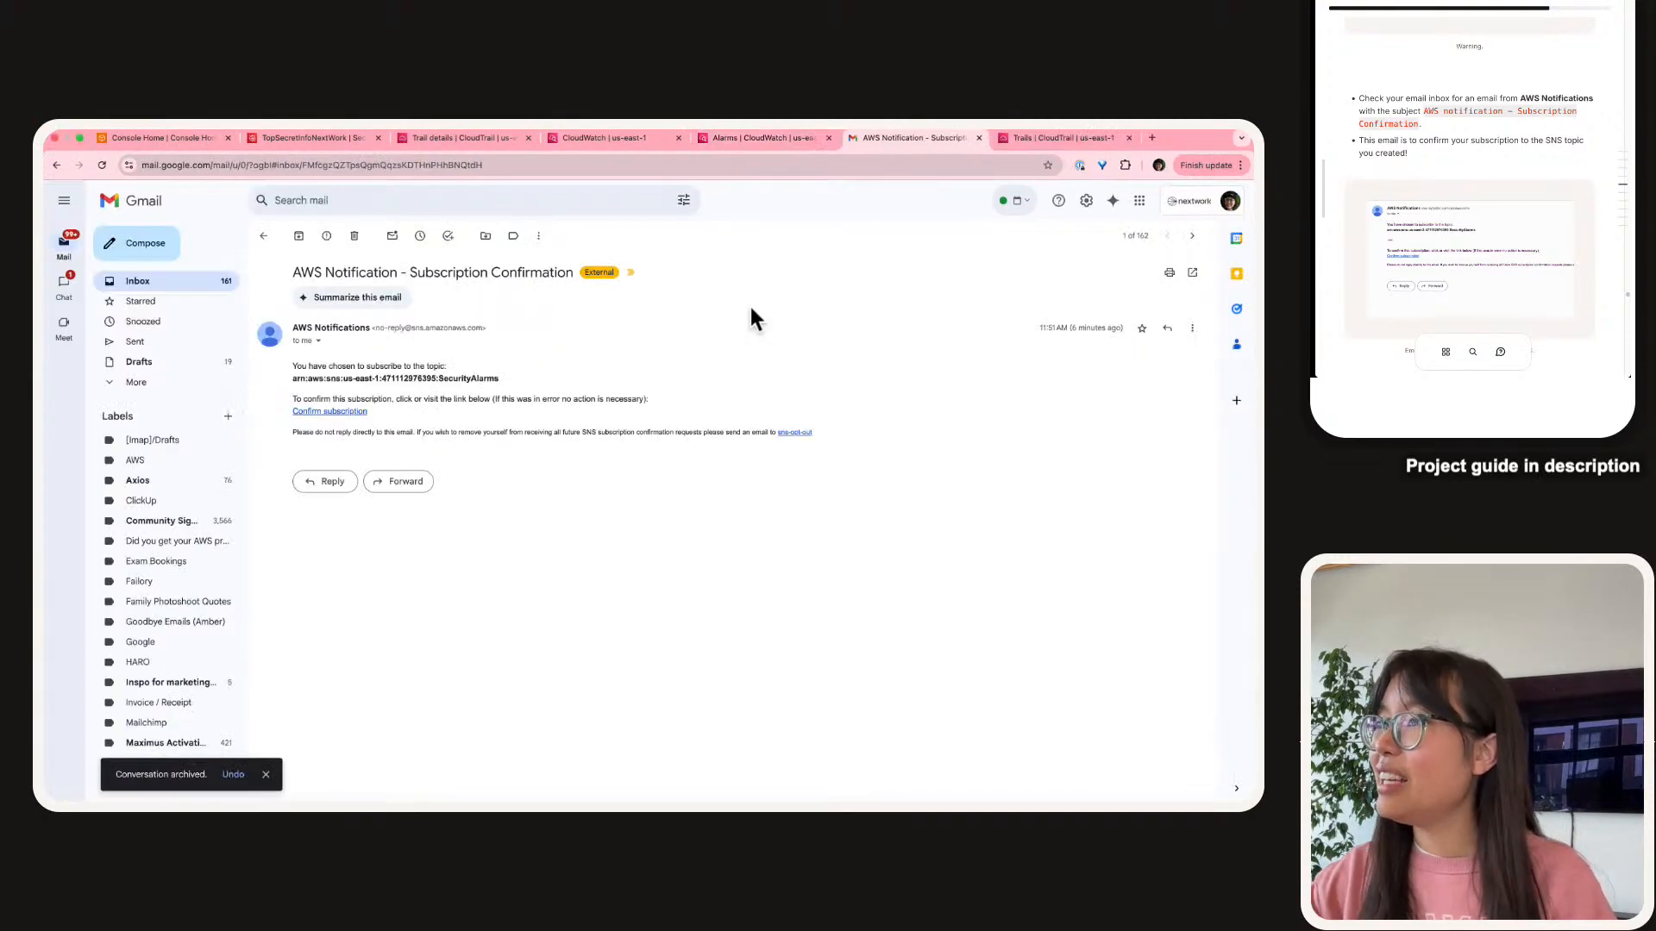
pyautogui.scroll(5, 372, 328)
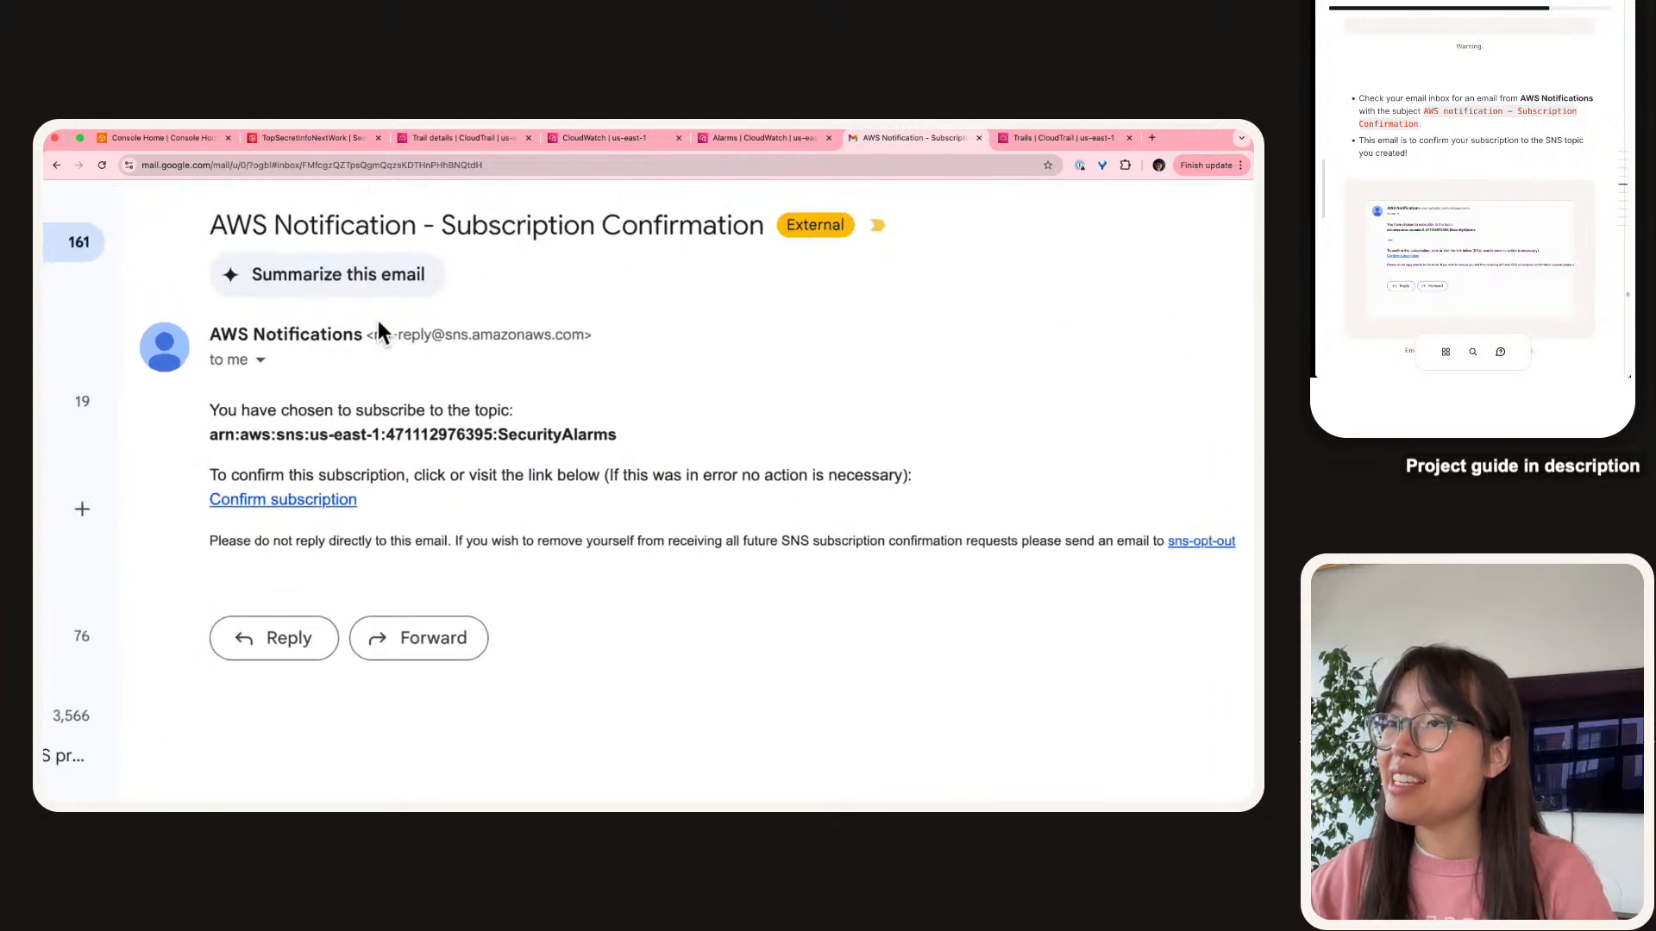
pyautogui.tripleClick(266, 448)
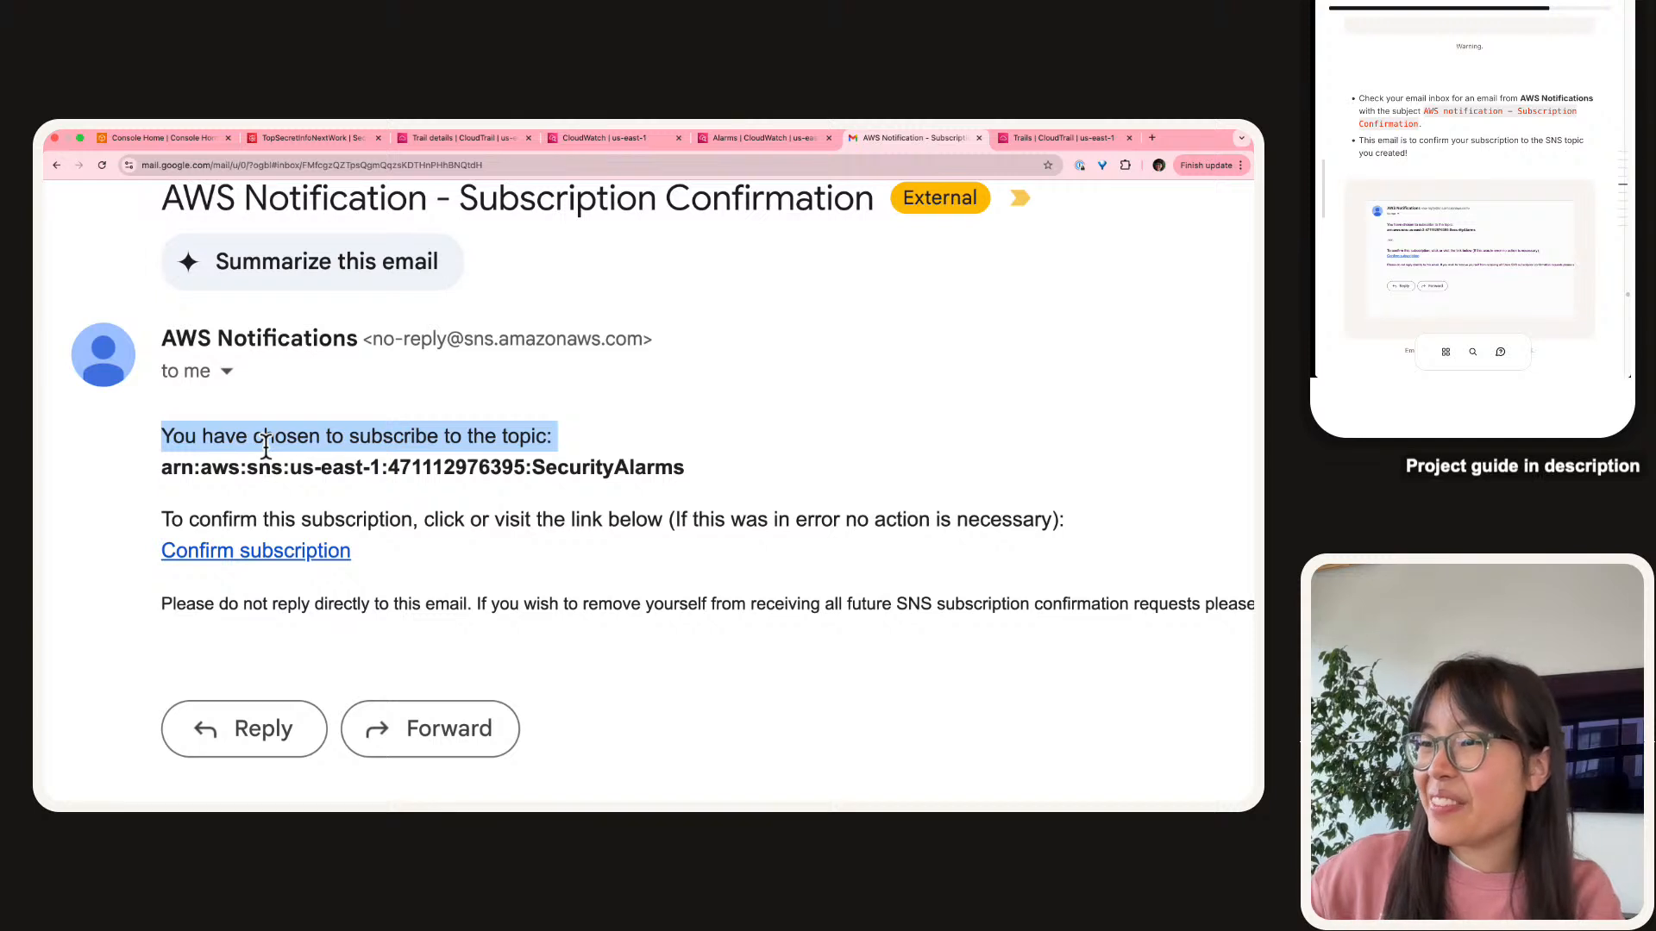
pyautogui.click(603, 444)
pyautogui.doubleClick(612, 468)
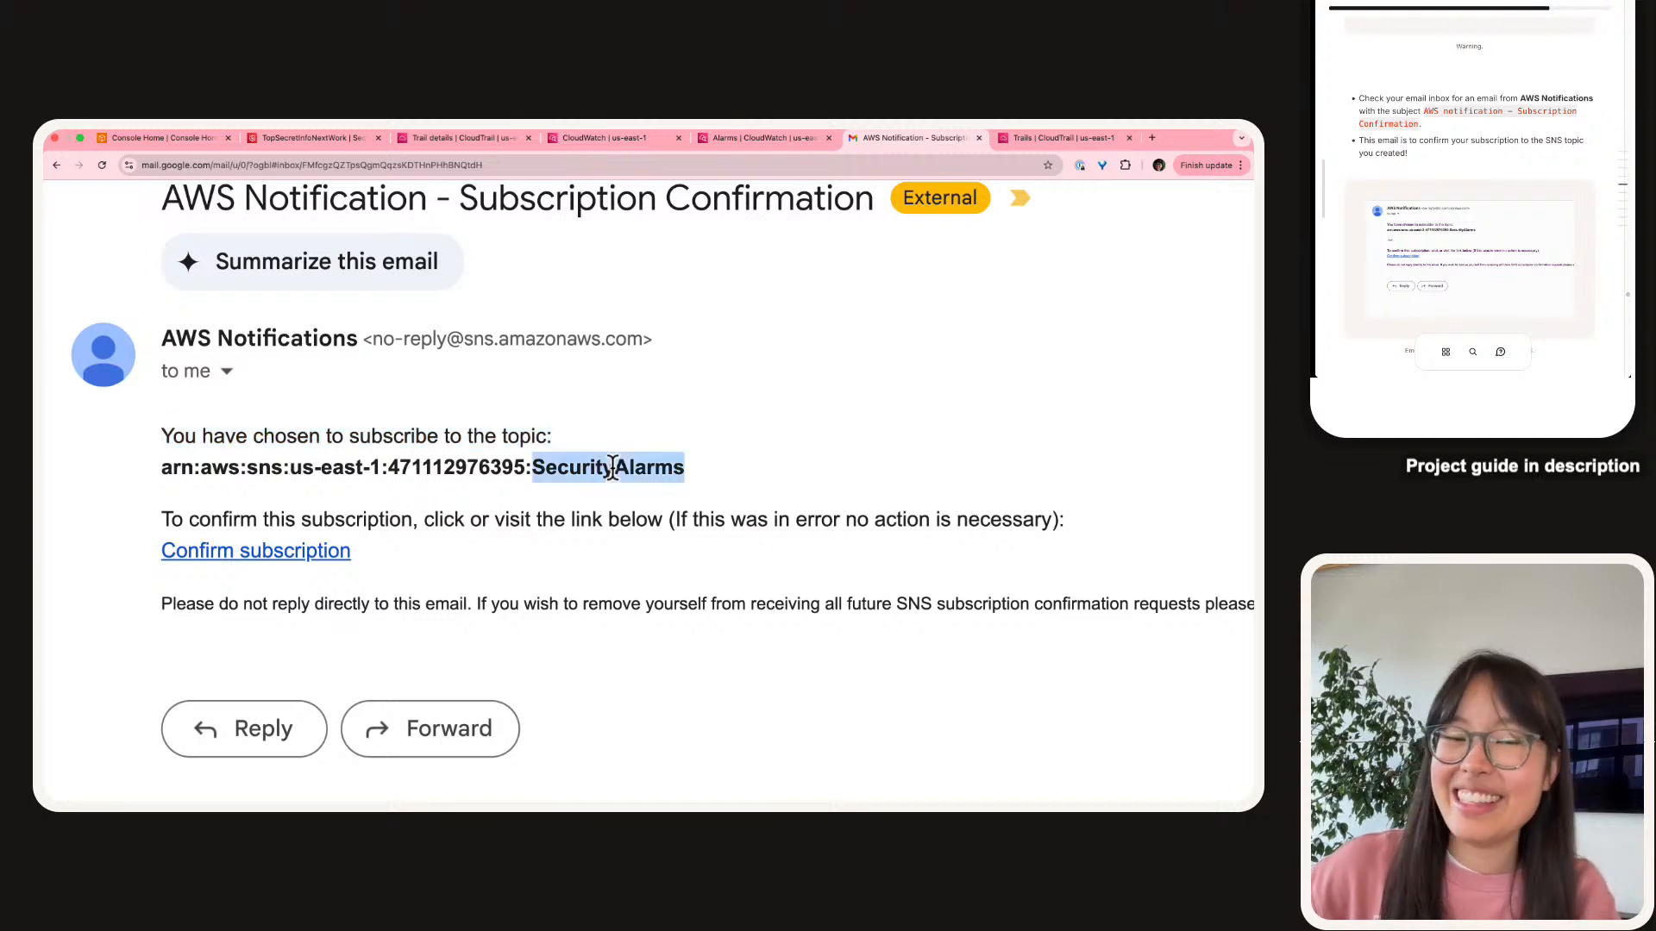
pyautogui.click(282, 549)
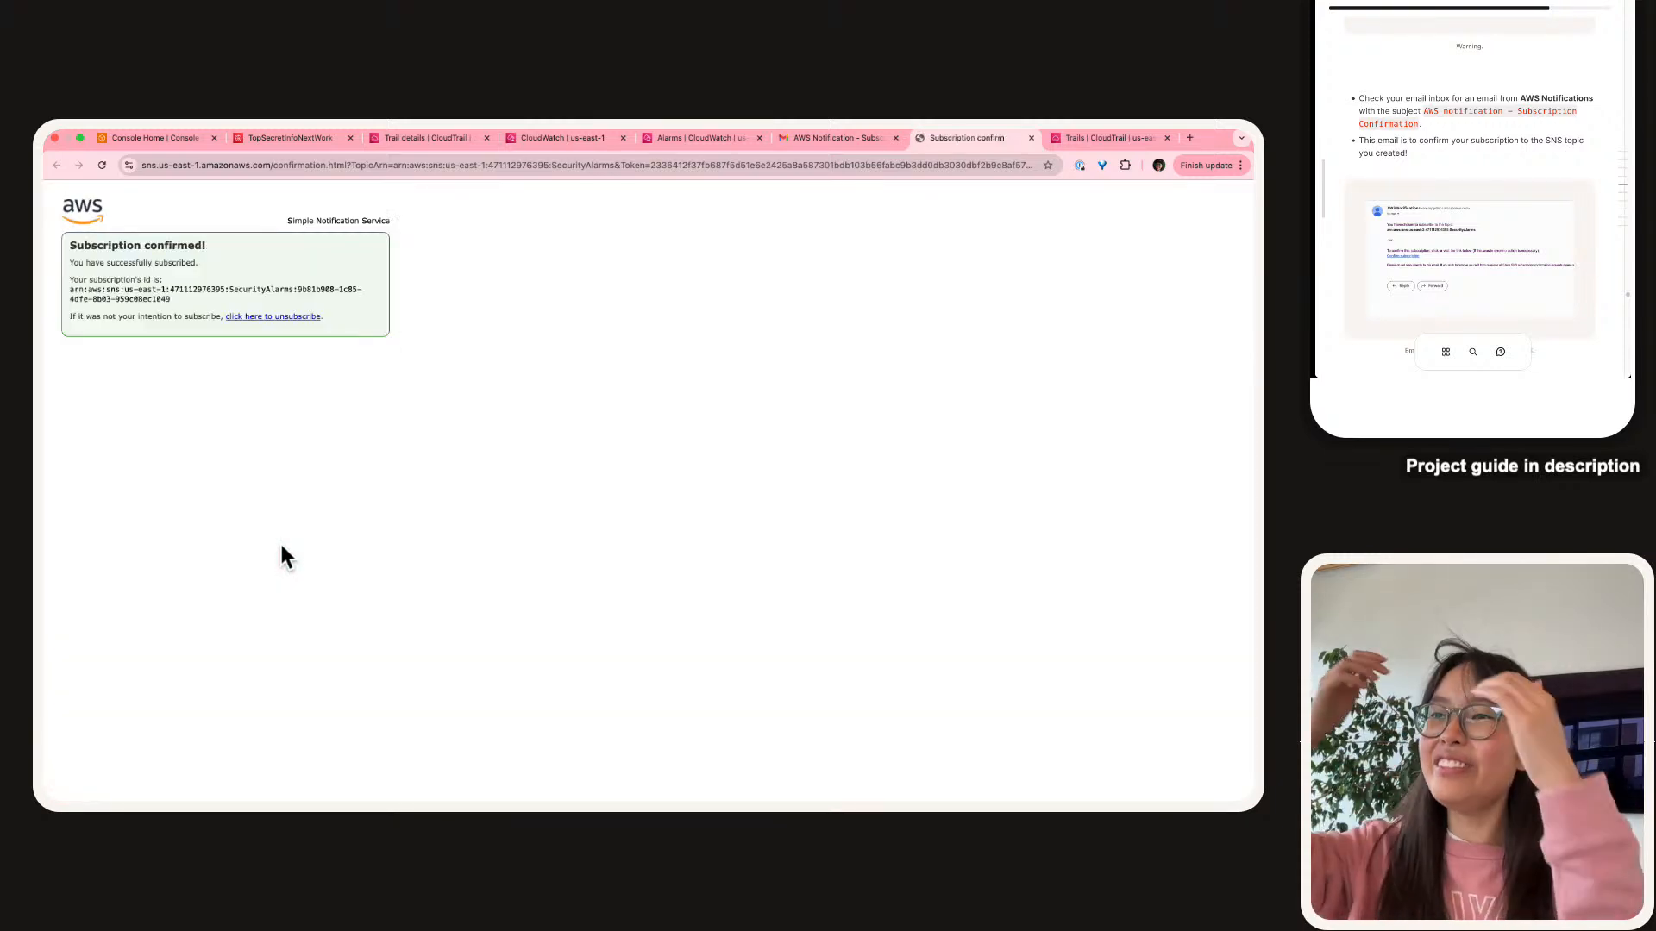
# Screenshot the Subscription confirmed page and upload it to the guide's confirmation step.
pyautogui.press('super+equal')
pyautogui.press('super+equal')
pyautogui.press('super+equal')
pyautogui.press('super+equal')
pyautogui.press('super+equal')
pyautogui.press('super+equal')
pyautogui.press('super+equal')
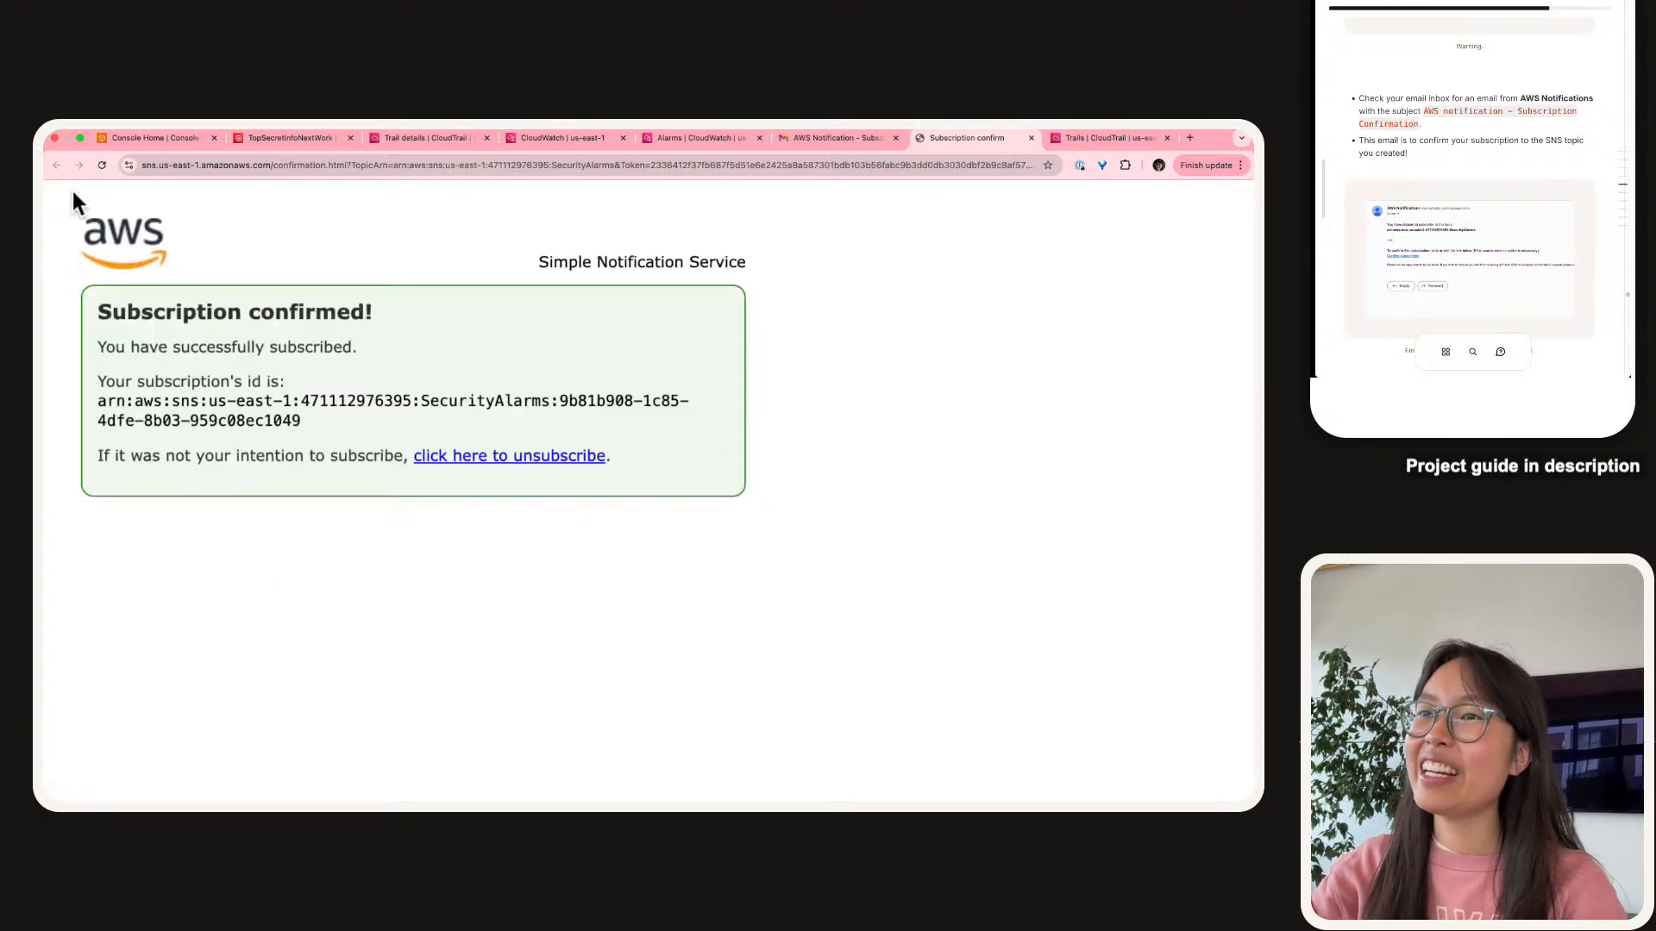
pyautogui.scroll(-1, 1424, 124)
pyautogui.scroll(-5, 1426, 124)
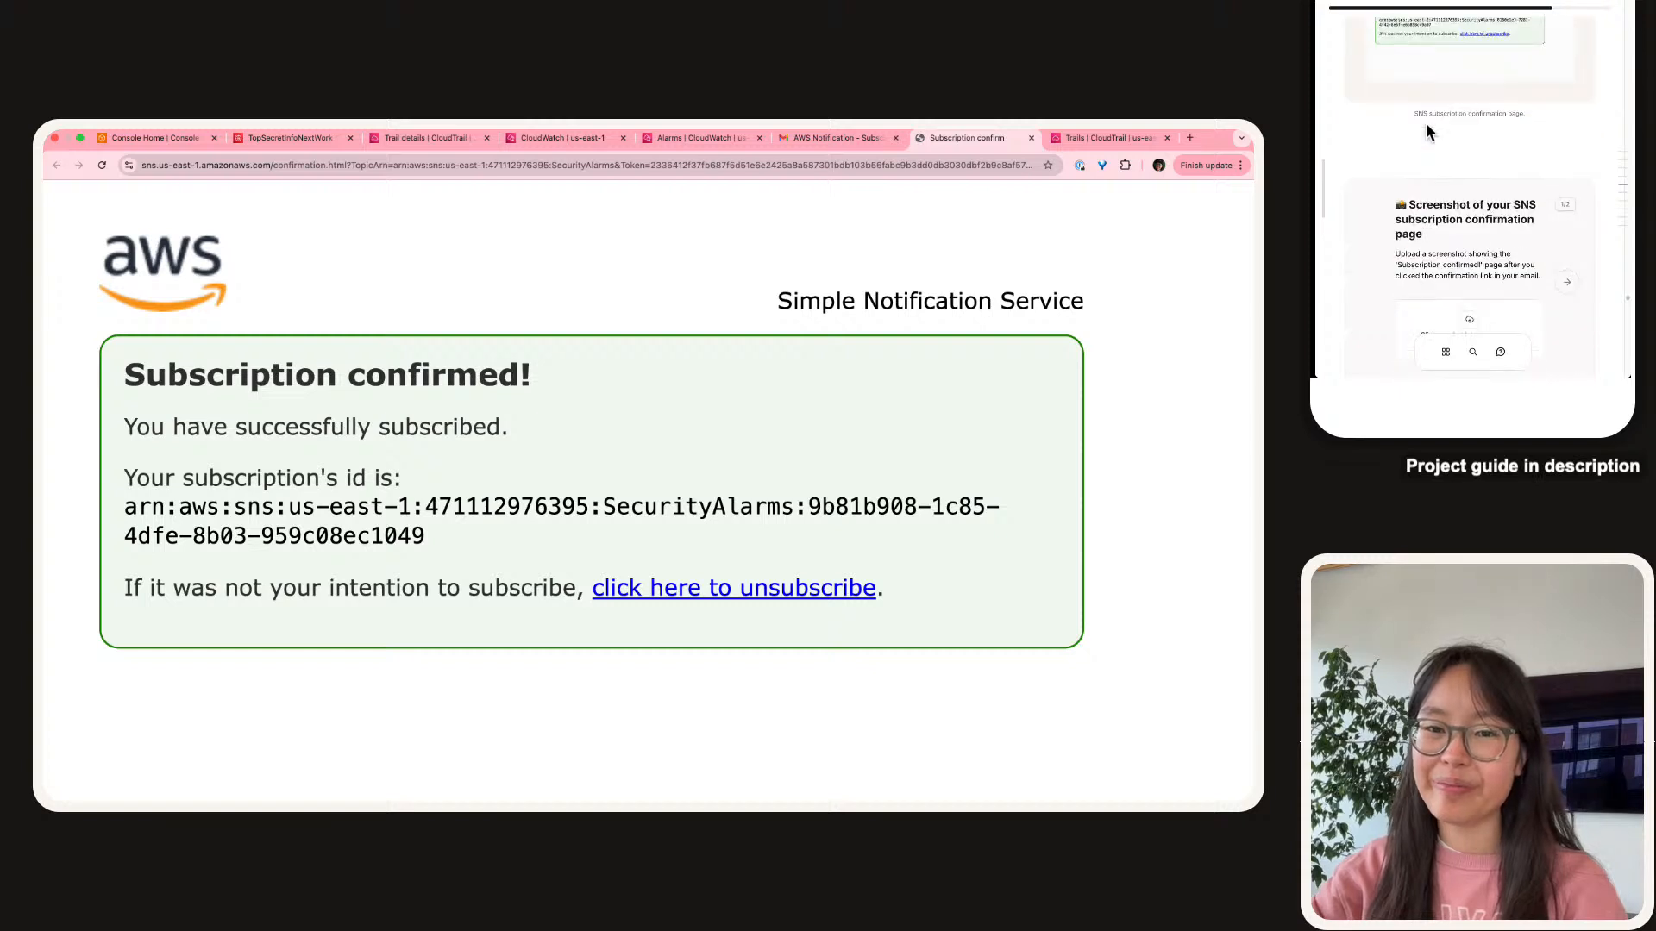
pyautogui.scroll(-5, 1426, 123)
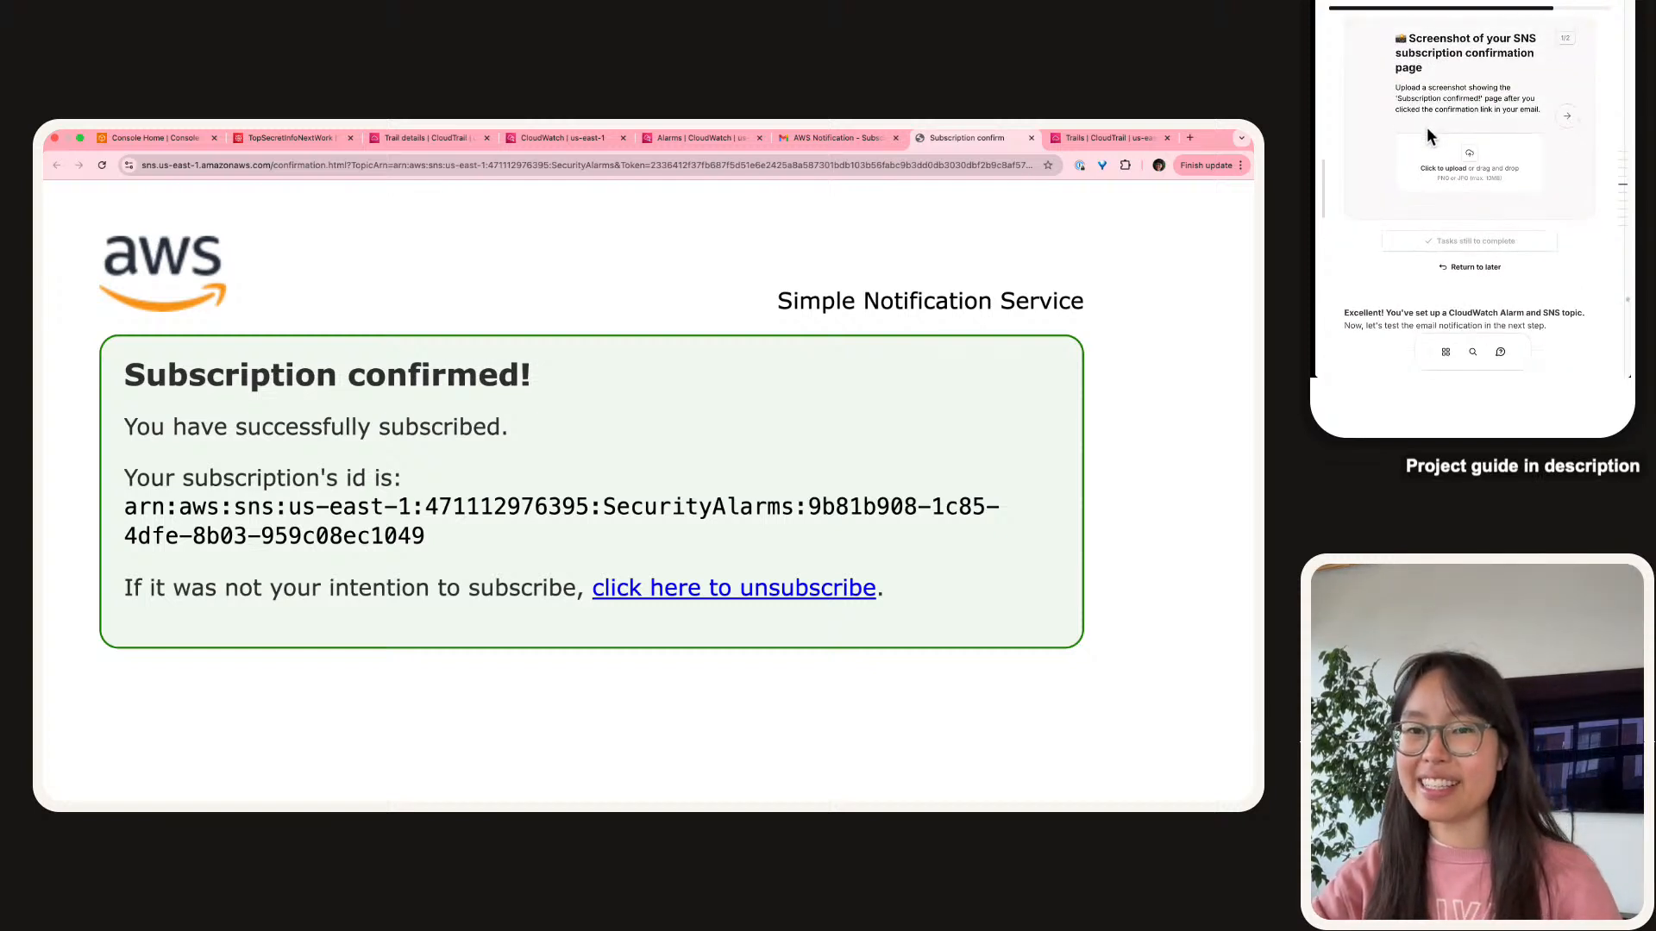
pyautogui.press('super+shift+4')
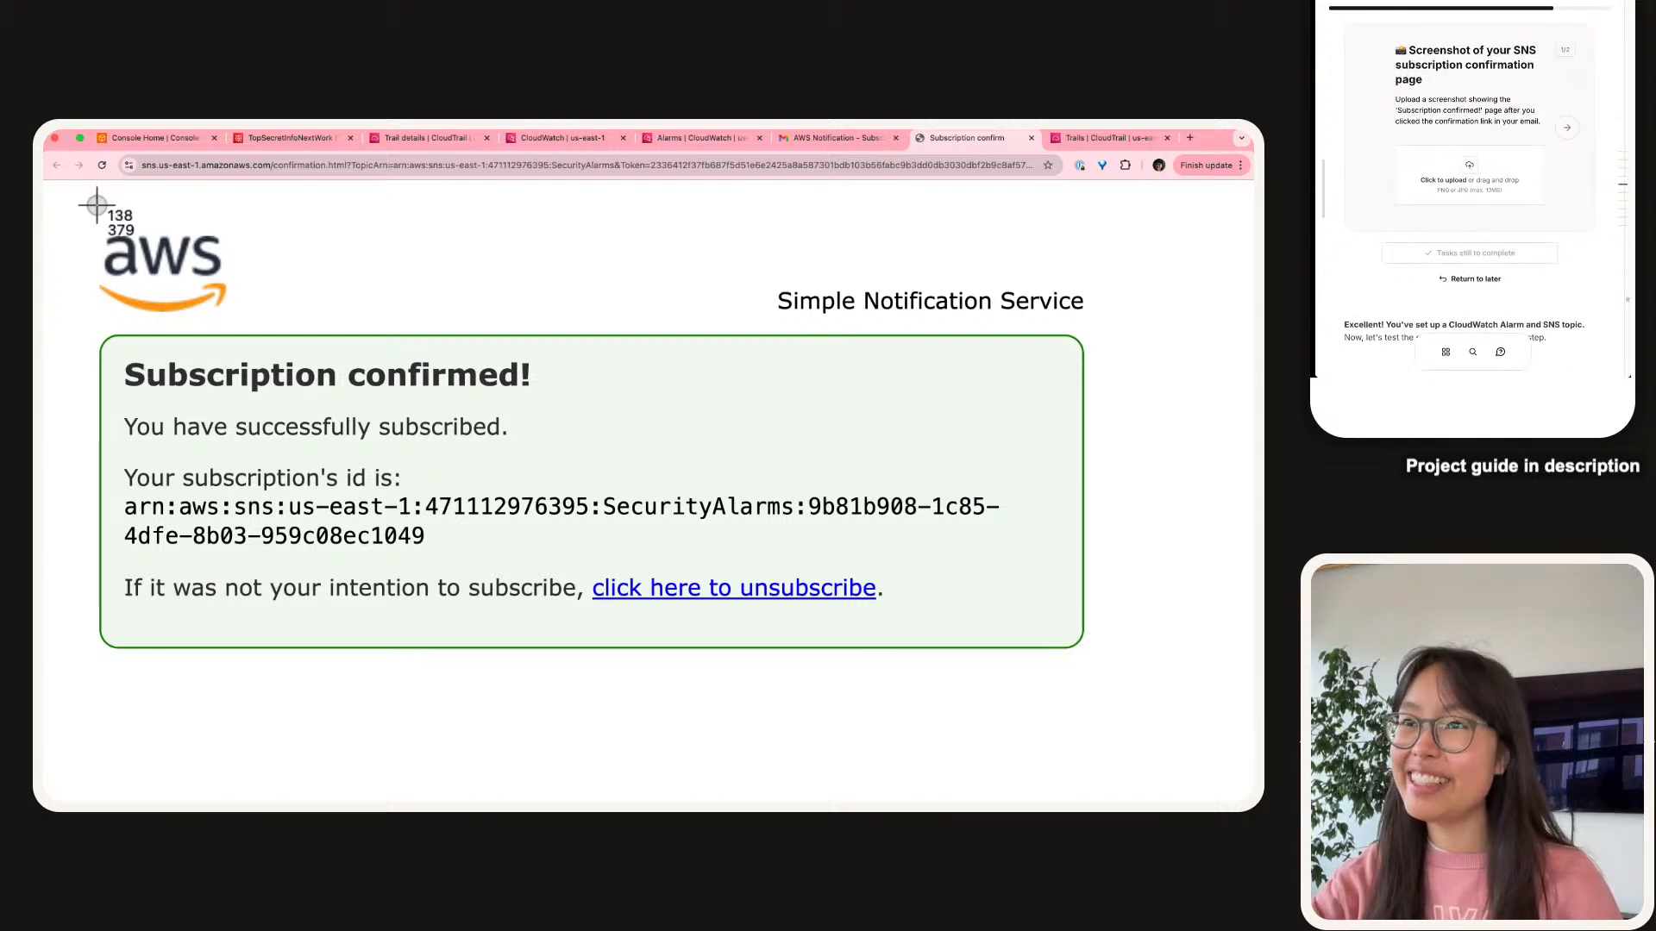
pyautogui.moveTo(49, 186); pyautogui.dragTo(1252, 781)
pyautogui.moveTo(1597, 362); pyautogui.dragTo(1457, 168)
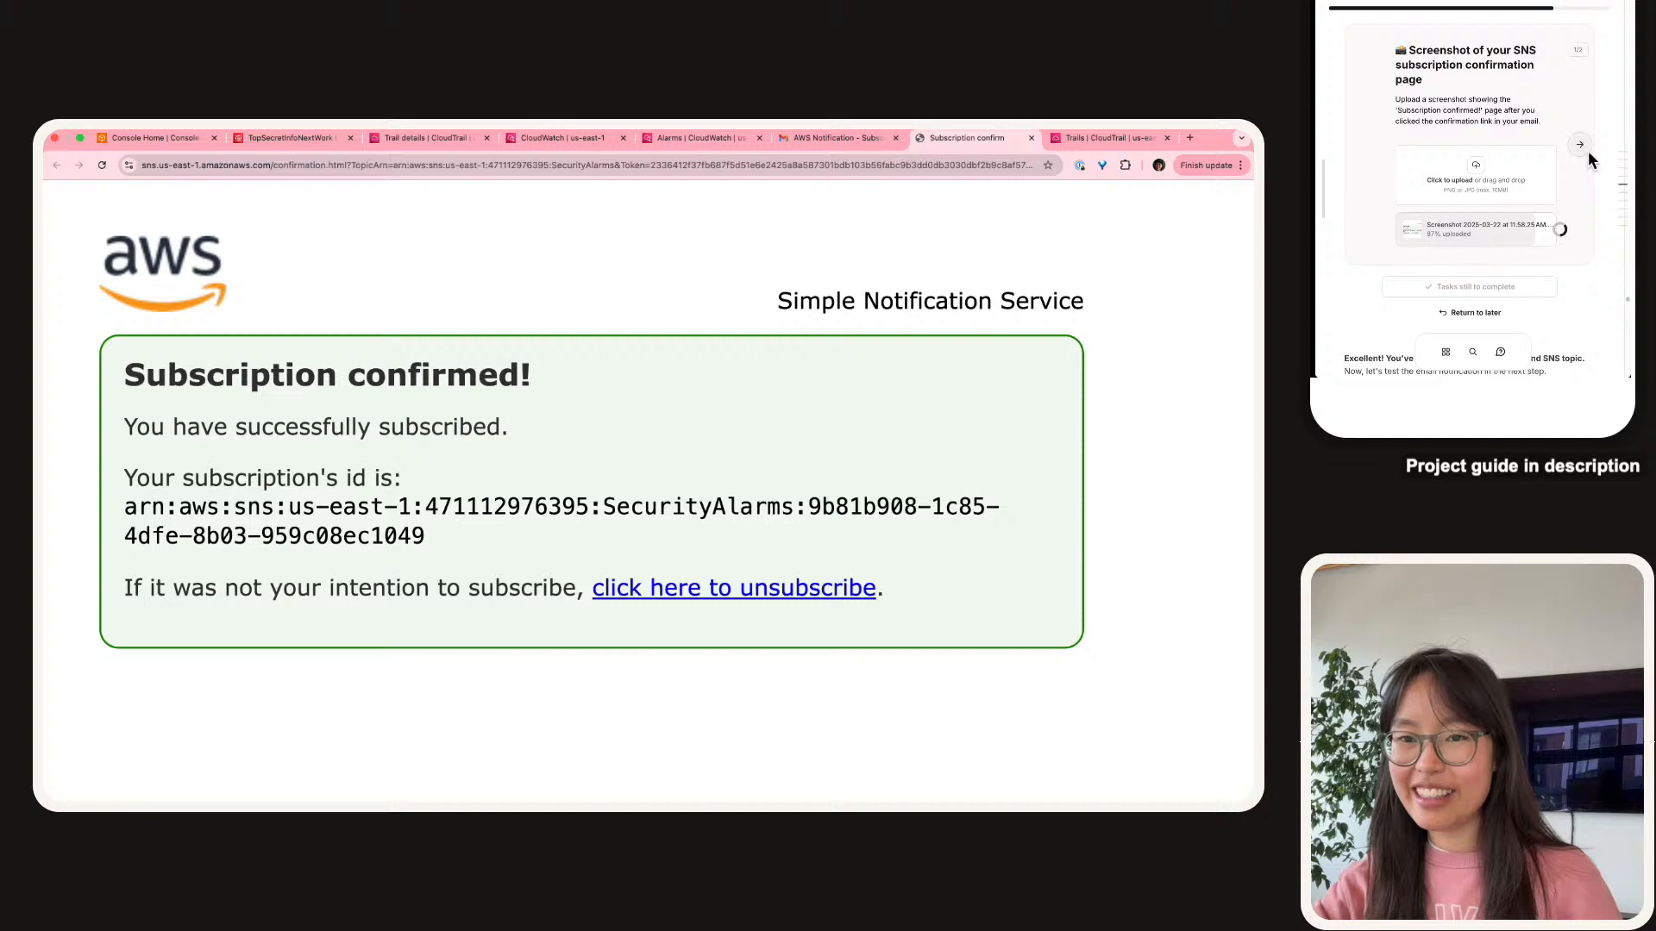
# Move to the guide's next question and copy its suggested answer starter.
pyautogui.click(1581, 145)
pyautogui.moveTo(1478, 101); pyautogui.dragTo(1430, 145)
pyautogui.press('super+c')
# Answer that confirmation stops SNS from emailing addresses without the recipients' consent, and submit it.
pyautogui.click(1425, 173)
pyautogui.press('super+v')
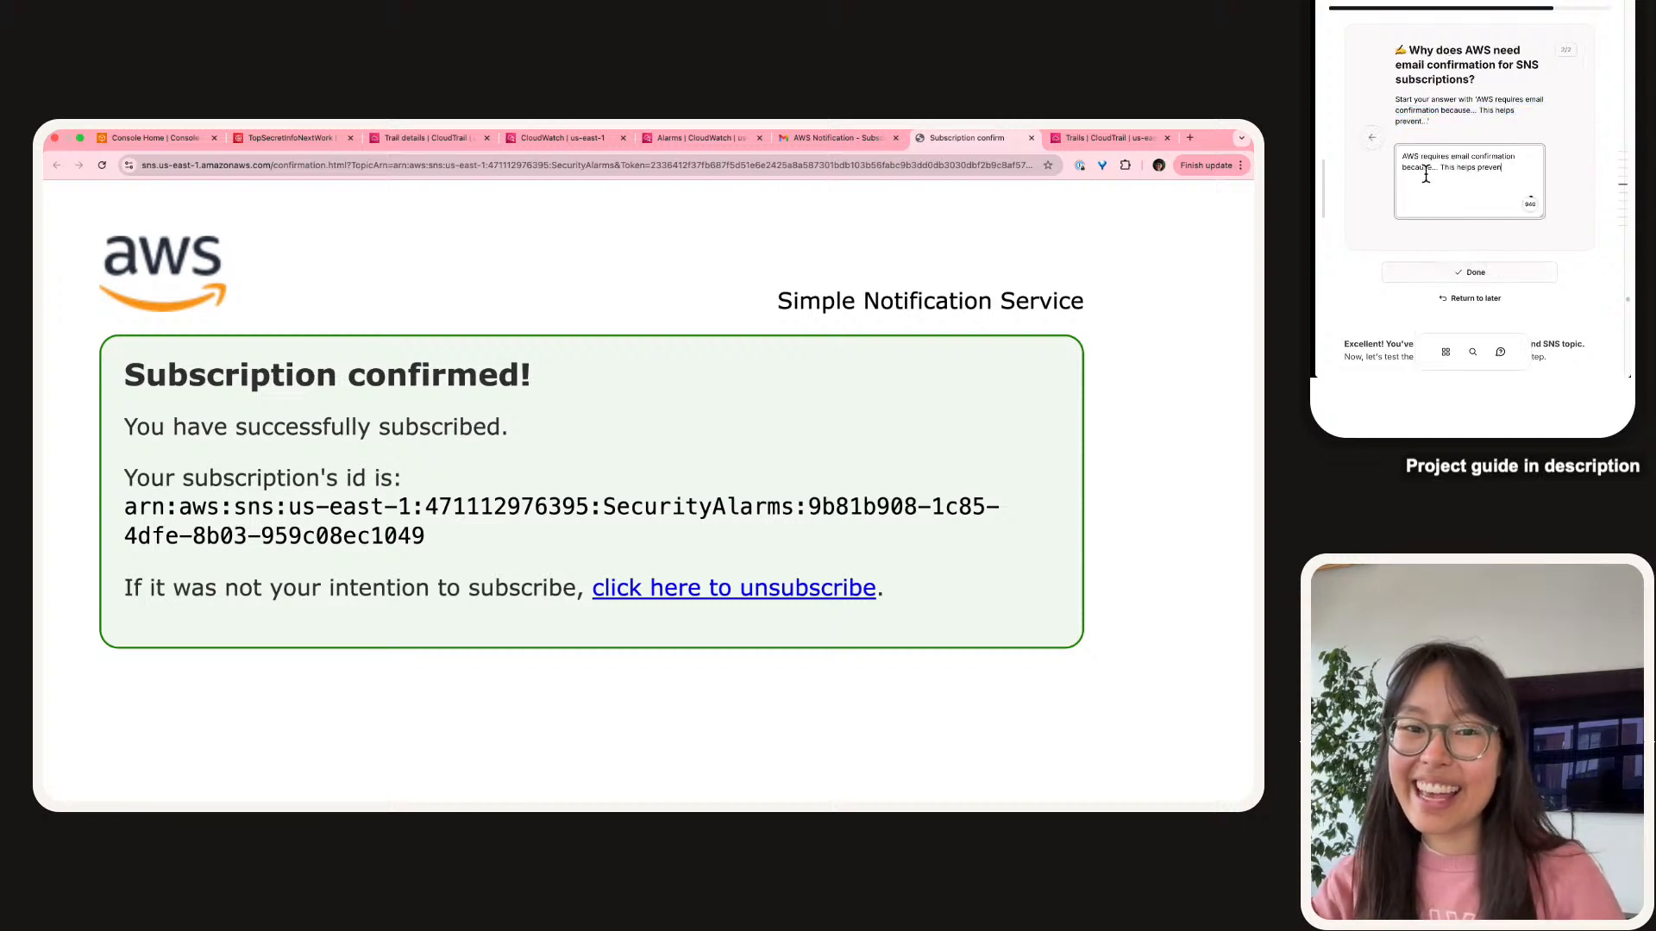
pyautogui.write('s')
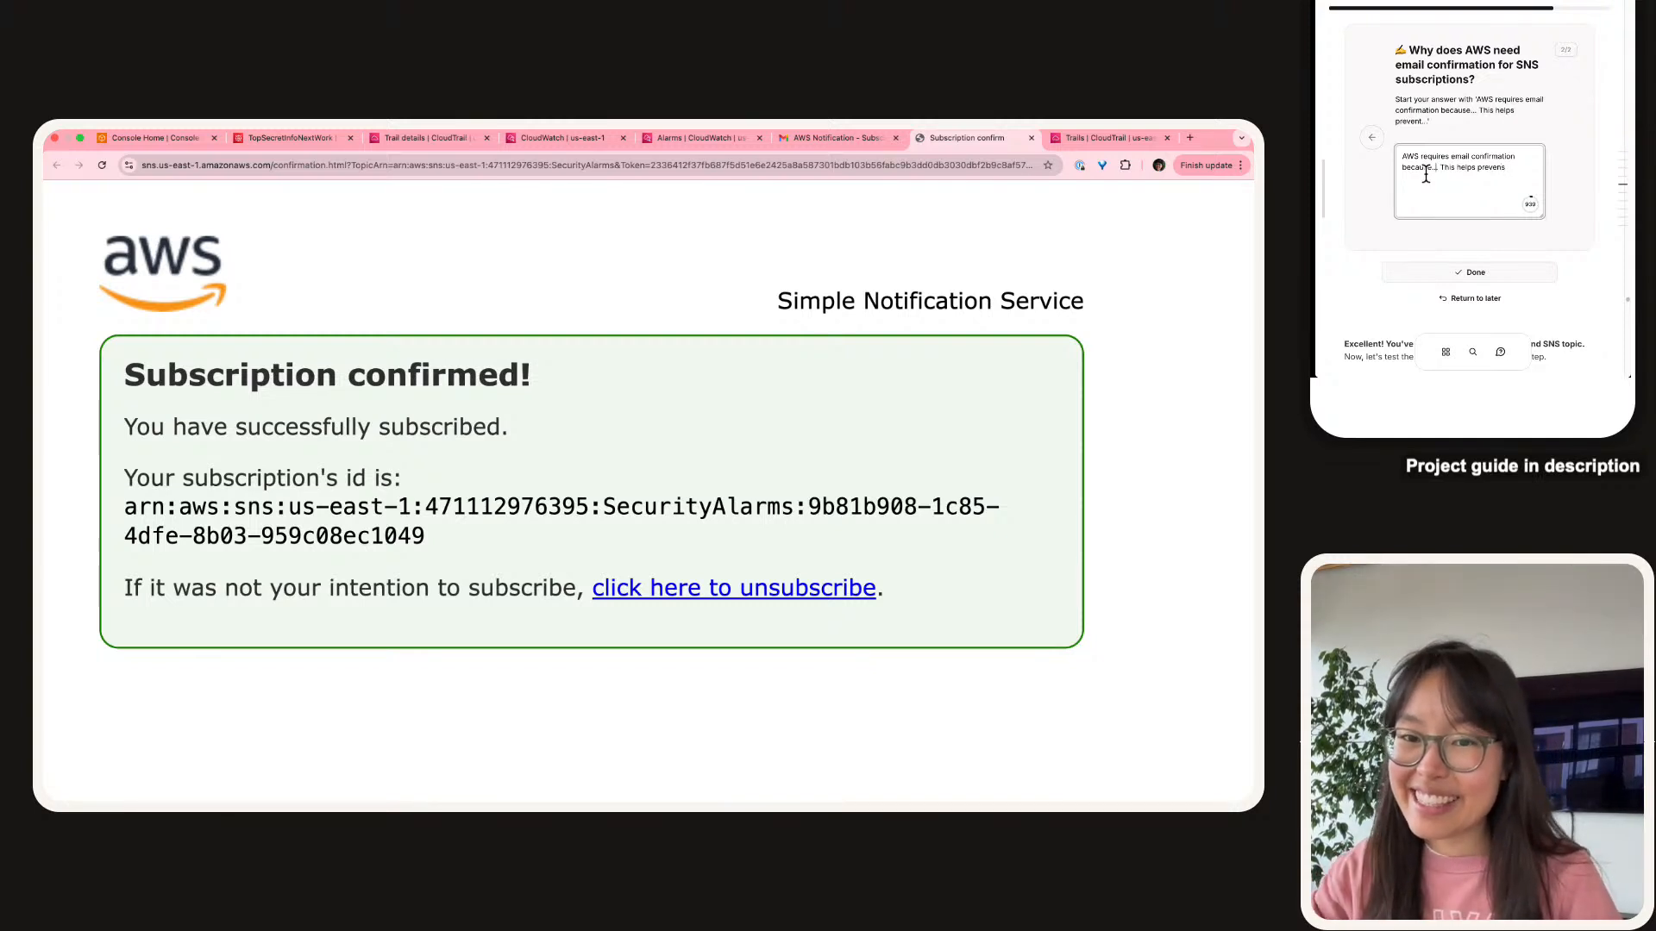
pyautogui.press('BackSpace')
pyautogui.press('BackSpace')
pyautogui.write('it')
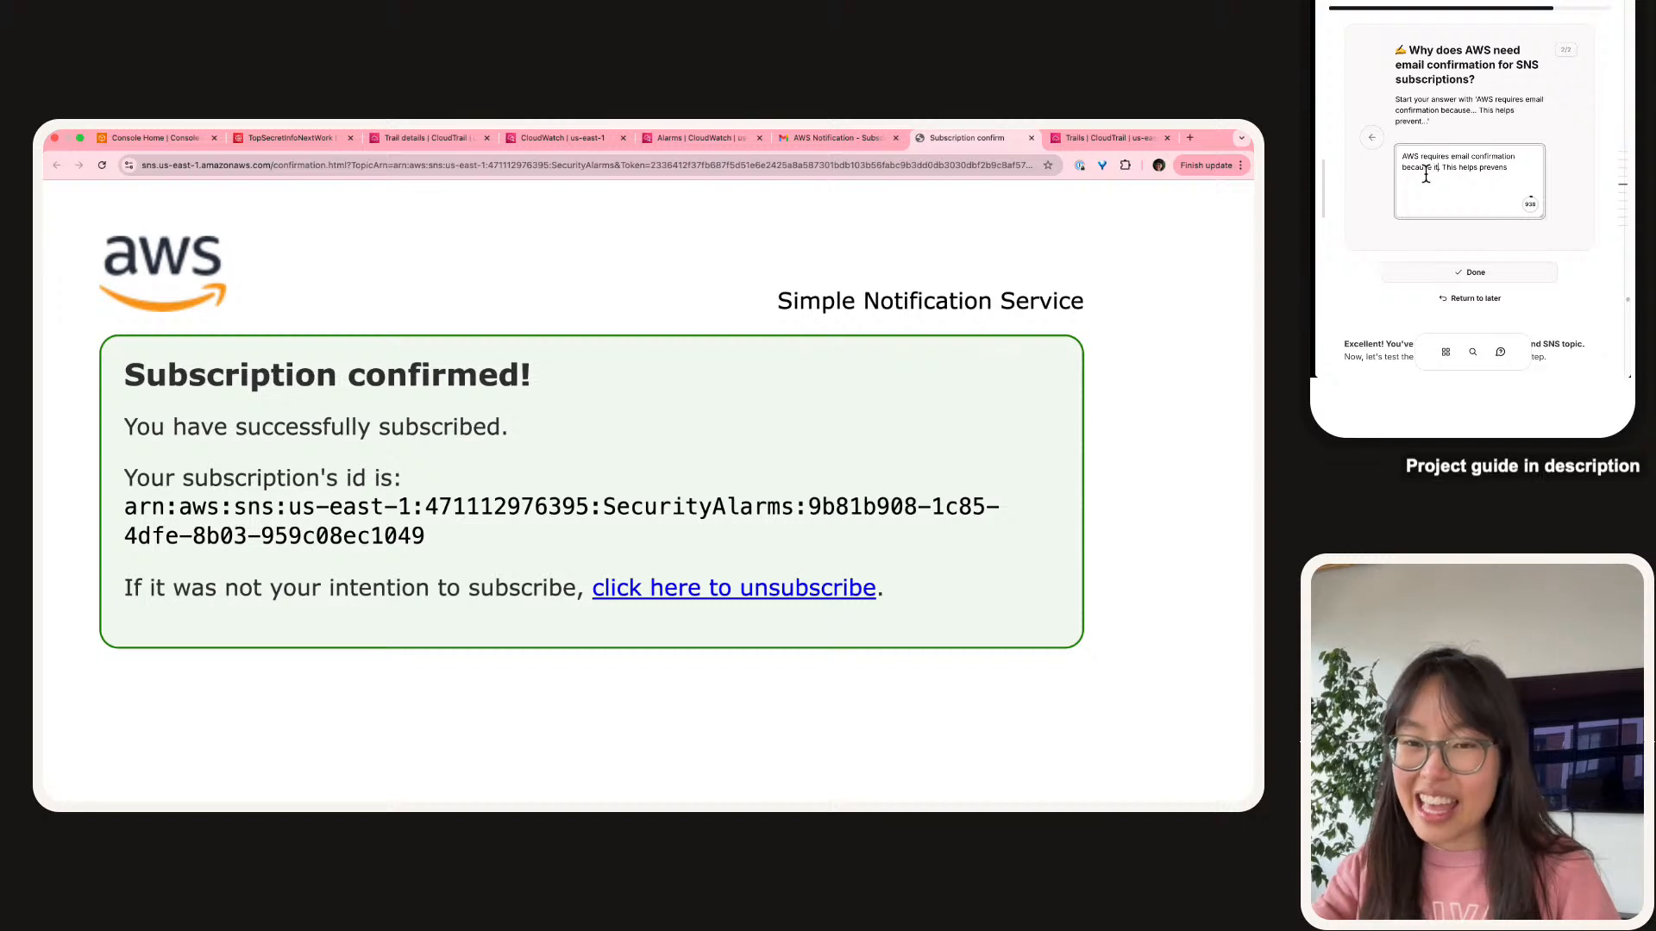
pyautogui.write(' would not ')
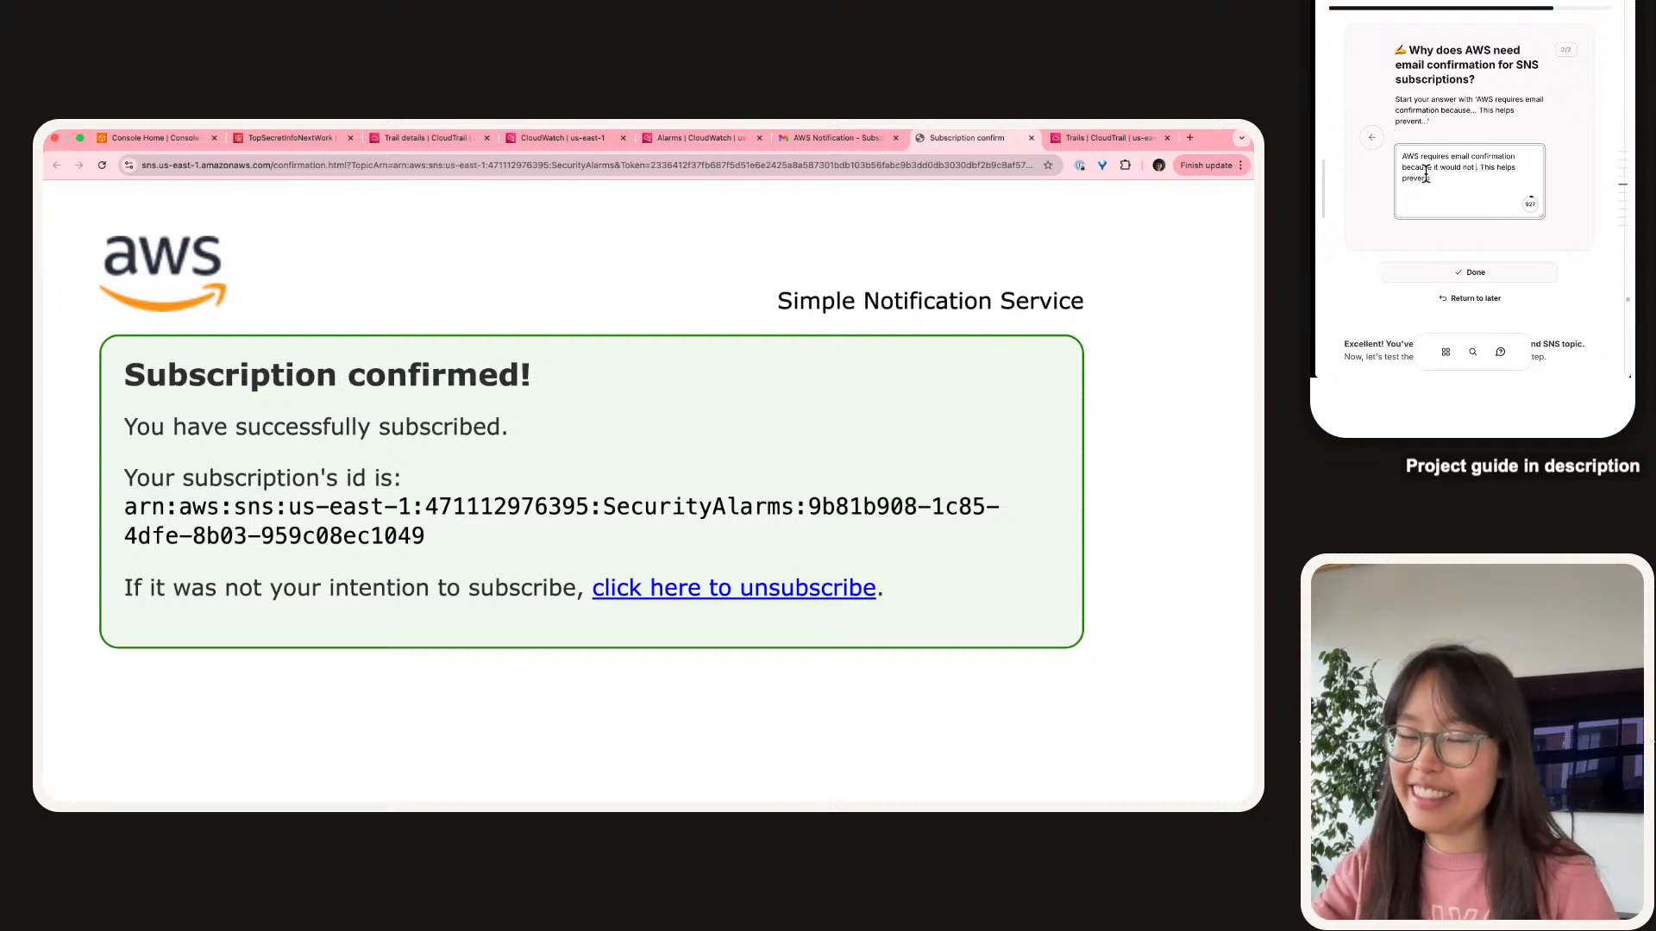
pyautogui.write('automatically start')
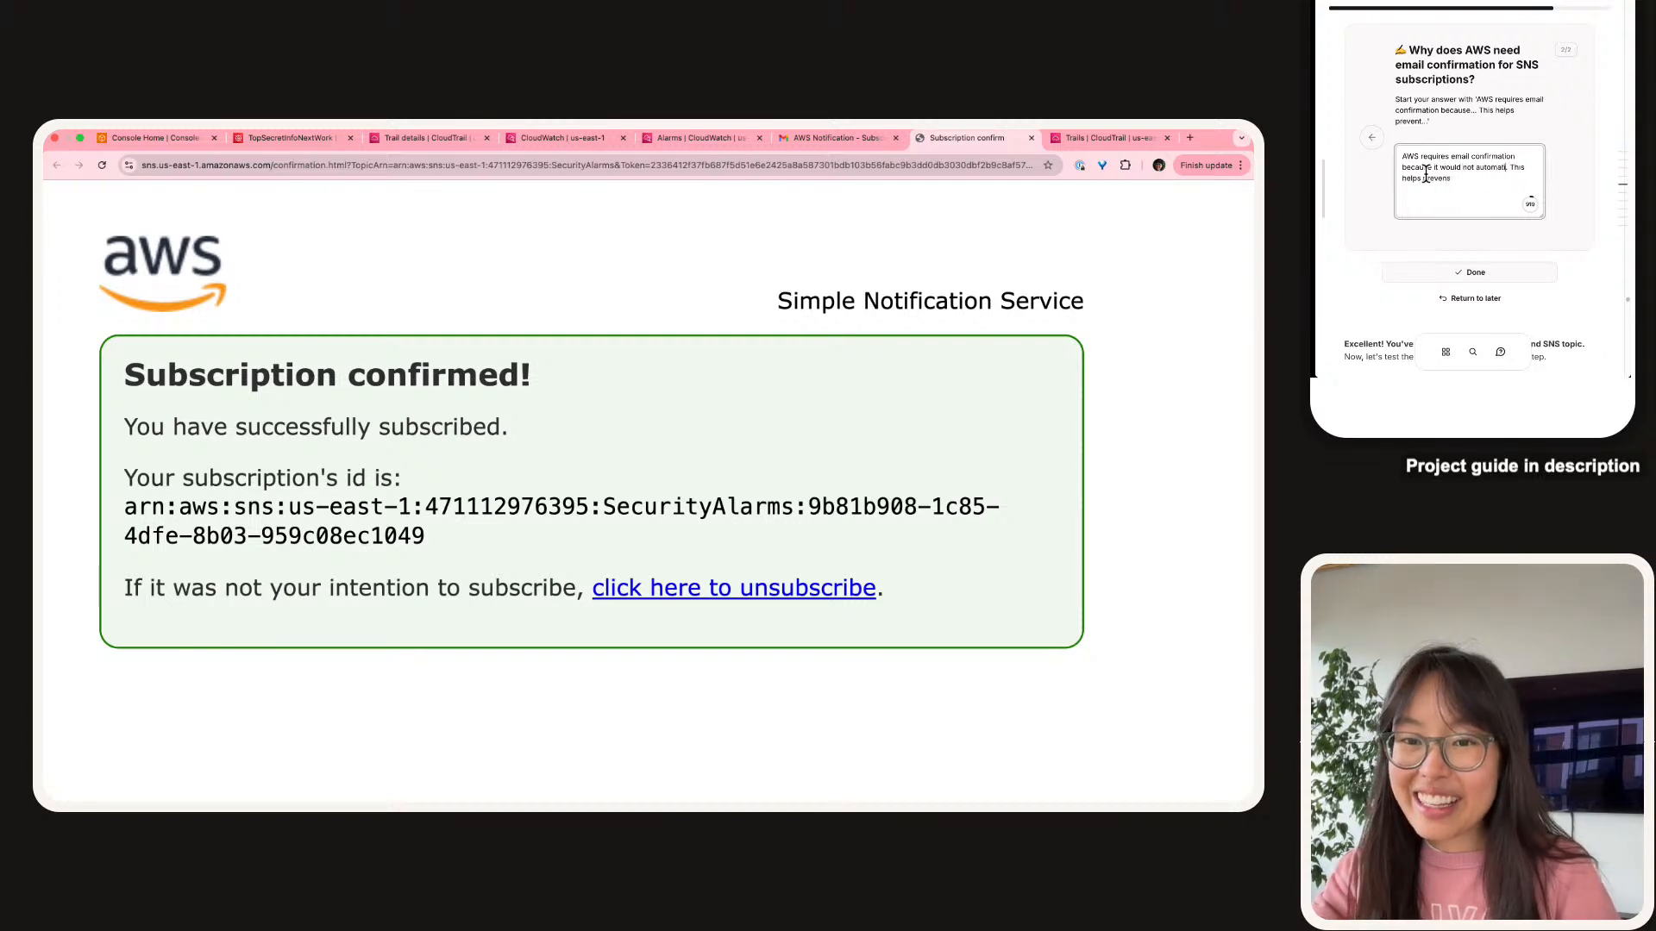
pyautogui.write(' emailing a')
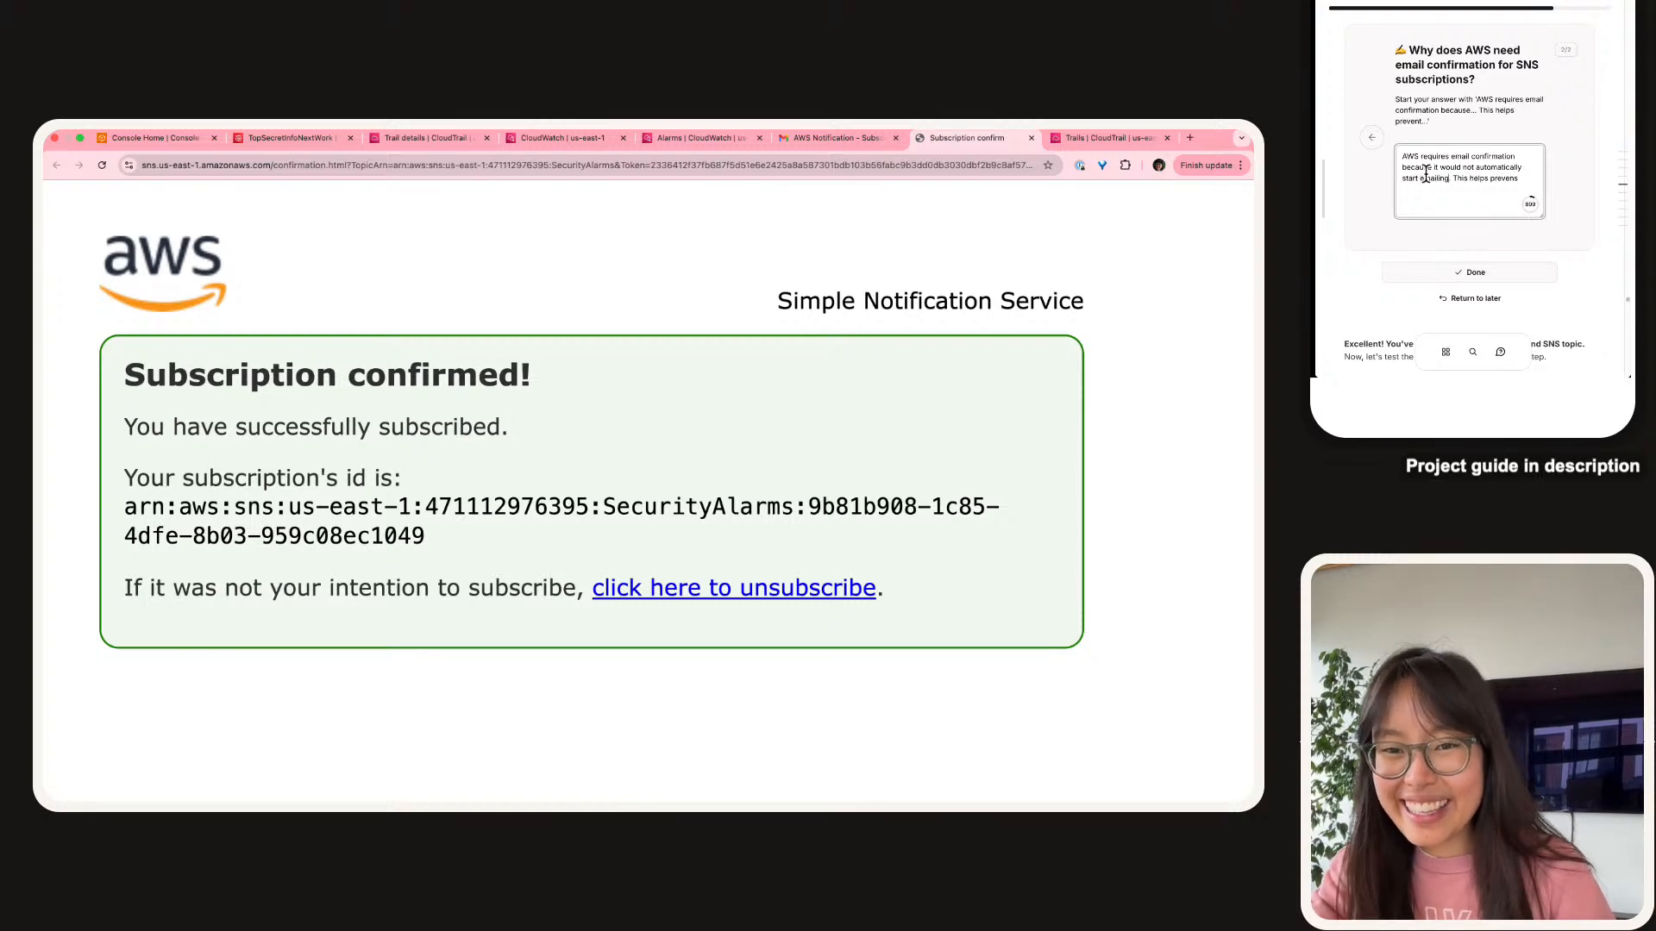
pyautogui.write('ddresses that ')
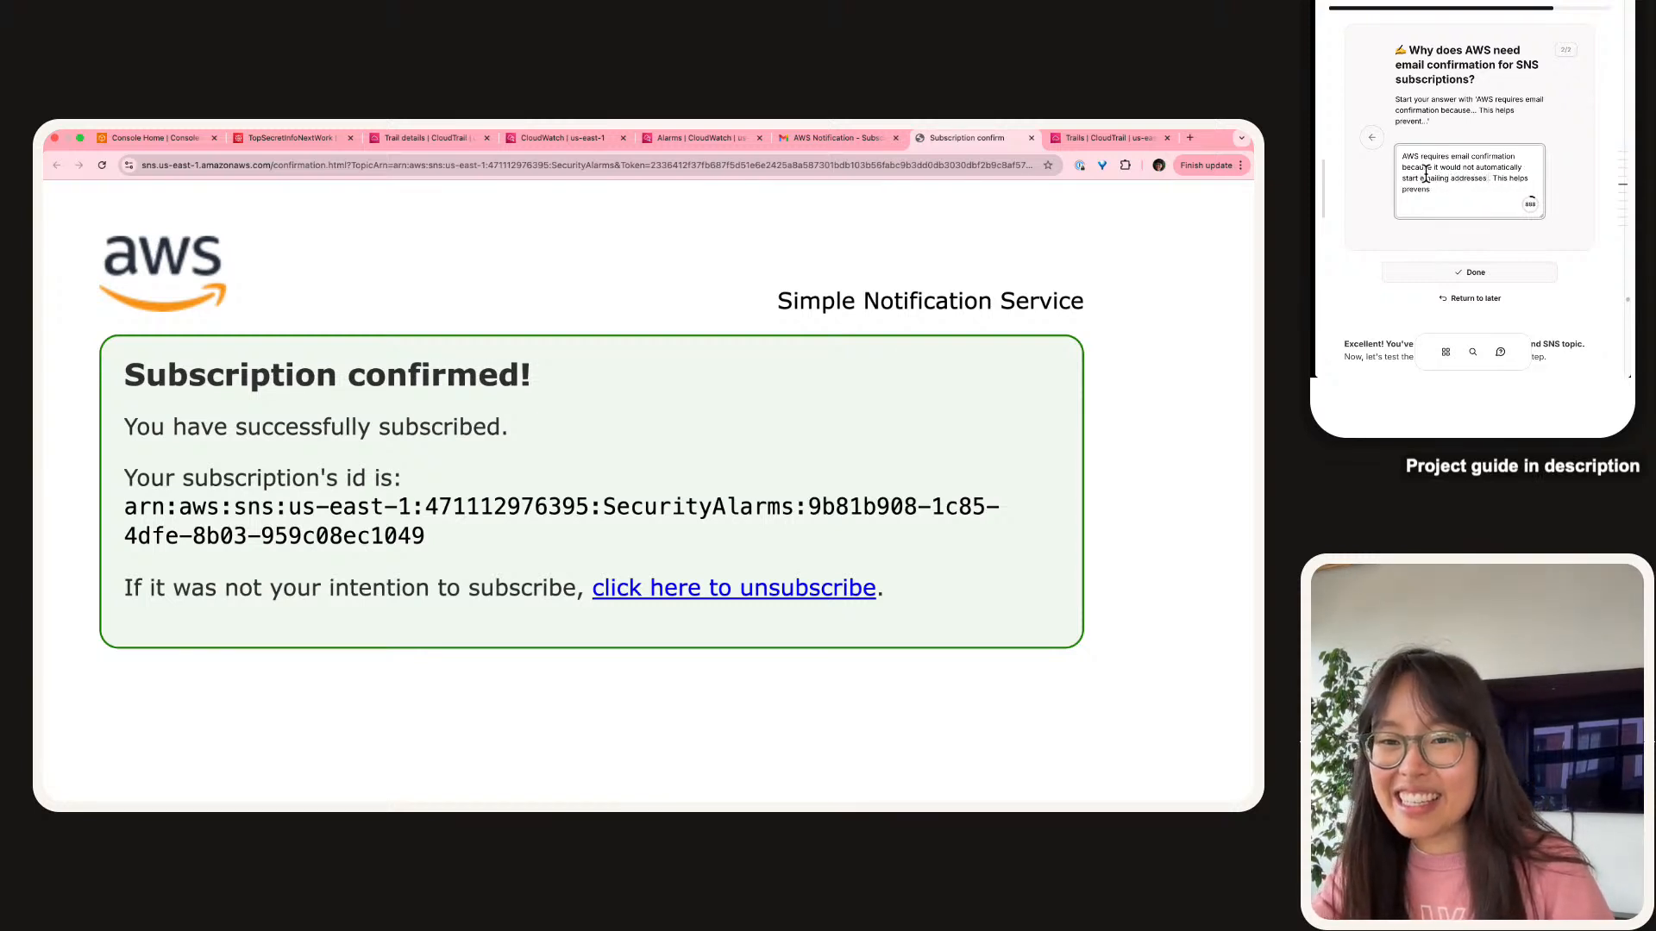
pyautogui.write('we subscribe to')
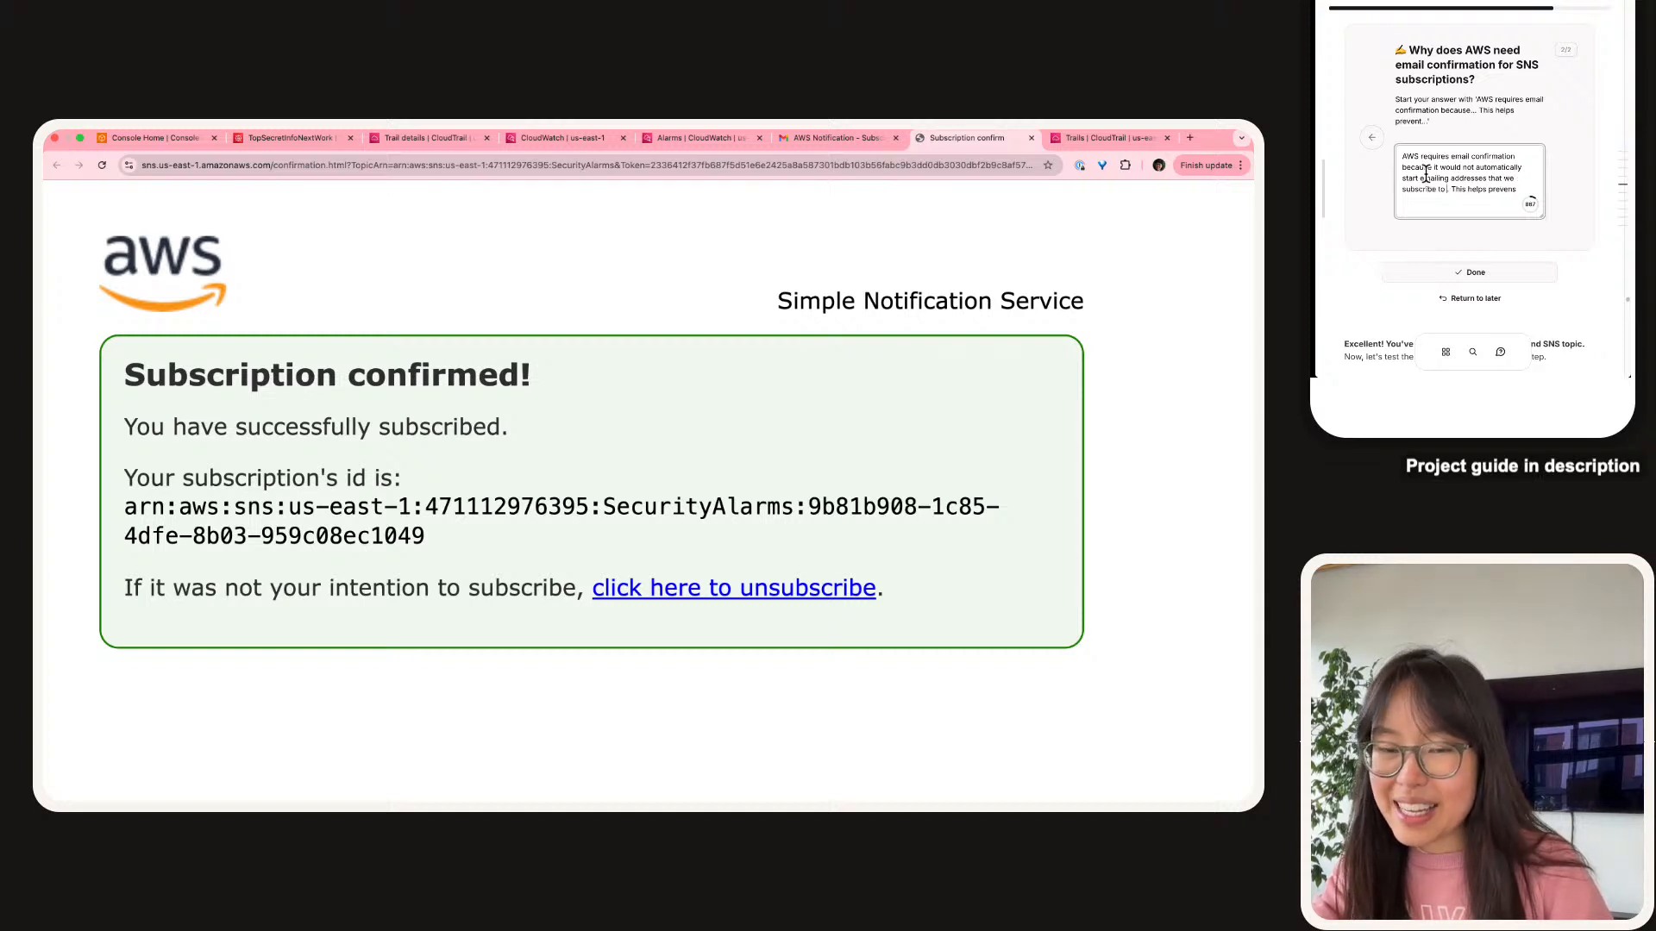
pyautogui.write(' an')
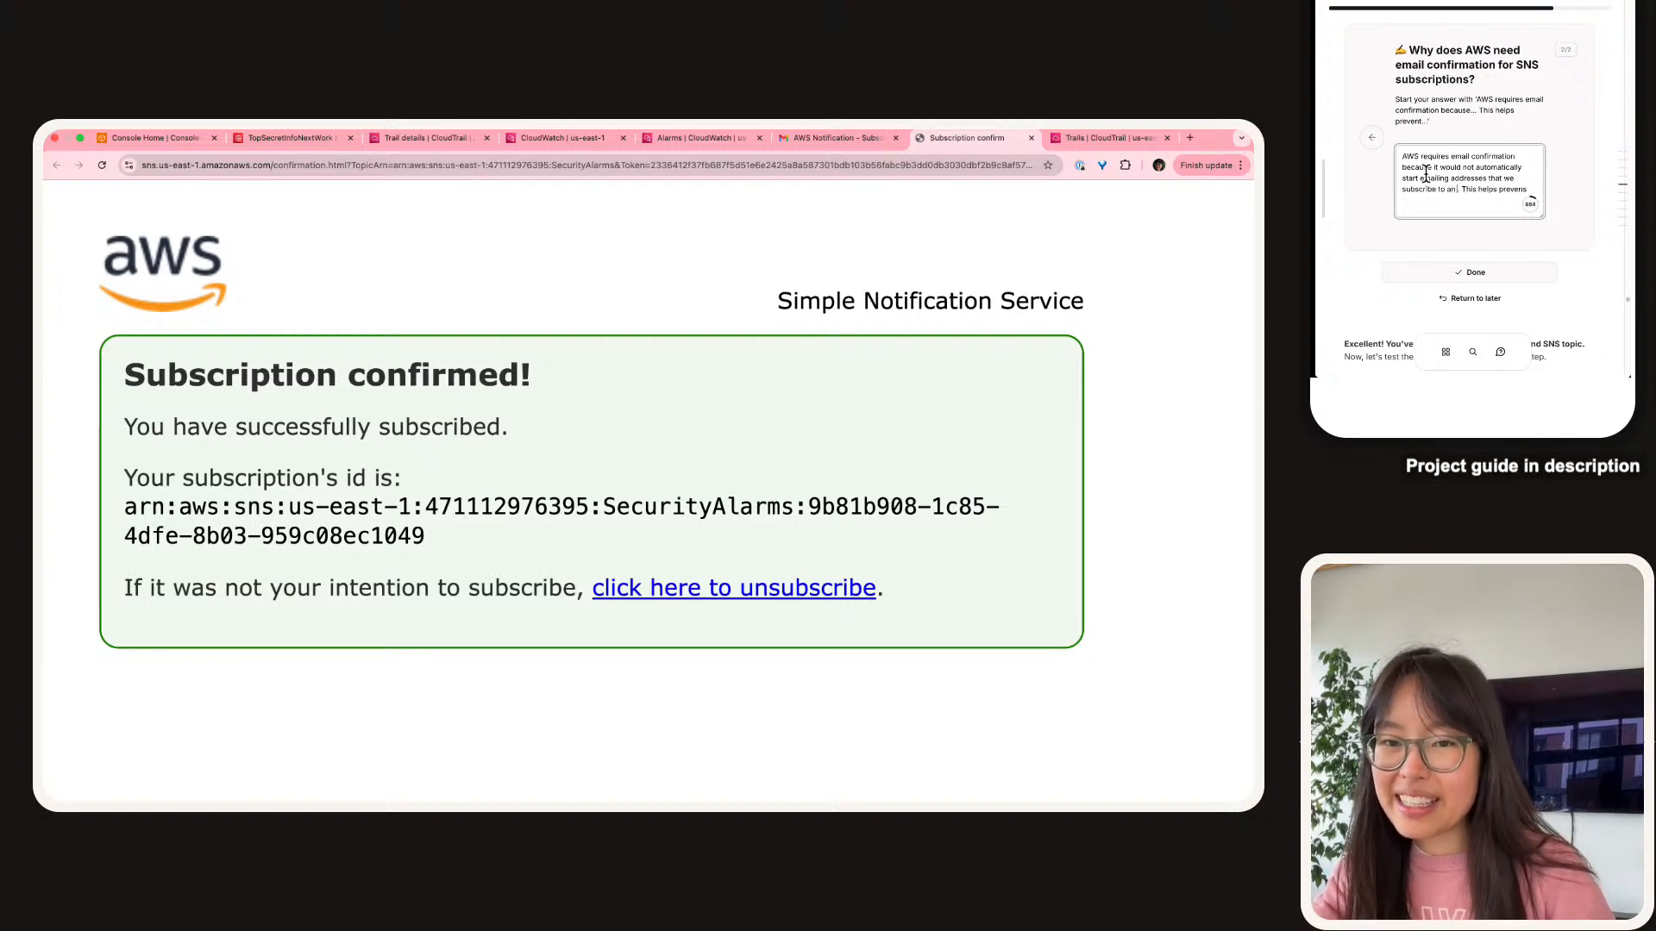
pyautogui.write(' SNS top ')
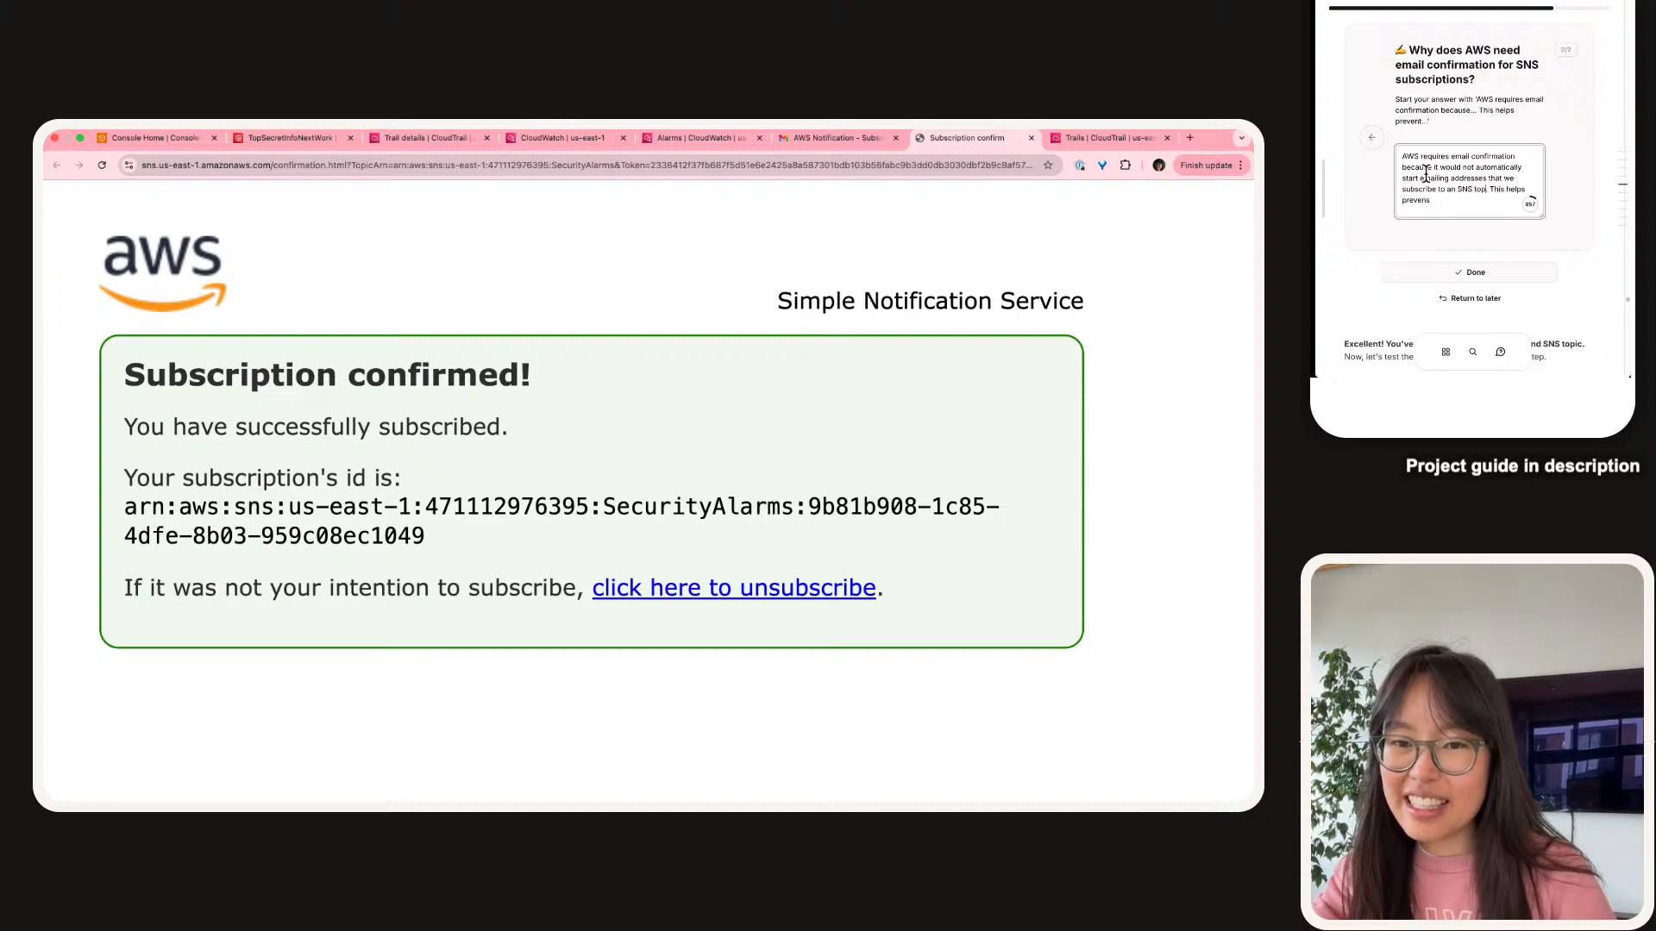
pyautogui.write('ic')
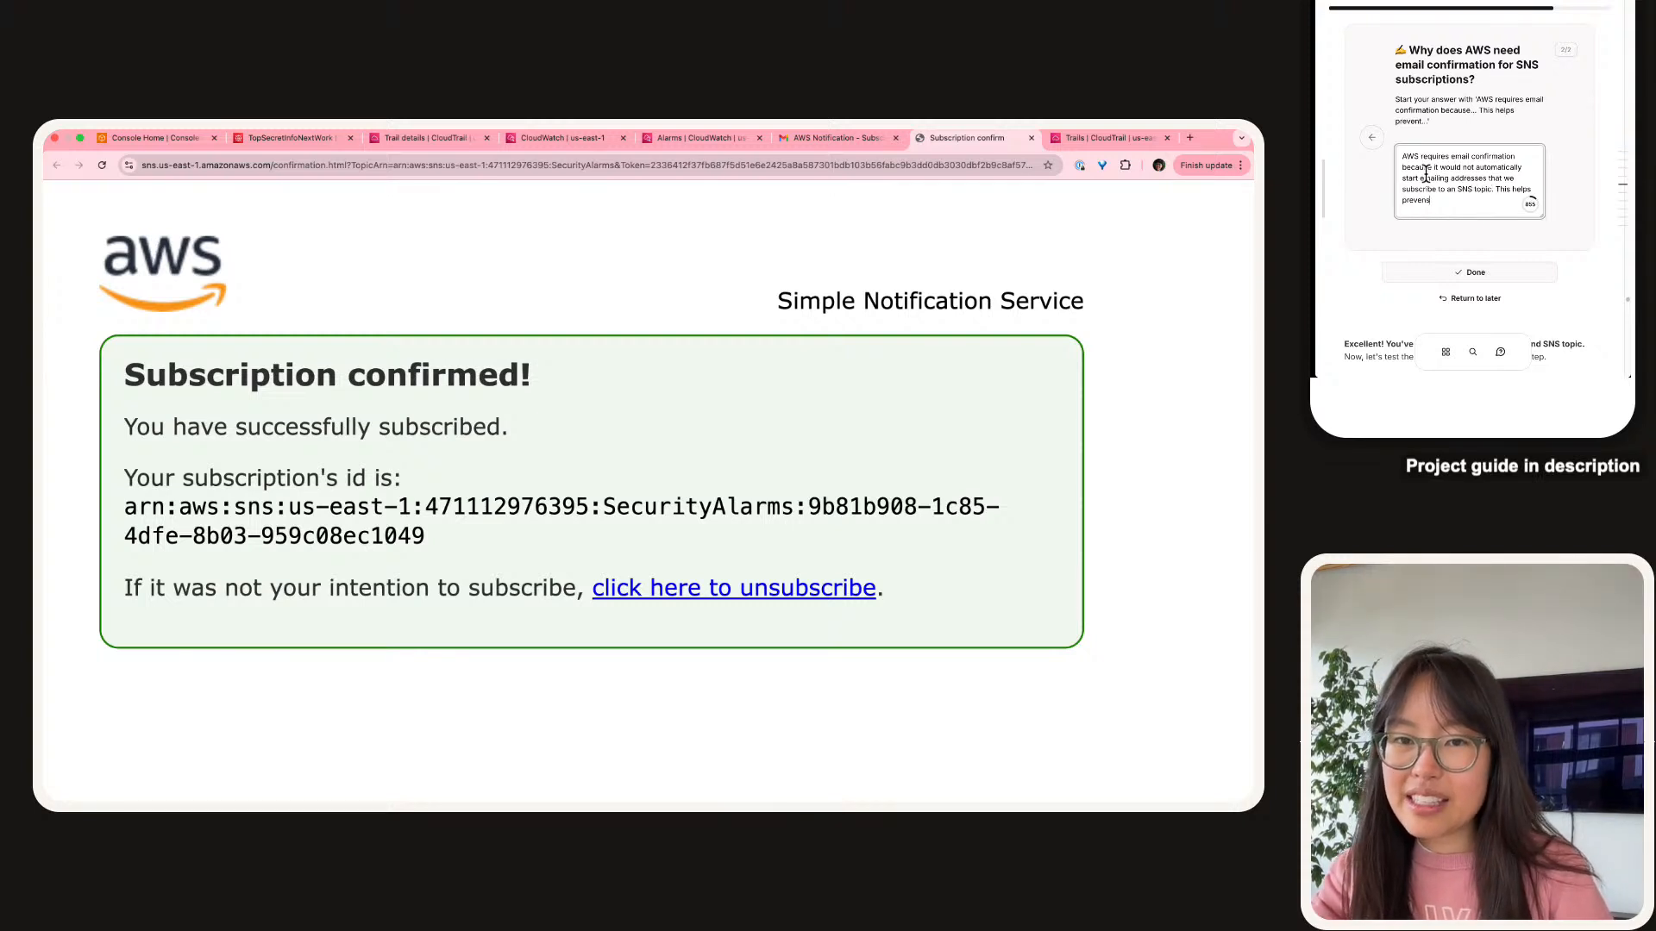
pyautogui.write('. This helps prevent any unwant')
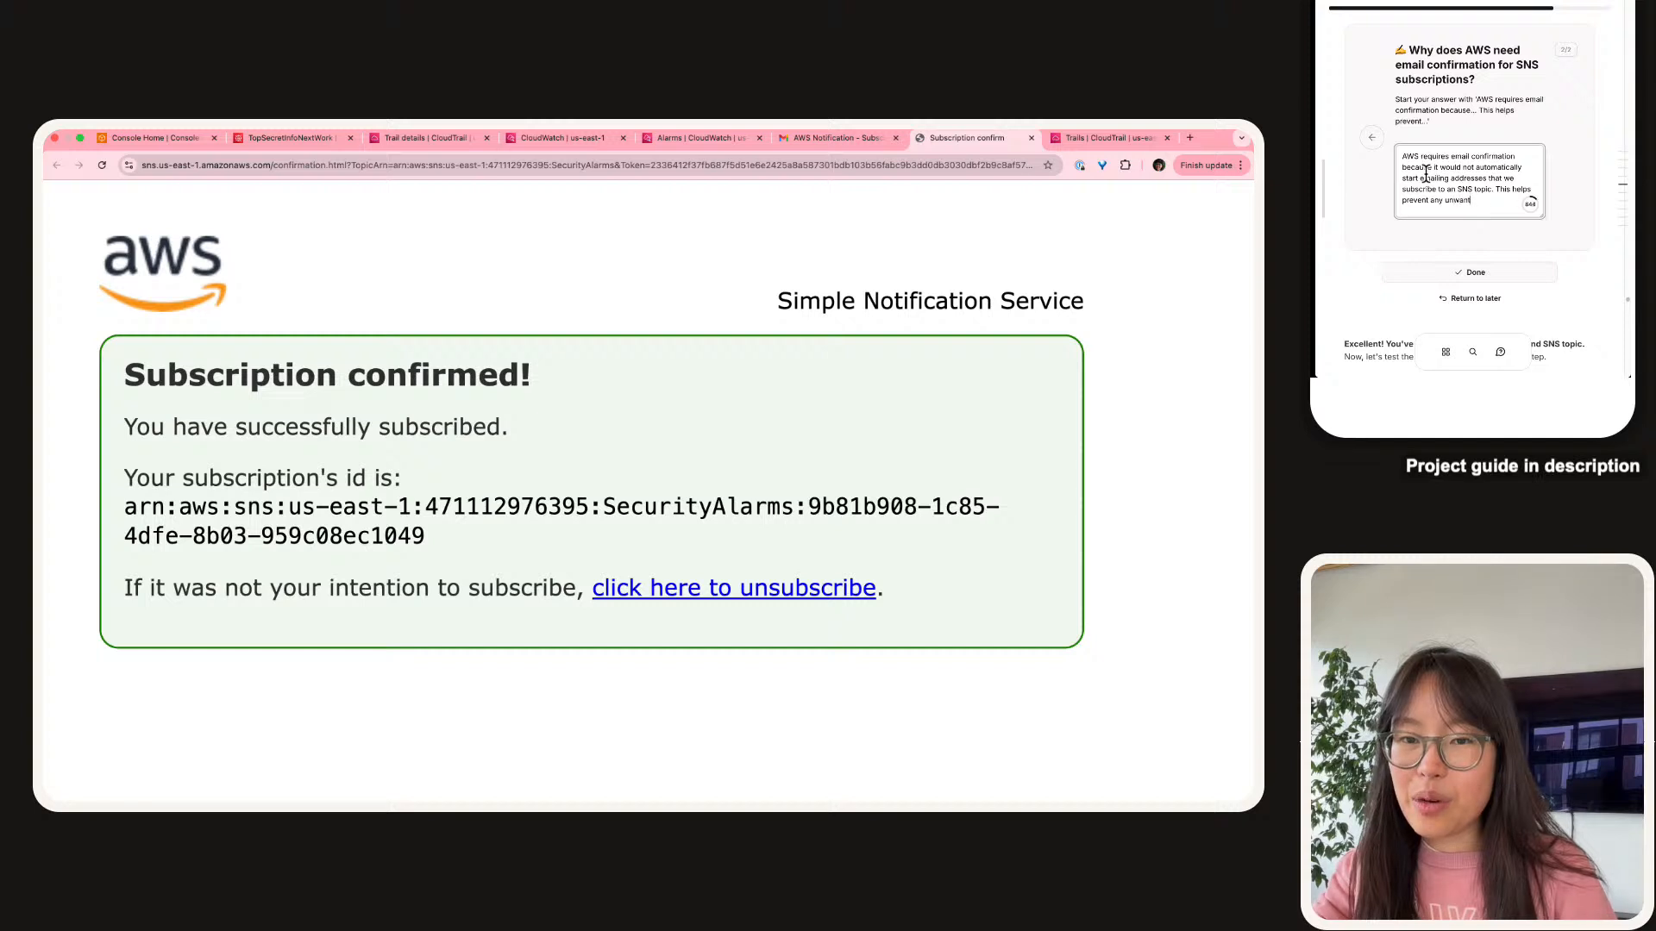
pyautogui.write('ed subscription')
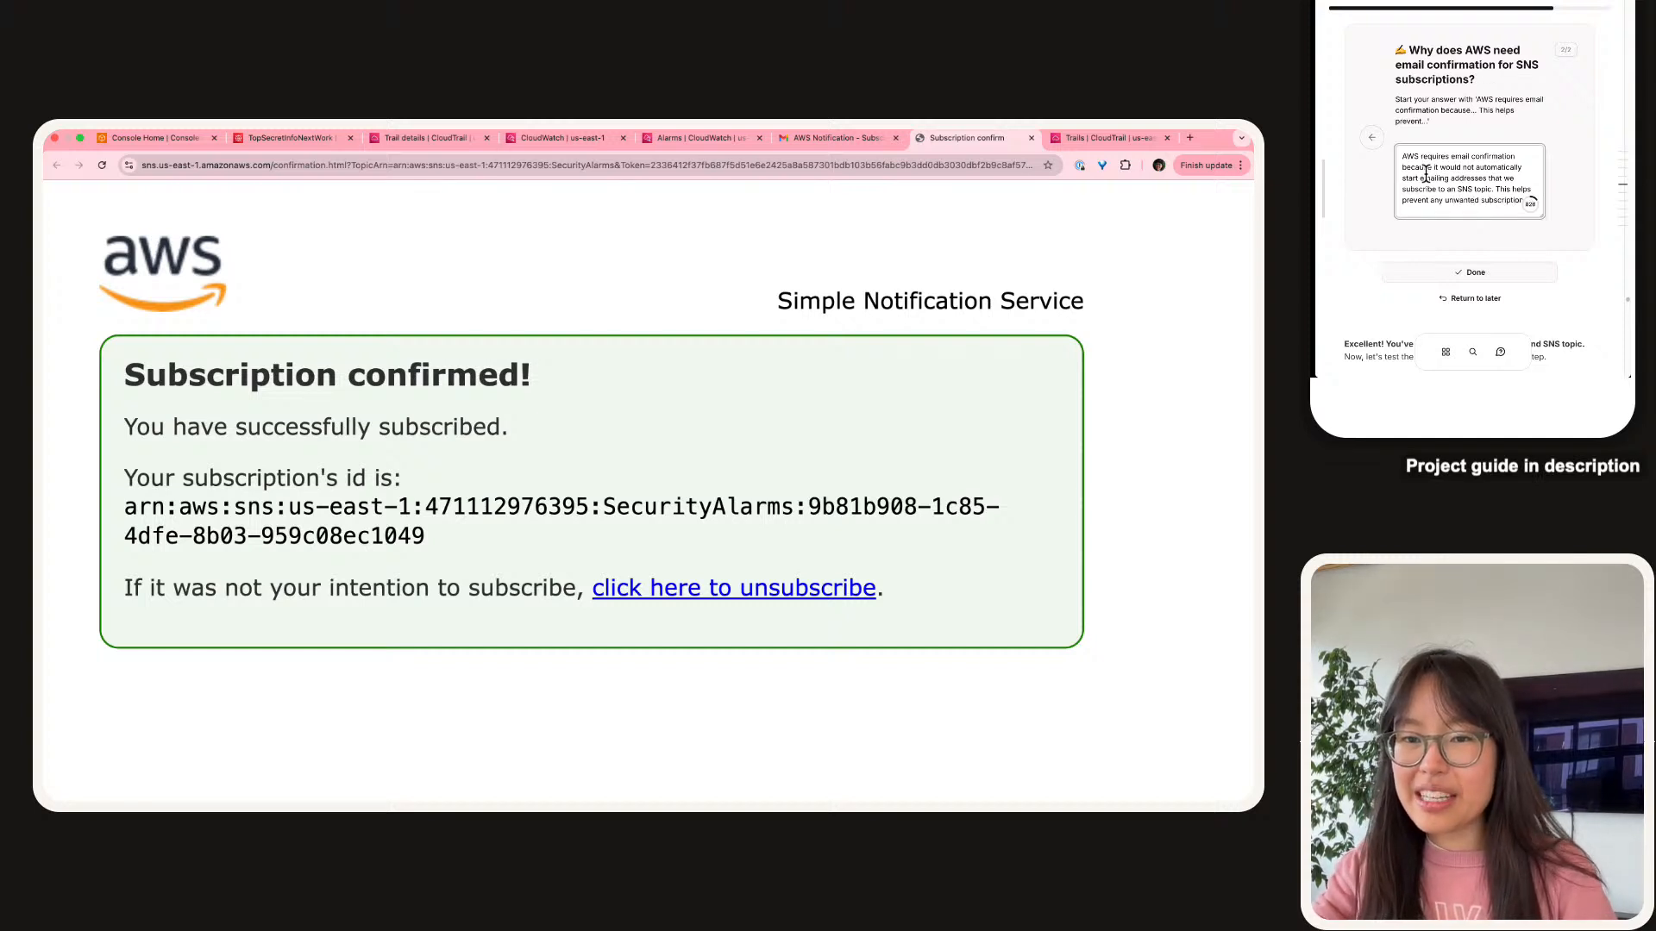
pyautogui.write('s for recipi')
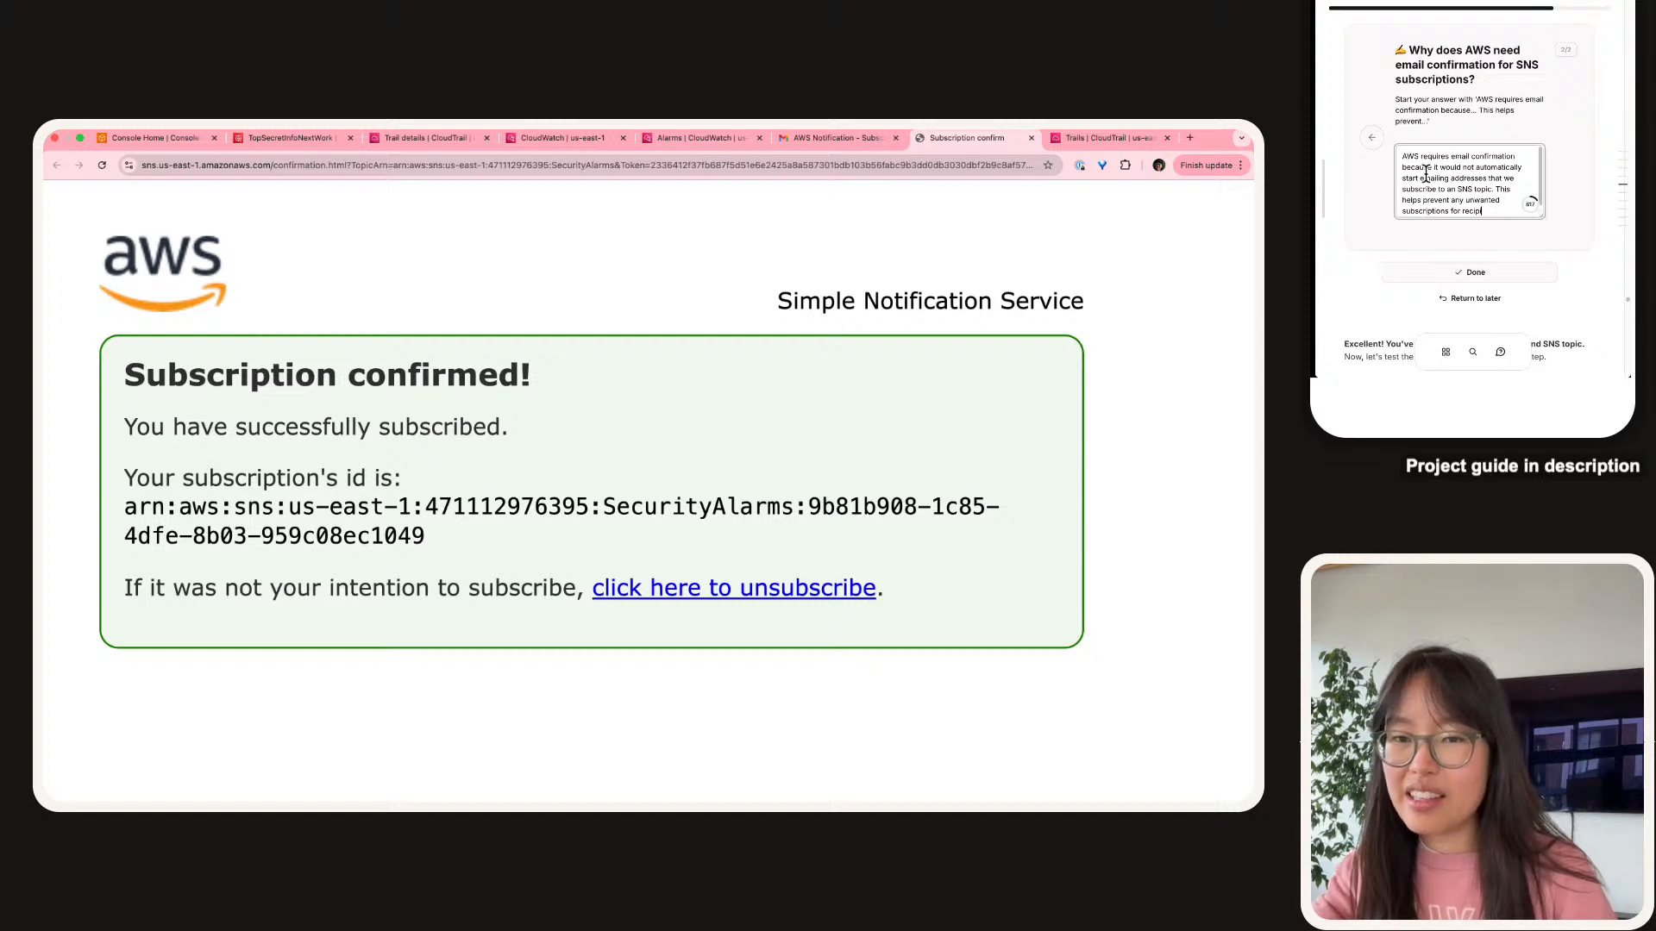
pyautogui.write('entients')
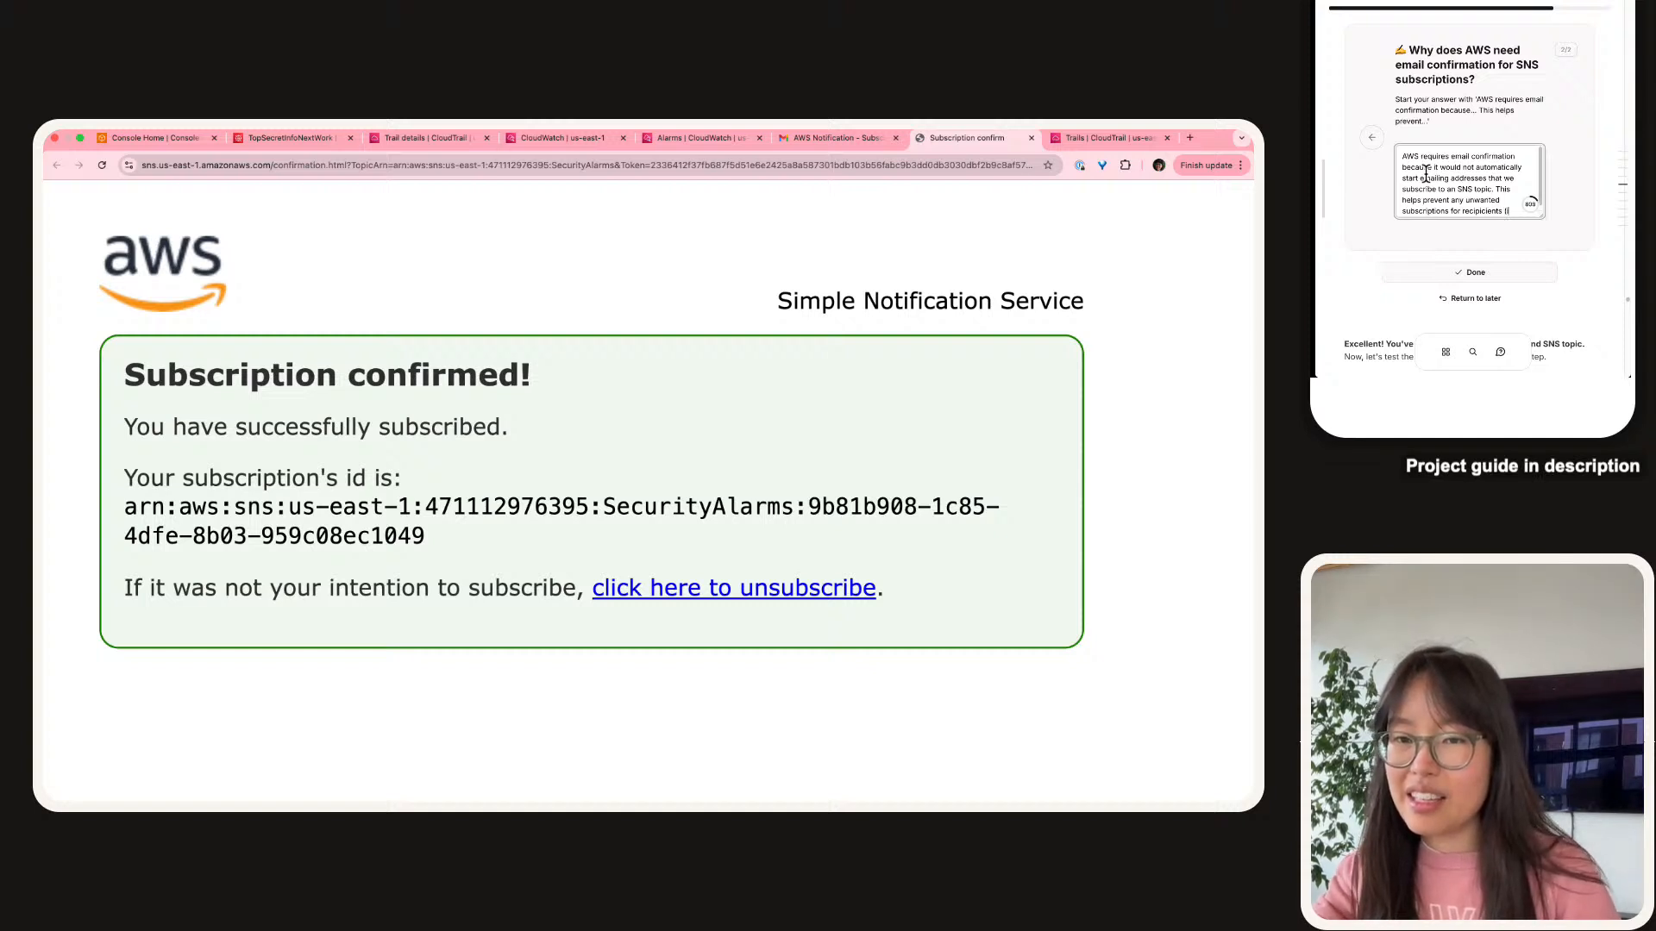
pyautogui.write(' (i.e. subscrip')
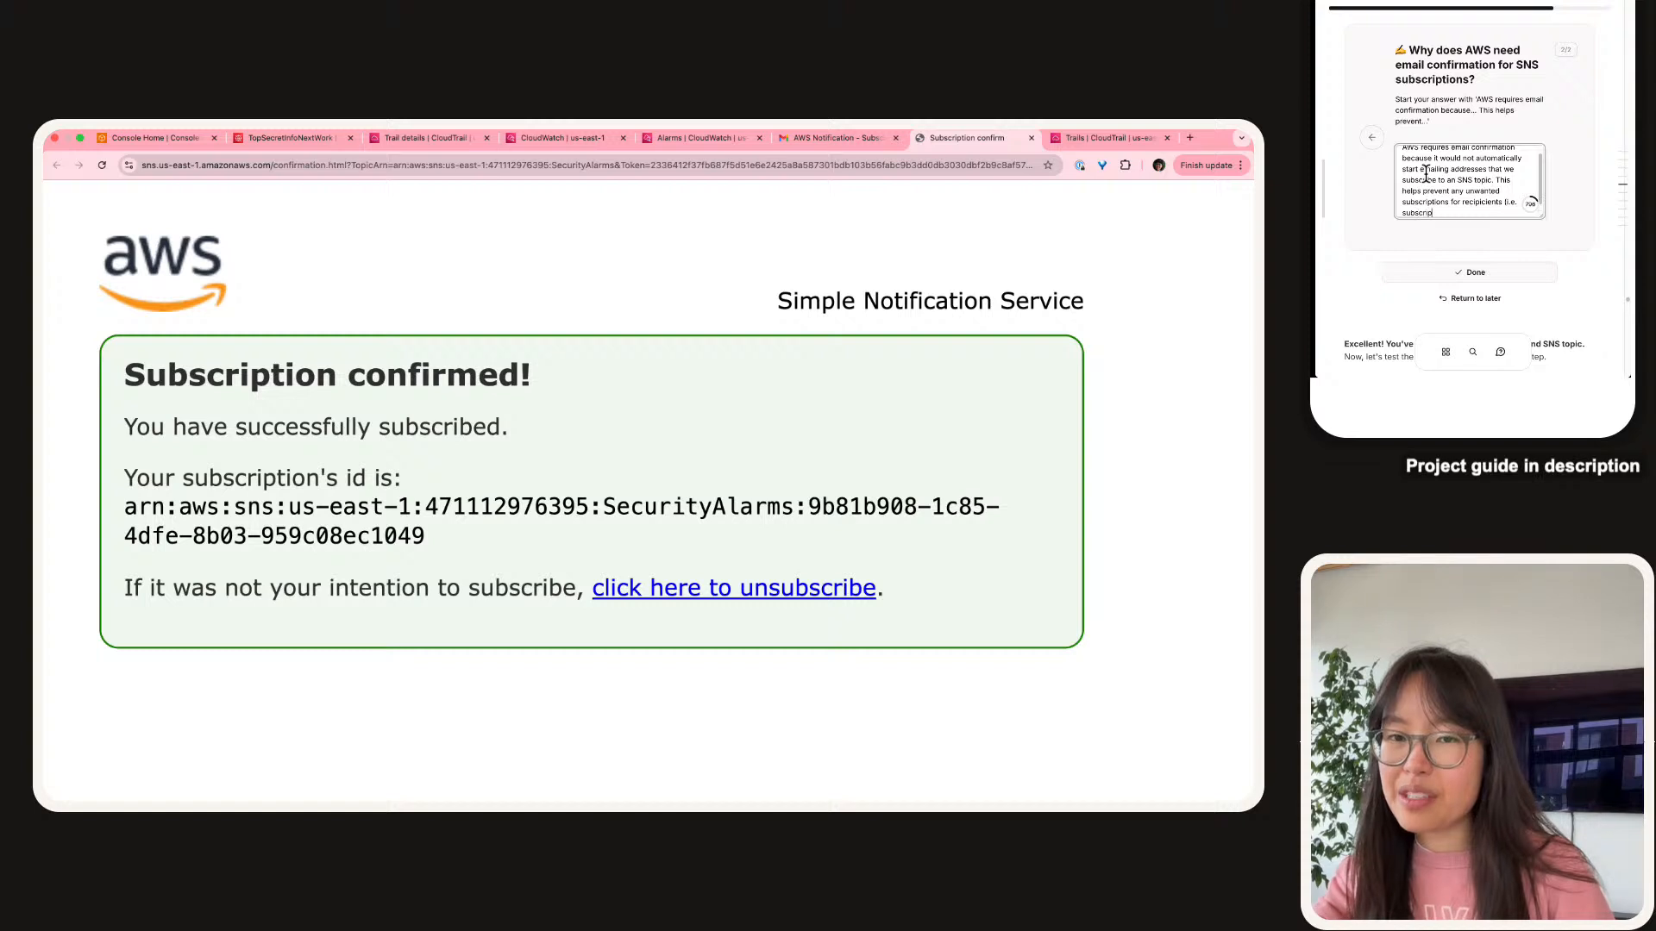
pyautogui.press('BackSpace')
pyautogui.press('BackSpace')
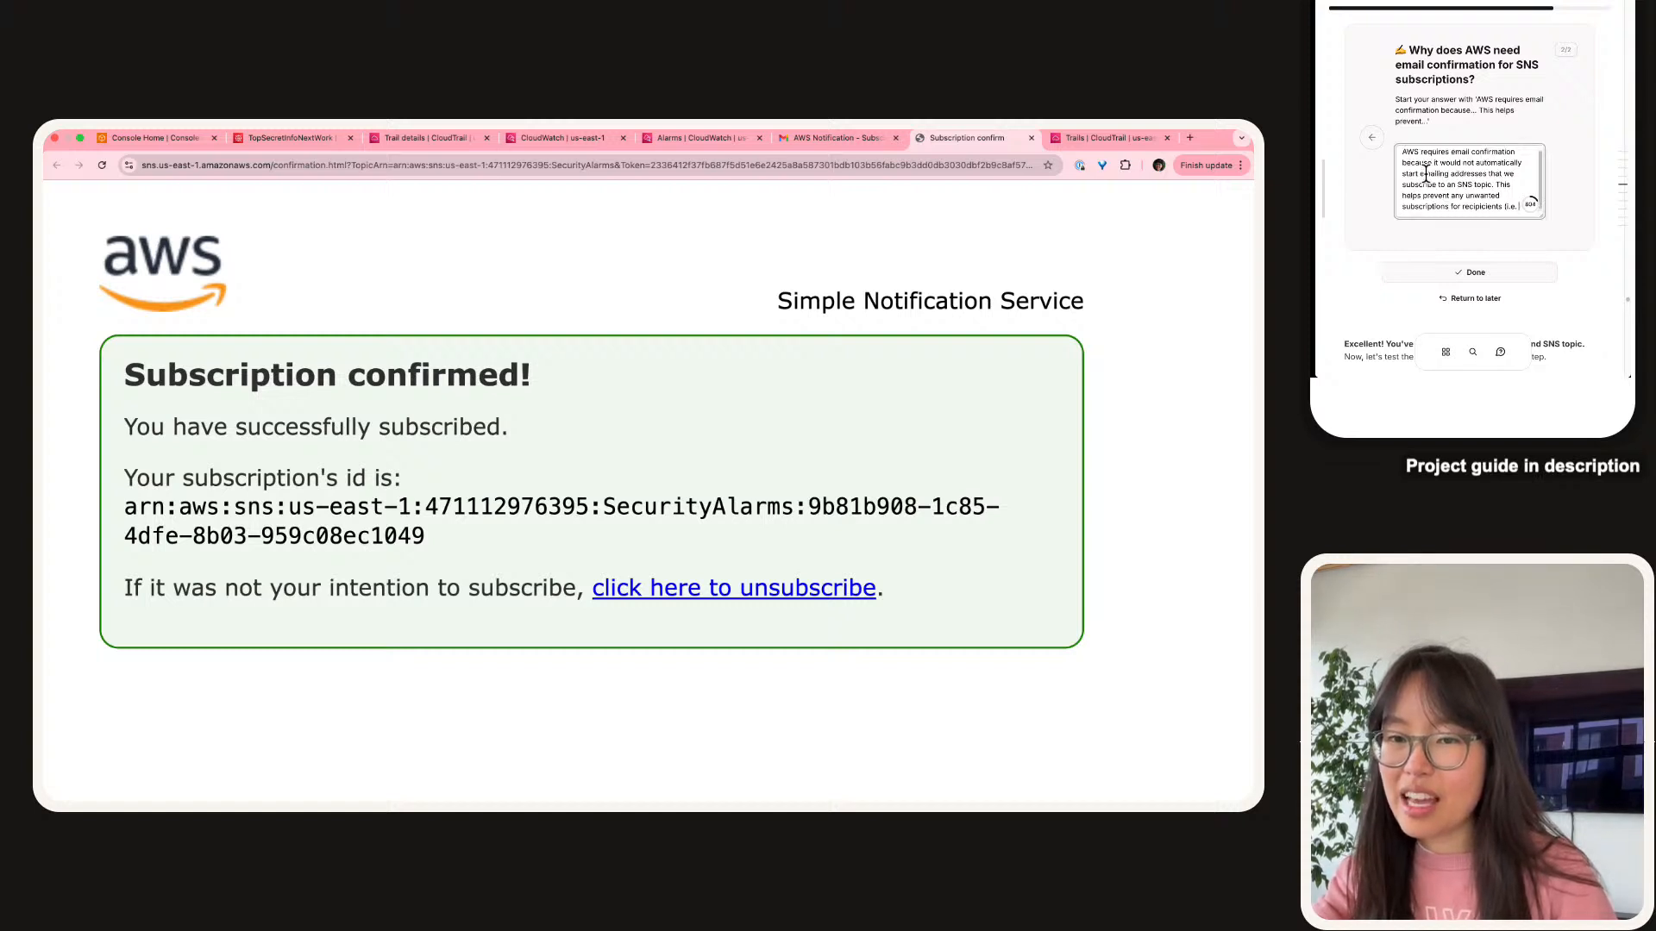
pyautogui.write('ople who')
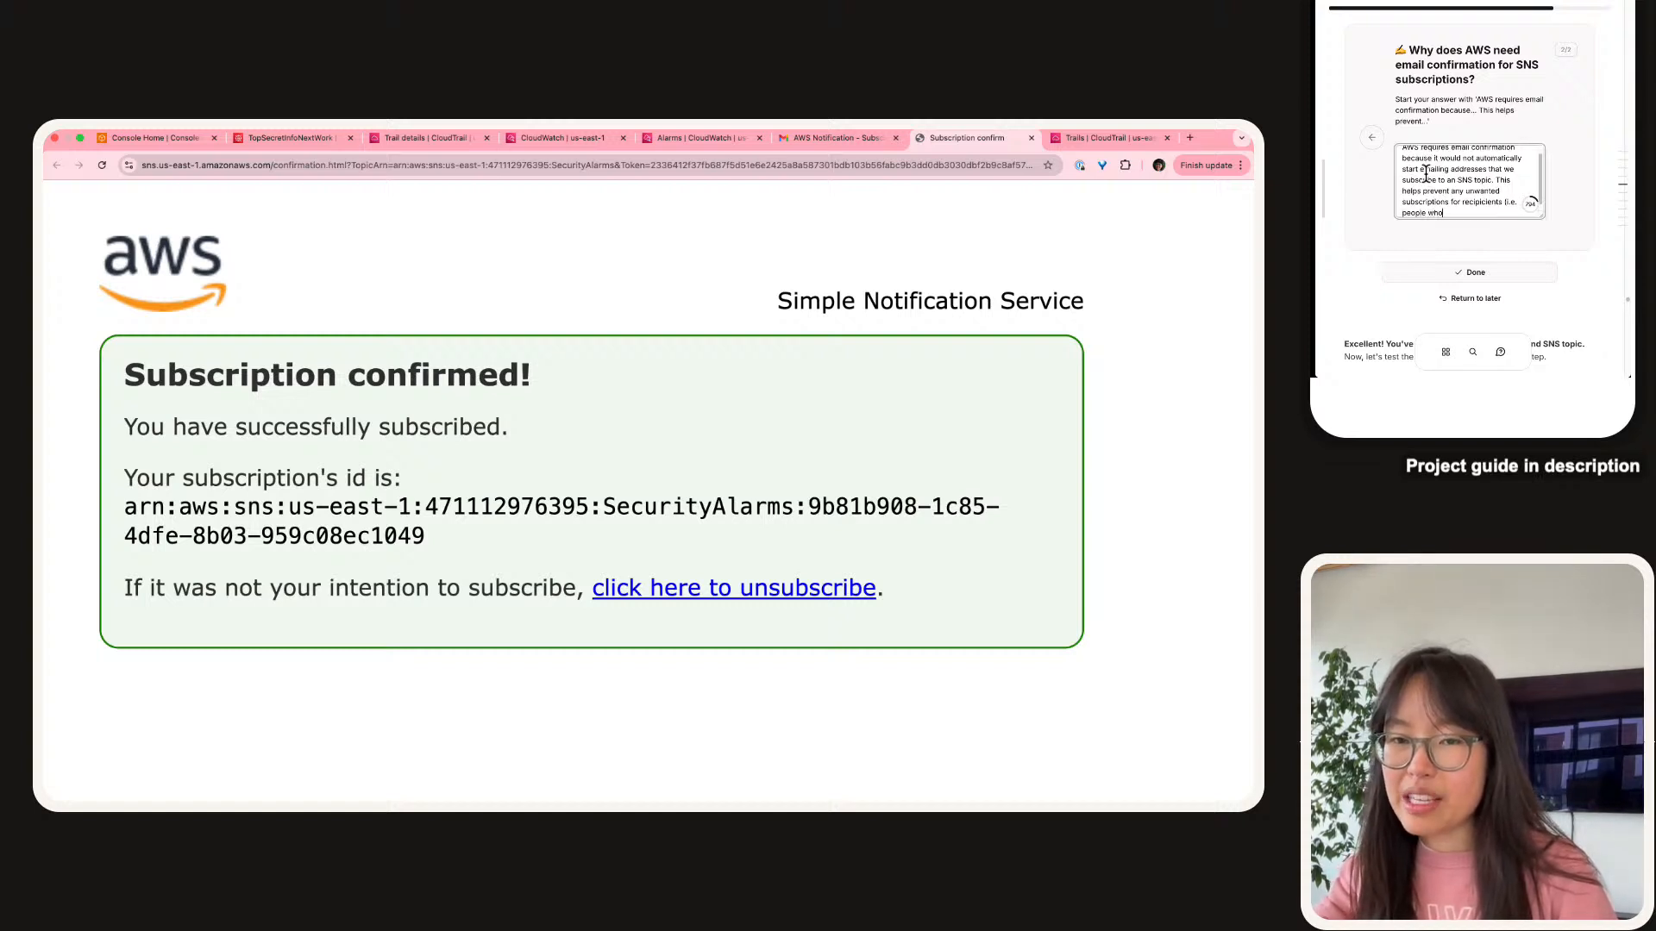
pyautogui.write(' are receiving t')
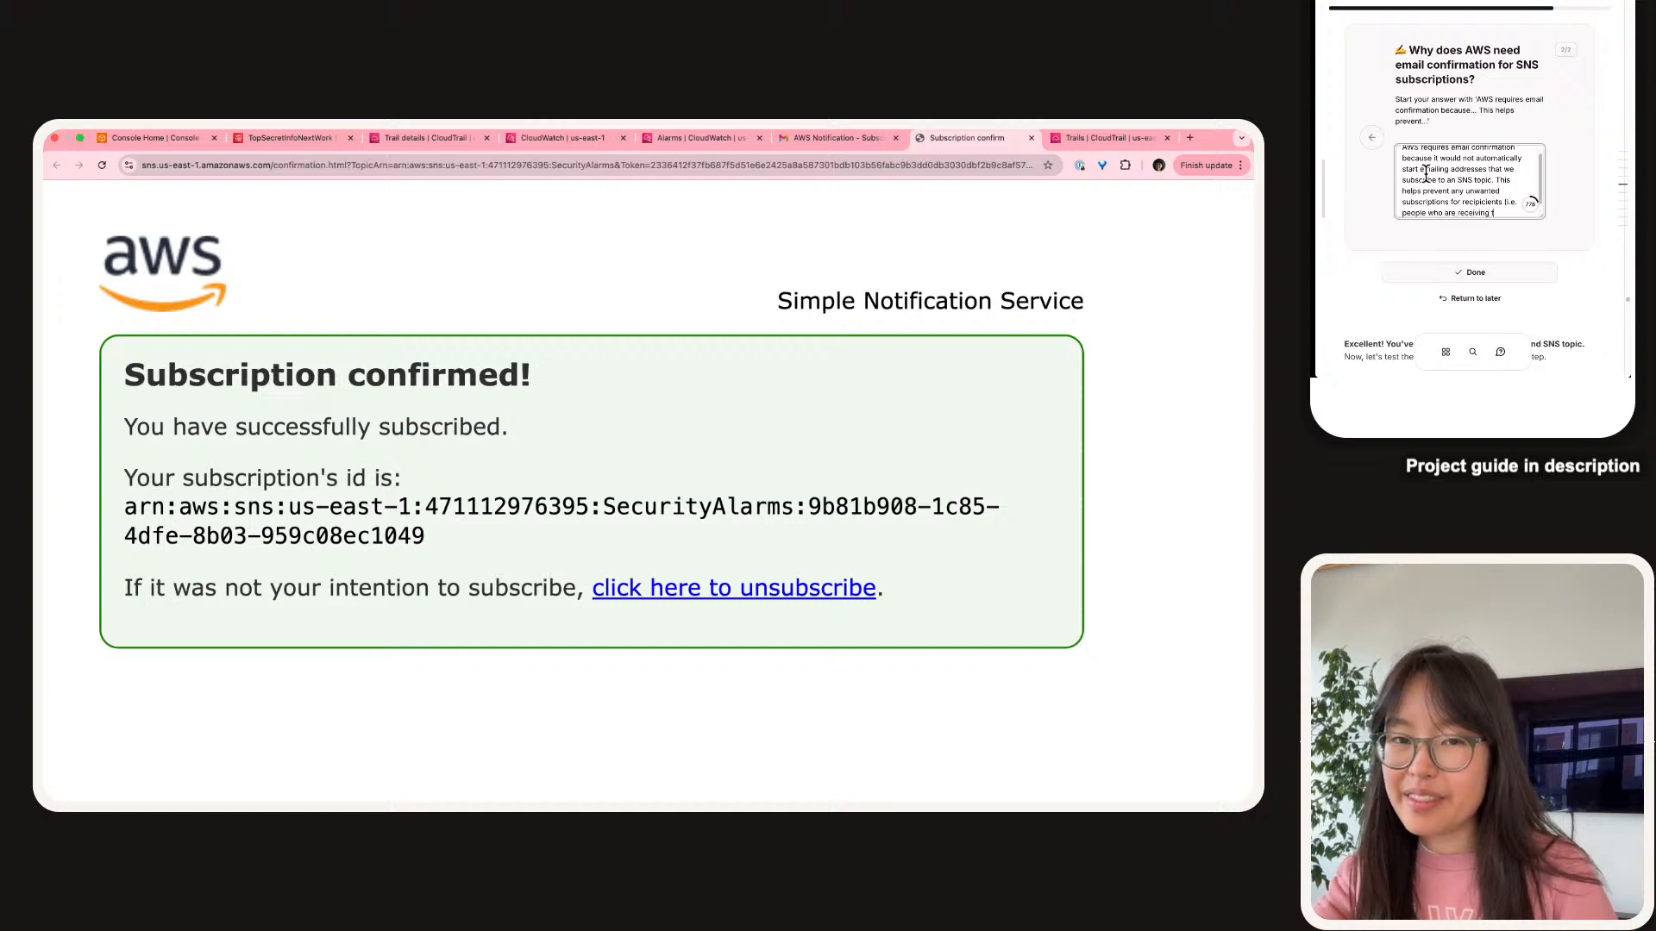
pyautogui.write('hose emails)')
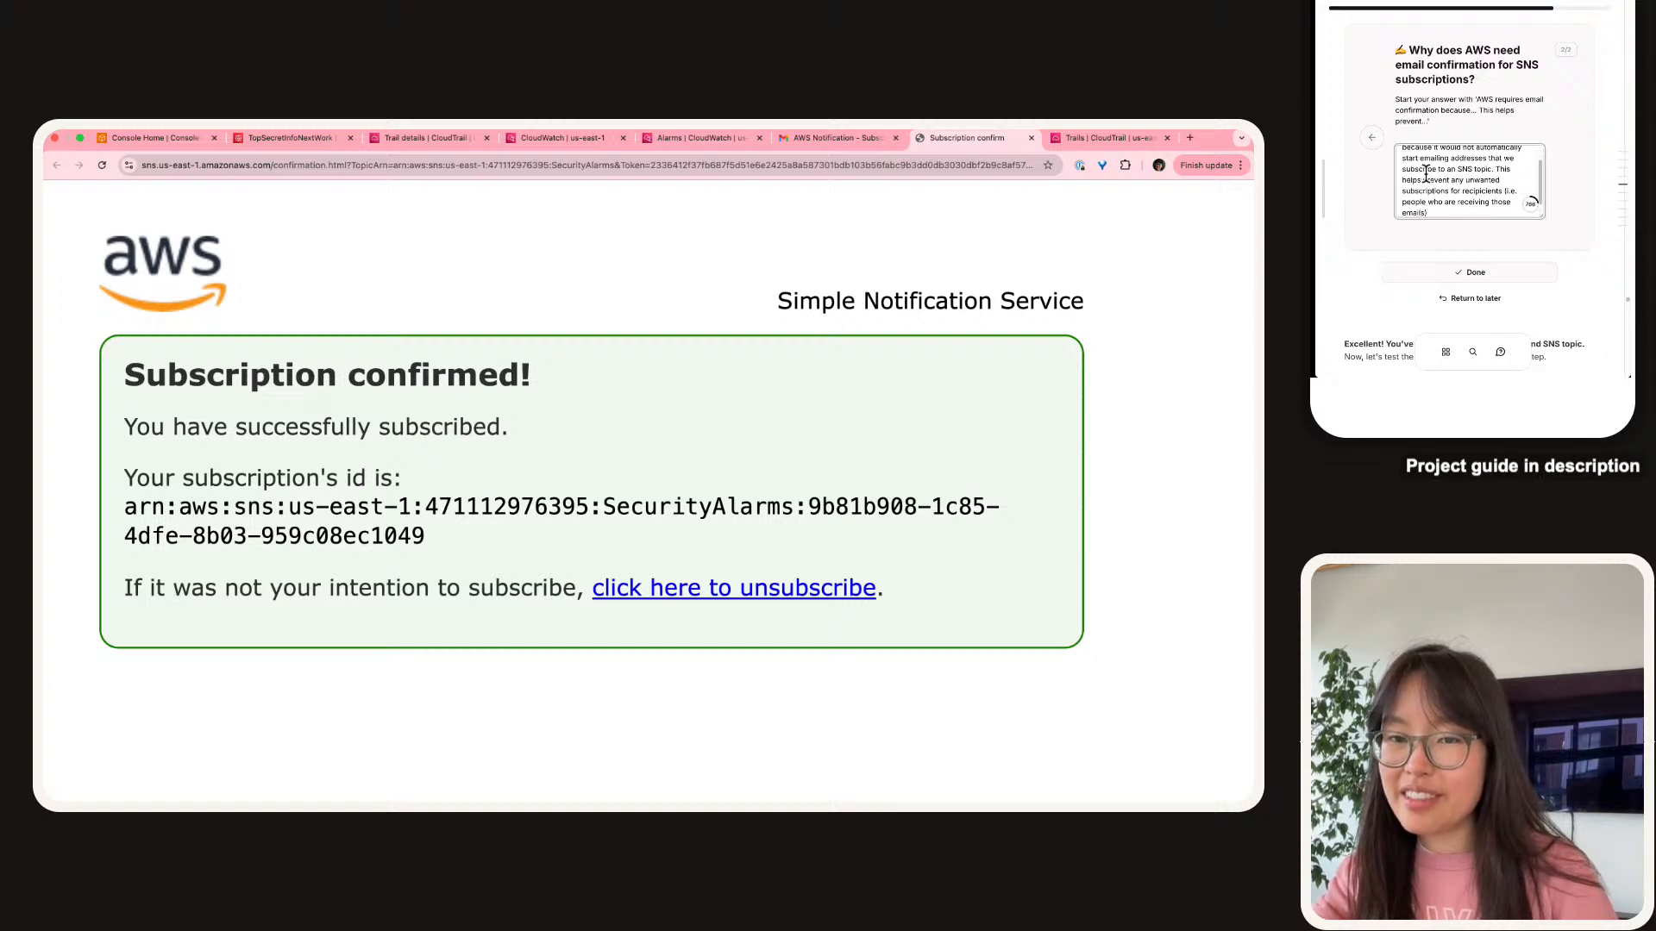
pyautogui.write('.')
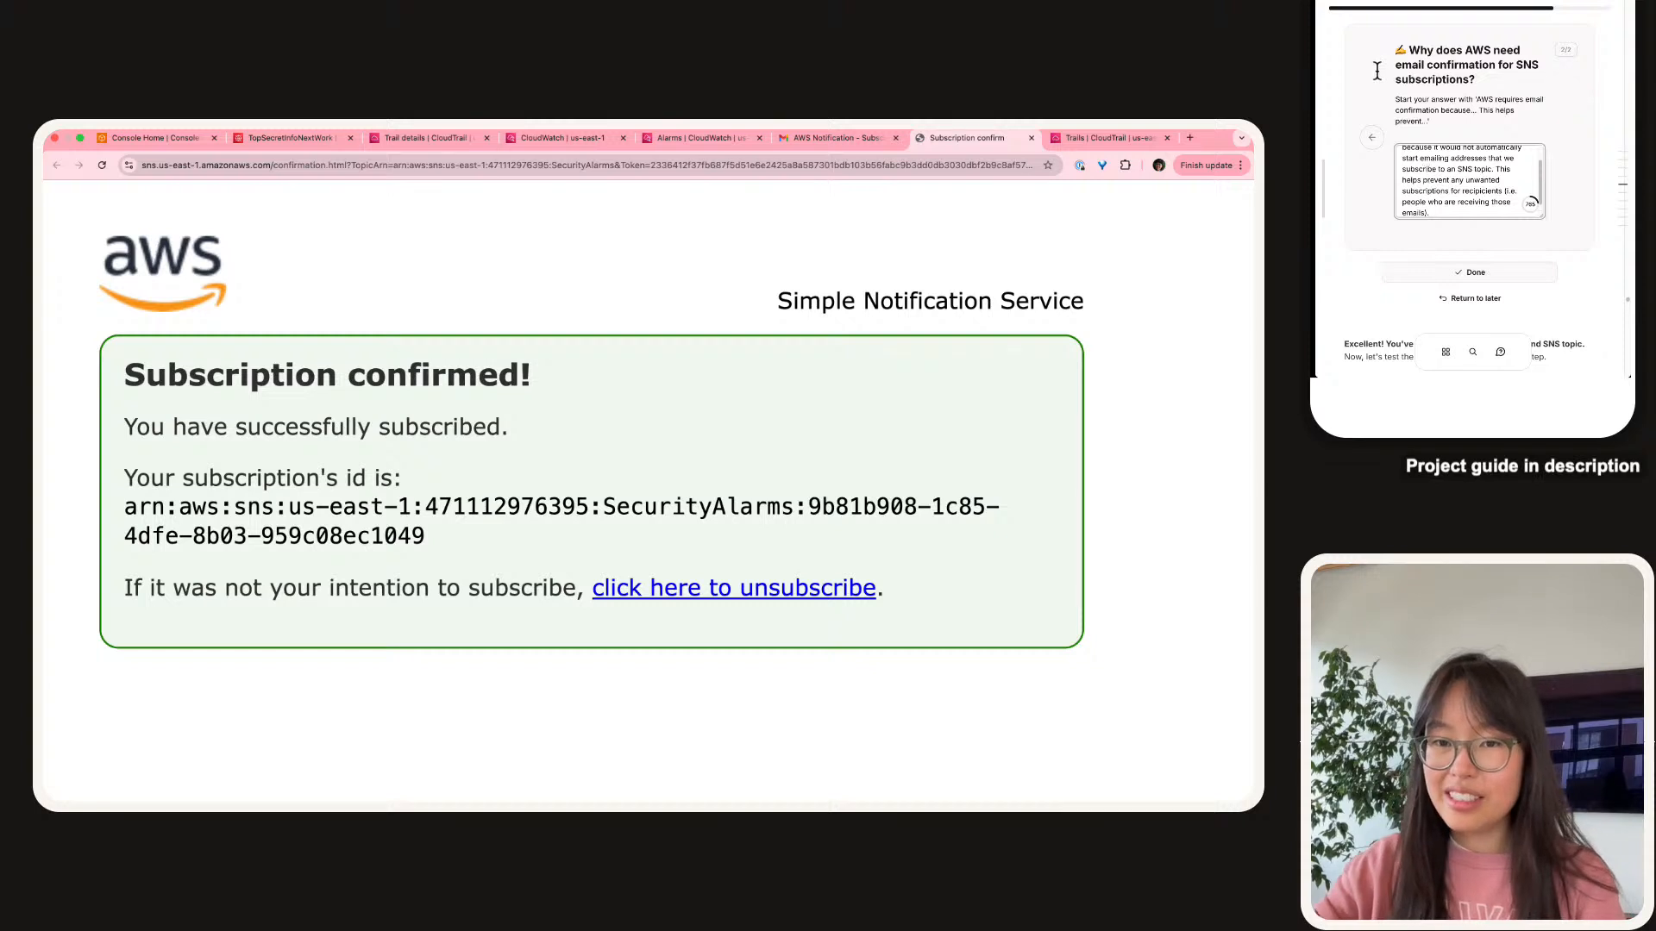
pyautogui.scroll(-3, 1466, 216)
pyautogui.click(1492, 136)
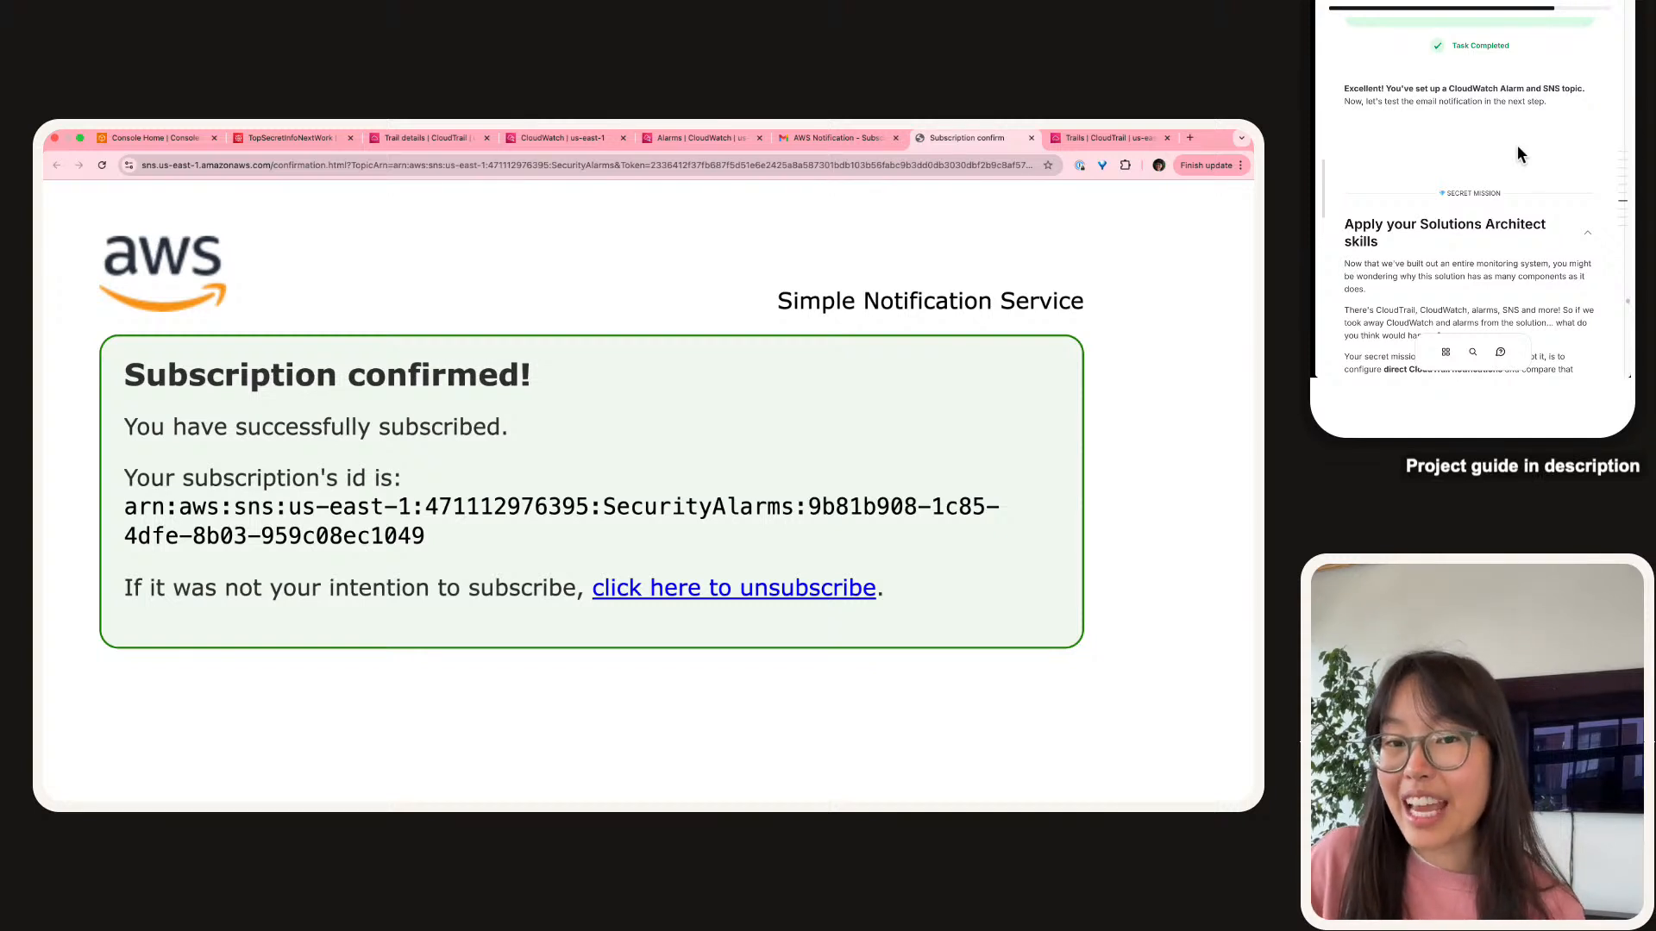
pyautogui.scroll(-3, 1518, 147)
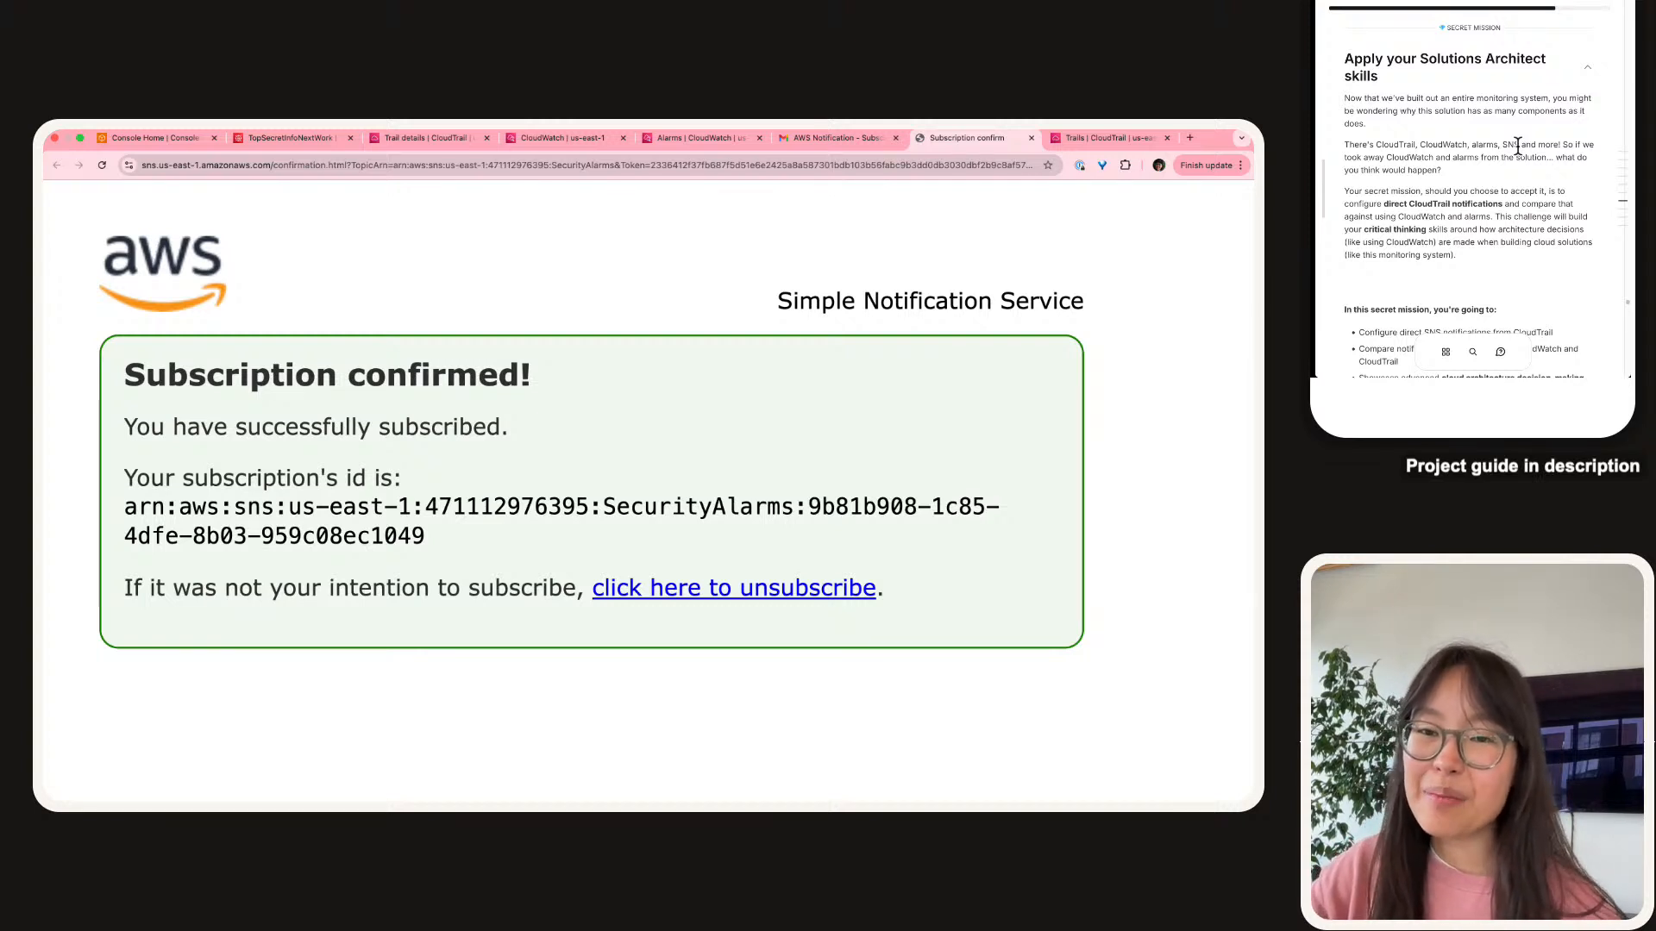
pyautogui.scroll(-1, 1518, 147)
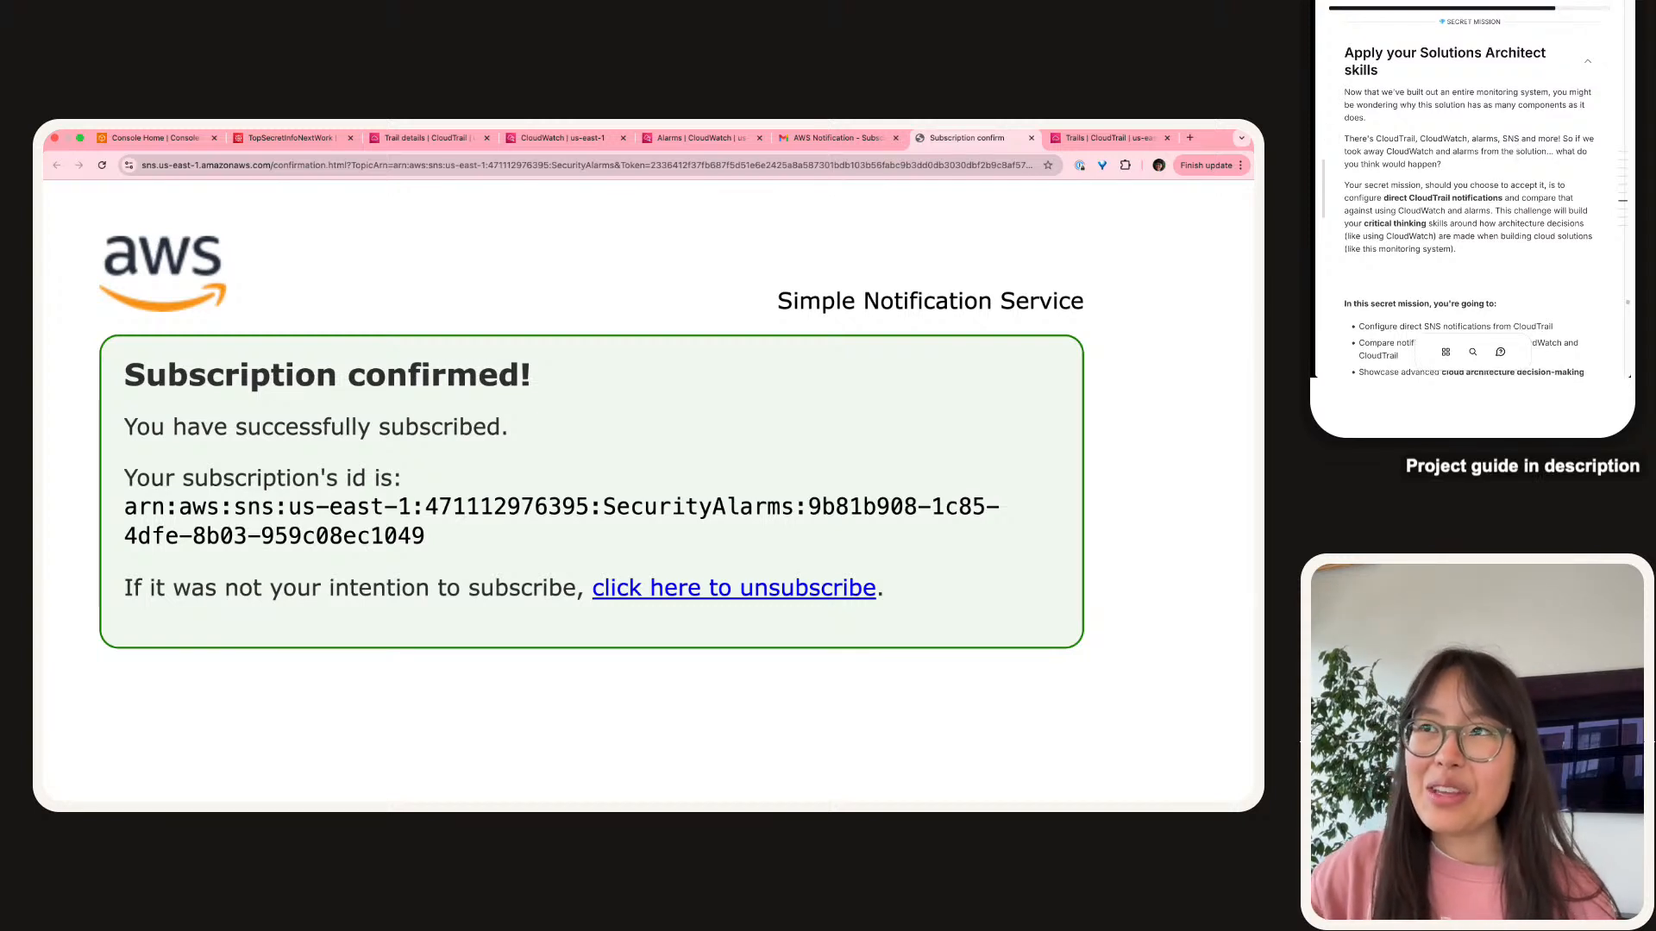
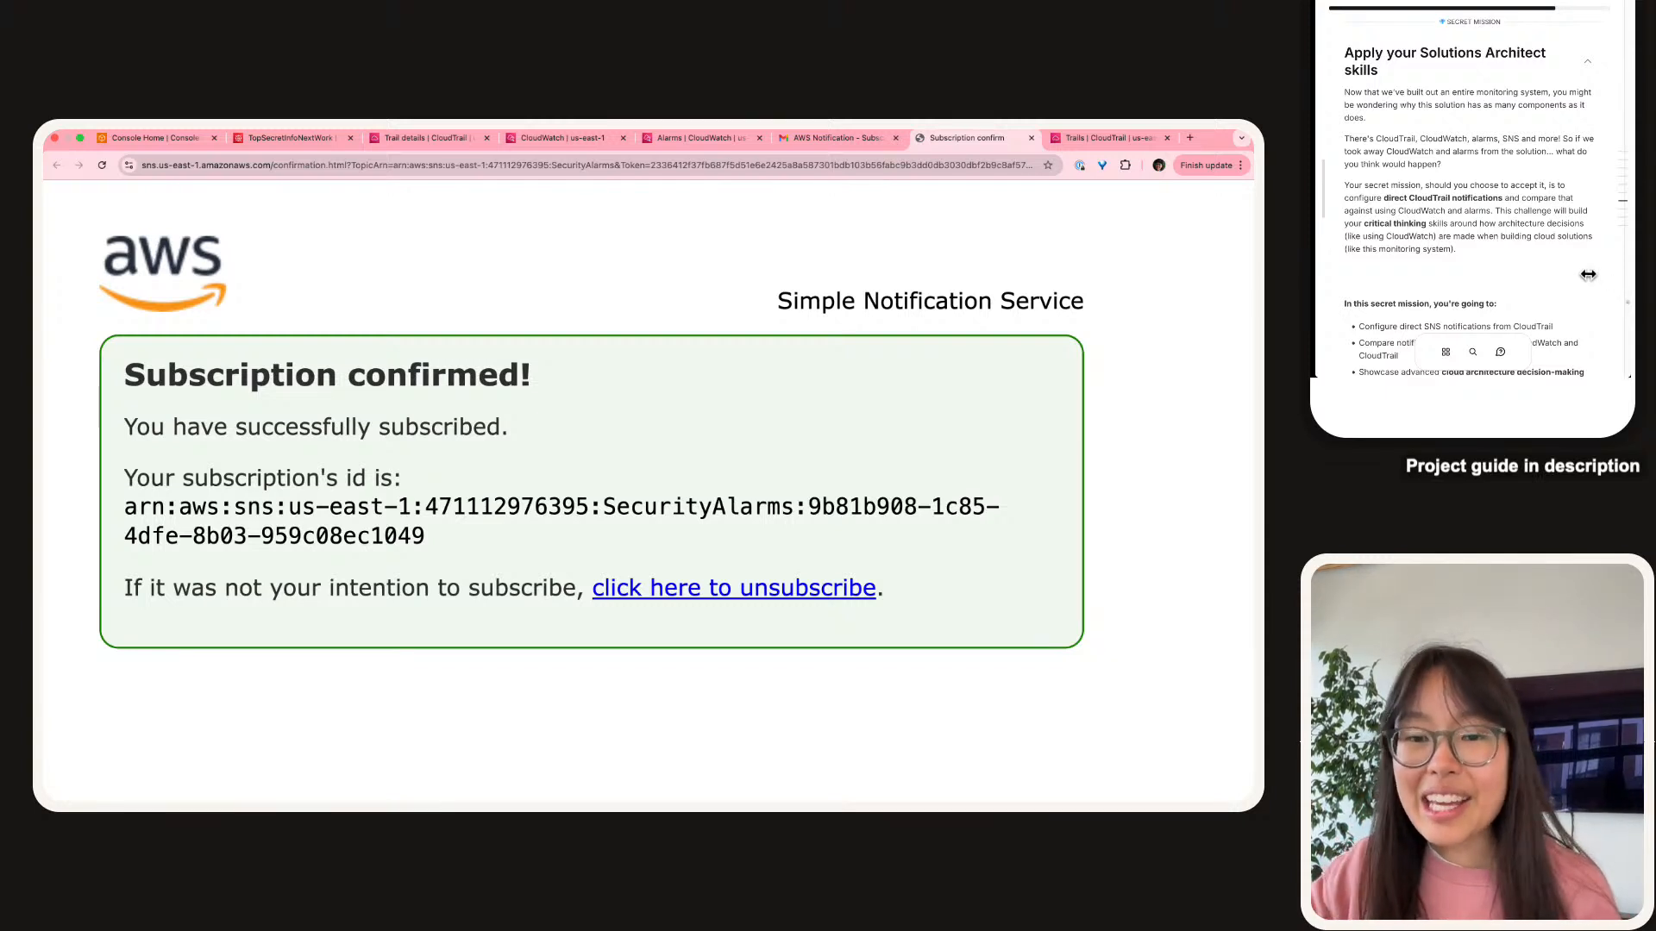
# Review the guide's mission architecture diagram and the third secret mission bullet.
pyautogui.scroll(-4, 1560, 197)
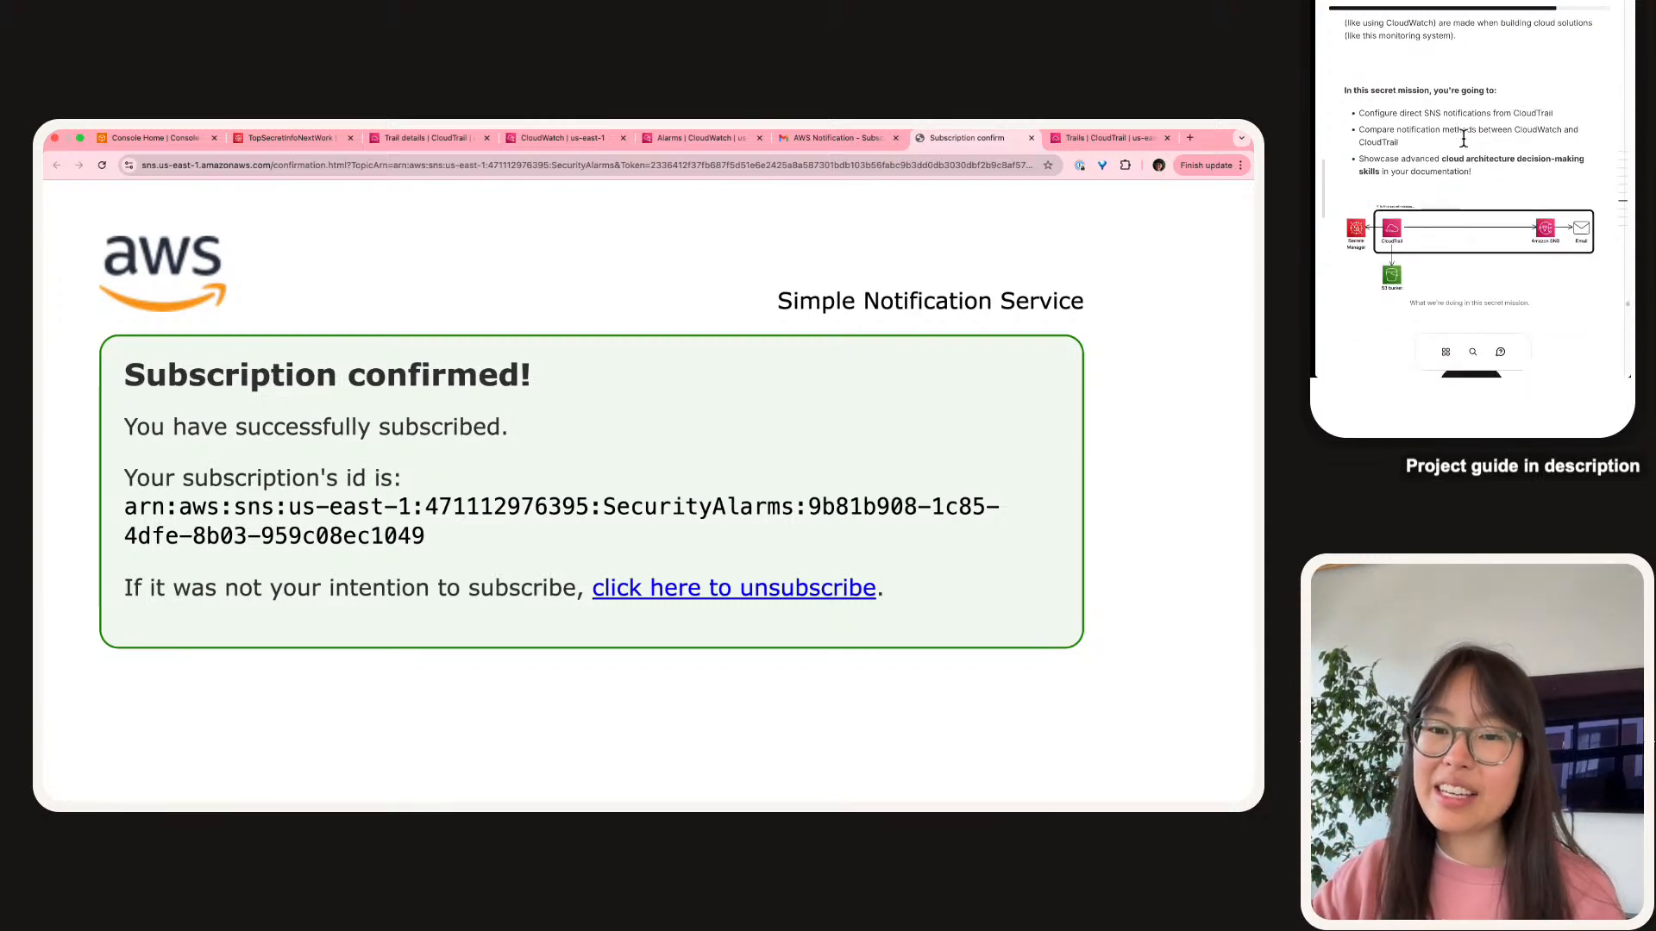
pyautogui.click(1446, 227)
pyautogui.click(1377, 183)
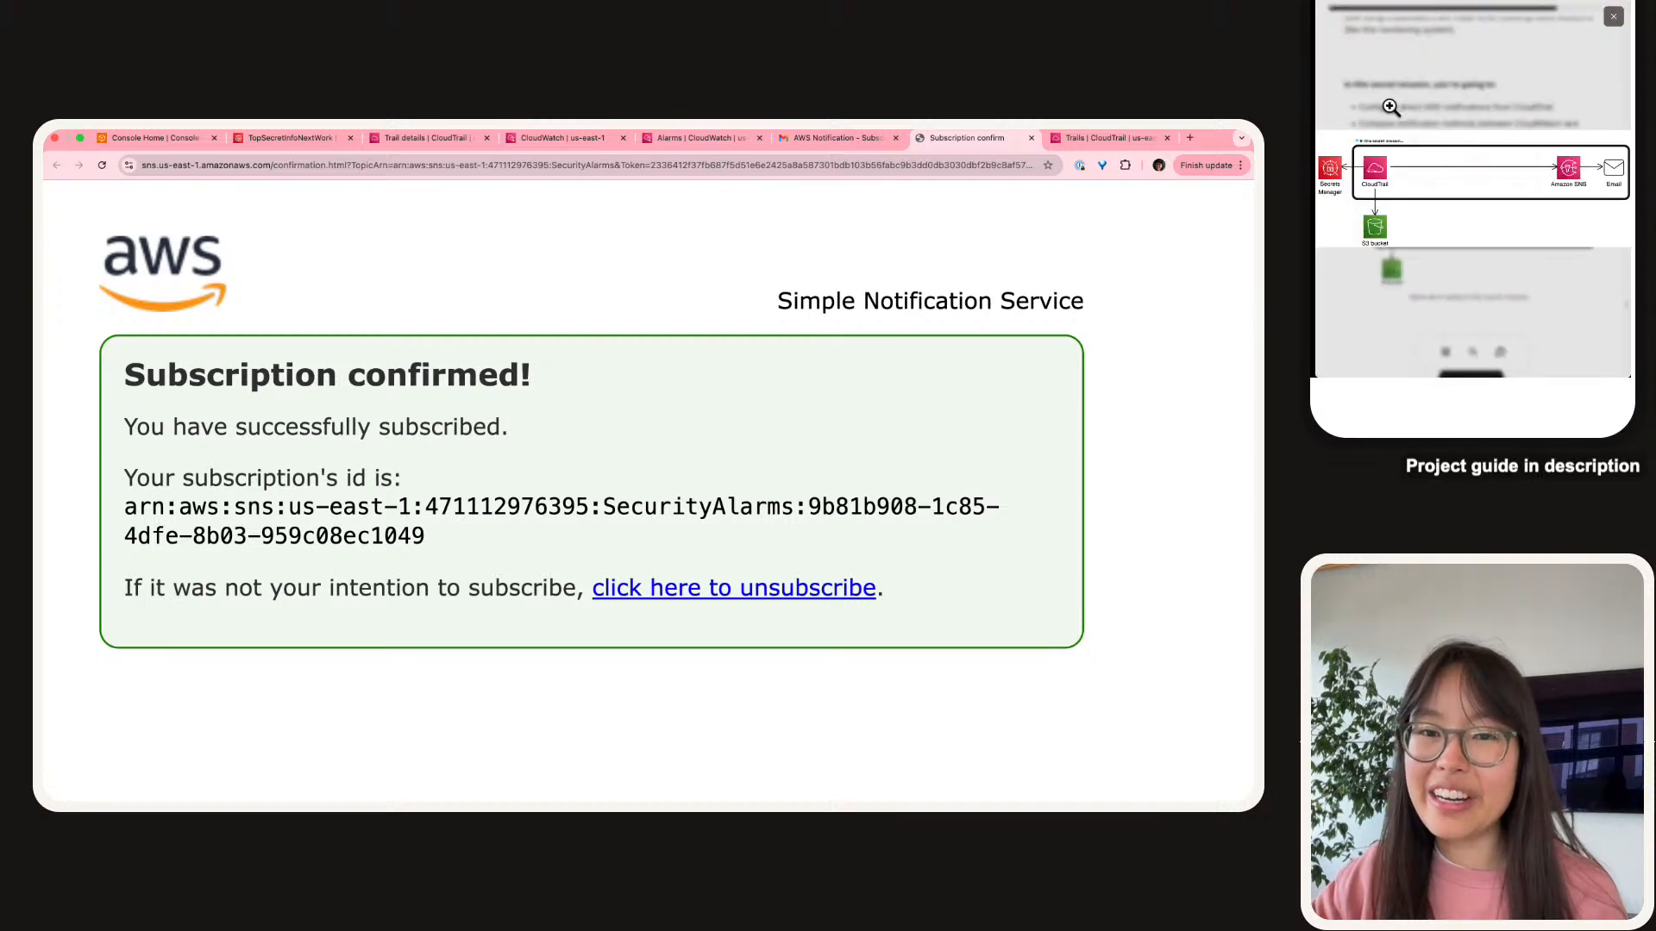
pyautogui.click(1368, 267)
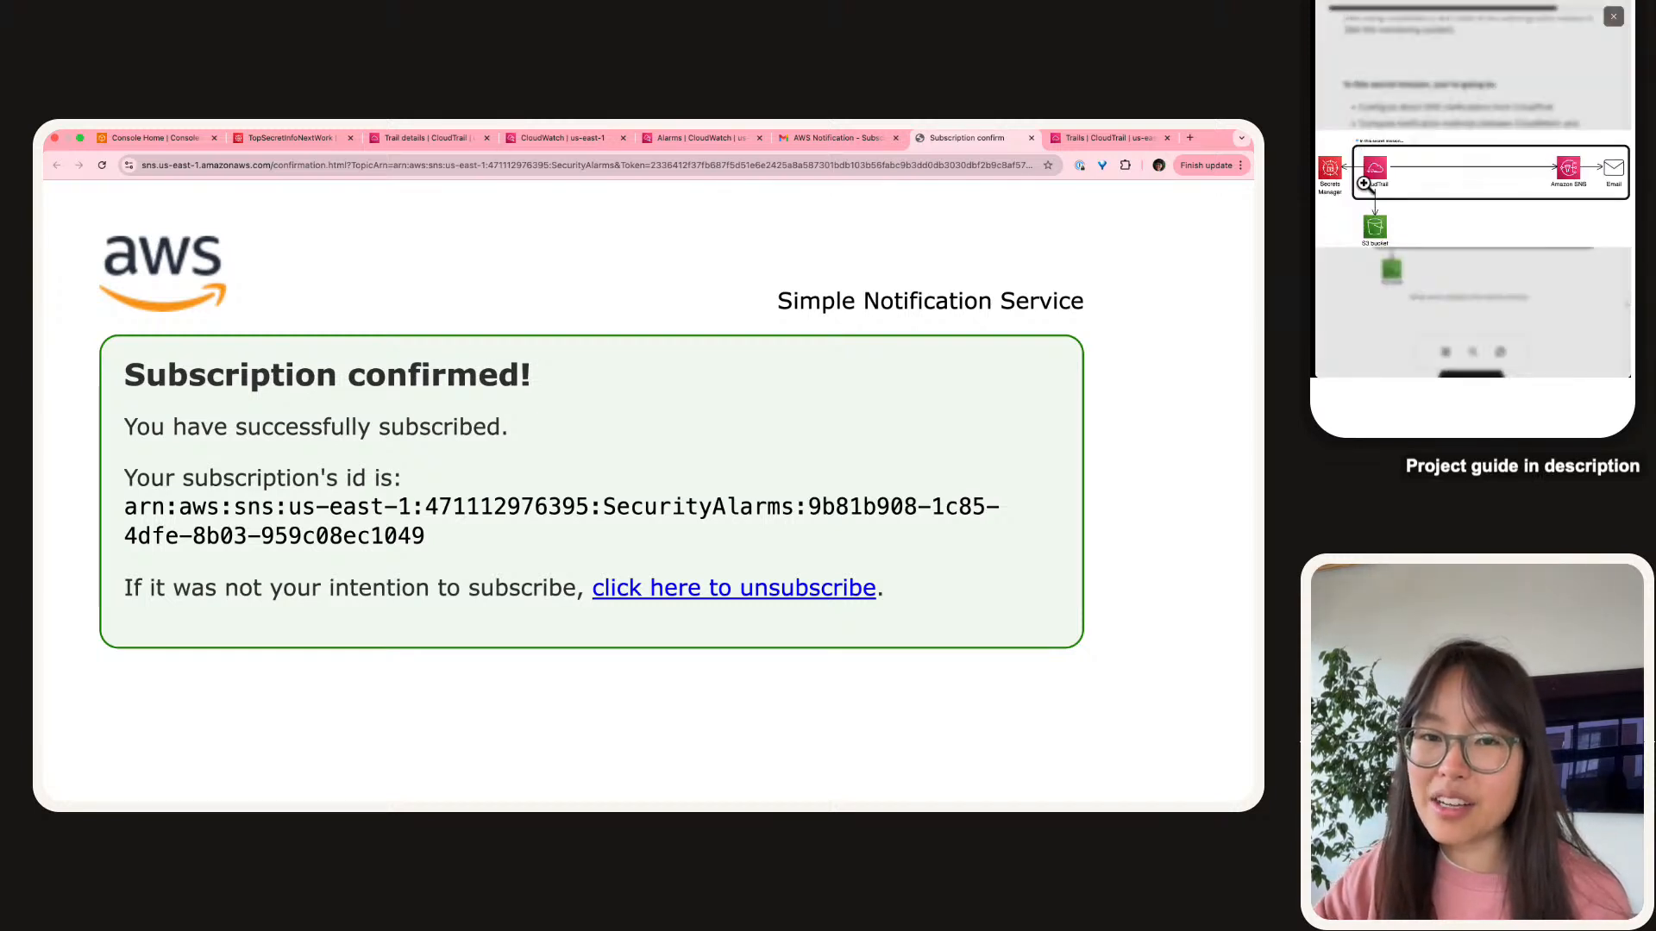
pyautogui.click(1526, 125)
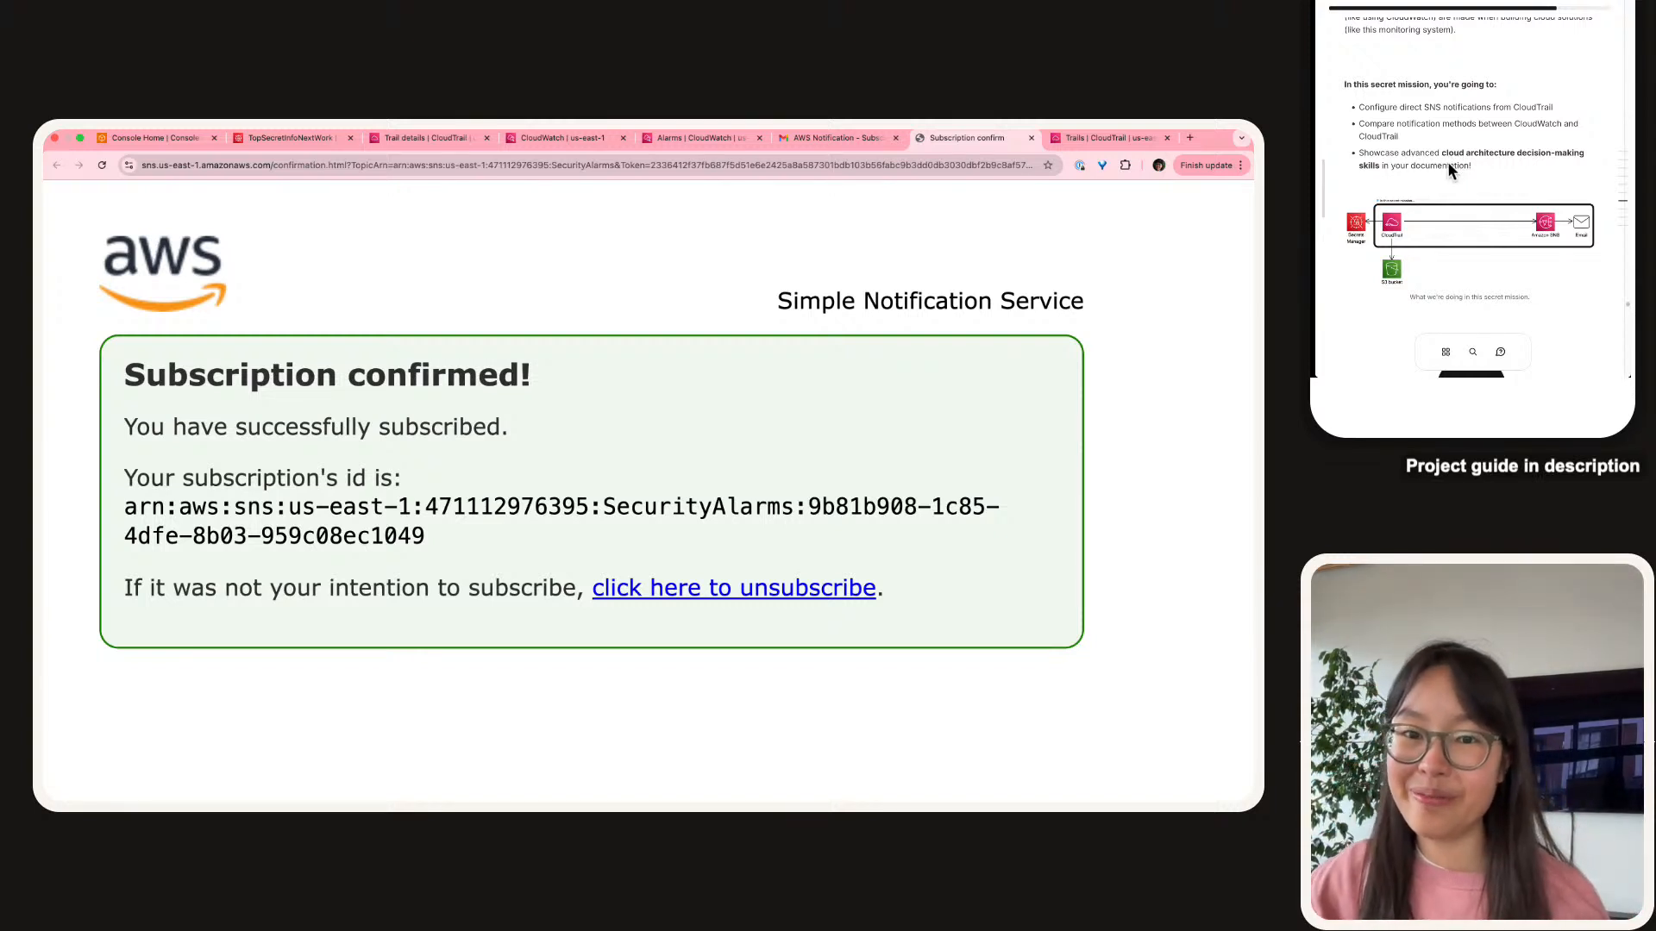
pyautogui.scroll(-5, 1447, 163)
pyautogui.scroll(4, 1446, 164)
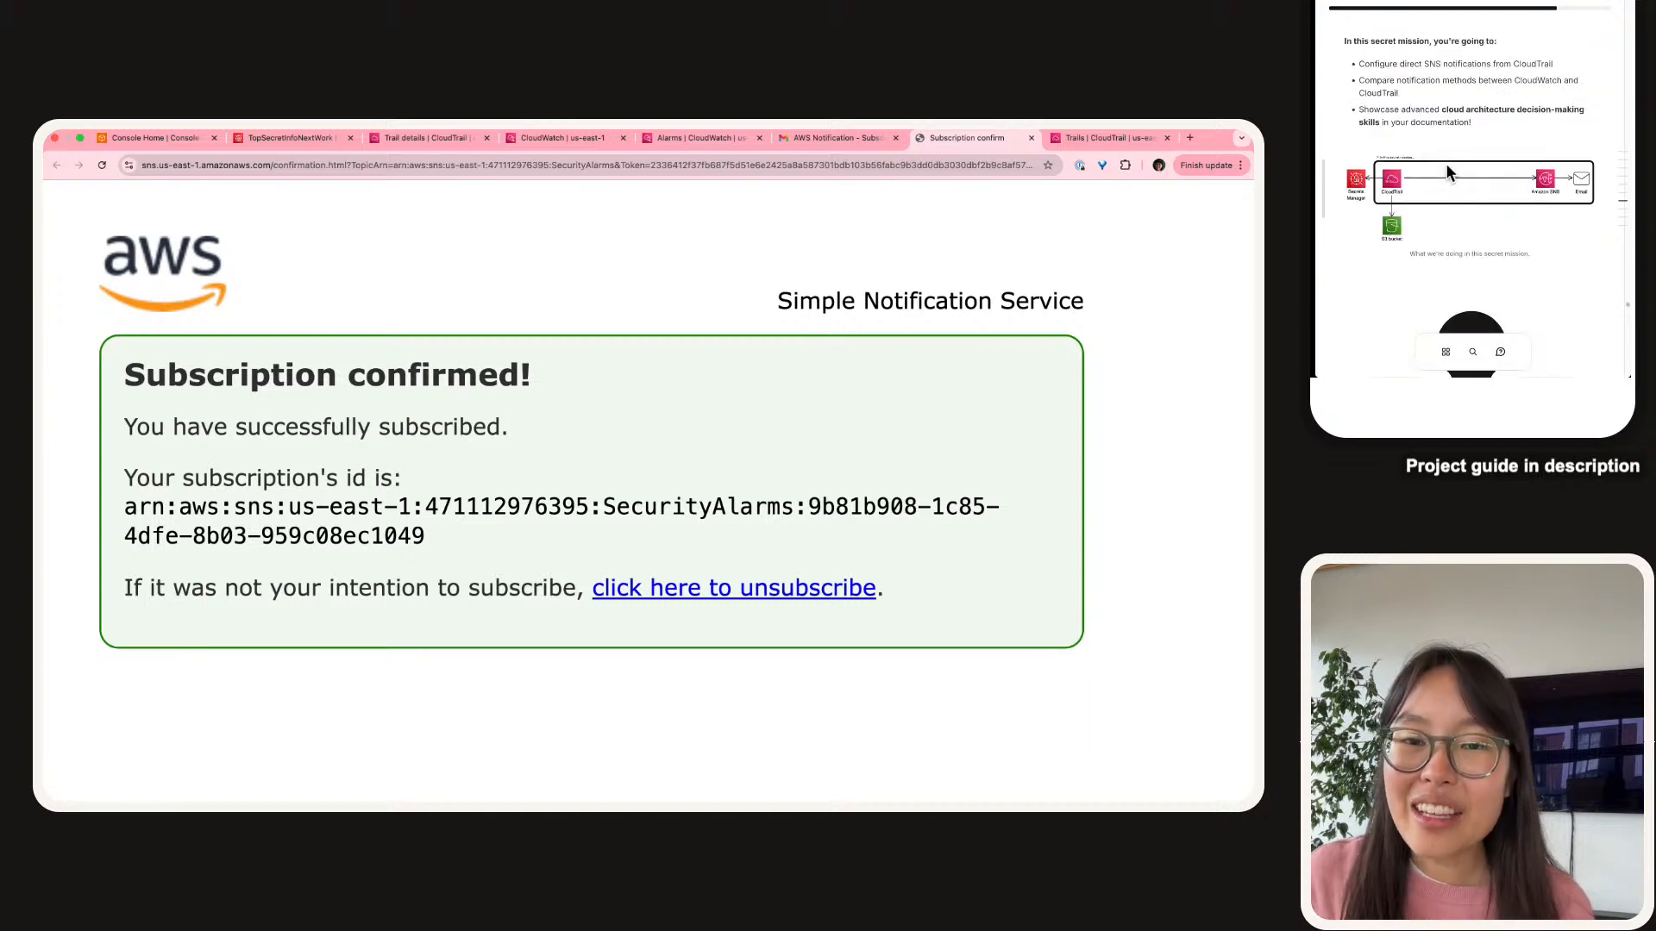
pyautogui.moveTo(1473, 135); pyautogui.dragTo(1356, 126)
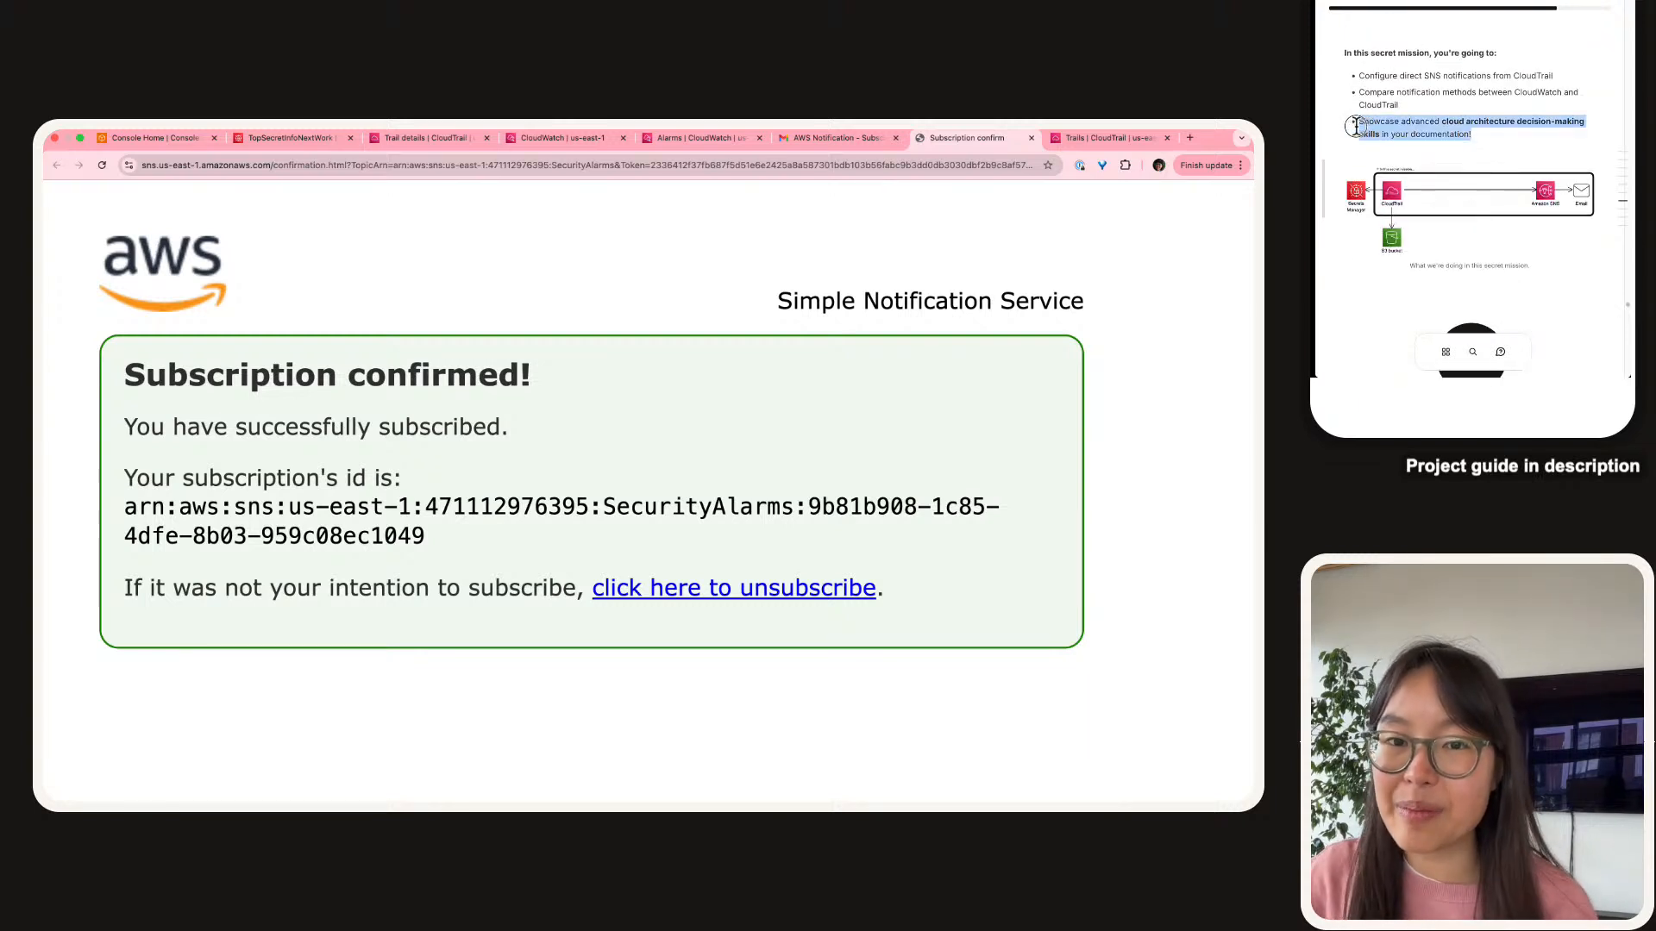
pyautogui.click(1400, 129)
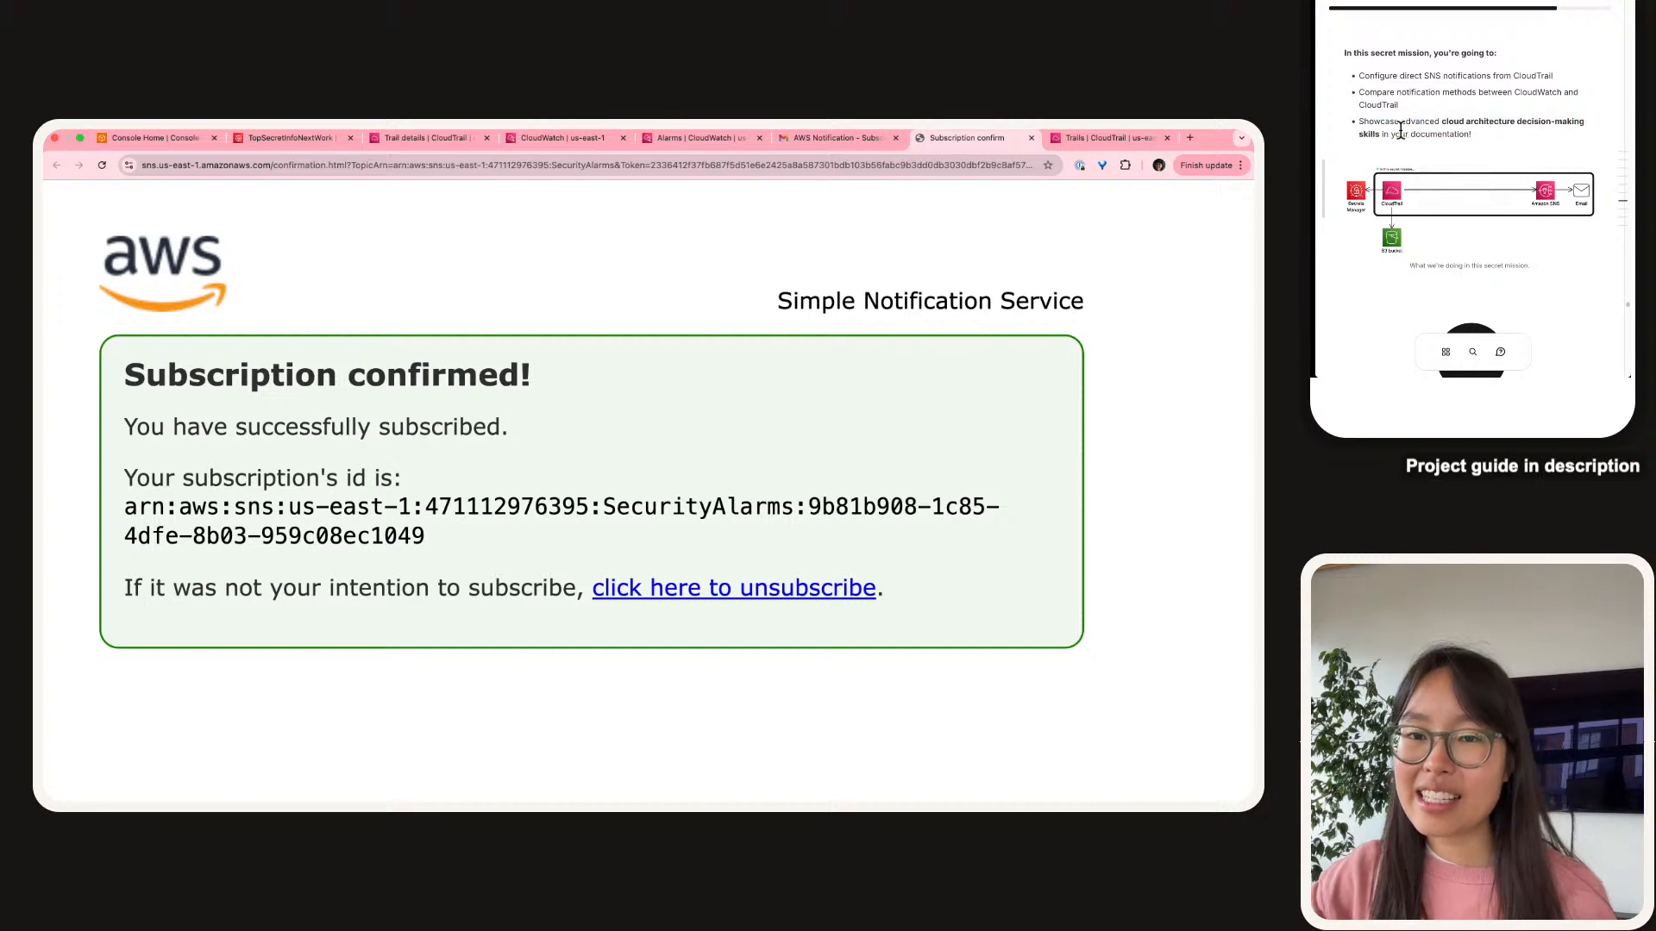
pyautogui.scroll(-1, 1457, 166)
pyautogui.scroll(-3, 1457, 168)
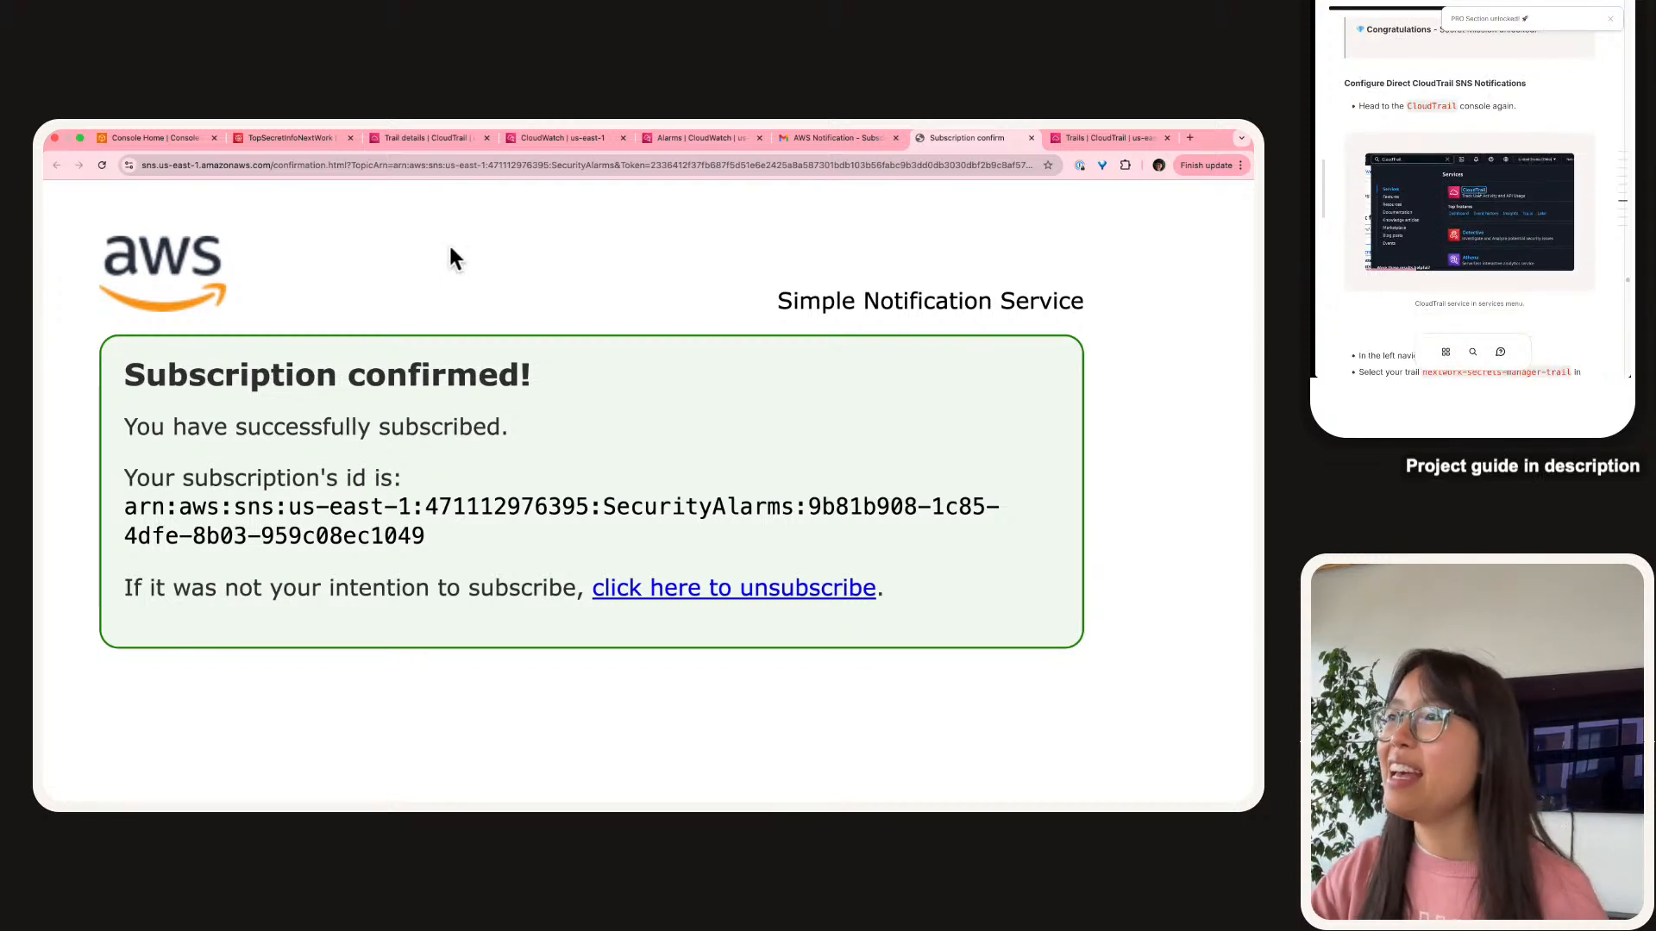
# Search for CloudTrail and open secrets-manager-trail from the Trails list.
pyautogui.click(436, 134)
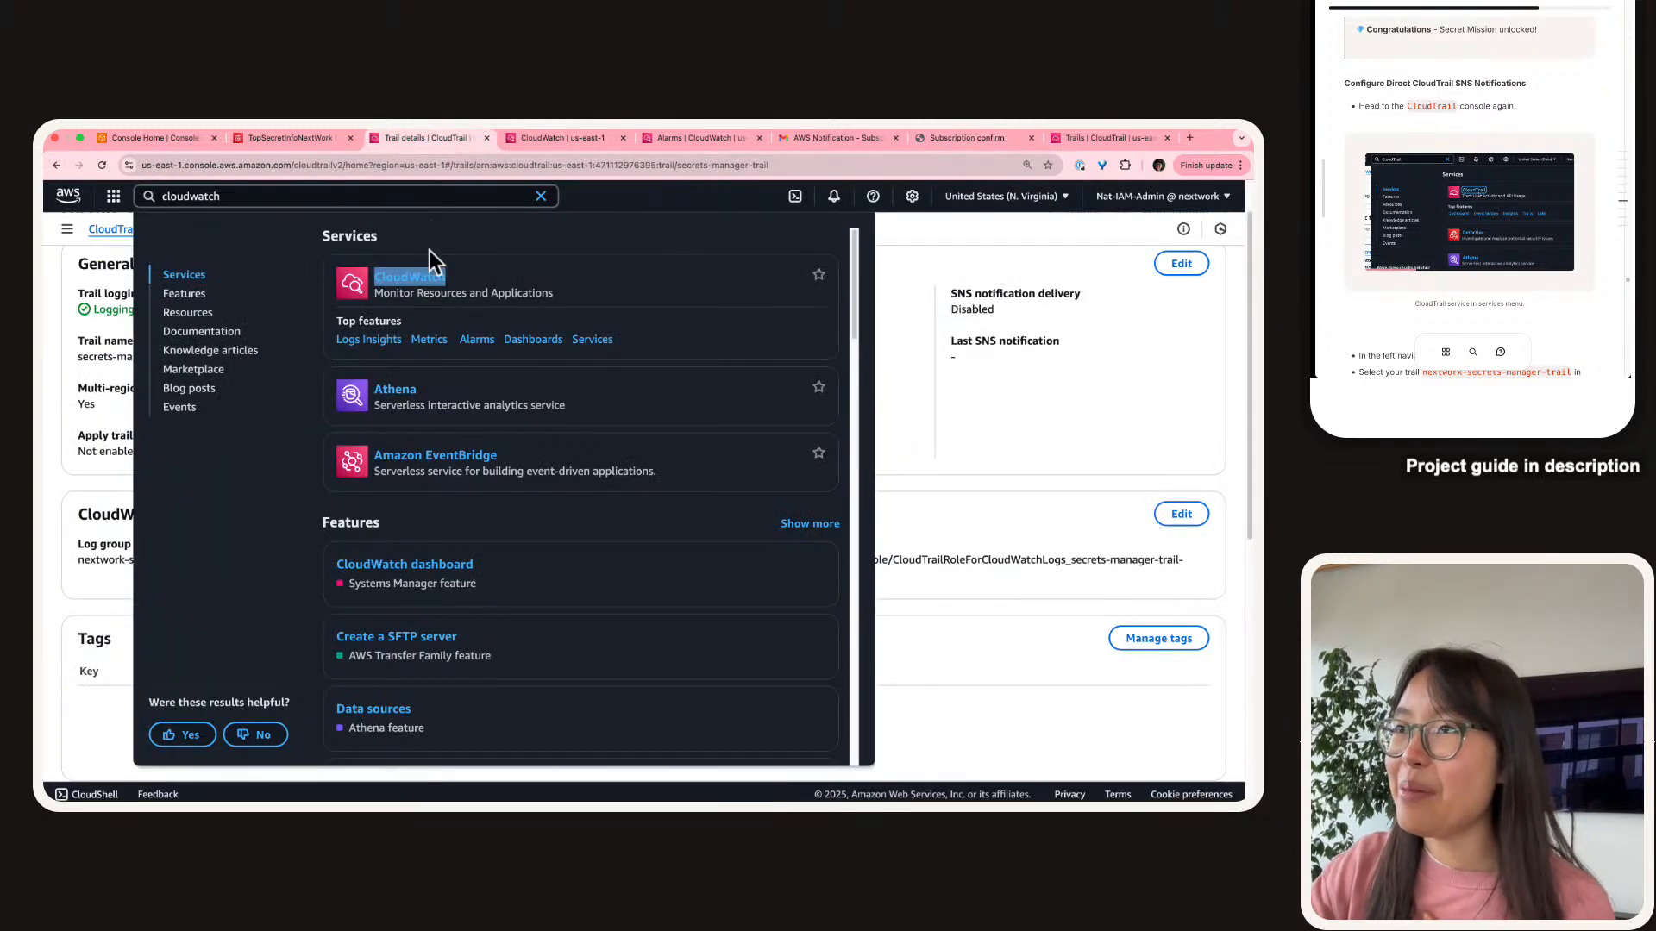
pyautogui.click(371, 200)
pyautogui.write('cl')
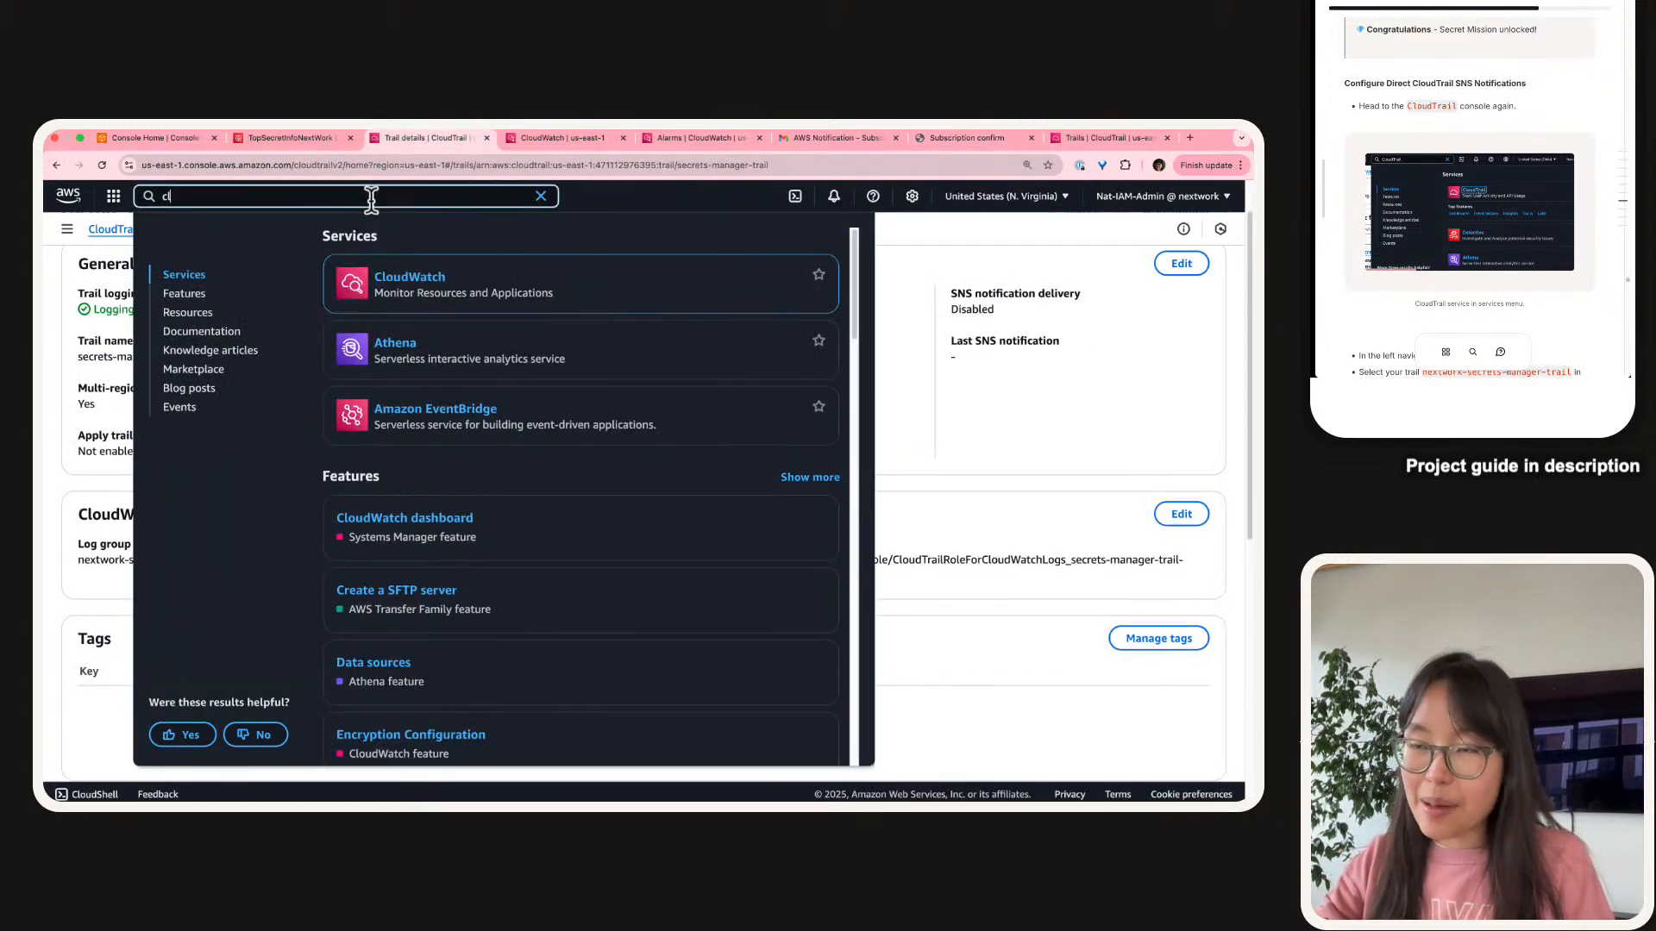
pyautogui.write('oudtrail')
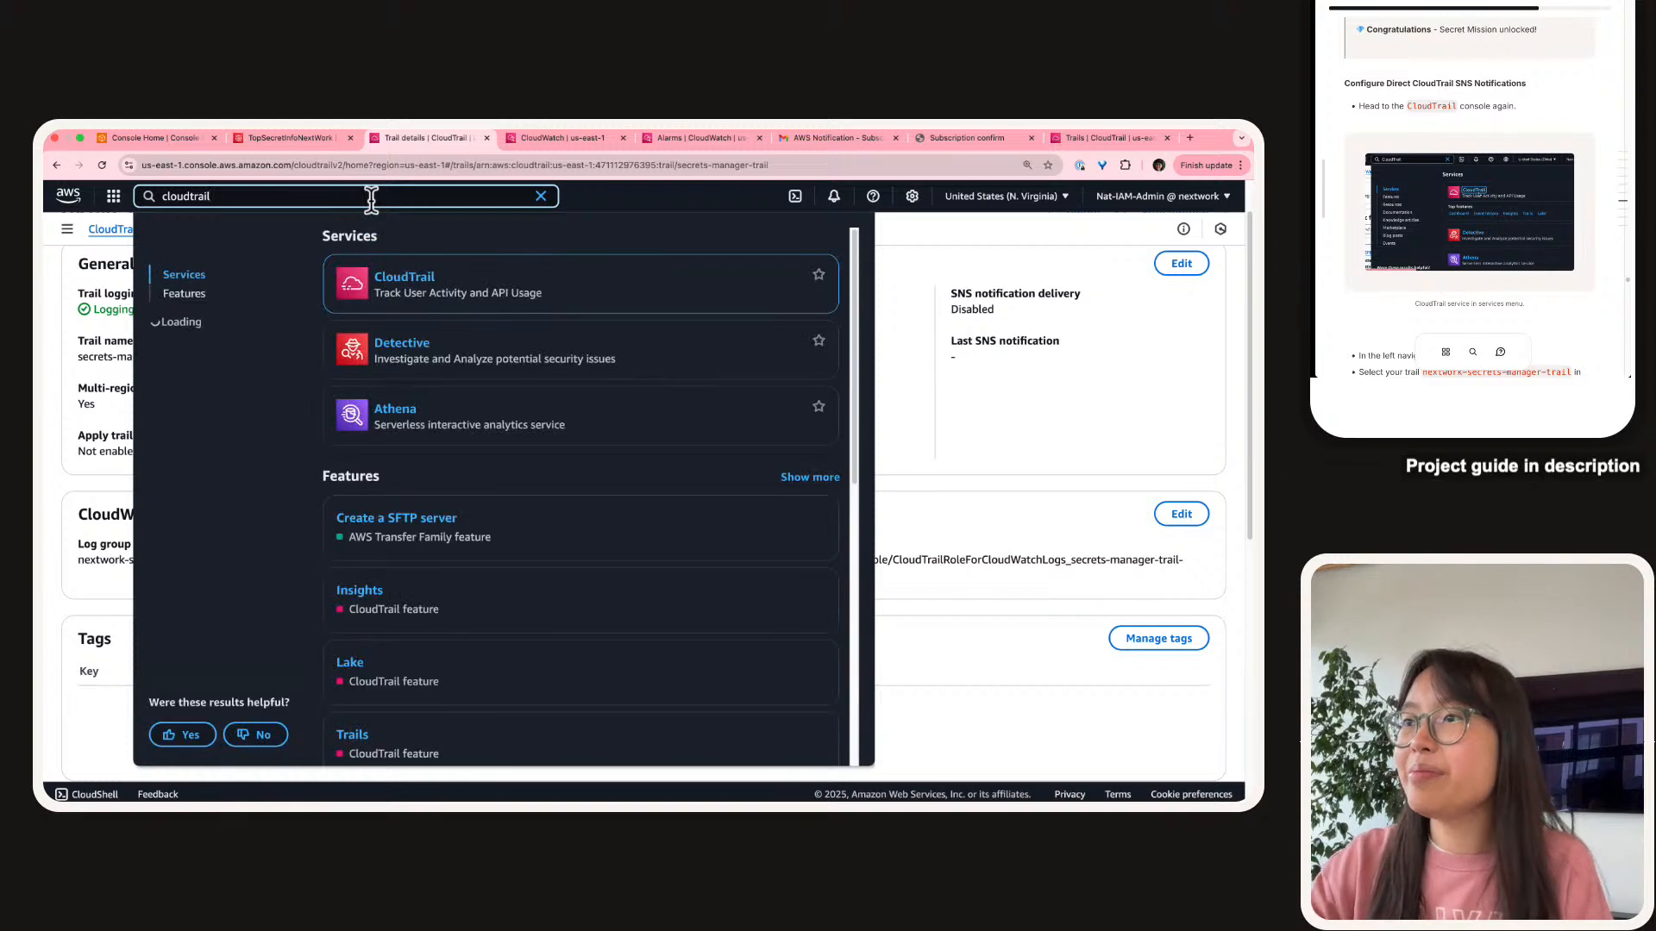
pyautogui.click(412, 283)
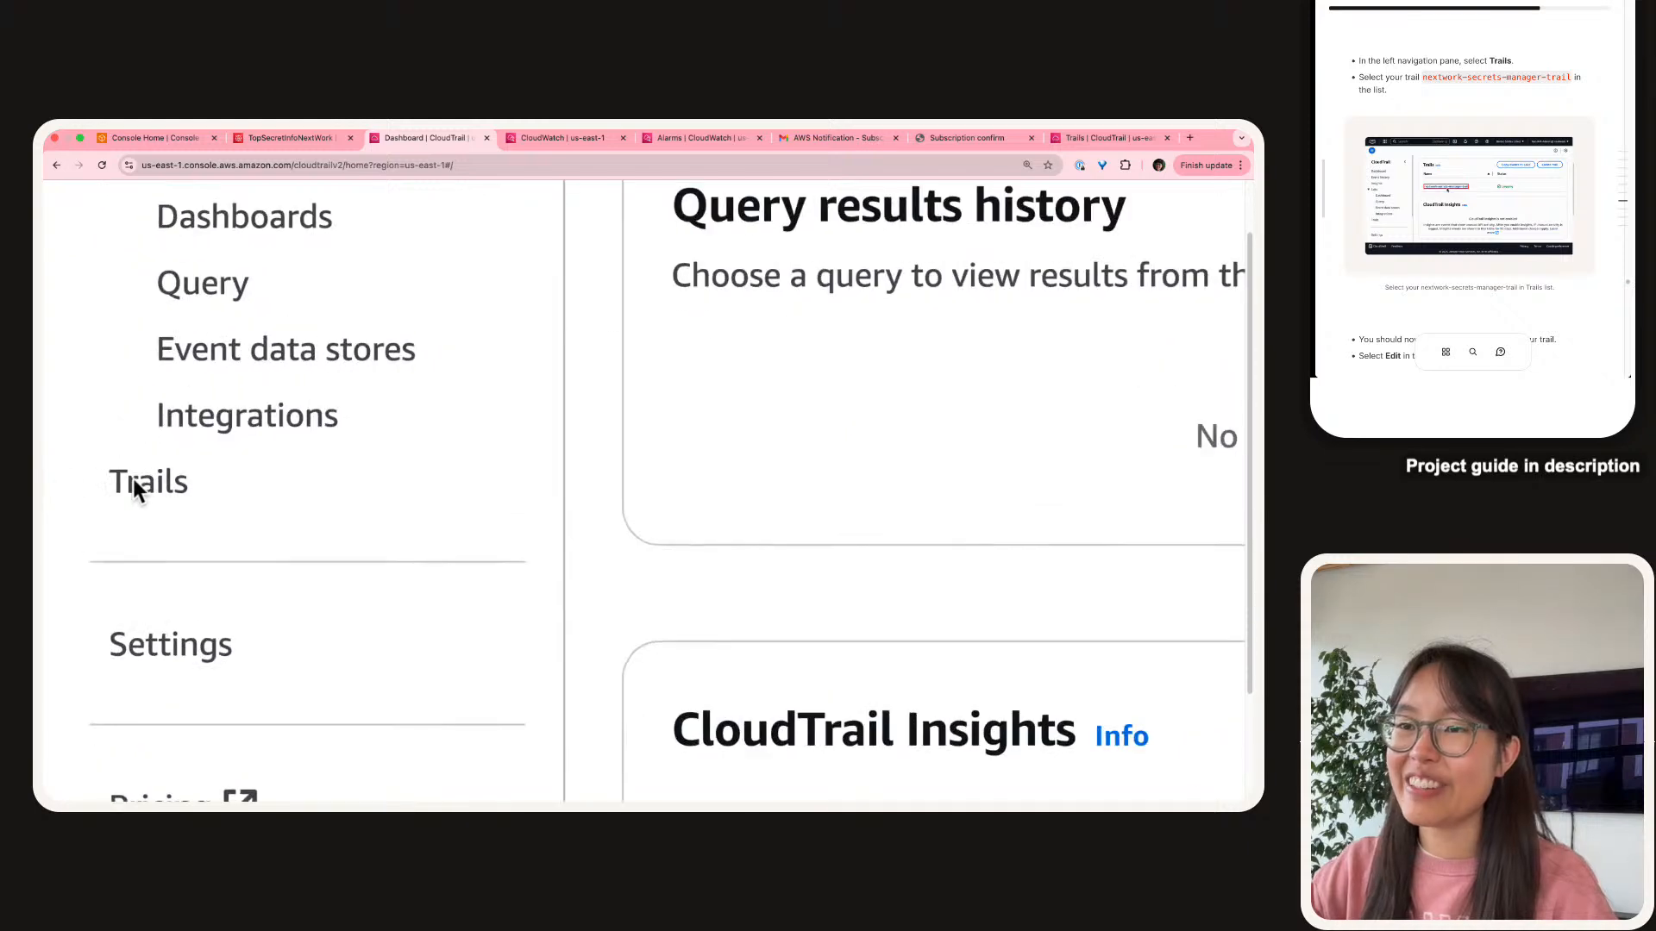
pyautogui.click(133, 485)
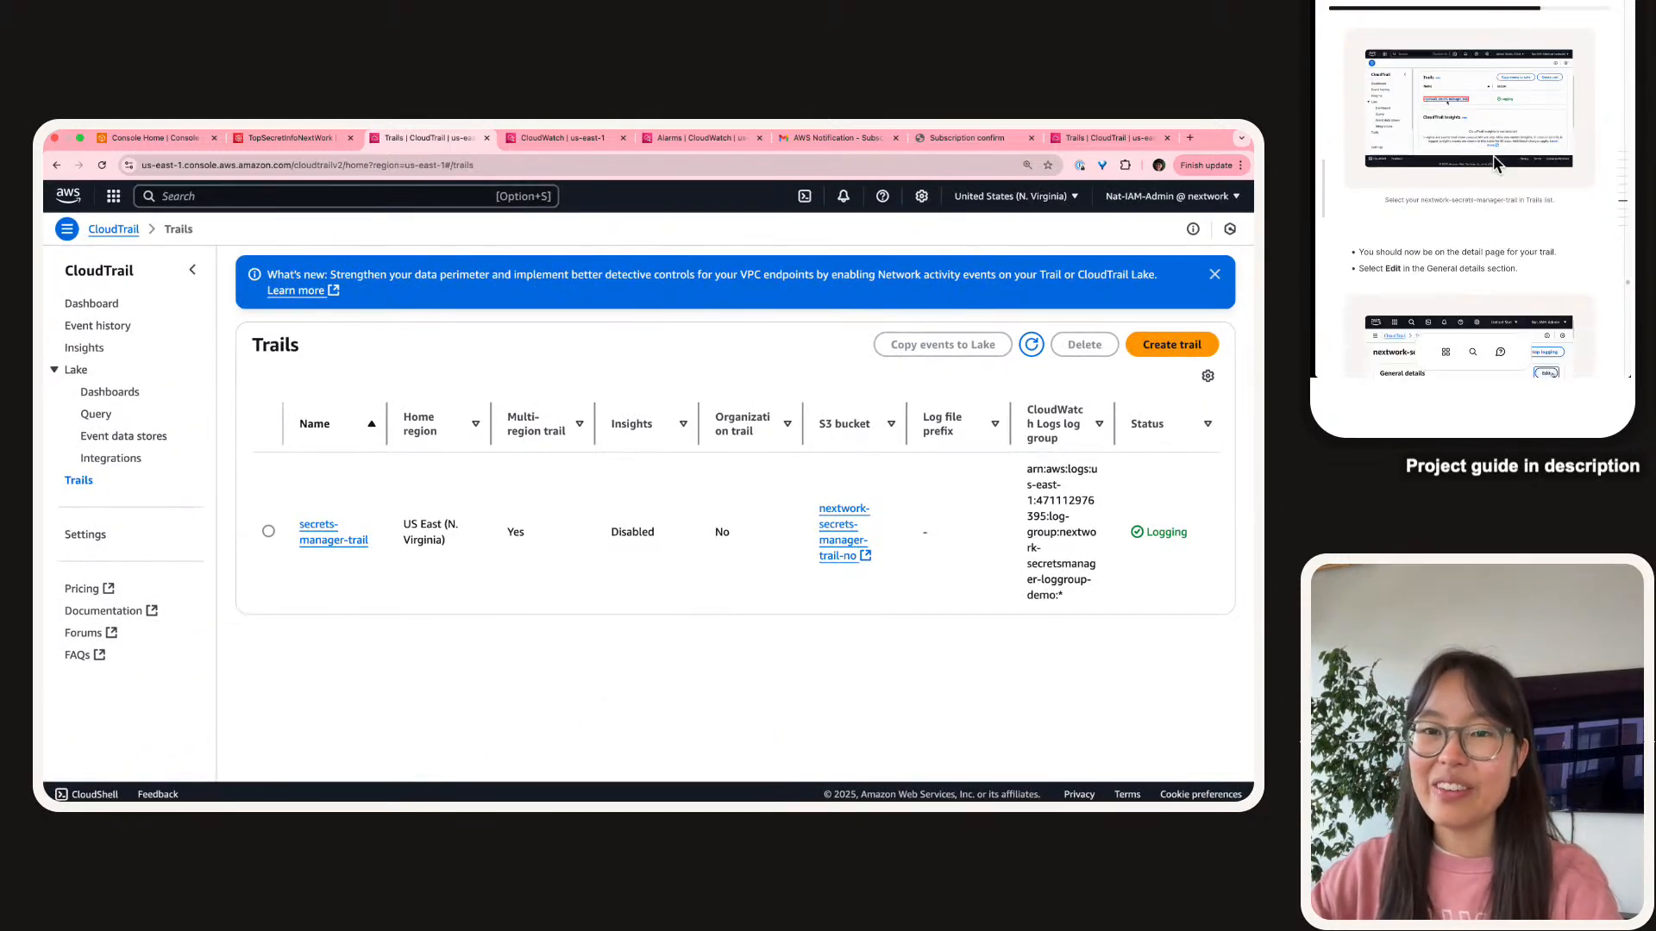
pyautogui.click(266, 532)
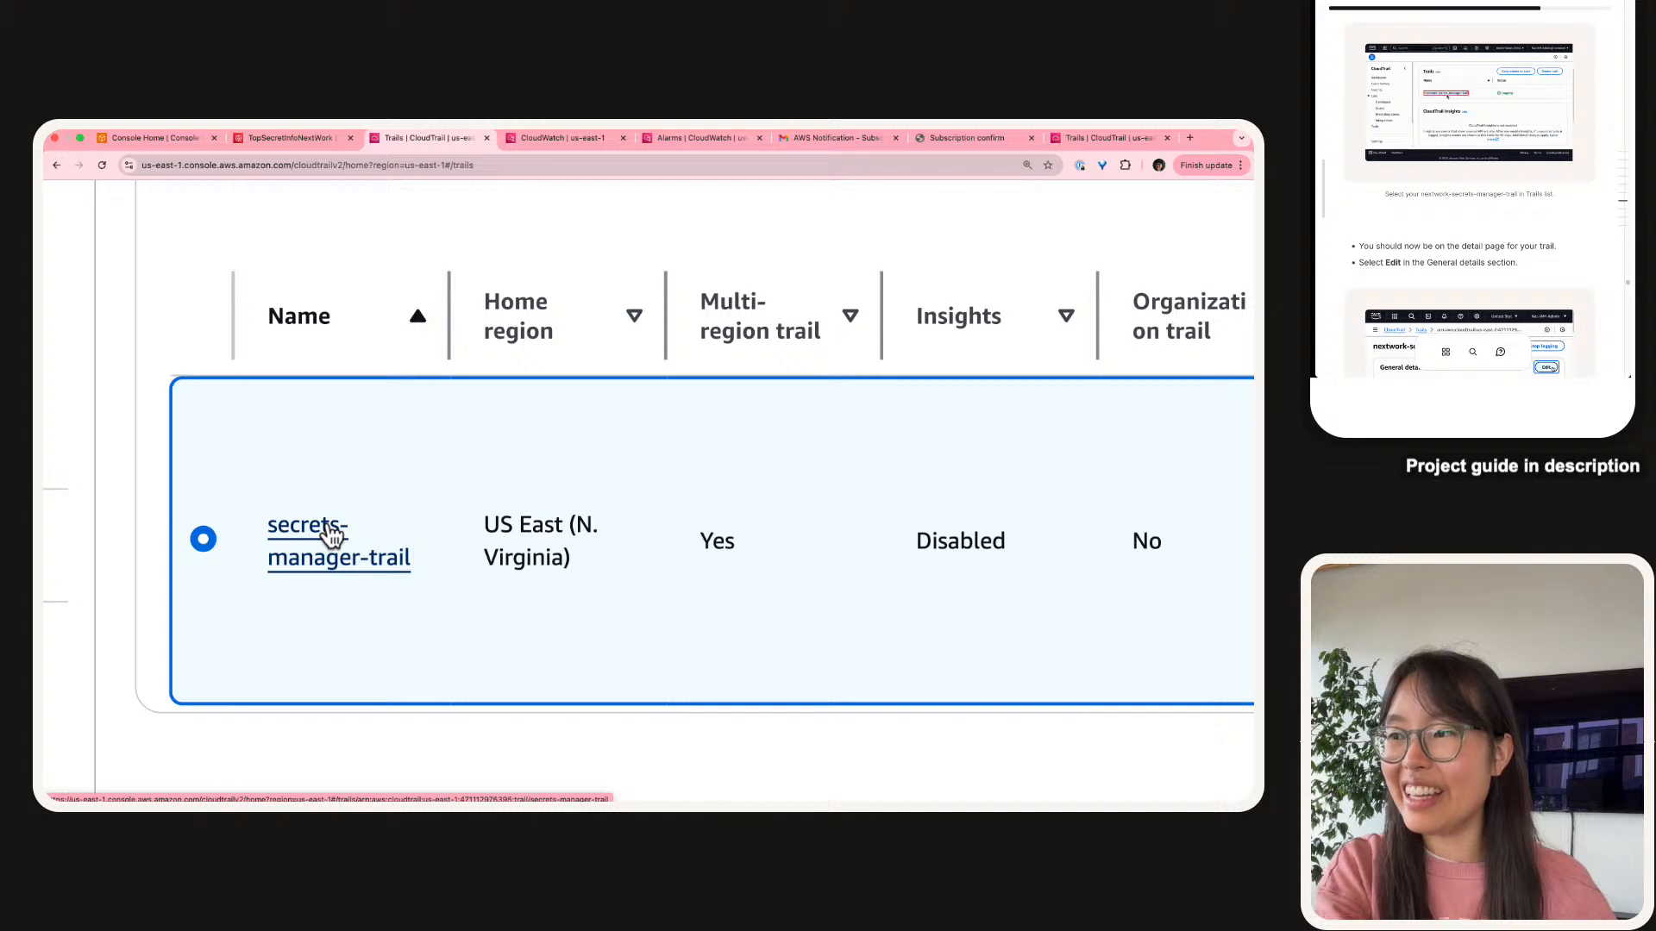
pyautogui.click(332, 536)
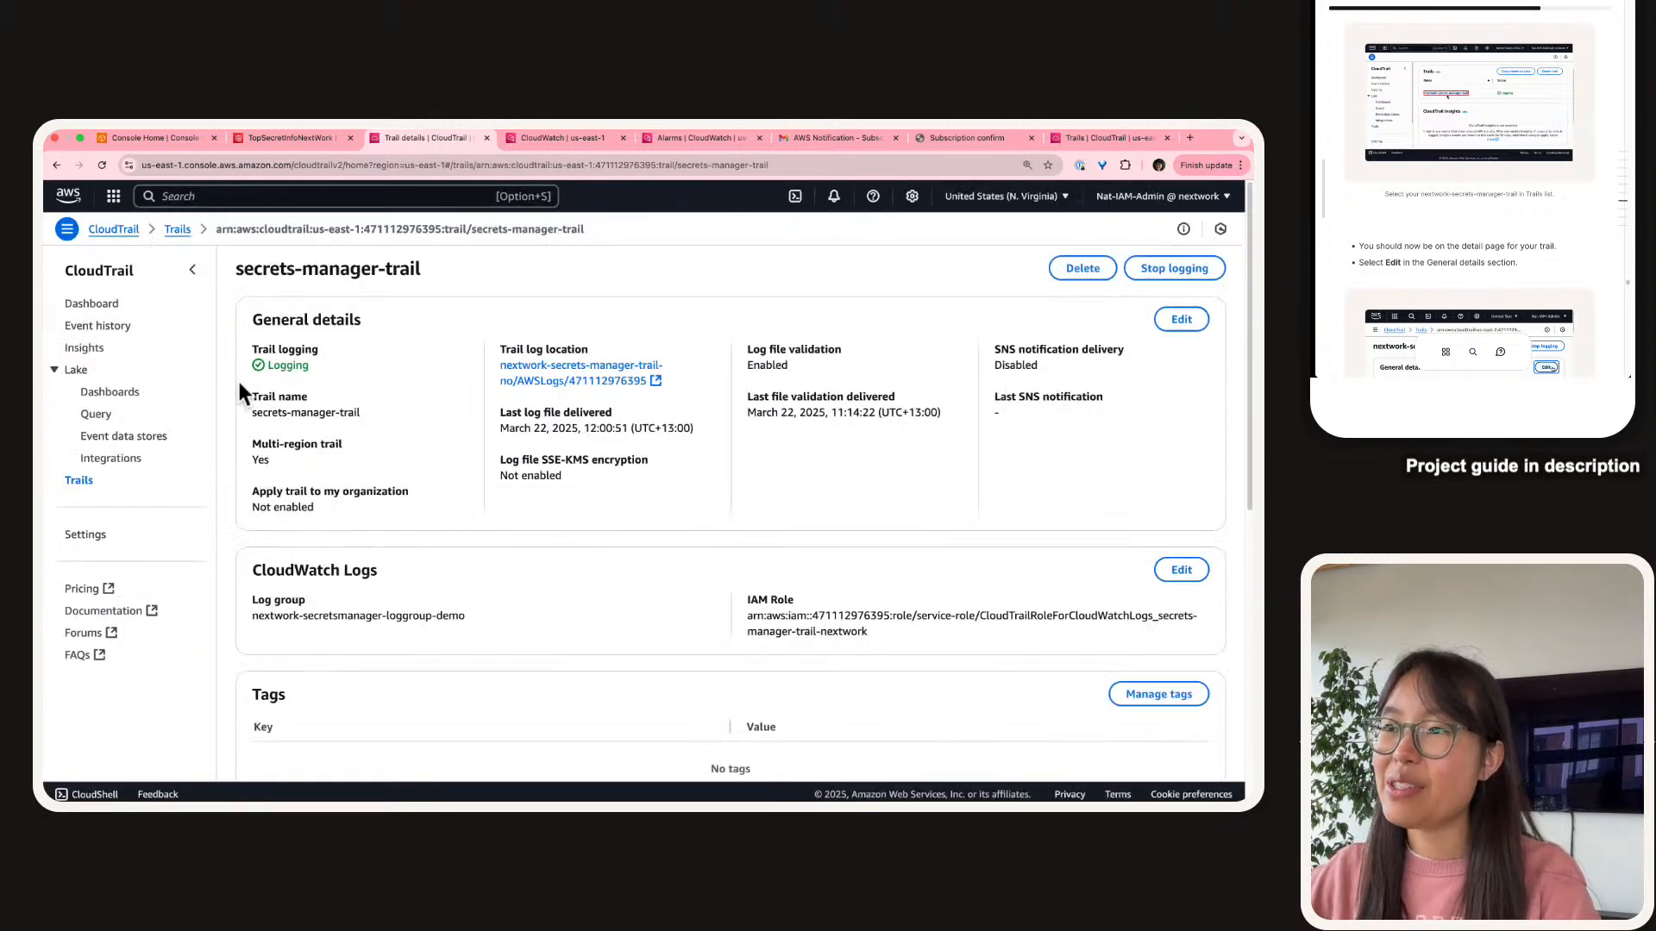
# Collapse the navigation pane and start editing the trail's General details.
pyautogui.click(193, 270)
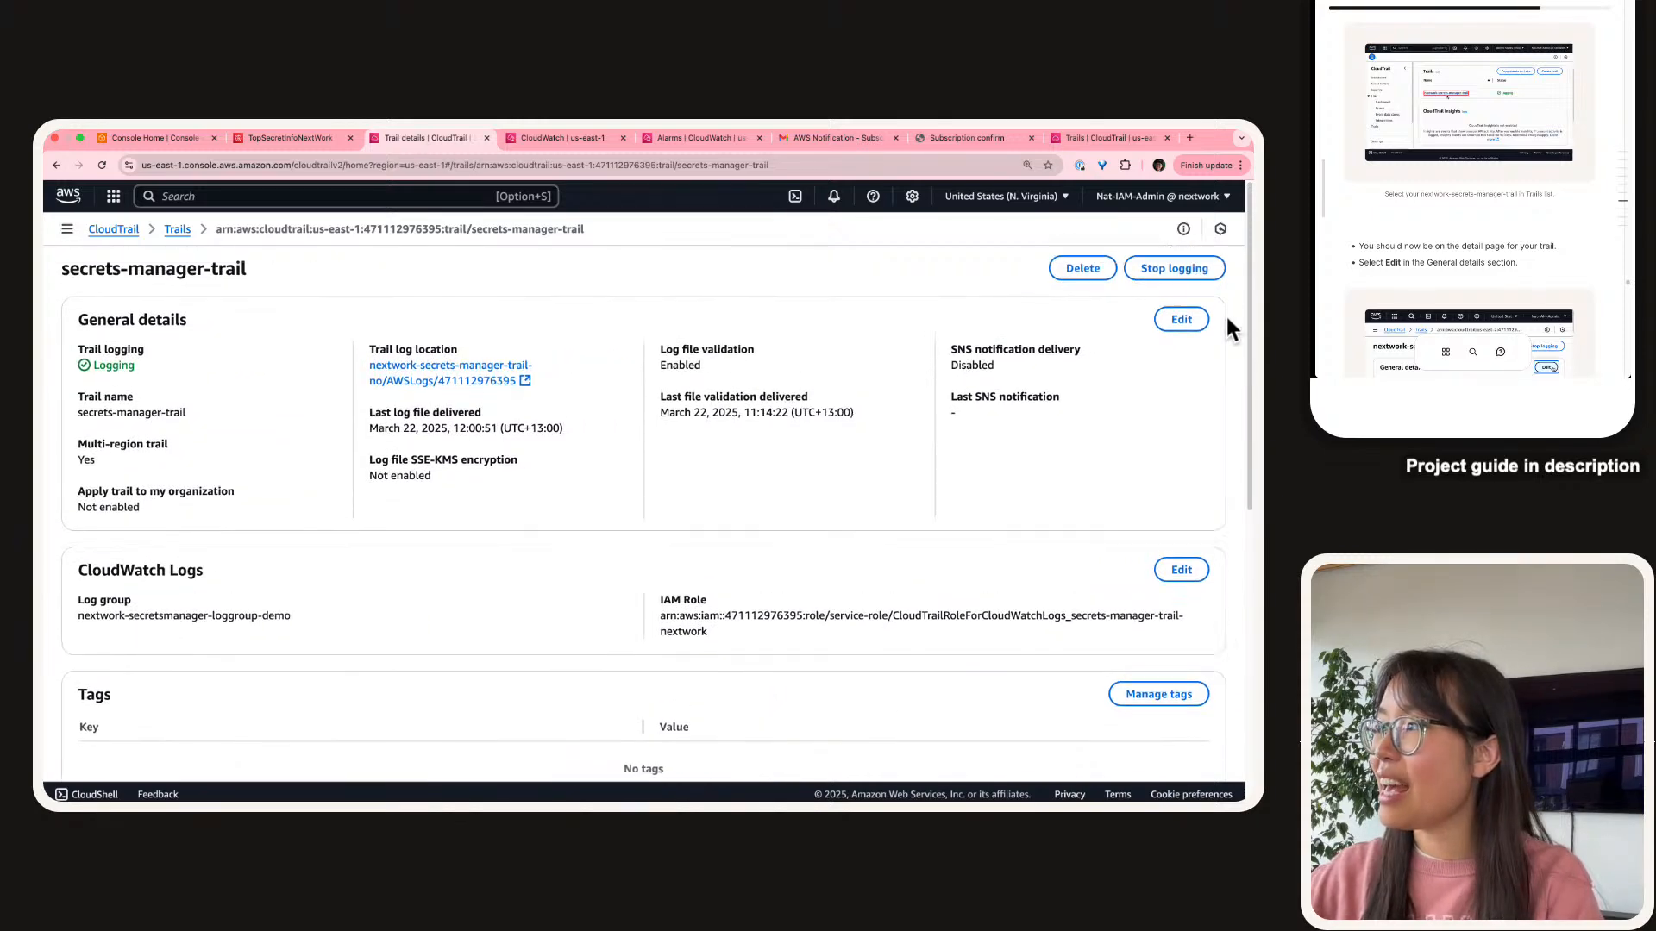
pyautogui.scroll(5, 1229, 323)
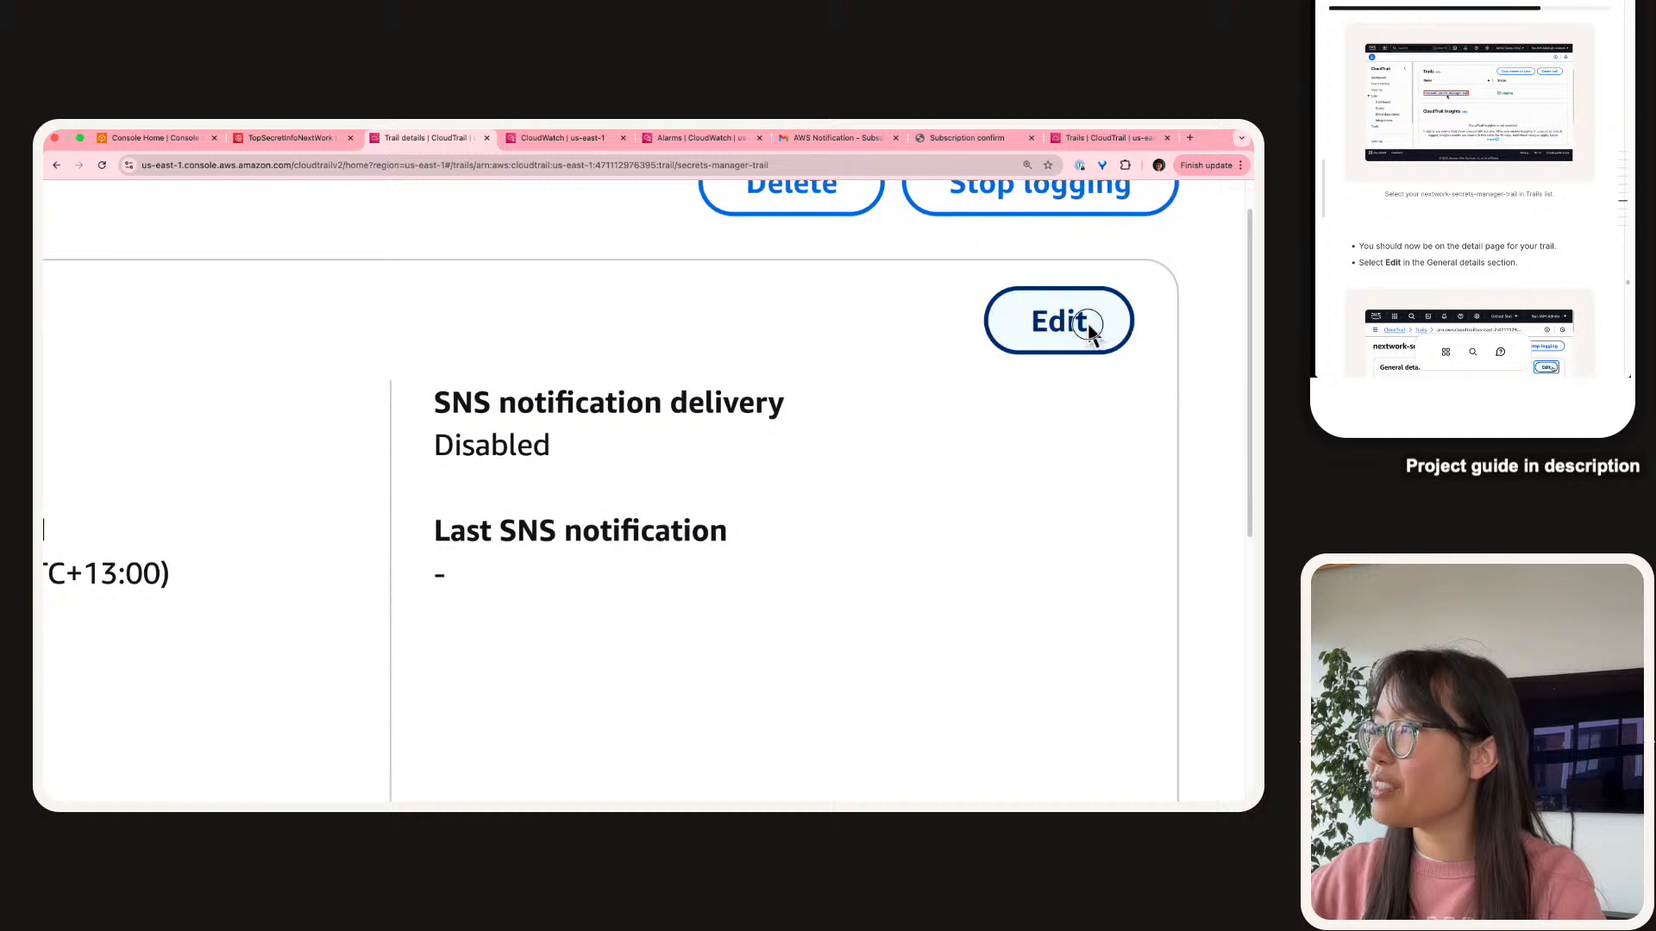
pyautogui.click(1084, 325)
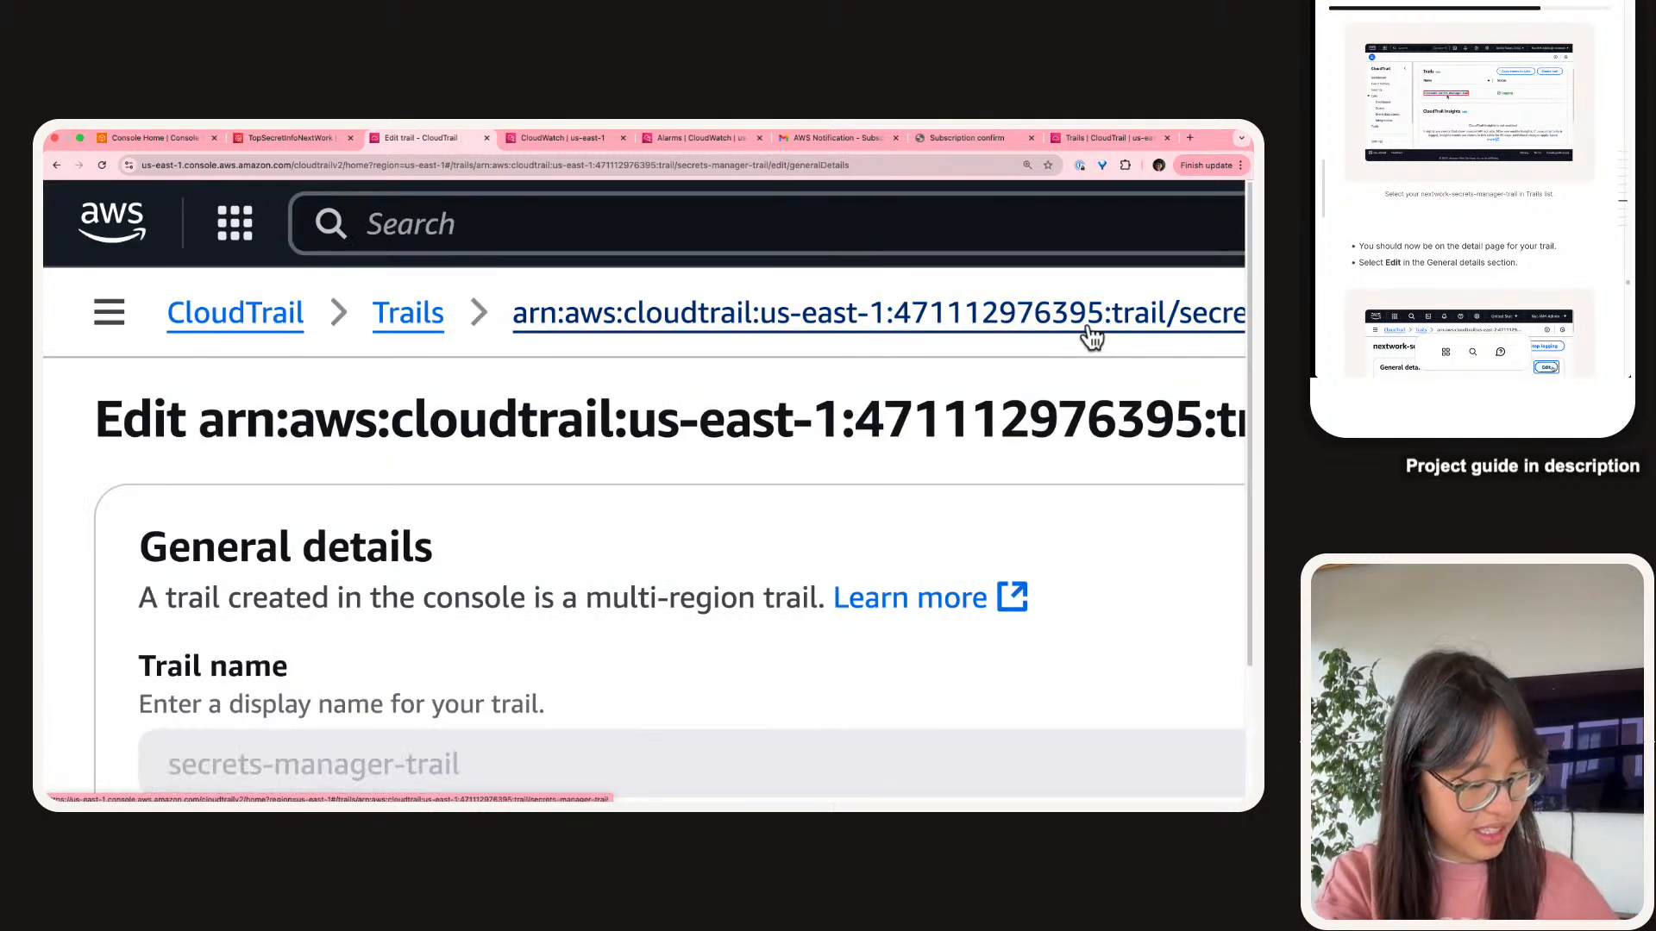
pyautogui.scroll(-4, 854, 463)
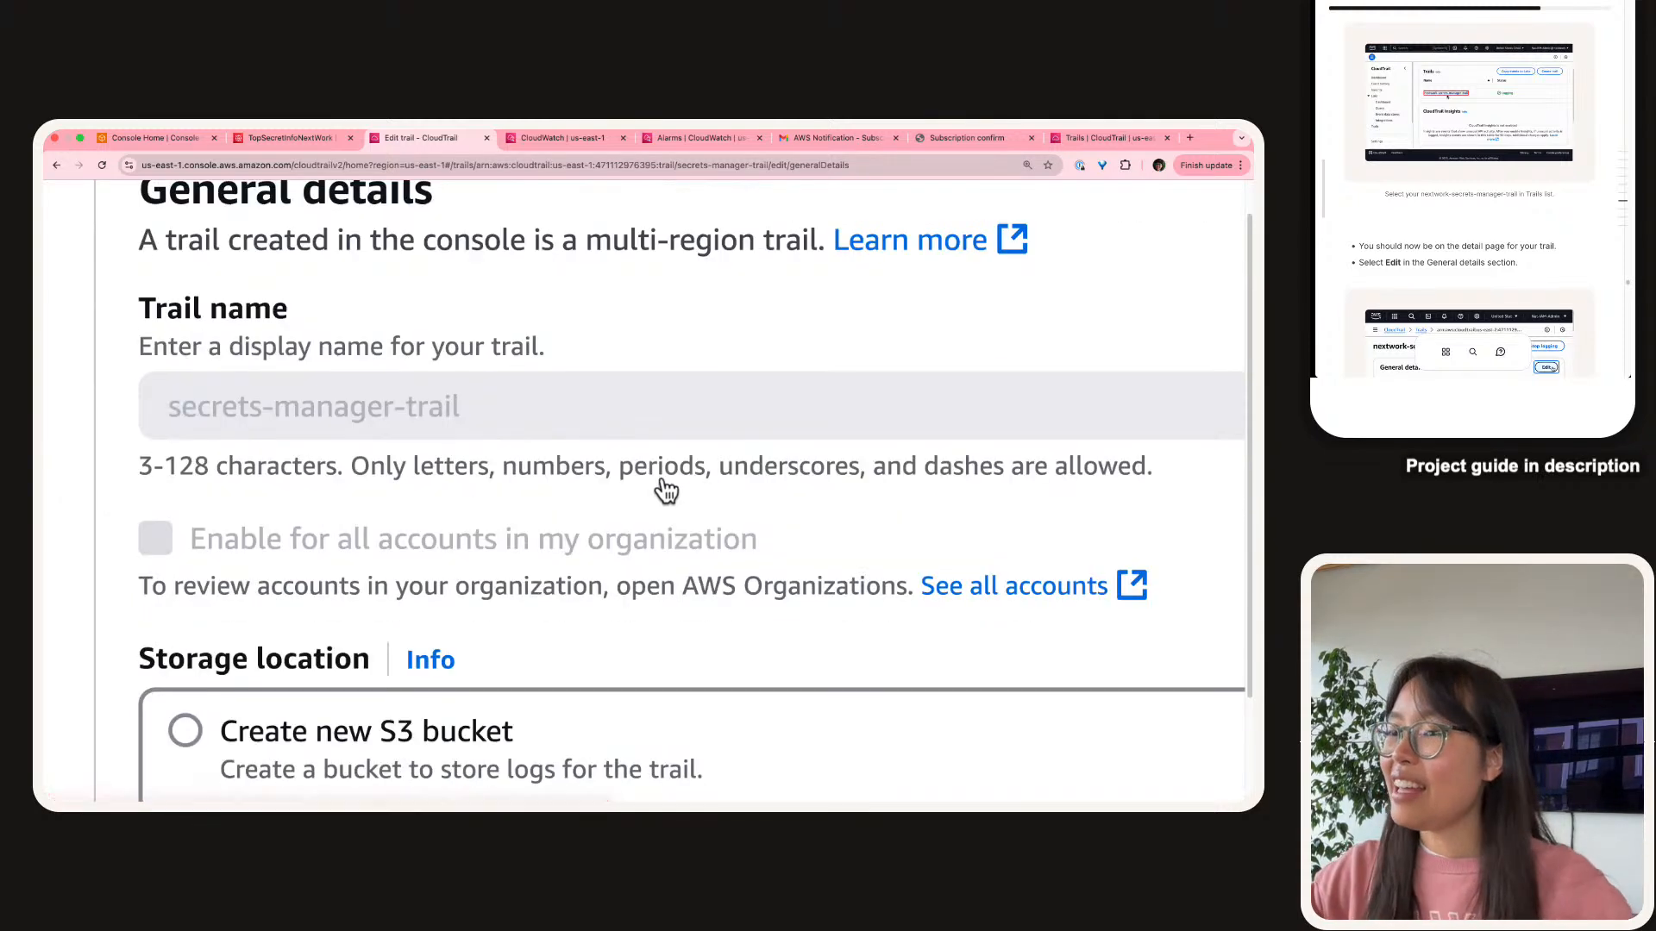
pyautogui.scroll(-3, 504, 474)
pyautogui.scroll(-5, 75, 495)
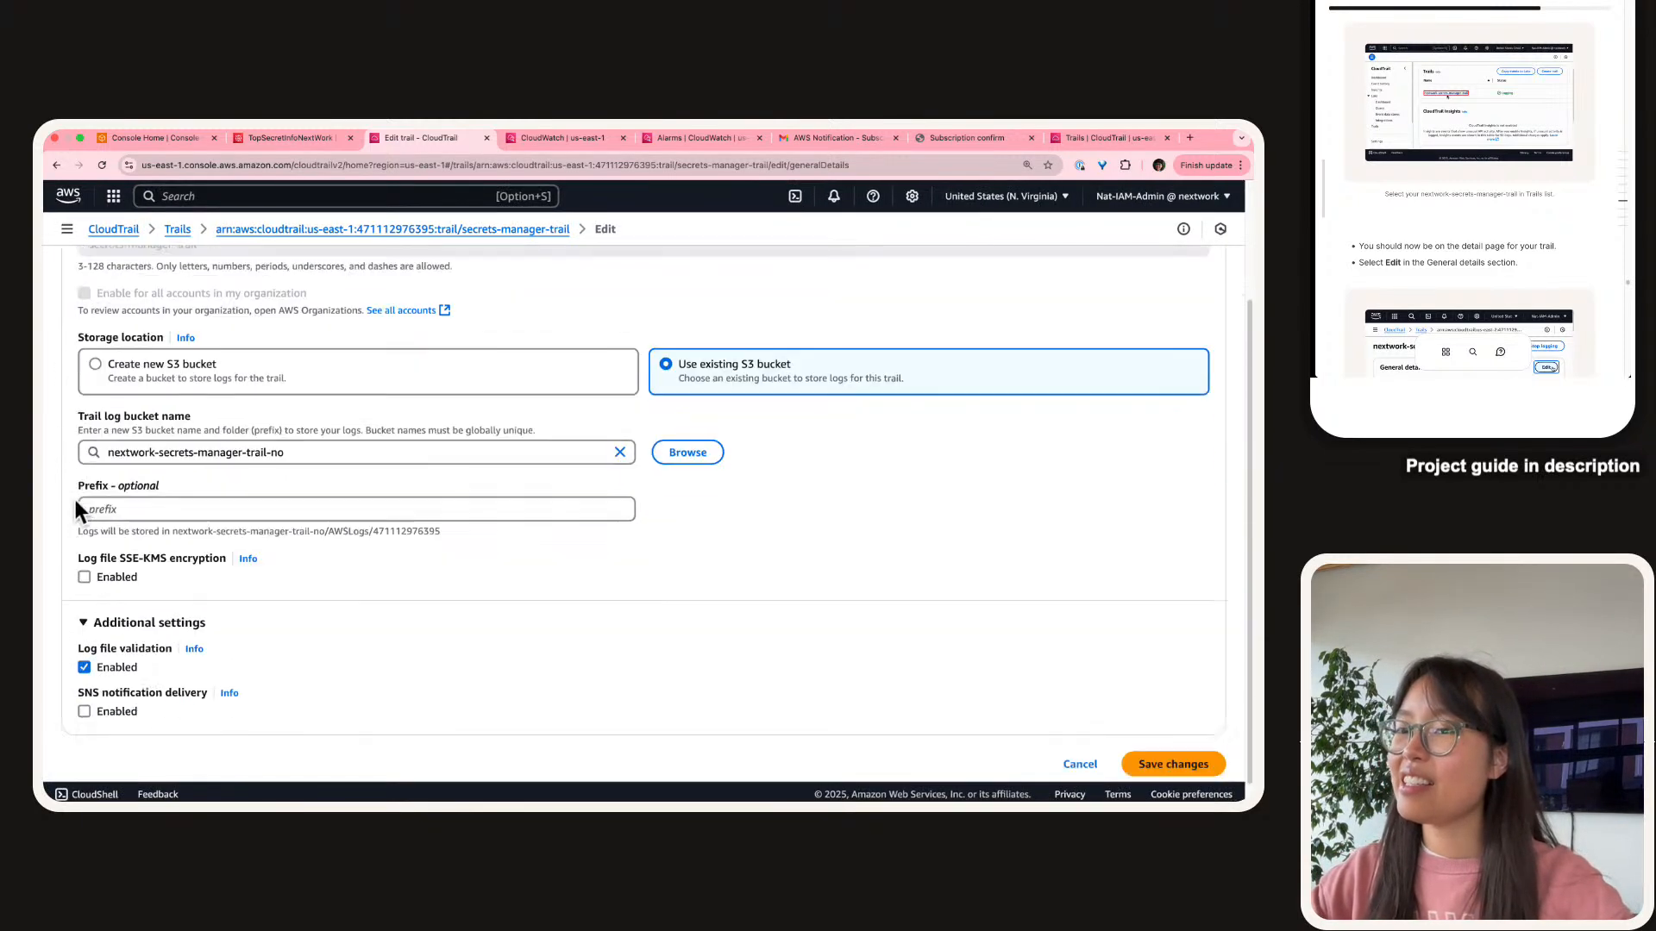
pyautogui.scroll(5, 59, 665)
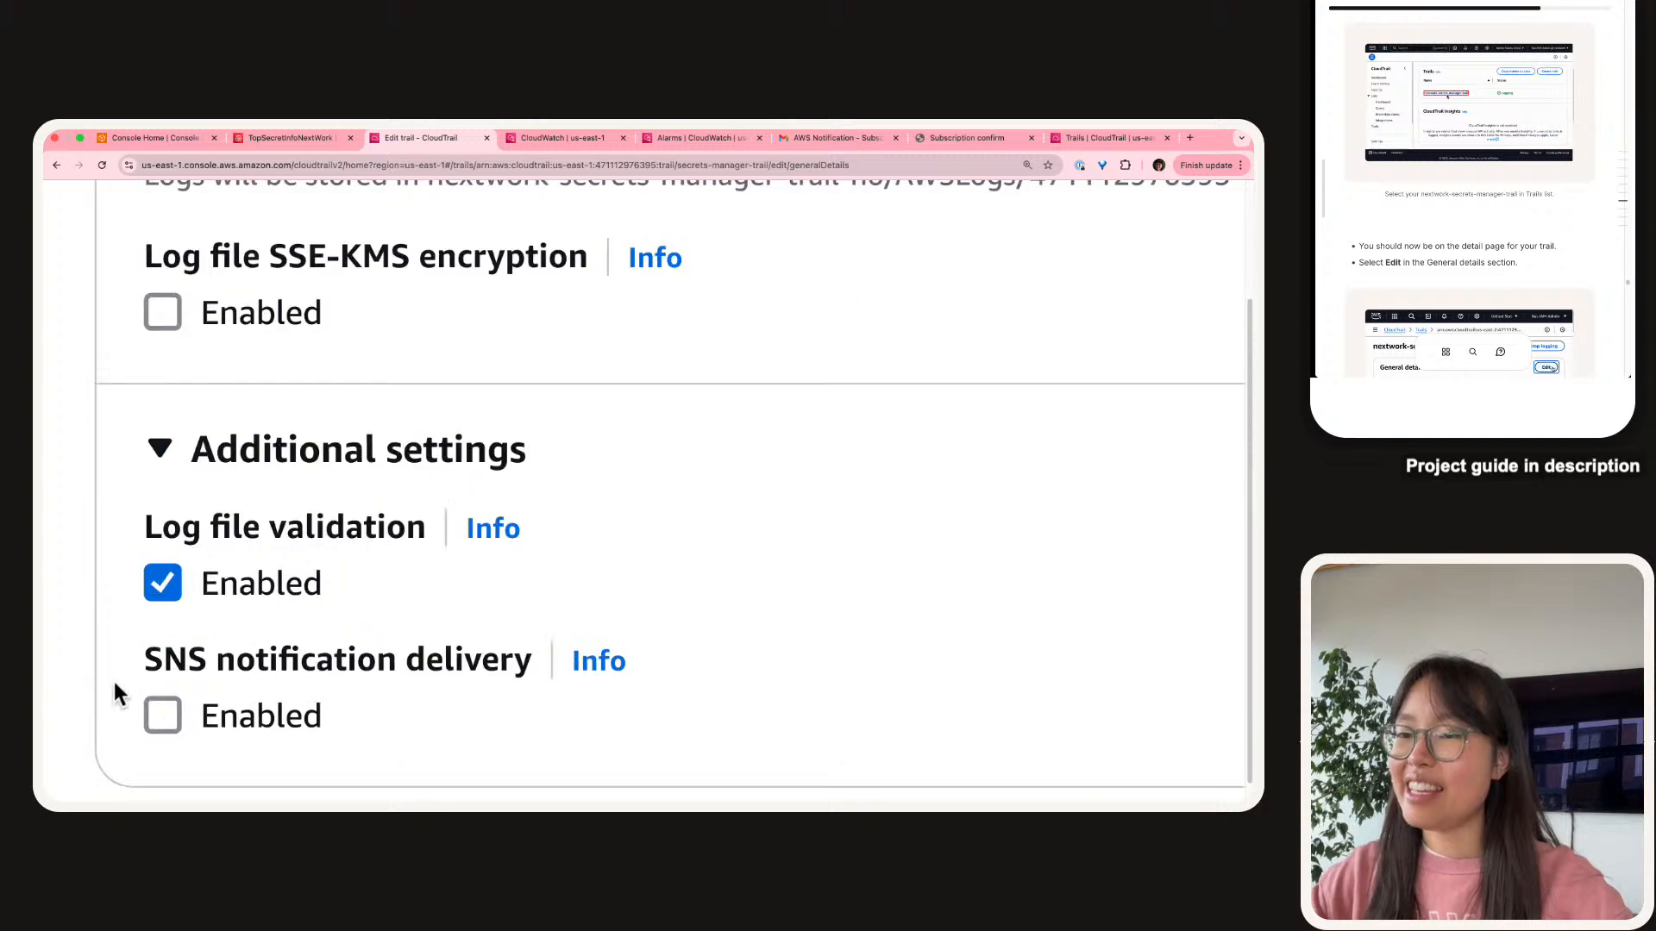
pyautogui.scroll(-1, 113, 678)
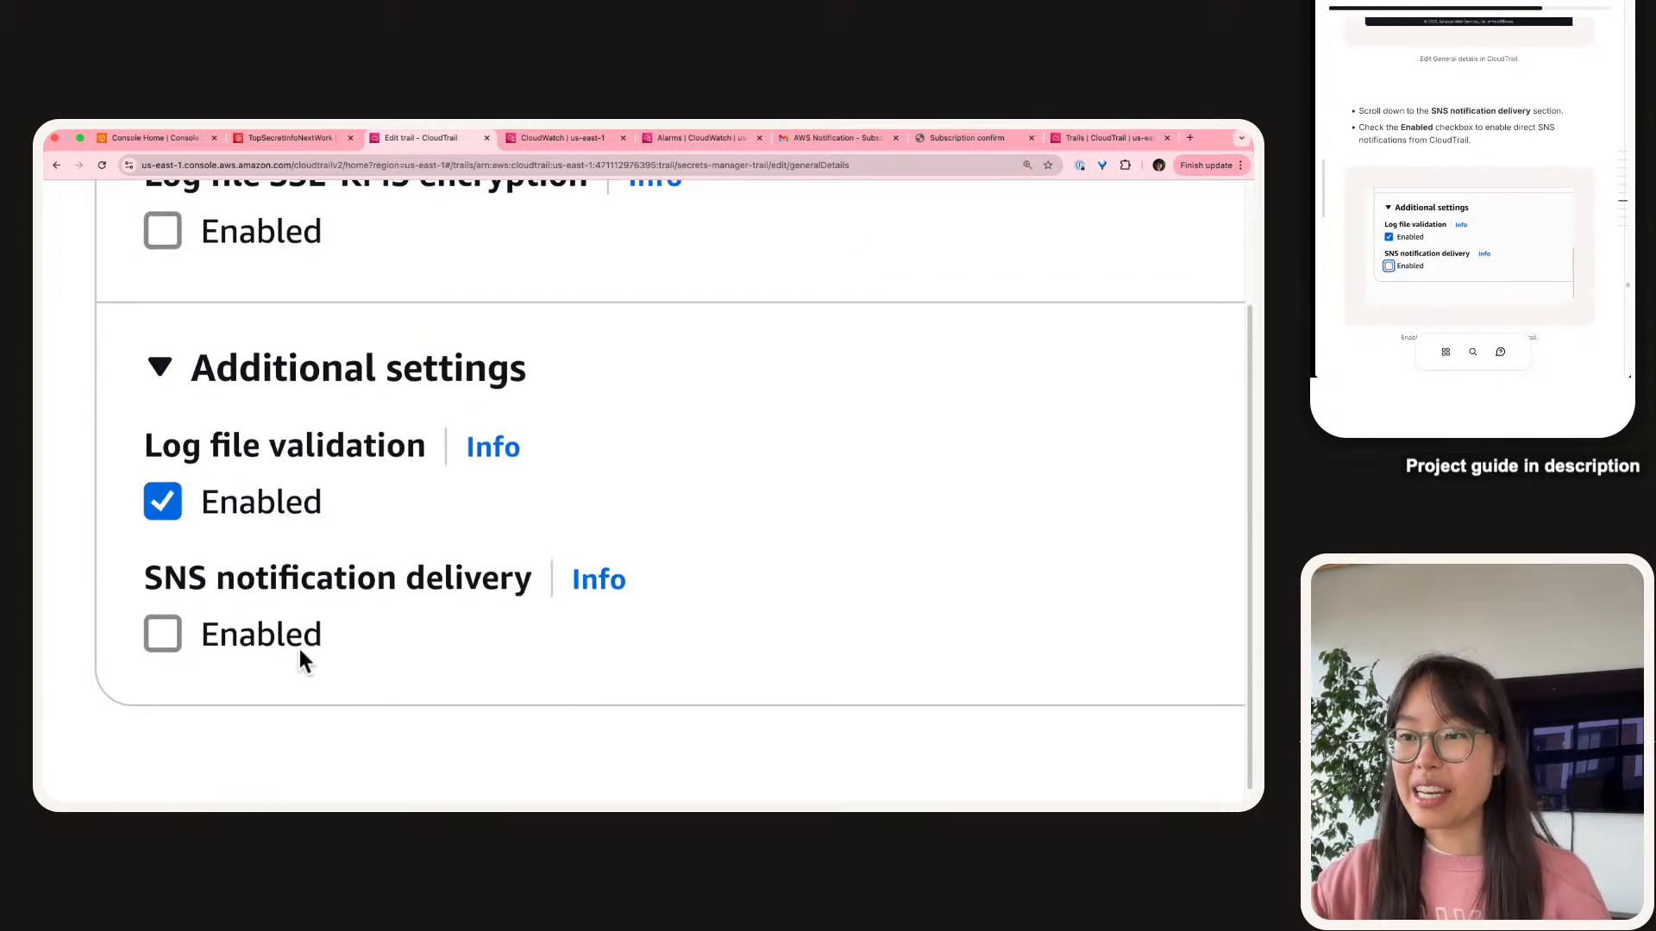
# Enable SNS notification delivery using the existing SecurityAlarms topic and save changes.
pyautogui.click(149, 642)
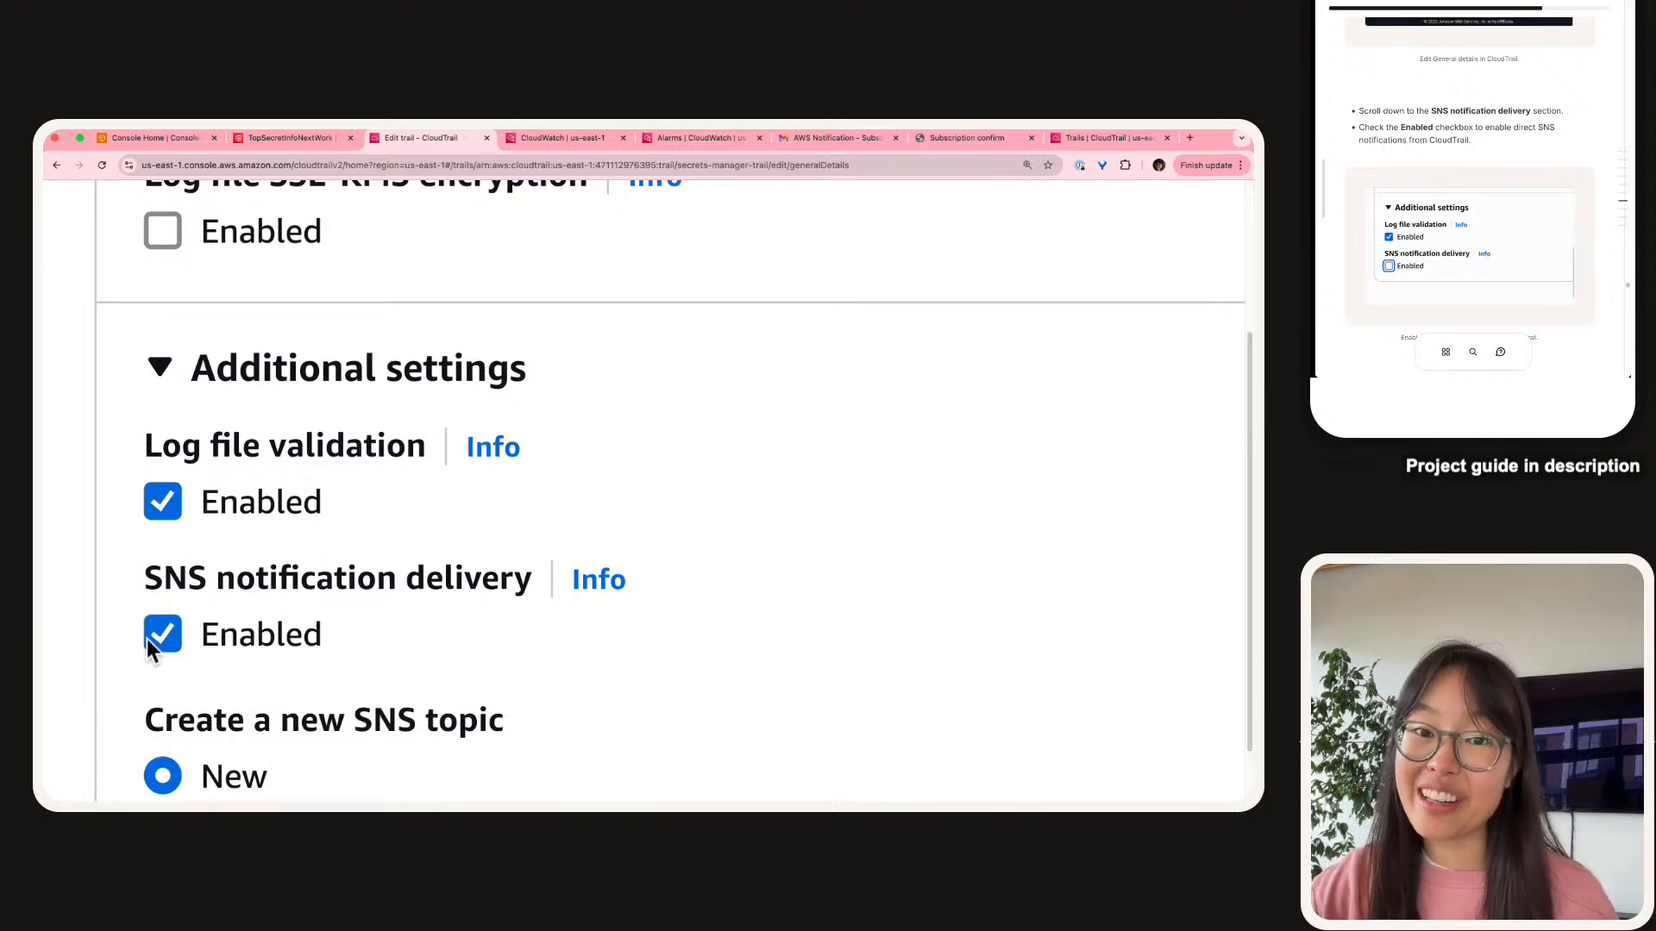
pyautogui.scroll(-3, 174, 564)
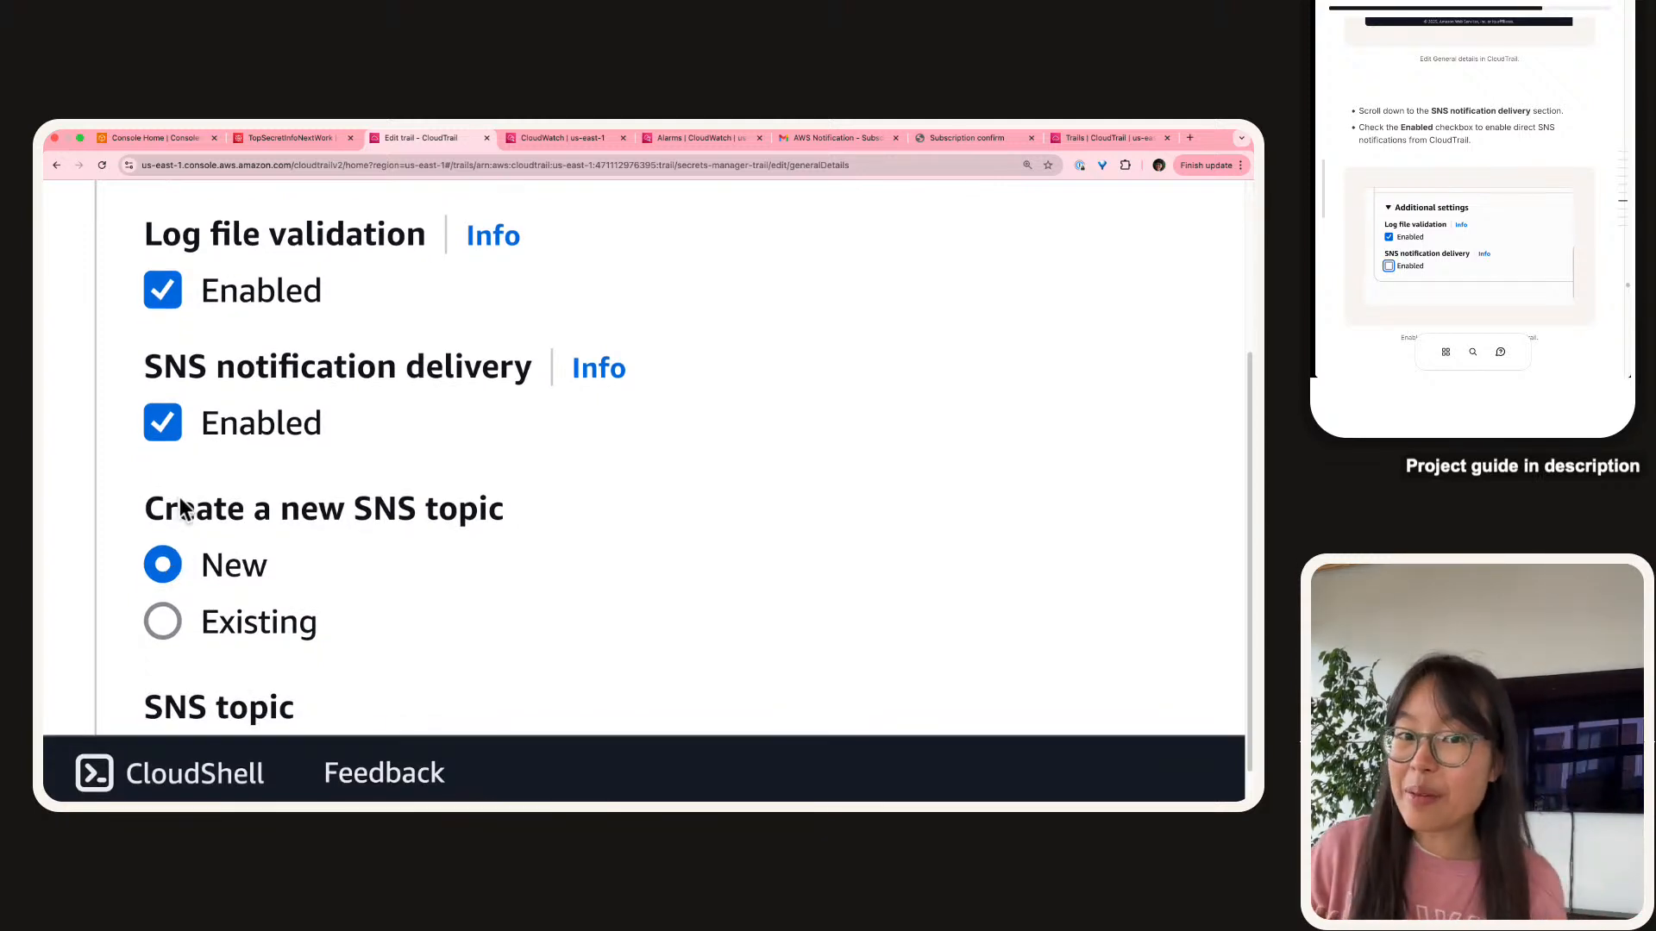
pyautogui.click(228, 622)
pyautogui.scroll(-3, 229, 623)
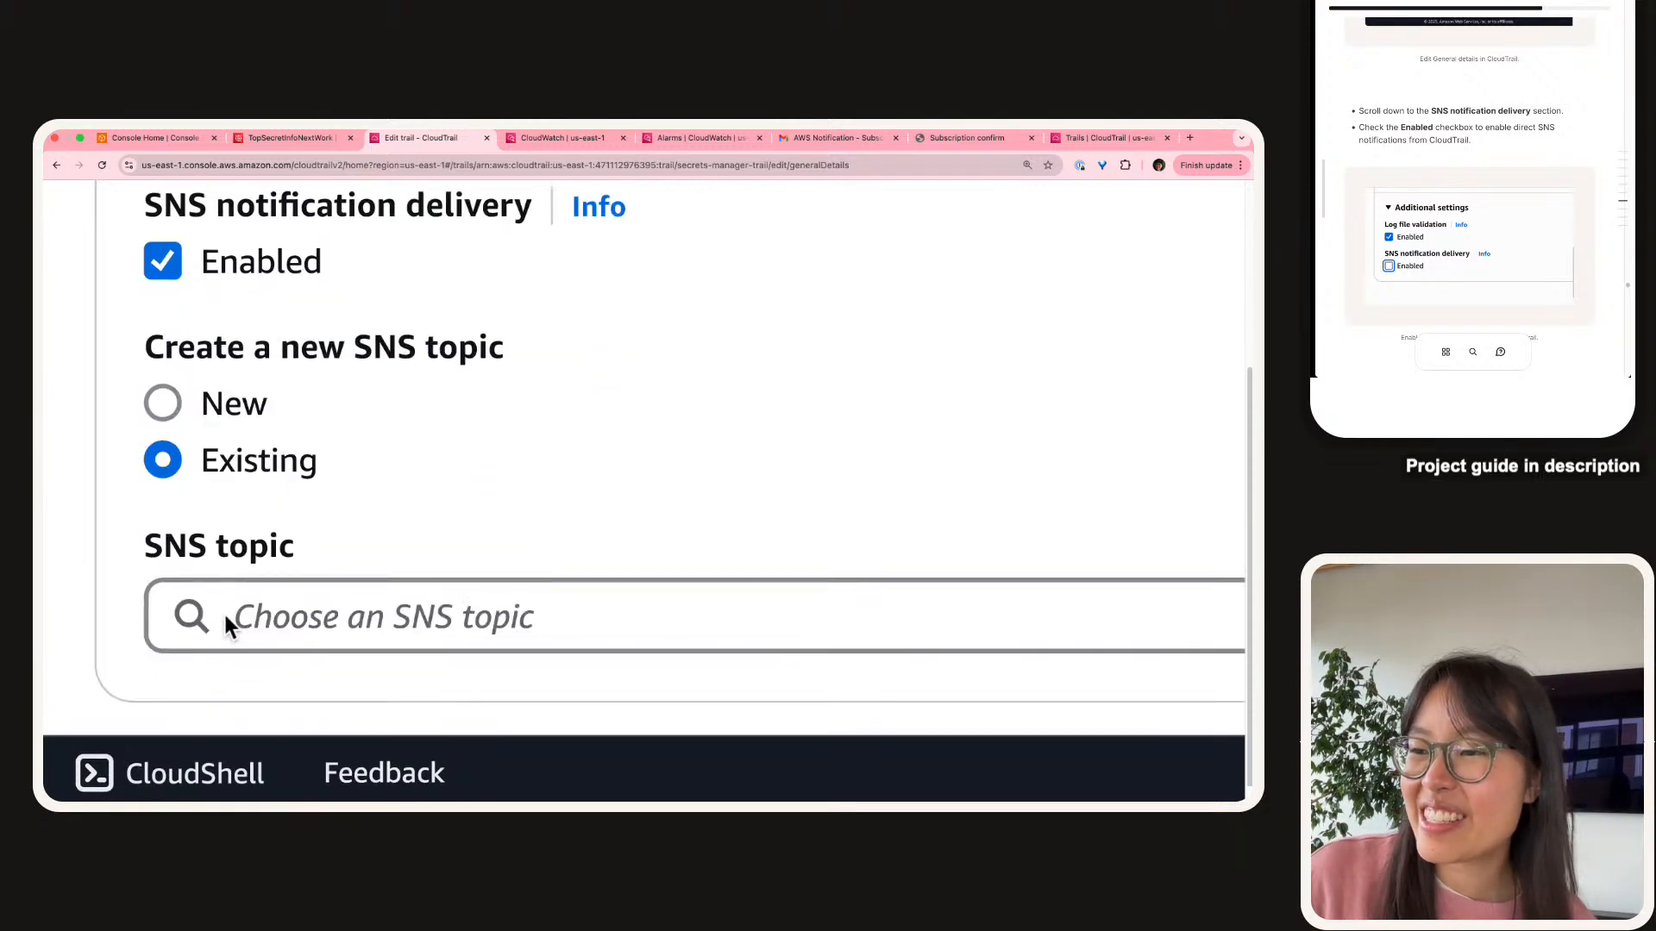
pyautogui.click(292, 620)
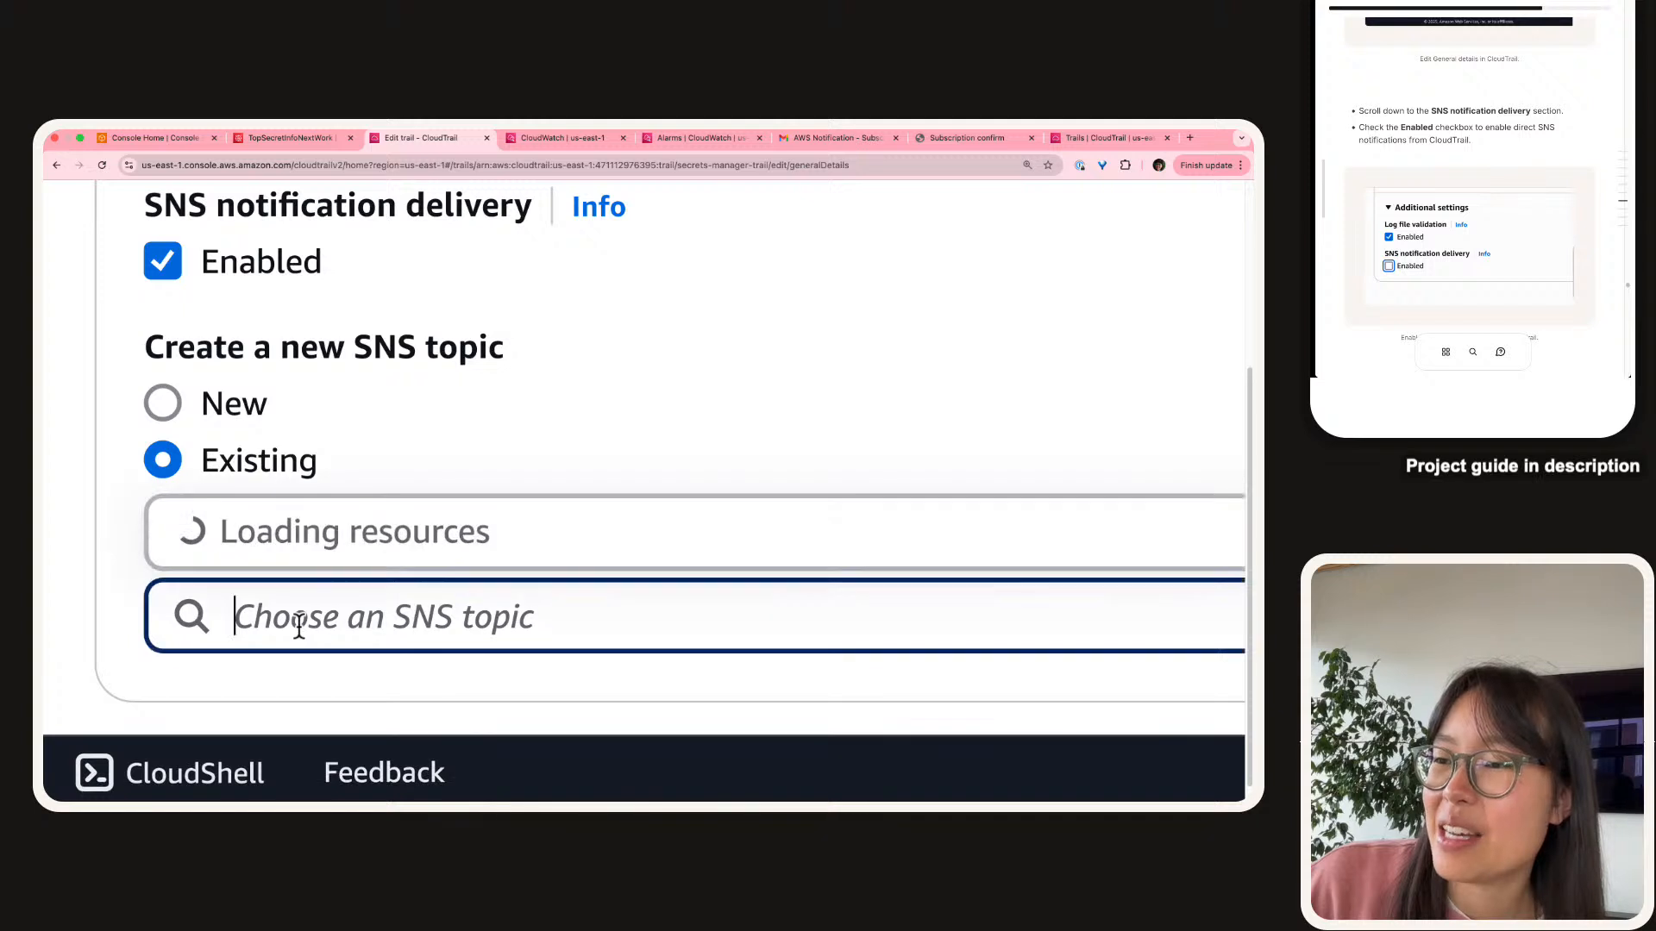
pyautogui.click(294, 524)
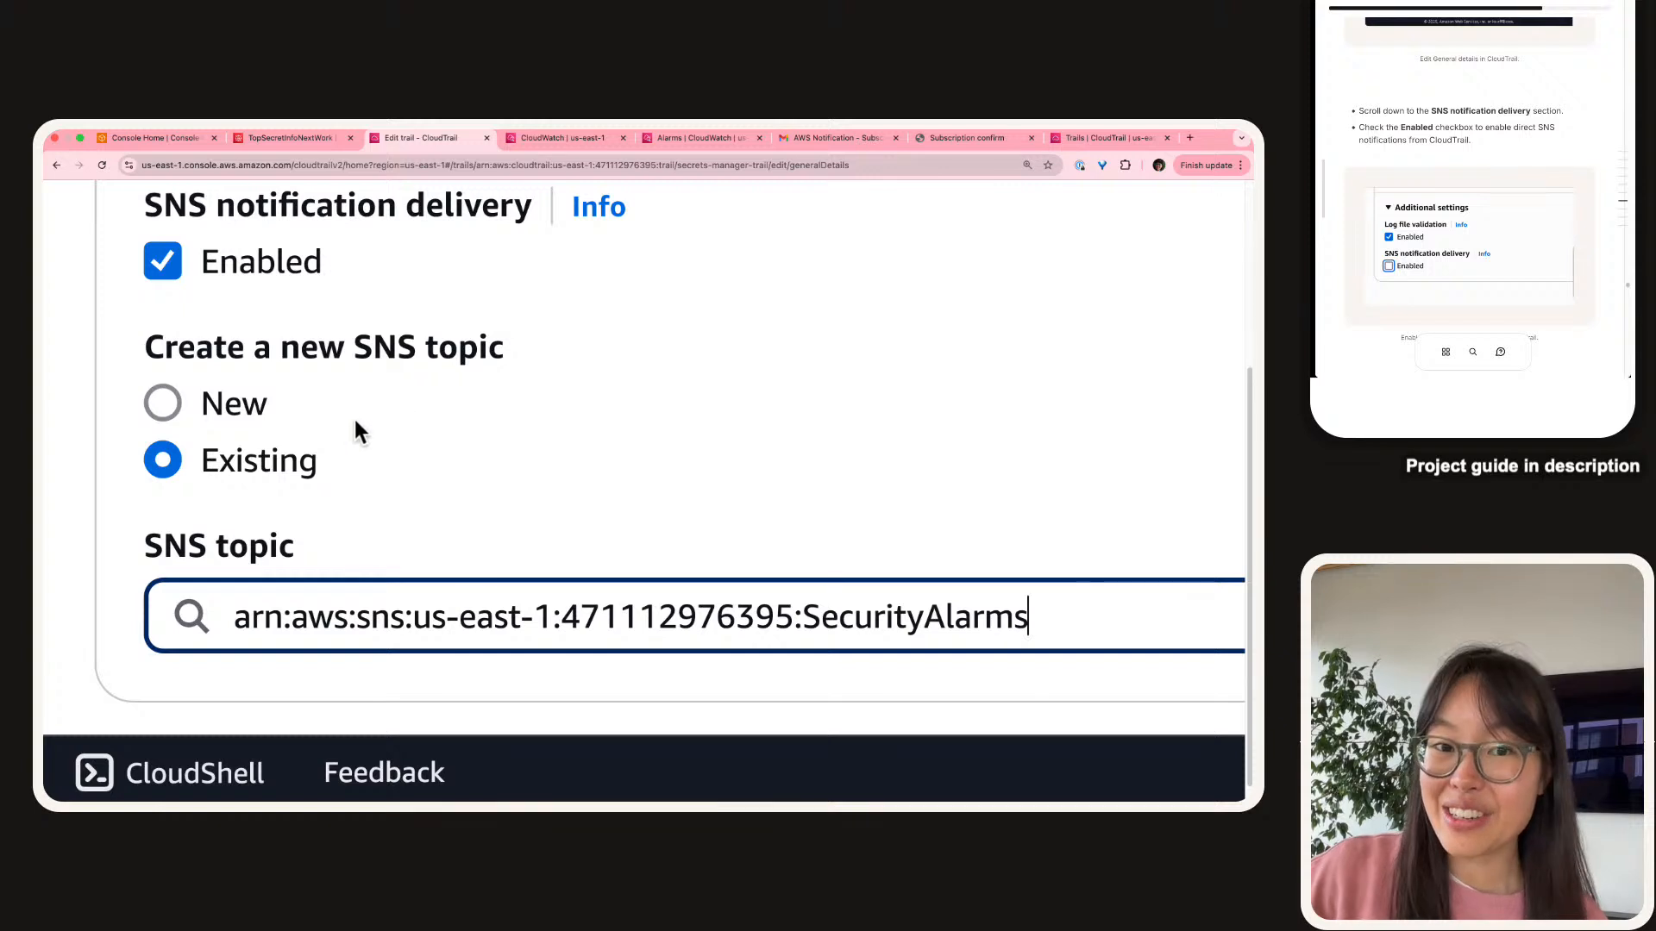
pyautogui.scroll(-2, 355, 418)
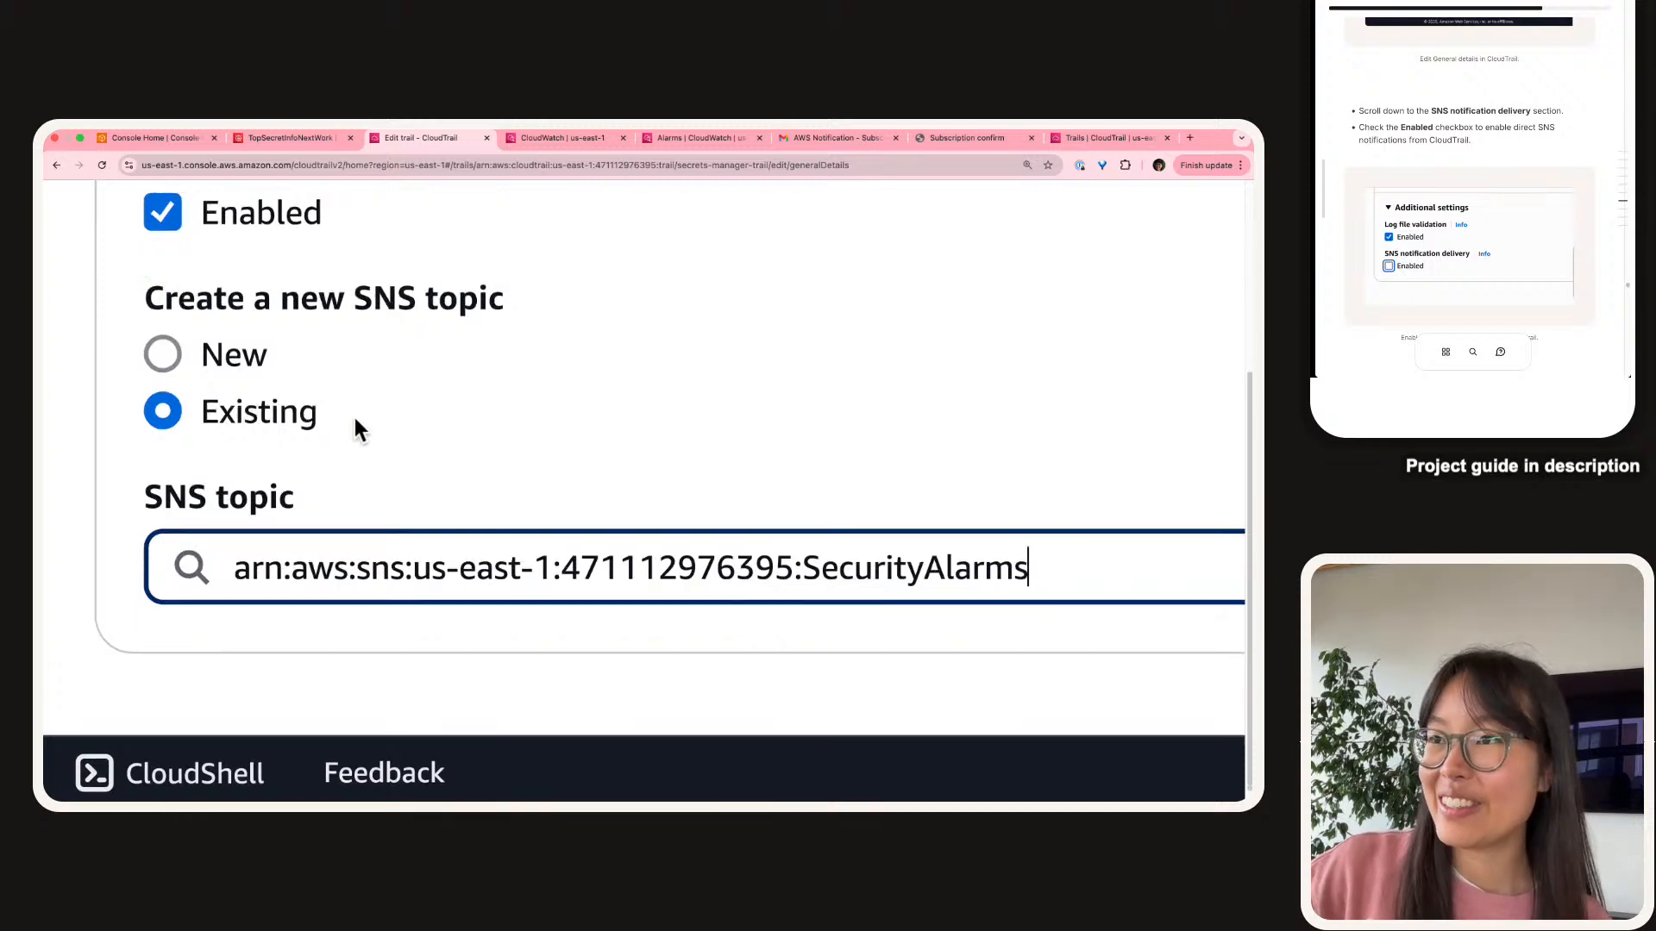
pyautogui.click(549, 557)
pyautogui.press('super+minus')
pyautogui.scroll(-5, 550, 559)
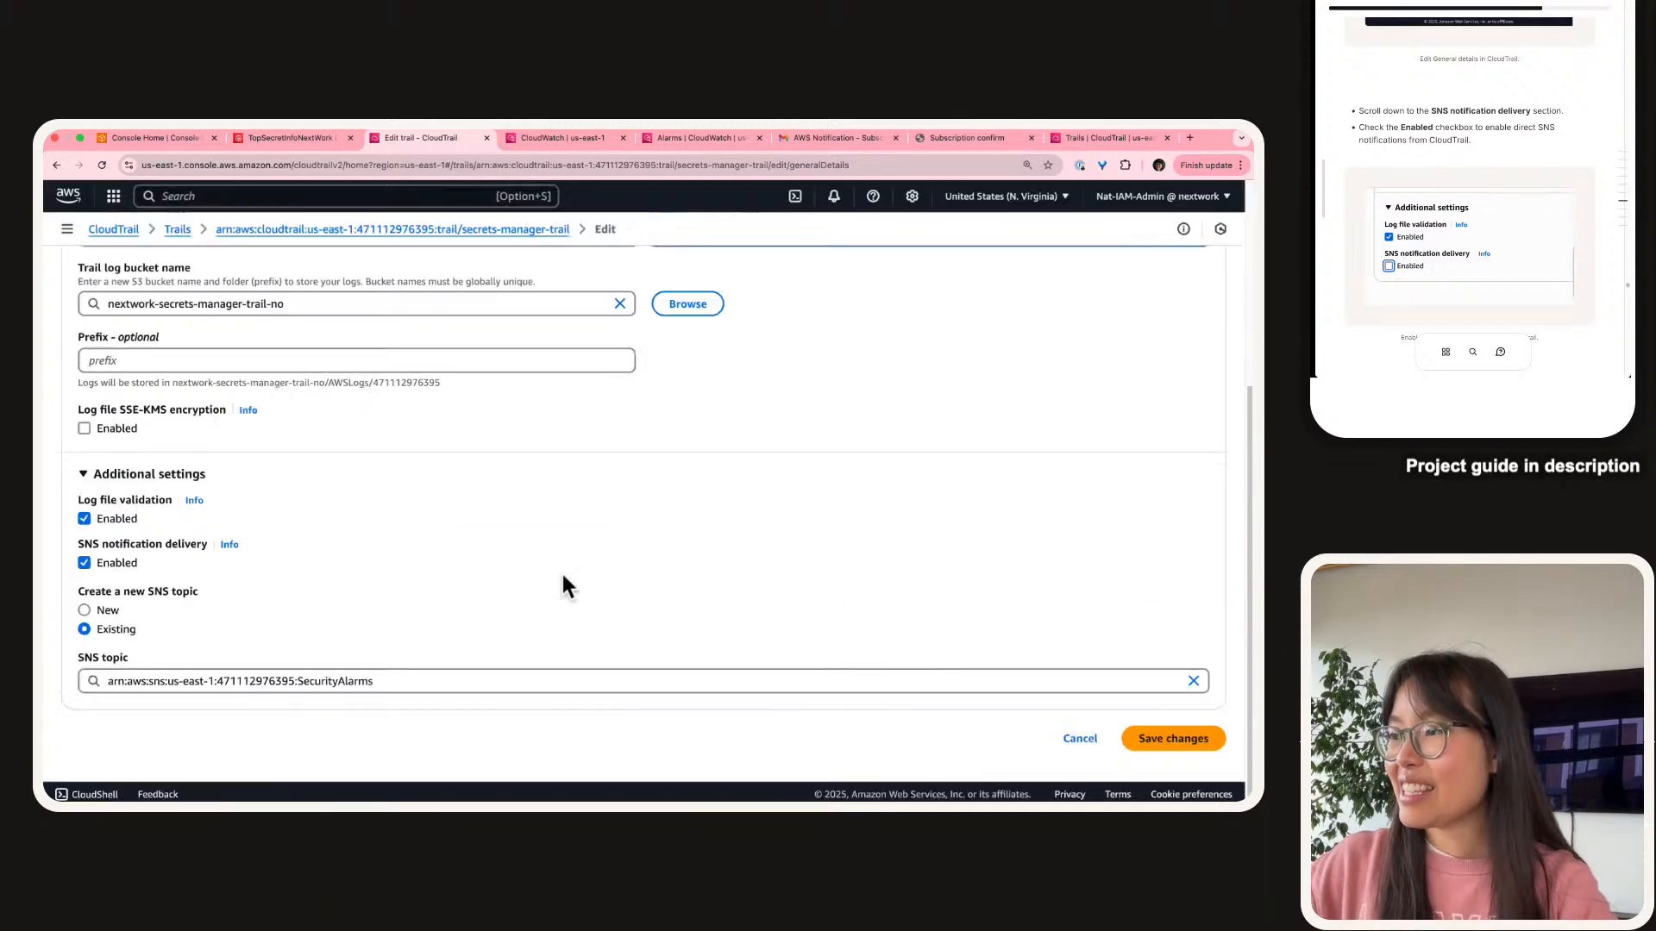
pyautogui.scroll(5, 1223, 759)
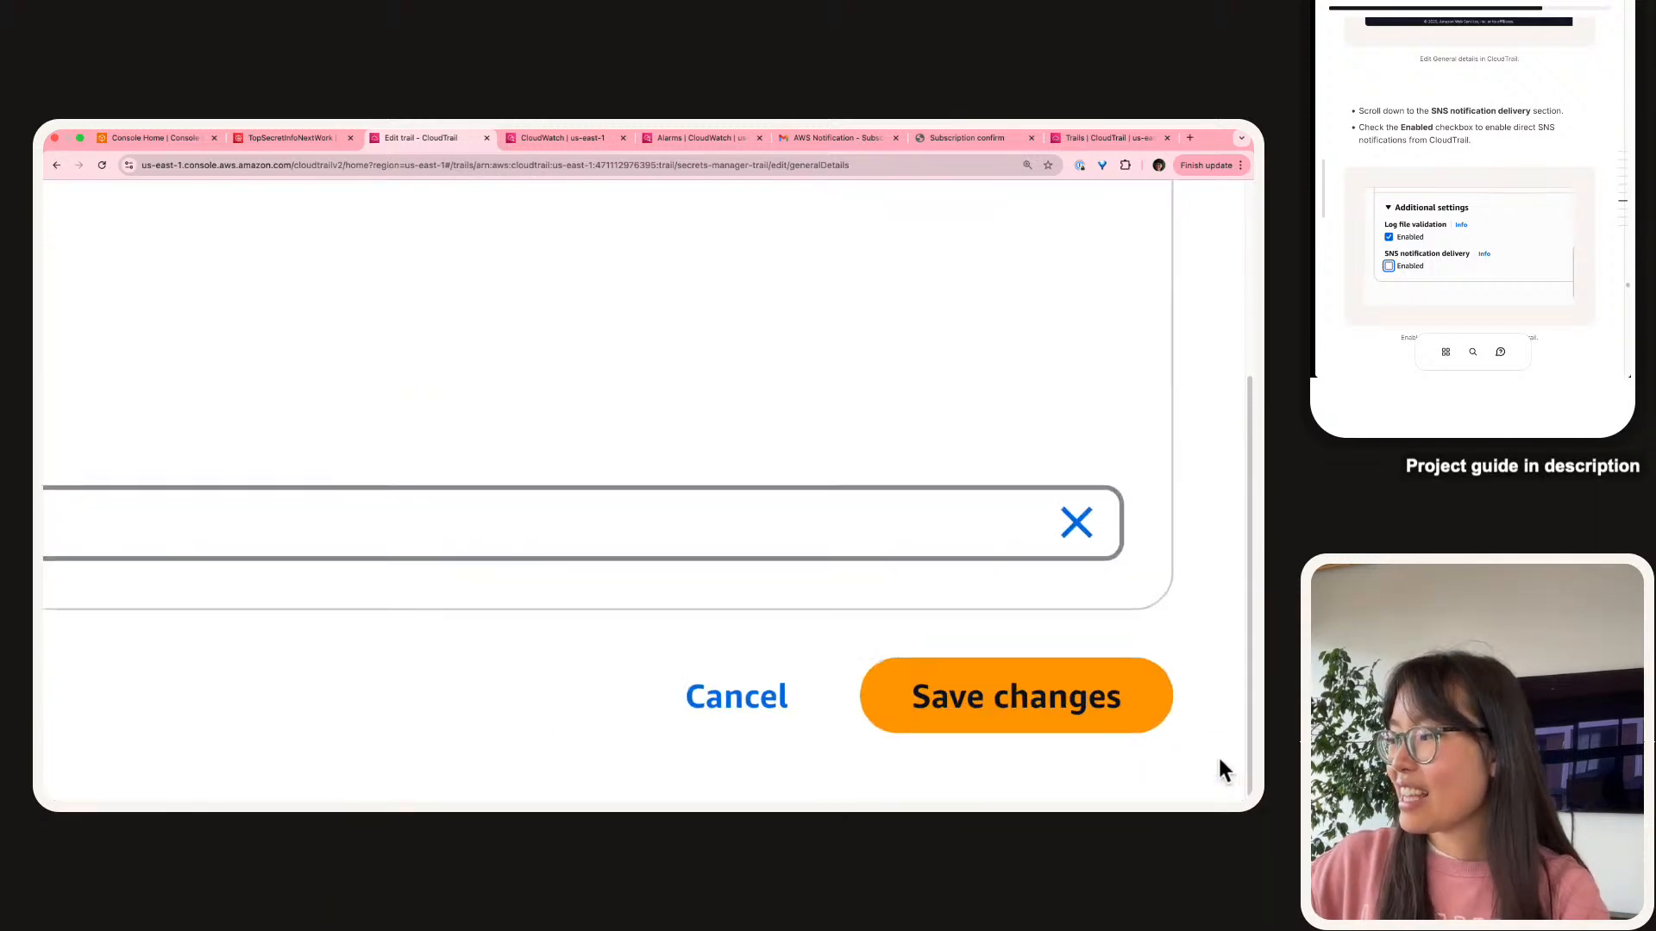
pyautogui.click(931, 695)
pyautogui.scroll(-2, 972, 712)
pyautogui.scroll(-3, 974, 714)
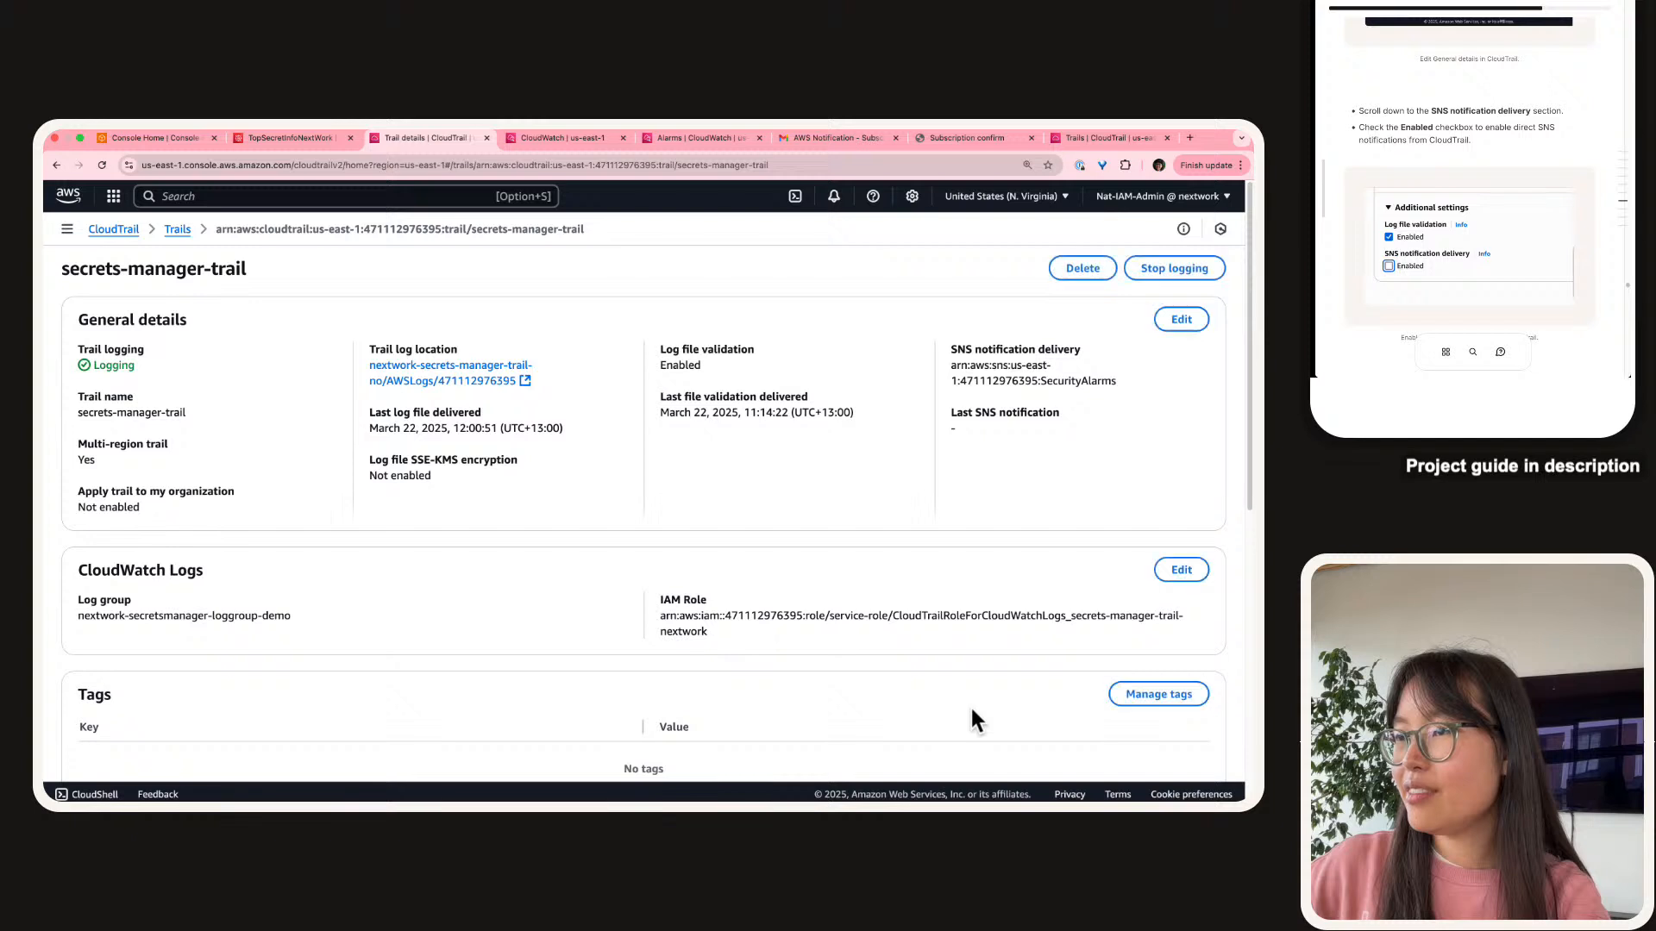
pyautogui.scroll(-5, 1466, 147)
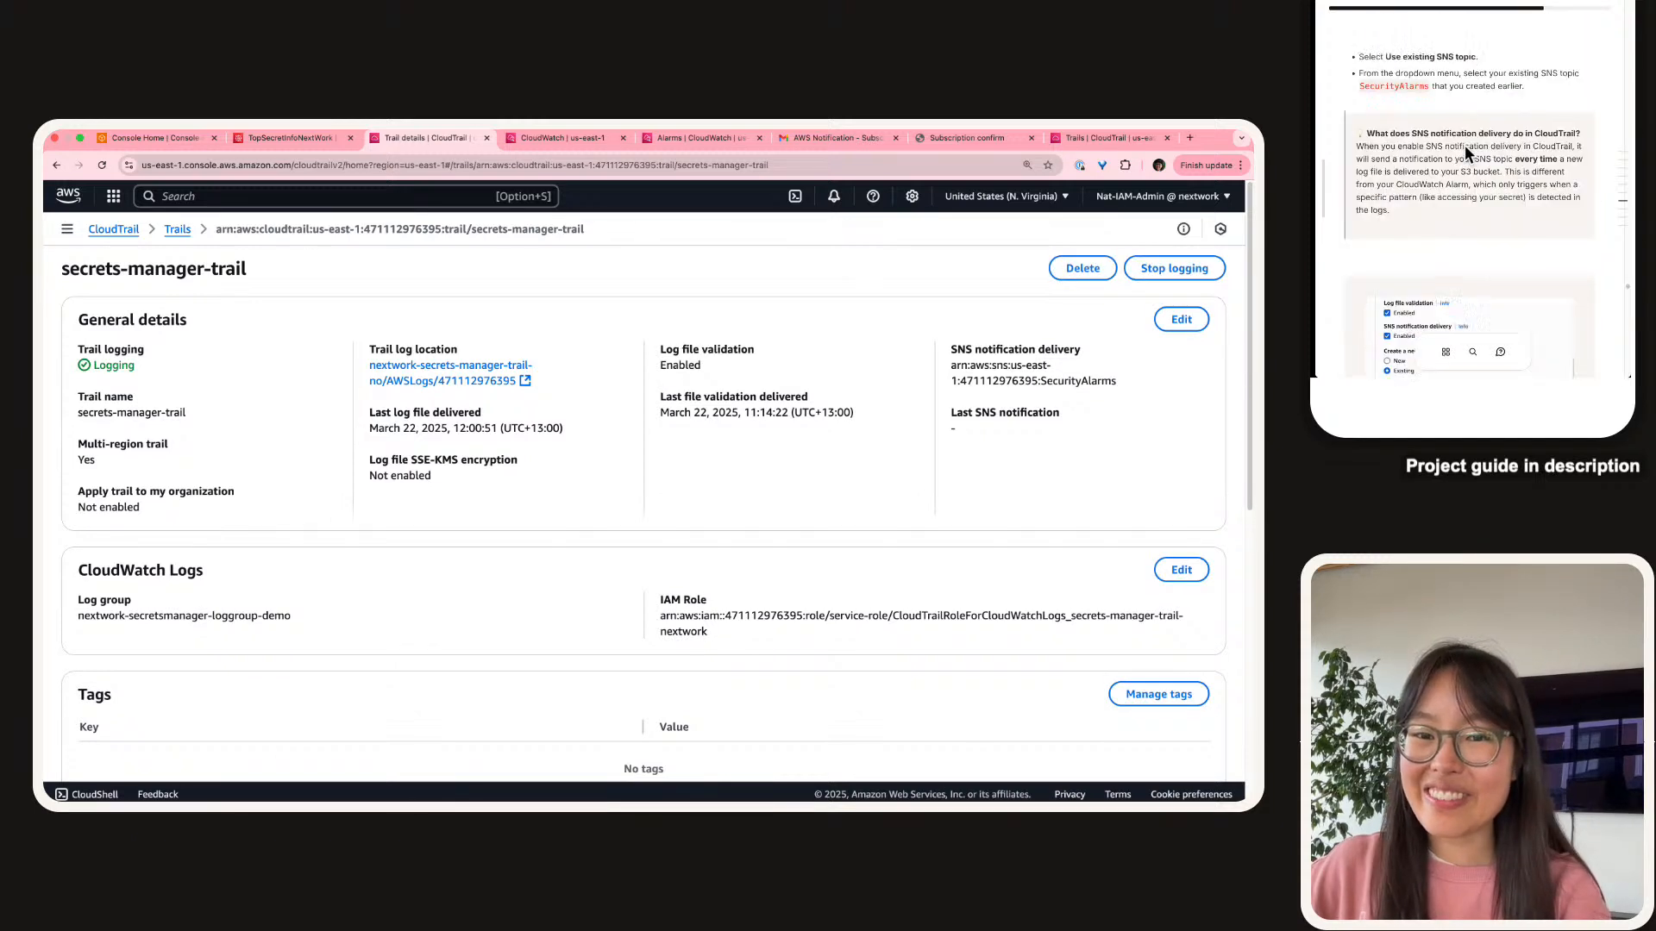
pyautogui.scroll(2, 1464, 145)
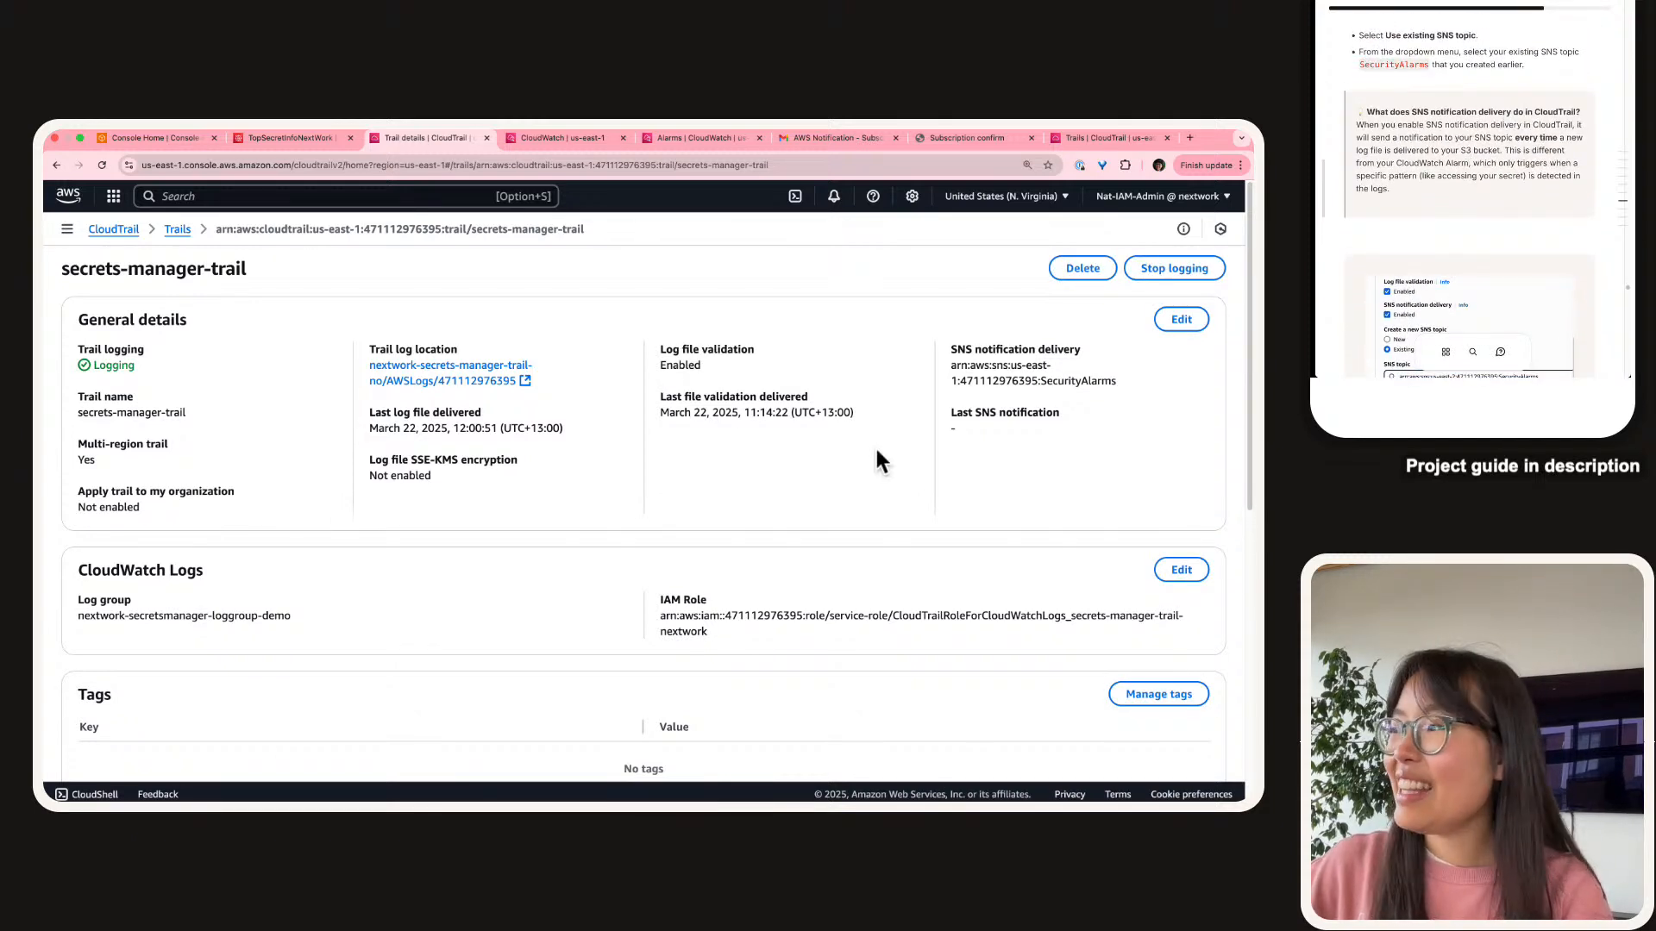
pyautogui.rightClick(376, 476)
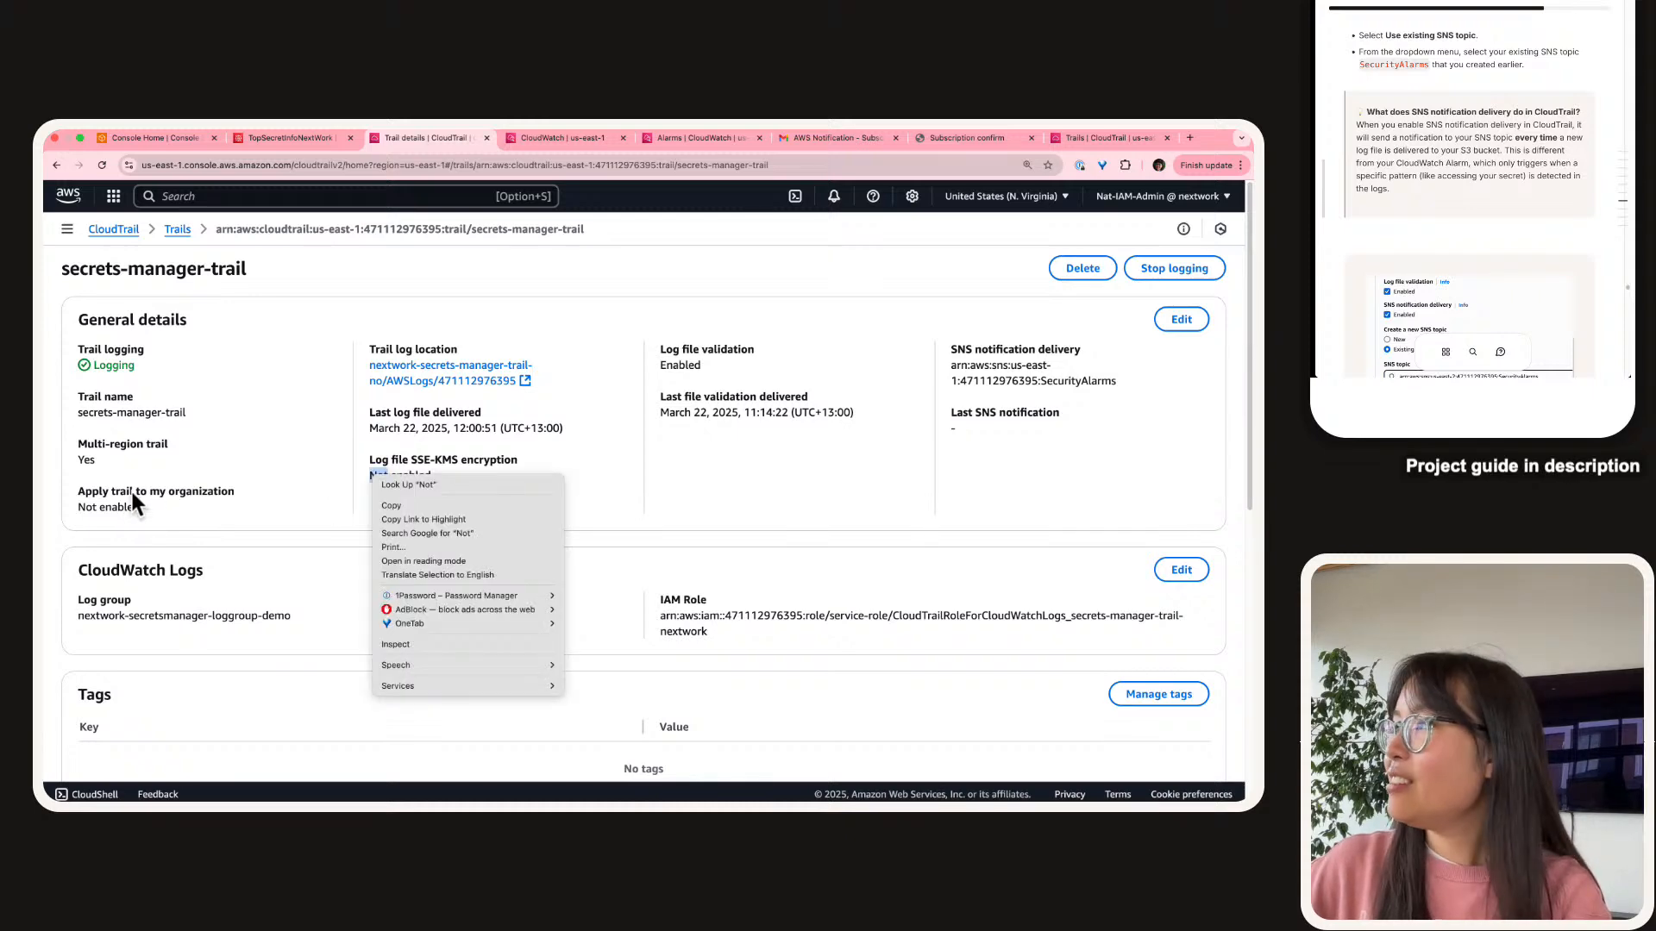
pyautogui.click(132, 493)
pyautogui.scroll(5, 1061, 352)
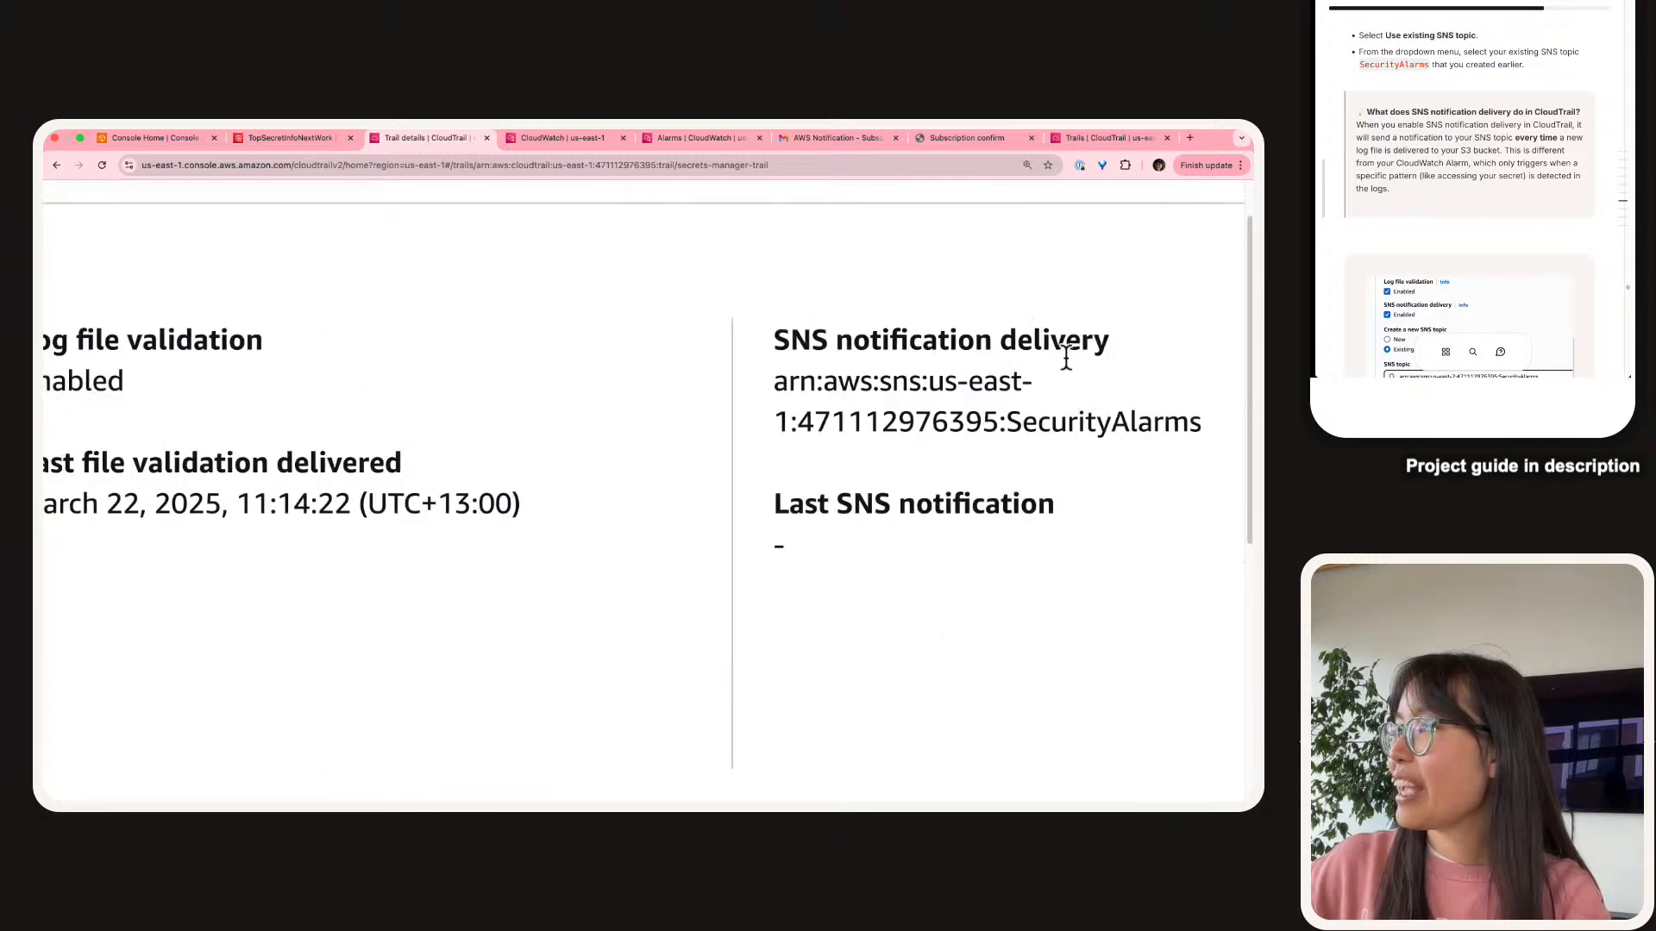
pyautogui.hscroll(2, 1068, 358)
pyautogui.moveTo(1088, 446); pyautogui.dragTo(565, 385)
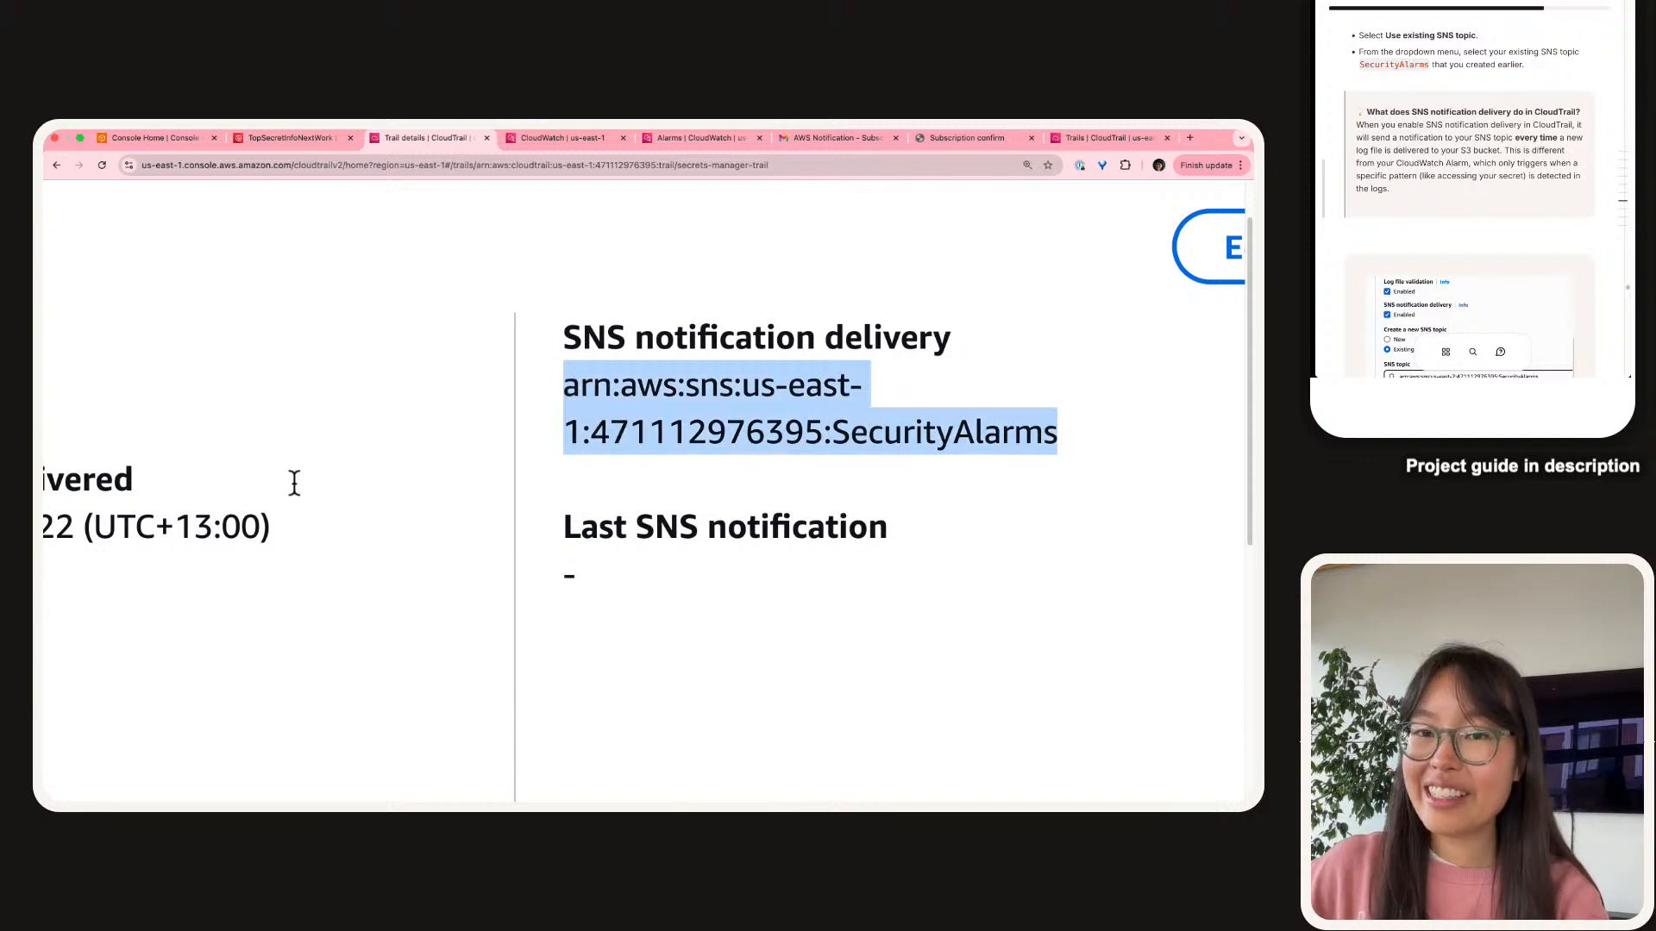
pyautogui.scroll(-1, 1496, 190)
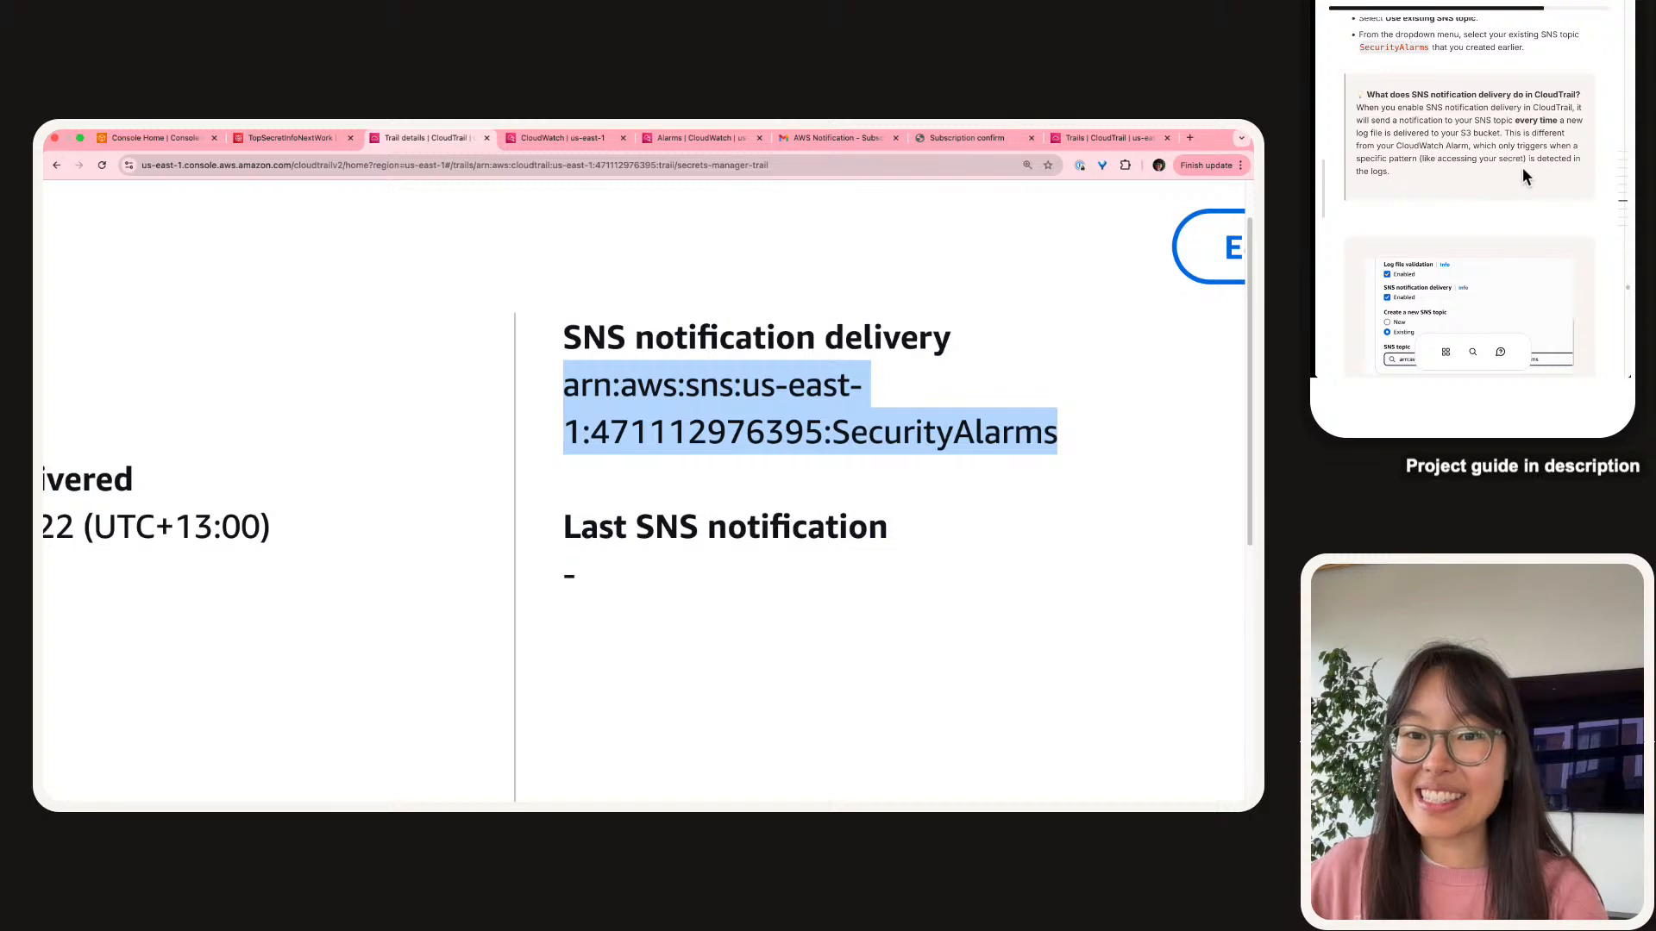
pyautogui.scroll(-1, 1523, 179)
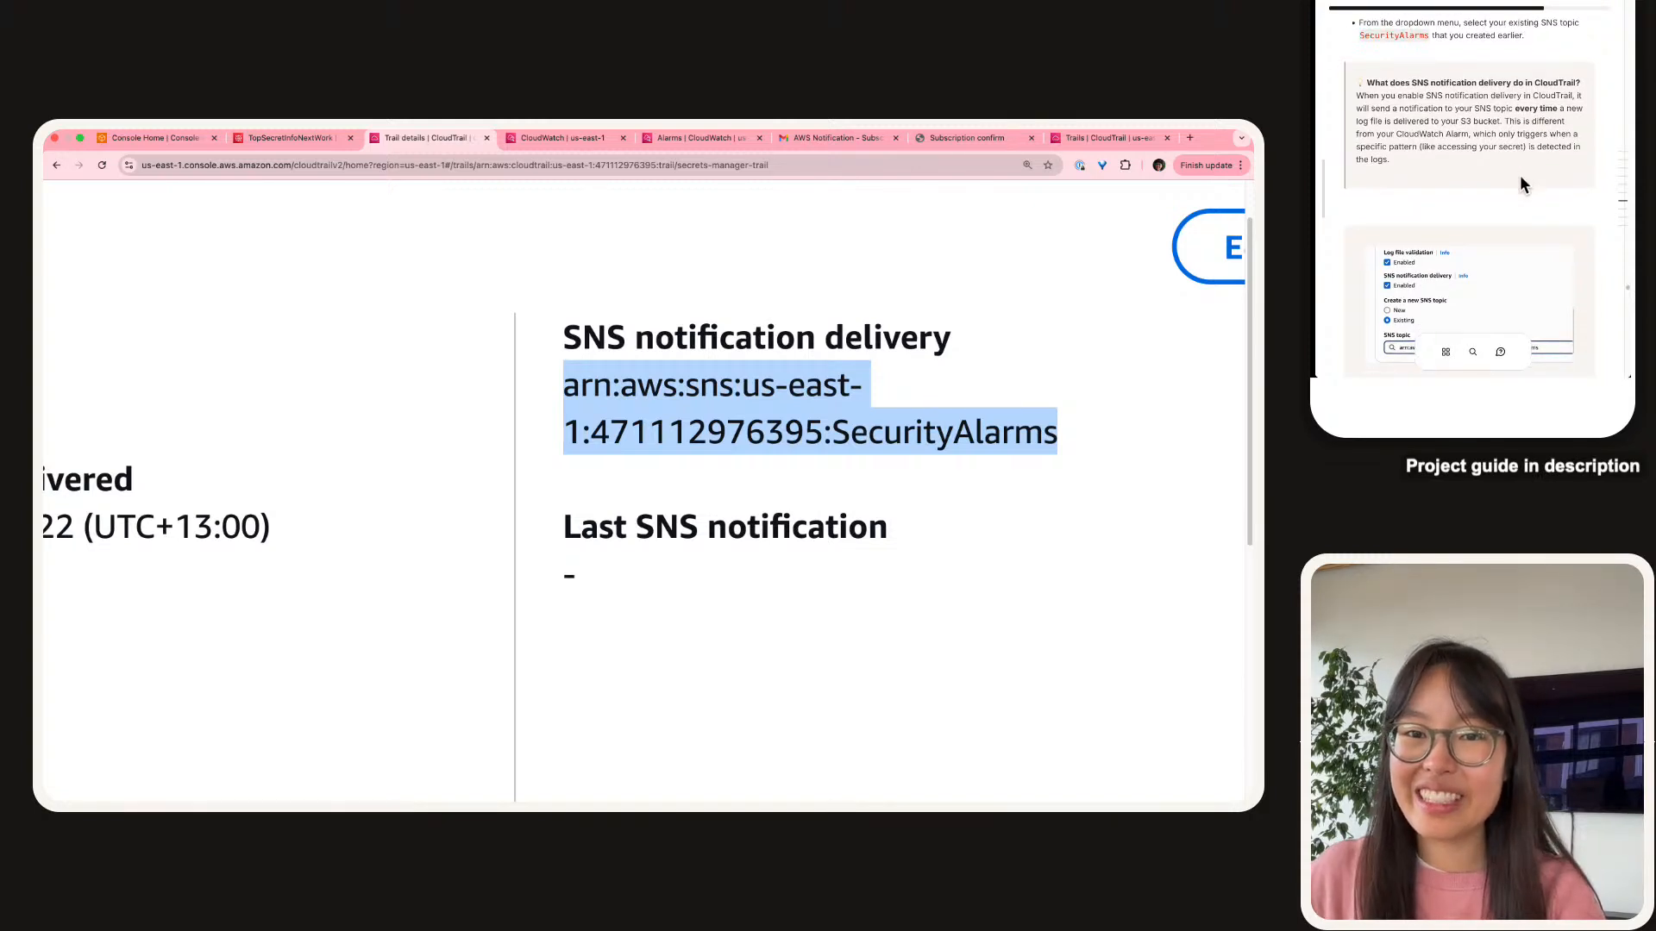
pyautogui.click(1522, 185)
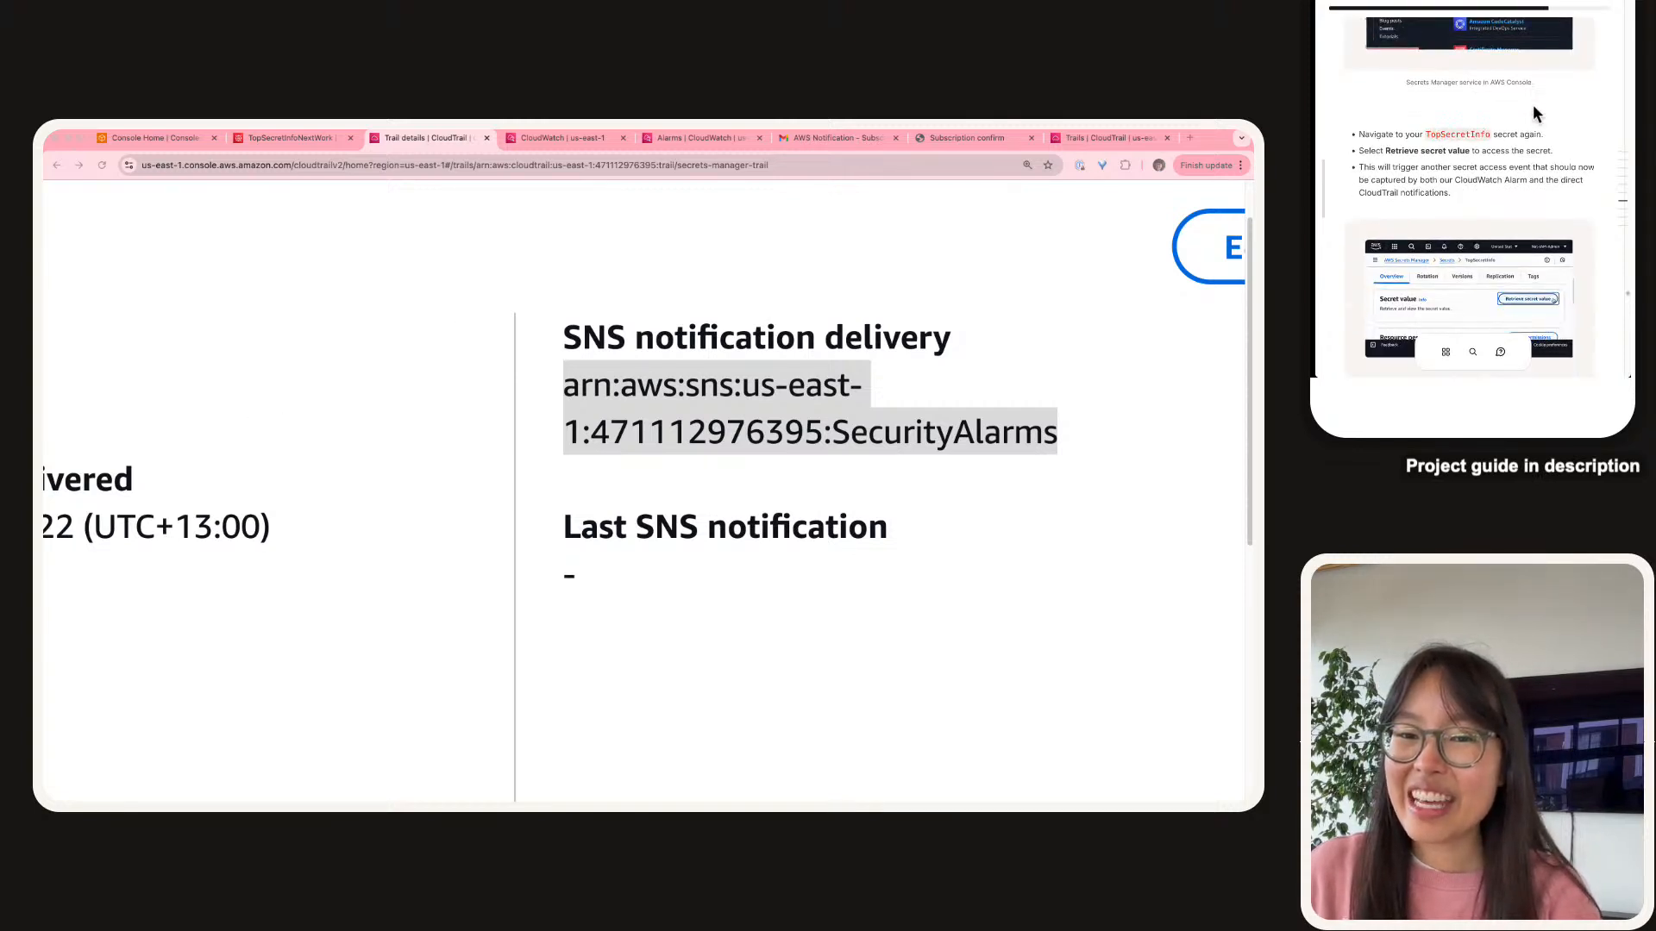
pyautogui.scroll(-1, 1533, 114)
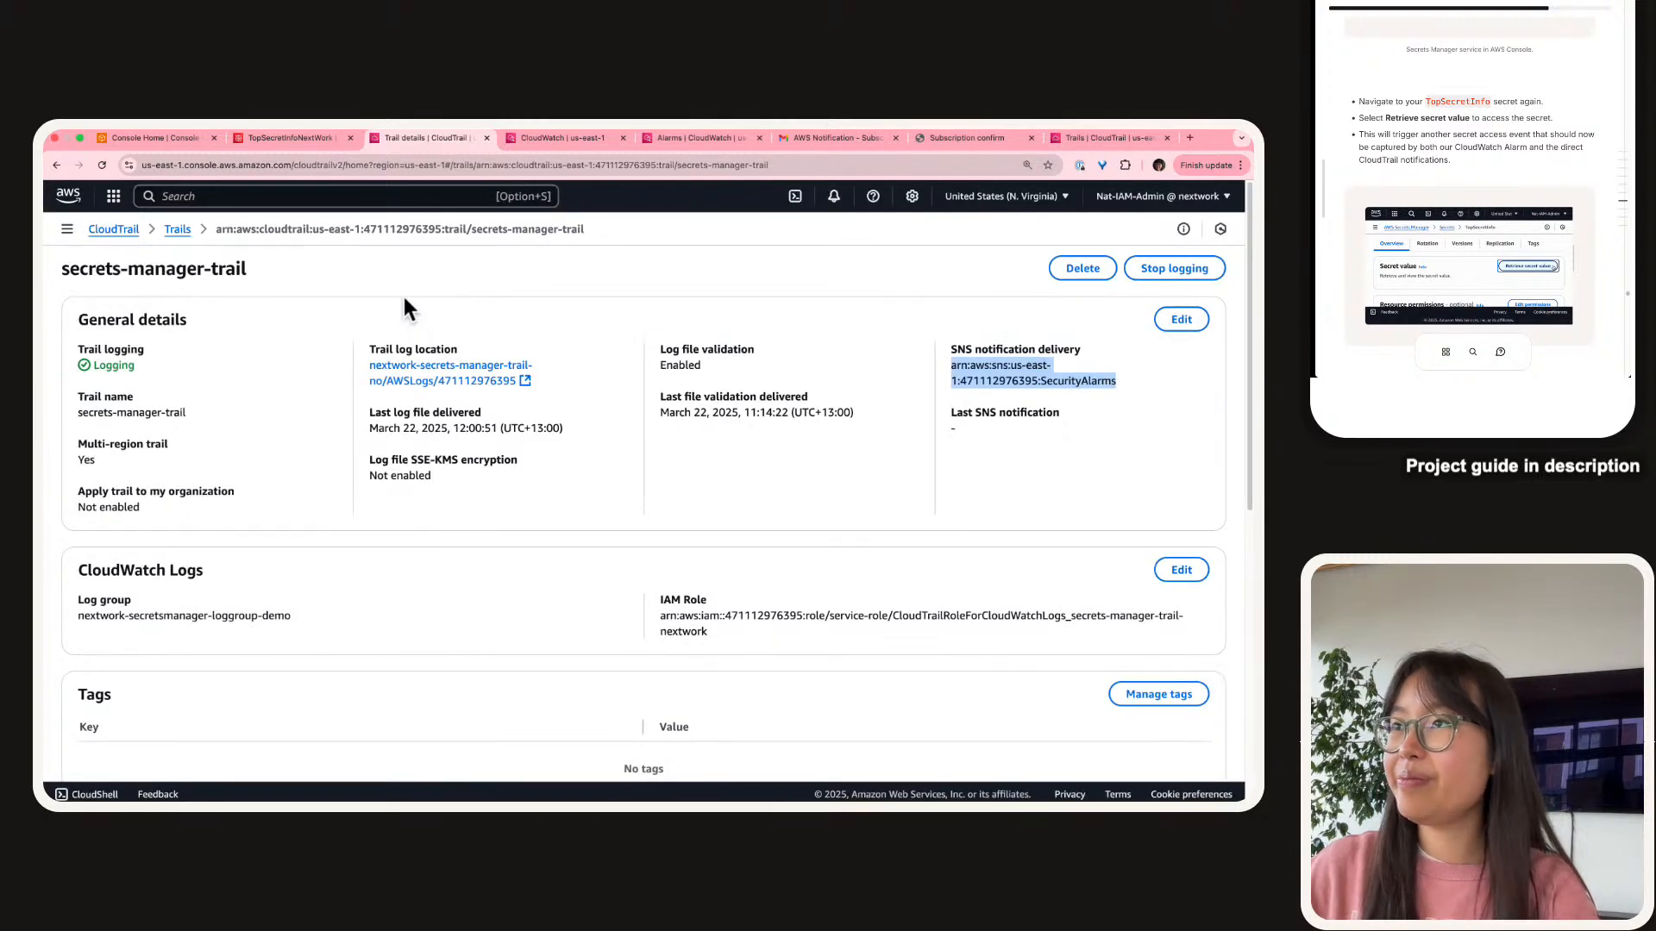
pyautogui.click(403, 298)
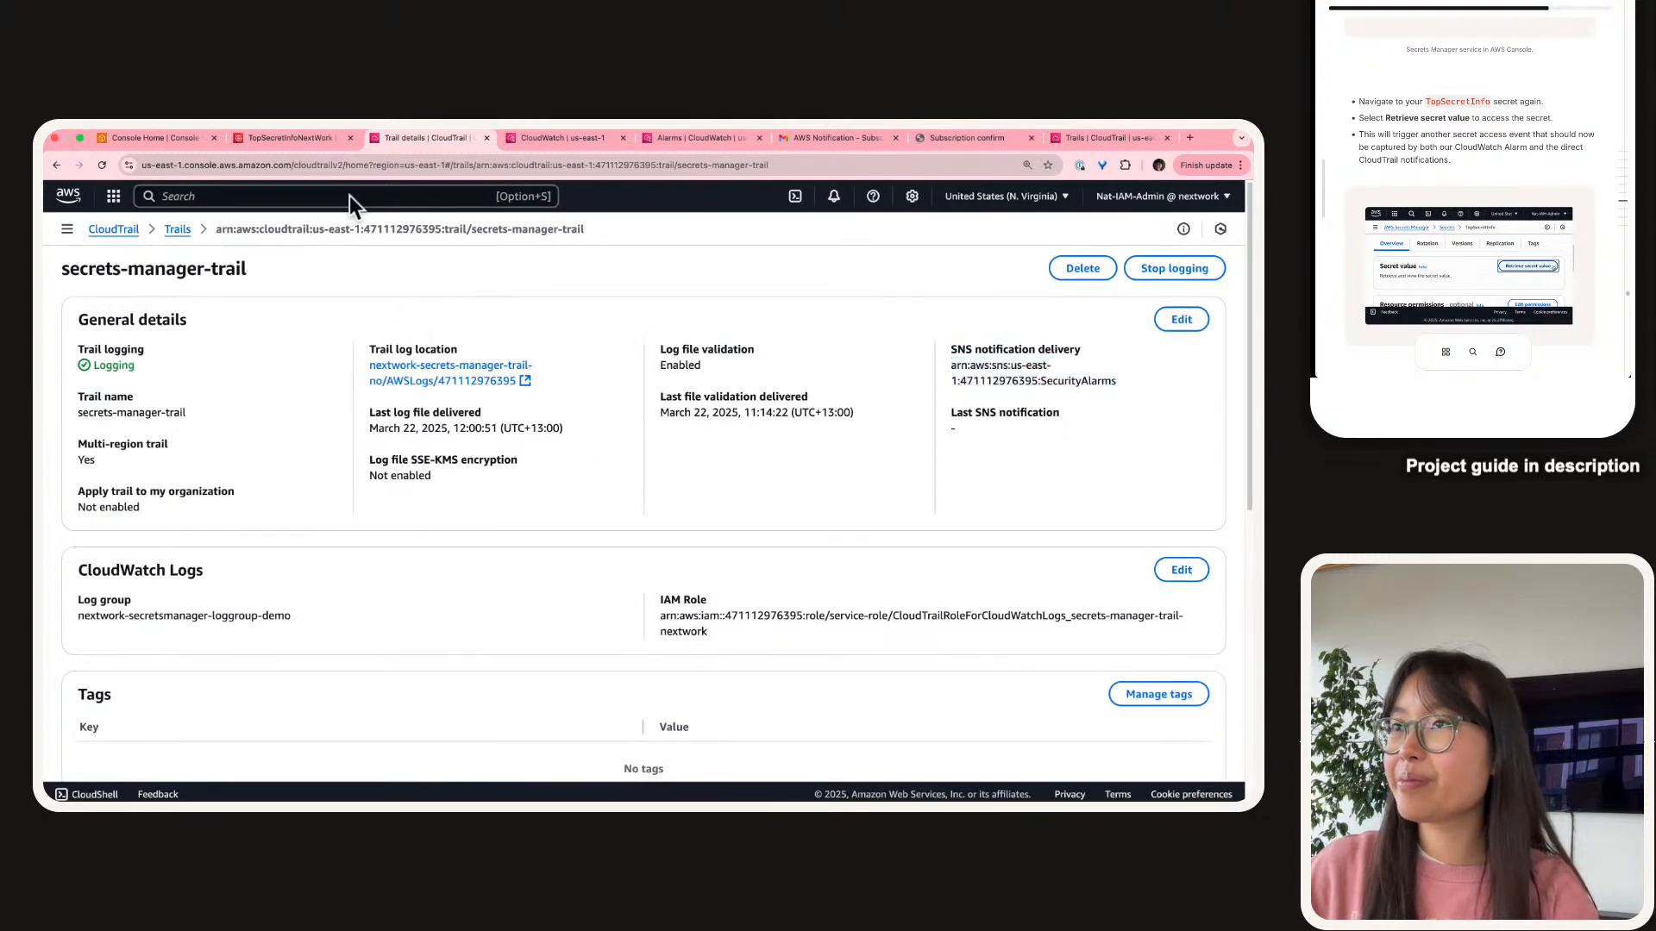
# On the TopSecretInfoNextWork secret page, close CloudShell and hide the revealed secret value.
pyautogui.click(306, 143)
pyautogui.click(1019, 255)
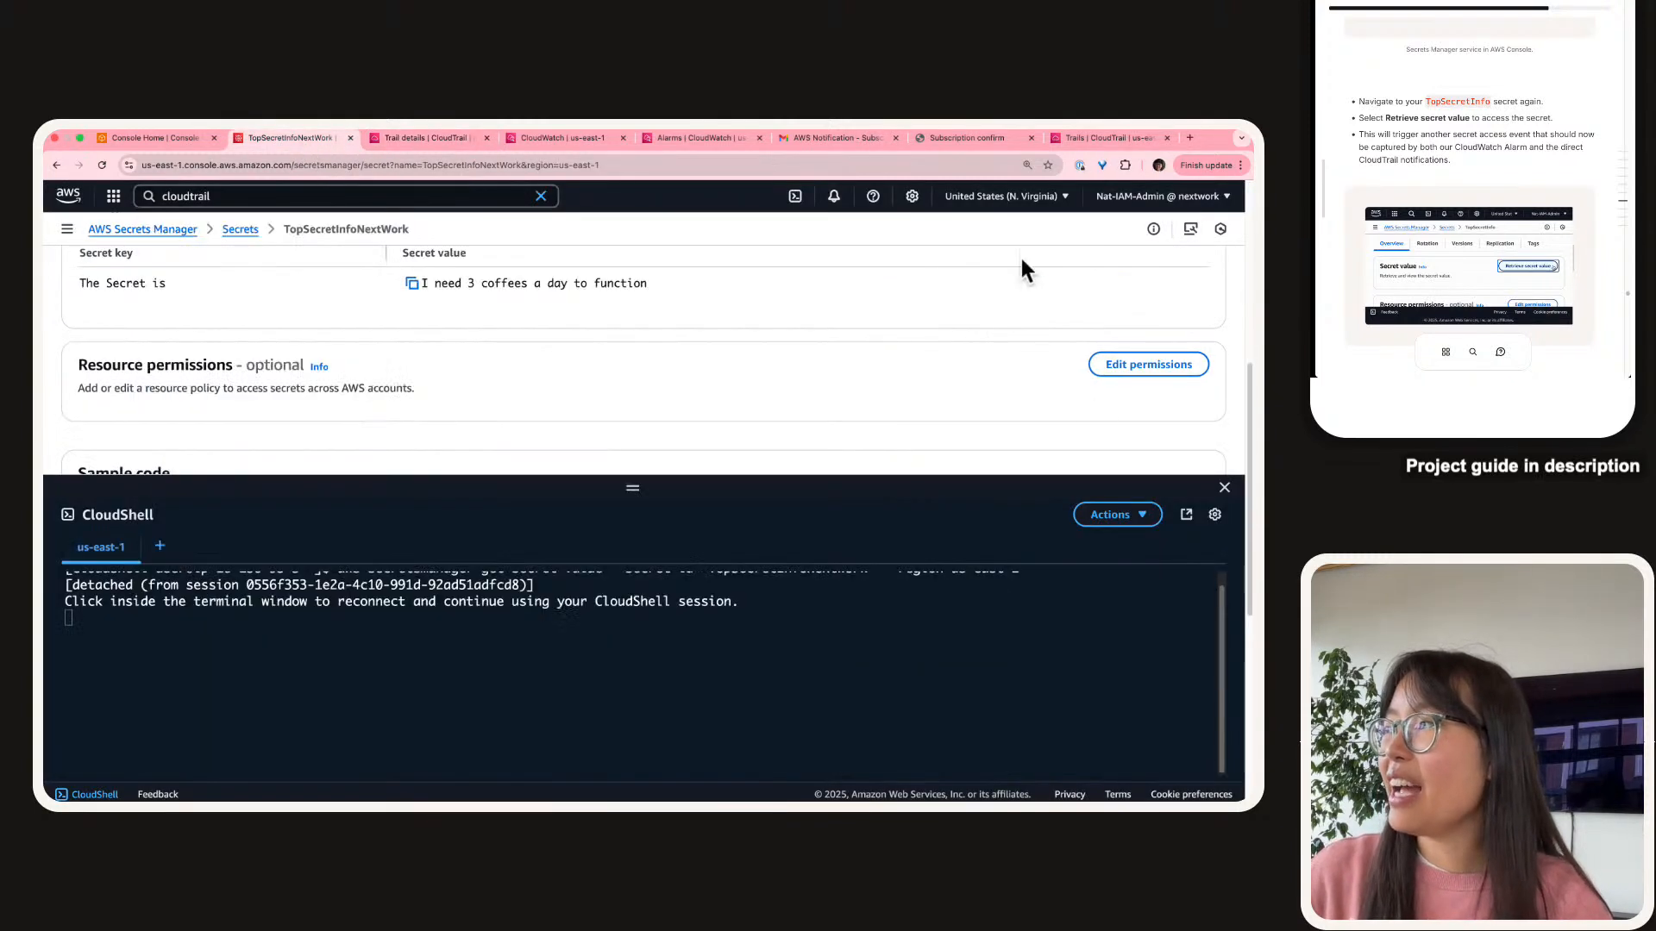
pyautogui.click(1224, 488)
pyautogui.scroll(5, 448, 521)
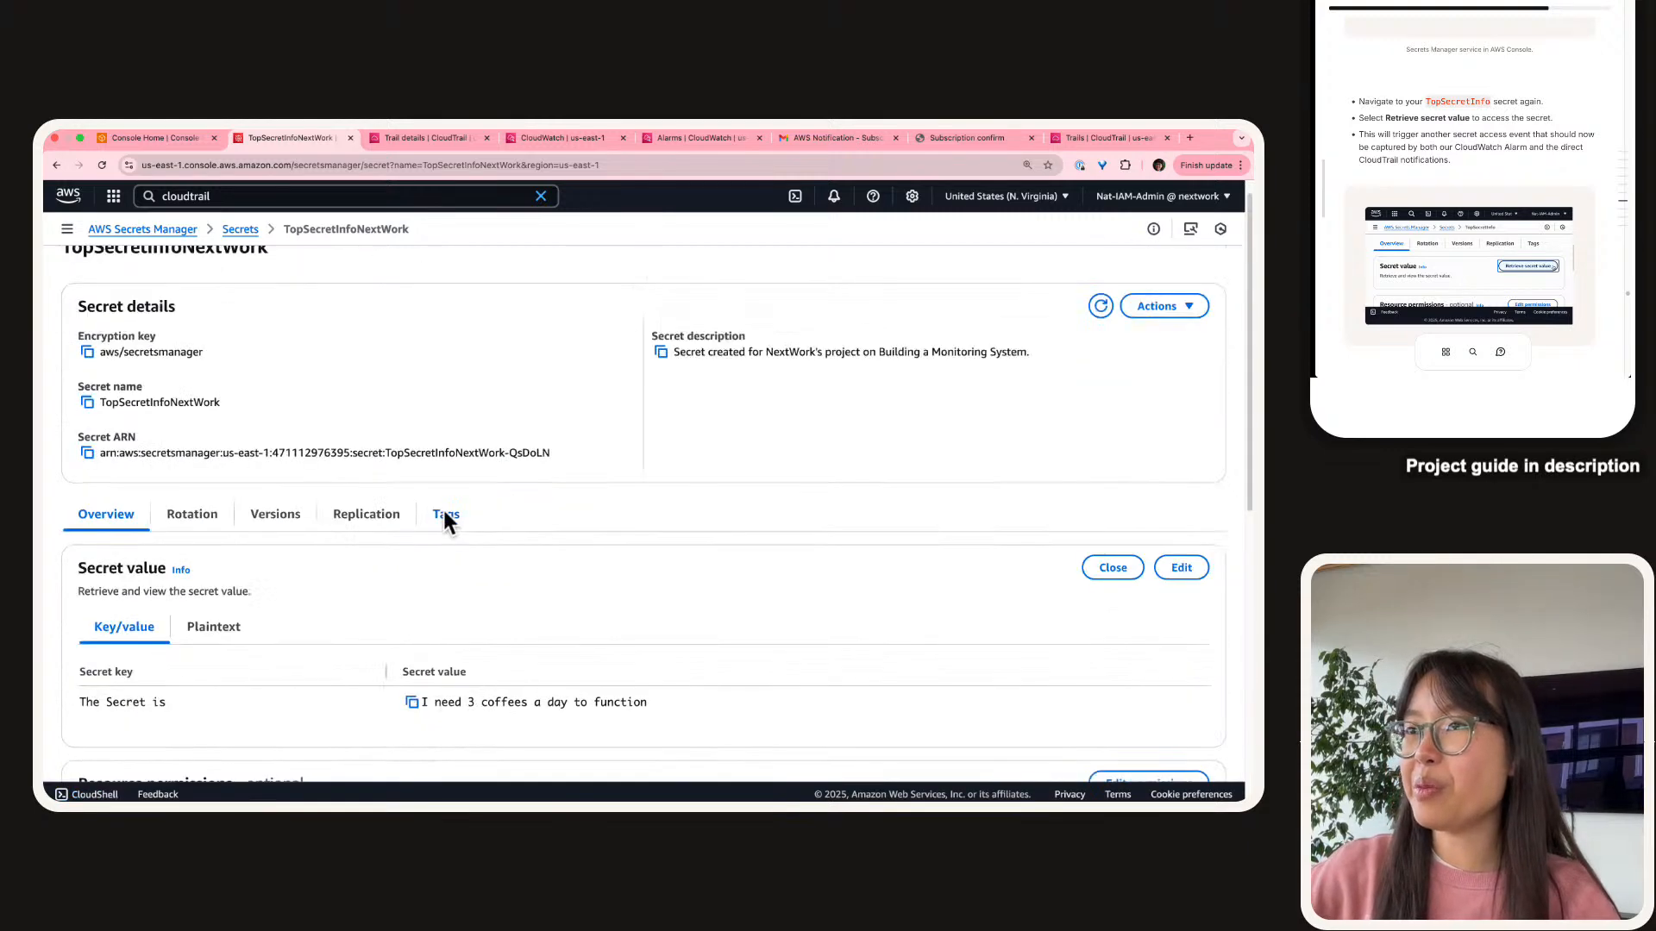
pyautogui.scroll(-3, 707, 444)
pyautogui.click(1113, 308)
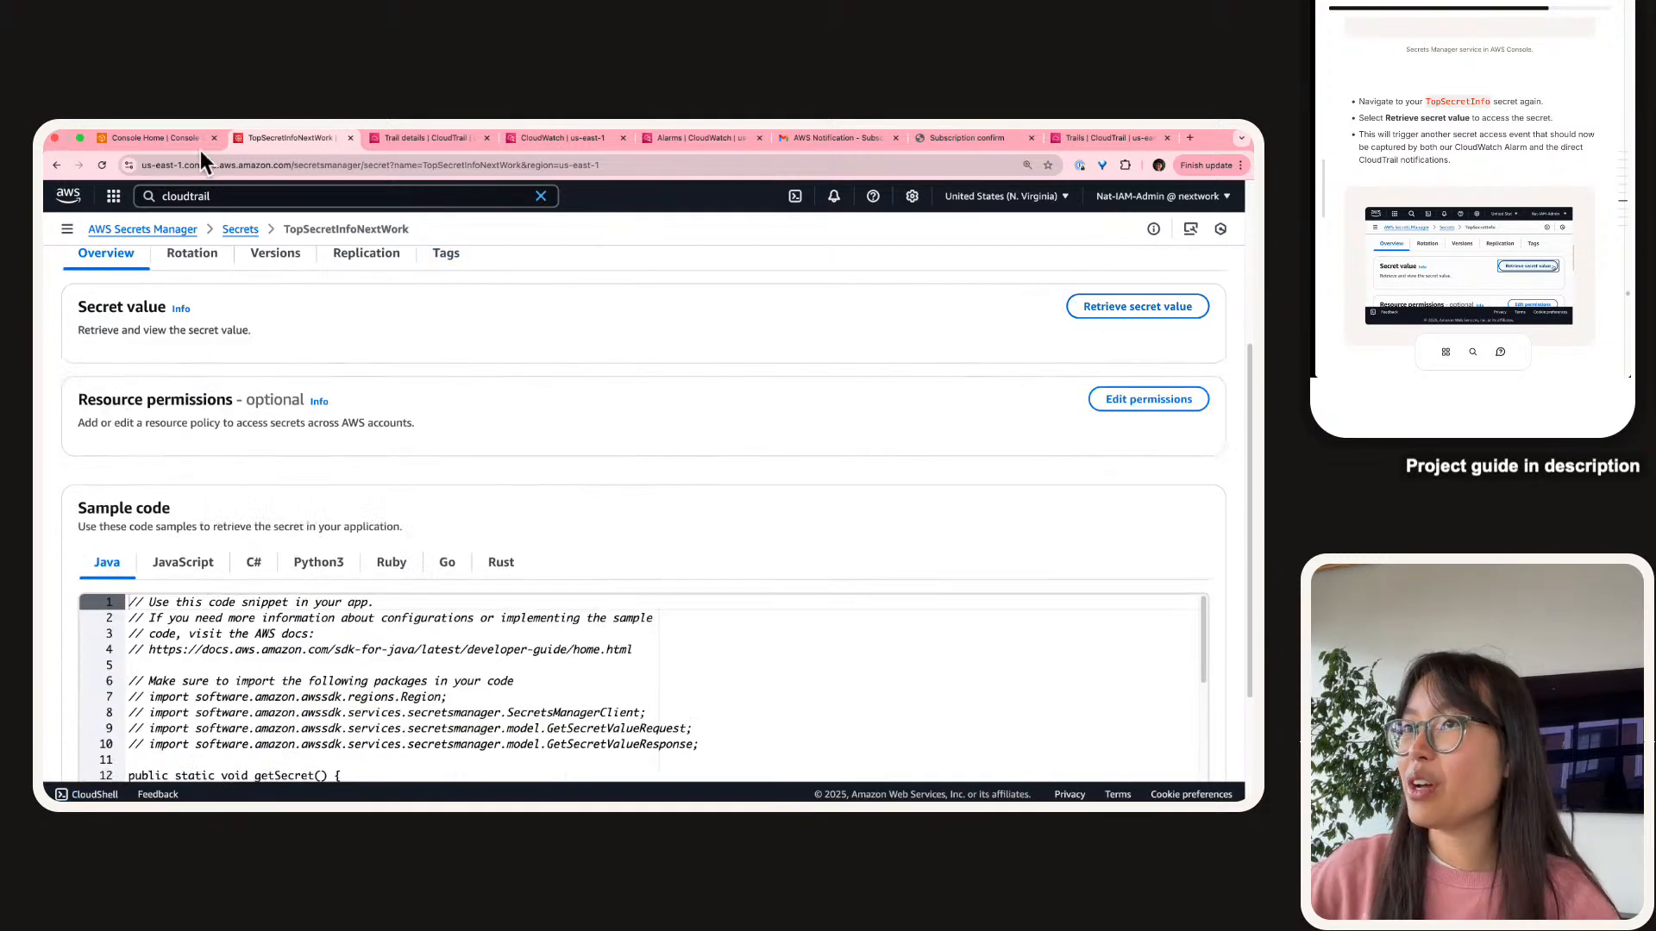
# Reload the page and retrieve the TopSecretInfoNextWork secret value again.
pyautogui.click(99, 165)
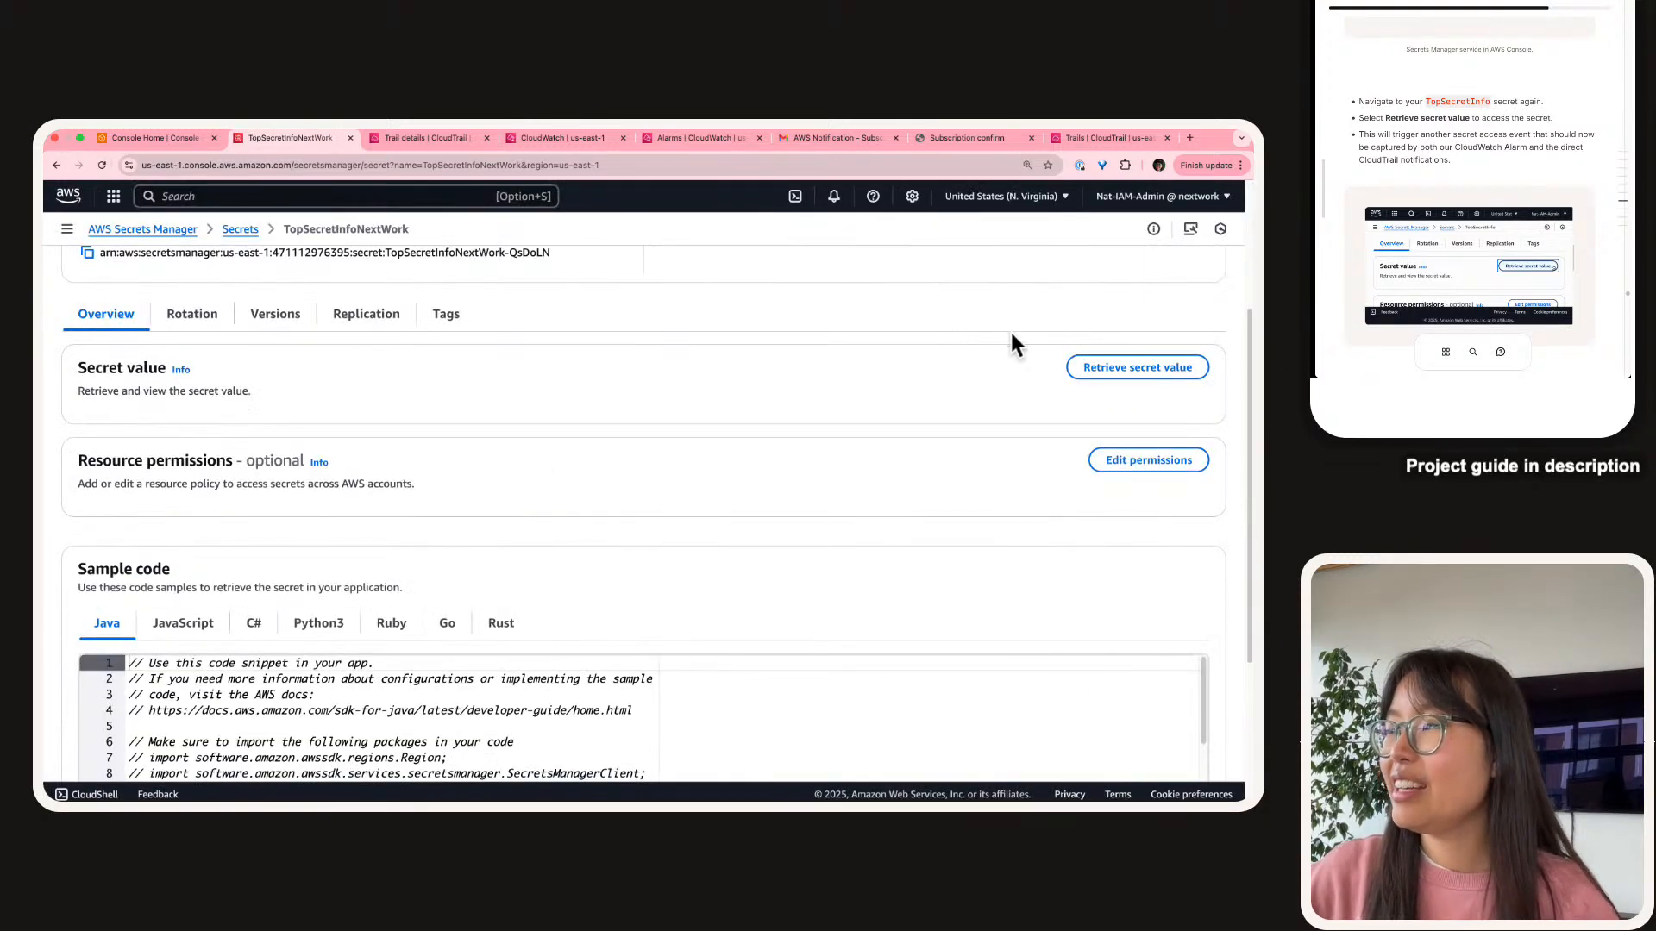
pyautogui.click(1091, 378)
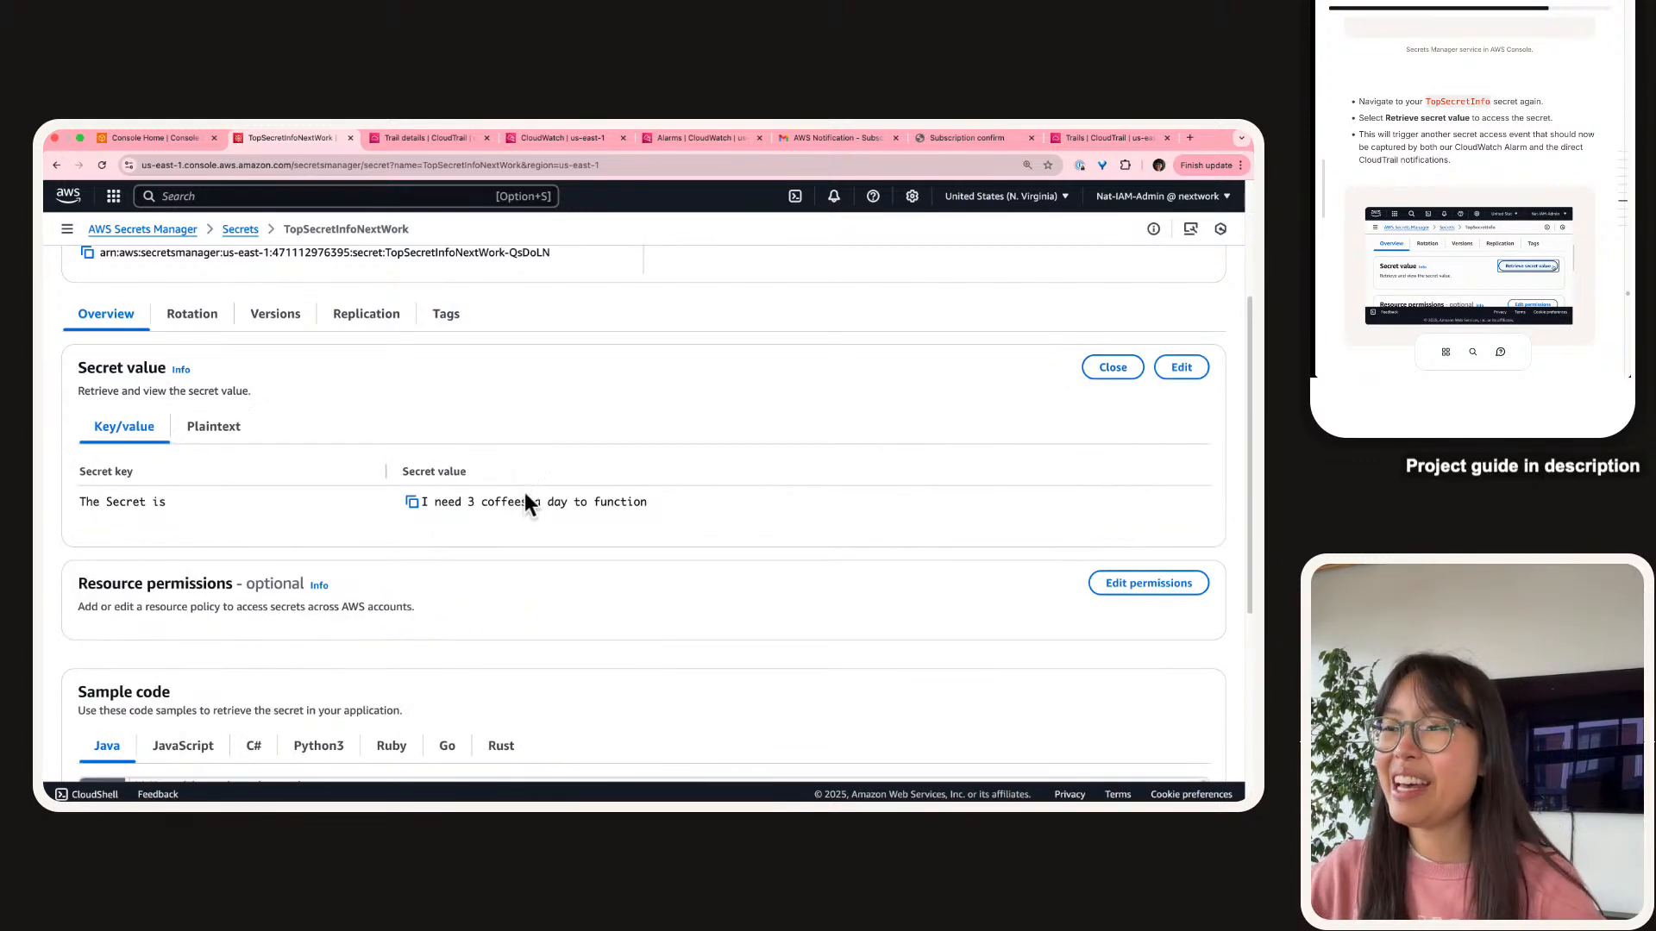
pyautogui.tripleClick(525, 495)
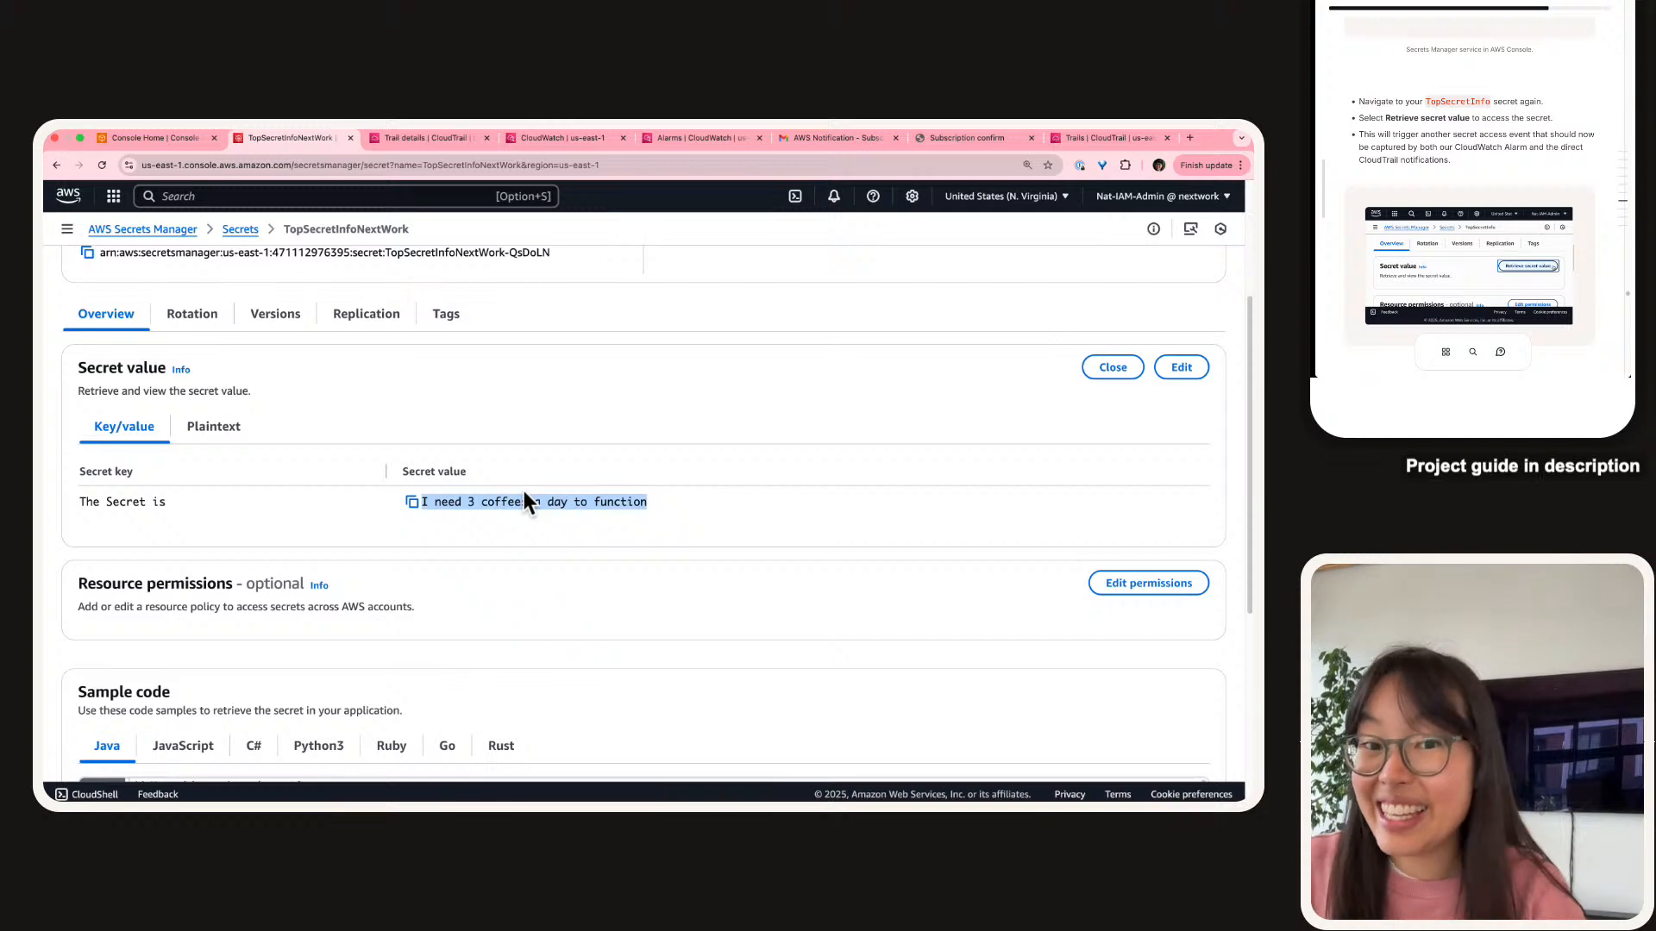
pyautogui.click(525, 490)
pyautogui.scroll(-5, 1454, 127)
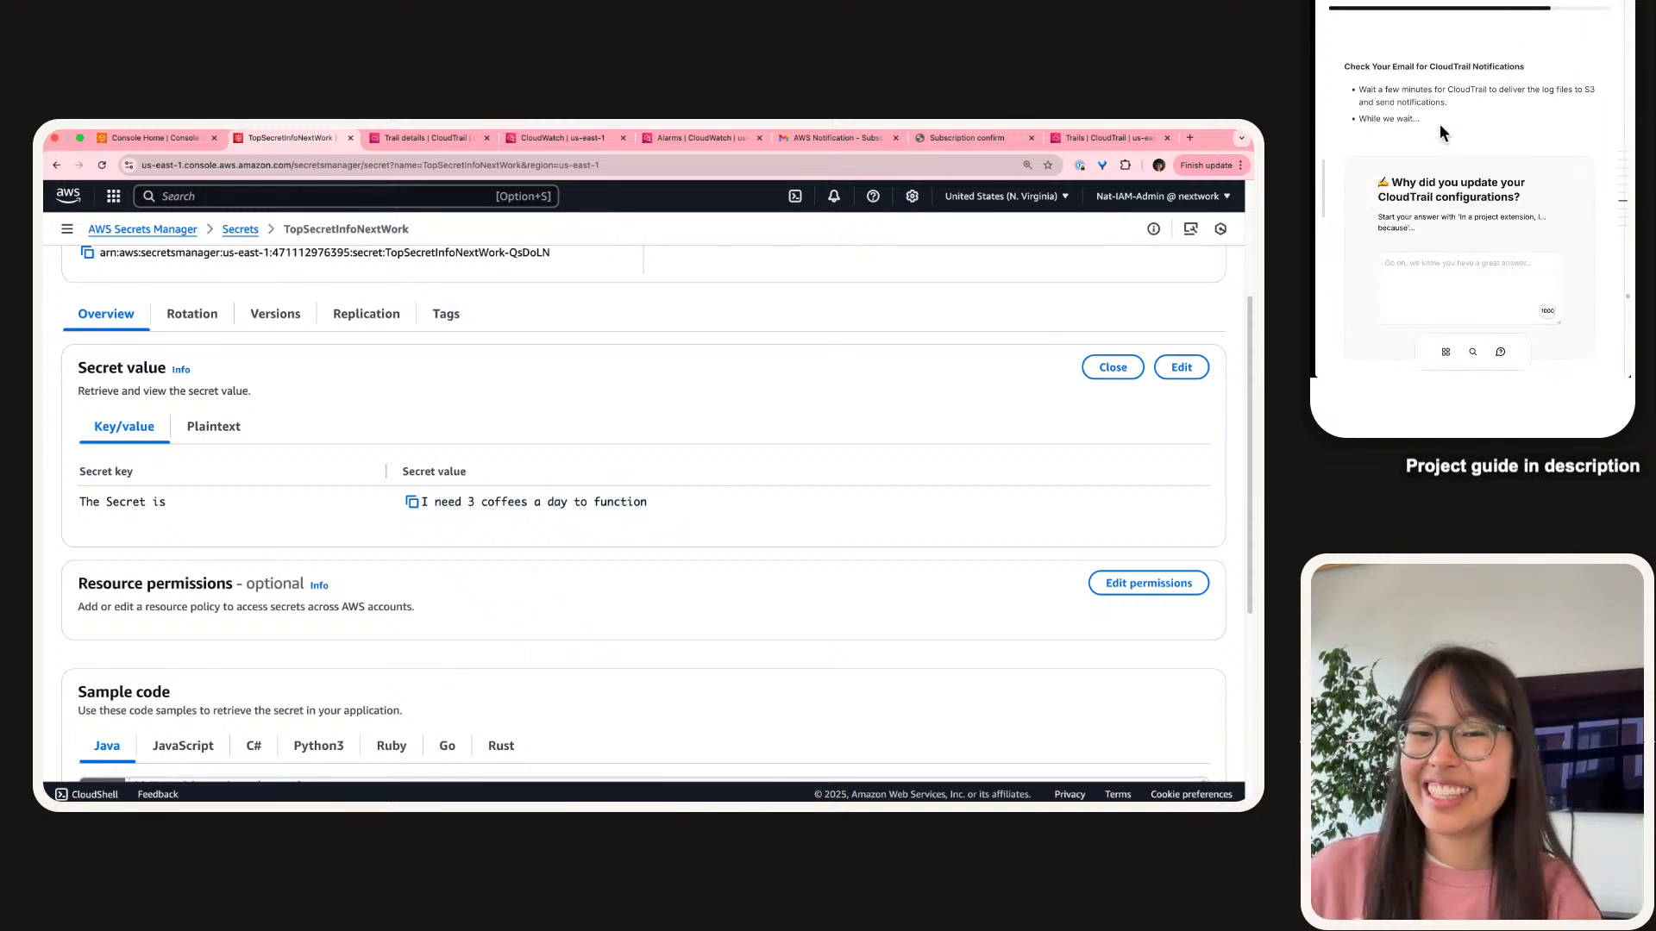
# Paste the CloudTrail configuration question's suggested answer starter into the answer box.
pyautogui.scroll(-2, 1441, 126)
pyautogui.scroll(1, 1440, 126)
pyautogui.click(1440, 126)
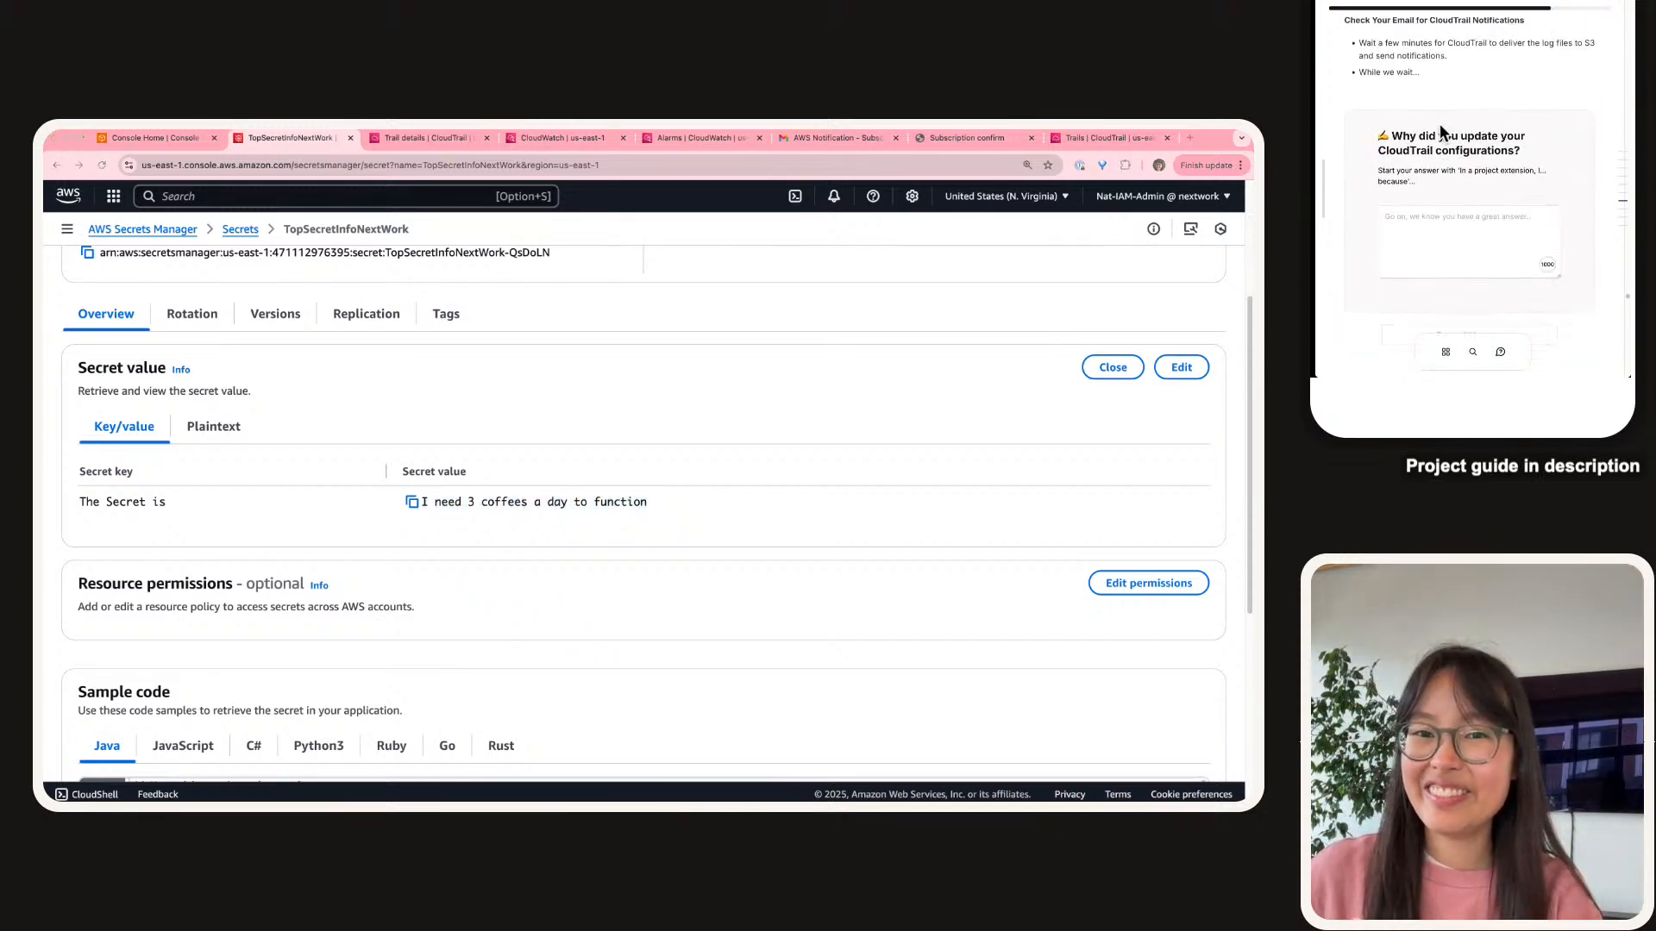
pyautogui.tripleClick(1439, 151)
pyautogui.click(1409, 187)
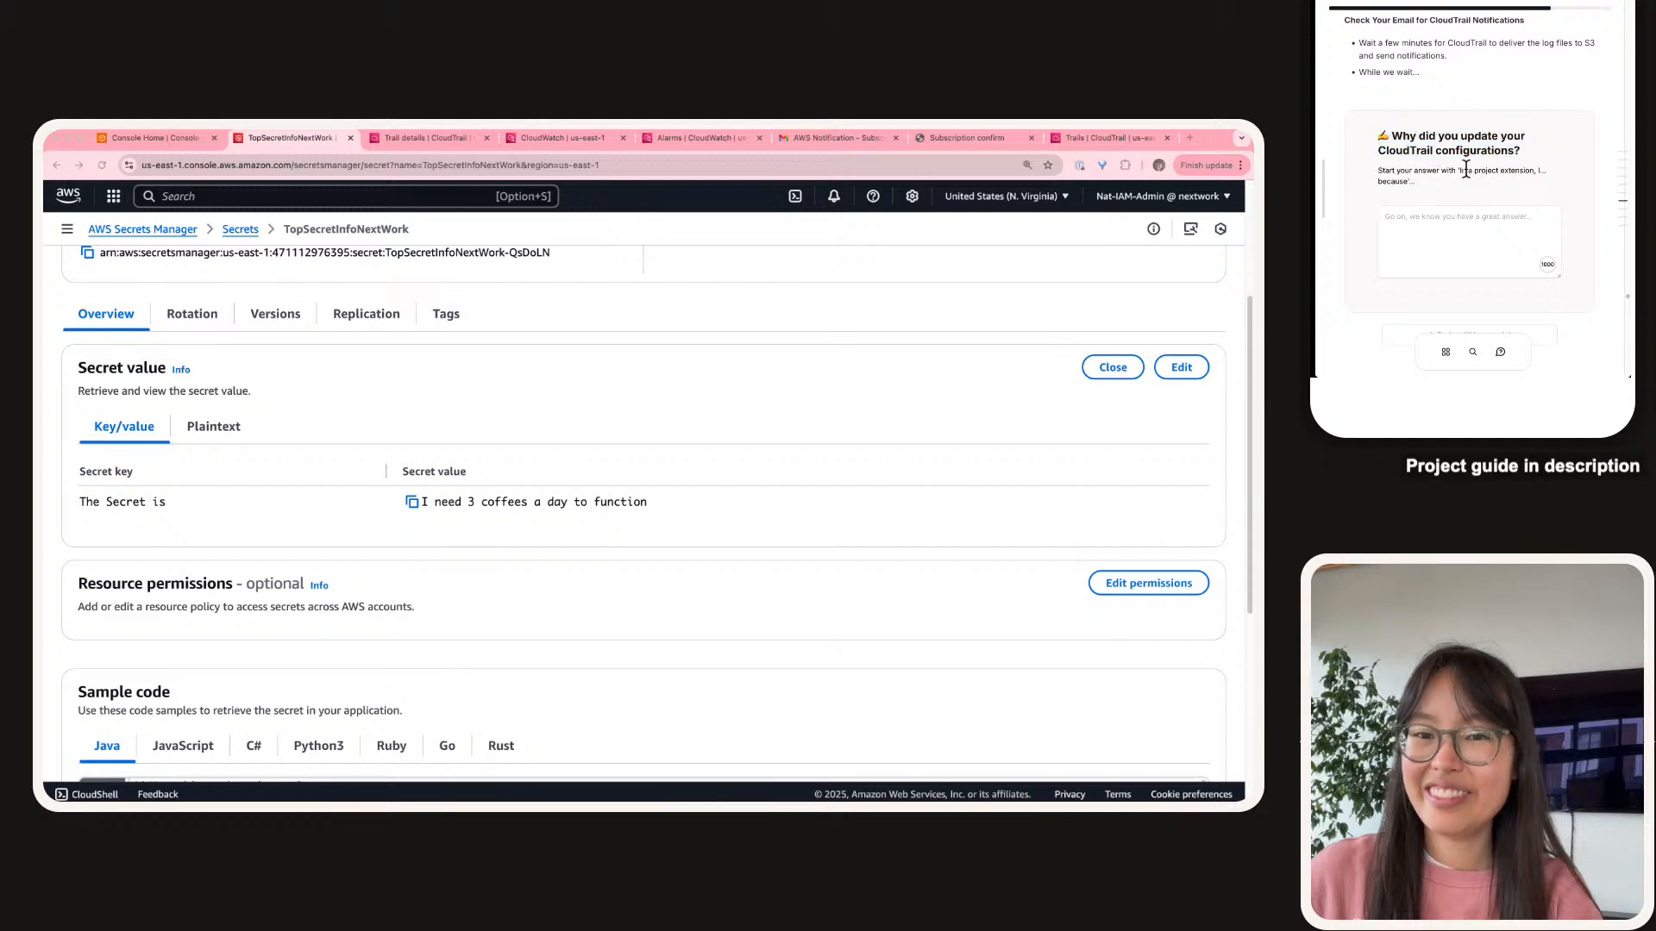
pyautogui.moveTo(1463, 170); pyautogui.dragTo(1402, 184)
pyautogui.hotkey('ctrl', 'c')
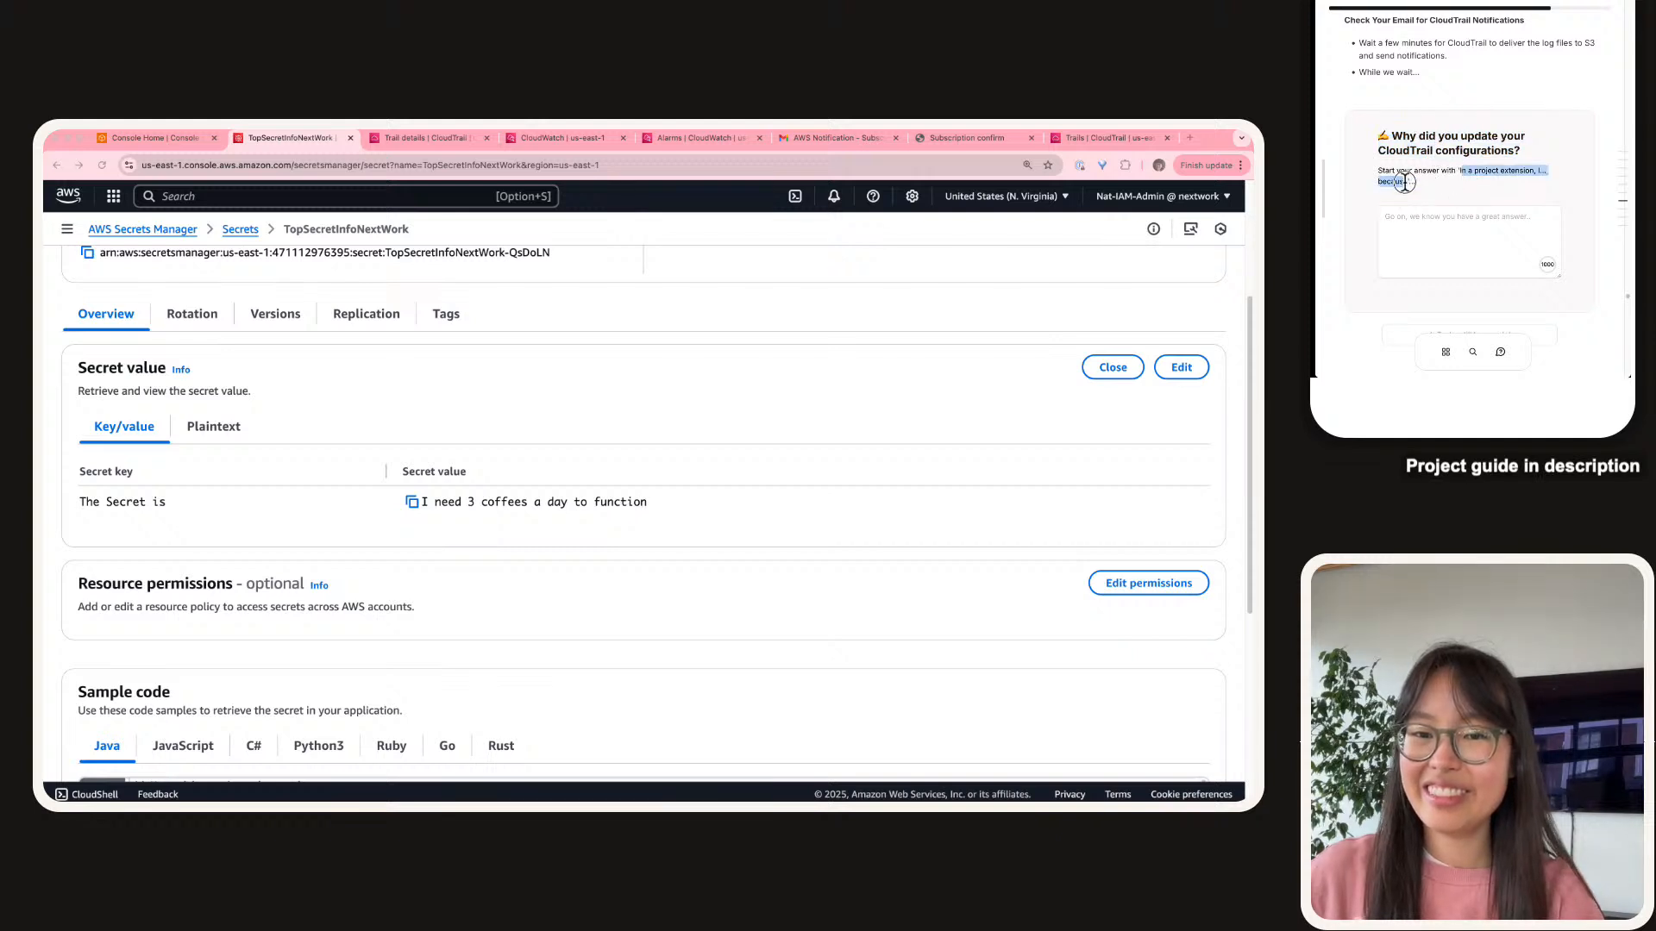
pyautogui.click(1416, 258)
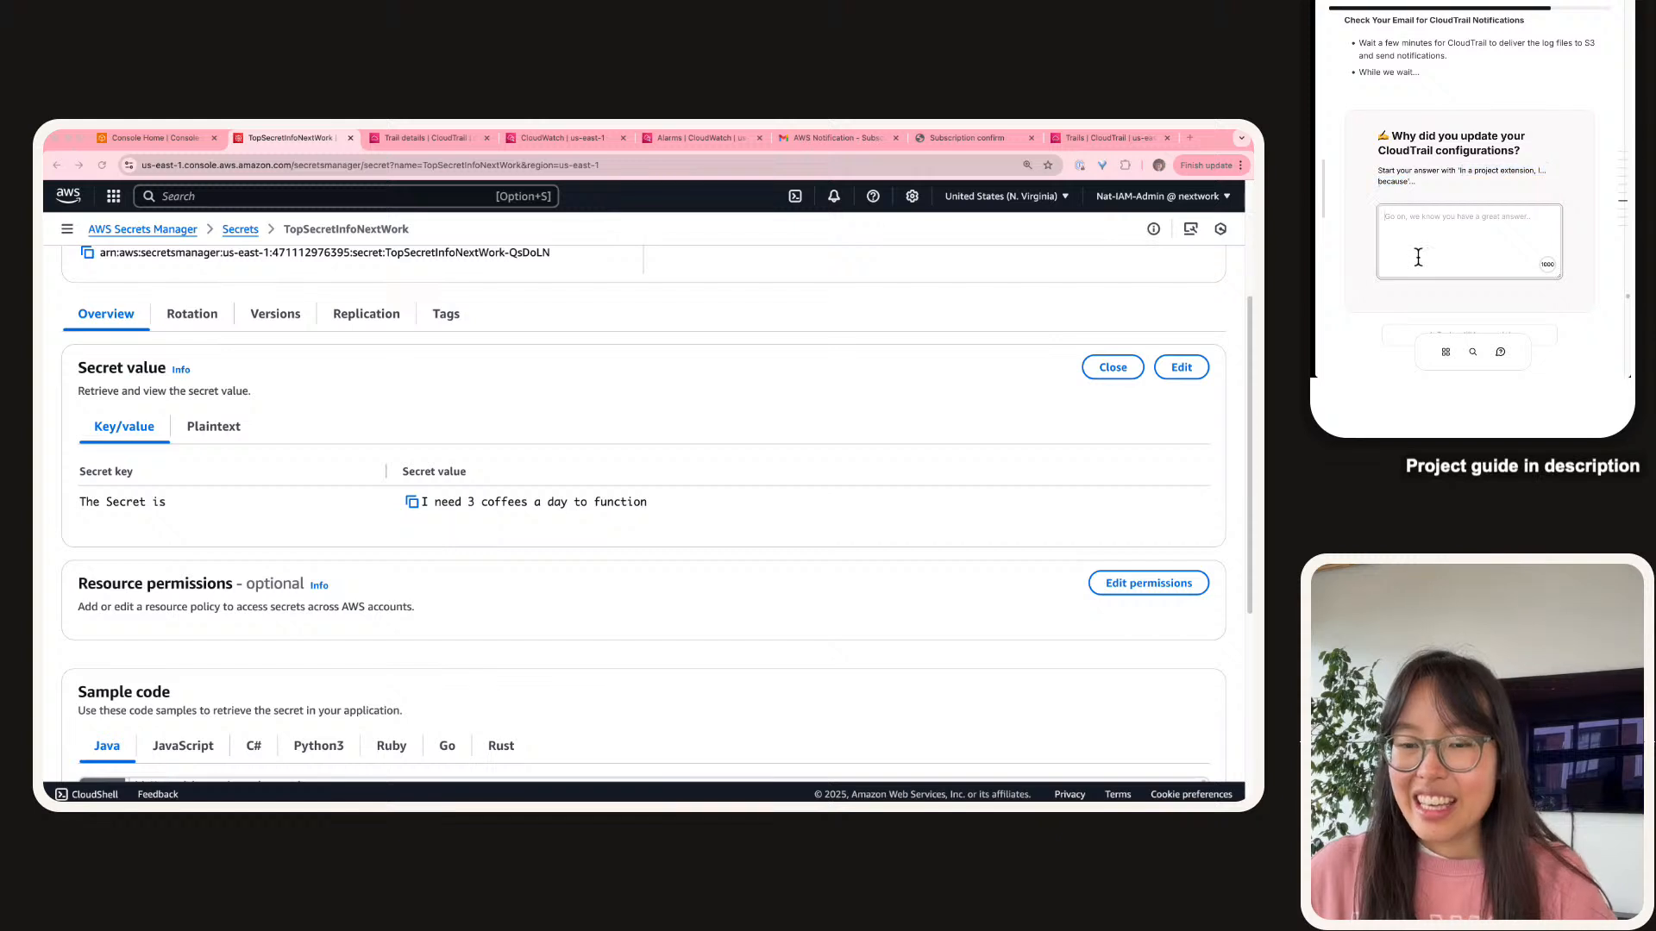
pyautogui.hotkey('ctrl', 'v')
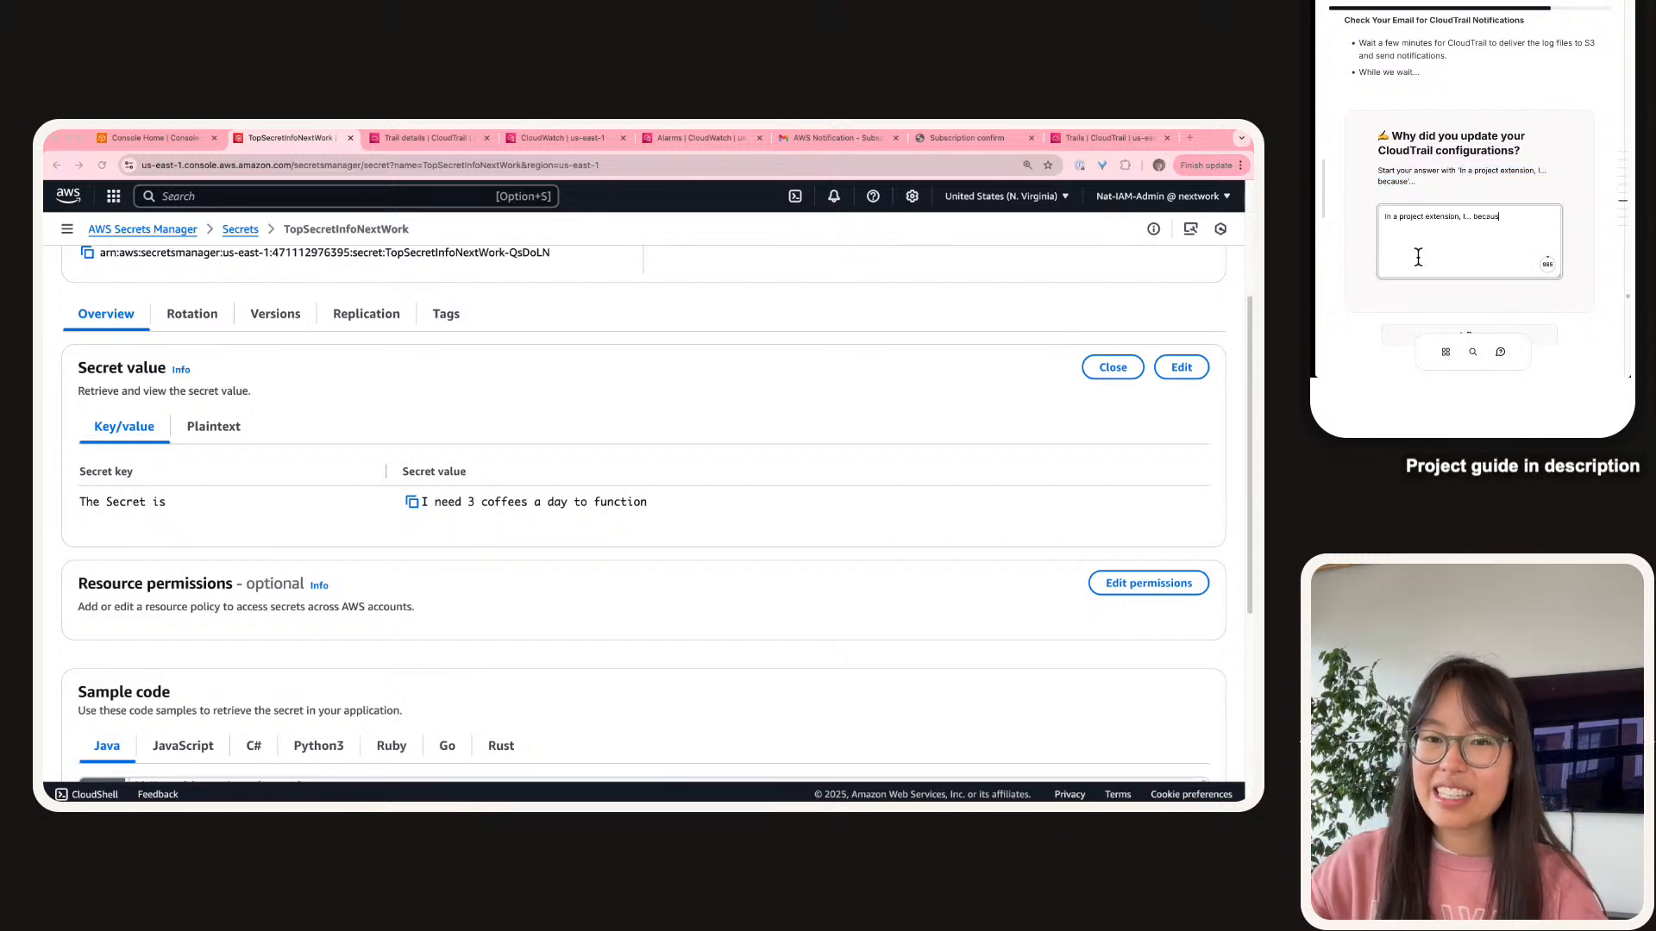
# Explain that SNS notification delivery lets us evaluate CloudTrail vs CloudWatch, and submit.
pyautogui.hotkey('alt', 'shift', 'Left')
pyautogui.hotkey('alt', 'shift', 'Left')
pyautogui.write('we enab')
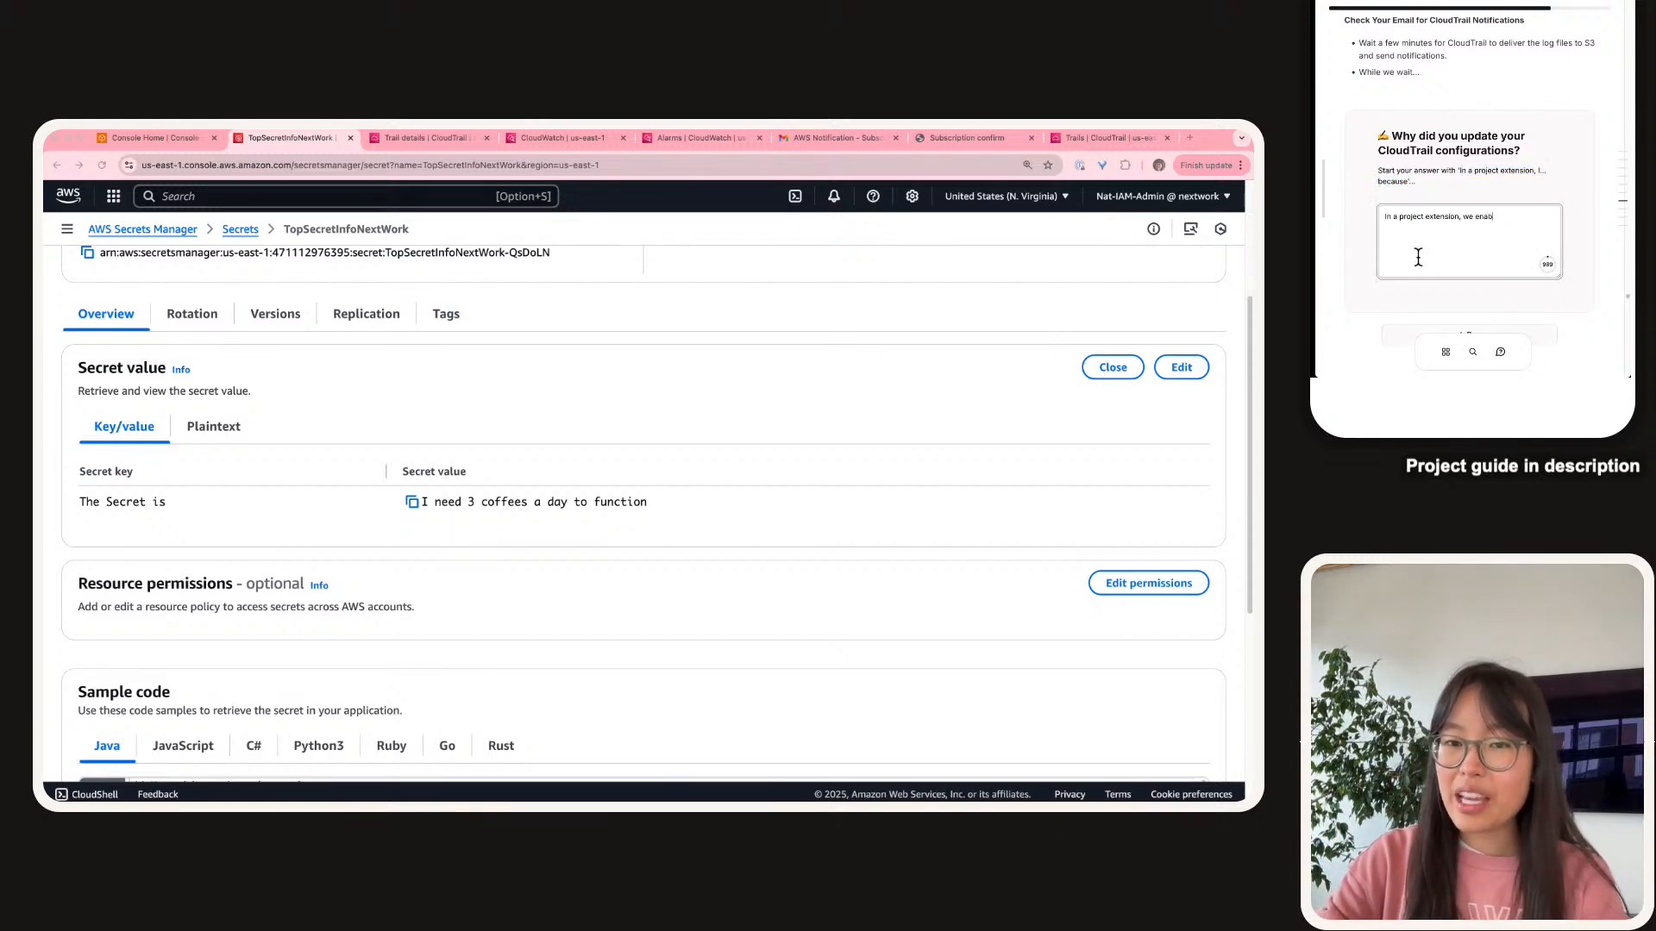
pyautogui.write('led SNS notificatino deliver')
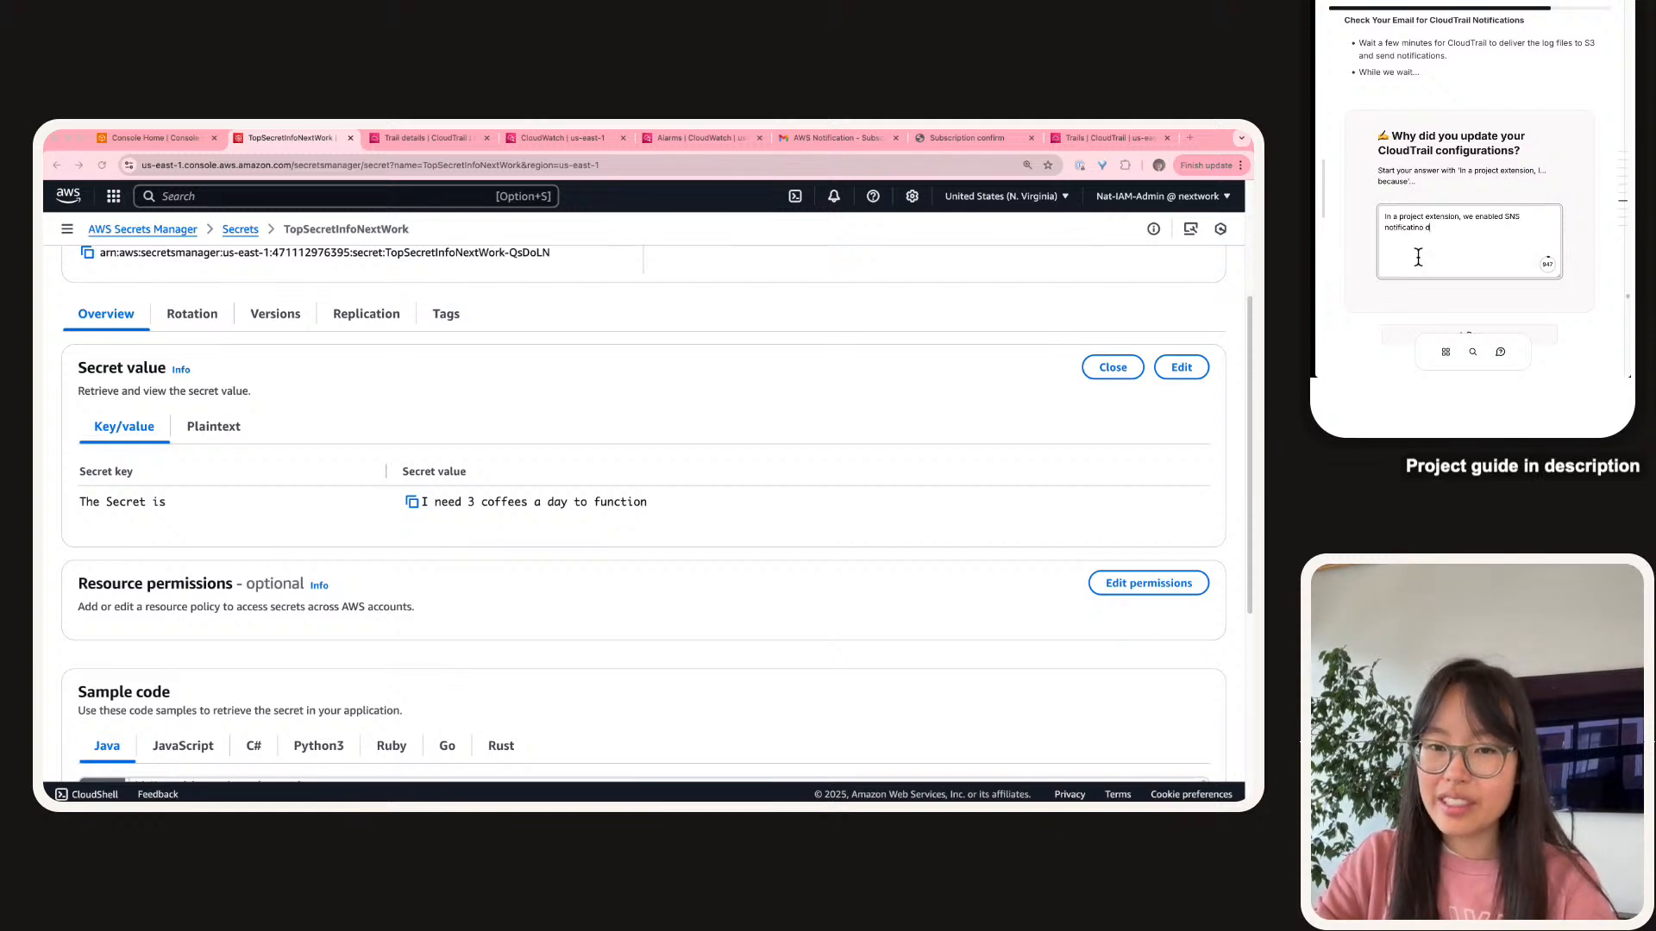
pyautogui.press('BackSpace')
pyautogui.press('BackSpace')
pyautogui.press('BackSpace')
pyautogui.press('BackSpace')
pyautogui.write('on deliver')
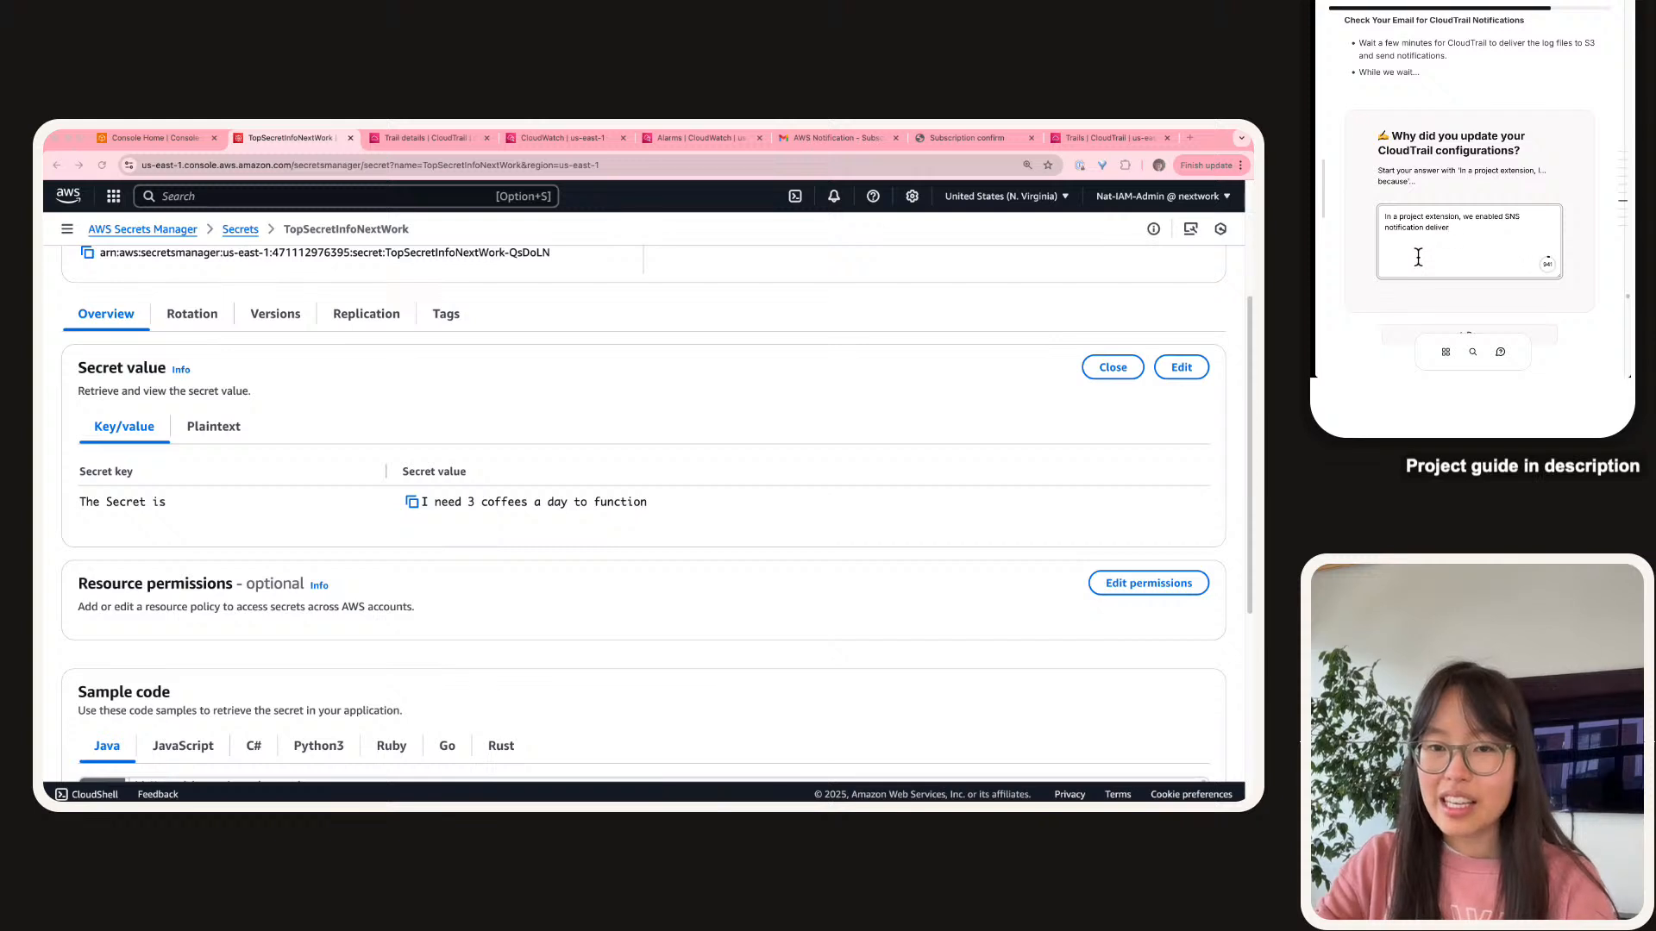
pyautogui.write('y in CloudT')
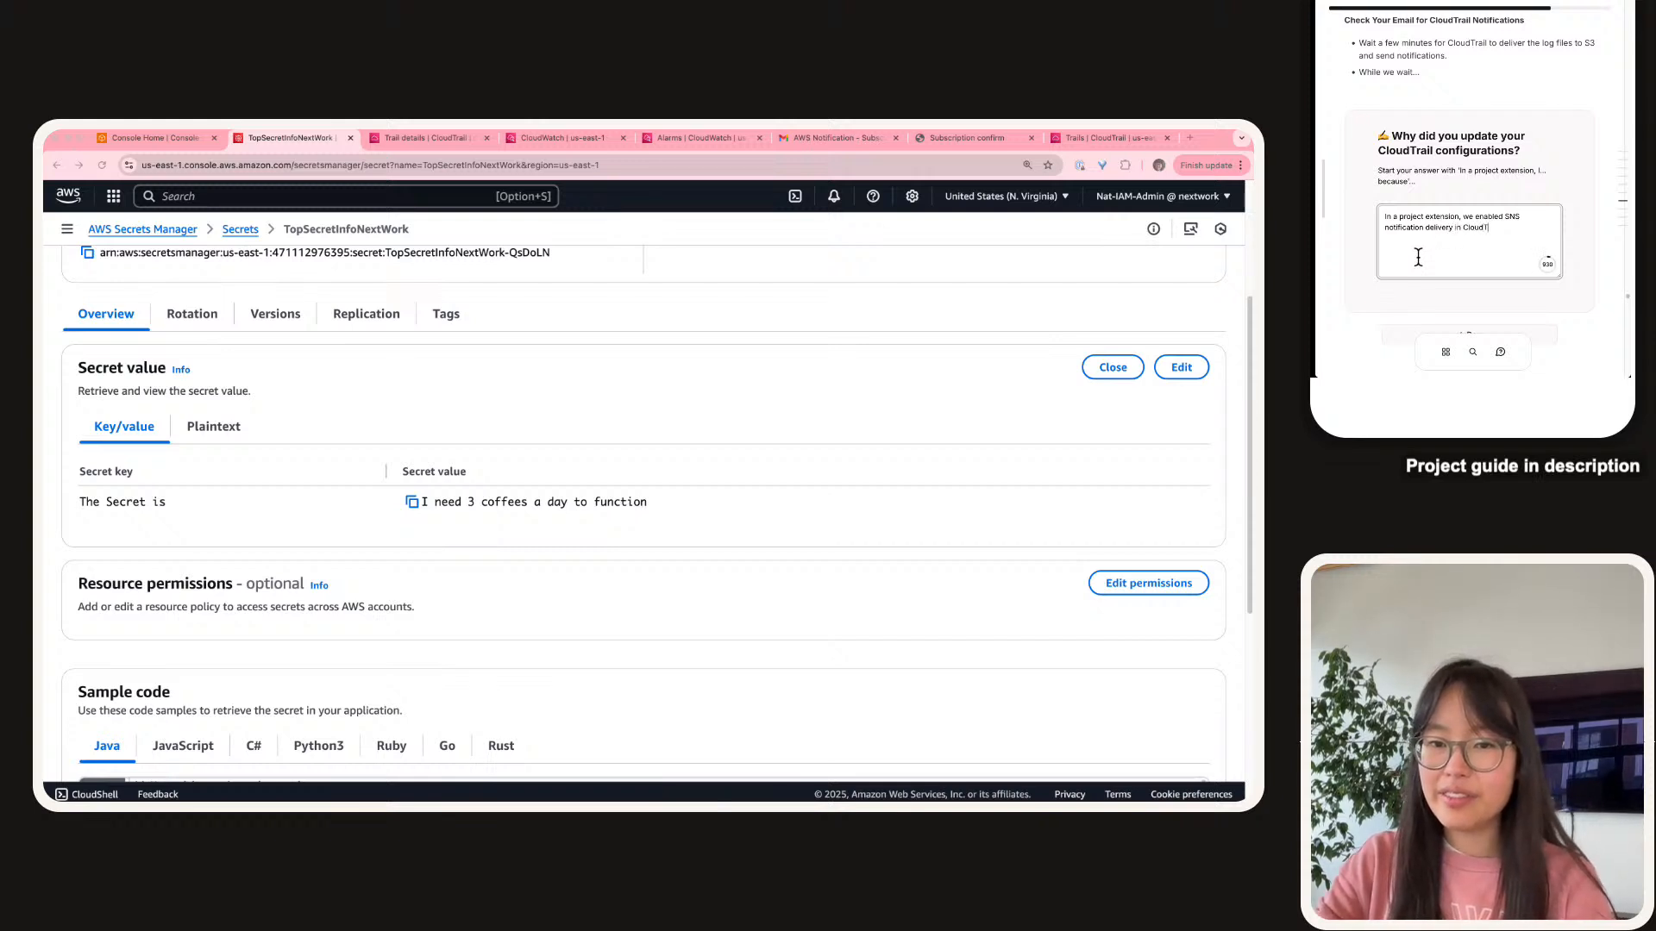
pyautogui.write('rail because')
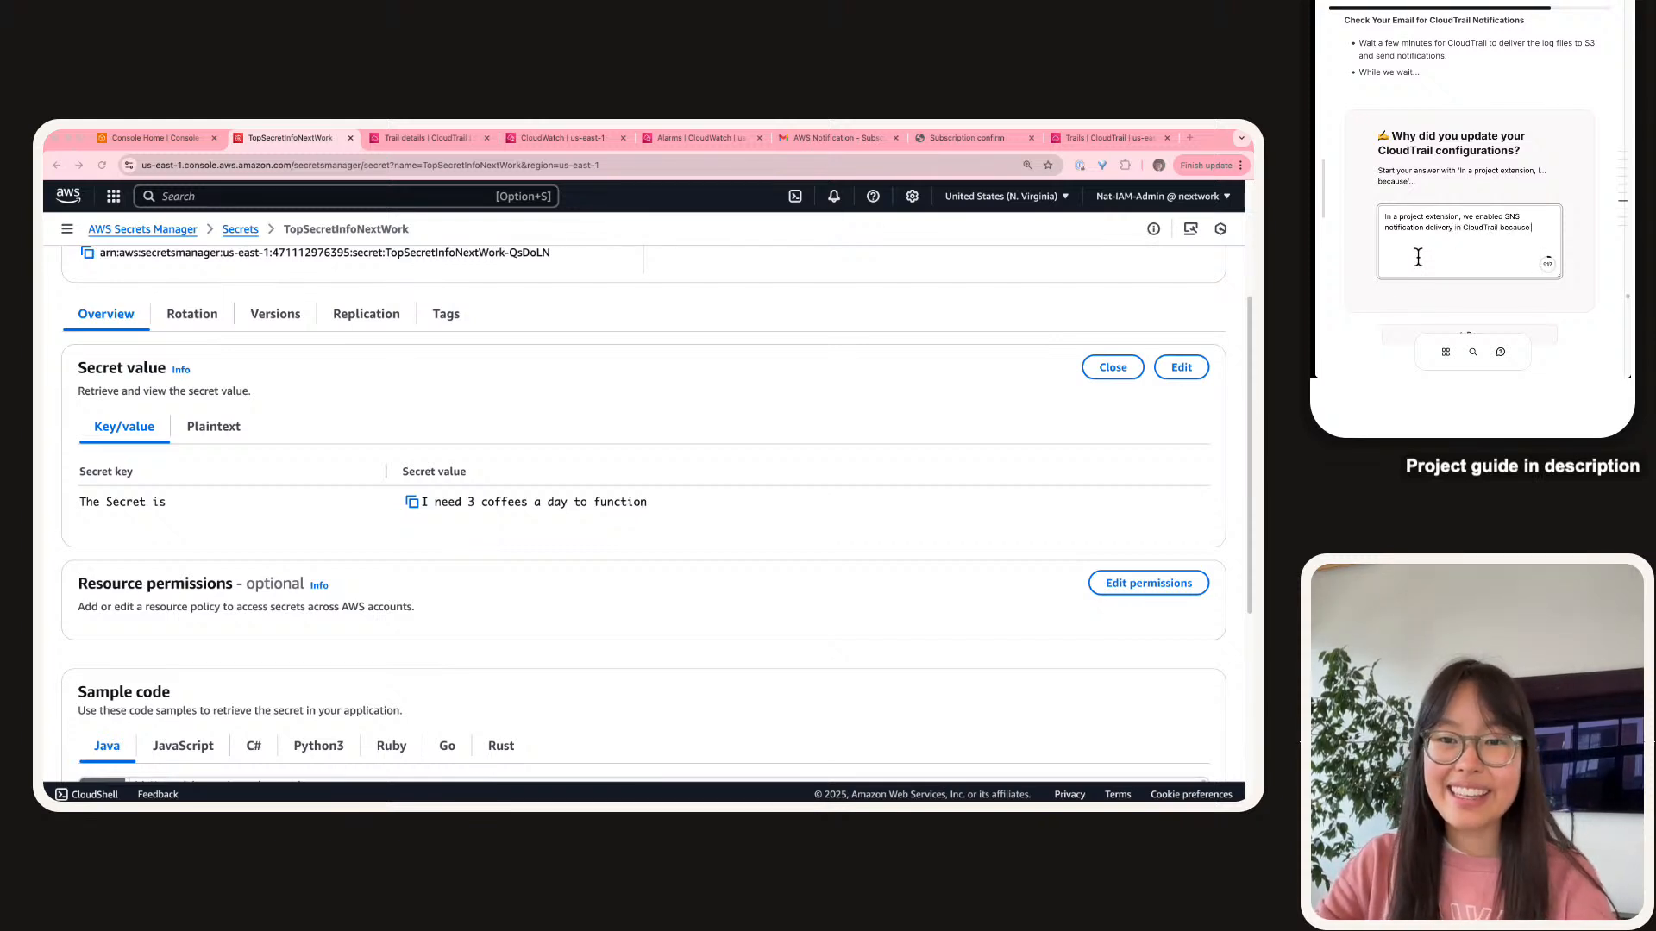
pyautogui.write(' this')
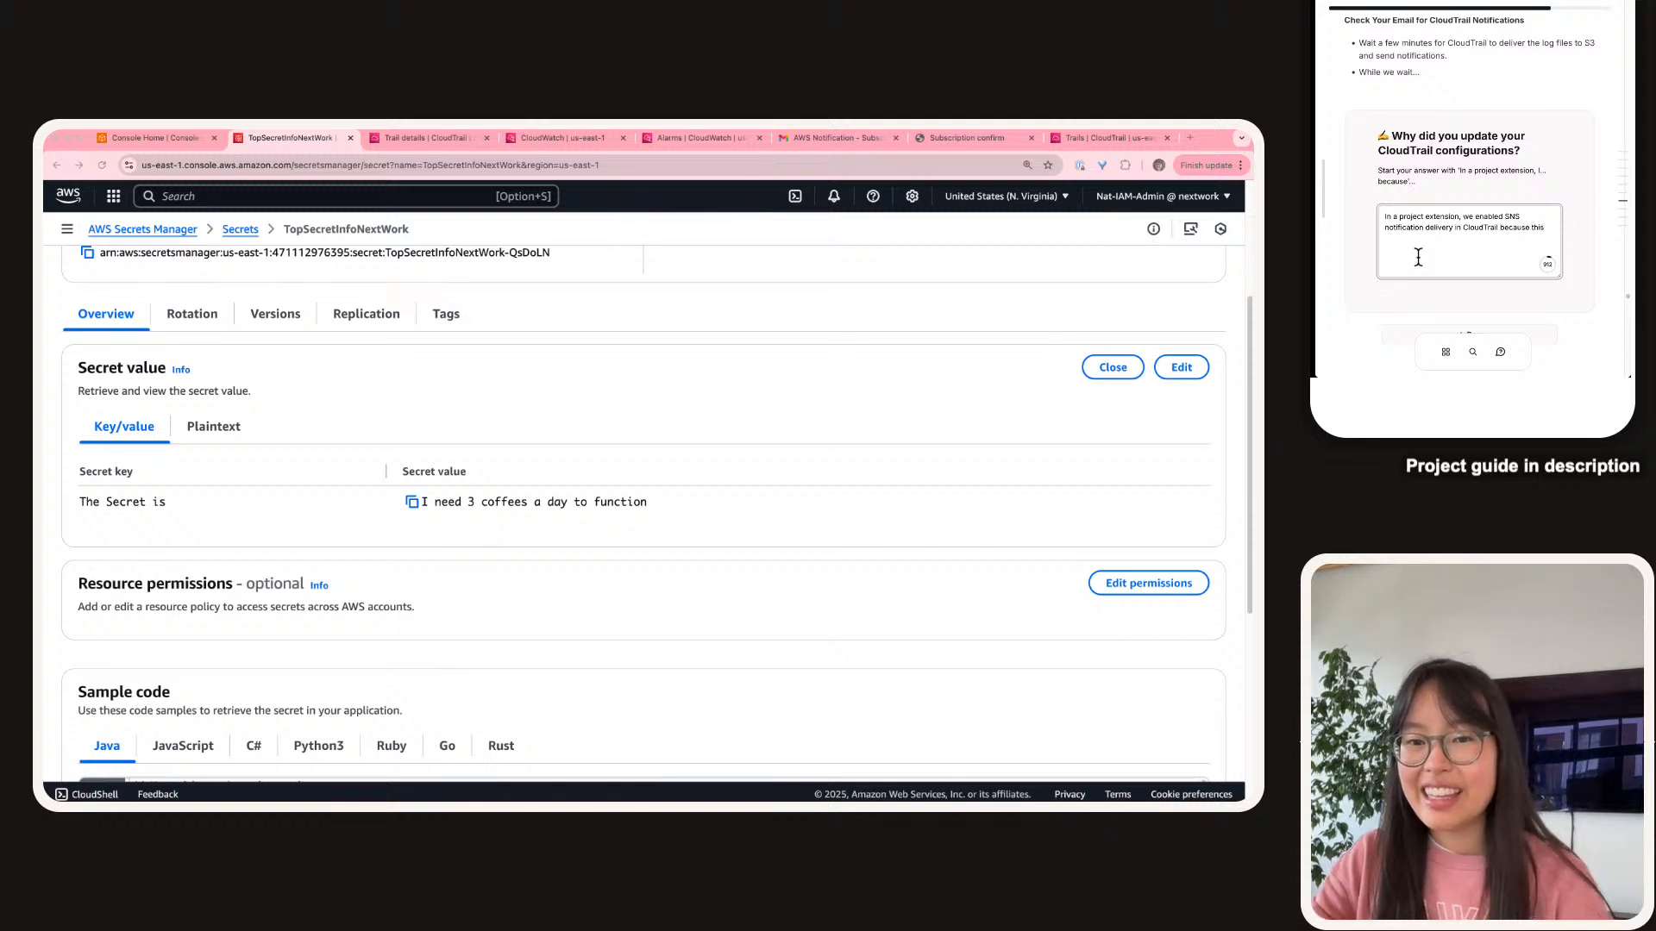
pyautogui.write(' lets us')
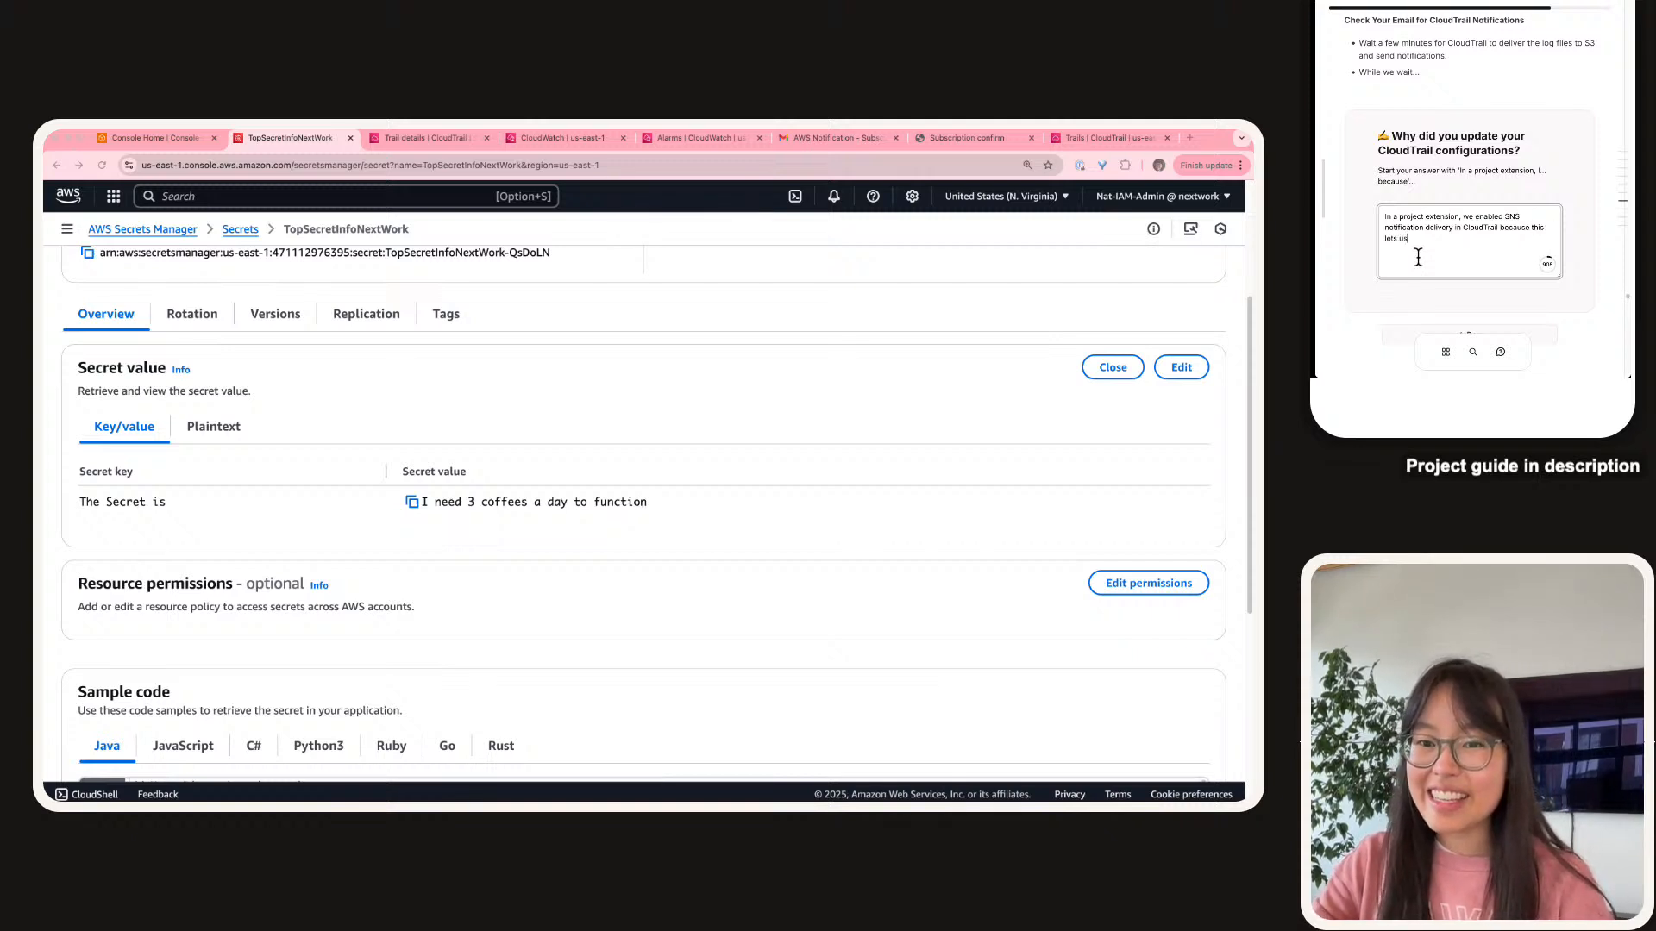
pyautogui.write(' evaluate')
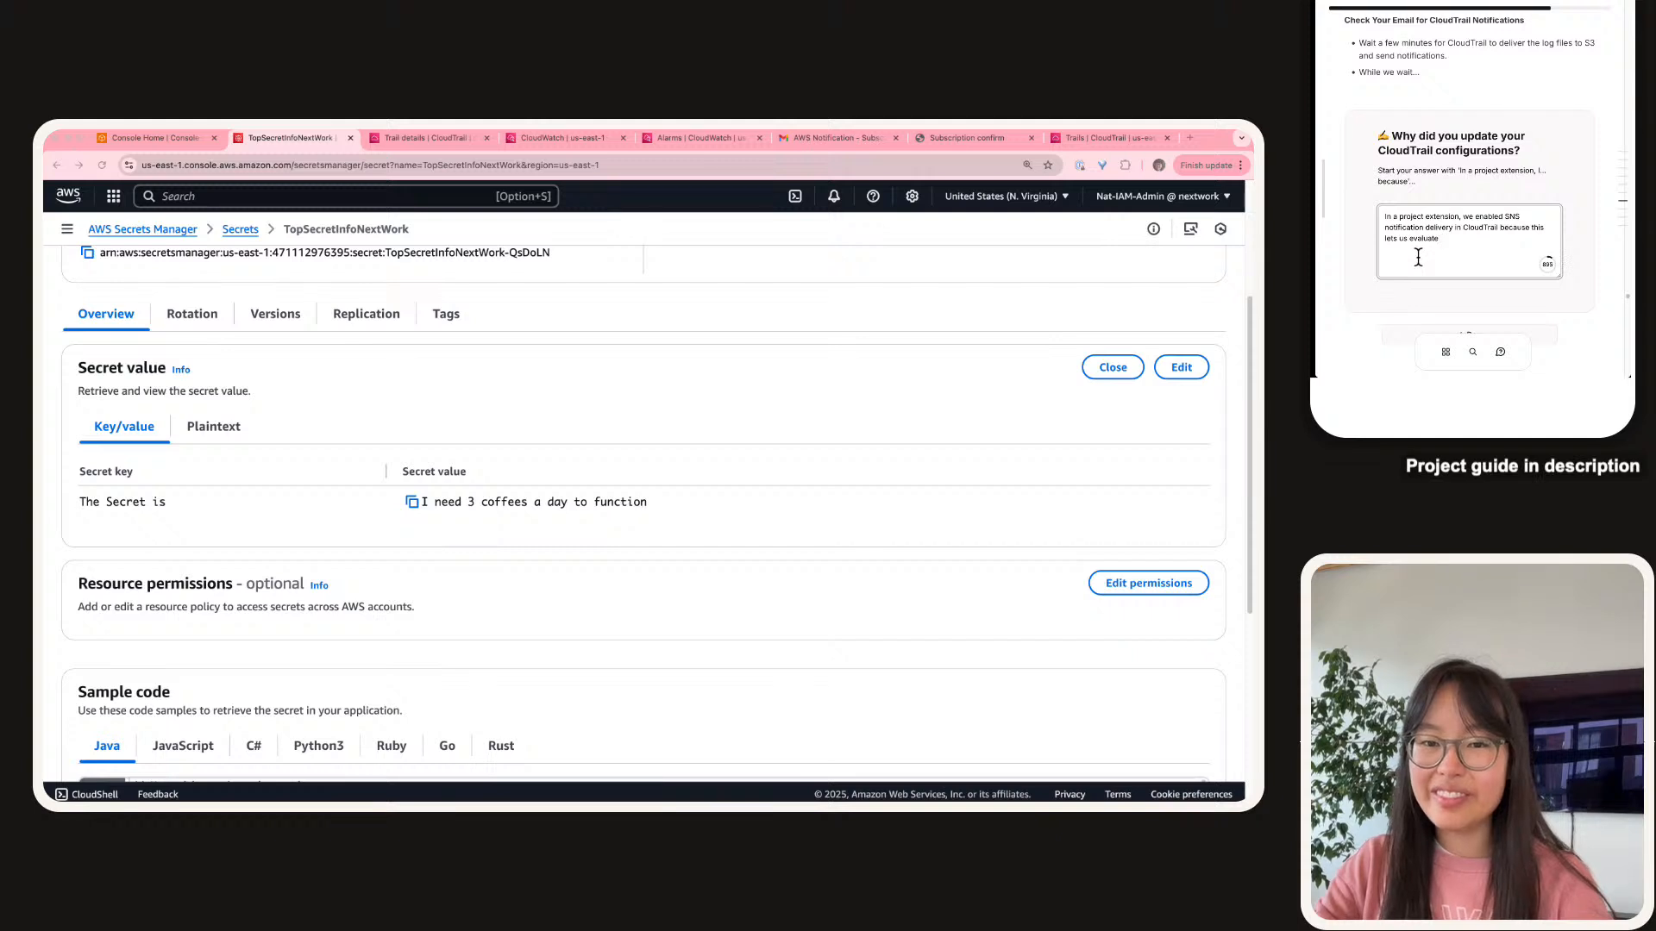
pyautogui.write(' thloud')
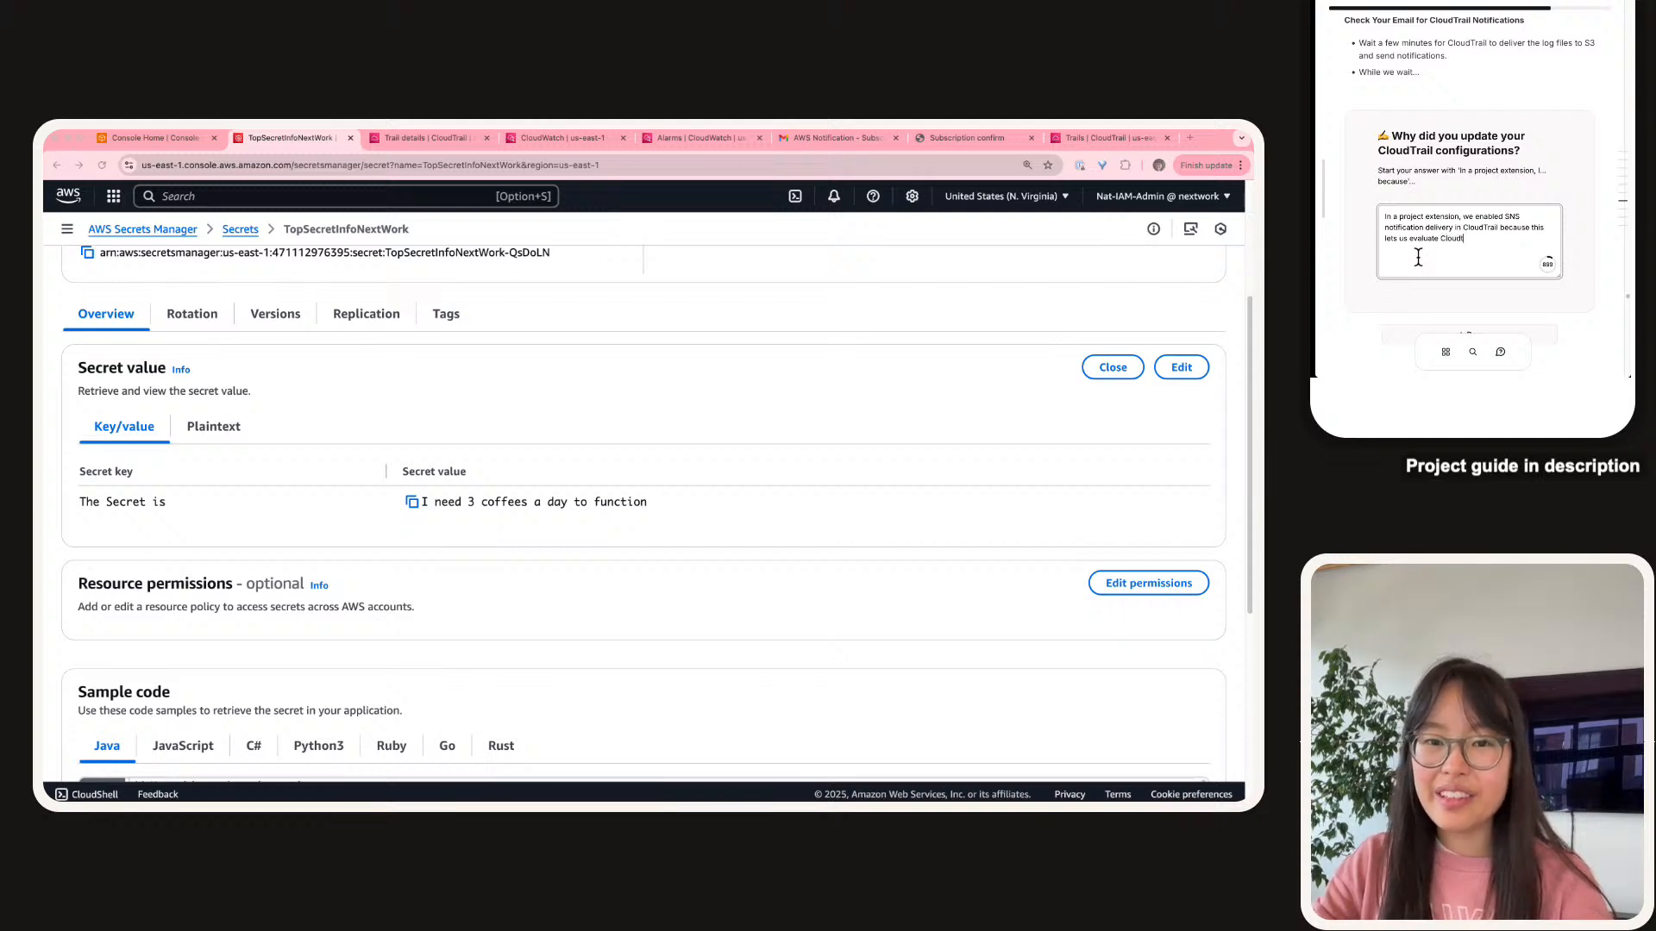
pyautogui.write('Trail vs CloudWatch f')
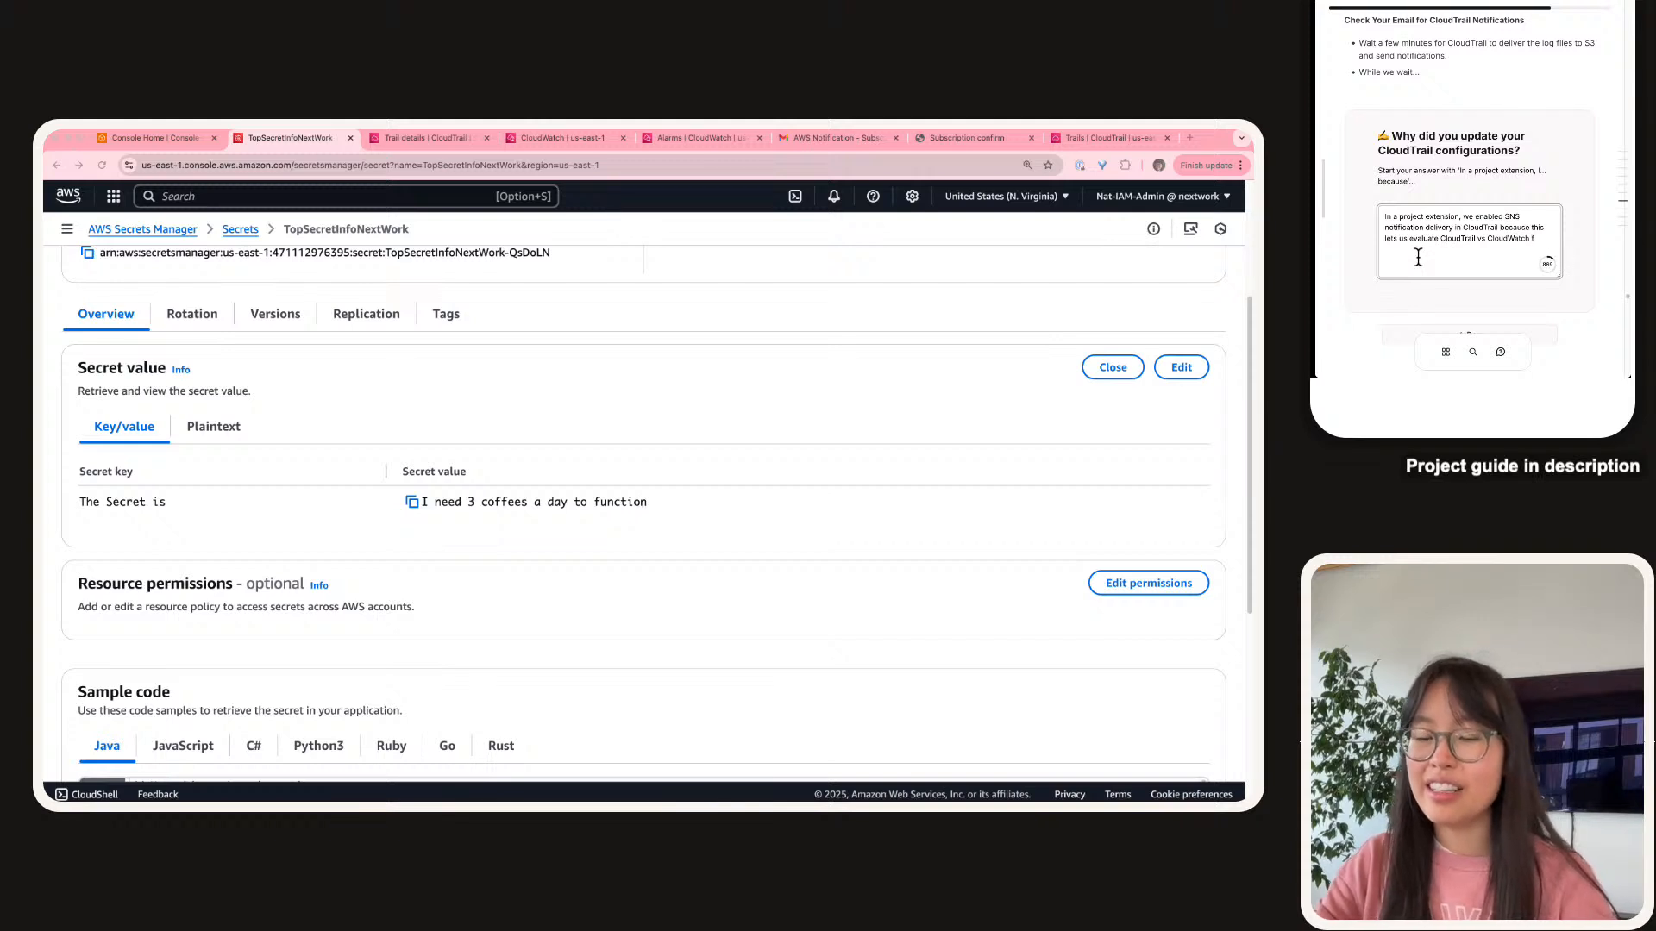
pyautogui.write('or notifying us a')
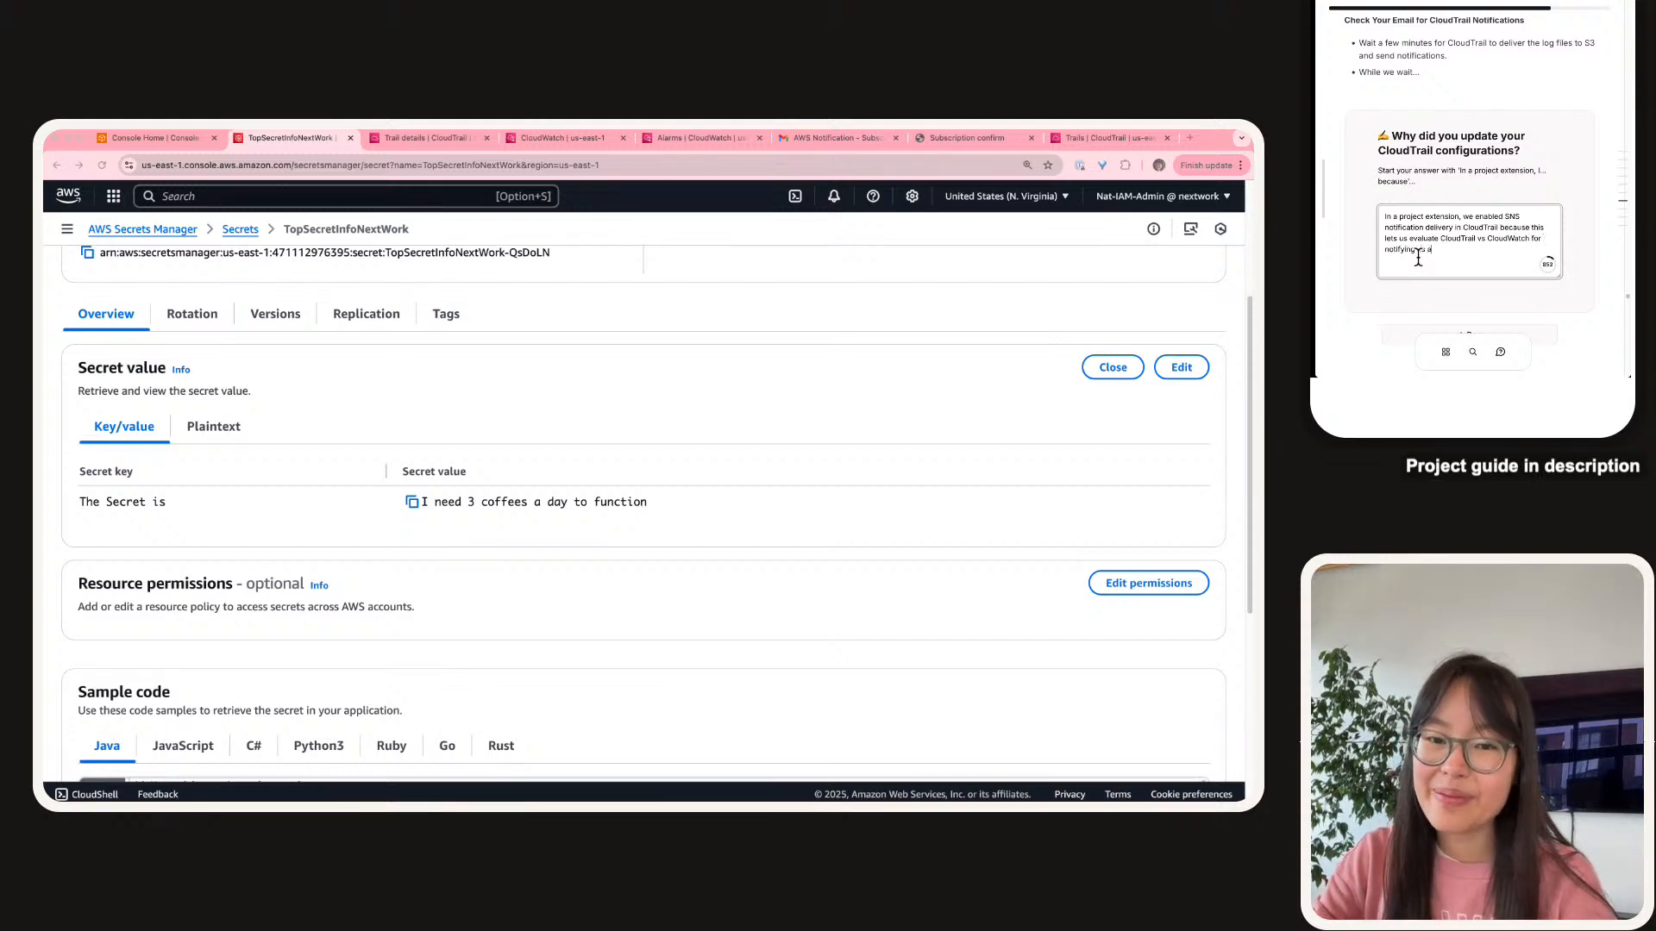
pyautogui.write('obutut ')
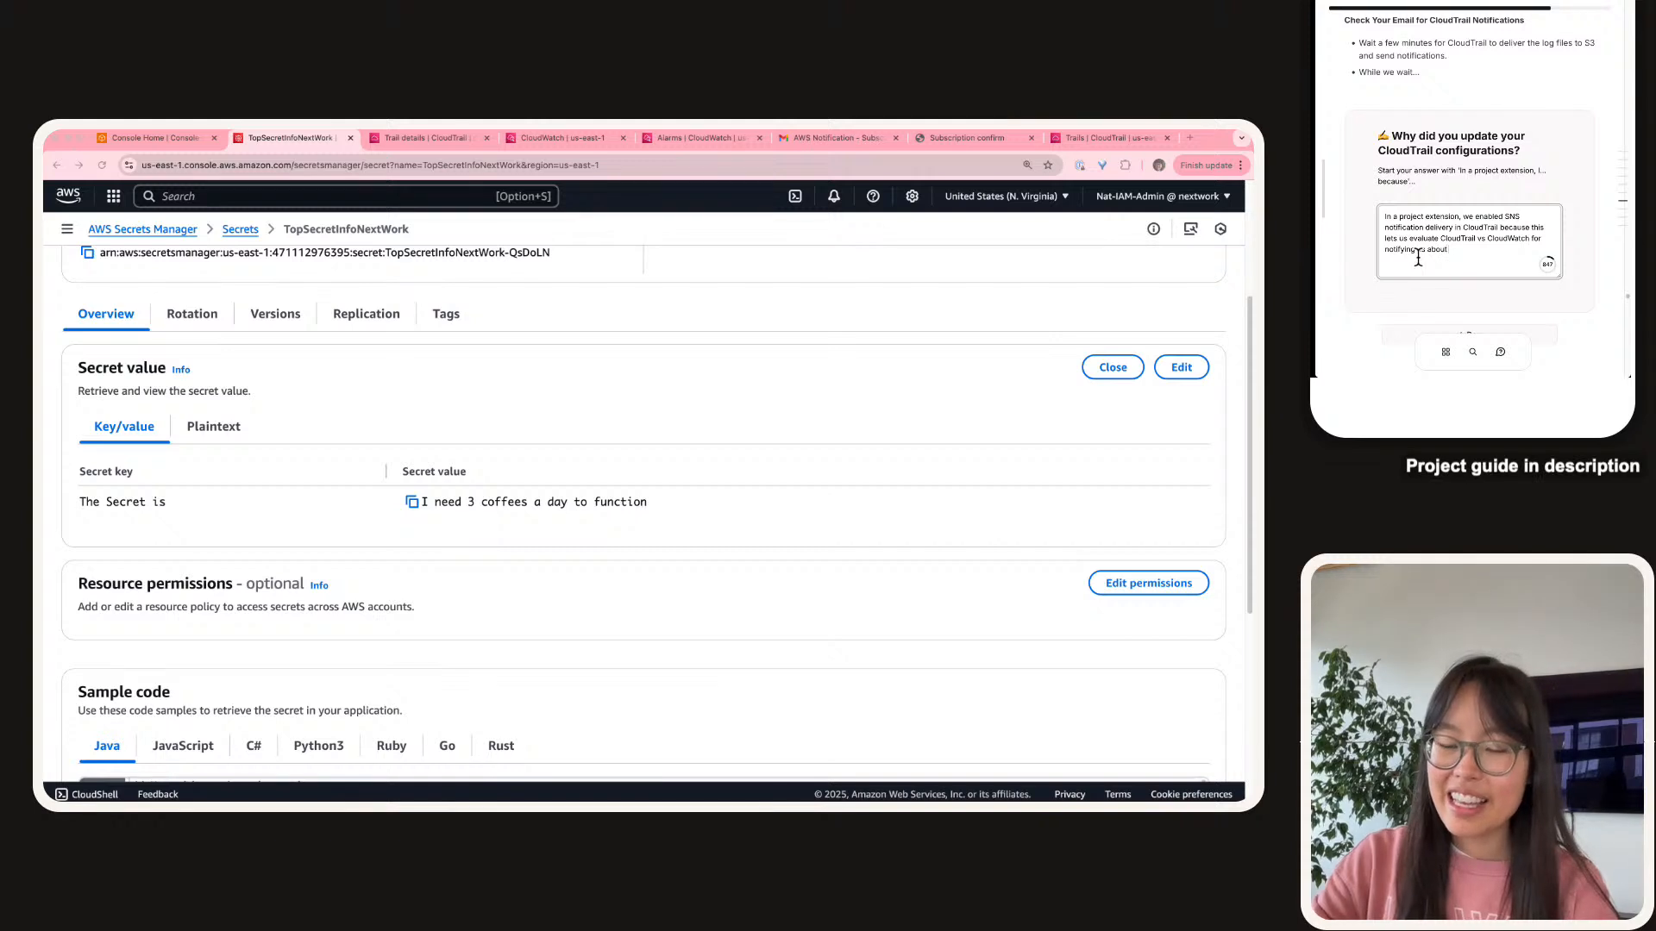
pyautogui.write('events i')
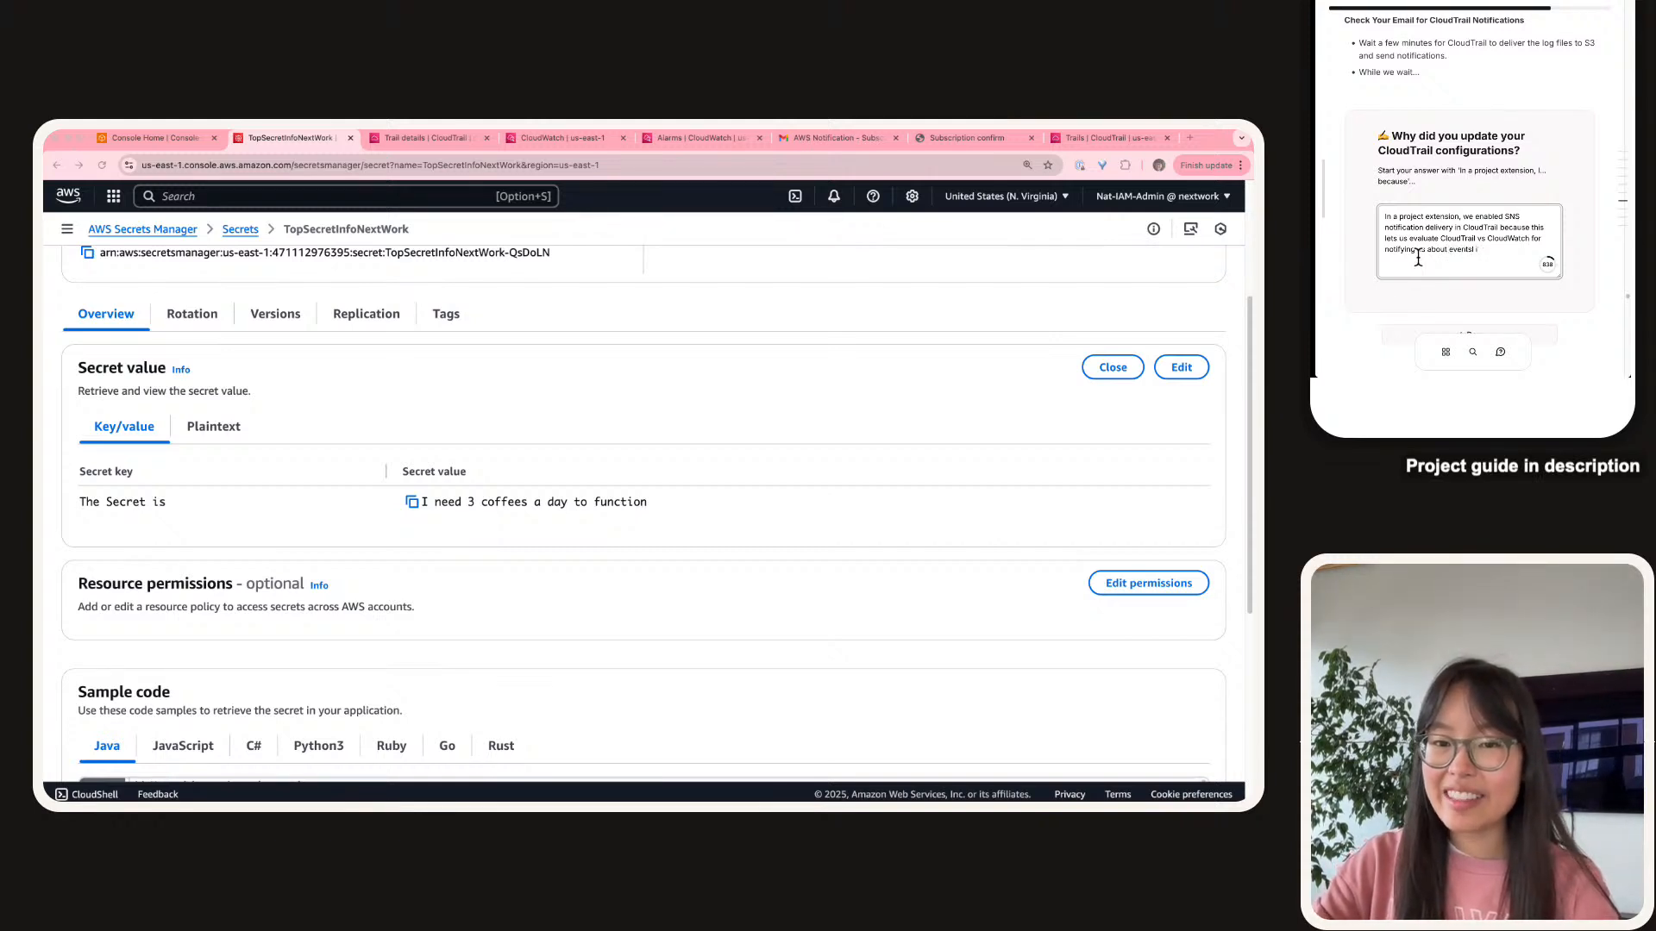
pyautogui.press('BackSpace')
pyautogui.write('lik')
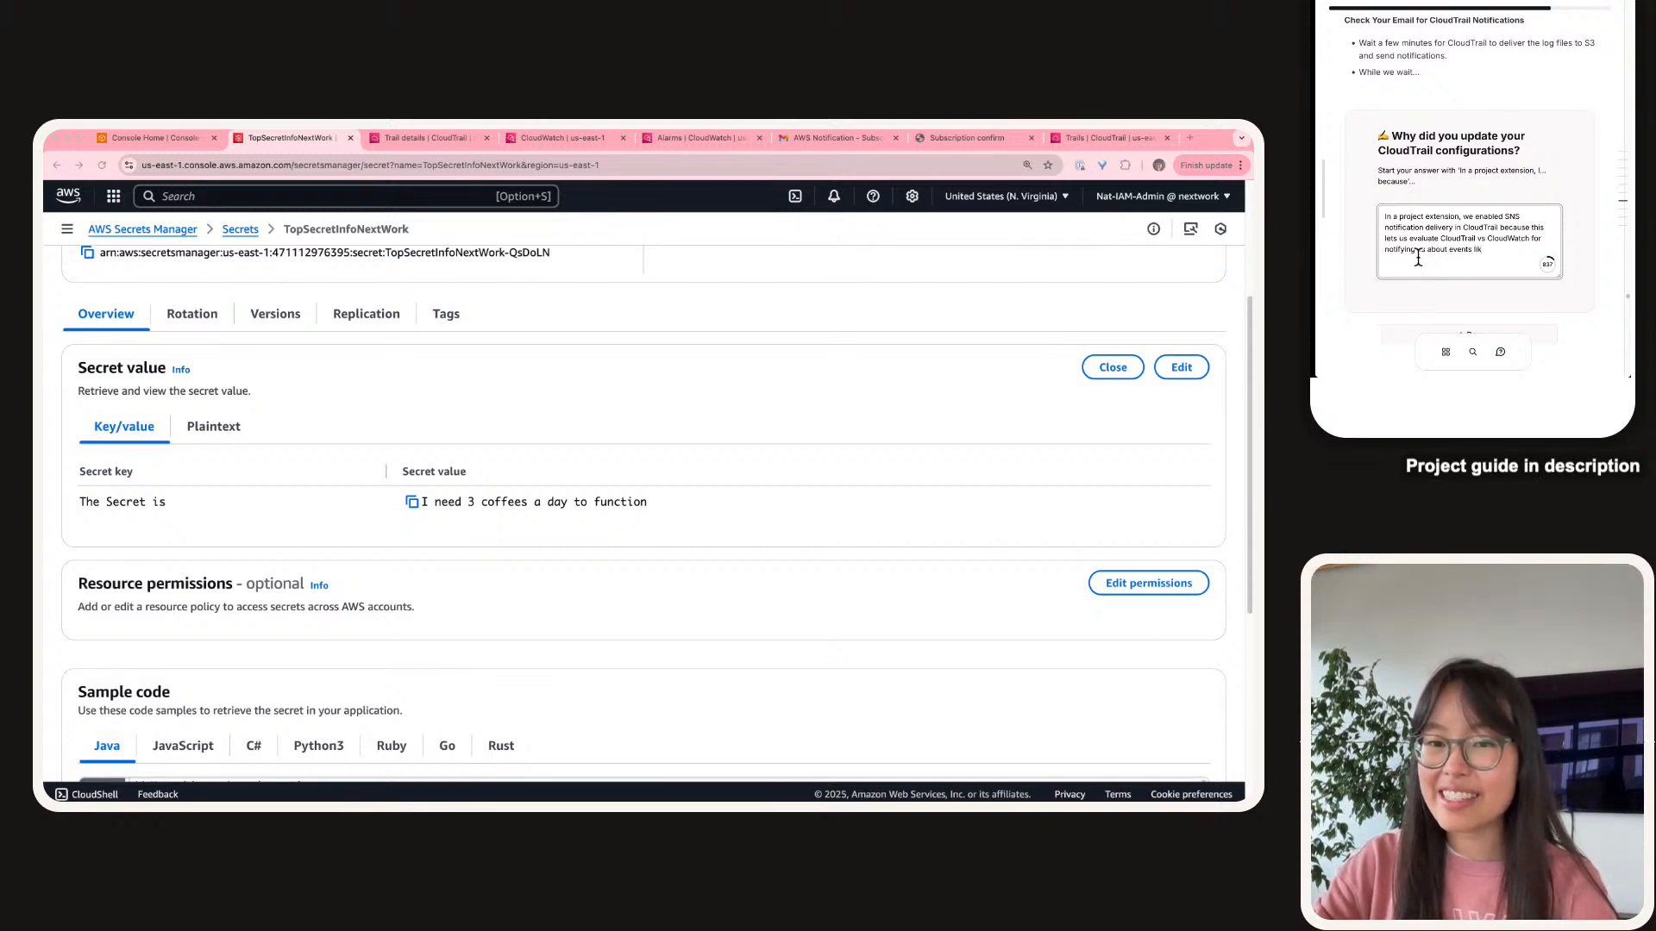
pyautogui.write('ee our s')
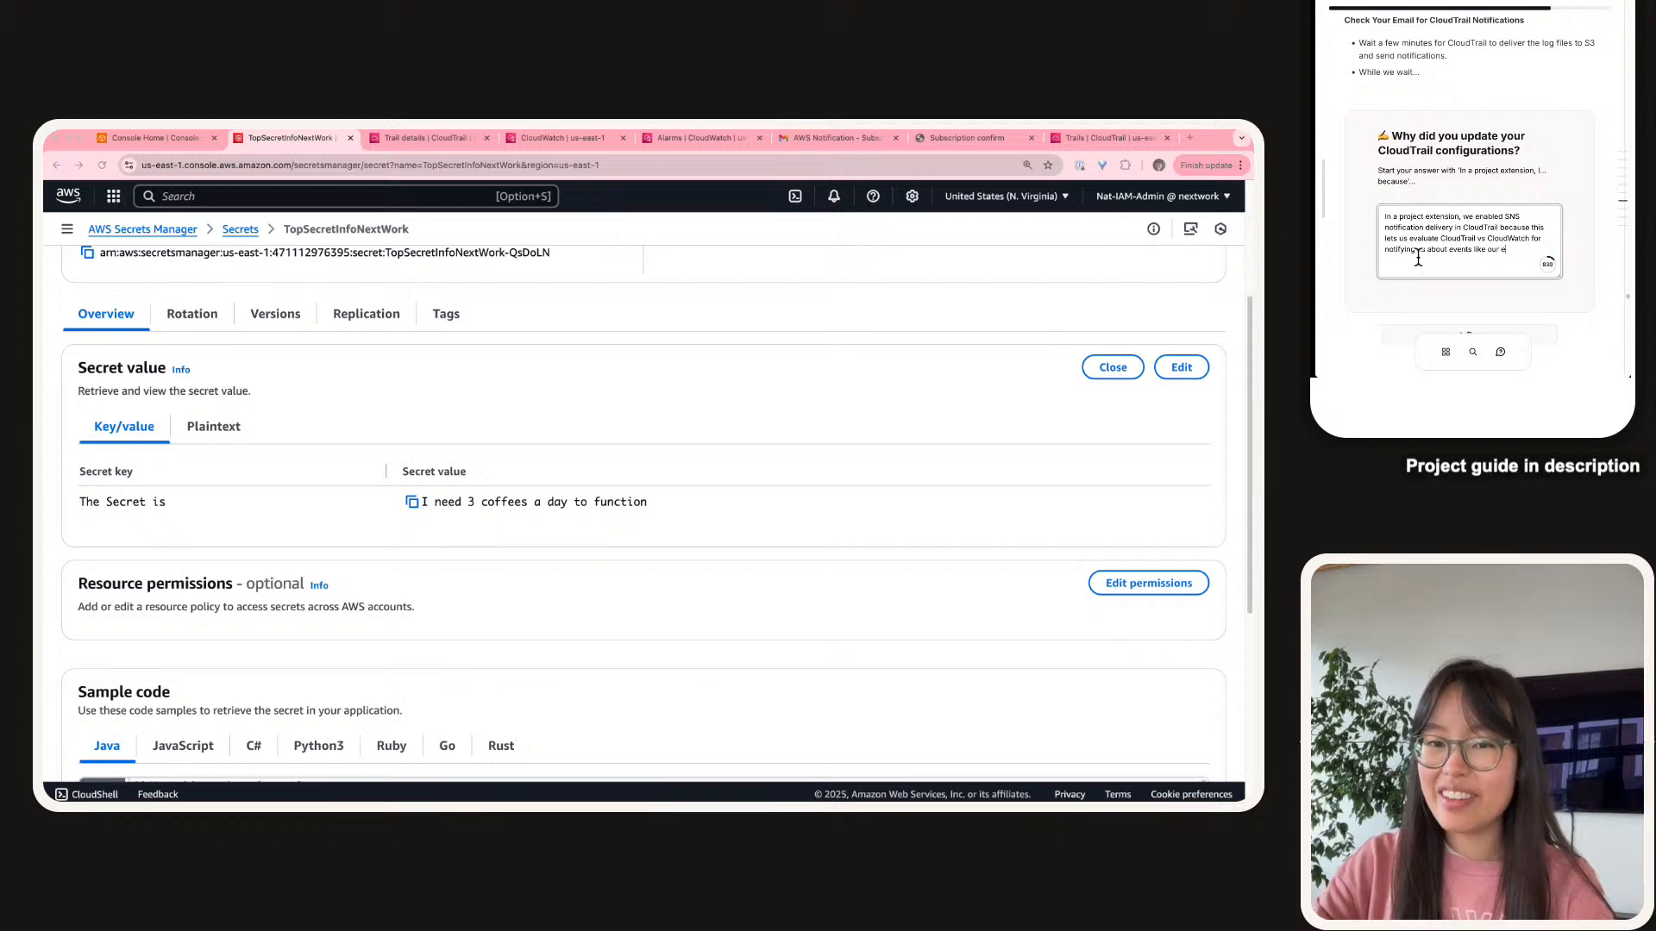
pyautogui.write('ecert mi')
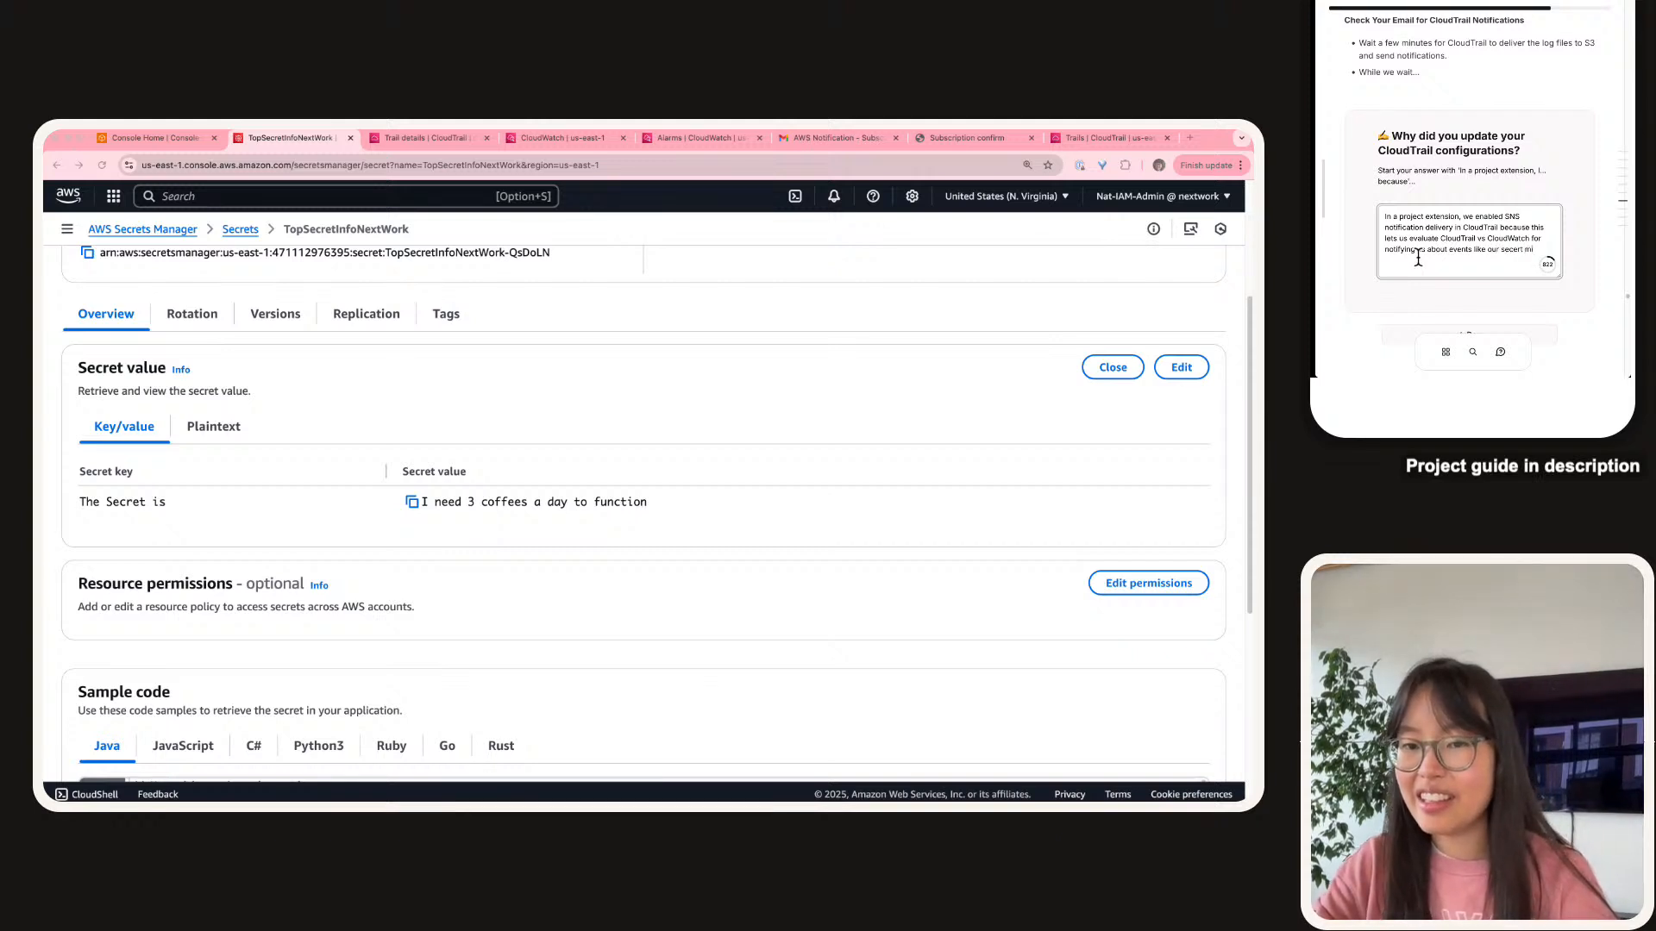
pyautogui.write('tting acess.')
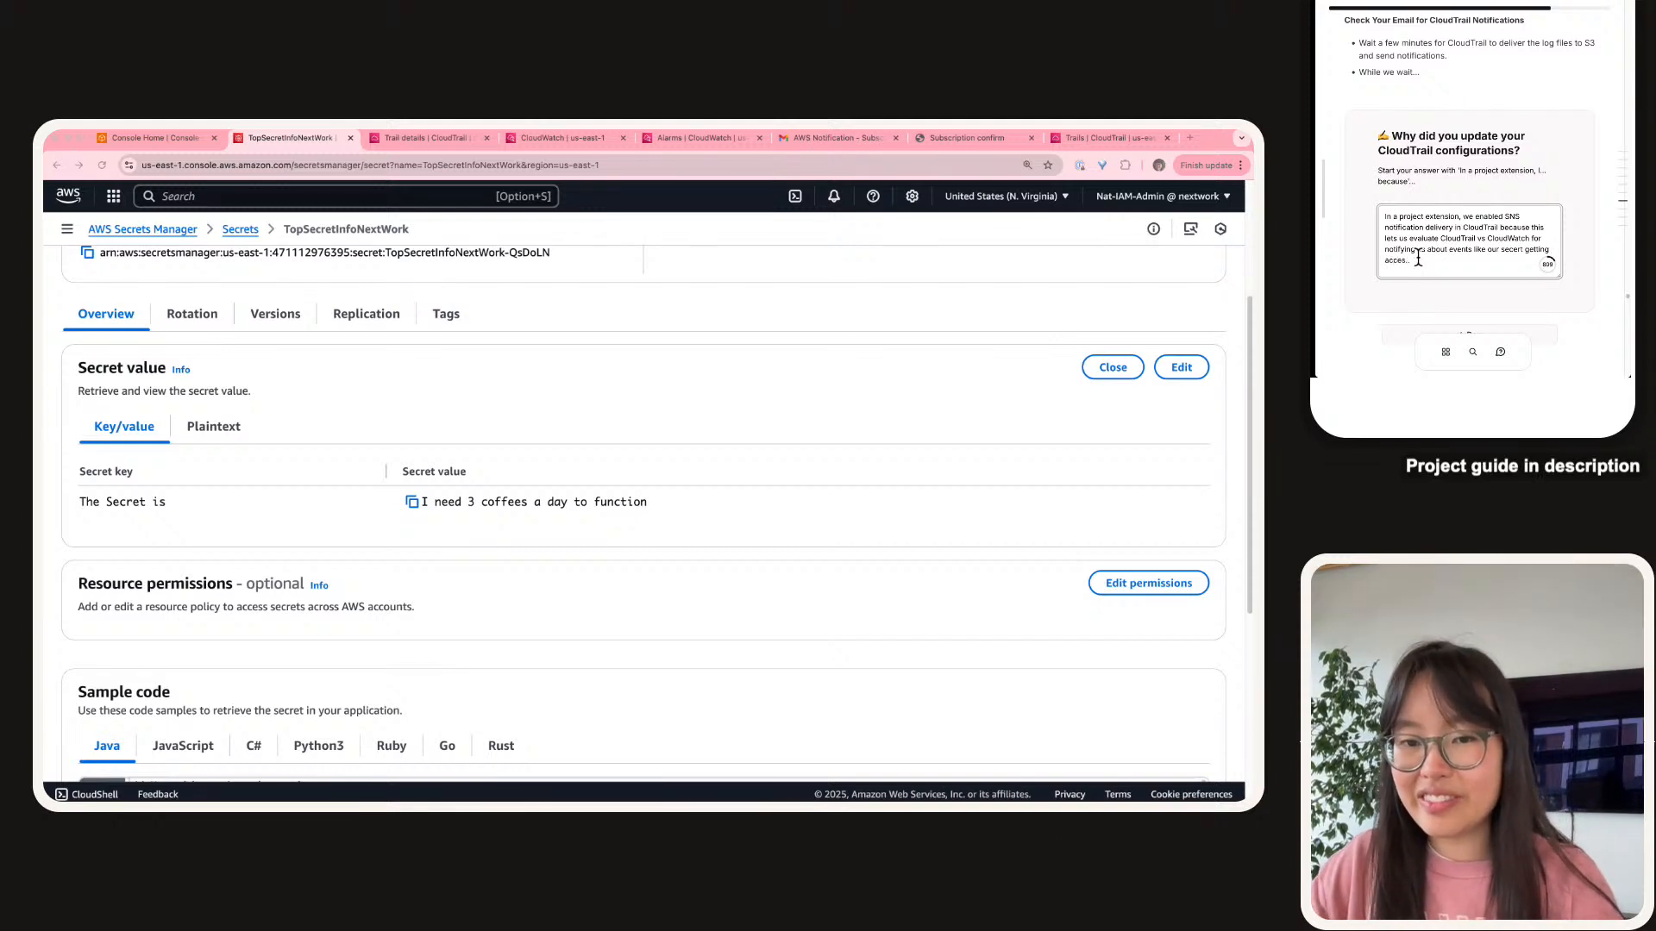
pyautogui.scroll(-3, 1414, 242)
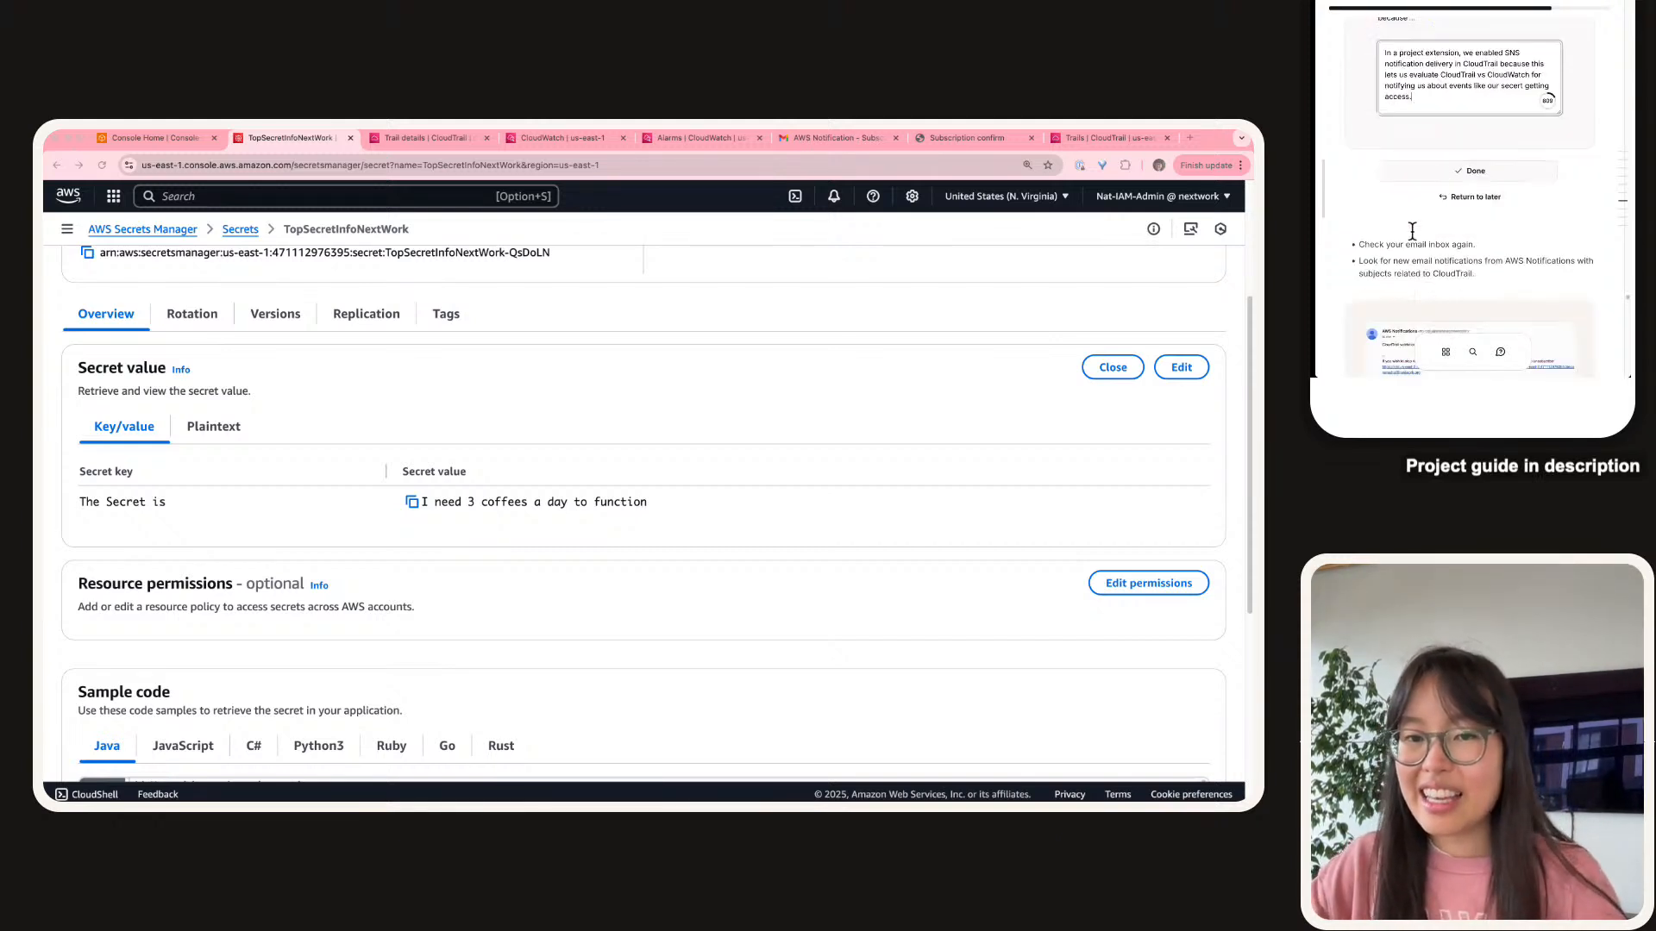
pyautogui.click(1454, 169)
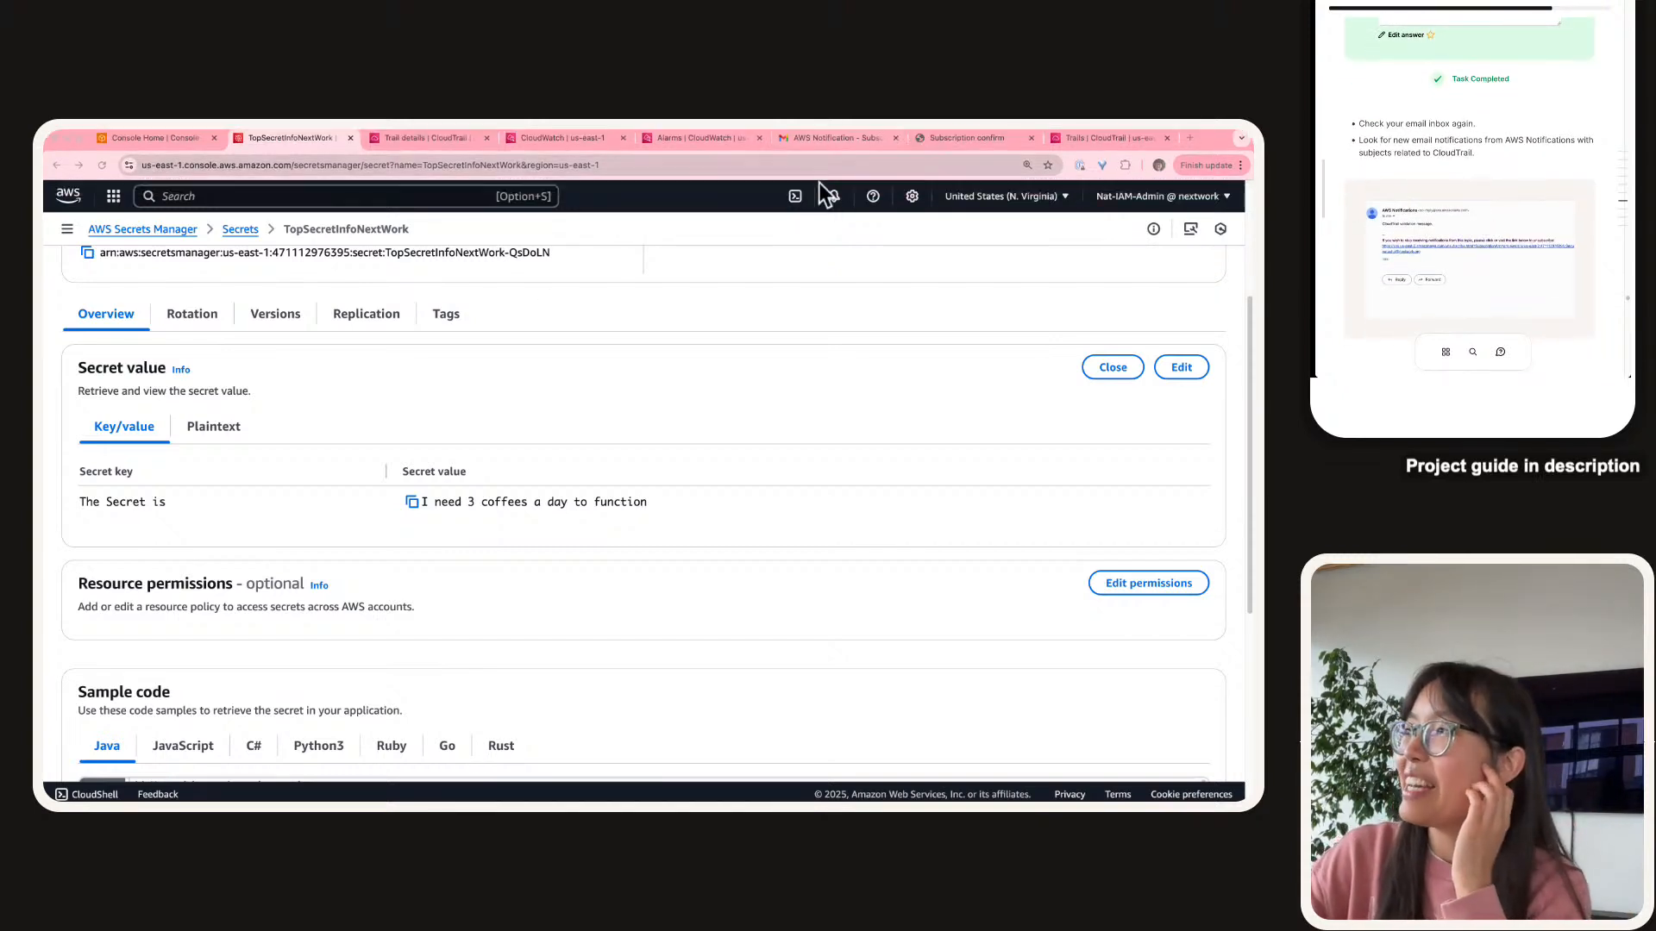
# Reset Gmail zoom, duplicate the email tab, and open the AWS Notification Message thread there.
pyautogui.click(824, 140)
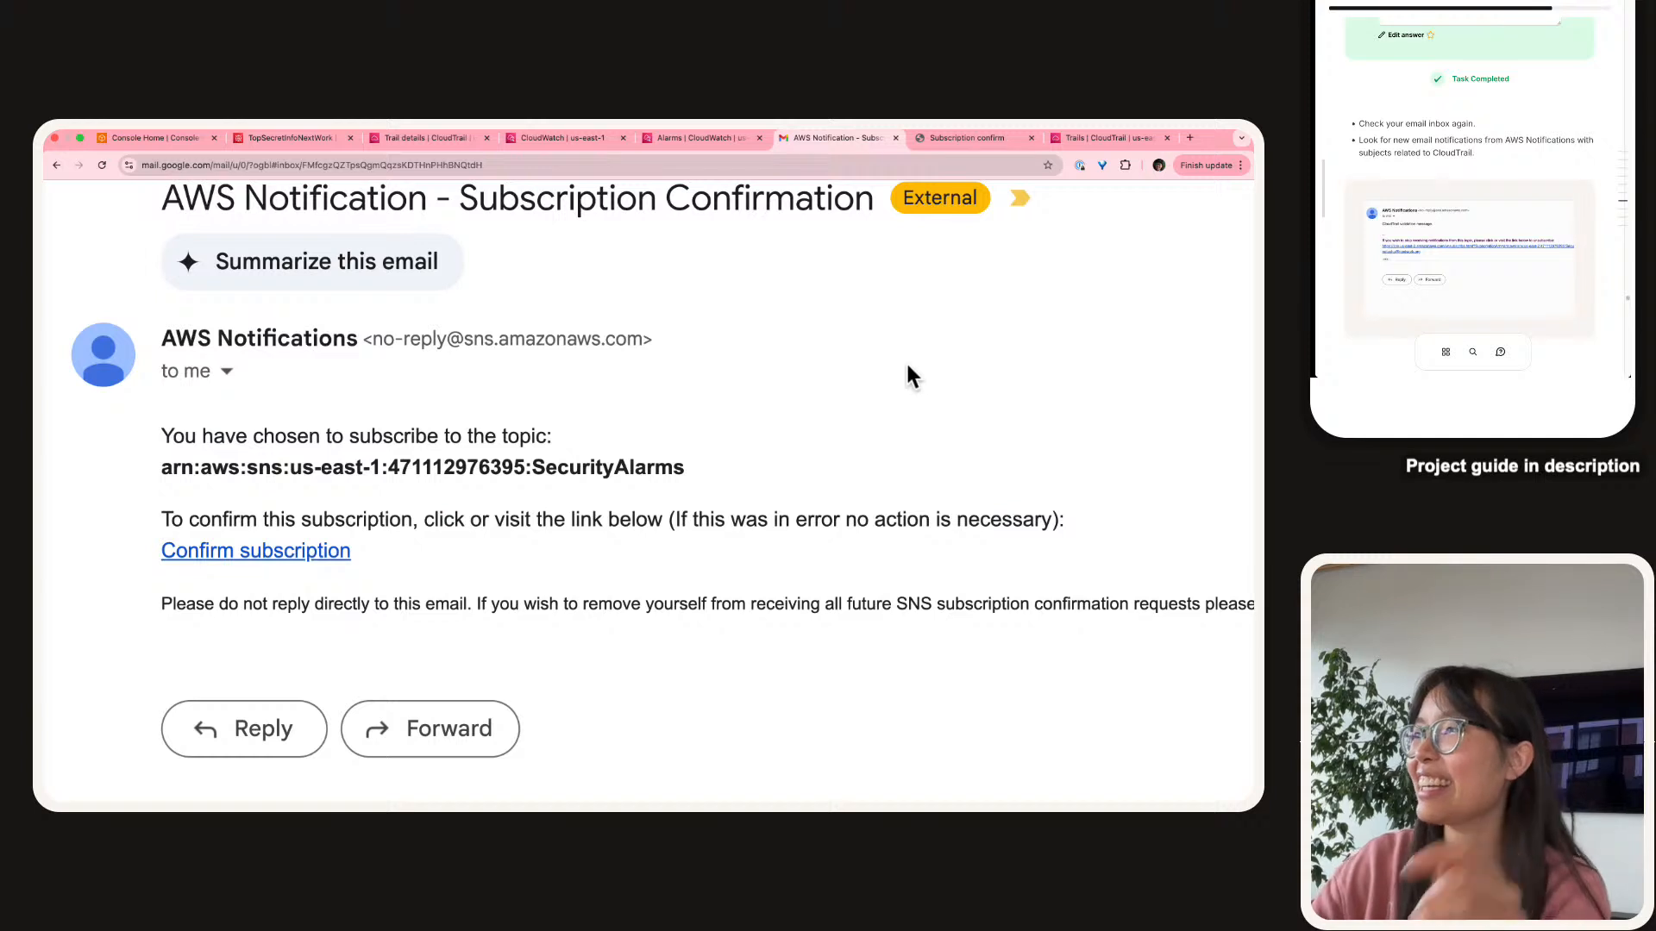
pyautogui.press('super+0')
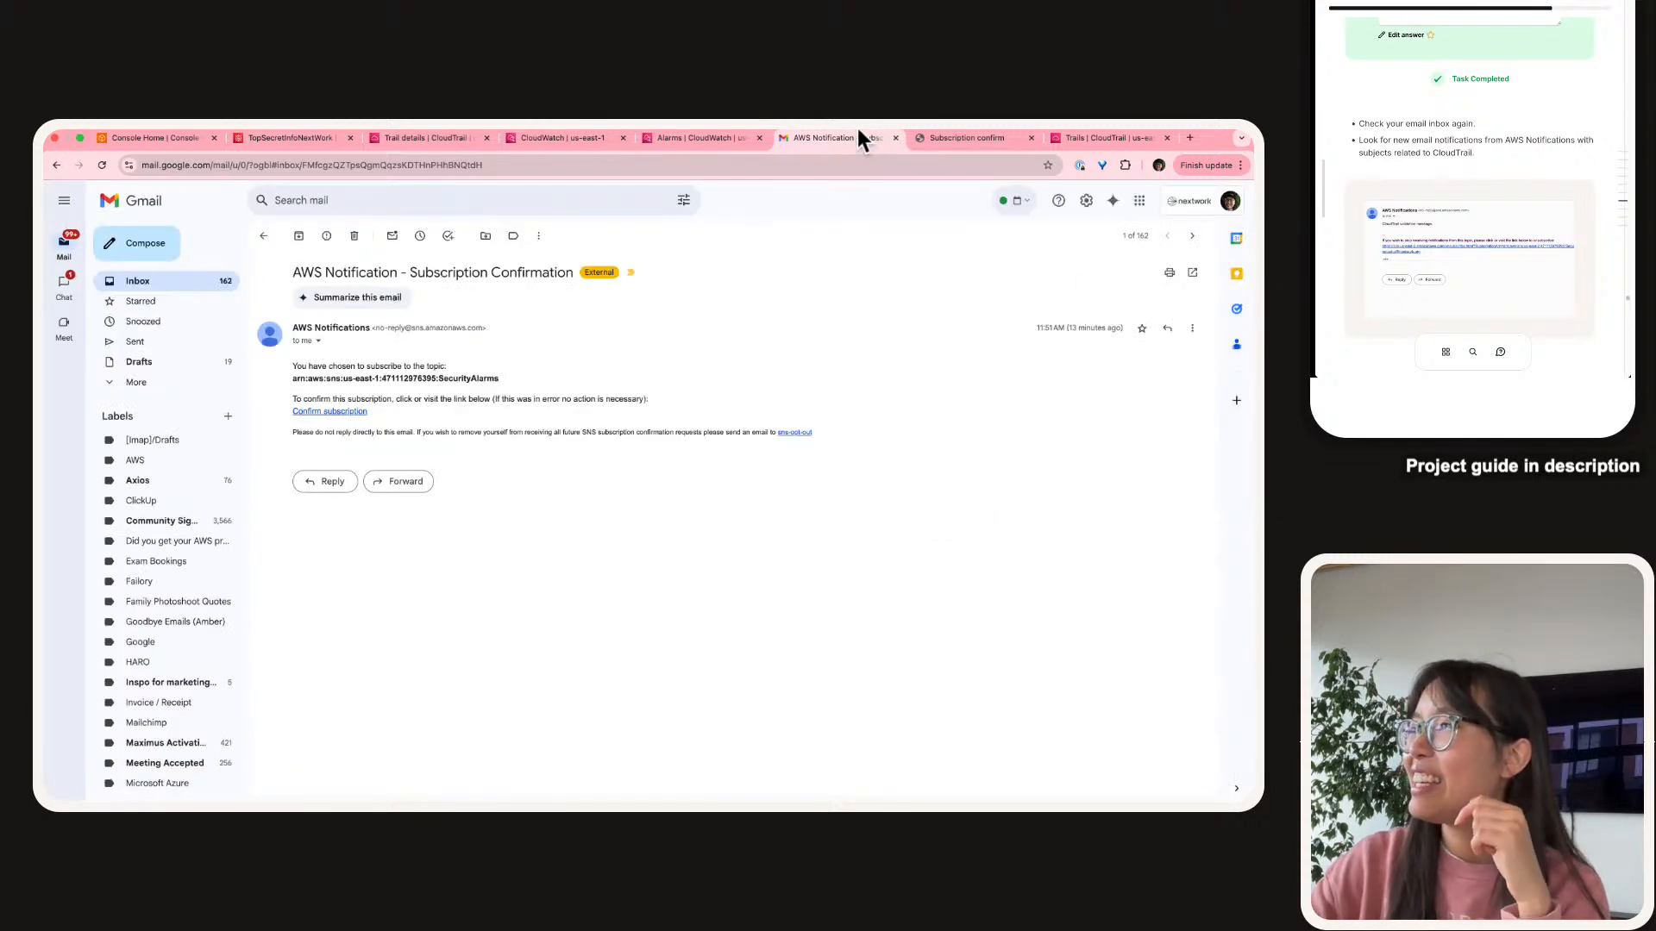
pyautogui.rightClick(852, 131)
pyautogui.click(861, 219)
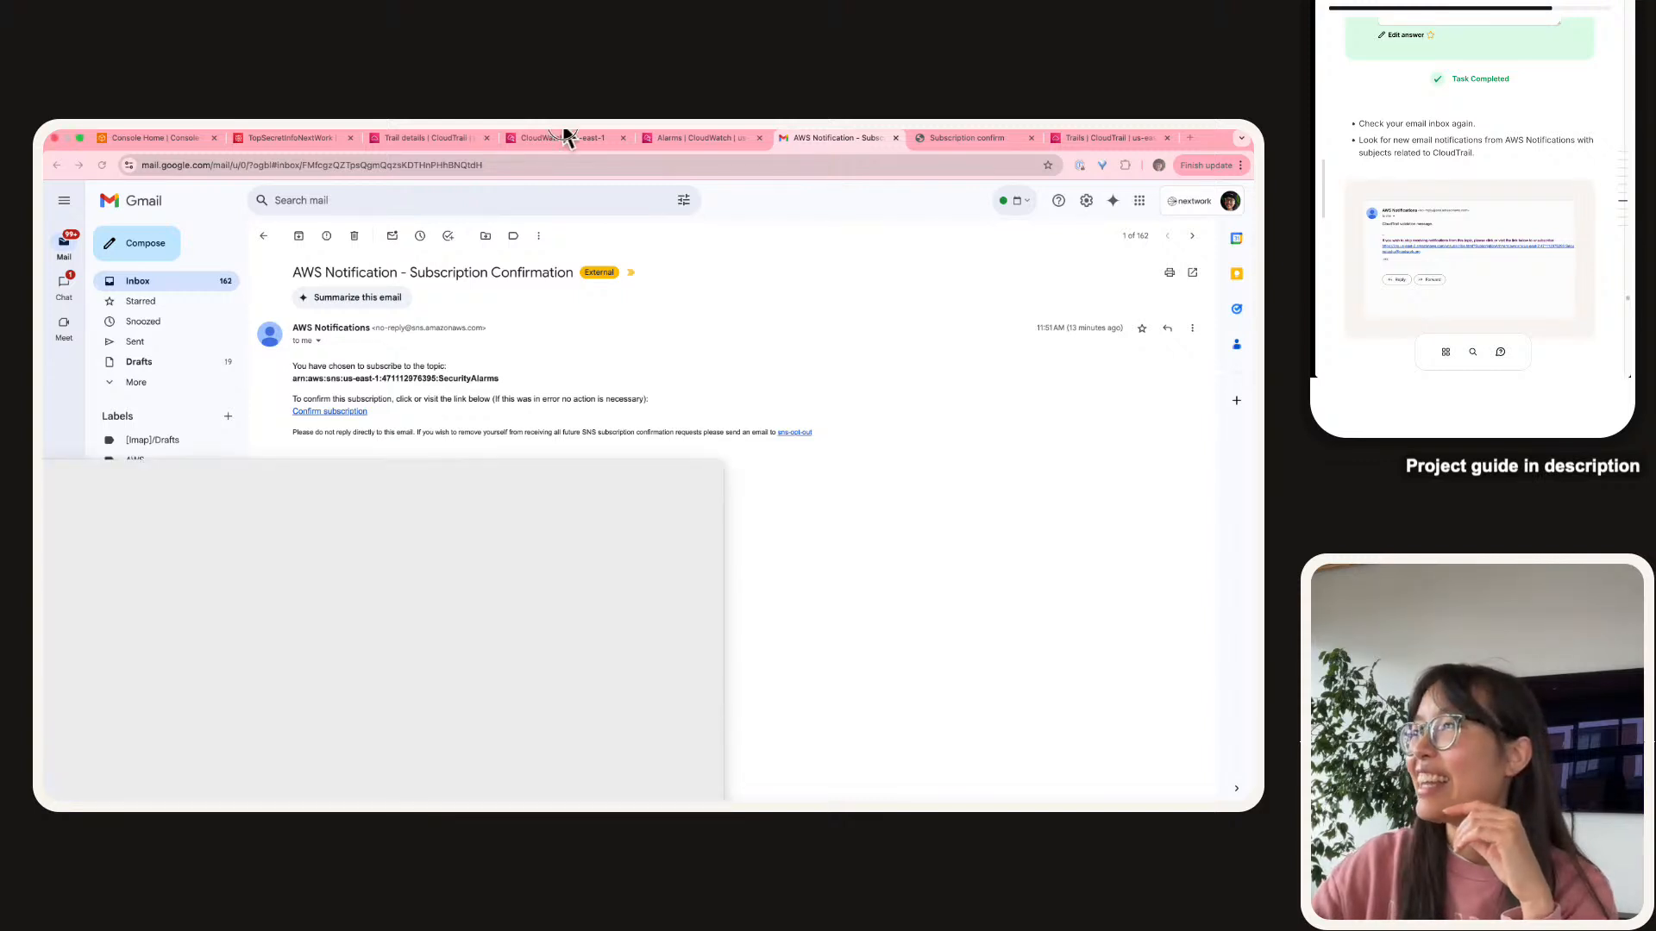
pyautogui.moveTo(563, 127); pyautogui.dragTo(823, 130)
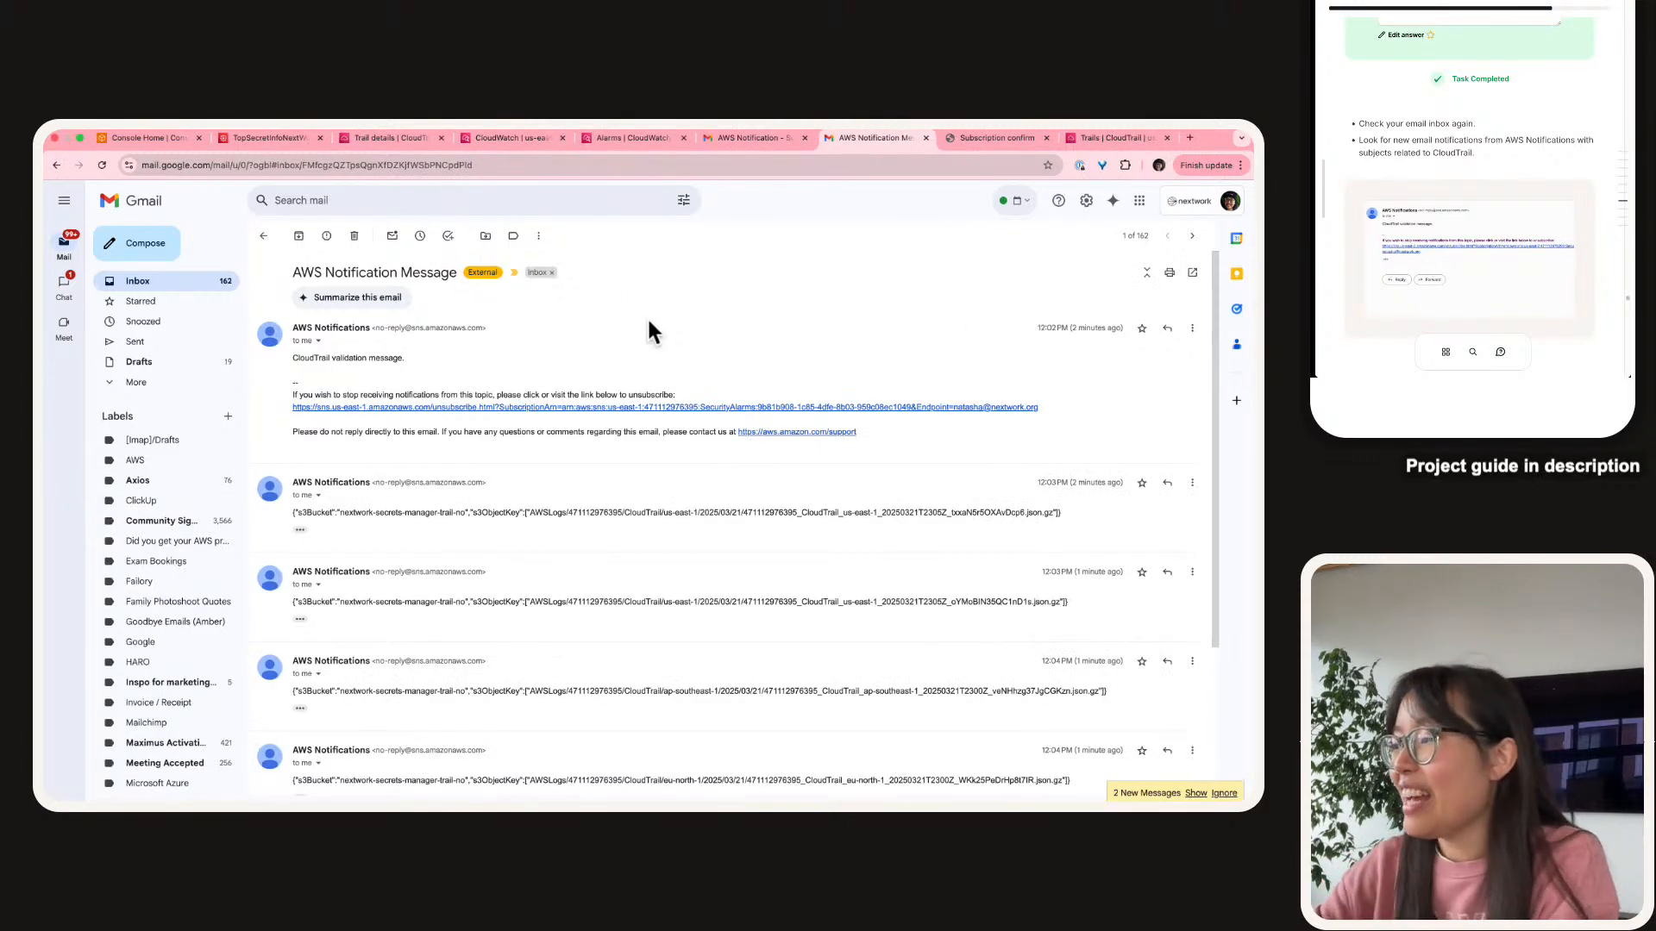
# Expand the two newest notifications and inspect the us-east-2 log path line.
pyautogui.scroll(-3, 584, 401)
pyautogui.scroll(3, 583, 394)
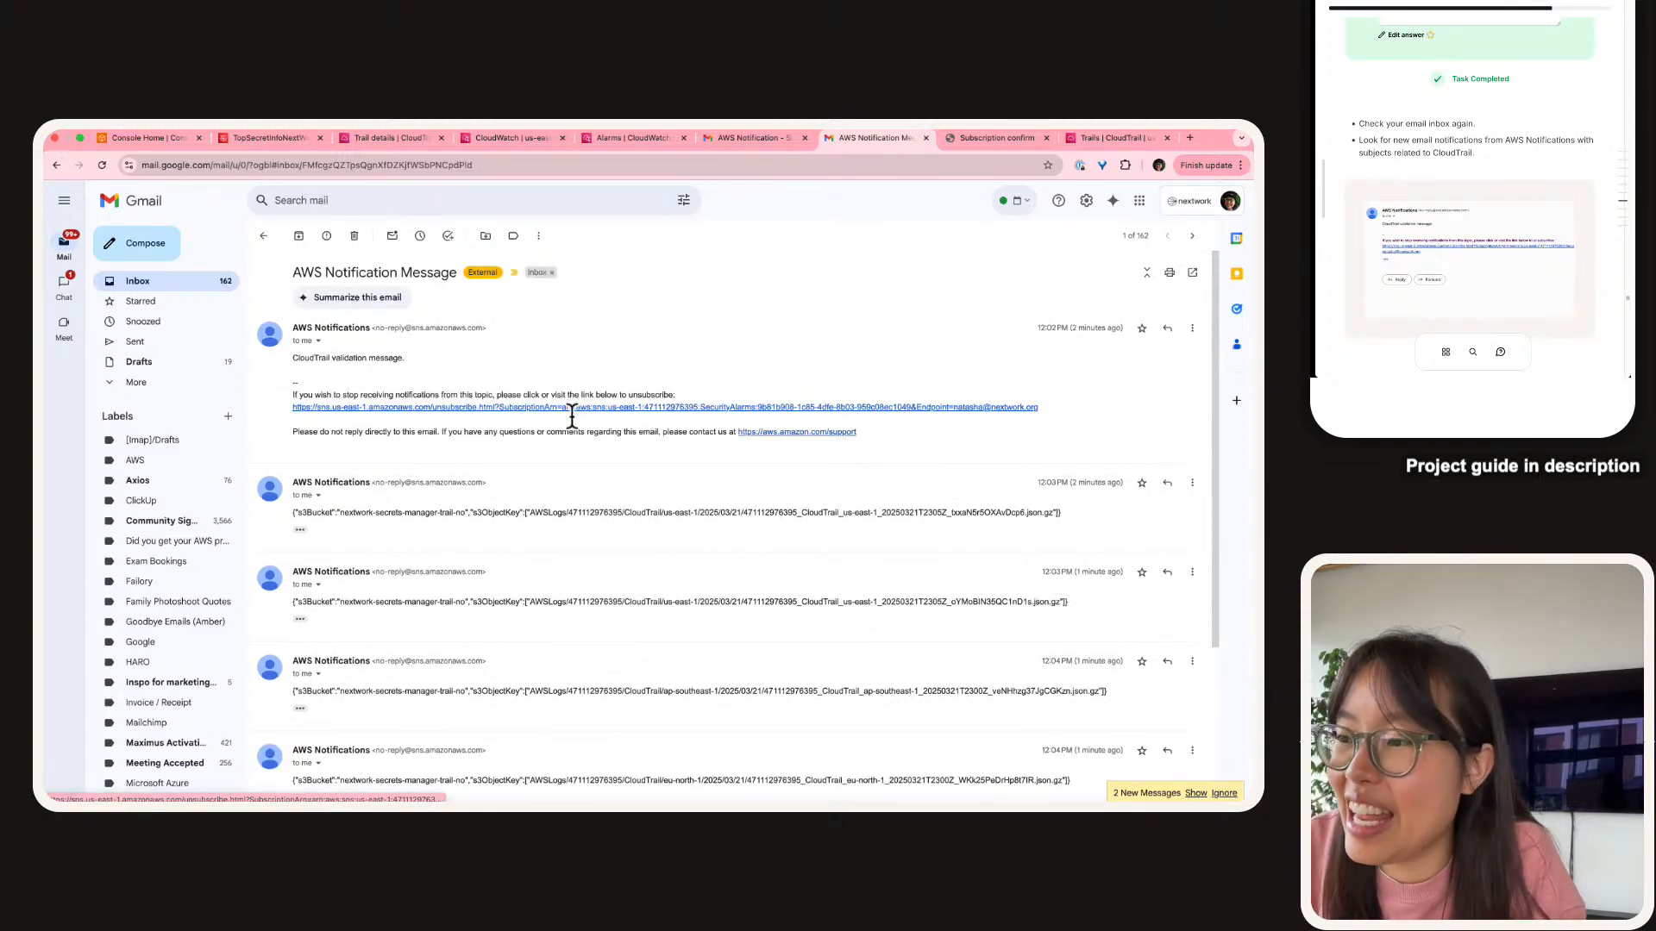
pyautogui.scroll(-2, 578, 414)
pyautogui.scroll(-1, 573, 426)
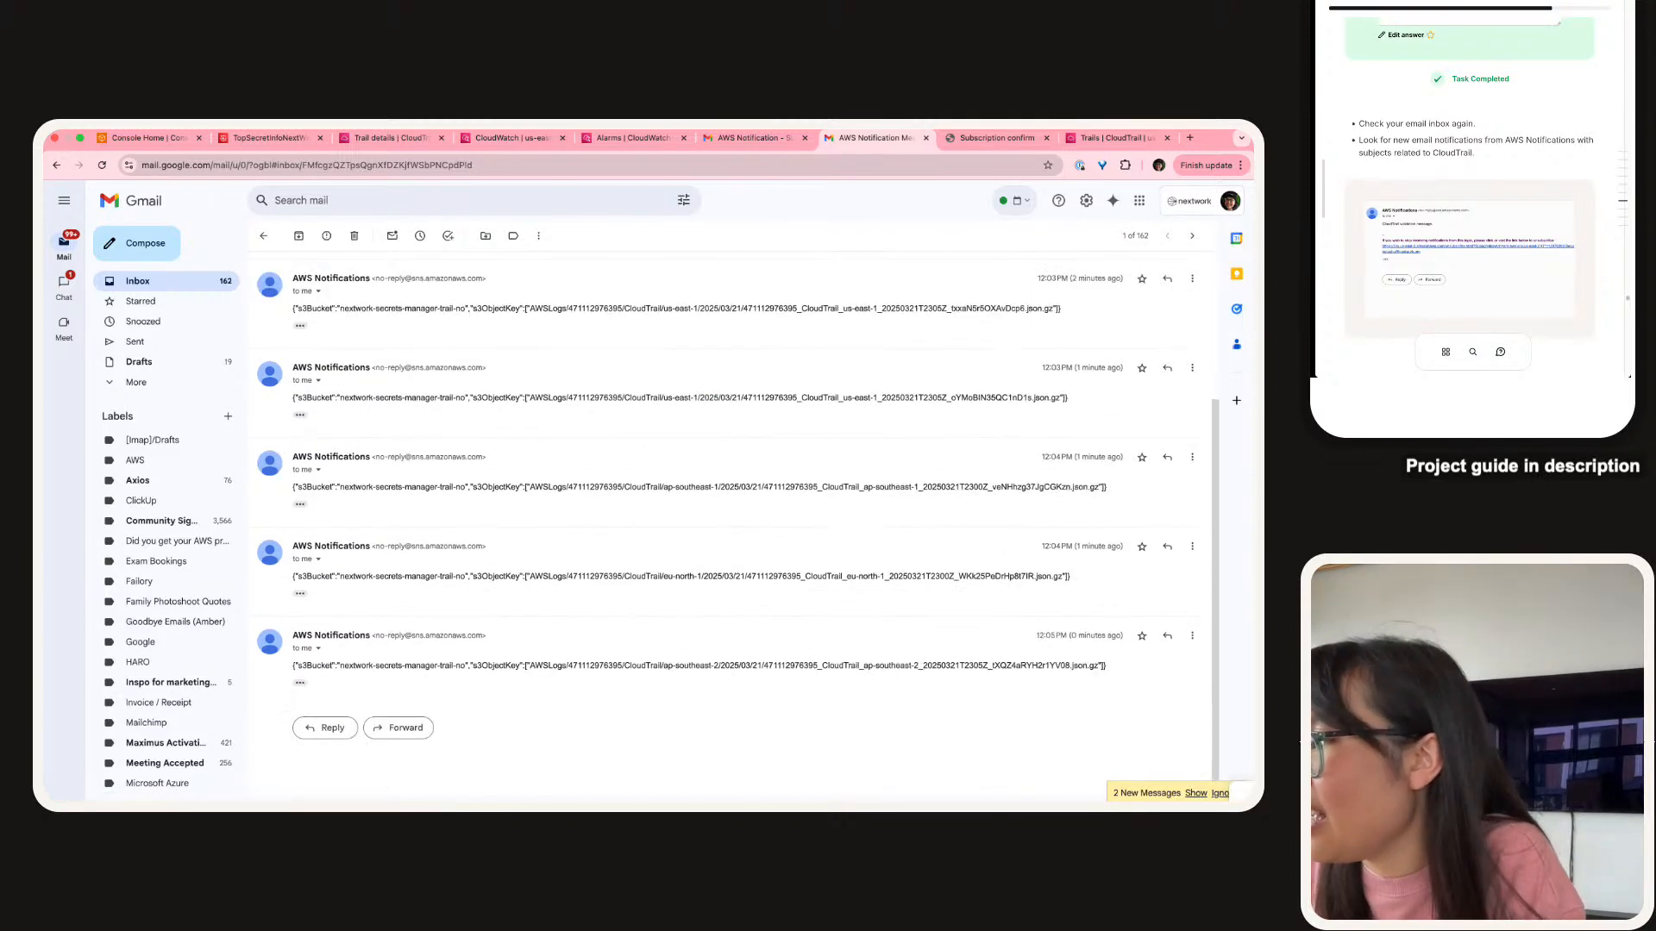
pyautogui.click(1195, 793)
pyautogui.scroll(-2, 862, 592)
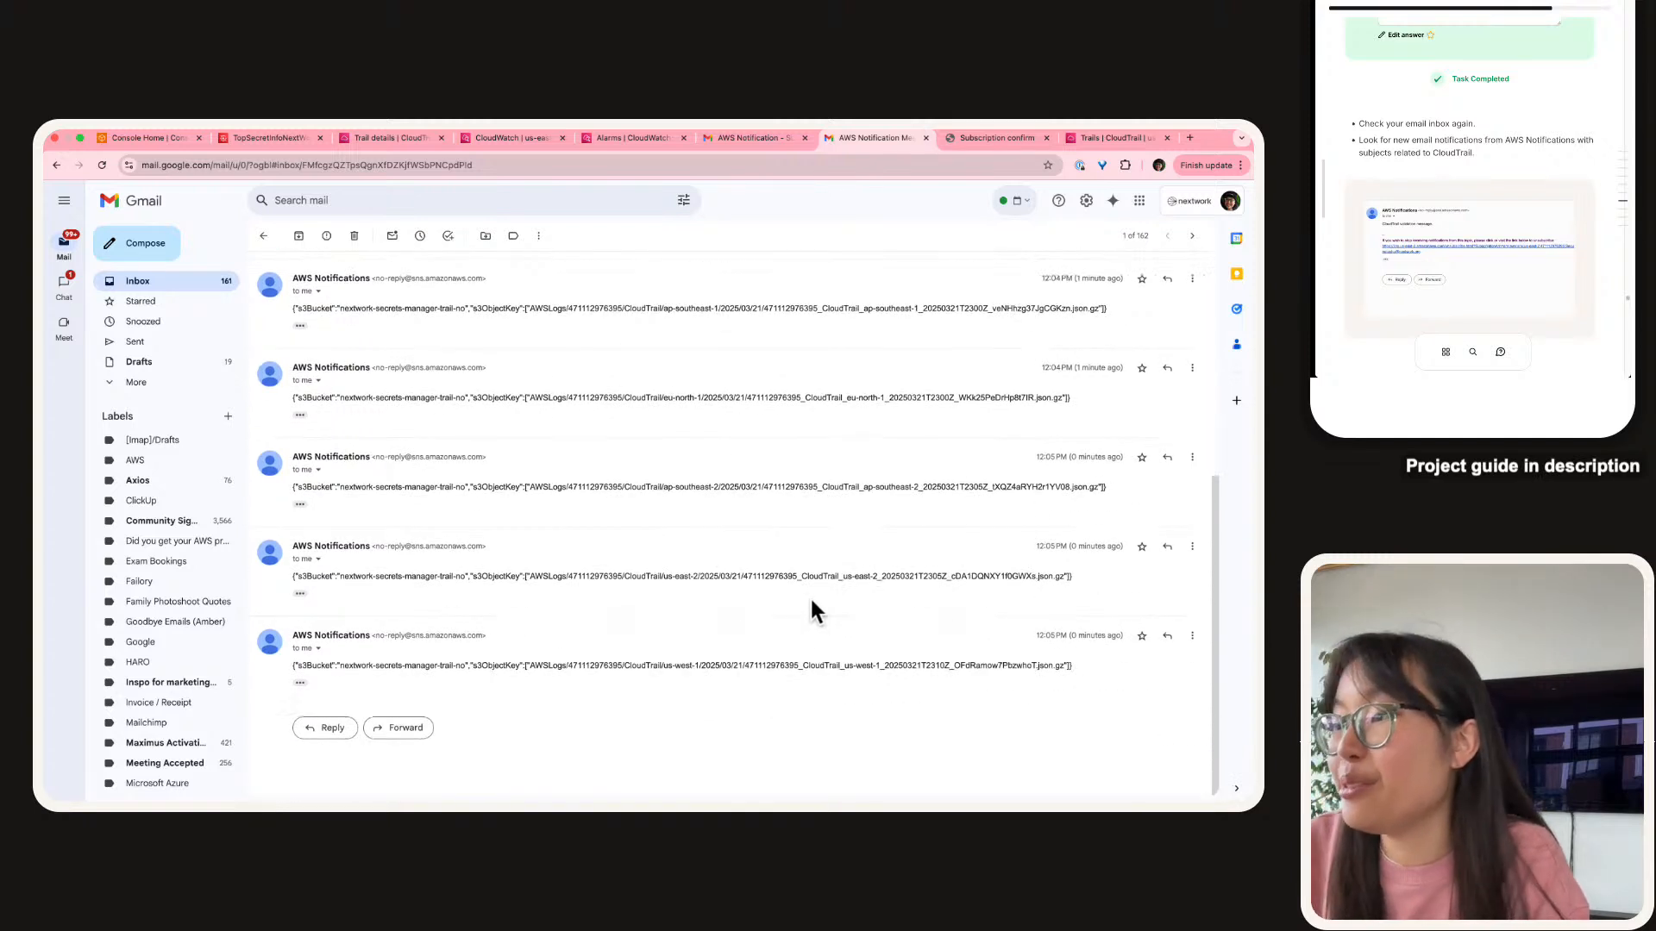
pyautogui.tripleClick(733, 578)
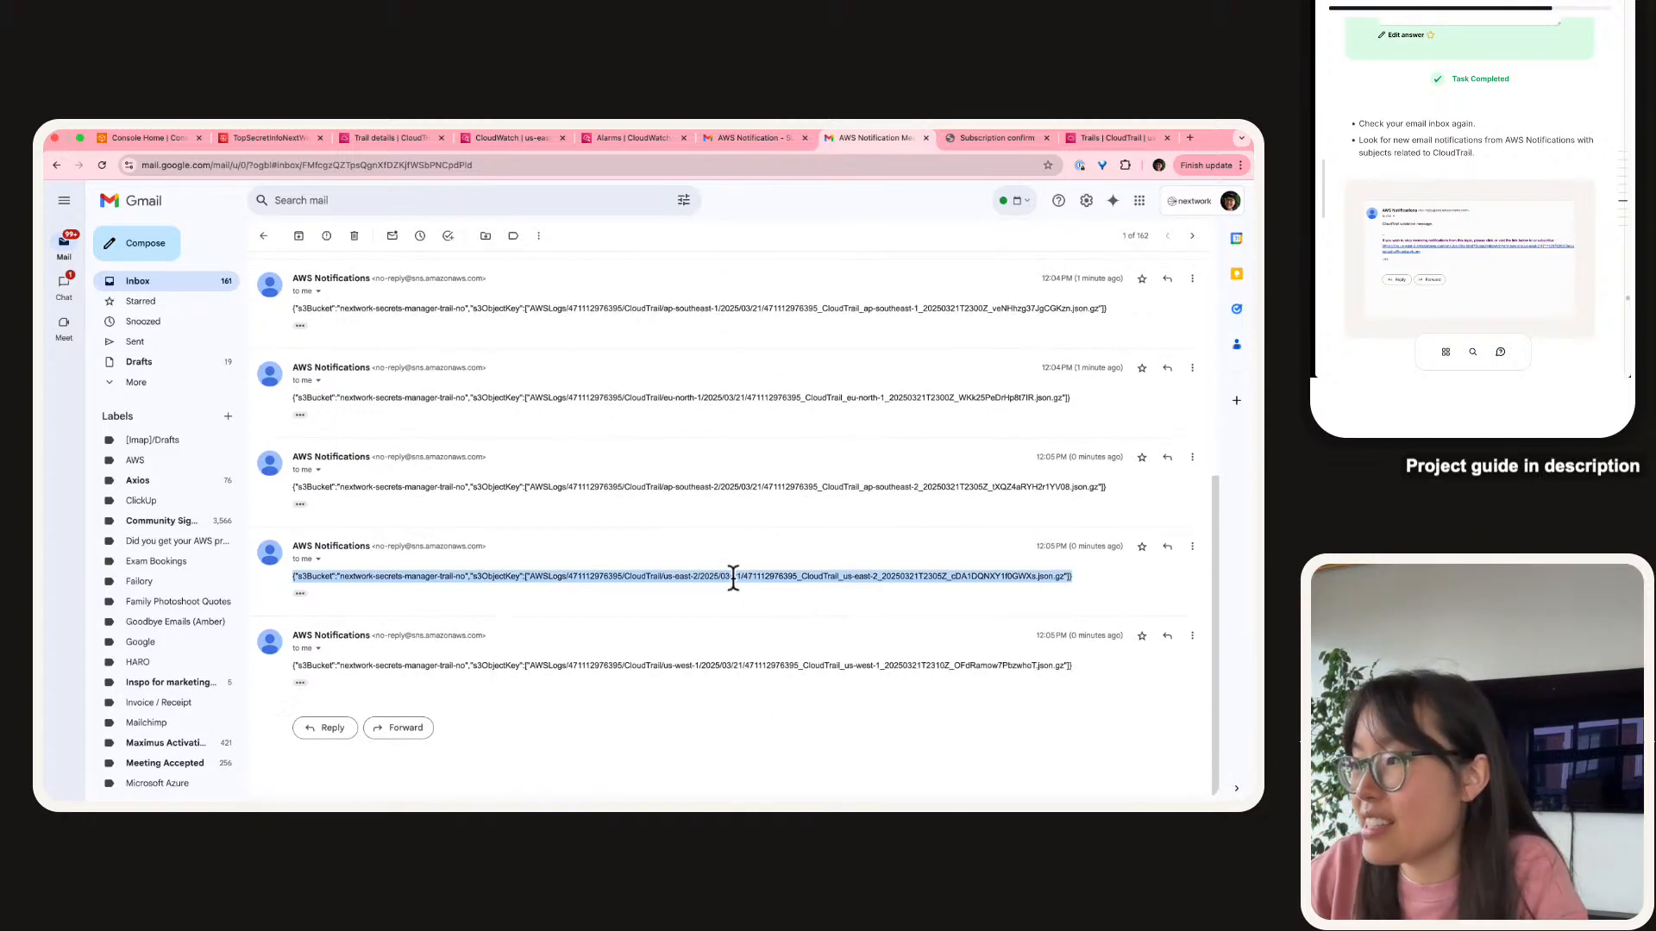
# Load the newly arrived us-west-2 log-delivery notification into the thread.
pyautogui.scroll(5, 733, 577)
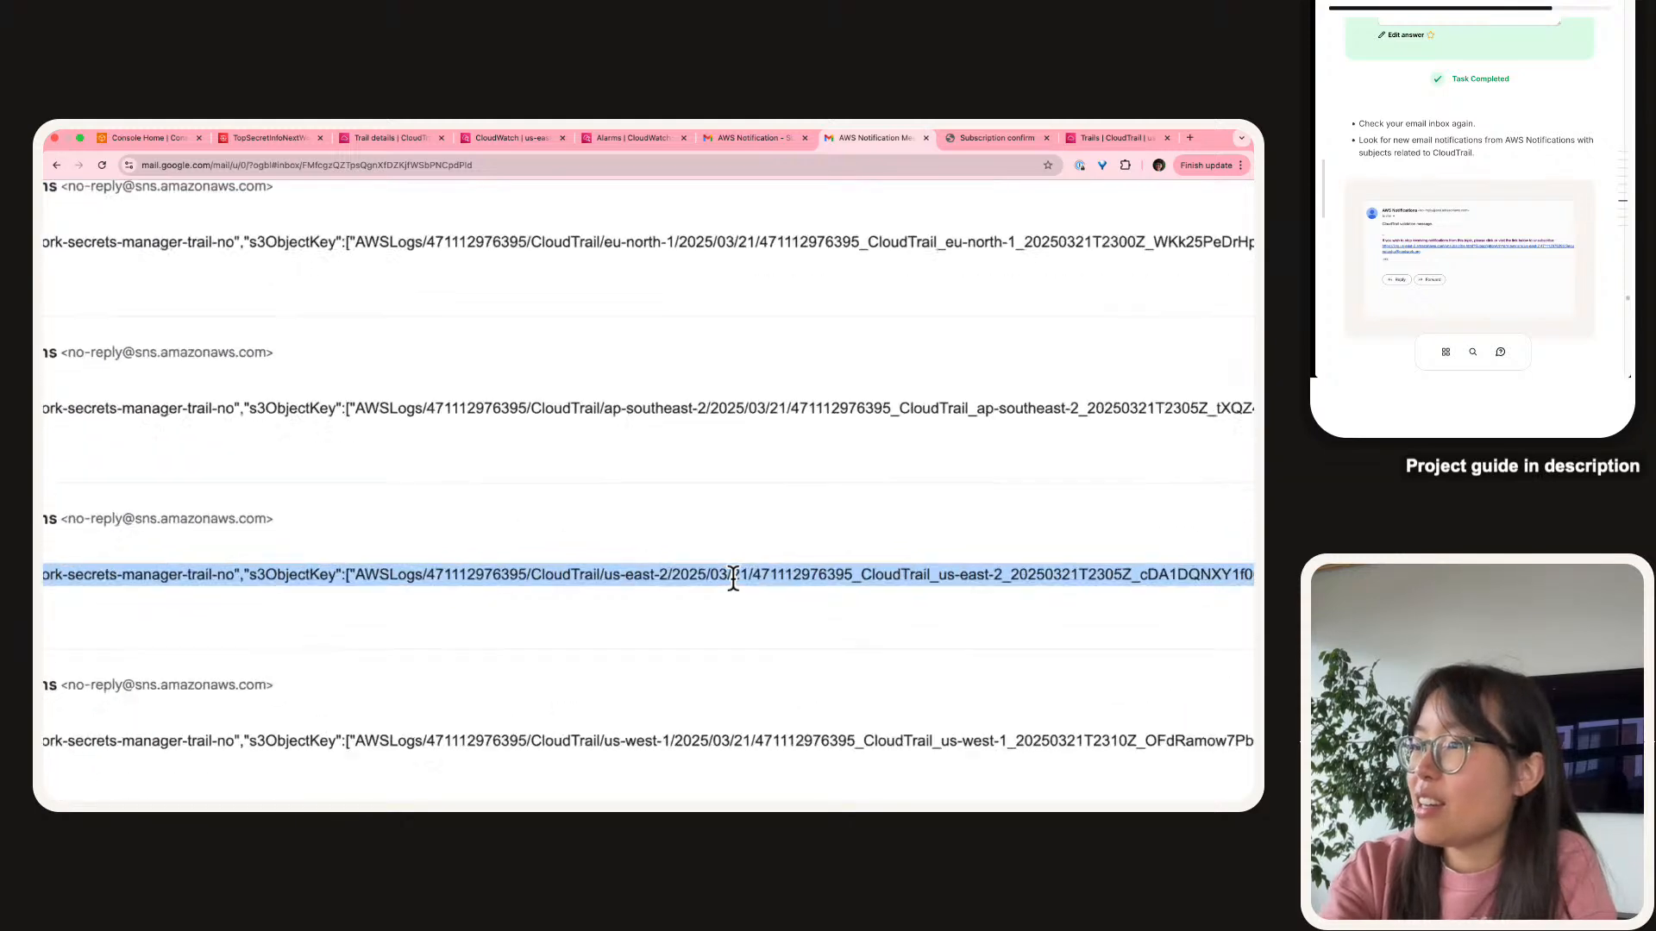
pyautogui.hscroll(3, 733, 578)
pyautogui.hscroll(-10, 733, 578)
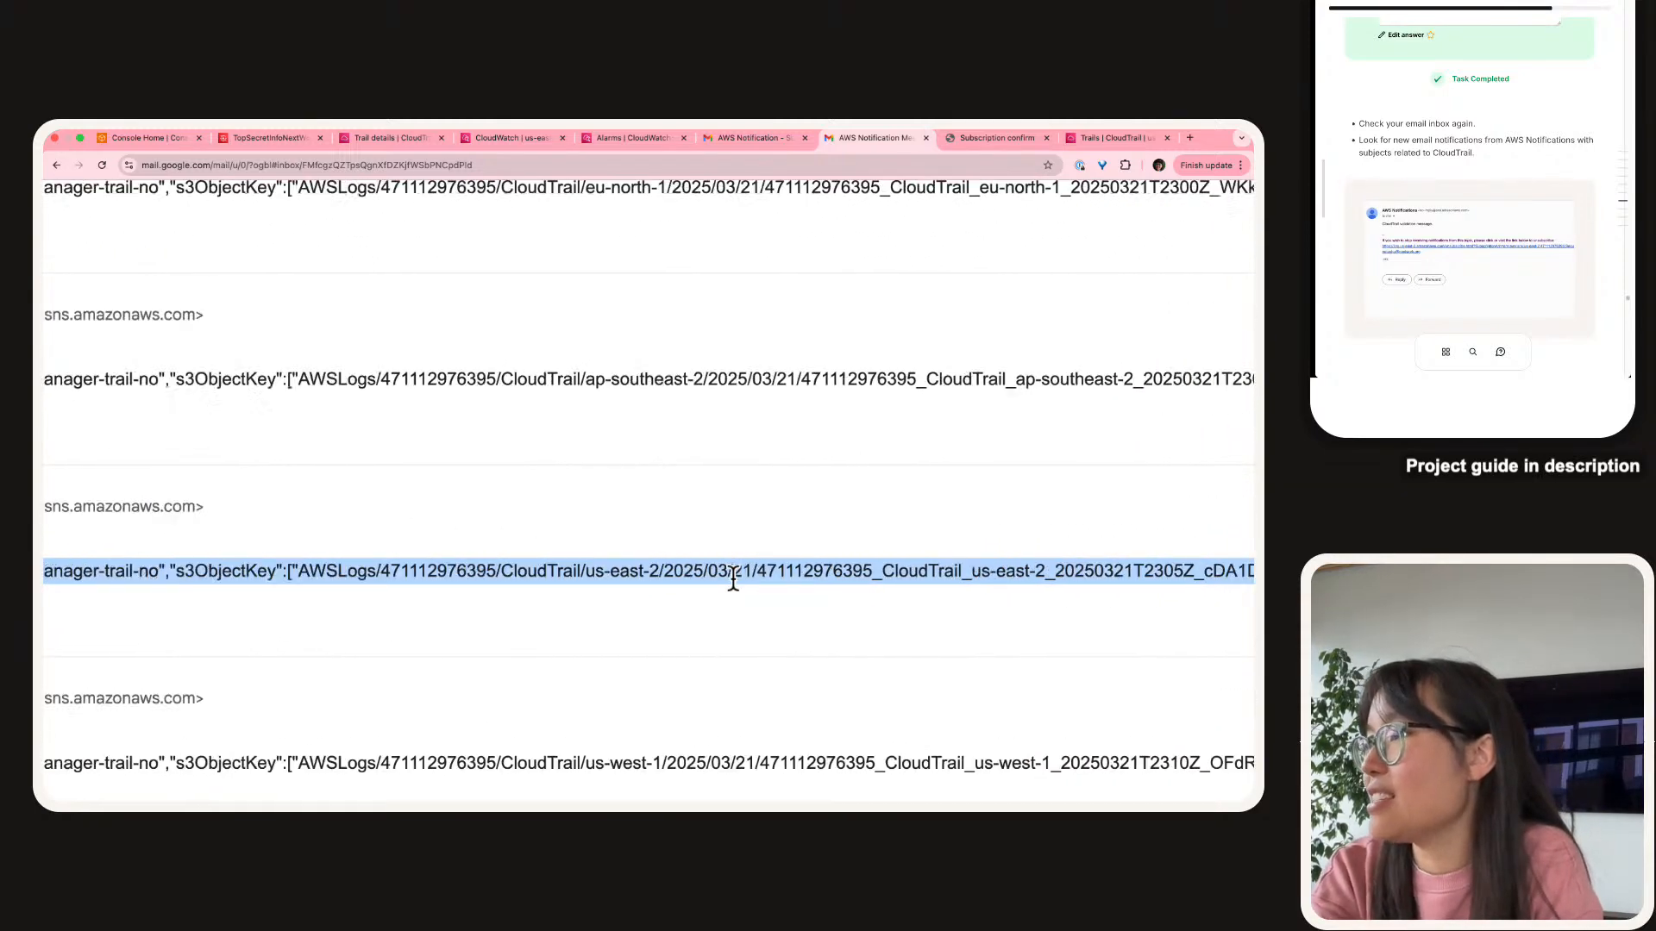
pyautogui.scroll(-5, 702, 593)
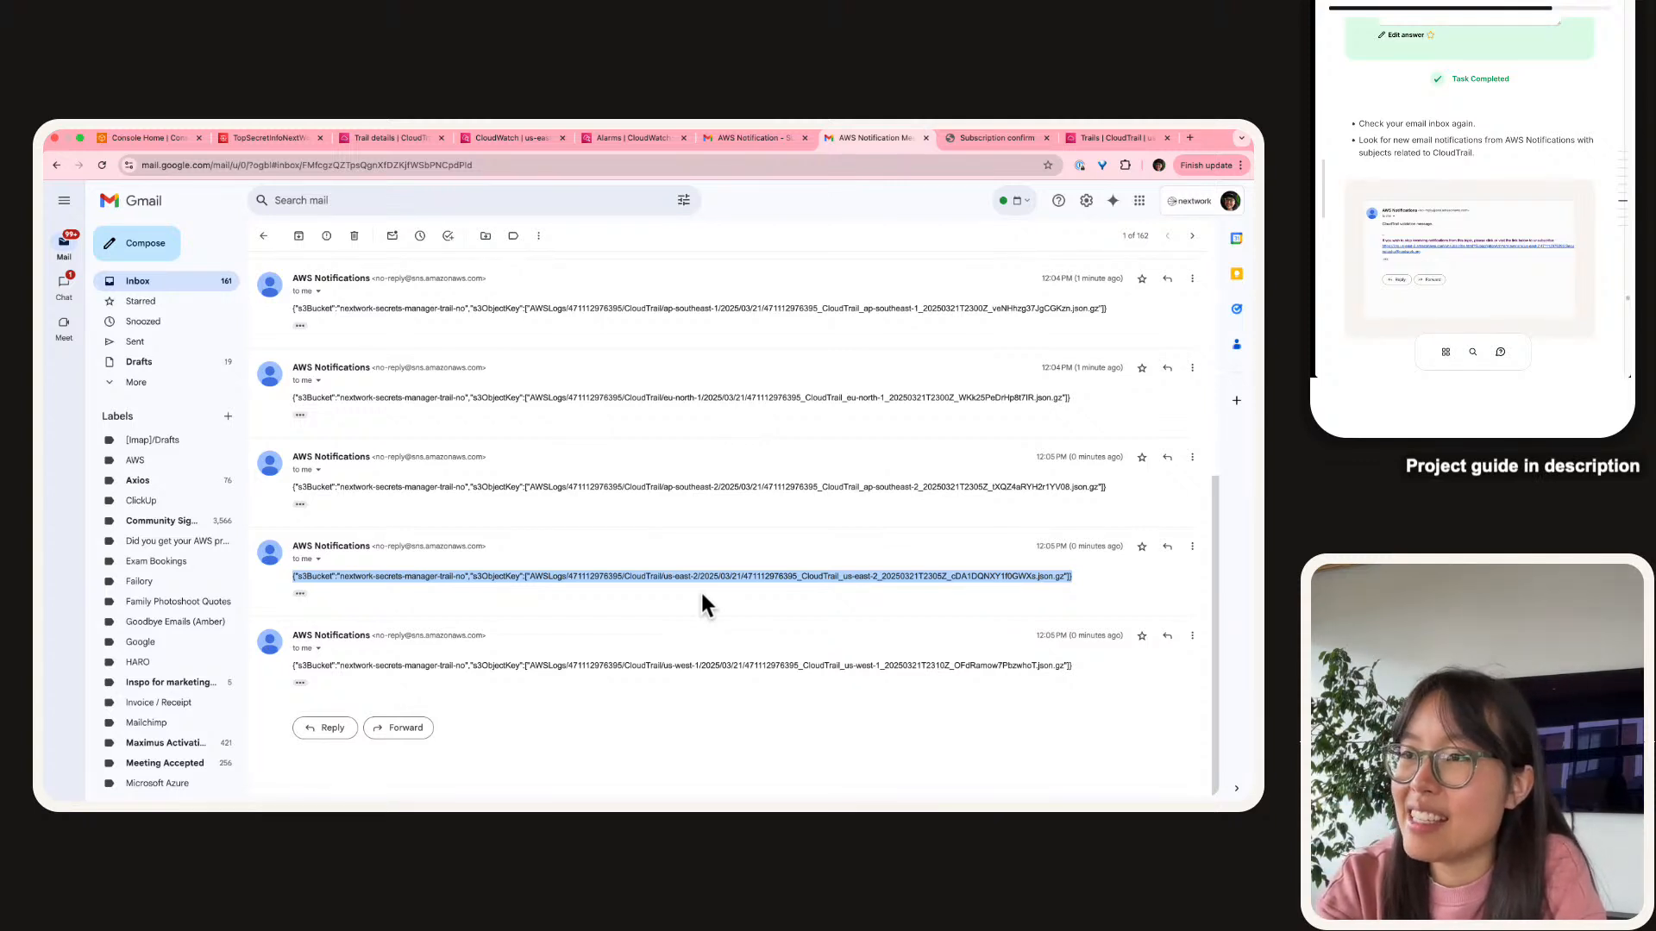
pyautogui.click(702, 597)
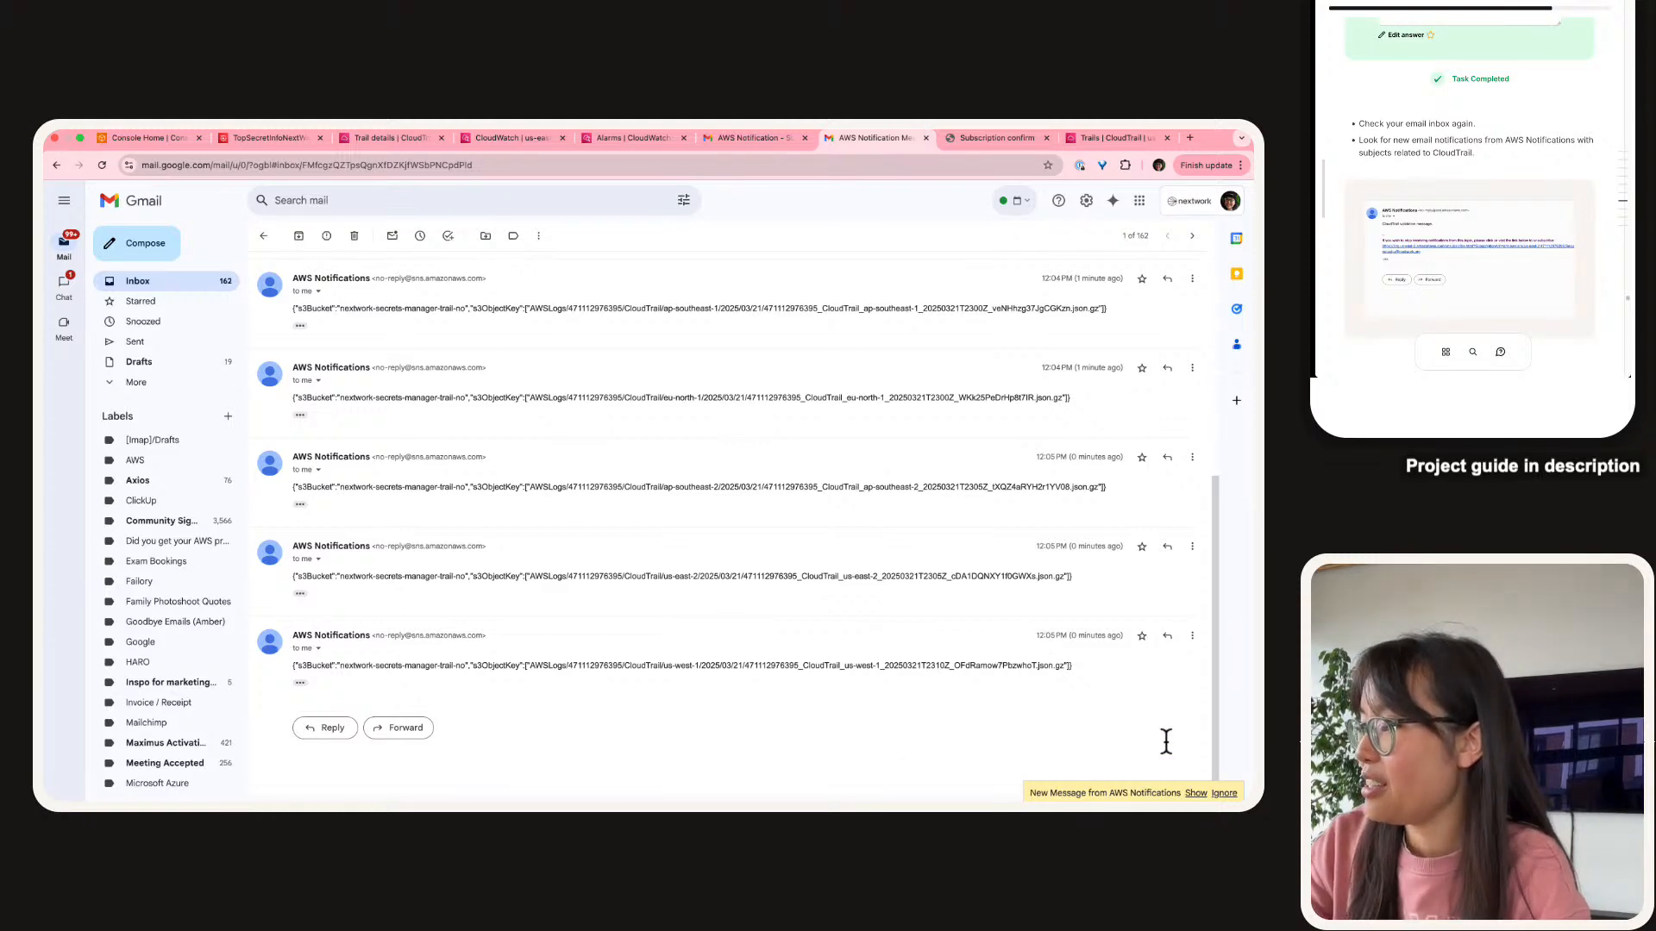
pyautogui.click(1196, 793)
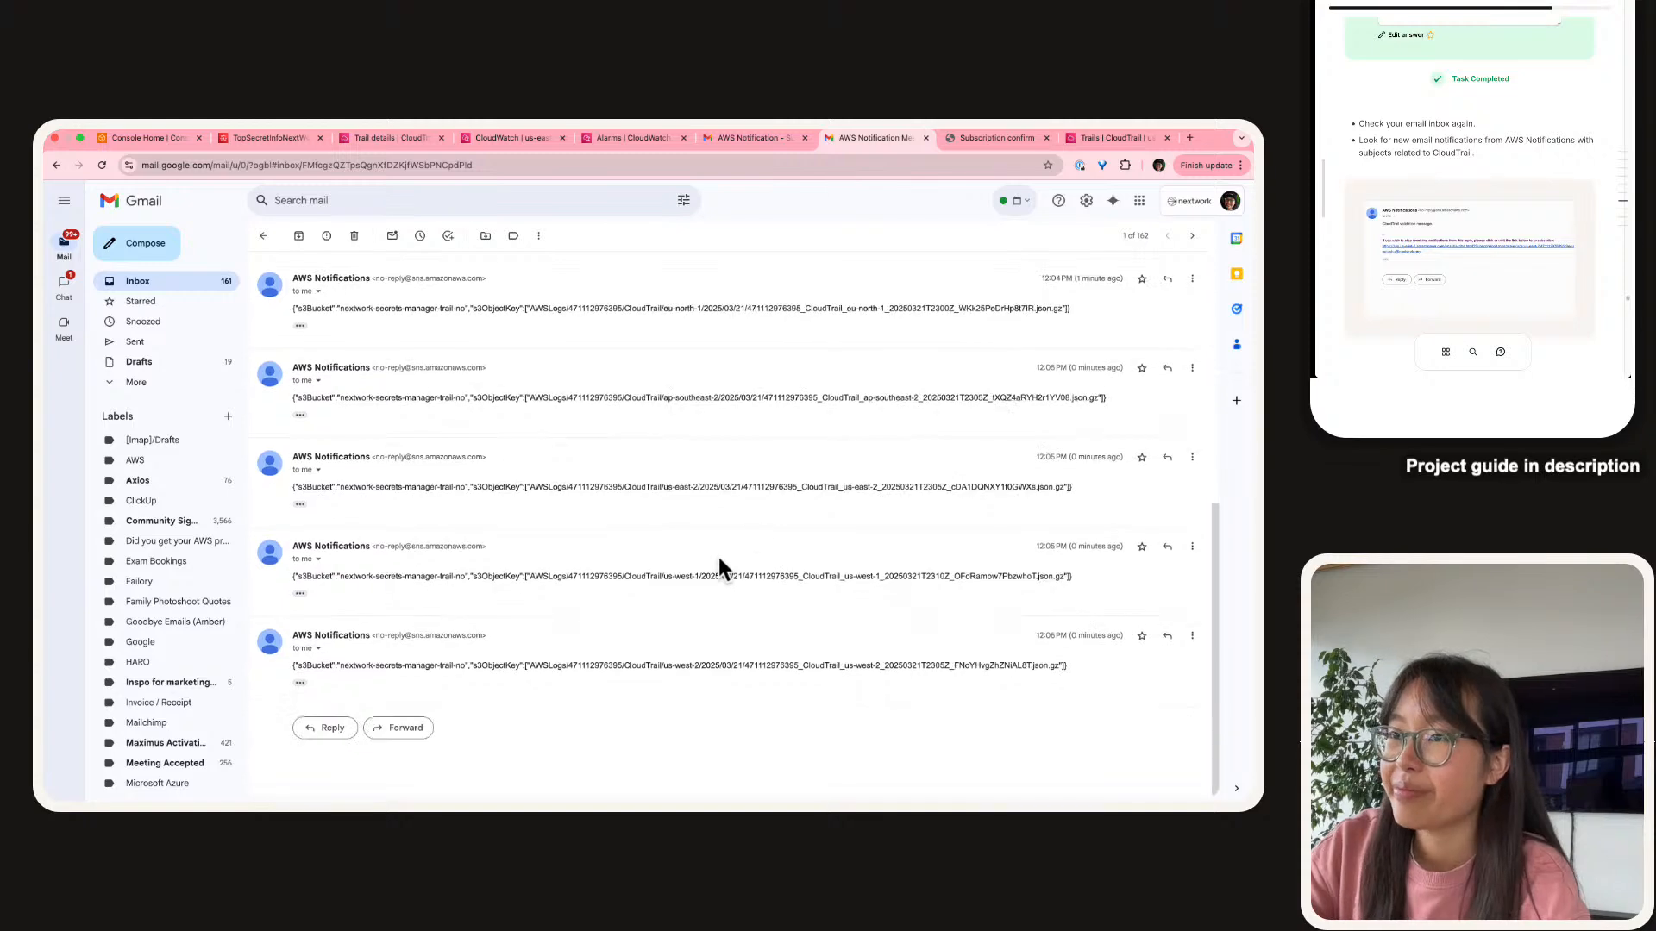
pyautogui.scroll(-5, 1456, 105)
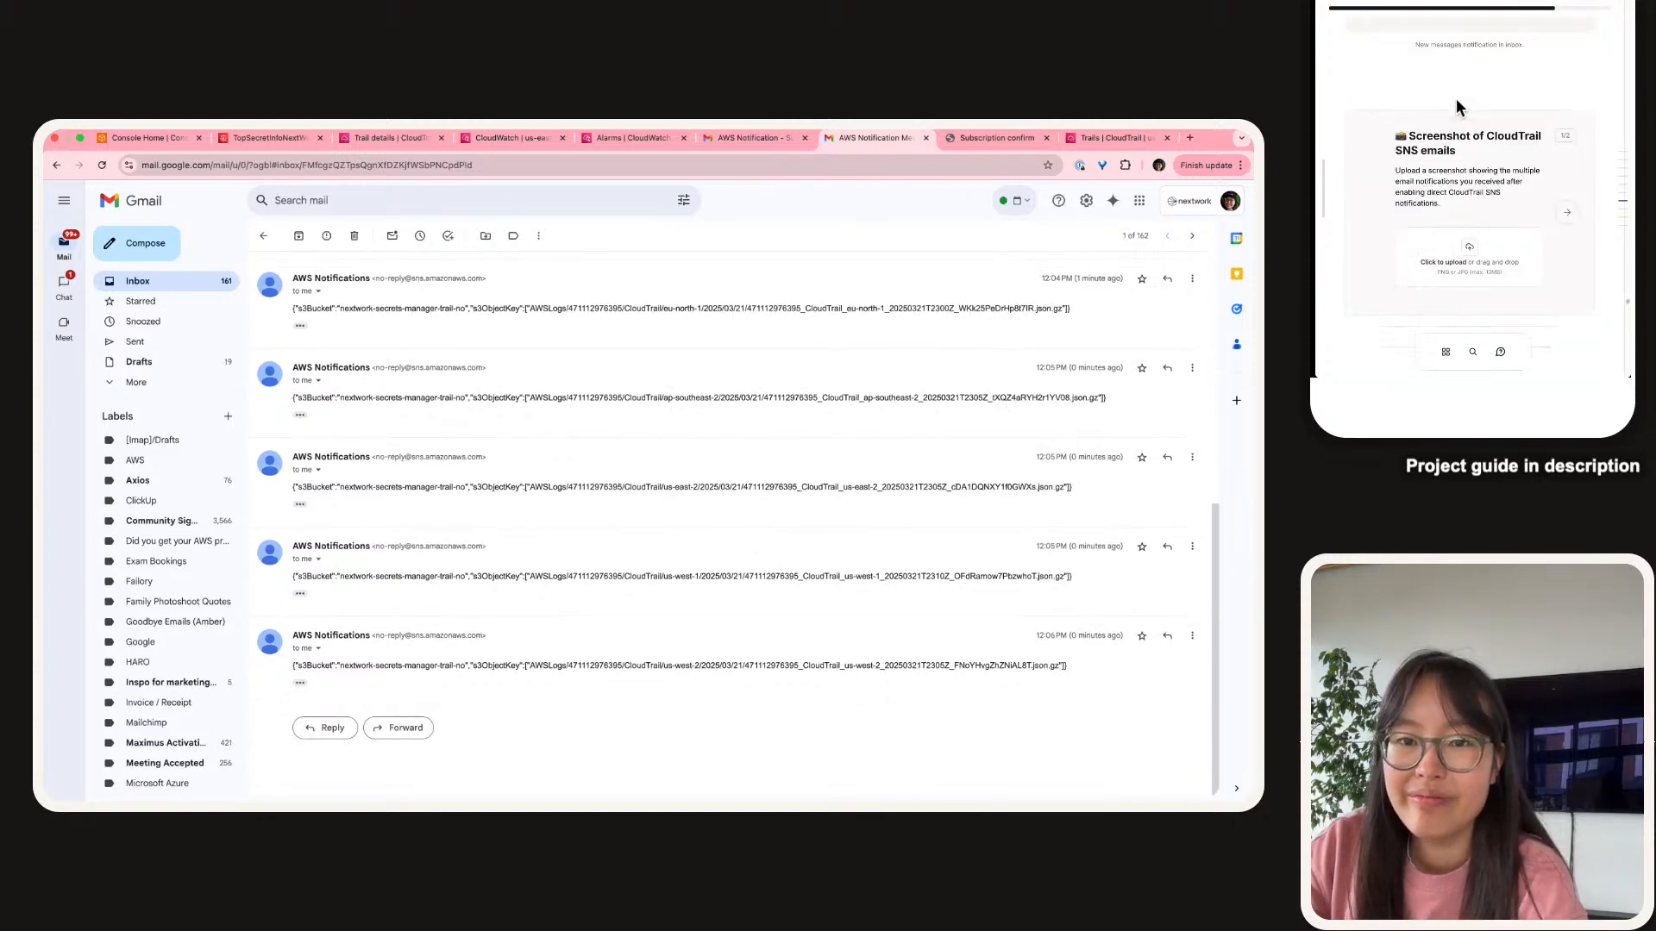
# Screenshot the CloudTrail notification thread and drop it into the guide's upload box.
pyautogui.scroll(-1, 1457, 109)
pyautogui.scroll(1, 645, 619)
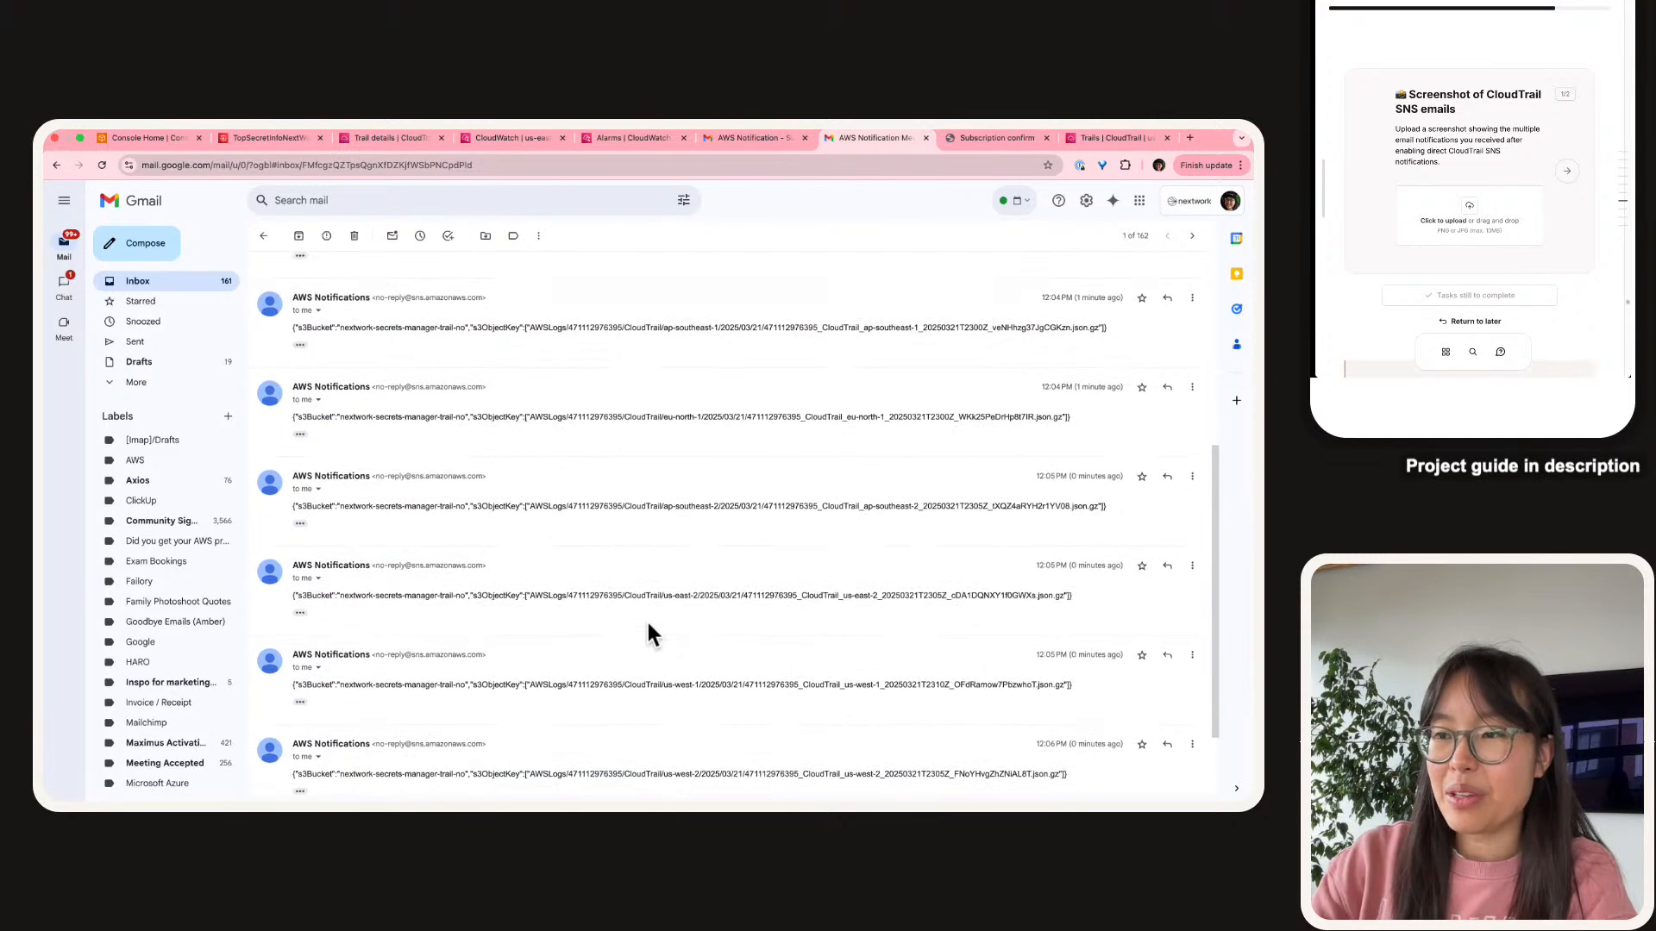
pyautogui.scroll(-1, 624, 611)
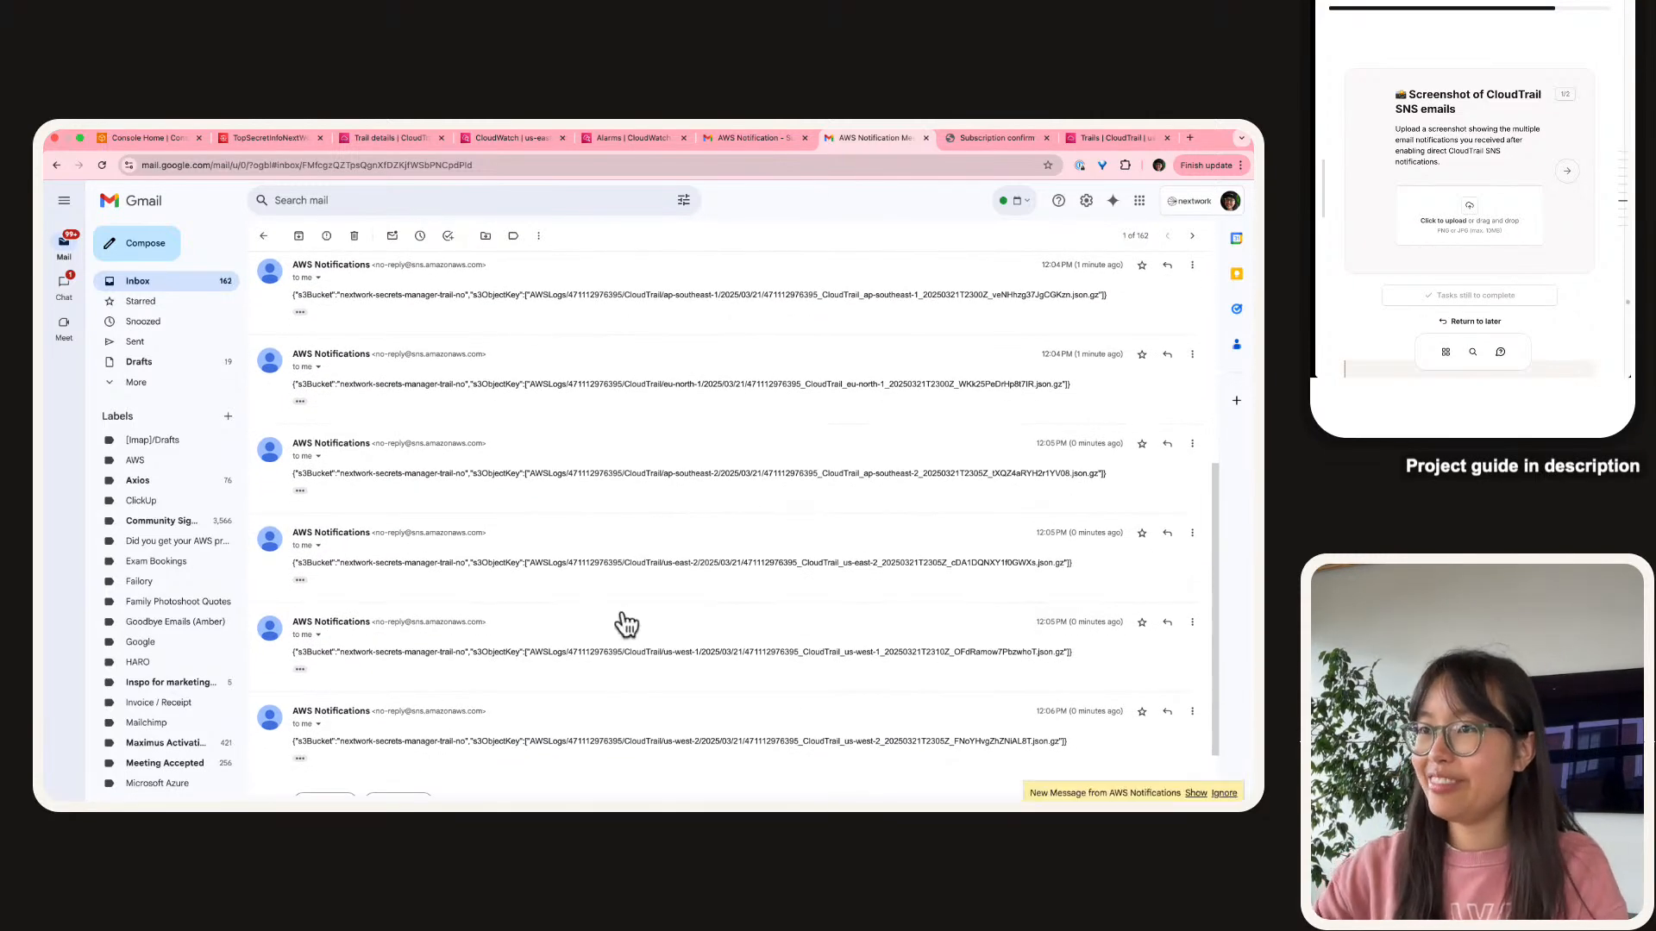
pyautogui.press('super+shift+4')
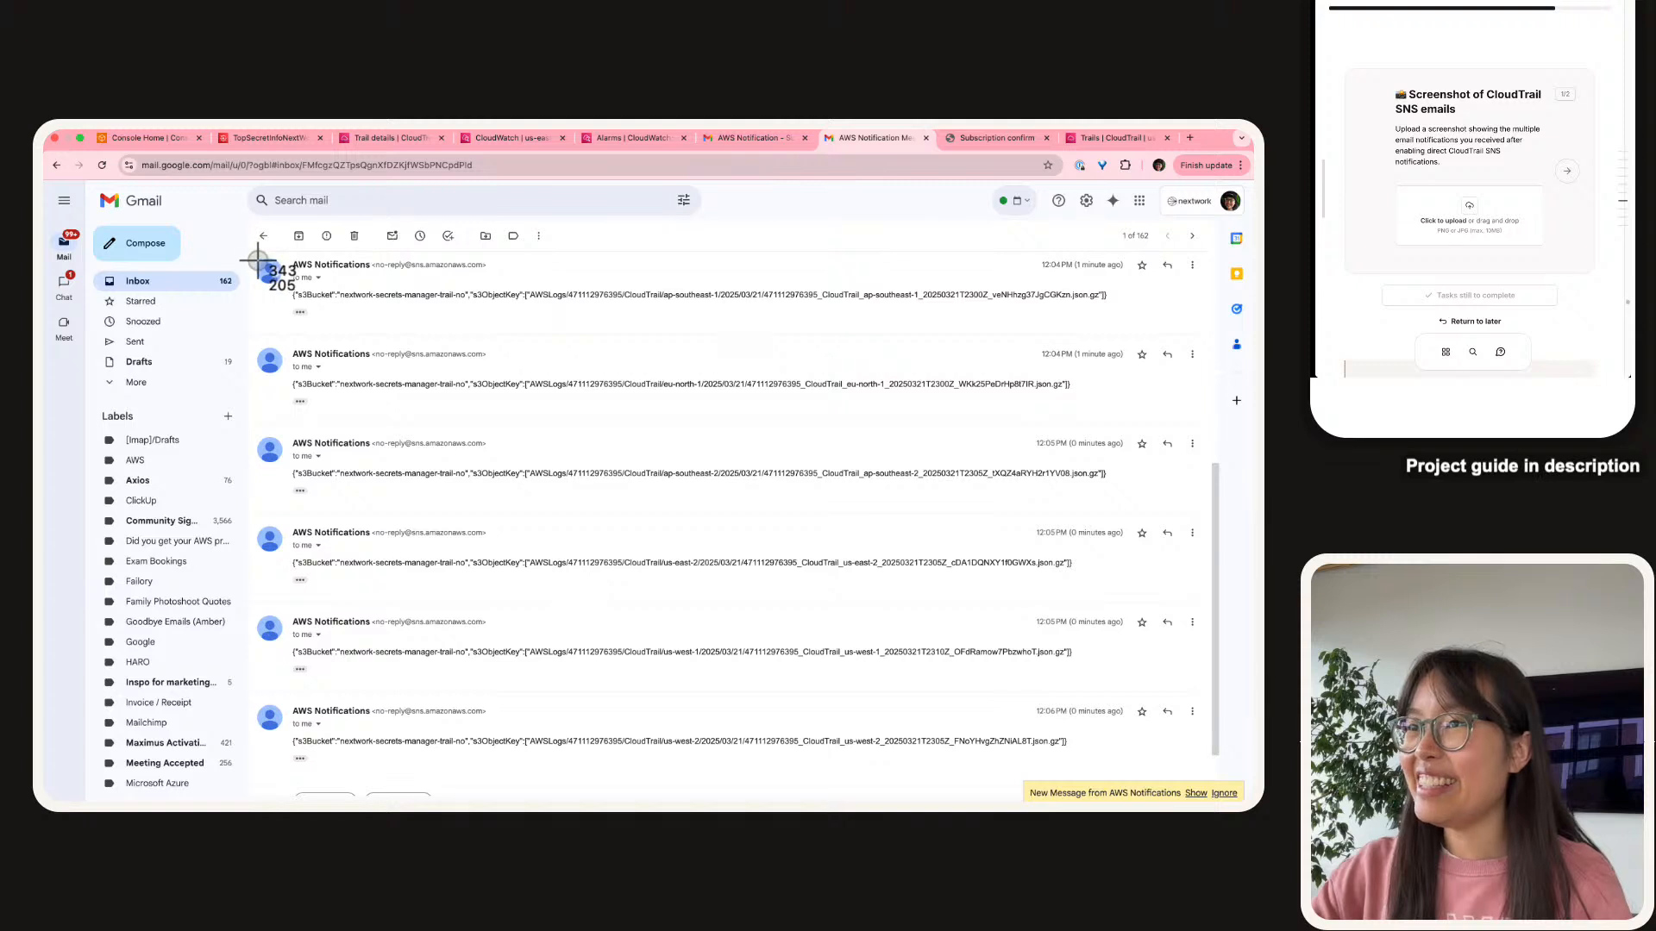
pyautogui.moveTo(248, 252); pyautogui.dragTo(1218, 794)
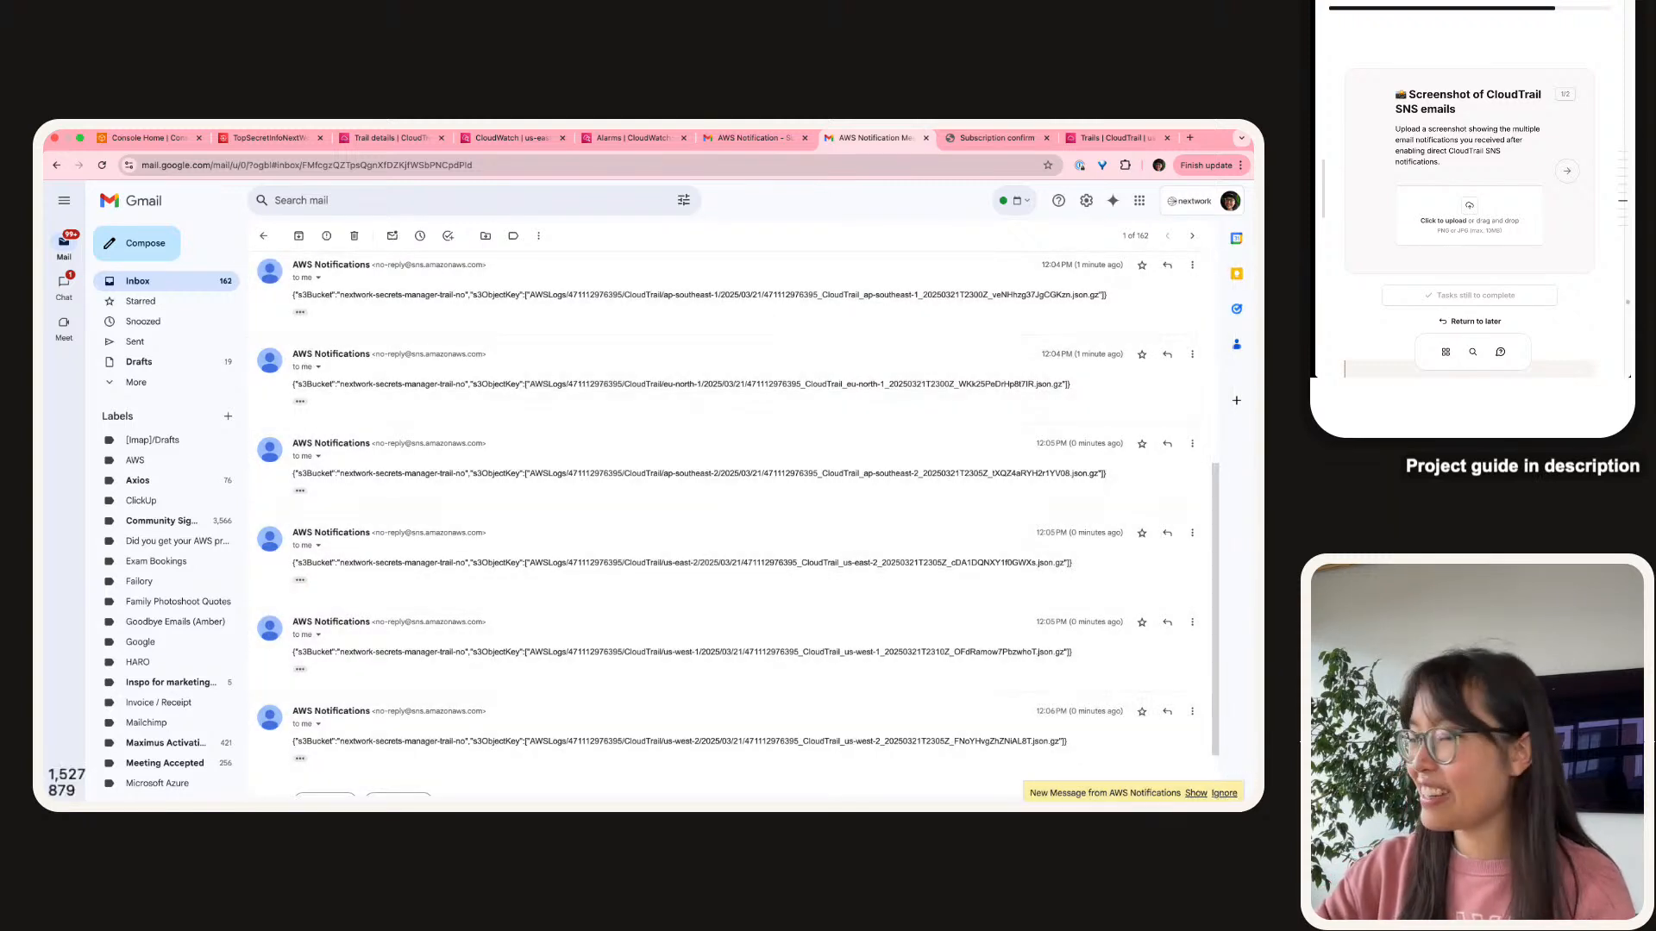
pyautogui.moveTo(1587, 355); pyautogui.dragTo(1427, 191)
pyautogui.click(1591, 190)
# Start the answer: your inbox quickly filled up with new emails from SNS, notified by CloudTrail.
pyautogui.press('super+c')
pyautogui.click(1440, 242)
pyautogui.press('super+v')
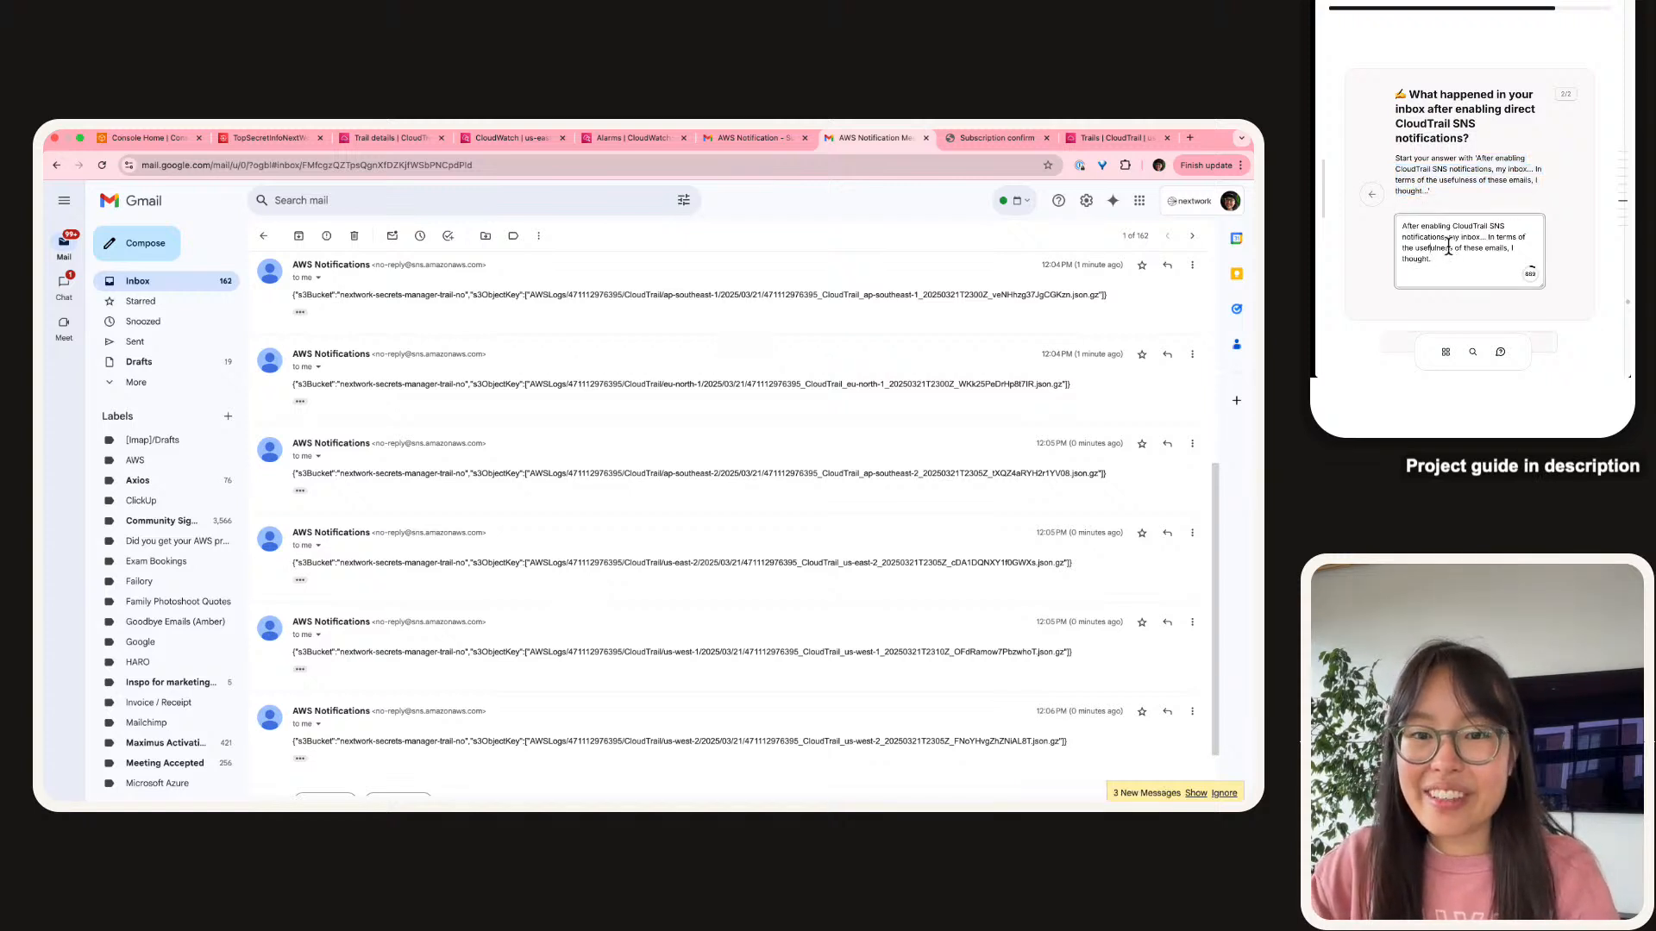
pyautogui.hotkey('alt', 'shift', 'Right')
pyautogui.hotkey('alt', 'shift', 'Right')
pyautogui.write('your inbox was quic')
pyautogui.press('BackSpace')
pyautogui.press('BackSpace')
pyautogui.press('BackSpace')
pyautogui.press('BackSpace')
pyautogui.write('very w')
pyautogui.press('BackSpace')
pyautogui.write('quickly')
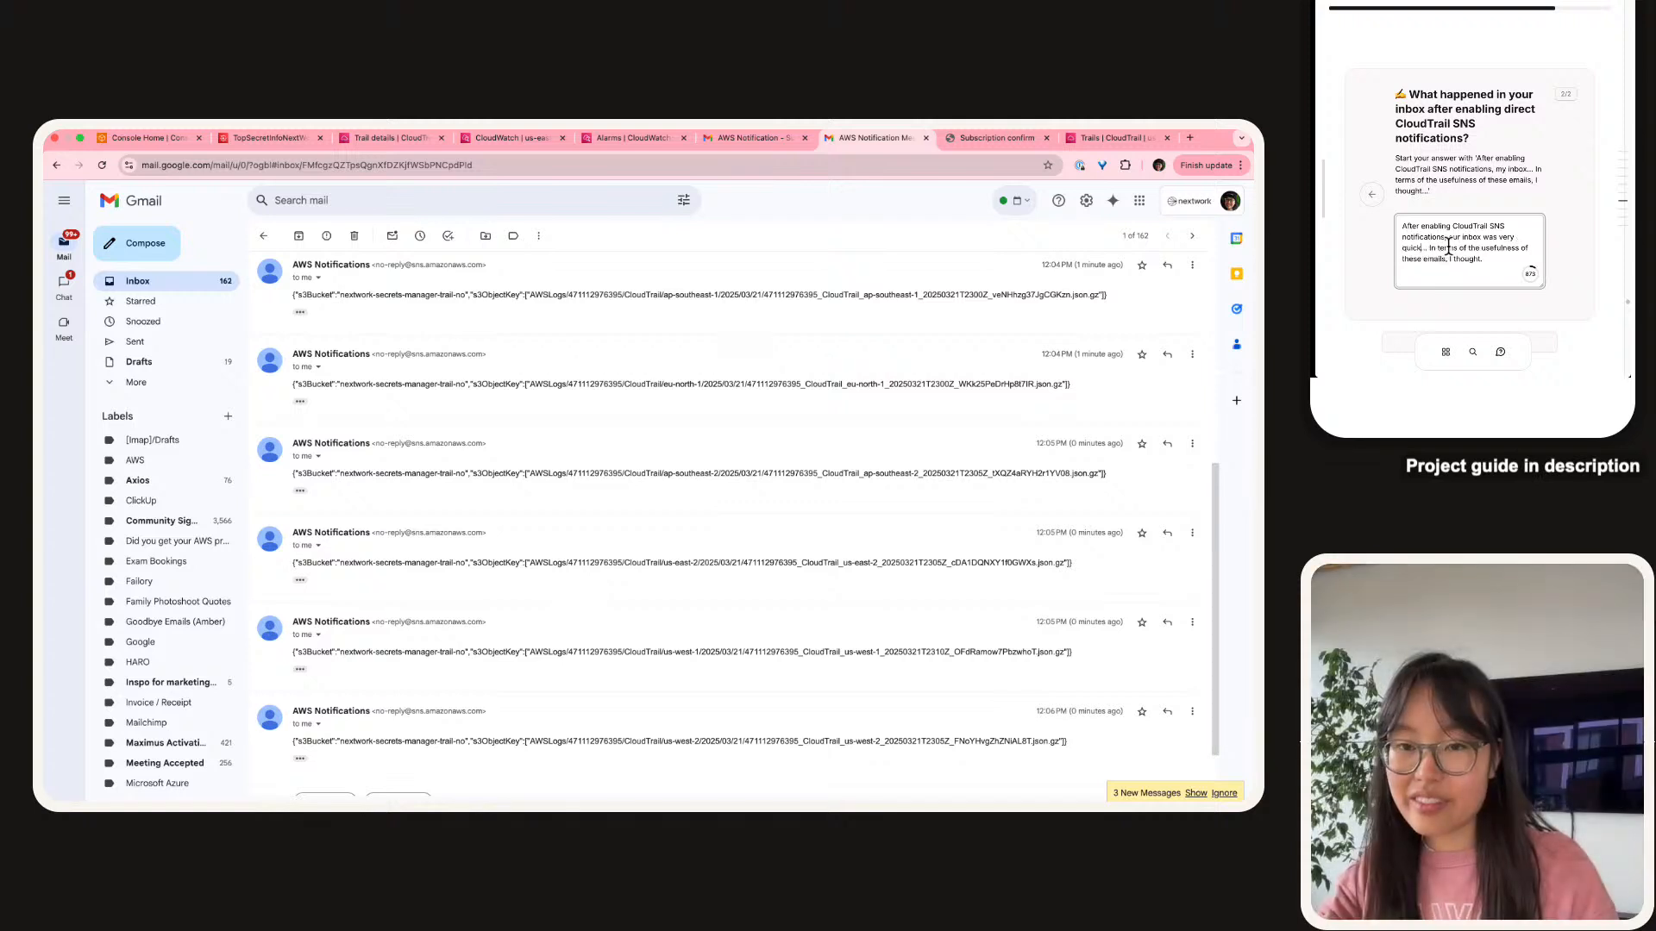
pyautogui.write(' filled u')
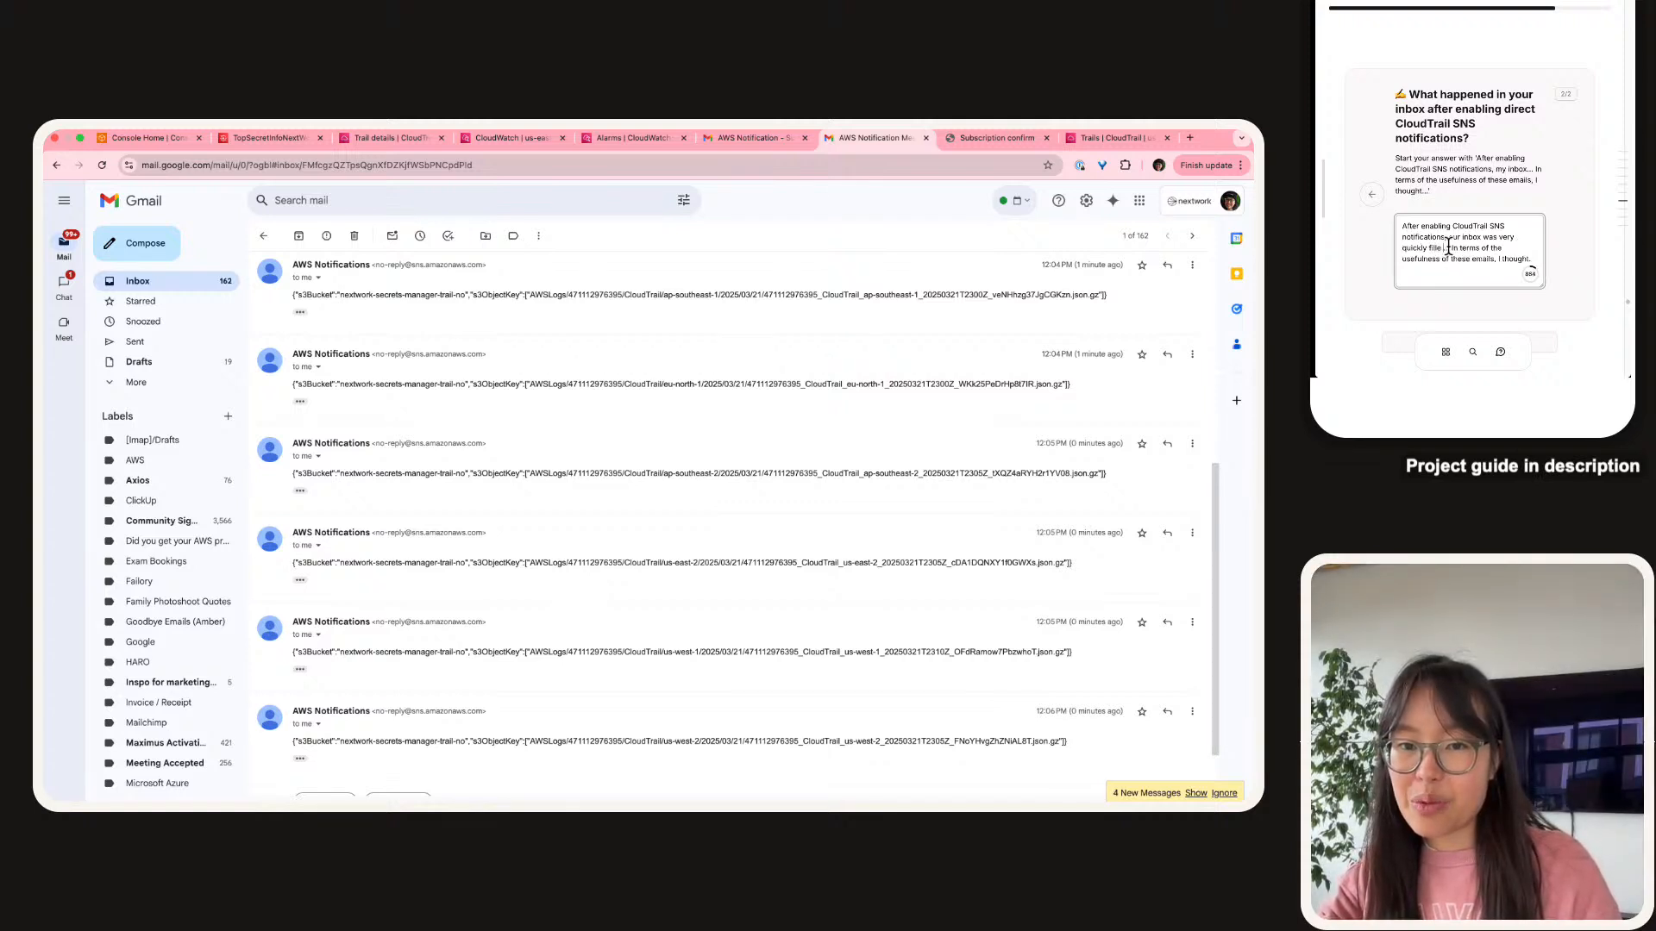
pyautogui.press('BackSpace')
pyautogui.write('with new emails')
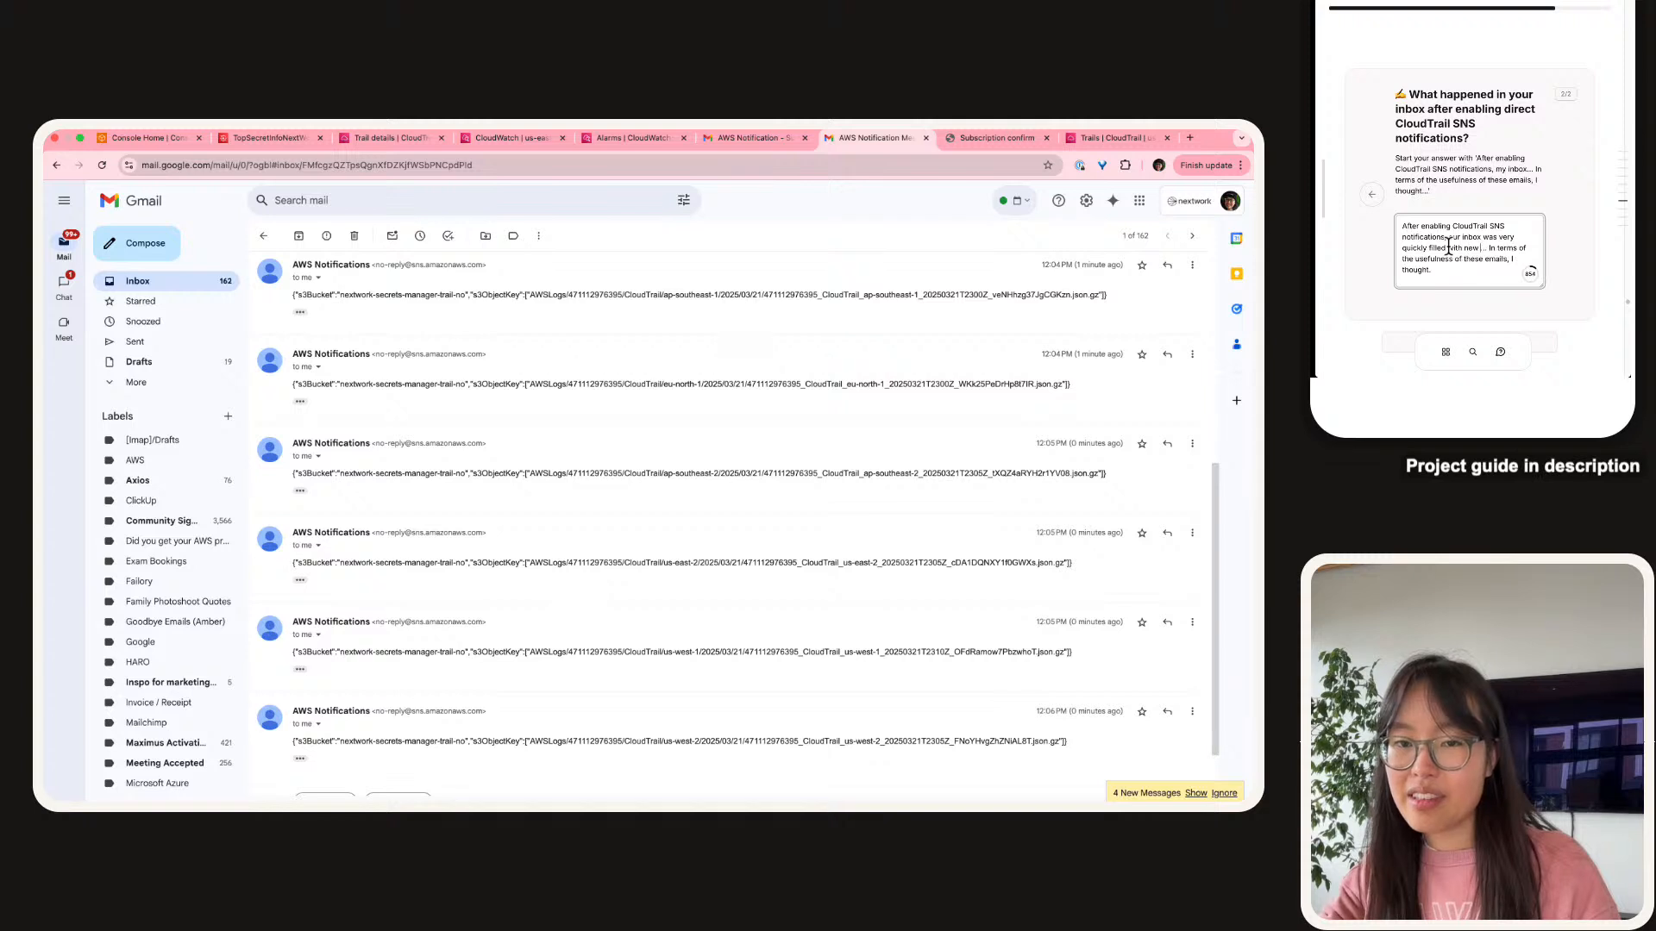
pyautogui.write(' from')
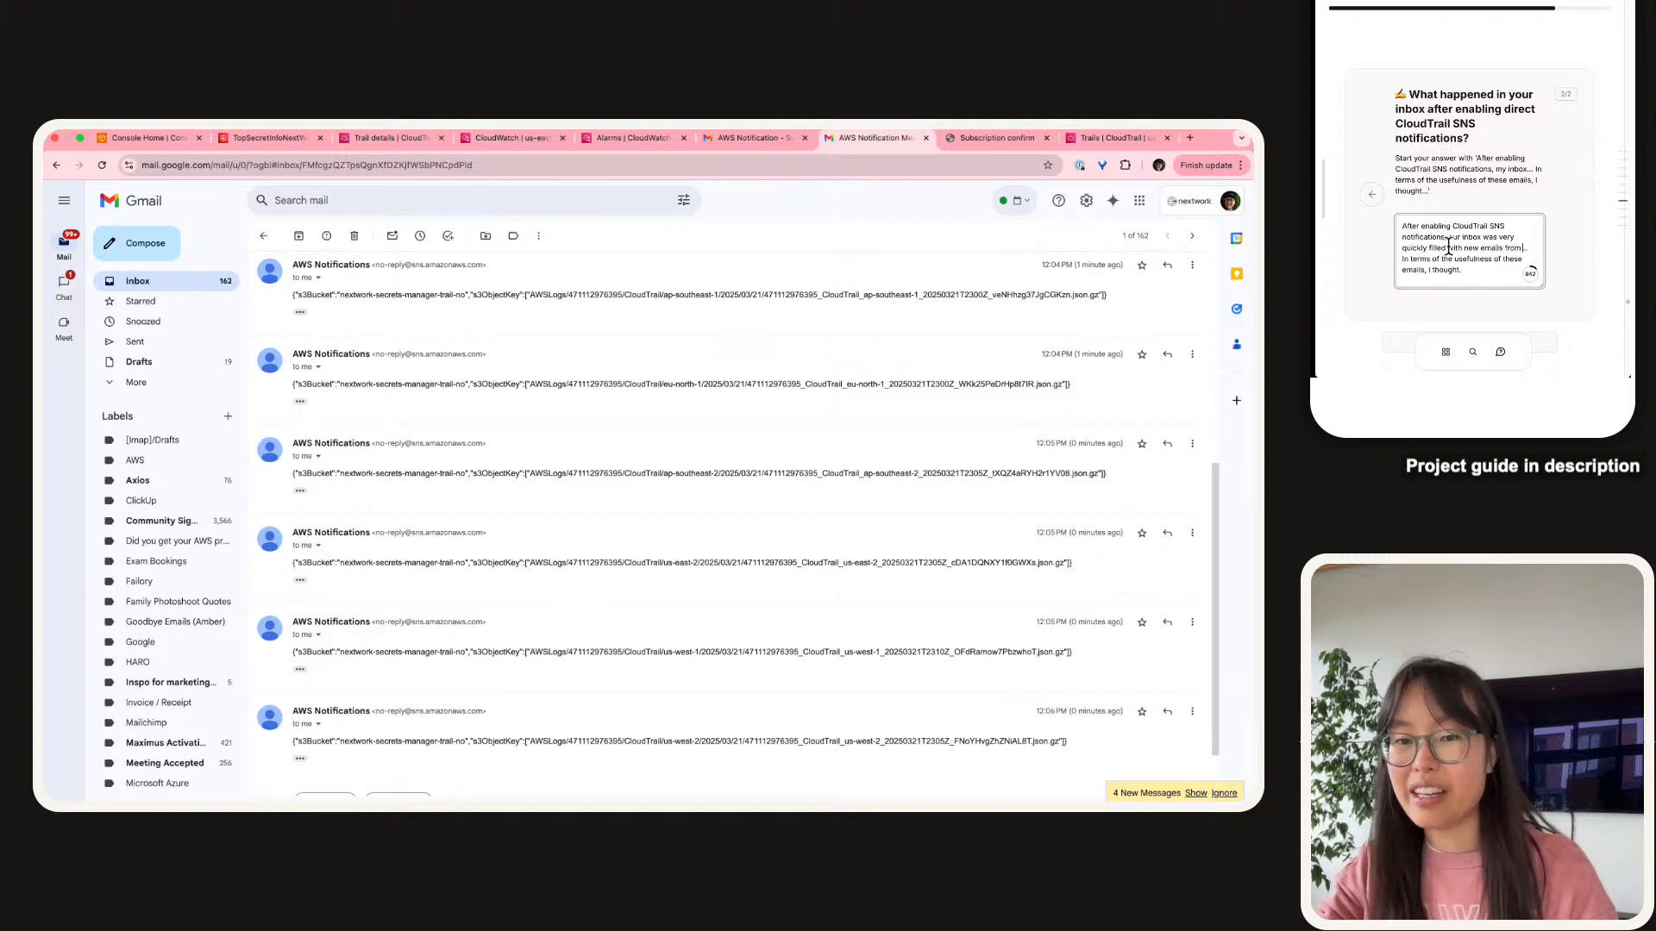
pyautogui.write(' SNS (be')
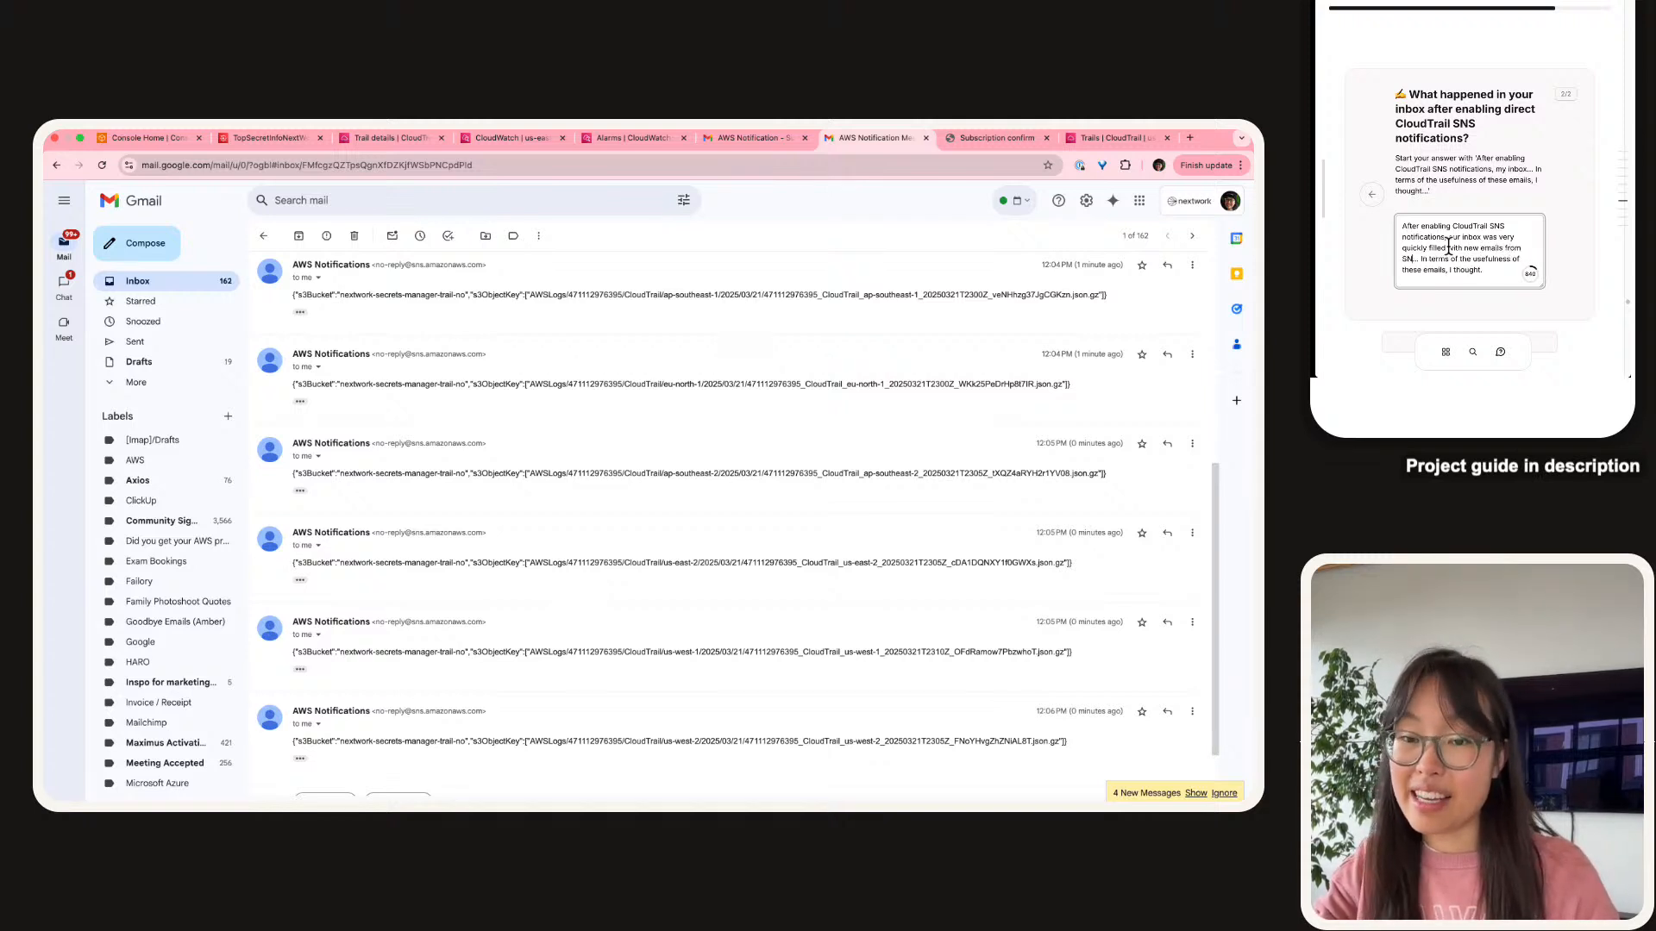
pyautogui.press('BackSpace')
pyautogui.press('BackSpace')
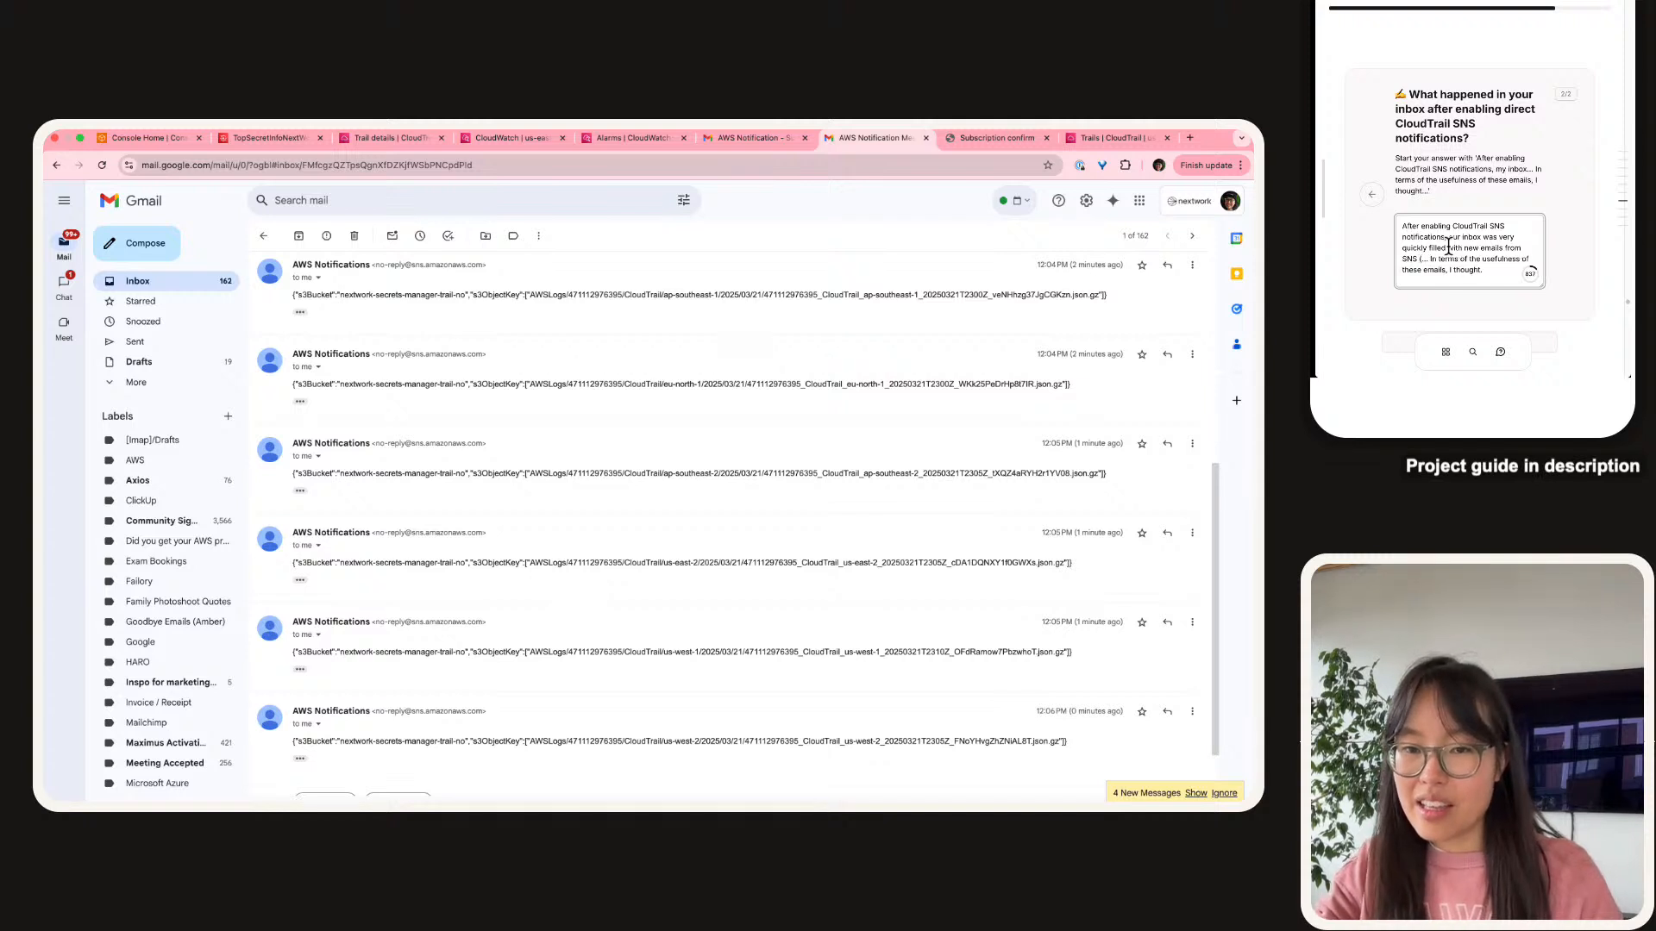
pyautogui.write('as it was notif')
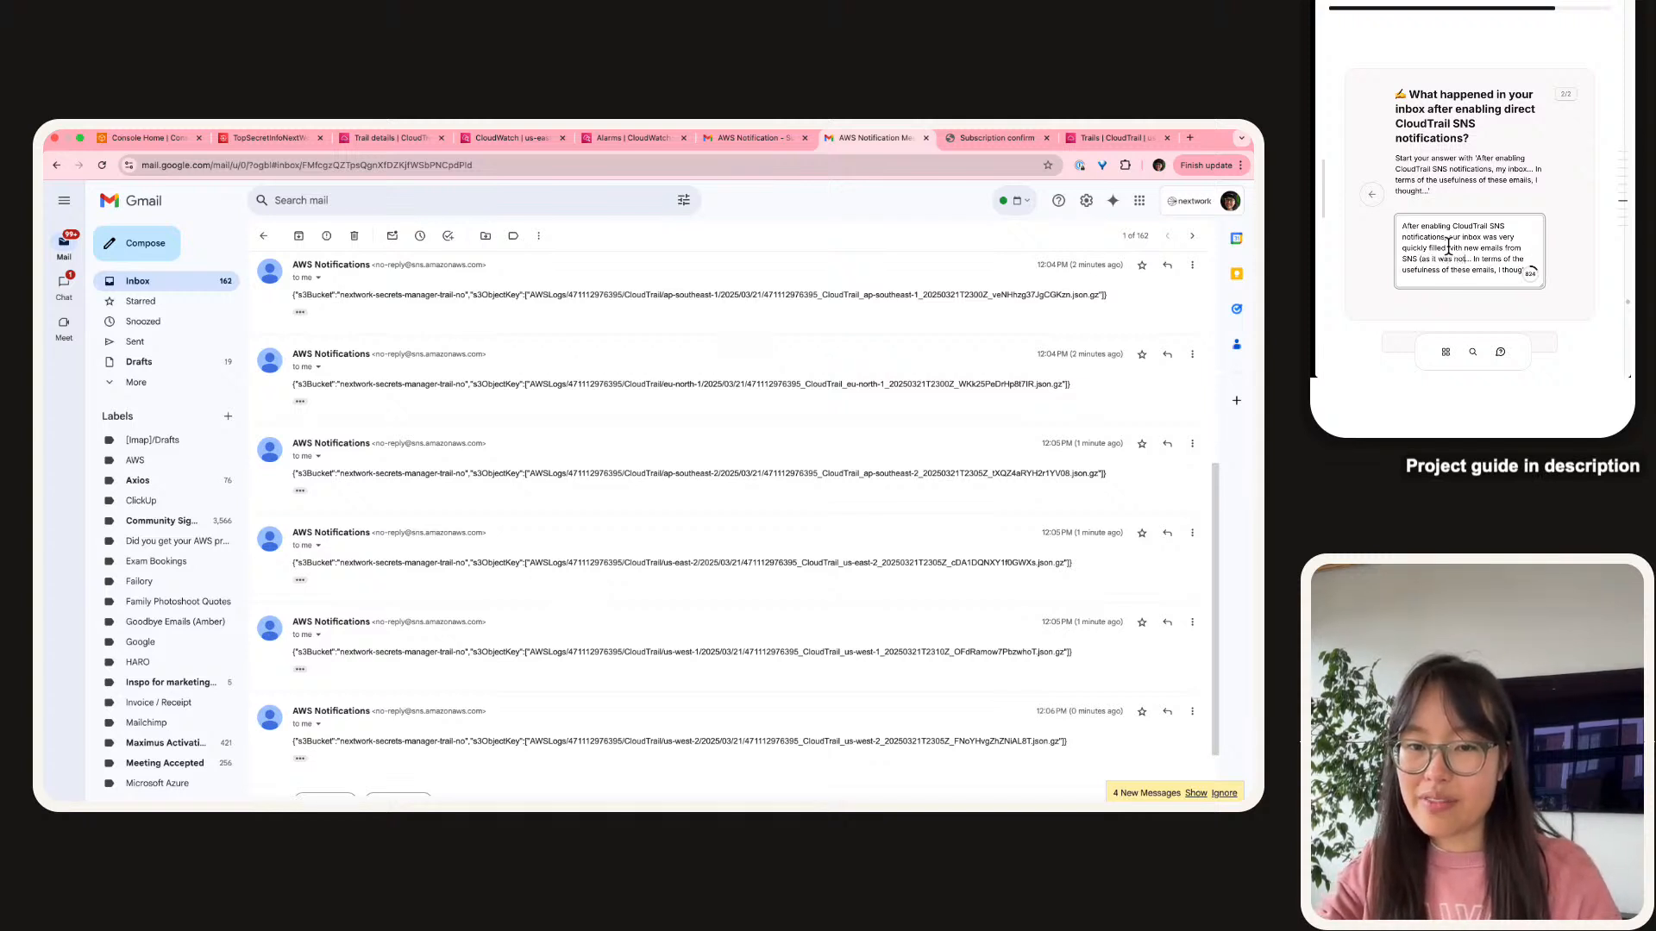
pyautogui.write('ied by CloudTra')
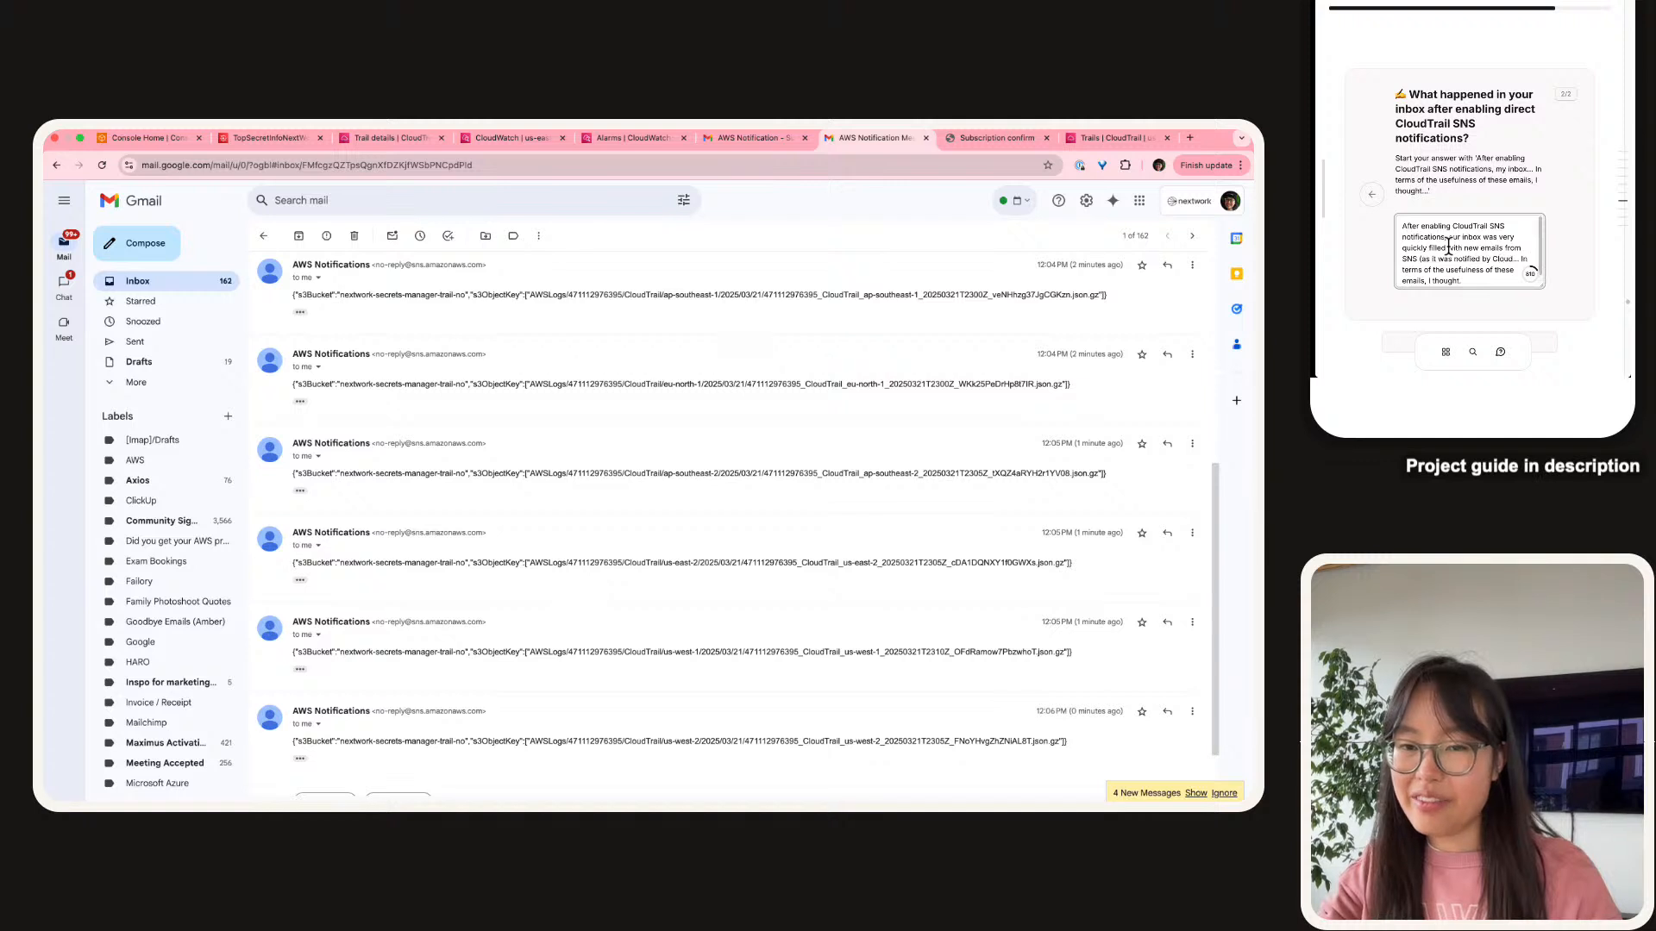
pyautogui.write('il)... In terms of the')
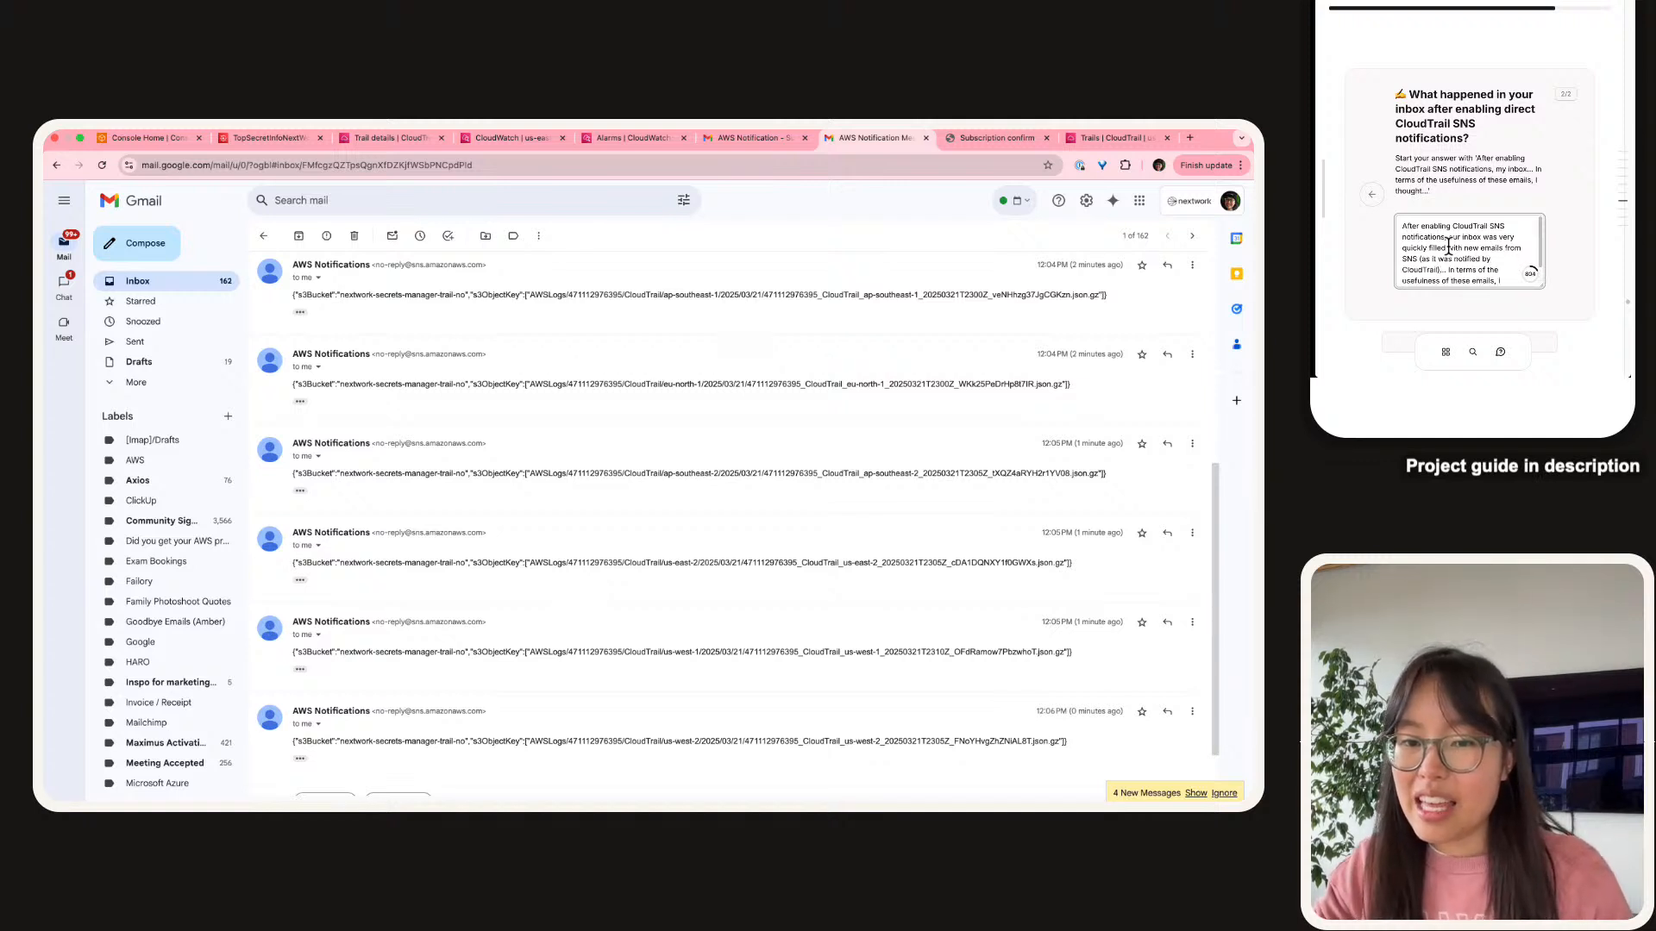
pyautogui.press('Delete')
pyautogui.press('Delete')
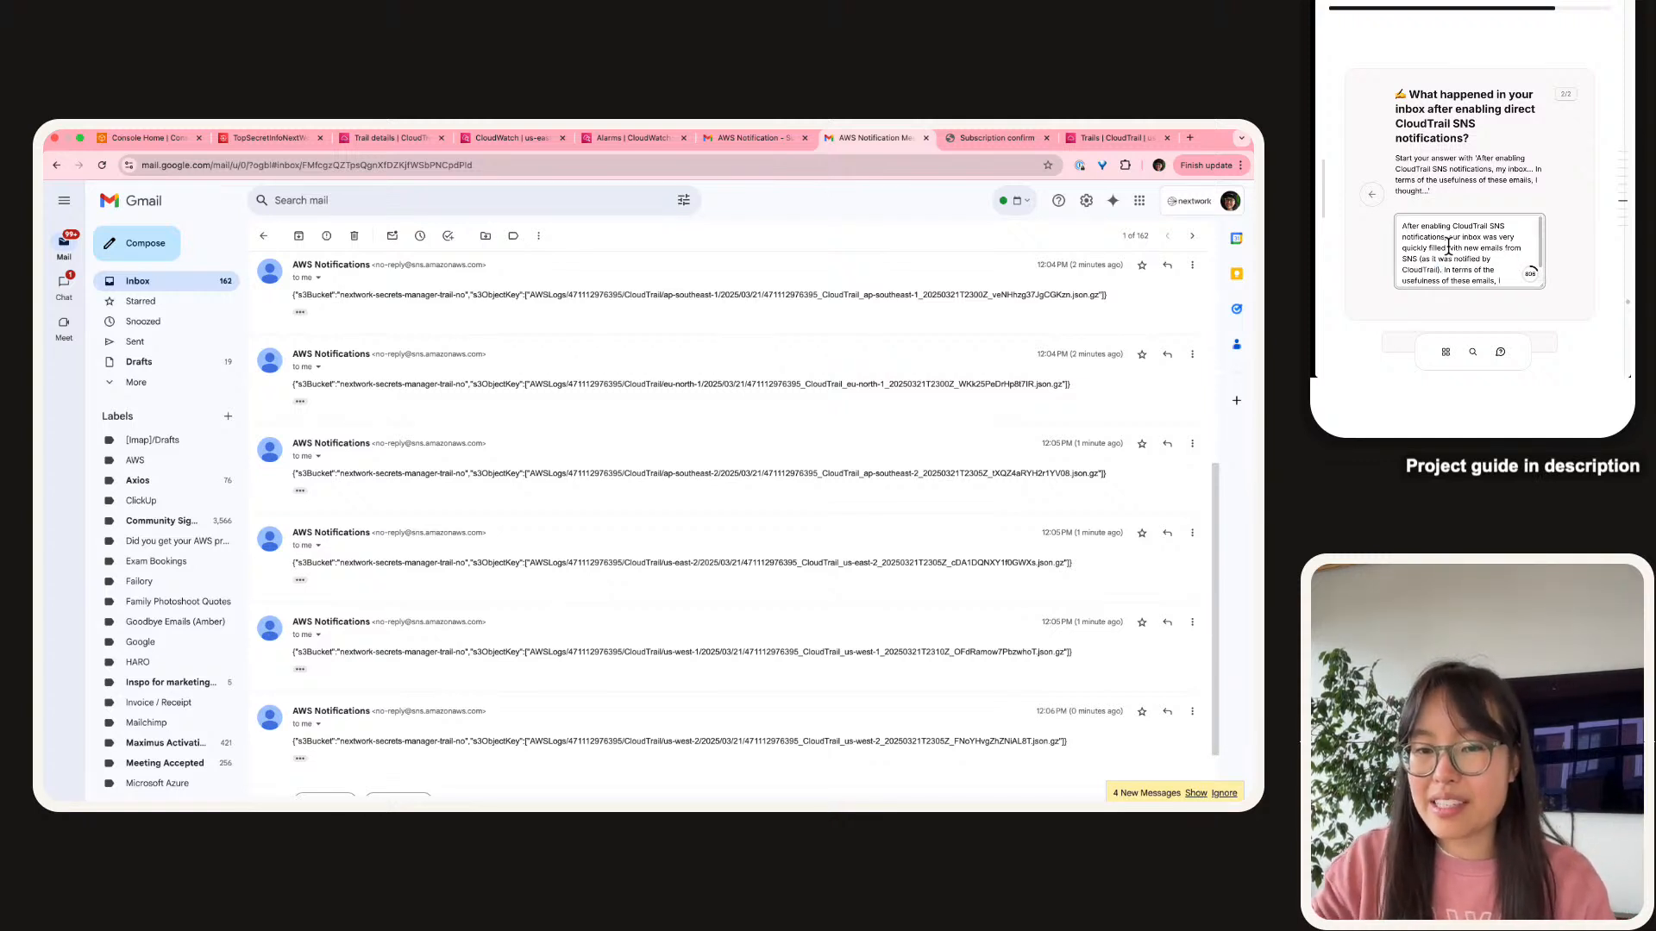
# Add that the volume is overwhelming and emails only say new logs were stored in the bucket.
pyautogui.press('Down')
pyautogui.press('Down')
pyautogui.press('BackSpace')
pyautogui.press('BackSpace')
pyautogui.press('BackSpace')
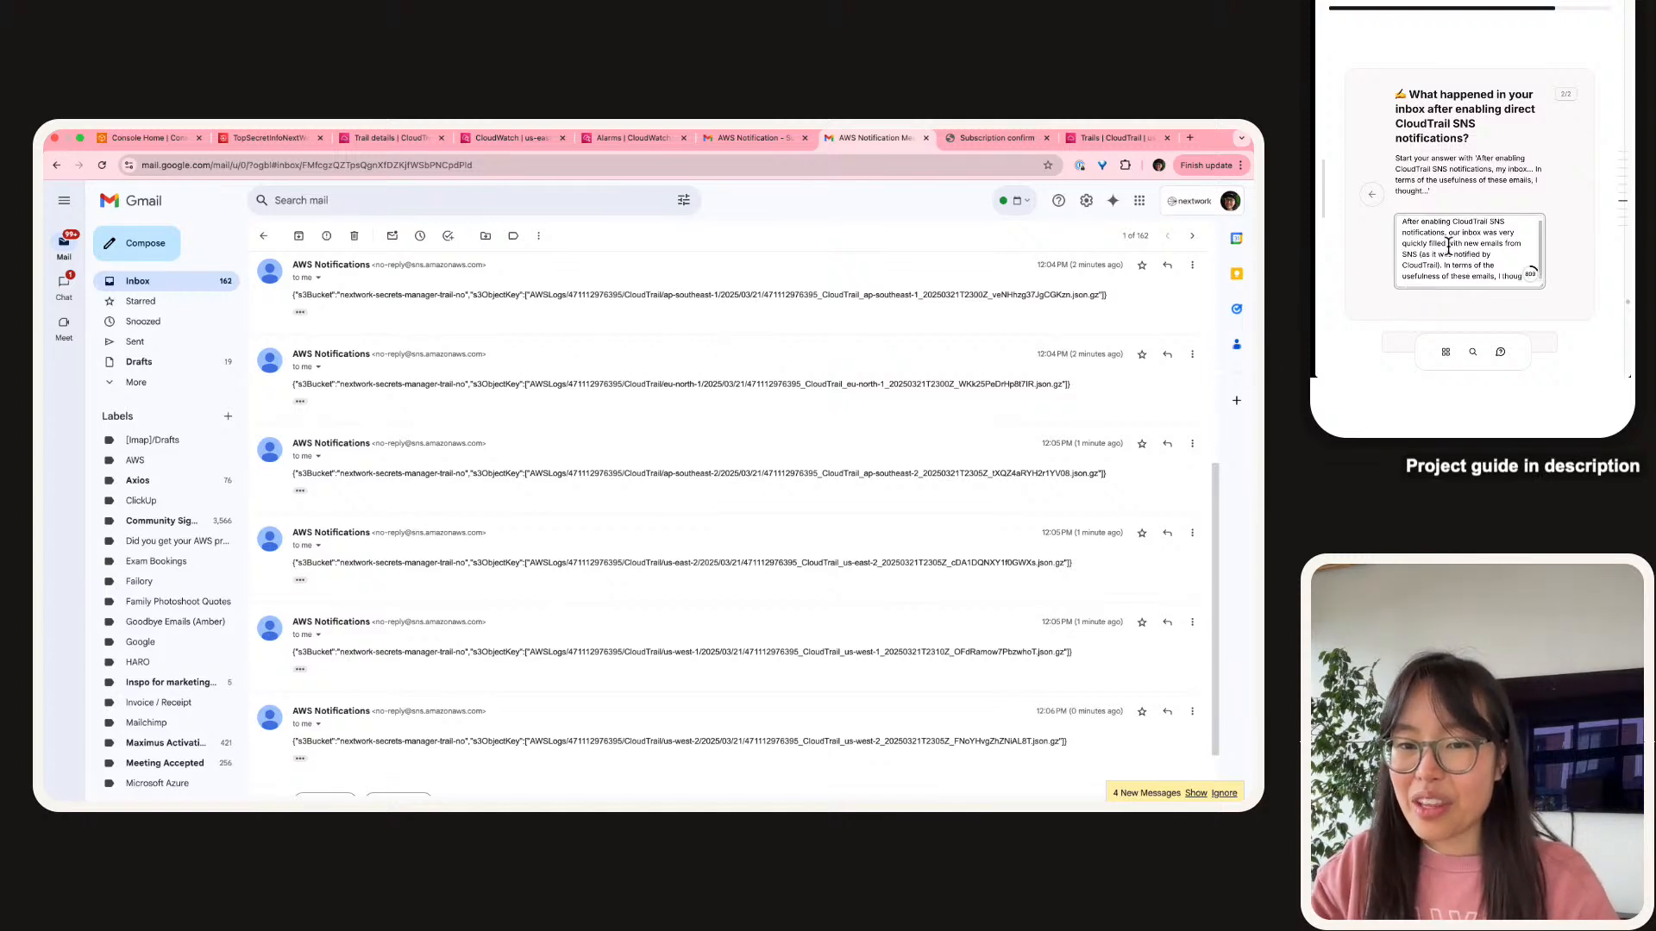
pyautogui.write('w')
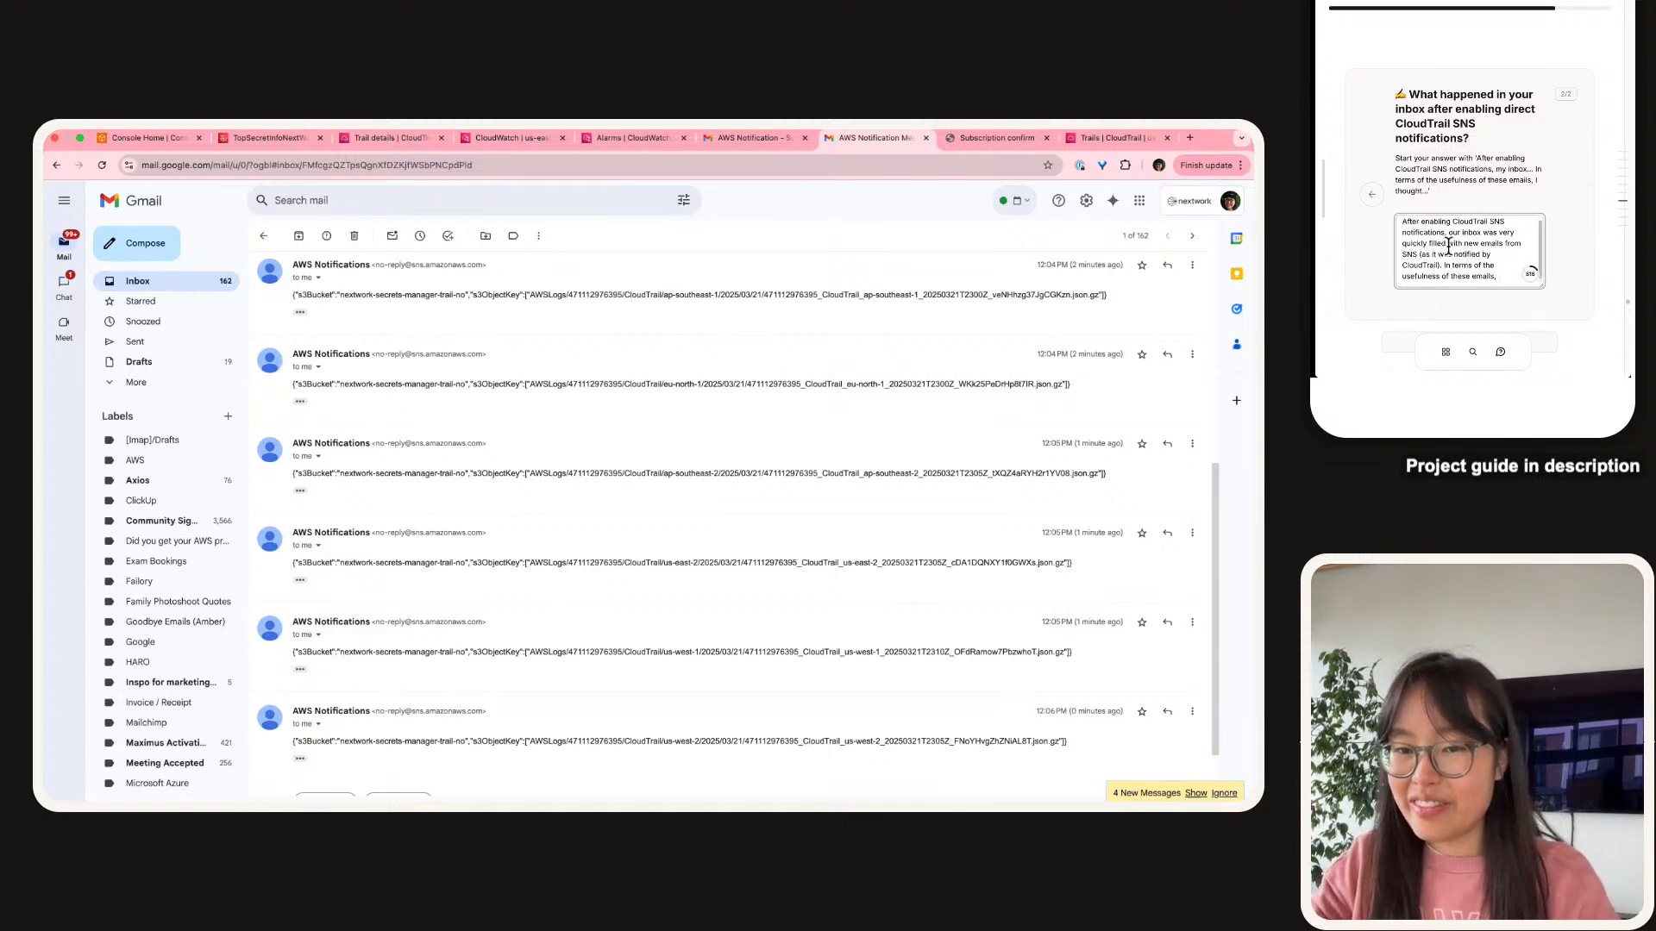
pyautogui.write('e thought that')
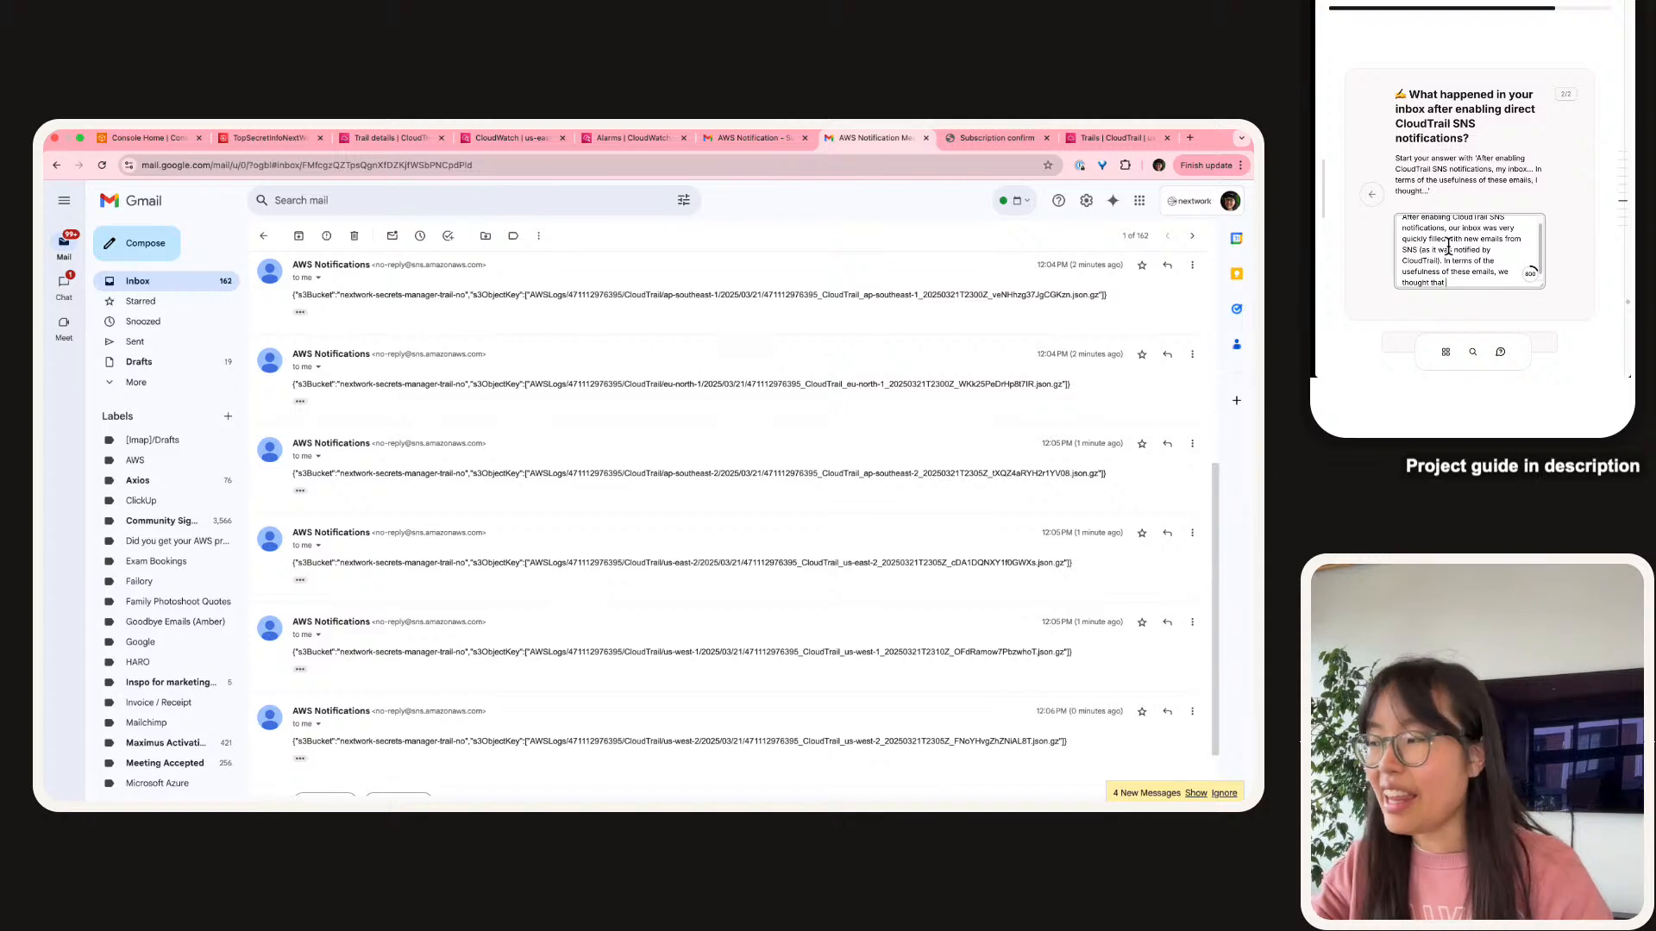
pyautogui.write(' we')
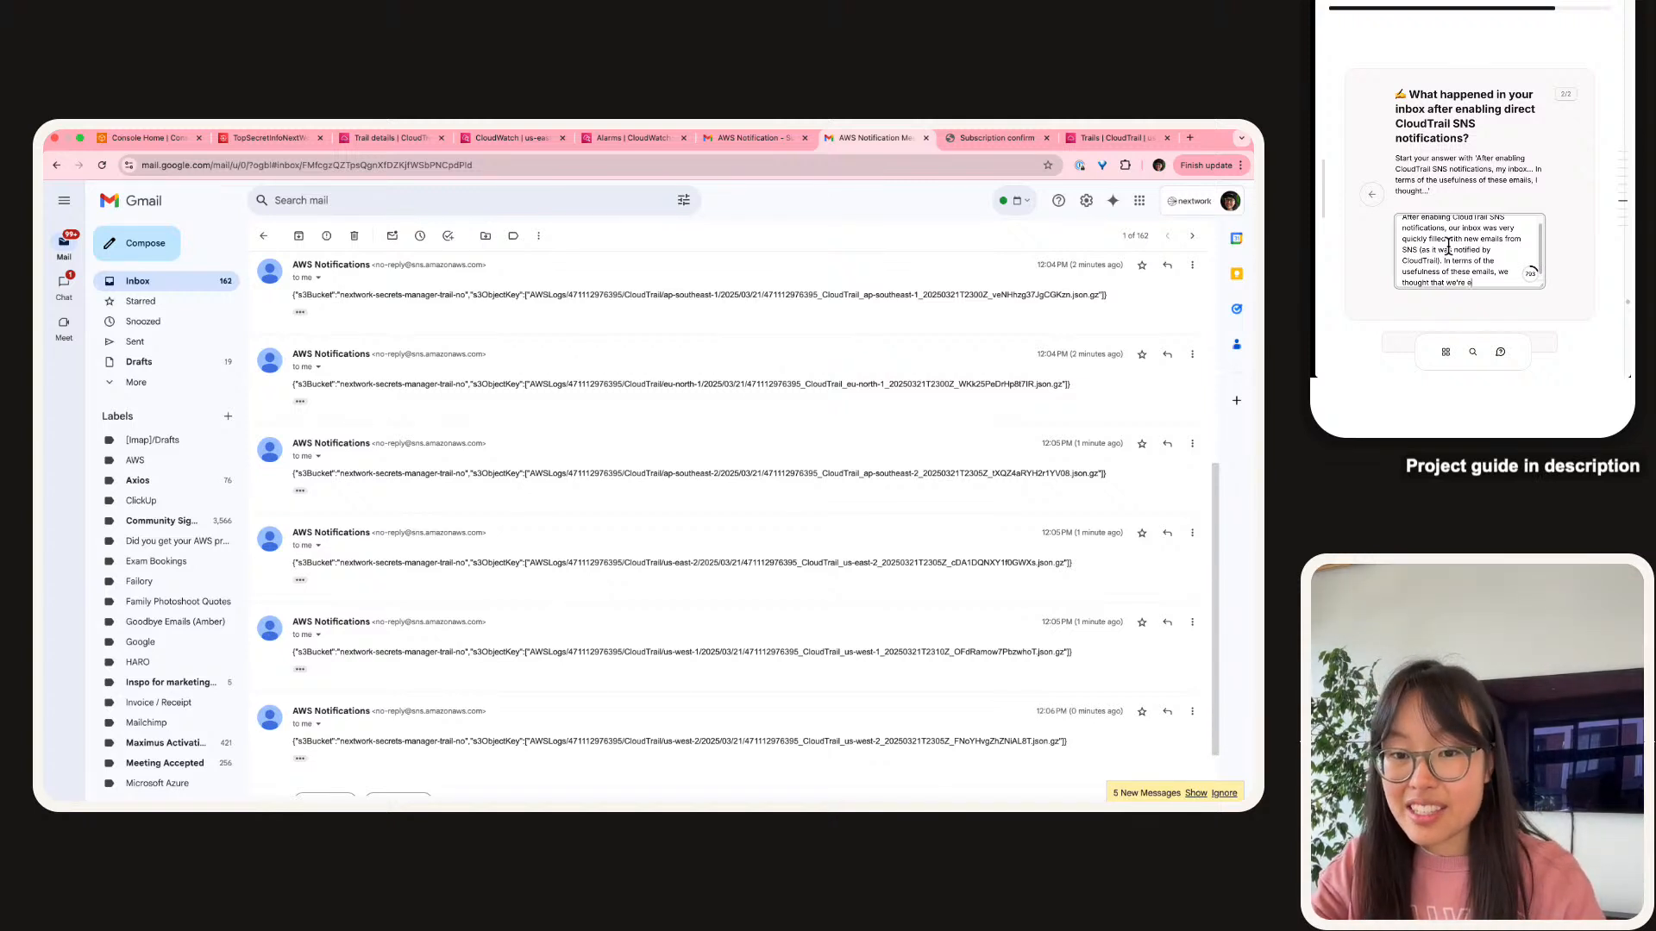
pyautogui.write("'re receiving LOTS")
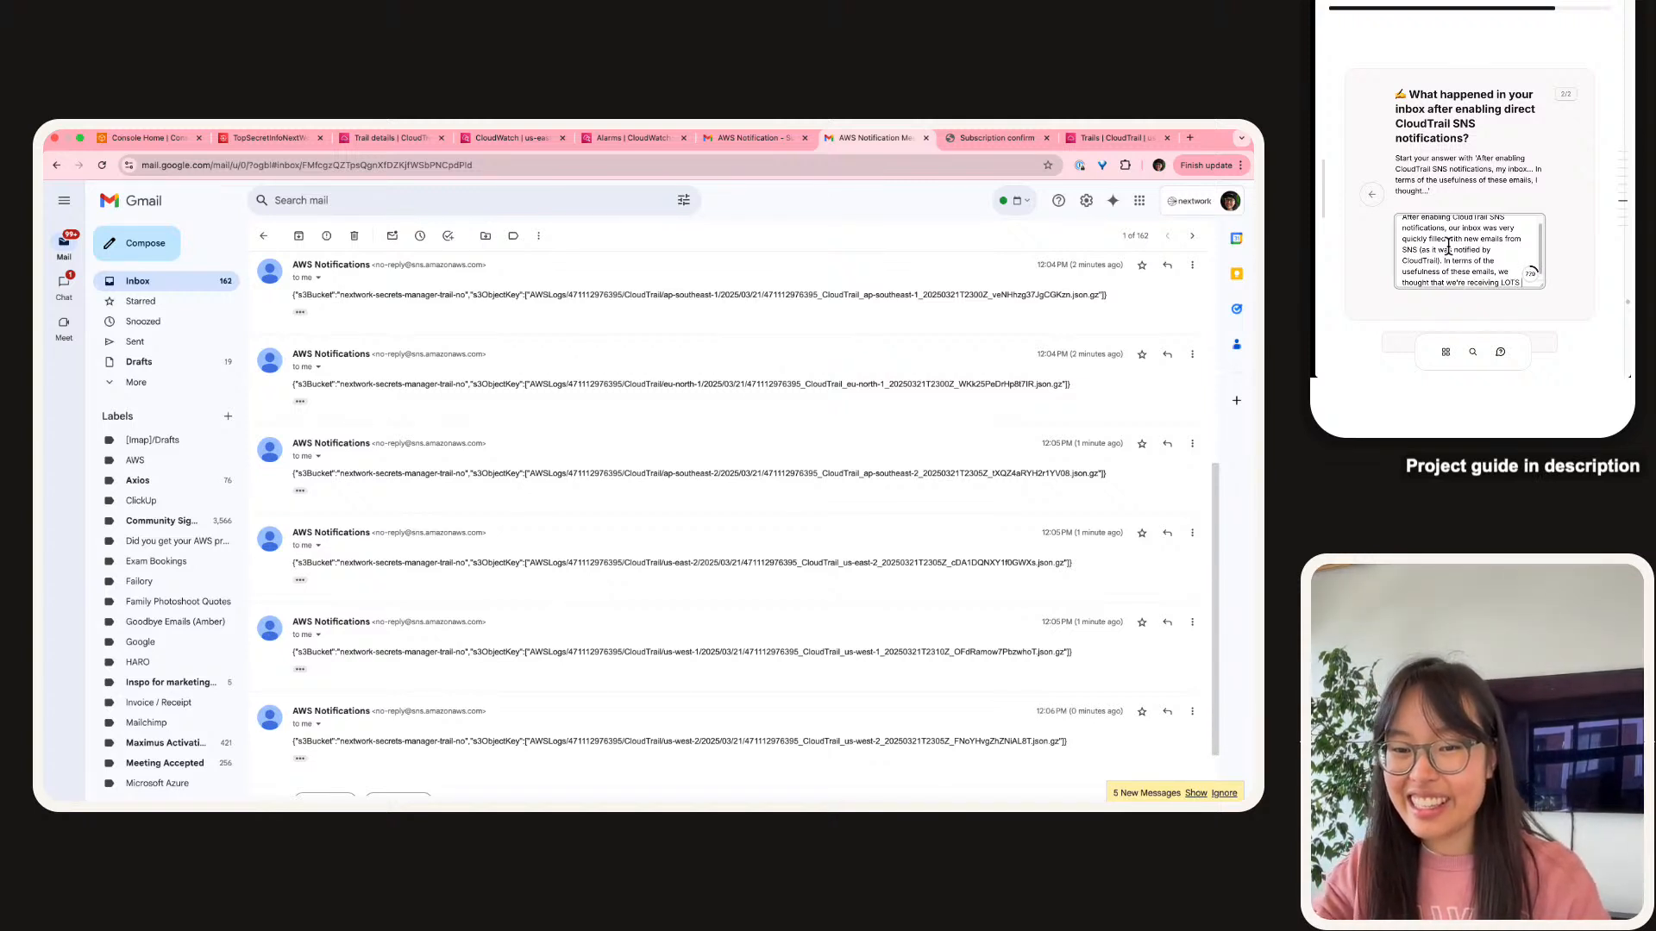
pyautogui.write(" (it's a")
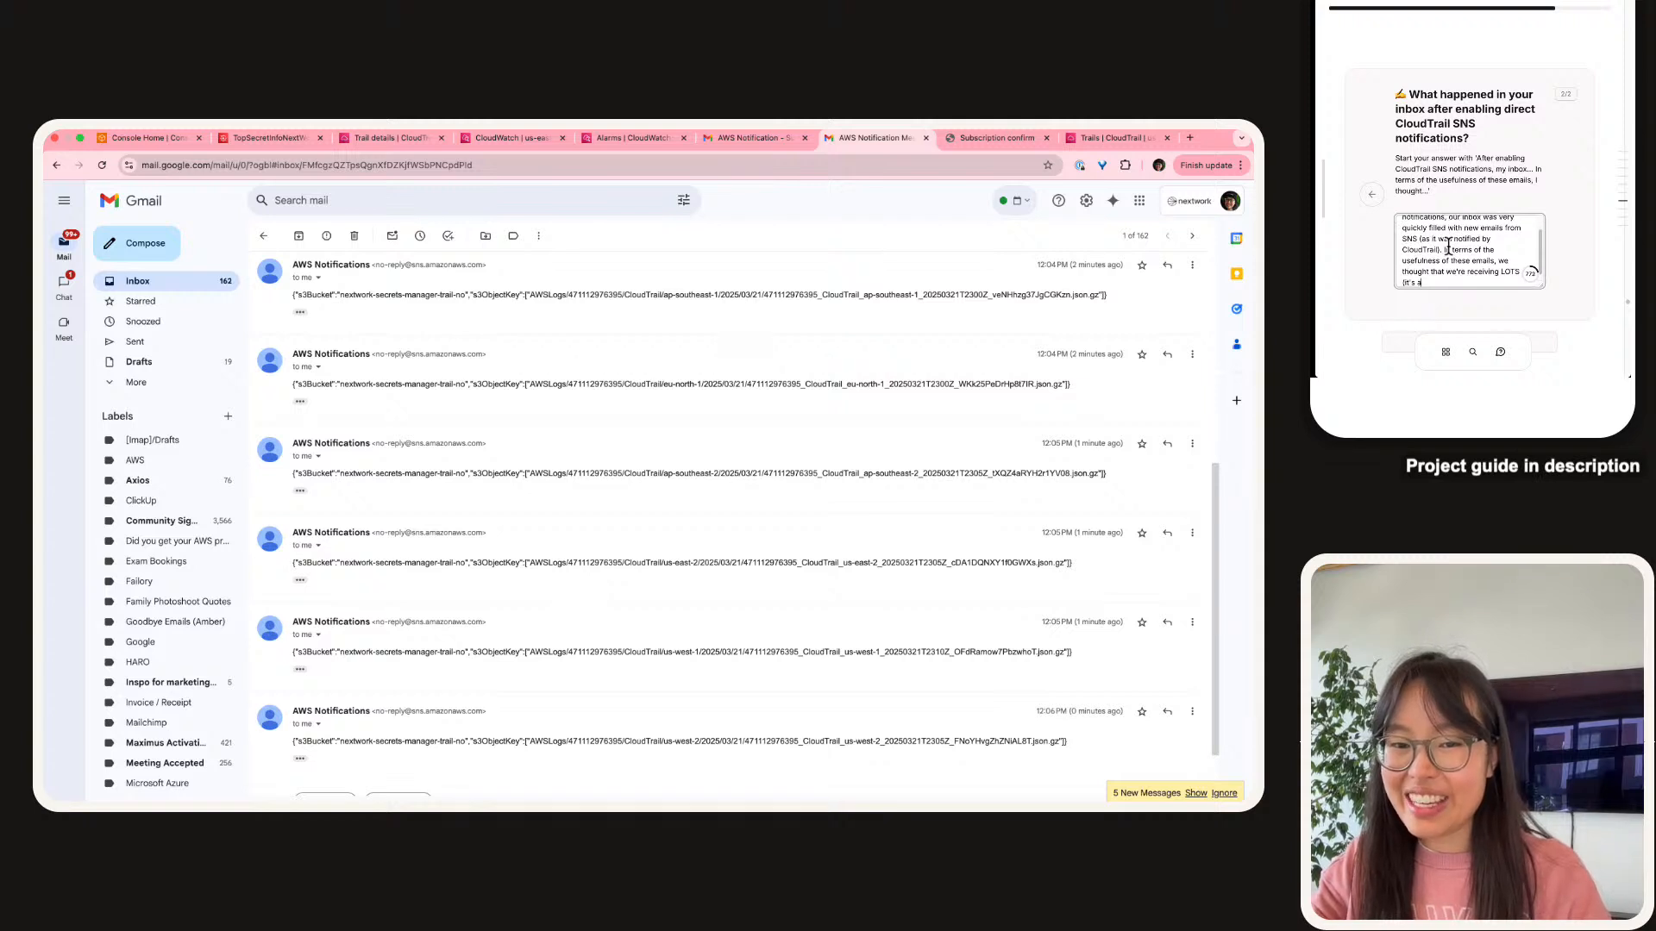
pyautogui.write(' little overwhelmin')
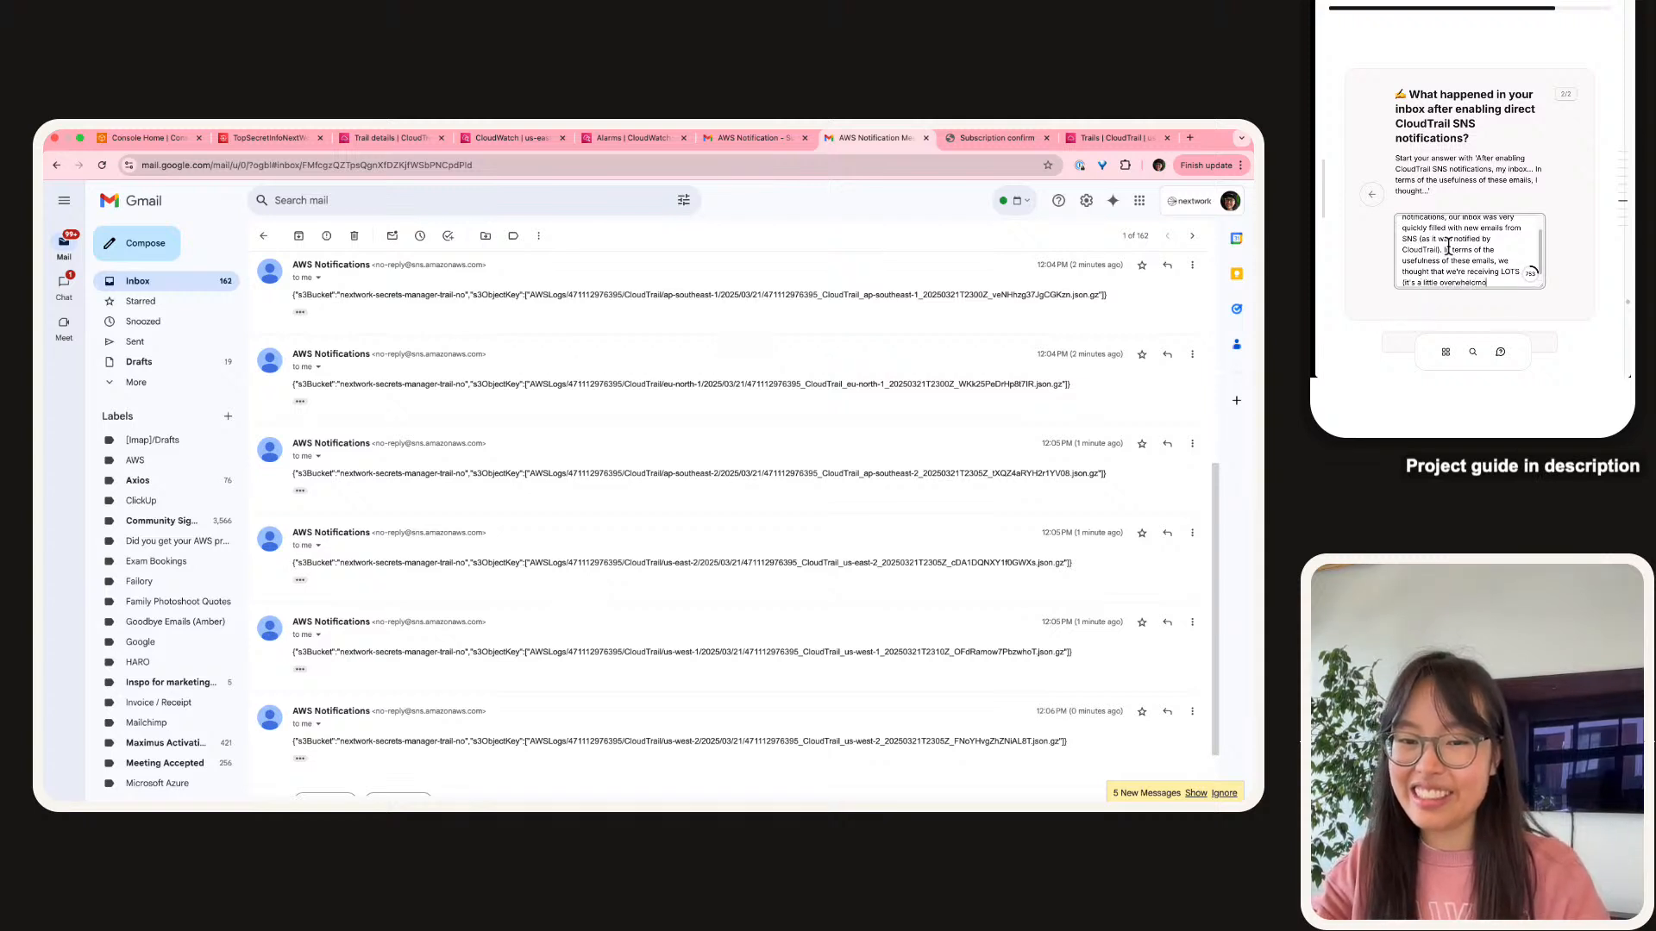
pyautogui.write('g) an')
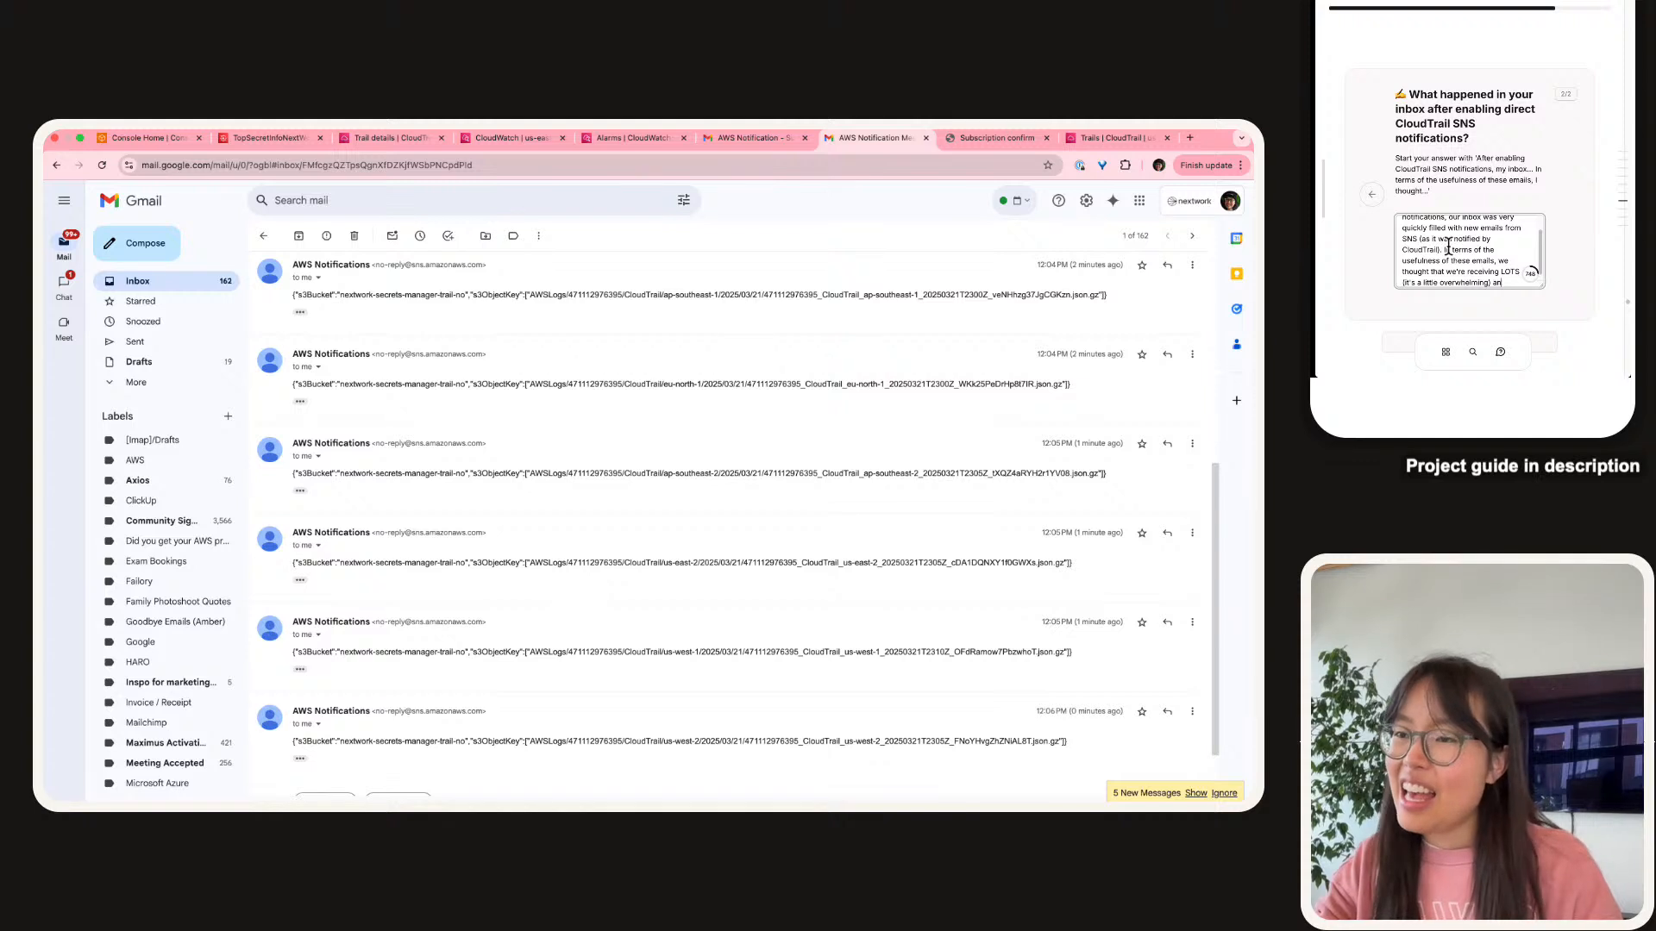
pyautogui.write('d the logs themse')
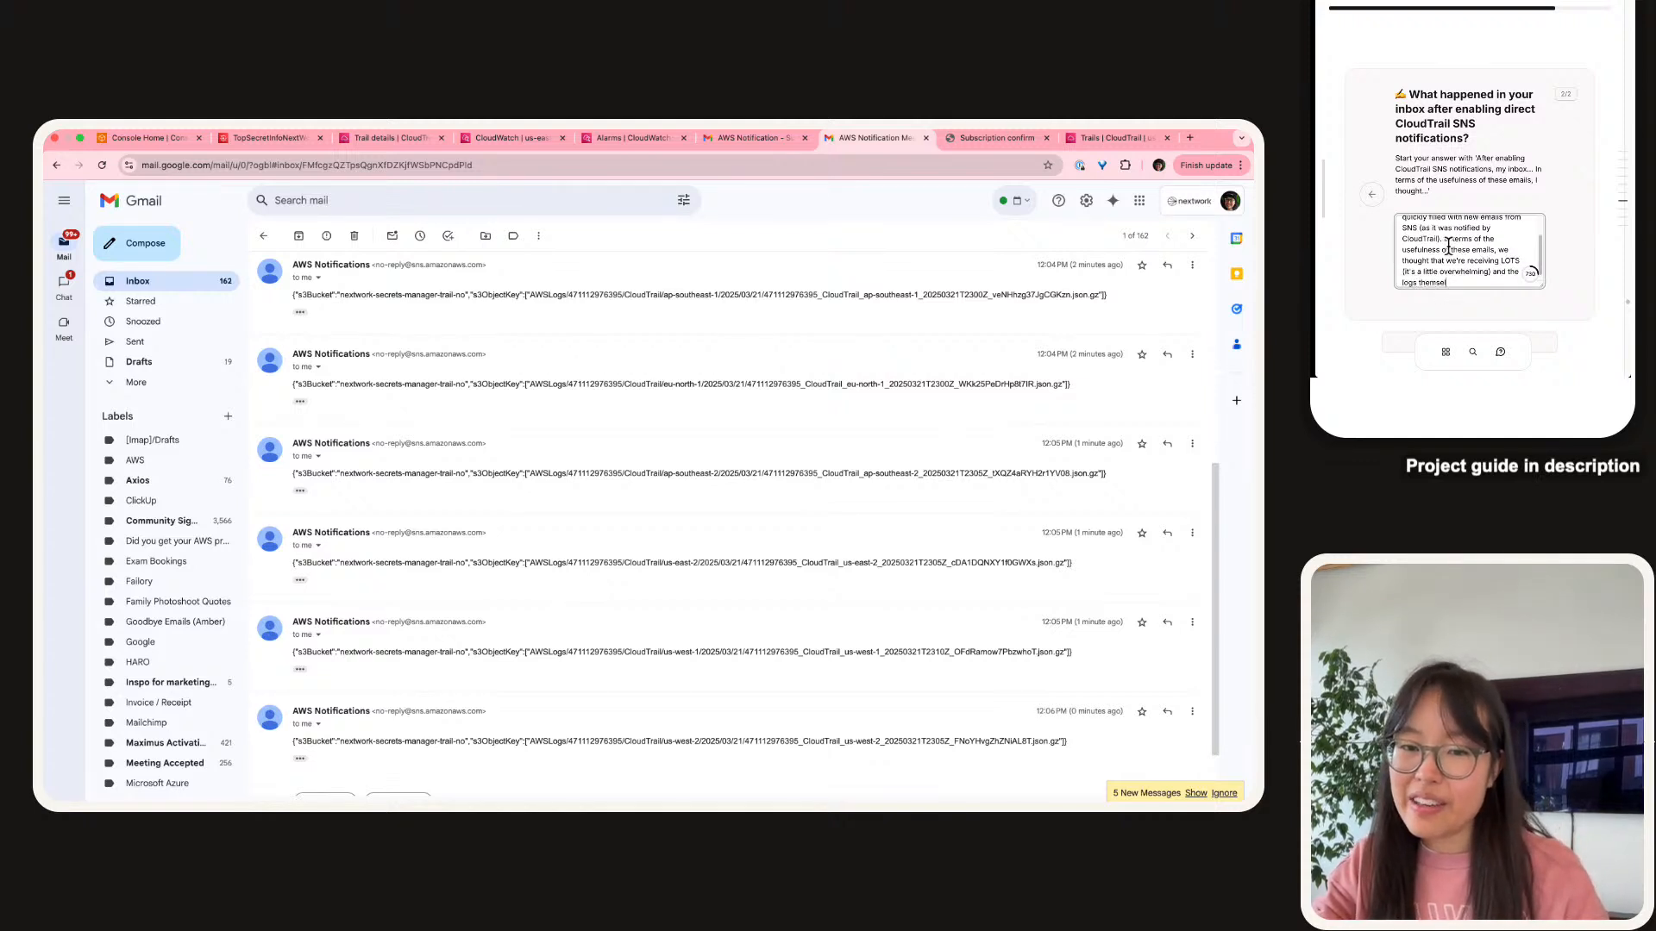
pyautogui.write('lves do')
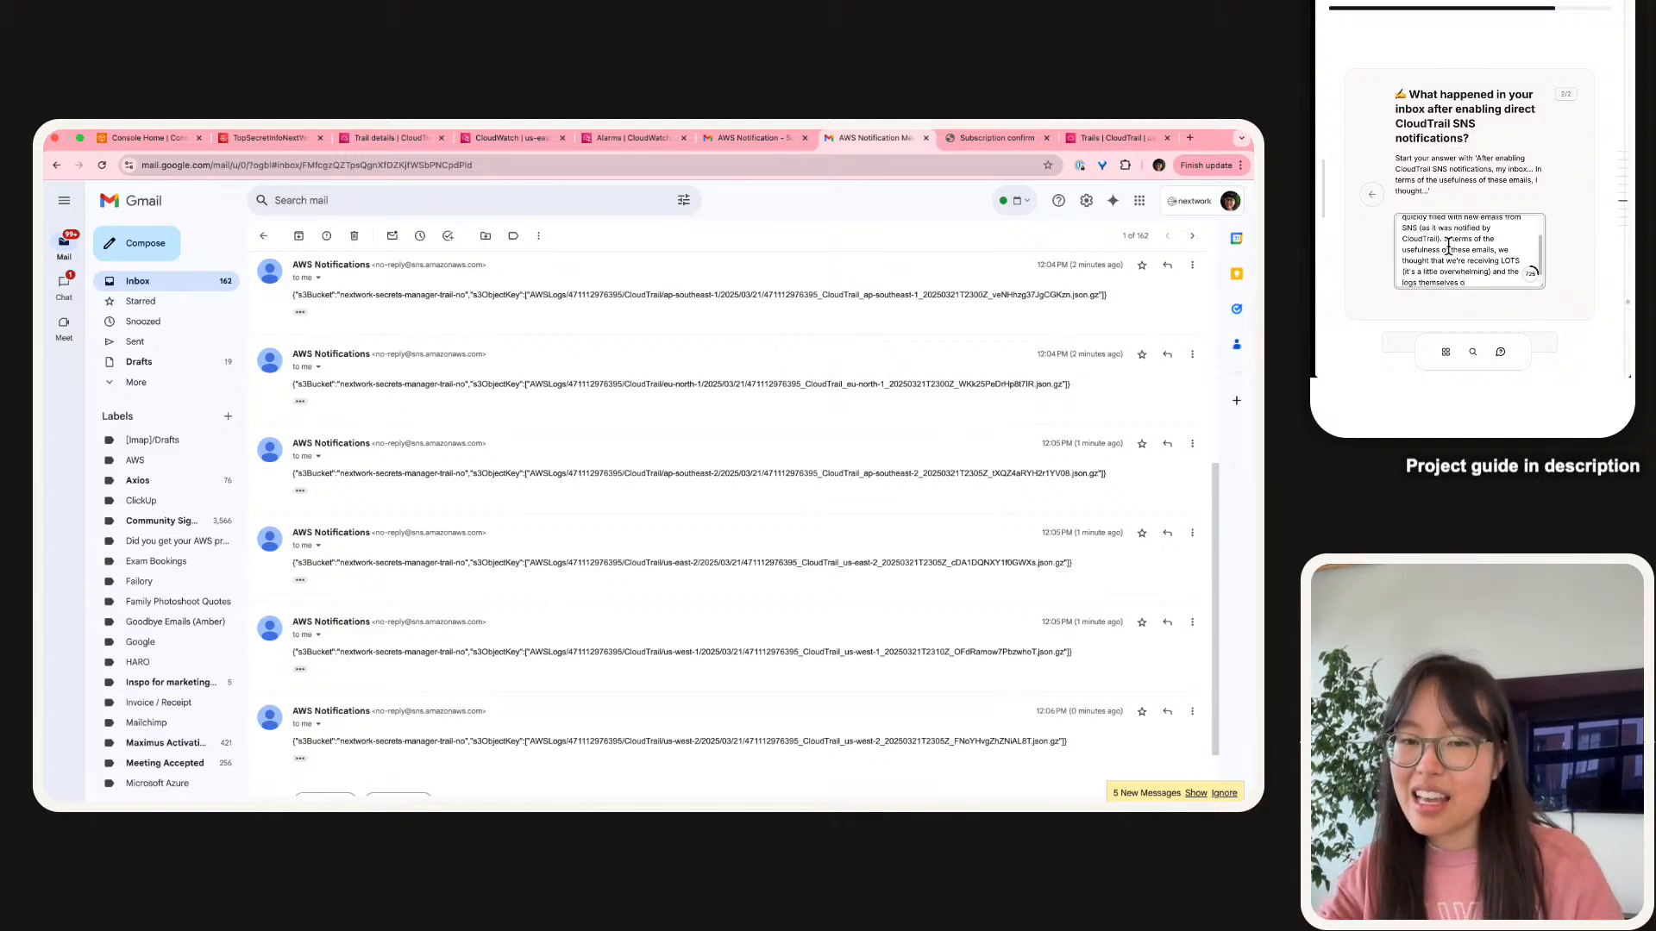
pyautogui.write("n't")
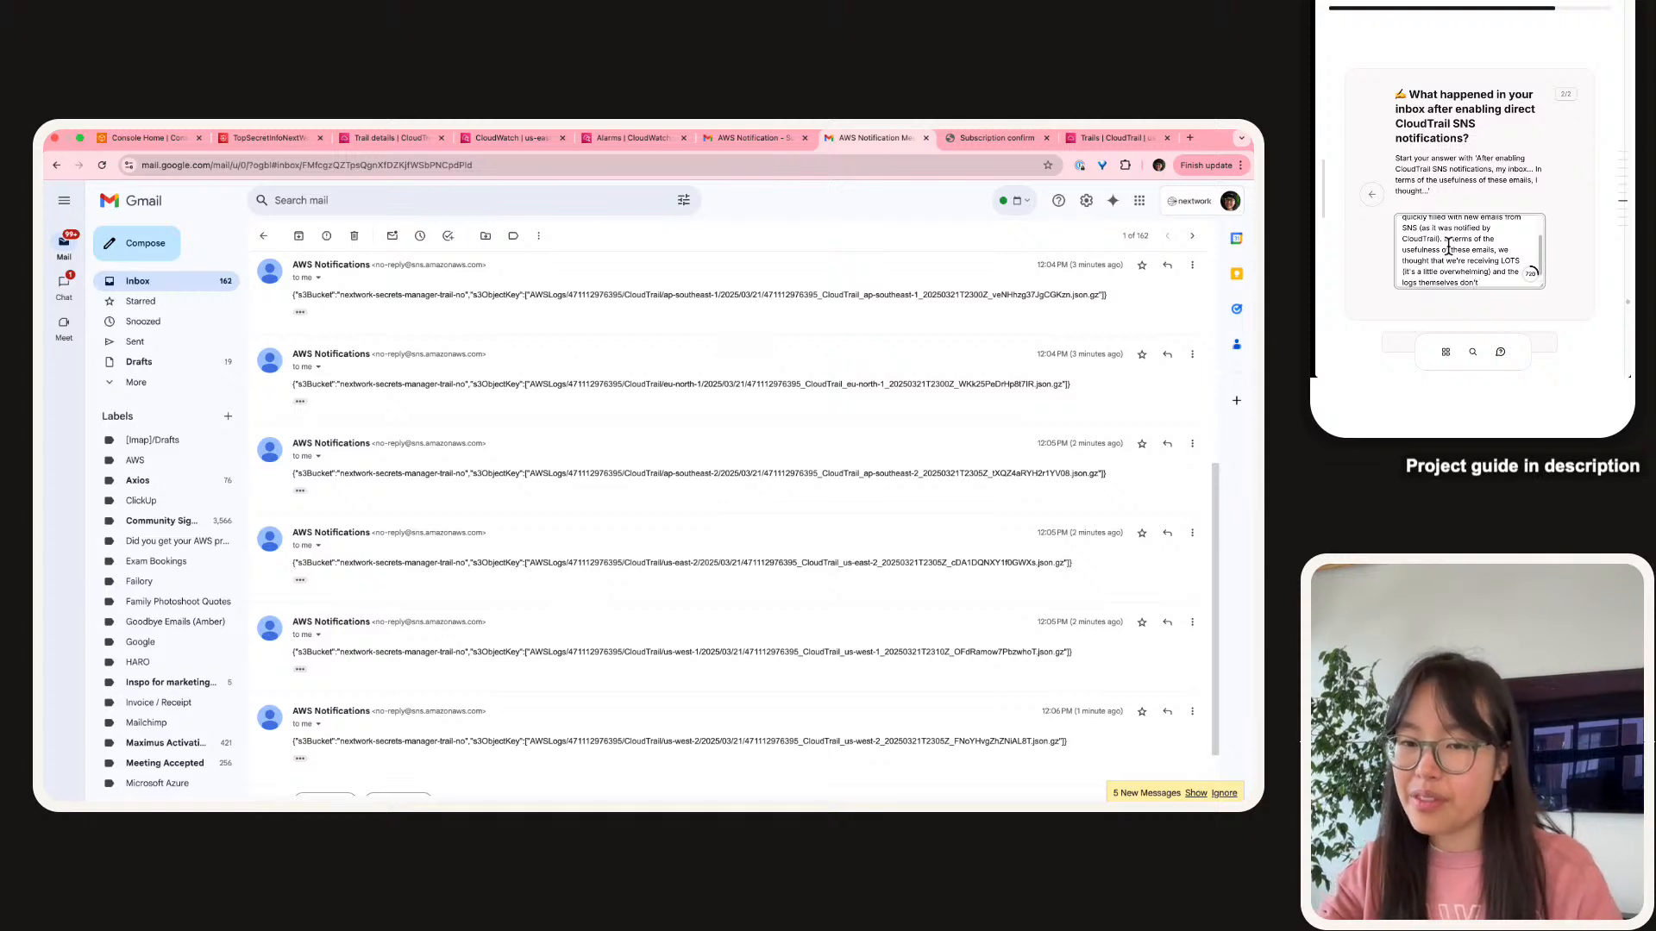
pyautogui.write(' kno show what happened')
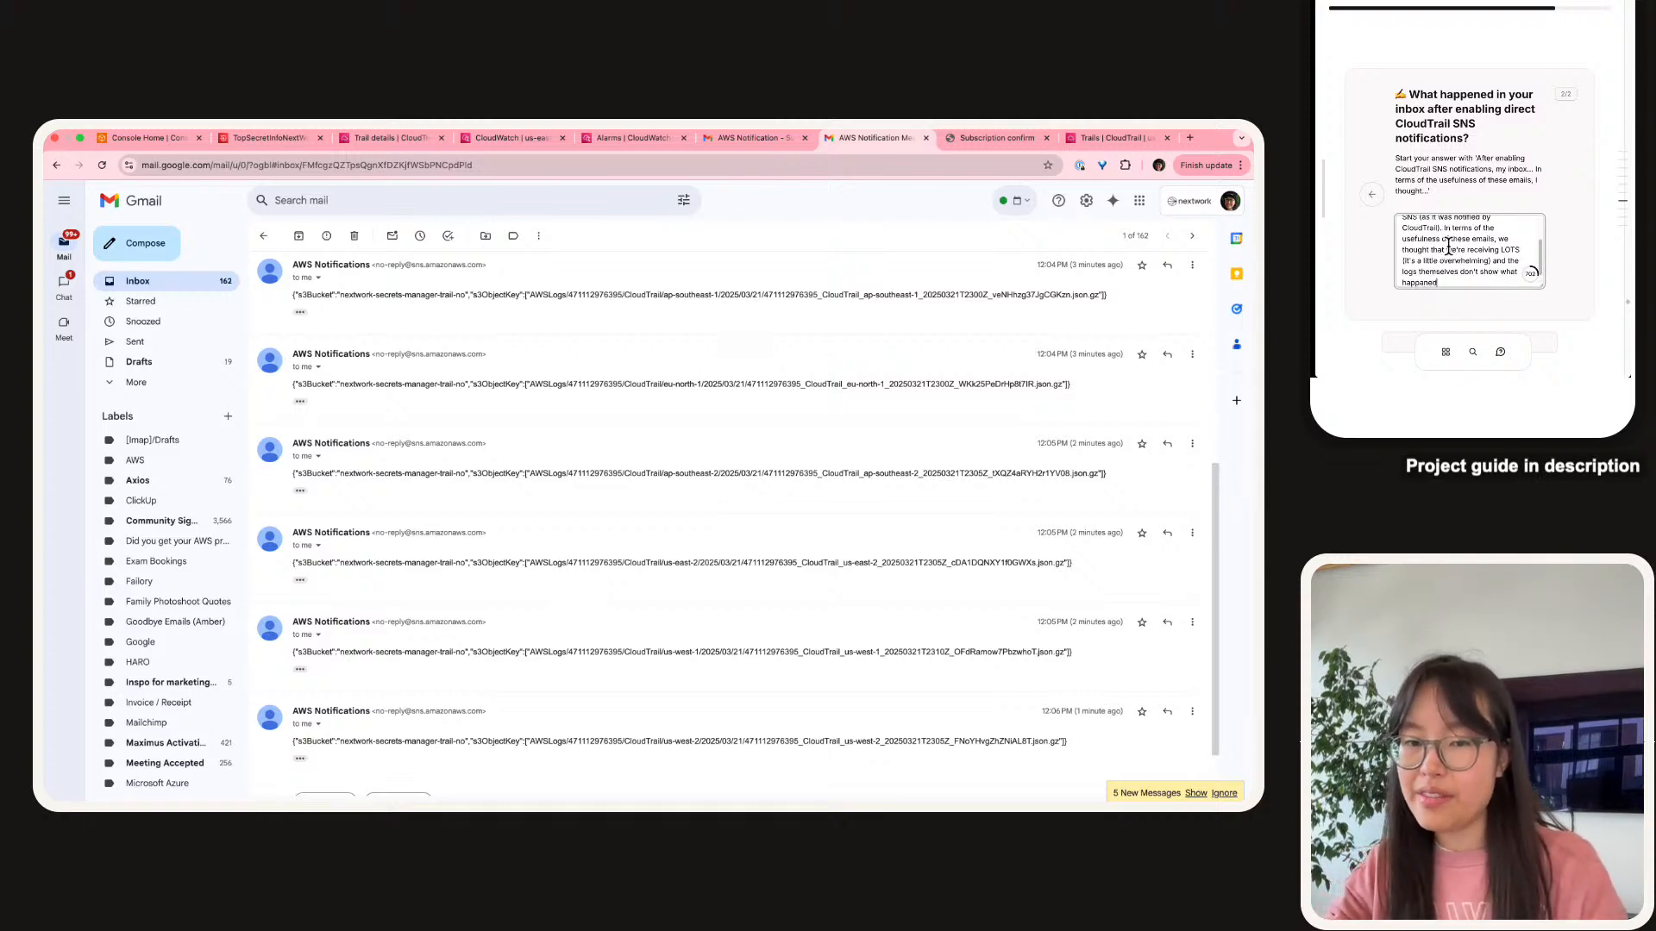
pyautogui.press('BackSpace')
pyautogui.press('BackSpace')
pyautogui.press('BackSpace')
pyautogui.press('BackSpace')
pyautogui.write('ened ')
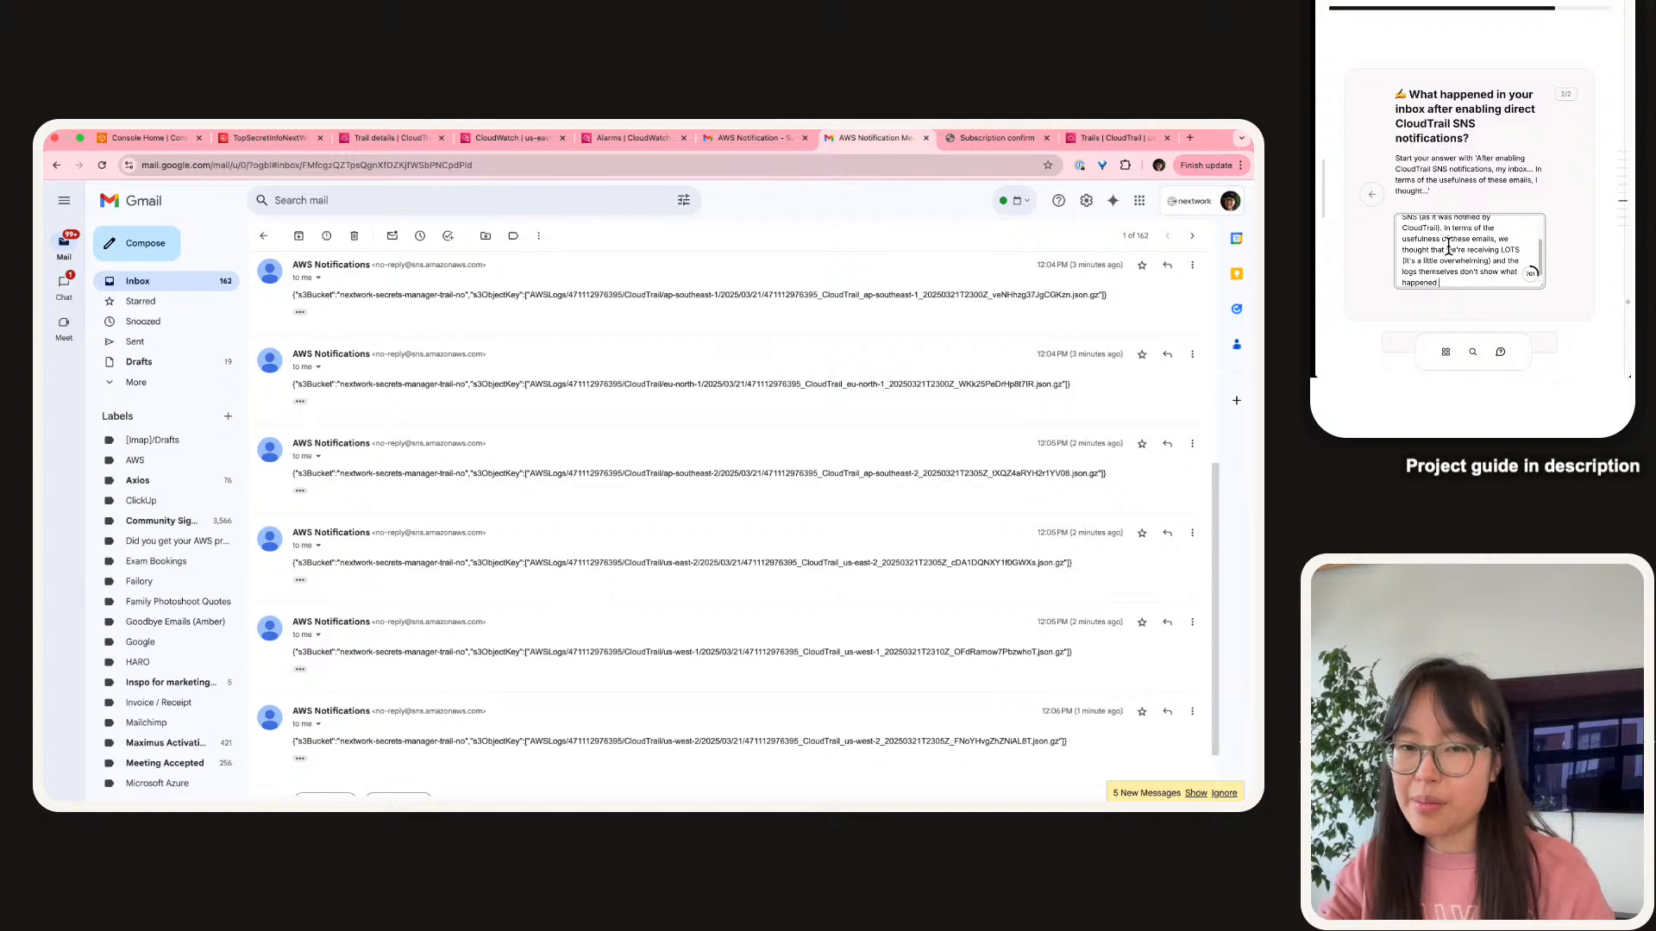
pyautogui.write('in terms f')
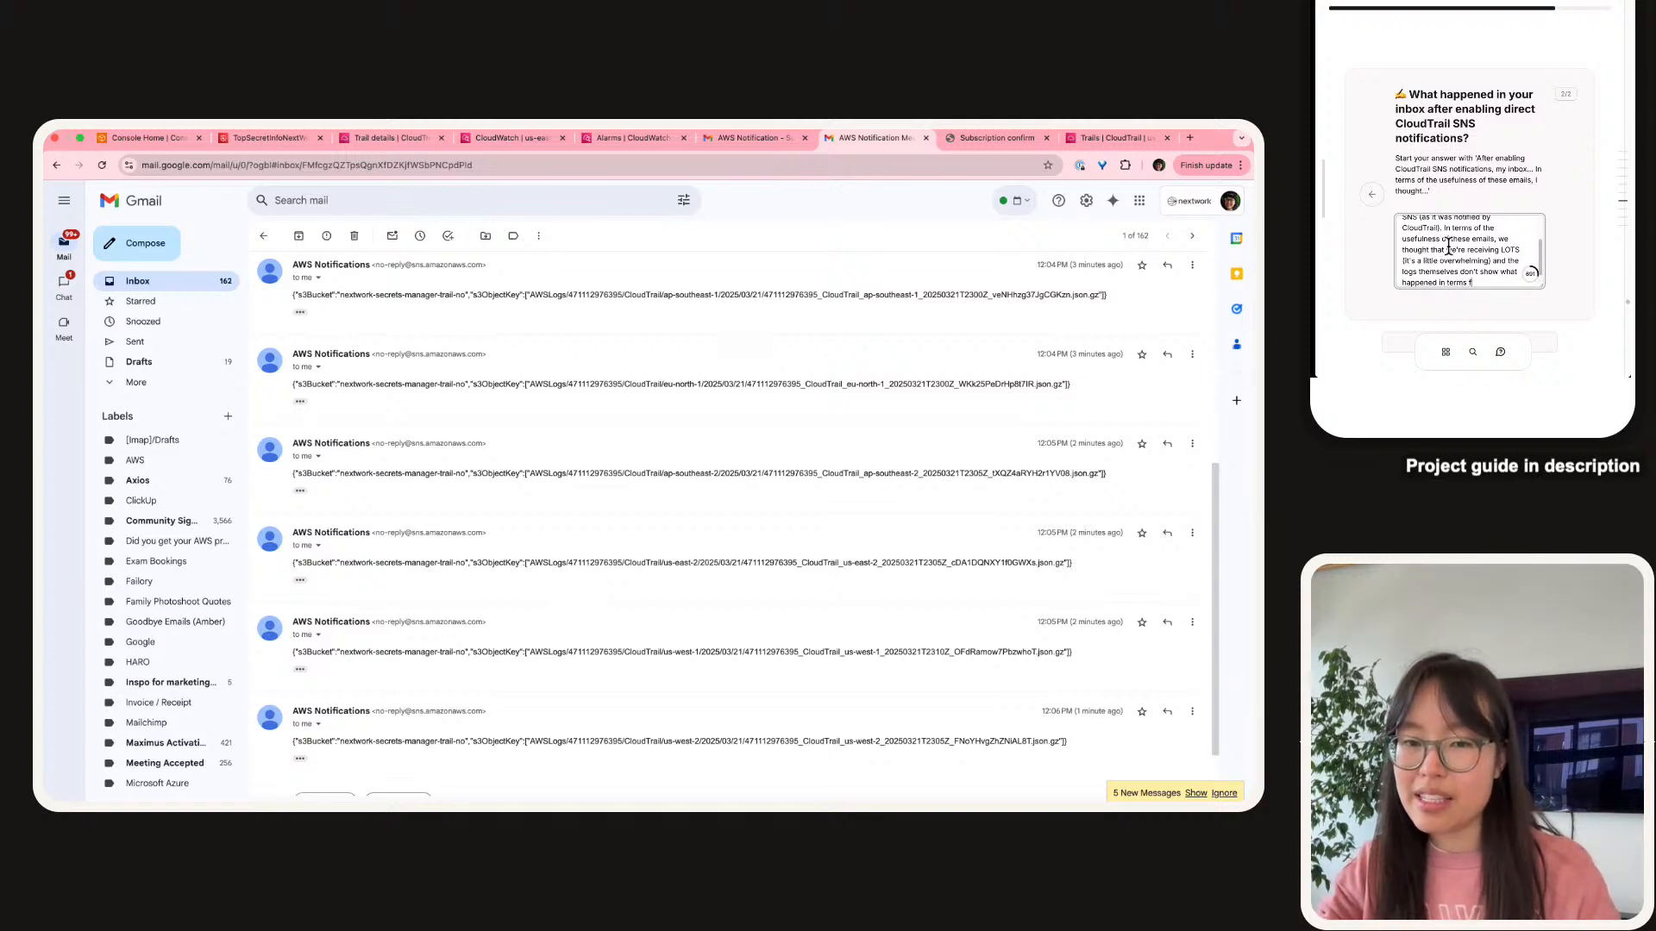
pyautogui.write('o')
pyautogui.press('BackSpace')
pyautogui.press('BackSpace')
pyautogui.press('BackSpace')
pyautogui.write('iof ')
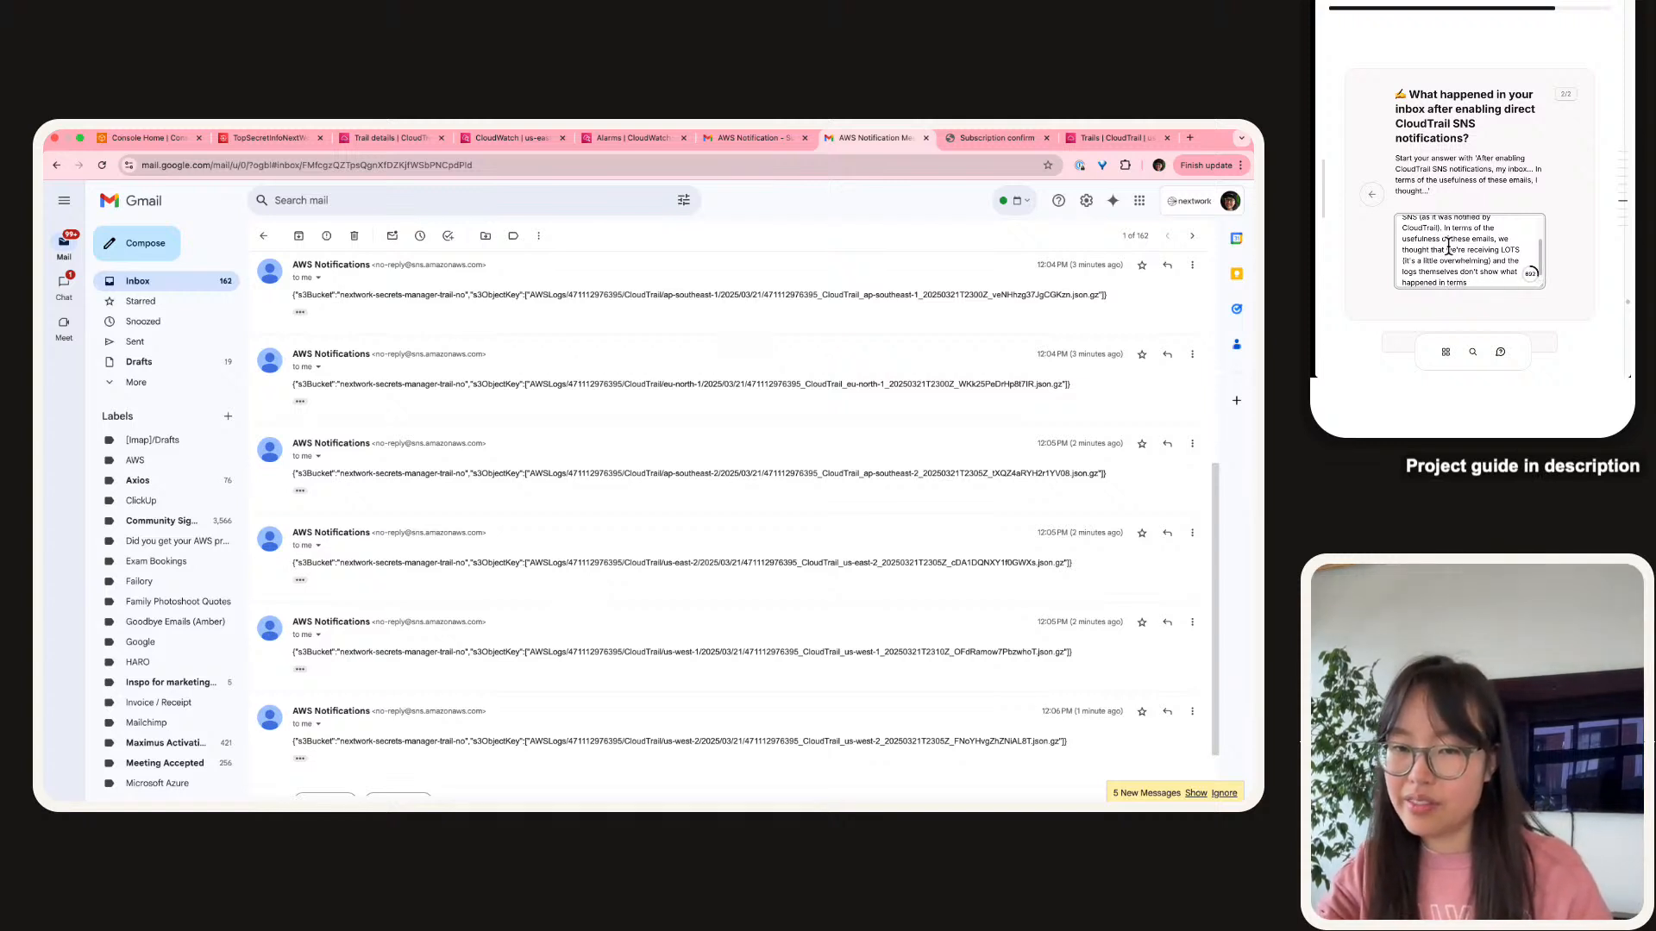
pyautogui.write('of manageme')
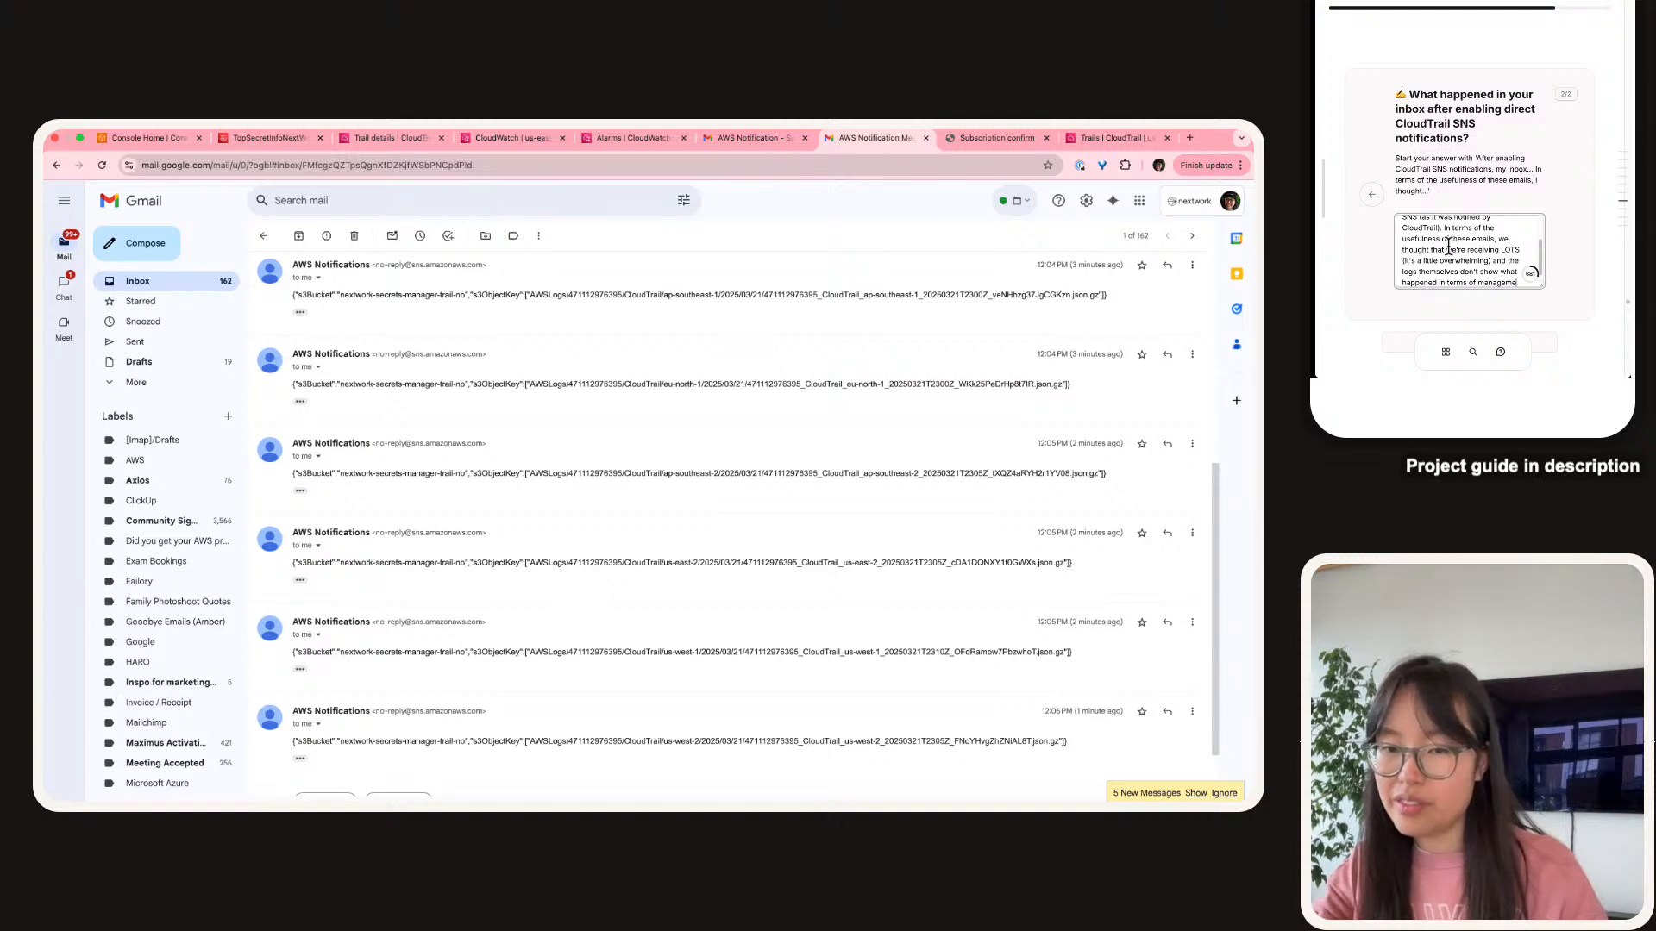
pyautogui.write('nt events tht')
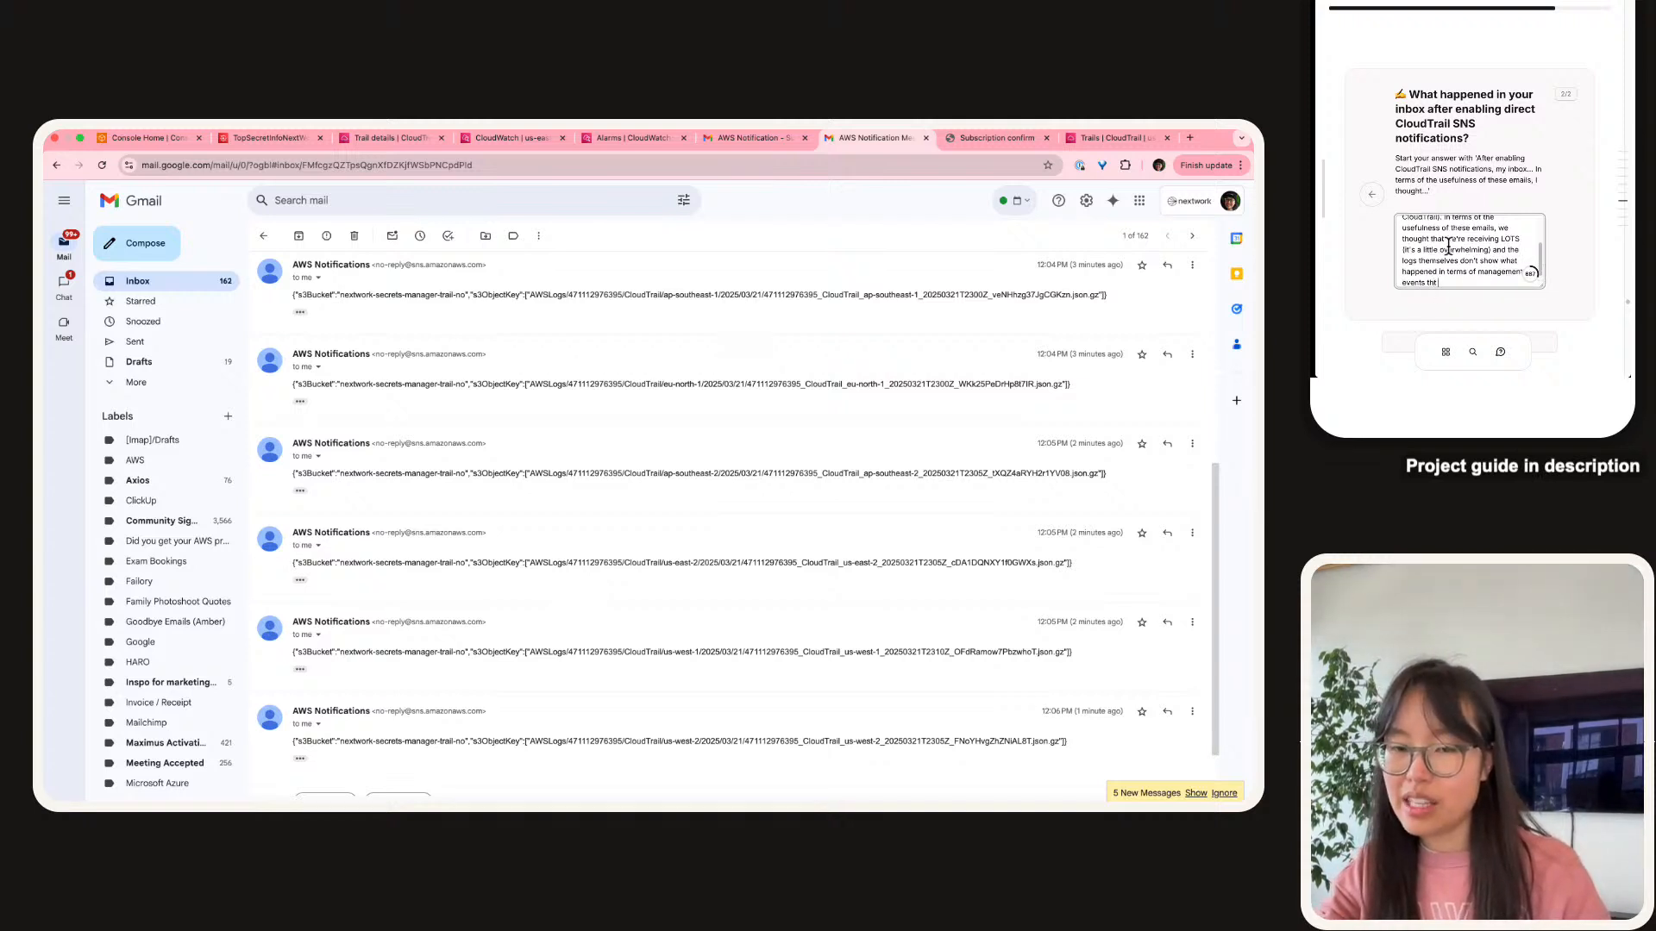
pyautogui.press('BackSpace')
pyautogui.write('at ocurred. ')
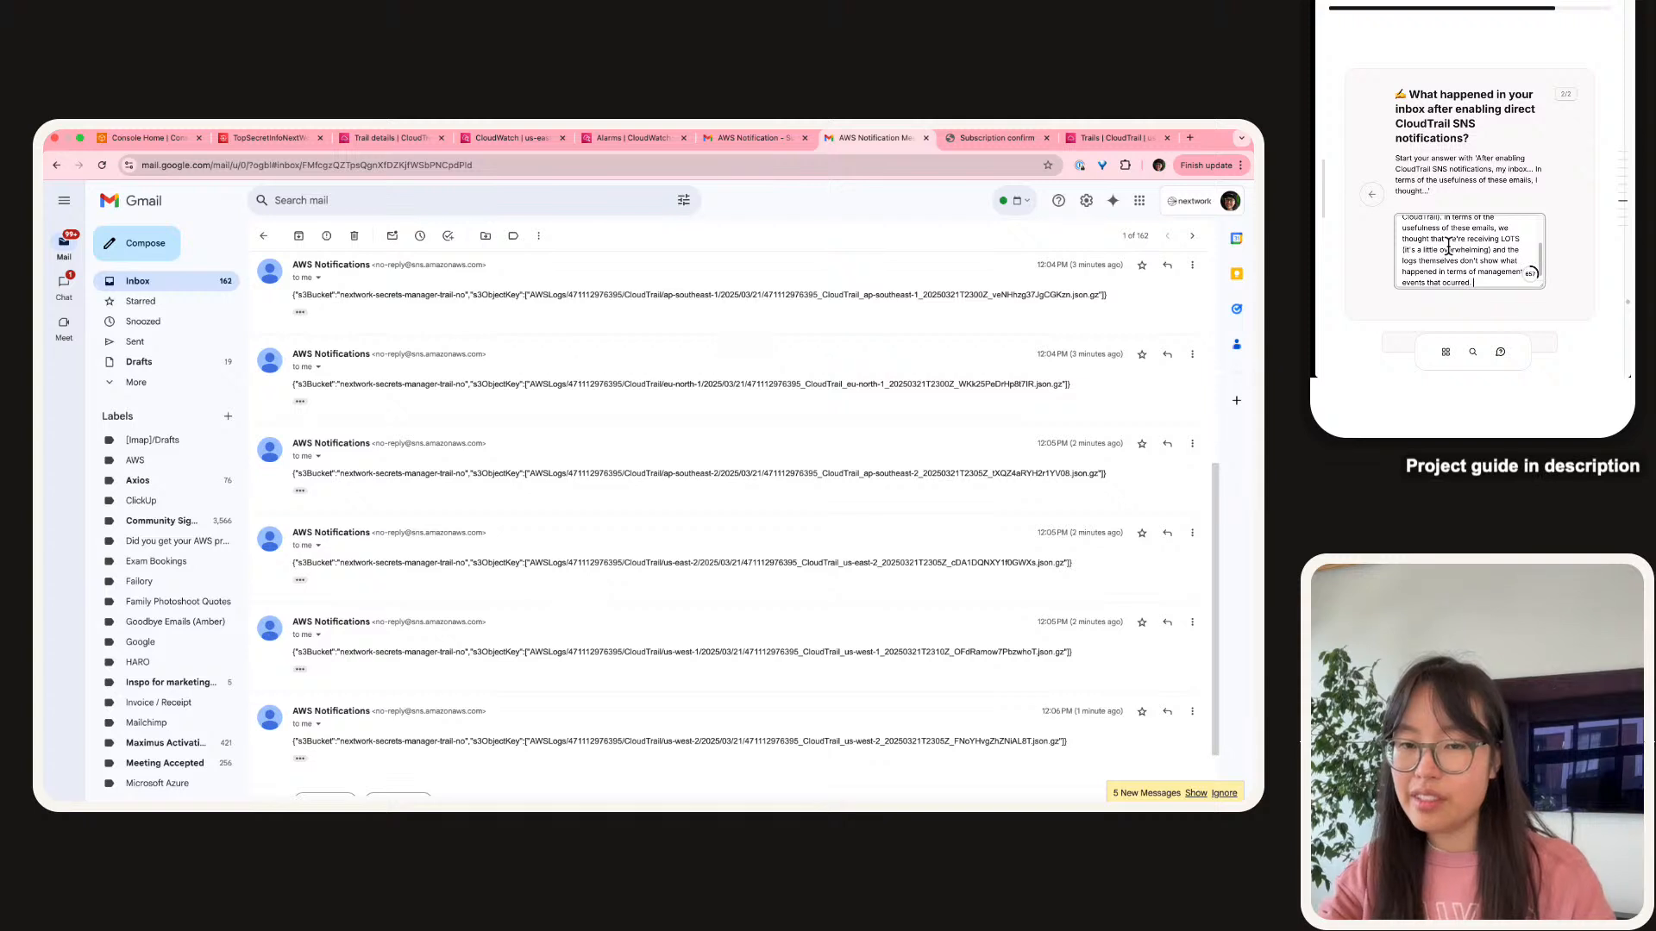
pyautogui.write('We only see that that')
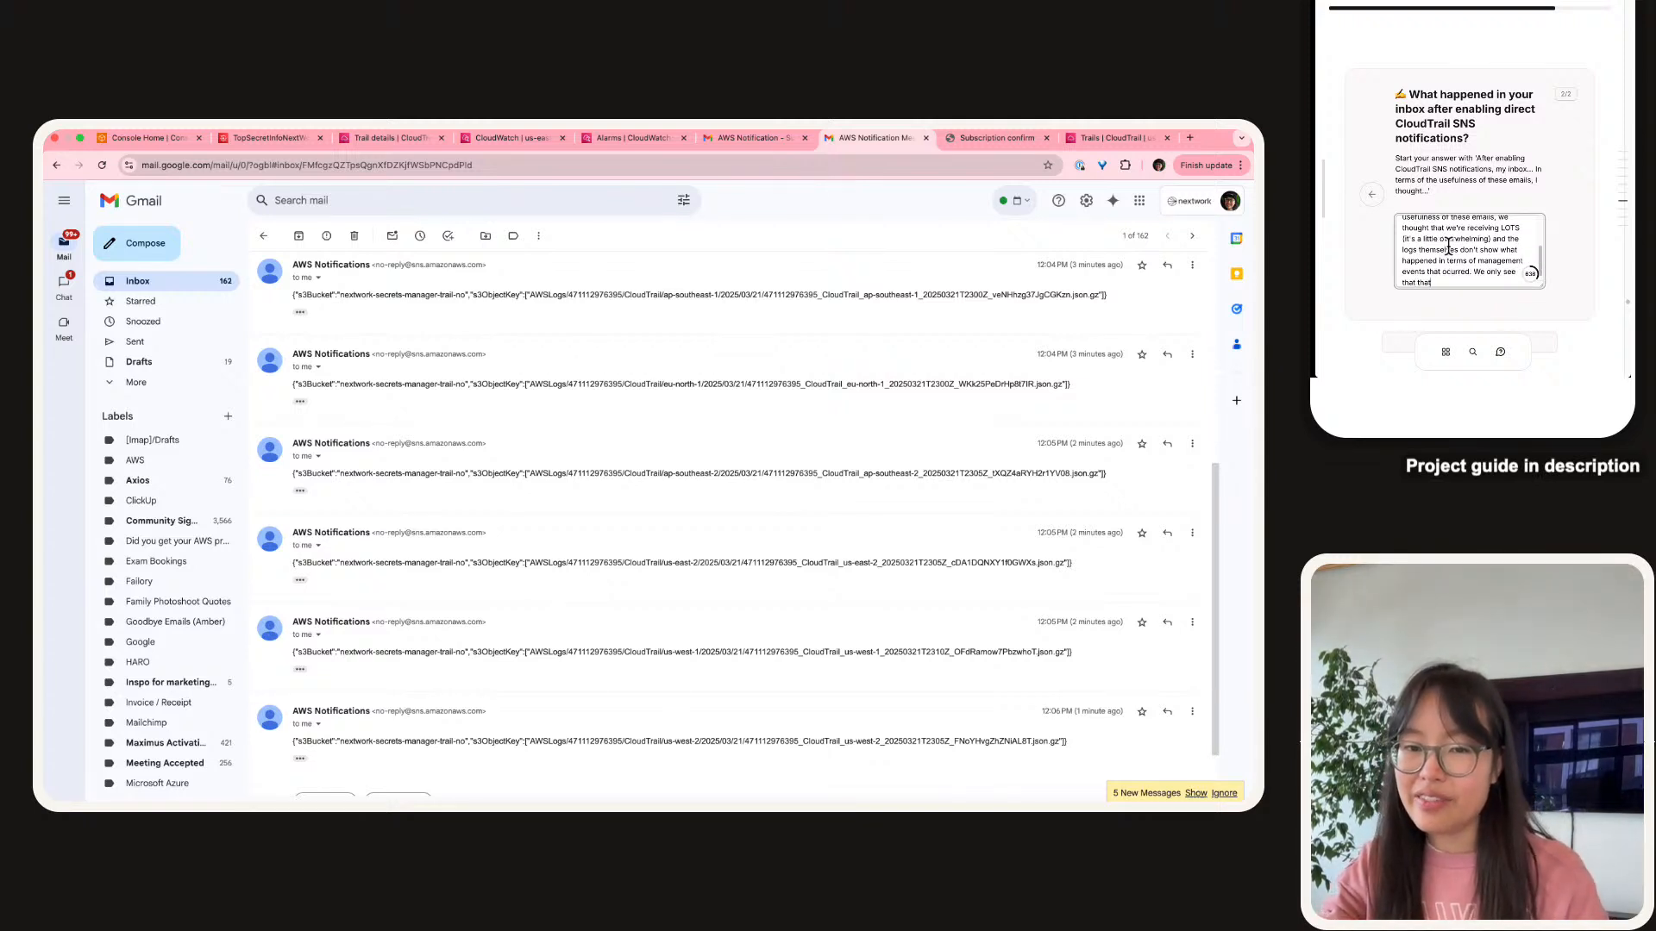
pyautogui.press('BackSpace')
pyautogui.write('new ')
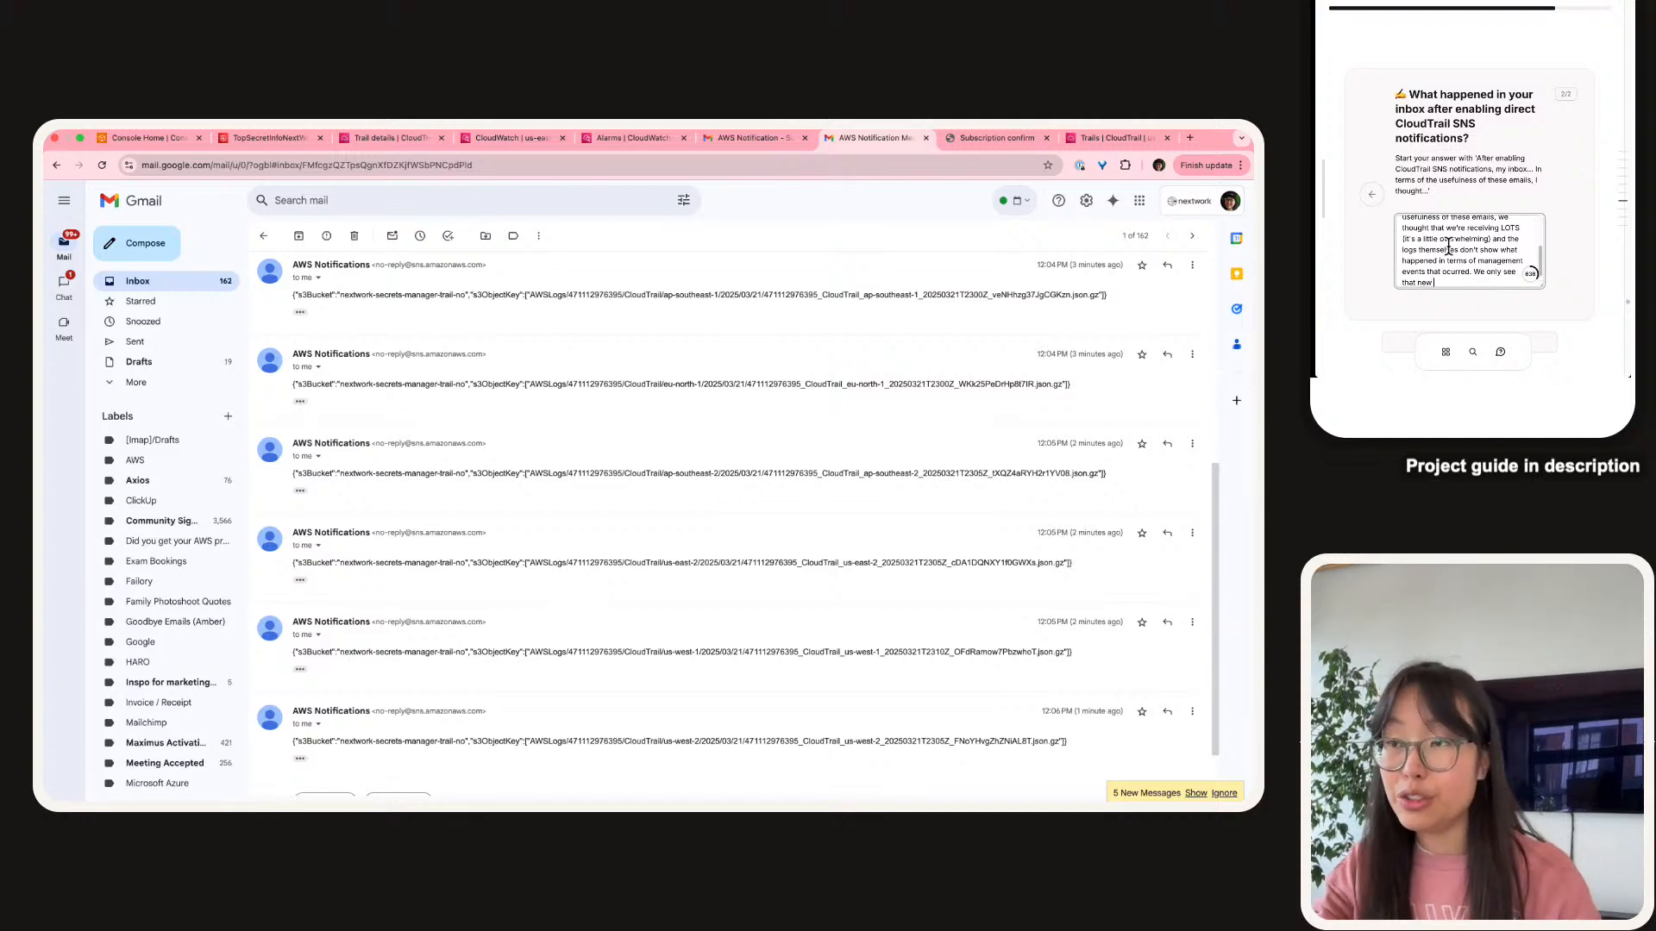
pyautogui.write('items lo')
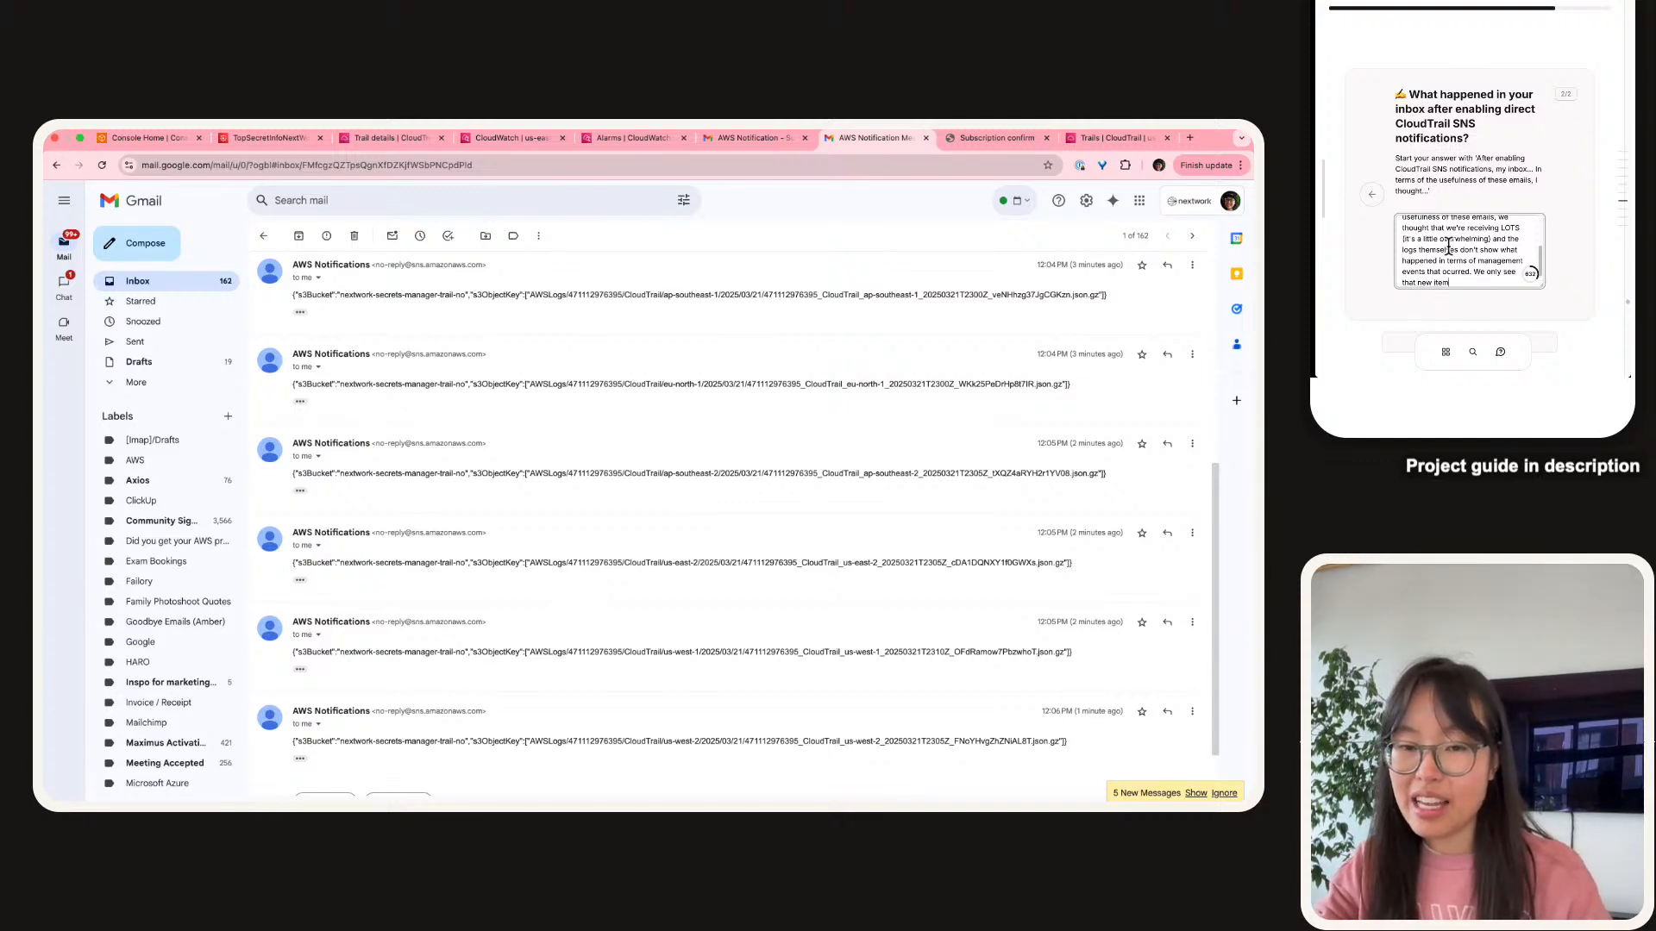
pyautogui.press('BackSpace')
pyautogui.press('BackSpace')
pyautogui.press('BackSpace')
pyautogui.press('BackSpace')
pyautogui.press('BackSpace')
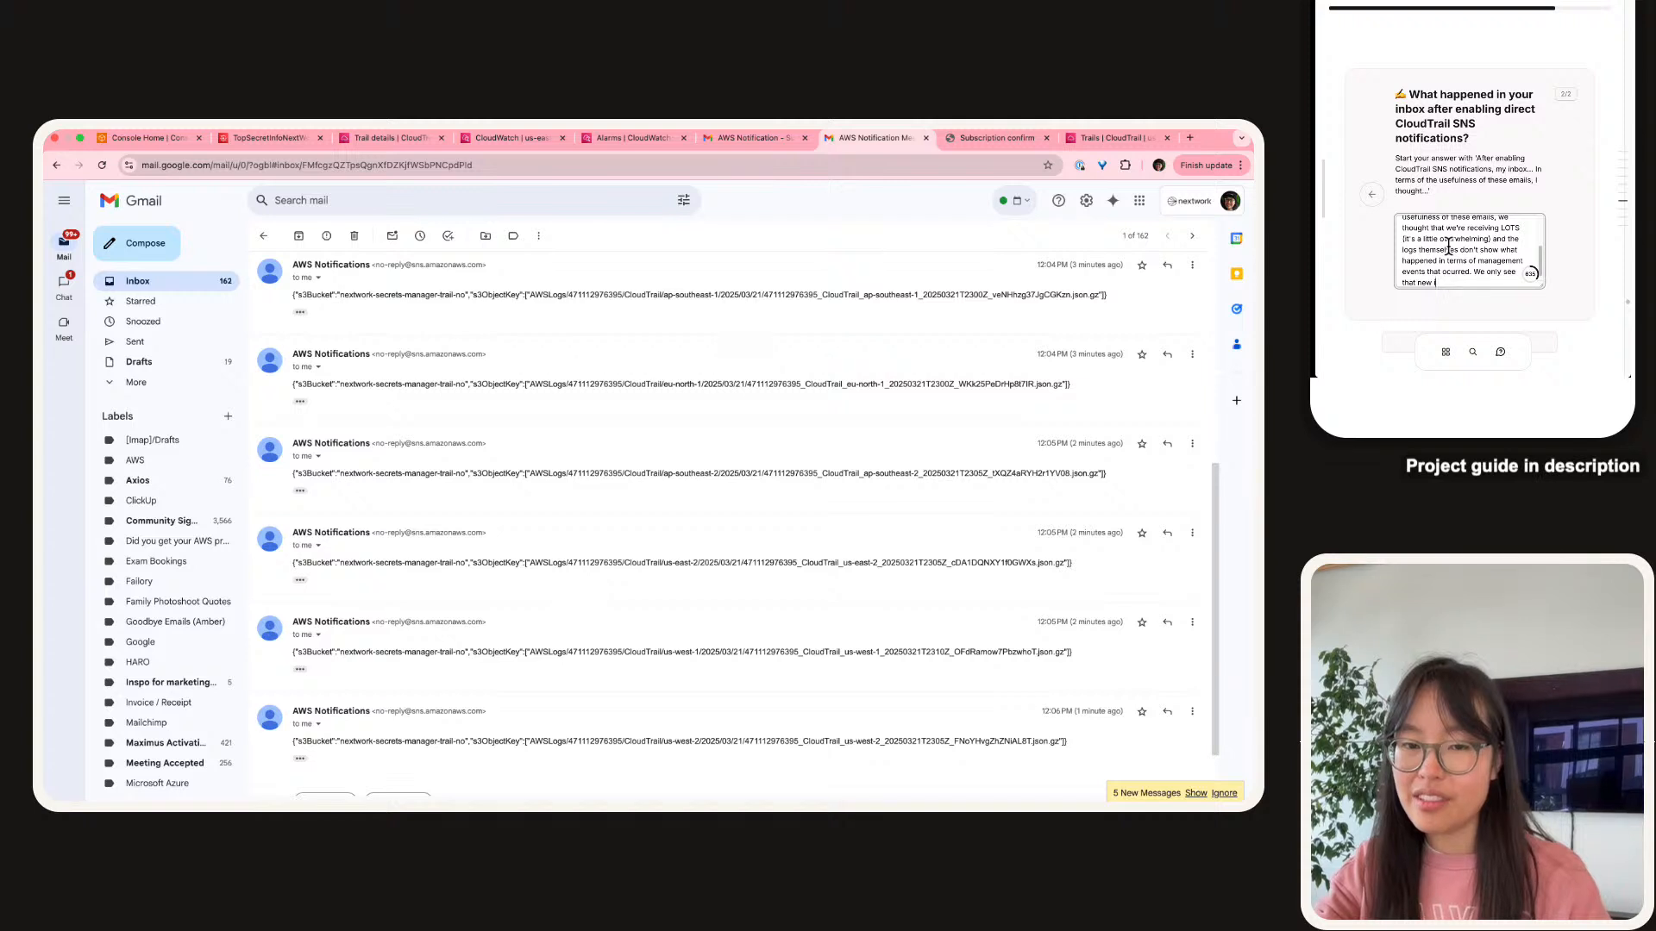
pyautogui.write('logs bave been st')
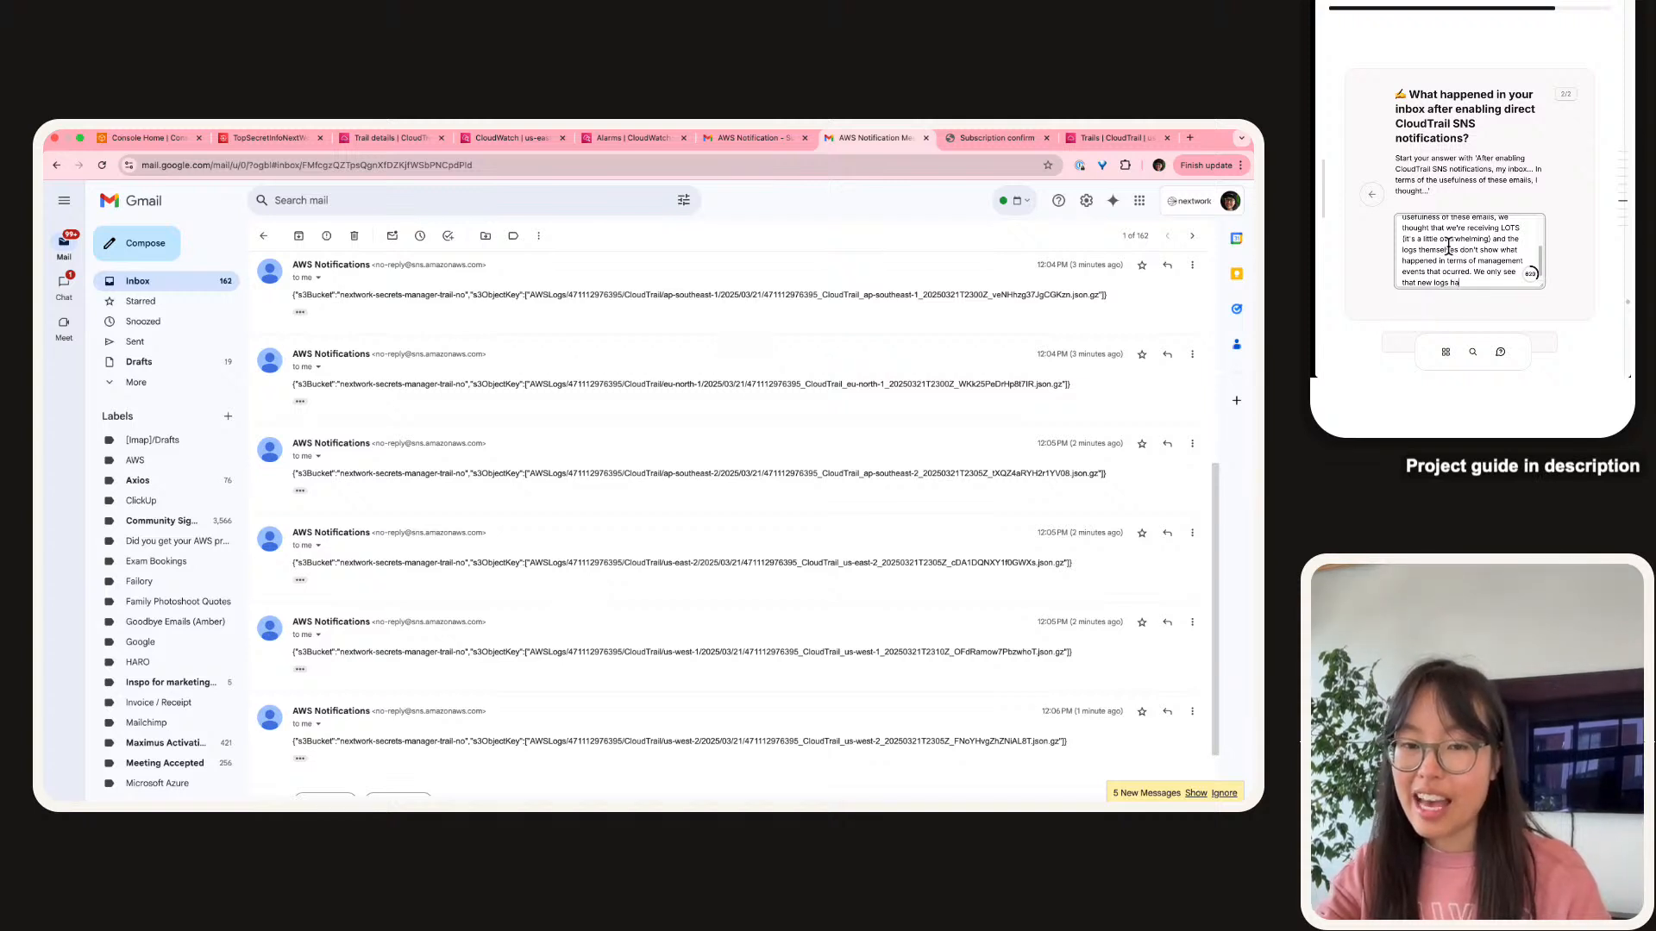
pyautogui.write('ored ')
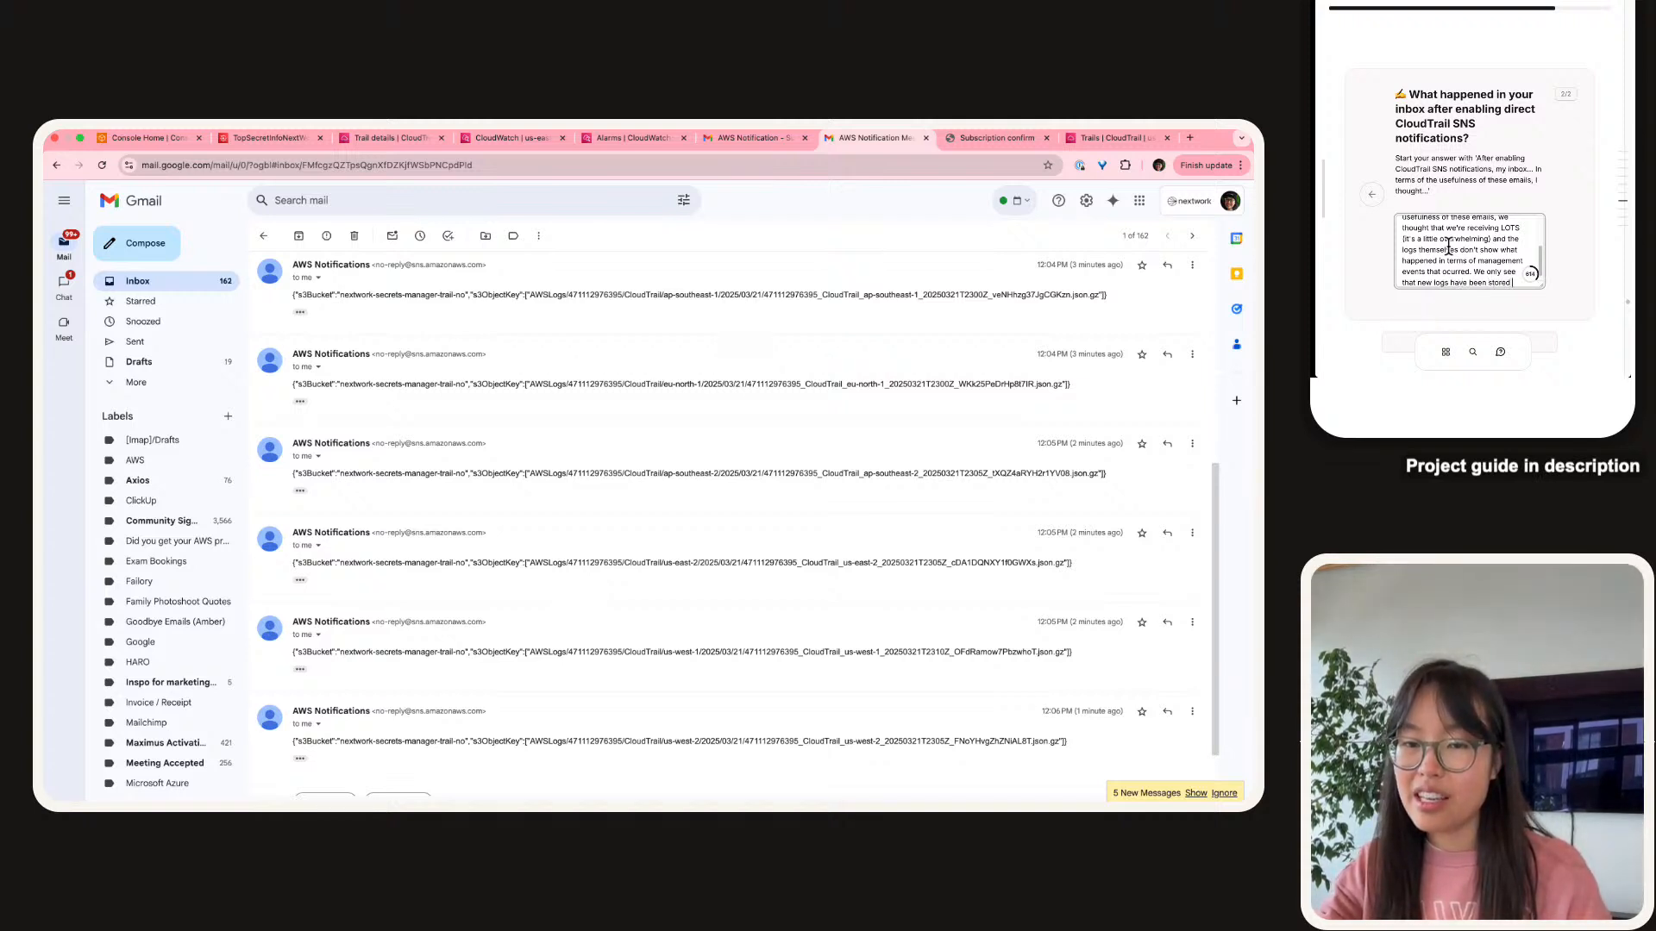
pyautogui.write('in our bucket.')
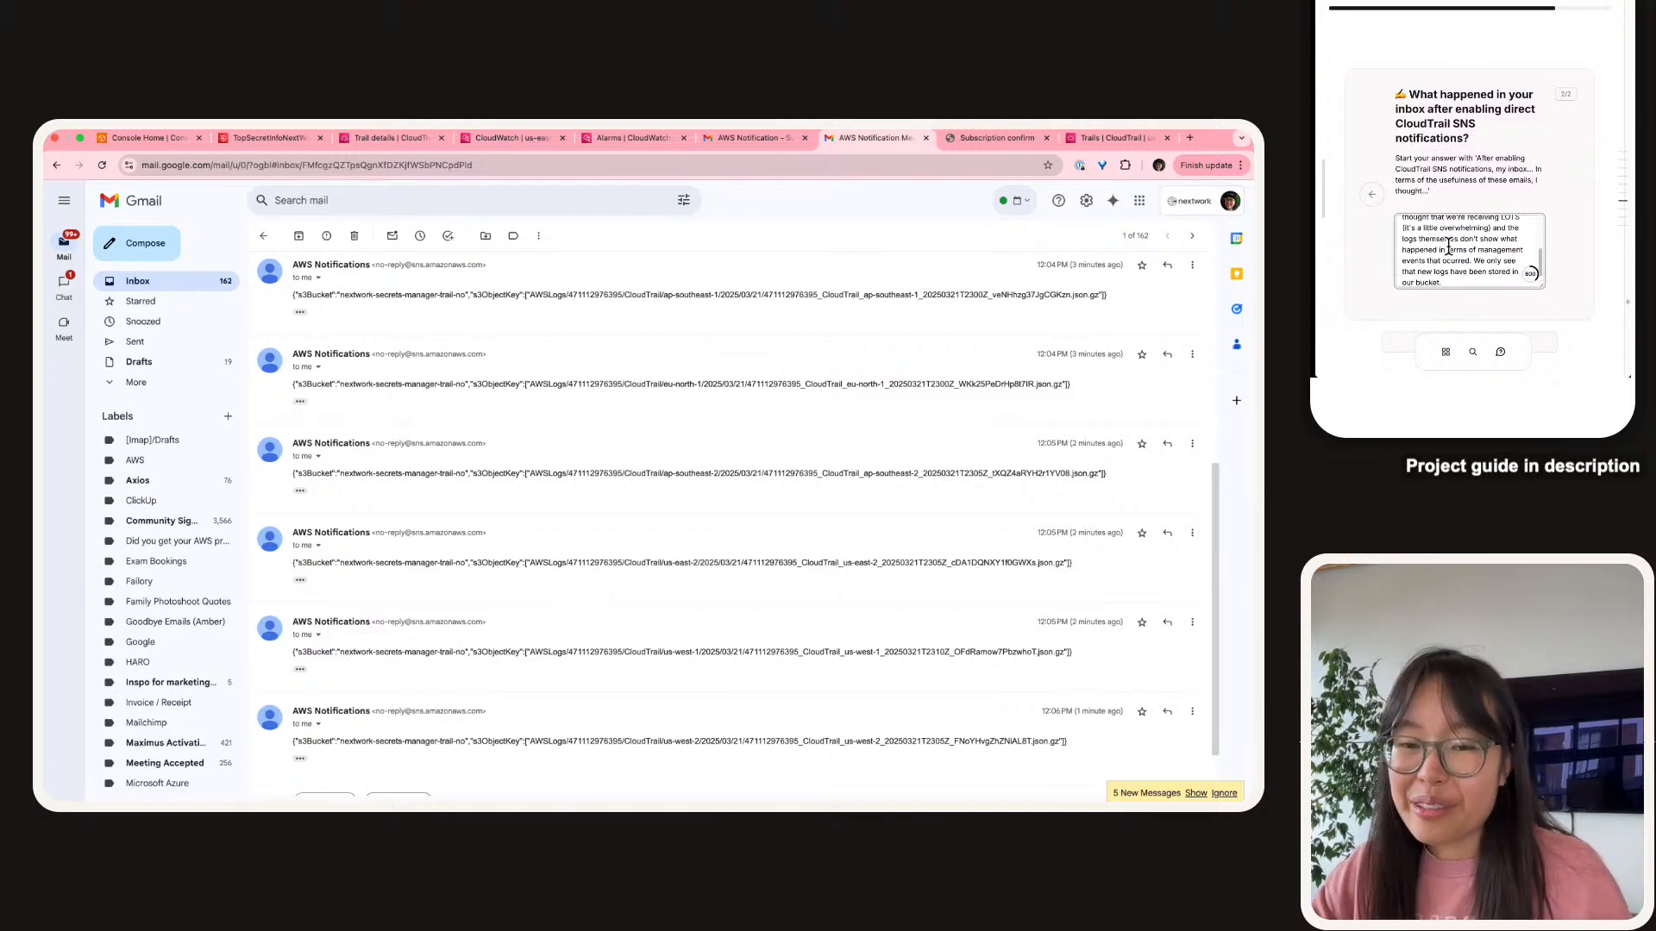
# Scroll the Gmail thread to the Reply/Forward buttons and submit the answer.
pyautogui.scroll(-2, 1202, 749)
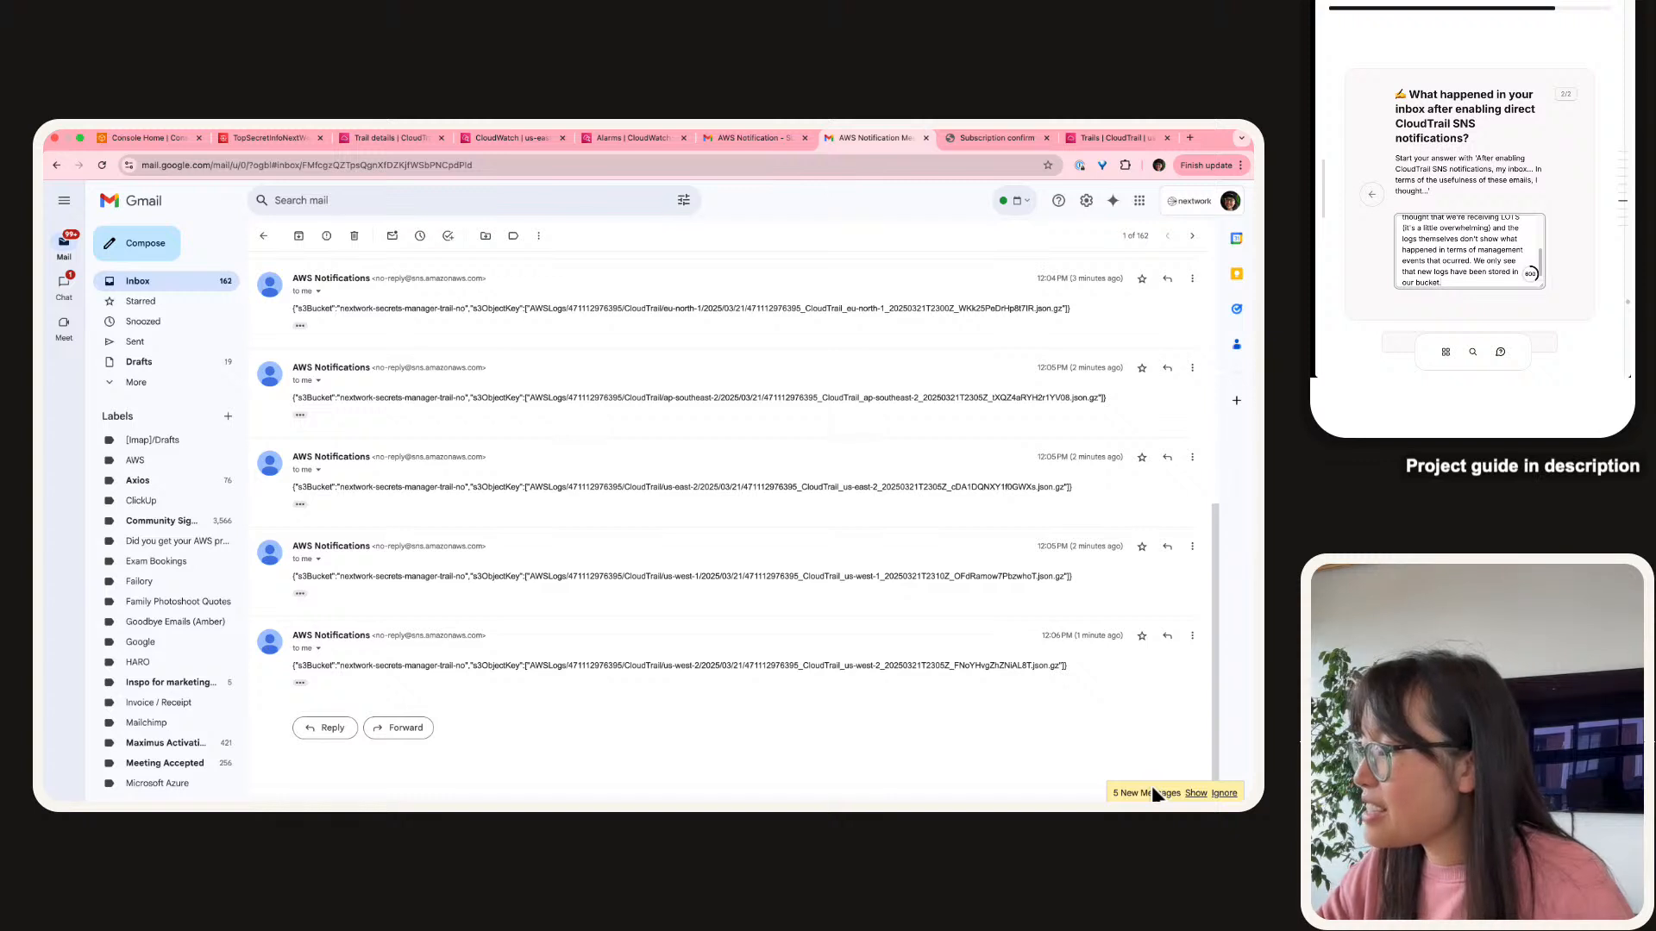
pyautogui.click(1156, 792)
pyautogui.tripleClick(1157, 793)
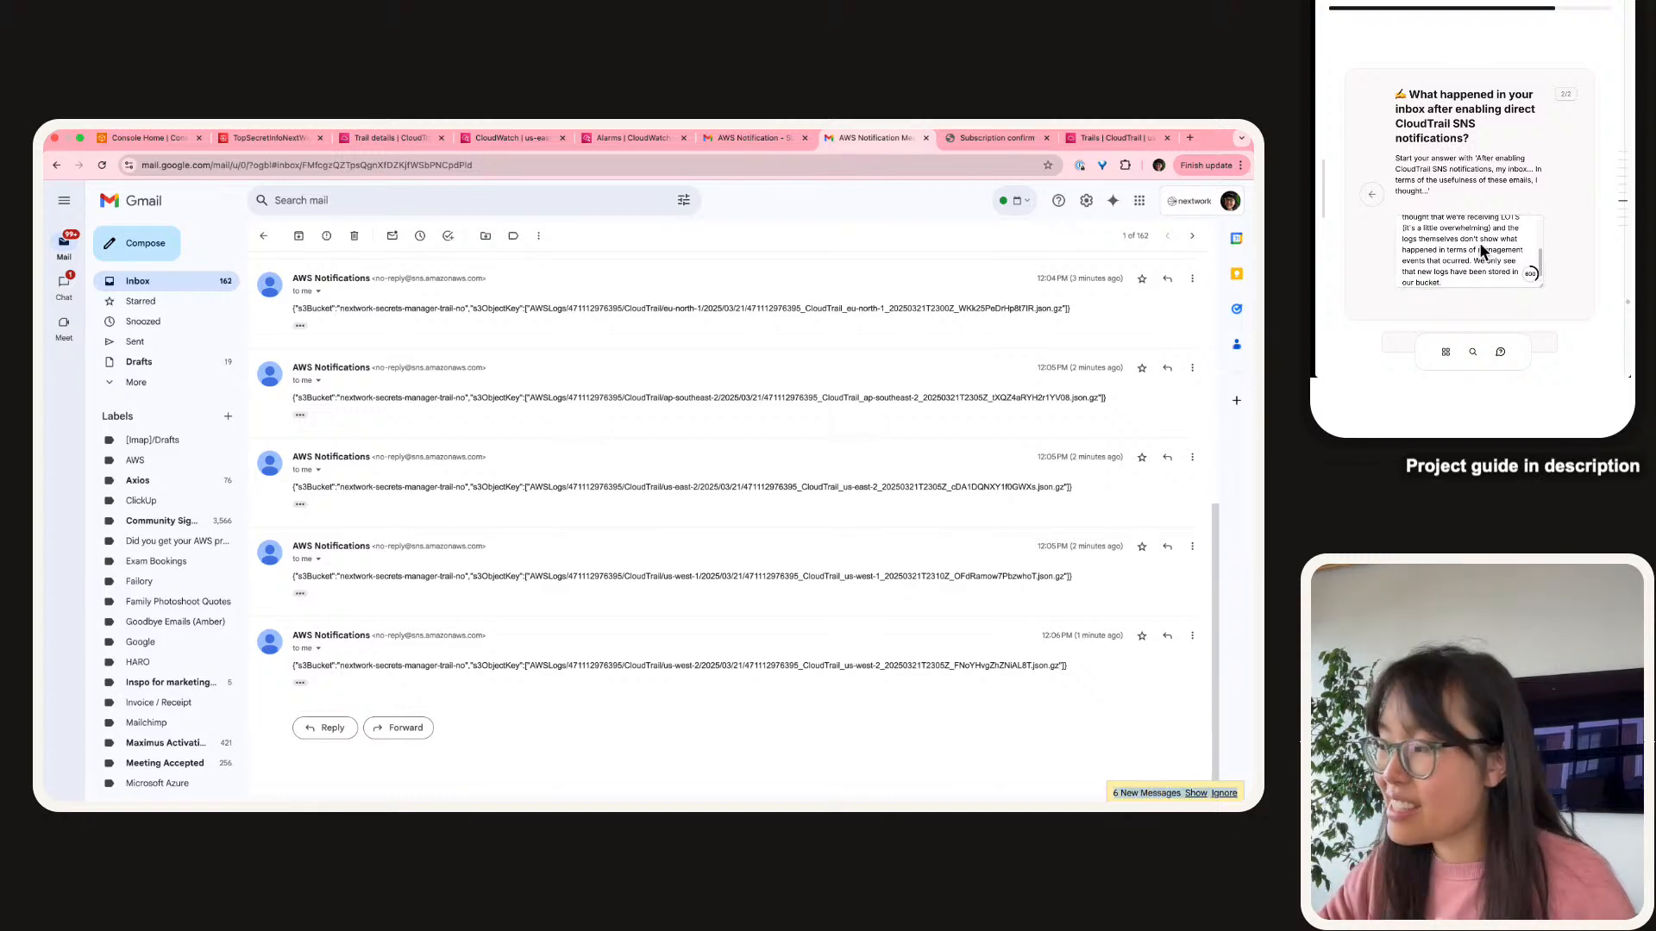
pyautogui.scroll(-2, 1478, 241)
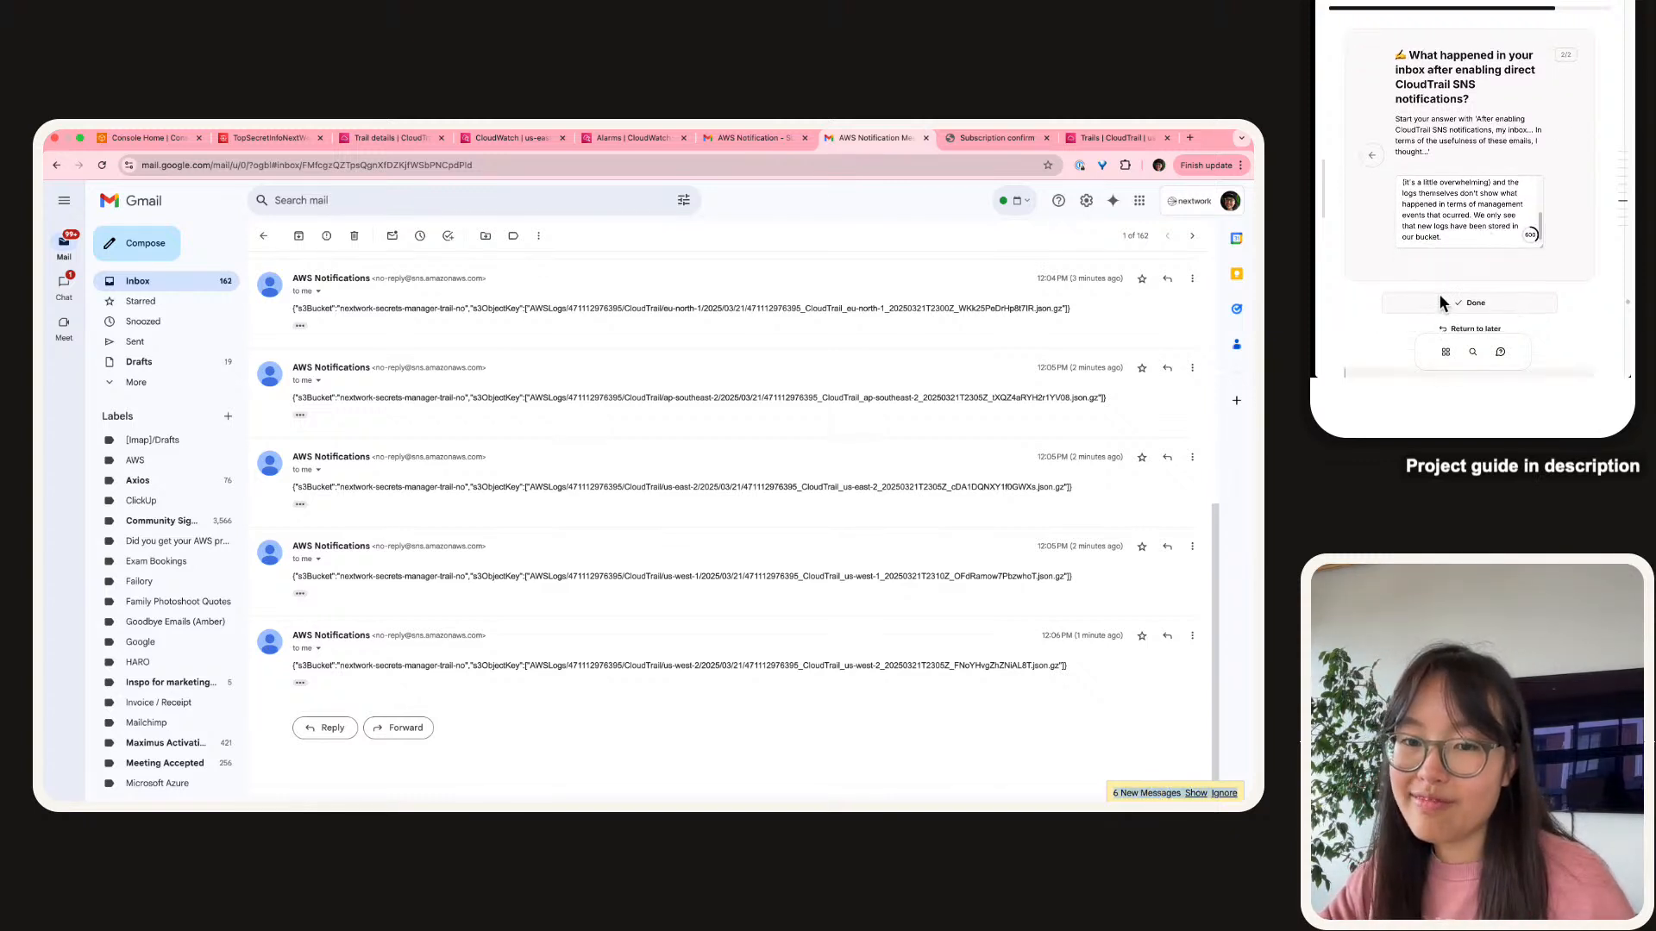
pyautogui.click(1446, 304)
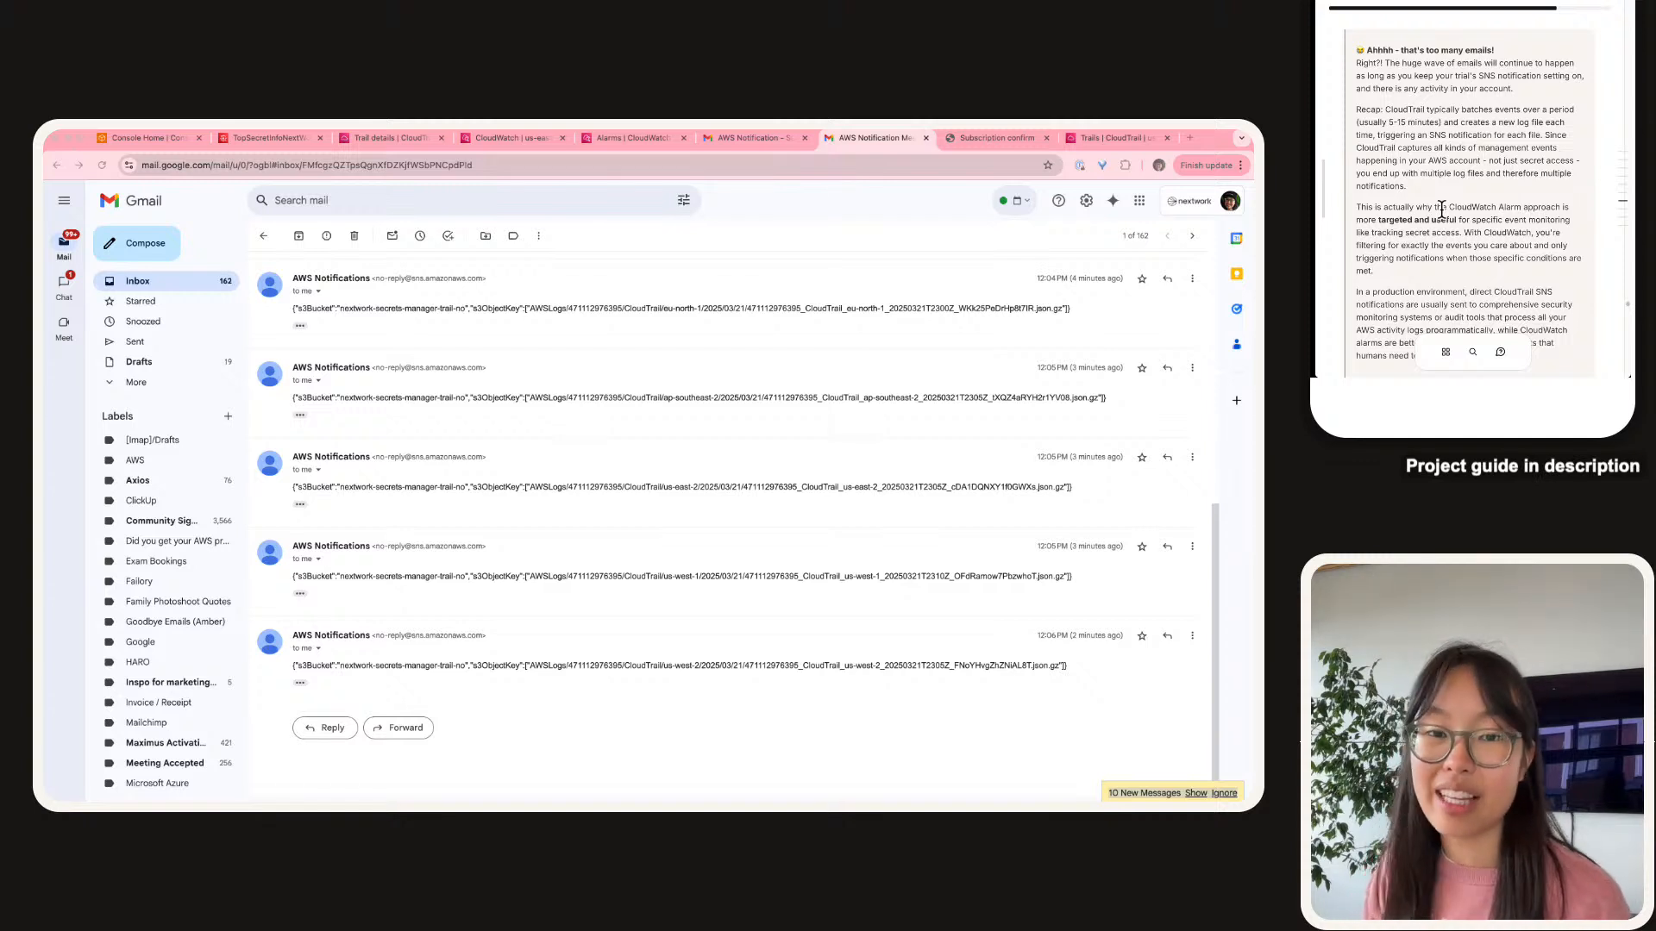
# Scroll the guide past the feedback to the 'Stop emails from CloudTrail' section.
pyautogui.scroll(-5, 1441, 210)
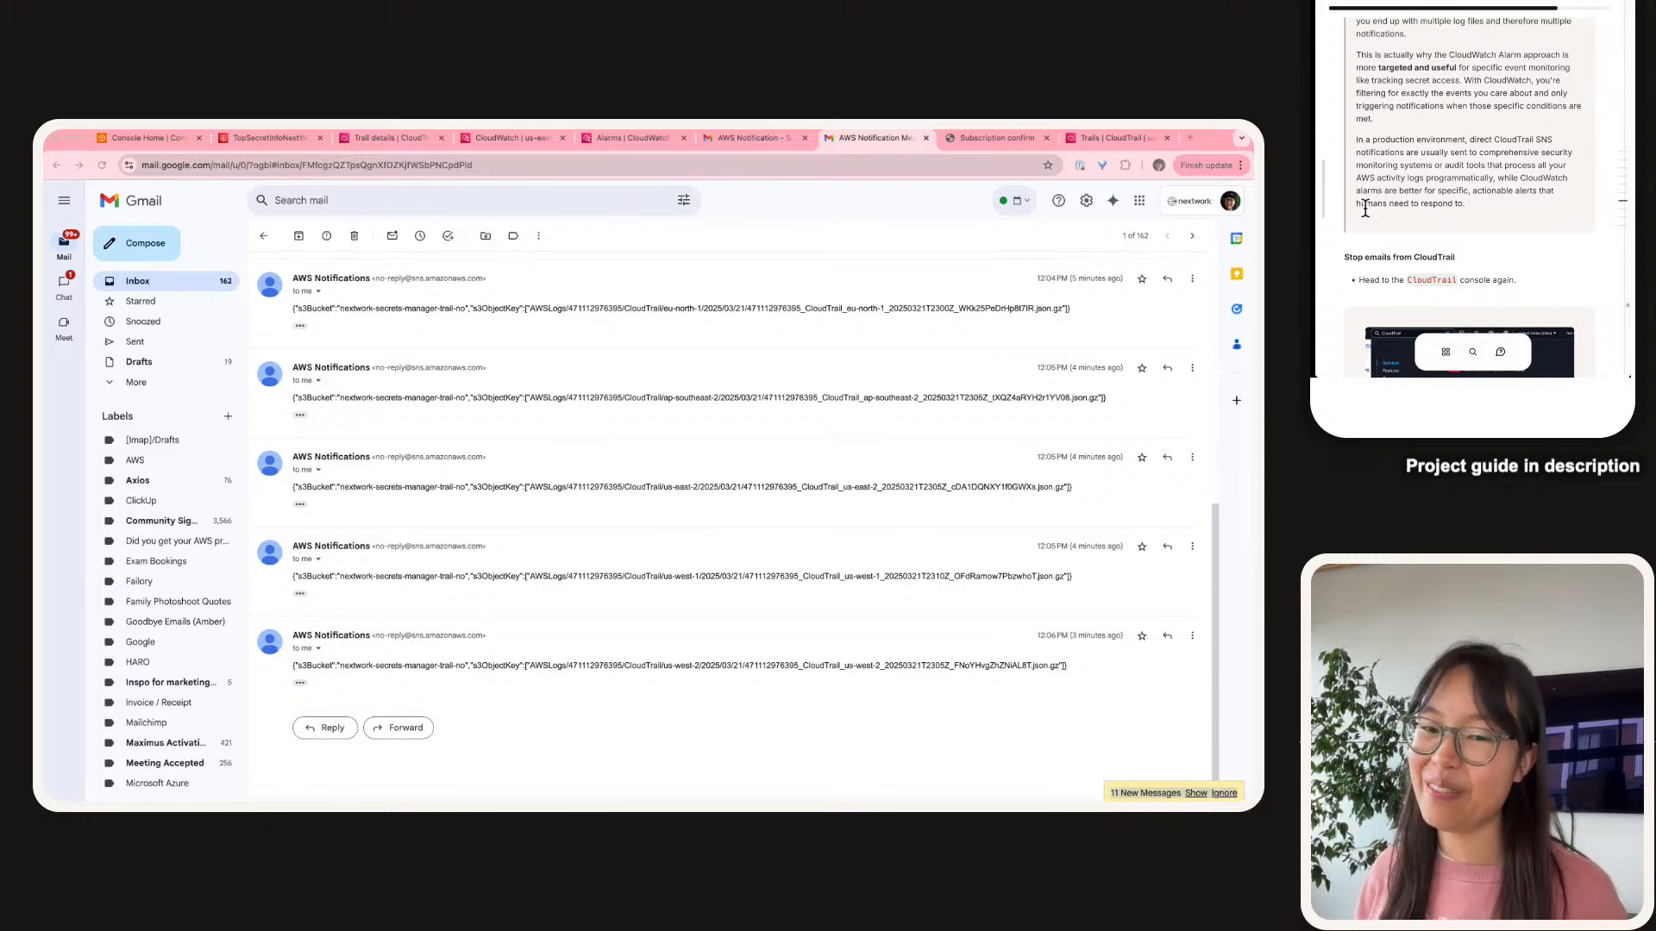
pyautogui.scroll(-5, 1371, 203)
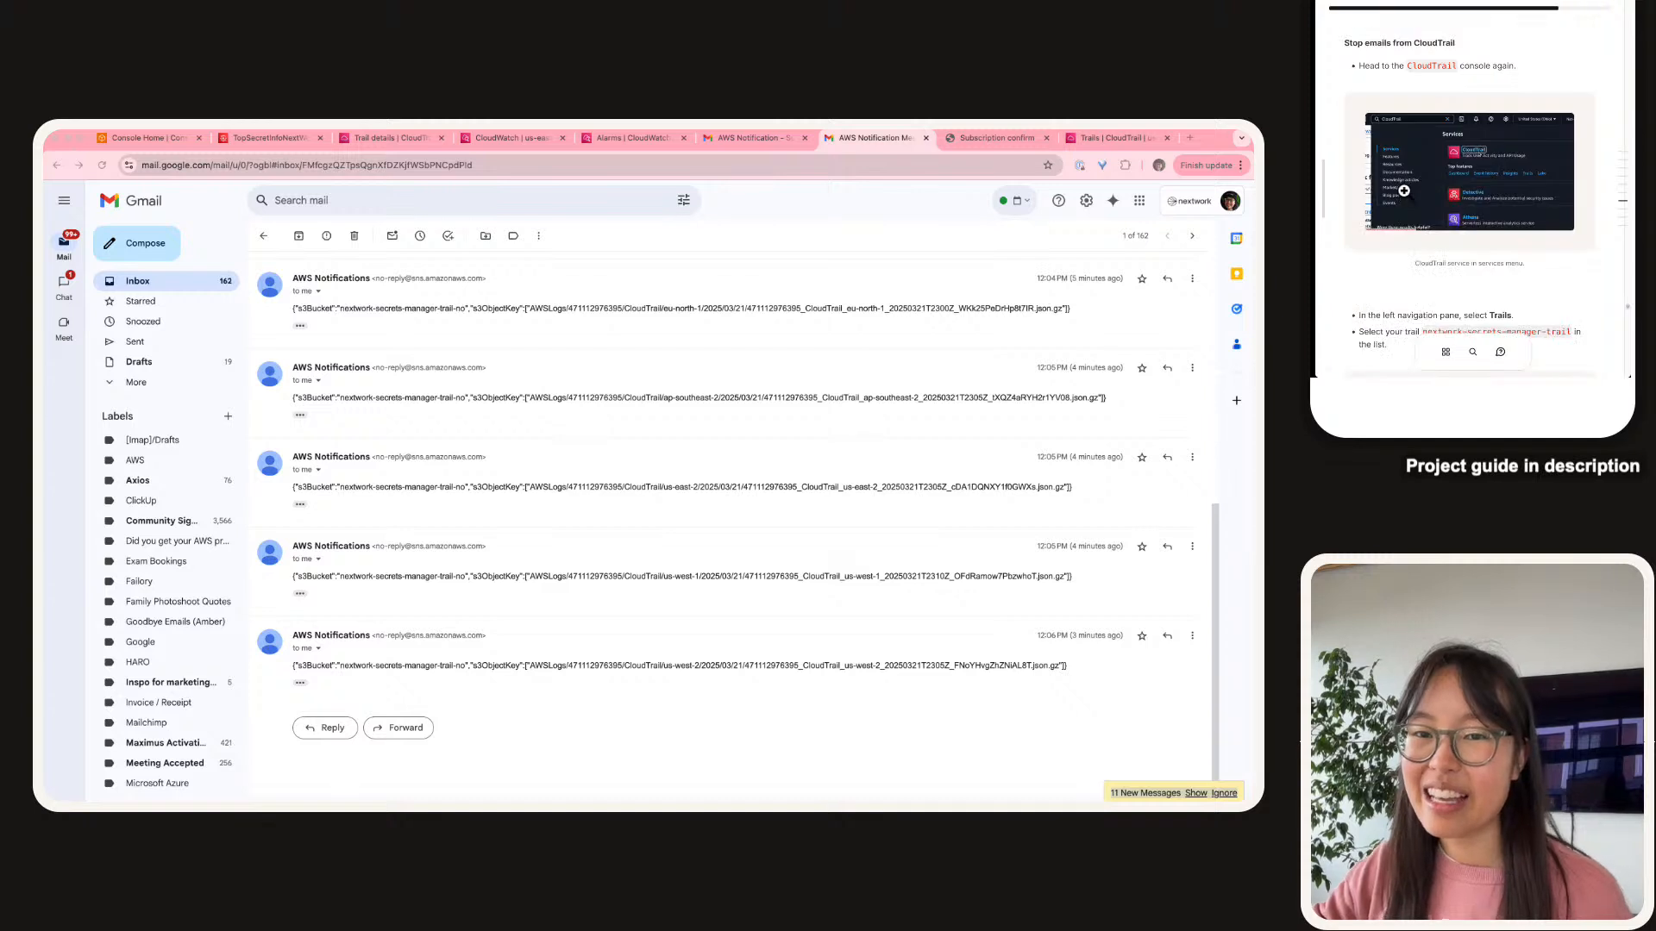
# Check the CloudWatch alarms page, then return to the secrets-manager-trail details.
pyautogui.click(640, 139)
pyautogui.scroll(-5, 1410, 101)
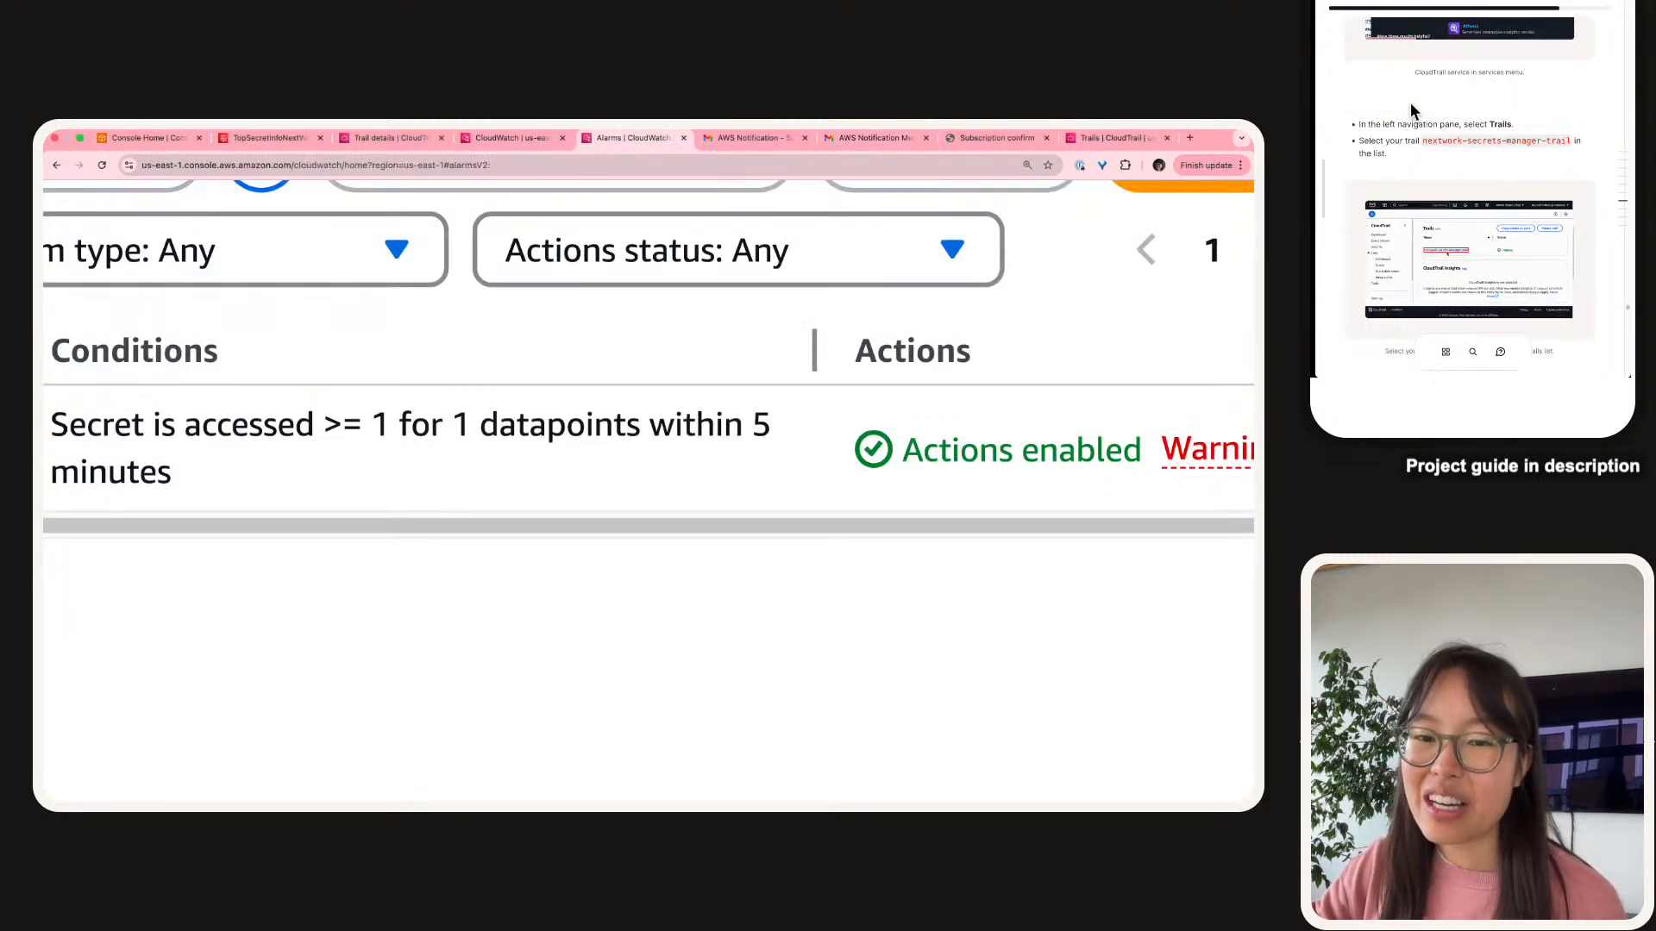
pyautogui.scroll(-3, 1410, 101)
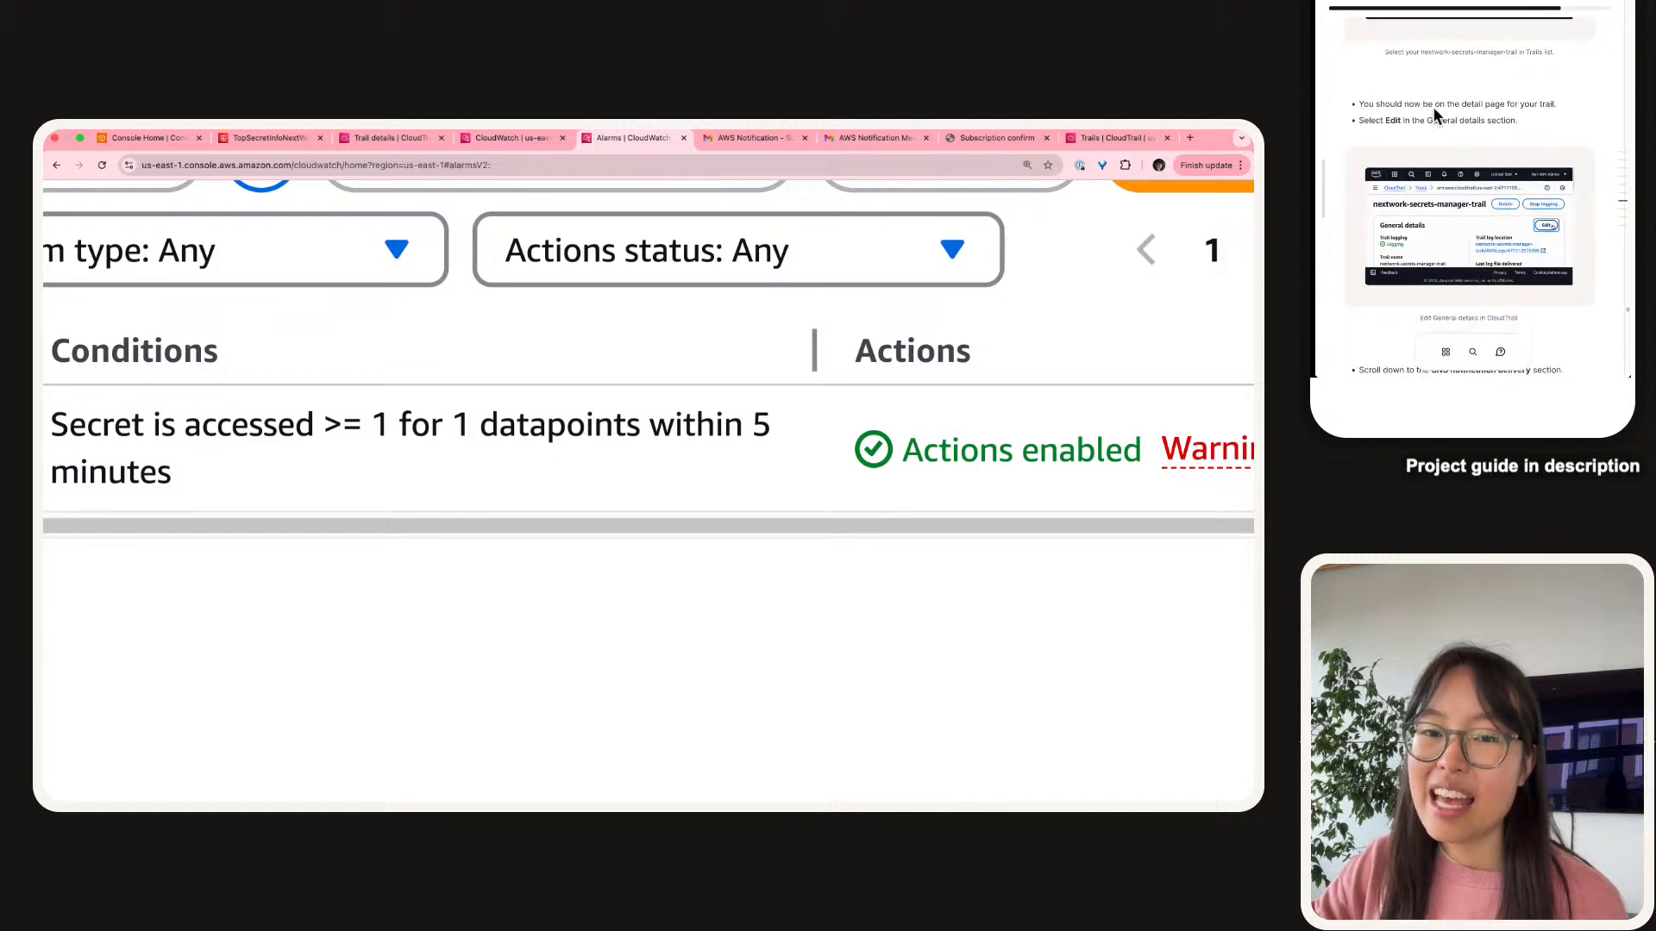
pyautogui.scroll(-4, 1428, 136)
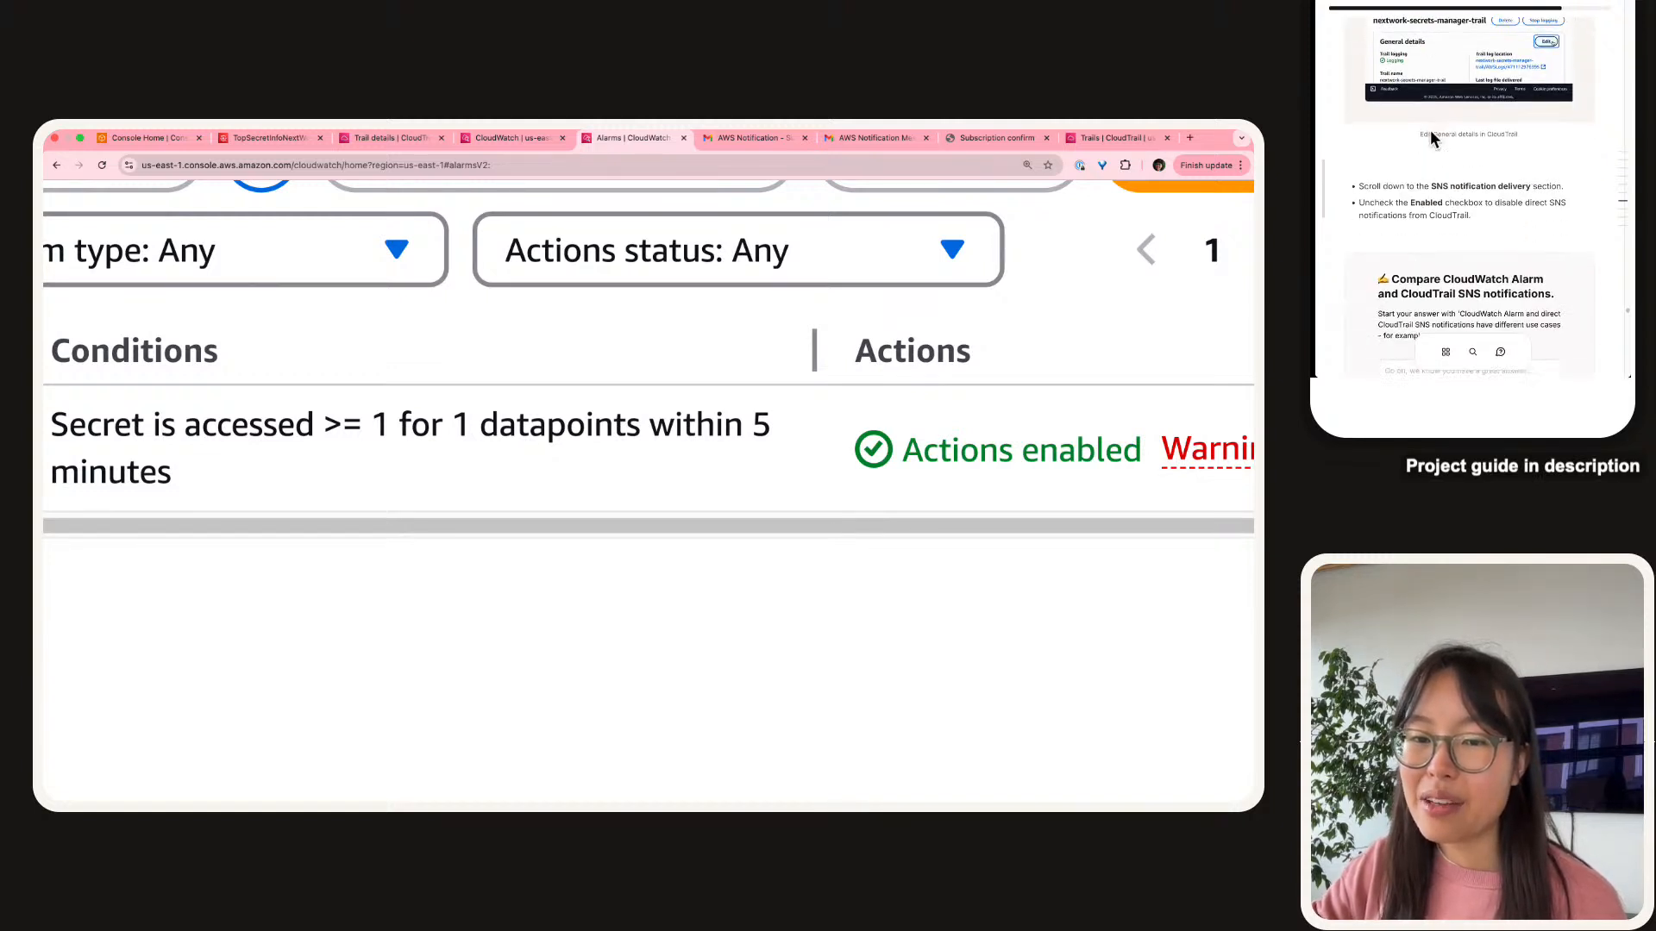
pyautogui.scroll(10, 1414, 181)
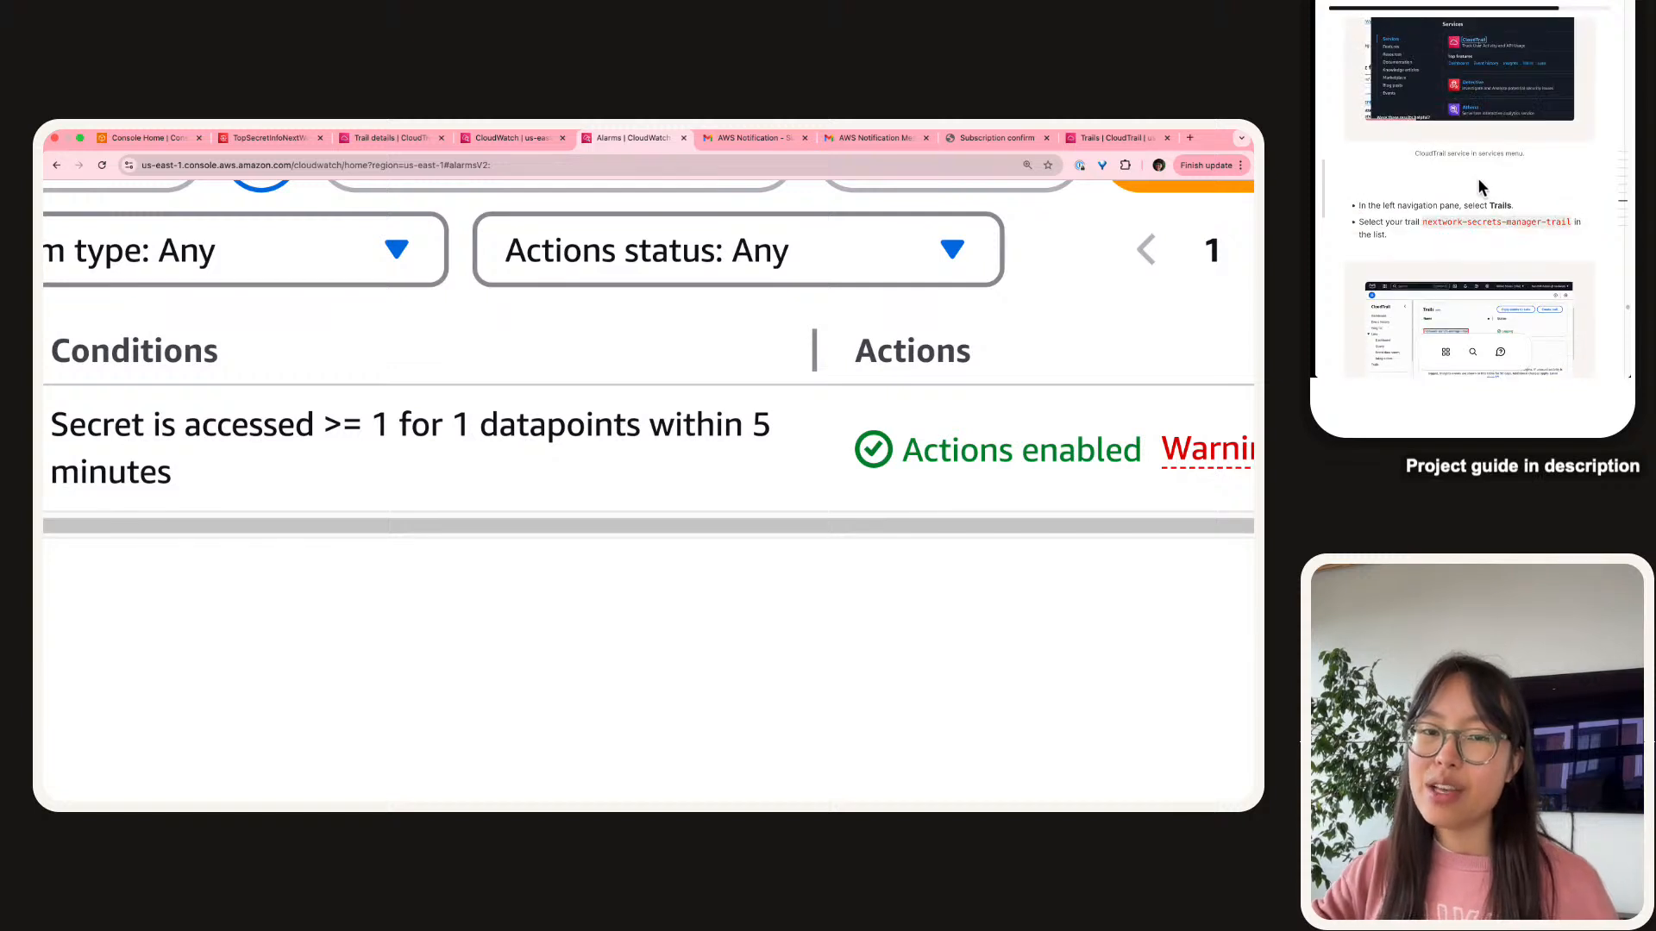
pyautogui.click(285, 140)
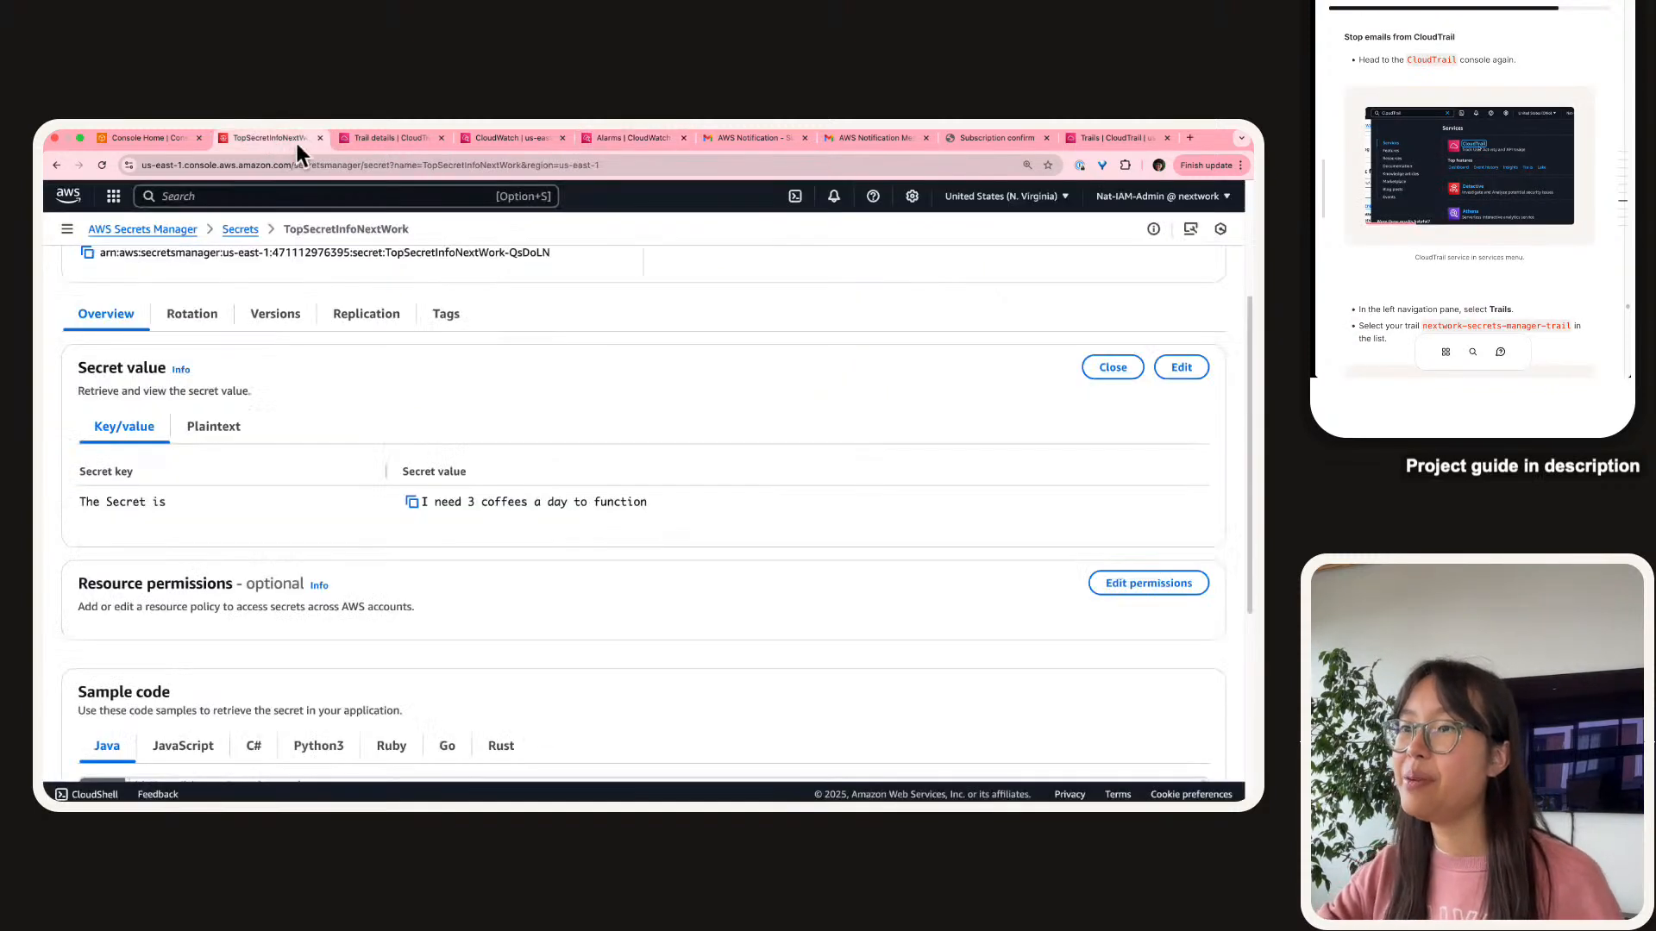
pyautogui.click(376, 138)
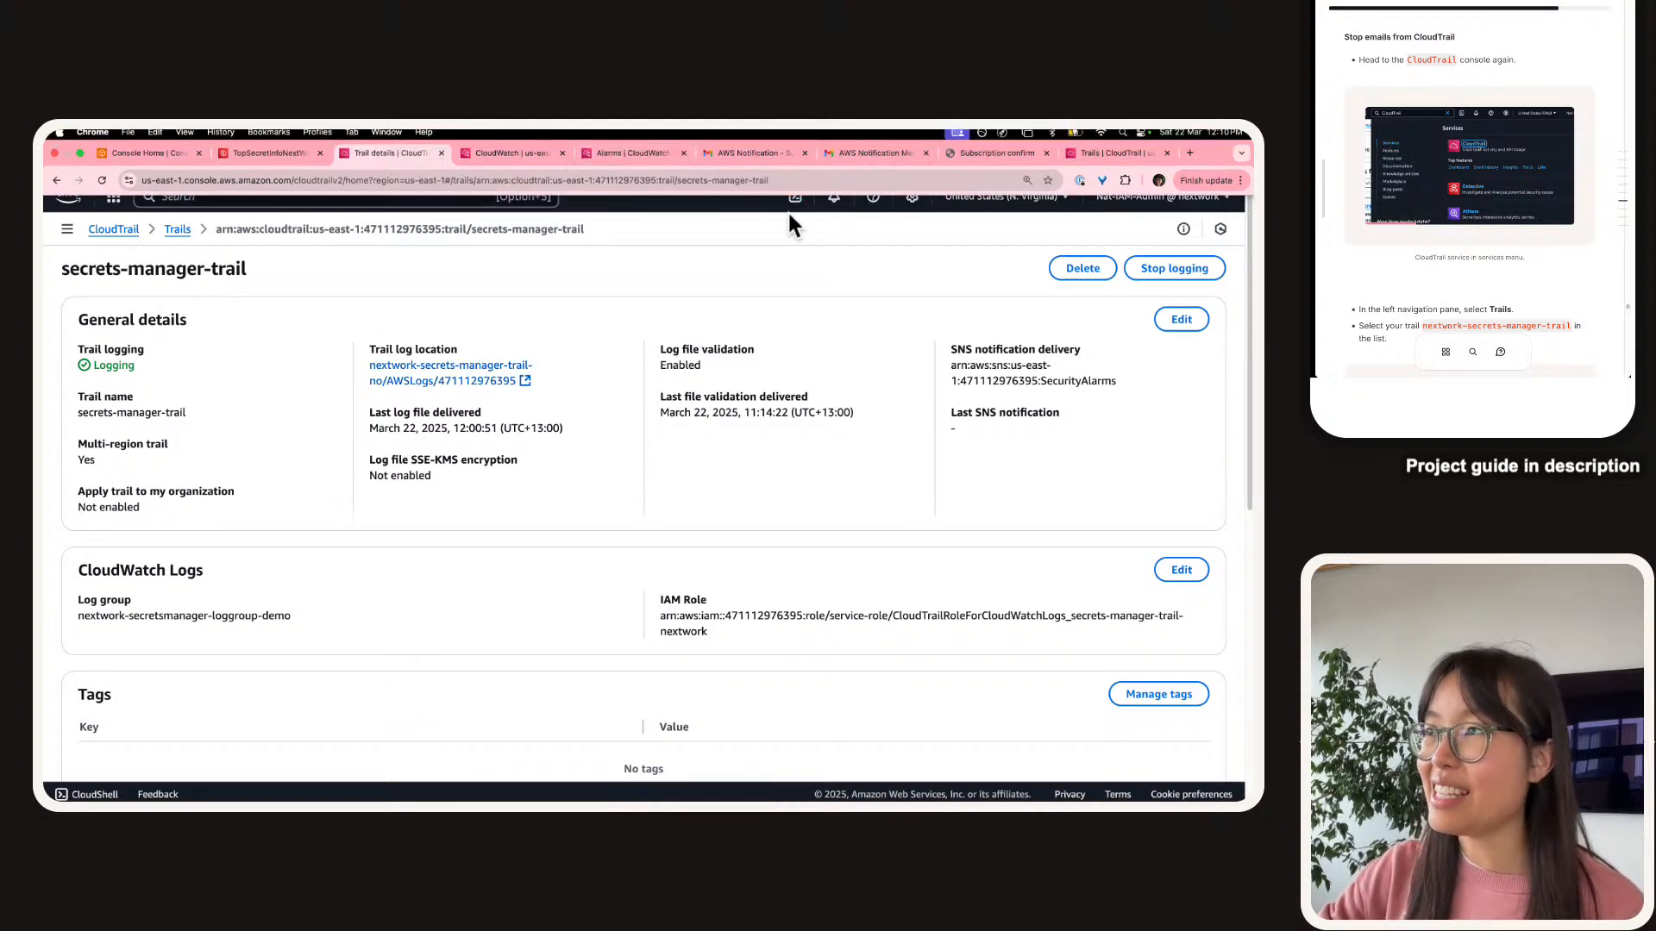
# Uncheck SNS notification delivery in the trail's general details and save the changes.
pyautogui.click(1183, 320)
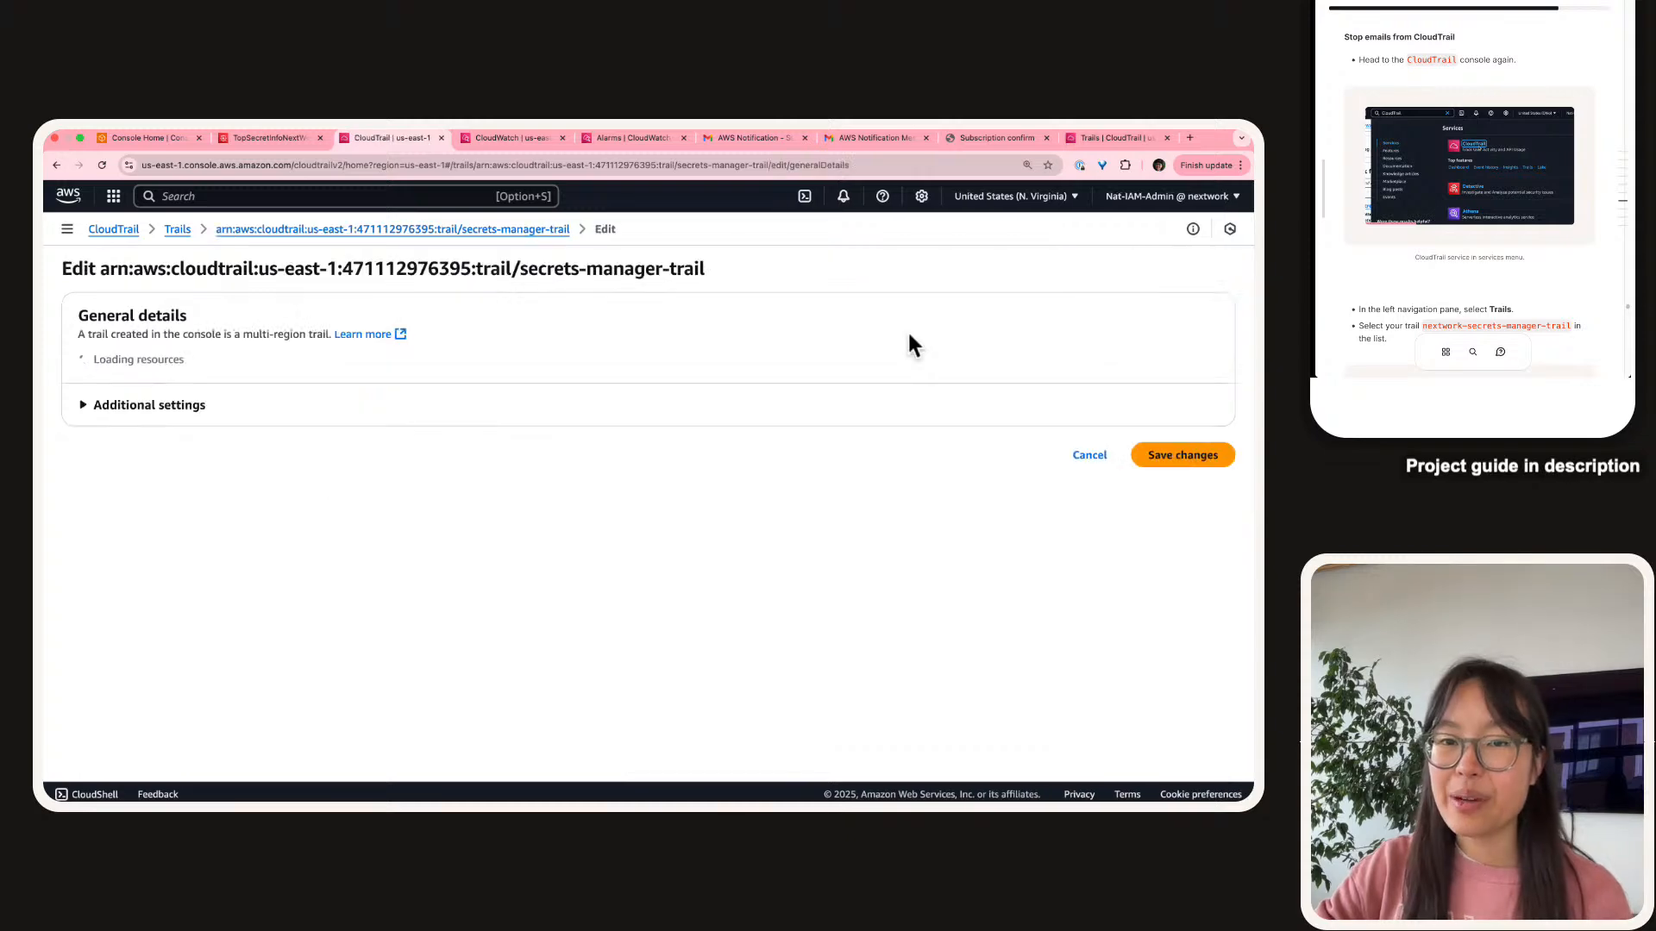
pyautogui.click(76, 406)
pyautogui.scroll(-4, 57, 588)
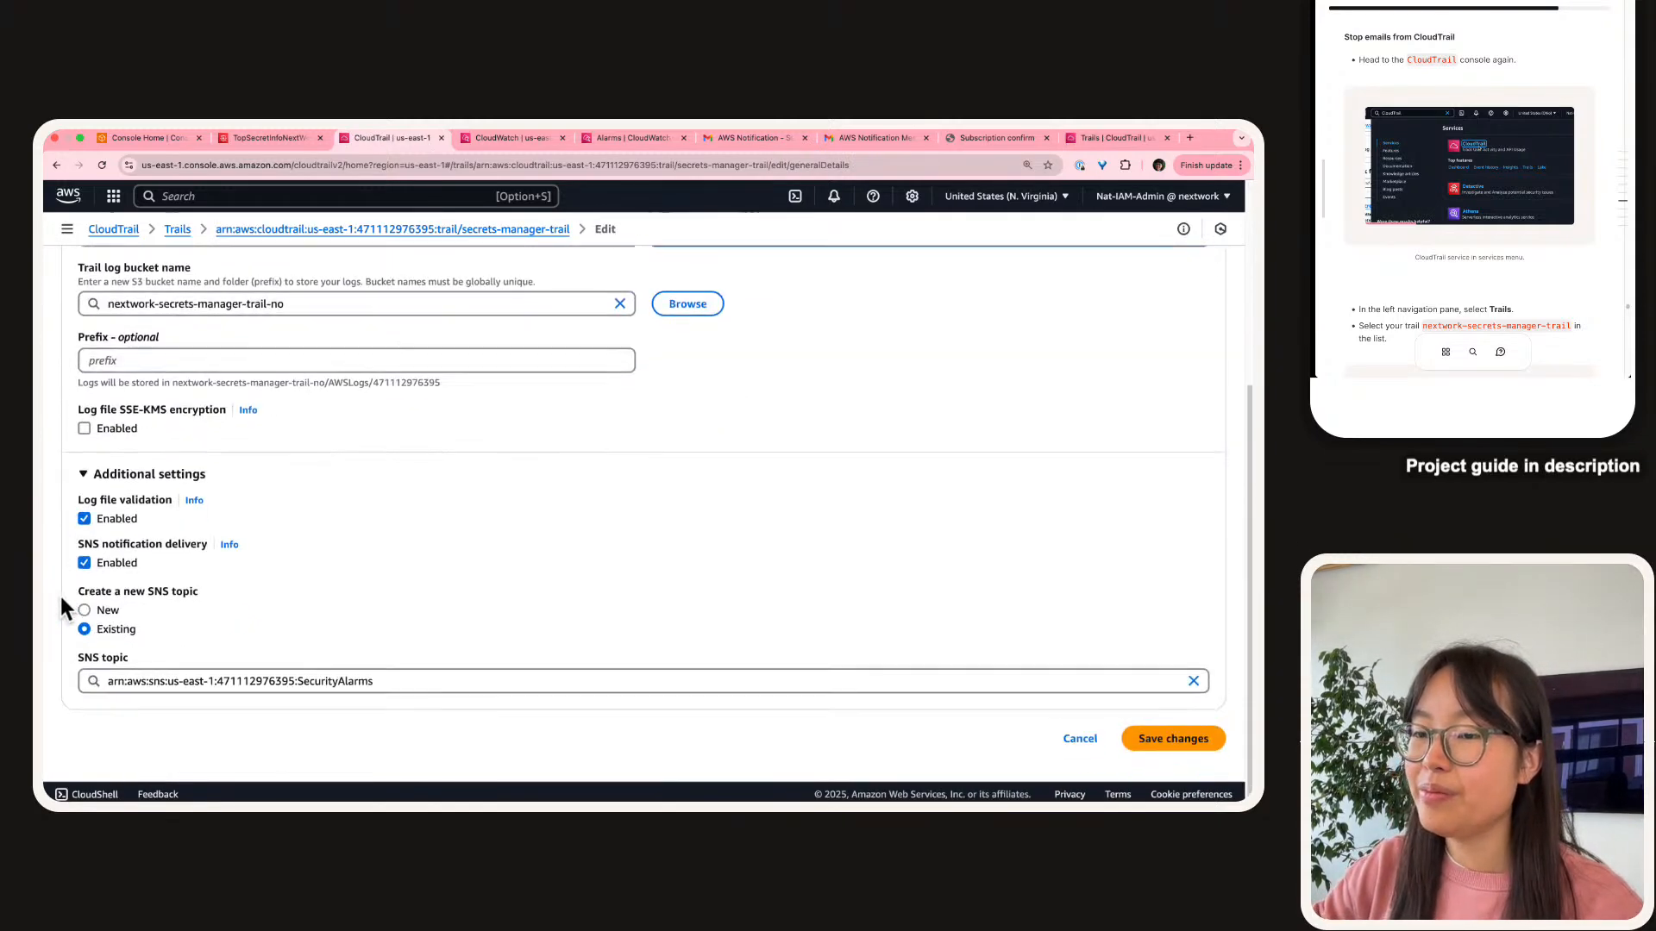
pyautogui.scroll(6, 62, 576)
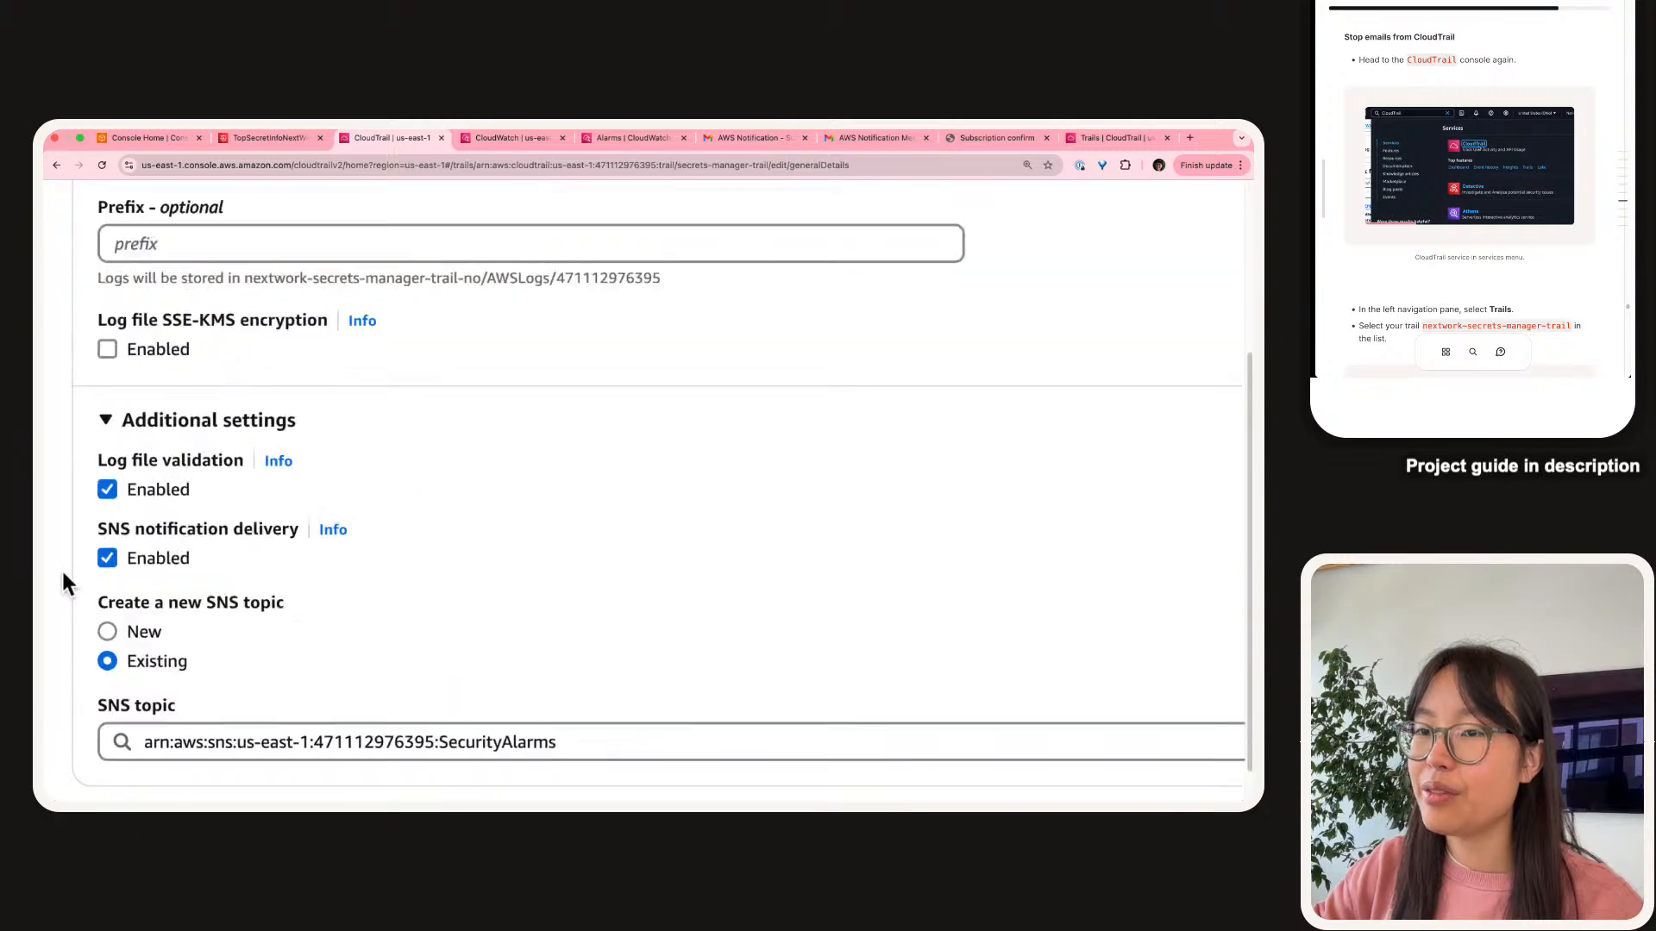
pyautogui.click(171, 545)
pyautogui.scroll(-6, 287, 628)
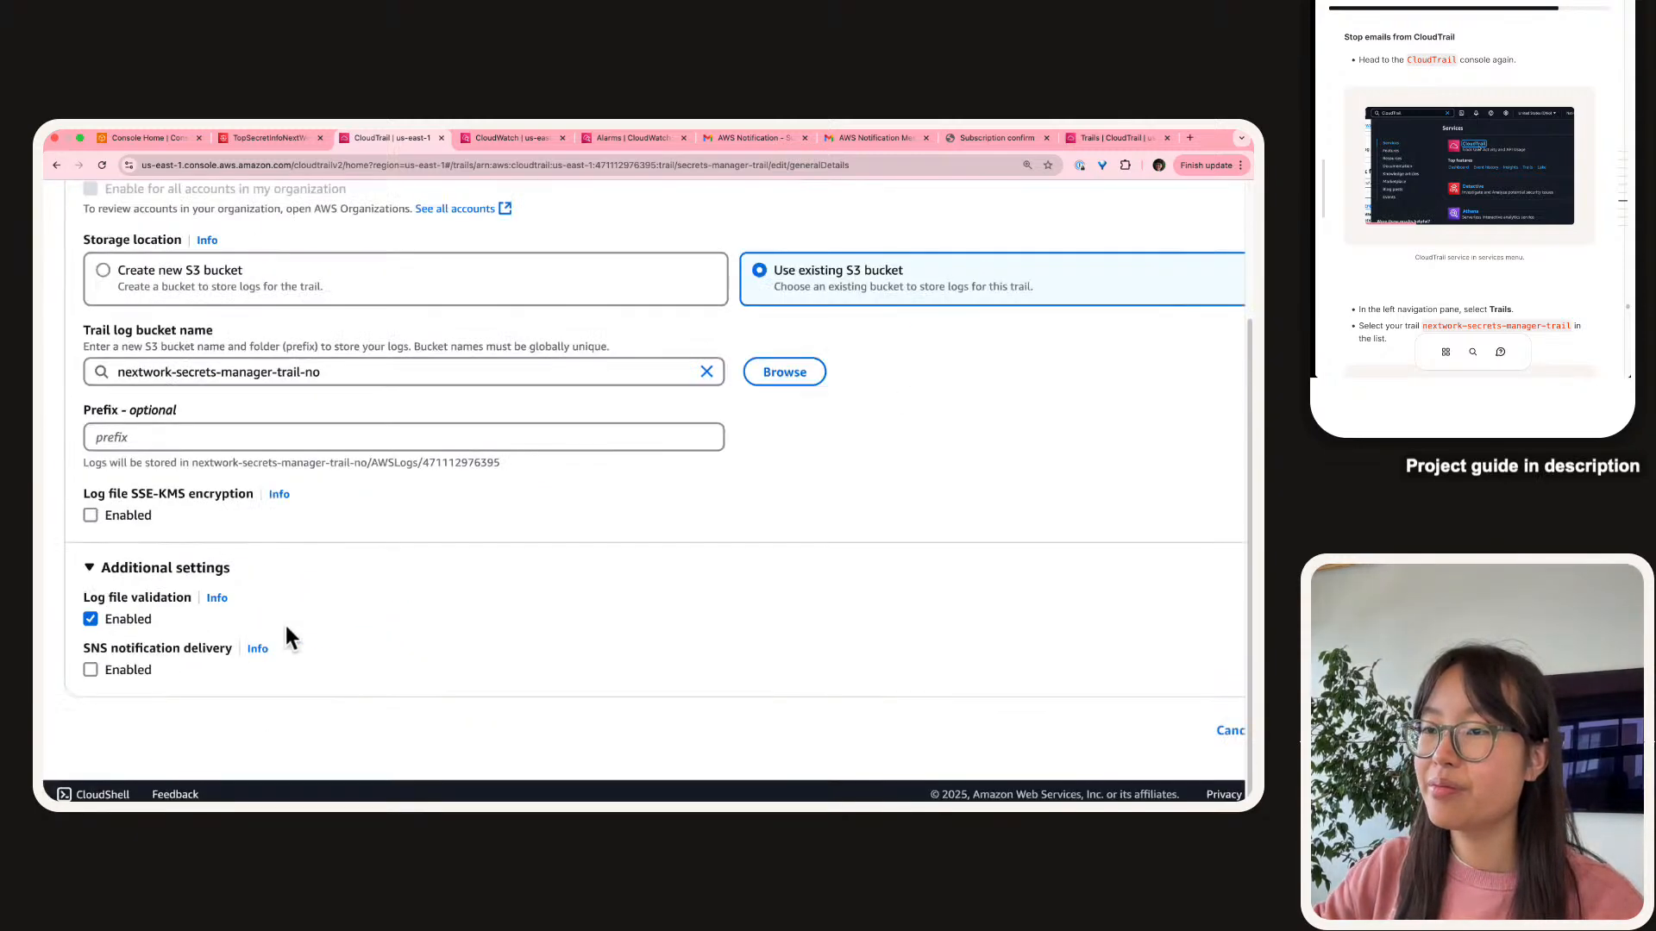
pyautogui.click(1183, 747)
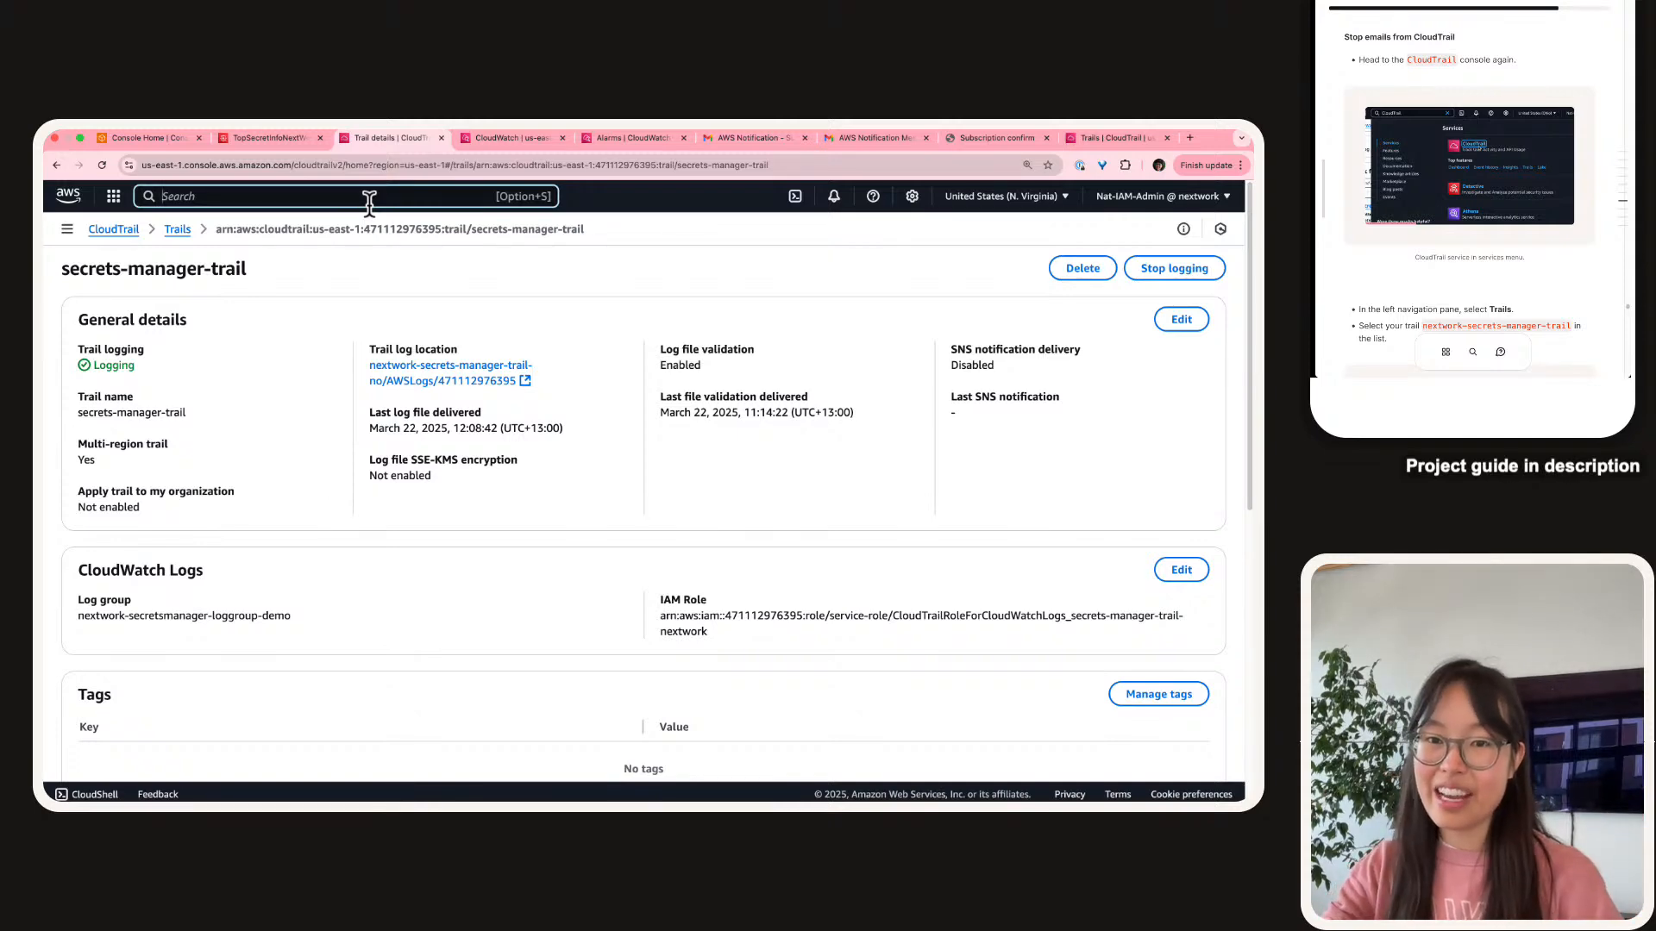
# Reopen secrets-manager-trail from the CloudTrail Trails list and start editing its general details again.
pyautogui.click(369, 196)
pyautogui.write('cloudtrail')
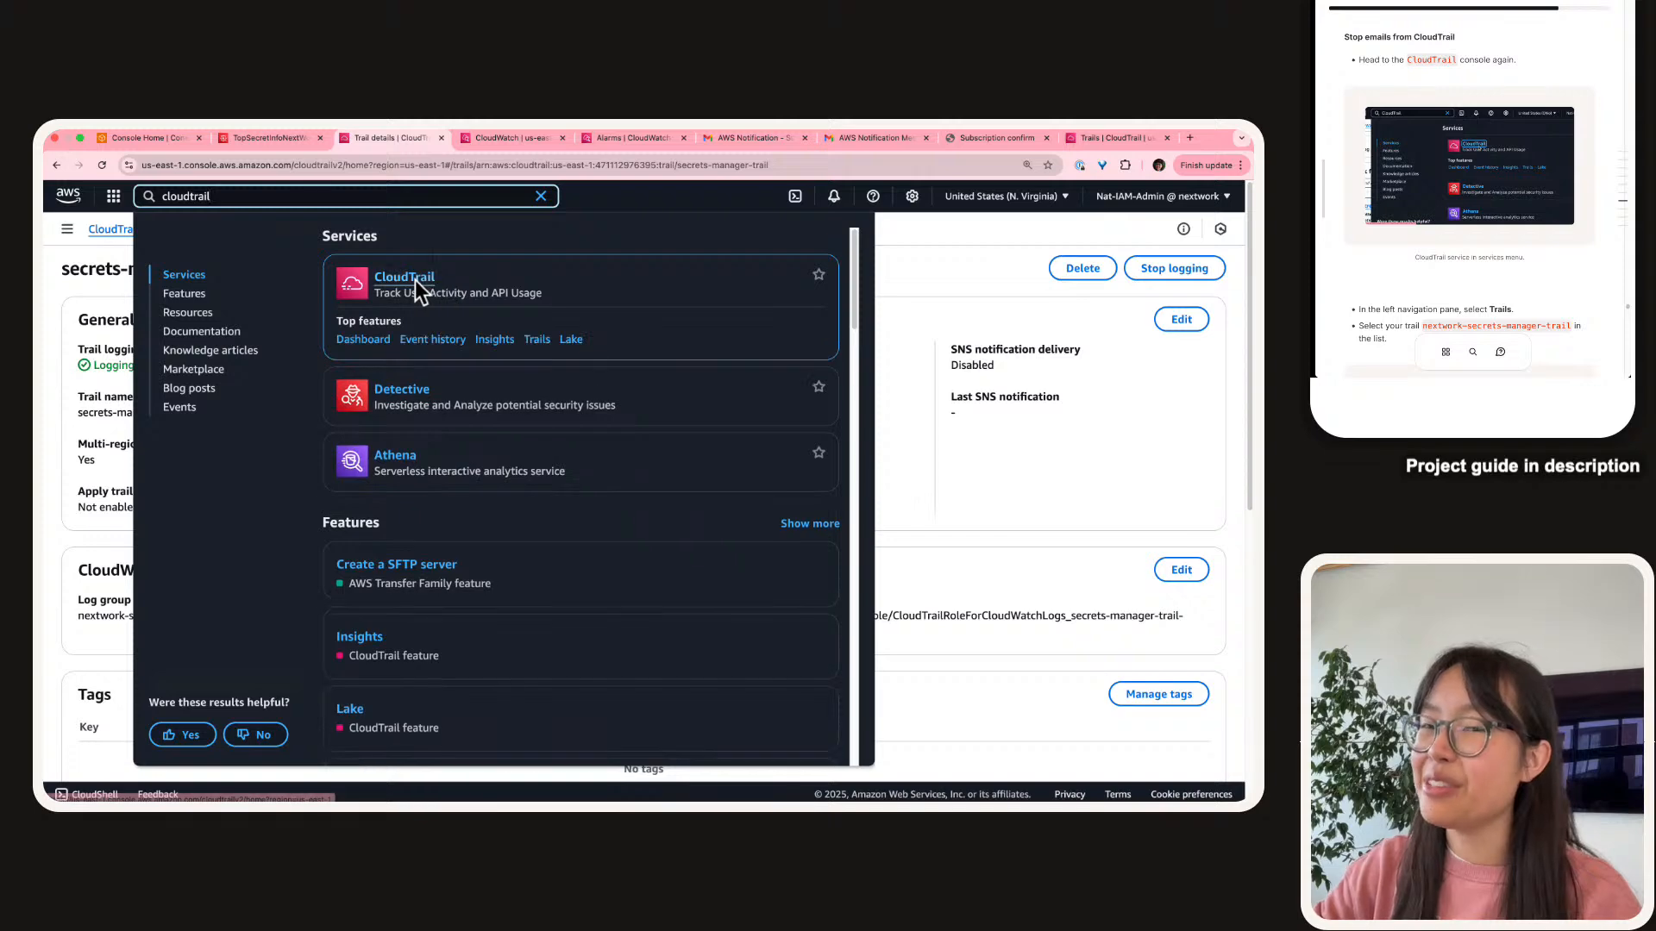
pyautogui.click(415, 283)
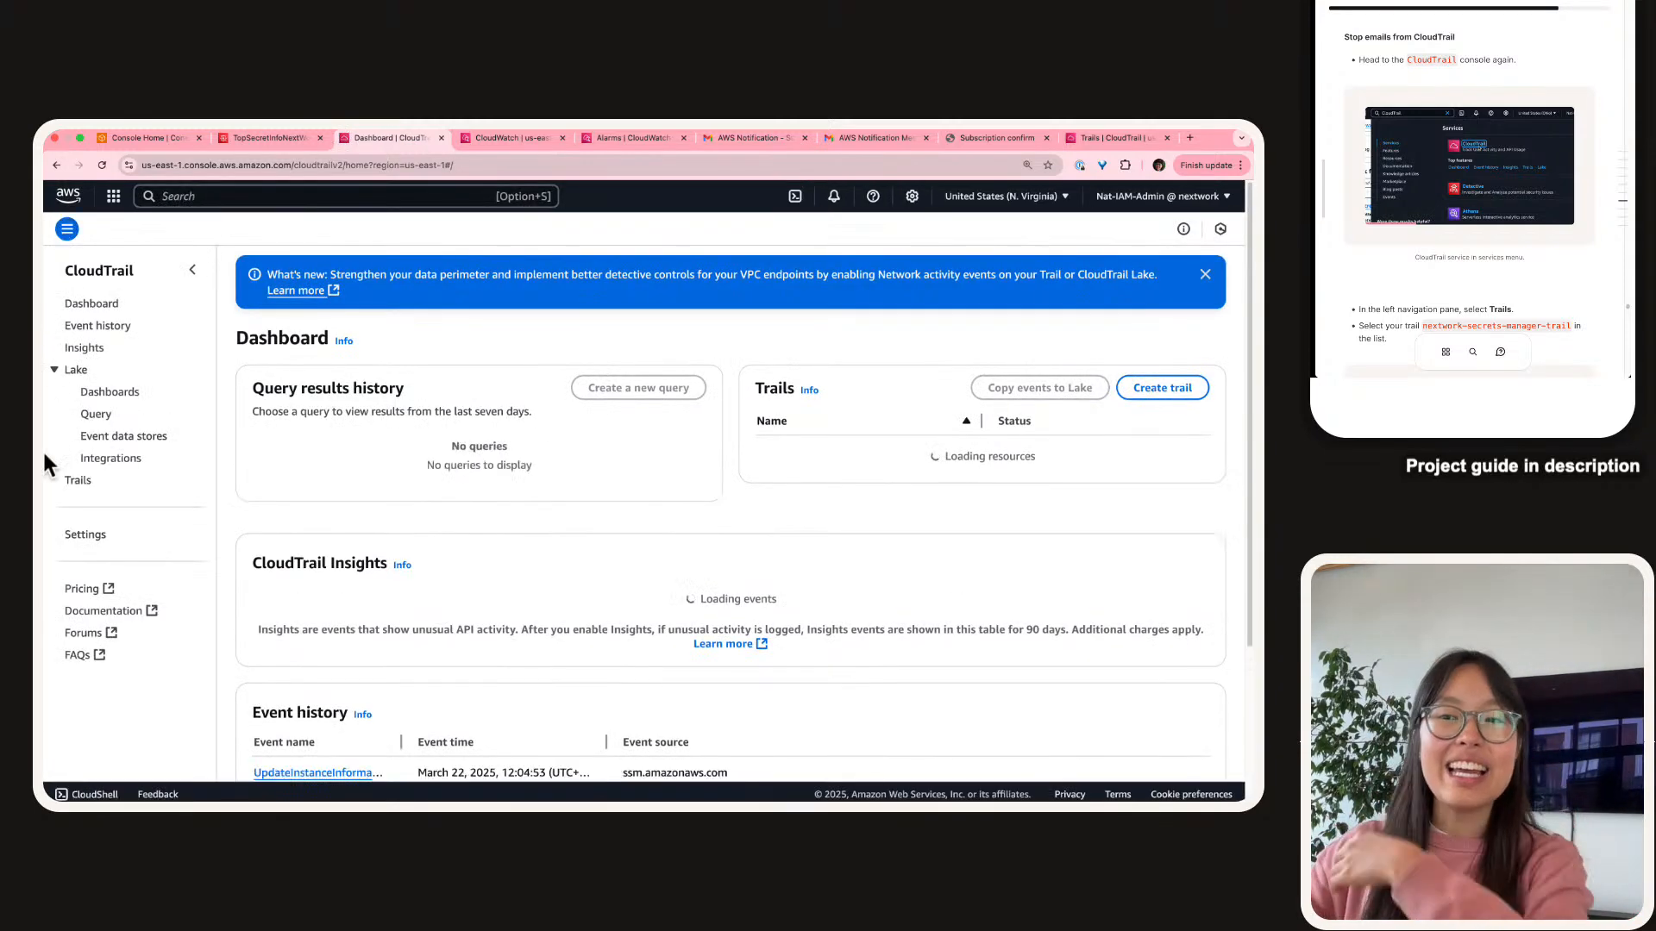
pyautogui.click(79, 480)
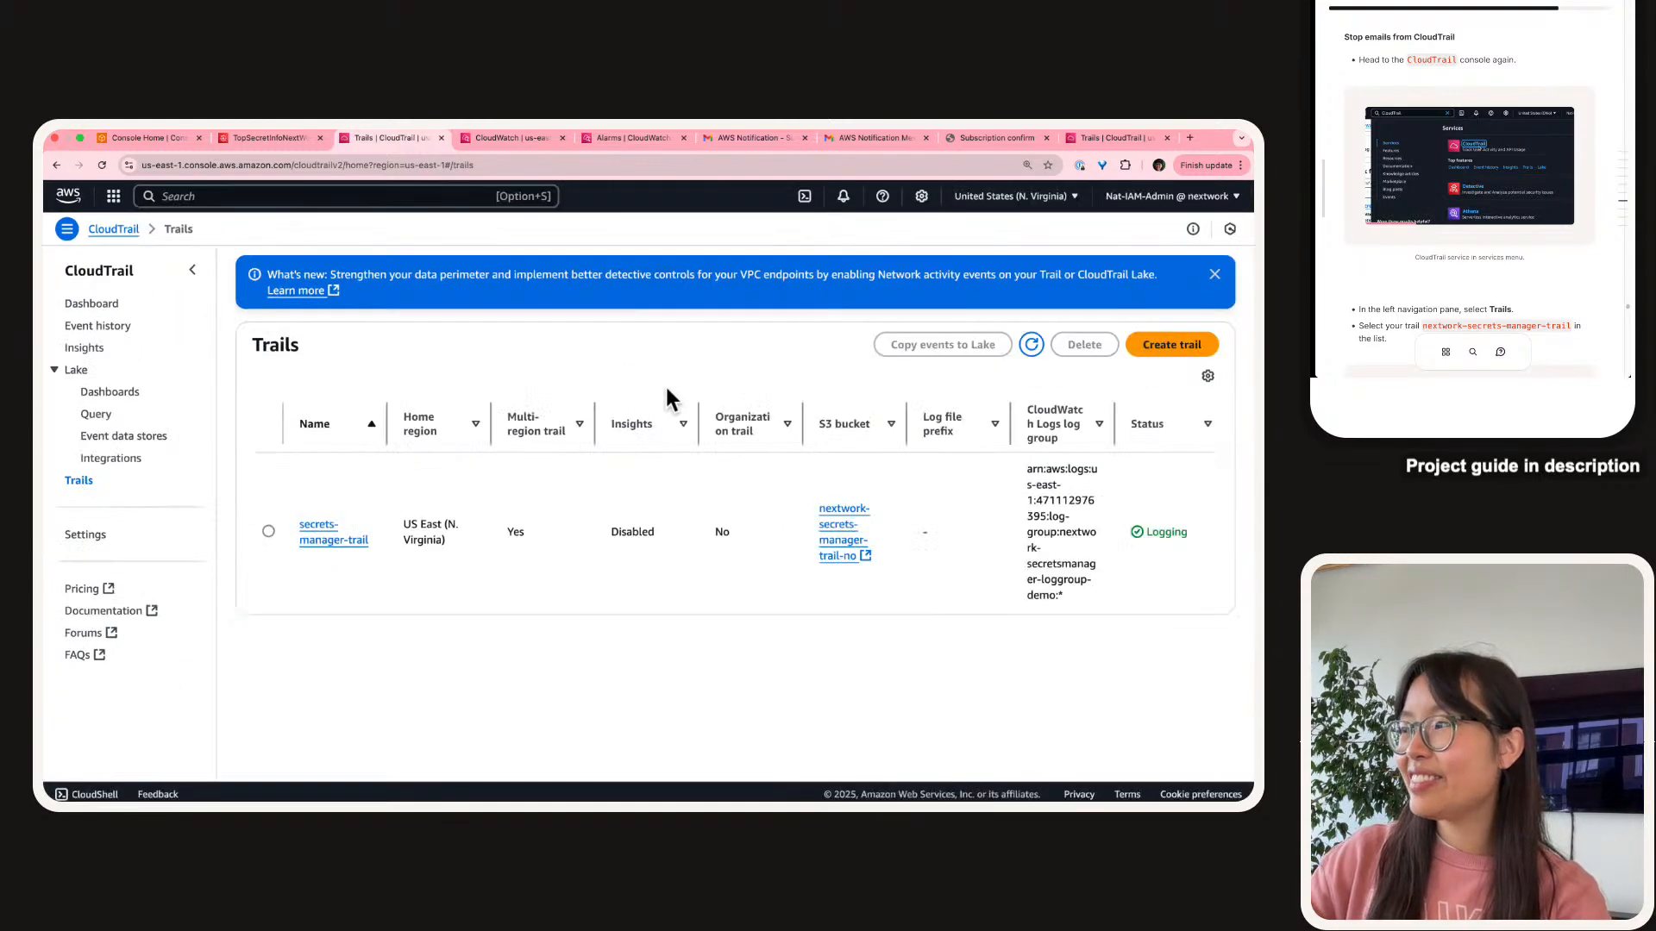
pyautogui.click(342, 534)
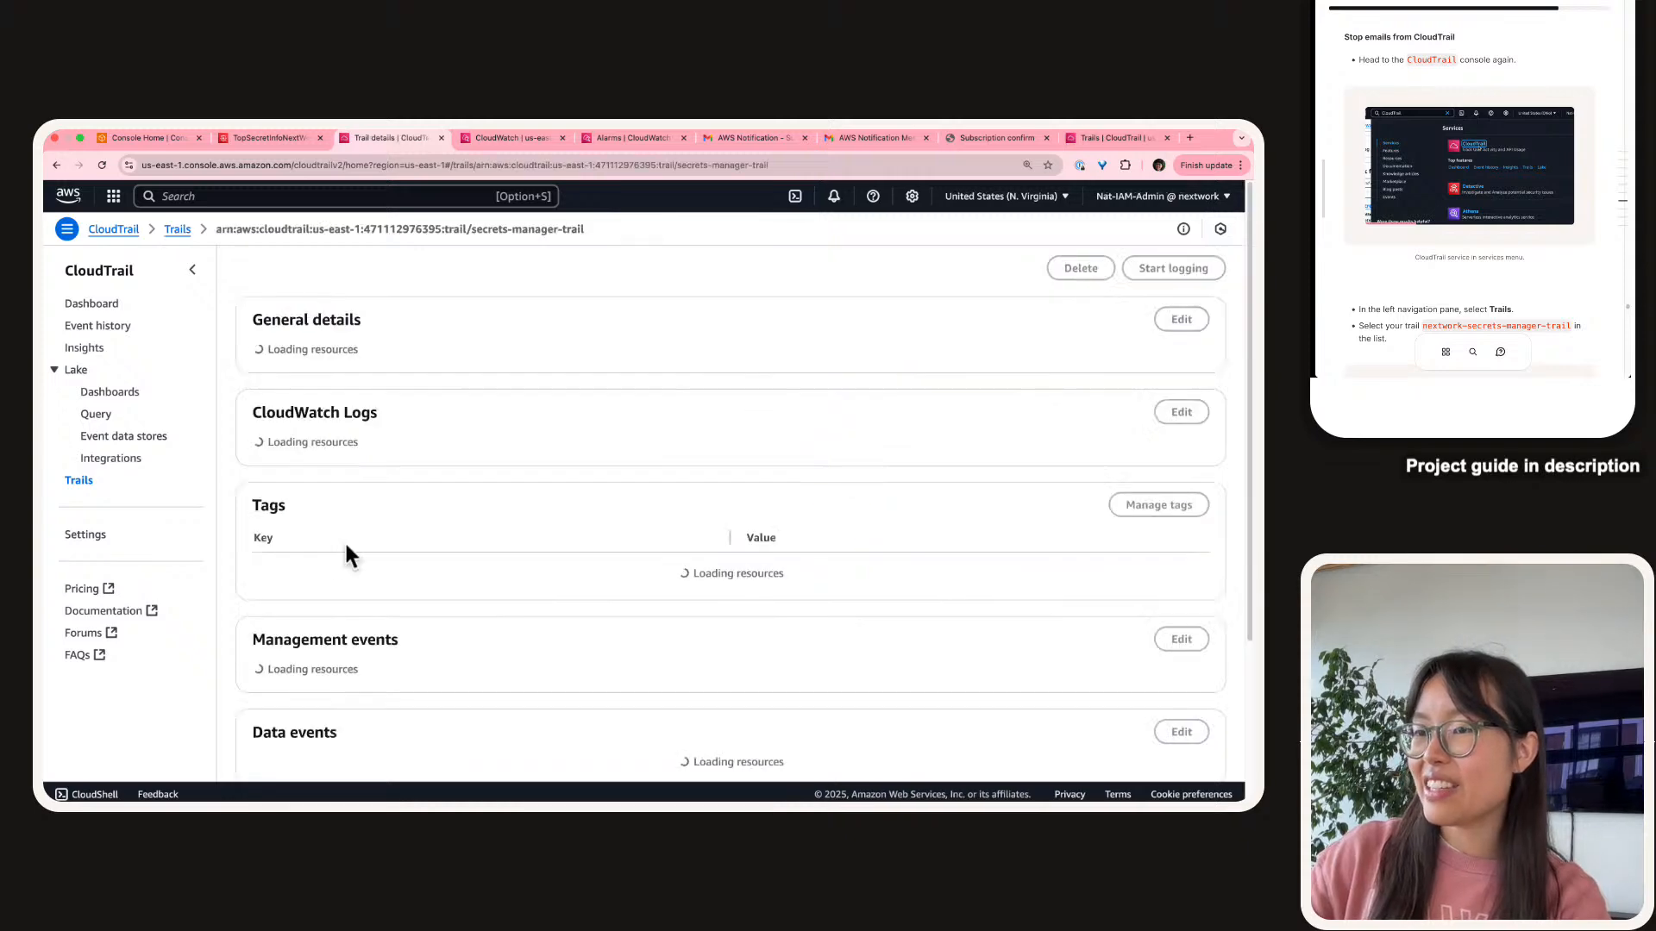
pyautogui.click(193, 270)
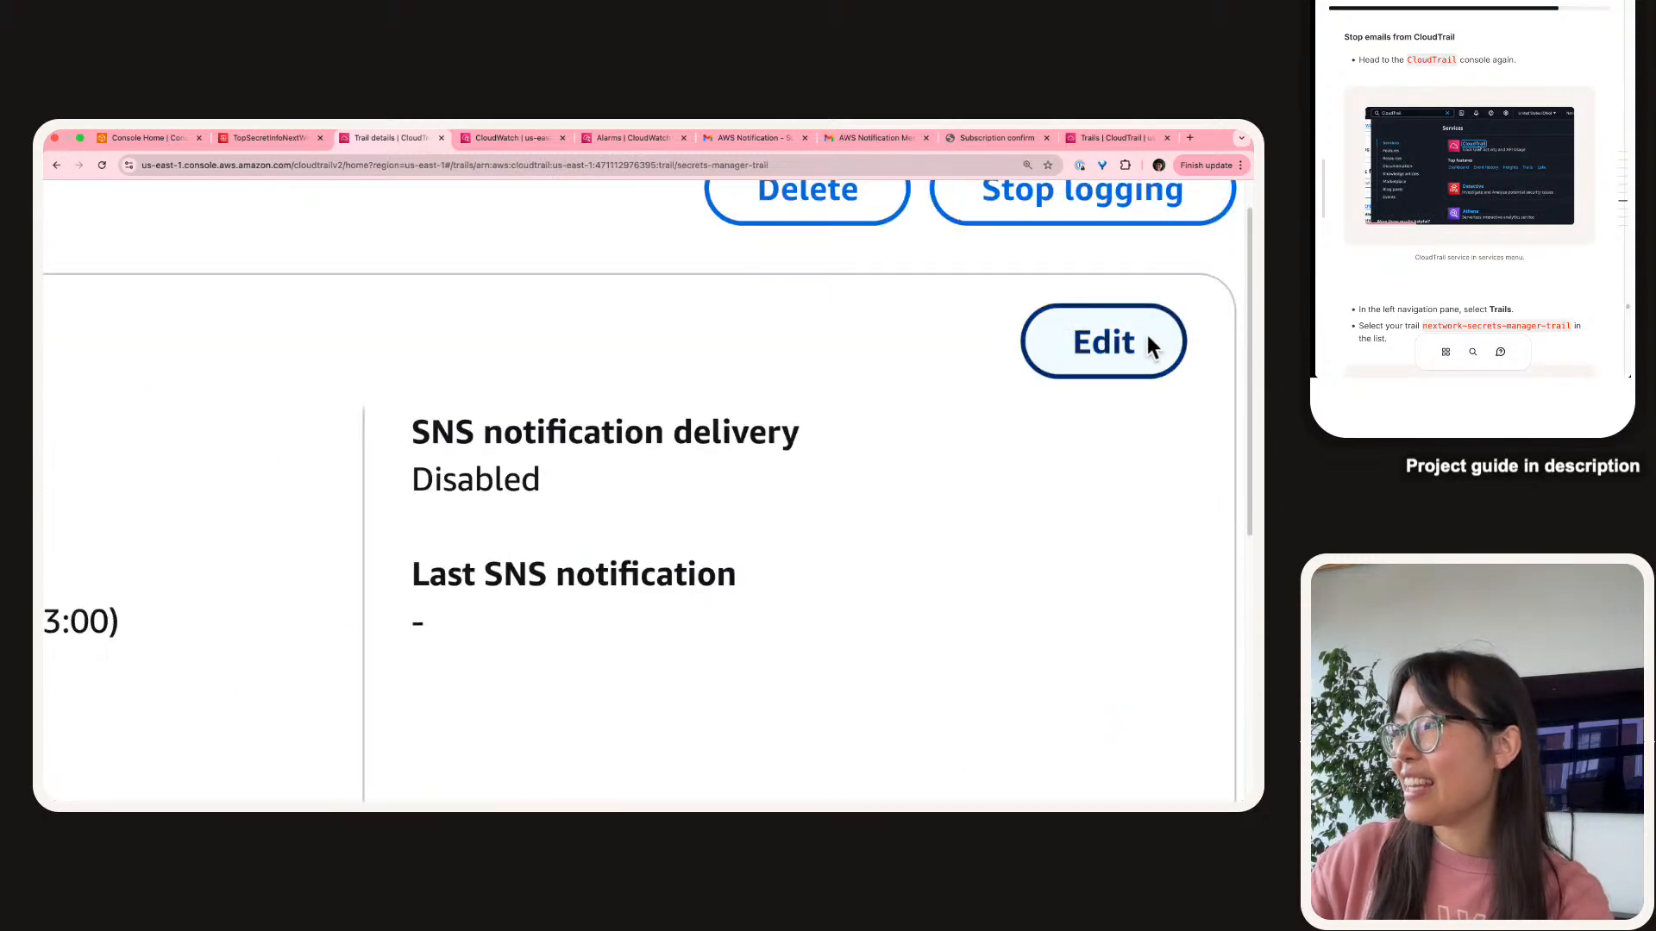
pyautogui.click(1182, 319)
# End the comparison answer with 'secrets access, CloudWatch Alarm (which is more targeted) is the better approach.'.
pyautogui.scroll(-3, 305, 495)
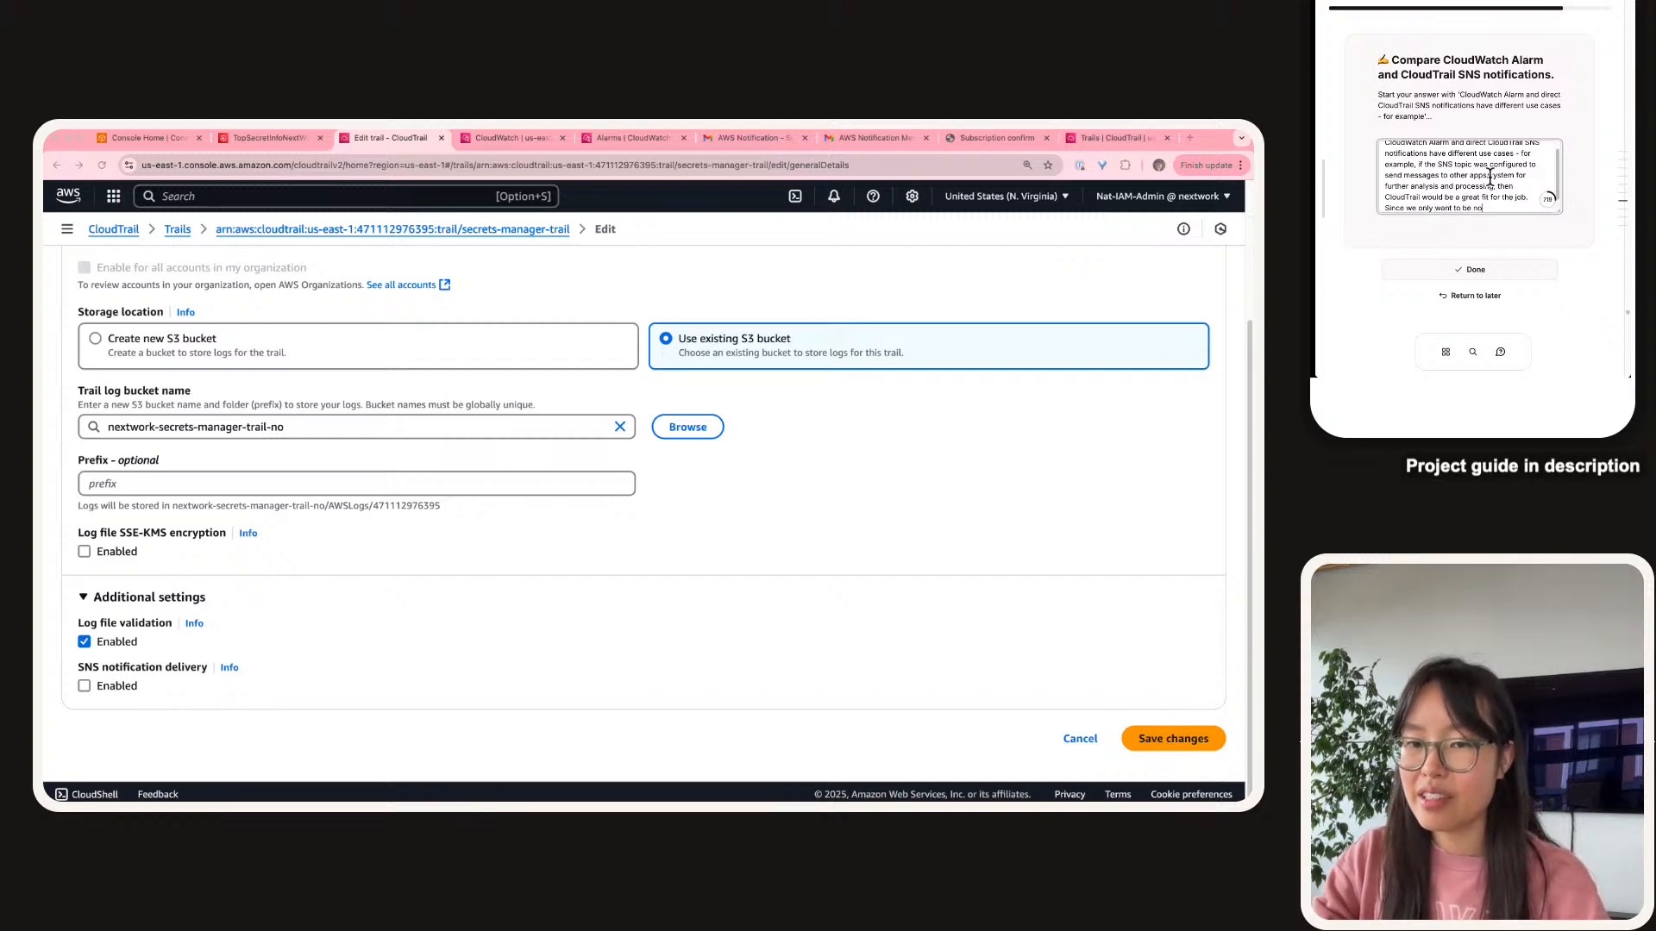
pyautogui.write('secr')
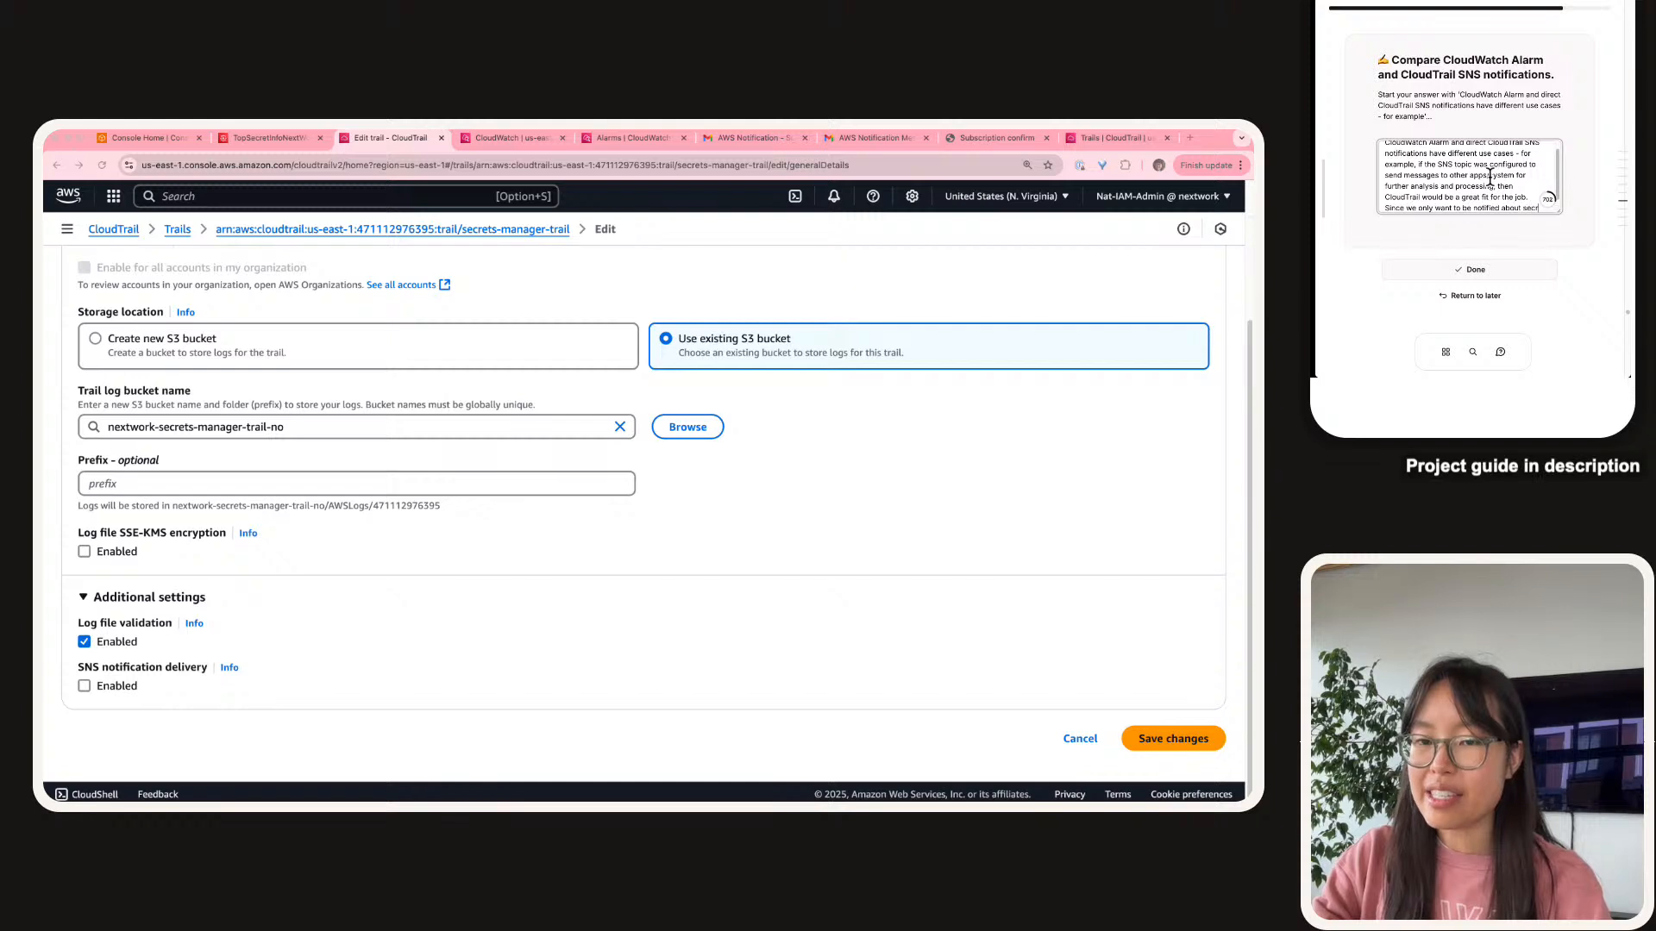
pyautogui.write('e')
pyautogui.write('ts acces')
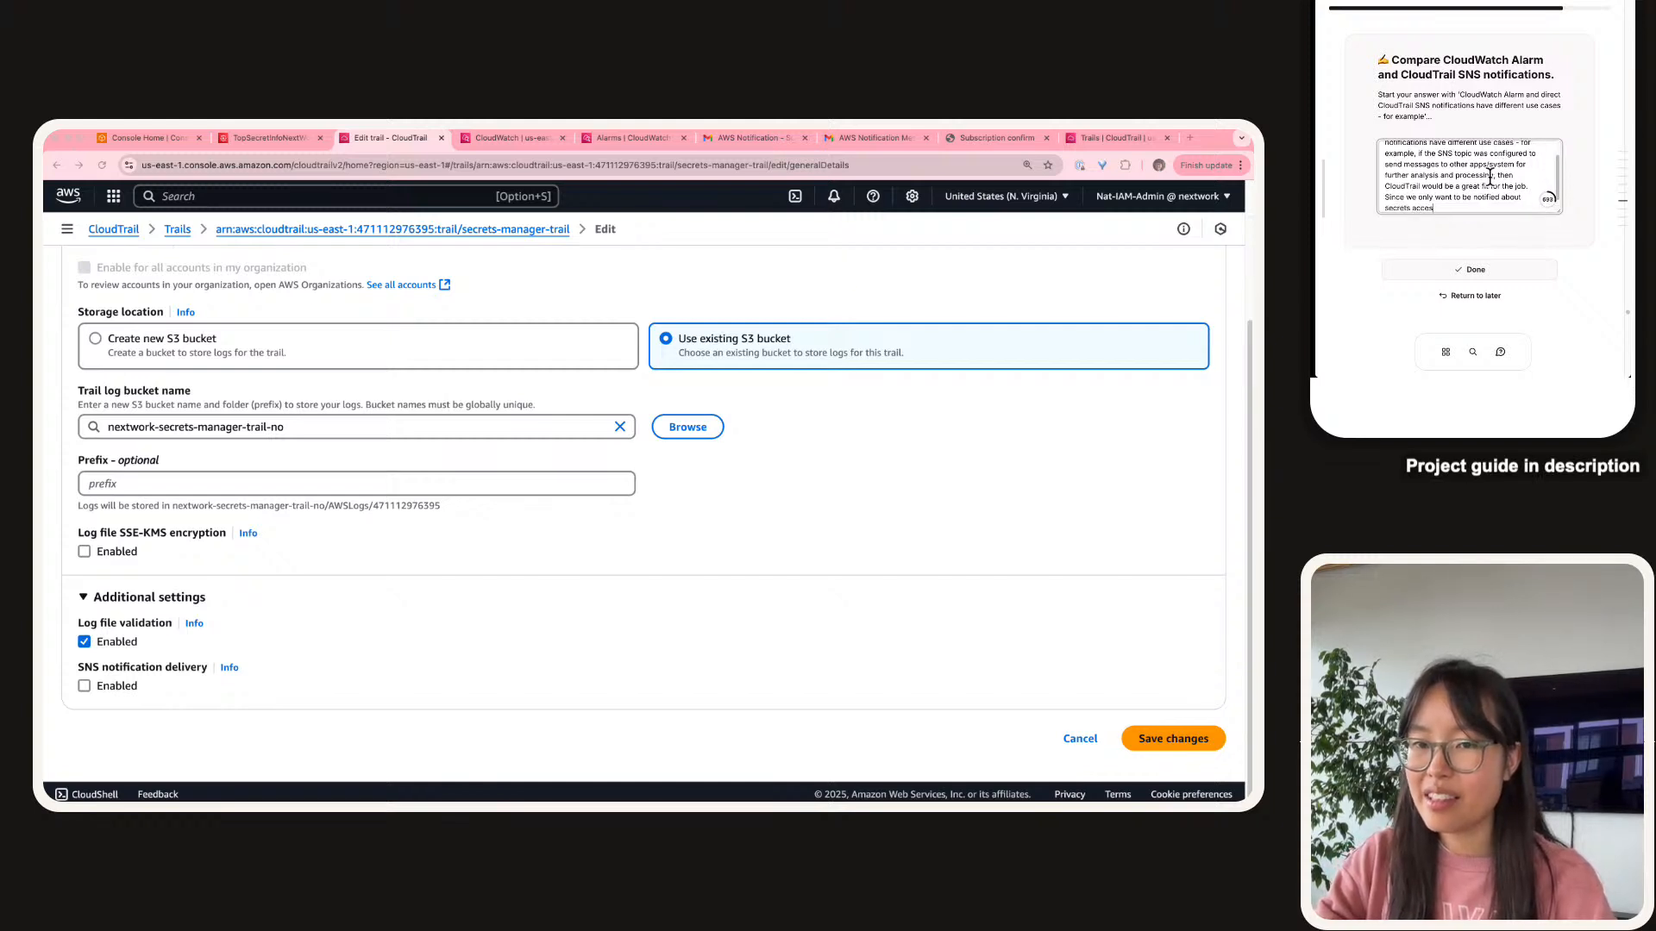
pyautogui.write('s, CloudWat')
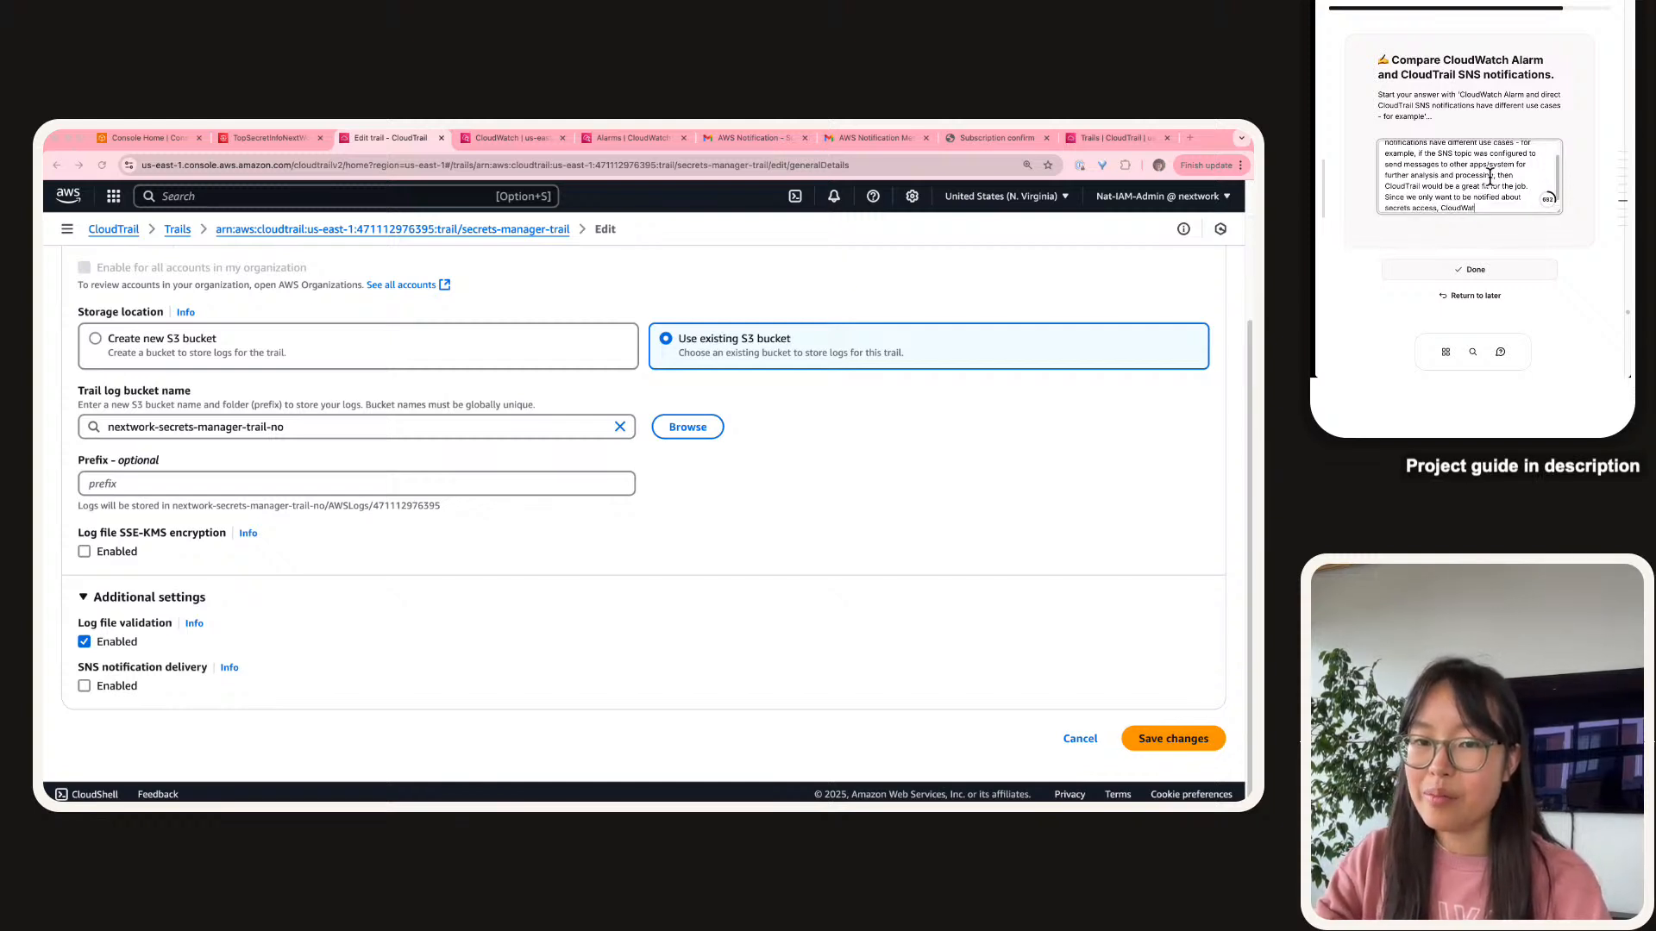
pyautogui.write('ch Alarm (')
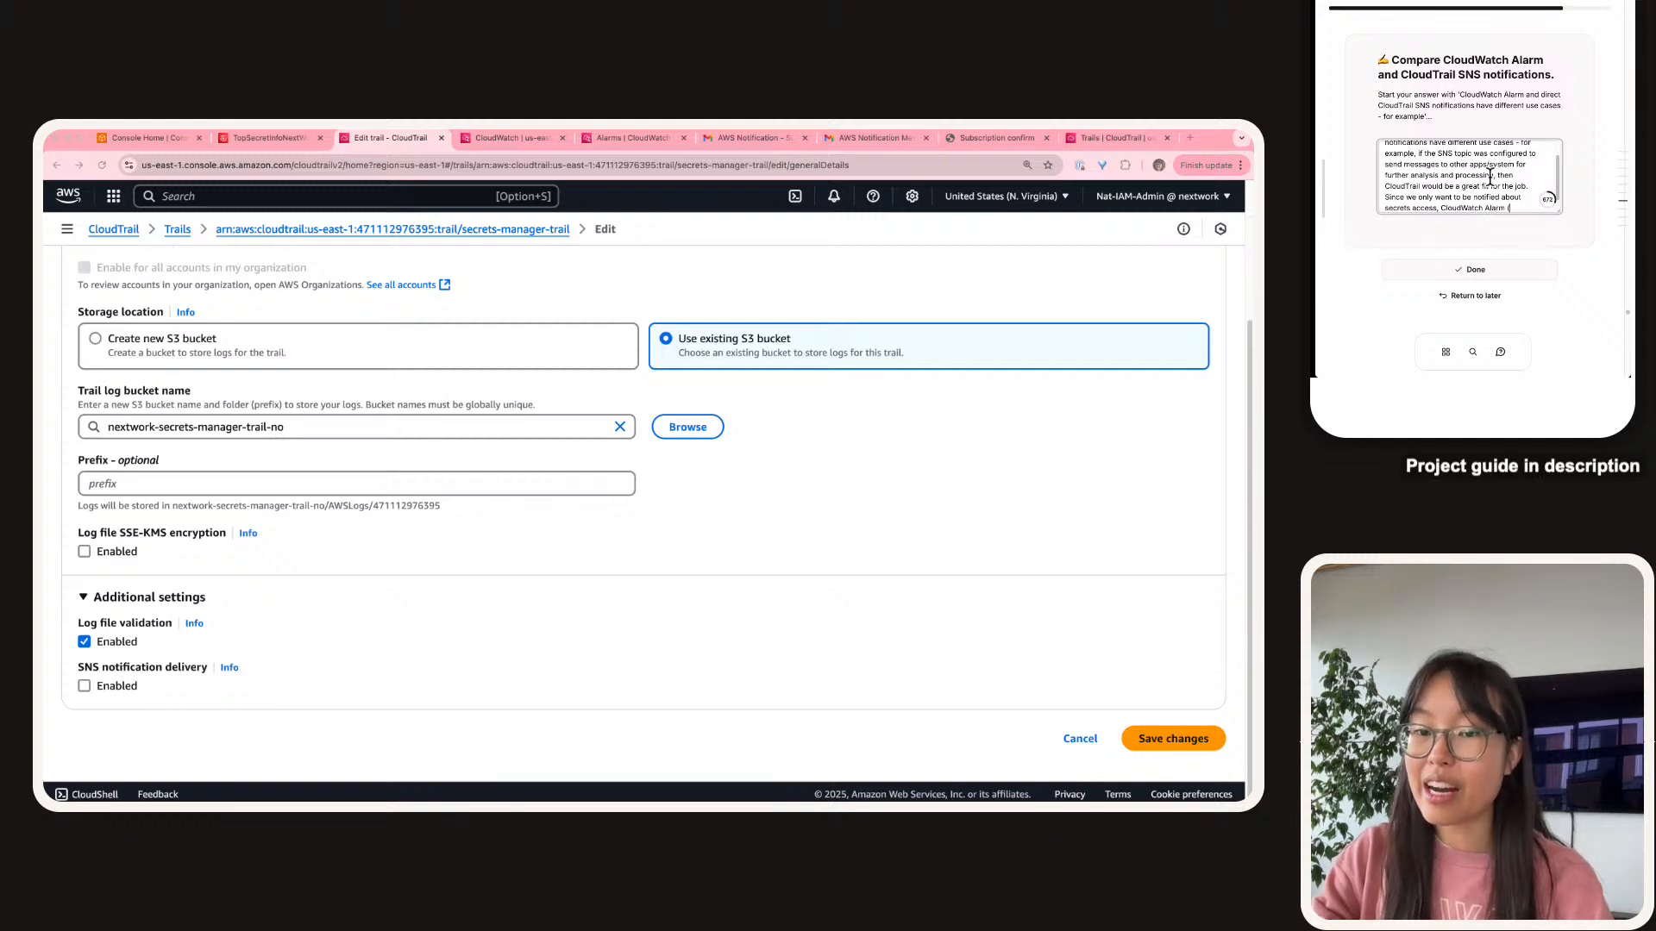
pyautogui.write('which is more tar')
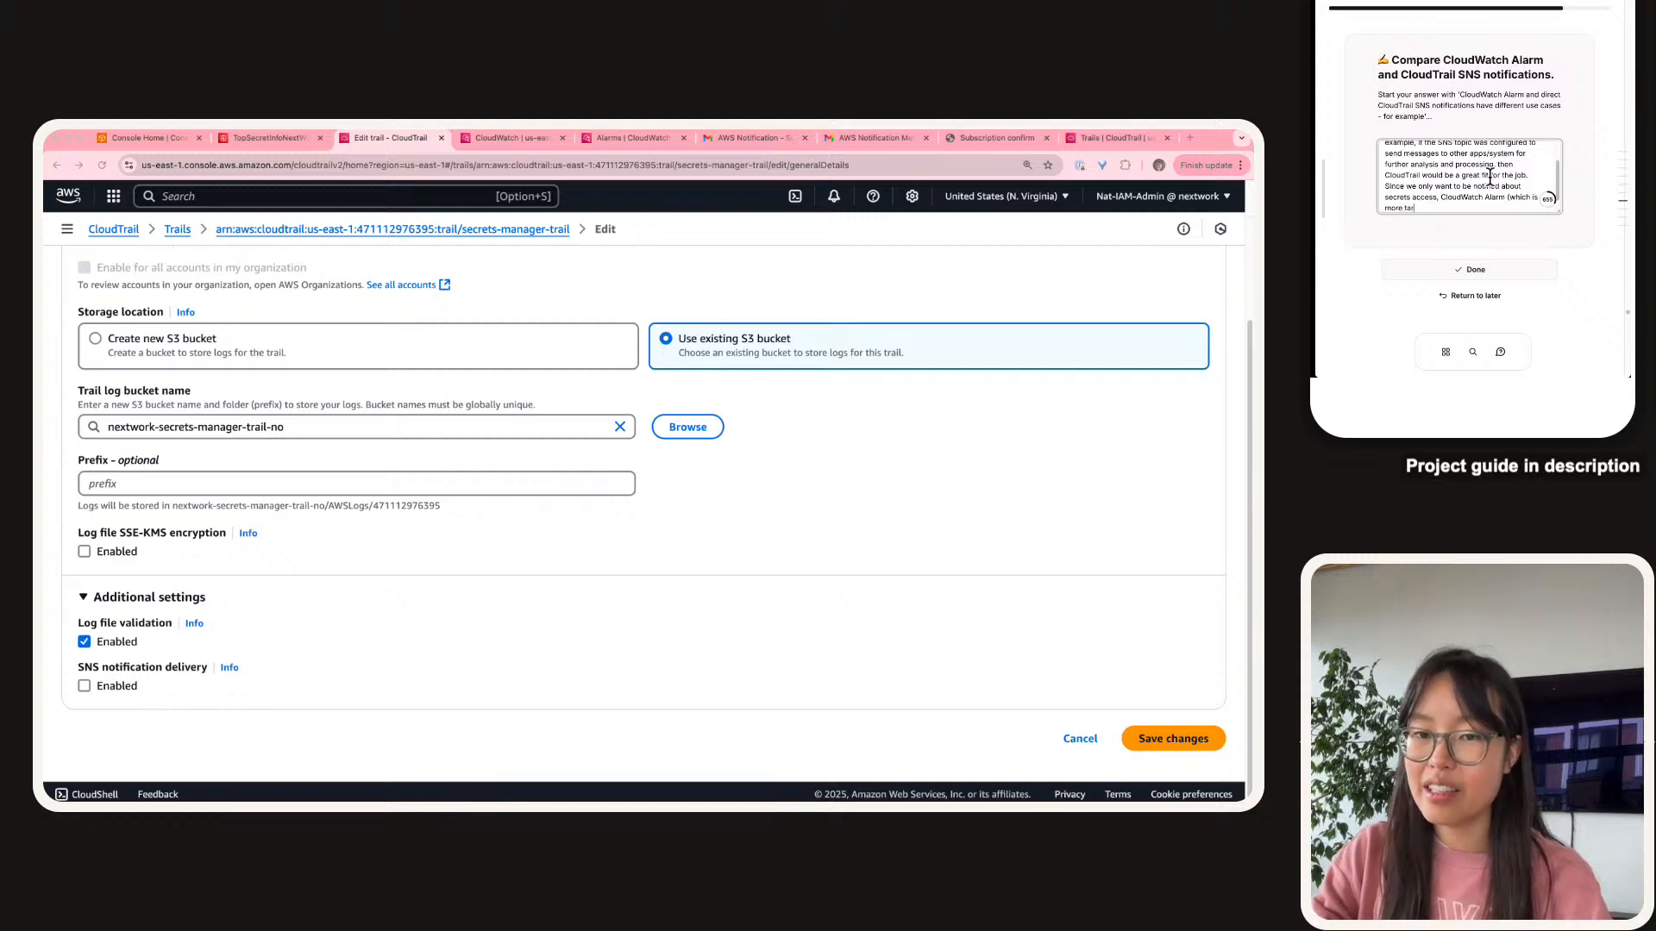
pyautogui.write('geted) is the b')
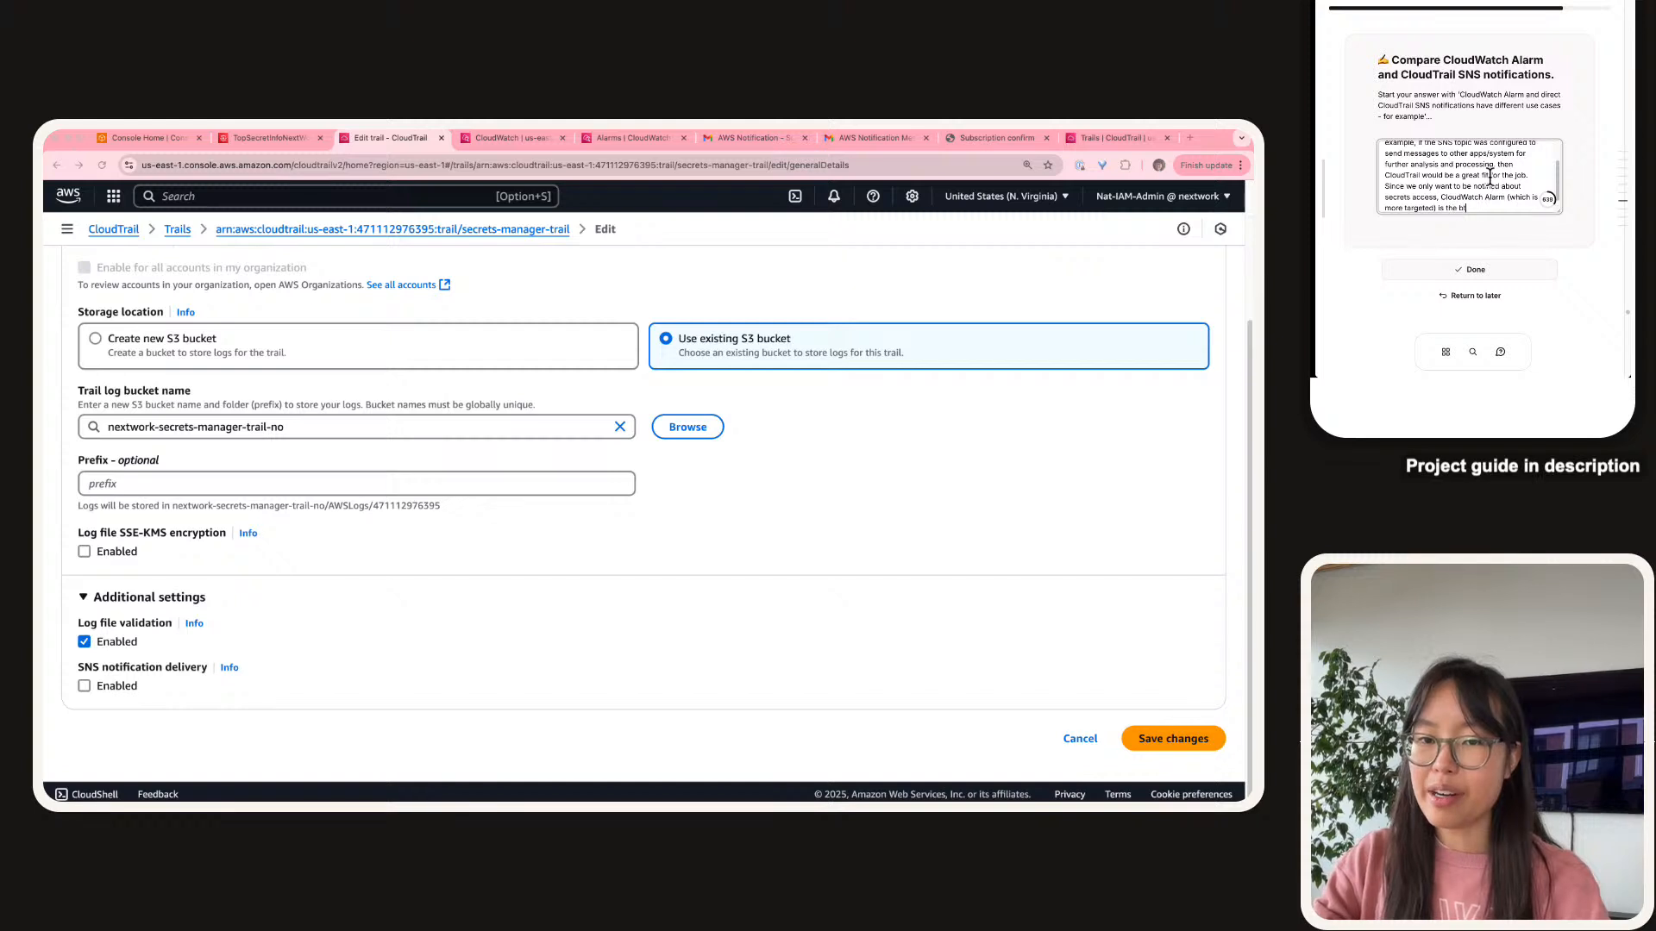
pyautogui.write('etter approach.')
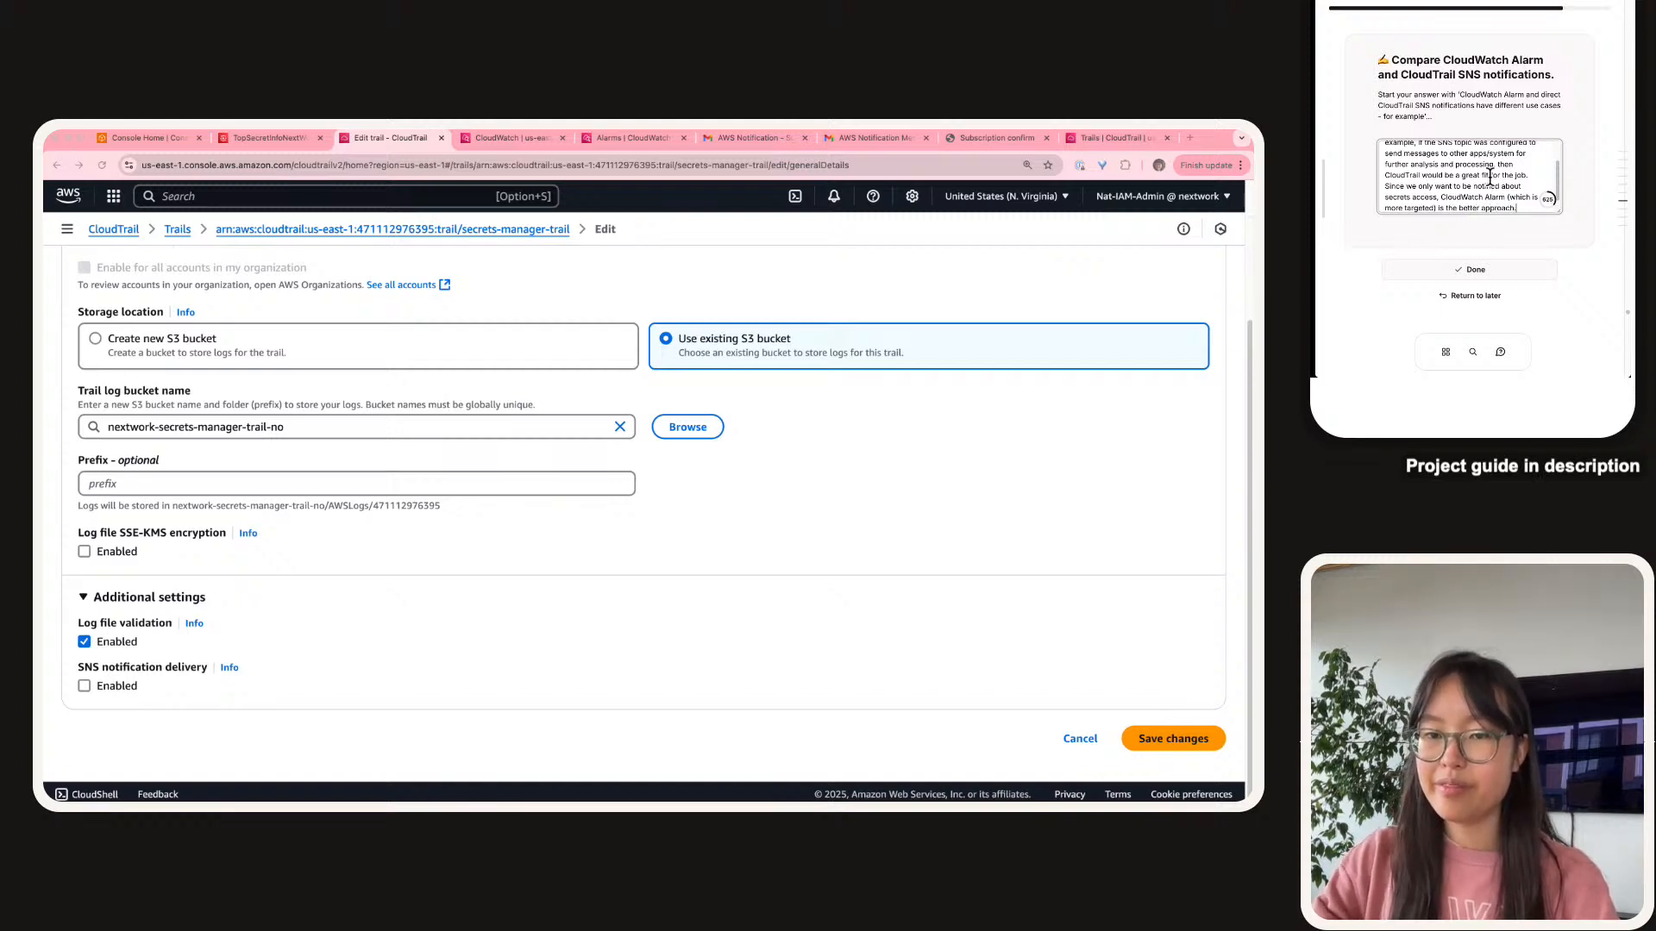
pyautogui.scroll(-2, 1501, 143)
# Mark the comparison task done and inspect the enlarged architecture diagram in the guide.
pyautogui.click(1515, 183)
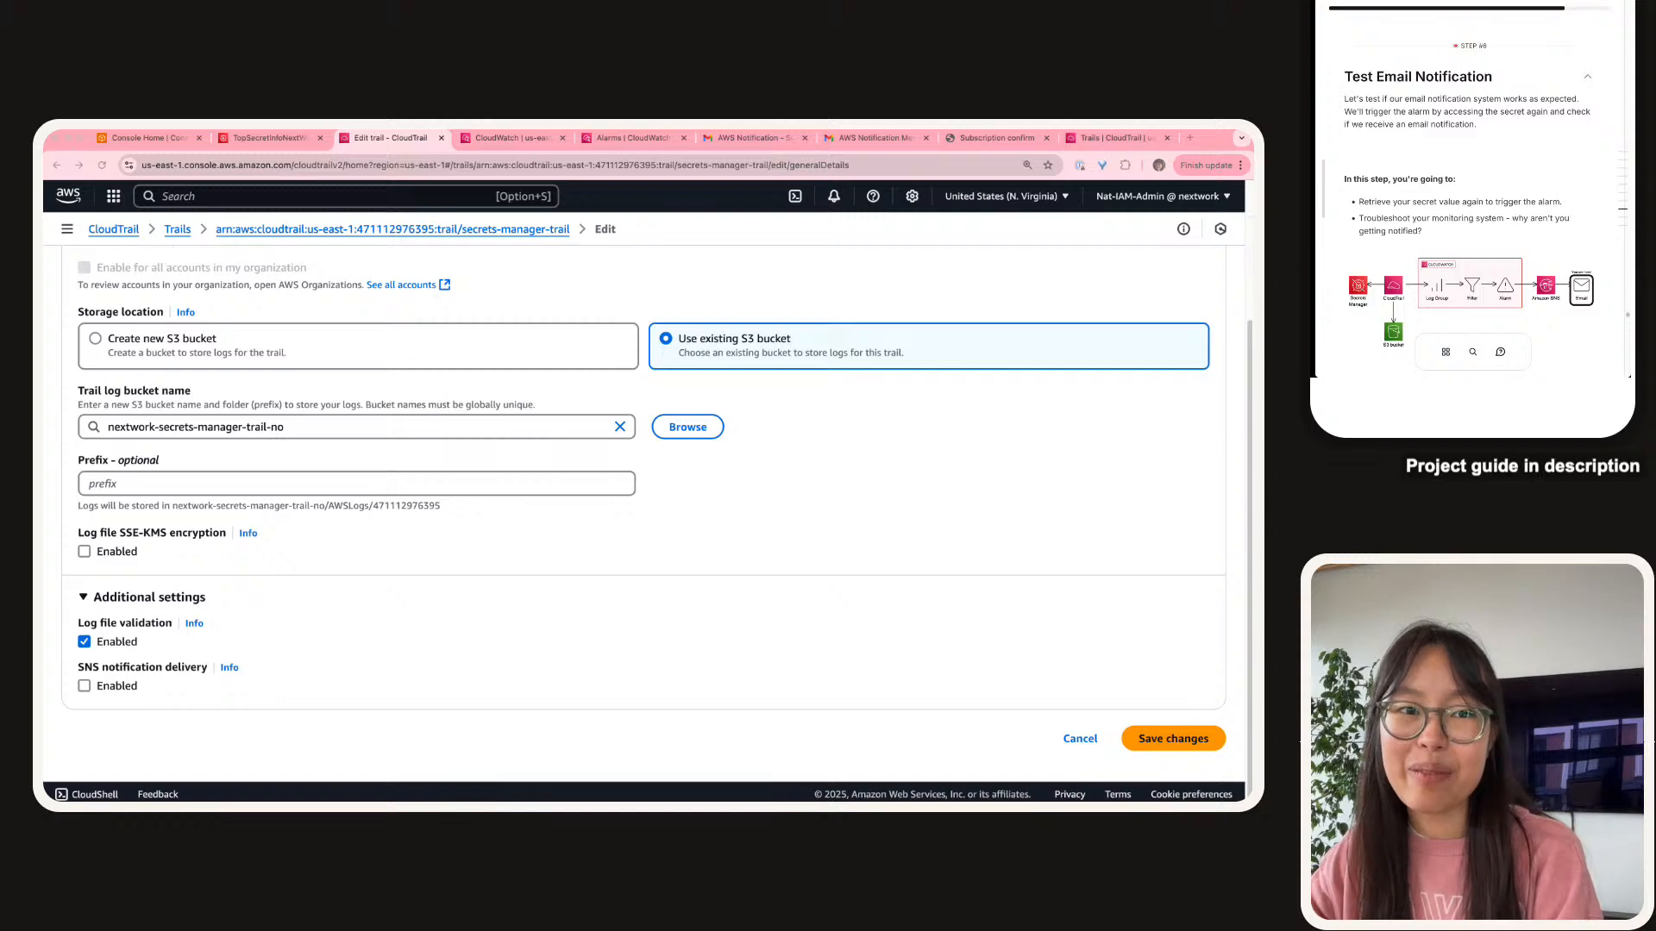
pyautogui.scroll(-1, 1439, 139)
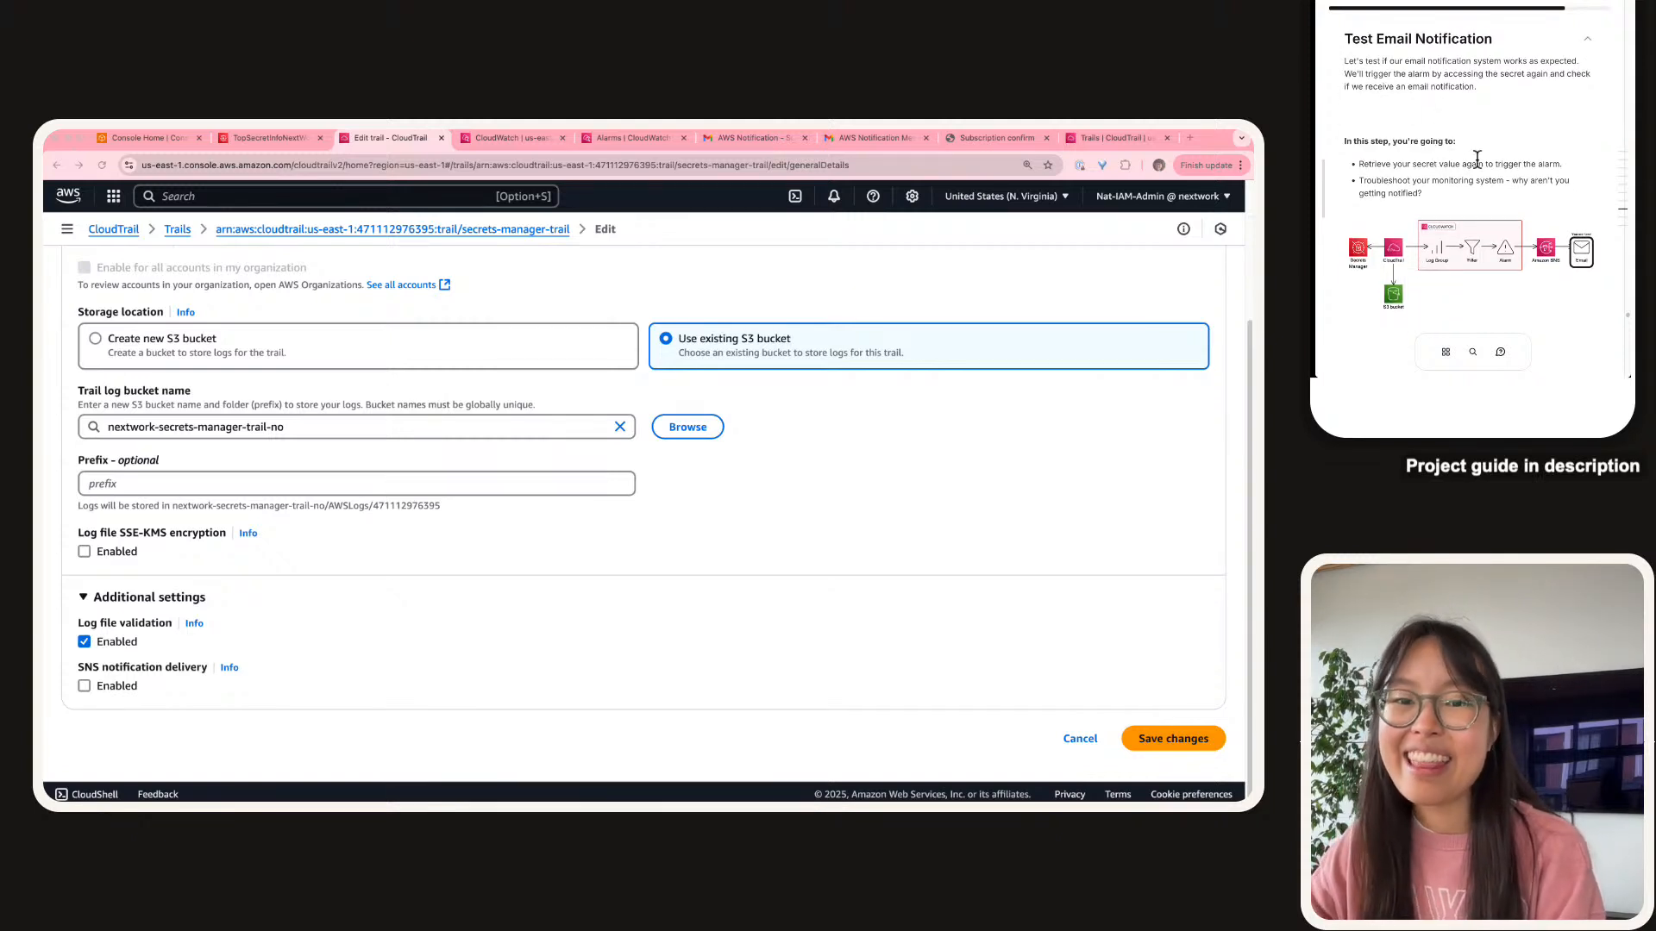
pyautogui.click(1577, 241)
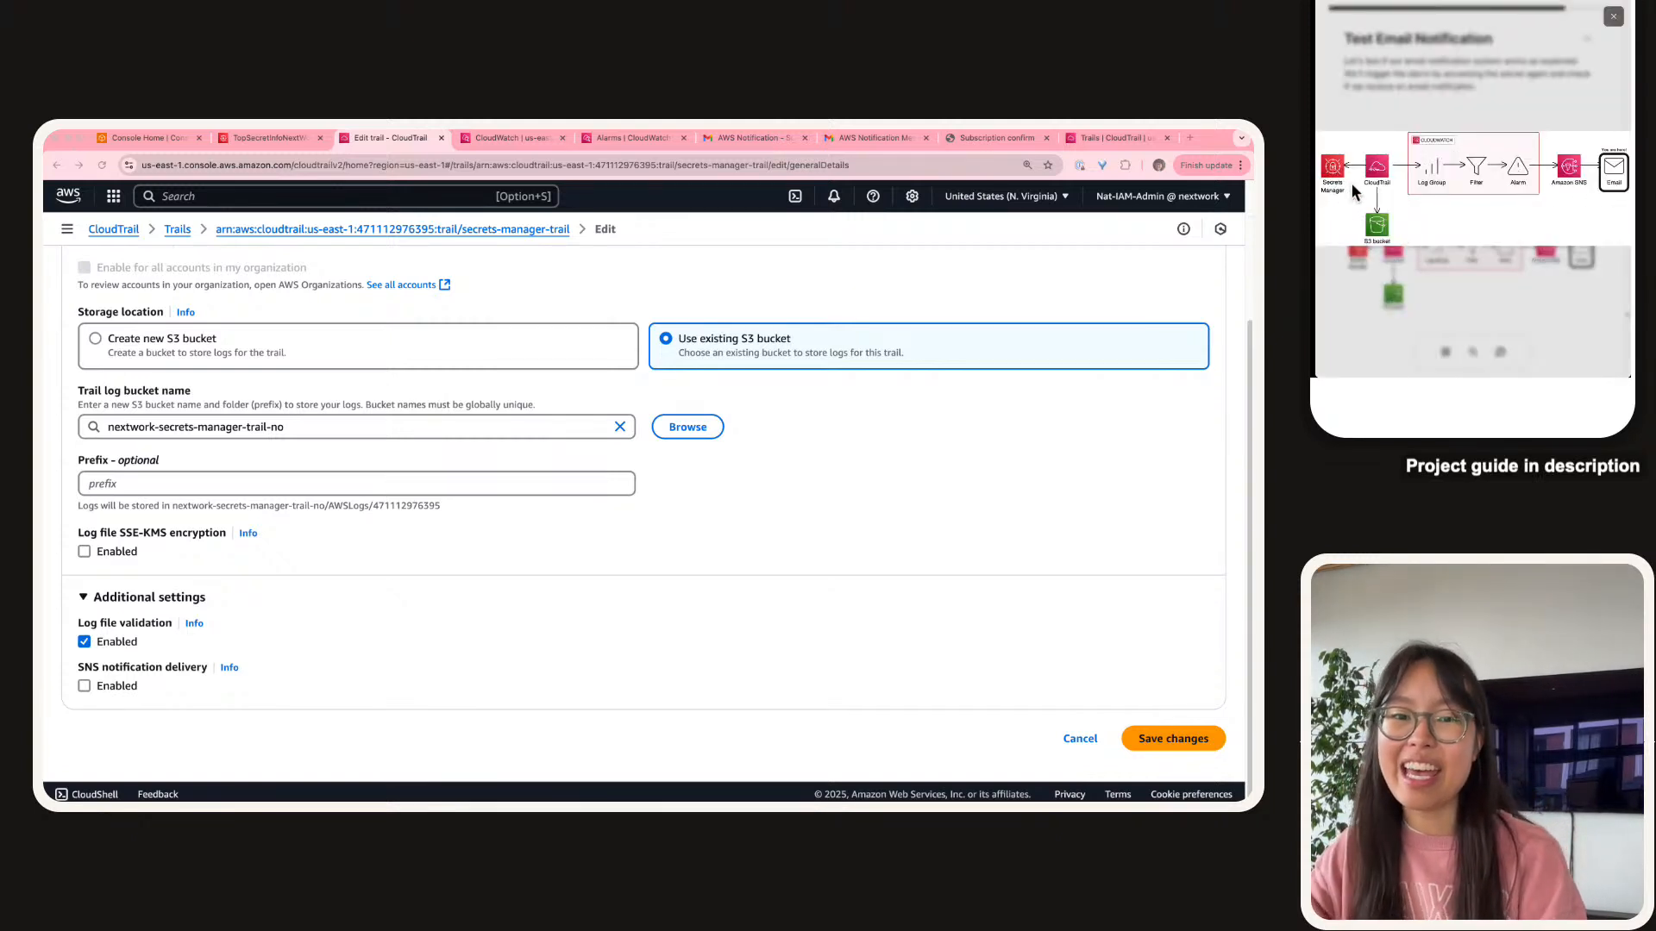
pyautogui.hscroll(-5, 1332, 171)
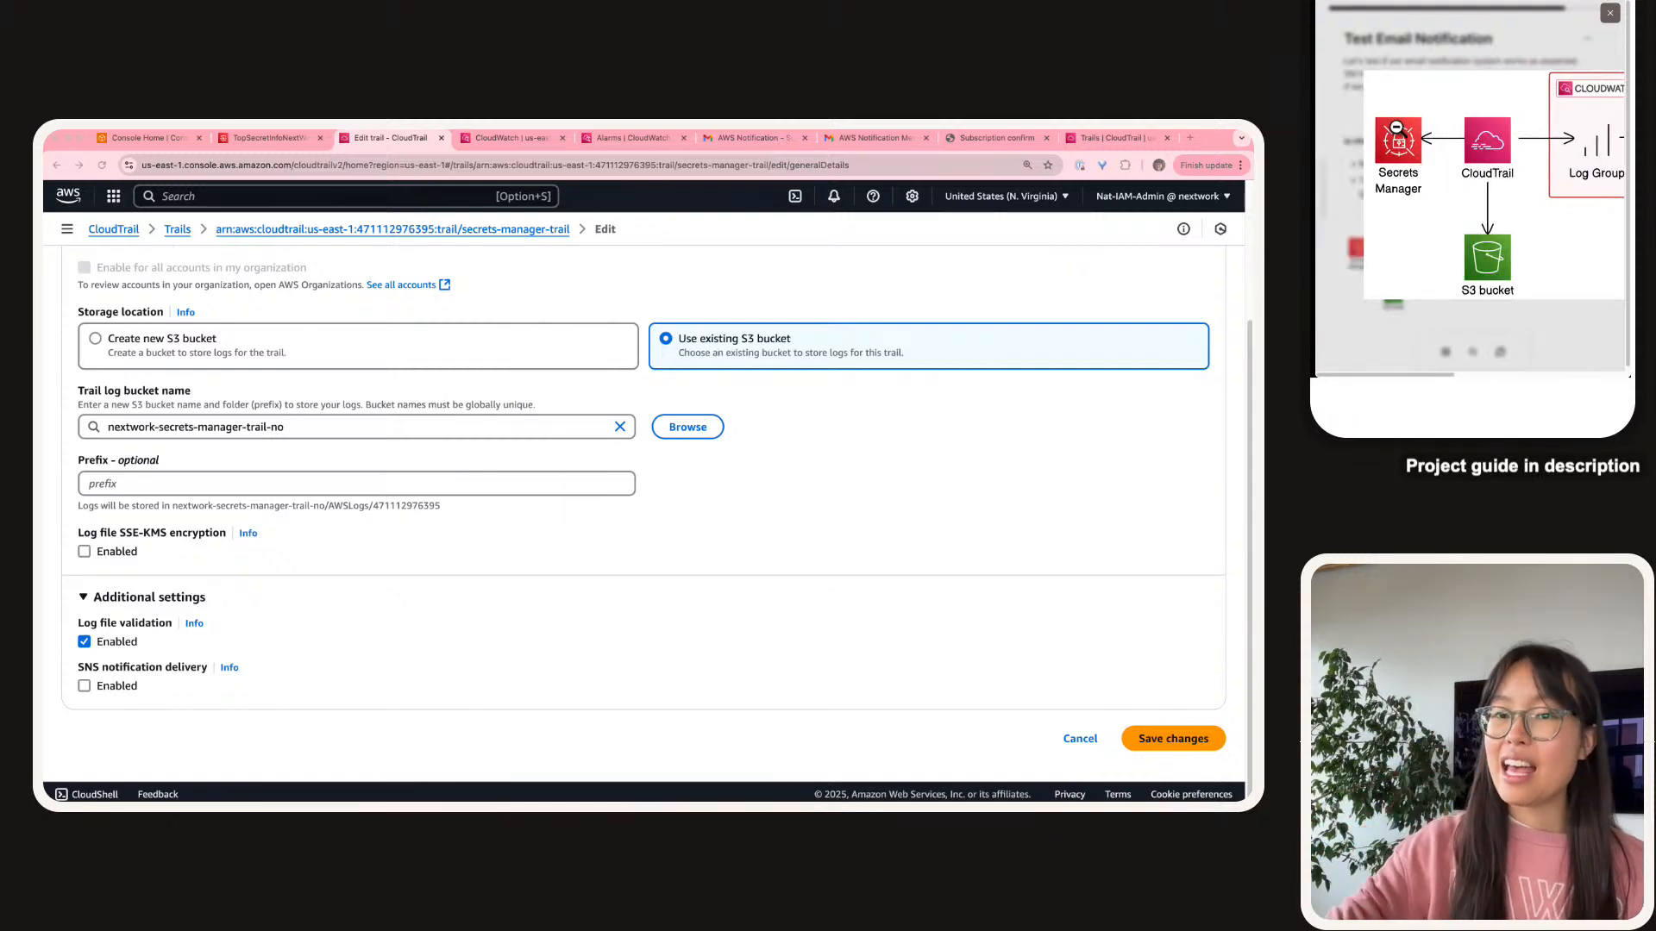
pyautogui.hscroll(8, 1458, 136)
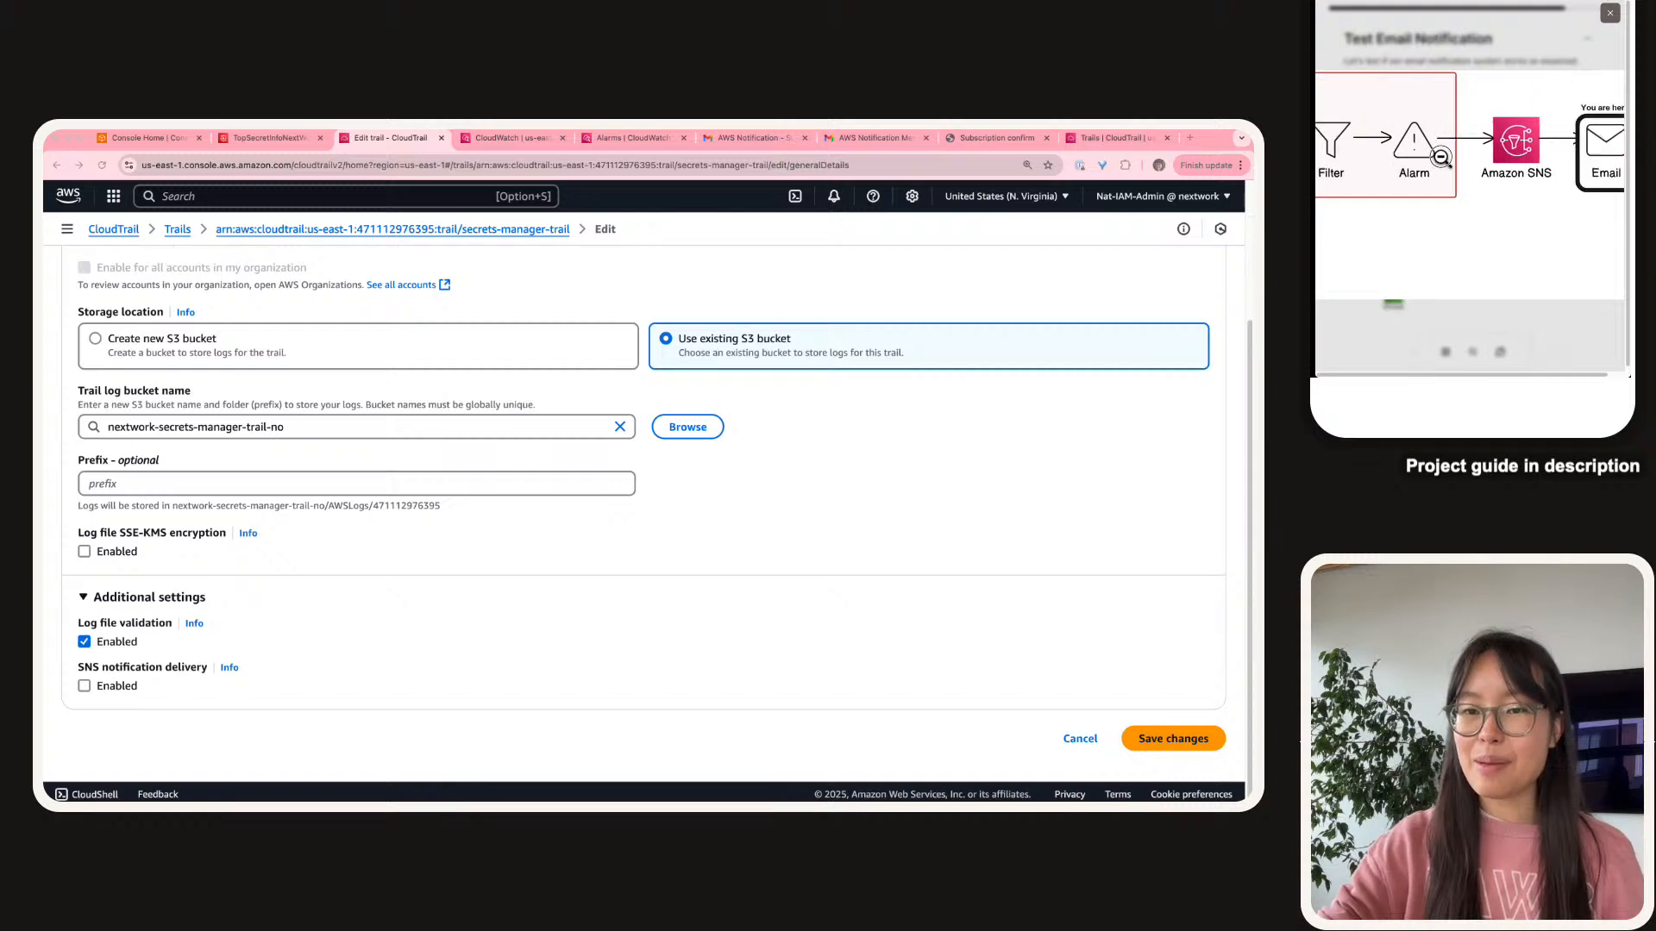
pyautogui.click(1499, 181)
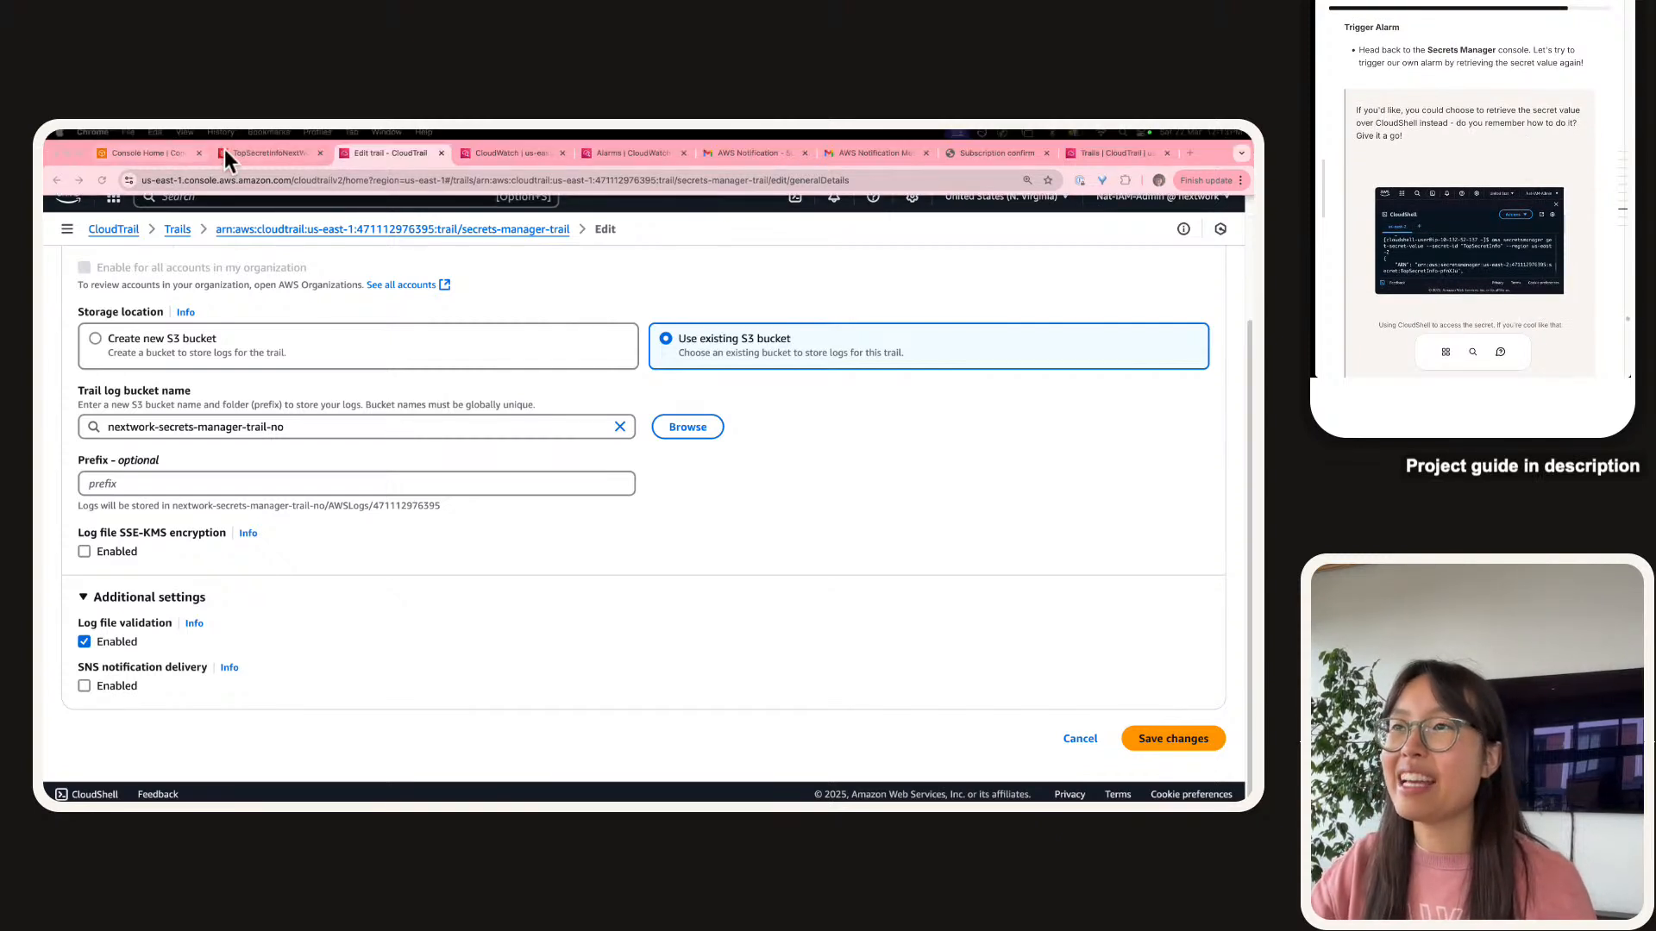
# Reload the TopSecretInfoNextWork secret page so its value is hidden again.
pyautogui.click(269, 153)
pyautogui.scroll(3, 340, 360)
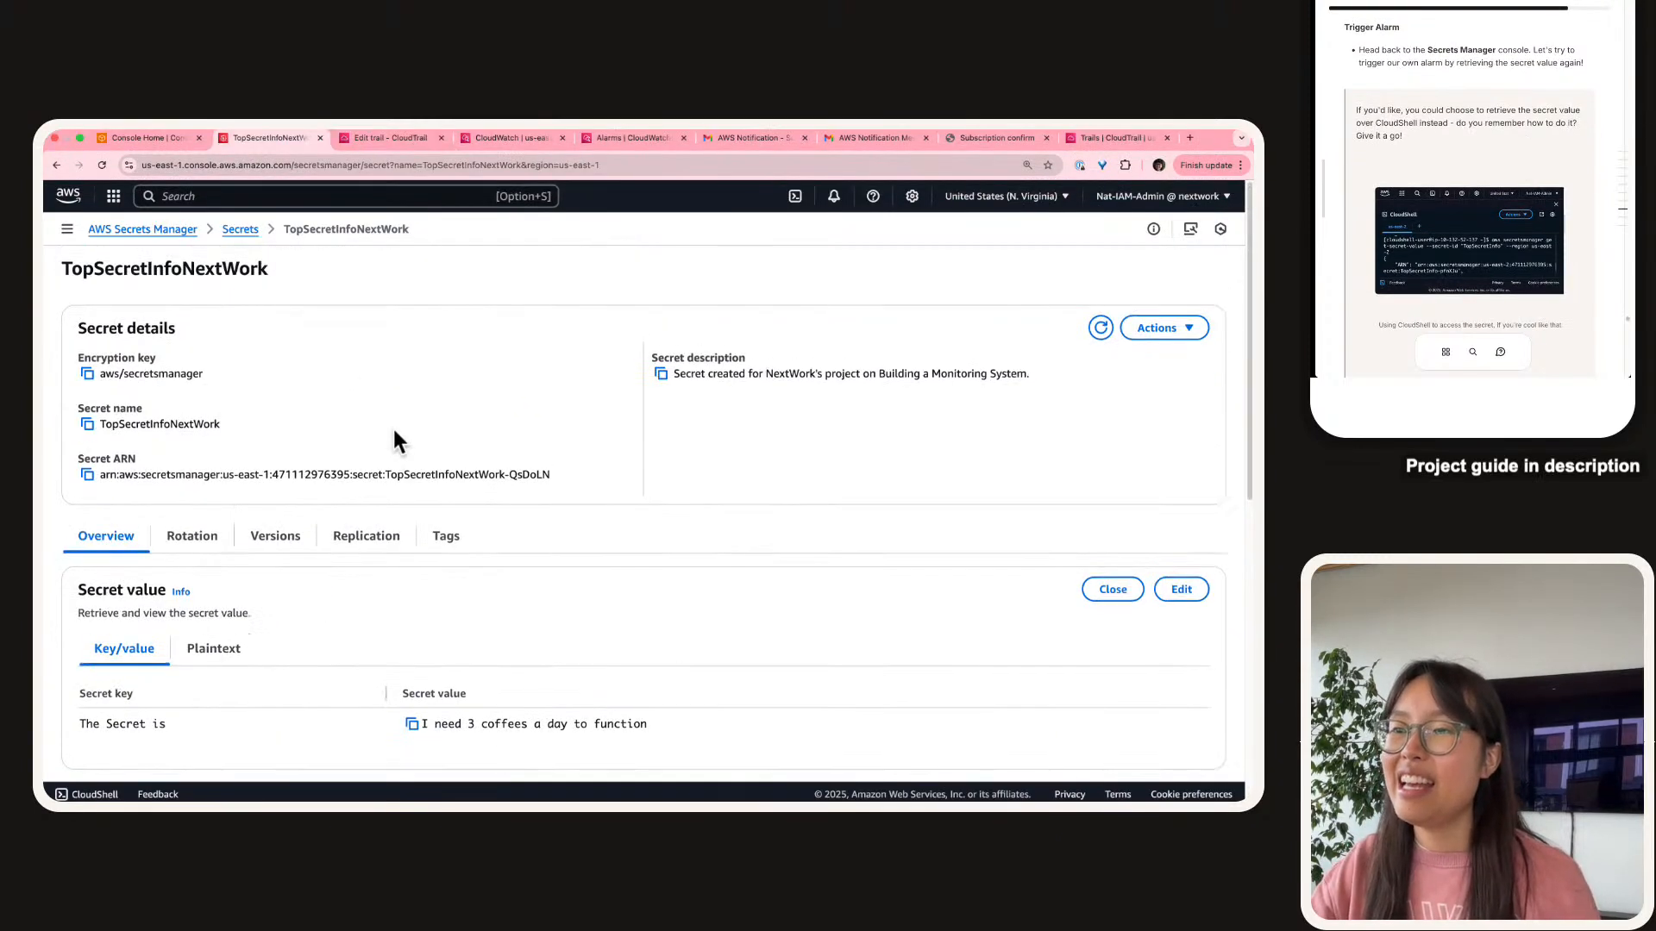
pyautogui.click(102, 179)
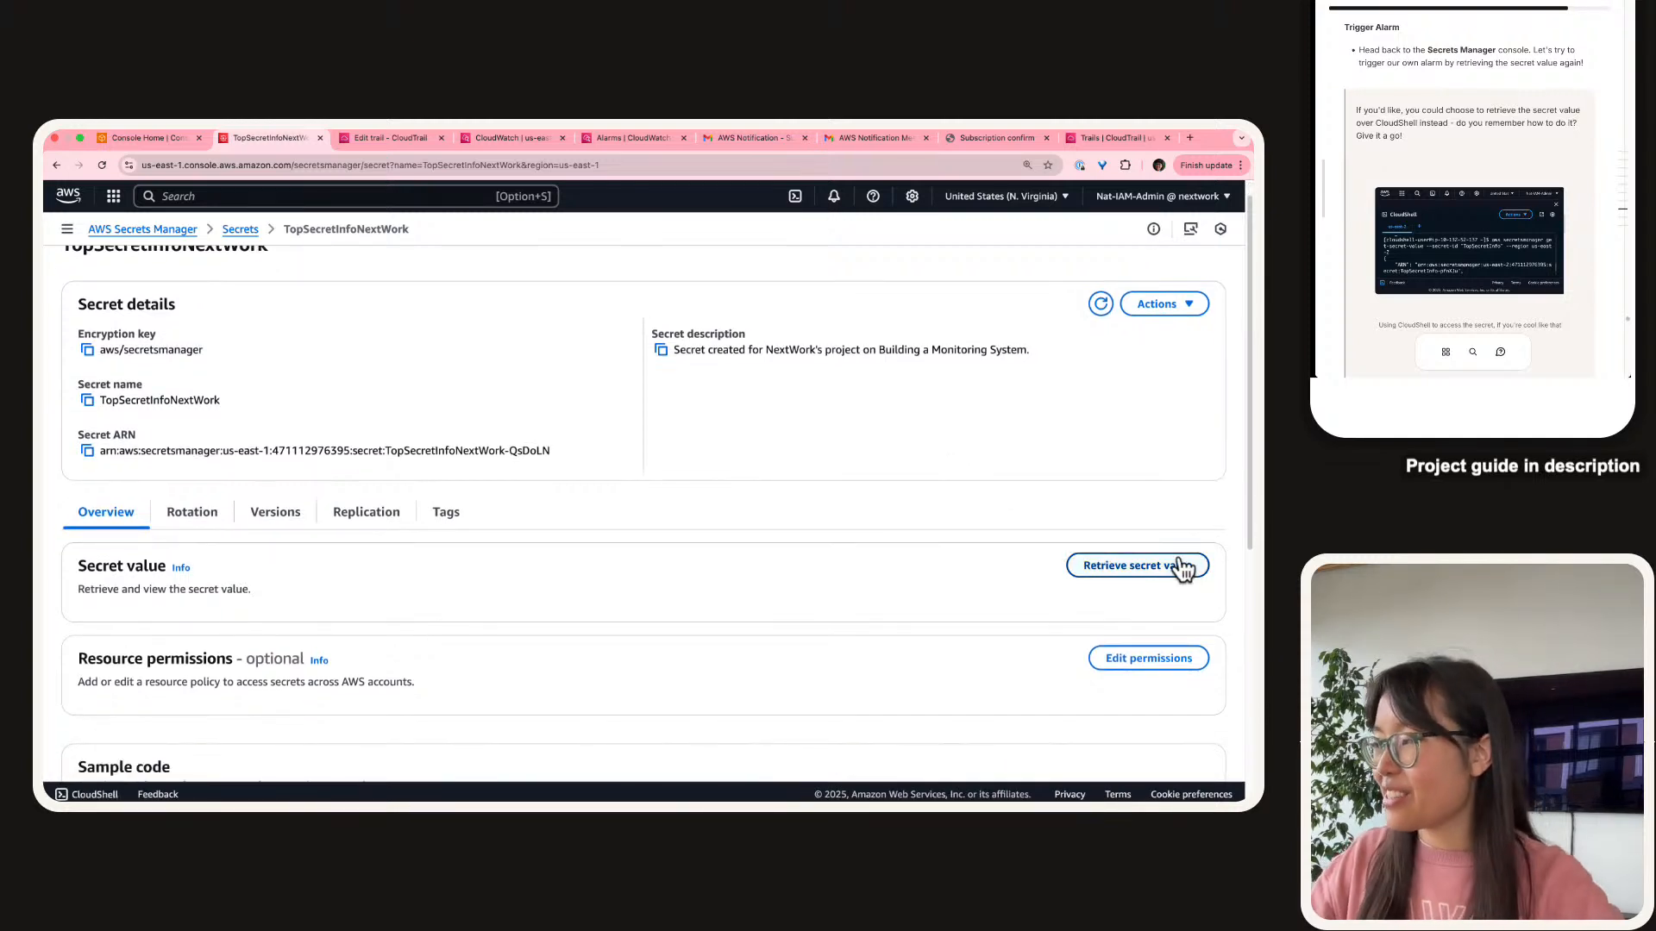
# Retrieve the TopSecretInfoNextWork secret value again, zoom in and select its key/value table, then close an AWS Notification tab.
pyautogui.click(1183, 568)
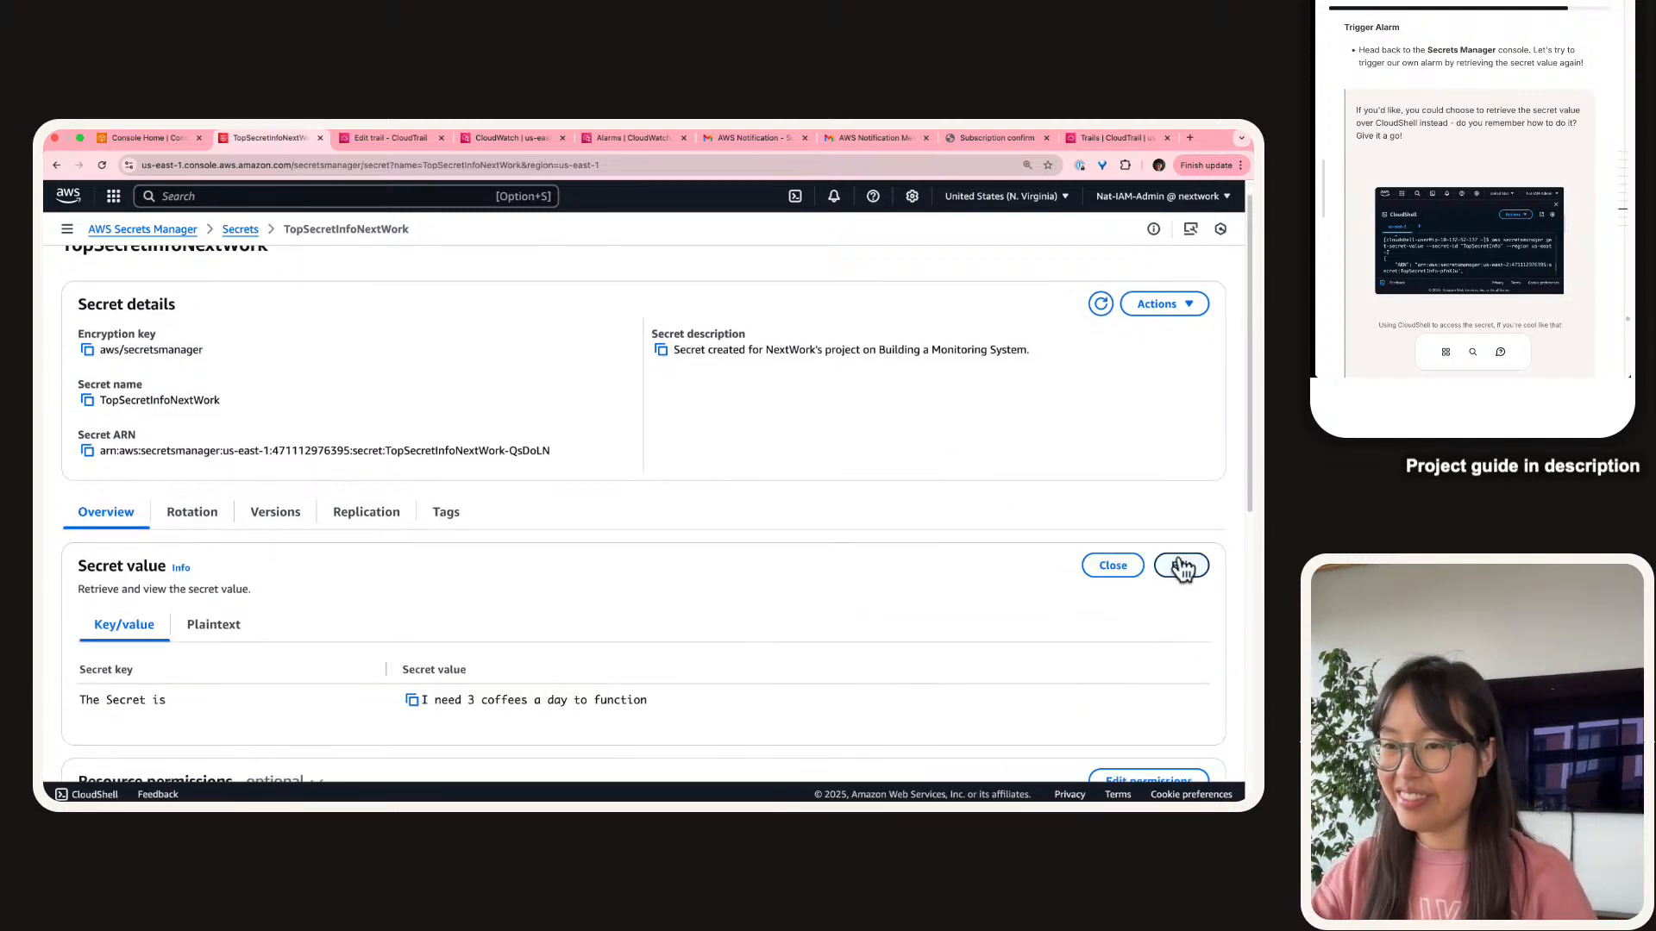
pyautogui.press('super+space')
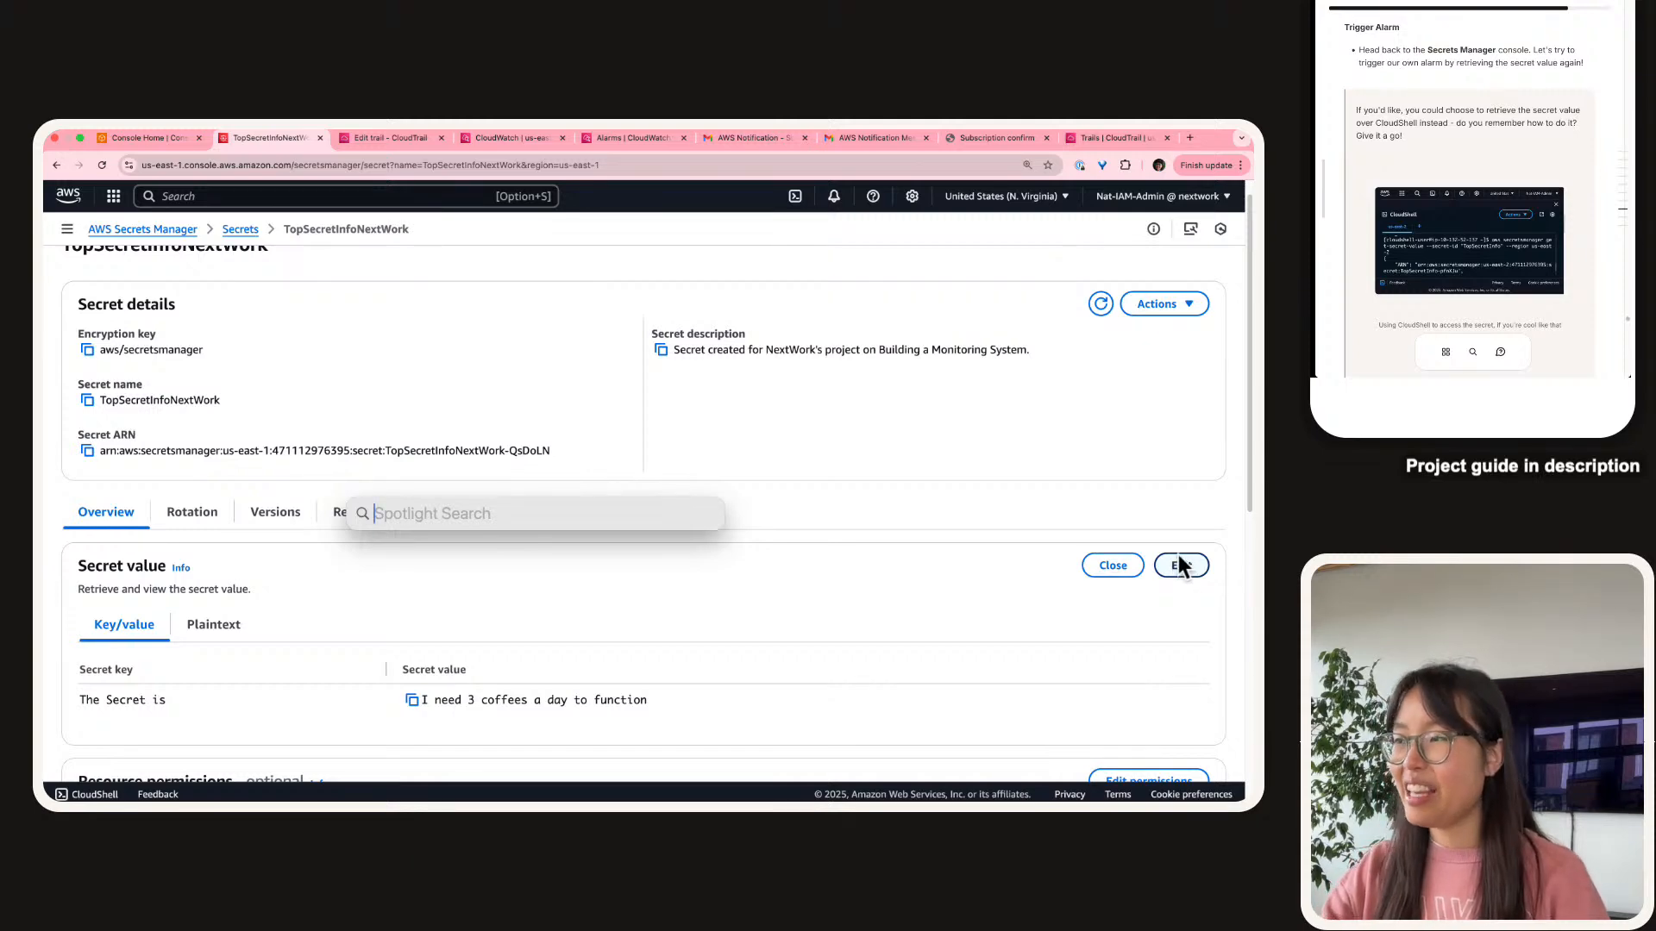
pyautogui.click(923, 521)
pyautogui.press('super+equal')
pyautogui.press('super+equal')
pyautogui.press('super+equal')
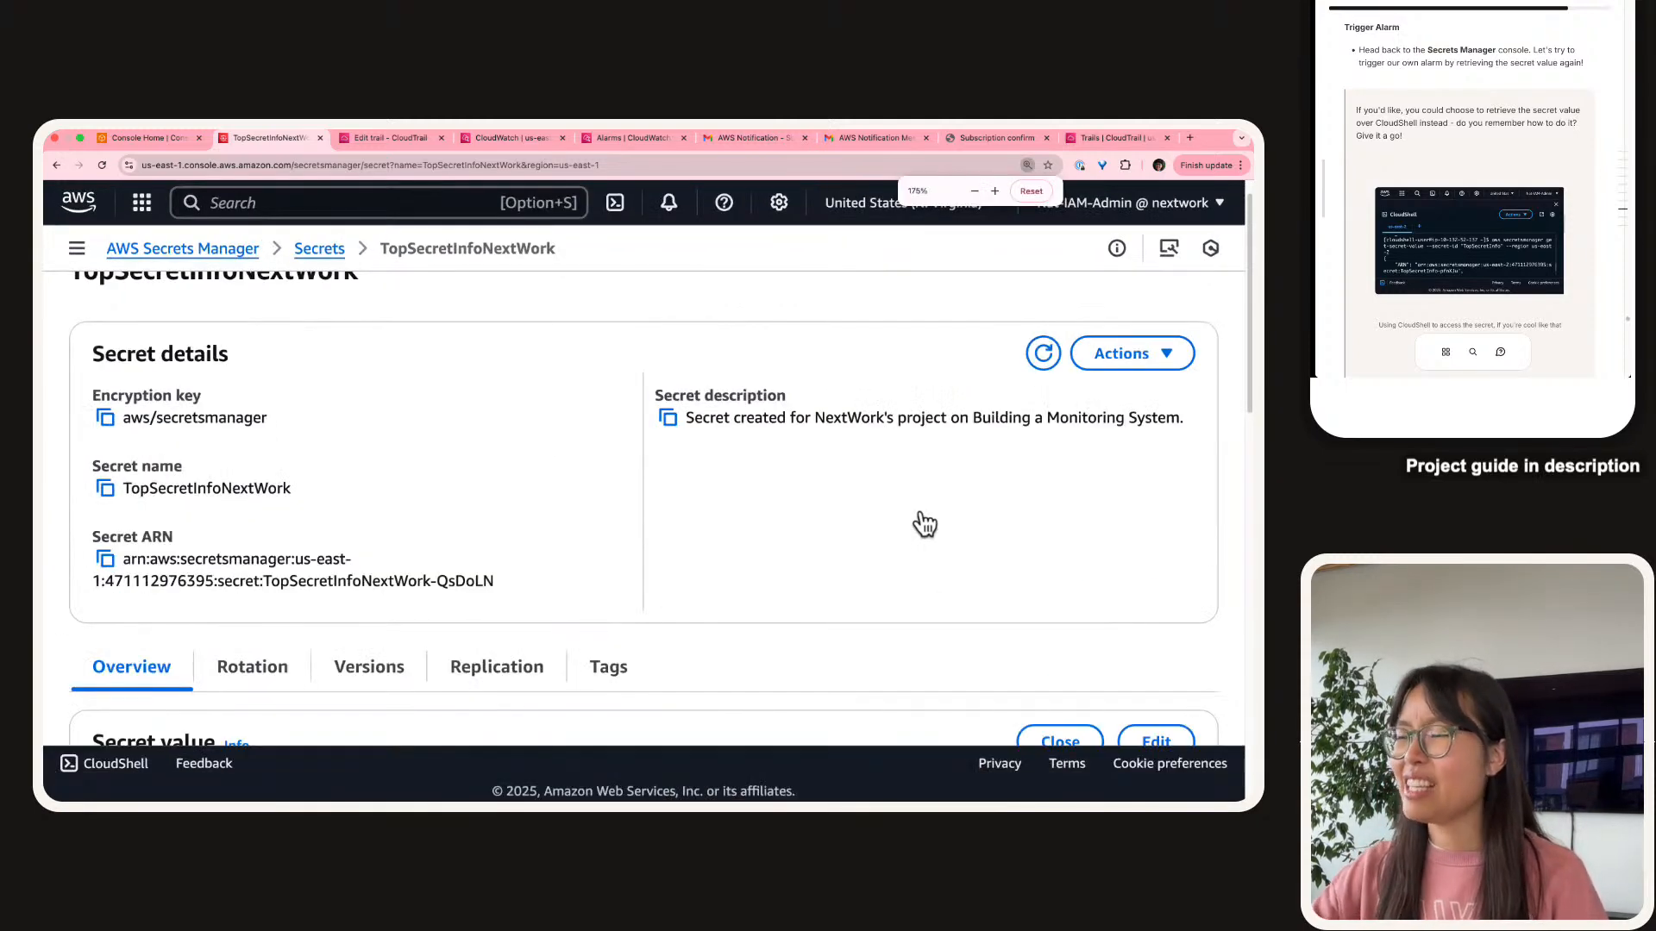
pyautogui.scroll(-1, 750, 603)
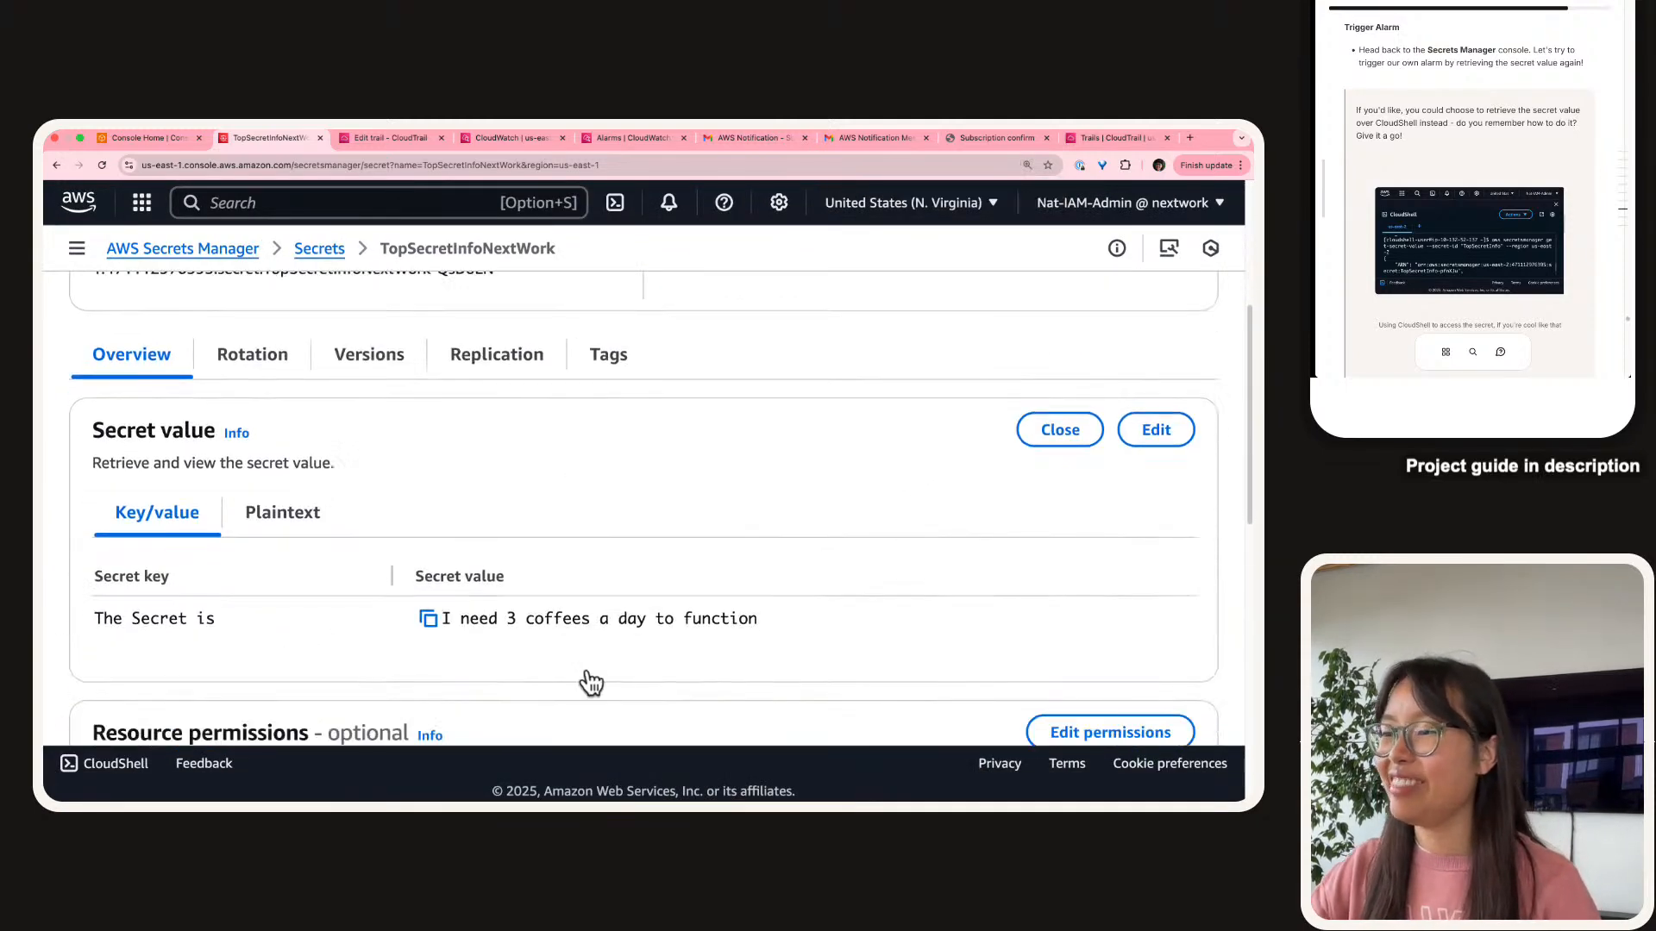
pyautogui.tripleClick(666, 562)
pyautogui.doubleClick(605, 647)
pyautogui.moveTo(605, 648); pyautogui.dragTo(583, 633)
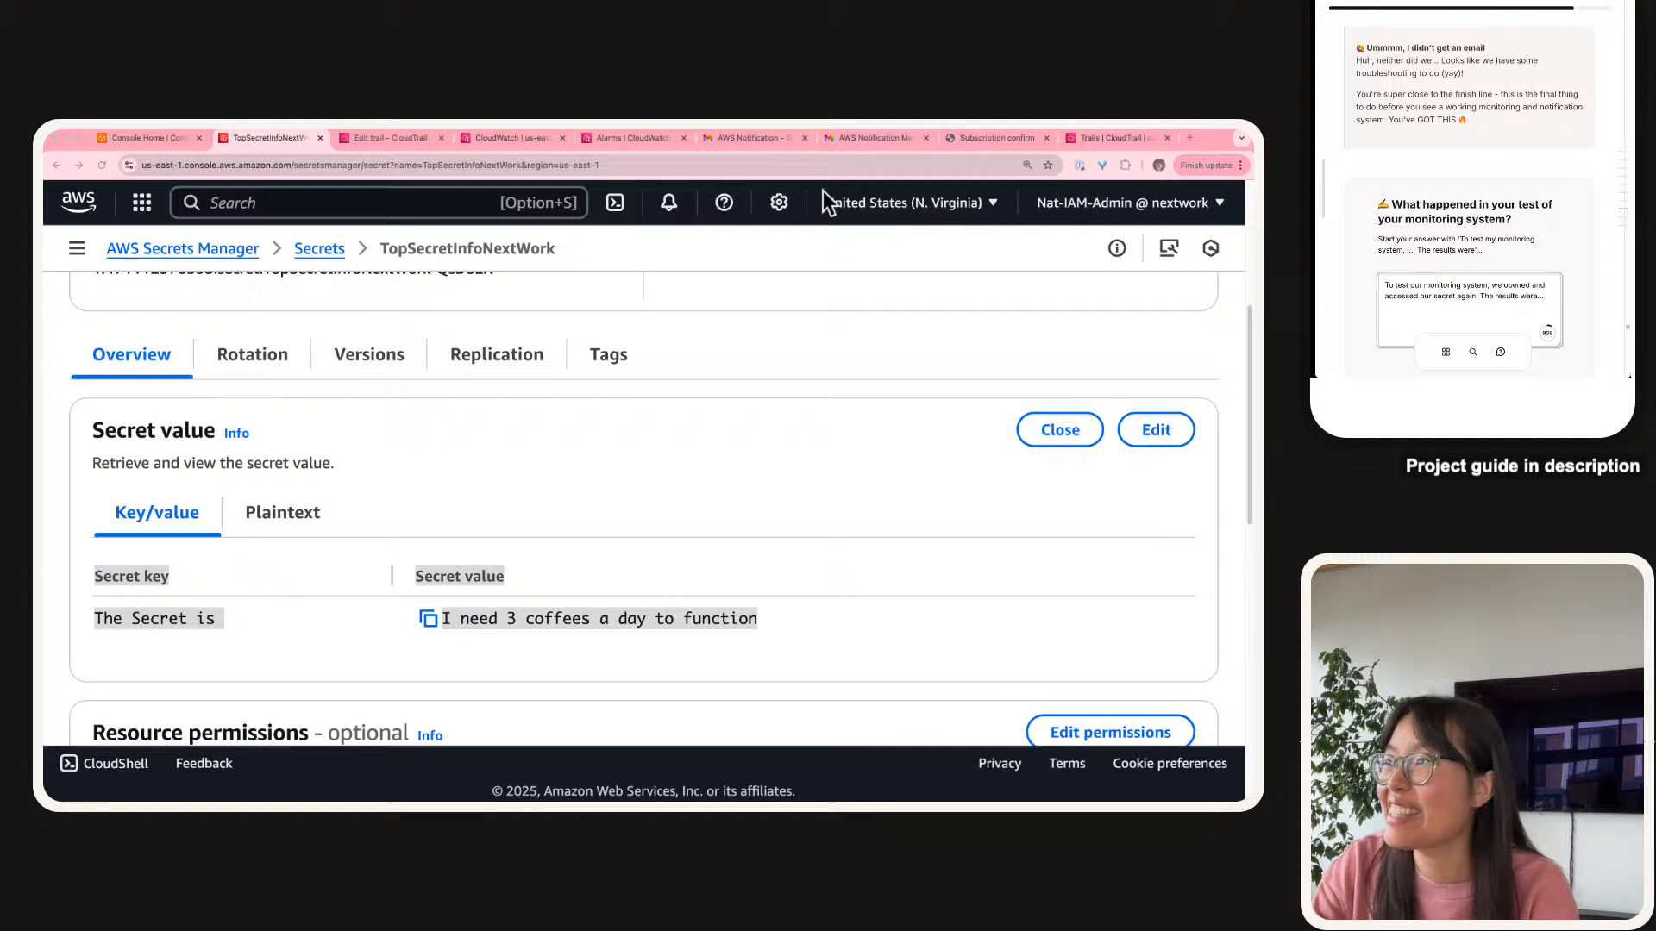
pyautogui.middleClick(851, 145)
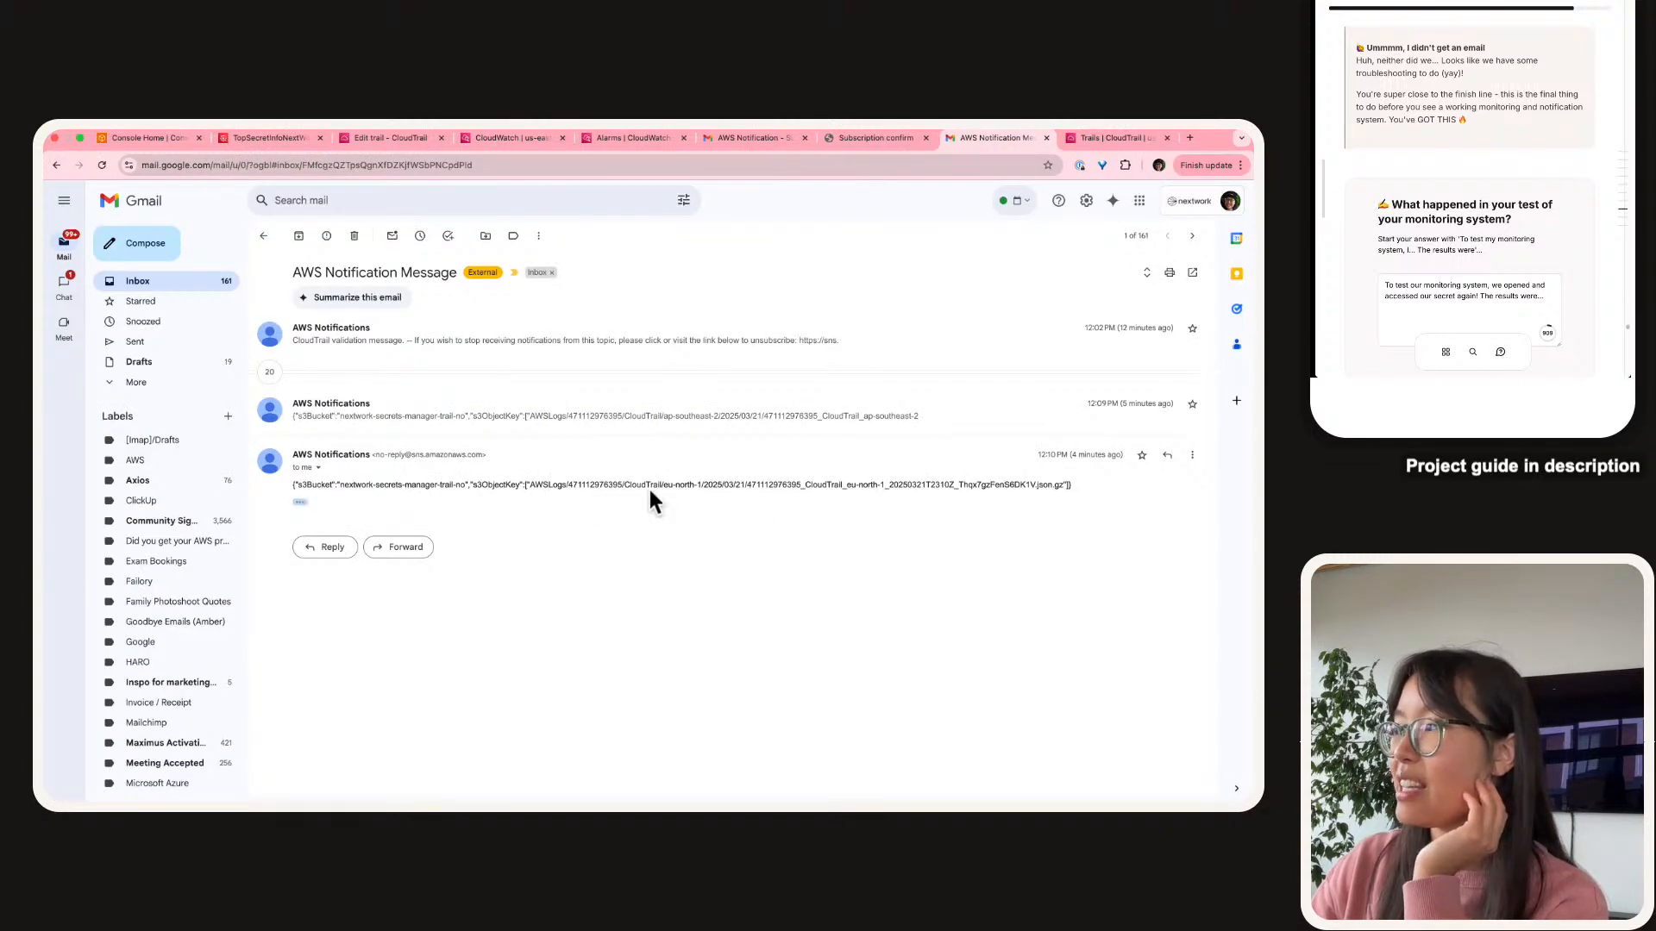
# Scroll the AWS Notification Message thread to review the CloudTrail validation and S3 log-delivery notifications.
pyautogui.scroll(5, 1169, 468)
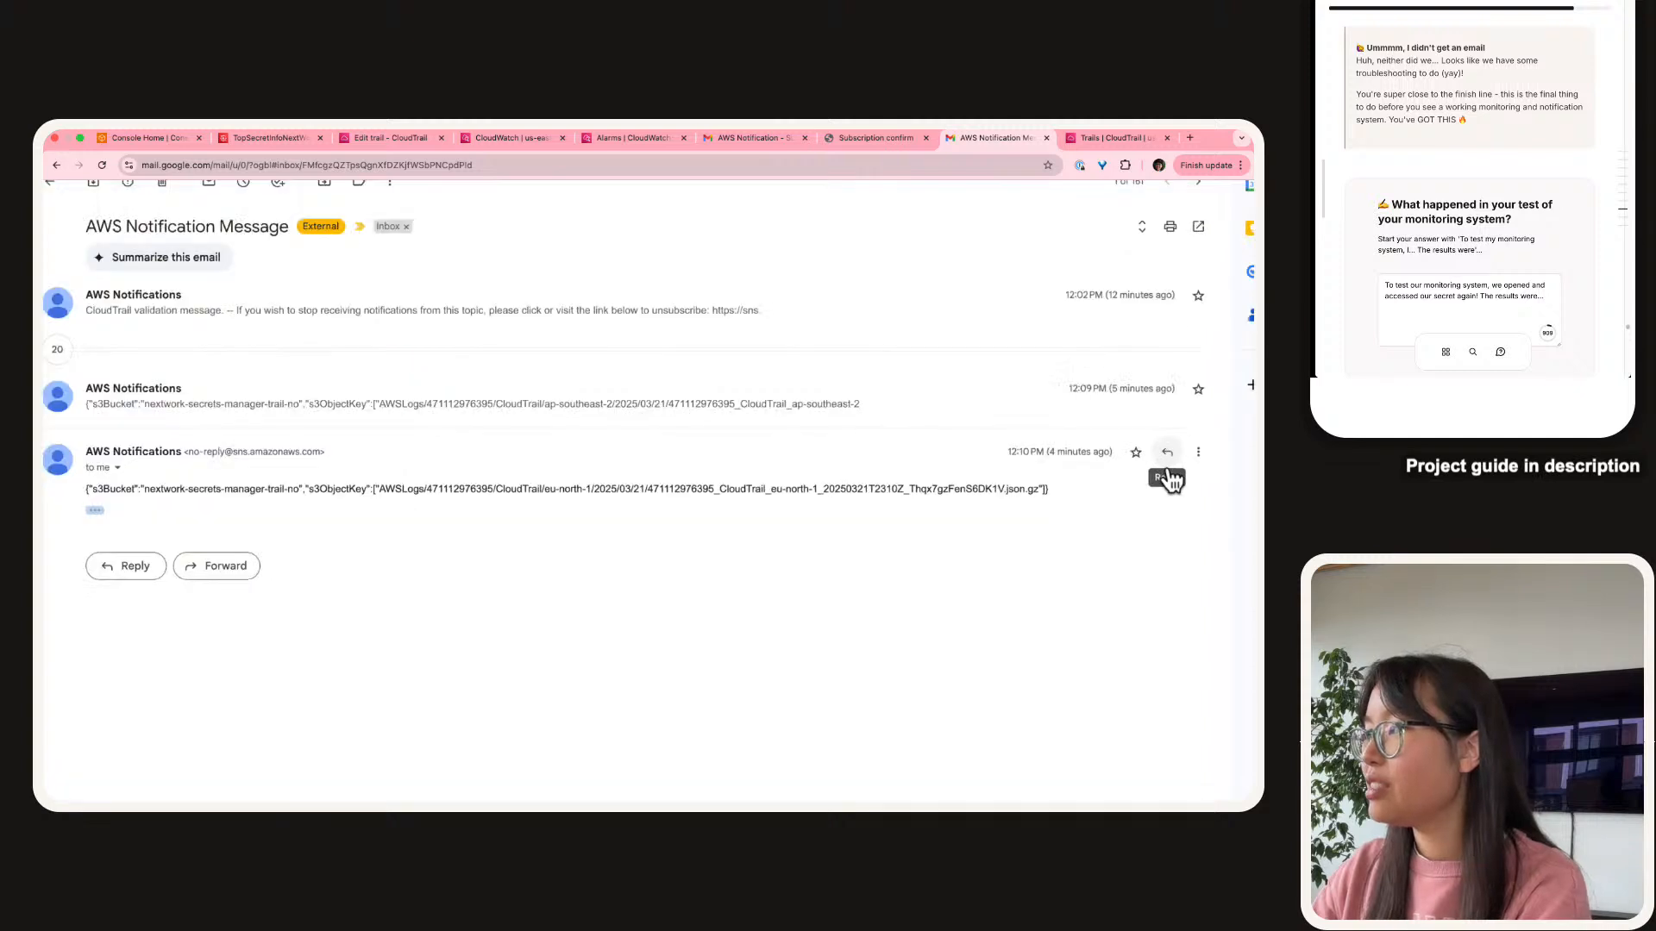
pyautogui.scroll(-5, 1171, 477)
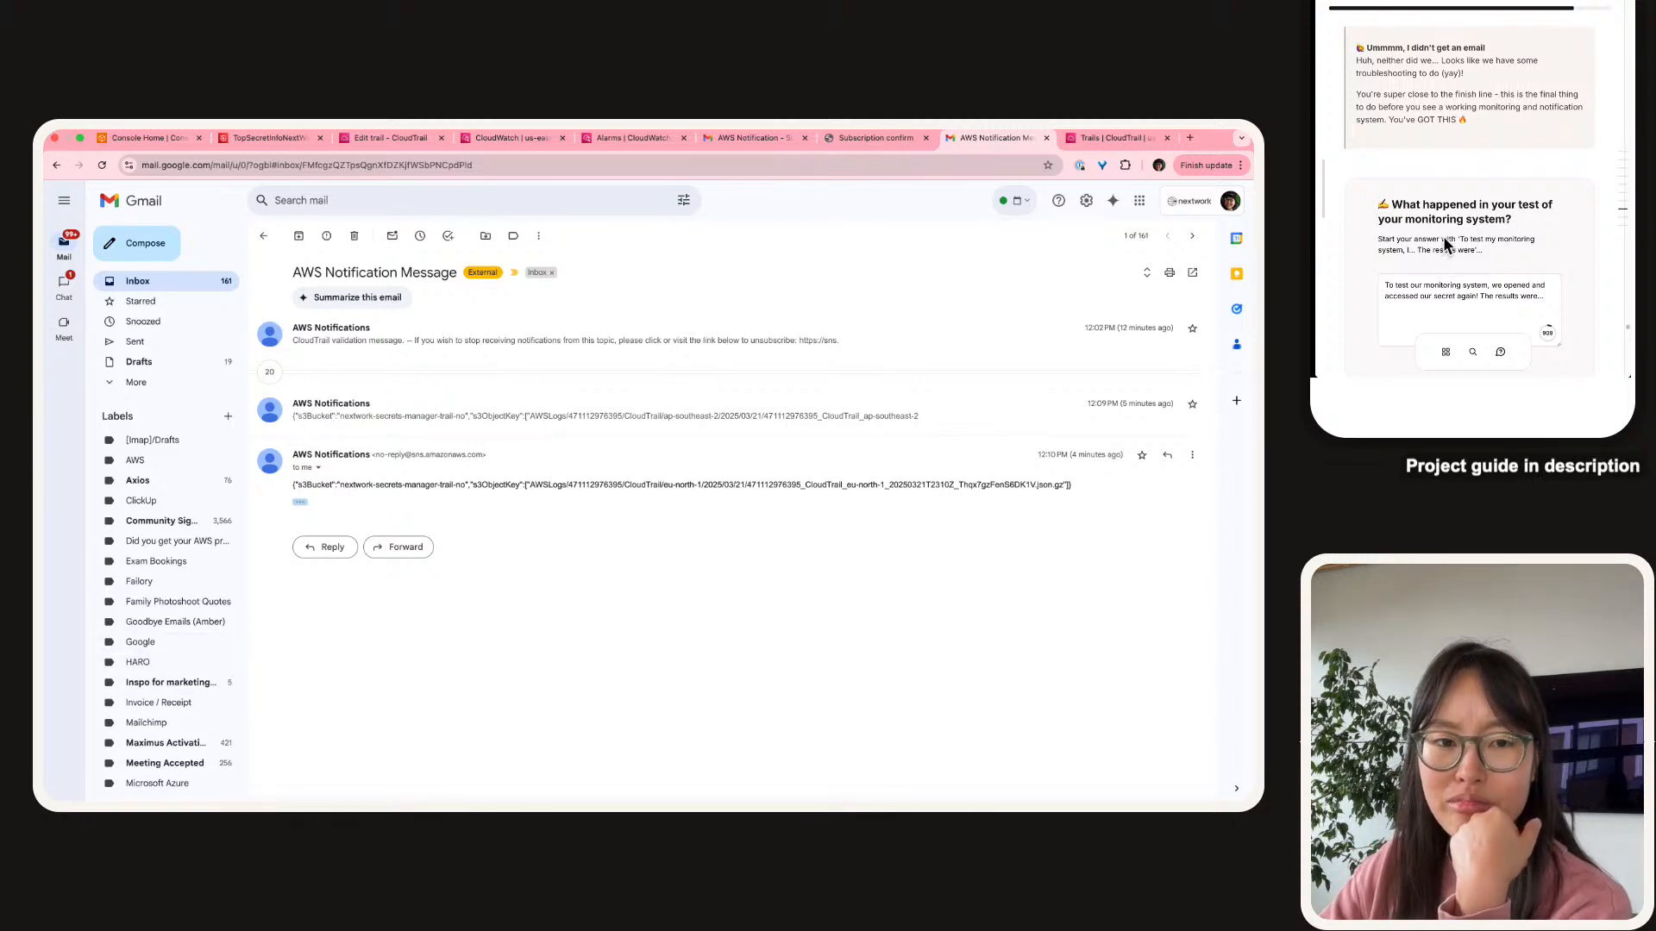
pyautogui.scroll(-2, 1443, 246)
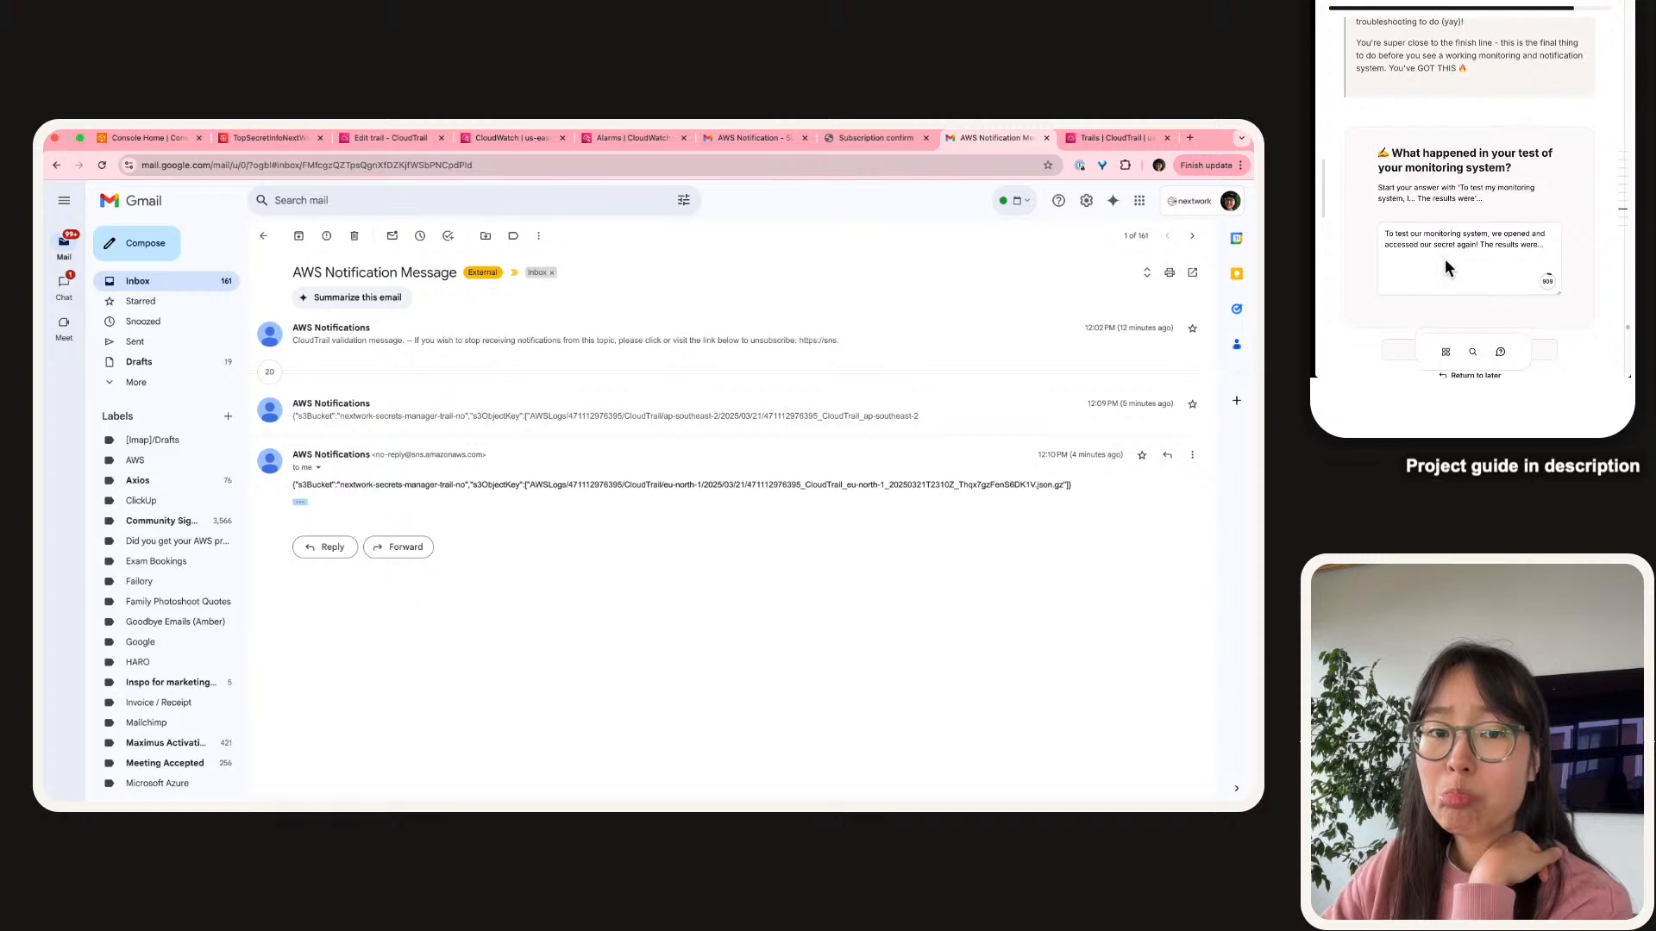
# Complete the test answer: results weren't successful, no emails/notifications arrived about the secret being accessed.
pyautogui.click(1446, 259)
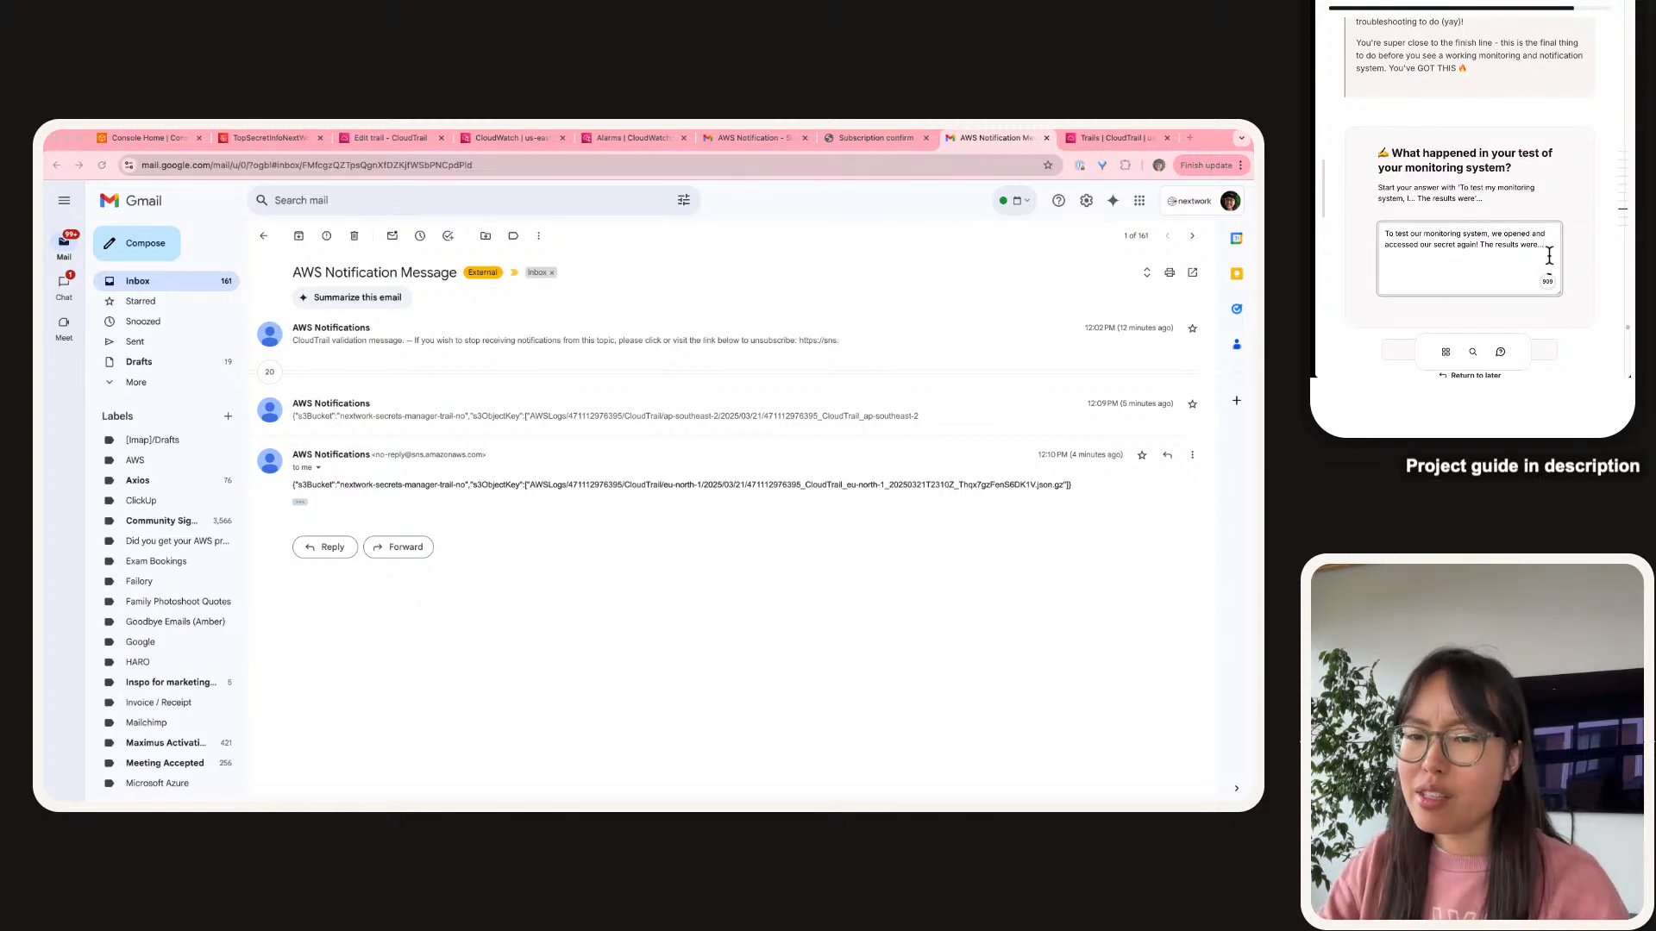
pyautogui.press('BackSpace')
pyautogui.press('BackSpace')
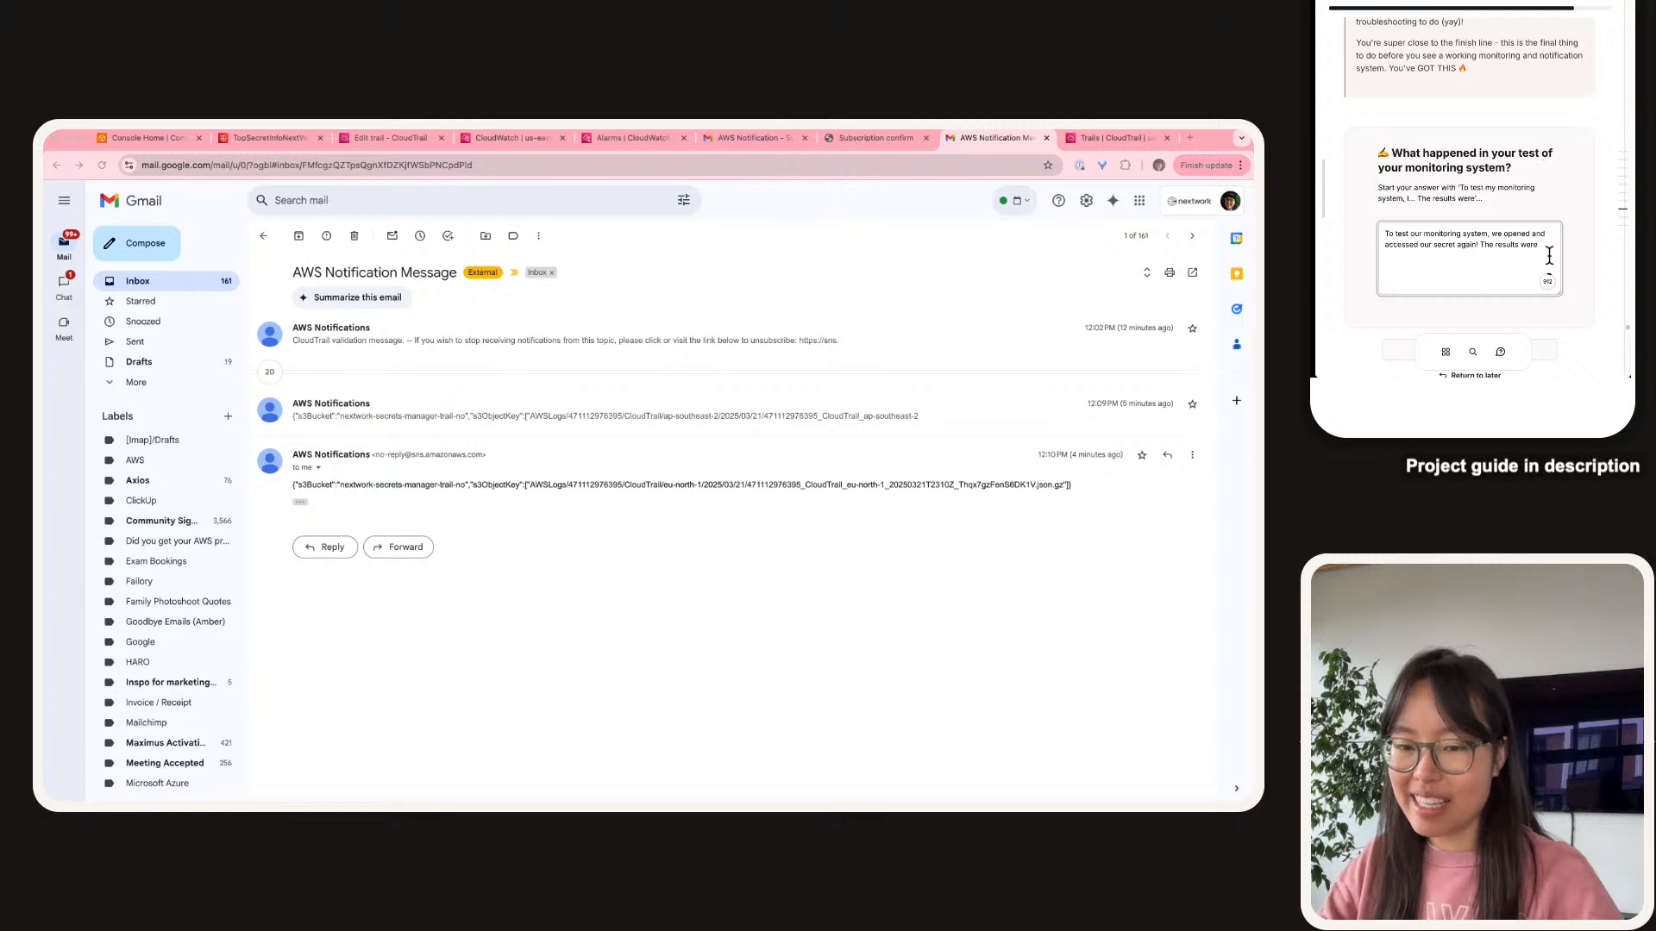
pyautogui.write("n't success")
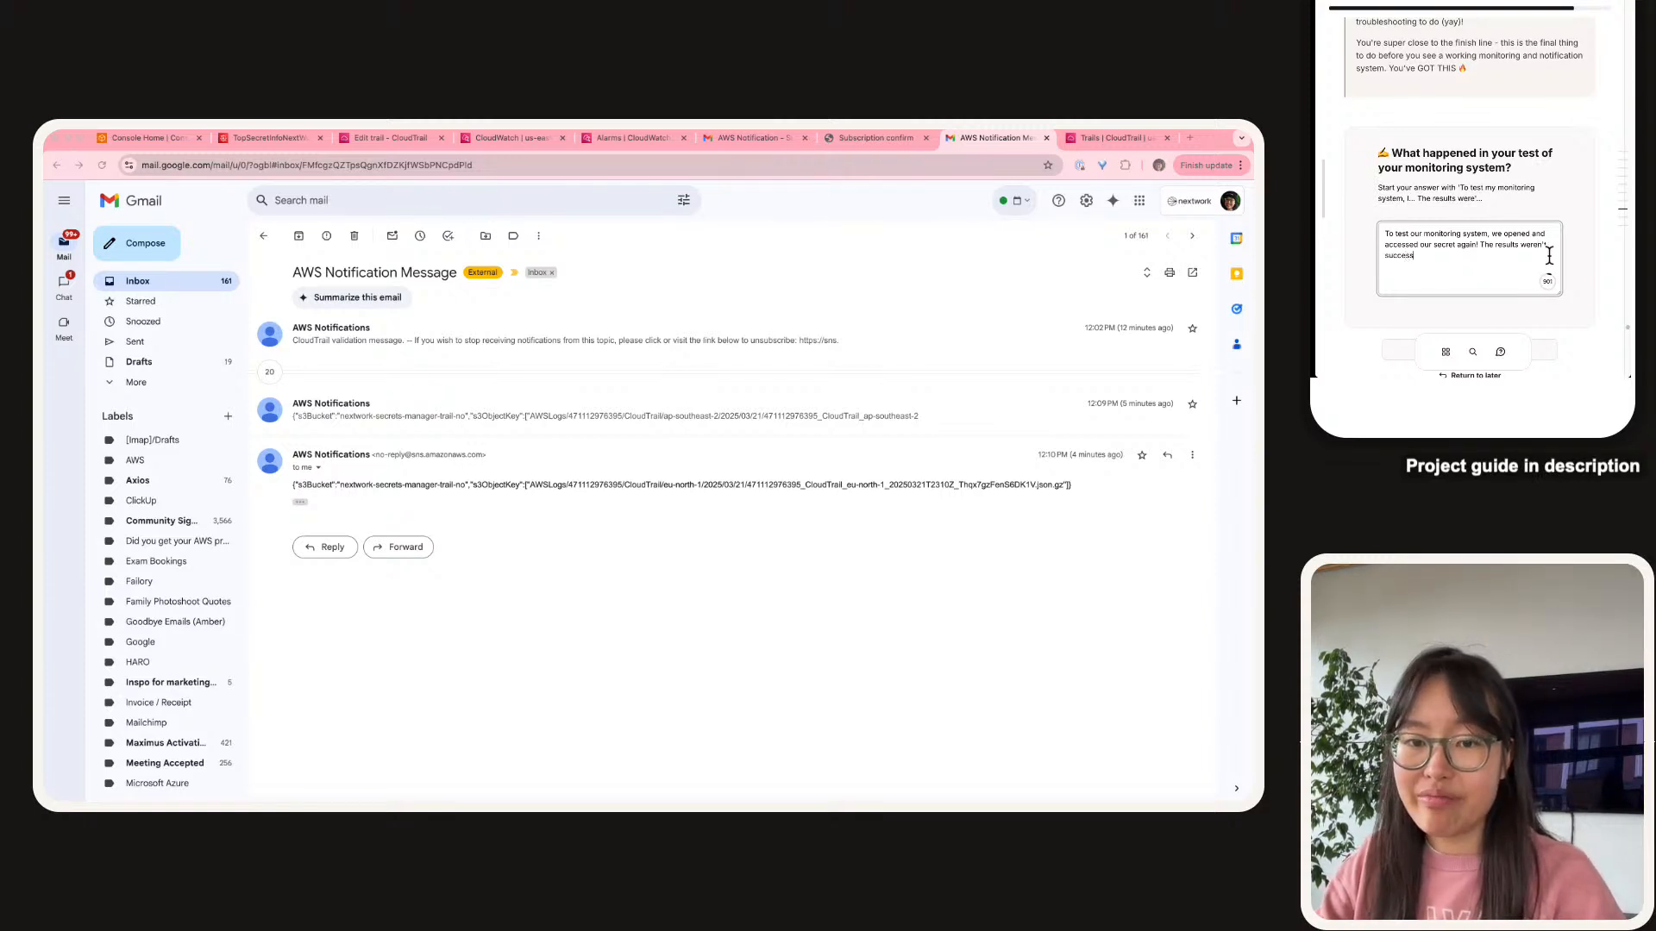
pyautogui.write('ful - we didn')
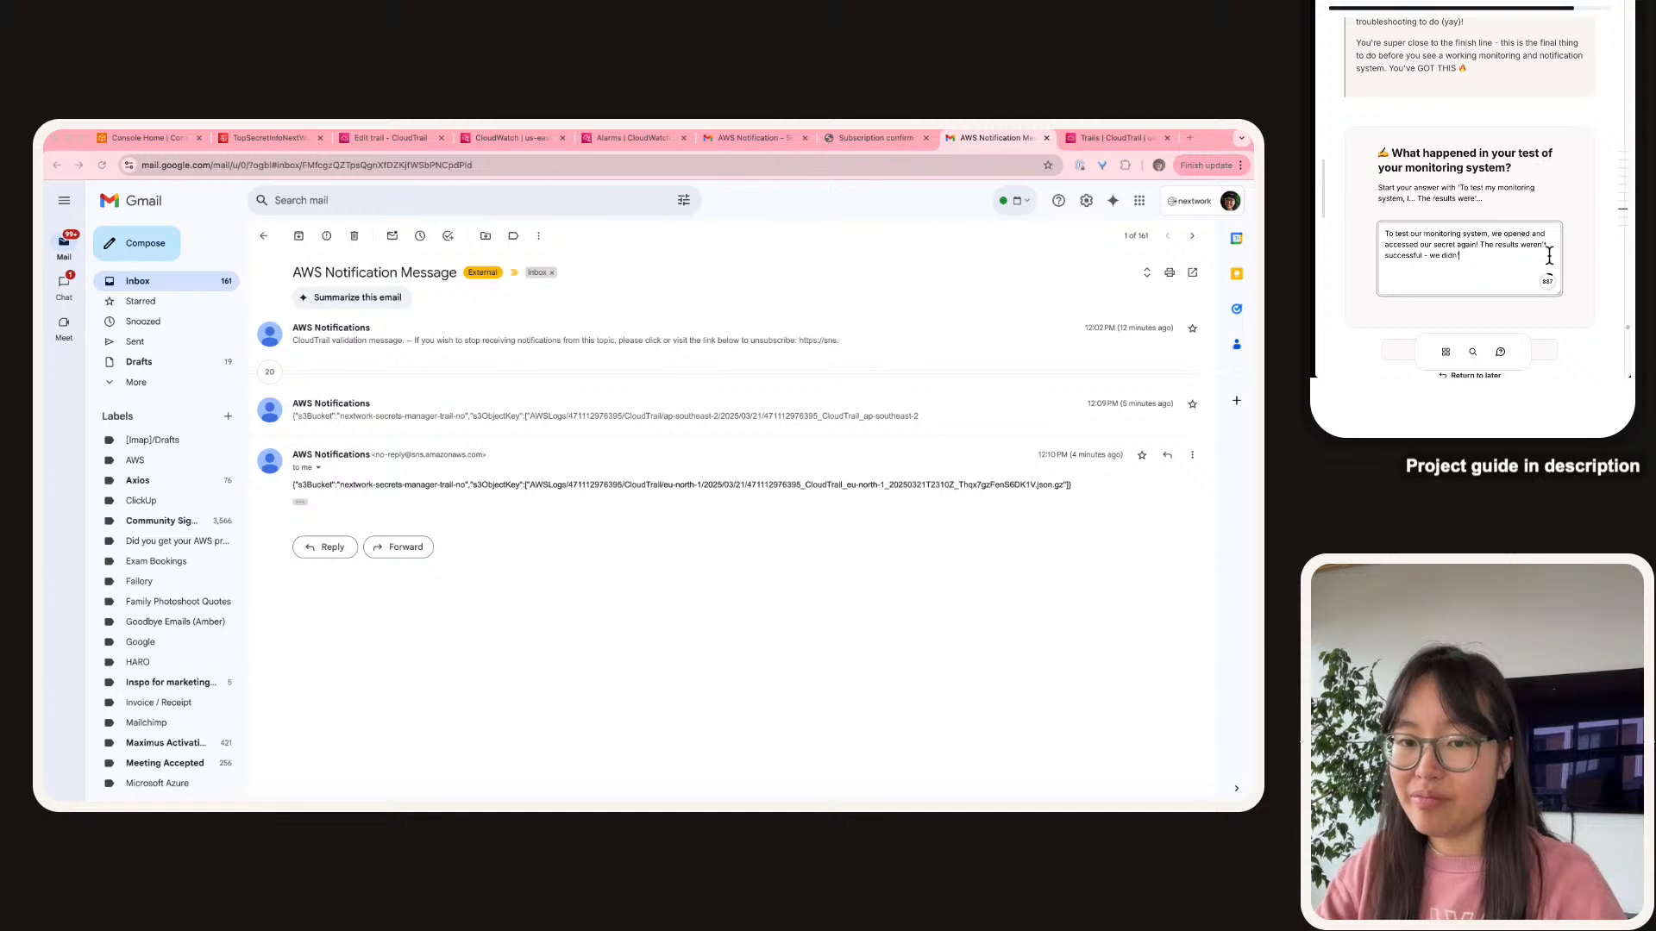
pyautogui.write("'t't get")
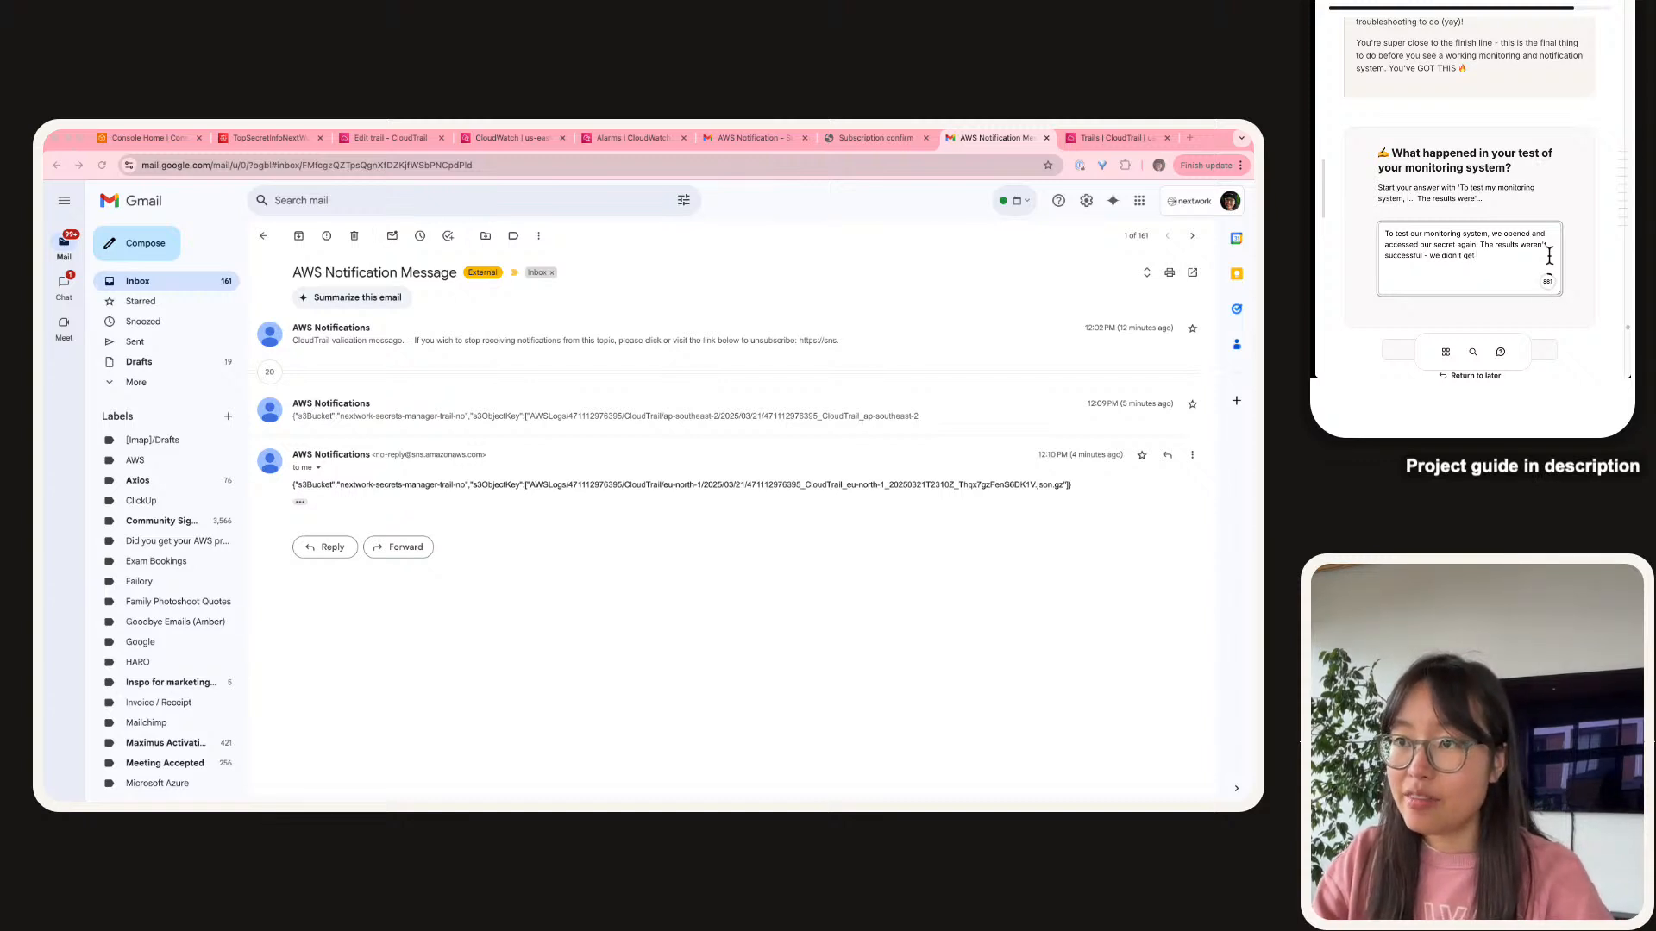
pyautogui.write(' any emails/')
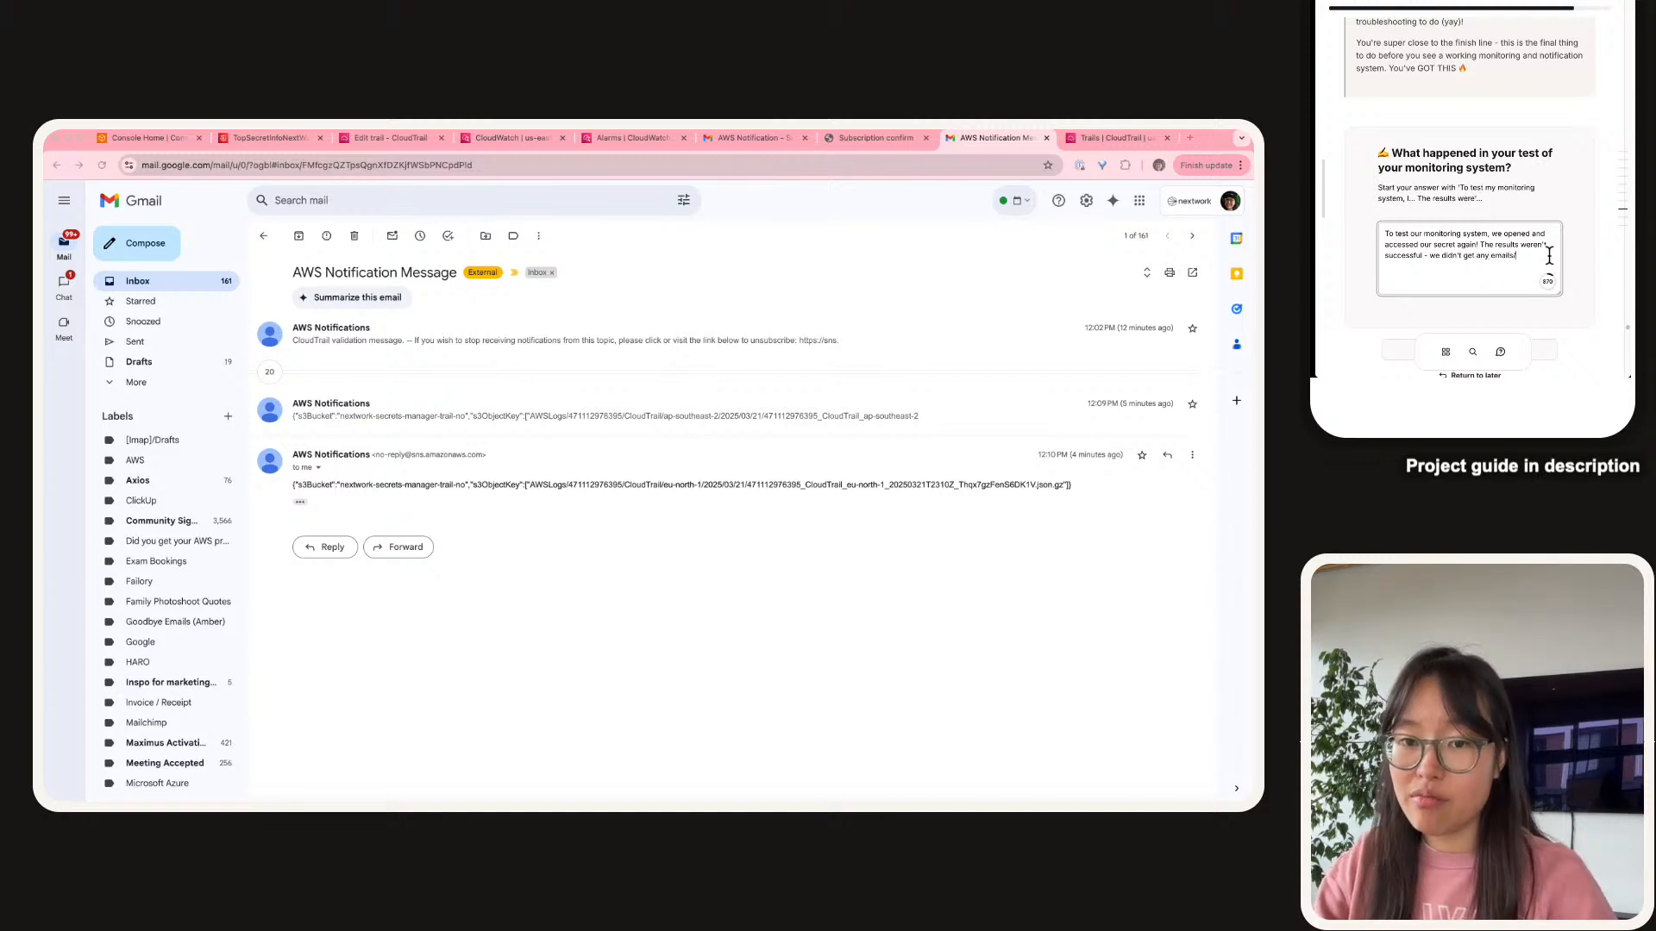
pyautogui.write('notifications a')
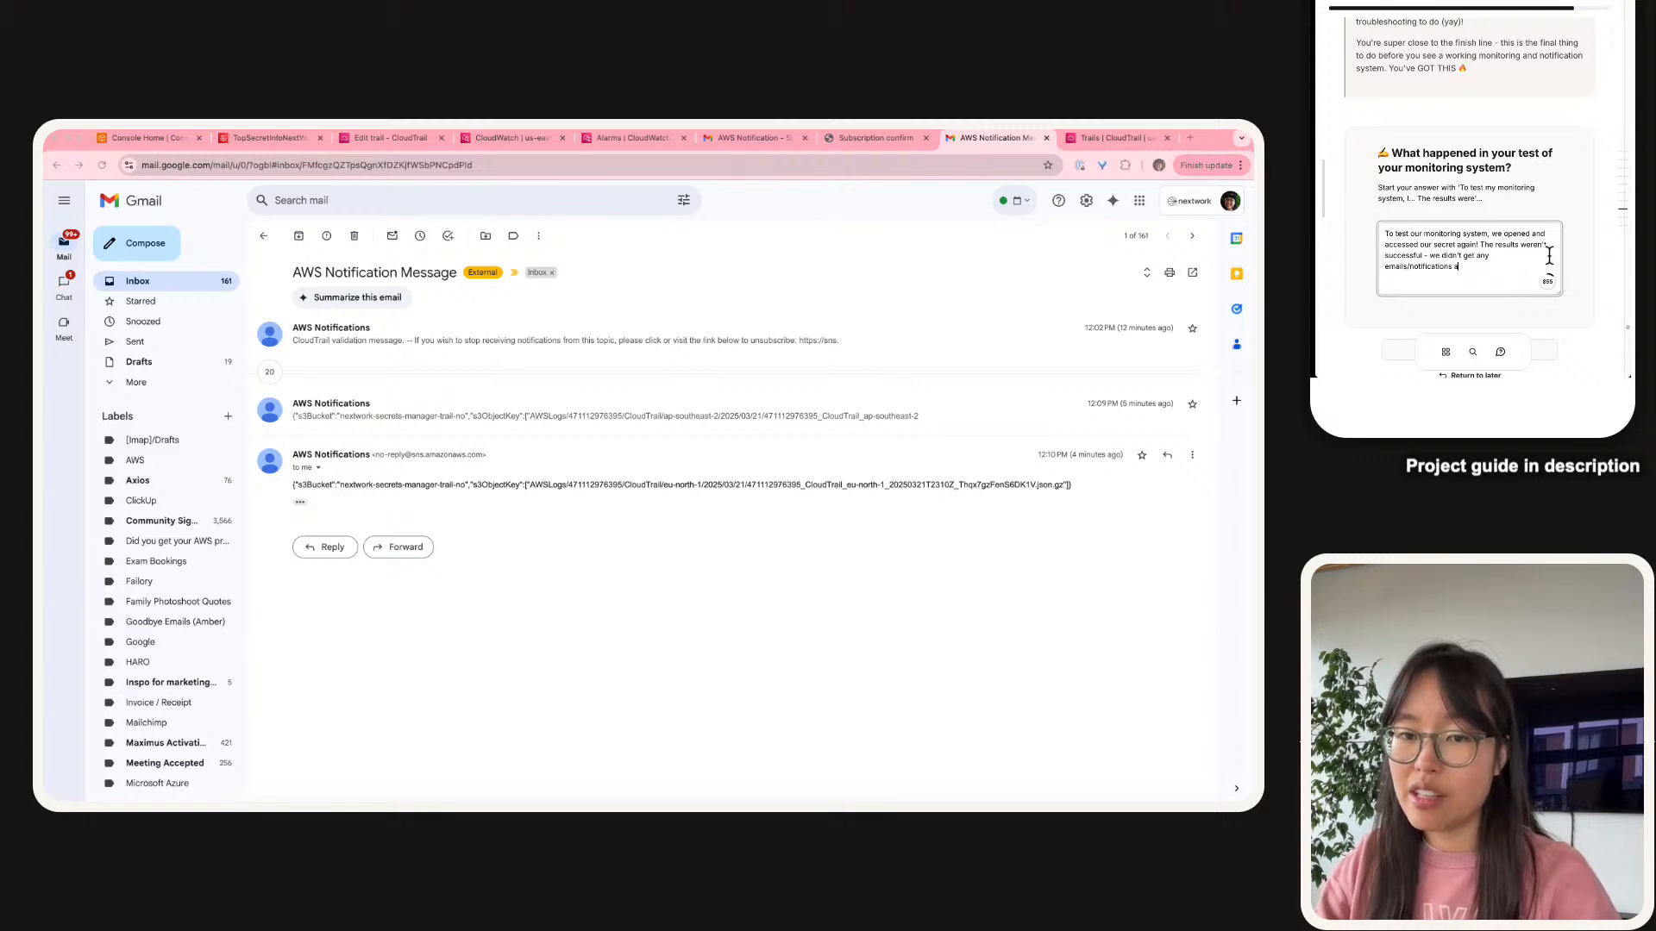
pyautogui.write('bout our se')
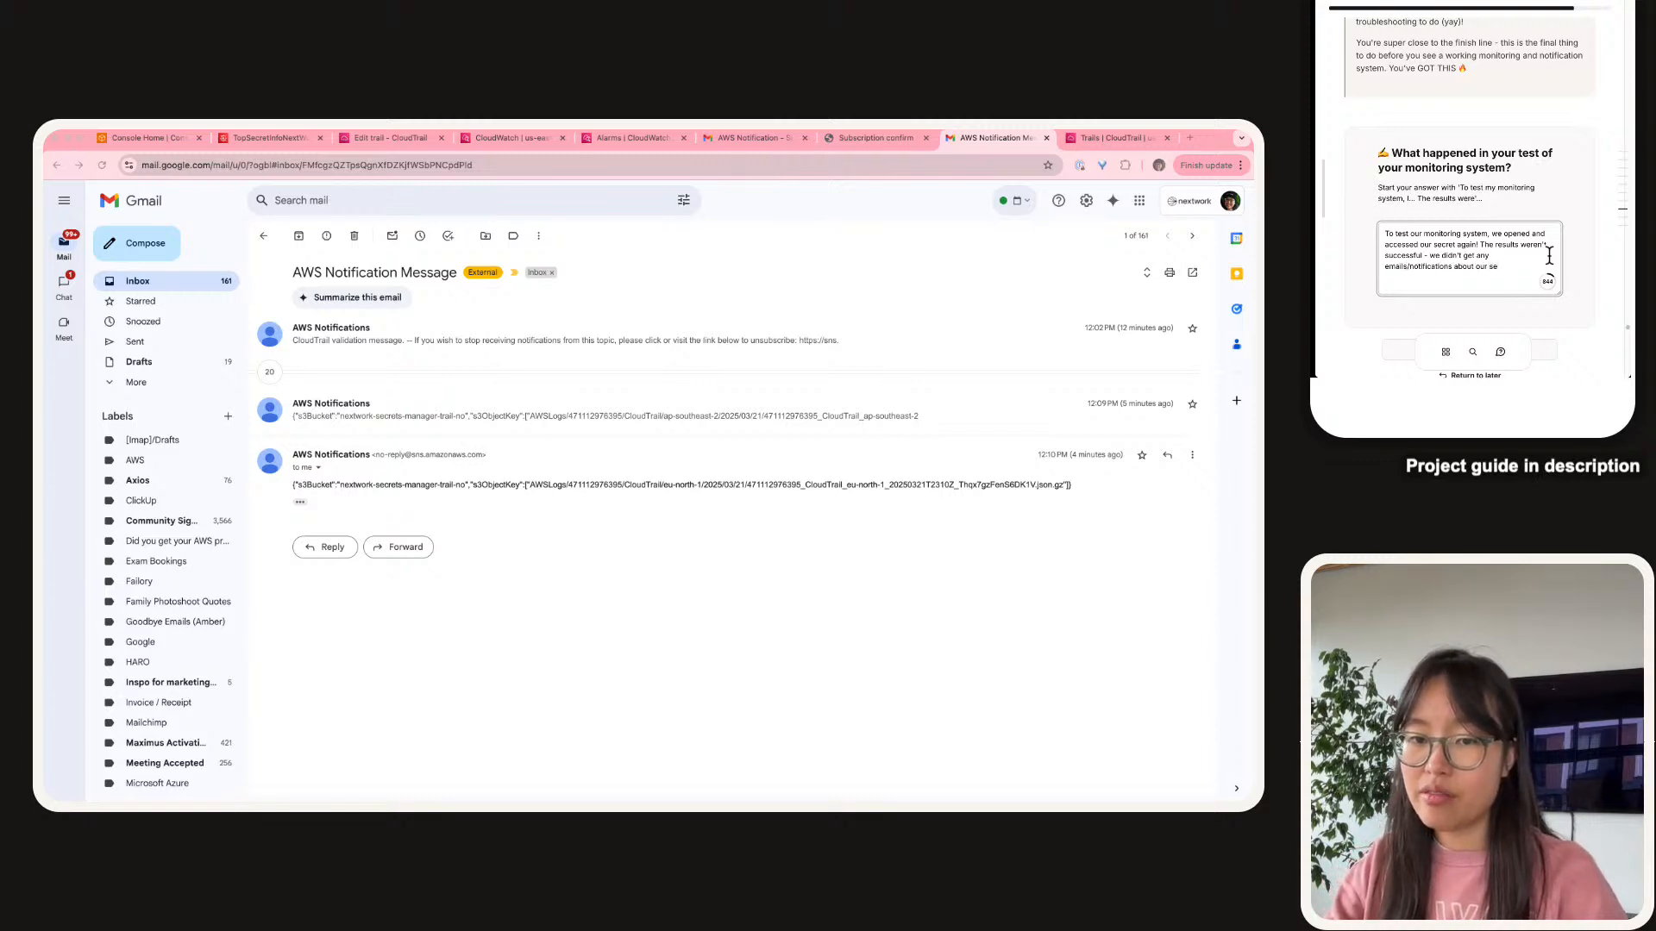
pyautogui.write('cret getting ')
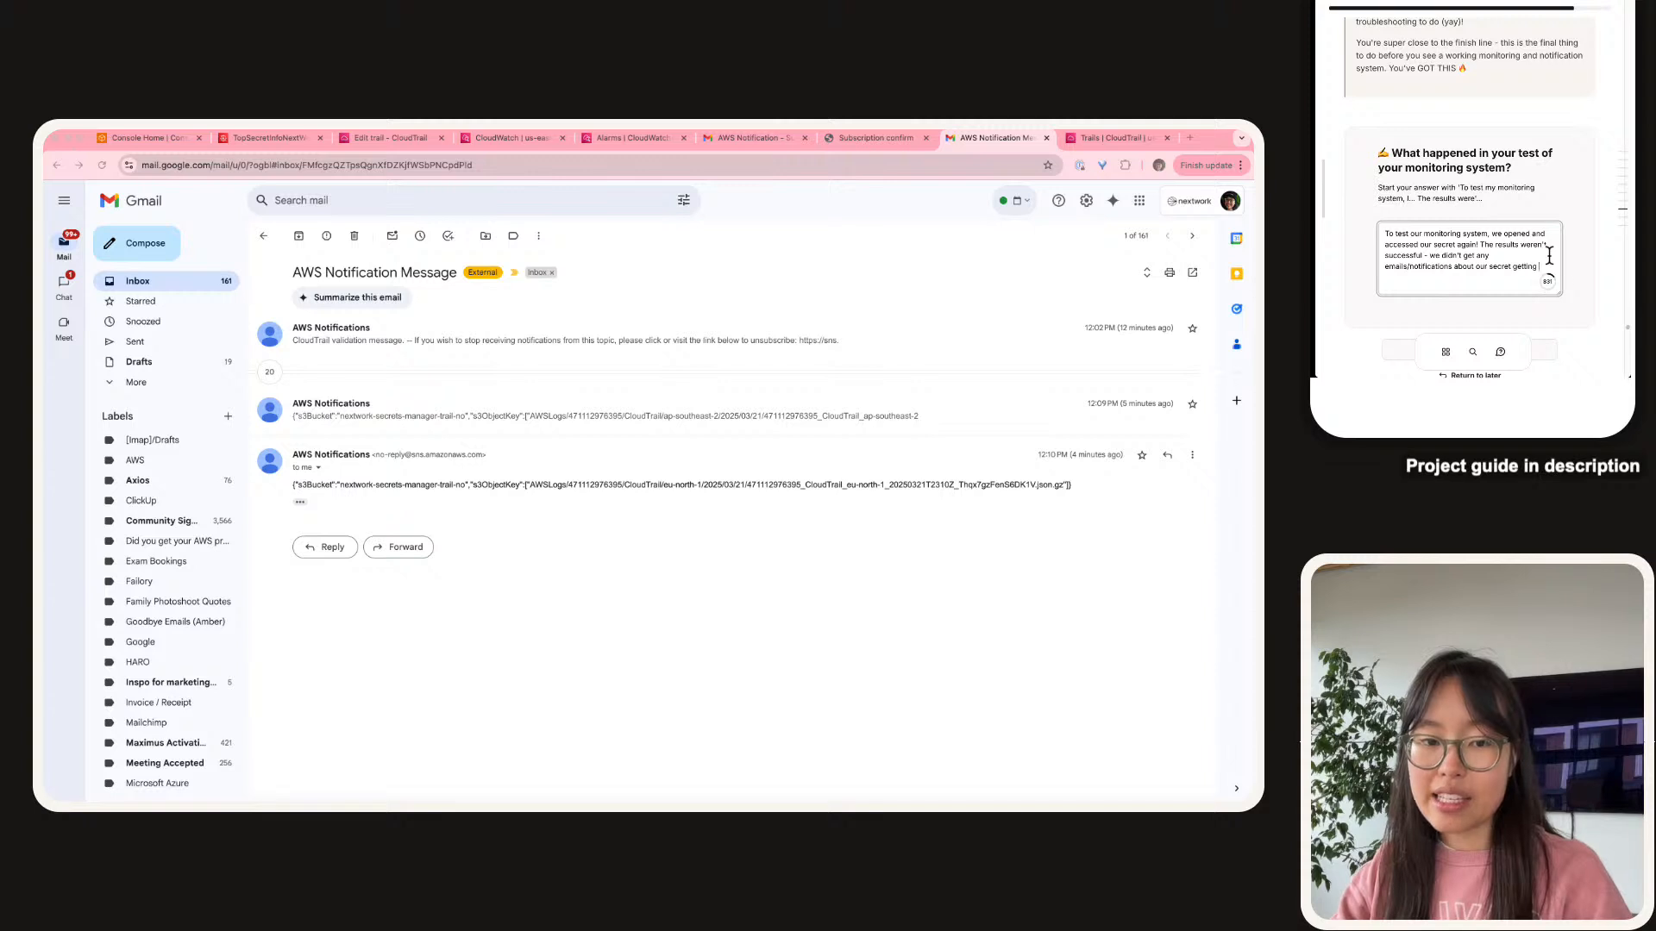
pyautogui.write('accessed!')
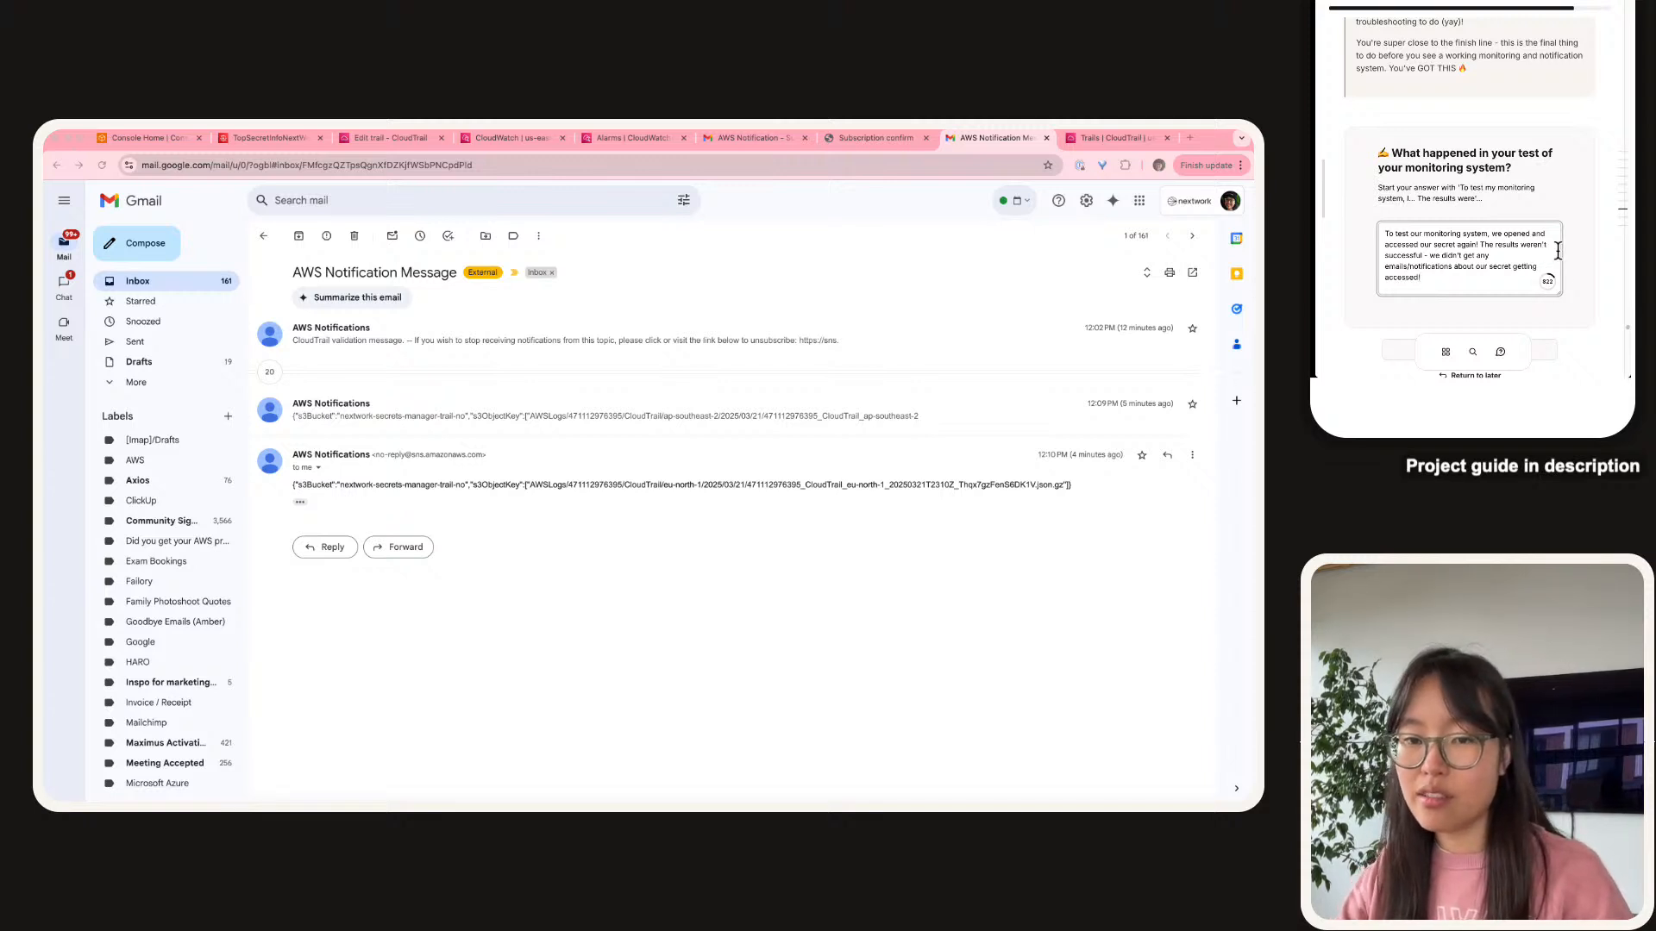
pyautogui.scroll(-5, 1536, 140)
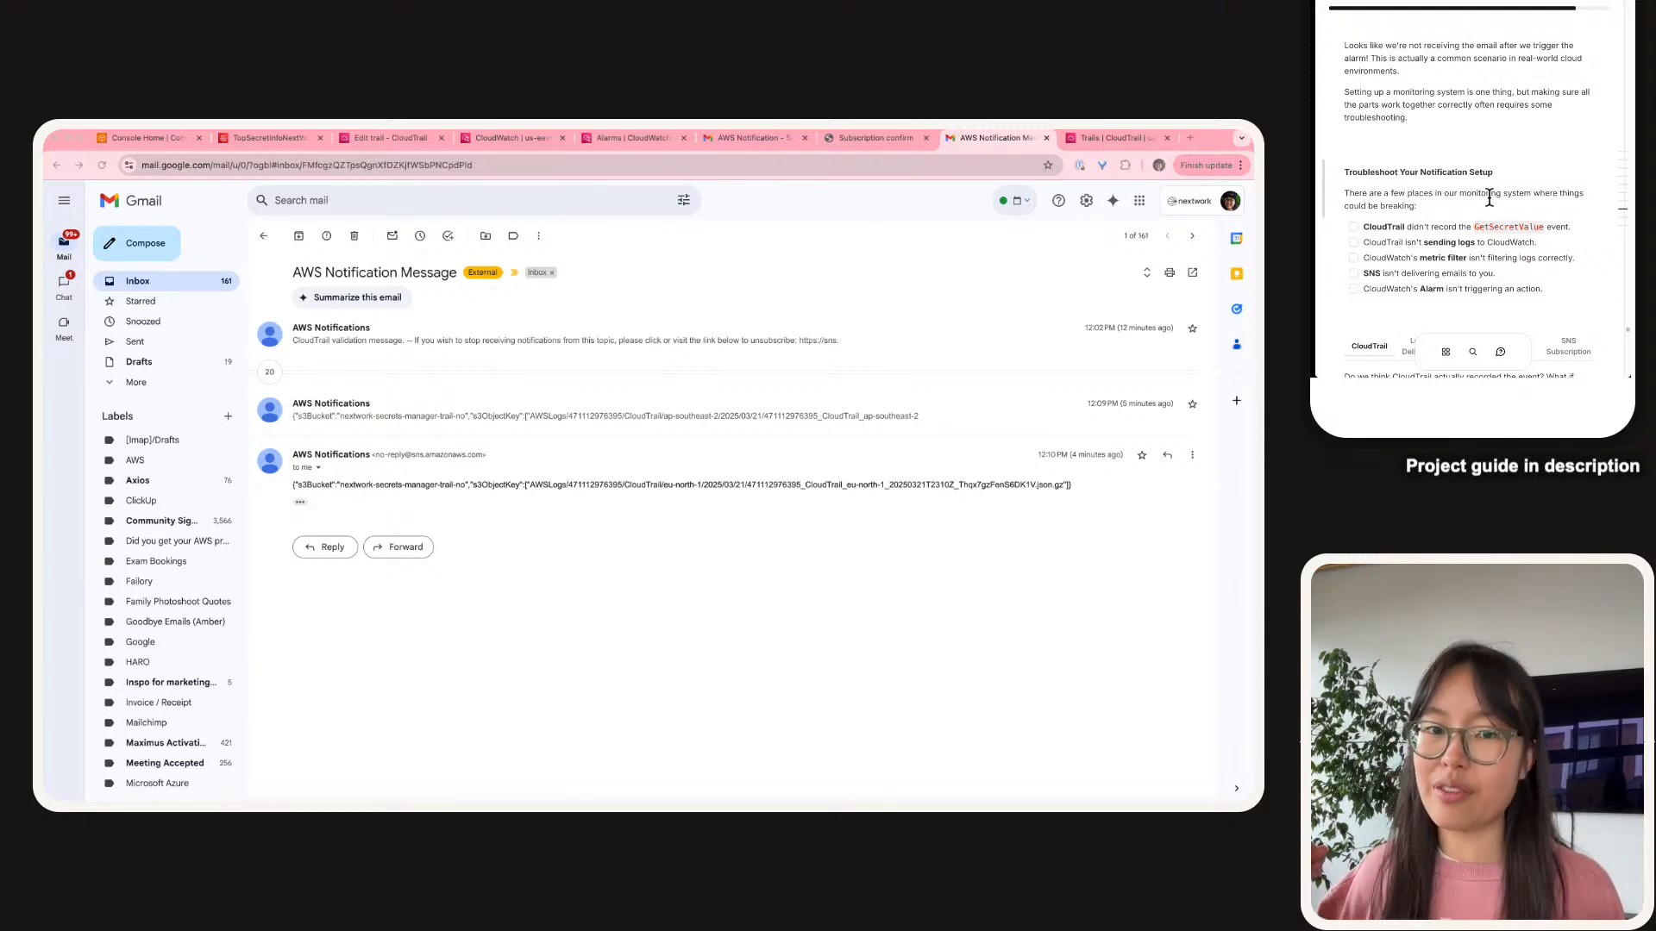
pyautogui.scroll(-2, 1488, 198)
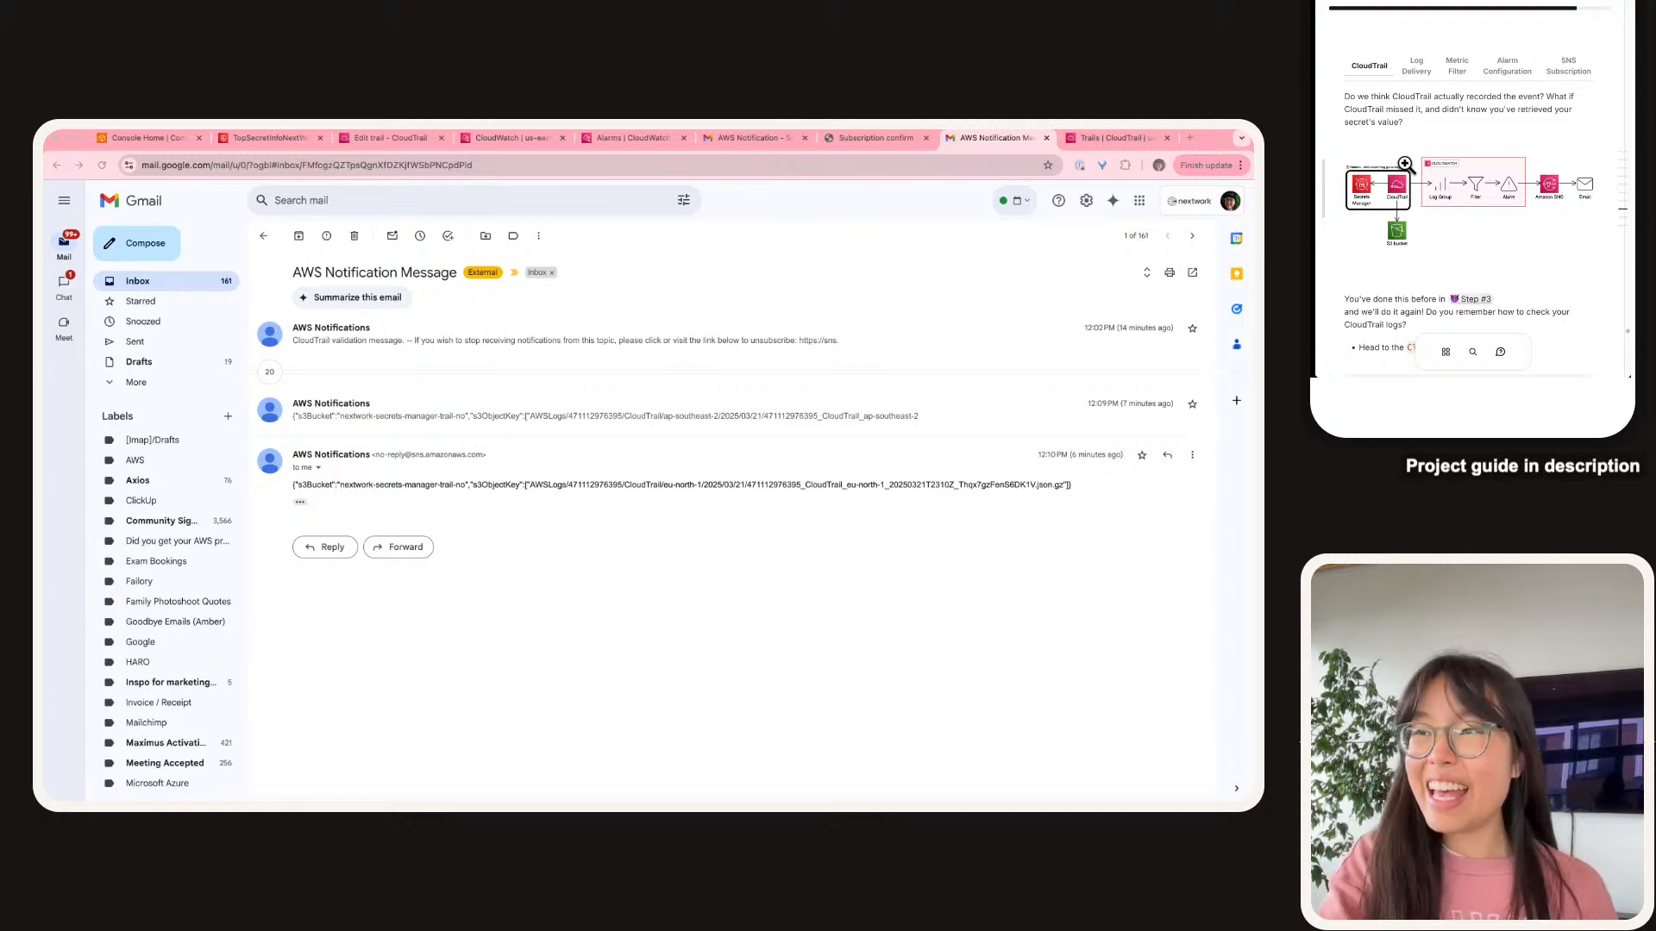
# From the Edit trail tab, open Event history via the CloudTrail navigation.
pyautogui.click(383, 135)
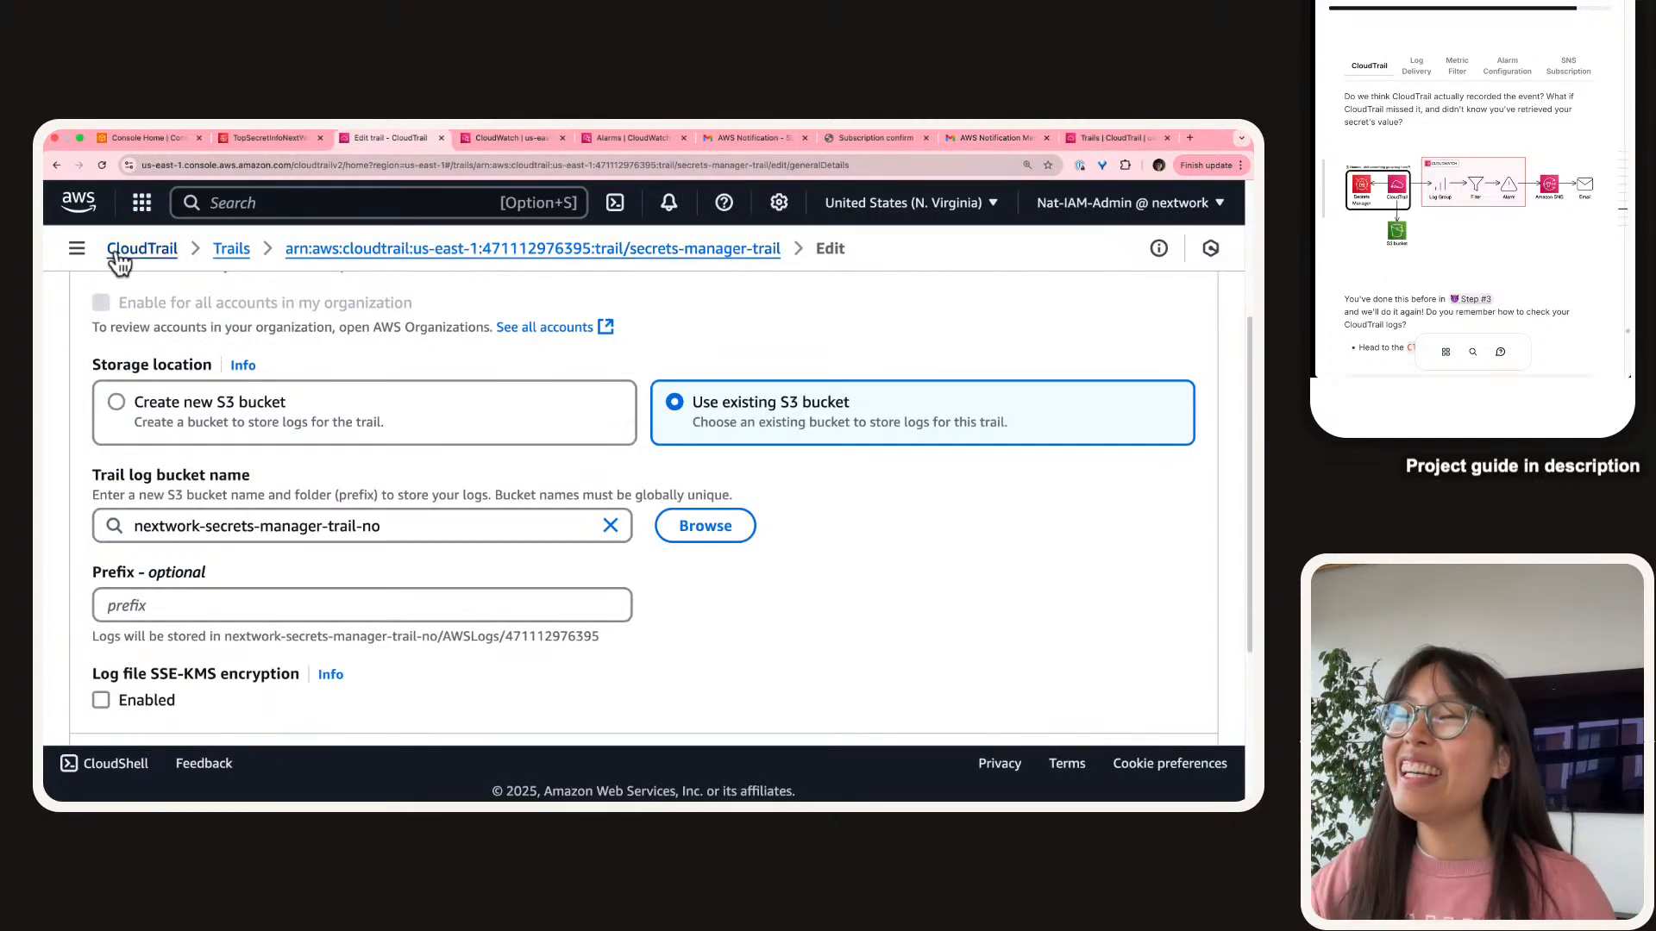
pyautogui.click(74, 252)
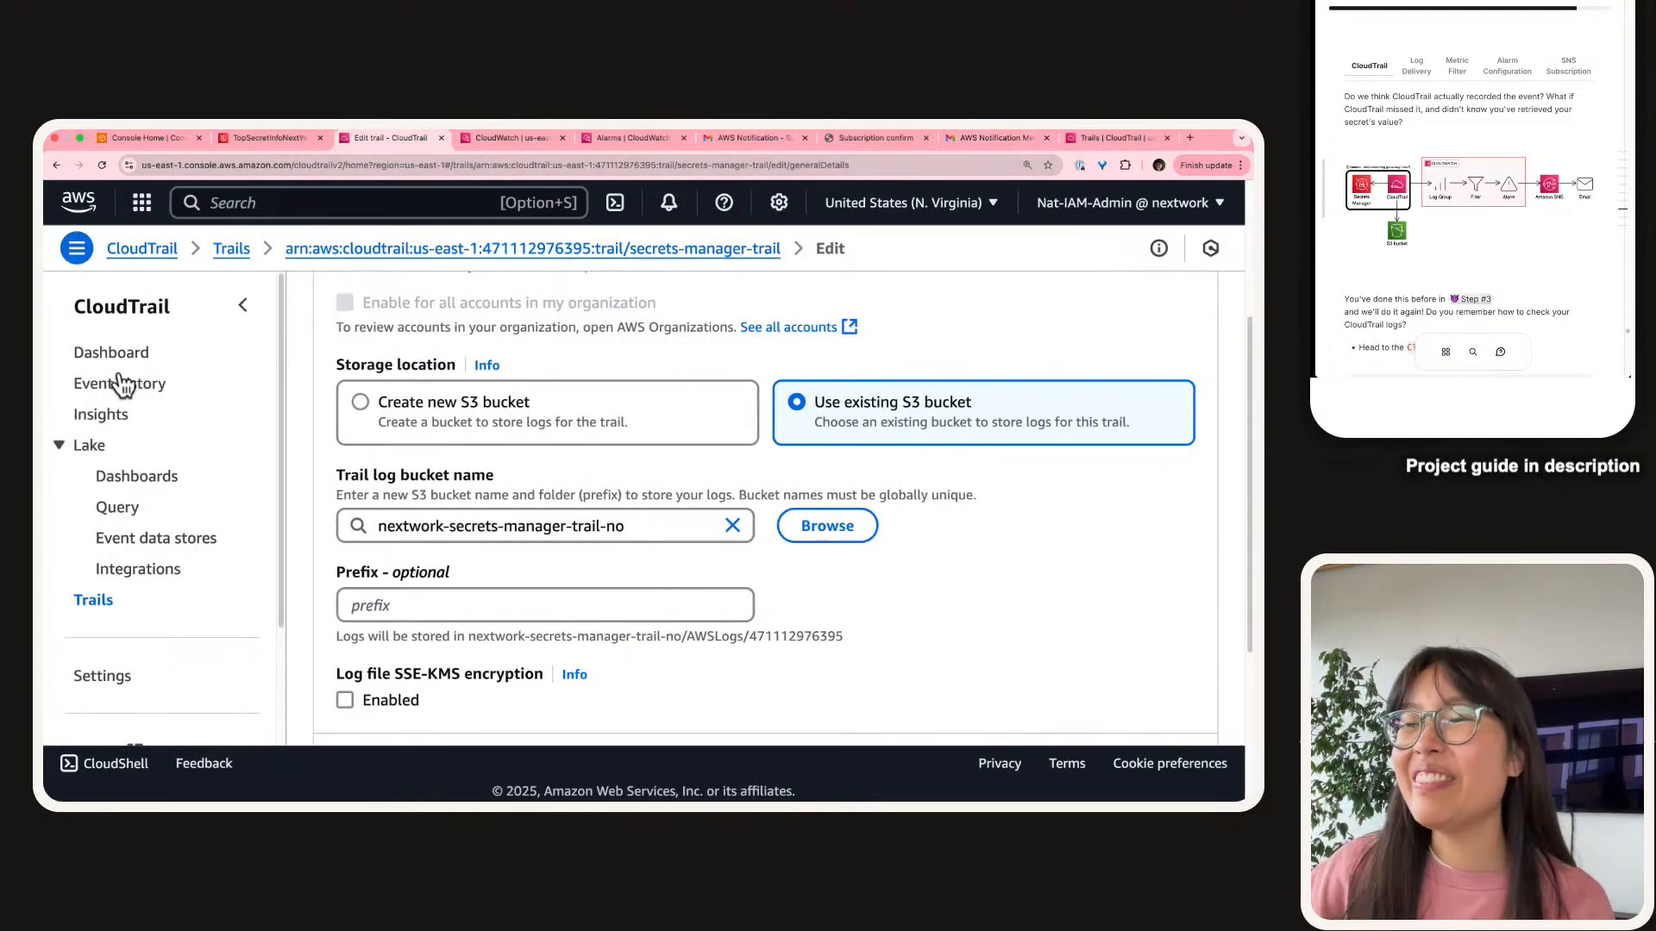
pyautogui.scroll(5, 85, 334)
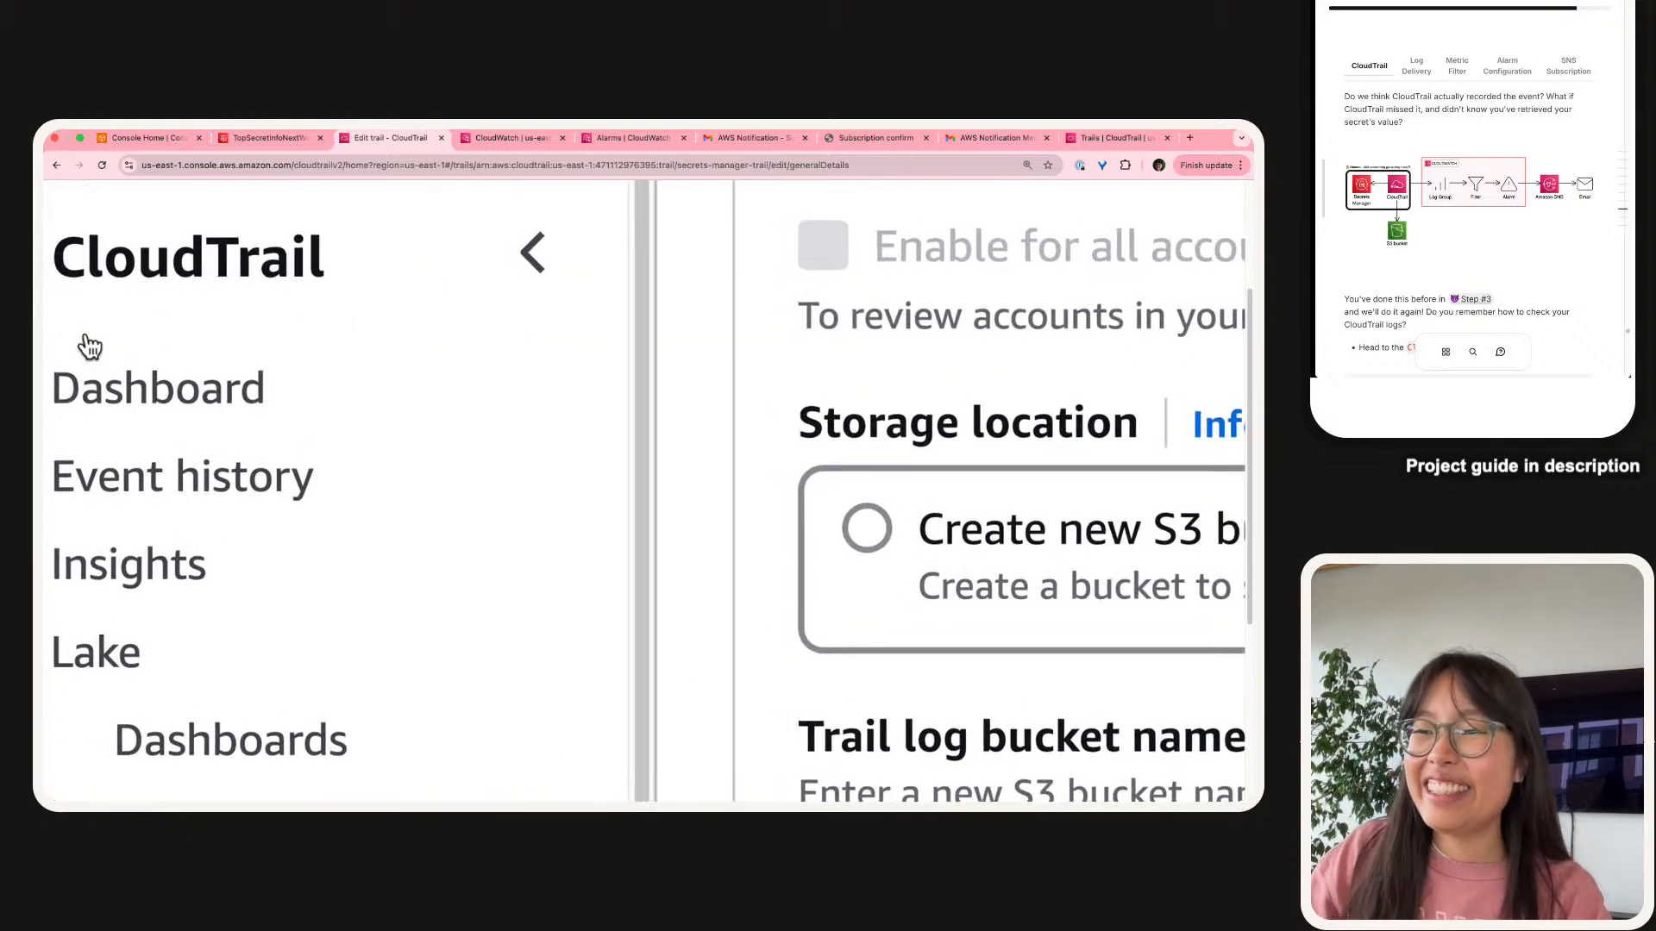
pyautogui.hscroll(-1, 178, 314)
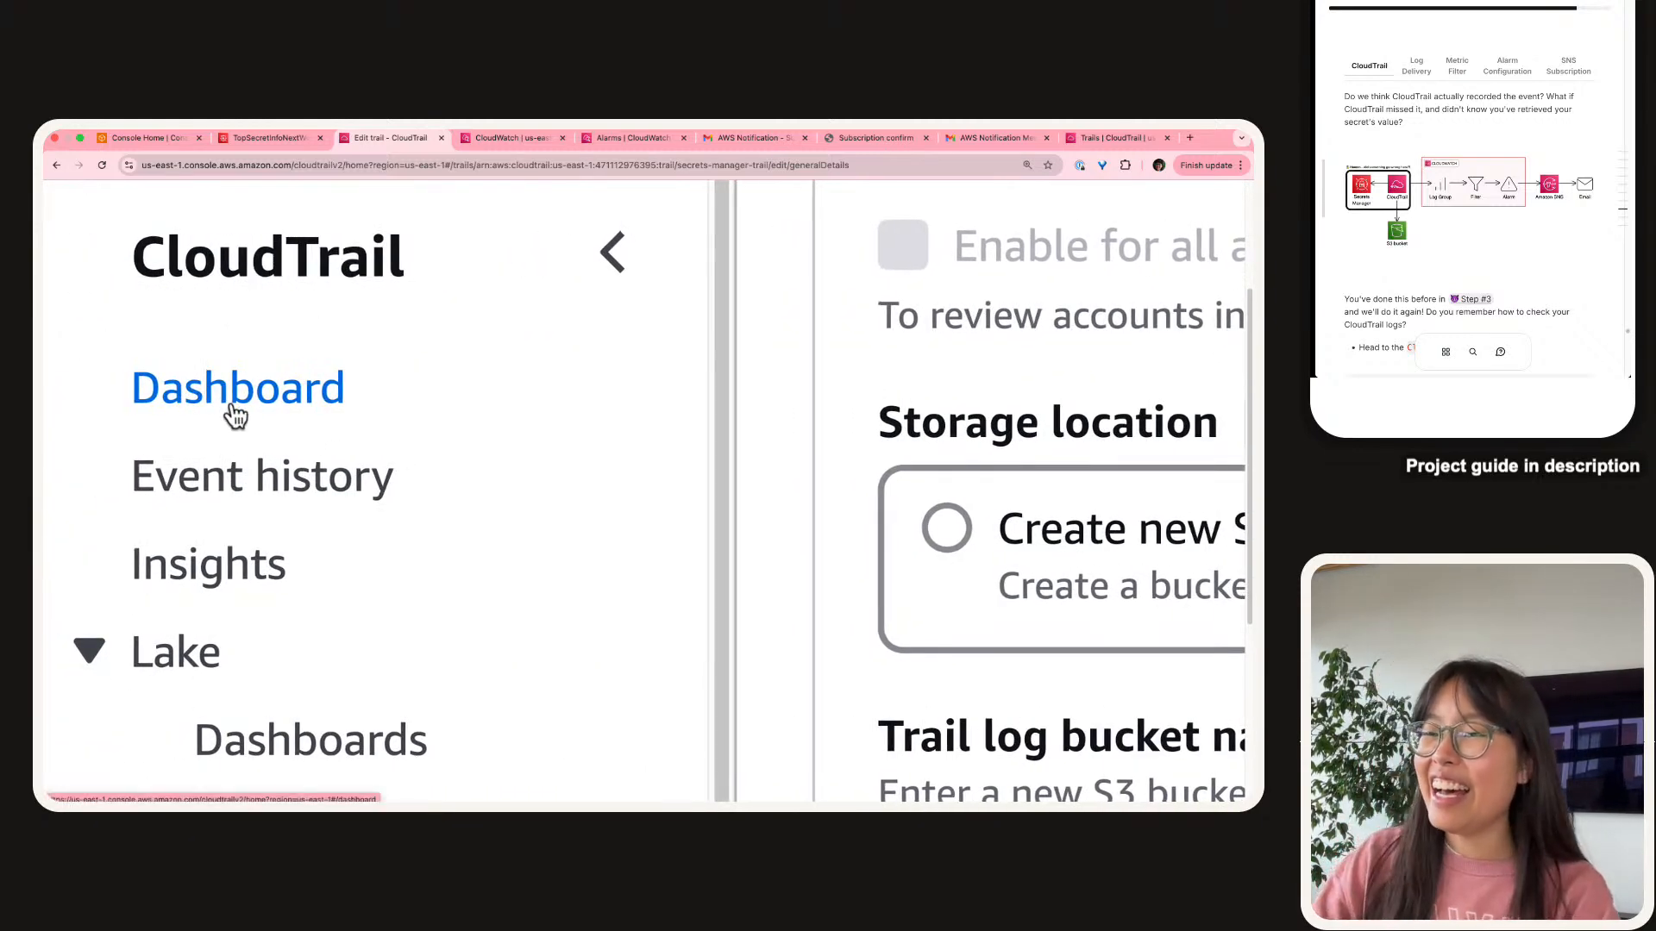
pyautogui.scroll(-2, 231, 409)
pyautogui.scroll(-2, 231, 416)
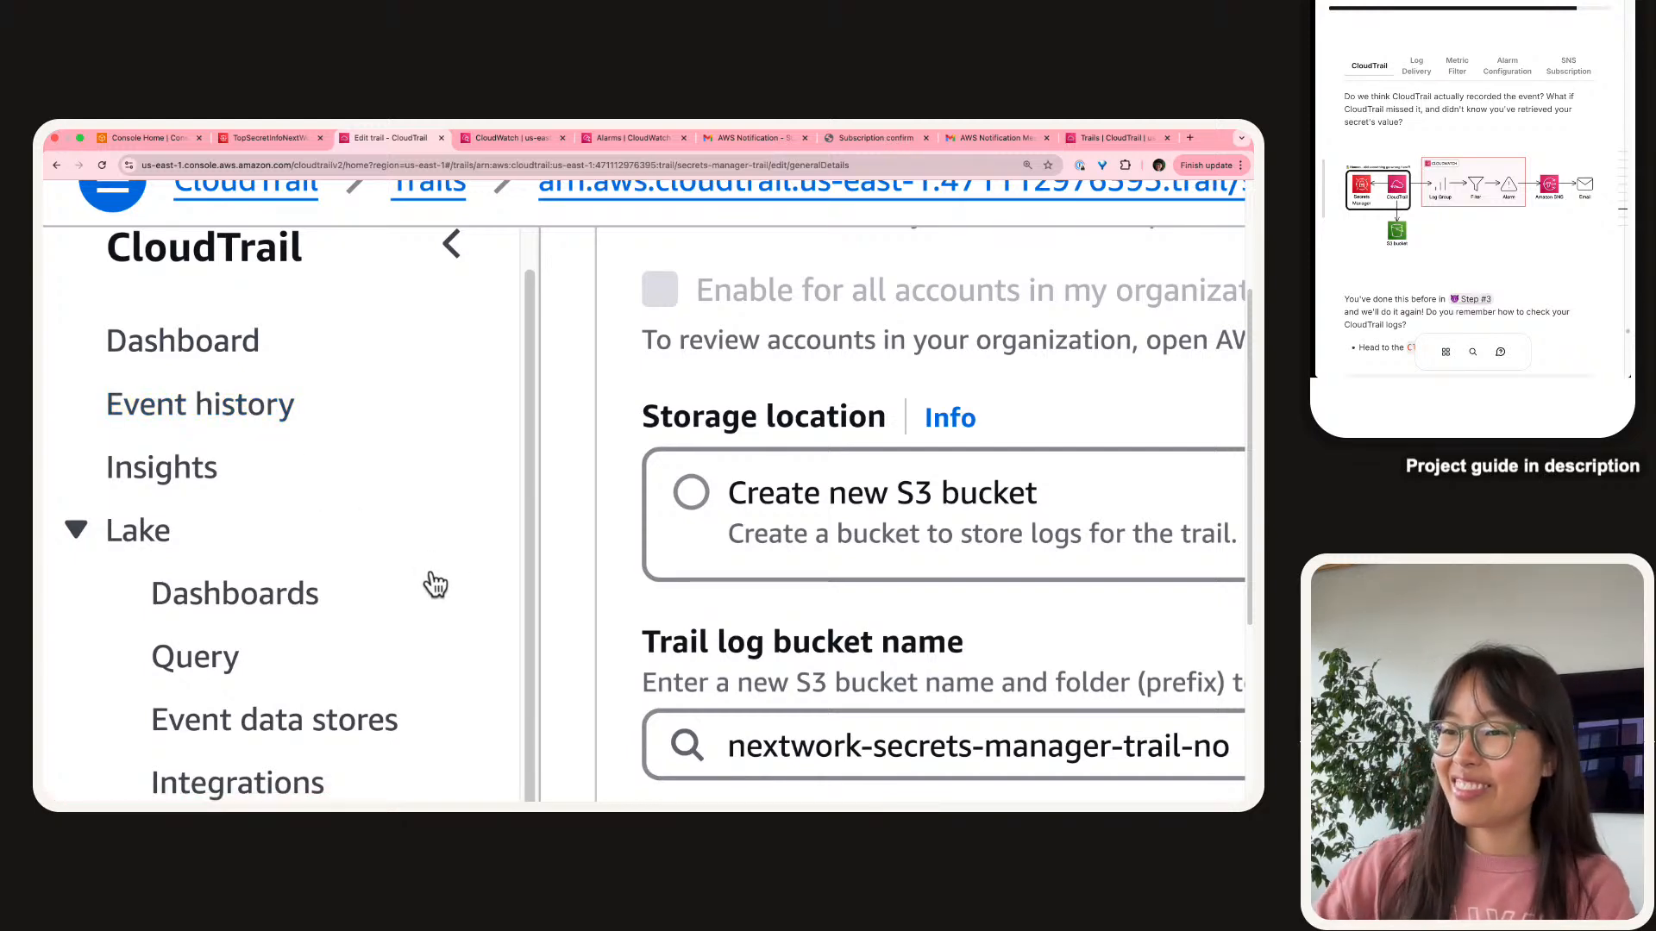
pyautogui.scroll(1, 432, 580)
pyautogui.scroll(-3, 463, 594)
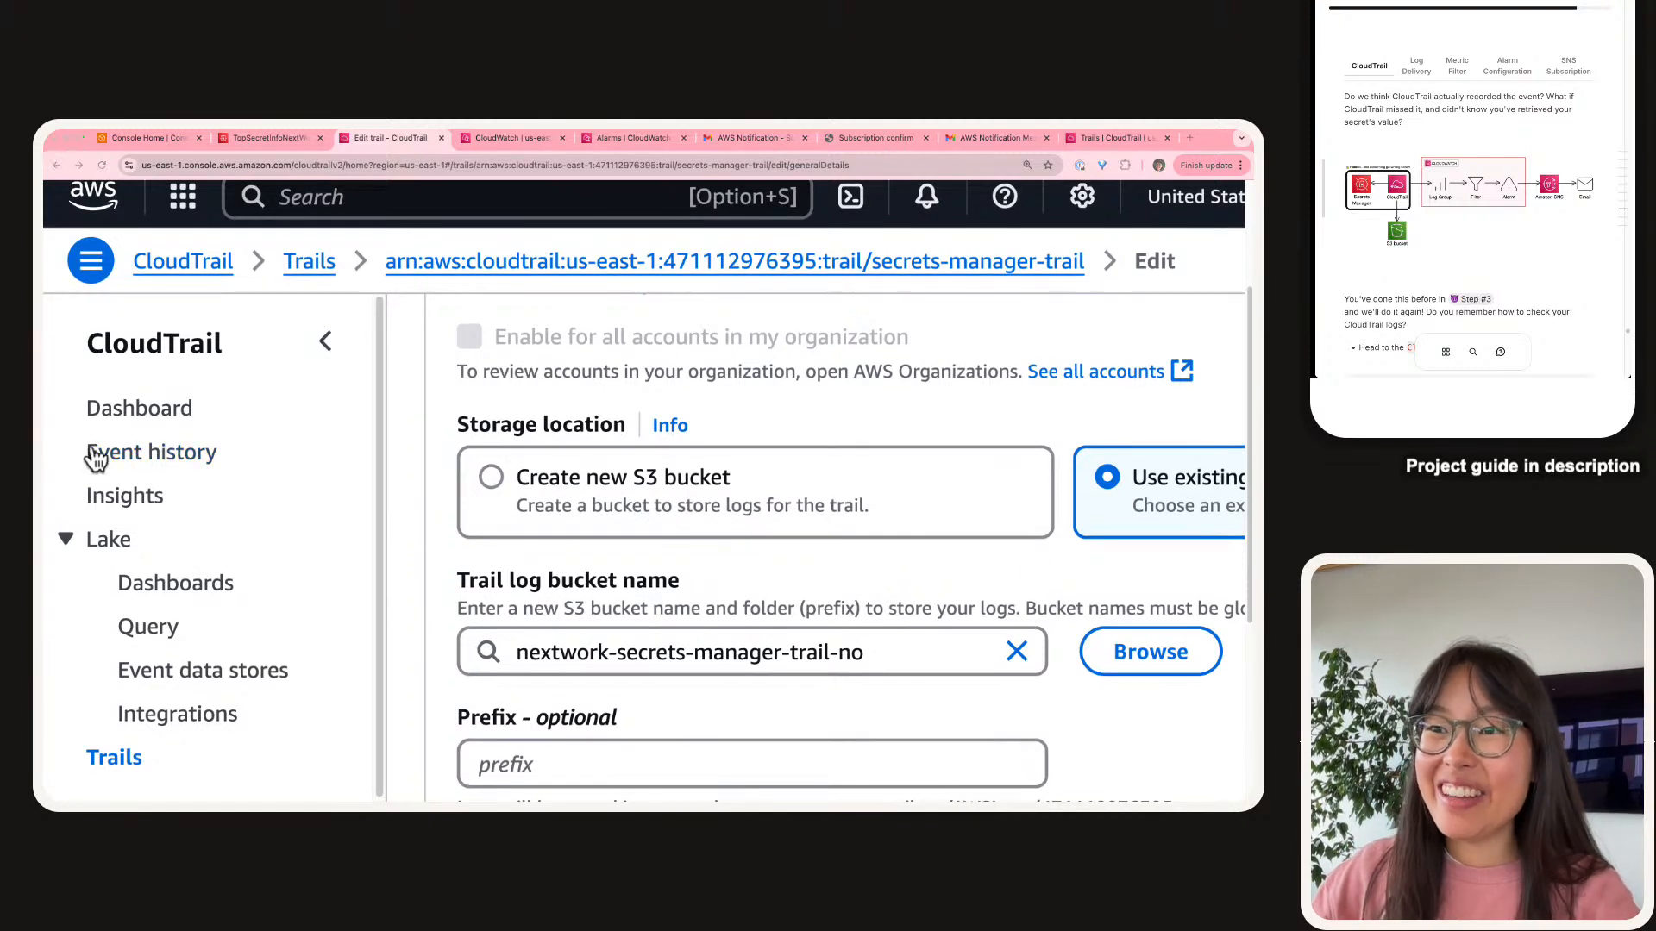
pyautogui.click(150, 452)
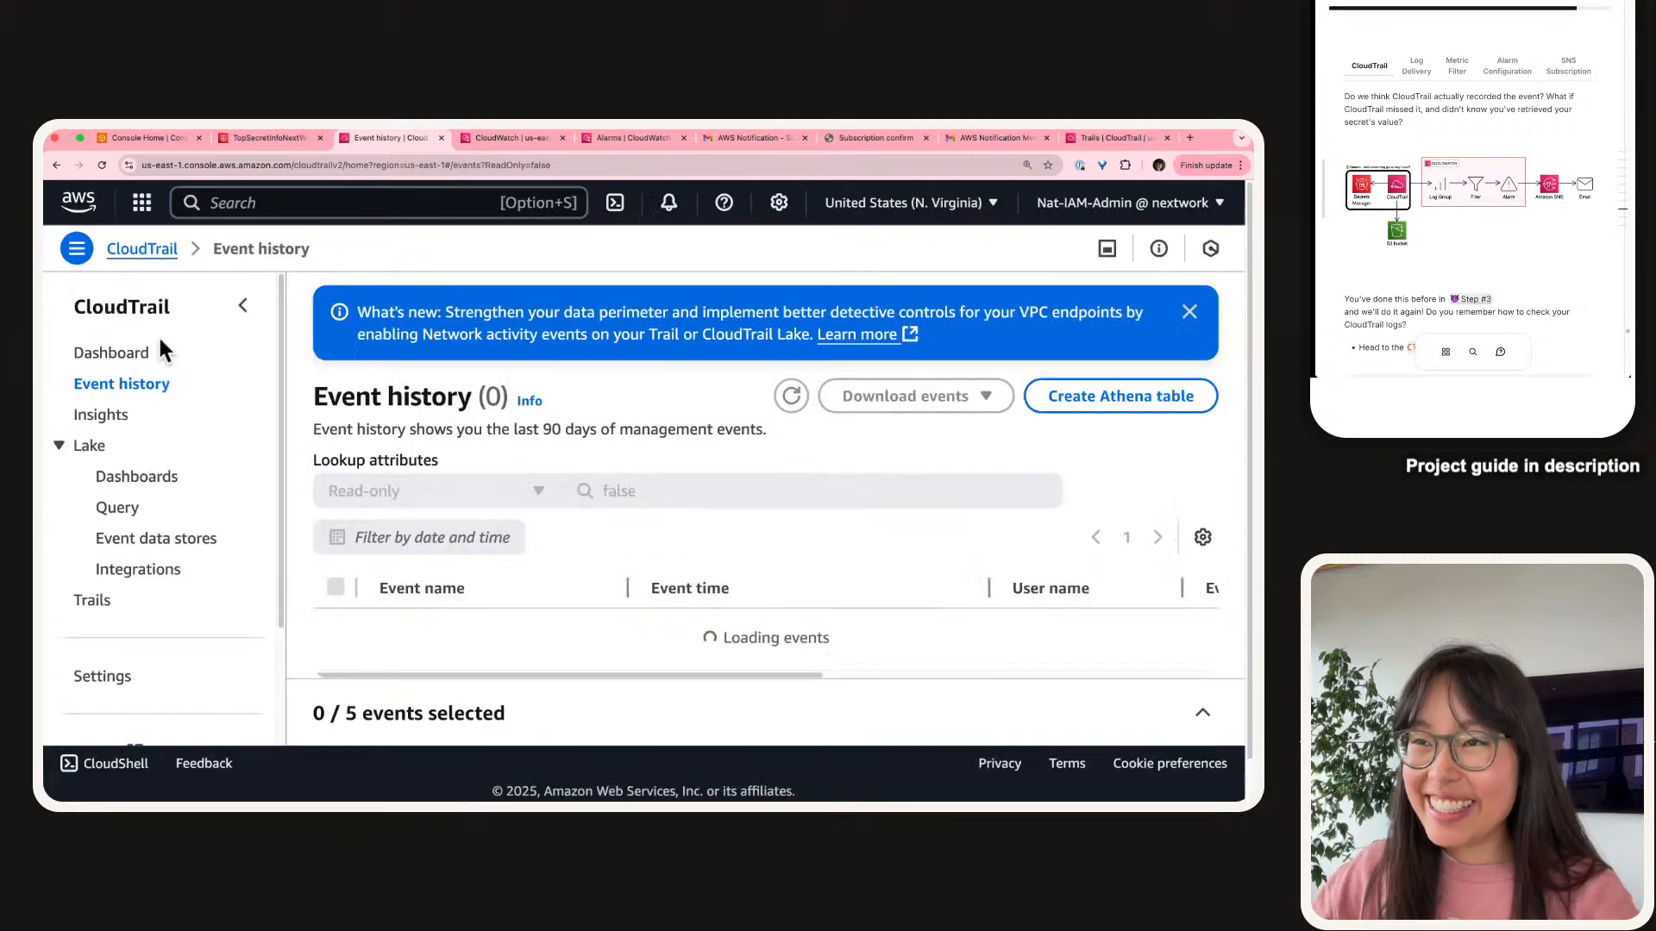
# Filter event history by Event source secretsmanager.amazonaws.com.
pyautogui.click(241, 307)
pyautogui.scroll(-2, 310, 530)
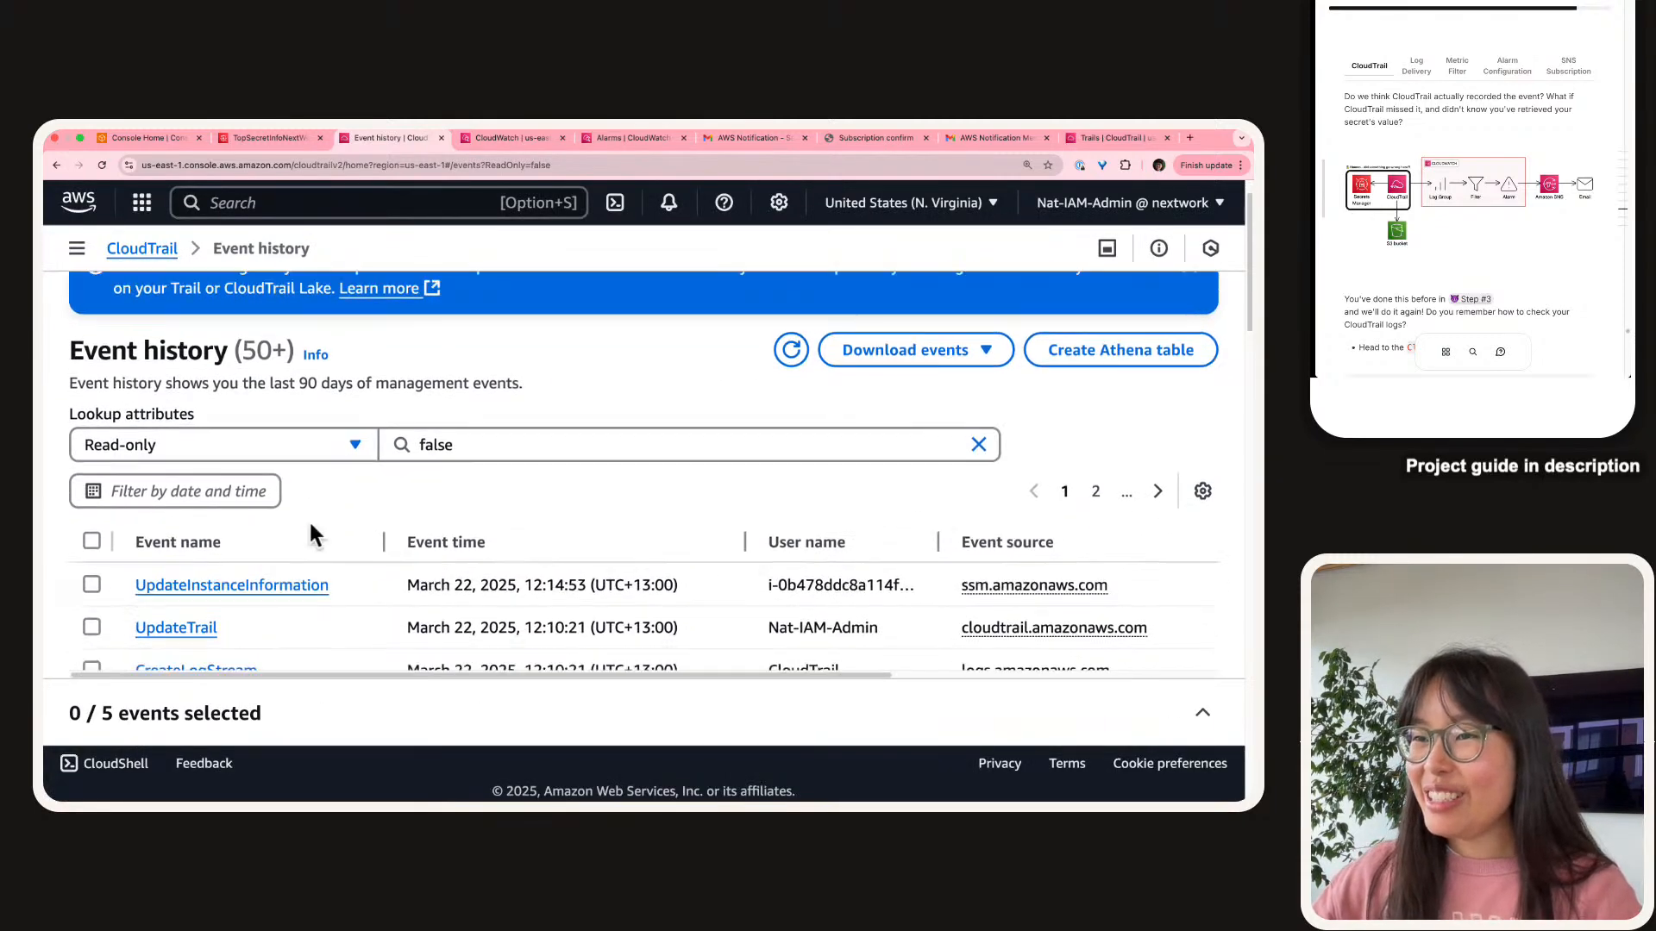
pyautogui.click(228, 445)
pyautogui.click(127, 608)
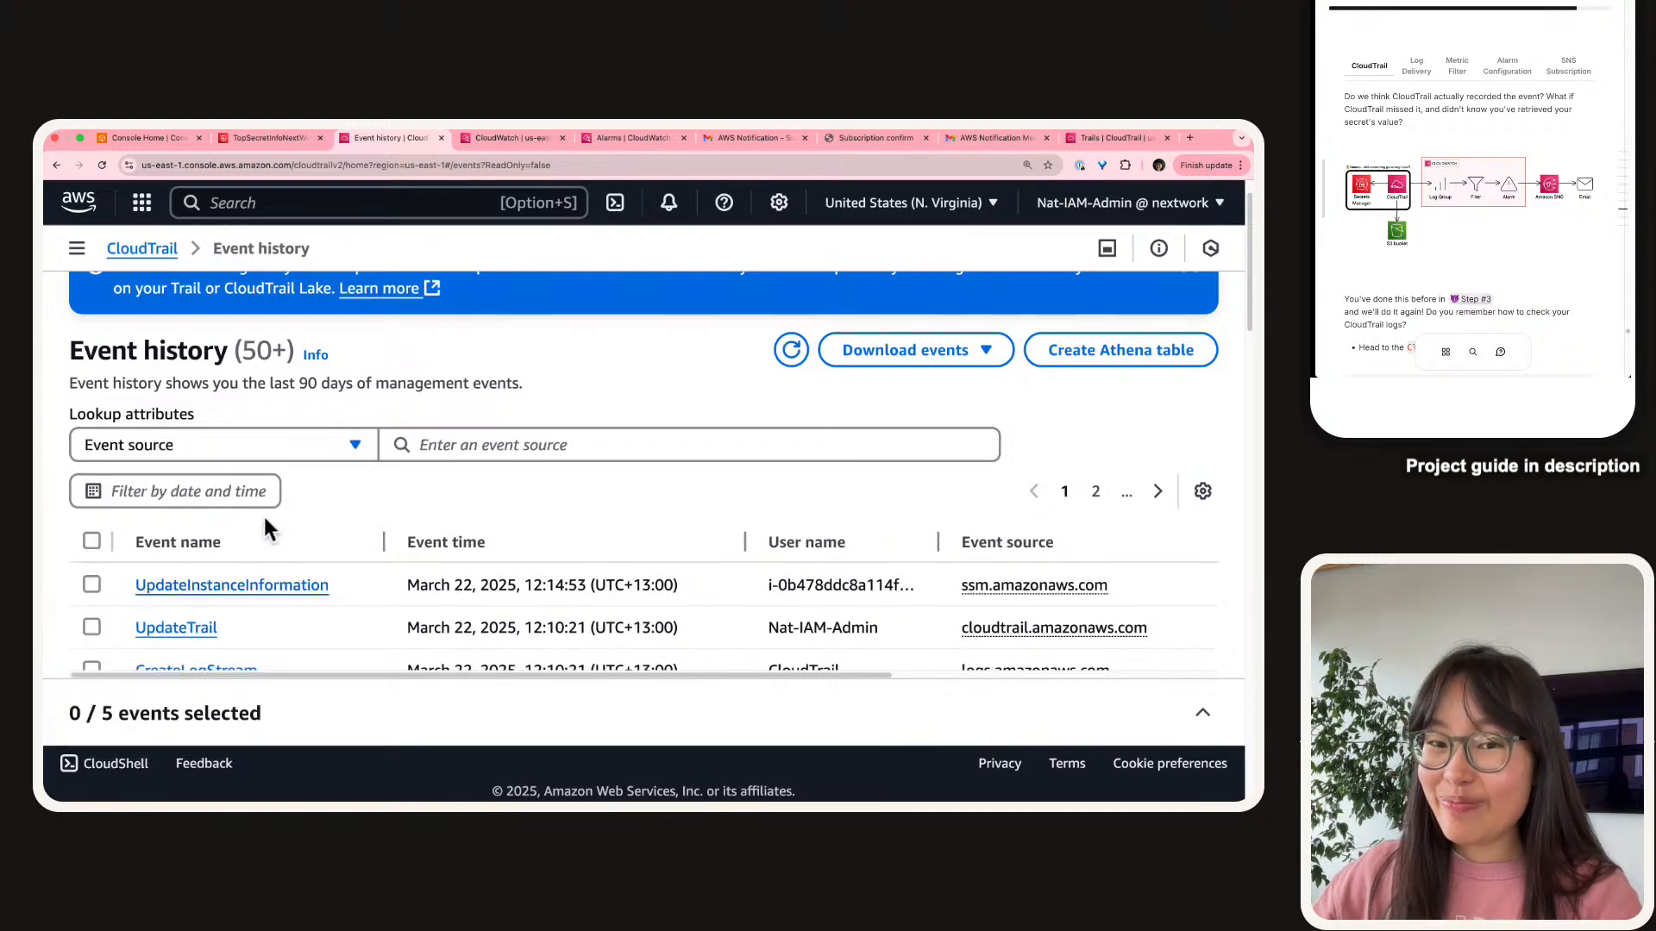
pyautogui.click(549, 443)
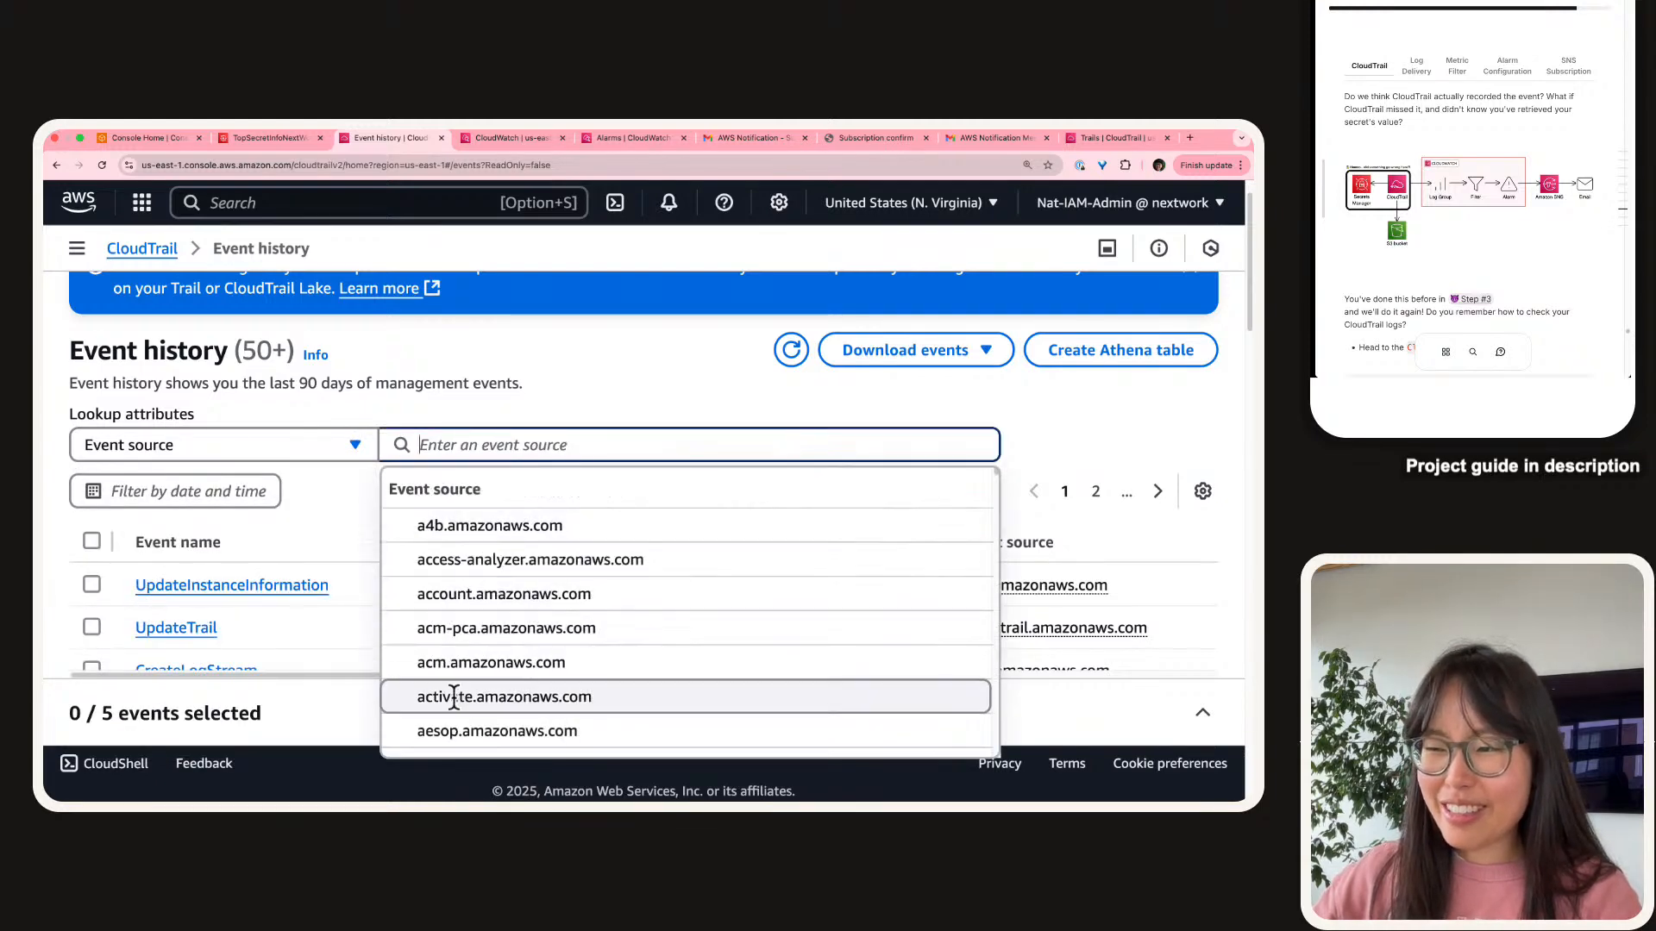
pyautogui.write('secret')
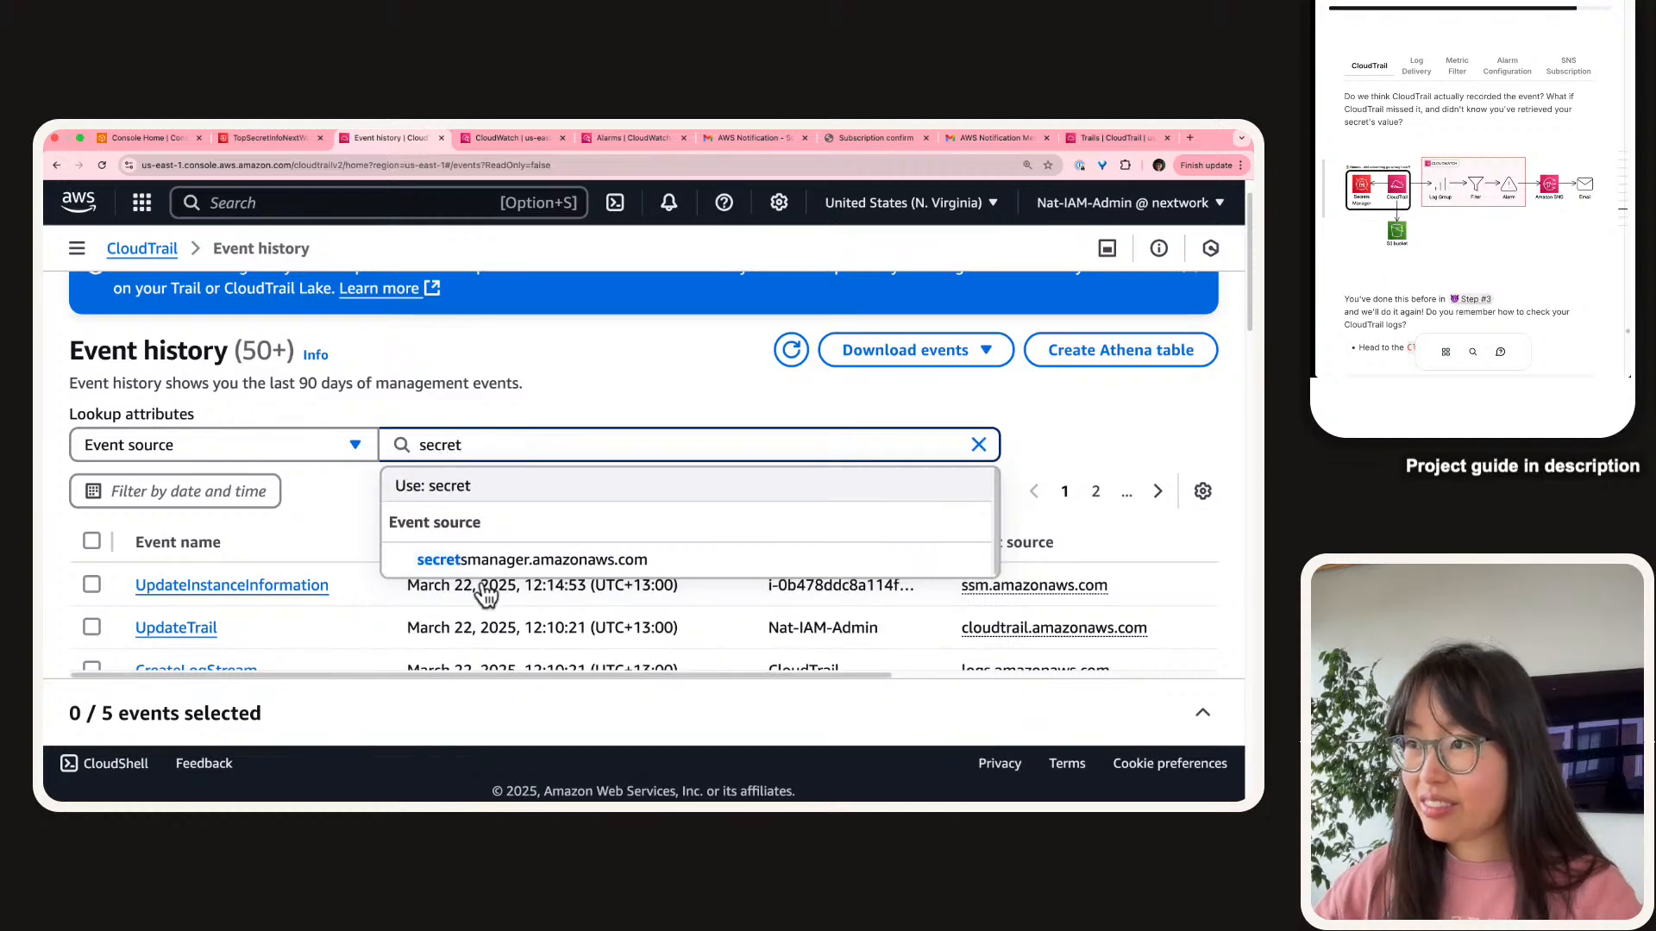
pyautogui.click(482, 560)
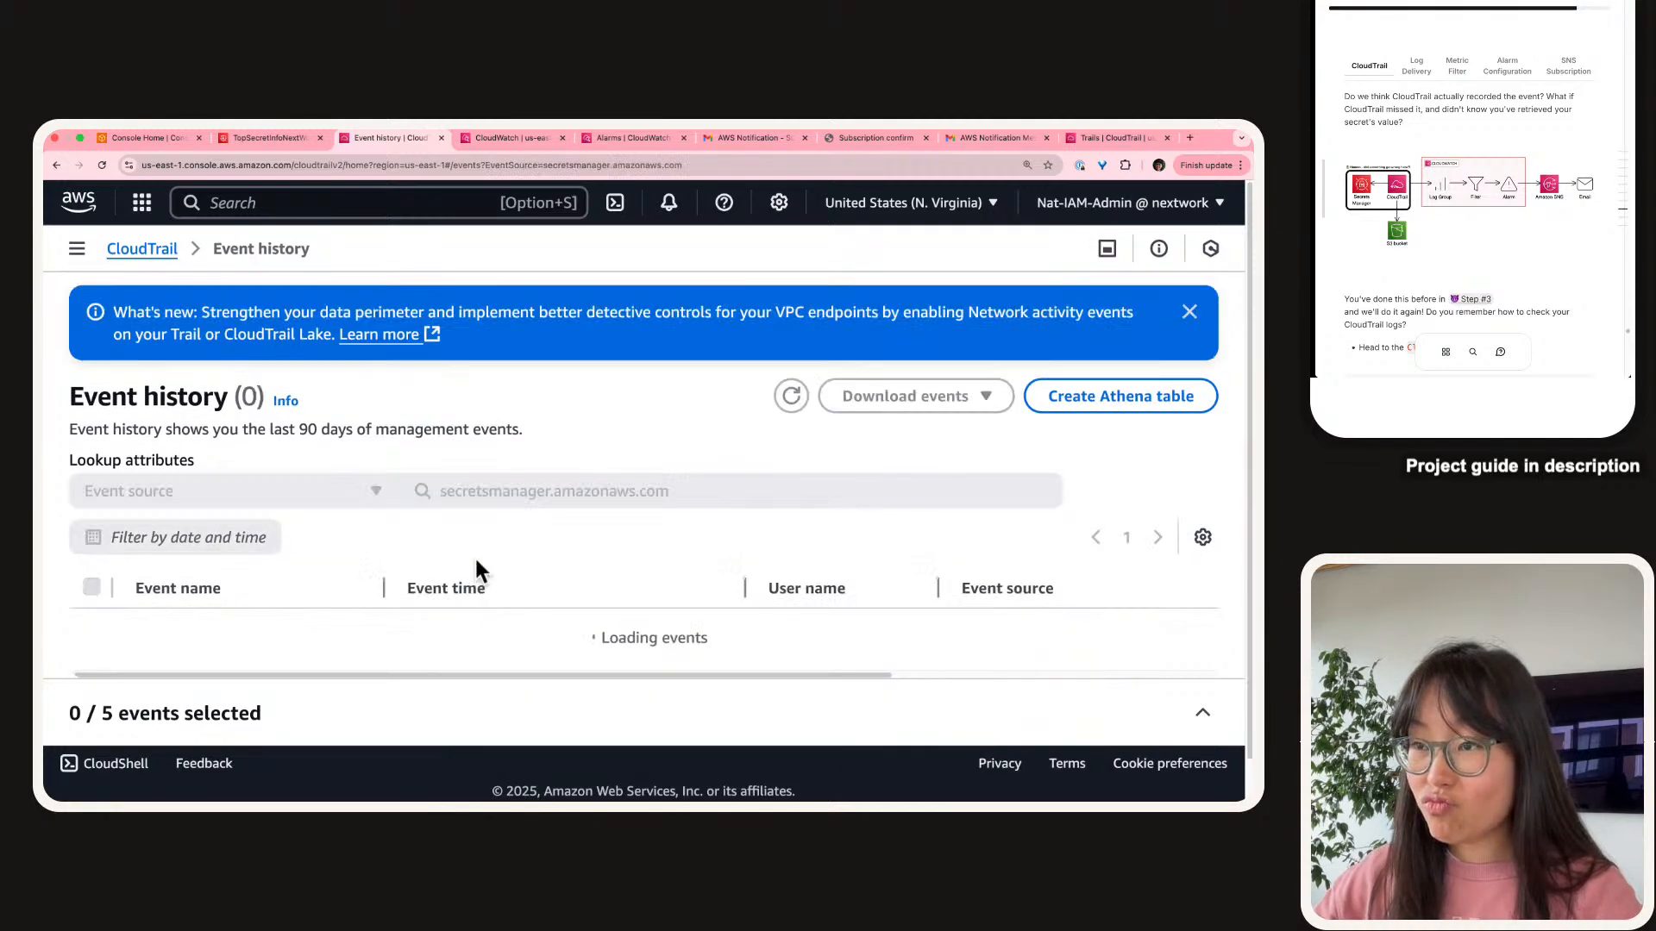
# Scan the filtered secretsmanager events to locate the 12:13:22 GetSecretValue entry.
pyautogui.scroll(-2, 472, 577)
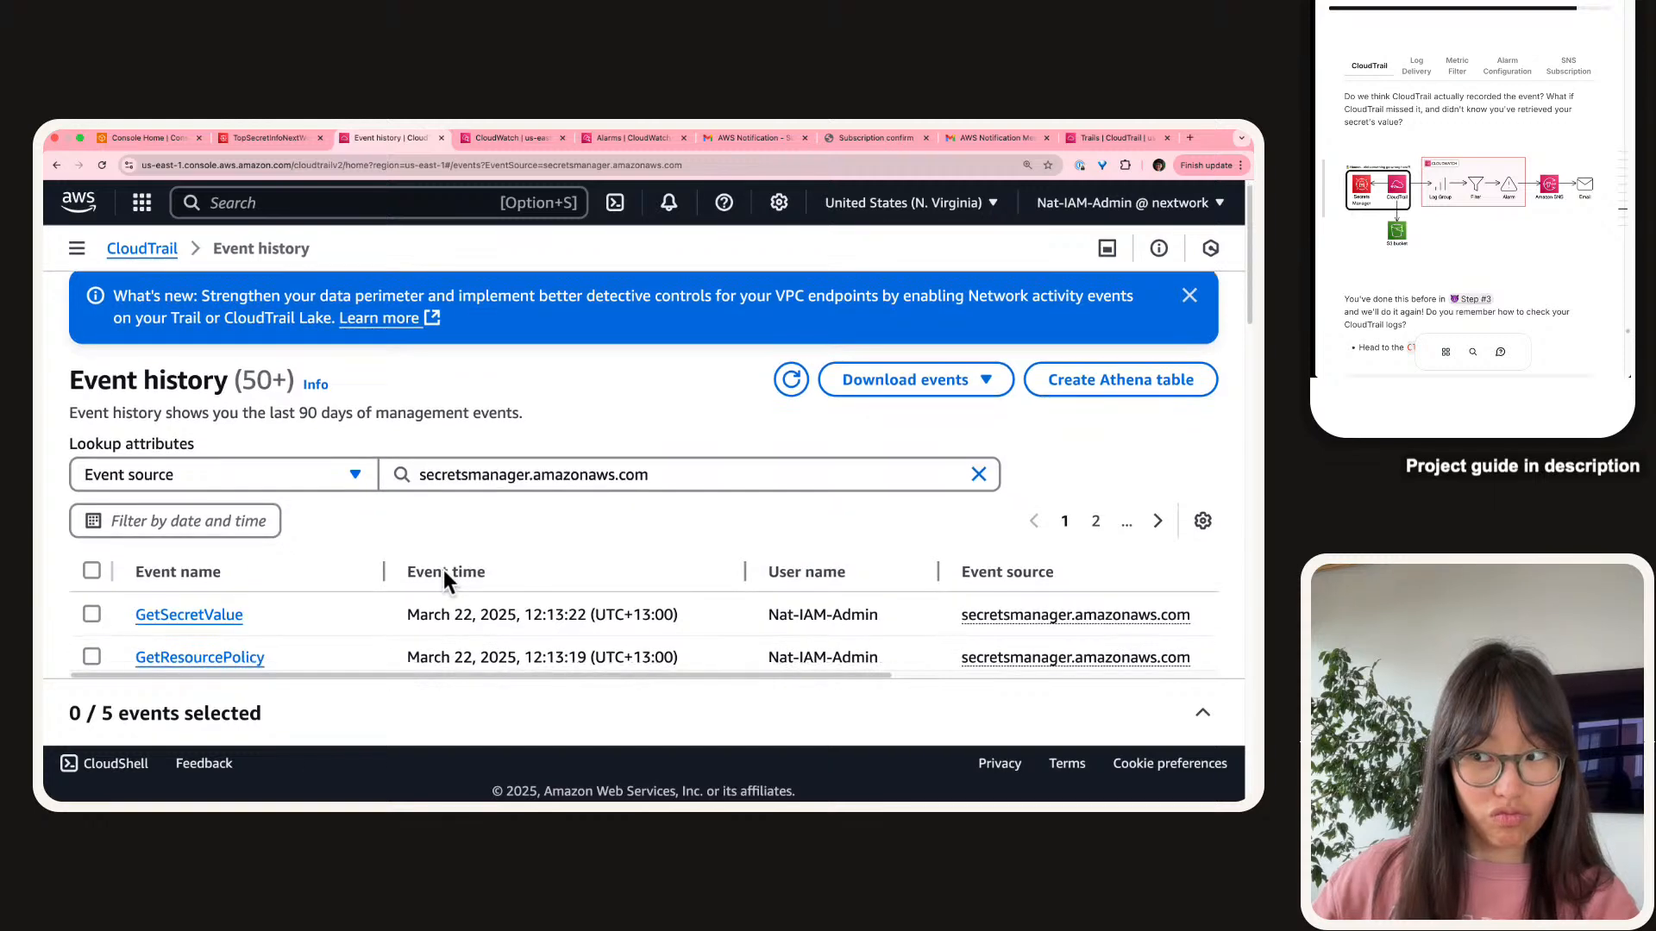
pyautogui.scroll(-3, 444, 569)
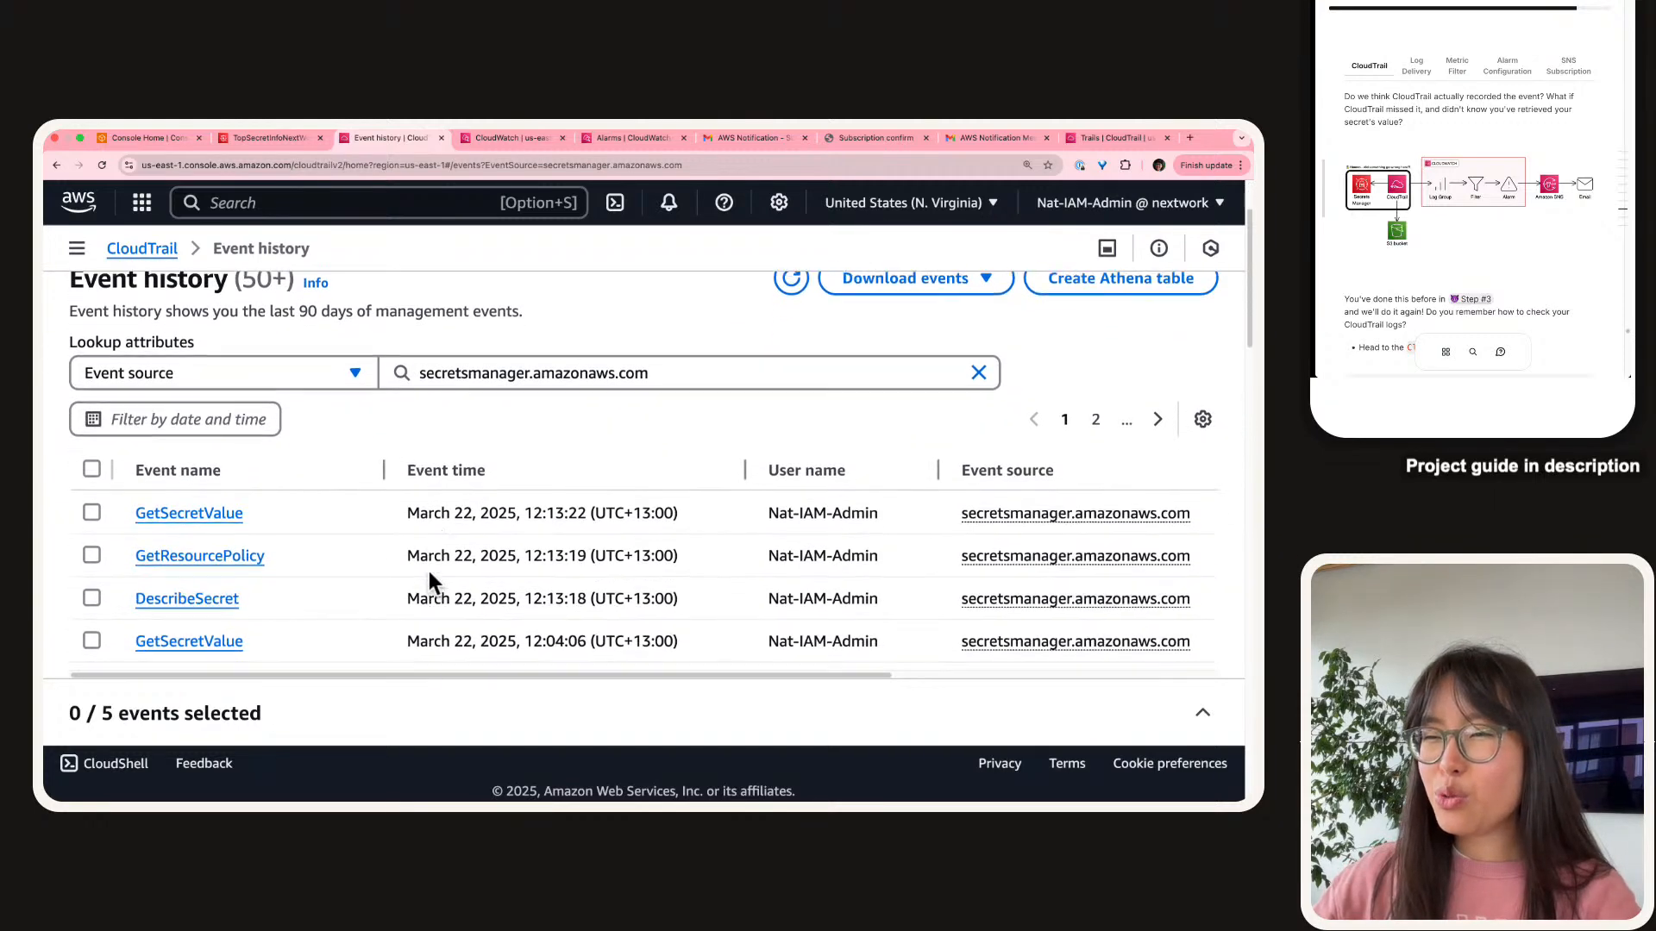
pyautogui.scroll(-1, 274, 556)
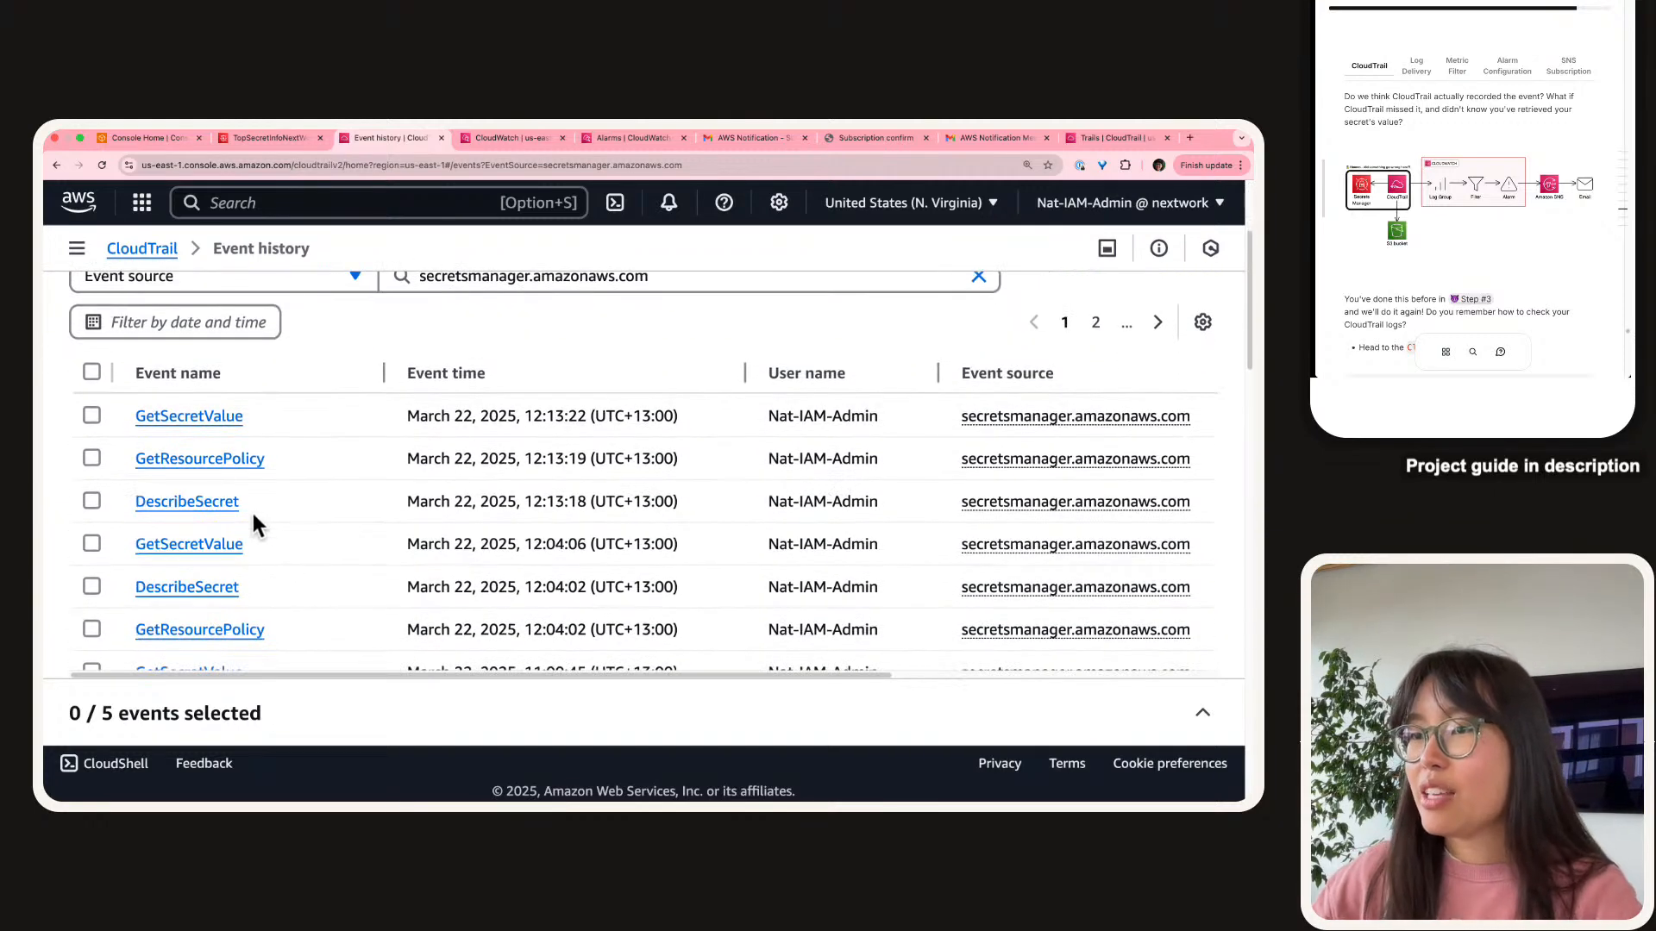
pyautogui.scroll(5, 170, 386)
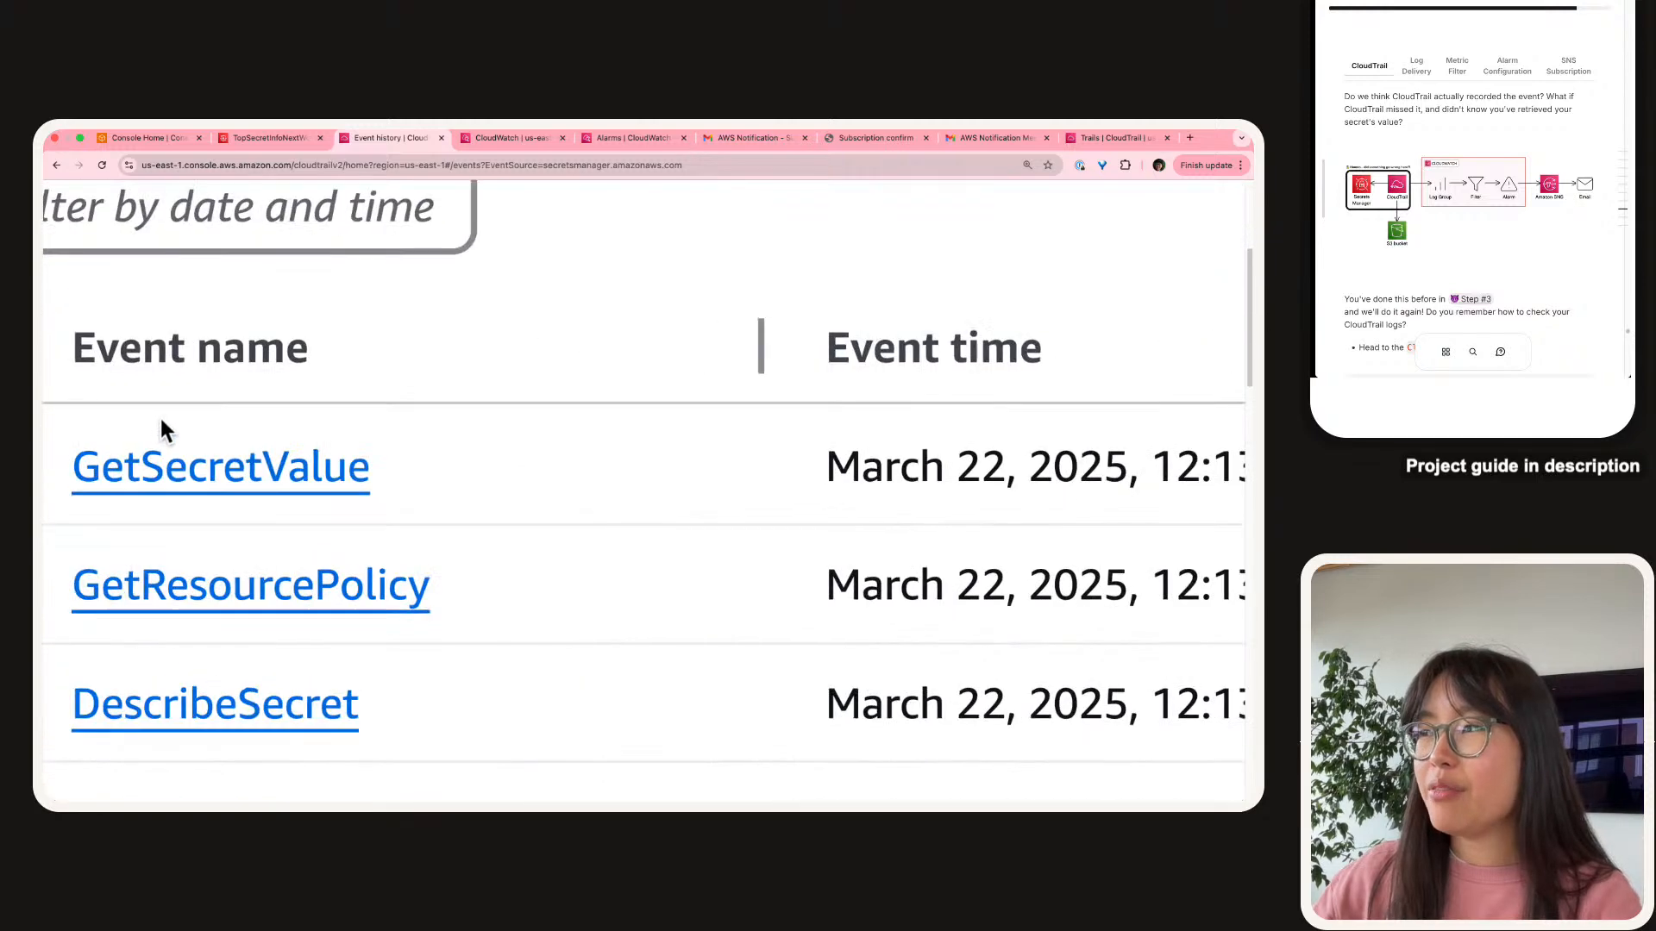
pyautogui.hscroll(5, 377, 470)
pyautogui.moveTo(601, 466); pyautogui.dragTo(701, 467)
pyautogui.moveTo(1068, 135)
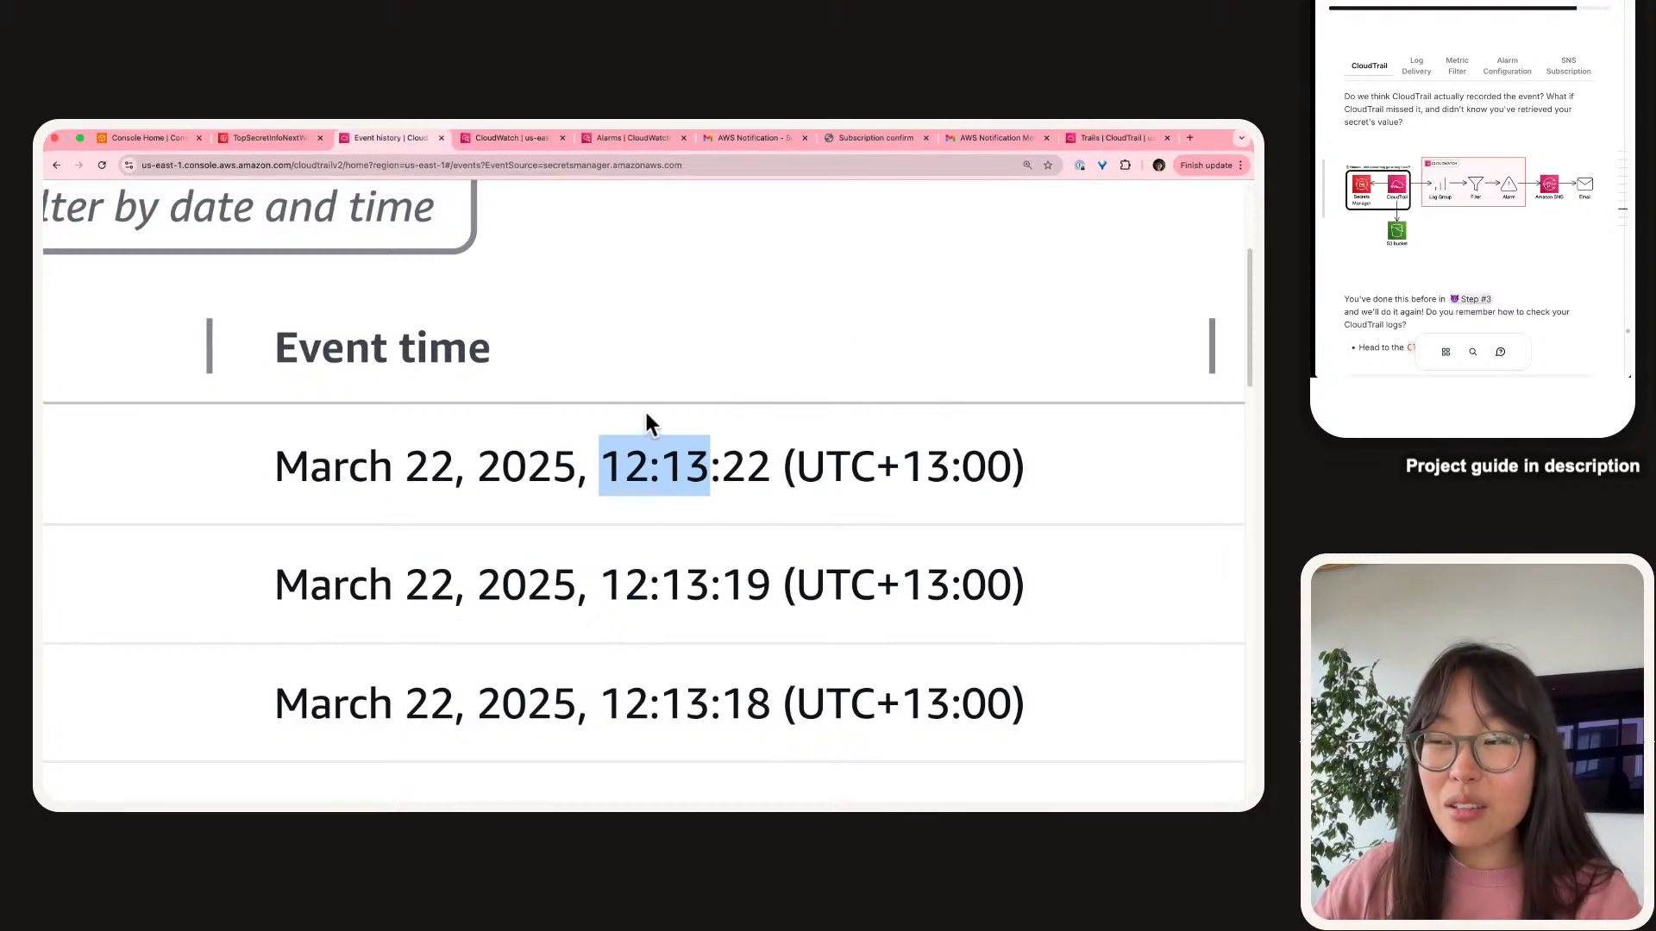
pyautogui.scroll(-1, 699, 479)
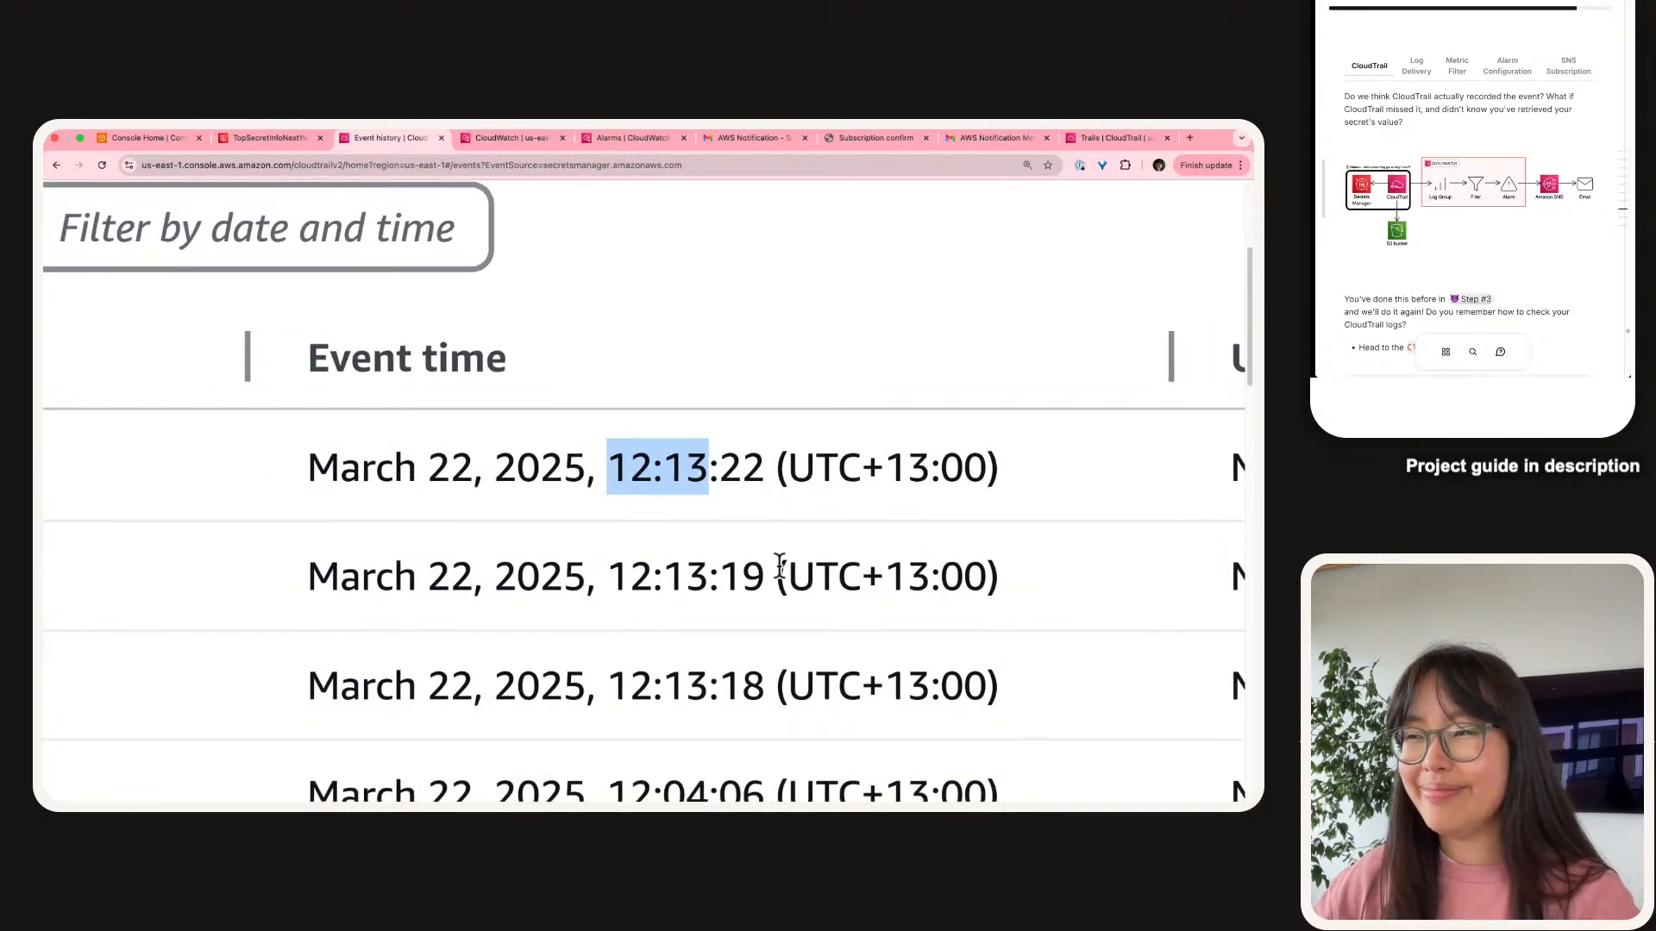
pyautogui.scroll(-5, 776, 565)
pyautogui.click(763, 564)
pyautogui.scroll(-2, 749, 536)
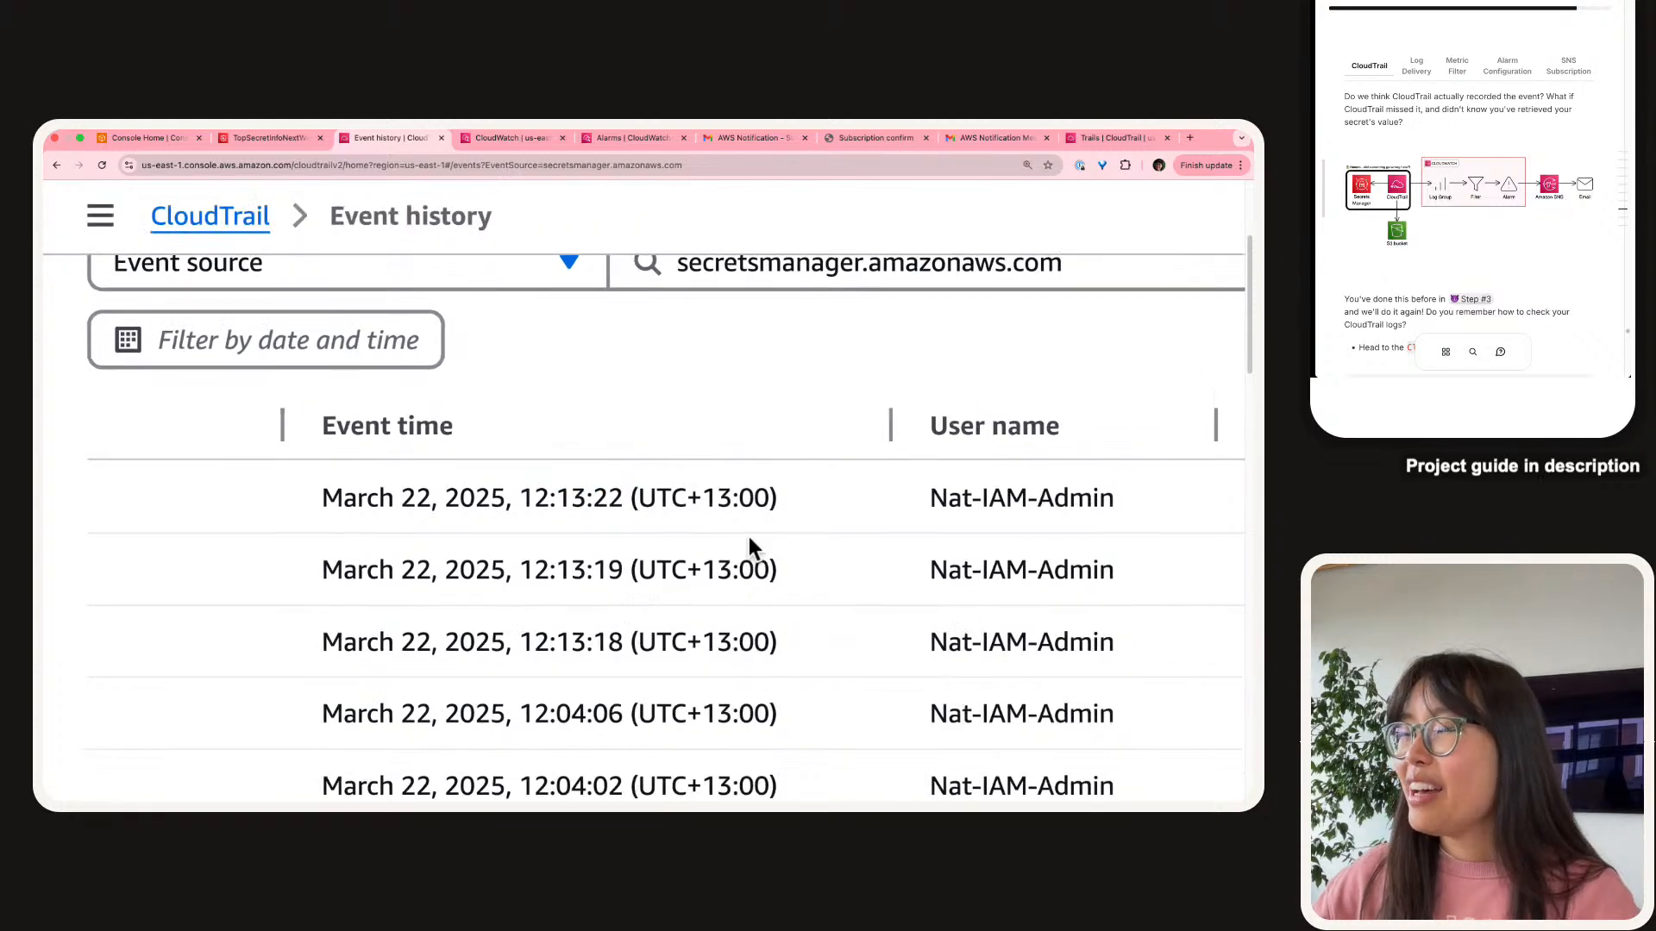
pyautogui.scroll(-3, 748, 536)
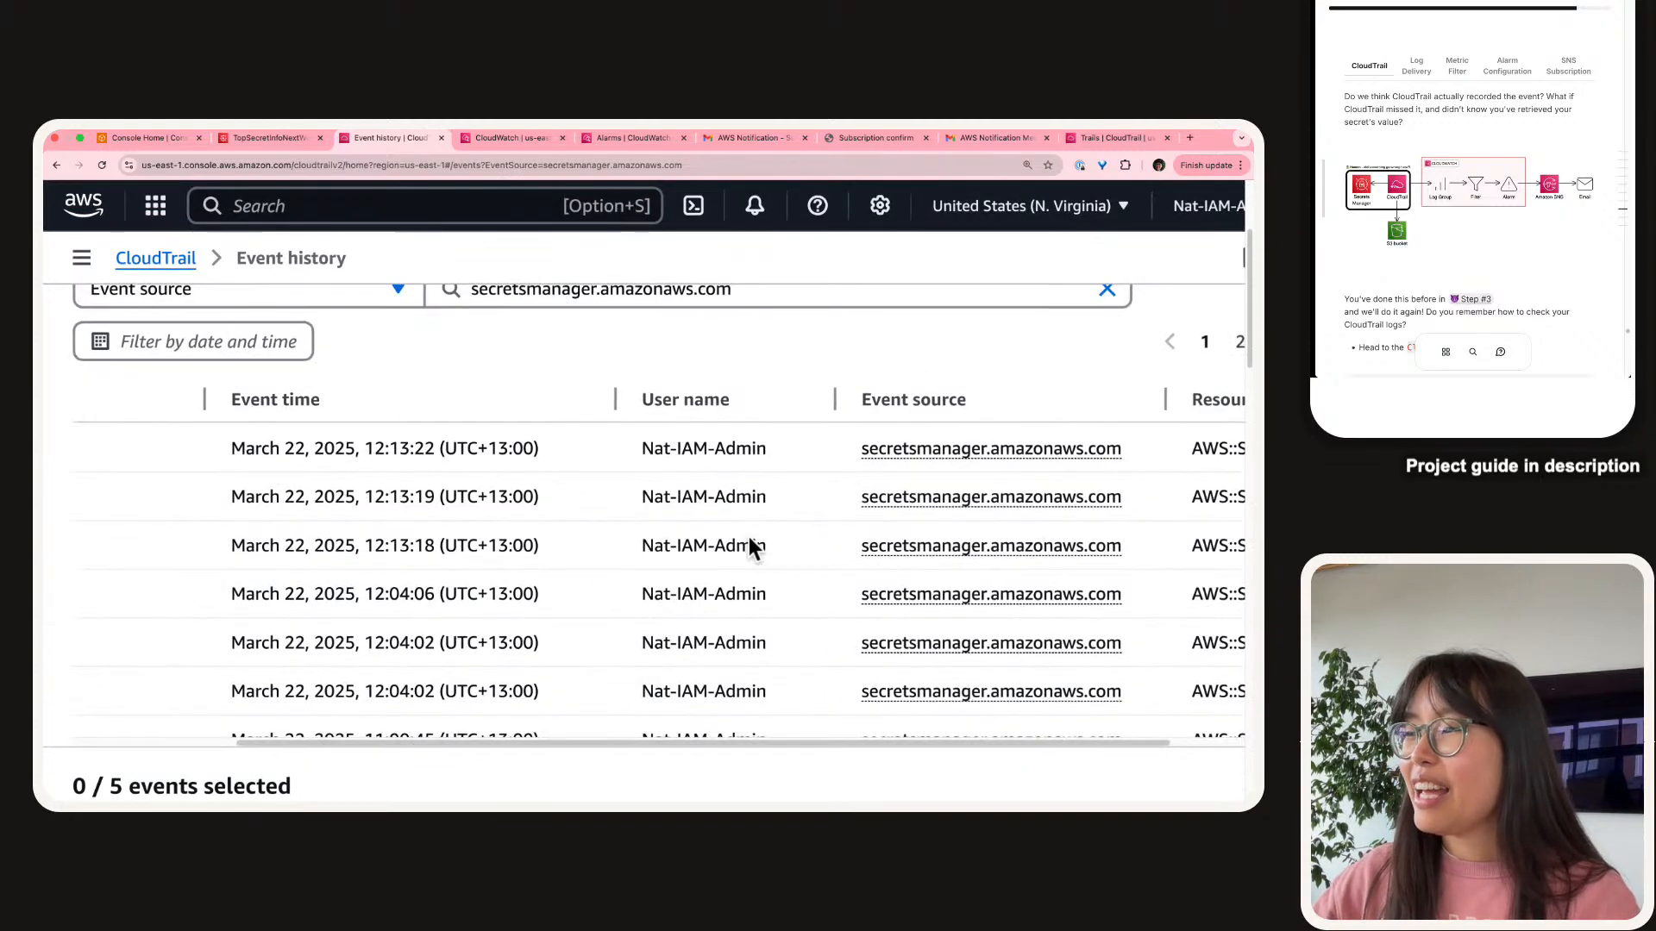
pyautogui.hscroll(-3, 759, 574)
pyautogui.scroll(4, 140, 488)
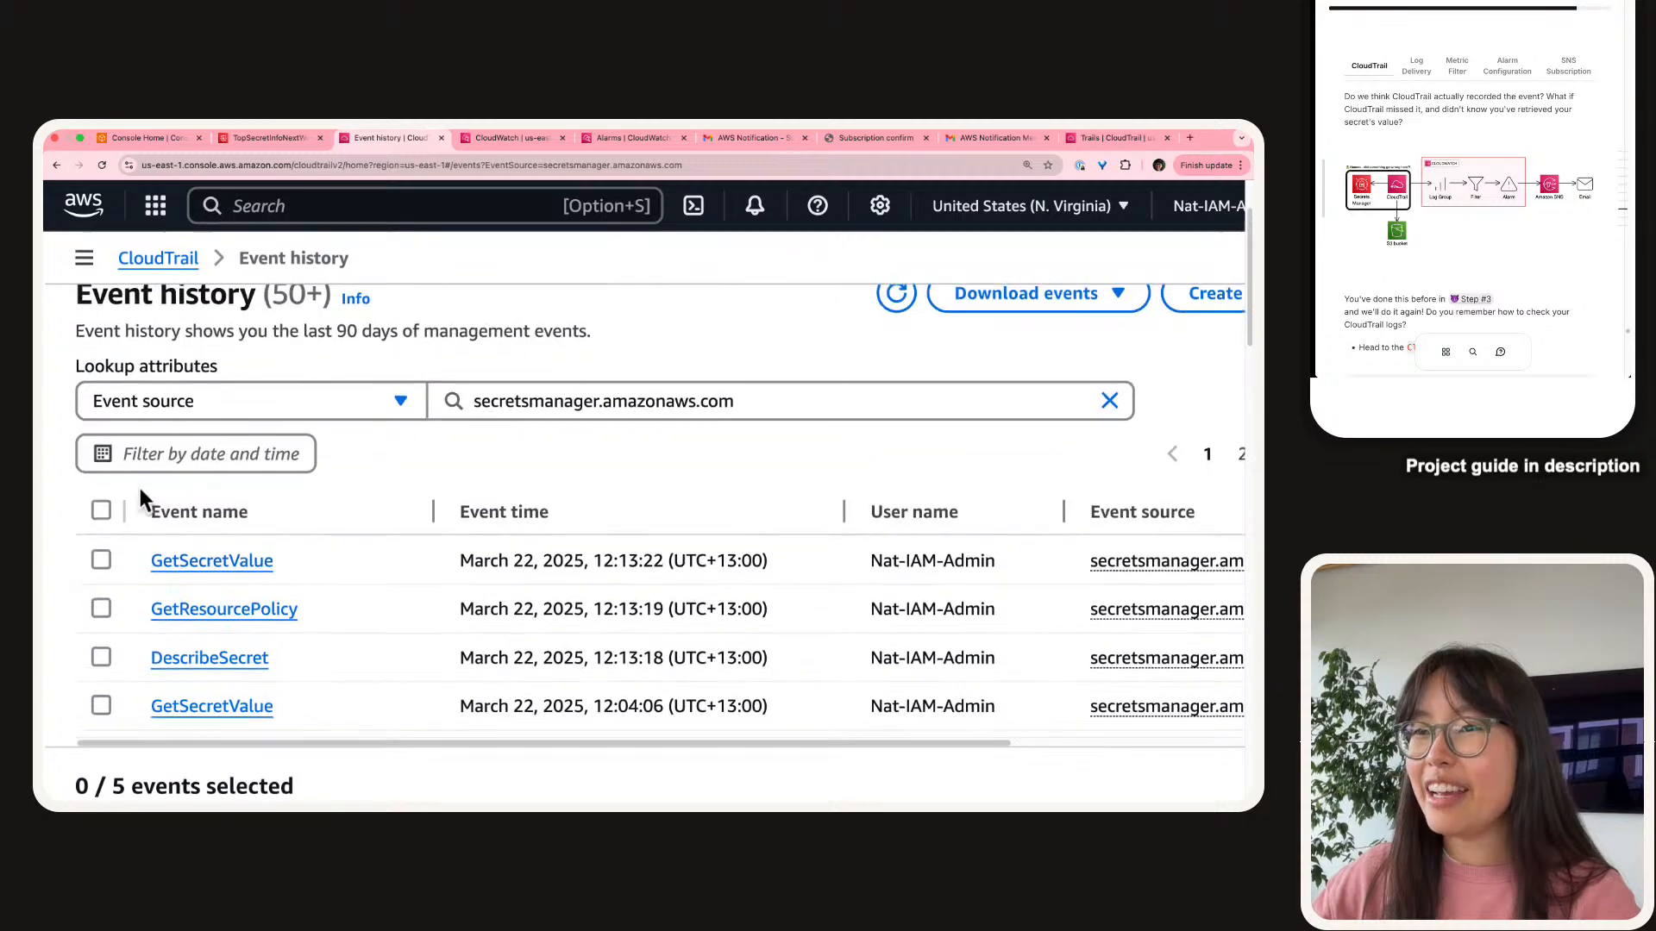
pyautogui.scroll(2, 121, 595)
# Tick the 12:13:22 GetSecretValue event and close its comparison details.
pyautogui.click(100, 600)
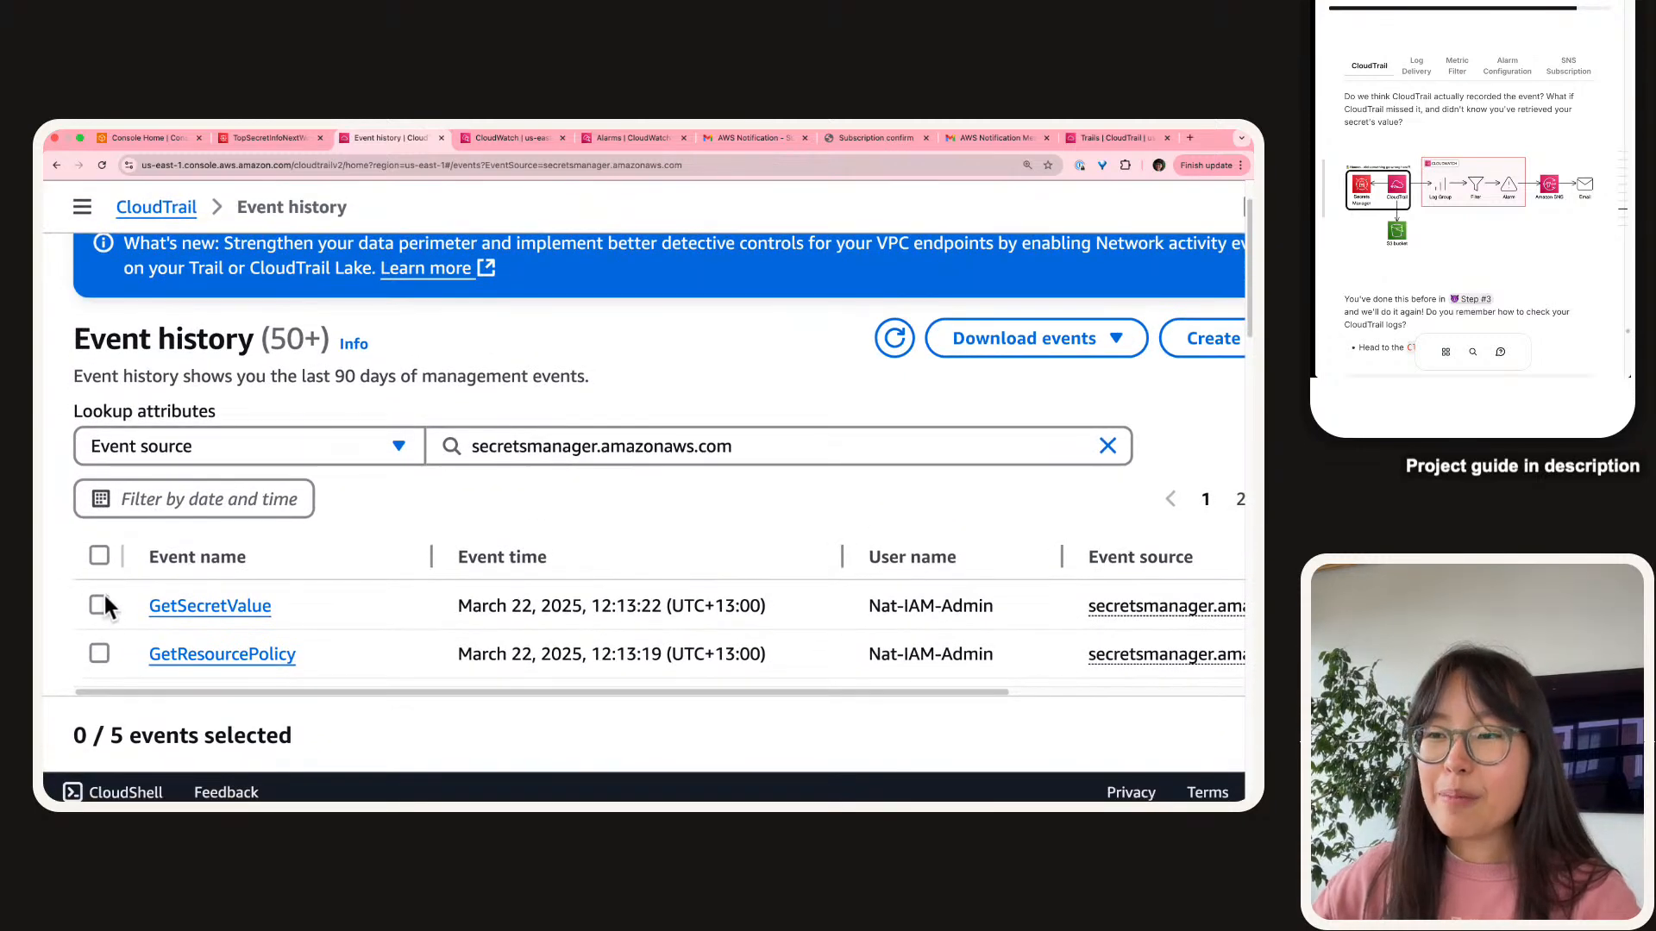
pyautogui.press('super+minus')
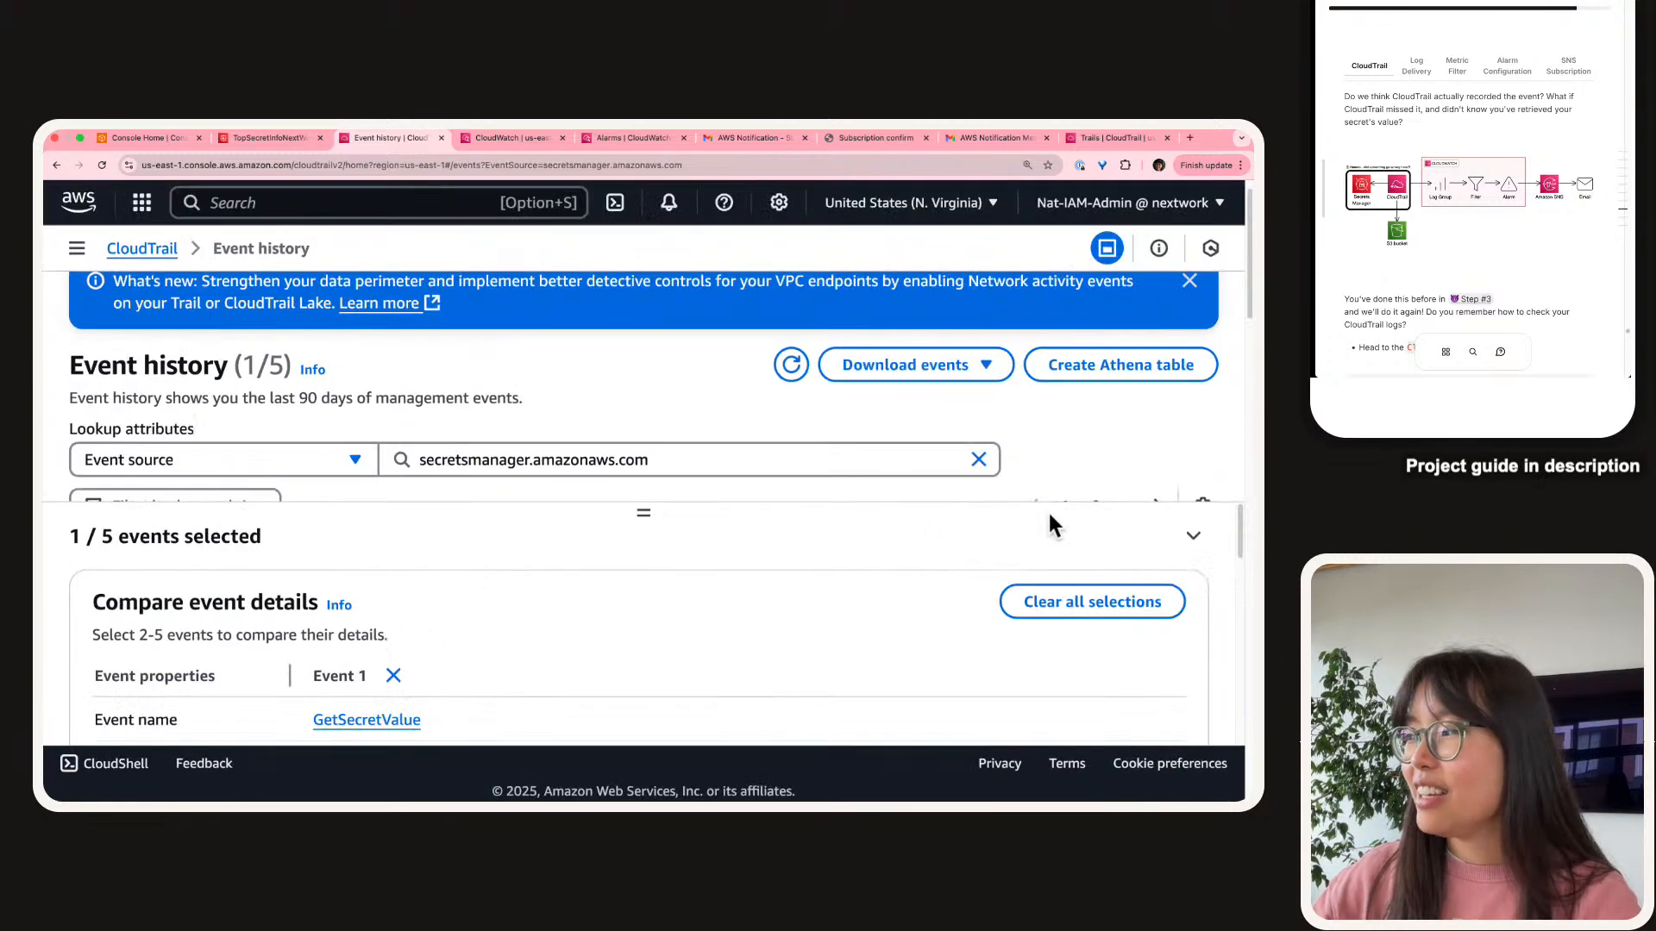
pyautogui.click(1193, 535)
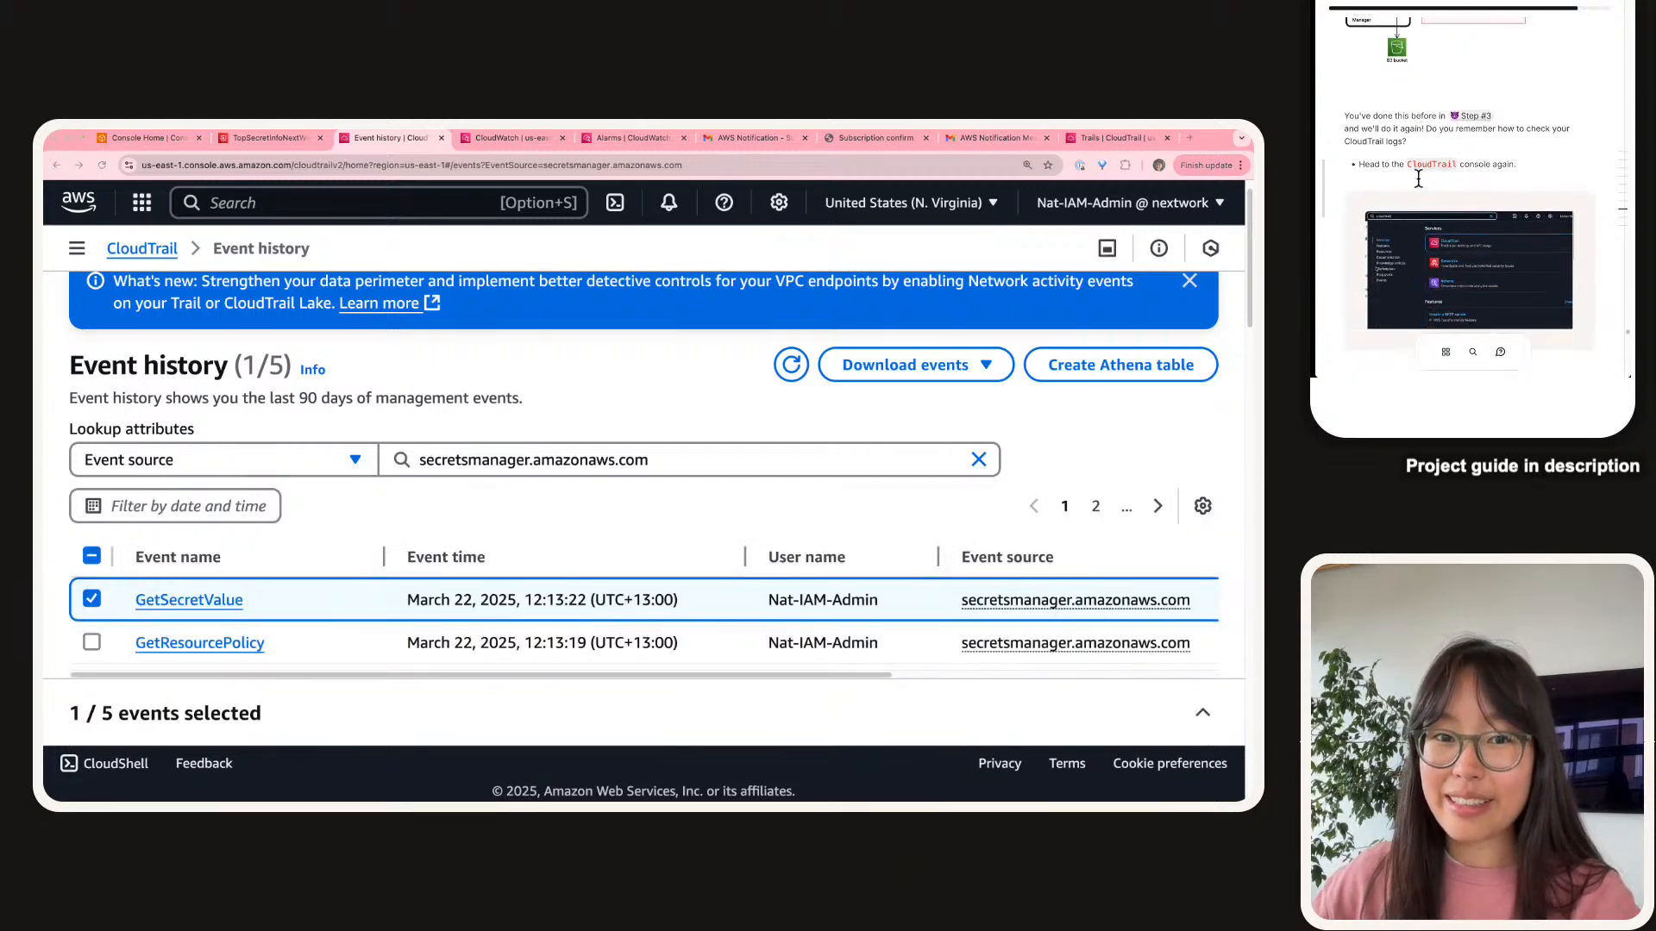
pyautogui.scroll(-10, 1416, 176)
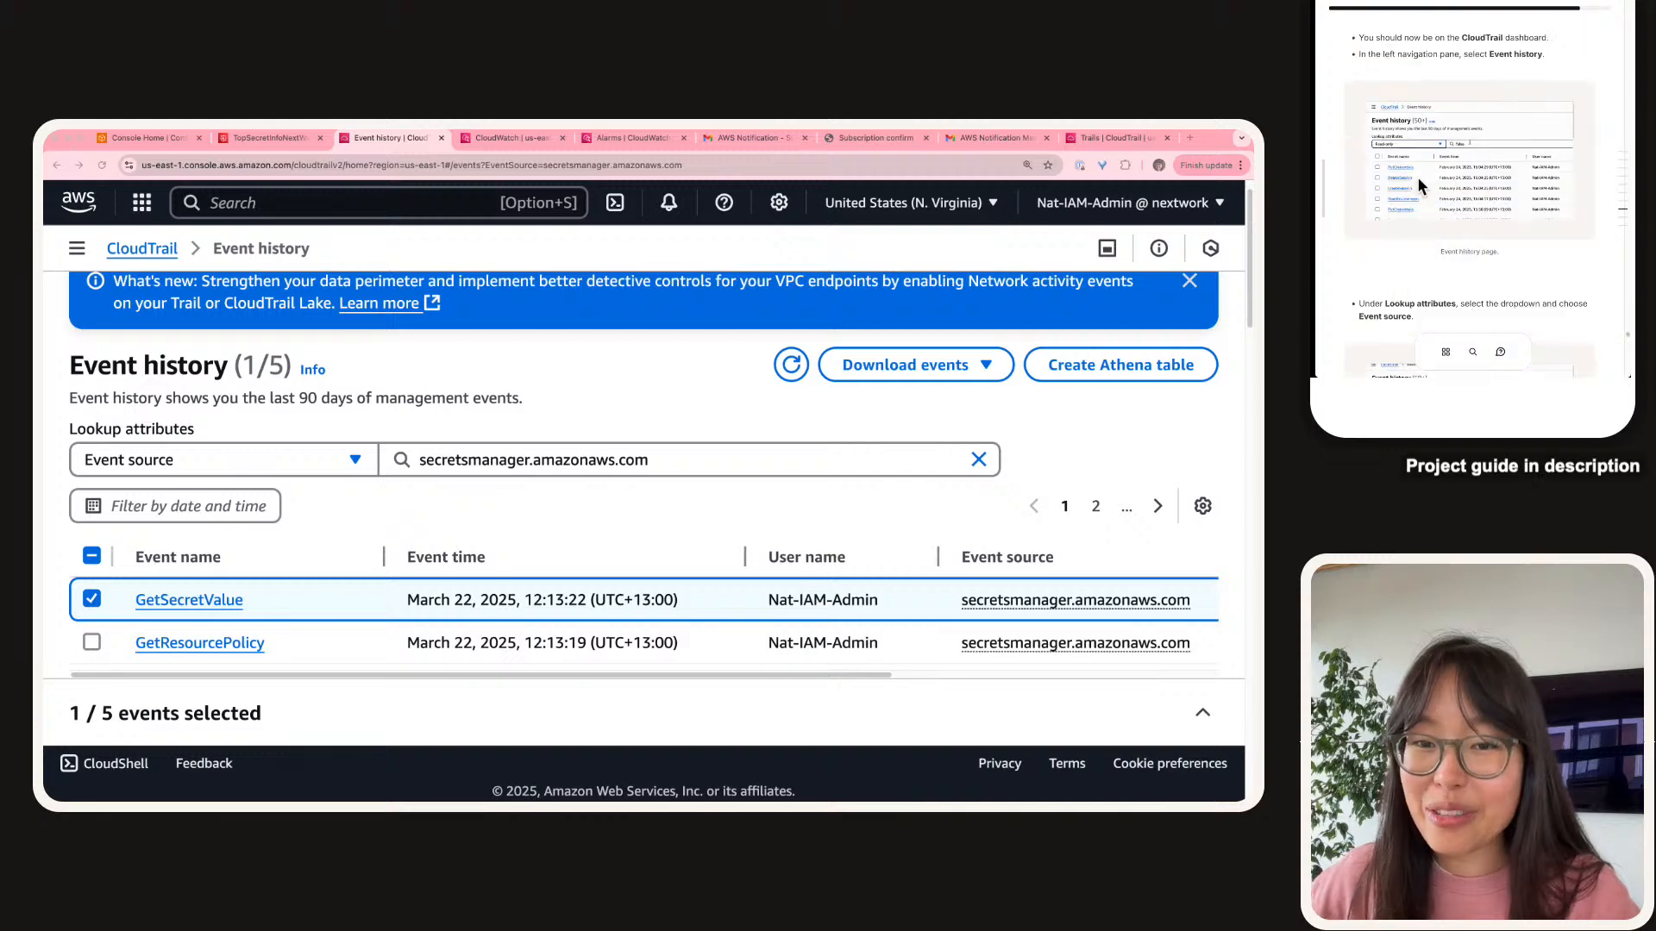
pyautogui.scroll(-8, 1414, 136)
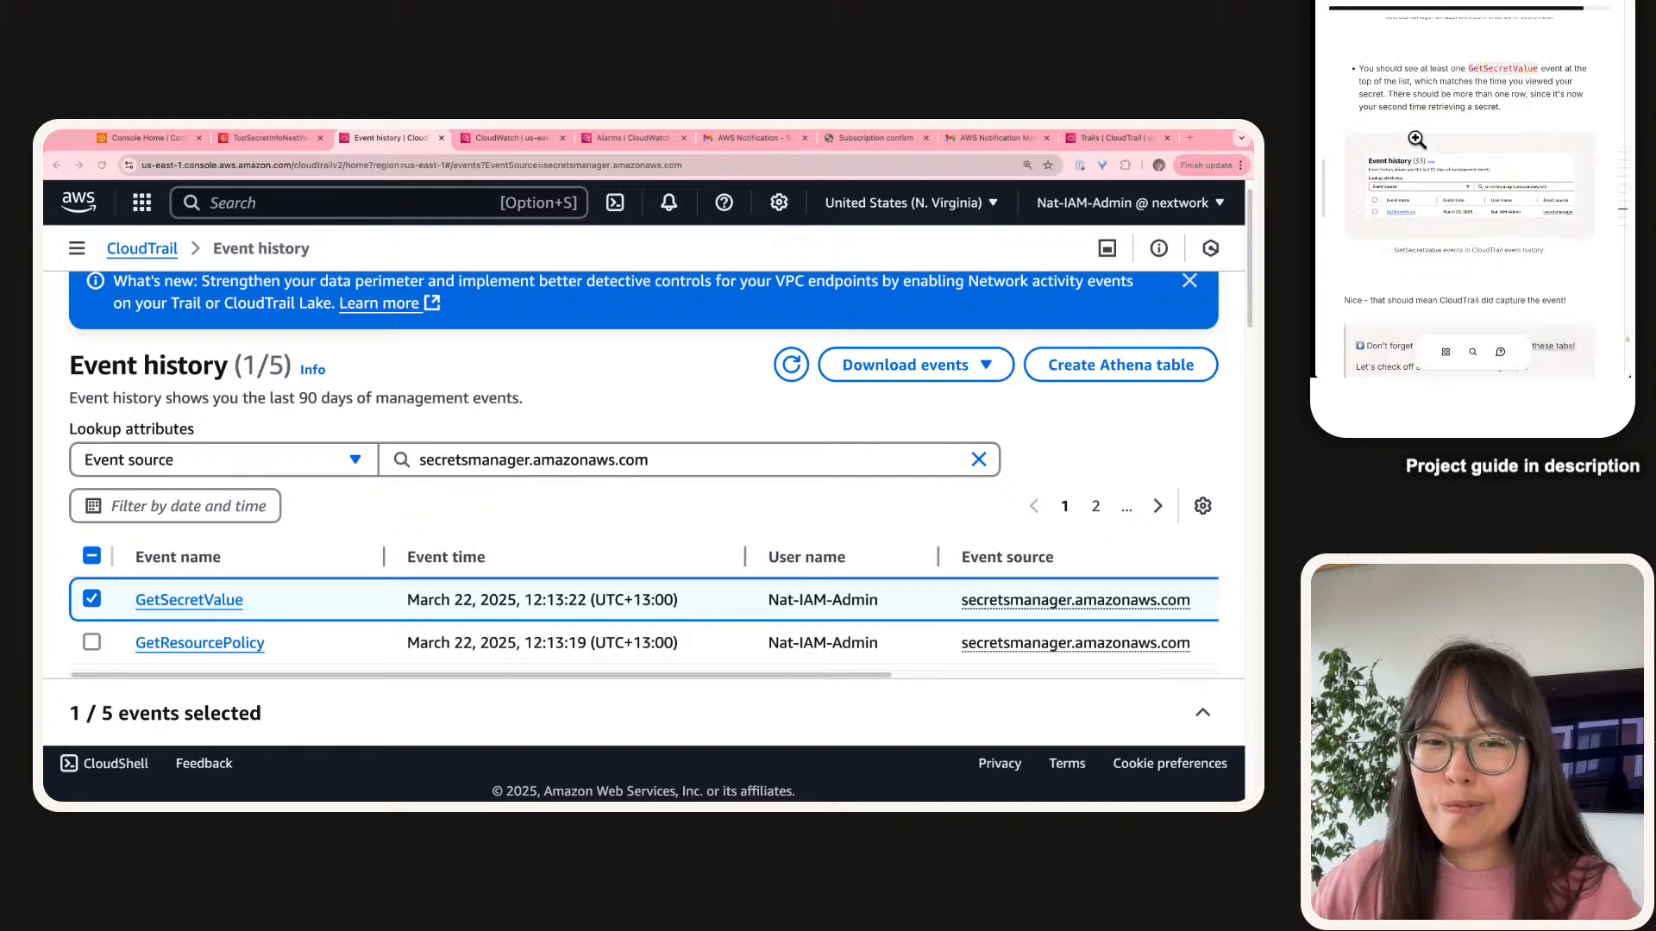
# Highlight the guide's note that CloudTrail captured the GetSecretValue event.
pyautogui.moveTo(1385, 113); pyautogui.dragTo(1592, 112)
pyautogui.click(1592, 111)
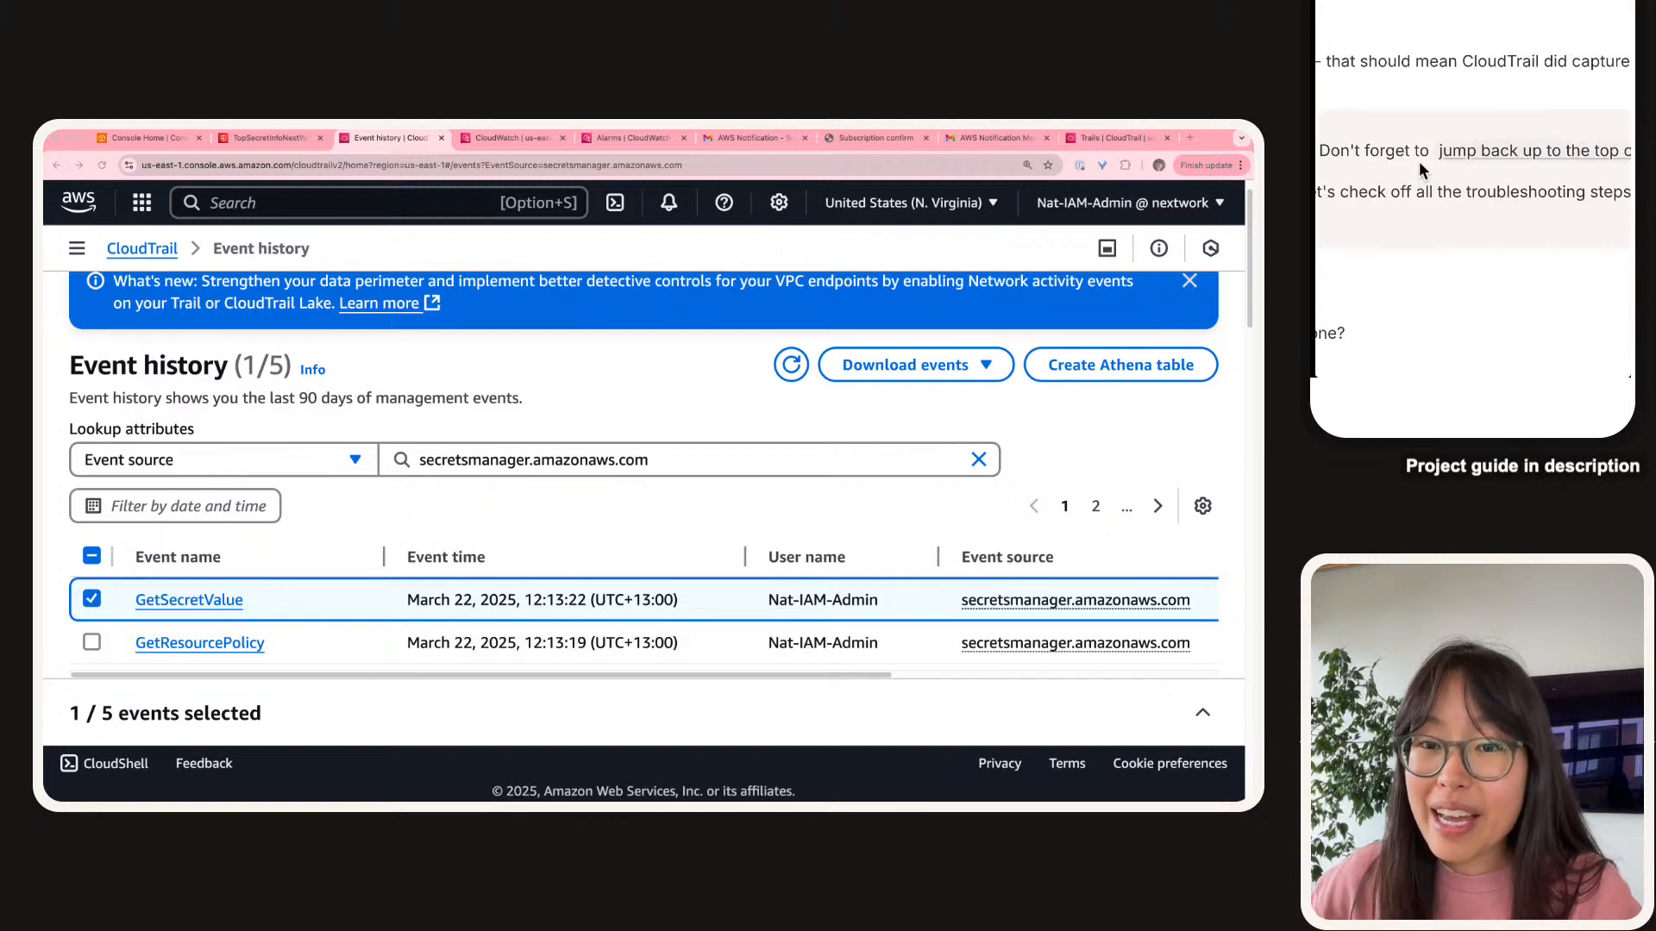
pyautogui.scroll(10, 1541, 146)
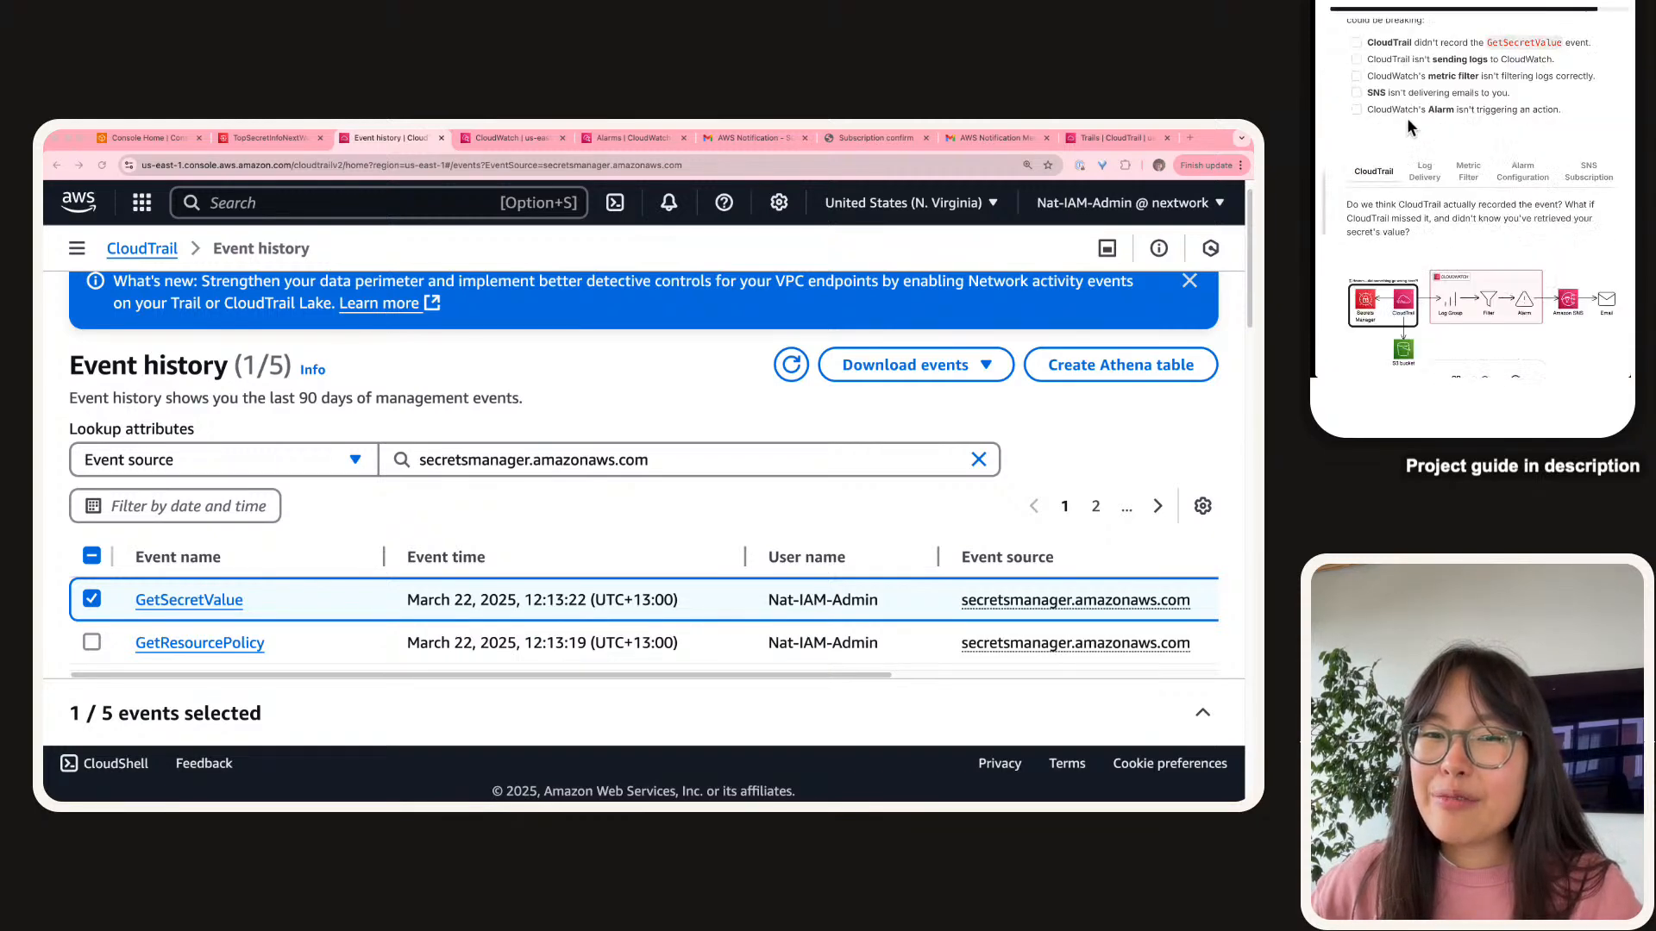
pyautogui.scroll(1, 1397, 105)
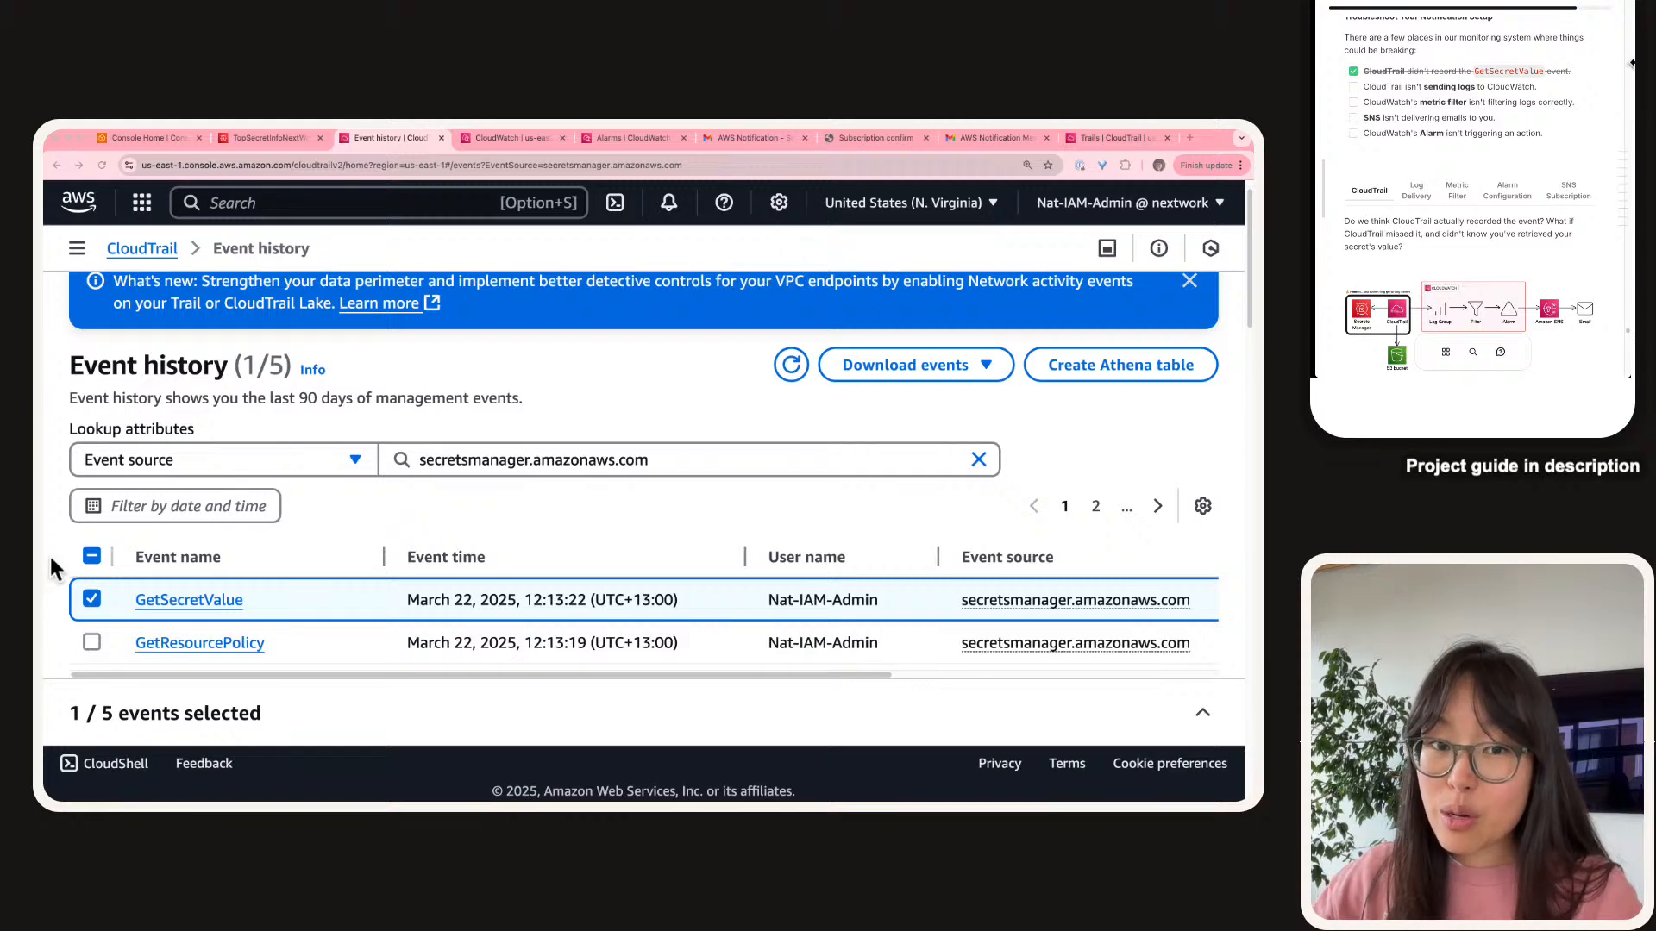
# Advance the guide to the log delivery check and view the zoomed CloudTrail-to-Log-Group diagram.
pyautogui.click(1412, 197)
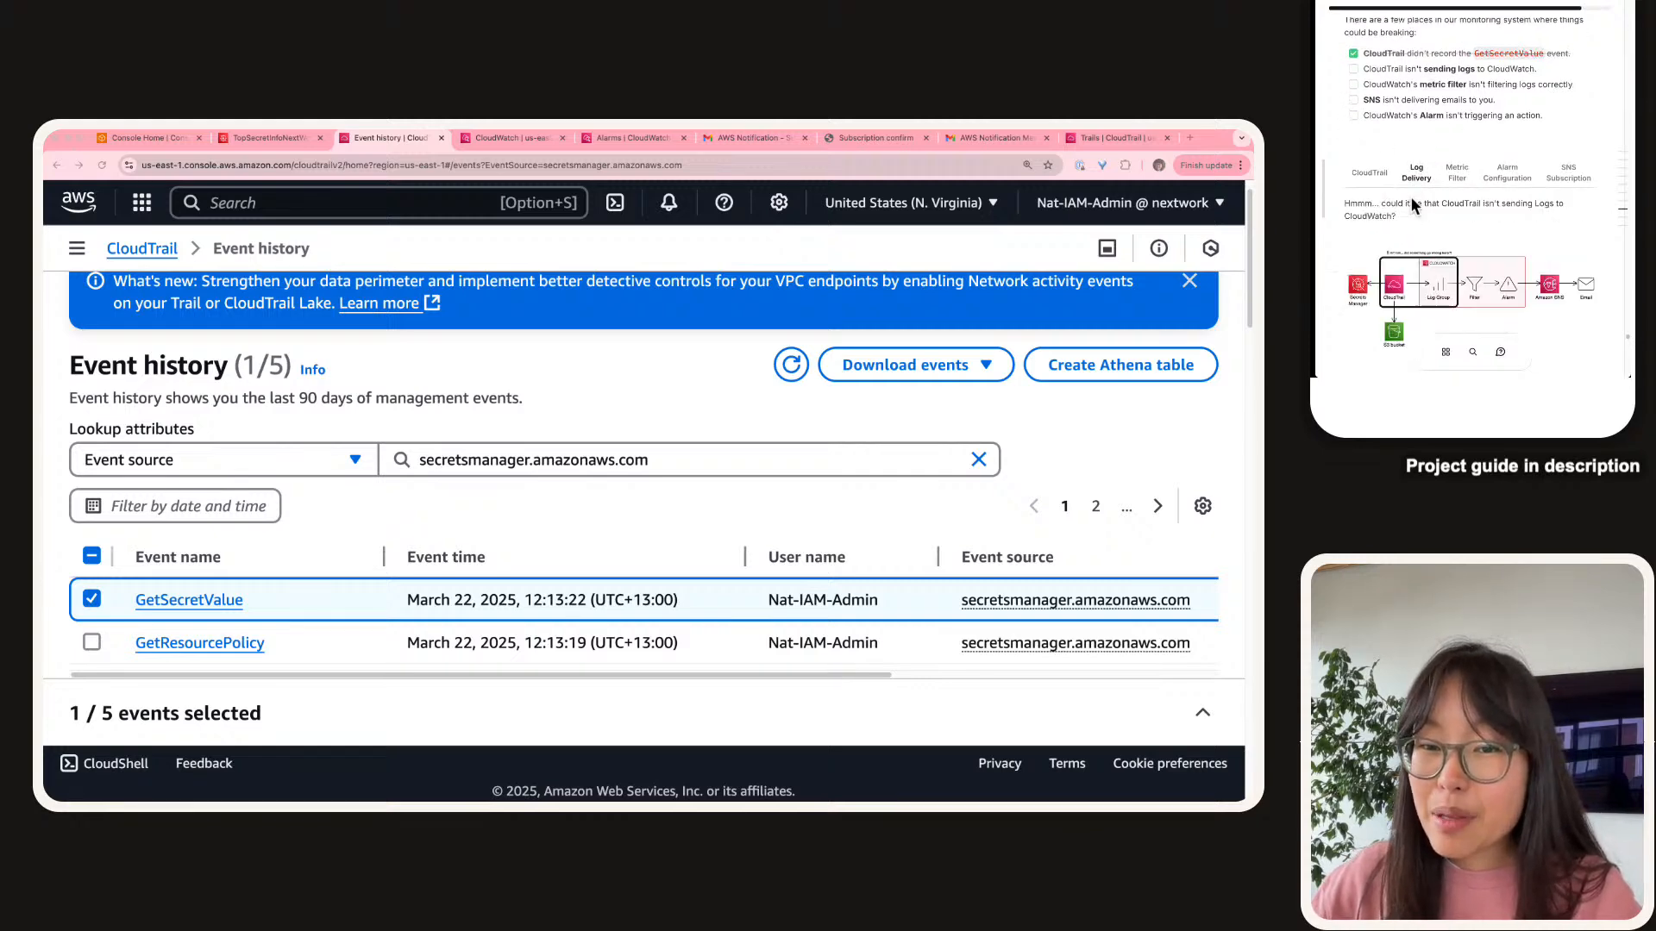
pyautogui.scroll(-2, 1410, 197)
pyautogui.click(1380, 229)
pyautogui.click(1401, 191)
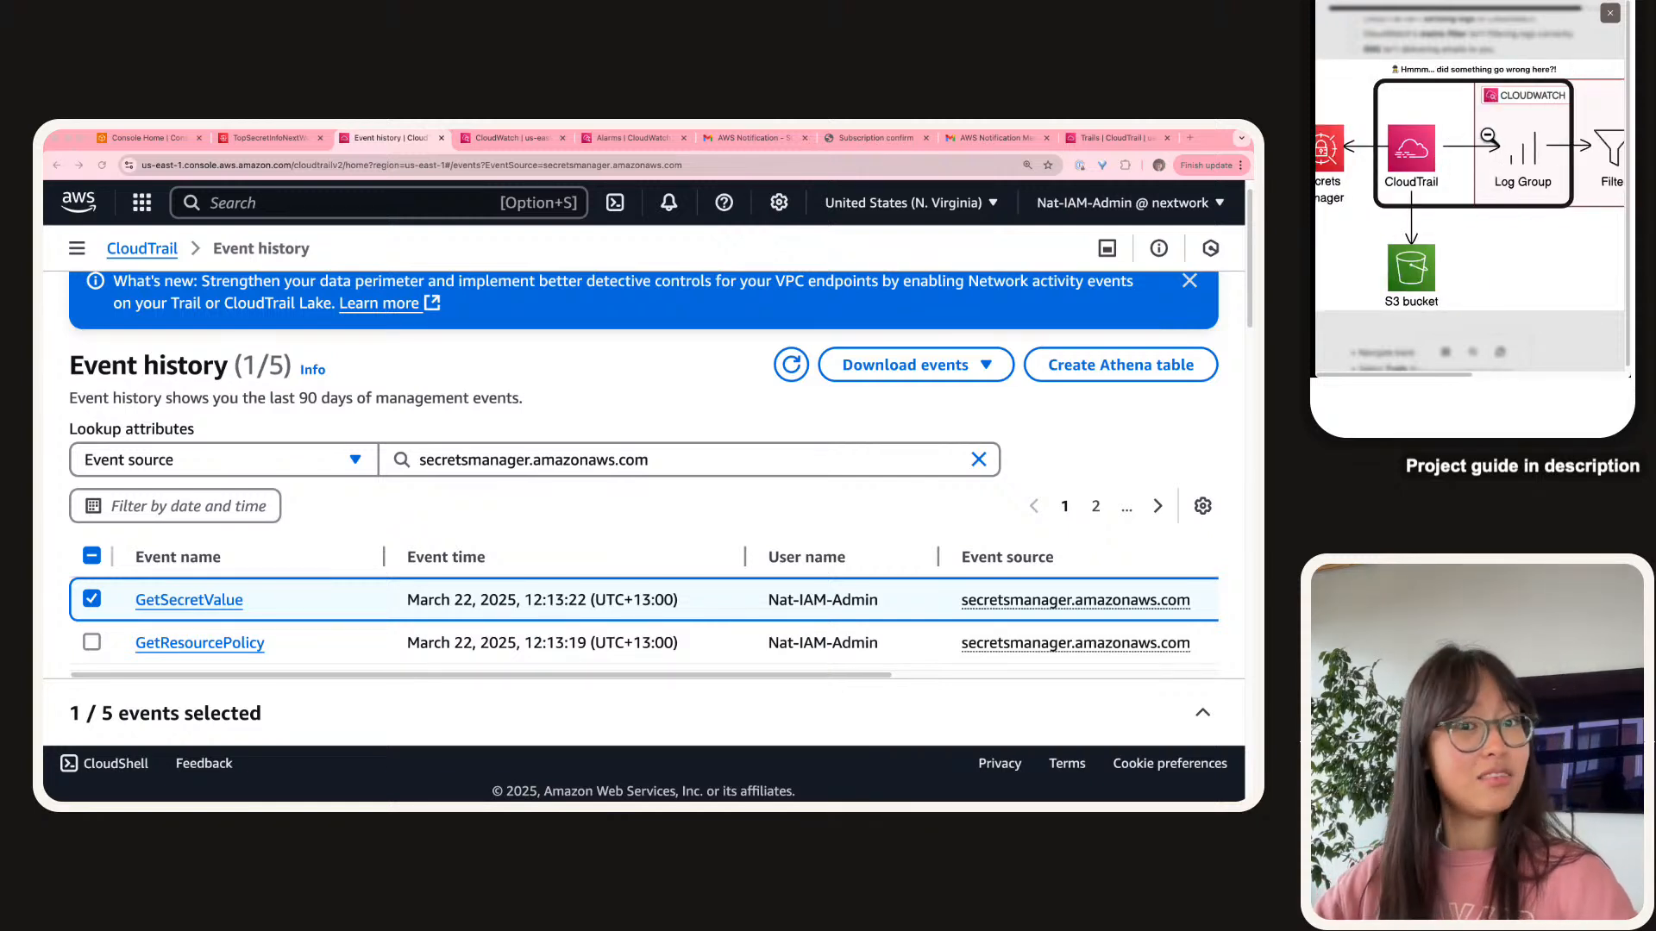
pyautogui.click(1509, 38)
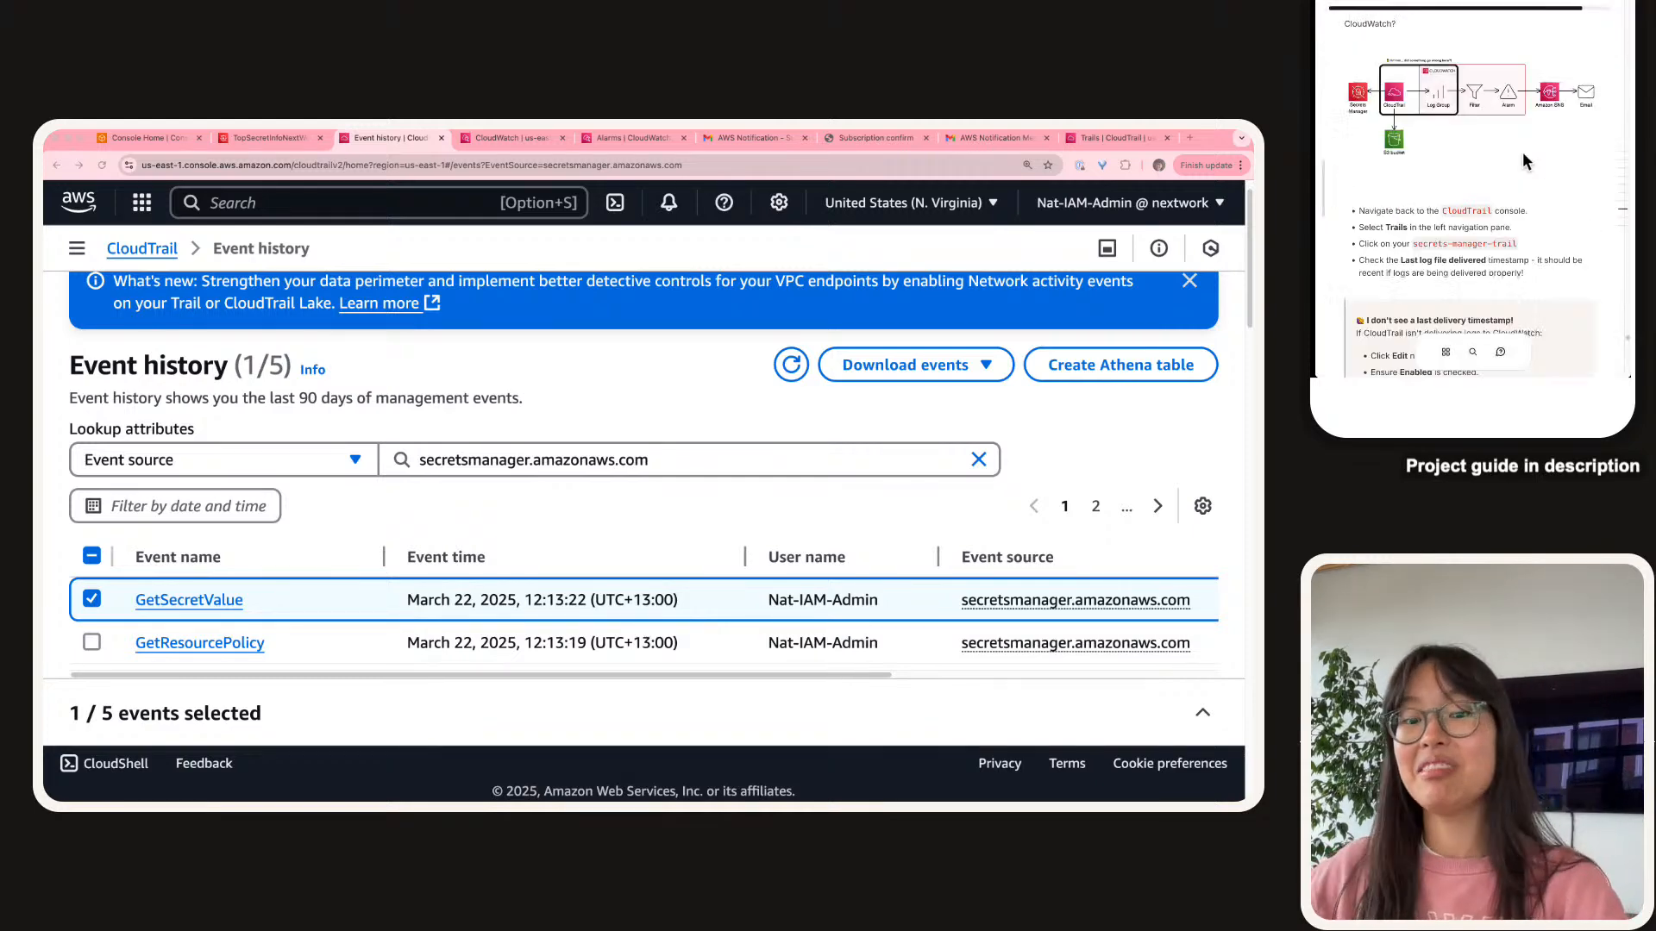
# Expand the CloudTrail navigation panel beside the secretsmanager.amazonaws.com Event history results.
pyautogui.scroll(-3, 1523, 151)
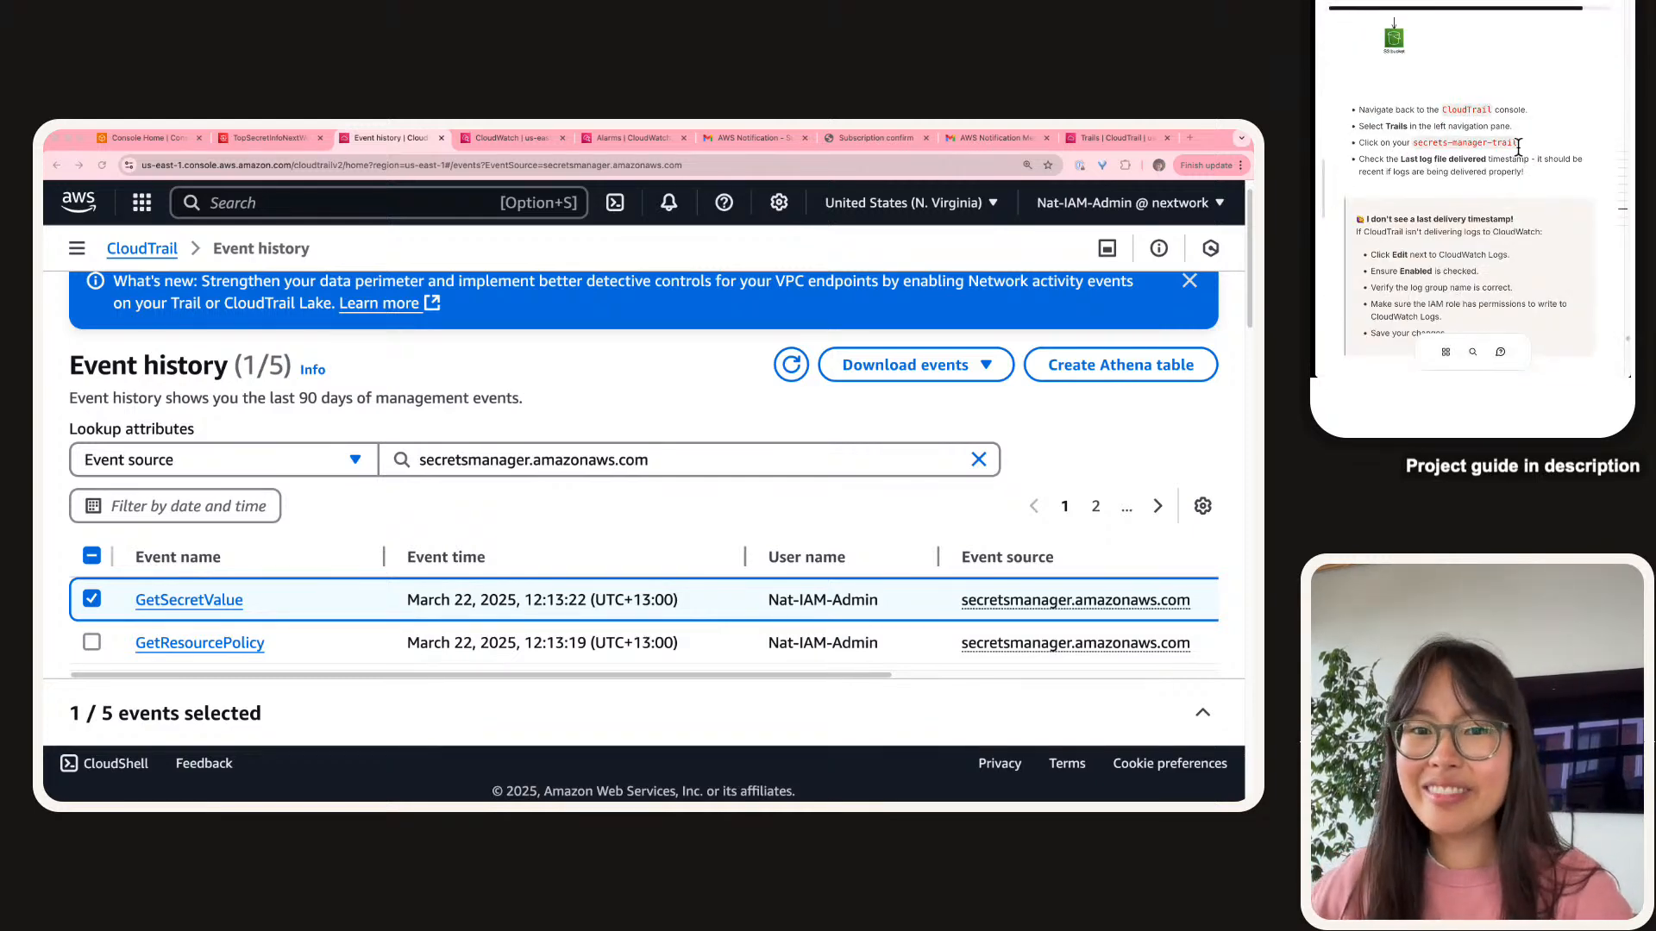
pyautogui.scroll(-1, 1419, 111)
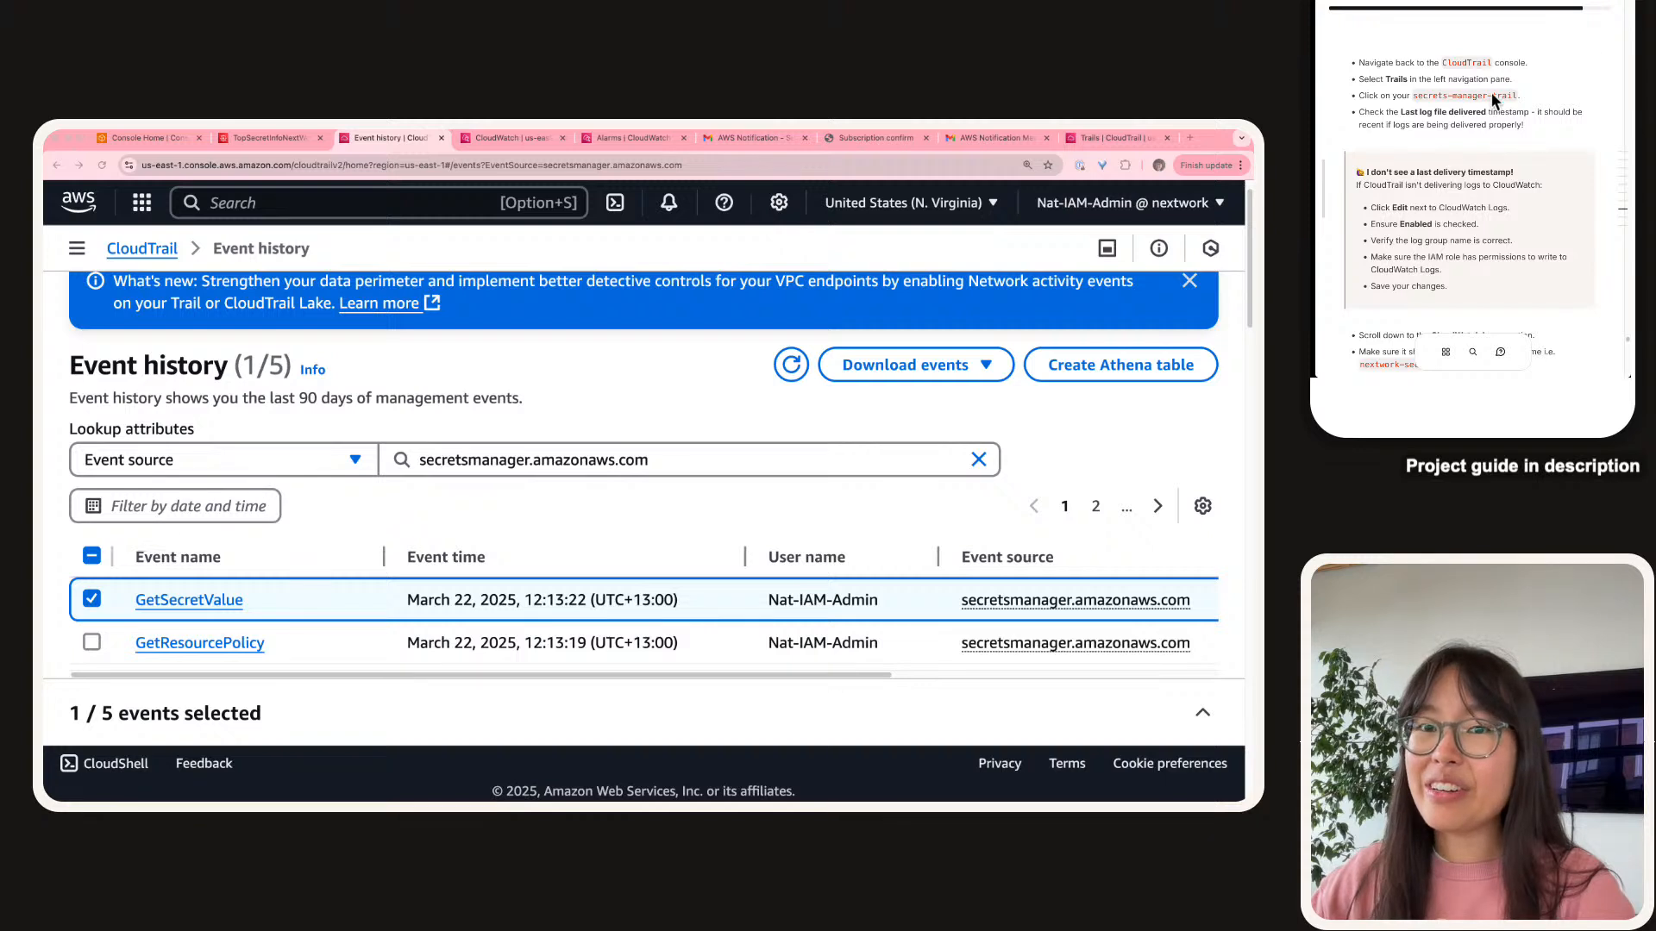
pyautogui.scroll(-2, 1478, 102)
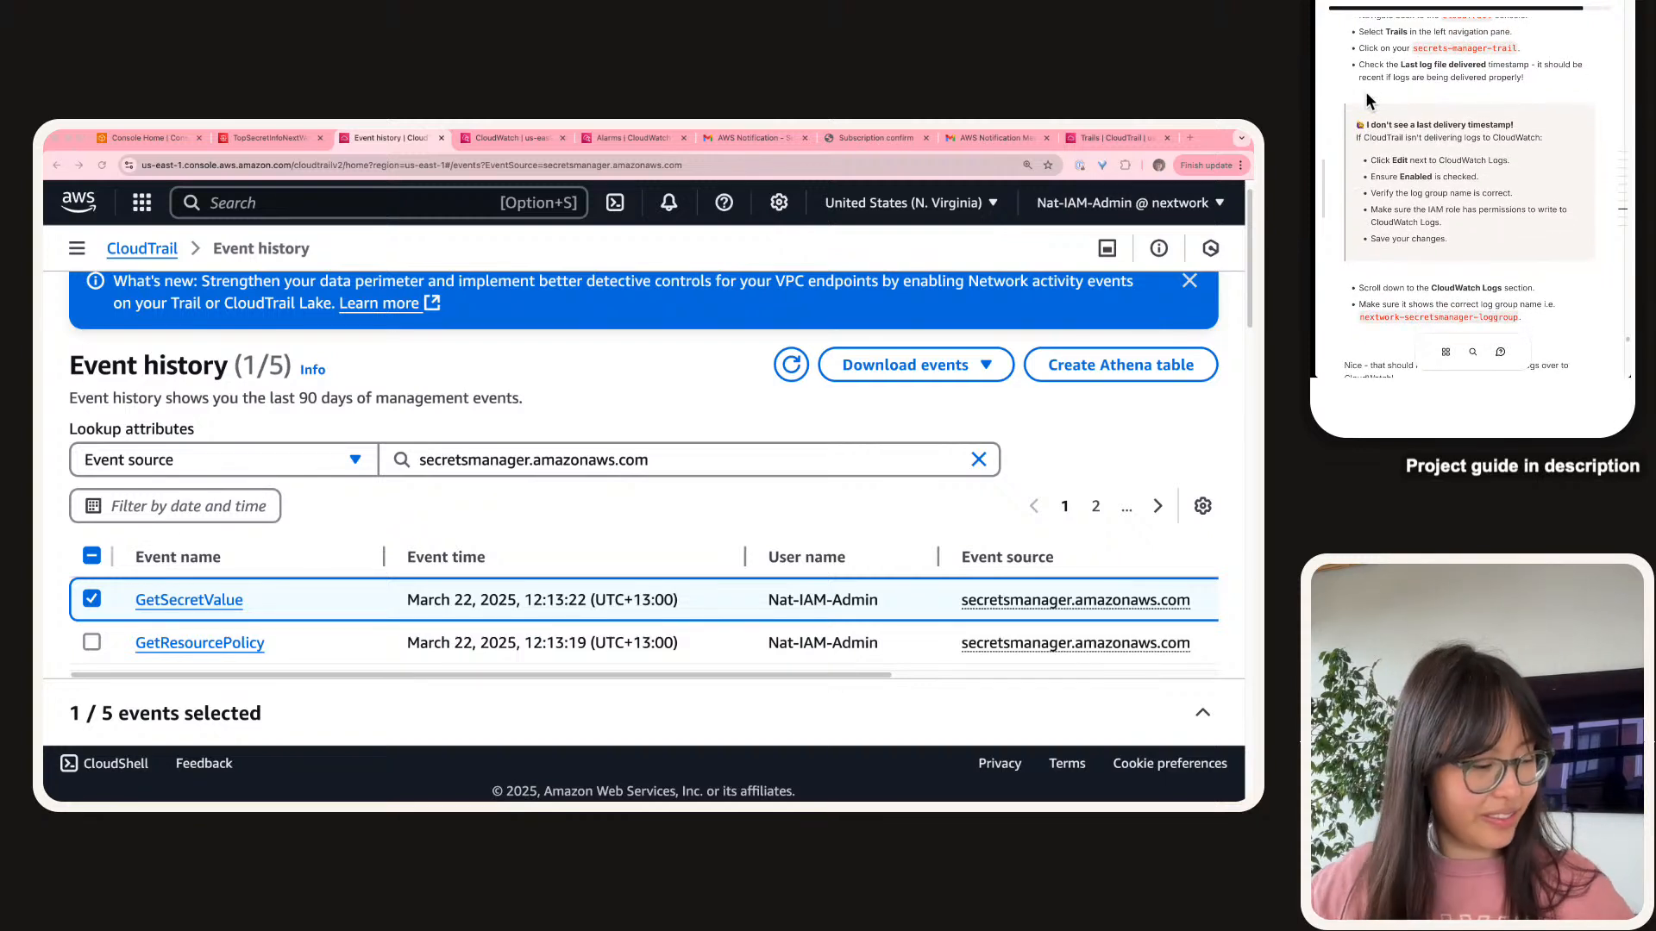
pyautogui.scroll(-1, 1367, 101)
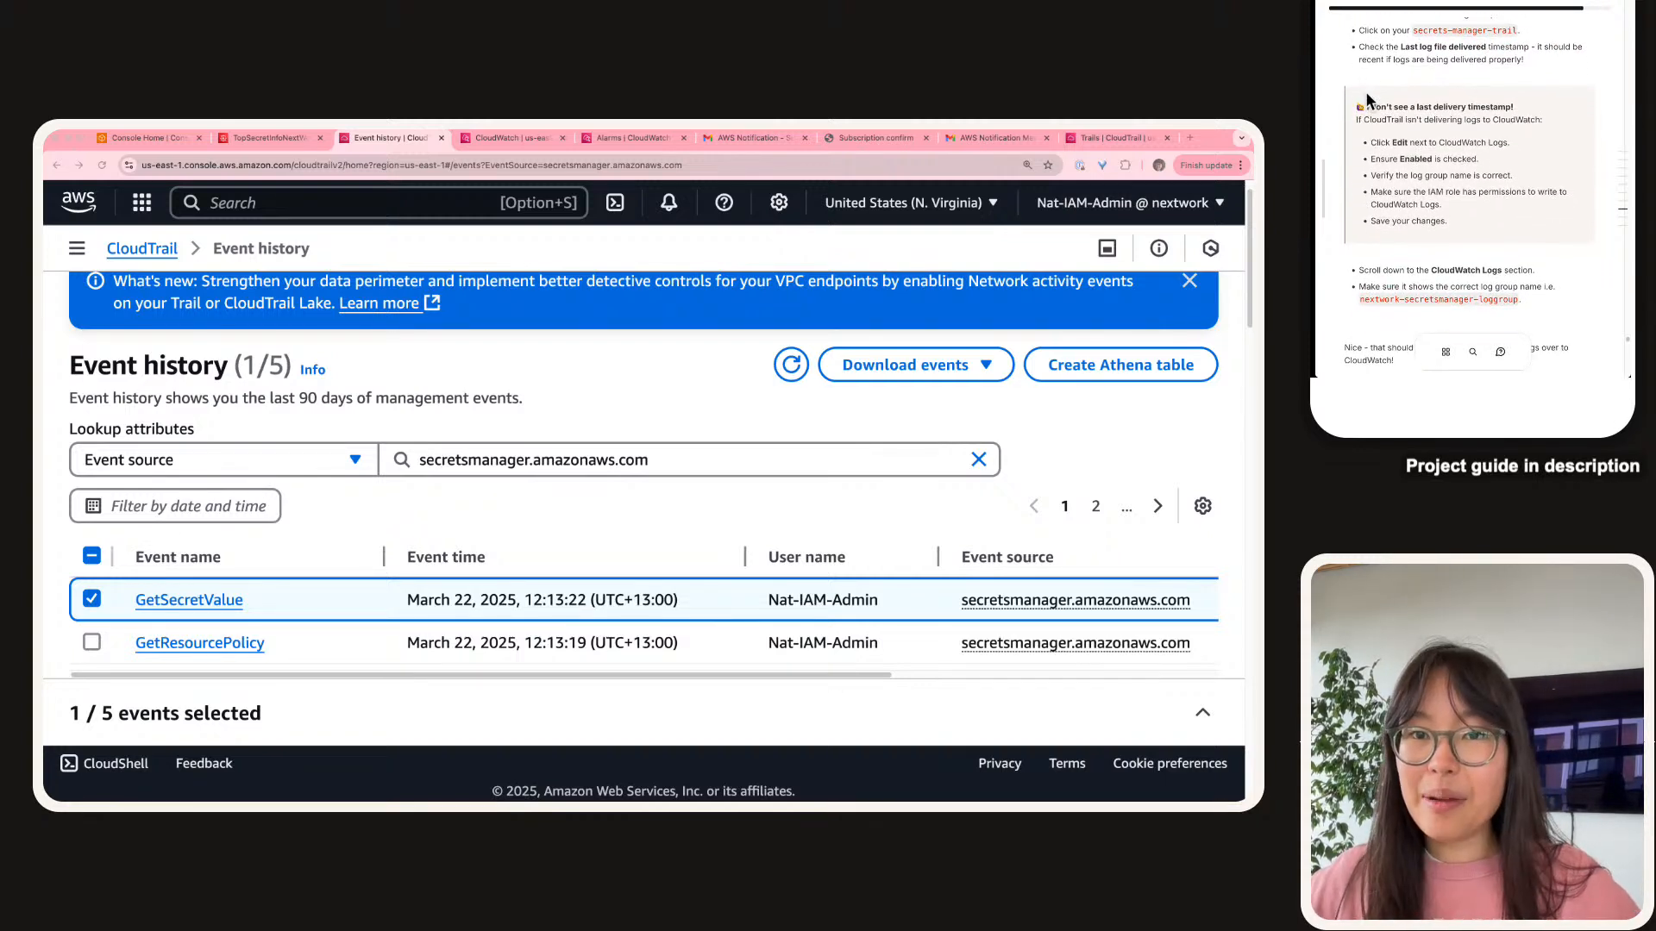
pyautogui.click(76, 247)
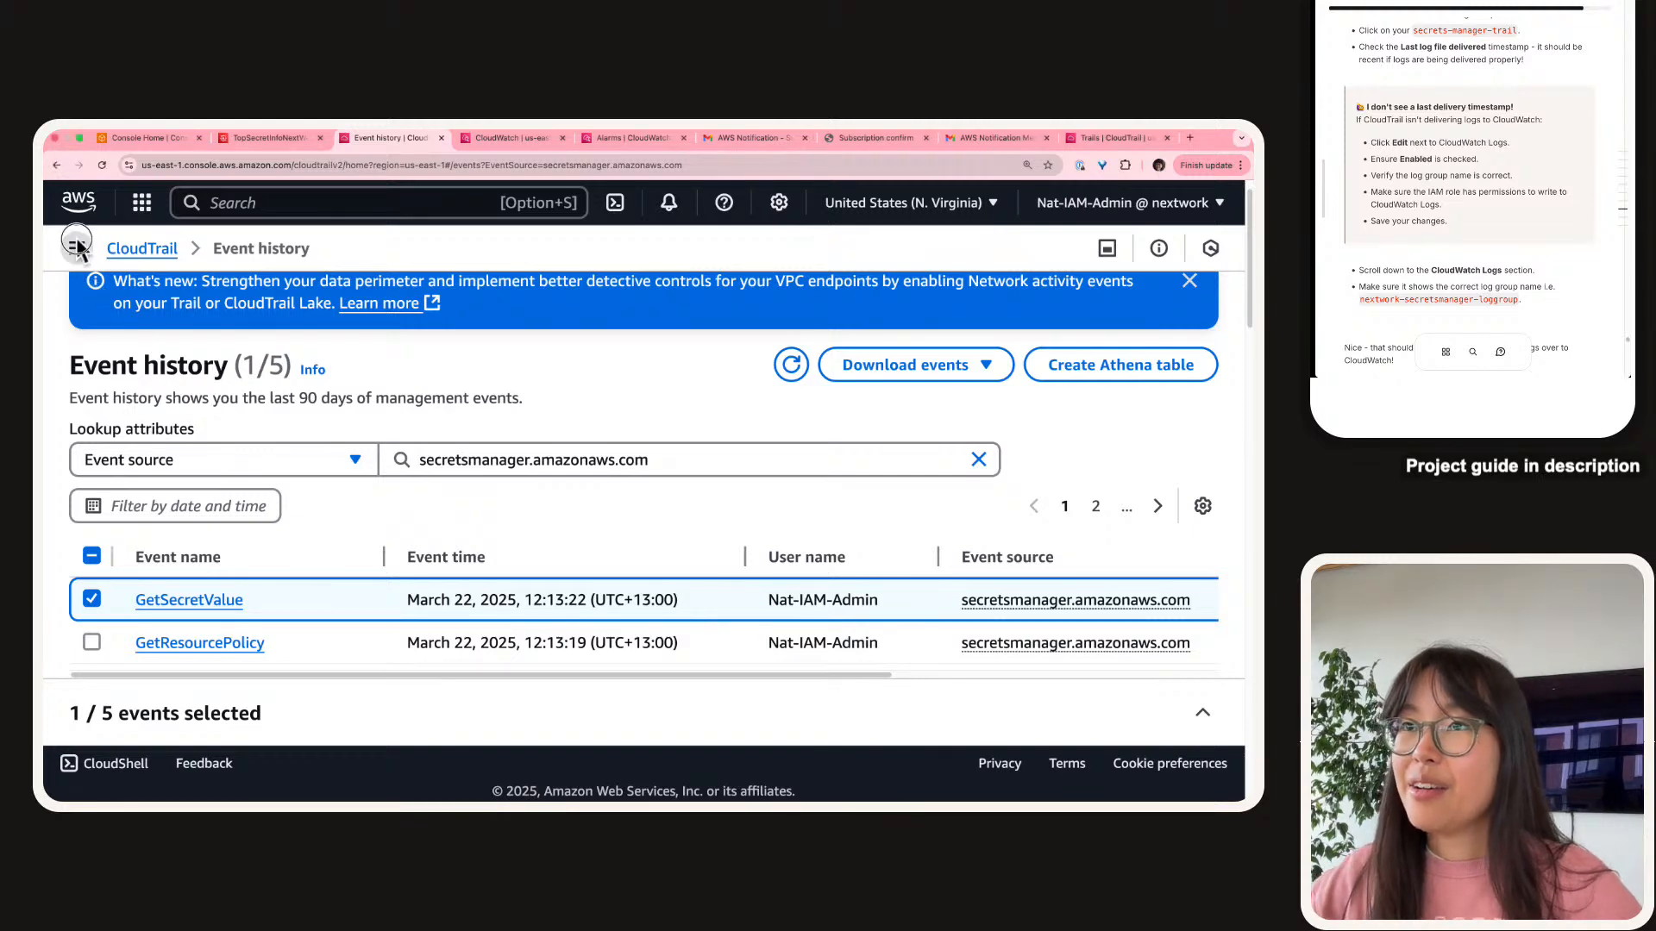
pyautogui.click(76, 247)
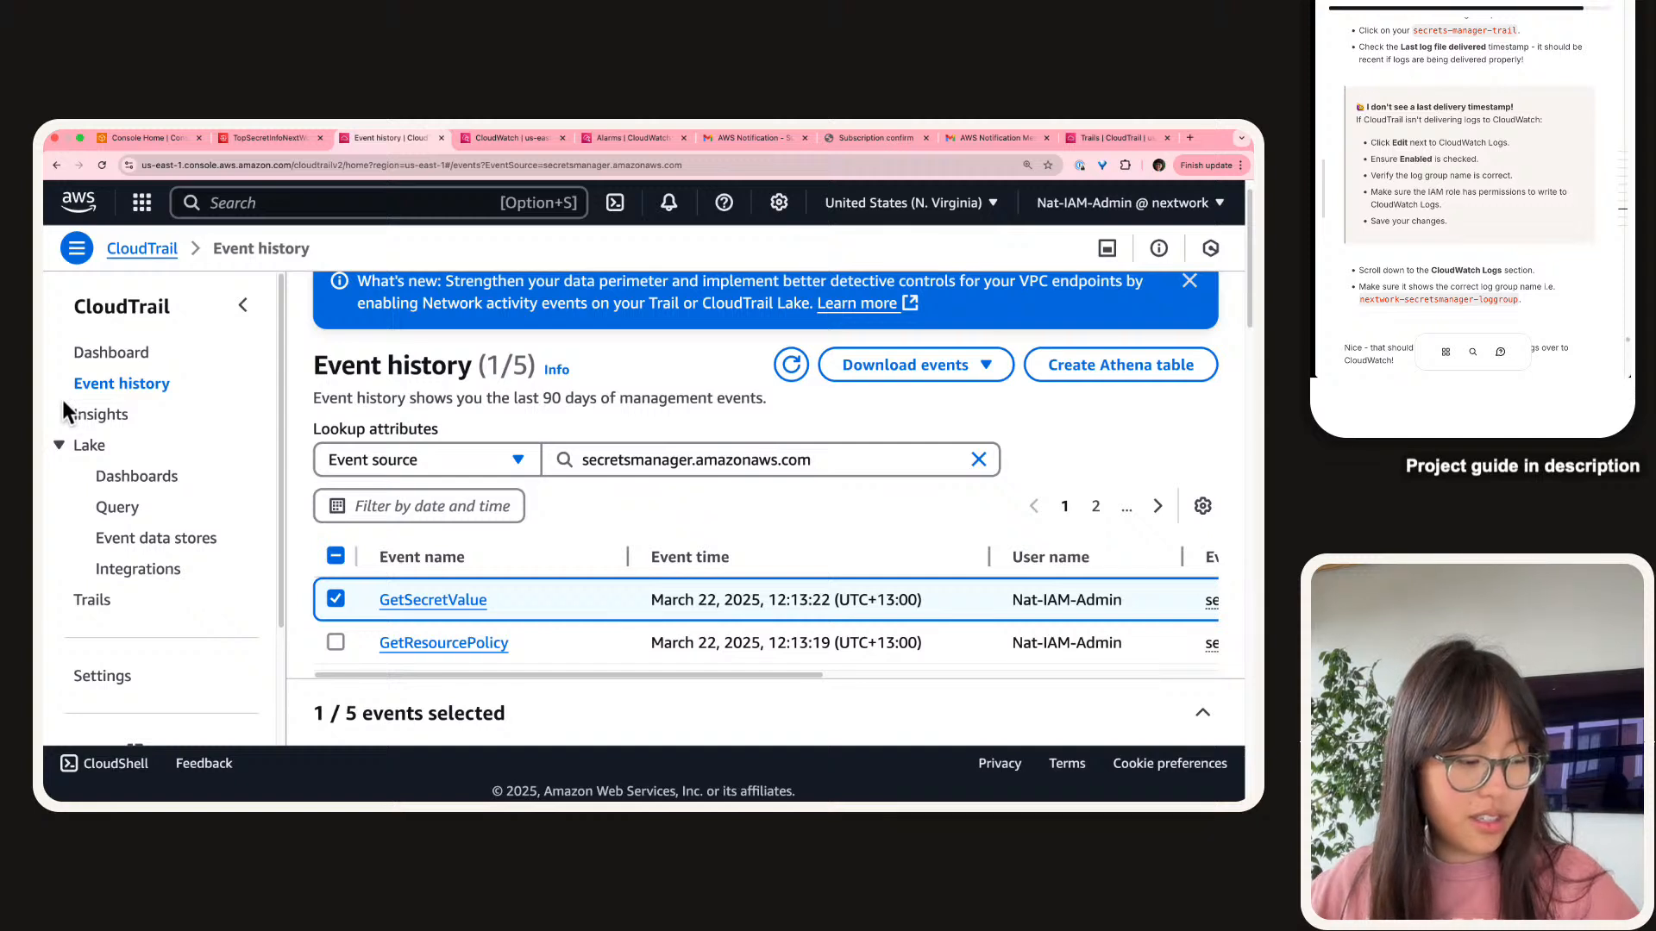
# Open secrets-manager-trail from the CloudTrail Trails list to check its last log file delivery.
pyautogui.click(83, 601)
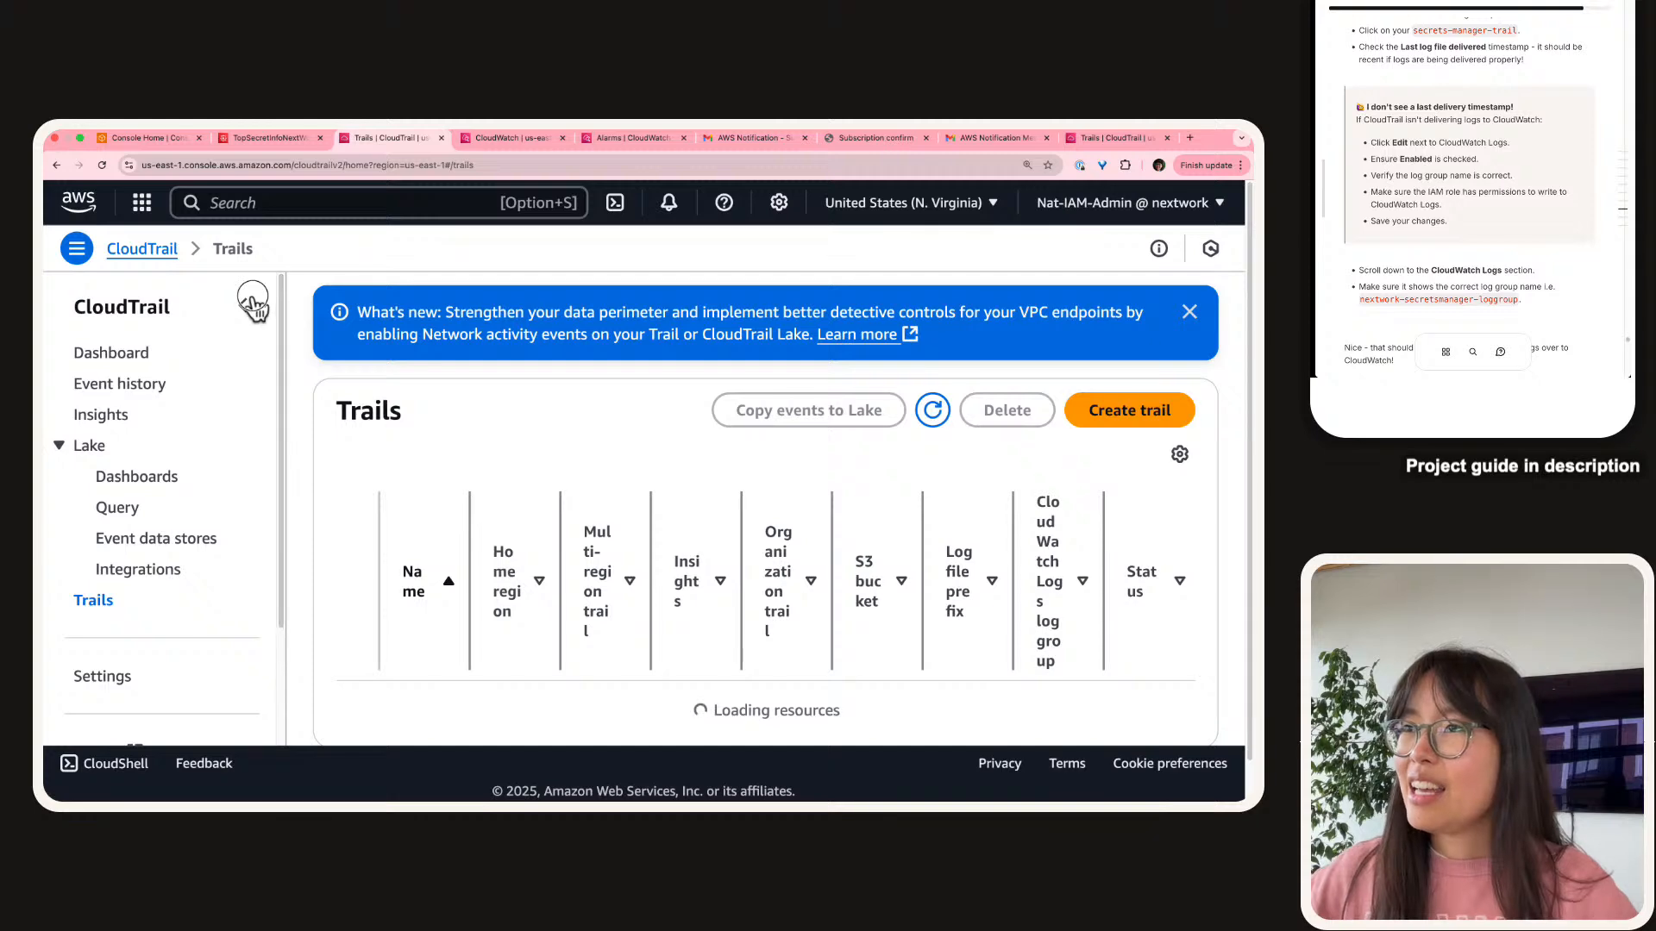
pyautogui.click(244, 304)
pyautogui.scroll(-3, 241, 449)
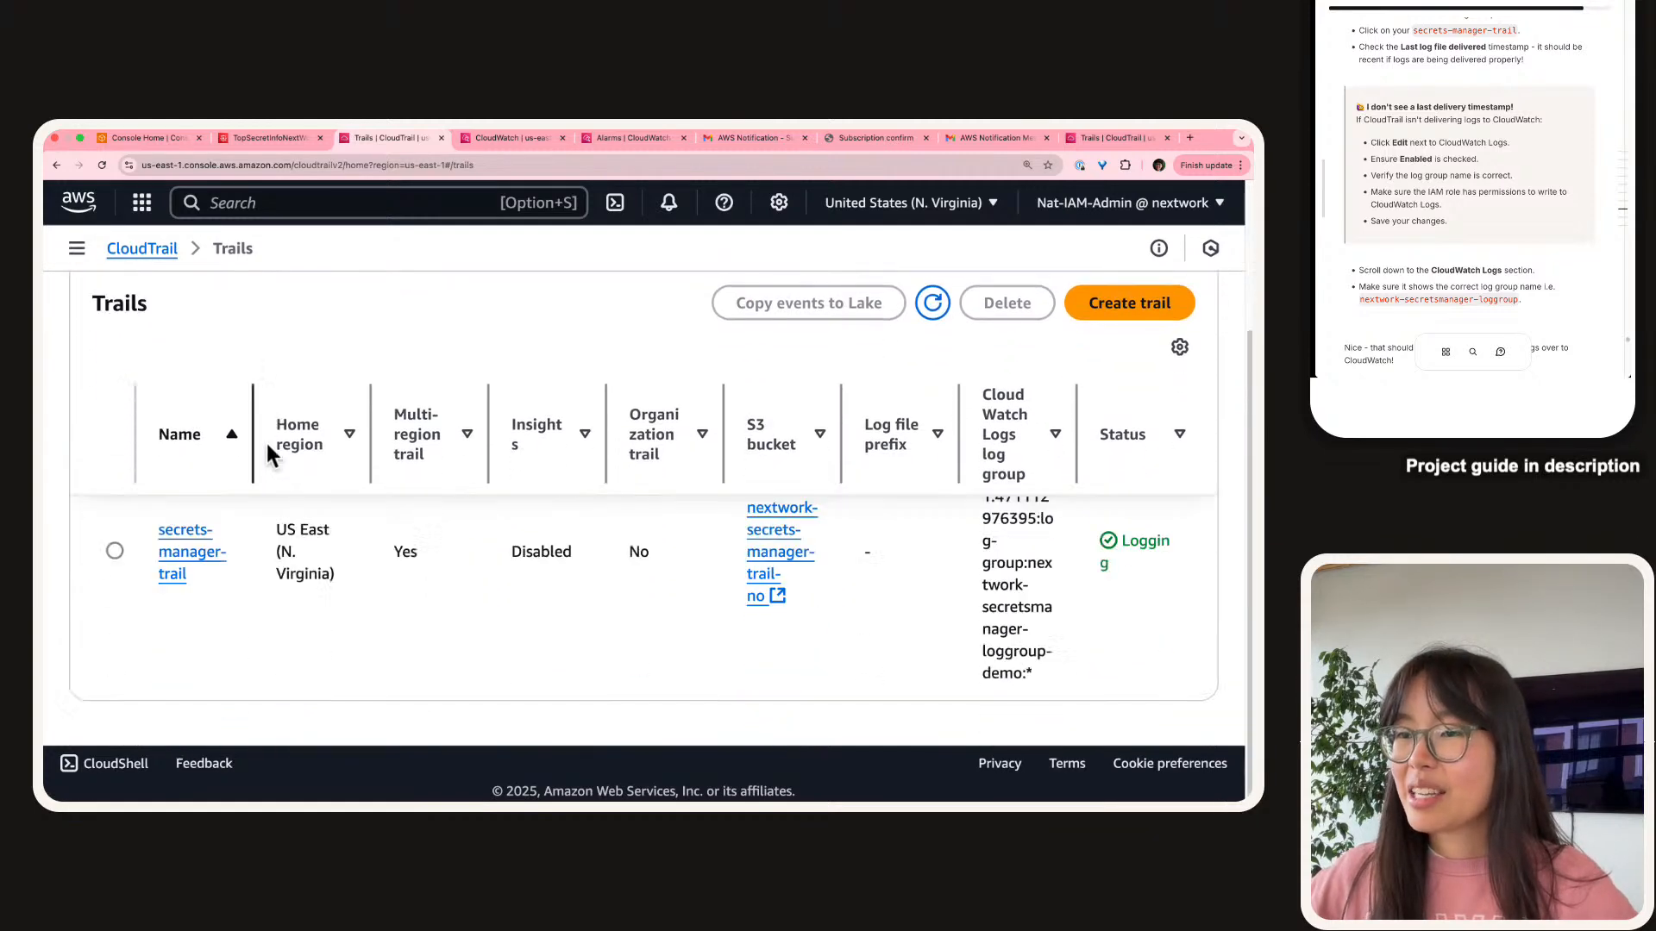
pyautogui.click(183, 556)
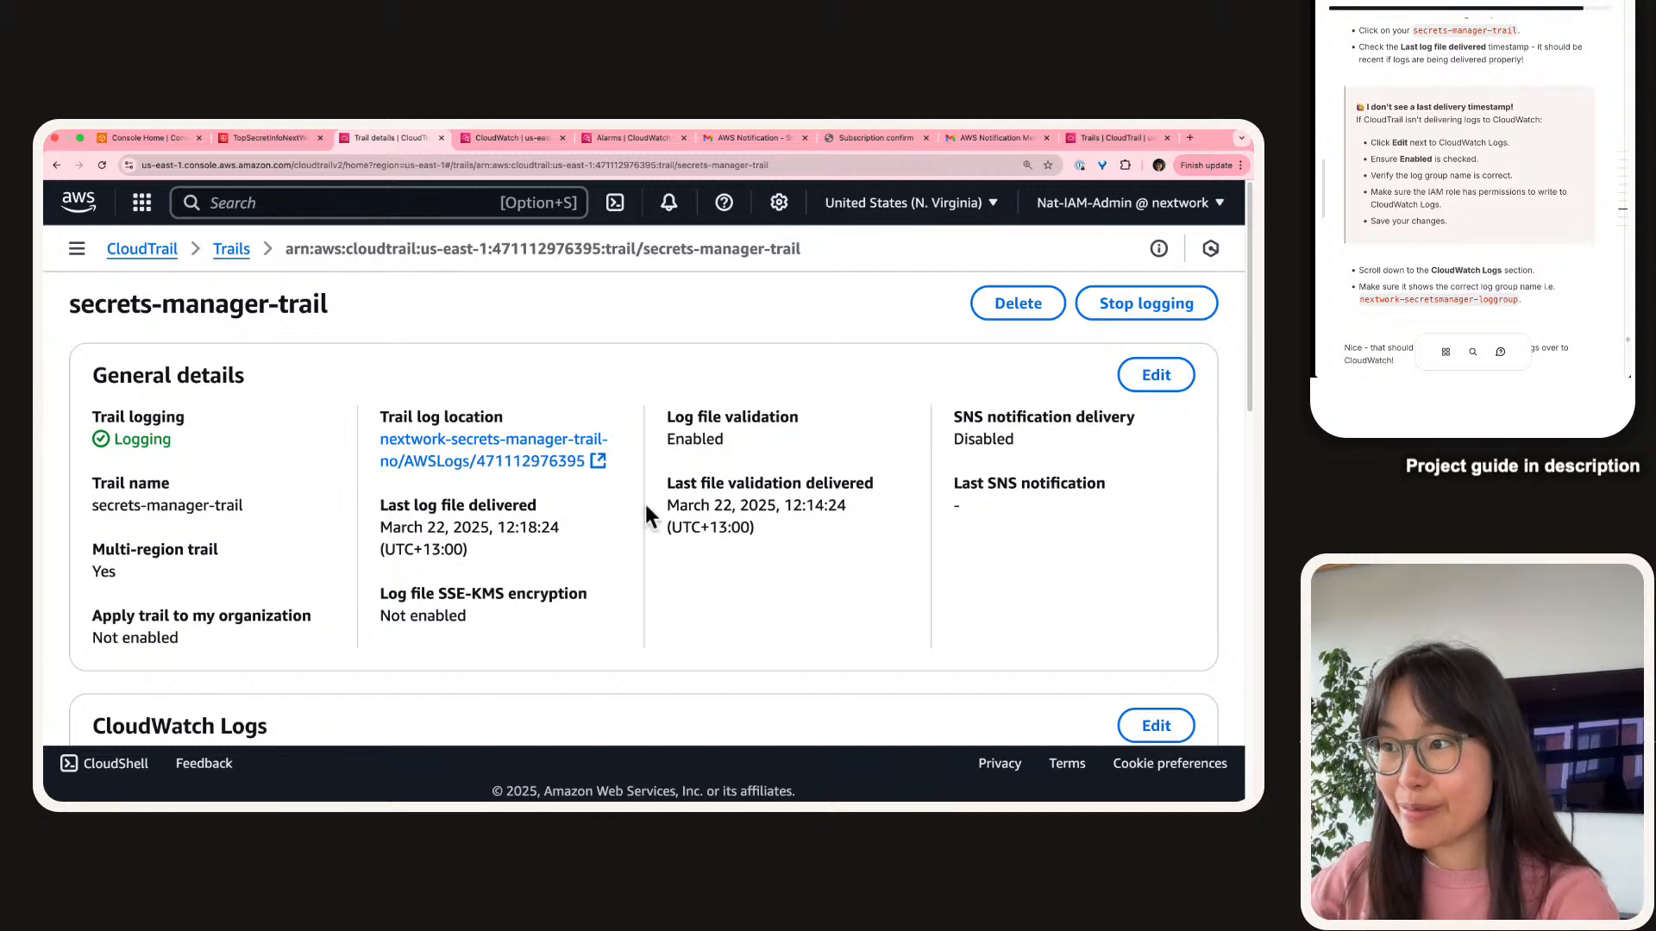
pyautogui.scroll(5, 347, 514)
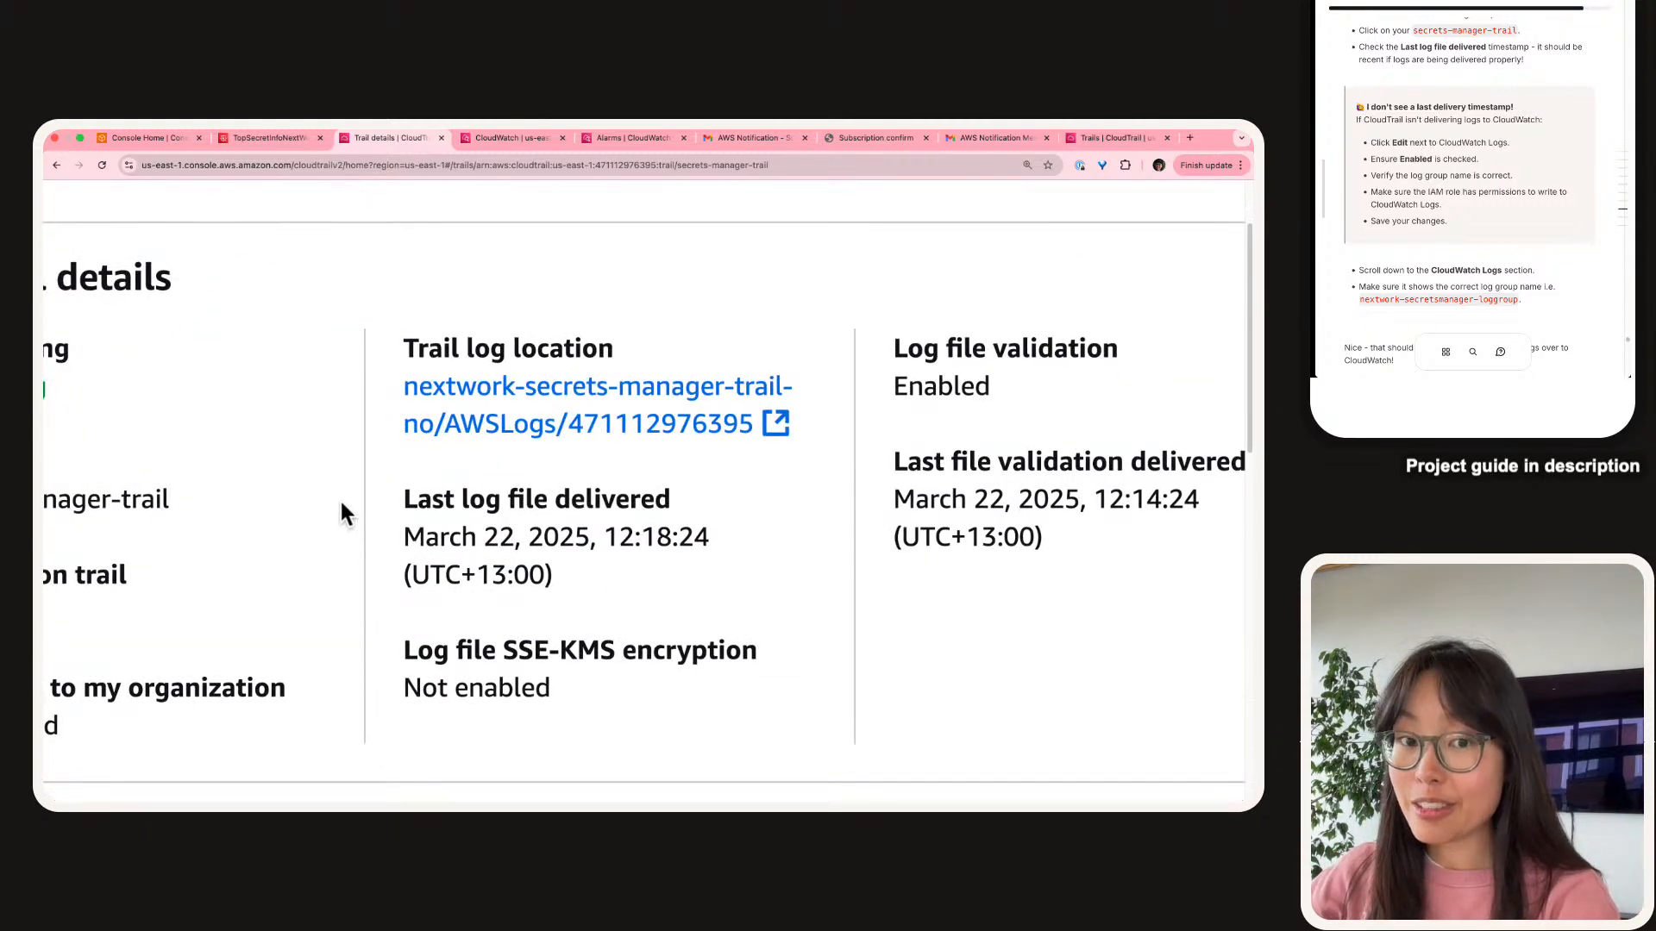
pyautogui.hscroll(-2, 339, 498)
pyautogui.hscroll(-1, 337, 496)
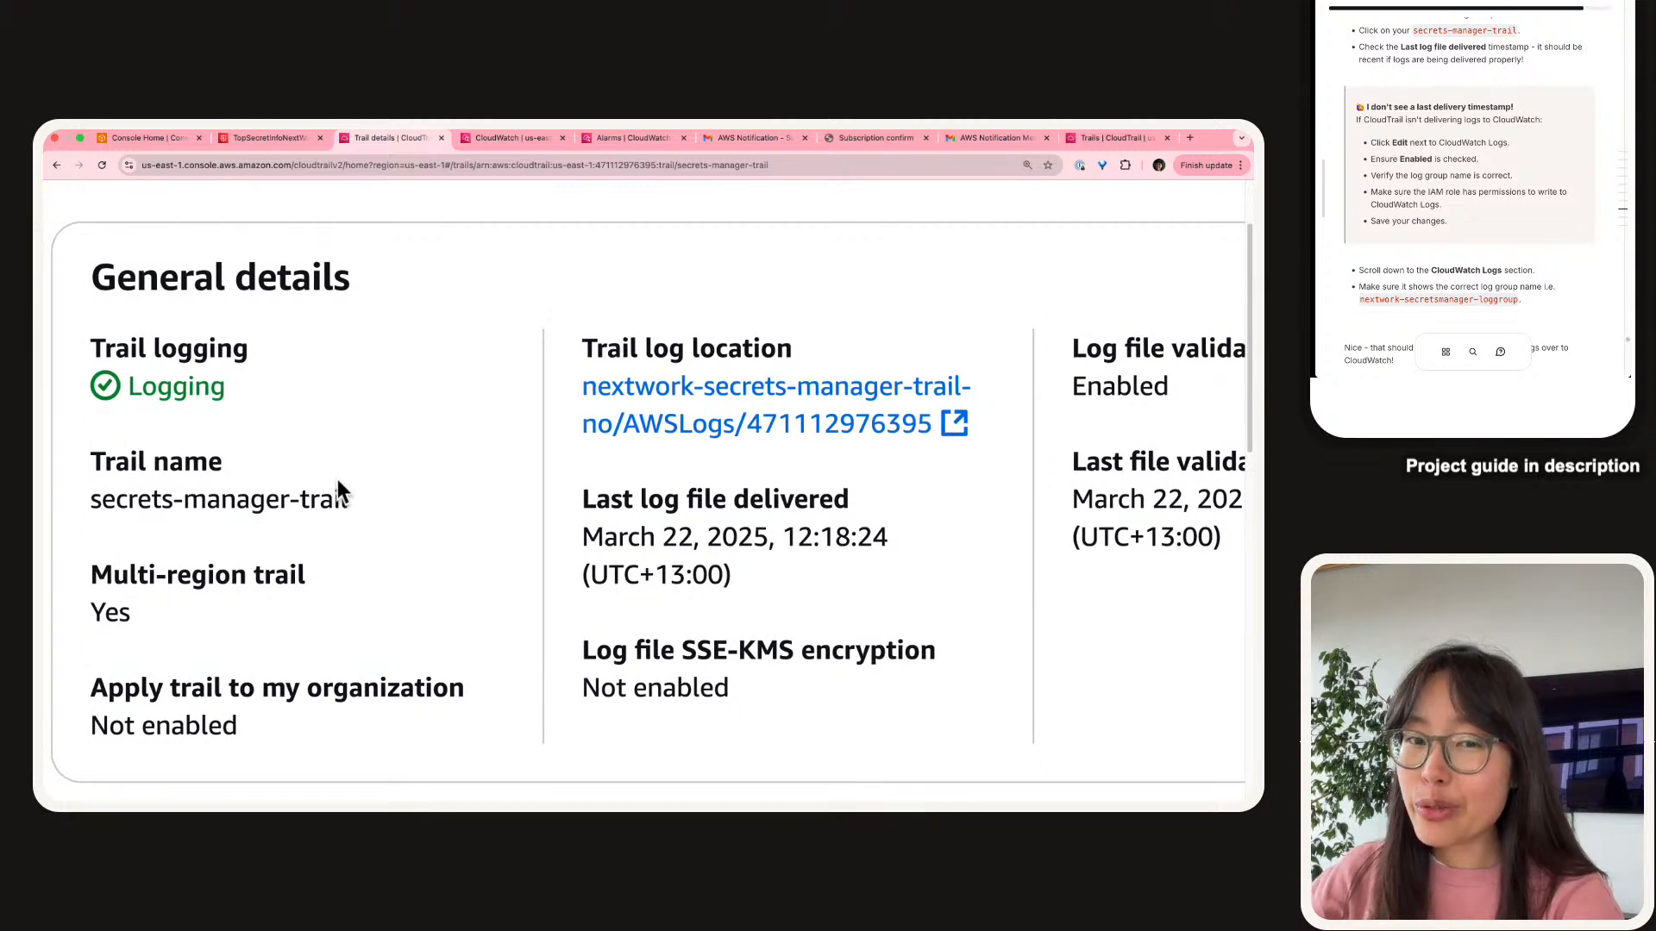
pyautogui.tripleClick(777, 510)
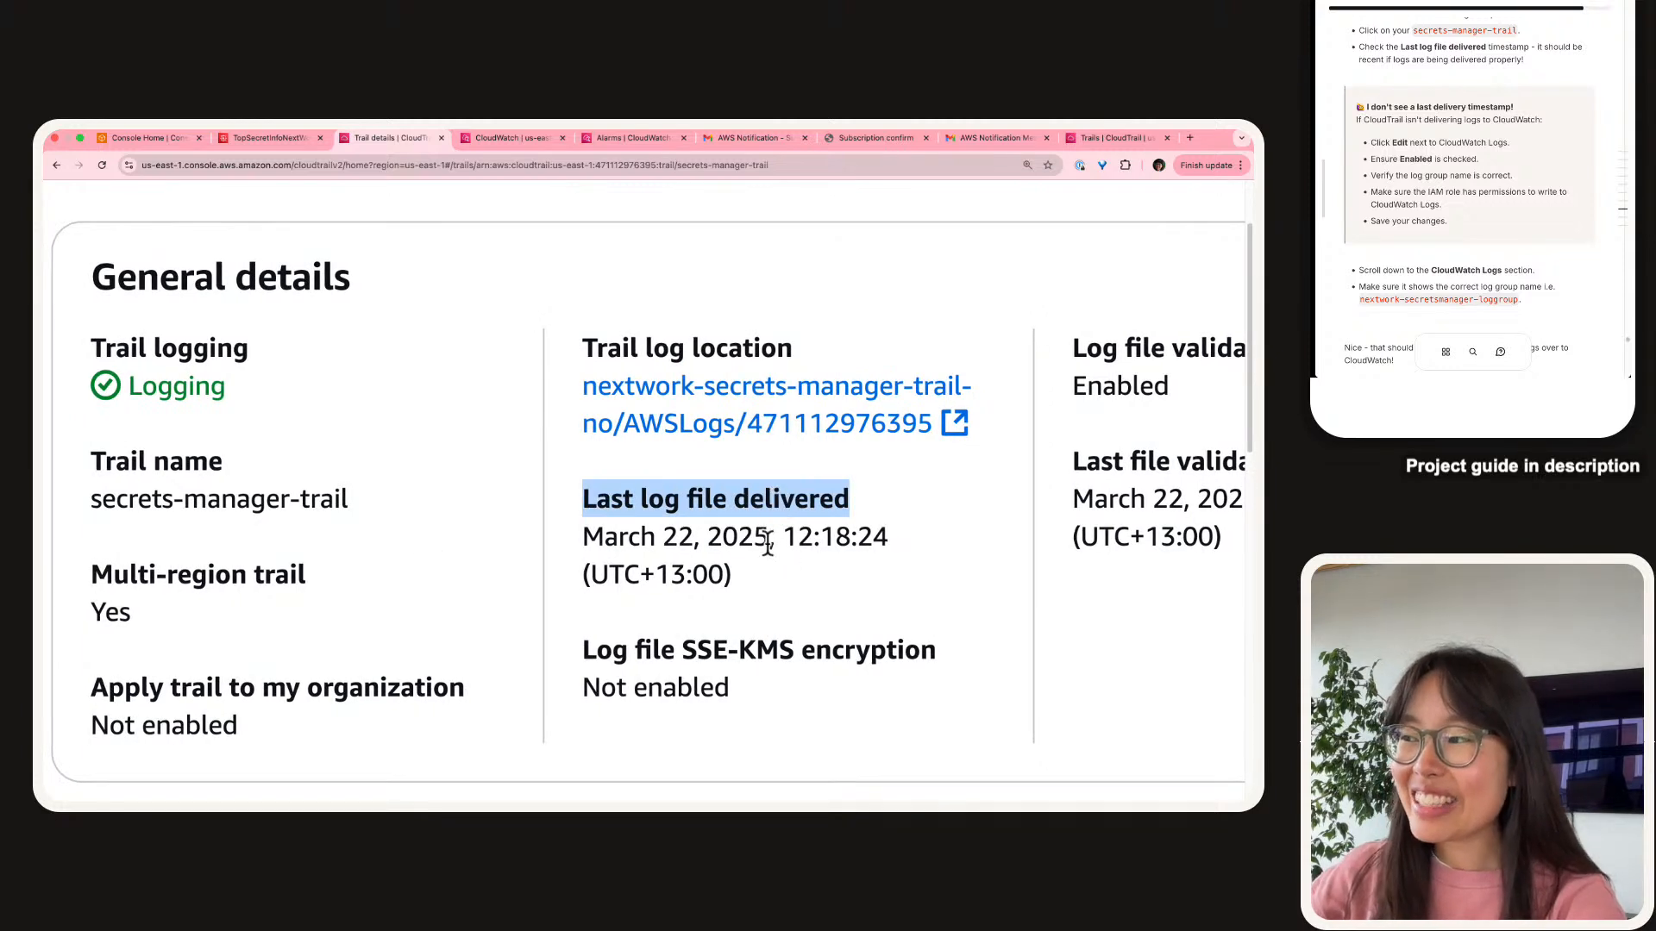
pyautogui.moveTo(774, 545); pyautogui.dragTo(880, 559)
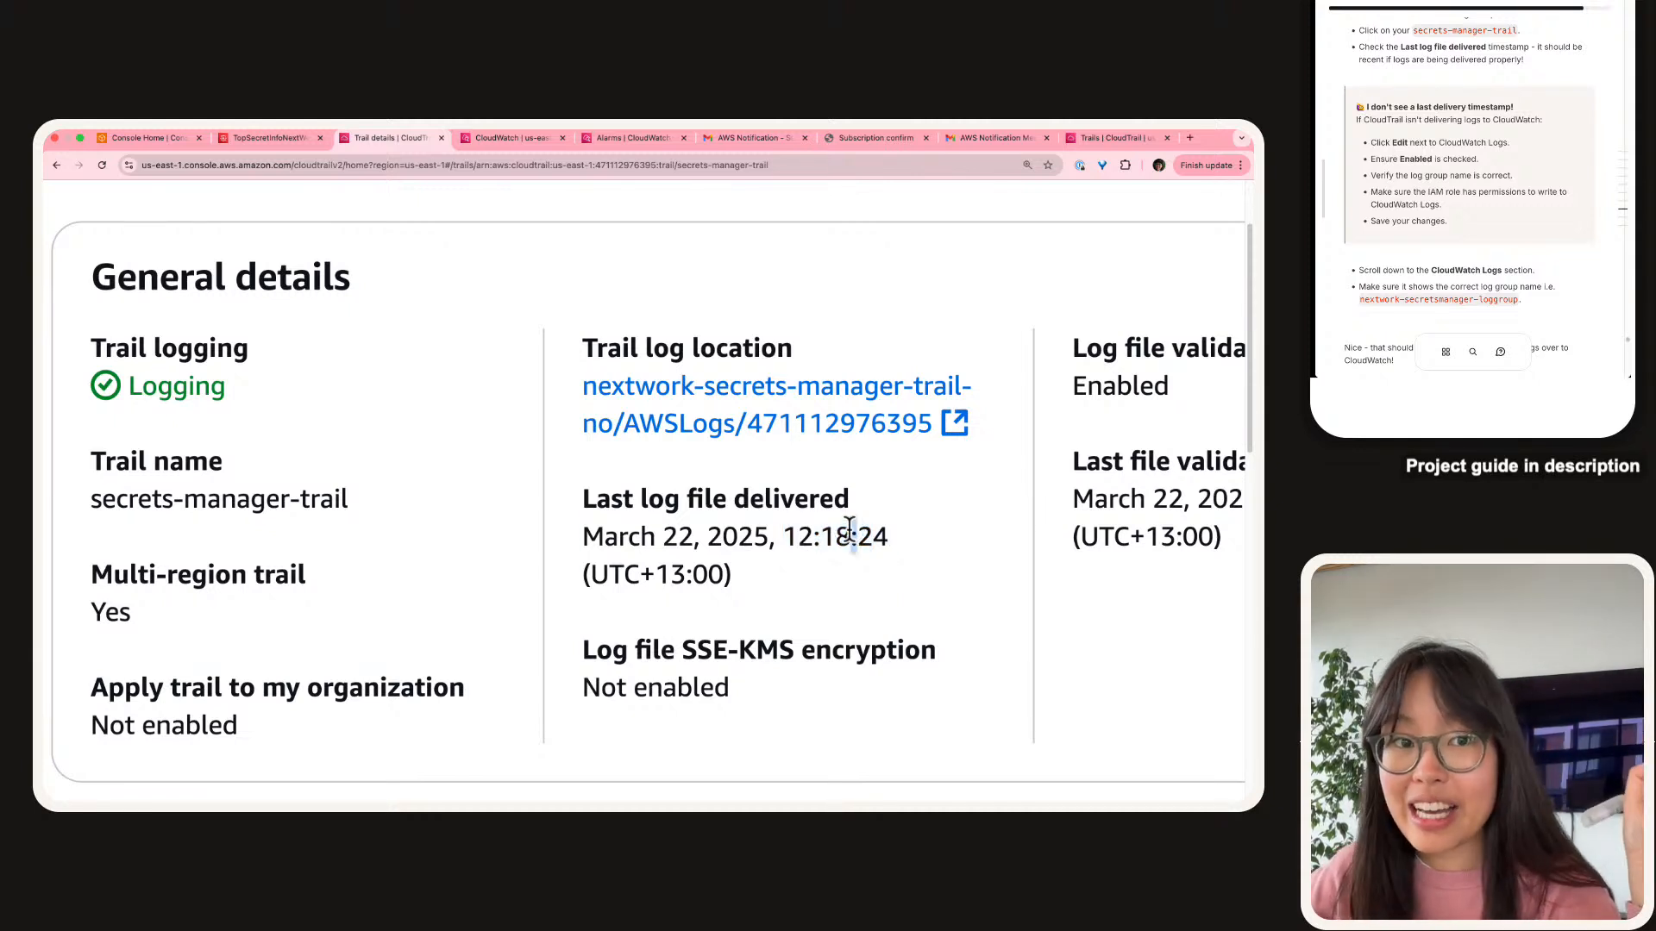
pyautogui.tripleClick(849, 532)
pyautogui.tripleClick(850, 530)
pyautogui.tripleClick(852, 505)
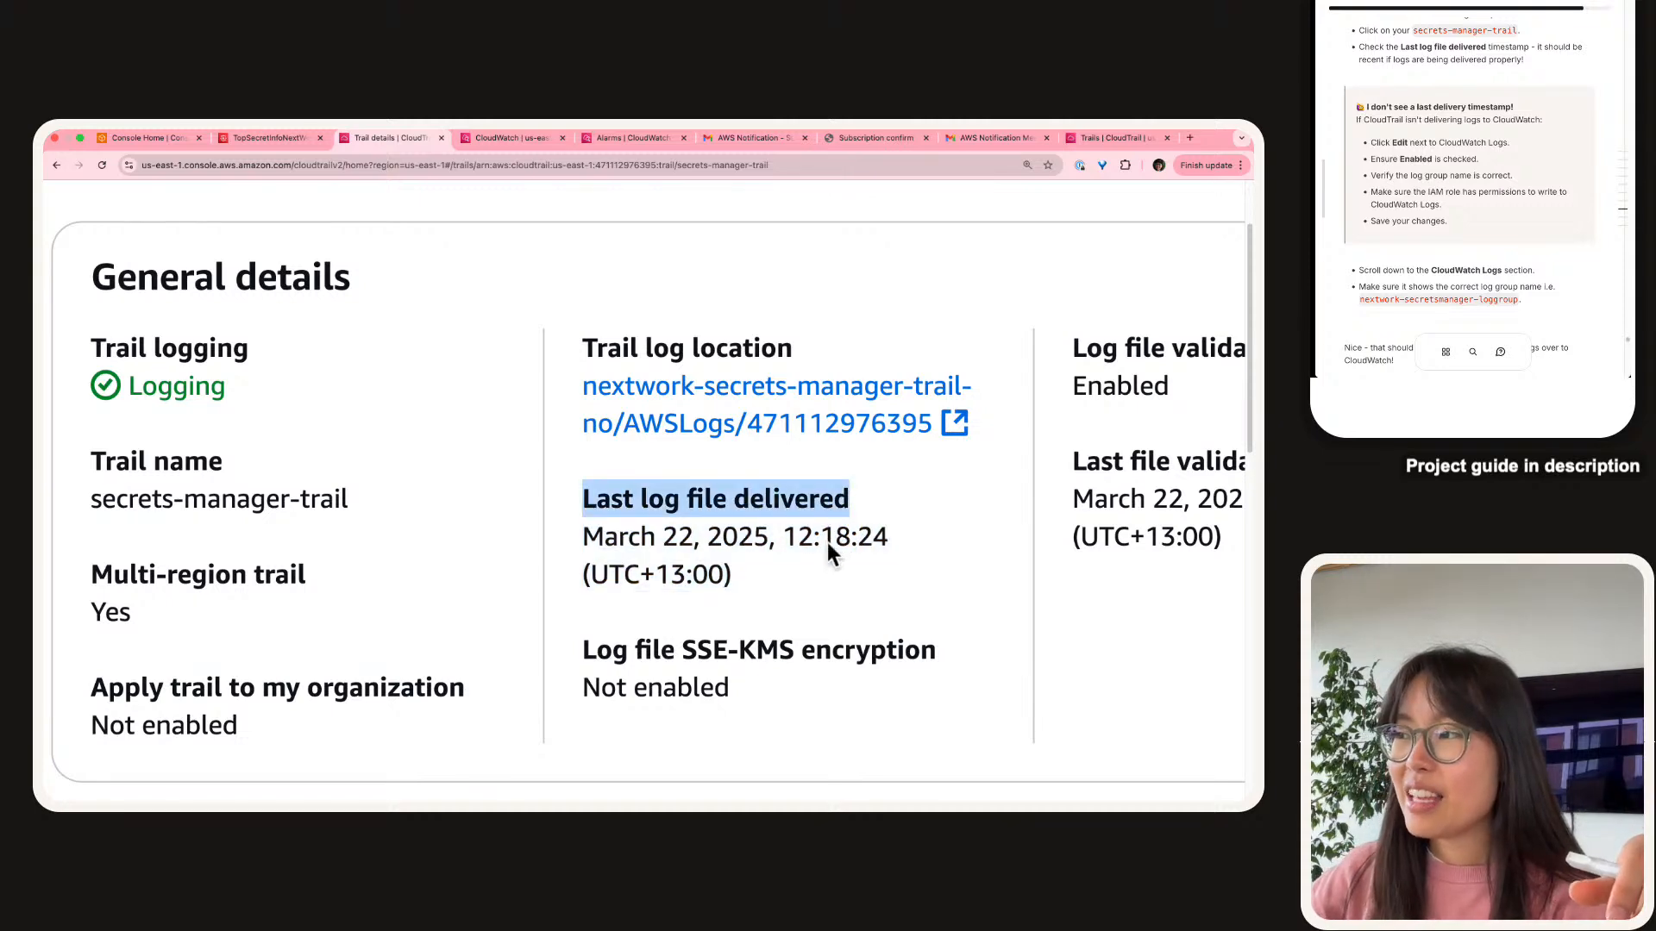
pyautogui.moveTo(807, 566); pyautogui.dragTo(584, 495)
pyautogui.scroll(-5, 584, 505)
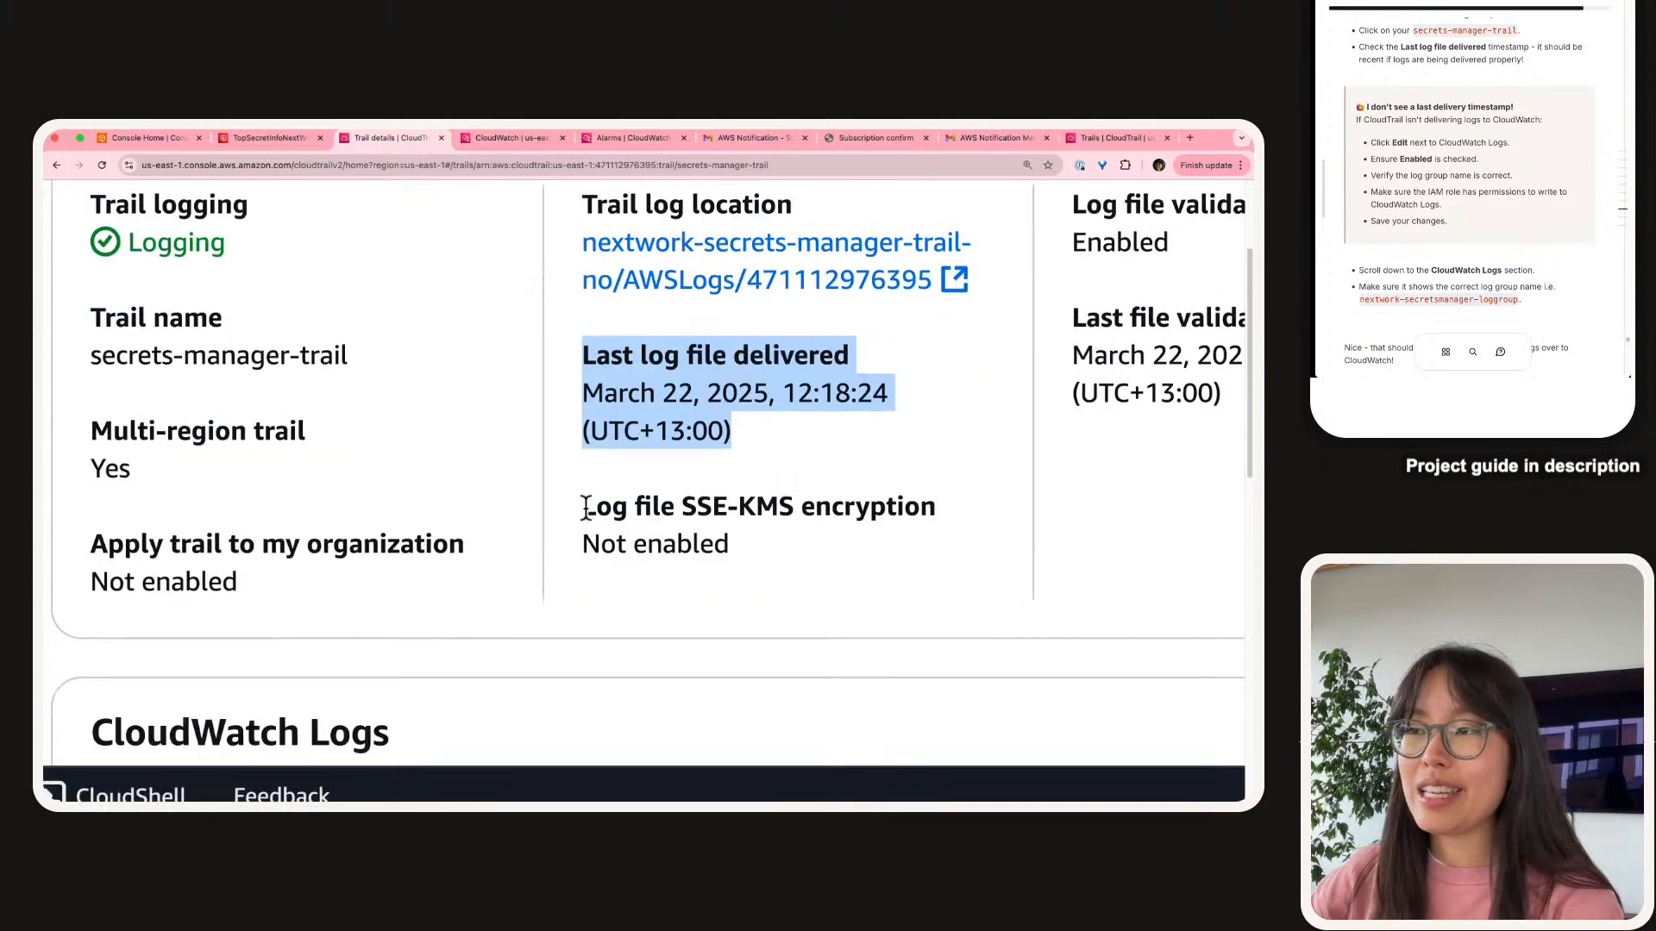
pyautogui.scroll(-3, 339, 595)
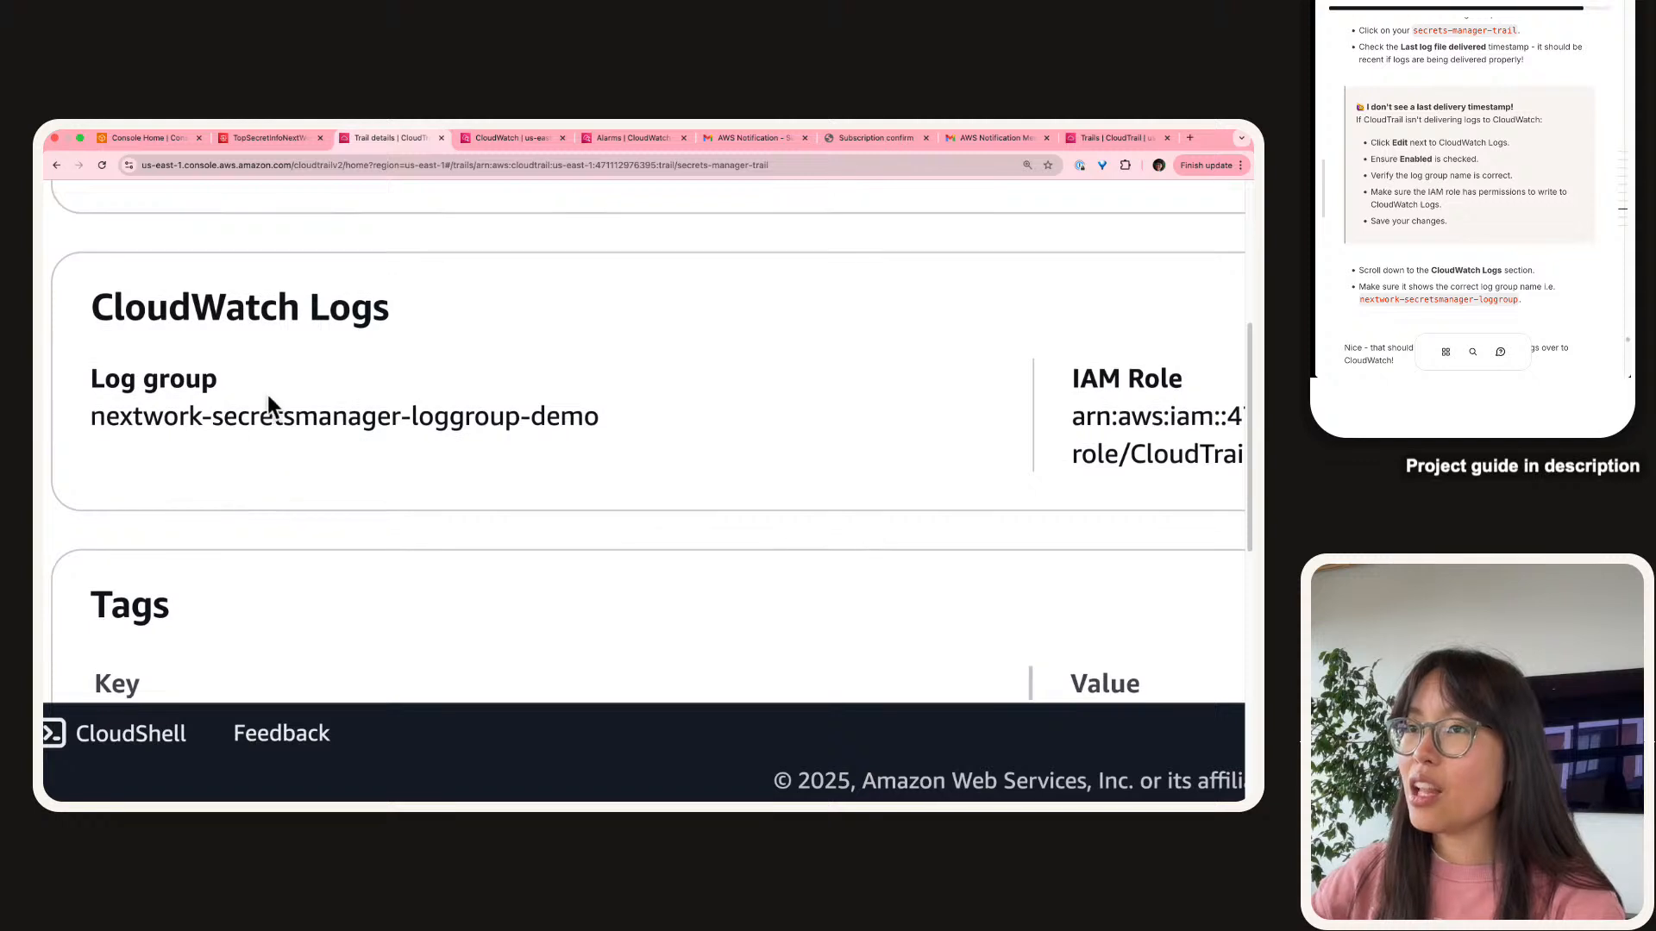
pyautogui.doubleClick(250, 426)
pyautogui.tripleClick(250, 426)
pyautogui.click(380, 429)
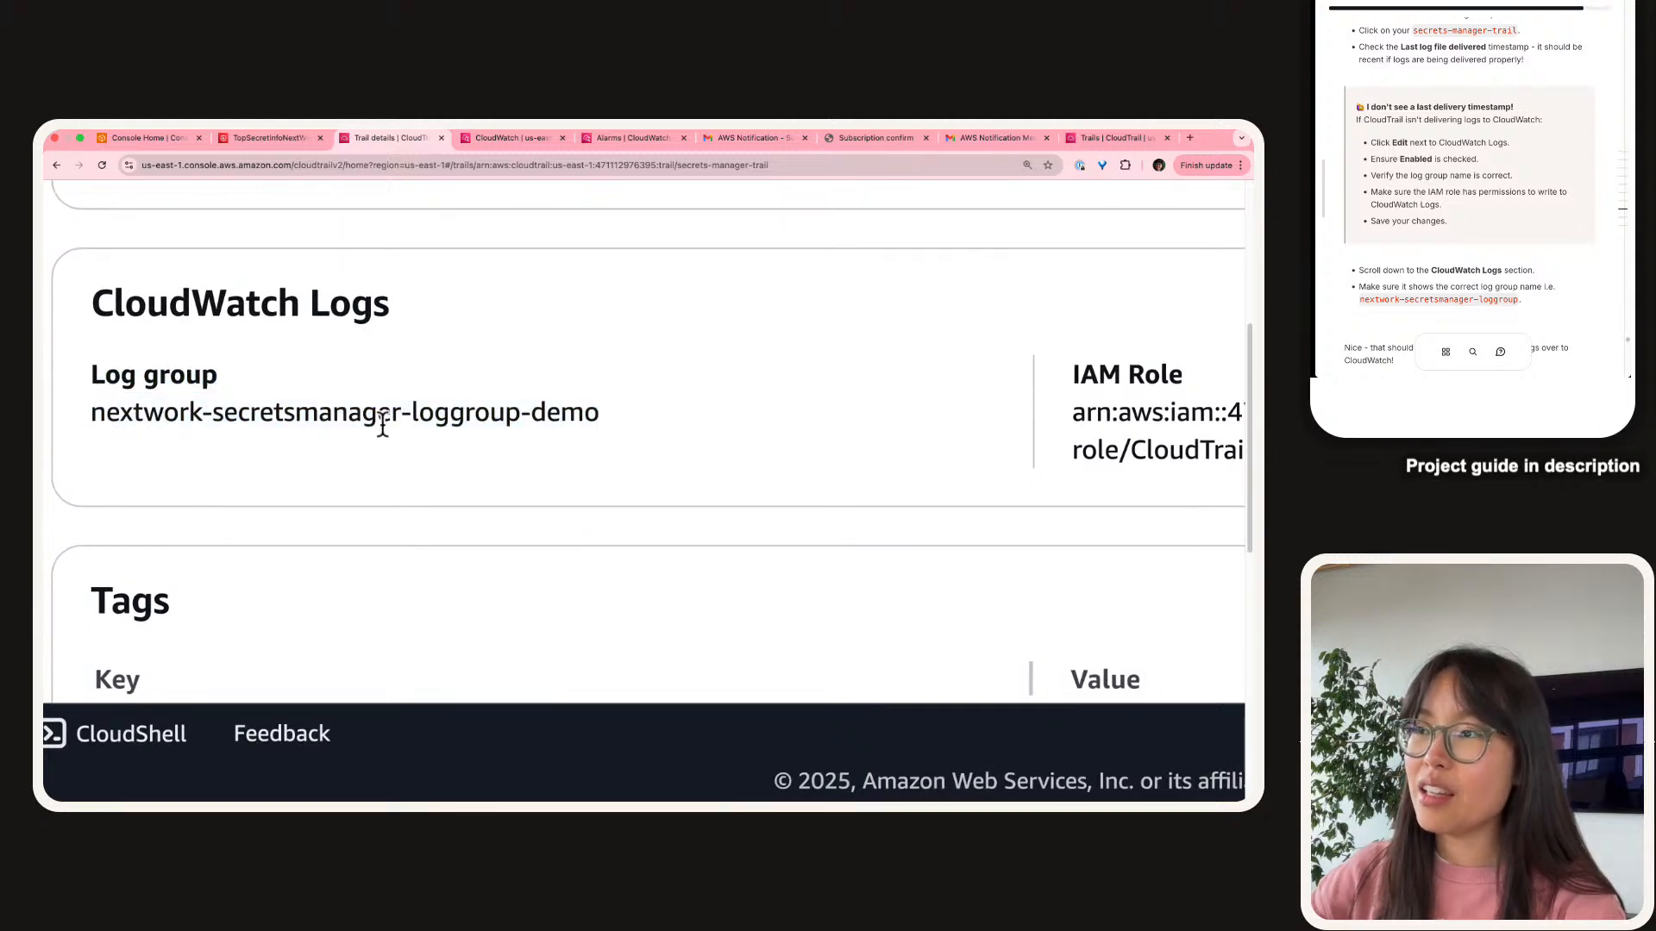
pyautogui.tripleClick(463, 421)
pyautogui.hscroll(-1, 207, 431)
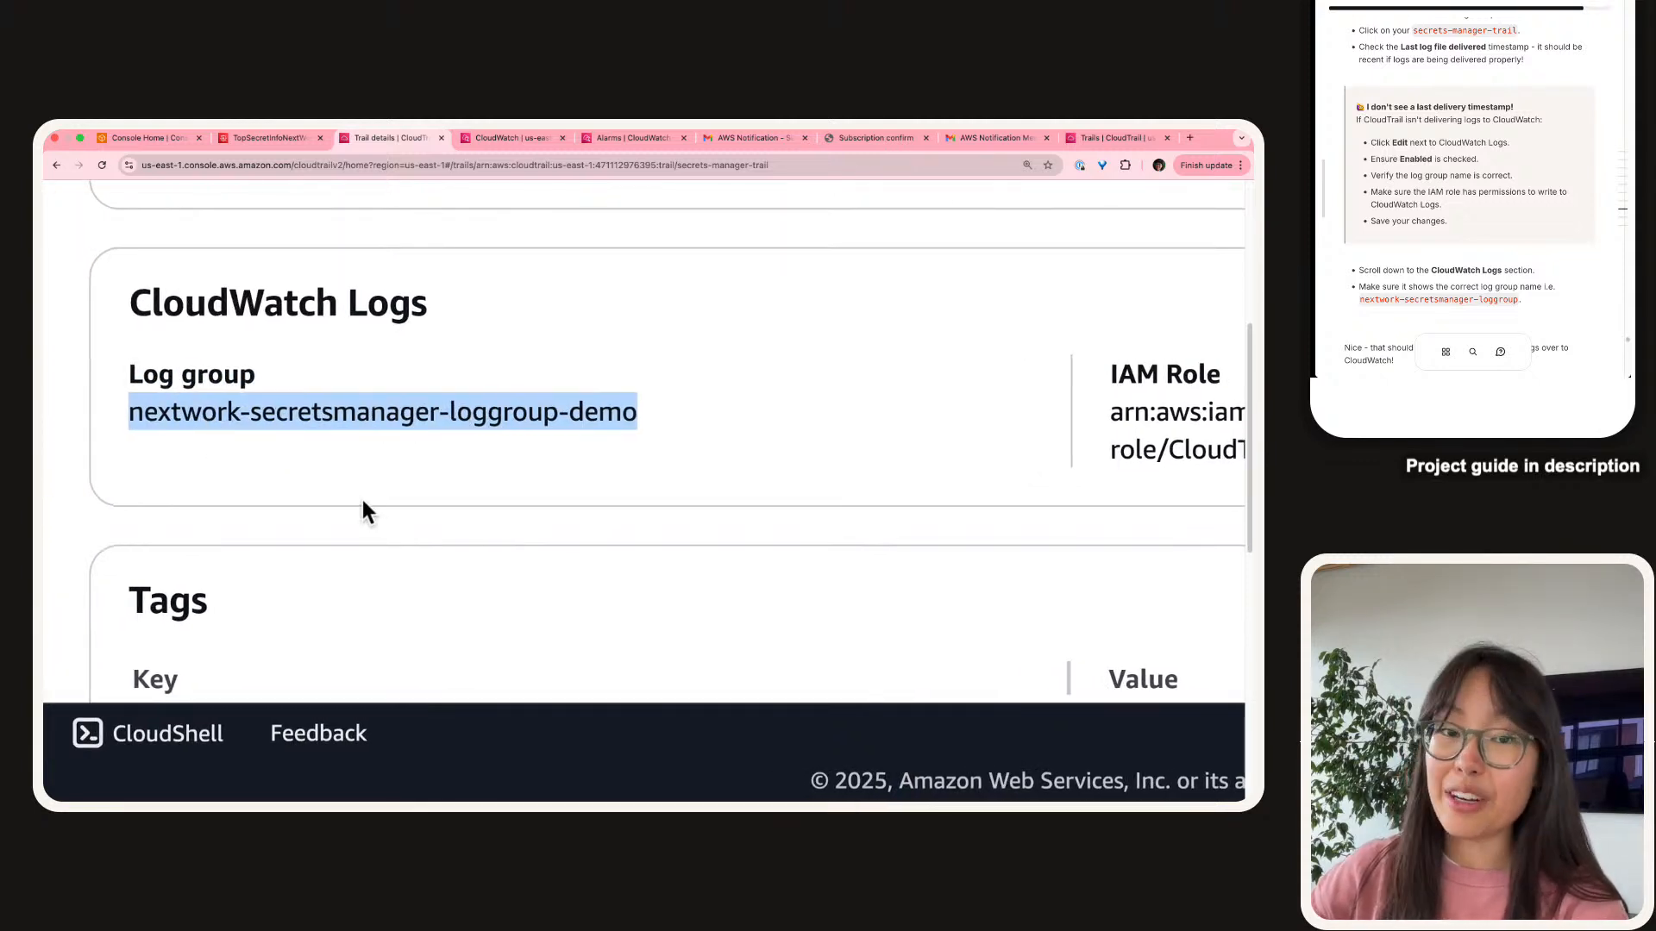
pyautogui.hscroll(5, 580, 406)
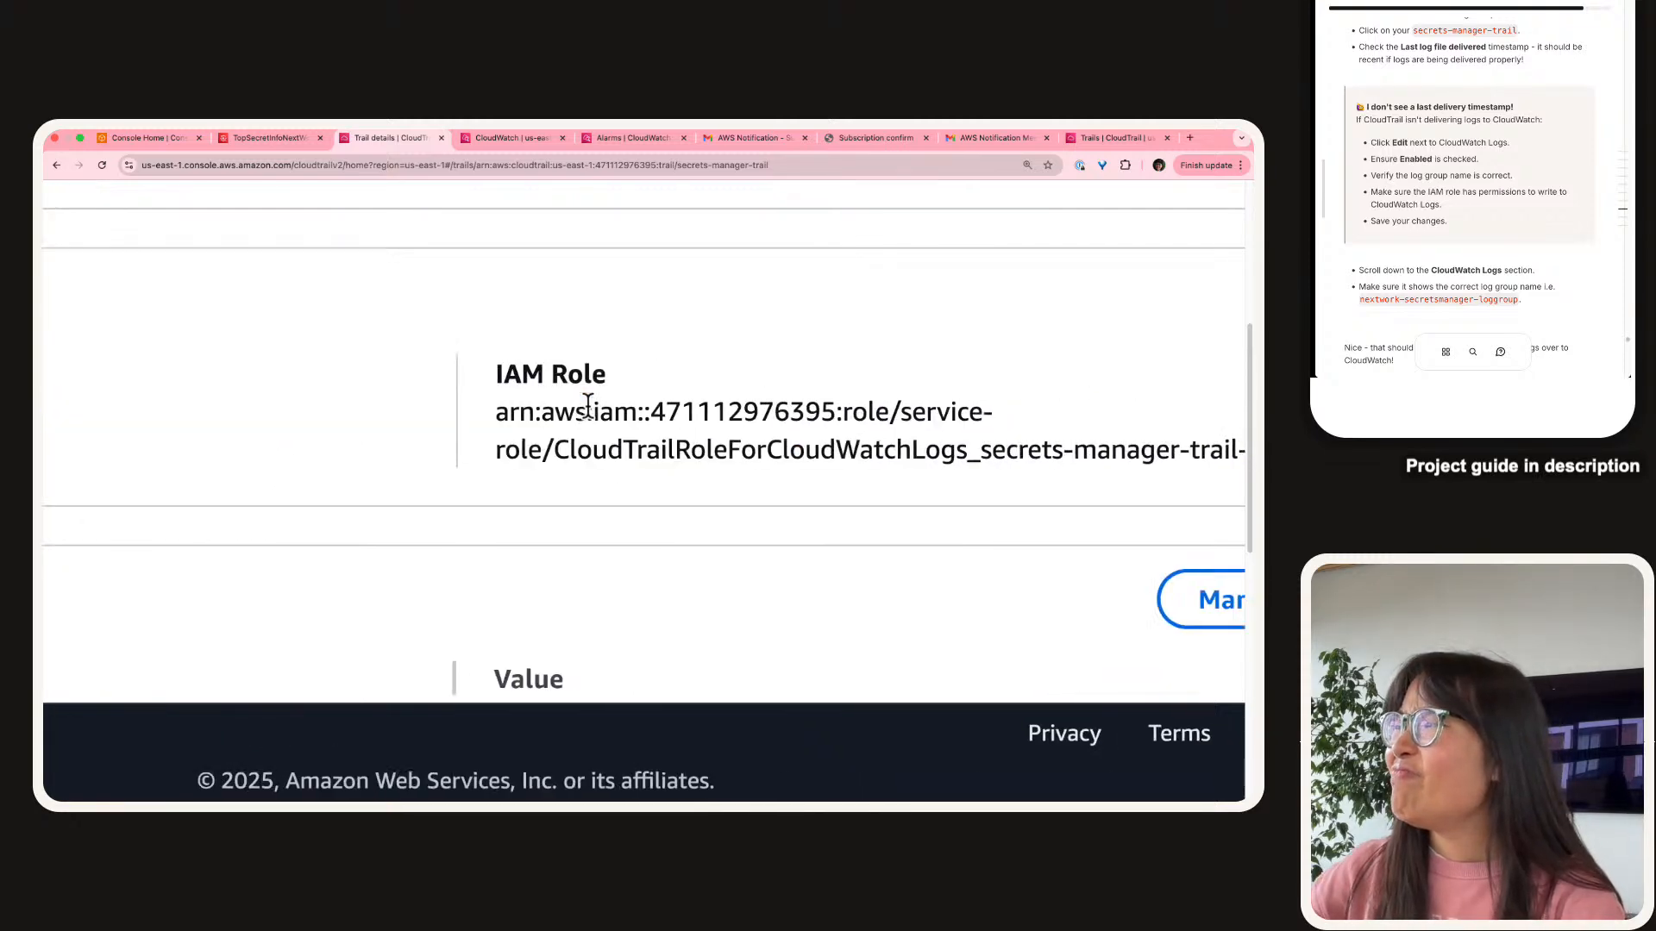
pyautogui.hscroll(3, 588, 406)
pyautogui.scroll(-5, 588, 406)
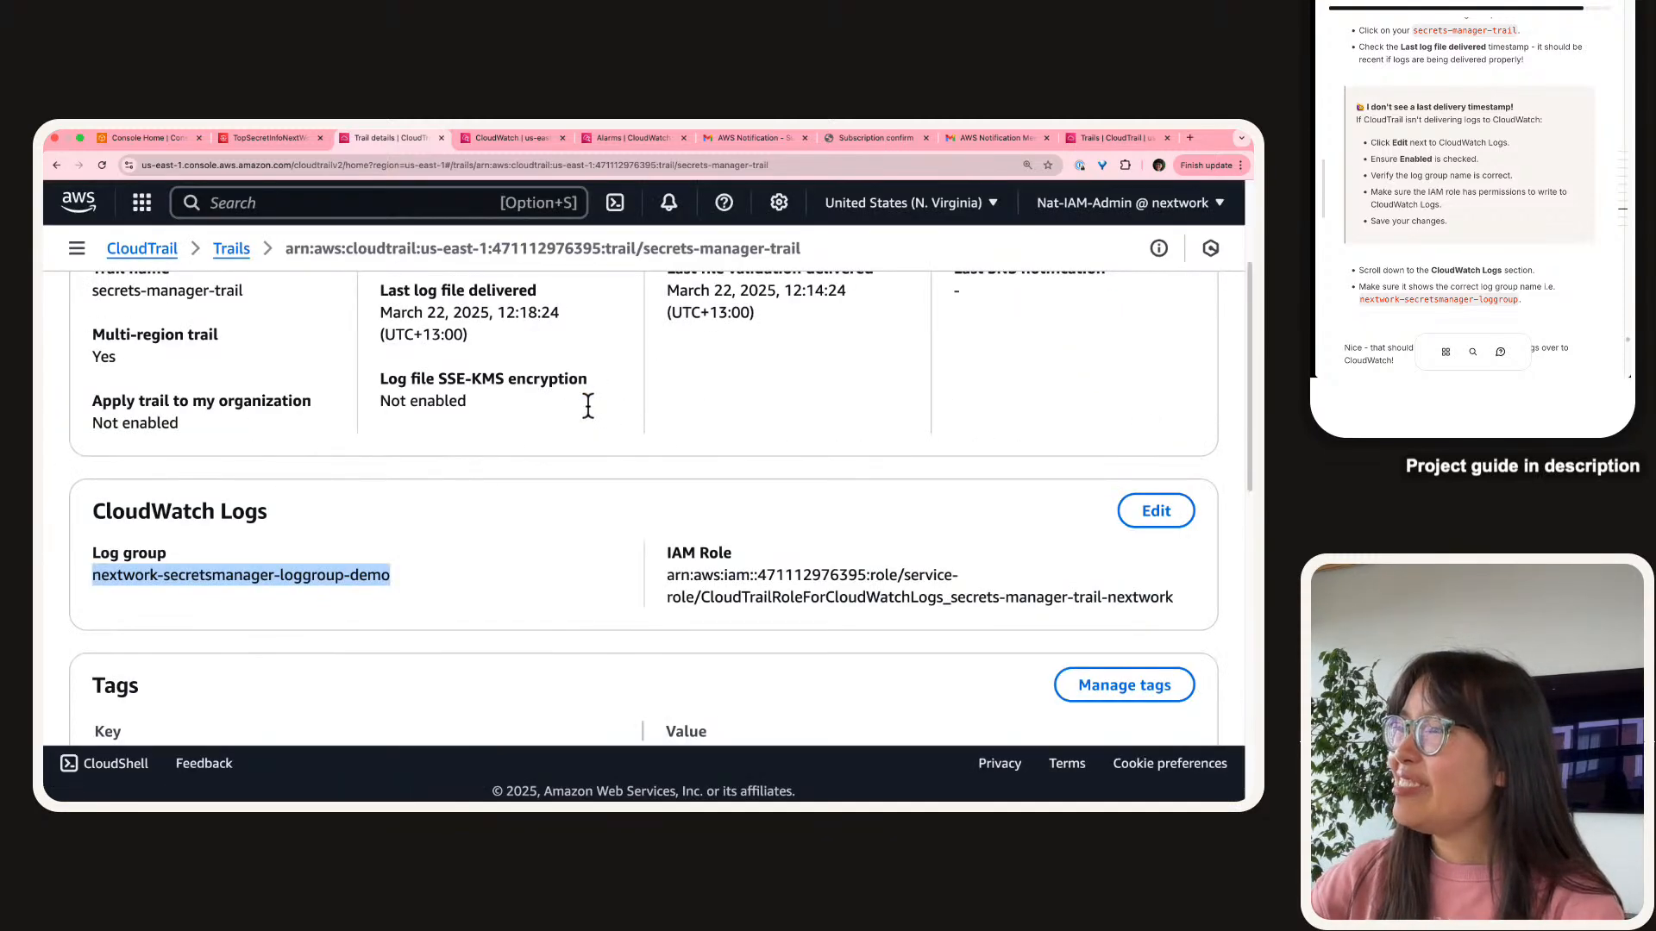
pyautogui.scroll(3, 588, 407)
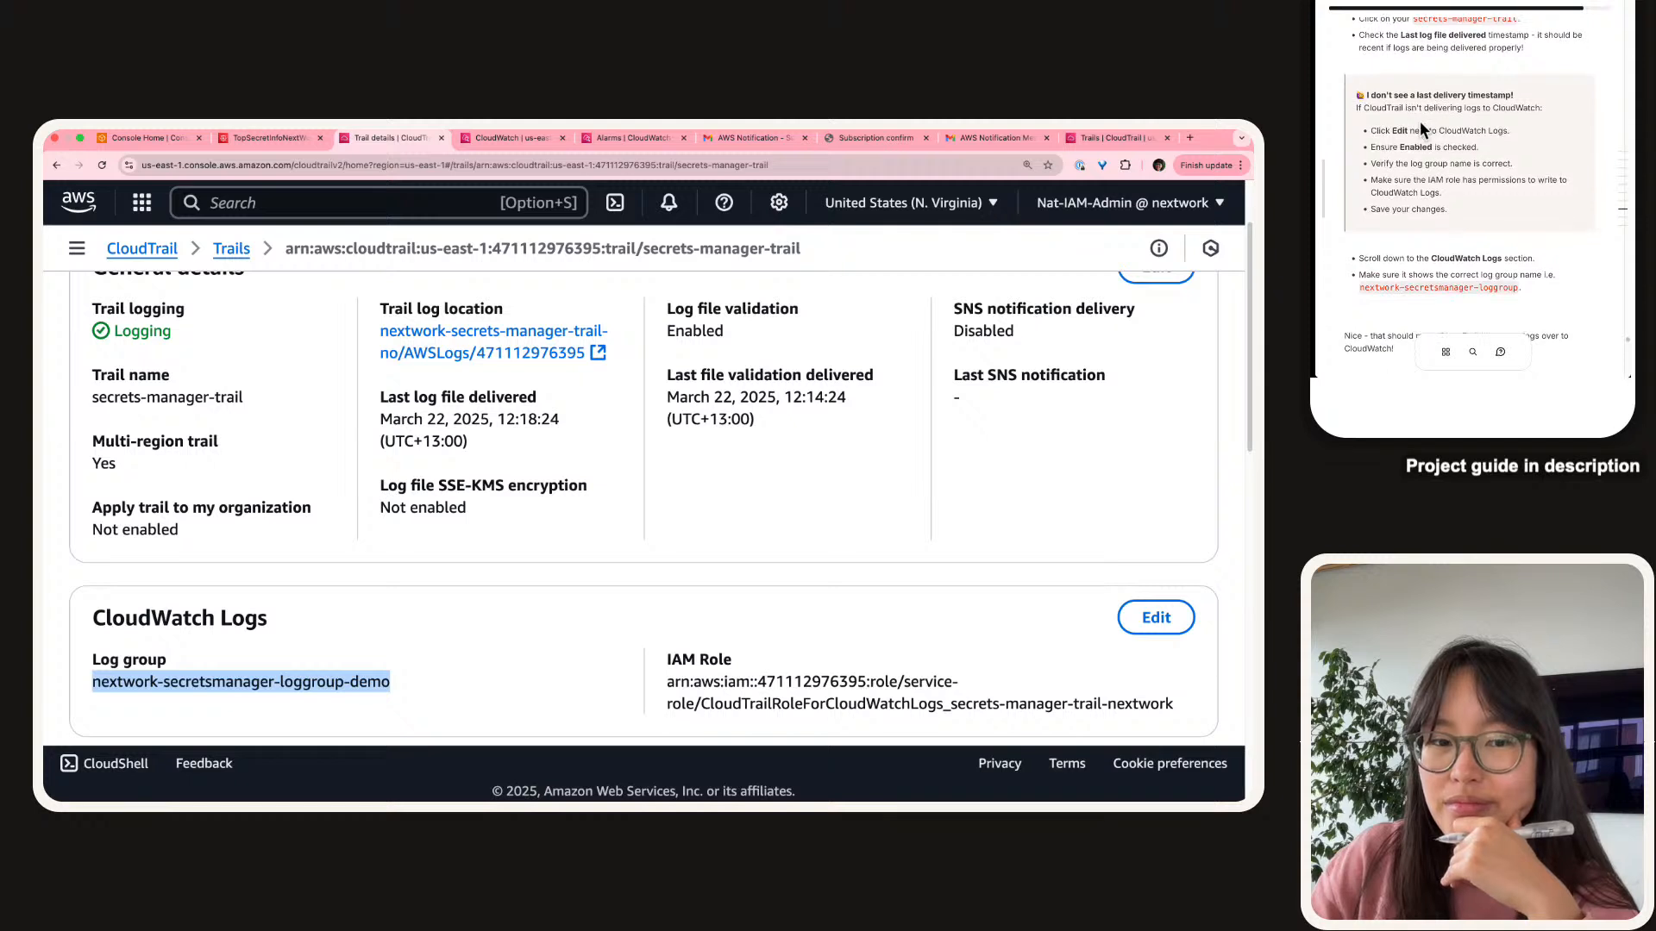
# Mark 'CloudTrail isn't sending logs to CloudWatch' as ruled out in the guide's troubleshooting checklist.
pyautogui.scroll(-2, 1420, 121)
pyautogui.scroll(-2, 1420, 121)
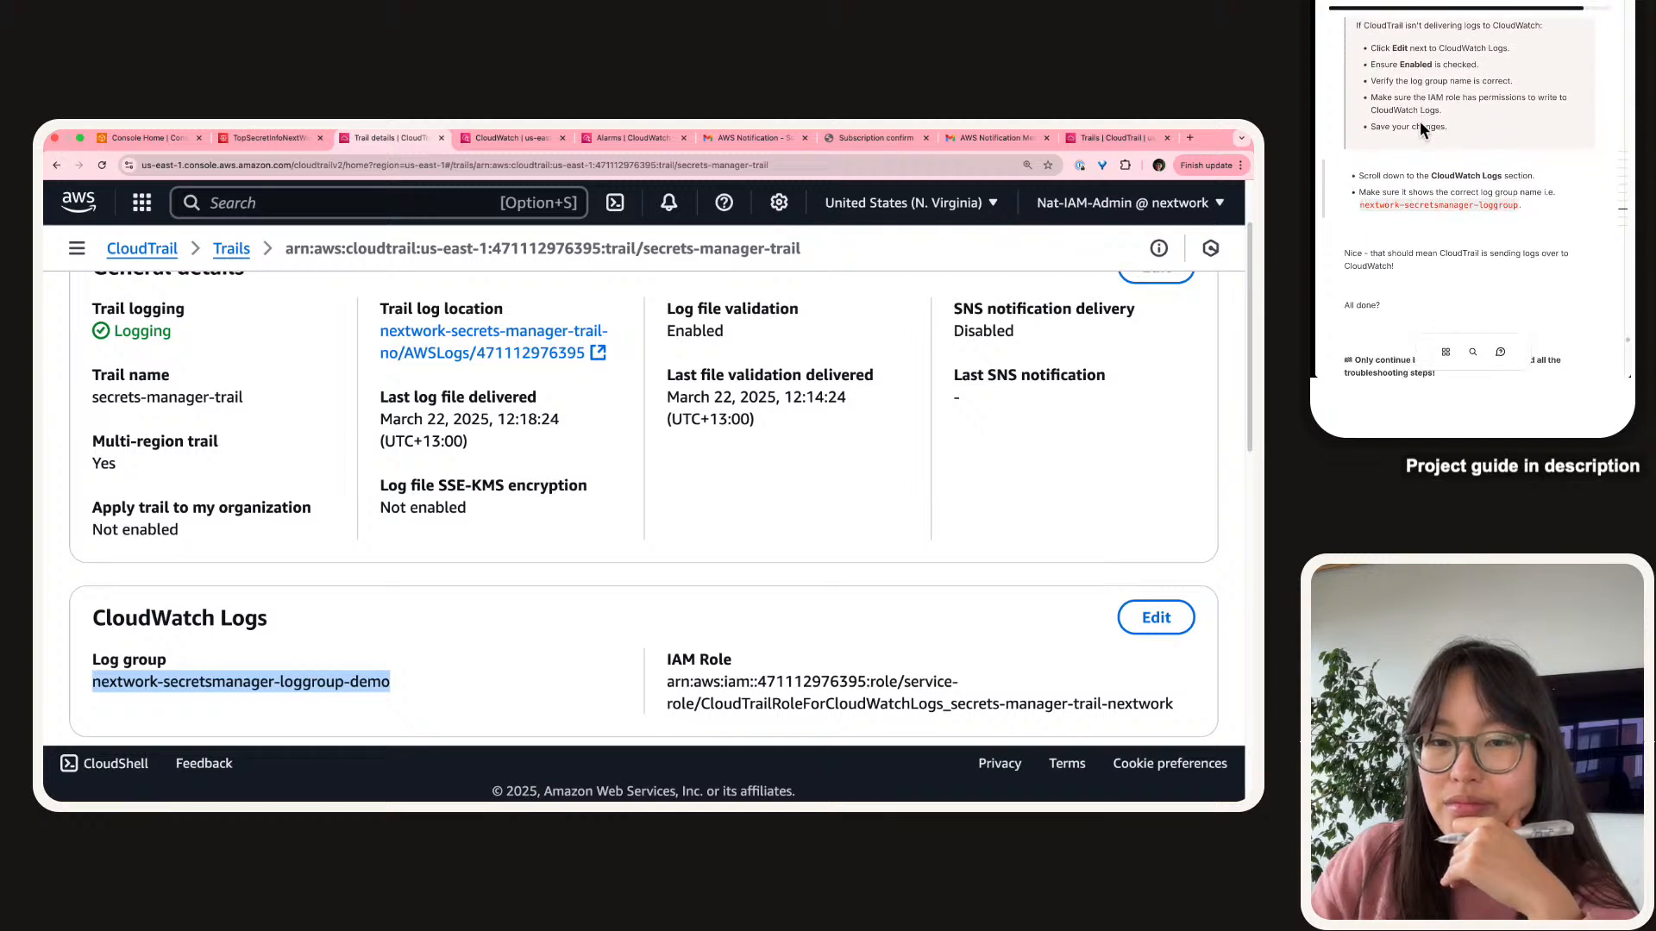
pyautogui.scroll(5, 1420, 121)
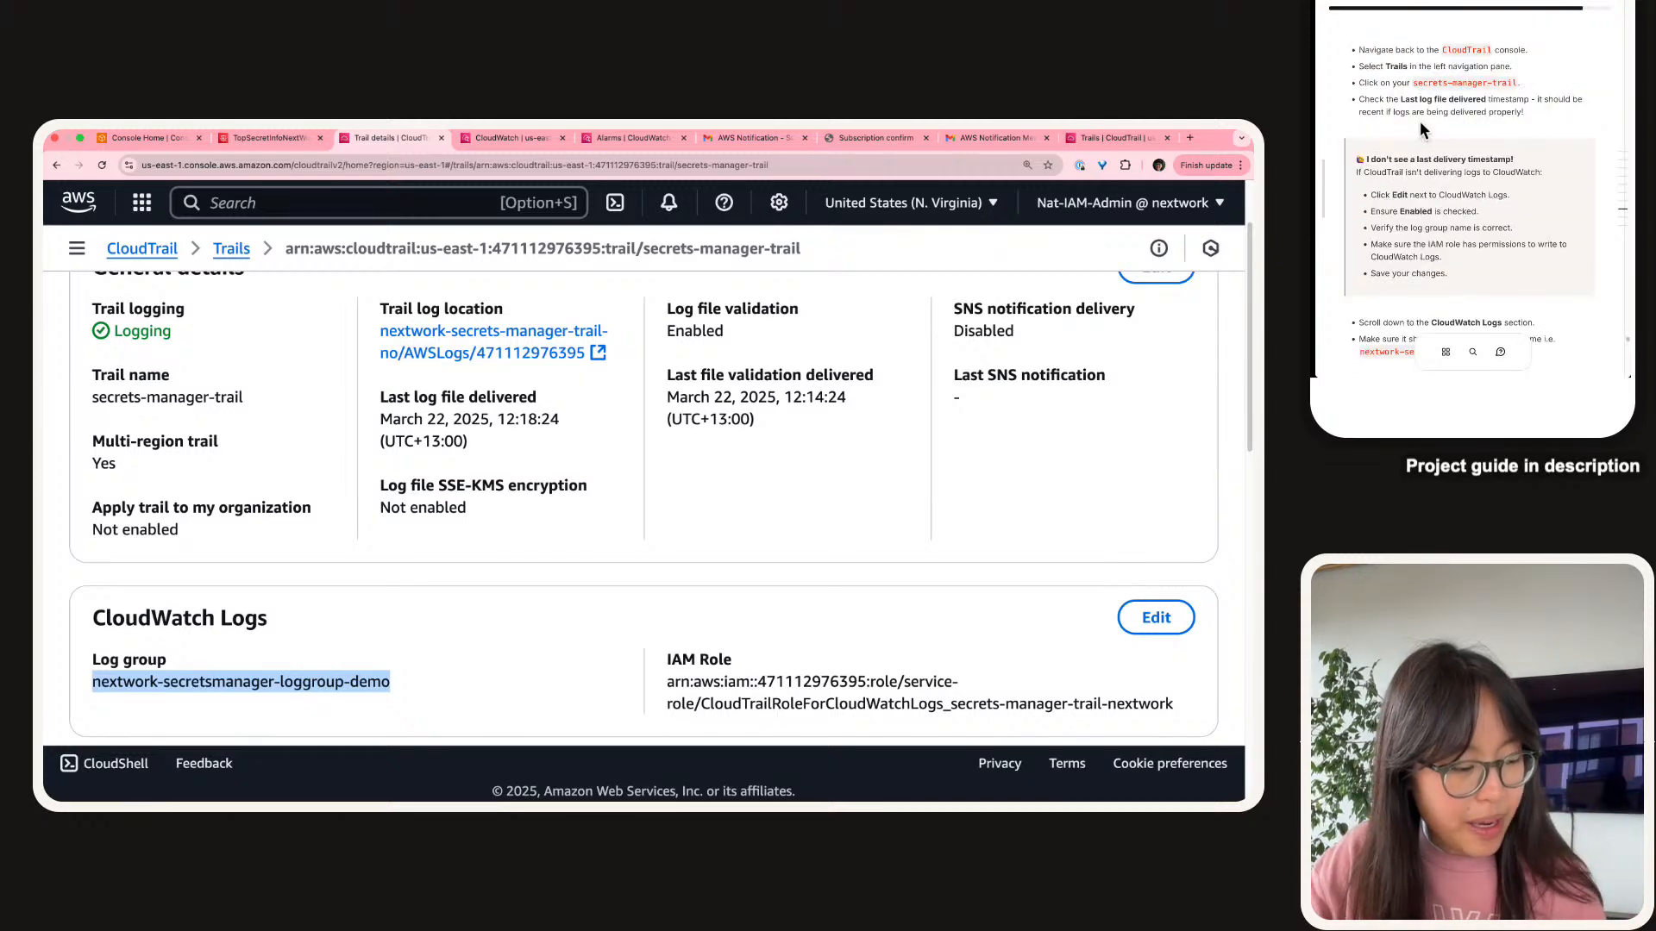
pyautogui.scroll(8, 1419, 121)
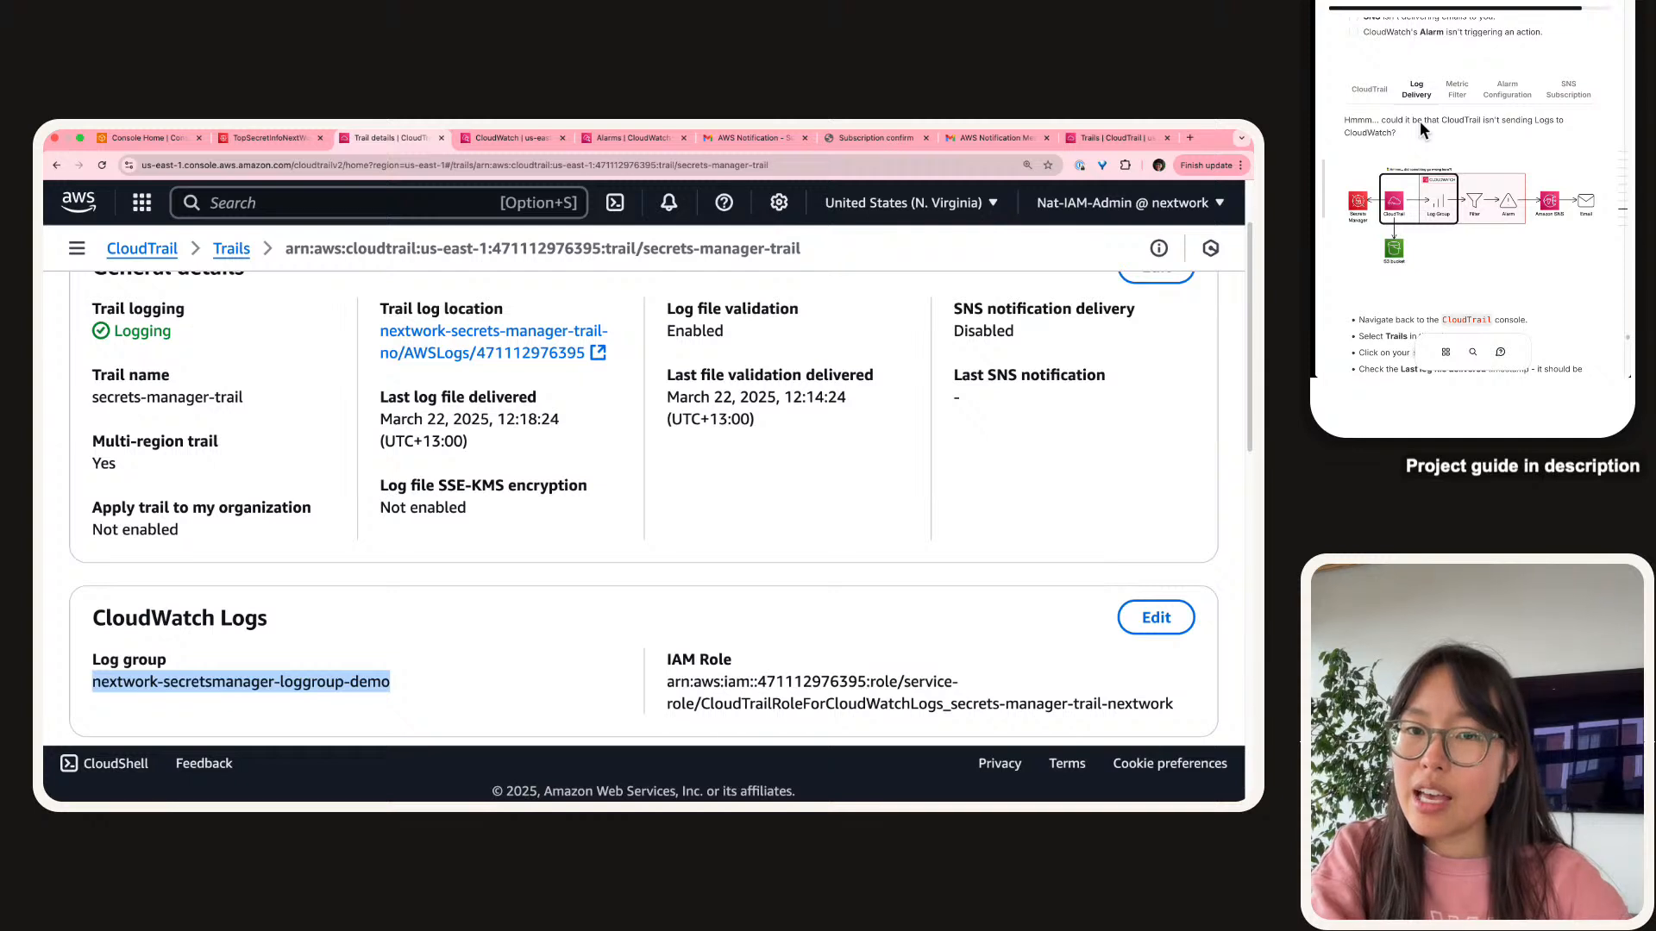
pyautogui.scroll(3, 1398, 118)
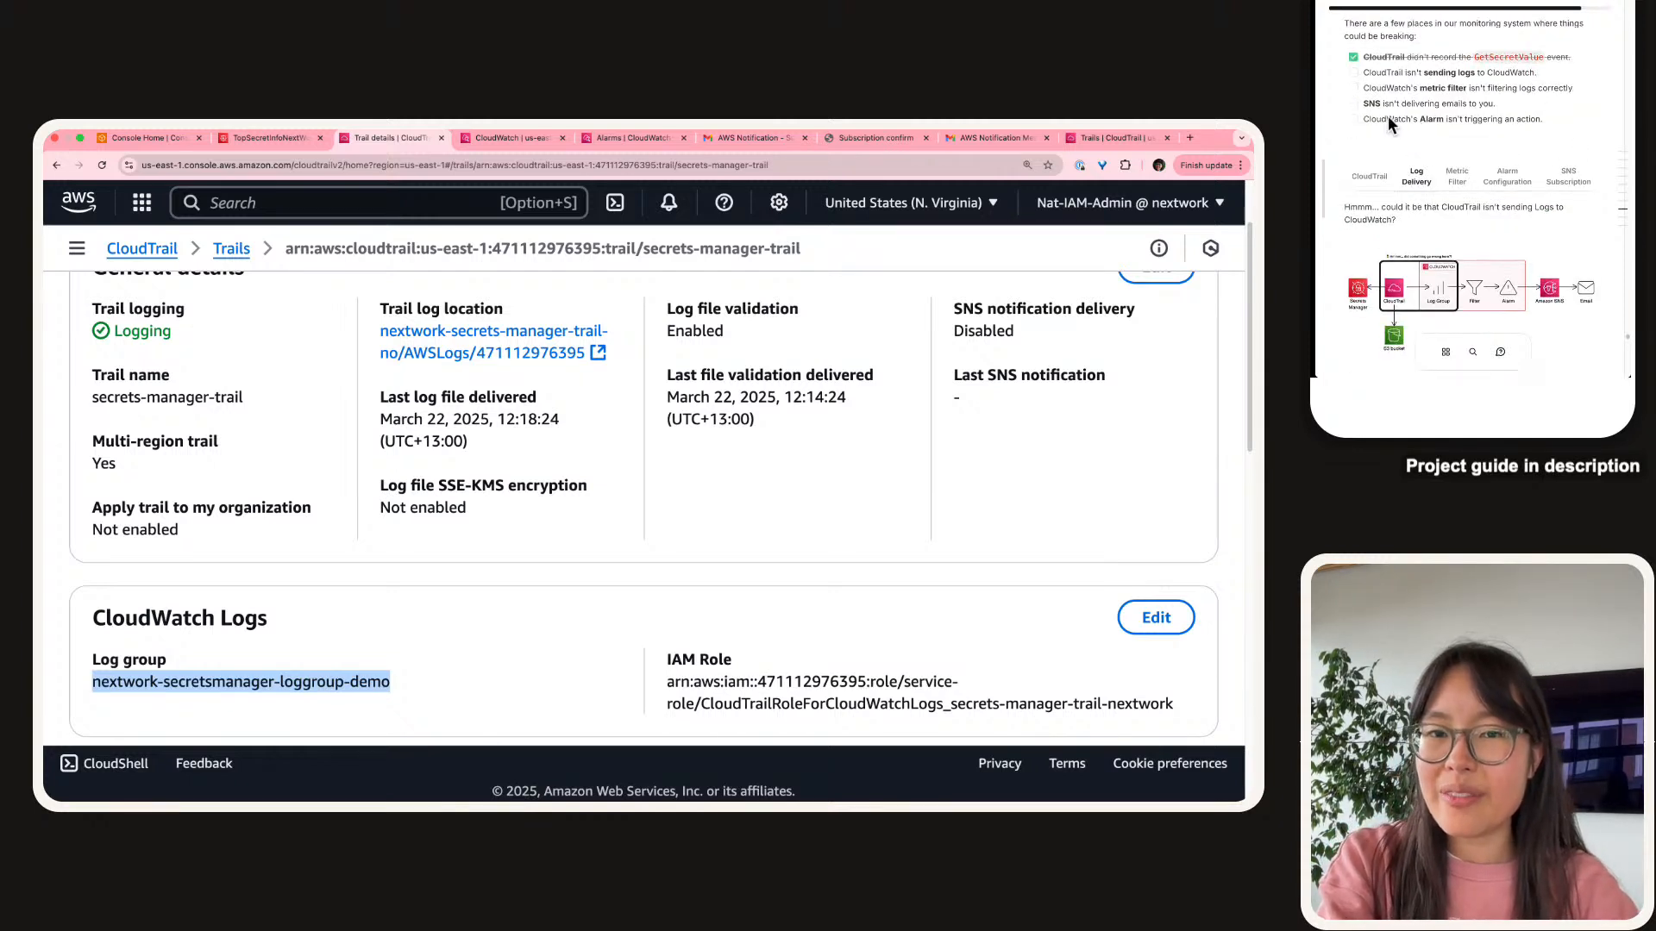
pyautogui.click(1351, 73)
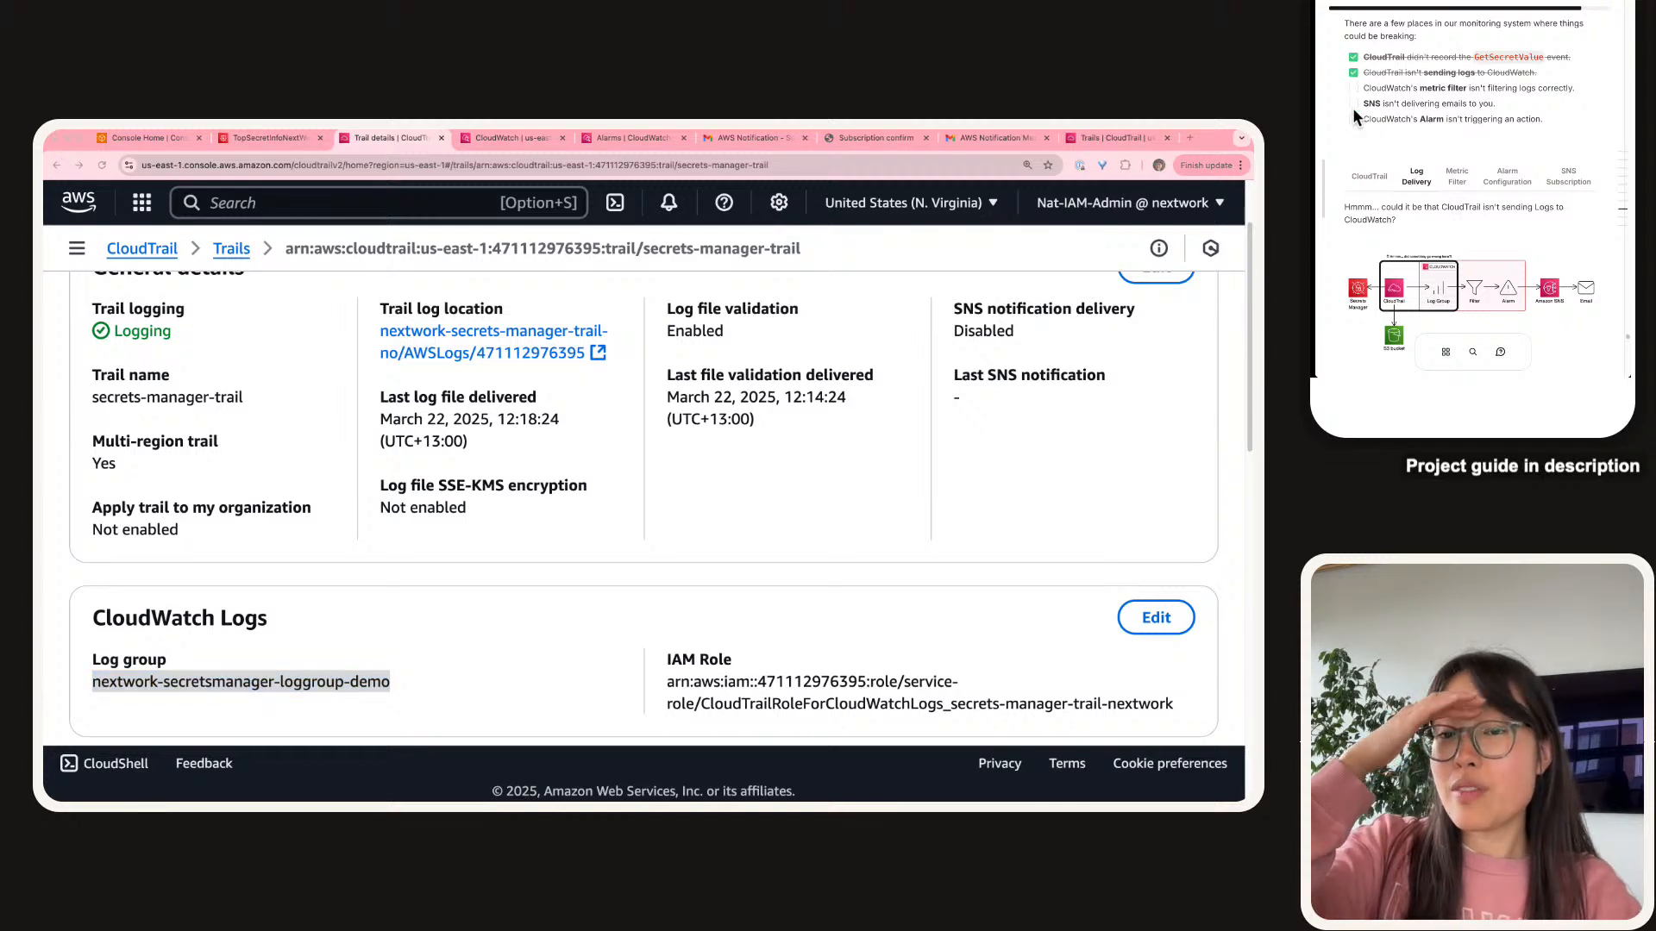
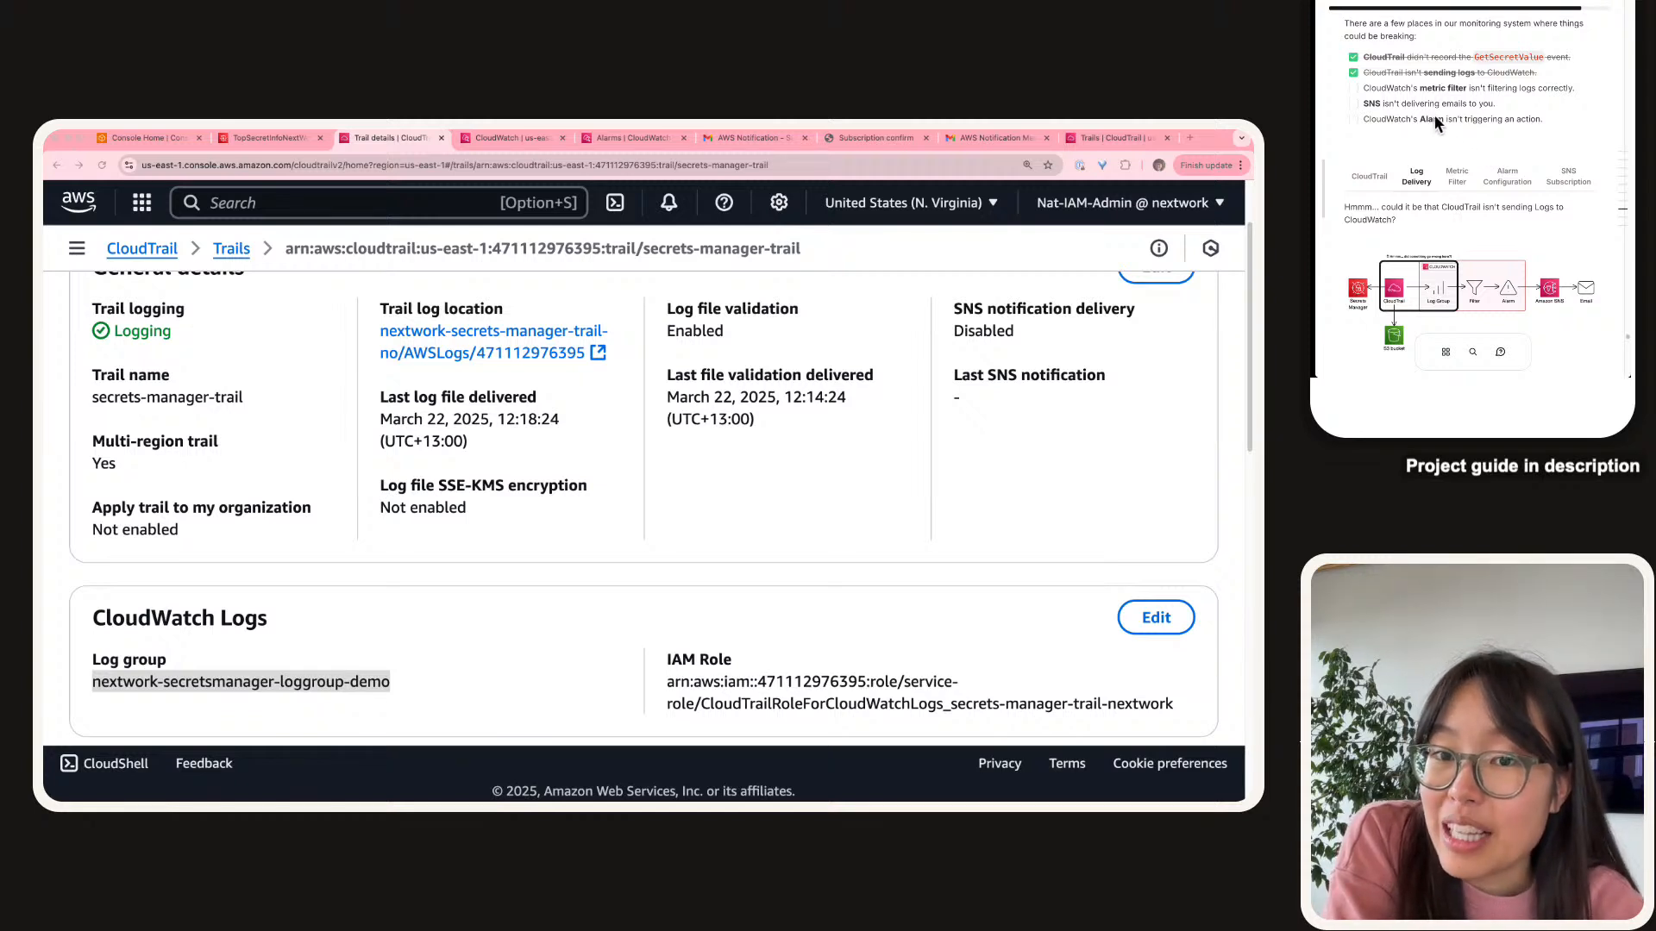
# Switch the guide to its metric filter troubleshooting section and view the architecture diagram.
pyautogui.click(1459, 170)
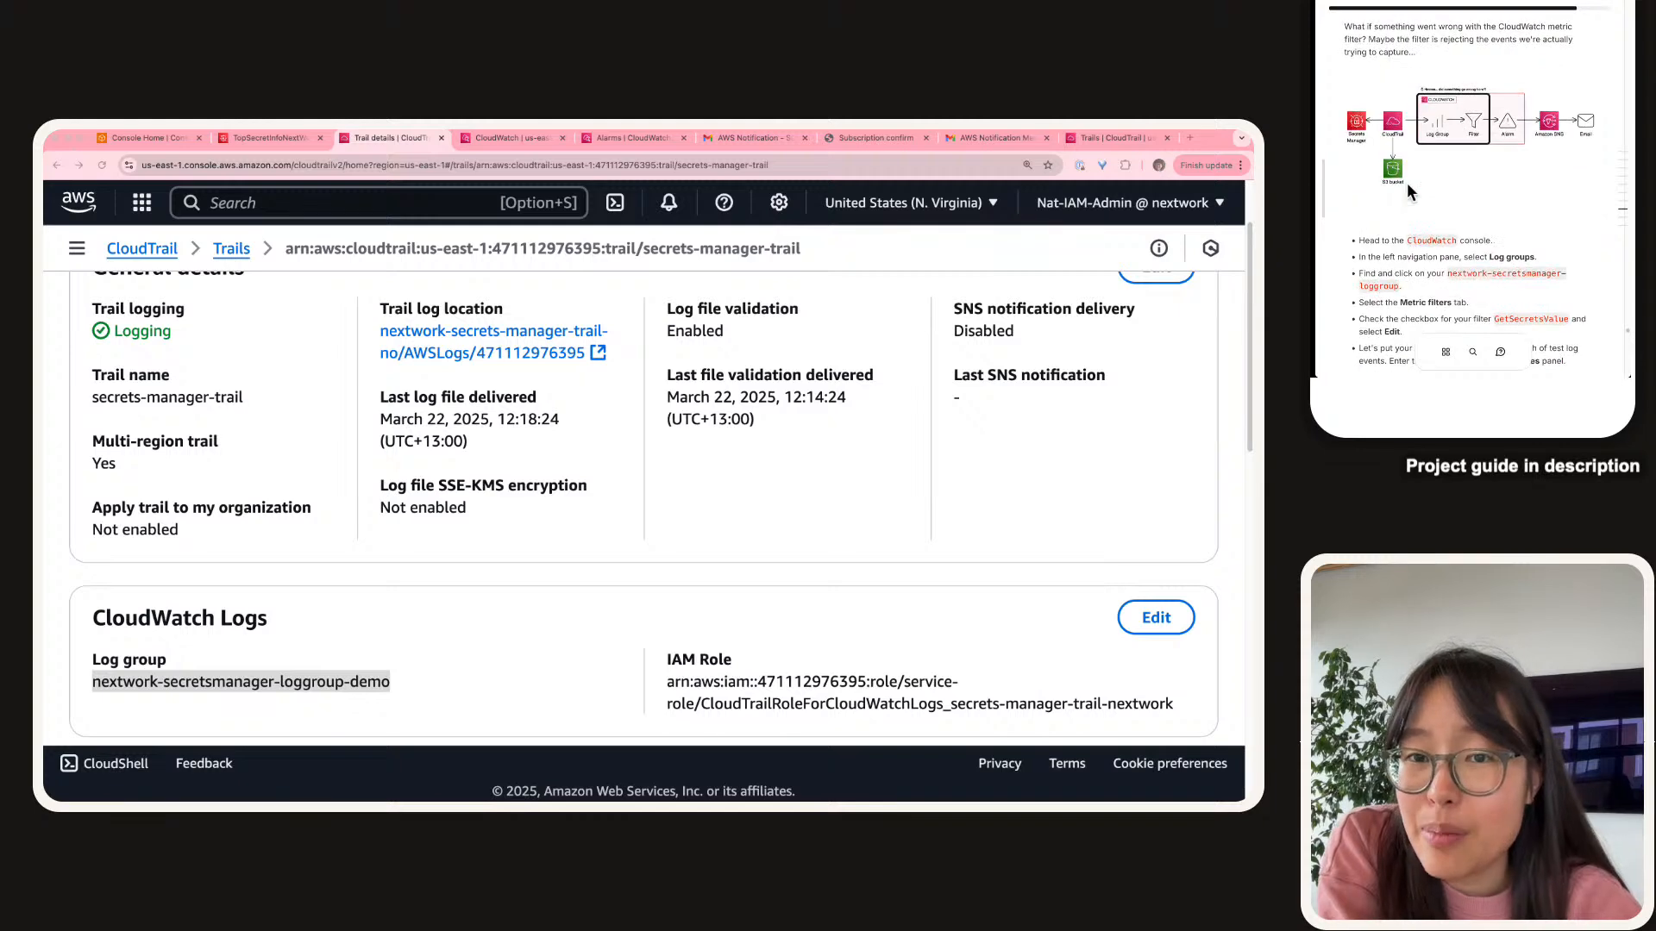
pyautogui.click(1466, 123)
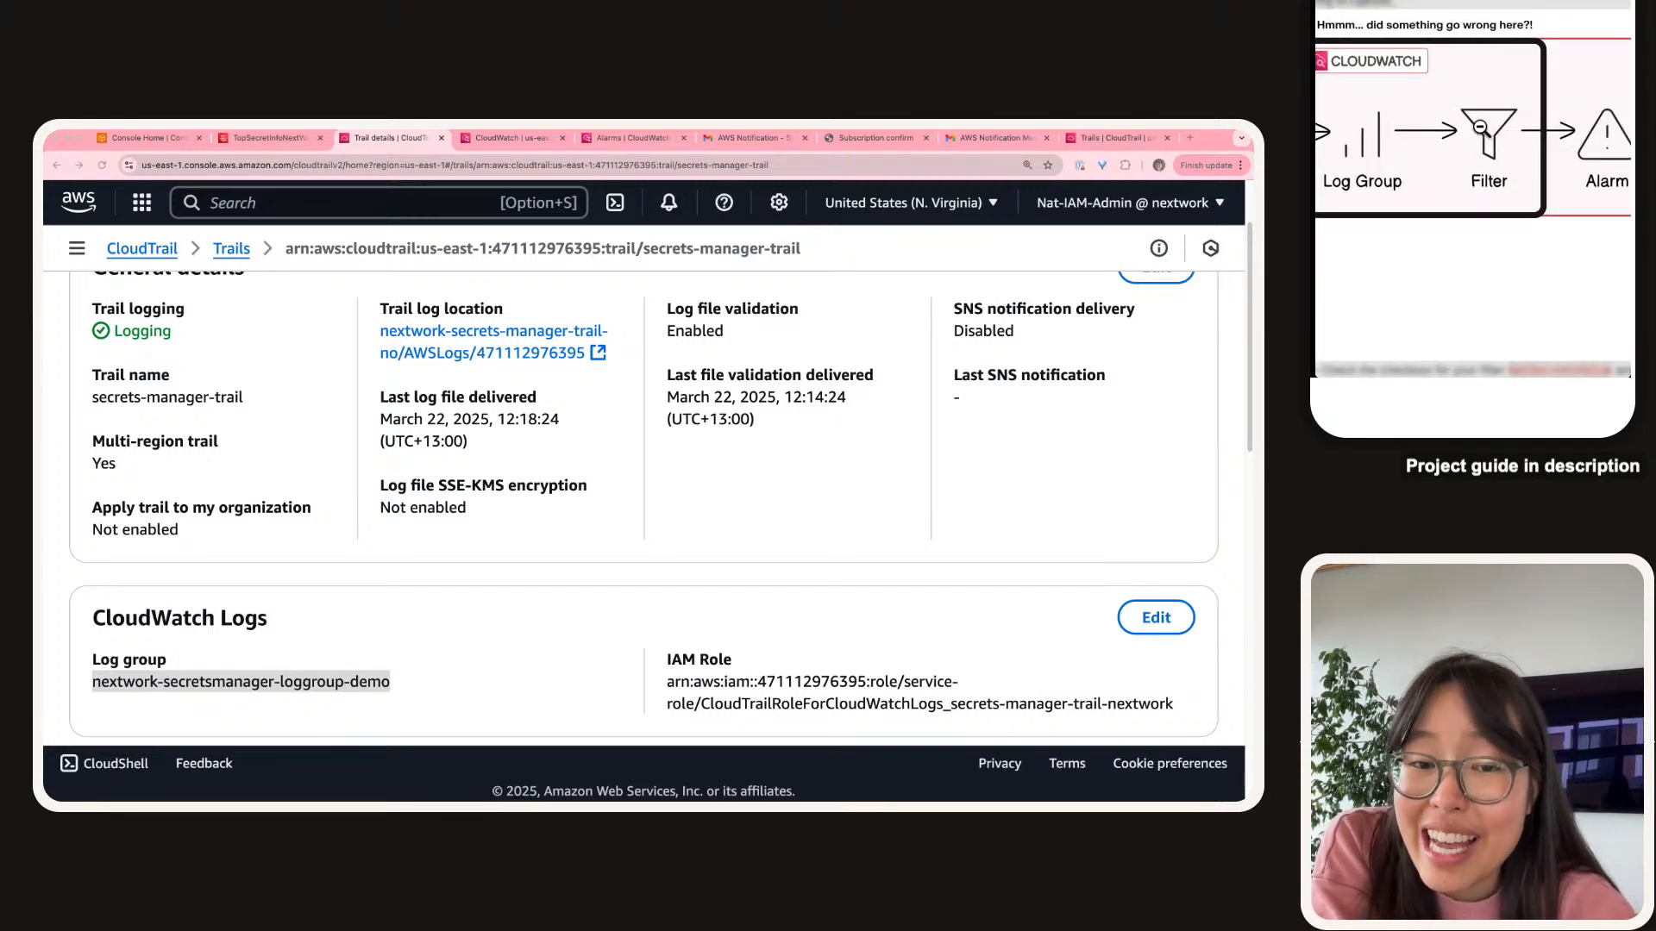
pyautogui.click(1469, 221)
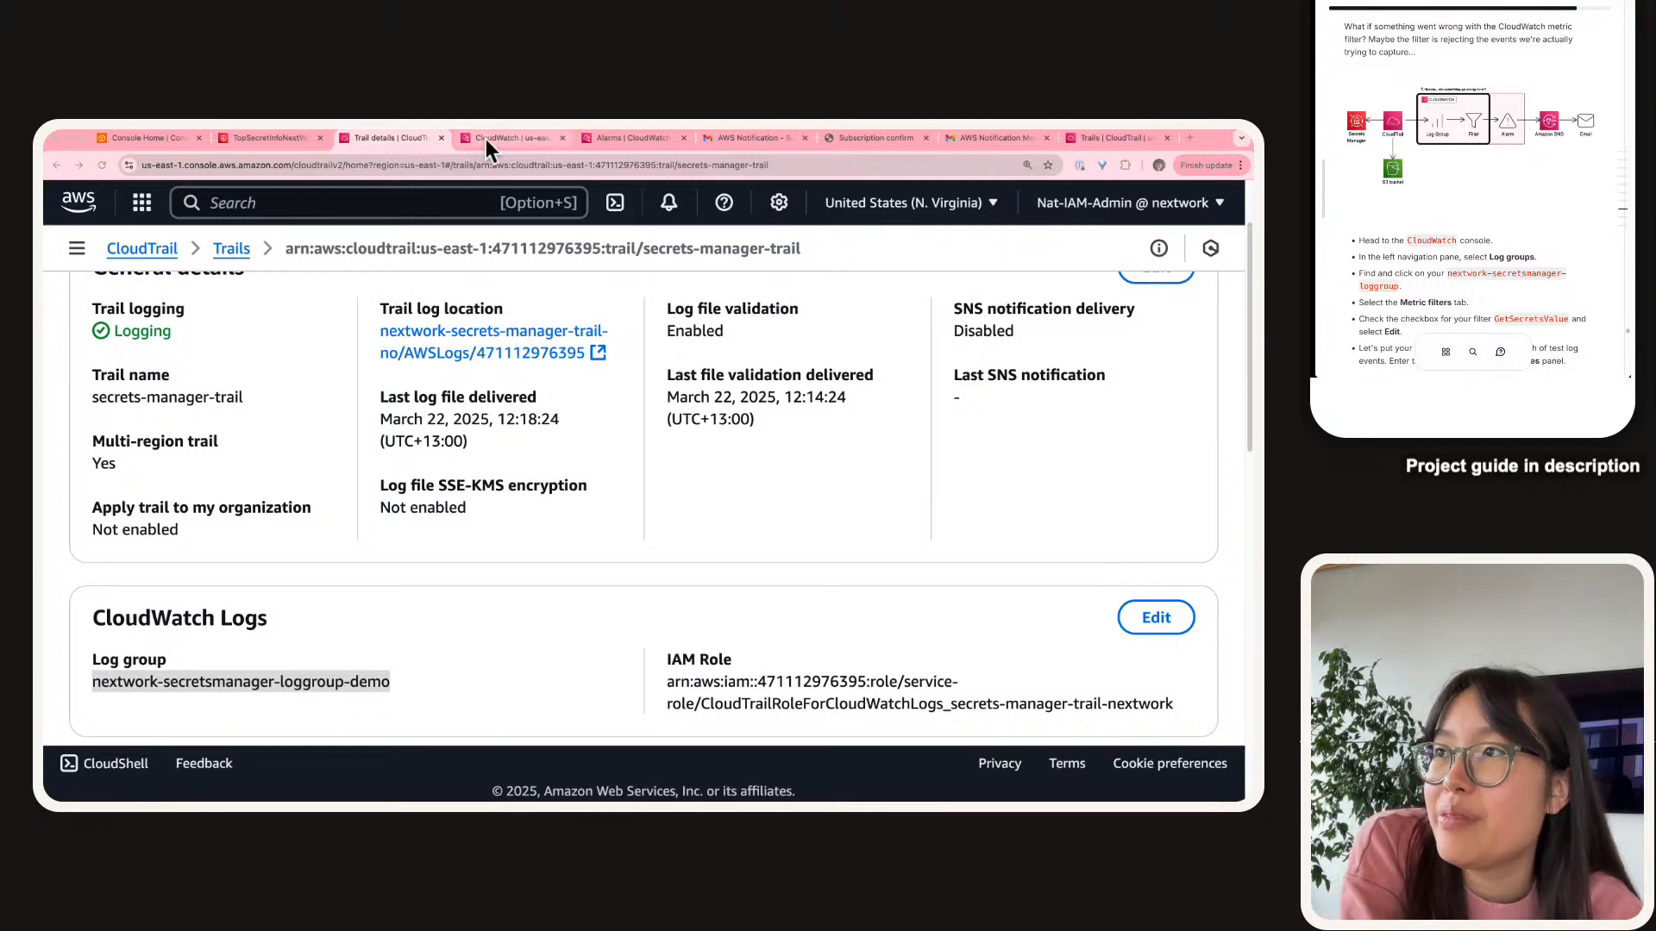
# Search for 'cloudwatch' and open CloudWatch in a new browser tab.
pyautogui.click(361, 204)
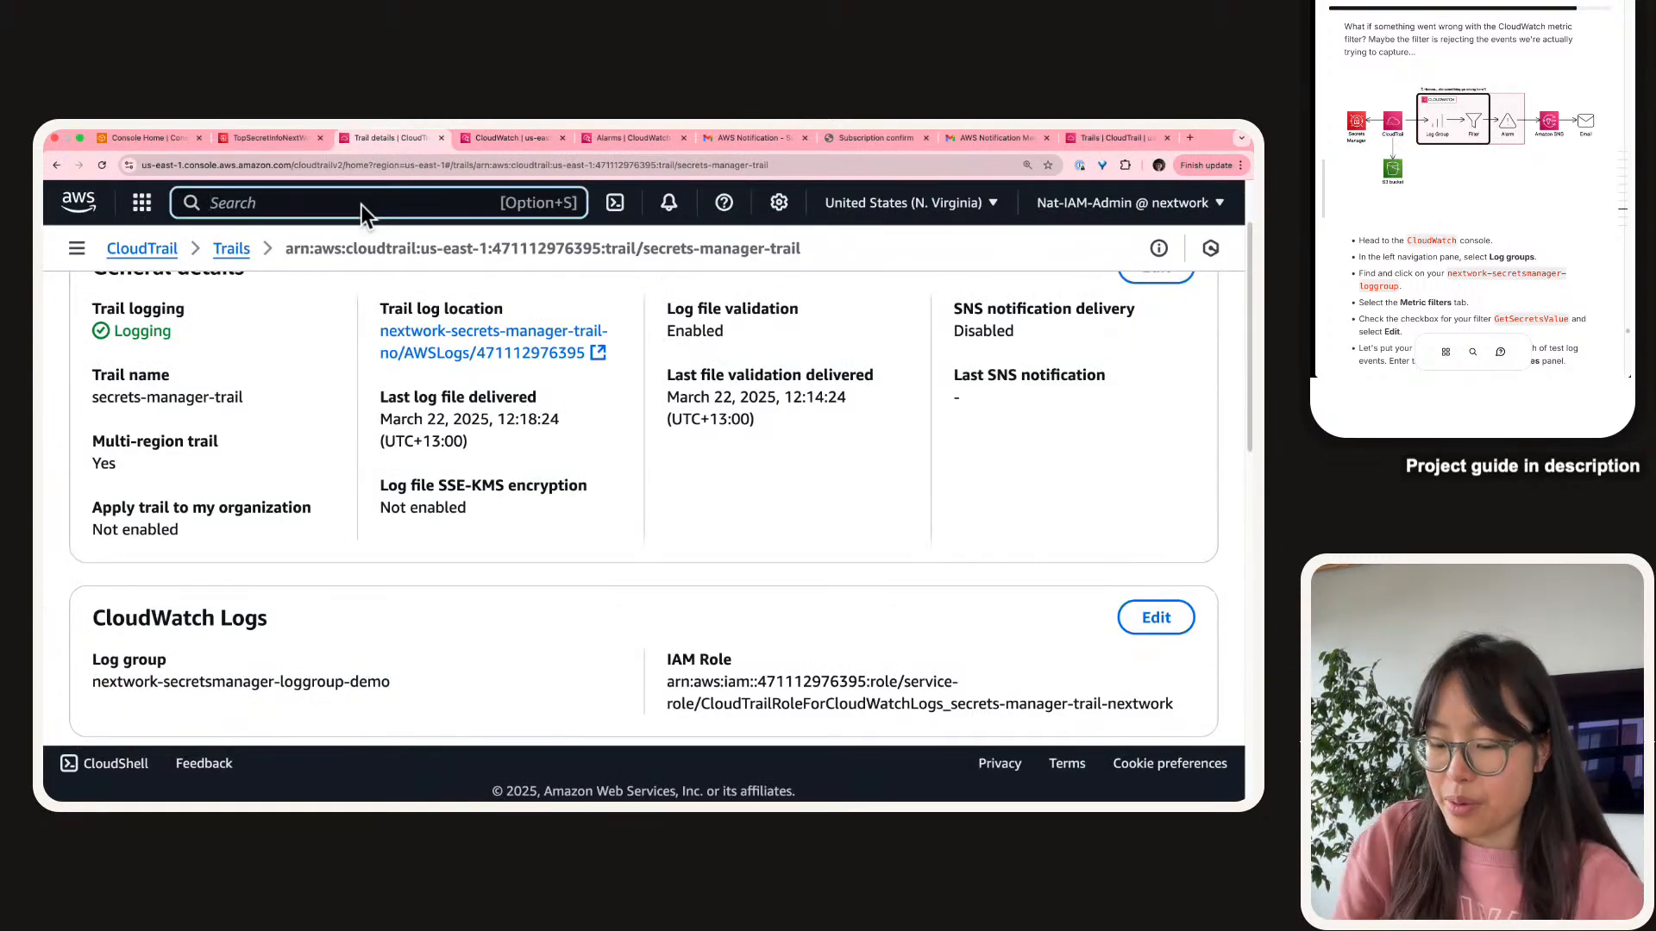
pyautogui.write('cloudwatch')
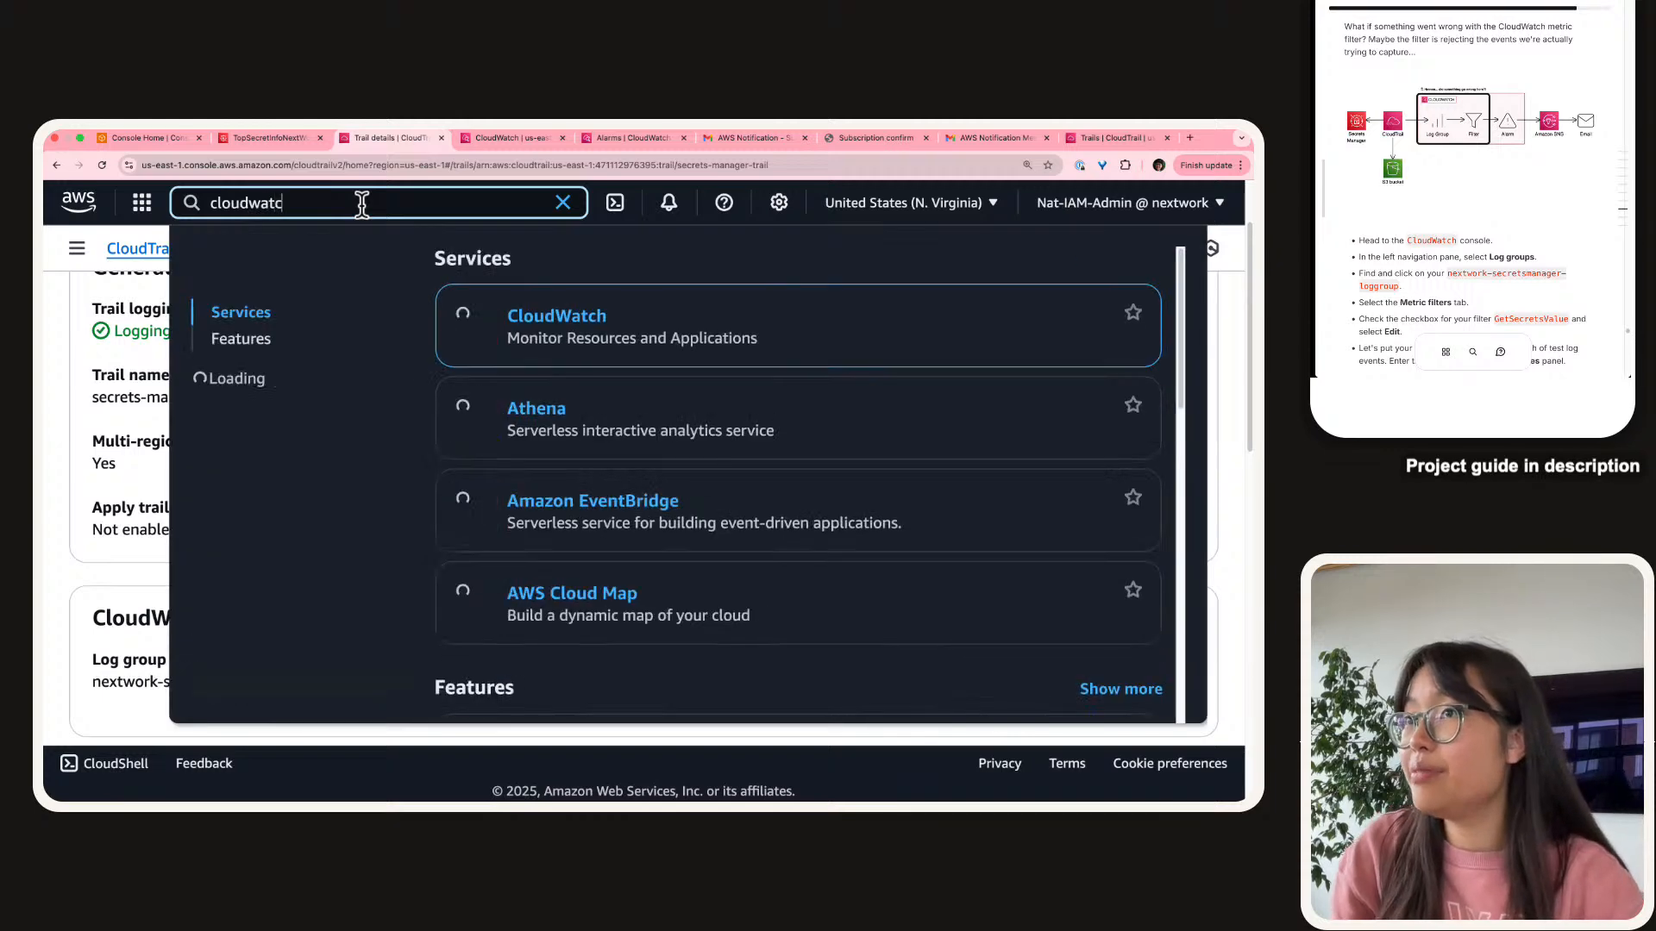
pyautogui.rightClick(529, 329)
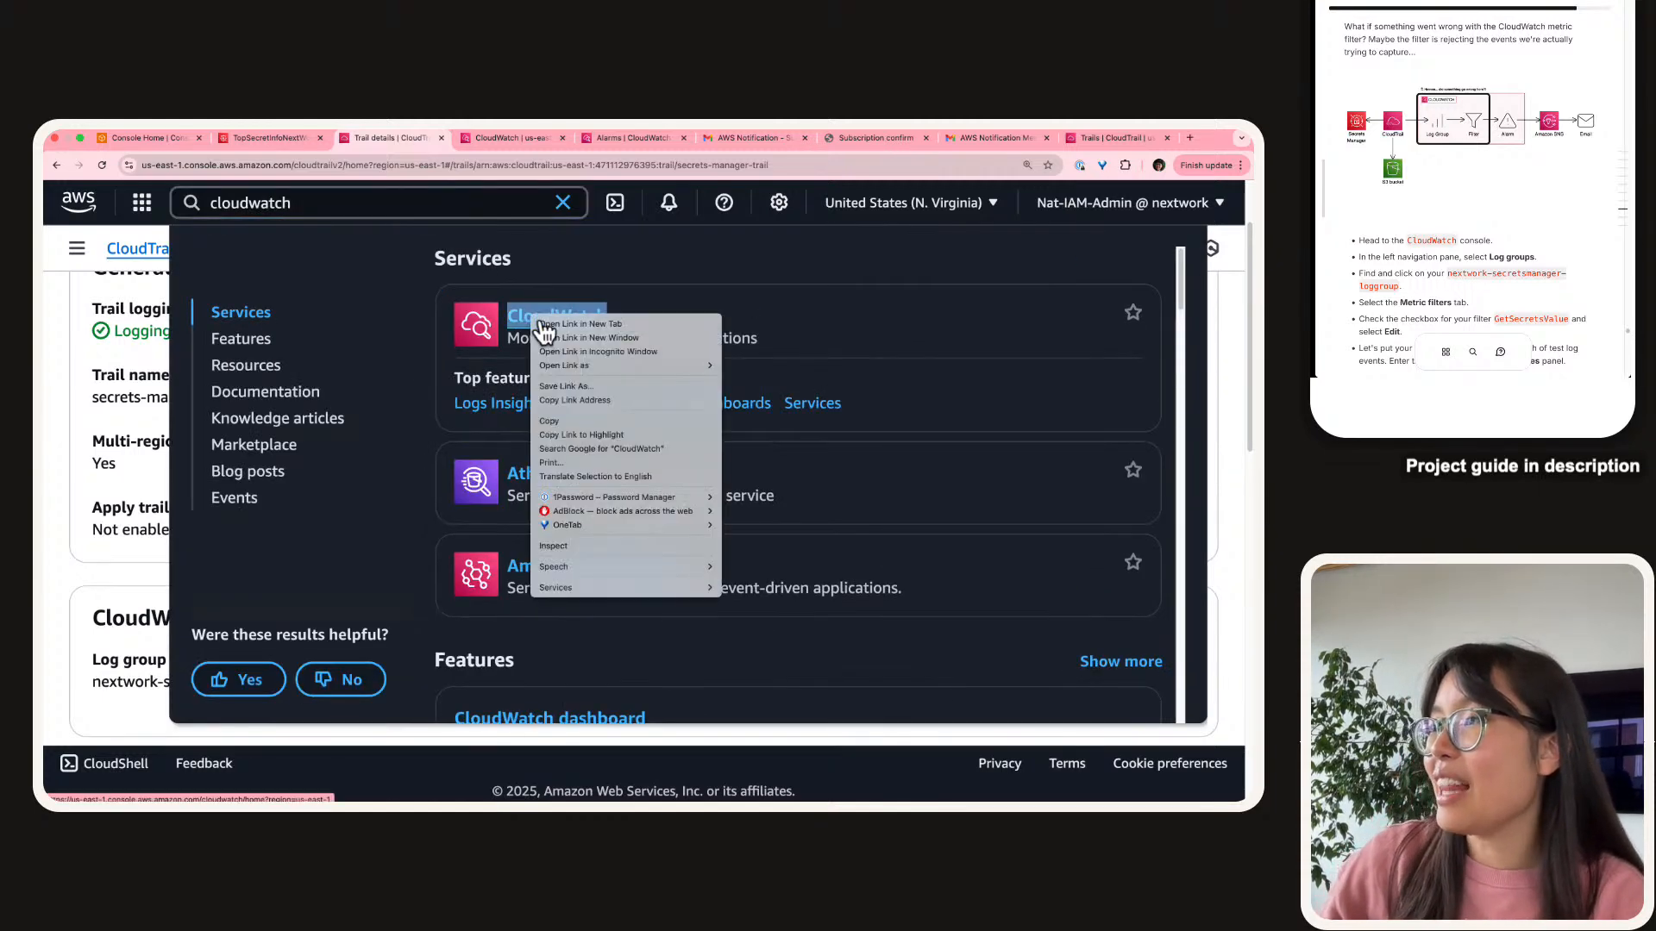
pyautogui.click(560, 326)
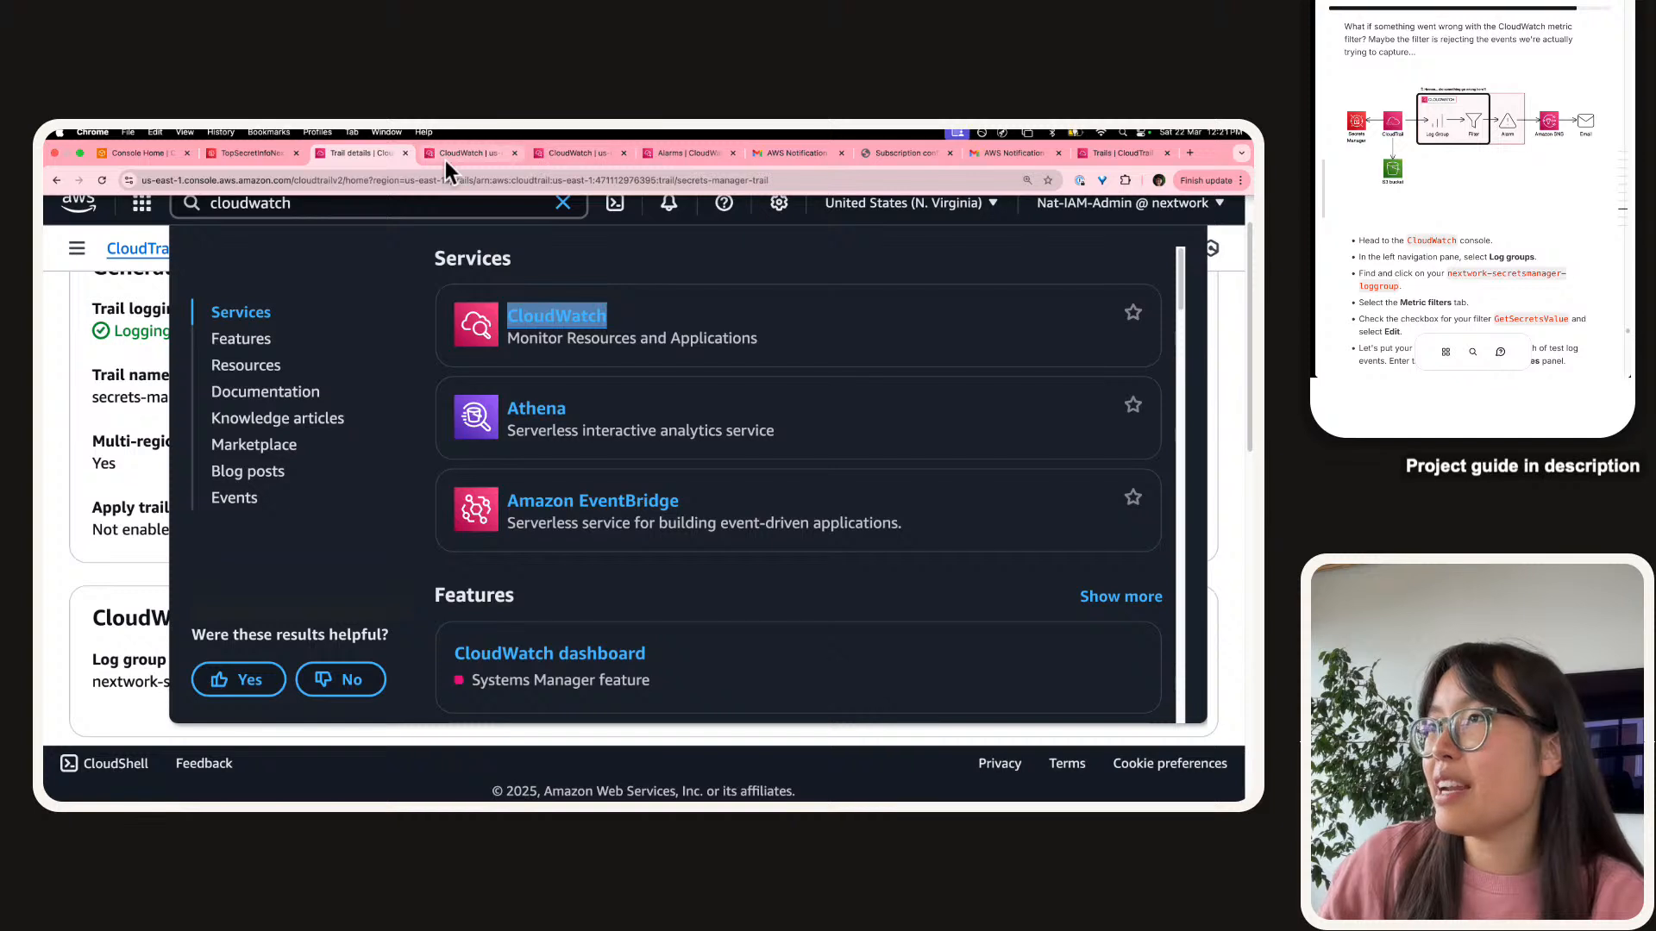
pyautogui.click(445, 159)
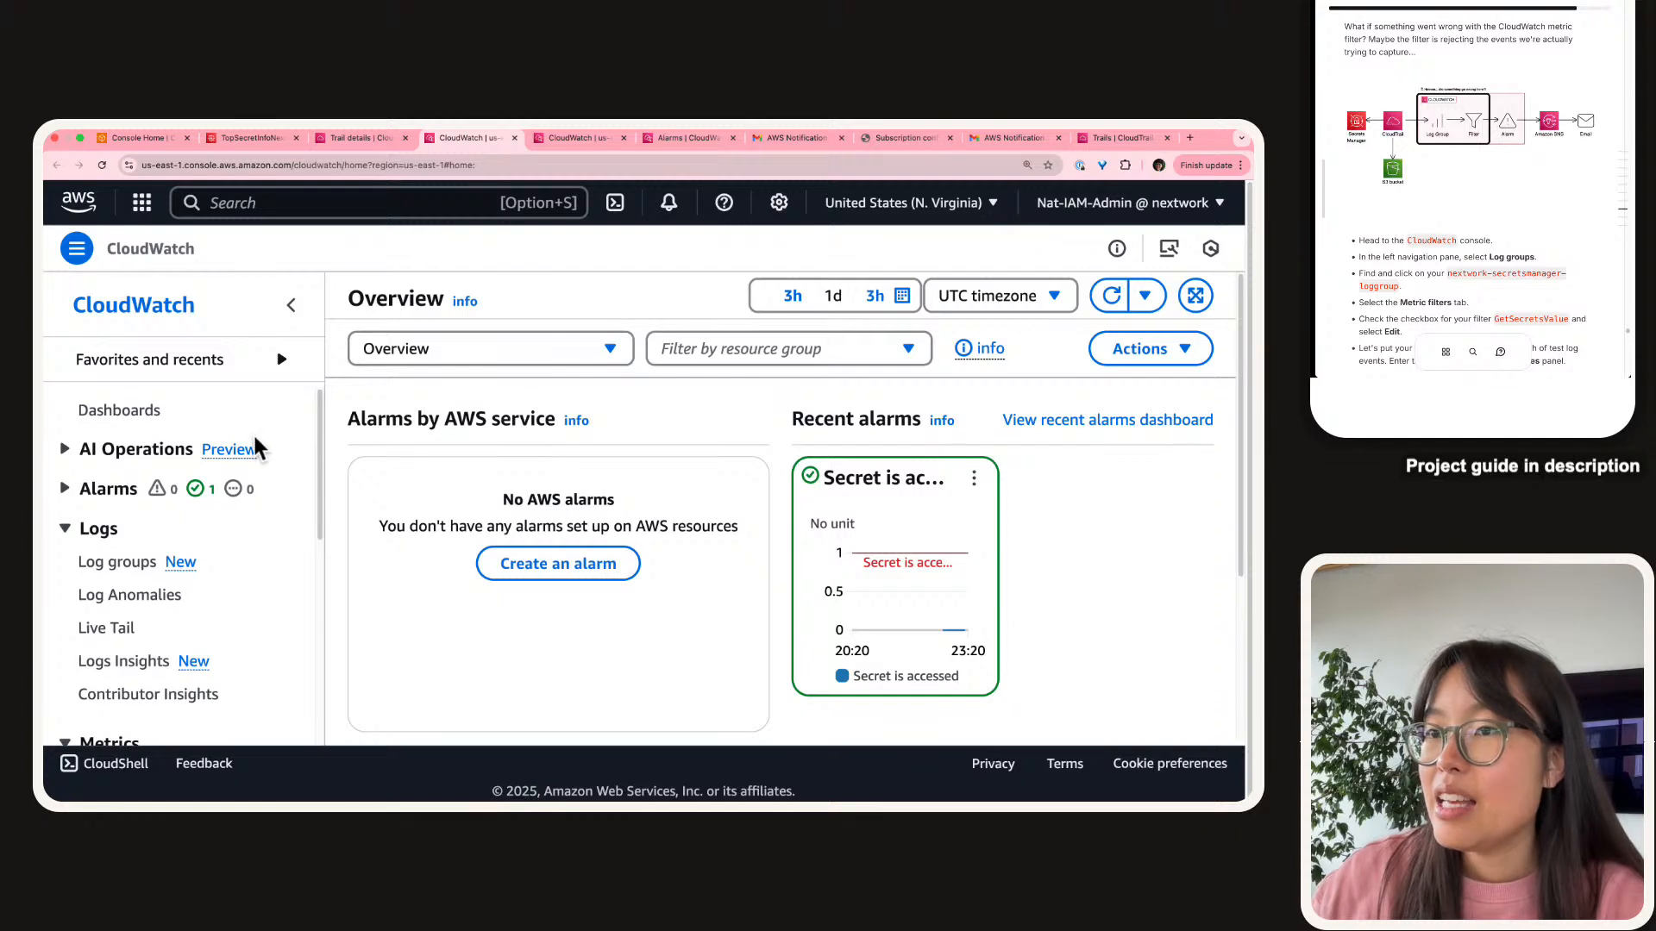
# List the CloudWatch log groups, including nextwork-secretsmanager-loggroup-demo, with the navigation hidden.
pyautogui.scroll(-3, 185, 487)
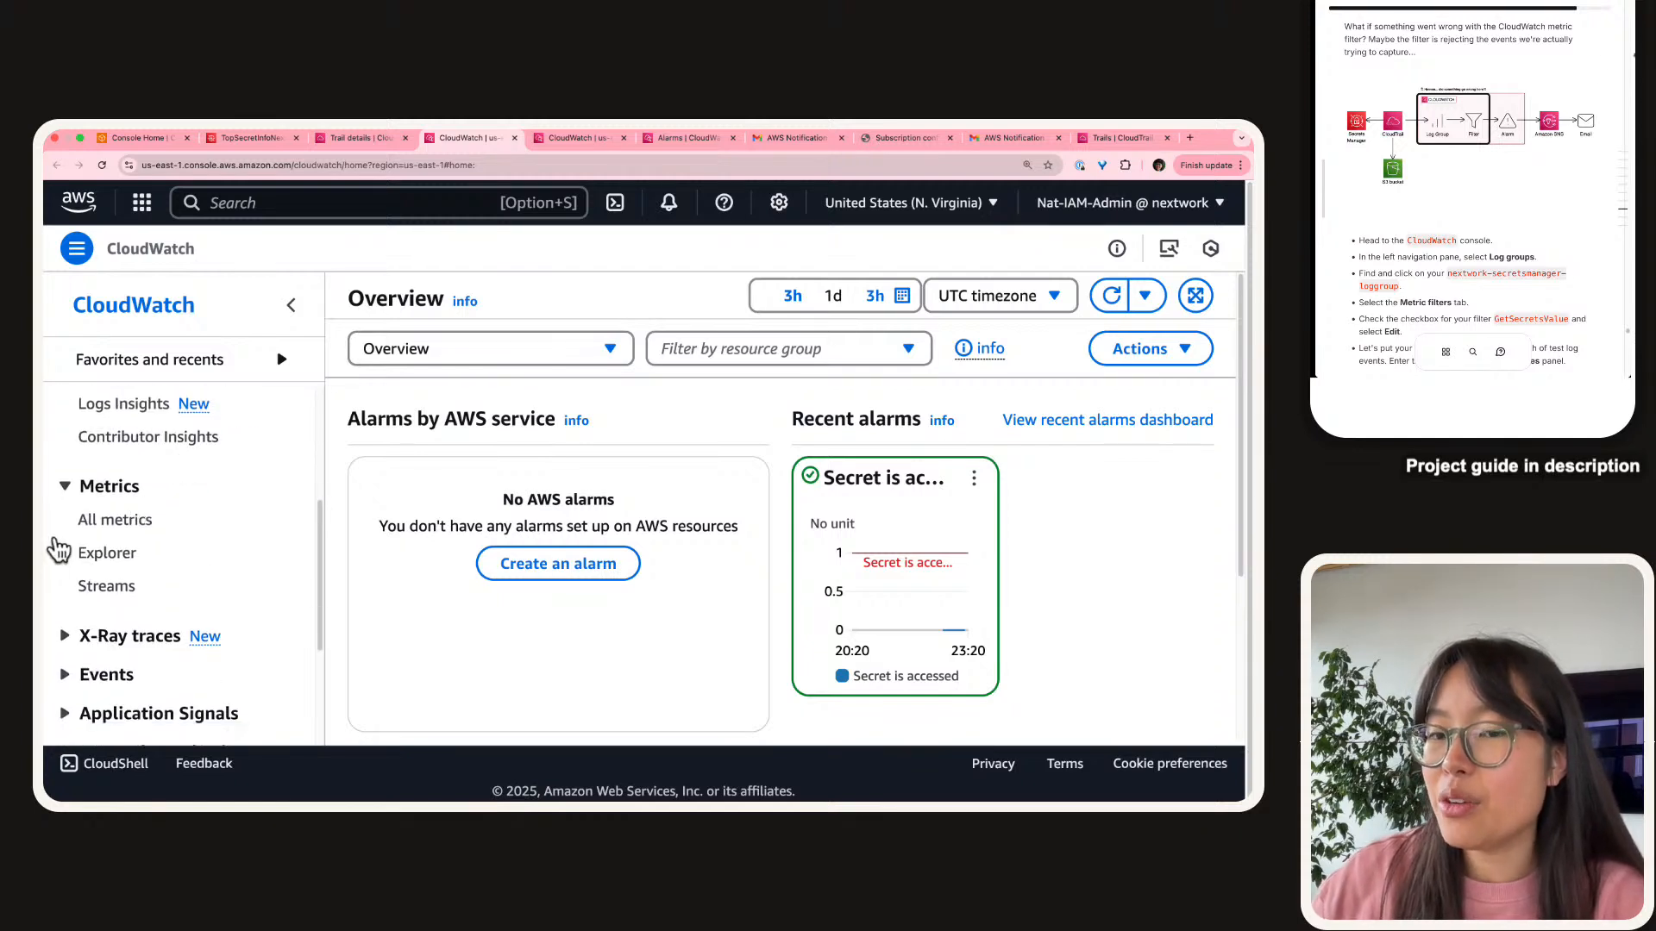
pyautogui.scroll(3, 151, 541)
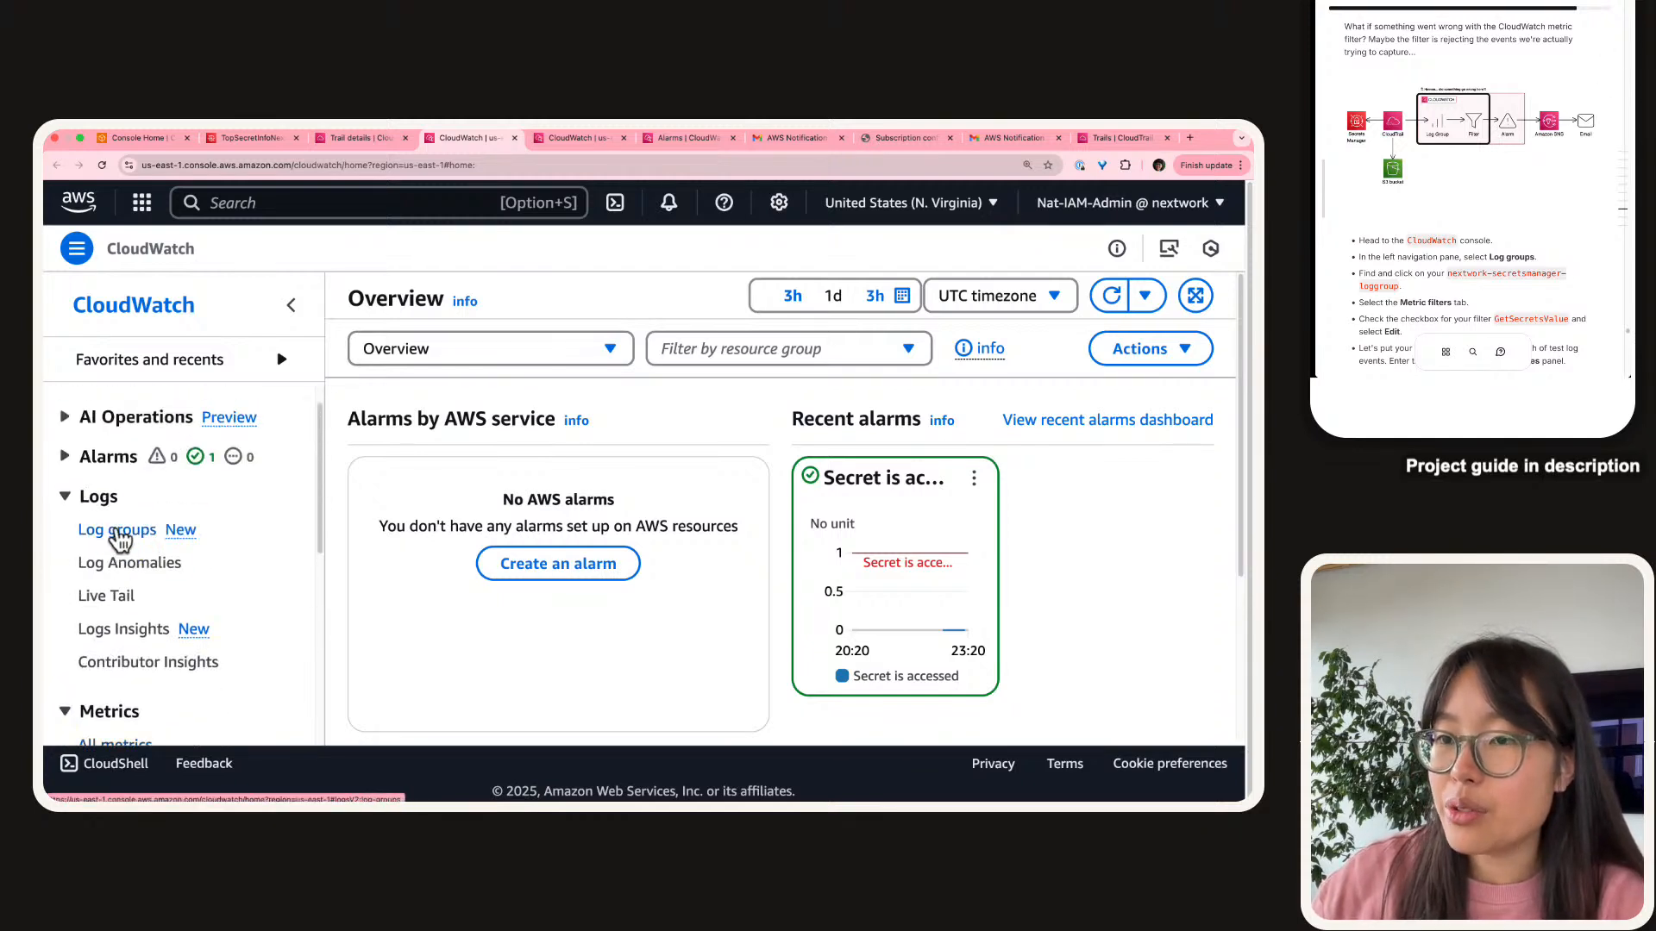
pyautogui.click(120, 532)
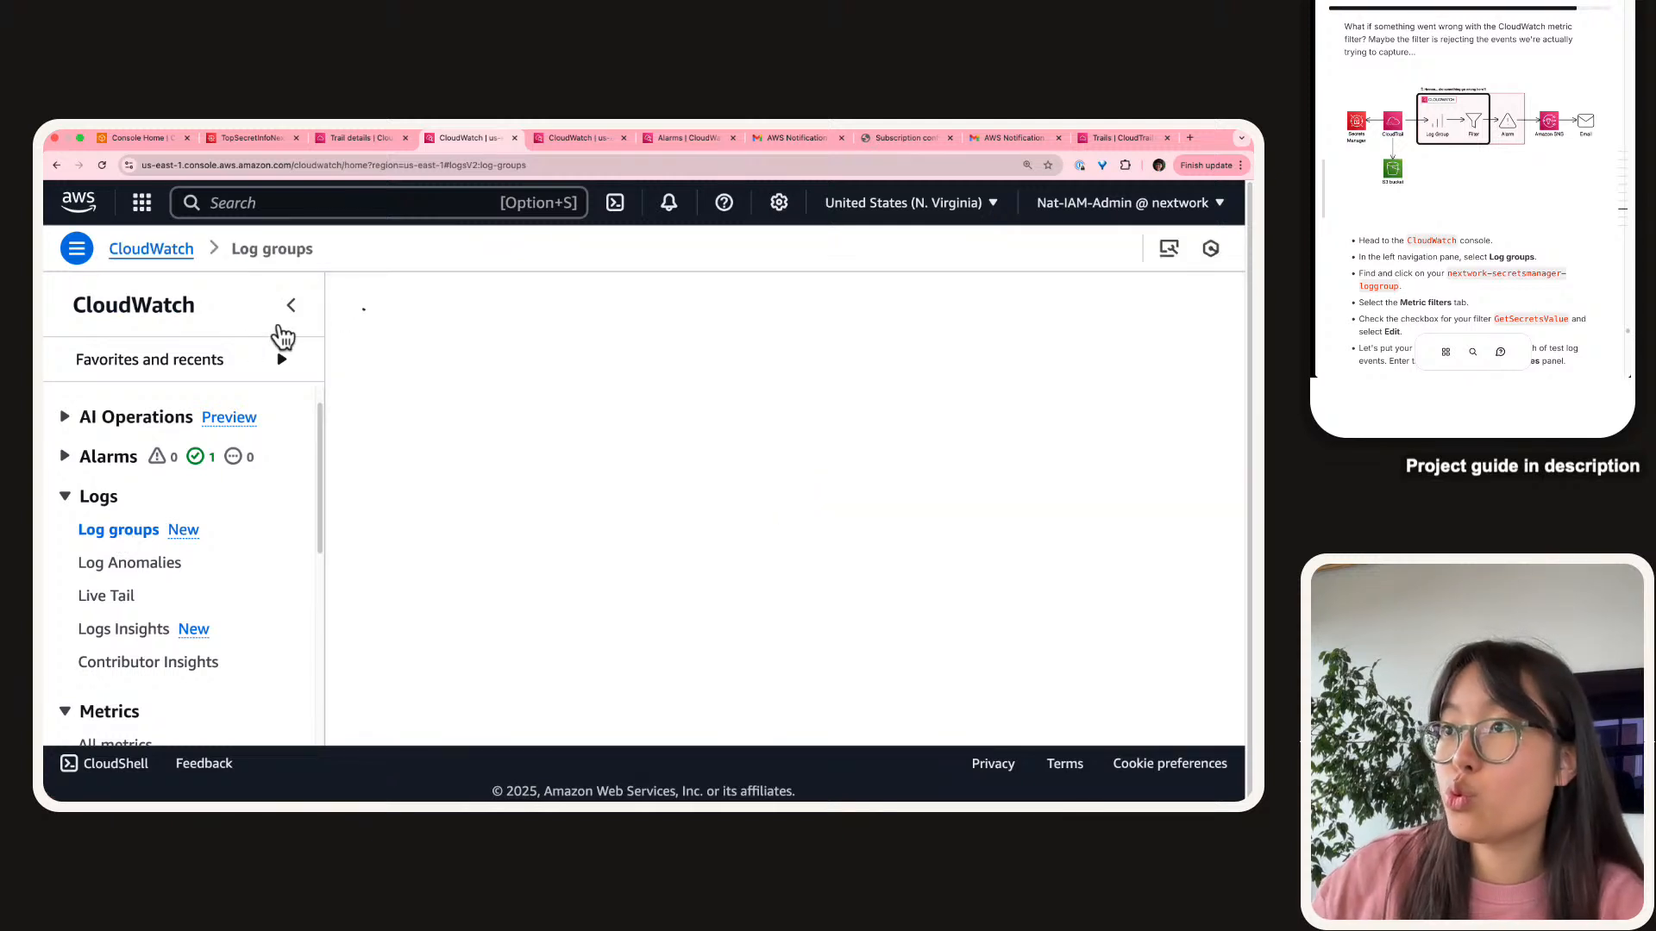
pyautogui.click(291, 307)
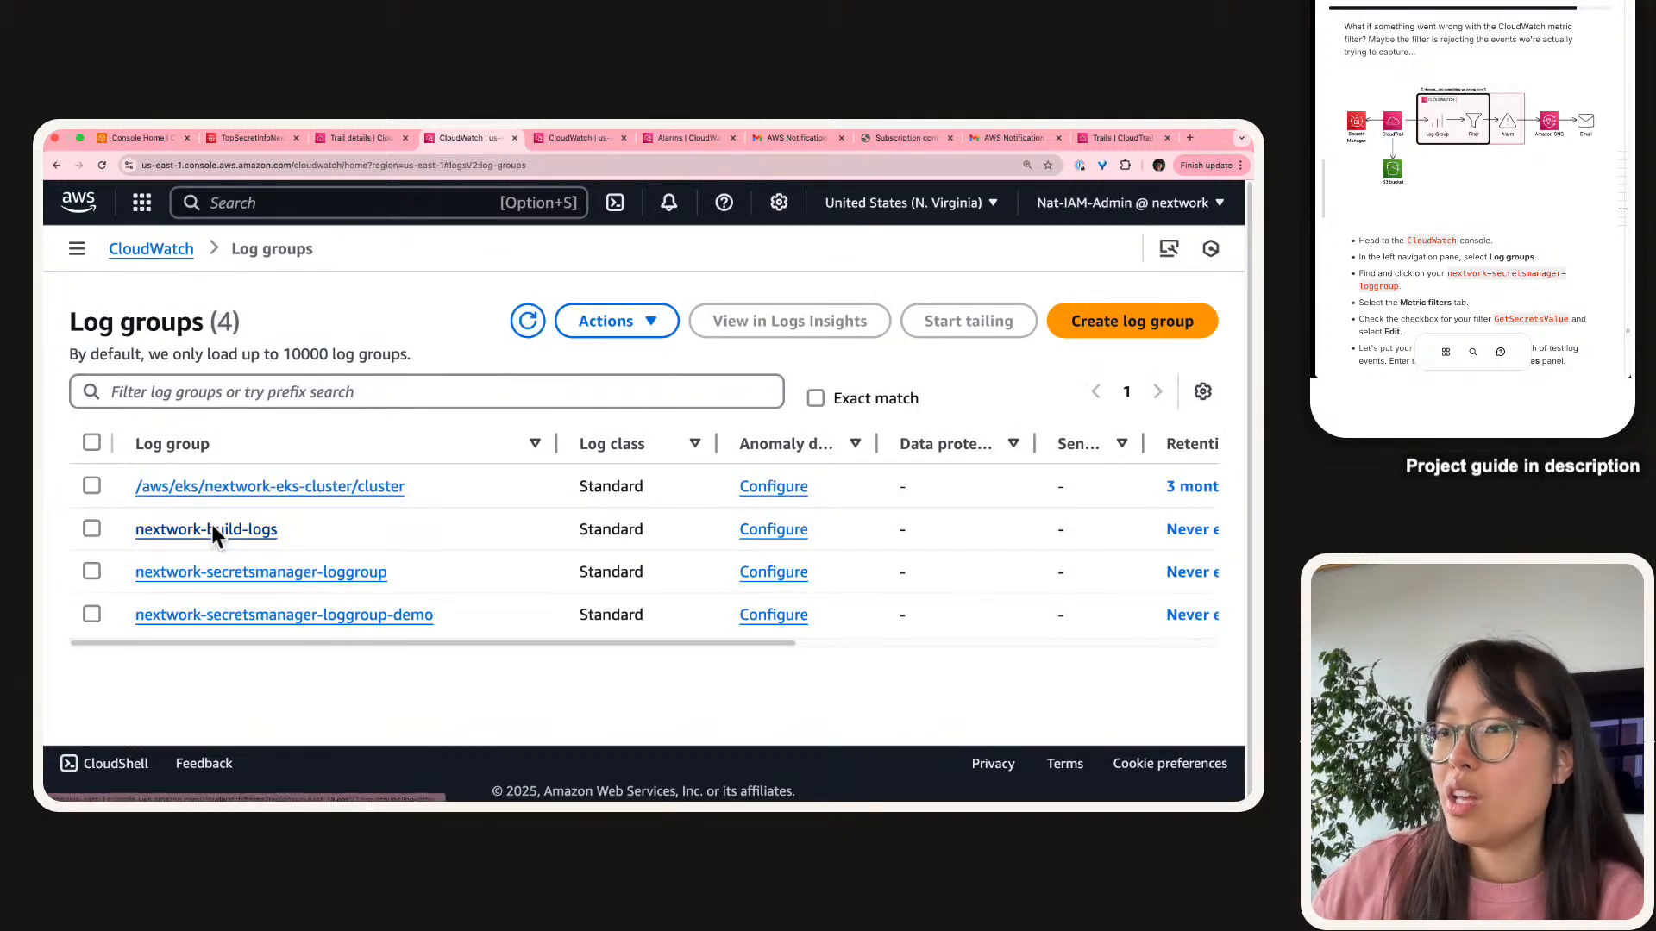
pyautogui.scroll(5, 183, 621)
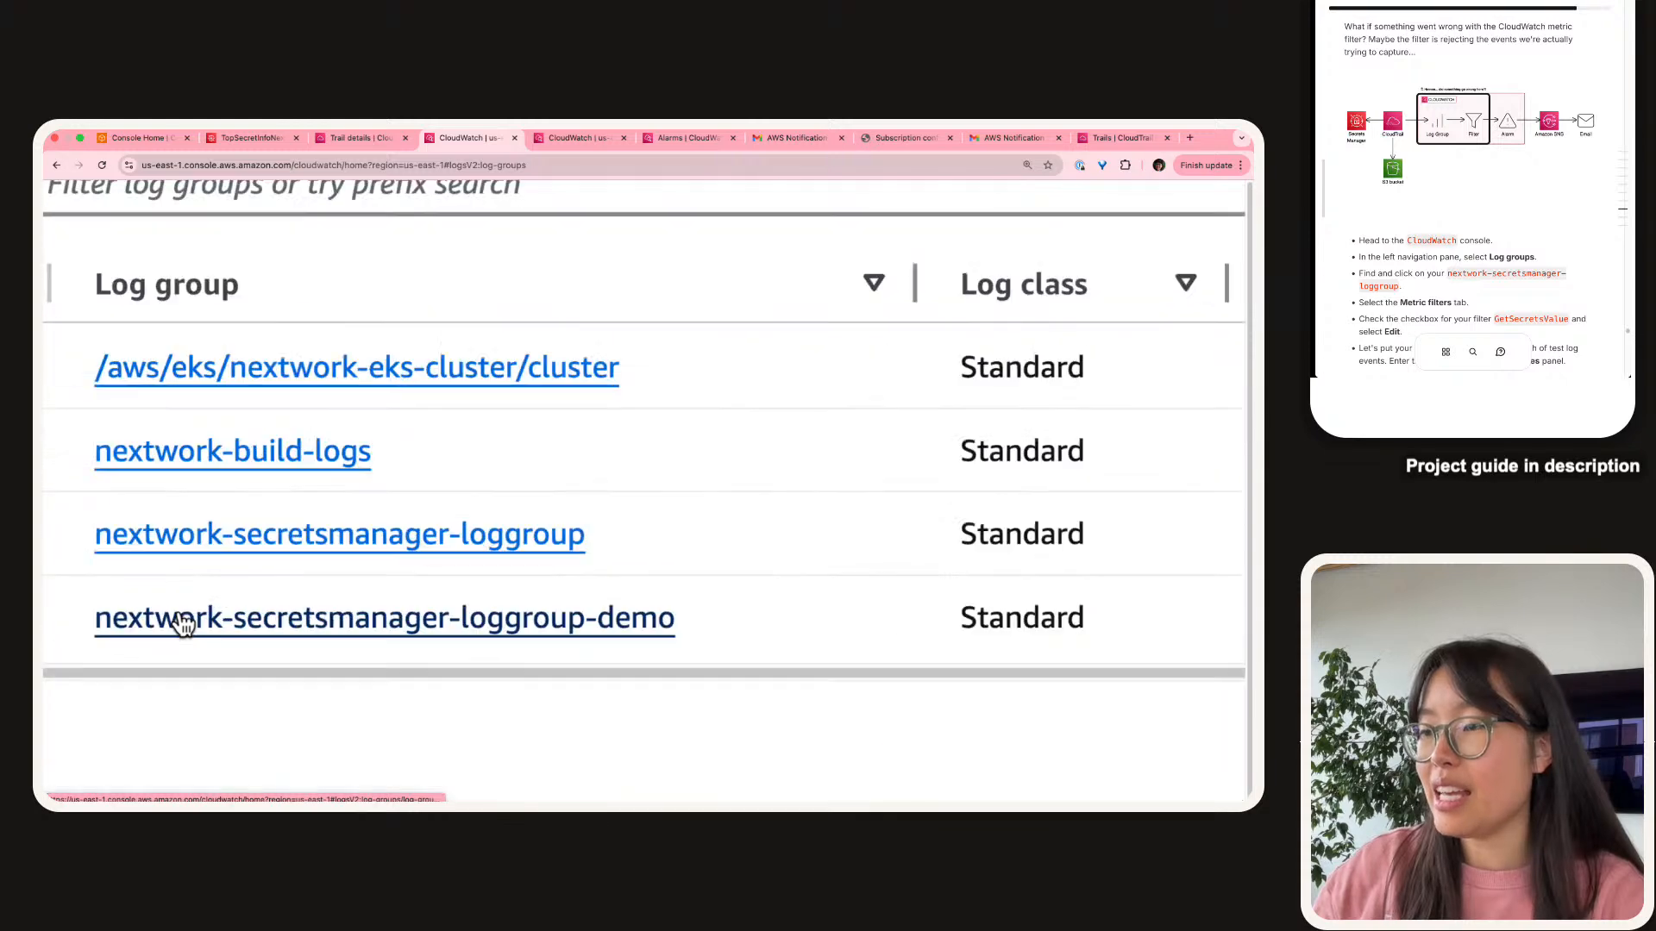
# In nextwork-secretsmanager-loggroup-demo's metric filters, select GetSecretsValue and open it for editing.
pyautogui.click(565, 598)
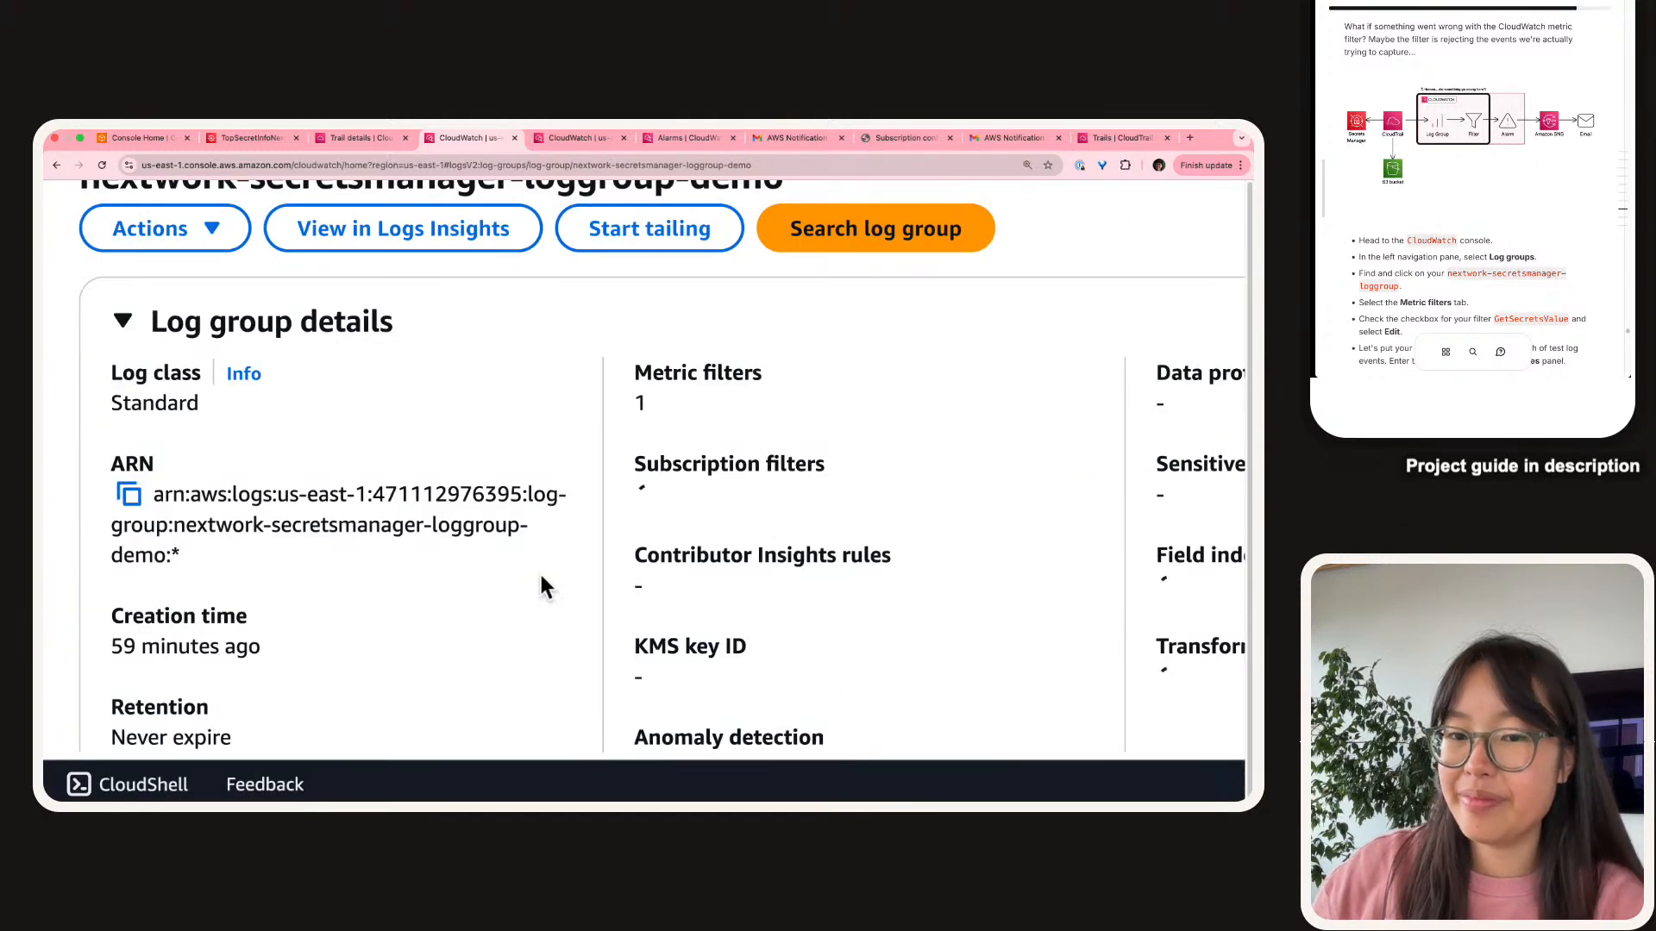
pyautogui.scroll(-5, 272, 501)
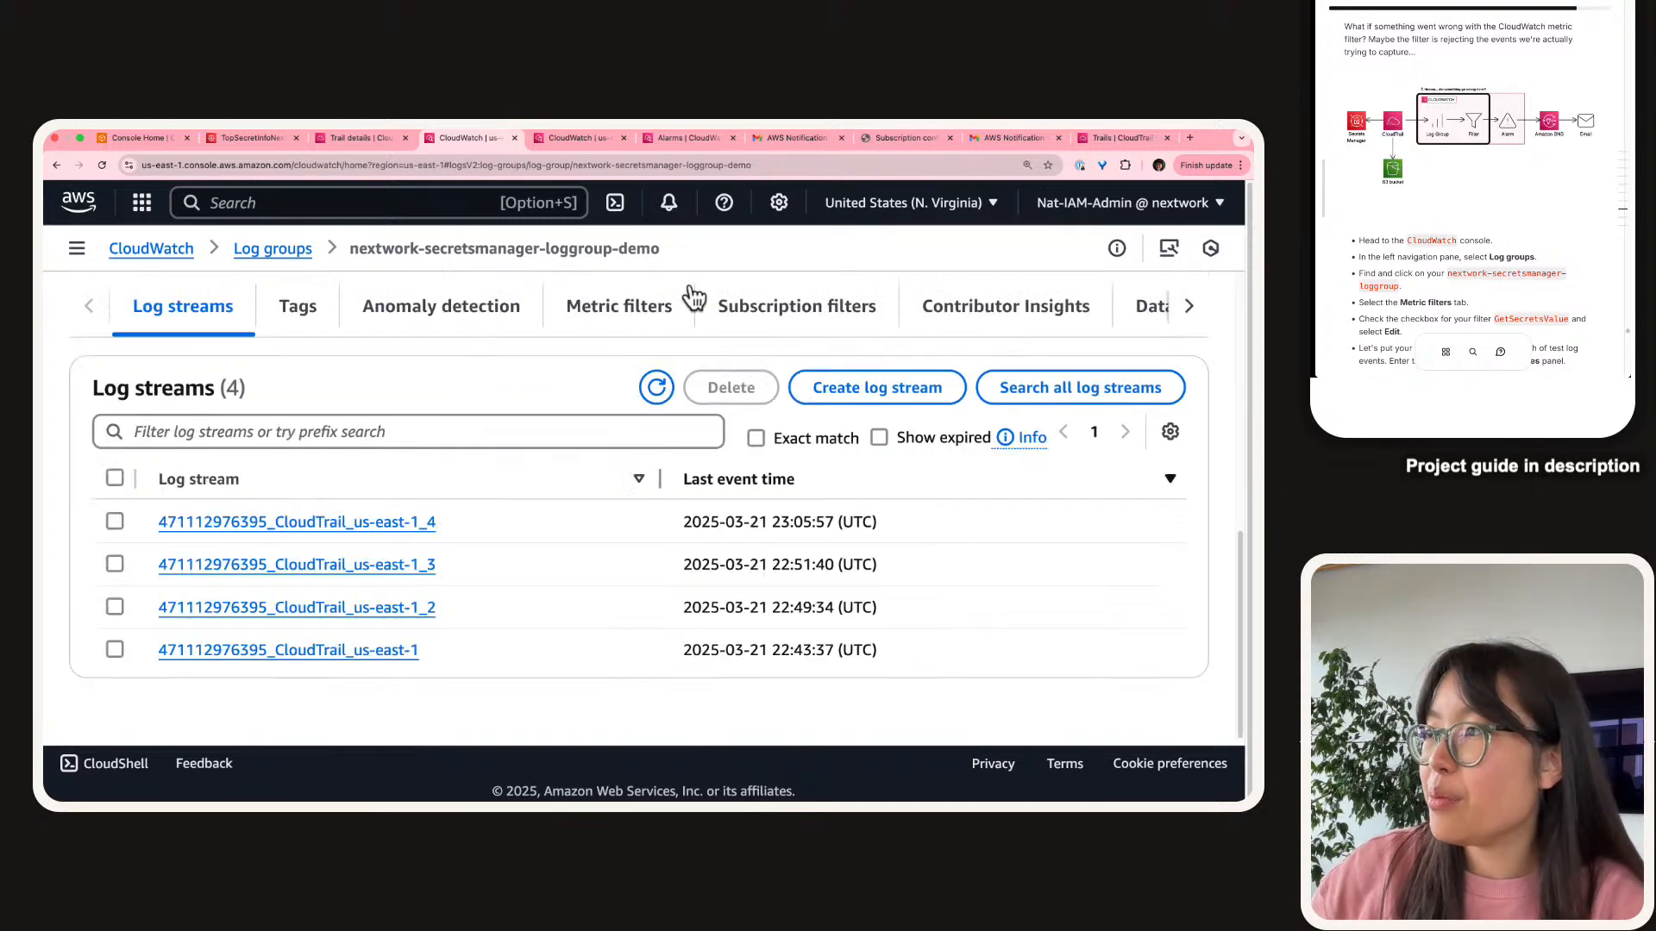
pyautogui.click(579, 309)
pyautogui.scroll(-4, 216, 528)
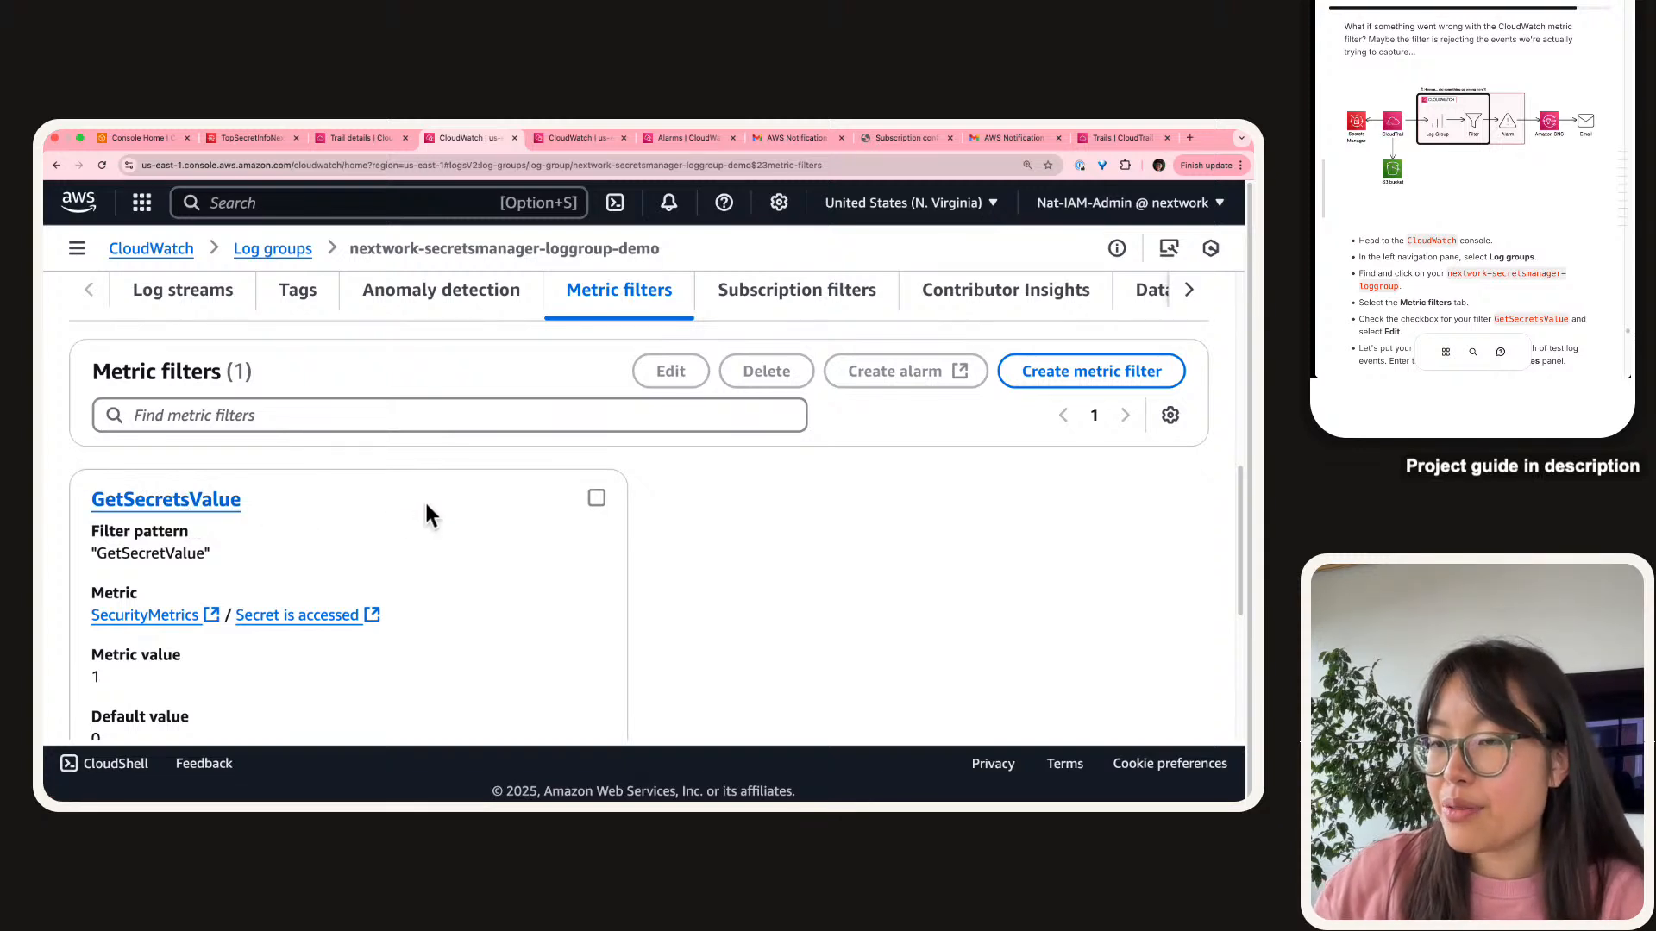
pyautogui.click(596, 498)
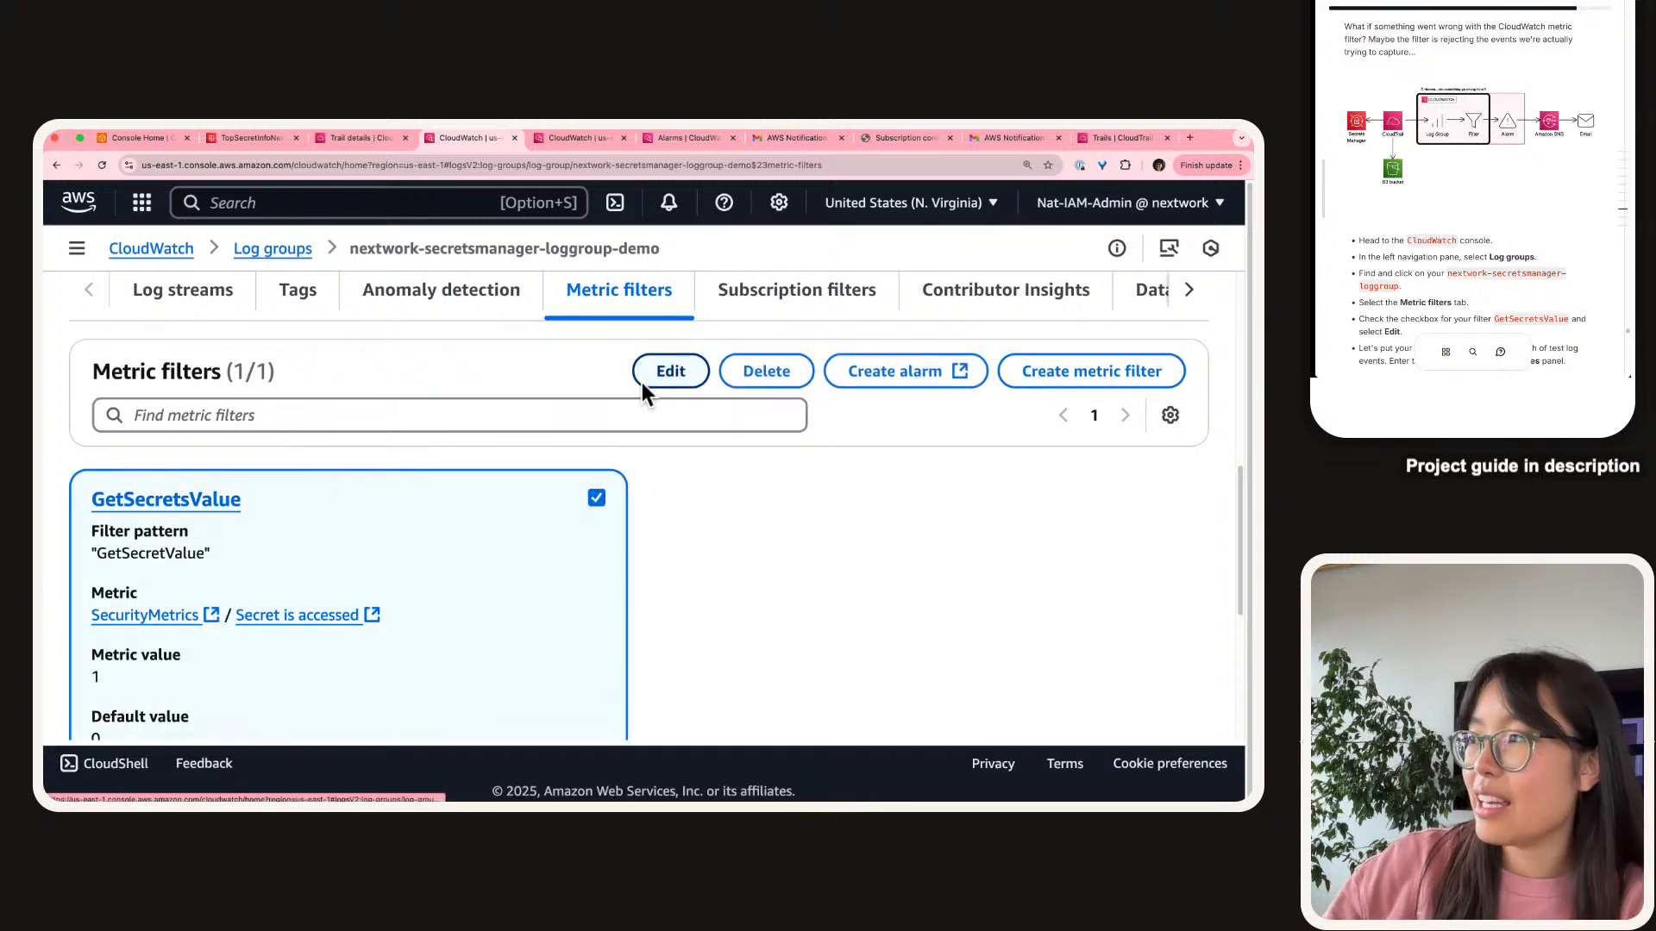
pyautogui.click(669, 371)
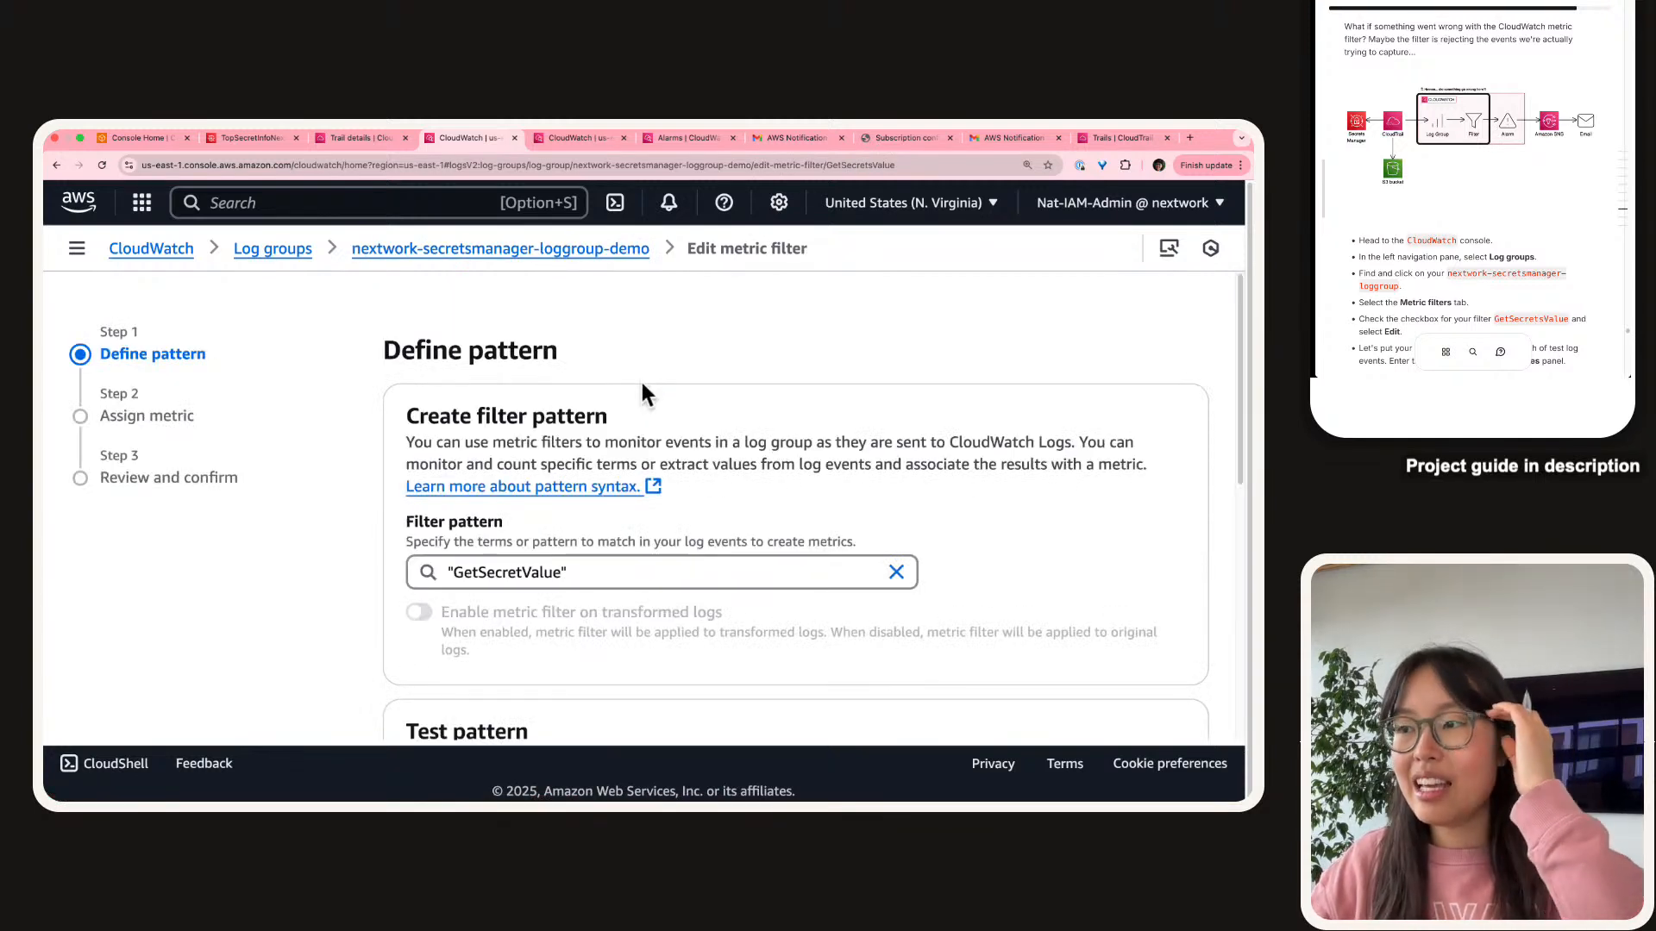
pyautogui.scroll(-1, 545, 519)
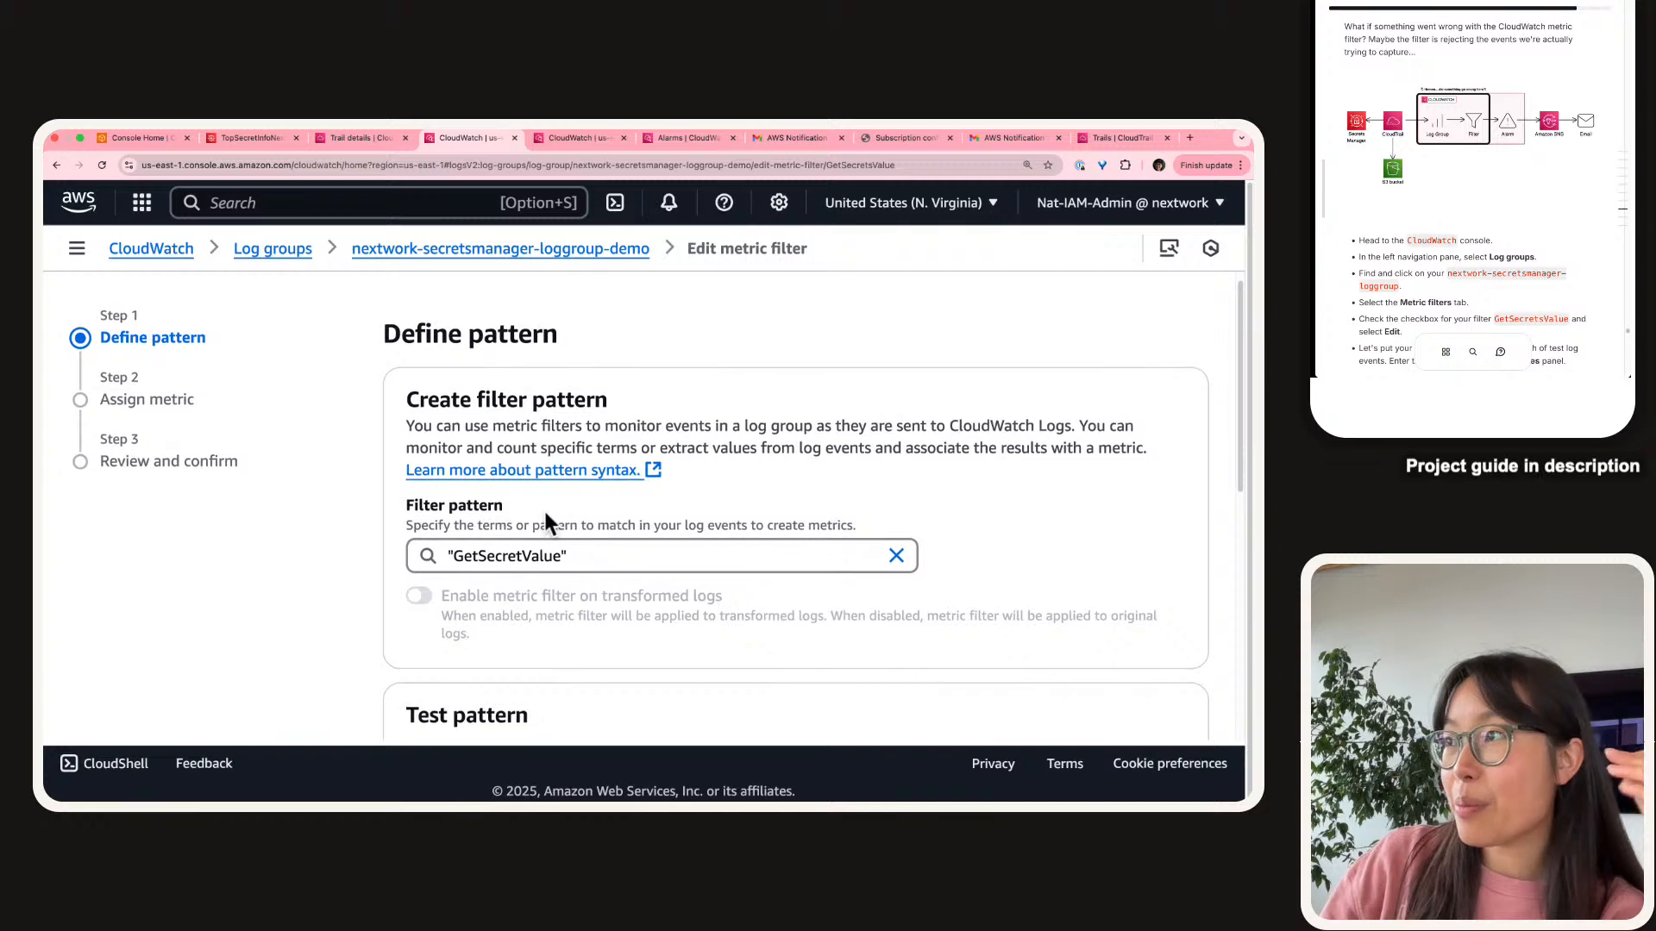
pyautogui.scroll(-5, 457, 528)
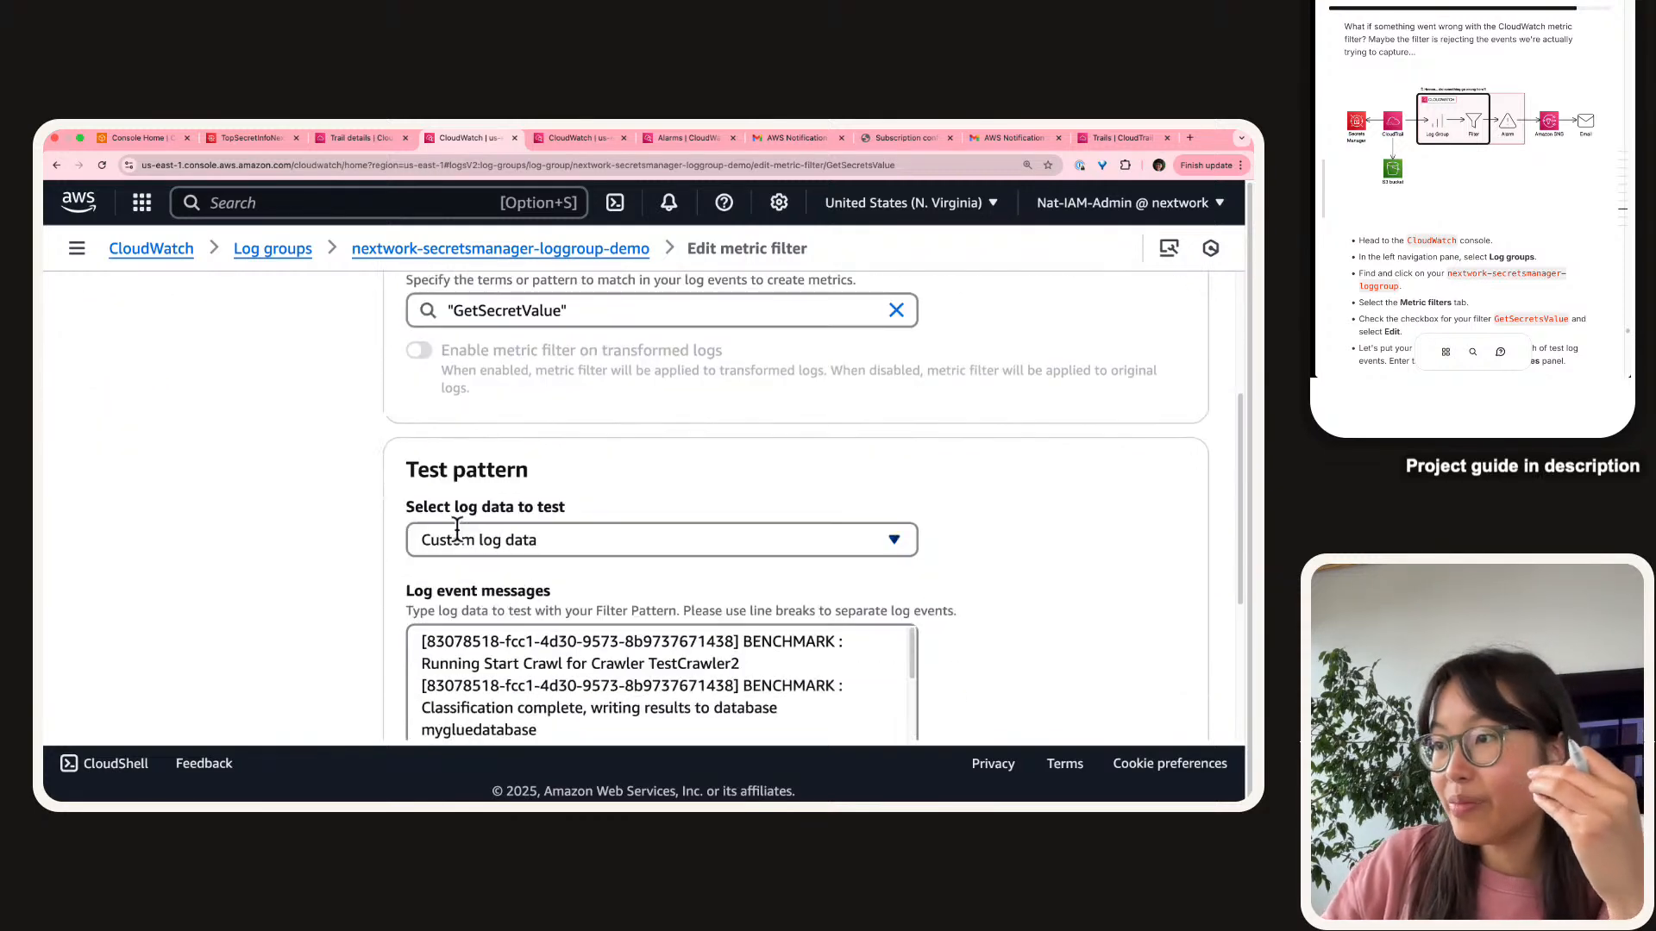
pyautogui.scroll(-1, 457, 530)
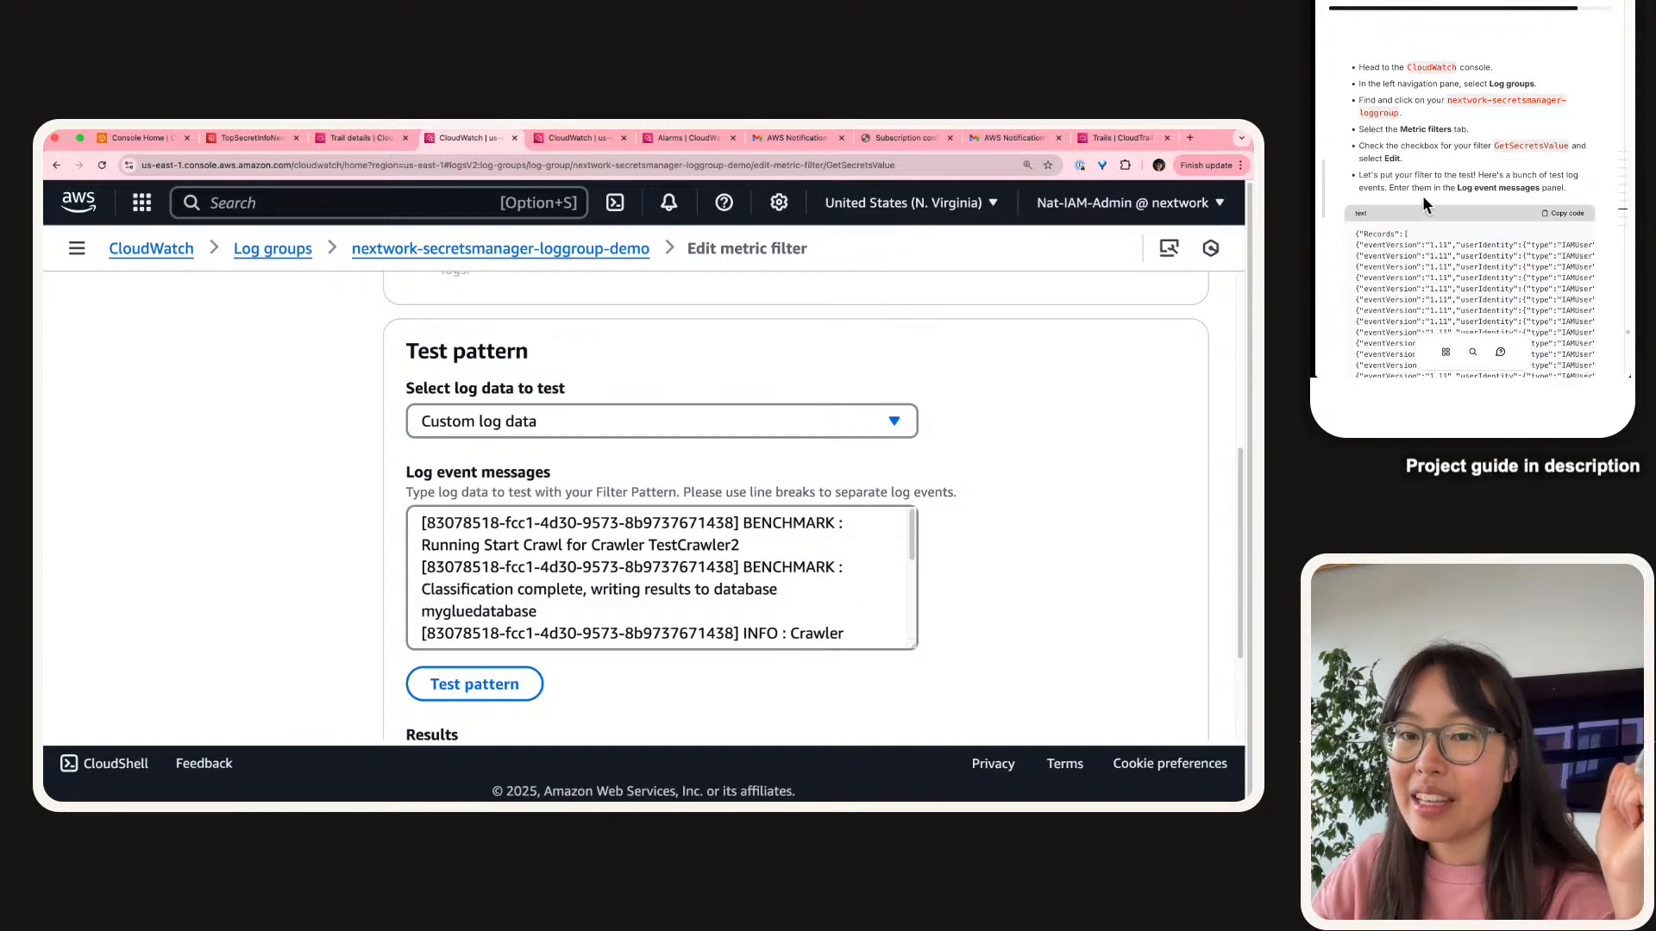
pyautogui.scroll(-2, 365, 613)
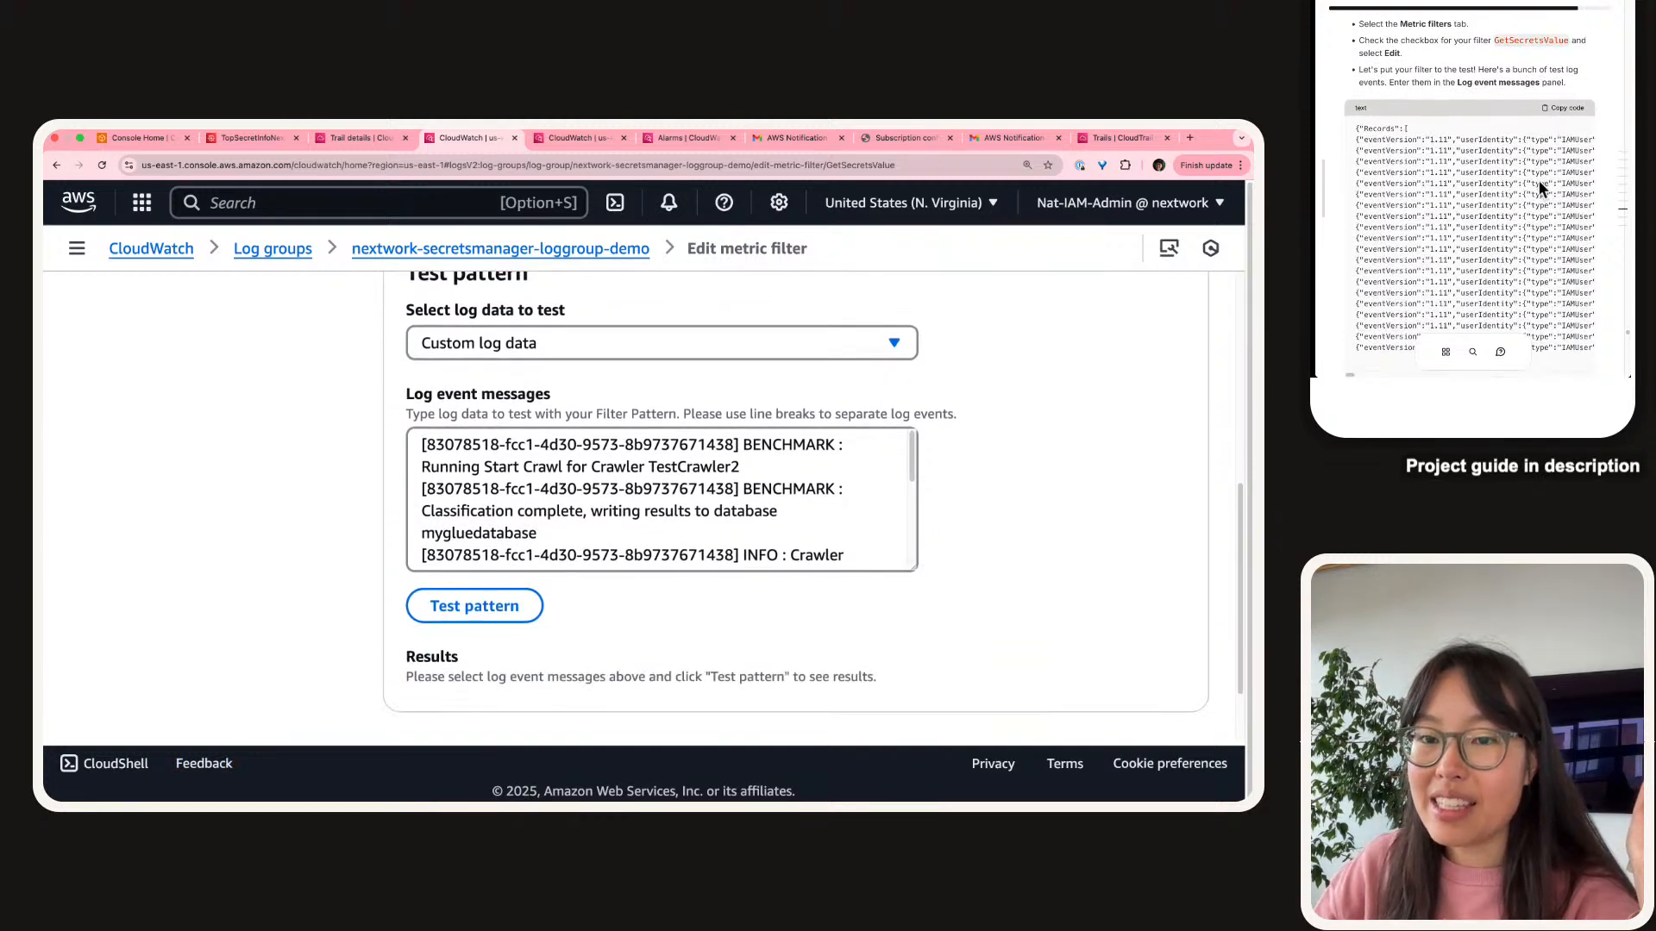
pyautogui.click(1517, 180)
pyautogui.hscroll(10, 1517, 180)
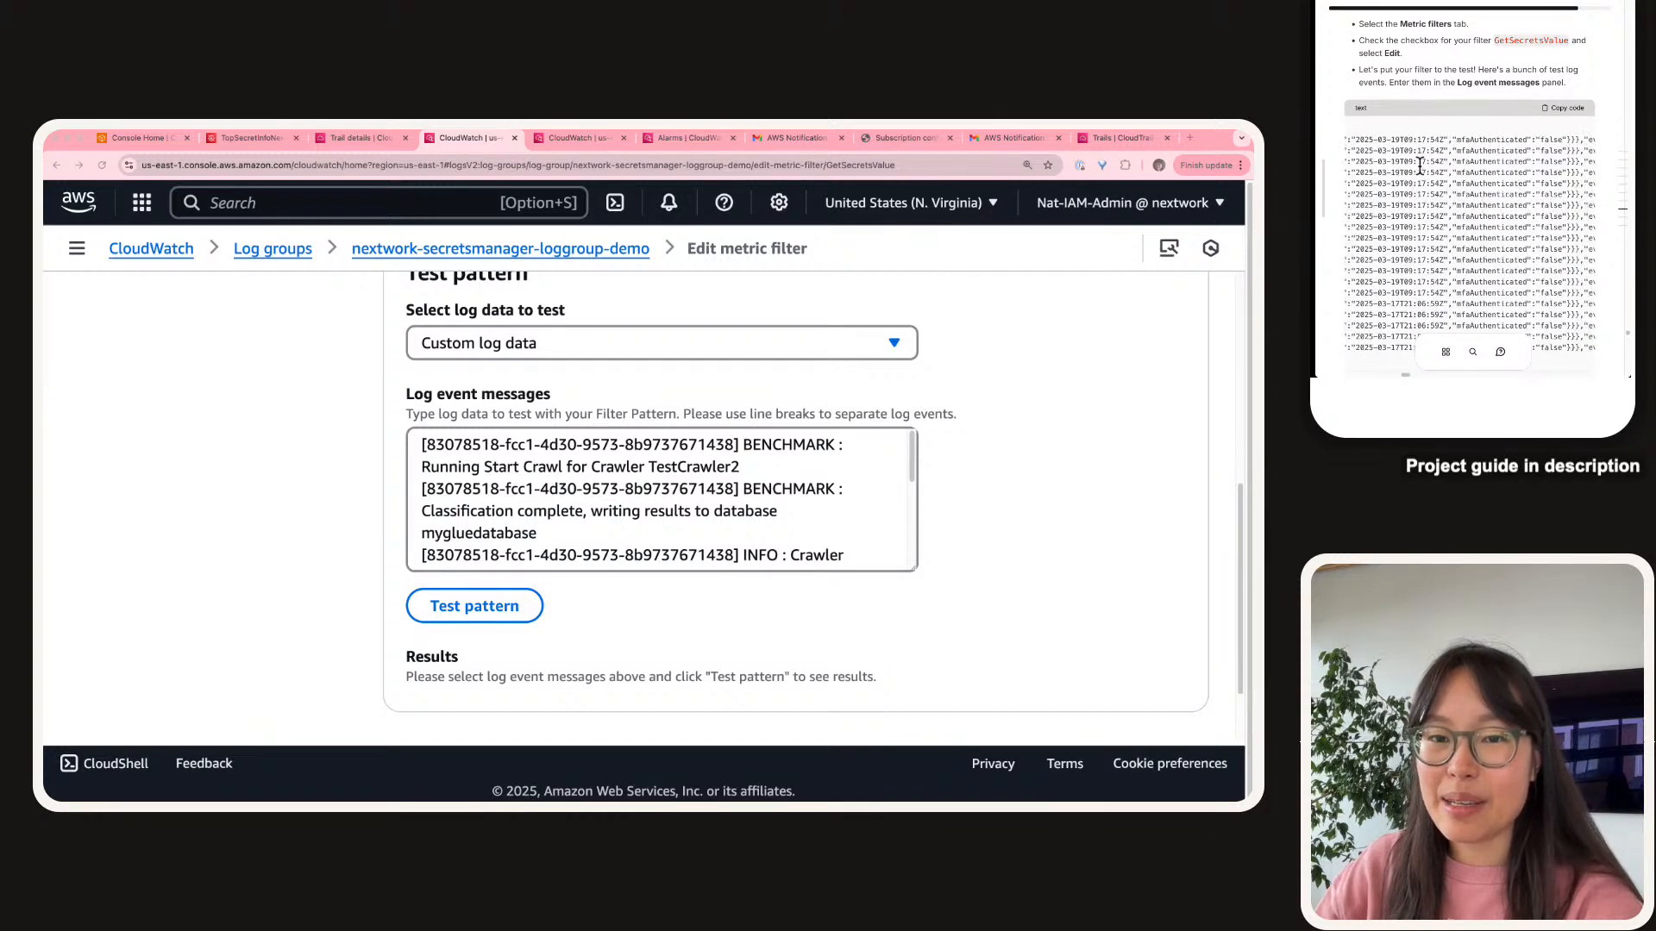
pyautogui.hscroll(5, 1424, 203)
pyautogui.hscroll(5, 1424, 202)
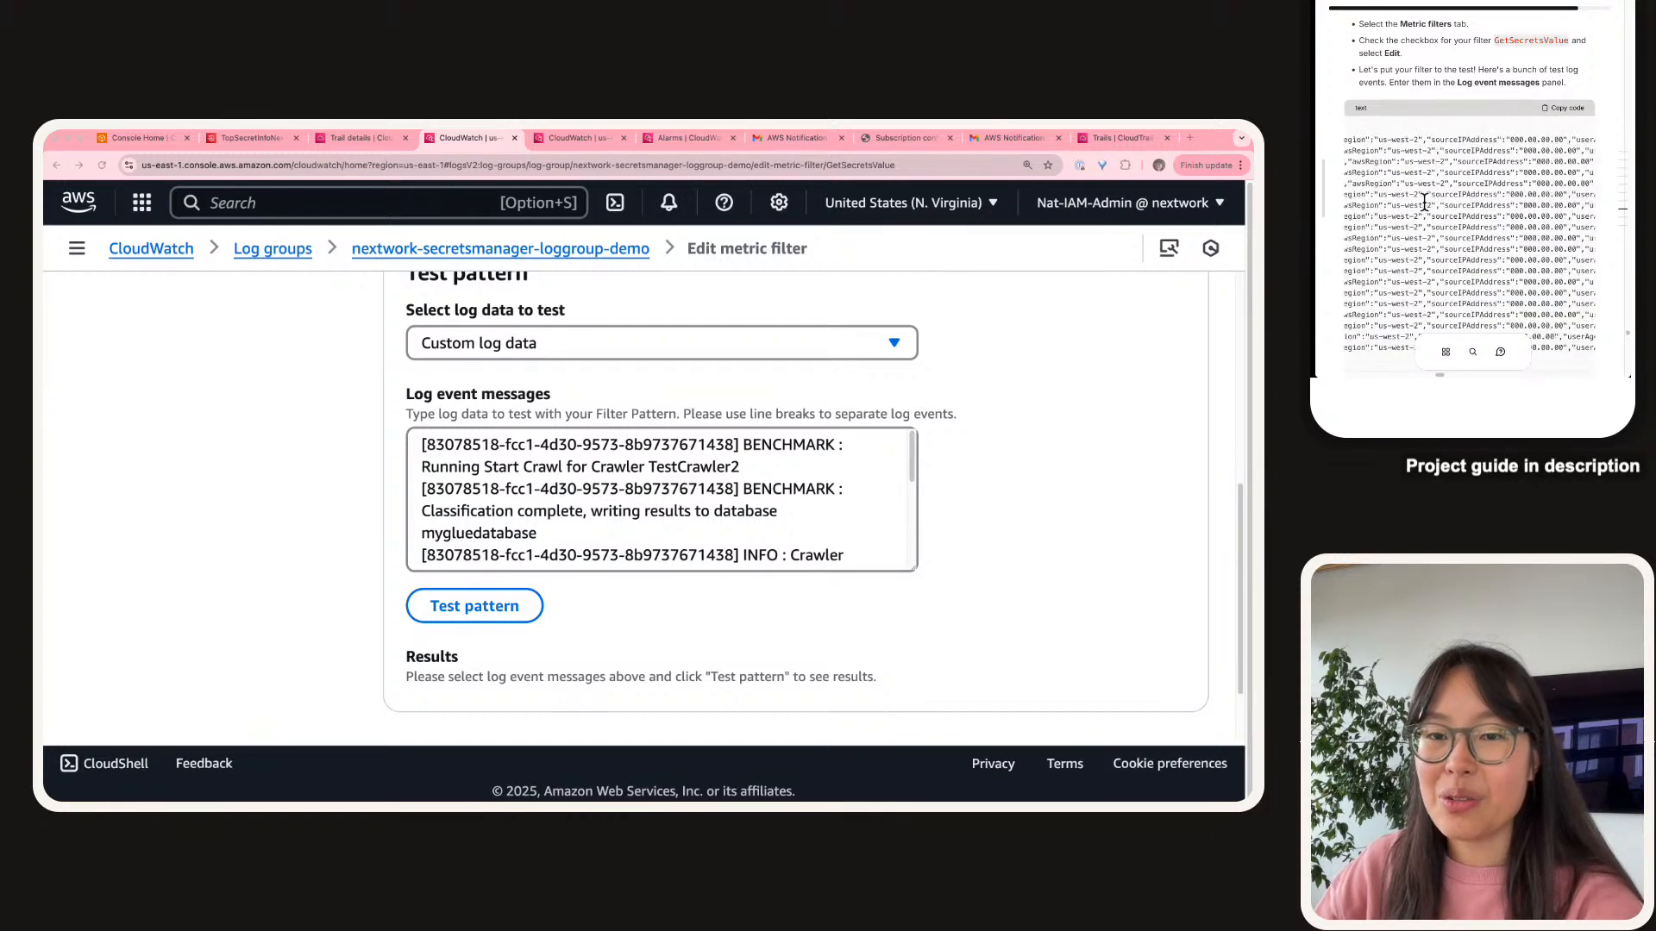
pyautogui.hscroll(10, 1424, 203)
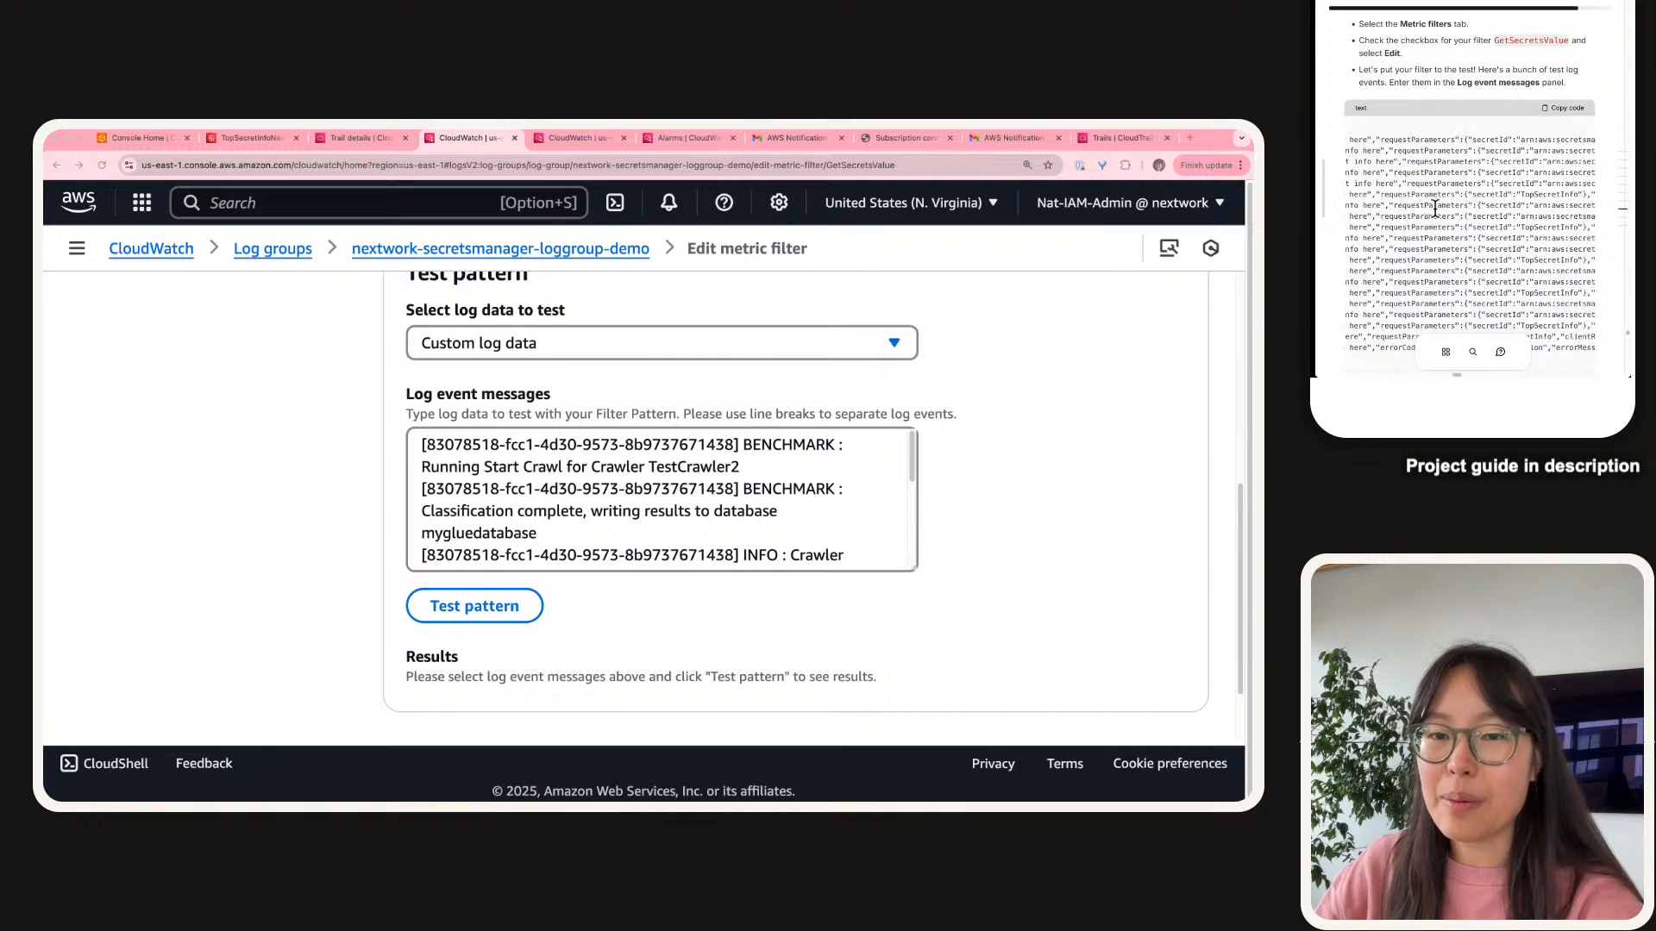
pyautogui.hscroll(2, 1435, 208)
pyautogui.hscroll(-15, 1435, 208)
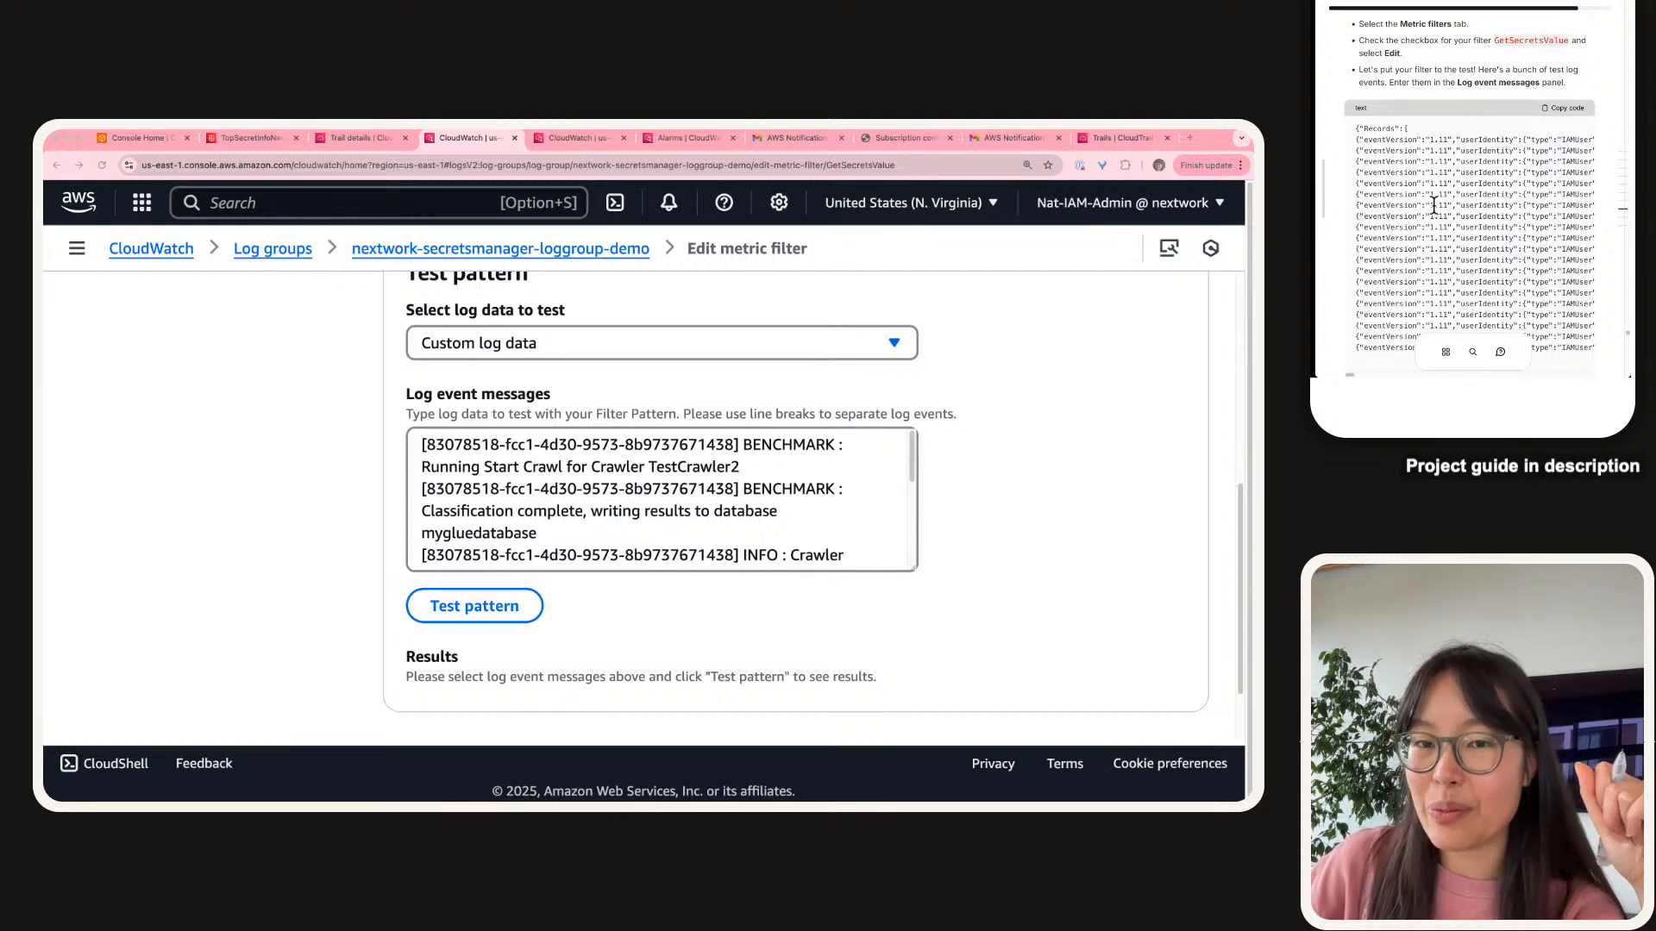
pyautogui.moveTo(1435, 133); pyautogui.dragTo(1430, 359)
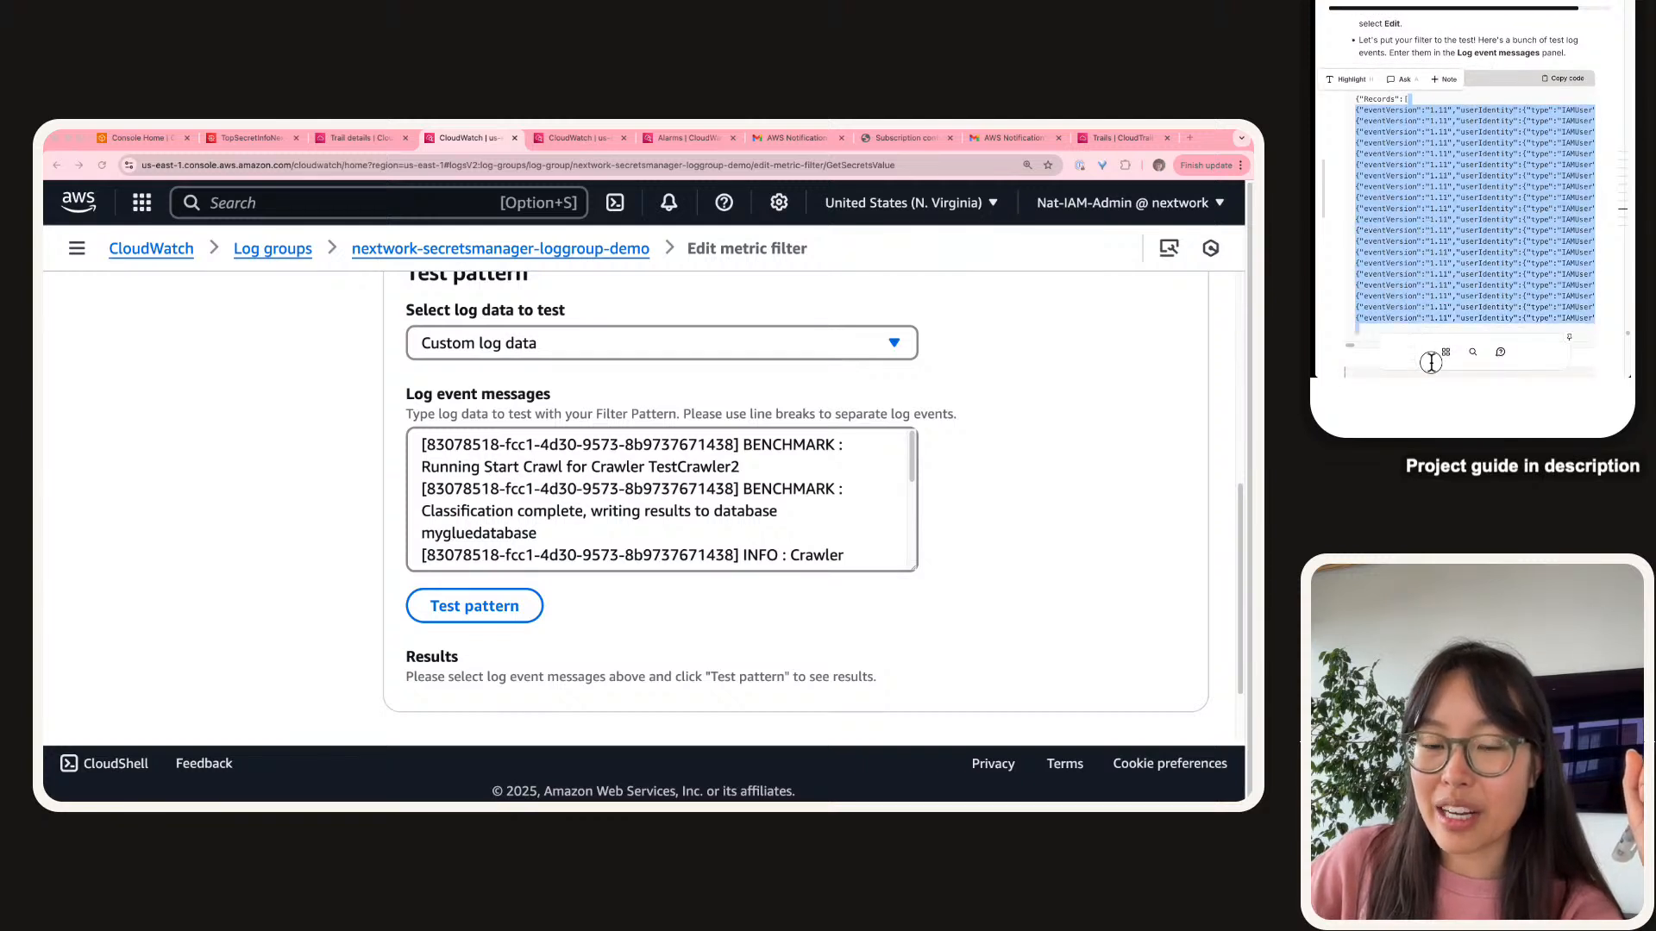
pyautogui.click(1431, 289)
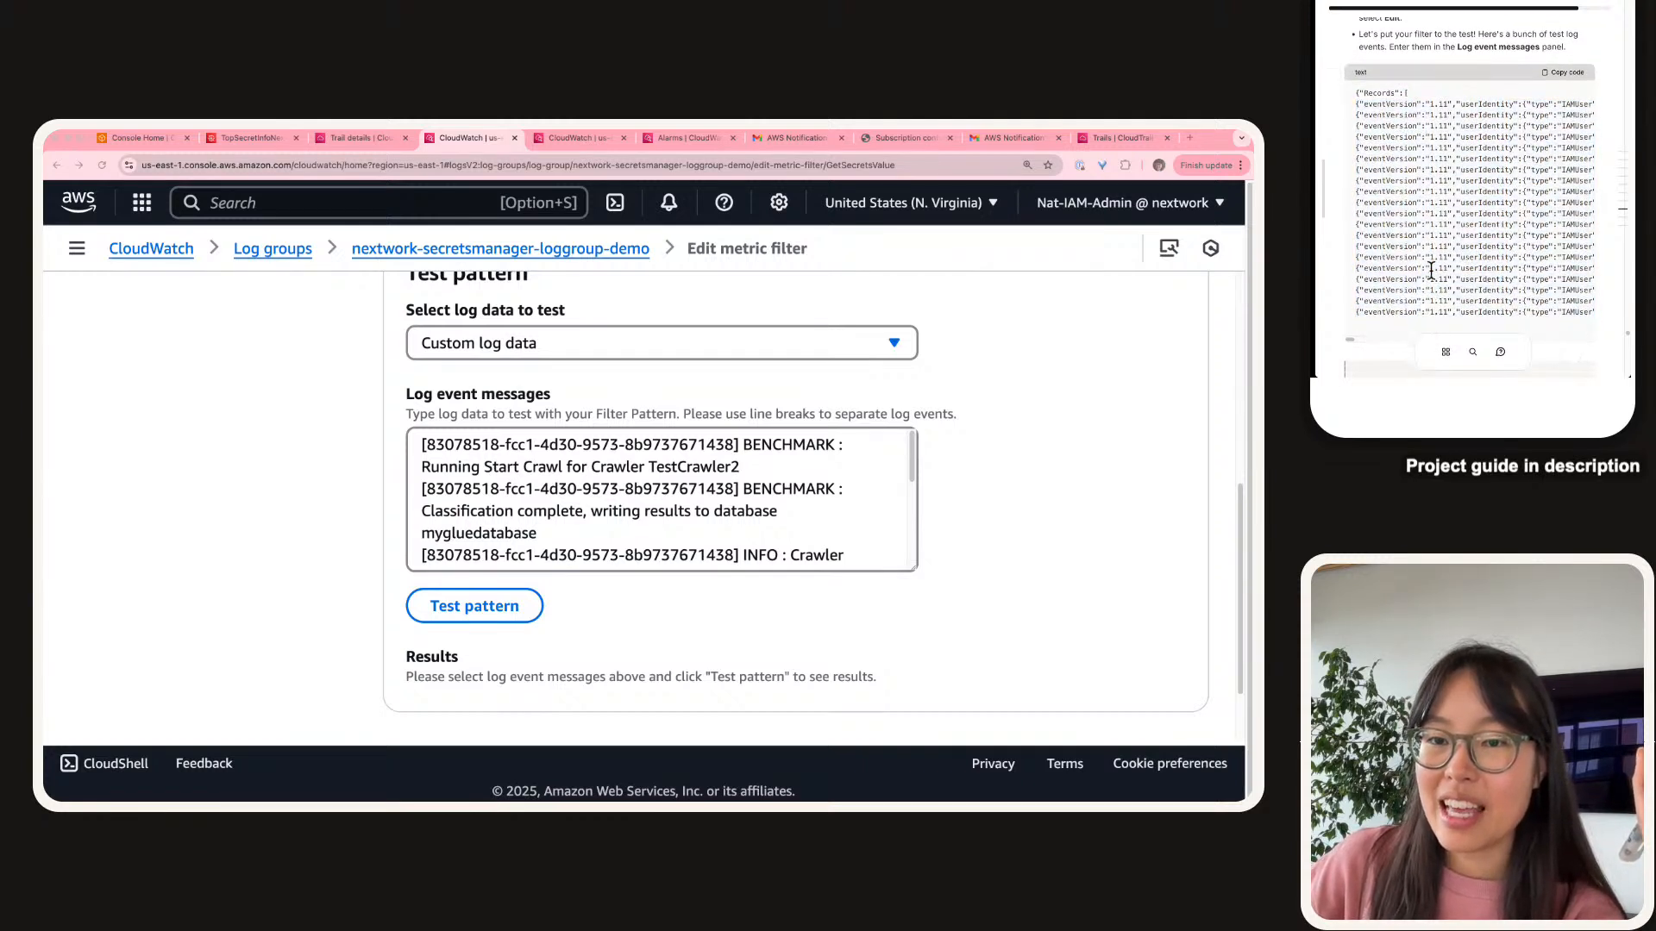
pyautogui.scroll(-1, 1432, 276)
pyautogui.scroll(1, 1429, 267)
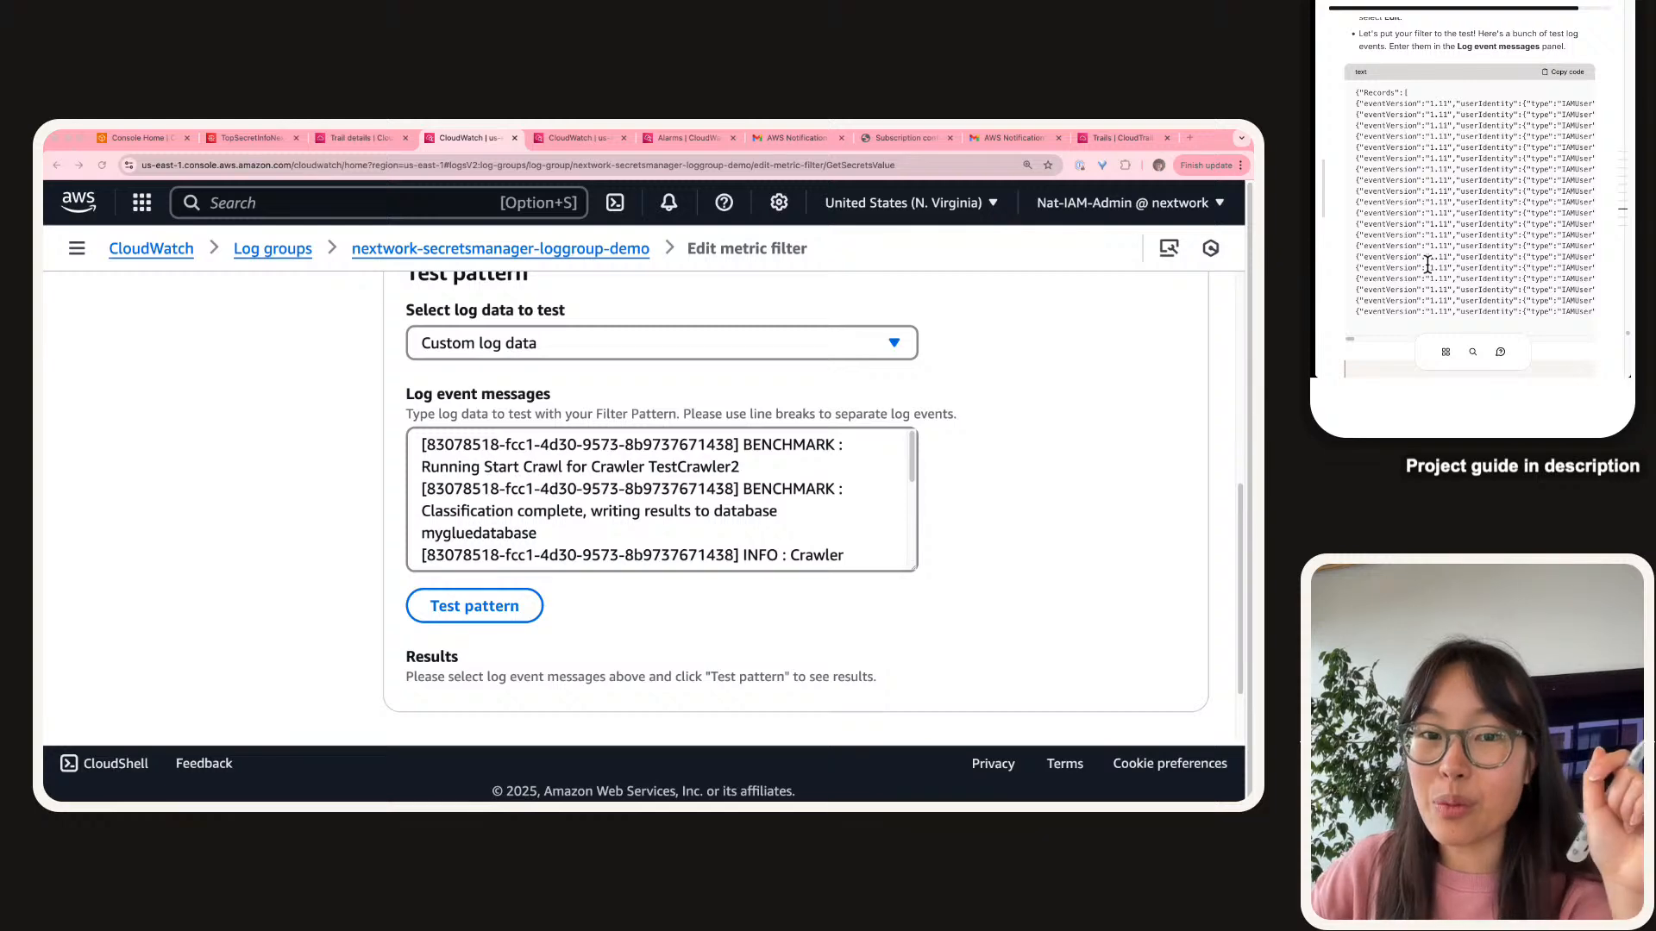
pyautogui.moveTo(1350, 338)
pyautogui.mouseDown()
pyautogui.moveTo(1381, 335)
pyautogui.moveTo(1345, 337)
pyautogui.mouseUp()
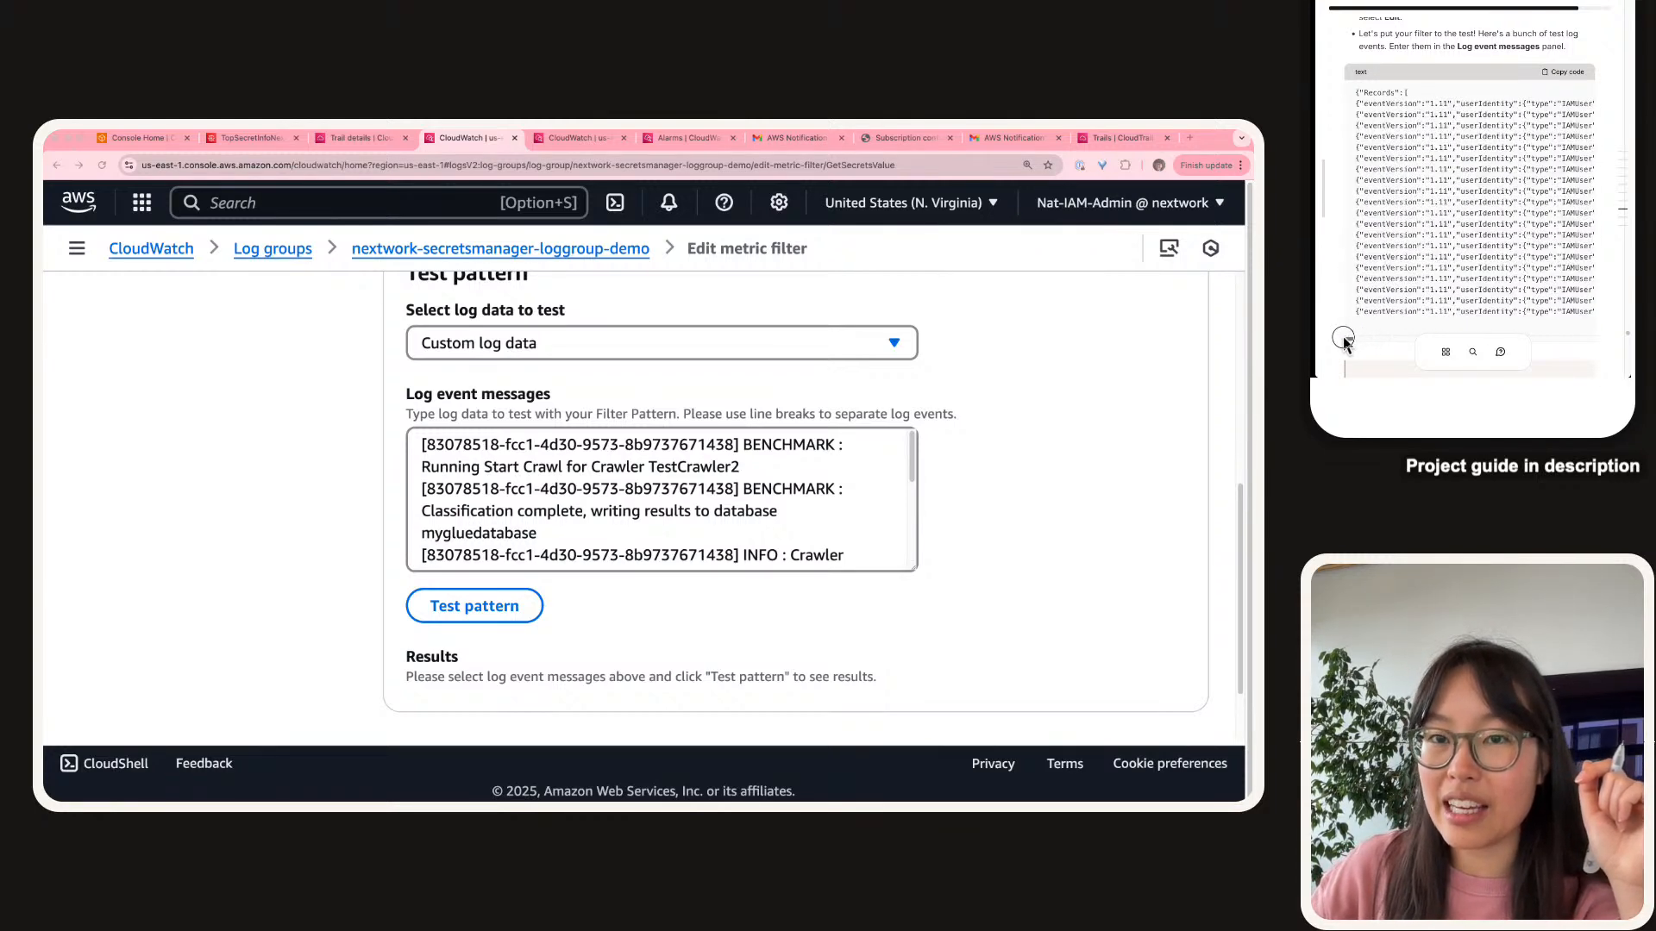
pyautogui.scroll(-5, 1436, 170)
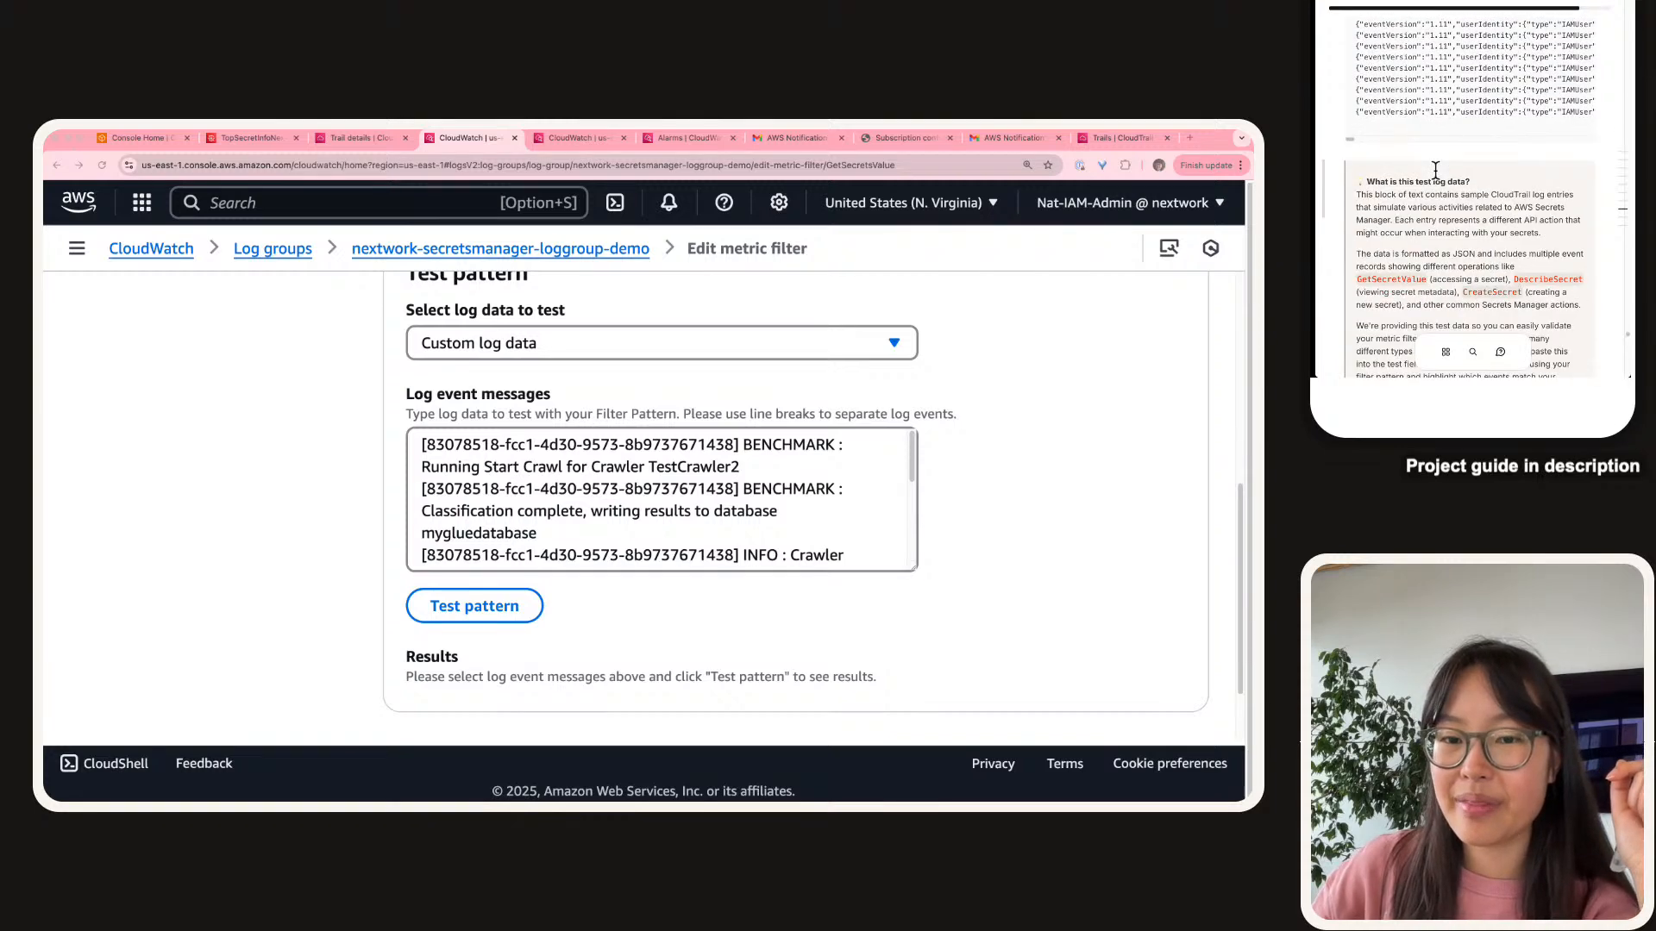
pyautogui.scroll(-2, 1425, 163)
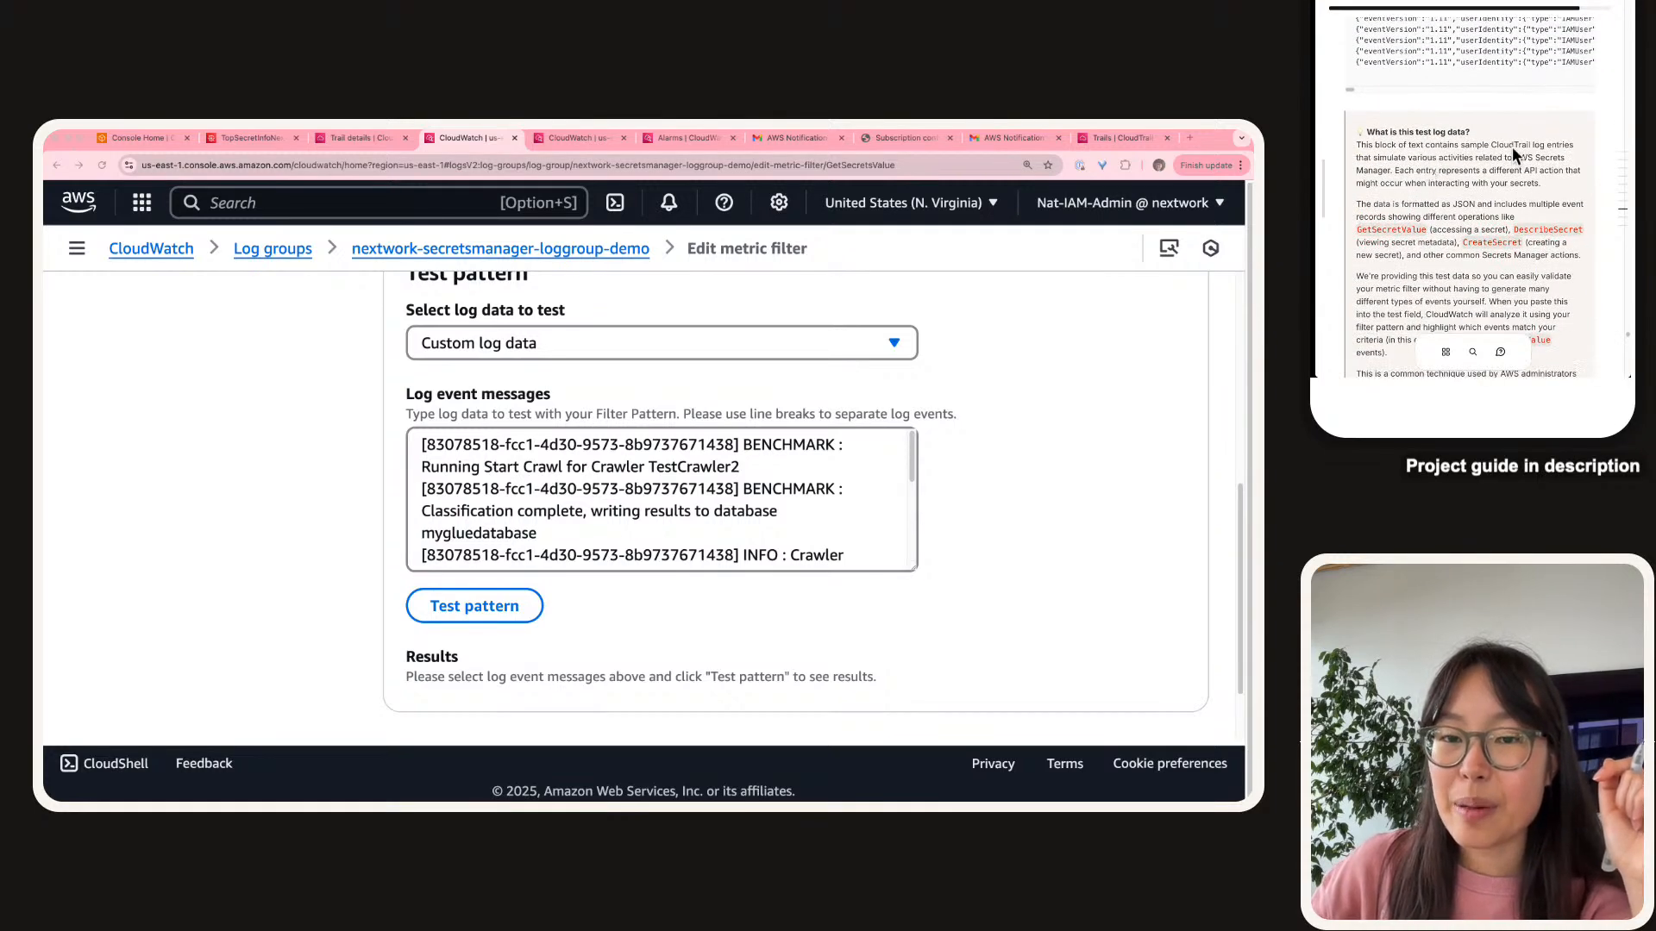
pyautogui.scroll(-2, 1513, 146)
pyautogui.scroll(-1, 1512, 148)
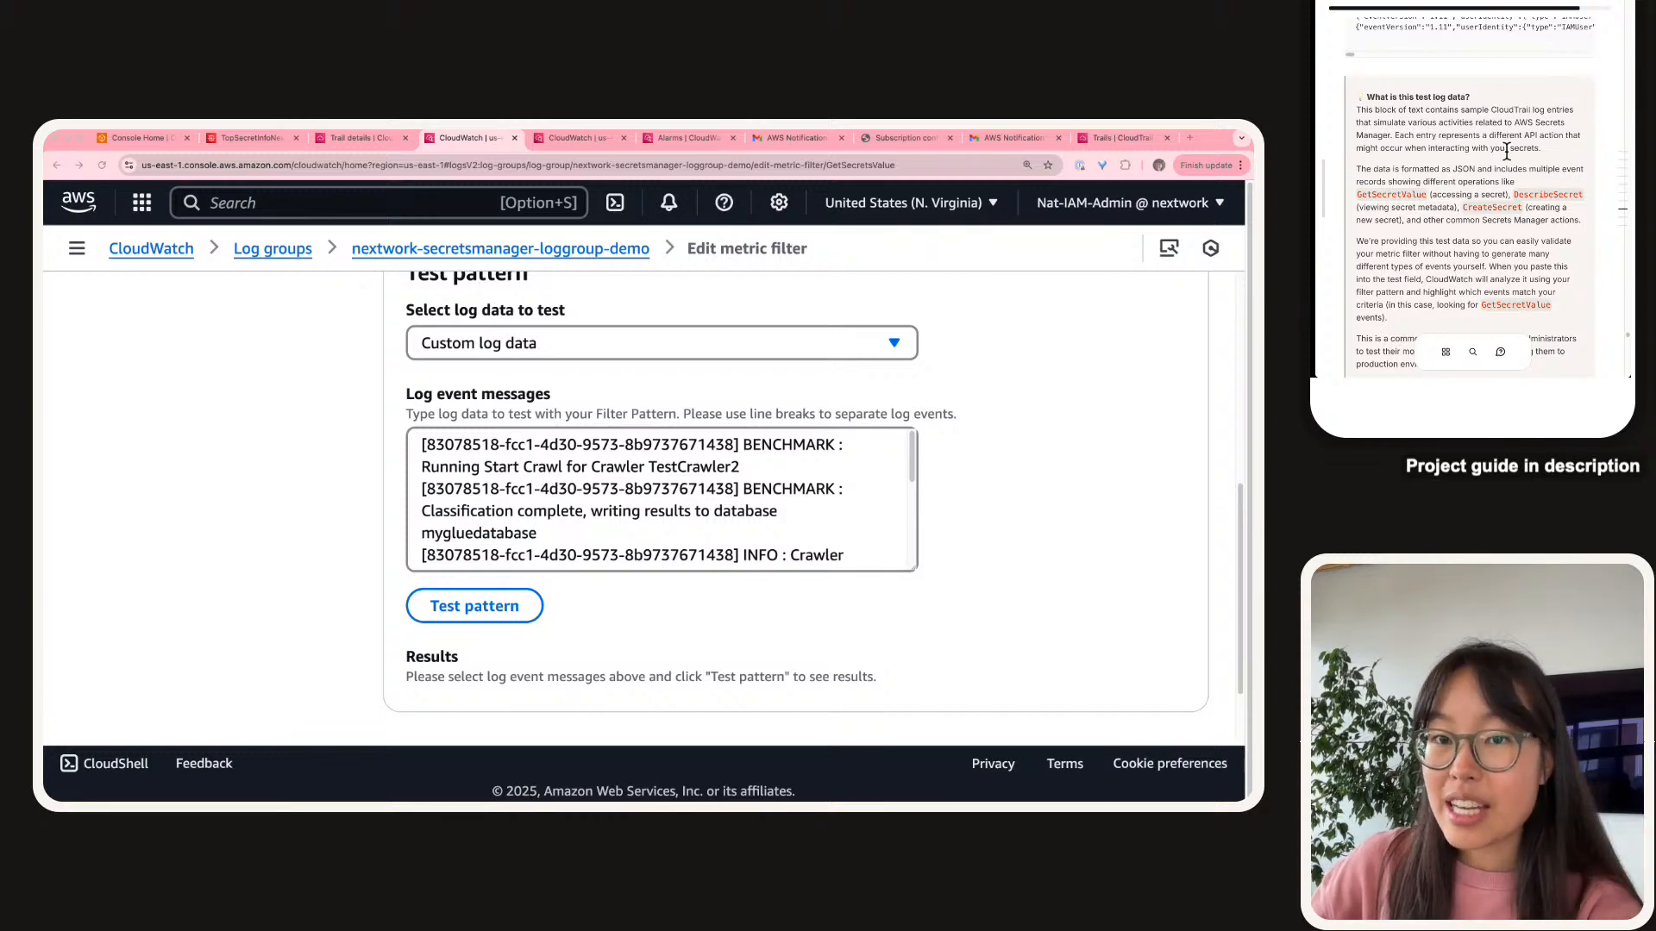
pyautogui.scroll(3, 1500, 138)
pyautogui.doubleClick(1495, 126)
pyautogui.scroll(-1, 1494, 127)
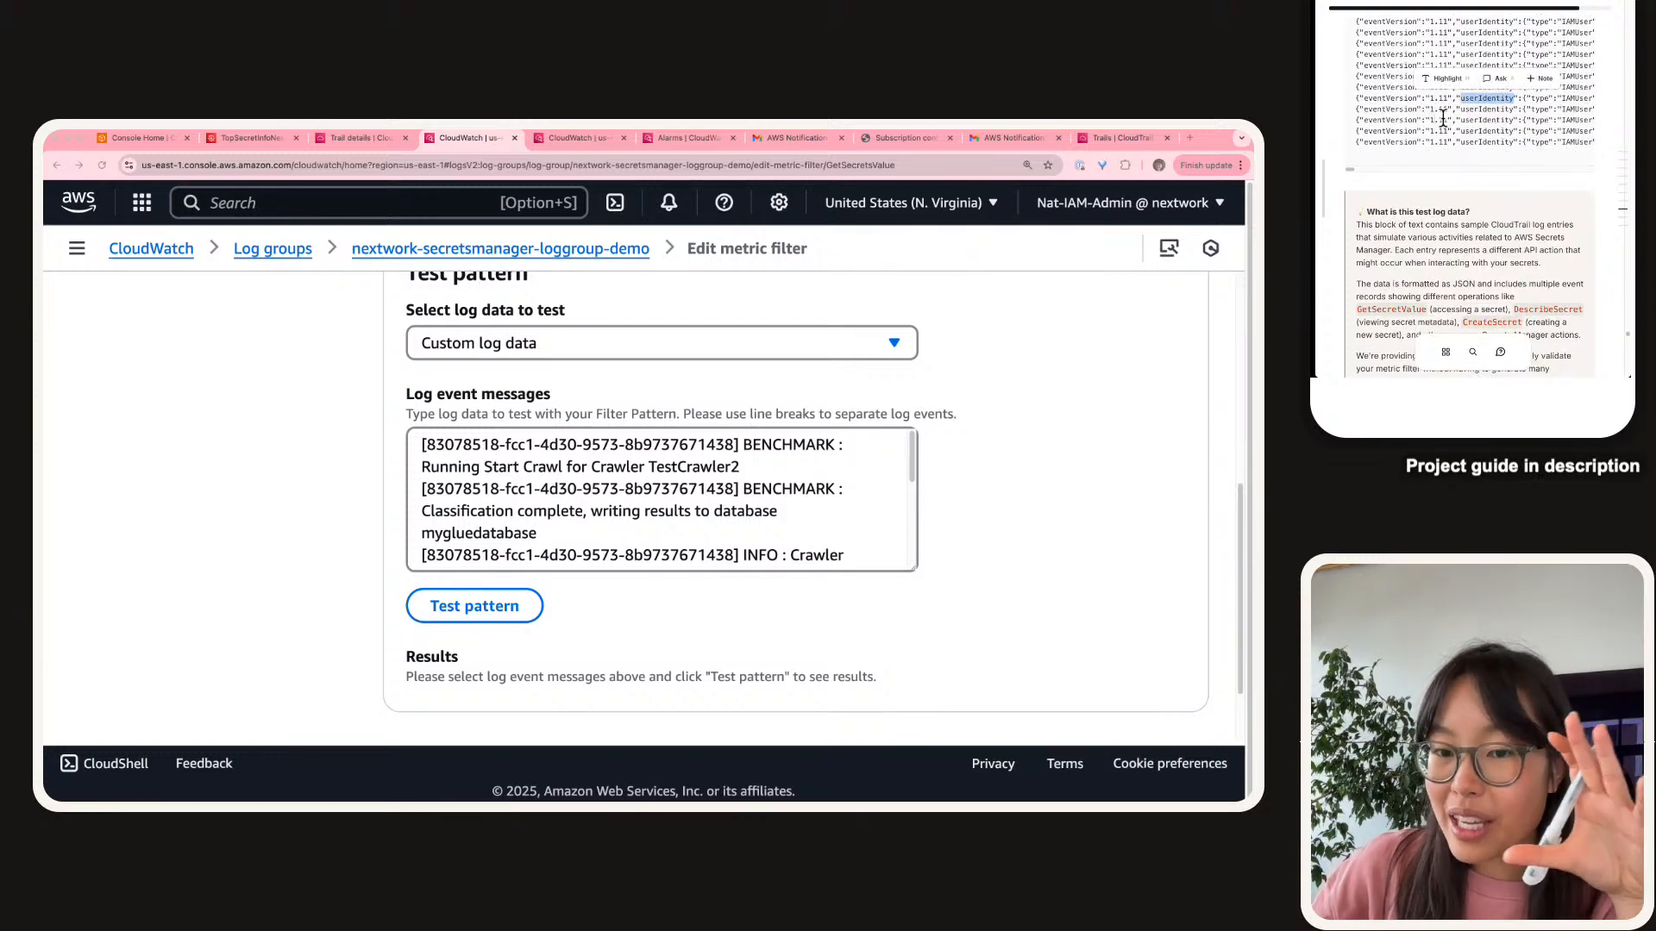
pyautogui.scroll(1, 1443, 118)
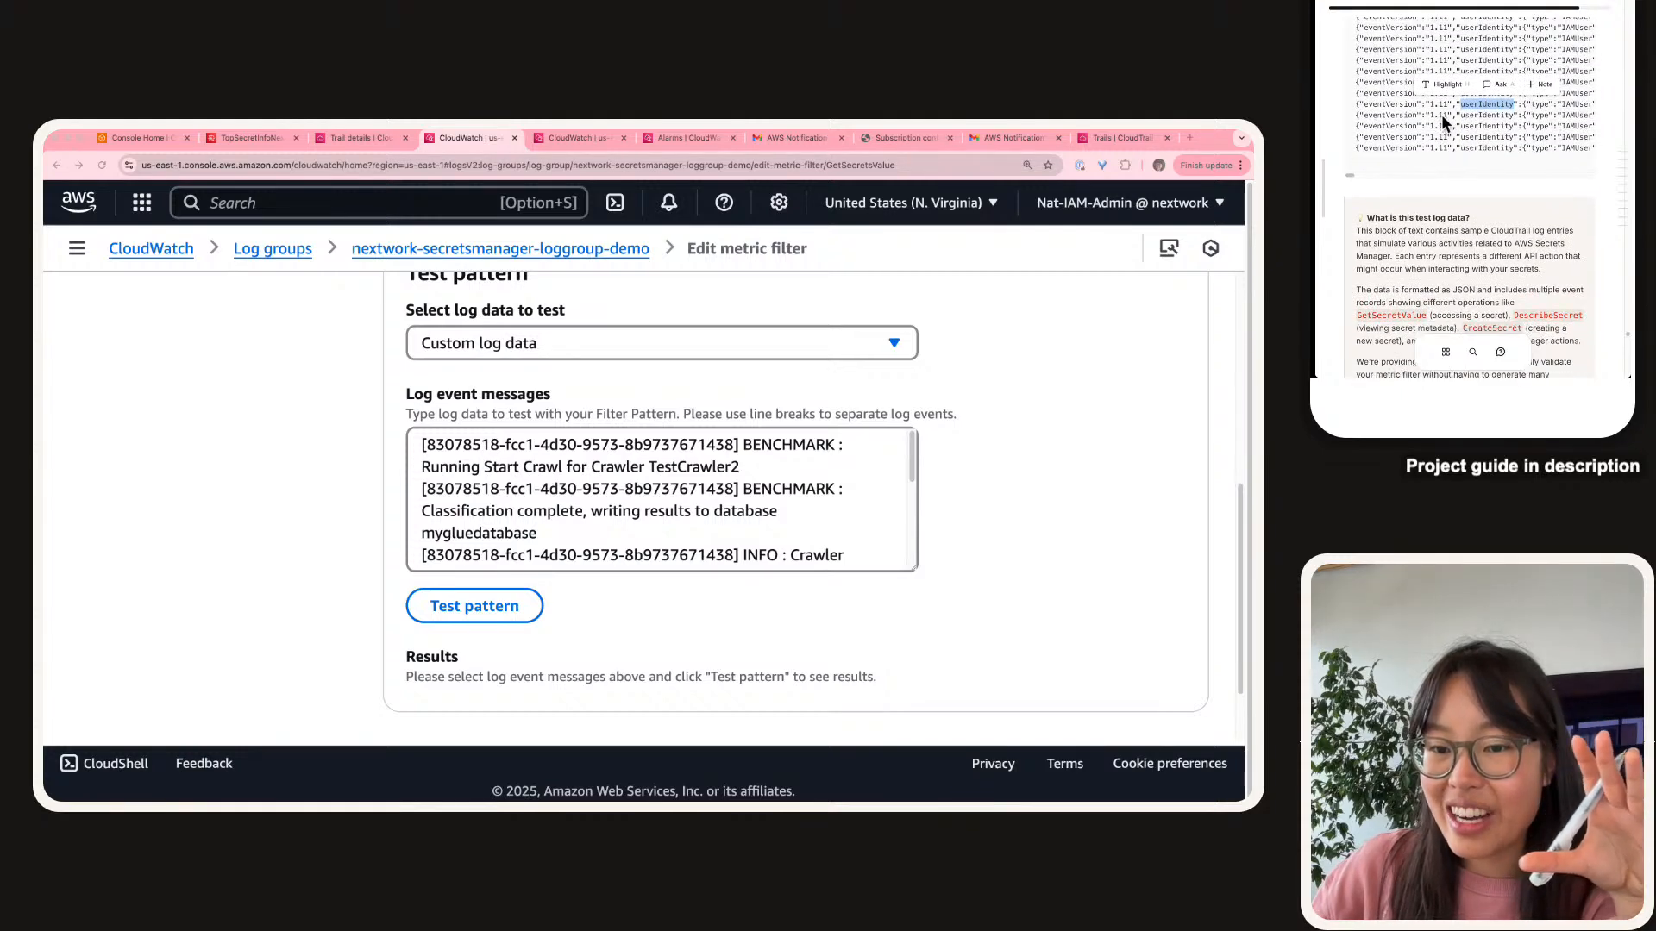
pyautogui.scroll(-1, 1441, 113)
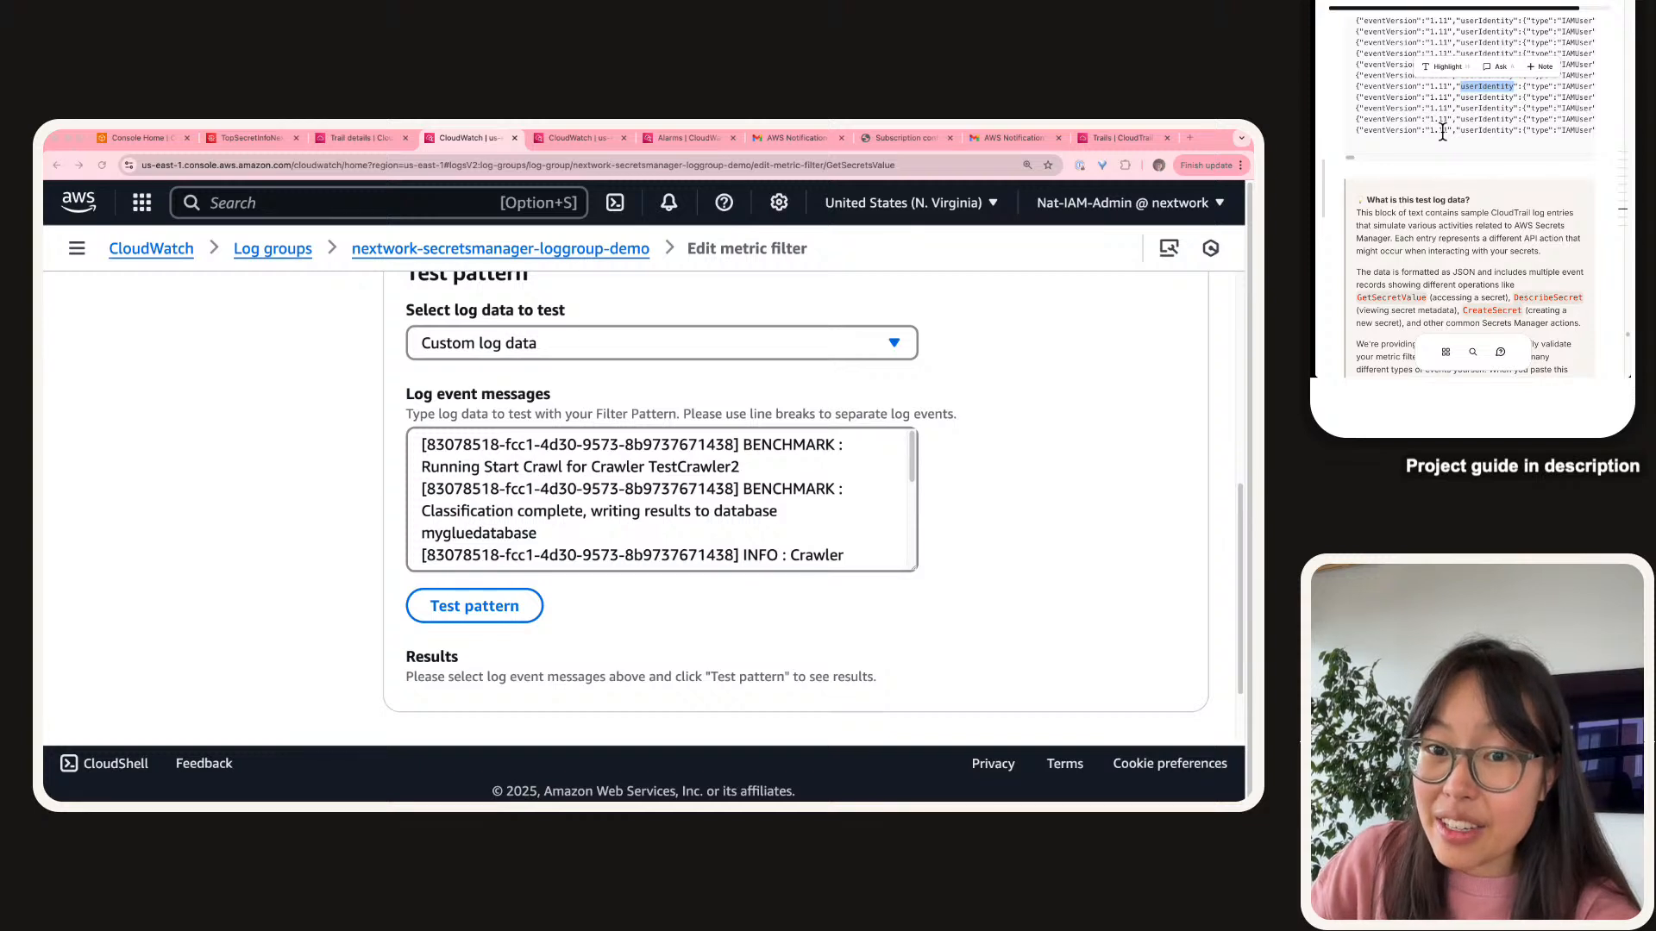
pyautogui.scroll(5, 1442, 130)
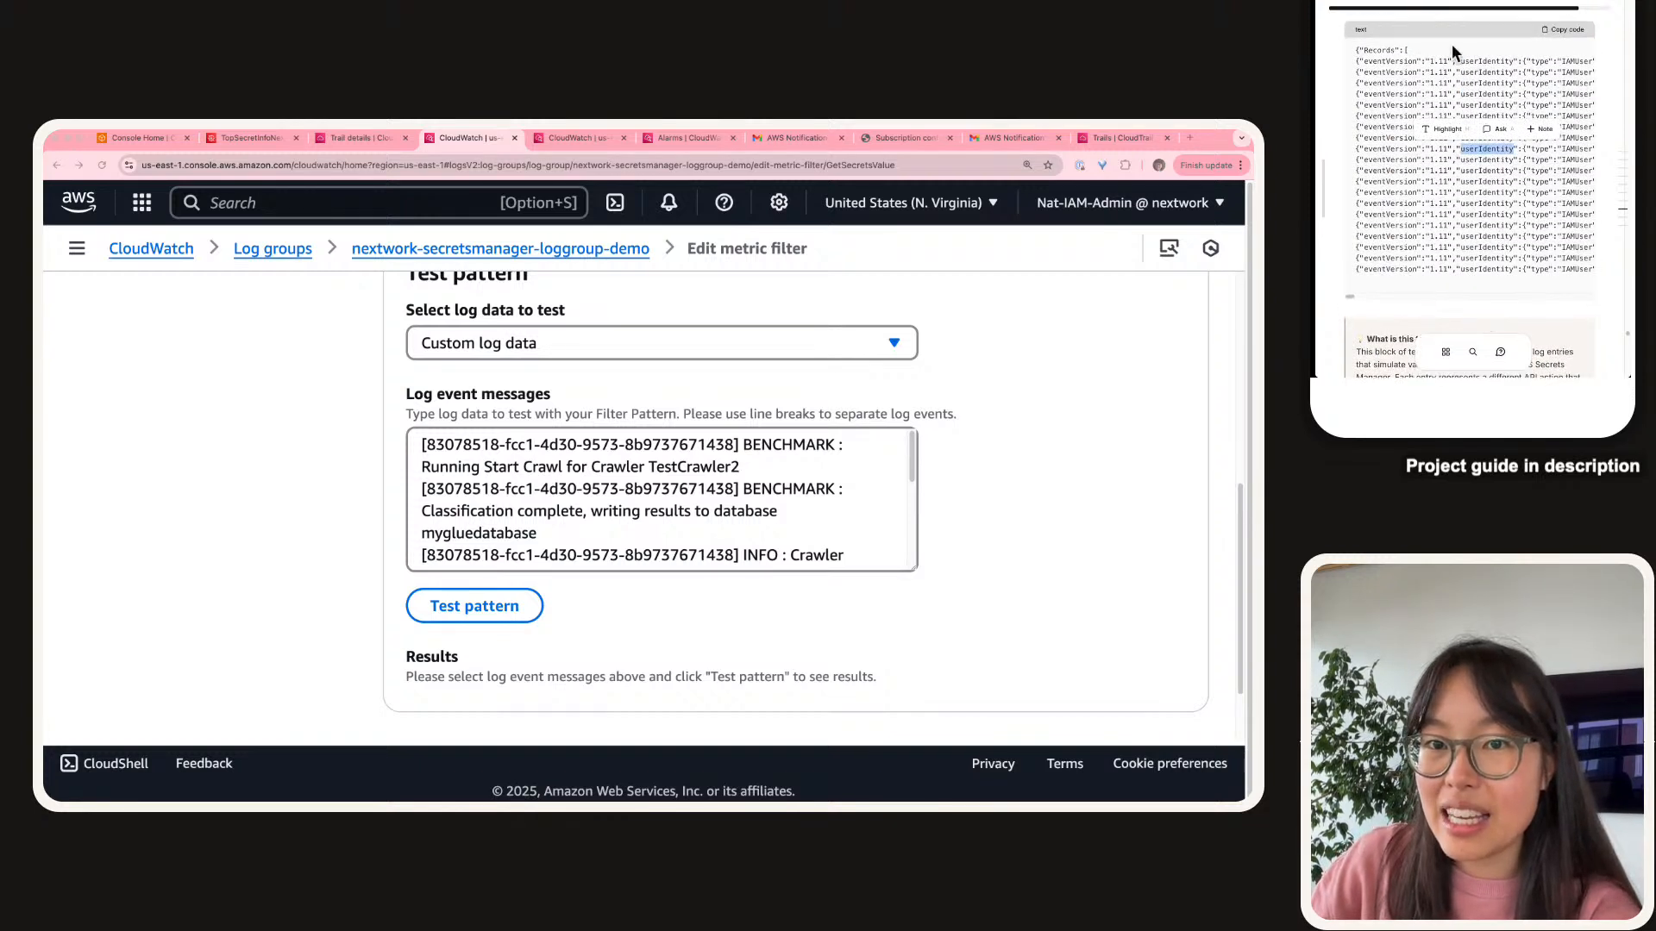
pyautogui.scroll(1, 1451, 49)
pyautogui.scroll(2, 1486, 108)
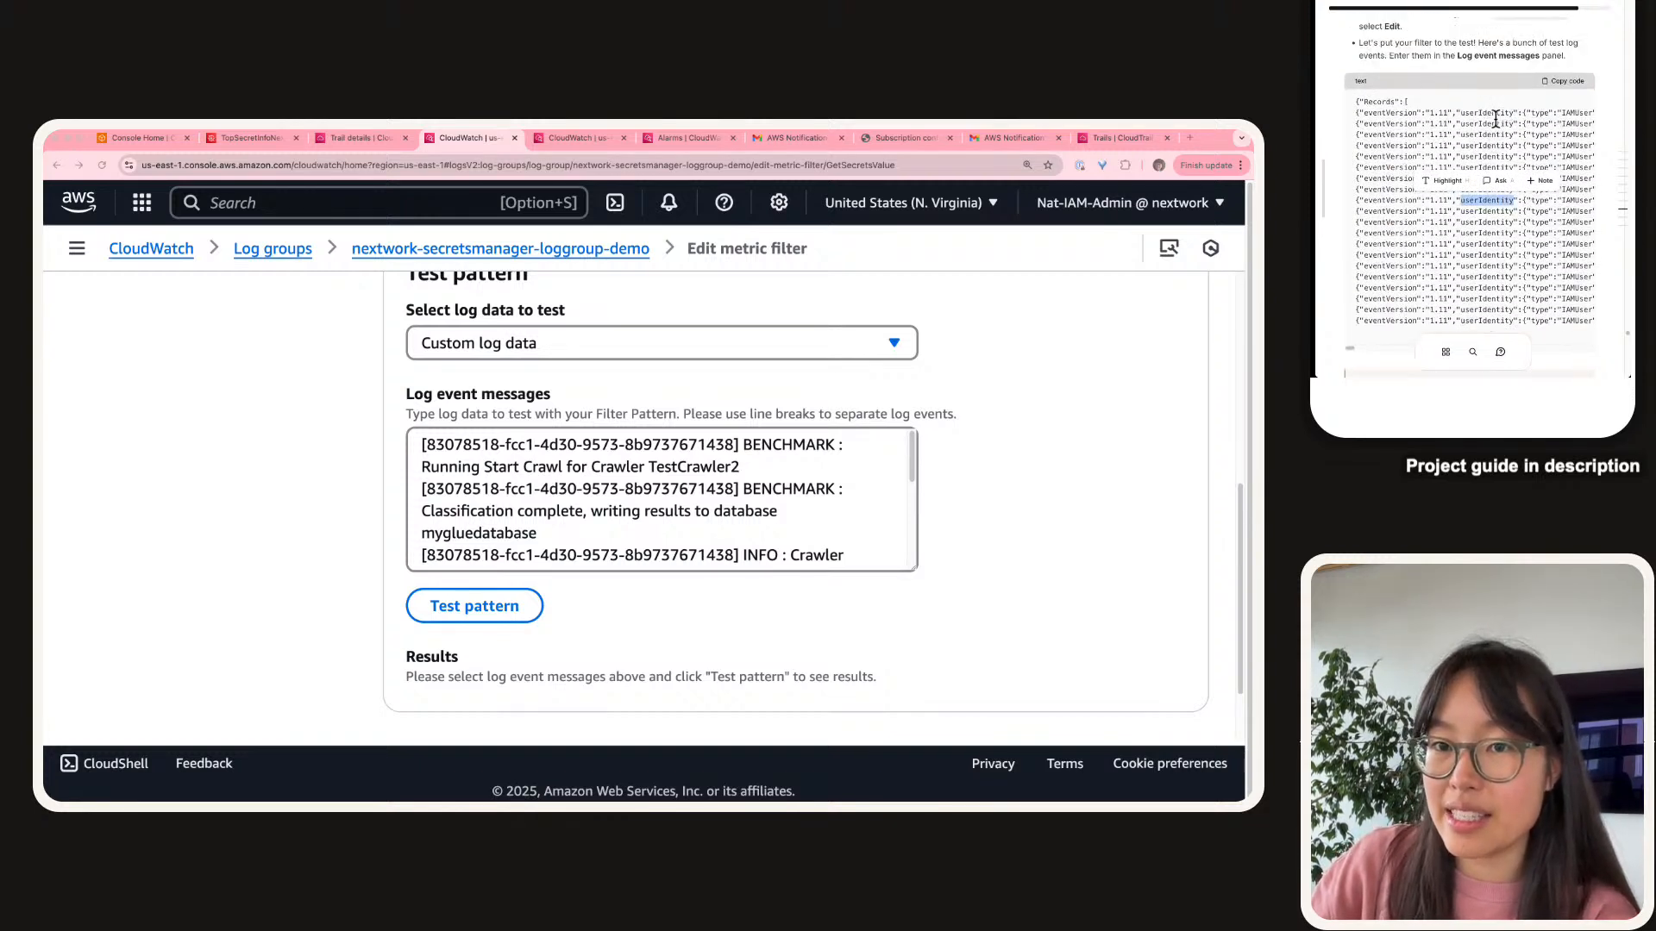
# Replace the test log events with the guide's sample CloudTrail JSON and test the pattern: 4 of 21 match.
pyautogui.click(1553, 80)
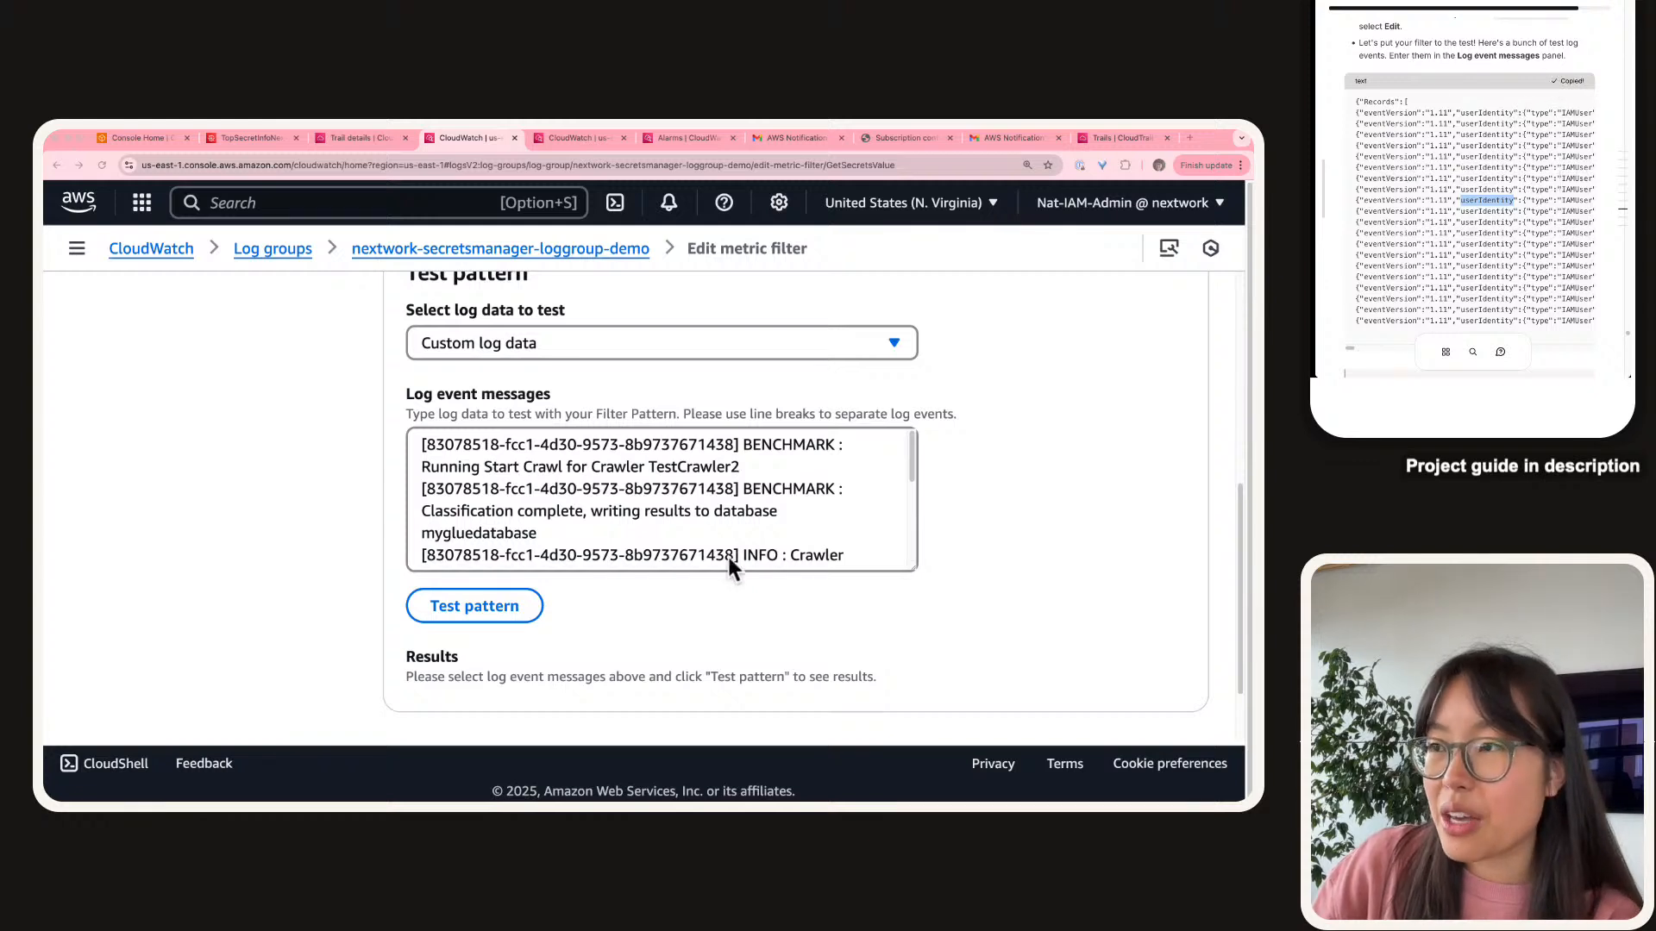
pyautogui.tripleClick(586, 520)
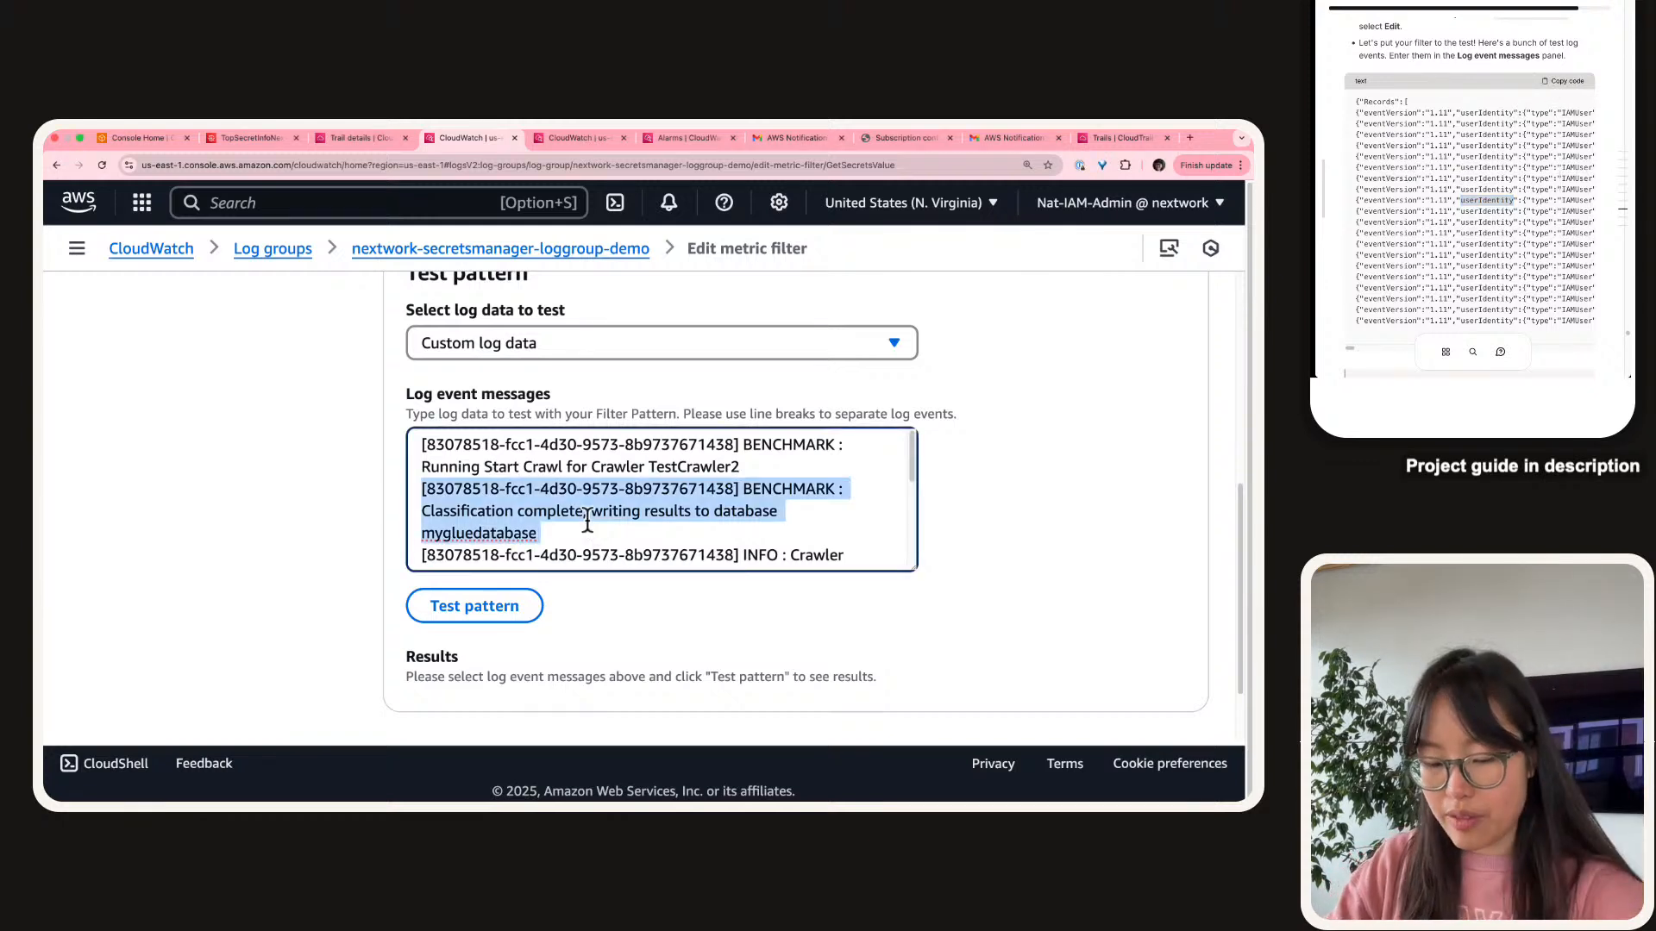
pyautogui.press('super+a')
pyautogui.press('super+v')
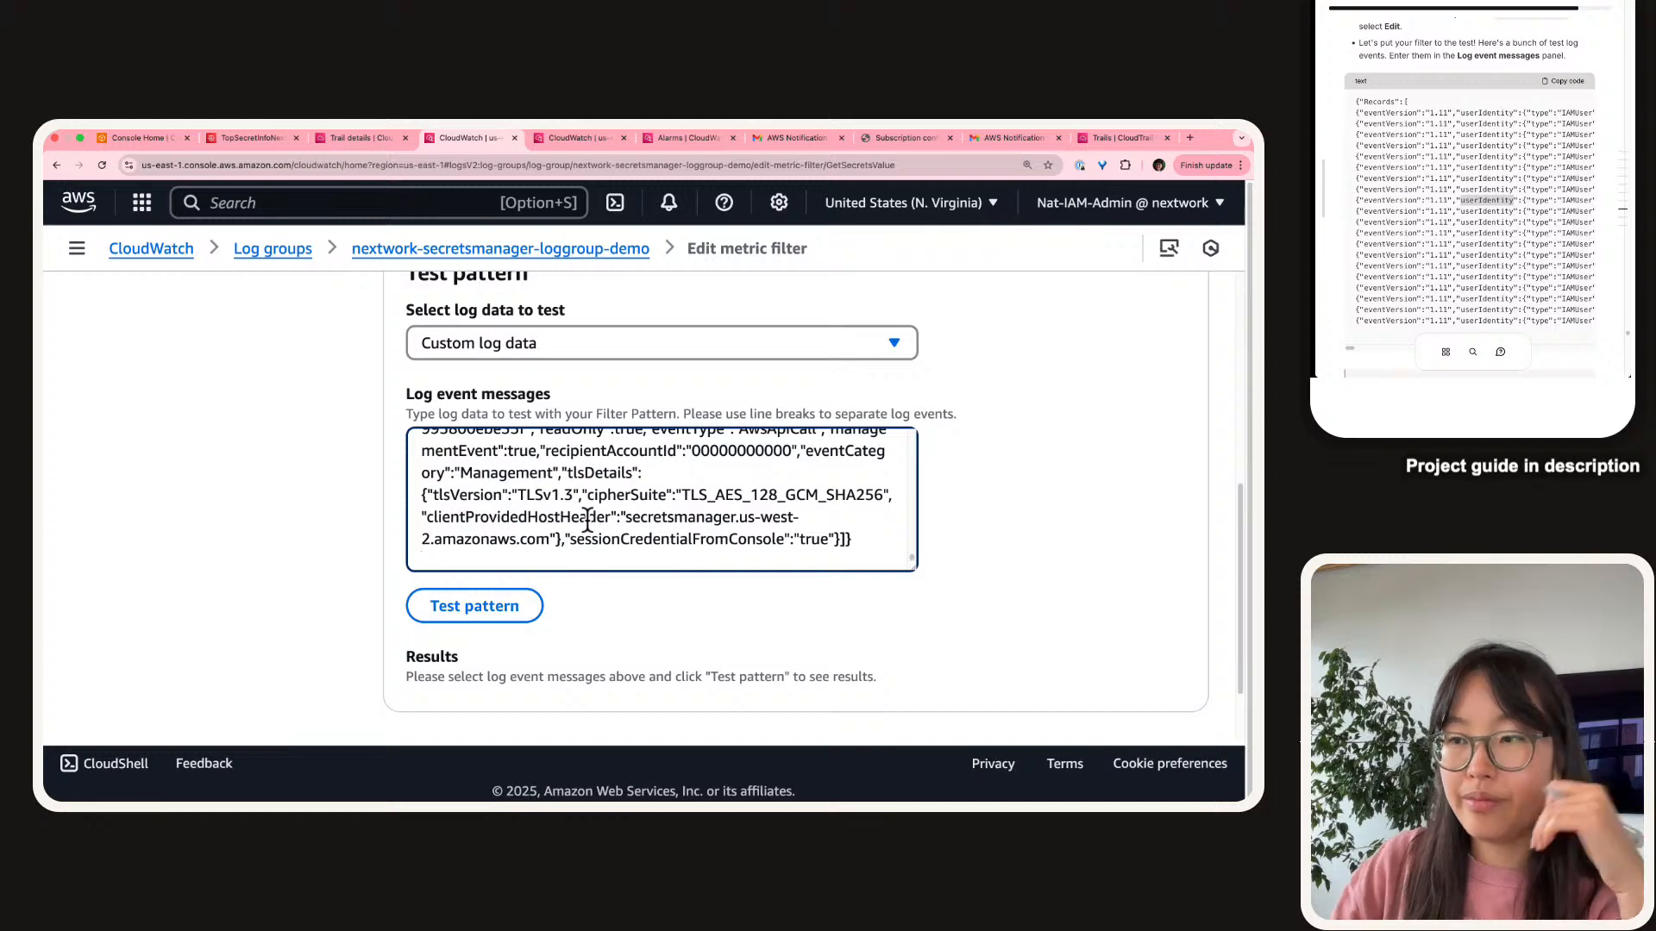
pyautogui.scroll(15, 664, 505)
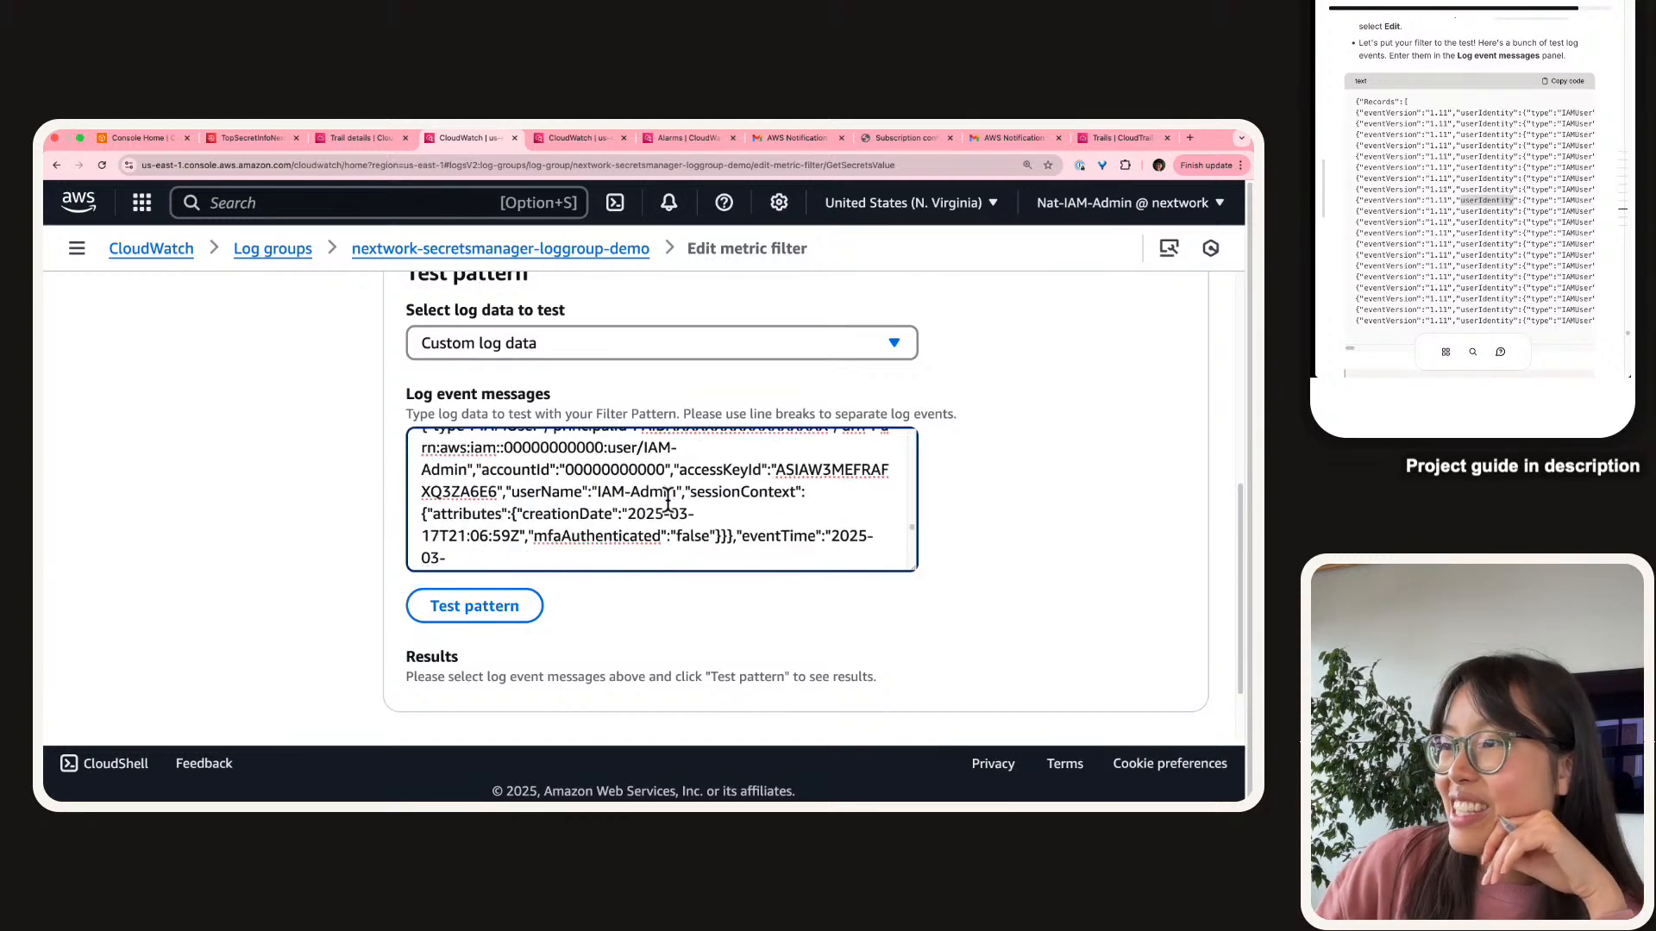
pyautogui.scroll(-5, 669, 503)
pyautogui.scroll(-10, 1507, 159)
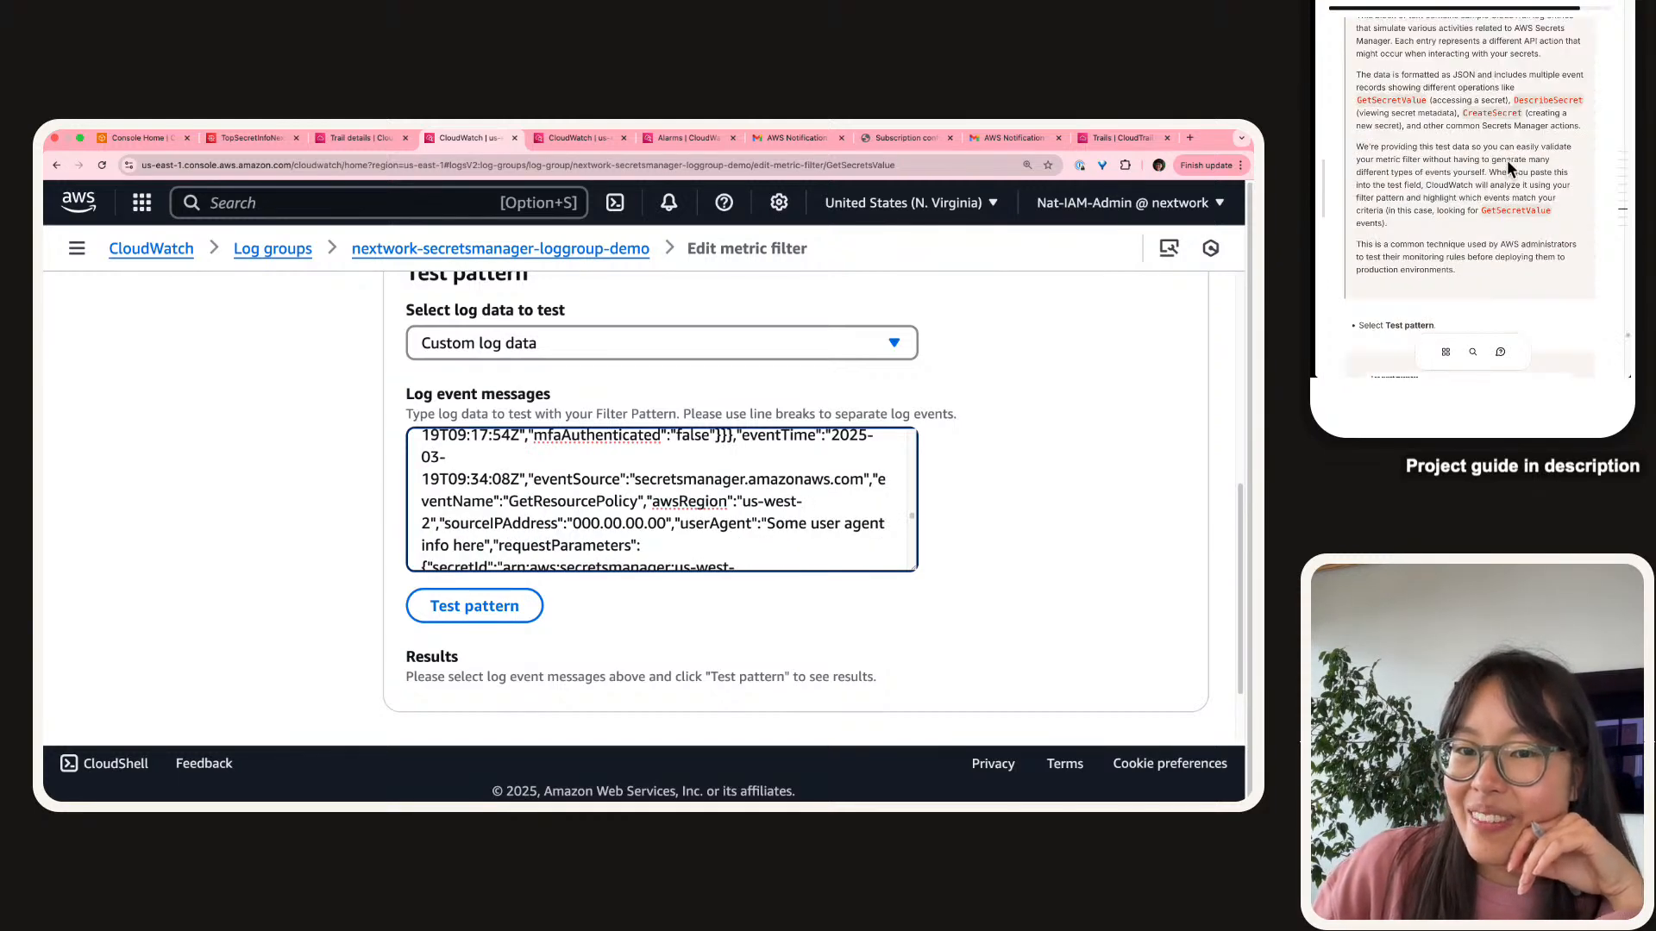
pyautogui.scroll(-5, 1507, 158)
pyautogui.click(440, 604)
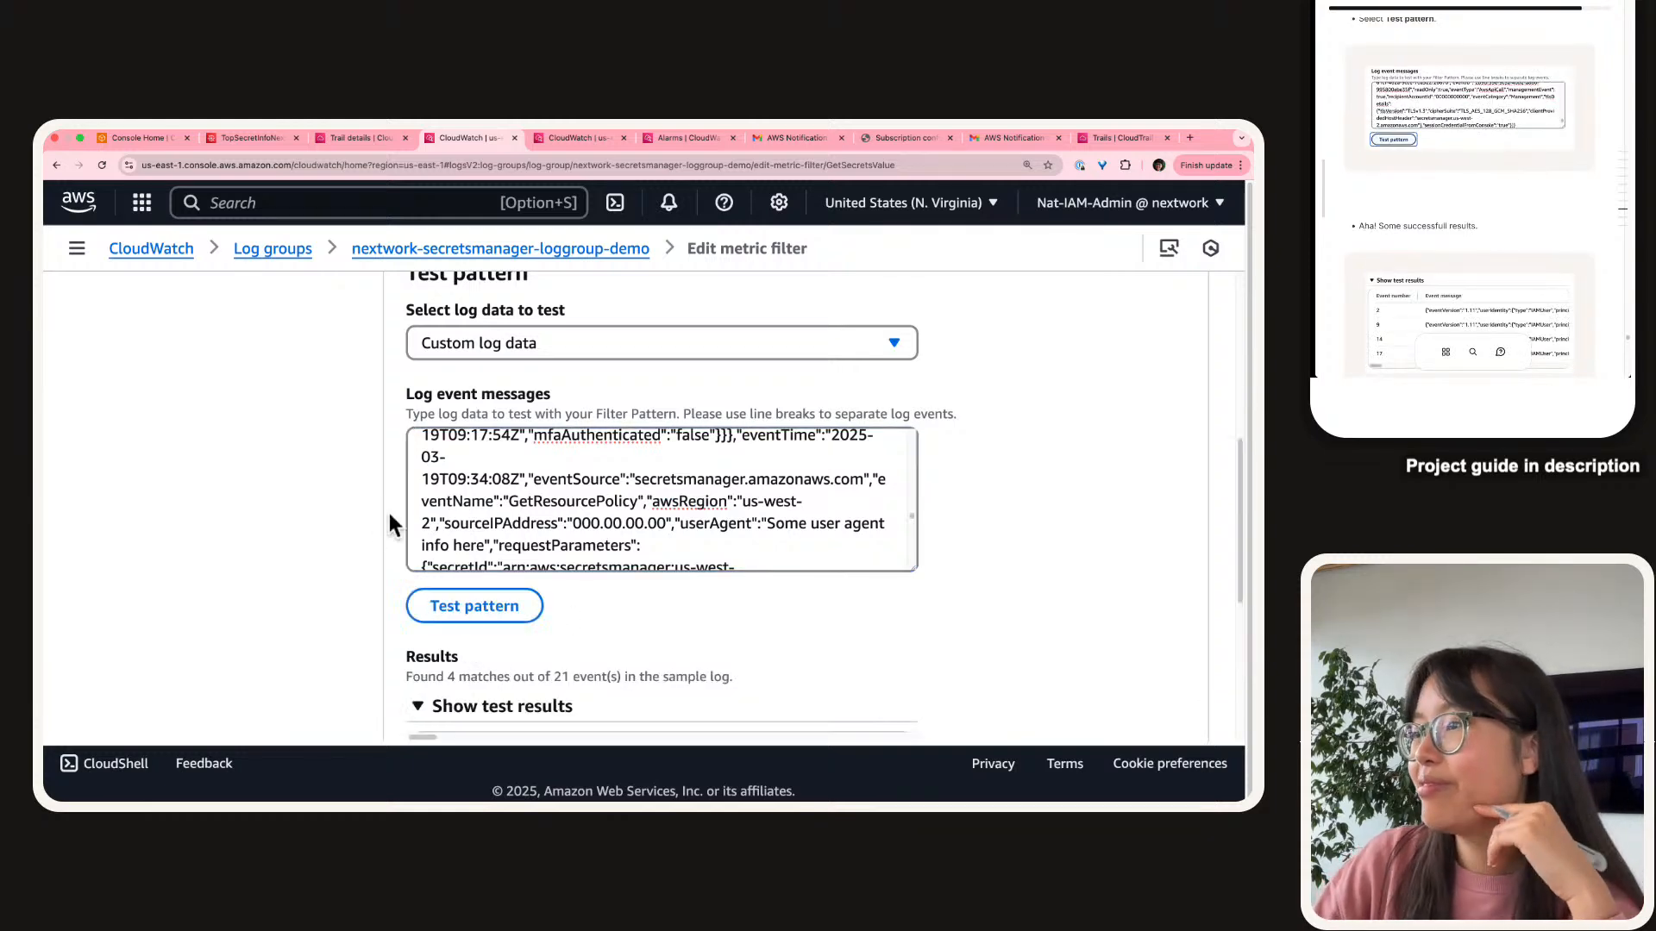
pyautogui.scroll(-5, 390, 524)
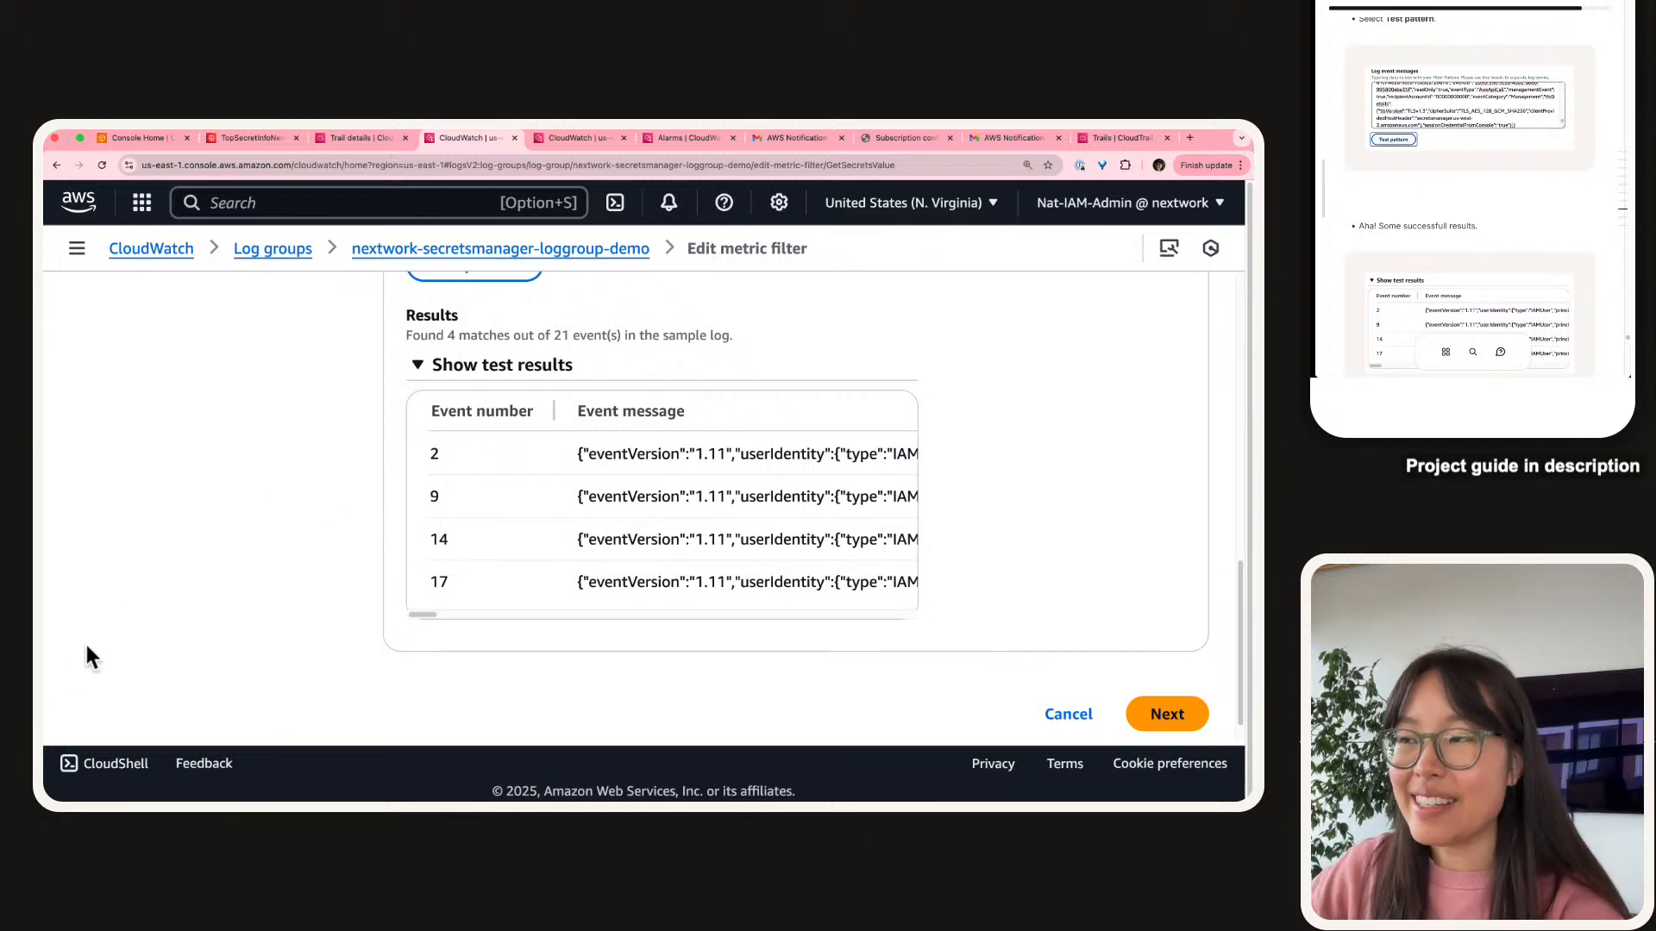
# Scroll through the test results and highlight eventName GetSecretValue in the first match.
pyautogui.scroll(-5, 1389, 146)
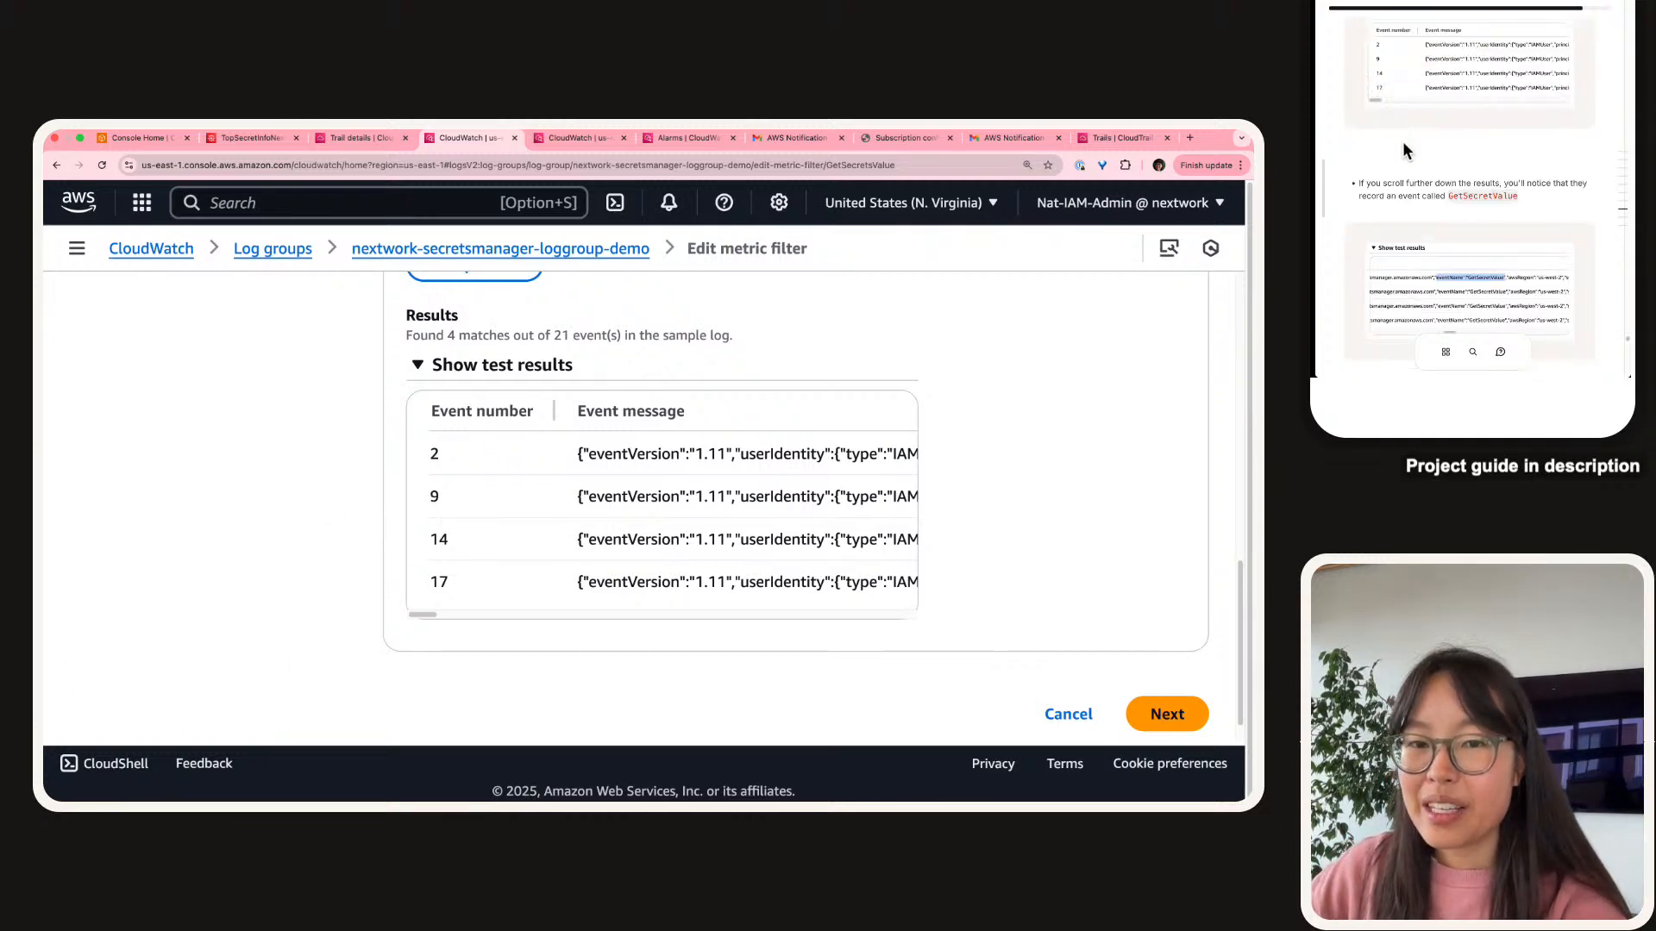
pyautogui.scroll(-3, 1402, 141)
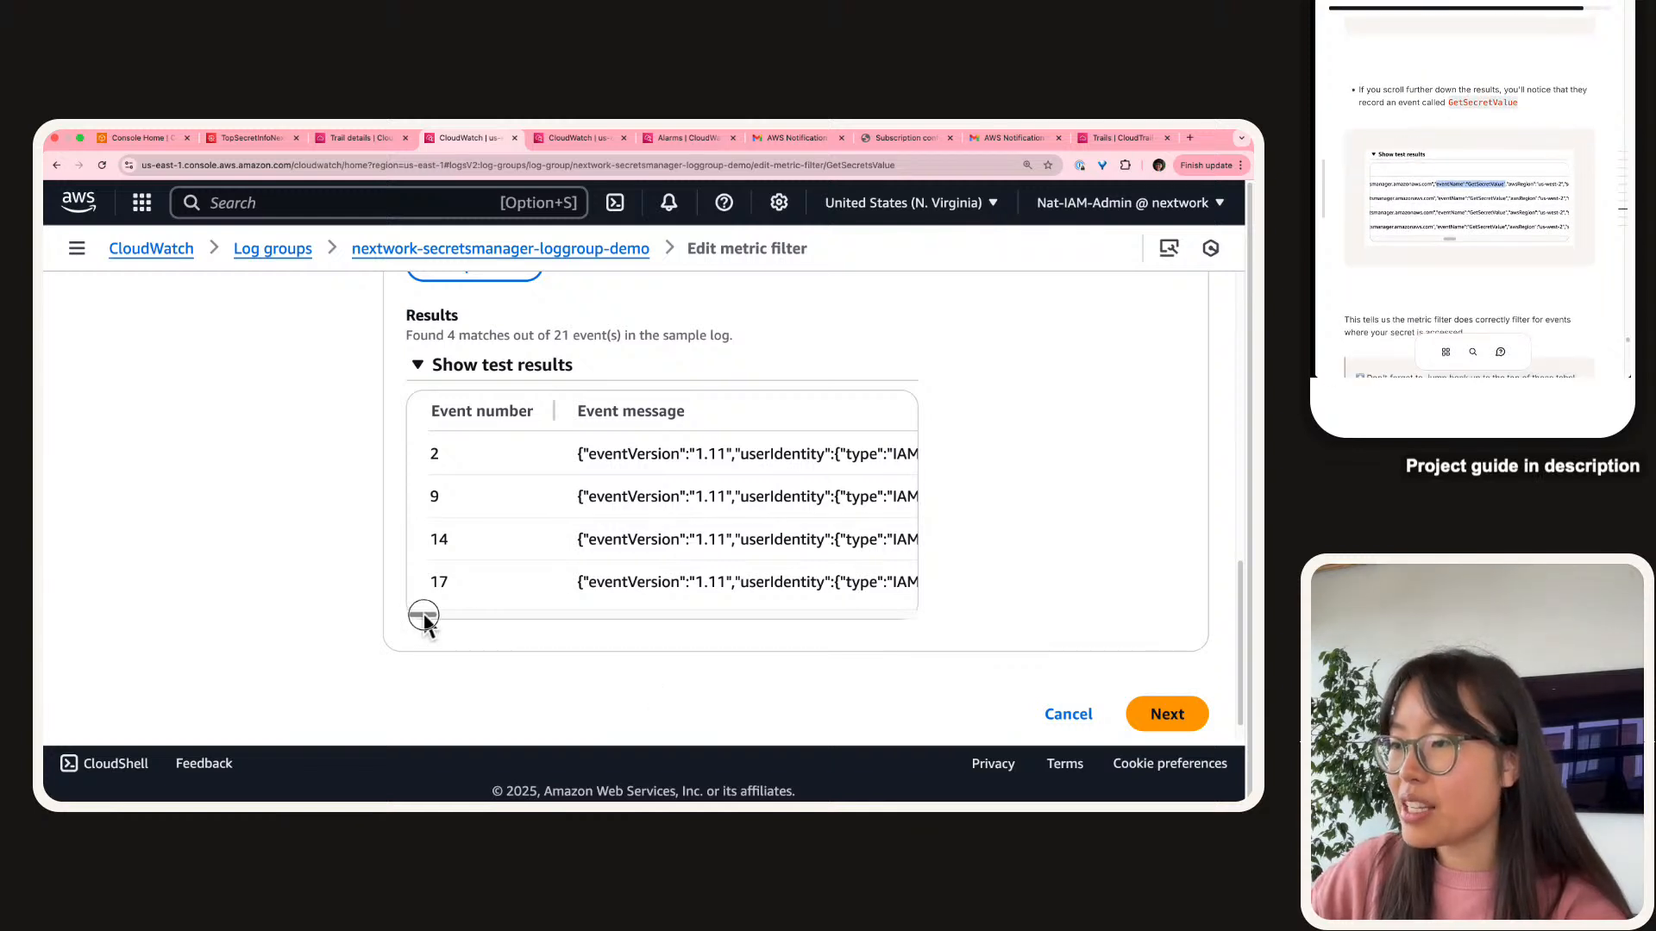
pyautogui.moveTo(422, 616); pyautogui.dragTo(599, 612)
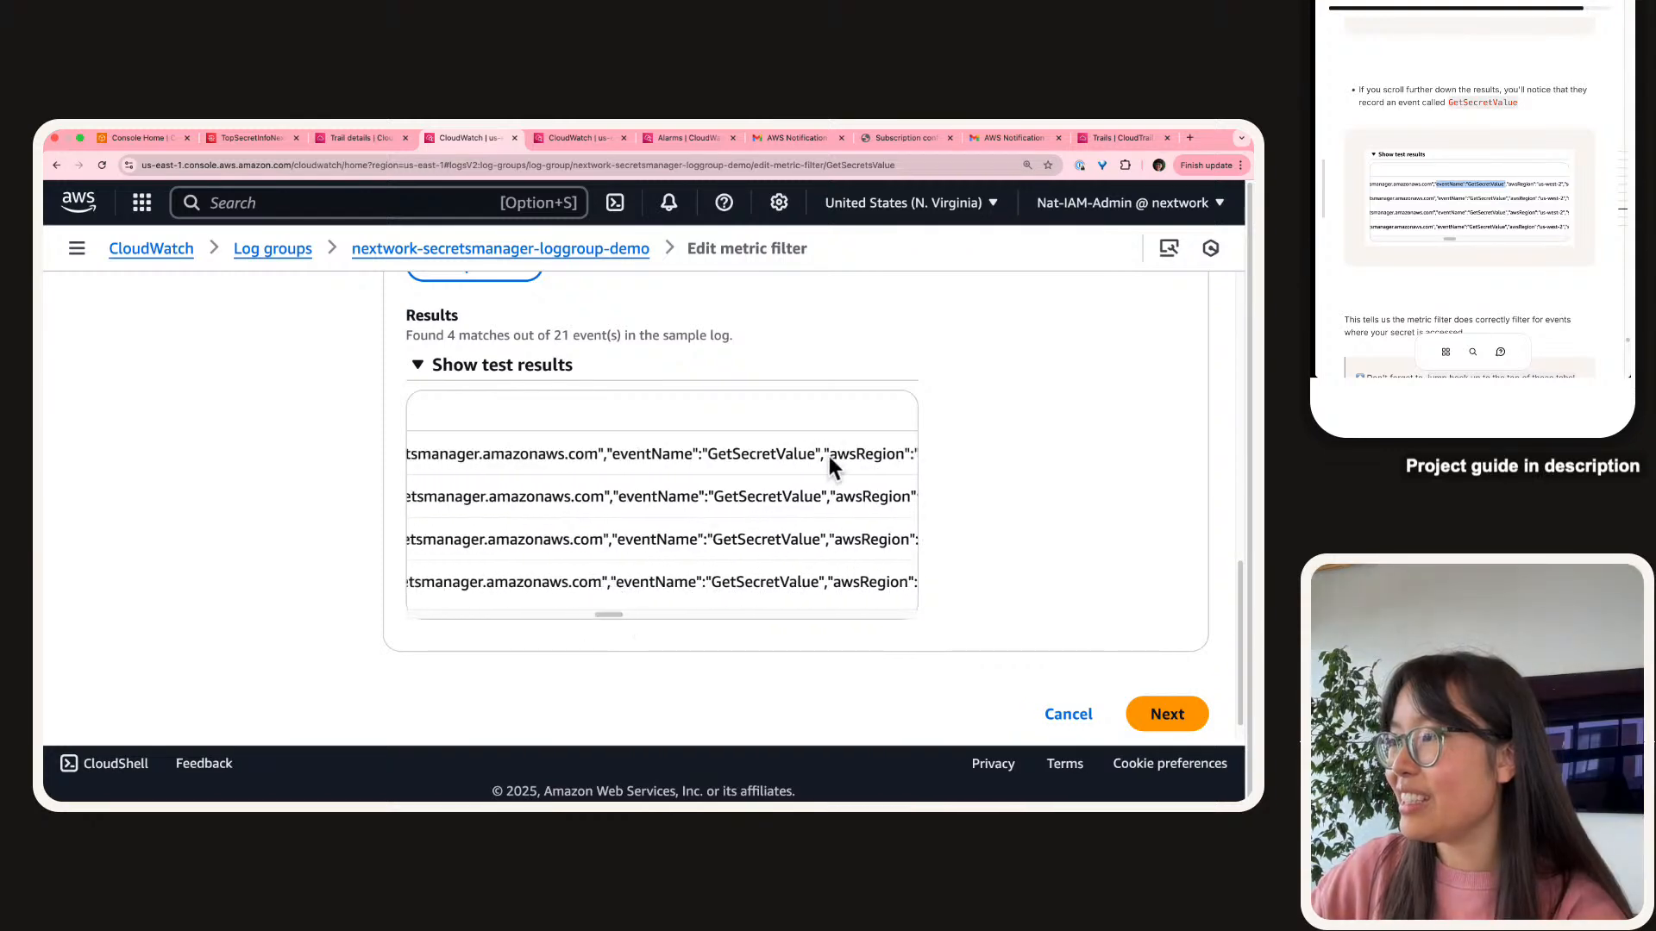
pyautogui.moveTo(822, 454); pyautogui.dragTo(615, 455)
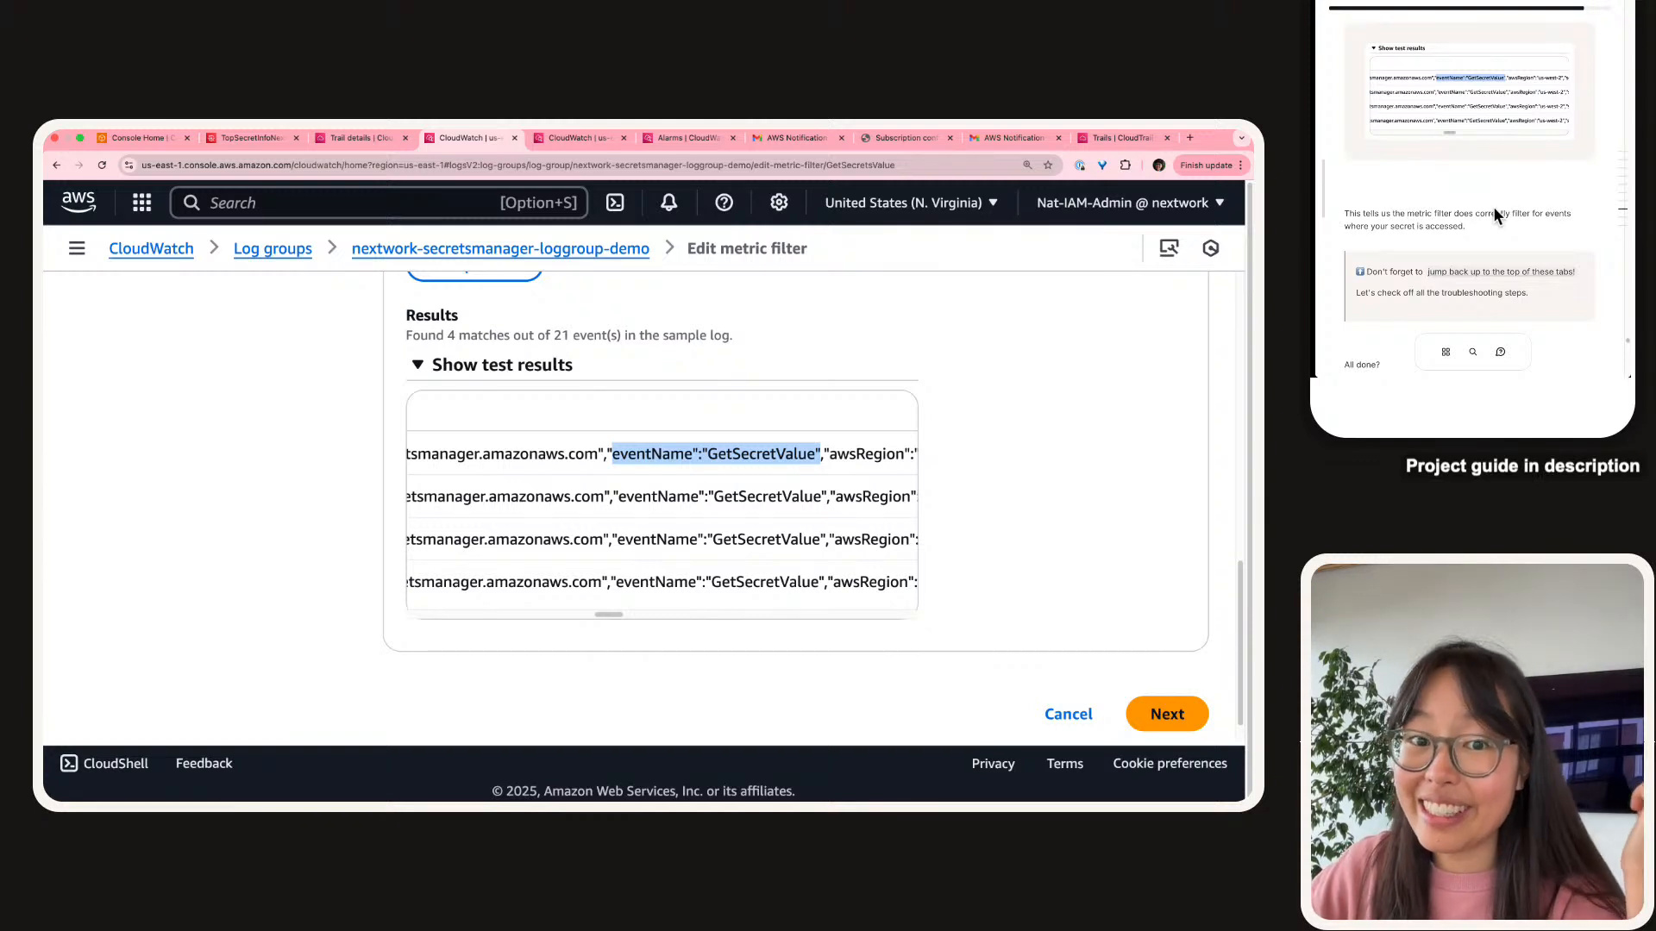
# Tick off the metric filter item in the guide's troubleshooting checklist.
pyautogui.click(1502, 220)
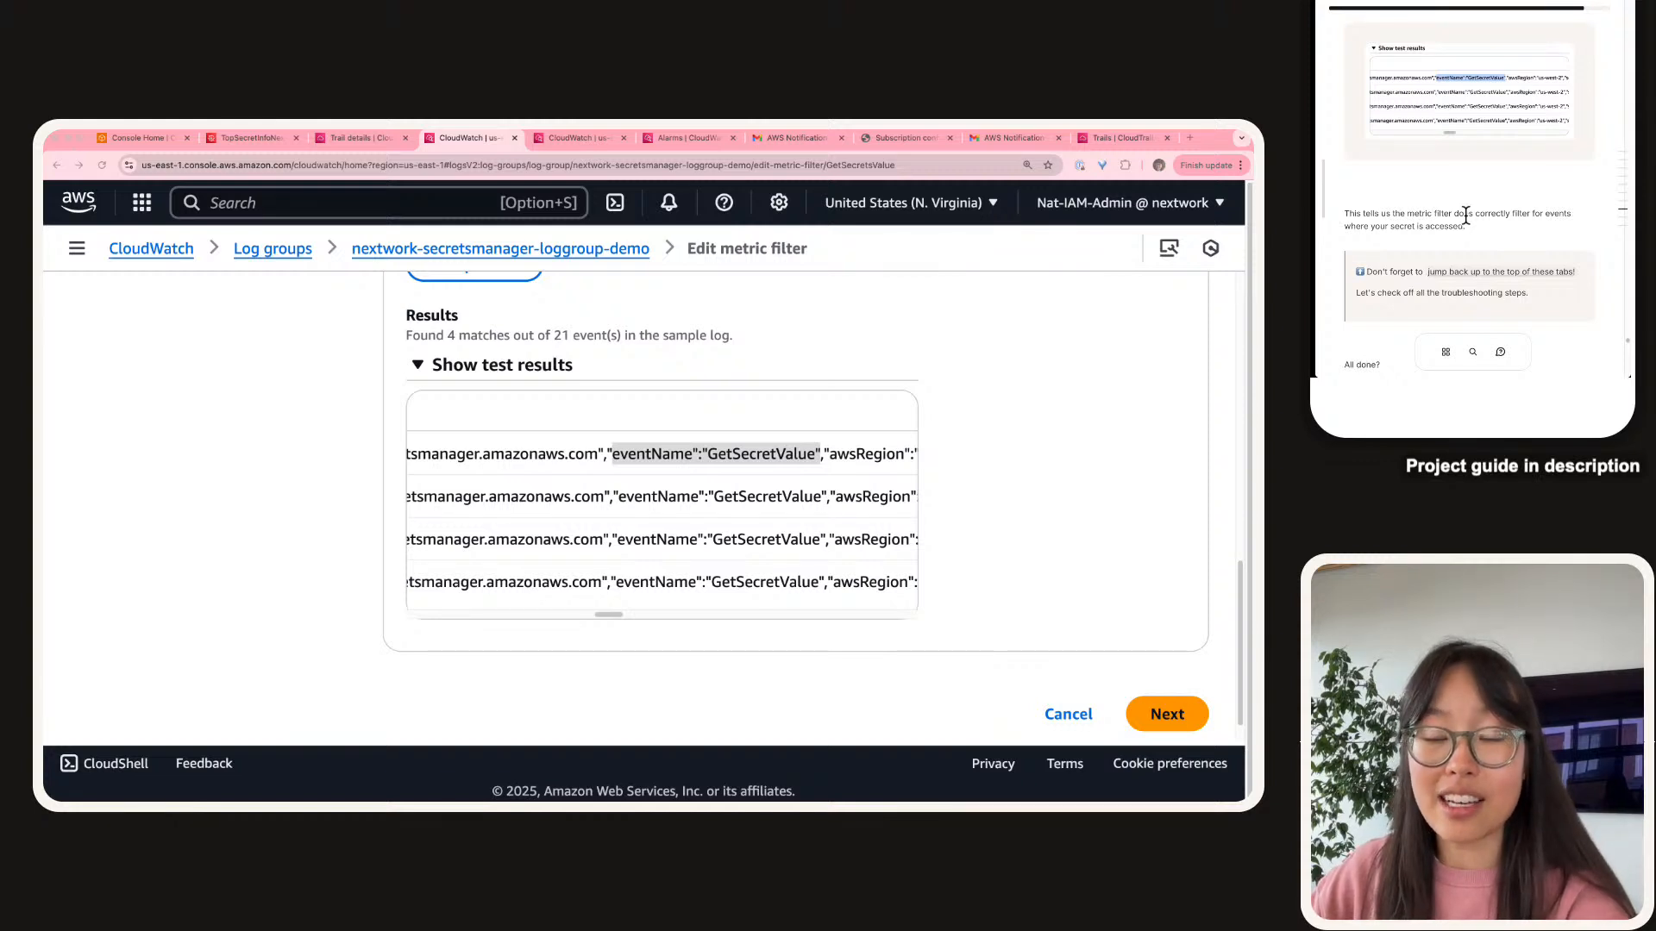
pyautogui.click(1492, 271)
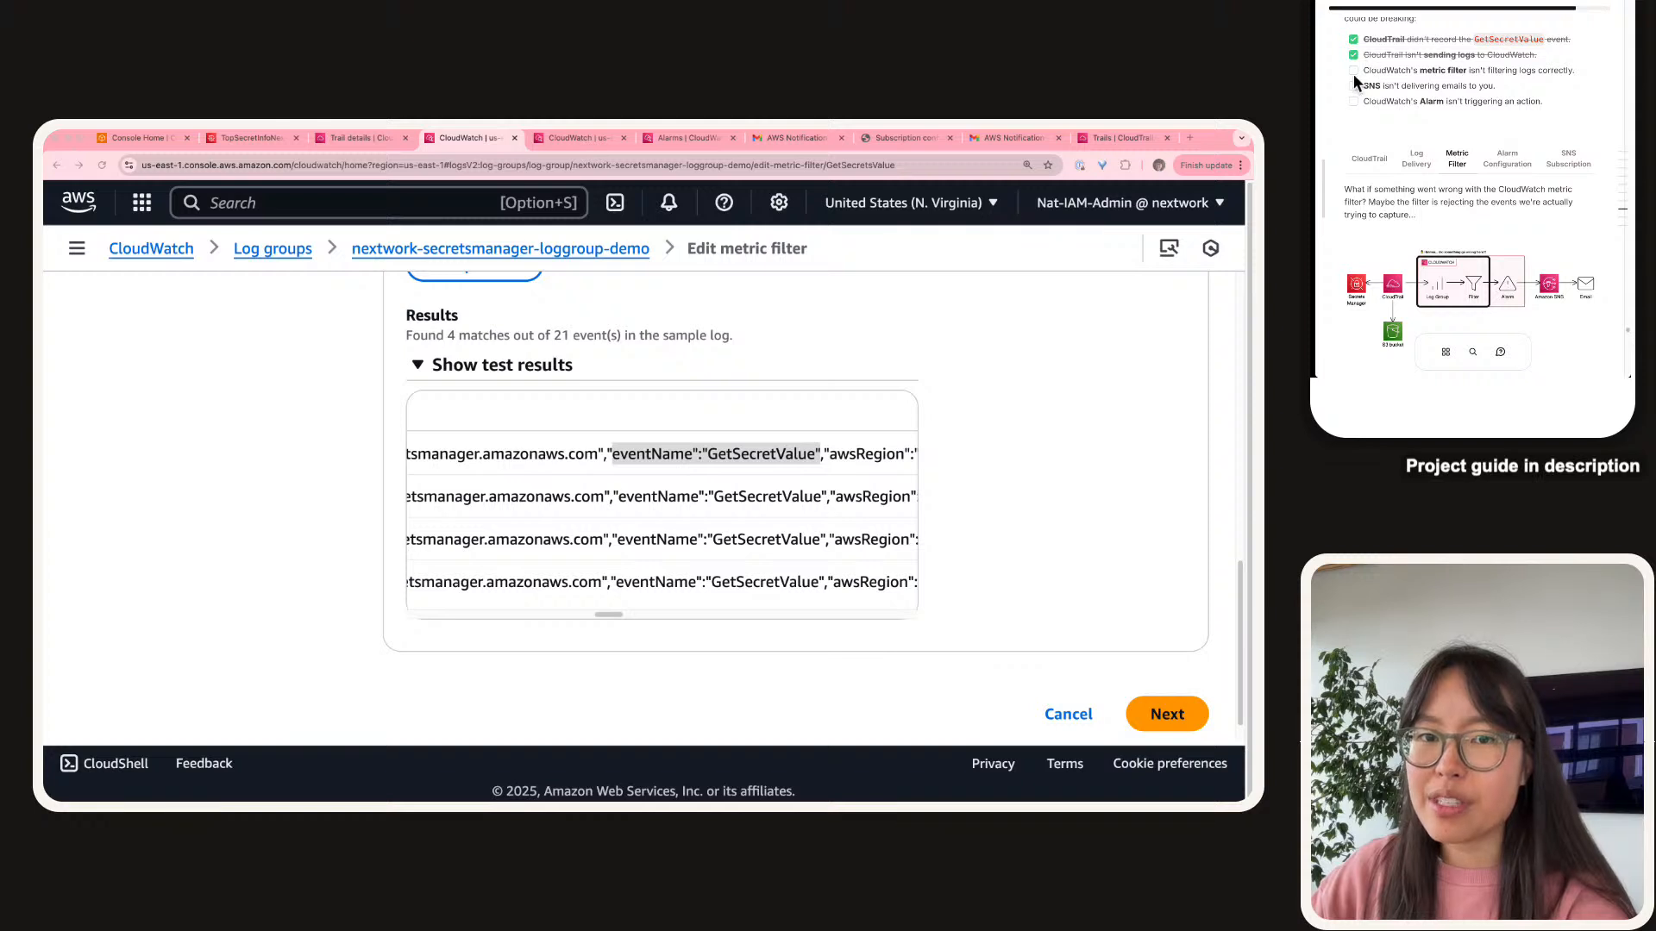
pyautogui.click(1354, 70)
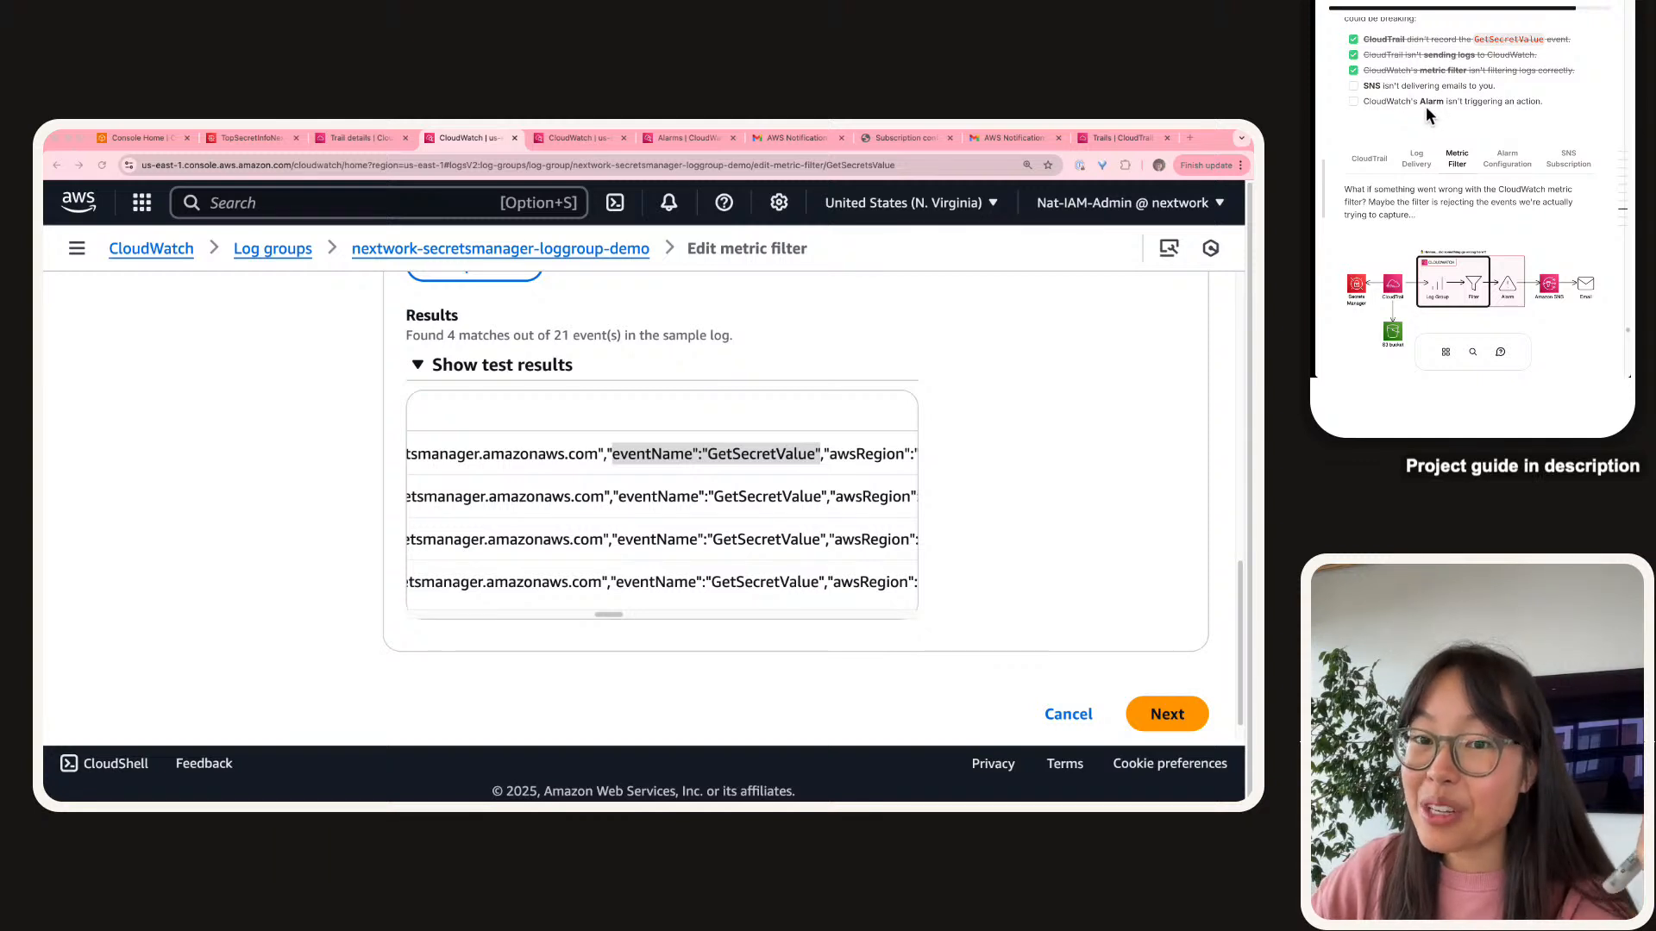
# Move the guide to the Alarm Configuration step, review its diagram, and launch CloudShell.
pyautogui.click(1518, 156)
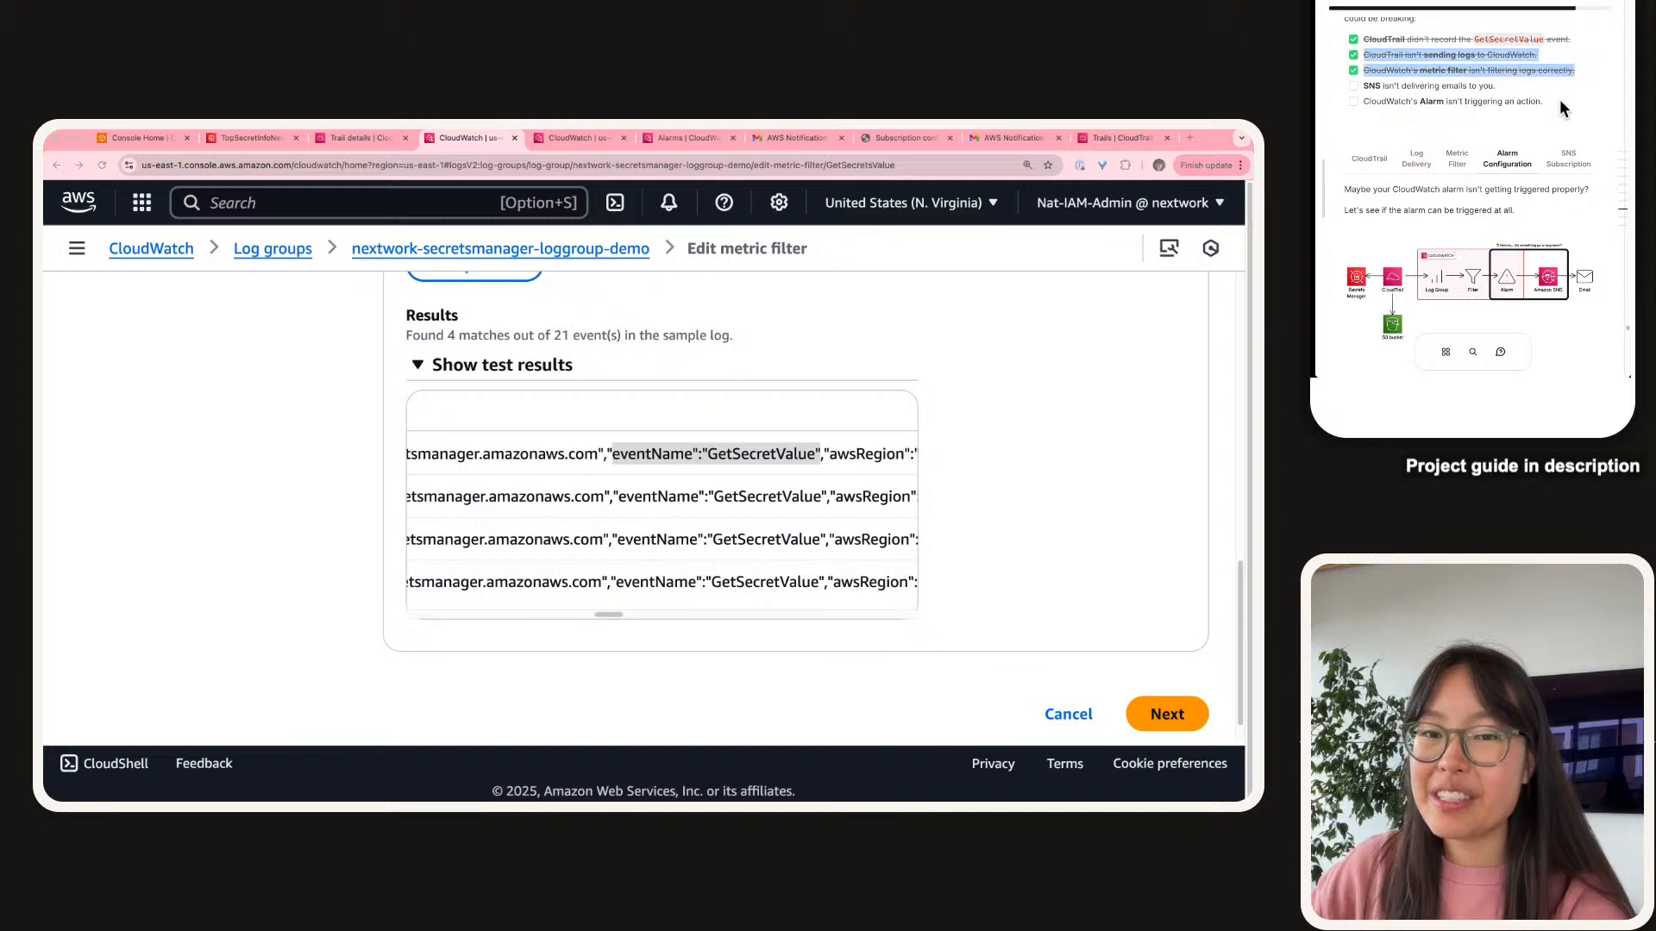
pyautogui.click(1492, 285)
pyautogui.hscroll(2, 1497, 158)
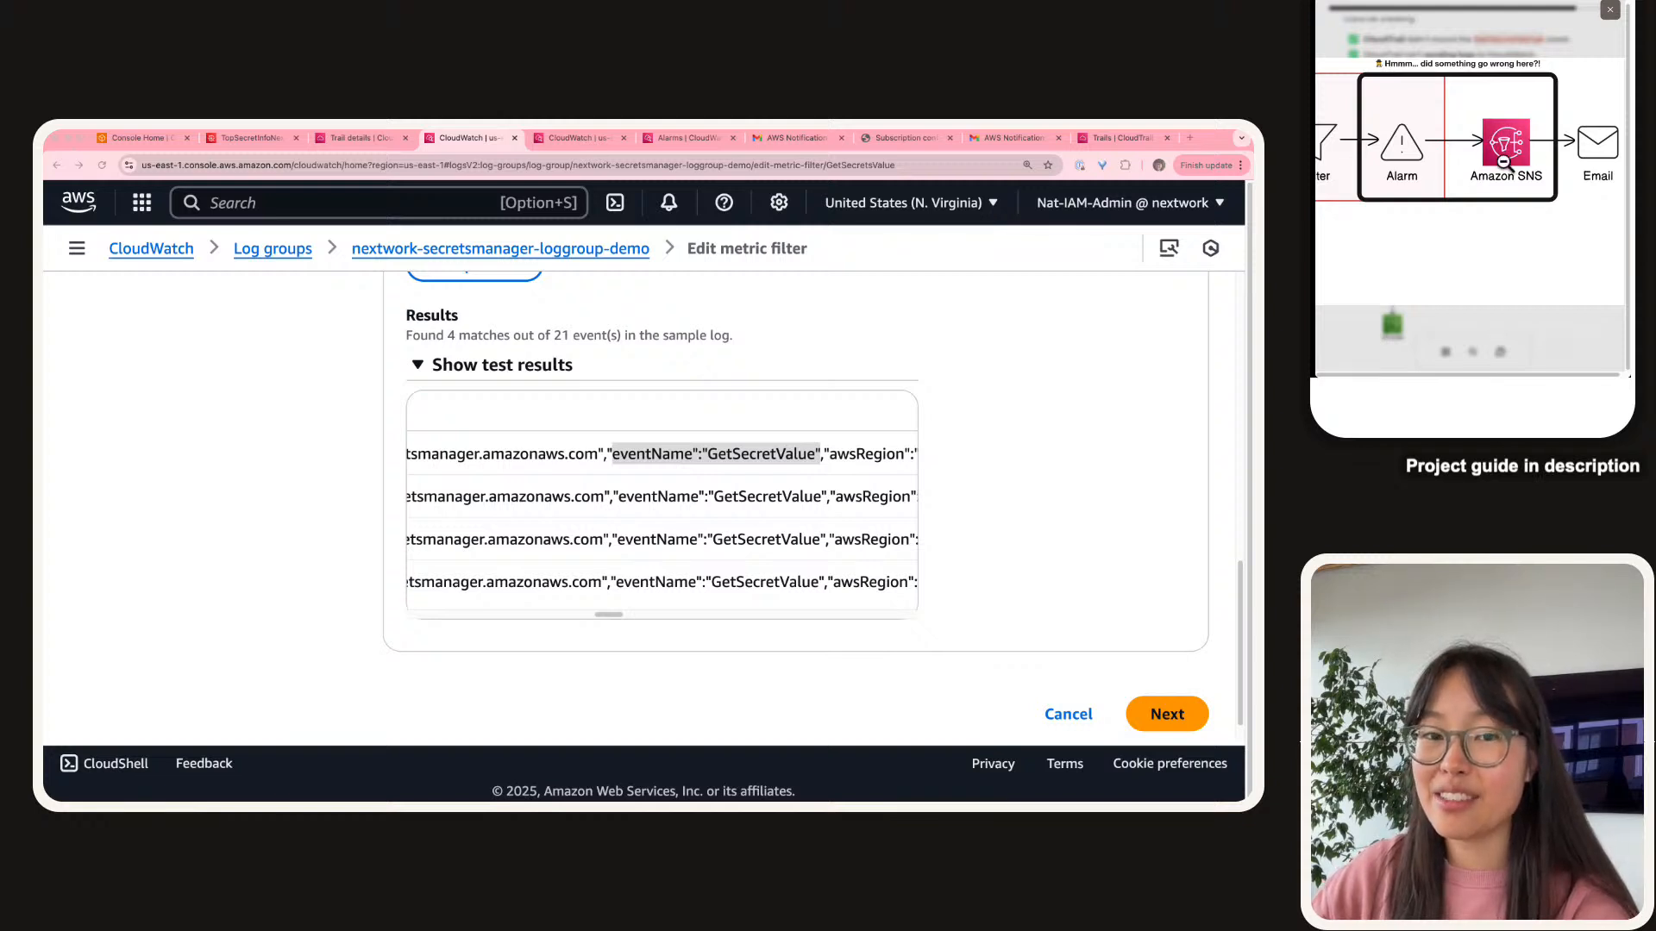
pyautogui.click(1488, 129)
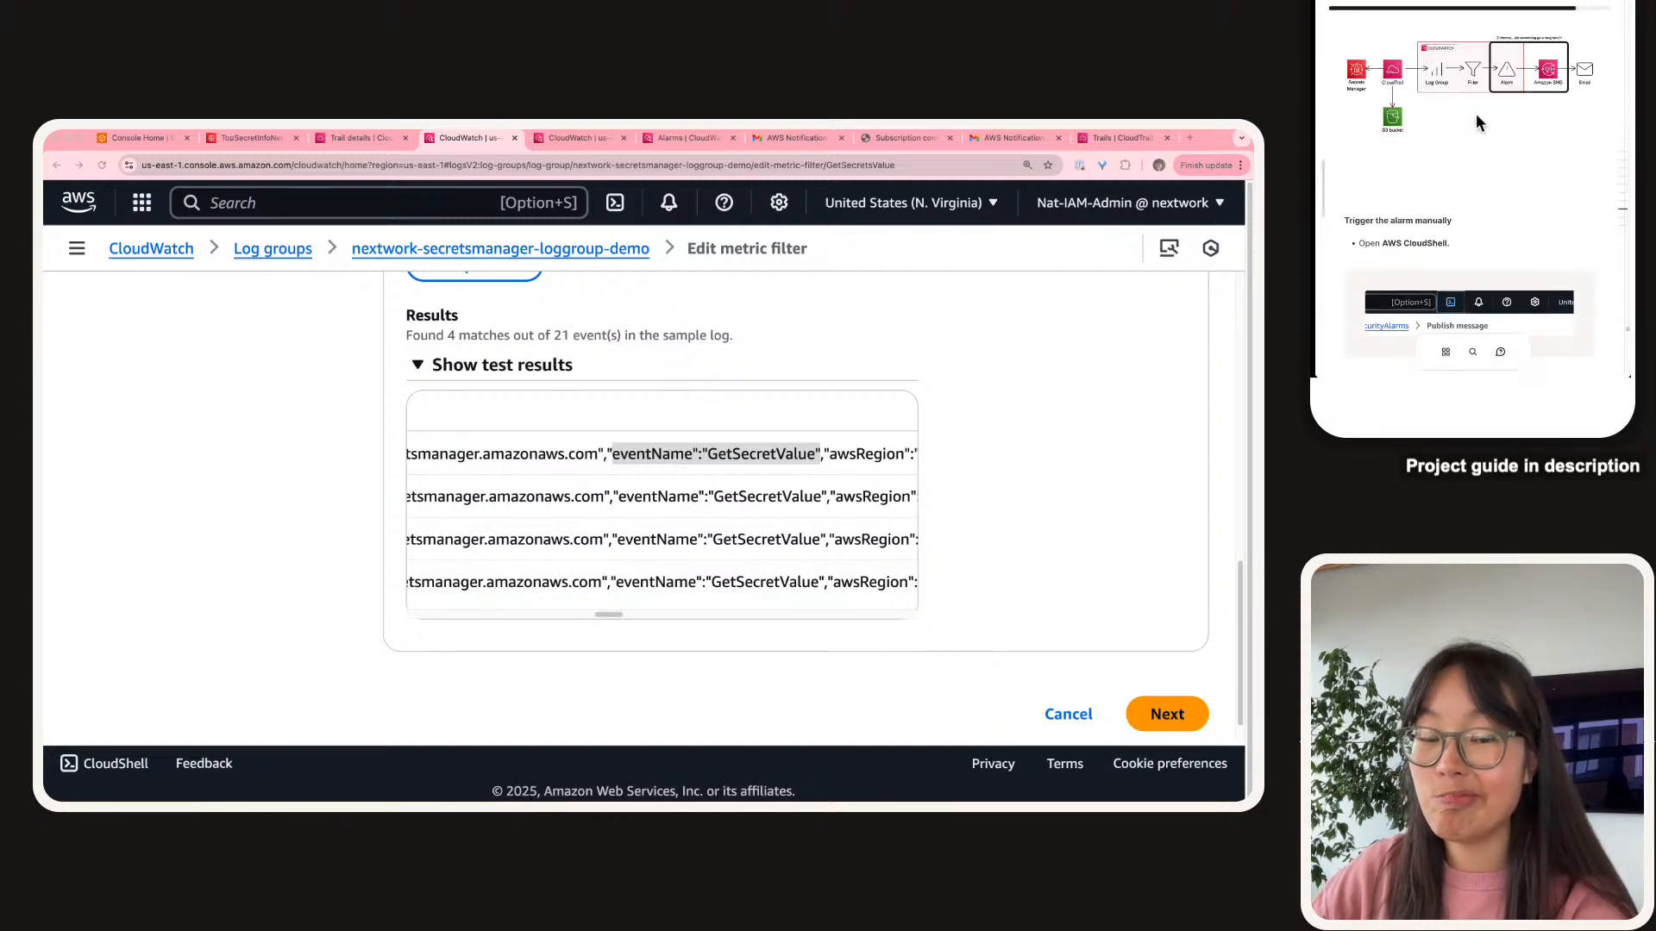
pyautogui.scroll(-3, 1477, 112)
pyautogui.scroll(-1, 1477, 112)
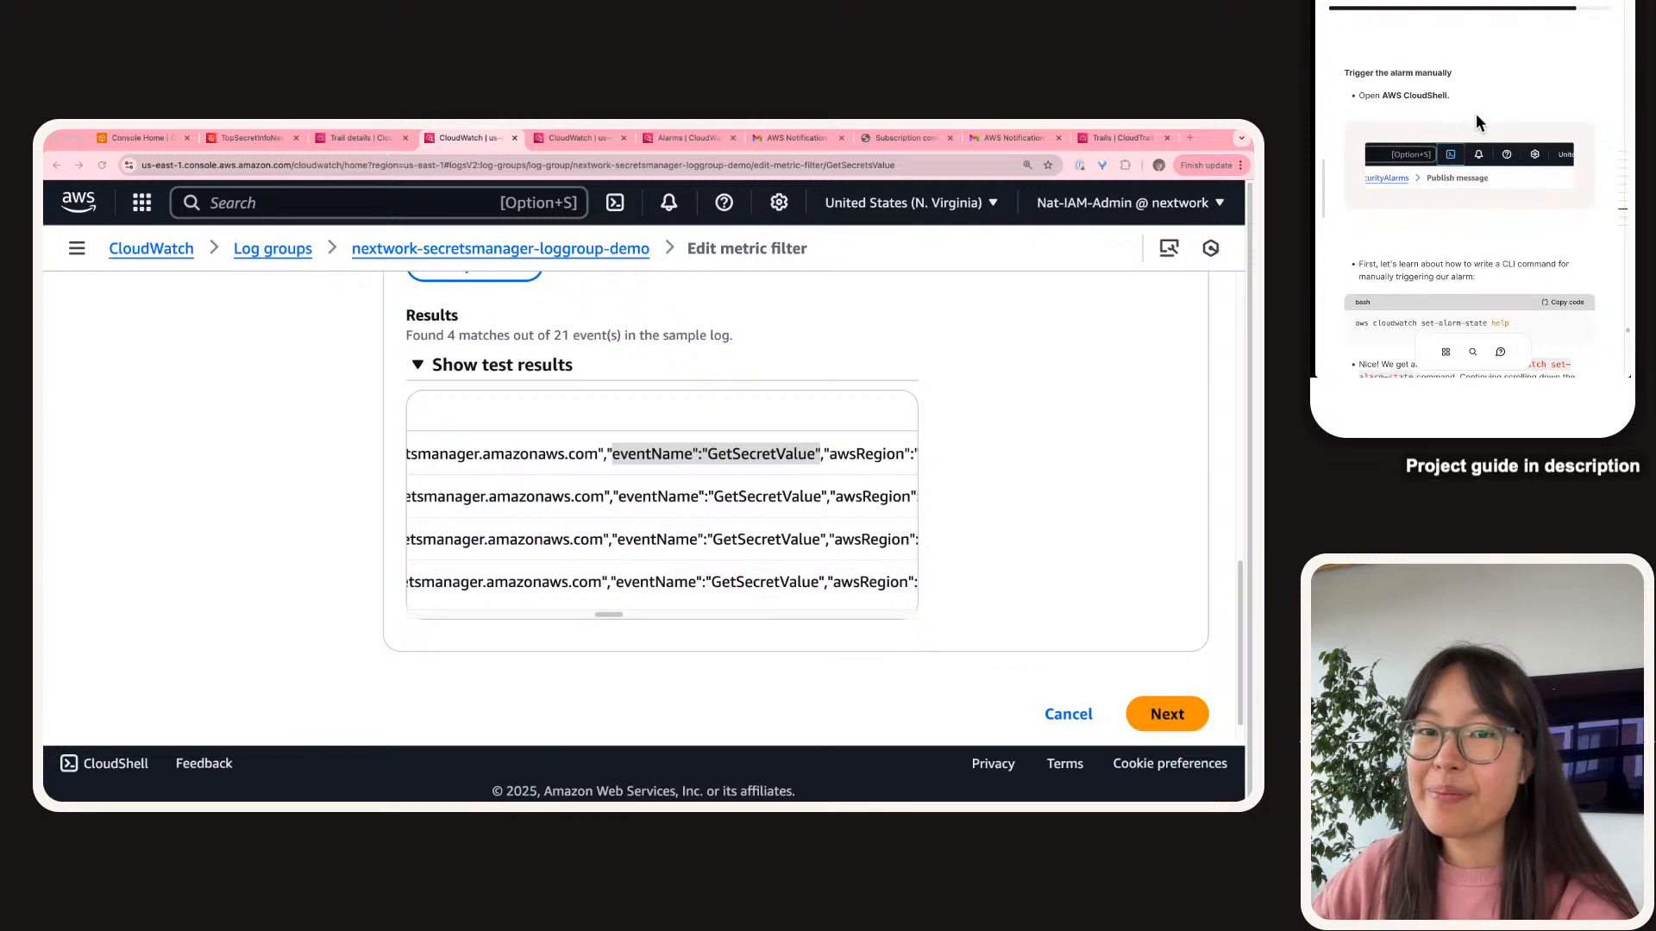
pyautogui.scroll(3, 1477, 112)
pyautogui.scroll(-4, 1476, 112)
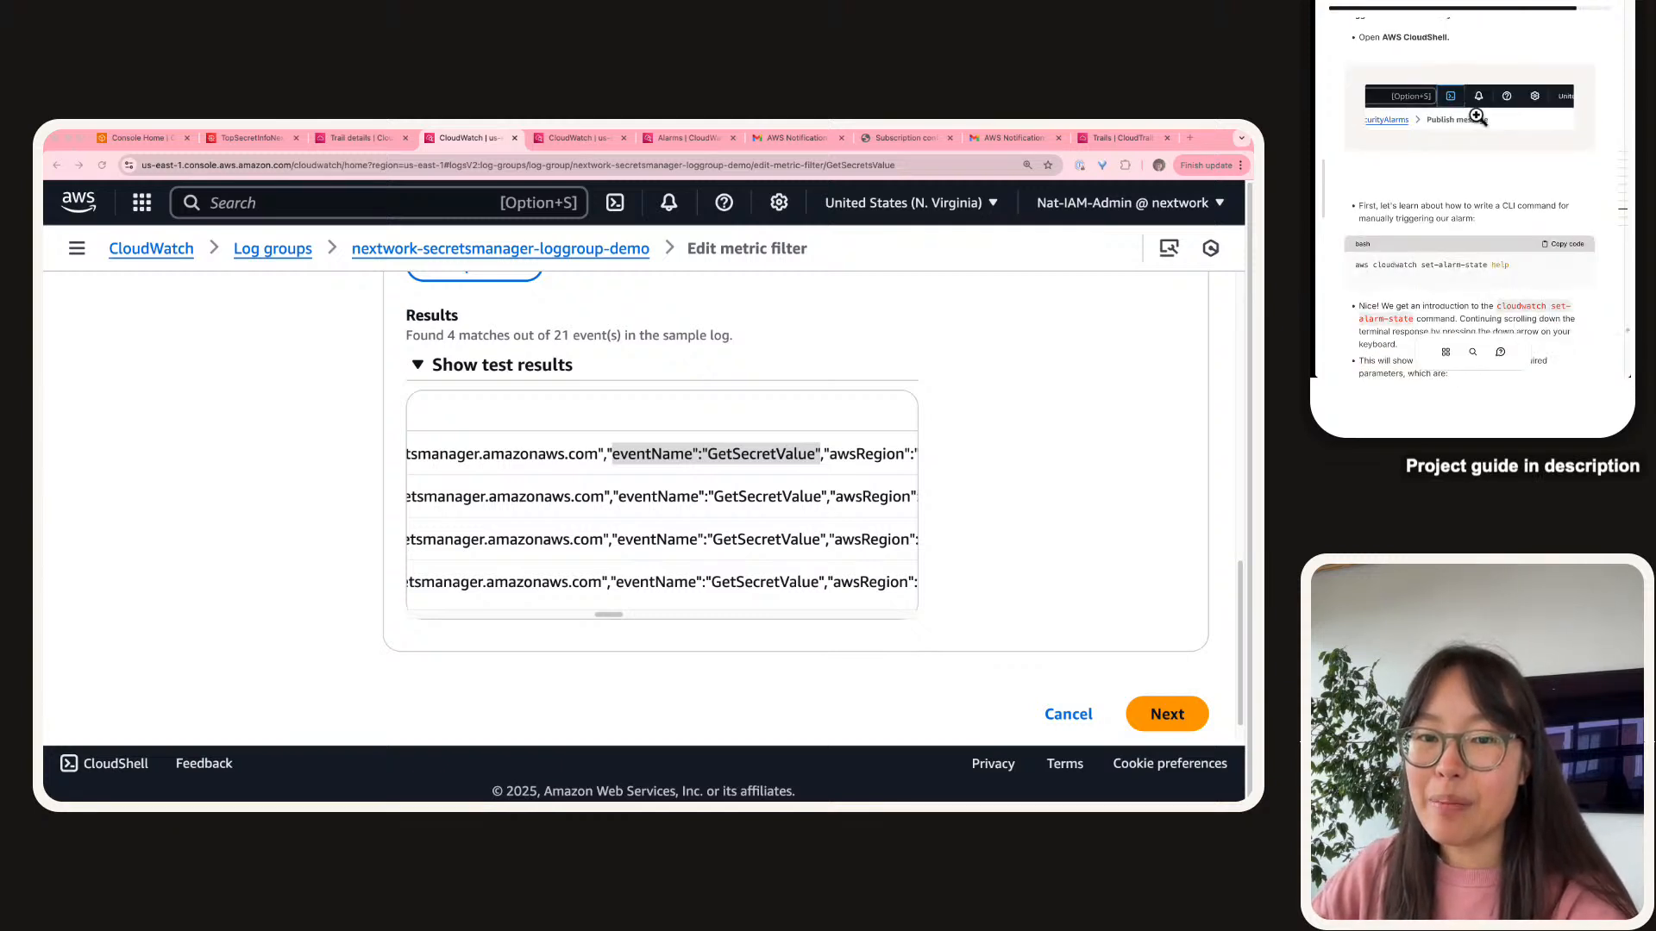
pyautogui.scroll(1, 1476, 116)
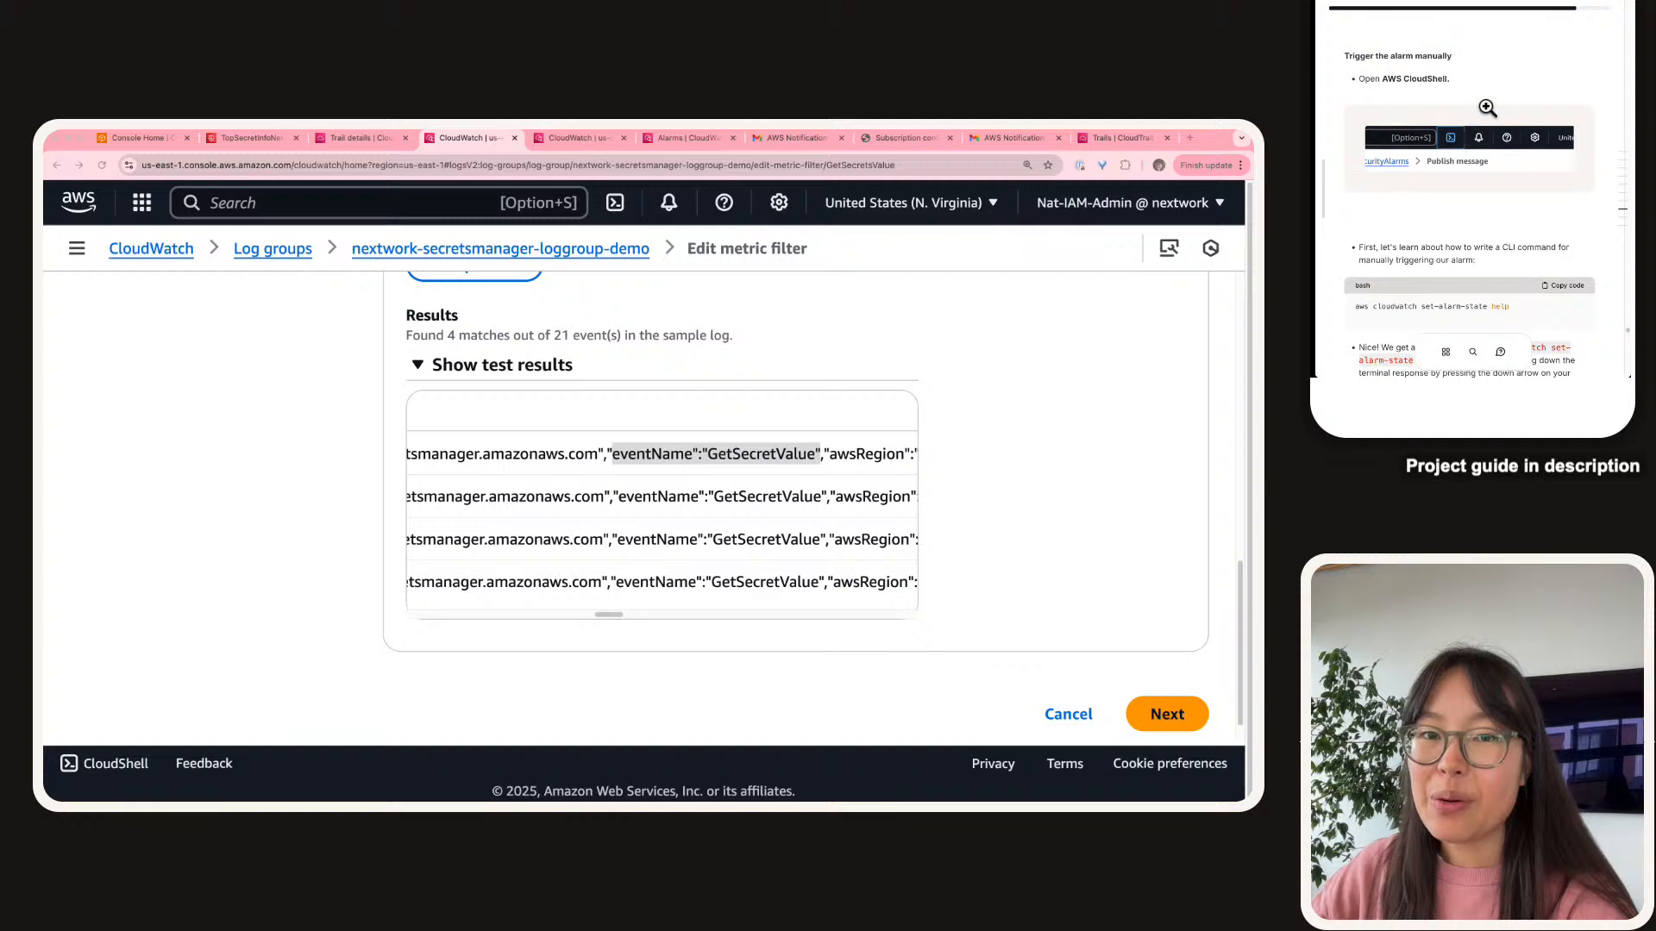
pyautogui.click(619, 205)
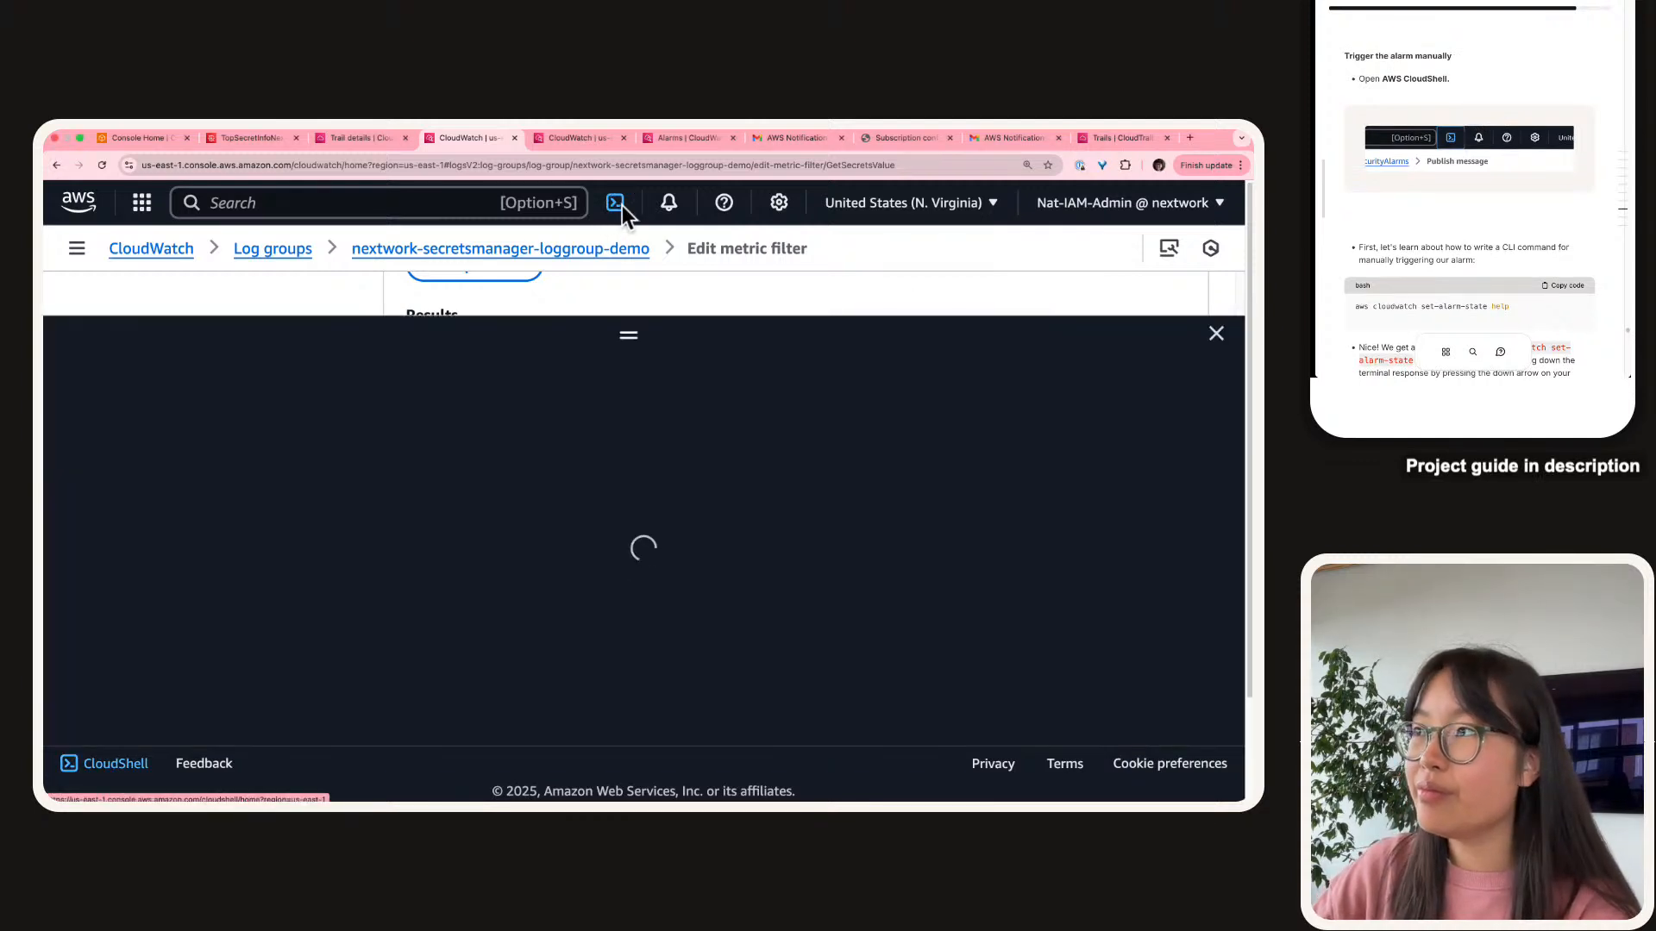
# Enlarge the CloudShell panel, dismiss the q chat tip, and copy the guide's set-alarm-state help command.
pyautogui.moveTo(634, 336); pyautogui.dragTo(593, 281)
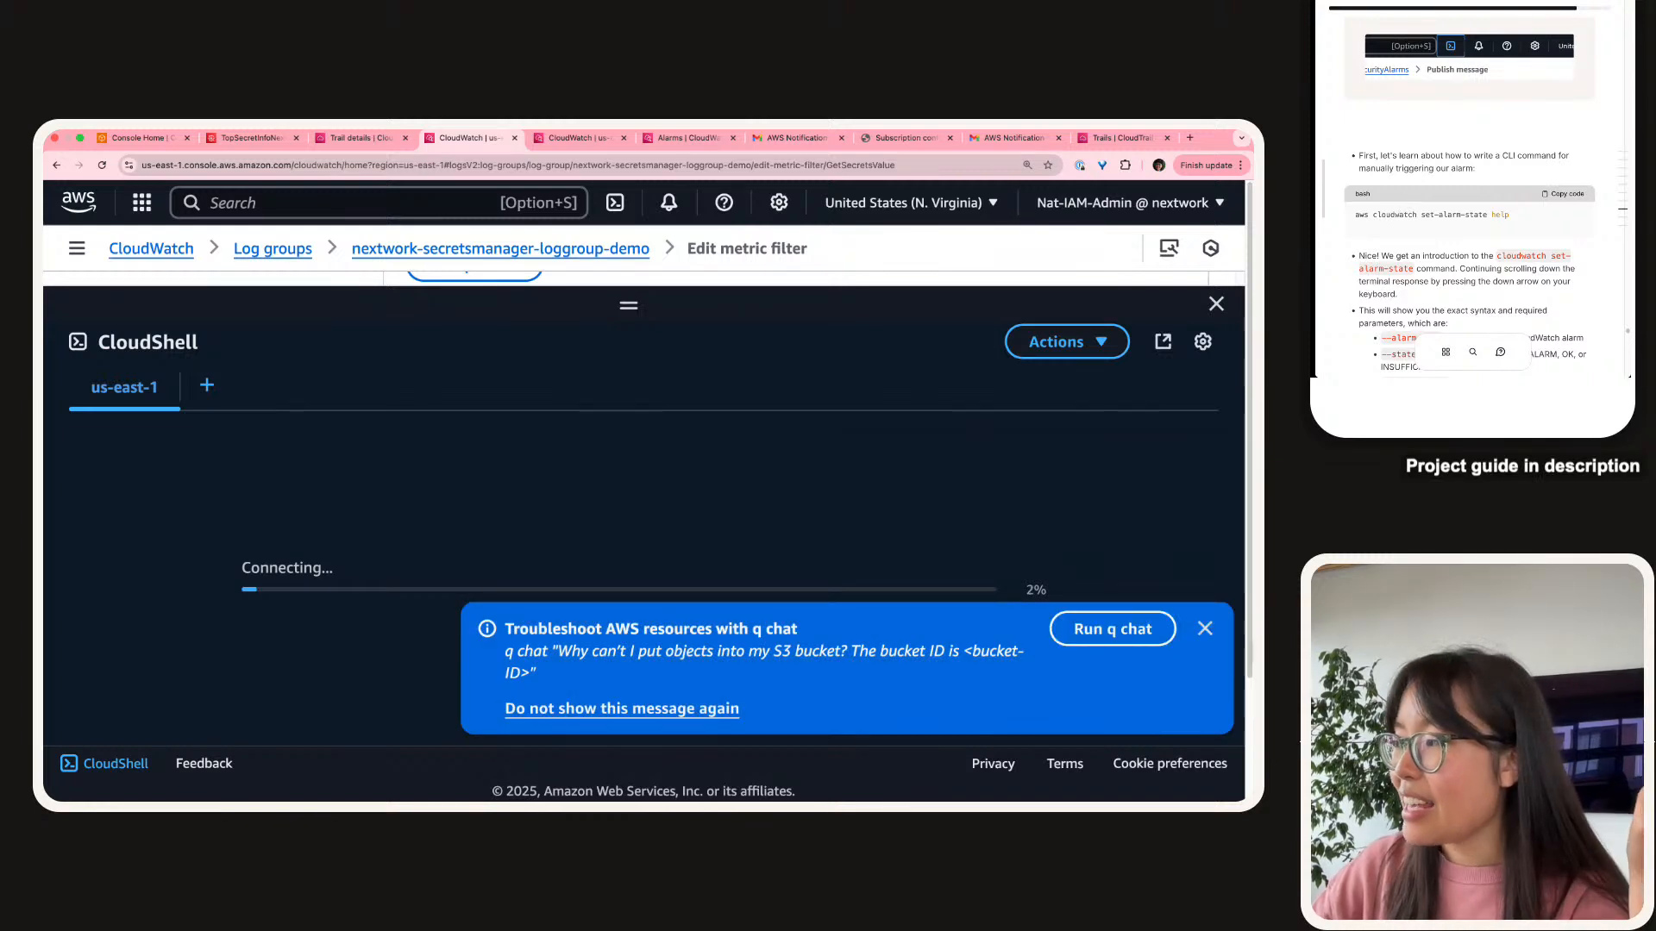
pyautogui.click(1204, 629)
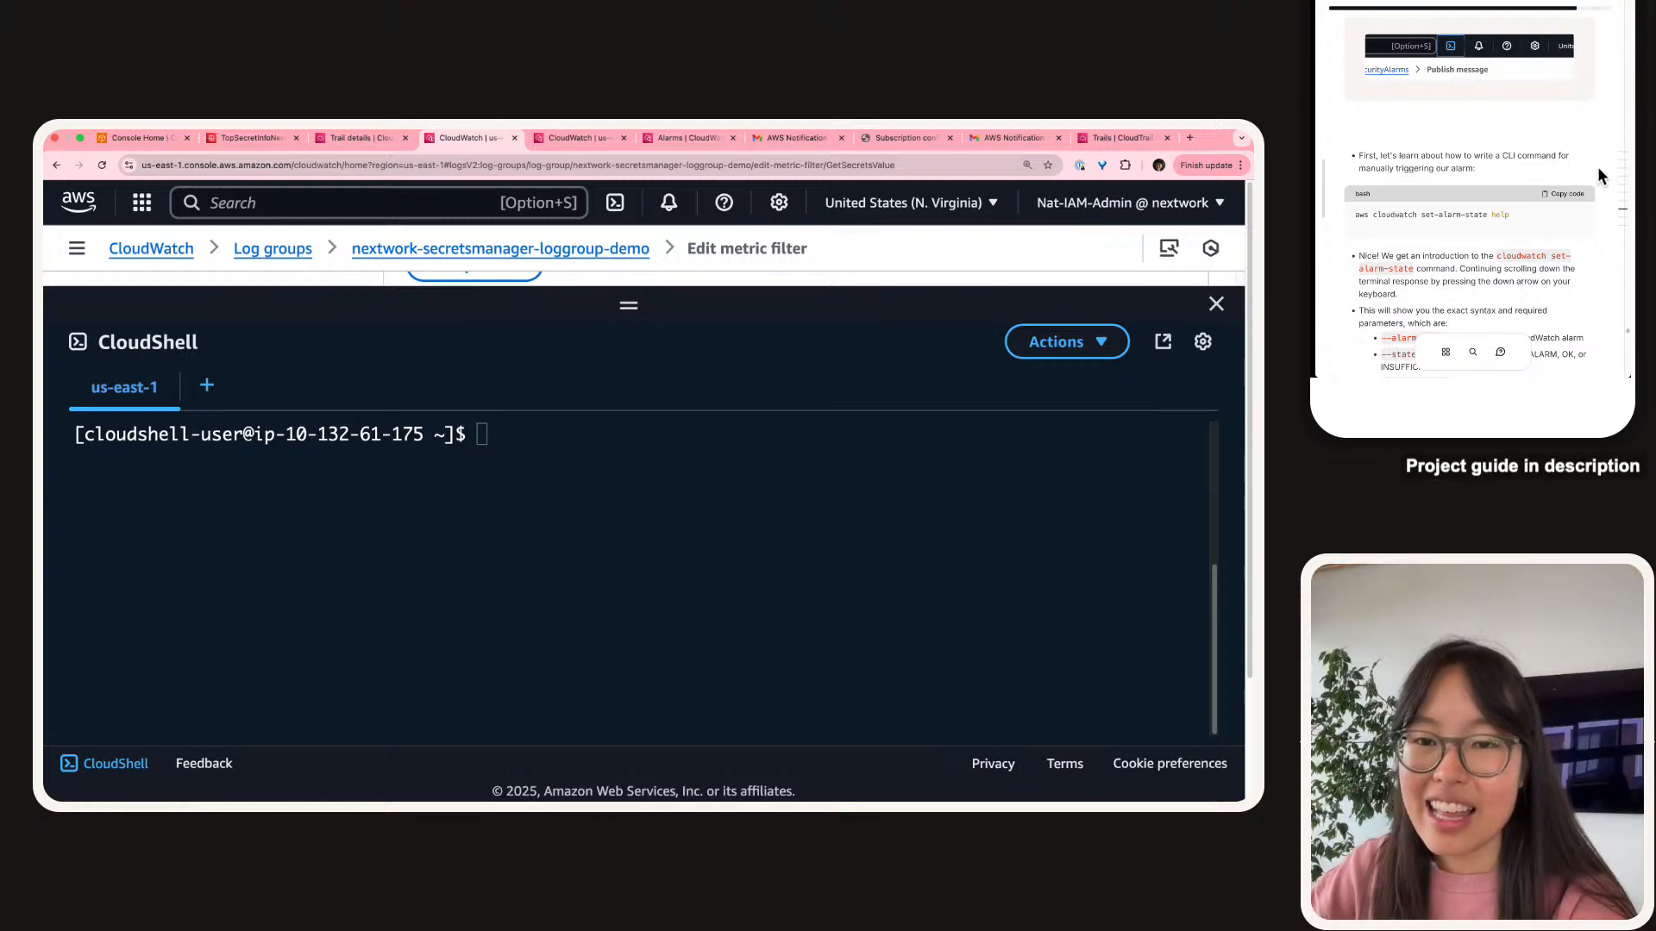
pyautogui.click(1574, 193)
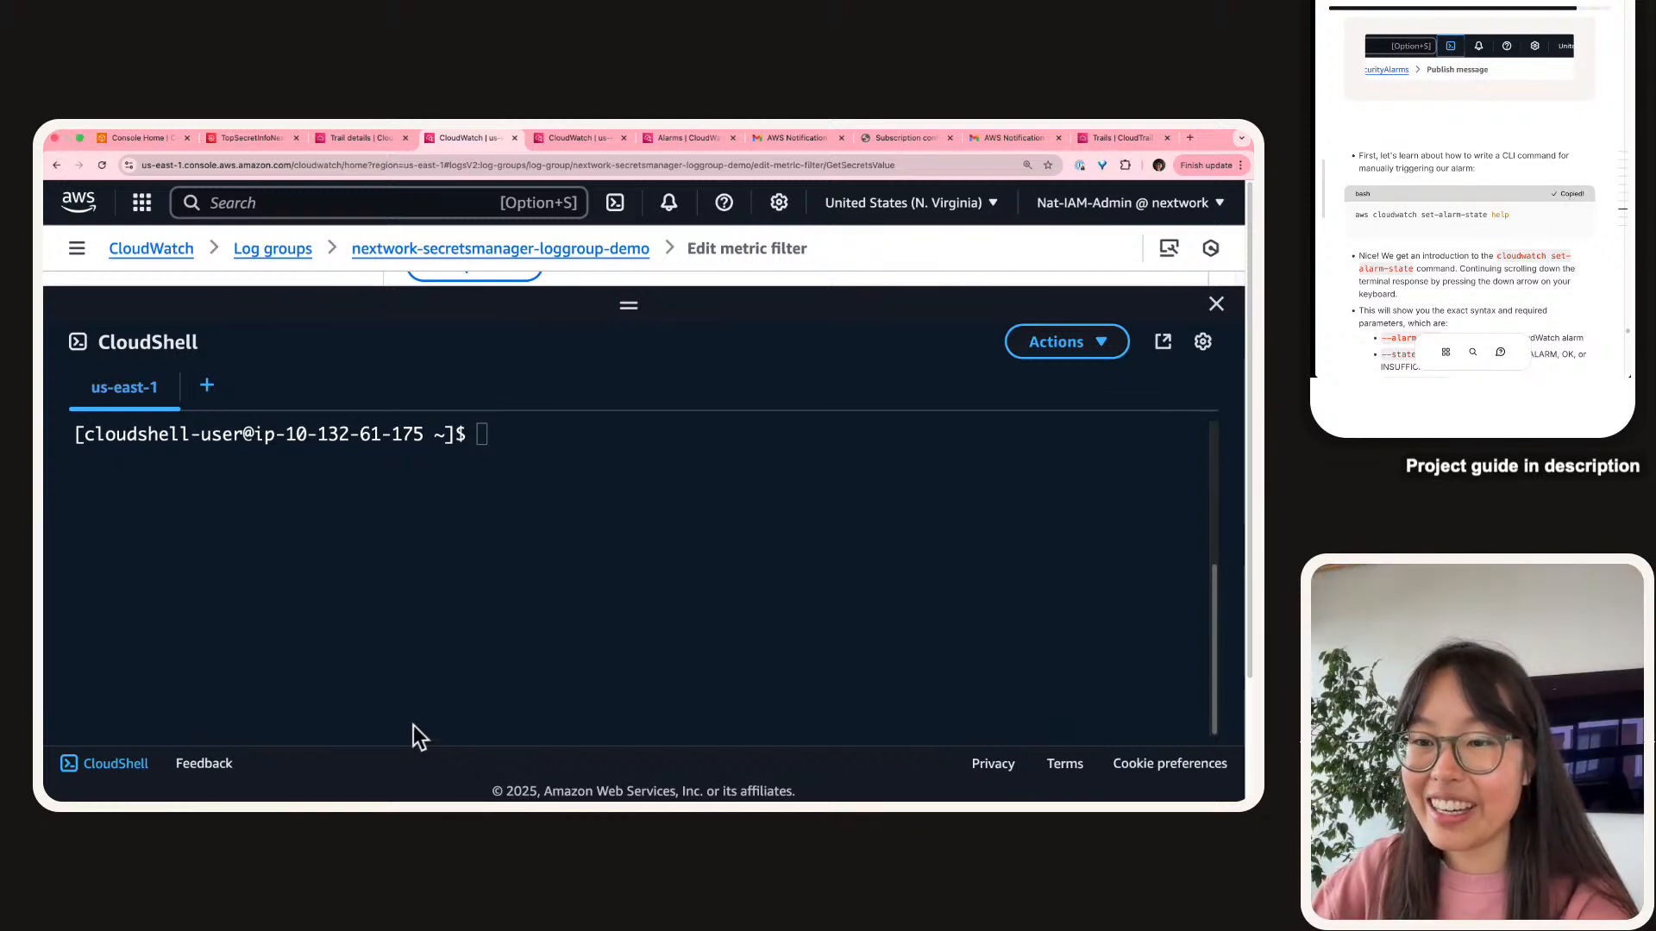
pyautogui.click(469, 585)
# Run the set-alarm-state help command in CloudShell and page down to its SYNOPSIS section.
pyautogui.press('super+v')
pyautogui.press('Return')
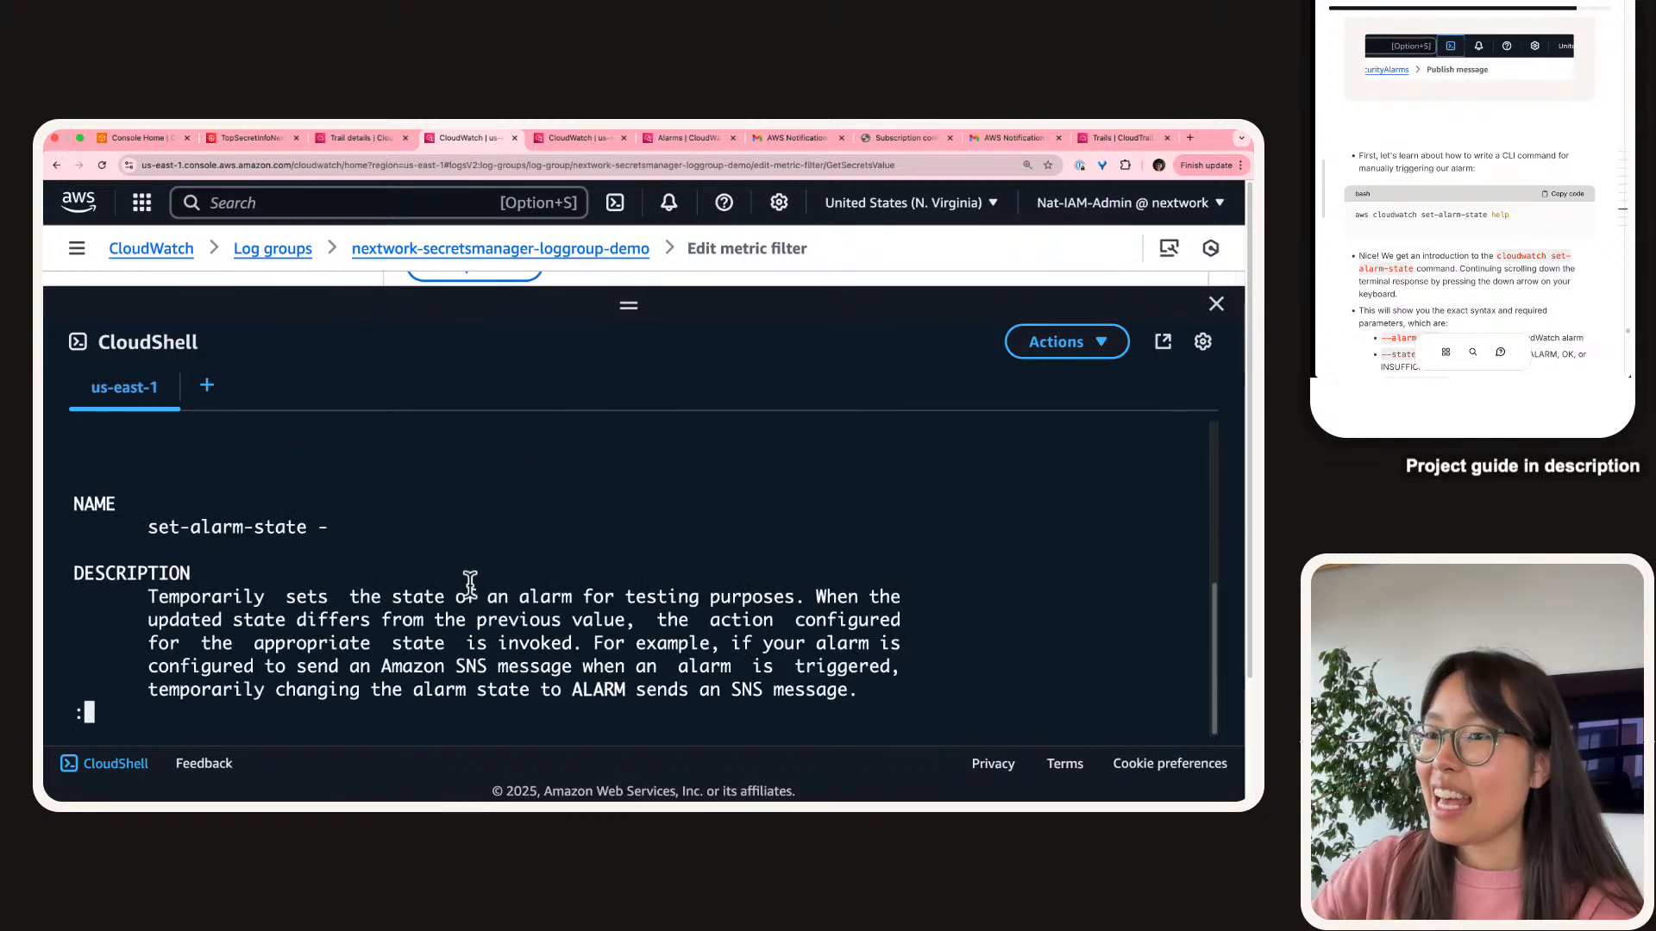
pyautogui.press('Up')
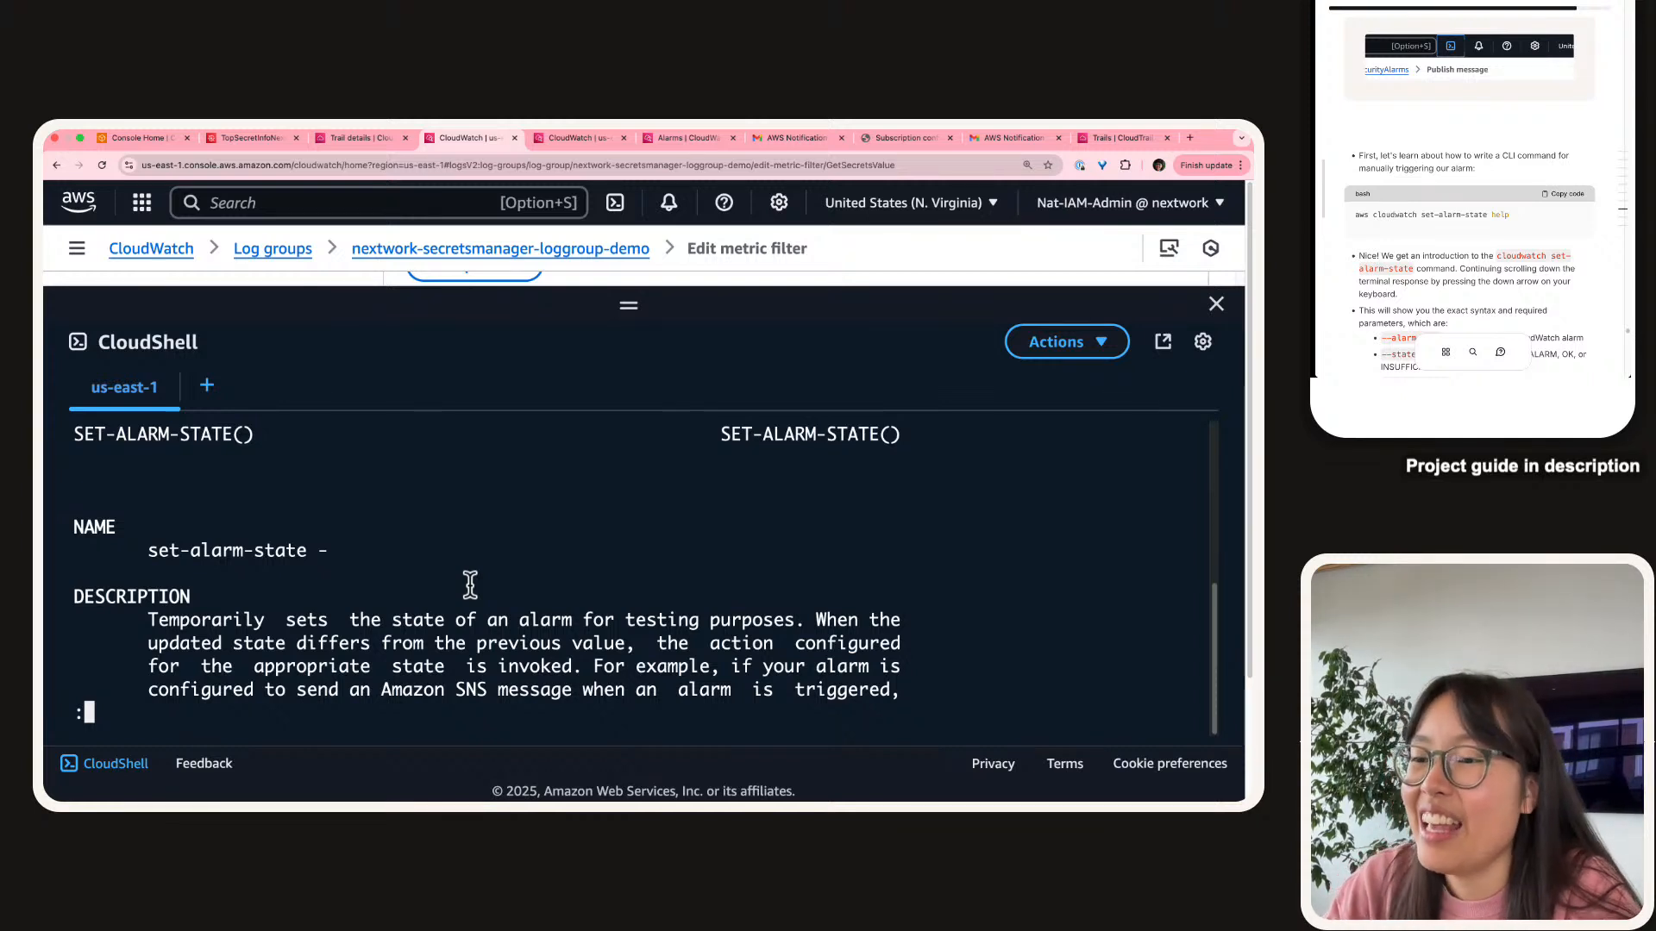
pyautogui.press('Down')
pyautogui.press('Down')
pyautogui.press('Down')
pyautogui.press('Down')
pyautogui.press('Down')
pyautogui.press('Down')
pyautogui.press('Down')
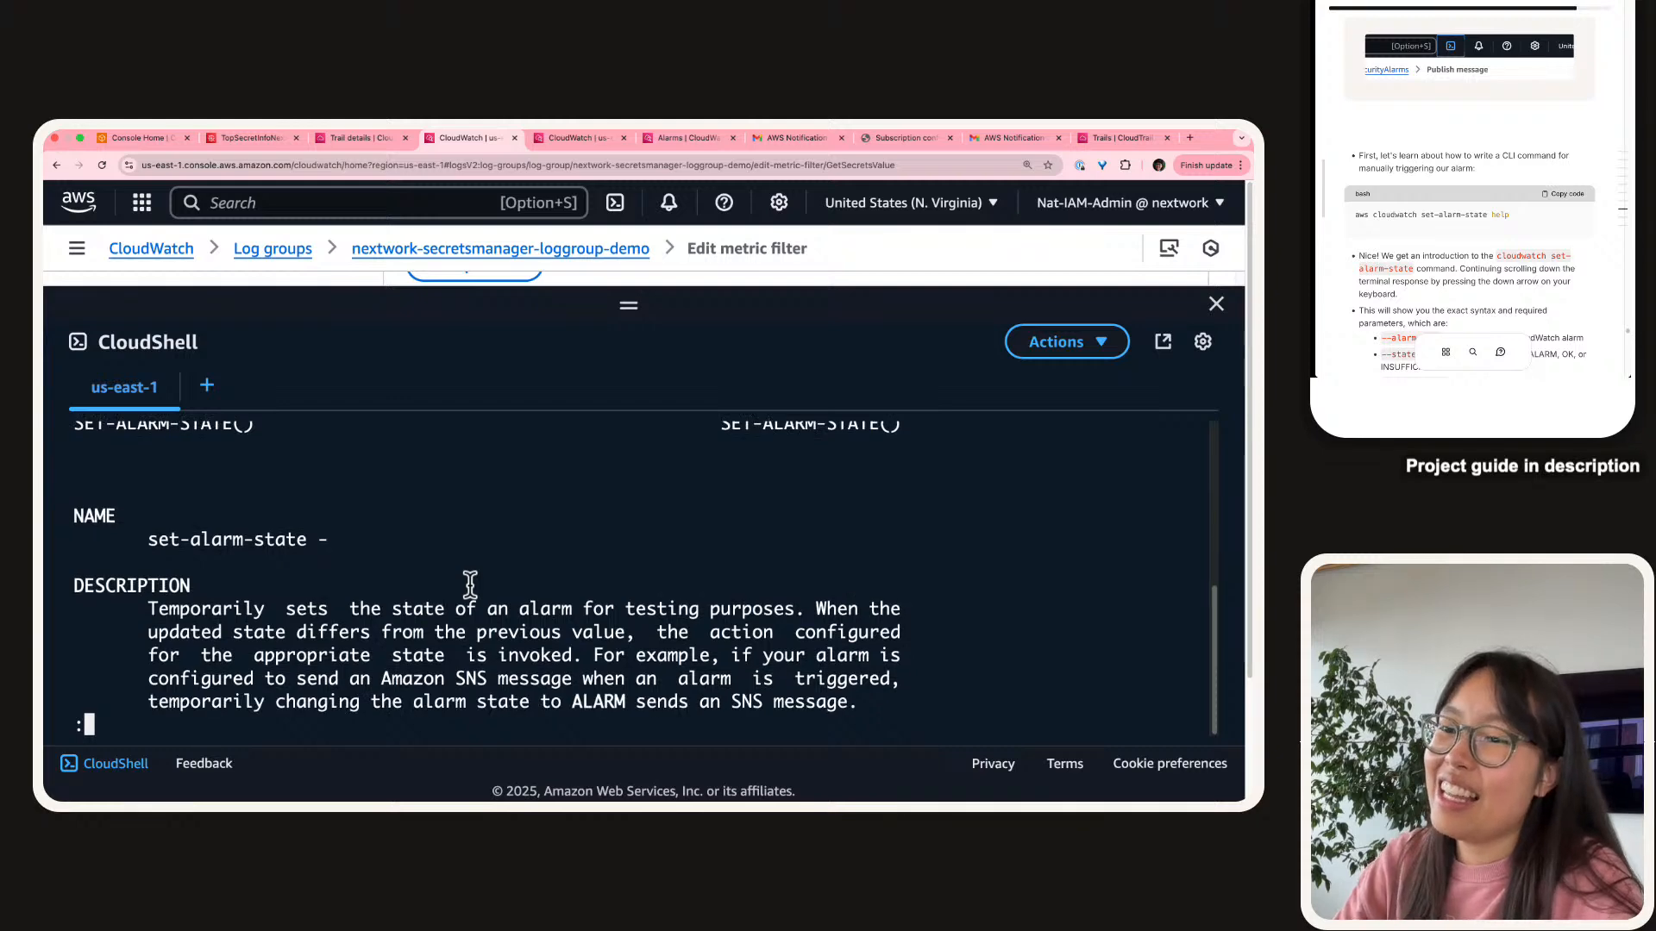
pyautogui.press('Down')
pyautogui.press('Down')
pyautogui.press('Down')
pyautogui.press('Down')
pyautogui.press('Down')
pyautogui.press('Down')
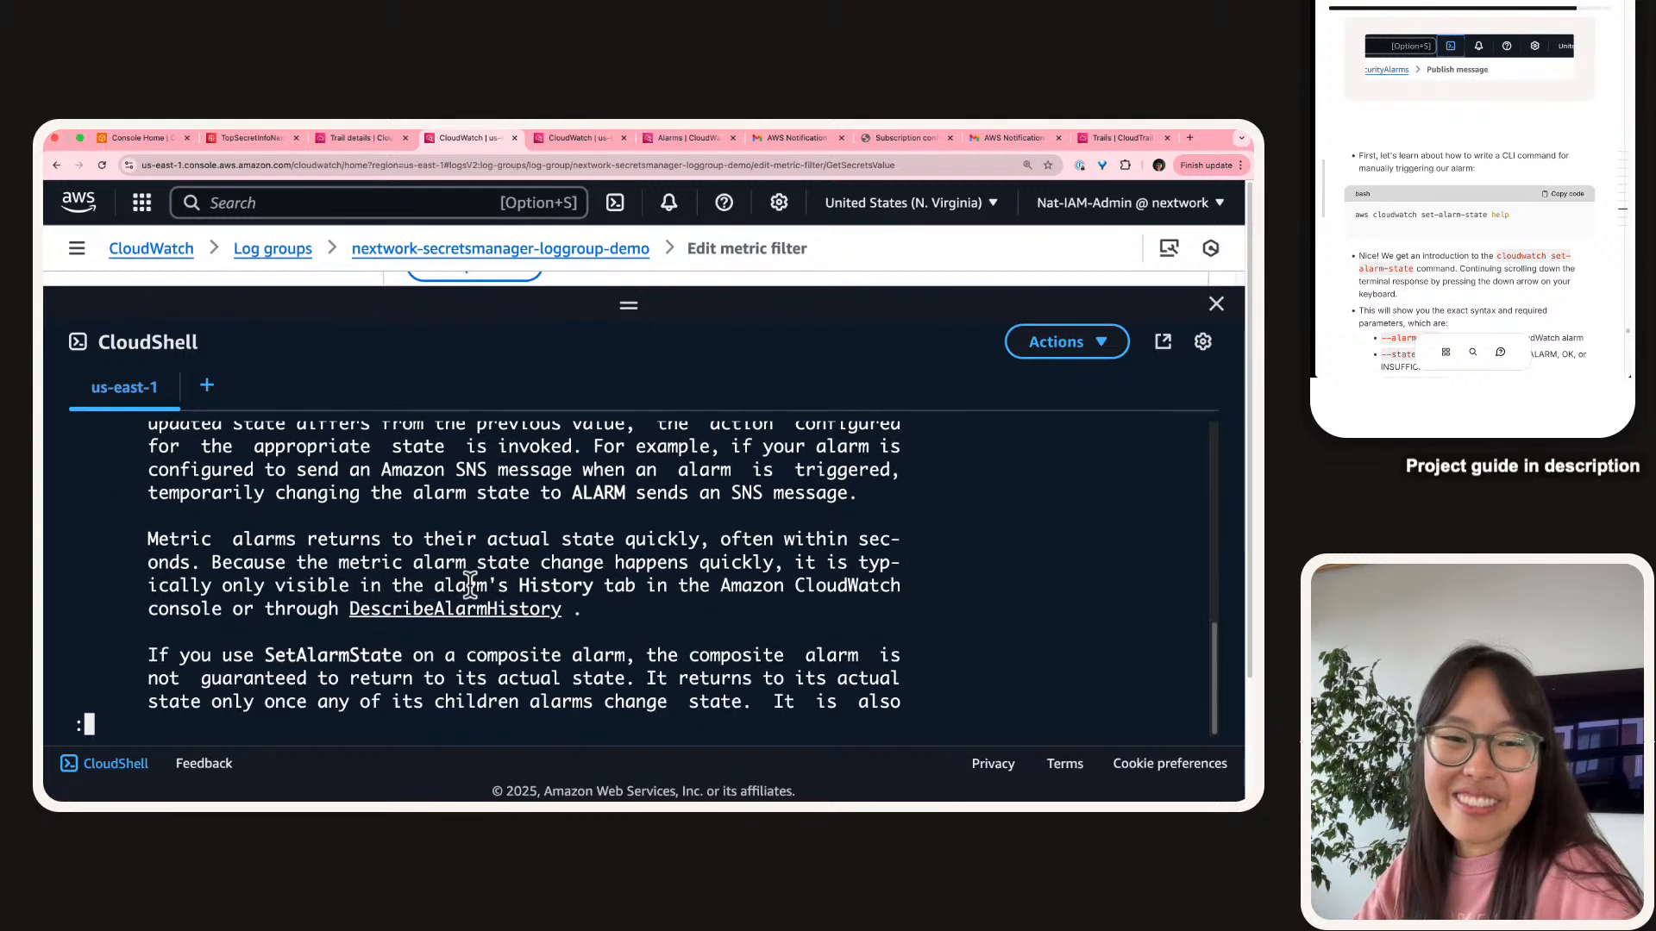
pyautogui.press('Down')
pyautogui.press('Down')
pyautogui.press('Down')
pyautogui.press('Down')
pyautogui.press('Down')
pyautogui.press('Down')
pyautogui.press('Down')
pyautogui.press('Down')
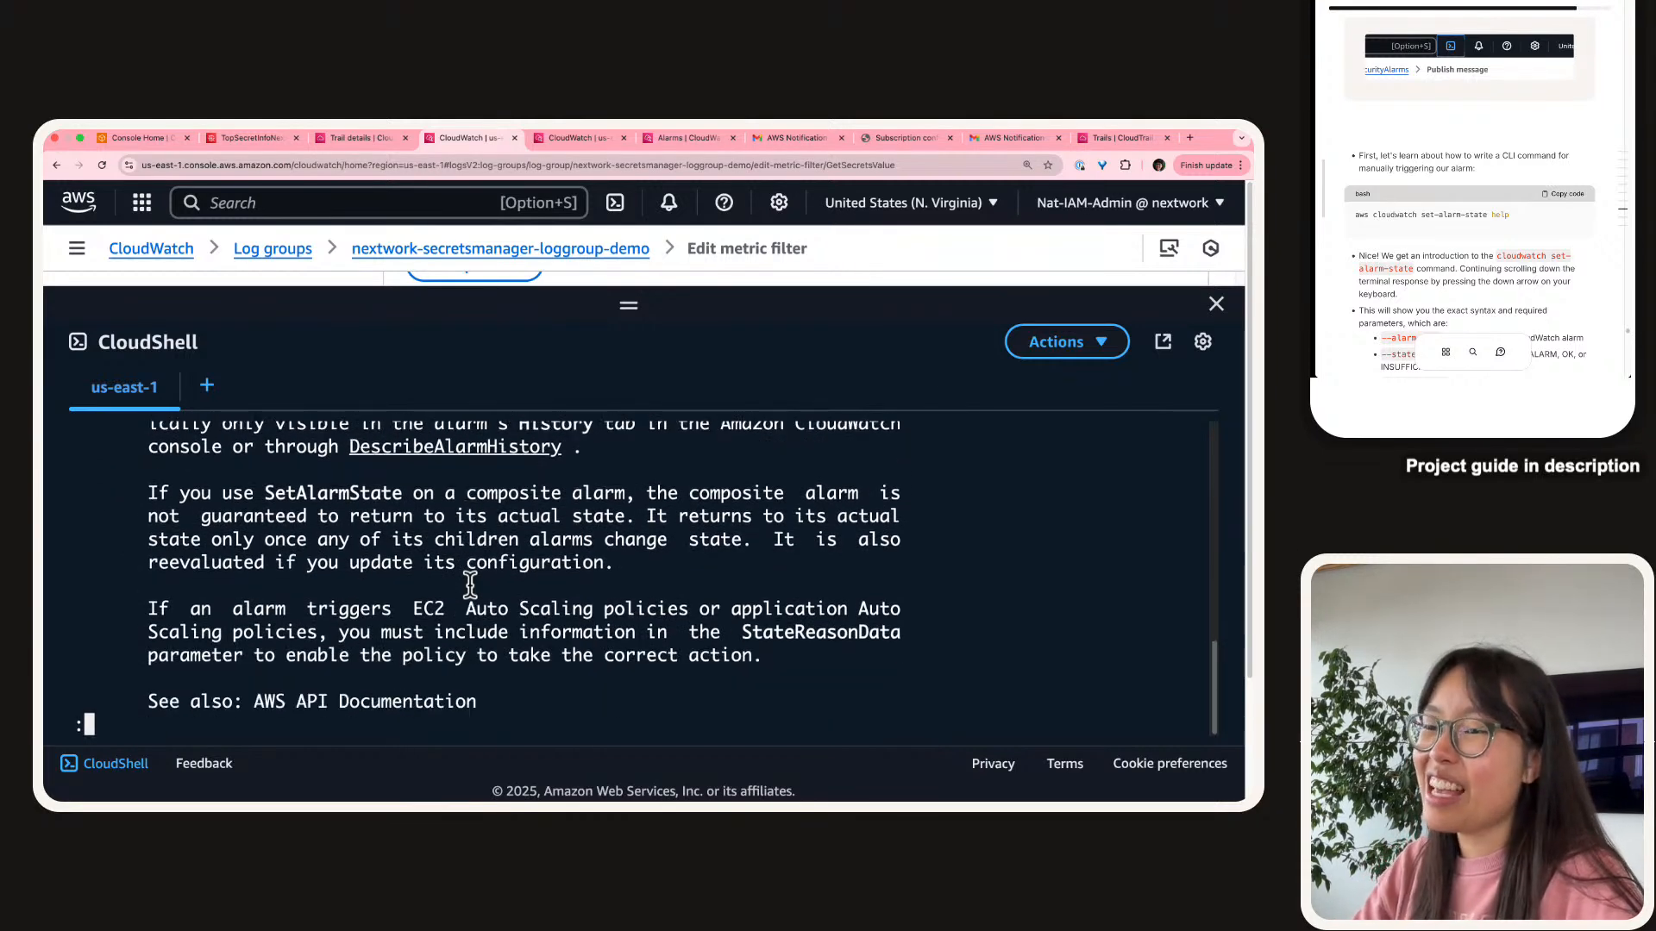
pyautogui.press('Down')
pyautogui.press('Down')
pyautogui.press('Down')
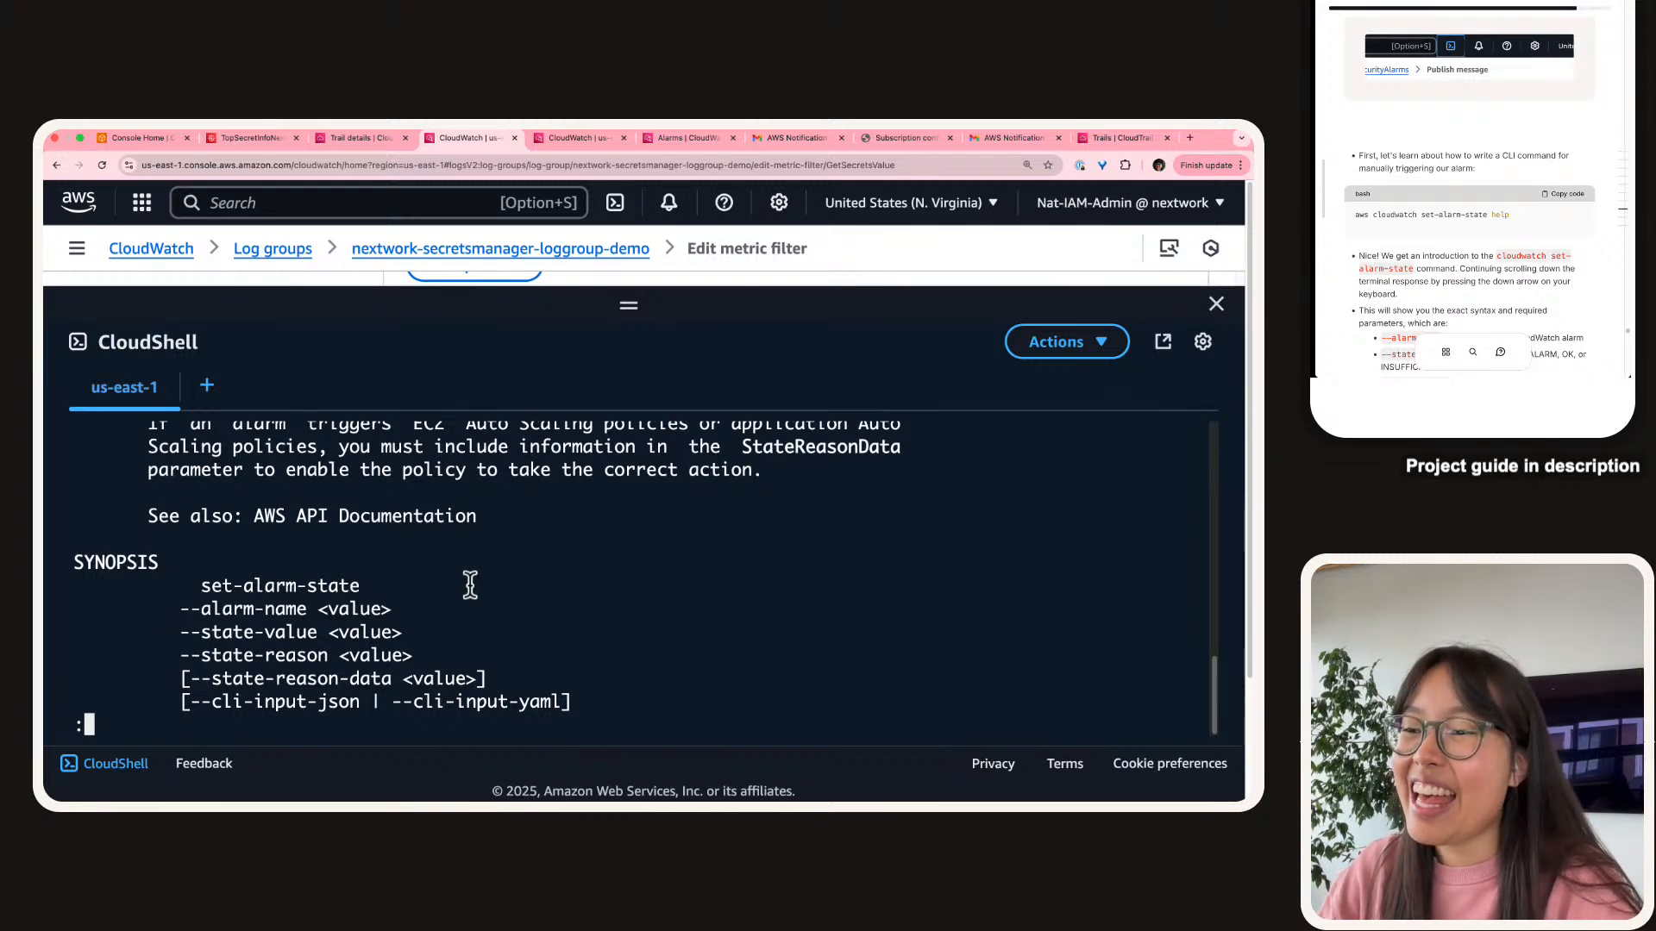
pyautogui.press('Down')
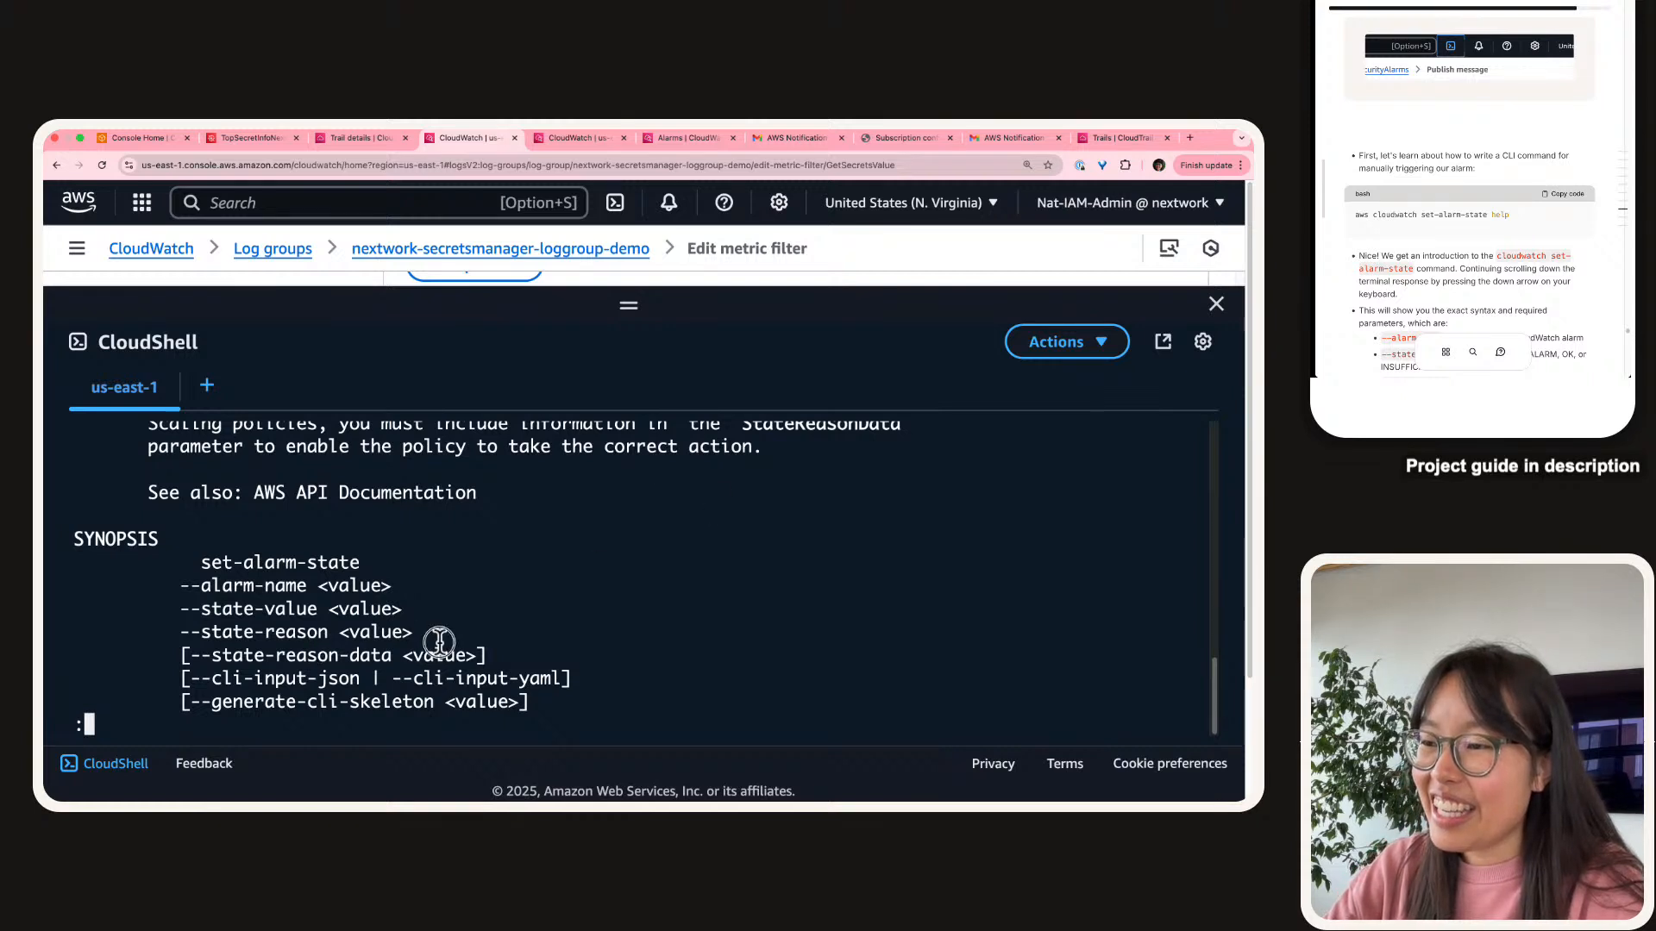
# Highlight the --alarm-name, --state-value and --state-reason parameters, then quit the help with q.
pyautogui.moveTo(413, 632); pyautogui.dragTo(63, 561)
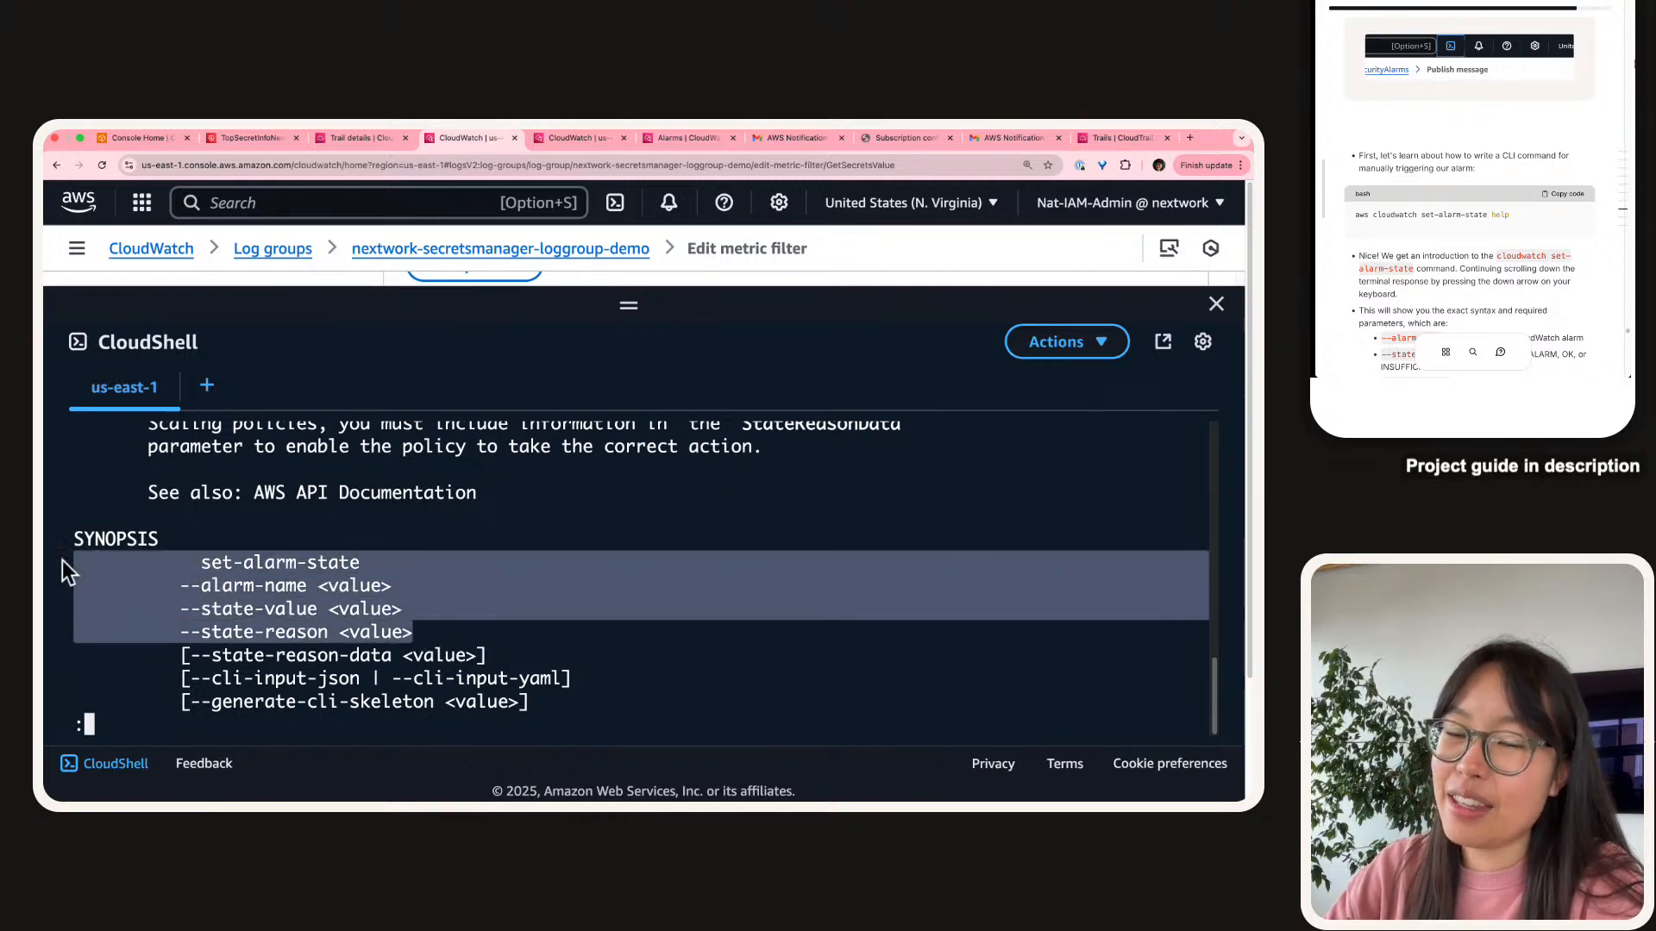
pyautogui.click(604, 578)
pyautogui.scroll(-3, 1574, 199)
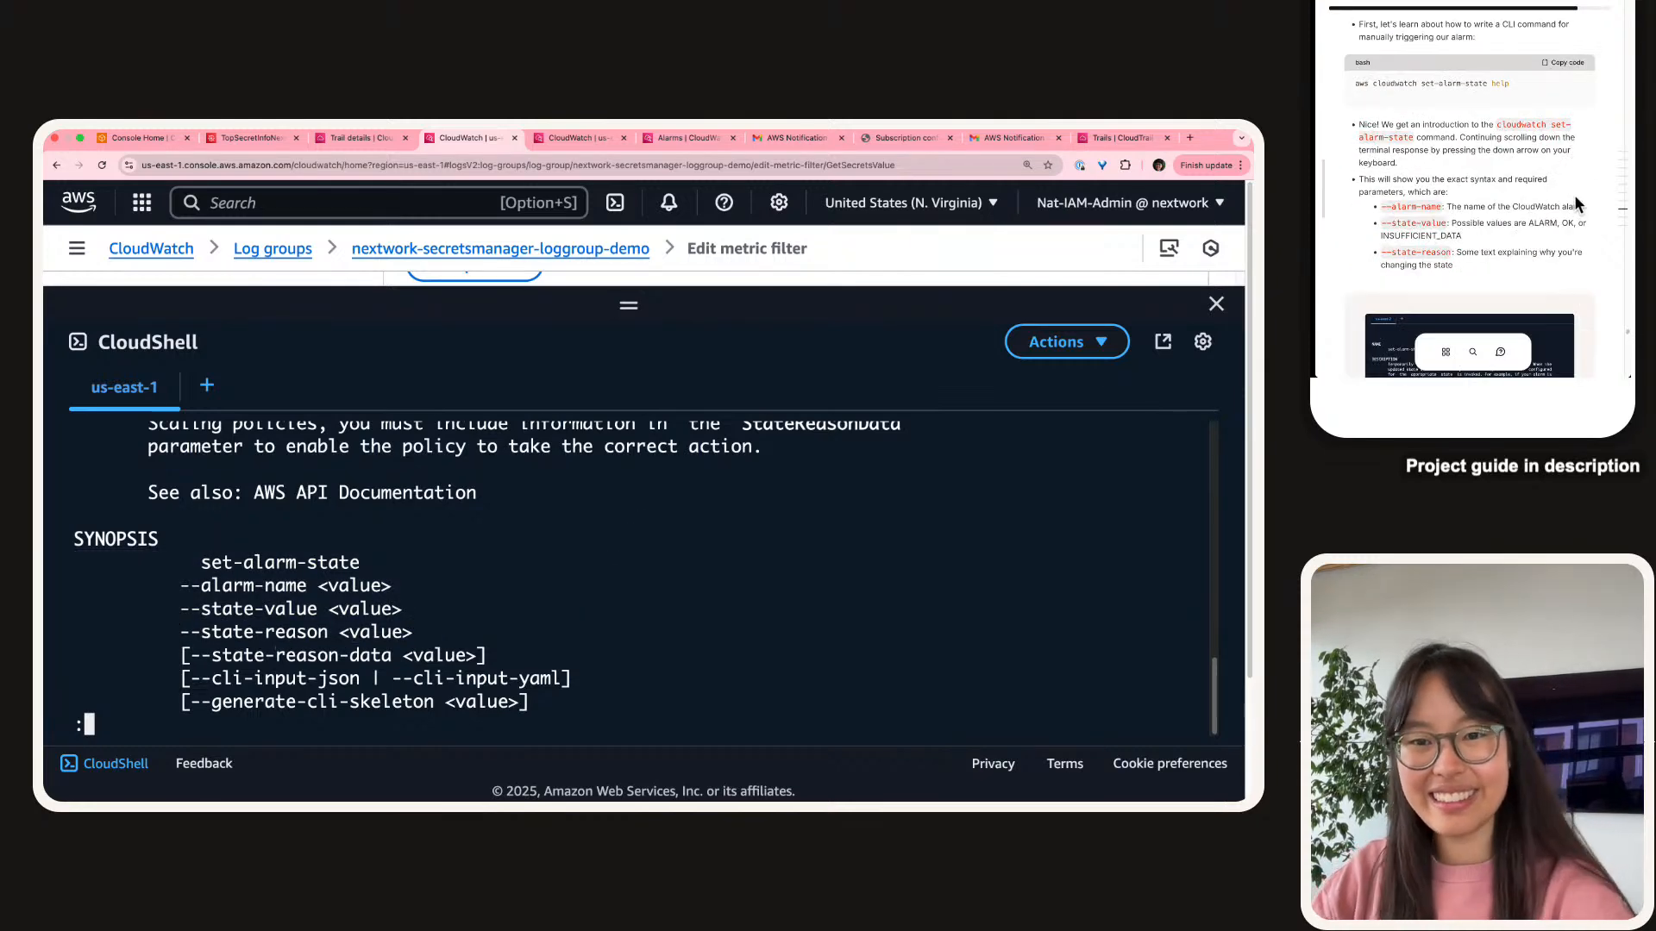
pyautogui.scroll(-3, 1565, 211)
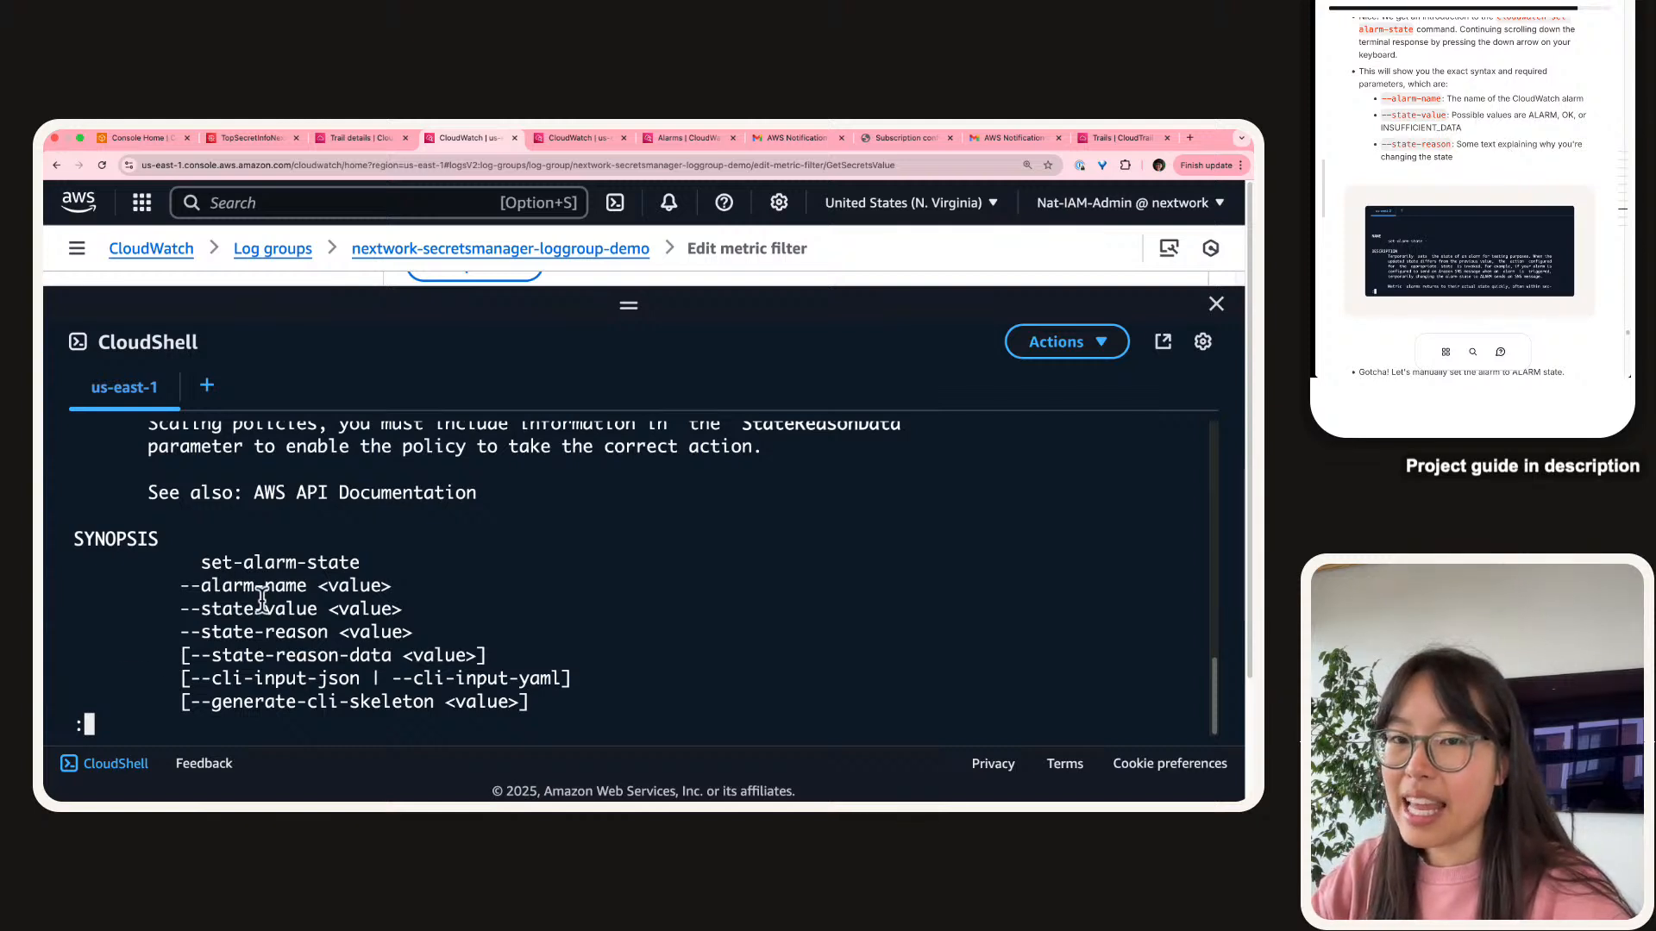
pyautogui.moveTo(319, 586); pyautogui.dragTo(391, 597)
pyautogui.click(237, 618)
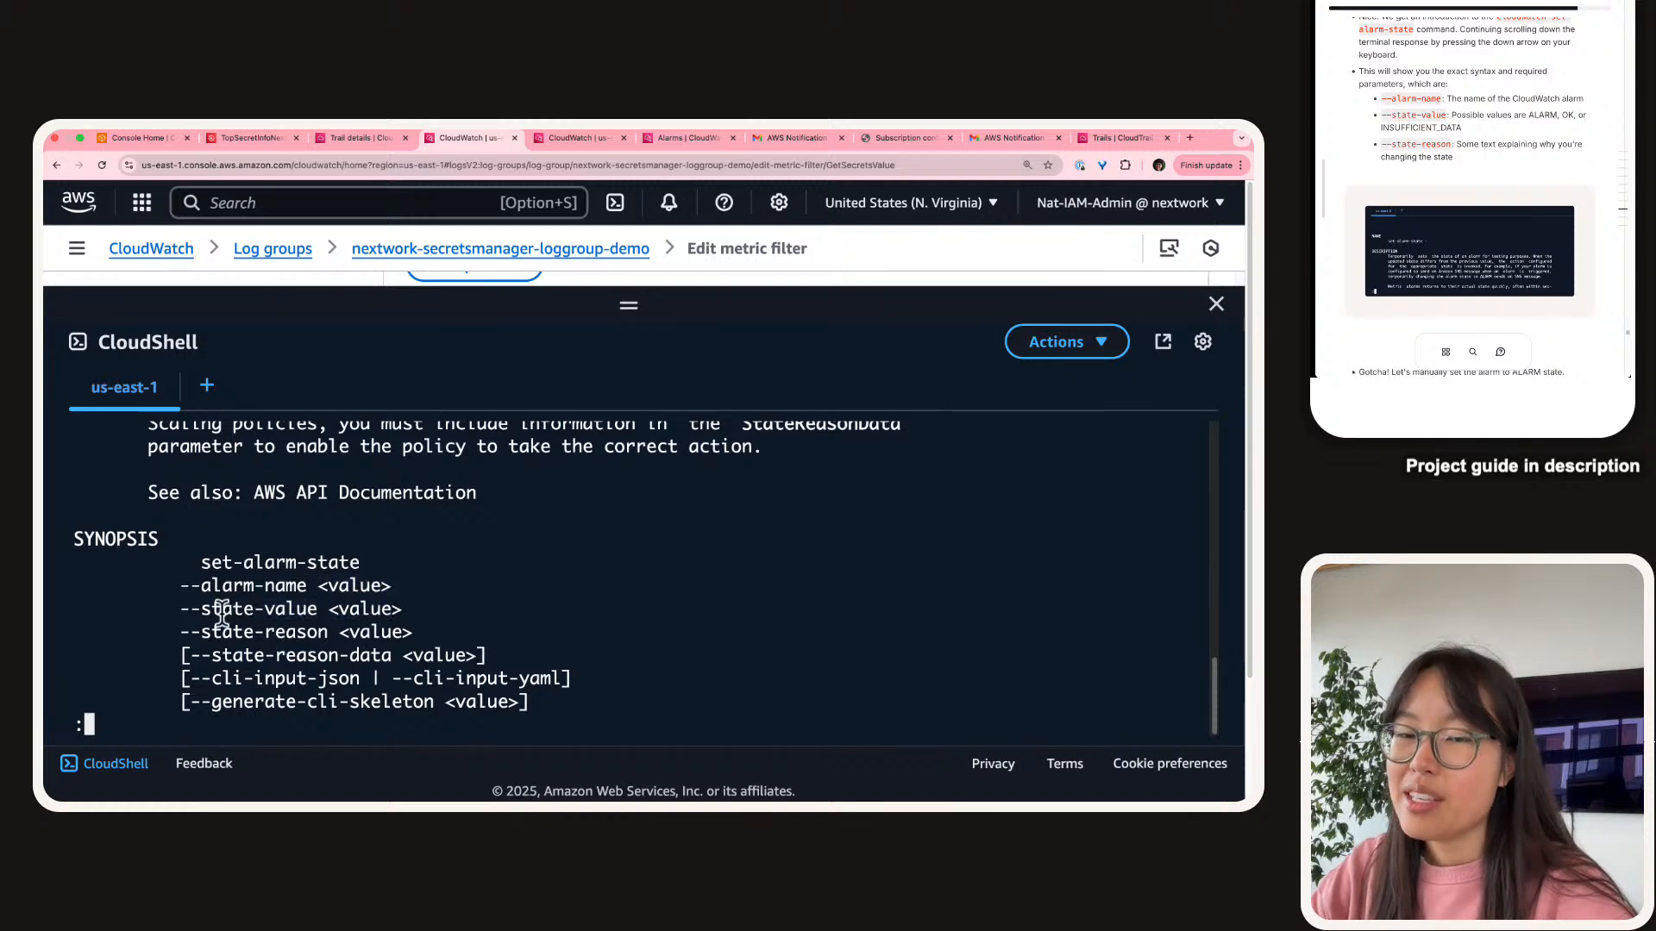
pyautogui.tripleClick(323, 627)
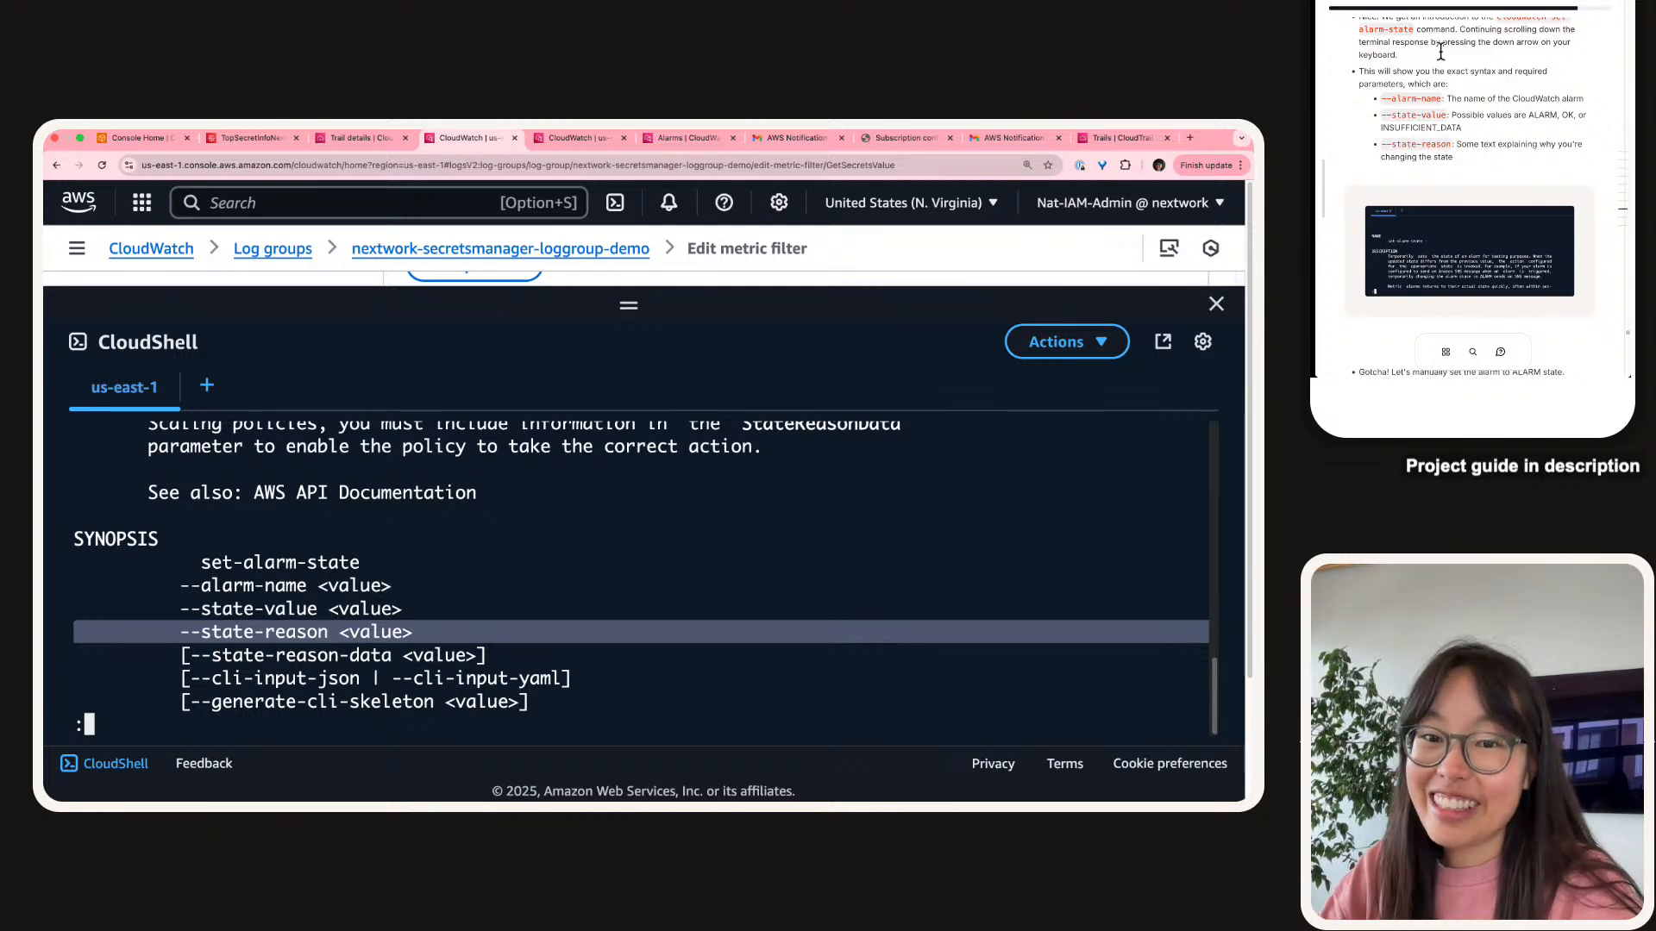
pyautogui.scroll(-3, 1497, 151)
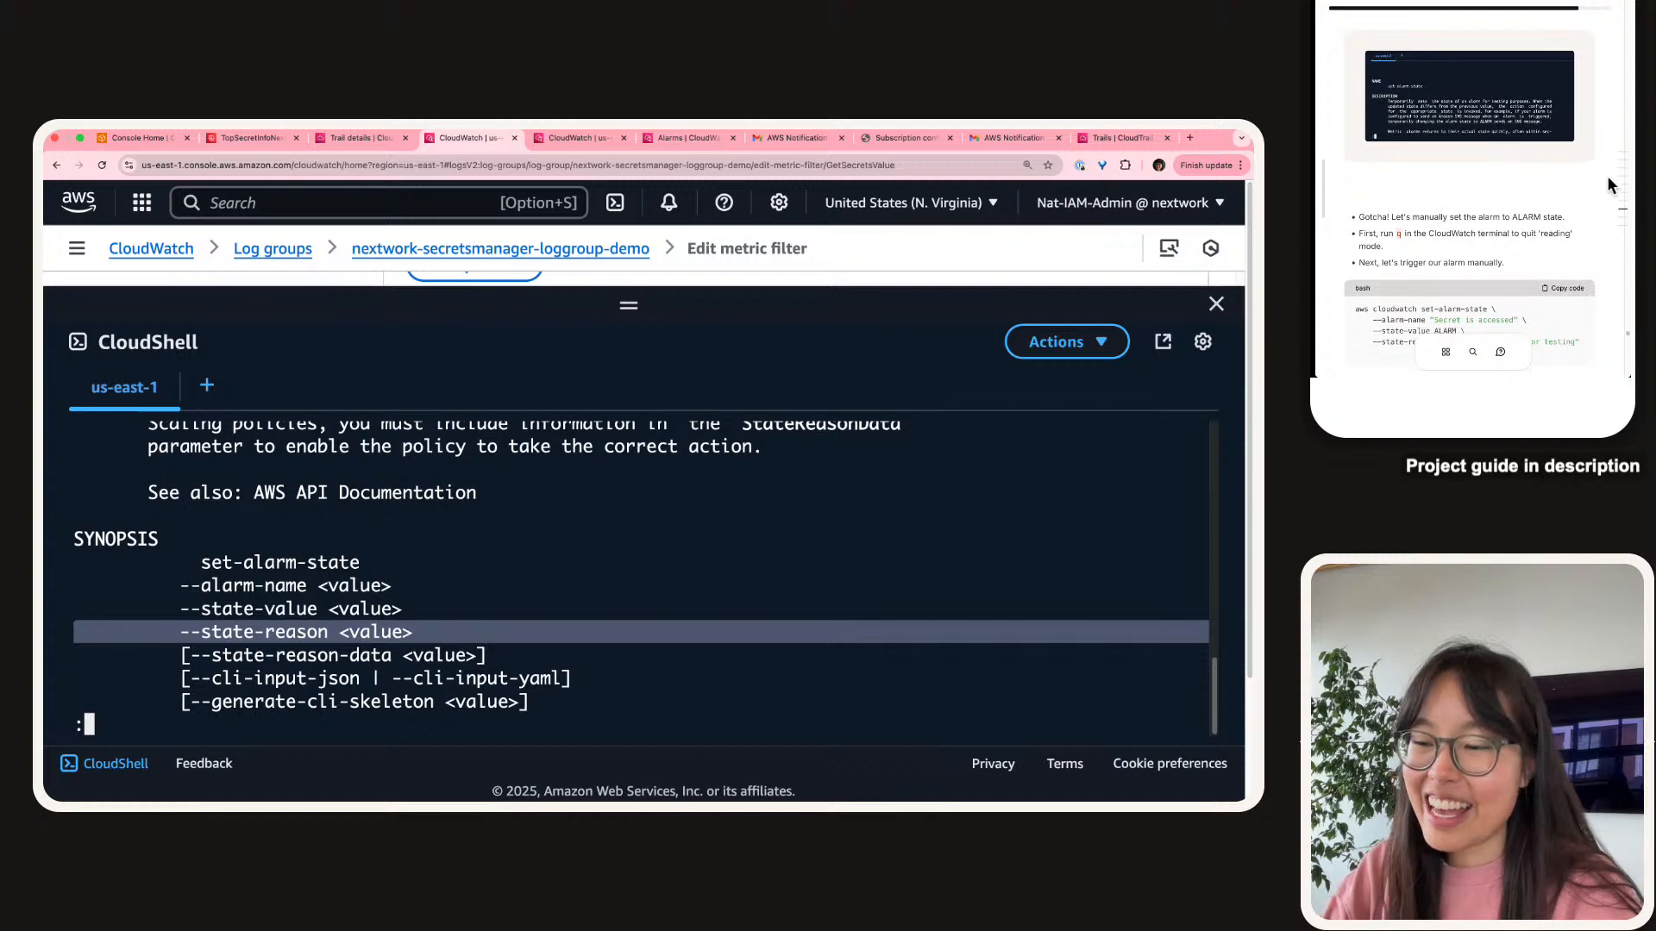
pyautogui.click(263, 633)
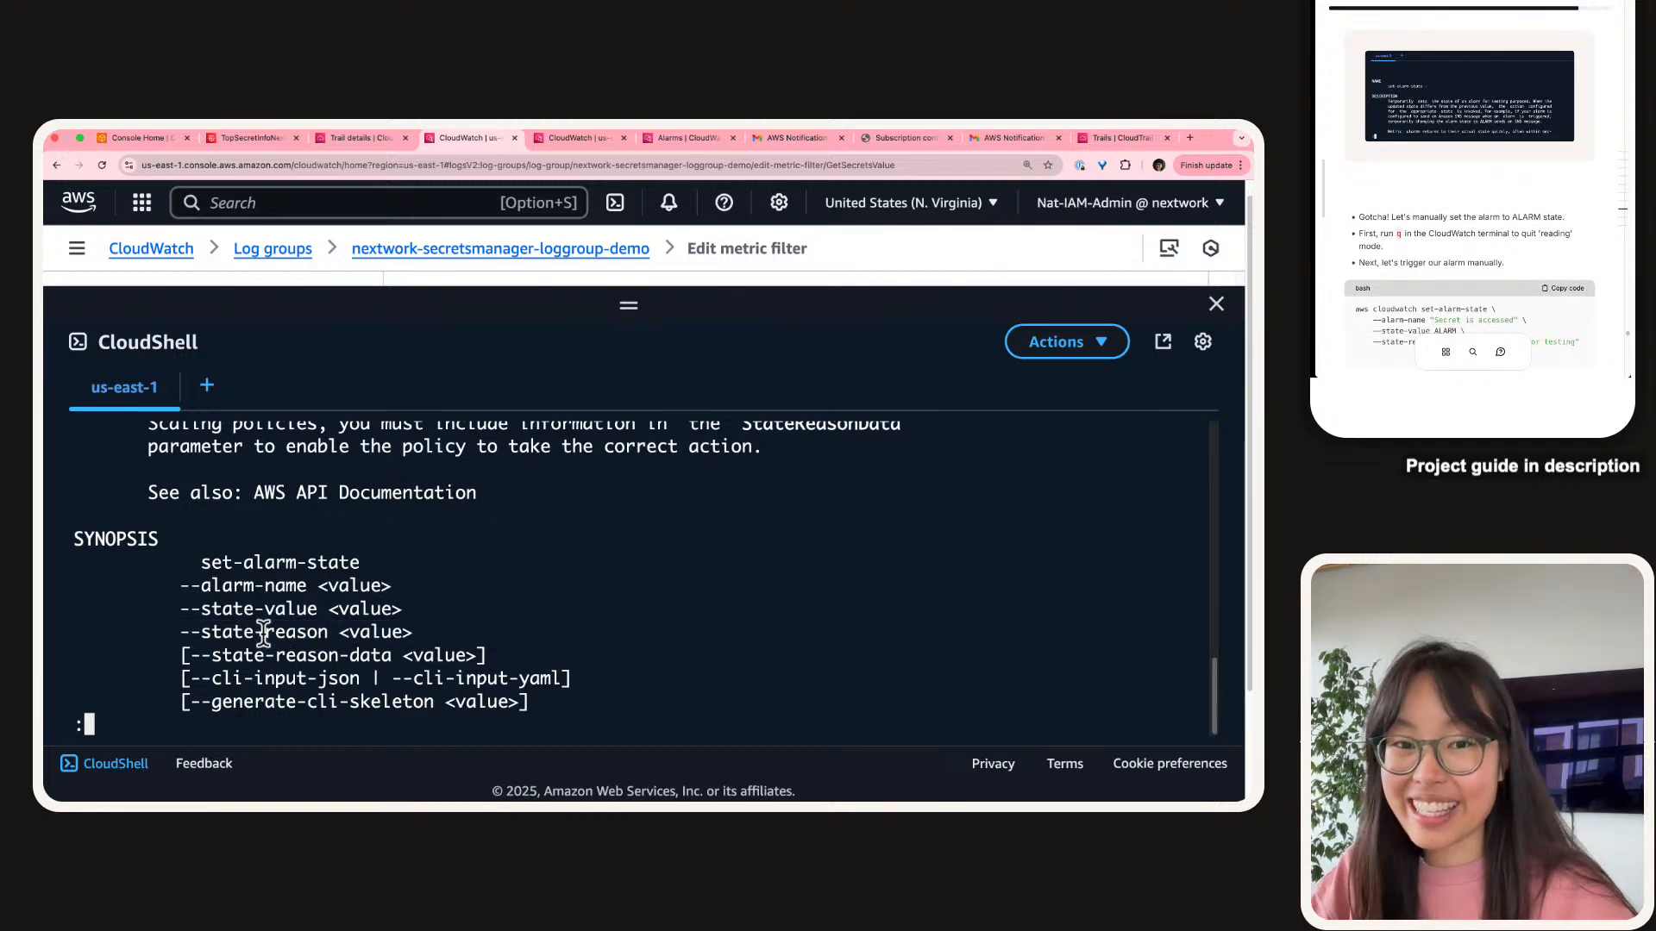
pyautogui.press('q')
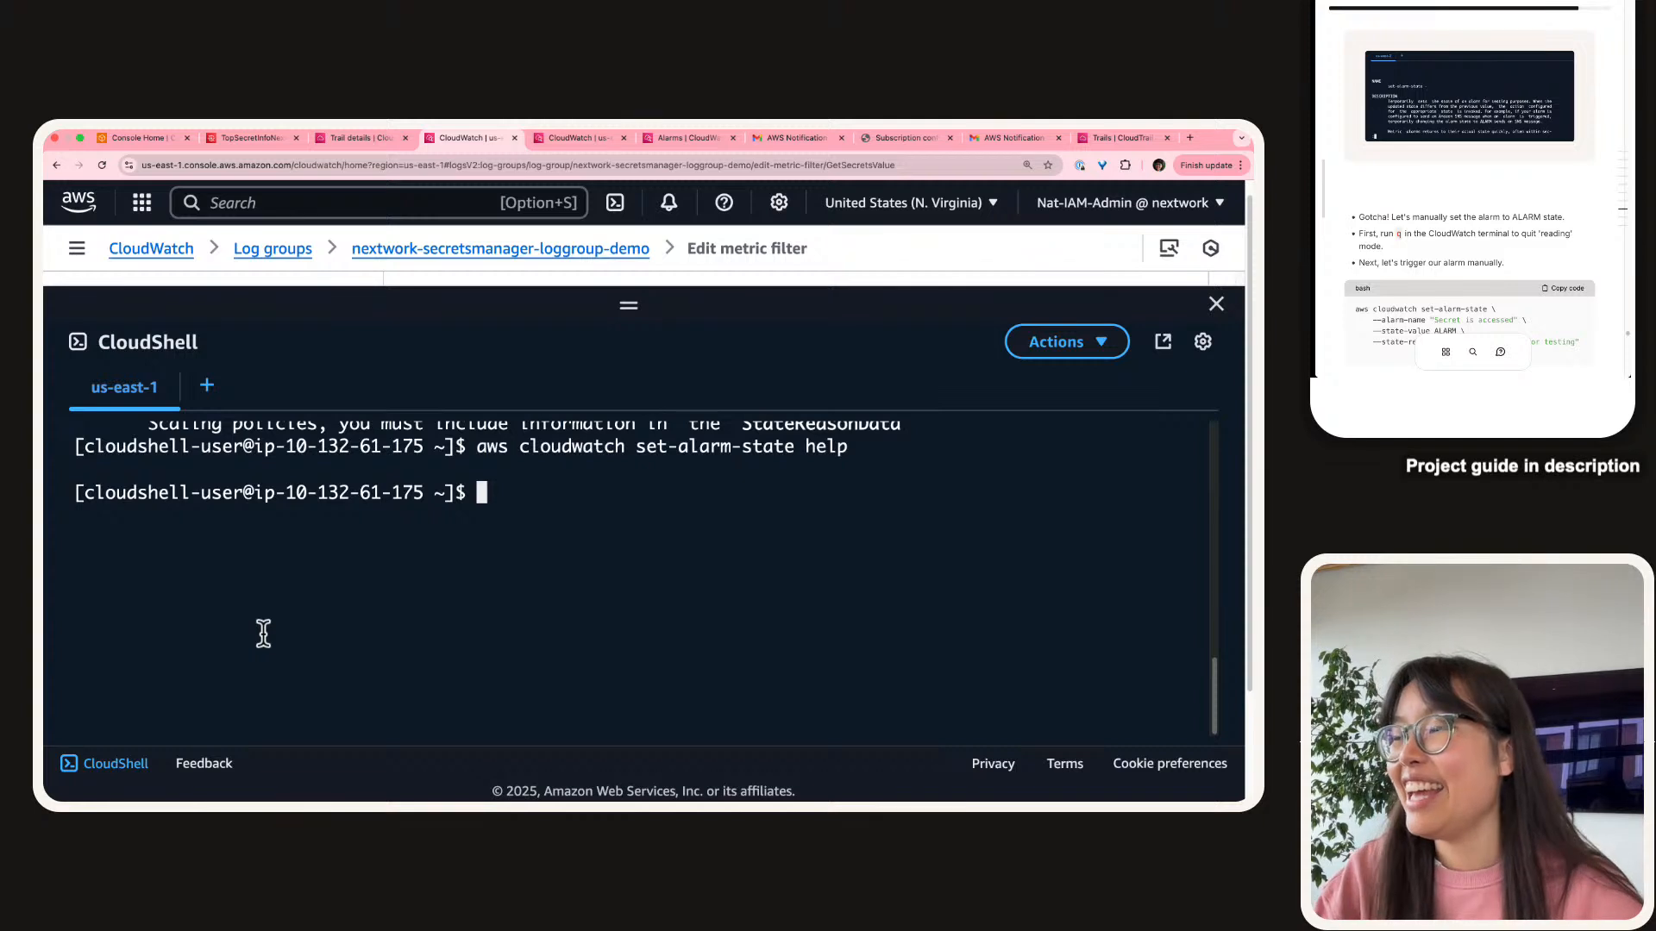
# Paste and run the guide's set-alarm-state command forcing 'Secret is accessed' into ALARM.
pyautogui.scroll(-3, 1368, 208)
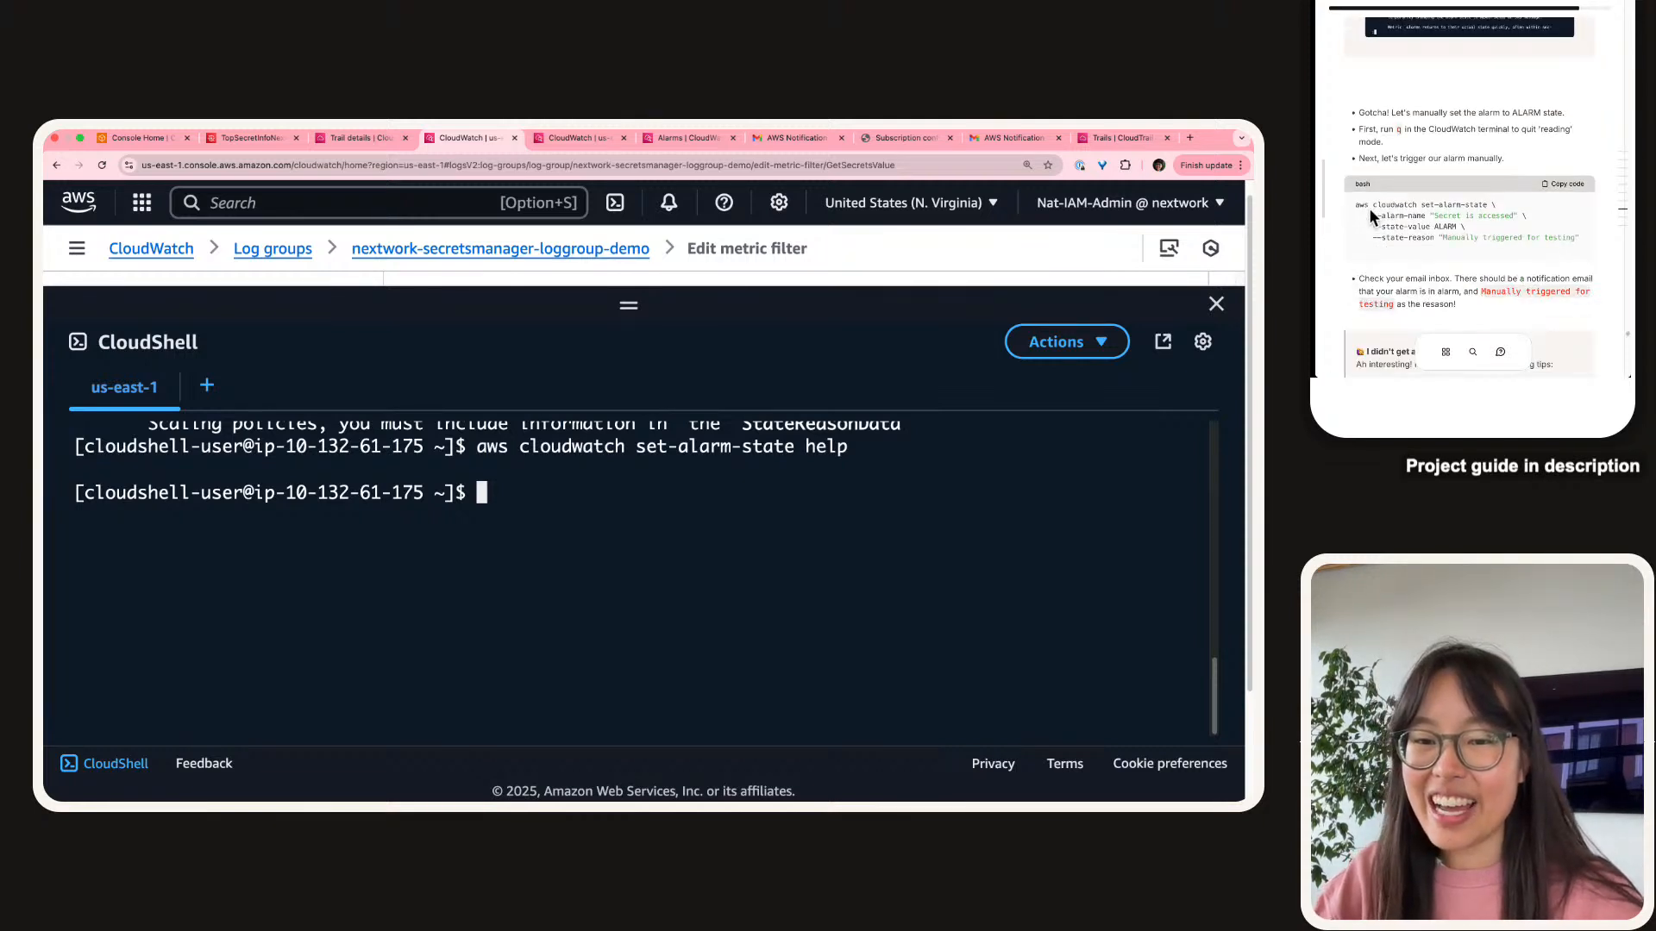
pyautogui.click(1544, 189)
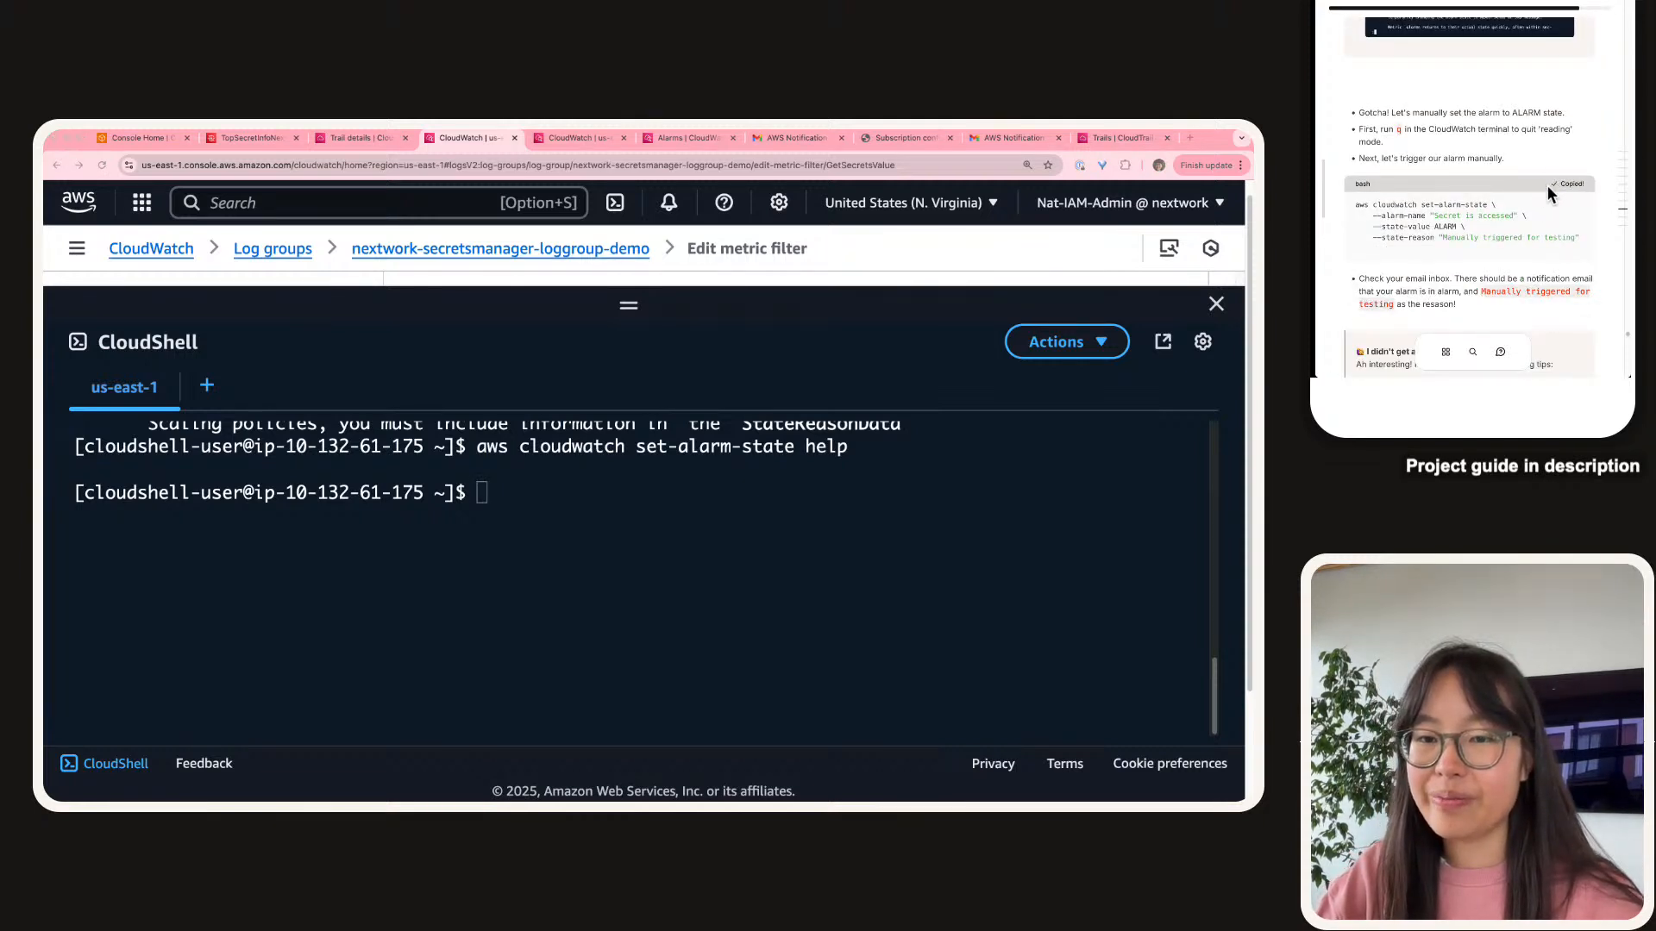
pyautogui.click(382, 659)
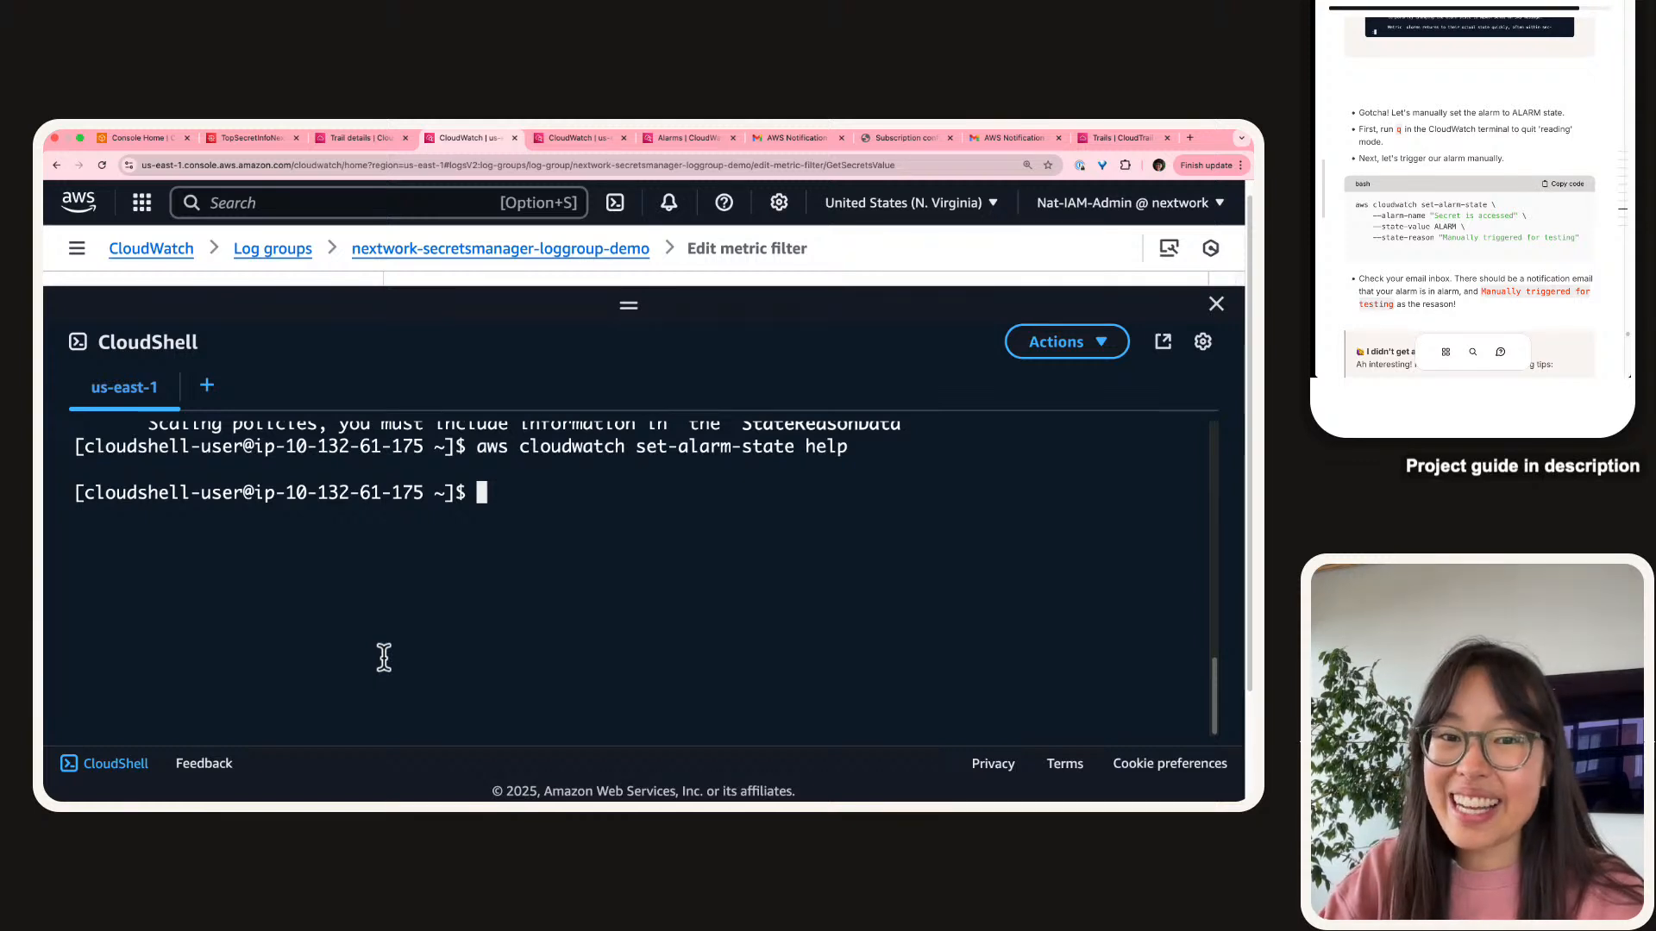
pyautogui.press('super+v')
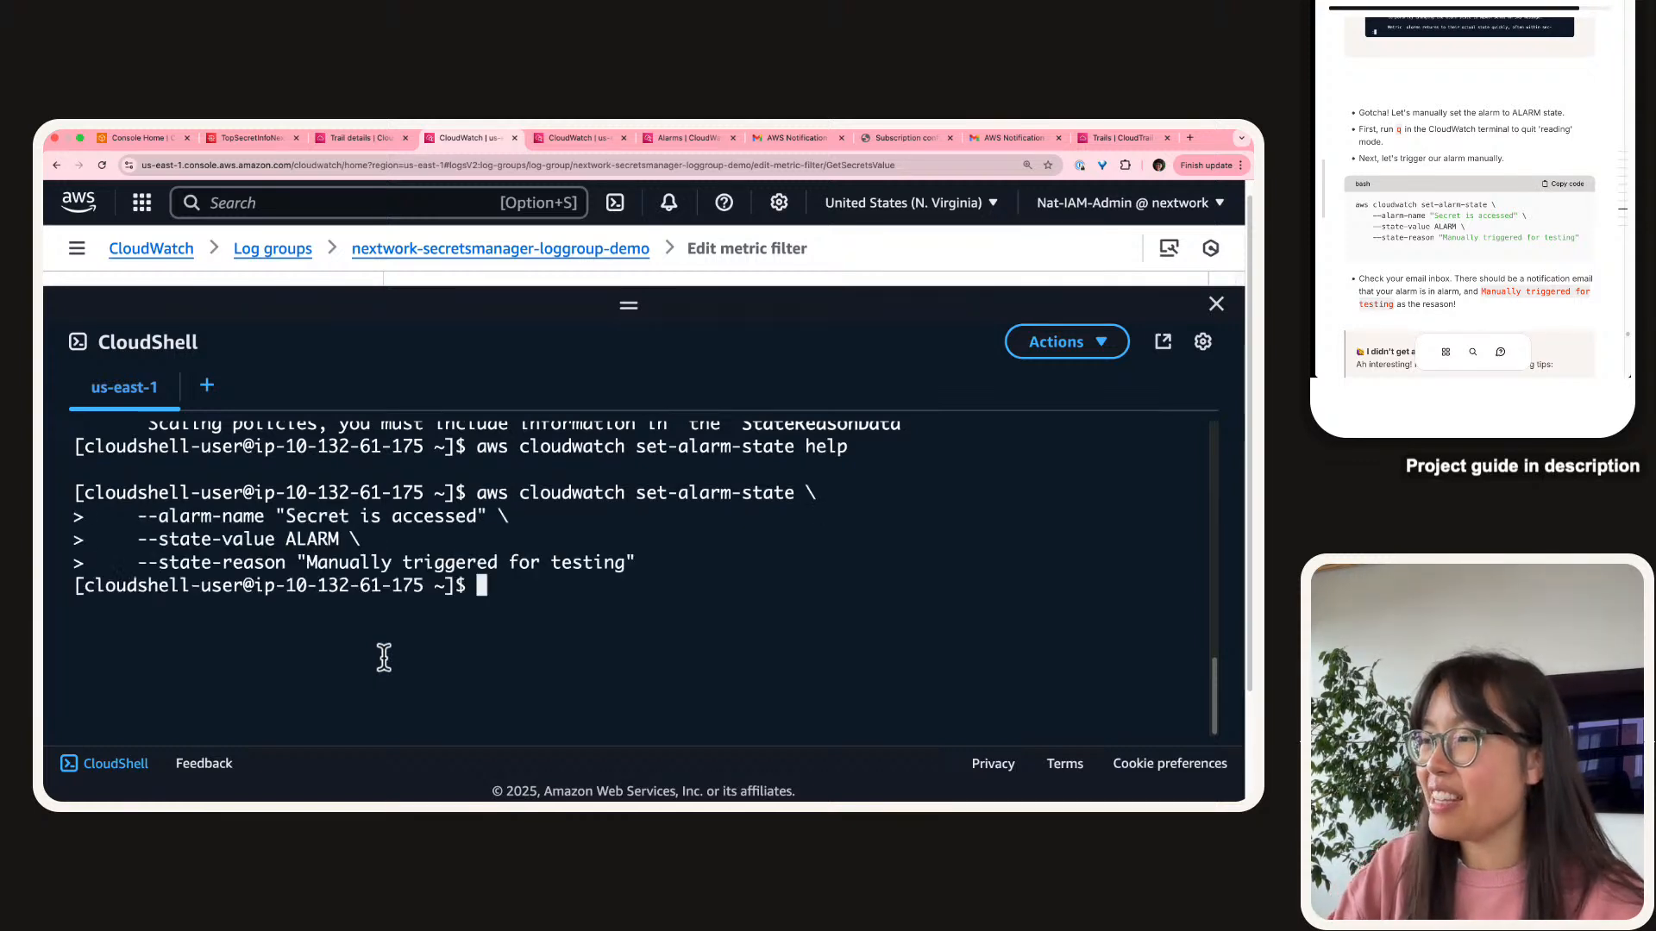
# Point out the command's alarm name, ALARM state value and 'Manually triggered for testing' reason.
pyautogui.moveTo(140, 517); pyautogui.dragTo(494, 514)
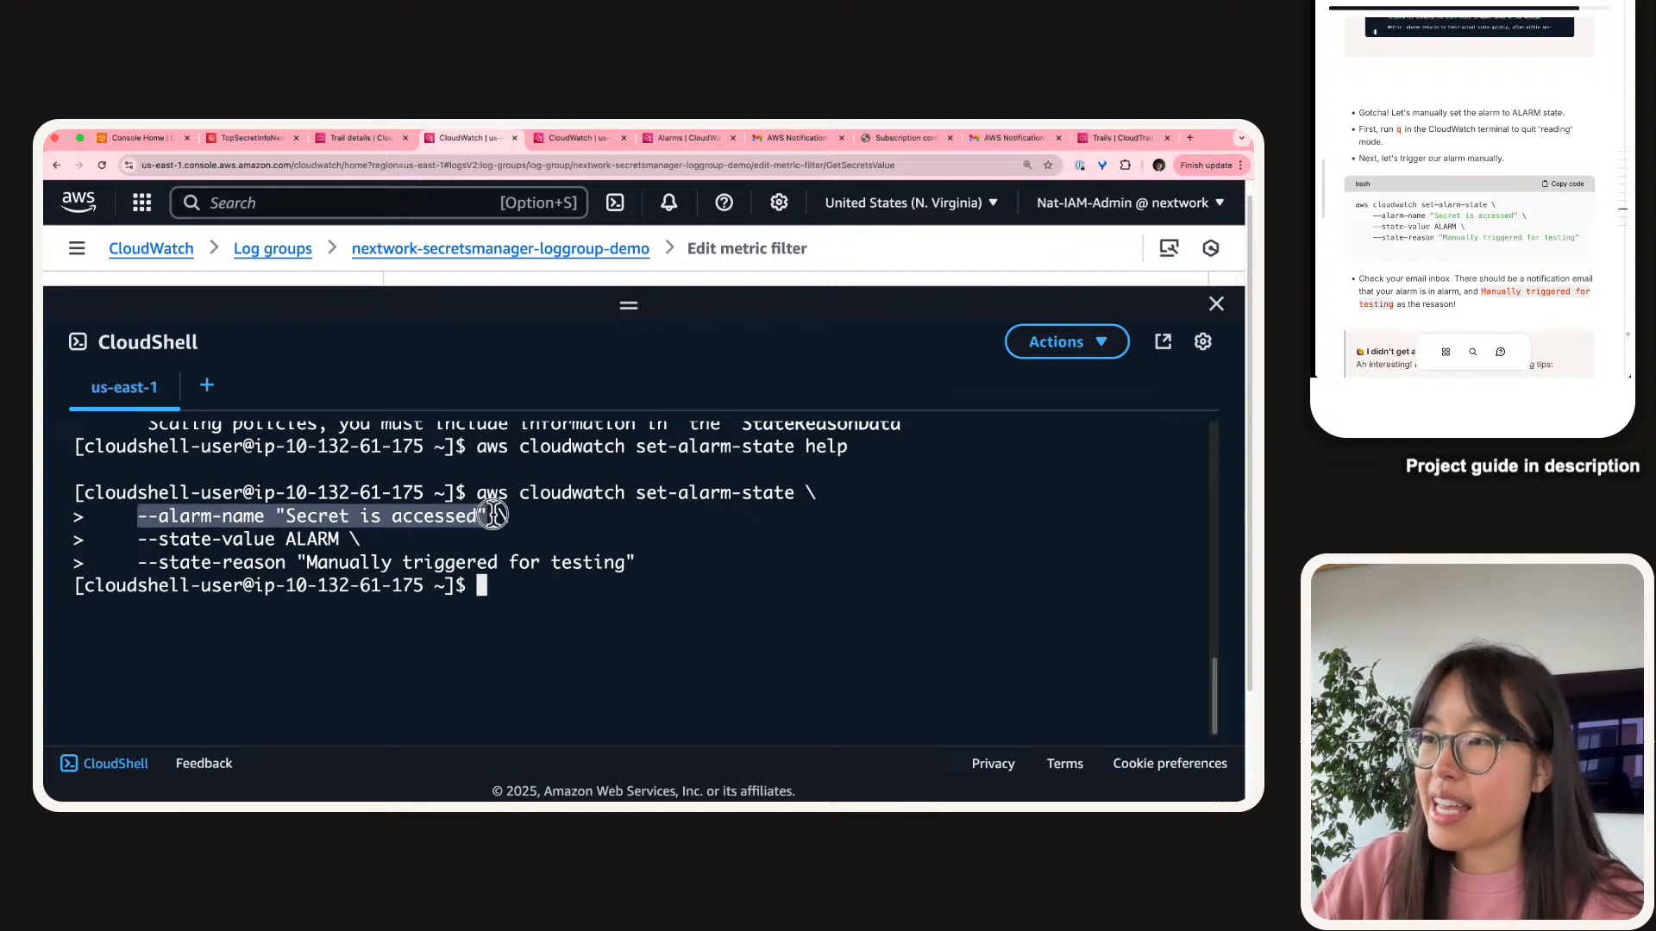
pyautogui.tripleClick(214, 559)
pyautogui.click(215, 559)
pyautogui.tripleClick(217, 547)
pyautogui.click(218, 546)
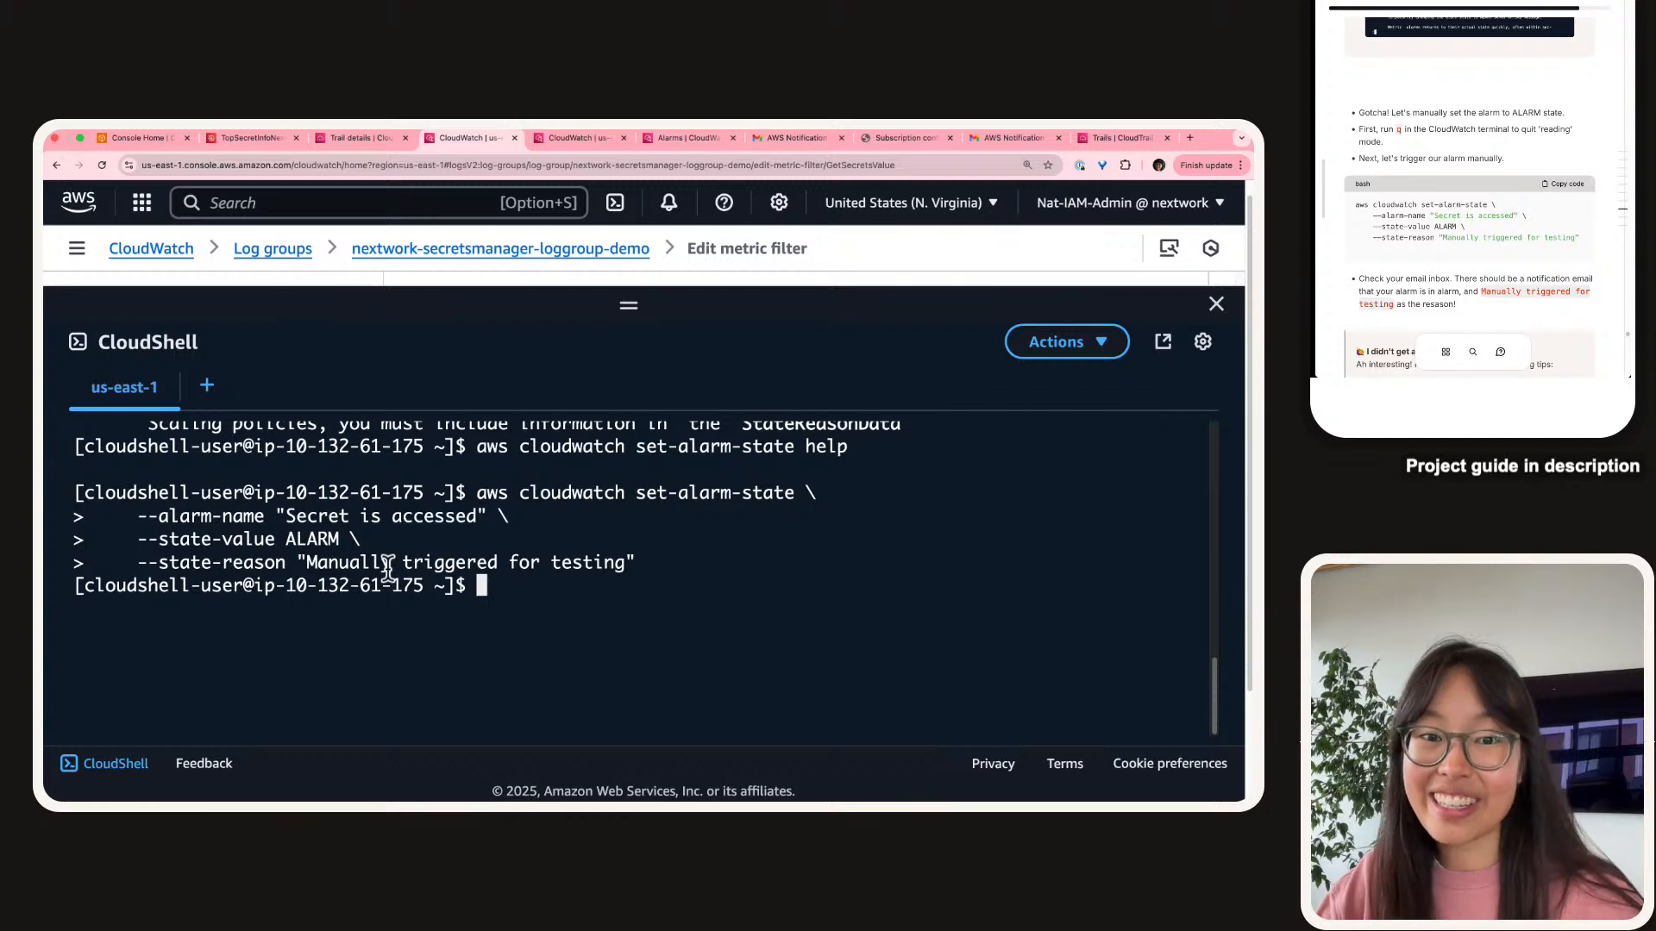
pyautogui.scroll(-3, 1438, 173)
pyautogui.scroll(5, 1446, 173)
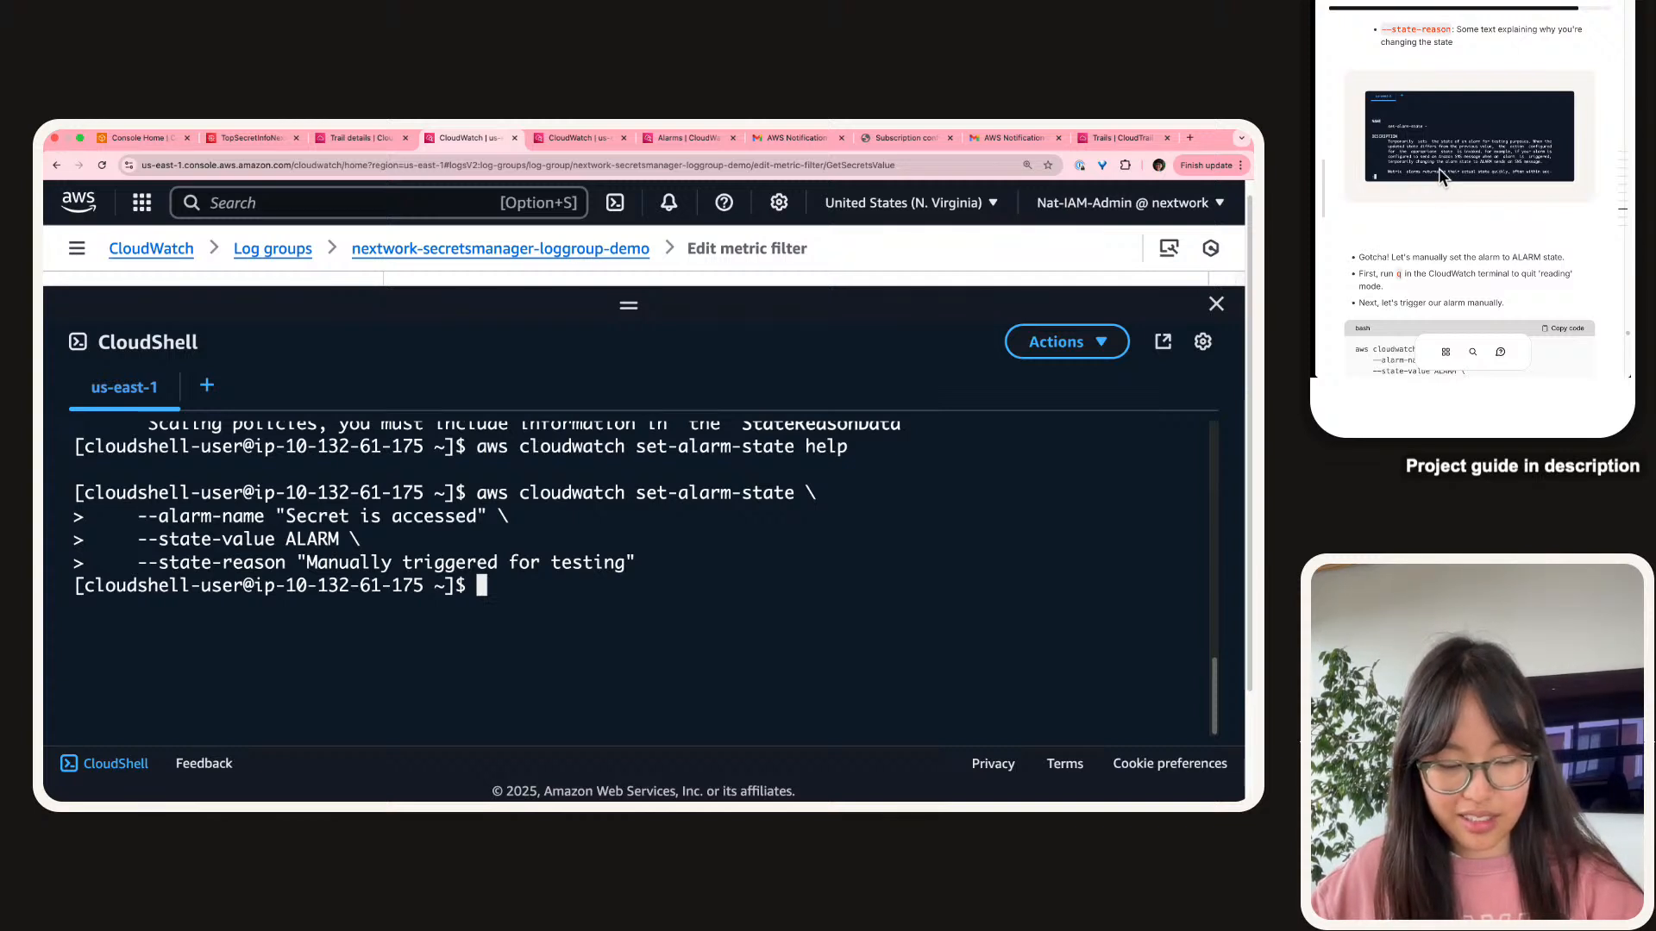
pyautogui.scroll(-8, 1440, 176)
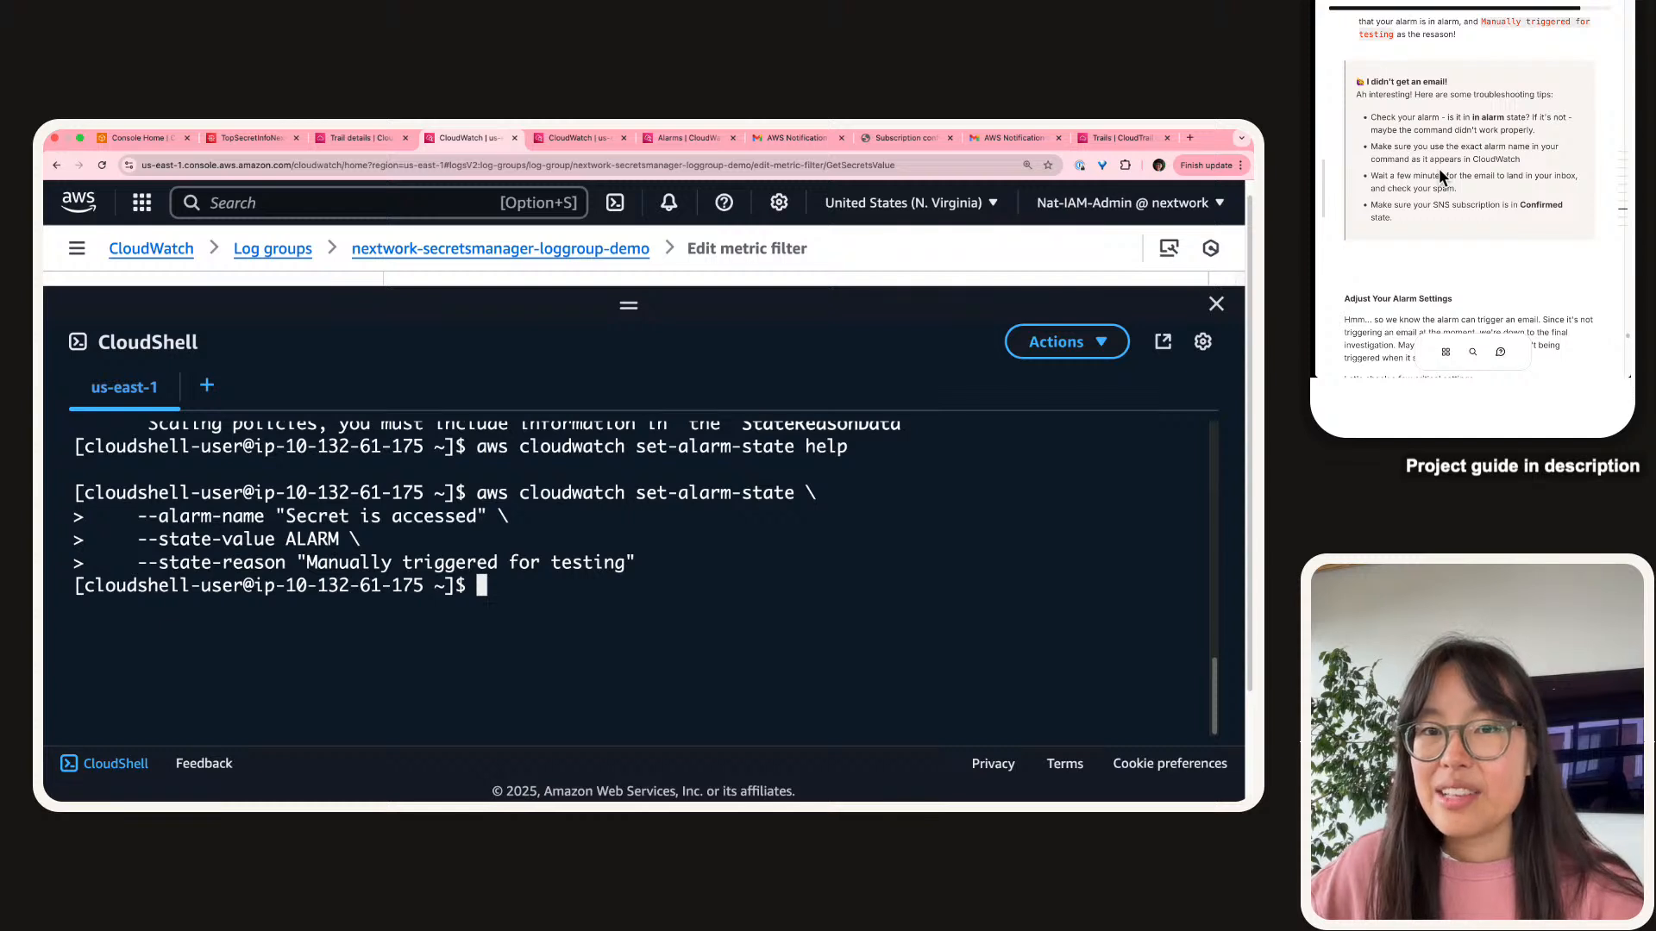
pyautogui.scroll(2, 1439, 171)
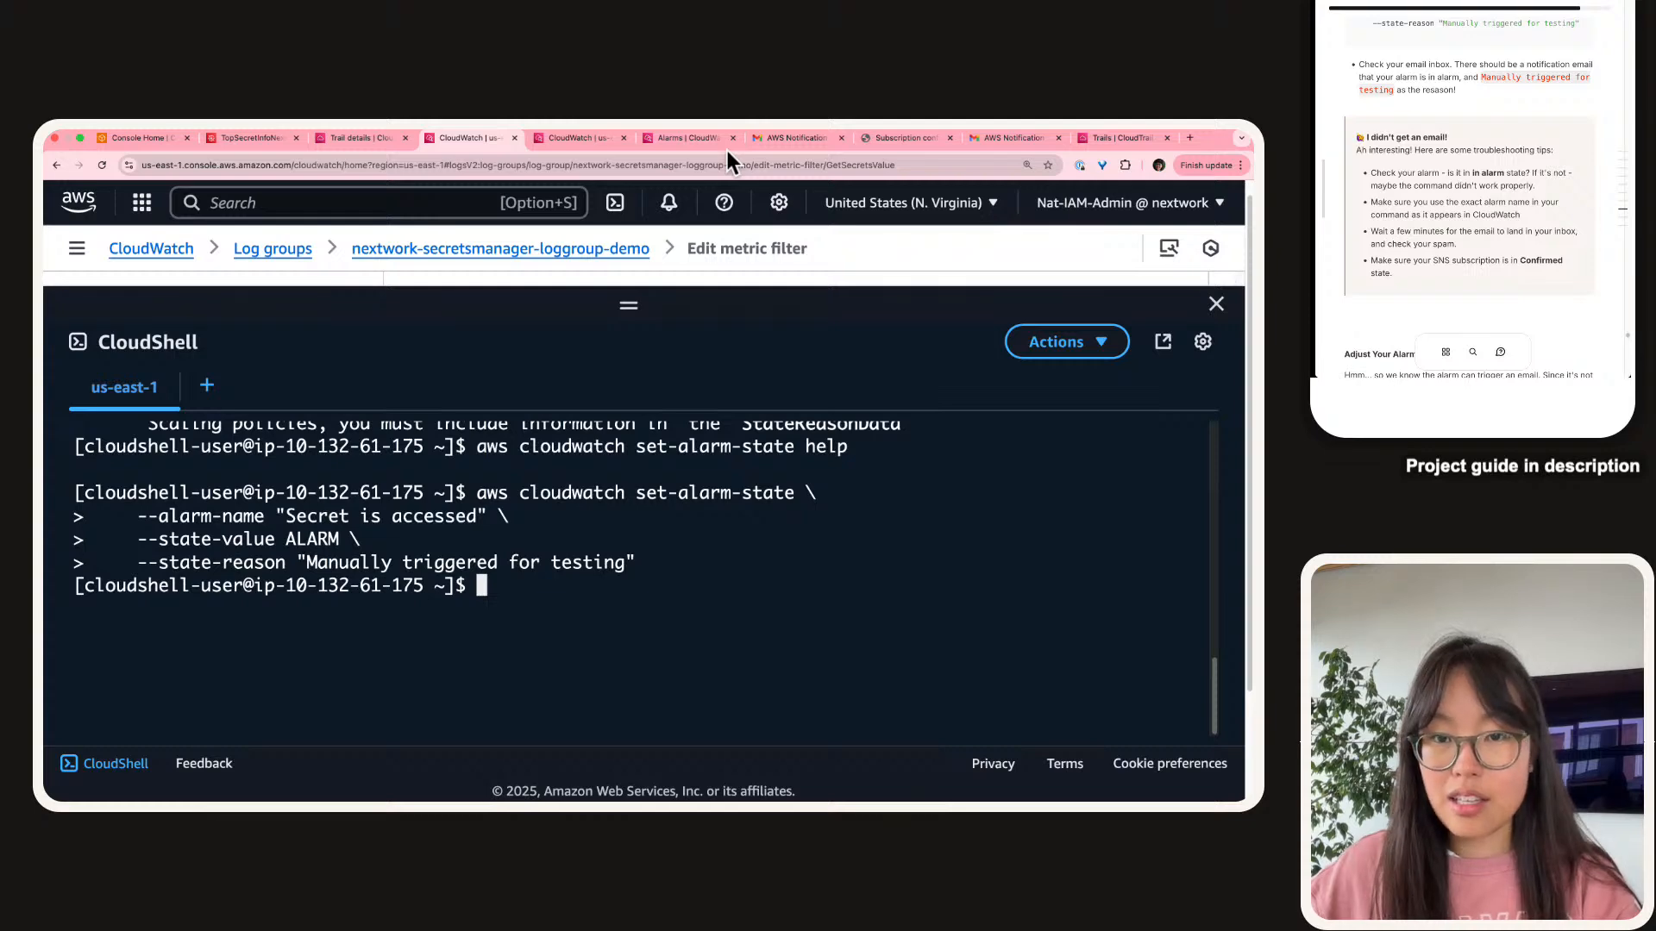
pyautogui.click(767, 136)
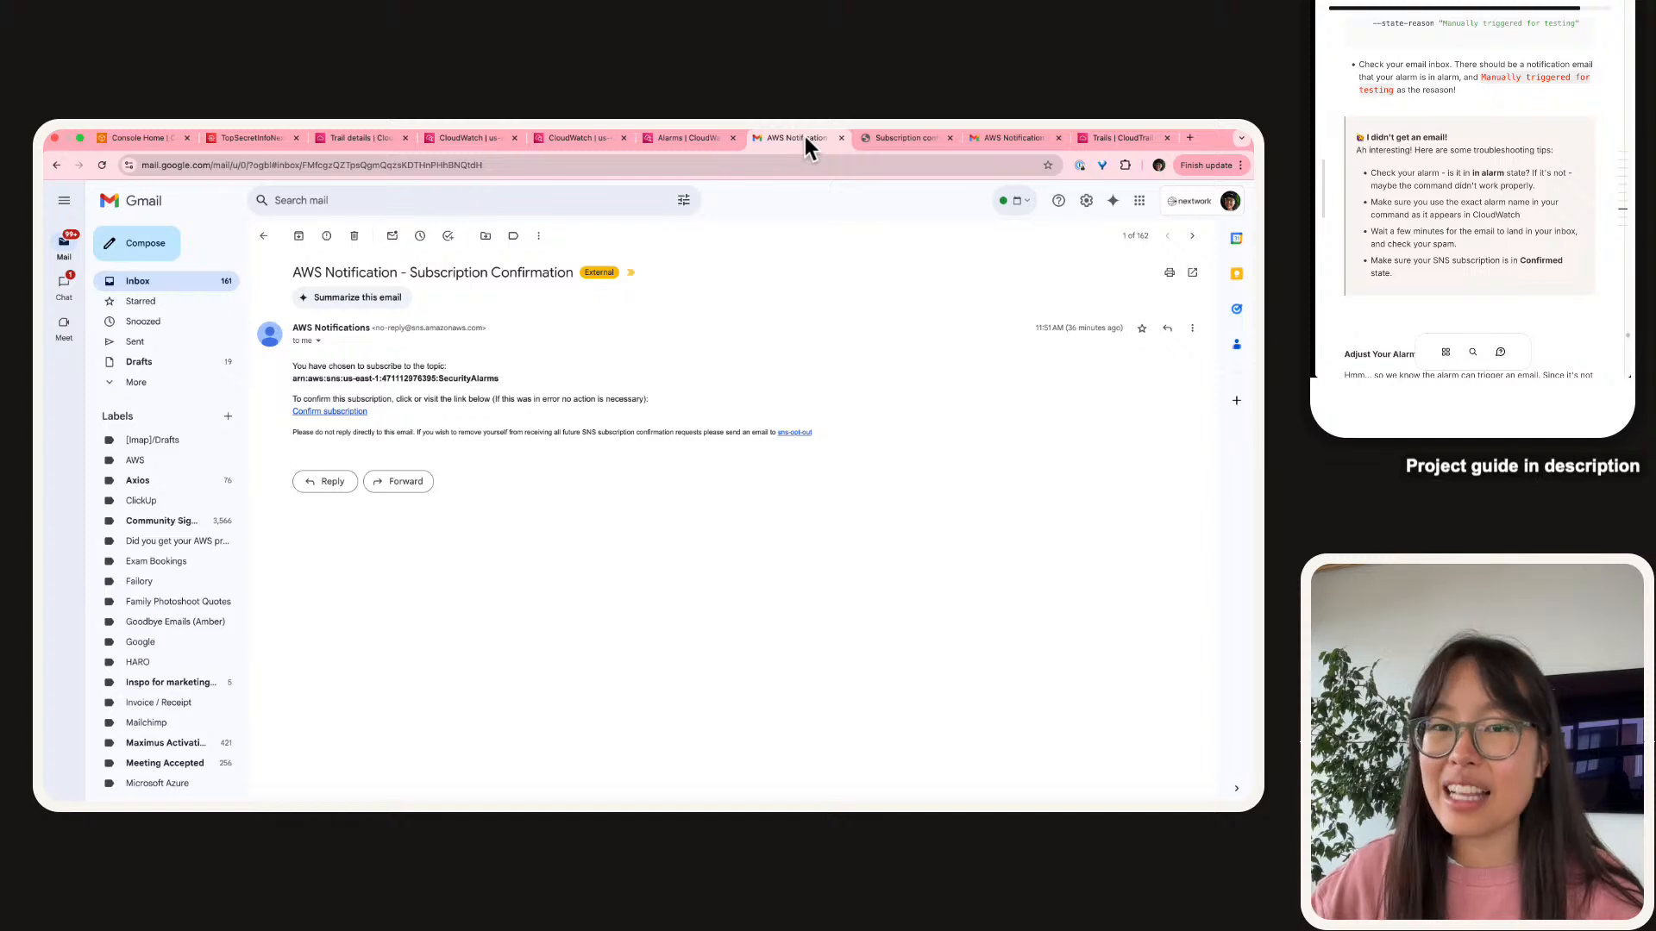
# Close the old subscription confirmation and zoom in on the ALARM 'Secret is accessed' email.
pyautogui.press('super+w')
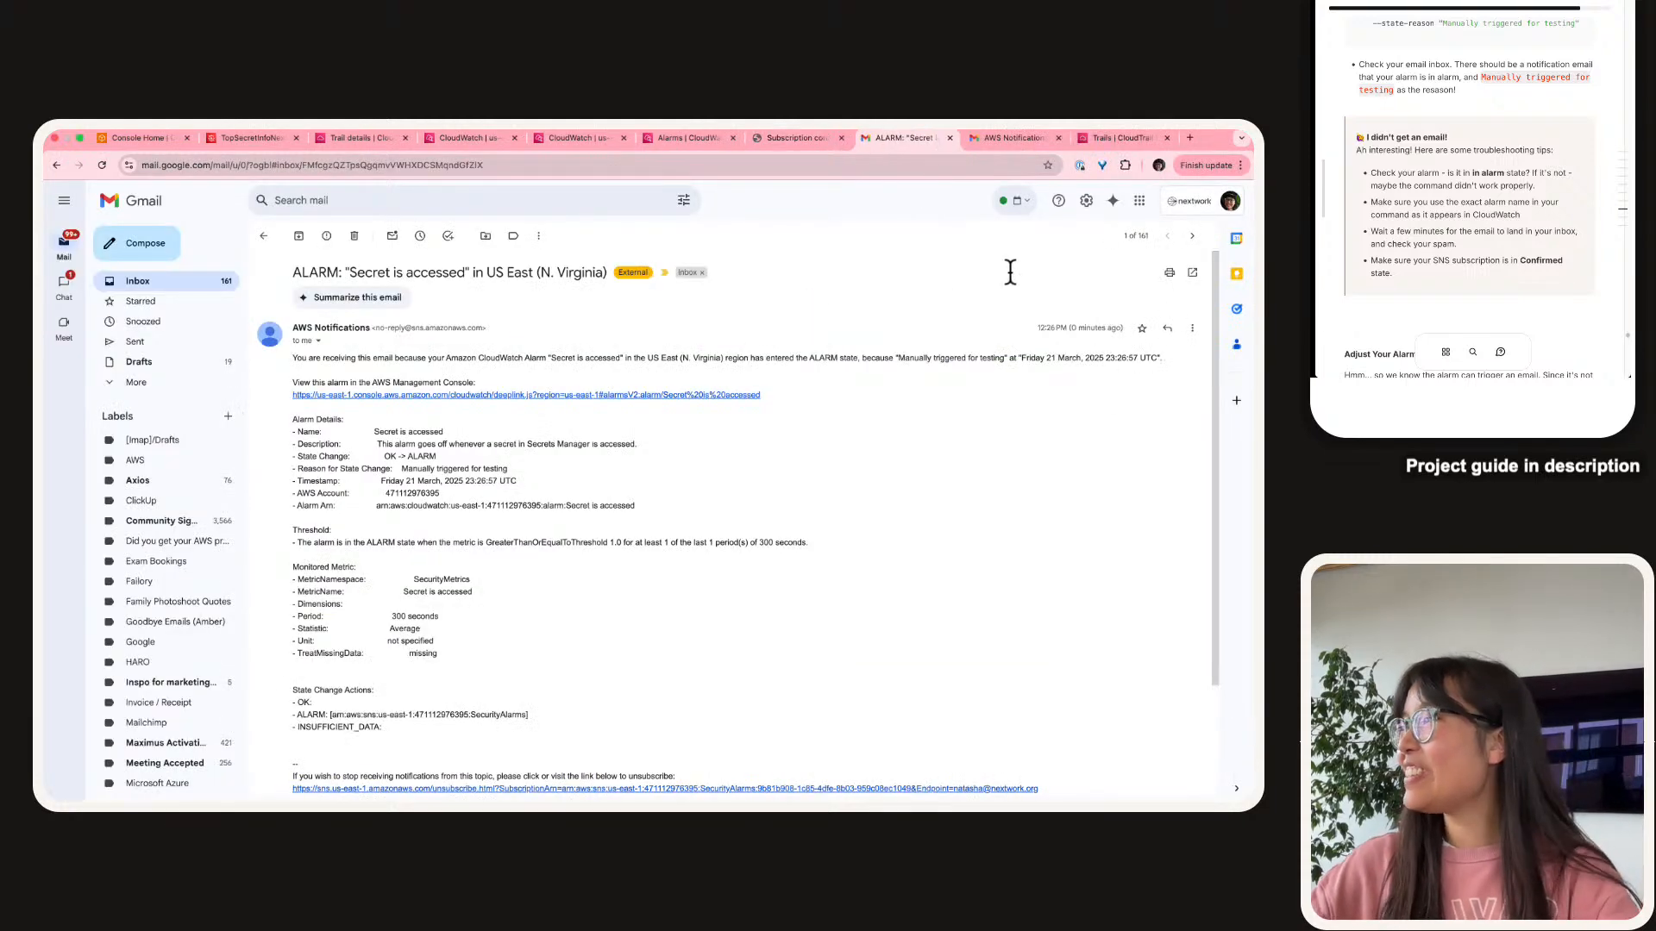
pyautogui.scroll(5, 1039, 283)
pyautogui.hscroll(1, 1047, 282)
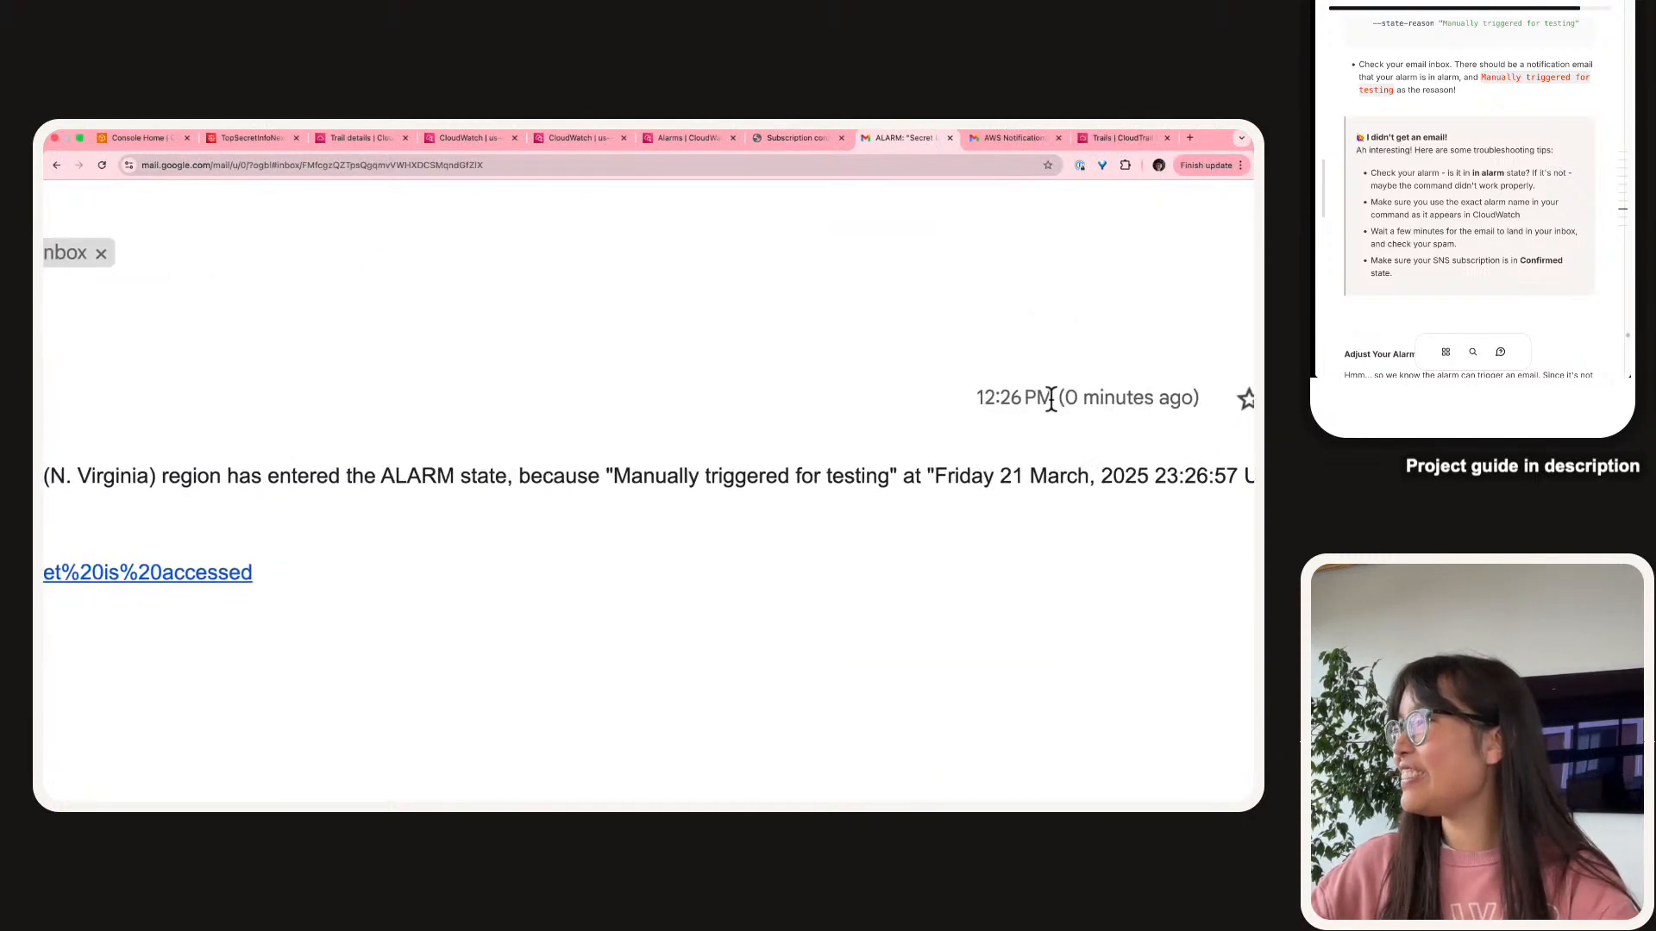
pyautogui.scroll(-5, 1046, 395)
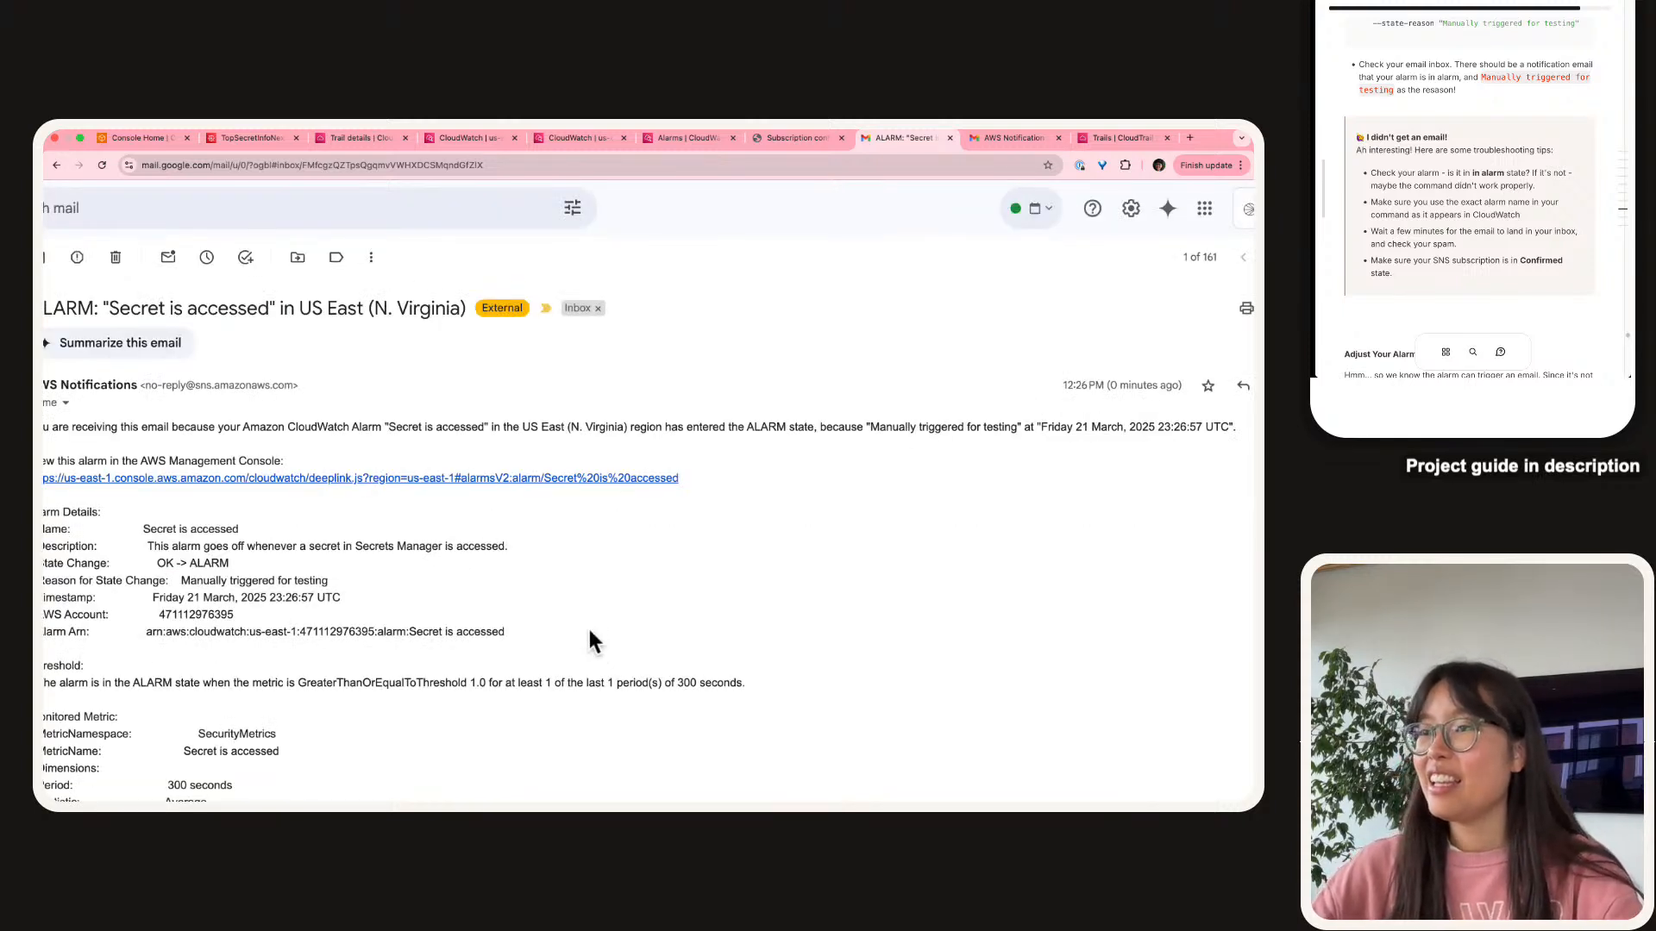
pyautogui.scroll(-3, 647, 607)
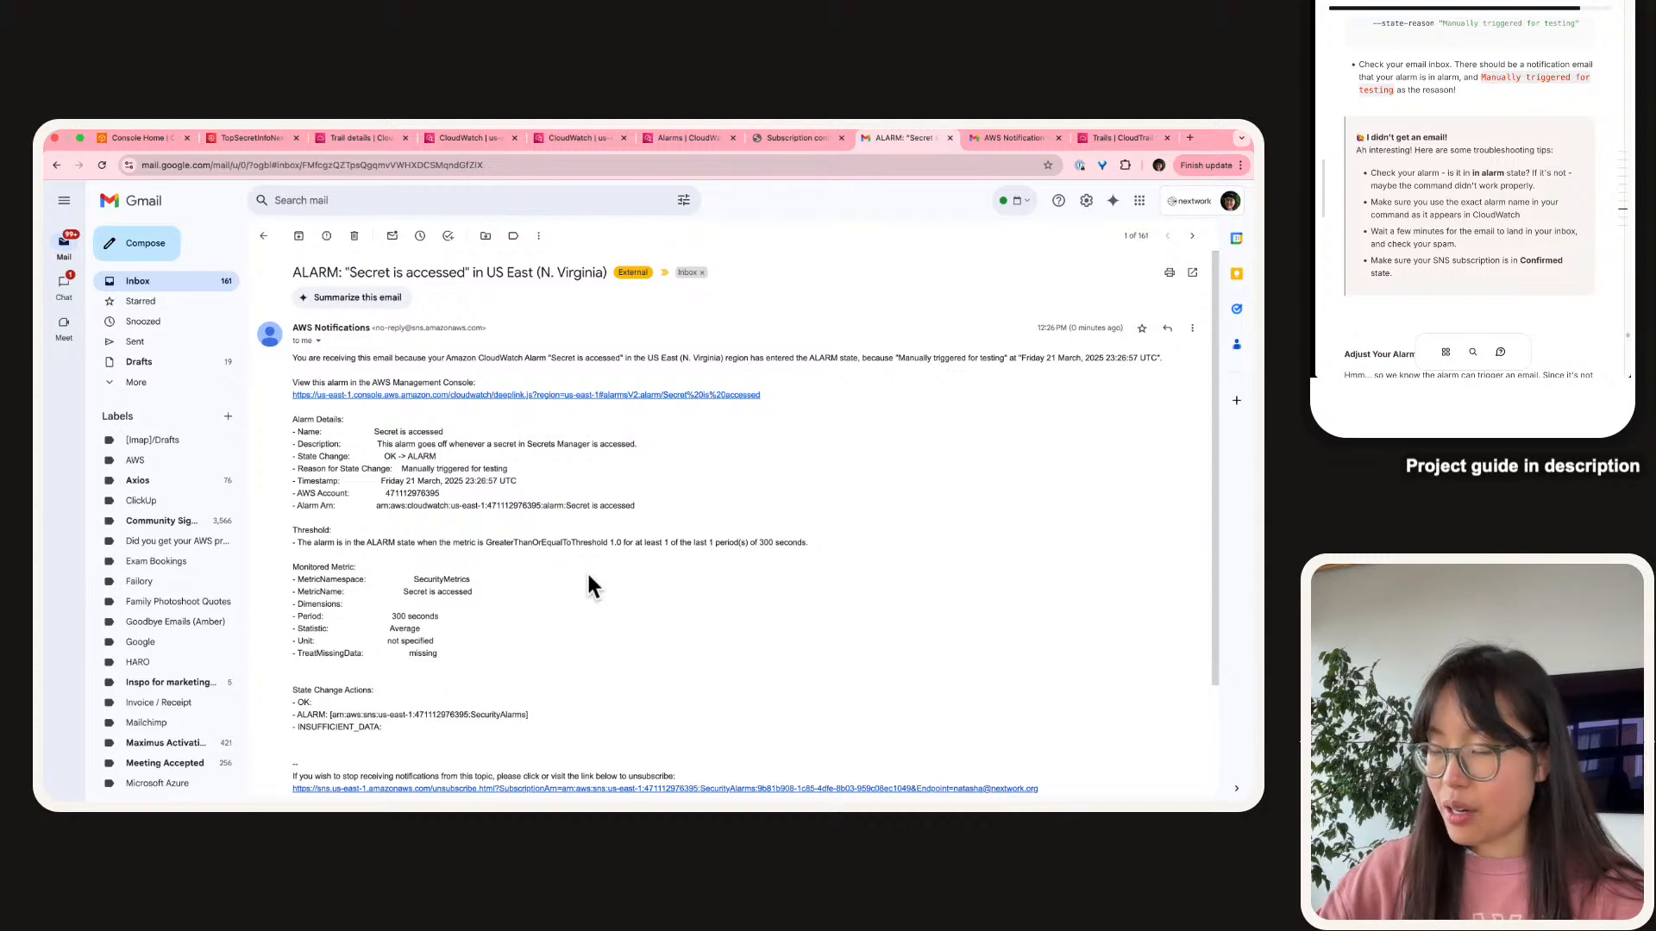
pyautogui.press('super+equal')
pyautogui.press('super+equal')
pyautogui.press('super+equal')
pyautogui.scroll(-1, 590, 575)
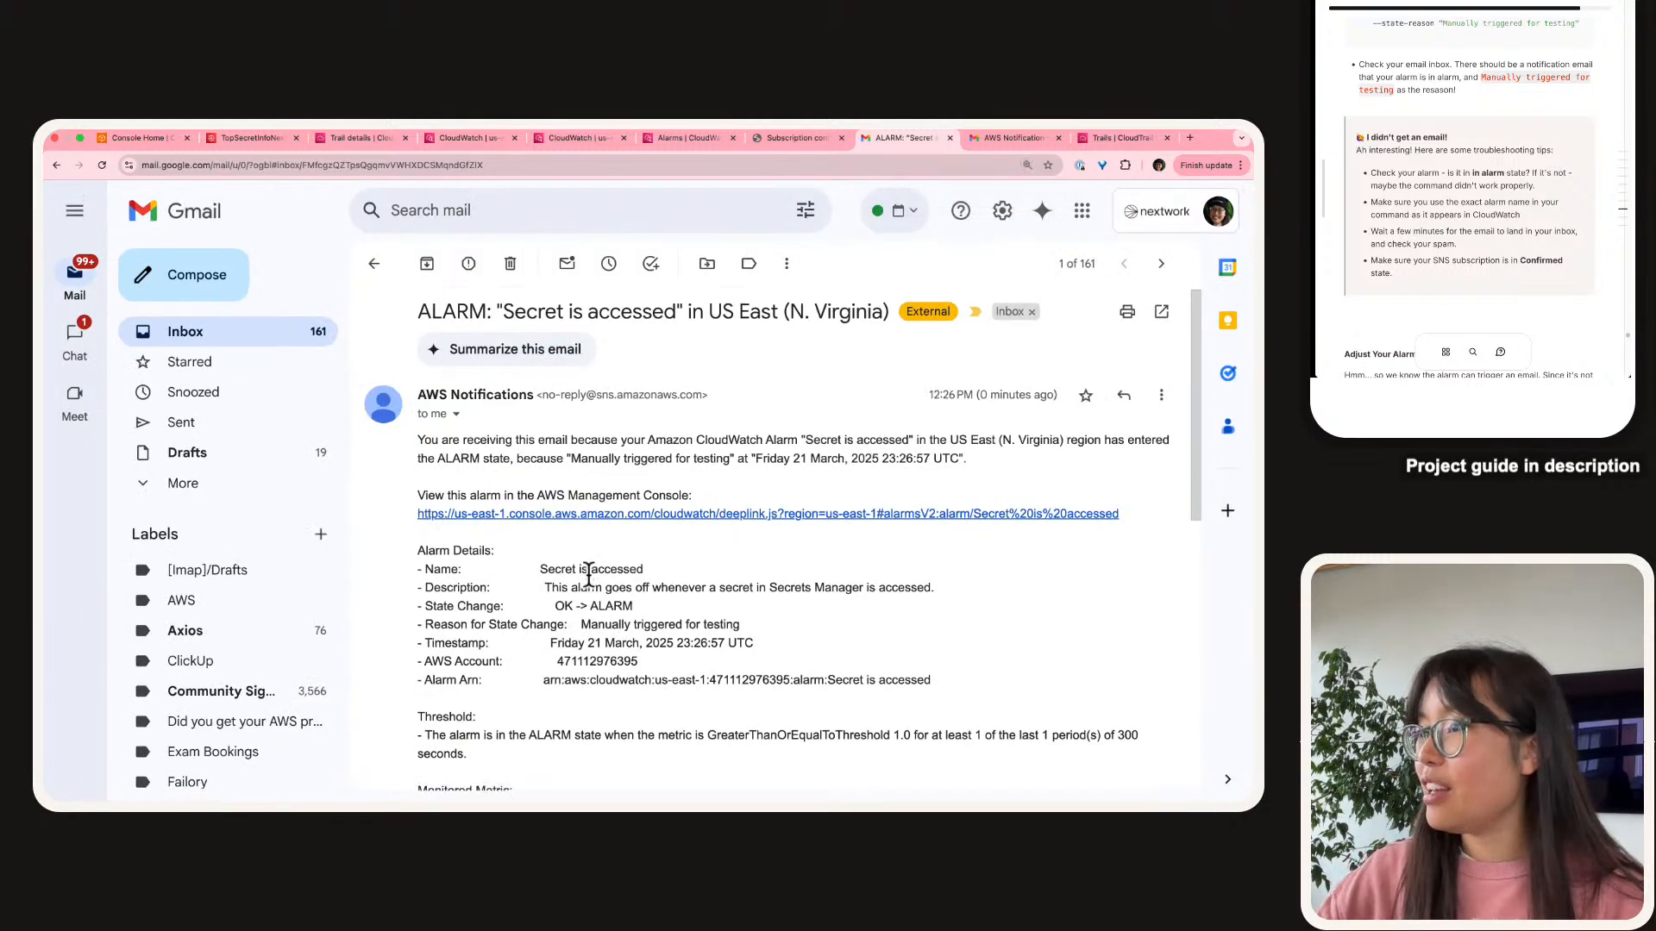
# Highlight the email's ALARM state, reason 'Manually triggered for testing' and opening paragraph.
pyautogui.doubleClick(459, 459)
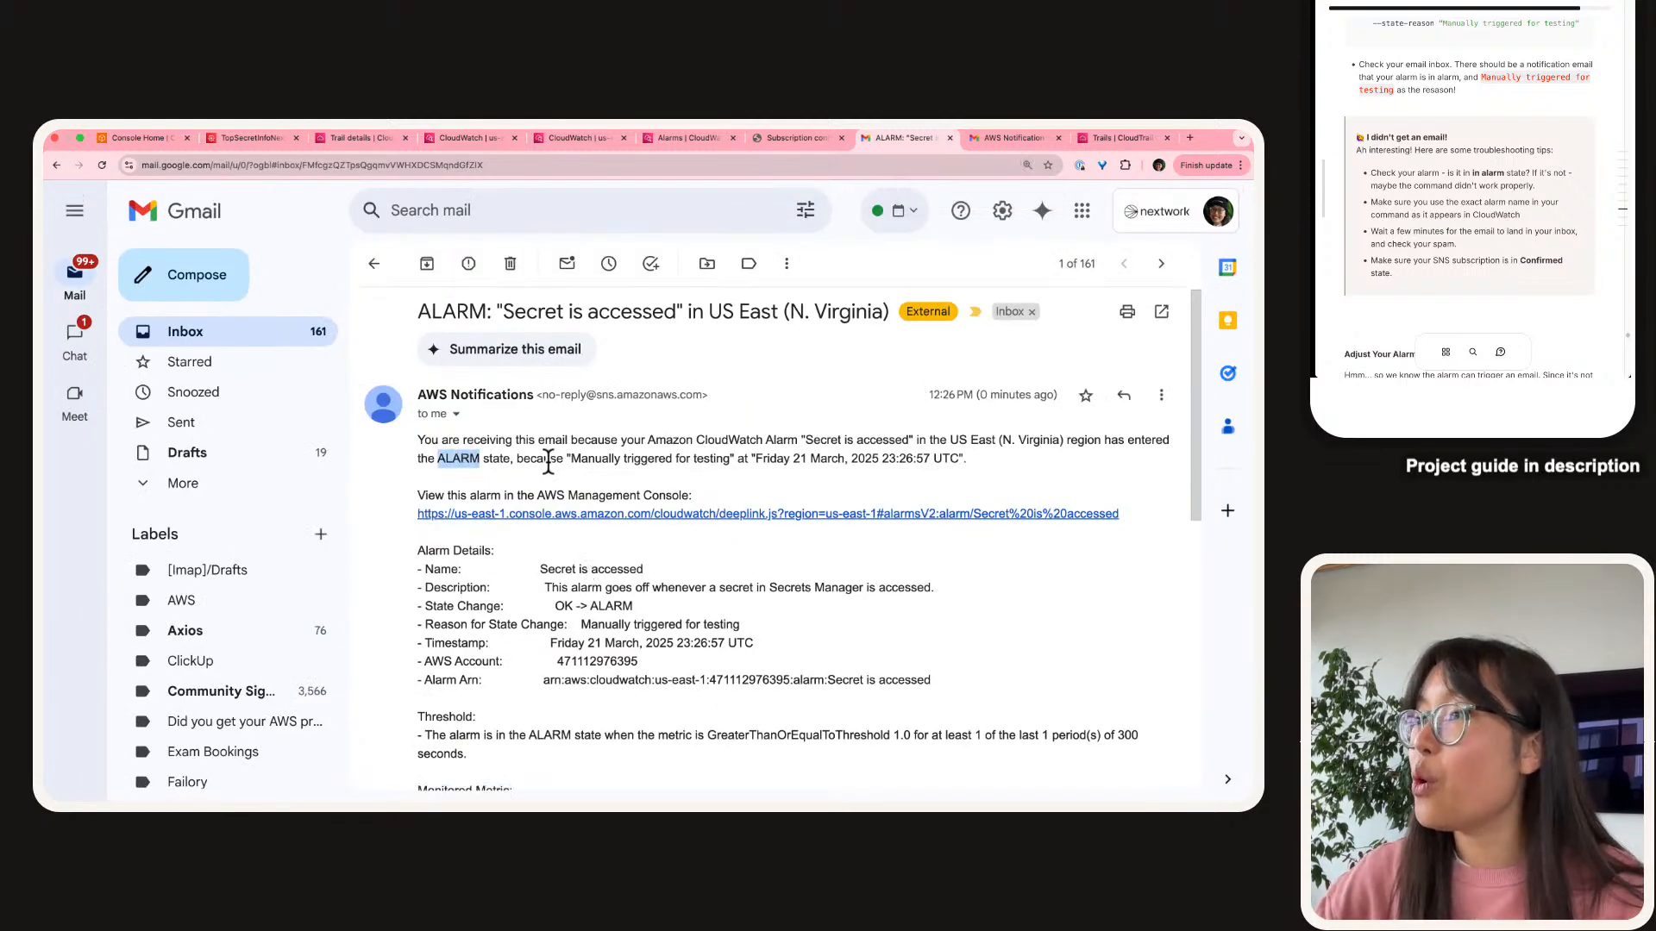
pyautogui.moveTo(571, 459); pyautogui.dragTo(733, 455)
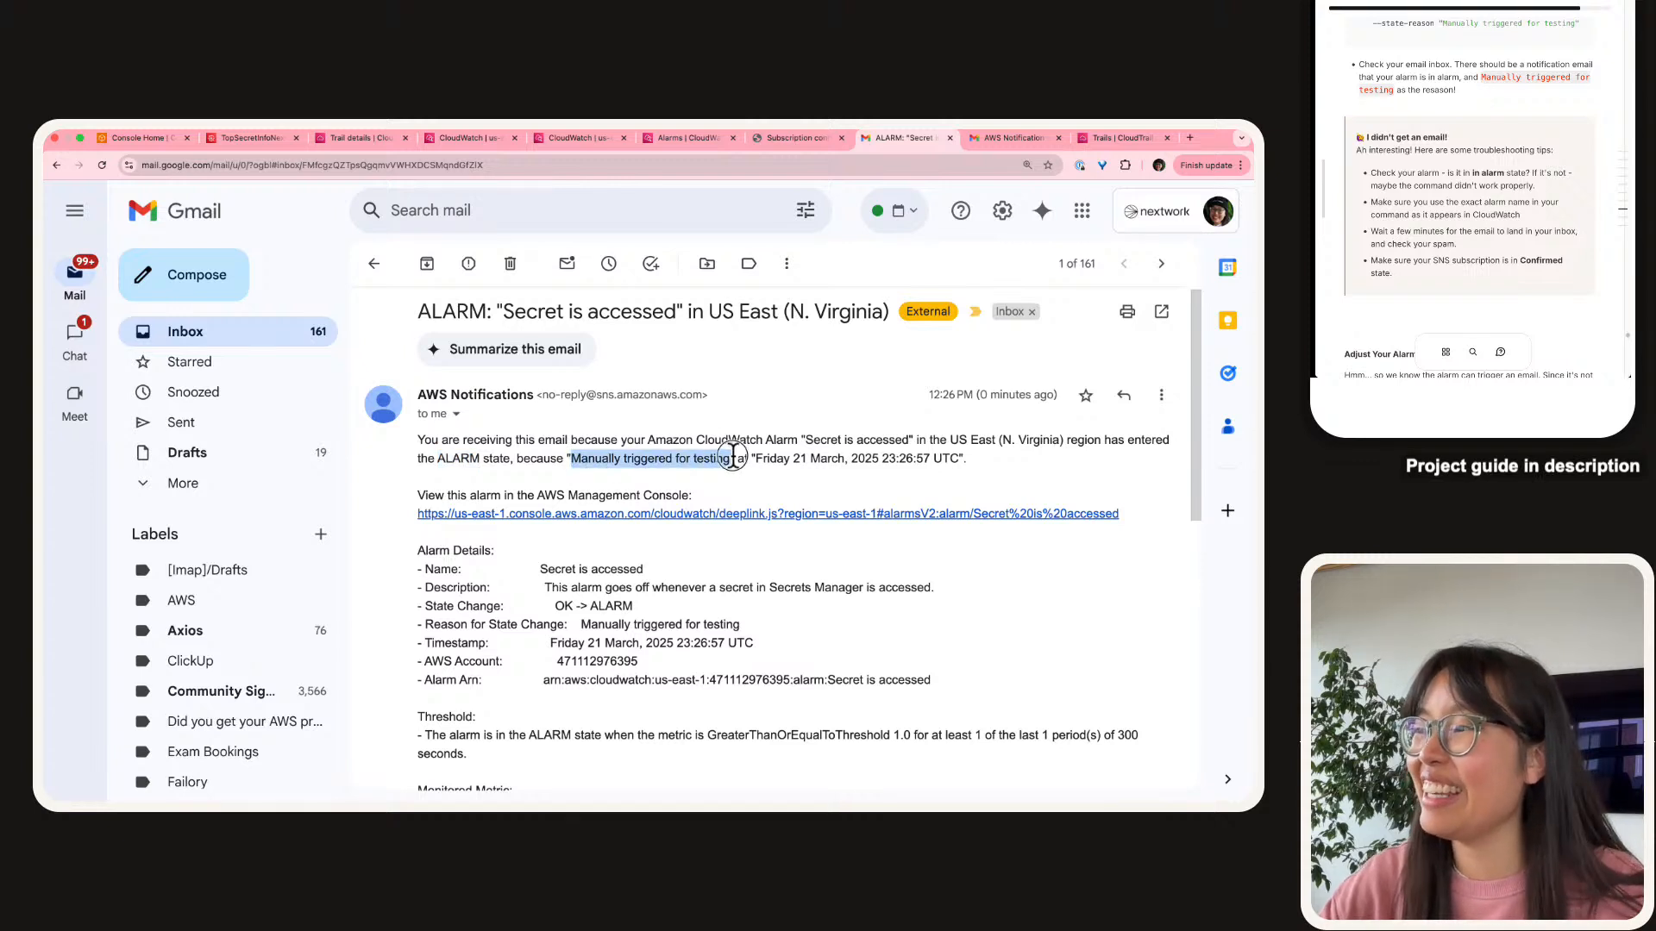
pyautogui.tripleClick(682, 452)
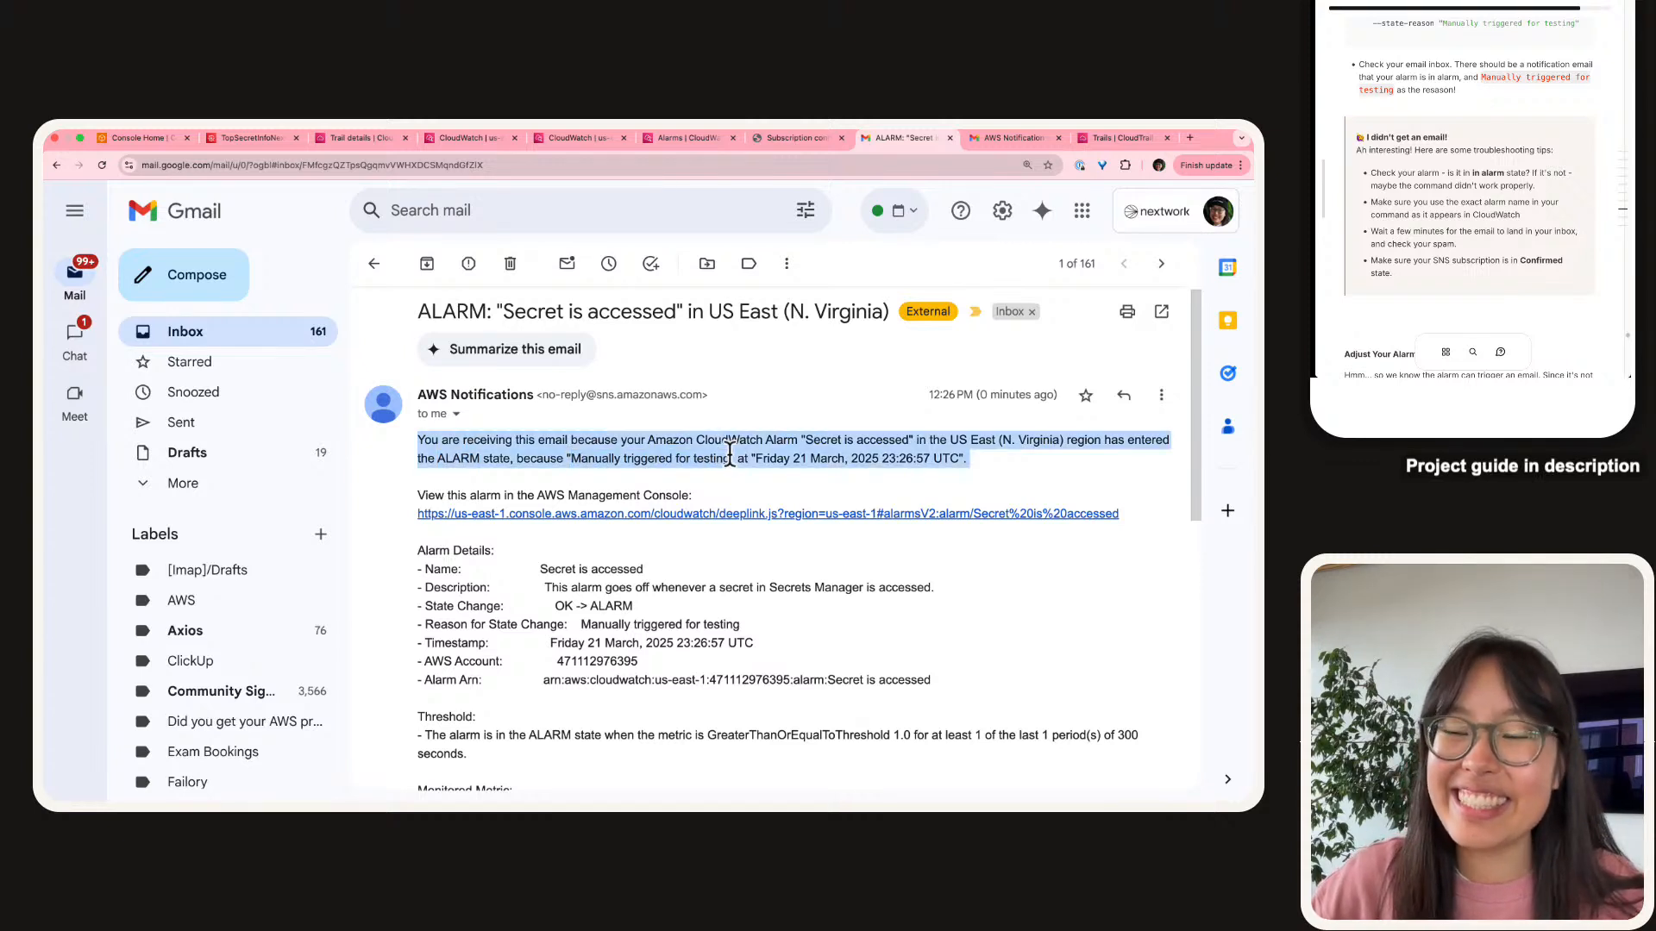
pyautogui.moveTo(682, 448); pyautogui.dragTo(680, 452)
pyautogui.tripleClick(680, 451)
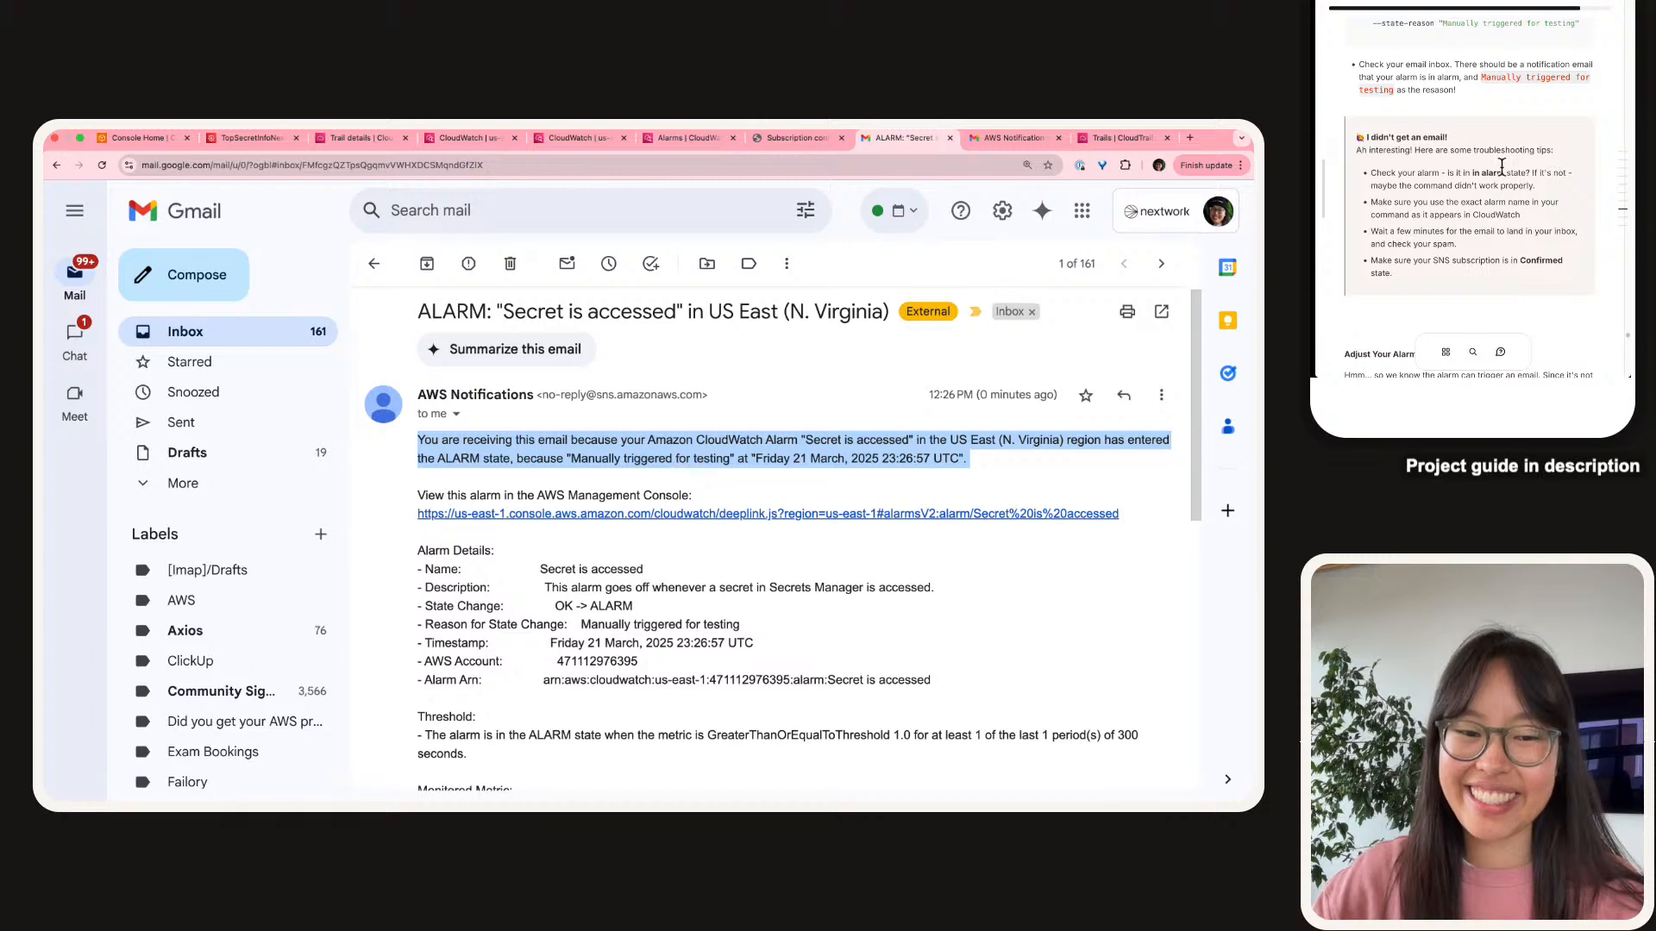
pyautogui.scroll(-5, 1500, 167)
pyautogui.scroll(-3, 1500, 168)
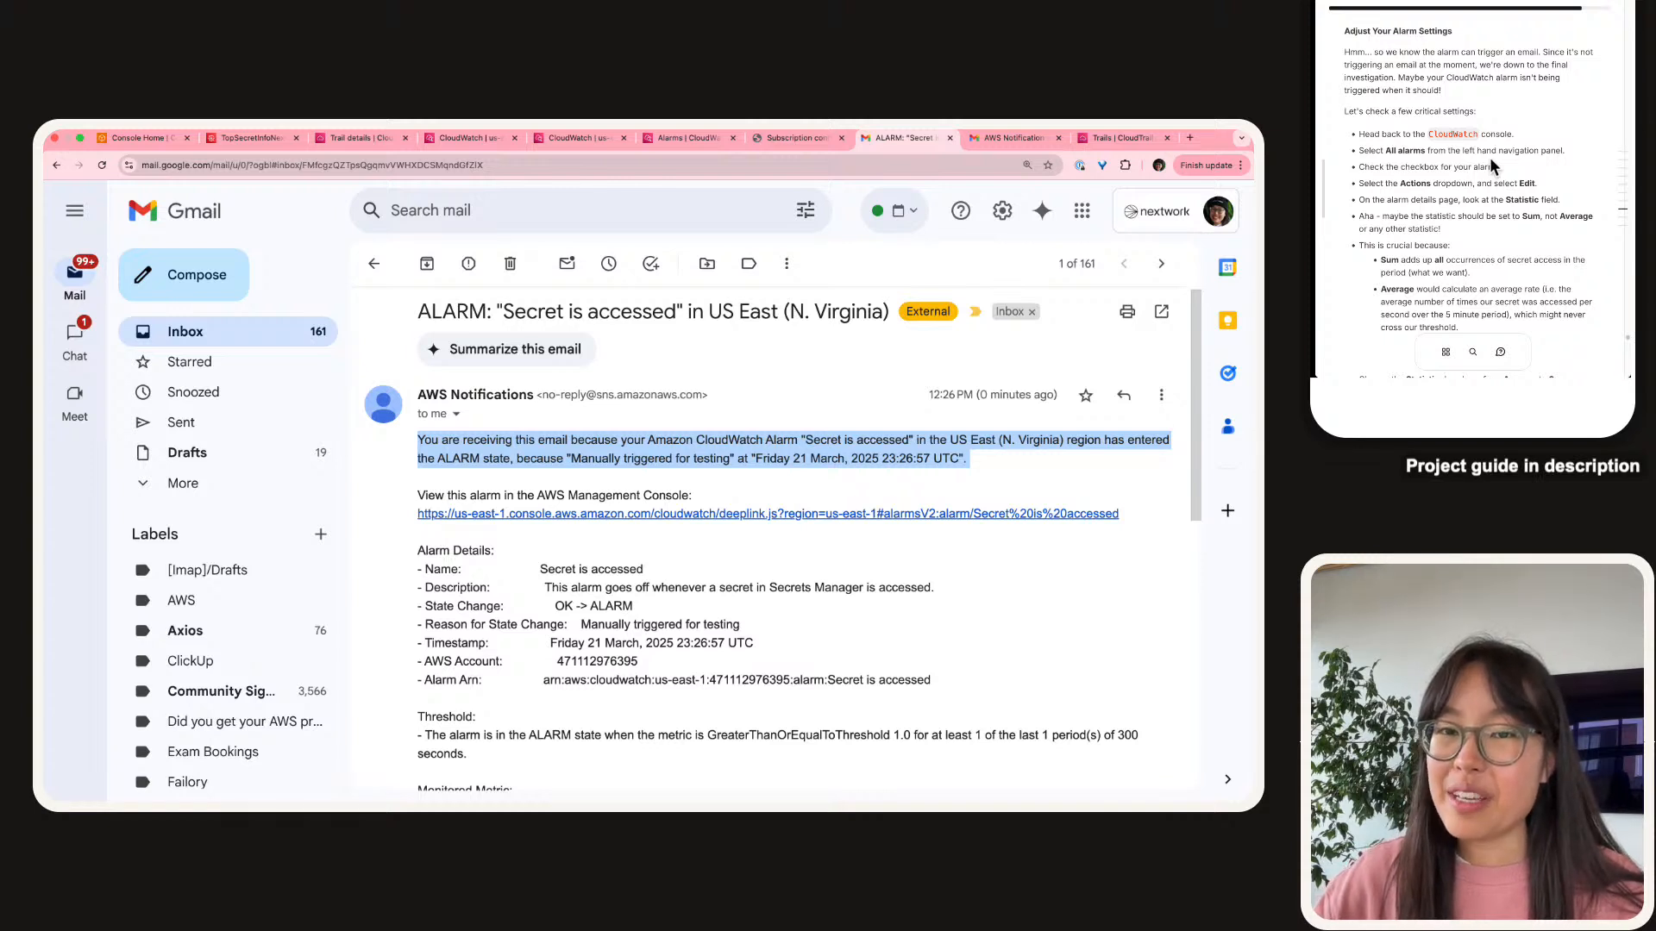
pyautogui.scroll(-2, 1488, 162)
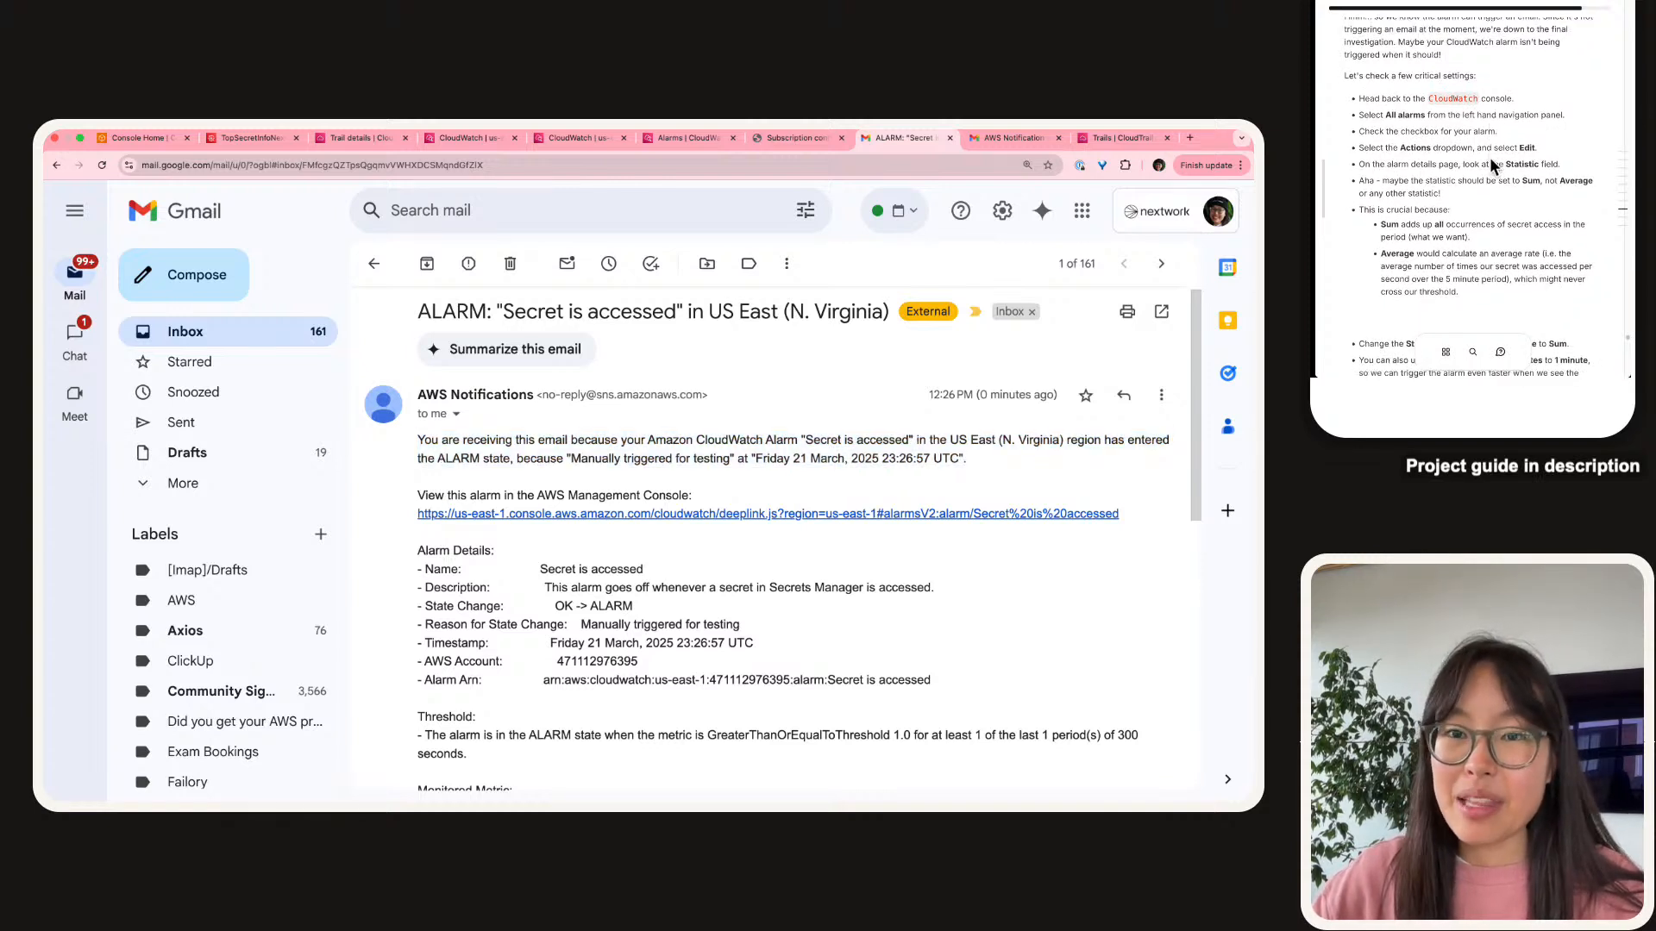
pyautogui.scroll(-1, 1491, 165)
pyautogui.scroll(-3, 1491, 164)
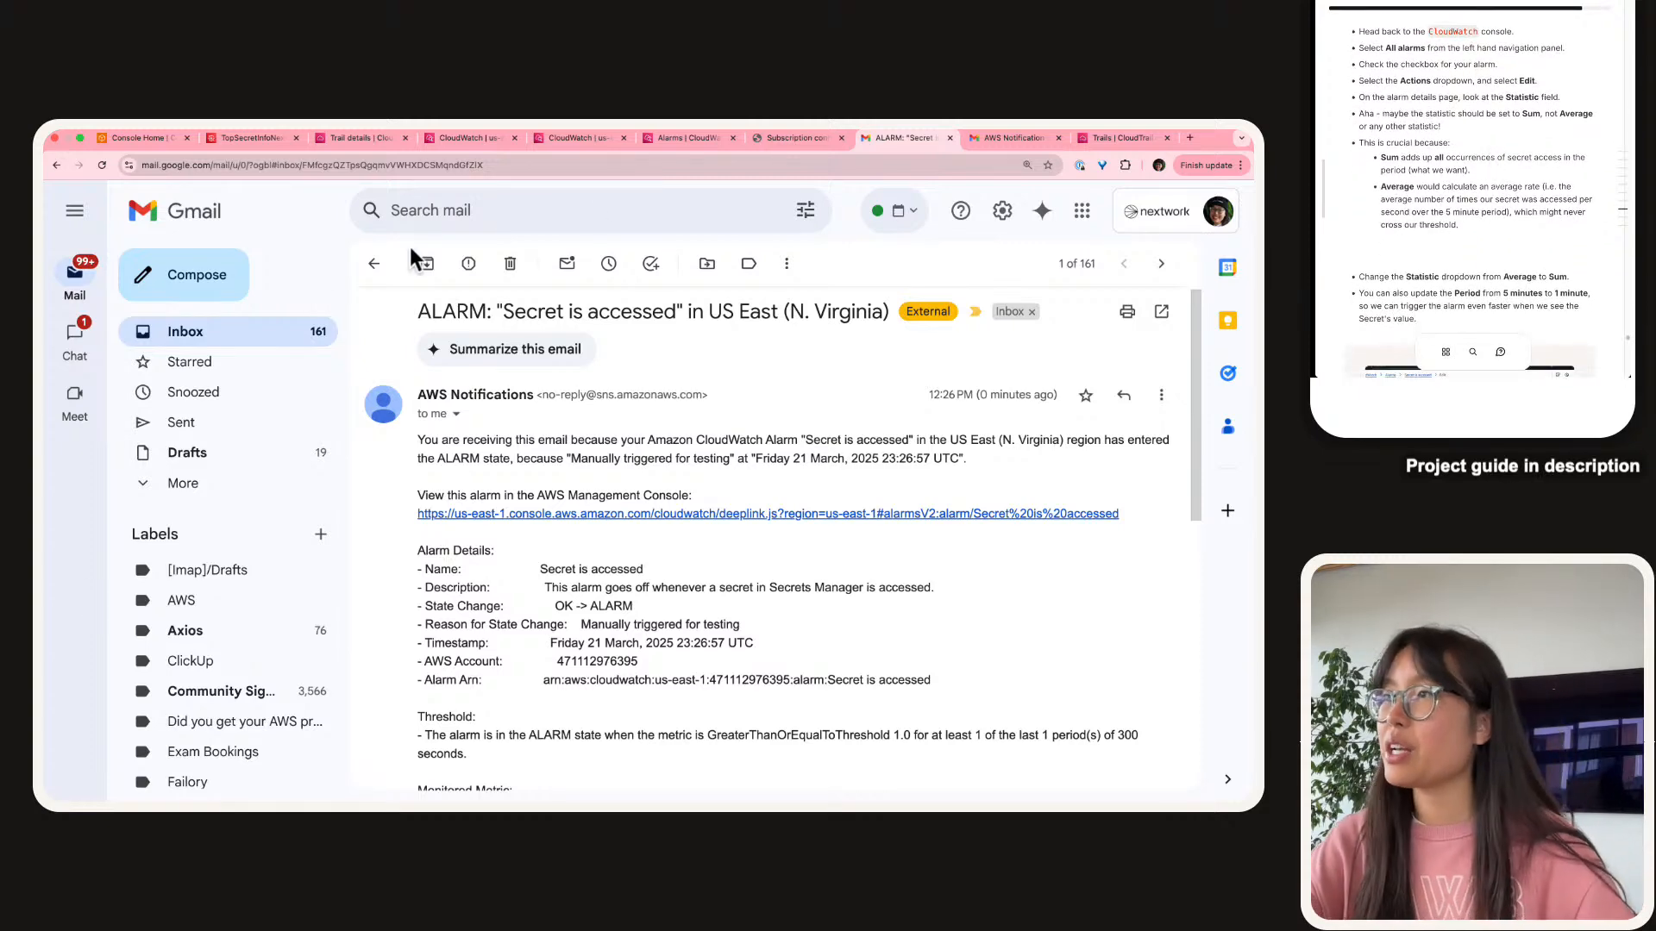
# Return to the CloudWatch metric filter tab and close the CloudShell panel.
pyautogui.click(679, 152)
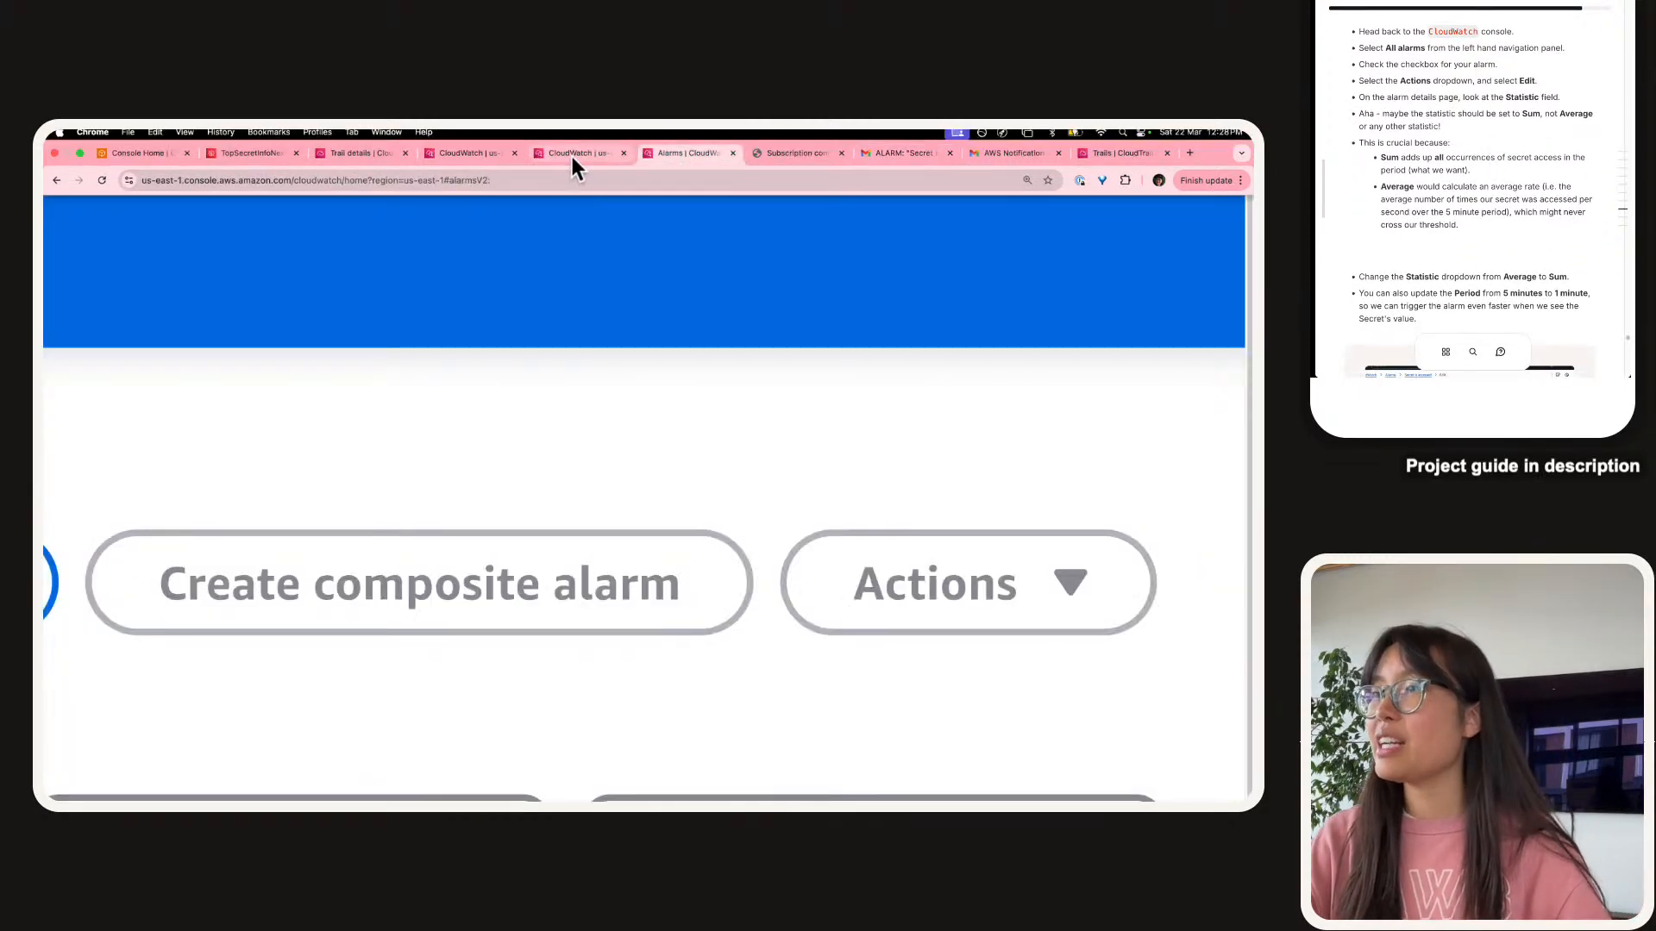
pyautogui.click(572, 155)
pyautogui.click(453, 155)
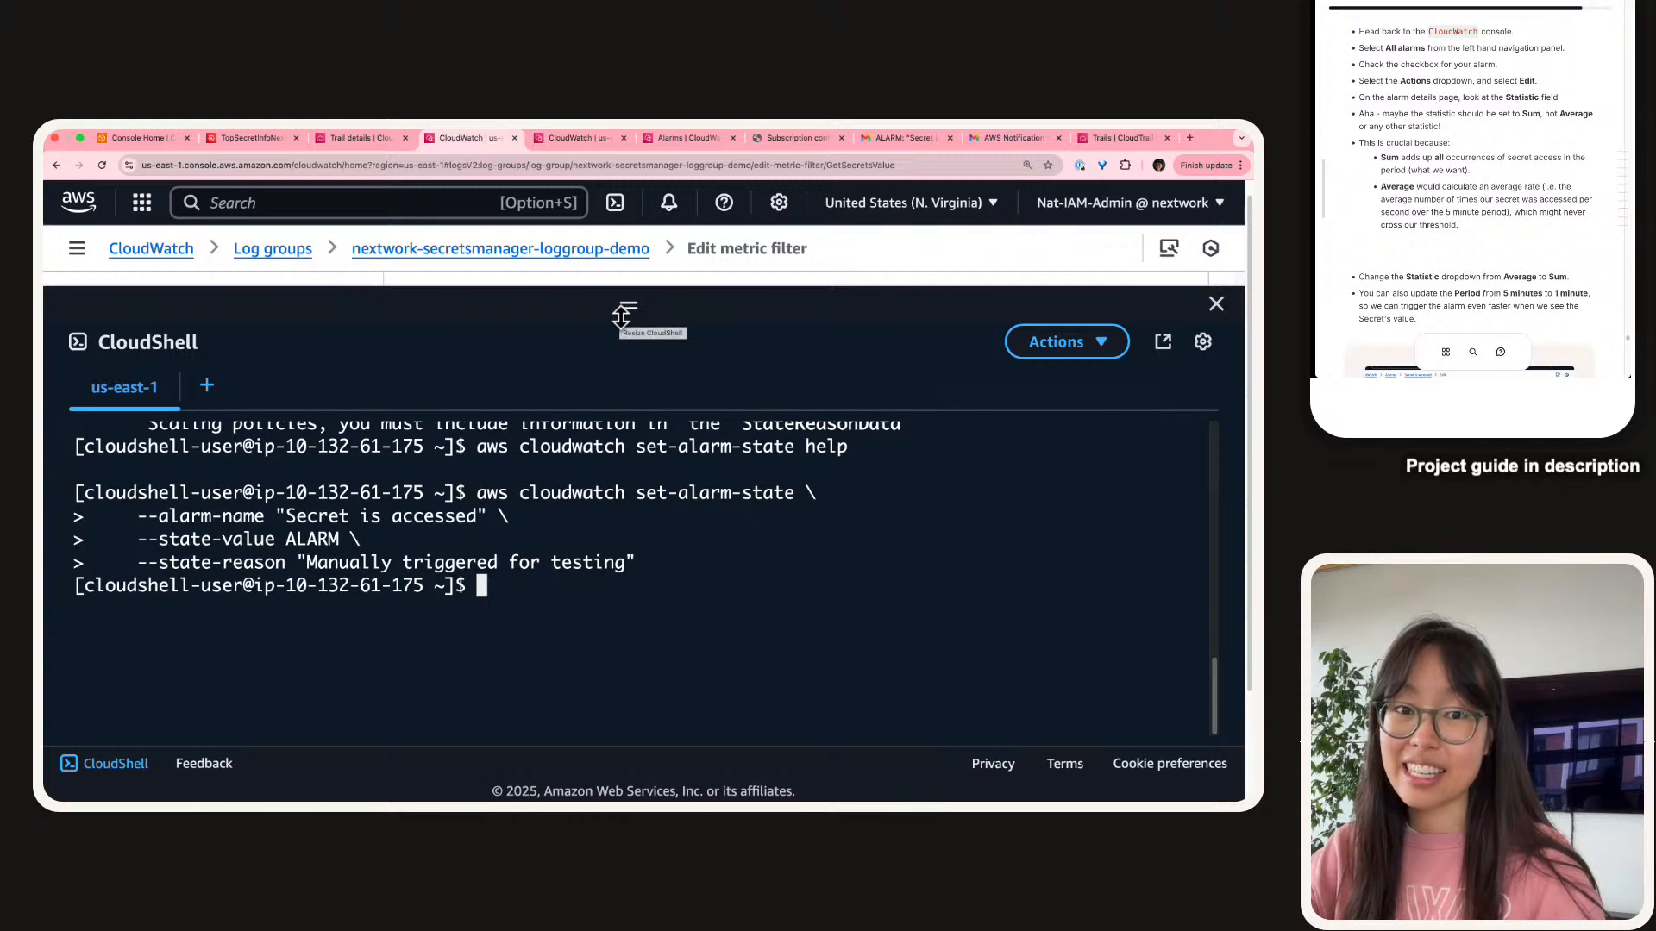
pyautogui.click(358, 138)
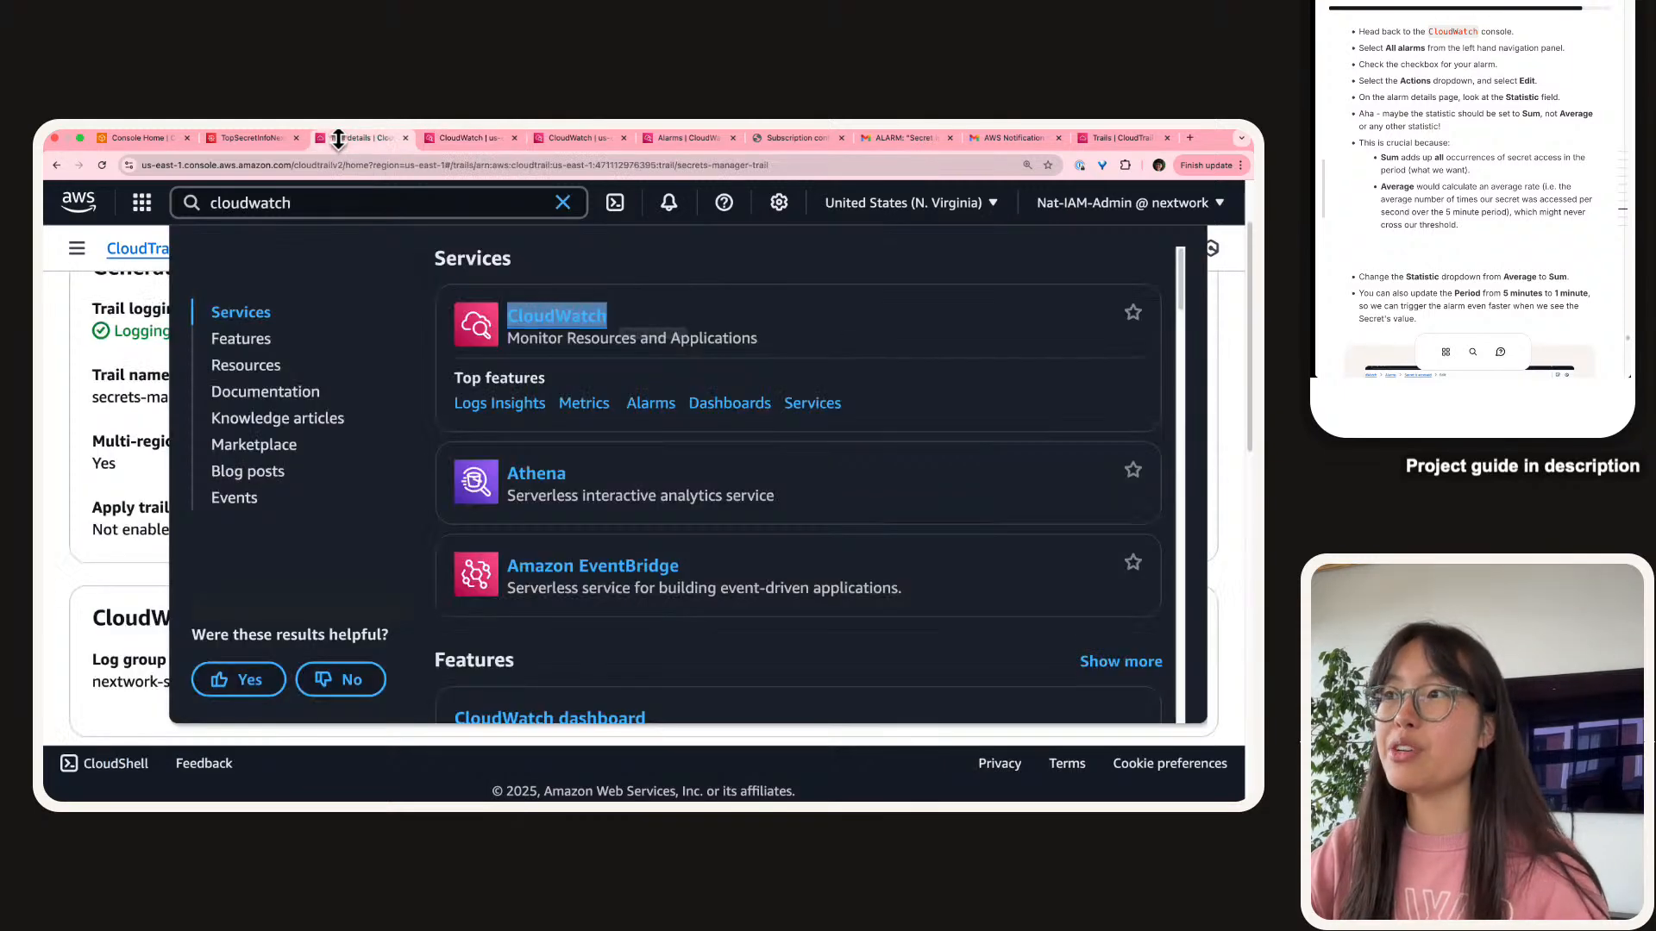
pyautogui.click(497, 136)
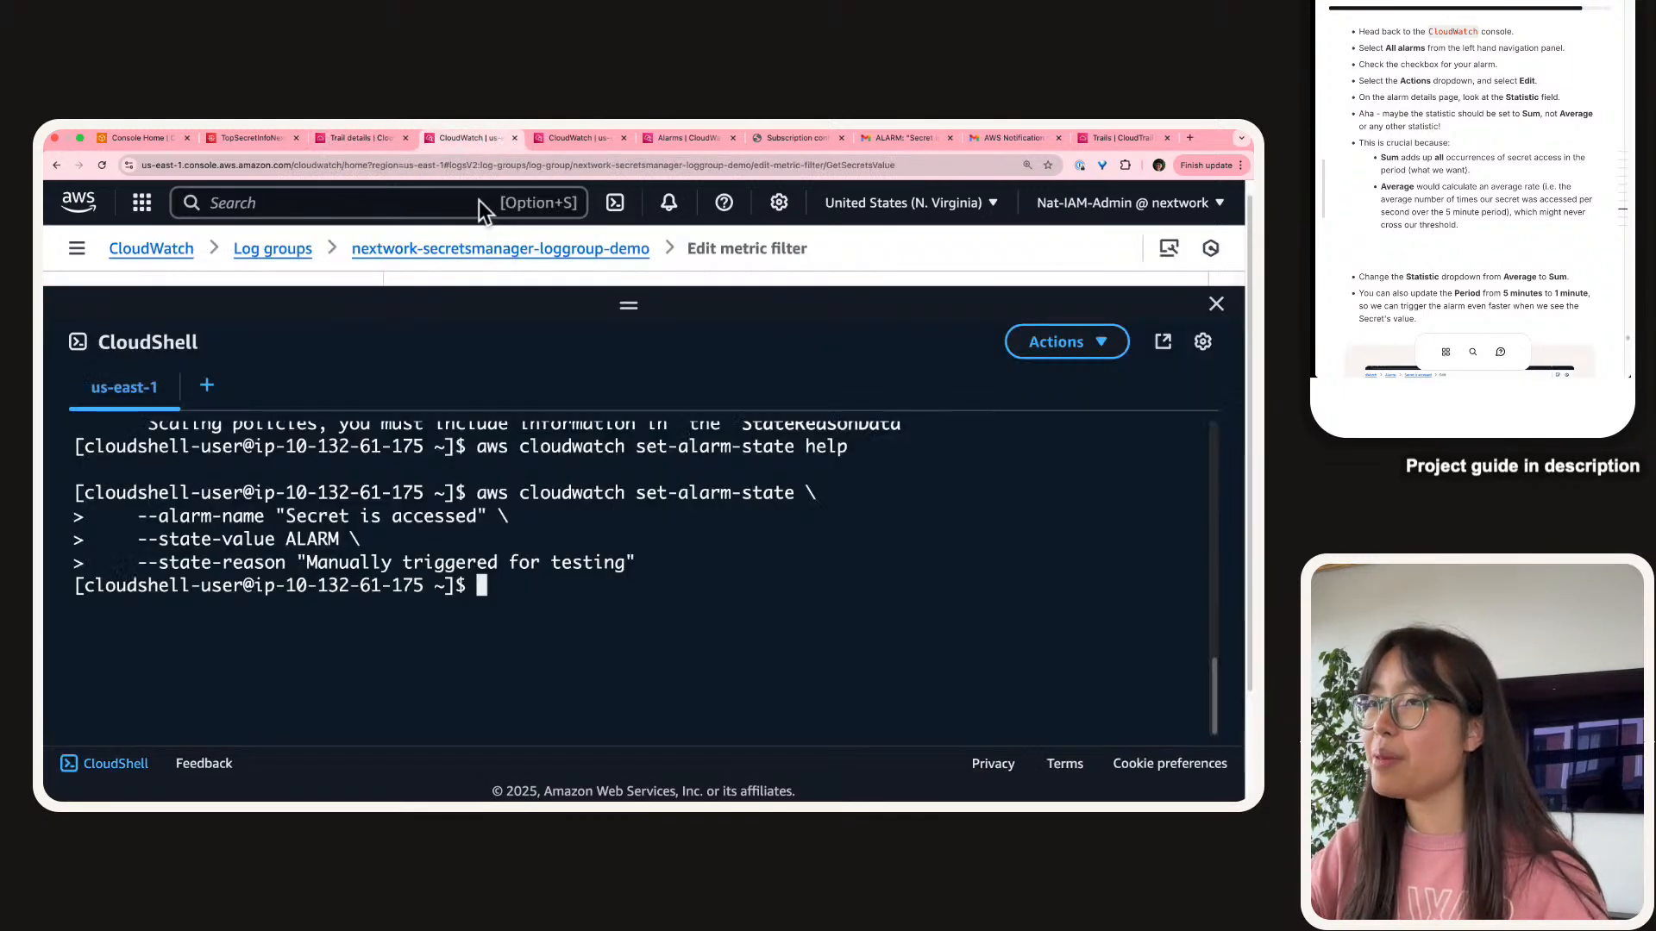
pyautogui.click(1219, 308)
pyautogui.scroll(1, 786, 526)
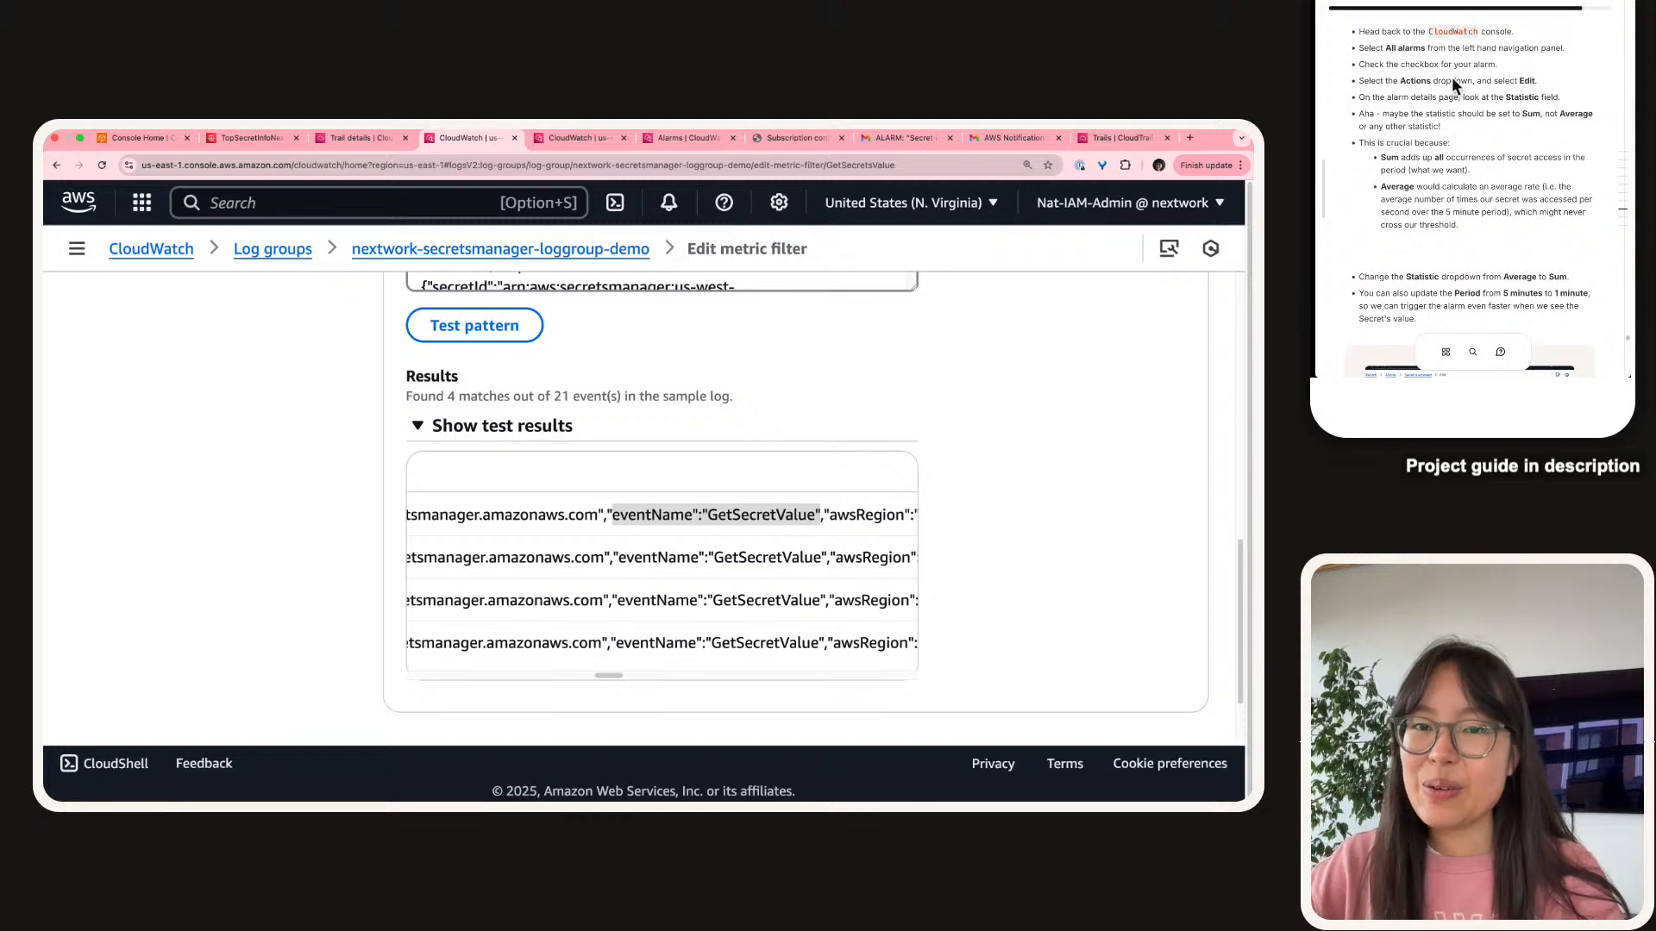
# From All alarms, select 'Secret is accessed' and choose Actions > Edit.
pyautogui.click(70, 248)
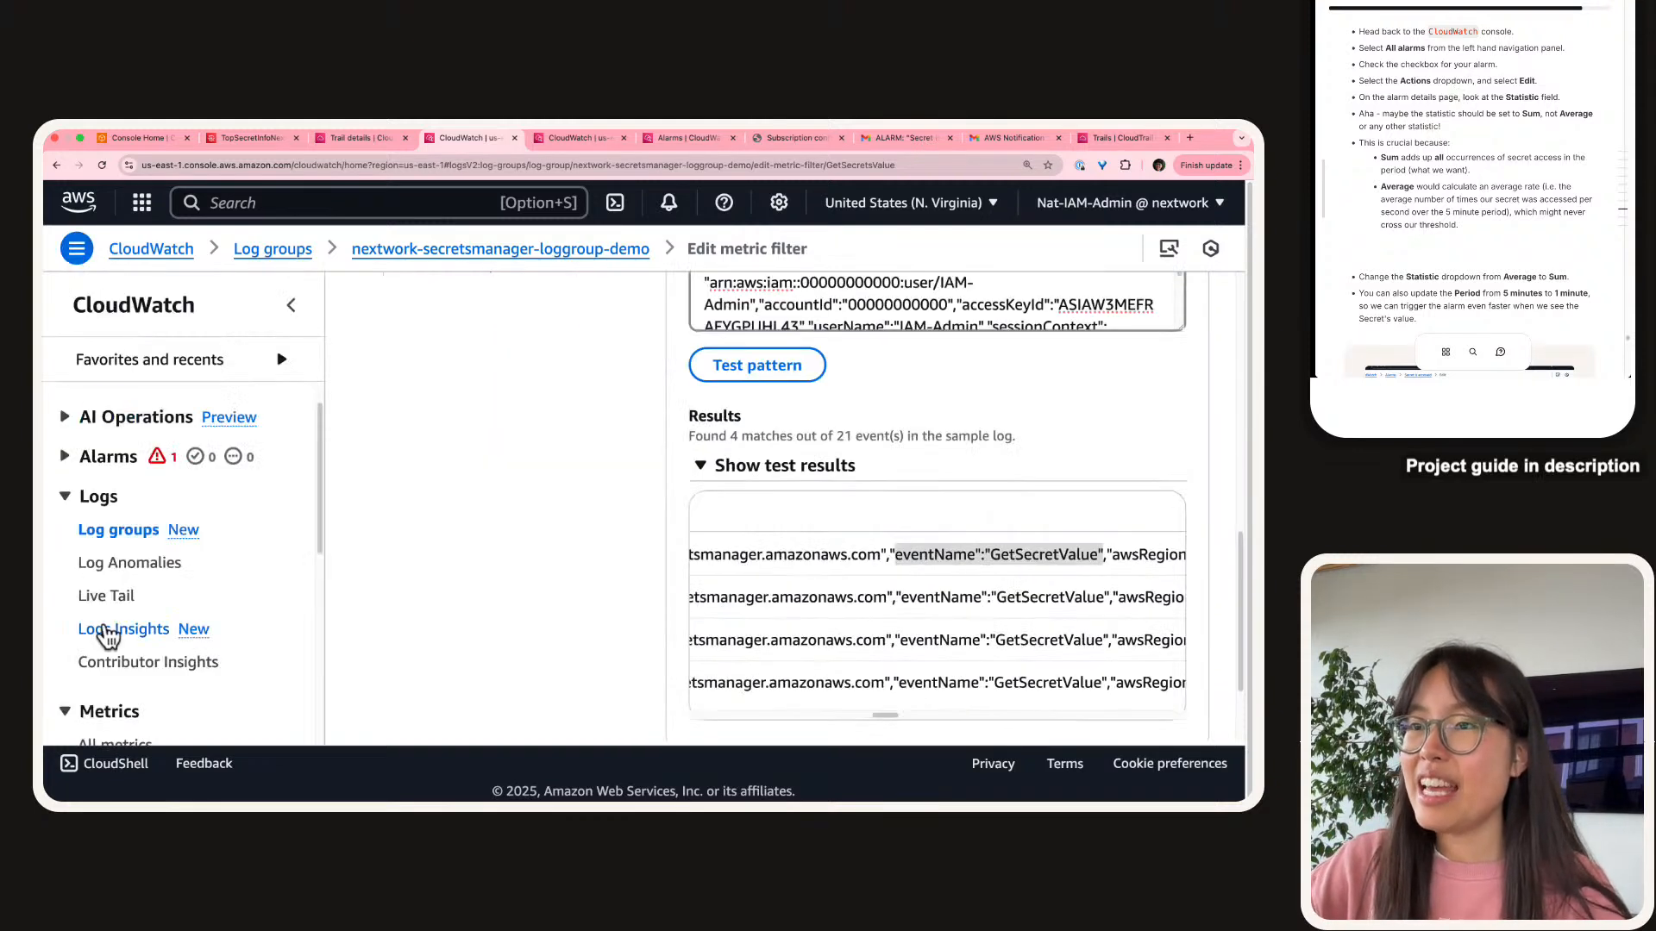
pyautogui.click(90, 461)
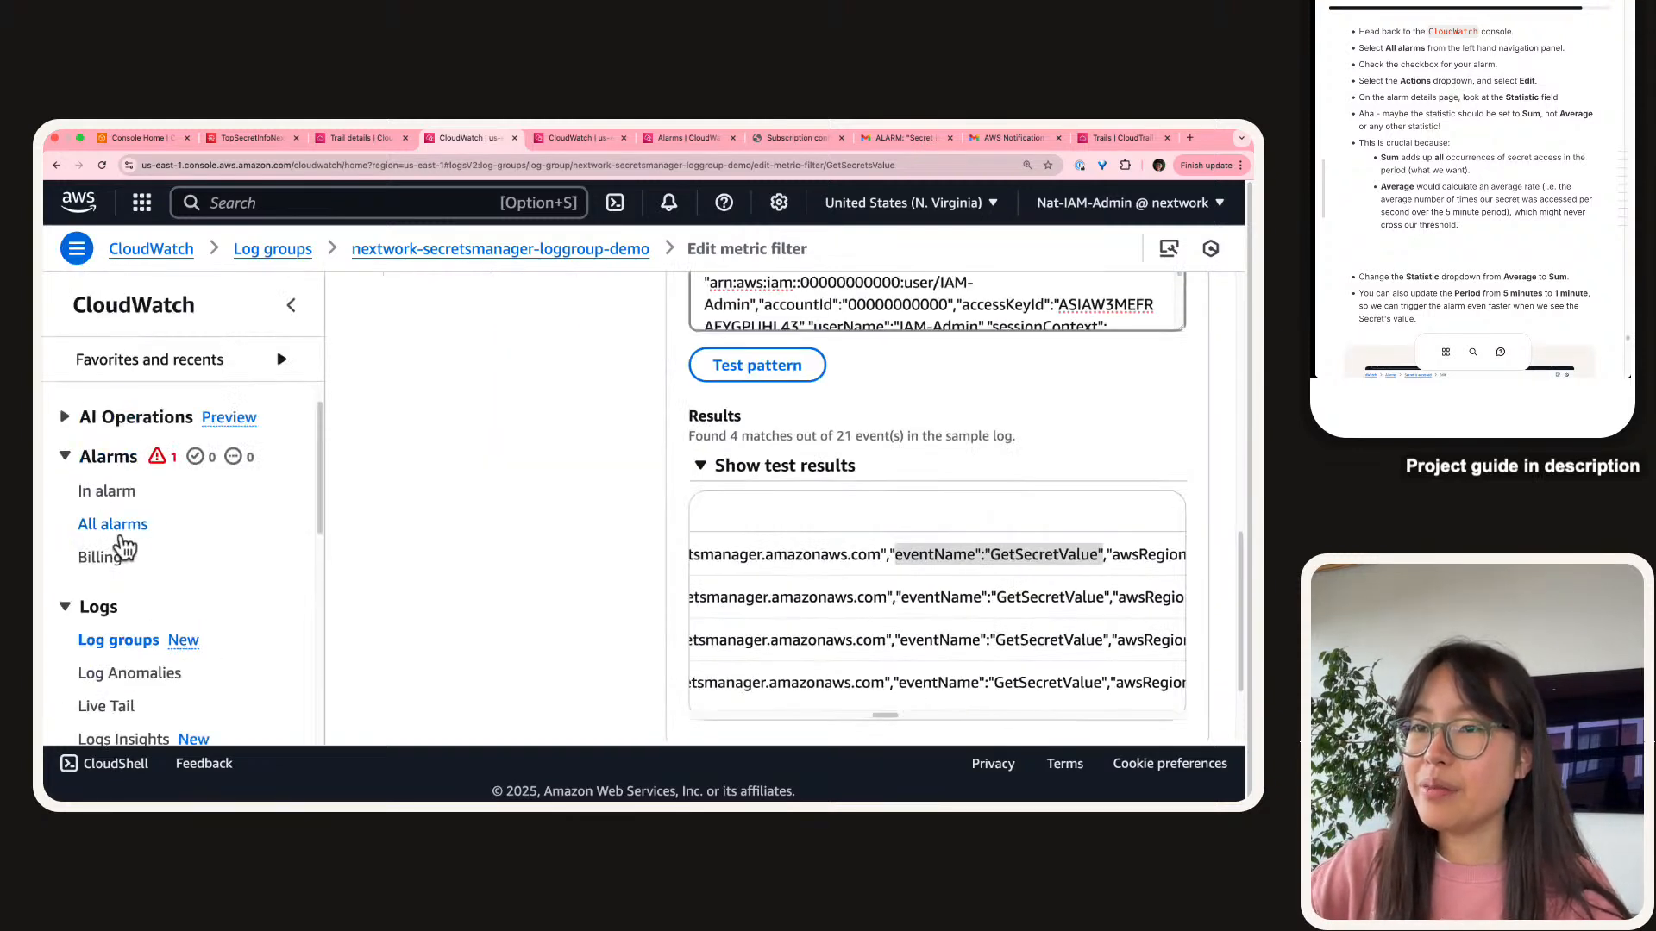
pyautogui.click(116, 528)
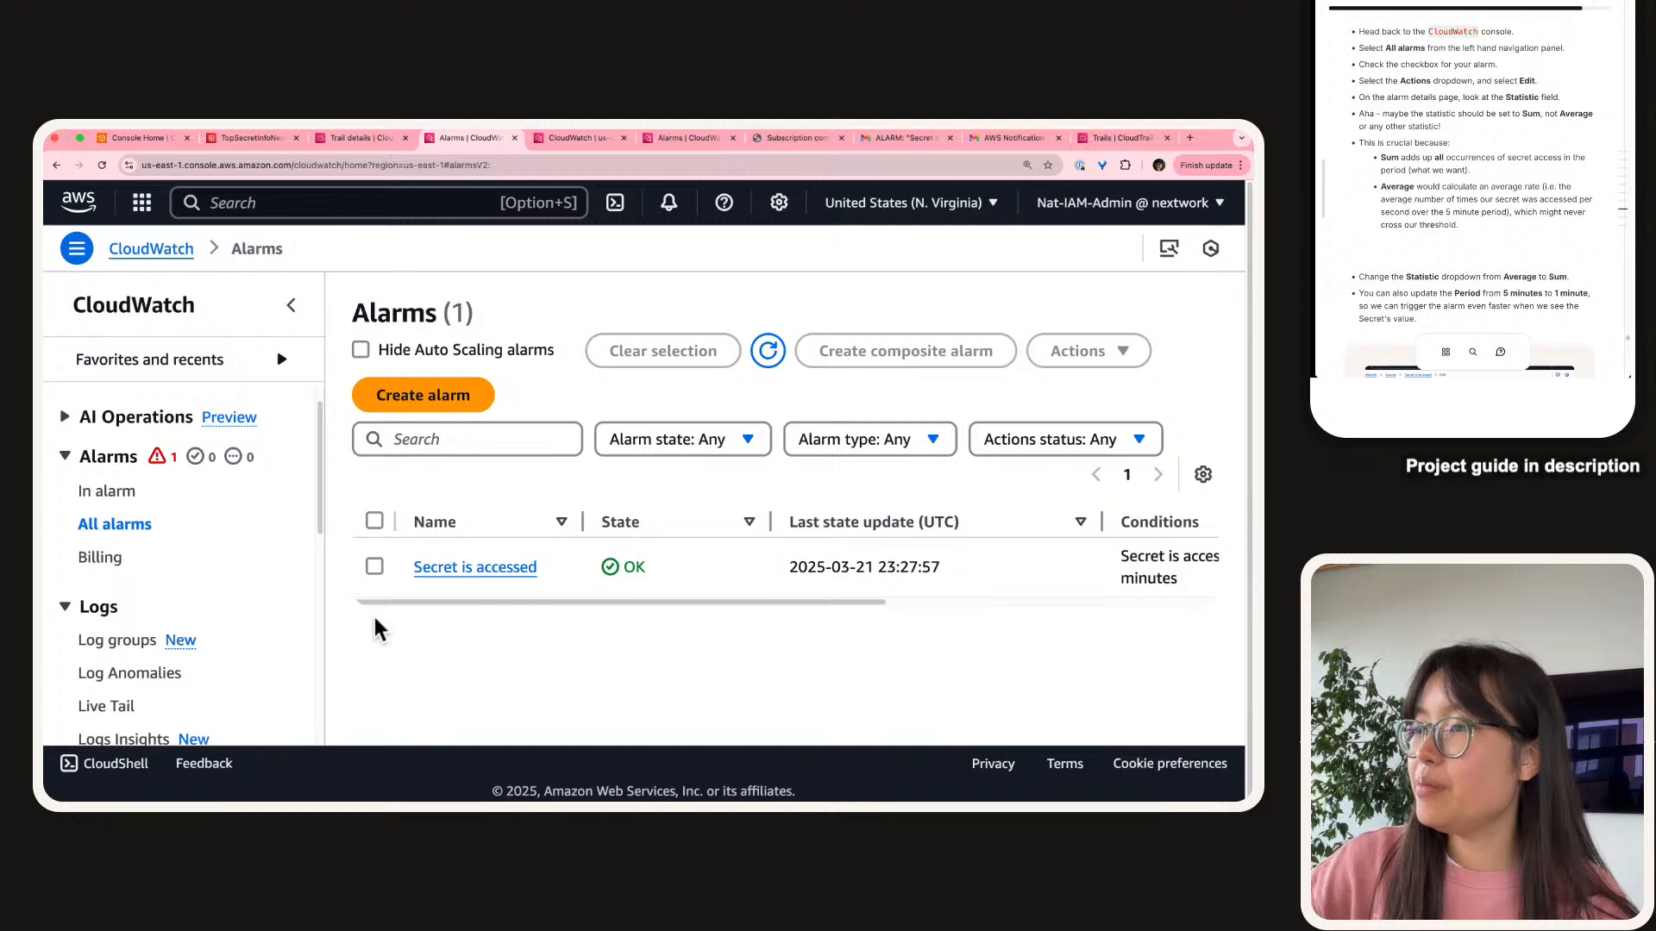
pyautogui.click(375, 567)
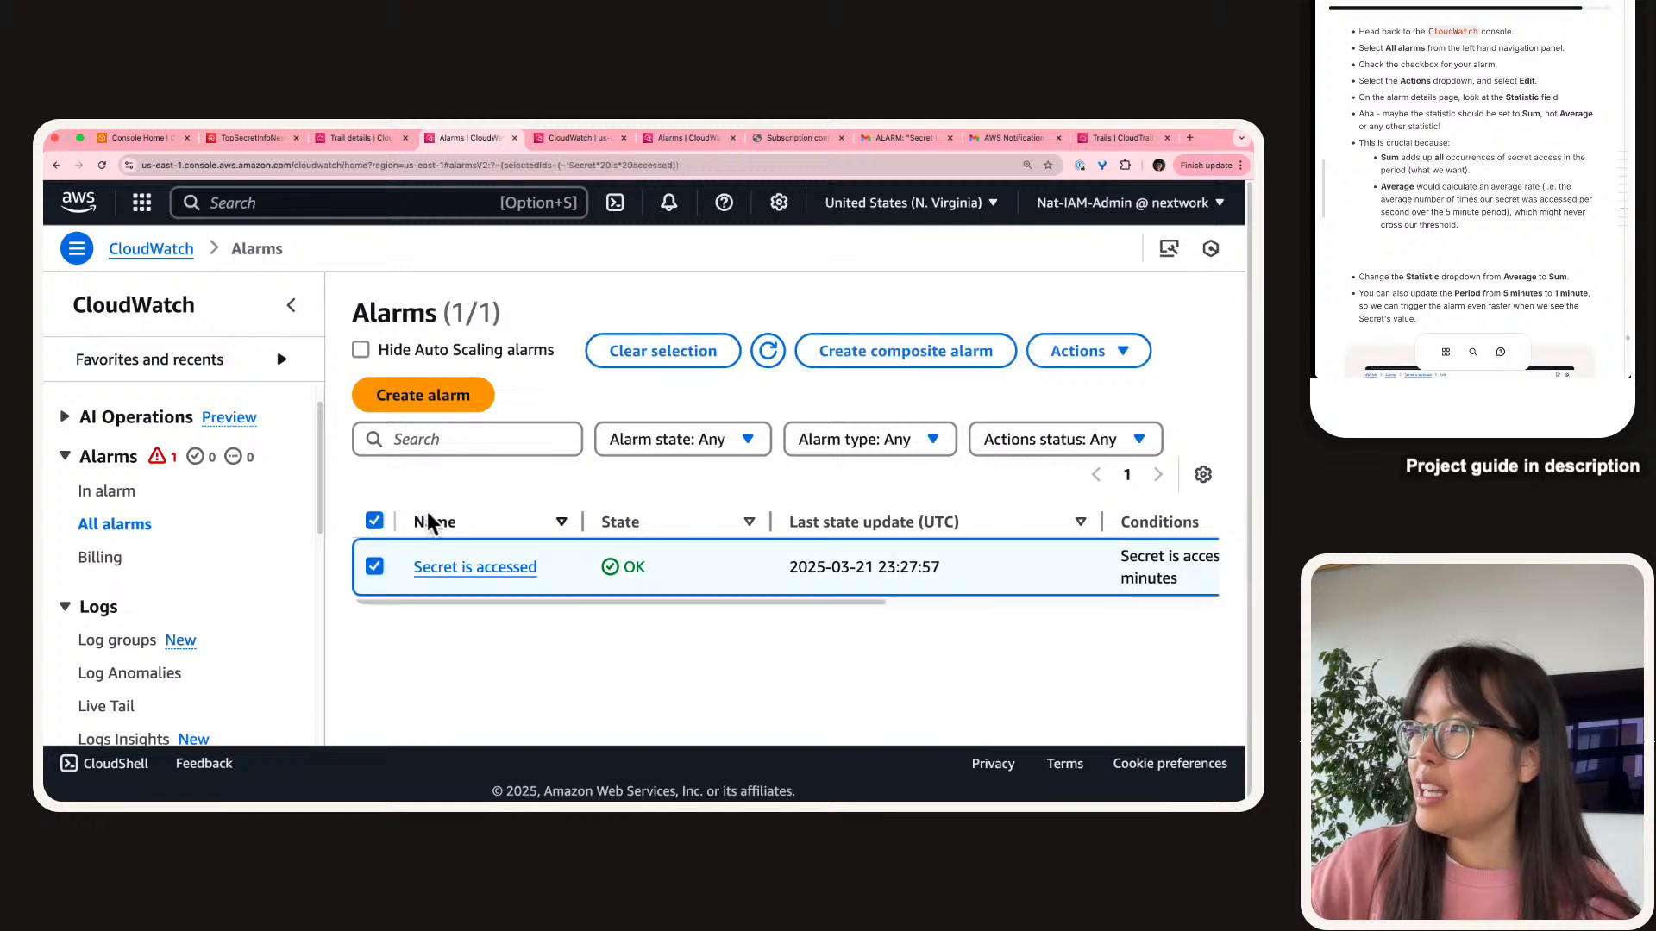
pyautogui.click(1073, 354)
pyautogui.click(1065, 399)
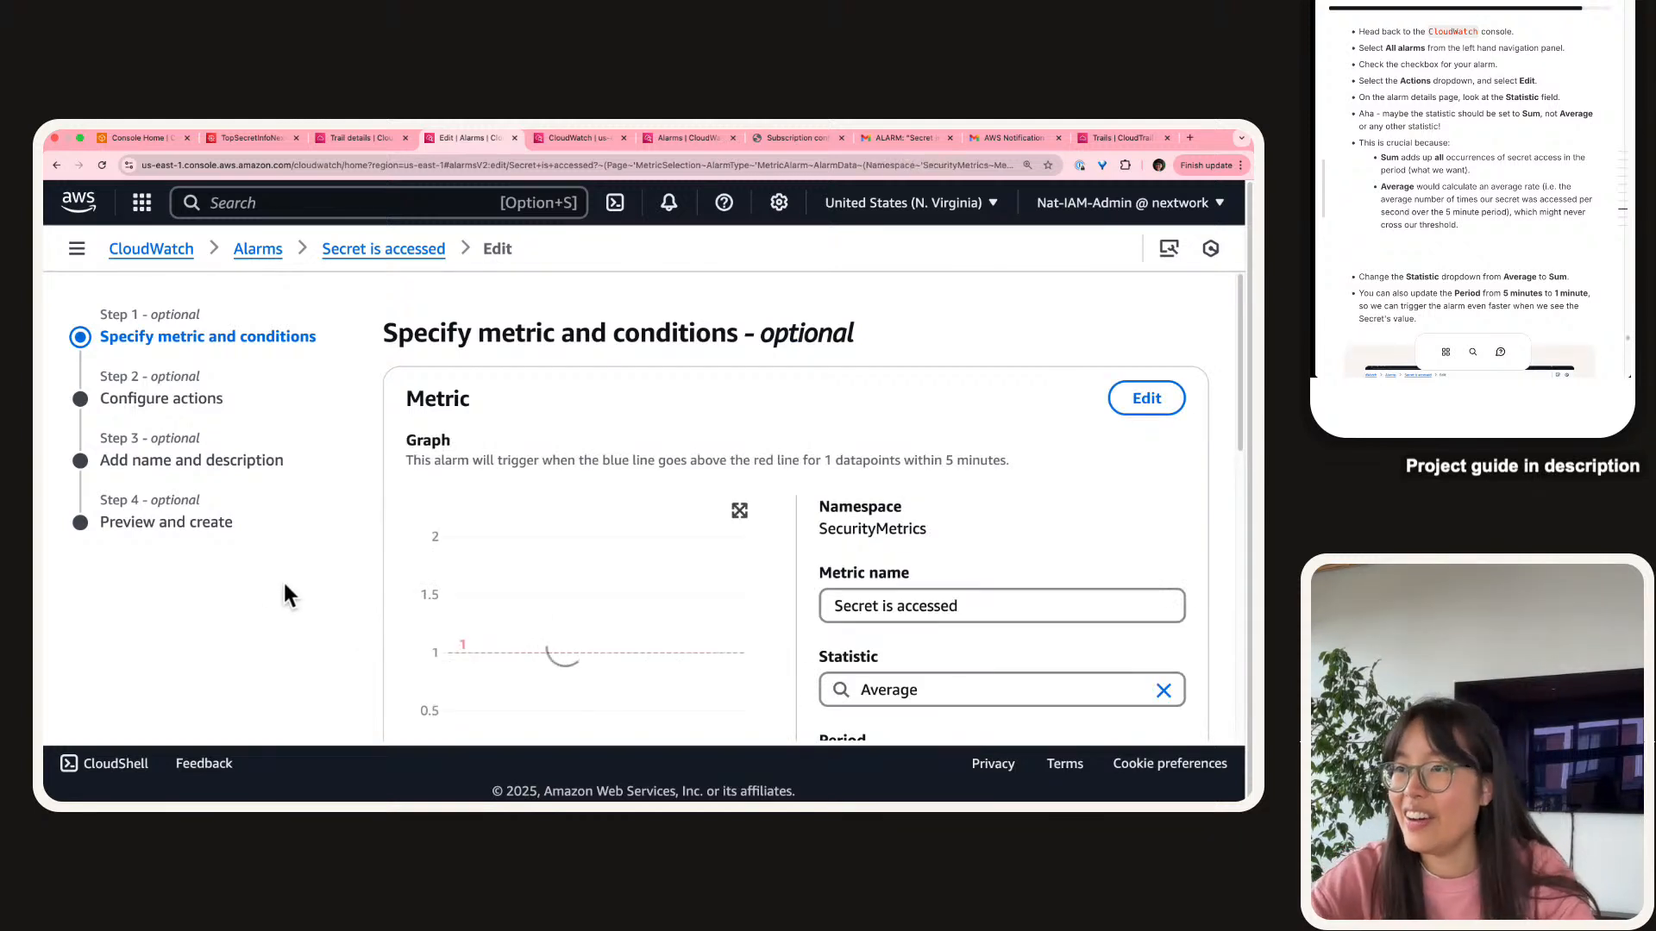
pyautogui.scroll(-1, 393, 523)
pyautogui.scroll(-1, 393, 534)
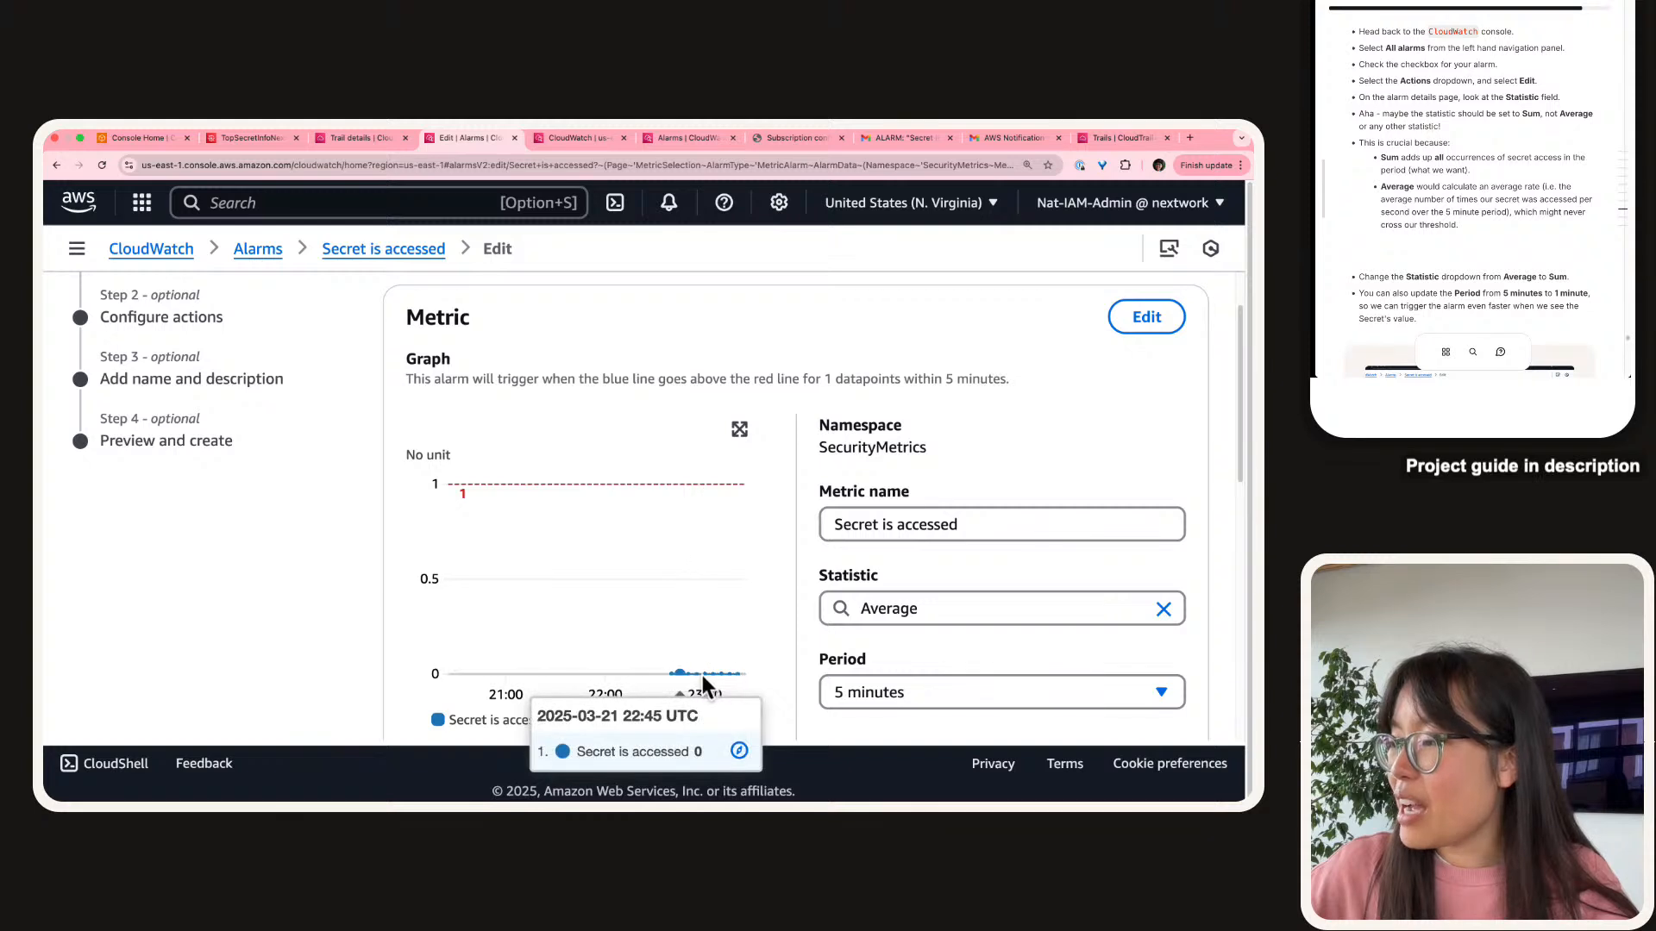
pyautogui.moveTo(727, 679)
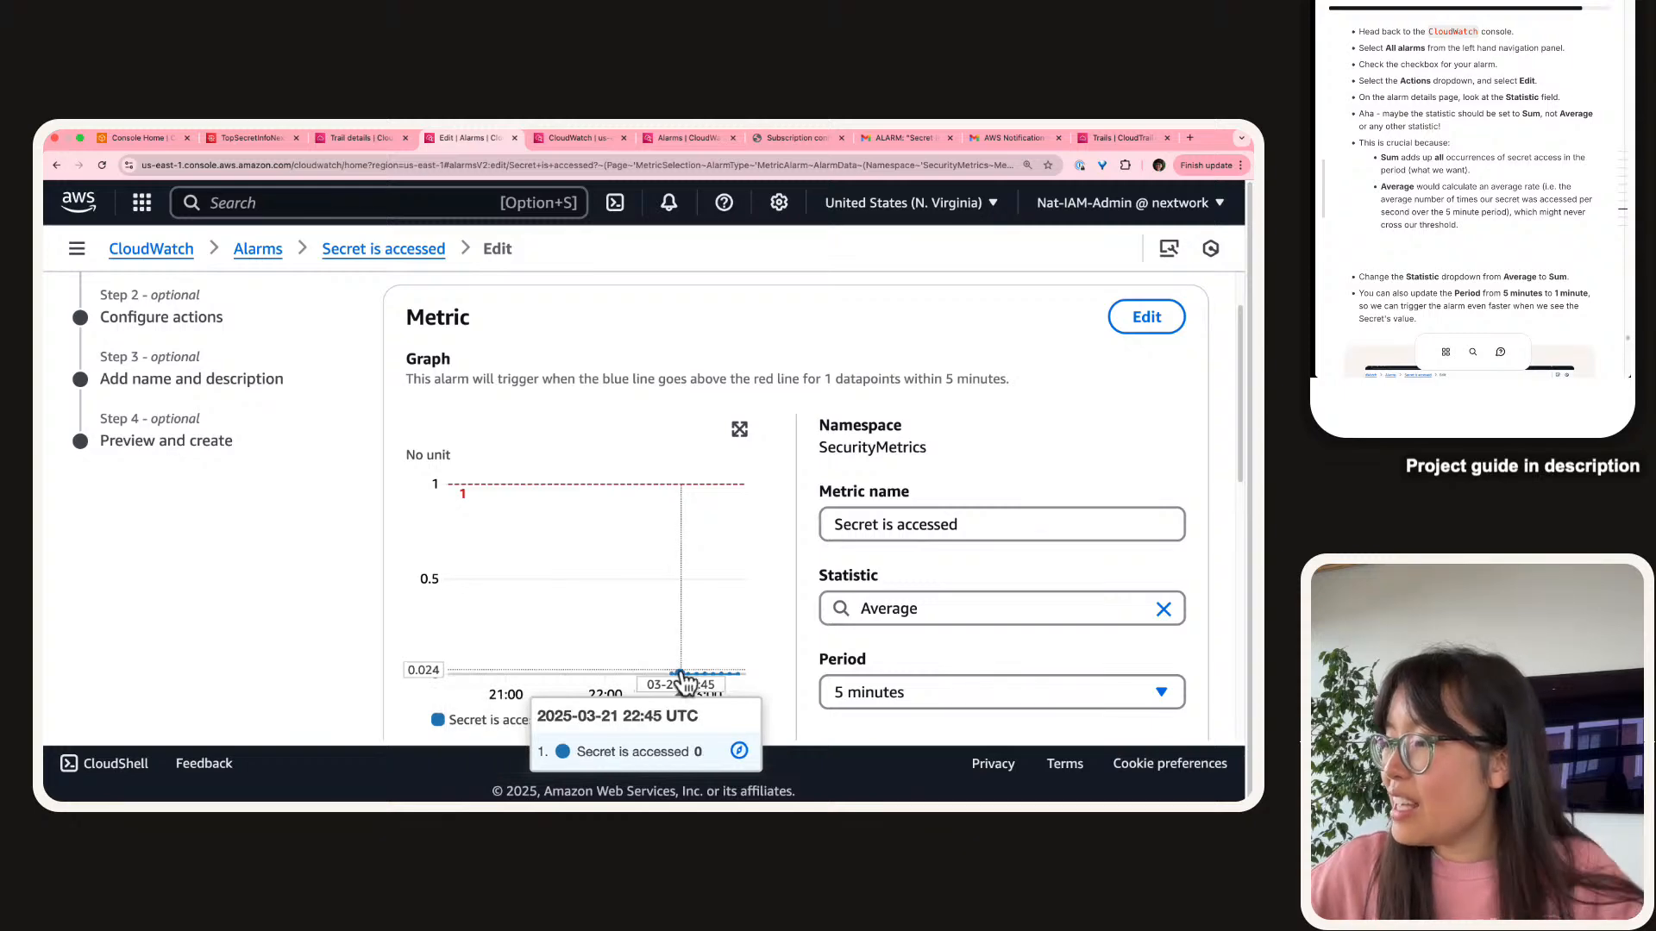
pyautogui.scroll(3, 680, 679)
pyautogui.scroll(-3, 680, 680)
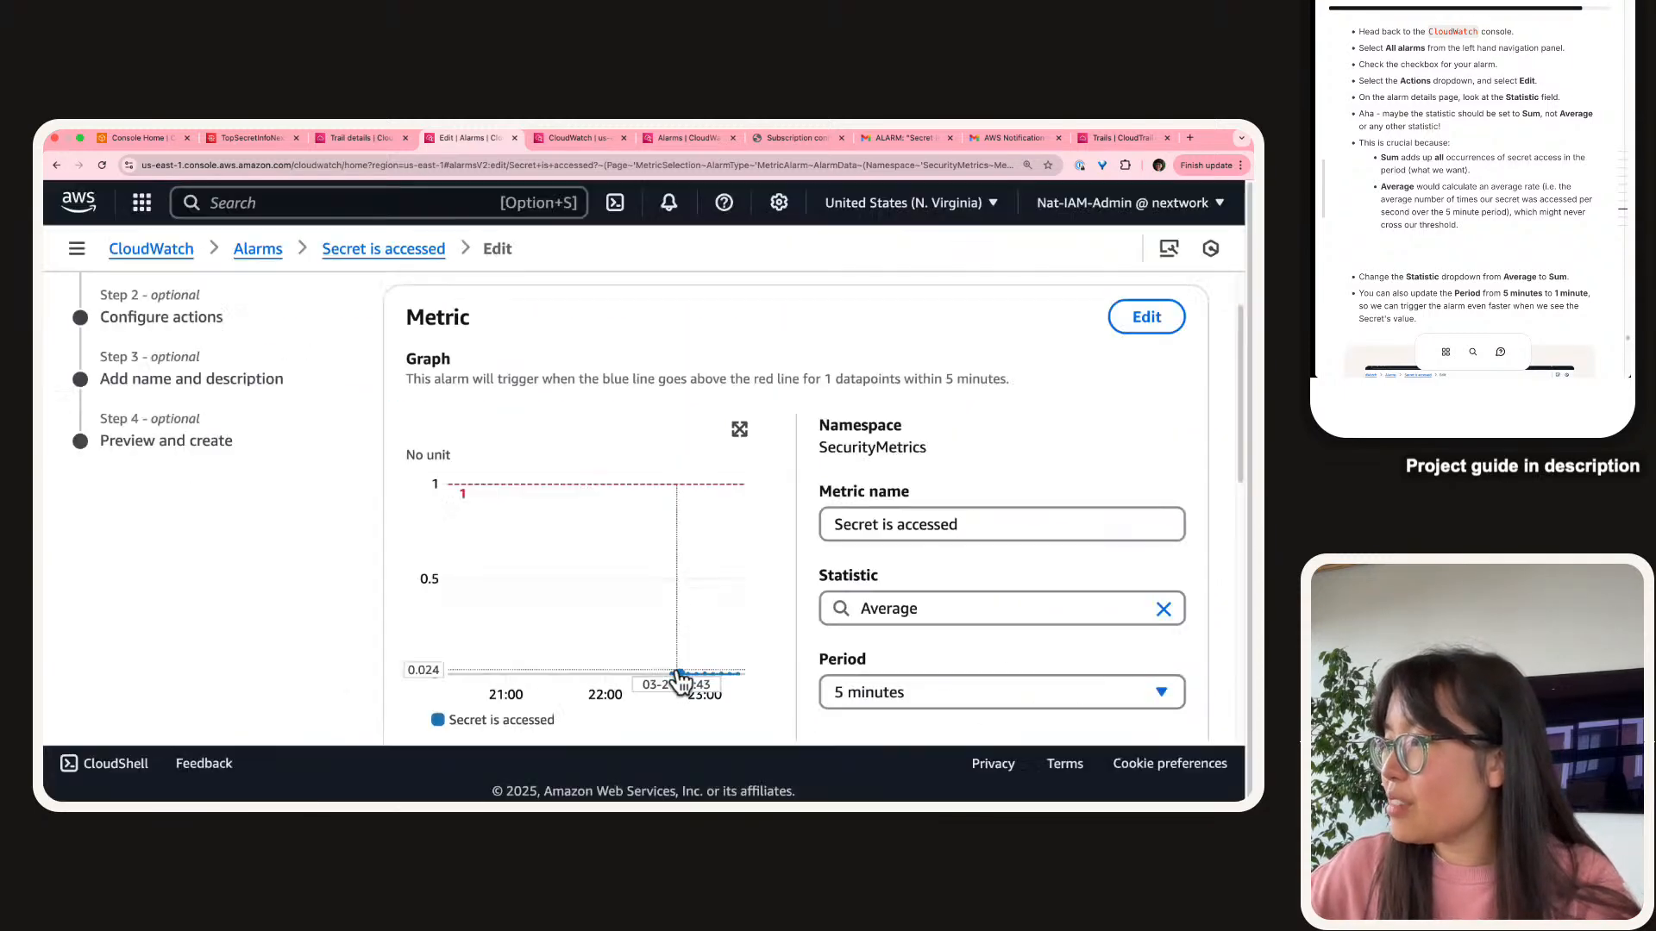
pyautogui.moveTo(745, 443); pyautogui.dragTo(745, 433)
pyautogui.click(740, 431)
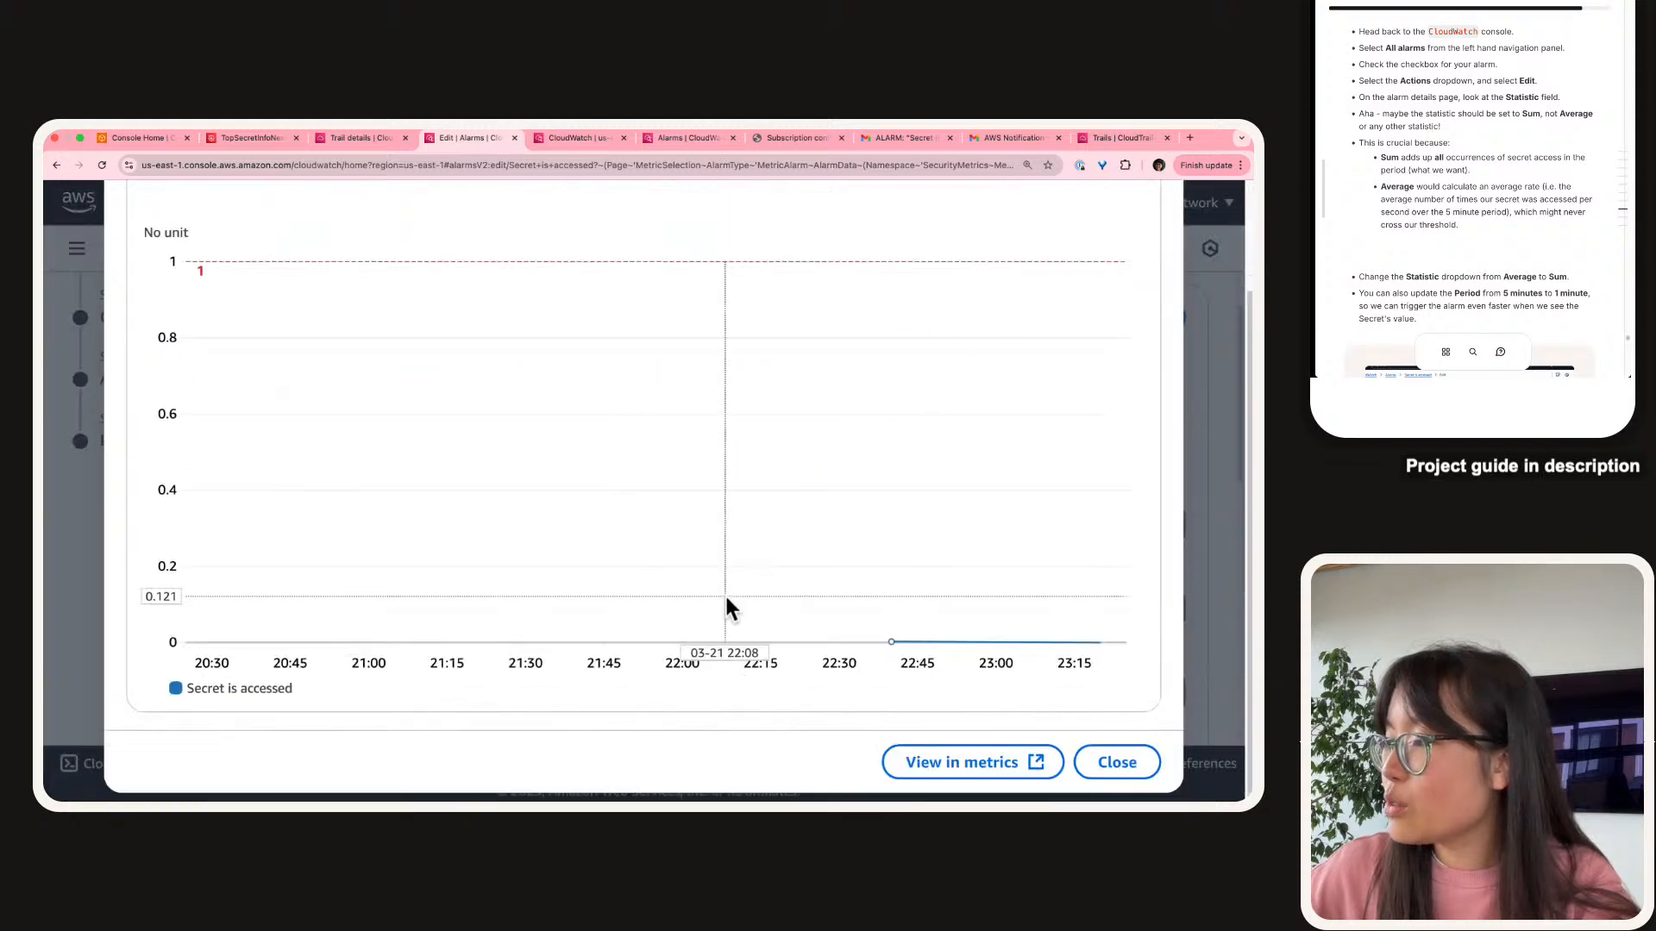
pyautogui.moveTo(888, 643)
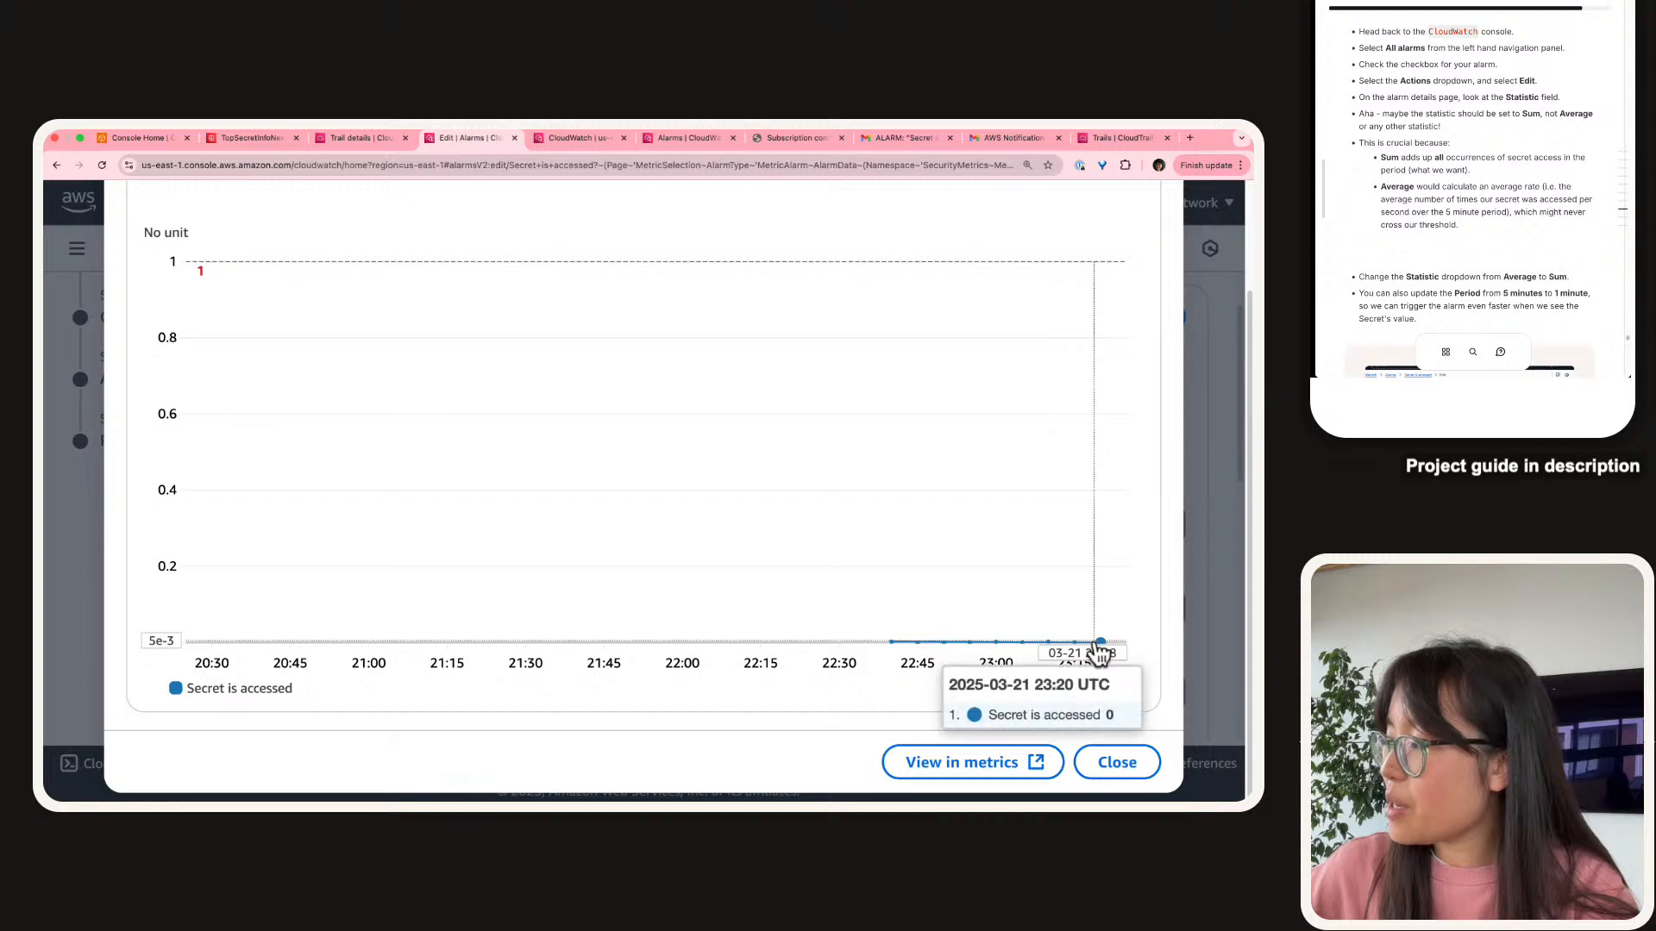
pyautogui.click(1208, 552)
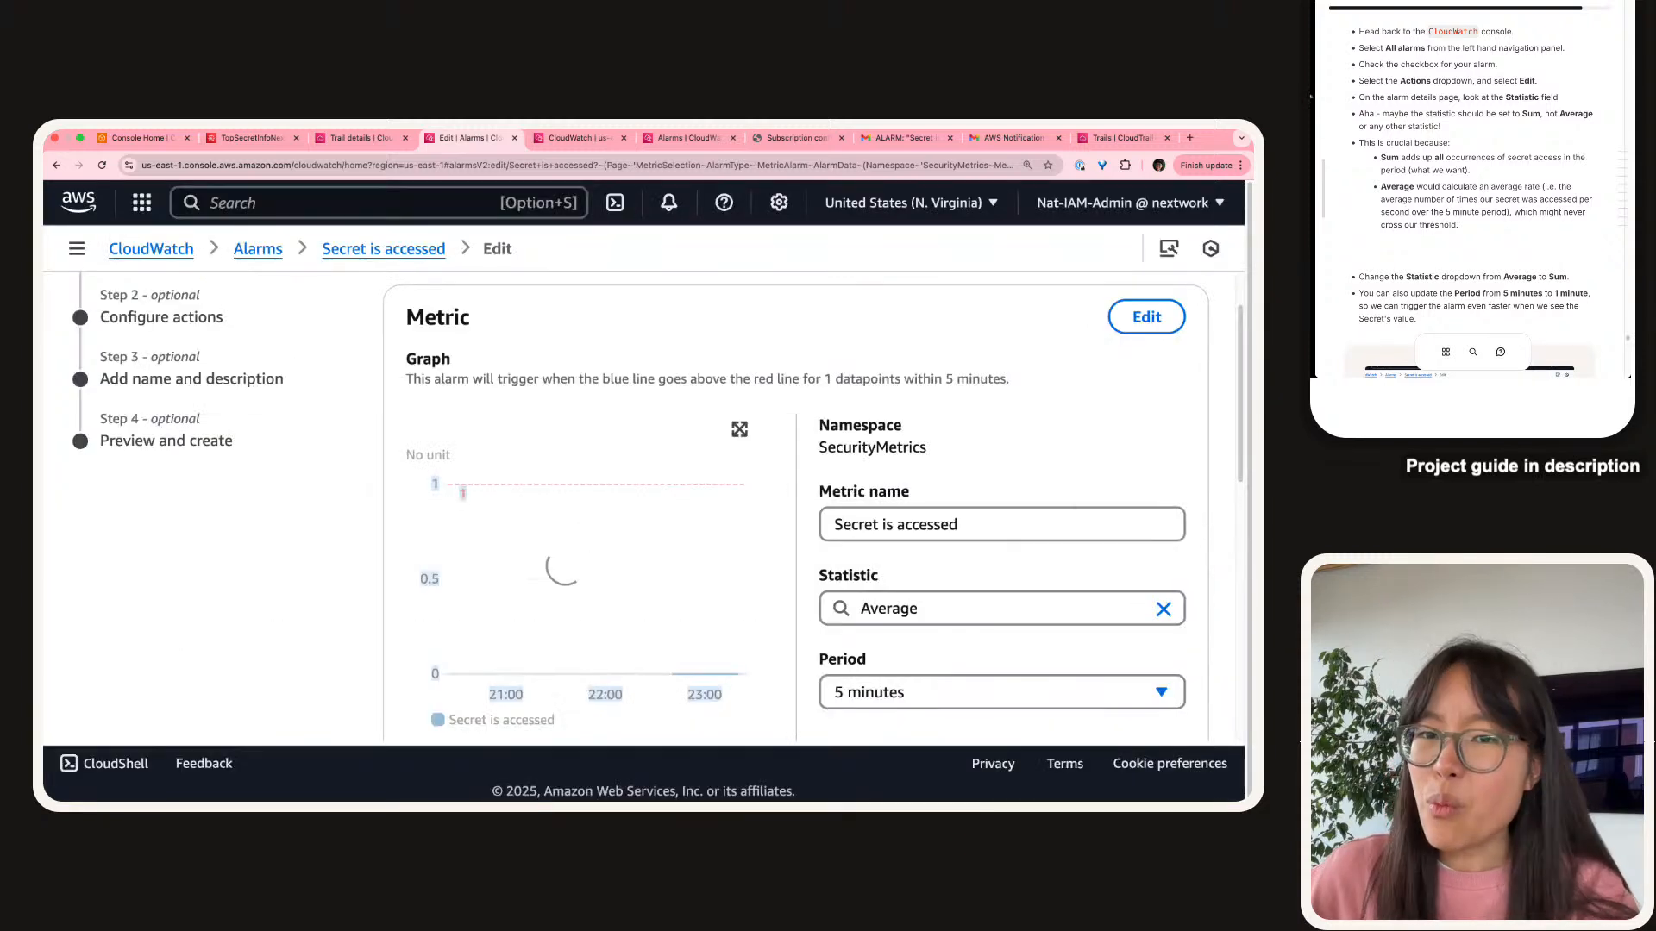
# Change the alarm metric's statistic from Average to Sum.
pyautogui.click(403, 567)
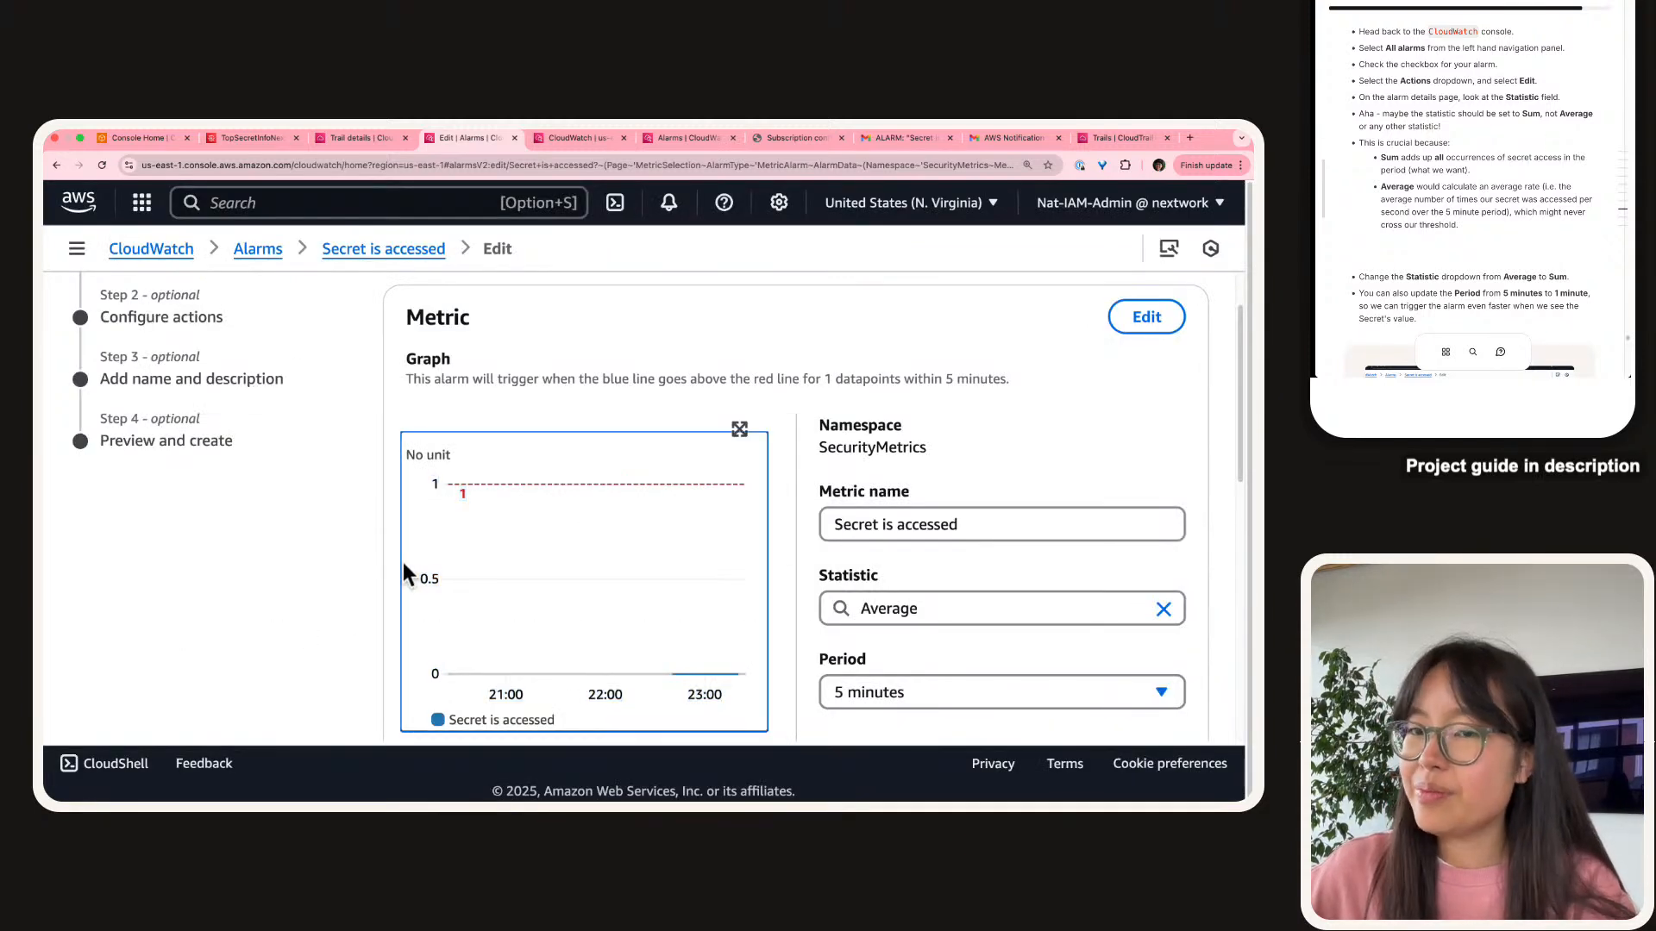
pyautogui.scroll(-1, 1429, 125)
pyautogui.scroll(-1, 588, 597)
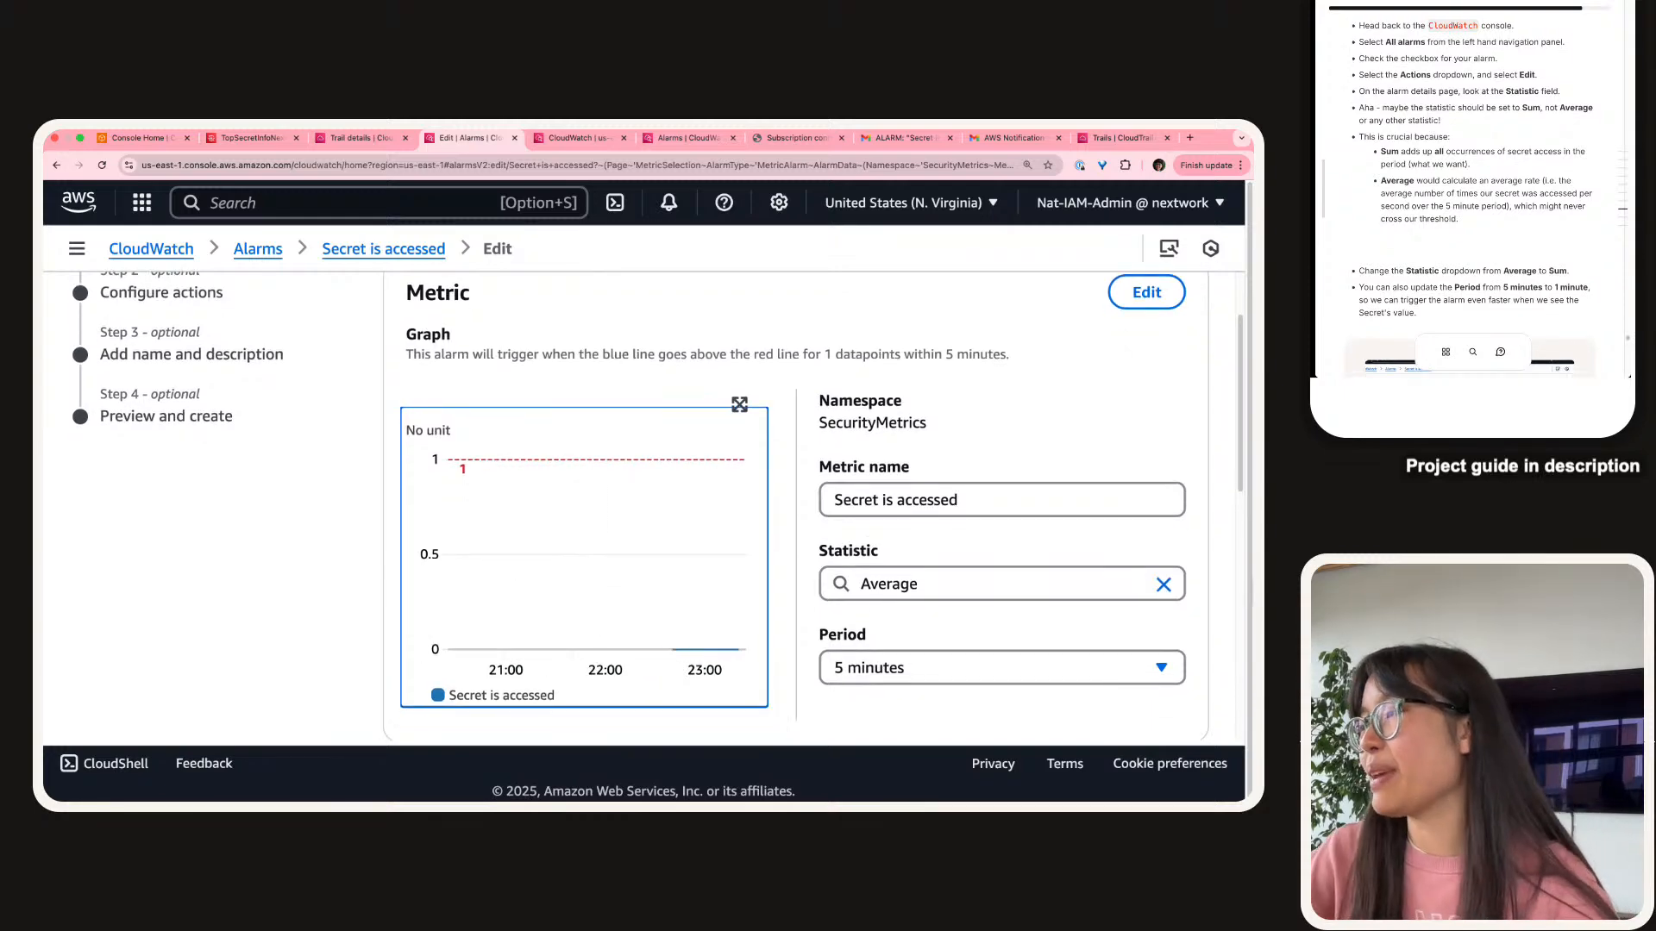
pyautogui.scroll(5, 969, 594)
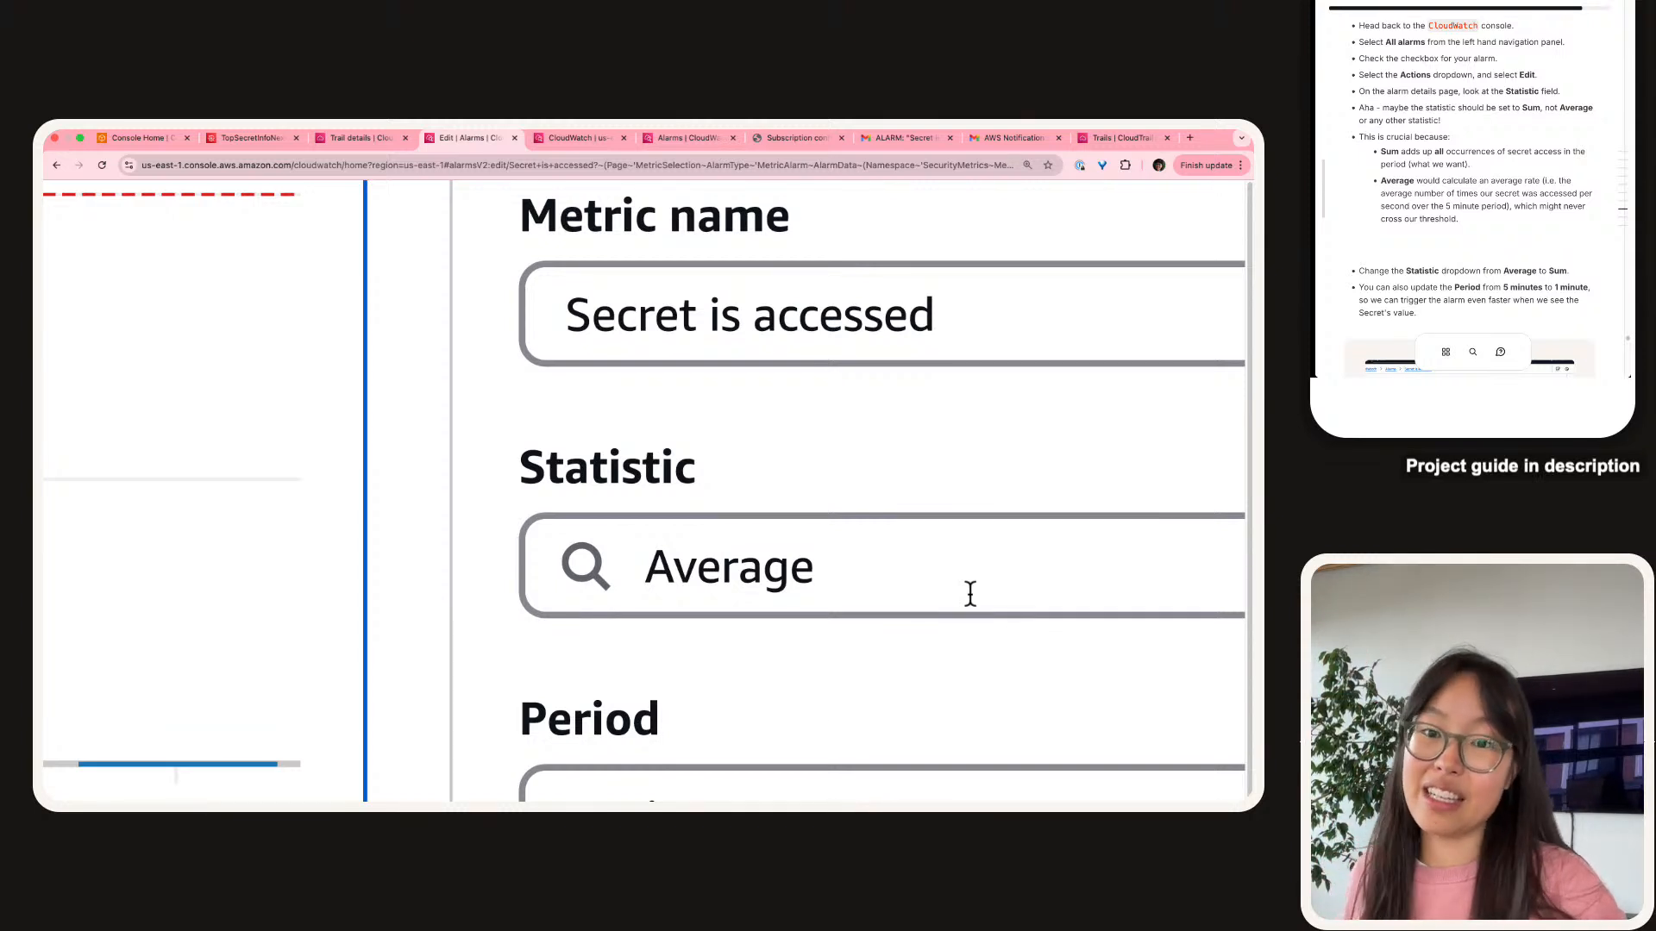
pyautogui.click(969, 594)
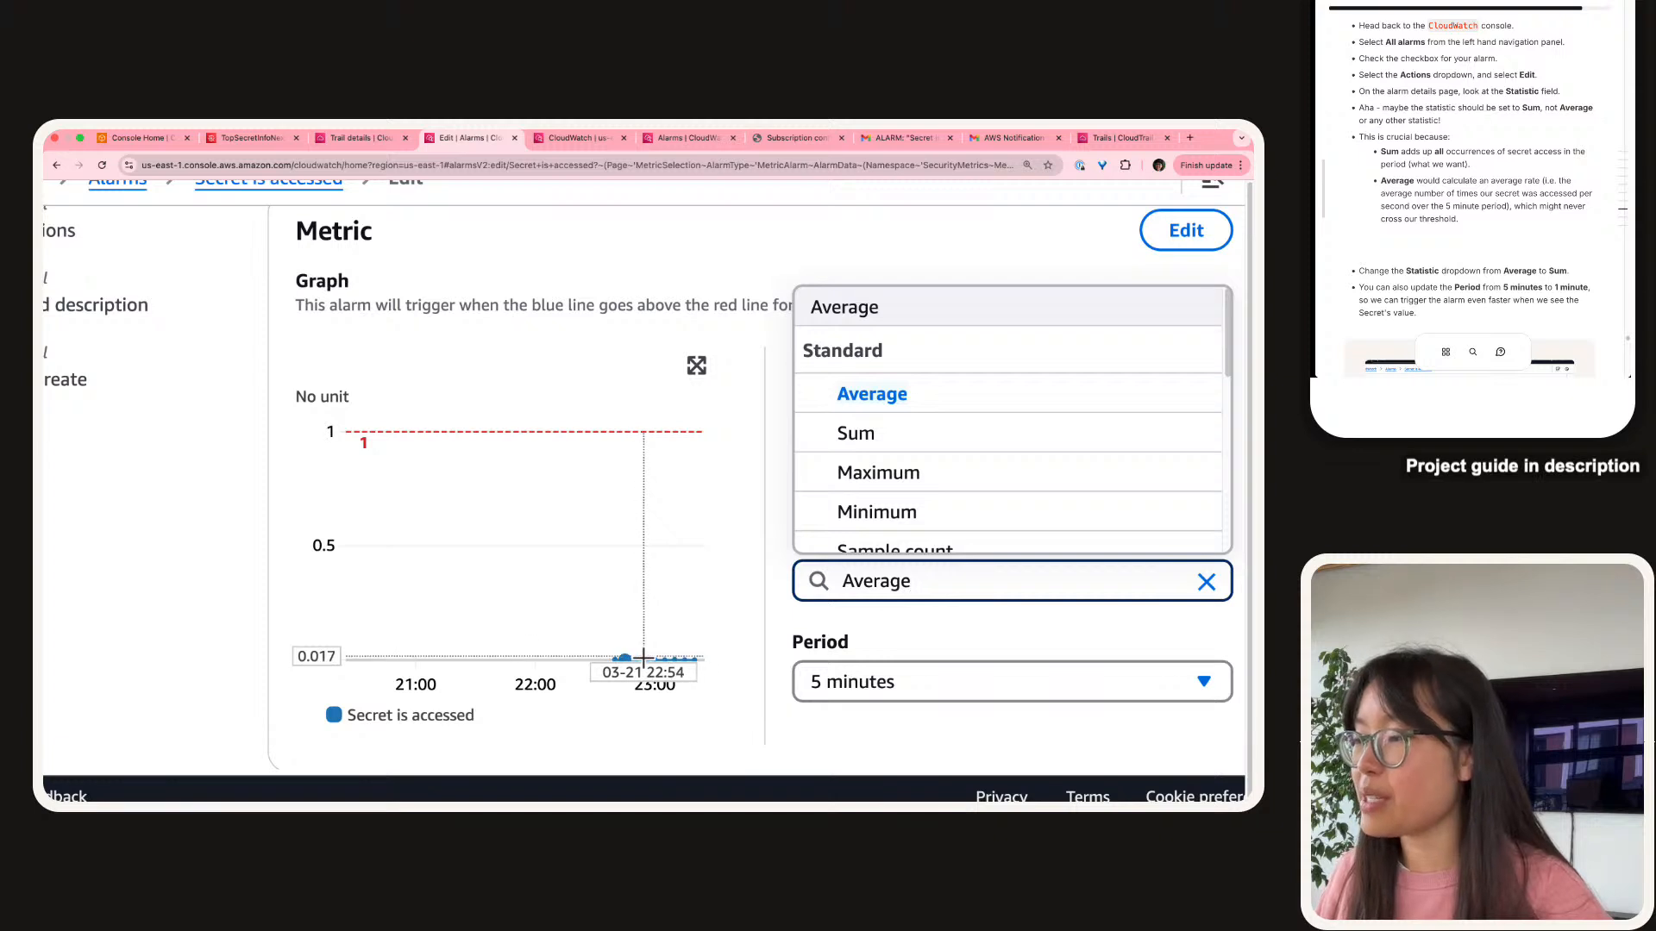
pyautogui.moveTo(647, 662)
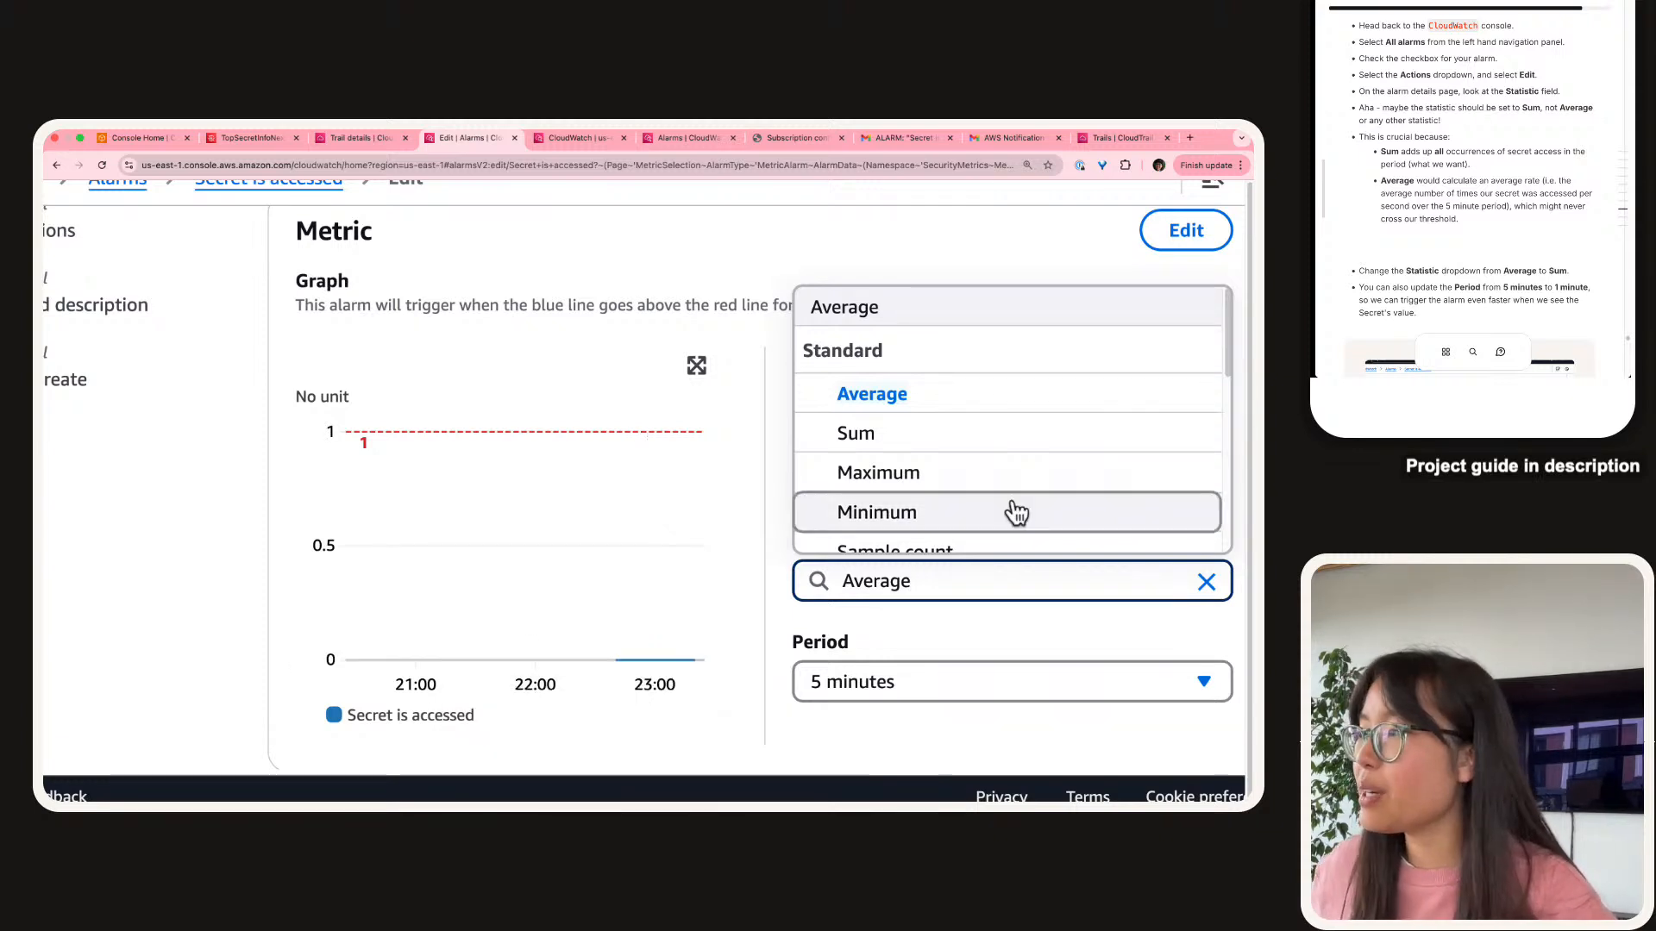
pyautogui.click(953, 443)
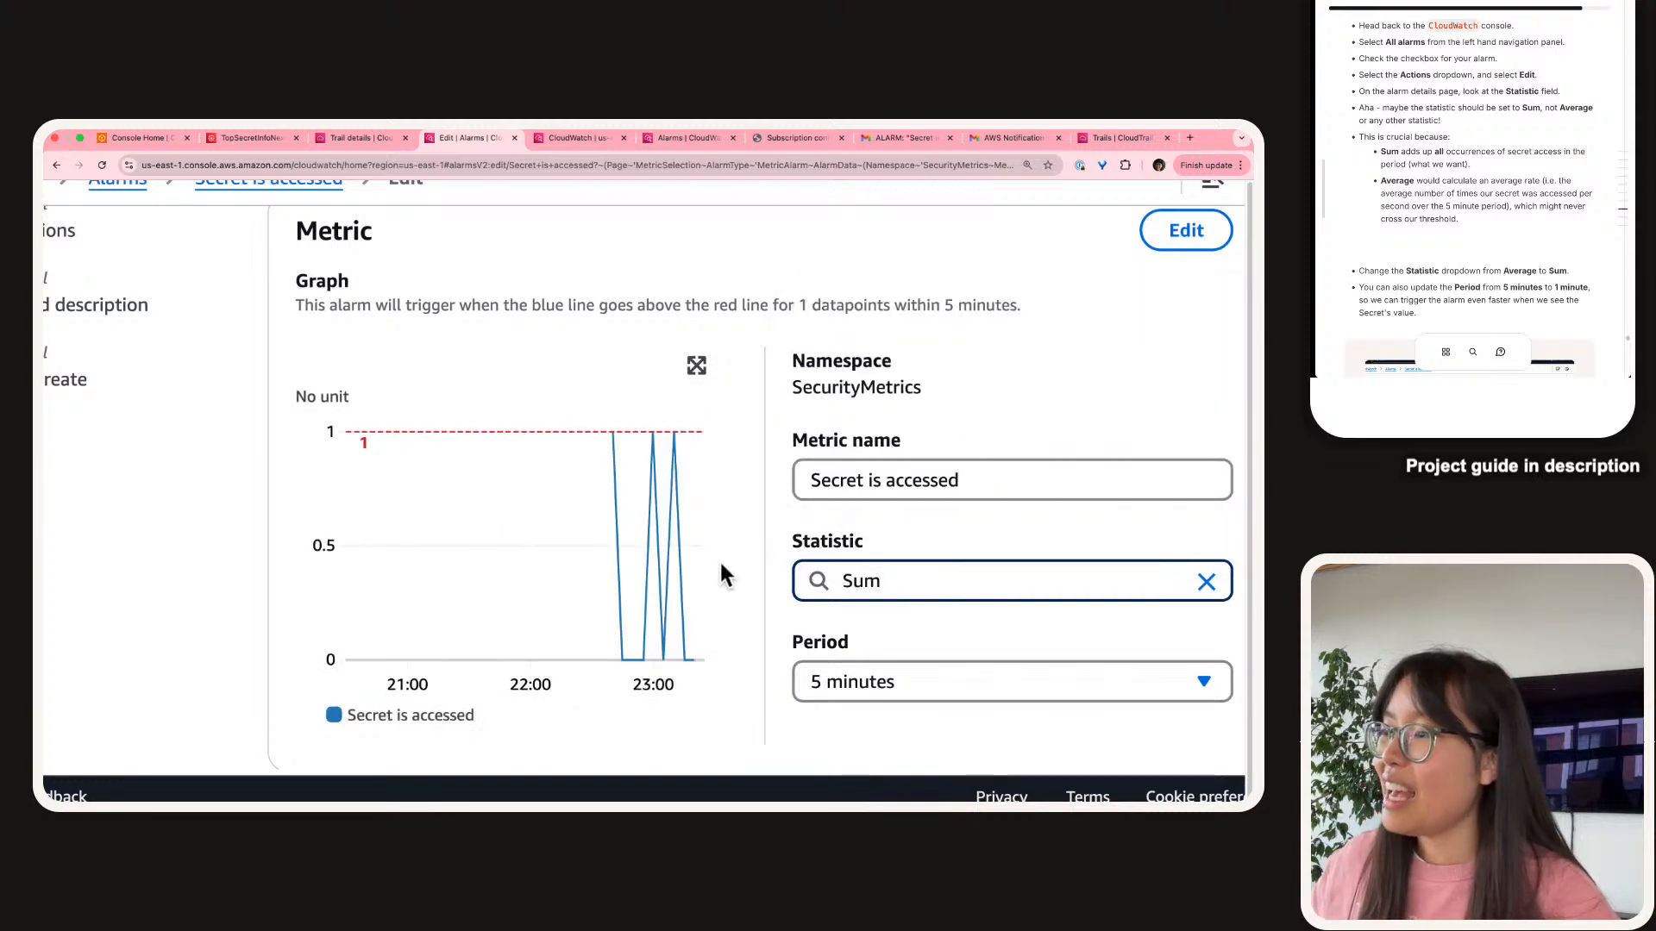
pyautogui.moveTo(653, 524)
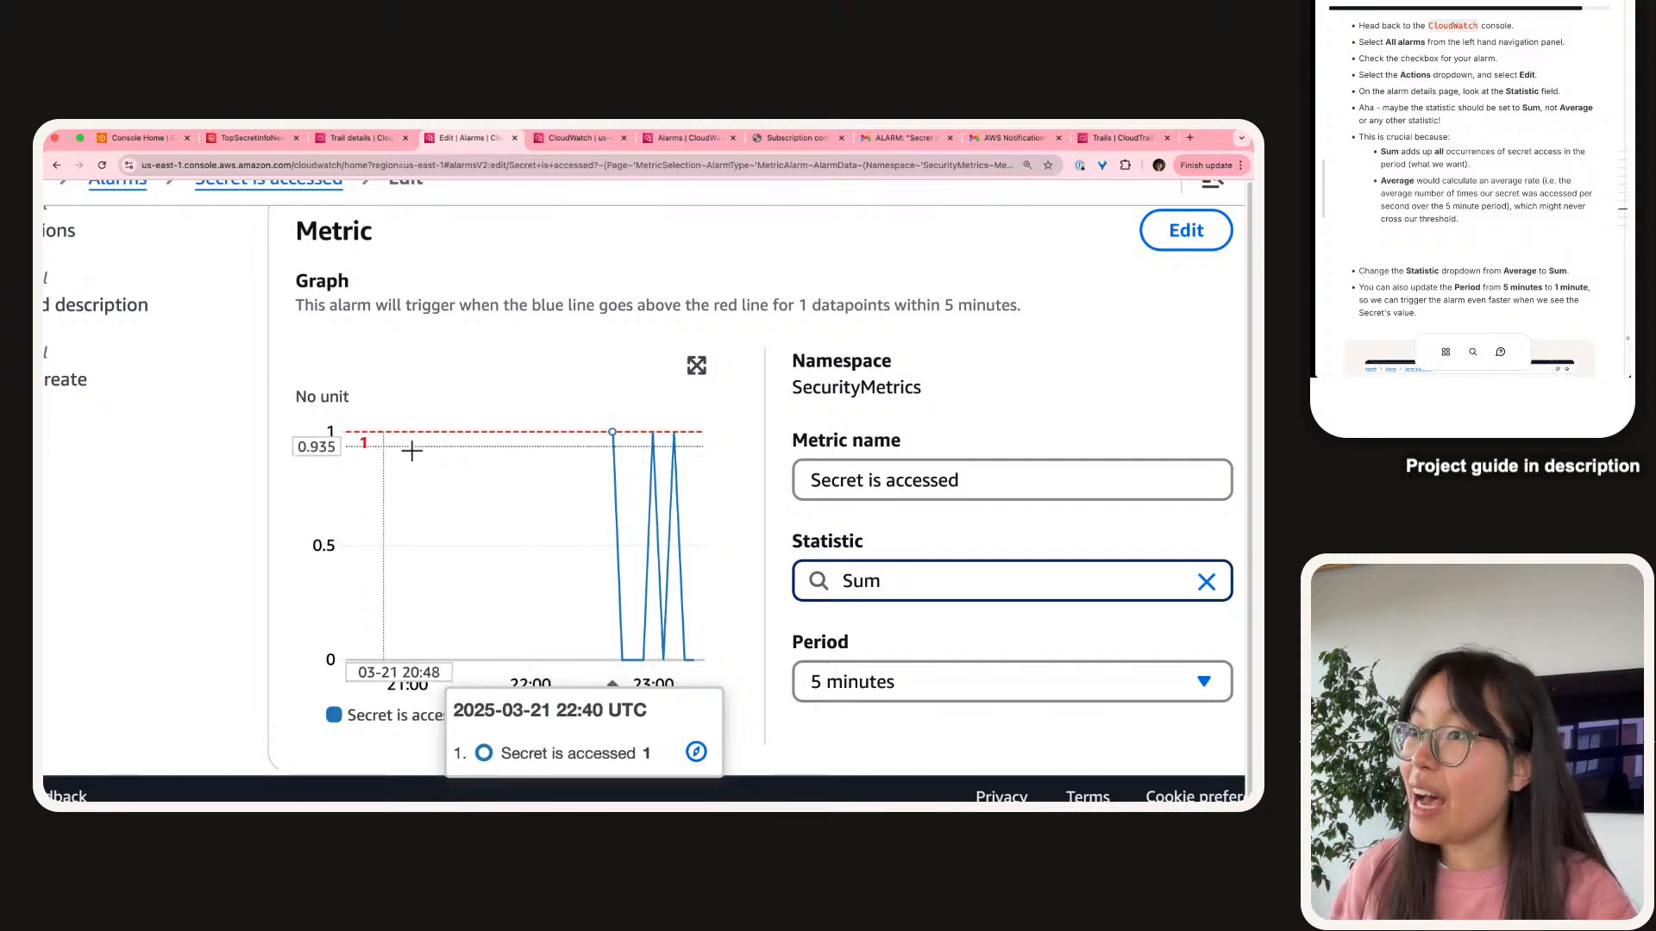
pyautogui.scroll(-1, 245, 362)
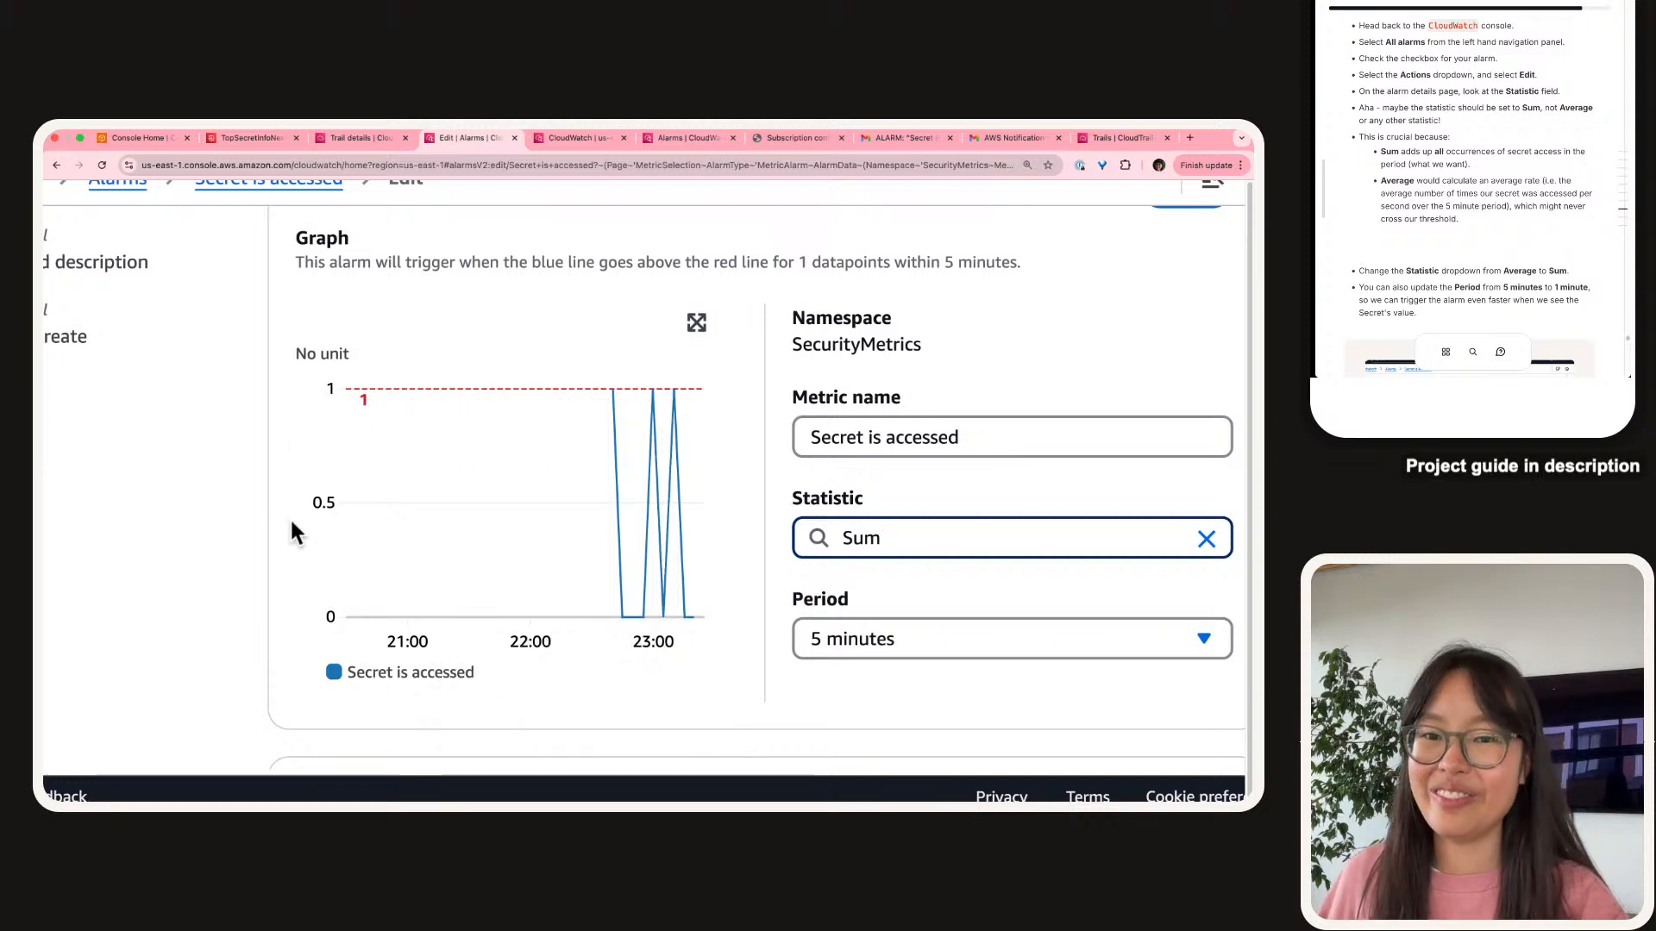
pyautogui.scroll(-5, 1561, 132)
pyautogui.scroll(-3, 1561, 132)
pyautogui.scroll(1, 1561, 132)
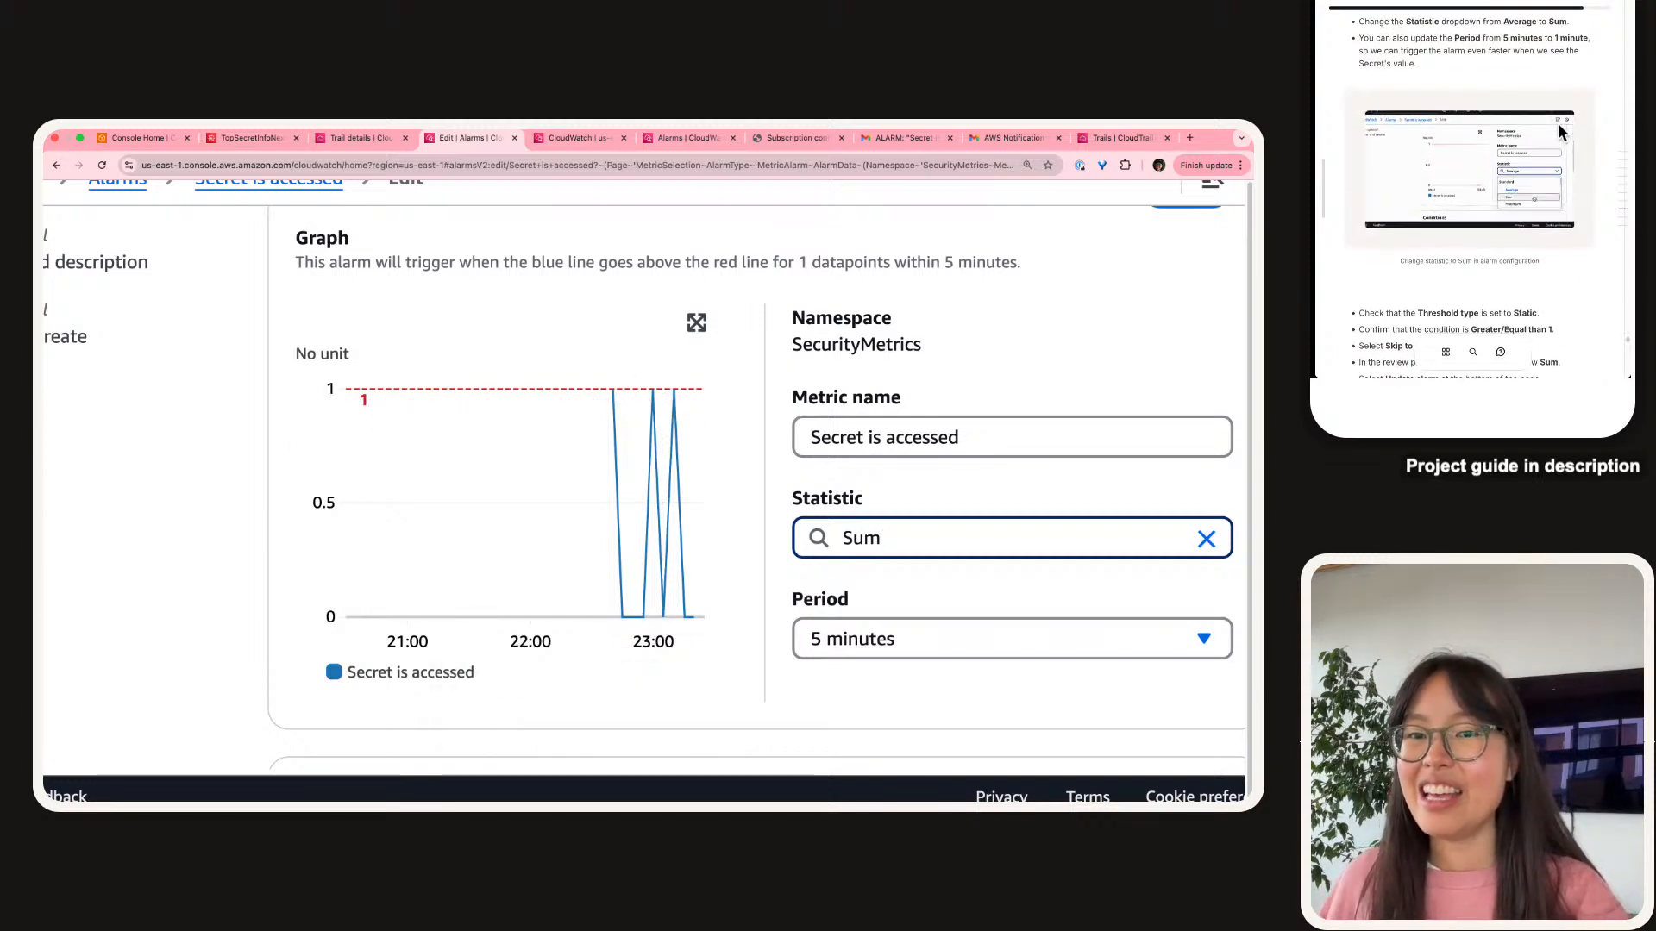
# Shorten the alarm's evaluation period to 1 minute.
pyautogui.click(939, 640)
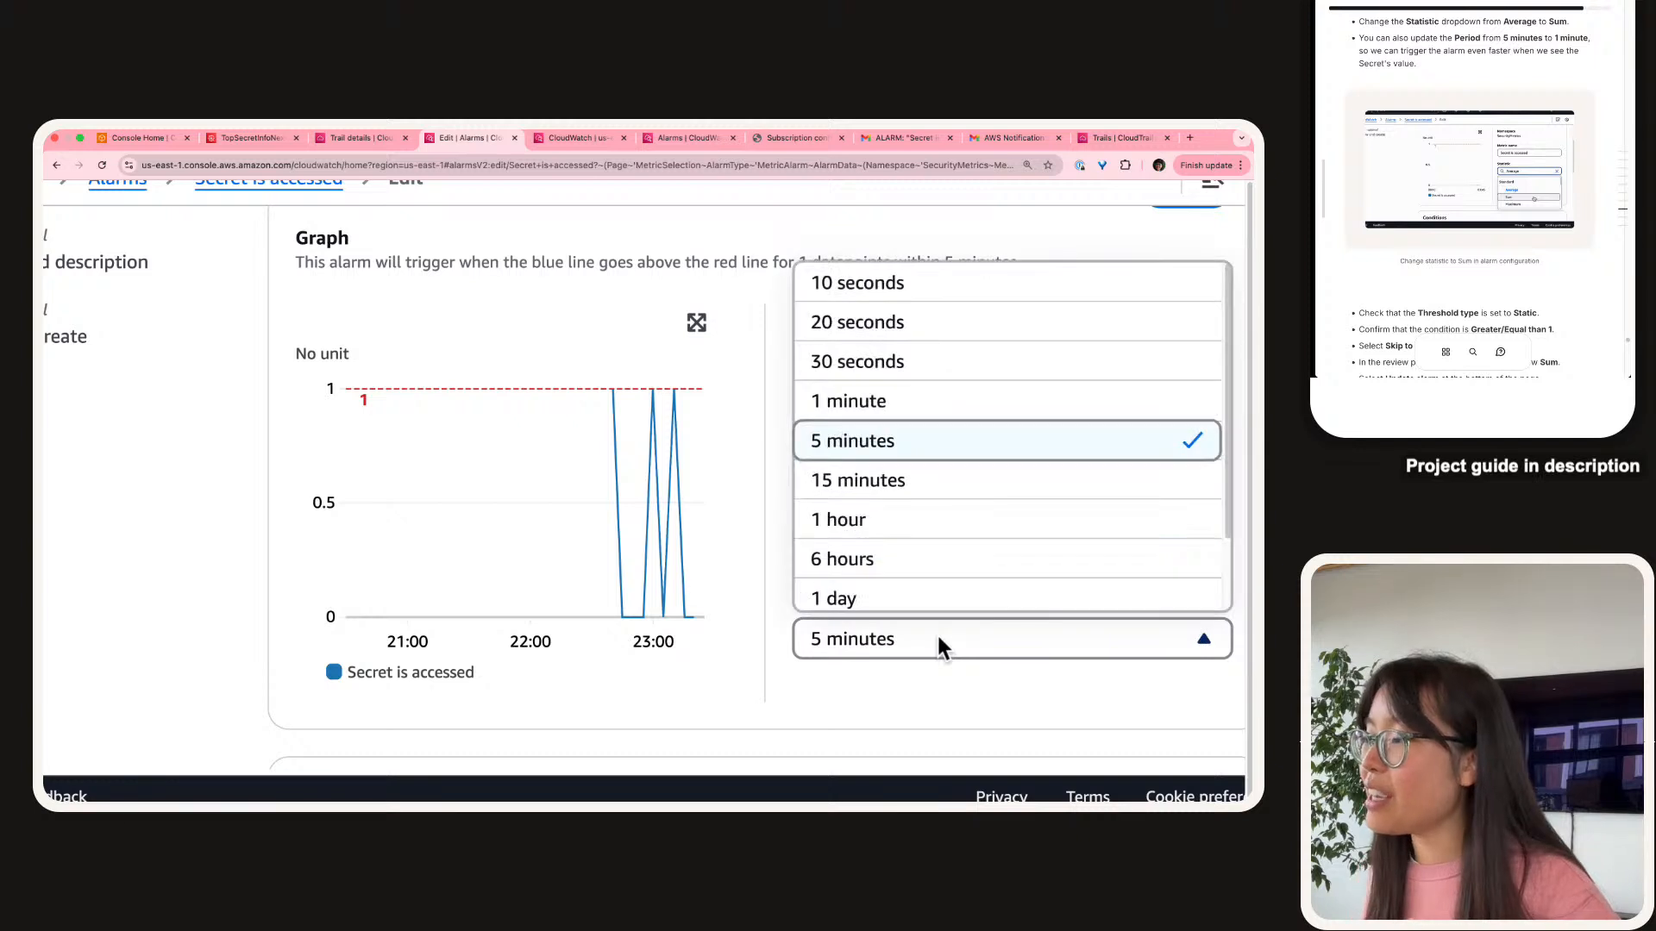
pyautogui.click(923, 404)
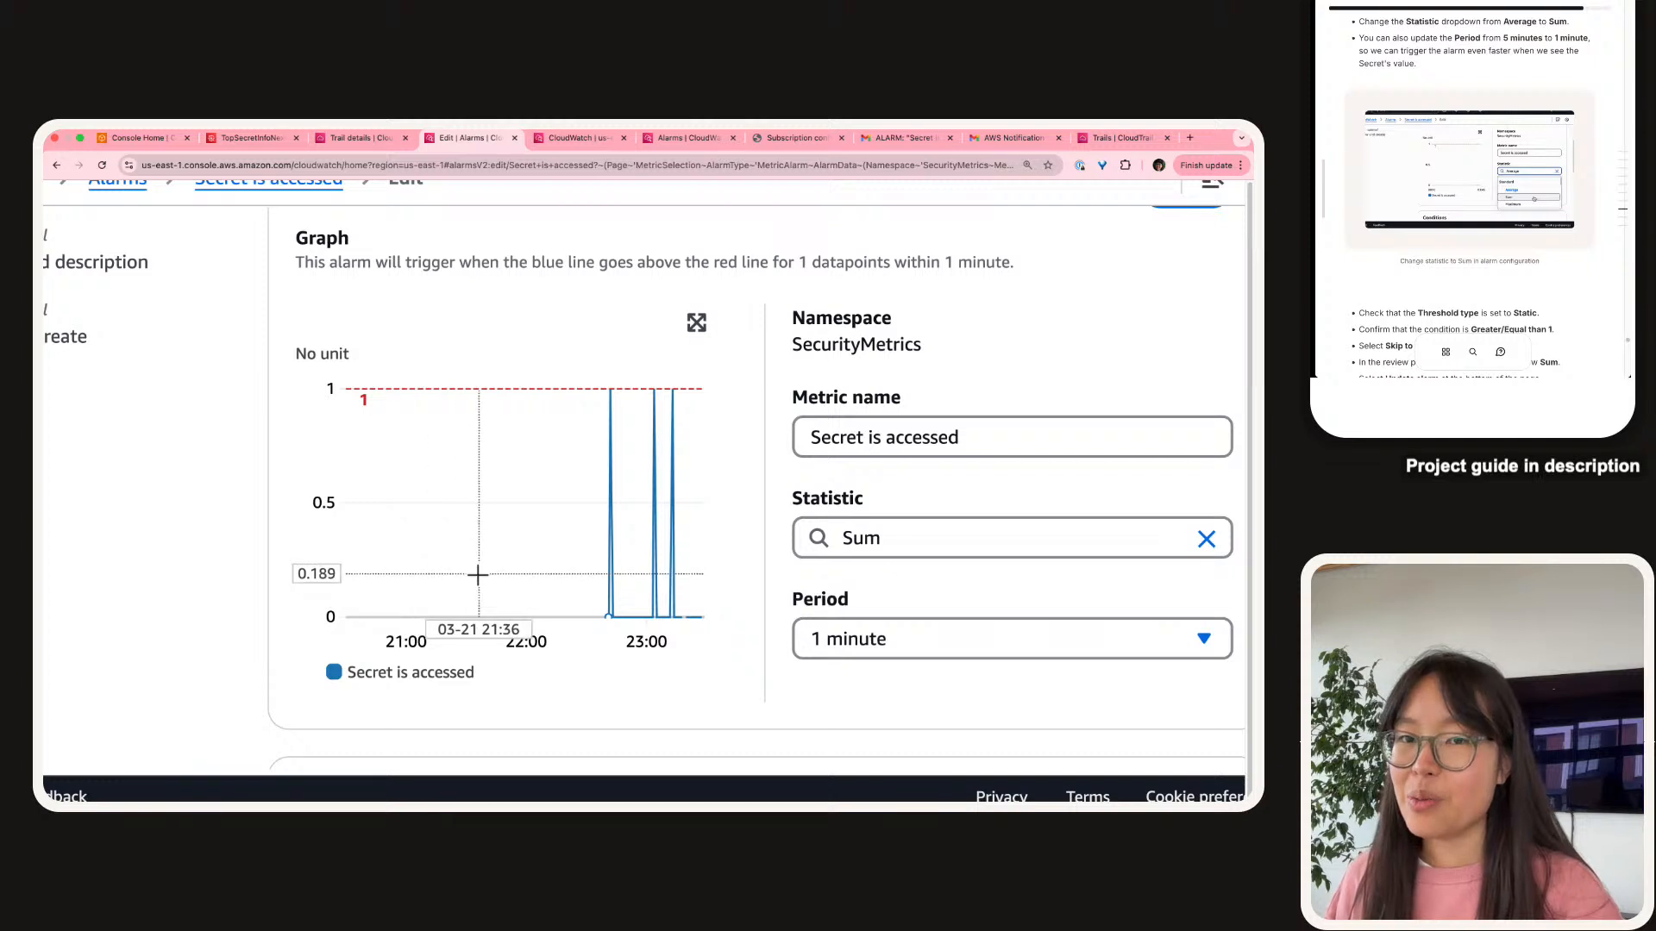
pyautogui.moveTo(474, 576)
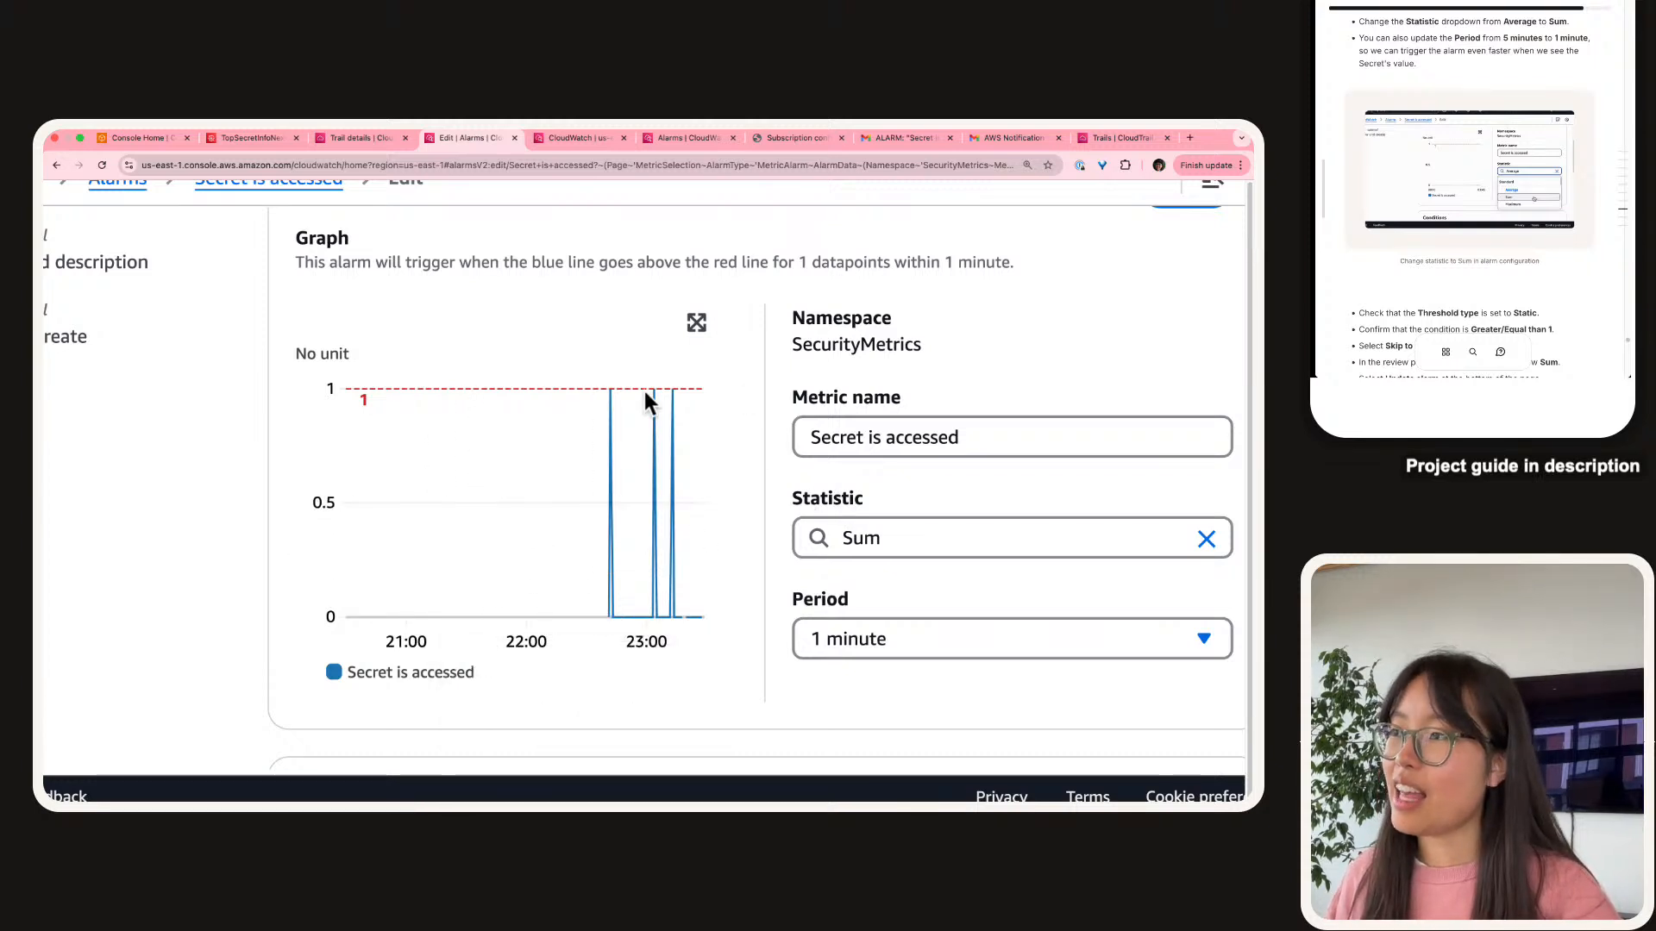
pyautogui.moveTo(664, 399)
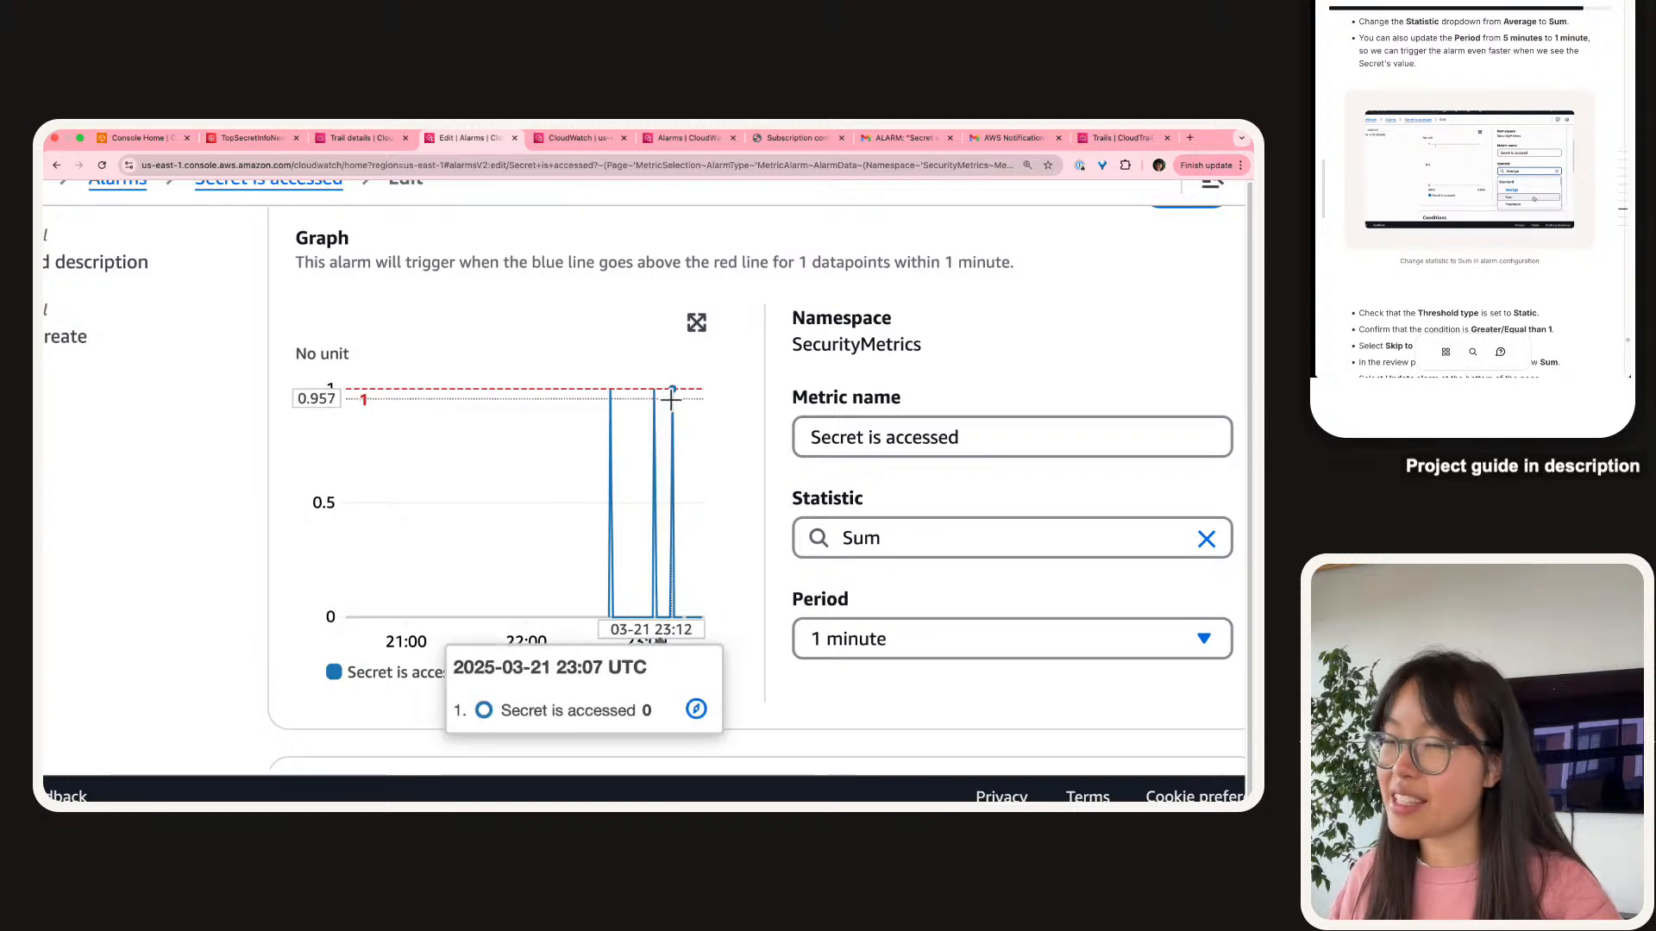
pyautogui.scroll(-4, 1451, 186)
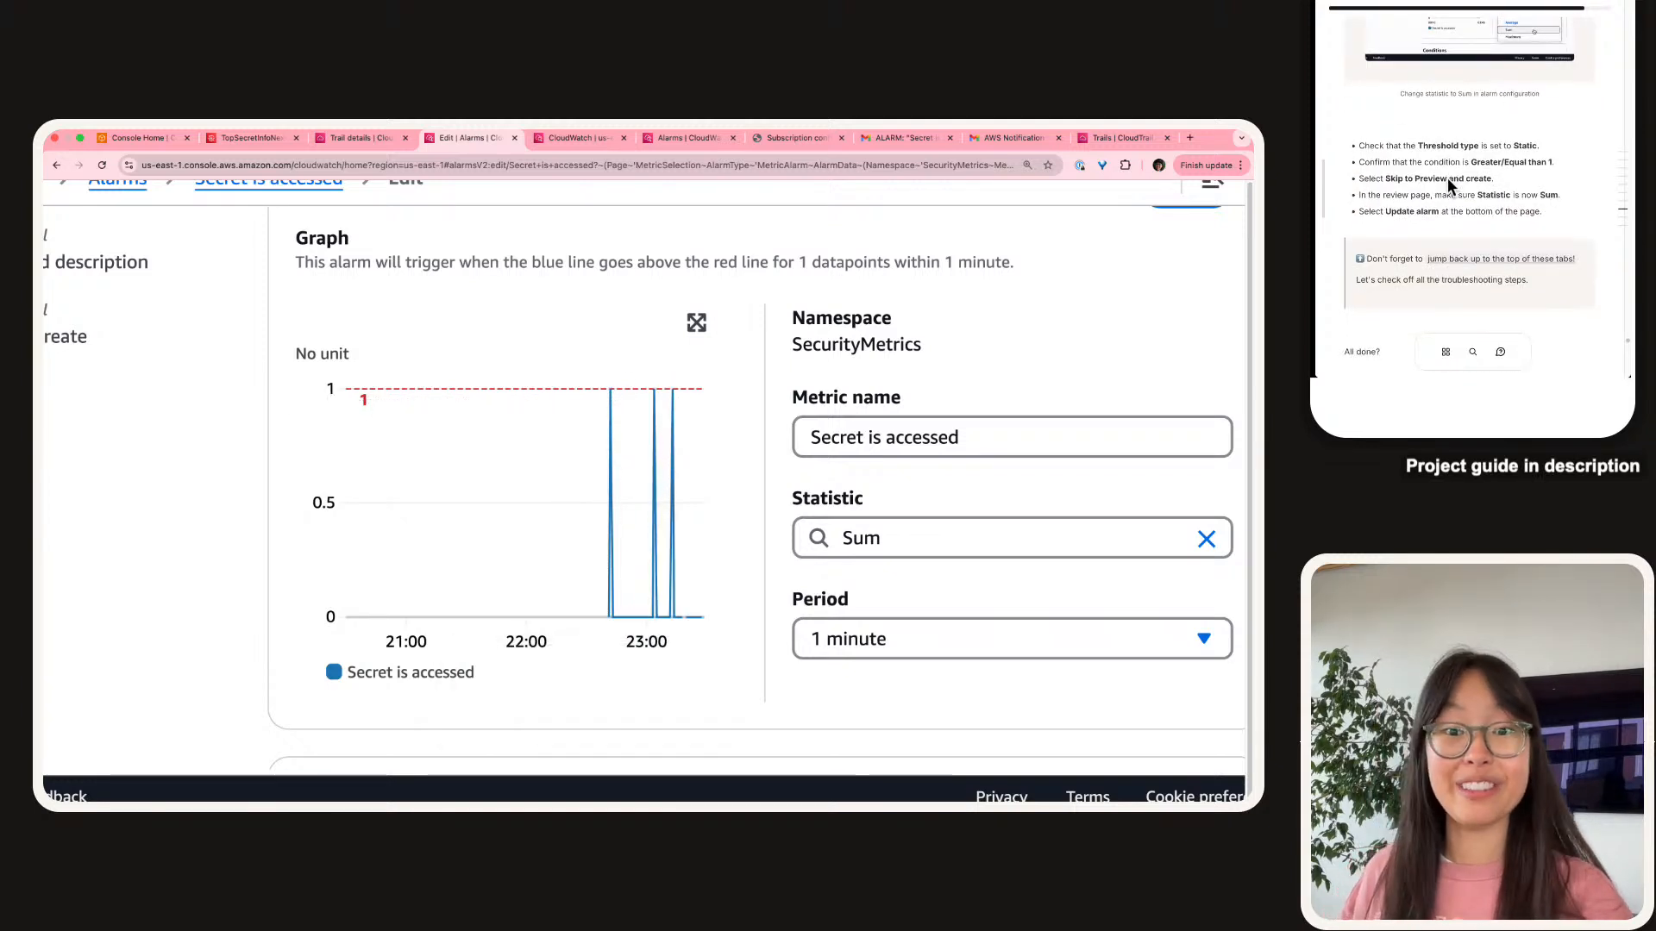
pyautogui.scroll(-2, 1451, 185)
pyautogui.scroll(-2, 686, 595)
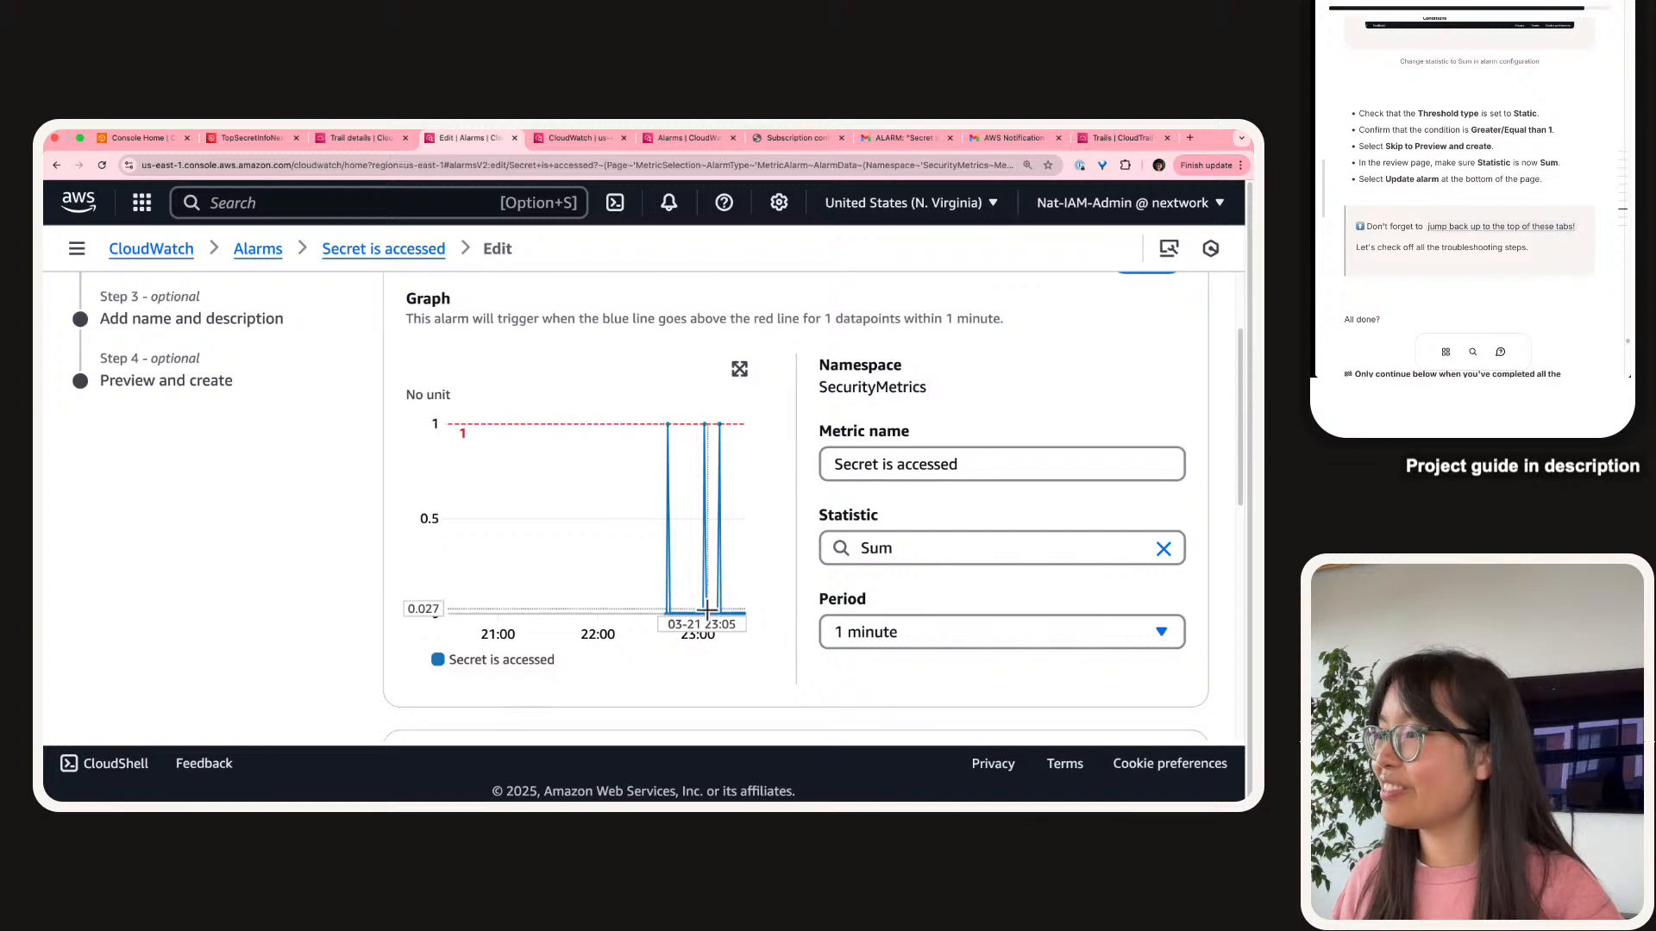
pyautogui.scroll(-1, 710, 621)
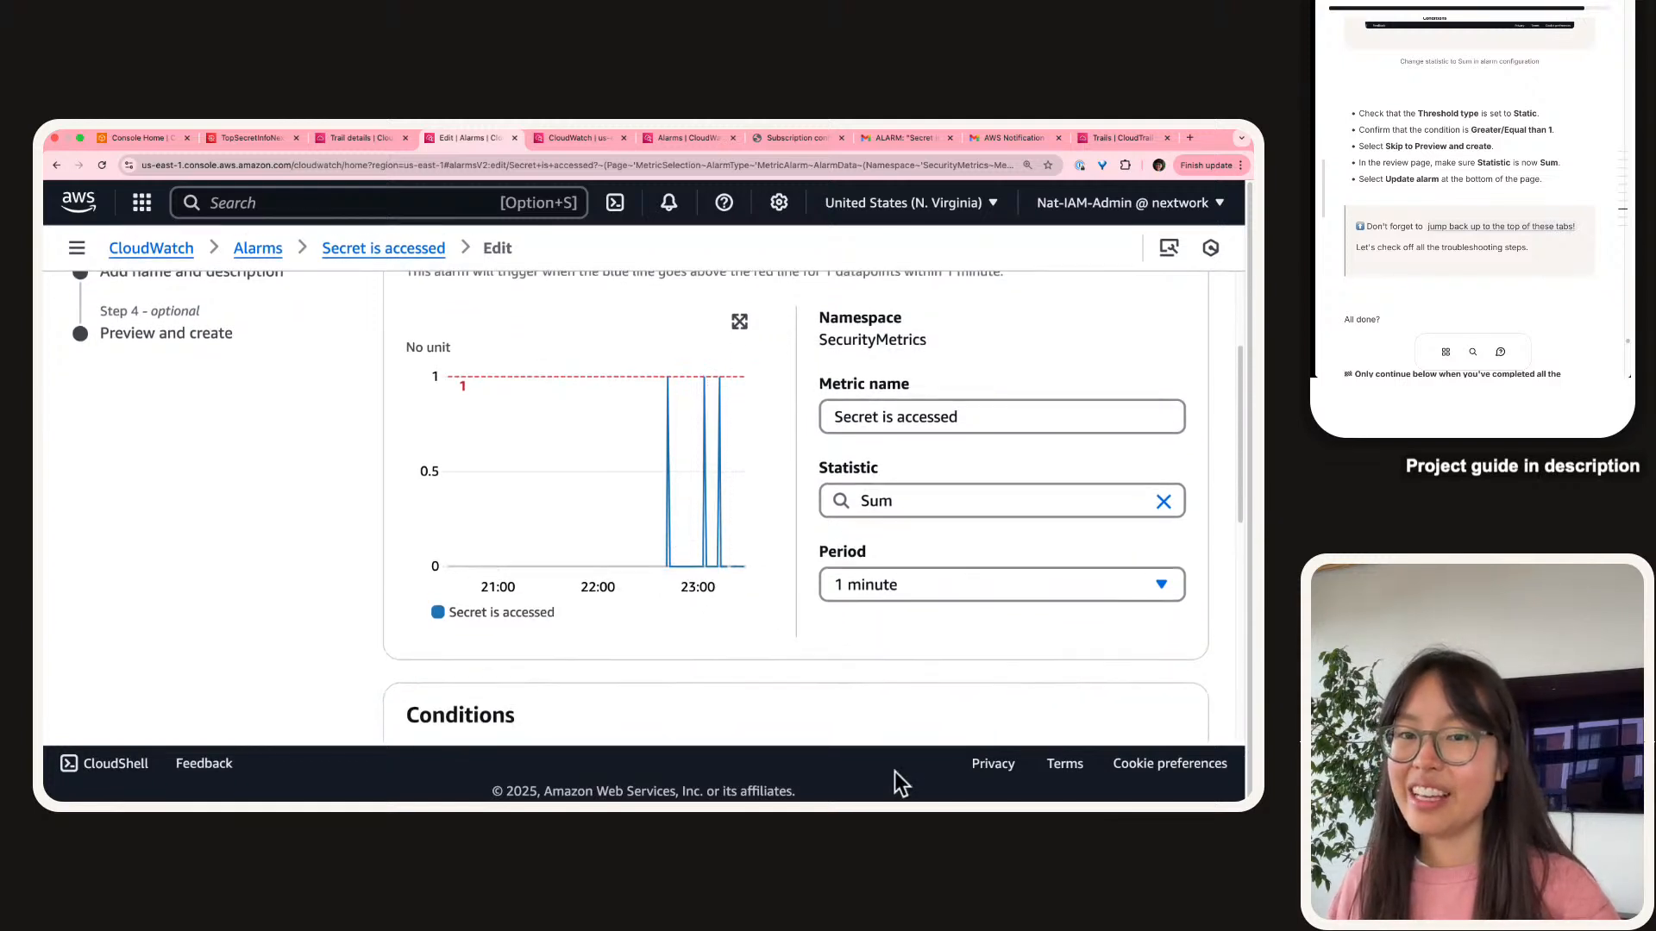
pyautogui.scroll(-5, 864, 645)
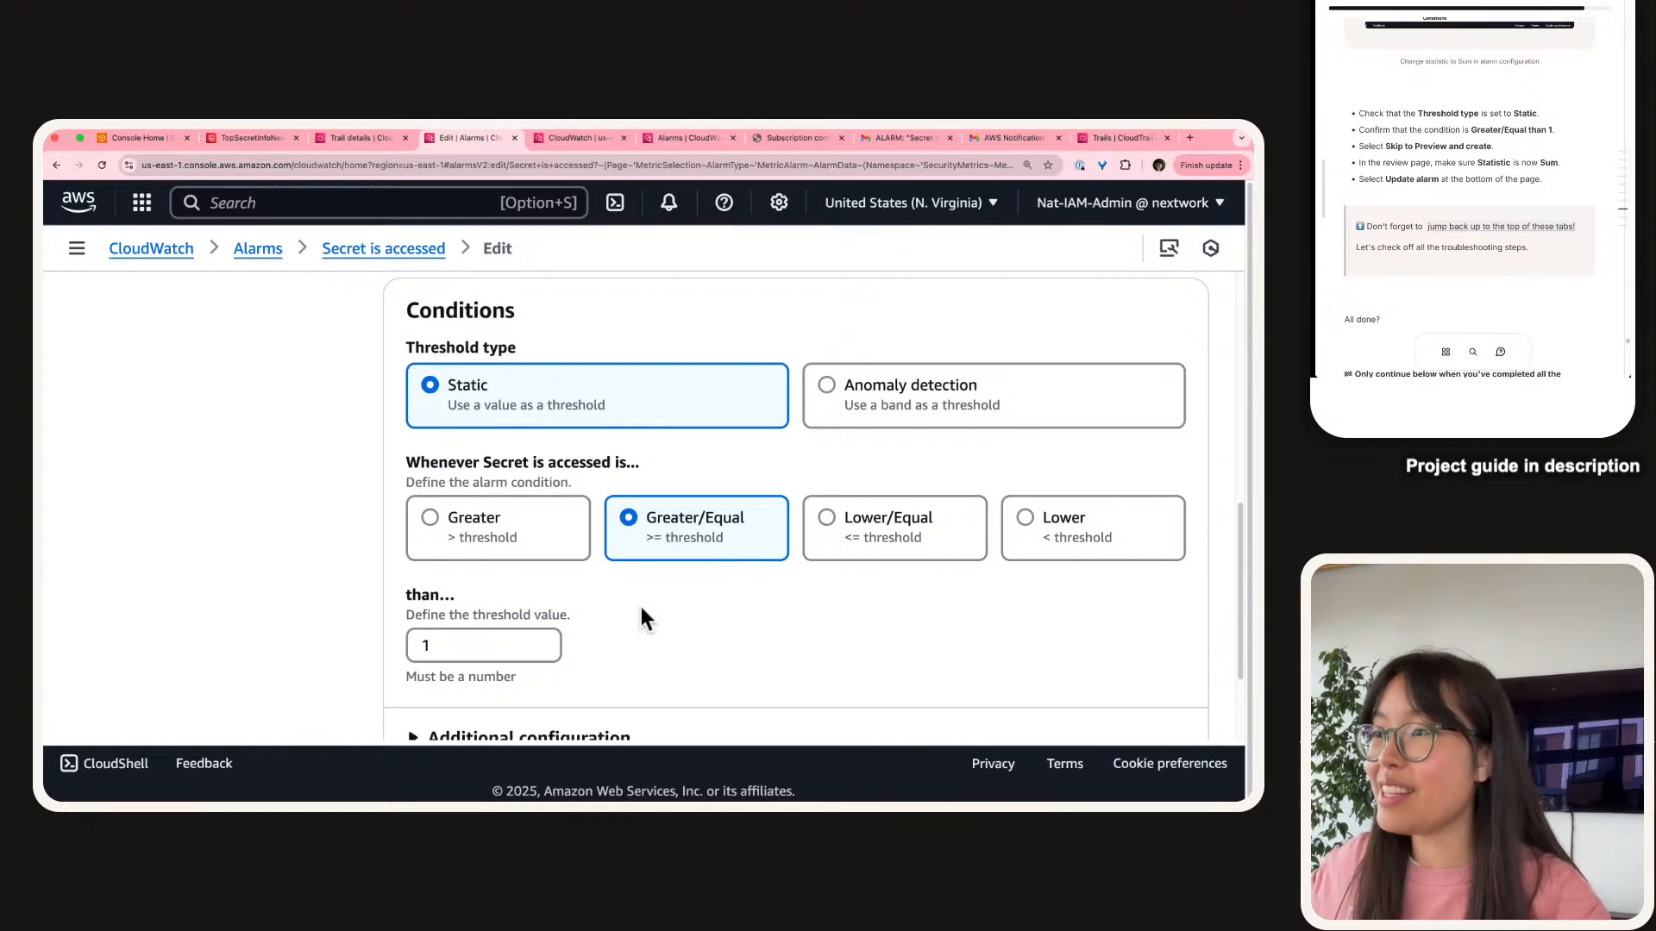
pyautogui.scroll(-2, 642, 616)
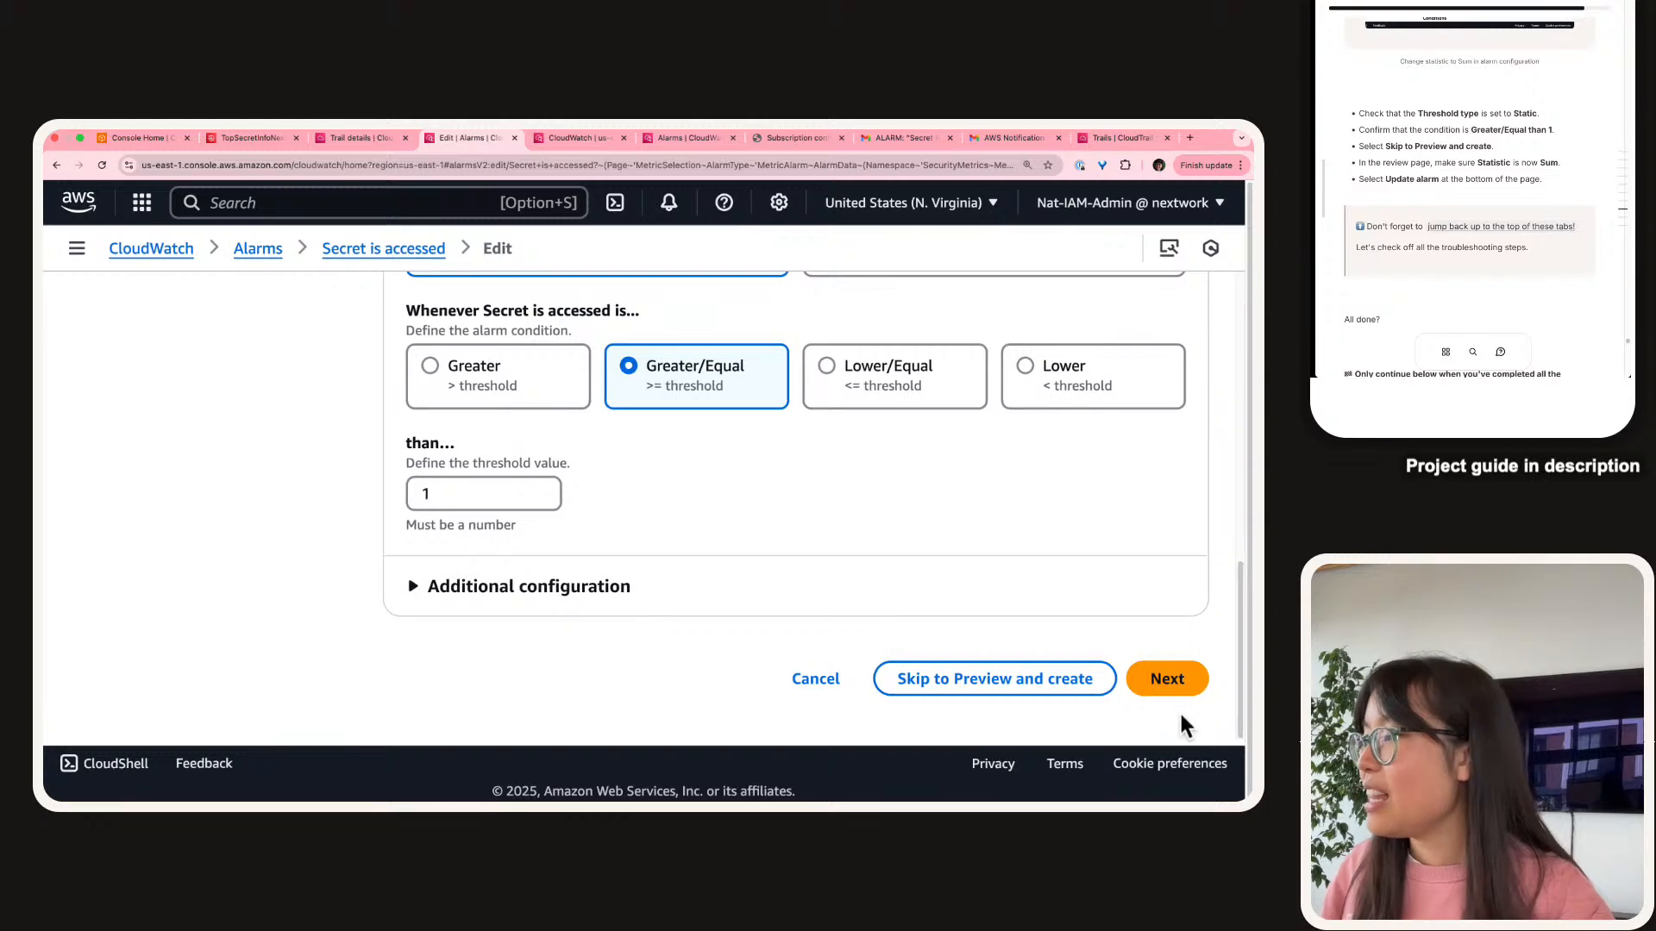
# Skip ahead to the preview and update the alarm with the Sum / 1 minute settings.
pyautogui.click(1171, 683)
pyautogui.scroll(-10, 1178, 698)
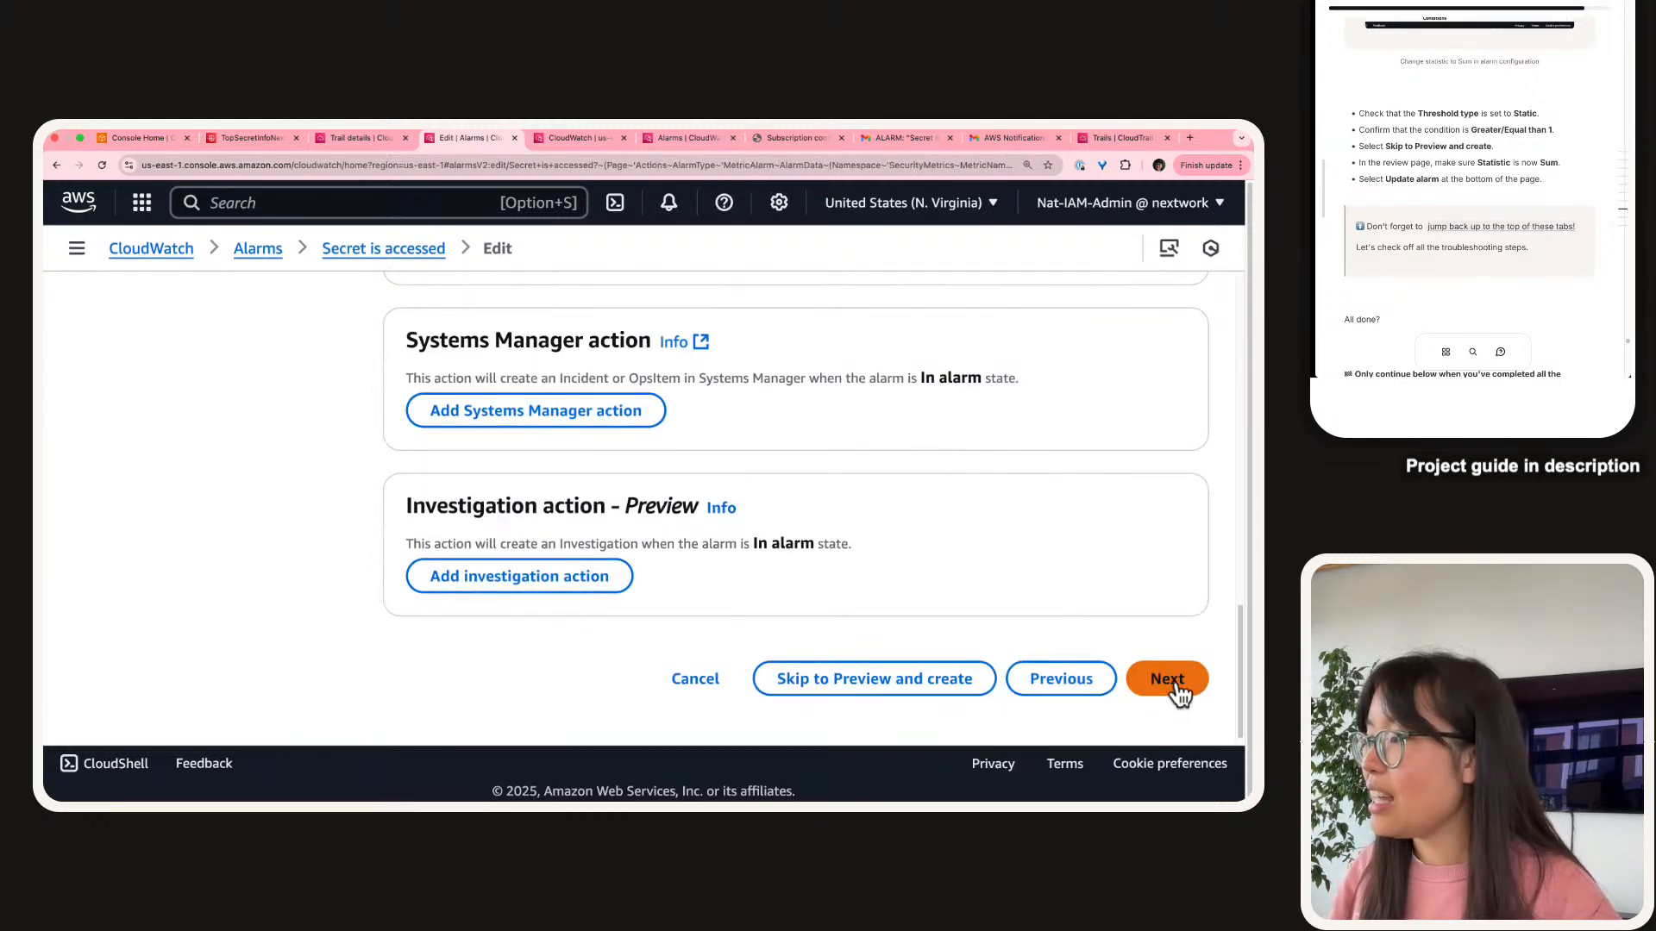
pyautogui.click(940, 690)
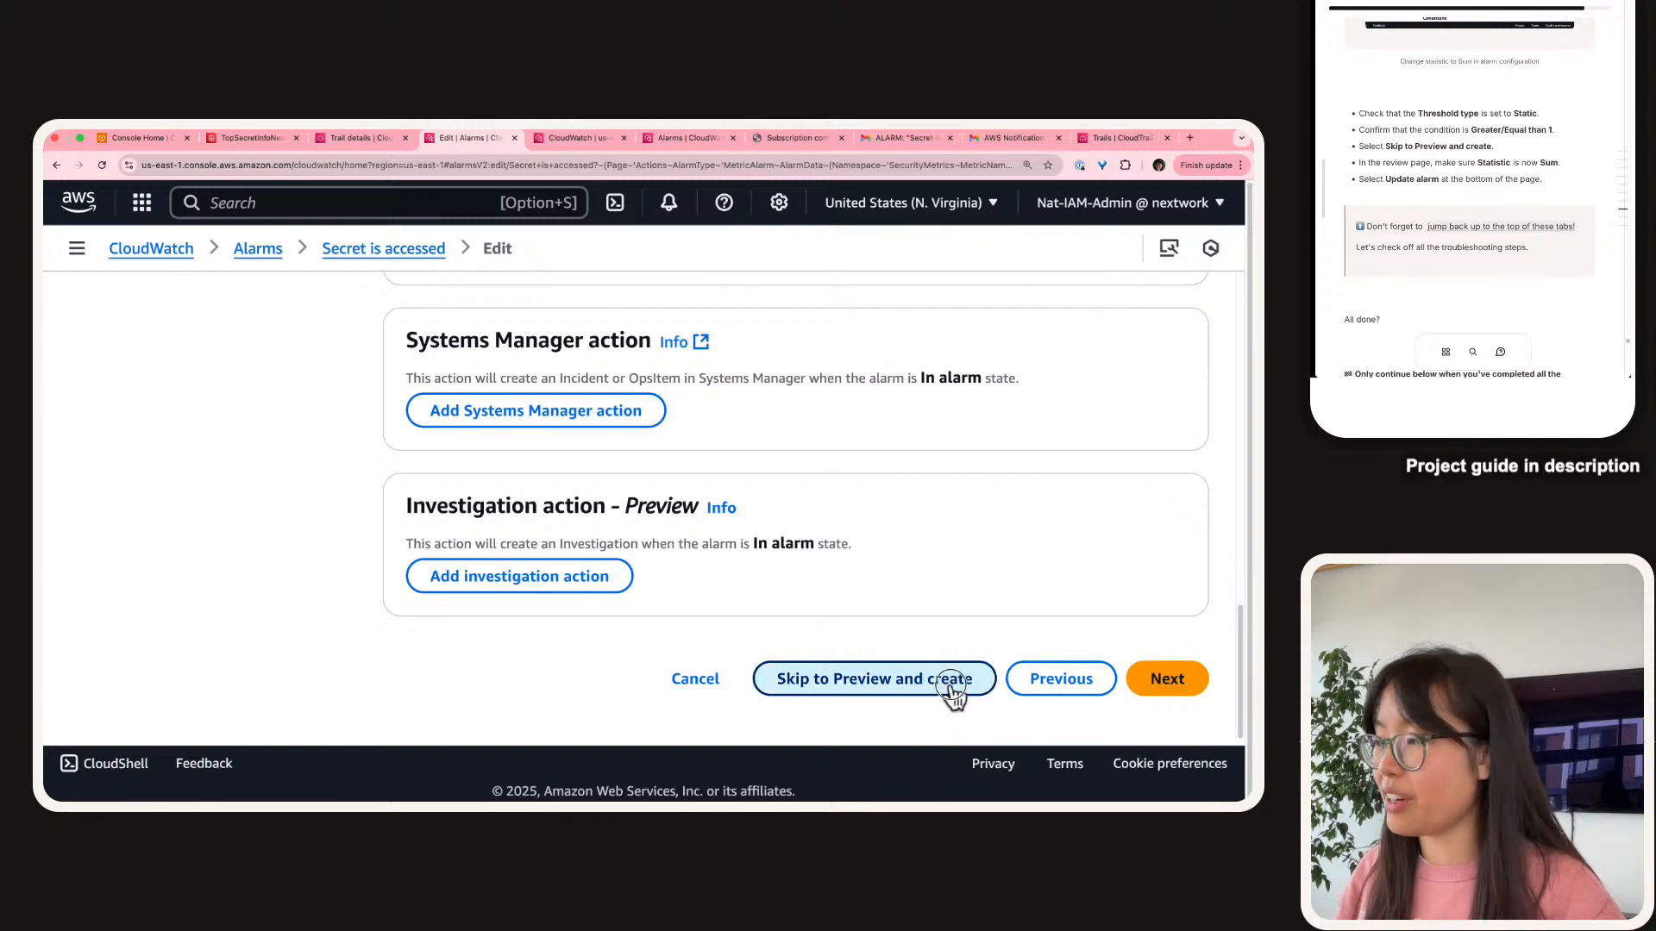
pyautogui.scroll(-10, 958, 686)
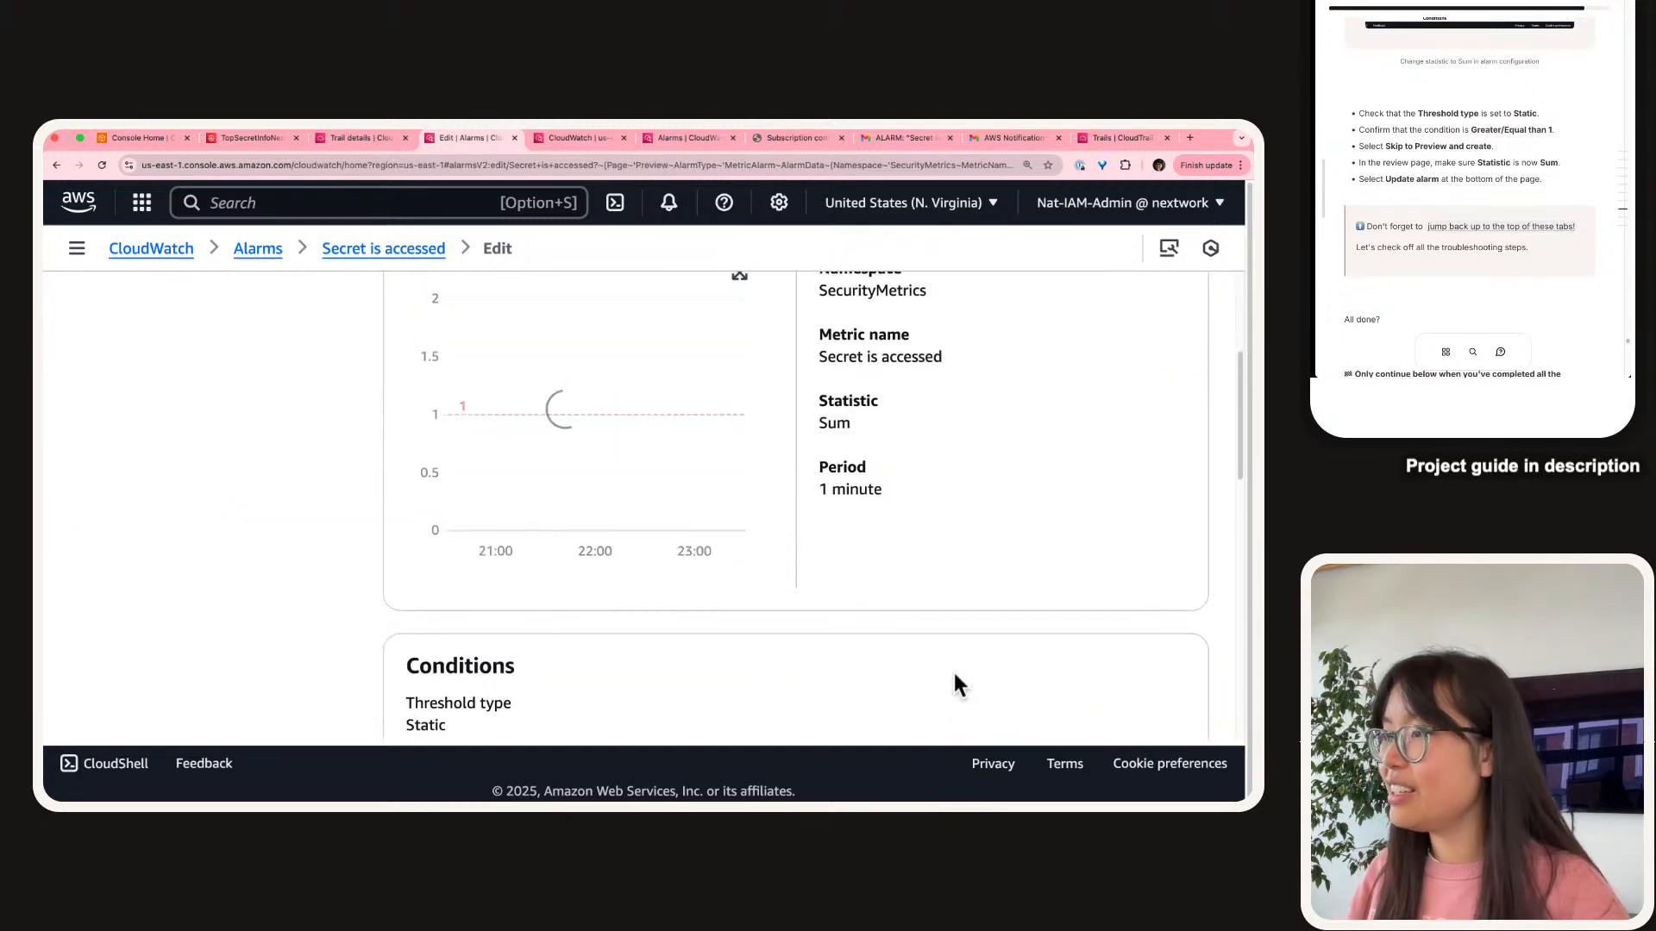
pyautogui.scroll(-3, 953, 672)
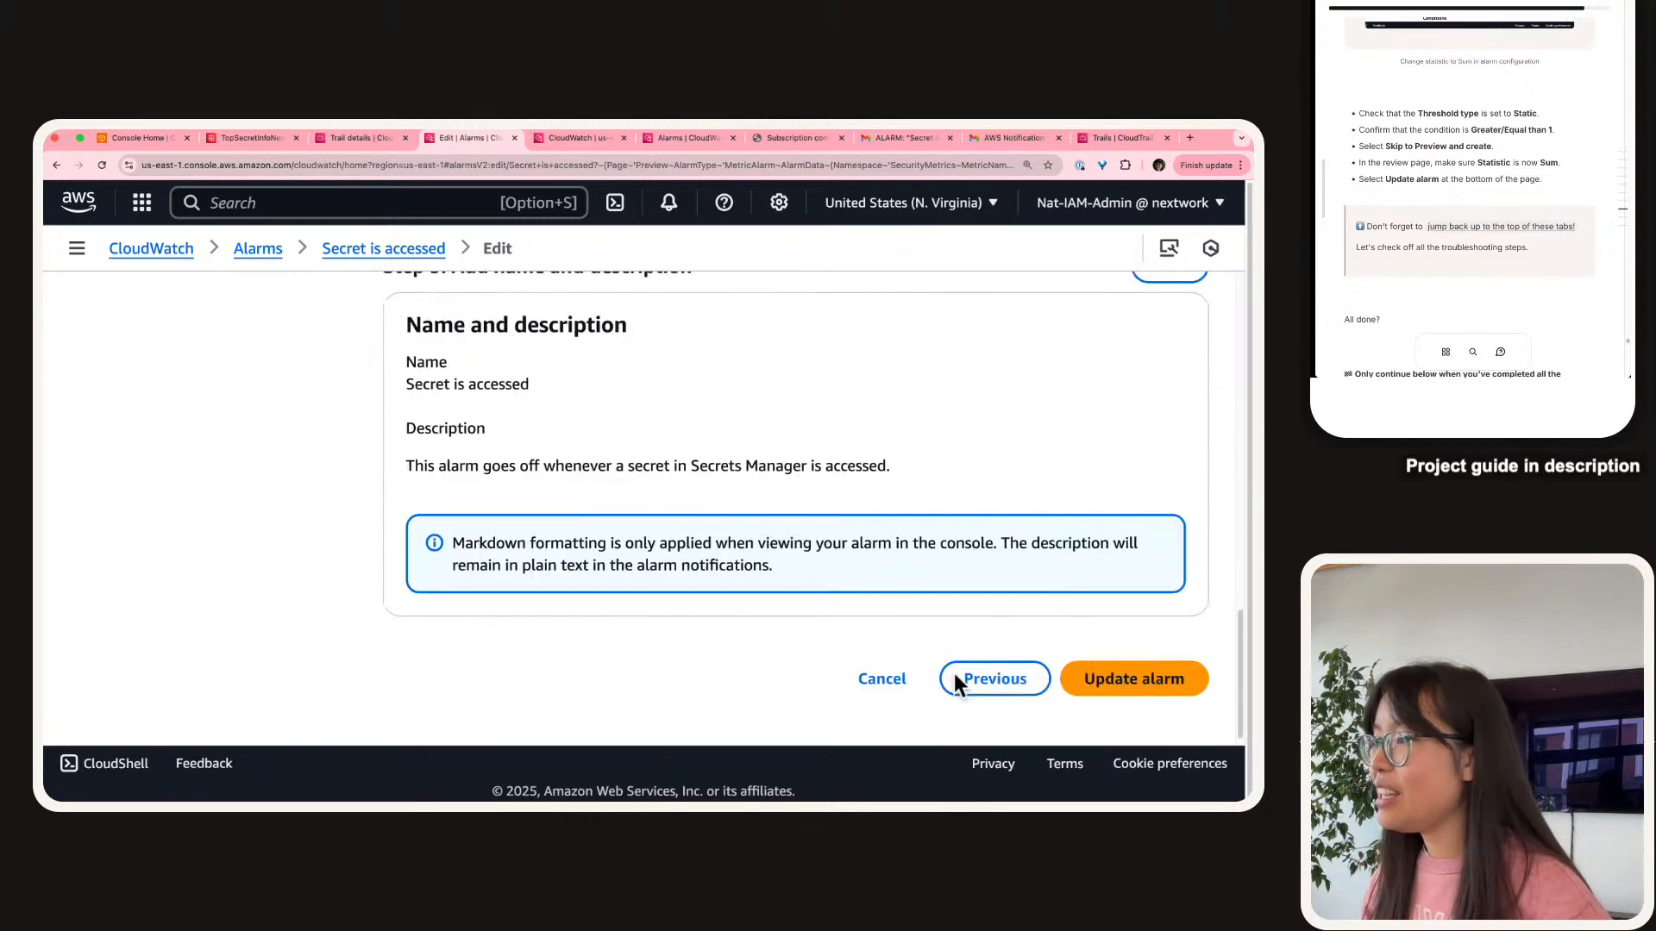
pyautogui.click(1065, 686)
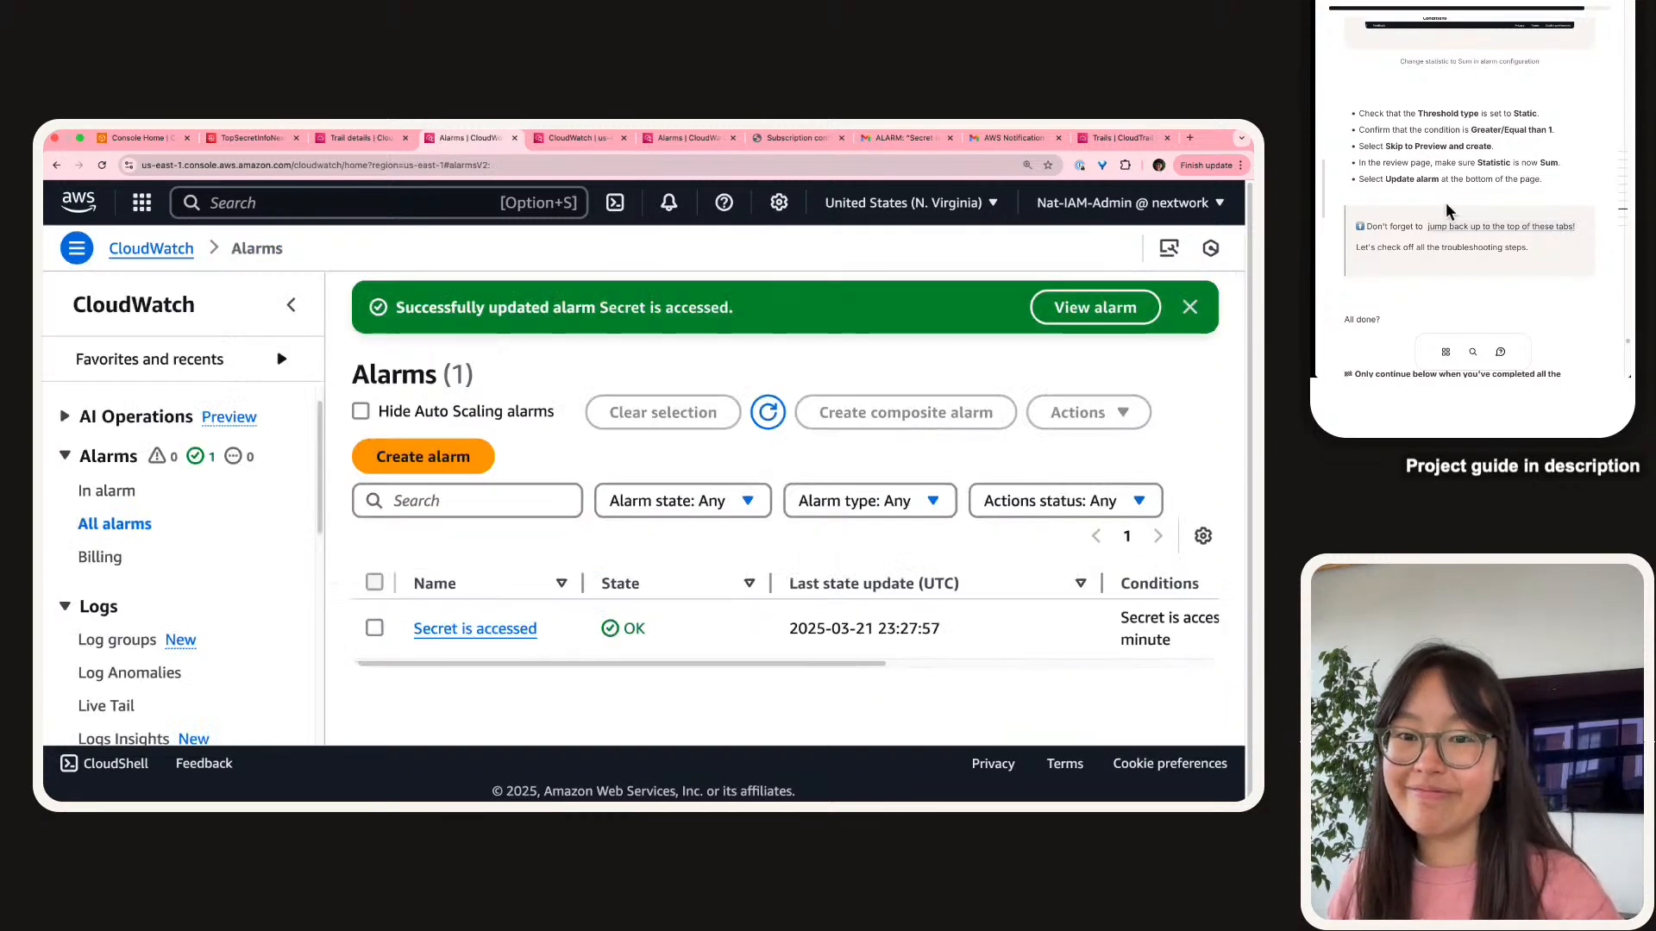
# Highlight the Alarm line in the guide's troubleshooting checklist.
pyautogui.scroll(1, 1454, 238)
pyautogui.click(1454, 235)
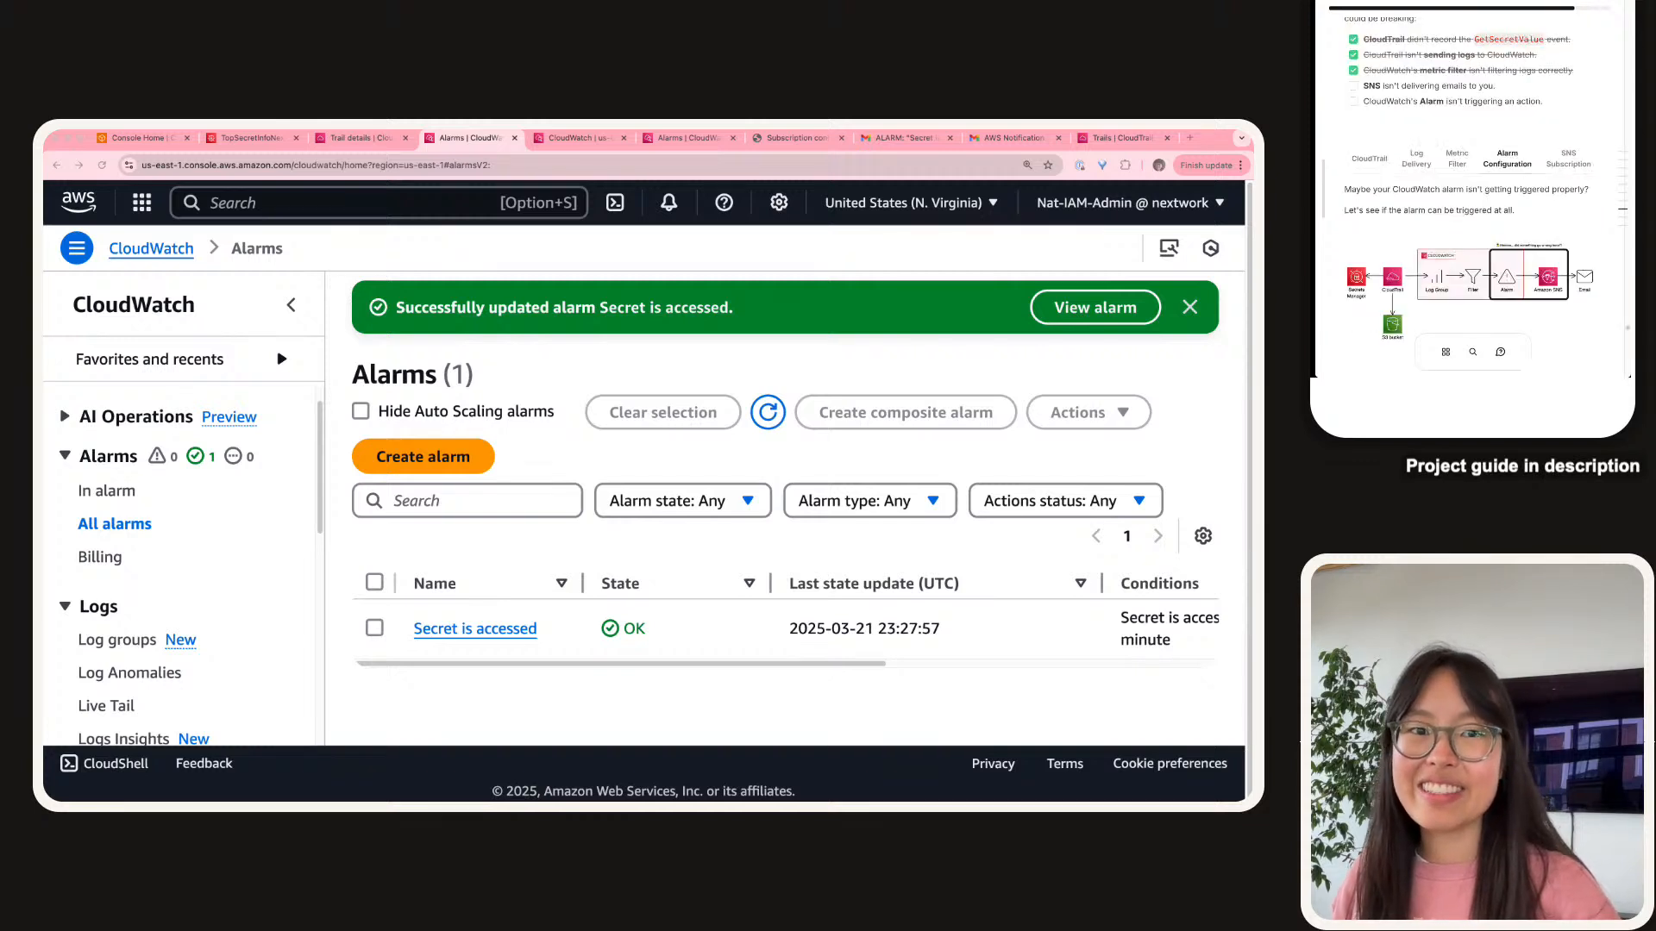
pyautogui.doubleClick(1454, 102)
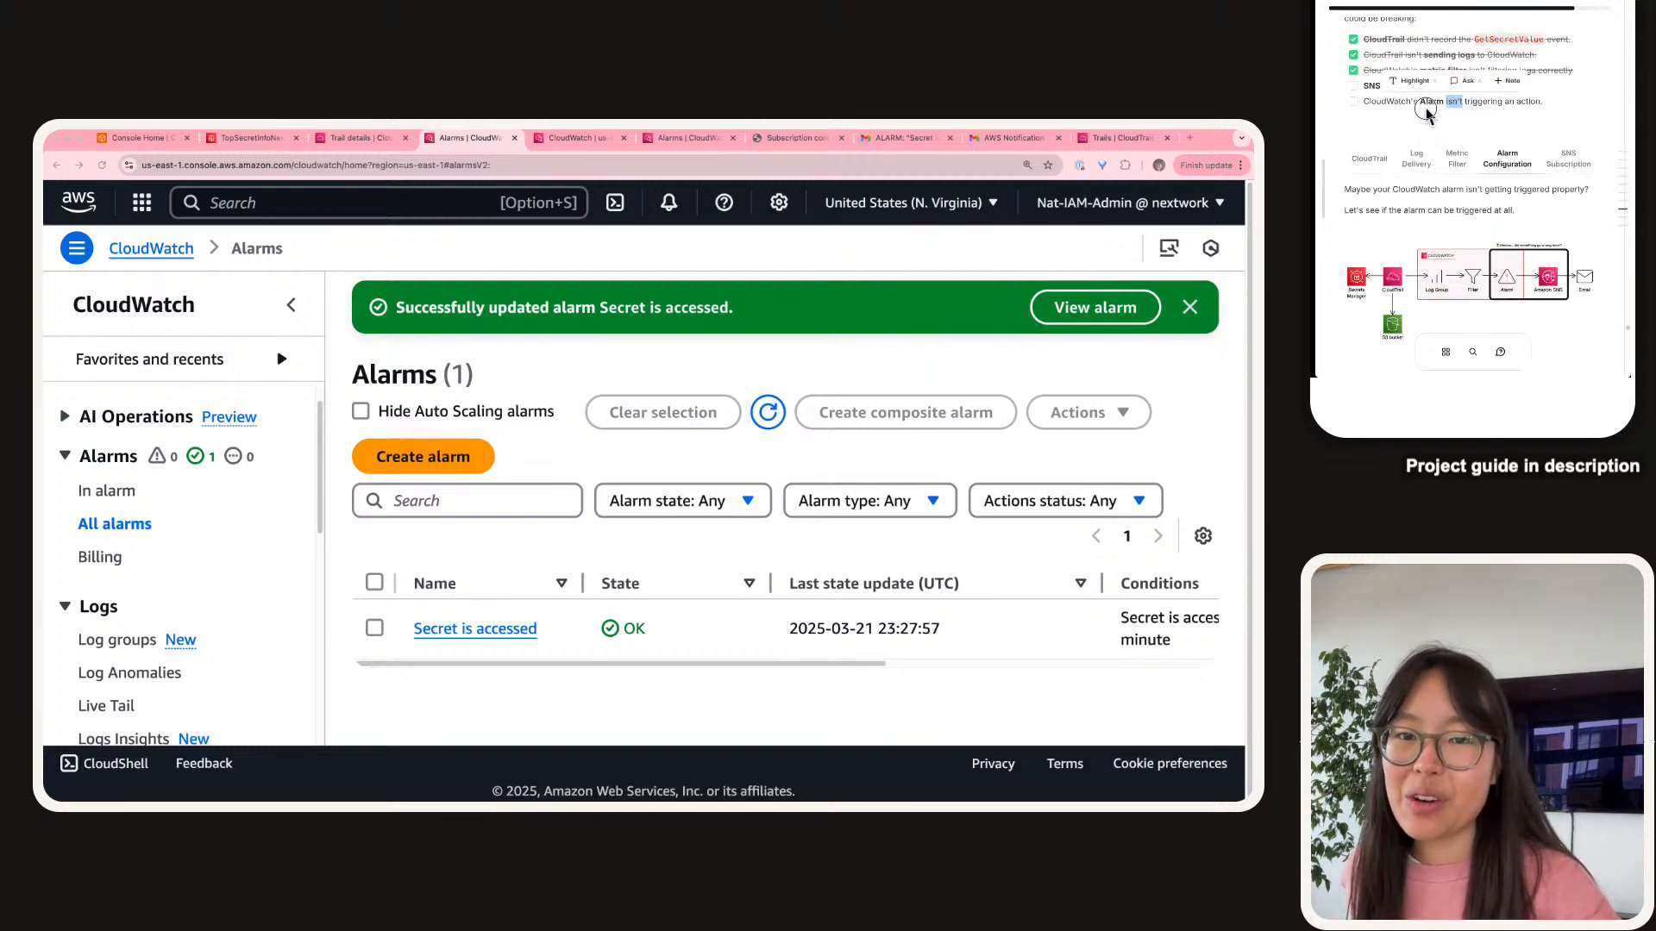
pyautogui.moveTo(1545, 102); pyautogui.dragTo(1370, 101)
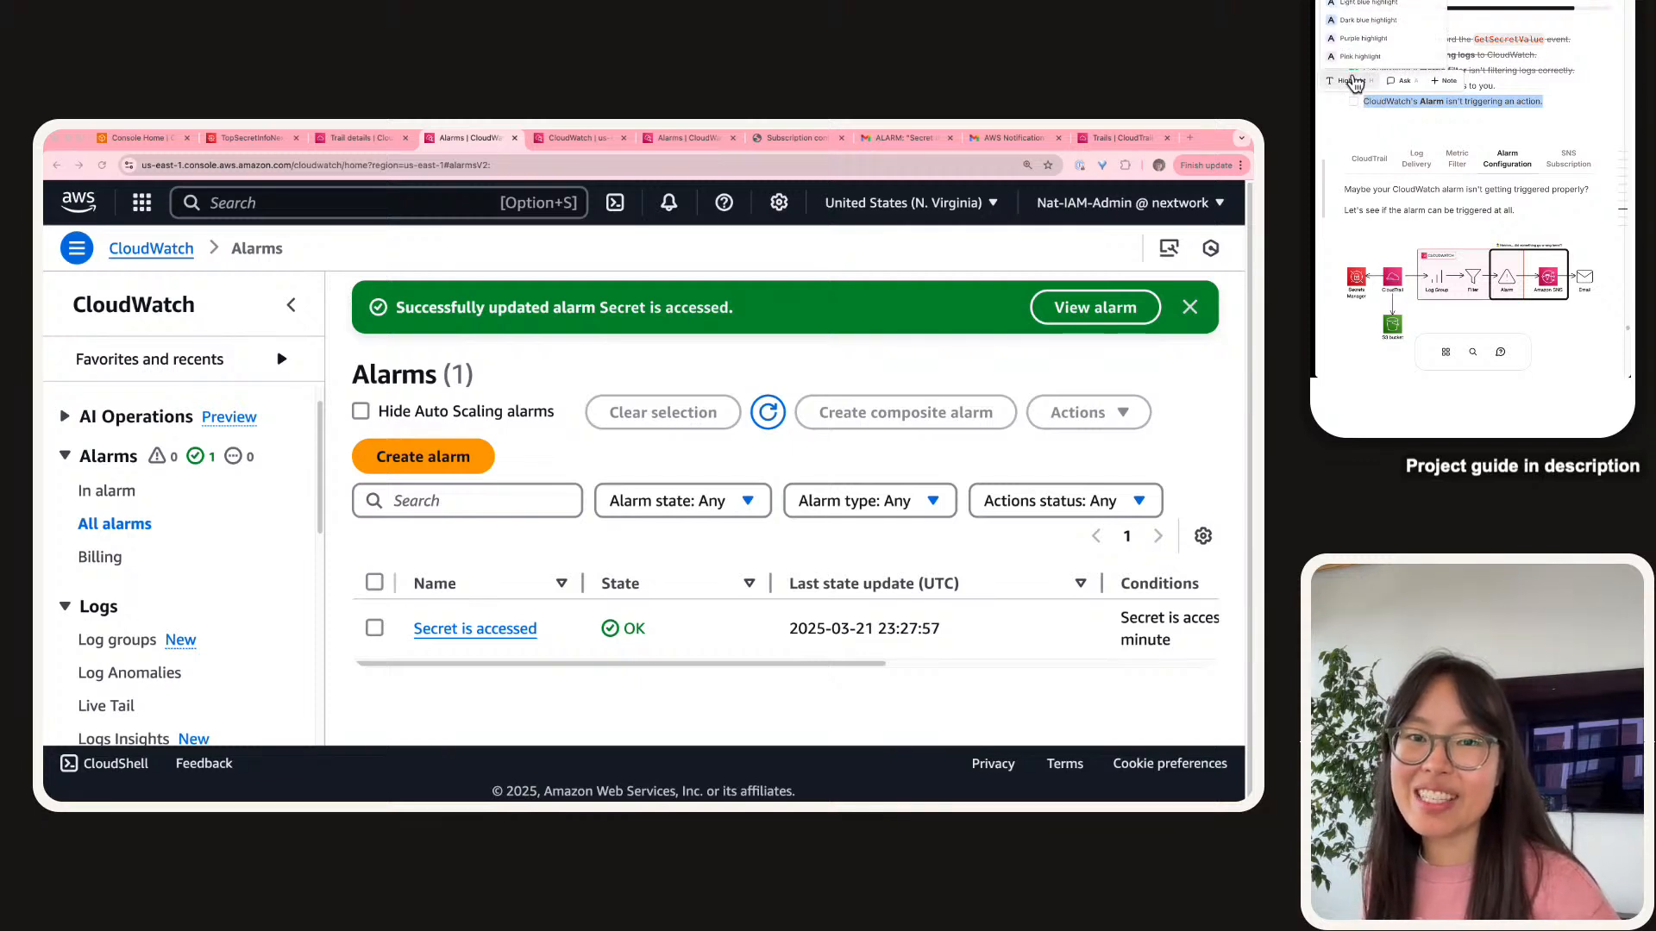
pyautogui.click(1352, 80)
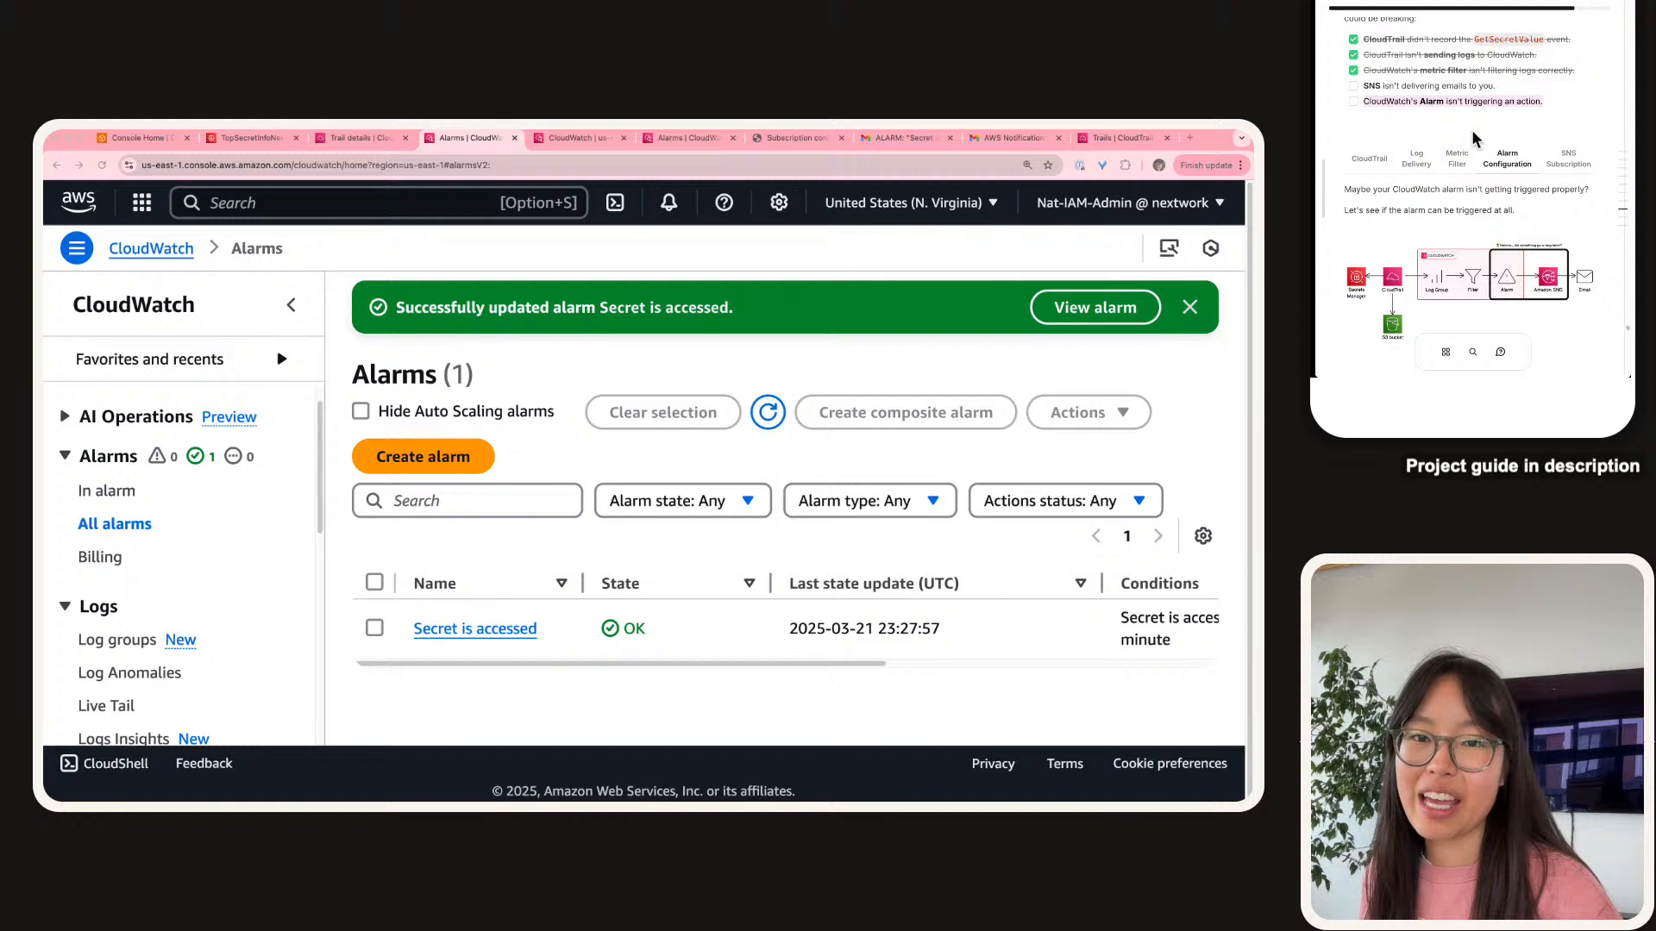
# Show the guide's SNS Subscription section, then return to the log group's metric filters page.
pyautogui.click(1569, 165)
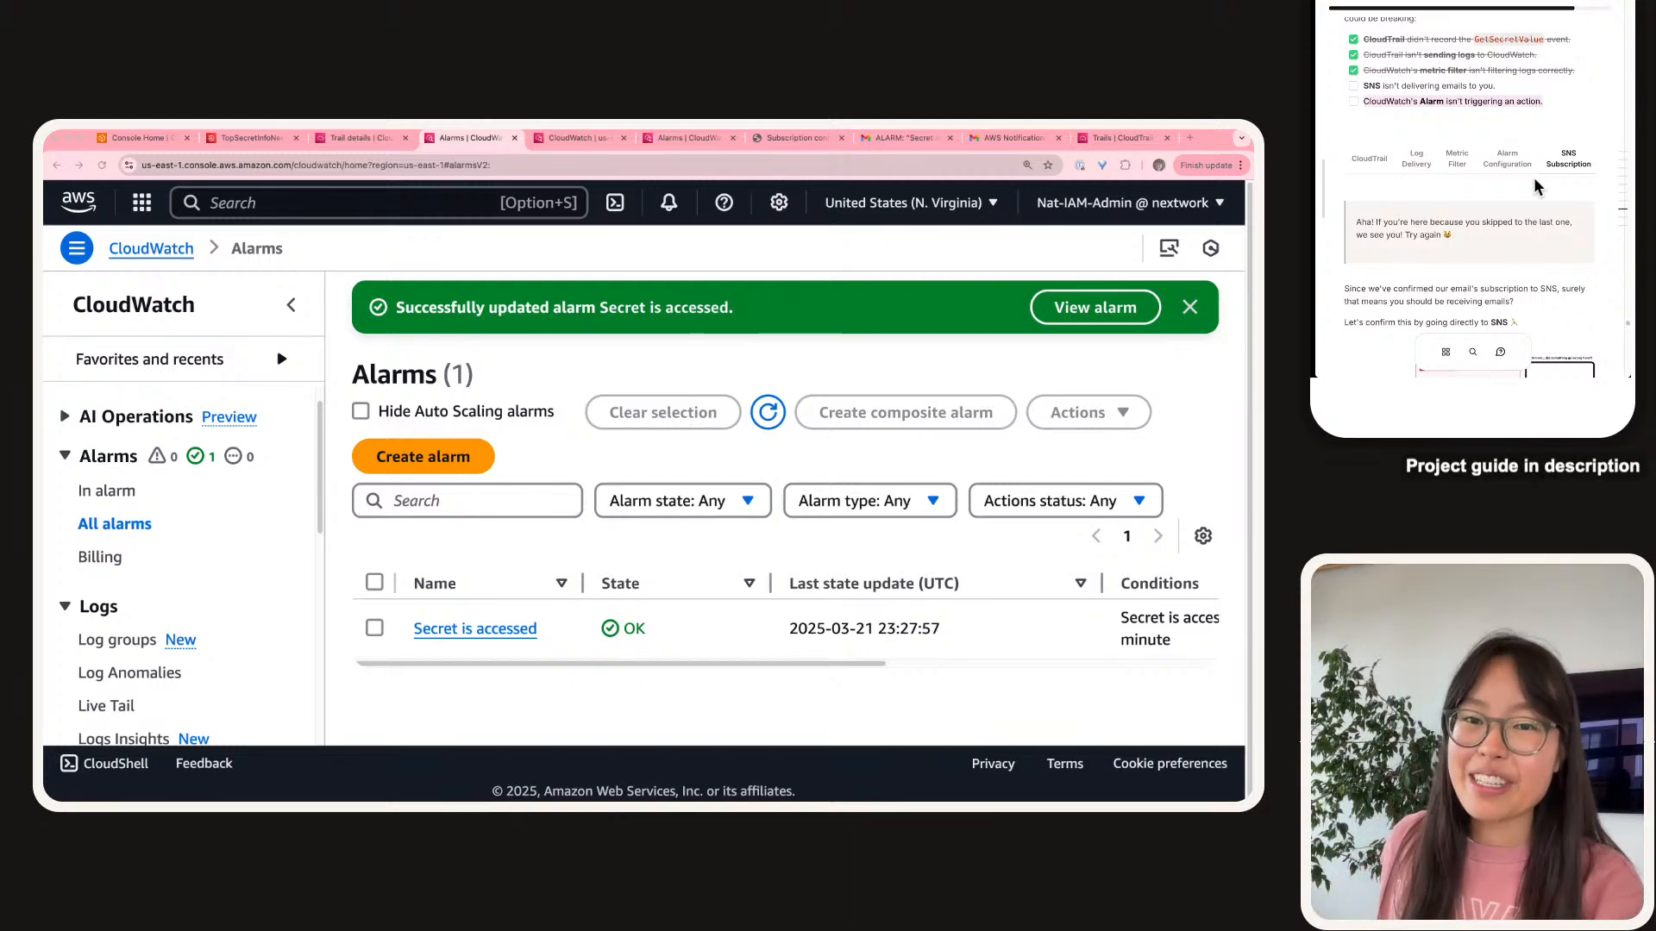
pyautogui.scroll(-2, 1535, 186)
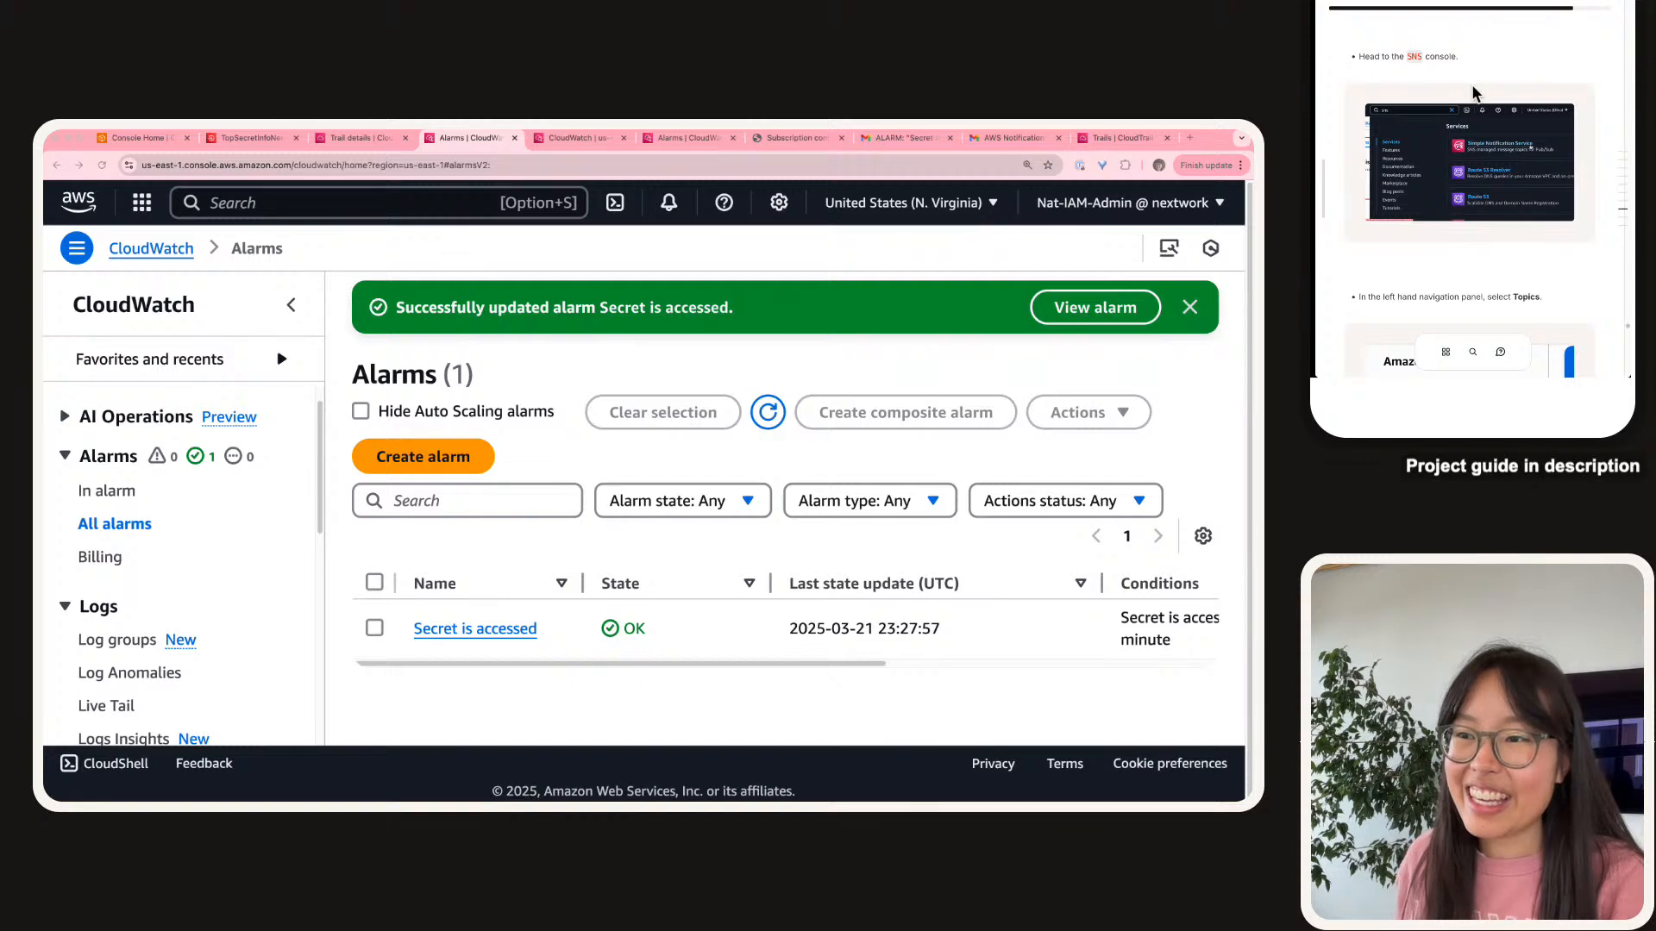
pyautogui.scroll(-5, 1473, 87)
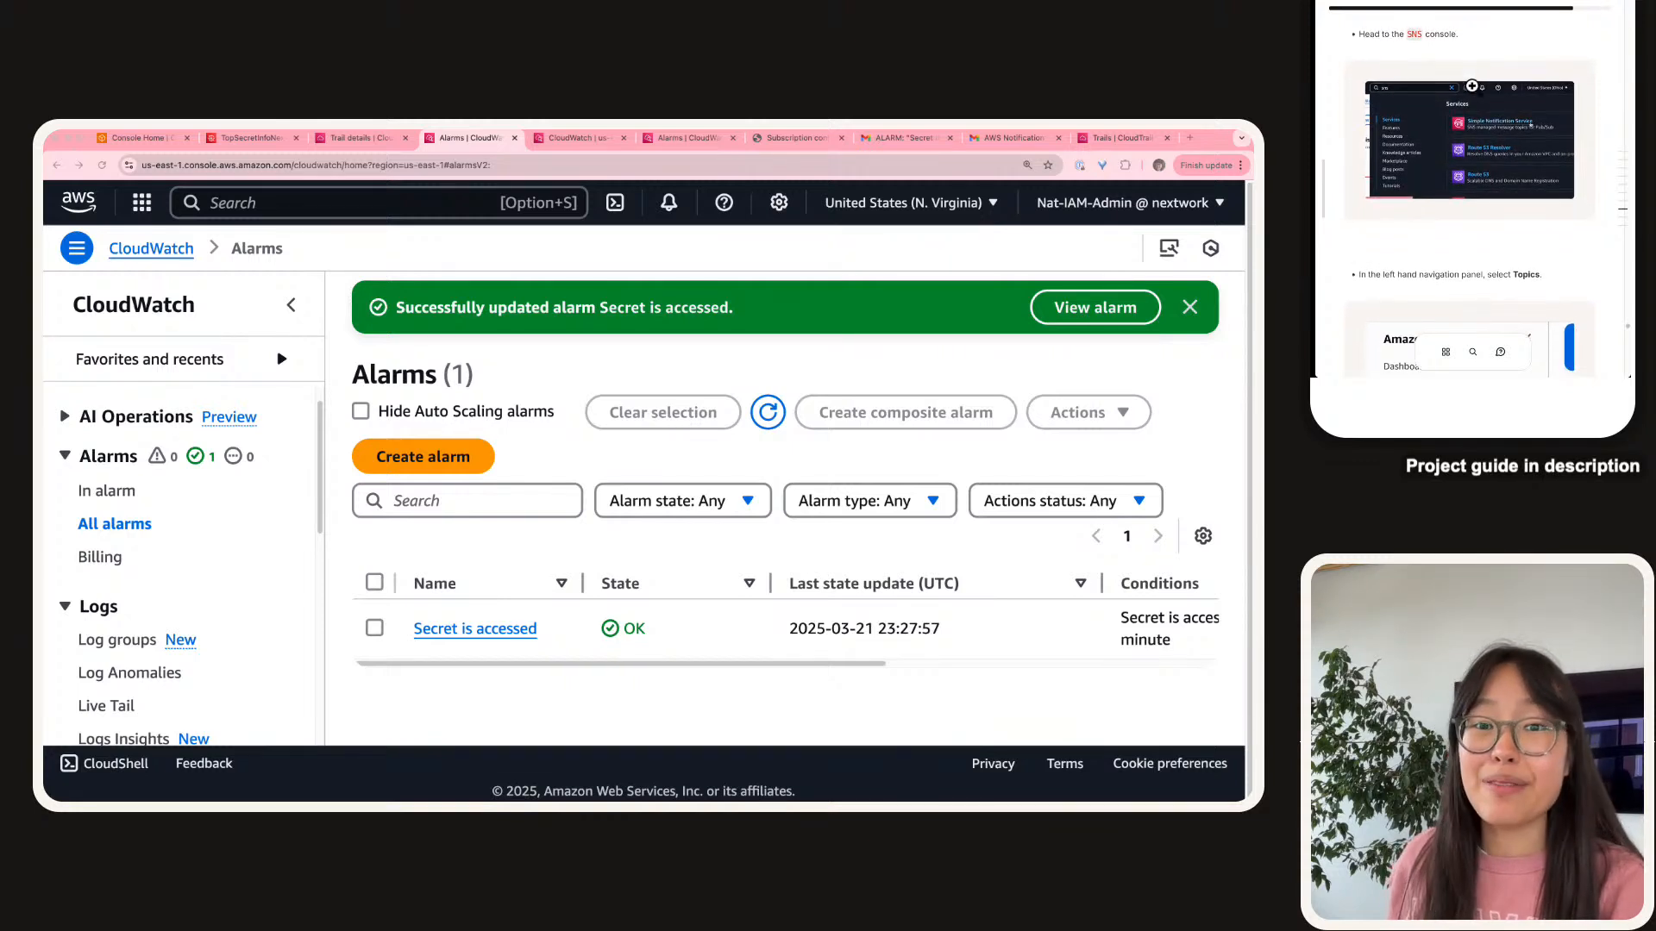
pyautogui.scroll(-1, 1473, 88)
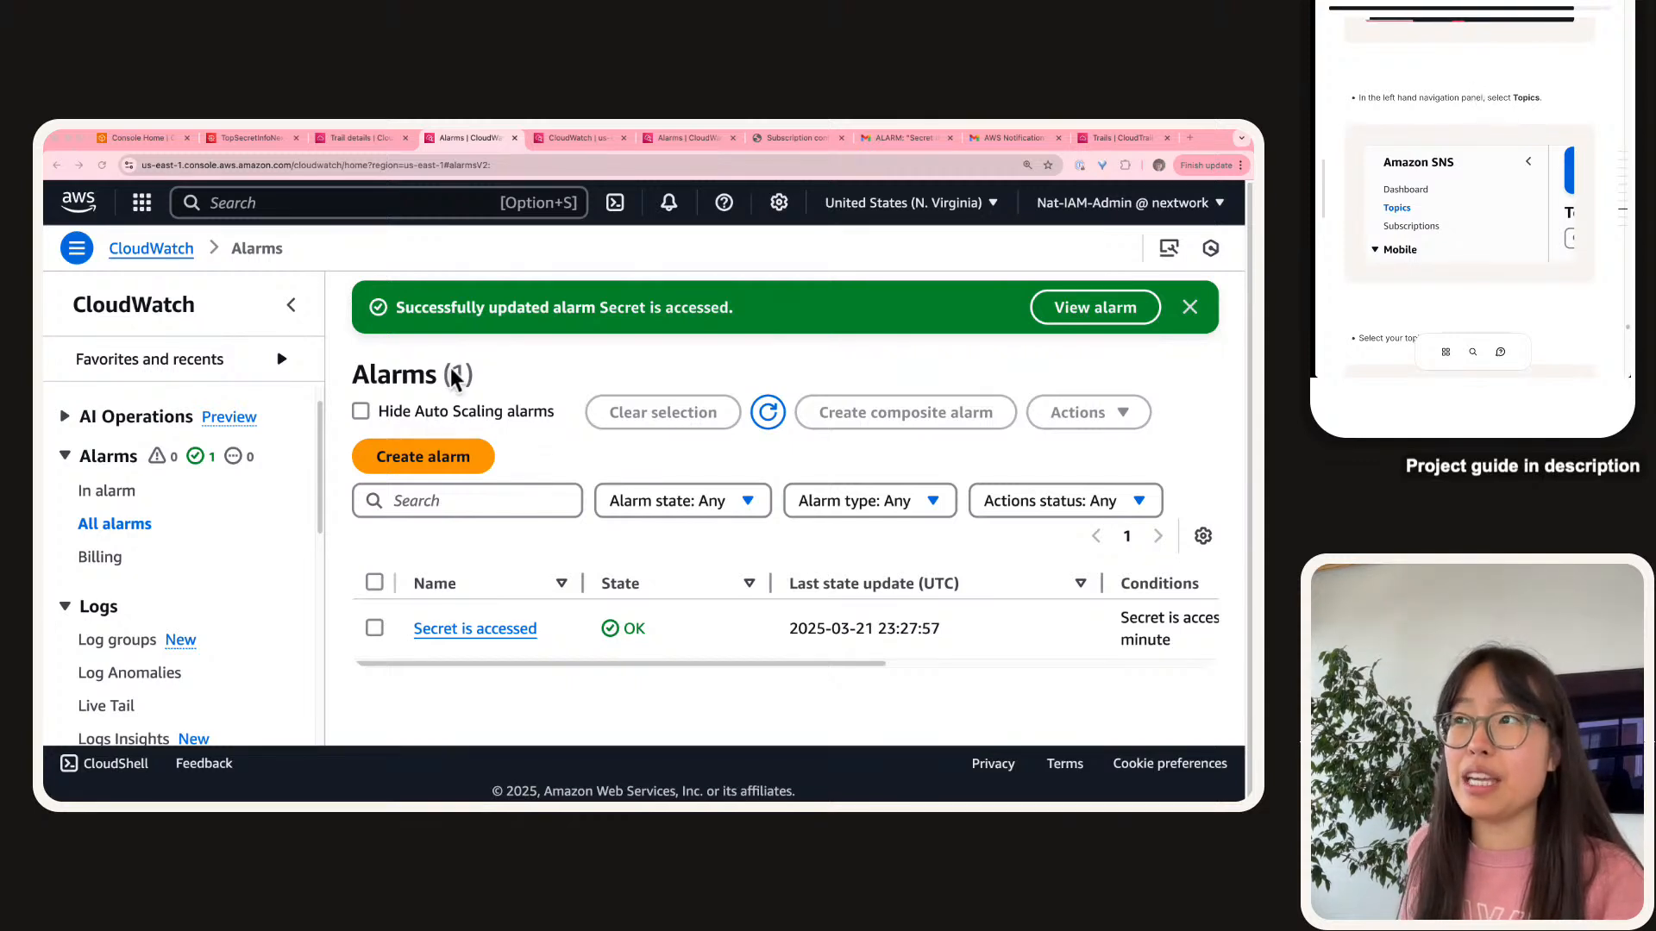
pyautogui.click(563, 147)
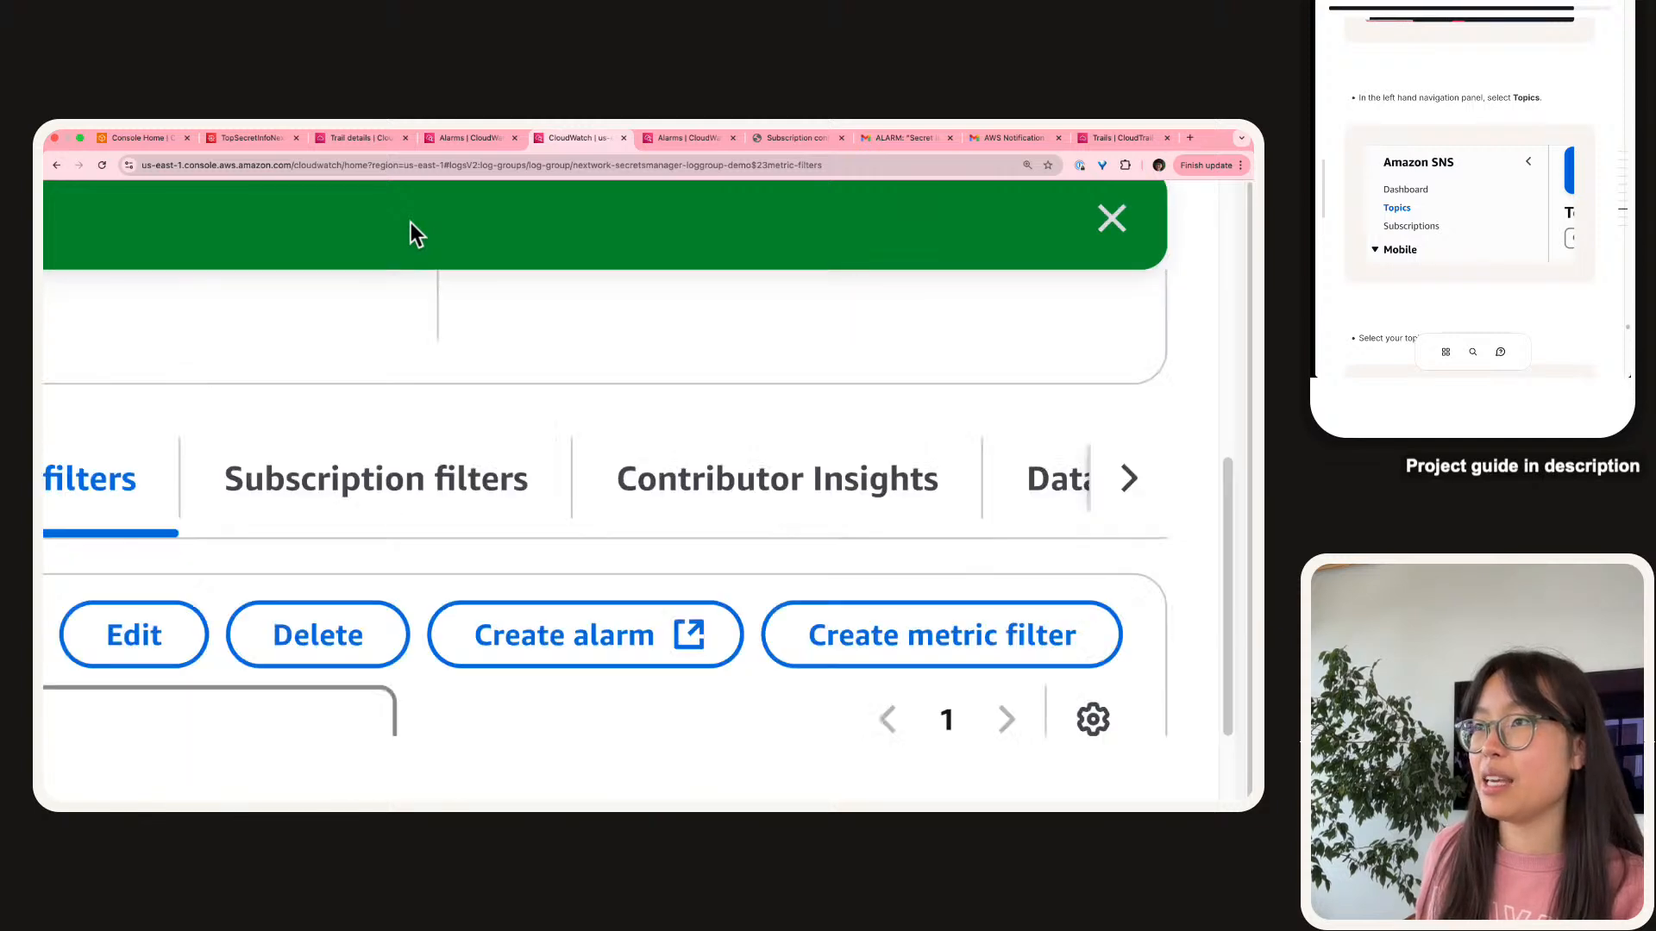
# Search 'sns' and open Simple Notification Service in a new tab.
pyautogui.click(391, 206)
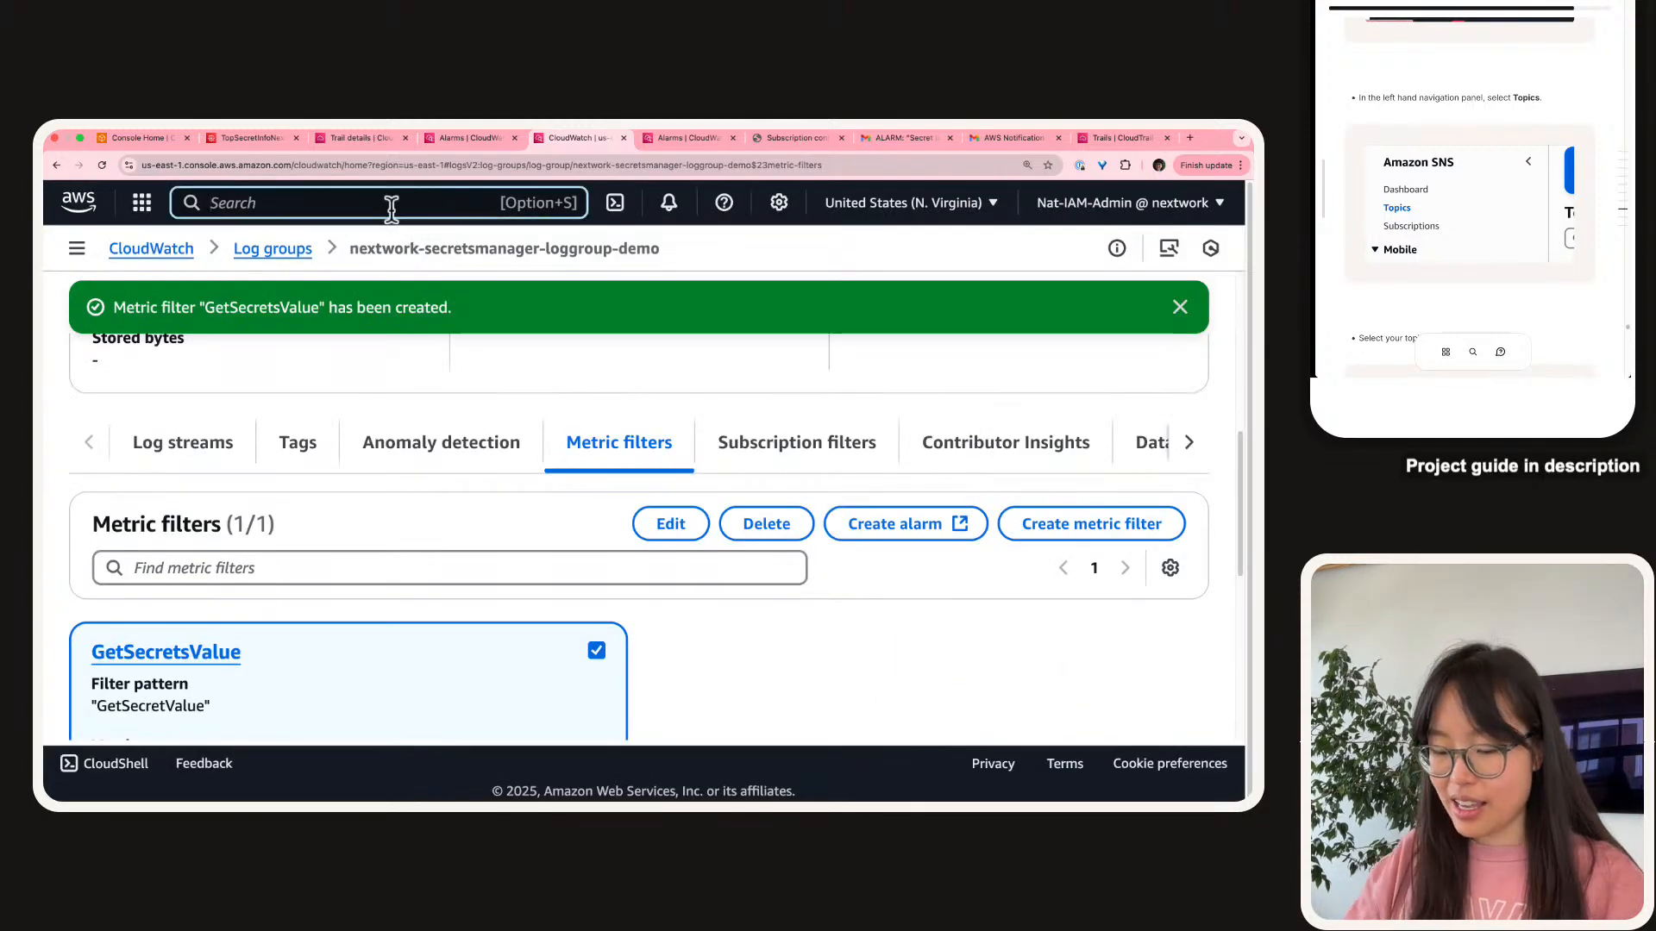
pyautogui.write('sns')
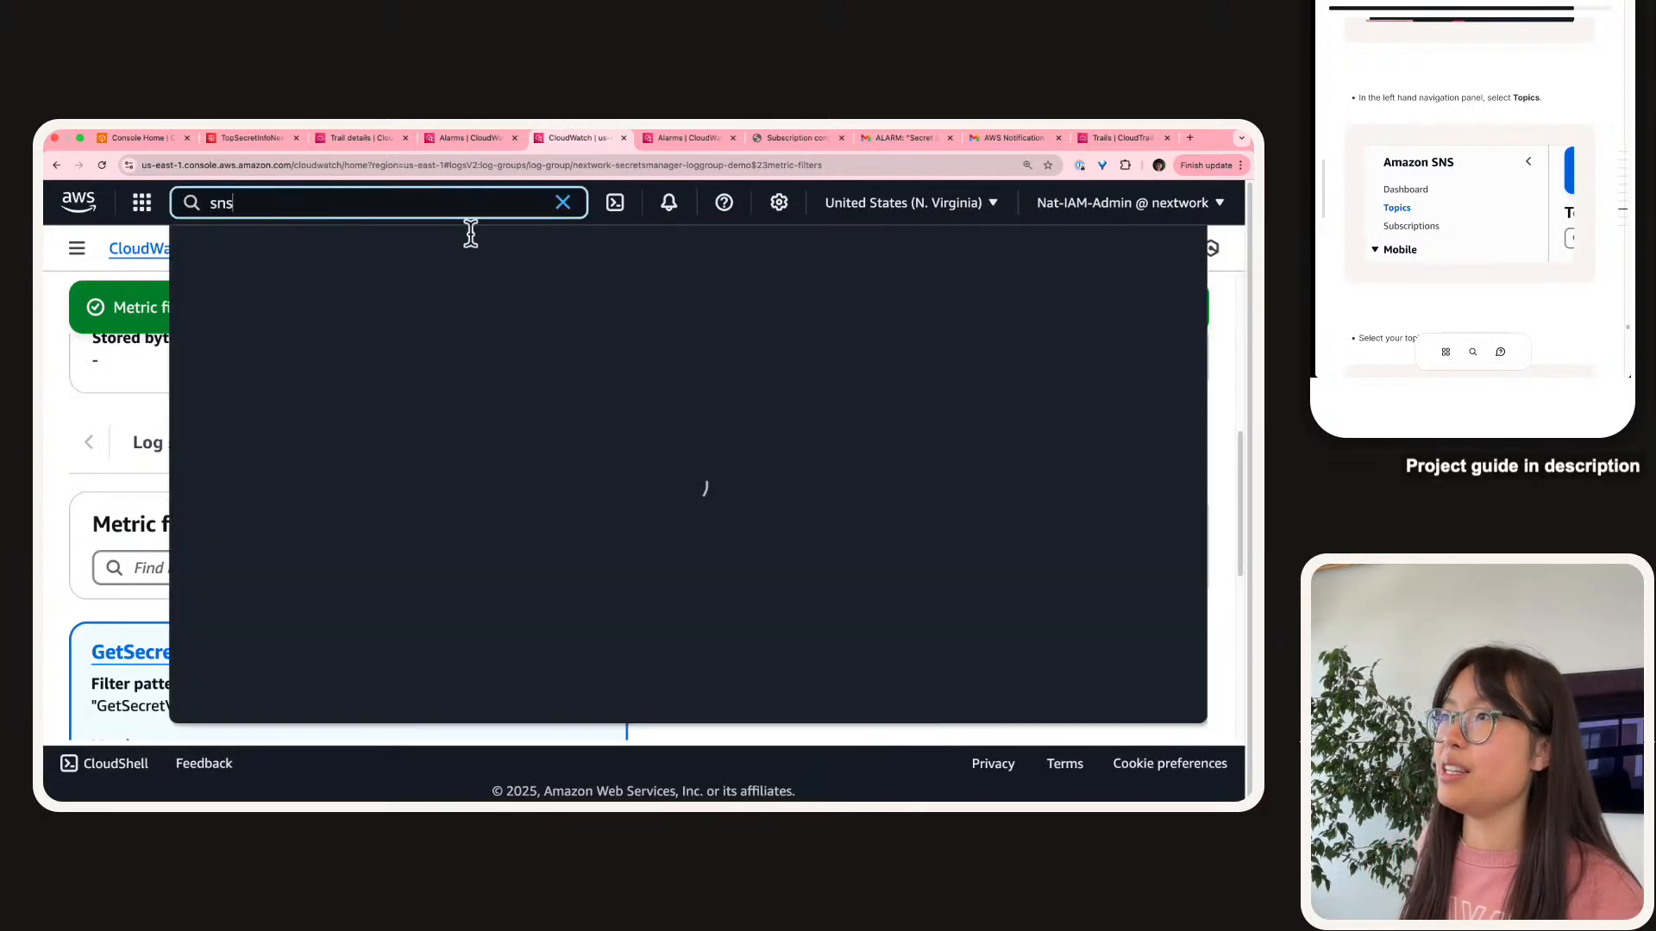
pyautogui.rightClick(539, 315)
pyautogui.click(569, 323)
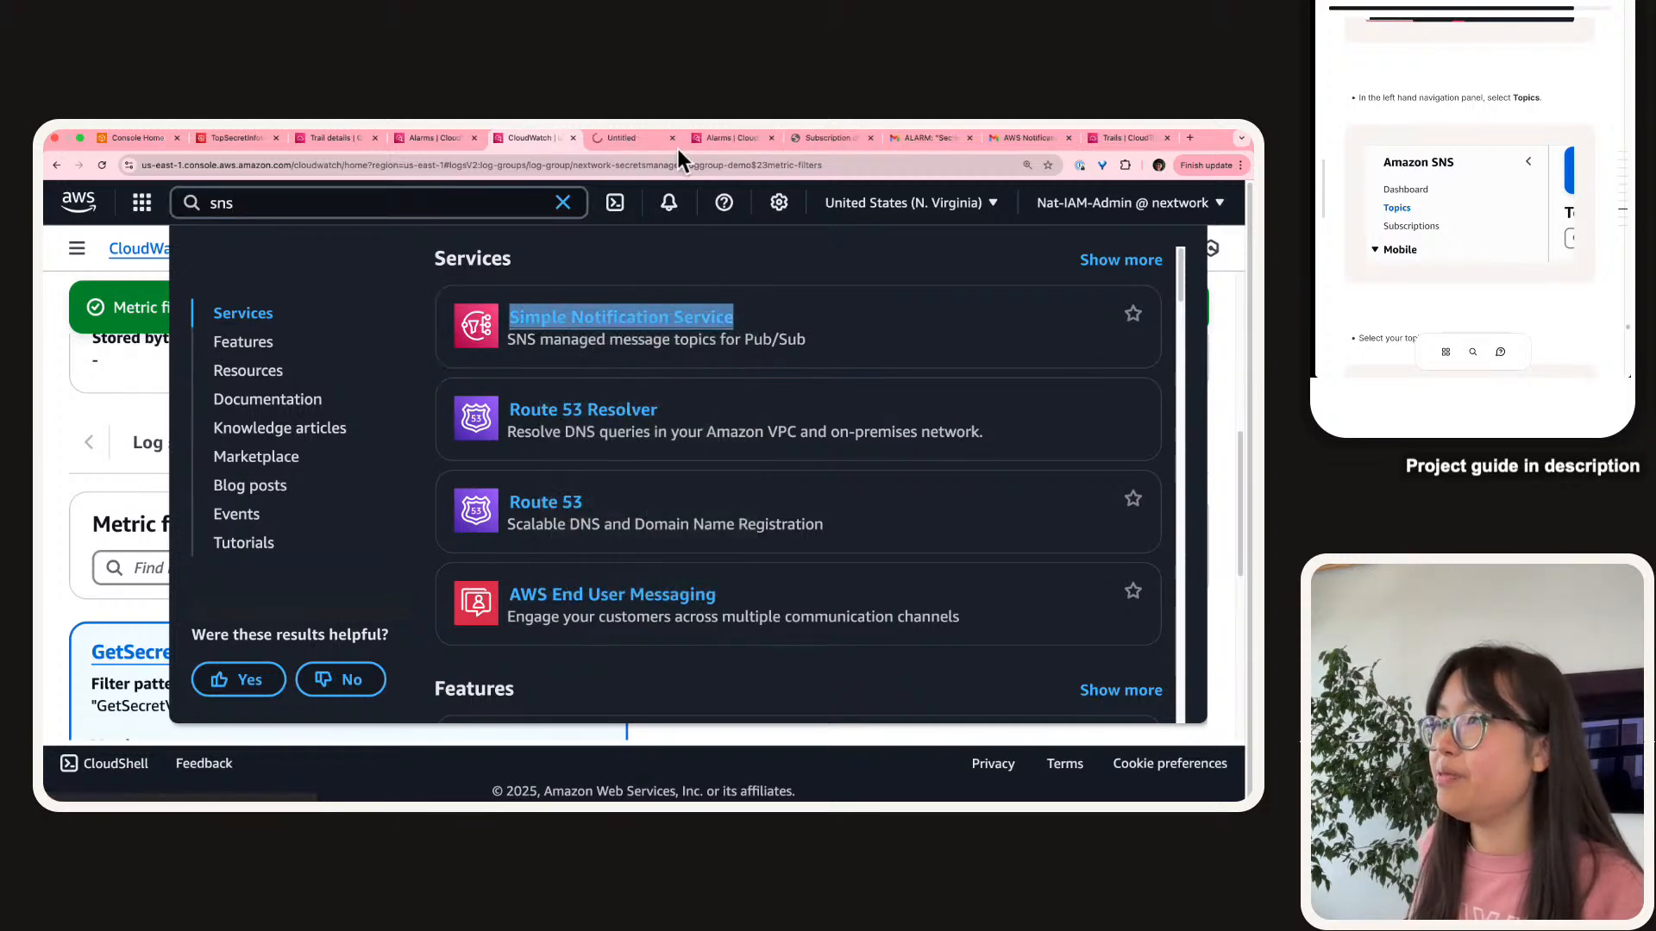
pyautogui.click(615, 138)
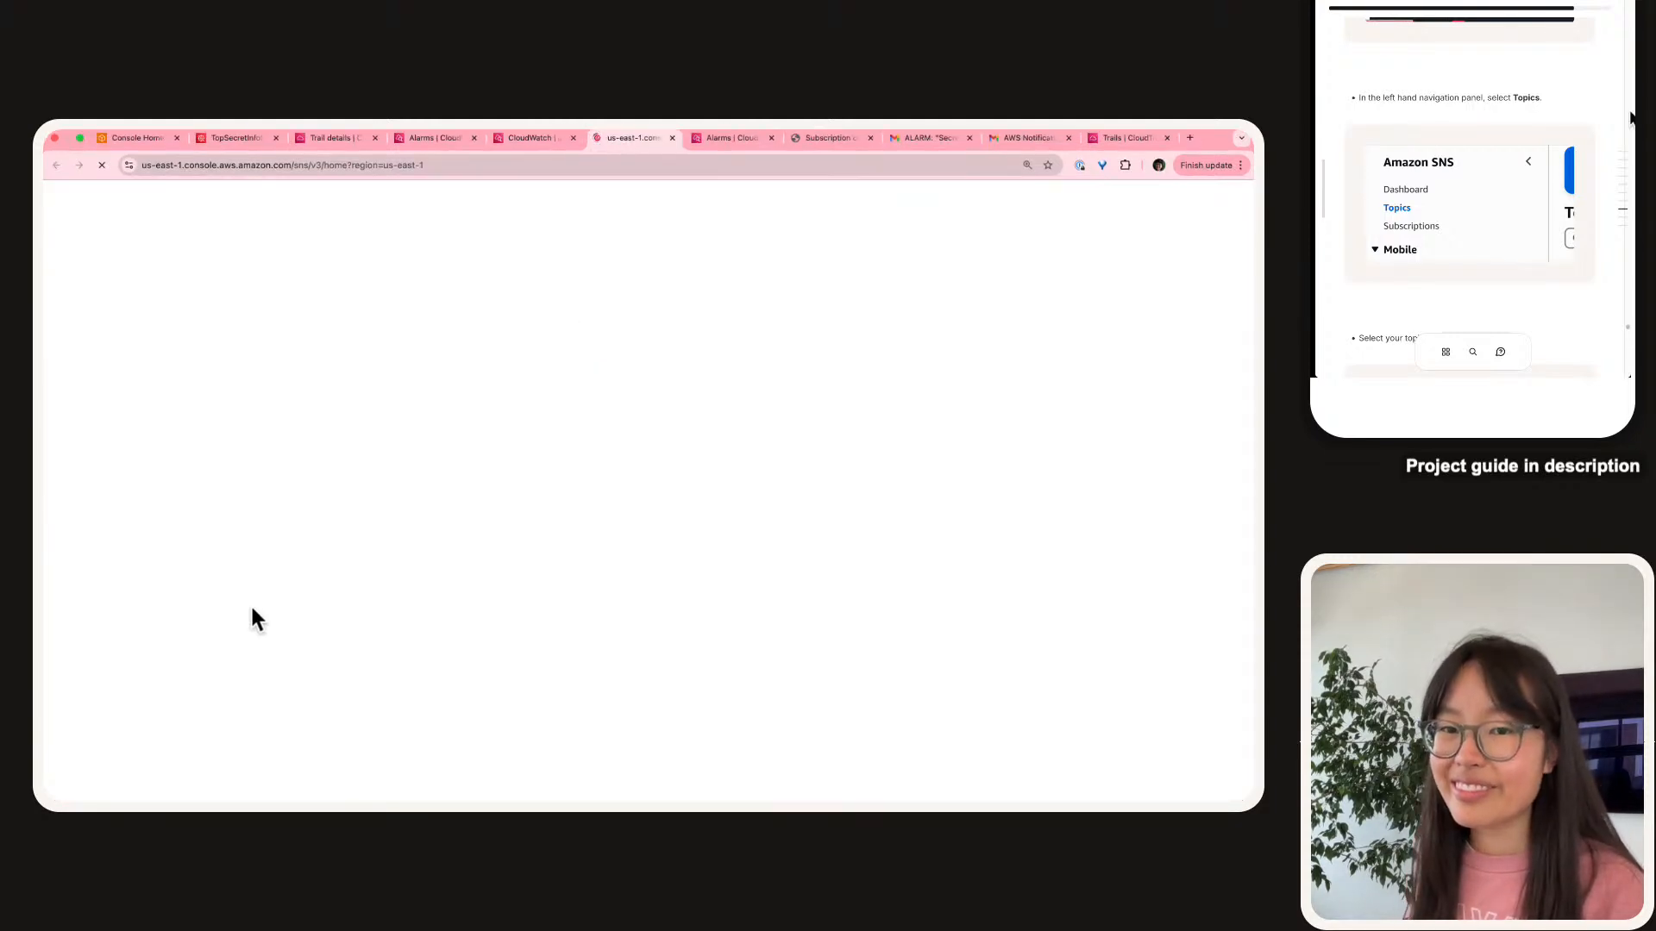
# List the SNS topics with full ARNs visible and select SecurityAlarms.
pyautogui.scroll(-3, 1513, 110)
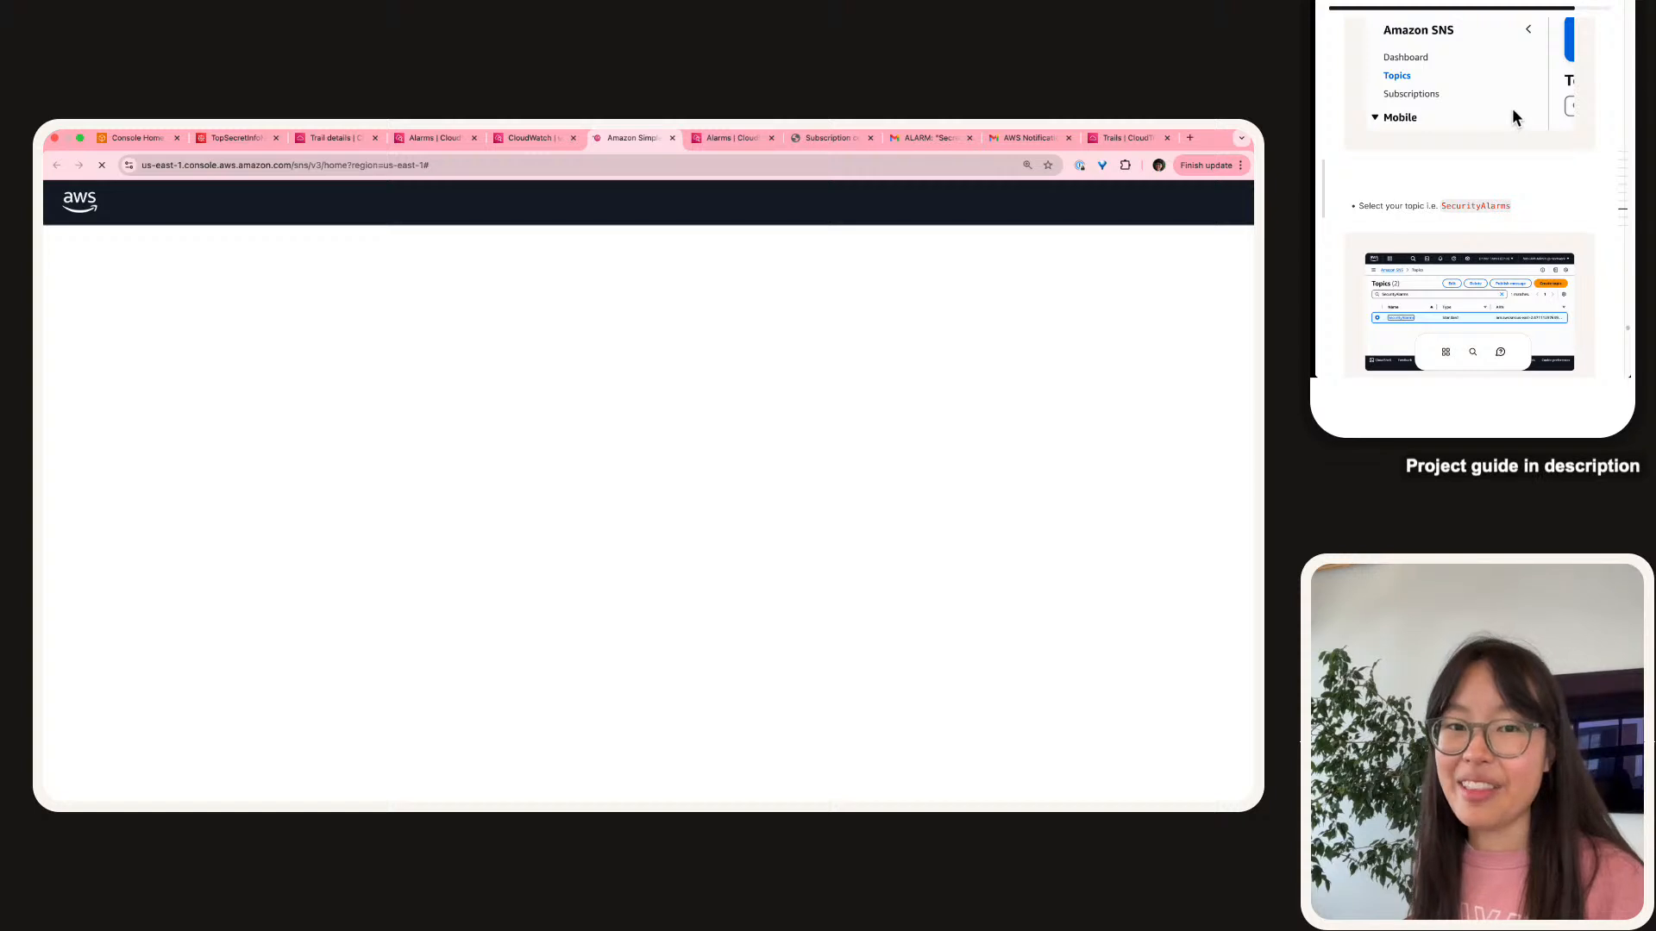
pyautogui.scroll(-3, 1513, 112)
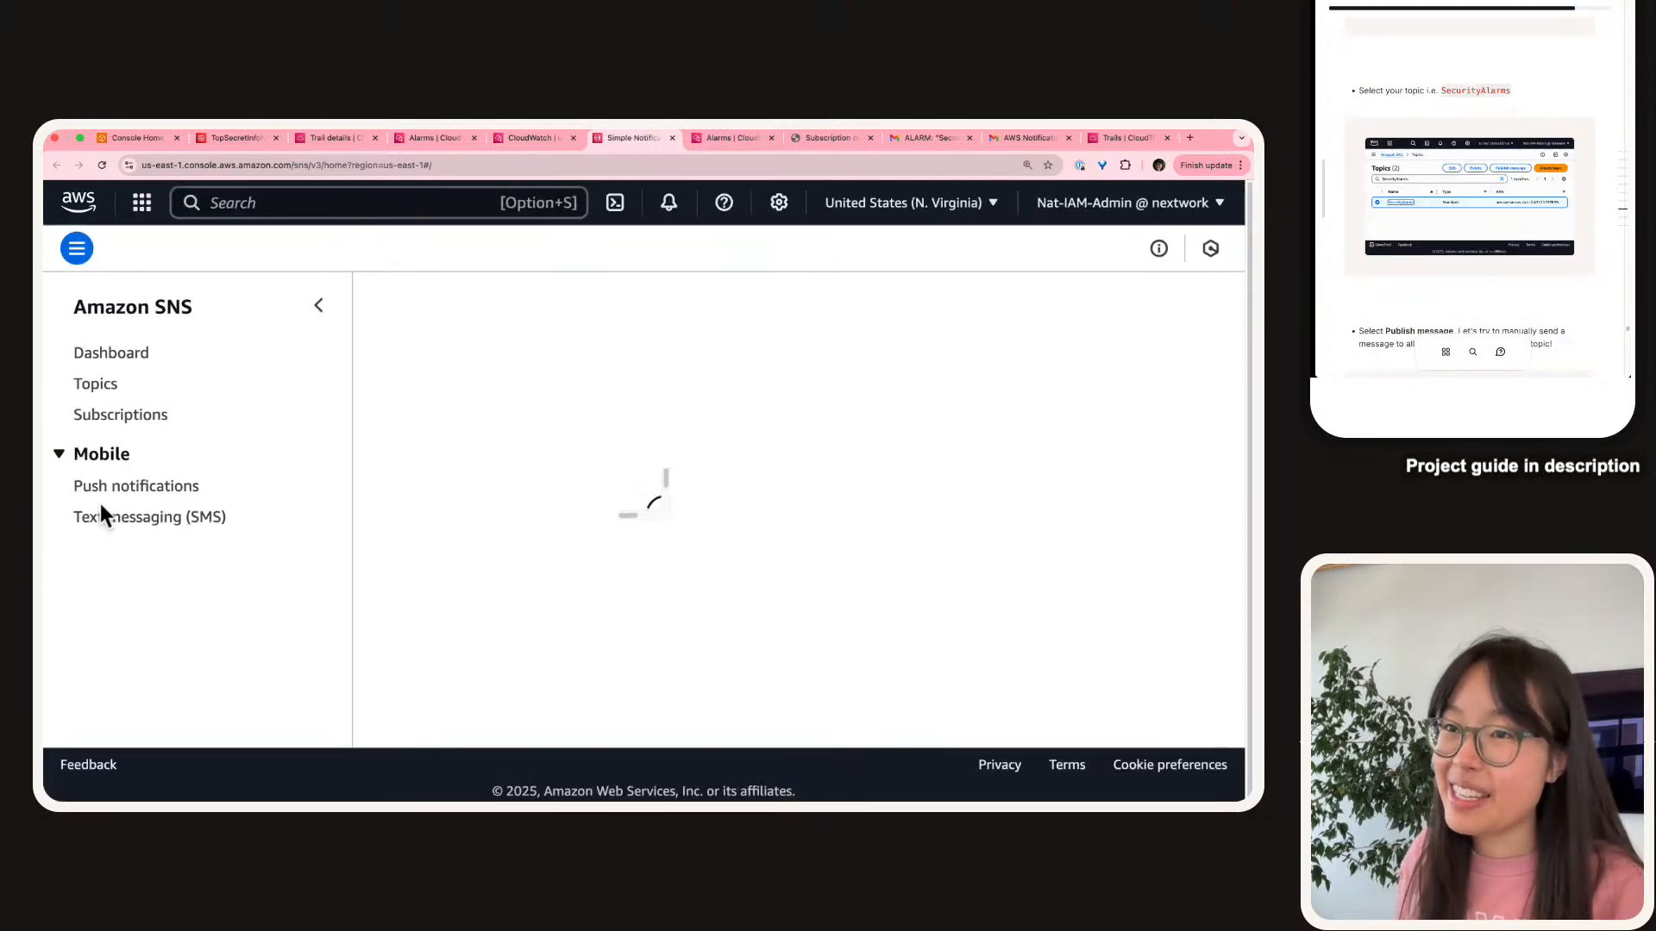
pyautogui.click(97, 385)
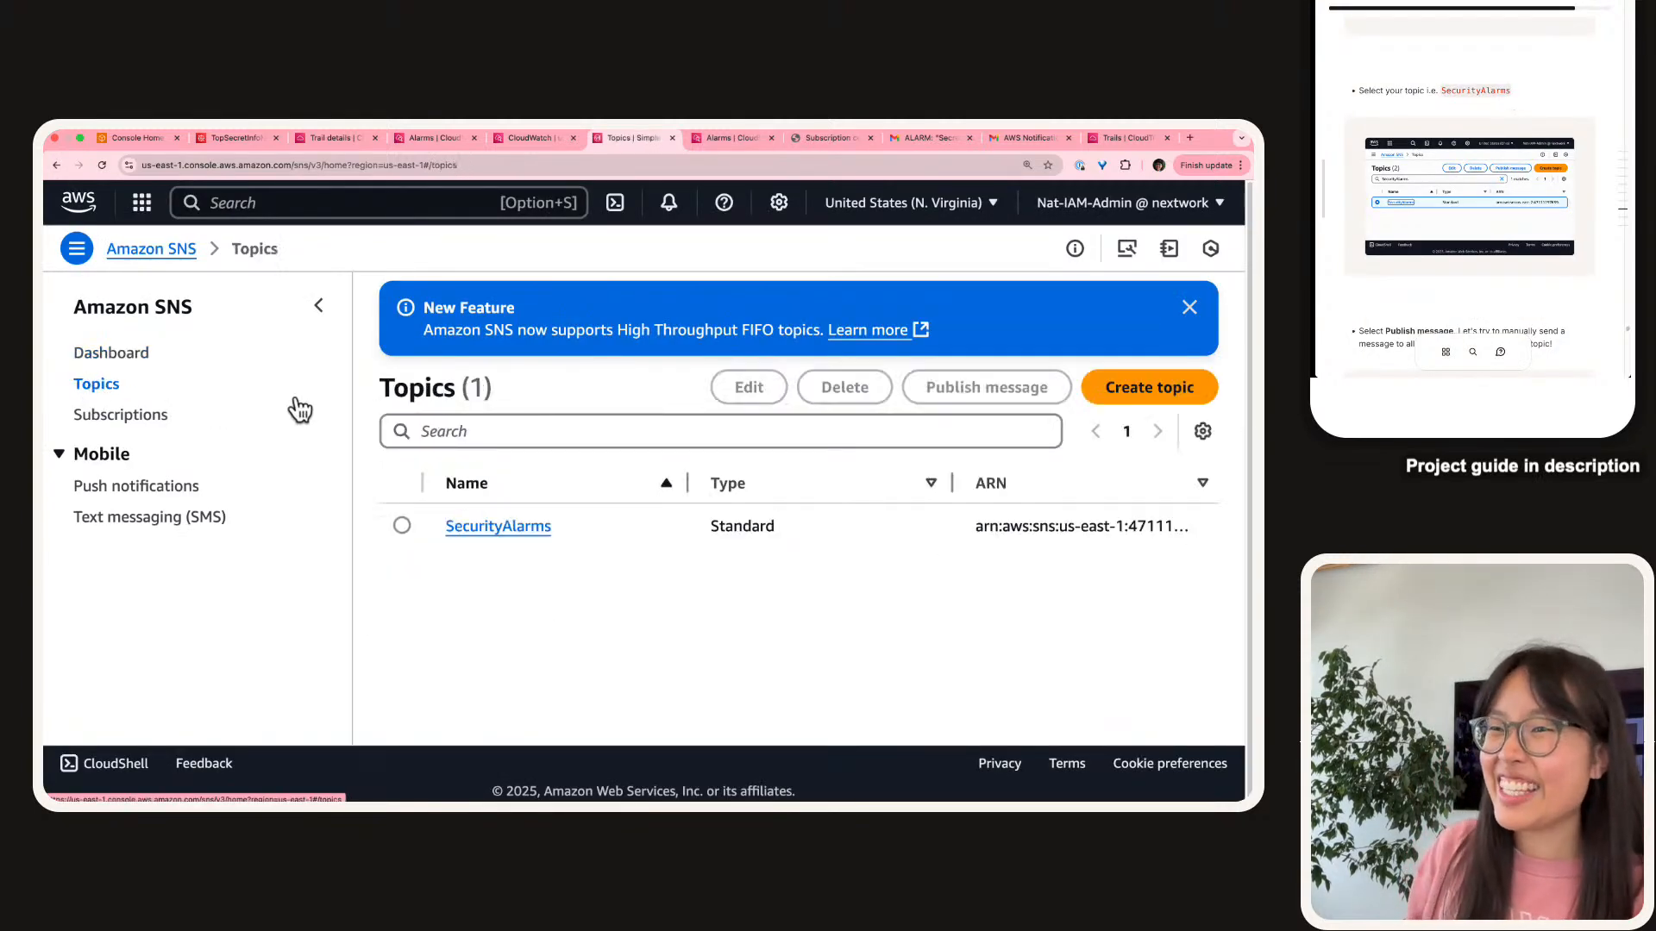
pyautogui.click(318, 305)
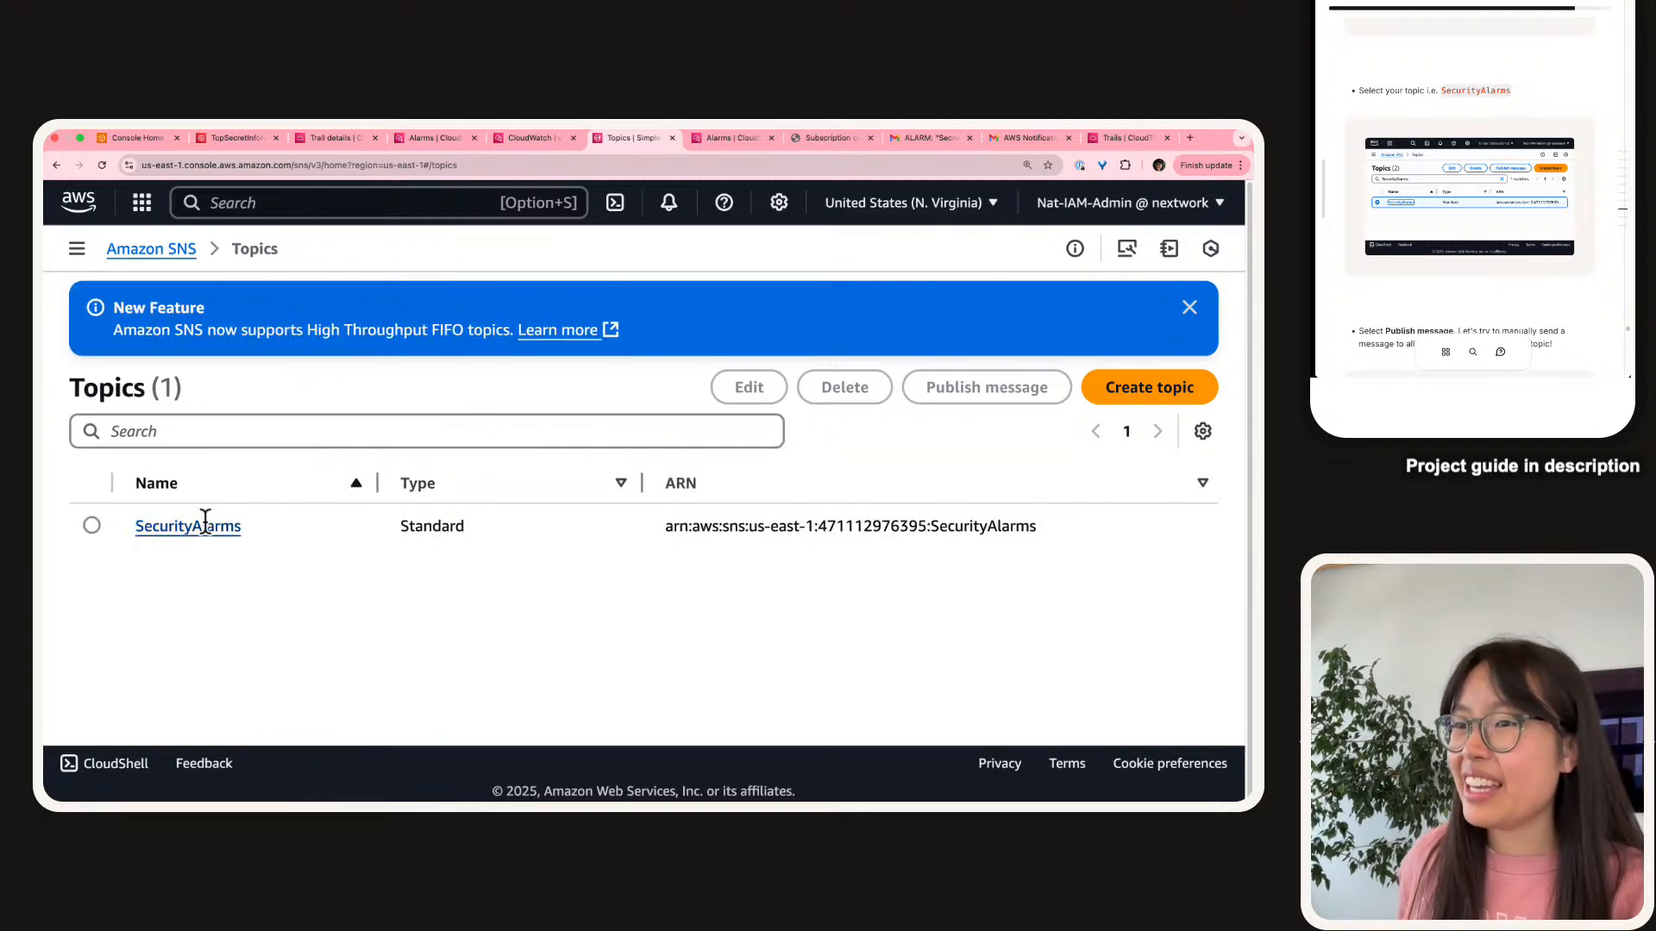
pyautogui.click(406, 517)
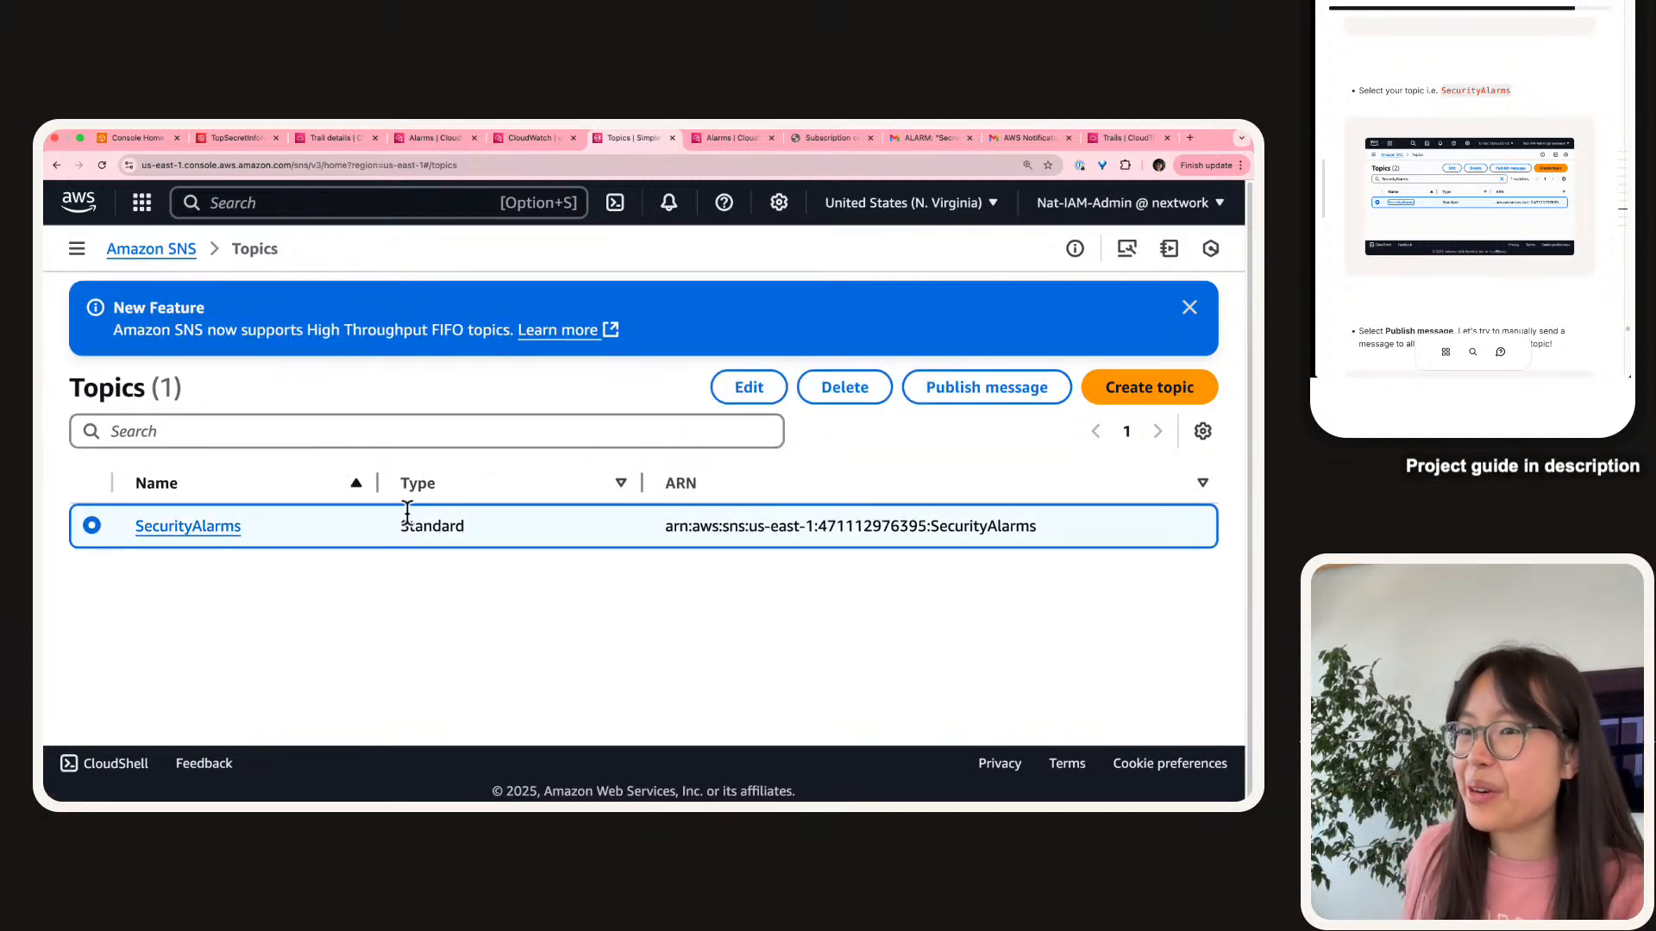
# Start a message to SecurityAlarms and enter the subject 'Testing'.
pyautogui.click(977, 390)
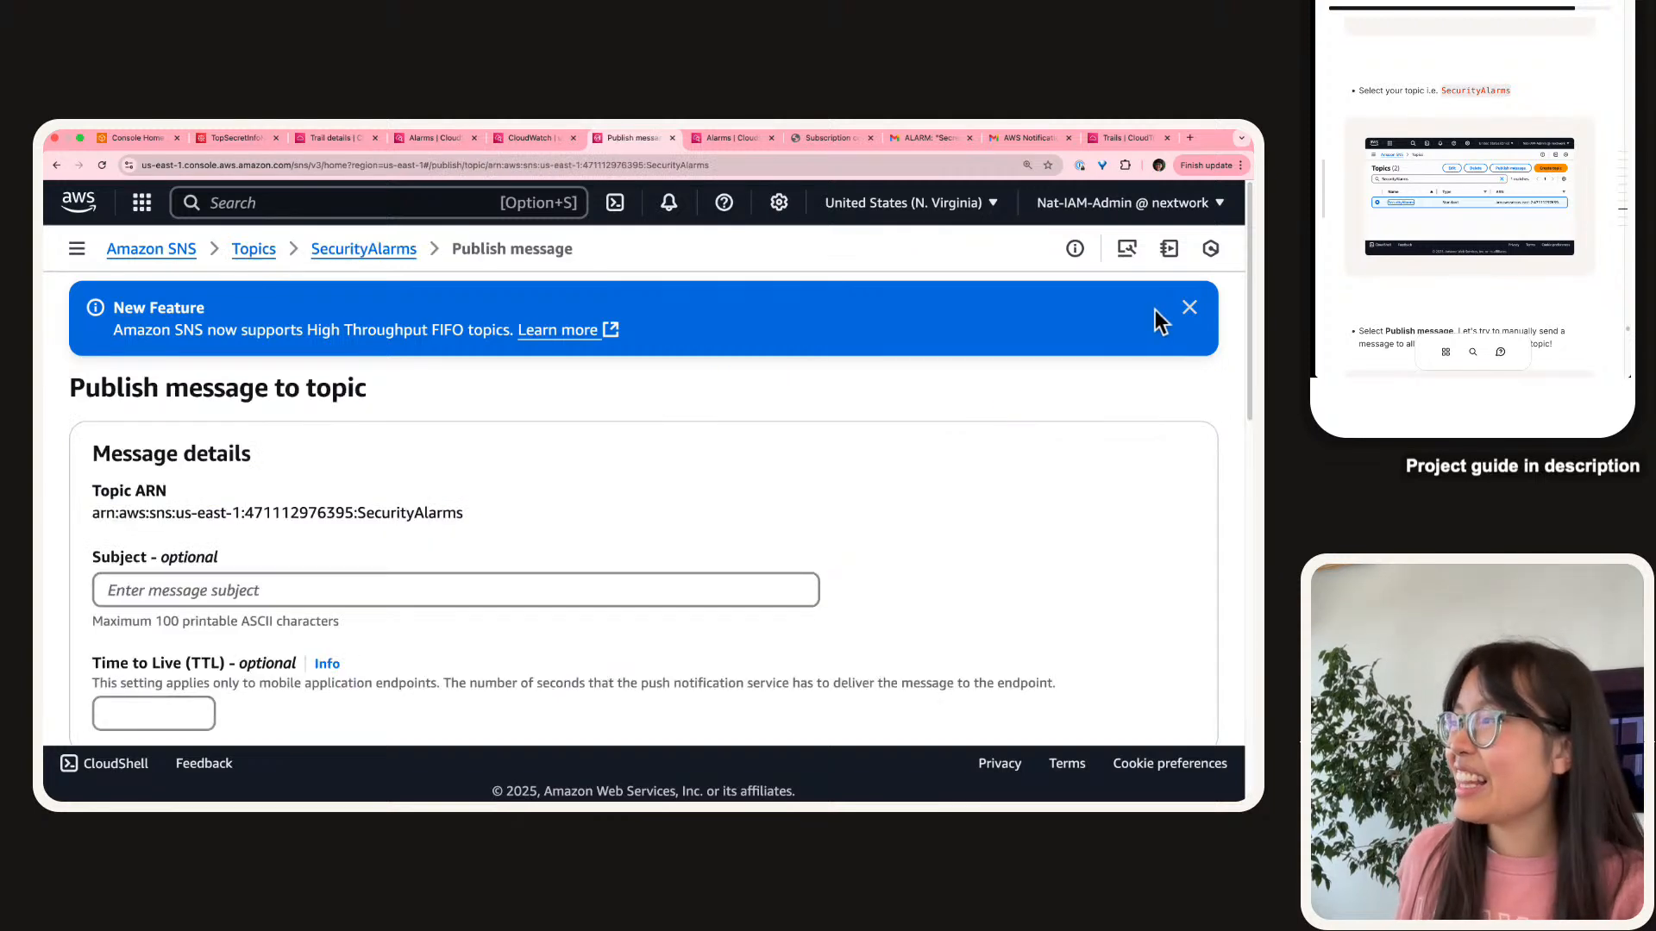
pyautogui.click(1190, 311)
pyautogui.scroll(-3, 888, 526)
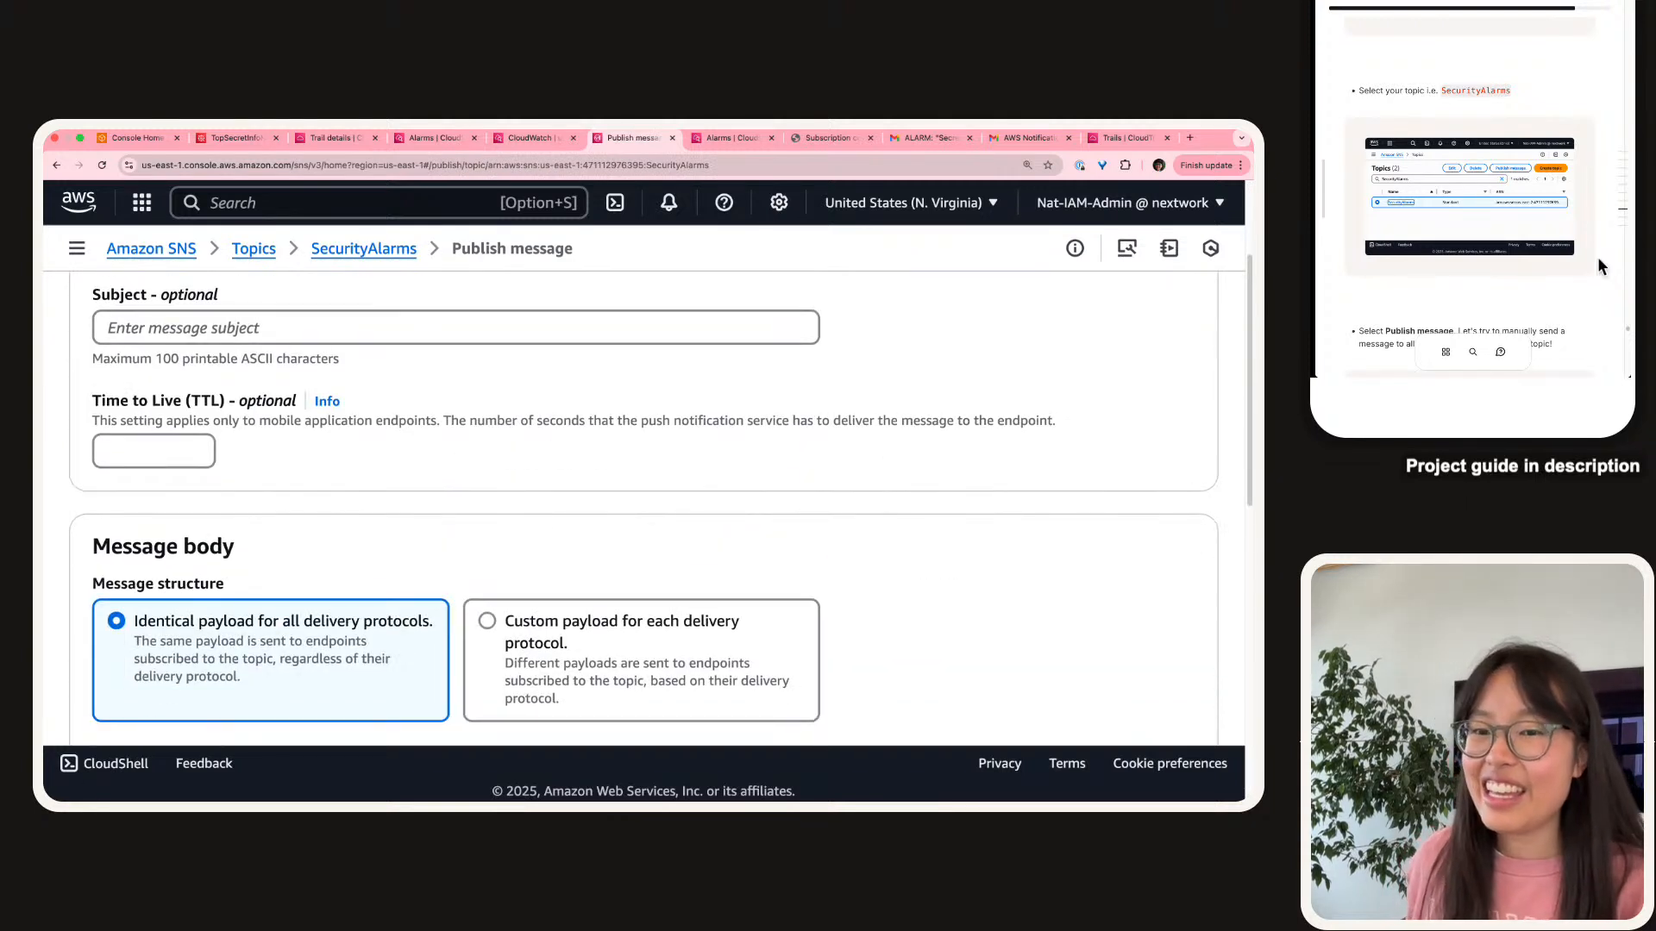
pyautogui.scroll(-3, 1450, 152)
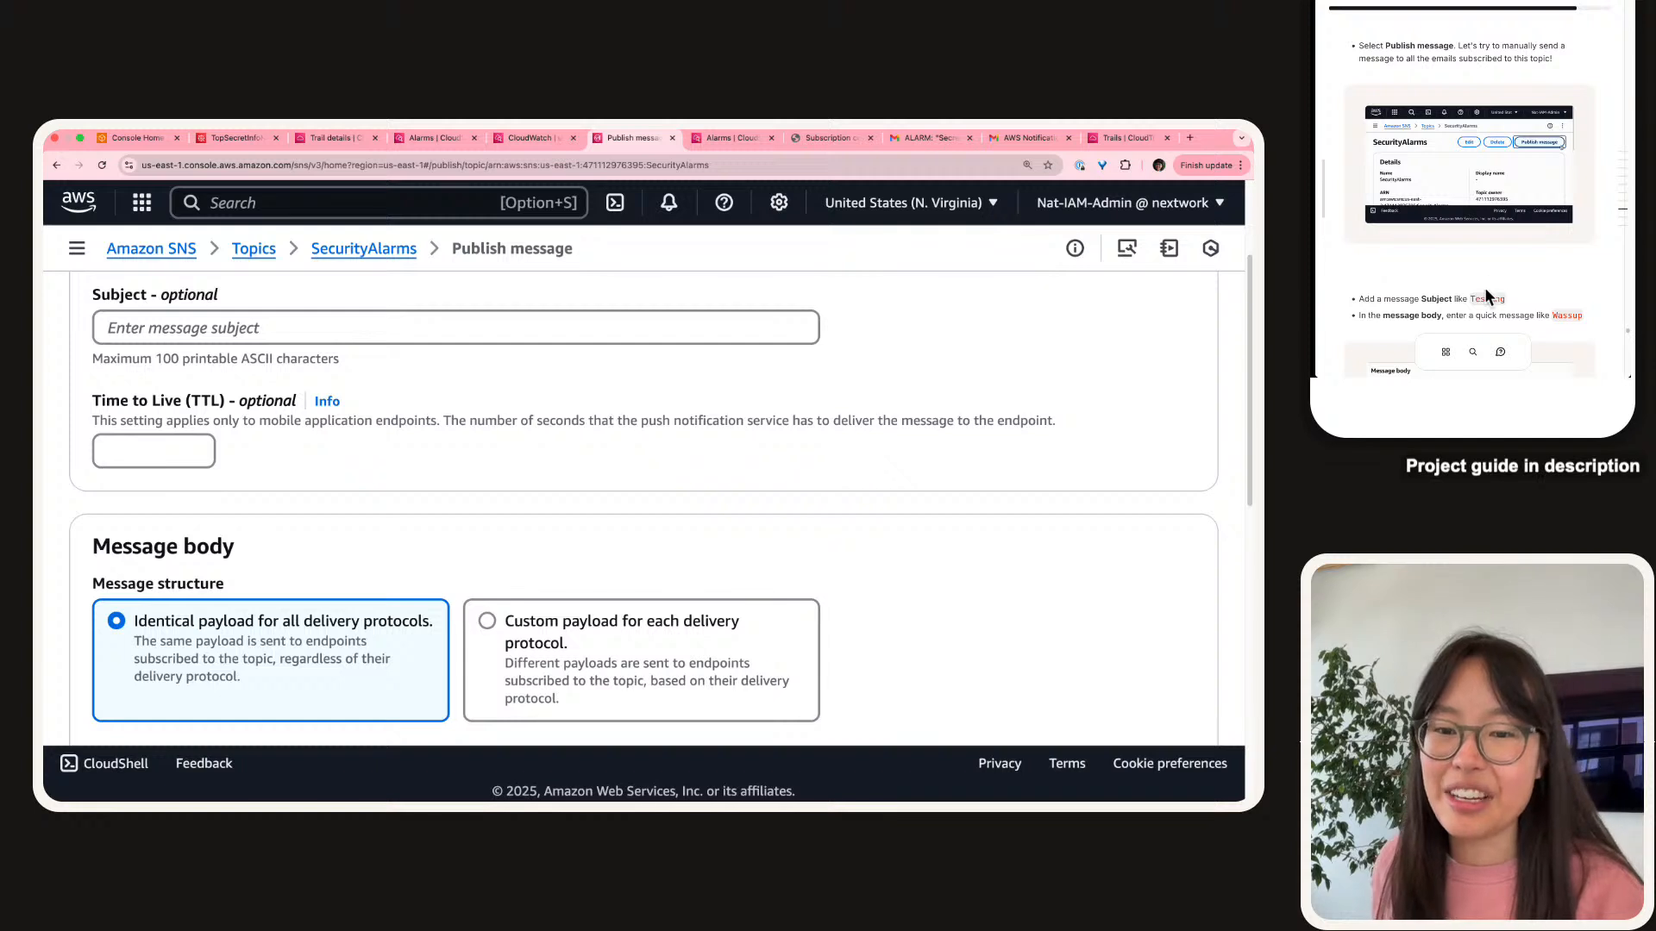
pyautogui.click(214, 329)
pyautogui.write('Testing')
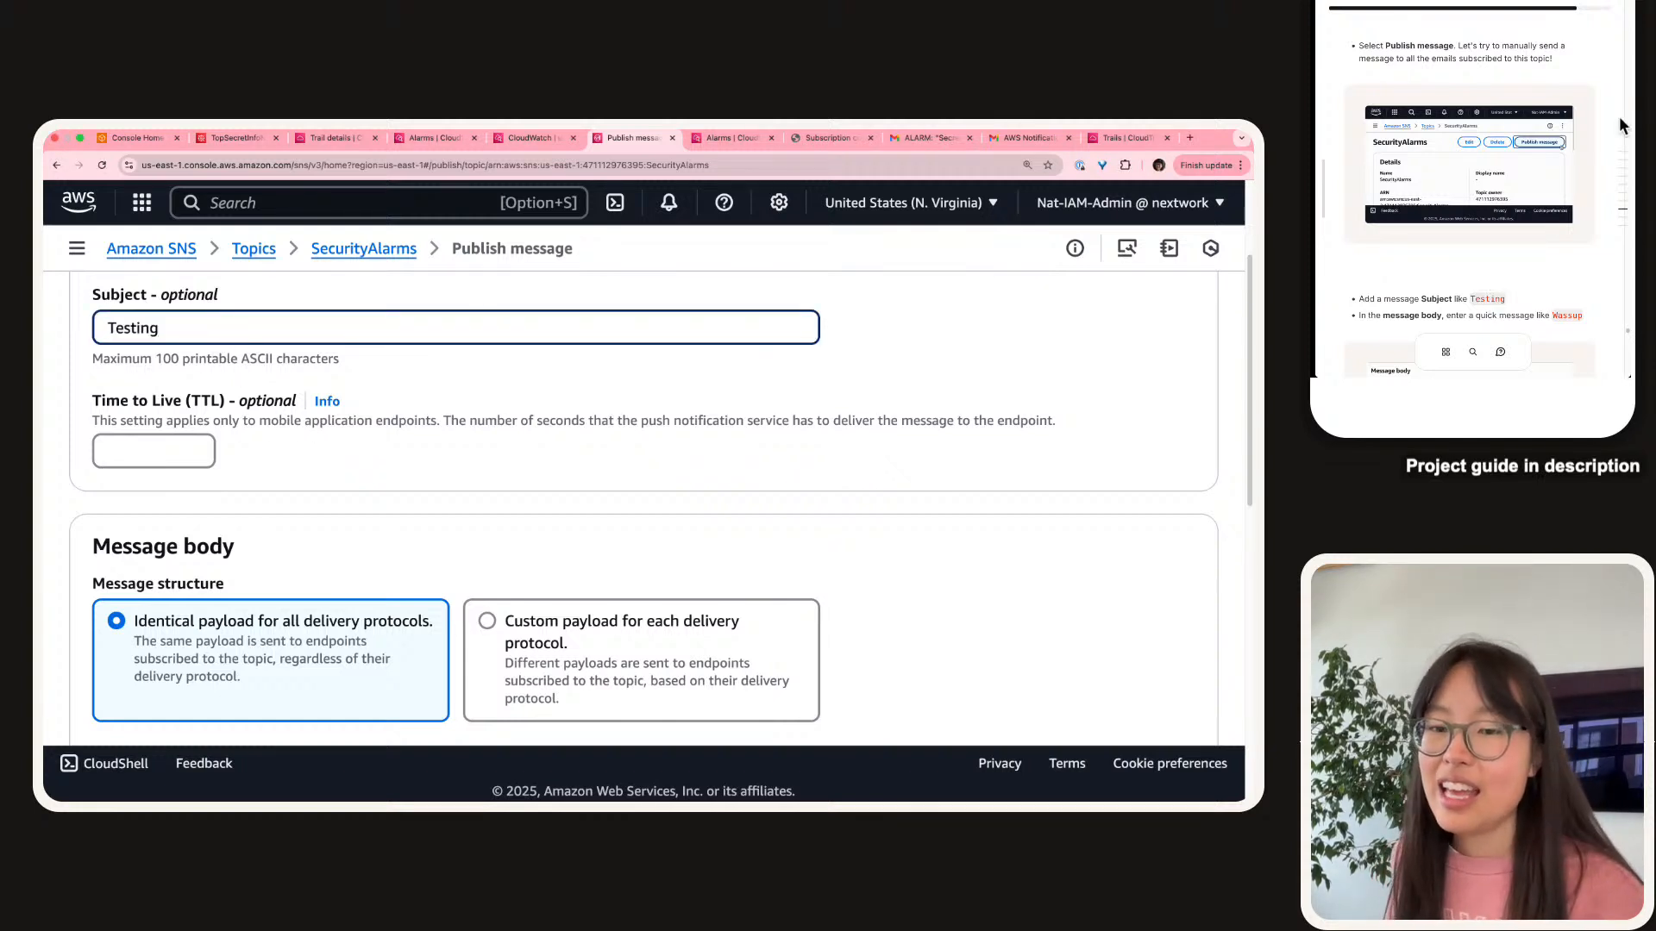
# Paste 'Wassup' from the guide as the message body and publish the message.
pyautogui.scroll(-3, 1478, 261)
pyautogui.click(1558, 121)
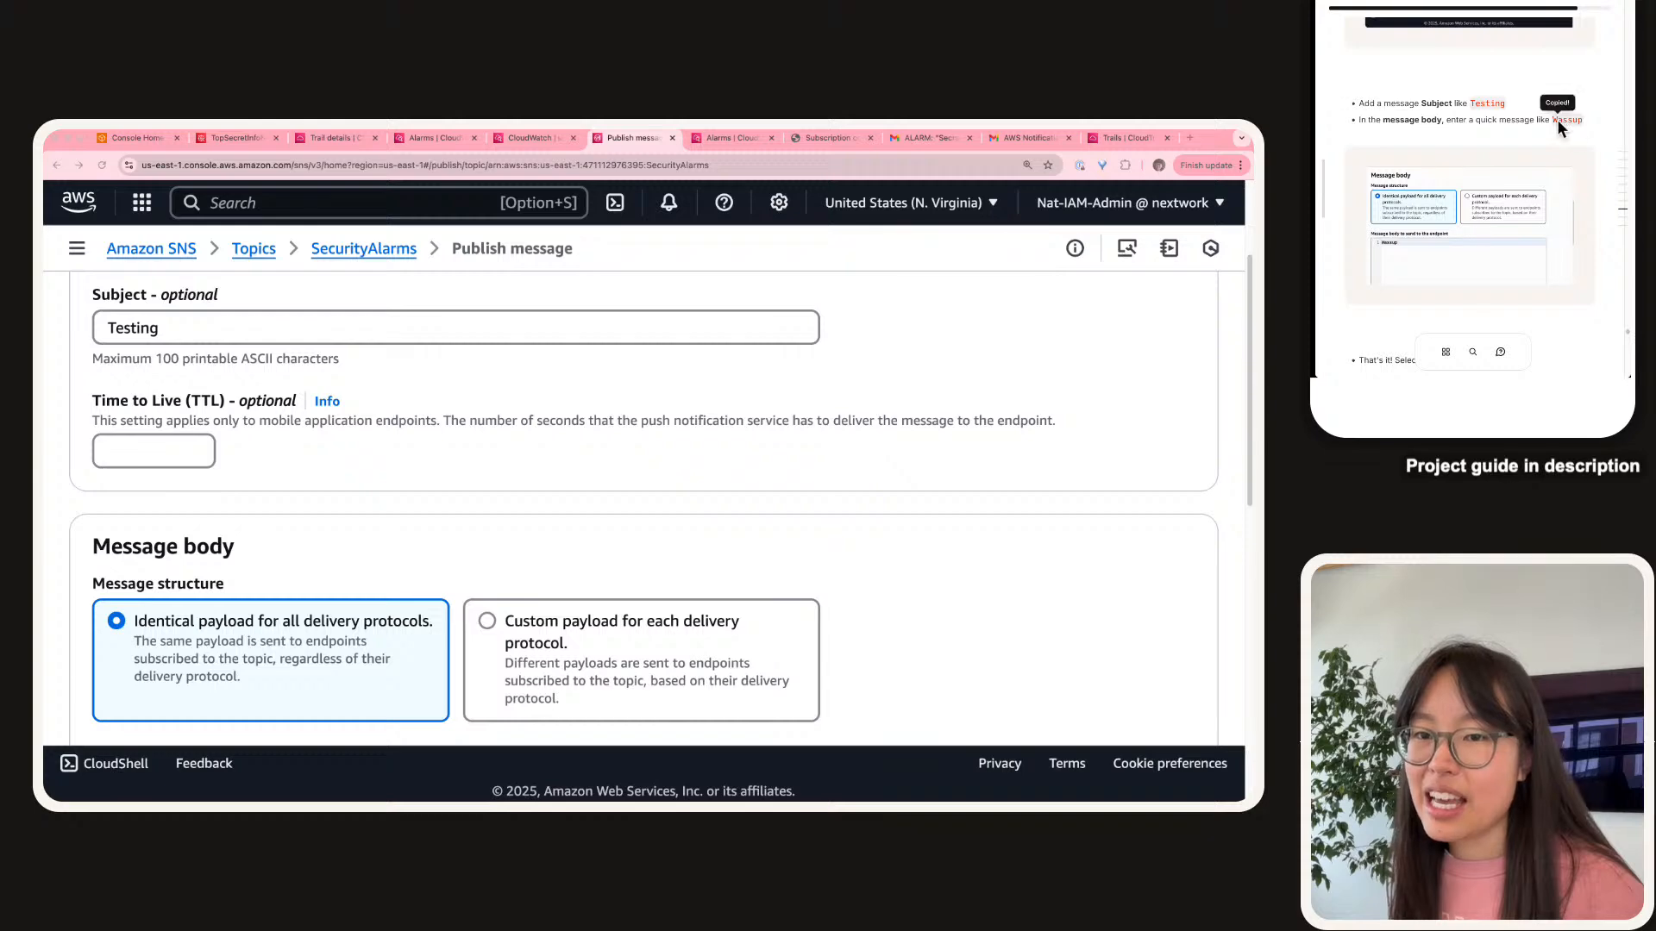
pyautogui.scroll(-5, 198, 648)
pyautogui.click(198, 431)
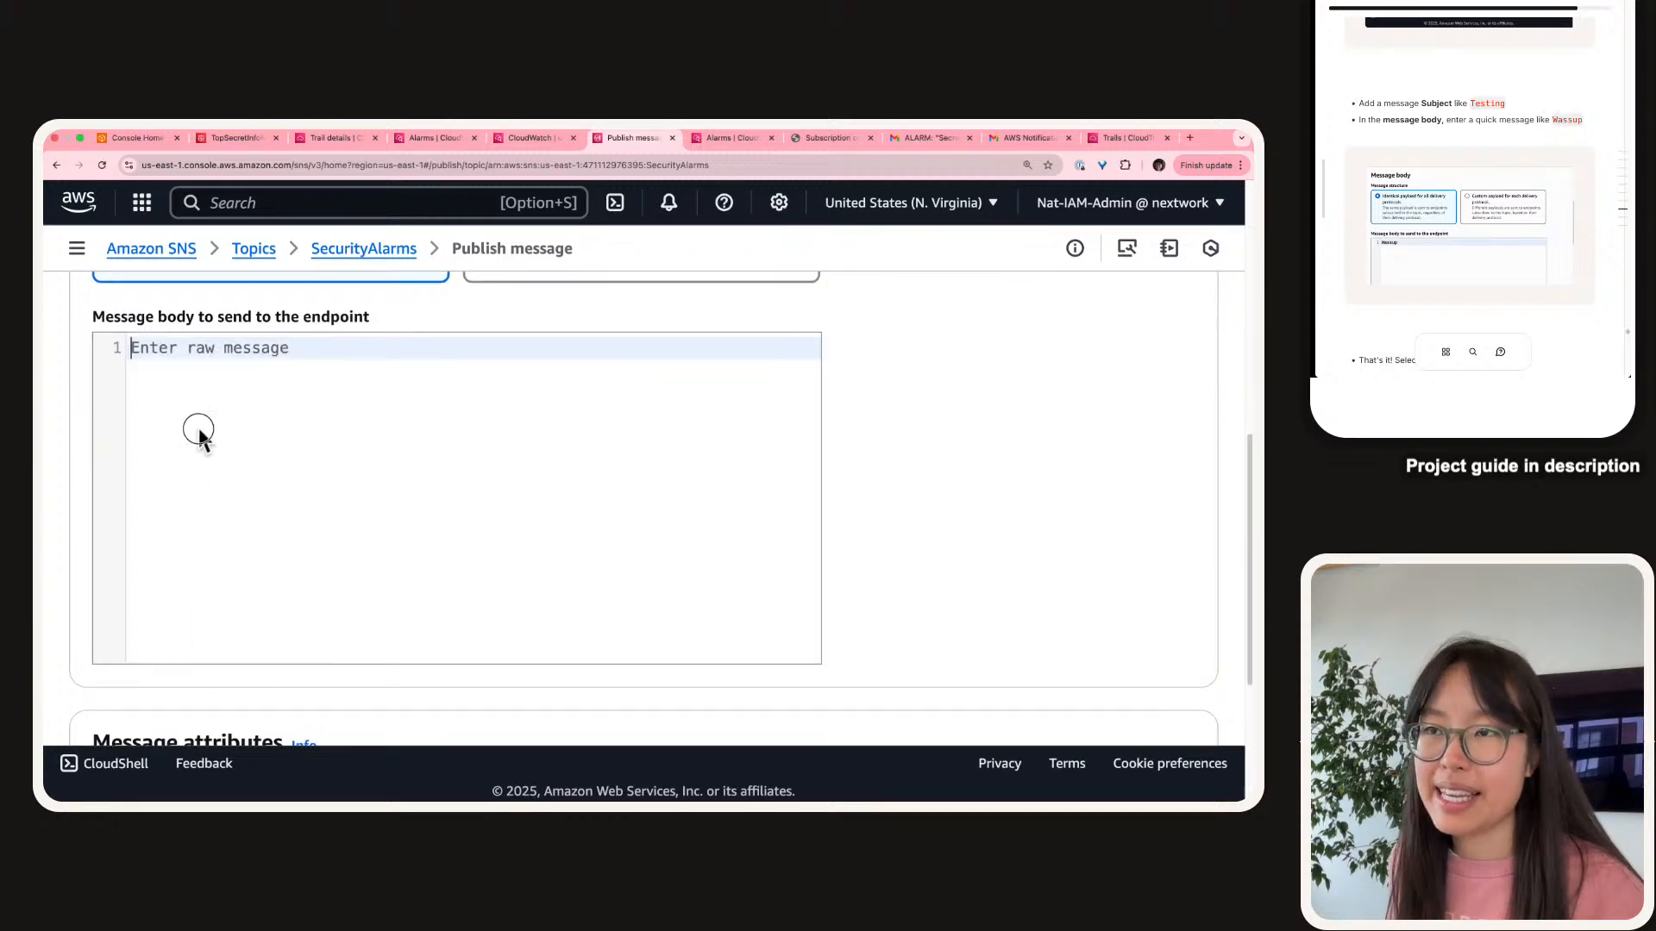
pyautogui.write('Wassup')
pyautogui.scroll(4, 230, 427)
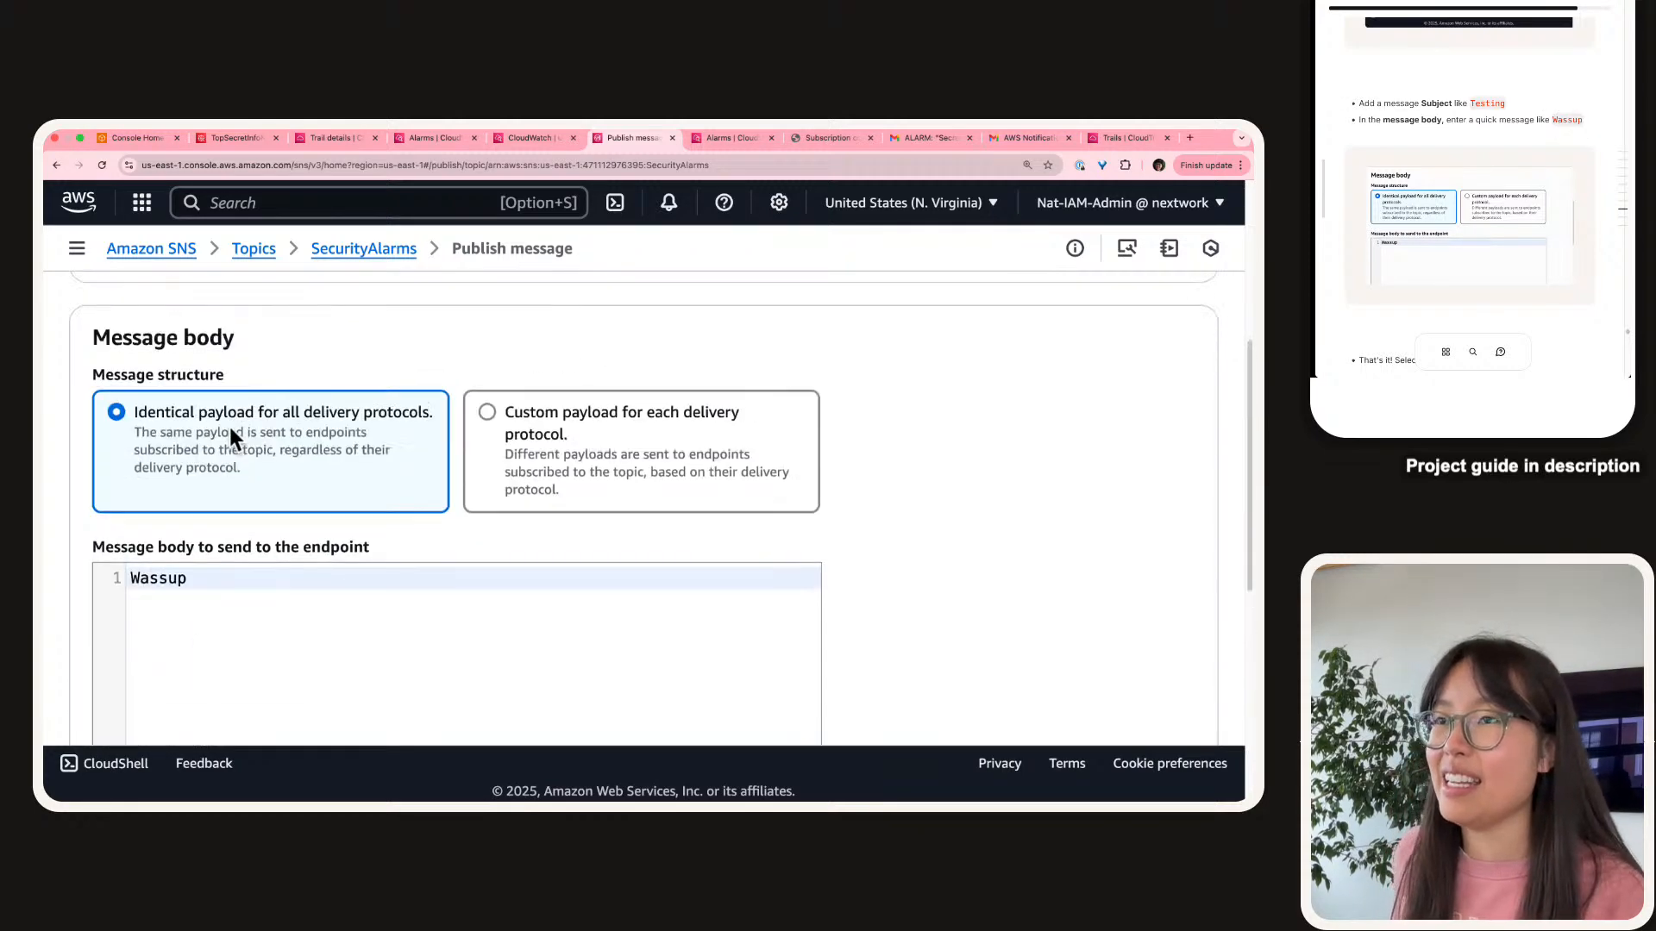
pyautogui.scroll(1, 229, 427)
pyautogui.scroll(-8, 230, 427)
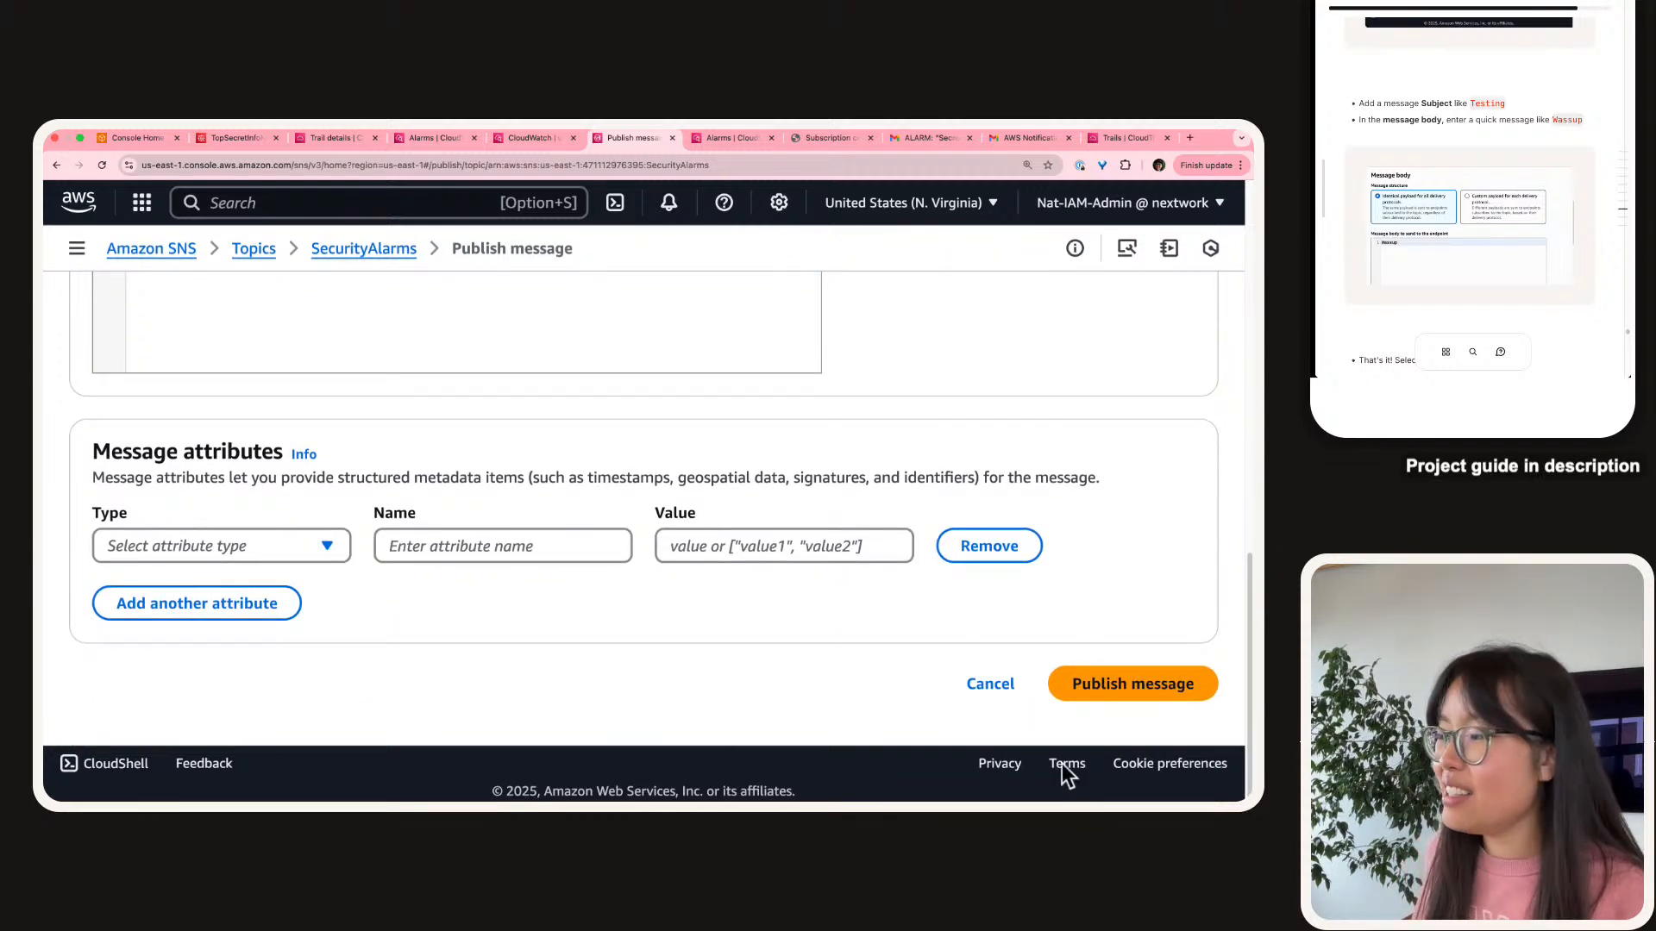
pyautogui.scroll(3, 1125, 697)
pyautogui.click(1121, 697)
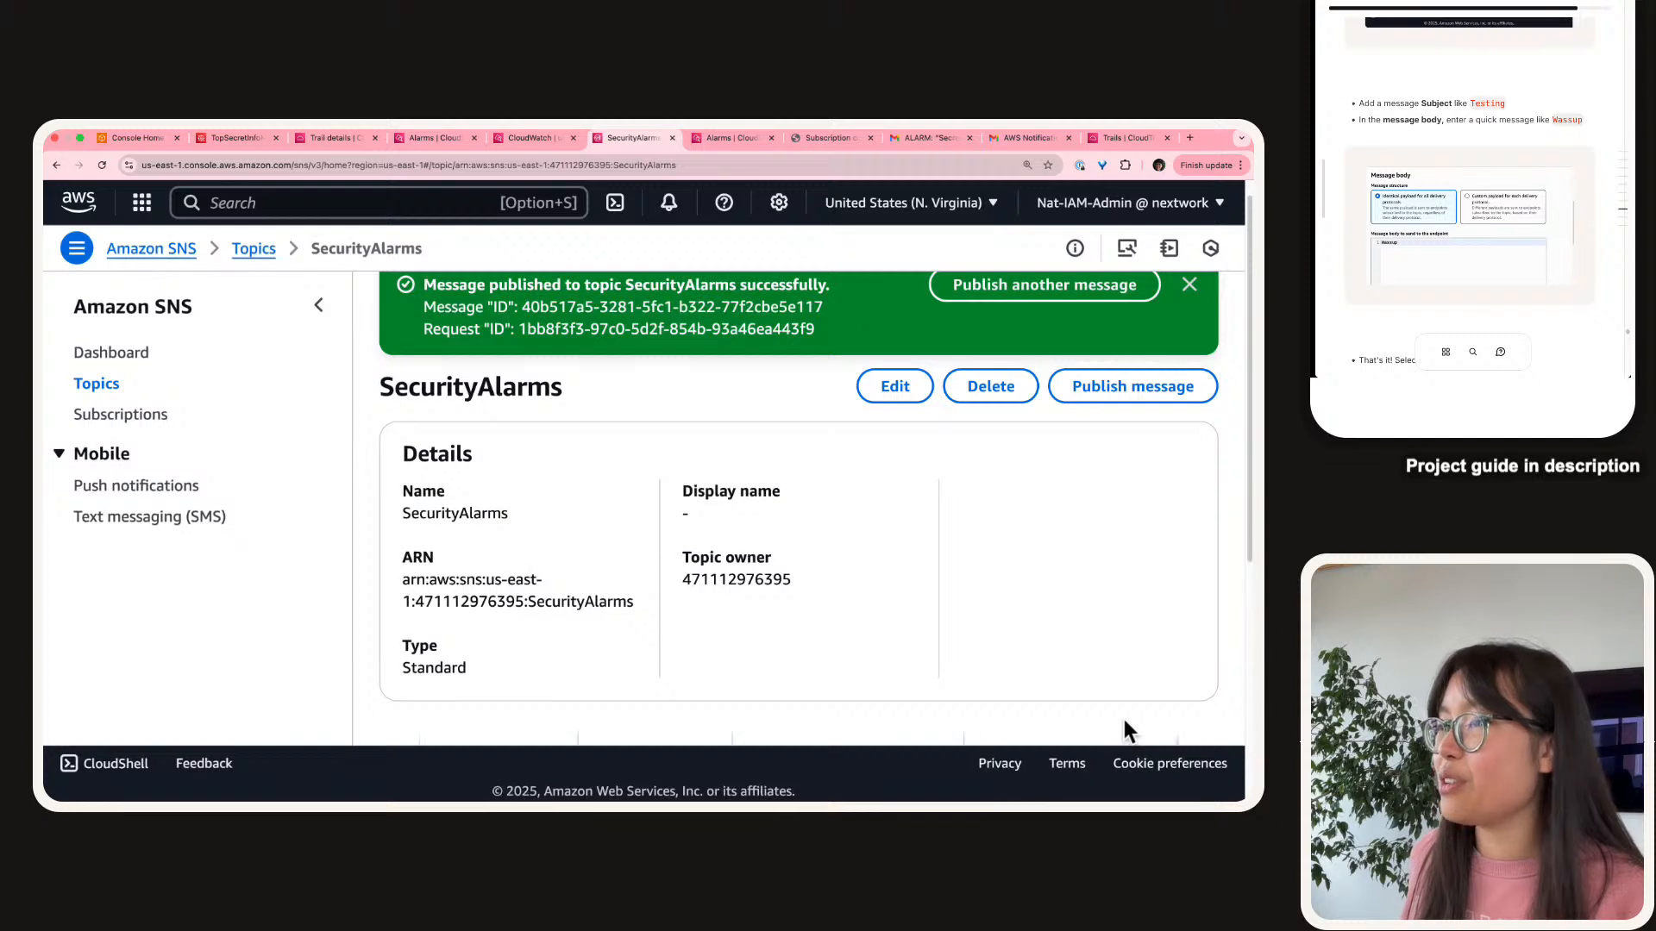
# Dismiss the 'message published' banner and begin a new SecurityAlarms message.
pyautogui.scroll(1, 930, 545)
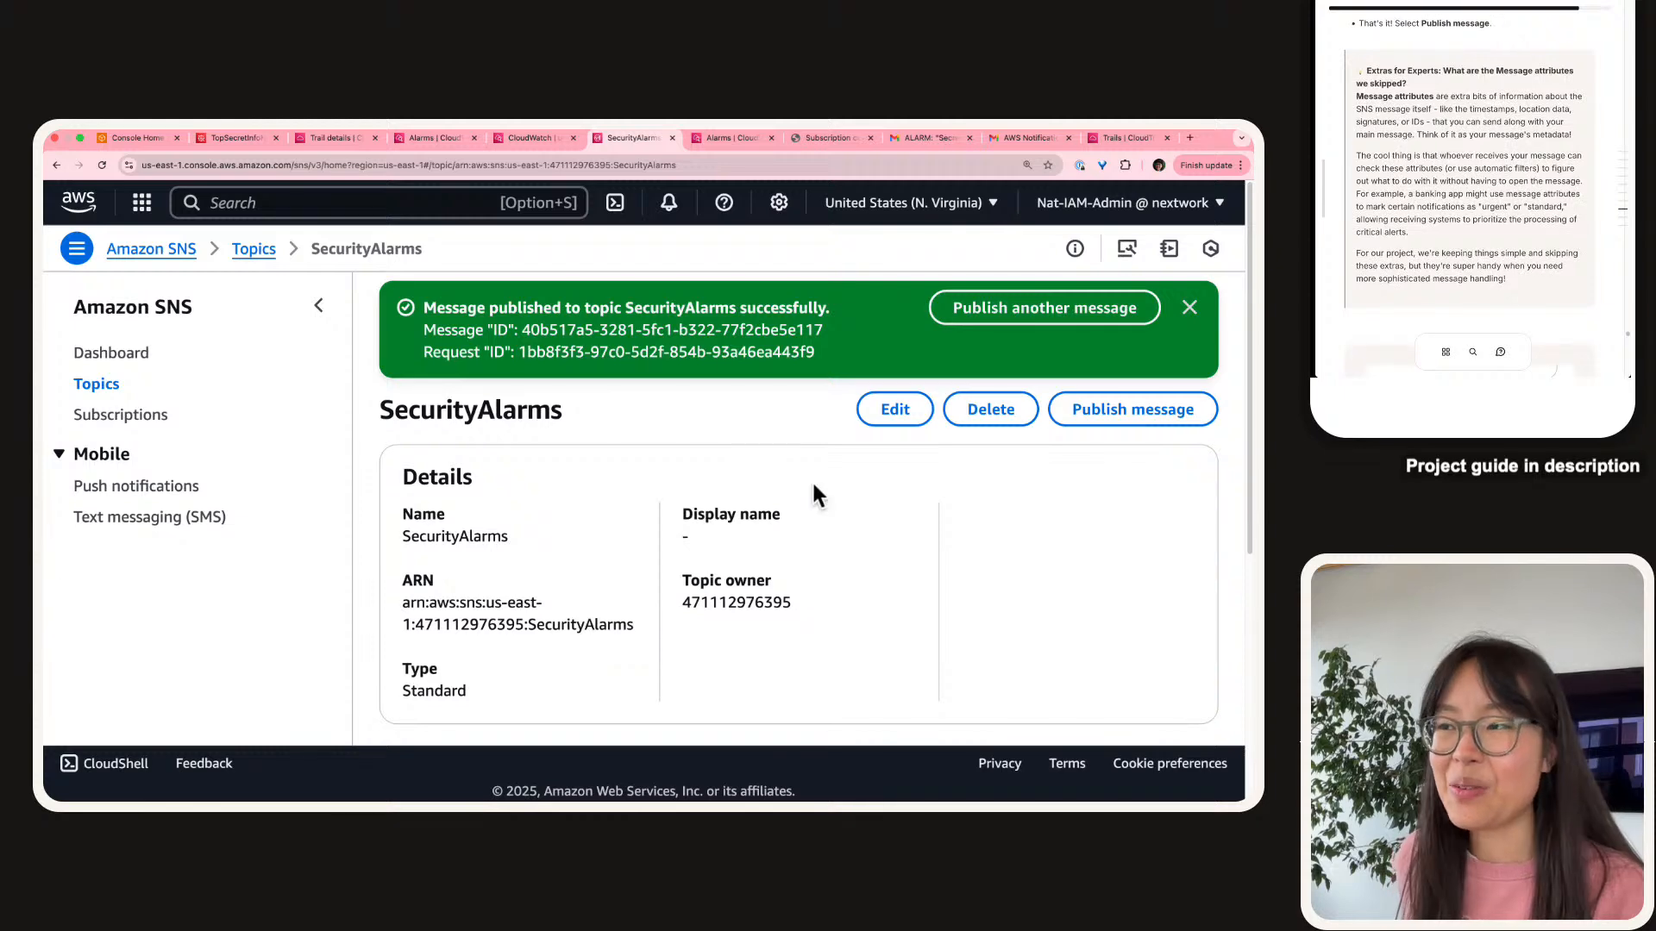
pyautogui.click(1190, 309)
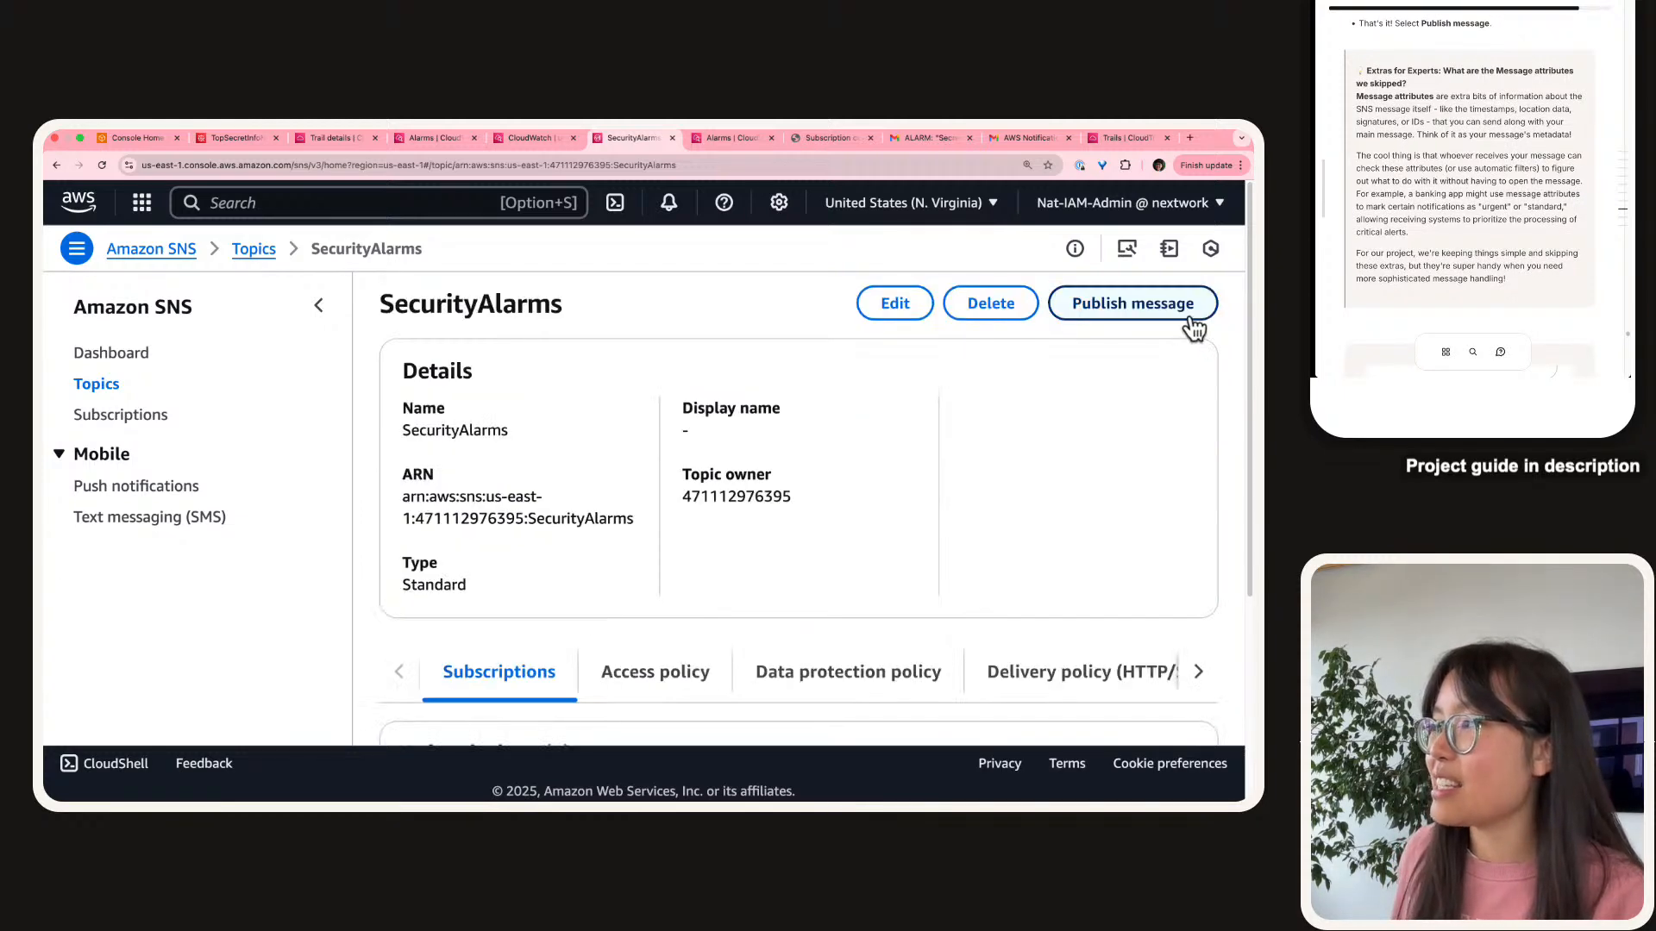
pyautogui.click(1061, 311)
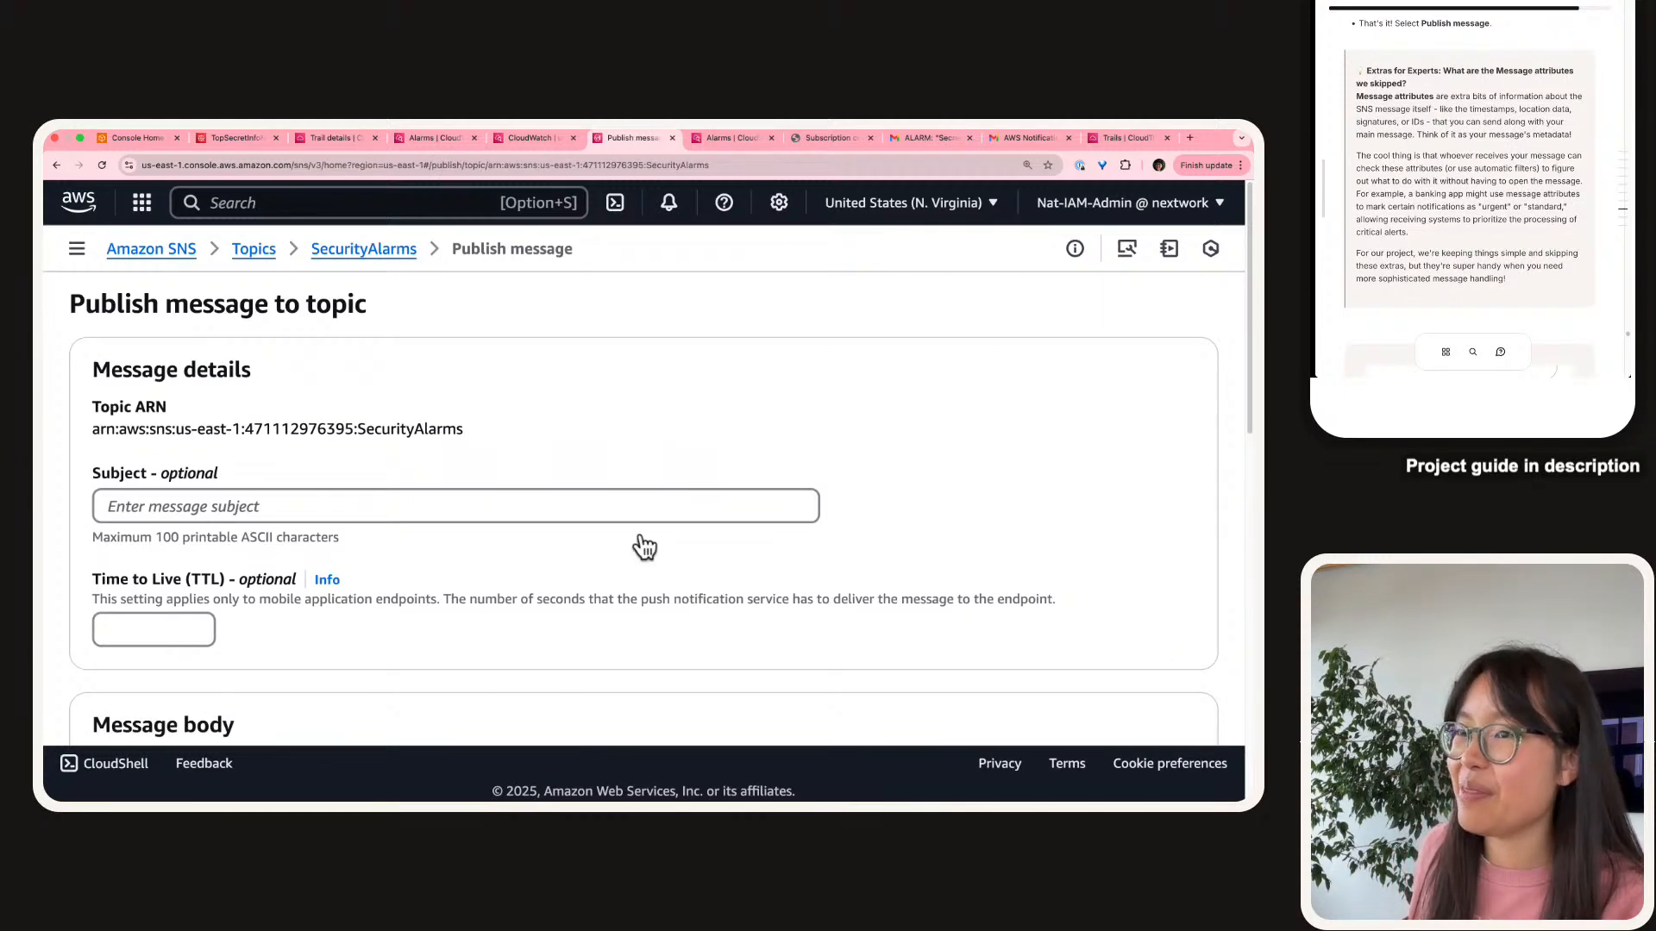
pyautogui.scroll(-8, 639, 544)
pyautogui.scroll(-3, 643, 545)
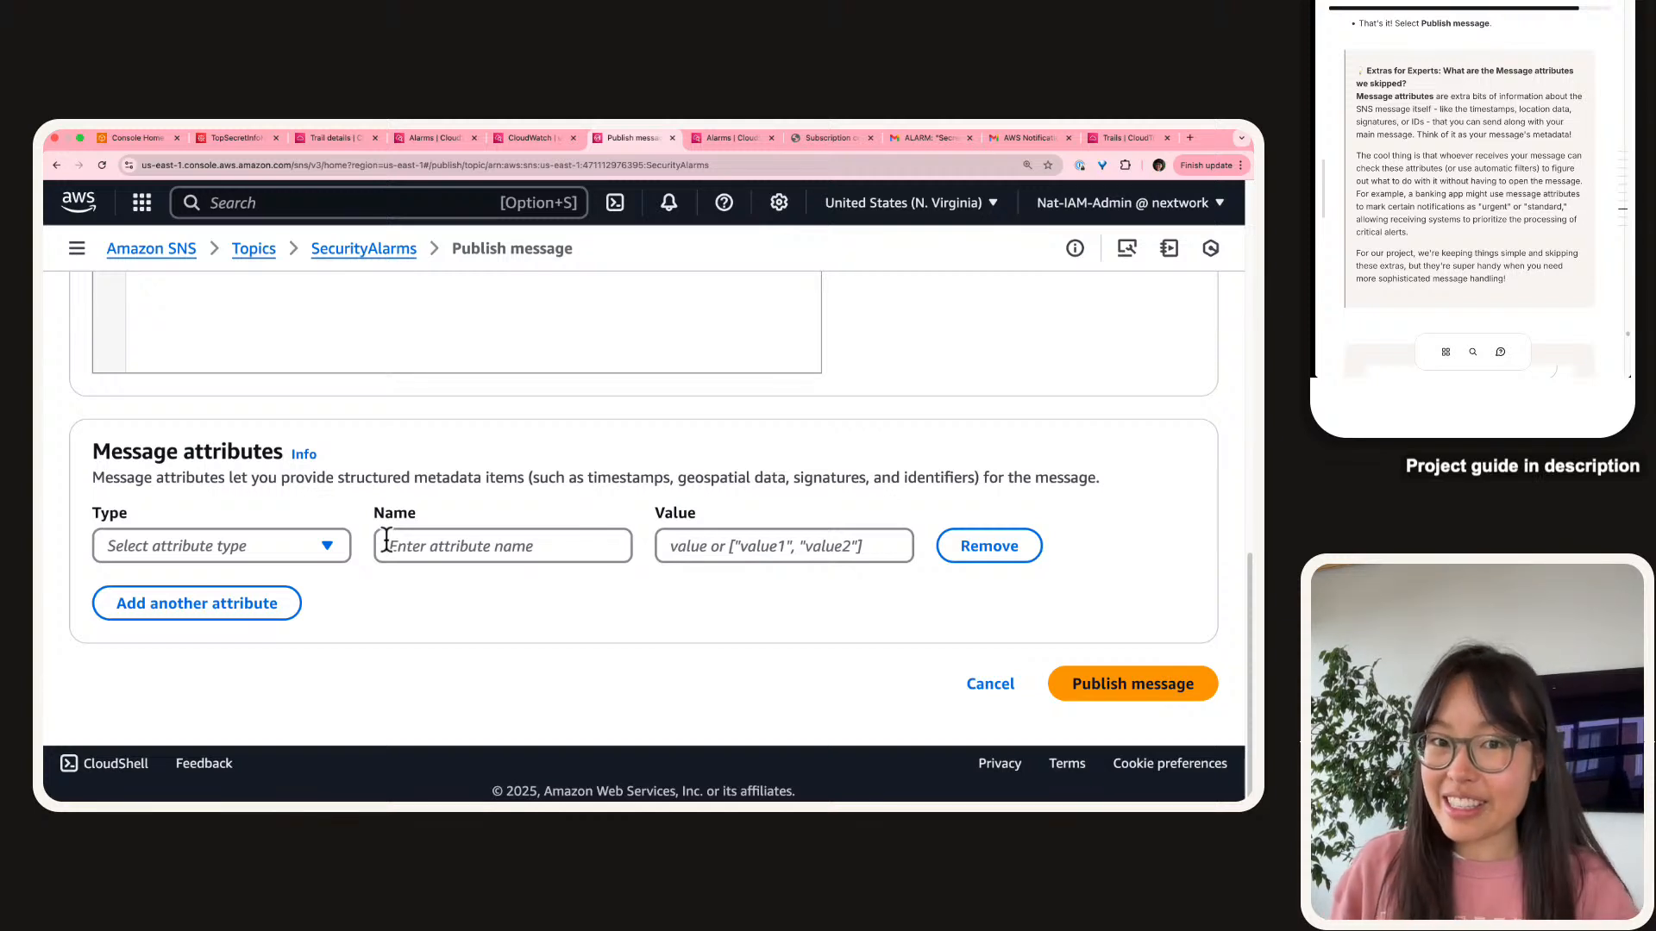
pyautogui.scroll(5, 386, 541)
pyautogui.click(251, 400)
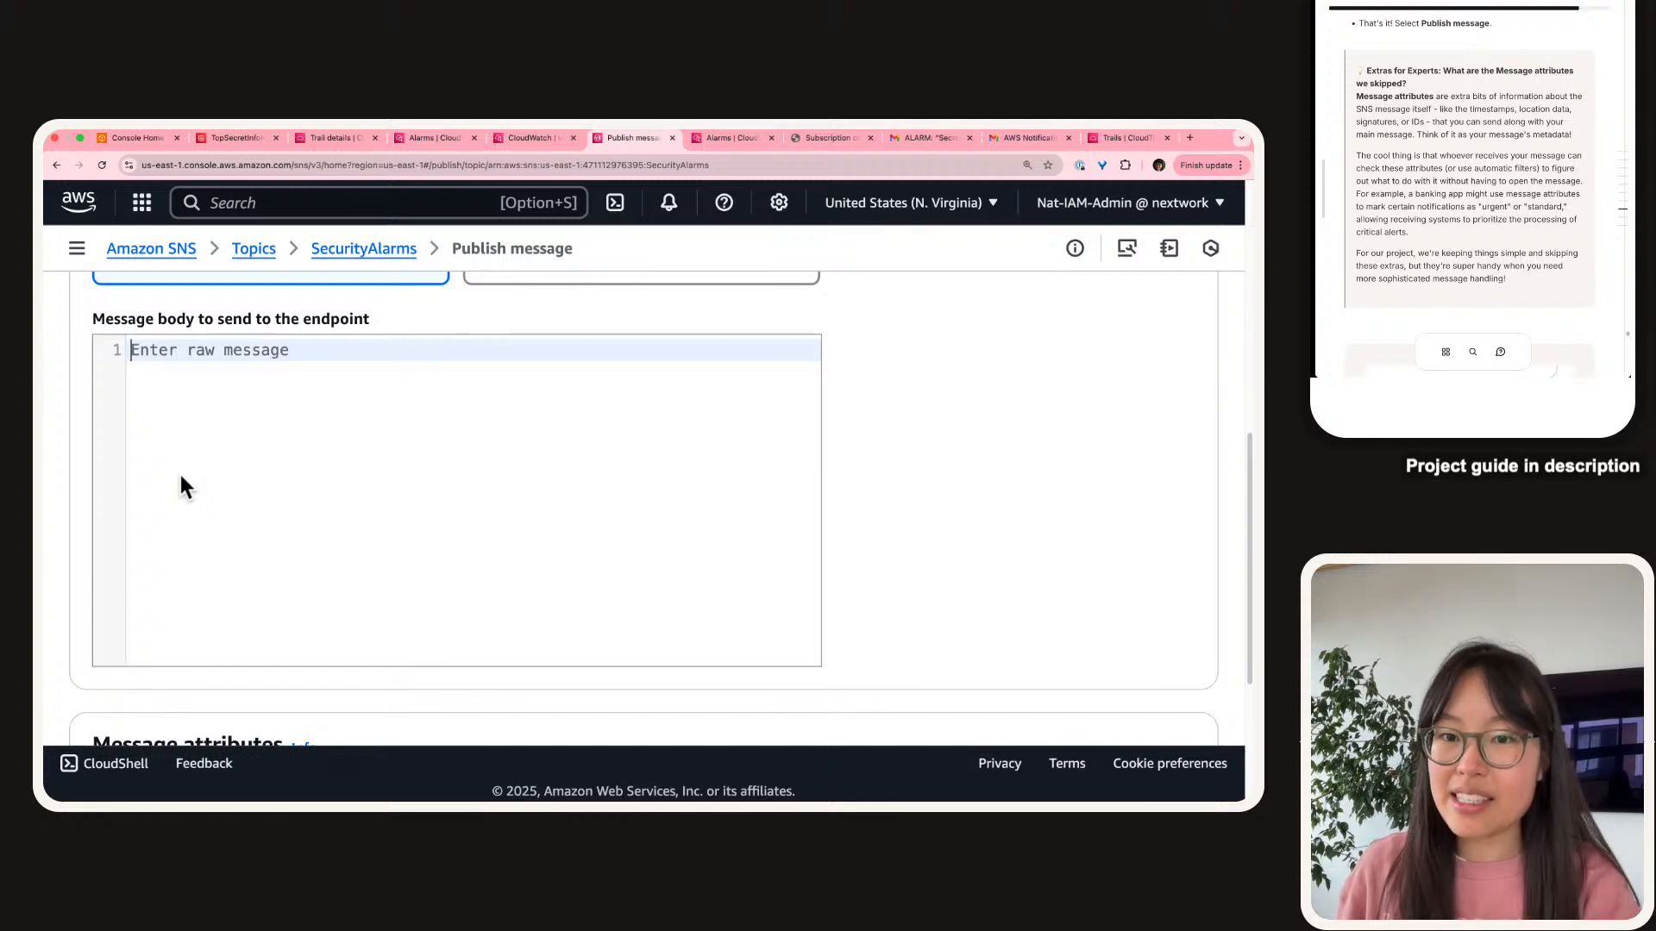
pyautogui.scroll(-3, 182, 487)
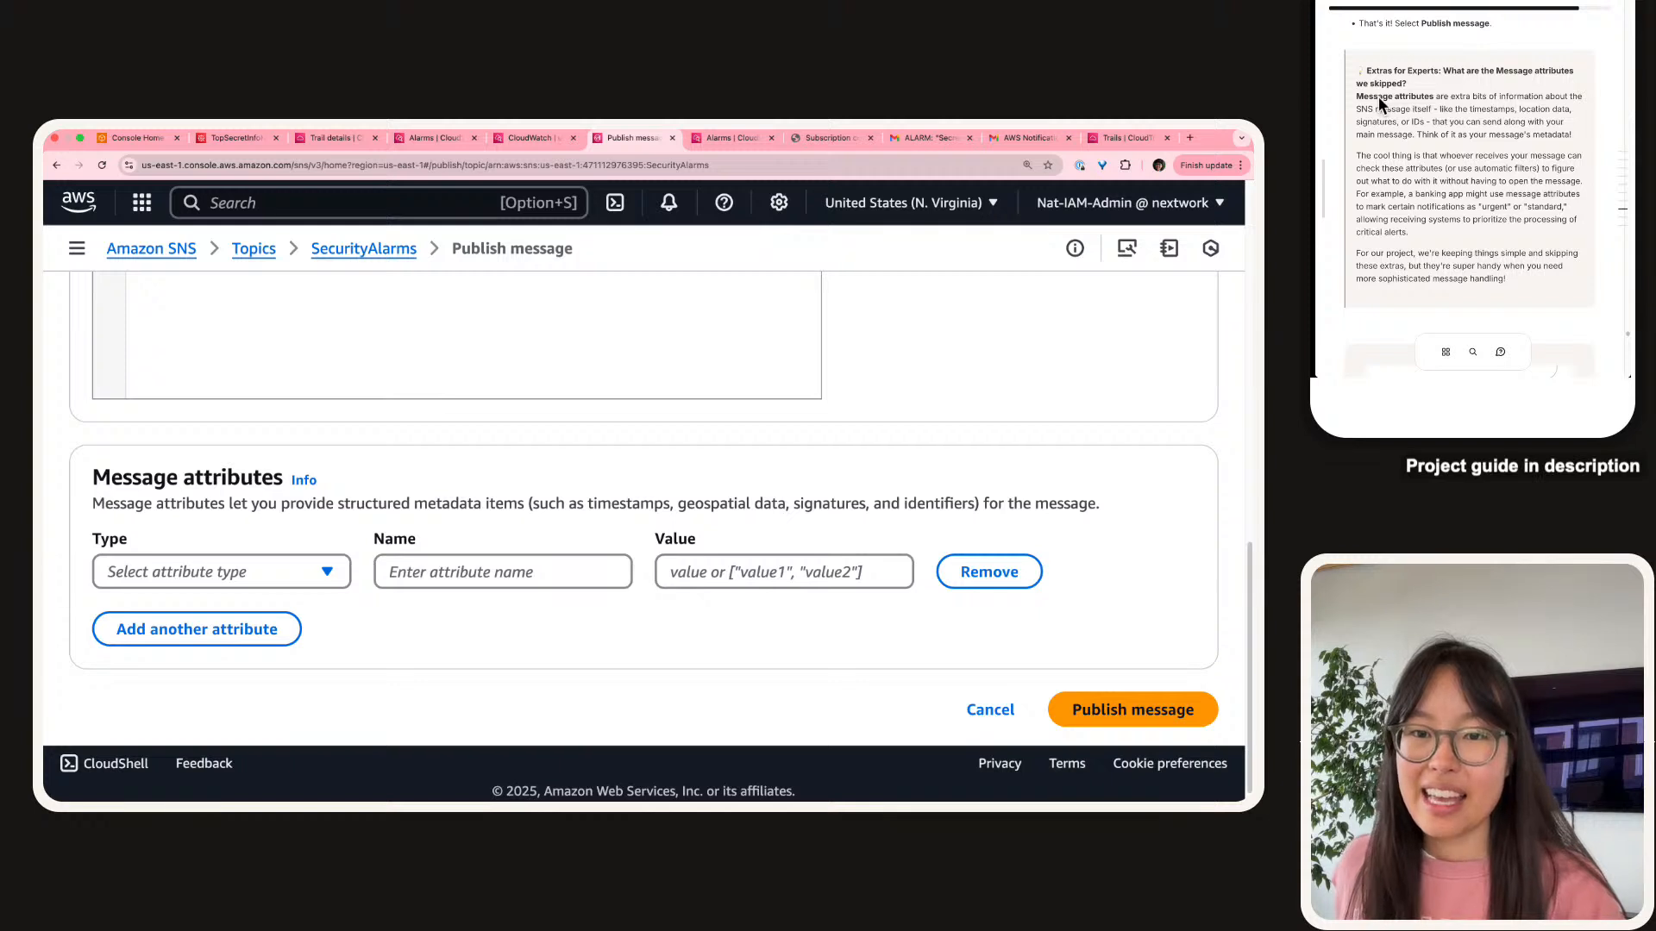
pyautogui.moveTo(1409, 232); pyautogui.dragTo(1357, 204)
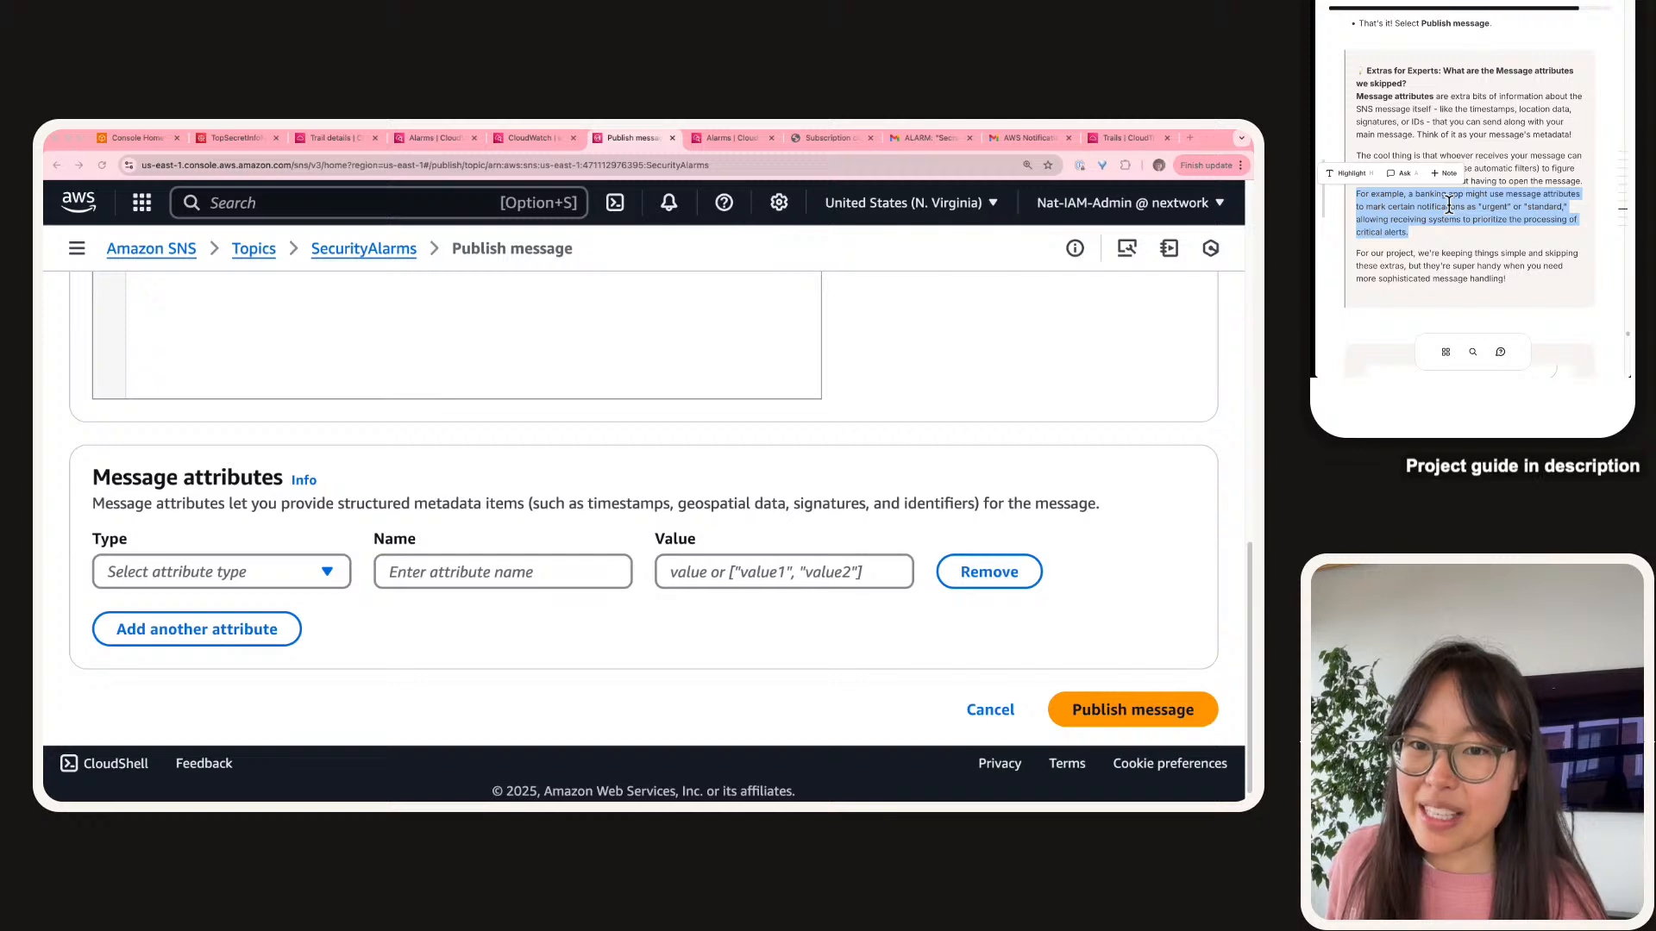
pyautogui.scroll(-10, 1448, 206)
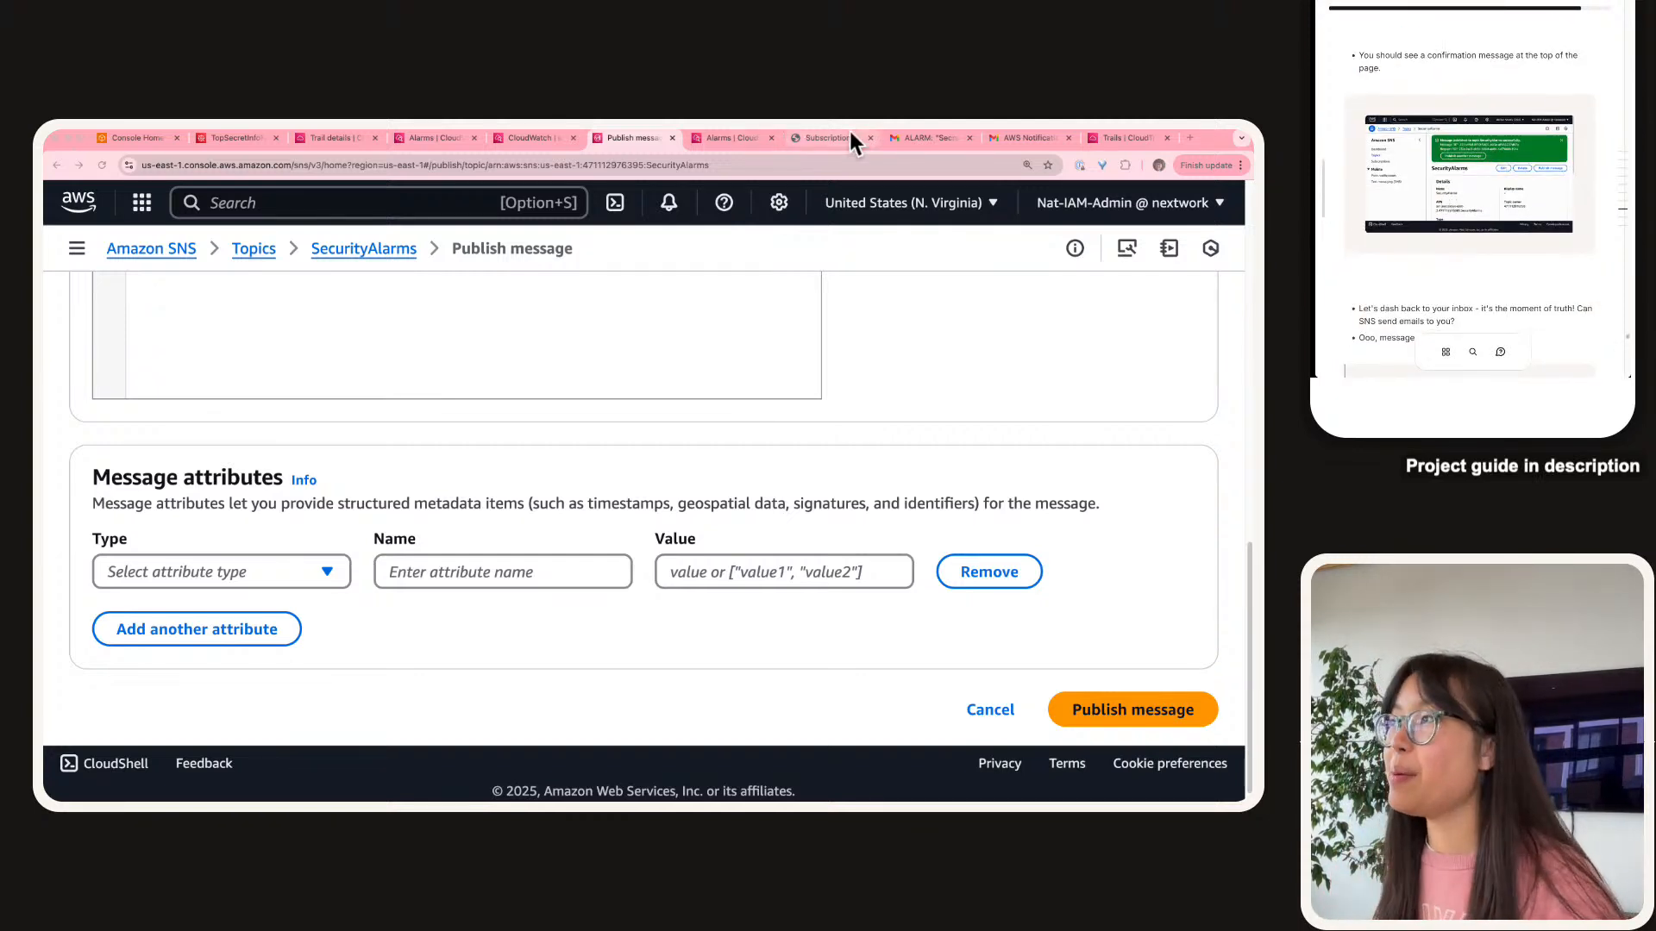
# Move the Gmail ALARM tab to a separate window and bring the Testing email into the main window.
pyautogui.click(914, 138)
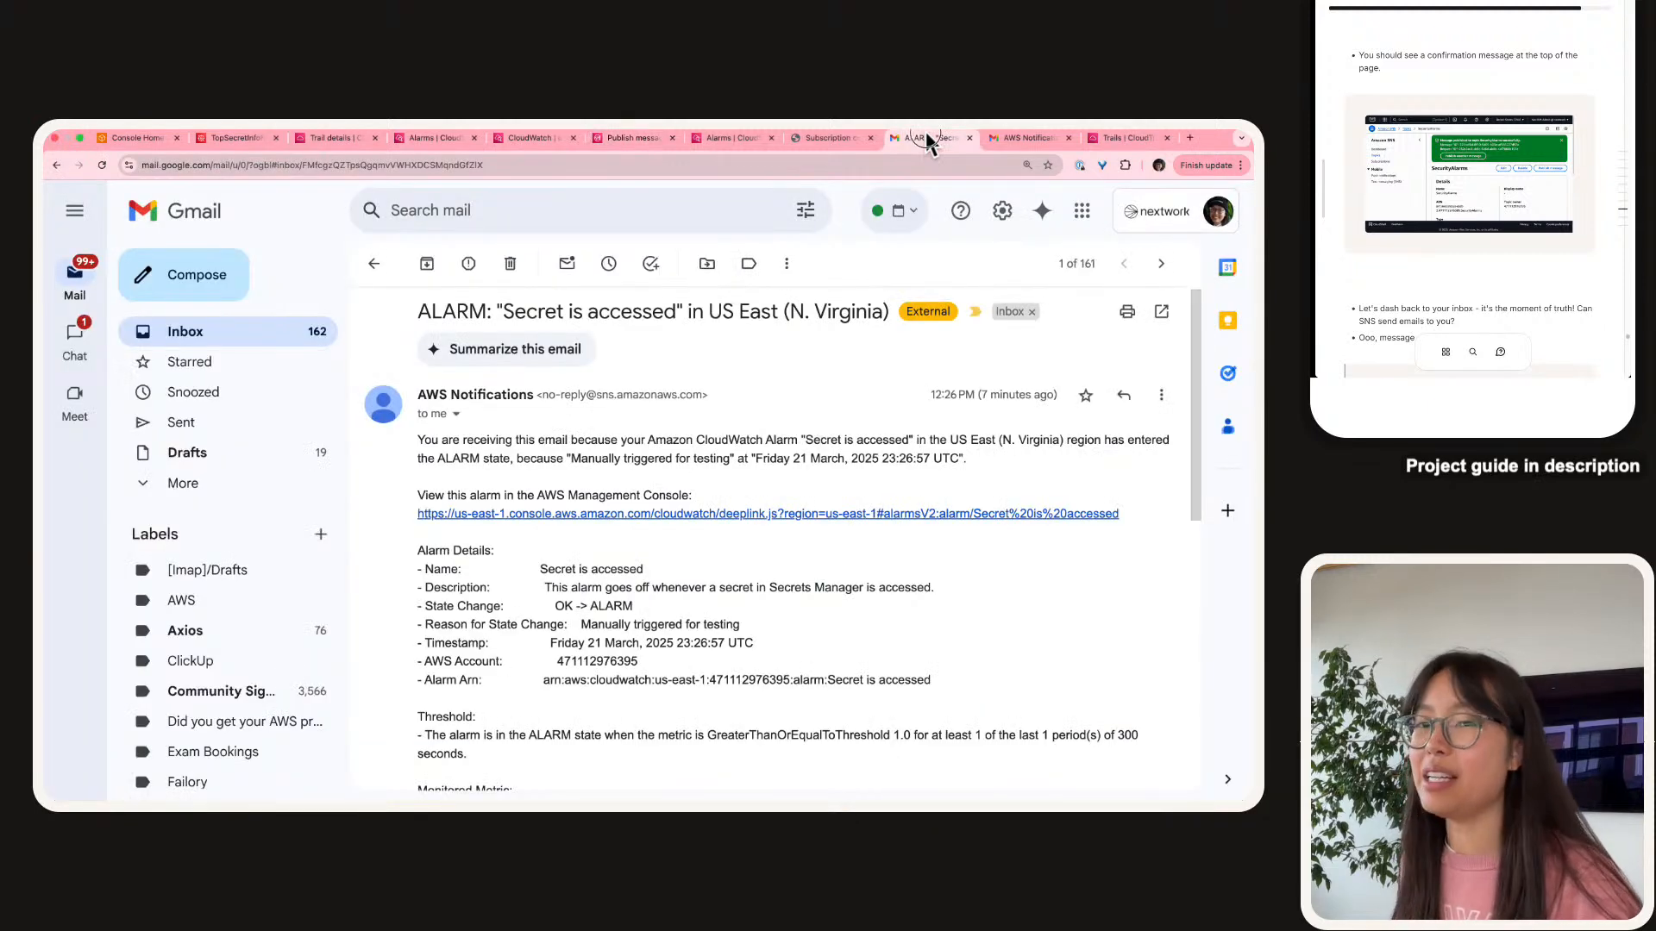
pyautogui.moveTo(929, 140); pyautogui.dragTo(1474, 31)
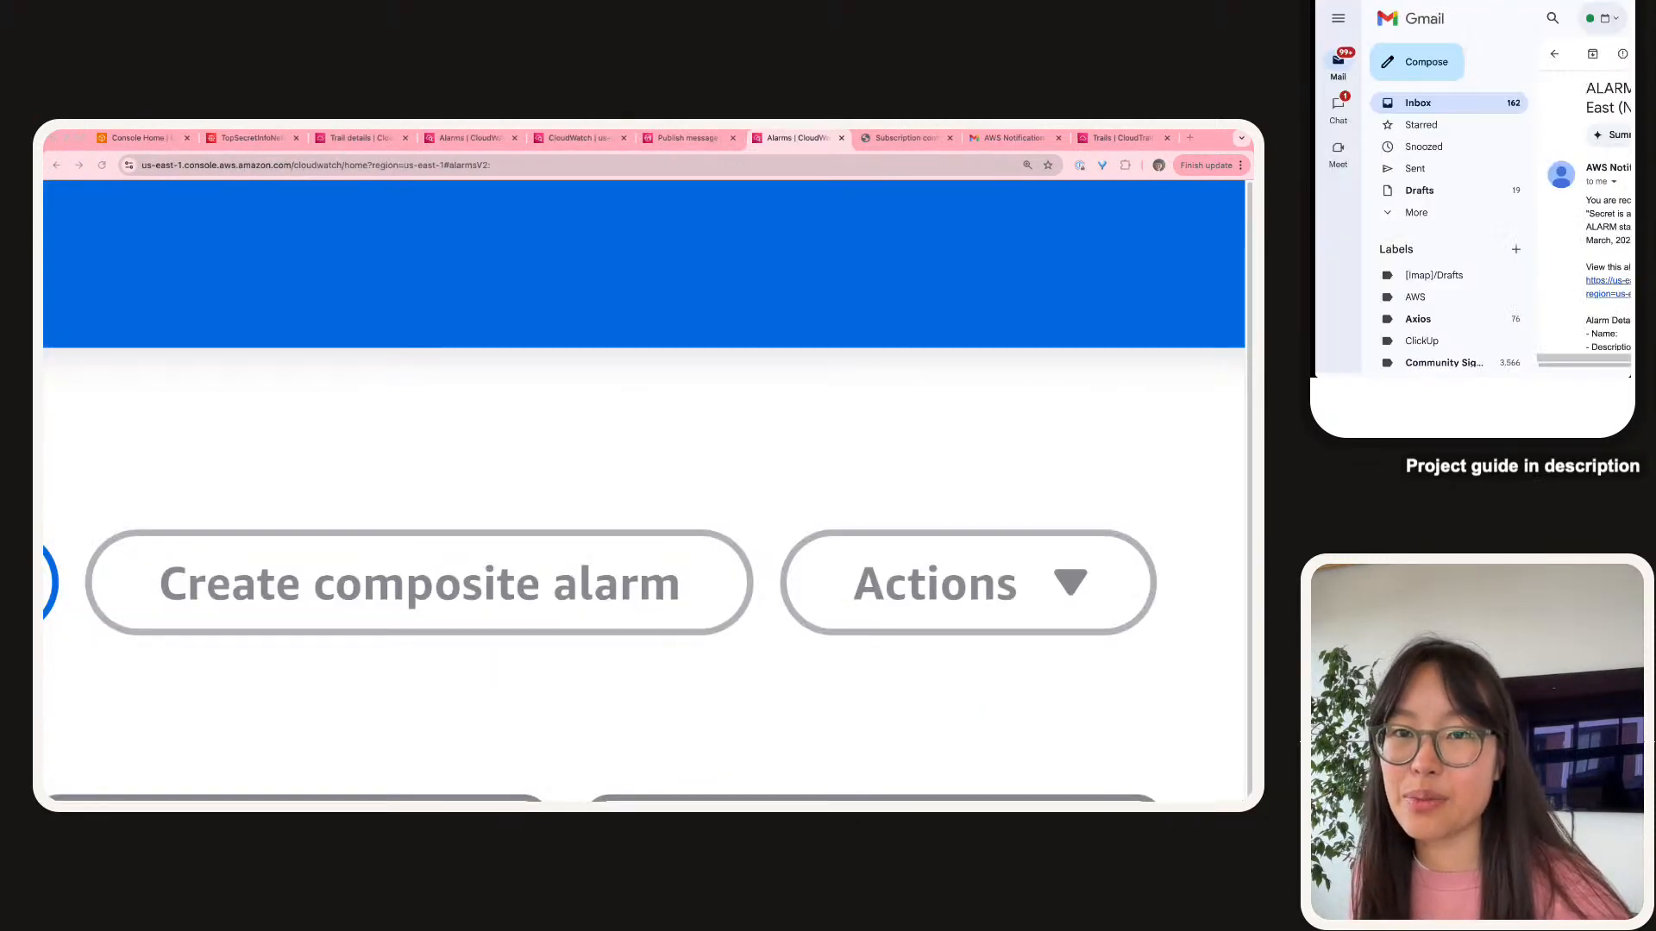
pyautogui.click(1380, 2)
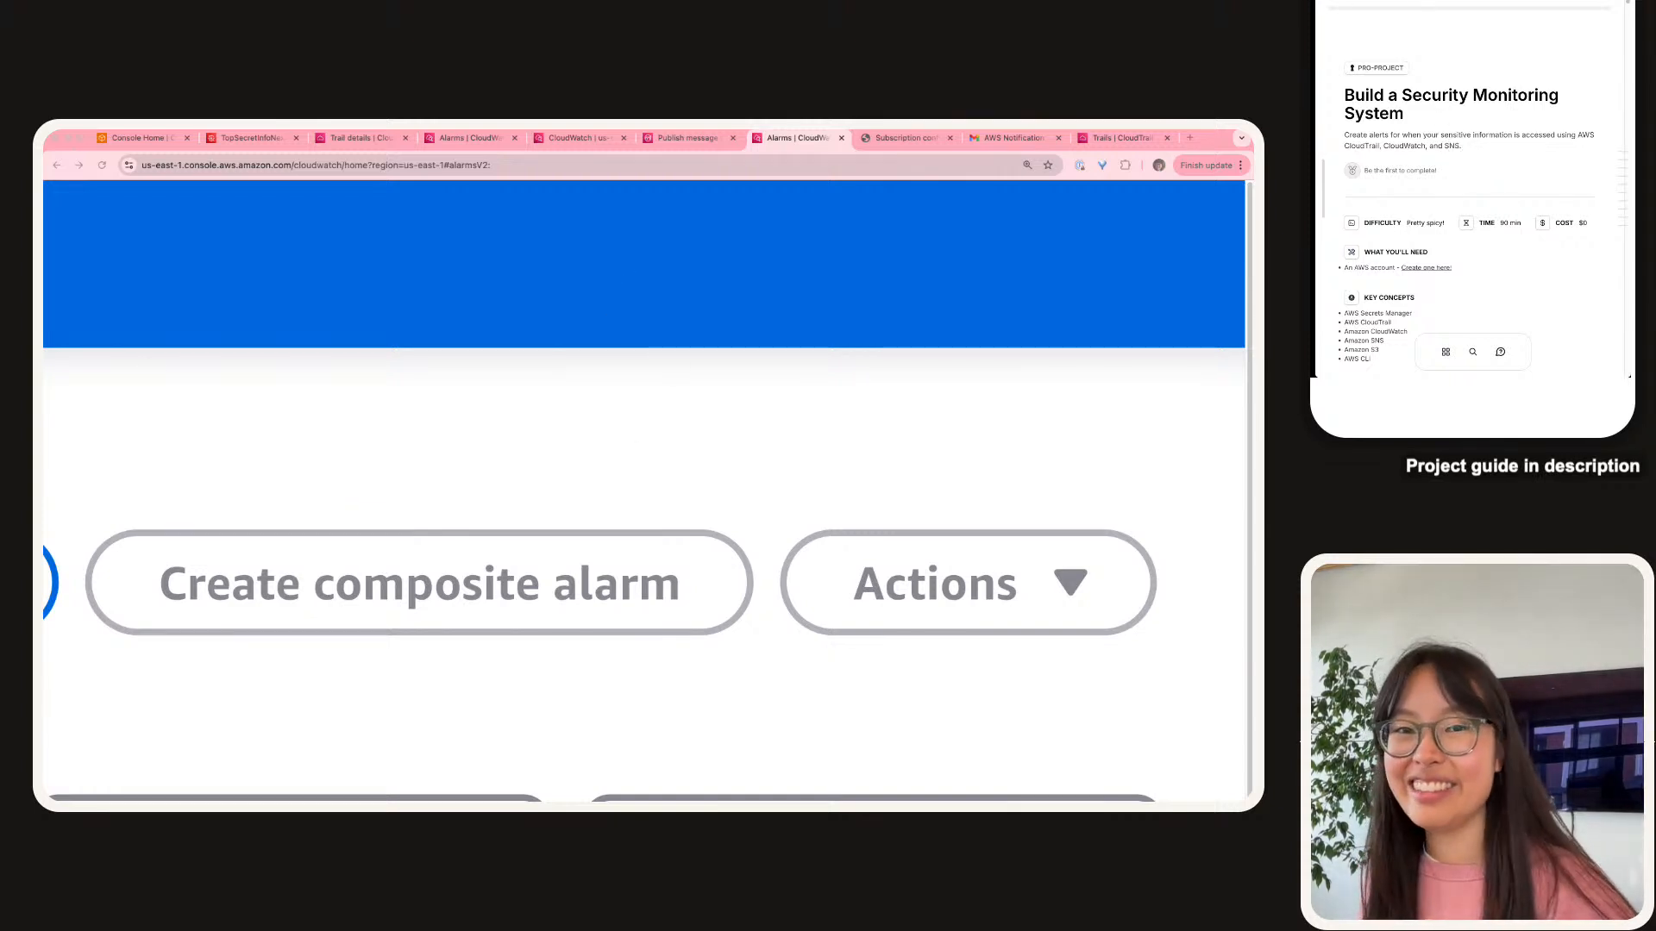
pyautogui.moveTo(508, 177); pyautogui.dragTo(592, 141)
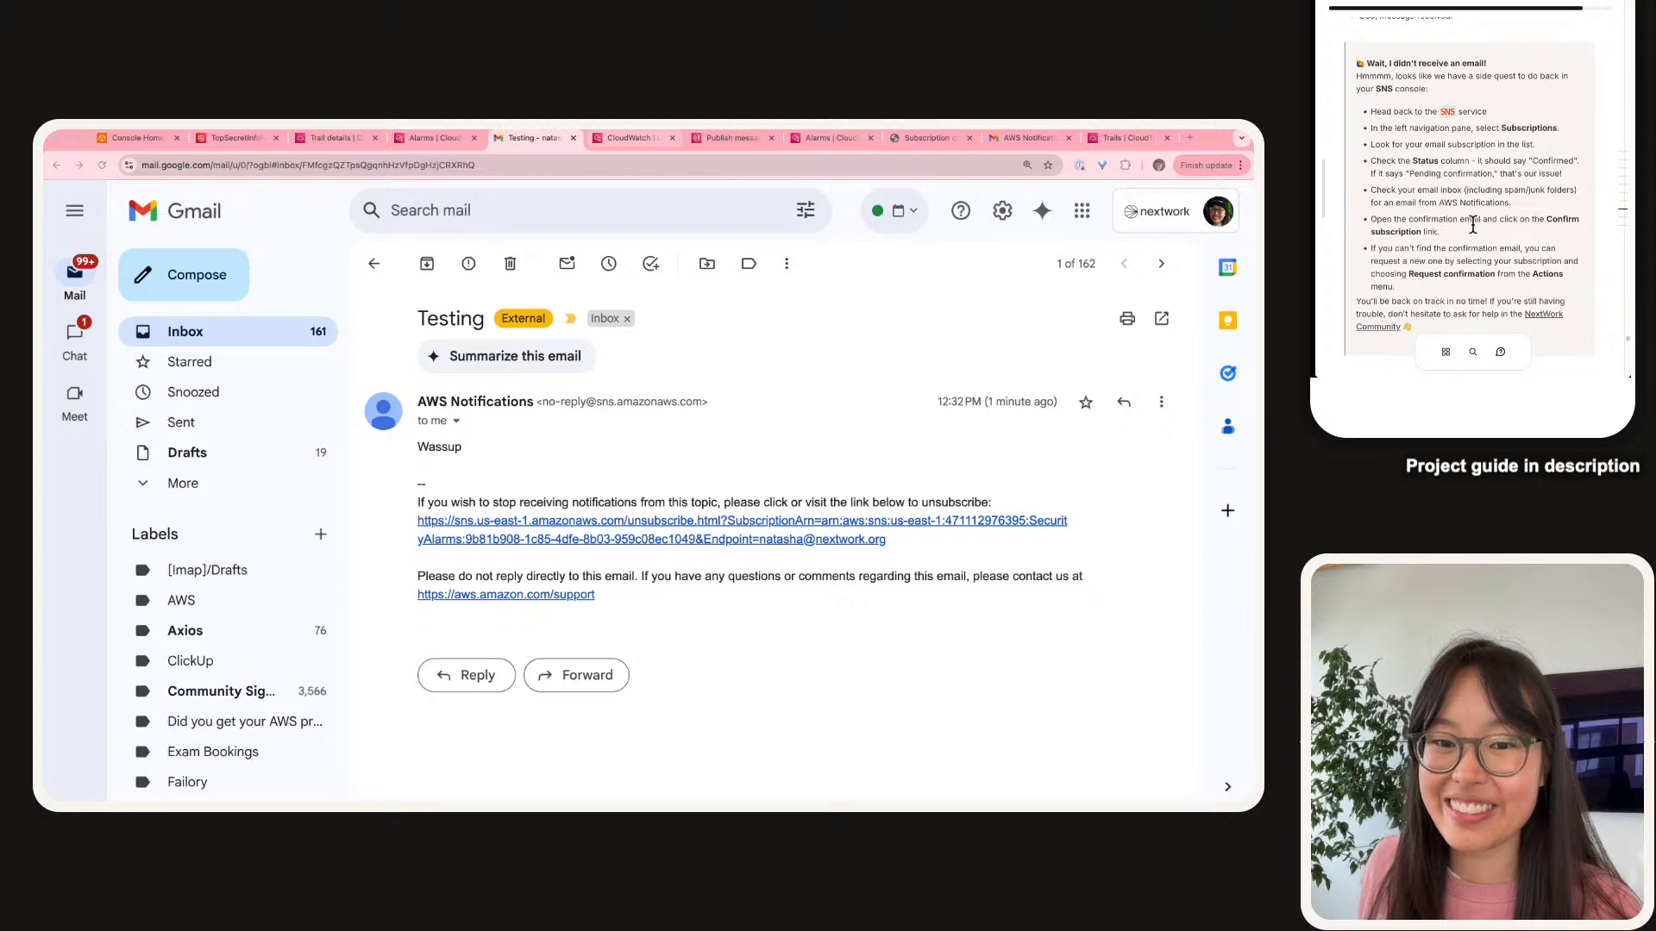
# Check 'SNS isn't delivering emails to you' in the guide and select the suggested answer opening.
pyautogui.scroll(-5, 1472, 225)
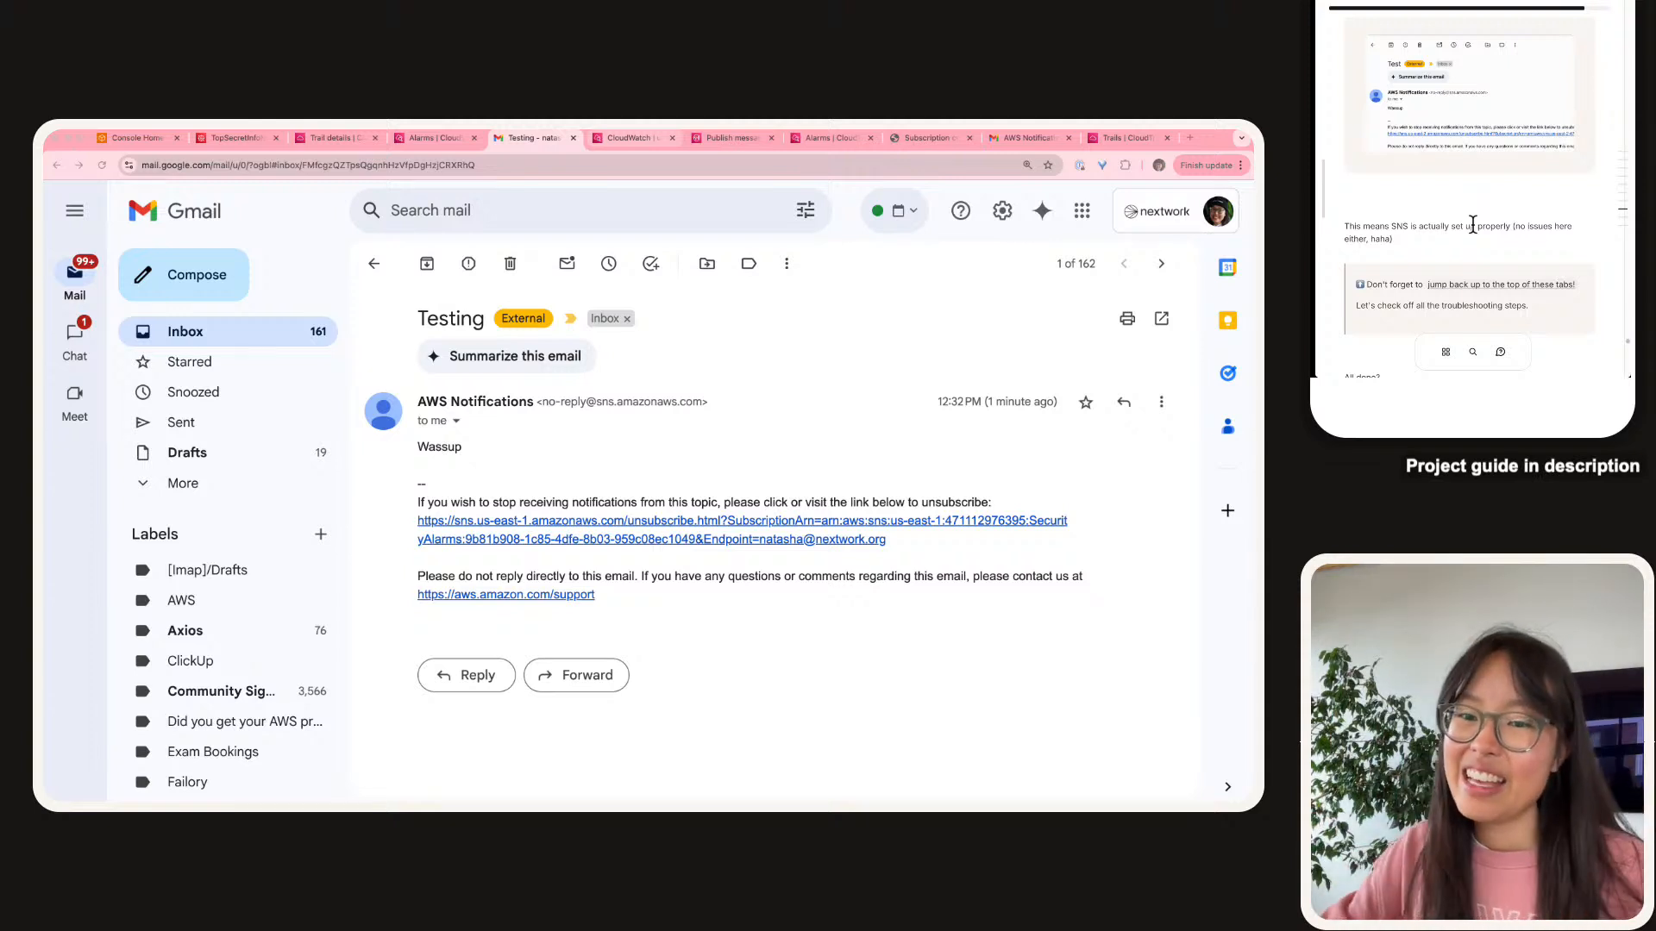
pyautogui.click(1498, 289)
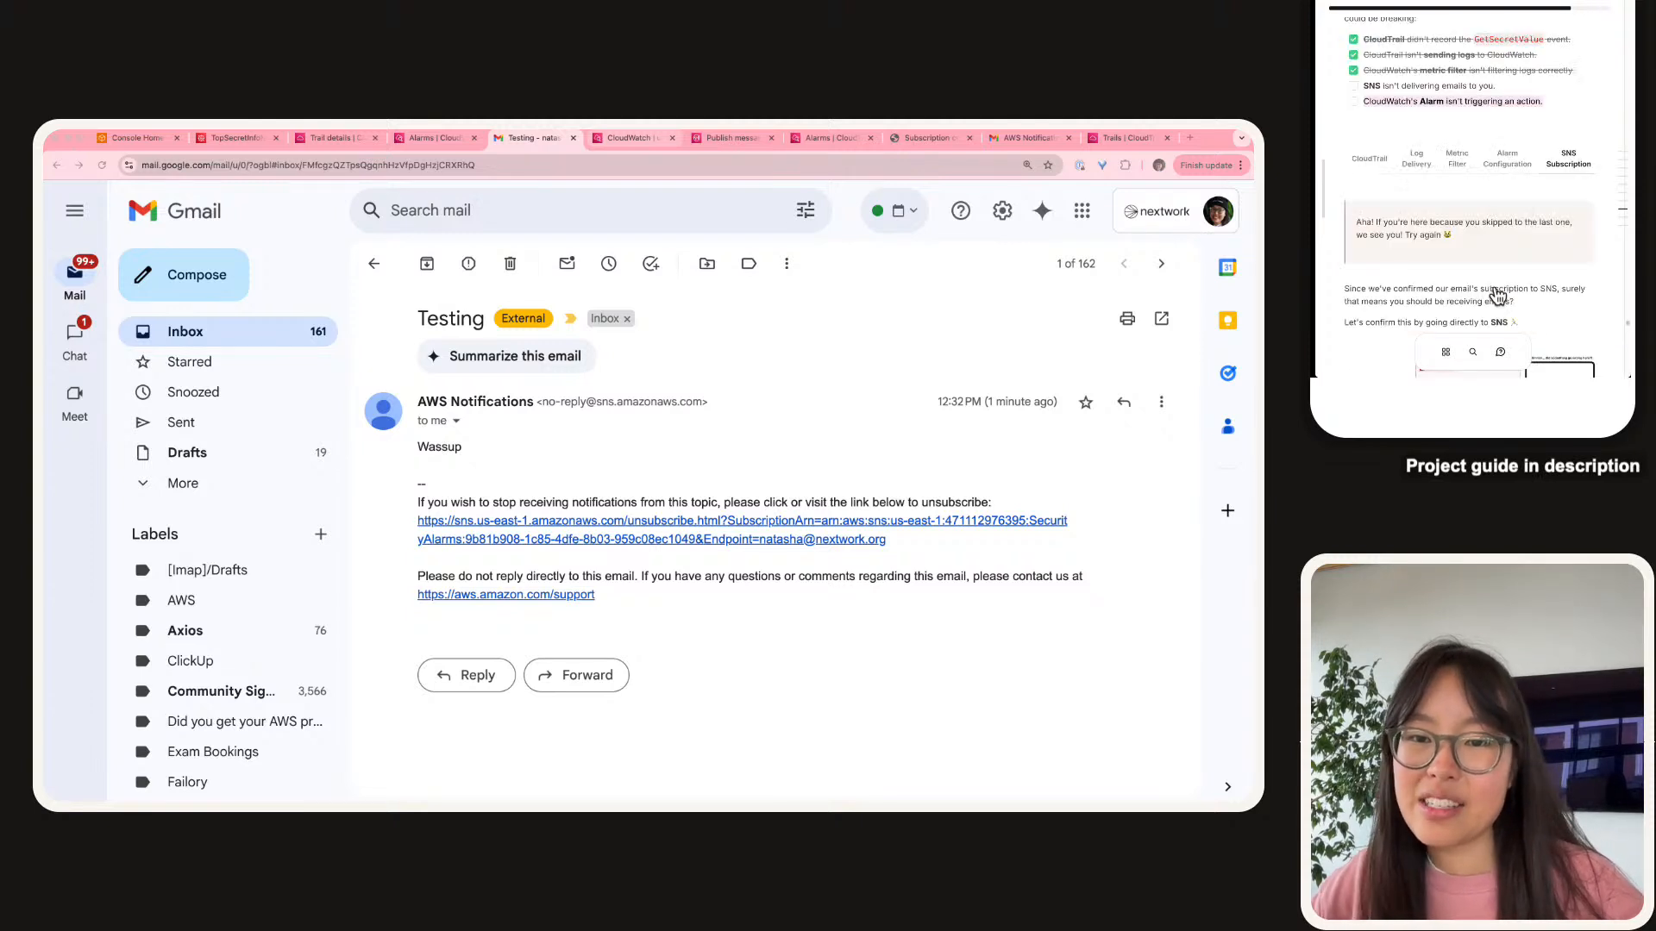
pyautogui.click(1351, 86)
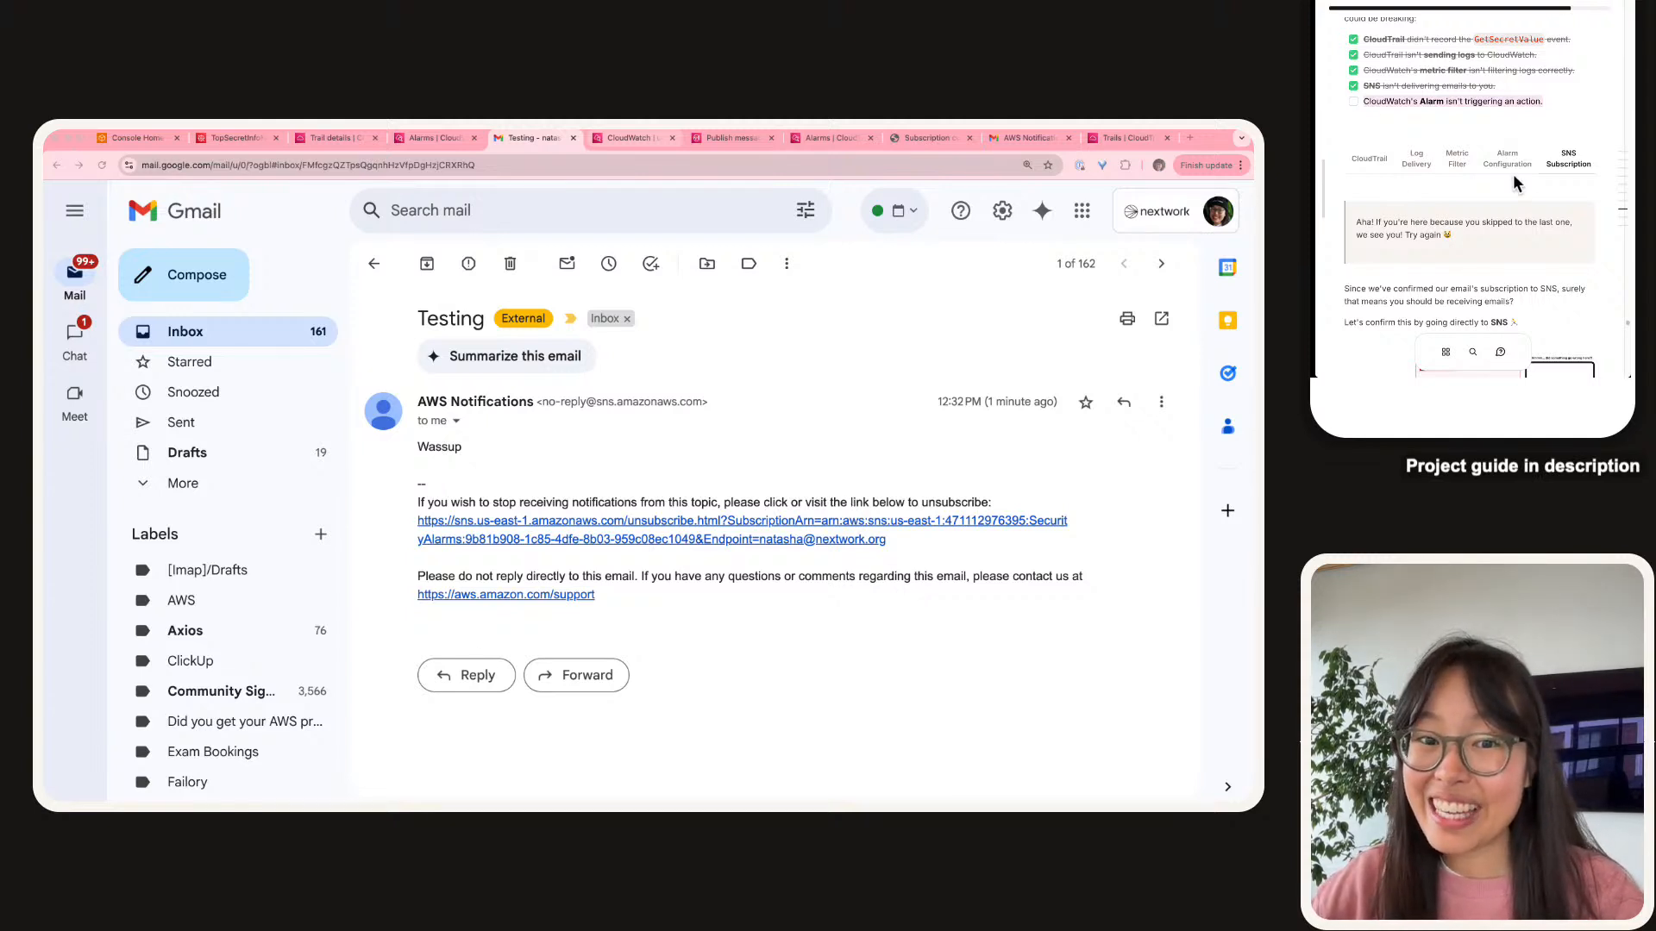
pyautogui.scroll(-5, 1512, 173)
pyautogui.scroll(-10, 1512, 173)
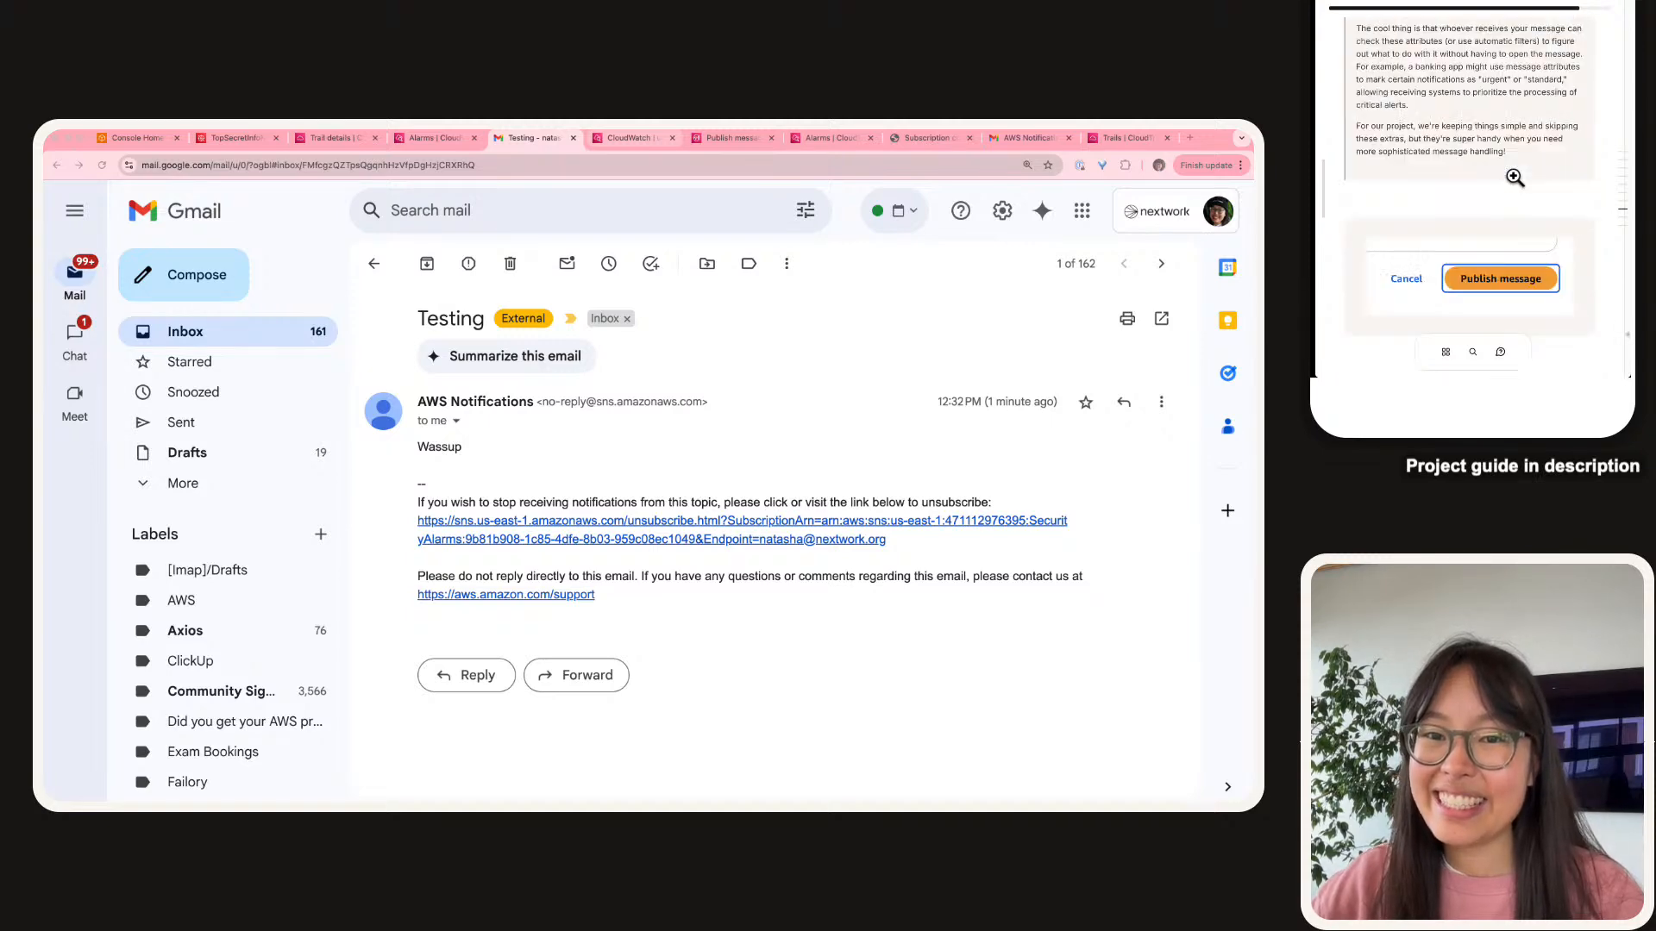
pyautogui.scroll(2, 1513, 173)
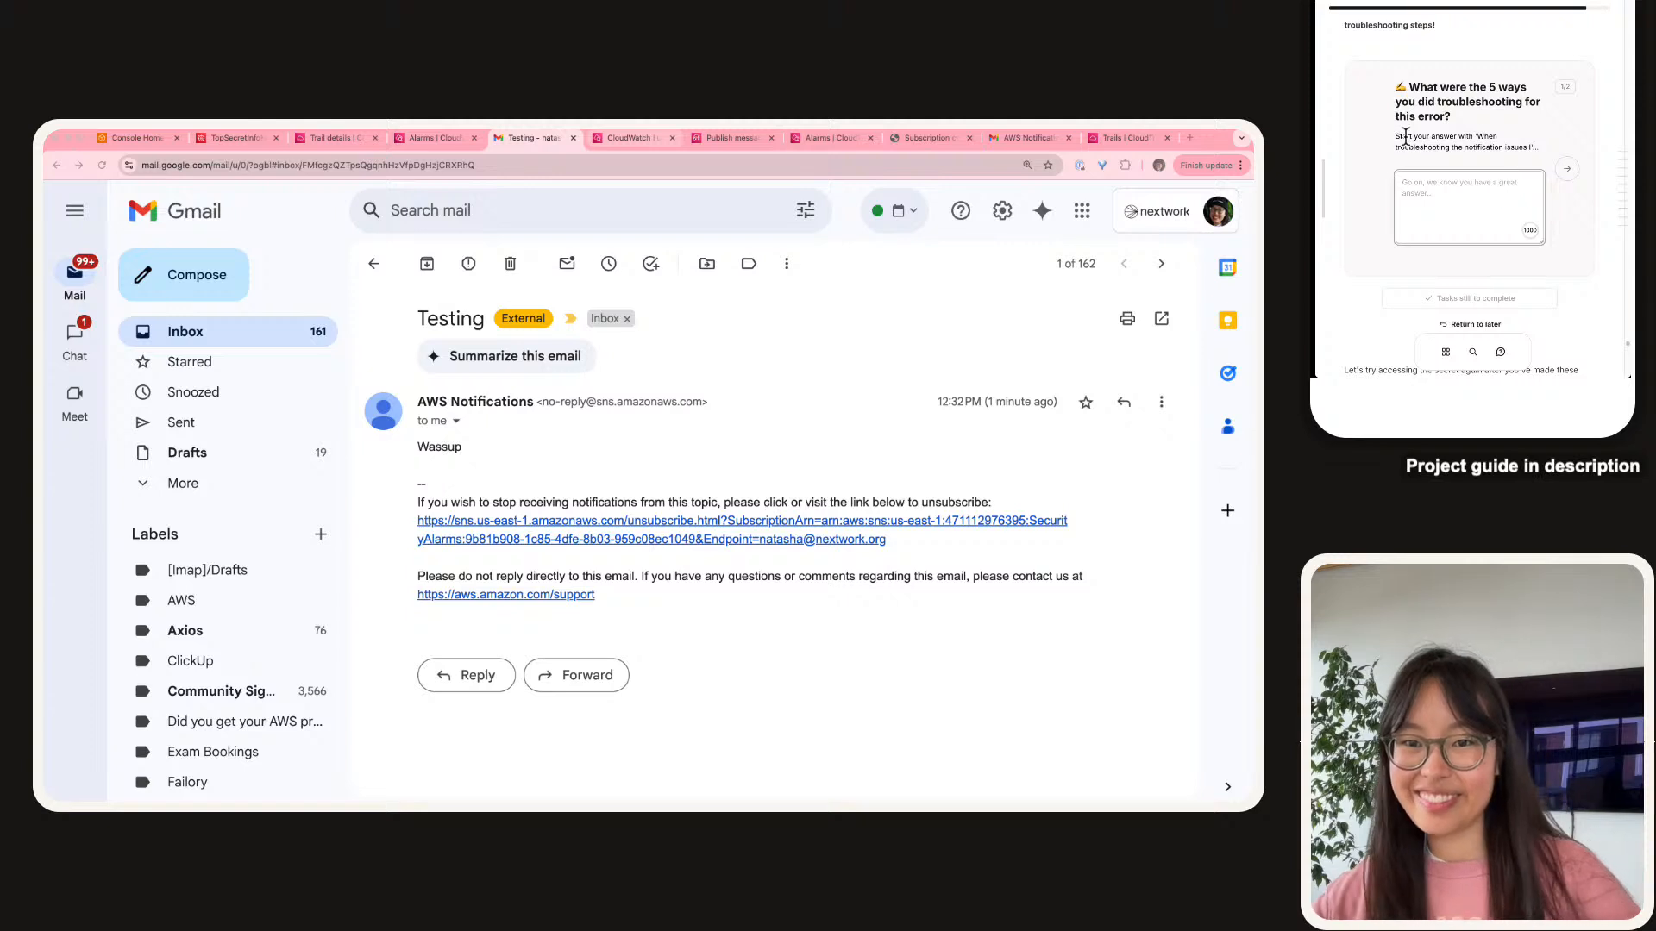
pyautogui.moveTo(1488, 142); pyautogui.dragTo(1533, 154)
pyautogui.hotkey('ctrl', 'c')
# Paste the answer opening and add 'investigated every single part of our monitoring system'.
pyautogui.click(1482, 231)
pyautogui.hotkey('ctrl', 'v')
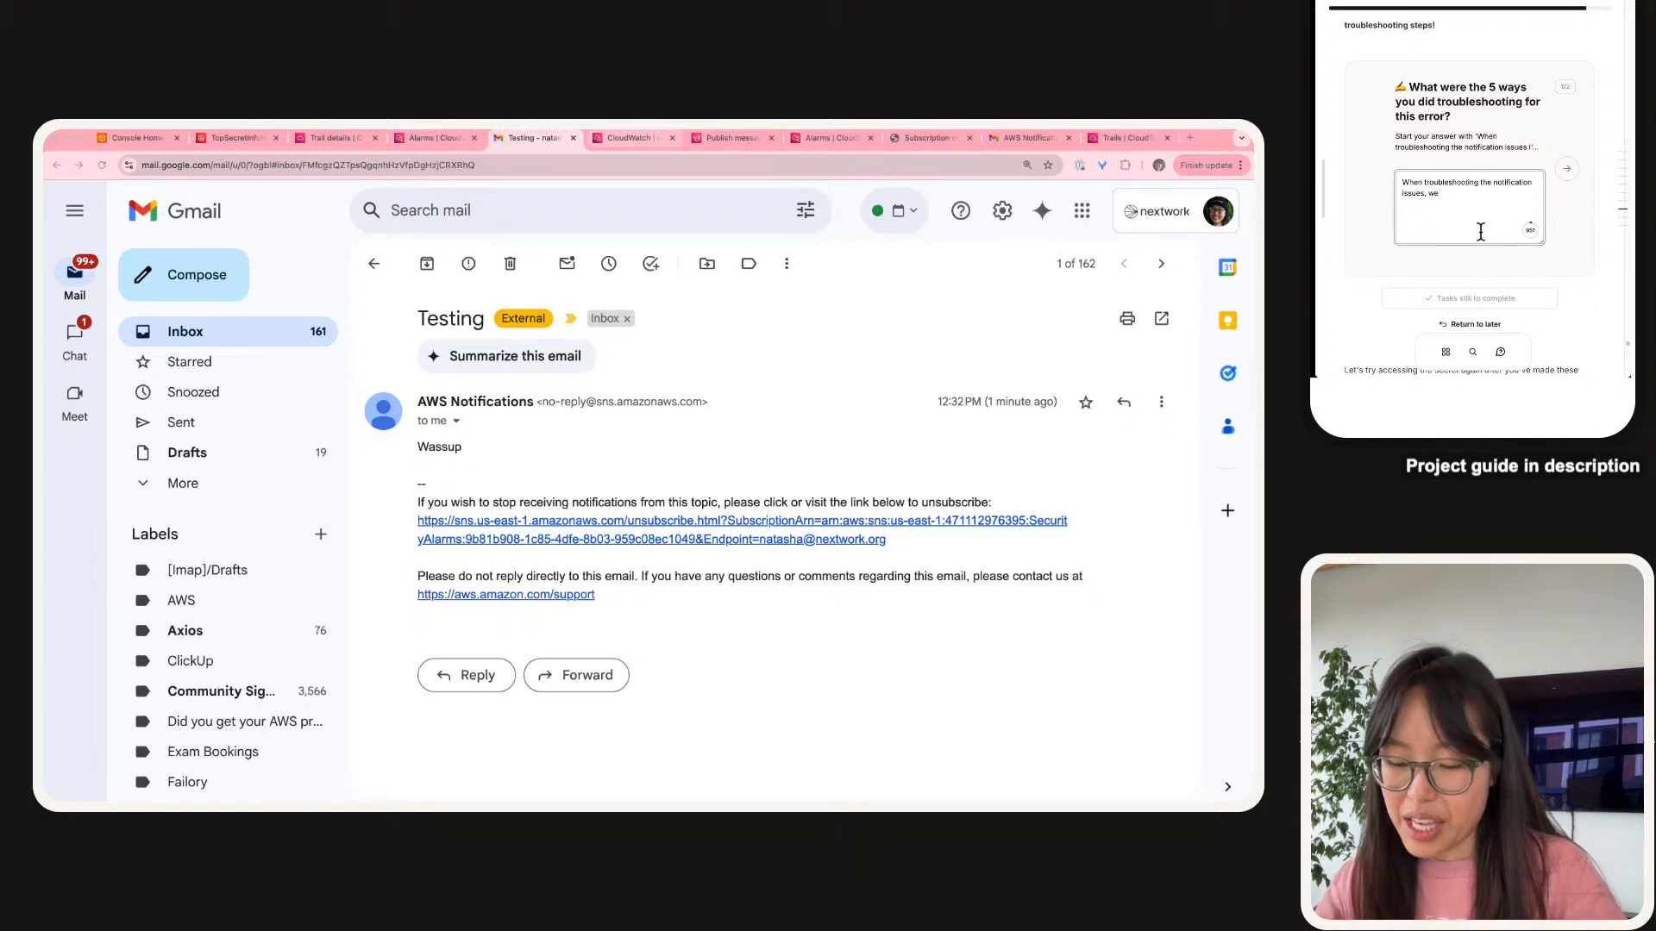
pyautogui.write('nve')
pyautogui.write('igate')
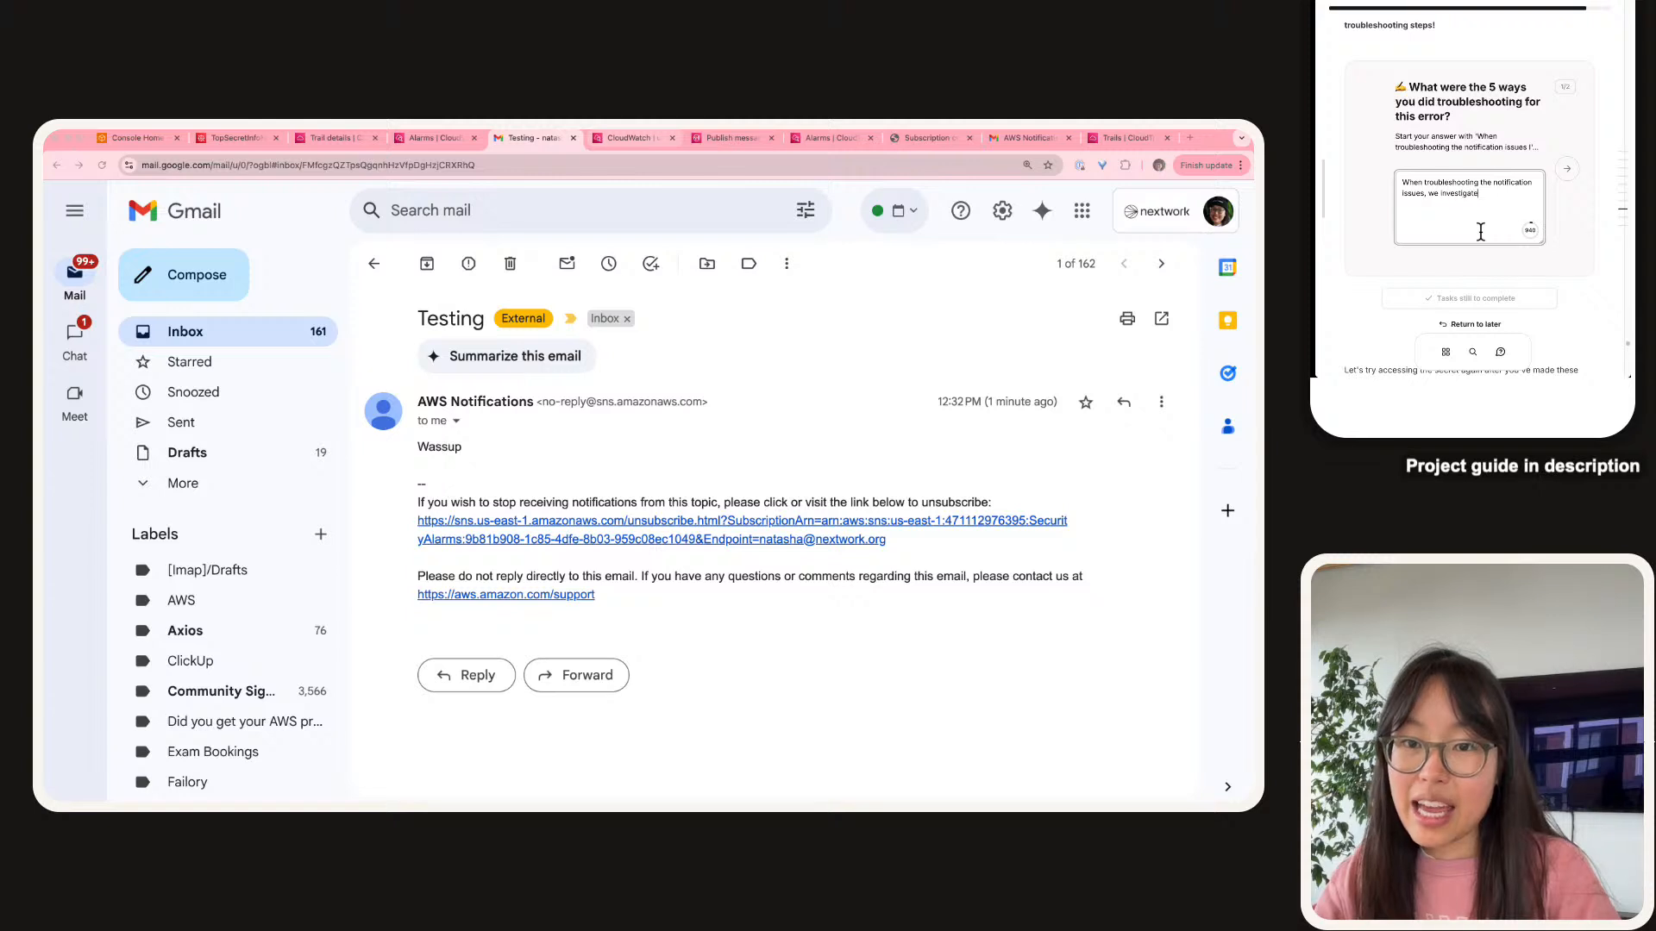
pyautogui.write('d every')
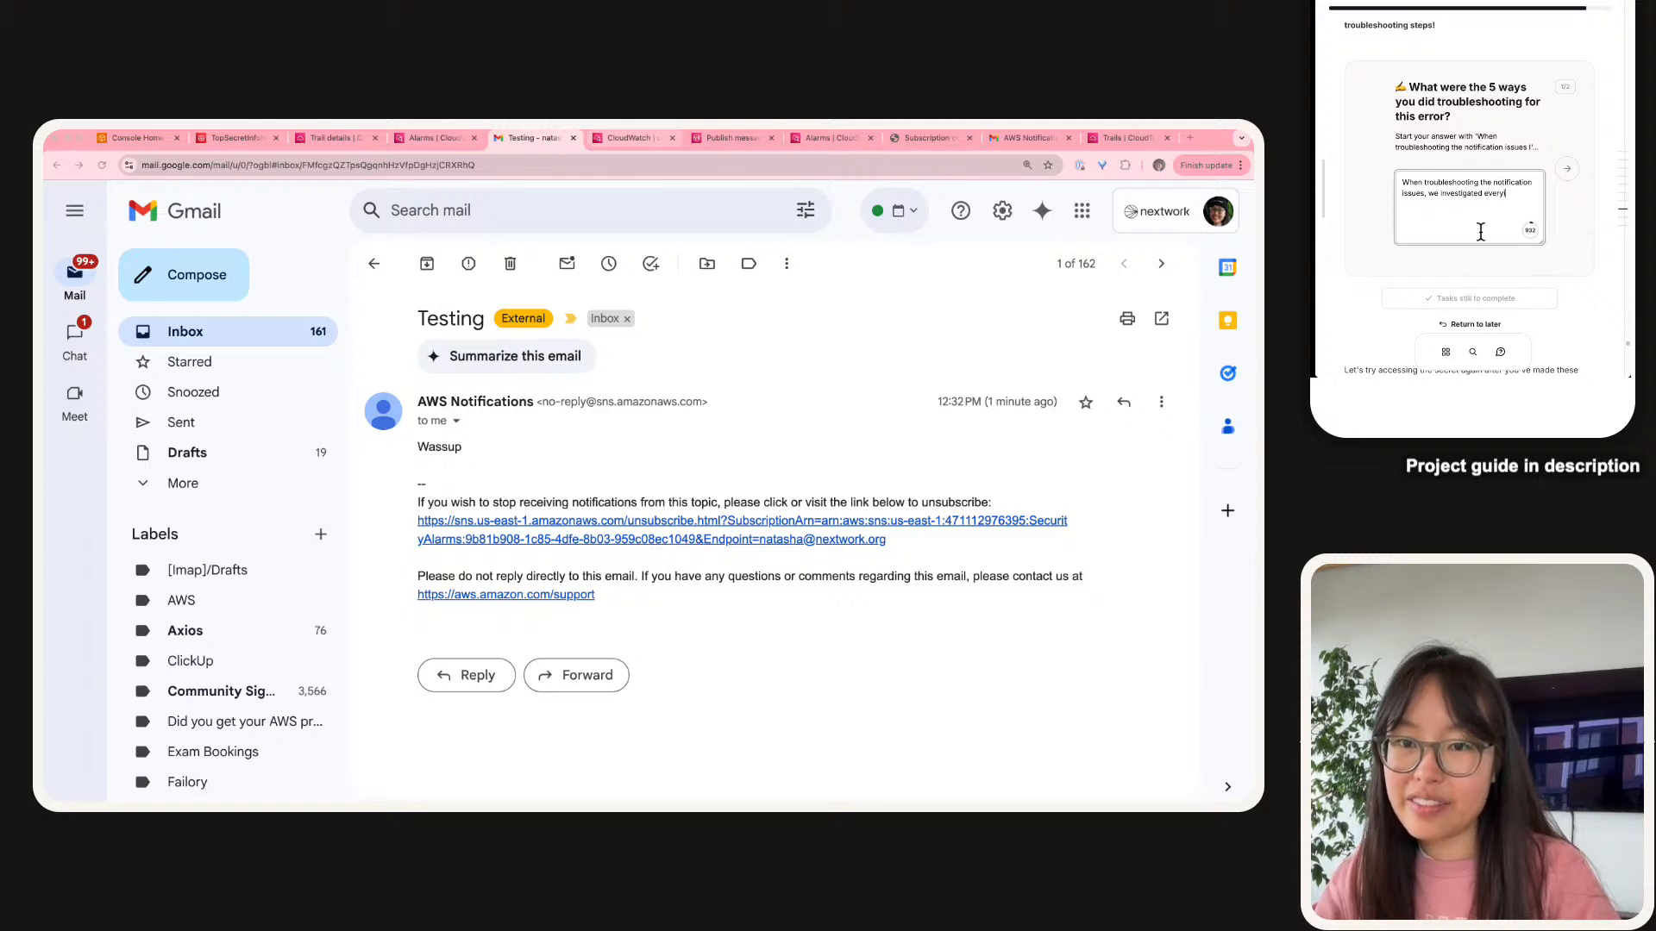
pyautogui.write(' single part o')
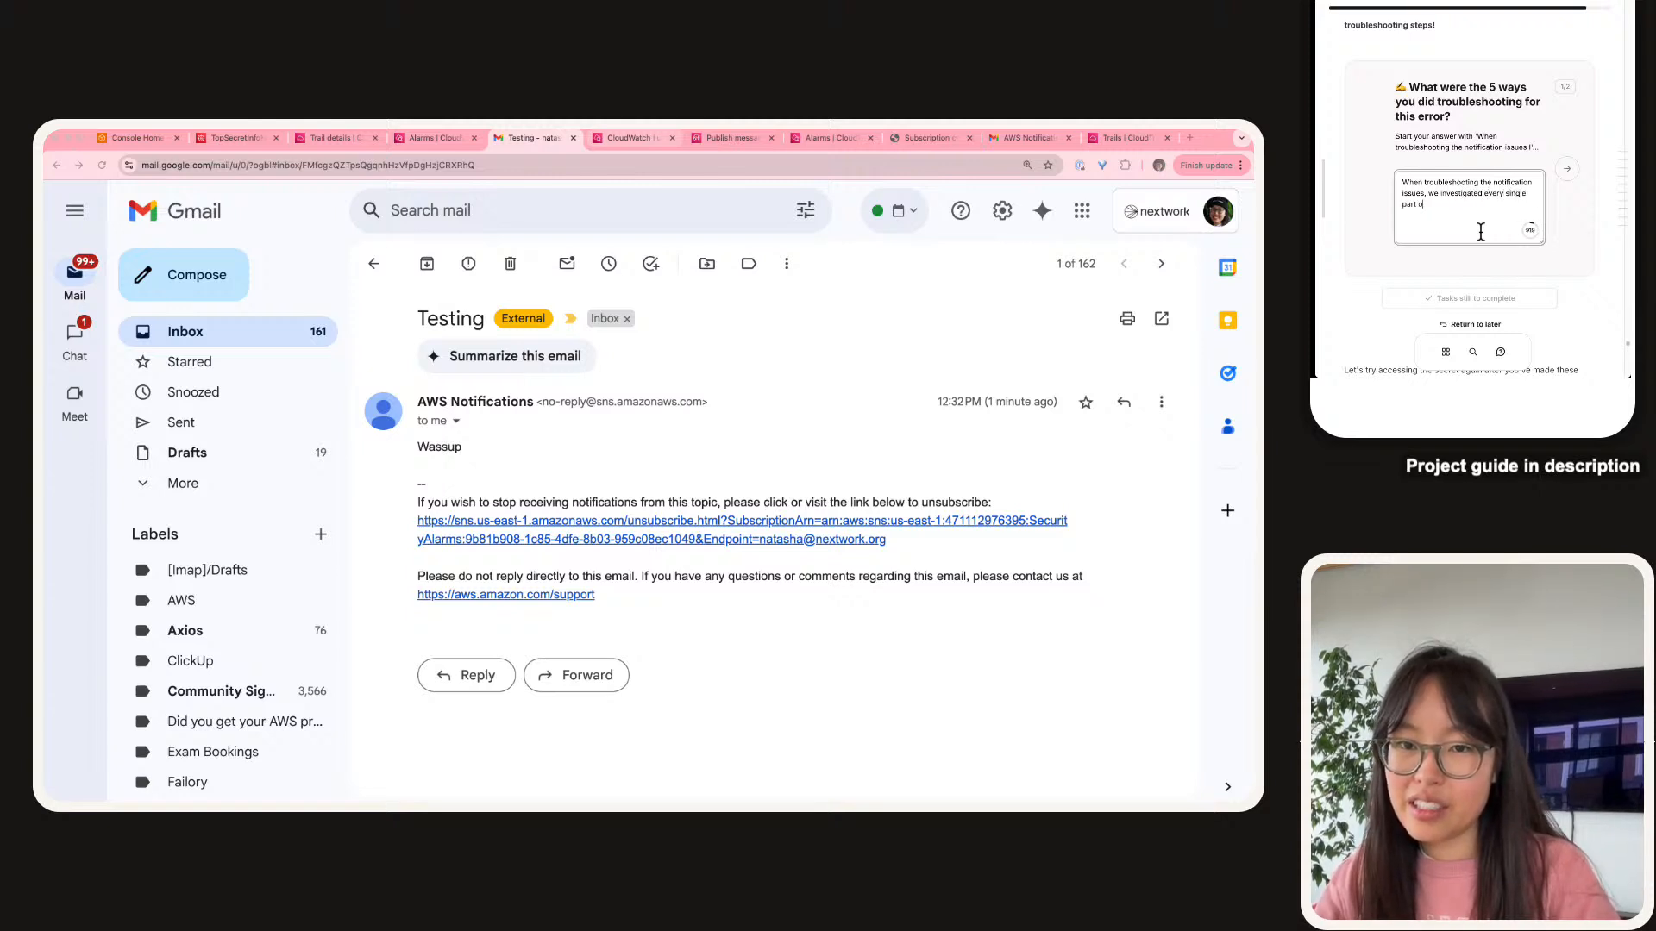
pyautogui.write('f our moni')
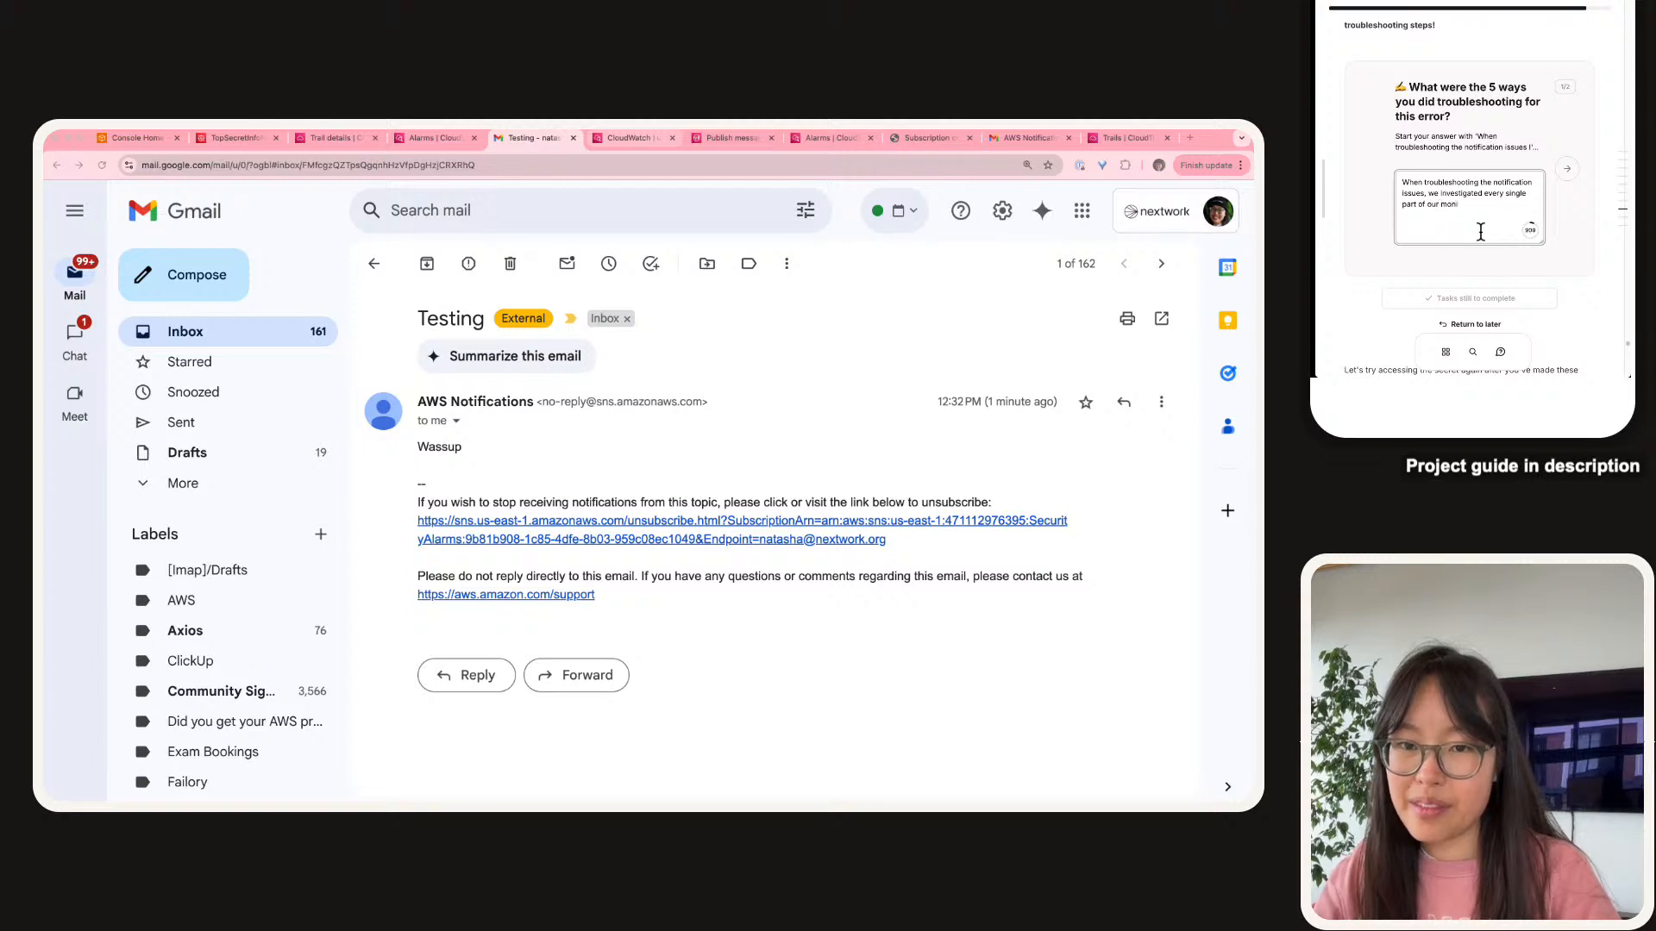
pyautogui.write('toring system - we')
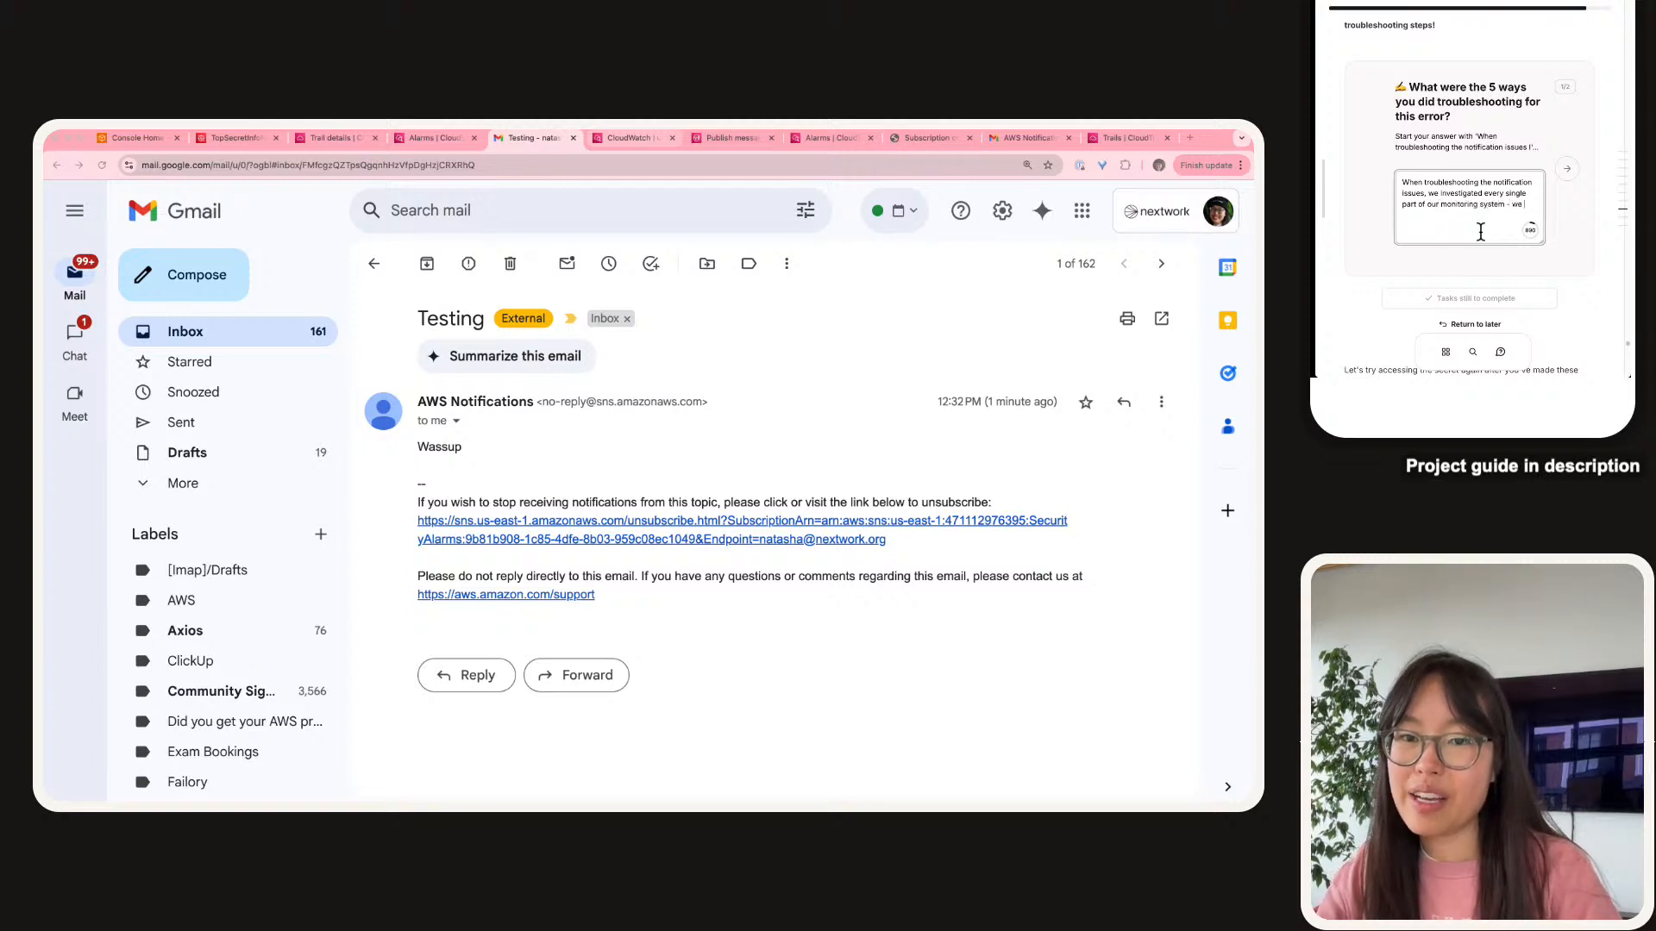
pyautogui.press('BackSpace')
pyautogui.press('BackSpace')
pyautogui.write('the')
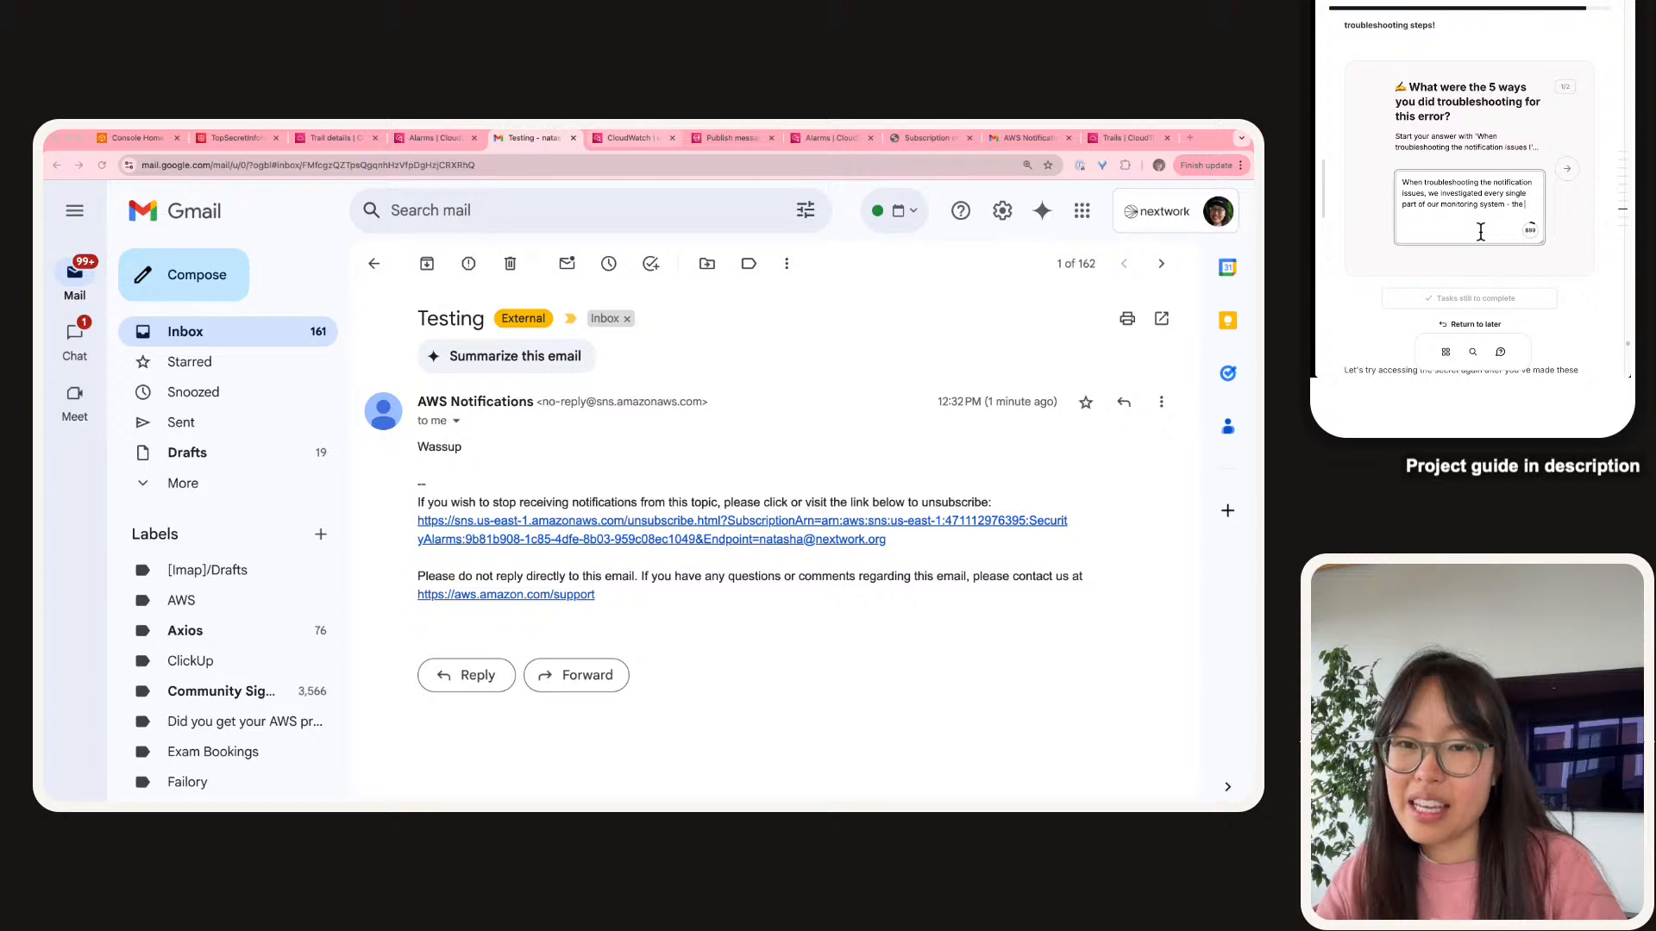
pyautogui.write(' connection betwee')
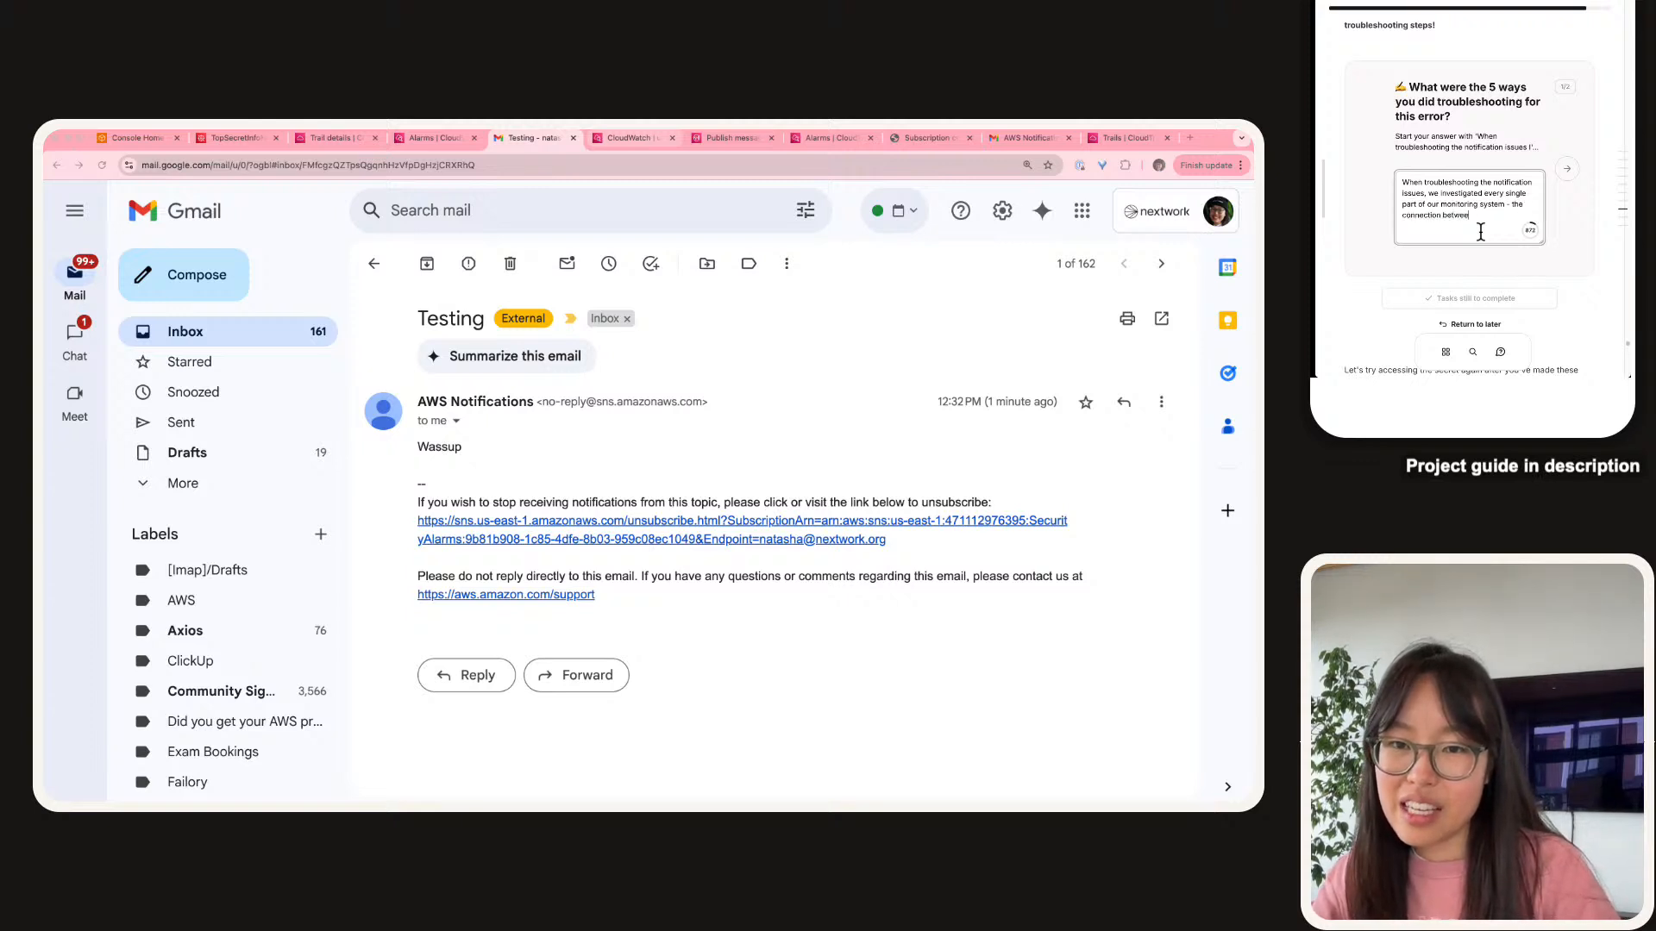
pyautogui.write('n CloudTrai')
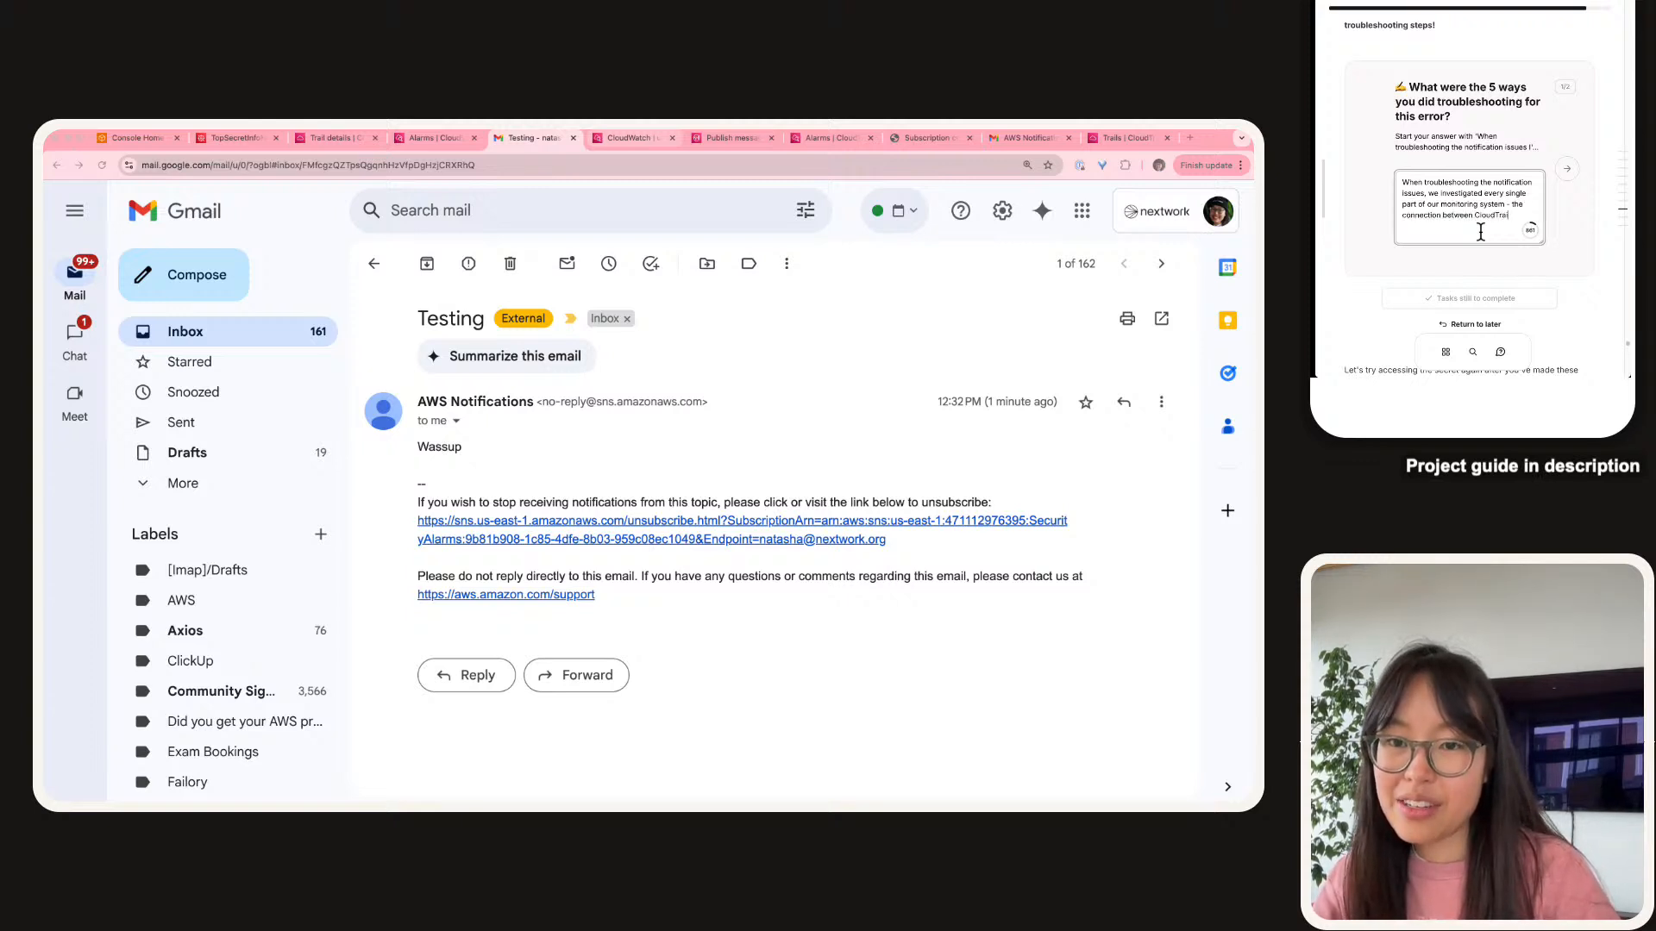
pyautogui.write('l and Cloud')
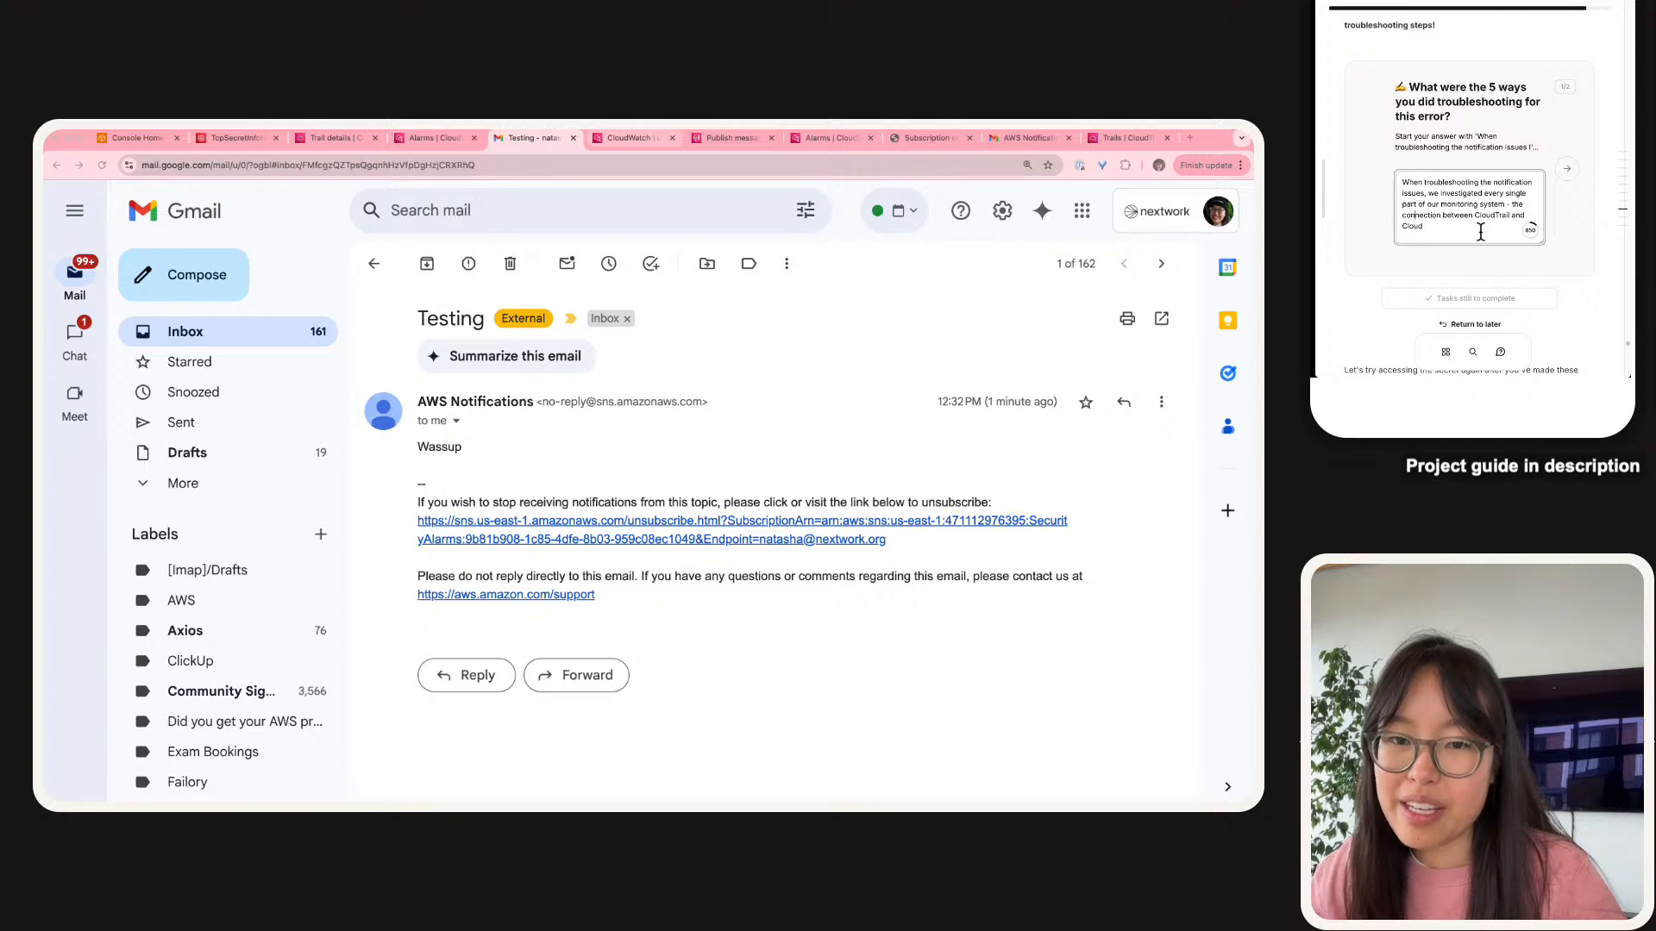
# Replace the answer's ending with checking whether CloudTrail picks up secret-access events and sends logs to CloudWatch.
pyautogui.press('Left')
pyautogui.hotkey('shift', 'Down')
pyautogui.hotkey('shift', 'Down')
pyautogui.press('BackSpace')
pyautogui.press('BackSpace')
pyautogui.press('BackSpace')
pyautogui.press('BackSpace')
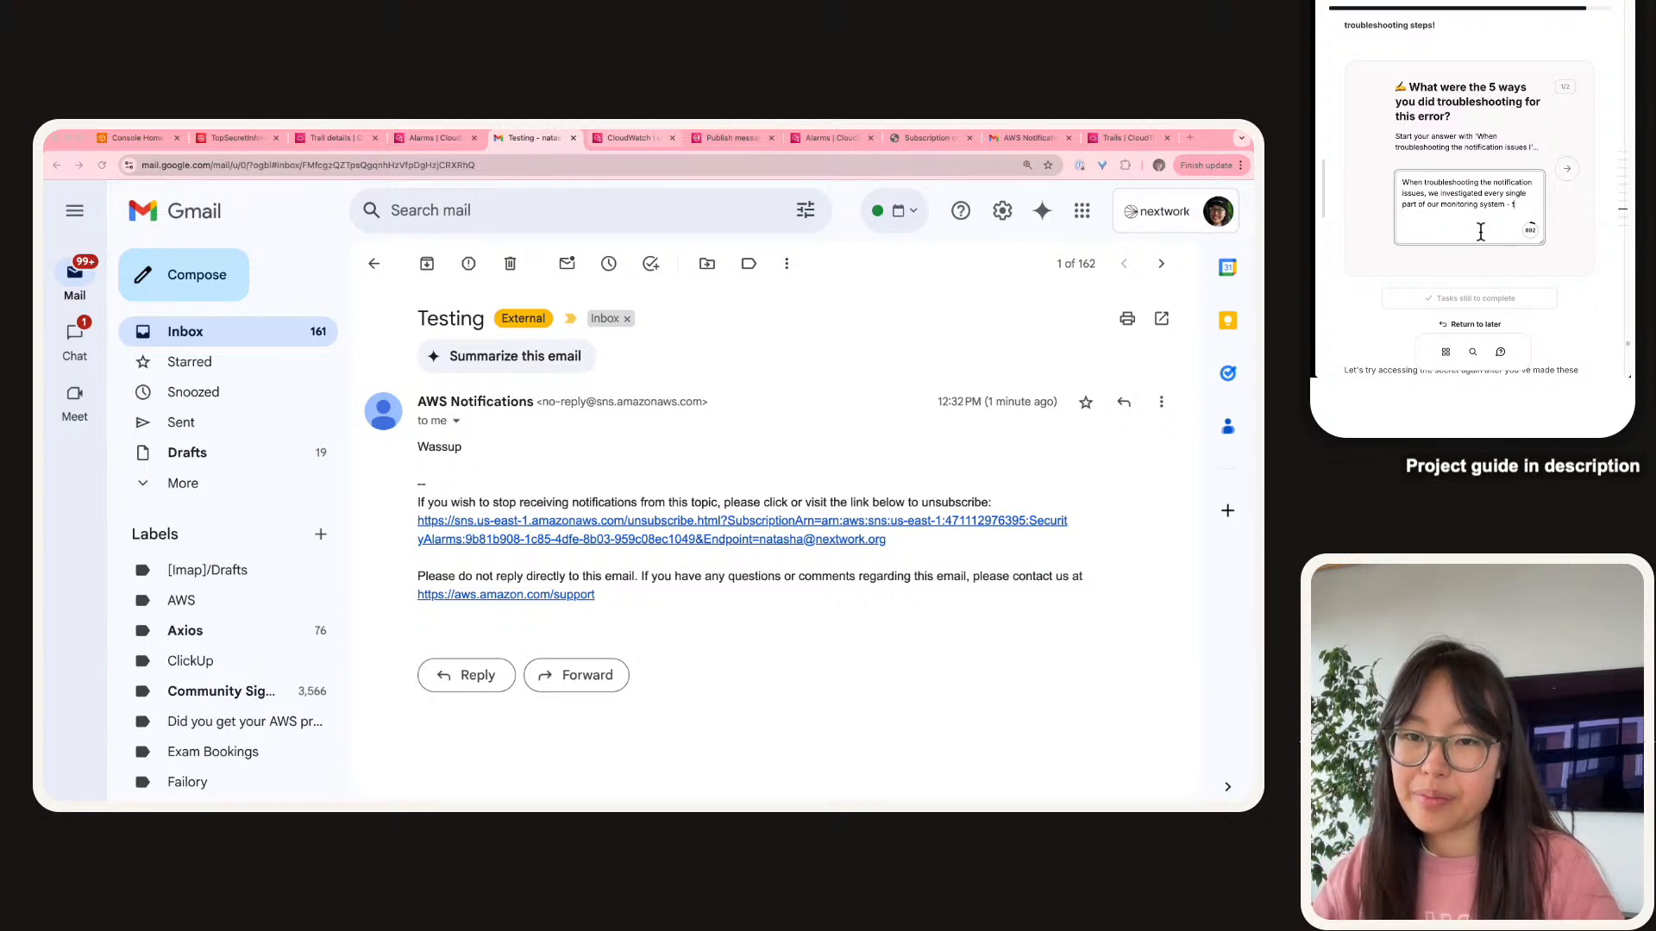
pyautogui.write('whether C')
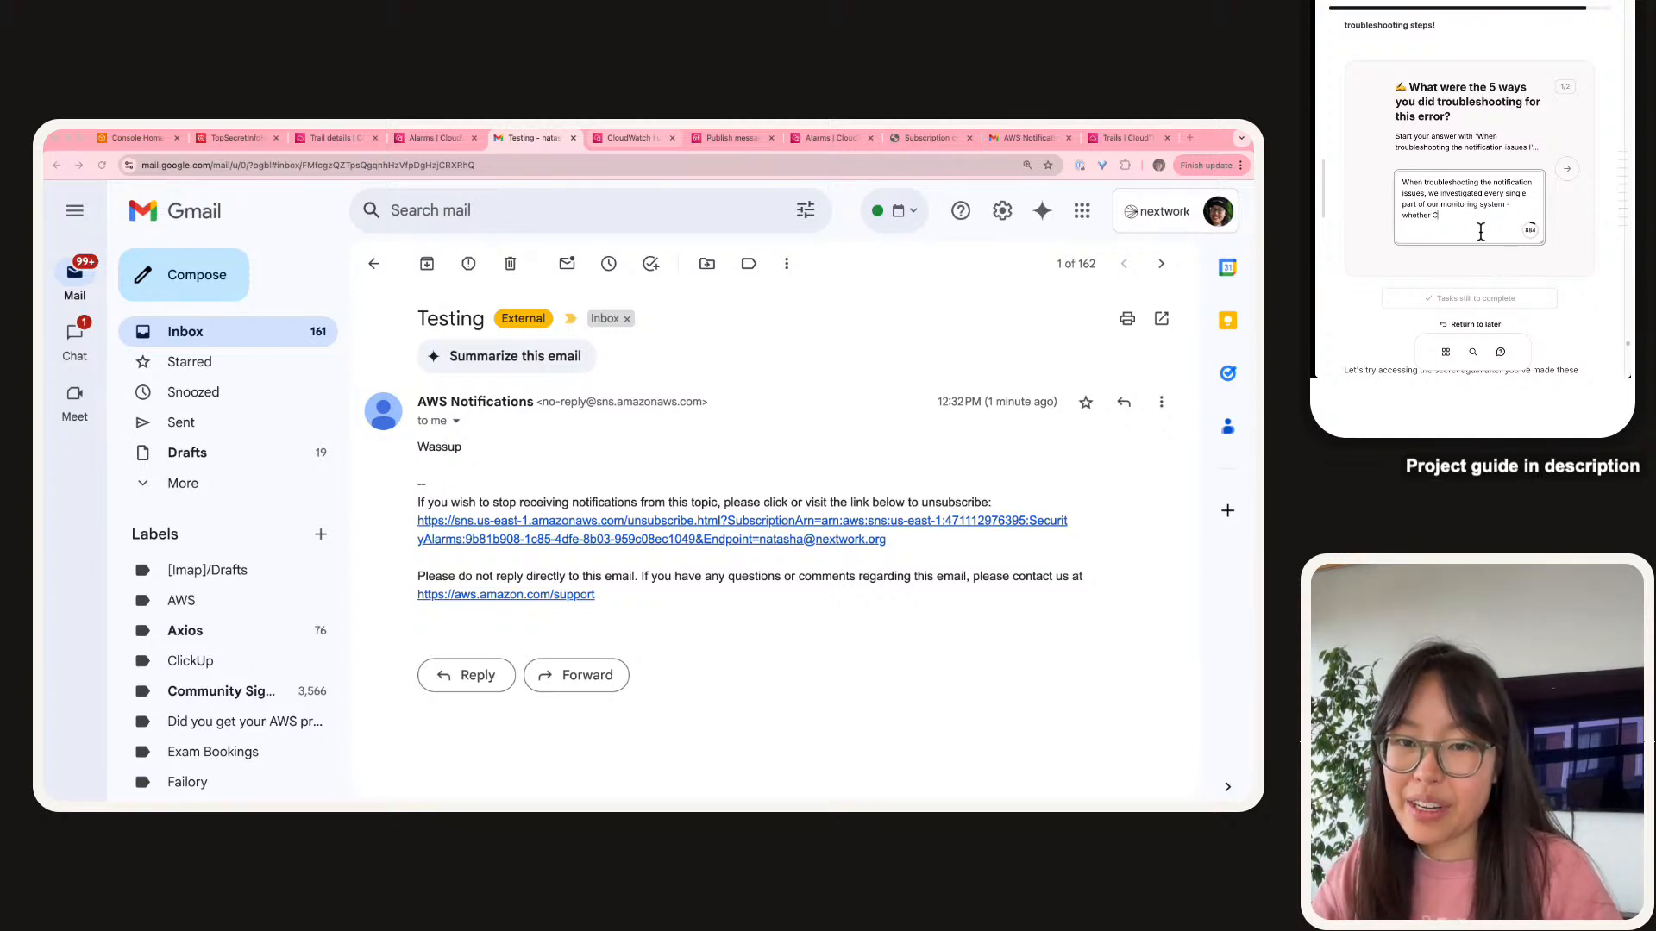
pyautogui.write('loudTra')
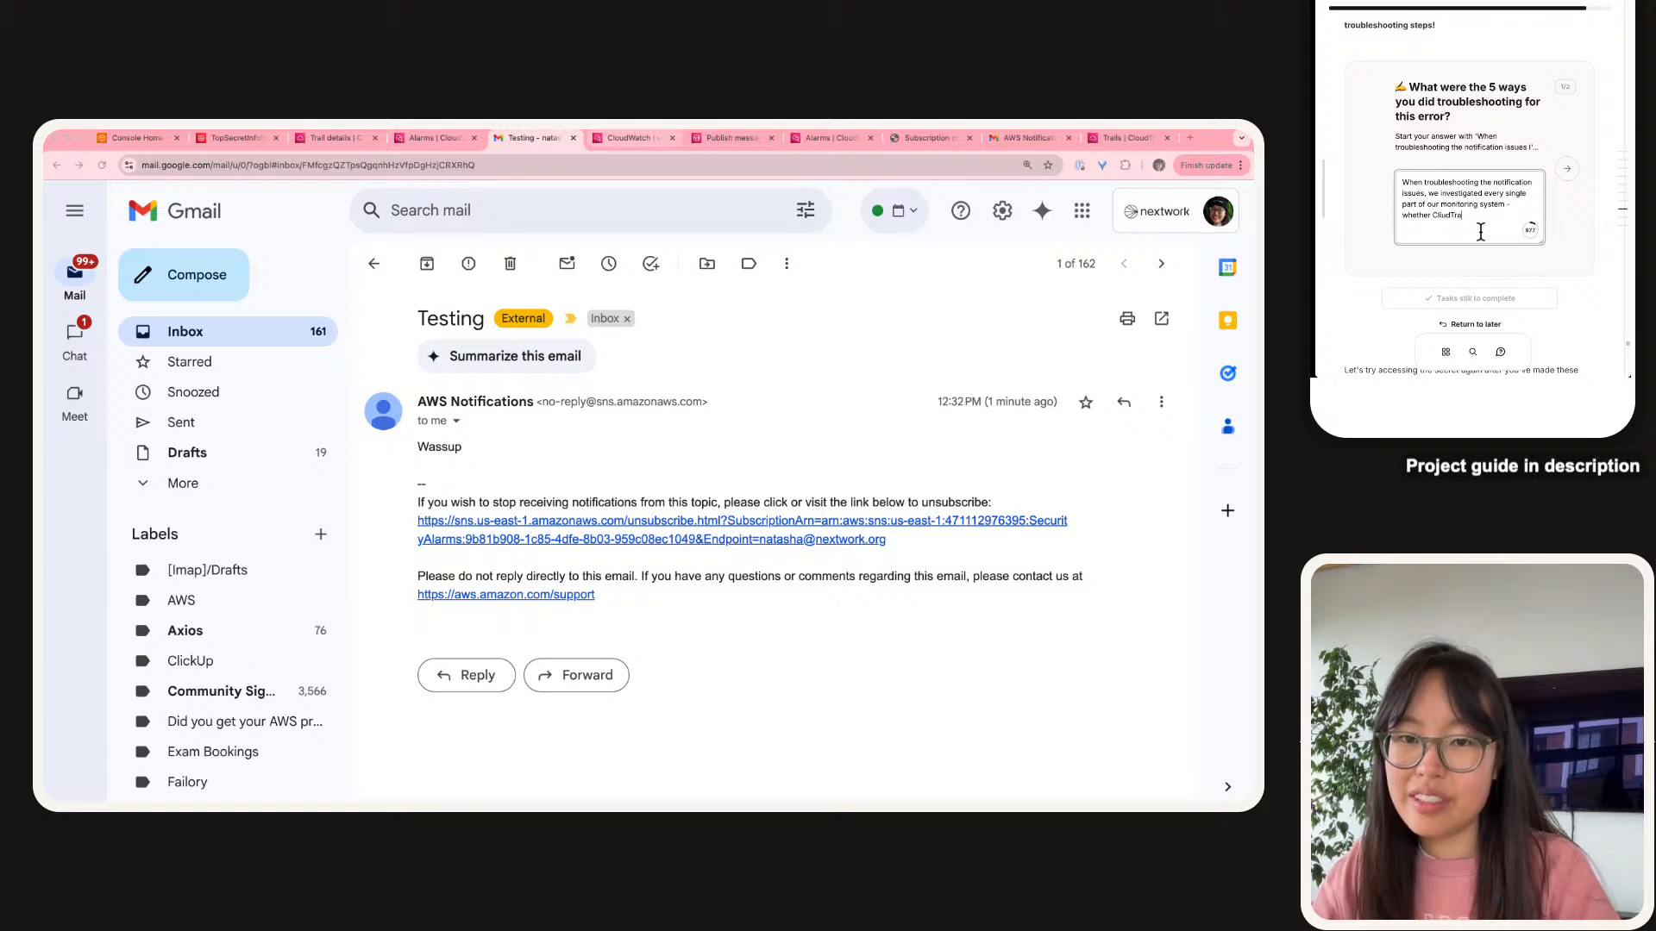
pyautogui.press('BackSpace')
pyautogui.press('BackSpace')
pyautogui.press('BackSpace')
pyautogui.press('BackSpace')
pyautogui.press('BackSpace')
pyautogui.press('BackSpace')
pyautogui.write('oudTr')
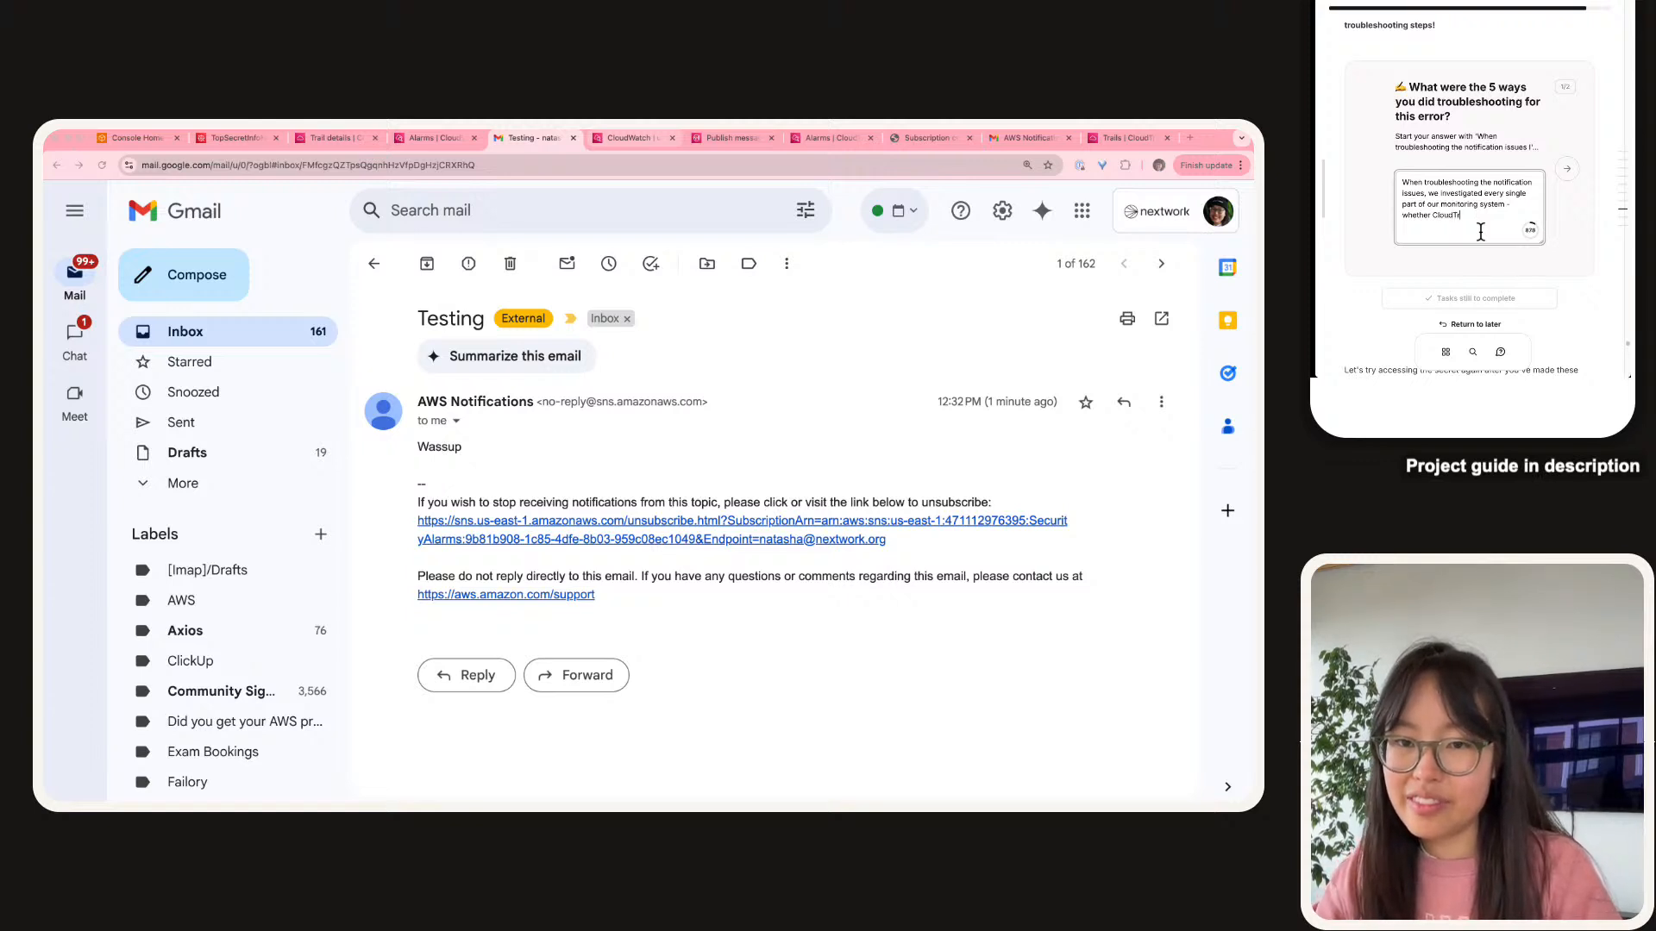
pyautogui.write('ail is plcking')
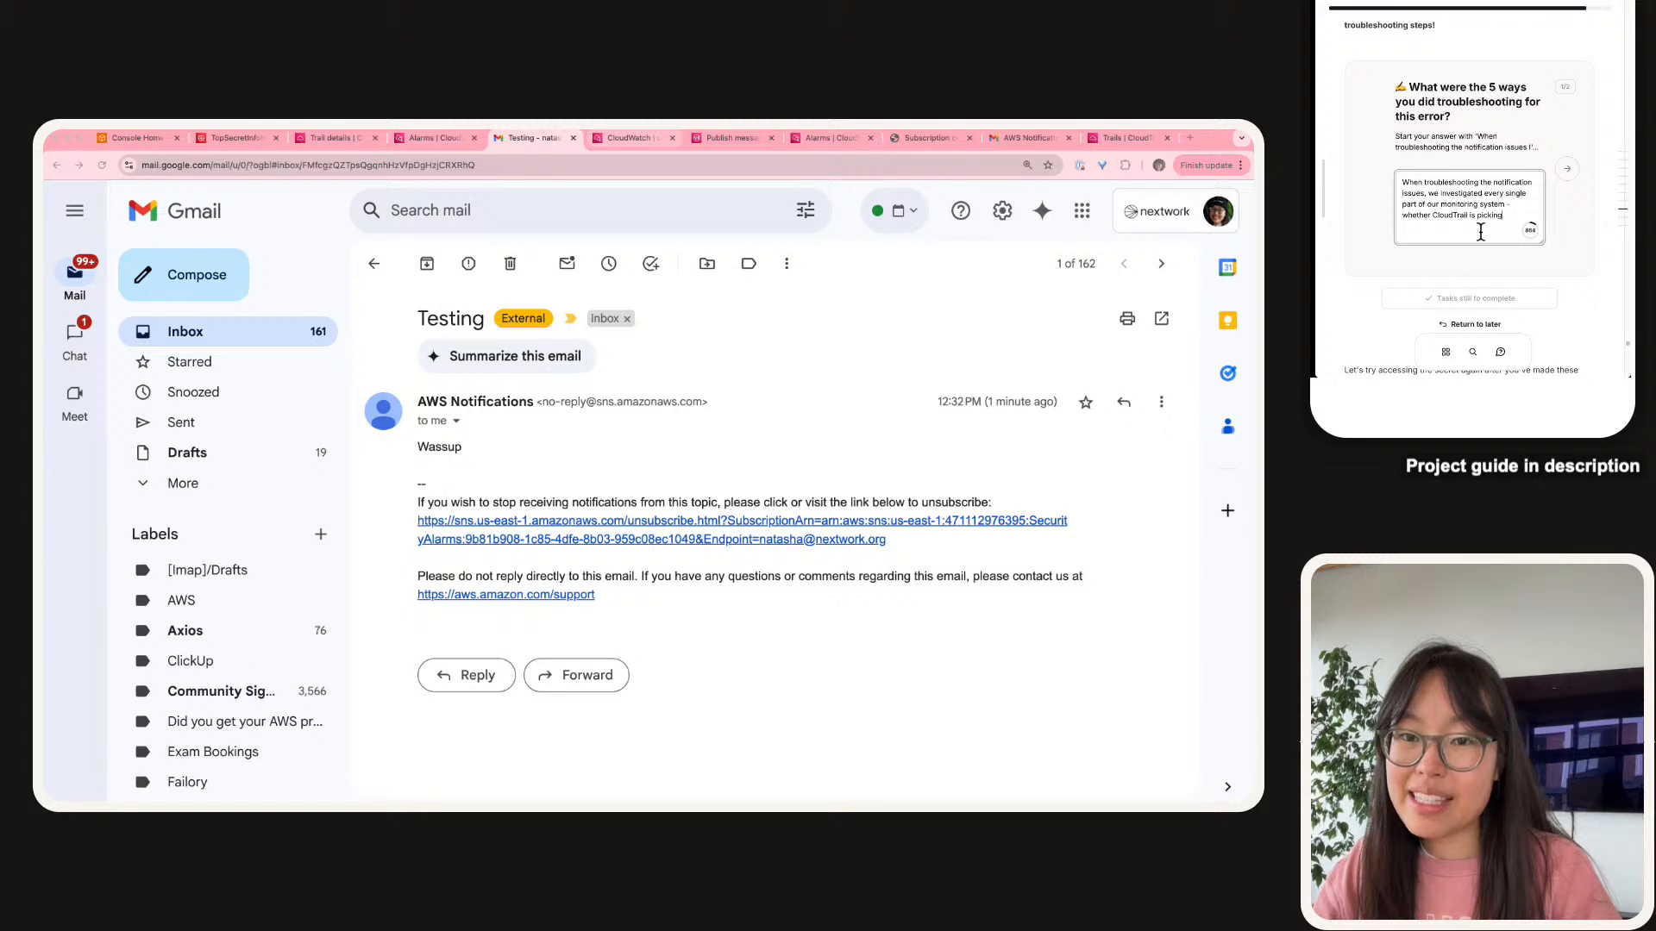
pyautogui.write(' up on even')
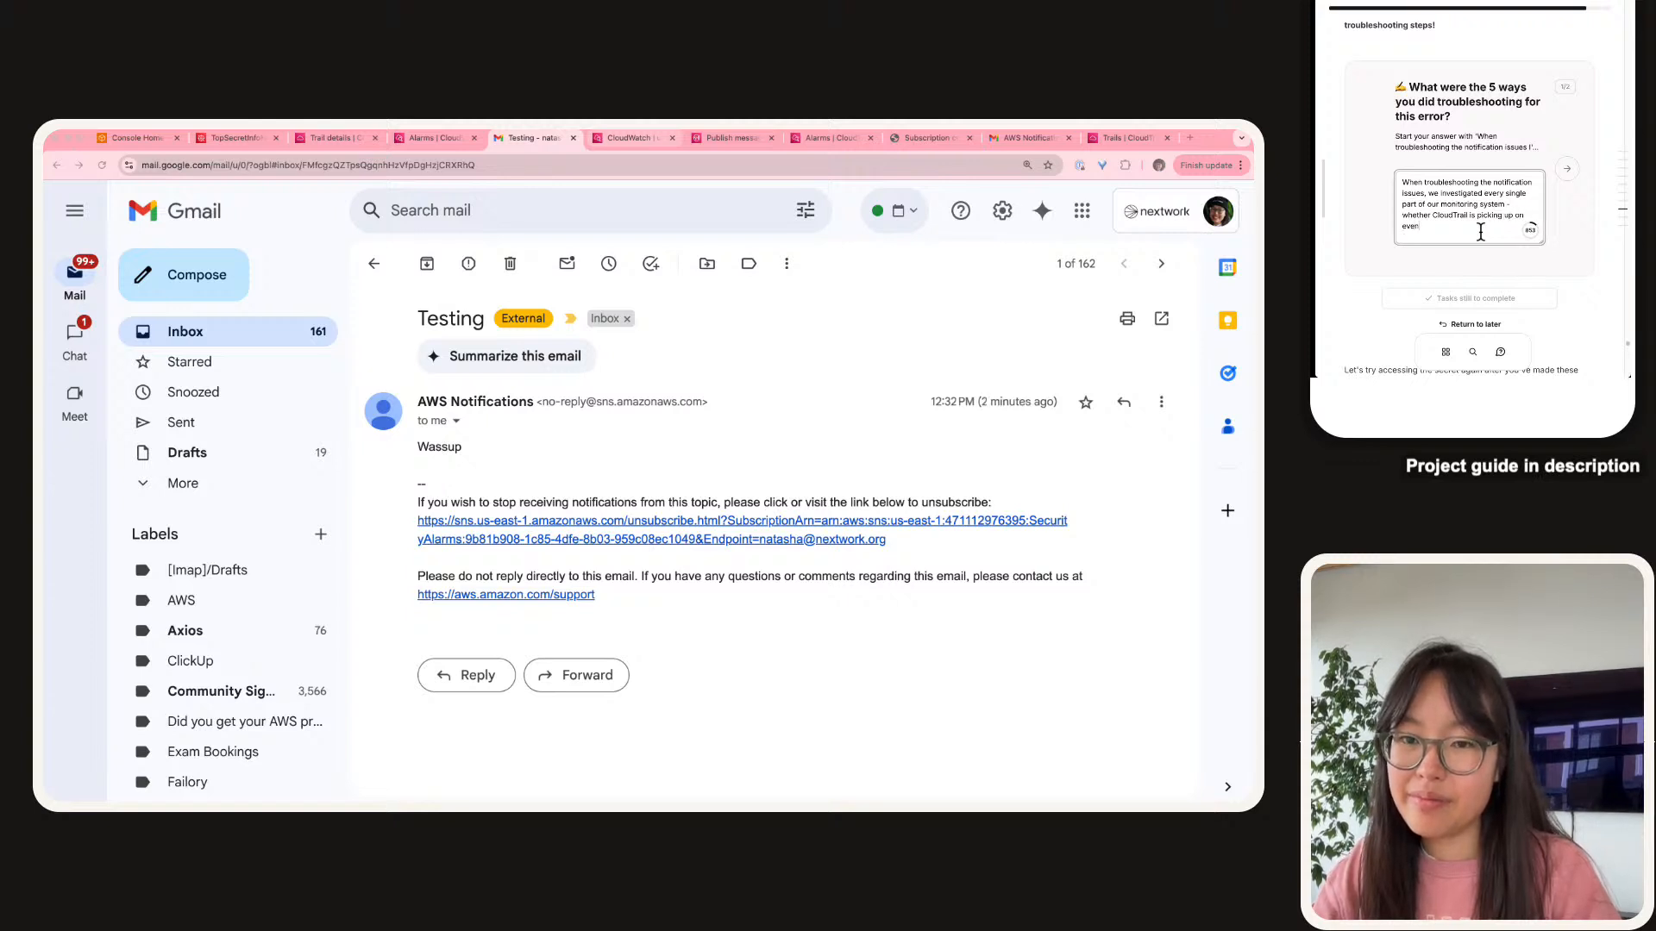
pyautogui.write('ts that ')
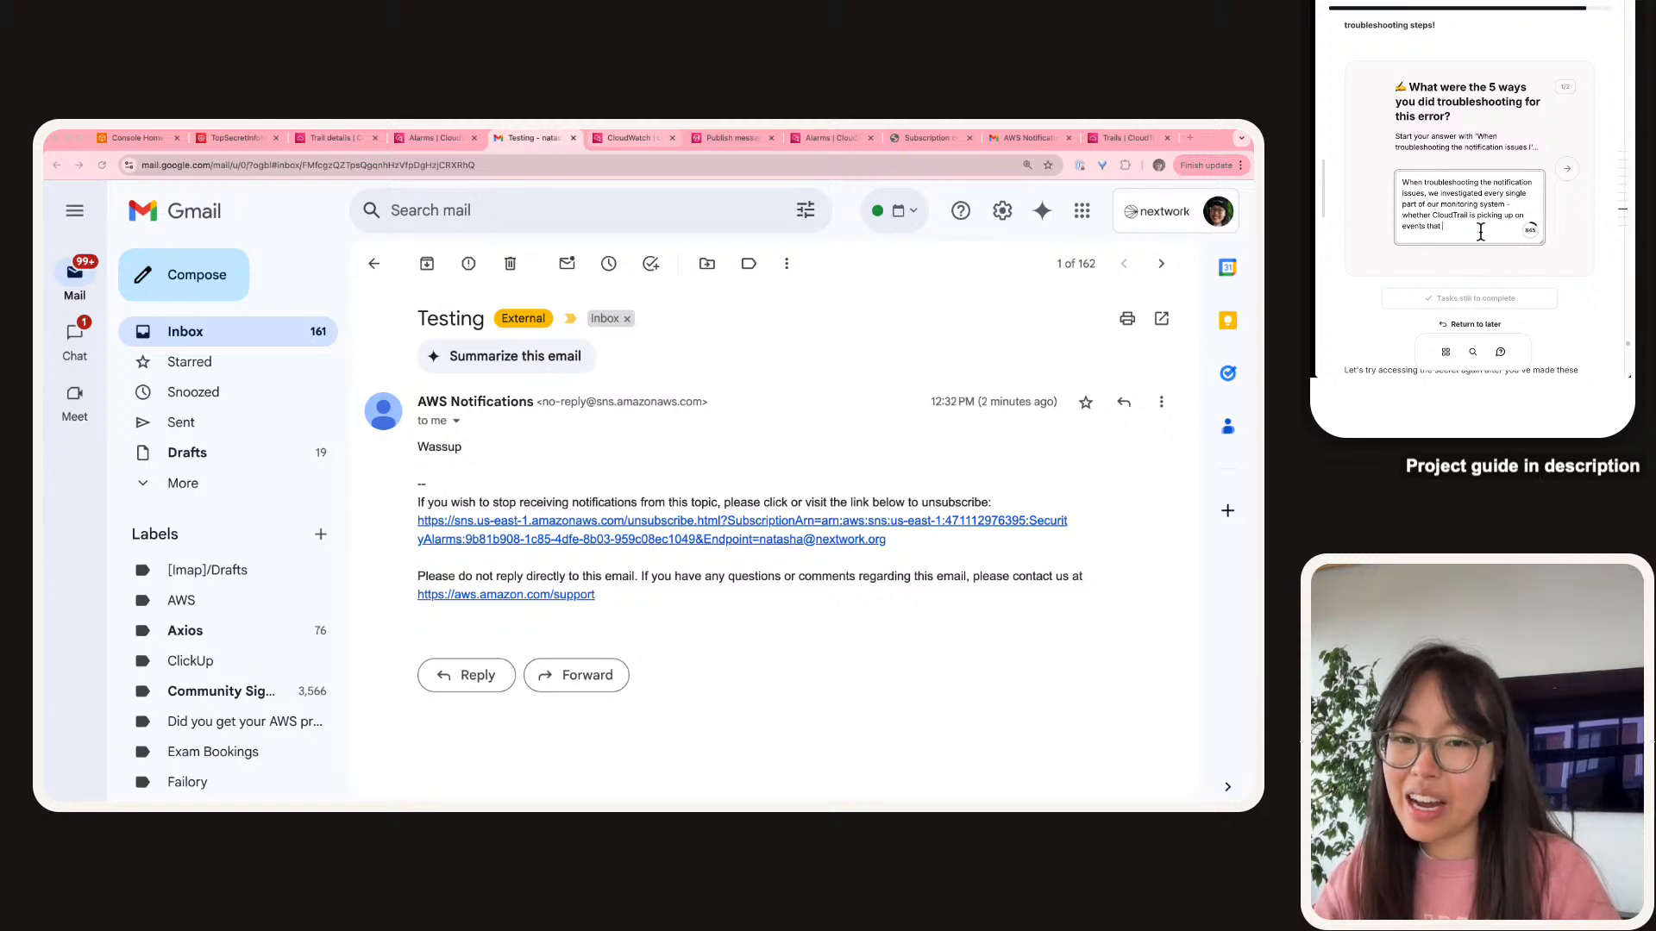
pyautogui.write('are happen')
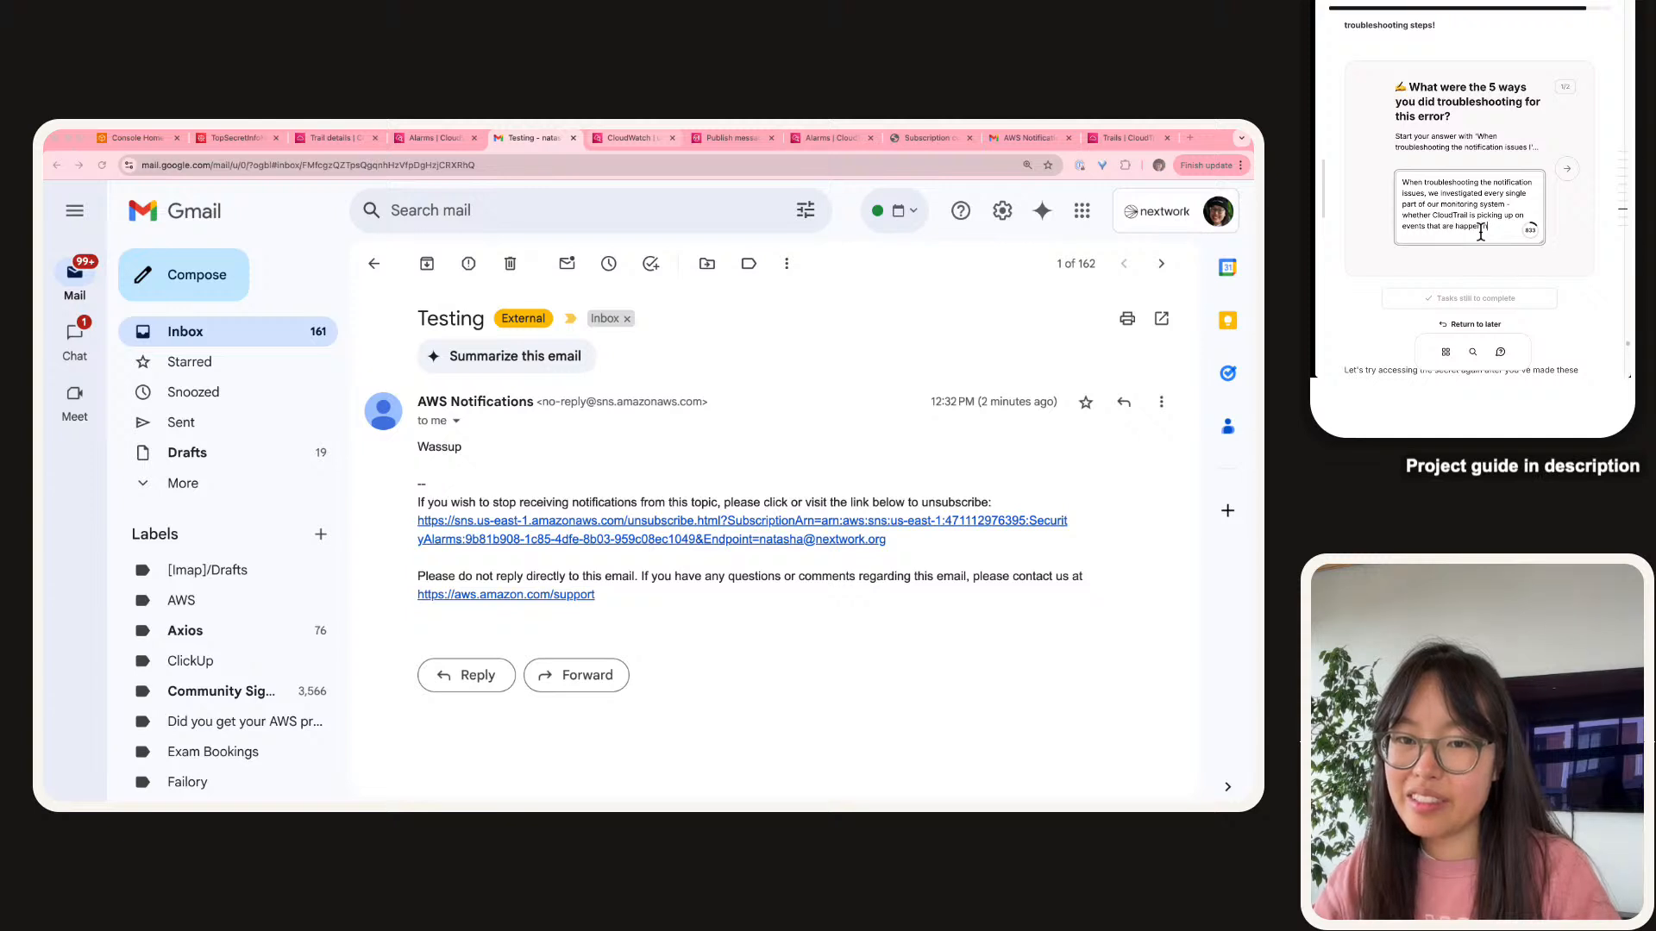
pyautogui.write('ing when ')
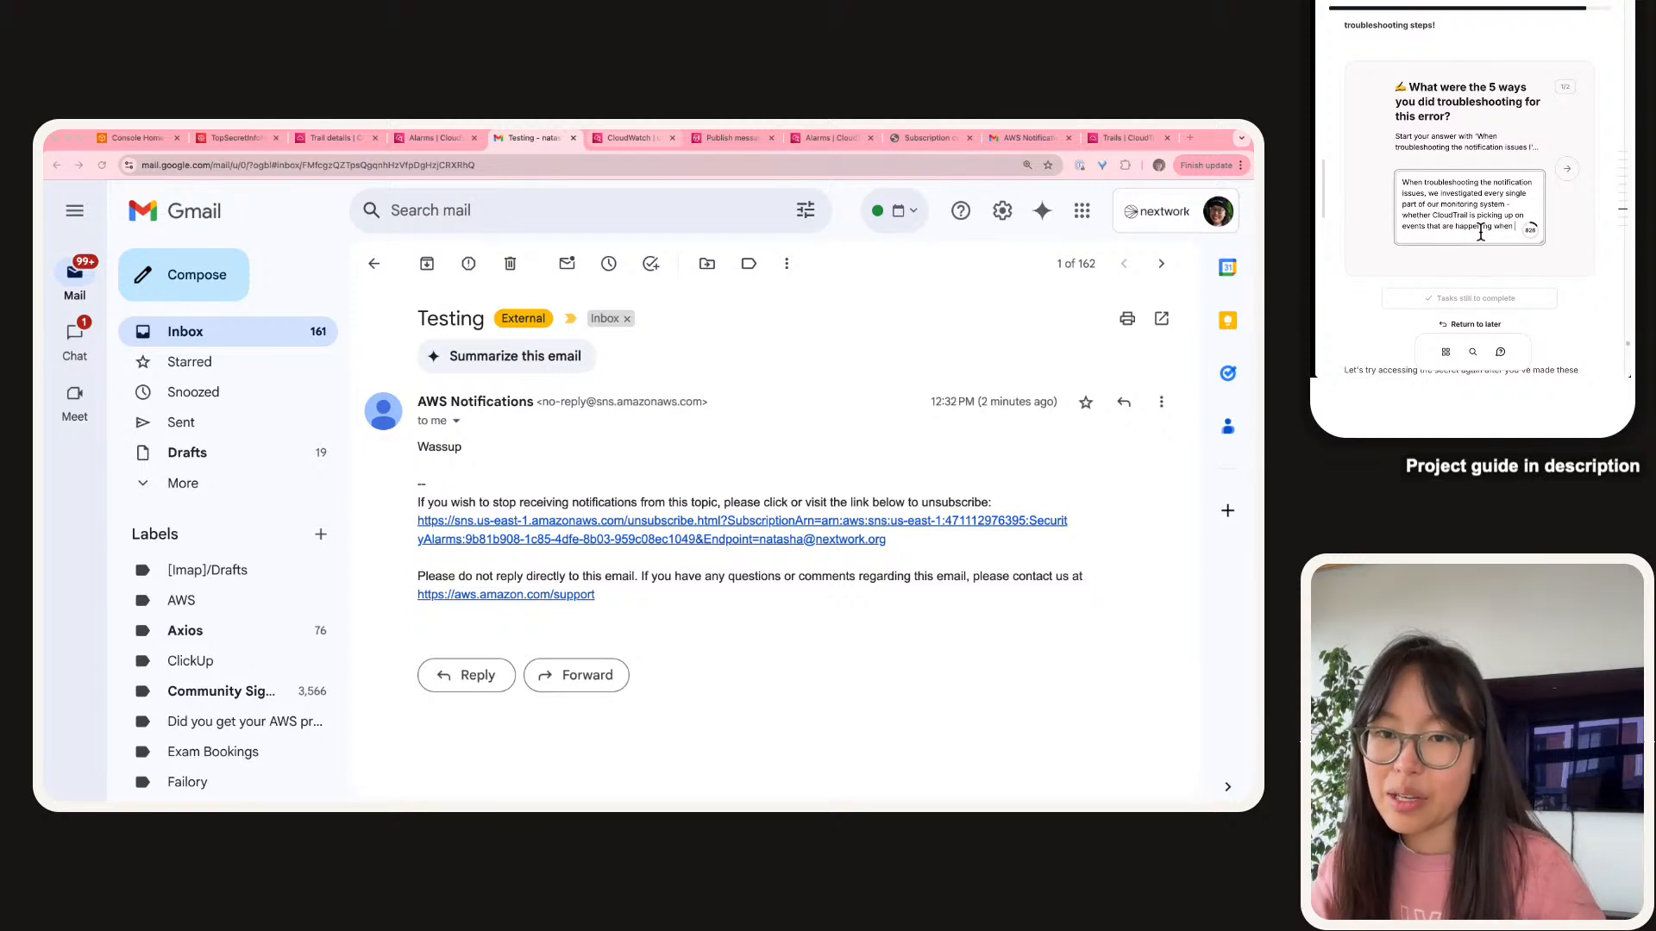
pyautogui.write('we access o')
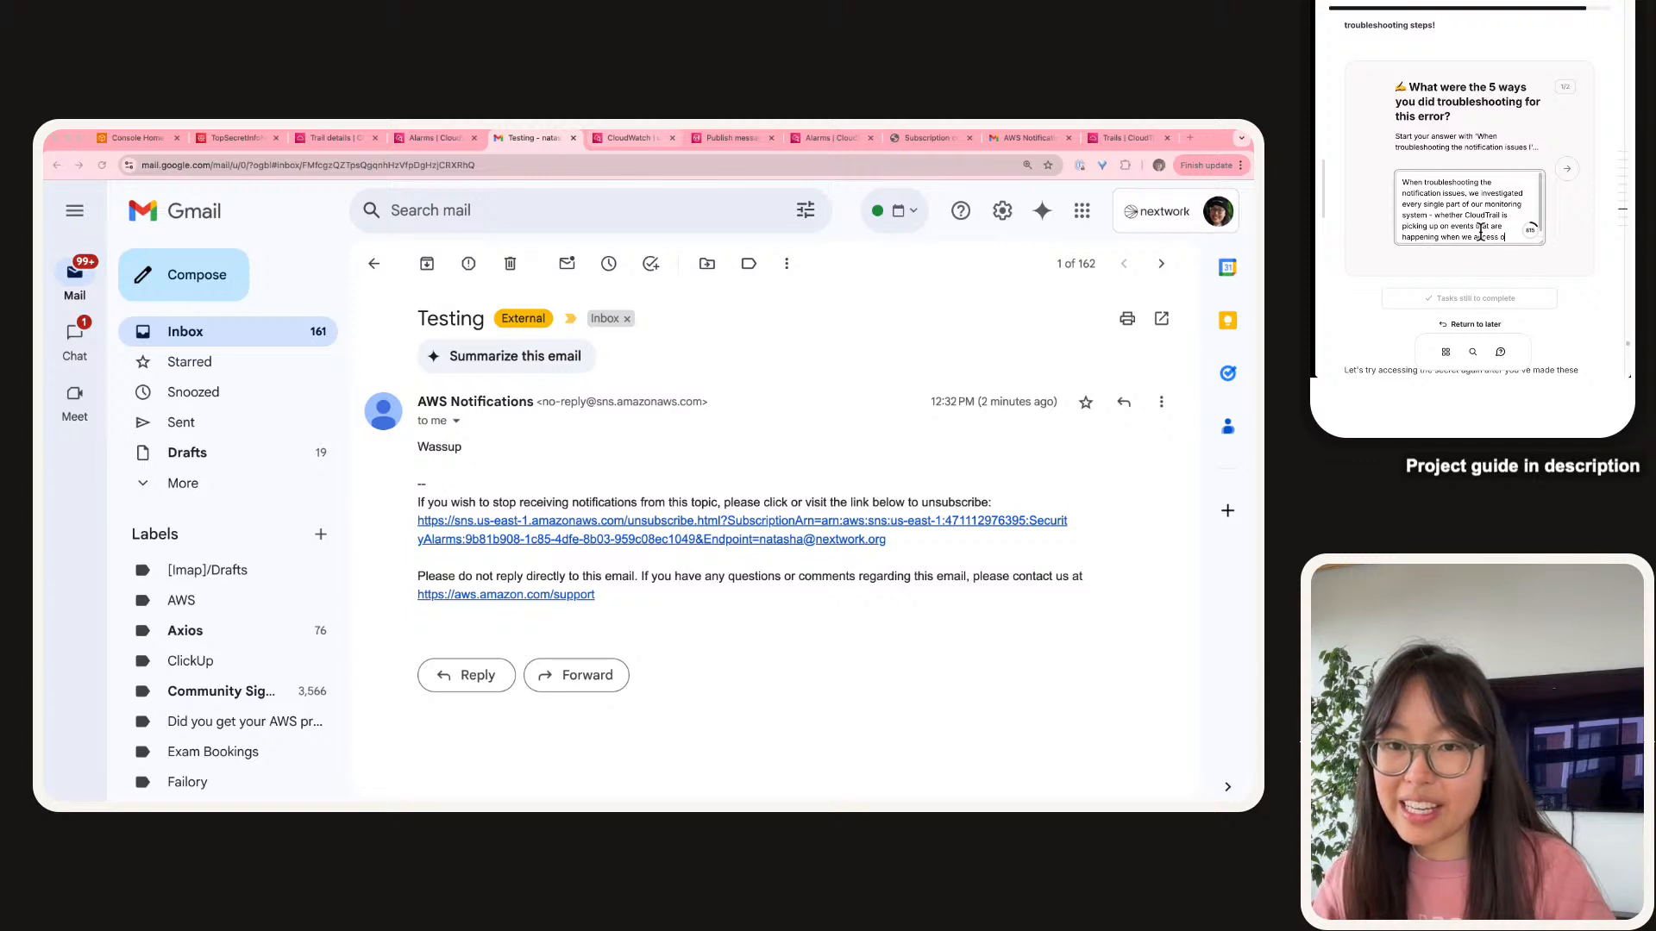
pyautogui.write('ur secret, ')
pyautogui.write('wehther')
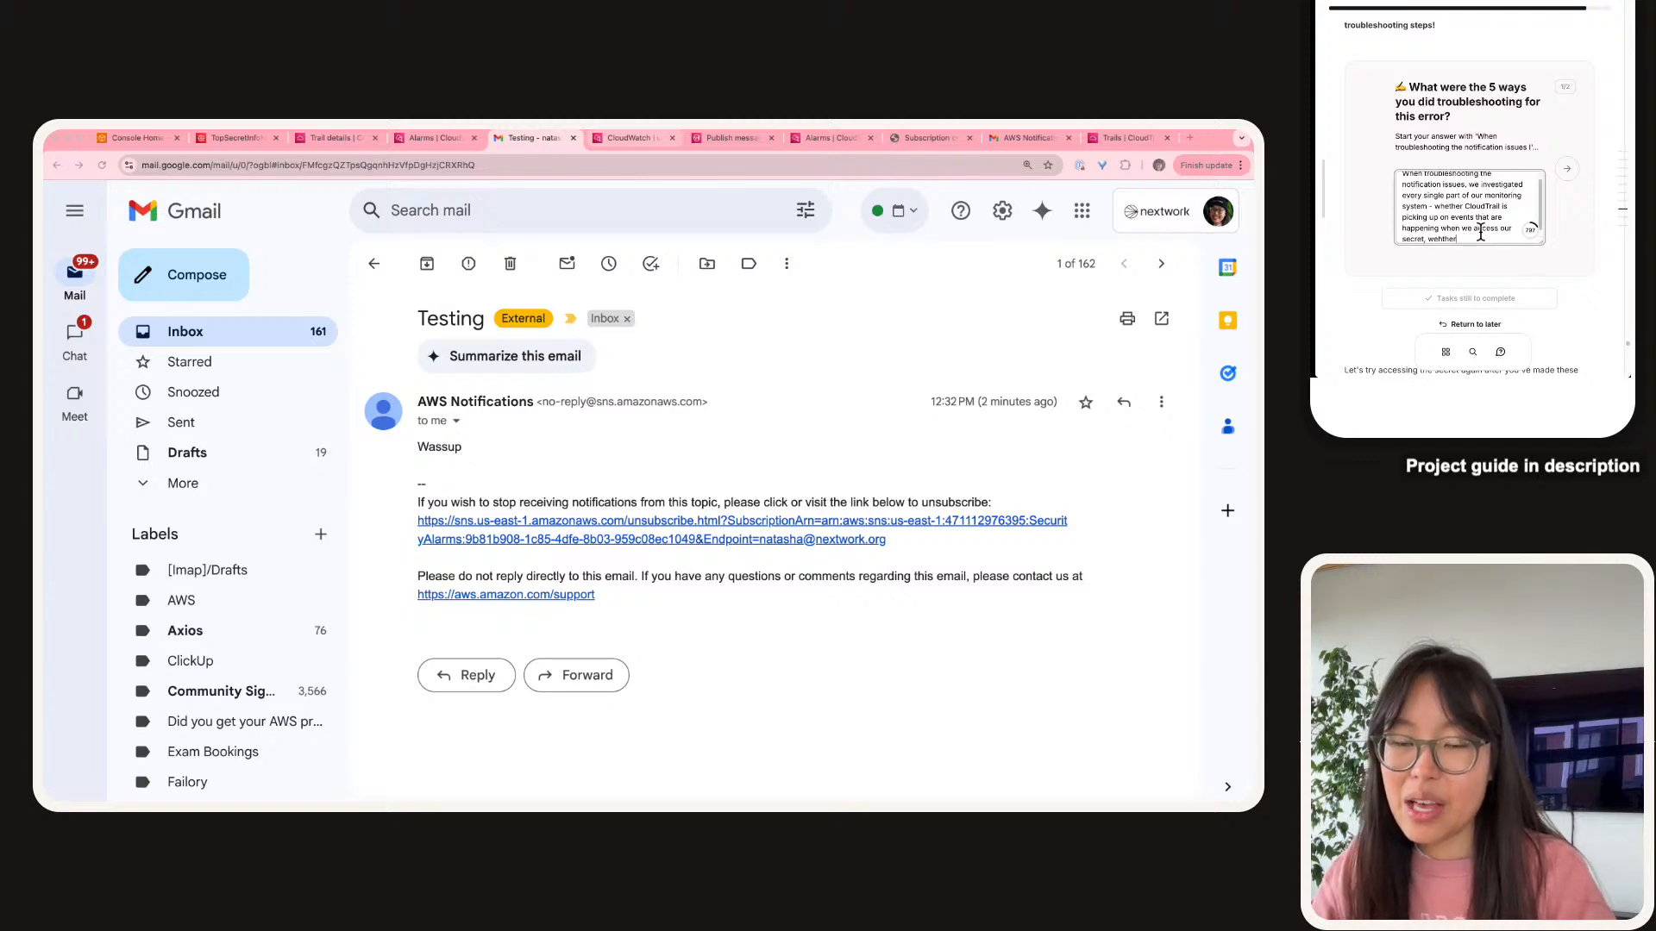
pyautogui.press('BackSpace')
pyautogui.press('BackSpace')
pyautogui.press('BackSpace')
pyautogui.press('BackSpace')
pyautogui.press('BackSpace')
pyautogui.press('BackSpace')
pyautogui.write('hether ')
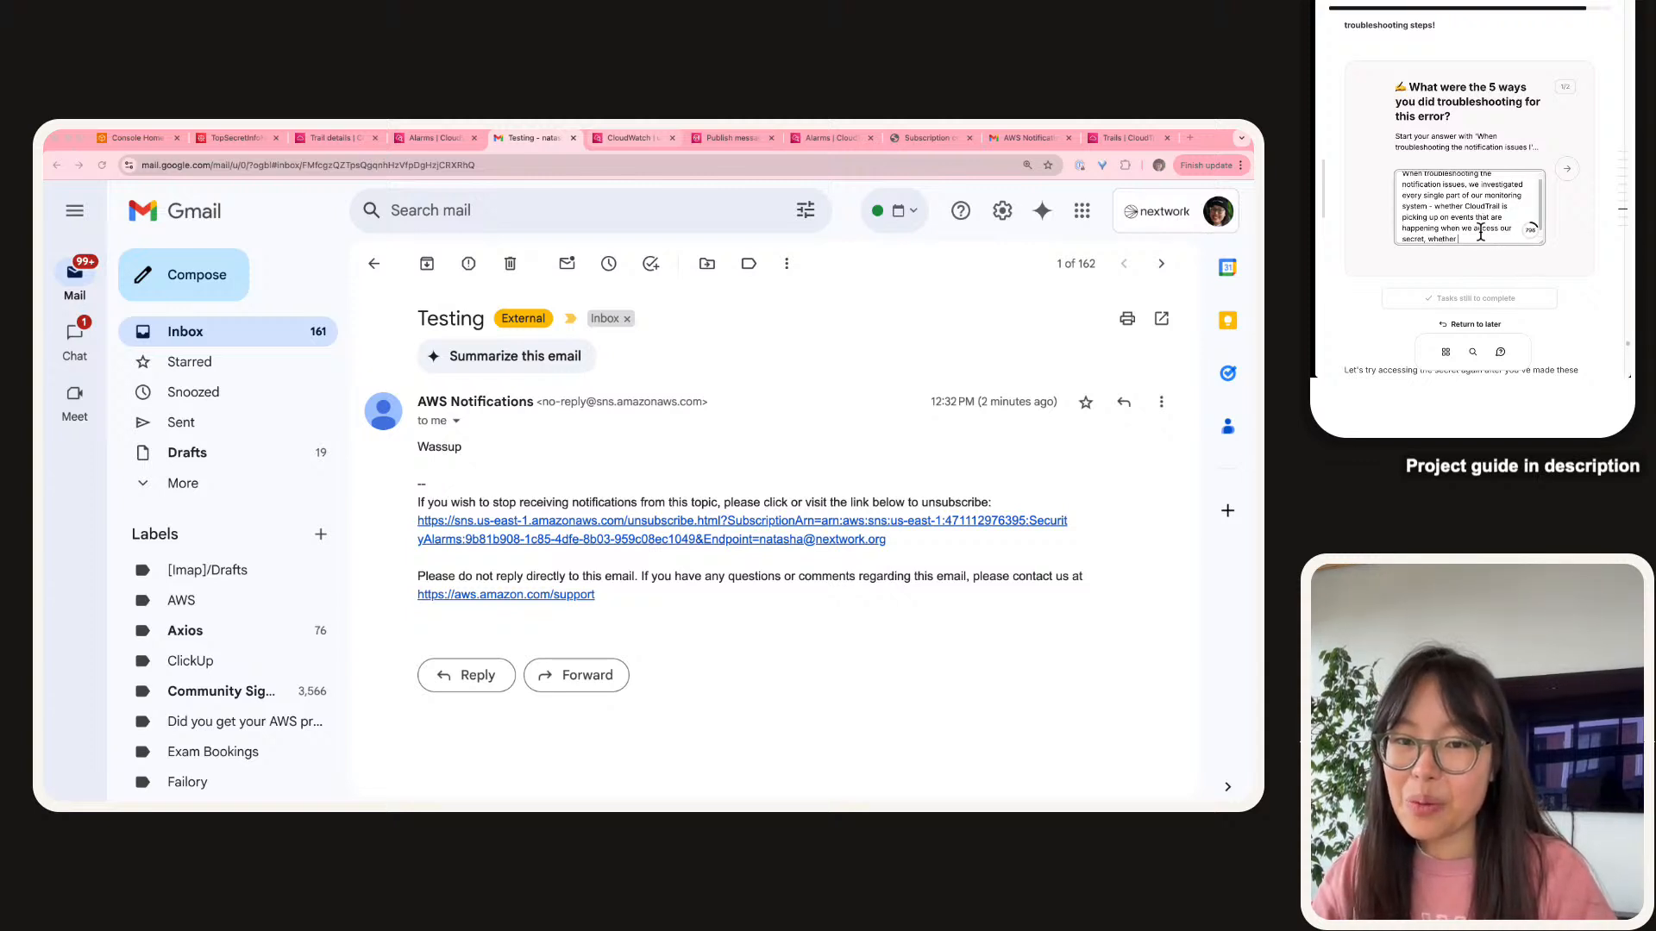
pyautogui.write('ClT')
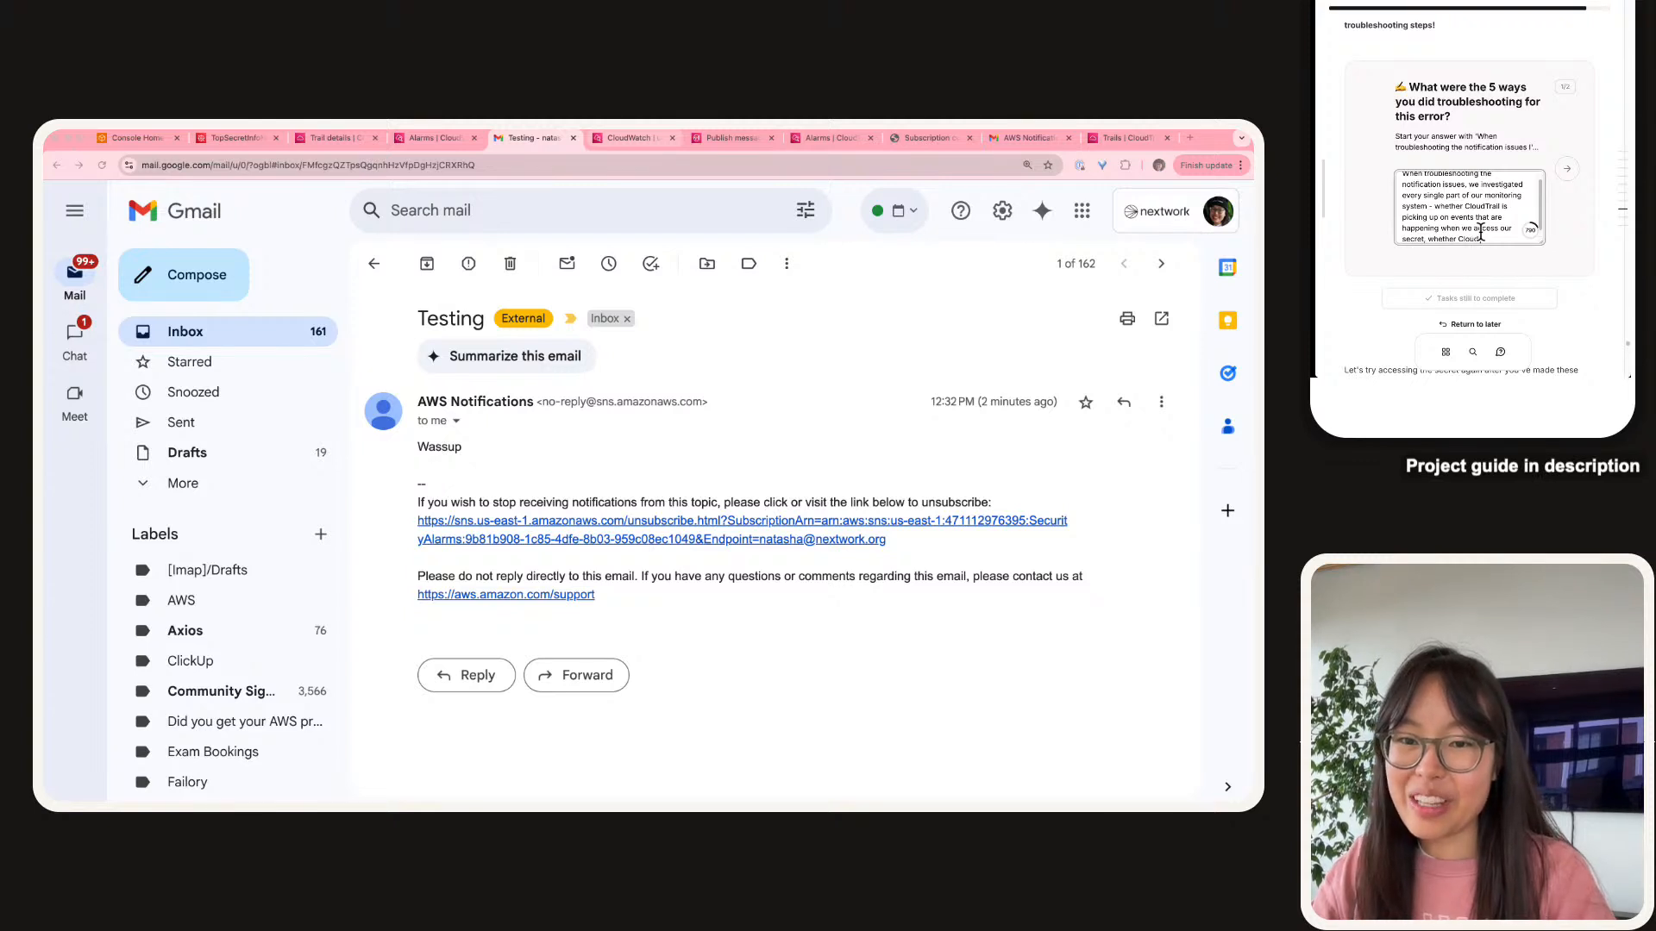
pyautogui.write('rail is')
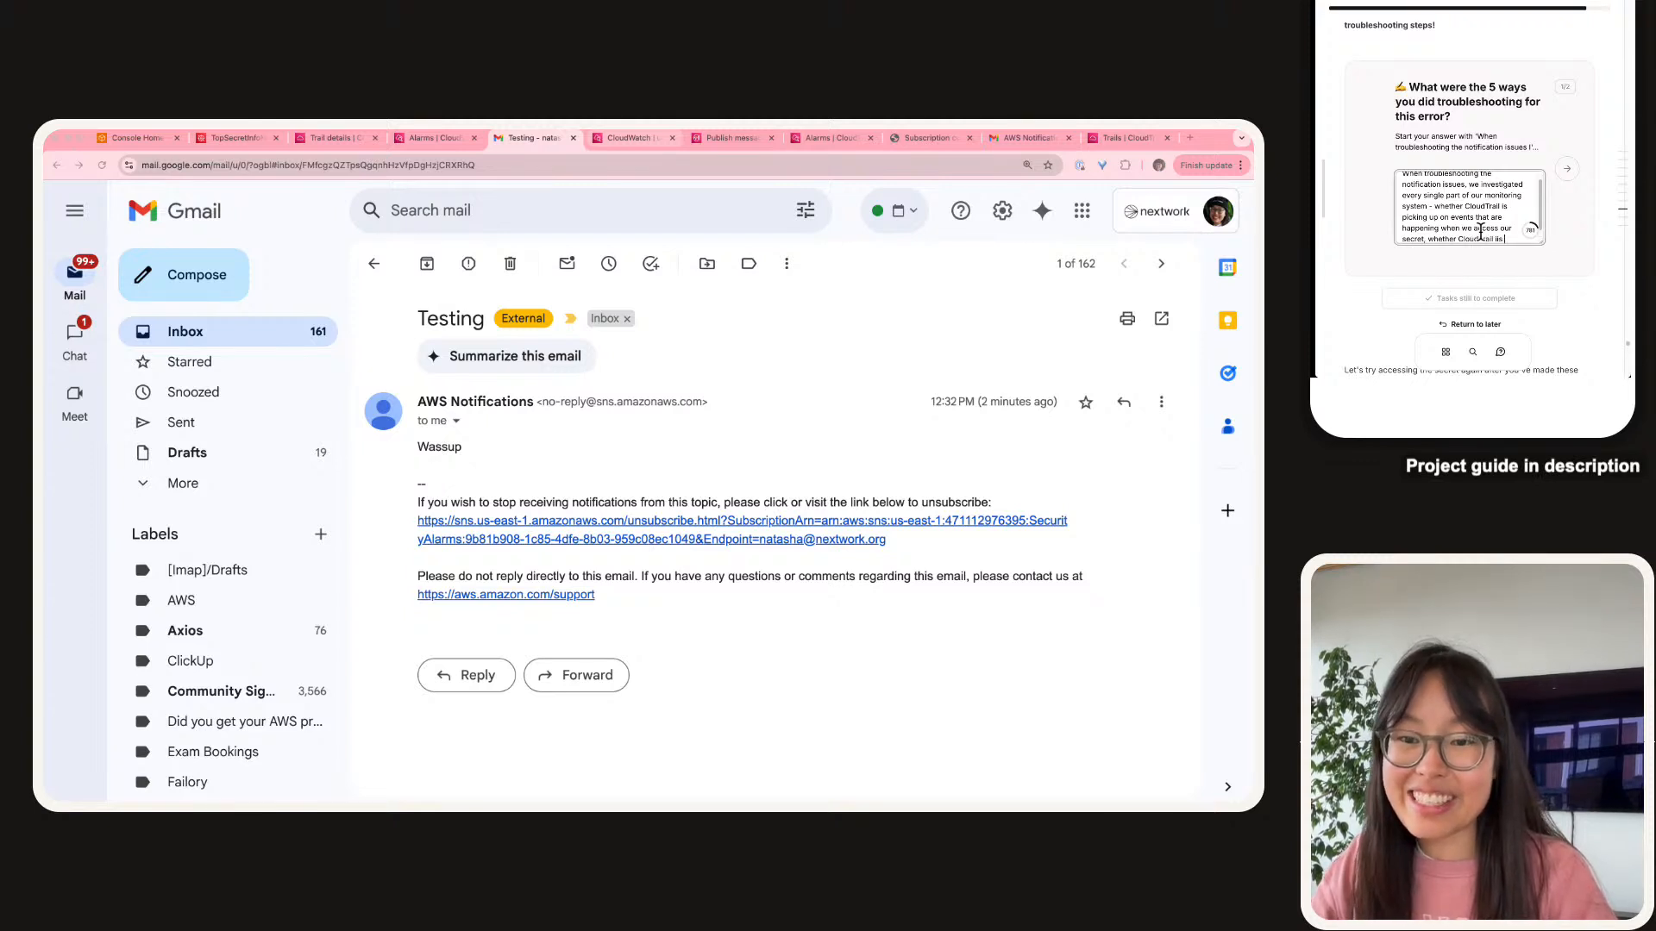
pyautogui.write(' spding logs to Cl')
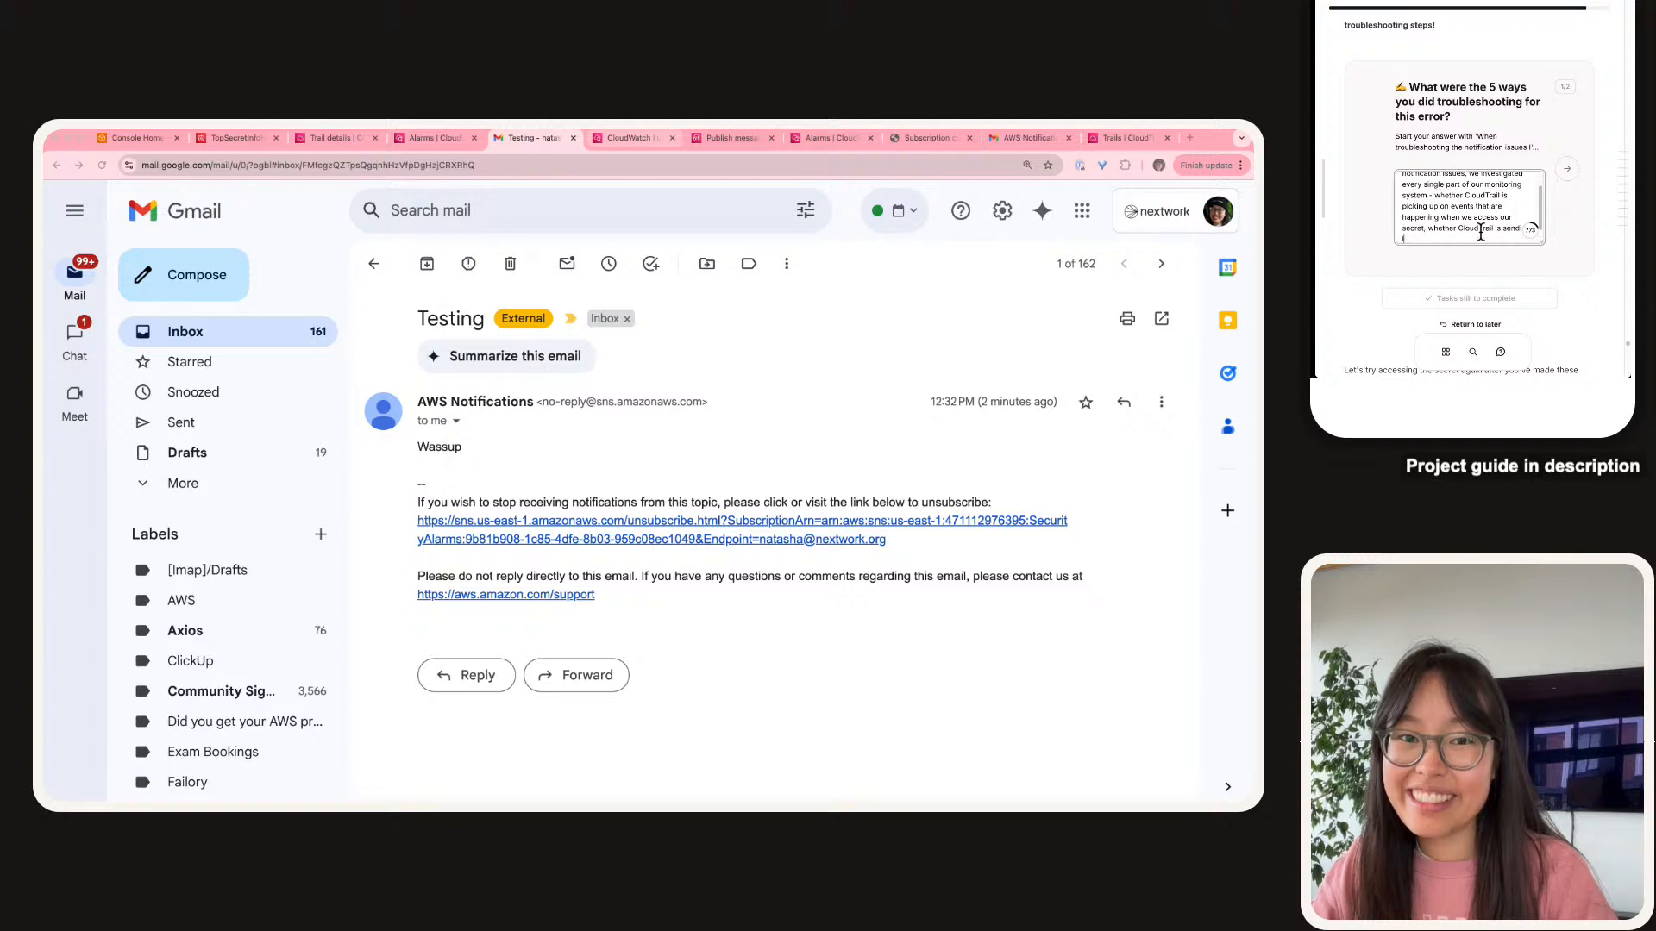
pyautogui.write('oudWatch,')
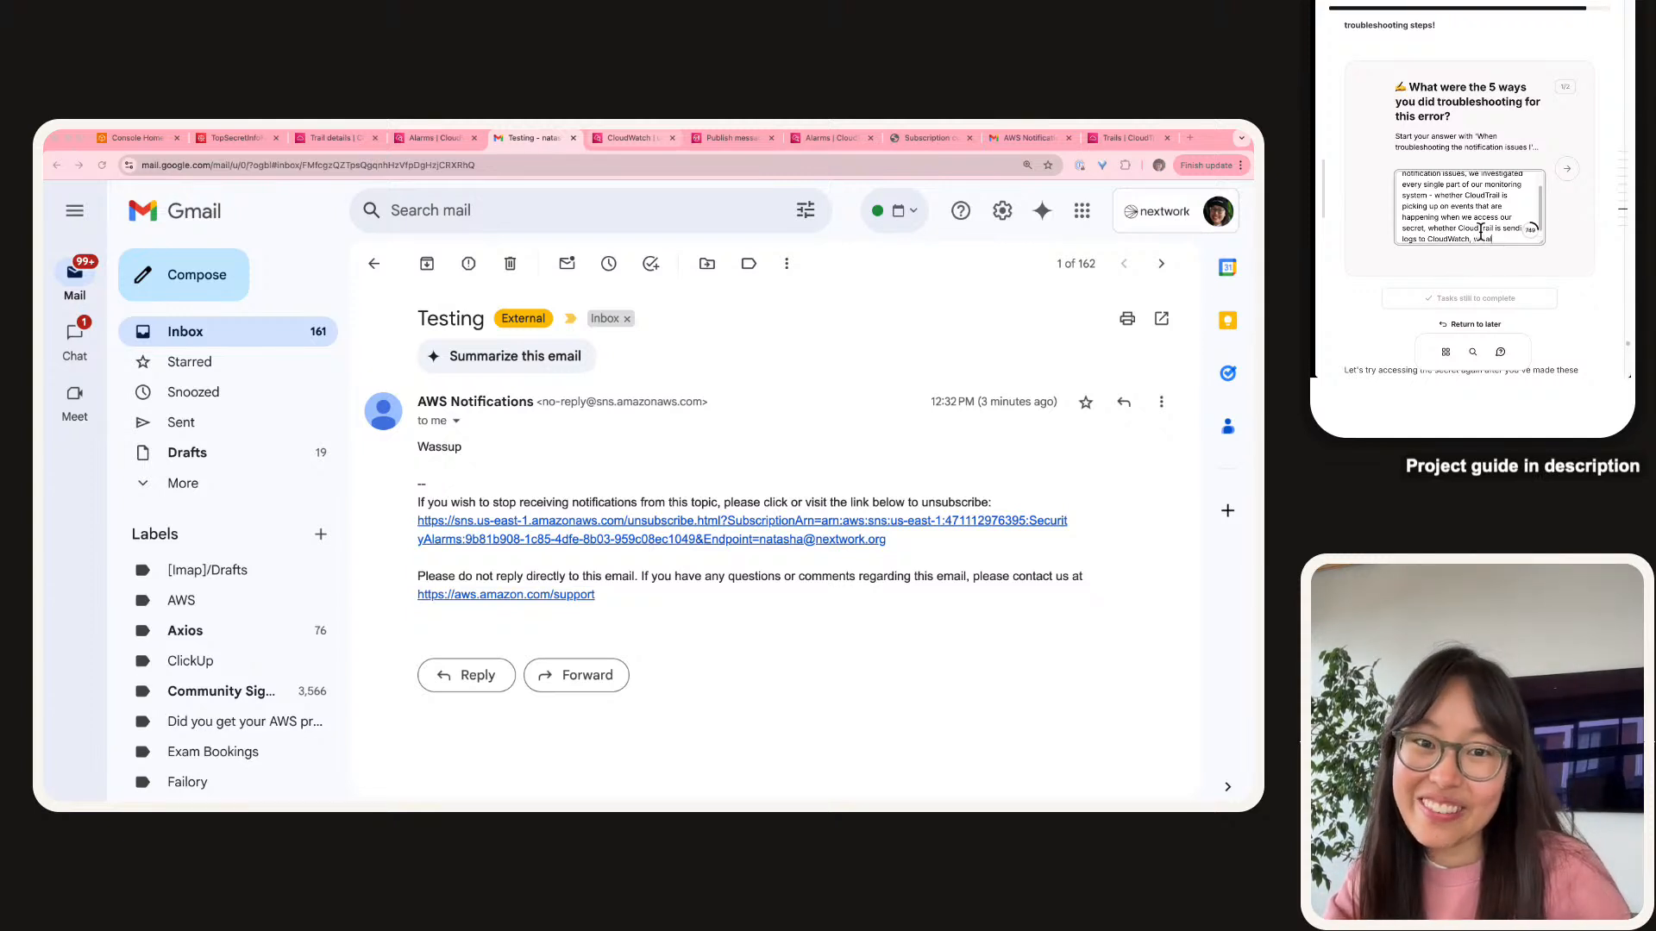
# Add filter rejections, alarm triggering and email delivery to the answer, then go to the next question.
pyautogui.write('lso')
pyautogui.press('BackSpace')
pyautogui.press('BackSpace')
pyautogui.press('BackSpace')
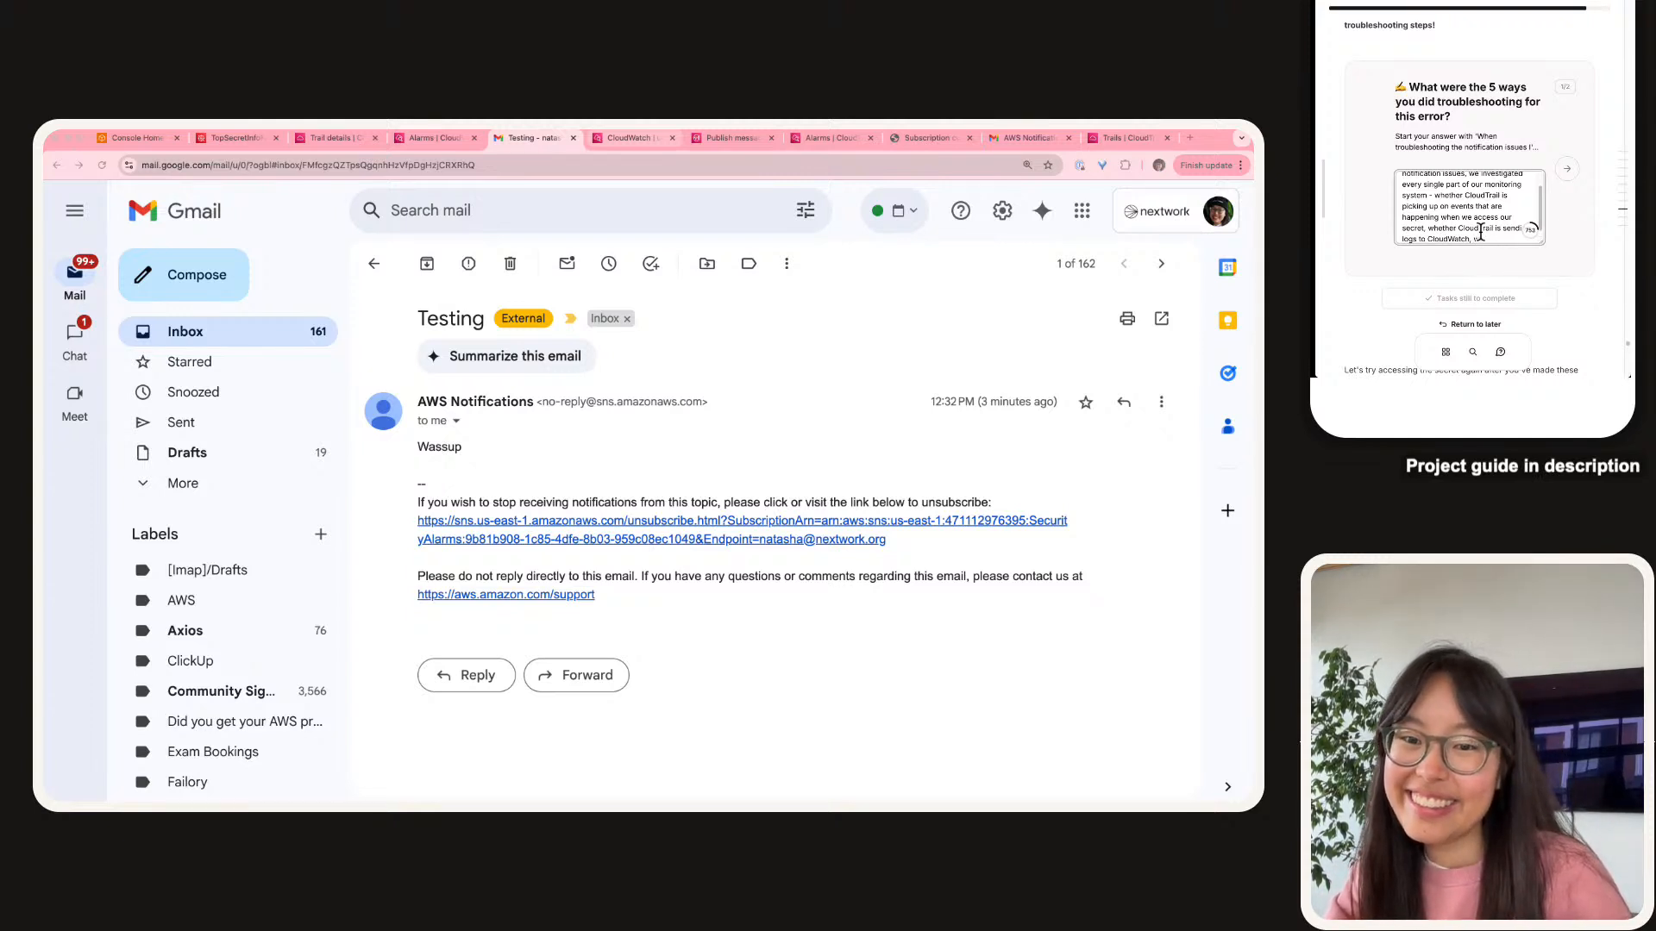
pyautogui.write('hether the')
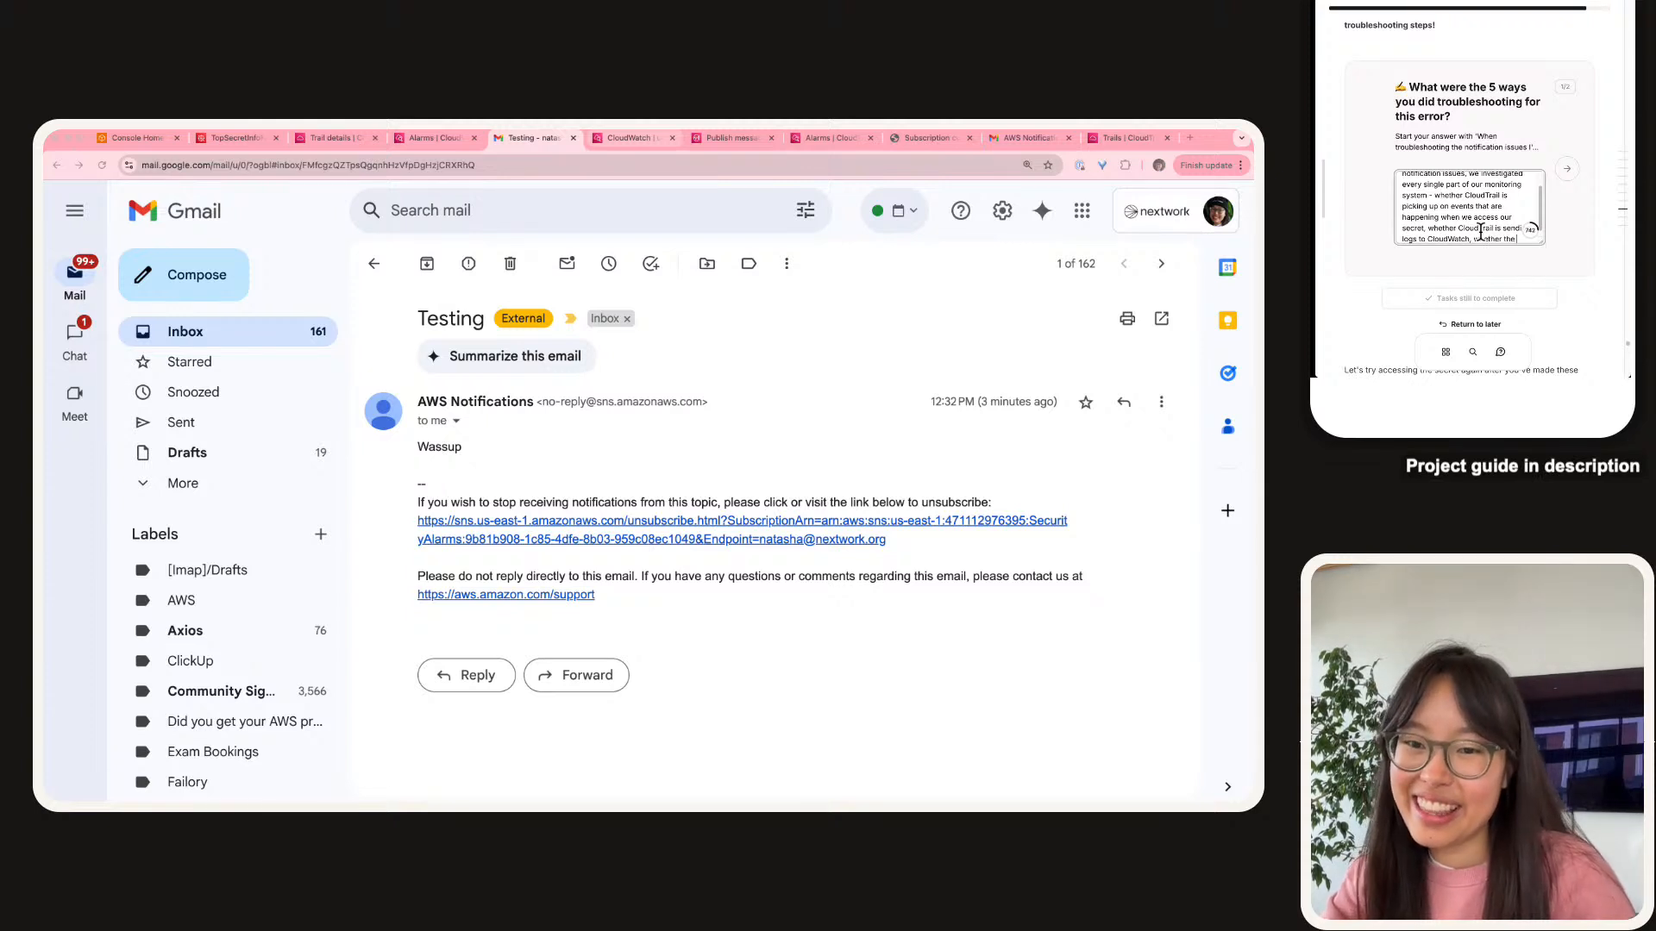
pyautogui.write(' filter is accidental')
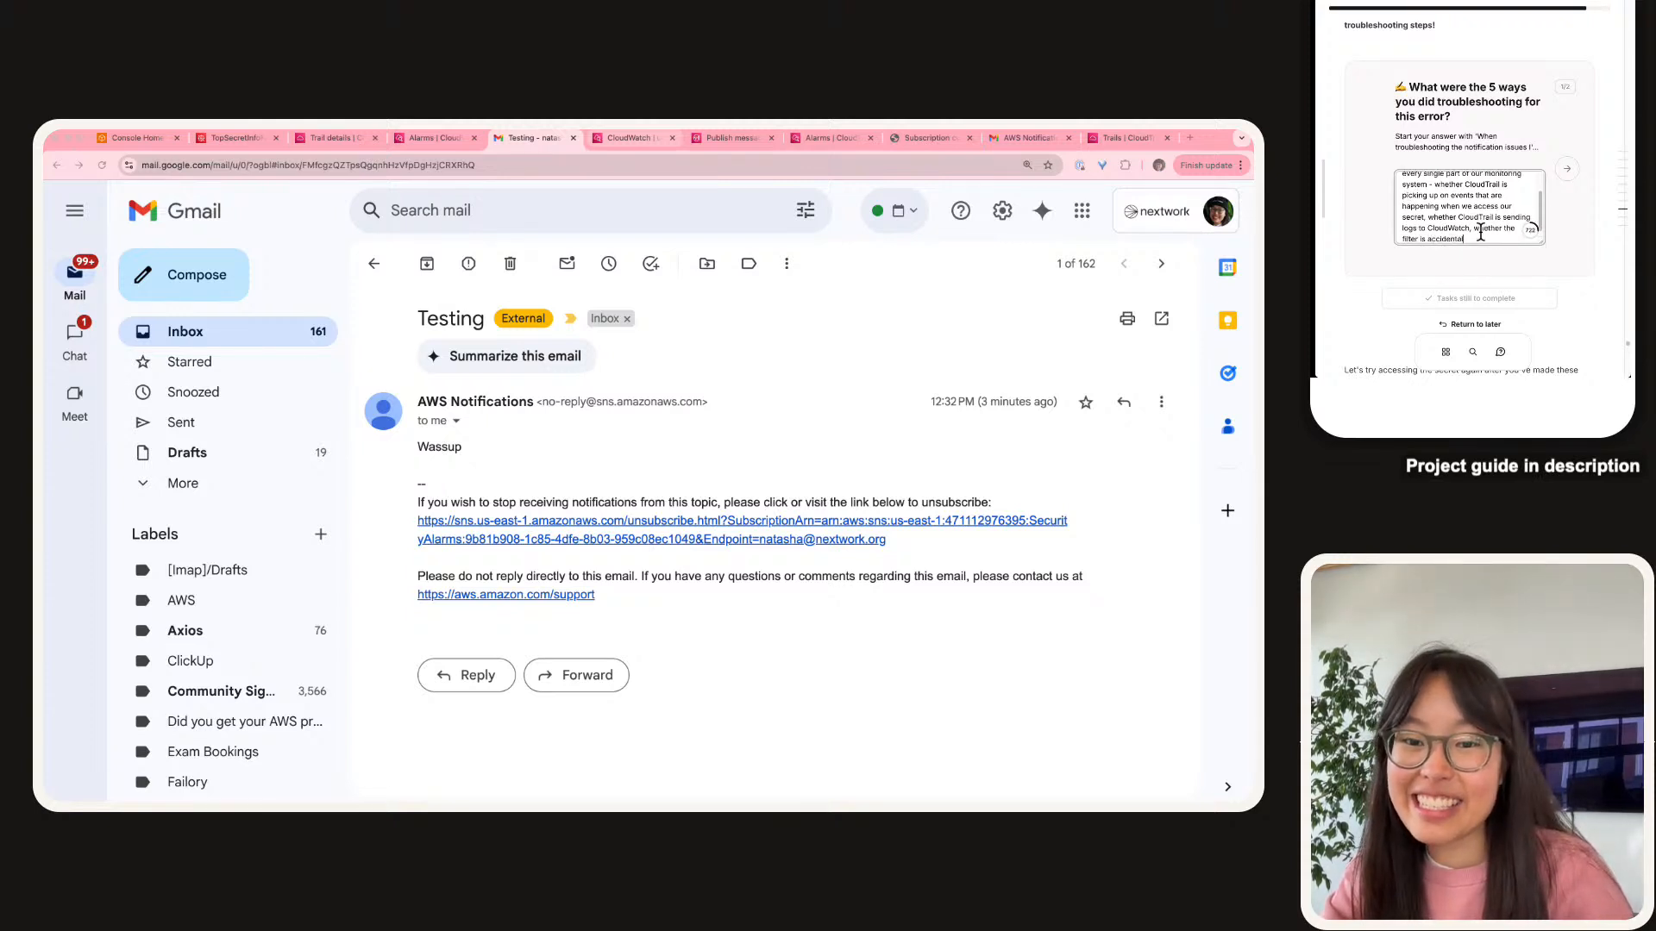
pyautogui.write('ly rejecting the')
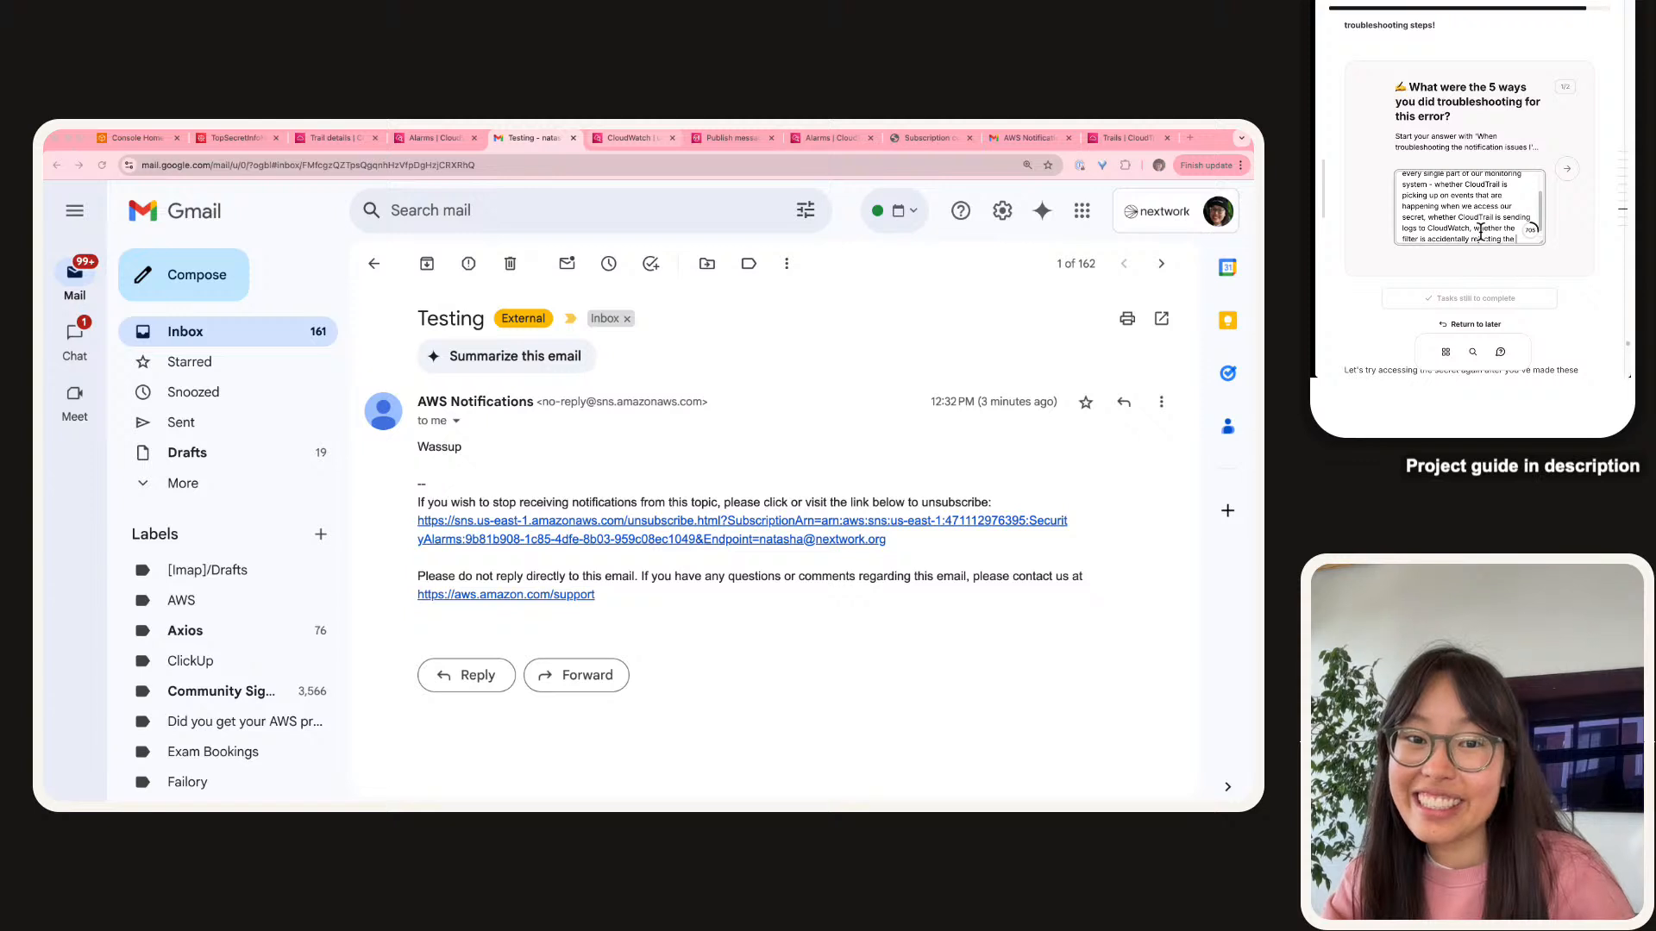
pyautogui.write(' correct event')
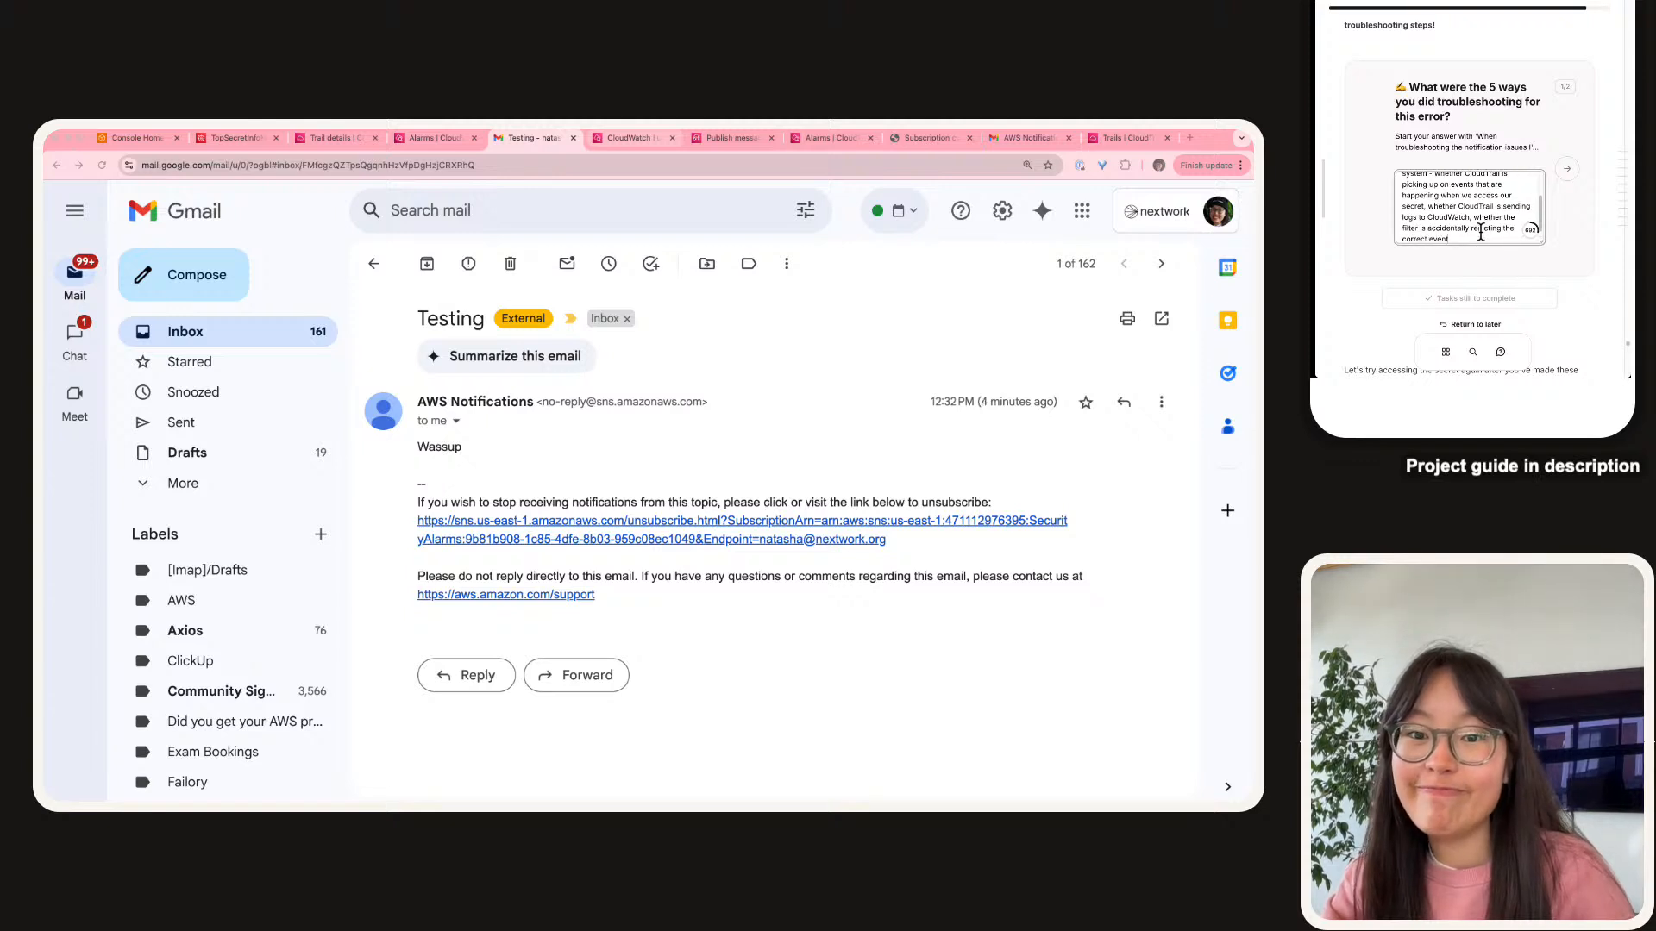
pyautogui.write('s, whethe')
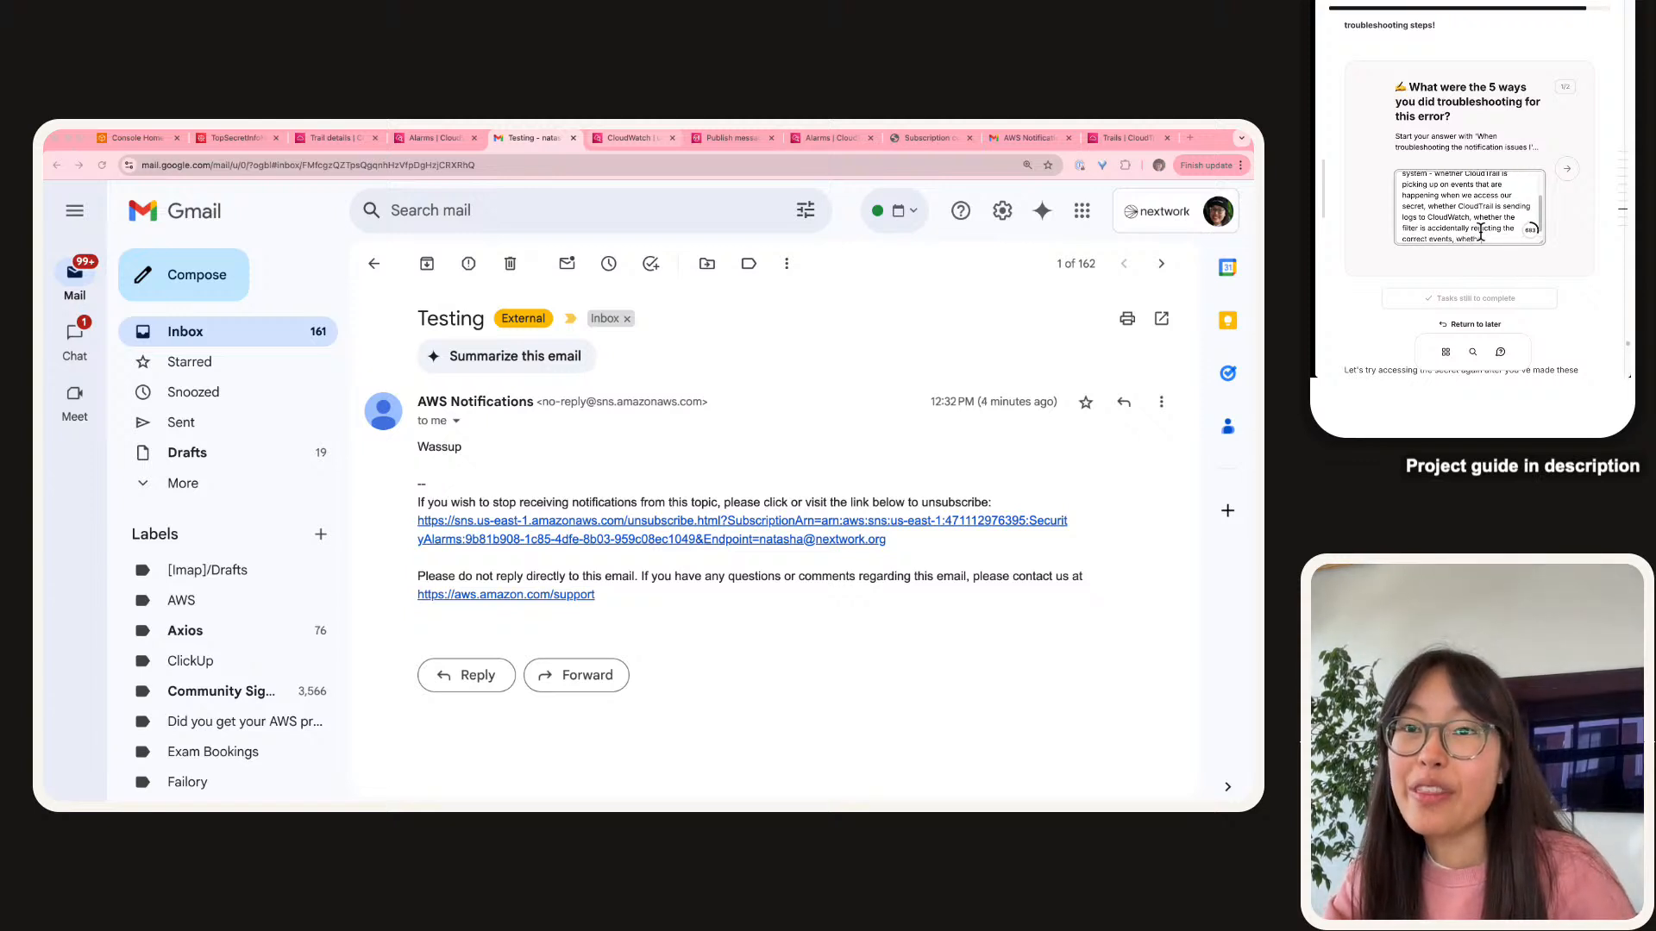
pyautogui.write('r the alarm get')
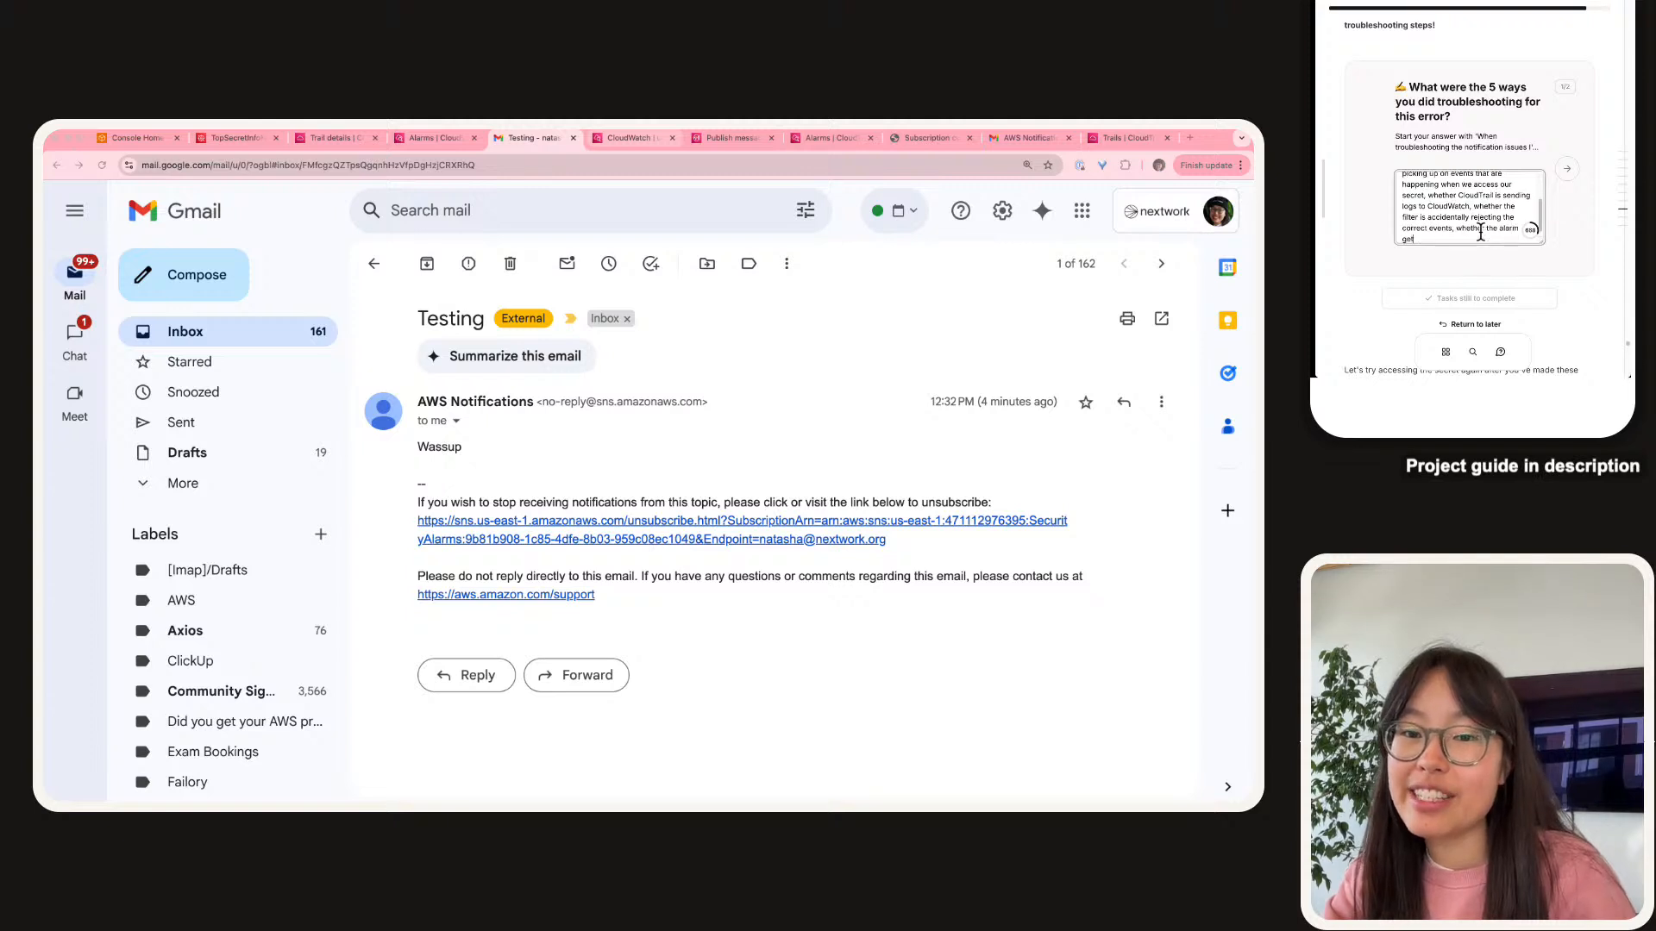
pyautogui.write('s triggere')
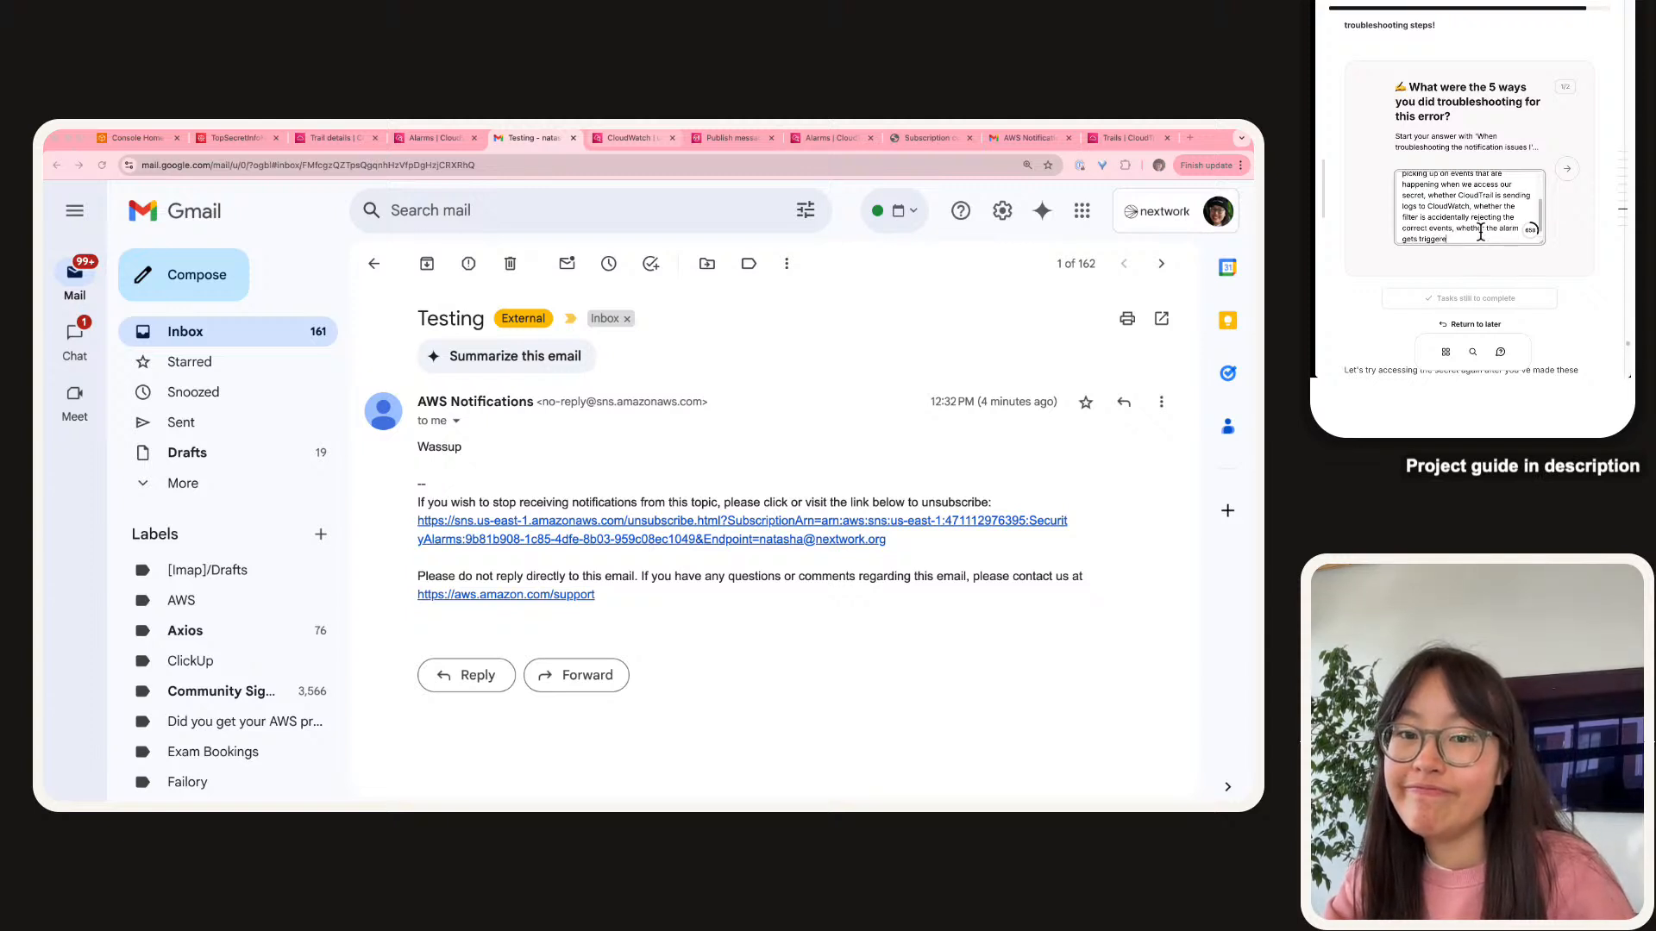
pyautogui.write('d, whether')
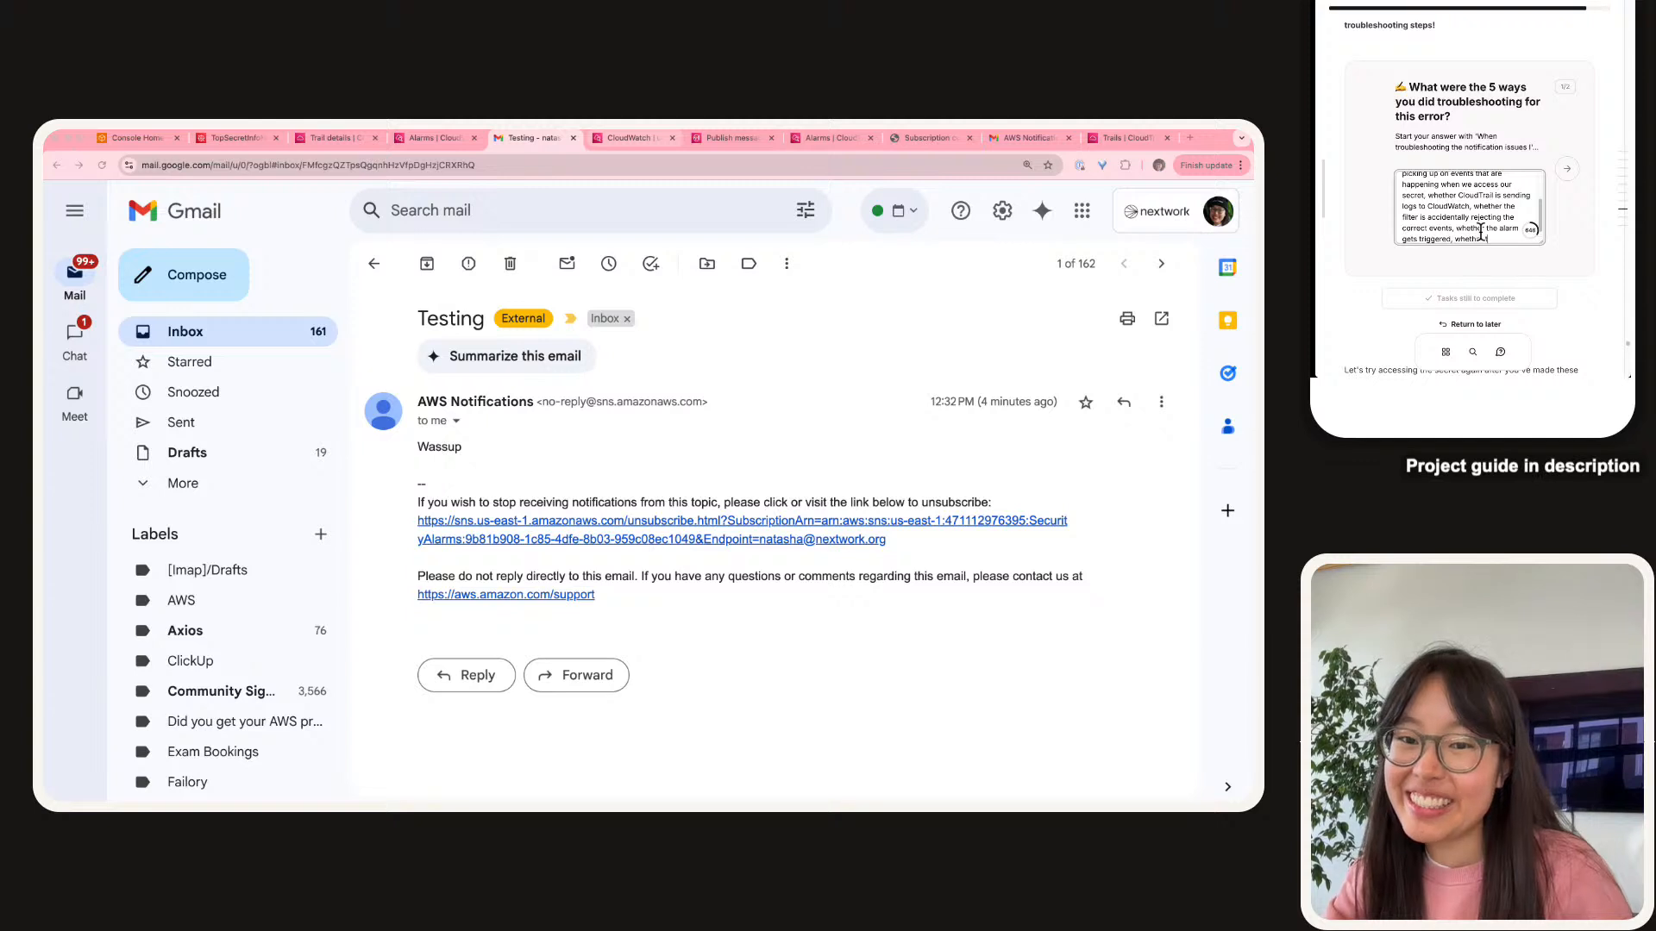
pyautogui.write(' the triggering the ala')
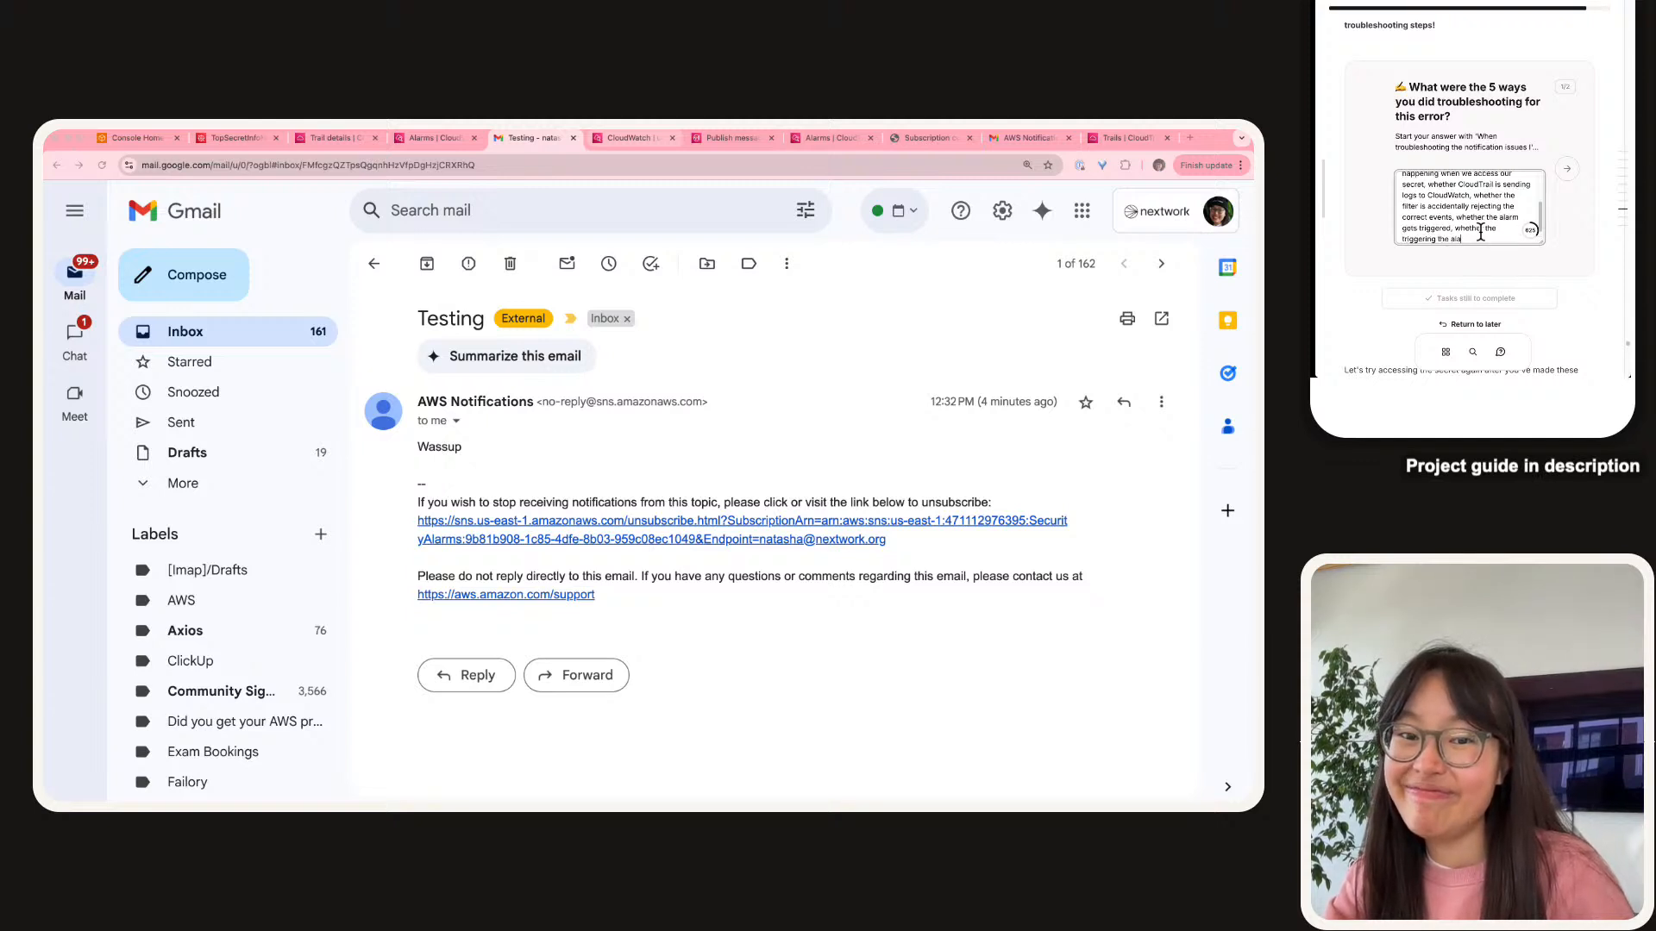
pyautogui.write('rm sends an emai')
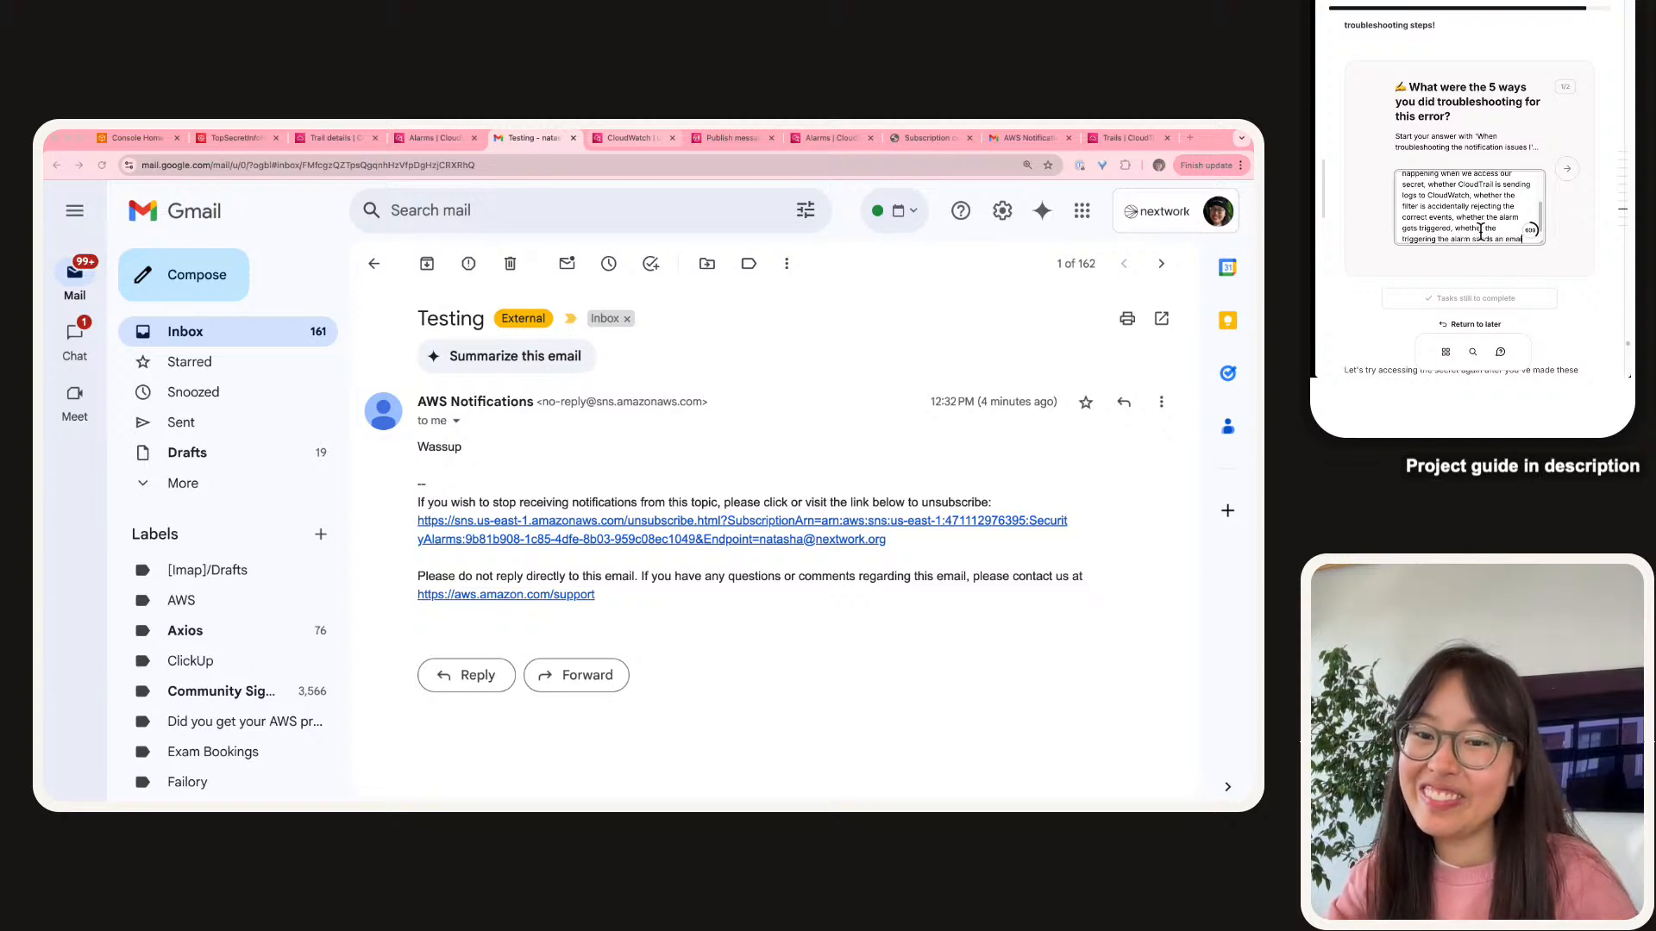
pyautogui.write('l.')
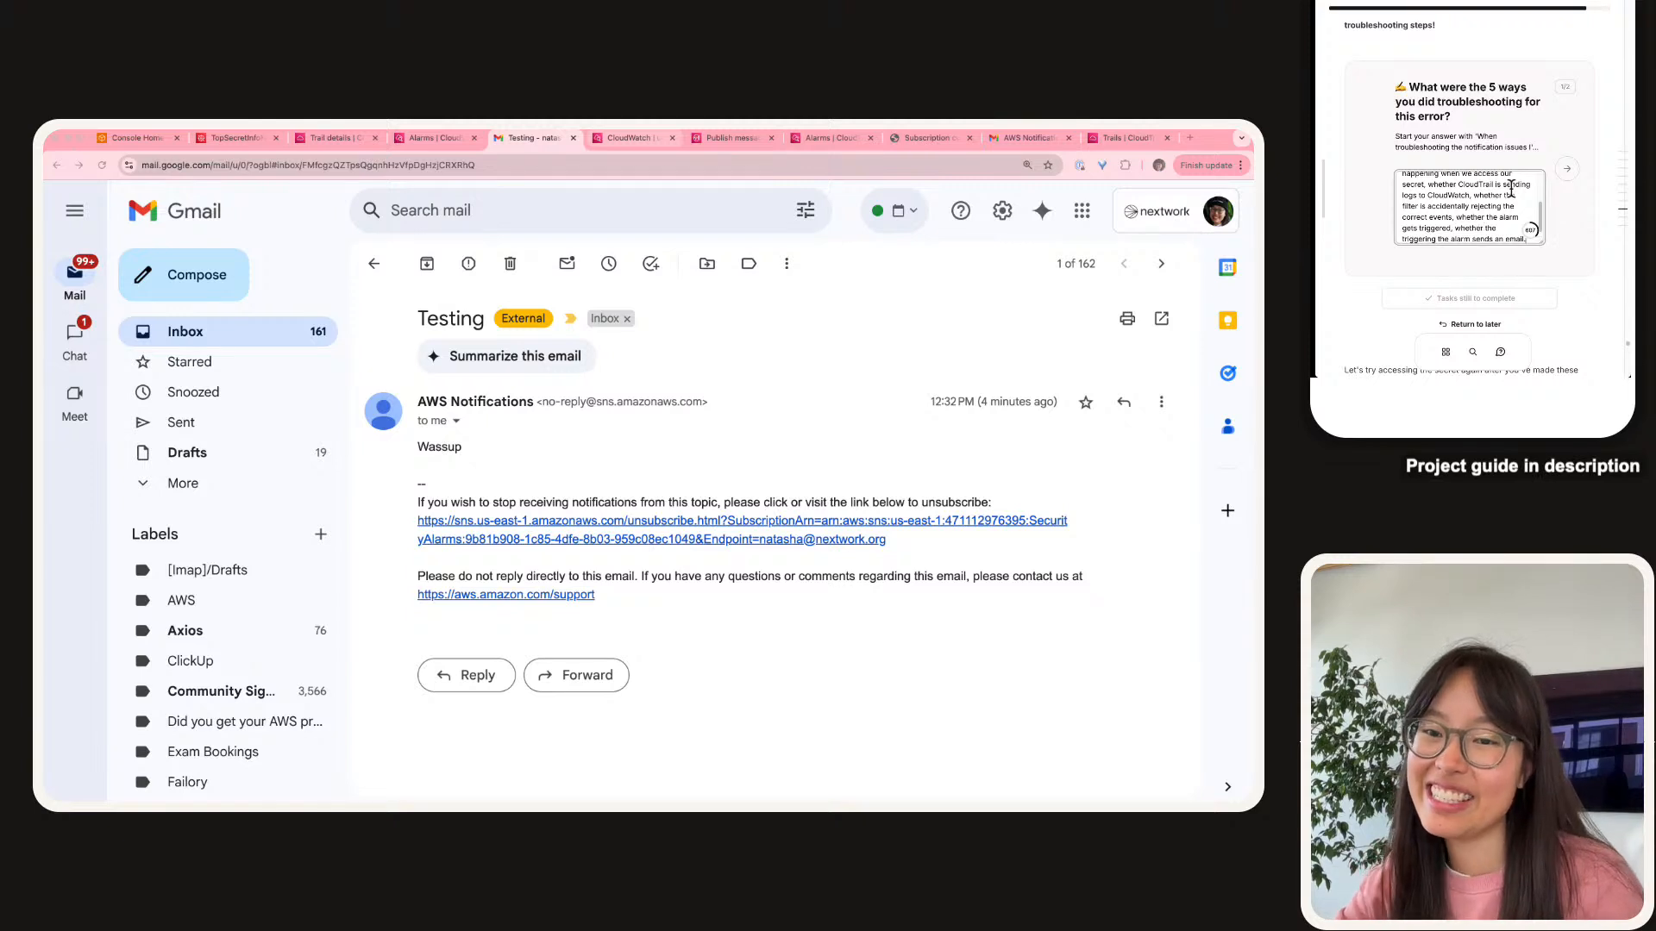
pyautogui.click(1567, 168)
# Answer that no email arrived because CloudWatch used AVERAGE secret accesses instead of SUM.
pyautogui.click(1437, 222)
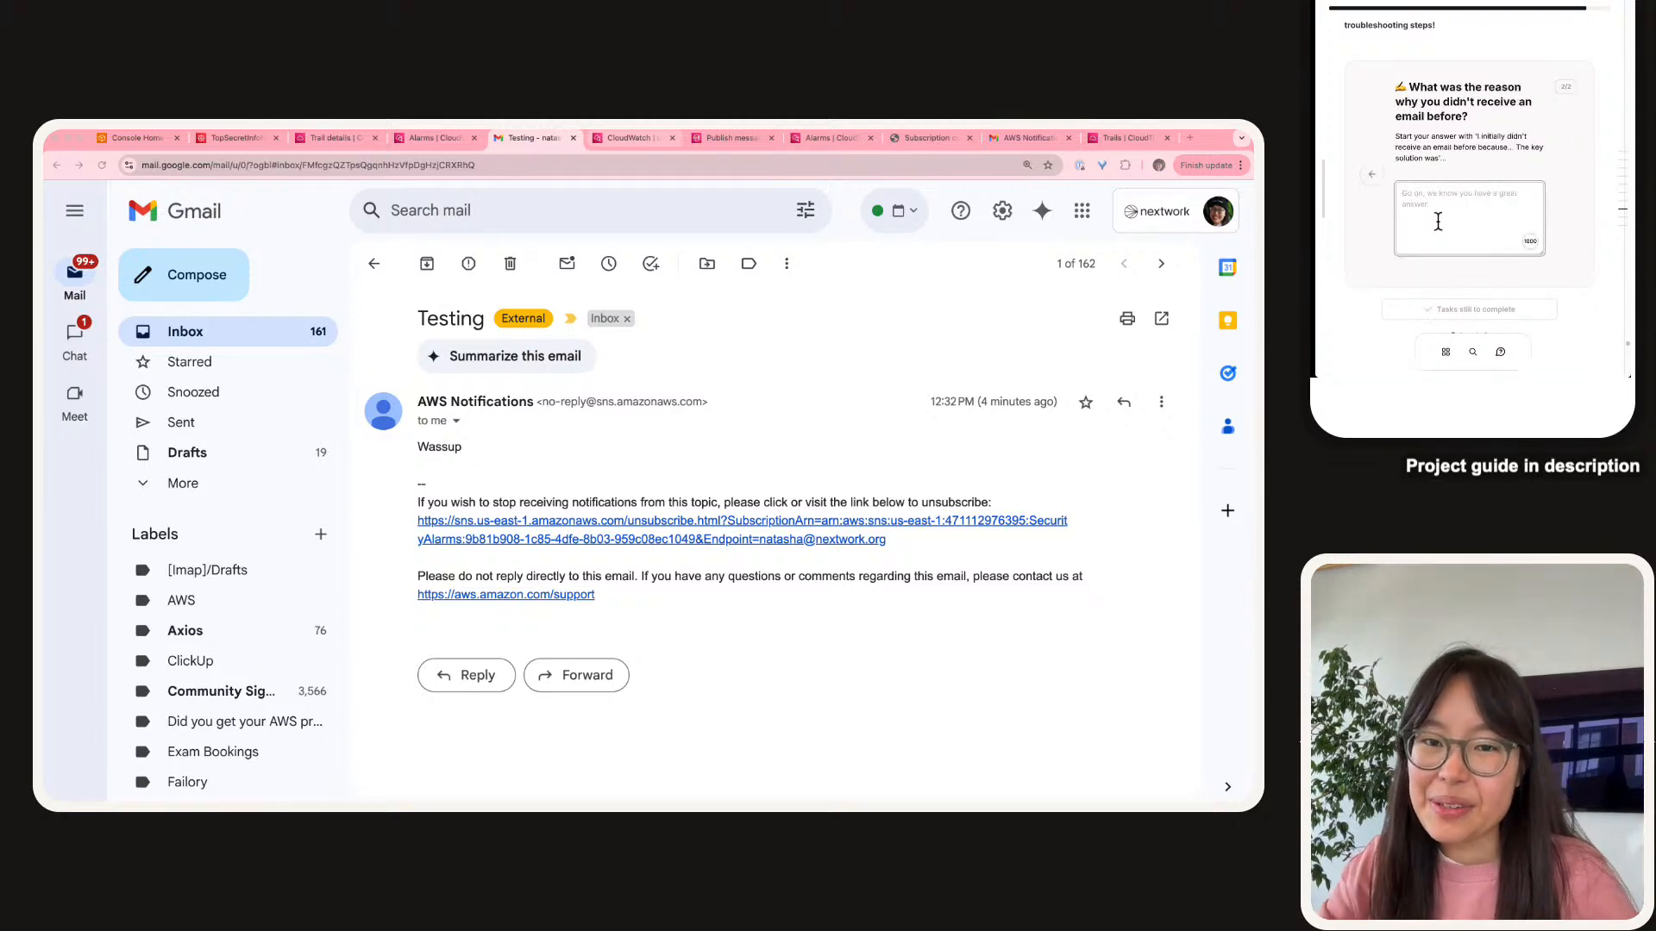
pyautogui.write('we init')
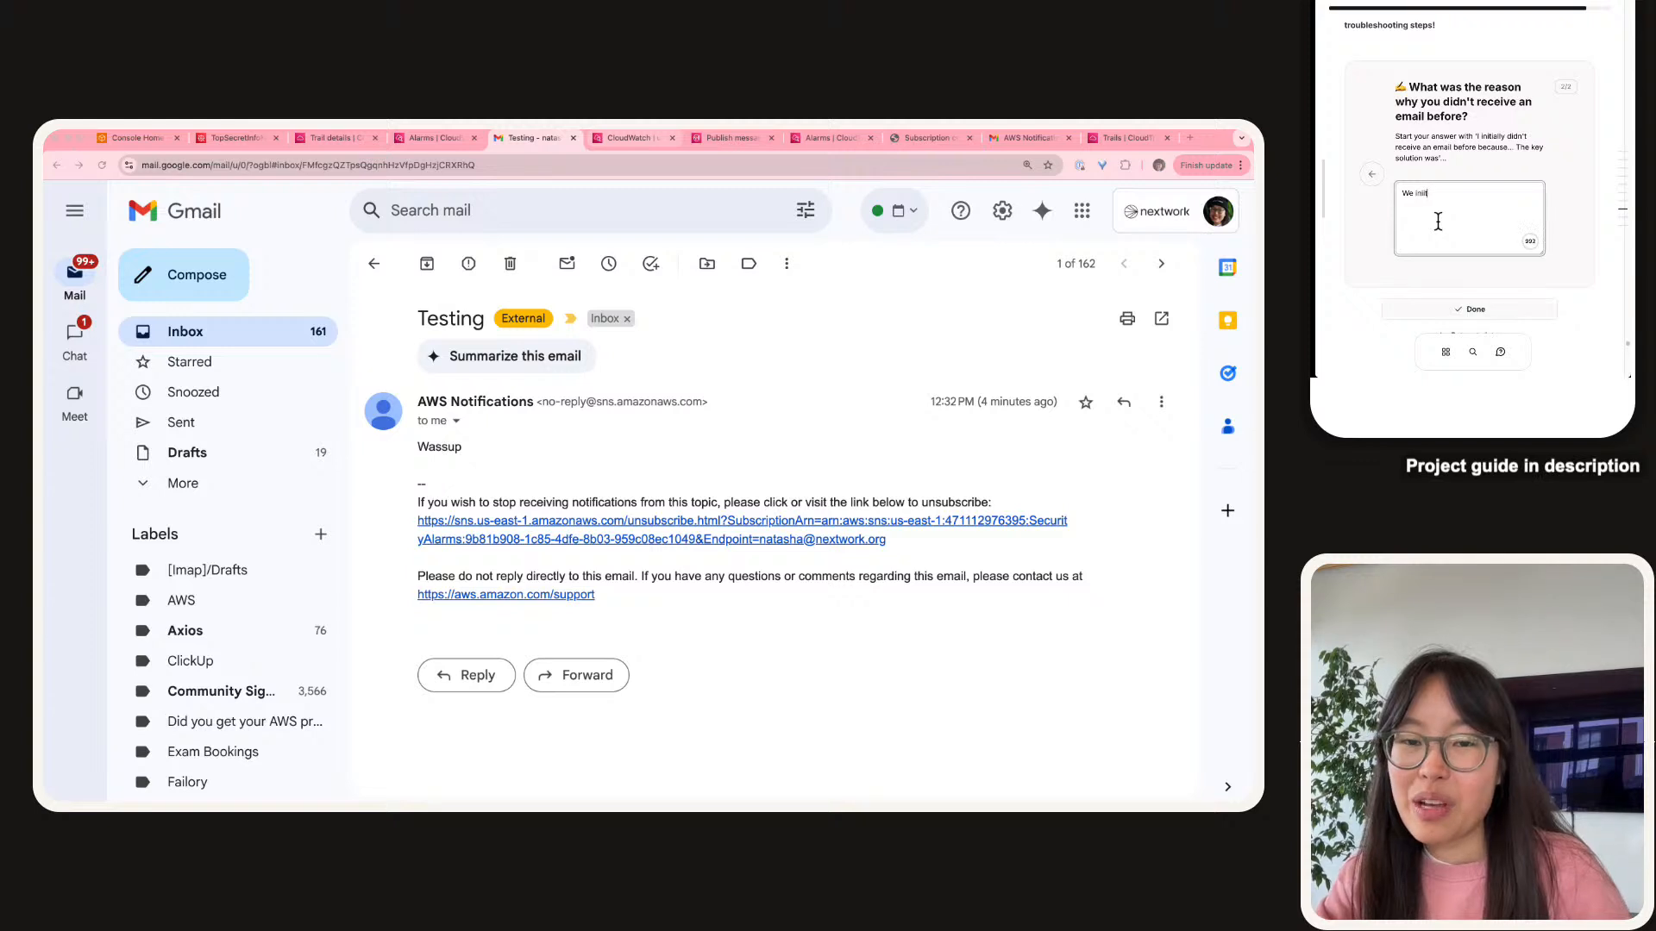
pyautogui.write('iai')
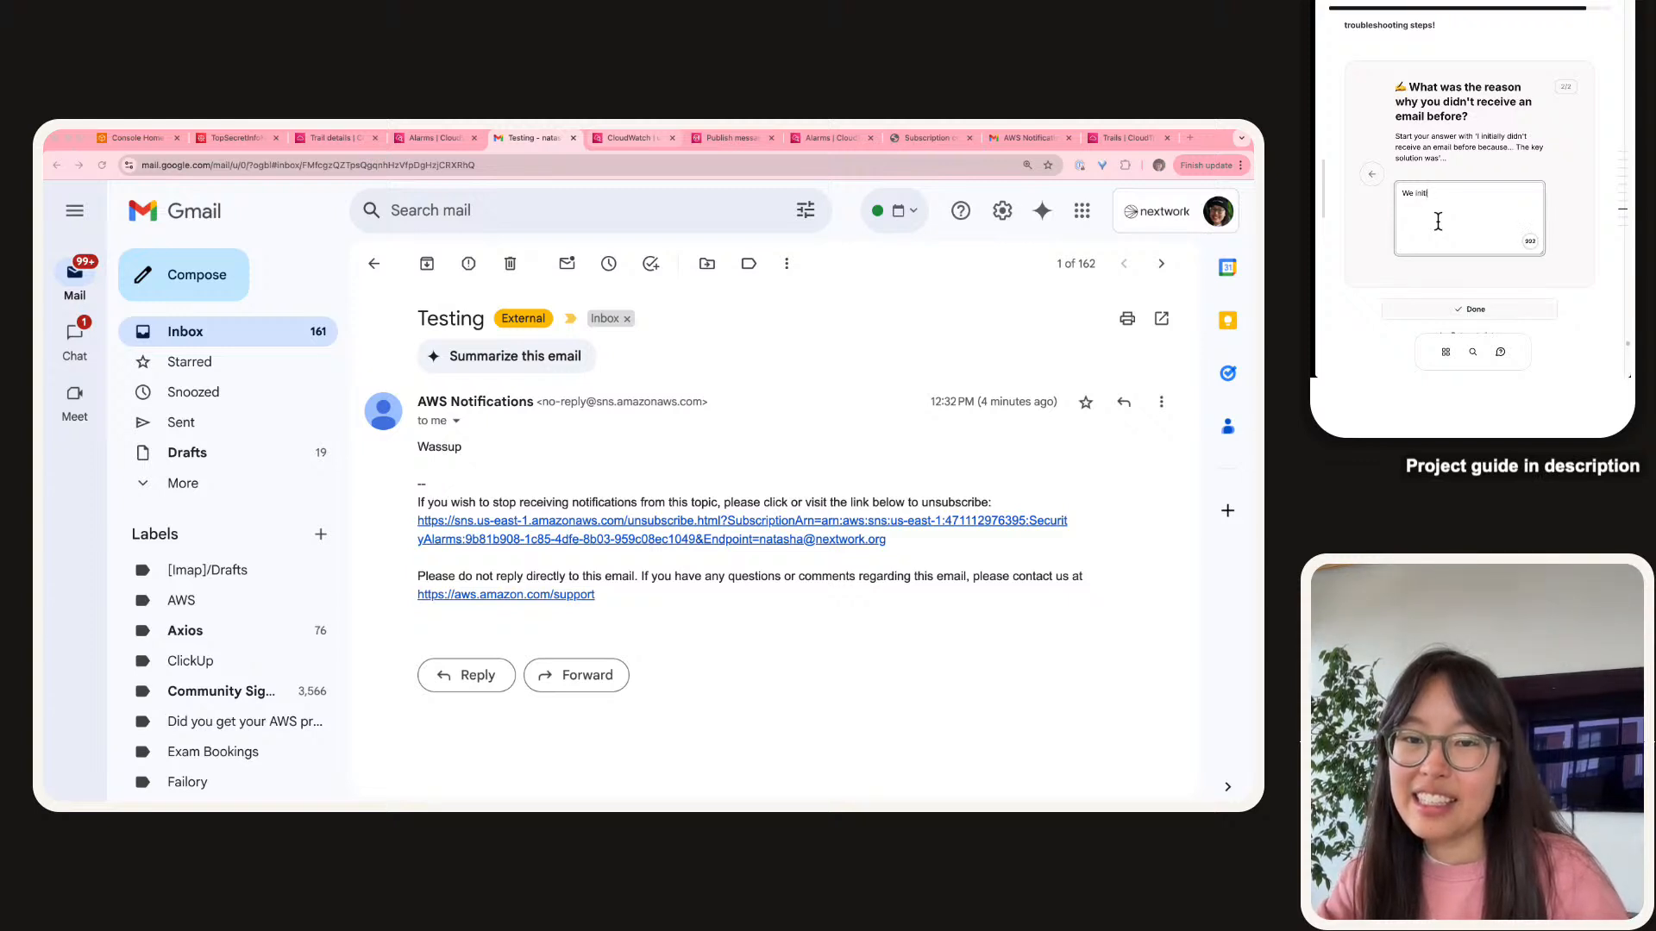
pyautogui.write("ally didn't rece")
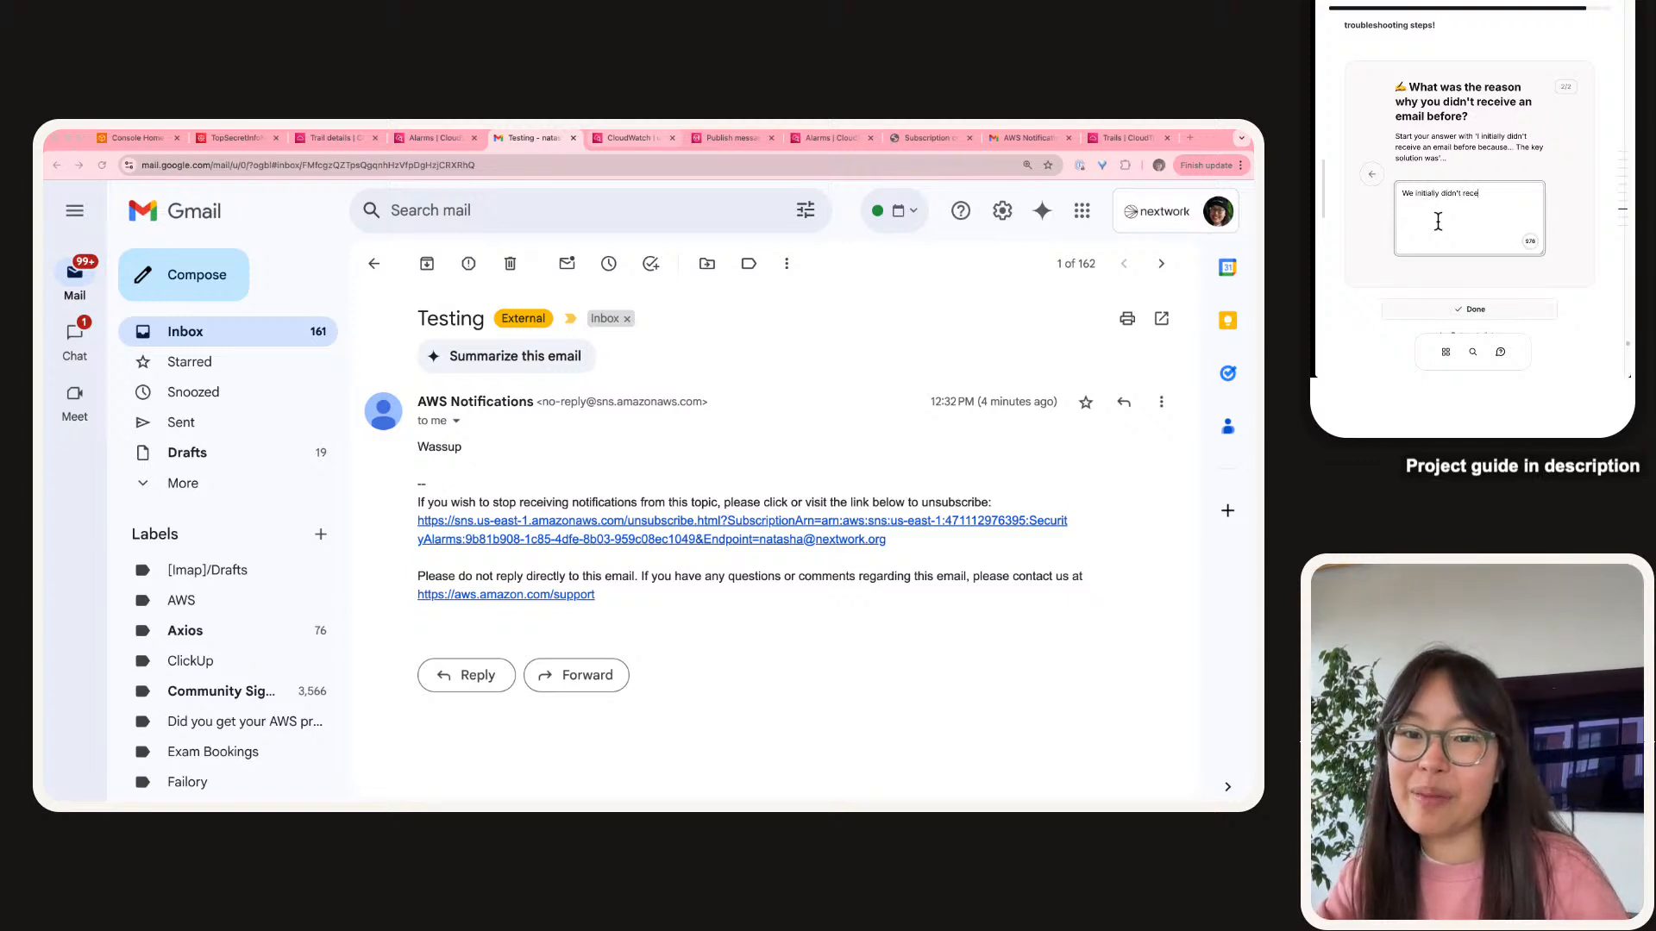
pyautogui.write('ive an email beca')
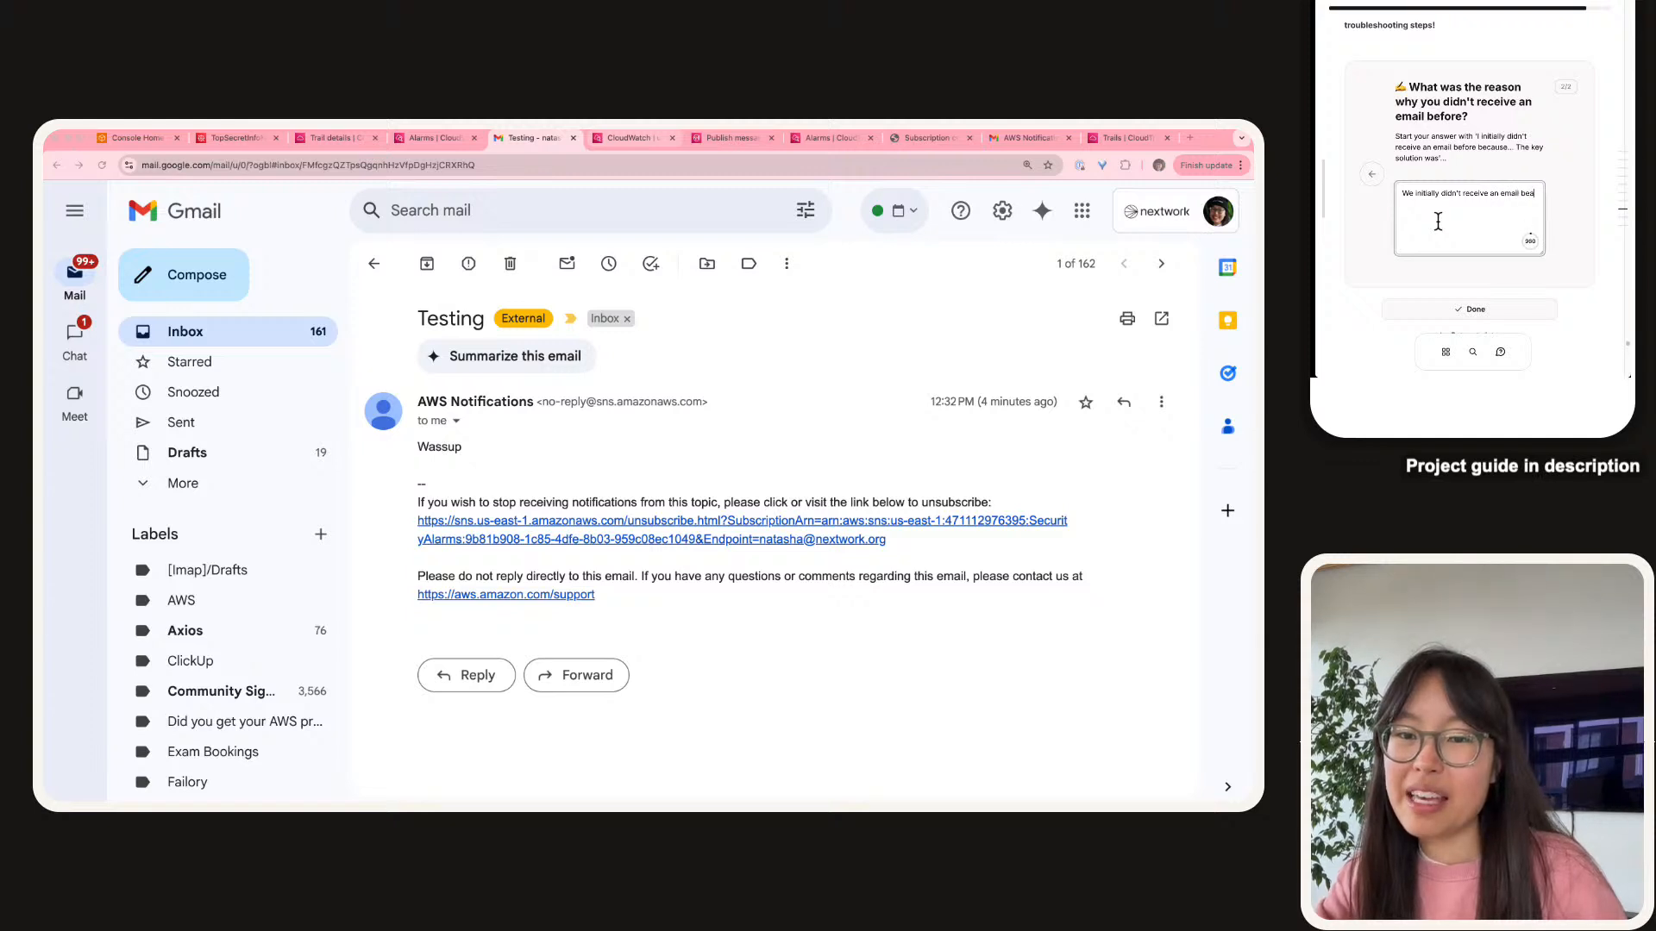
pyautogui.write('use Cloud')
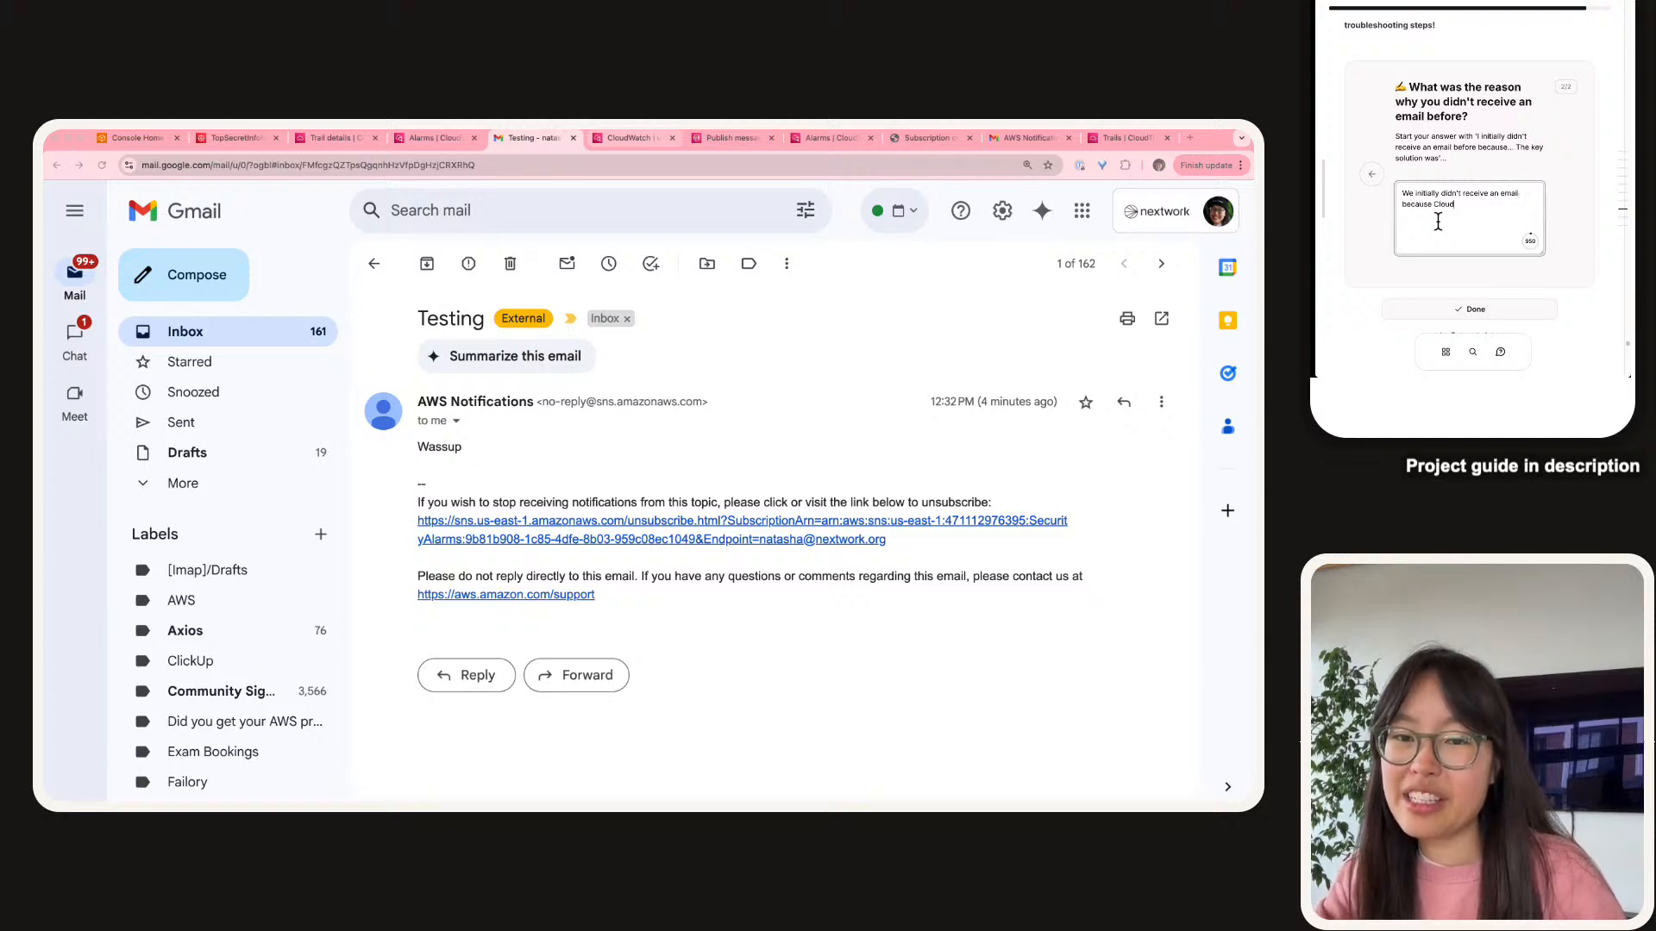
pyautogui.write('Watch was conf')
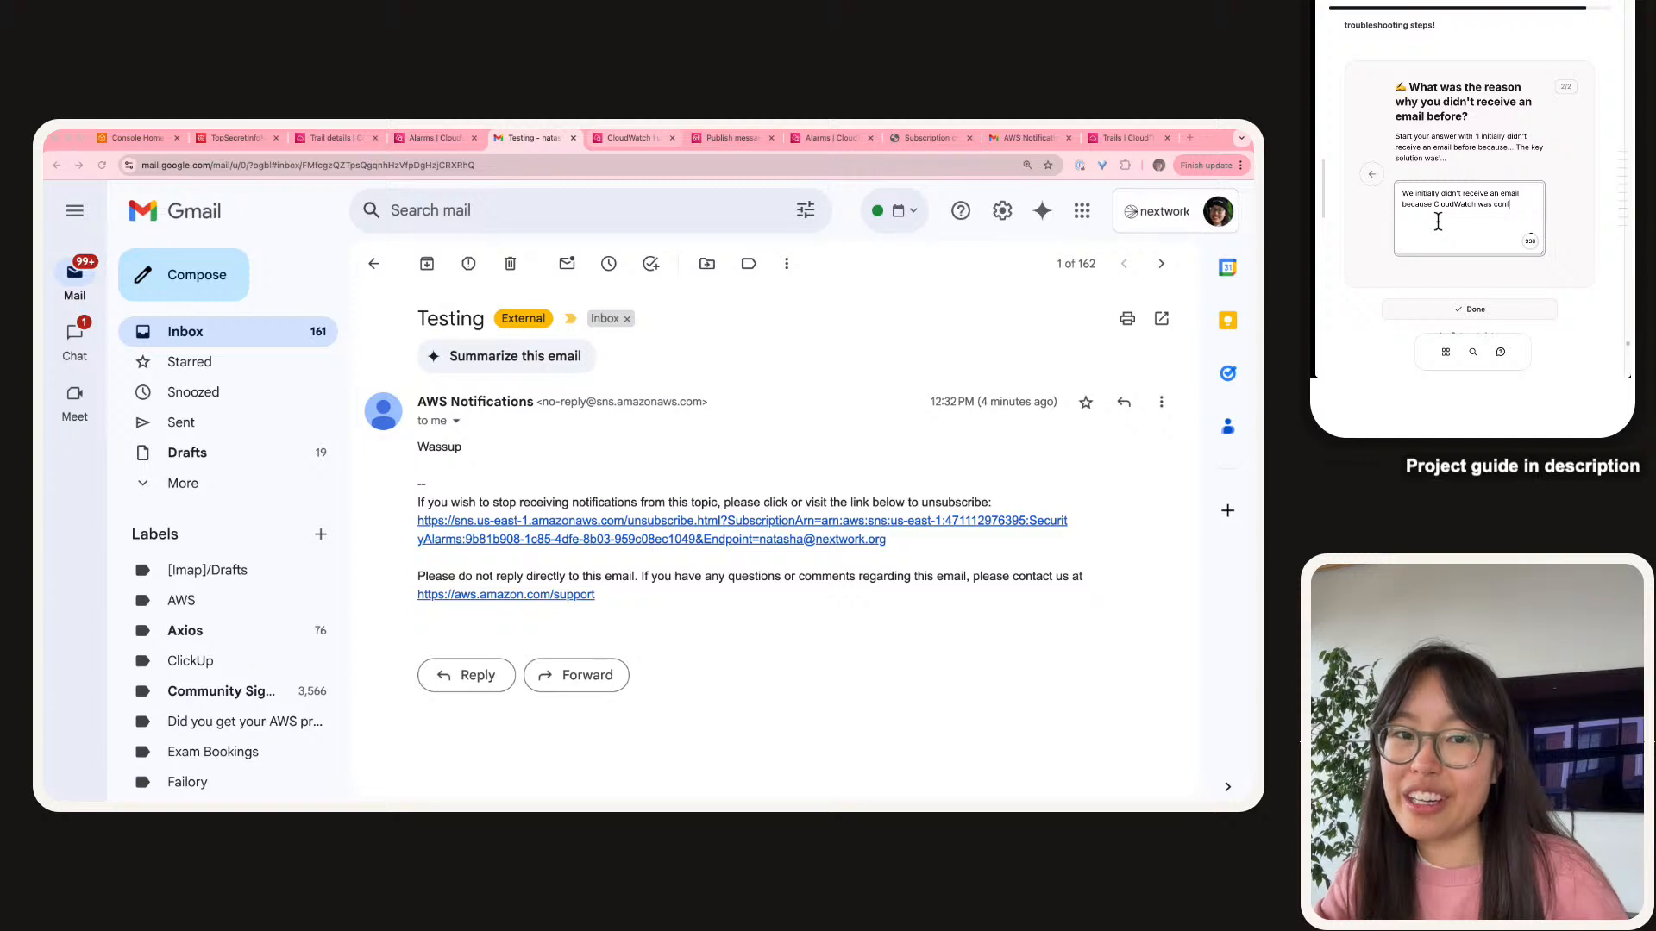
pyautogui.write('igured to use the wro')
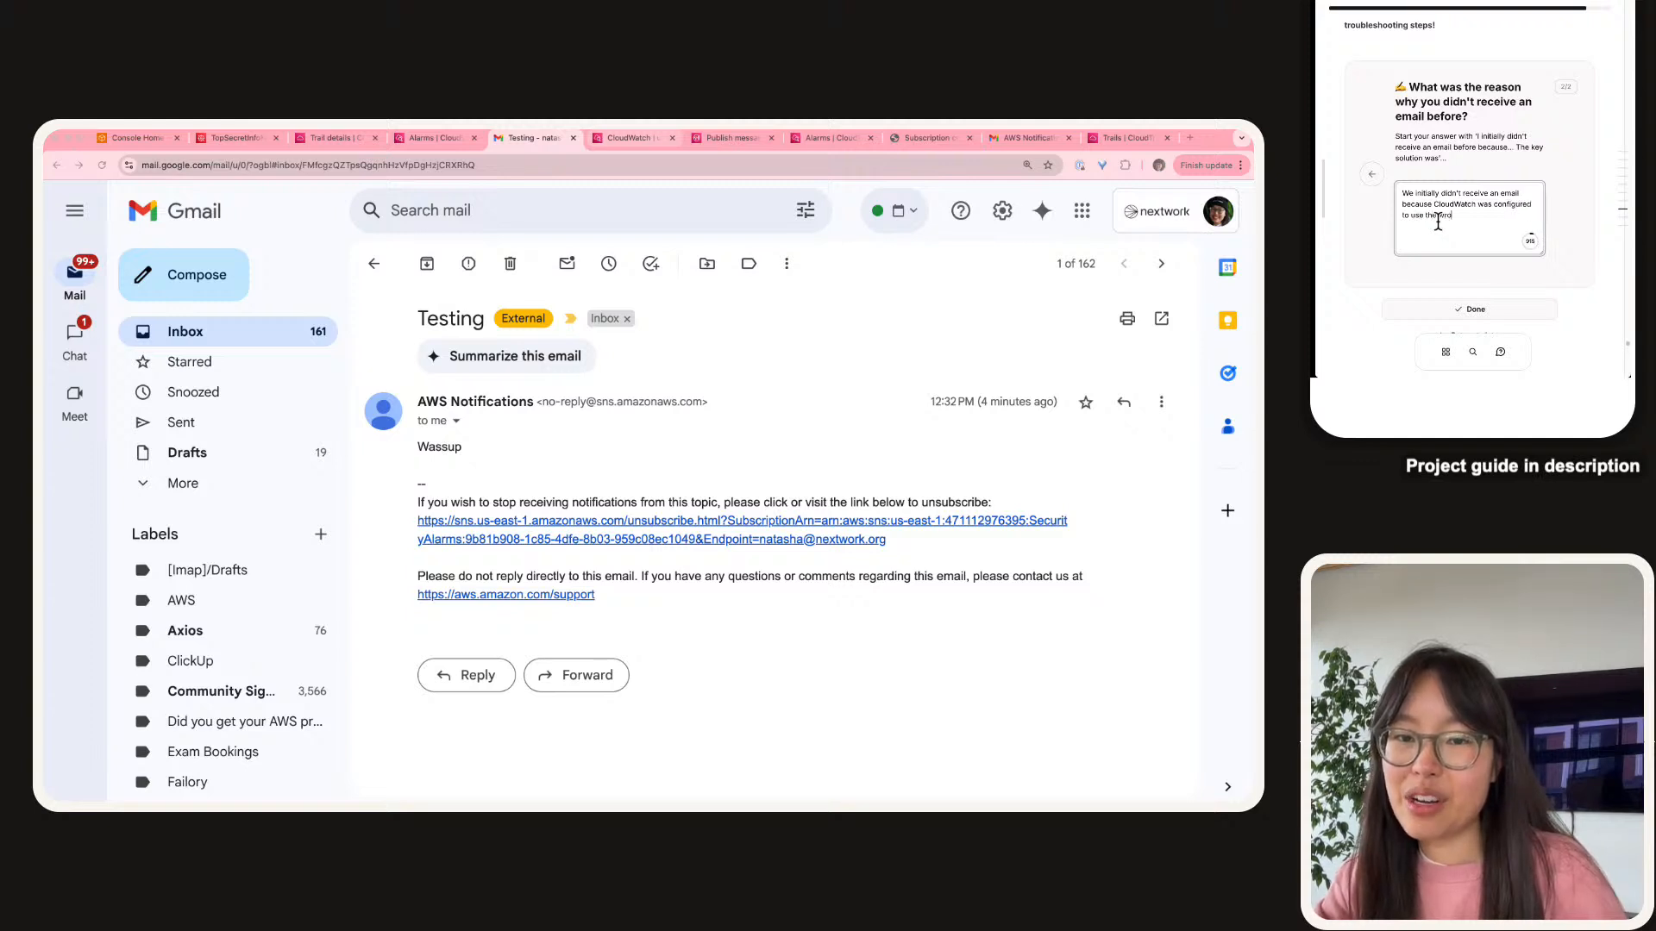
pyautogui.write('ng thresho')
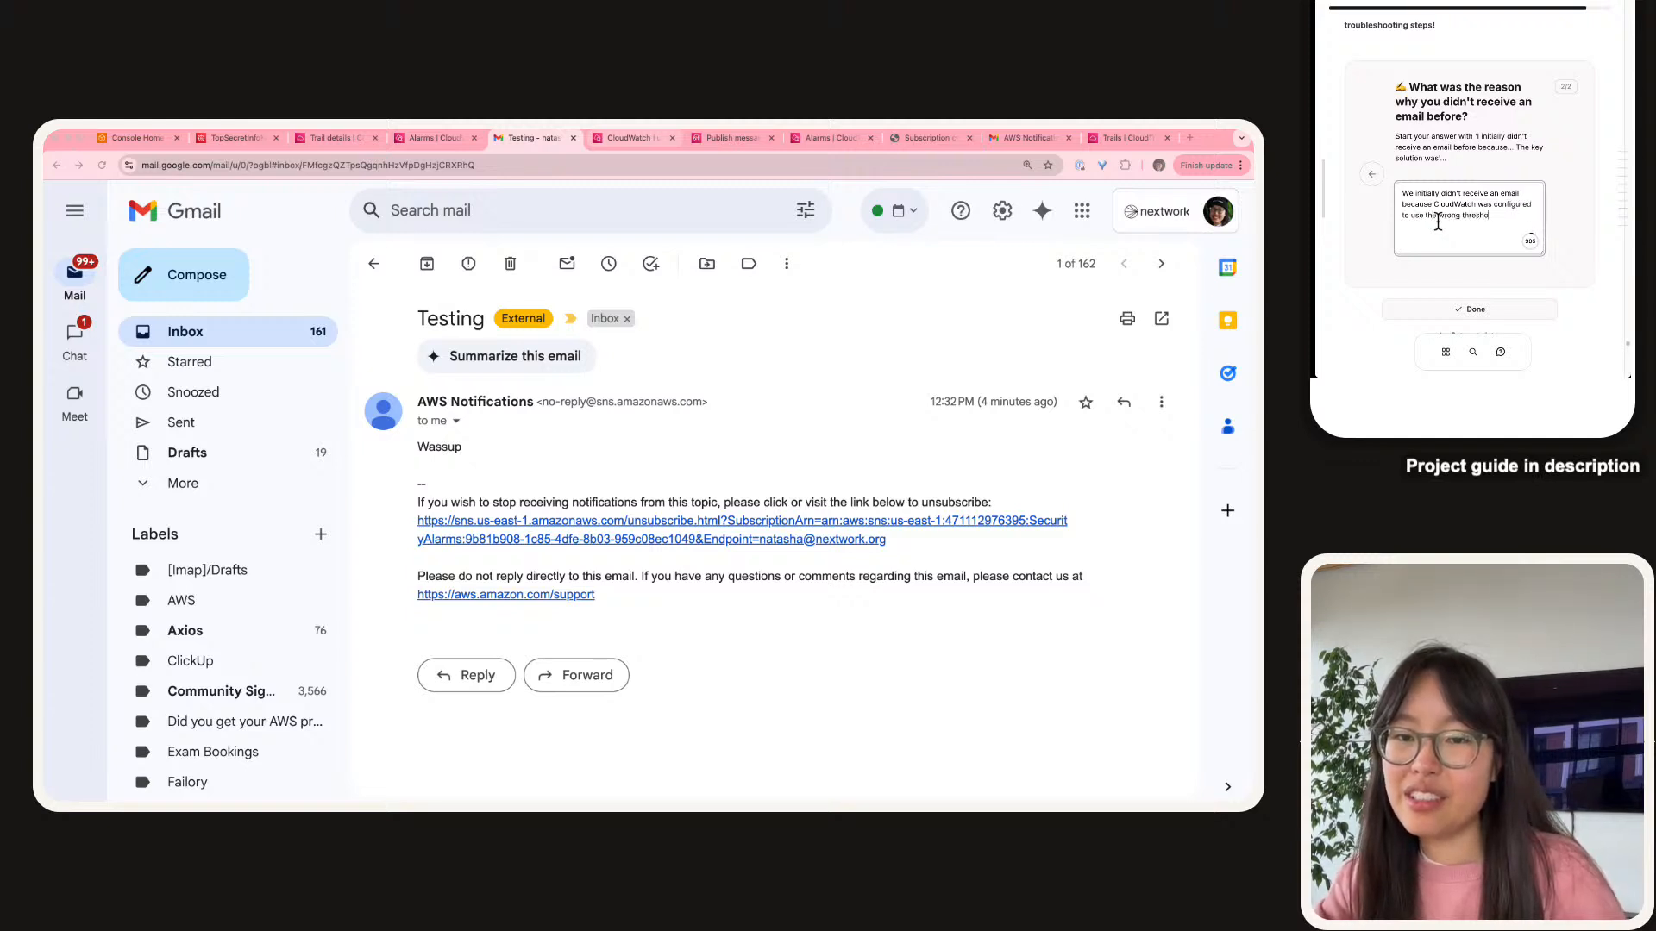
pyautogui.write('ld - insetado')
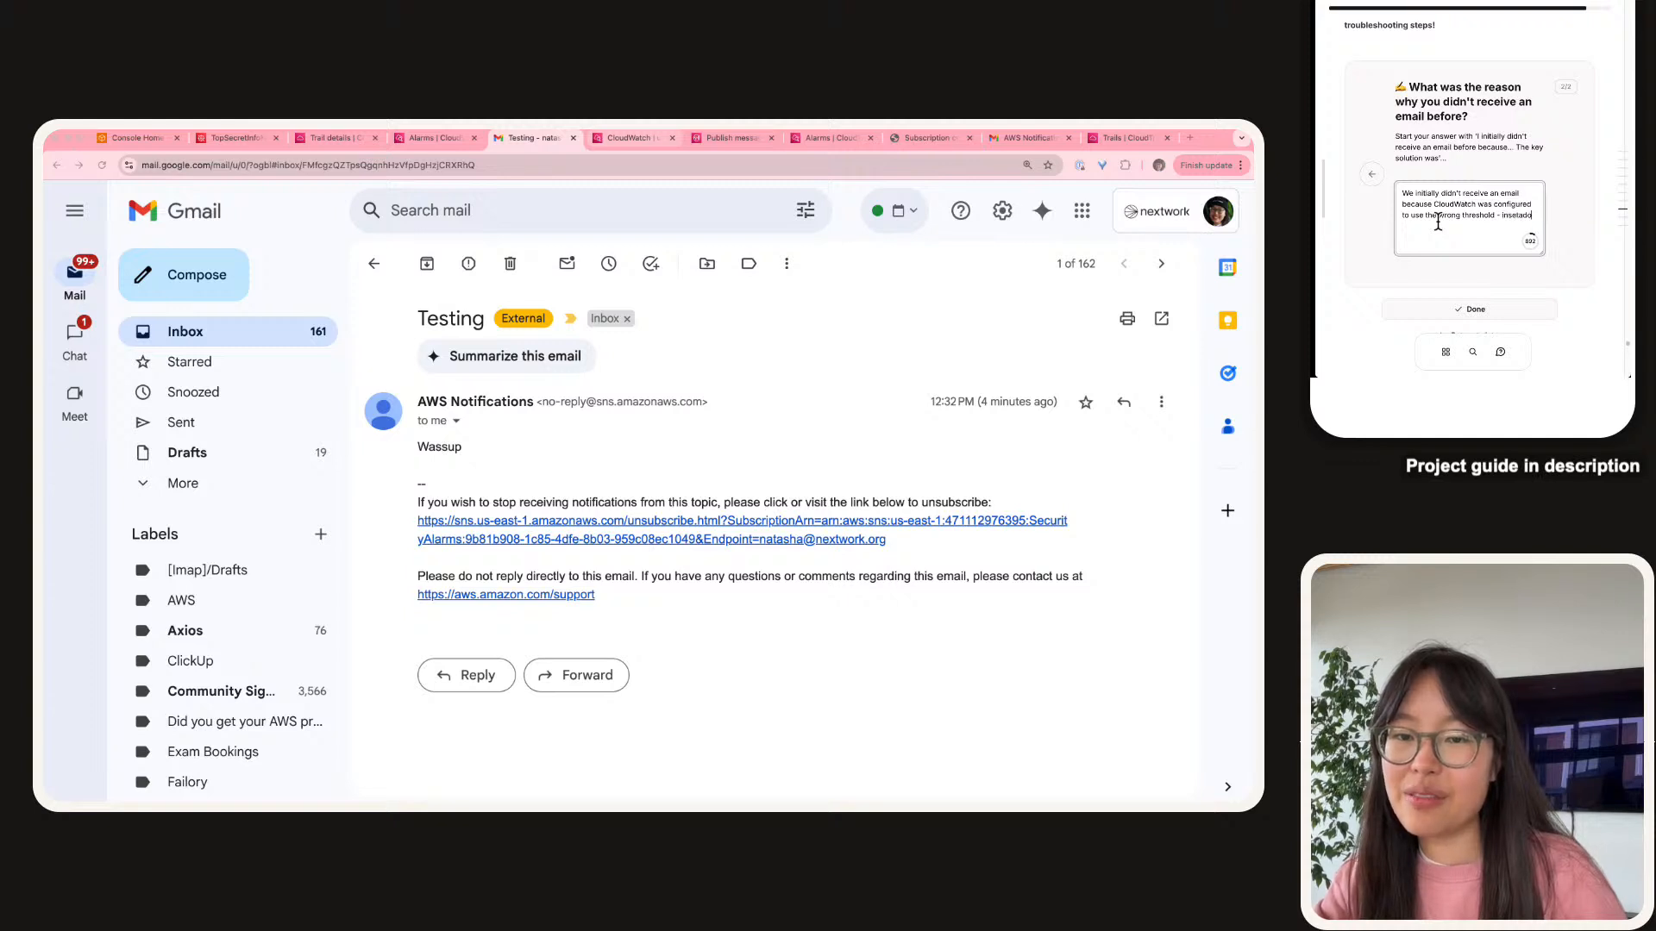
pyautogui.press('BackSpace')
pyautogui.press('BackSpace')
pyautogui.press('BackSpace')
pyautogui.write('e')
pyautogui.write('ad of')
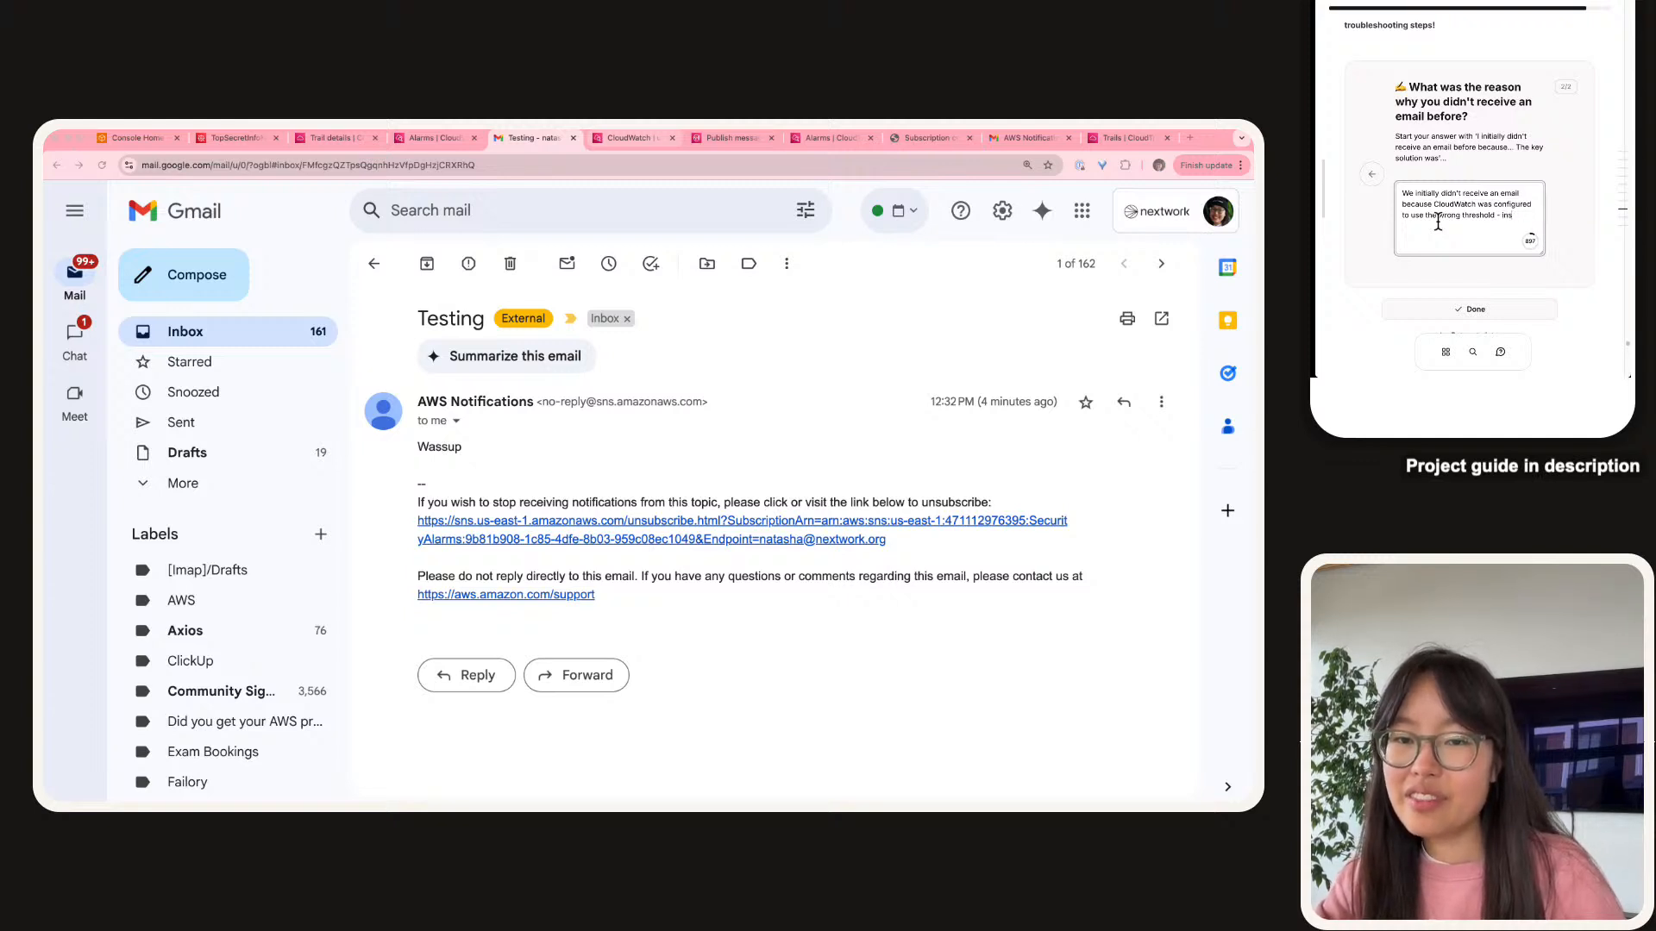
pyautogui.write(' cal')
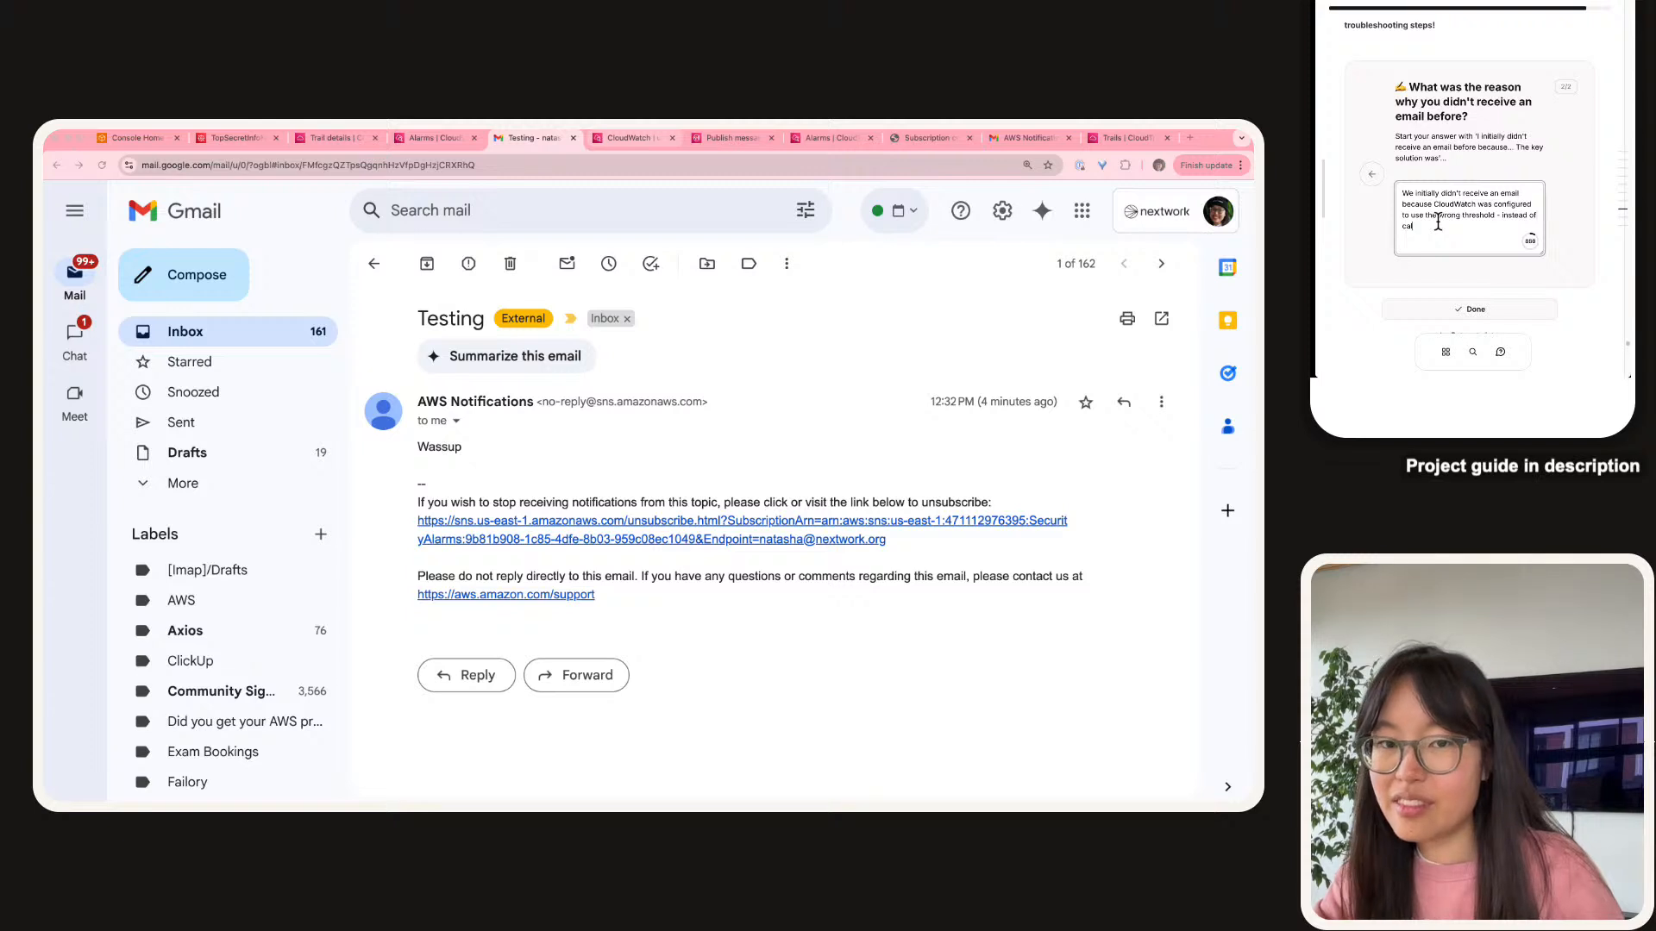
pyautogui.write('culating the AVER')
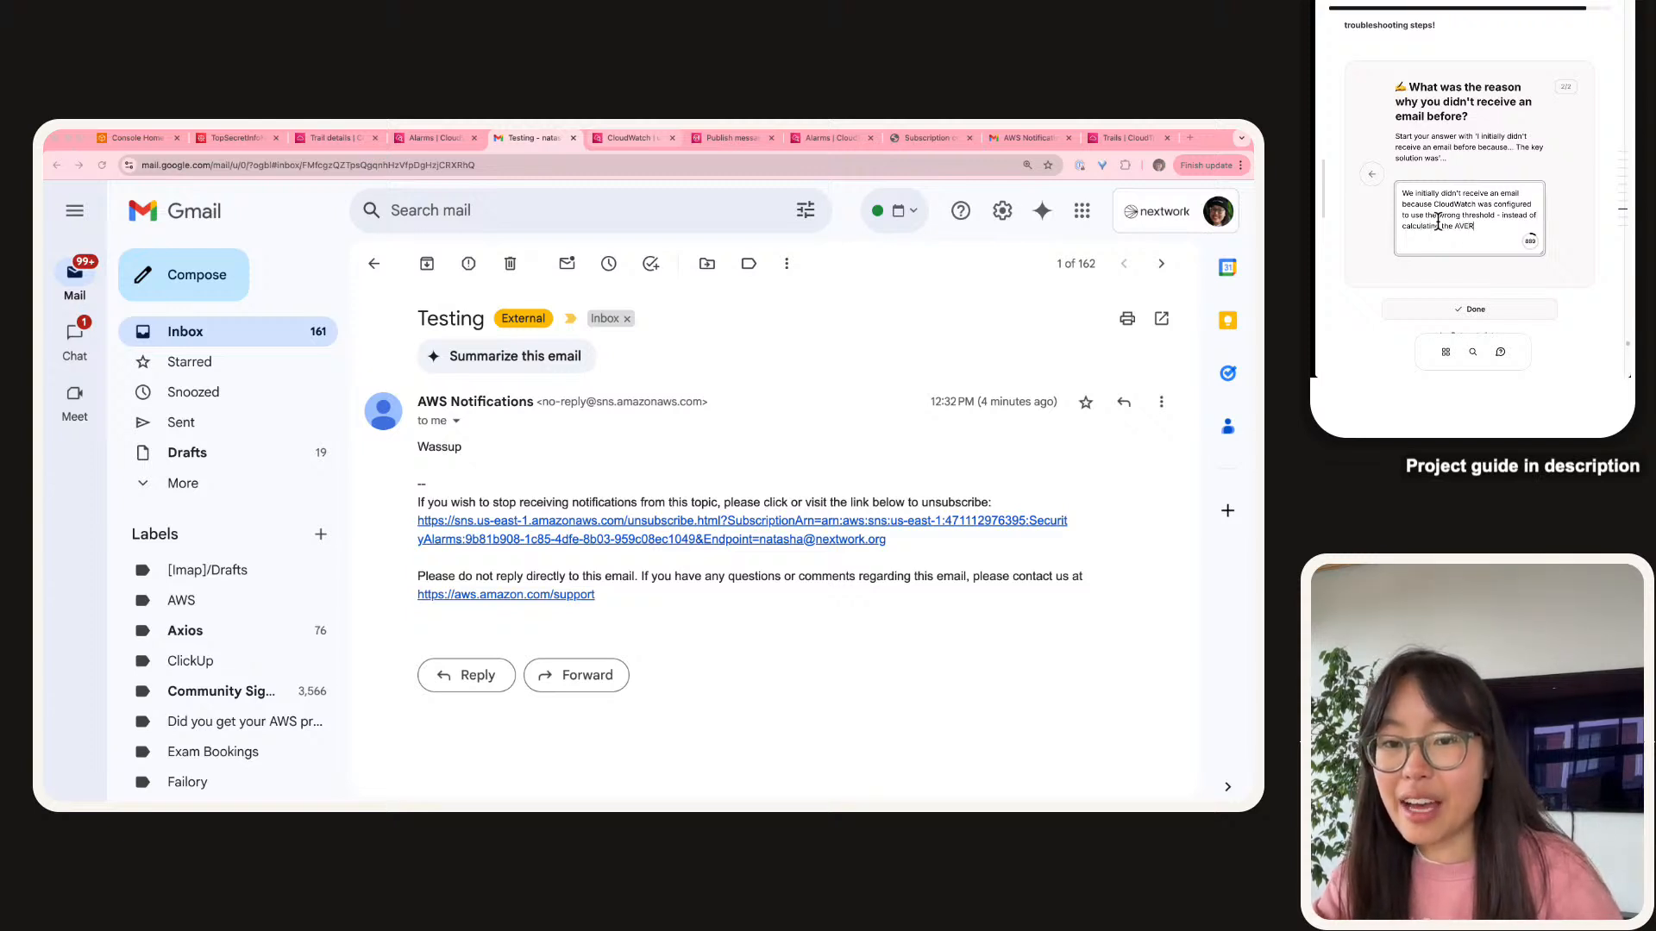
pyautogui.write('AGE number of time t')
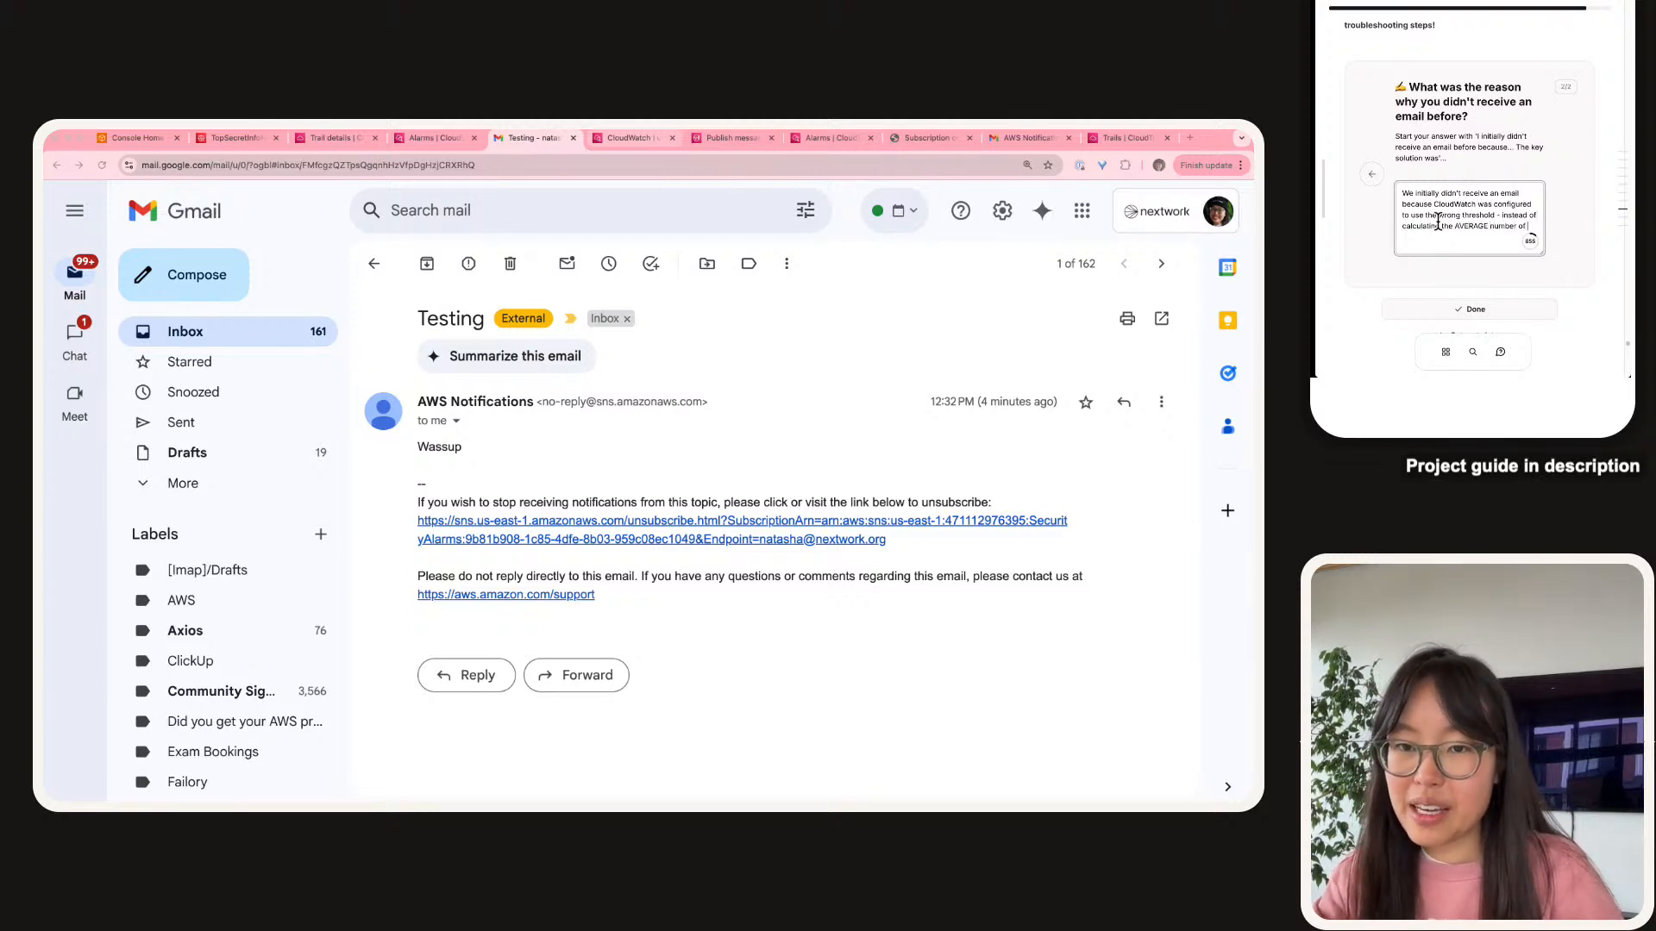
pyautogui.press('BackSpace')
pyautogui.press('BackSpace')
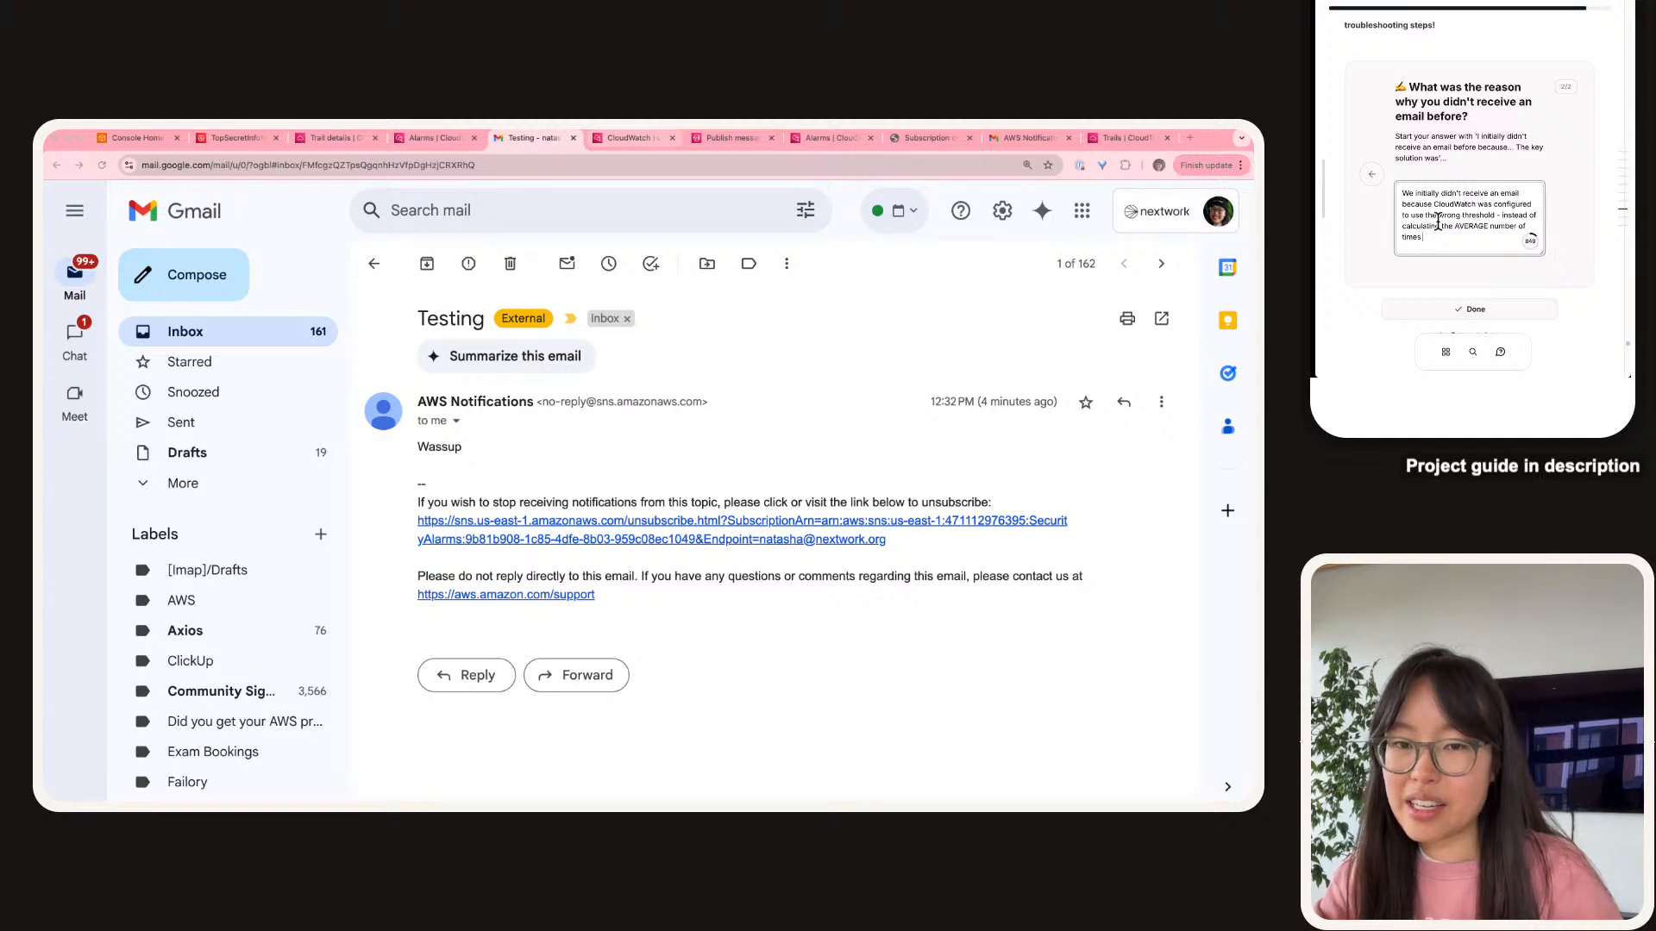
pyautogui.write('a secret')
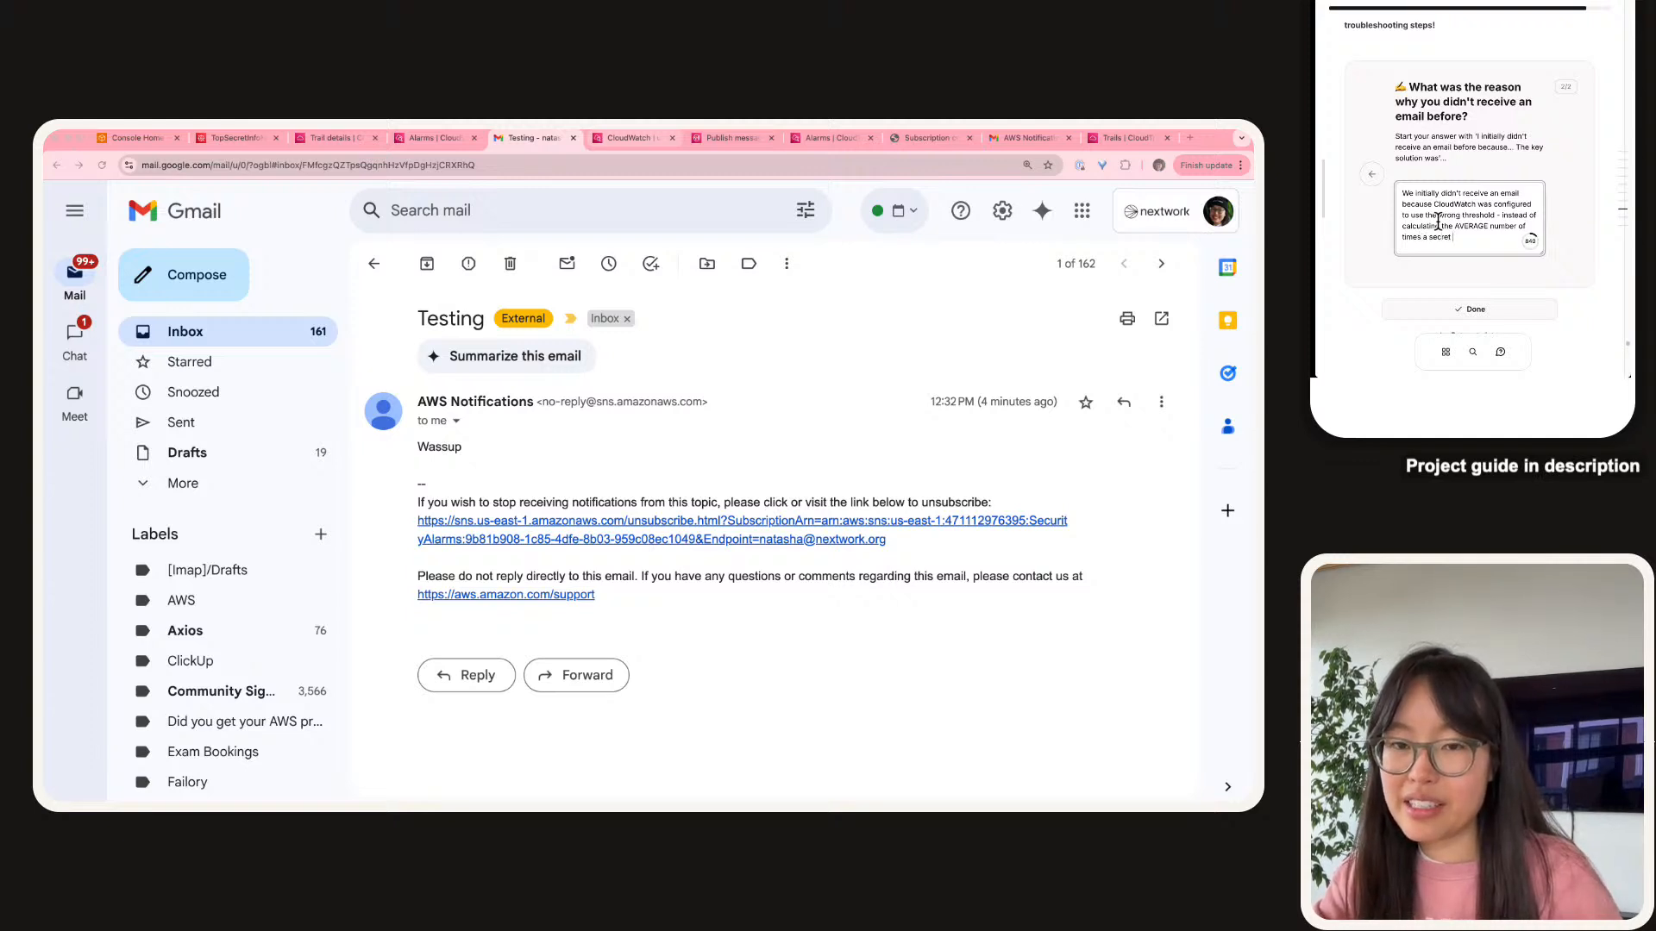
pyautogui.write(' was accessed')
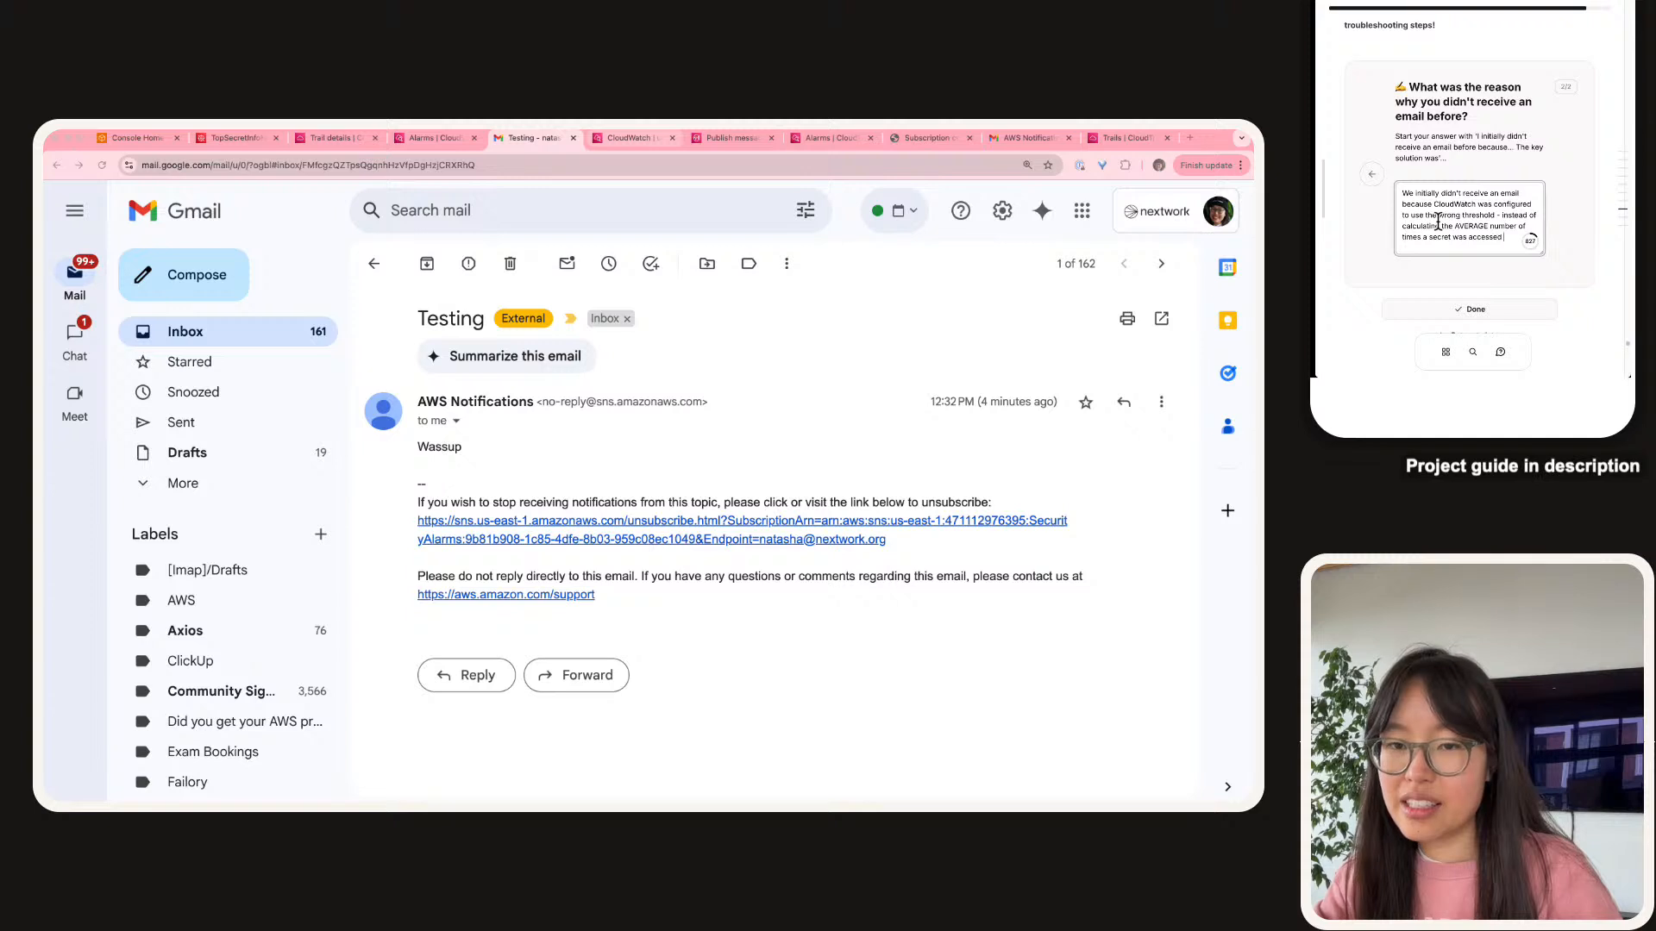
pyautogui.write(' in a time period, it s')
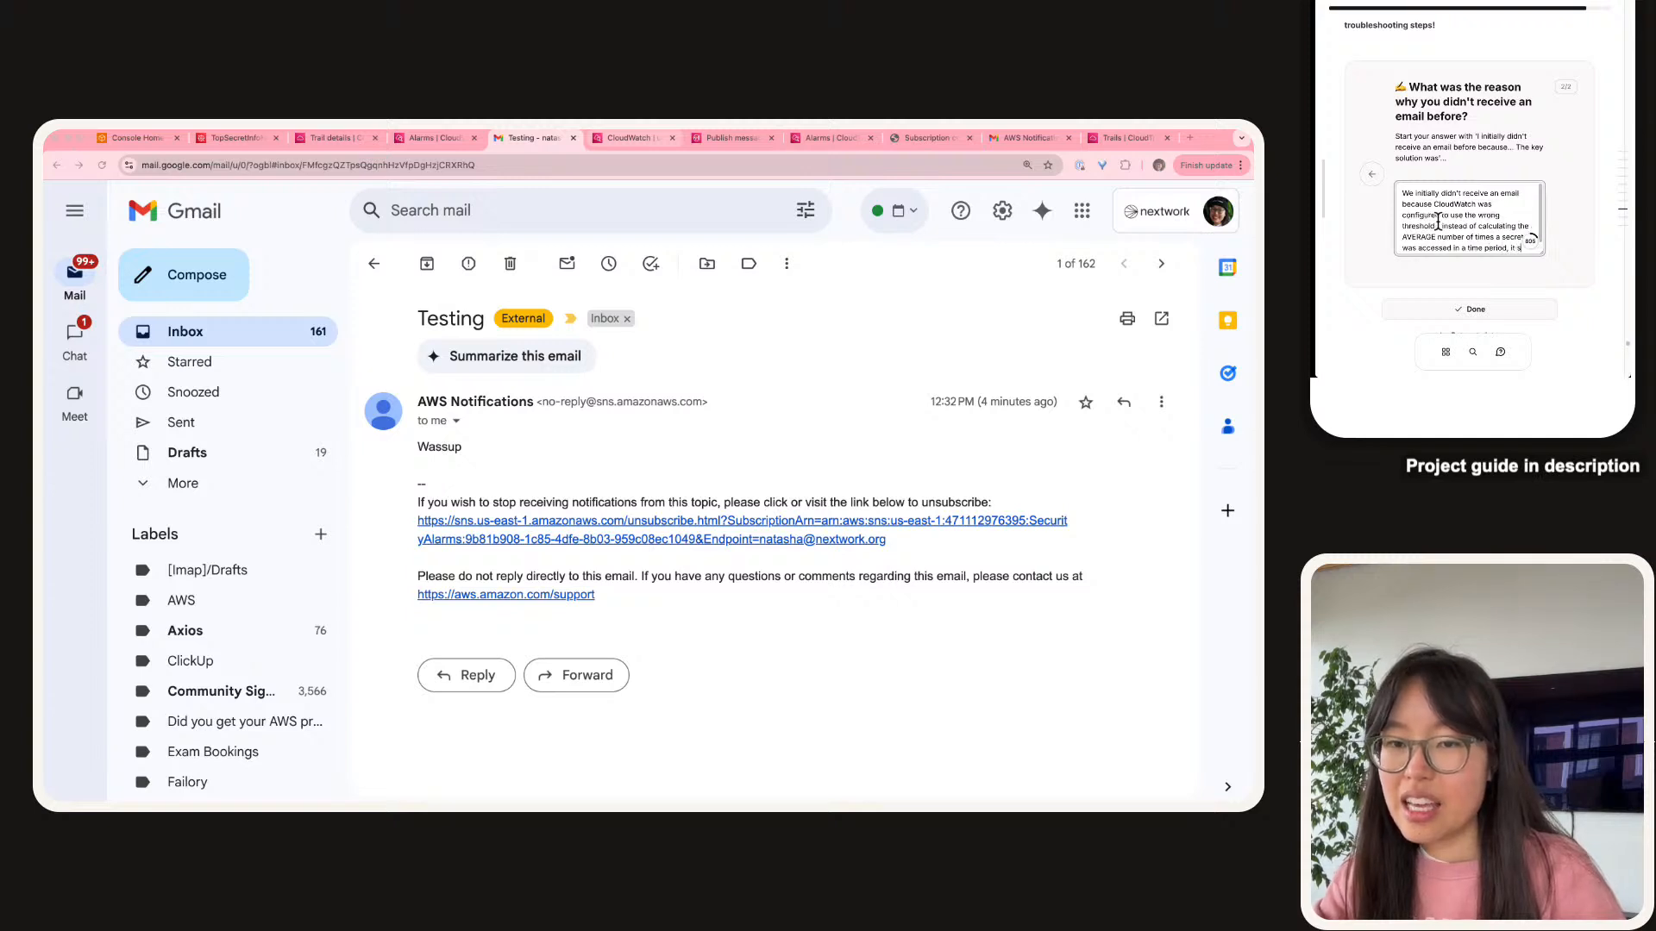
pyautogui.write("huld'")
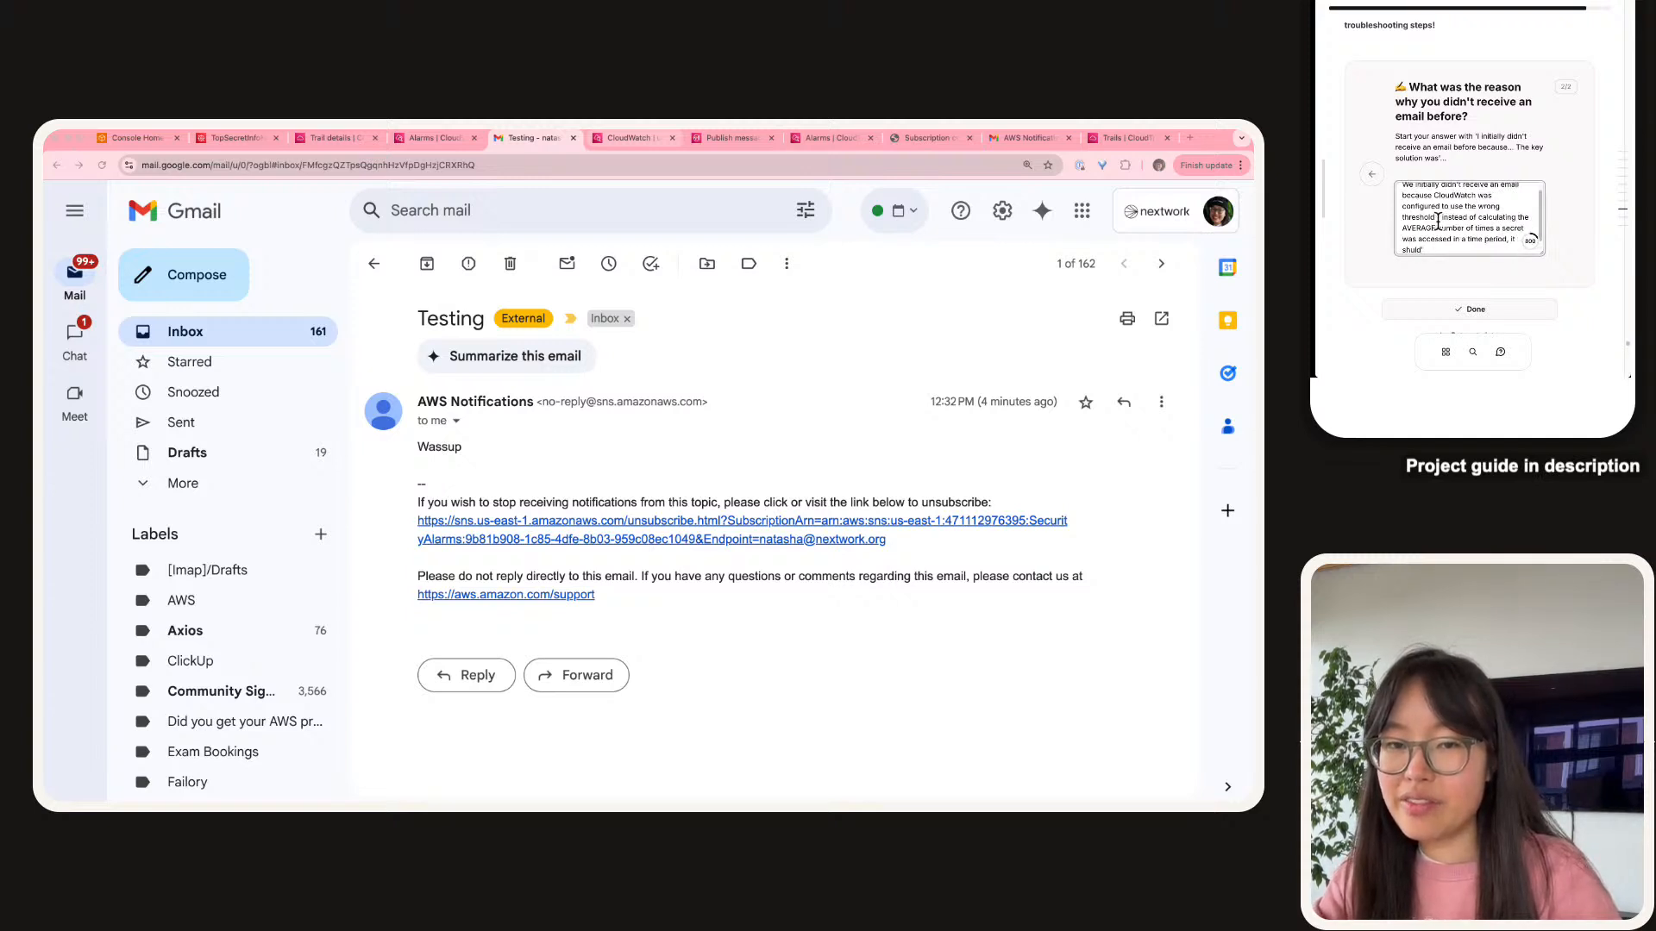
pyautogui.press('BackSpace')
pyautogui.press('BackSpace')
pyautogui.press('BackSpace')
pyautogui.press('BackSpace')
pyautogui.write('uou')
pyautogui.press('BackSpace')
pyautogui.press('BackSpace')
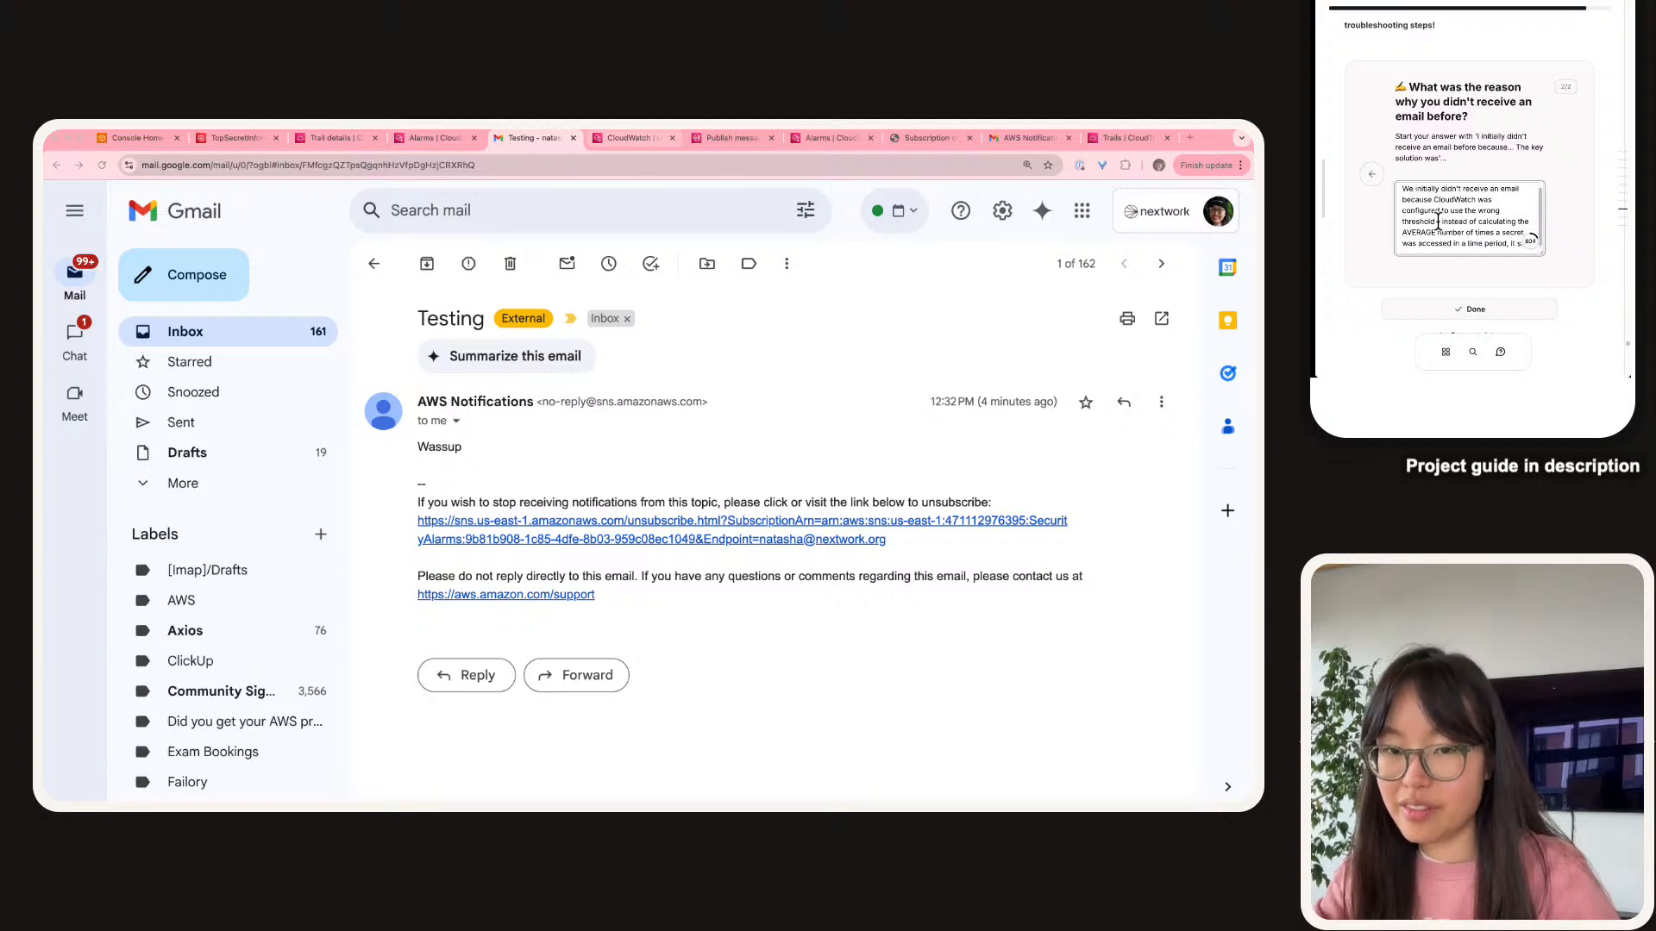
pyautogui.write("ould've be")
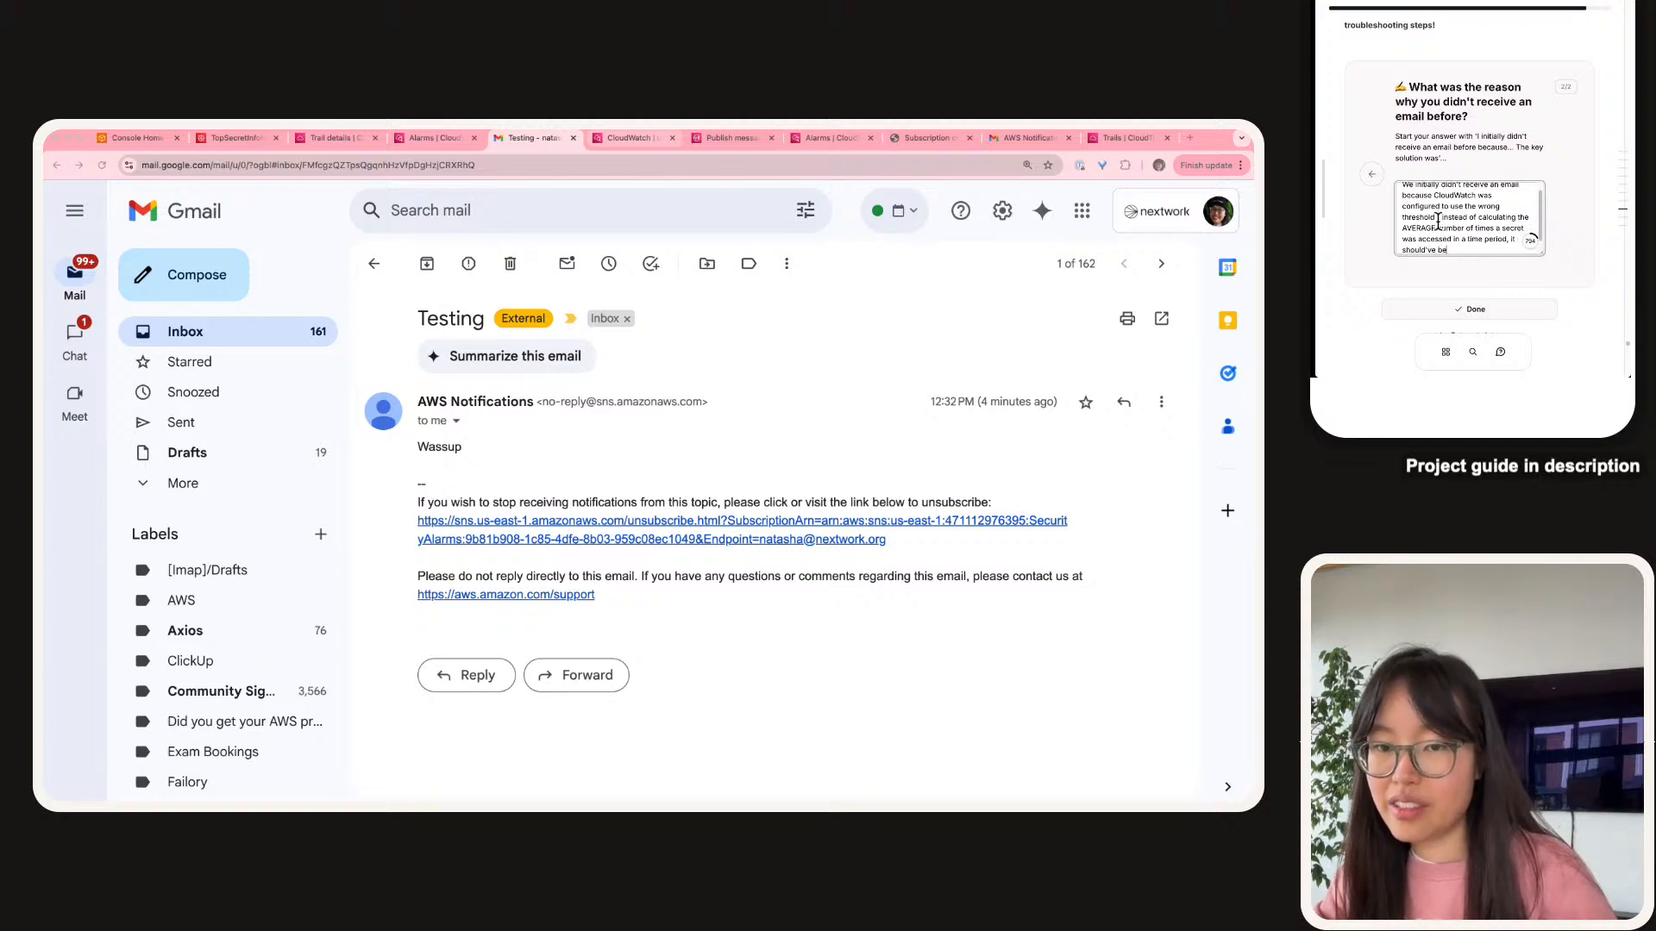
pyautogui.write('en the SUM!')
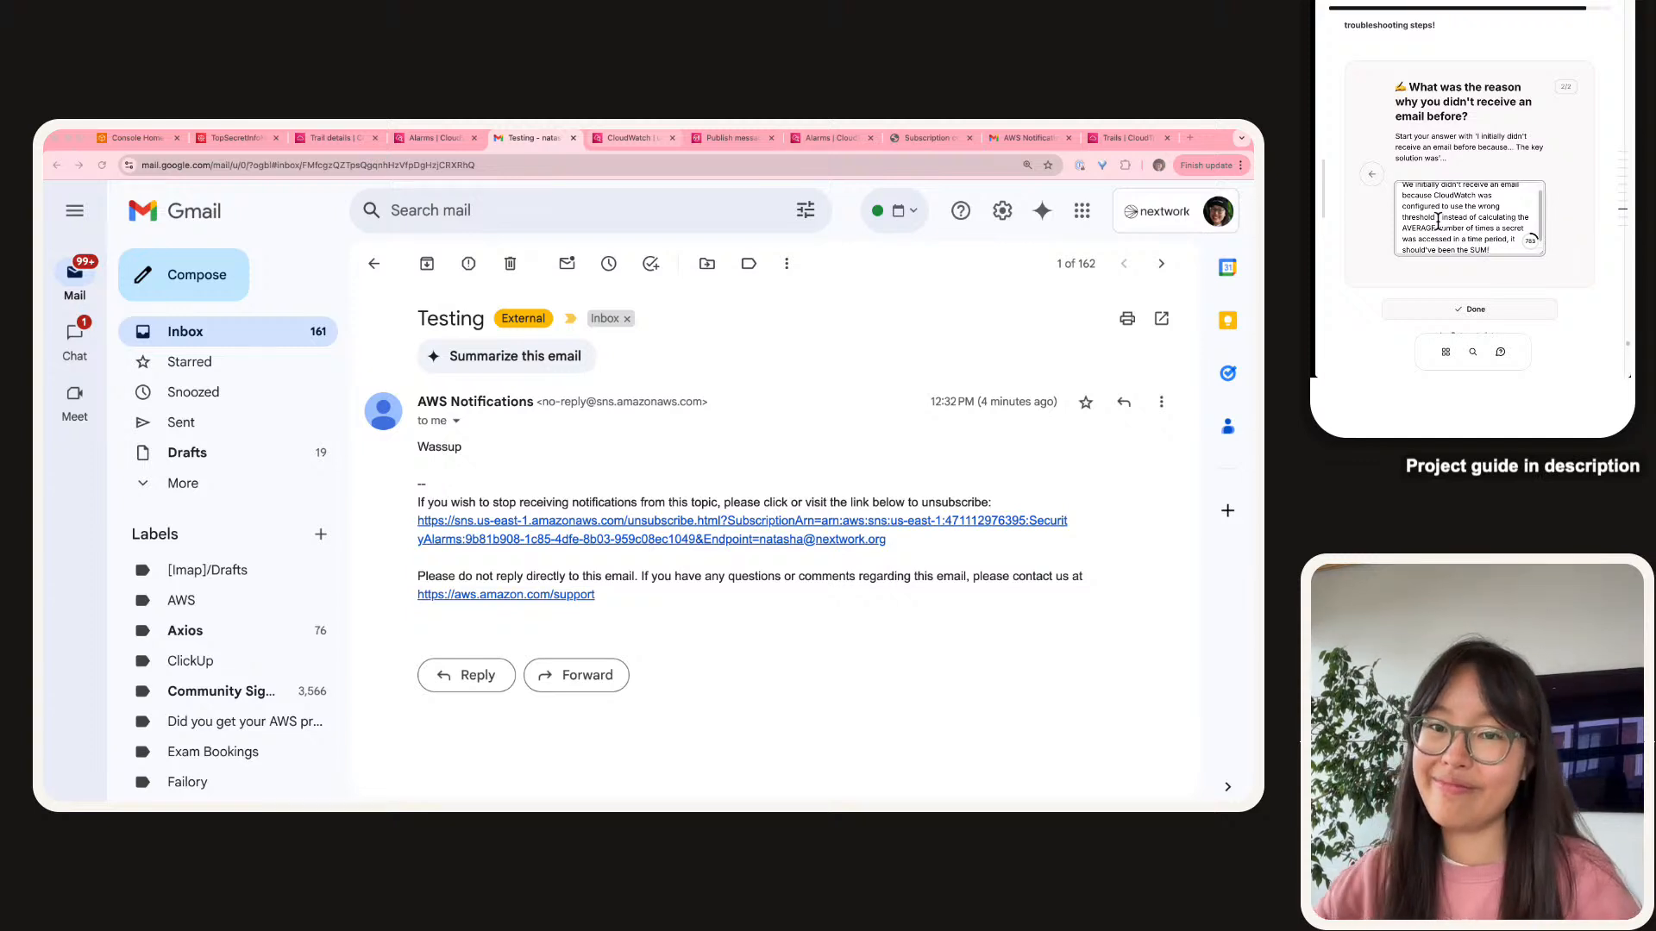
pyautogui.scroll(-2, 1464, 179)
# Mark the guide answer Done, then reload TopSecretInfoNextWork and retrieve its secret value.
pyautogui.click(1460, 234)
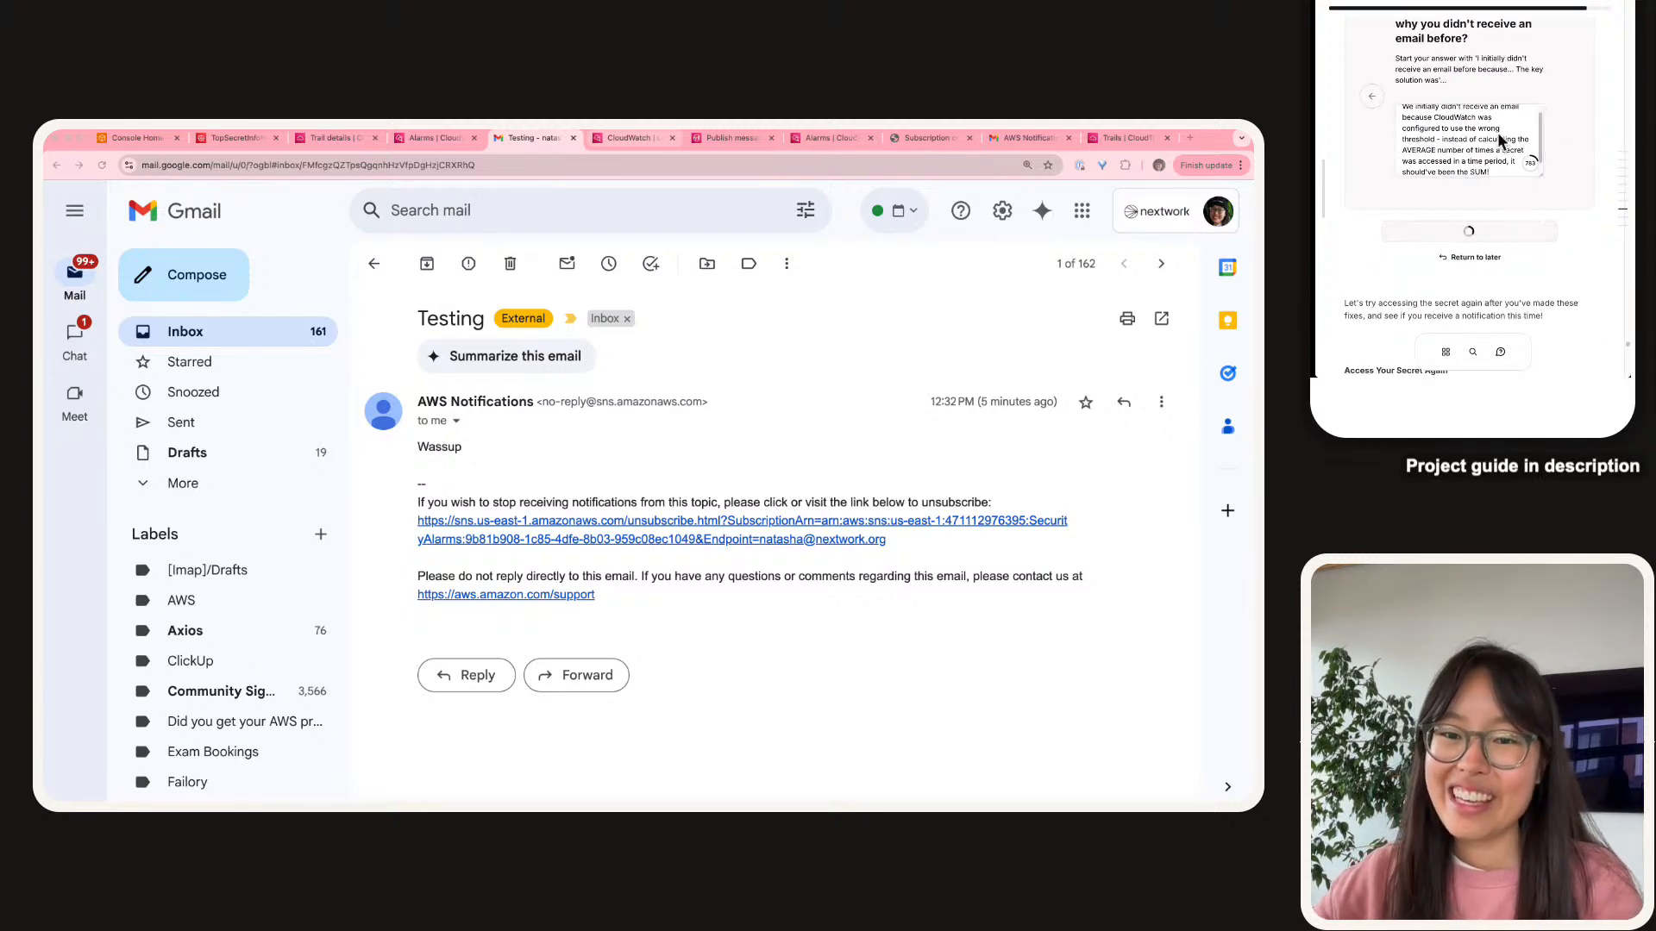
pyautogui.scroll(-5, 1492, 122)
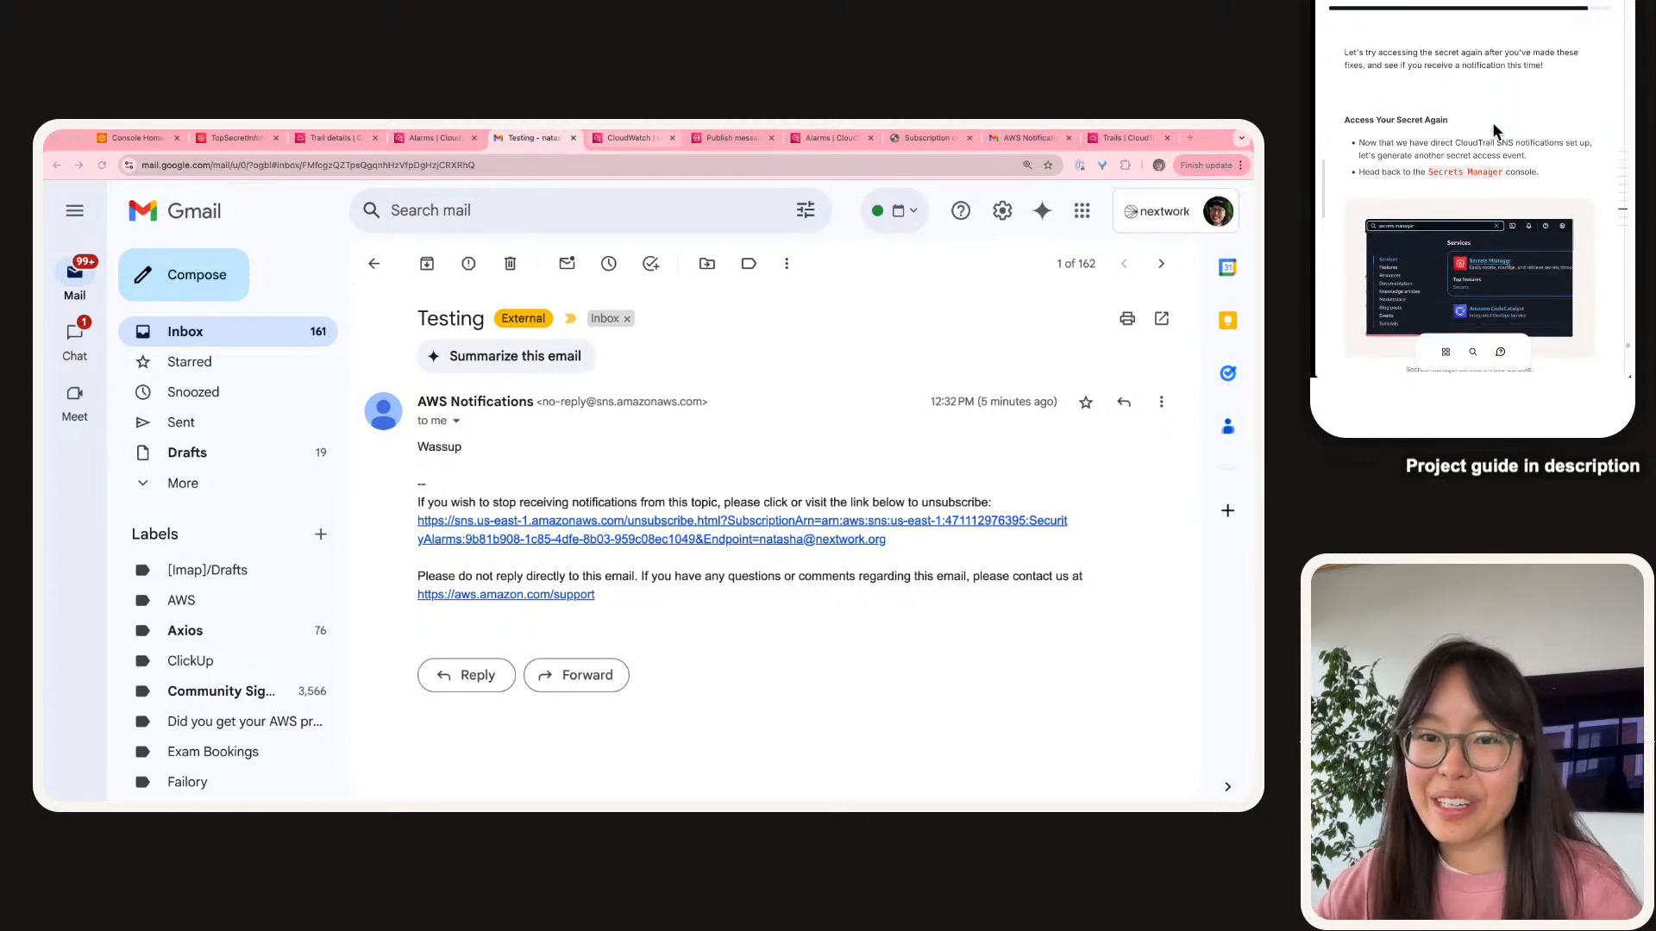
pyautogui.click(233, 137)
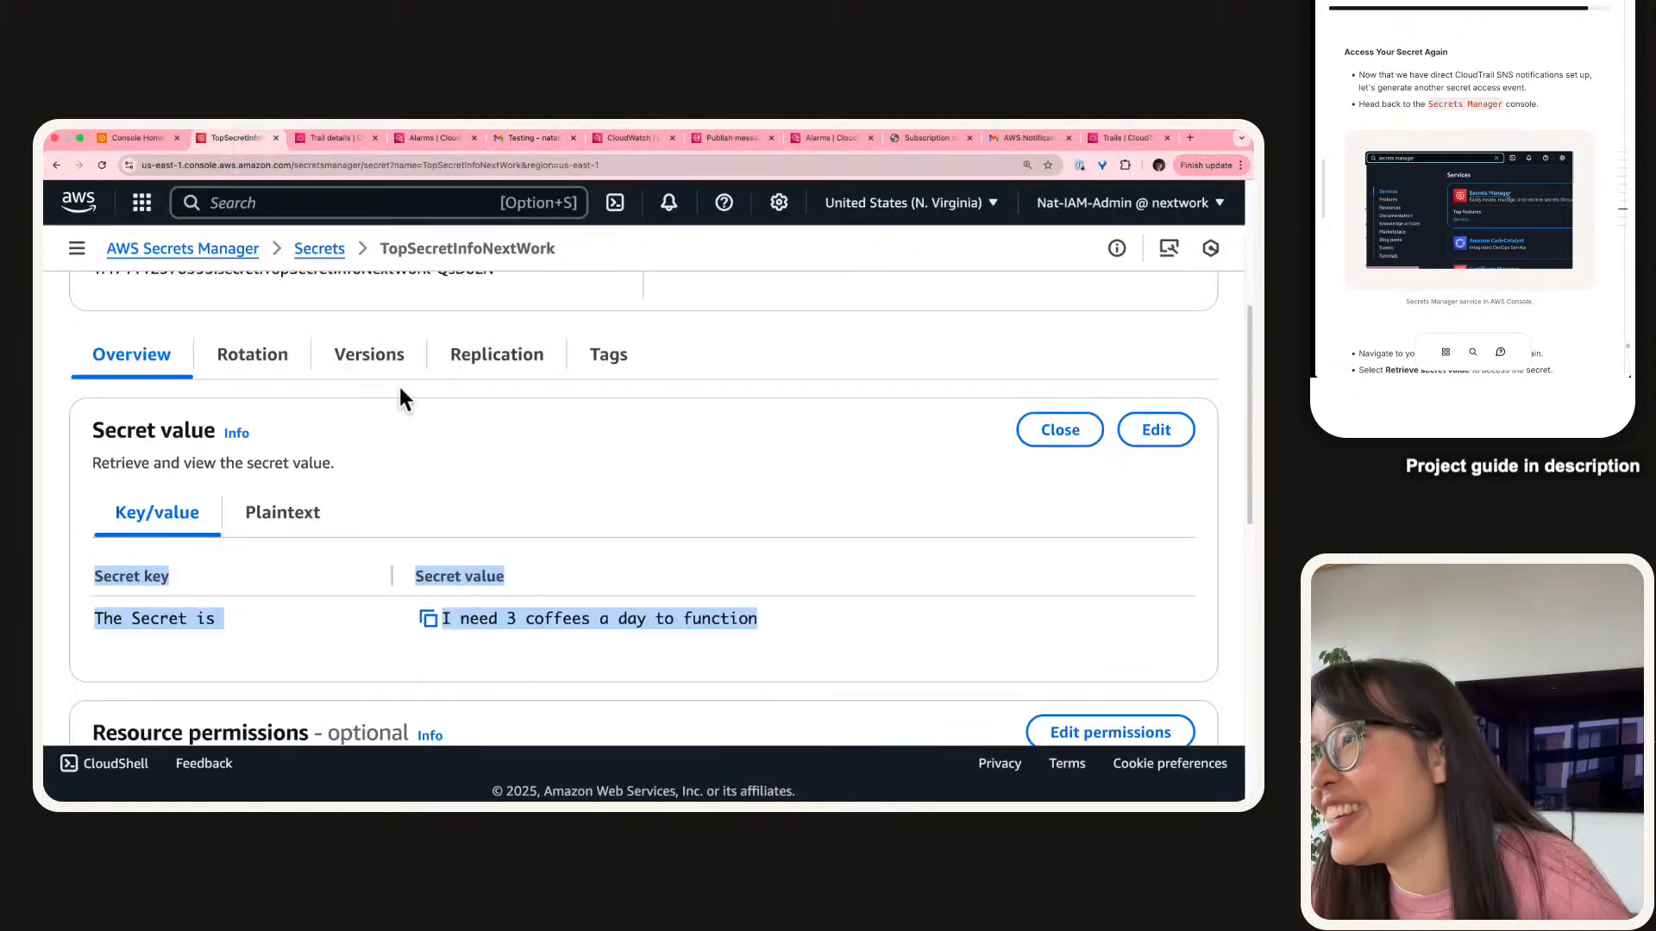
pyautogui.scroll(1, 397, 386)
pyautogui.click(105, 160)
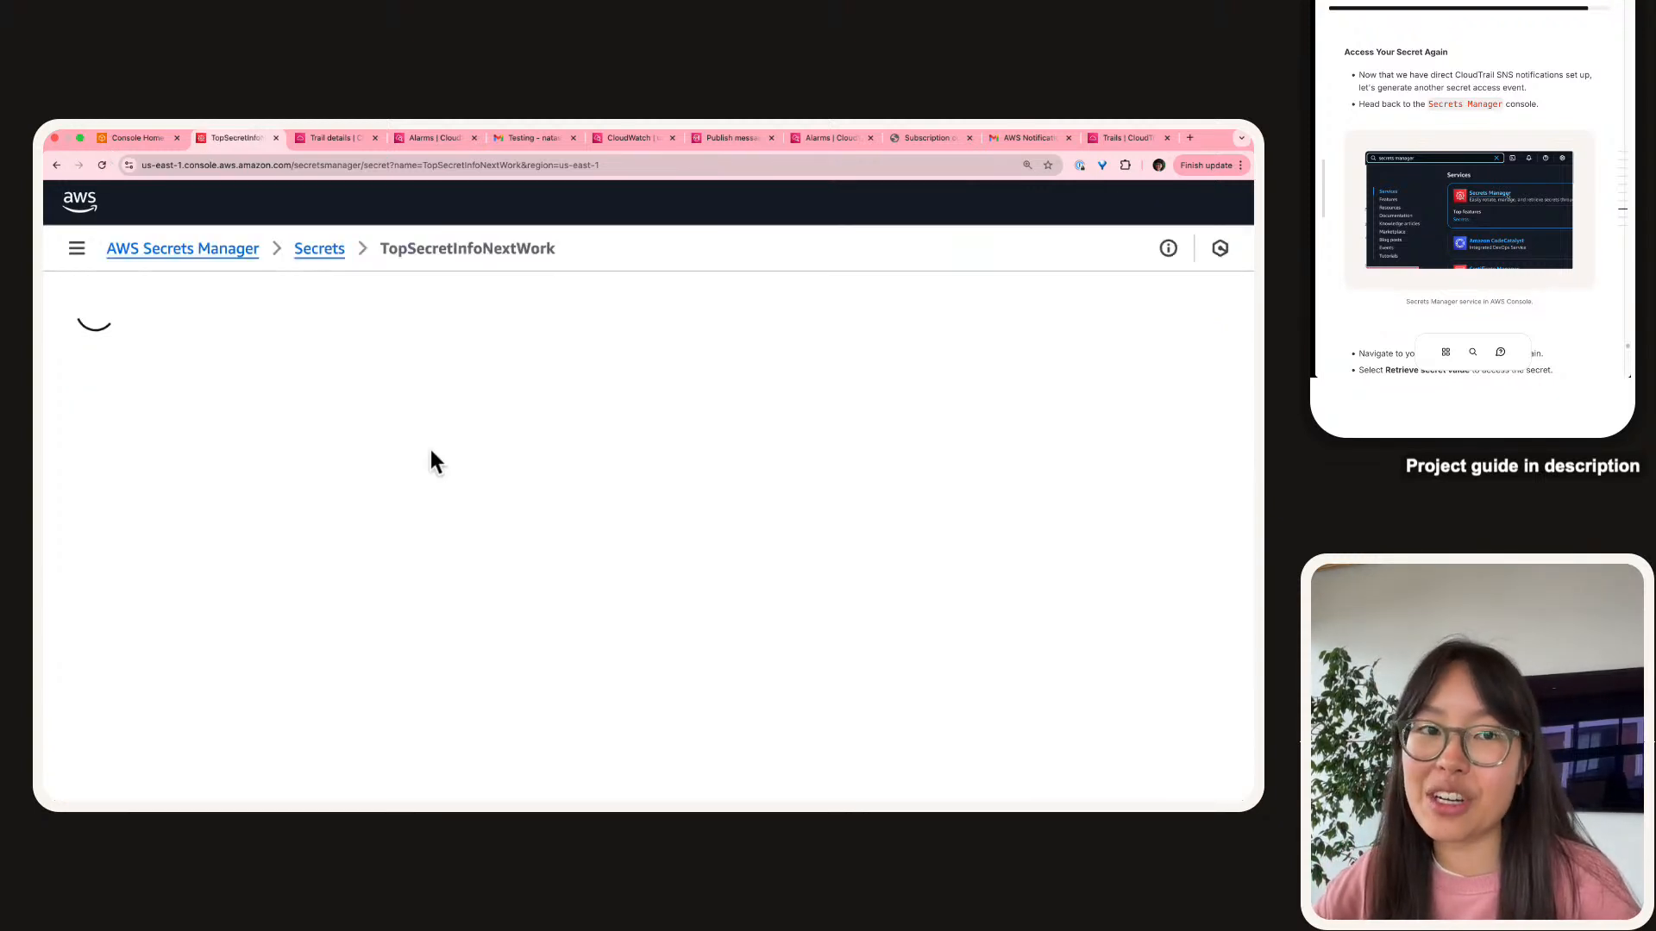
pyautogui.scroll(-4, 834, 498)
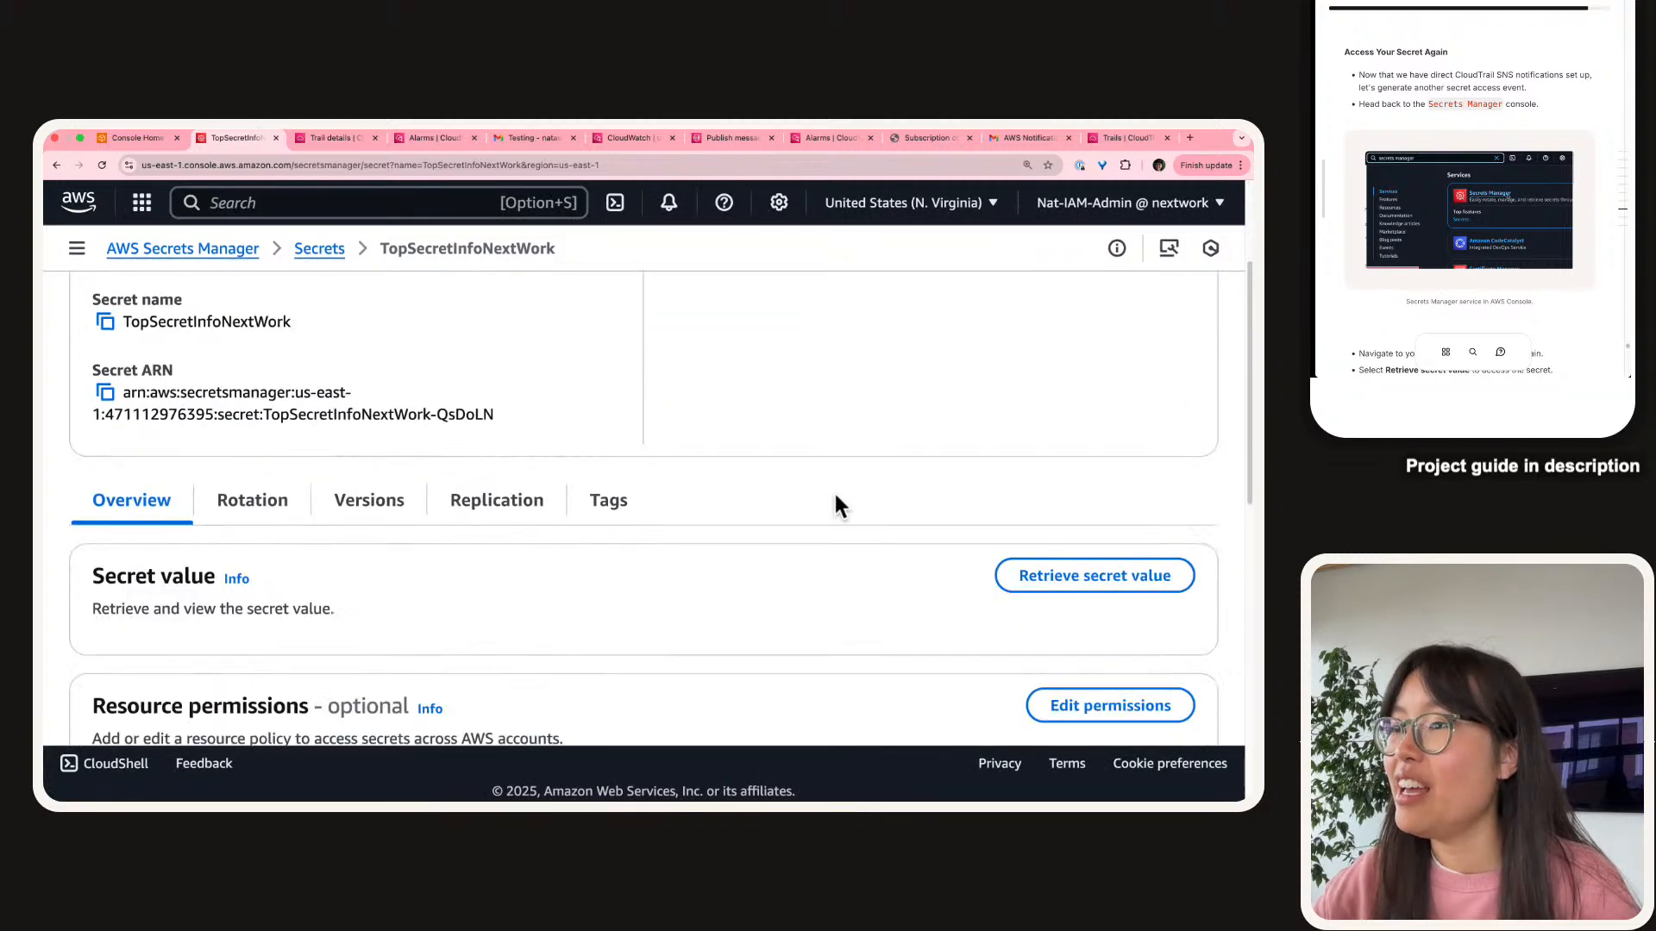
pyautogui.click(1154, 437)
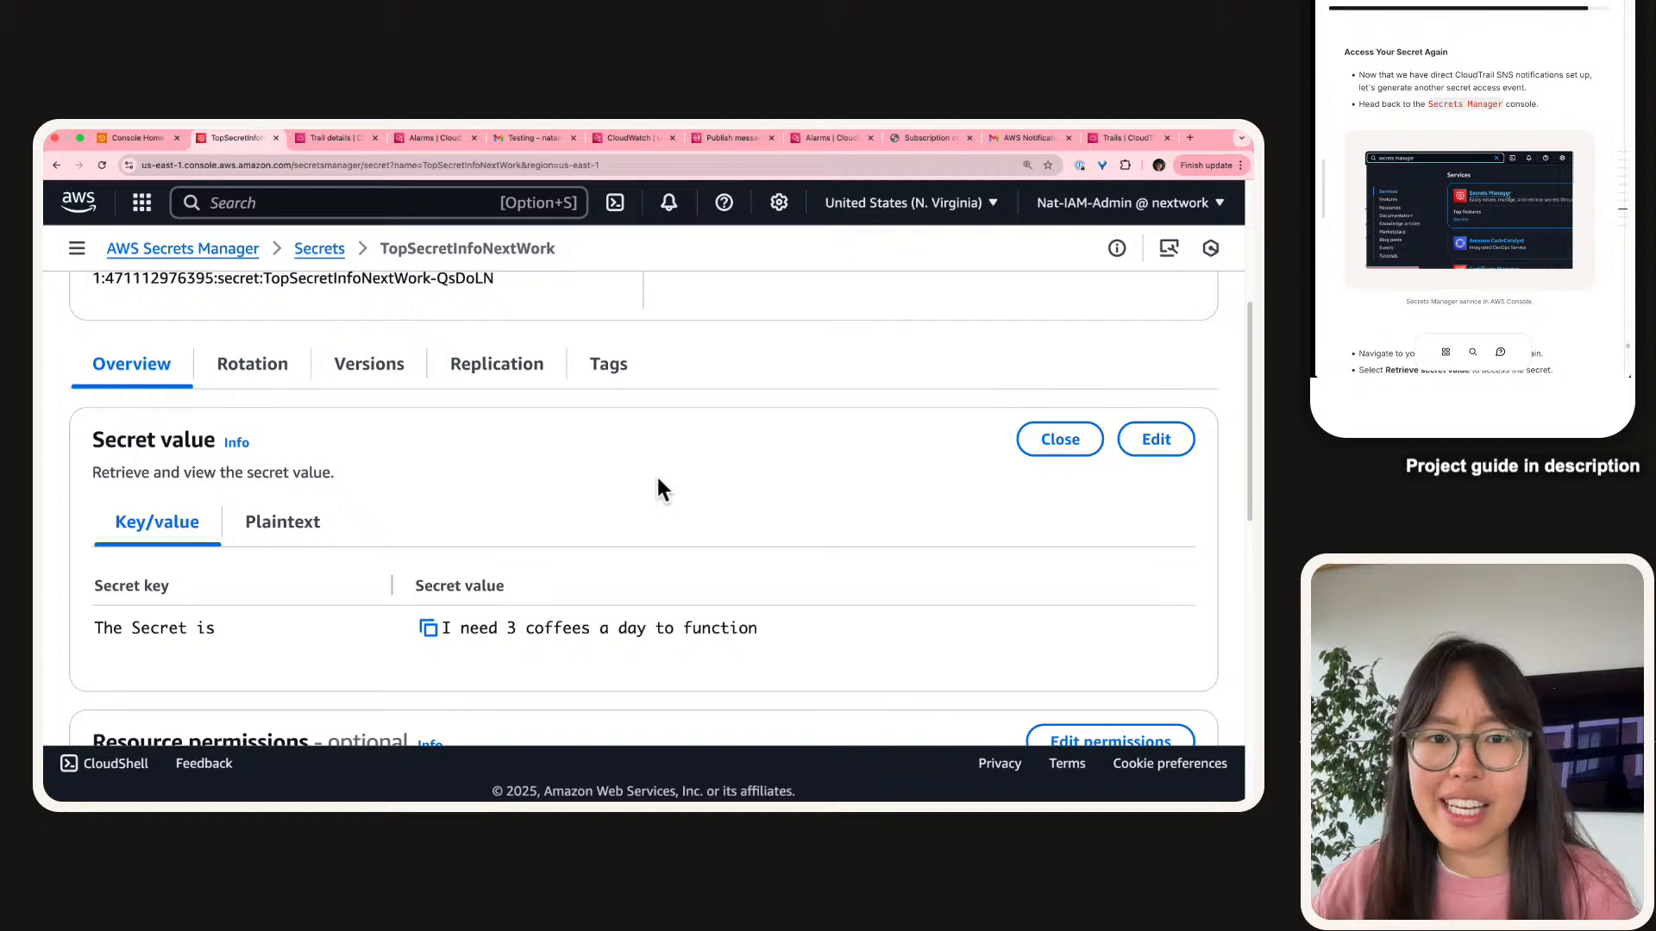
pyautogui.scroll(-1, 1492, 82)
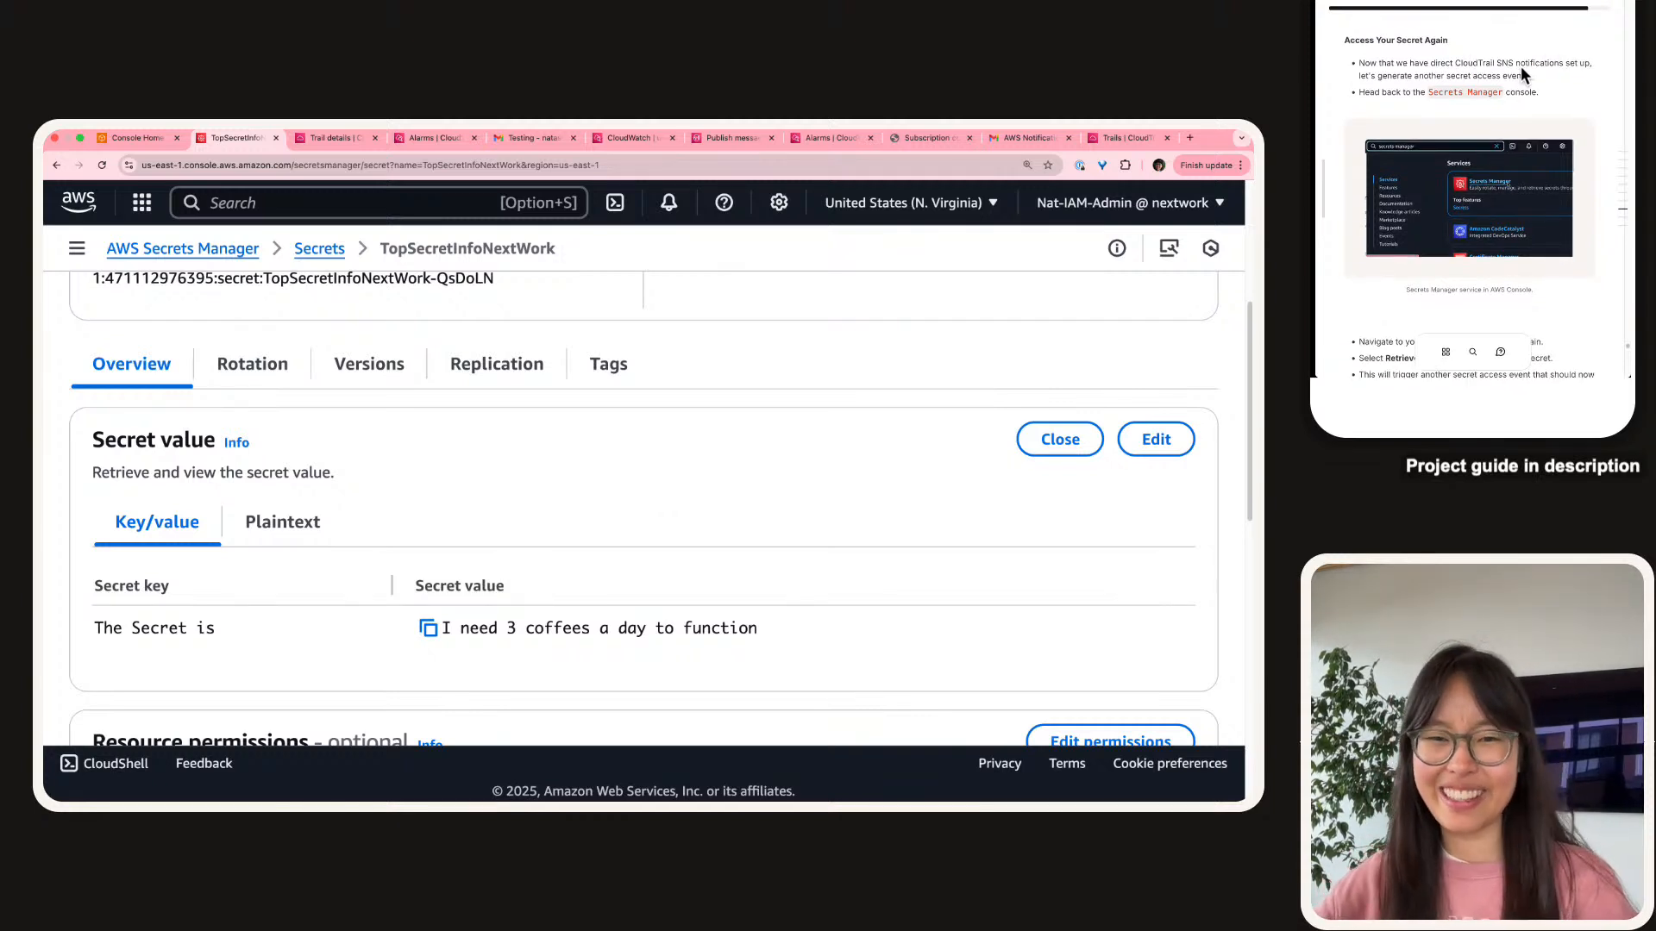
pyautogui.scroll(-5, 1520, 69)
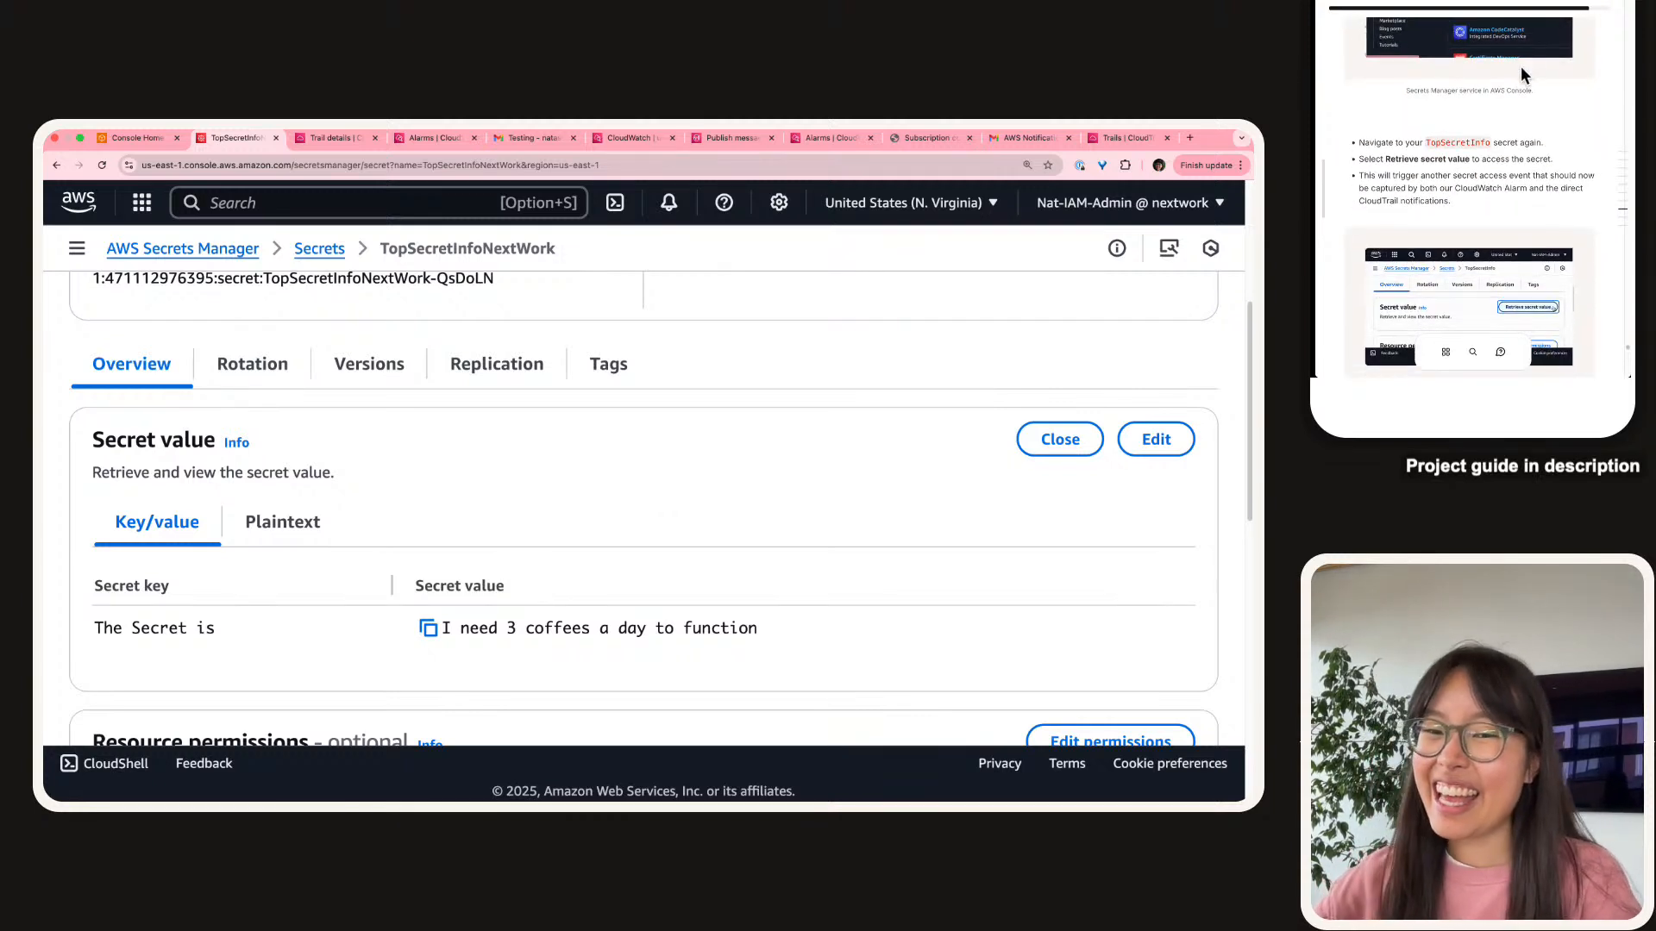
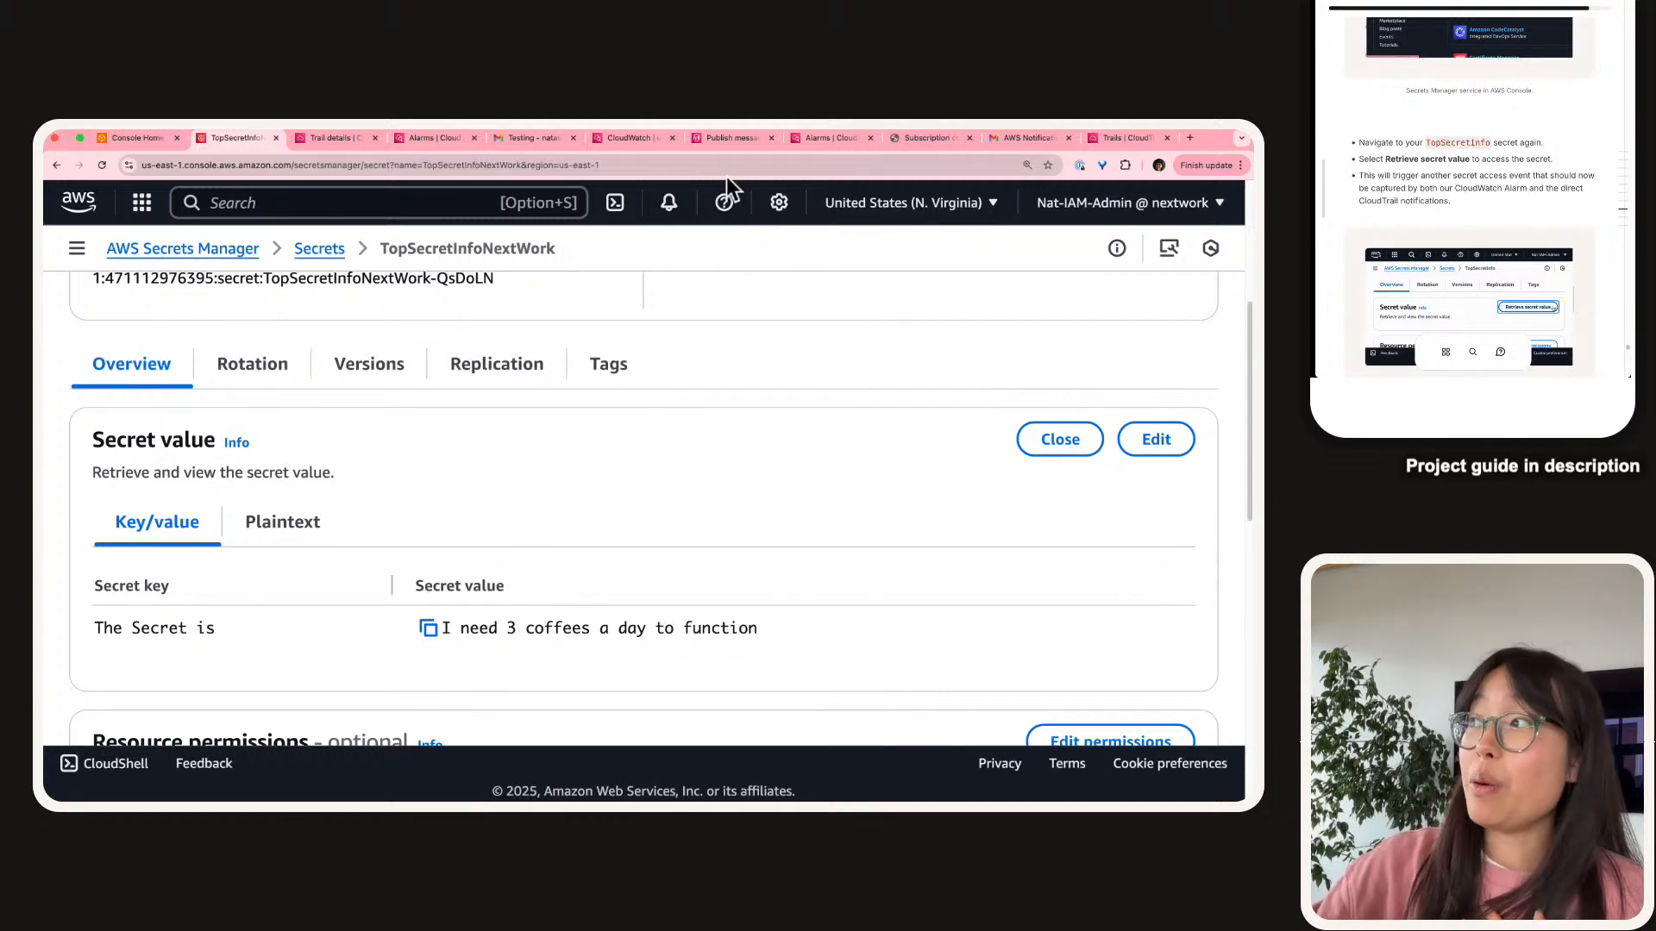
# Close the test notification email tab and move the Gmail window aside.
pyautogui.click(530, 140)
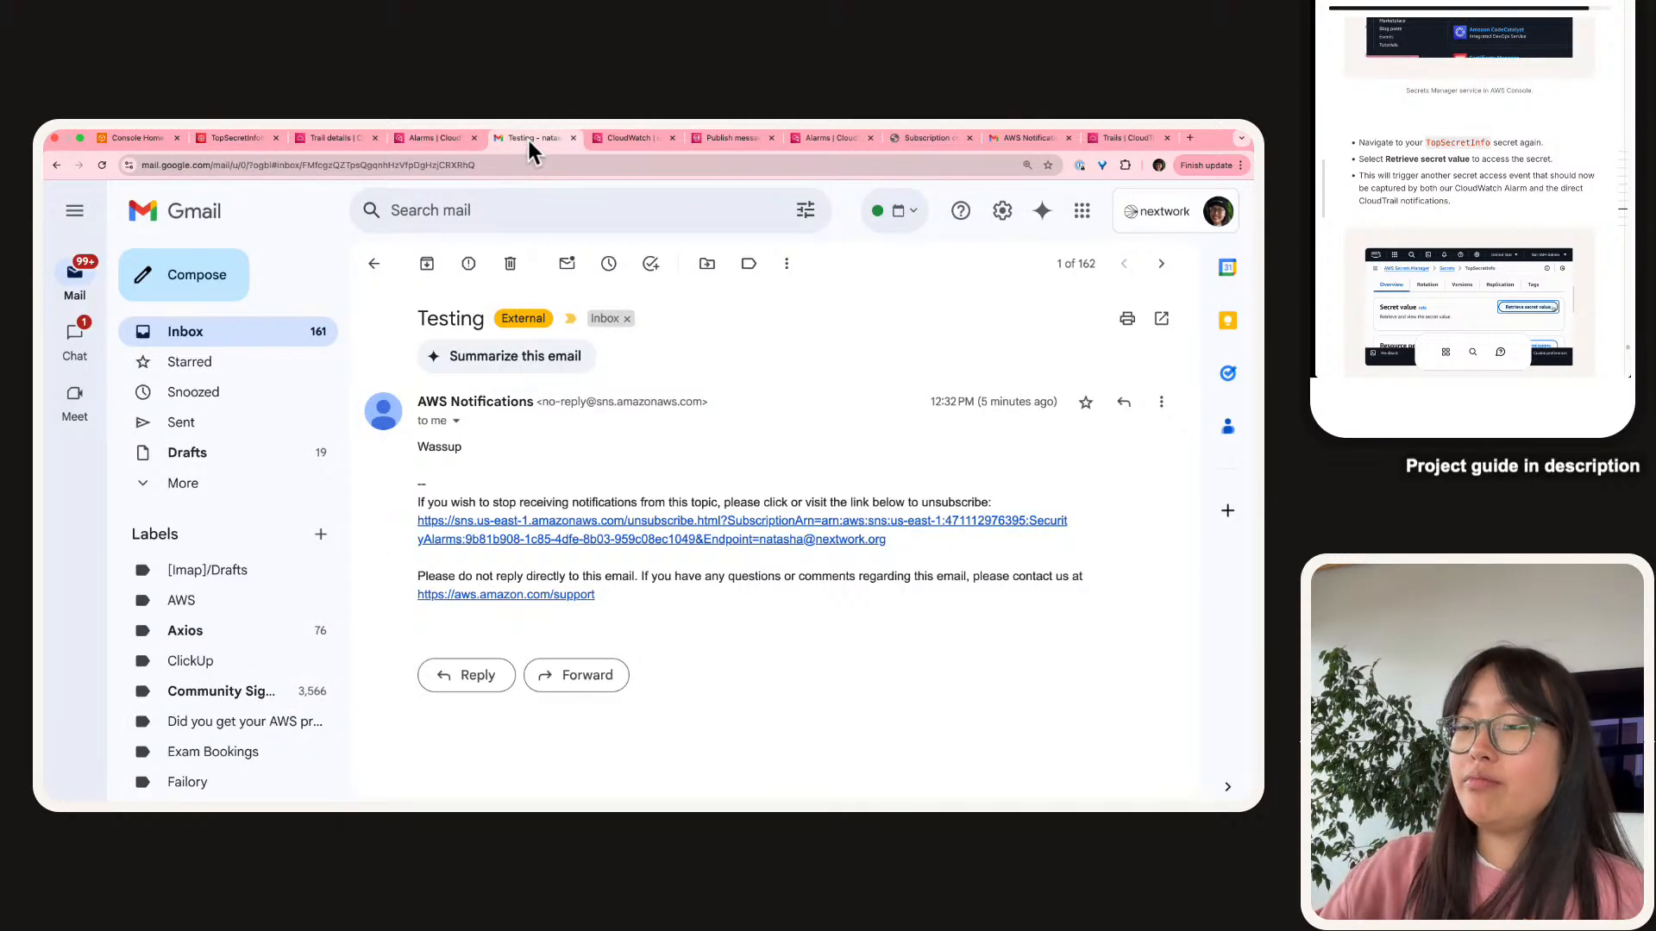
pyautogui.click(371, 308)
pyautogui.press('super+w')
pyautogui.click(1457, 166)
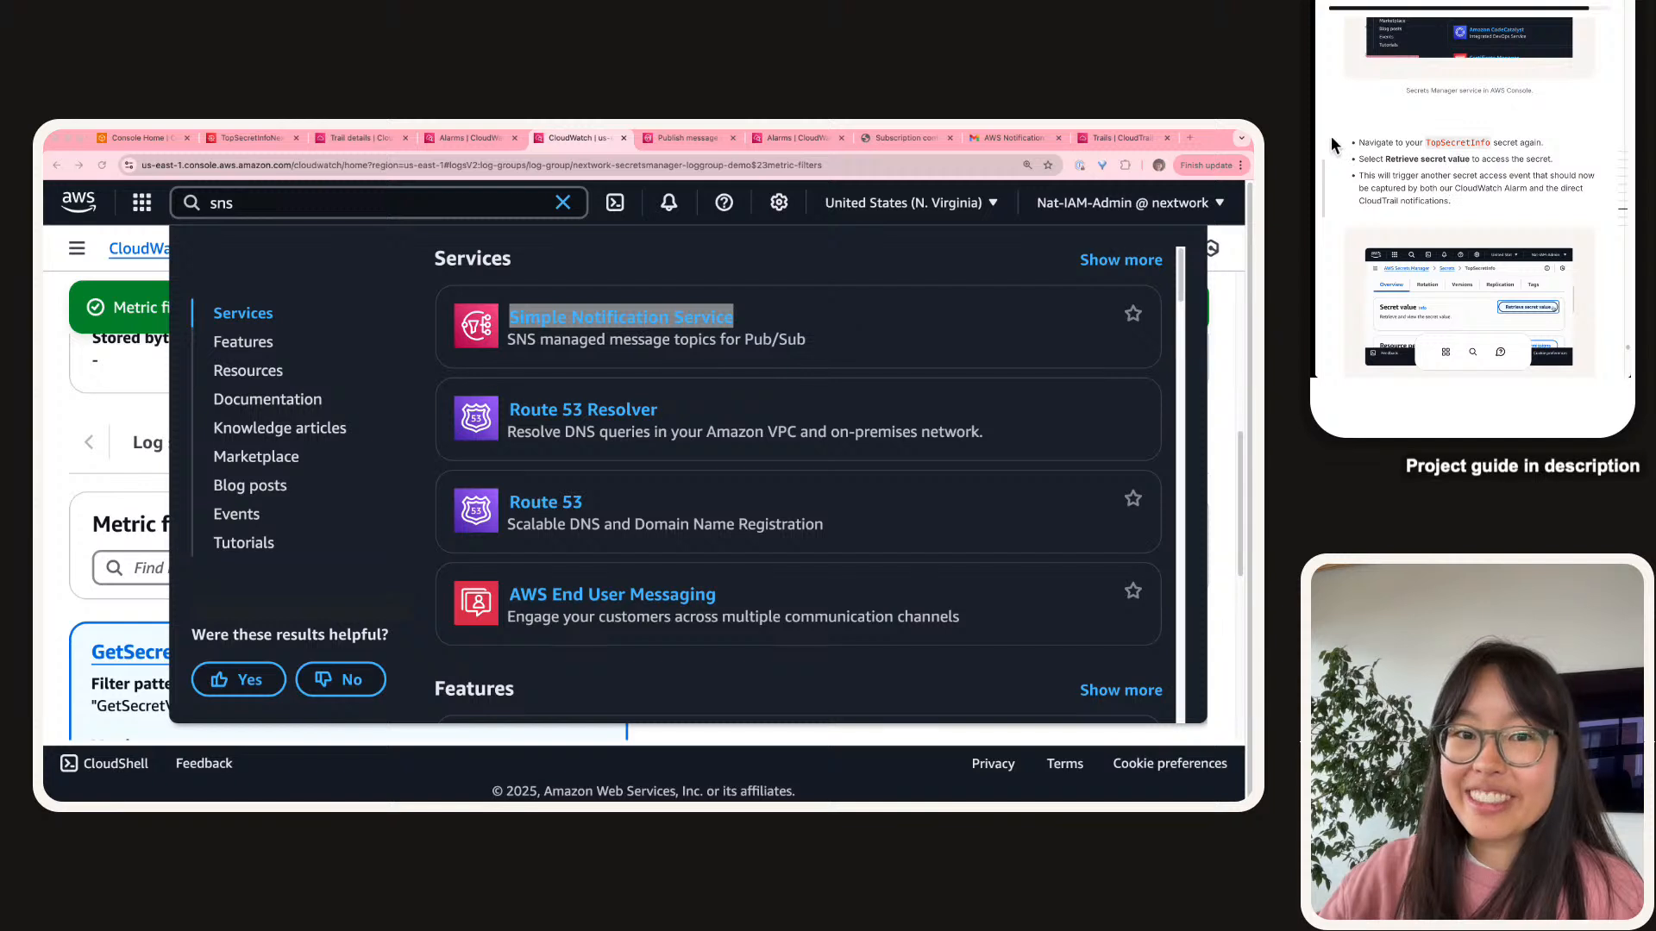
pyautogui.moveTo(1315, 198); pyautogui.dragTo(1379, 179)
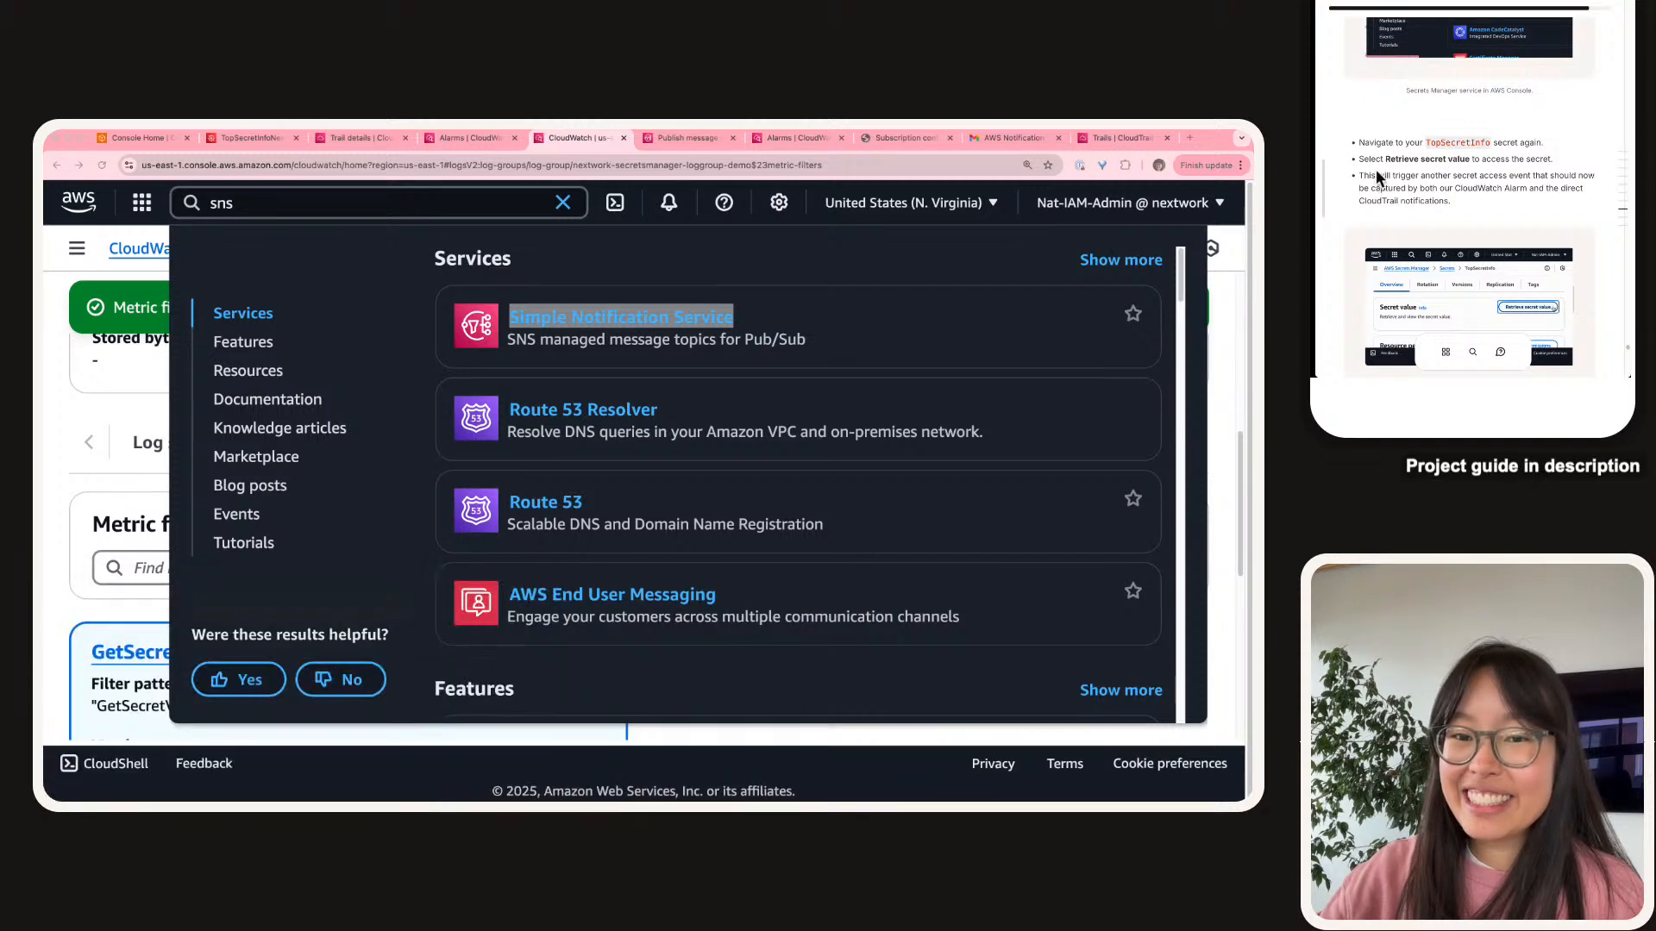
pyautogui.click(1419, 179)
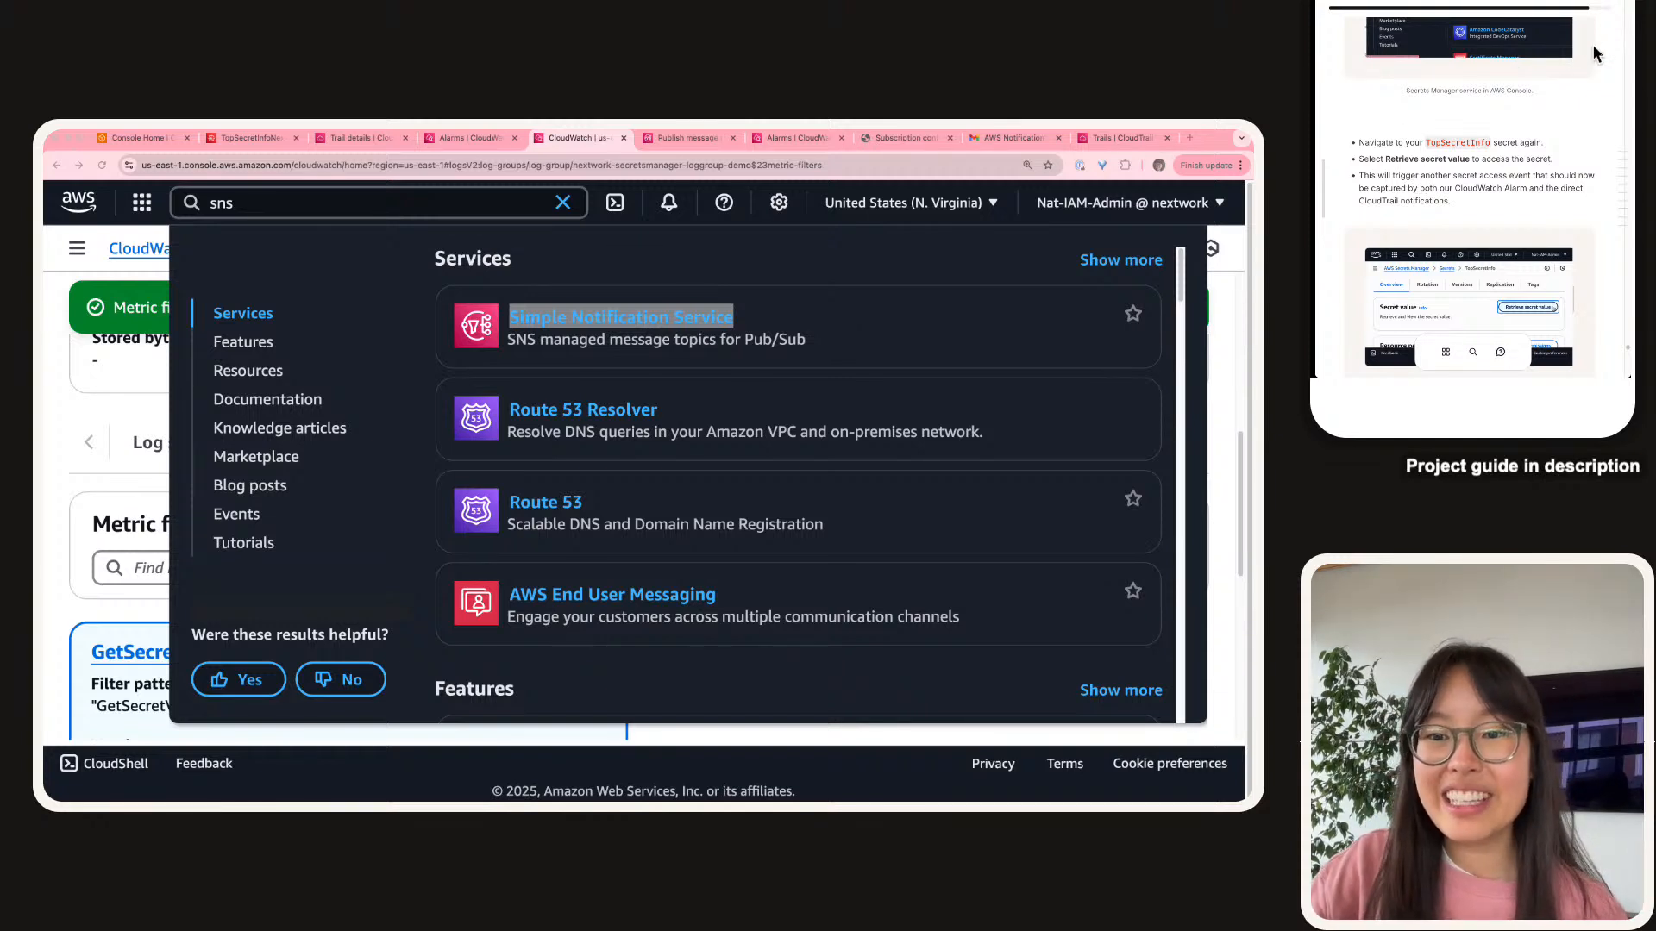
# Dismiss the service search results and show CloudWatch All alarms with 'Secret is accessed' in OK.
pyautogui.scroll(-5, 1496, 151)
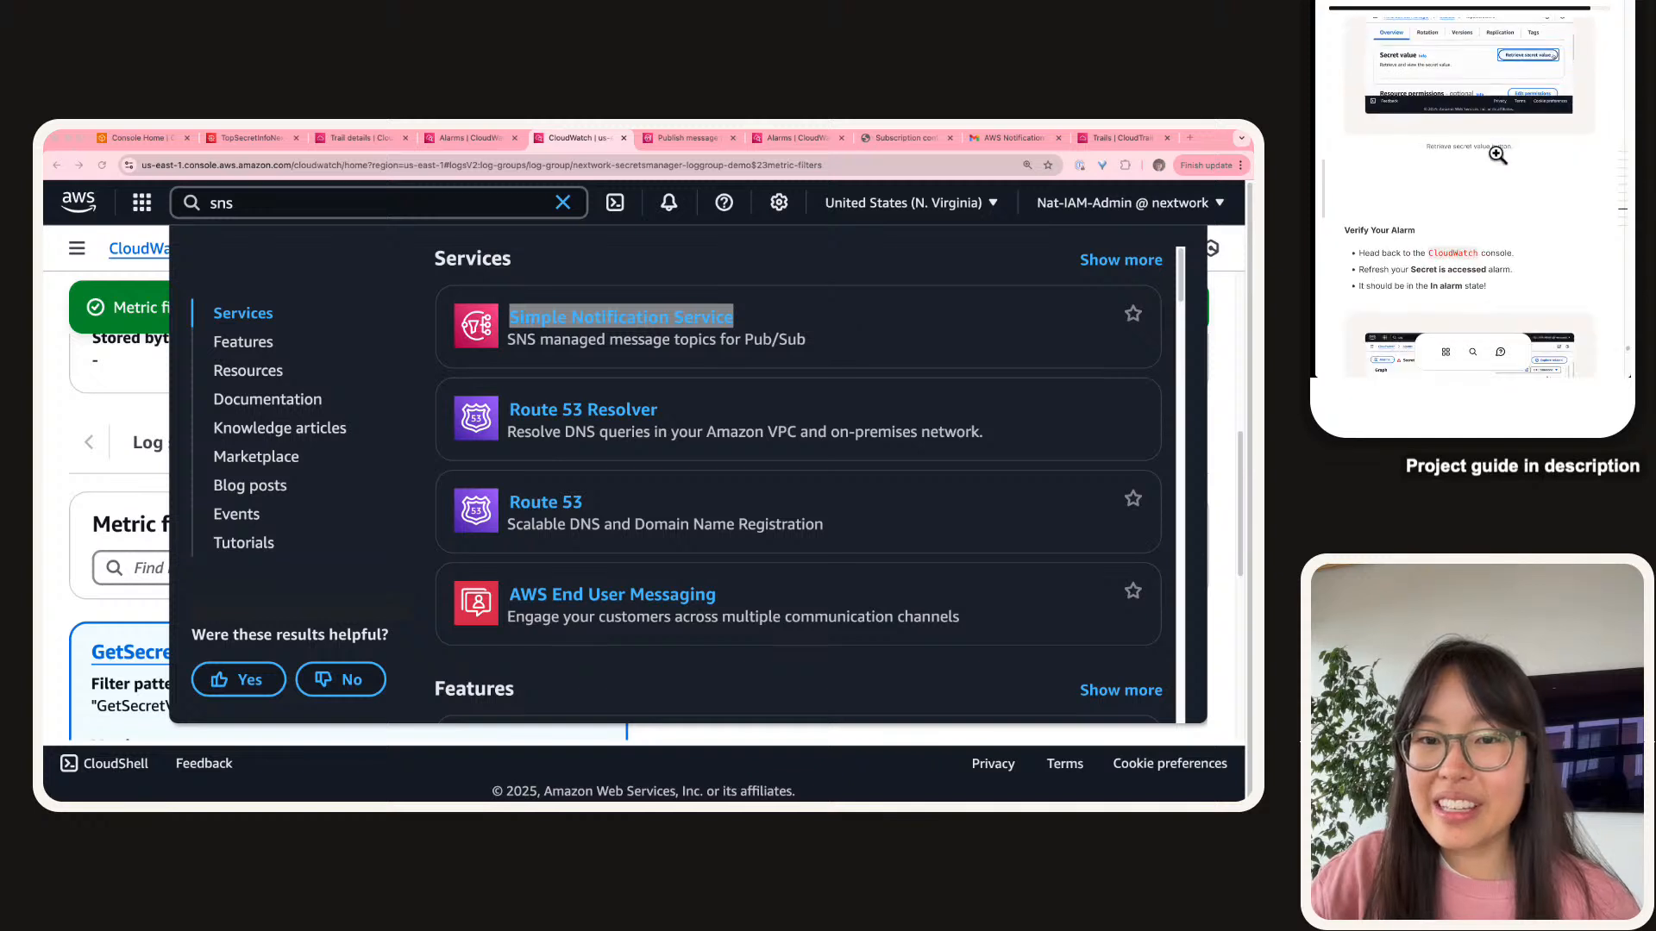
pyautogui.scroll(-5, 1496, 153)
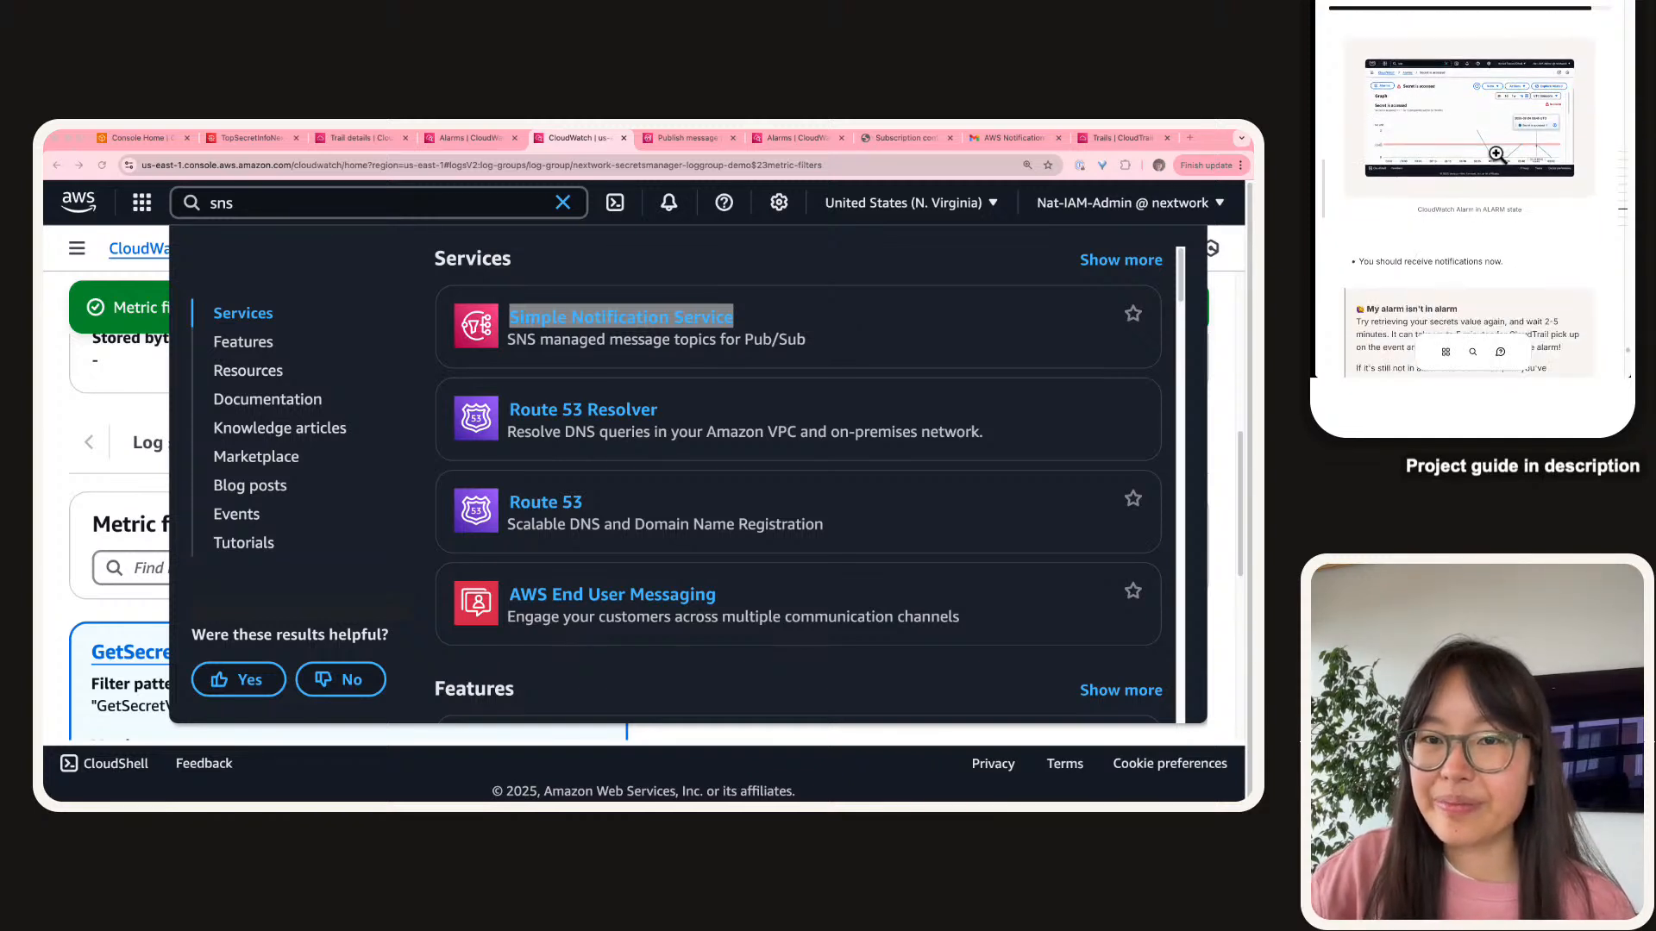
pyautogui.scroll(3, 1495, 154)
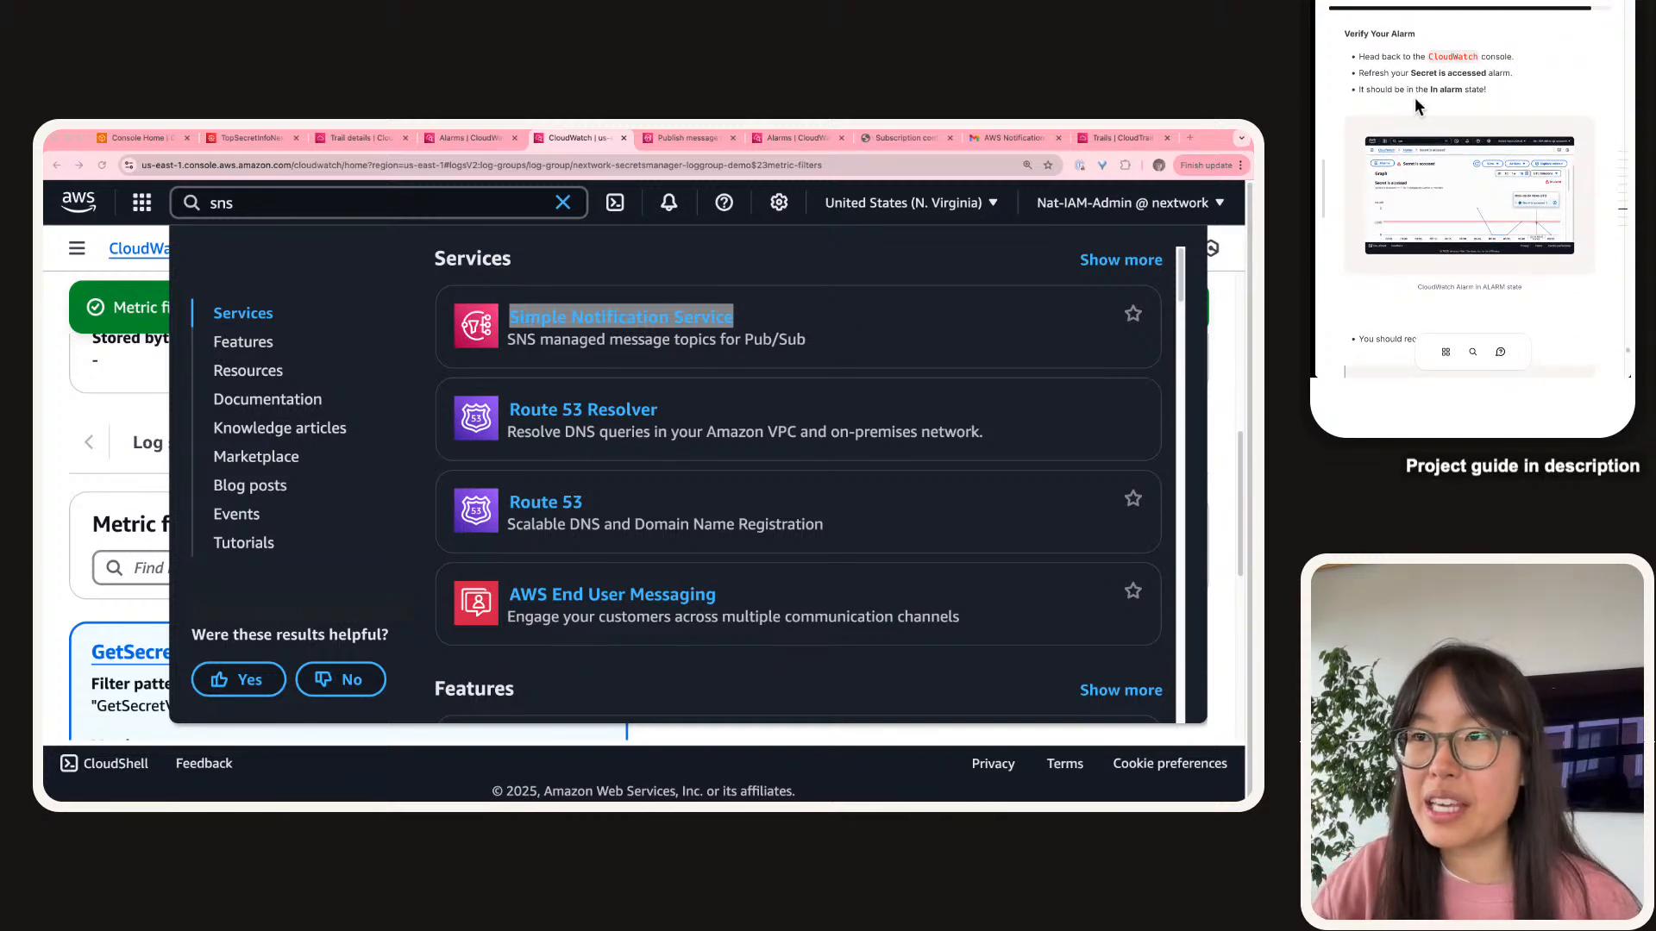
pyautogui.click(54, 276)
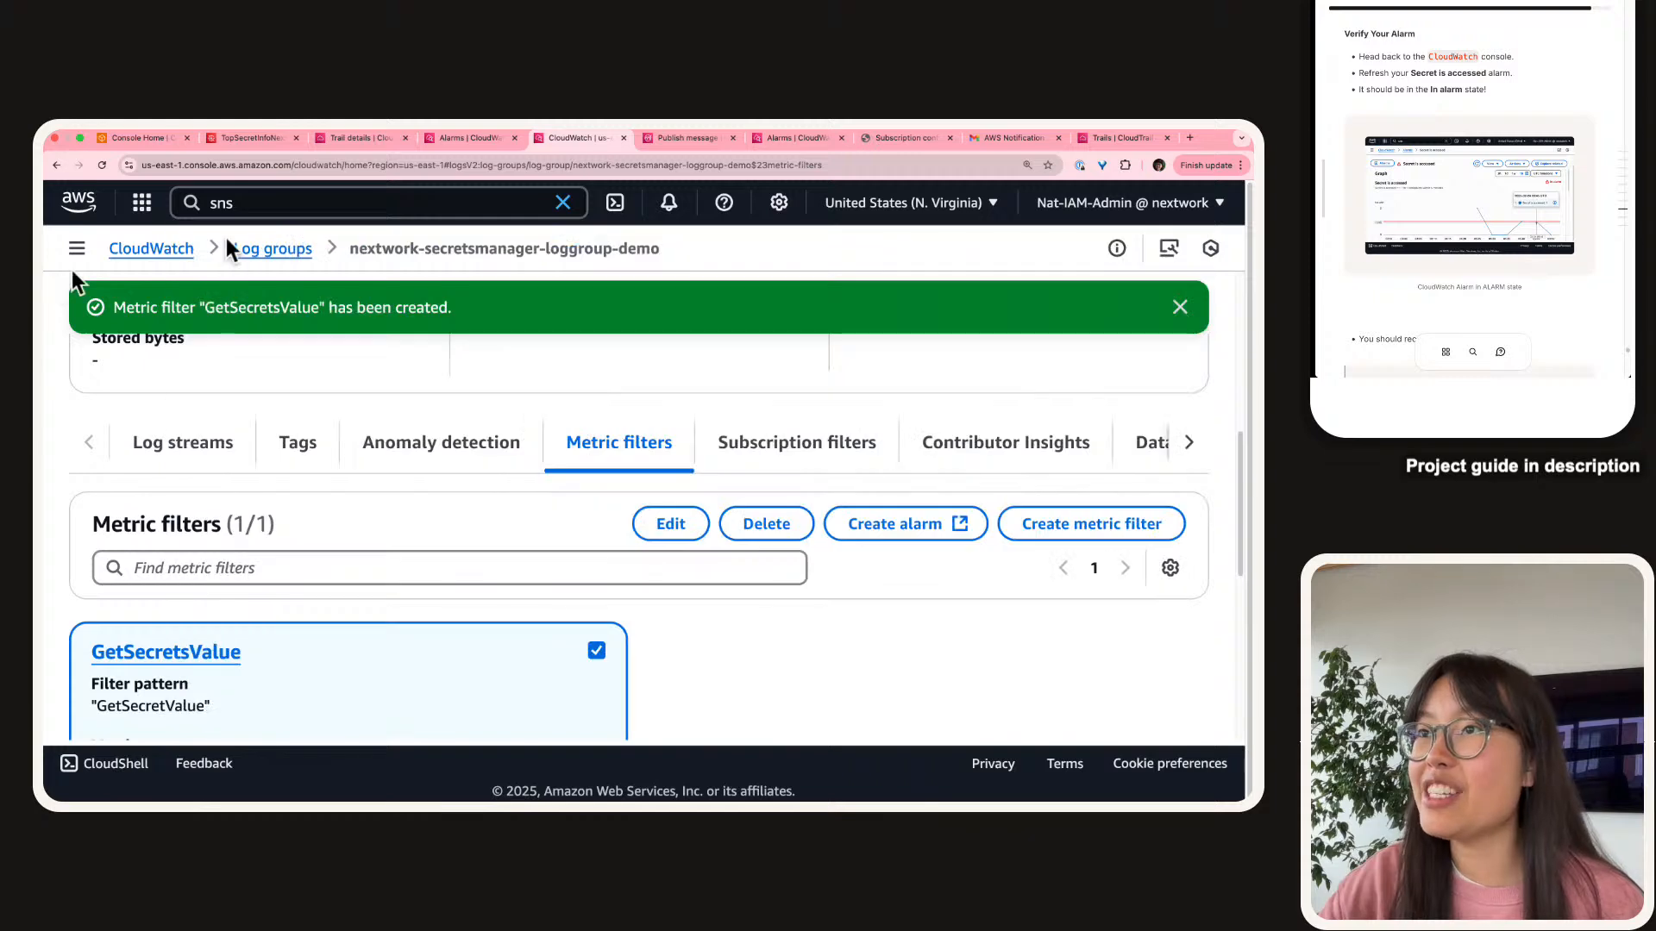
pyautogui.click(462, 138)
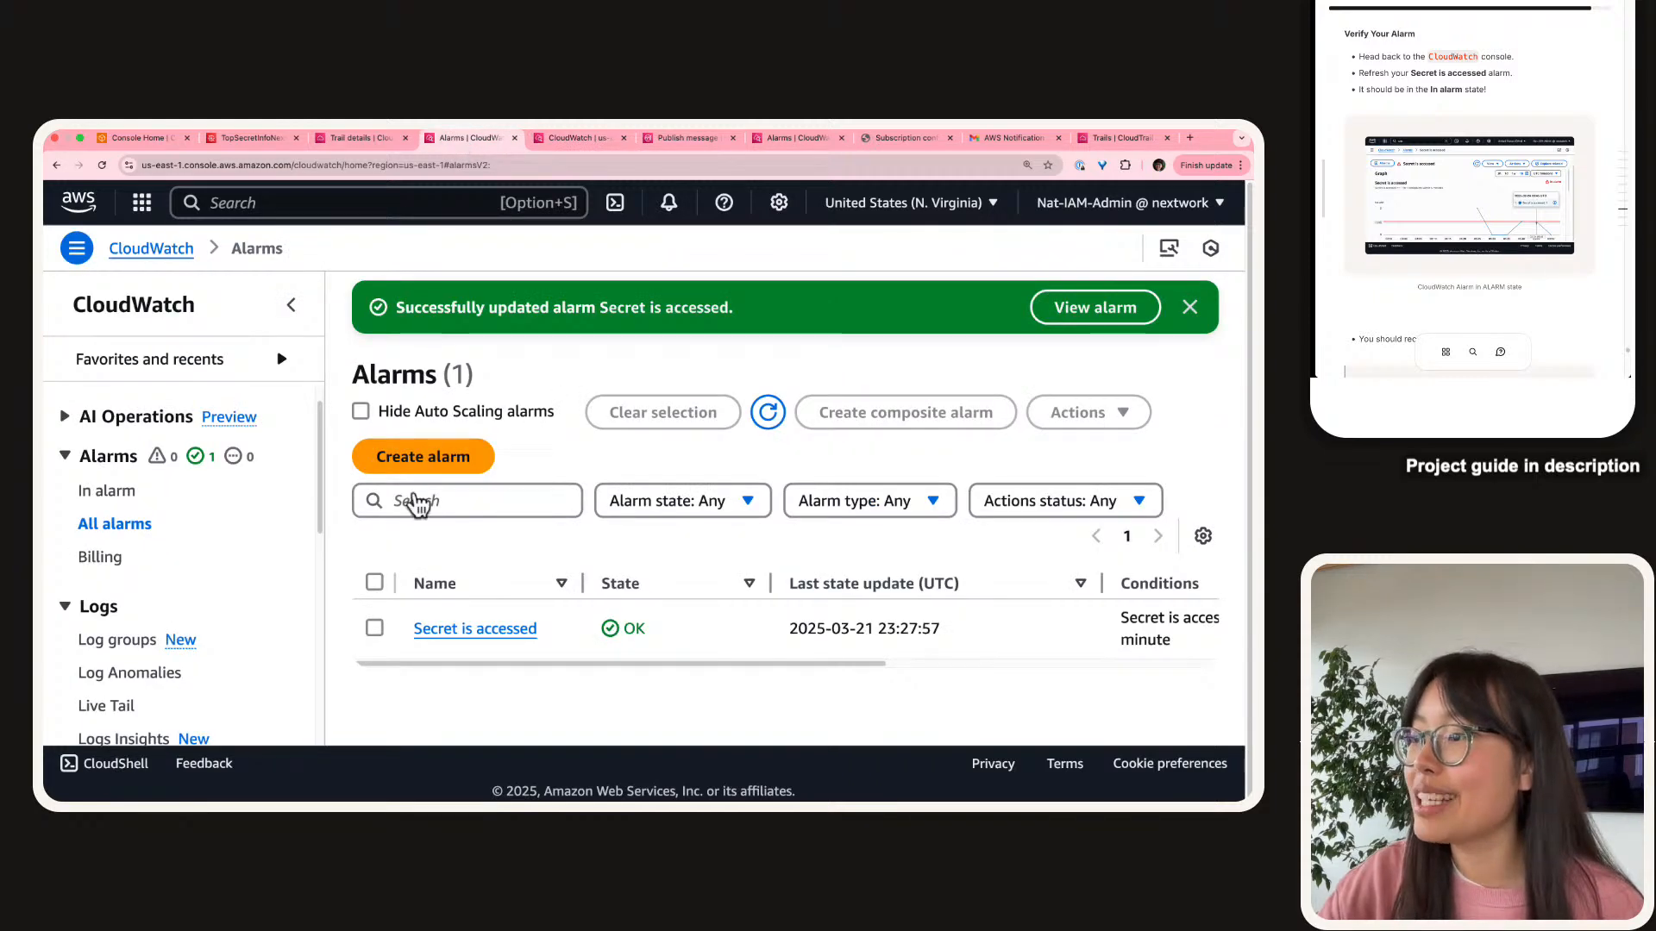
# Open the 'Secret is accessed' alarm details, now In alarm with a fresh access spike.
pyautogui.click(500, 633)
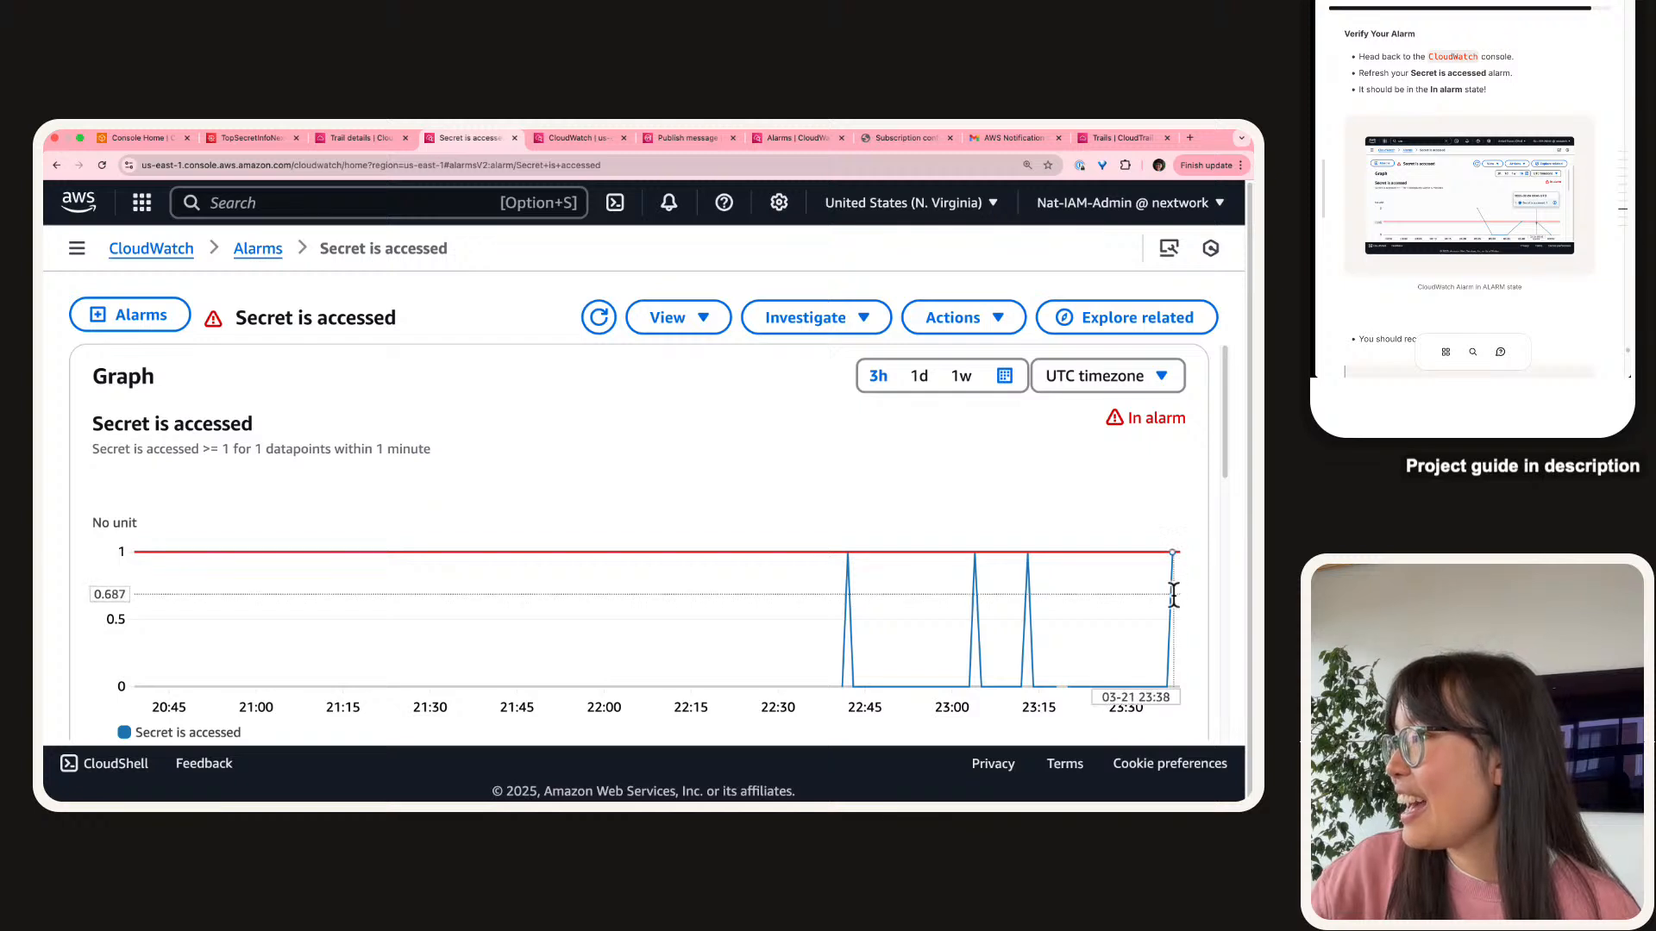
pyautogui.moveTo(1173, 592)
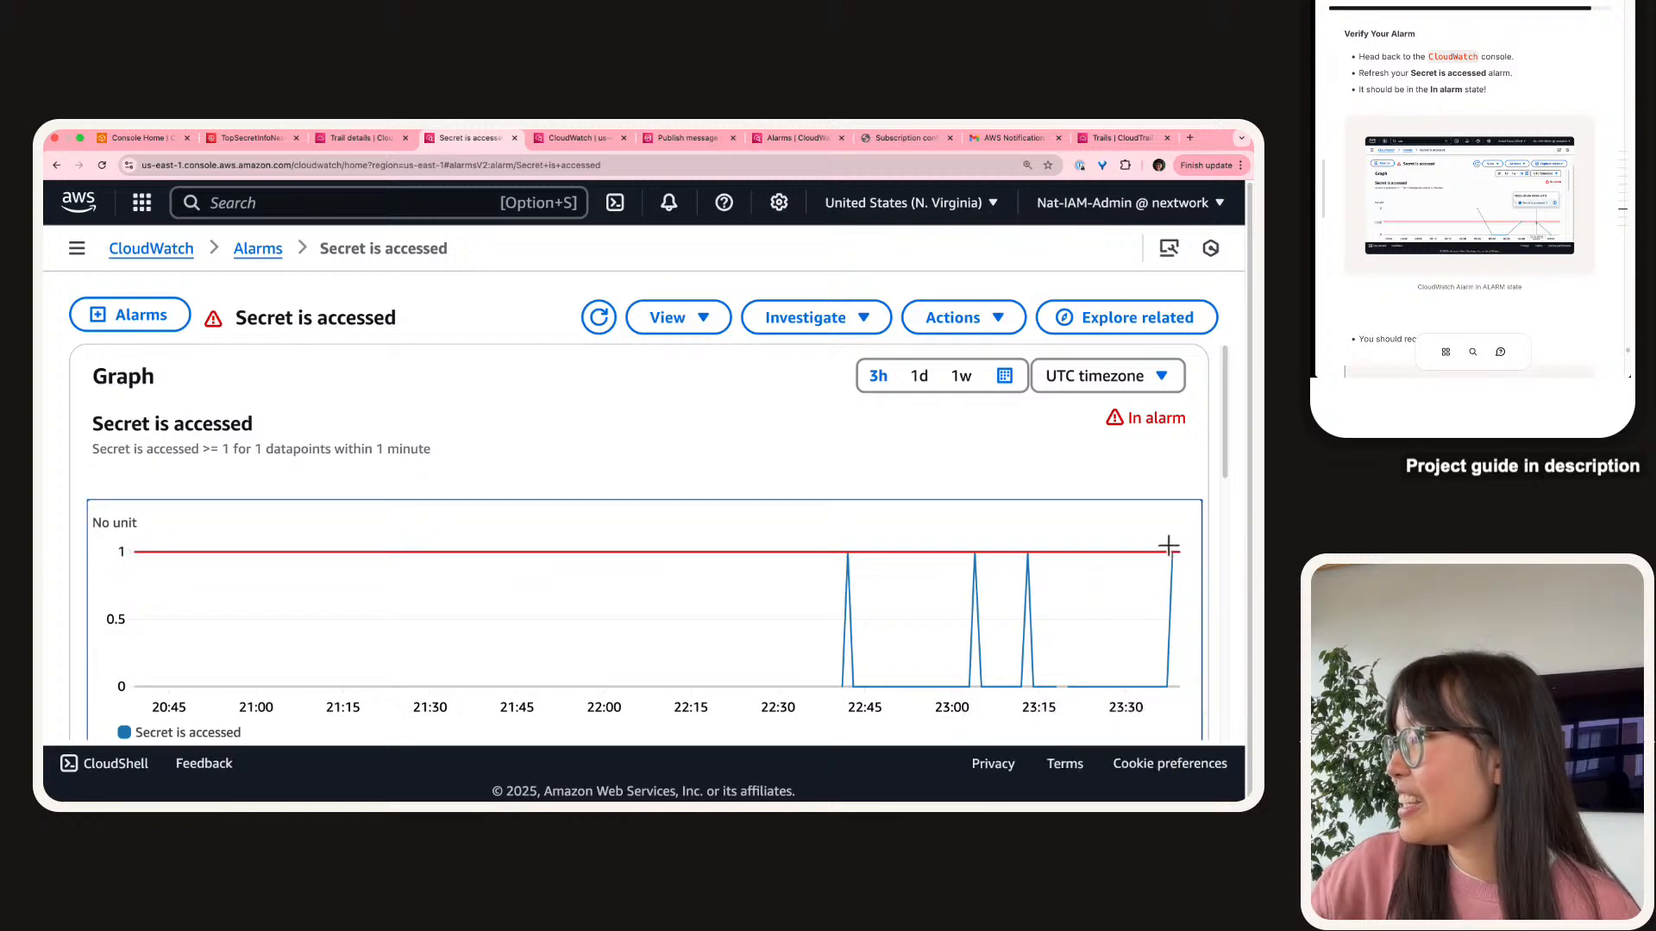
pyautogui.moveTo(1170, 558)
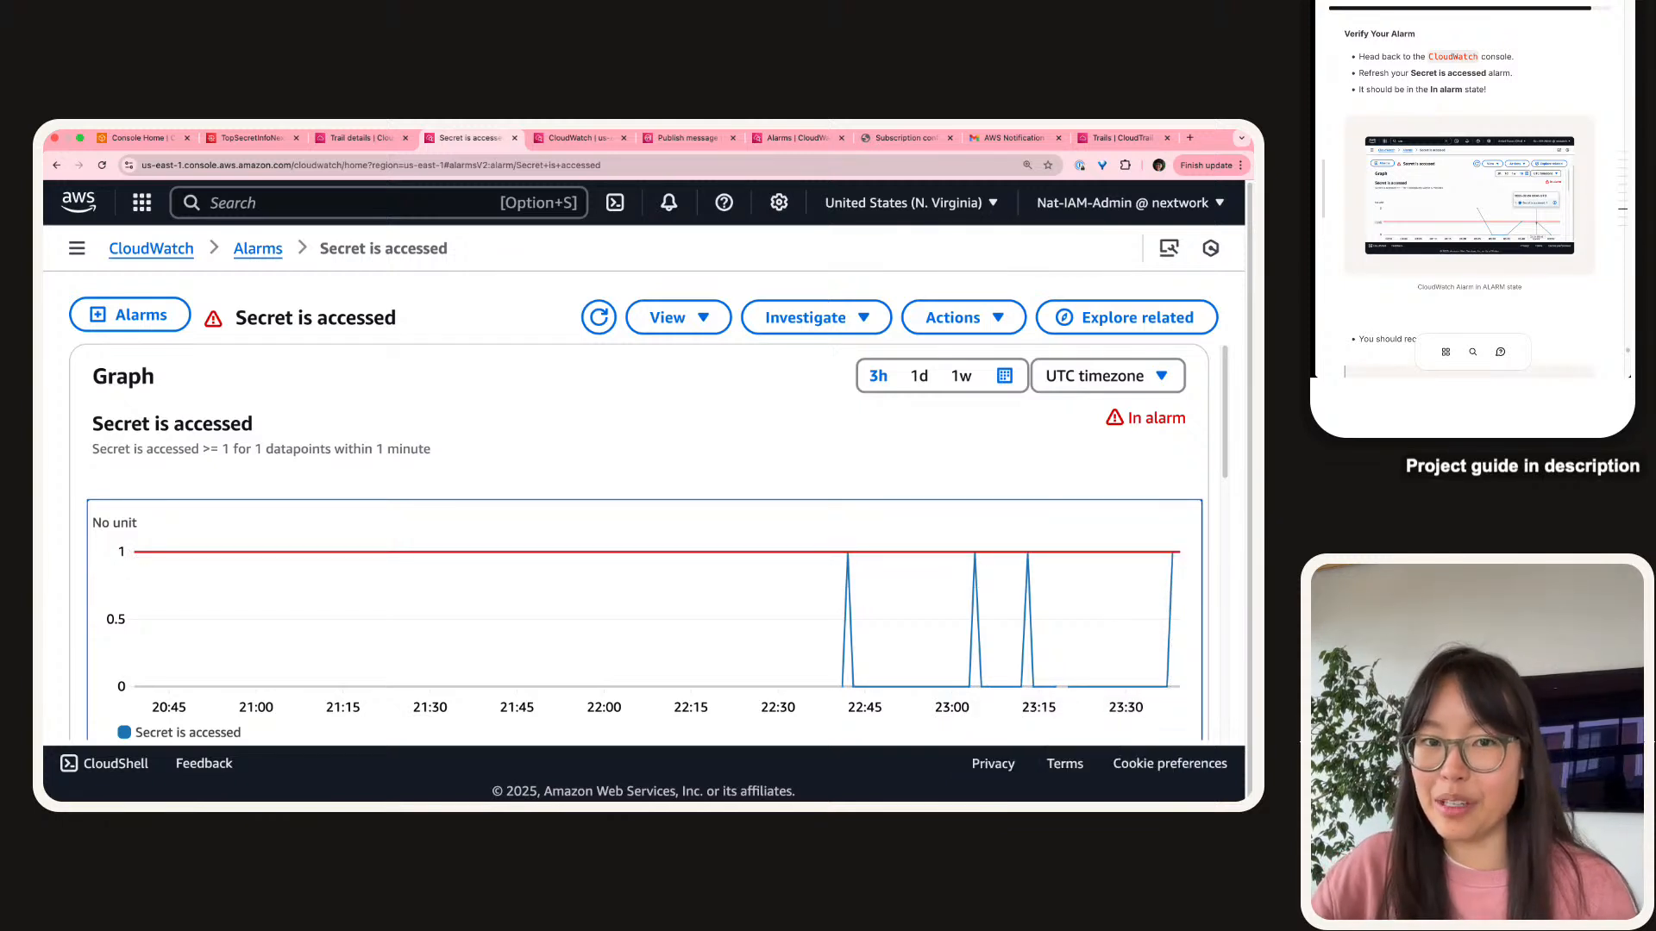
pyautogui.click(1313, 133)
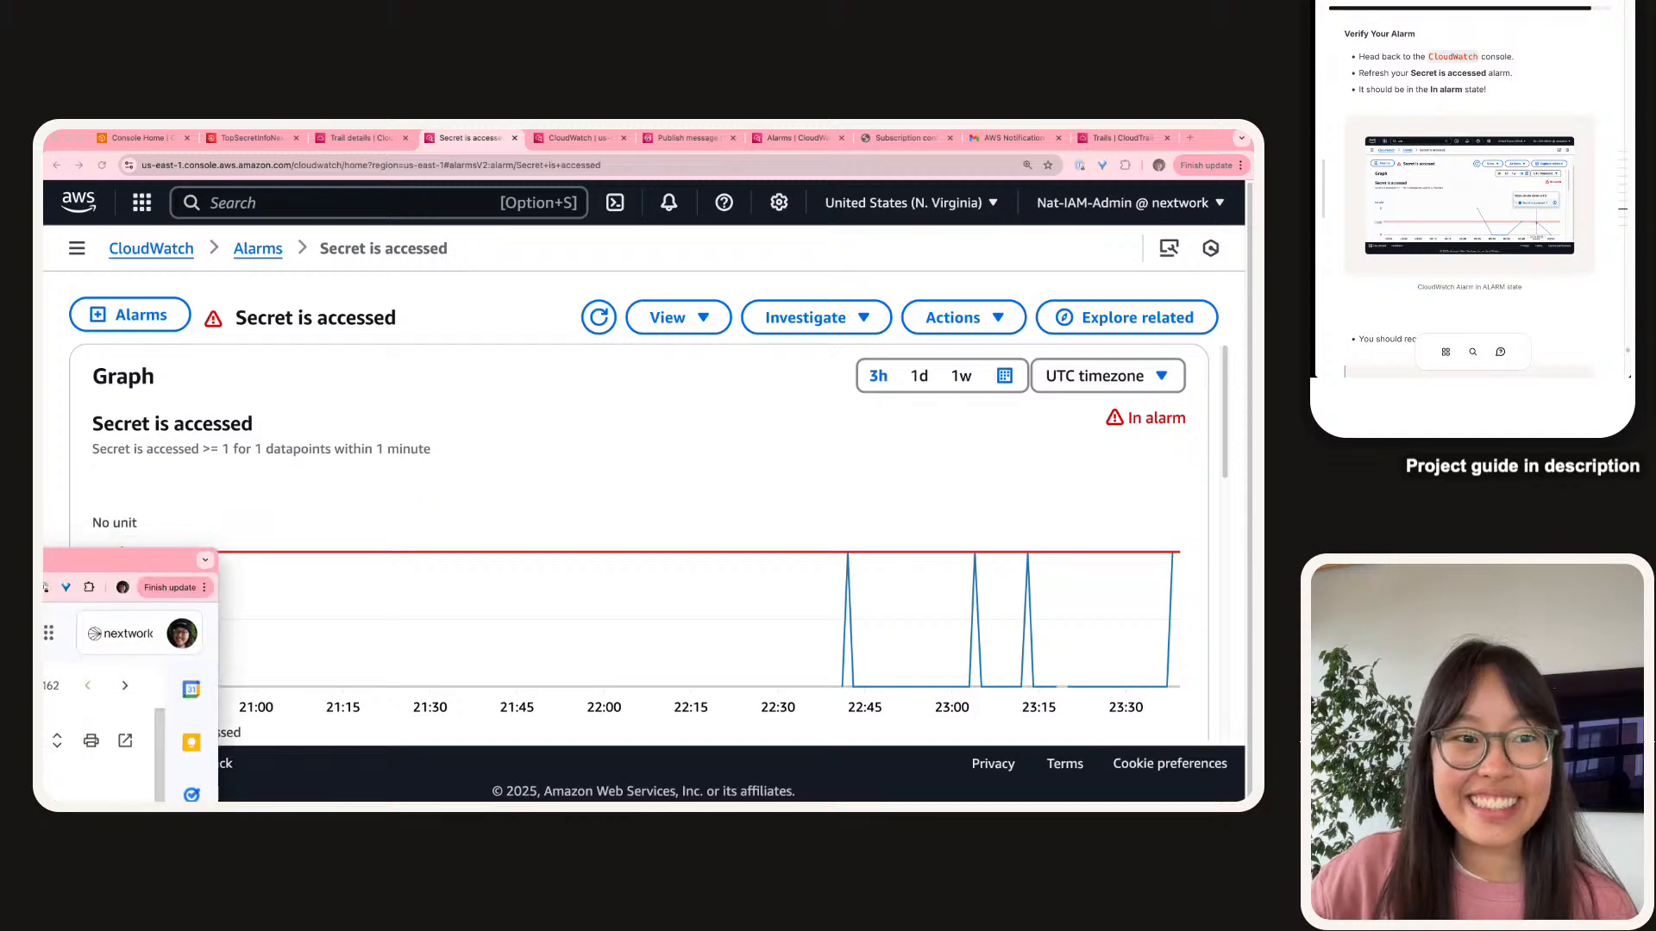
# Bring the ALARM email into this window and highlight its arrival time and explanation paragraph.
pyautogui.moveTo(45, 151); pyautogui.dragTo(828, 152)
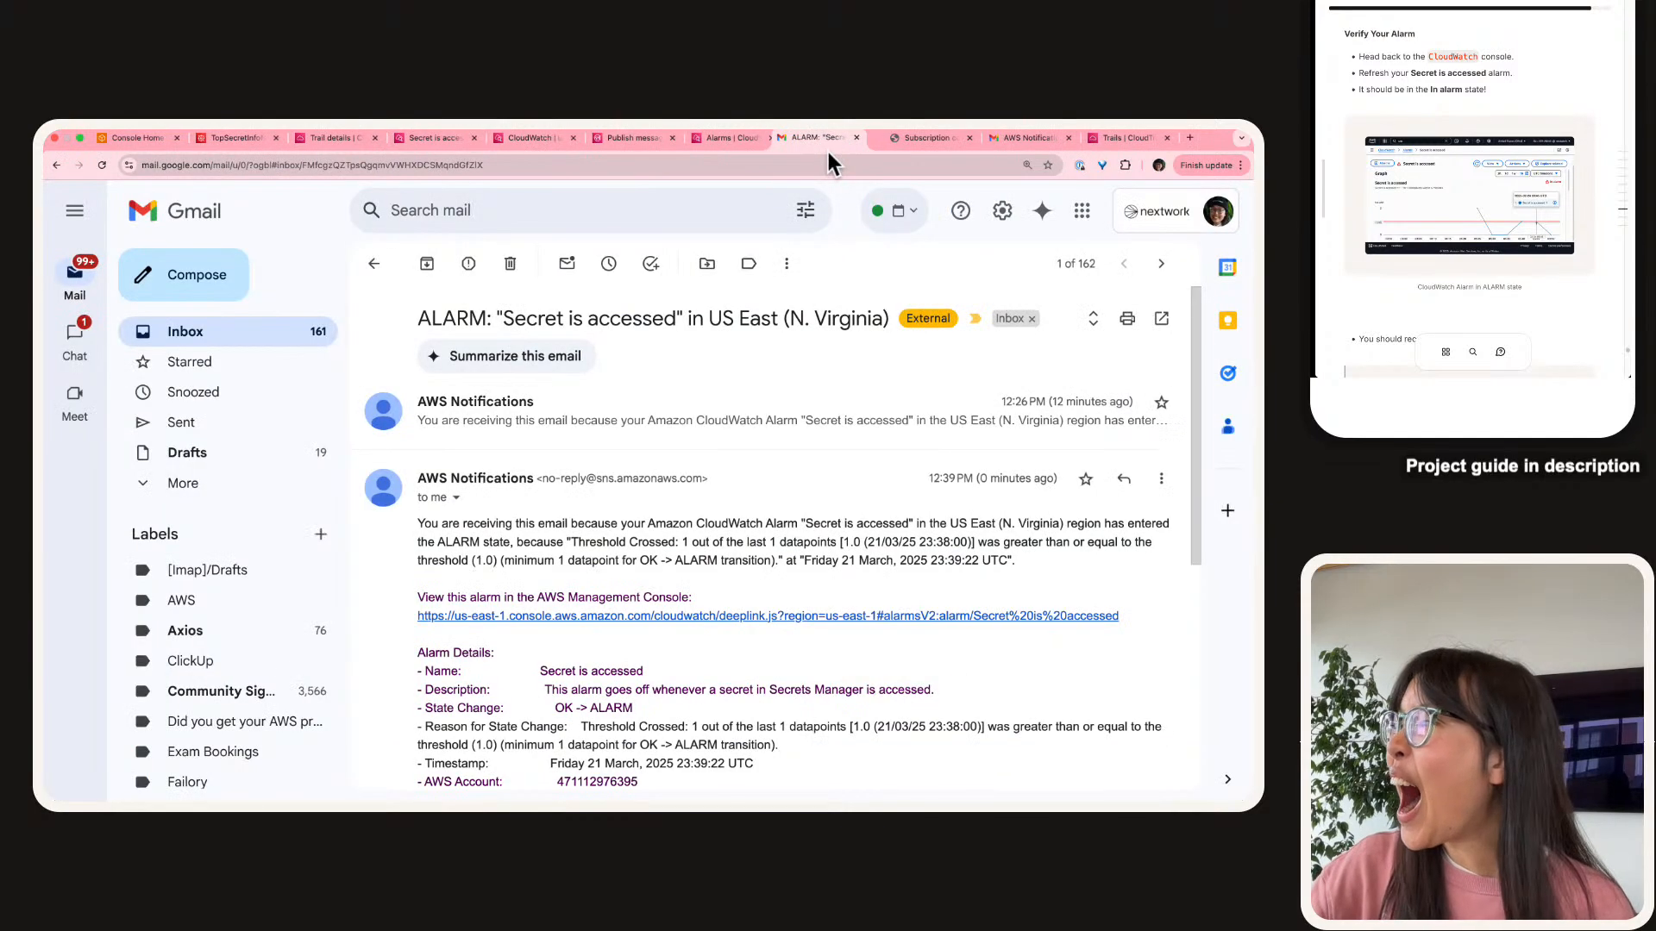
pyautogui.scroll(-2, 997, 452)
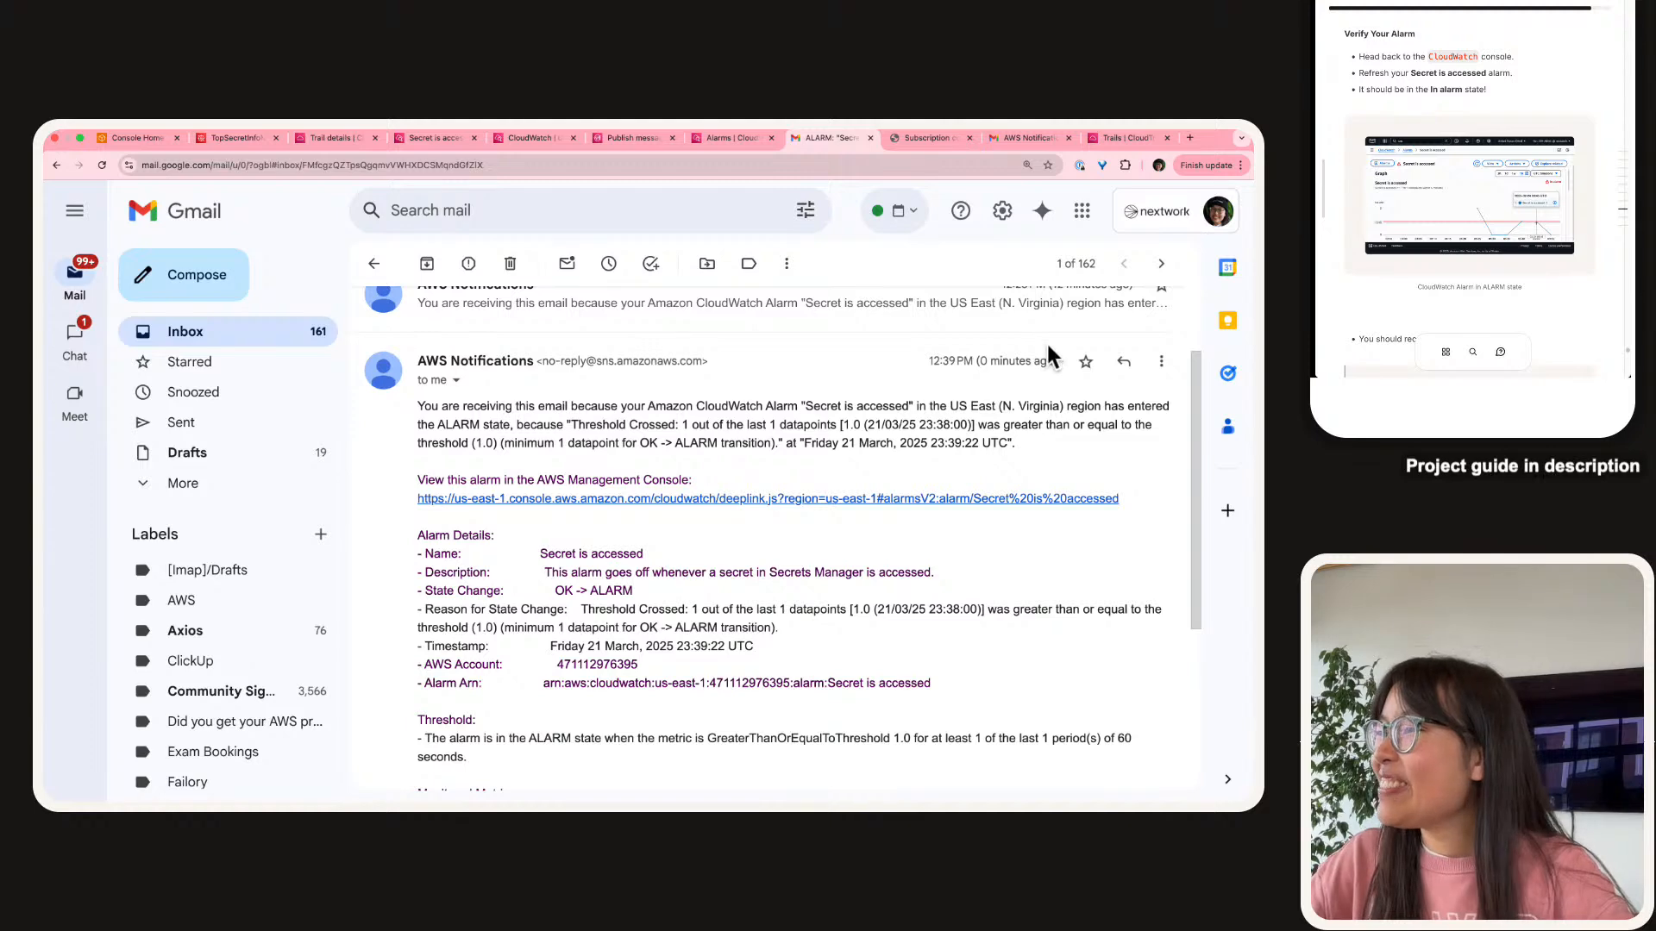
pyautogui.scroll(10, 1038, 369)
pyautogui.tripleClick(920, 370)
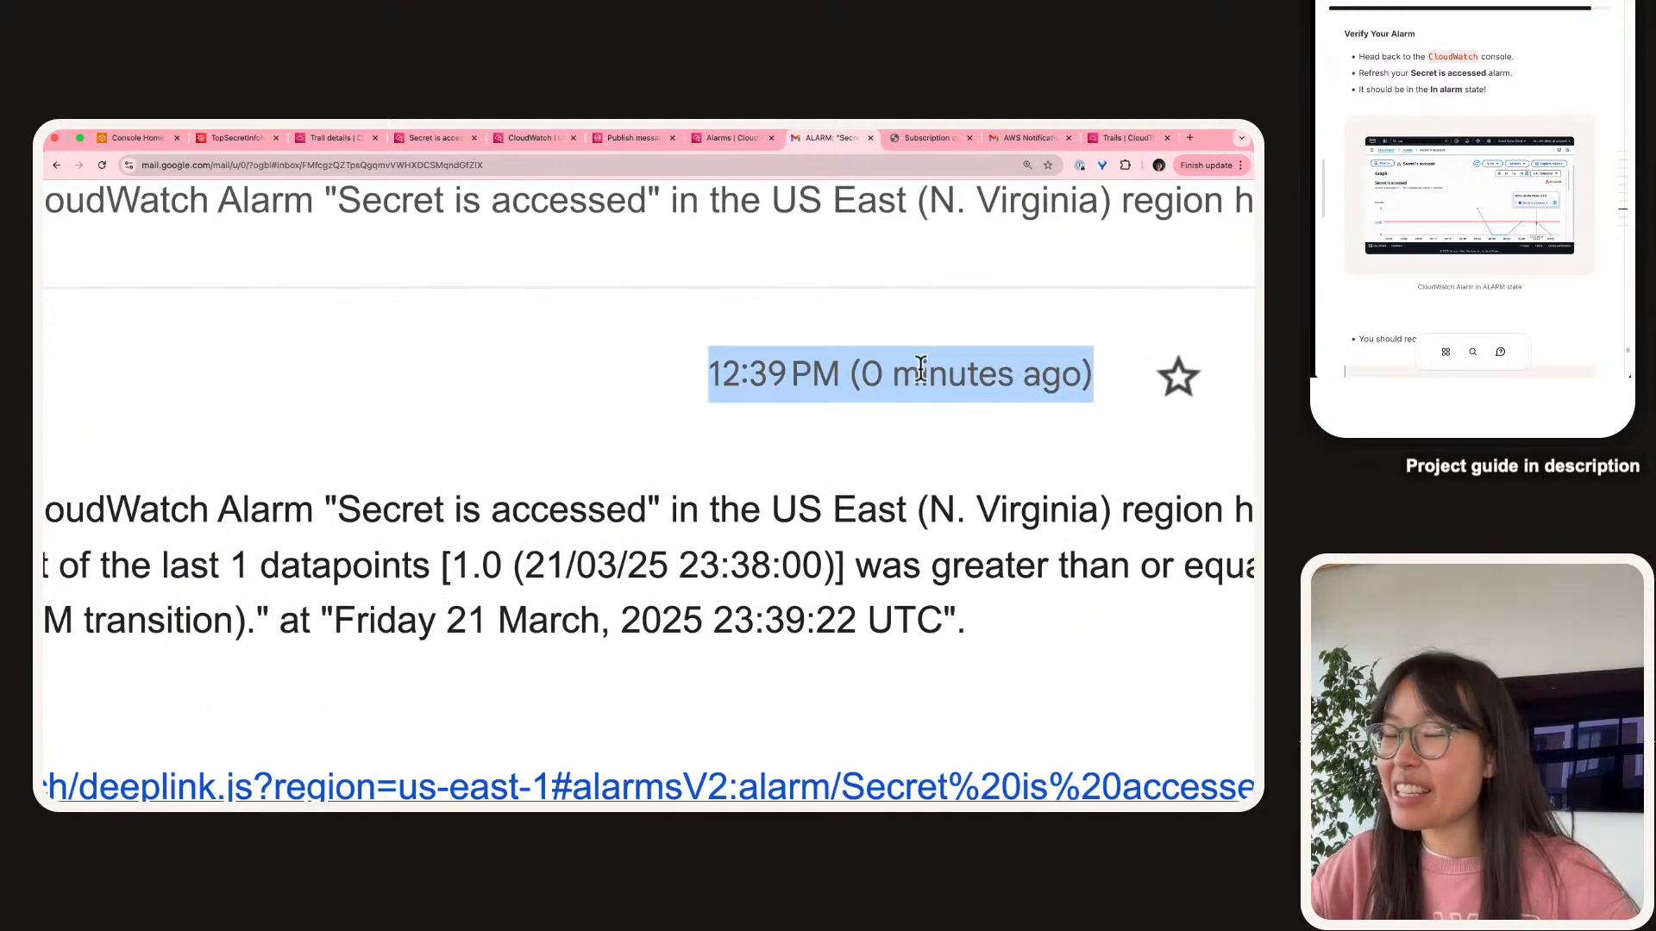
pyautogui.scroll(-10, 920, 369)
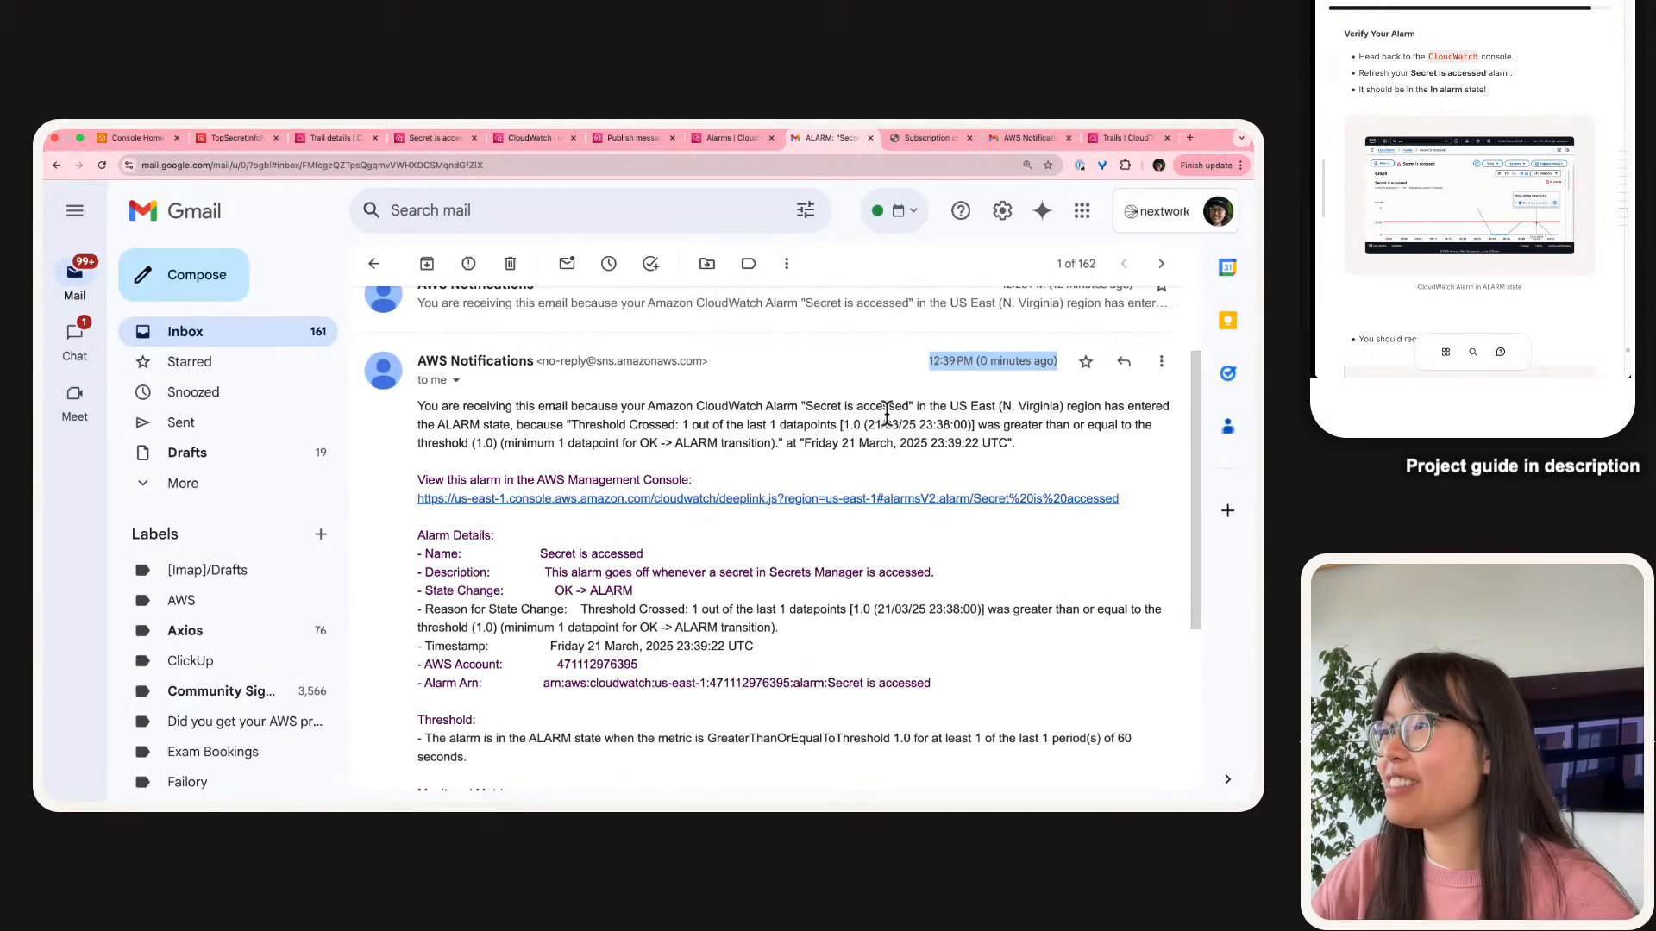
pyautogui.scroll(10, 864, 416)
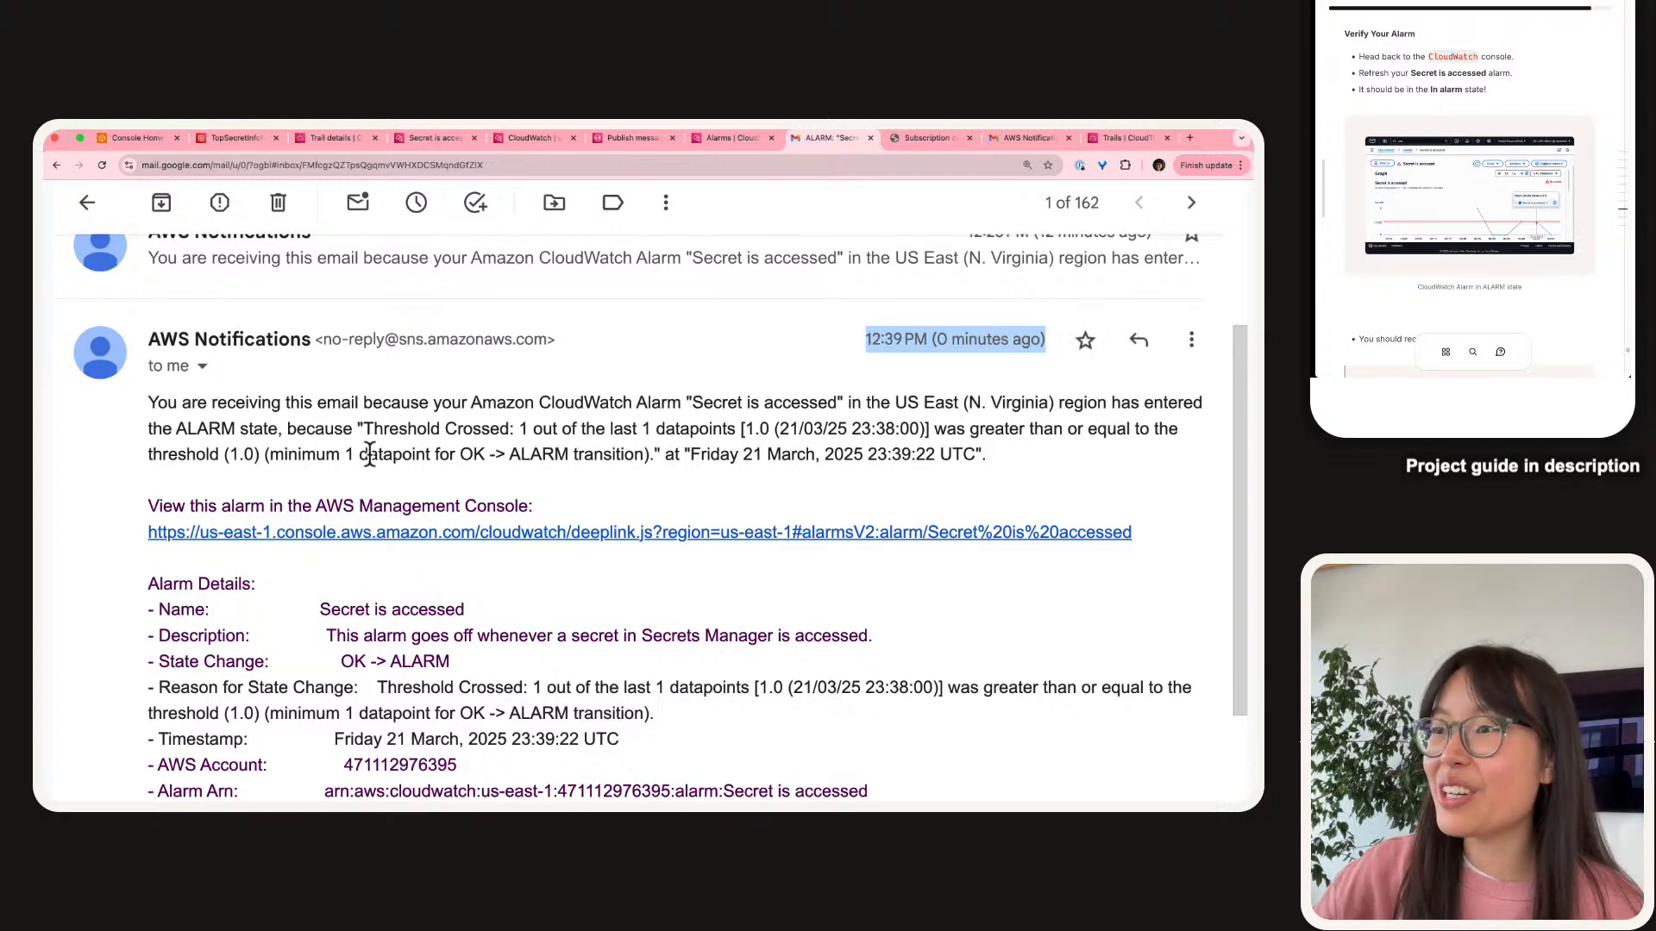
pyautogui.doubleClick(577, 462)
pyautogui.tripleClick(577, 462)
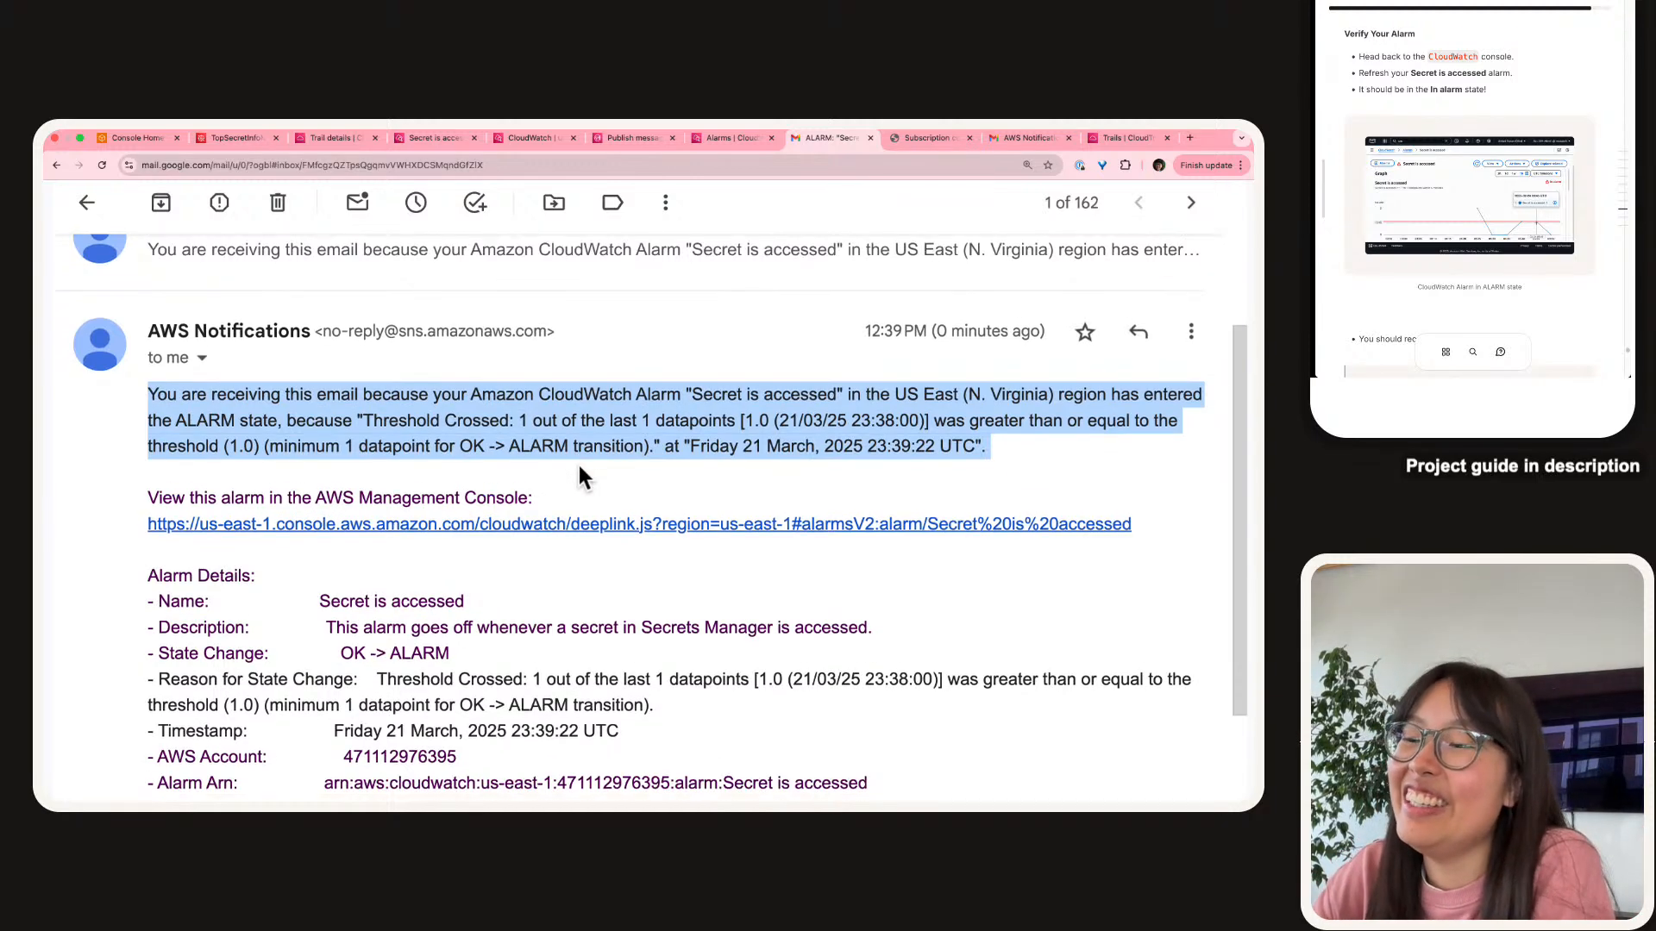
# Read the rest of the OK-to-ALARM notification, then return to the CloudWatch alarms page.
pyautogui.scroll(-1, 577, 463)
pyautogui.click(577, 463)
pyautogui.scroll(-1, 578, 474)
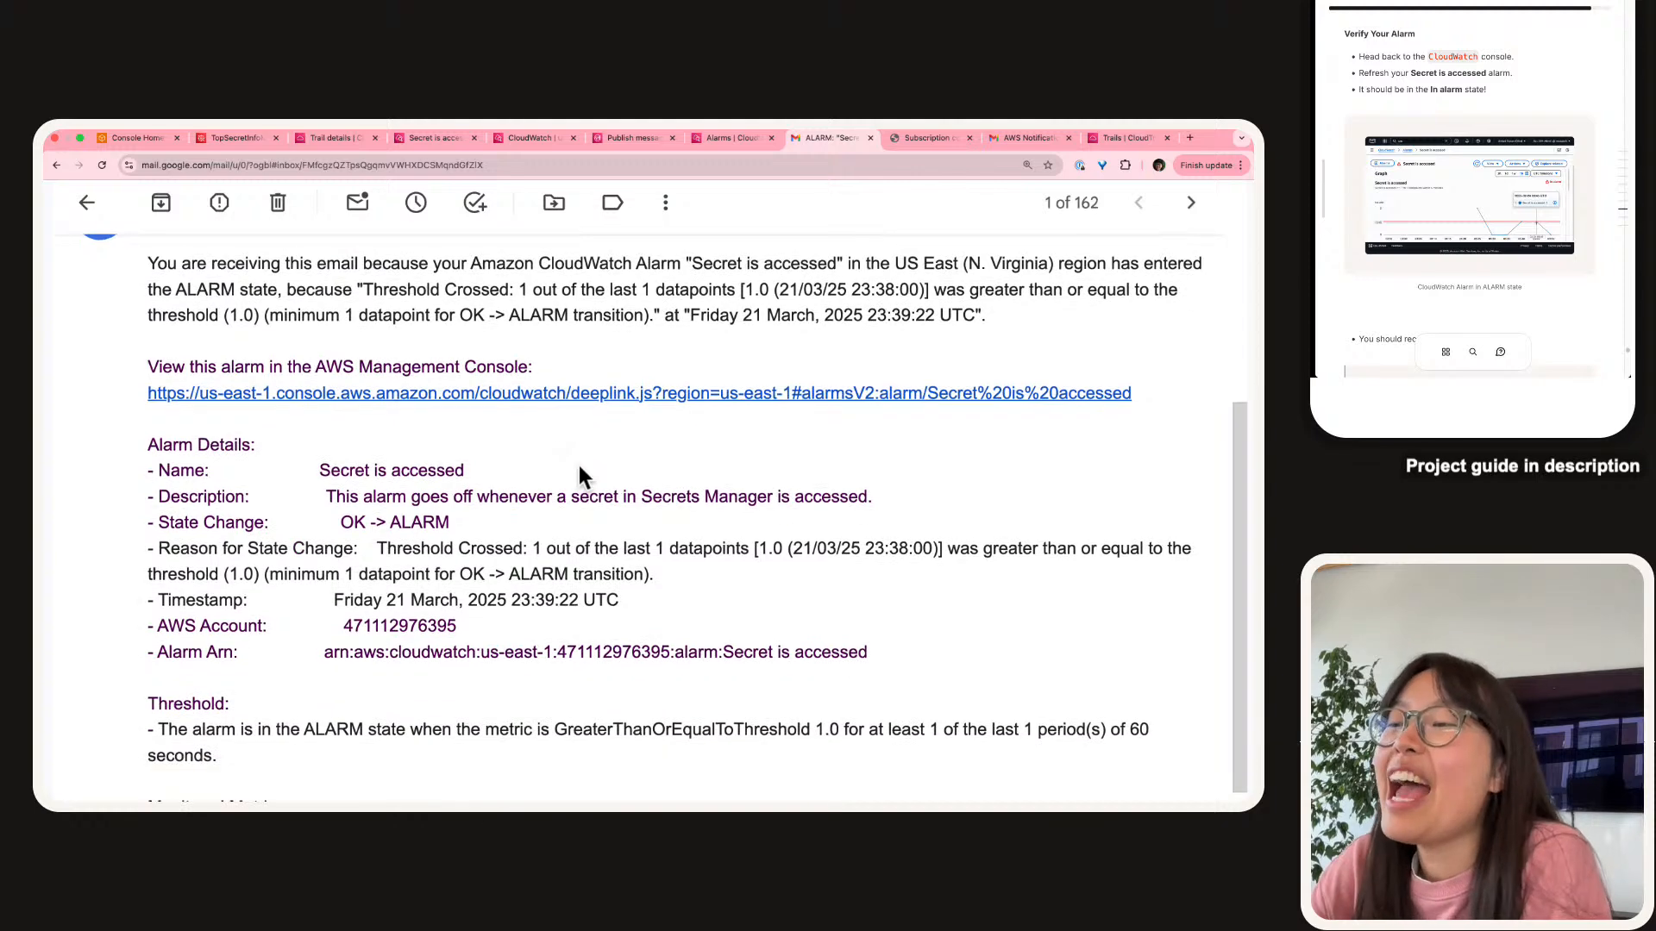
pyautogui.scroll(-1, 578, 475)
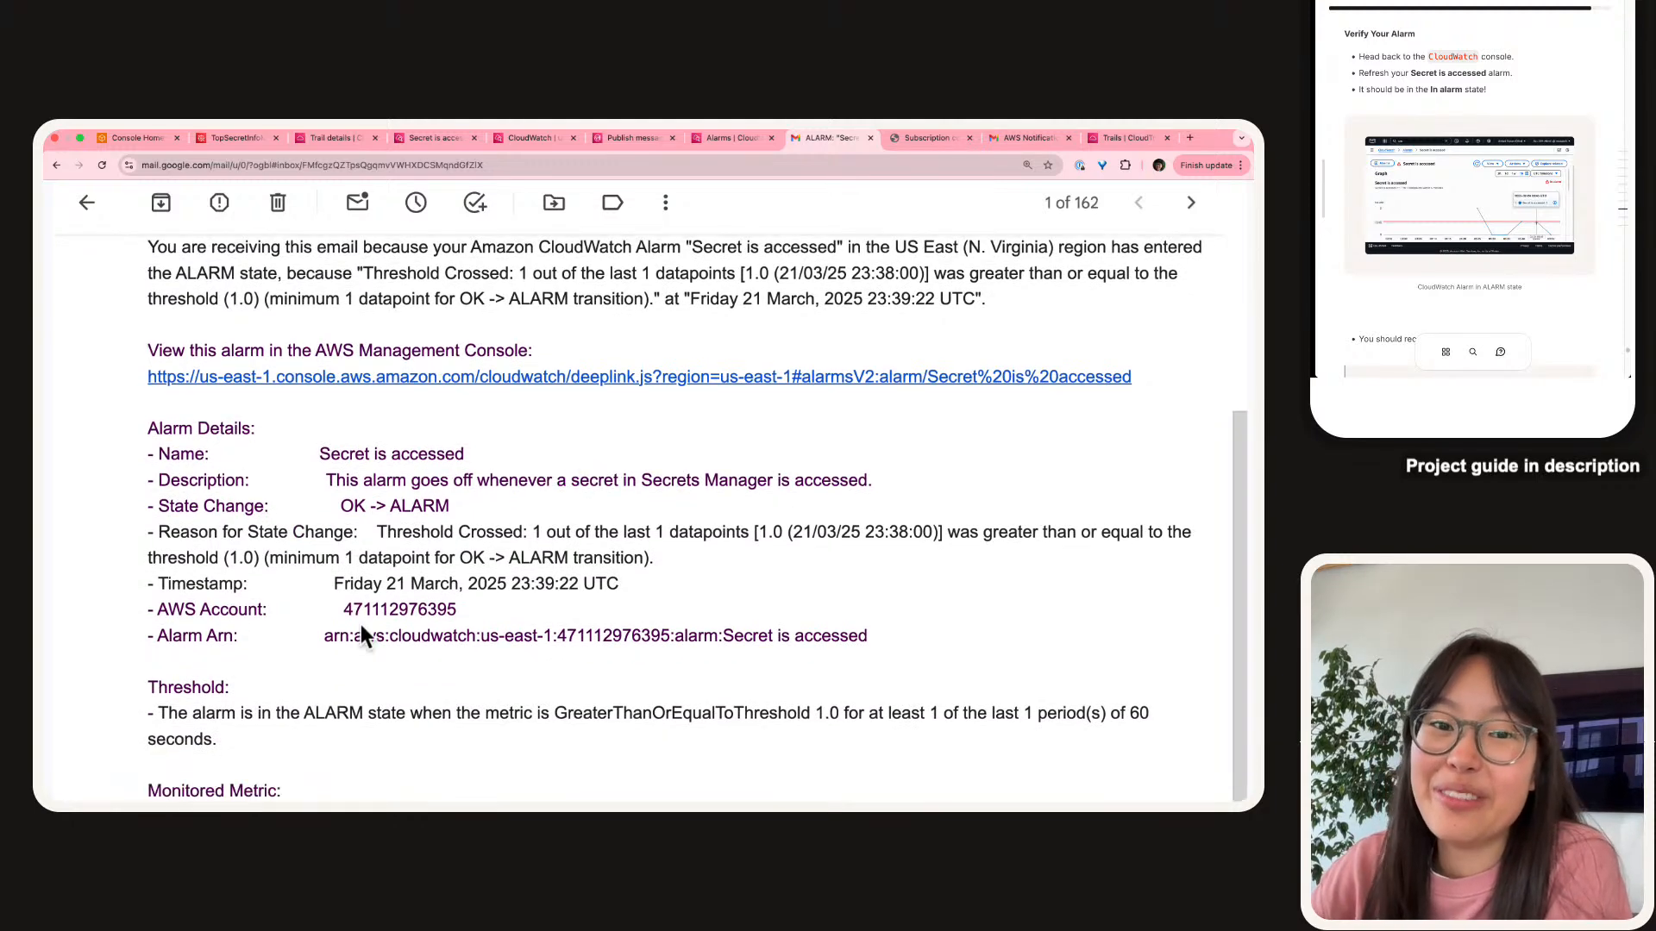
pyautogui.scroll(-5, 1504, 87)
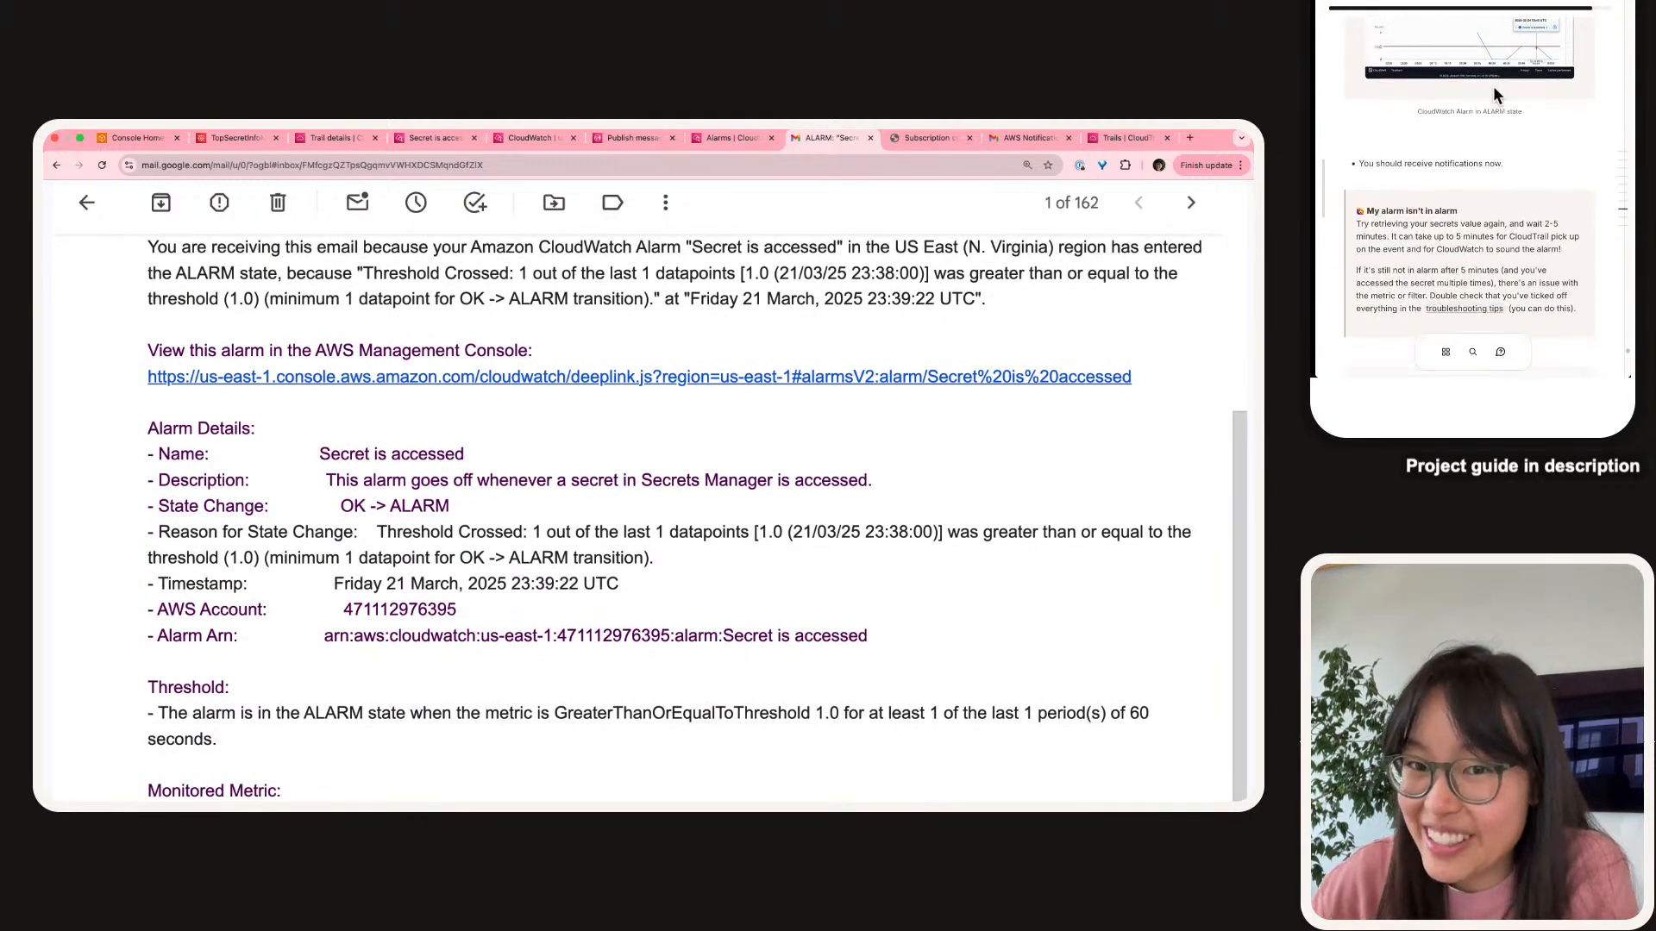
pyautogui.scroll(-4, 1493, 86)
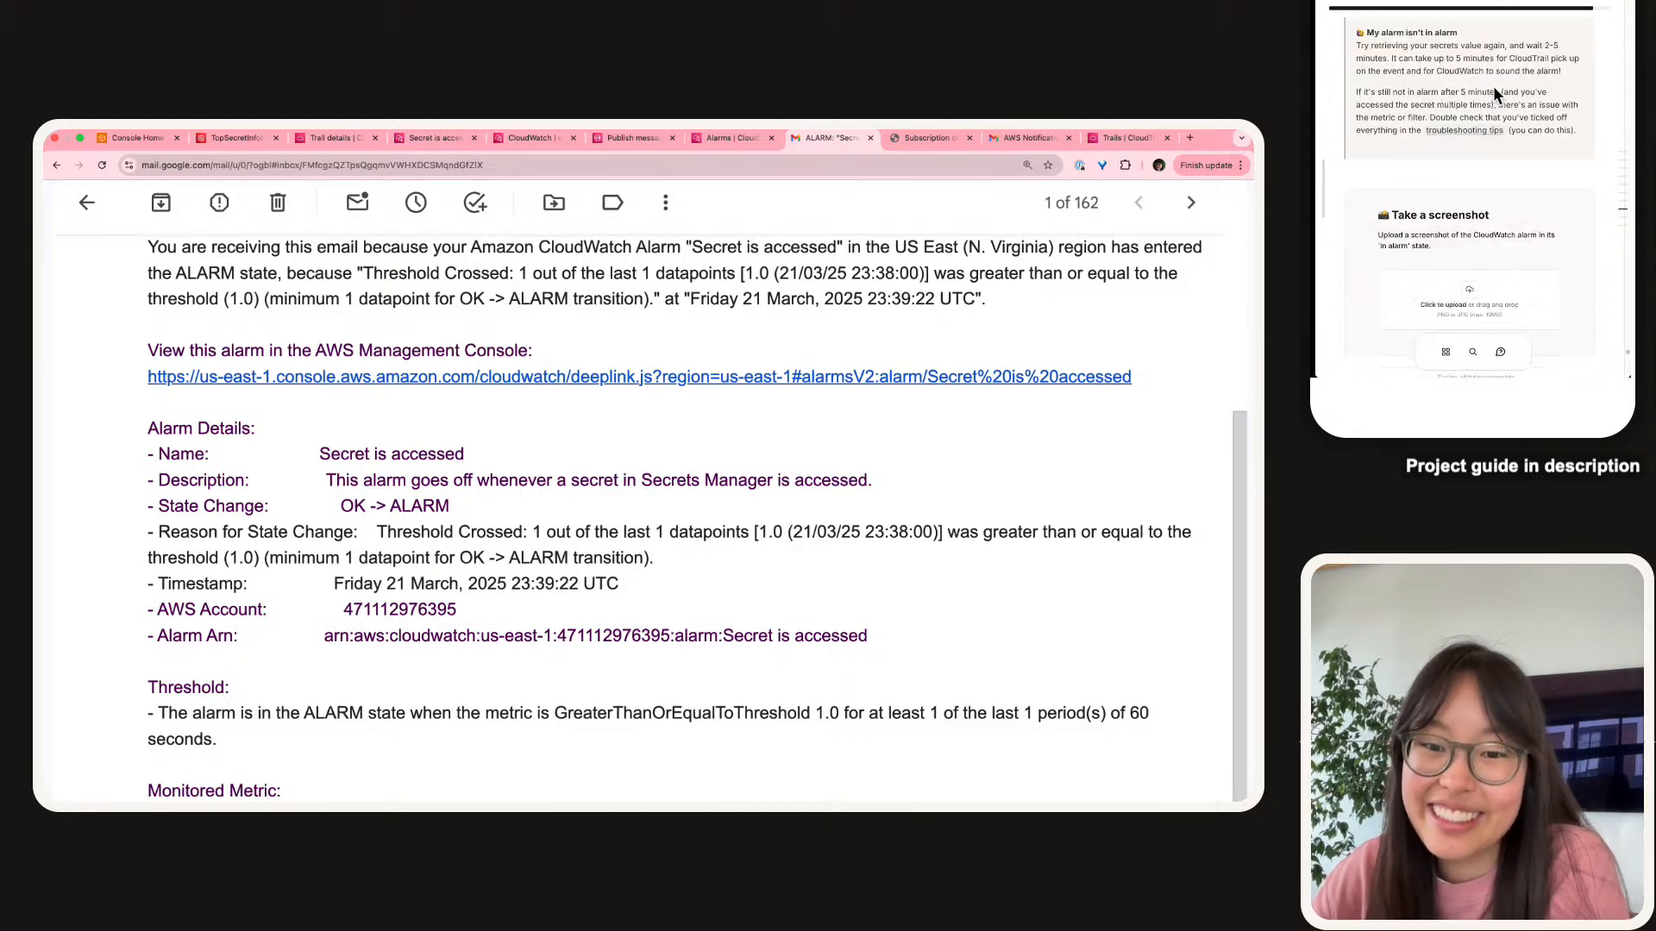
pyautogui.scroll(-1, 1495, 93)
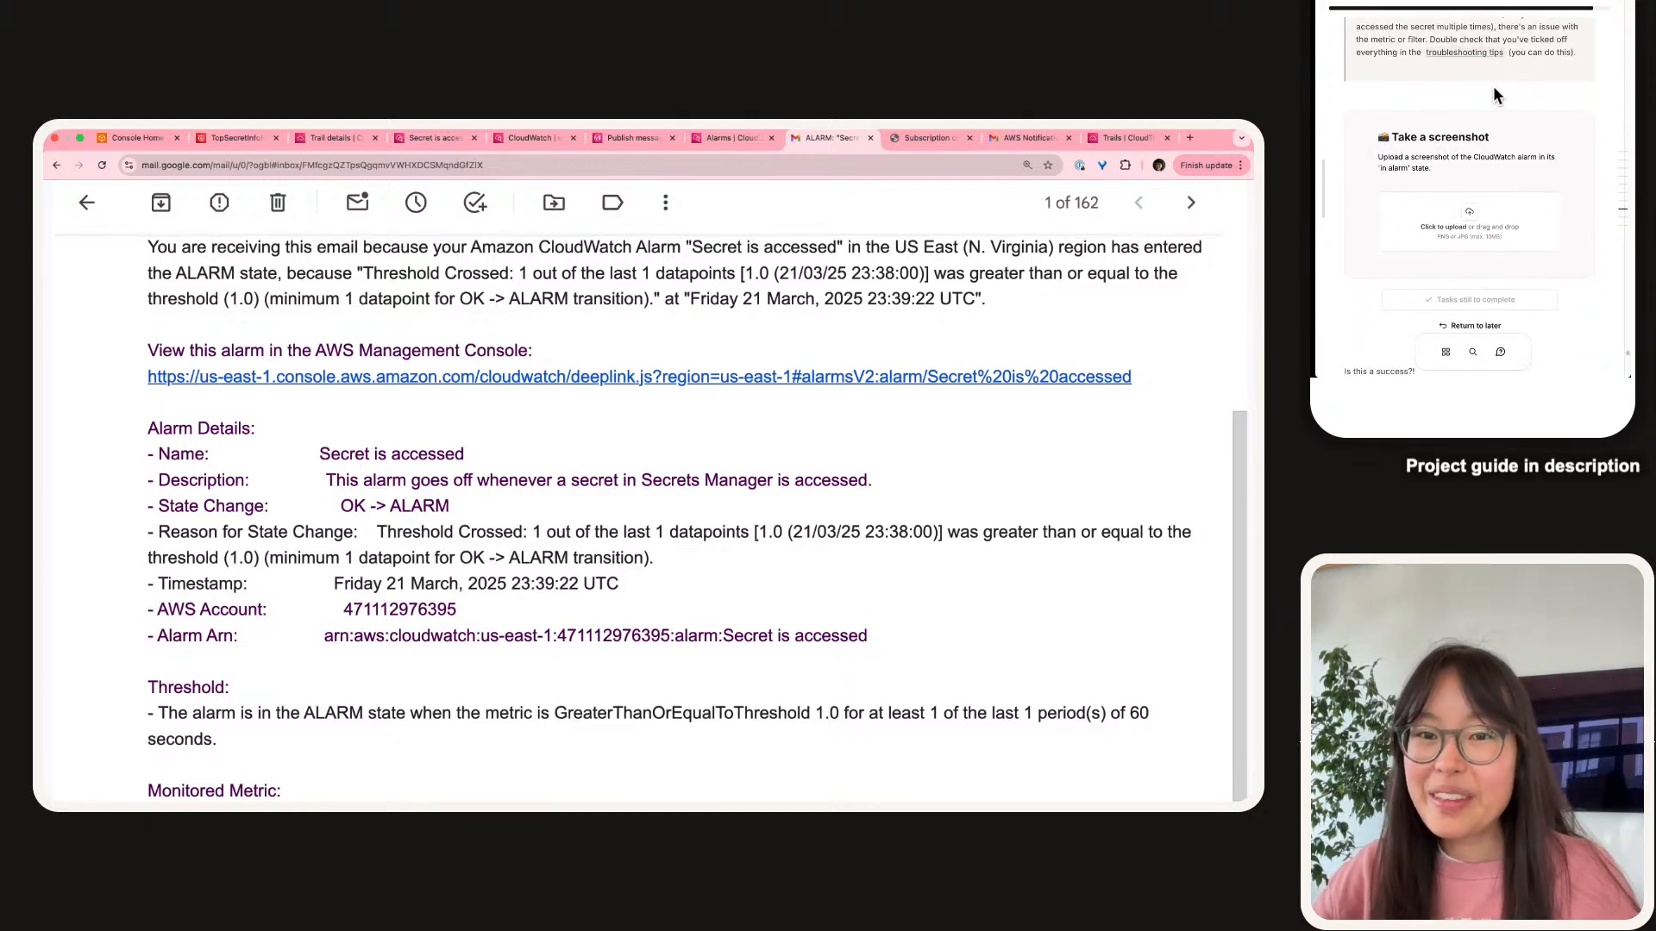
pyautogui.scroll(4, 1494, 95)
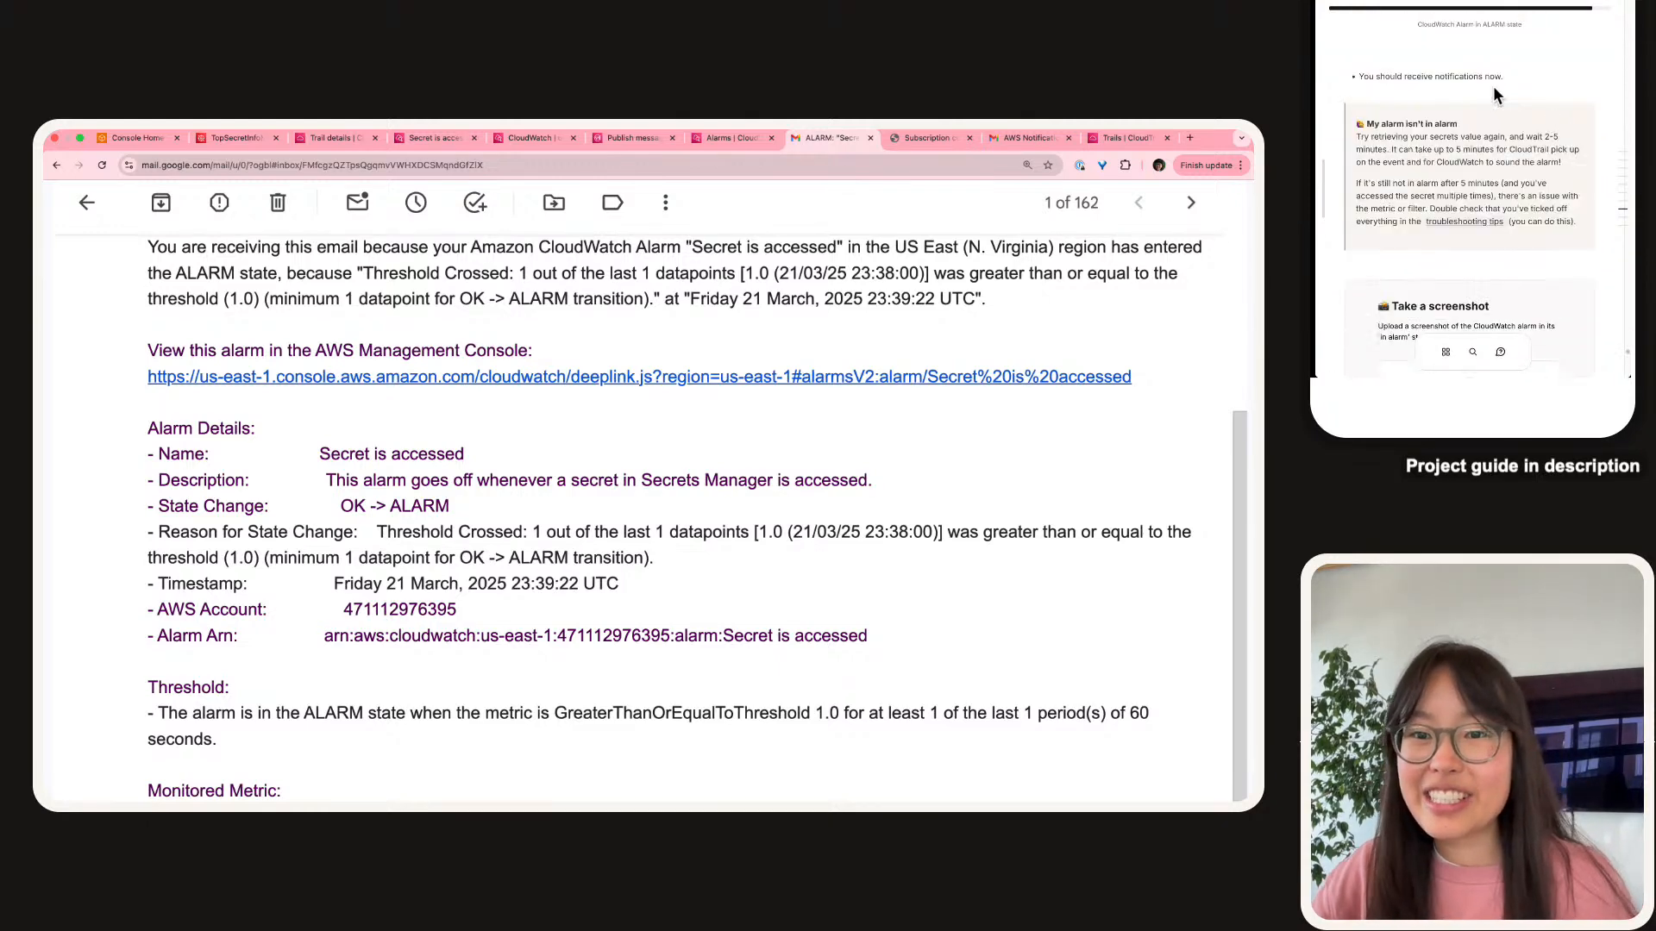
pyautogui.click(712, 139)
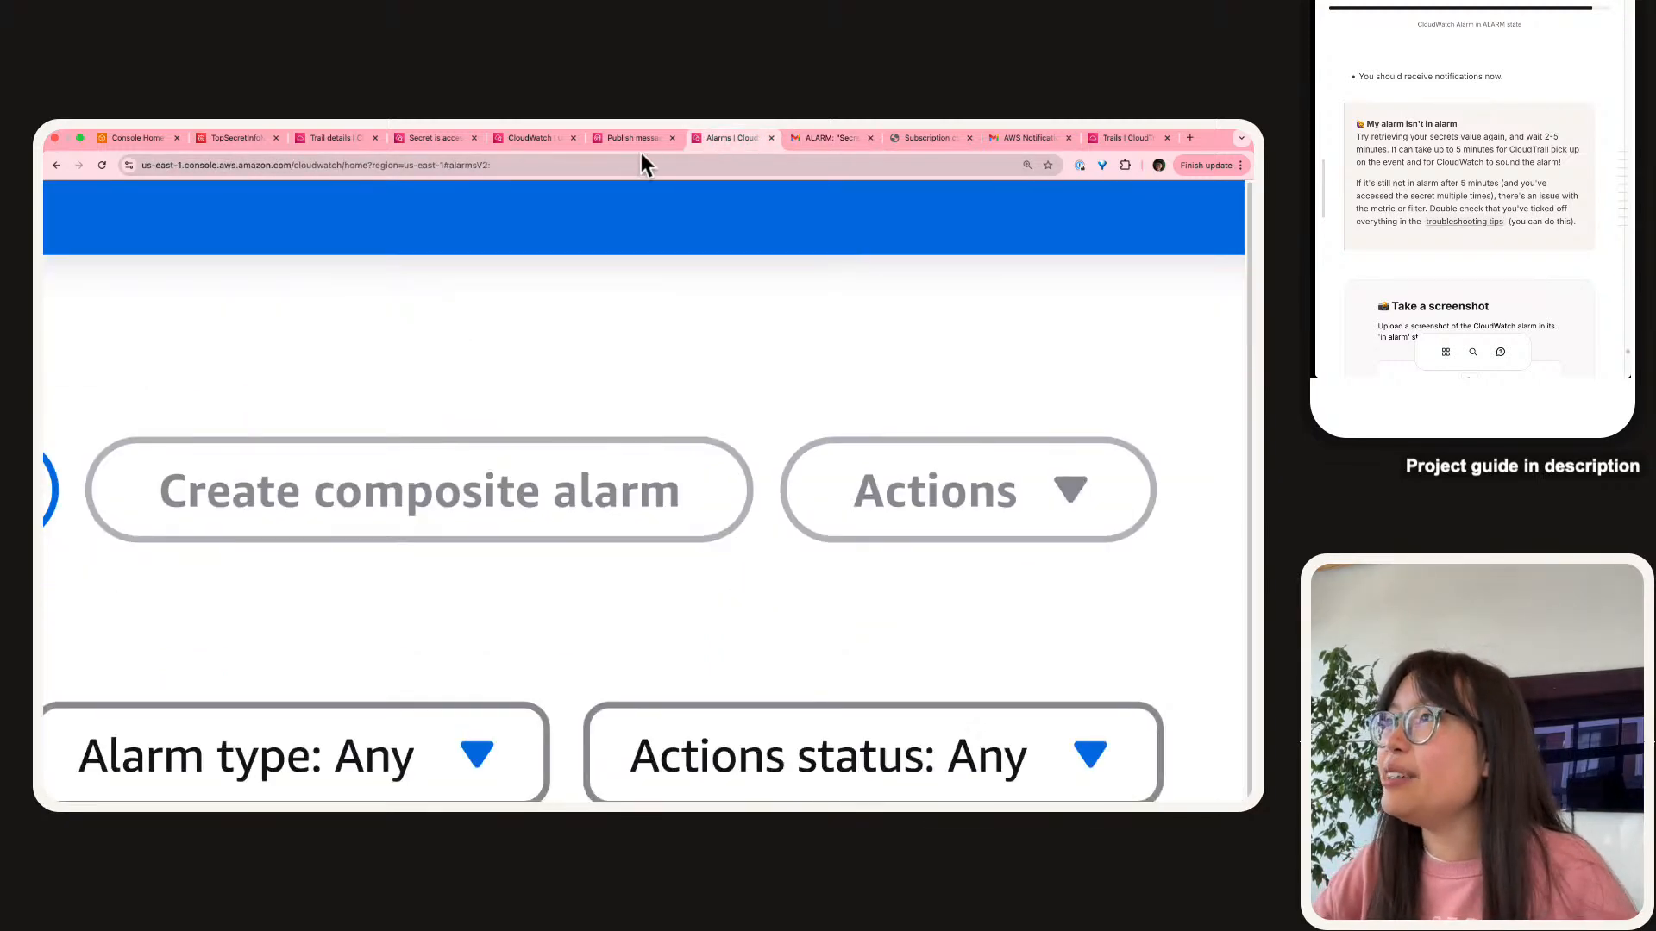
# On the 'Secret is accessed' alarm page, set the graph to the last 45 minutes.
pyautogui.click(640, 145)
pyautogui.click(519, 143)
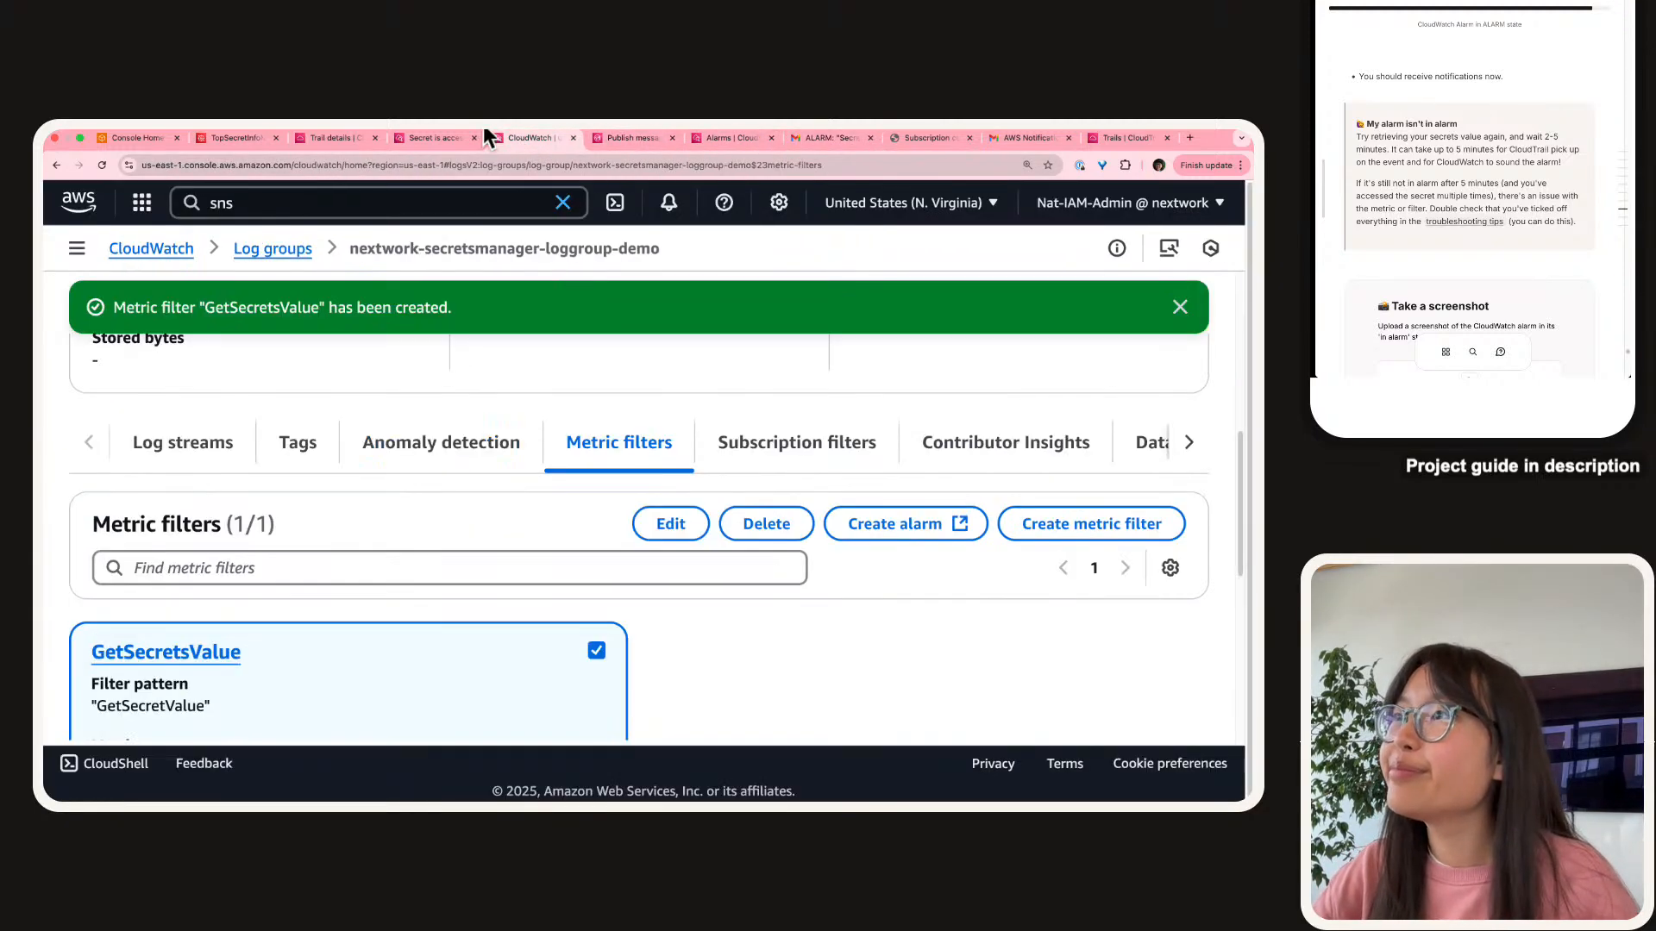
pyautogui.click(439, 141)
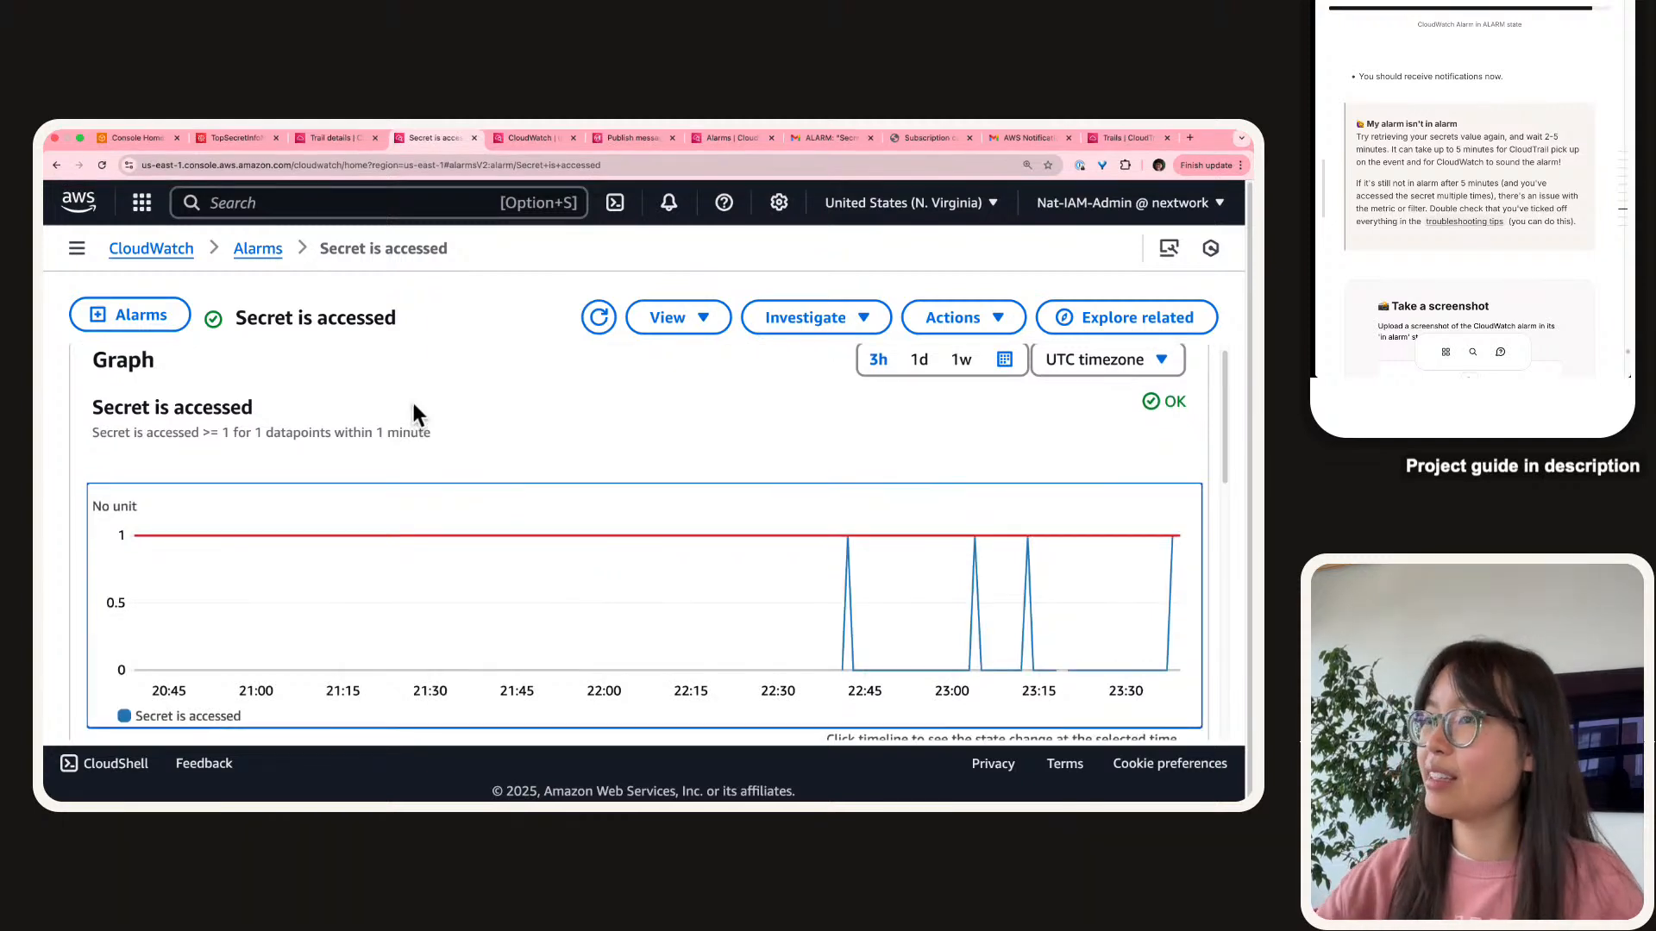
pyautogui.press('super+shift+4')
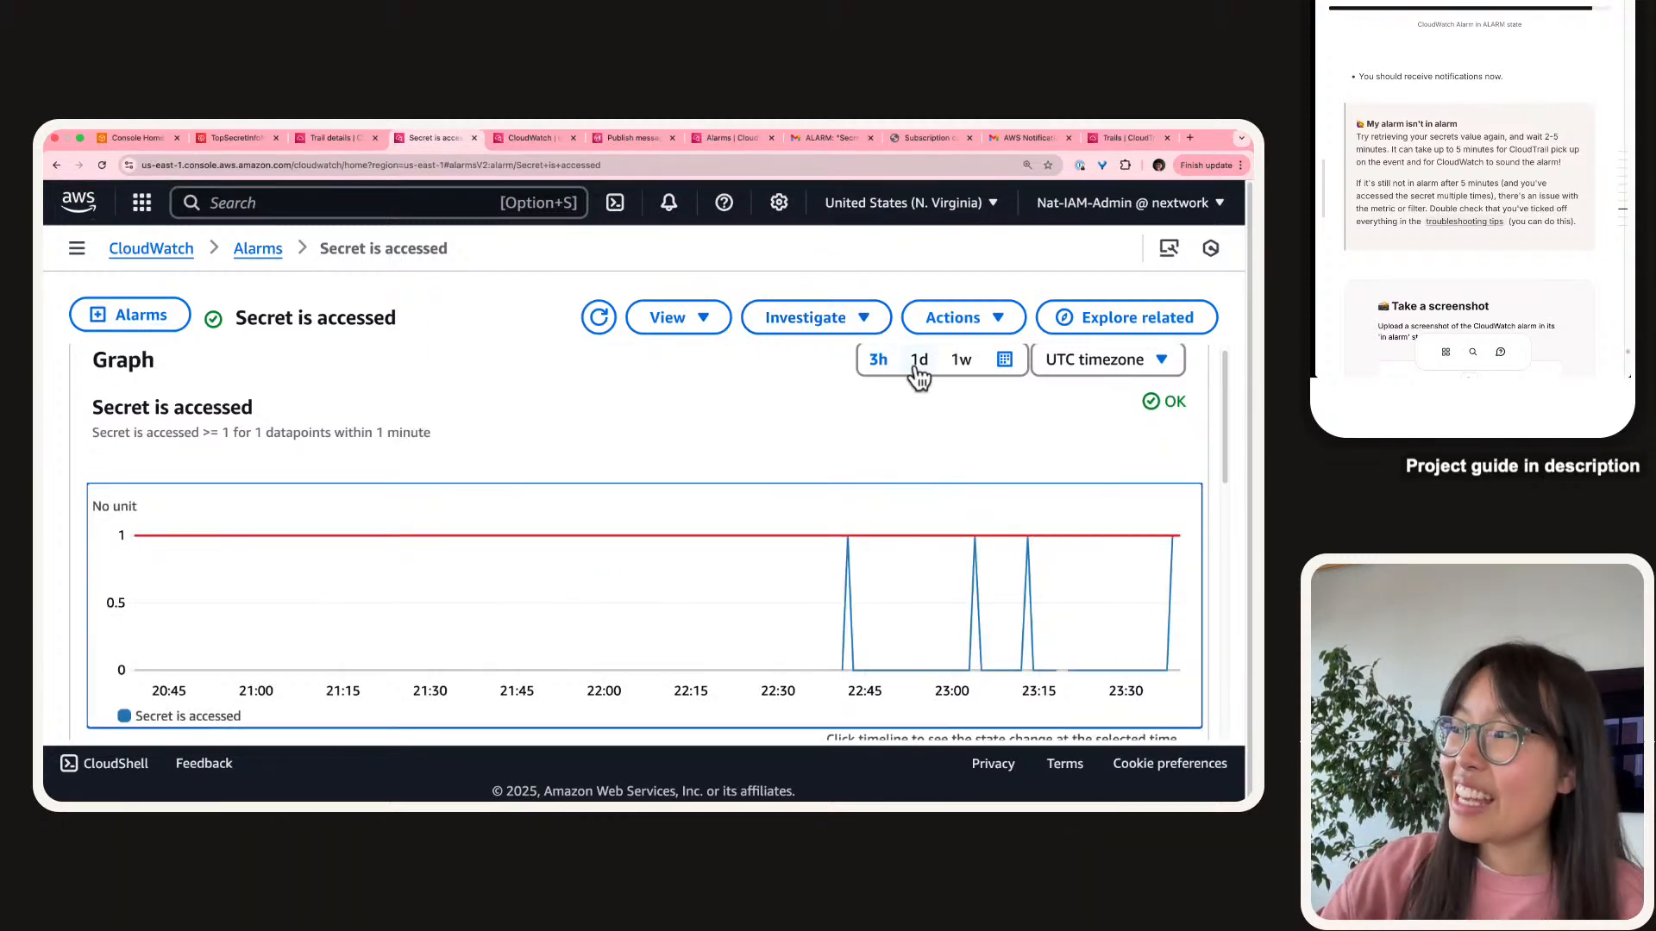
pyautogui.click(1005, 369)
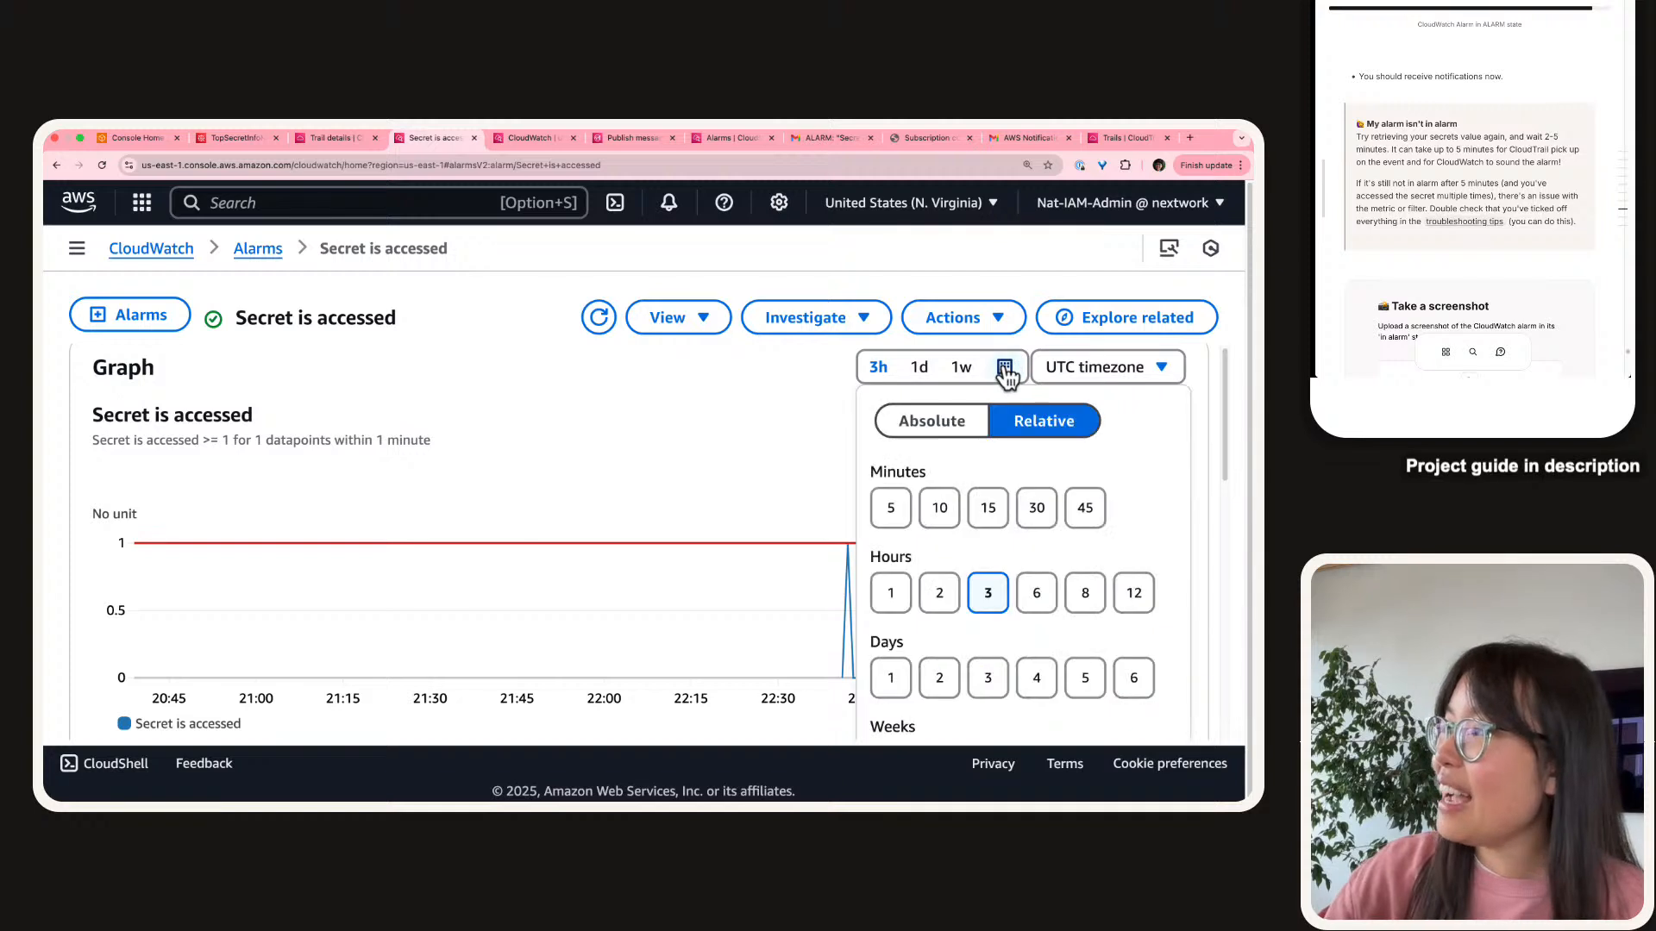
pyautogui.click(853, 557)
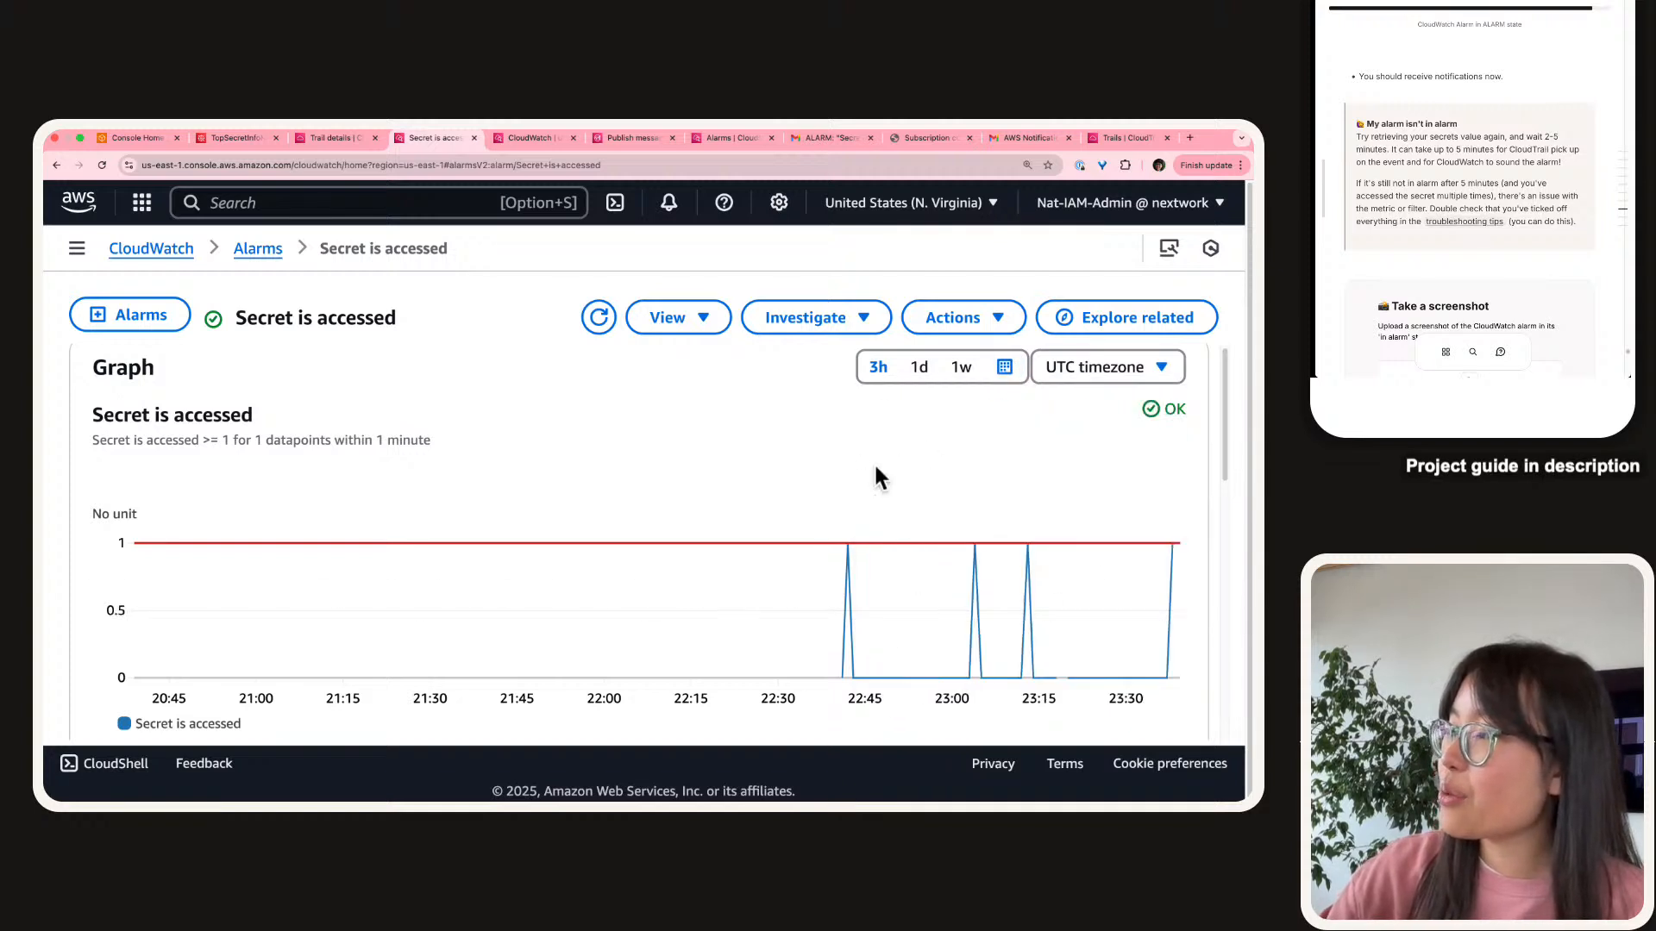
pyautogui.click(1005, 369)
pyautogui.click(1069, 518)
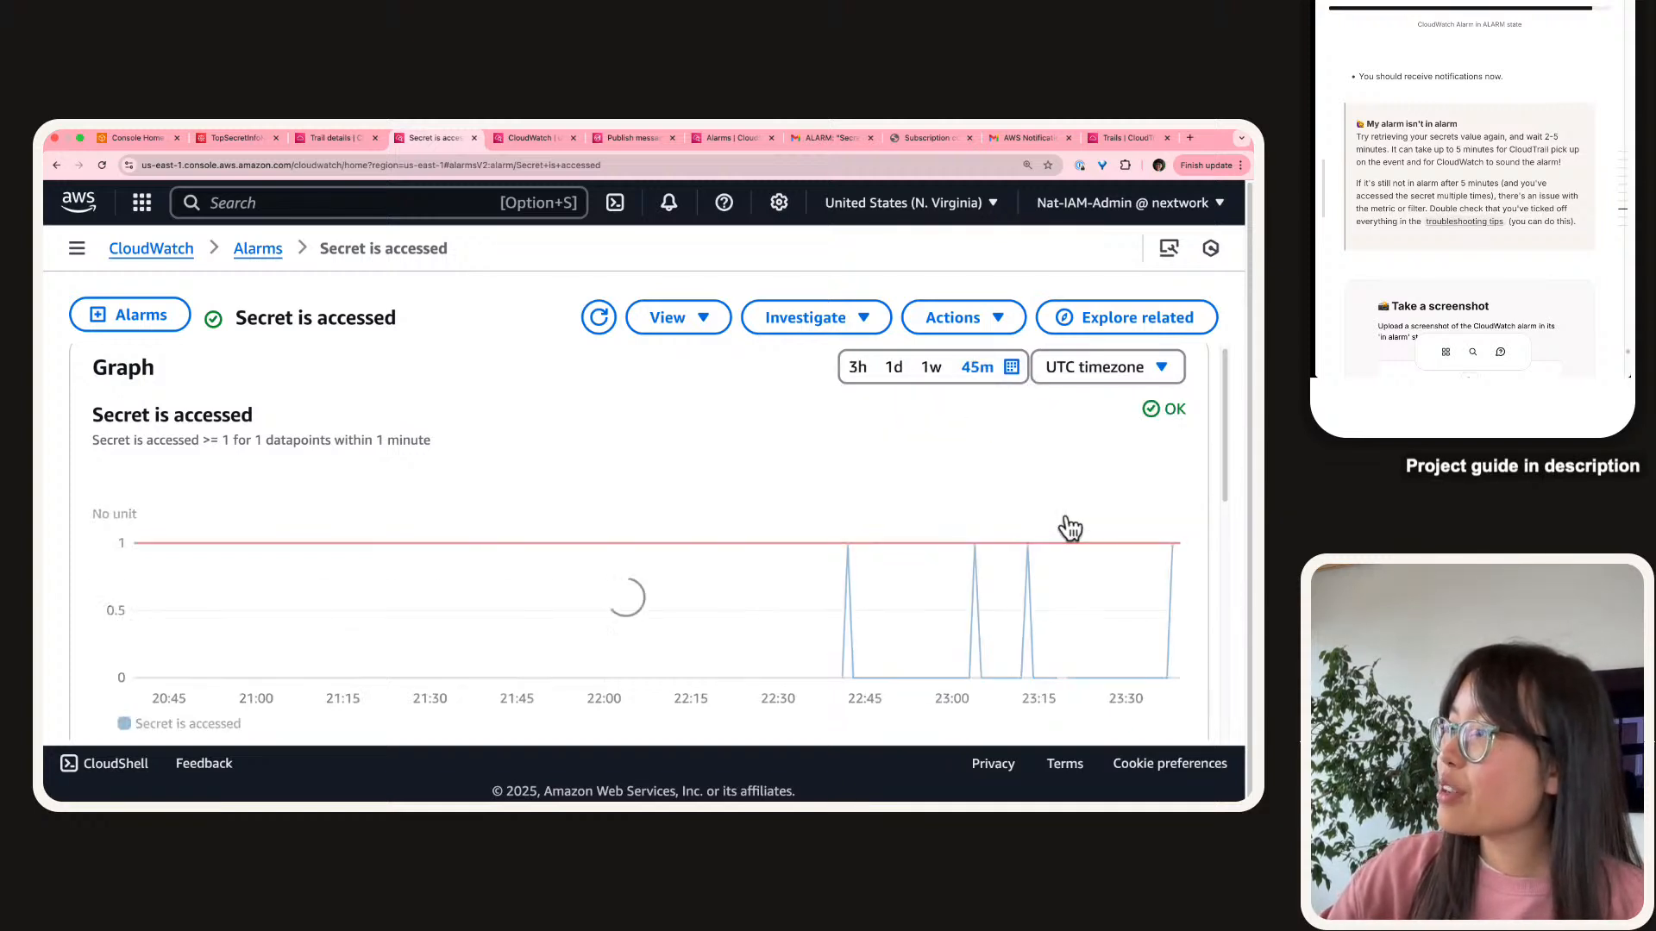
pyautogui.scroll(-1, 775, 518)
pyautogui.scroll(-1, 774, 508)
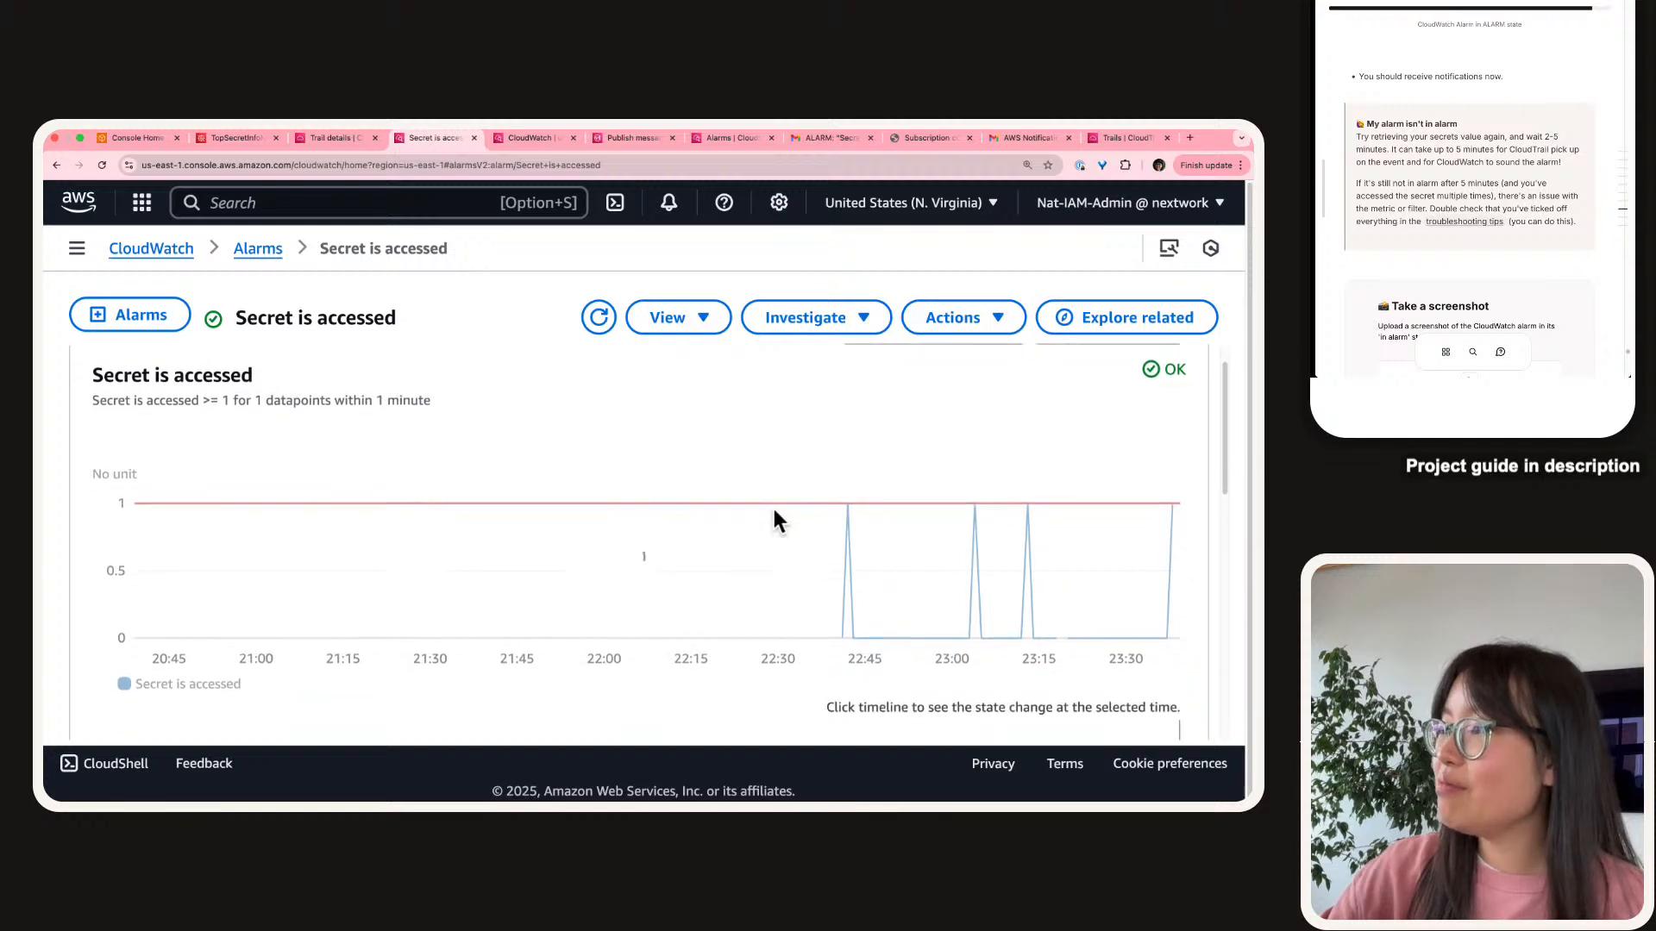
pyautogui.scroll(1, 773, 509)
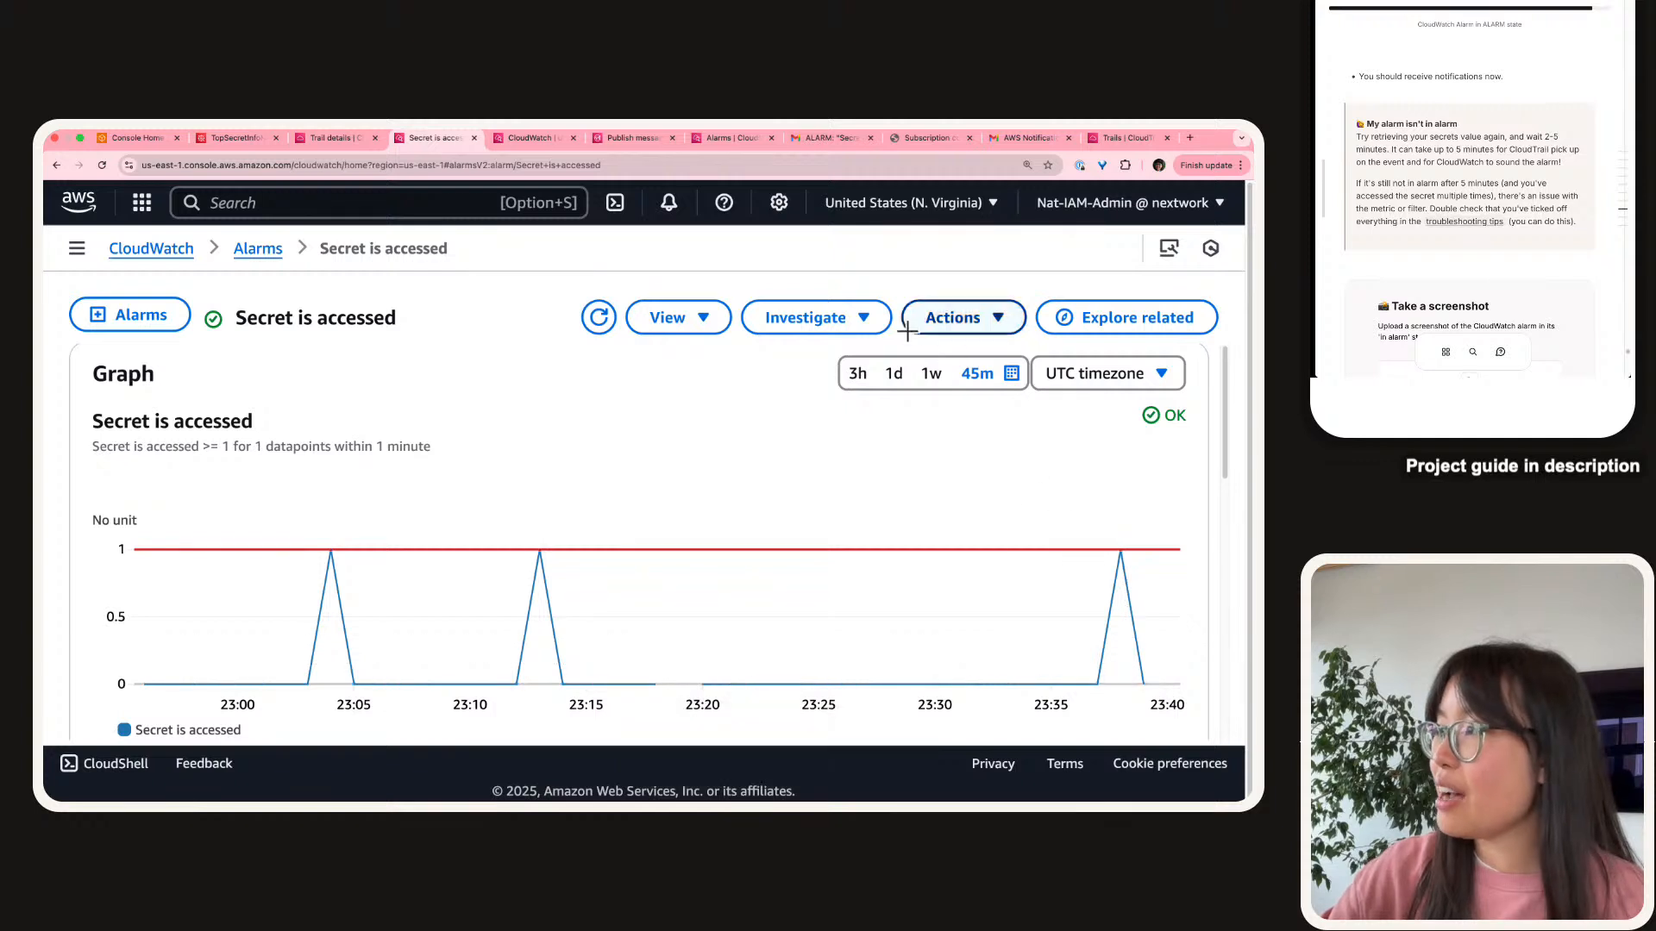
# Compare the 30-minute view, restore 45 minutes, and screenshot the alarm graph.
pyautogui.click(981, 376)
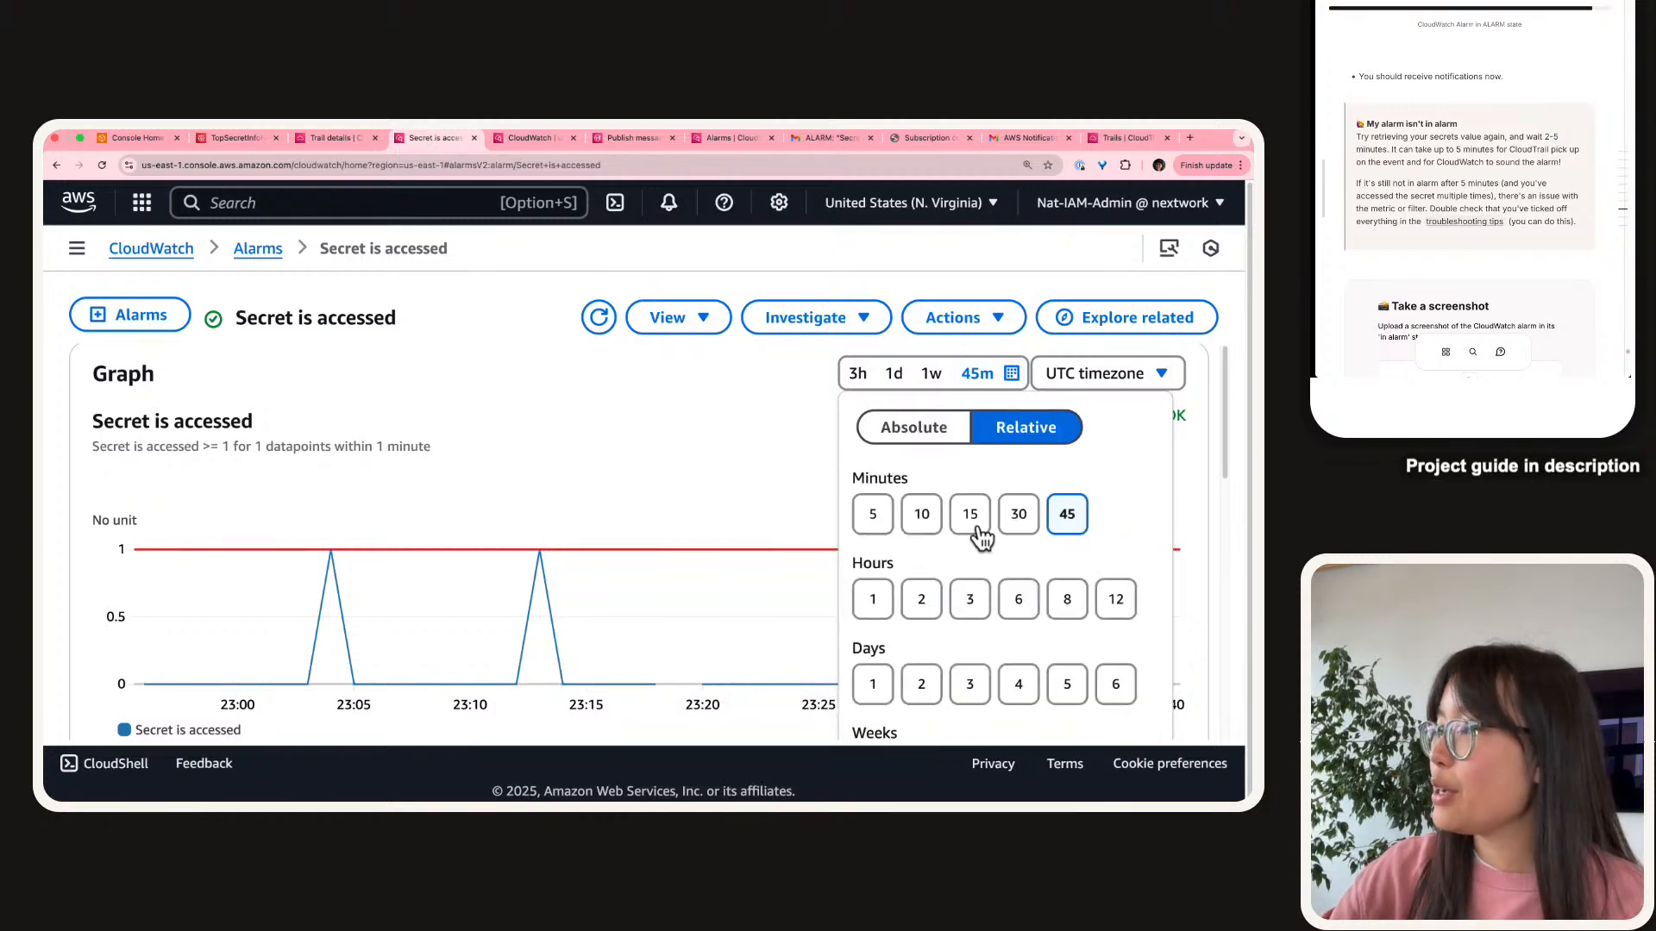
pyautogui.click(1021, 518)
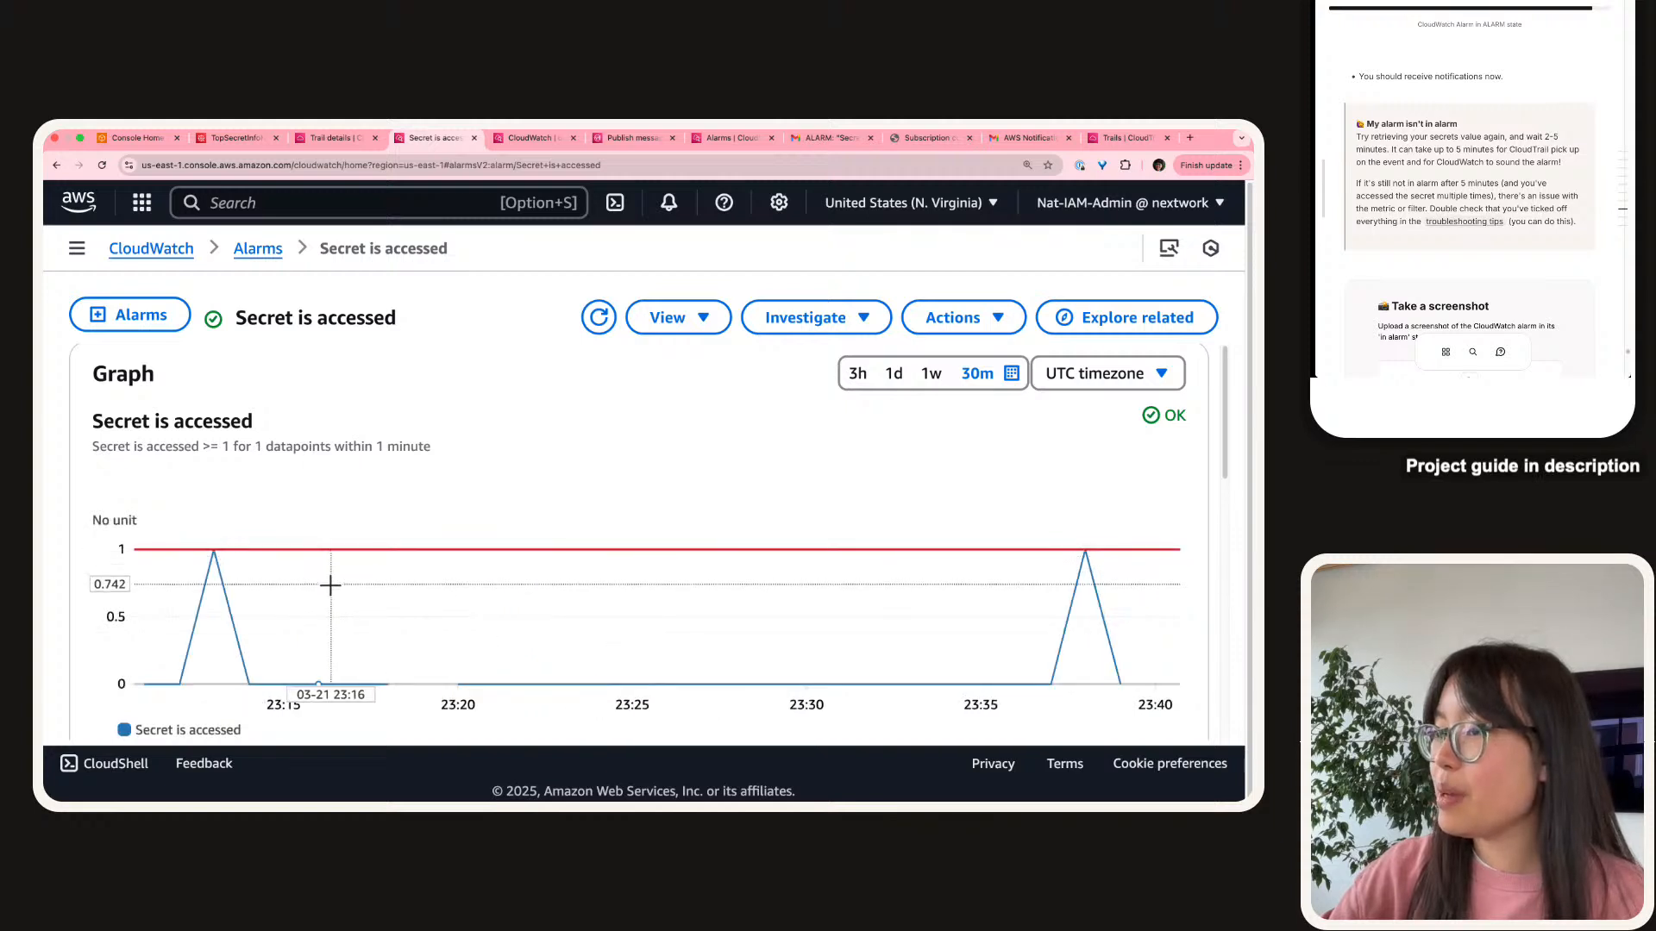
pyautogui.click(1011, 375)
pyautogui.click(1066, 514)
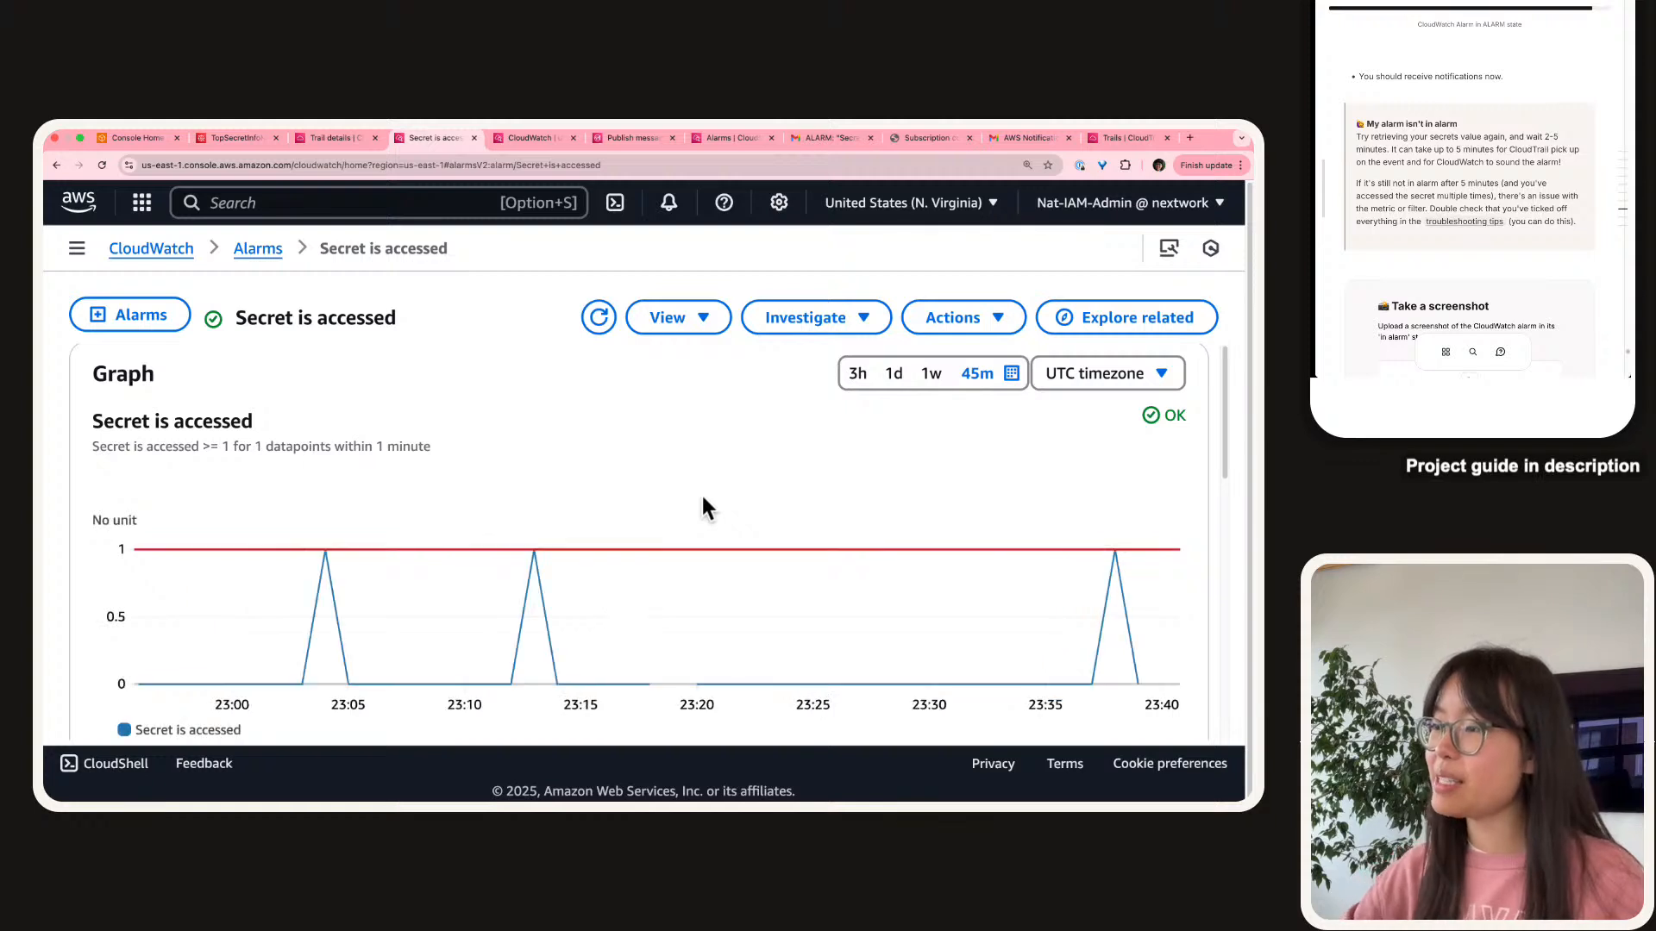
pyautogui.press('super+shift+4')
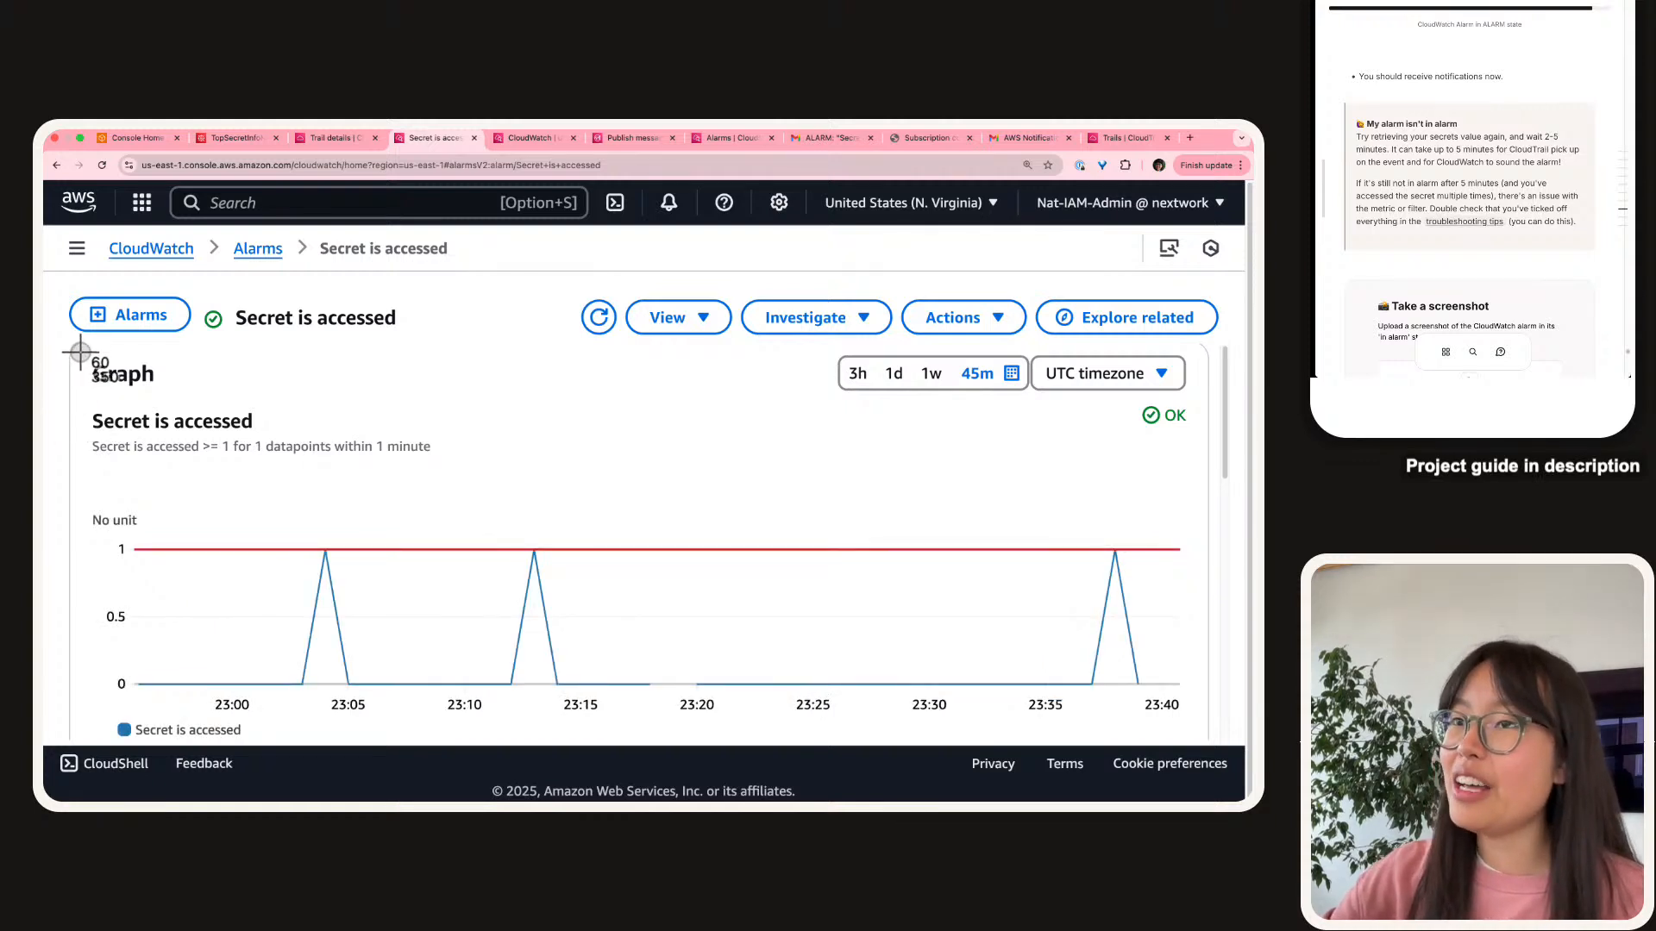
pyautogui.moveTo(73, 392); pyautogui.dragTo(1202, 737)
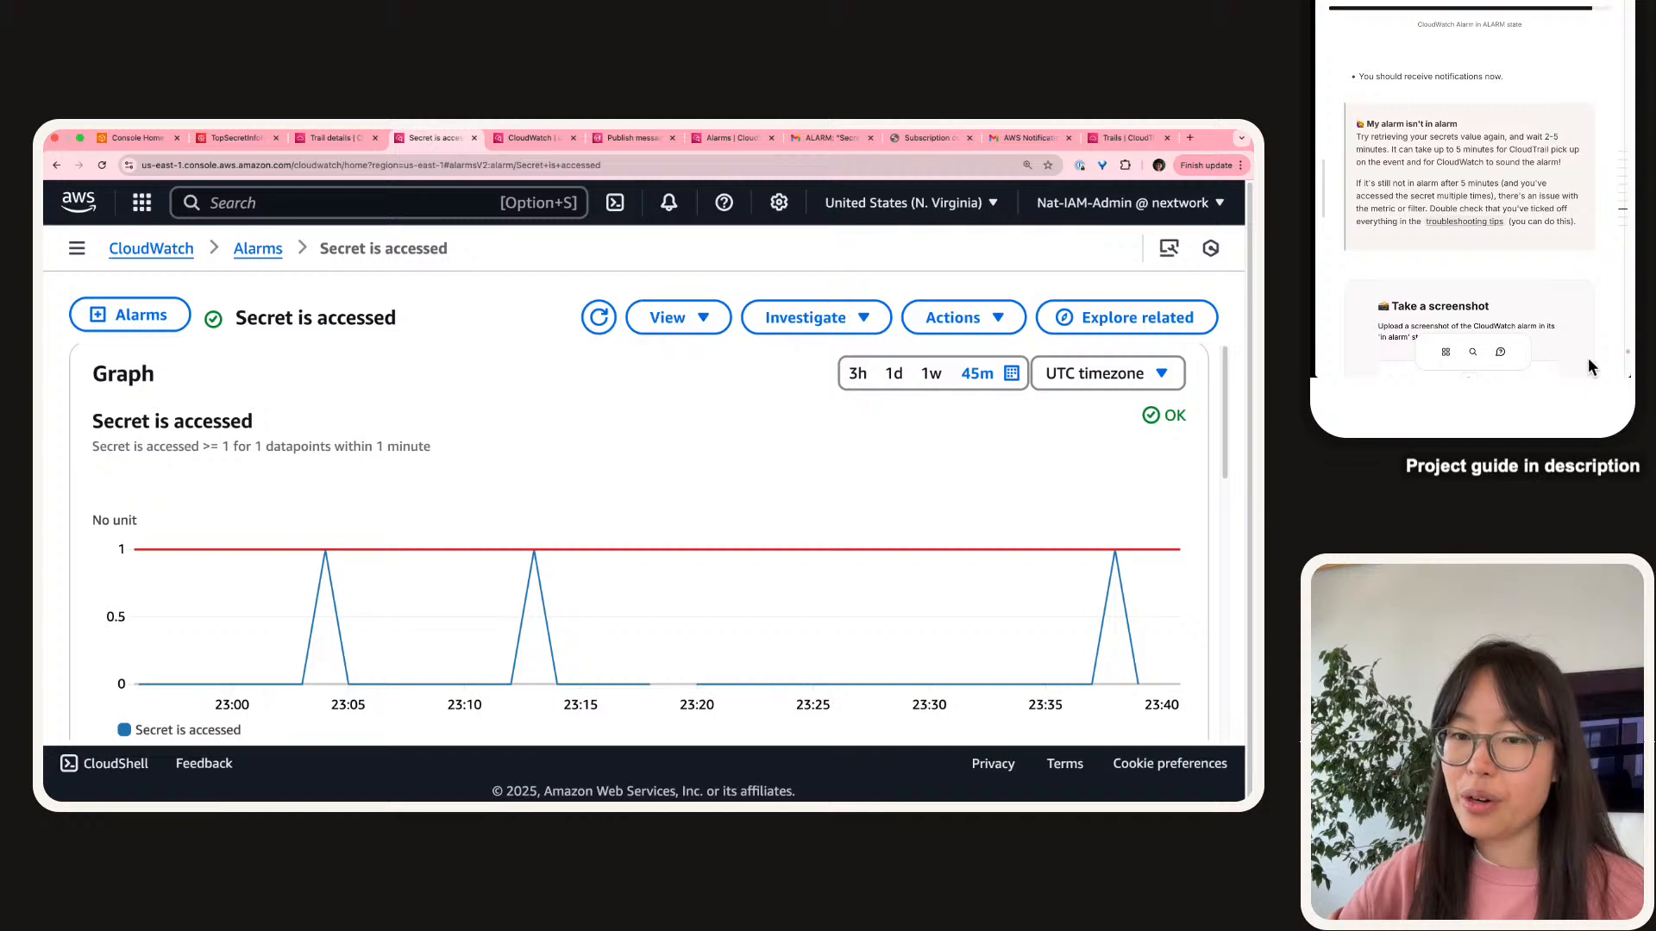
# Upload the graph screenshot to the project guide and mark that step Done.
pyautogui.scroll(-3, 1494, 213)
pyautogui.click(1468, 254)
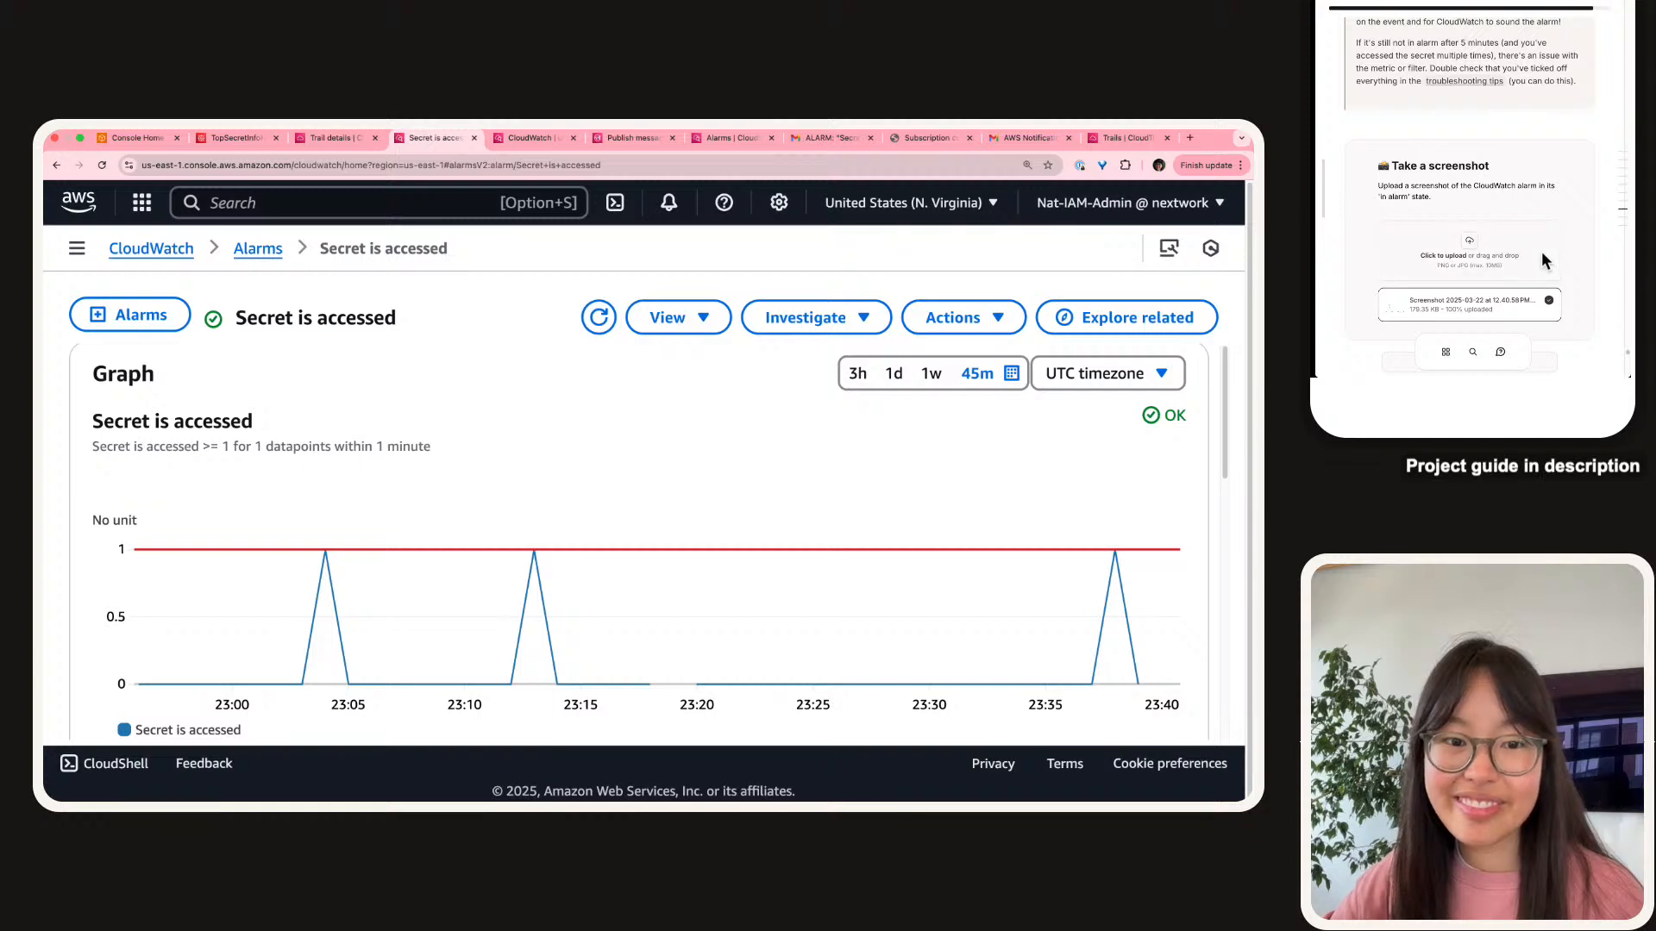
pyautogui.scroll(-1, 1541, 251)
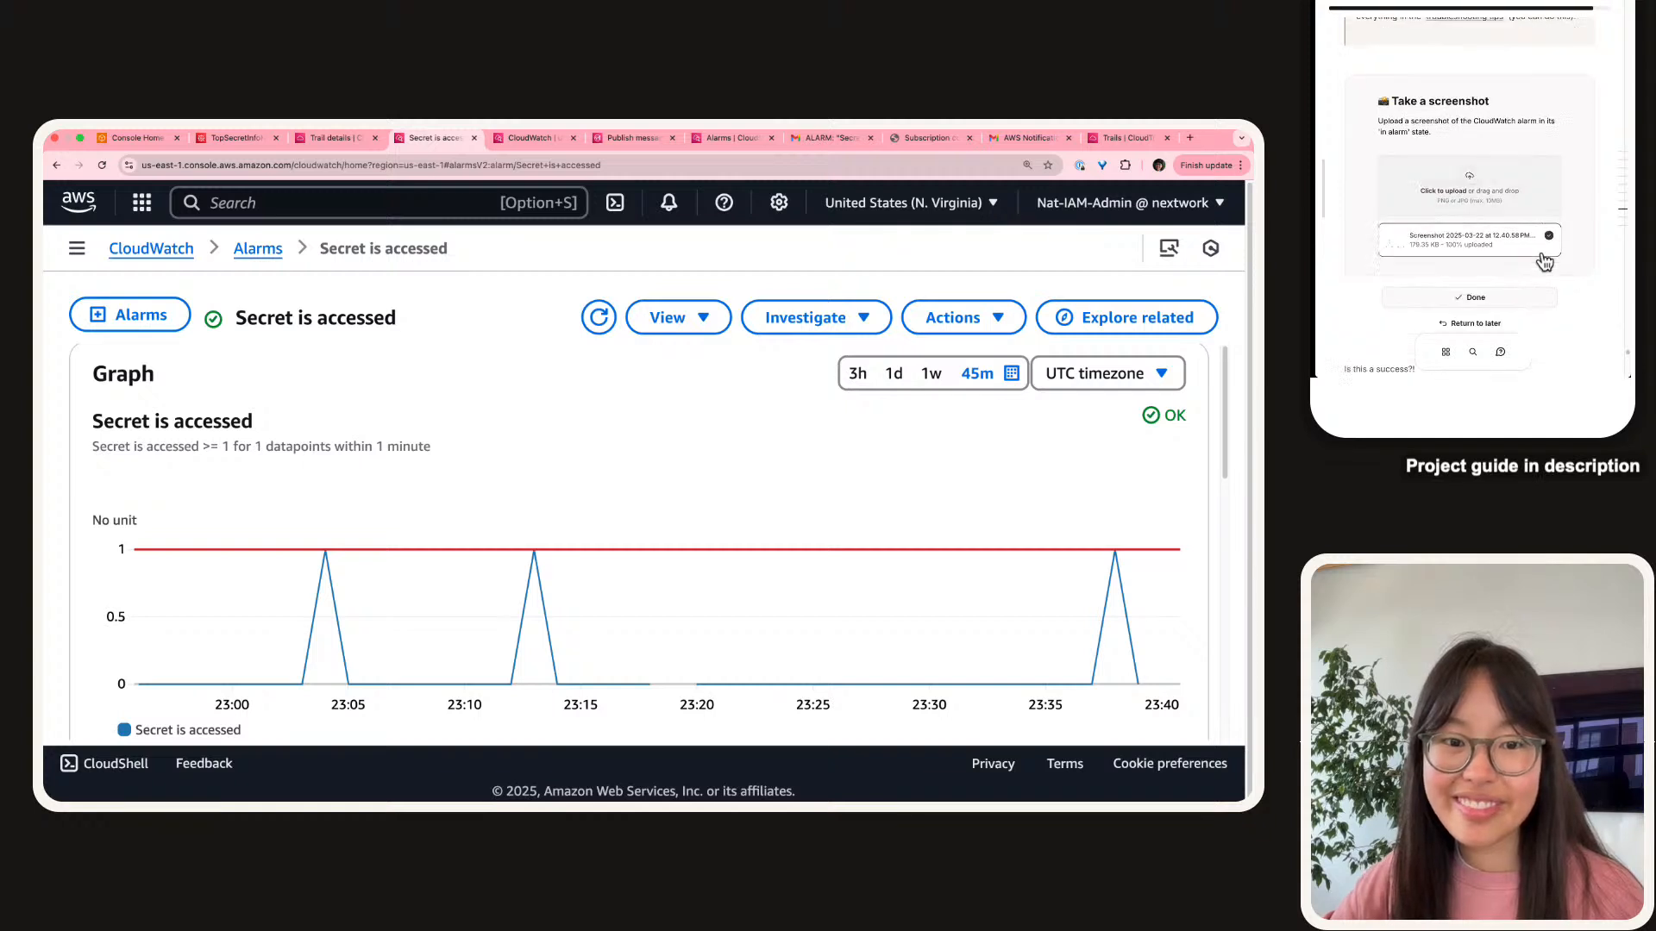
pyautogui.click(1453, 302)
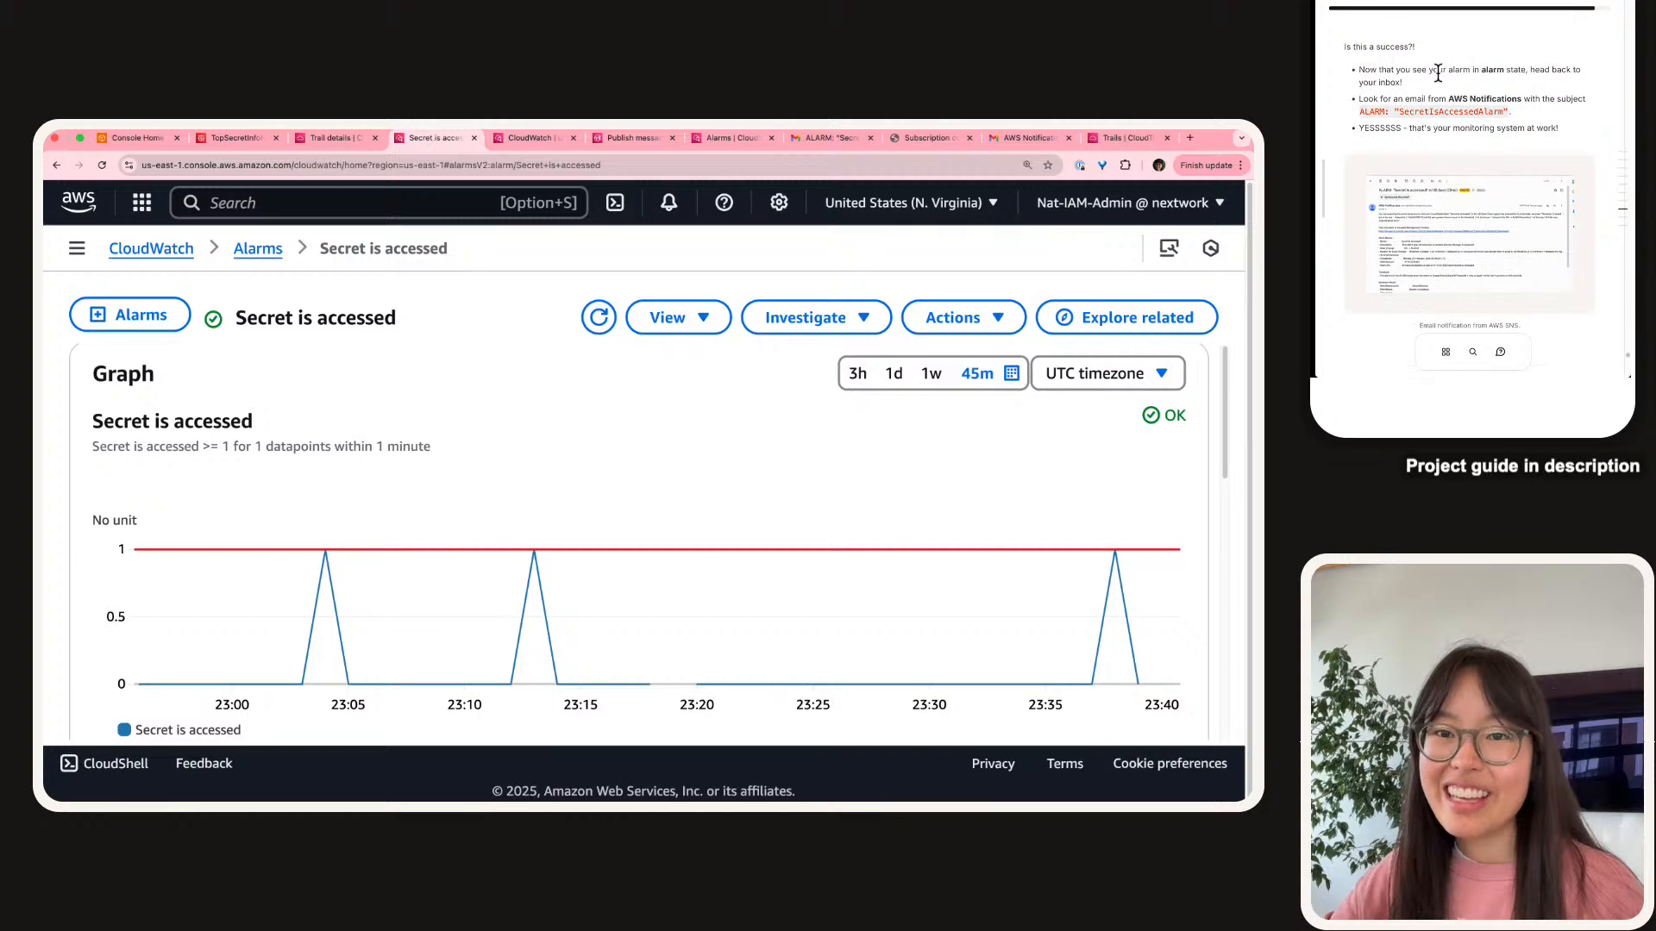
# Show the newer alarm email in Gmail, collapsing the older 12:26 PM message and zooming out.
pyautogui.click(840, 136)
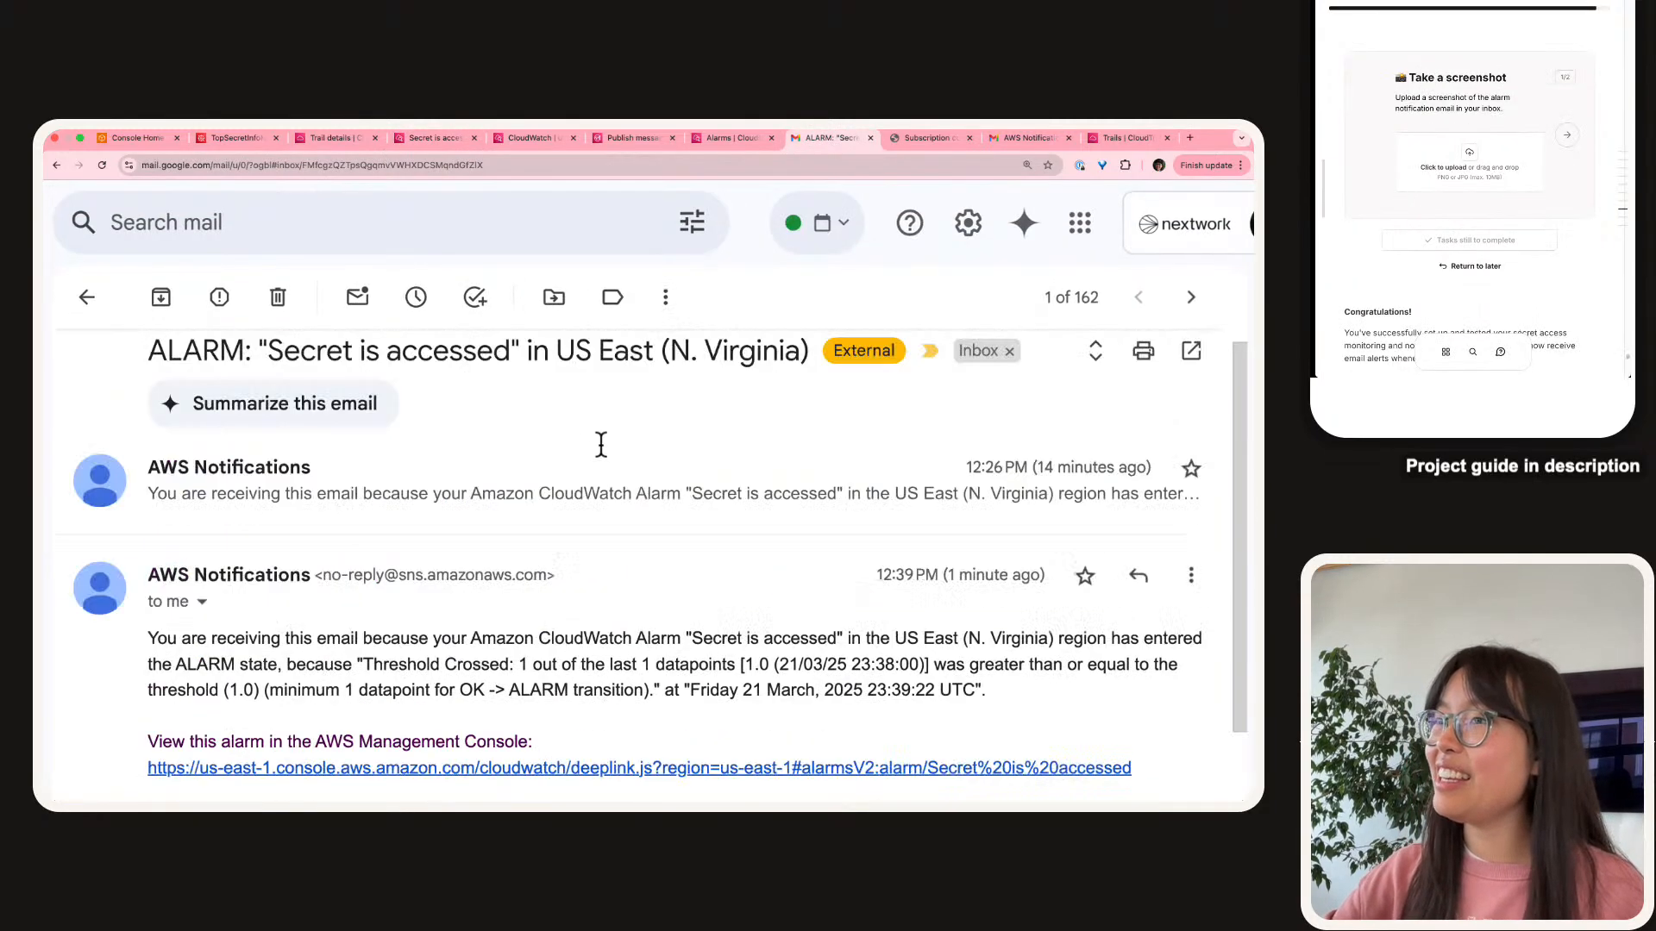
pyautogui.scroll(-1, 595, 466)
pyautogui.scroll(2, 594, 485)
pyautogui.click(594, 489)
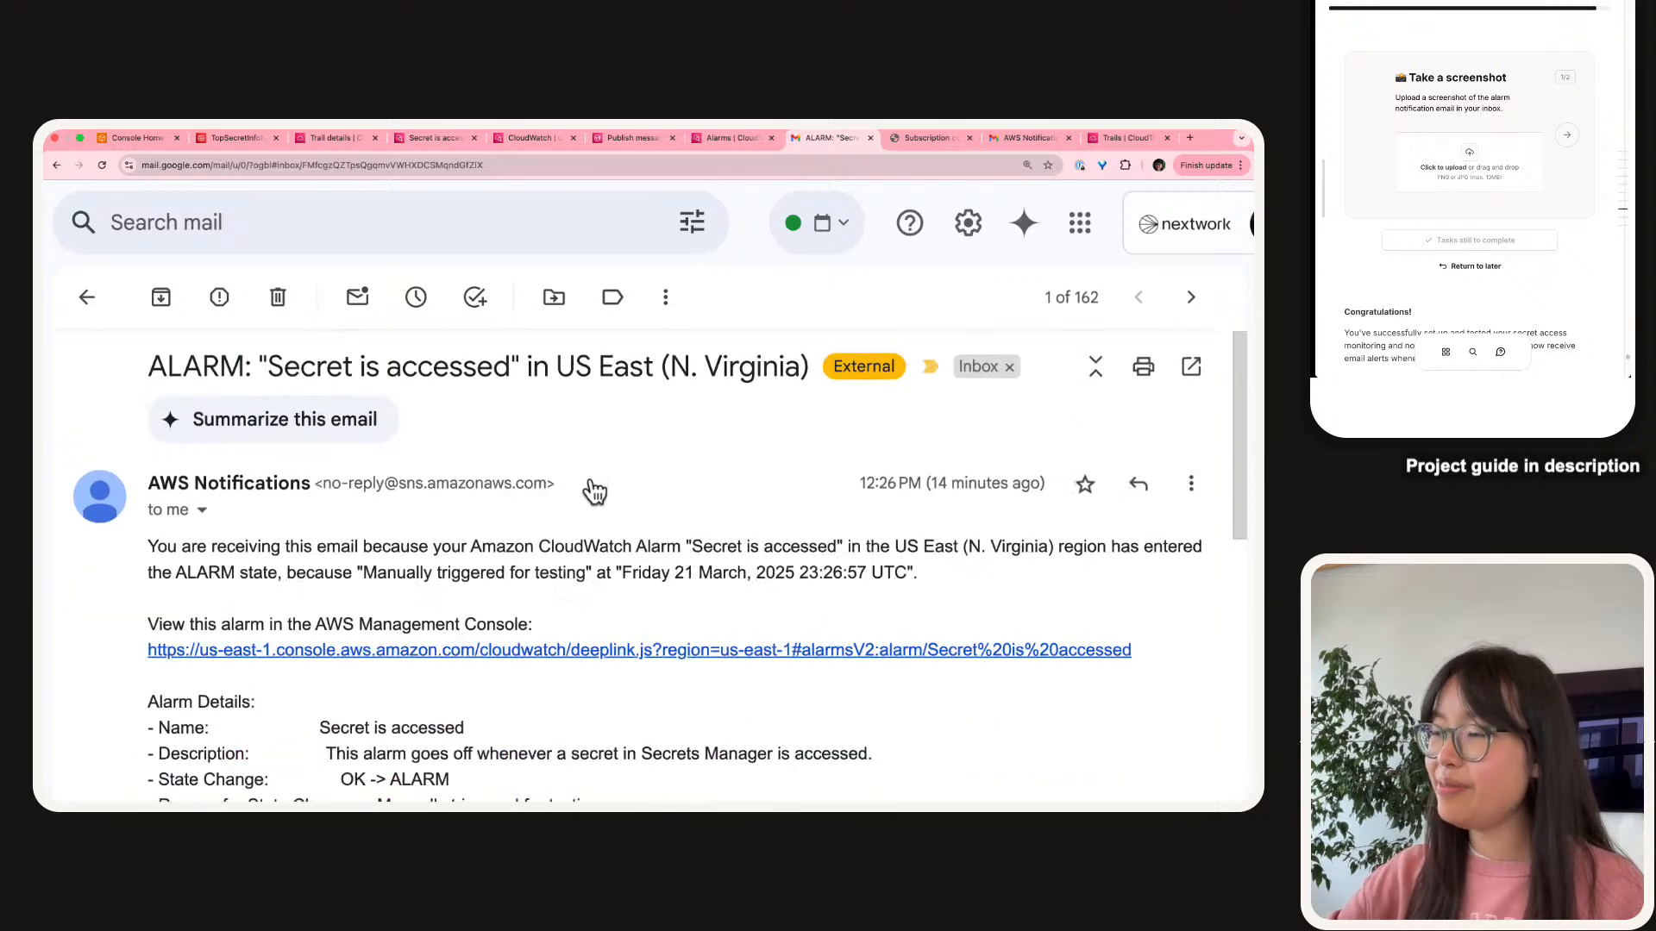
pyautogui.click(596, 480)
pyautogui.hotkey('ctrl', '-')
pyautogui.hotkey('ctrl', '-')
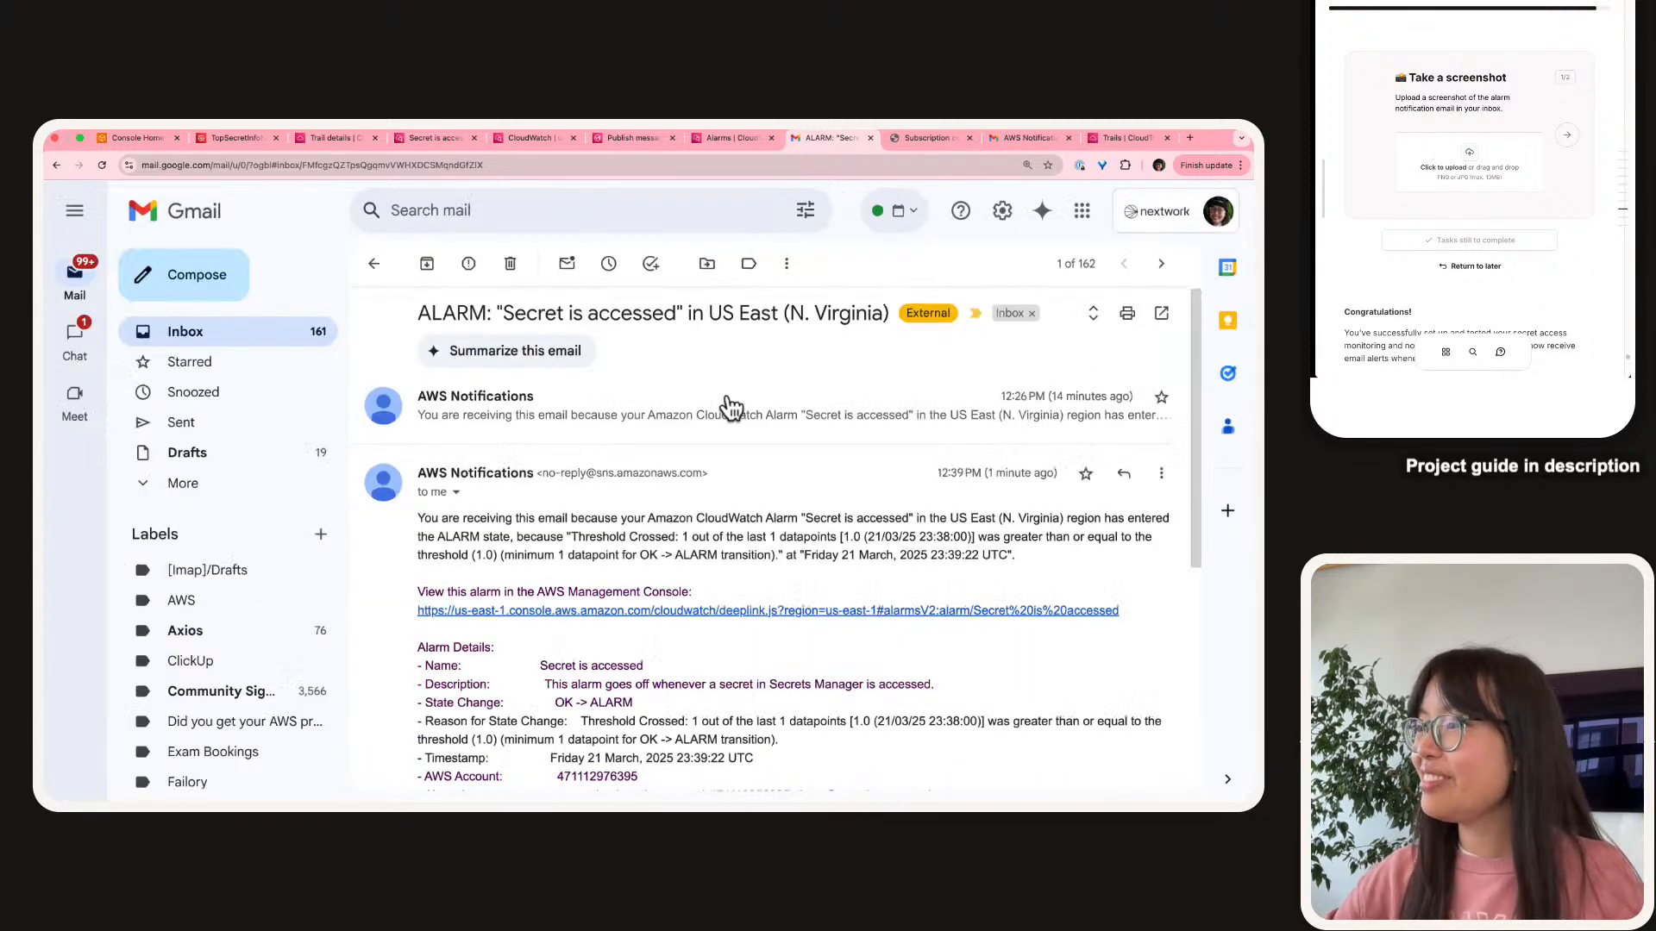
# Zoom out further, screenshot the newest ALARM email, and drop it into the guide's upload box.
pyautogui.press('super+shift+4')
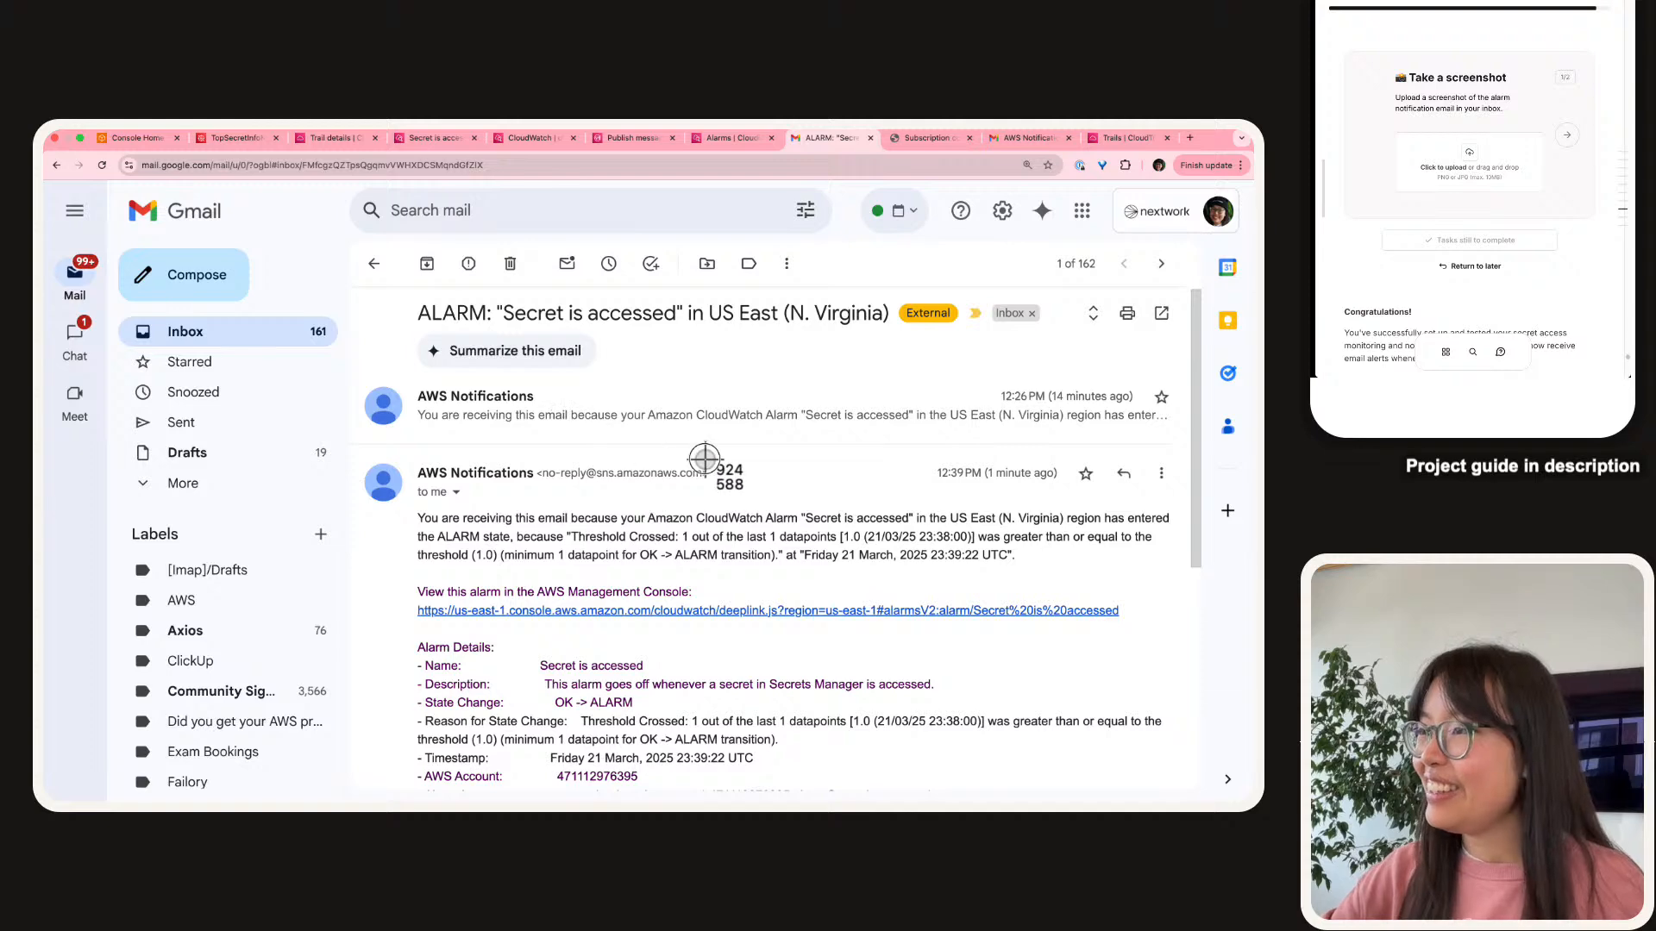
pyautogui.press('Escape')
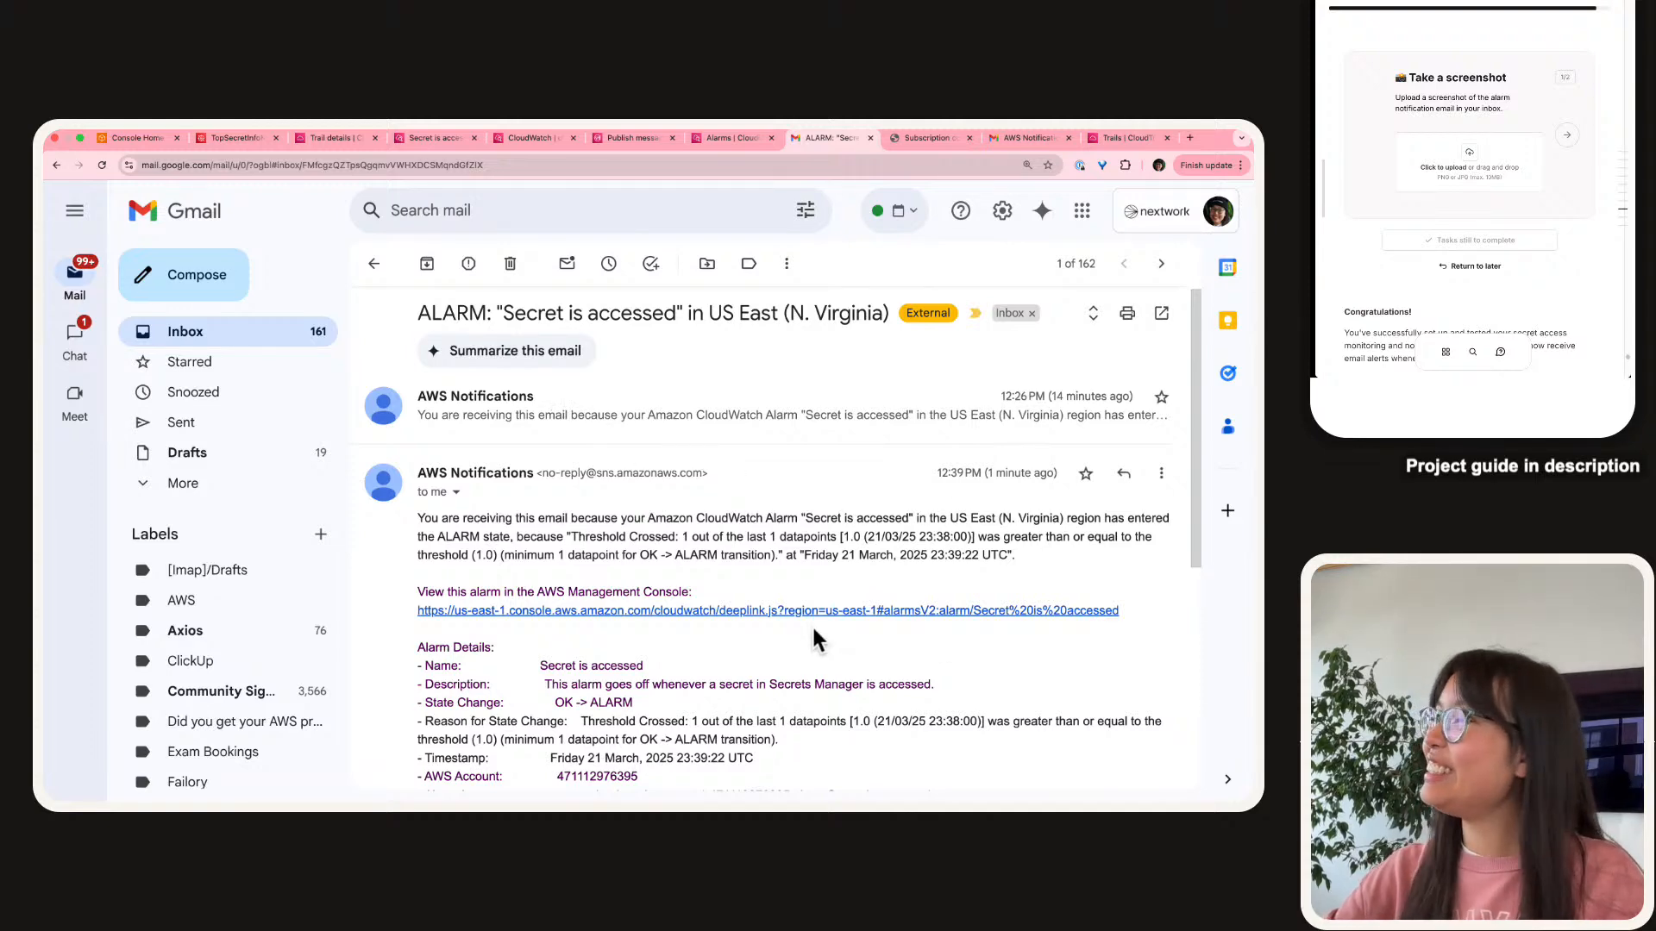
pyautogui.scroll(-3, 810, 624)
pyautogui.scroll(3, 814, 621)
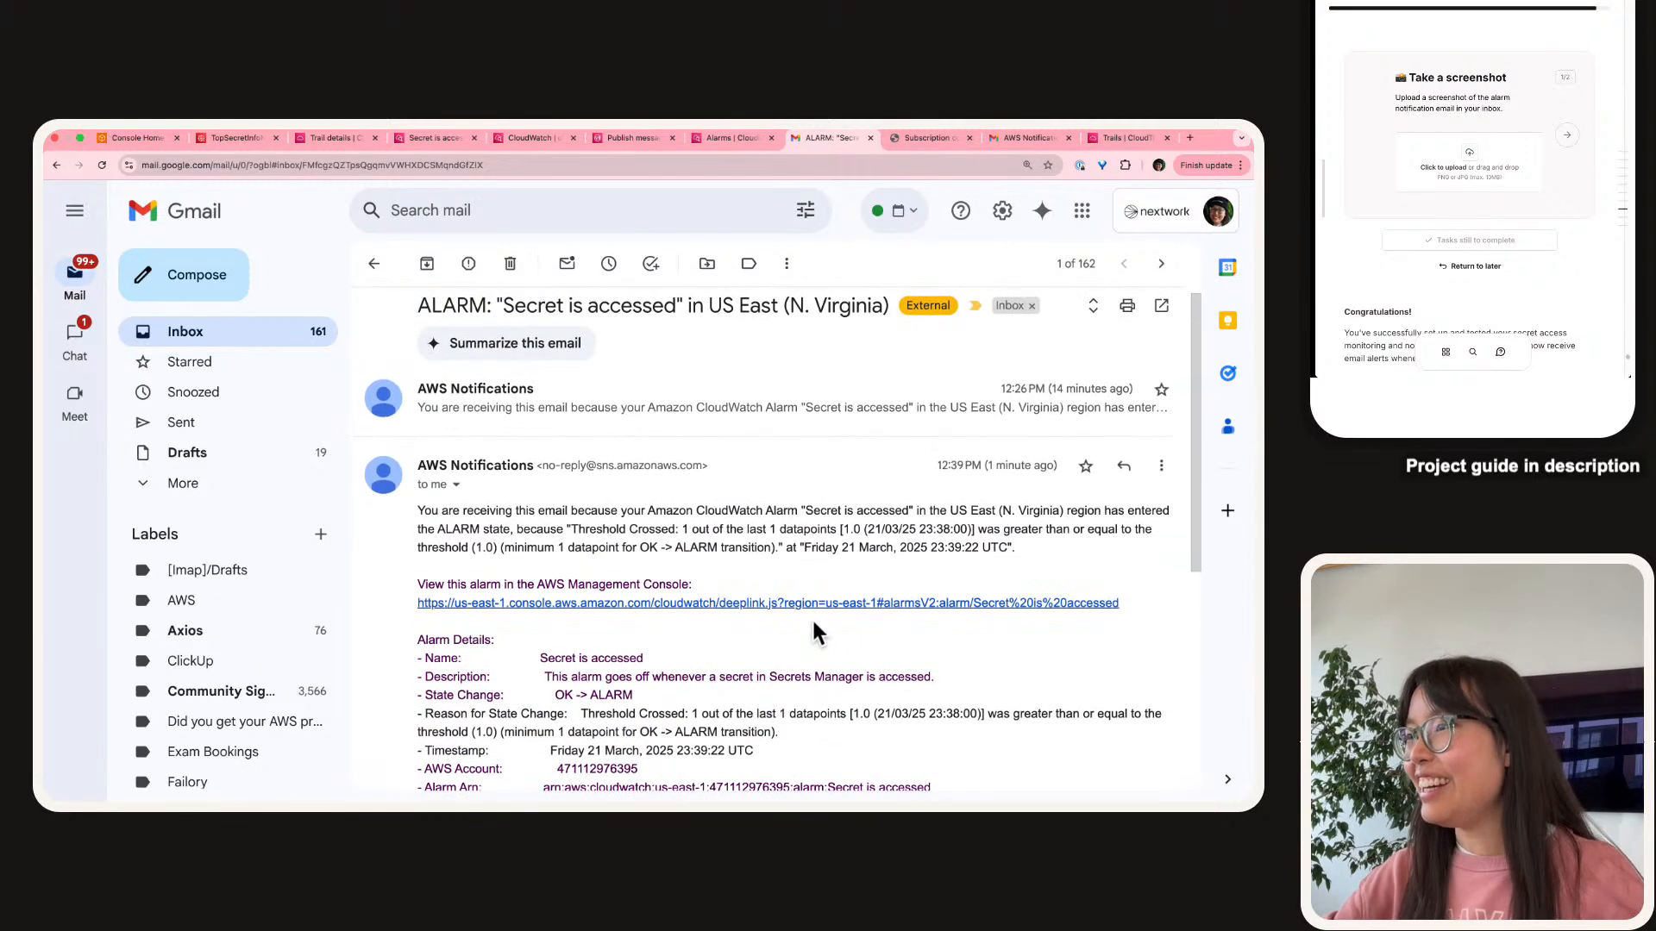
pyautogui.press('super+minus')
pyautogui.press('super+minus')
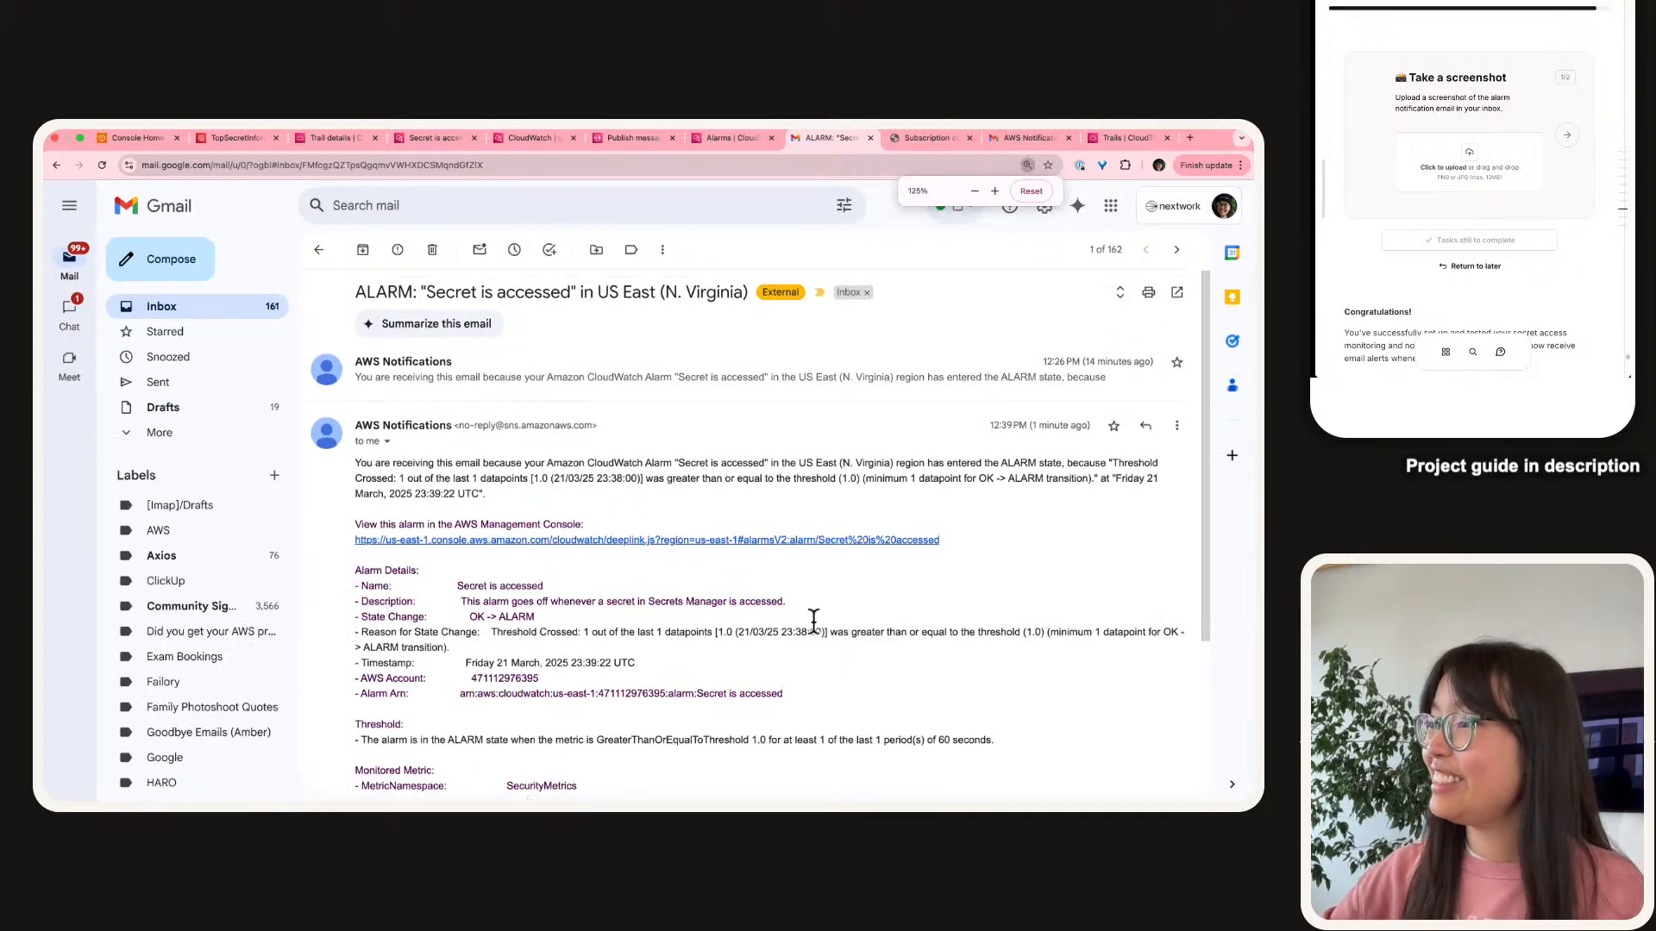
pyautogui.press('super+shift+4')
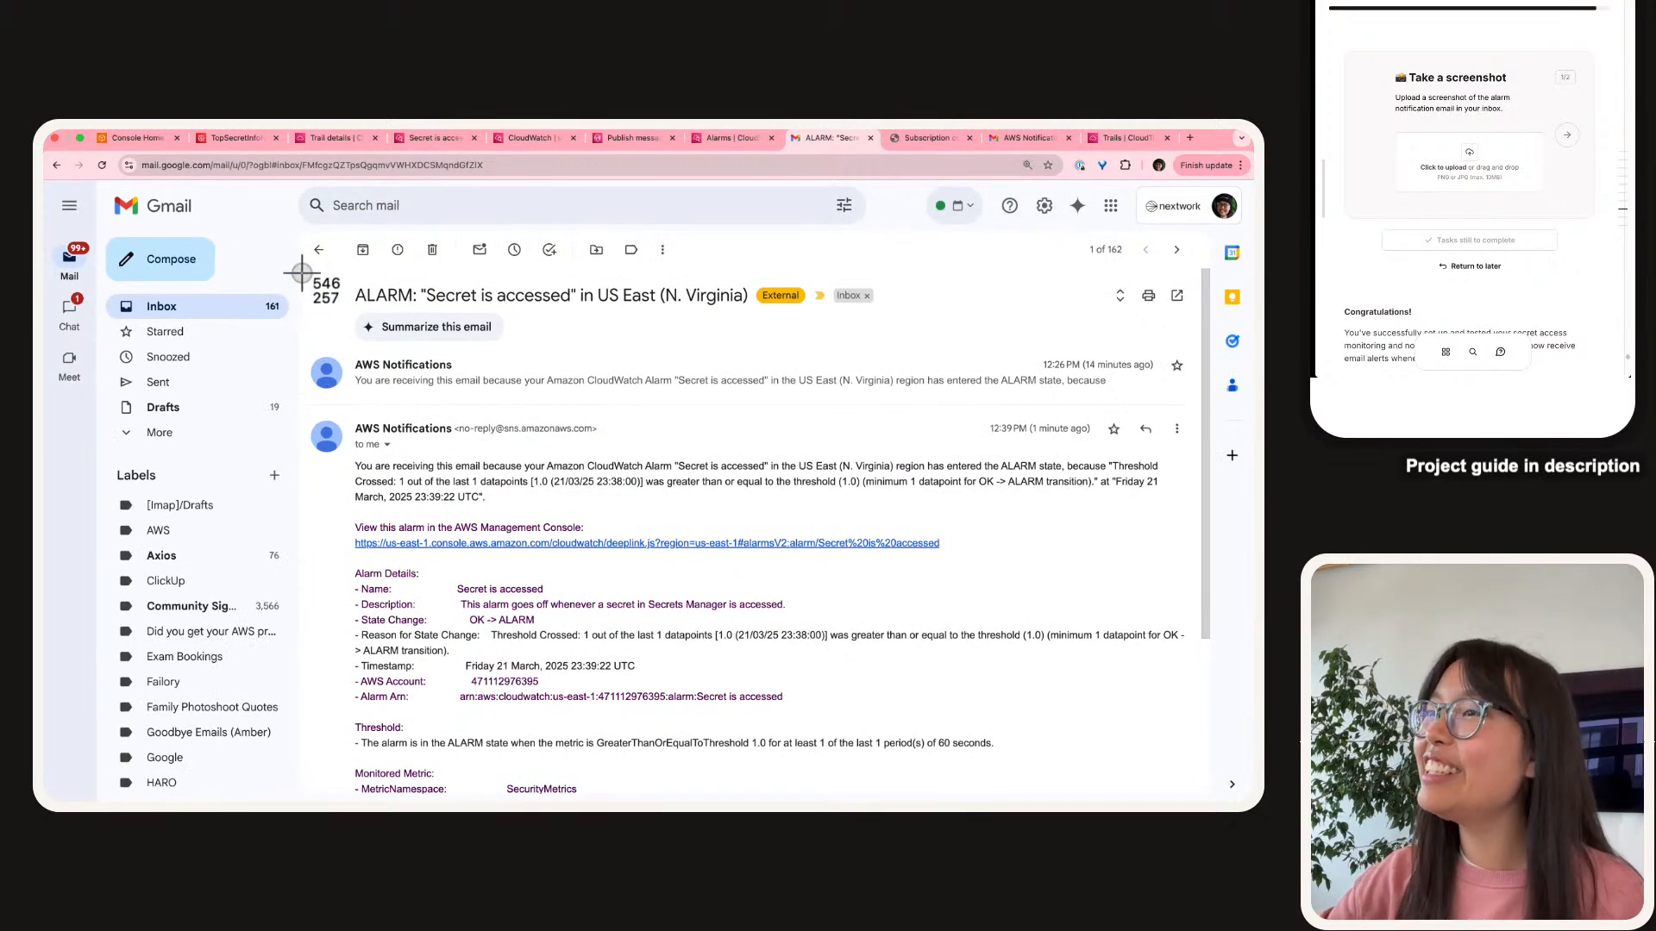
pyautogui.moveTo(301, 268); pyautogui.dragTo(1193, 764)
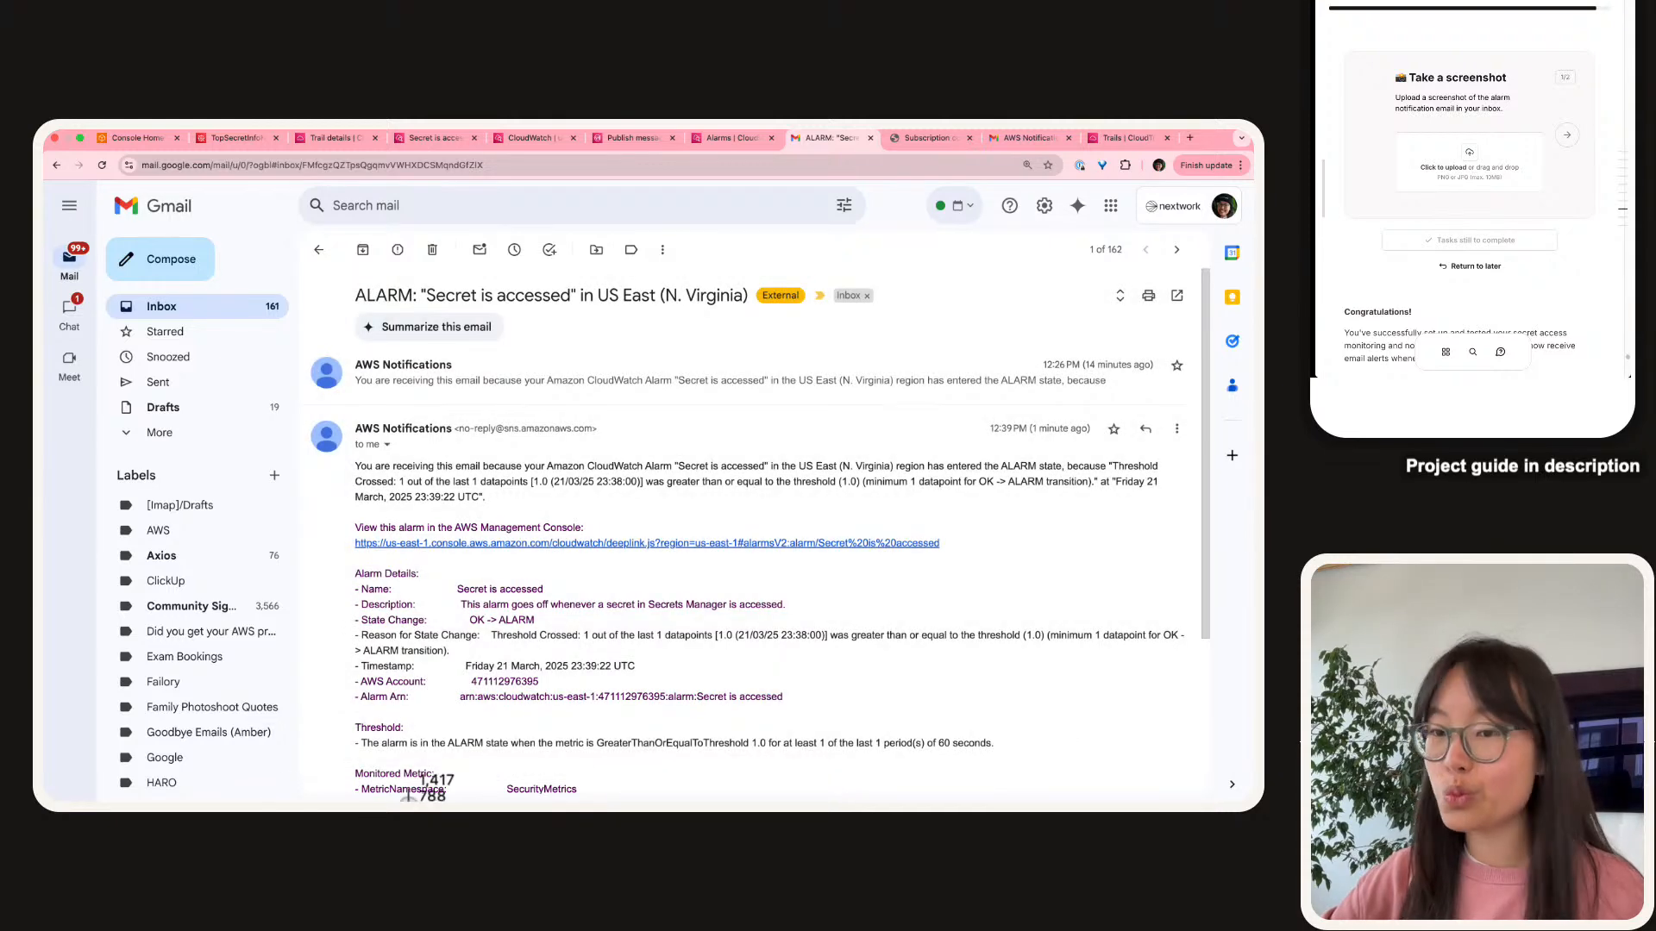
pyautogui.moveTo(1610, 367); pyautogui.dragTo(1575, 185)
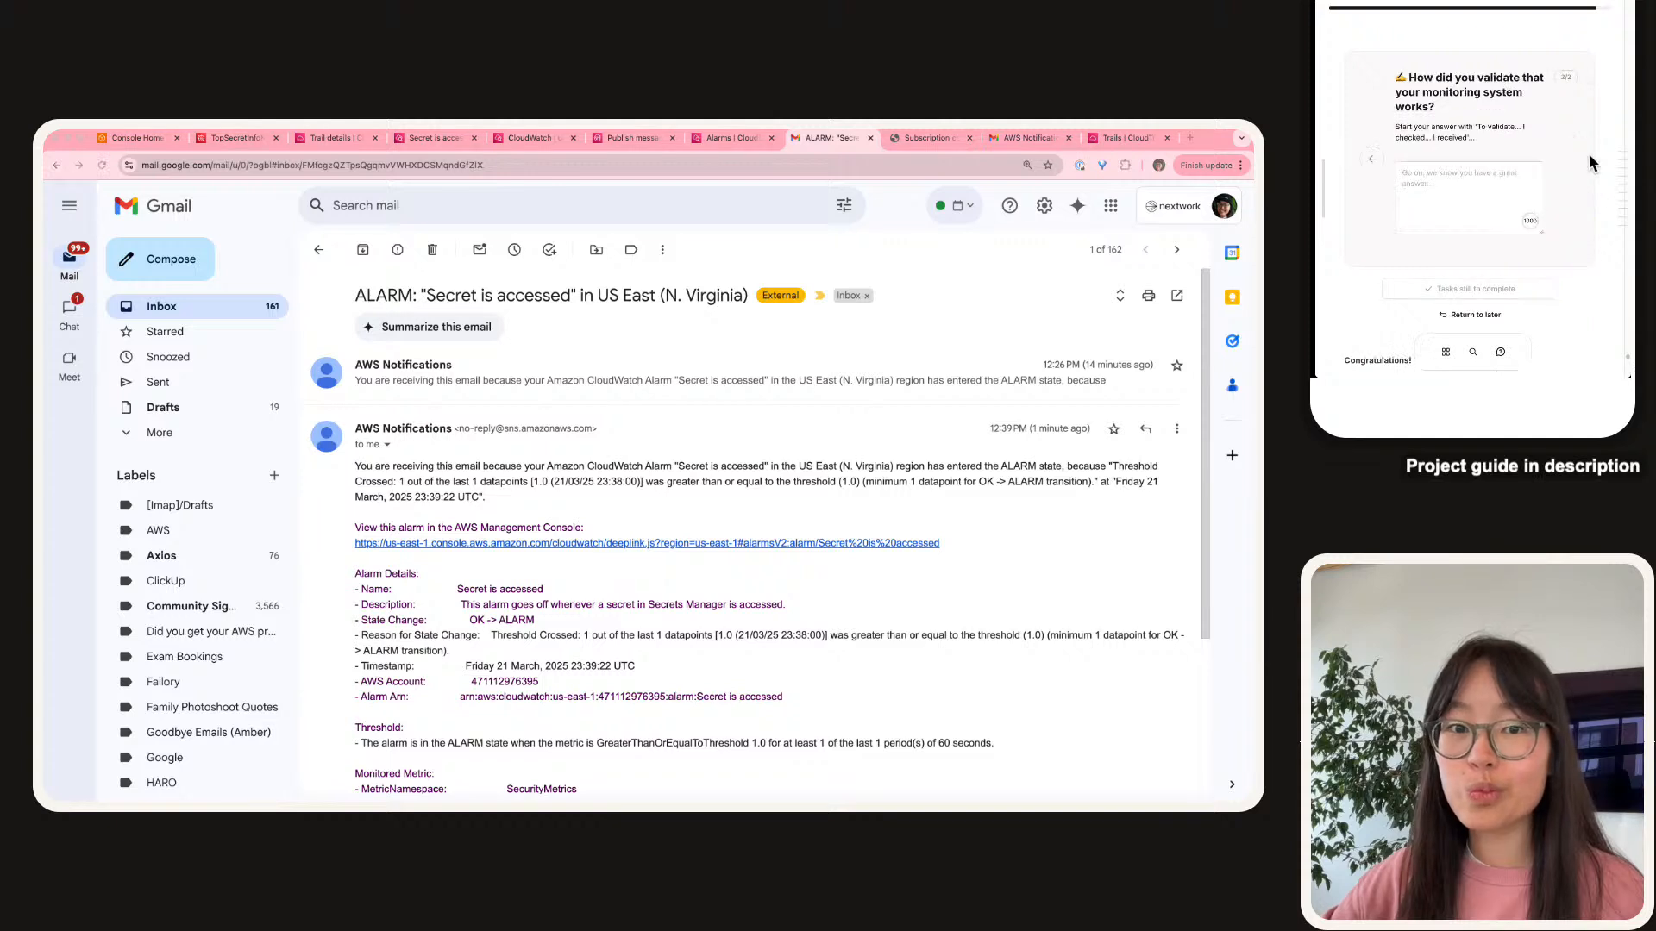
# Paste the answer starter and write that the monitoring system detects and alerts on secret access.
pyautogui.moveTo(1478, 129)
pyautogui.mouseDown()
pyautogui.moveTo(1423, 138)
pyautogui.moveTo(1469, 138)
pyautogui.mouseUp()
pyautogui.press('super+c')
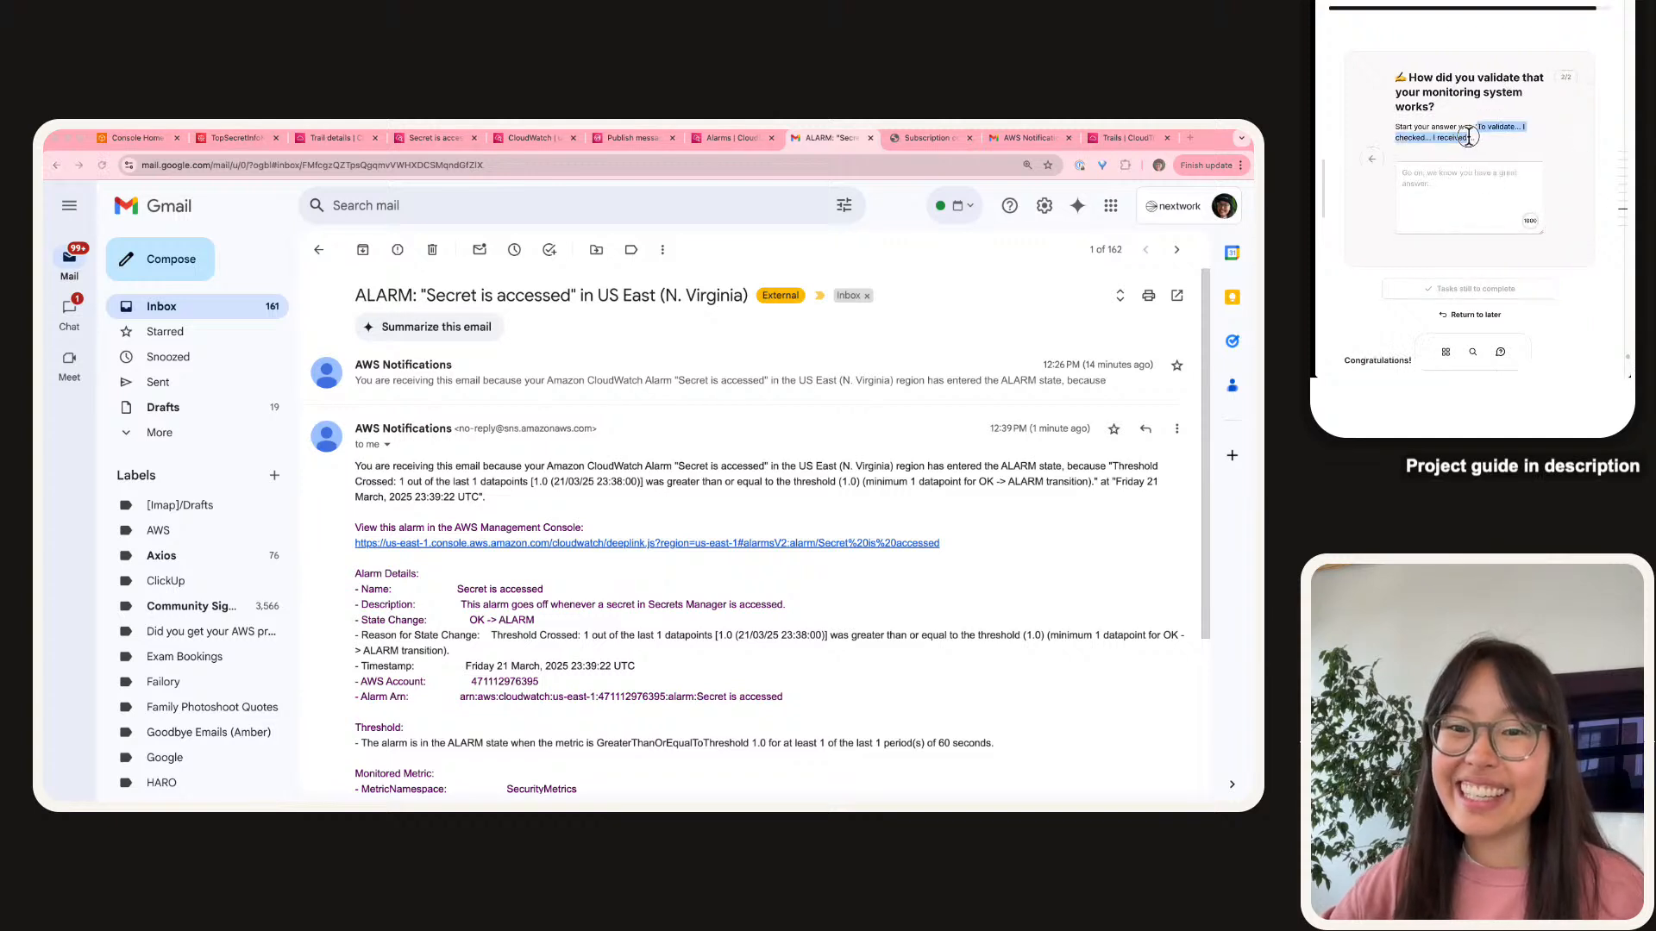
pyautogui.click(1484, 187)
pyautogui.press('super+v')
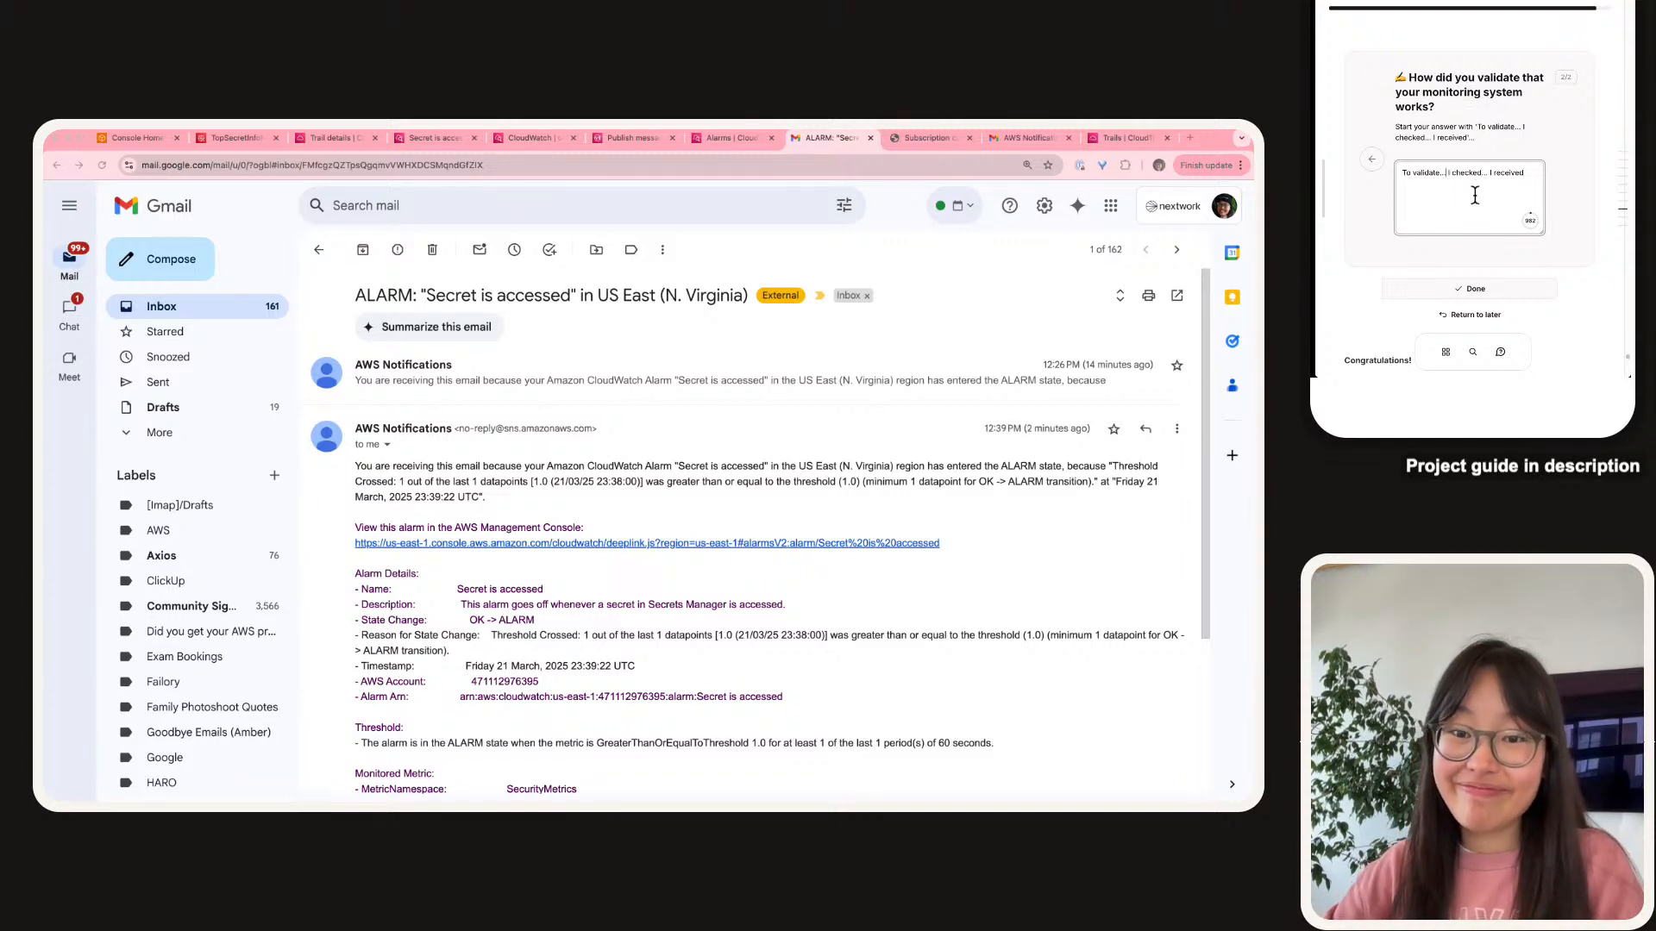
pyautogui.press('BackSpace')
pyautogui.press('BackSpace')
pyautogui.press('BackSpace')
pyautogui.write('that our')
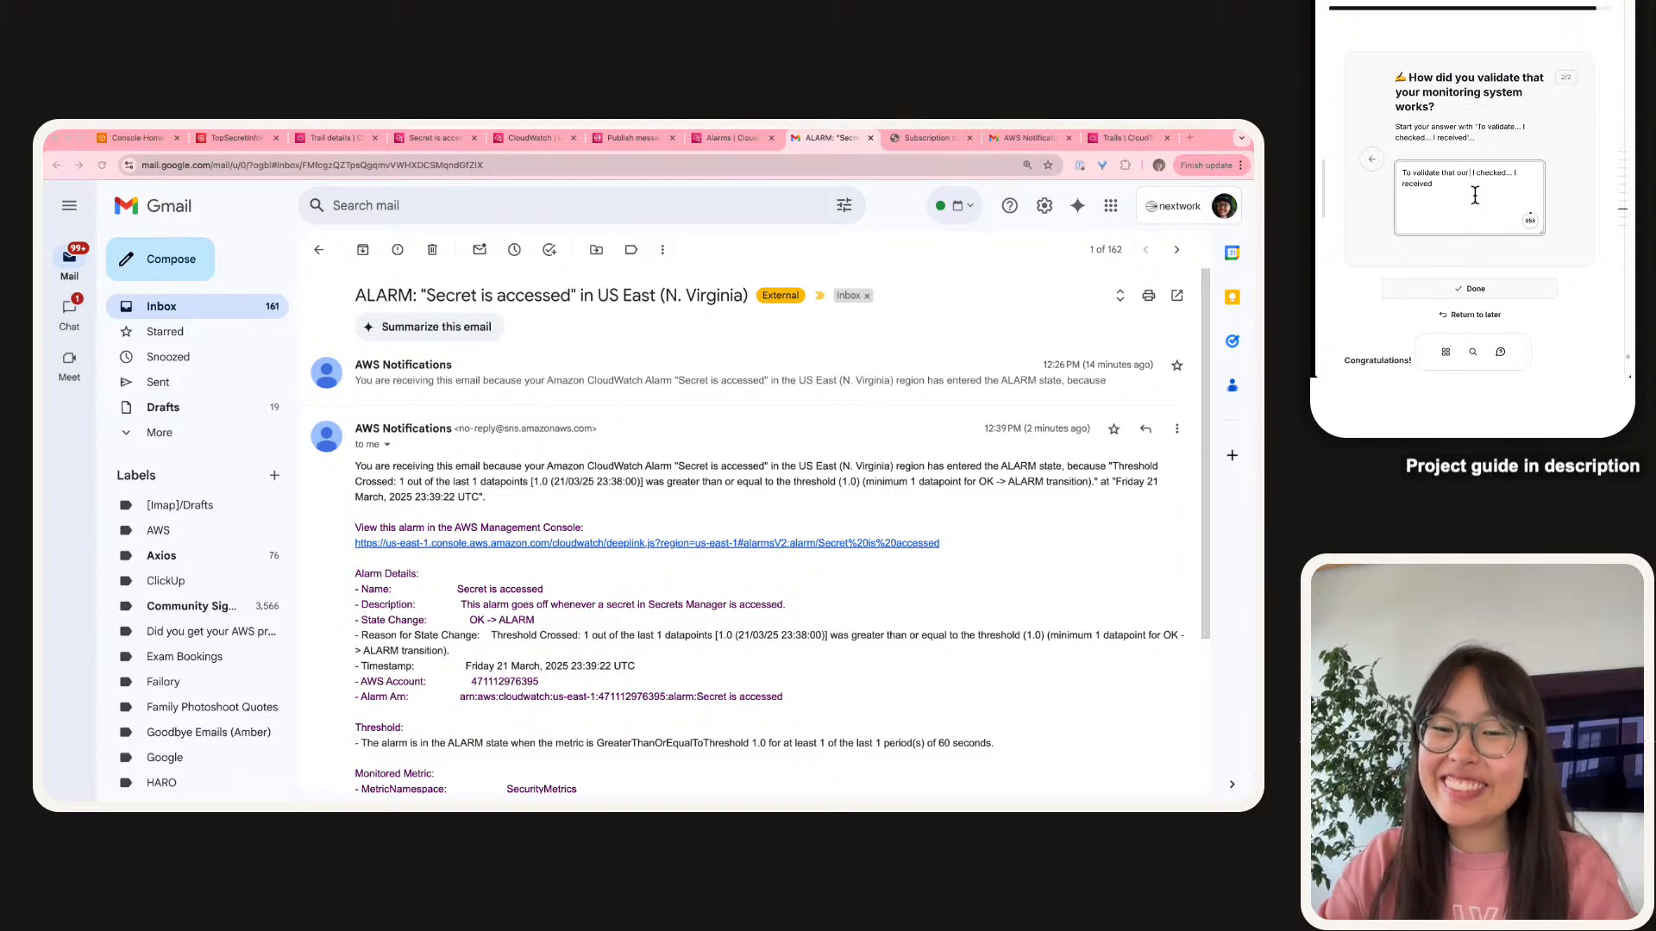
pyautogui.write('monitoring system')
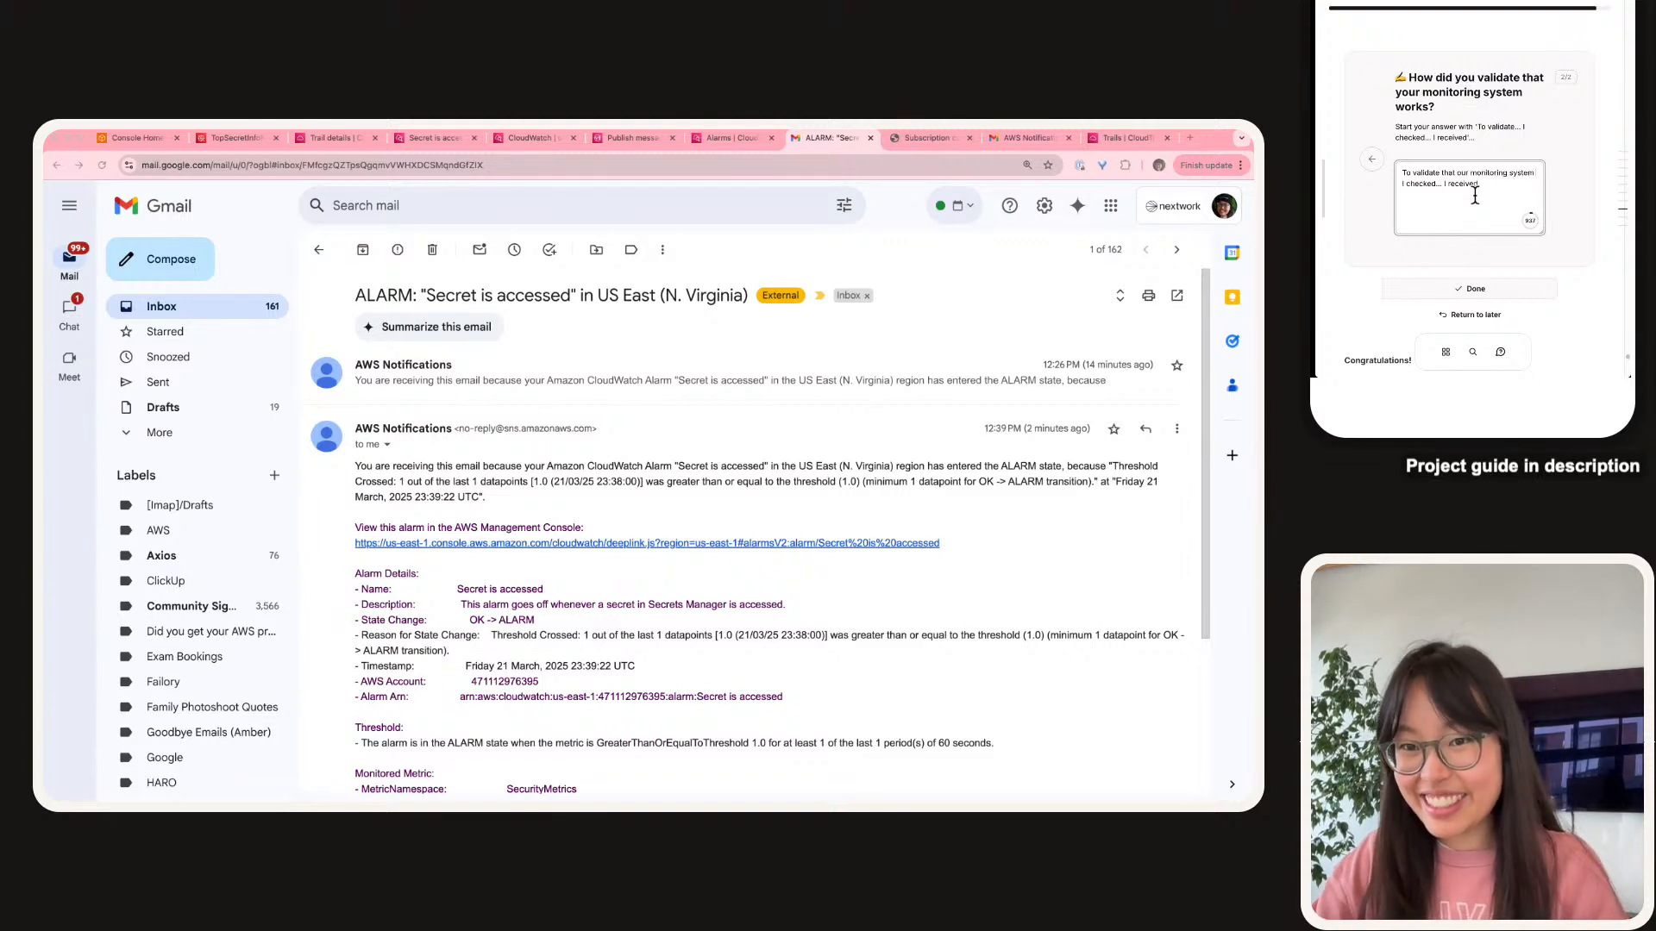
pyautogui.write(' can s')
pyautogui.write('fully detect and')
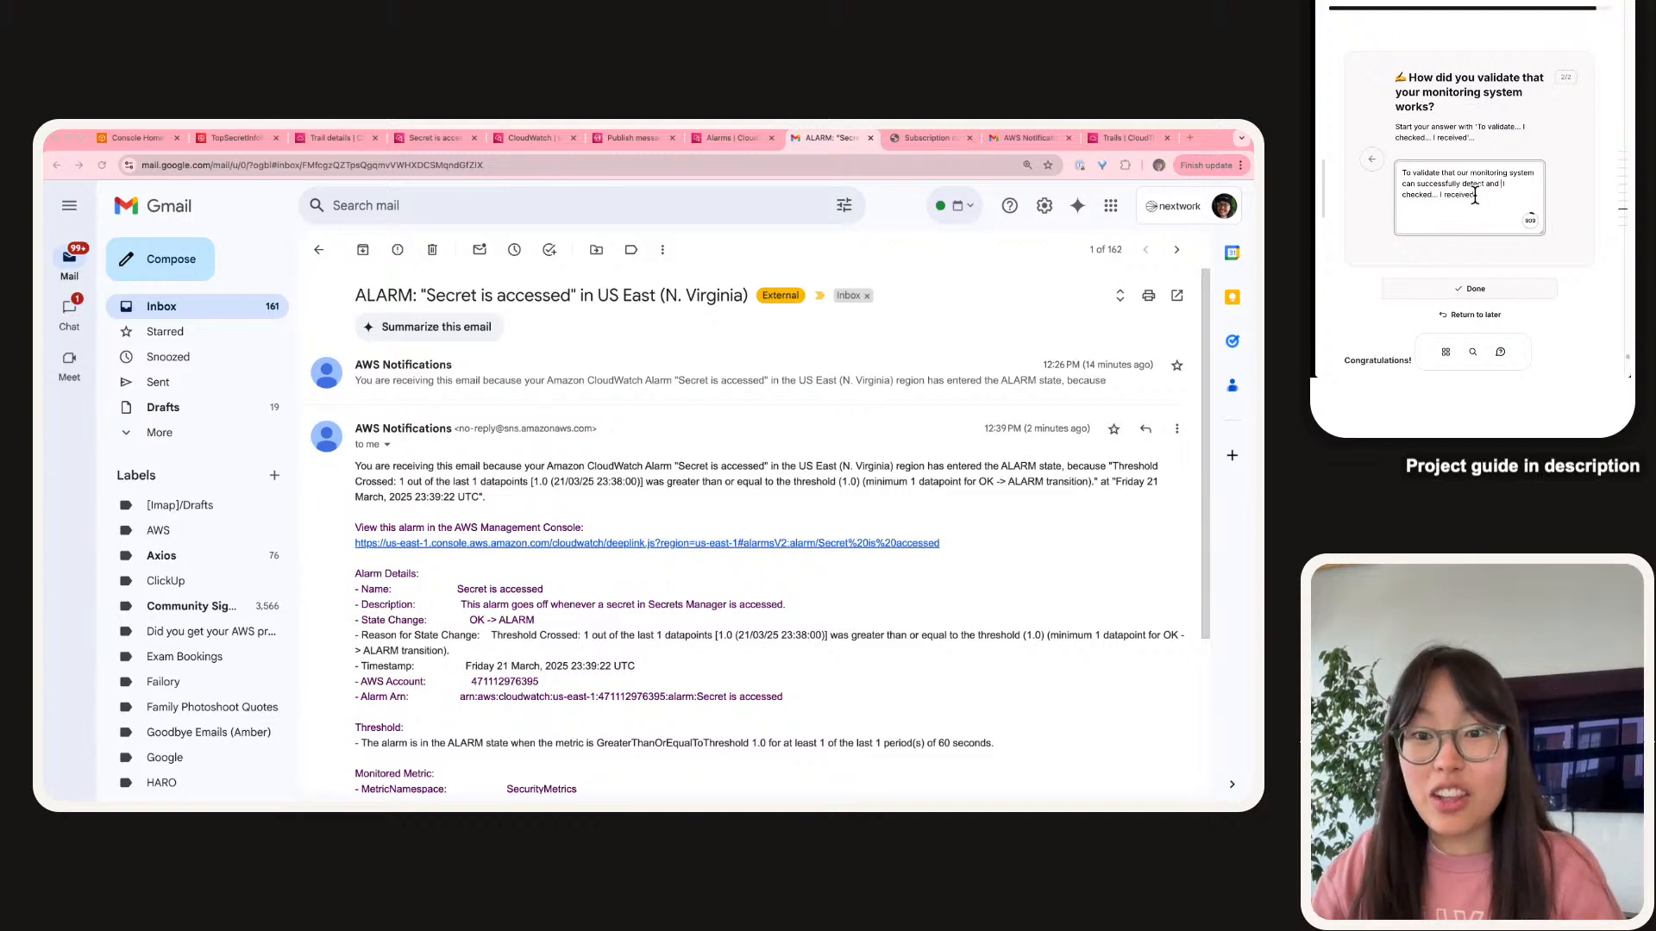
pyautogui.write(' alert onwhen my secret is')
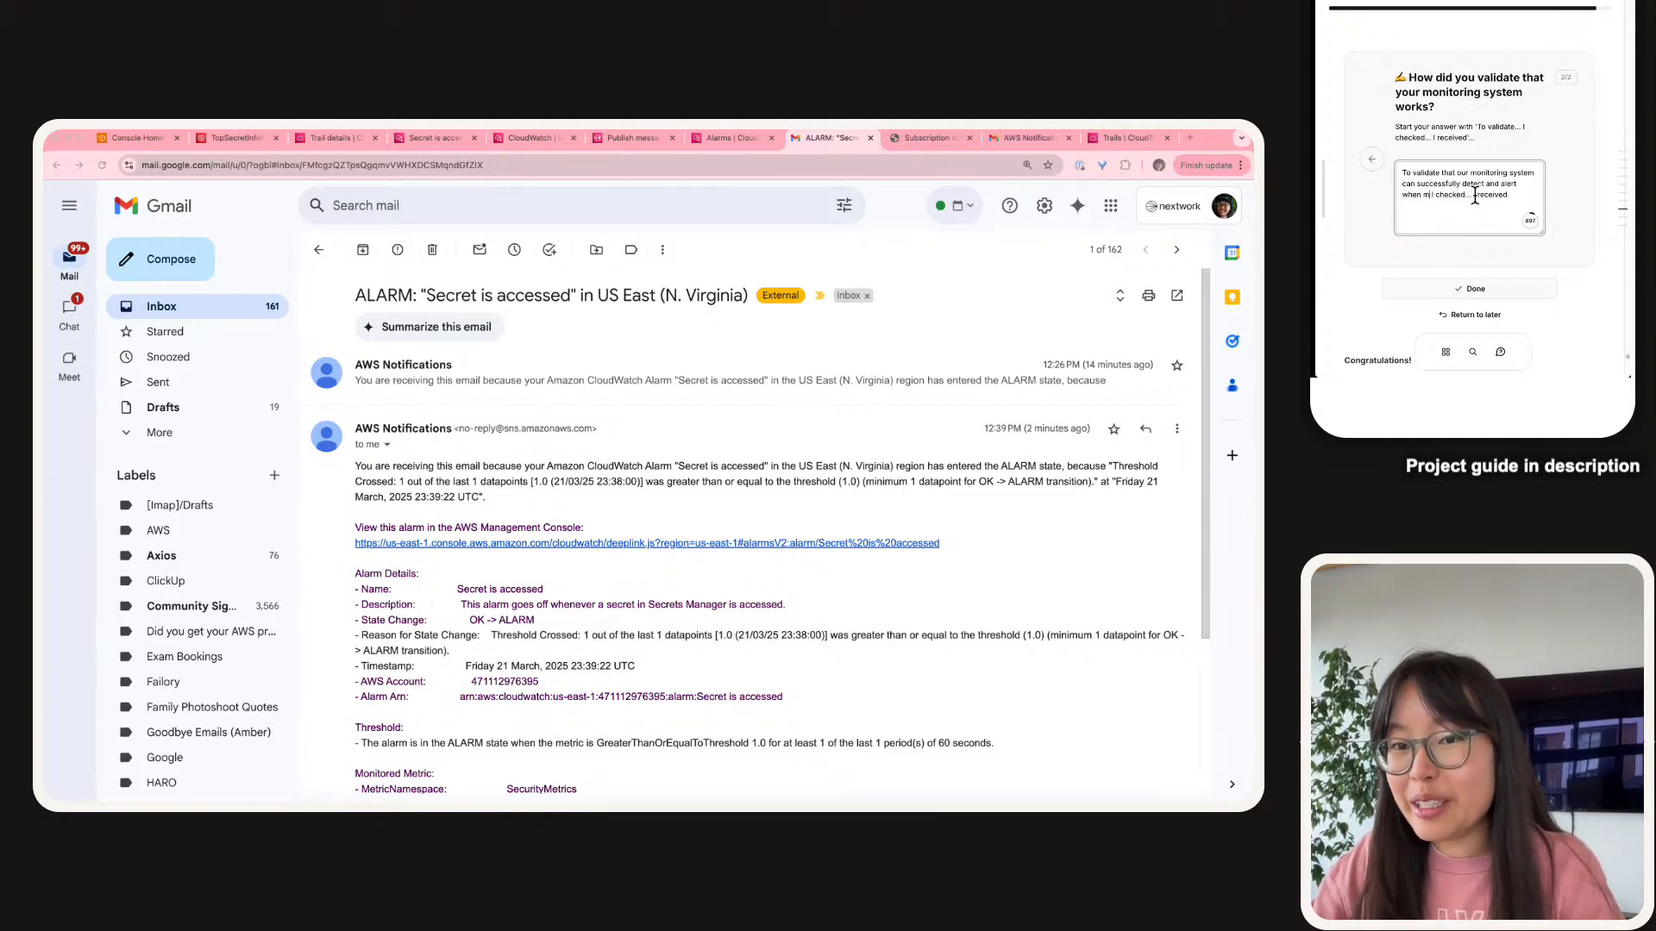
pyautogui.write(' accessed')
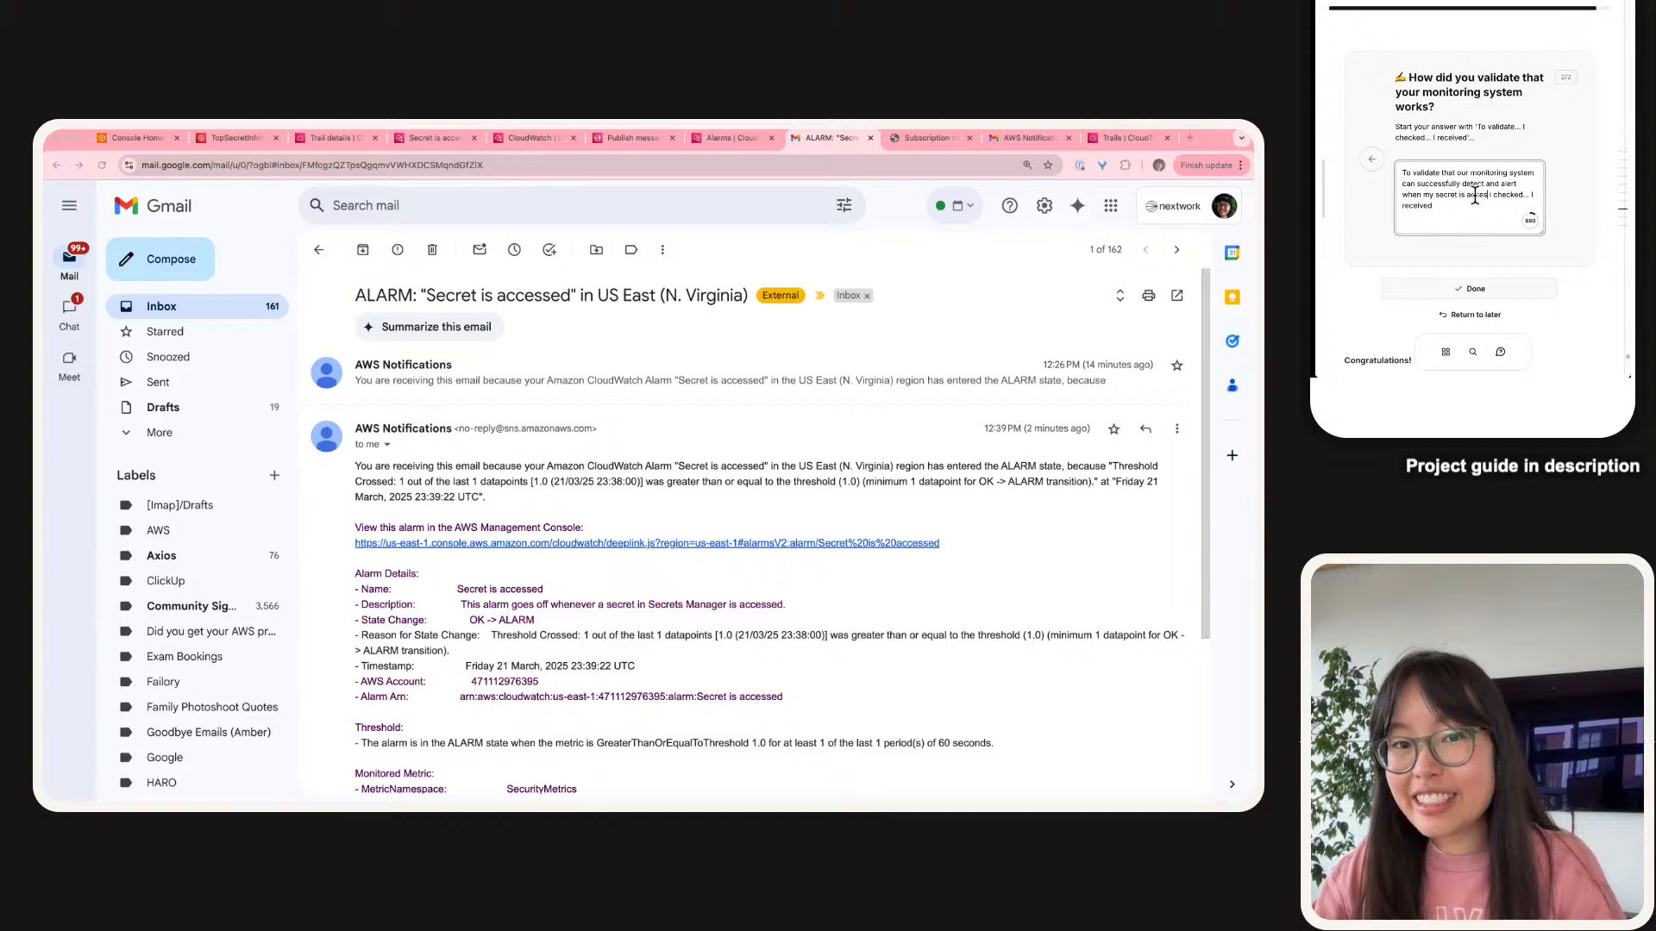
pyautogui.write('d,')
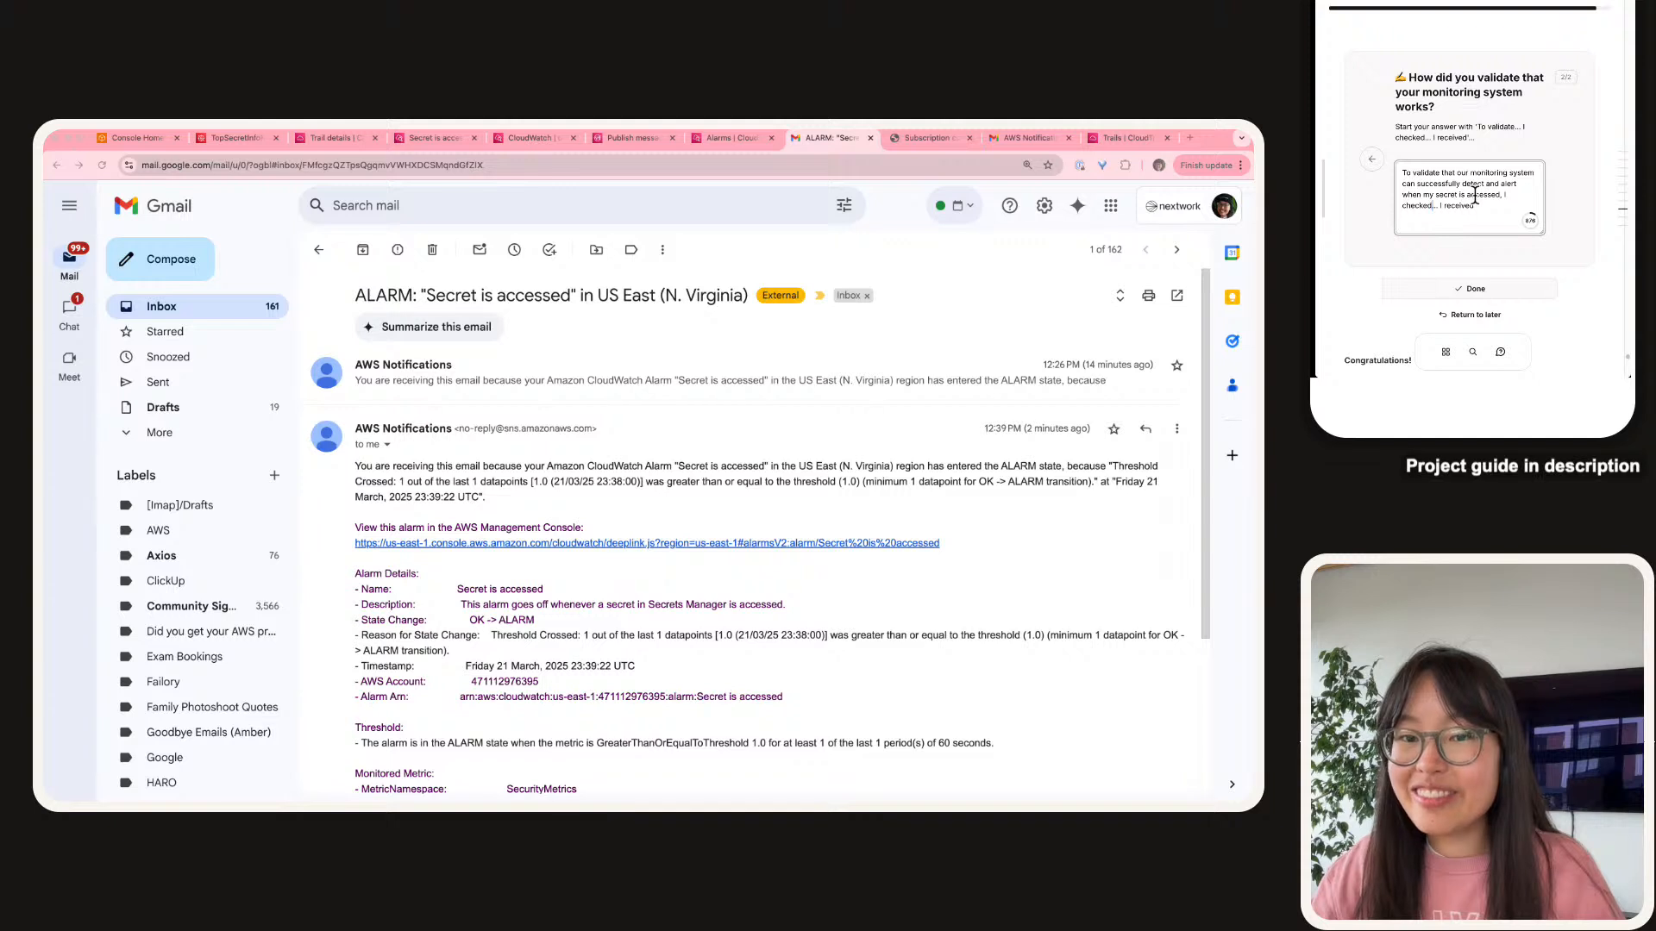
# Add that the secret was checked again, an email arrived within 1-2 minutes, and the alarm is In alarm.
pyautogui.press('BackSpace')
pyautogui.press('BackSpace')
pyautogui.press('BackSpace')
pyautogui.write("my secret's value one,")
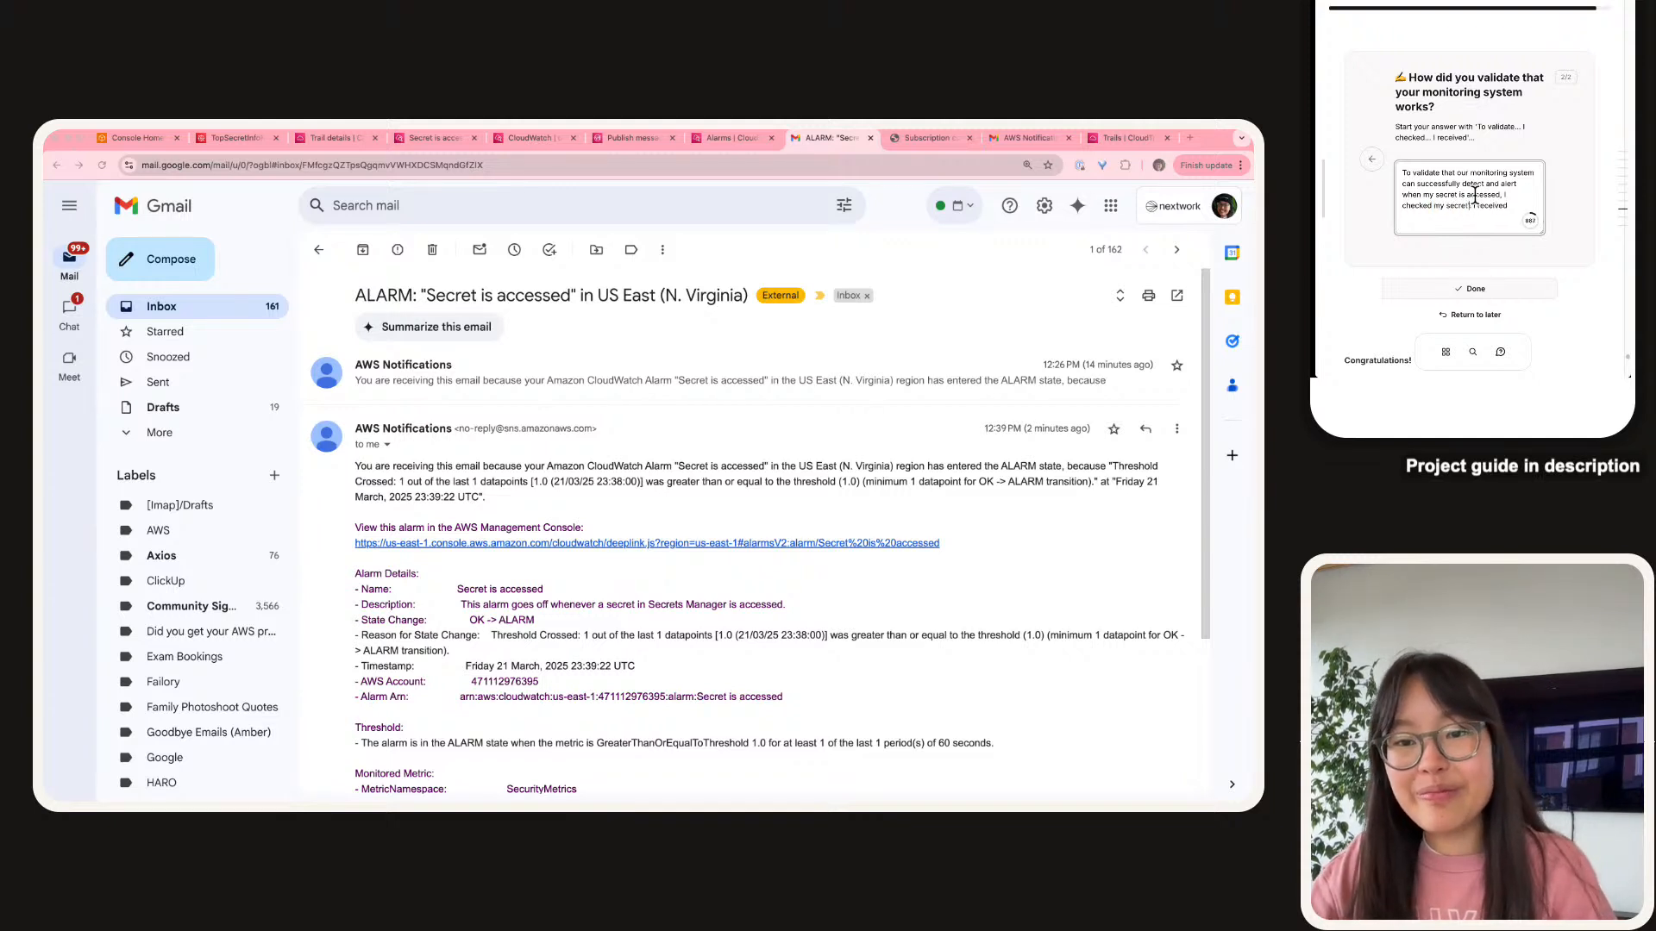
pyautogui.write(' more ti')
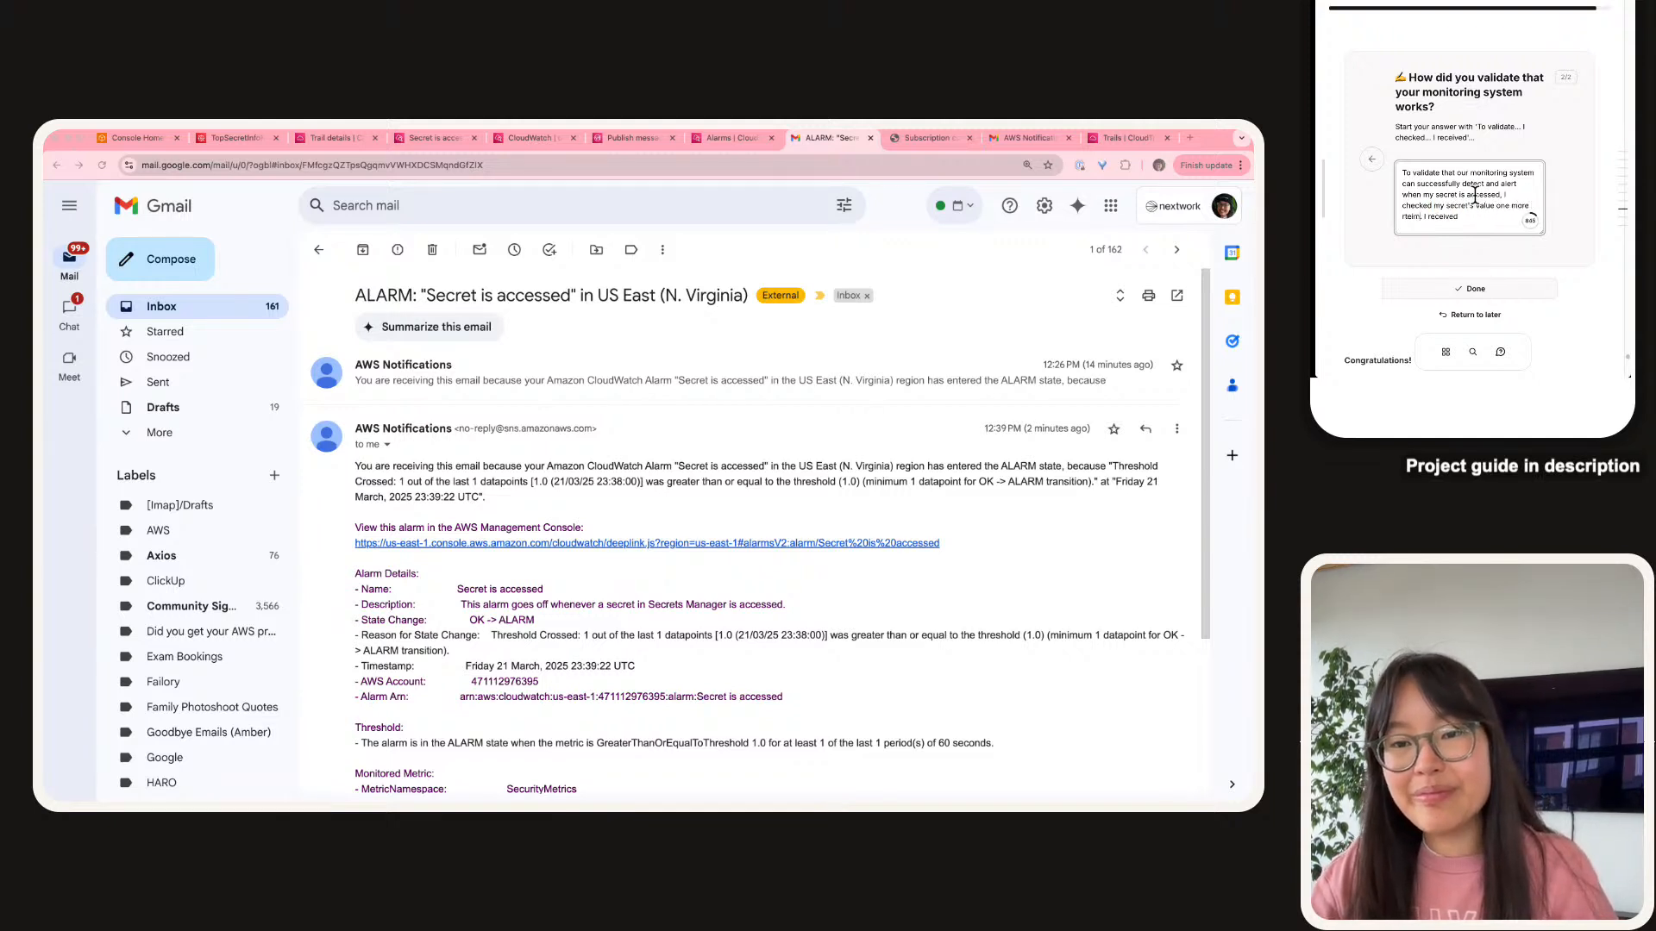
pyautogui.write('me.')
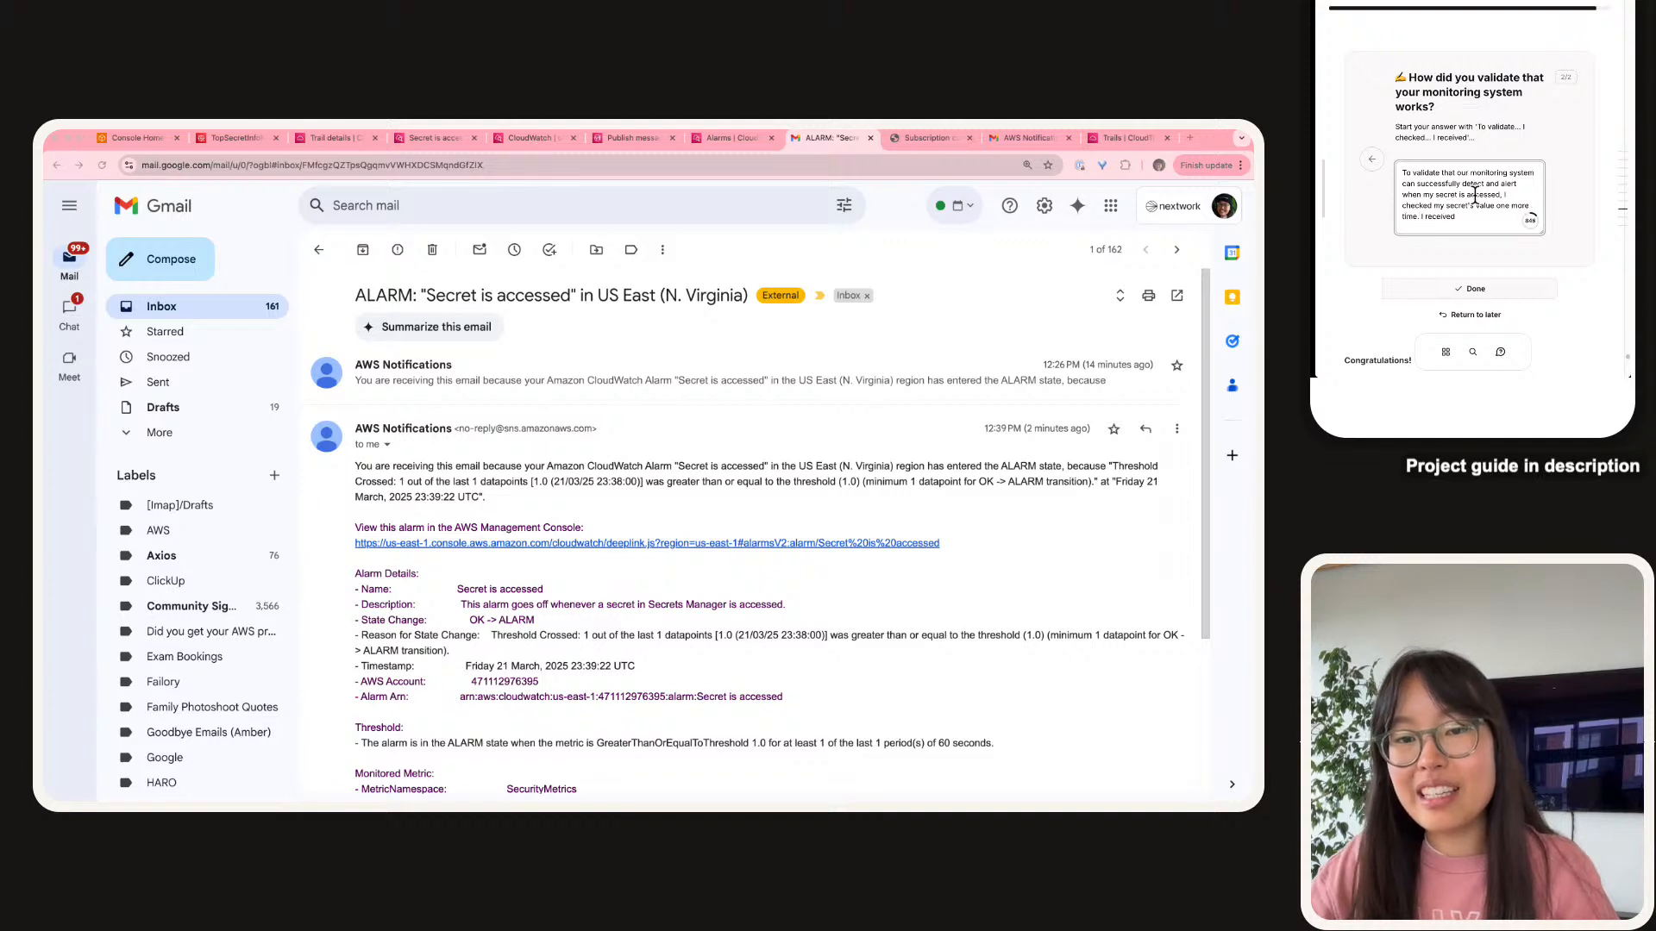
pyautogui.press('Delete')
pyautogui.write('We')
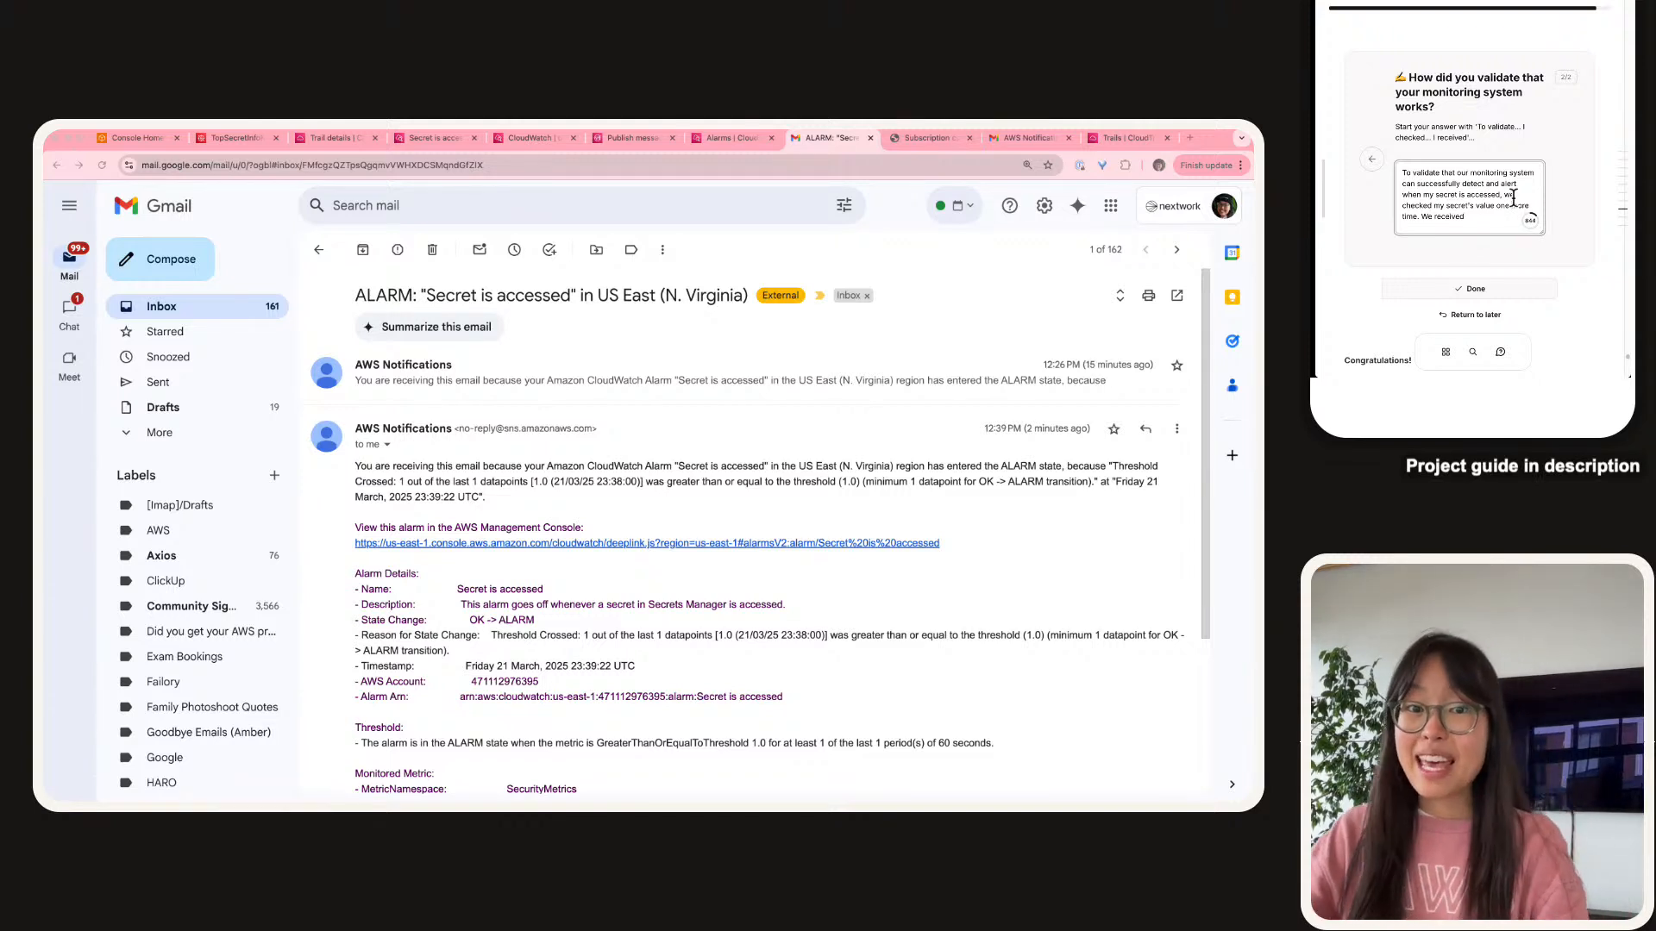
pyautogui.write('email wi')
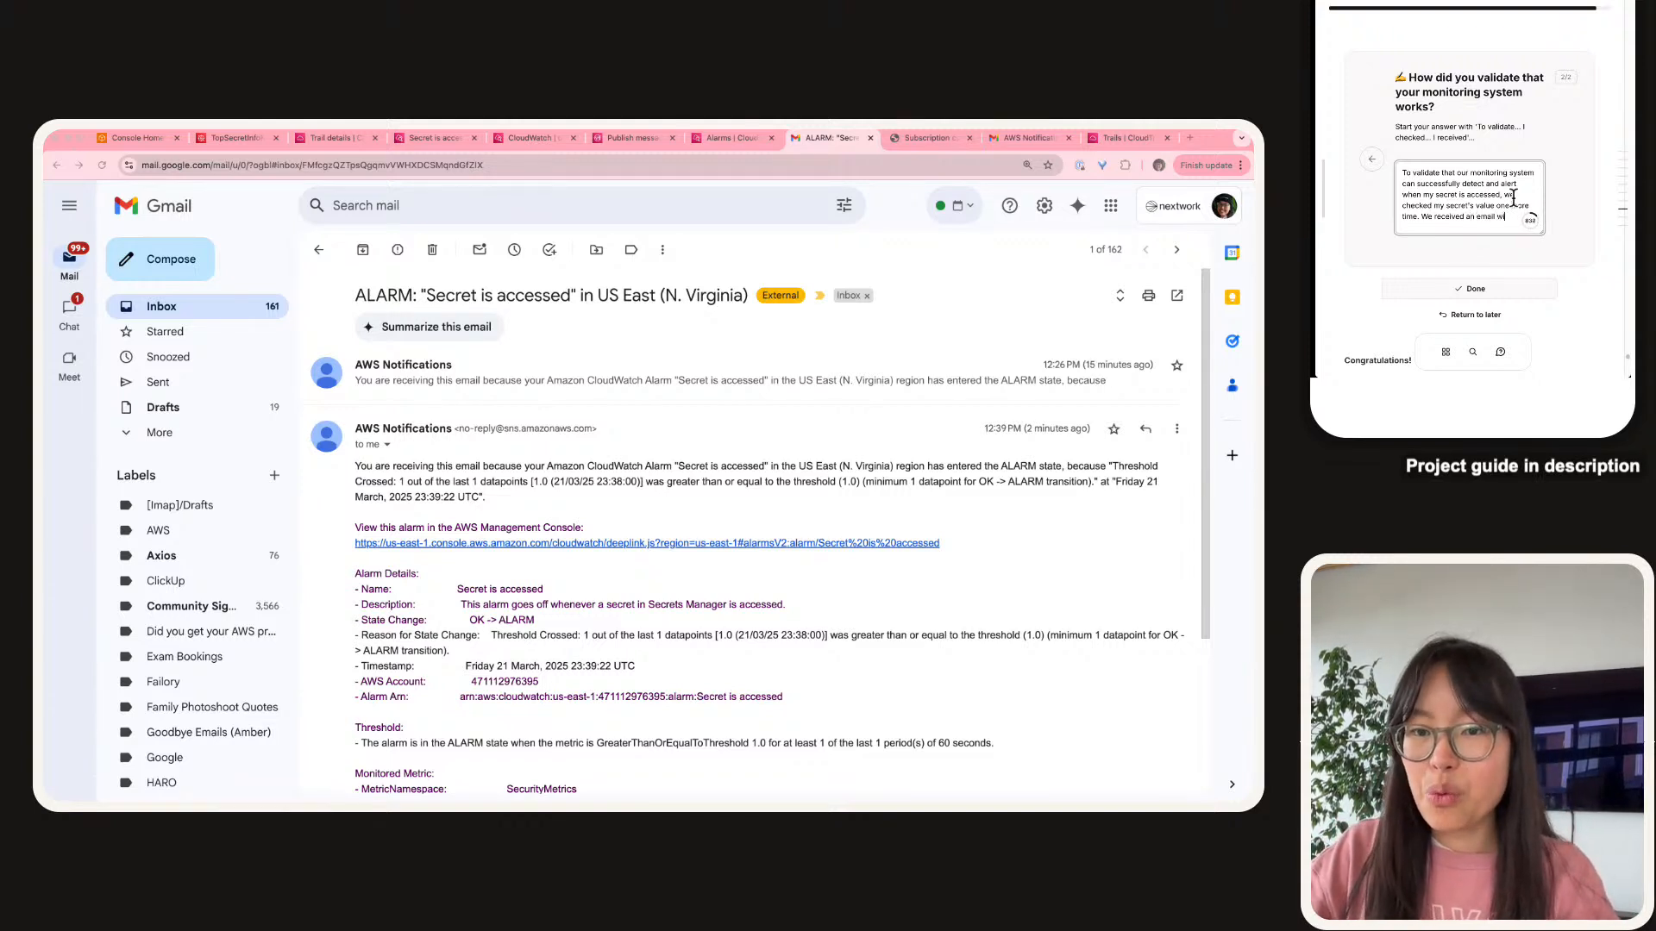
pyautogui.write('thin 1-2 min')
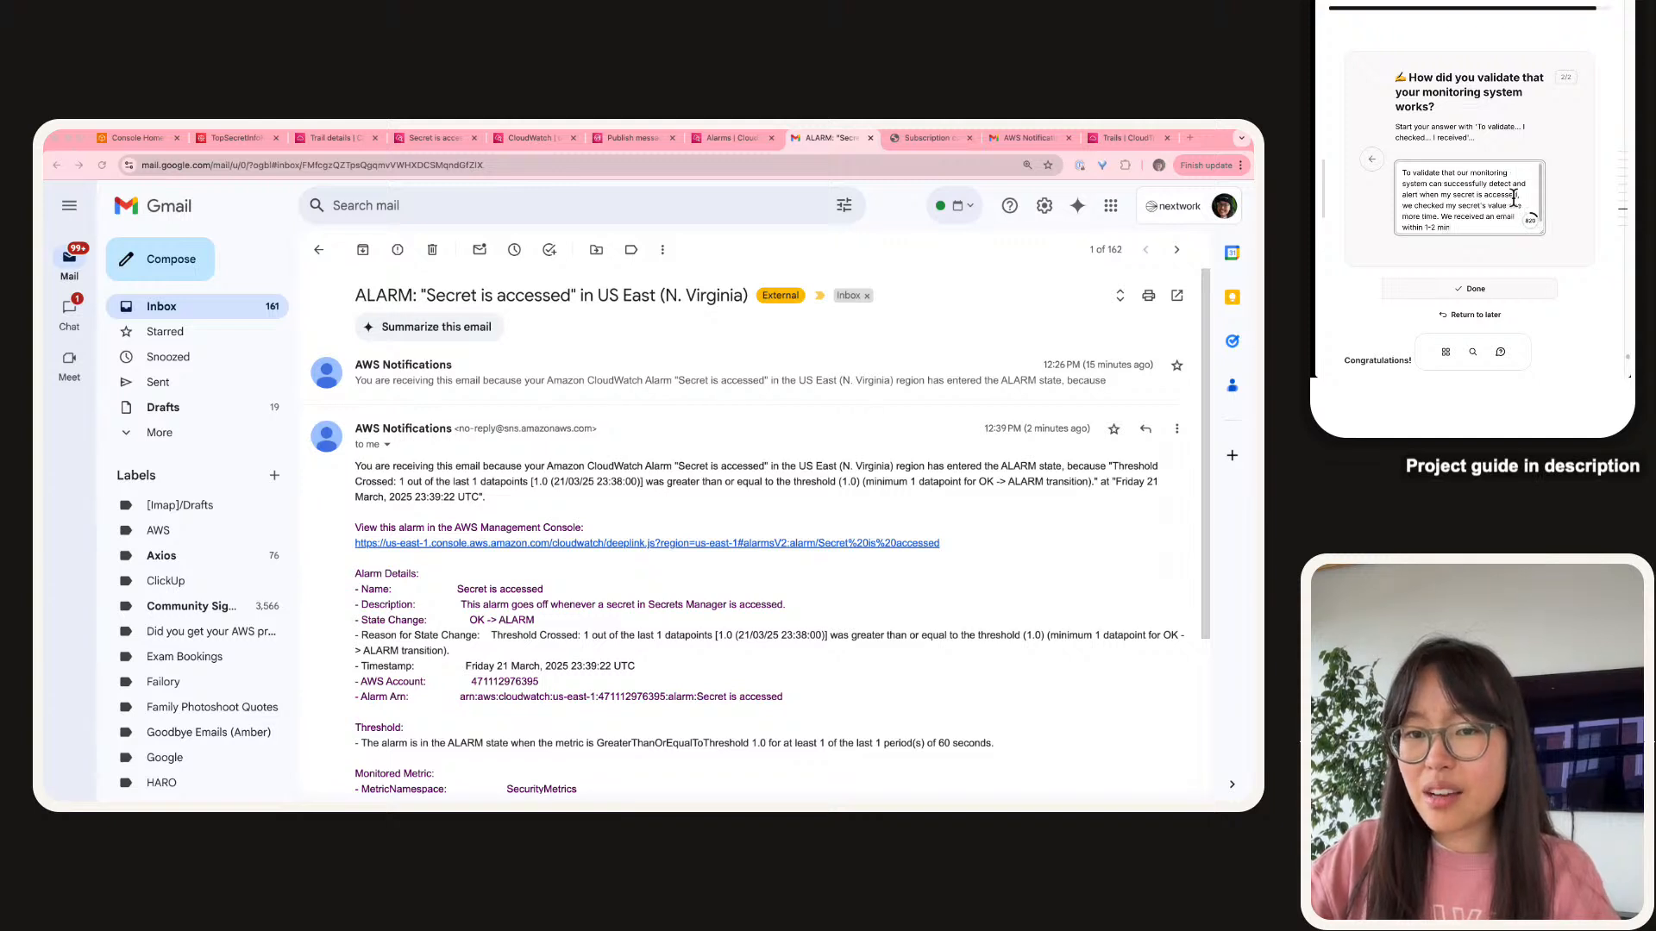
pyautogui.write('utes of t')
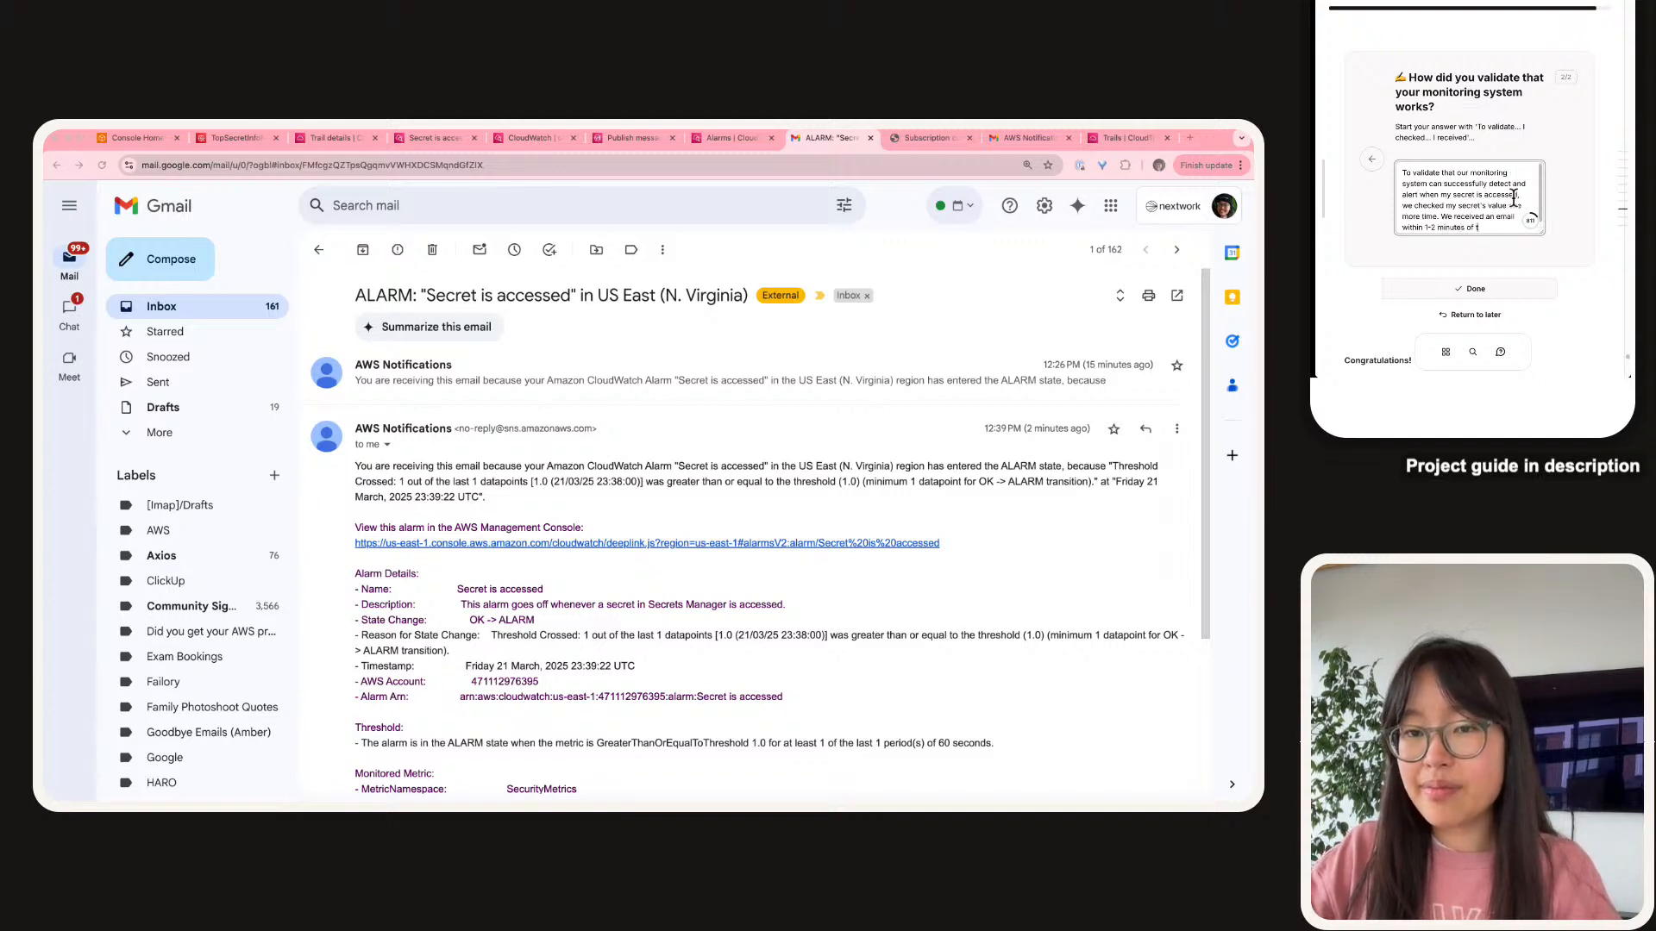
pyautogui.write('he ev')
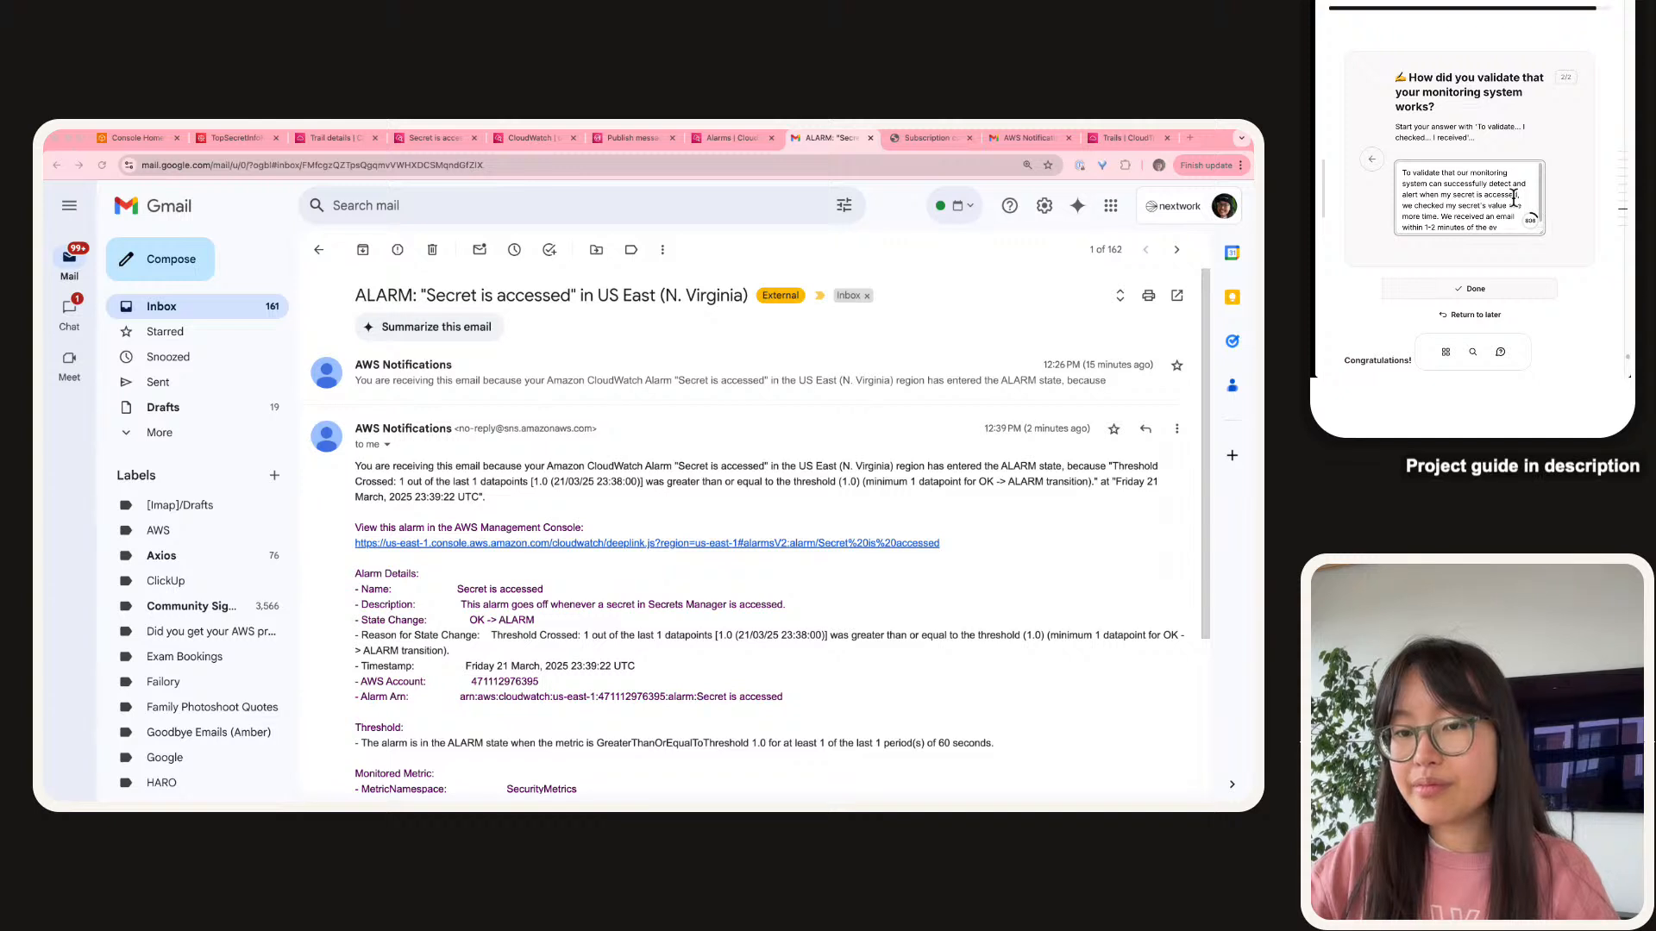
pyautogui.write('net ent! O')
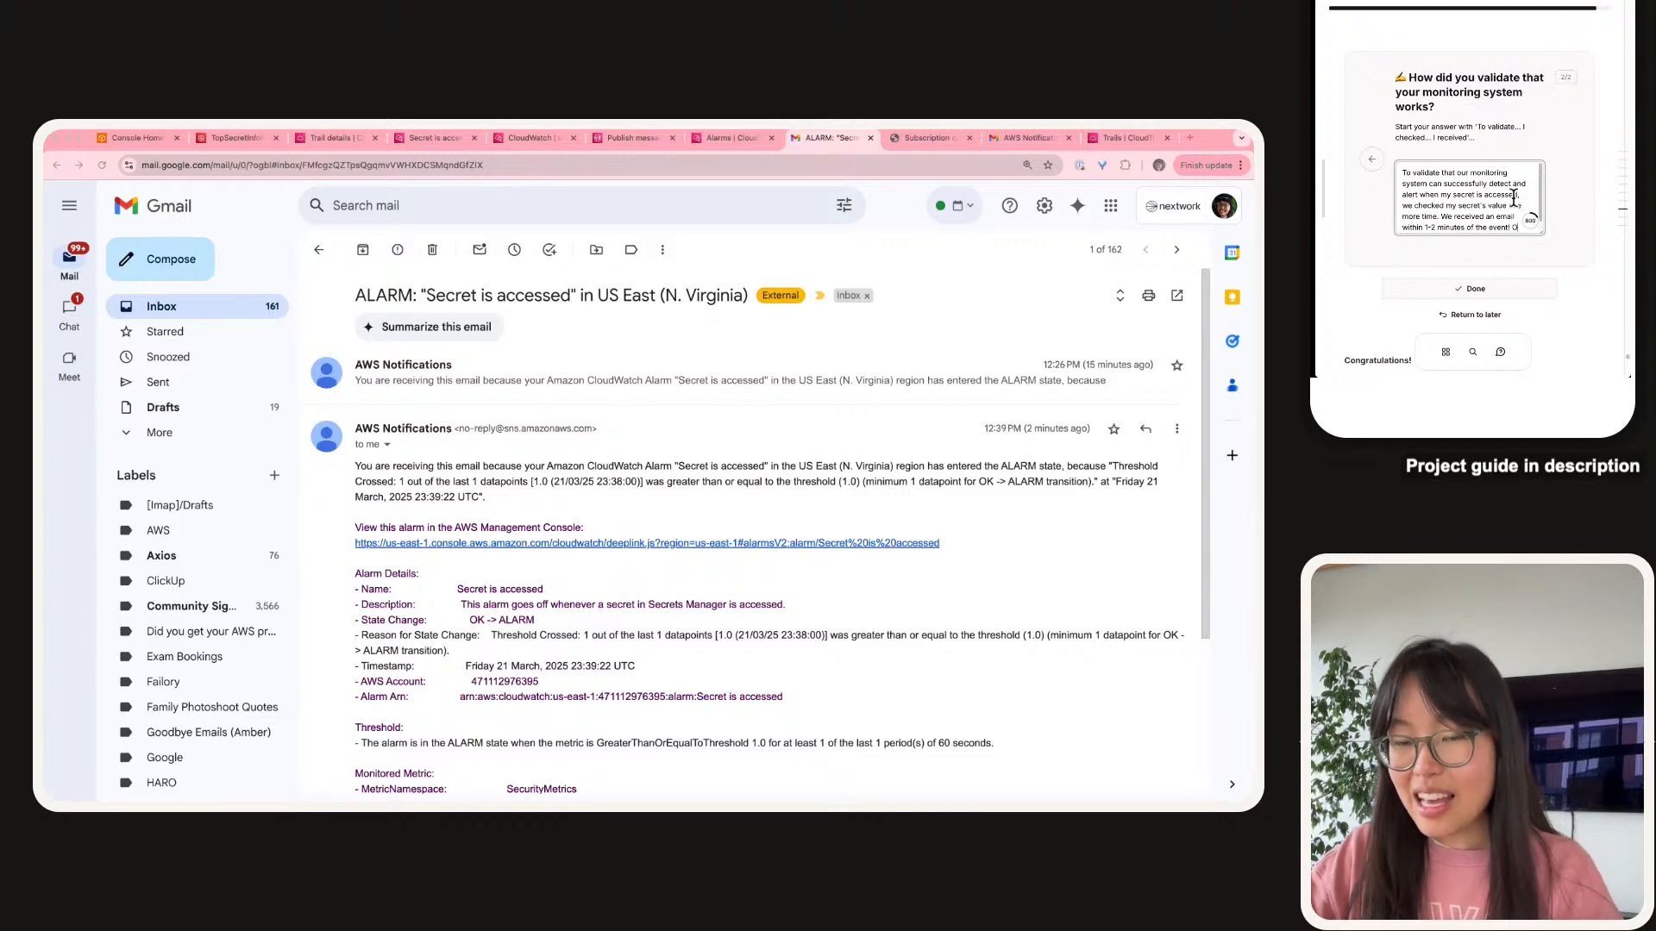
pyautogui.write('ur alarm in CloudW')
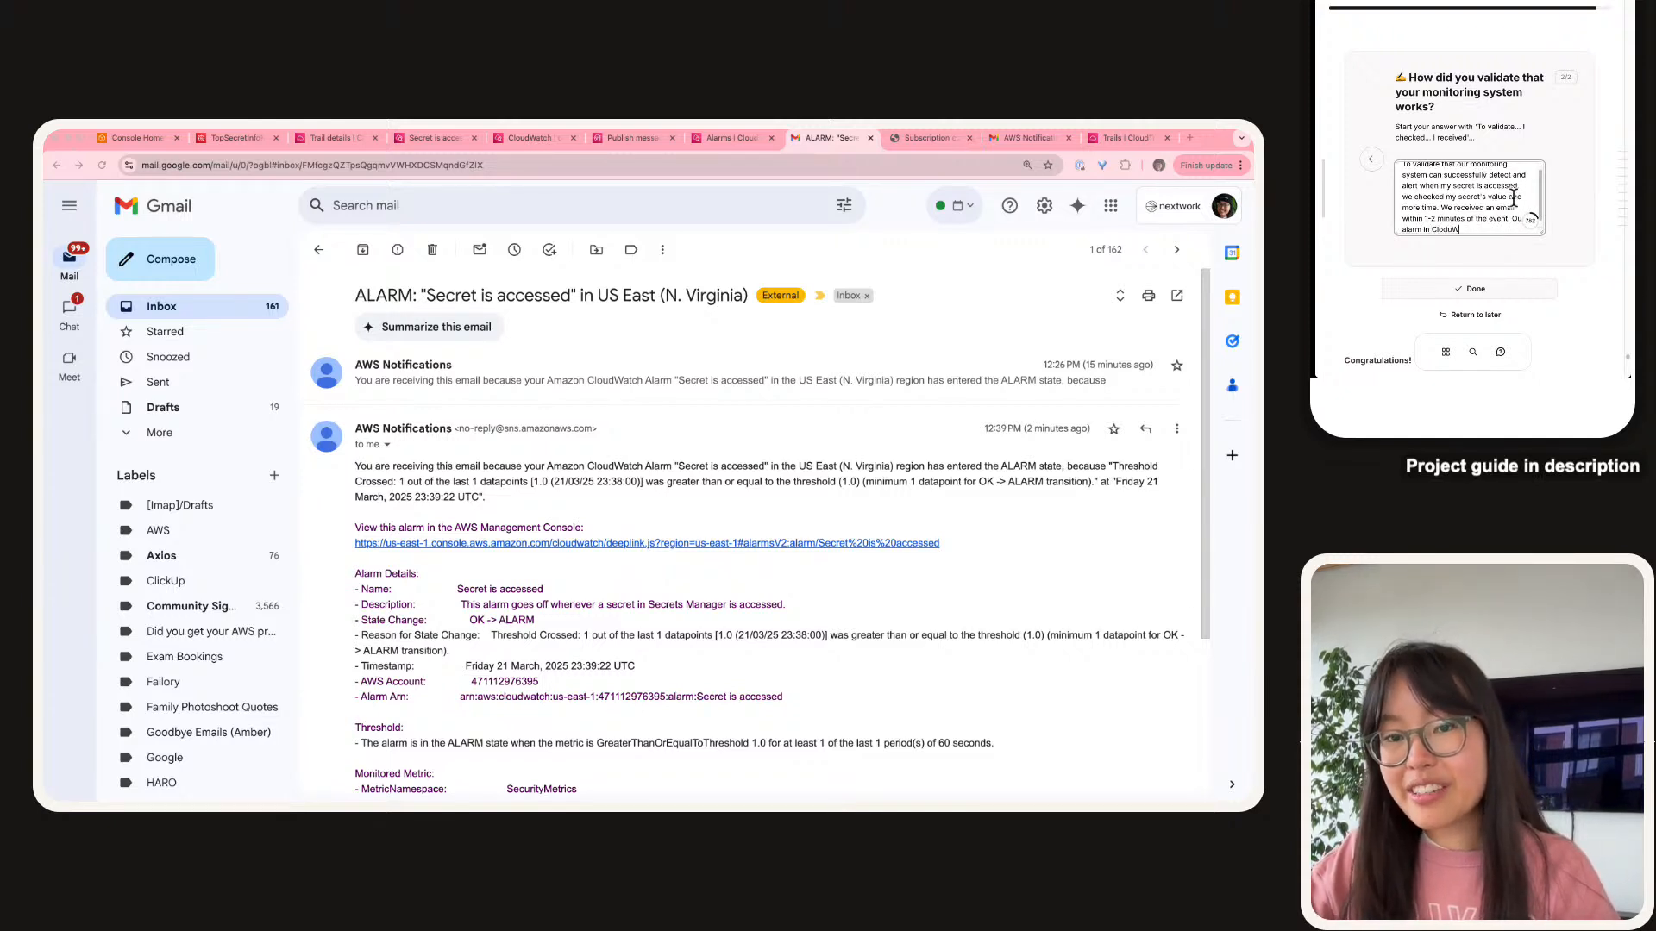
pyautogui.write('atch is ')
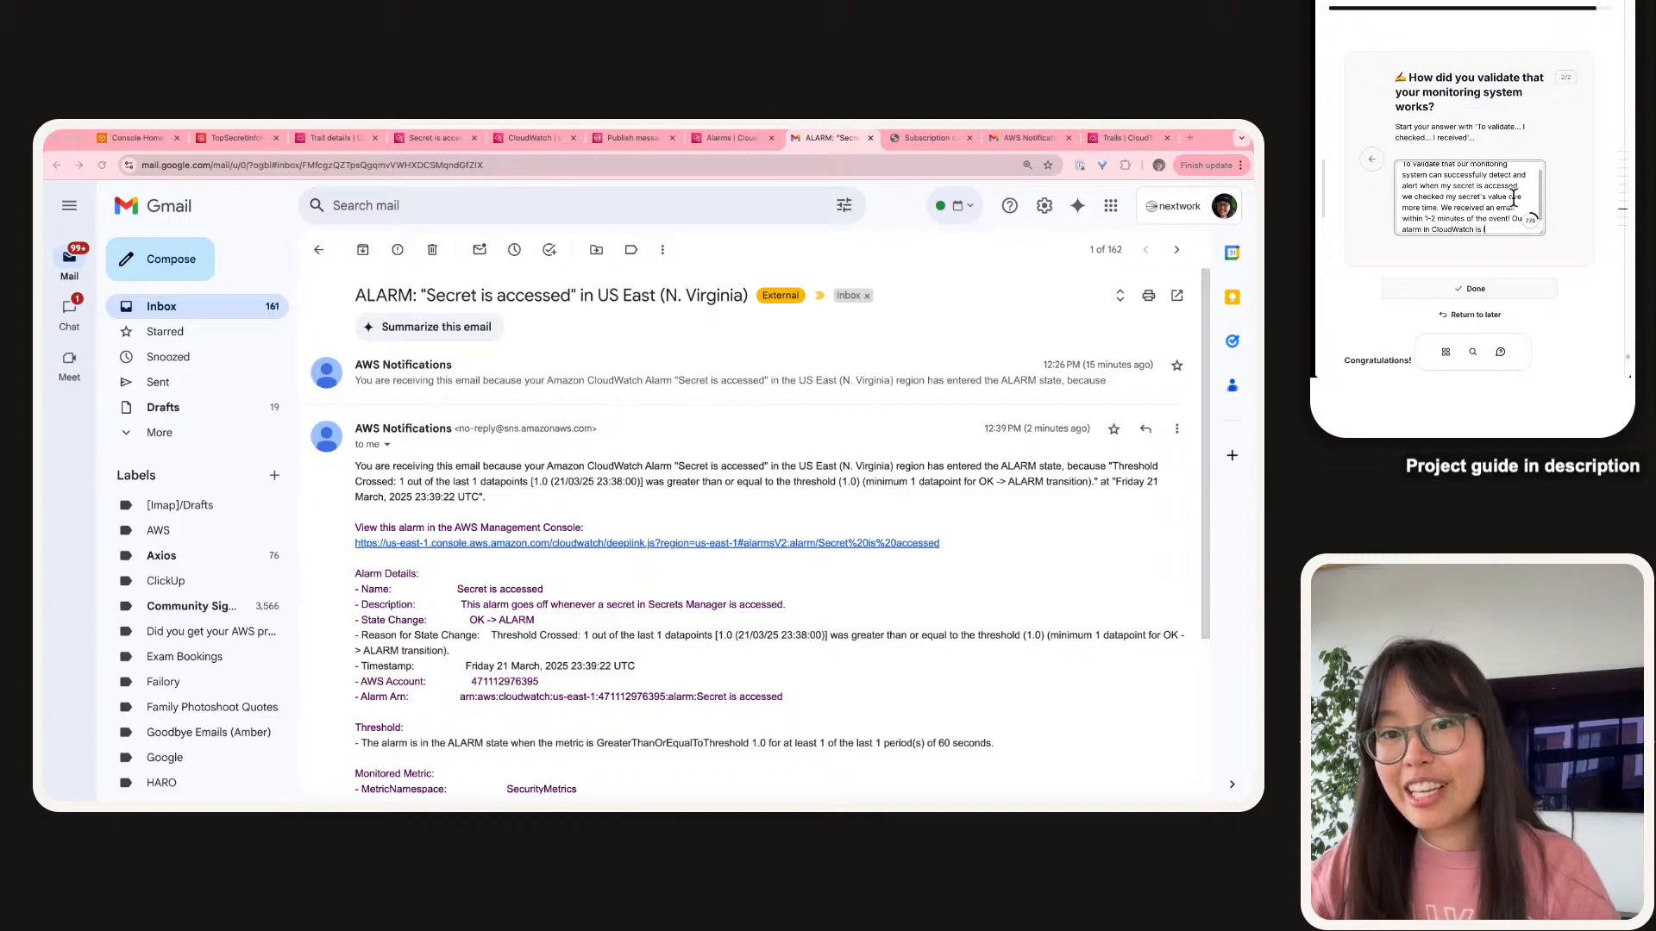
pyautogui.write('laso in')
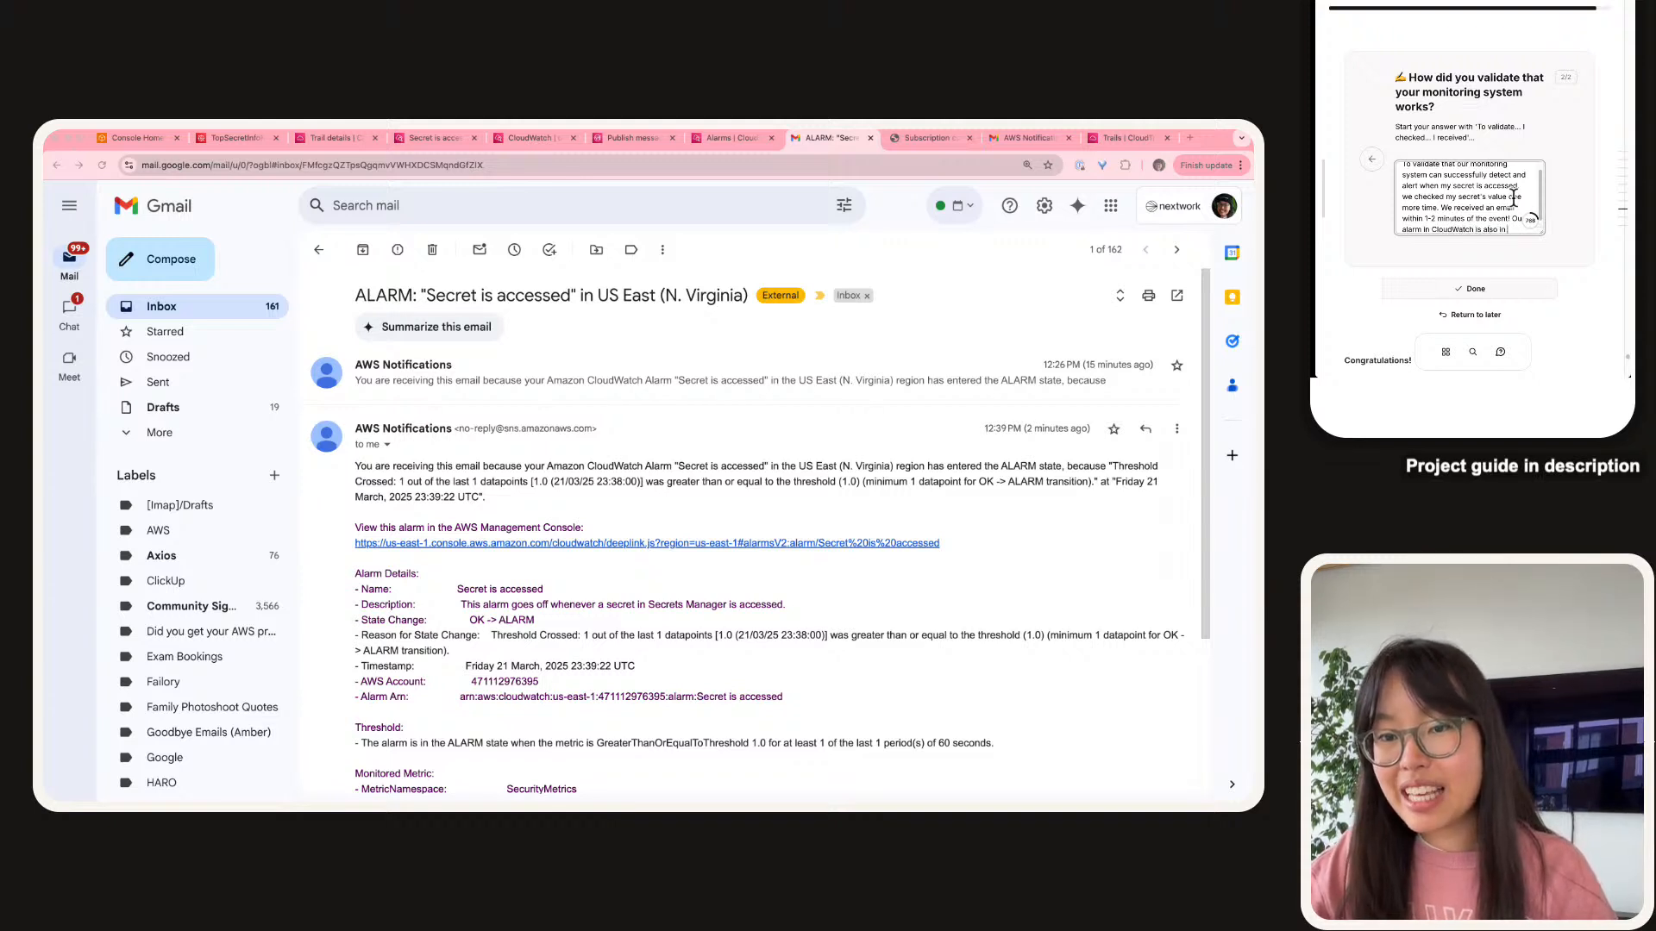
pyautogui.write(' "In')
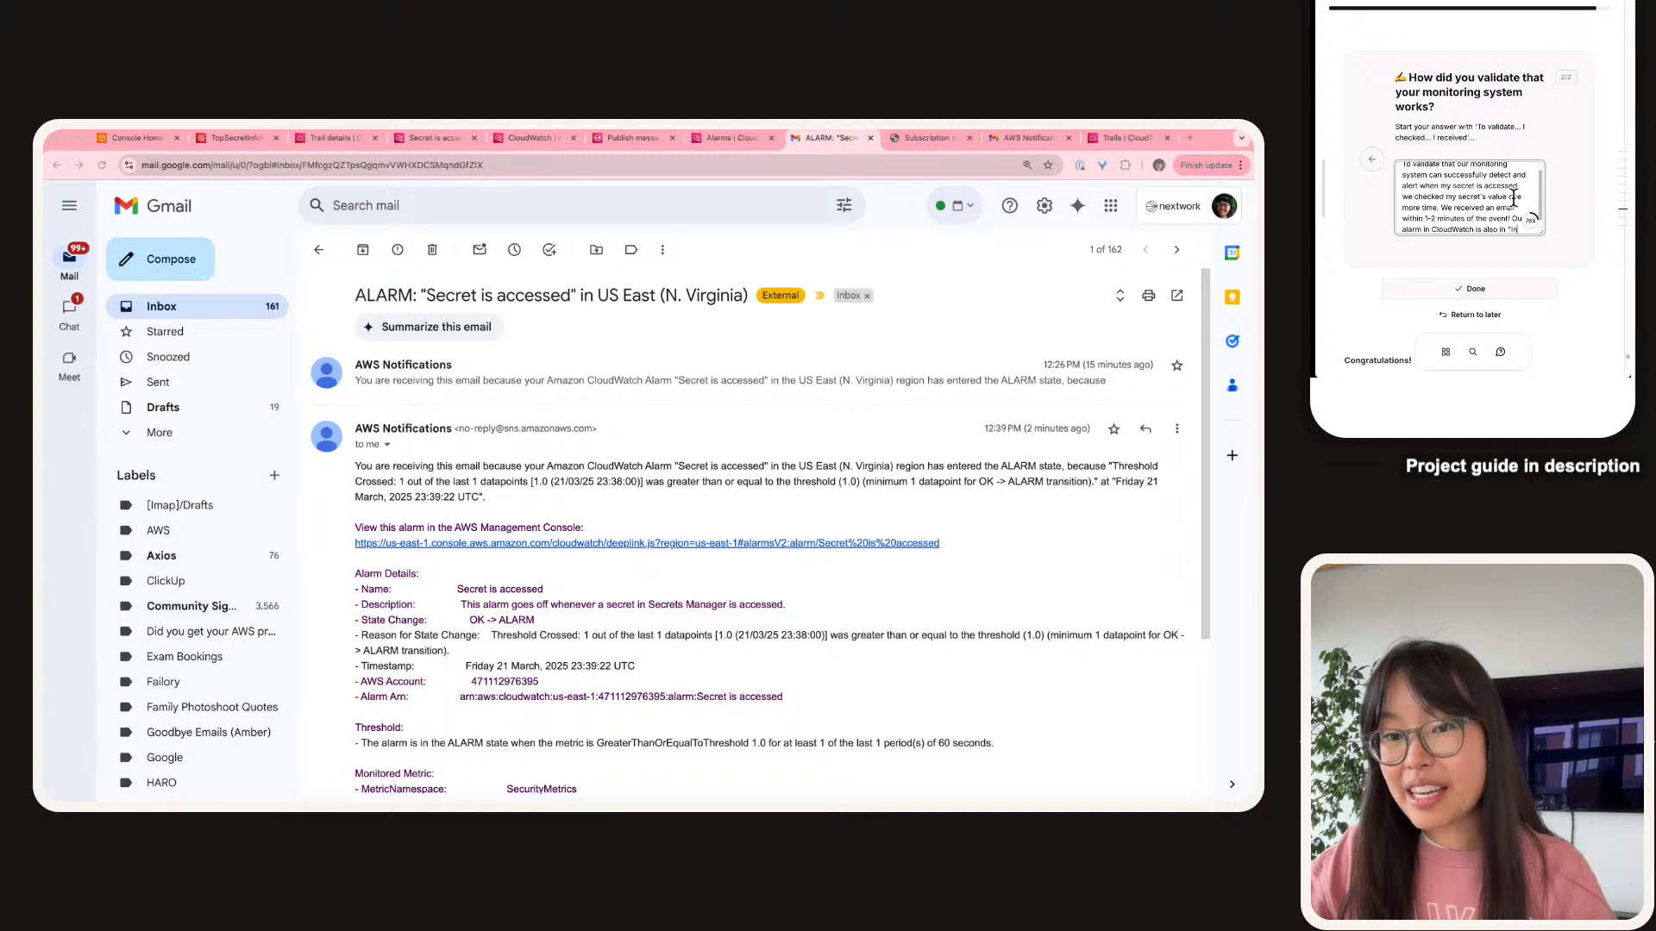
pyautogui.write(' alarm" ')
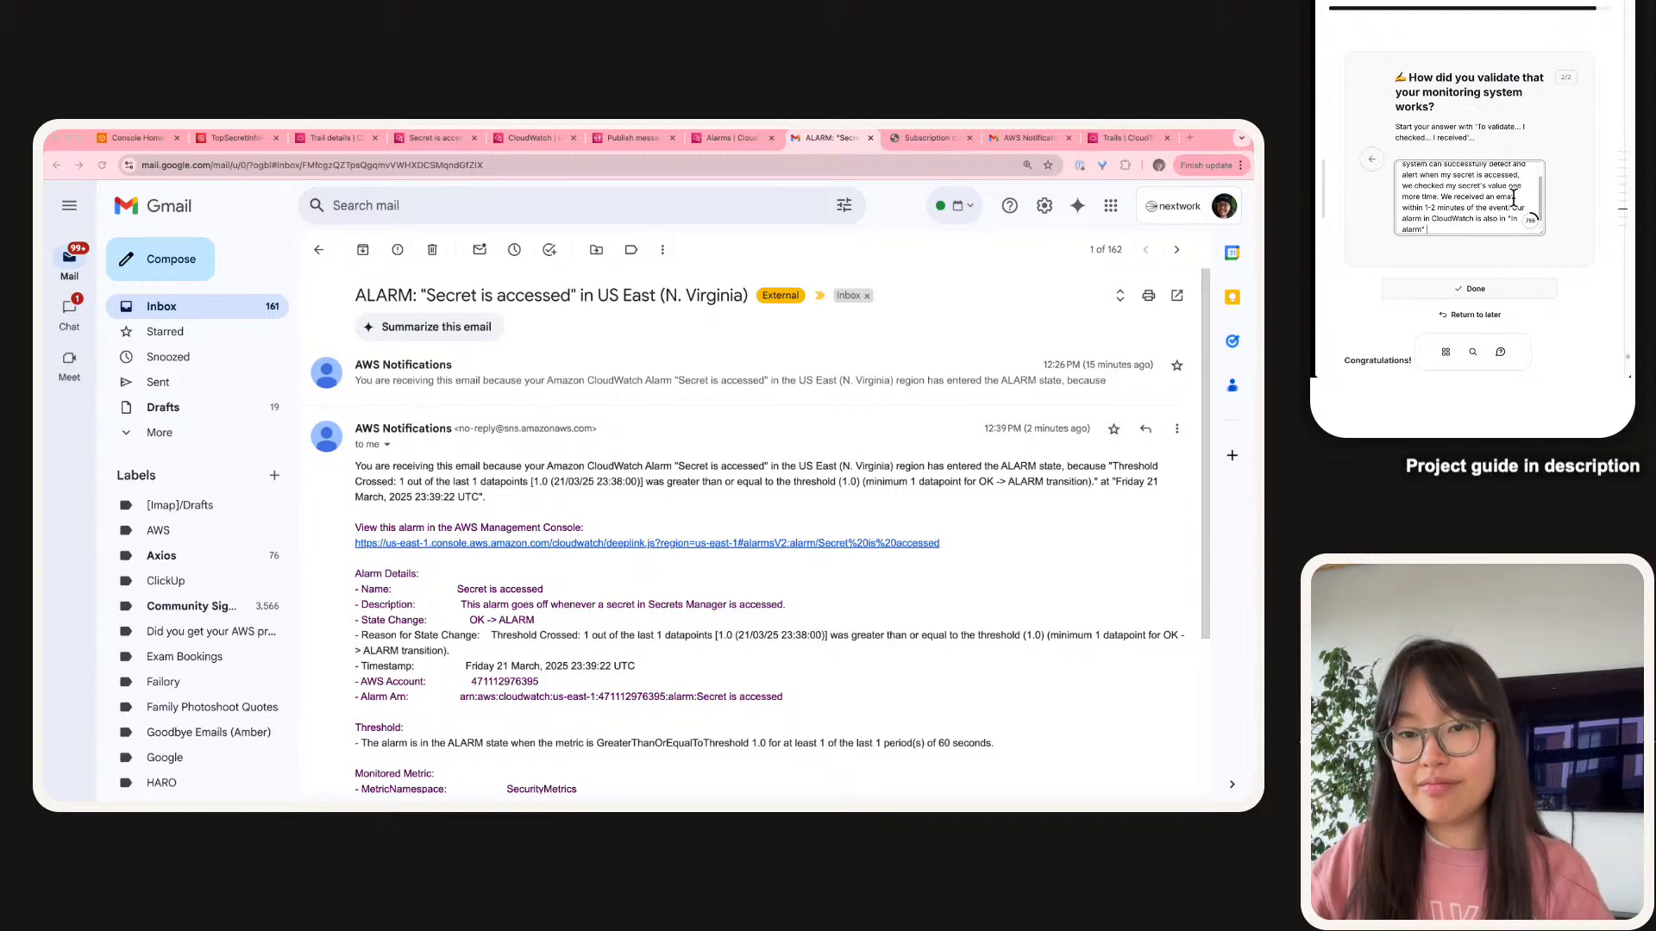
pyautogui.write('state.')
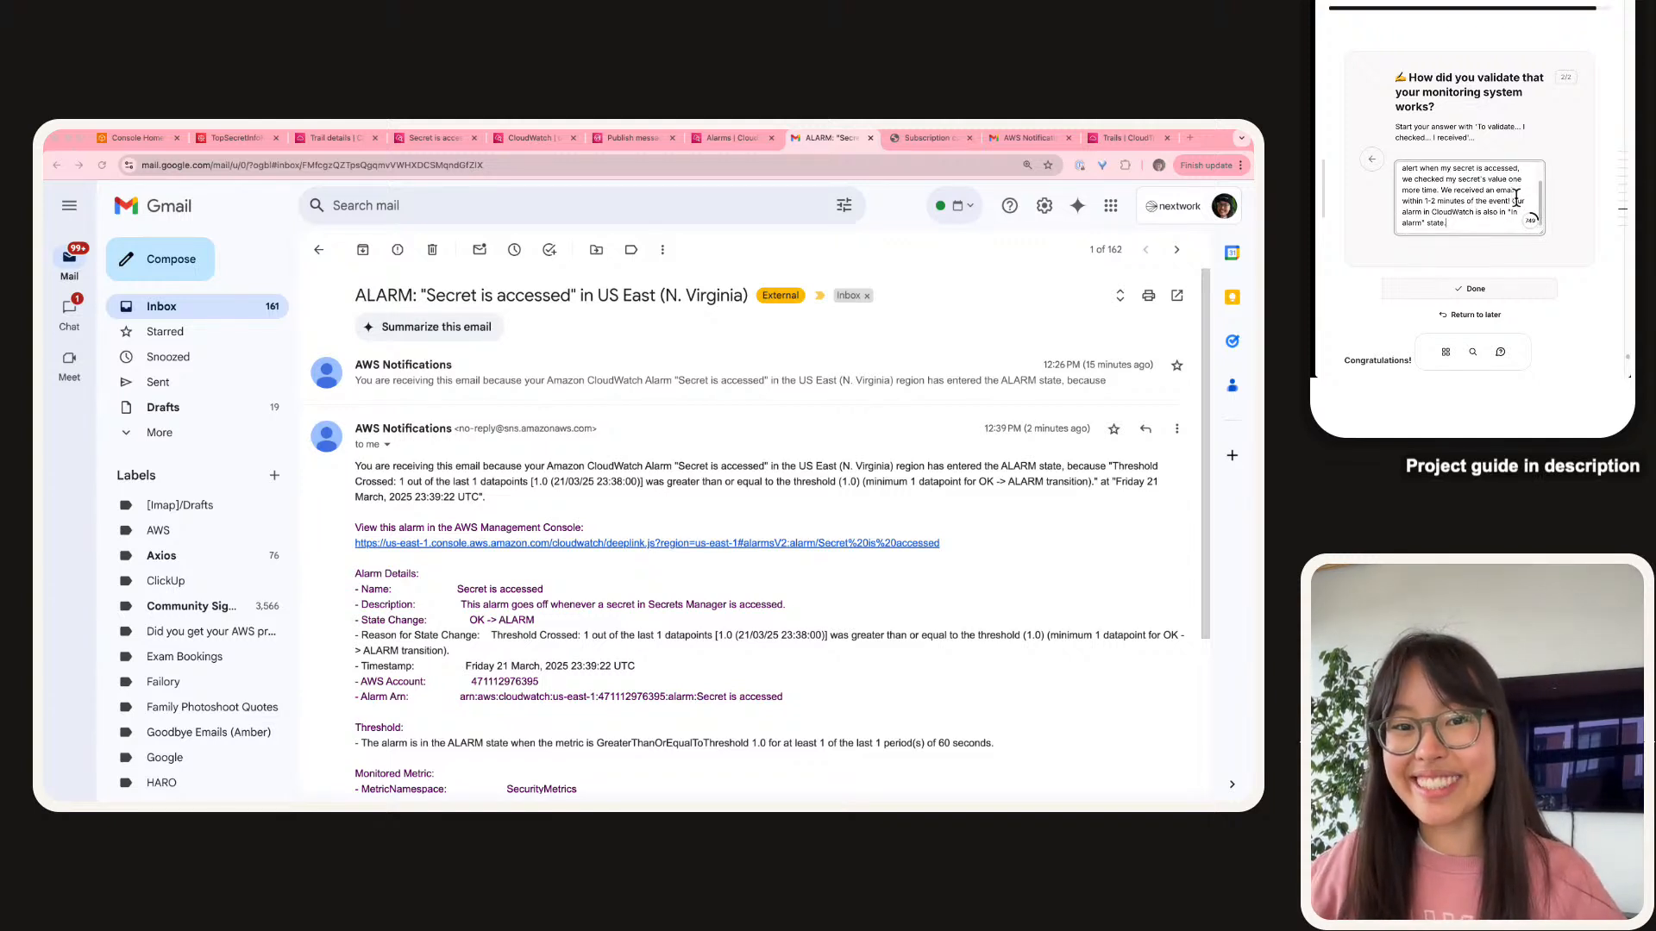
# Submit the validation answer and scroll down to the Delete your resources checklist.
pyautogui.click(1472, 288)
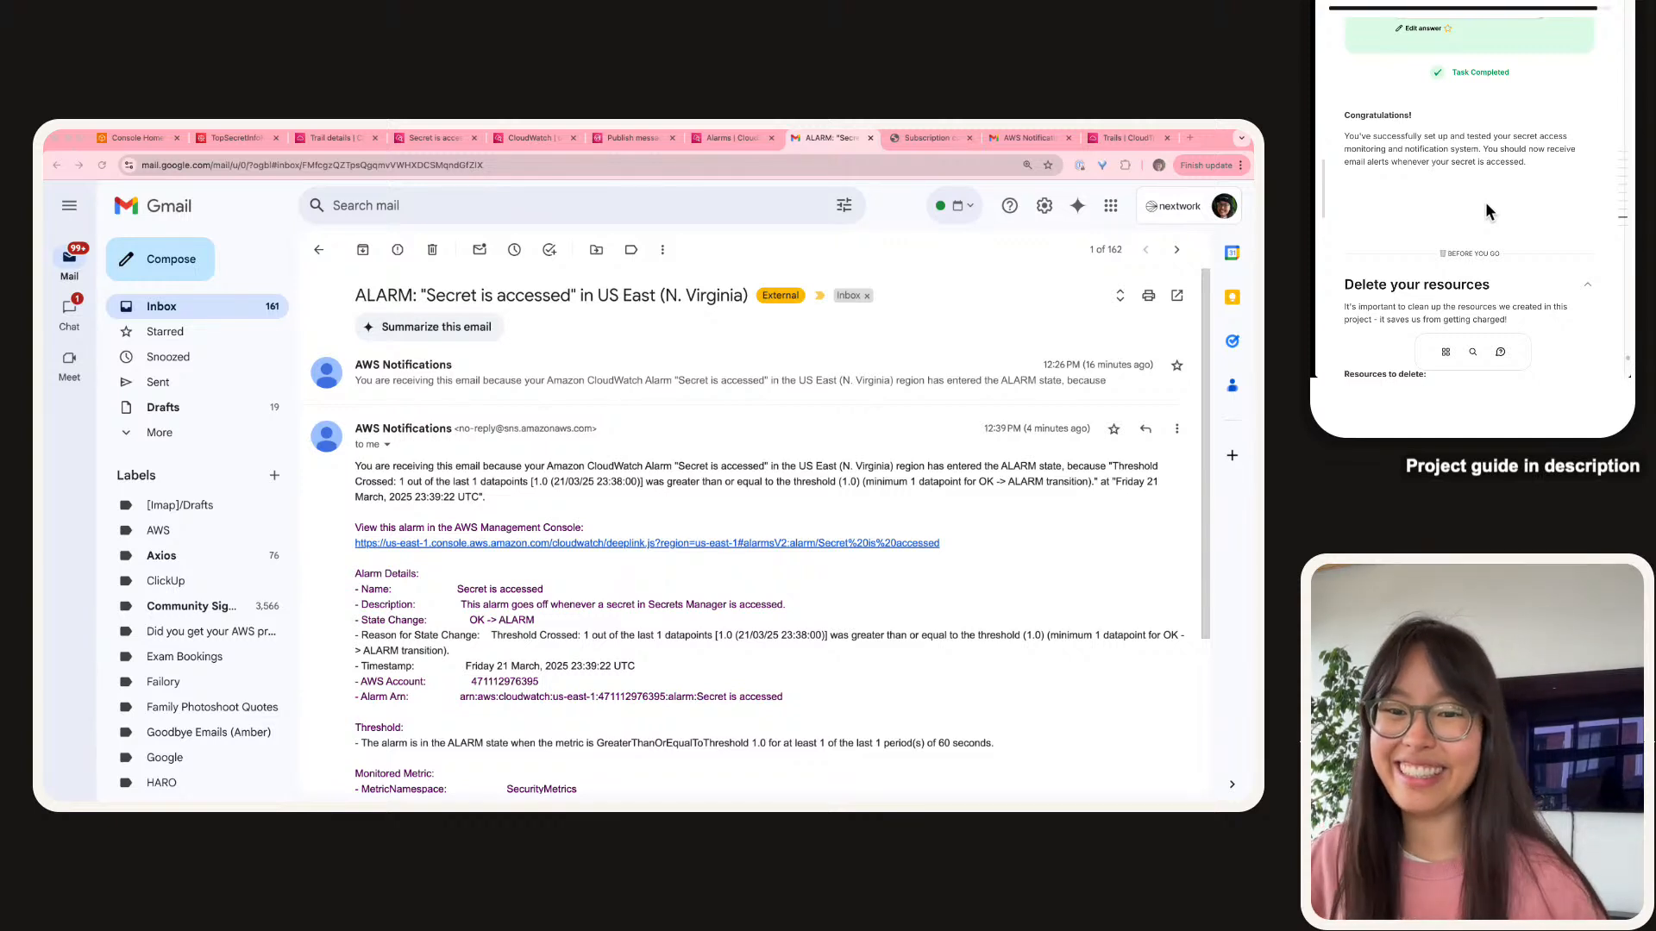
pyautogui.scroll(-5, 1485, 202)
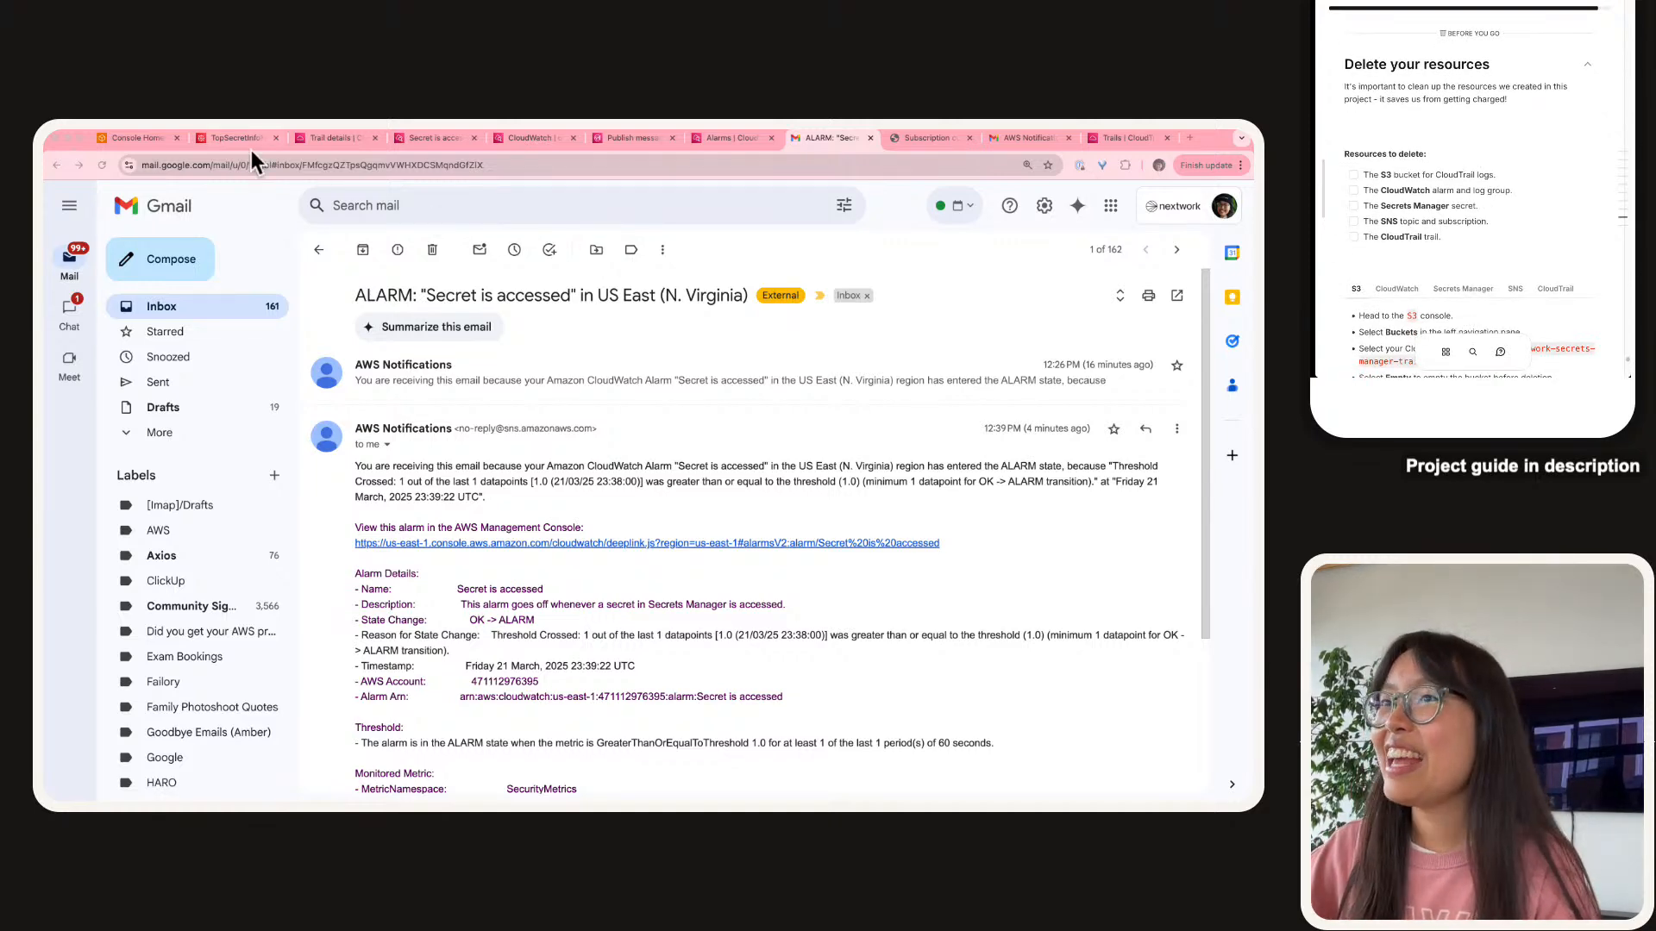
# Open S3 in a new tab from the console search and hide its navigation pane.
pyautogui.click(224, 141)
pyautogui.click(417, 201)
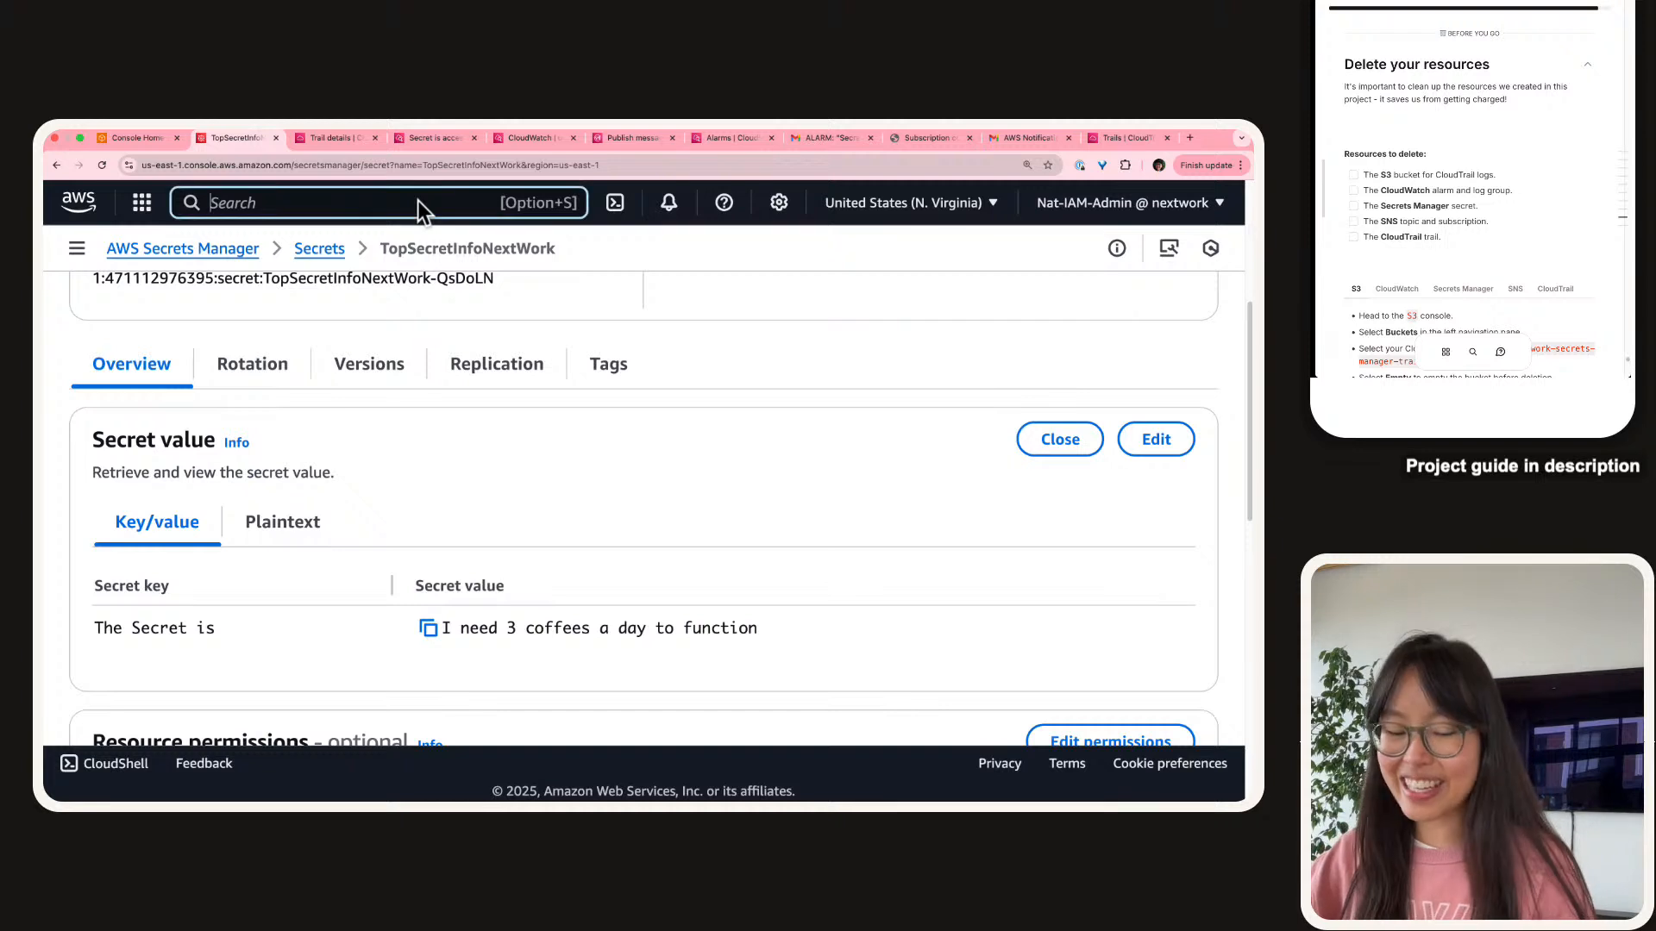
pyautogui.write('s3')
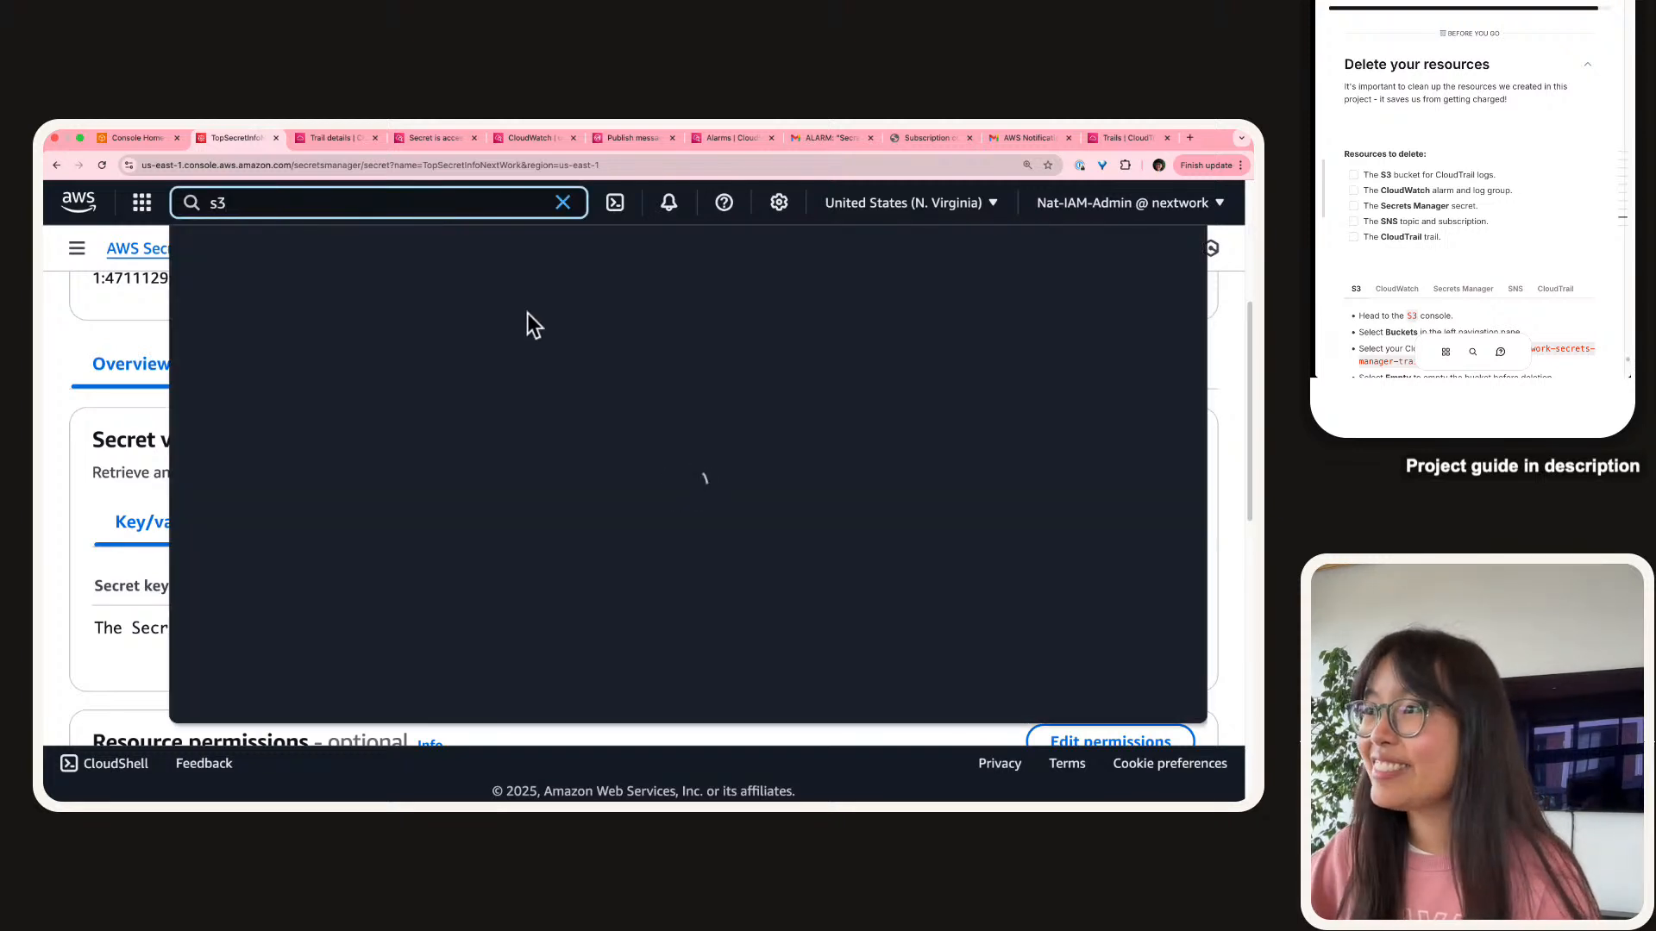
pyautogui.keyDown('super'); pyautogui.click(528, 317); pyautogui.keyUp('super')
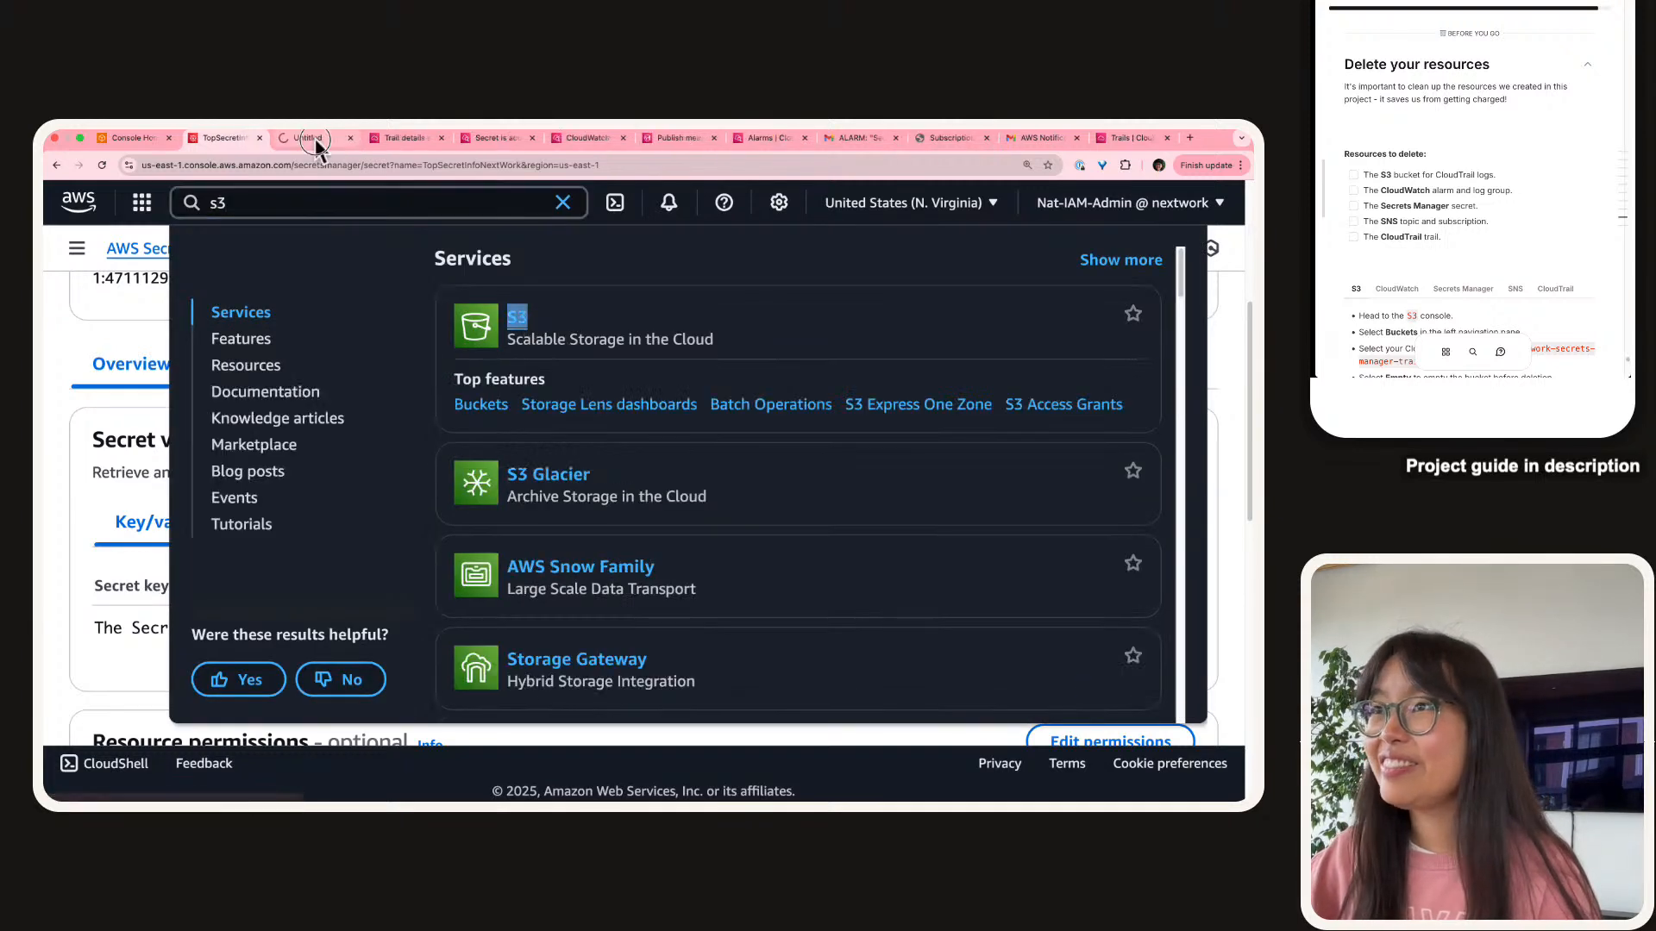
pyautogui.click(316, 140)
pyautogui.scroll(-10, 1488, 61)
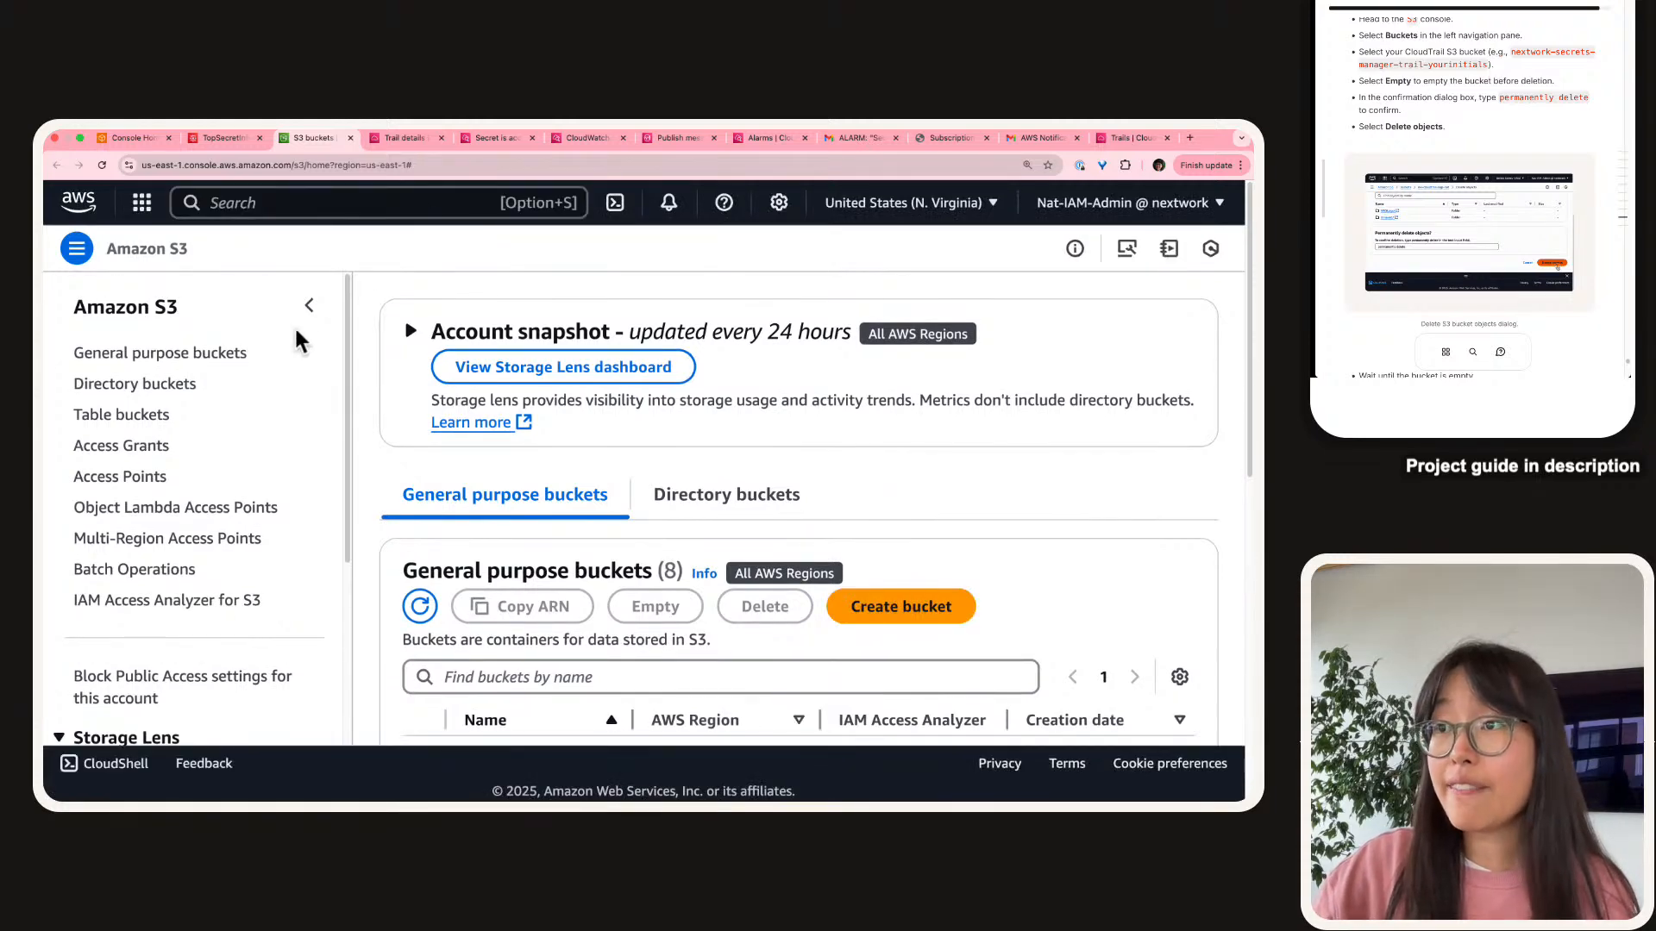
pyautogui.click(309, 305)
pyautogui.scroll(-2, 328, 449)
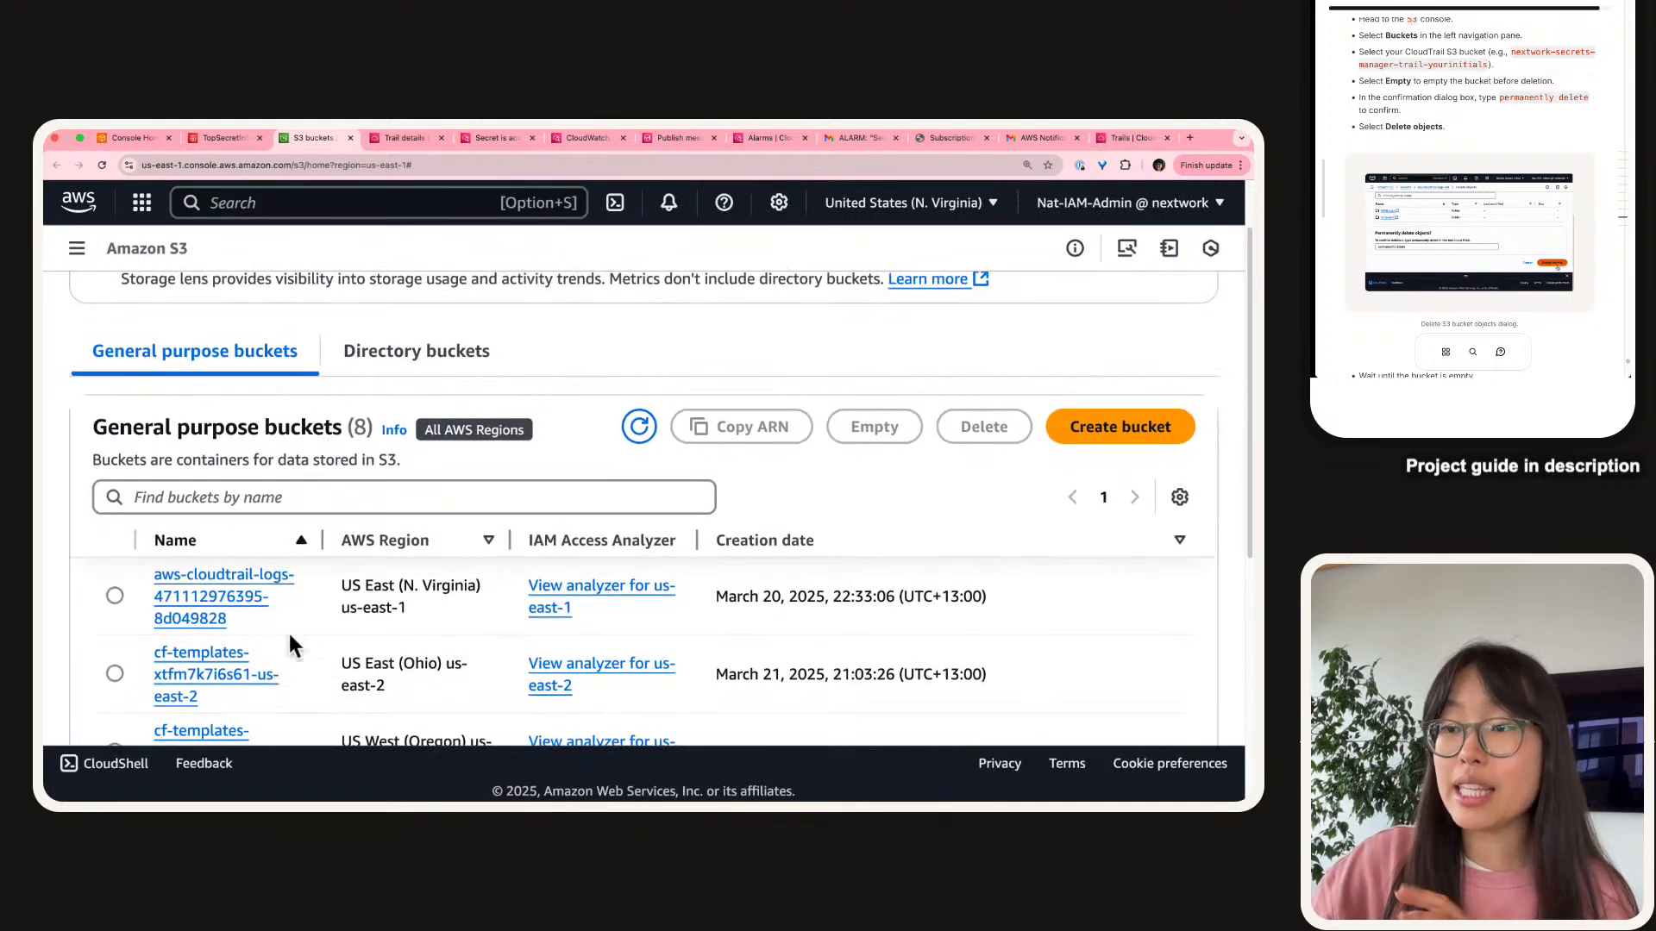
pyautogui.scroll(-4, 409, 521)
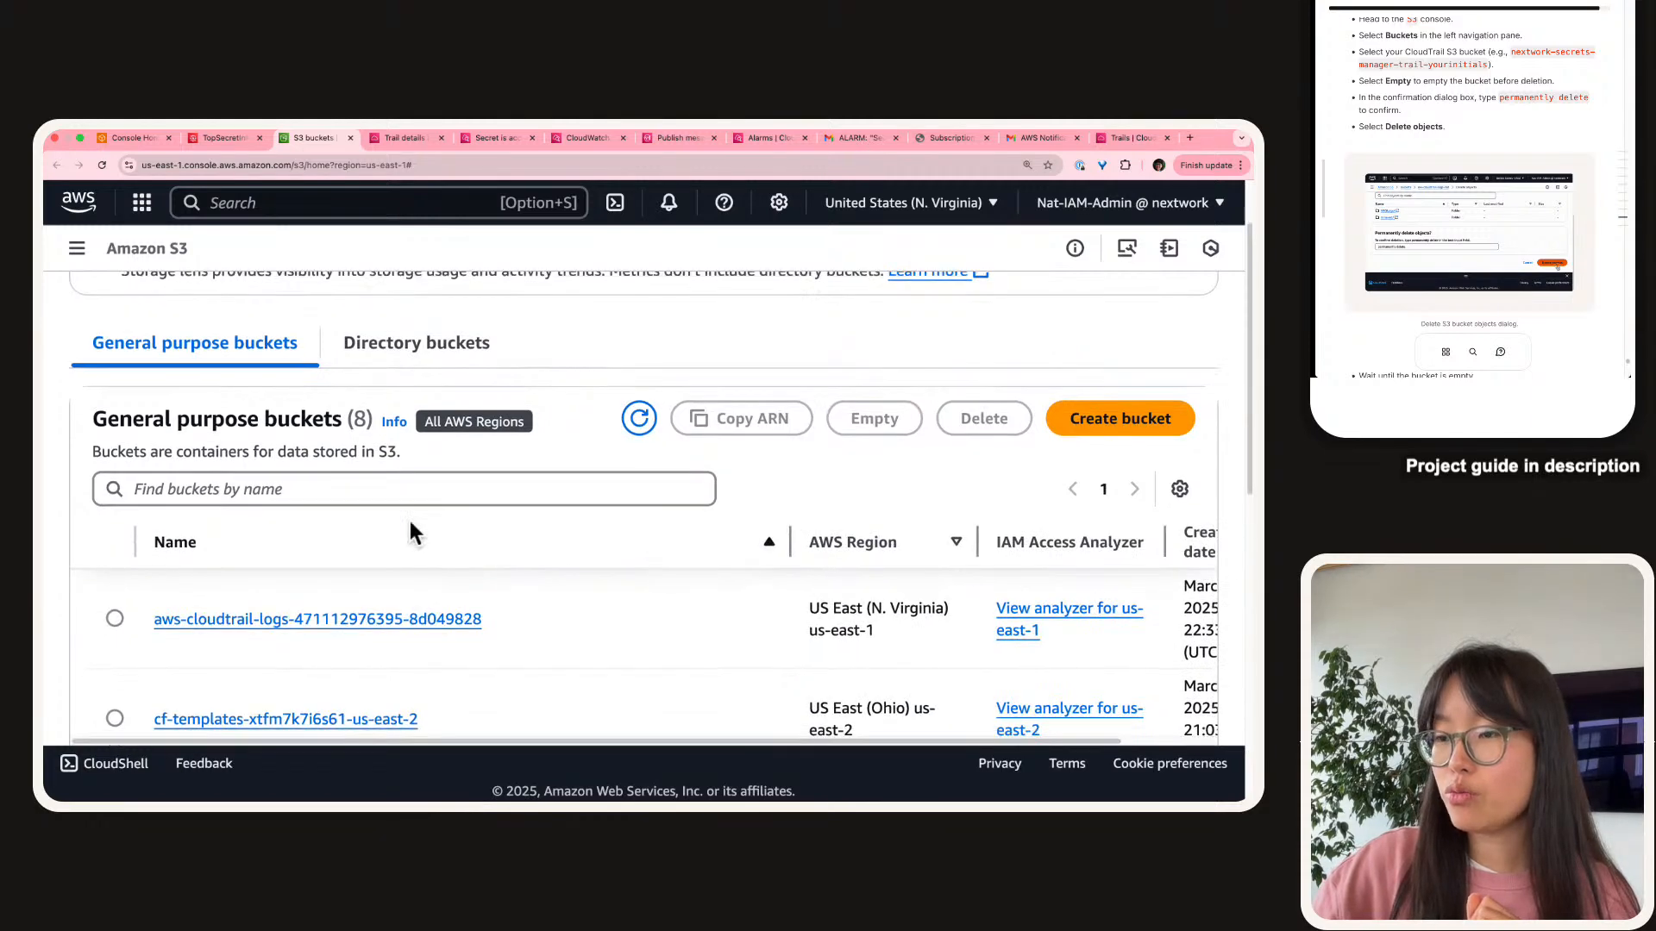
pyautogui.scroll(-5, 410, 524)
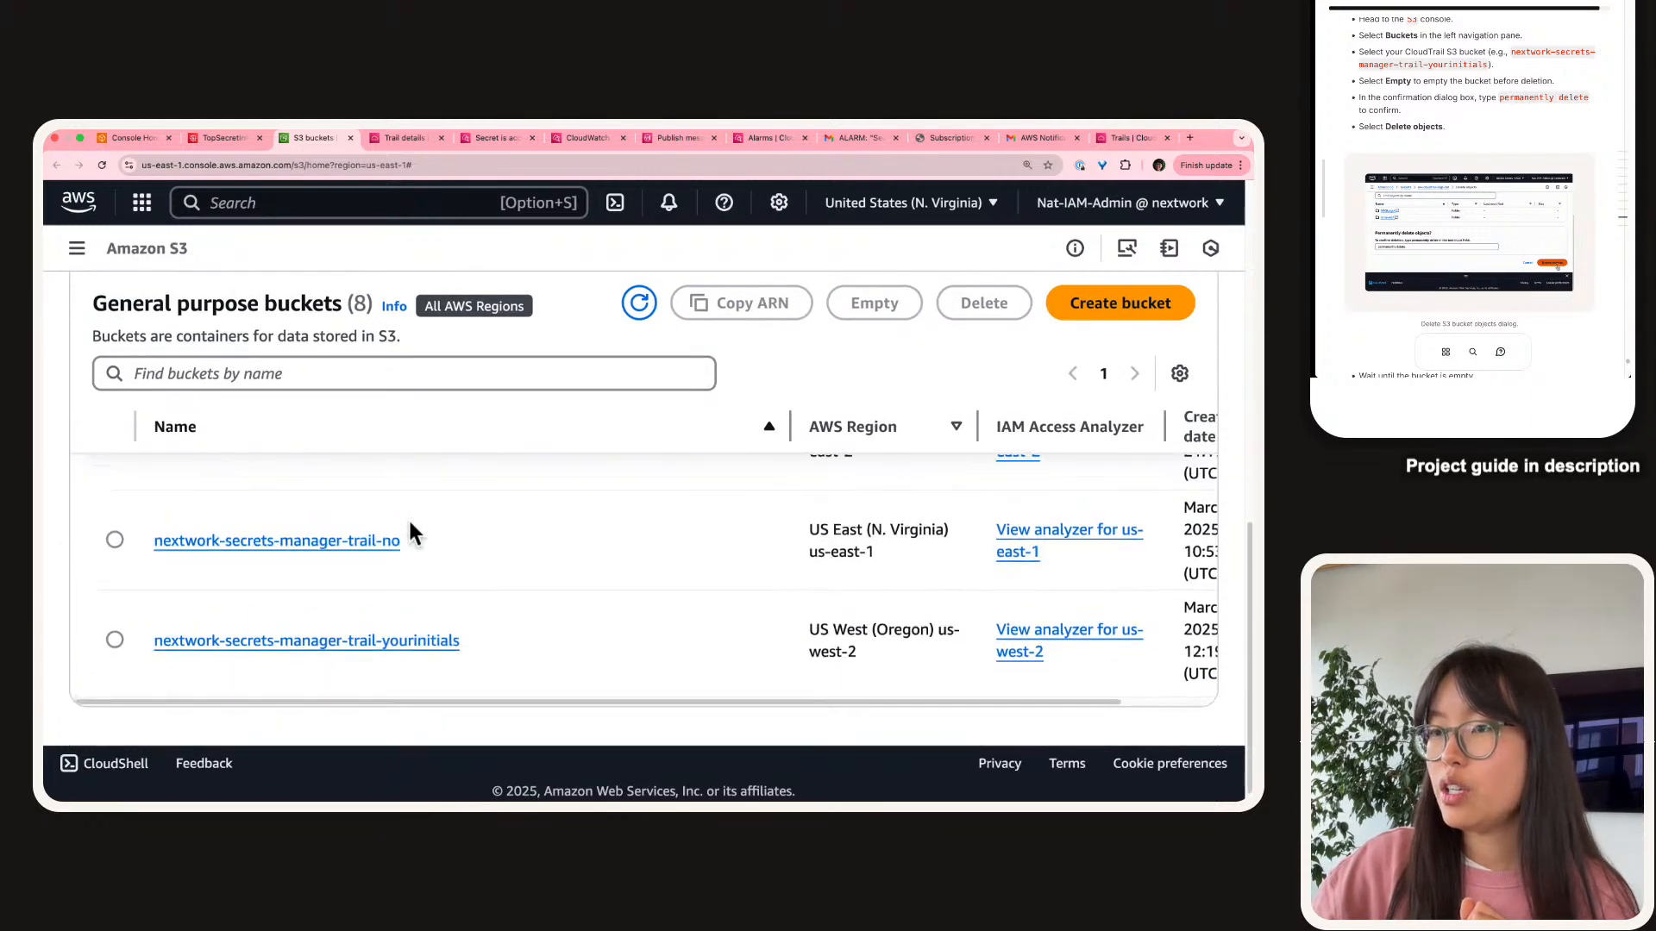
# Inspect bucket nextwork-secrets-manager-trail-no, then select it in the bucket list and copy its name.
pyautogui.click(255, 561)
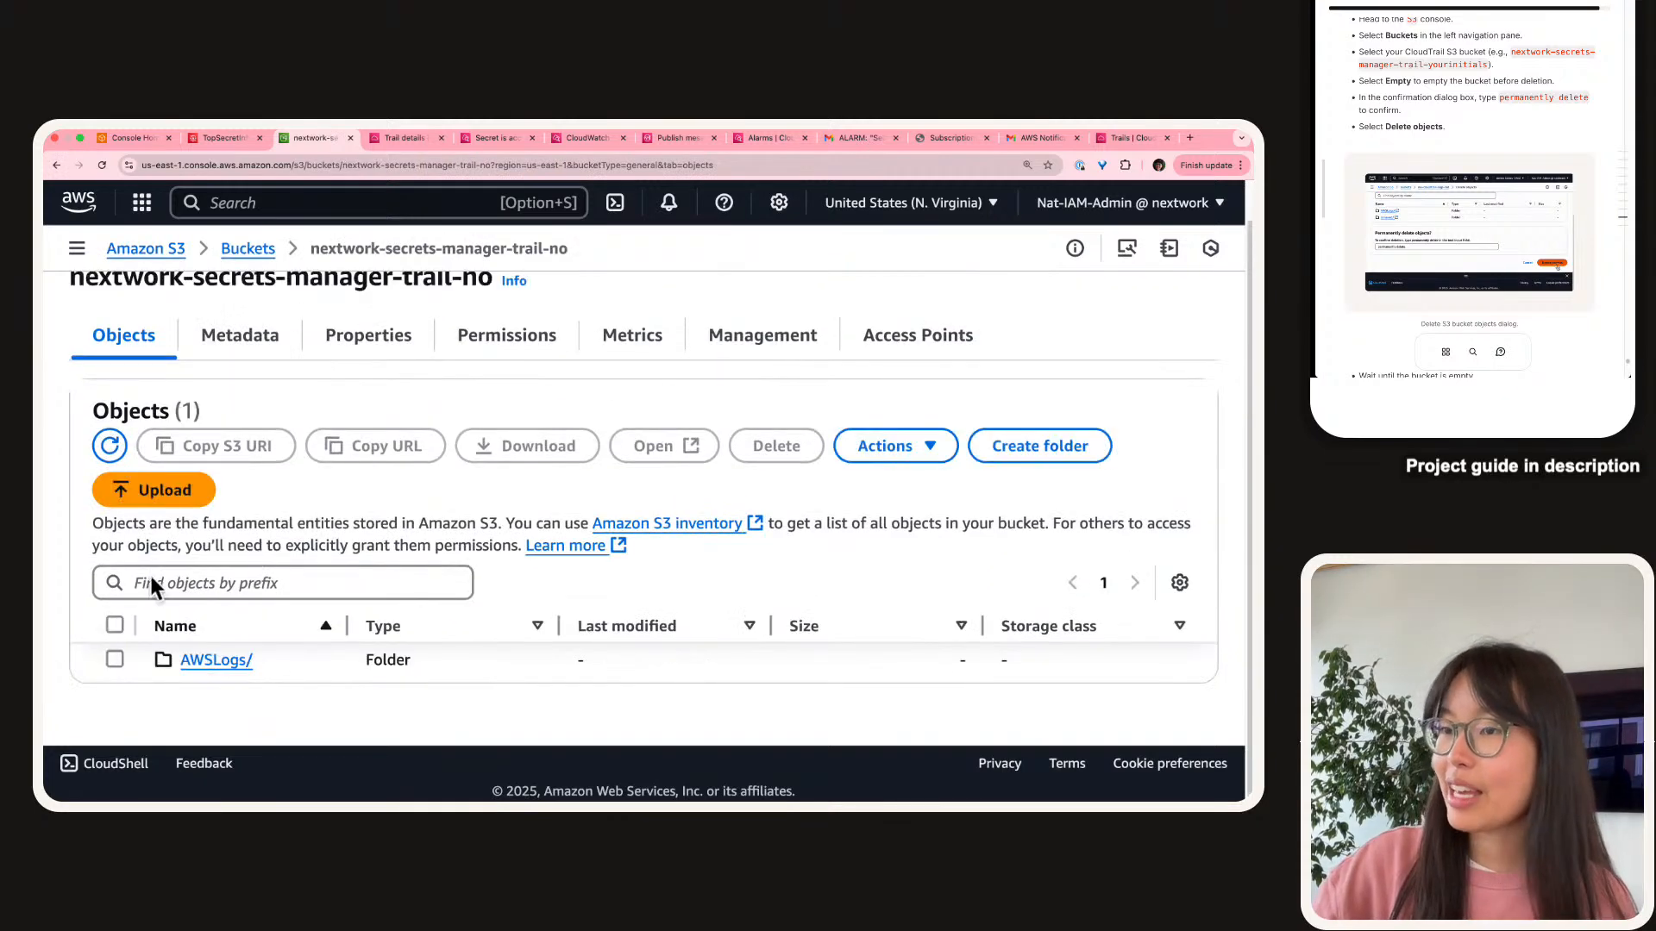
pyautogui.click(114, 666)
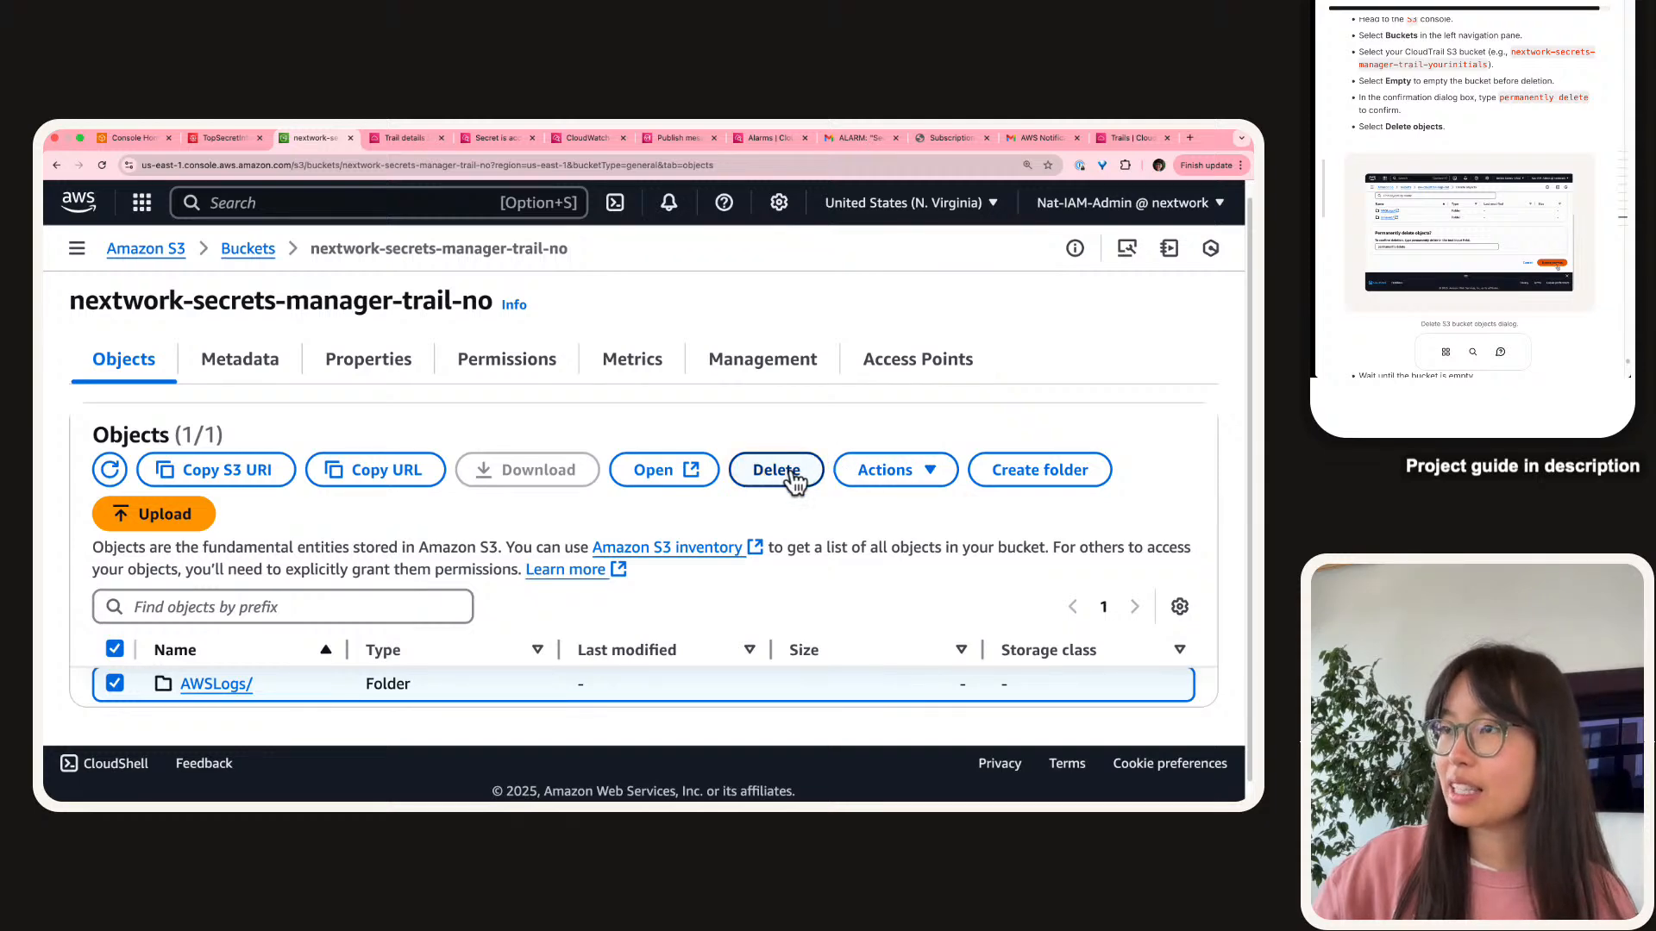
pyautogui.click(248, 250)
pyautogui.scroll(-3, 293, 582)
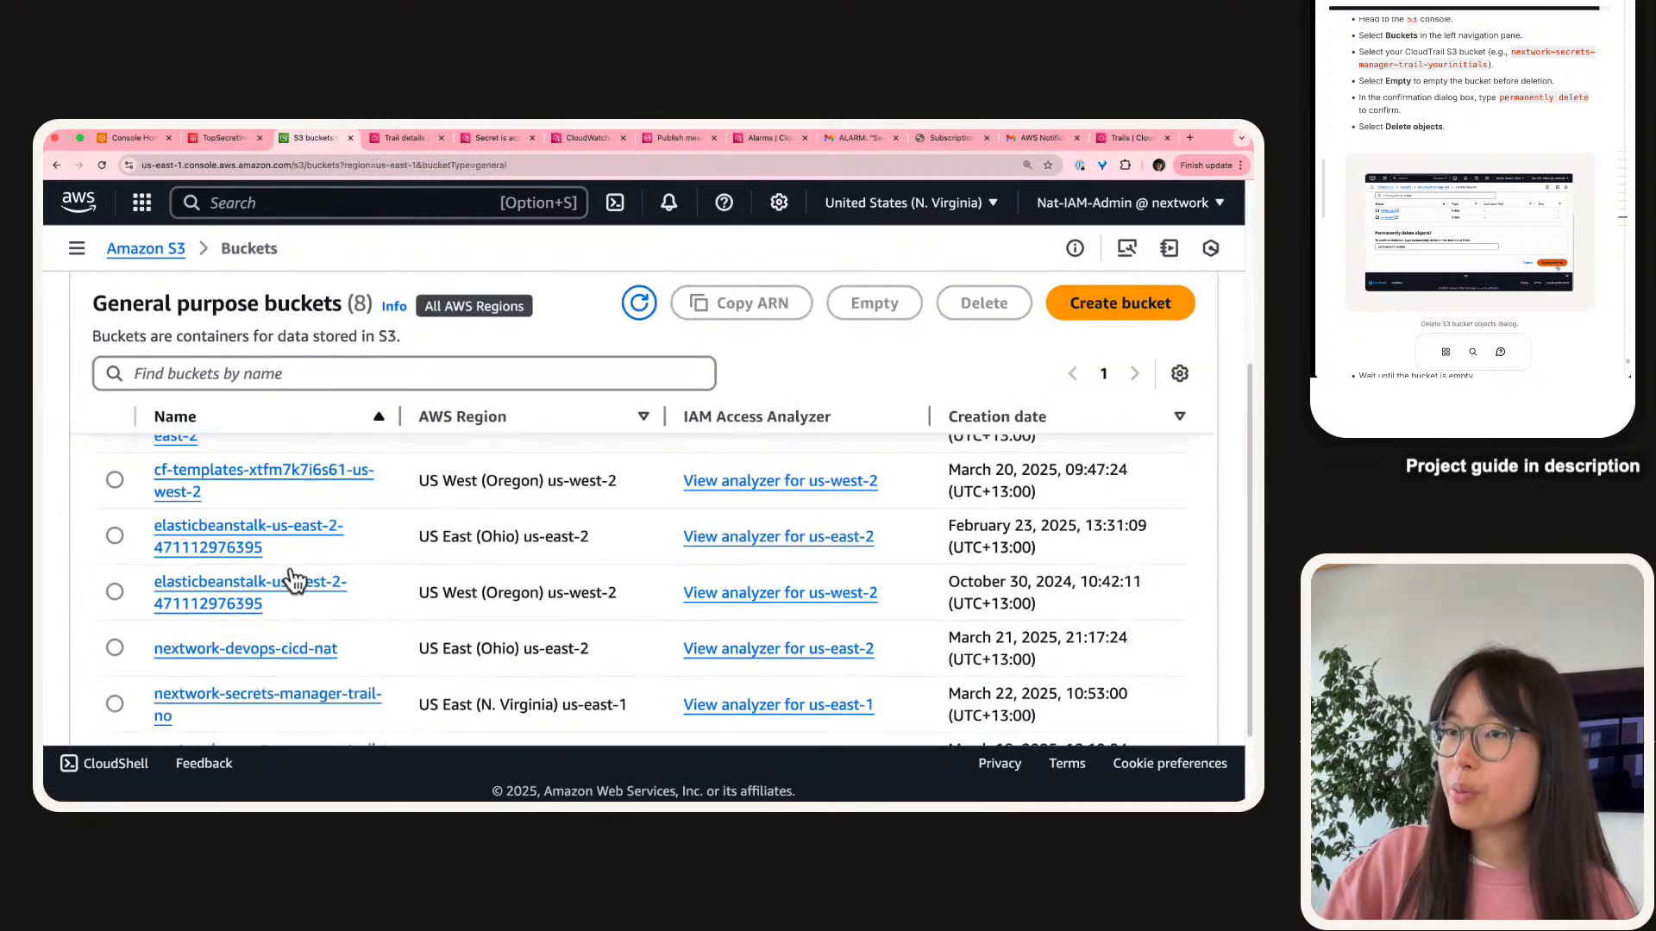
pyautogui.scroll(-2, 293, 582)
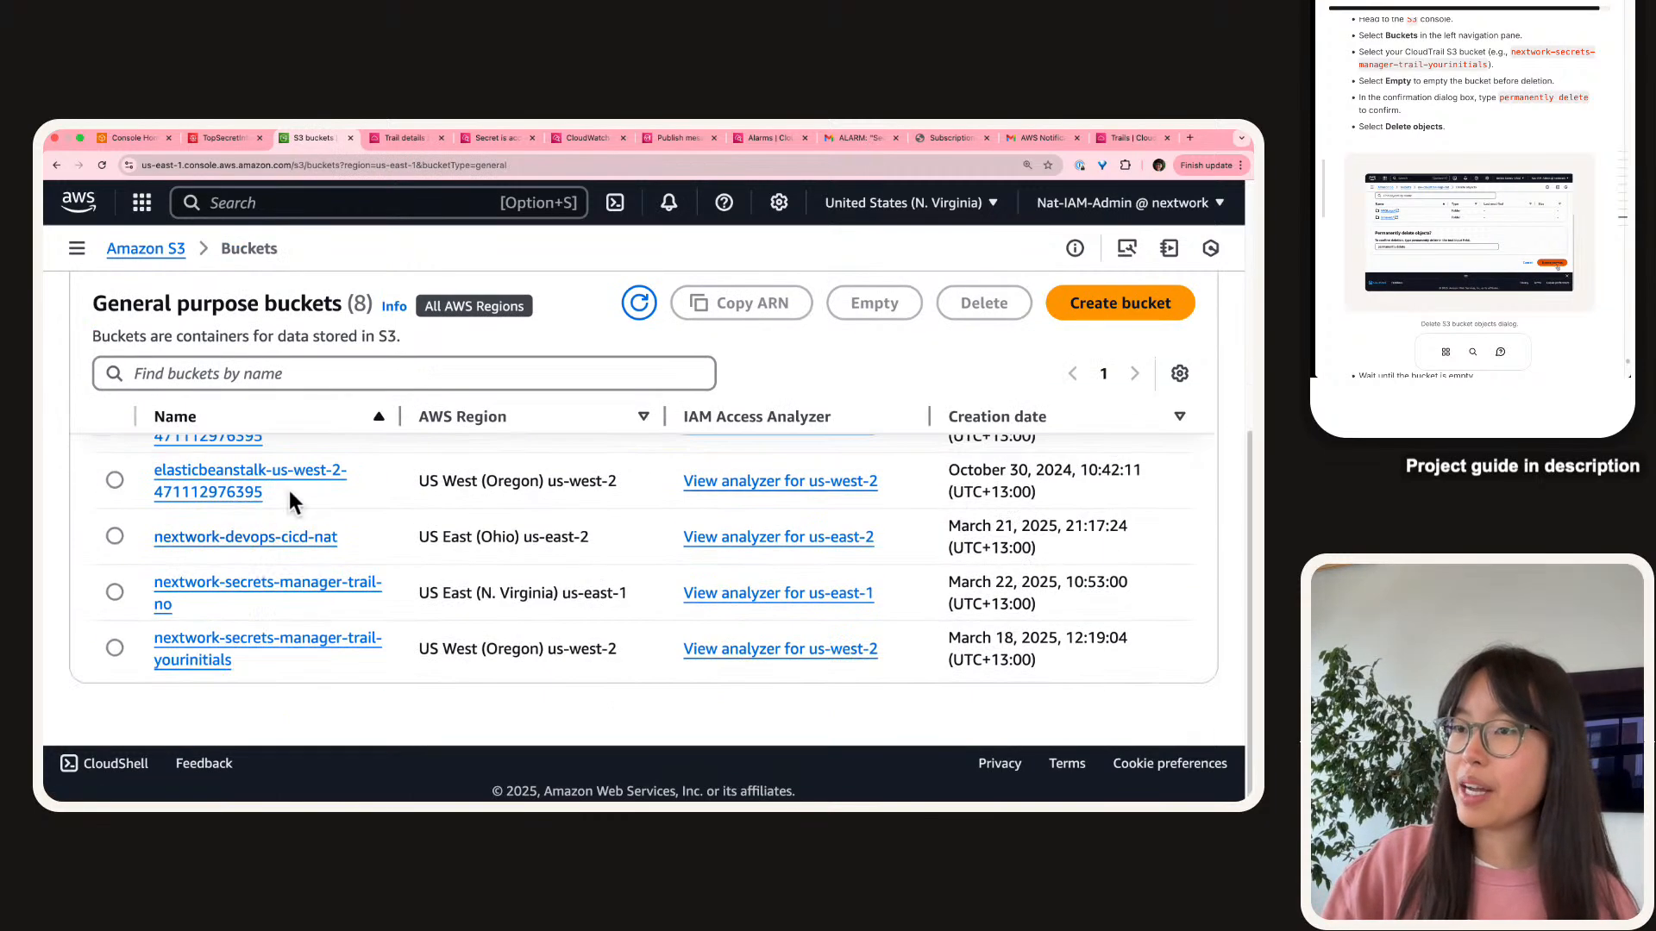
pyautogui.click(114, 600)
pyautogui.rightClick(230, 583)
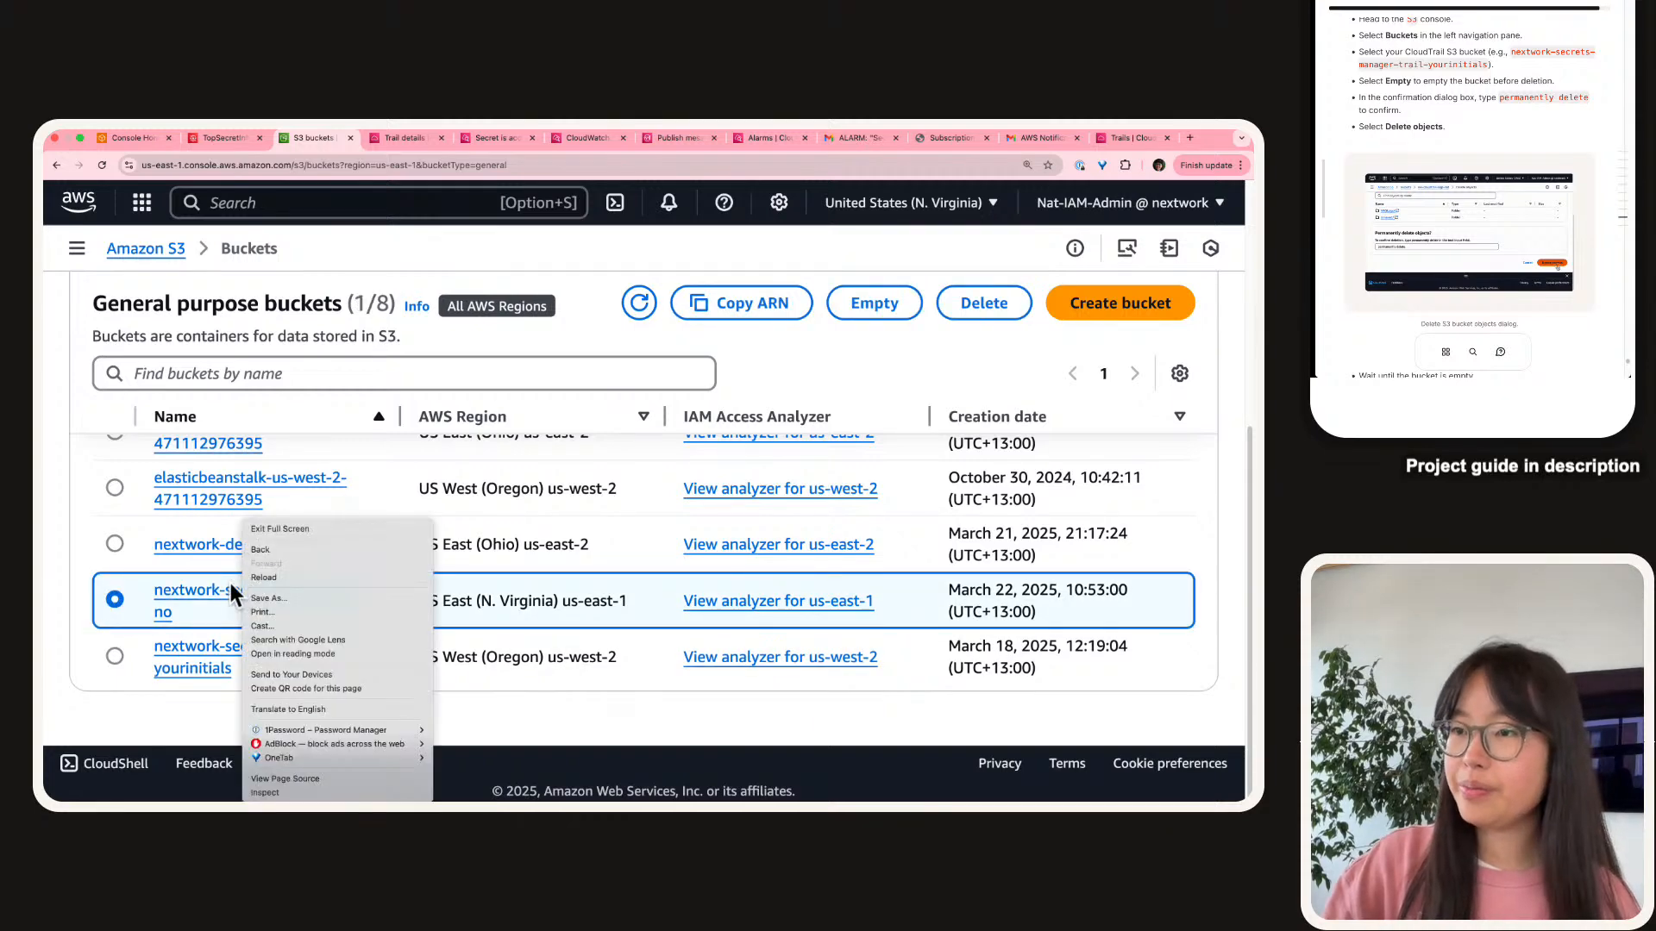
pyautogui.click(231, 625)
# Filter buckets by the pasted name, select nextwork-secrets-manager-trail-no, and choose Empty.
pyautogui.click(259, 376)
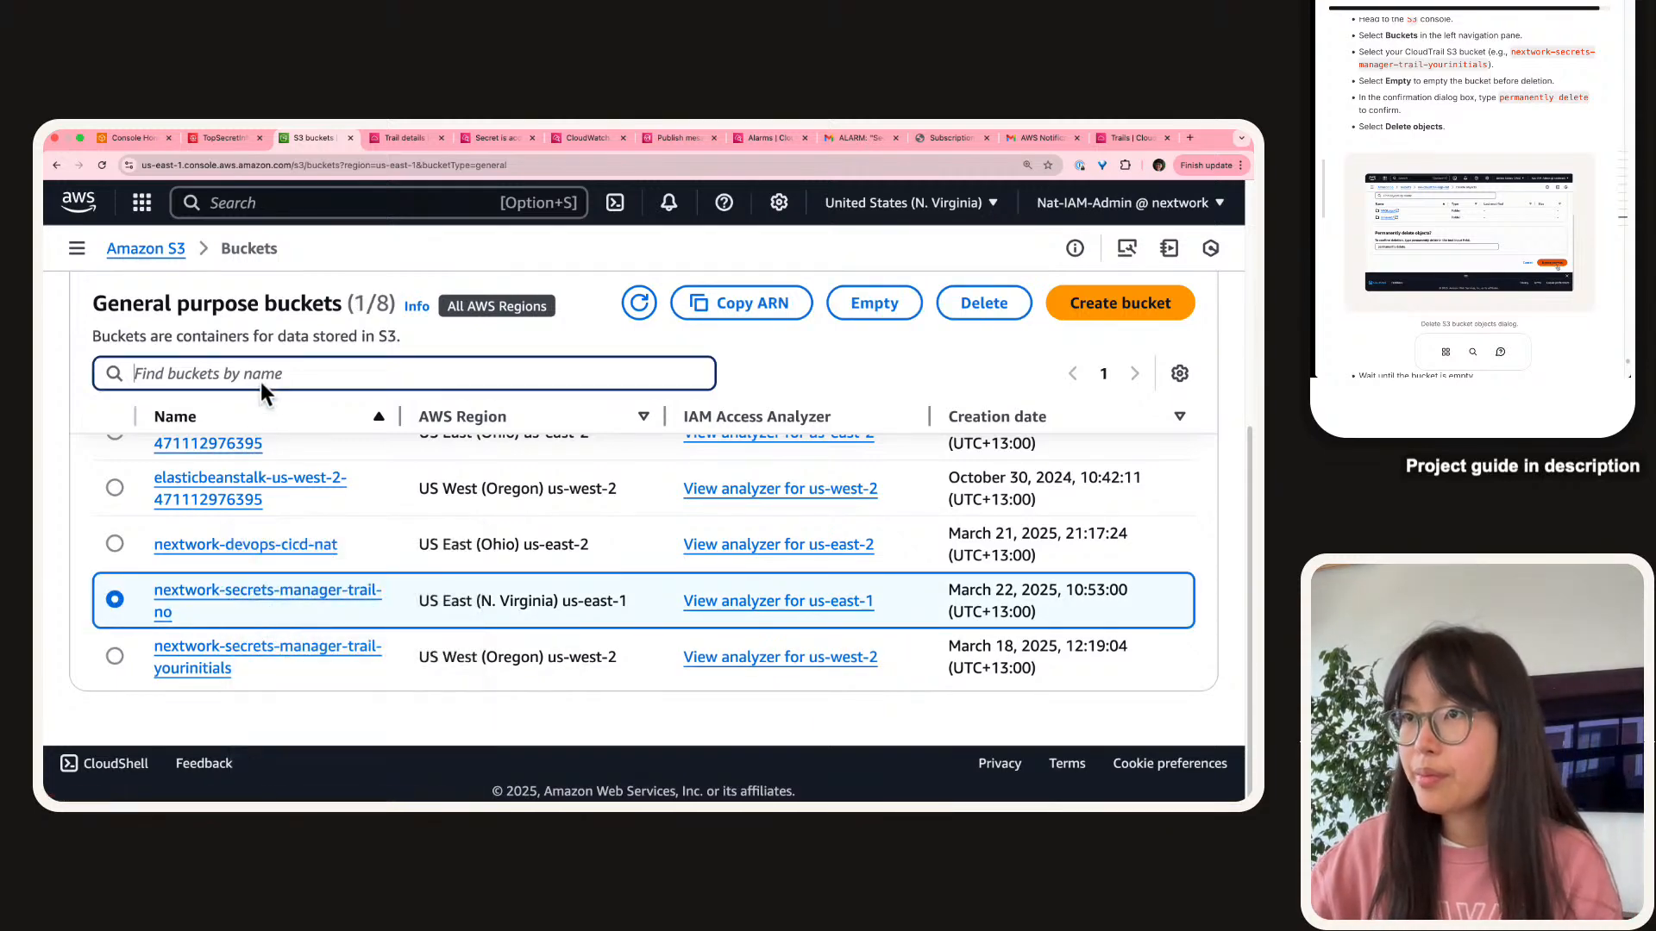
pyautogui.press('super+v')
pyautogui.click(115, 647)
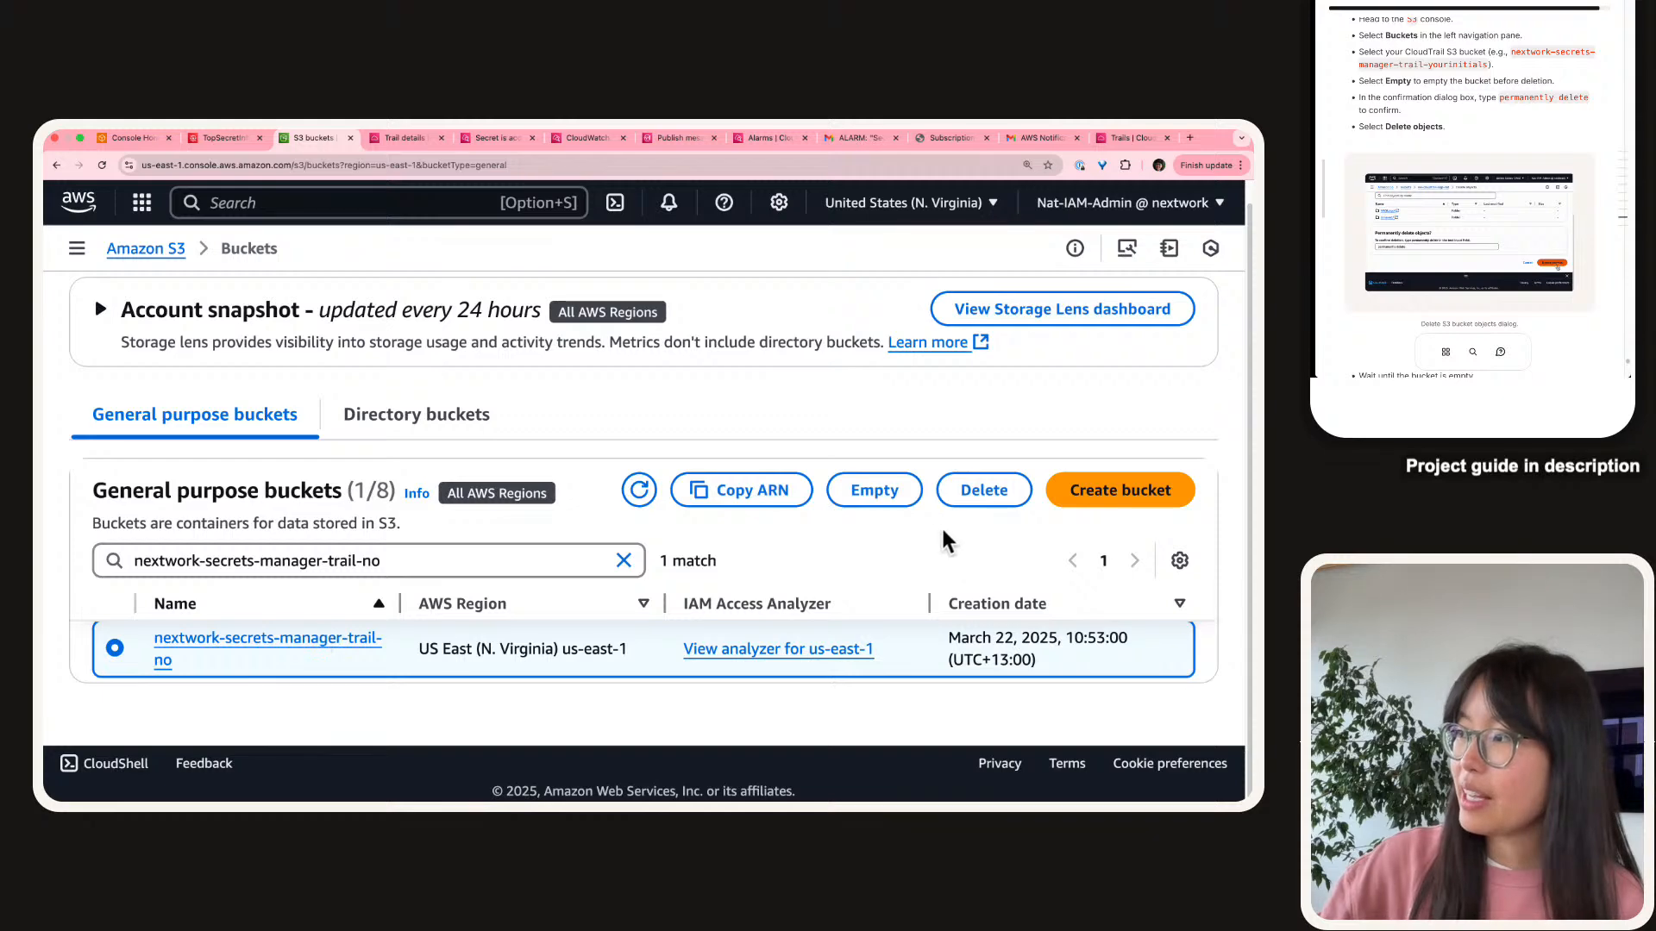
pyautogui.click(872, 500)
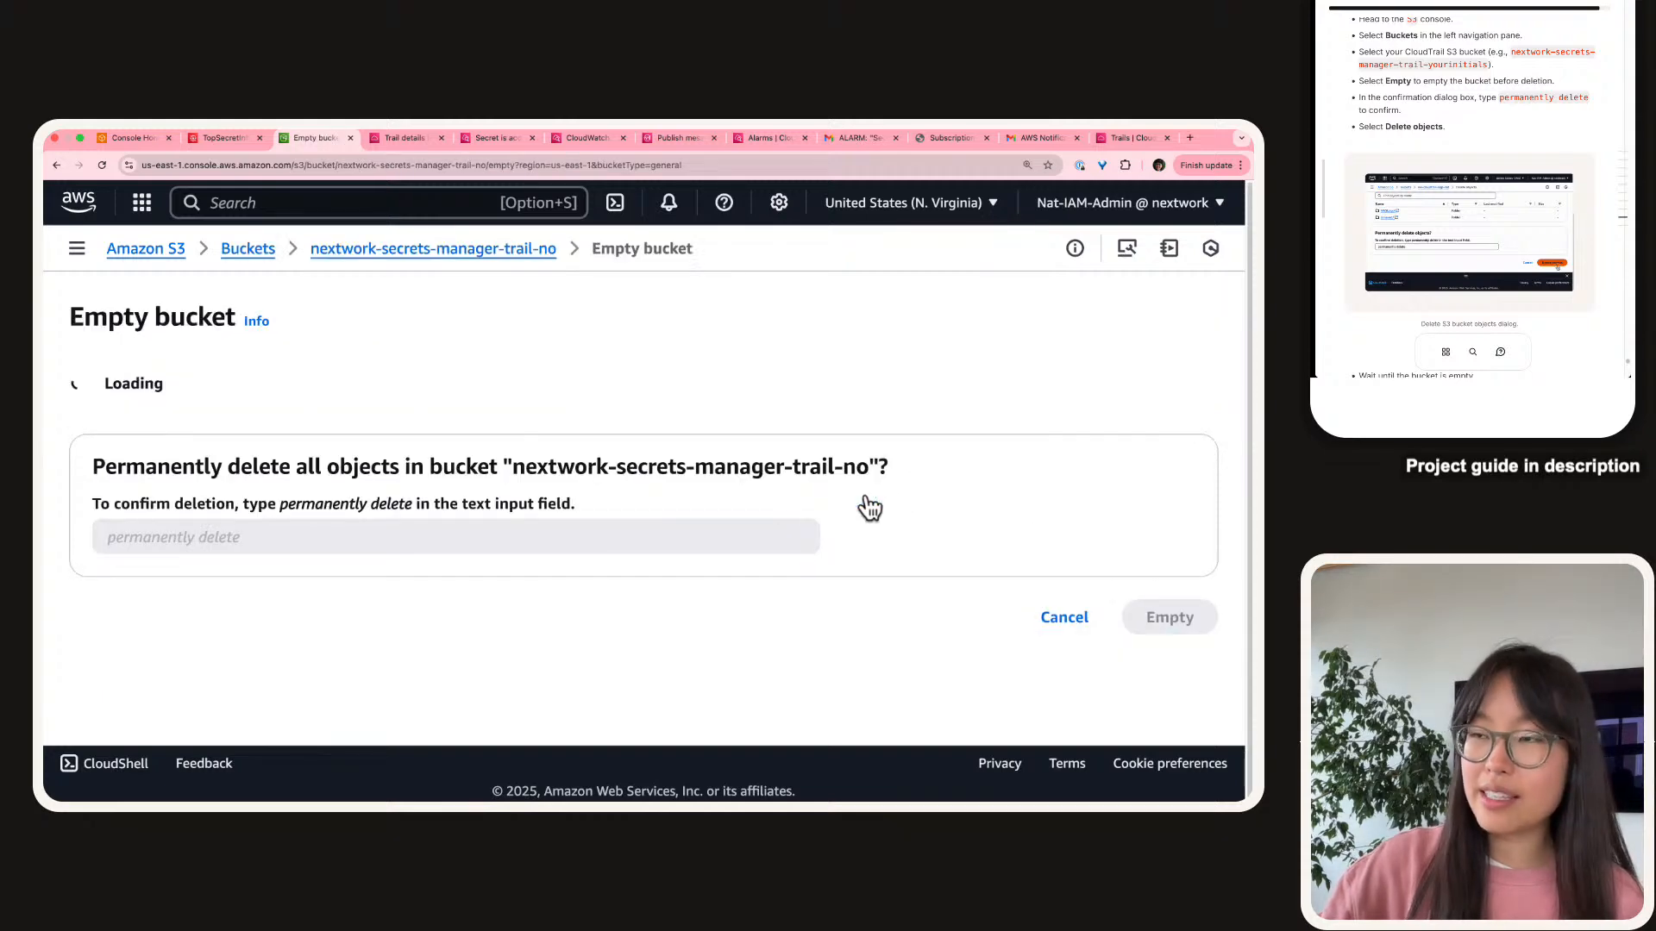
# Enter 'permanently delete' in the confirmation field and empty the bucket, deleting 274 objects.
pyautogui.doubleClick(352, 505)
pyautogui.tripleClick(350, 503)
pyautogui.scroll(-2, 388, 584)
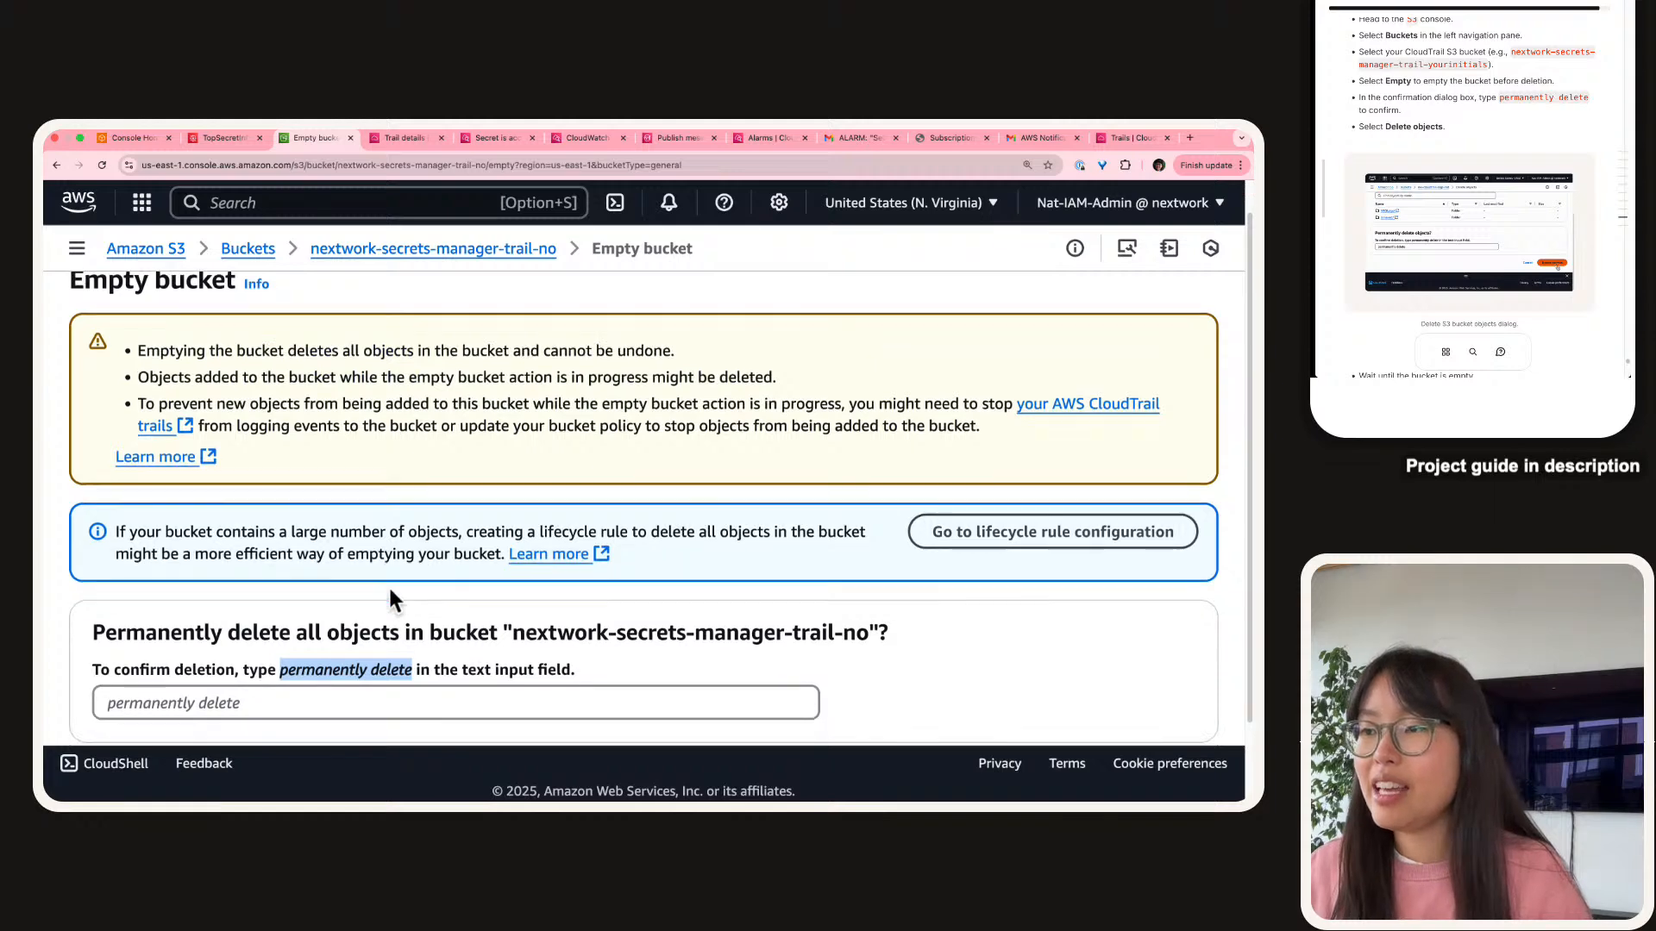
pyautogui.click(398, 653)
pyautogui.click(405, 630)
pyautogui.press('super+v')
pyautogui.scroll(-1, 403, 629)
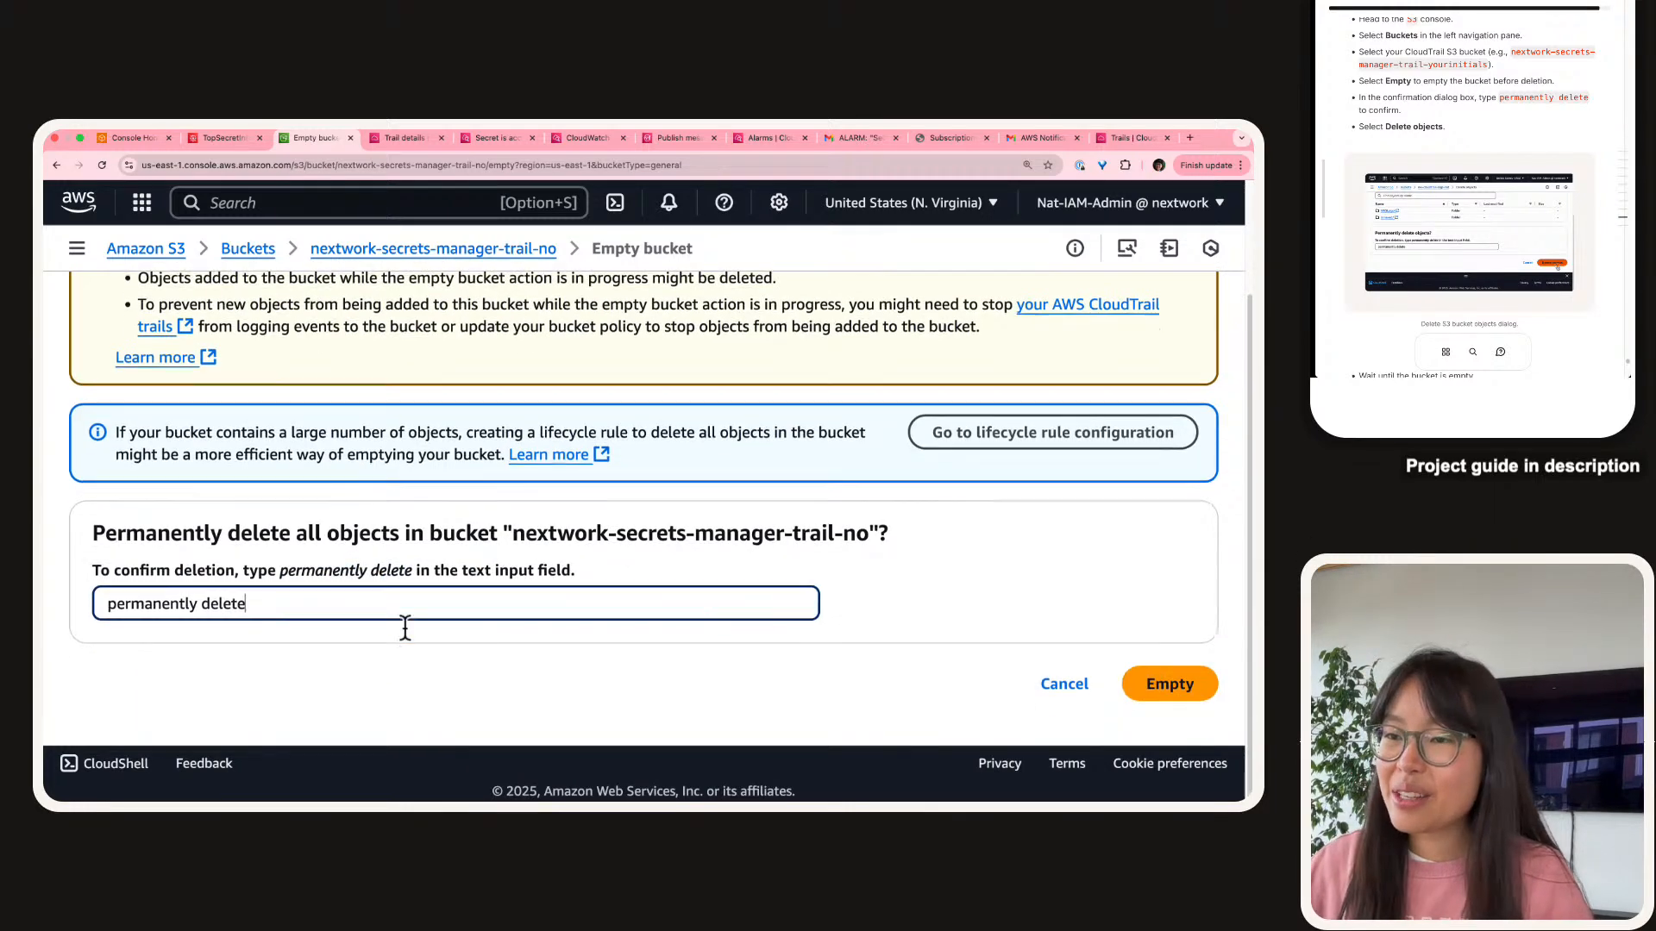
pyautogui.click(1190, 686)
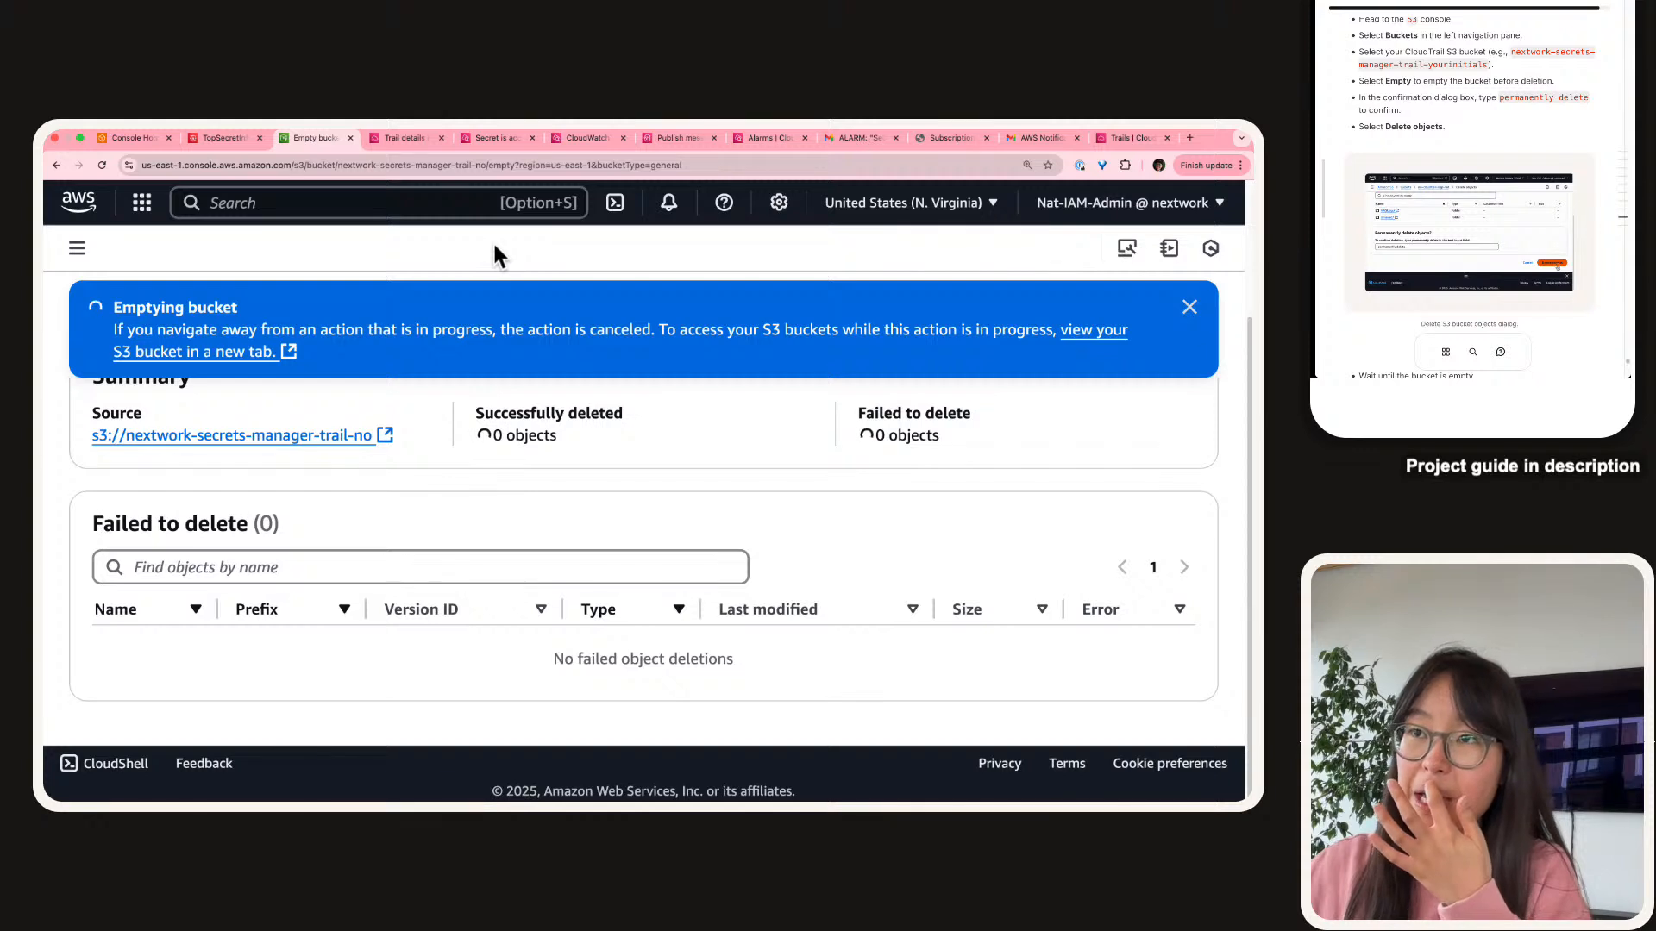
# Dismiss the success notice and go back to the General purpose buckets list.
pyautogui.scroll(3, 1454, 115)
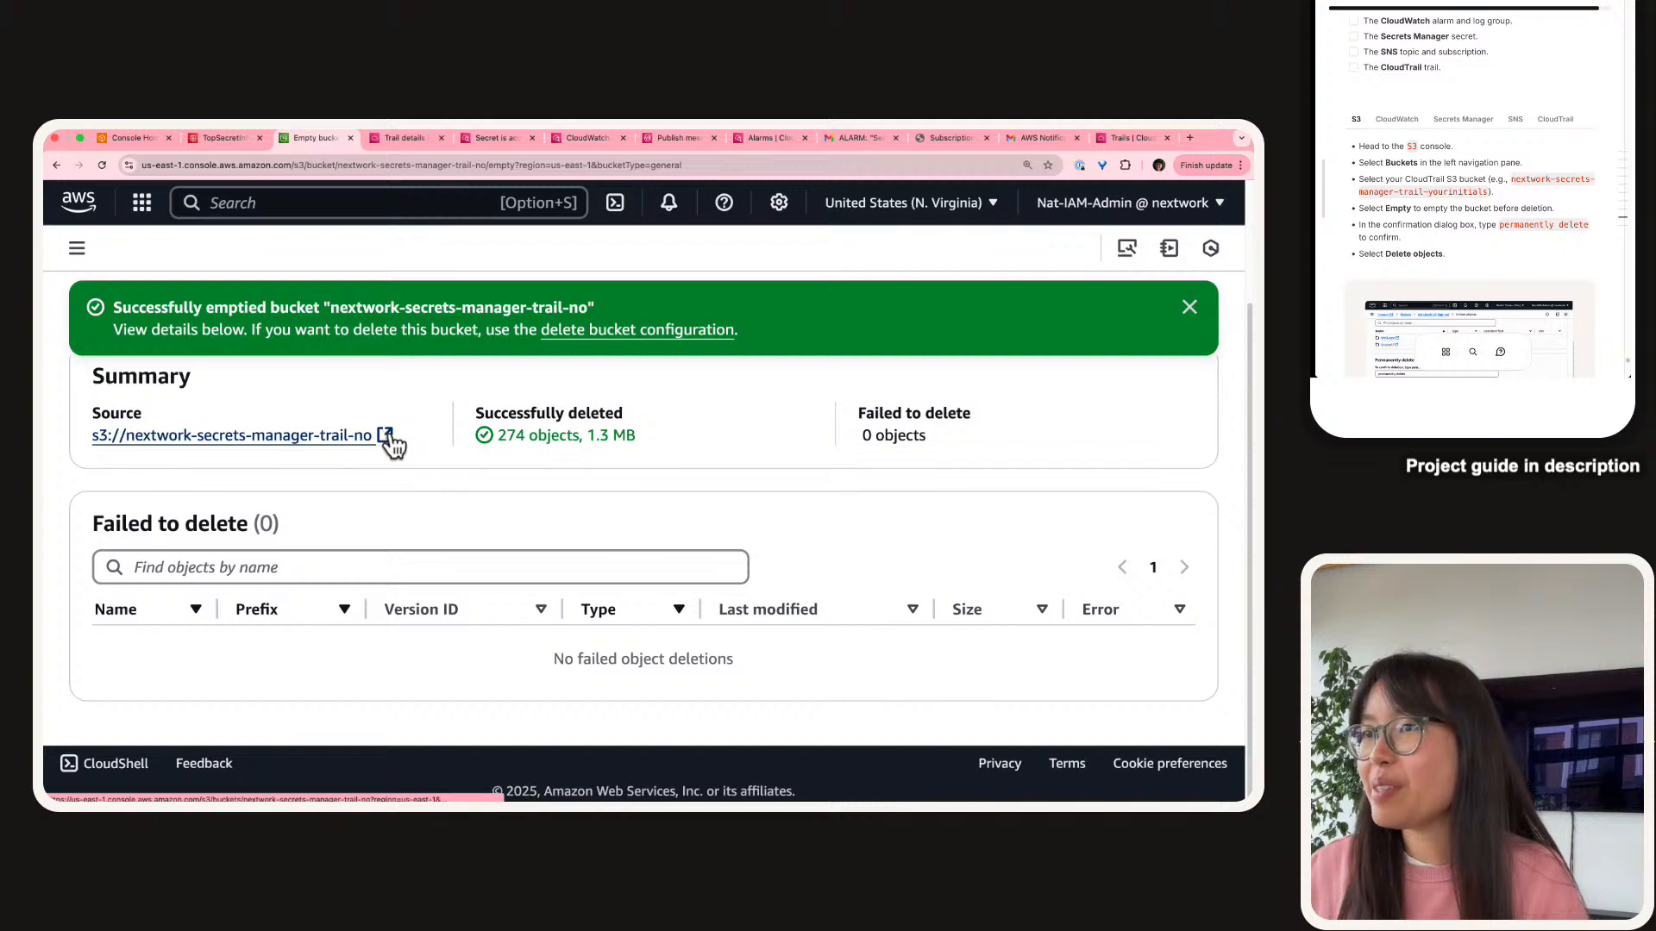
pyautogui.click(1190, 308)
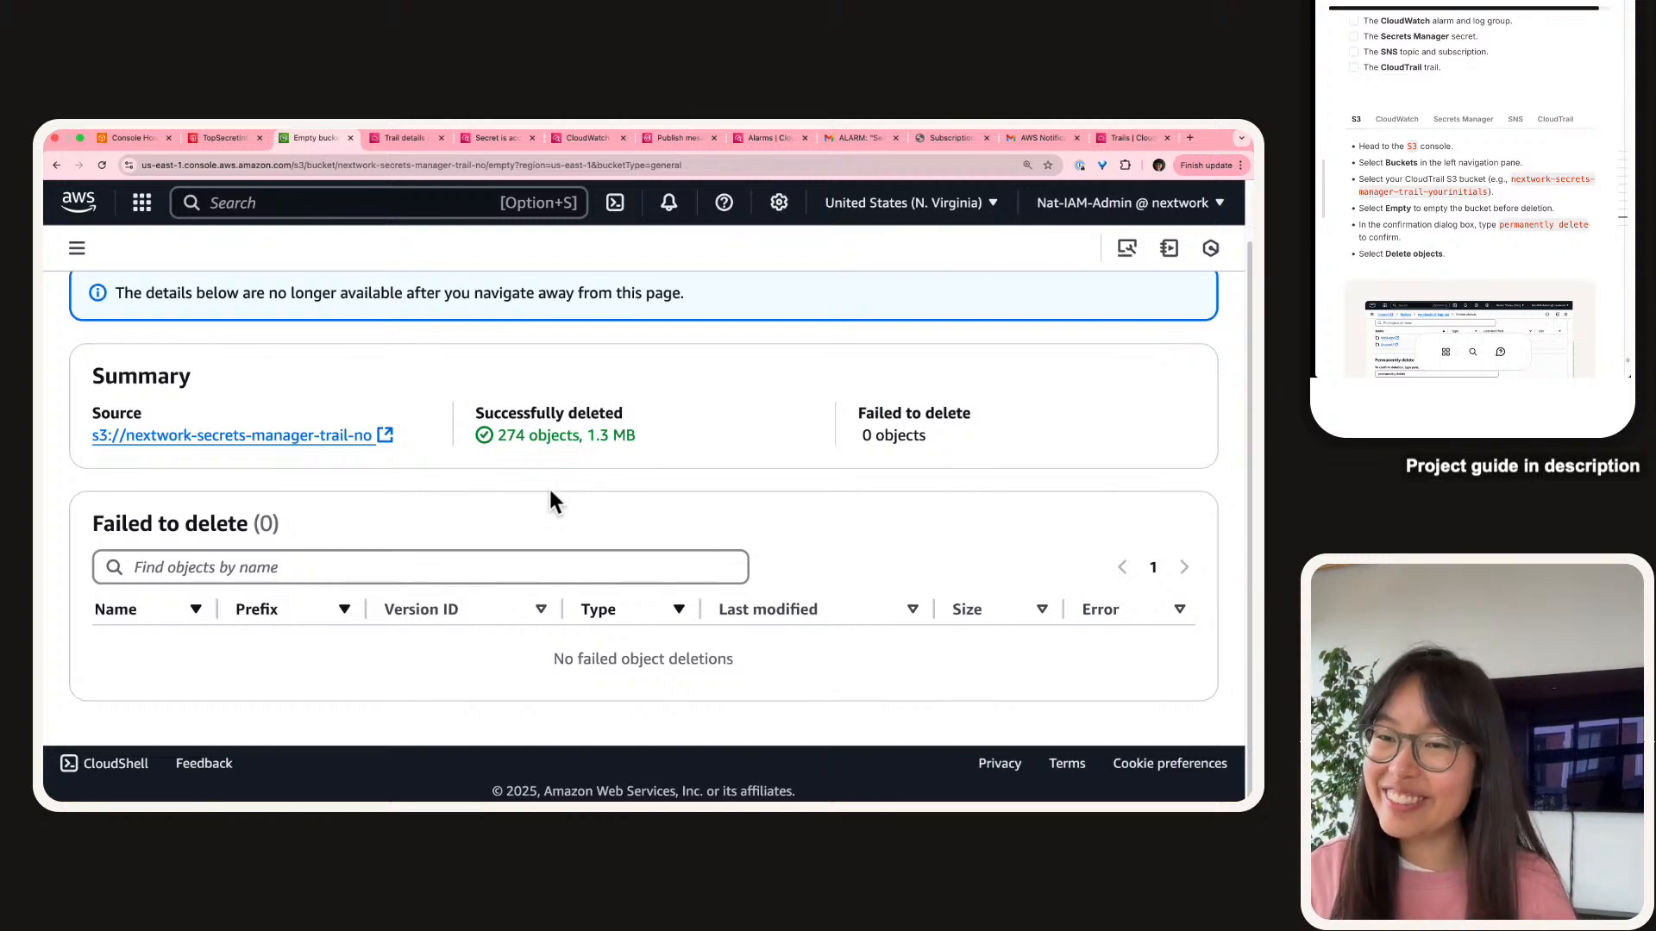
pyautogui.scroll(2, 476, 469)
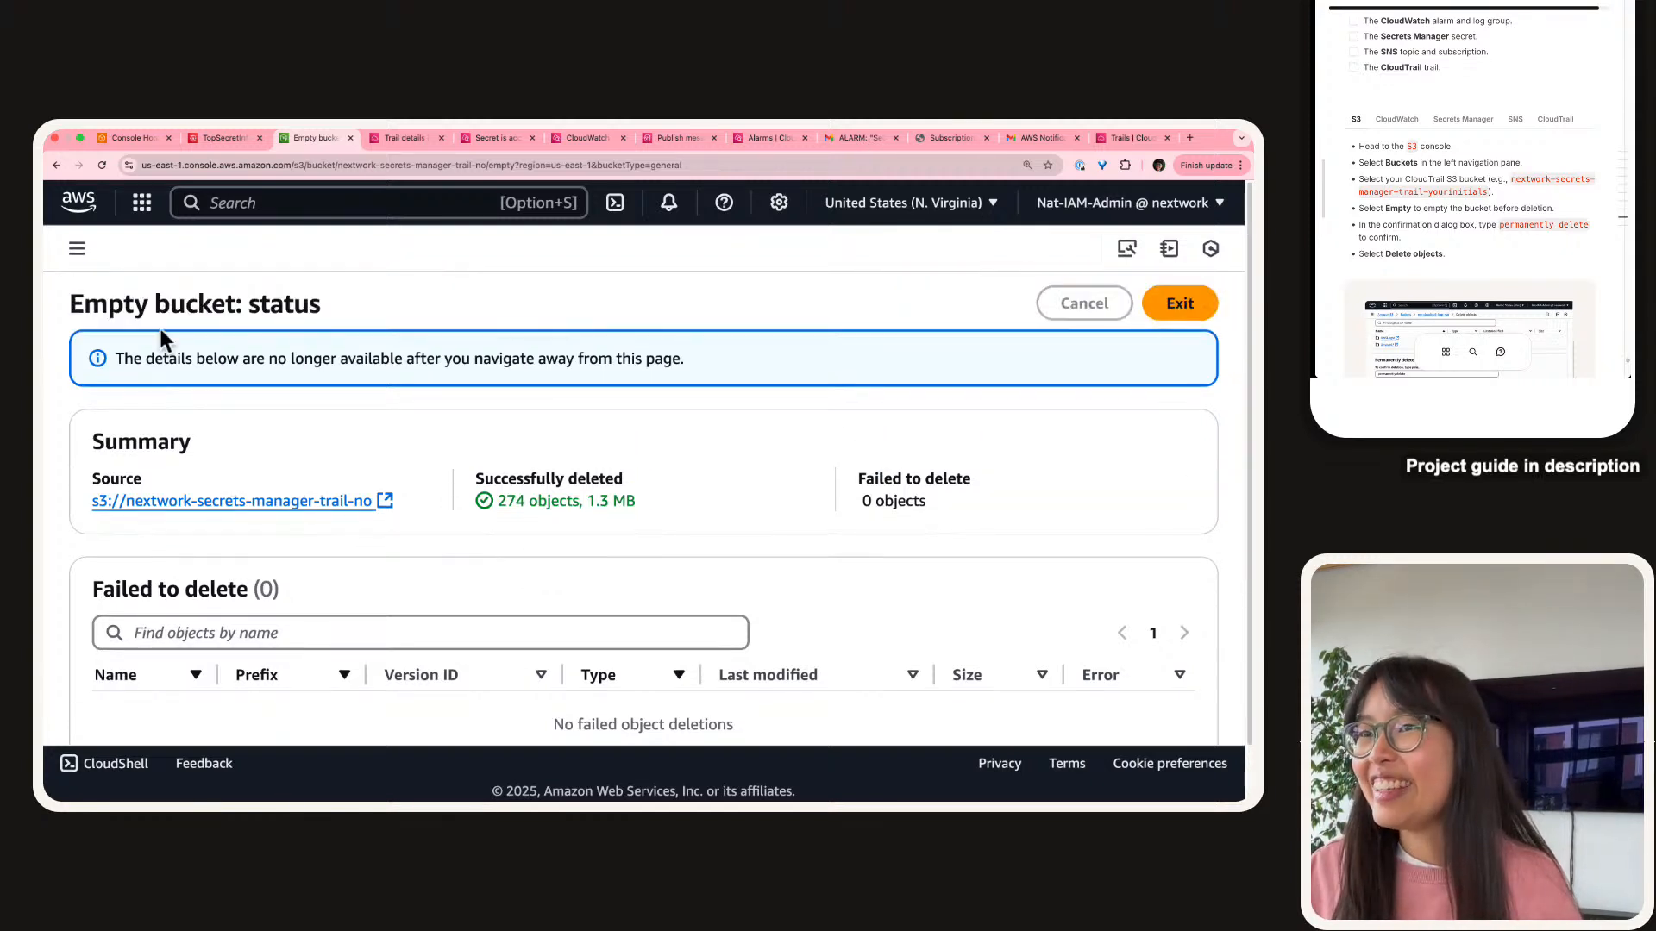
pyautogui.click(79, 252)
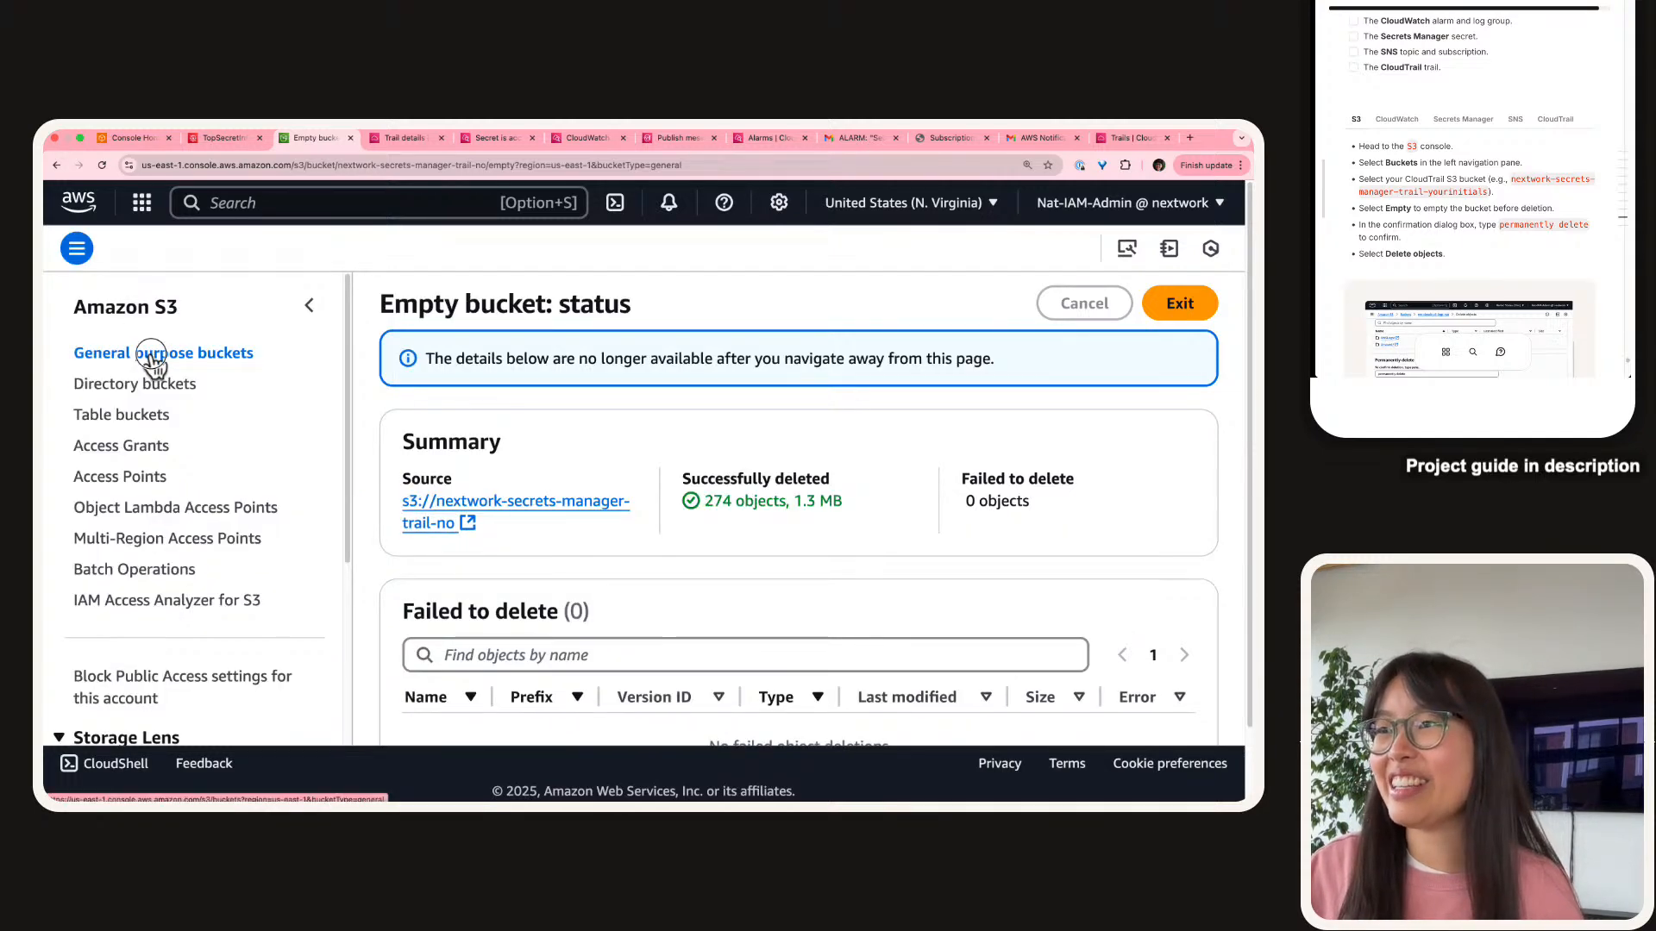
pyautogui.click(152, 355)
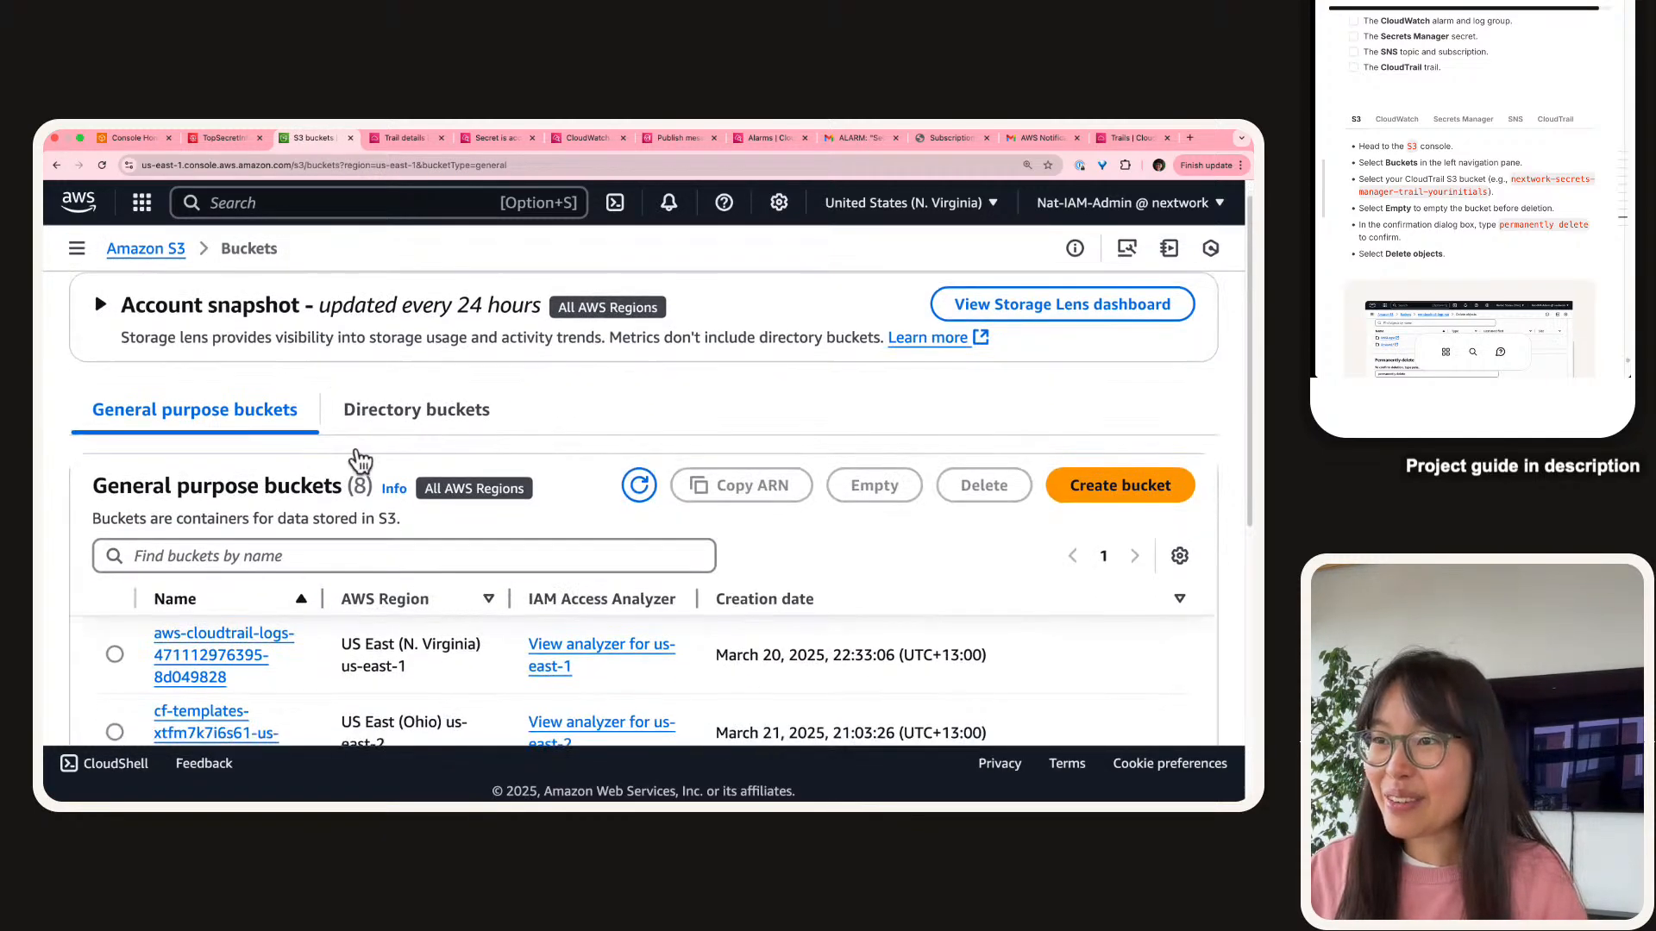
# Filter buckets by '-no', select nextwork-secrets-manager-trail-no and attempt to delete it.
pyautogui.click(388, 562)
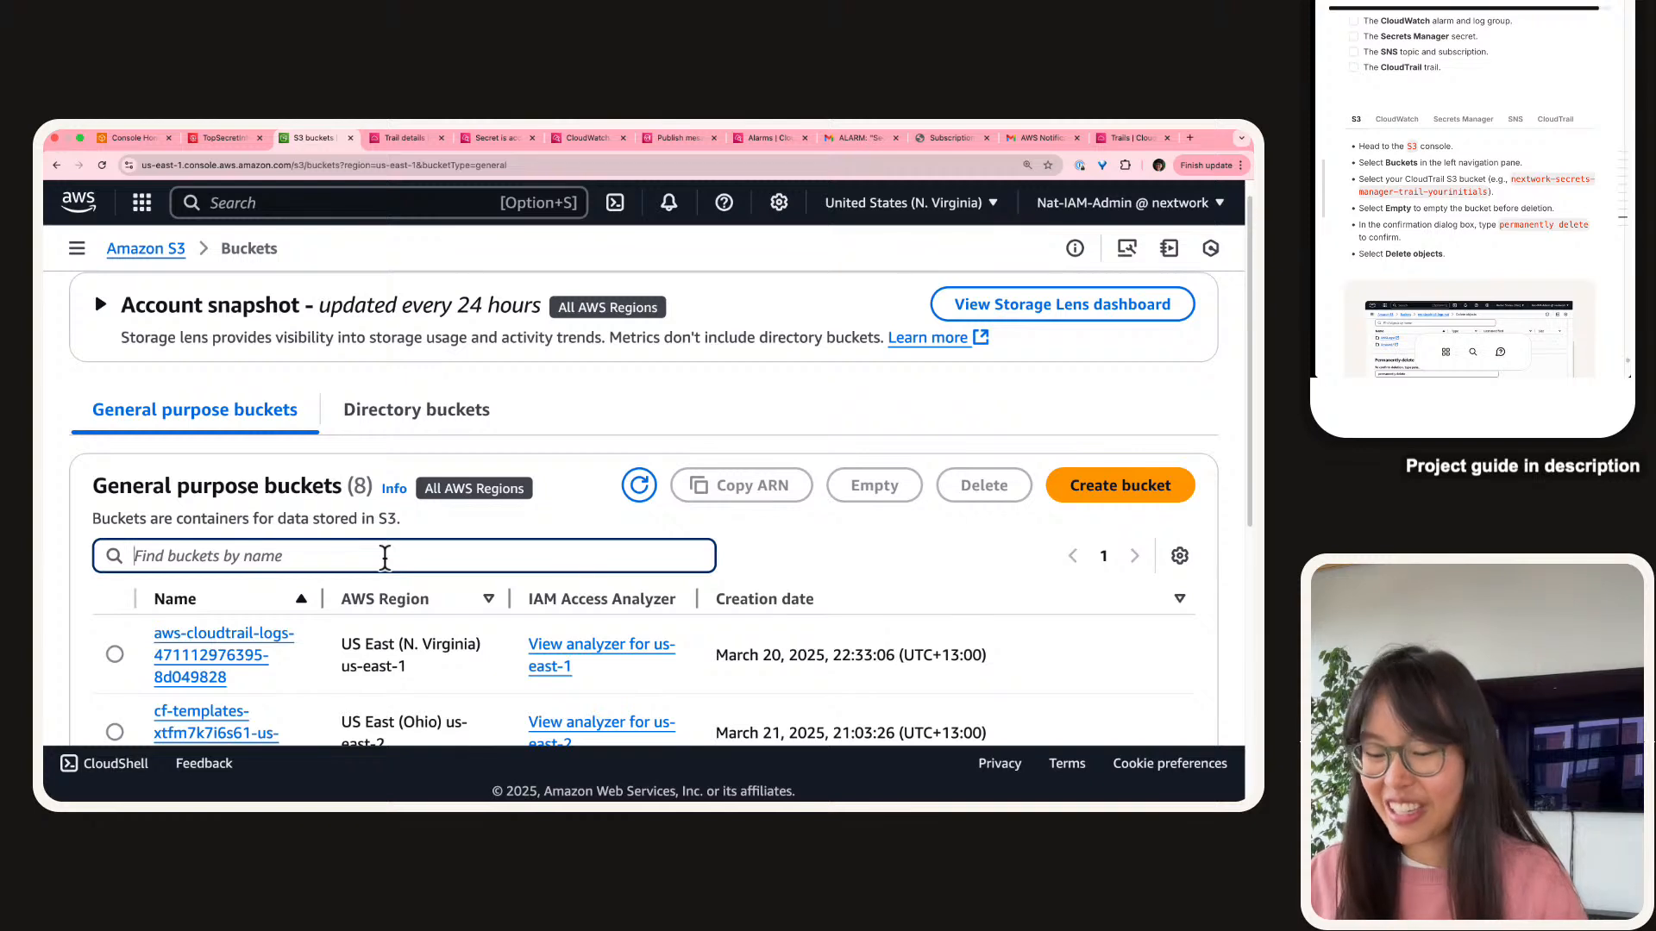
pyautogui.press('super+v')
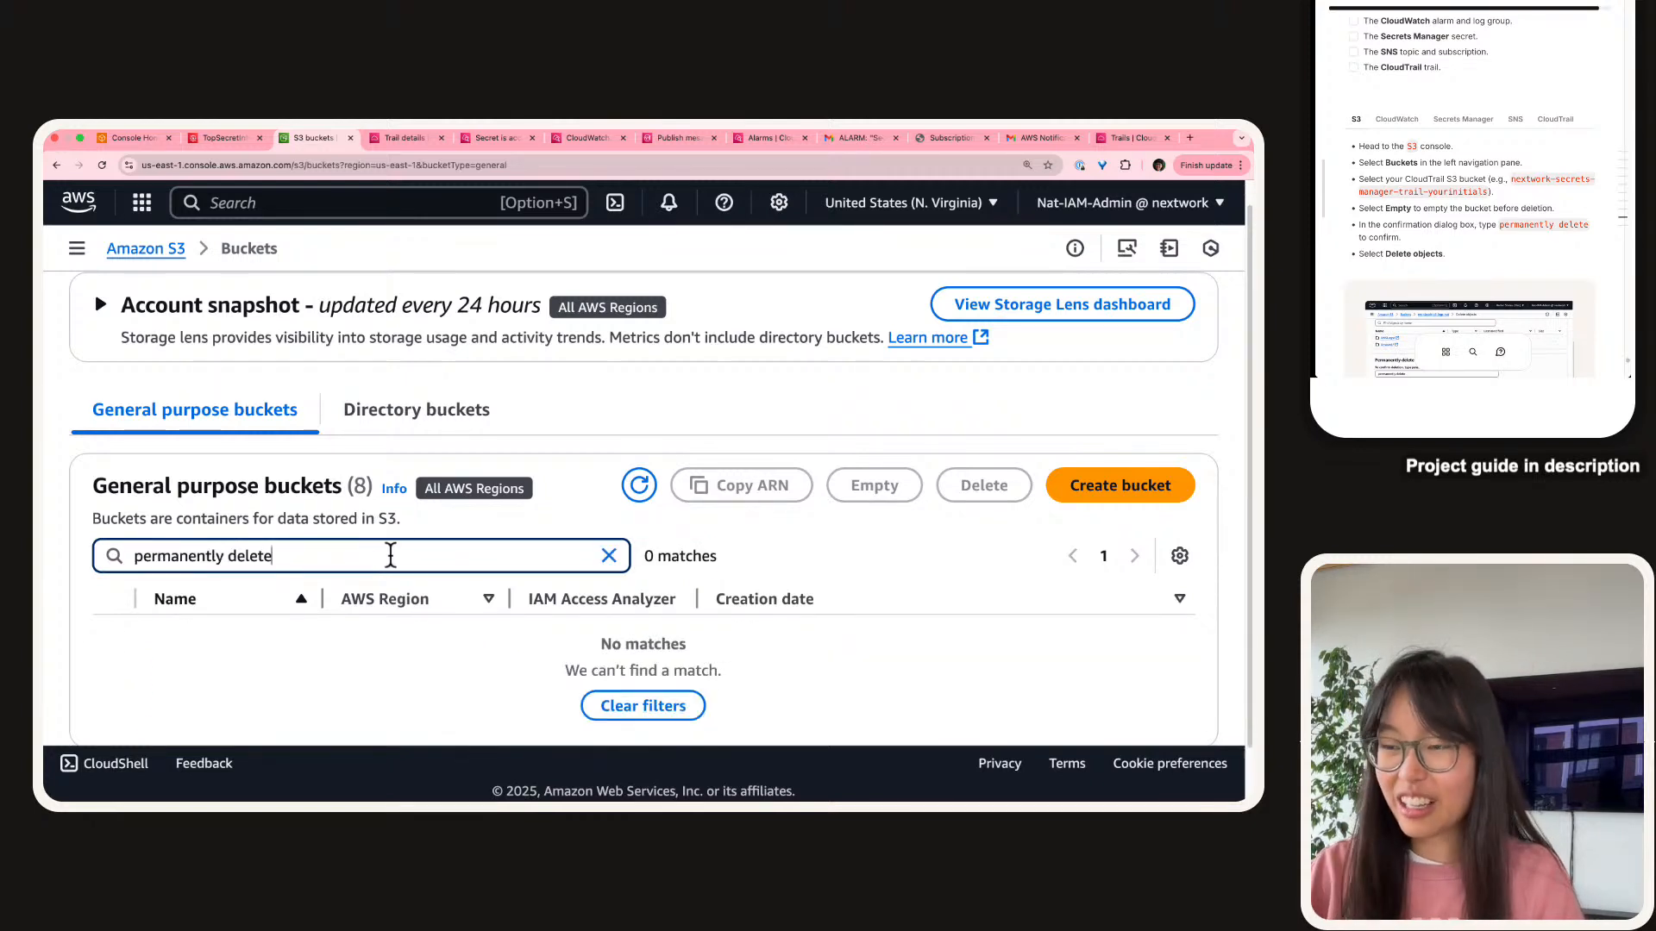
pyautogui.press('super+z')
pyautogui.write('-no')
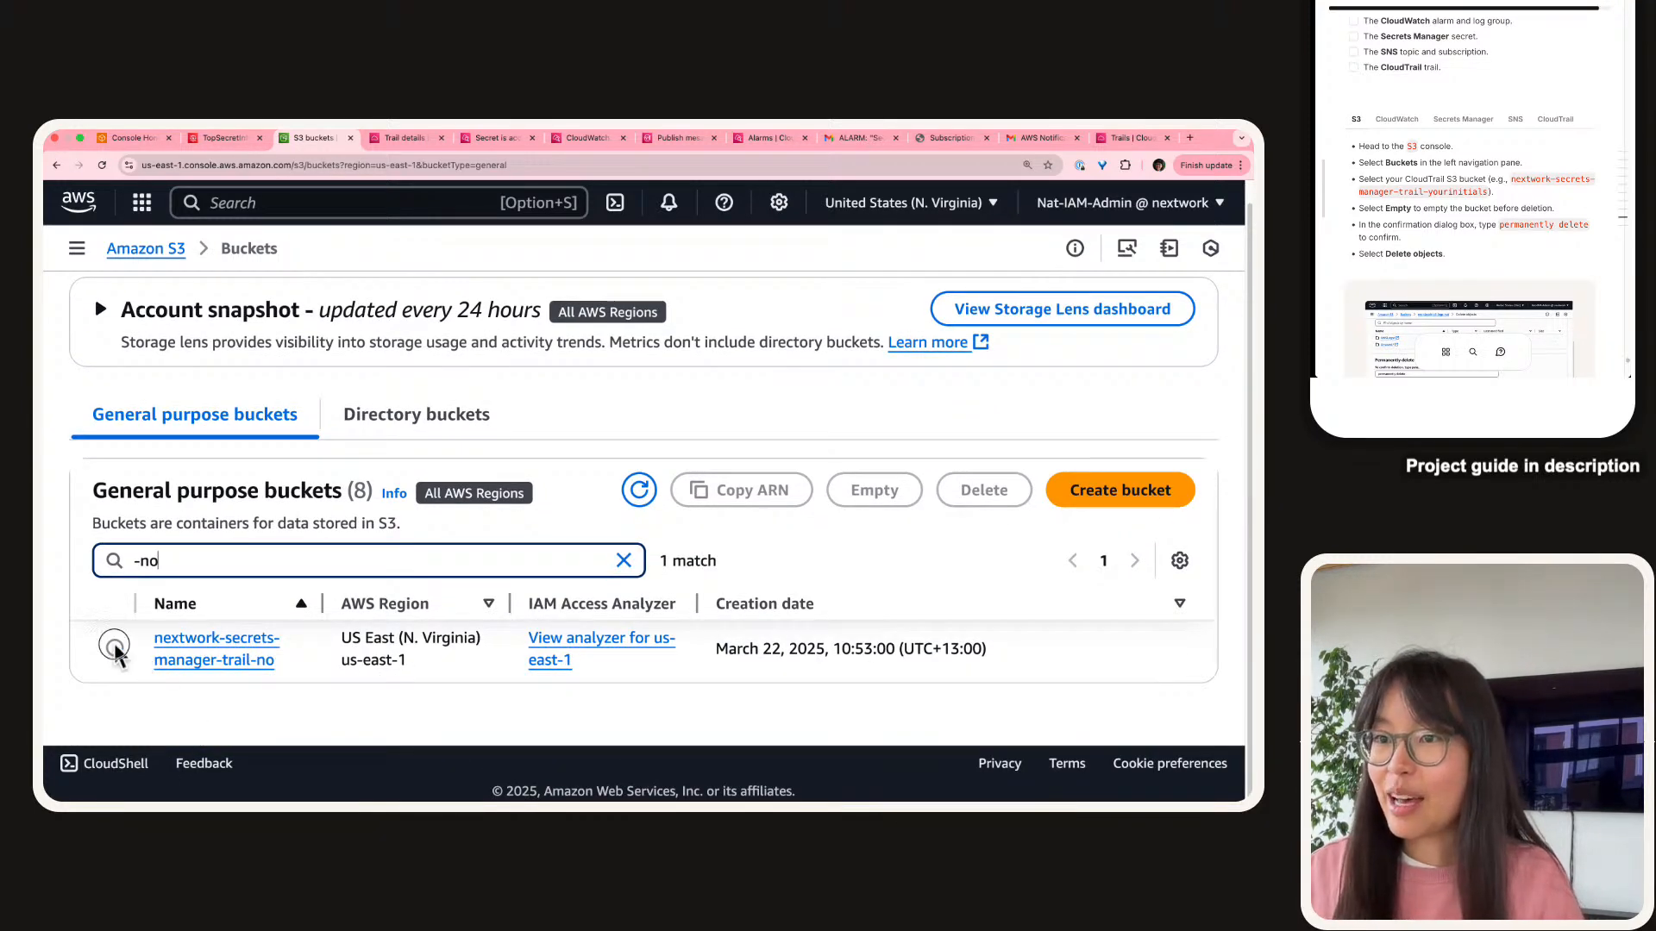
pyautogui.click(115, 646)
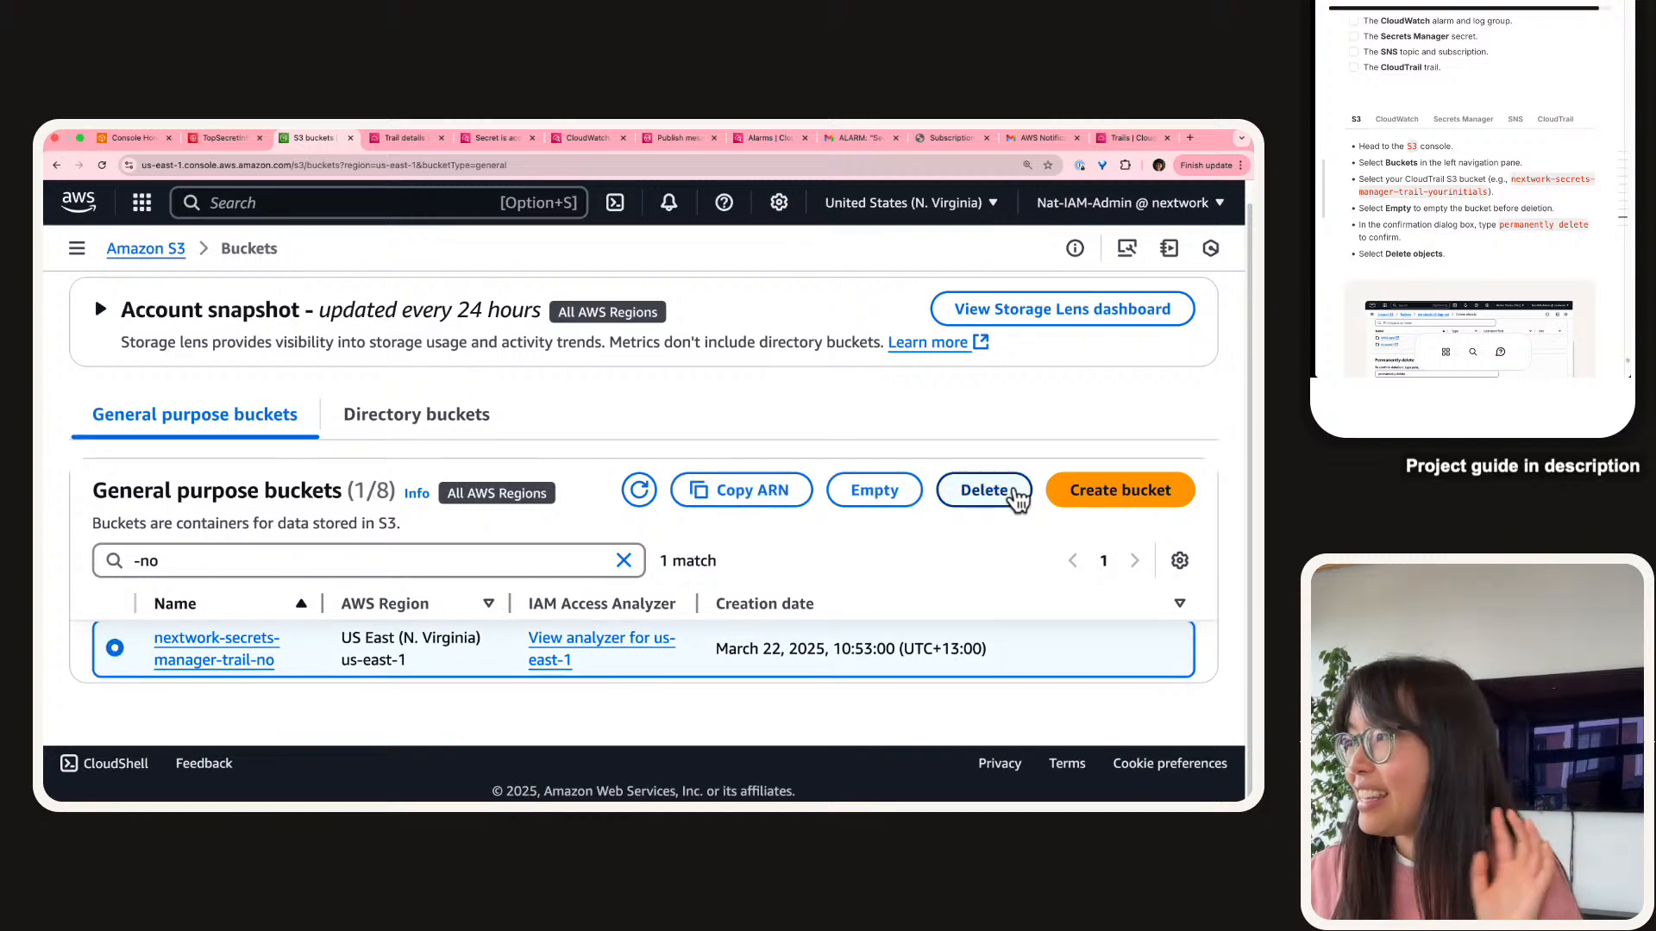
pyautogui.click(984, 490)
pyautogui.moveTo(252, 437); pyautogui.dragTo(407, 501)
pyautogui.click(292, 485)
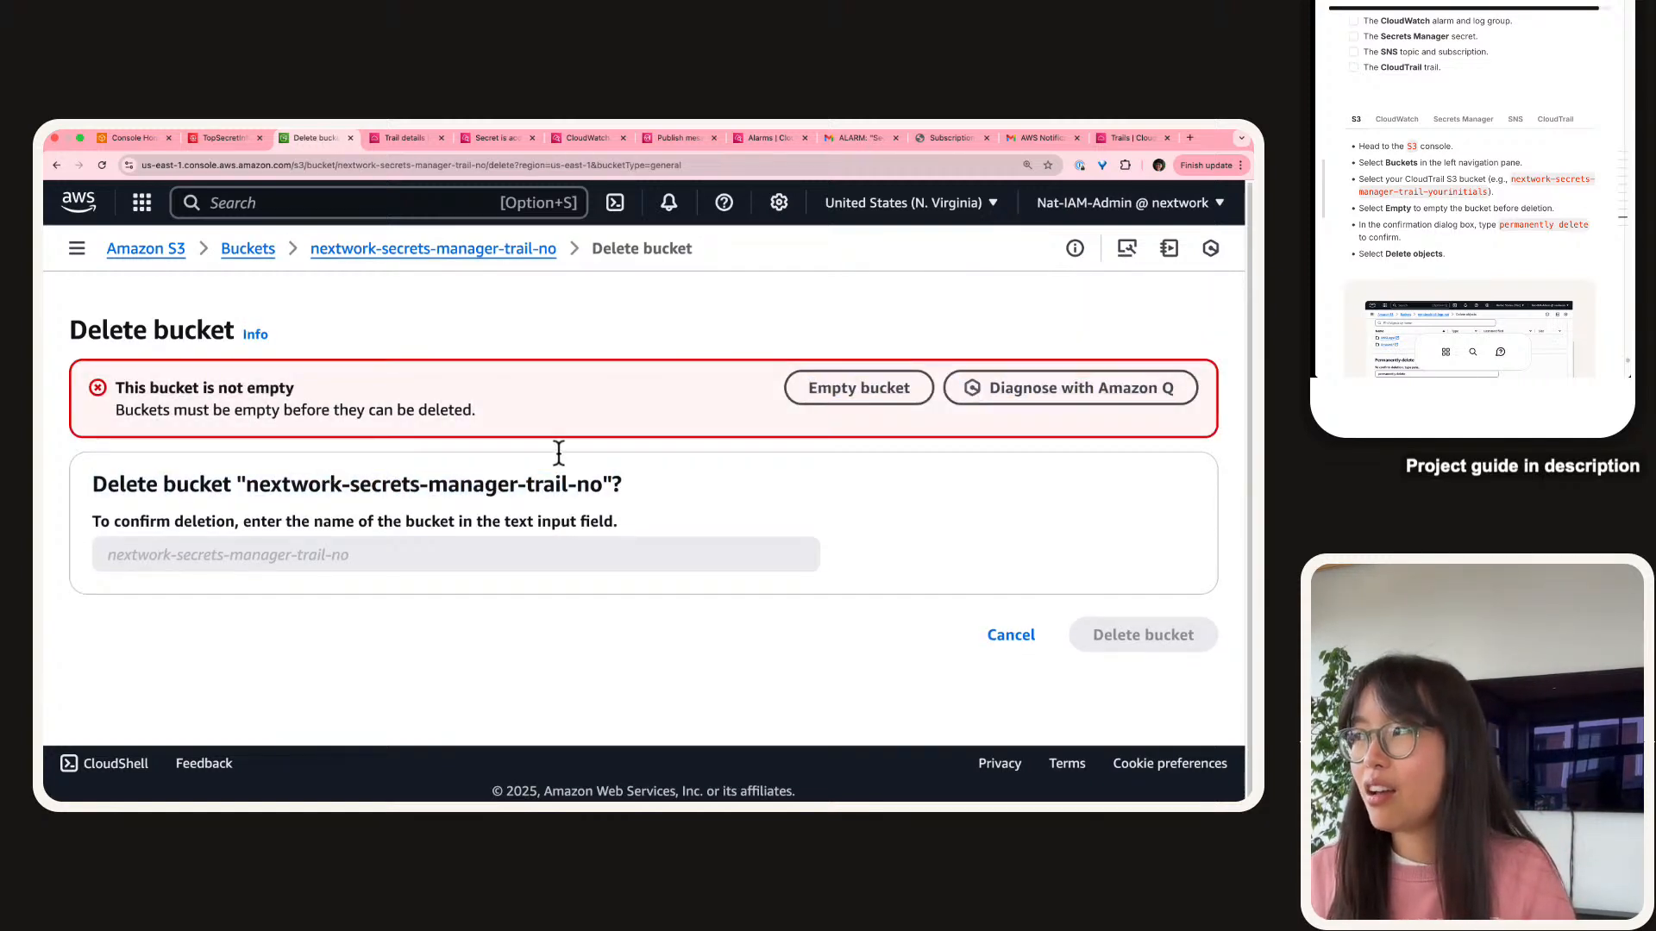
# Empty the bucket by confirming 'permanently delete', then return to the general purpose buckets list.
pyautogui.click(828, 401)
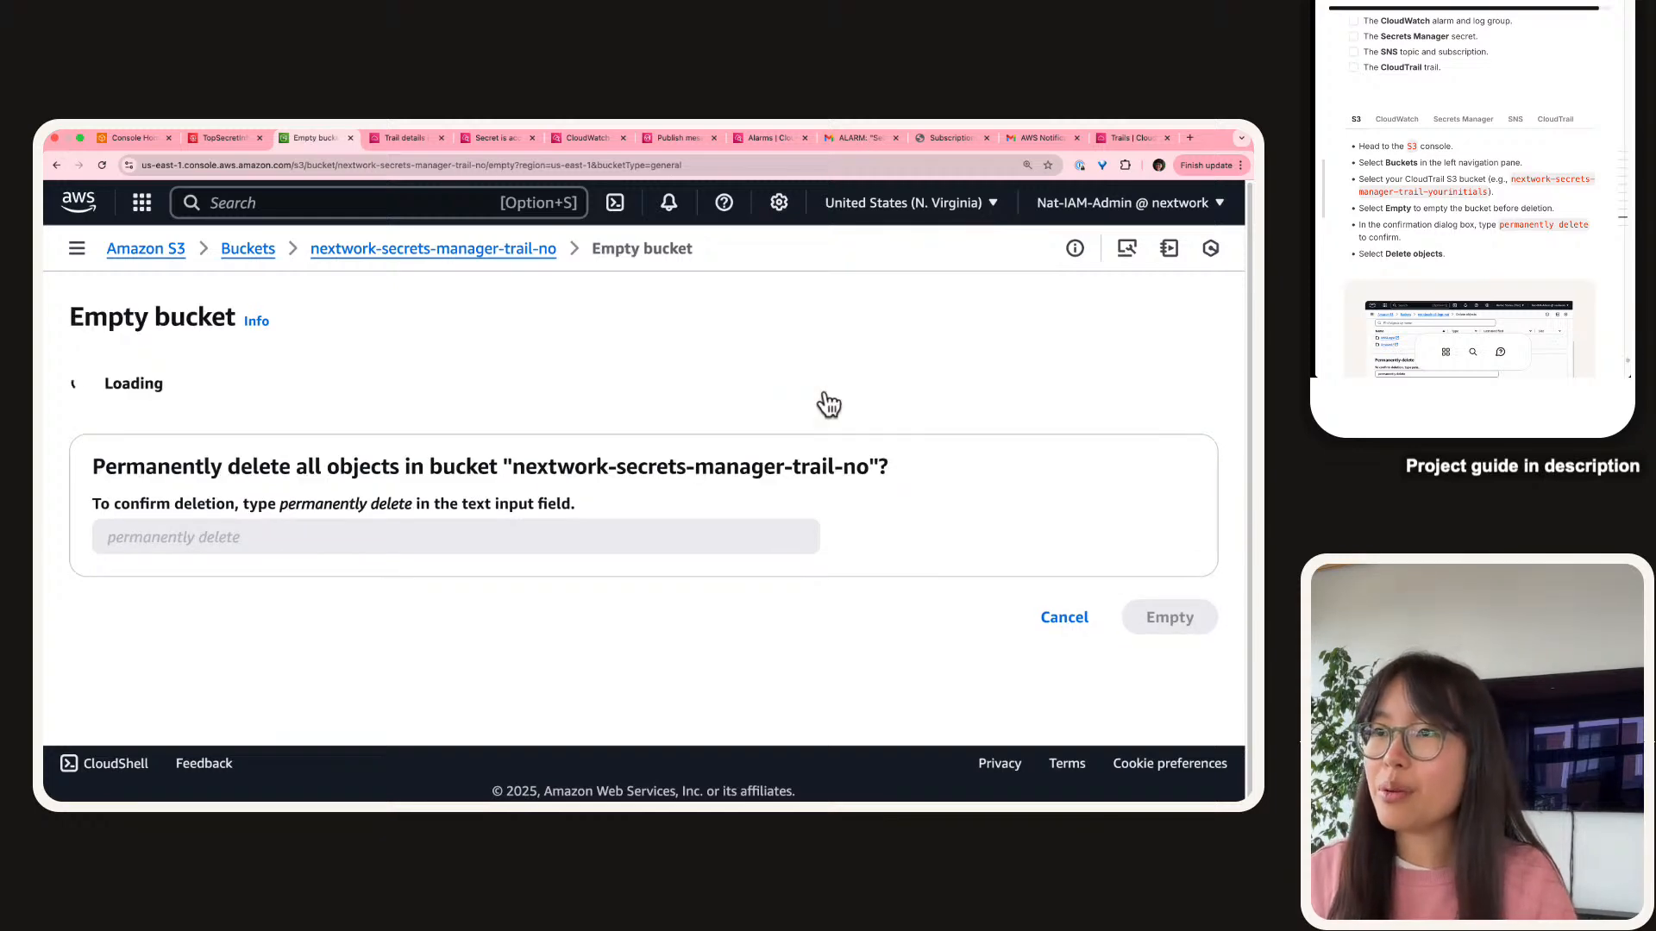
pyautogui.scroll(-3, 259, 517)
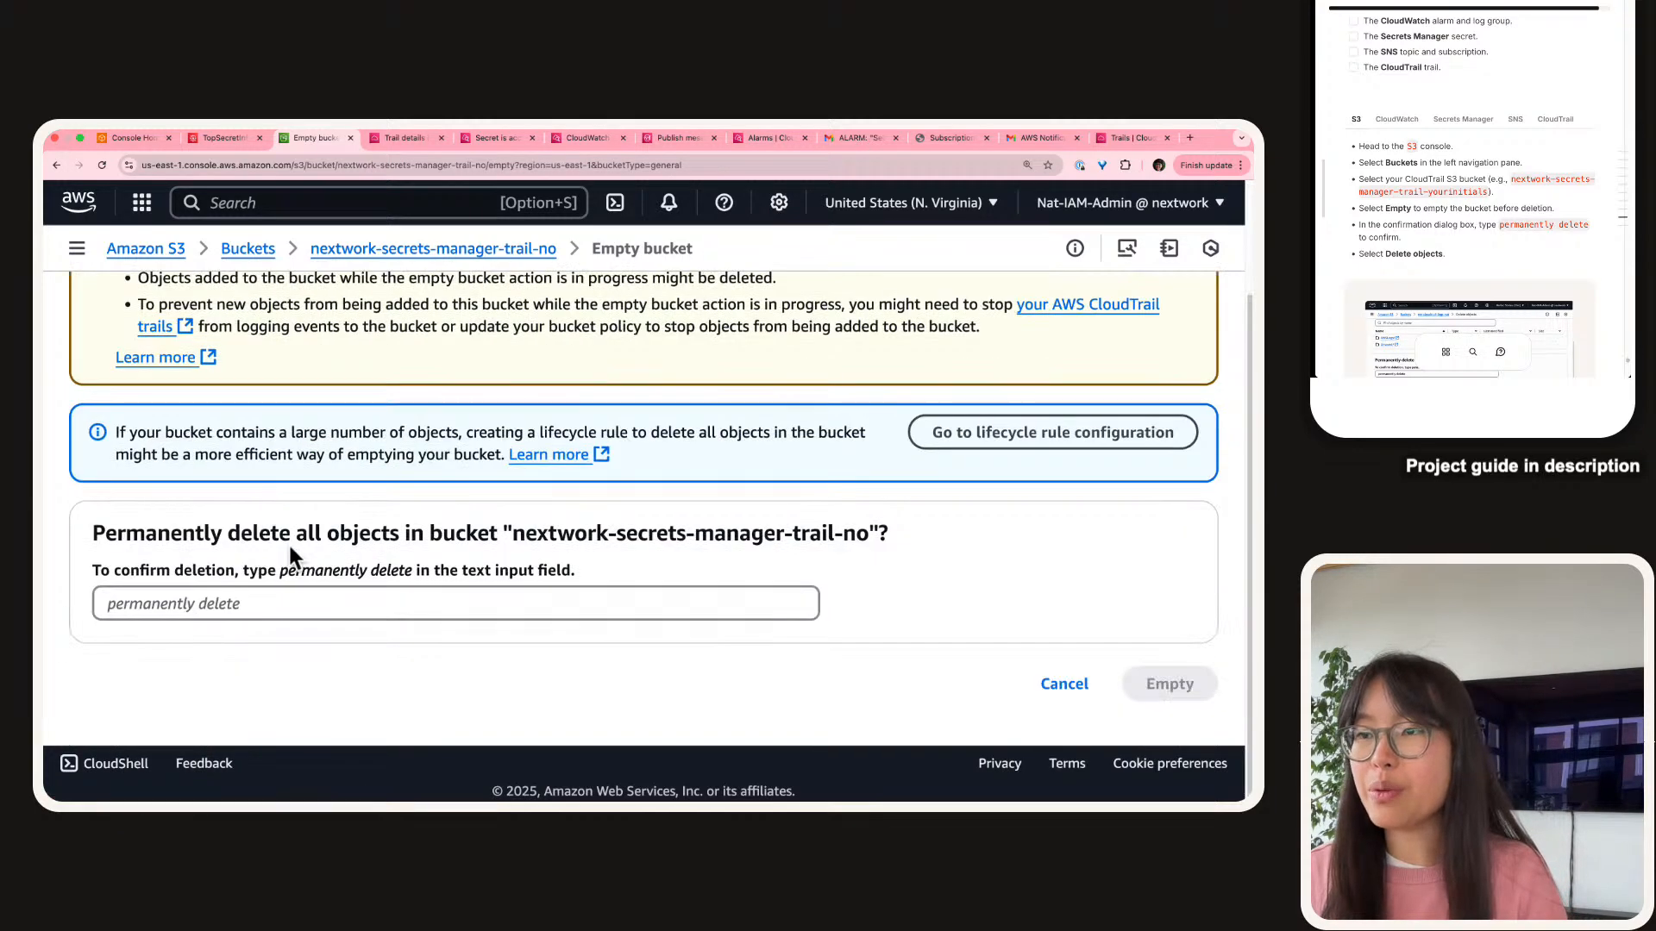
pyautogui.doubleClick(322, 567)
pyautogui.hotkey('alt', 'shift', 'Right')
pyautogui.press('super+c')
pyautogui.press('Tab')
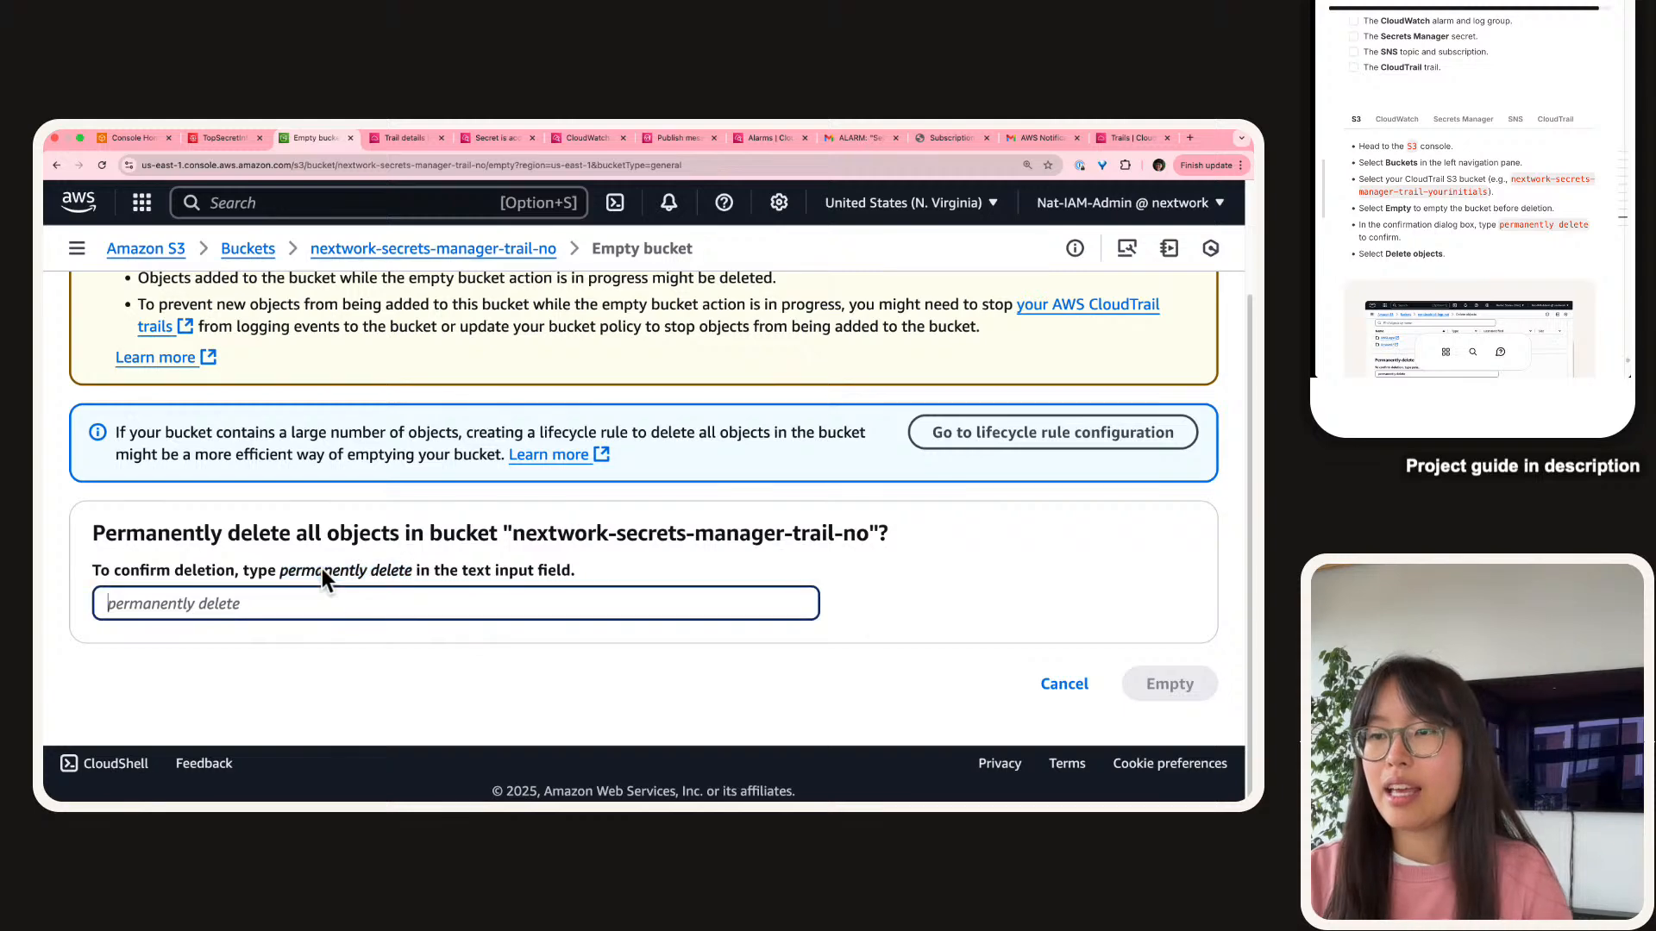
pyautogui.press('super+v')
pyautogui.press('Tab')
pyautogui.press('Tab')
pyautogui.press('Return')
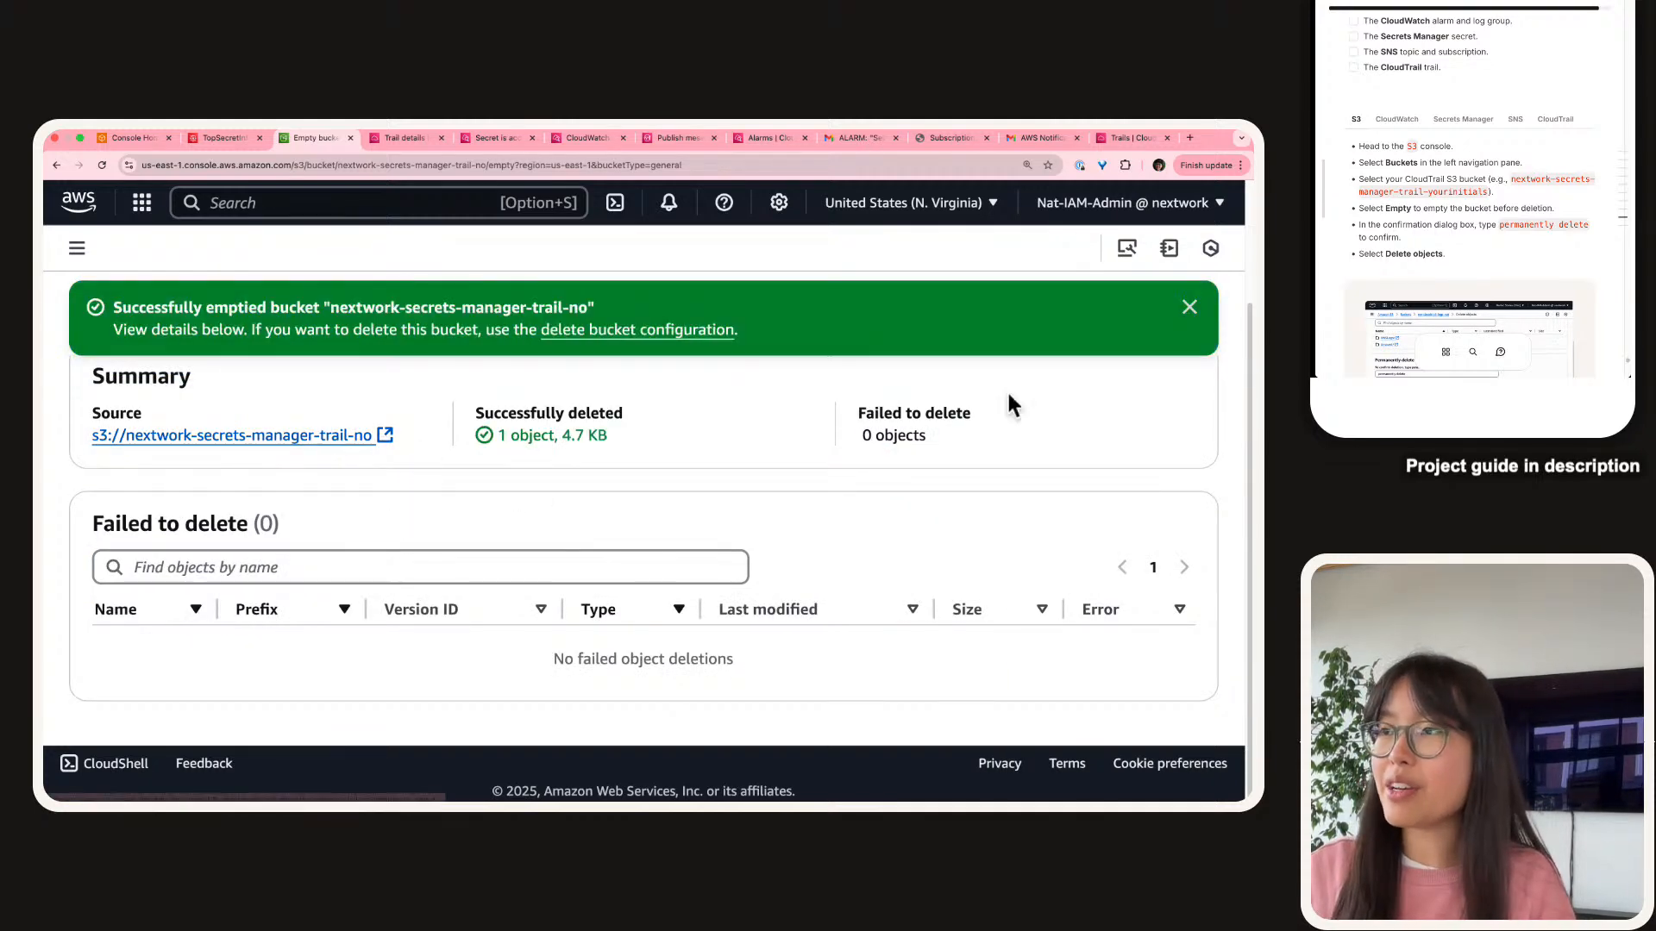
pyautogui.click(1190, 308)
pyautogui.click(74, 250)
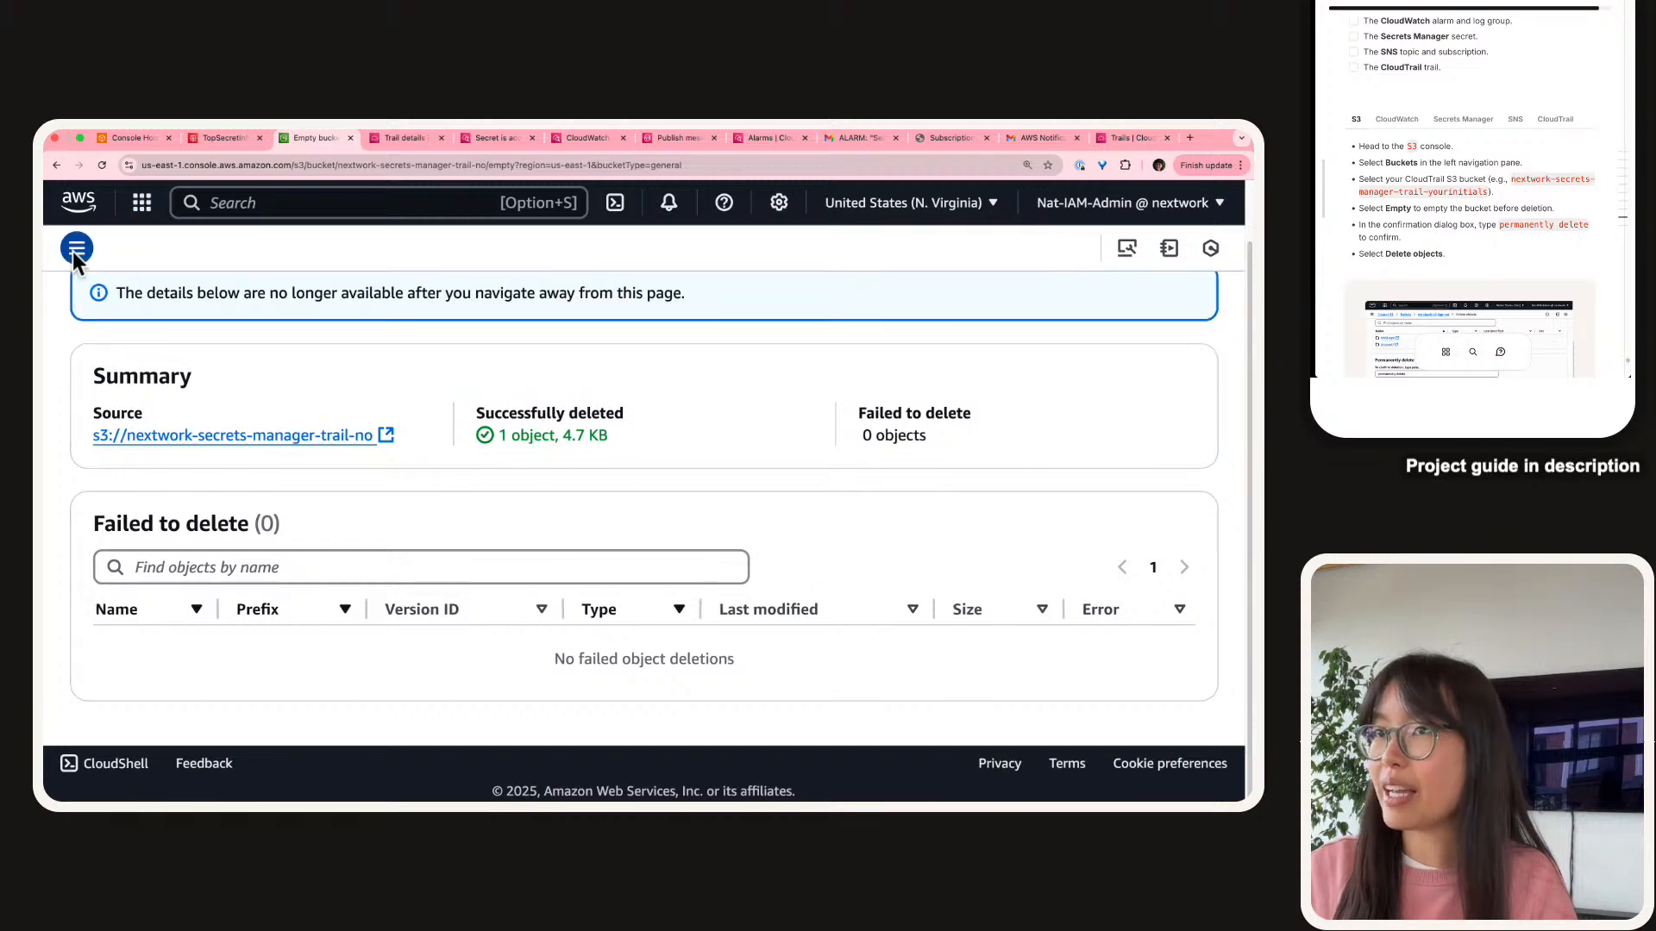
pyautogui.click(148, 350)
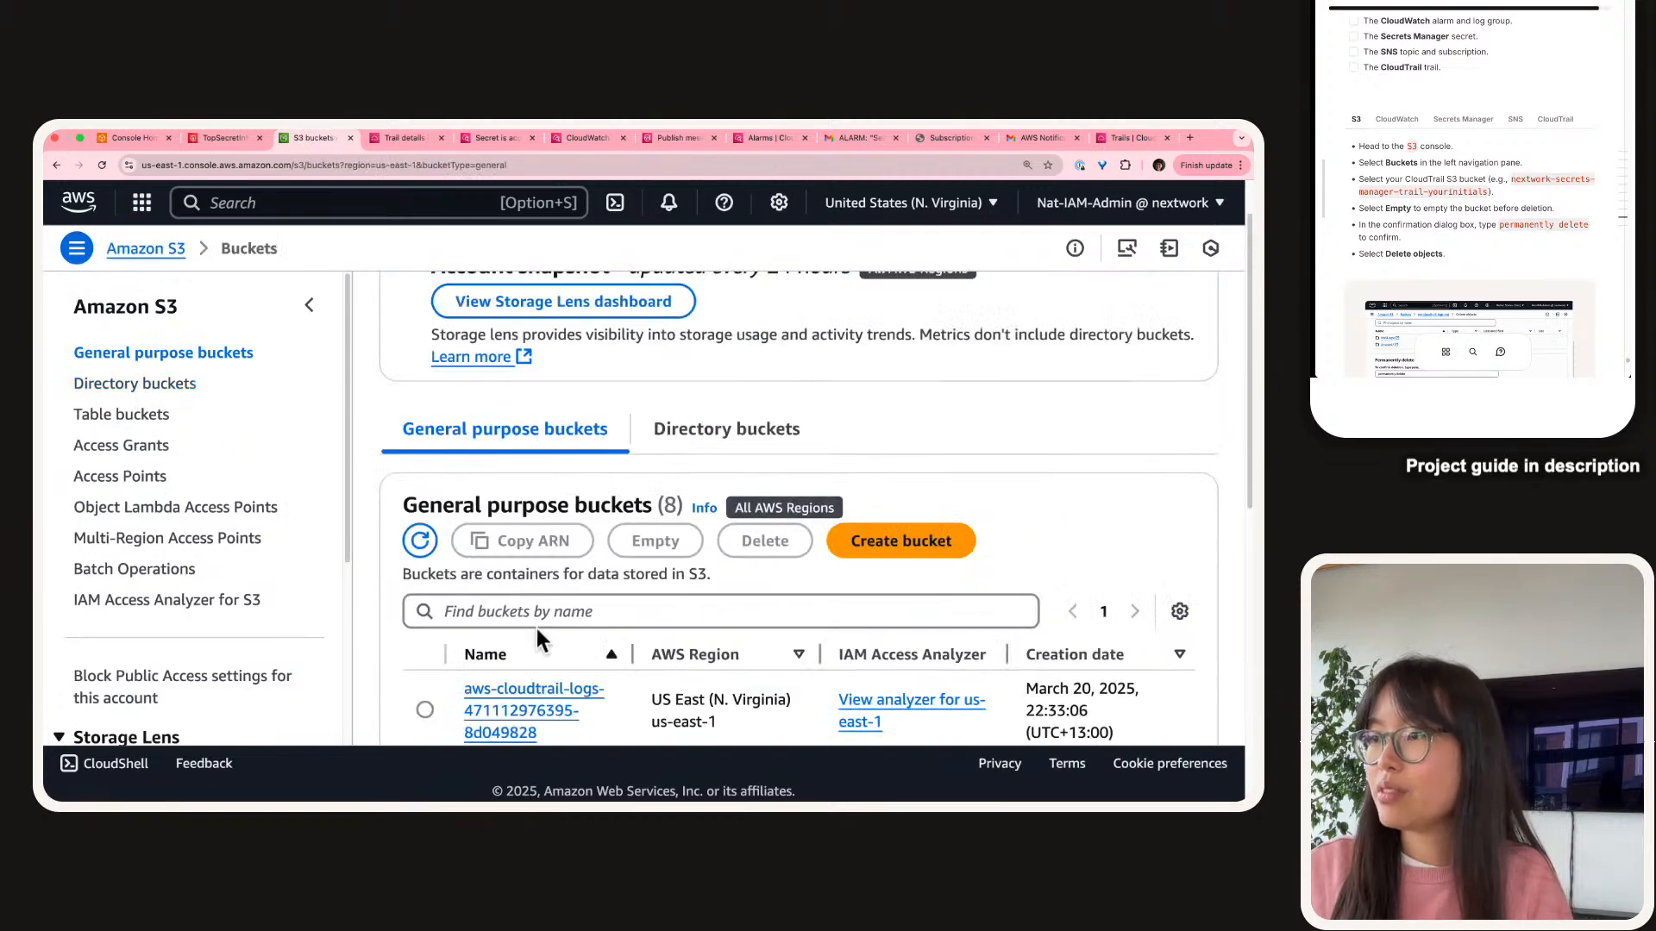
# Filter by '-no' again, retry deleting, and empty the remaining objects with 'permanently delete'.
pyautogui.click(547, 611)
pyautogui.write('-no')
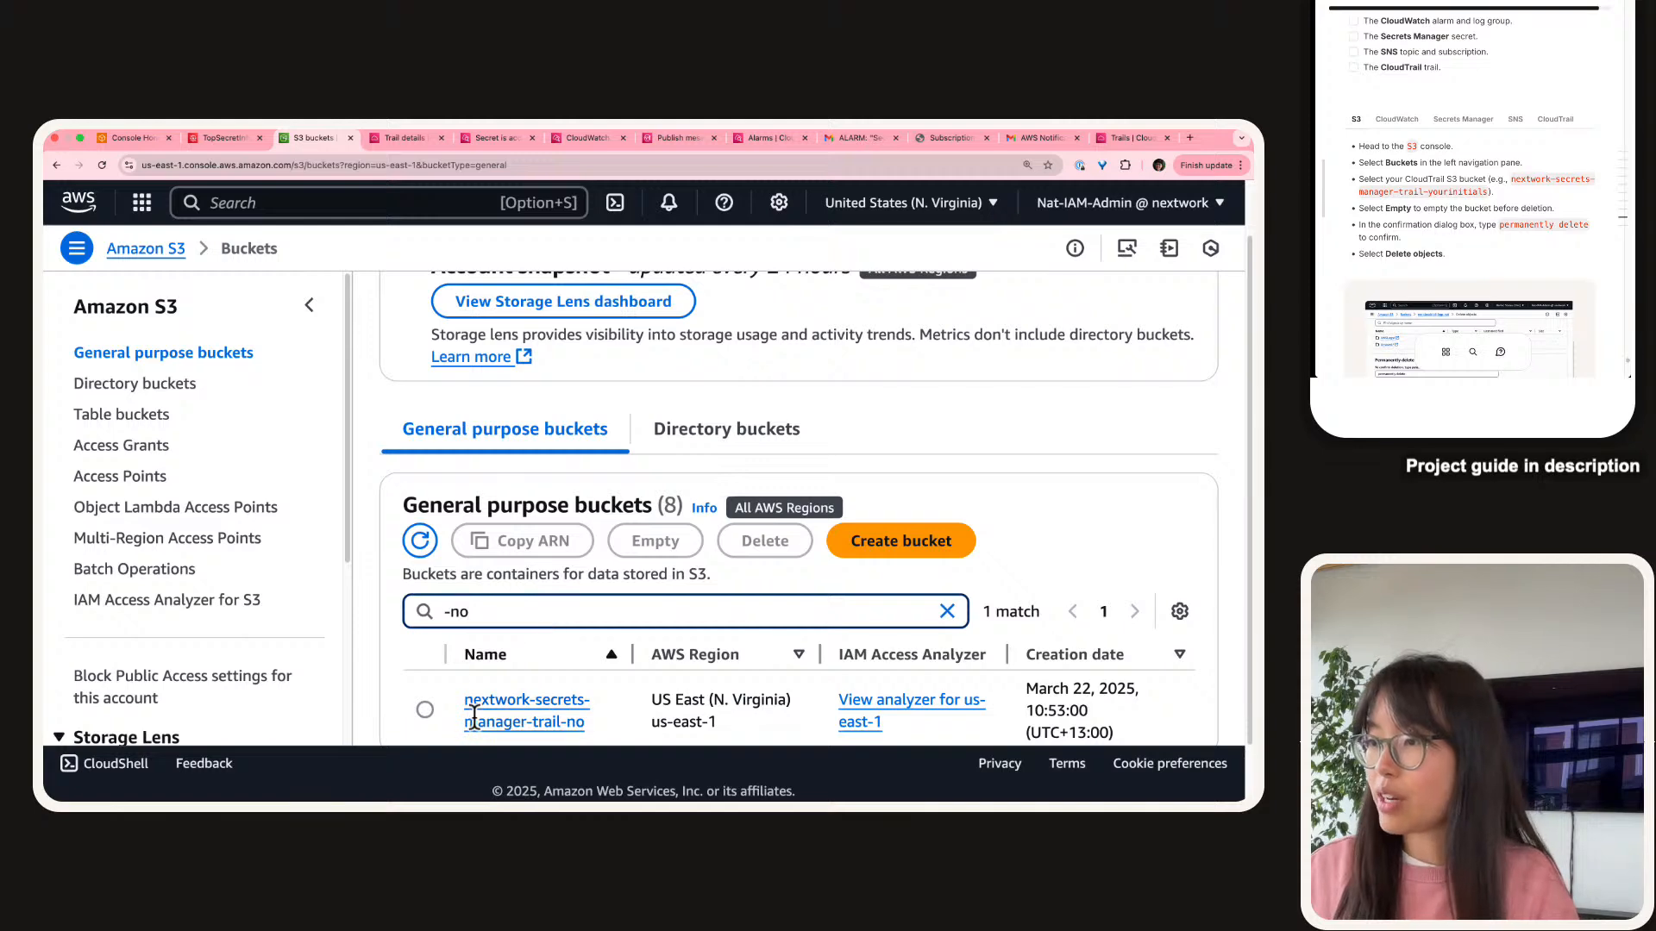
pyautogui.click(424, 709)
pyautogui.click(763, 540)
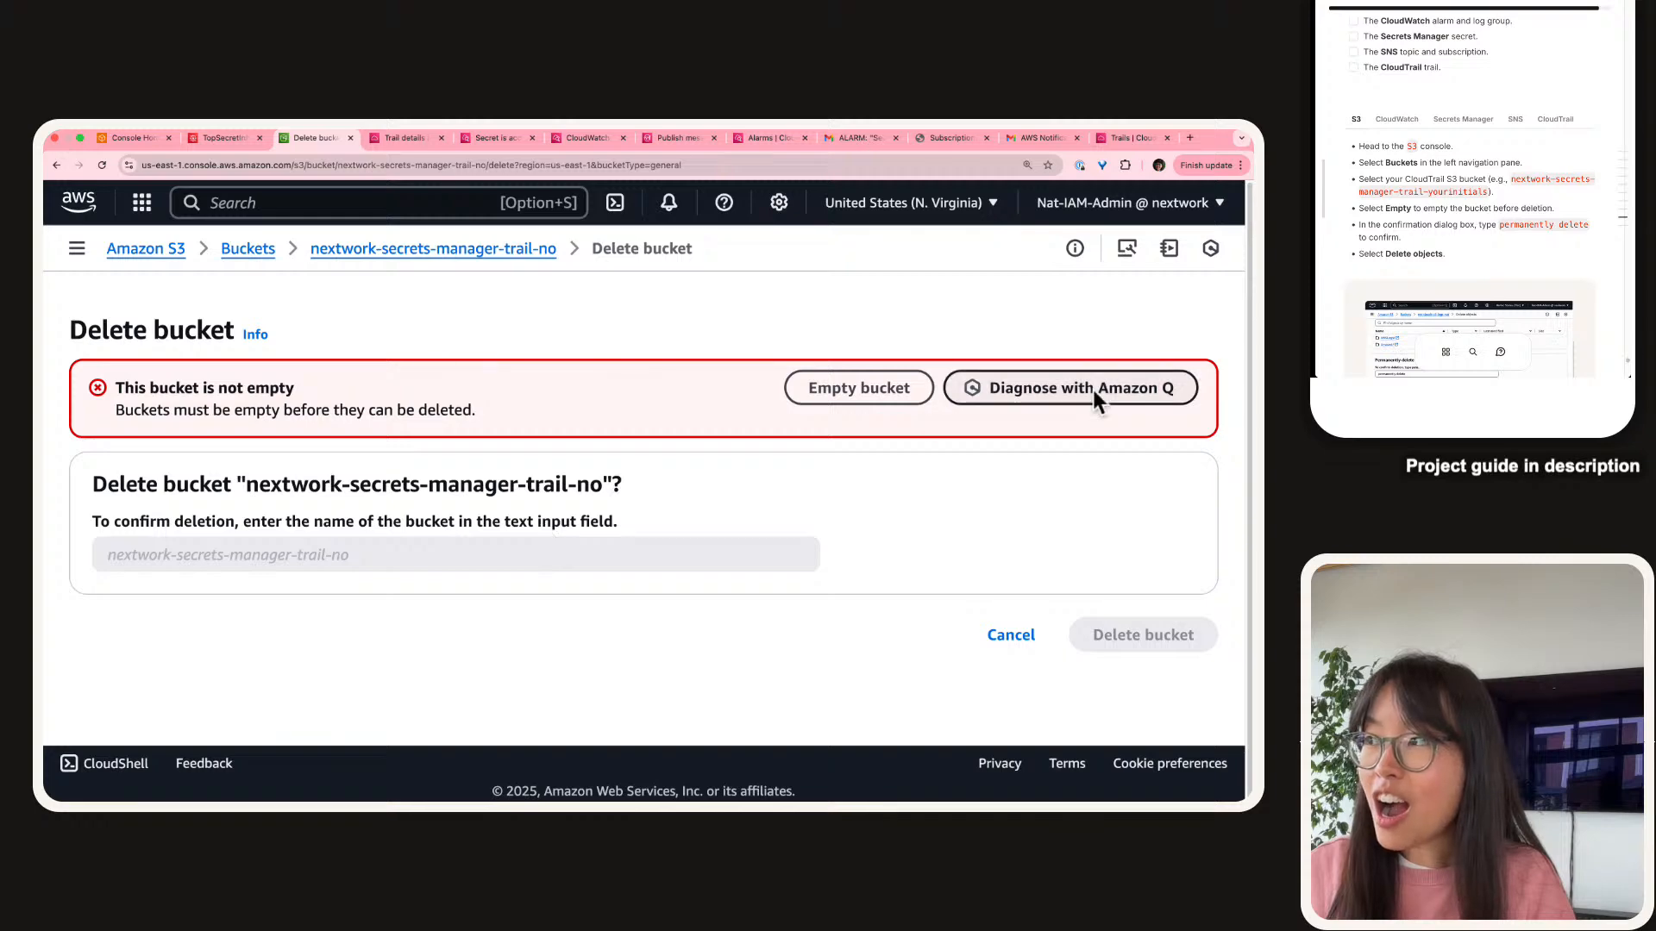
pyautogui.click(904, 387)
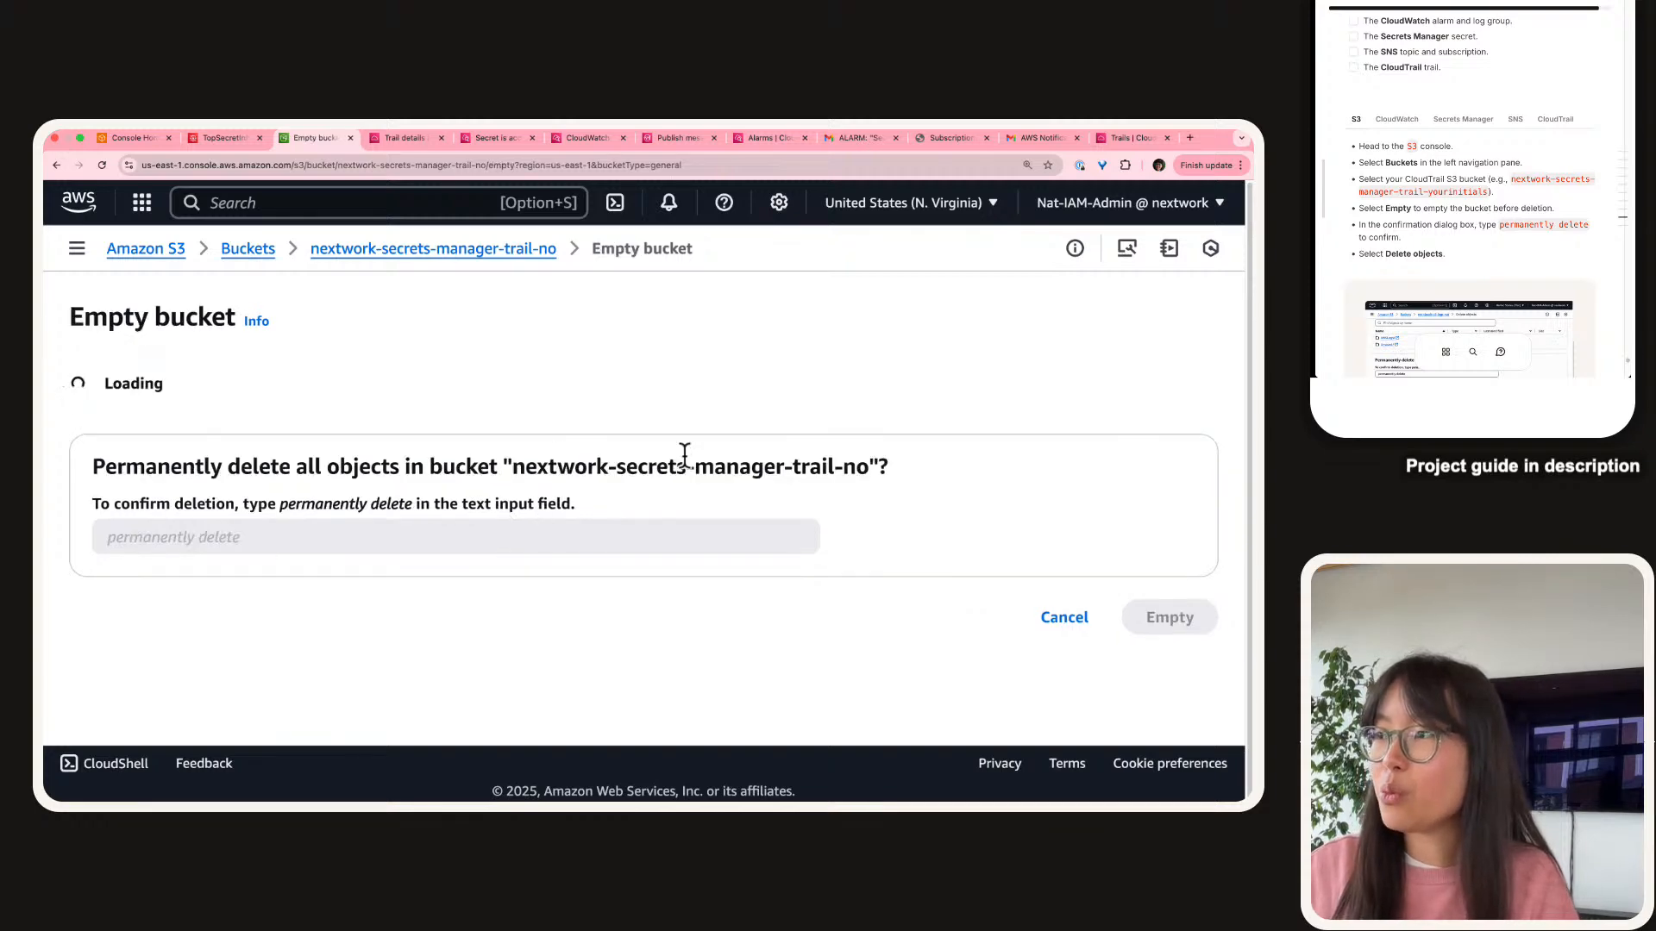
pyautogui.scroll(-2, 674, 476)
pyautogui.click(330, 597)
pyautogui.press('super+v')
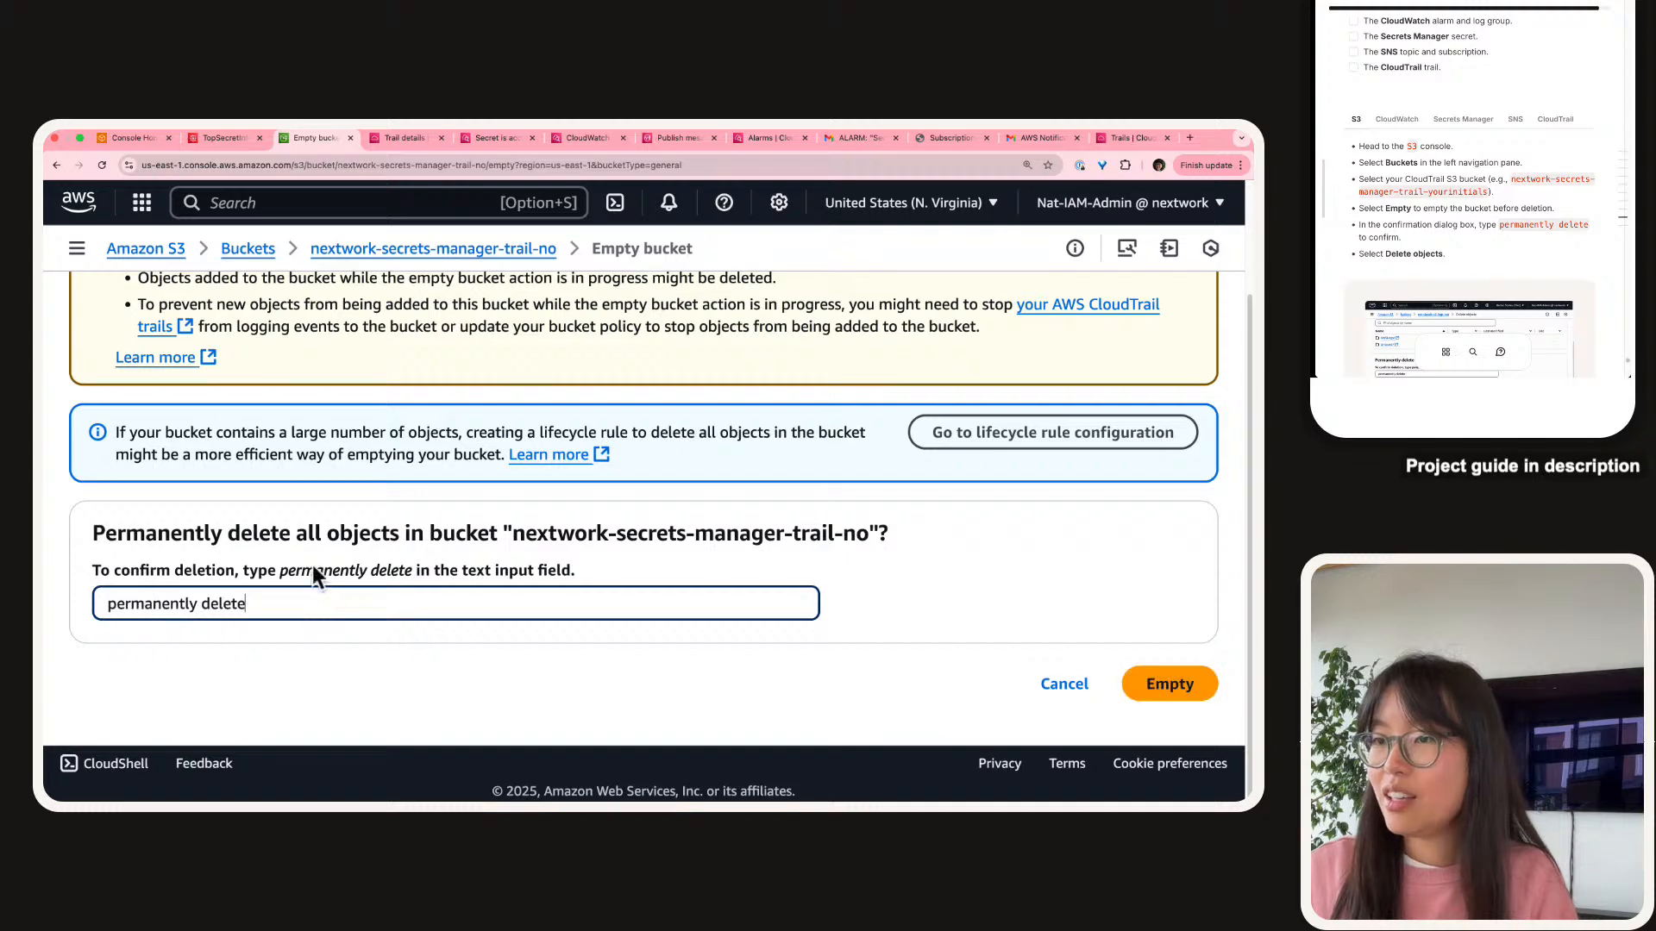
pyautogui.click(1190, 690)
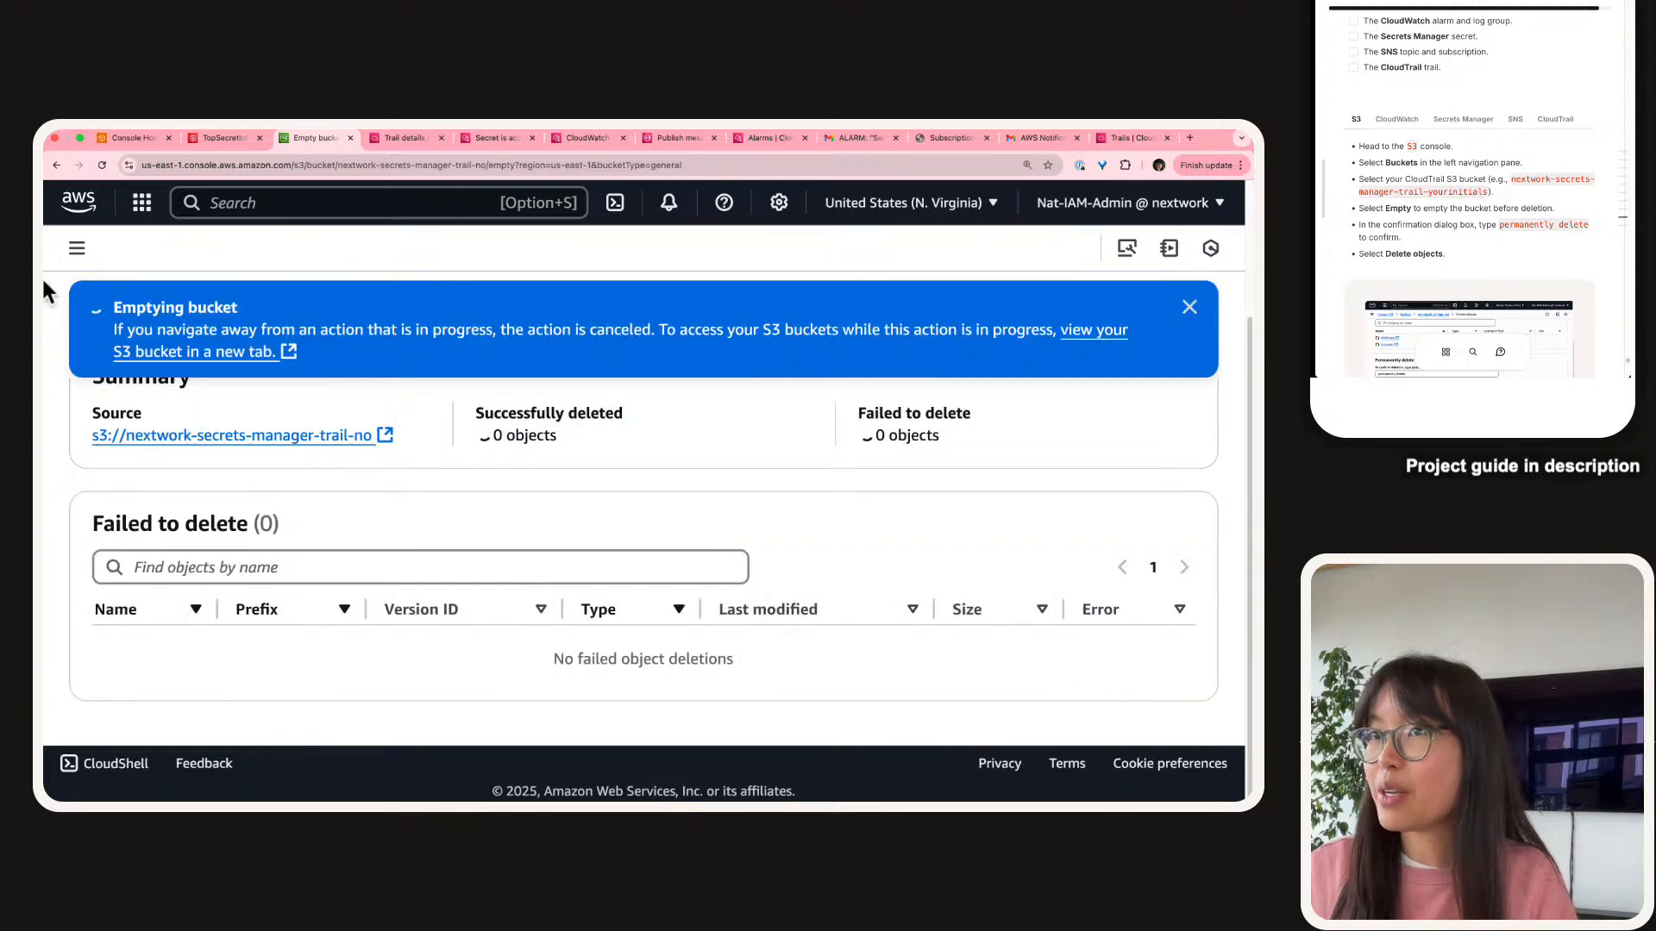
pyautogui.click(75, 247)
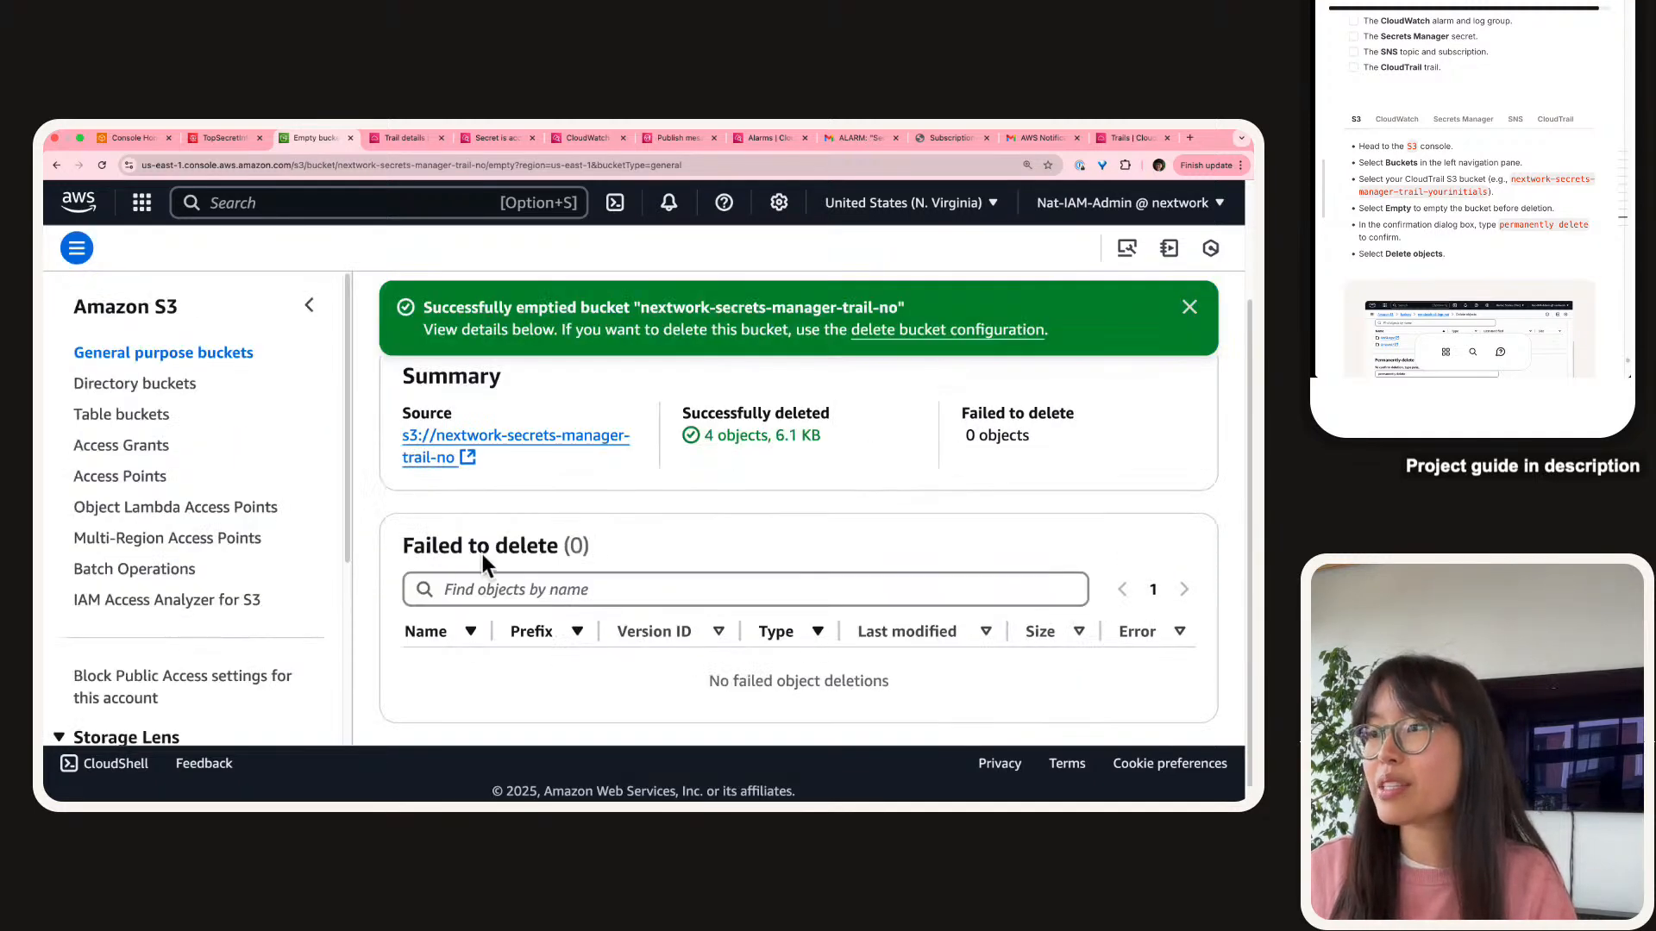
# Search buckets for '-no' and view the nextwork-secrets-manager-trail-no bucket's contents.
pyautogui.click(208, 353)
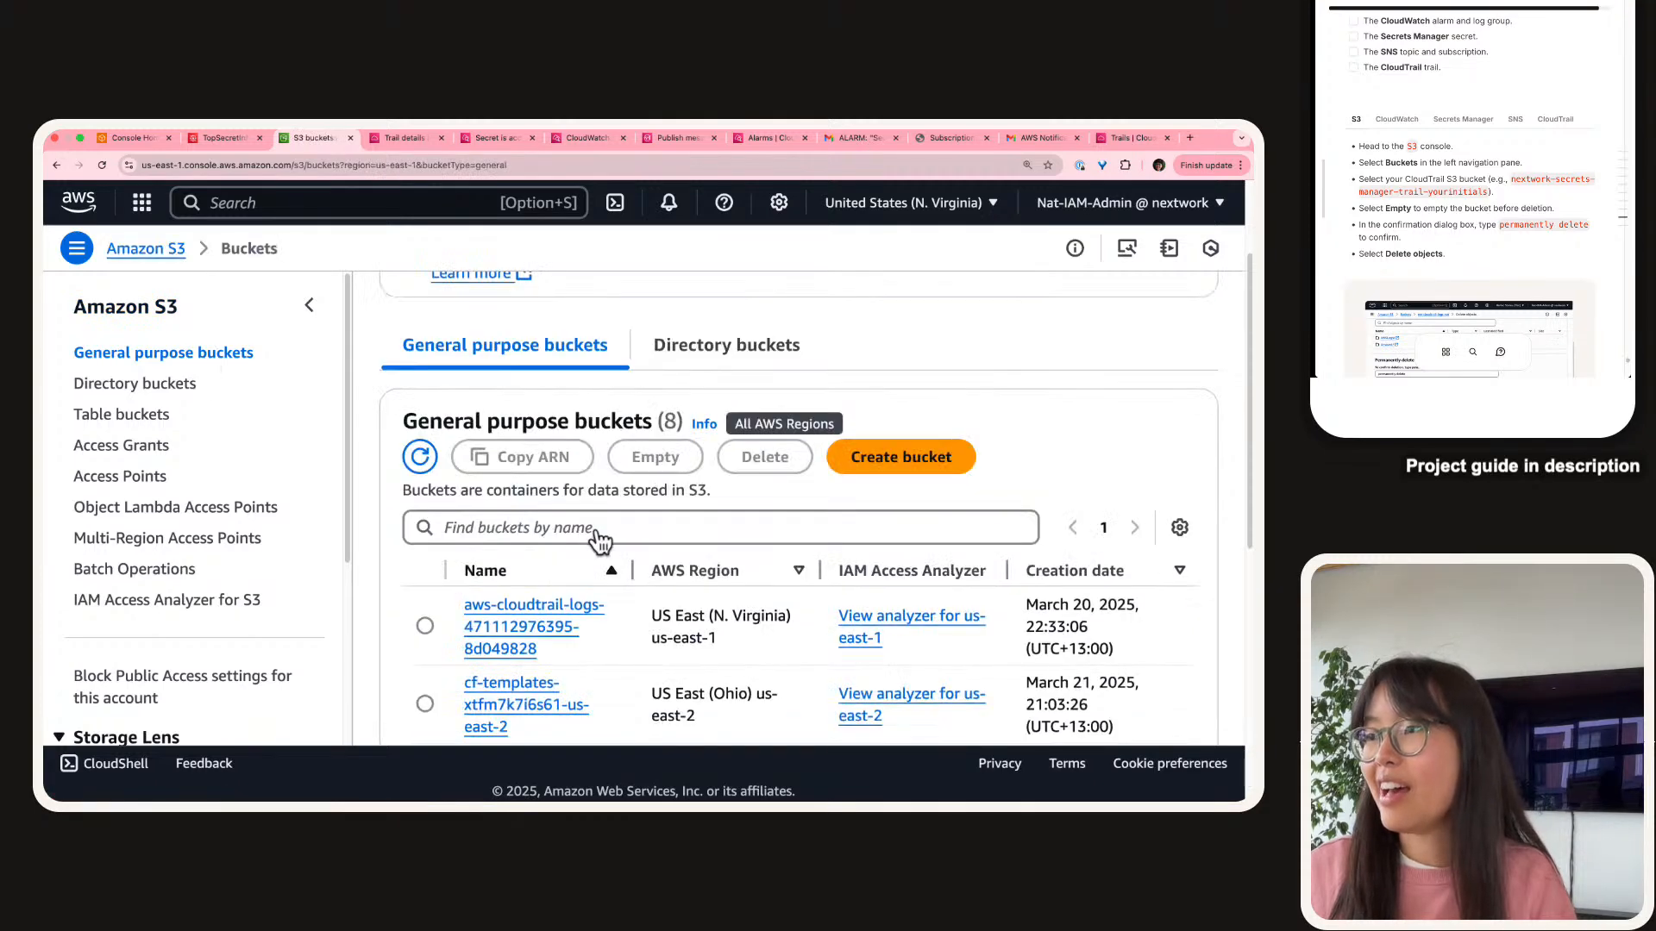
pyautogui.click(596, 528)
pyautogui.write('-n0')
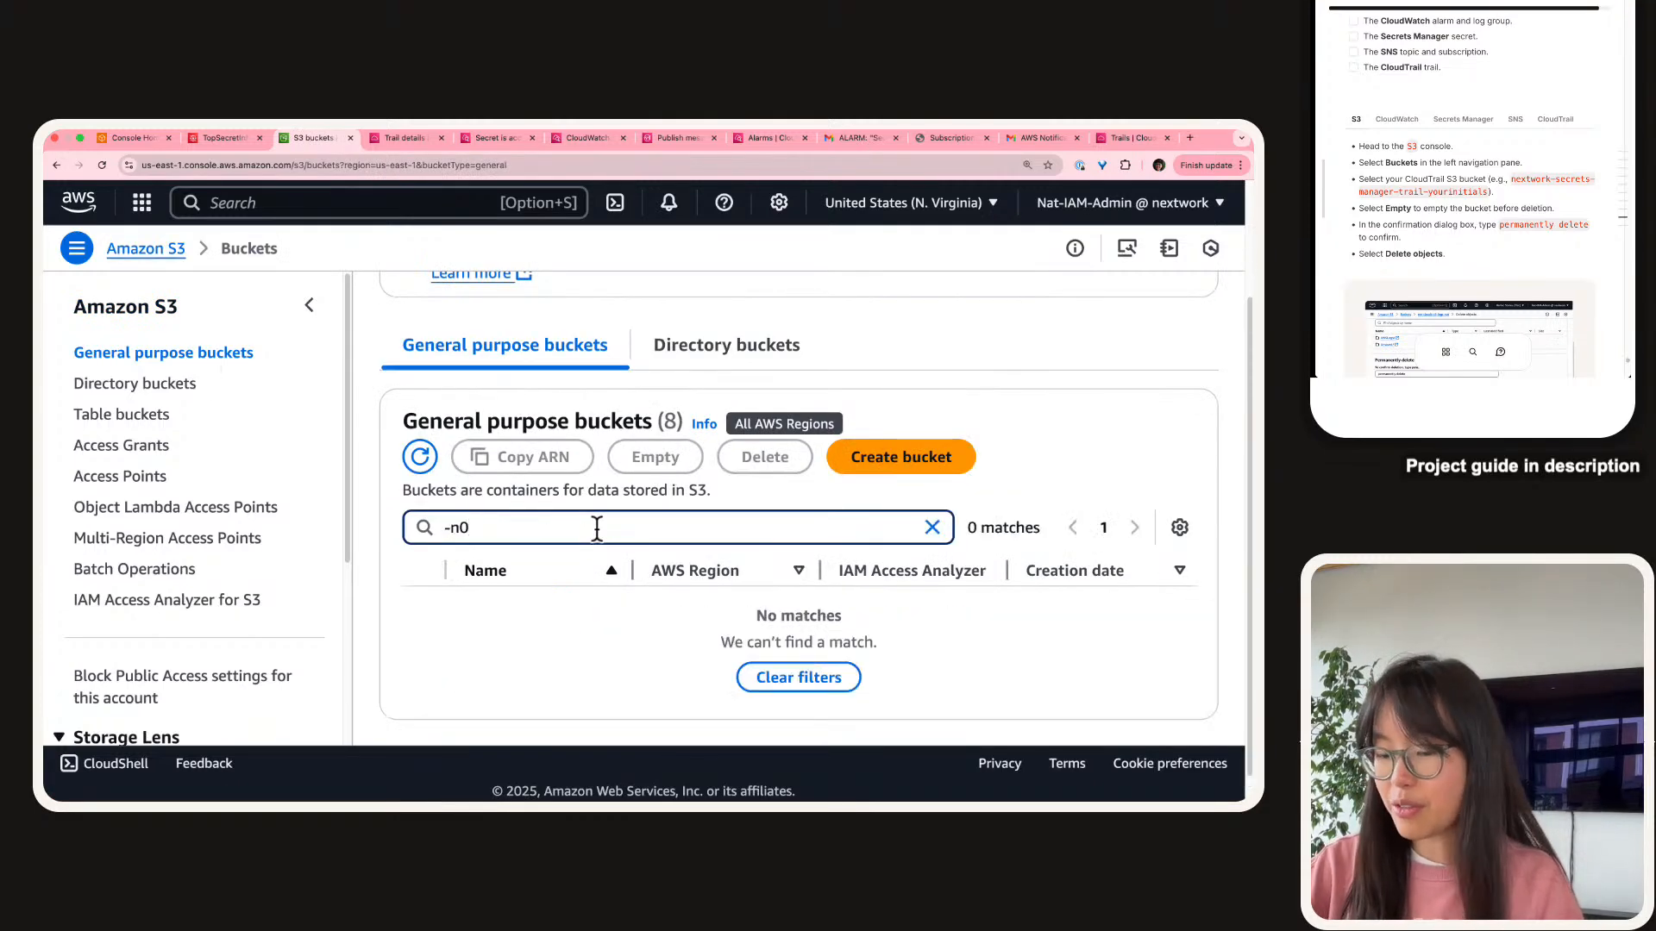
pyautogui.press('BackSpace')
pyautogui.write('o')
pyautogui.click(565, 618)
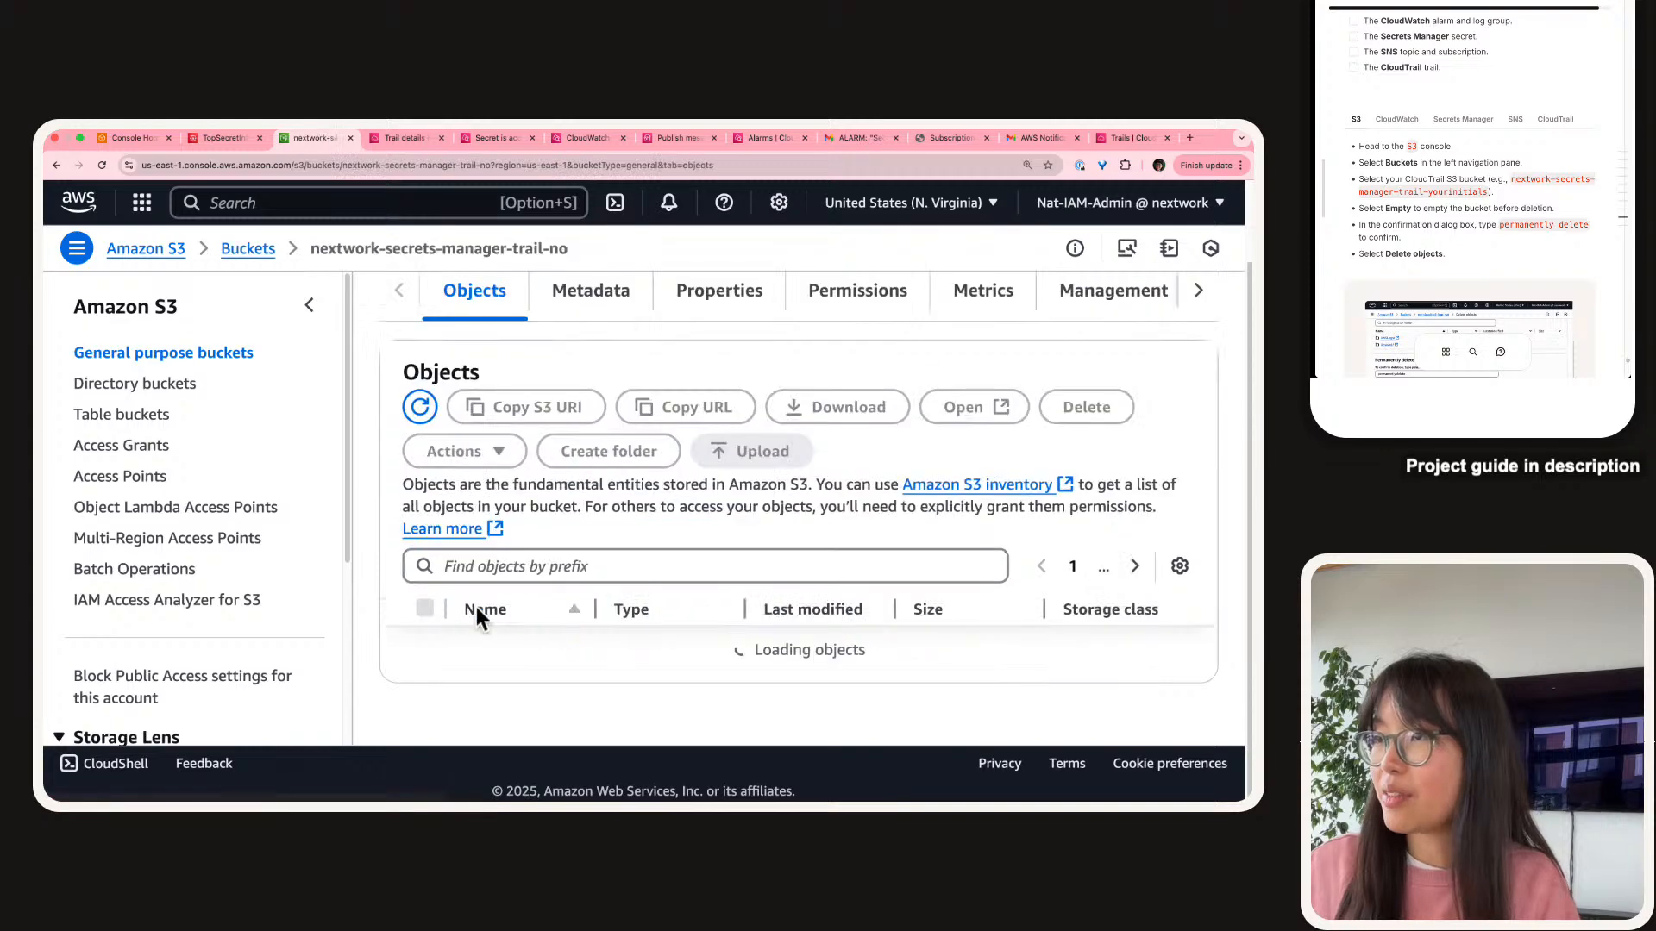
pyautogui.click(309, 305)
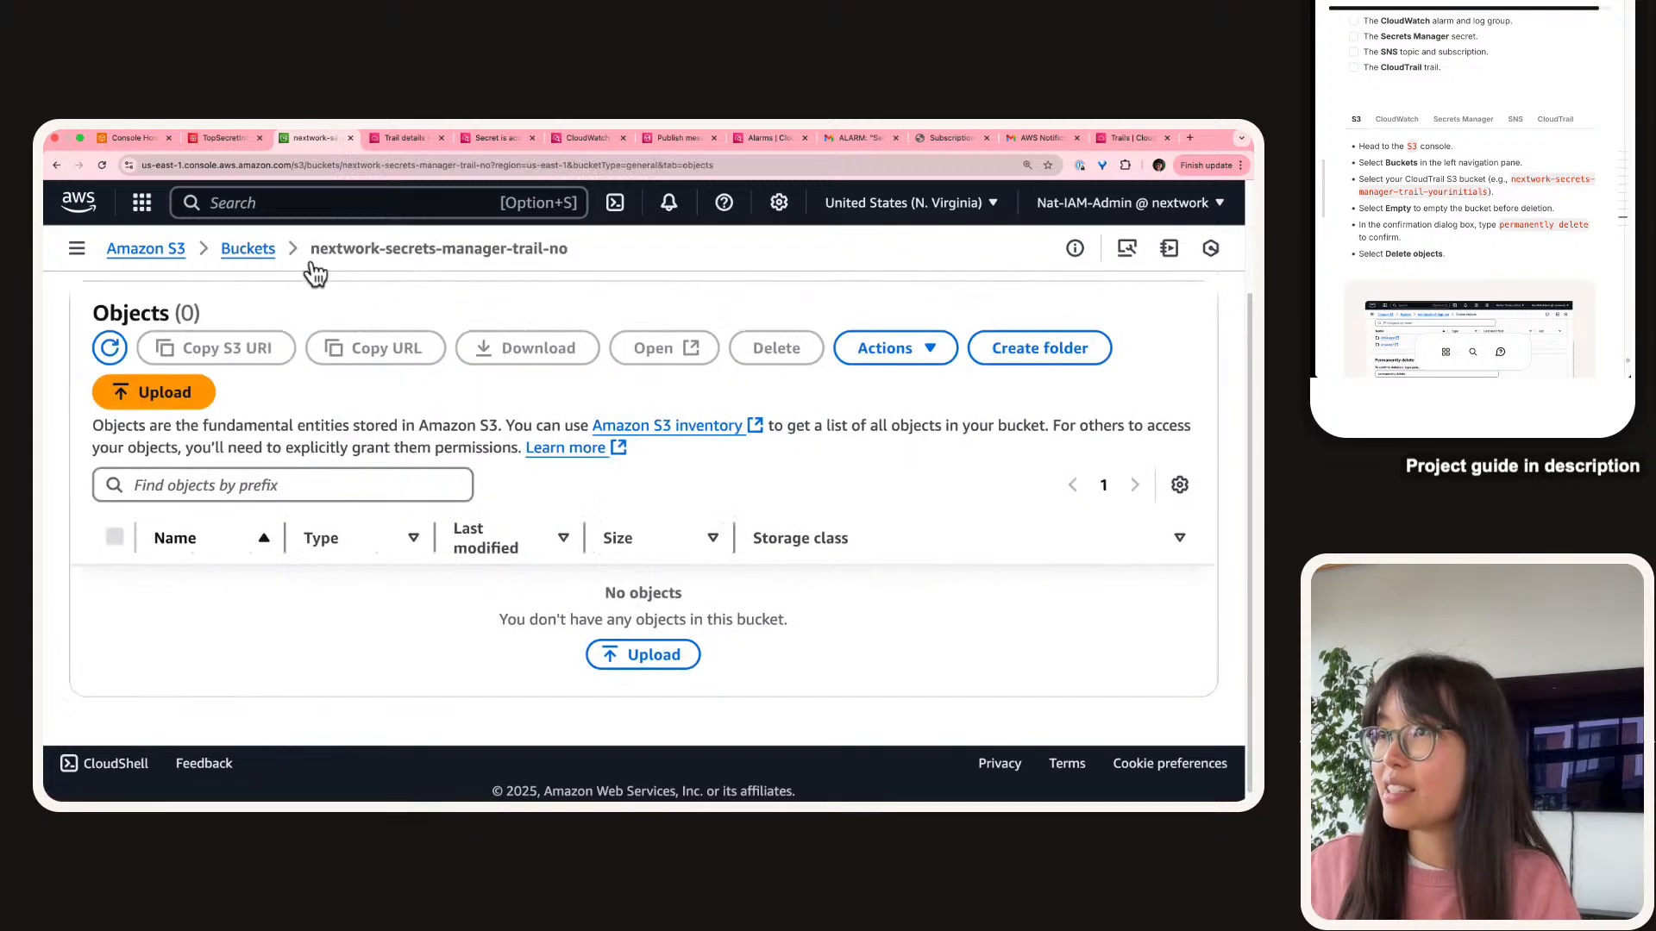
pyautogui.click(251, 247)
# Attempt deleting nextwork-secrets-manager-trail-no (blocked as not empty) and show the guide's CloudTrail cleanup steps.
pyautogui.click(306, 442)
pyautogui.write('-')
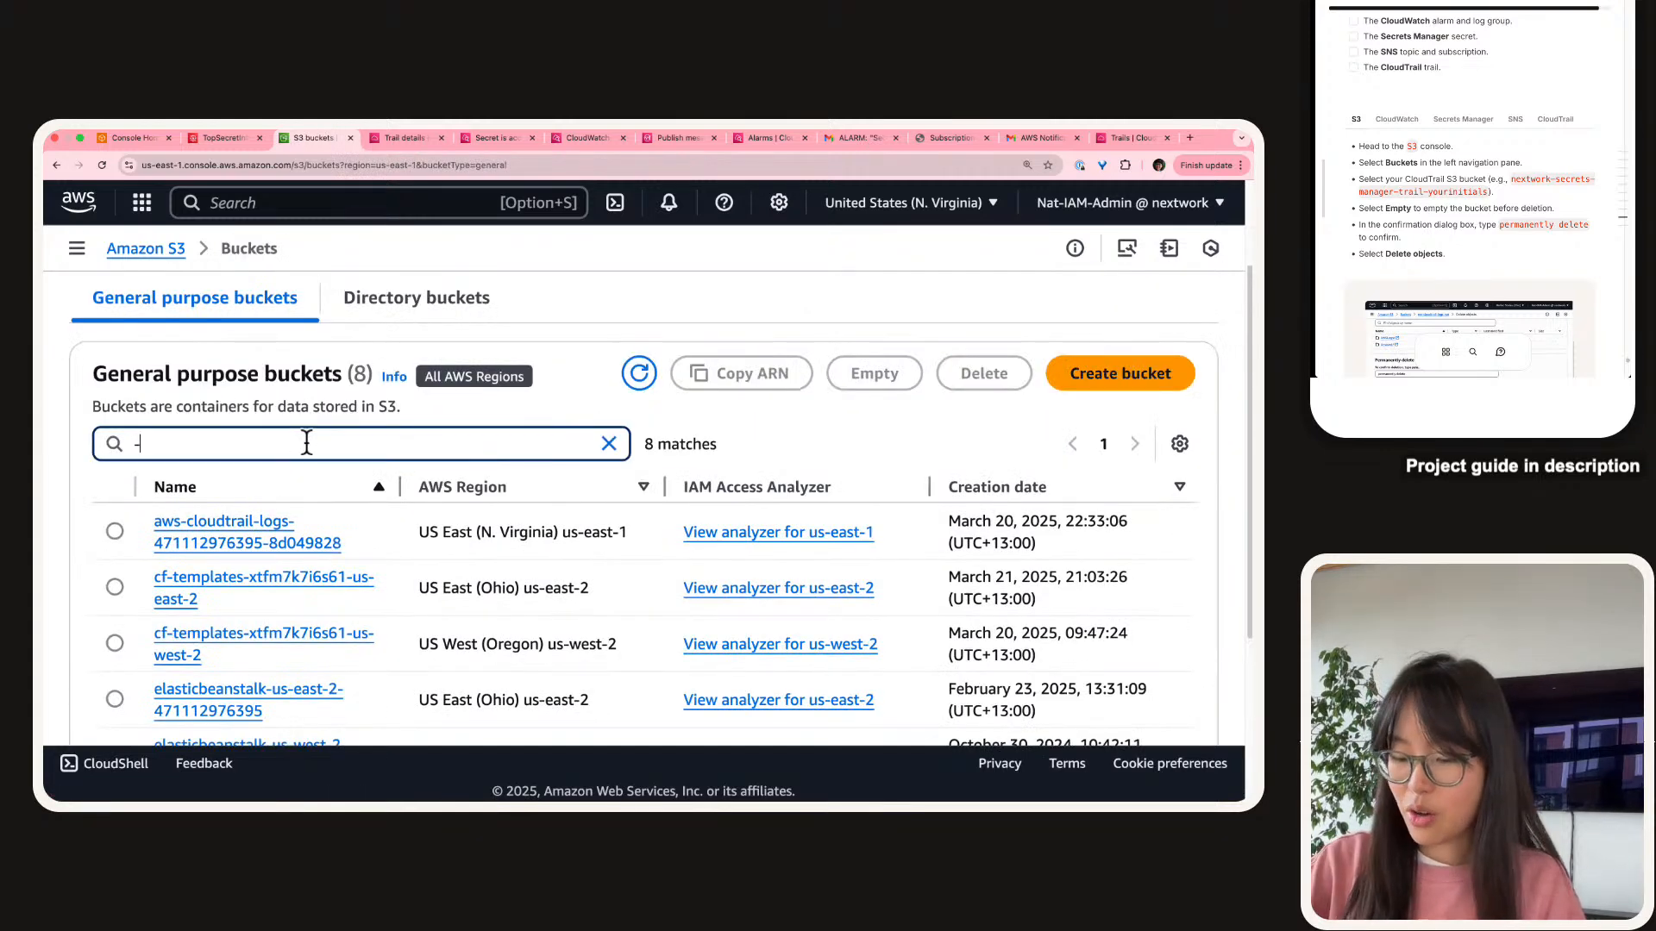
pyautogui.write('no')
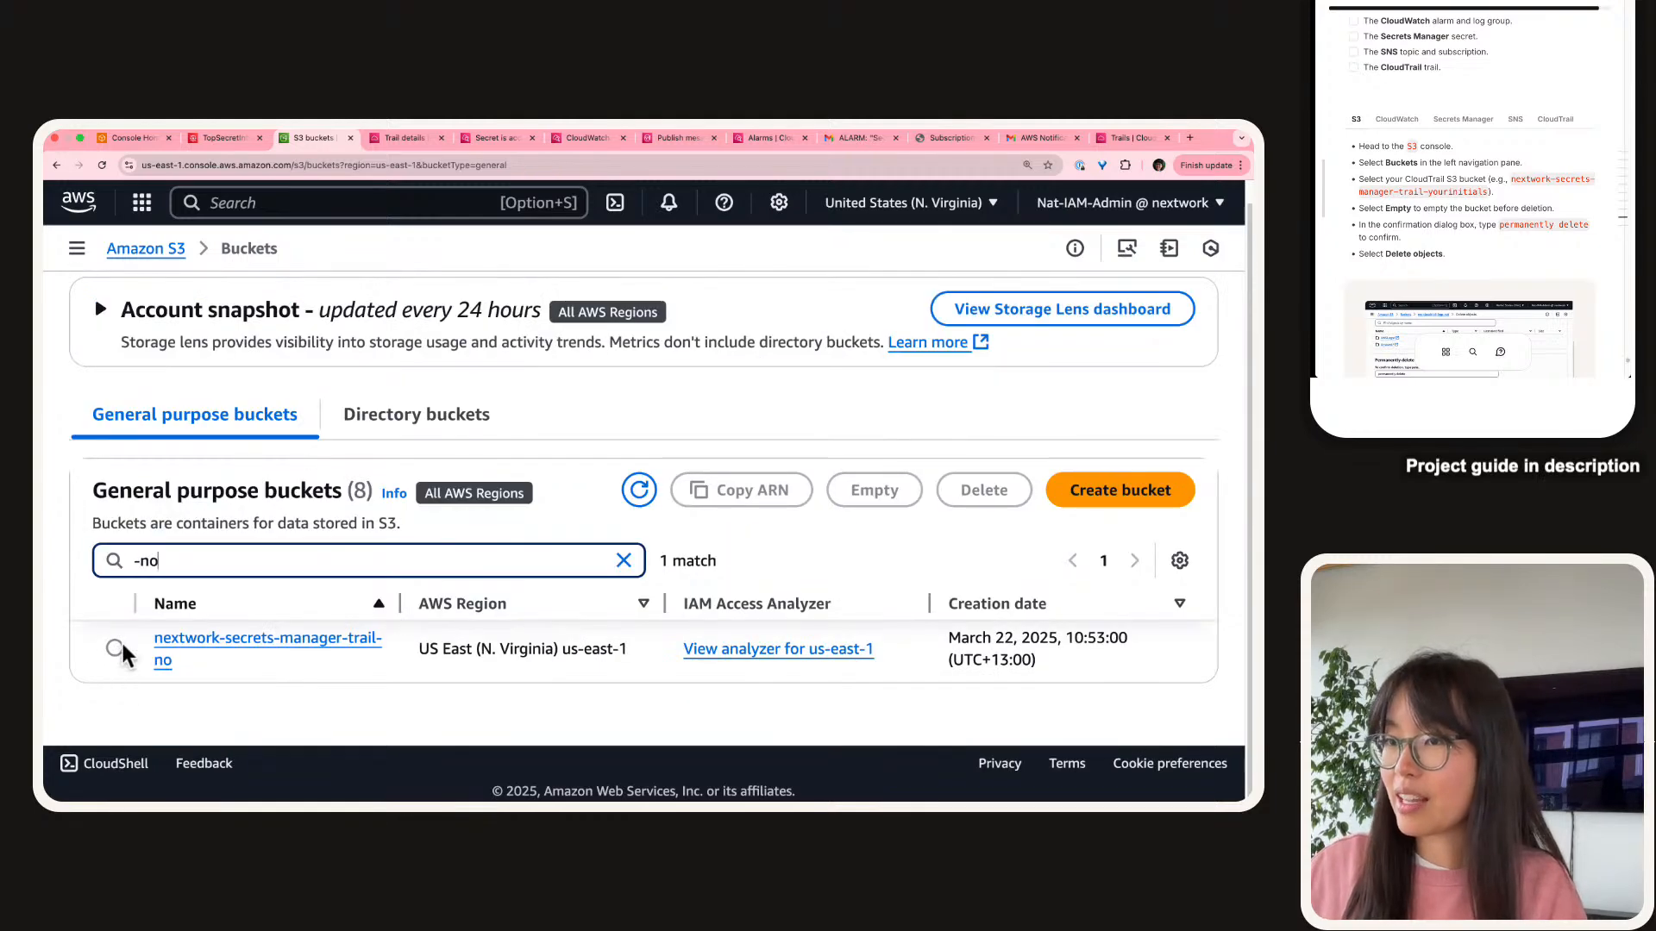
pyautogui.click(115, 649)
pyautogui.click(984, 490)
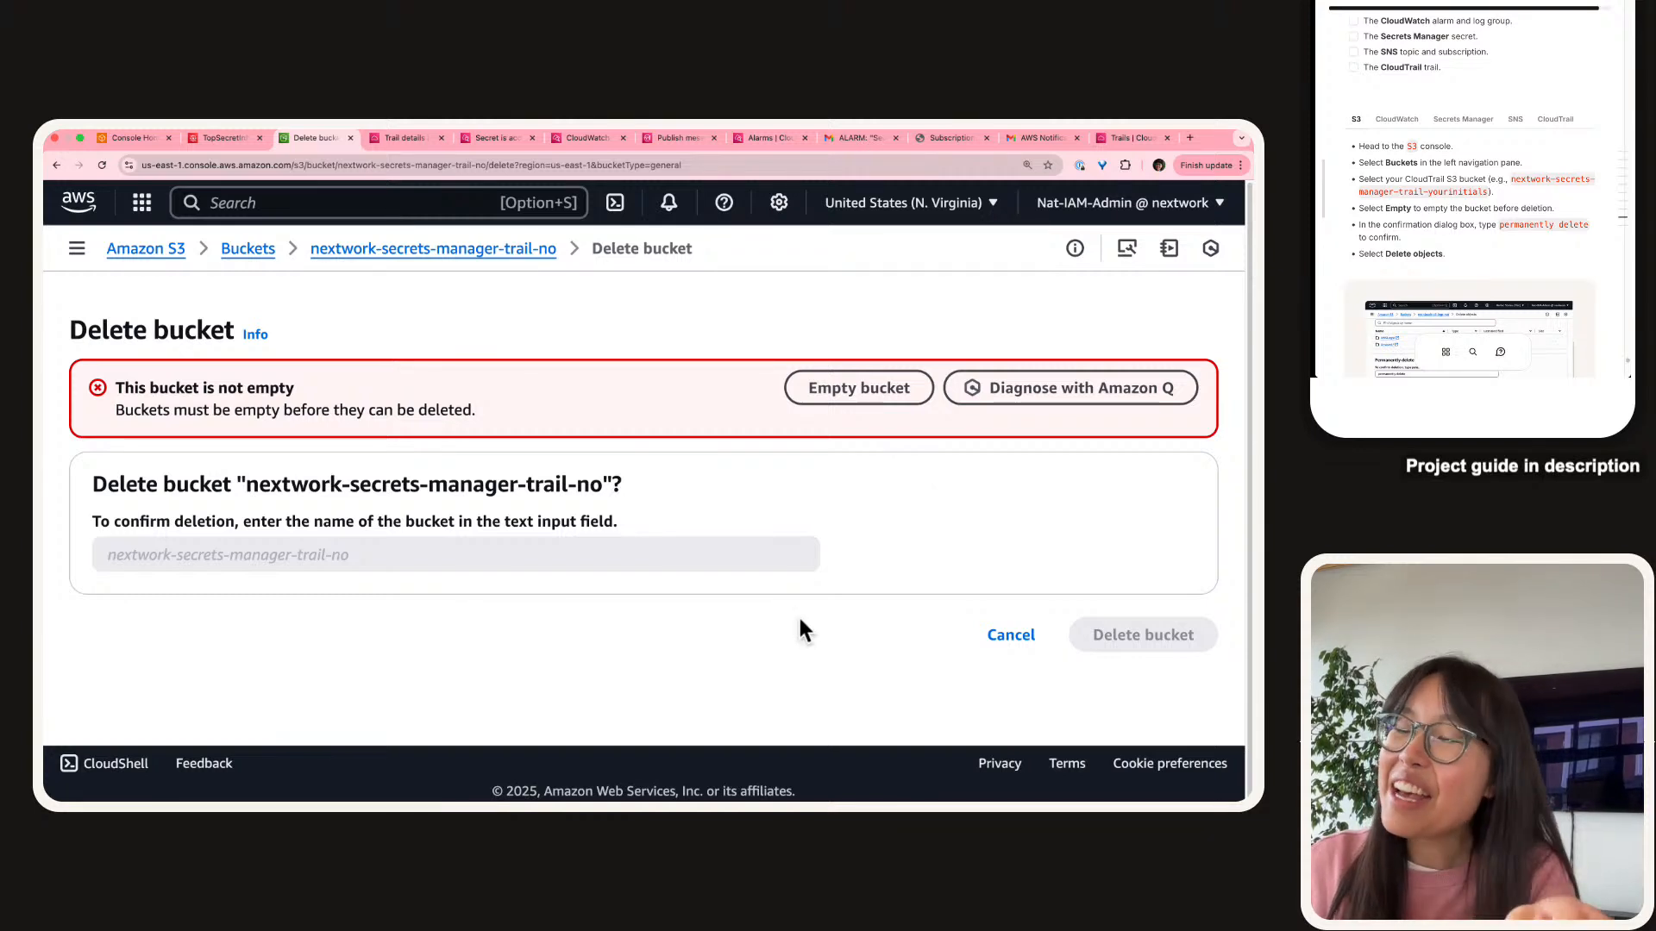
pyautogui.click(1425, 108)
pyautogui.click(1563, 122)
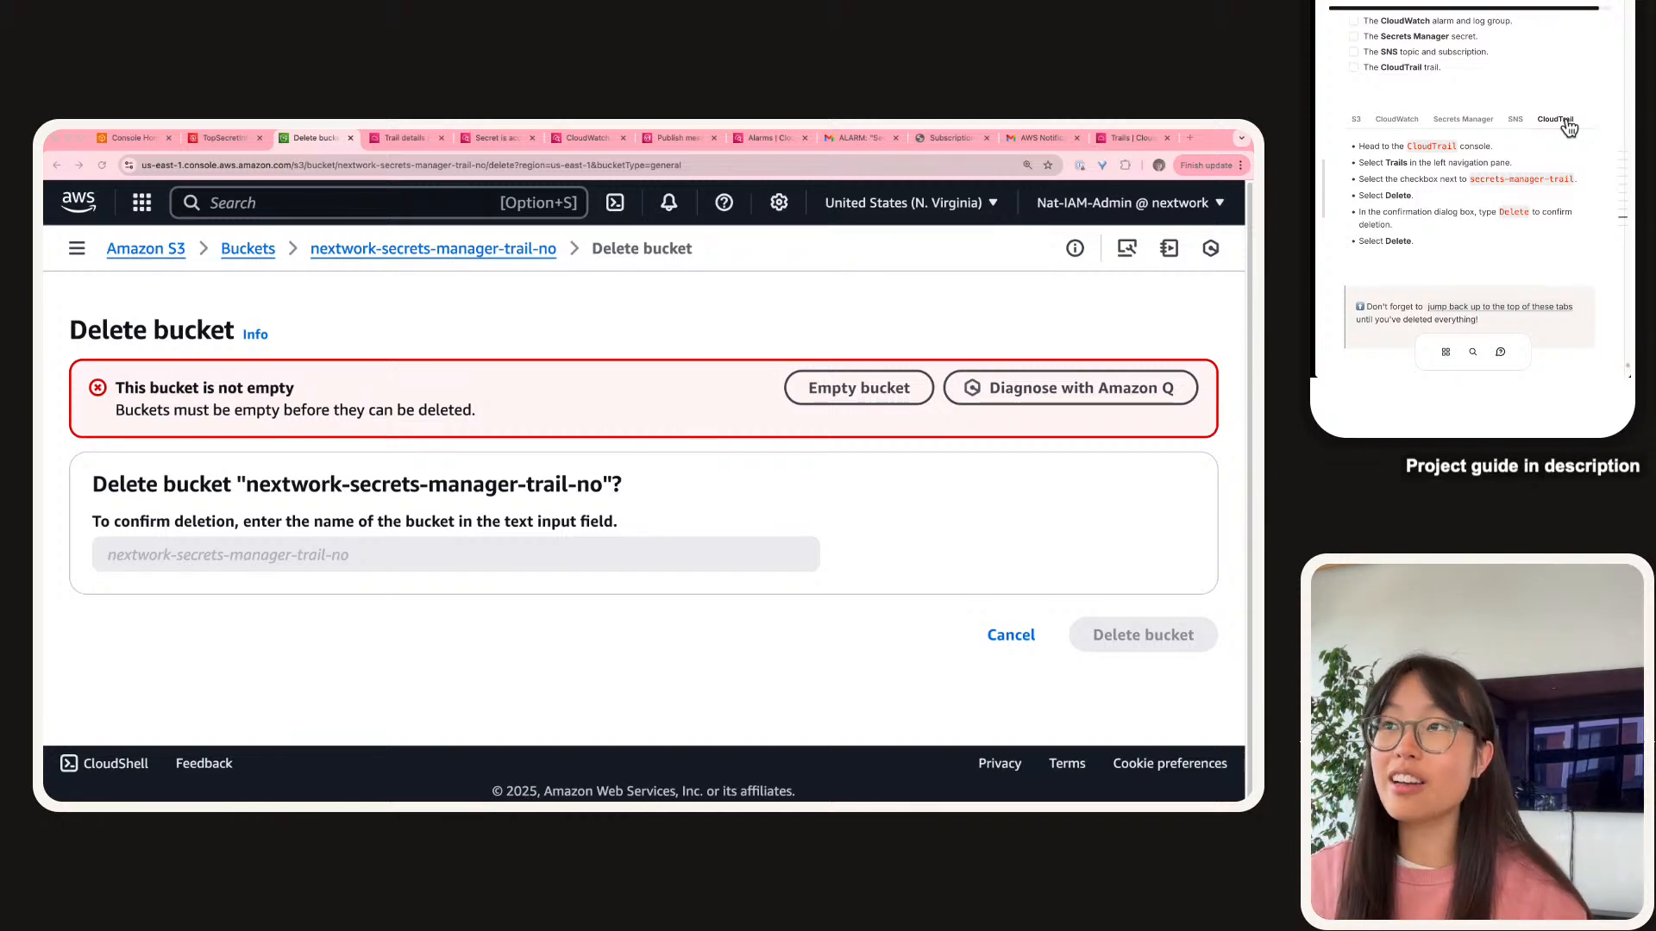
# Delete the secrets-manager-trail CloudTrail trail, then go back to the Delete bucket page.
pyautogui.click(410, 142)
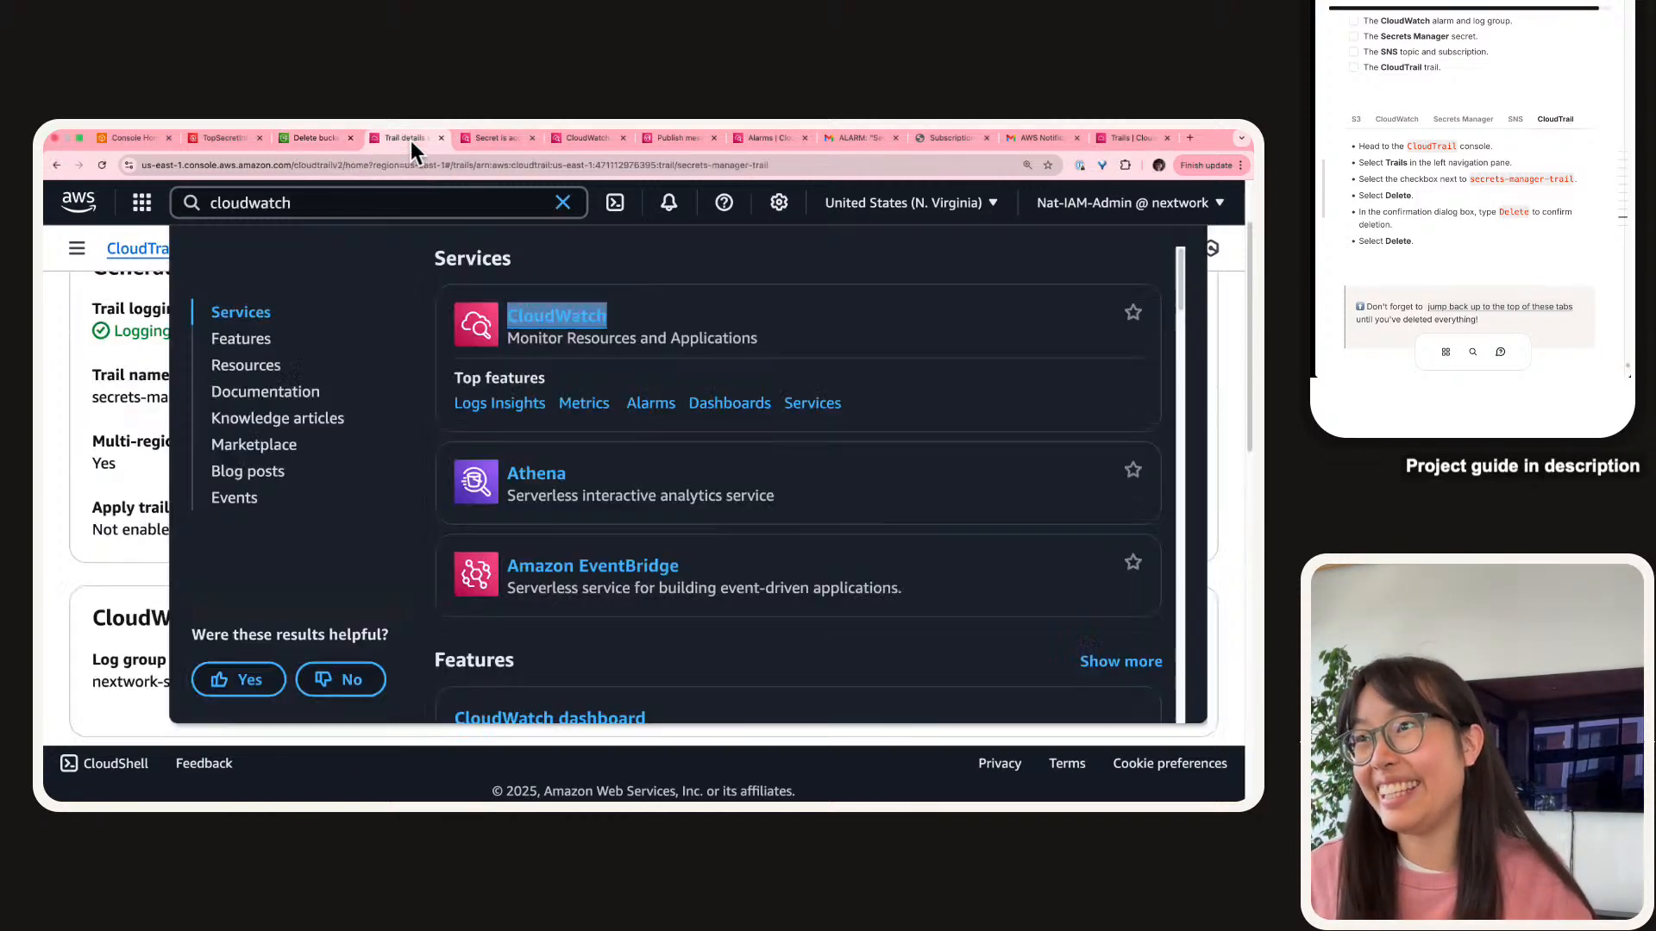
pyautogui.click(87, 307)
pyautogui.scroll(2, 217, 330)
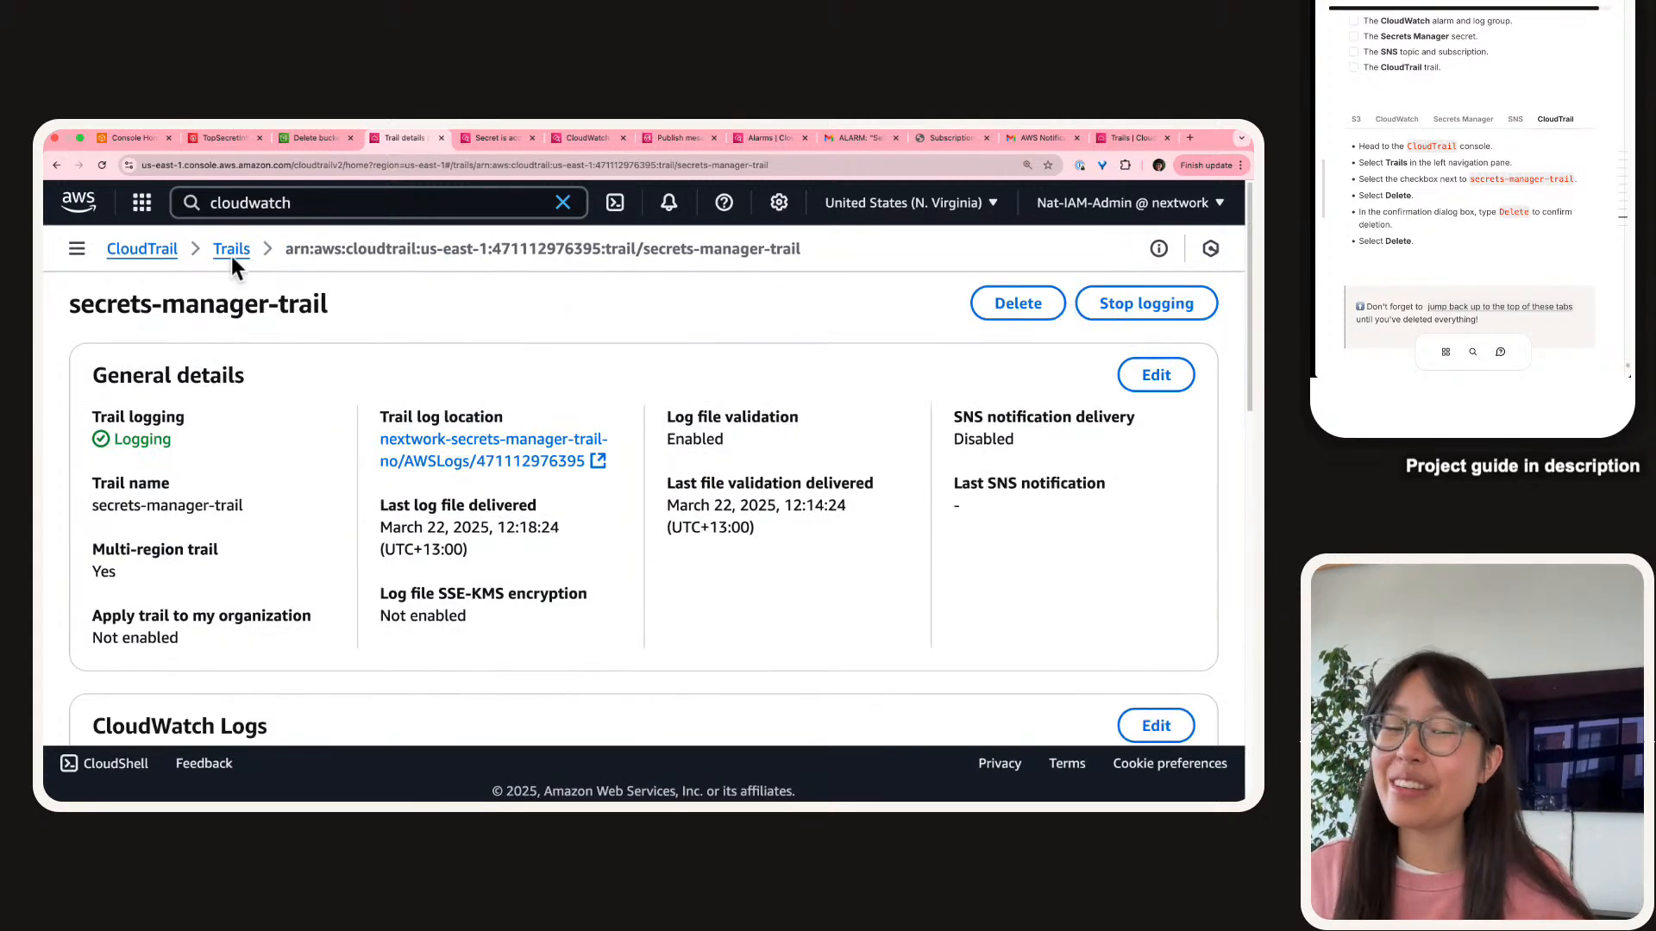
pyautogui.click(1017, 303)
pyautogui.click(924, 559)
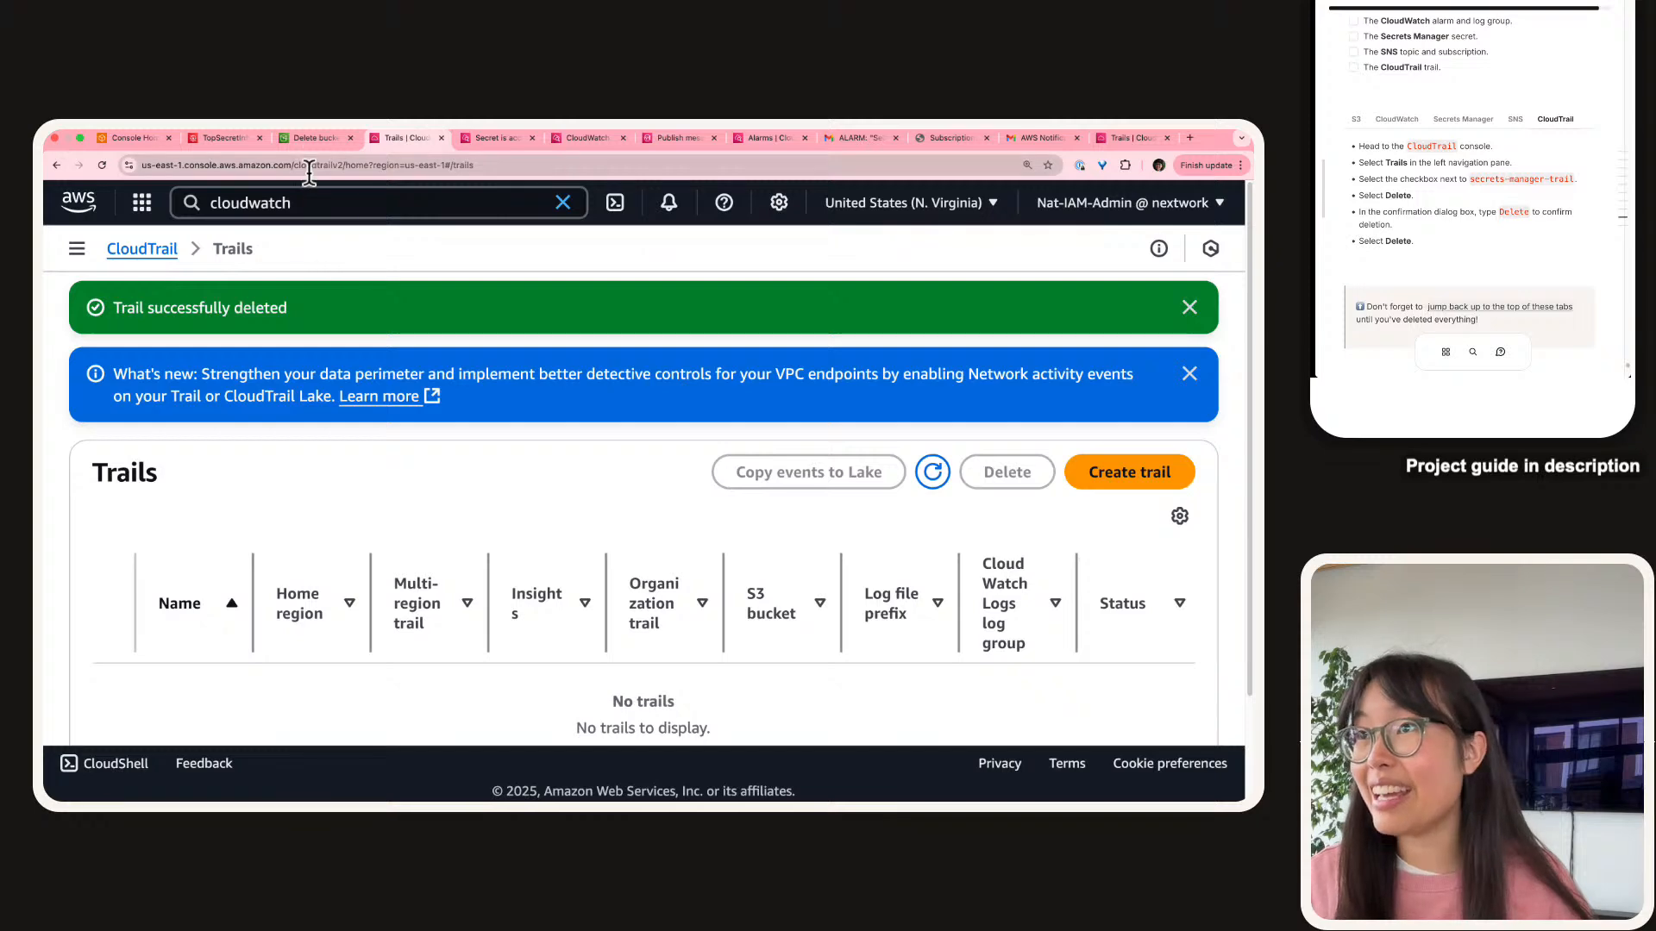
pyautogui.click(312, 138)
# Empty nextwork-secrets-manager-trail-no by pasting 'permanently delete', removing its 5 objects (14.5 KB).
pyautogui.click(854, 388)
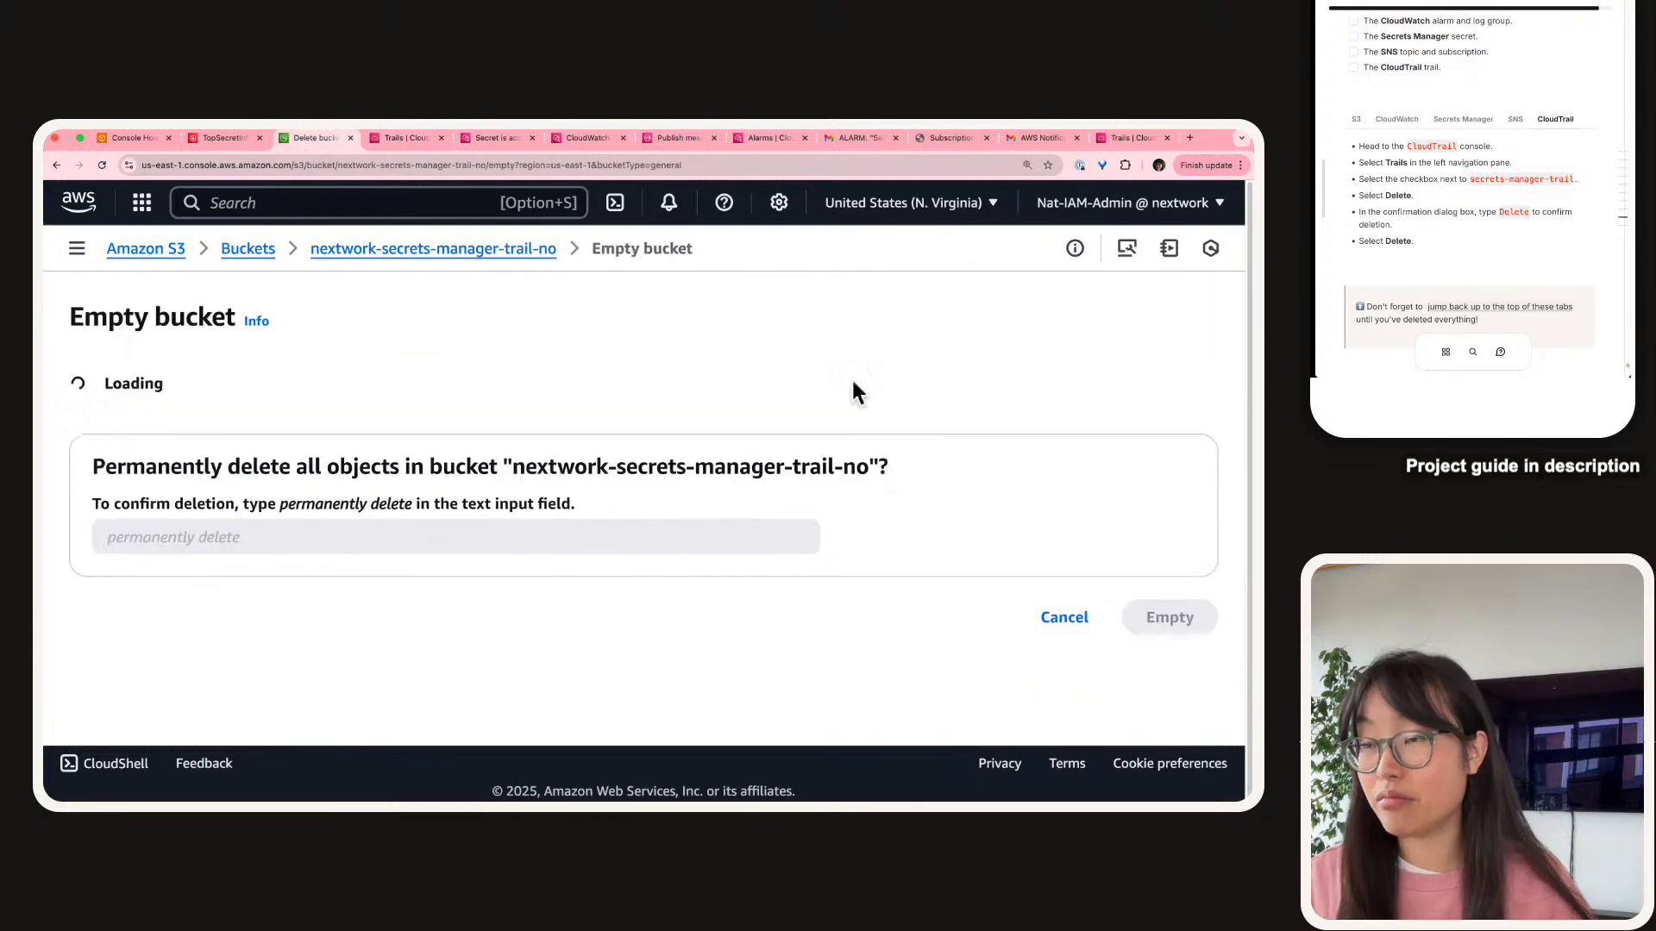
pyautogui.scroll(-1, 345, 587)
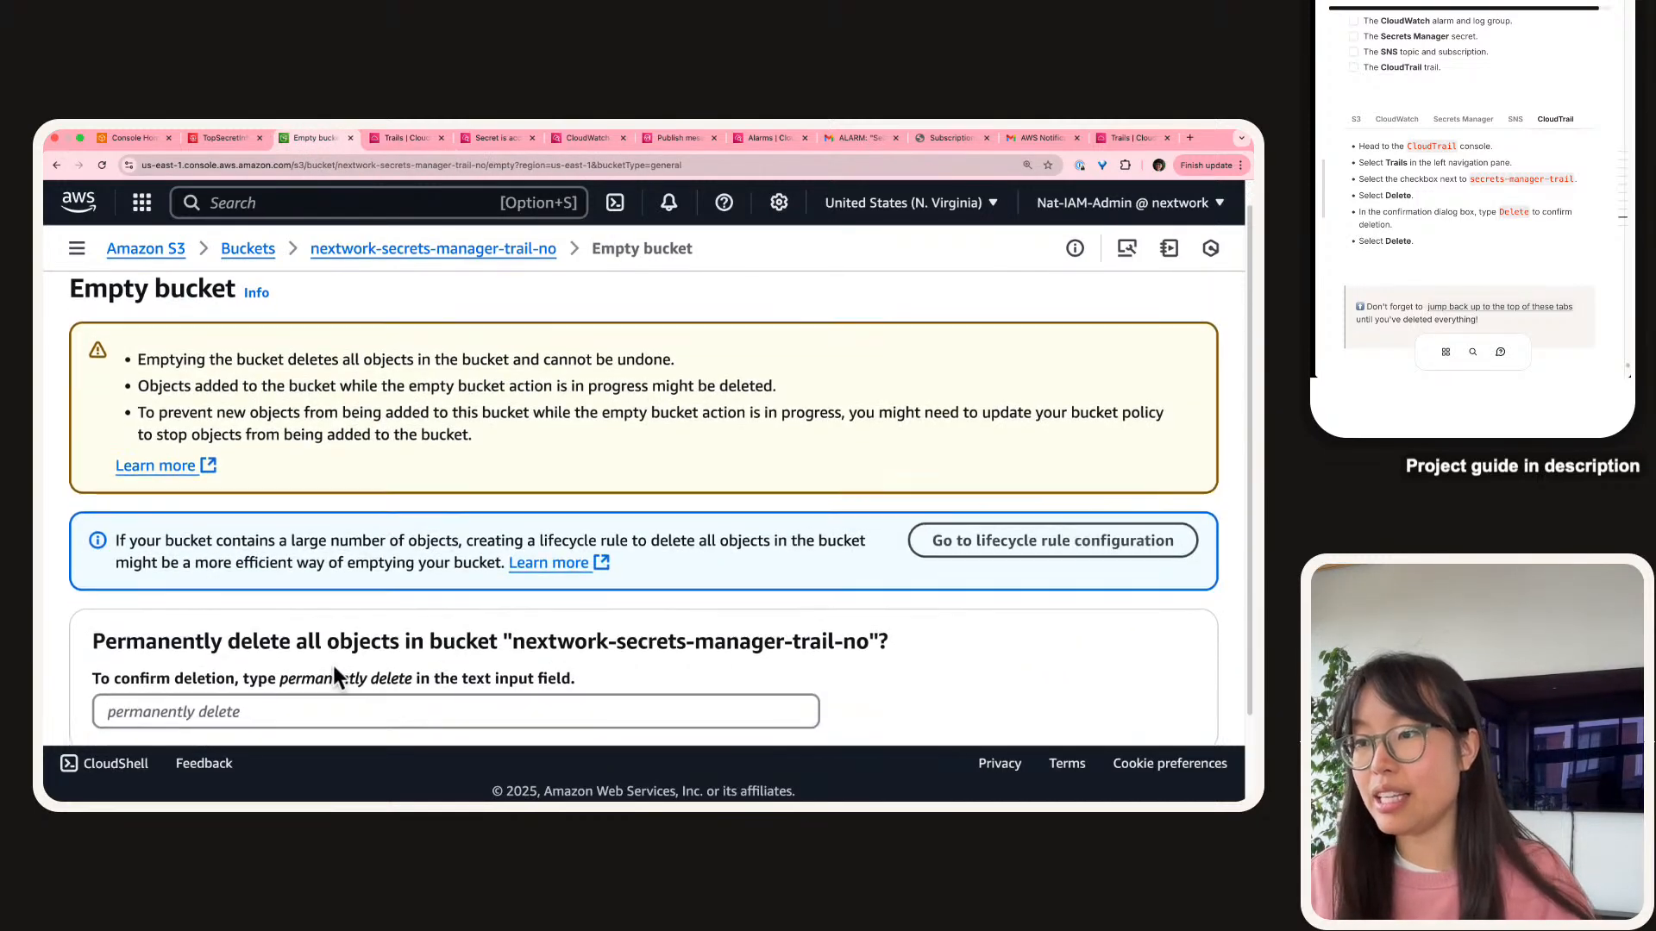
pyautogui.doubleClick(333, 679)
pyautogui.press('shift+super+Right')
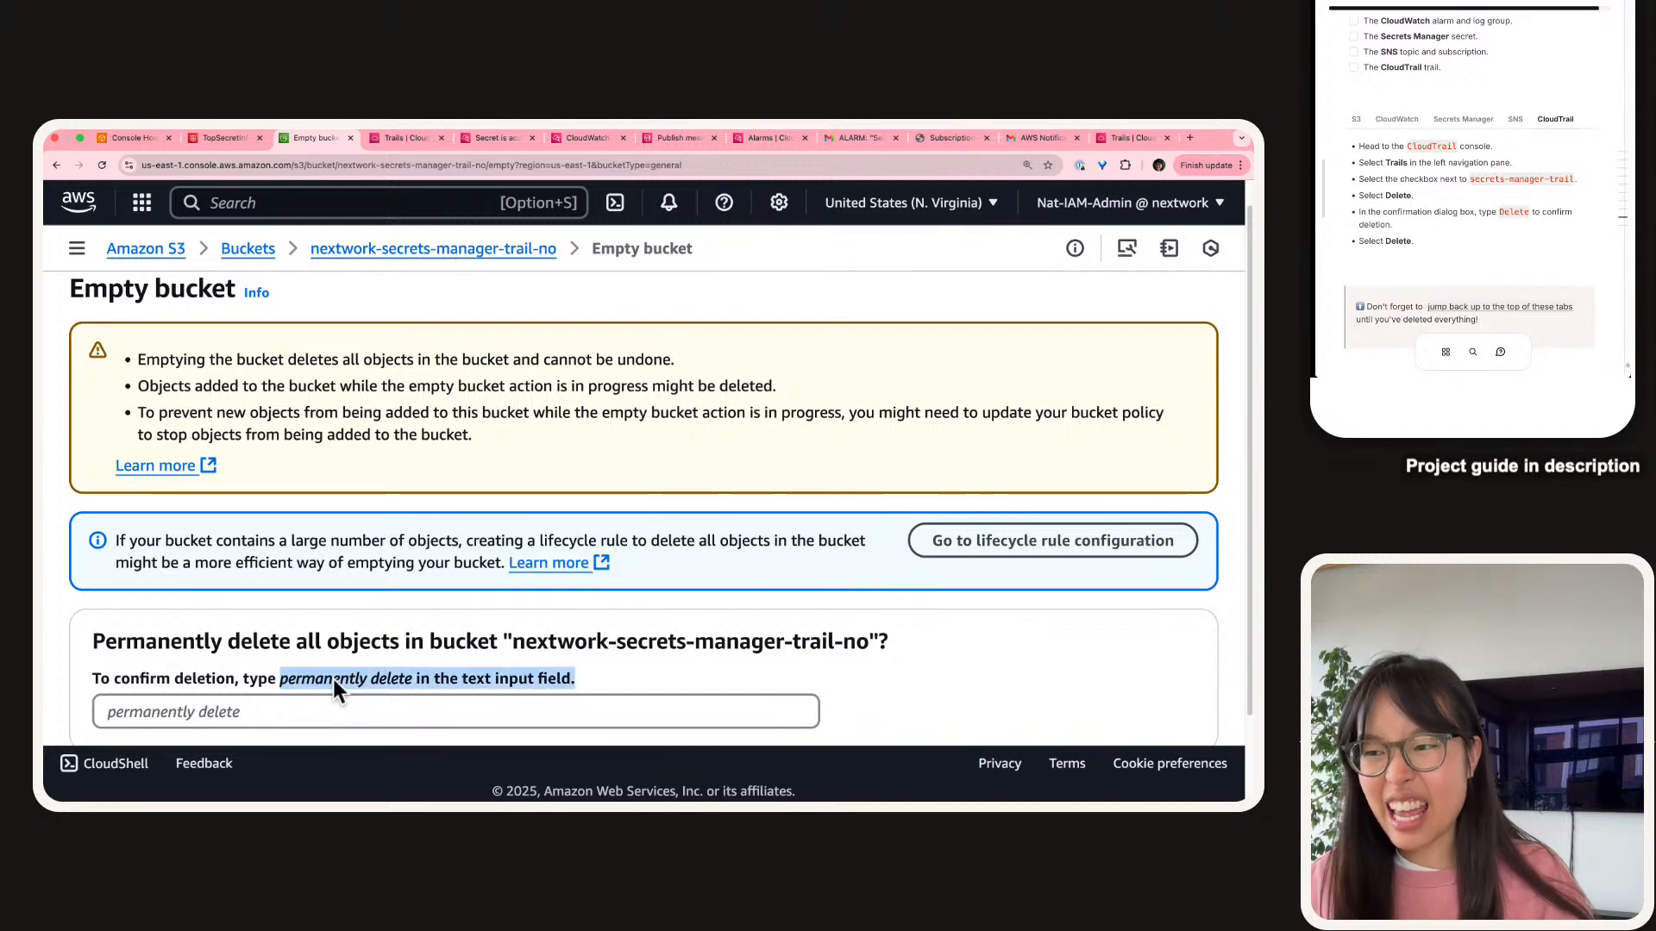
pyautogui.doubleClick(333, 679)
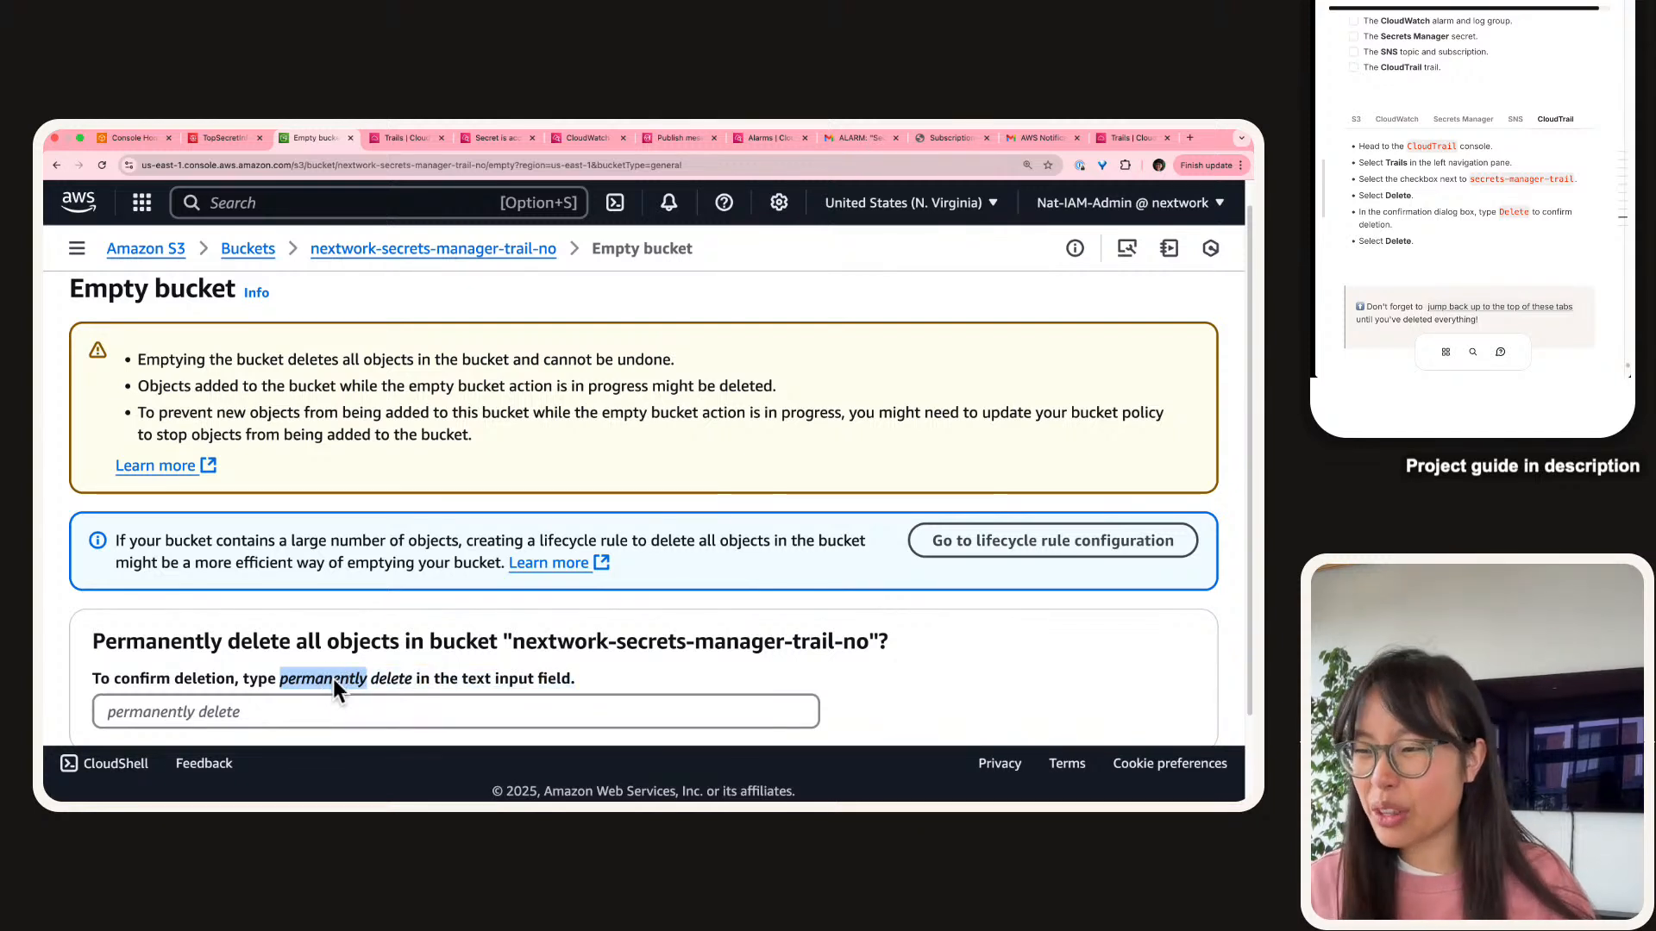
pyautogui.hotkey('shift', 'alt', 'Right')
pyautogui.press('super+c')
pyautogui.press('Tab')
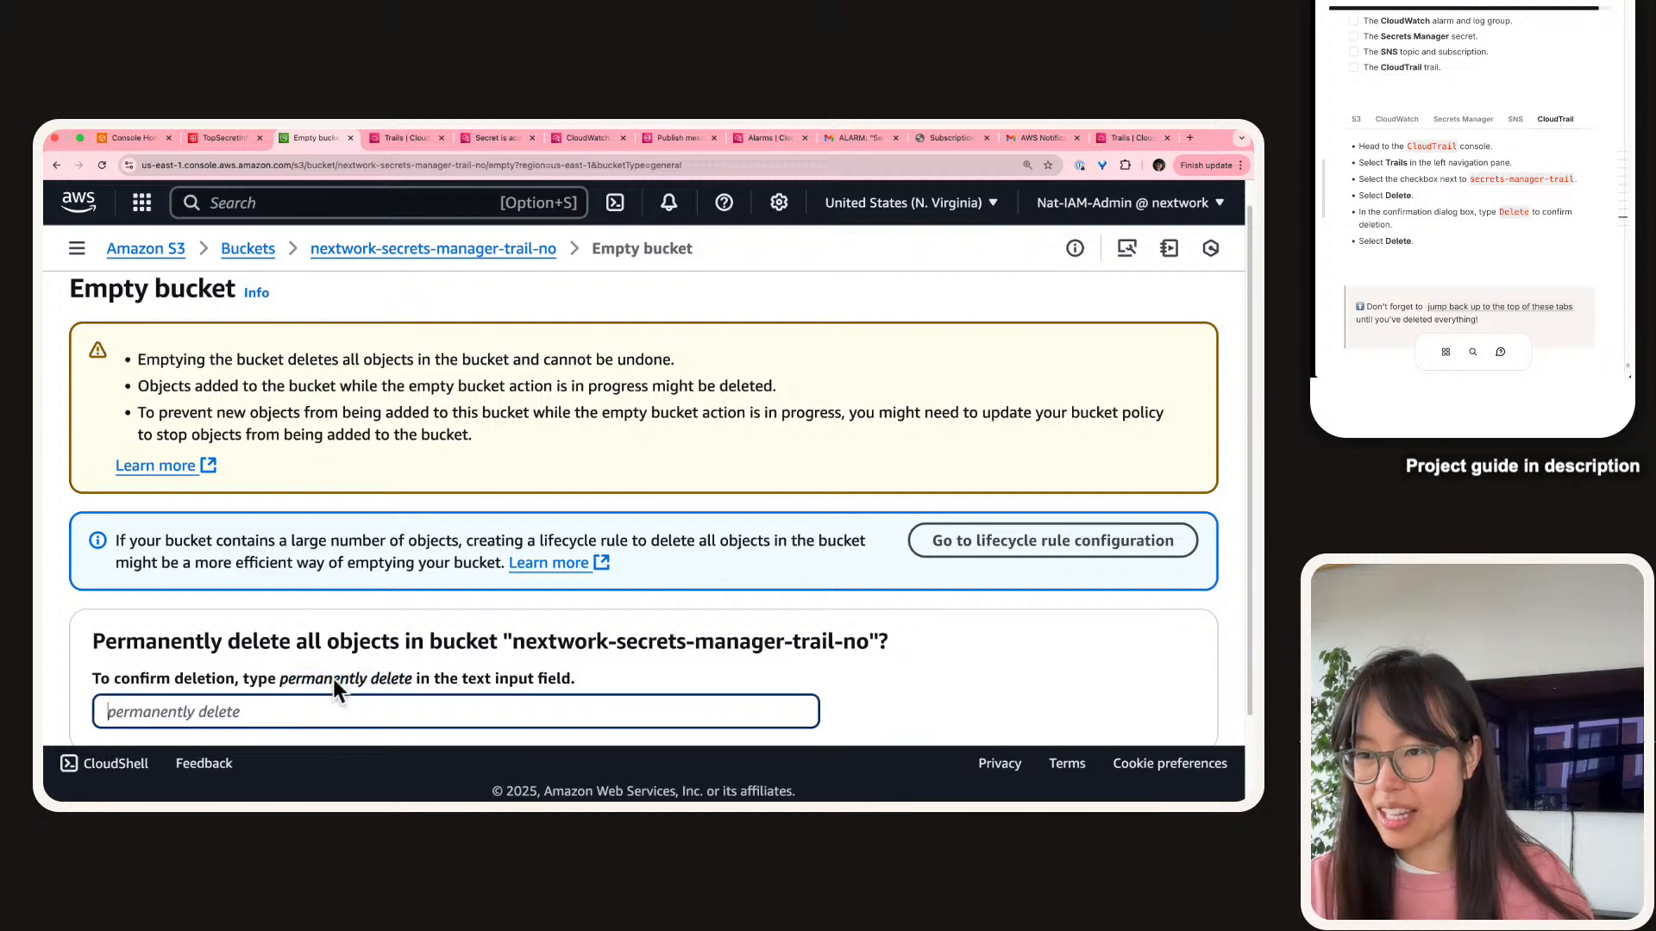
pyautogui.press('super+v')
pyautogui.scroll(-3, 457, 645)
pyautogui.click(1209, 678)
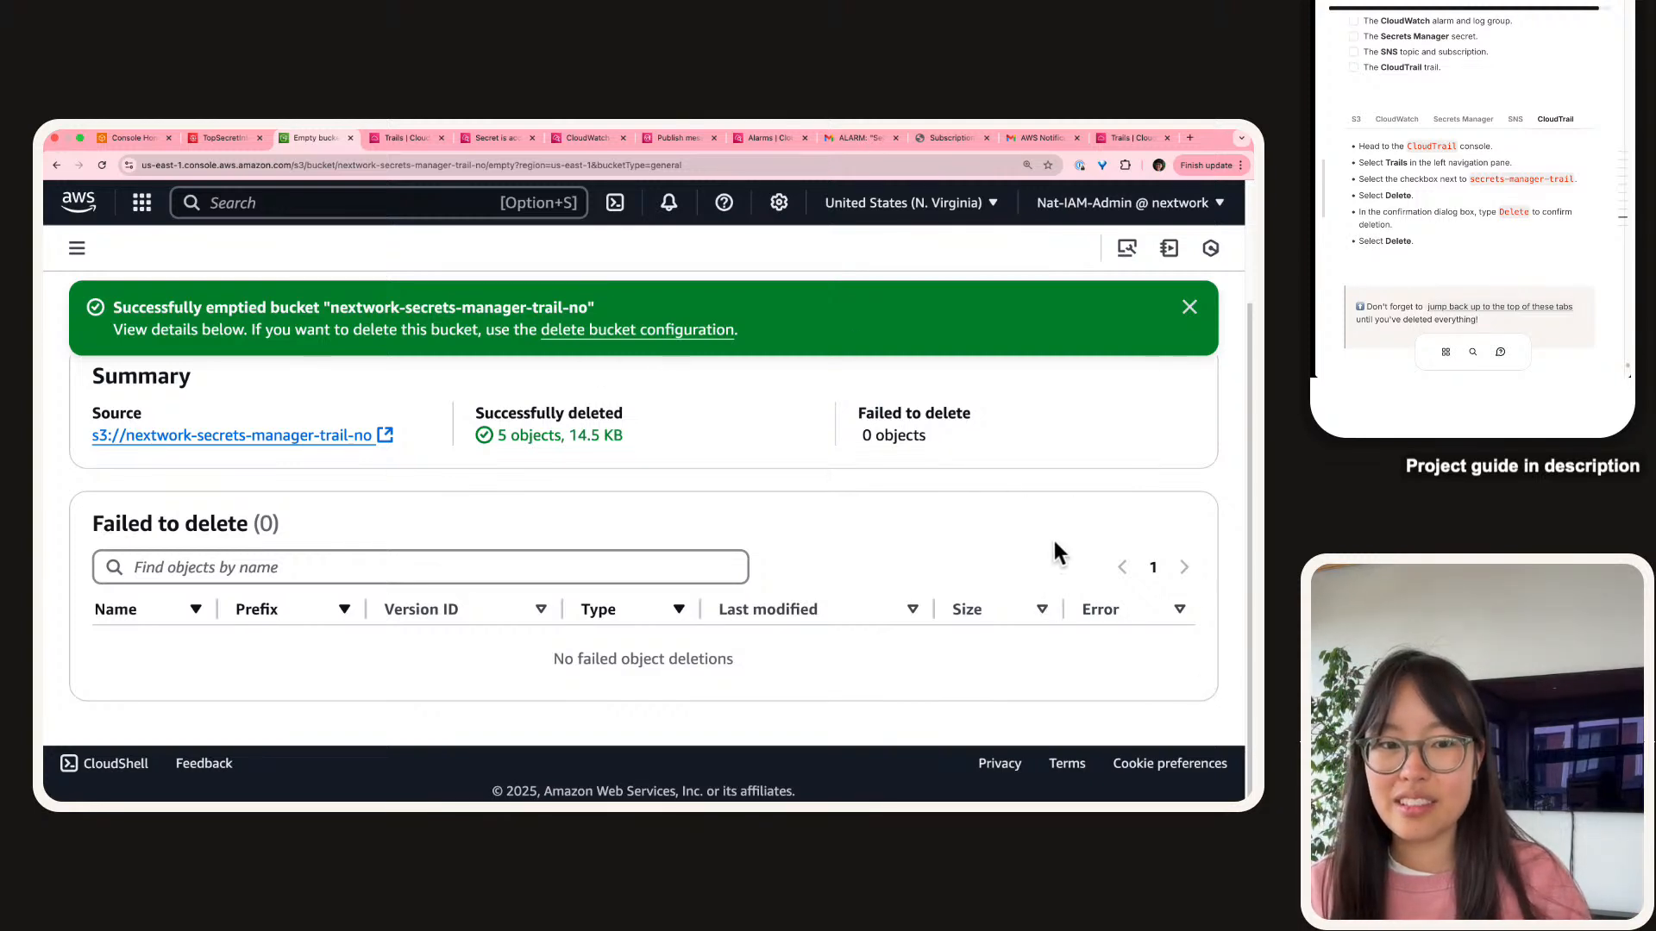
# Return to the buckets list, filter by '-no', and start deleting nextwork-secrets-manager-trail-no.
pyautogui.click(1190, 307)
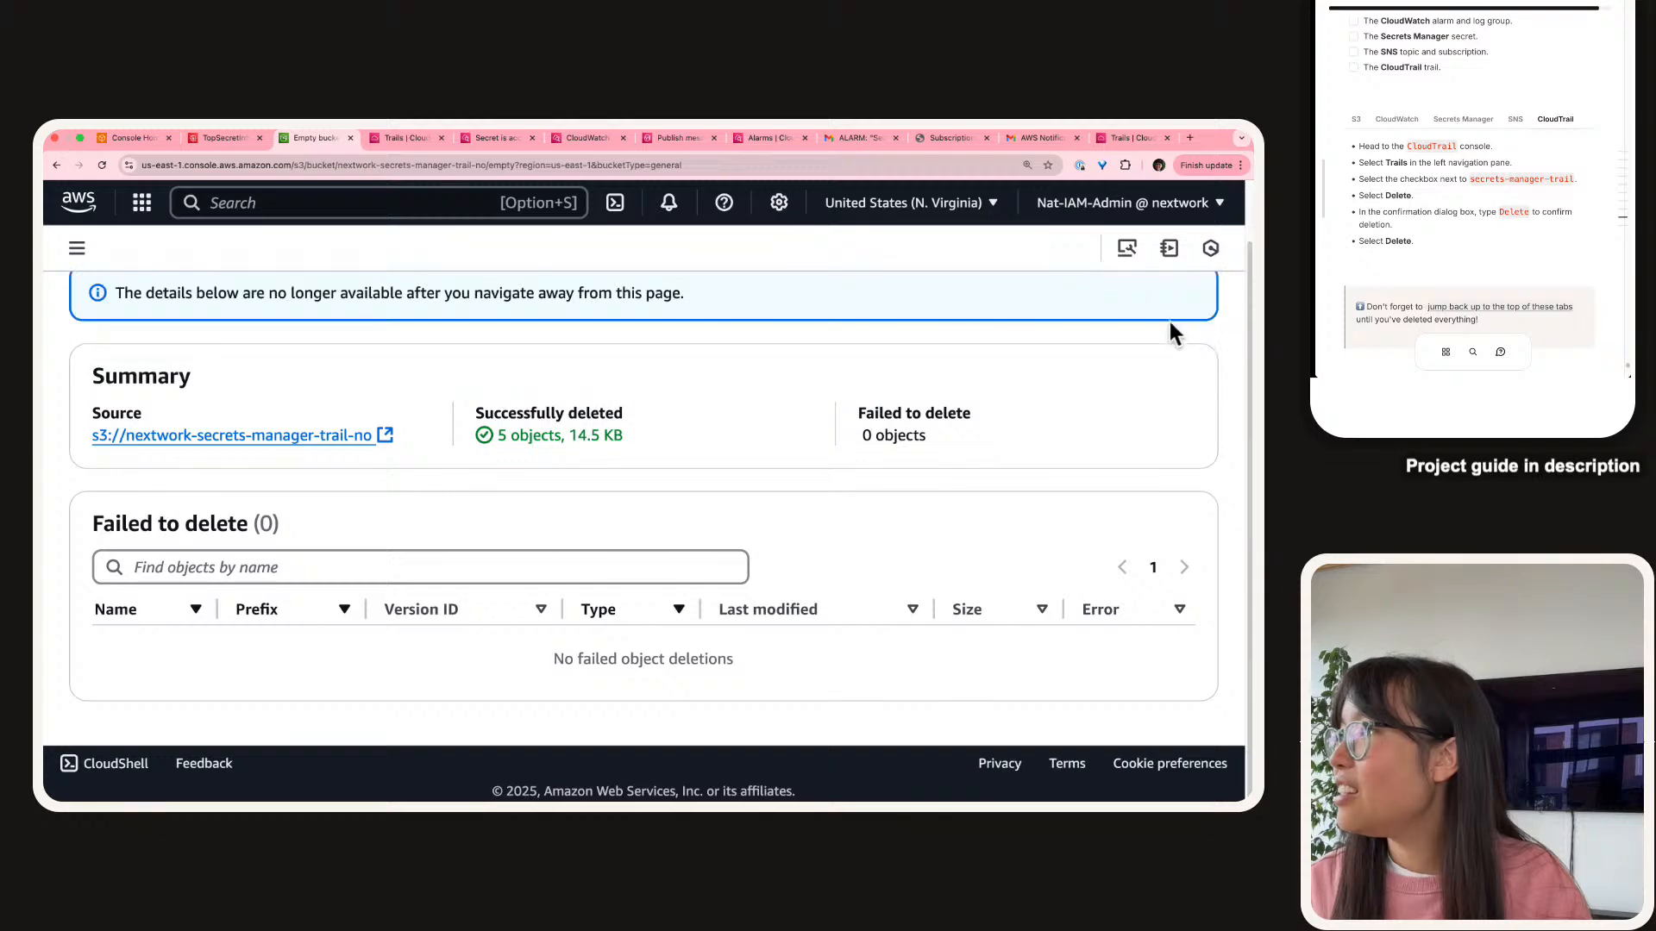
pyautogui.scroll(1, 959, 466)
pyautogui.click(1178, 307)
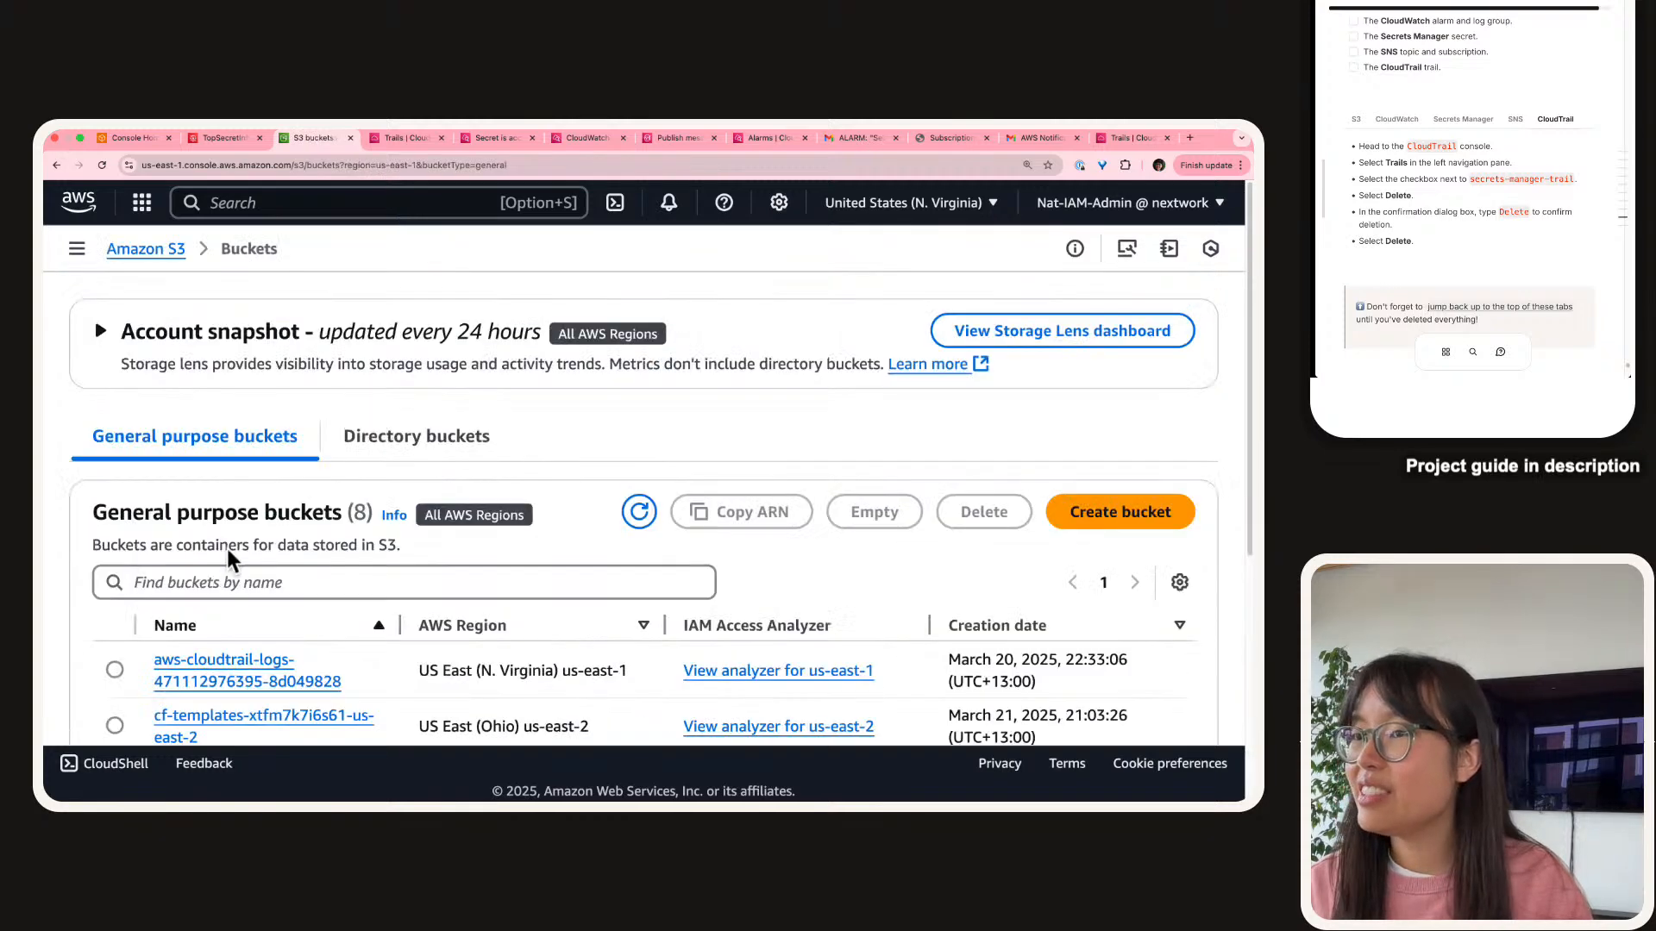
pyautogui.scroll(-3, 294, 458)
pyautogui.click(370, 423)
pyautogui.write('-no')
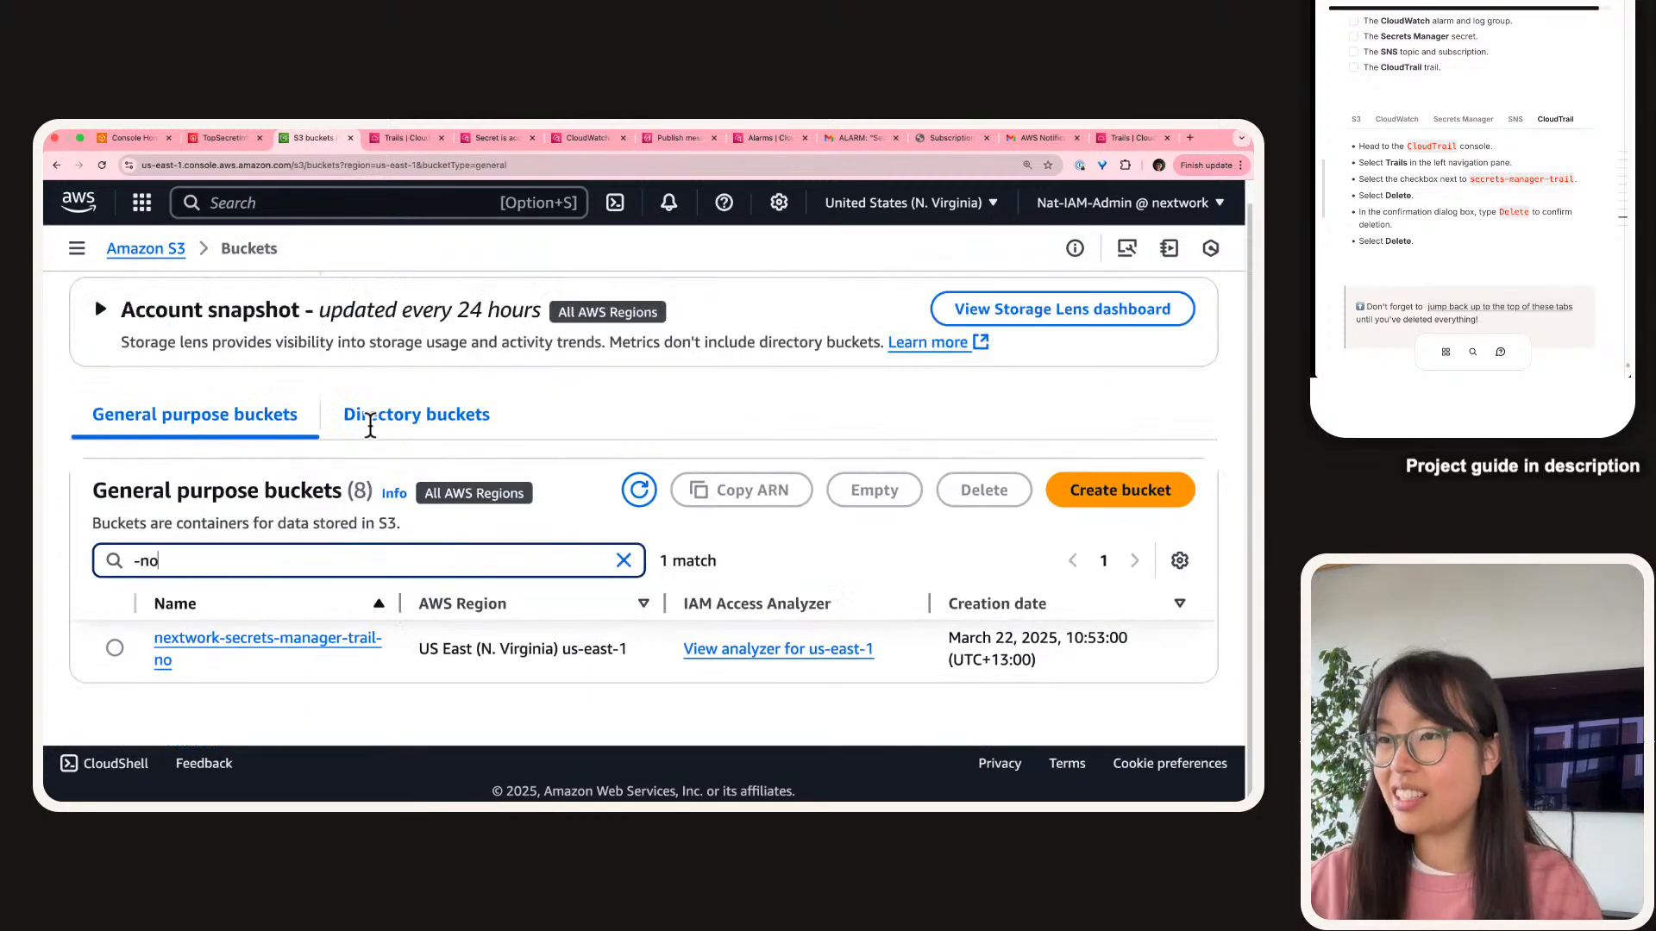
pyautogui.click(115, 647)
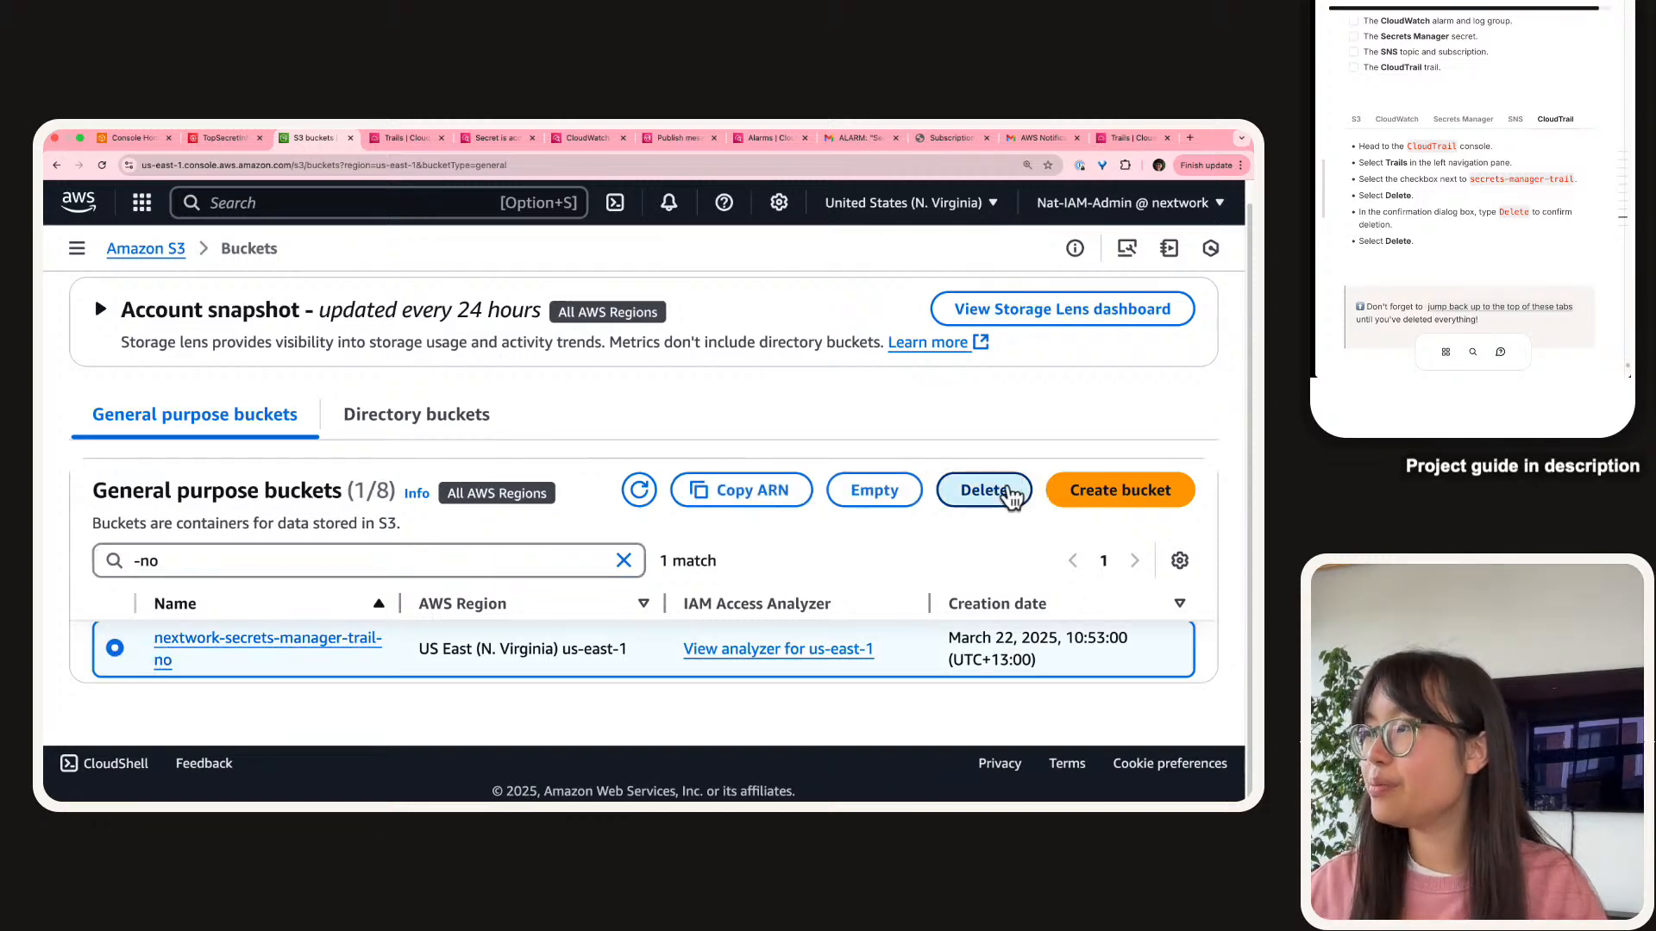
pyautogui.click(984, 490)
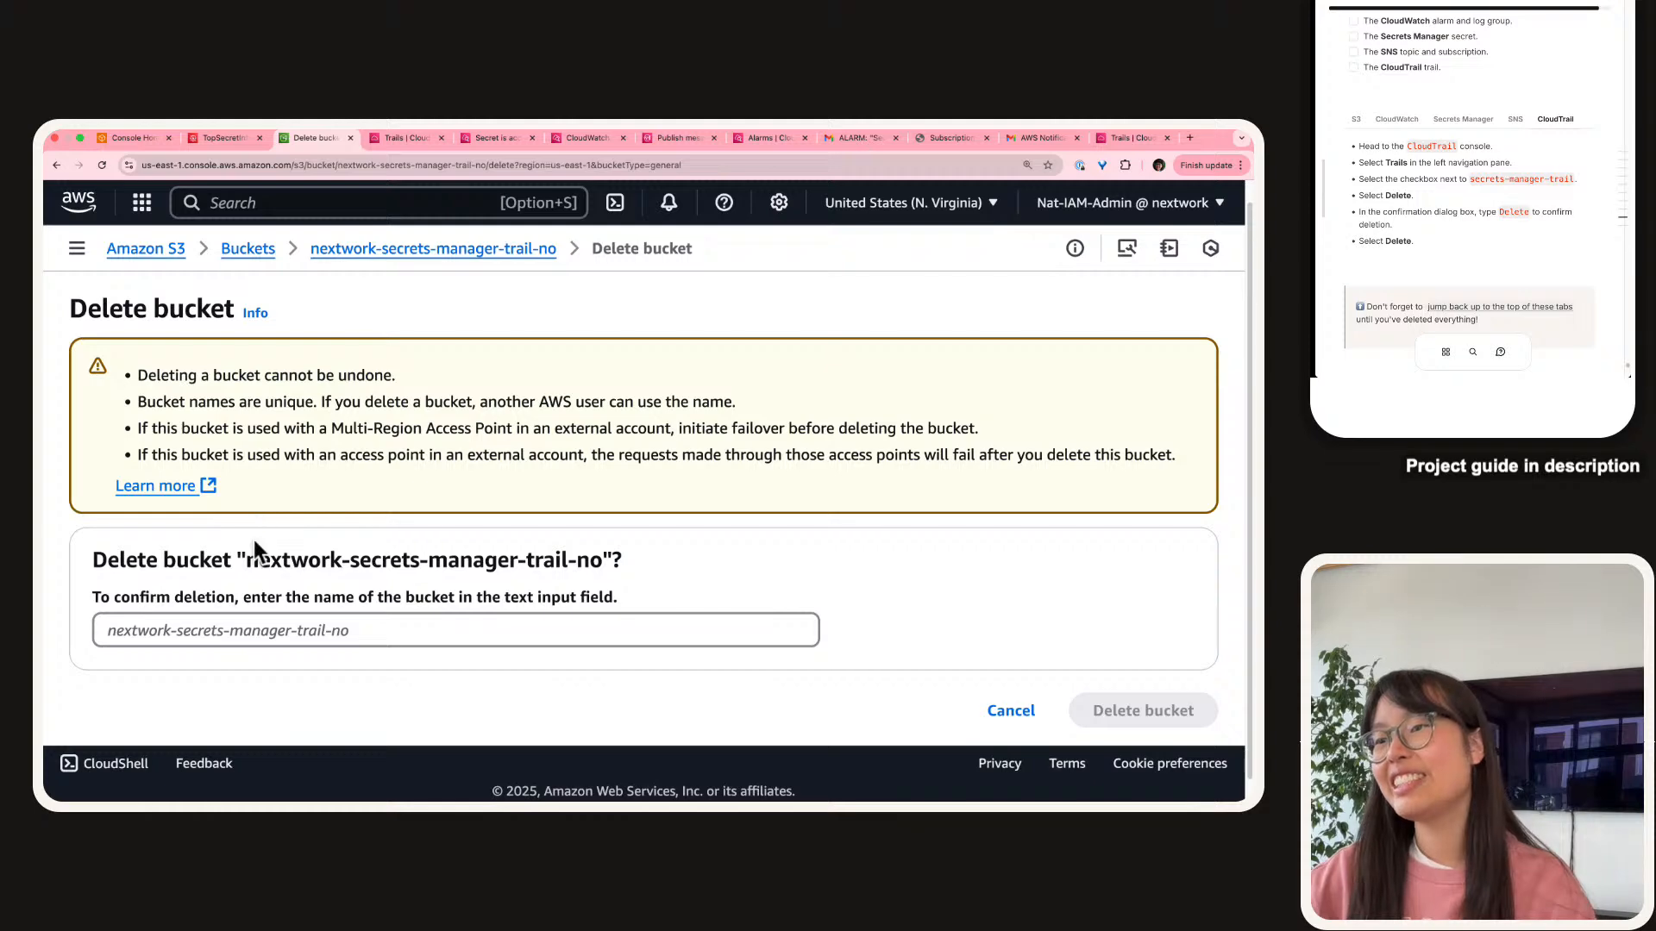
# Confirm with the pasted bucket name and delete the nextwork-secrets-manager-trail-no bucket.
pyautogui.moveTo(248, 561); pyautogui.dragTo(583, 564)
pyautogui.press('super+c')
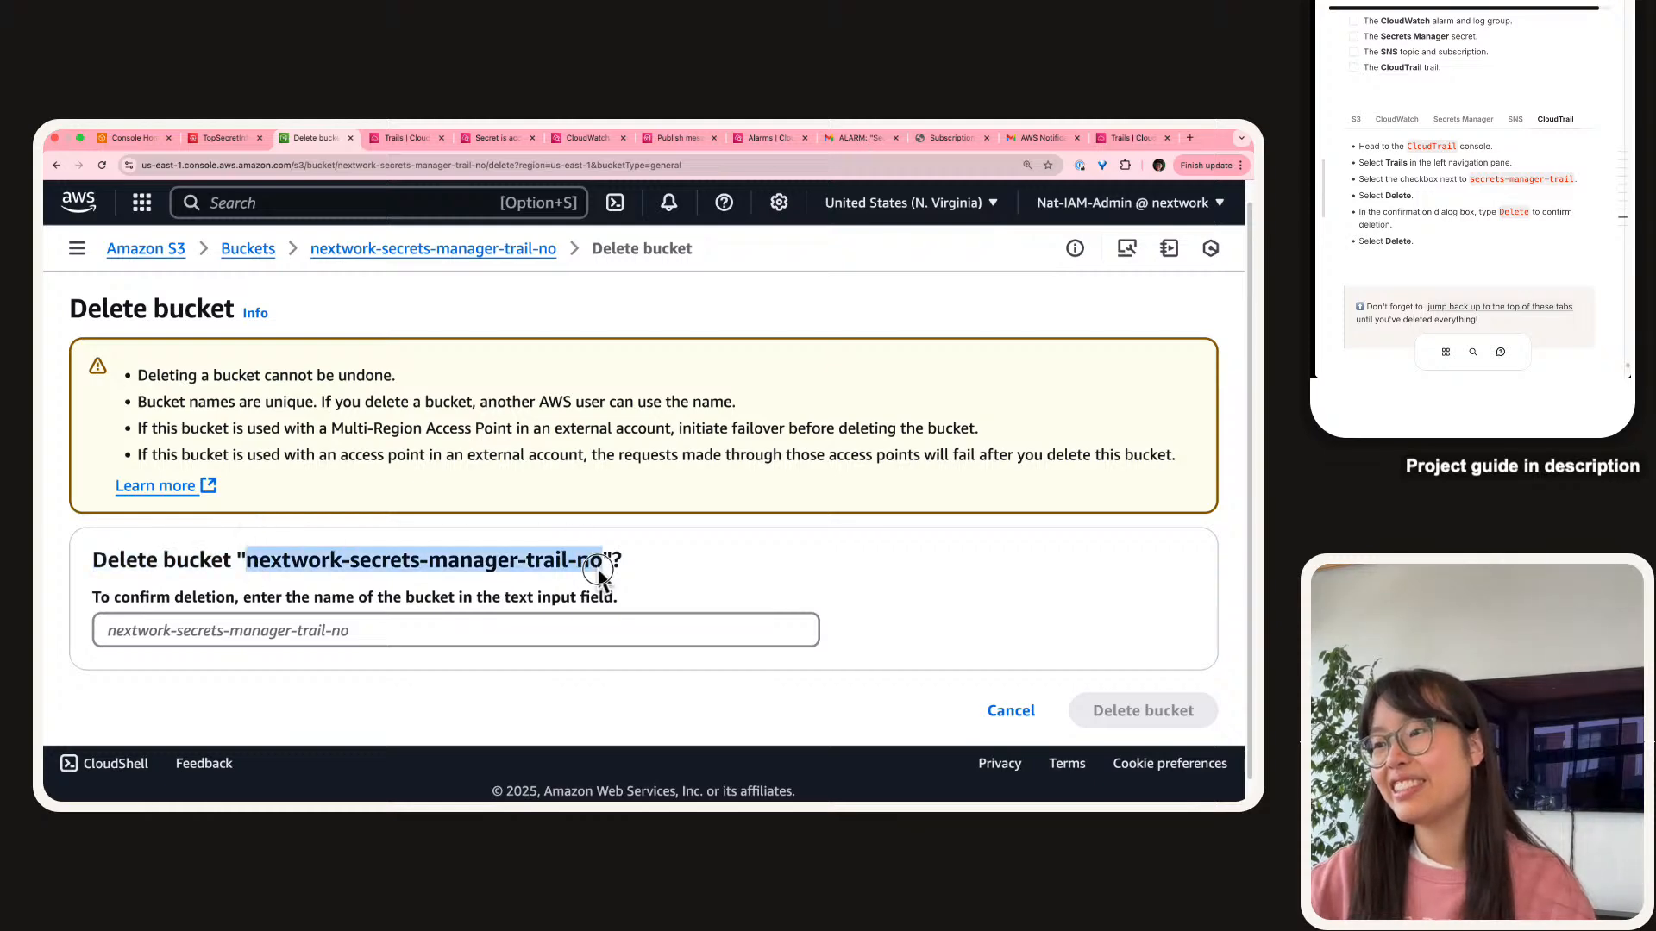
pyautogui.click(574, 629)
pyautogui.press('super+v')
pyautogui.scroll(-1, 1099, 615)
pyautogui.click(1147, 681)
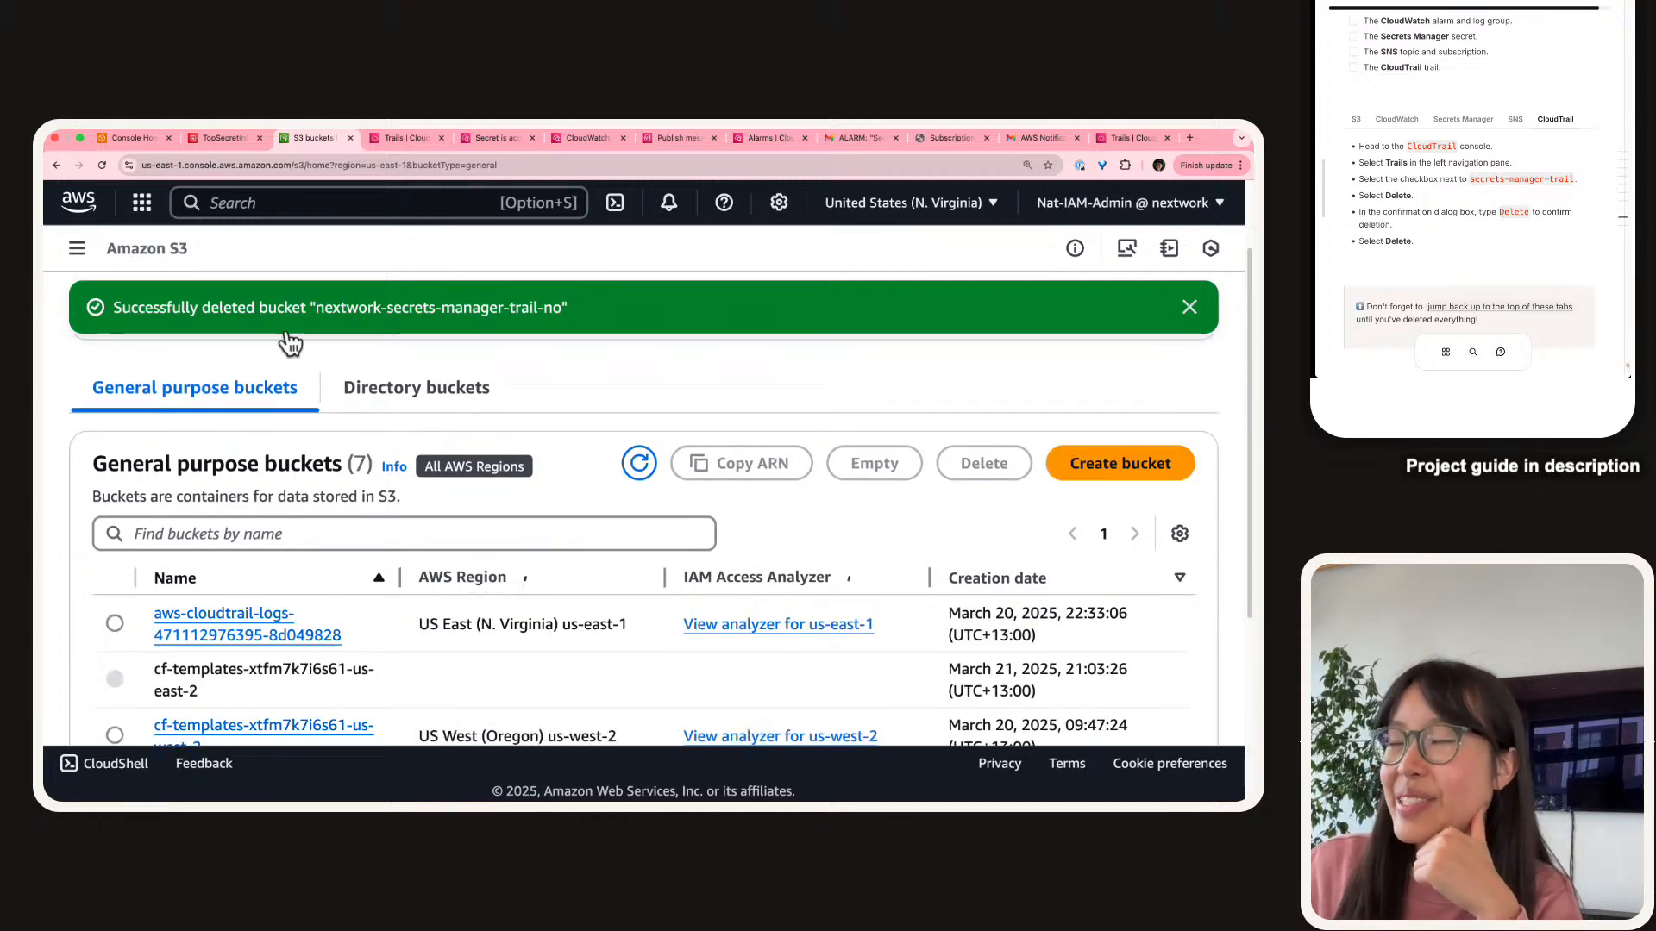
pyautogui.scroll(3, 1458, 215)
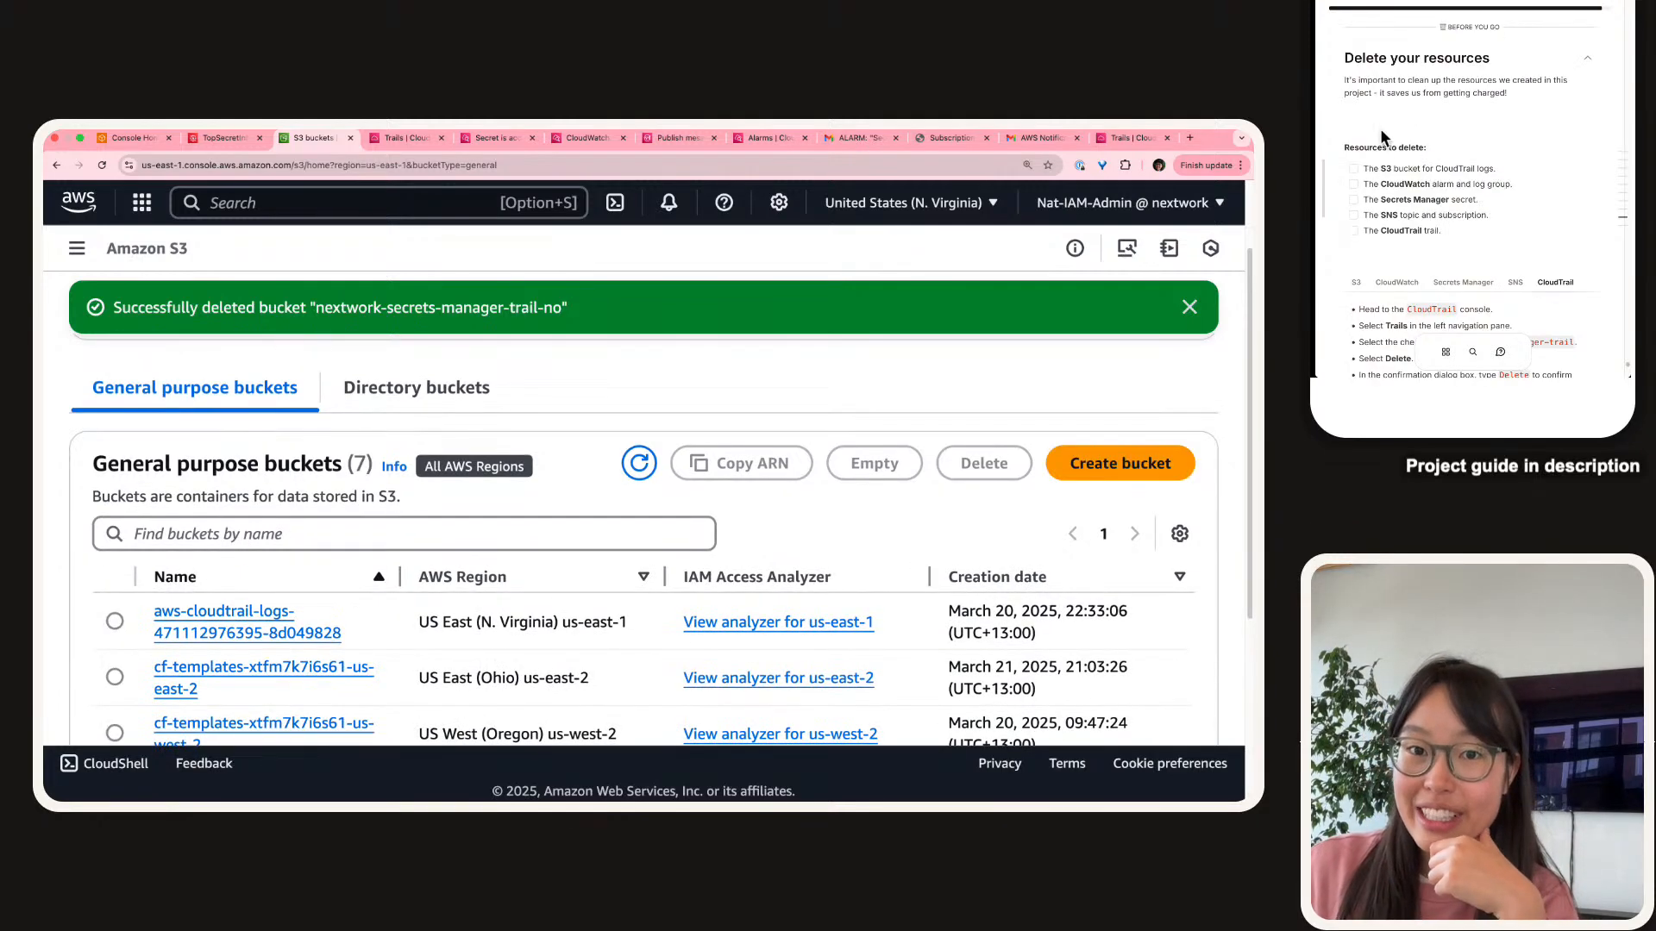
# Tick the S3 bucket and CloudTrail trail items off the guide's checklist.
pyautogui.click(1353, 169)
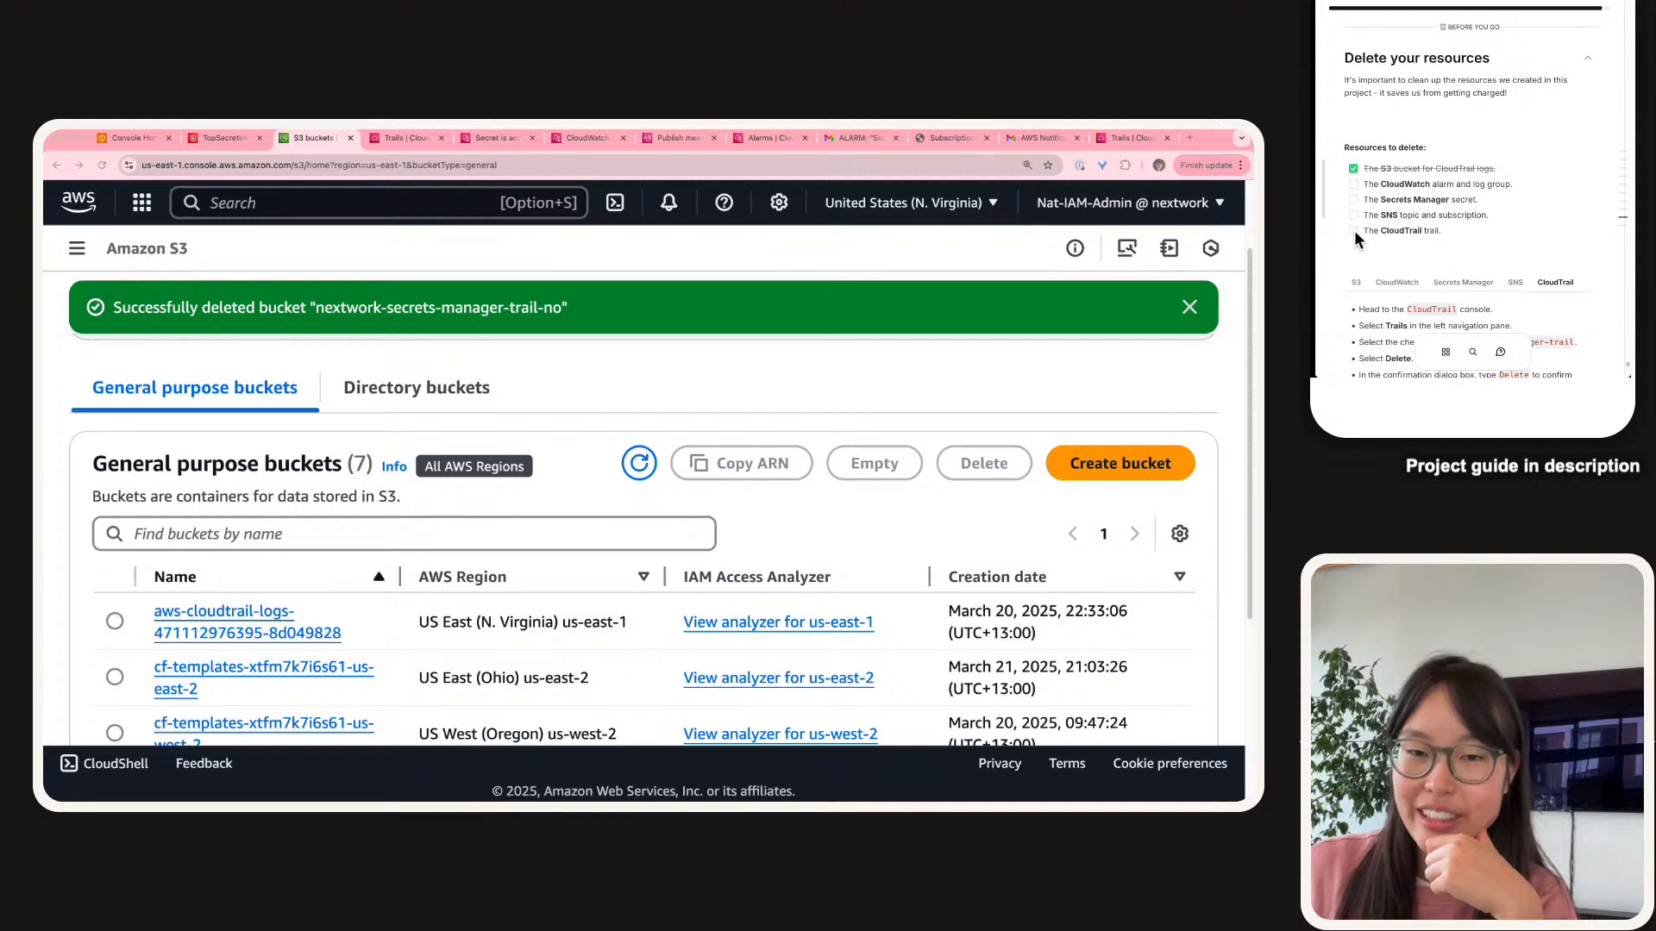
pyautogui.click(1353, 231)
pyautogui.scroll(-1, 1549, 307)
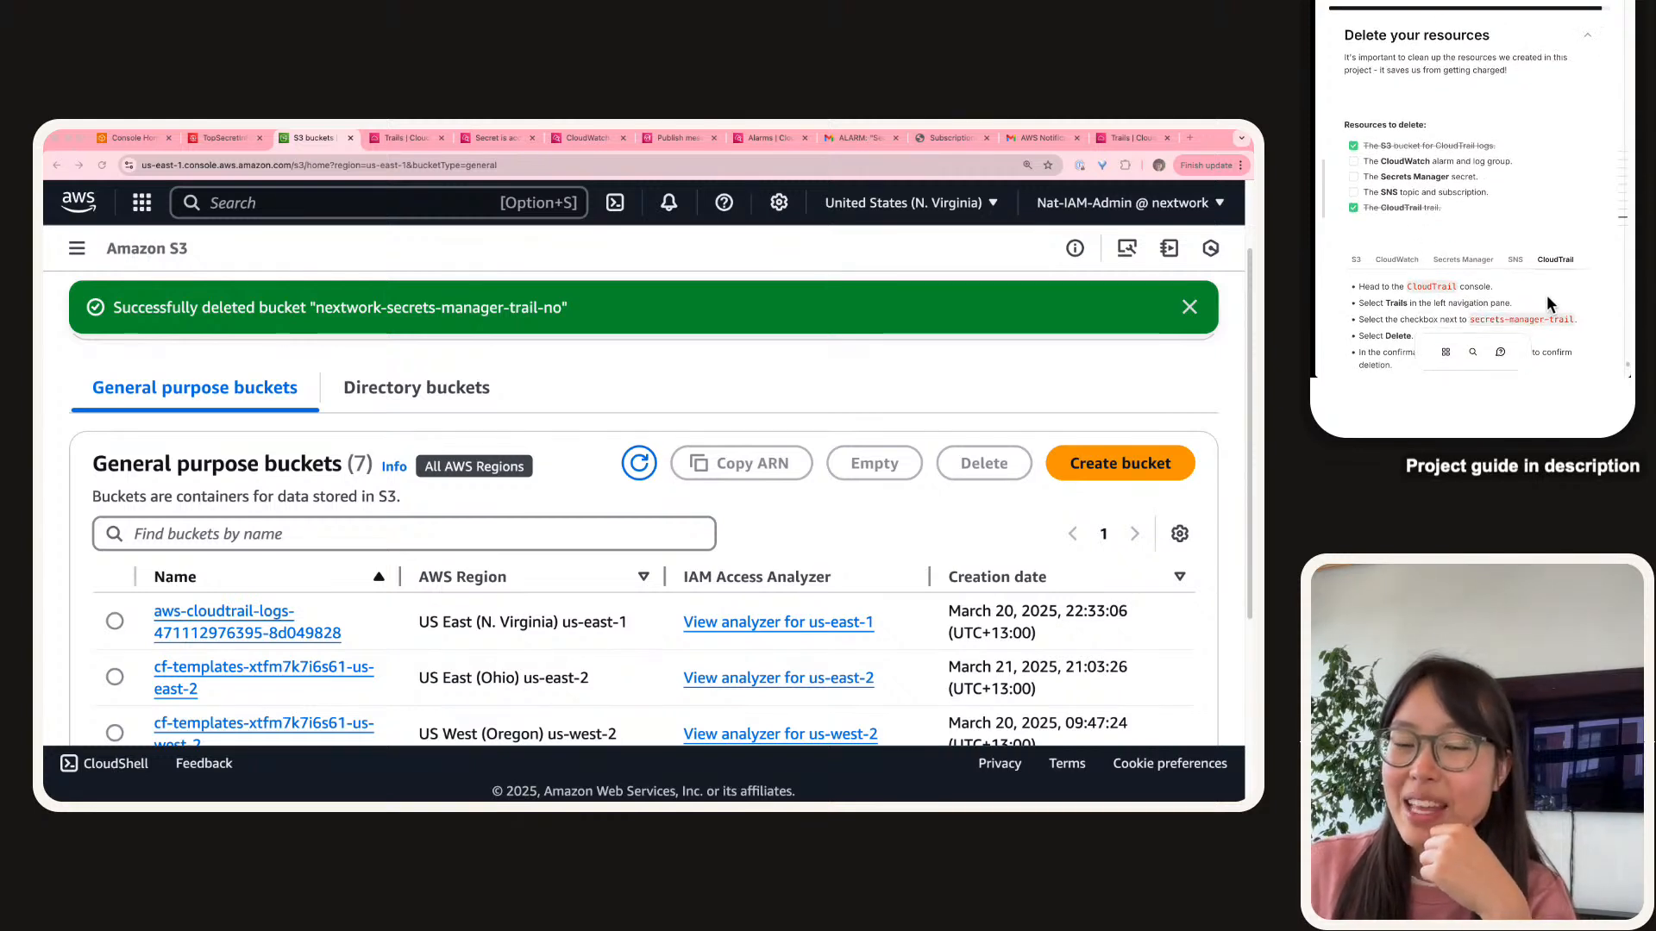
pyautogui.scroll(-1, 1550, 304)
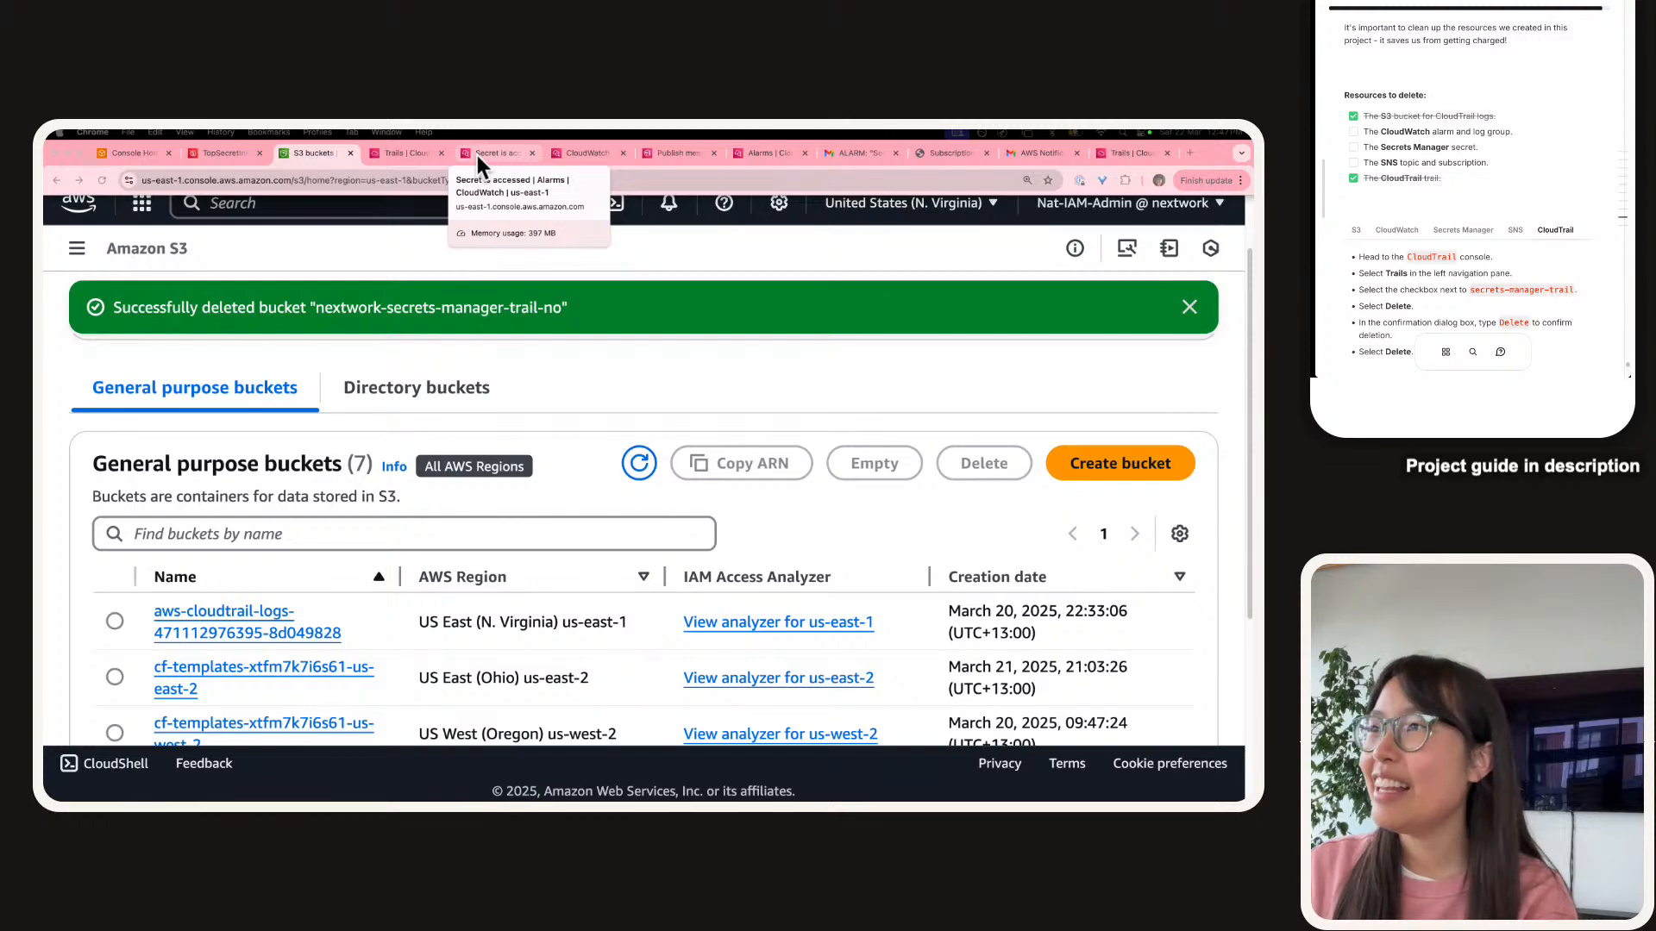
# Delete the 'Secret is accessed' CloudWatch alarm.
pyautogui.click(478, 155)
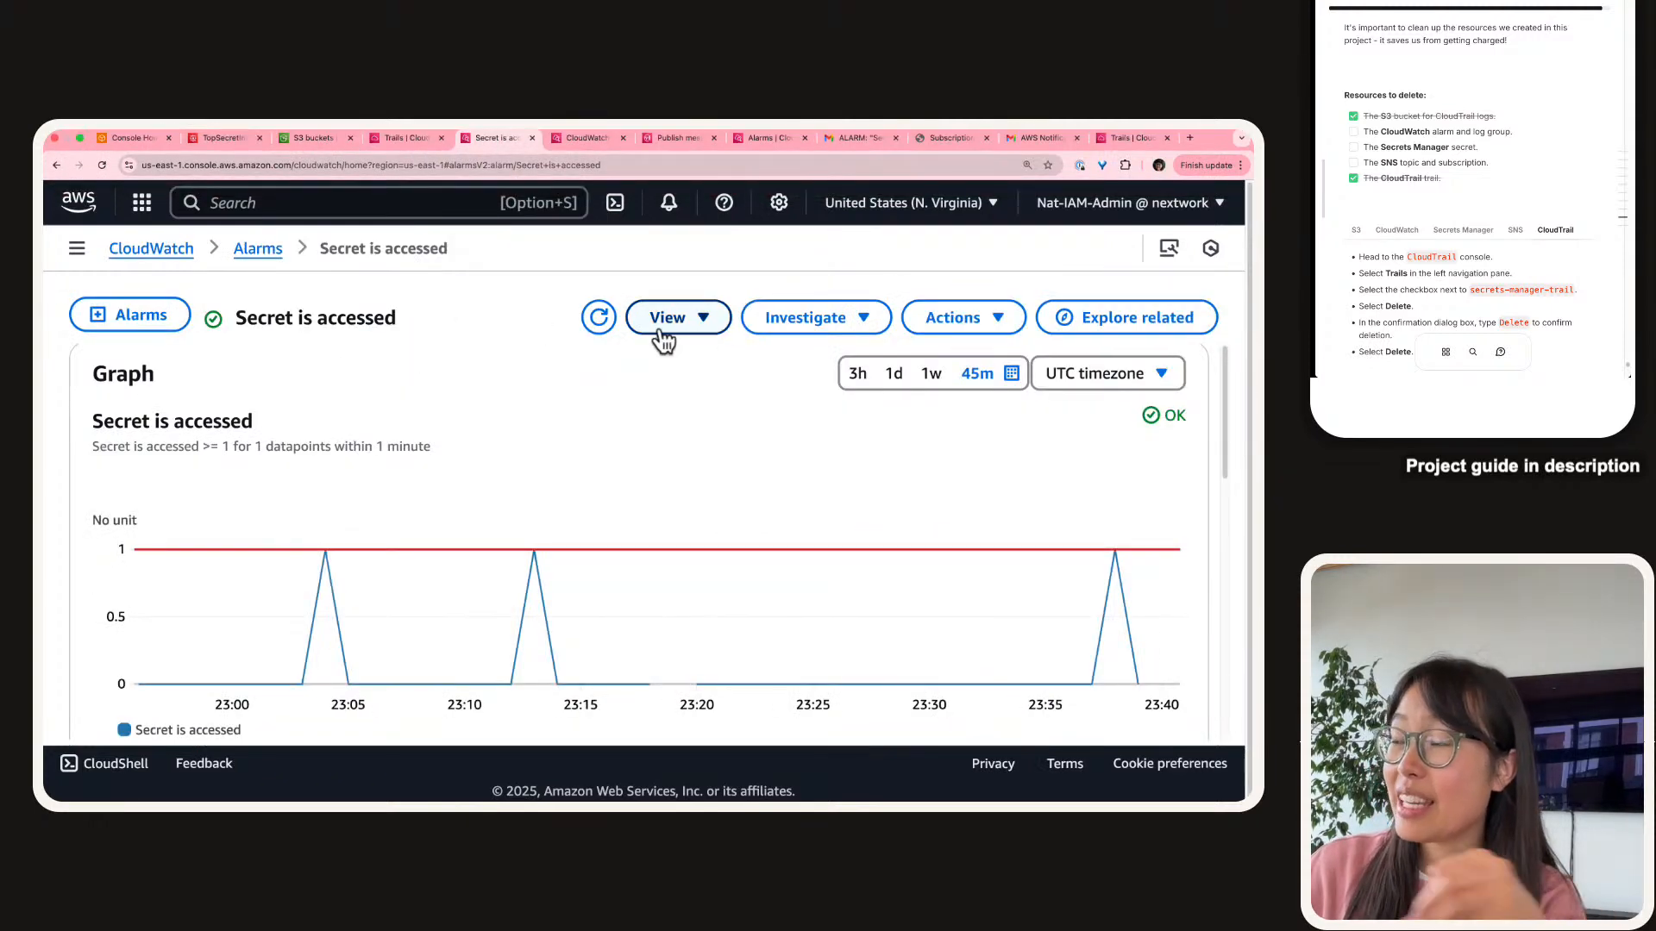
pyautogui.click(959, 323)
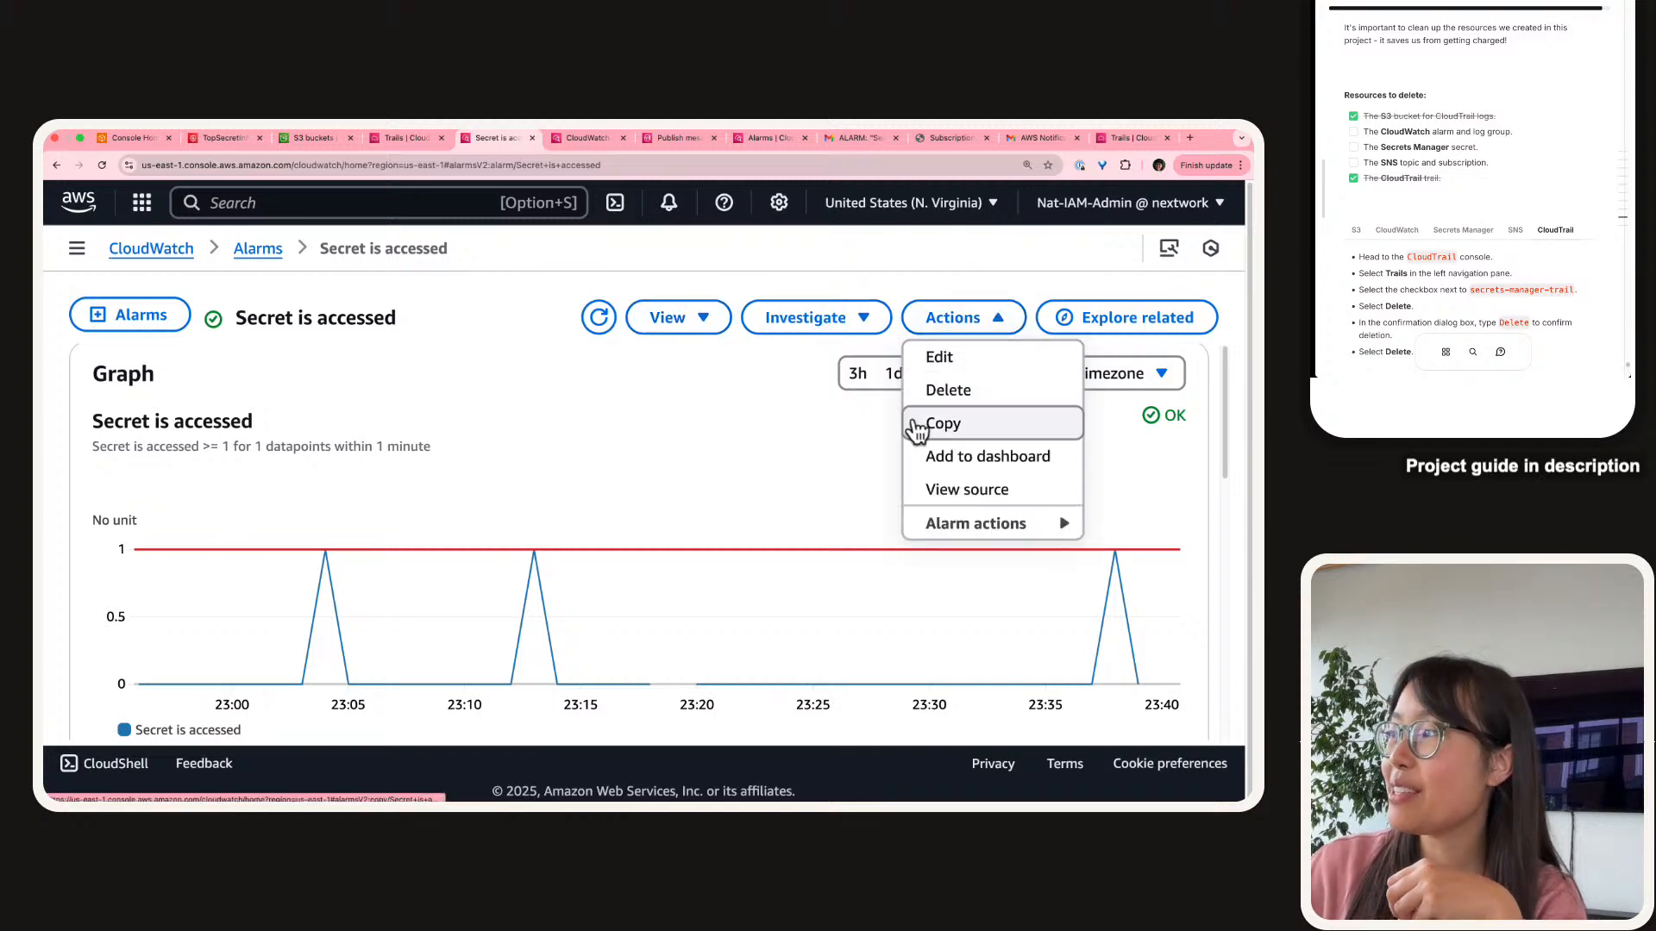
pyautogui.click(940, 421)
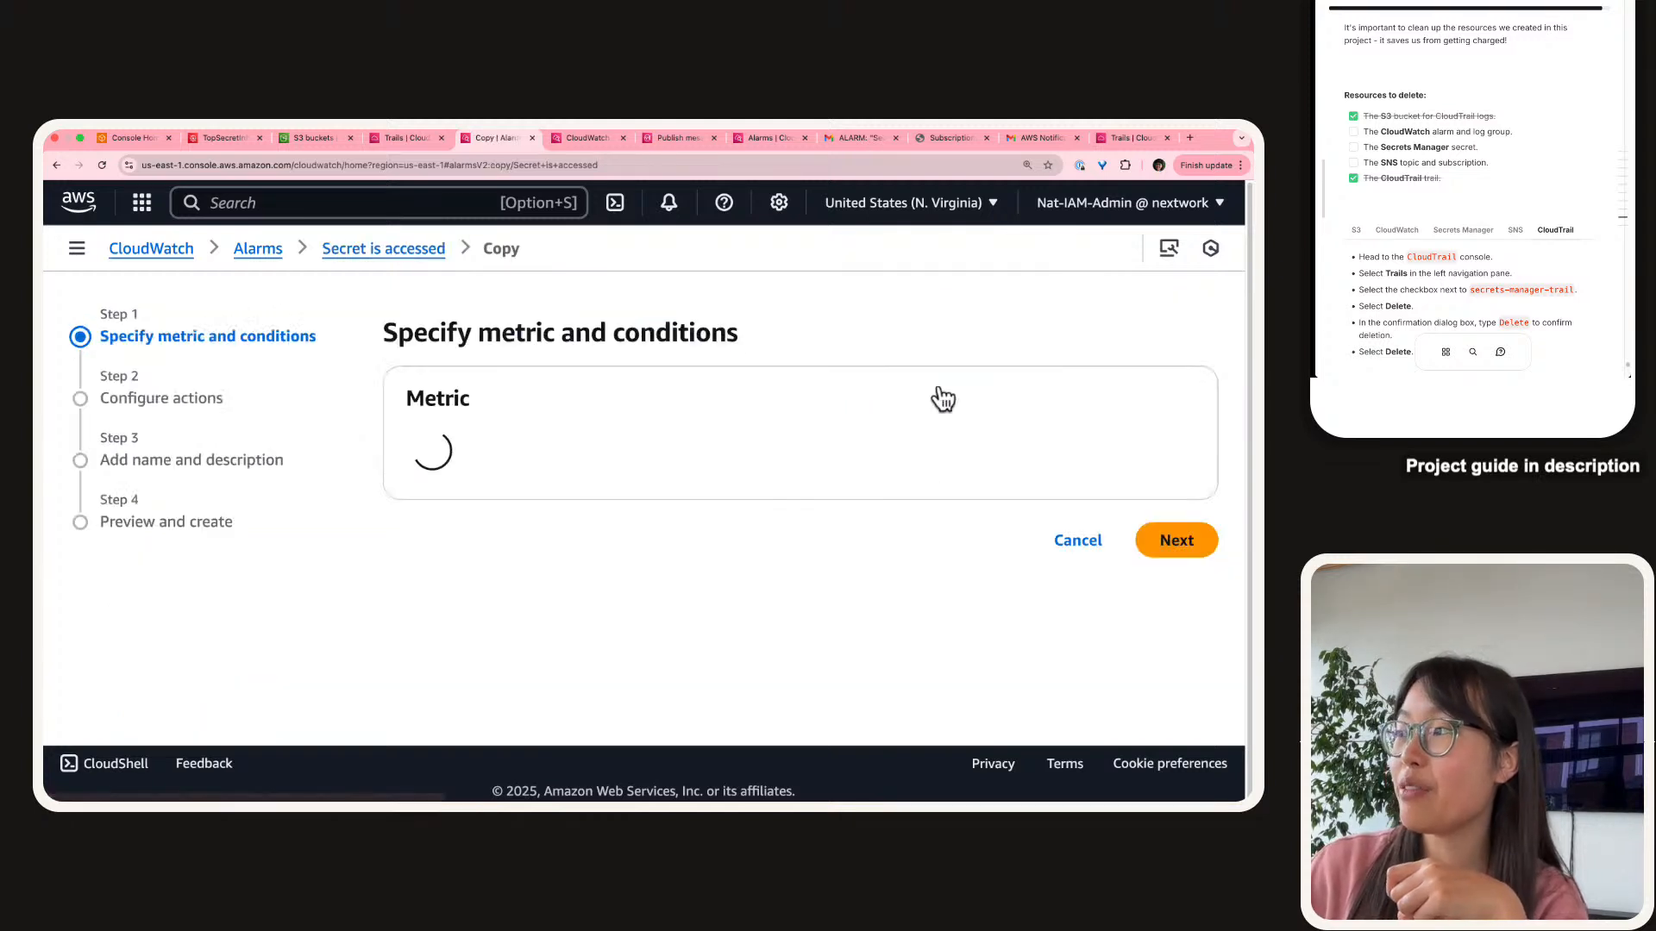
pyautogui.click(1056, 539)
pyautogui.click(866, 353)
pyautogui.click(872, 427)
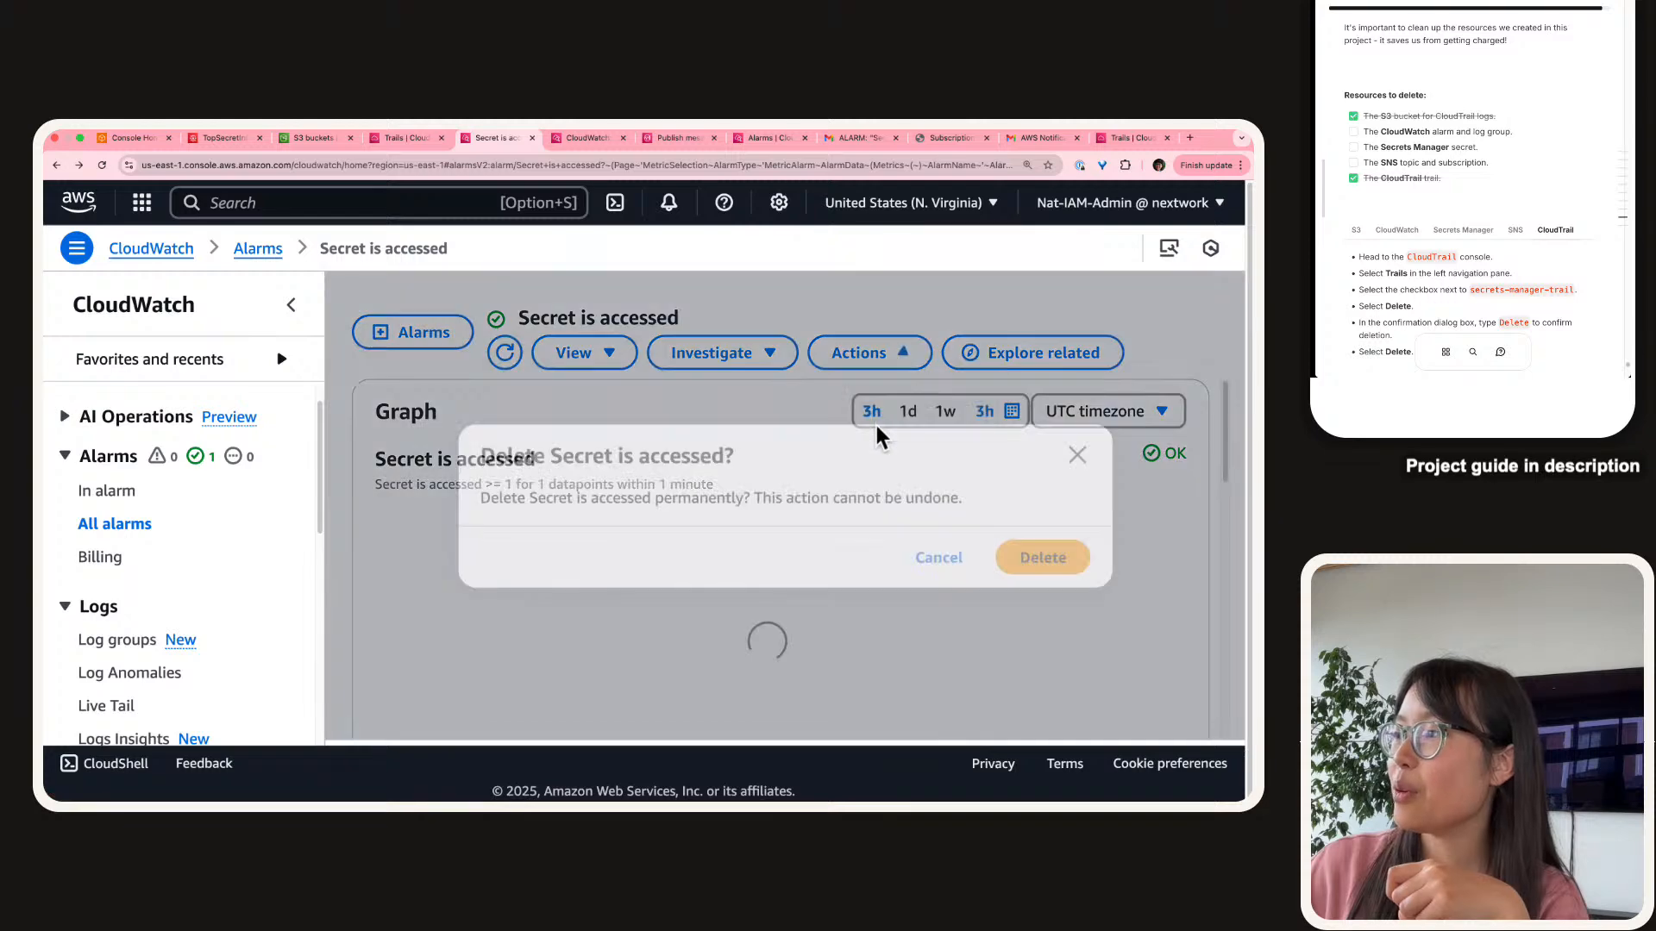
pyautogui.click(1052, 576)
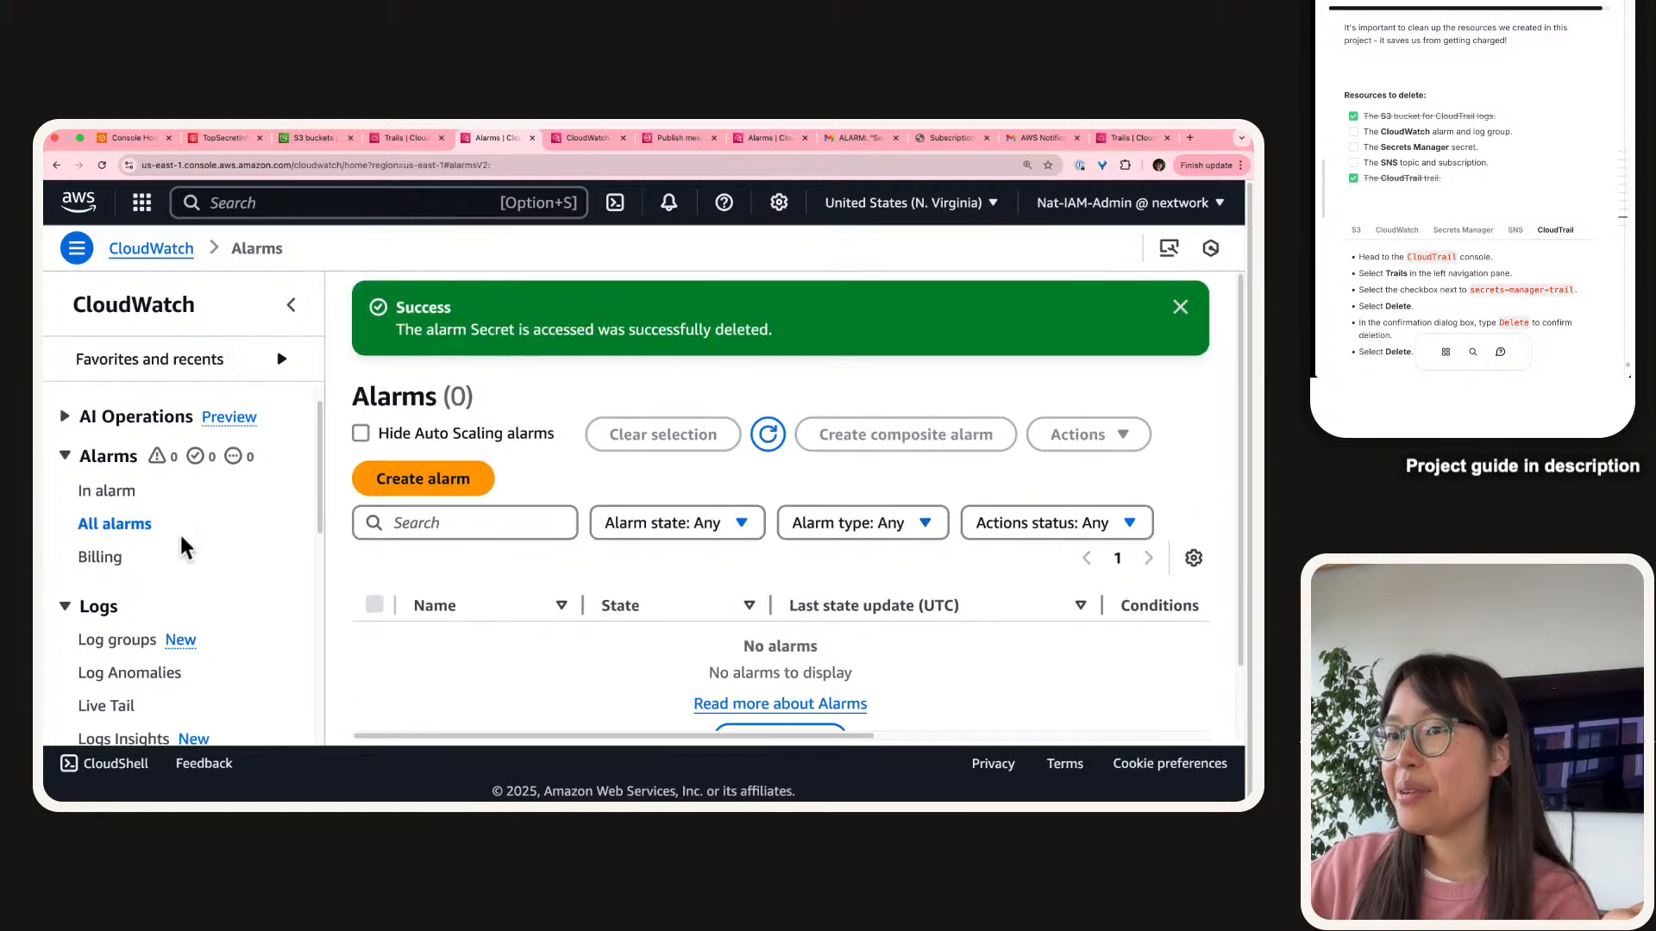
pyautogui.scroll(-3, 118, 497)
# Delete the nextwork-secretsmanager-loggroup-demo log group and tick CloudWatch off the guide.
pyautogui.click(118, 479)
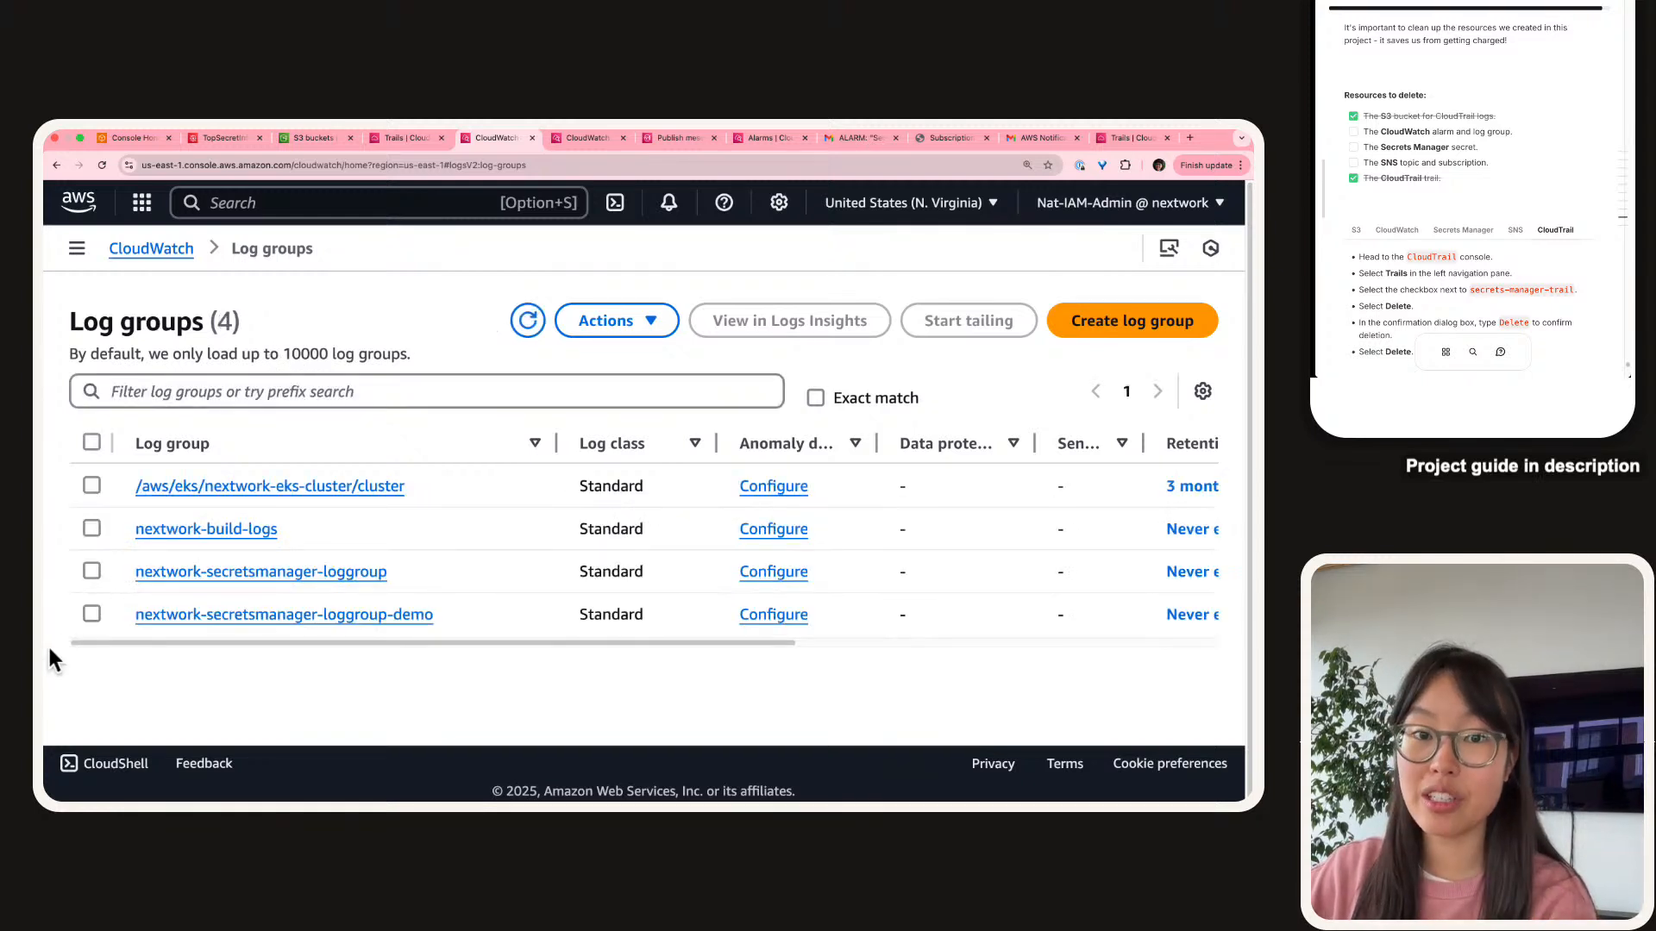
pyautogui.click(95, 614)
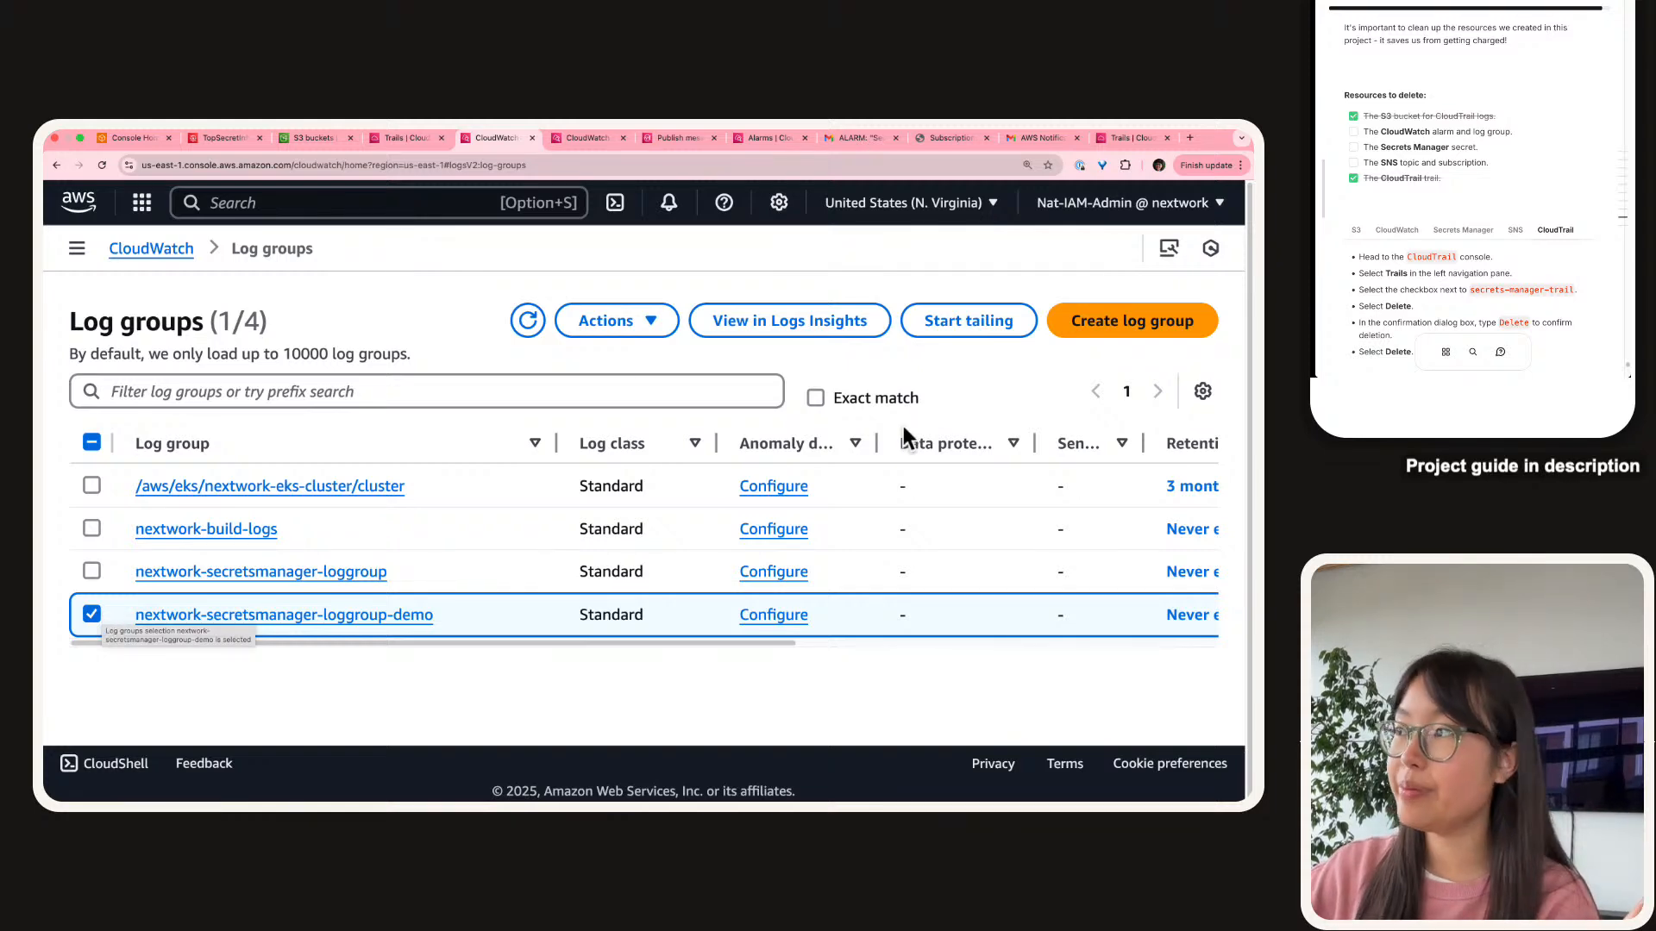
pyautogui.click(647, 323)
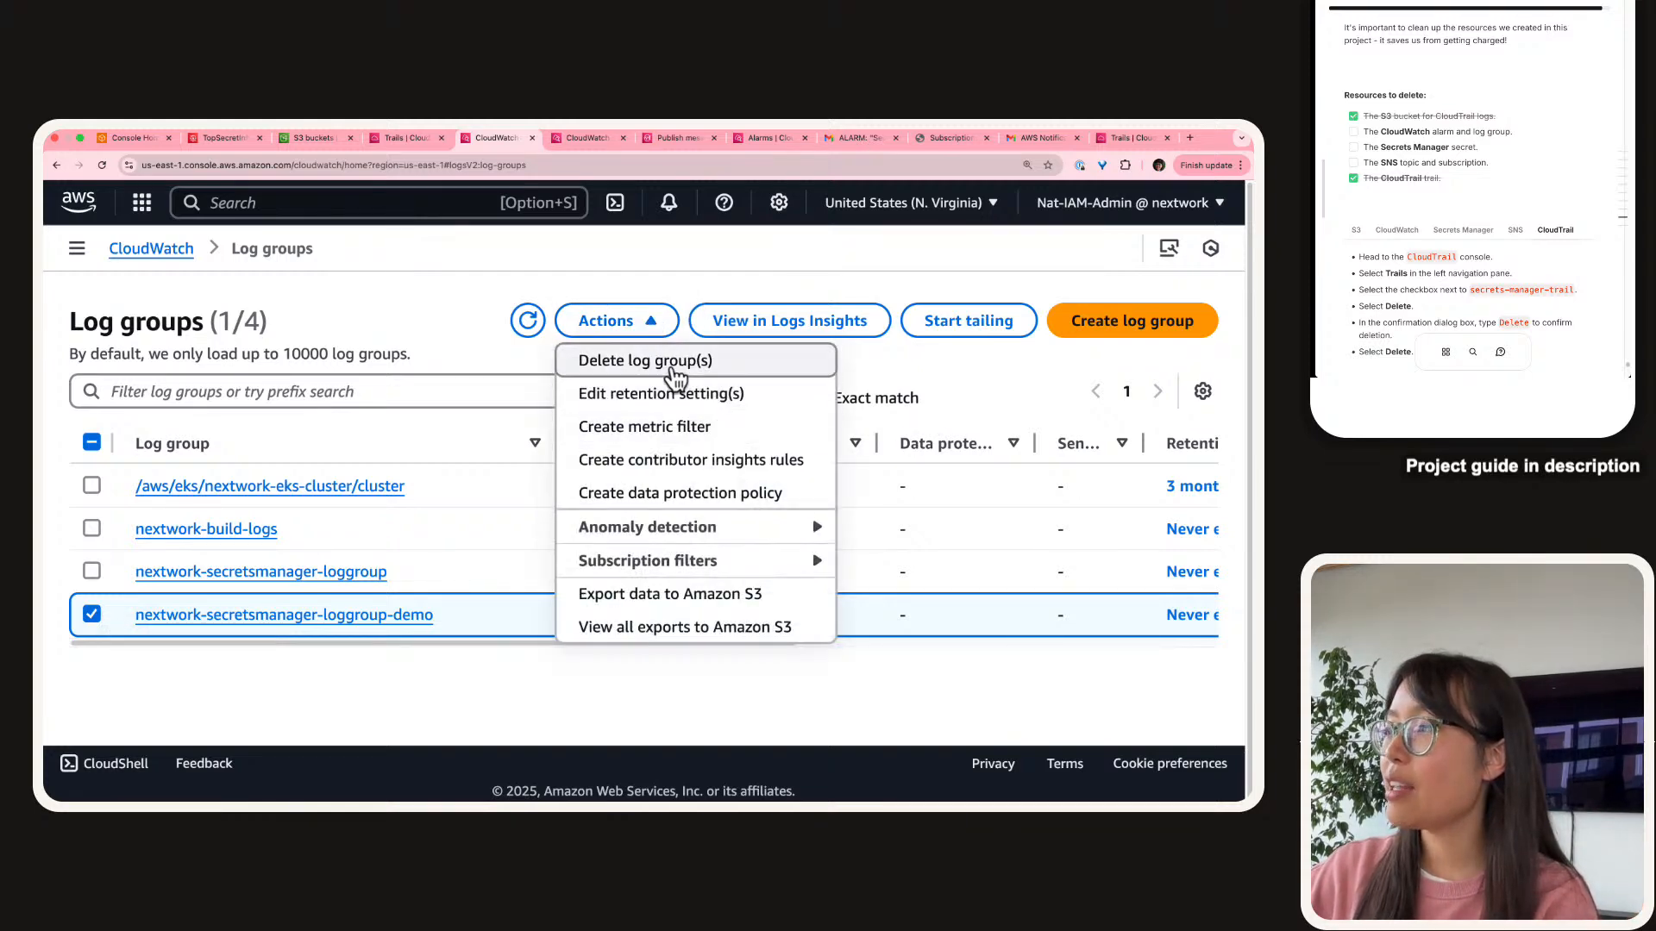
pyautogui.click(675, 377)
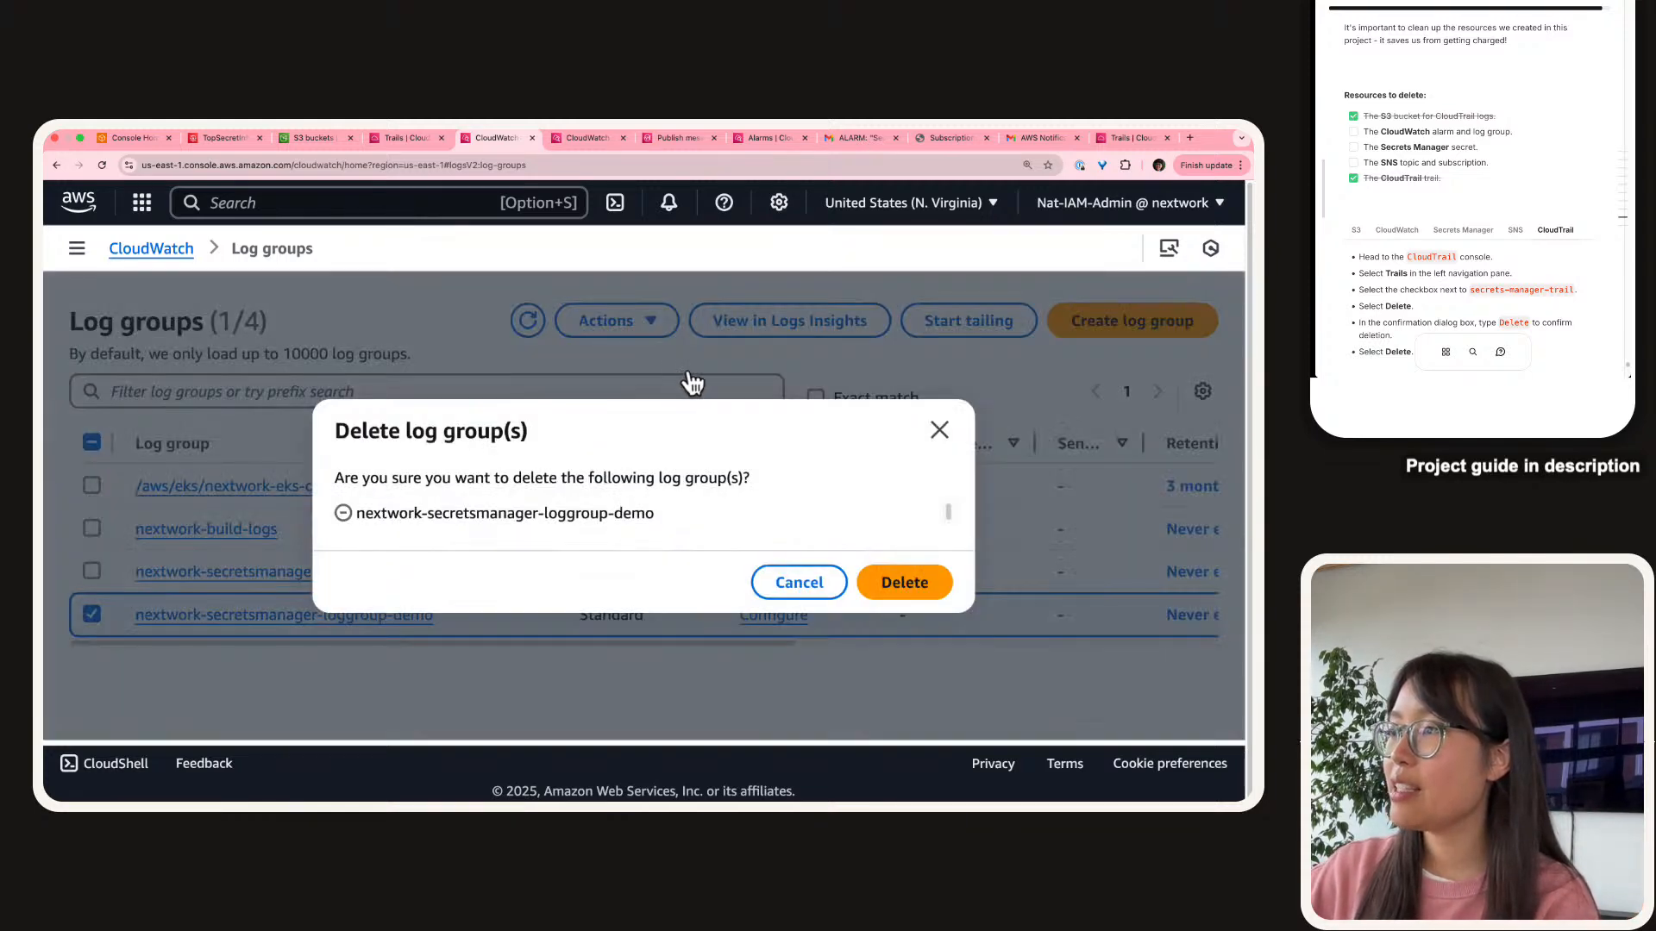
pyautogui.click(907, 589)
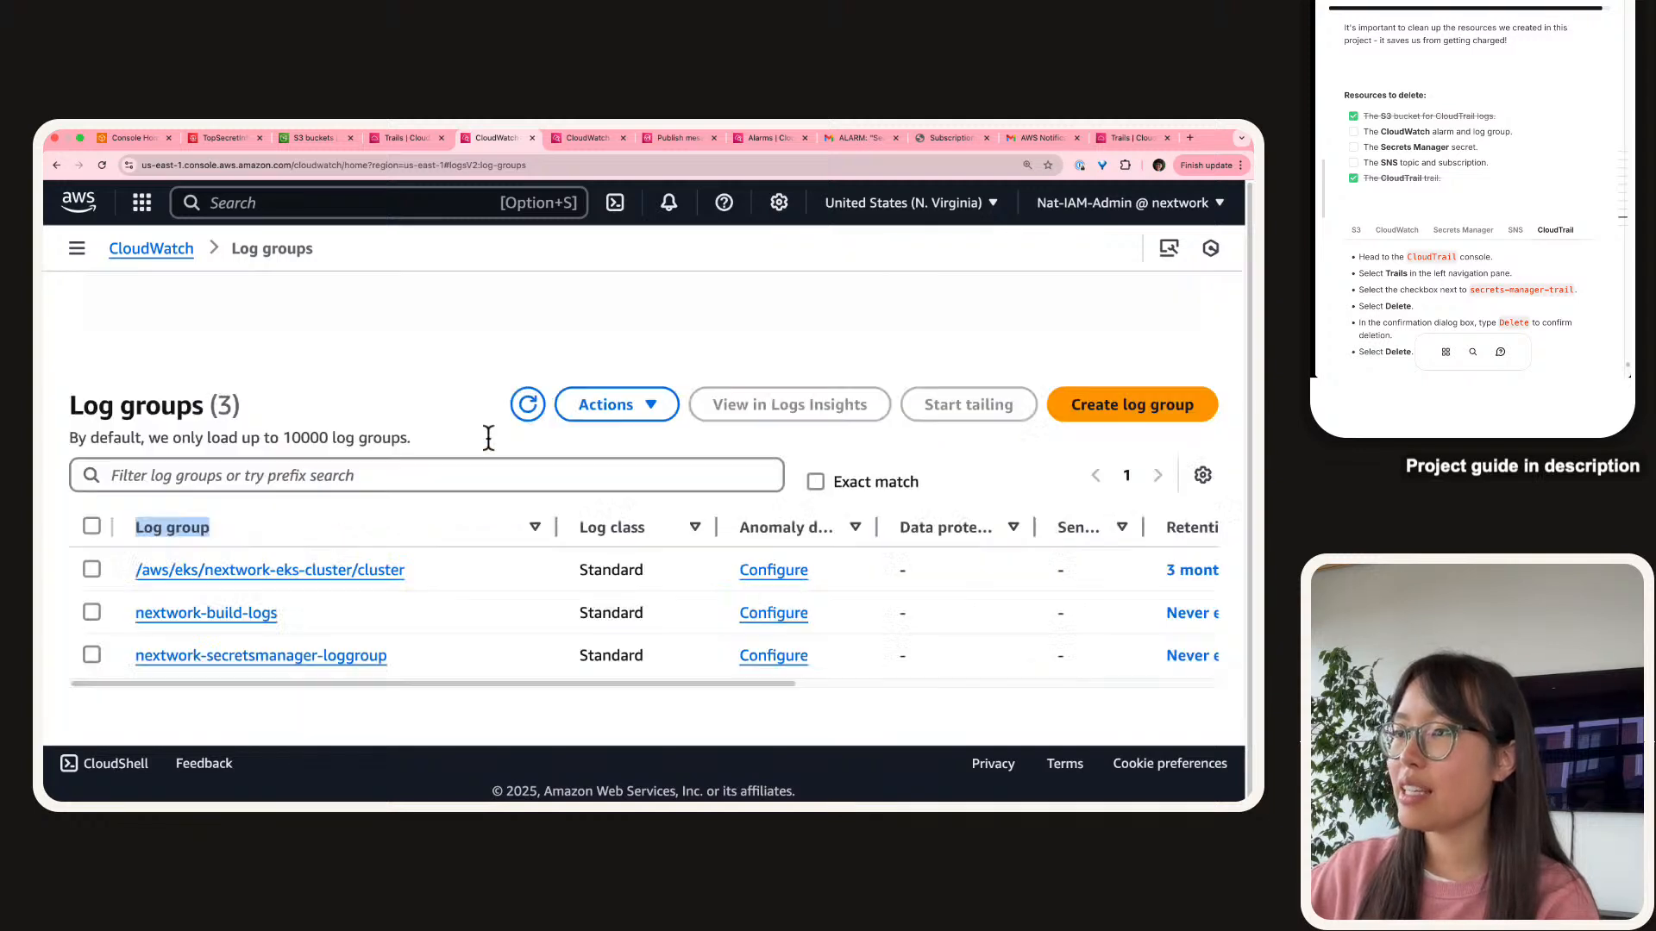
pyautogui.click(395, 423)
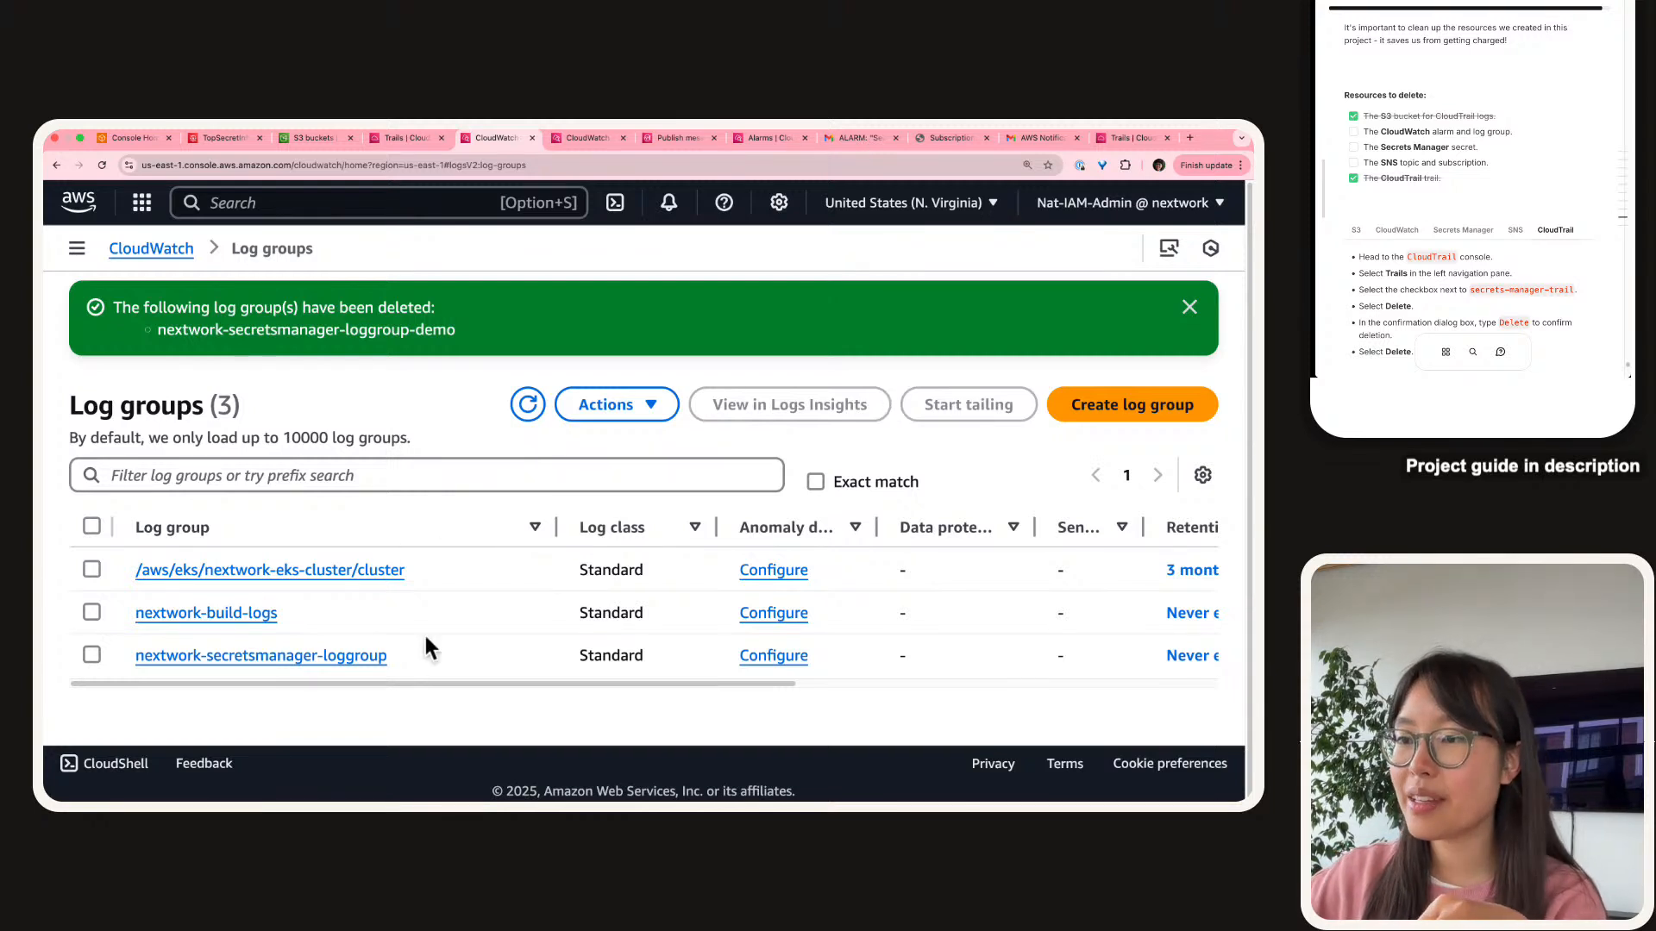
pyautogui.click(1353, 132)
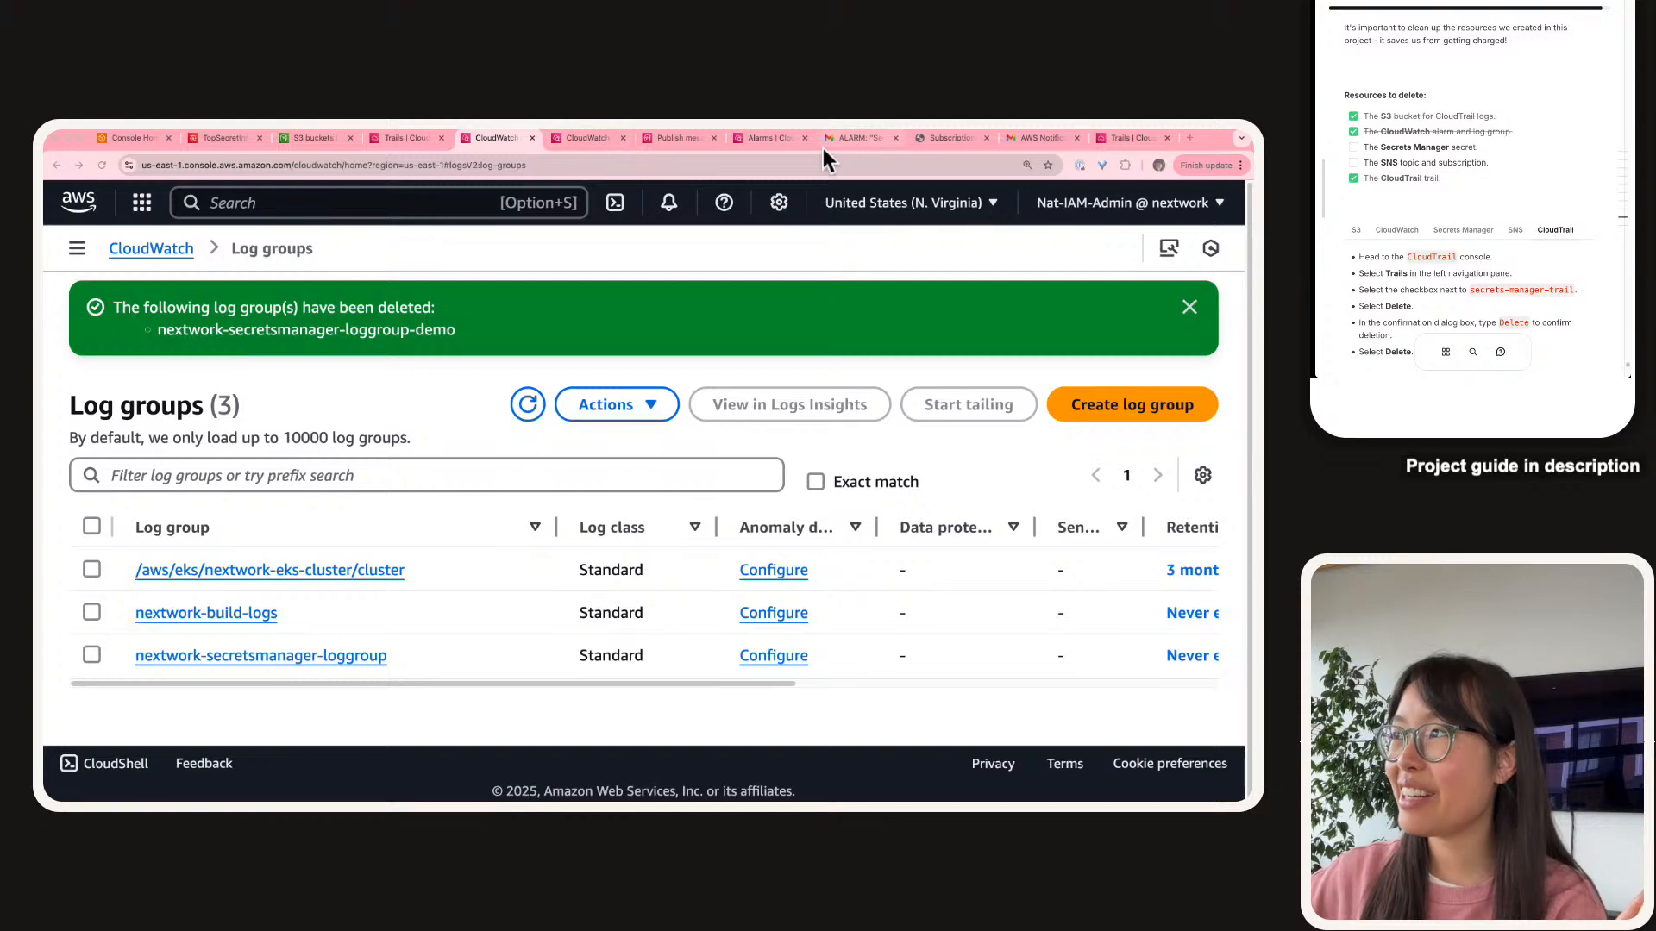
pyautogui.click(231, 143)
# Schedule TopSecretInfoNextWork for deletion with a 7-day waiting period and tick Secrets Manager off the guide.
pyautogui.click(1213, 350)
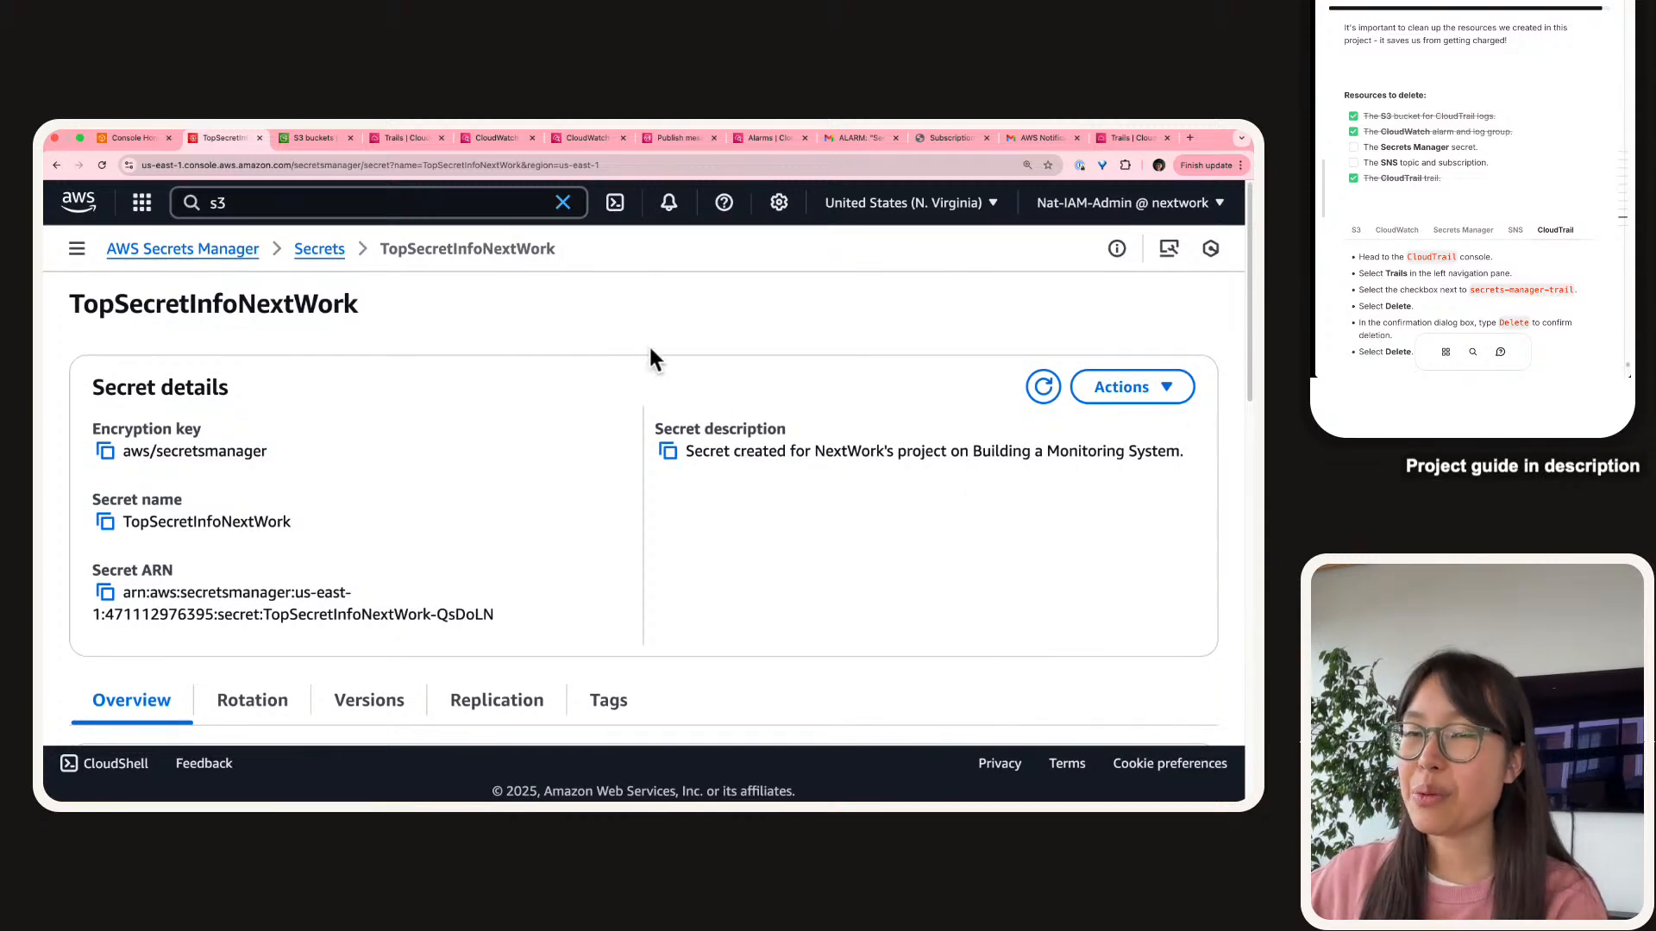
pyautogui.click(1107, 395)
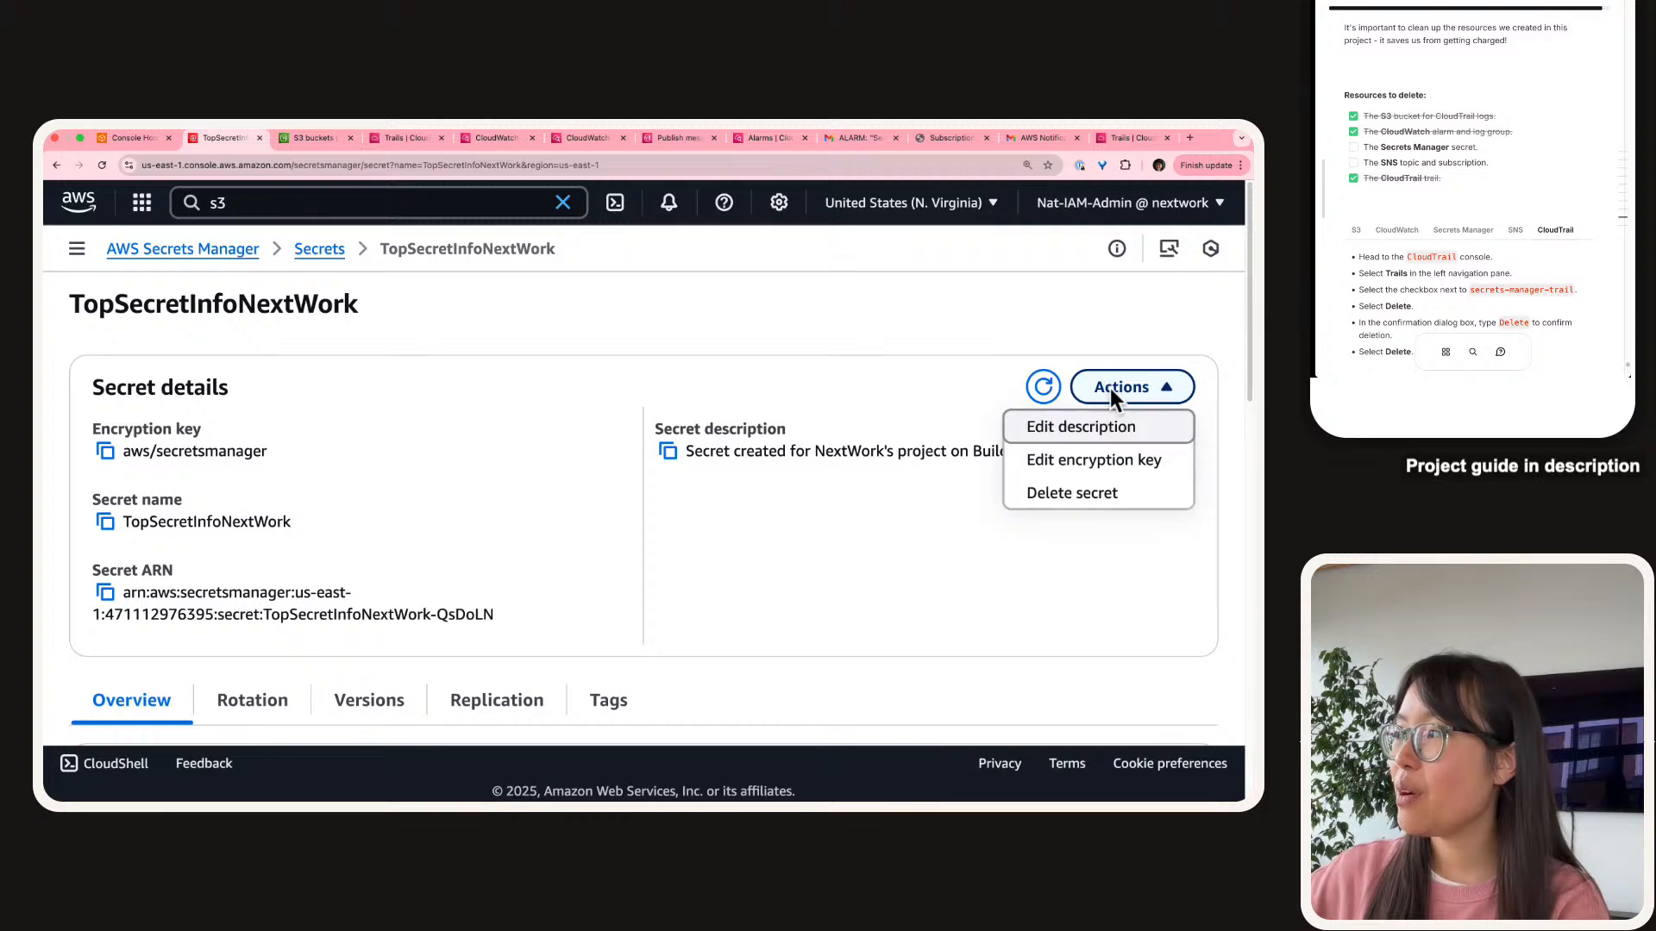
pyautogui.click(1088, 507)
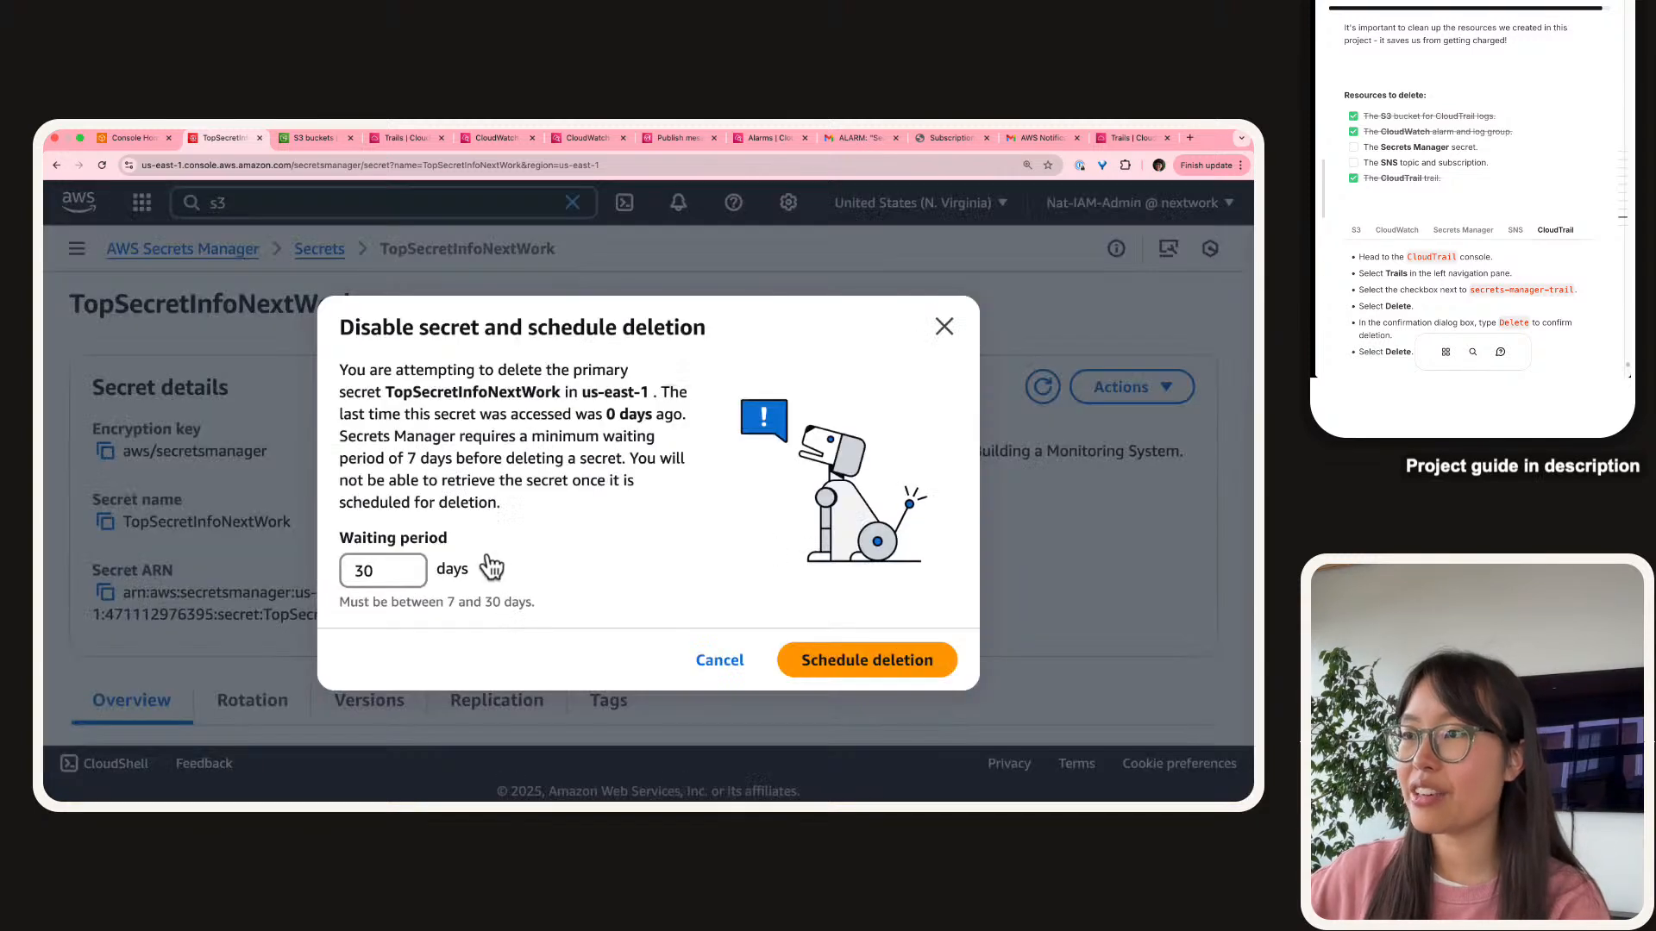
pyautogui.click(348, 578)
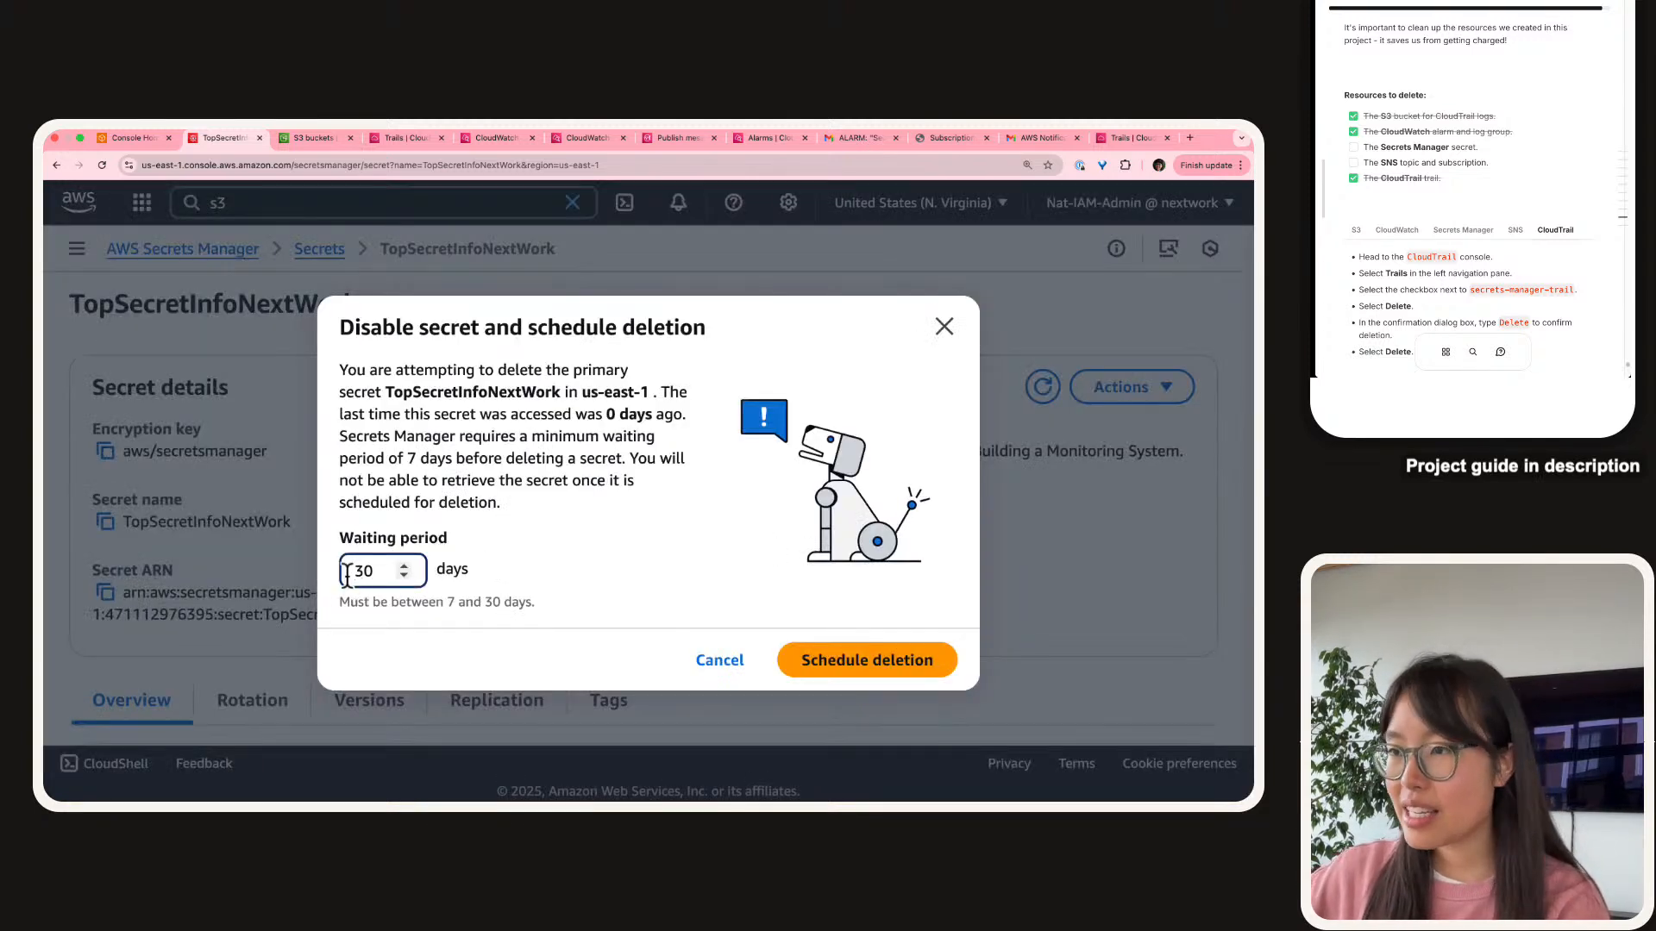
pyautogui.press('Delete')
pyautogui.press('Delete')
pyautogui.write('7')
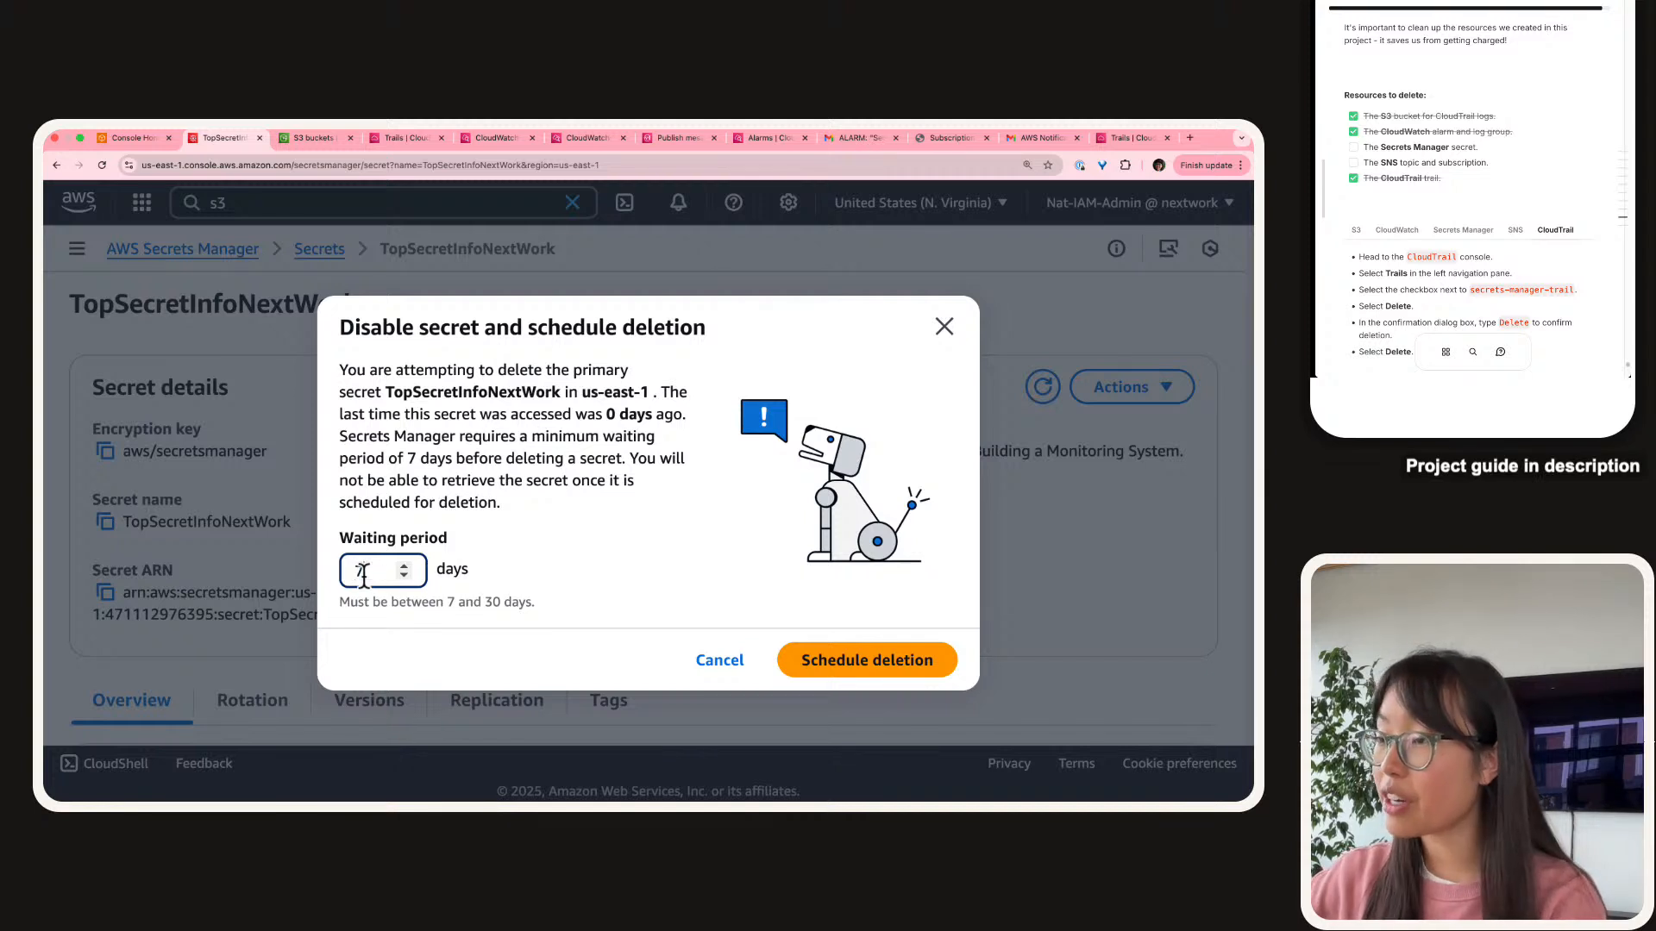
pyautogui.click(479, 482)
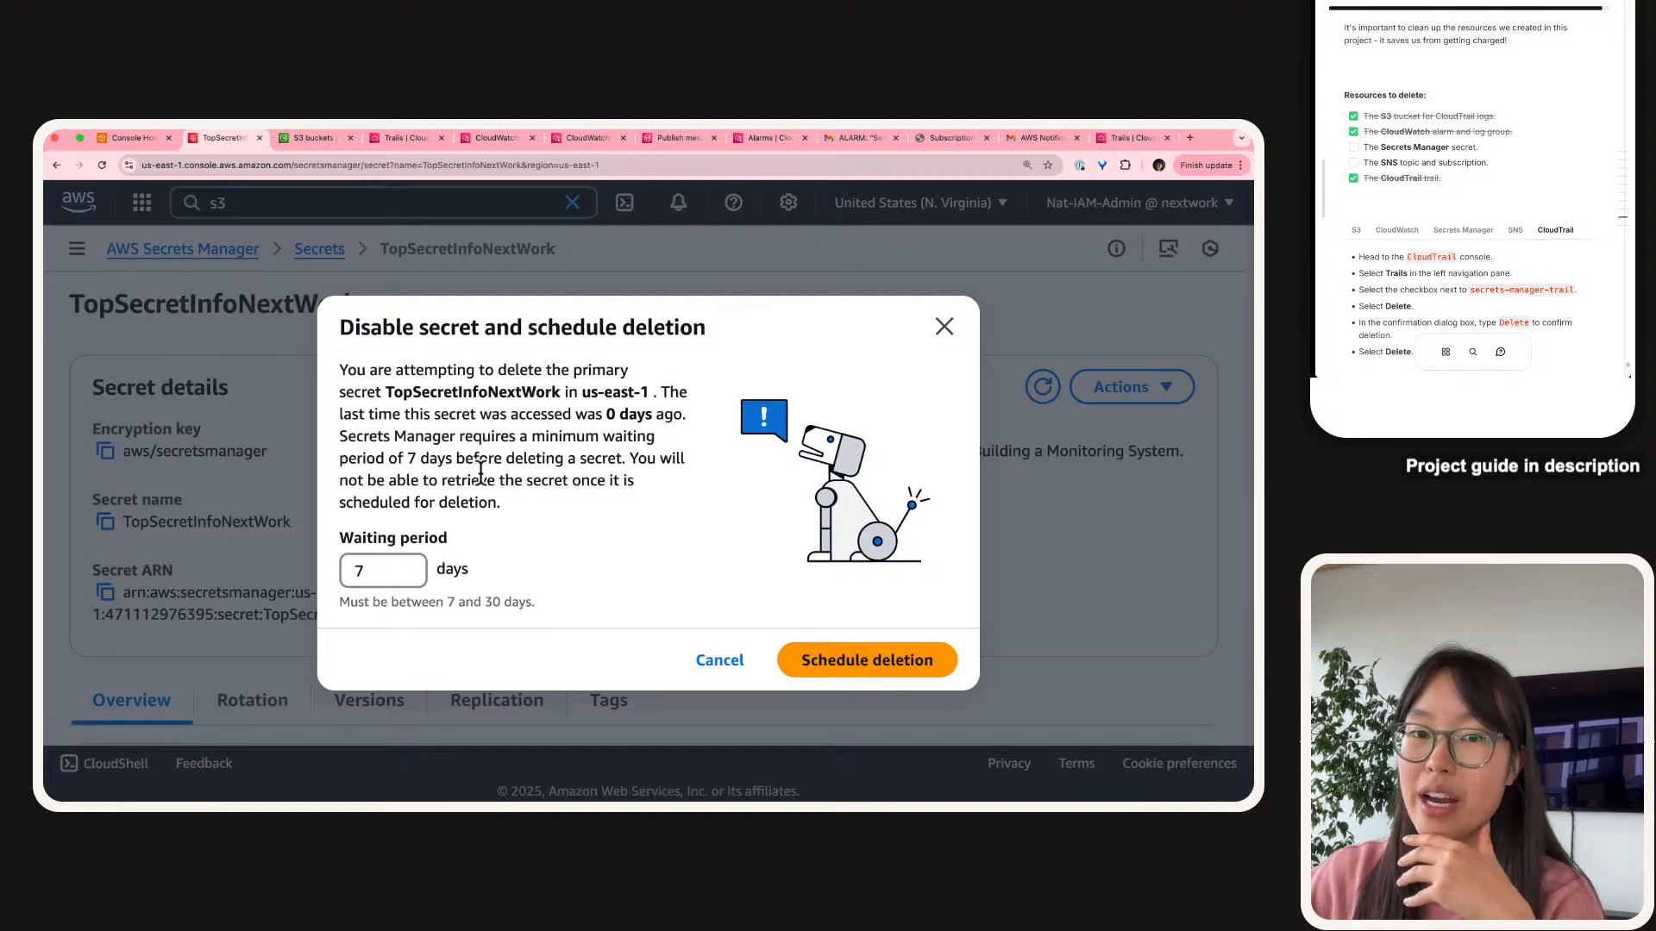
pyautogui.tripleClick(563, 470)
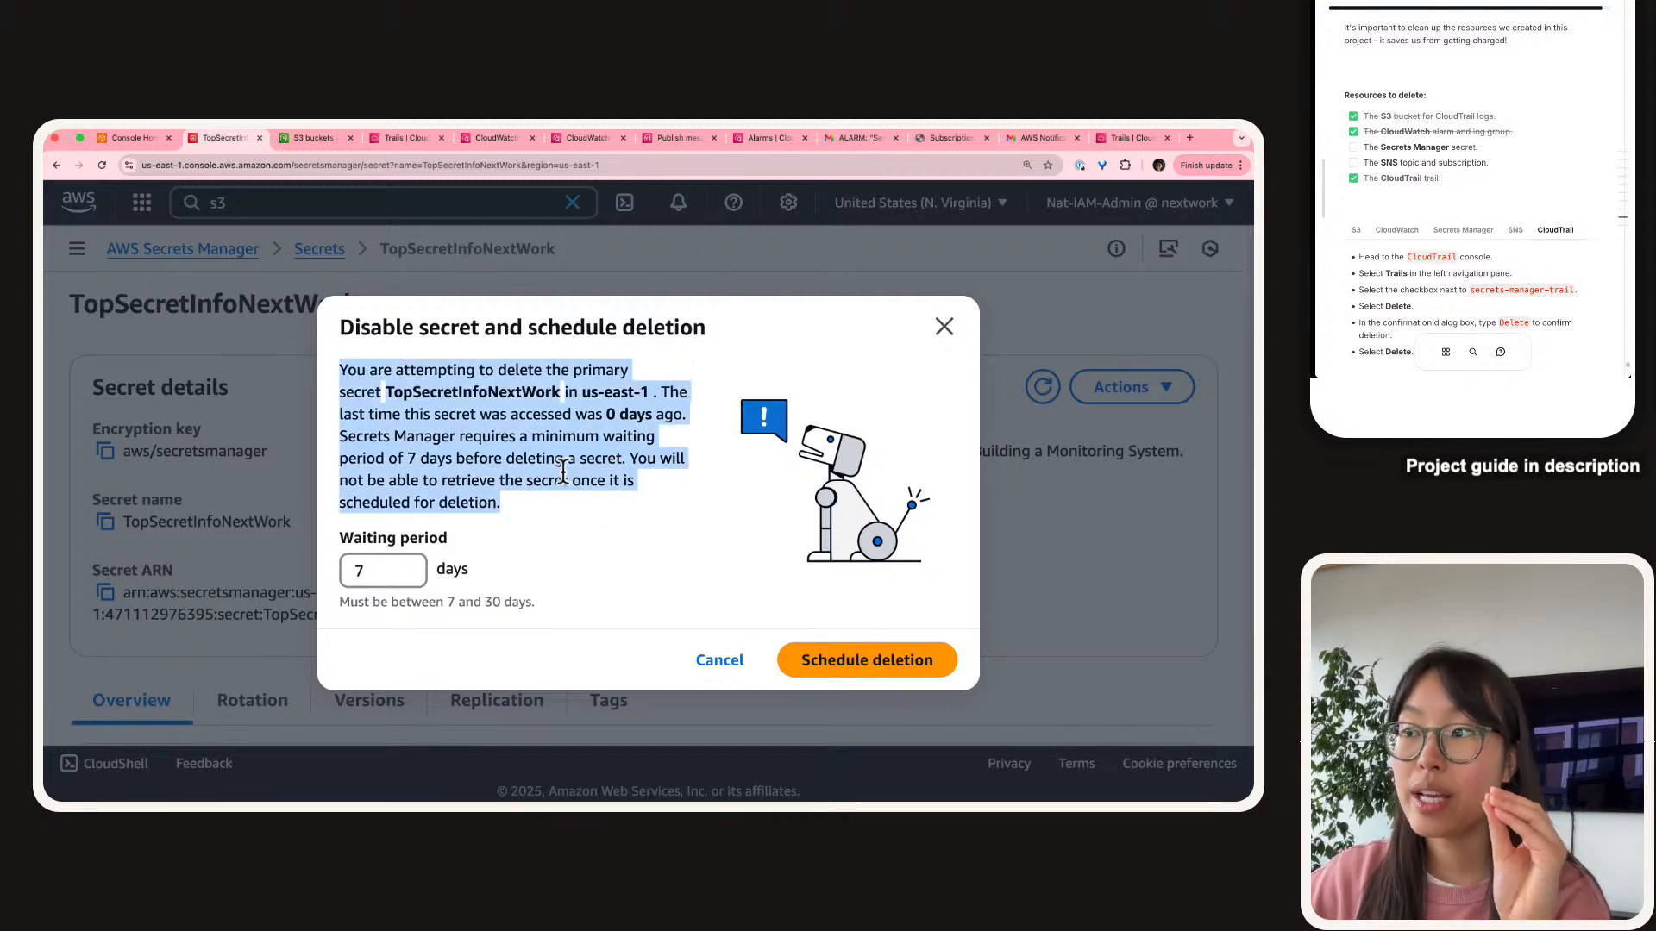
pyautogui.click(559, 474)
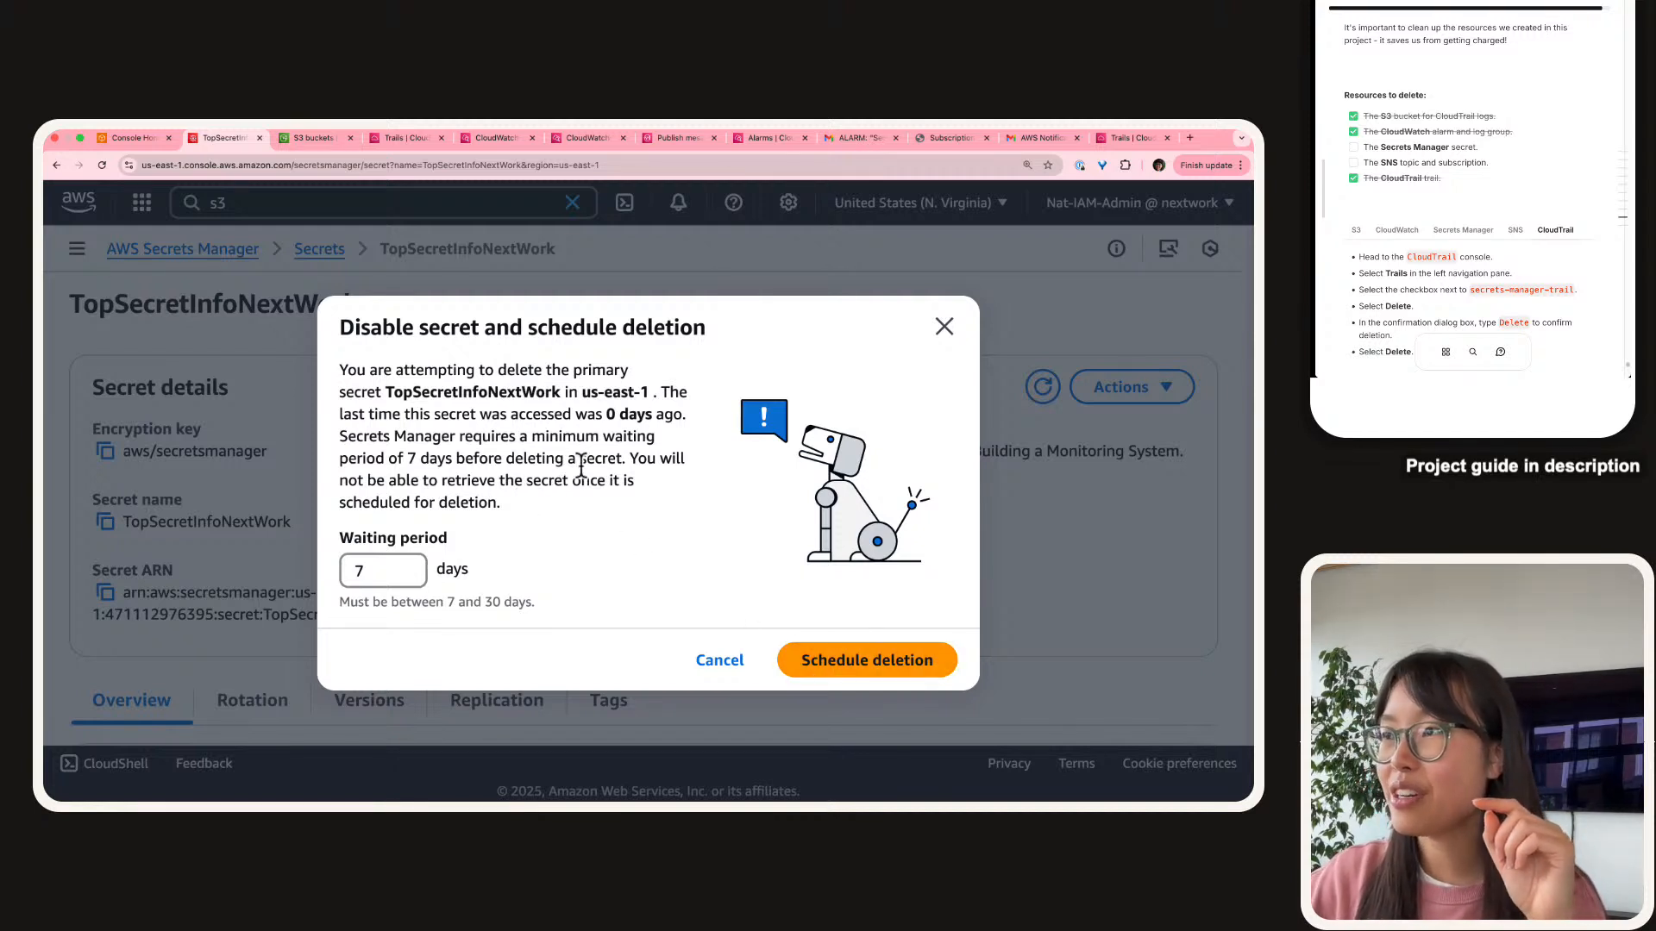
pyautogui.click(860, 670)
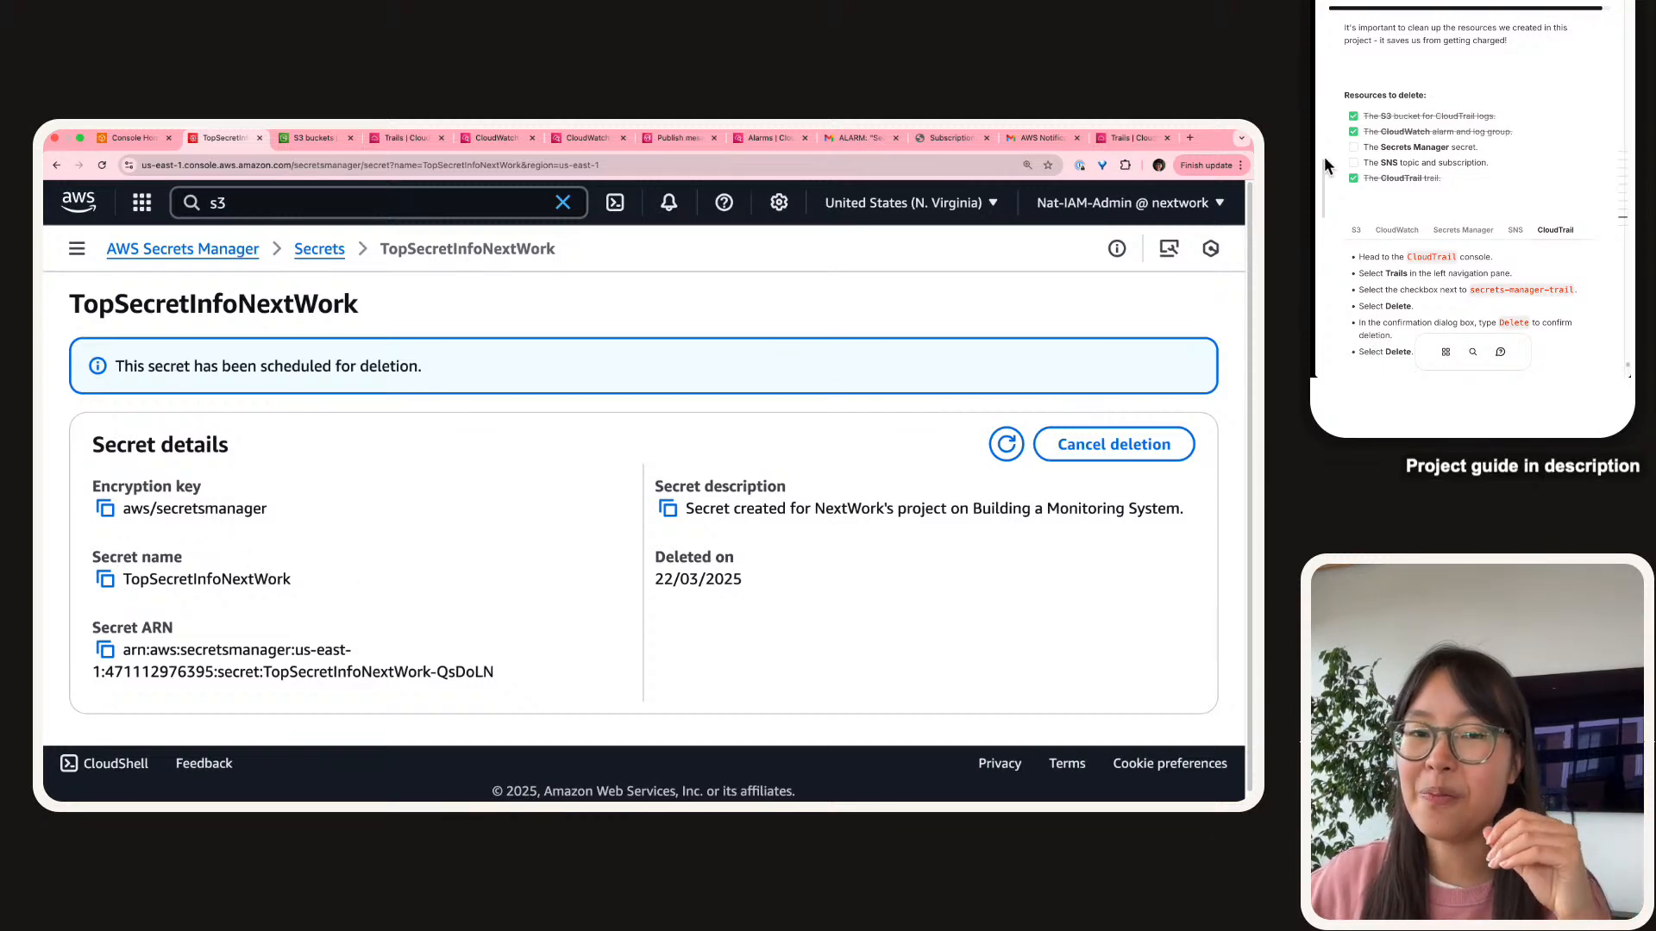
pyautogui.click(1353, 147)
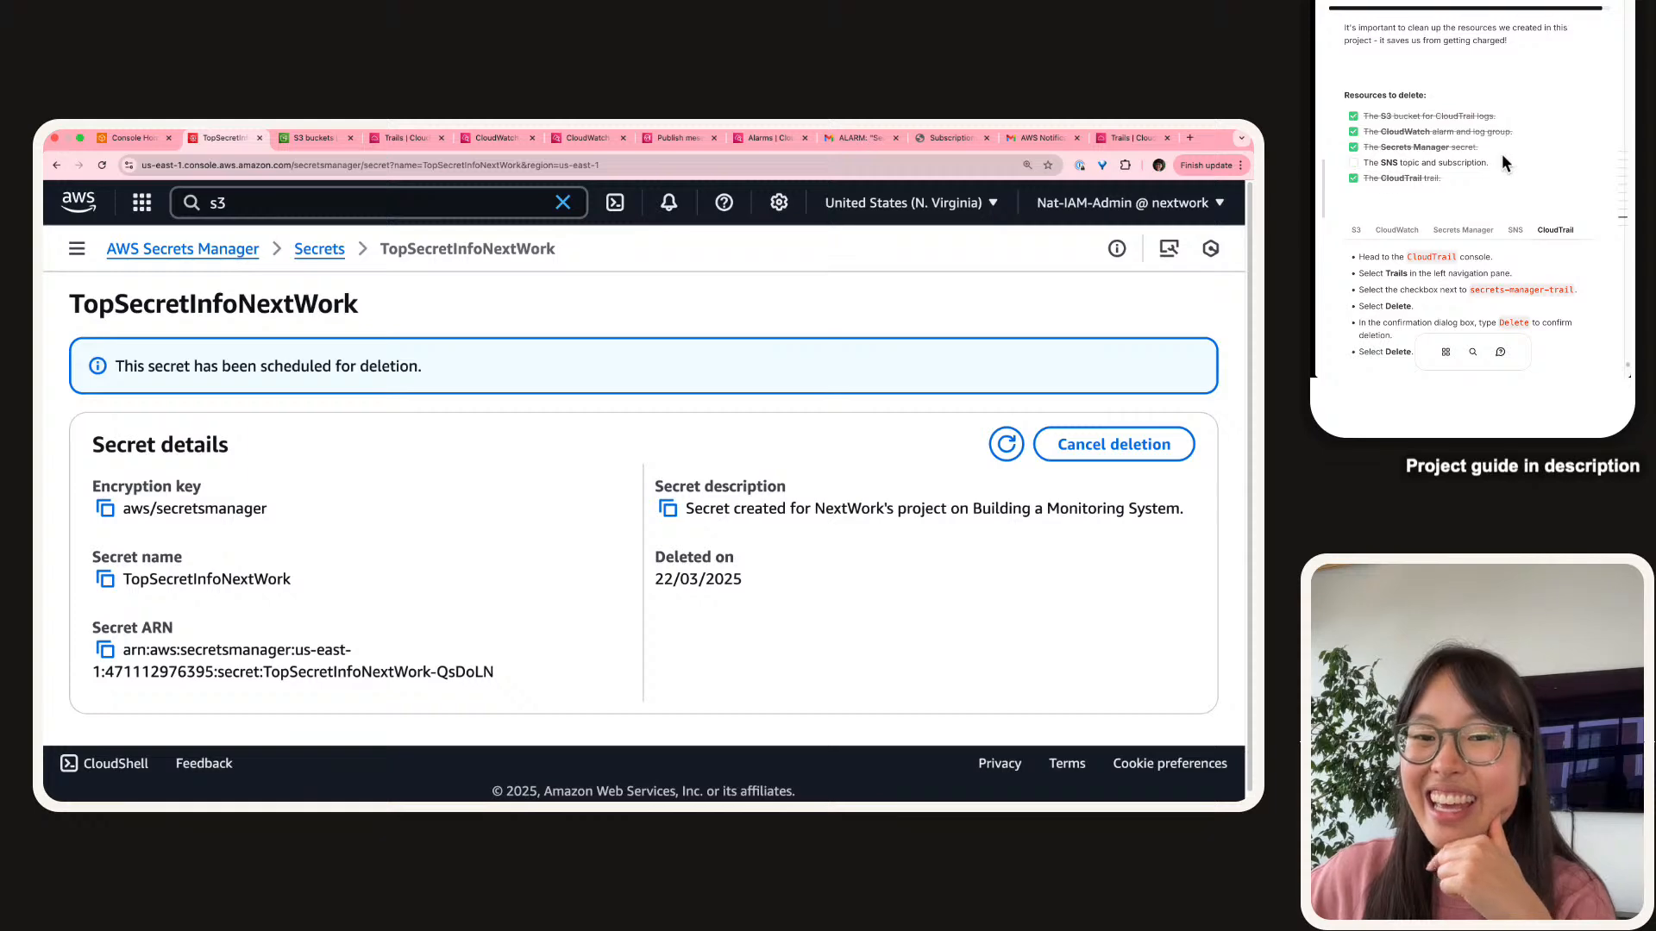
# Delete the SecurityAlarms SNS topic, confirming with 'delete me'.
pyautogui.click(519, 200)
pyautogui.click(644, 139)
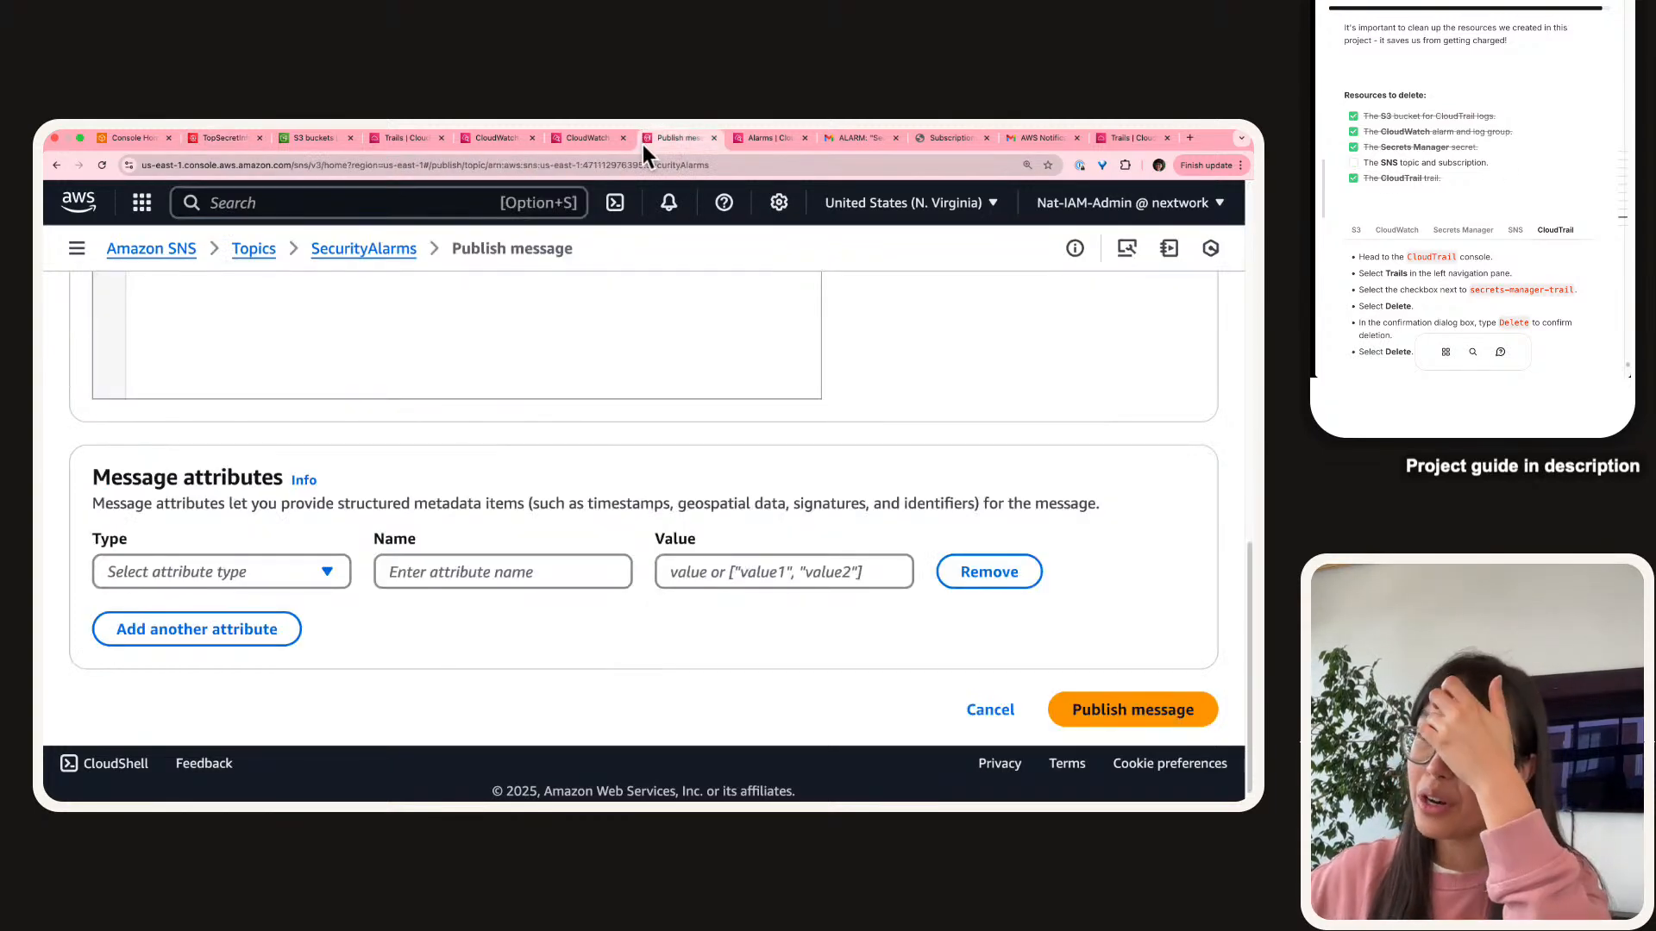
pyautogui.scroll(15, 494, 300)
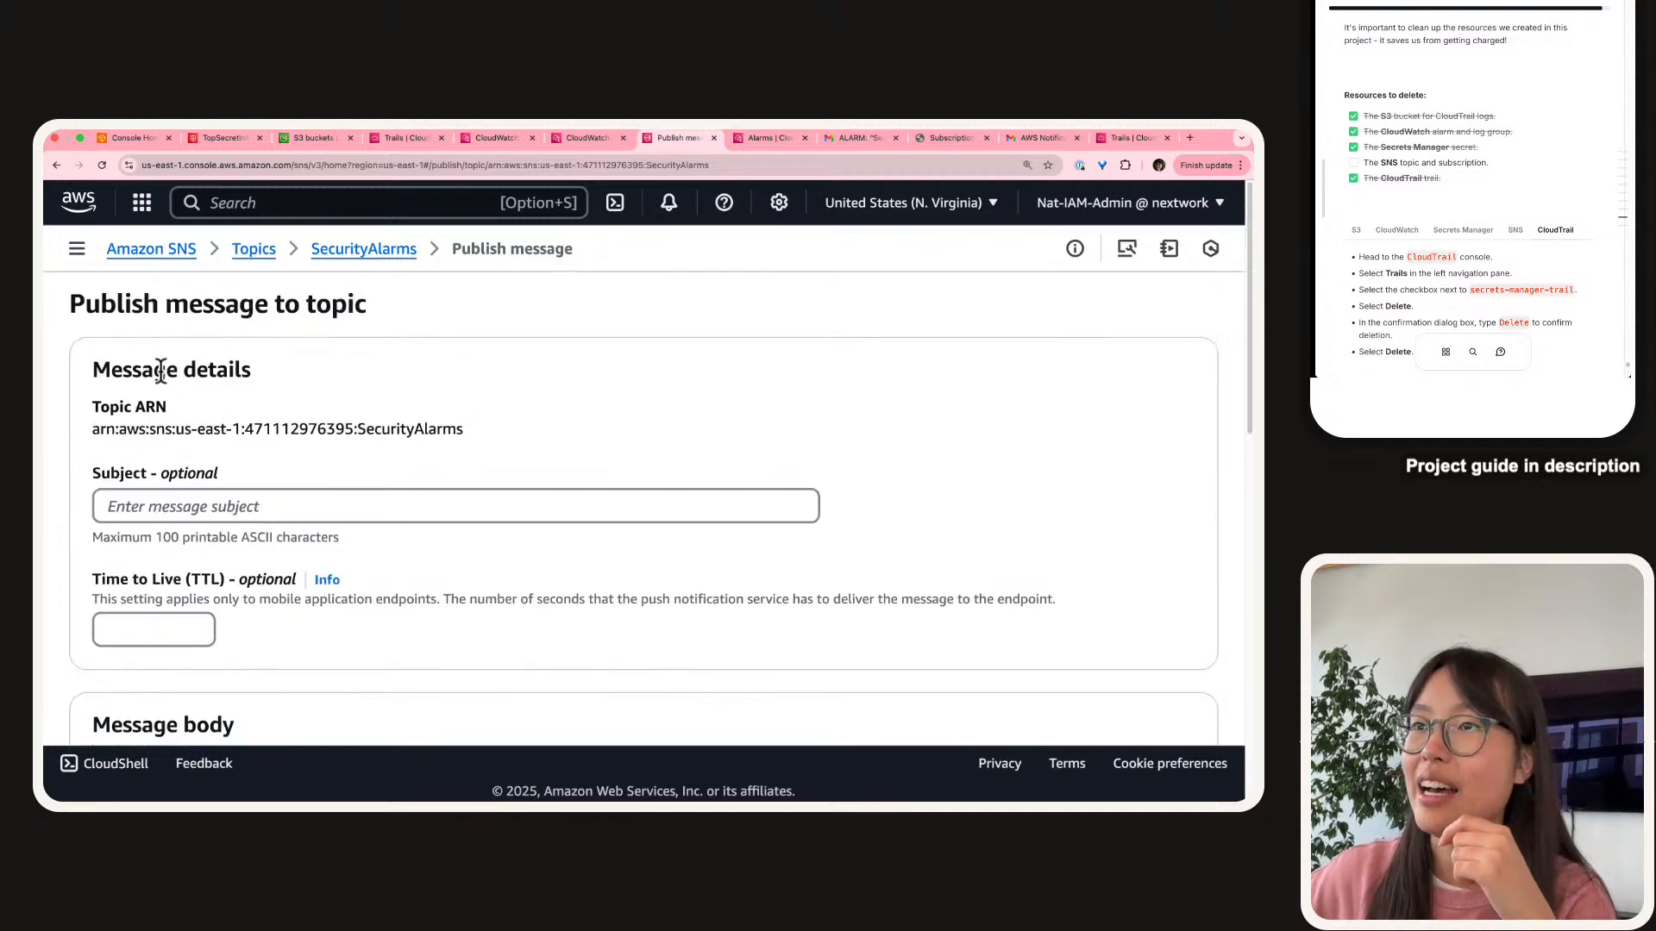
pyautogui.click(1514, 230)
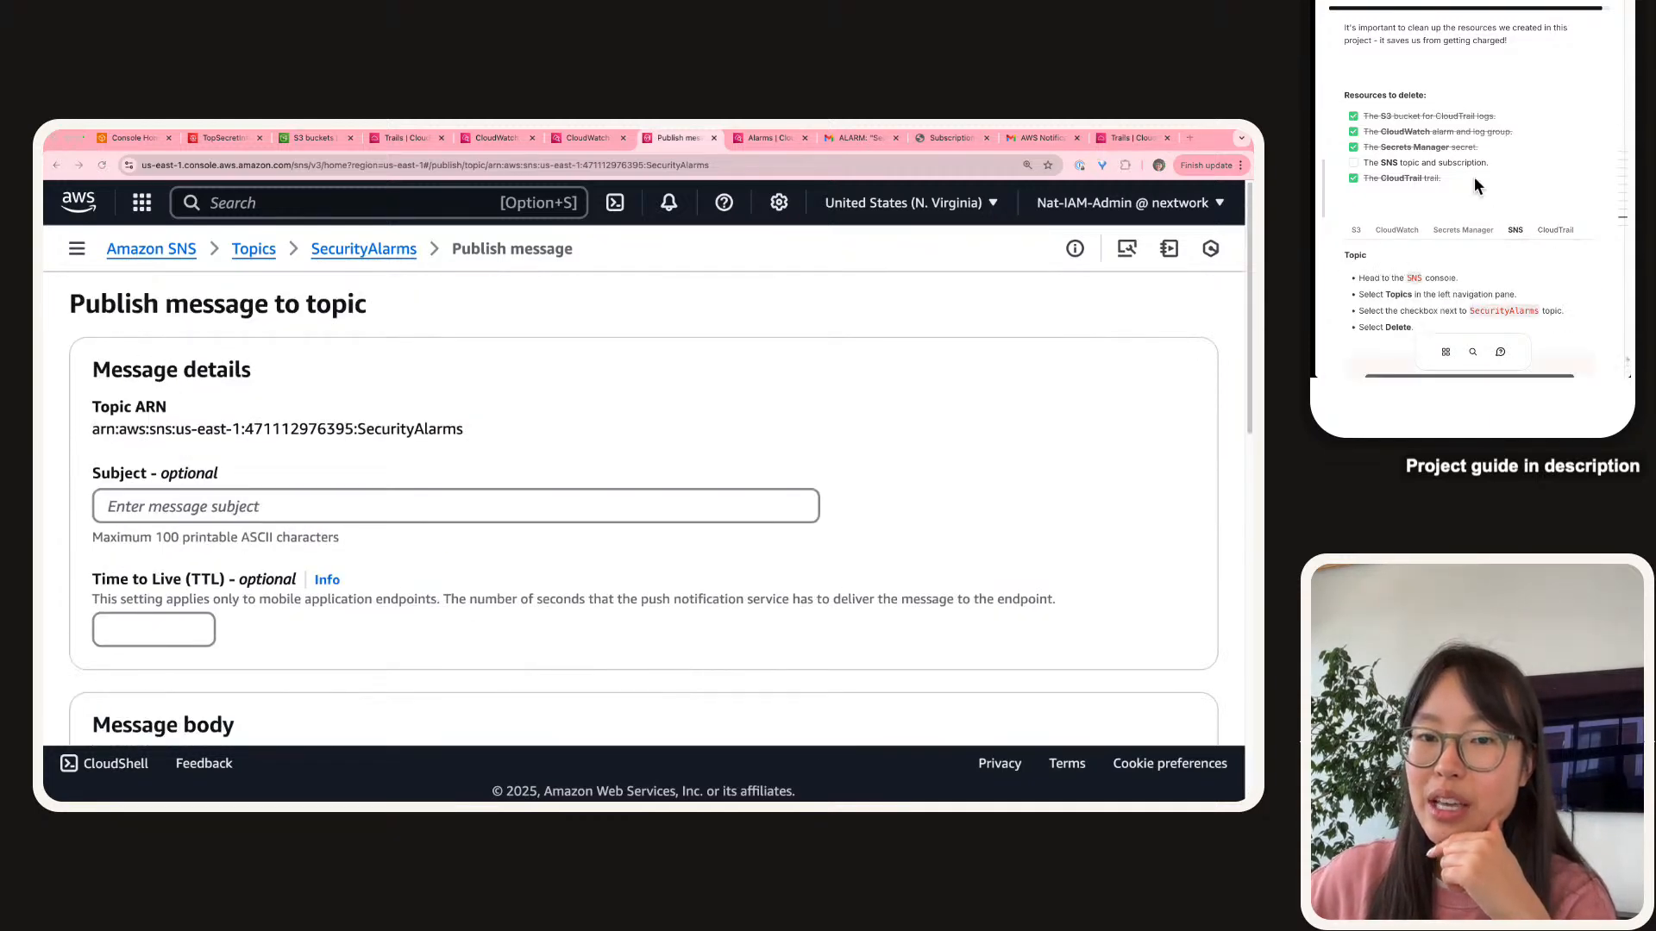
pyautogui.scroll(-1, 1473, 176)
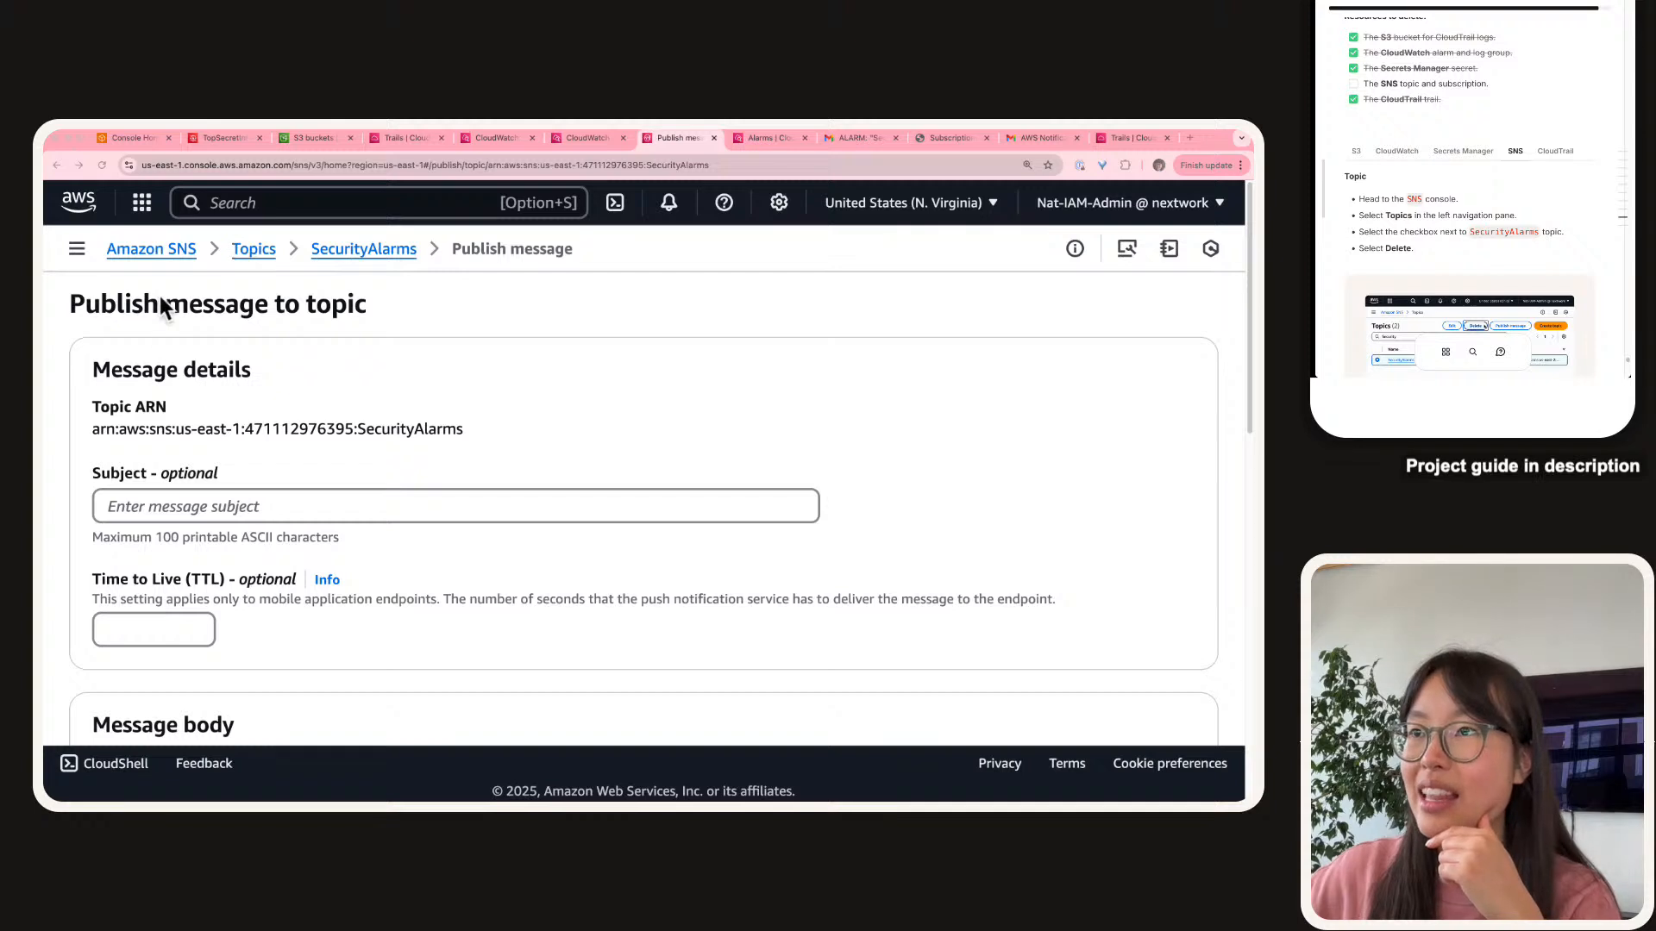
pyautogui.click(264, 252)
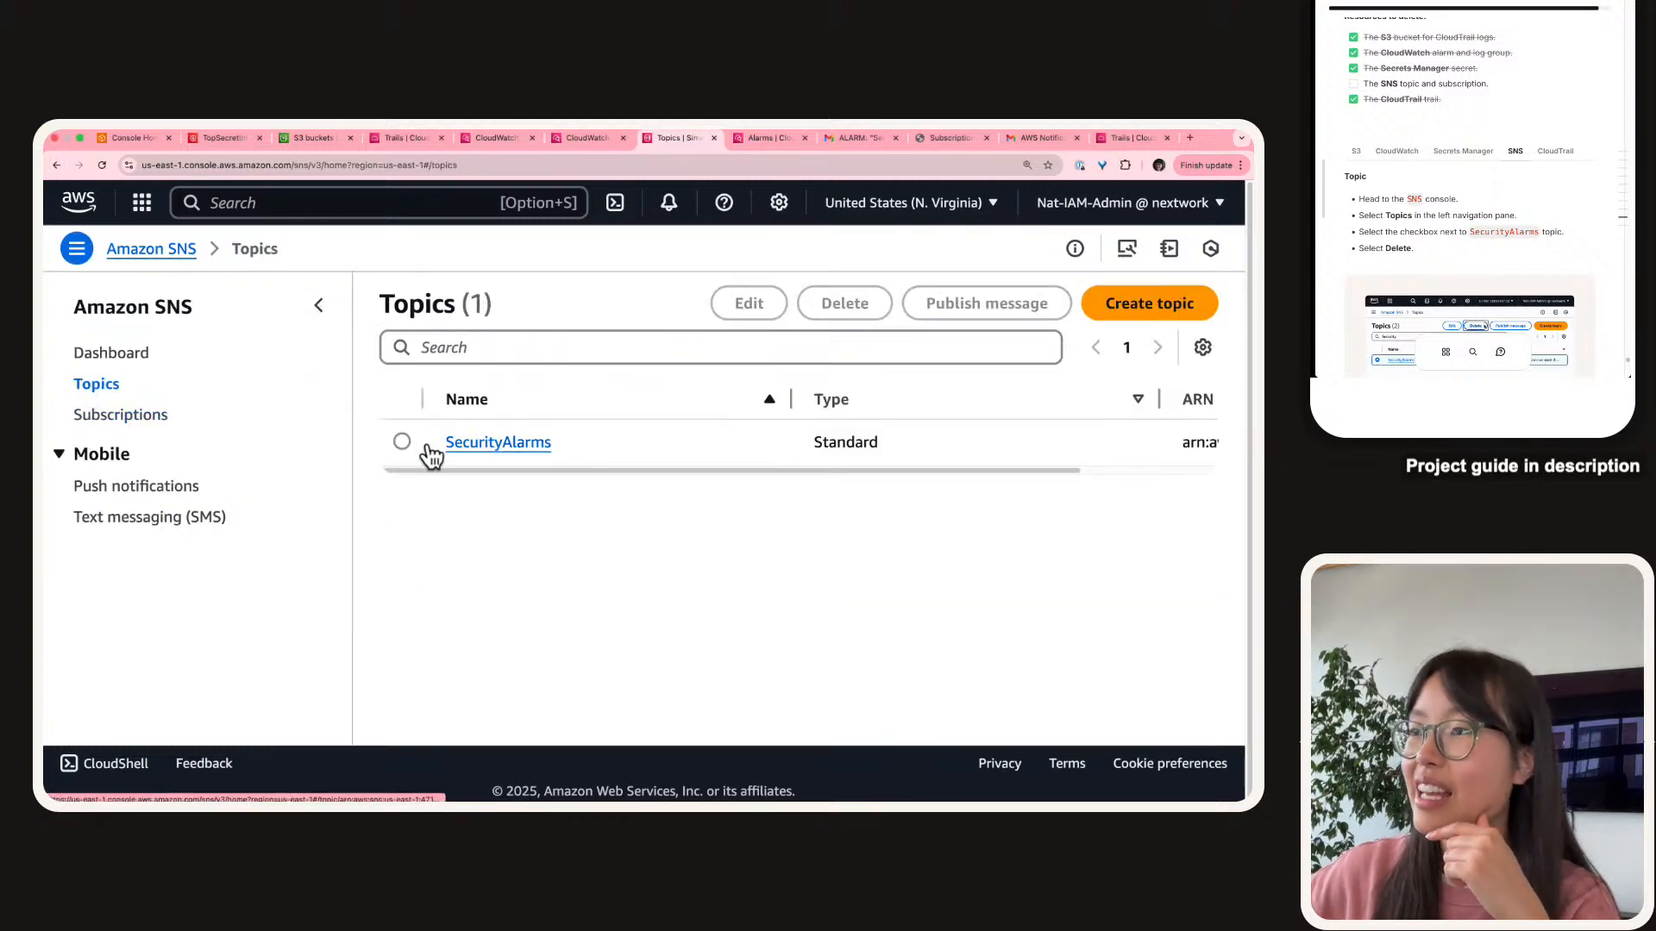
pyautogui.click(401, 442)
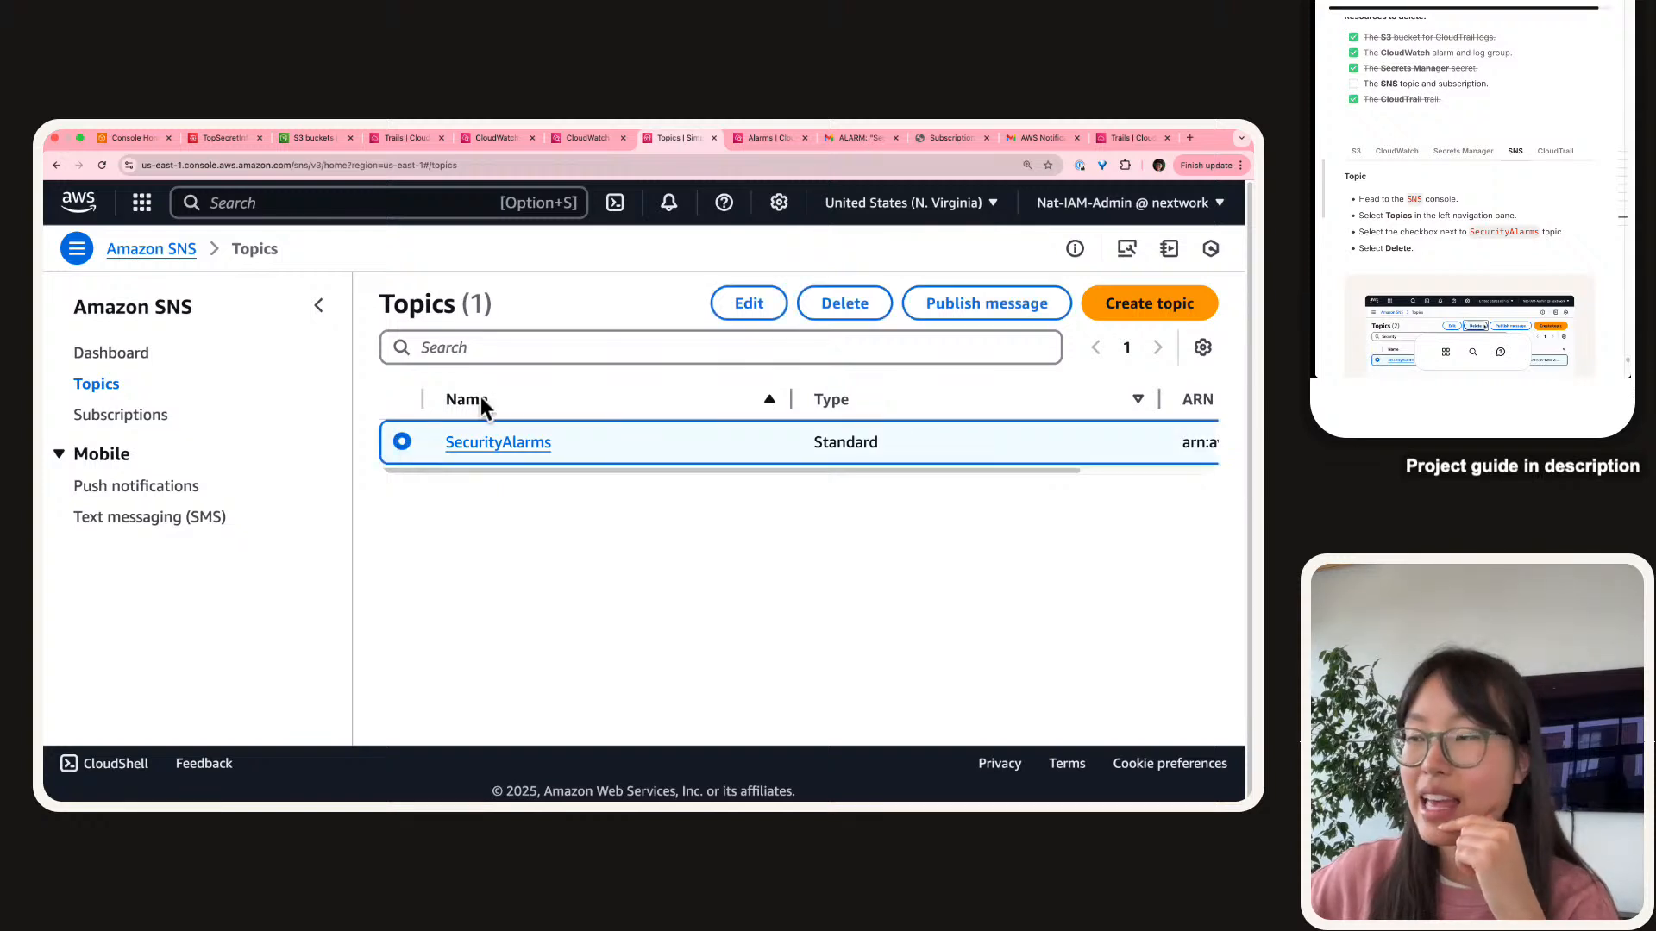
pyautogui.click(850, 304)
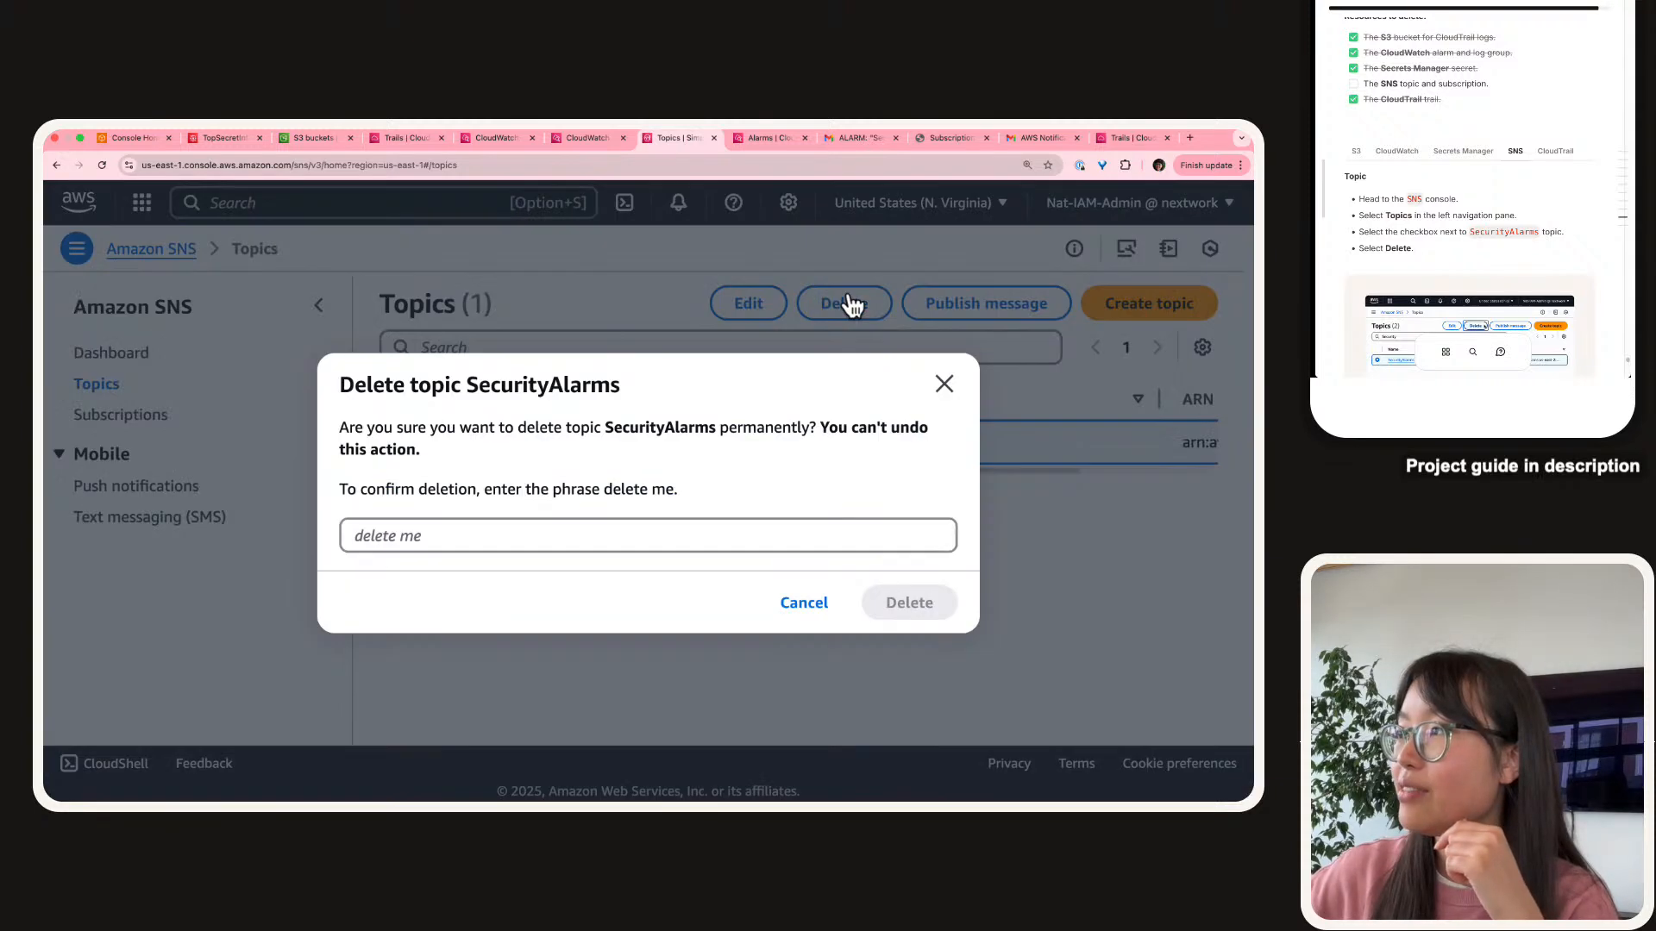
pyautogui.click(583, 520)
pyautogui.write('delete me')
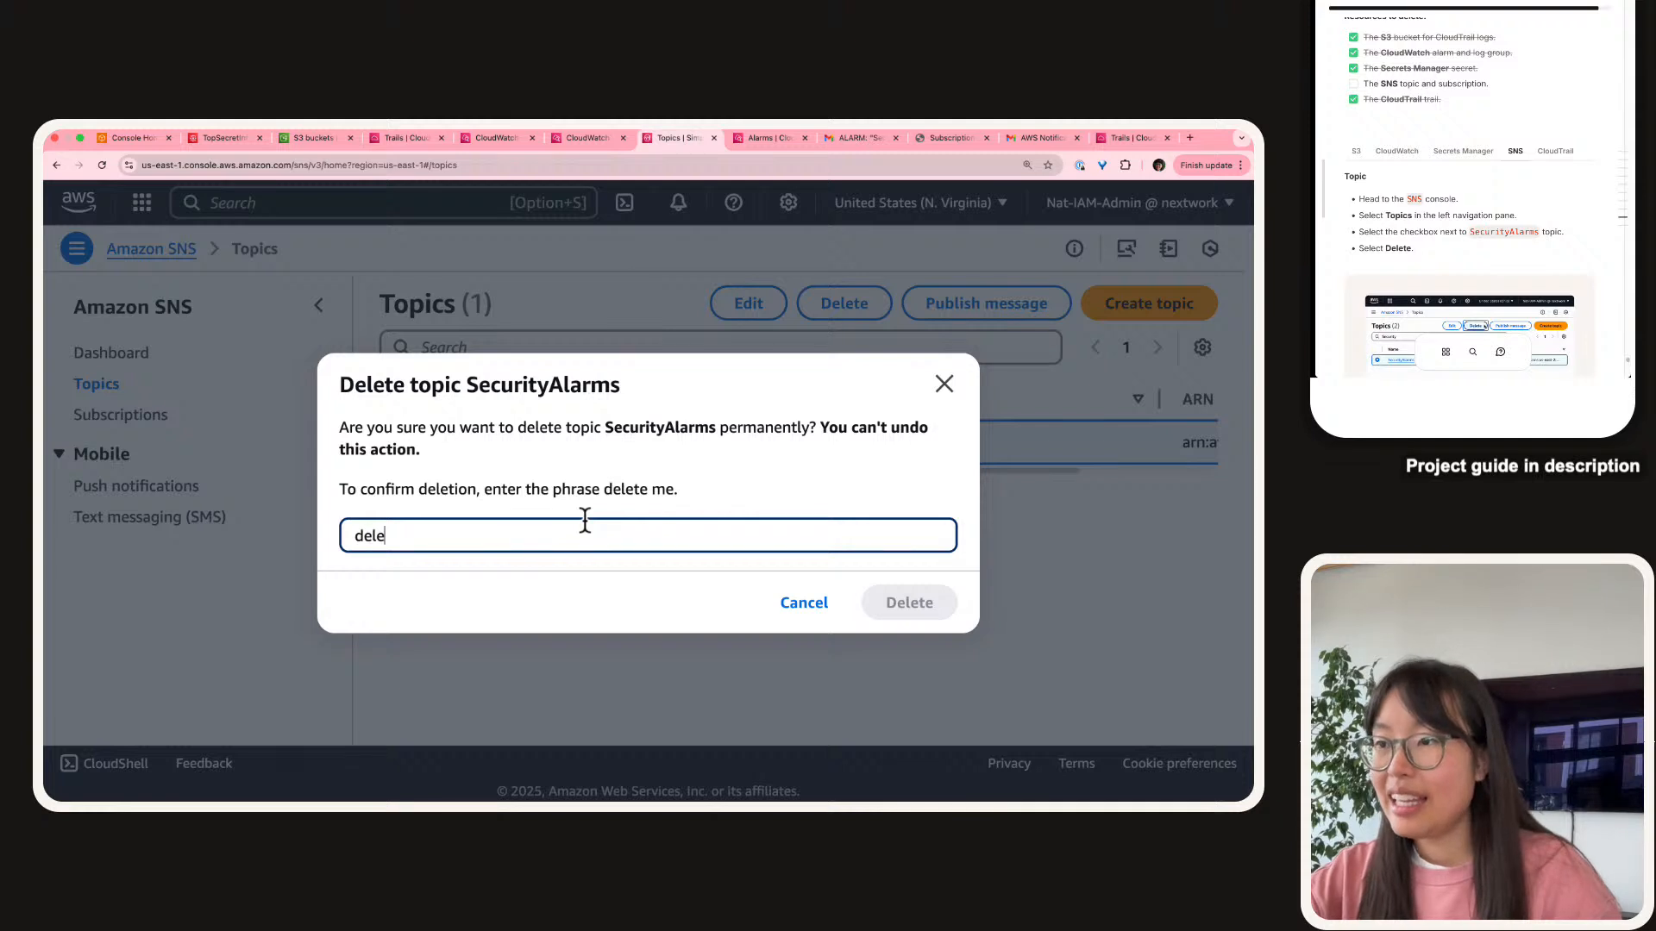
pyautogui.press('BackSpace')
pyautogui.press('BackSpace')
pyautogui.write('me')
pyautogui.press('Return')
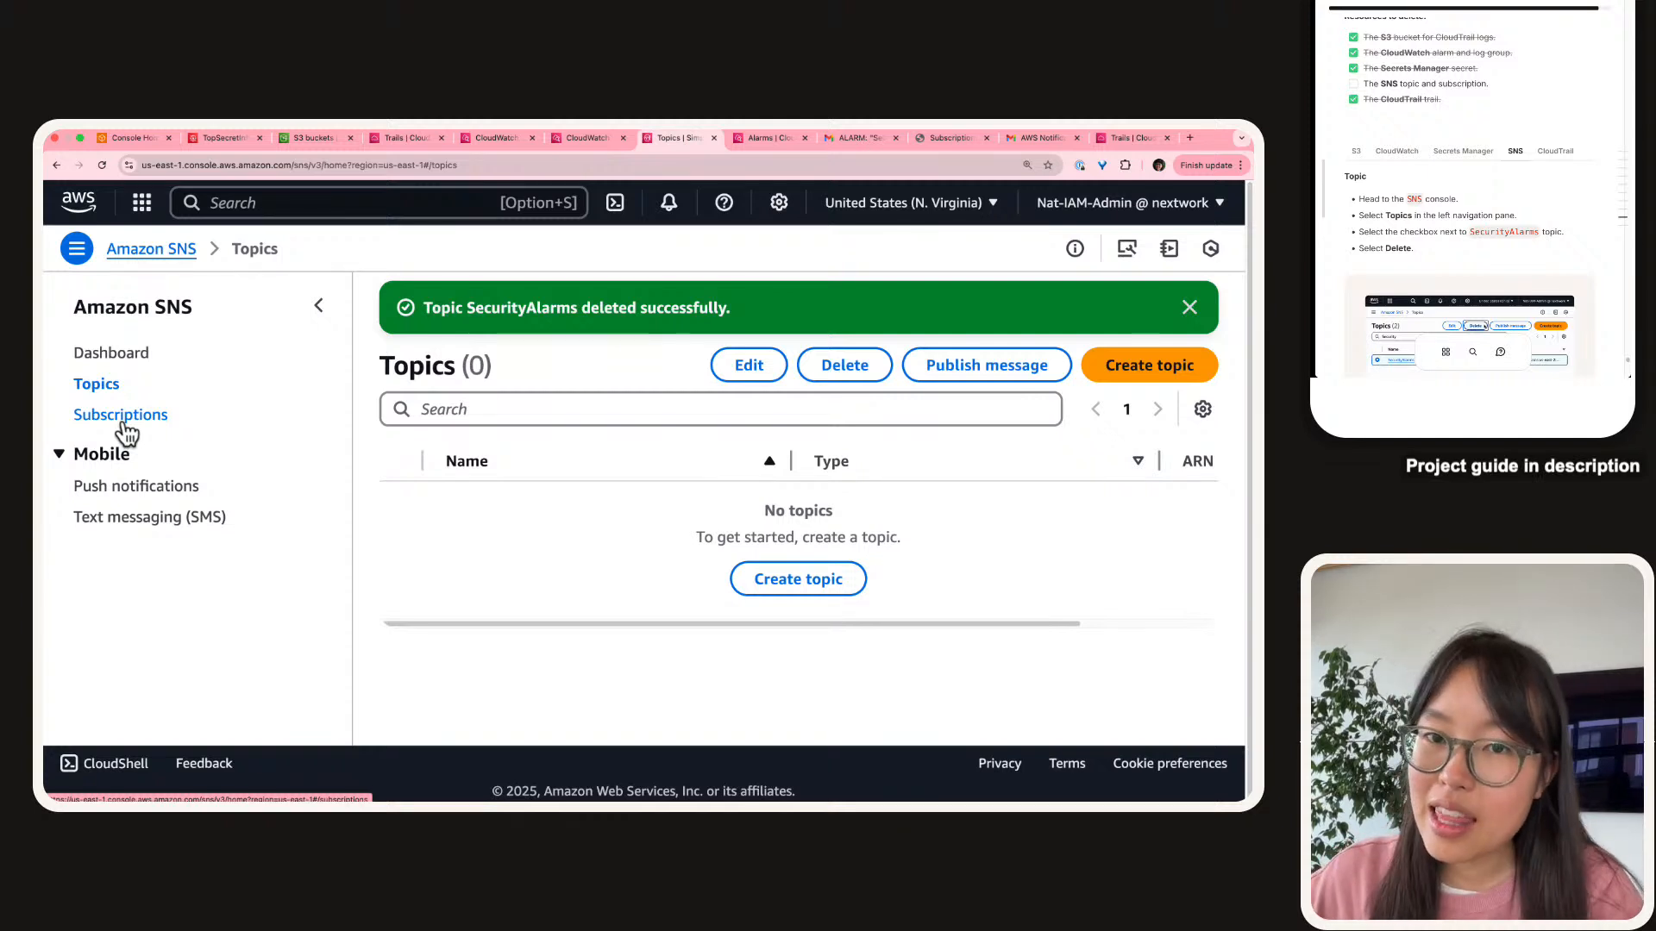
# Delete the remaining email subscription and tick SNS off the guide.
pyautogui.click(122, 423)
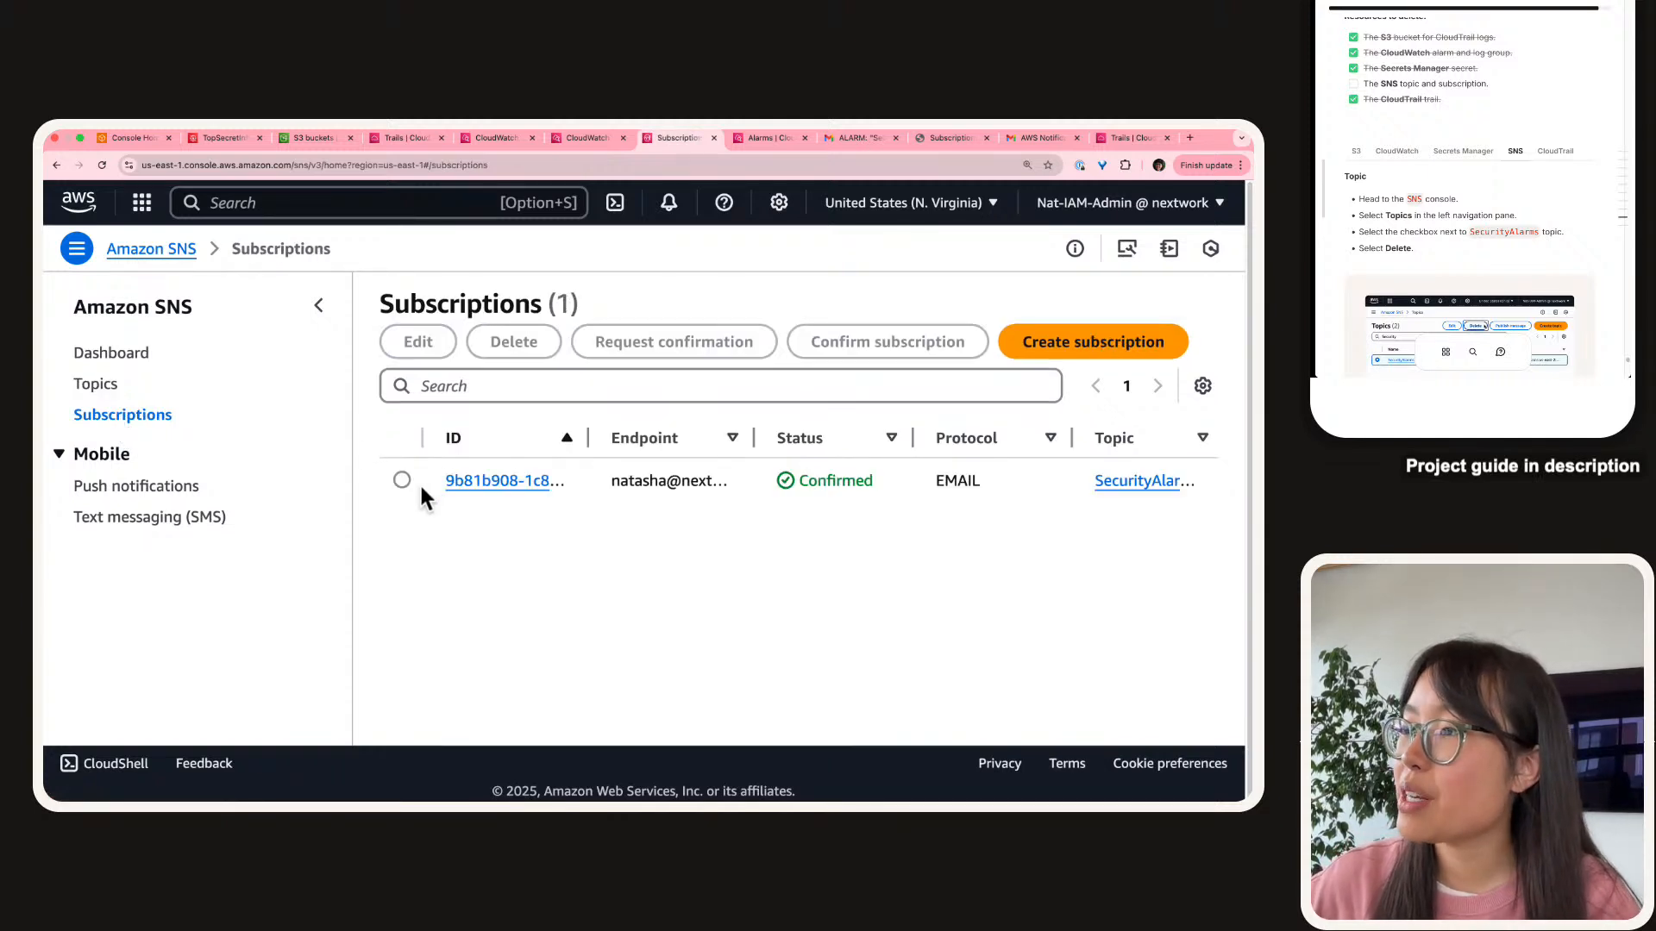
pyautogui.click(402, 482)
pyautogui.click(512, 354)
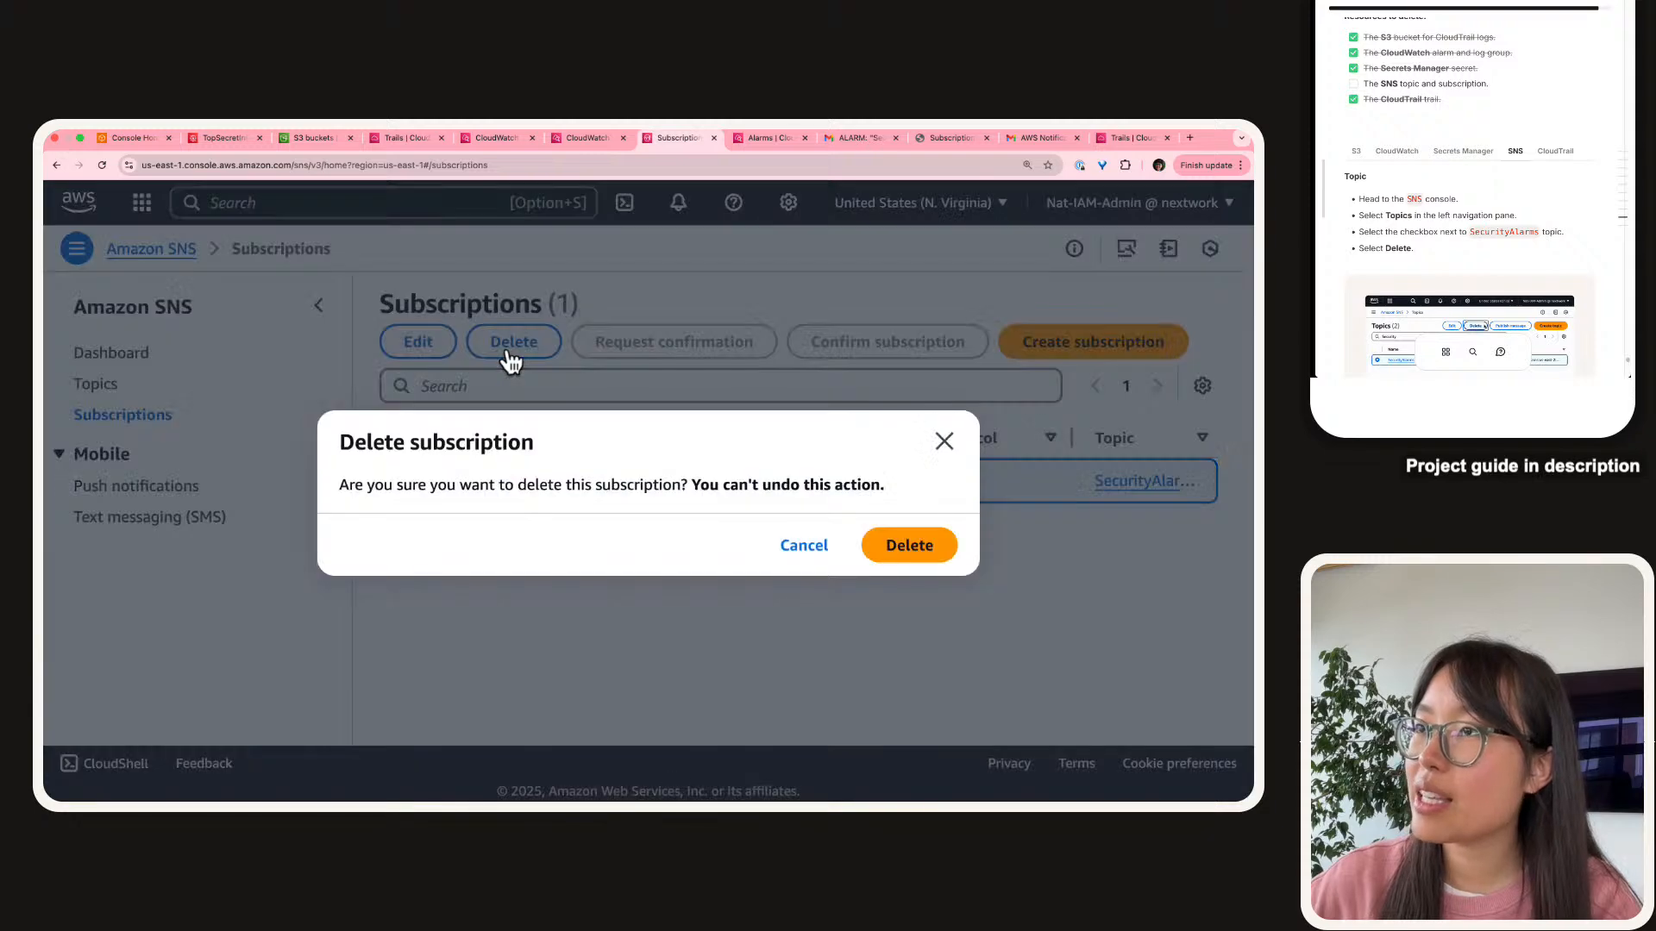
pyautogui.click(901, 551)
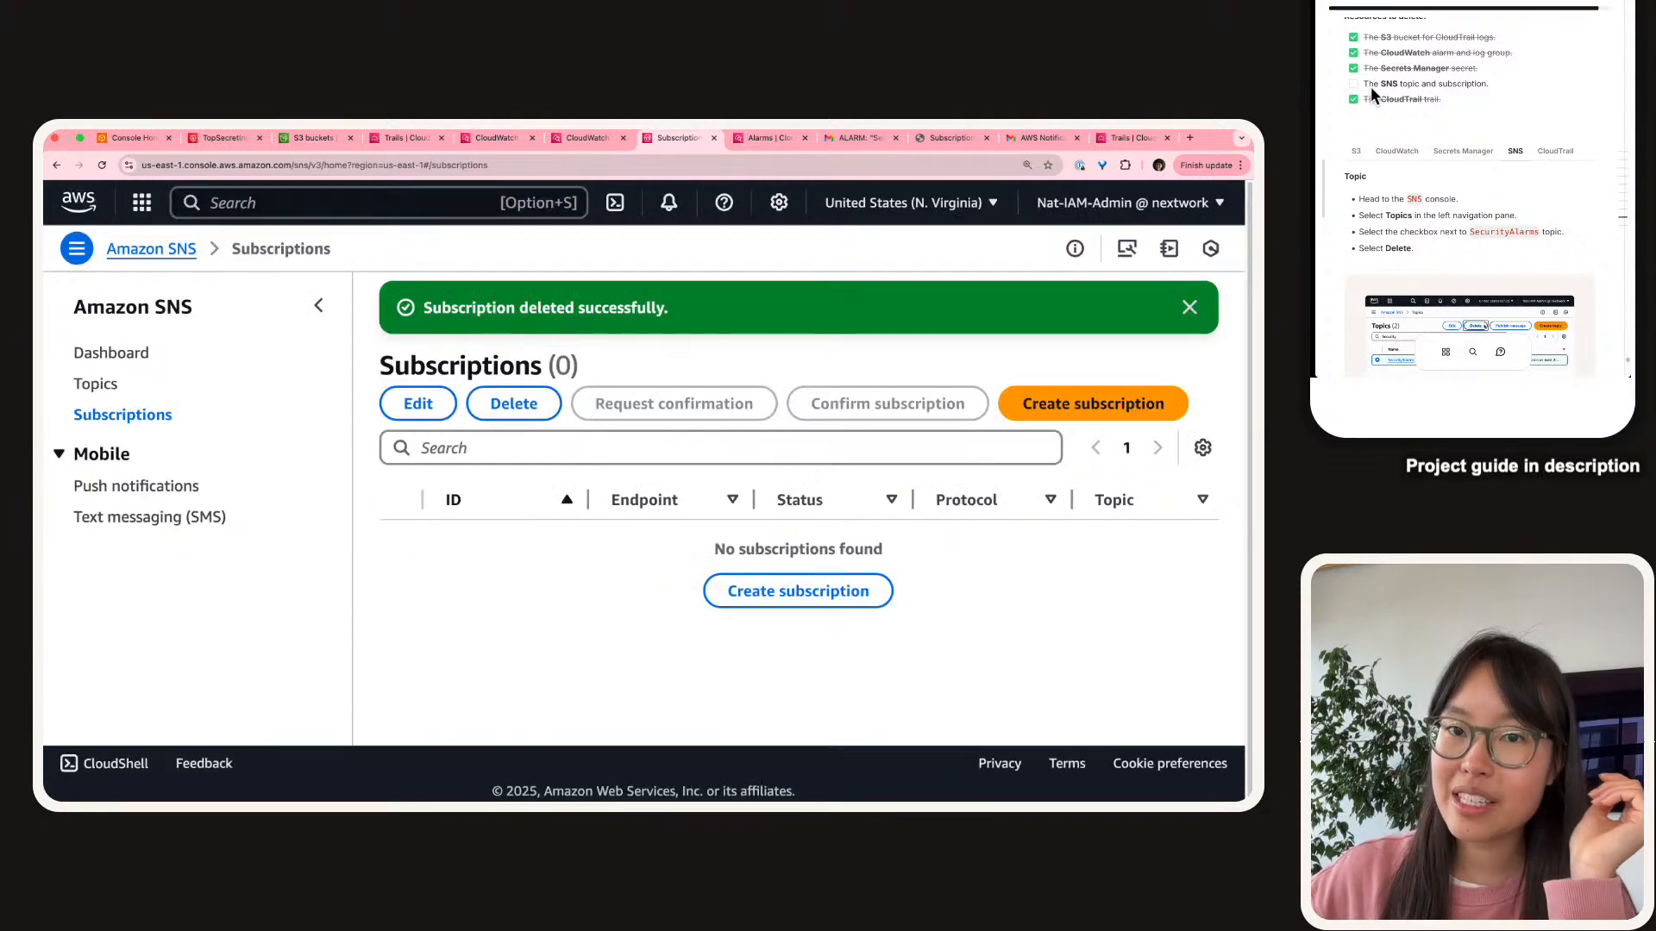
pyautogui.click(1352, 84)
# Copy the starter text and list the services used: CloudTrail, CloudWatch, SNS, IAM roles and S3 buckets.
pyautogui.scroll(-1, 1444, 159)
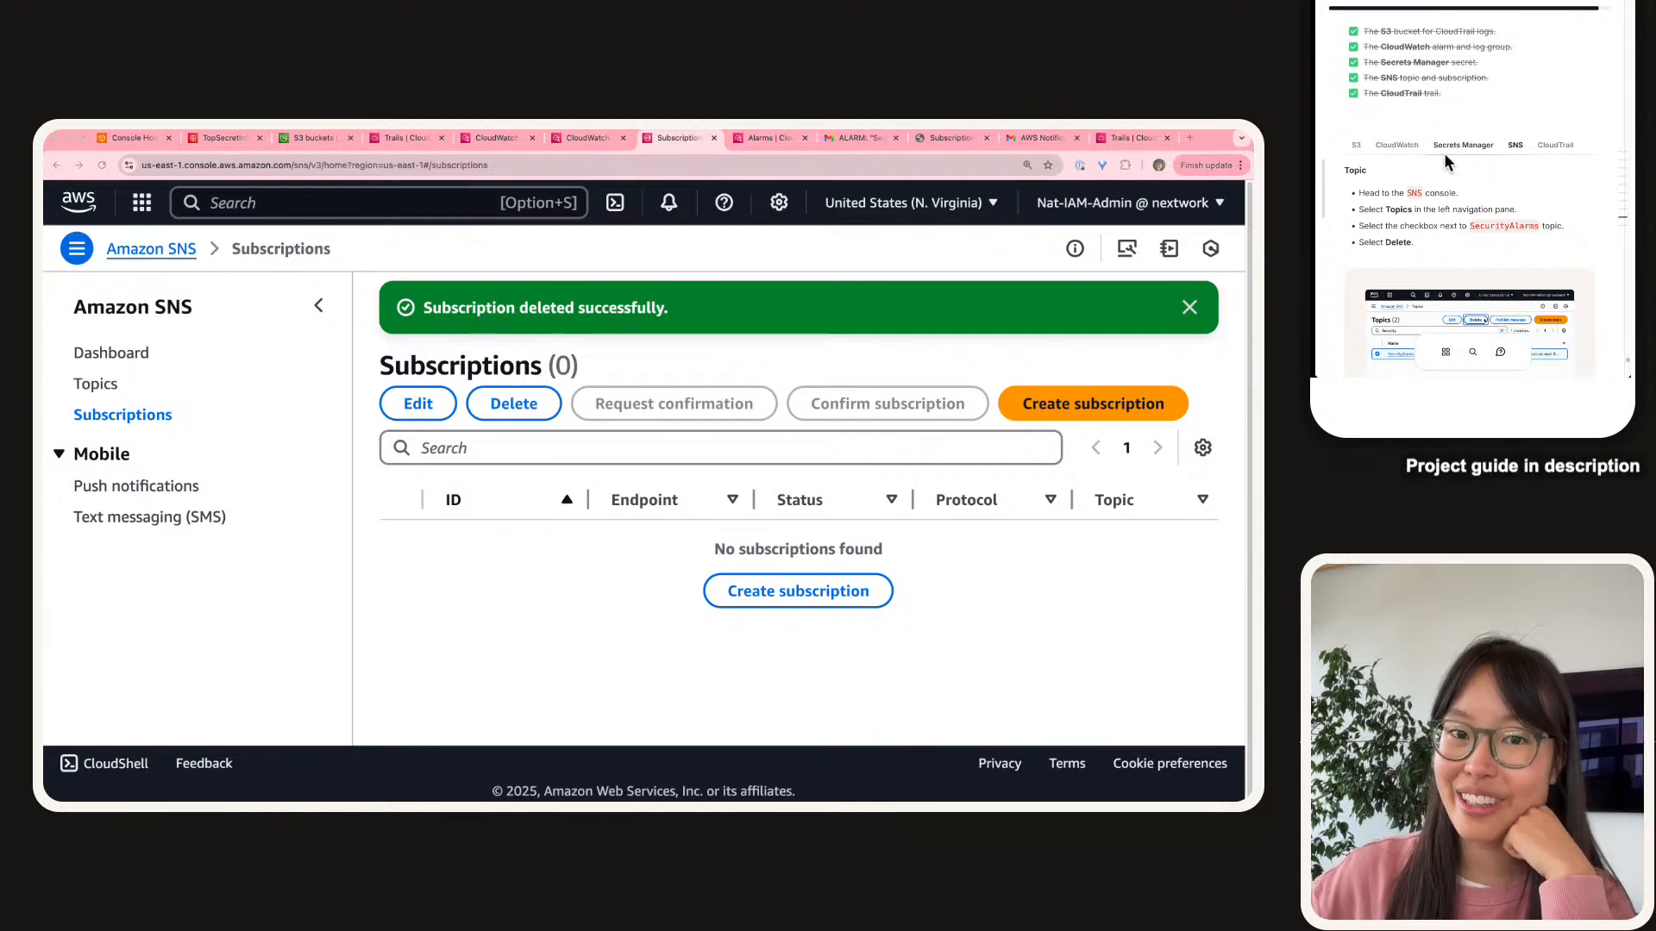
pyautogui.scroll(-8, 1449, 162)
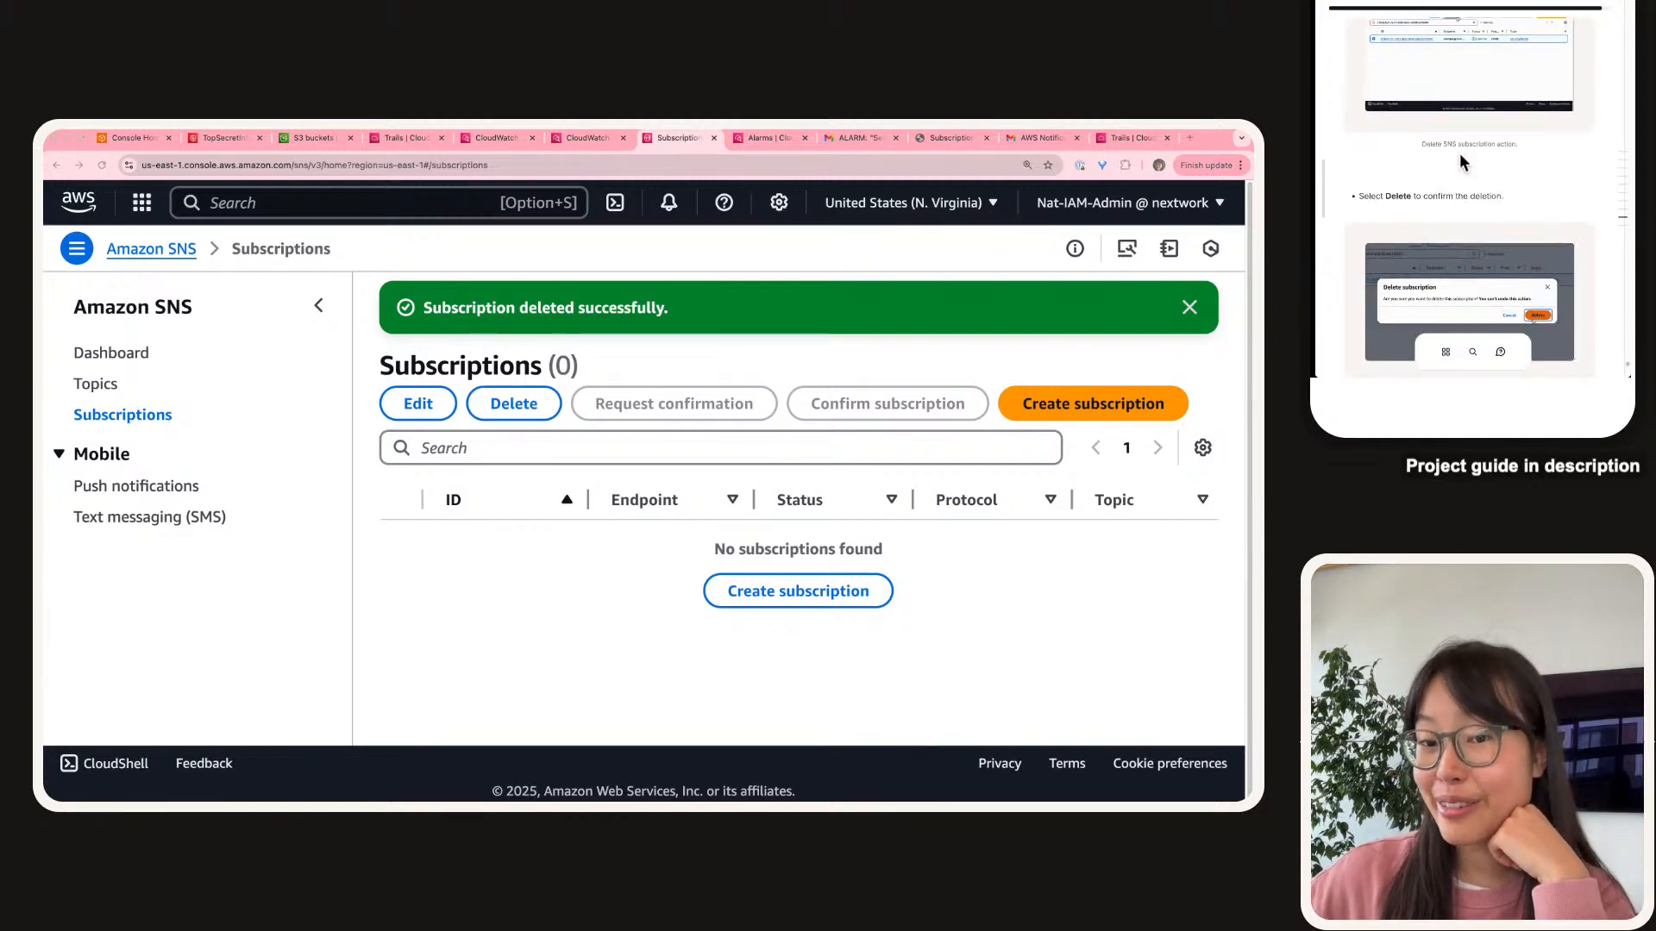
pyautogui.scroll(-10, 1462, 162)
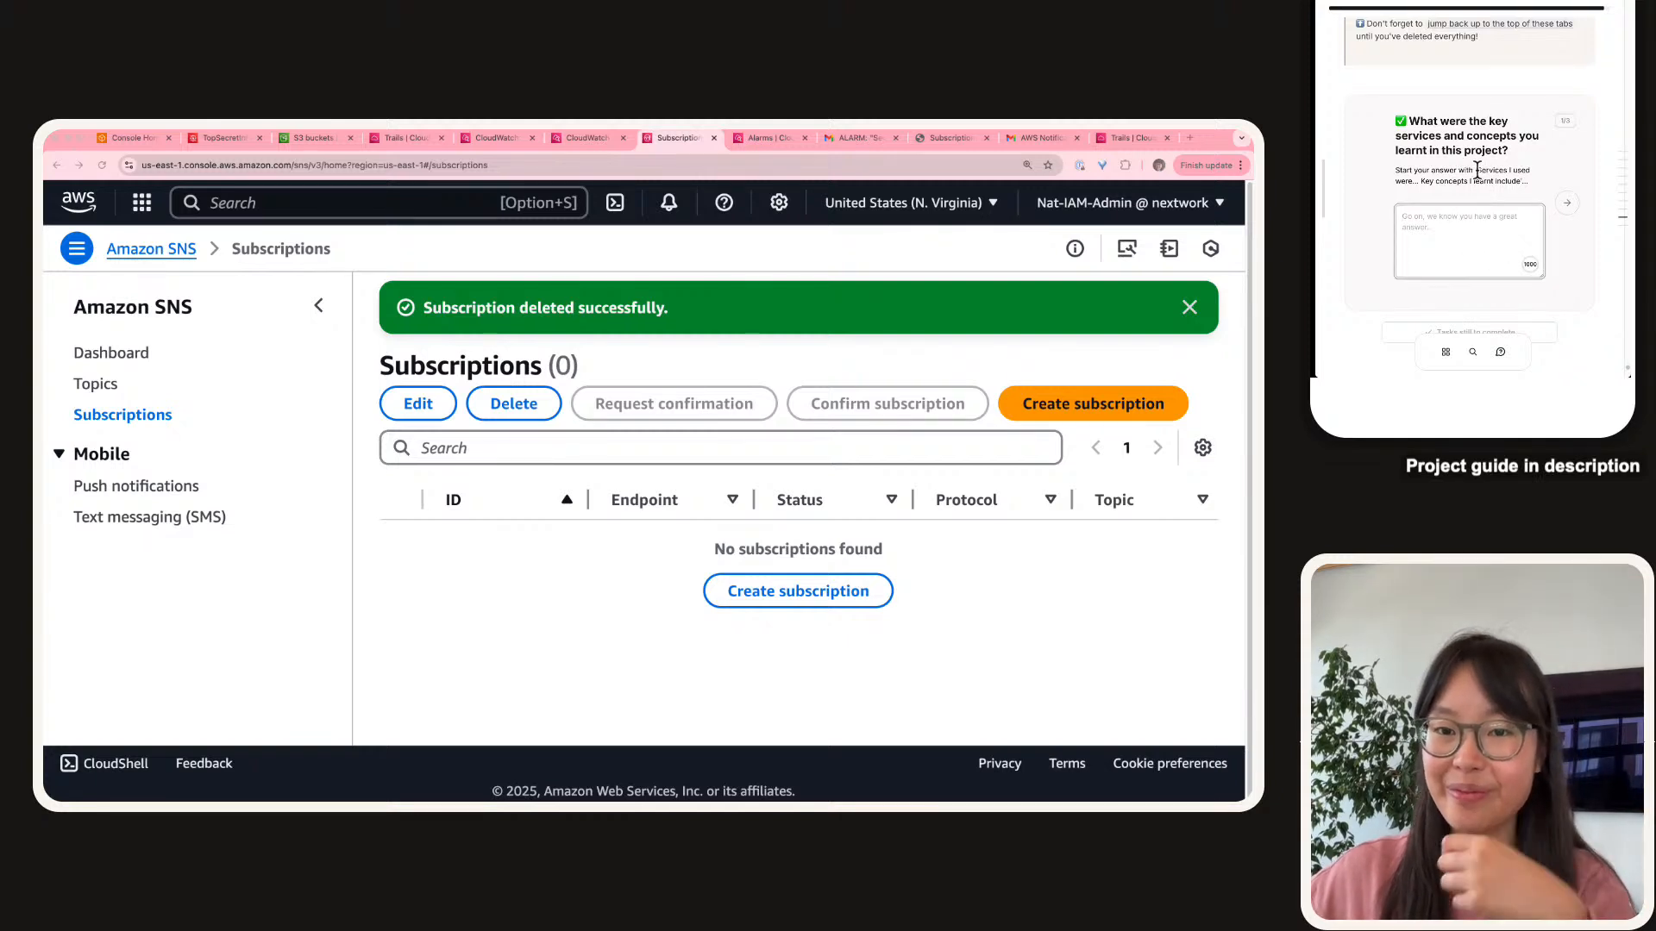
pyautogui.moveTo(1476, 170); pyautogui.dragTo(1463, 240)
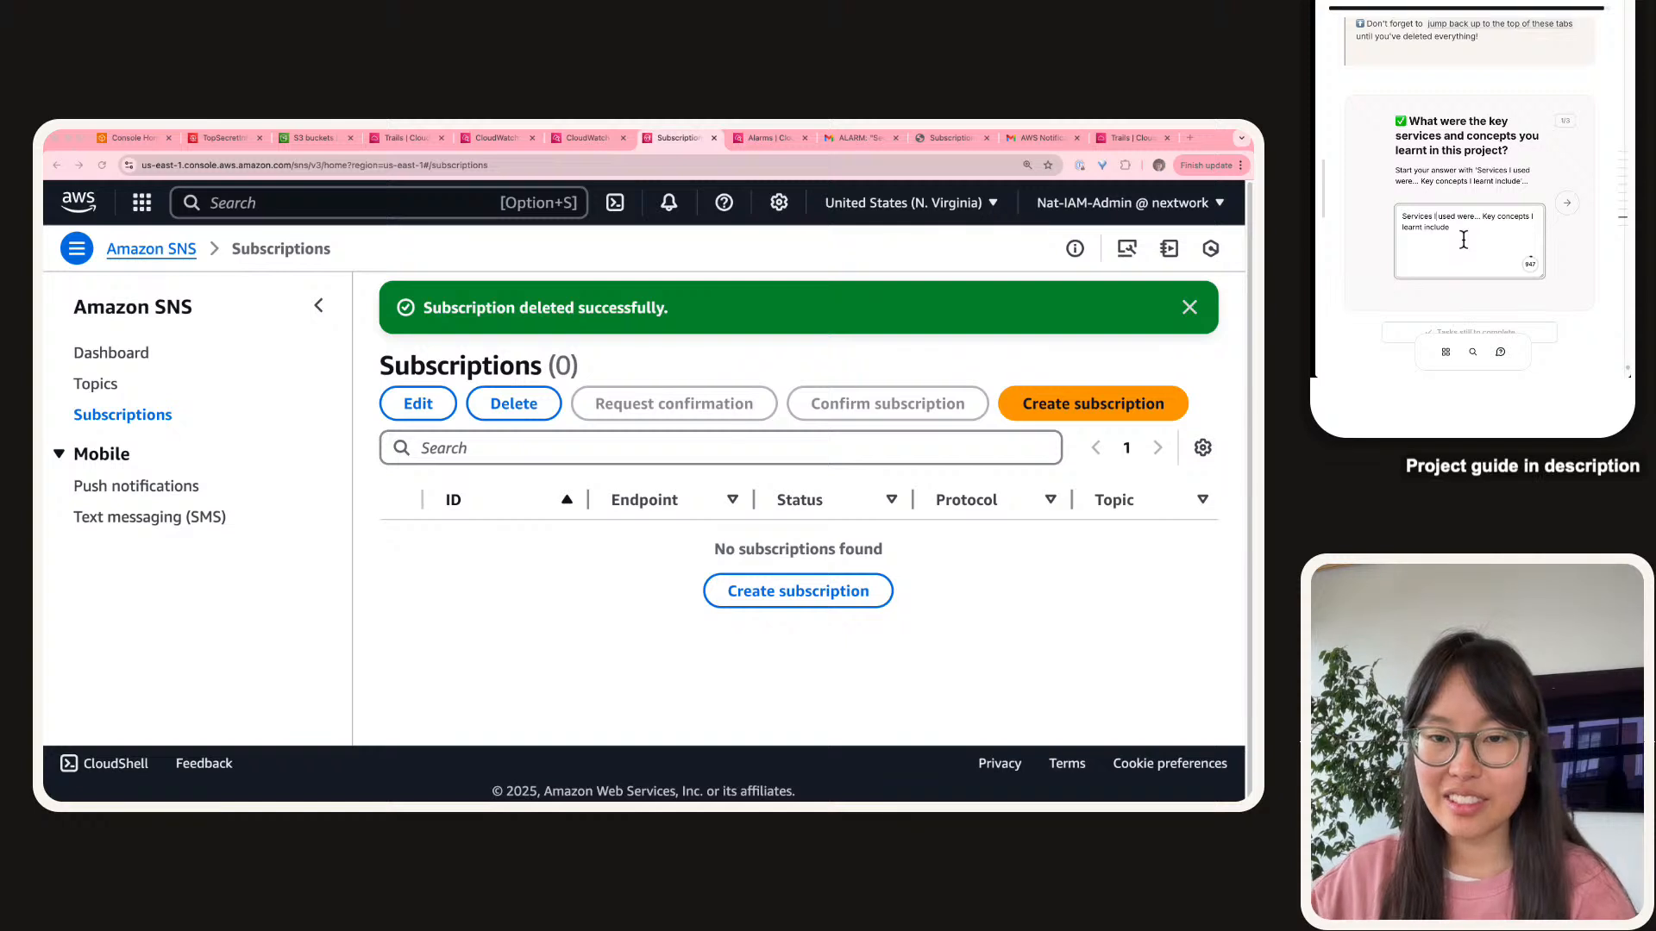
pyautogui.press('BackSpace')
pyautogui.write('we')
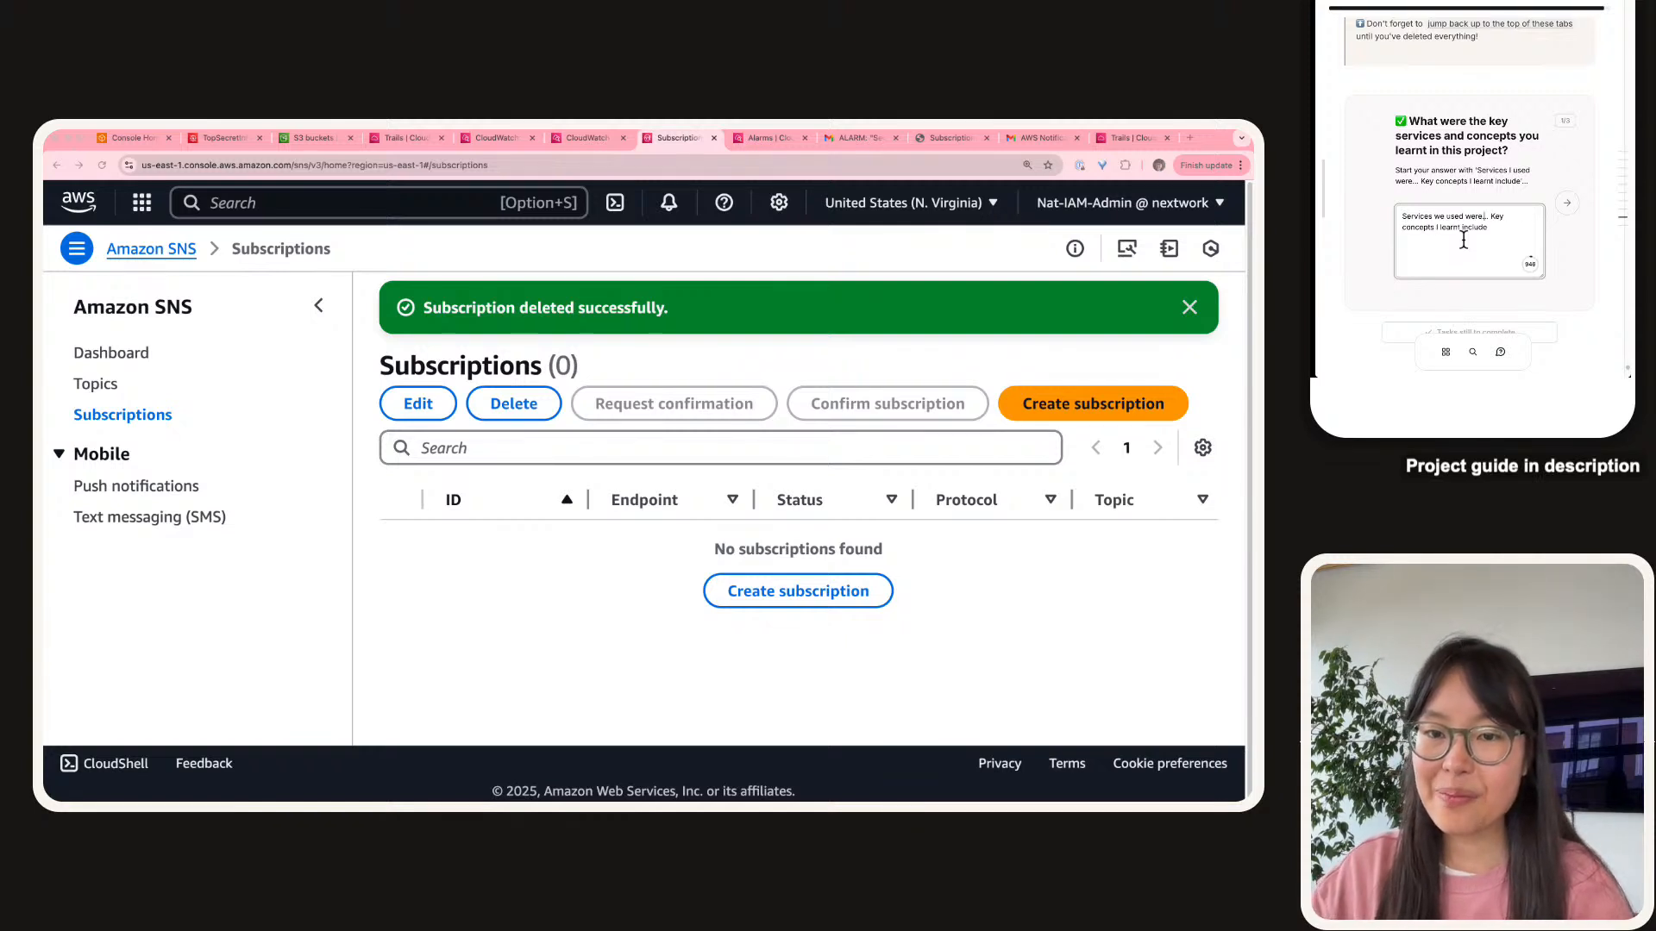
pyautogui.press('BackSpace')
pyautogui.write('CloudTrail,')
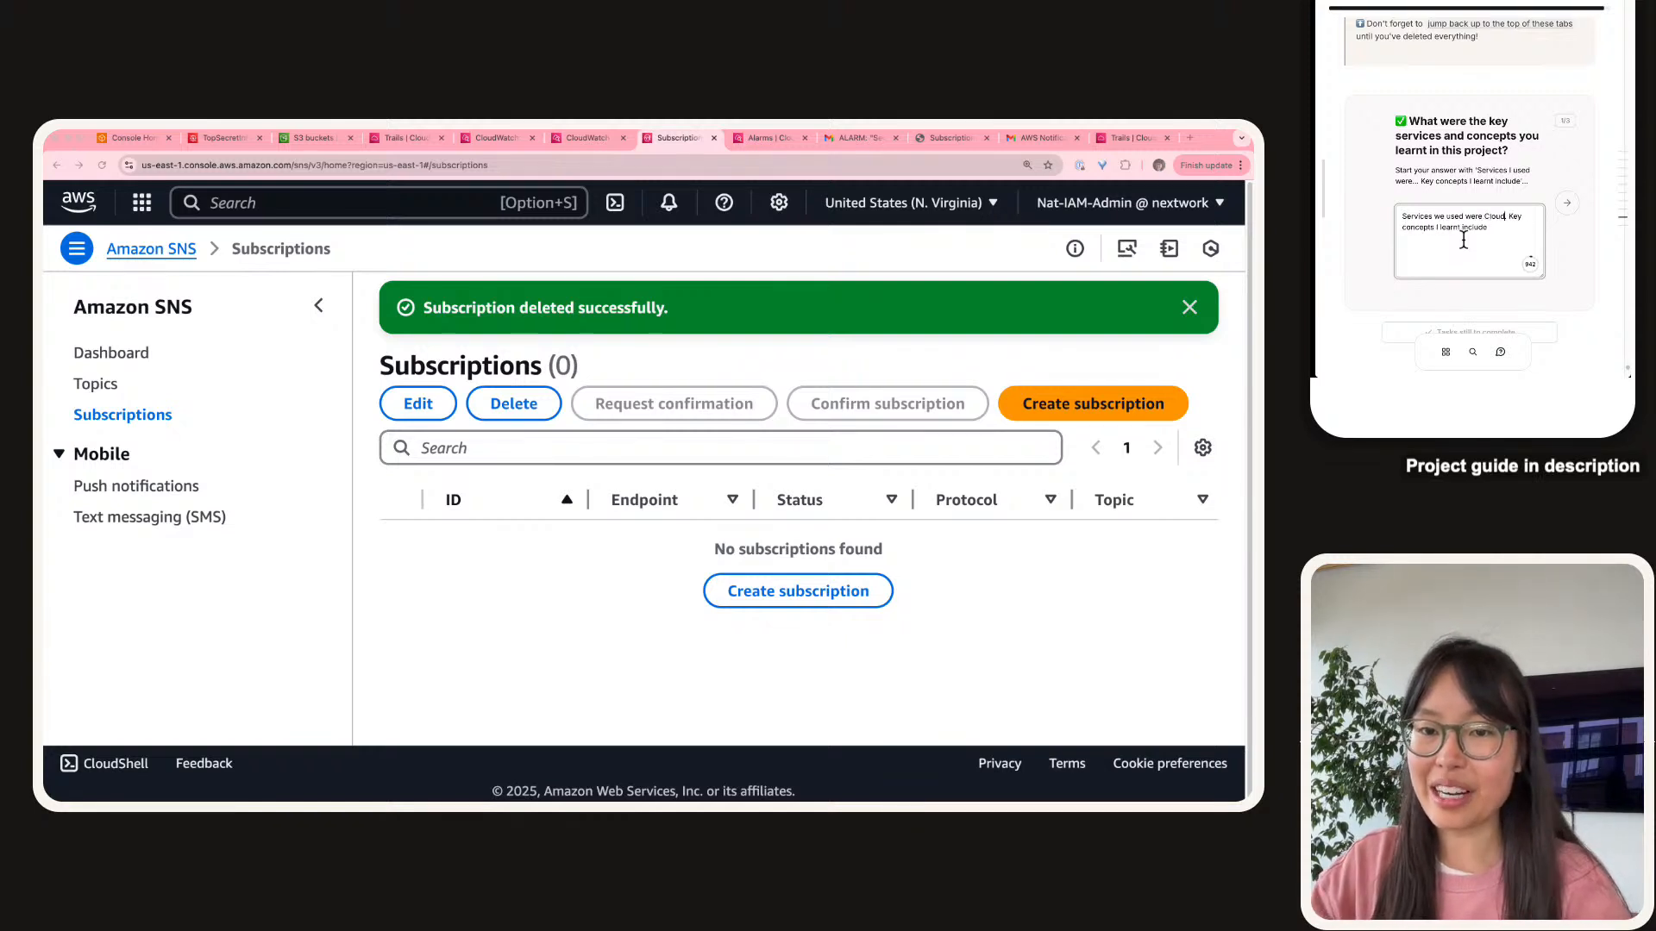
pyautogui.write(' CloudWatch and SNS. We also used IAM (roles) and')
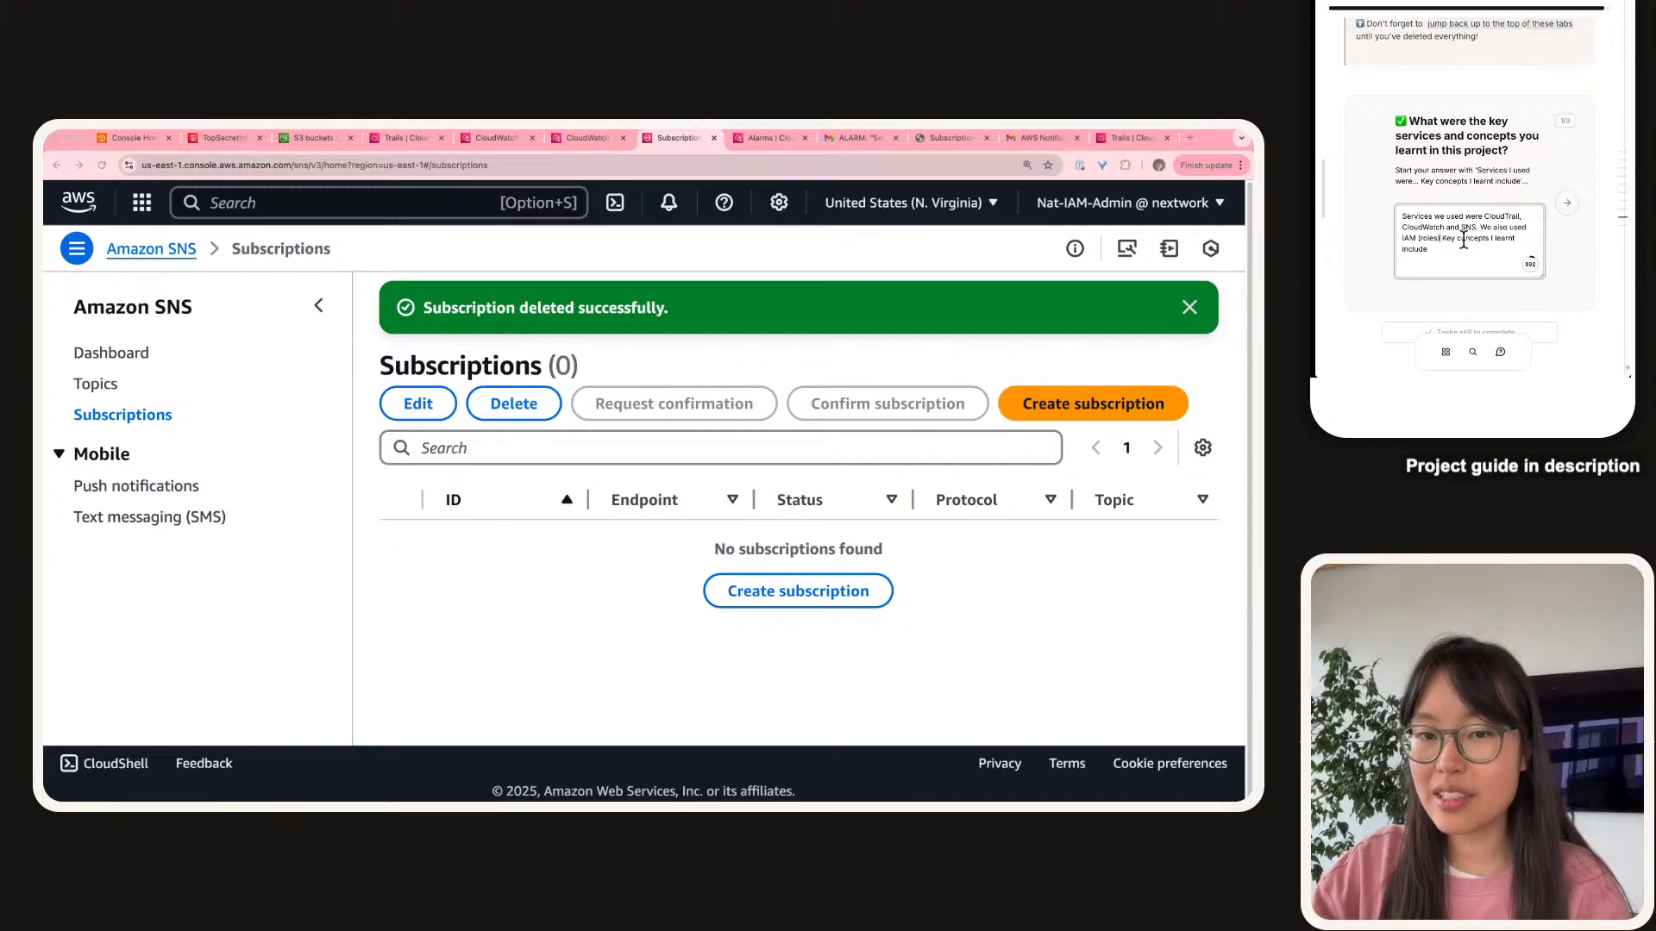
pyautogui.write(' S3.')
pyautogui.write(' buckets')
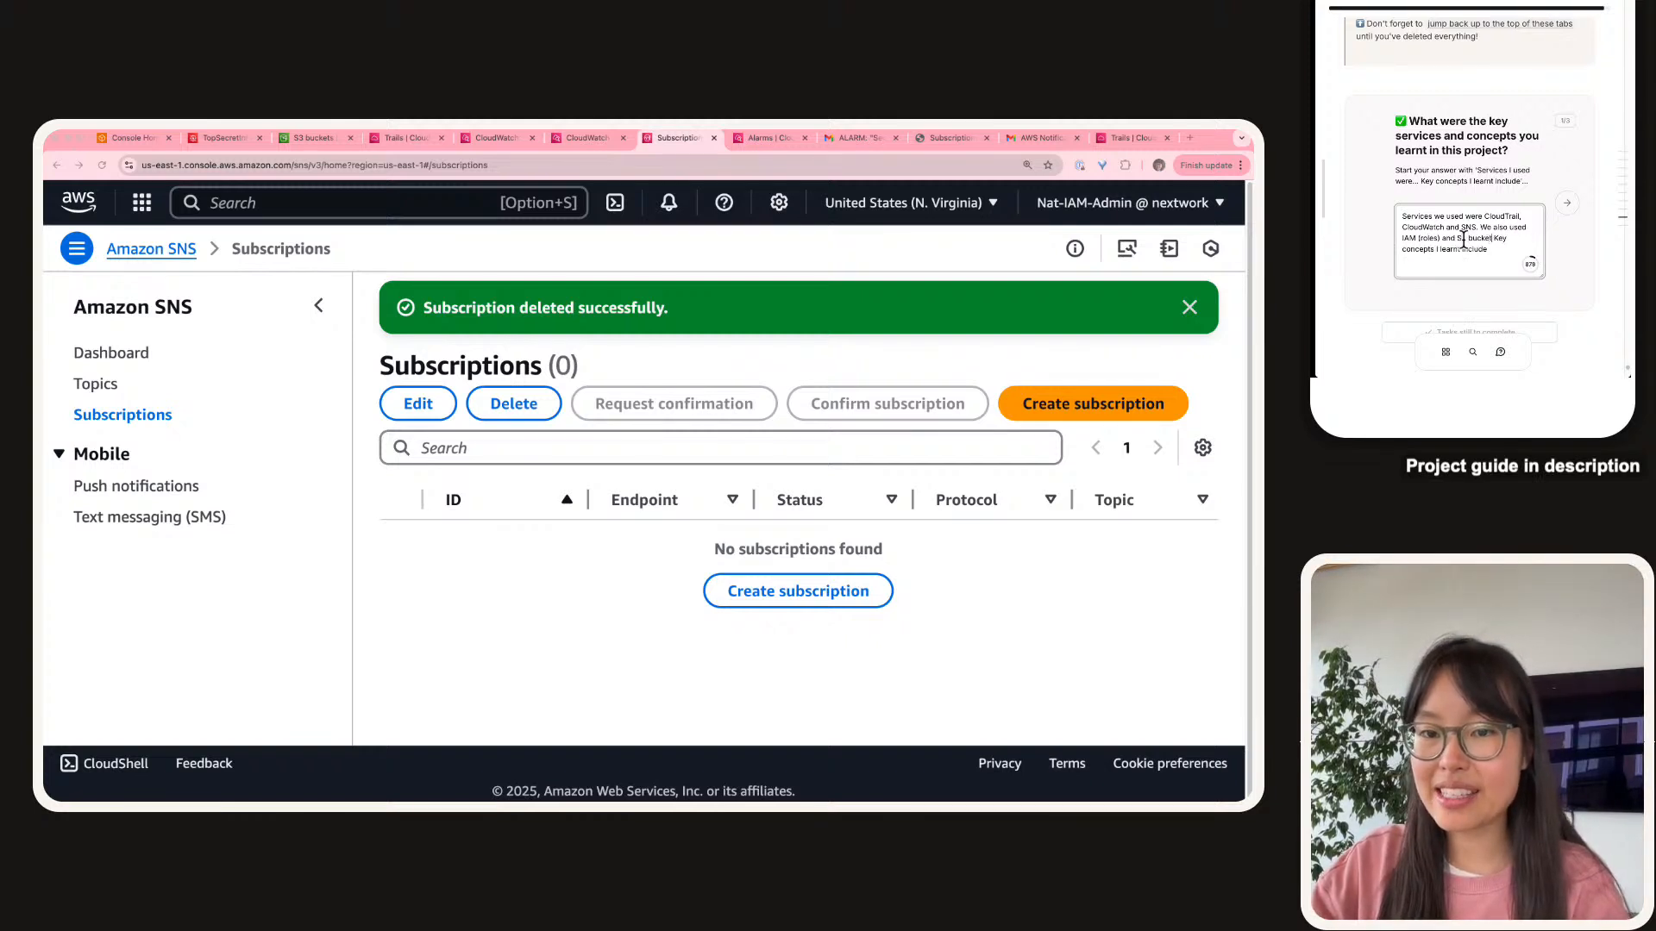
pyautogui.press('BackSpace')
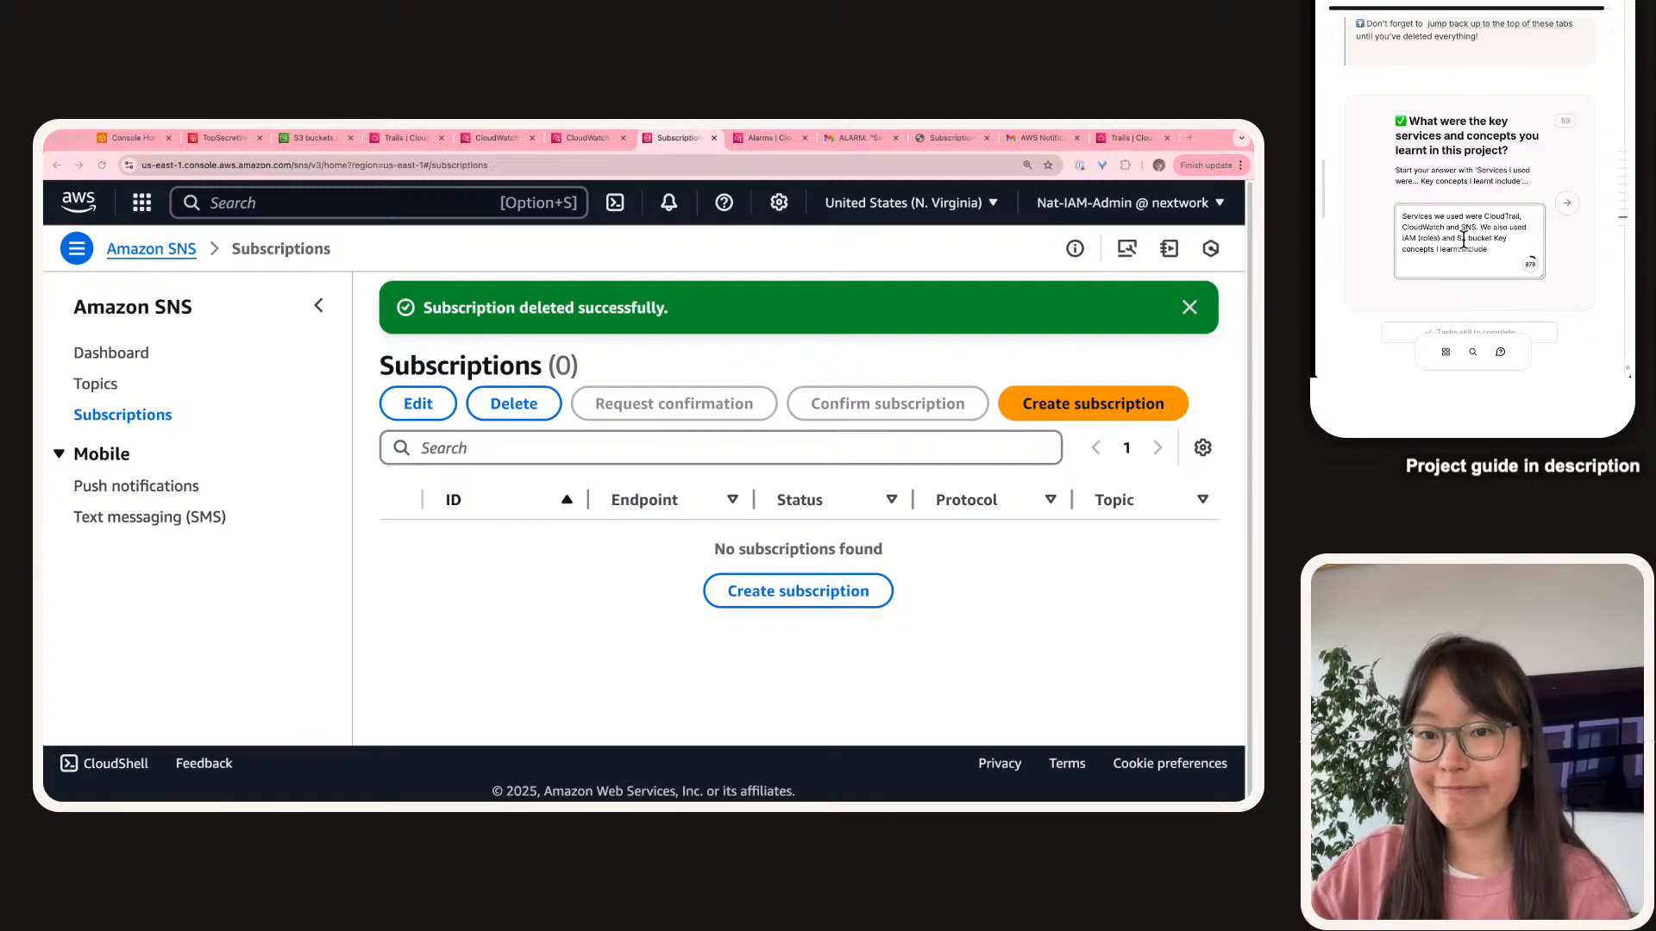
pyautogui.write('s.')
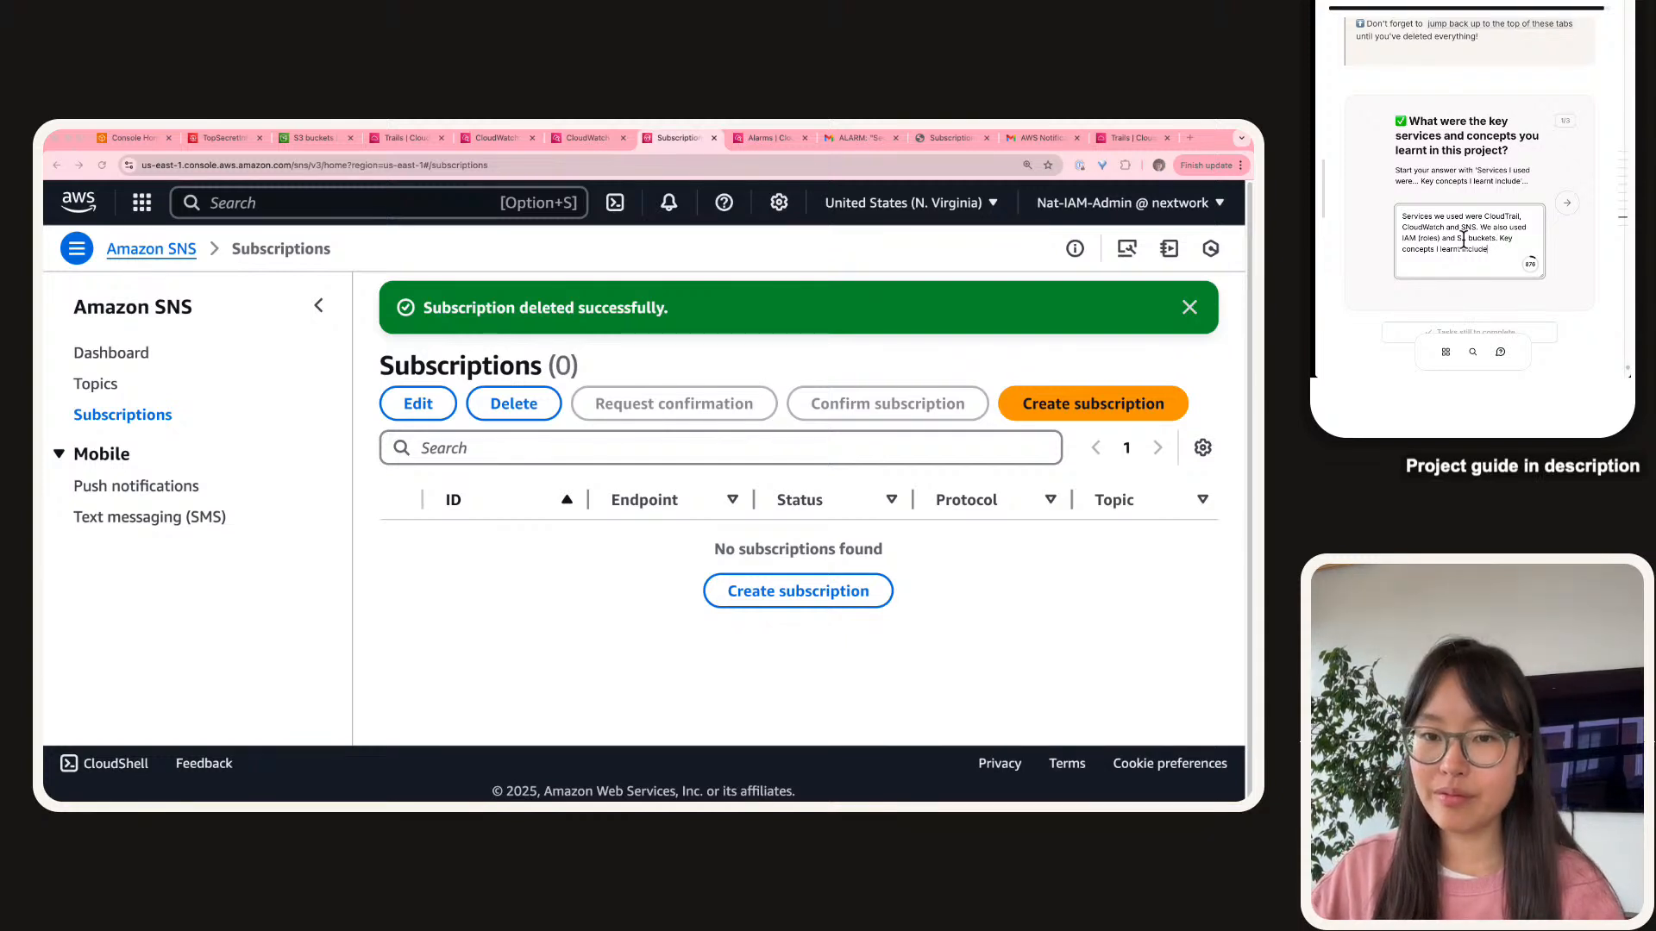
# Add the concepts learnt: Secrets Manager secret storing, CloudWatch vs CloudTrail, notifications, creating CloudWatch alarms.
pyautogui.press('BackSpace')
pyautogui.write('we')
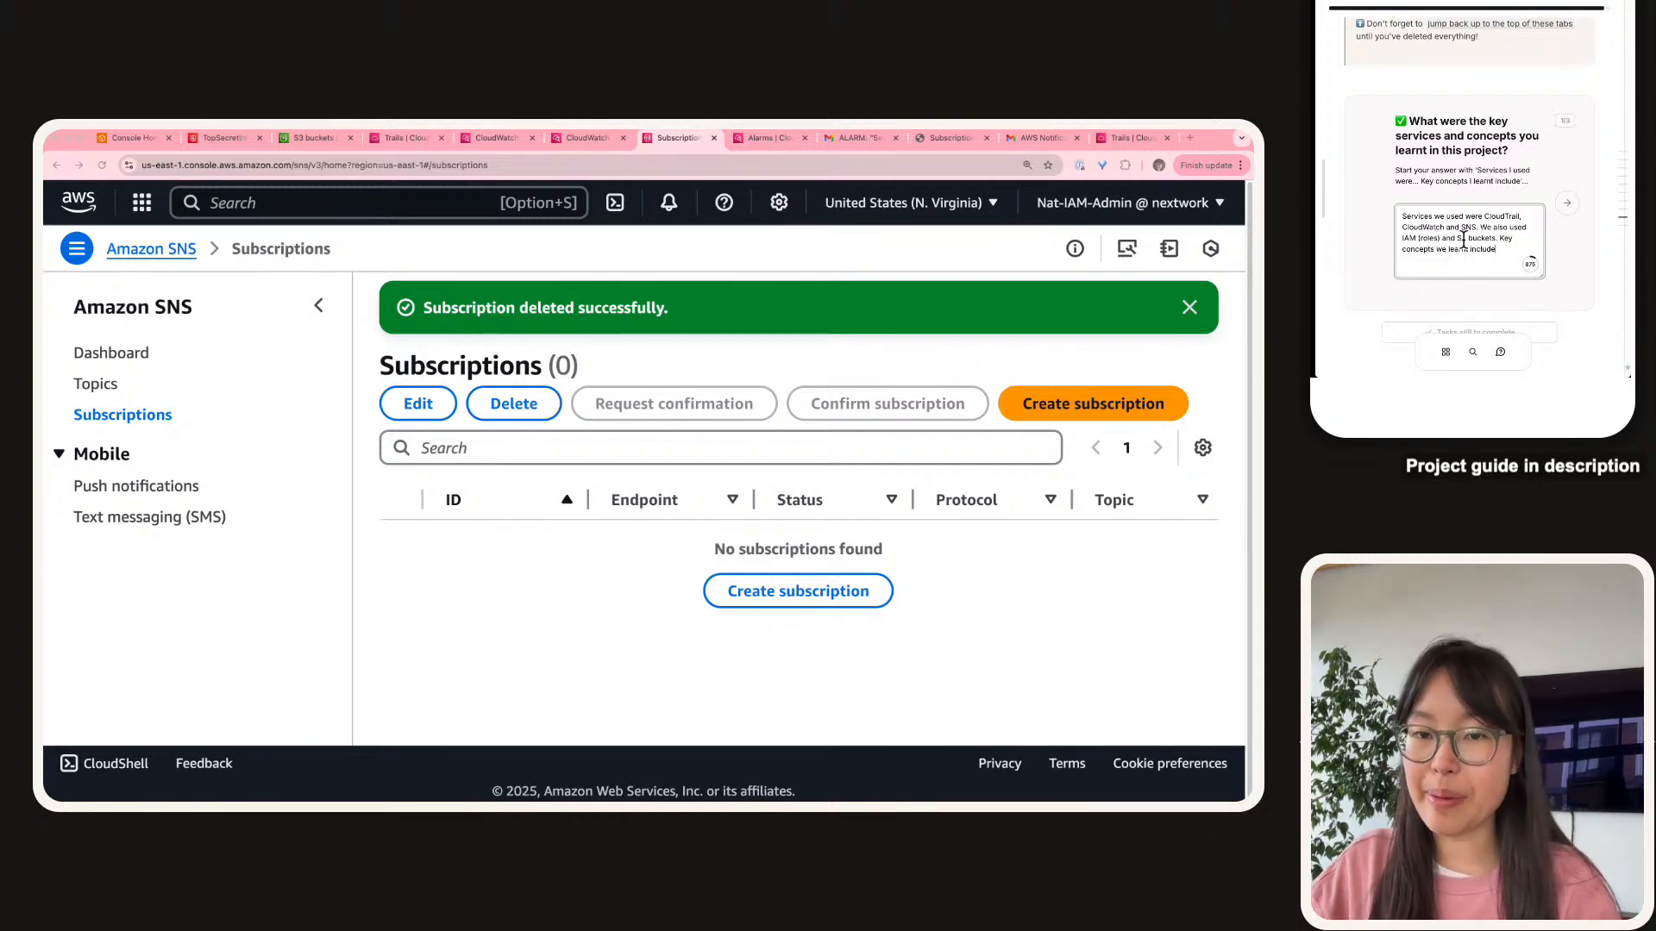
pyautogui.write(' secre')
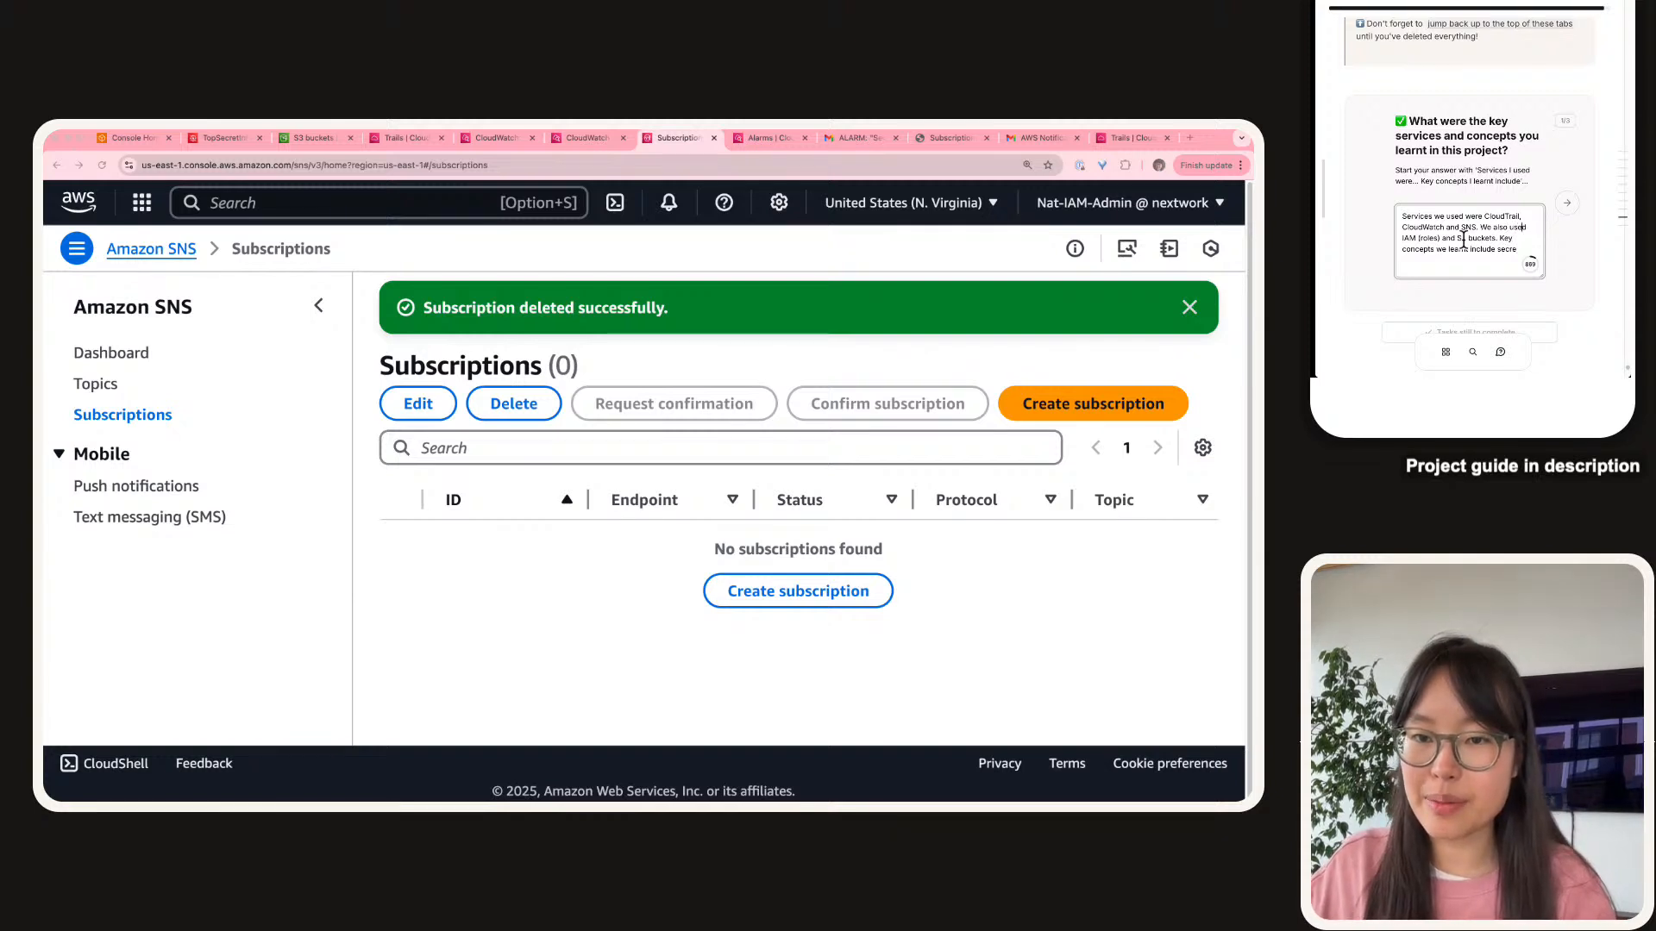
pyautogui.write('Secrets Mana')
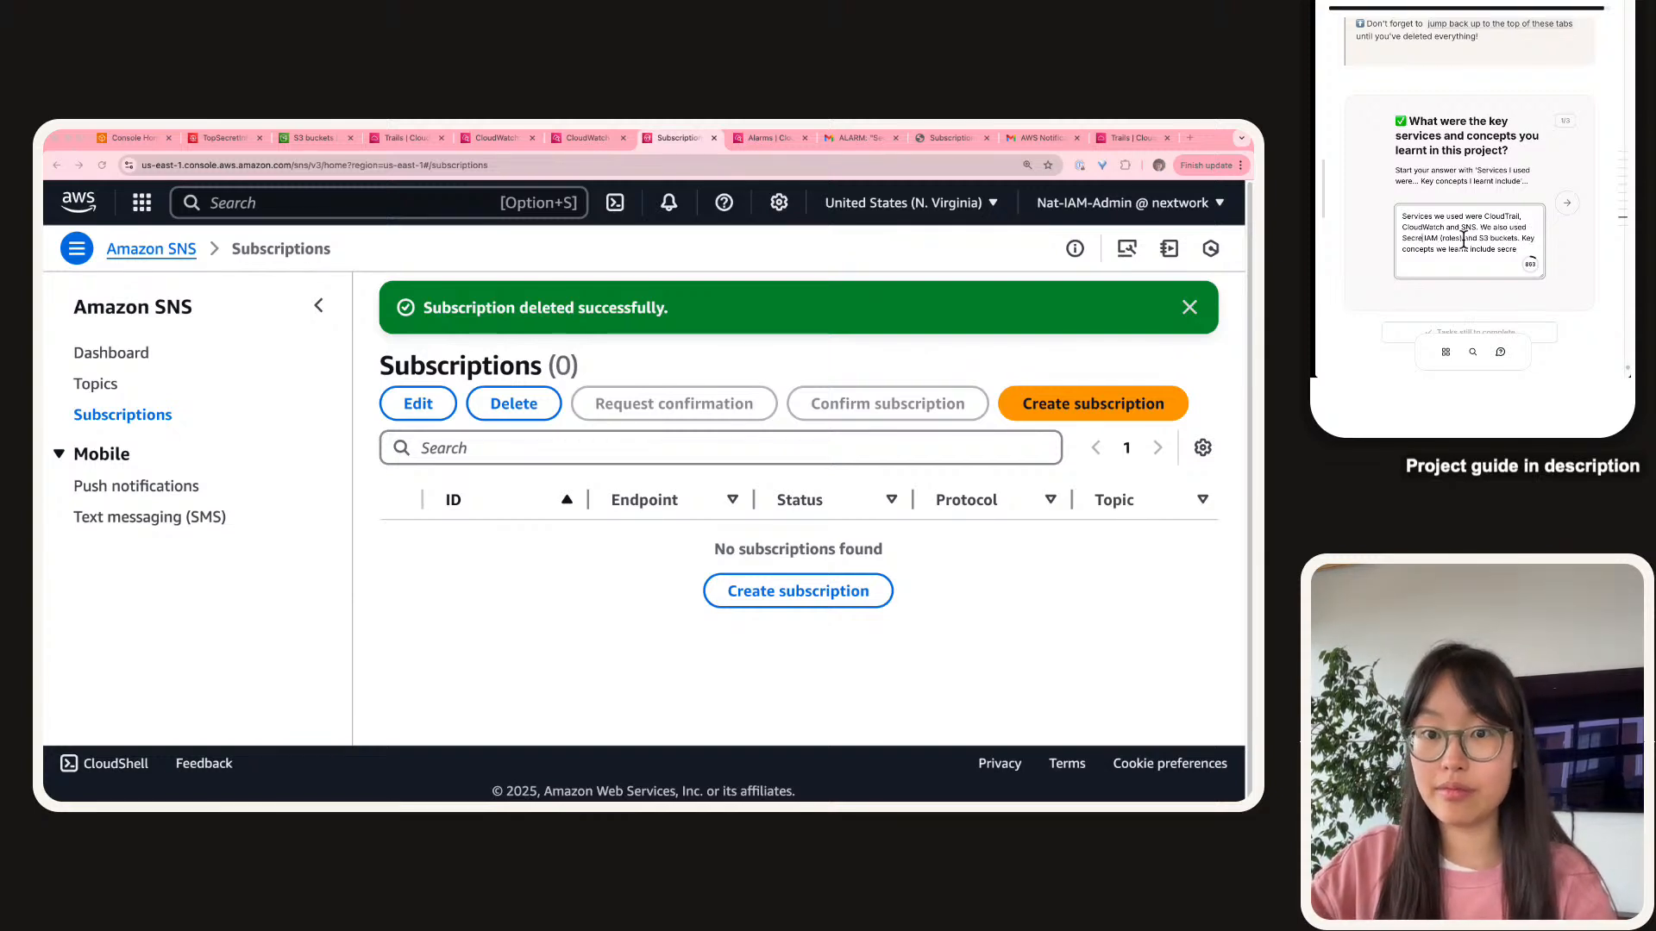
pyautogui.write('ger')
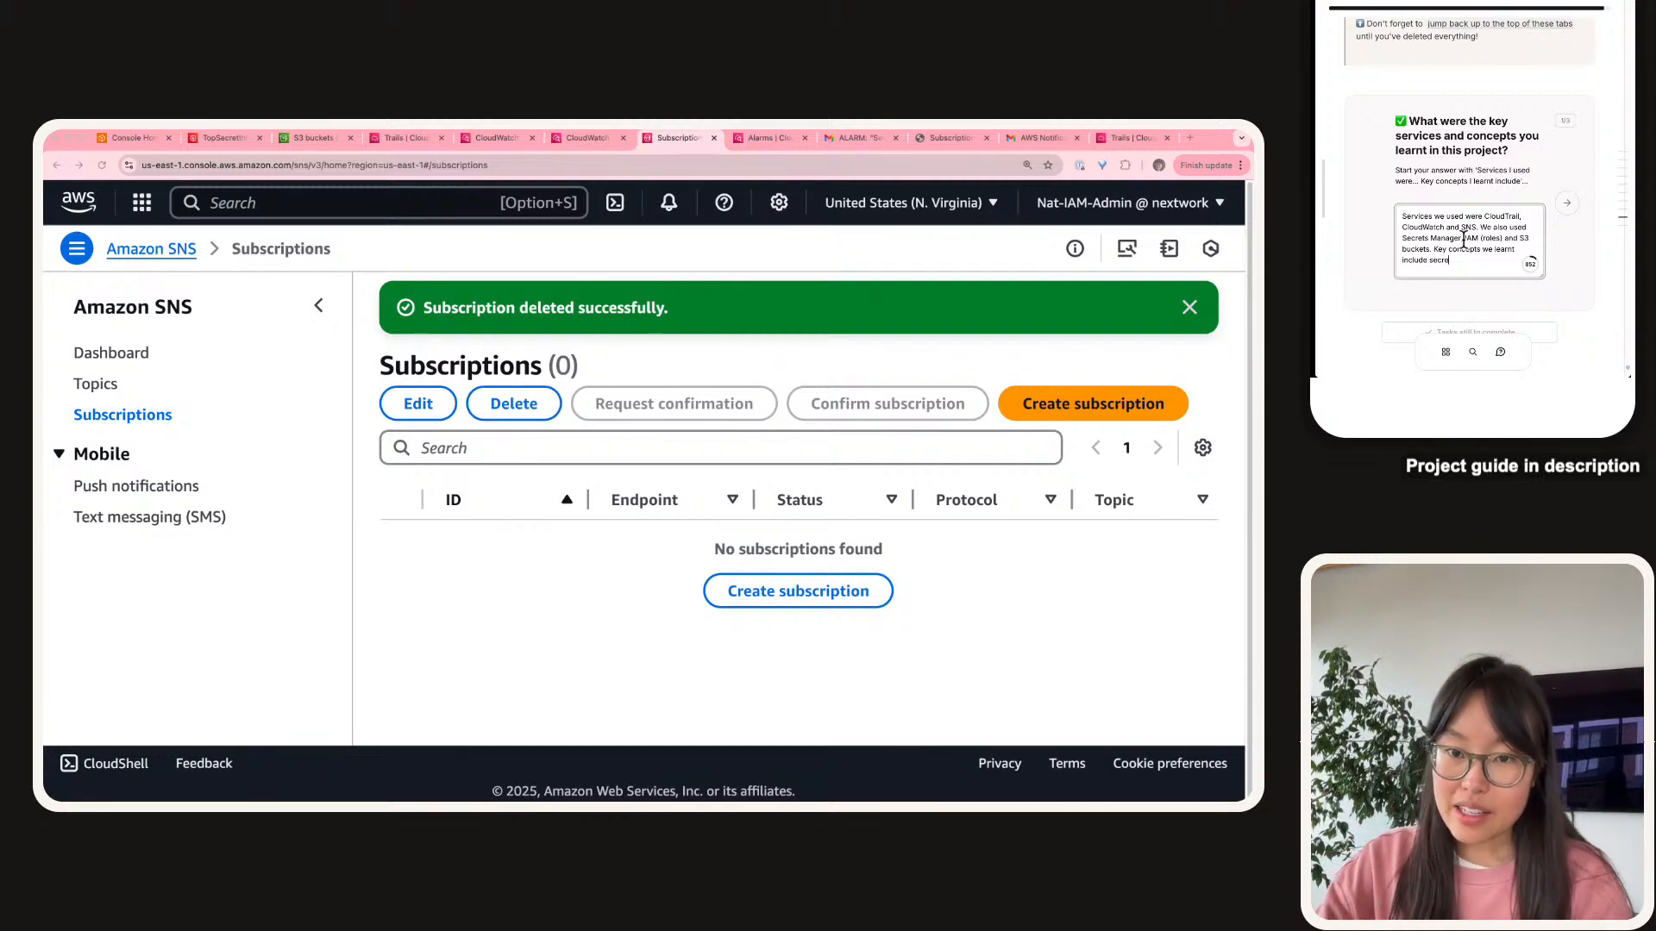
pyautogui.press('BackSpace')
pyautogui.press('BackSpace')
pyautogui.press('BackSpace')
pyautogui.press('BackSpace')
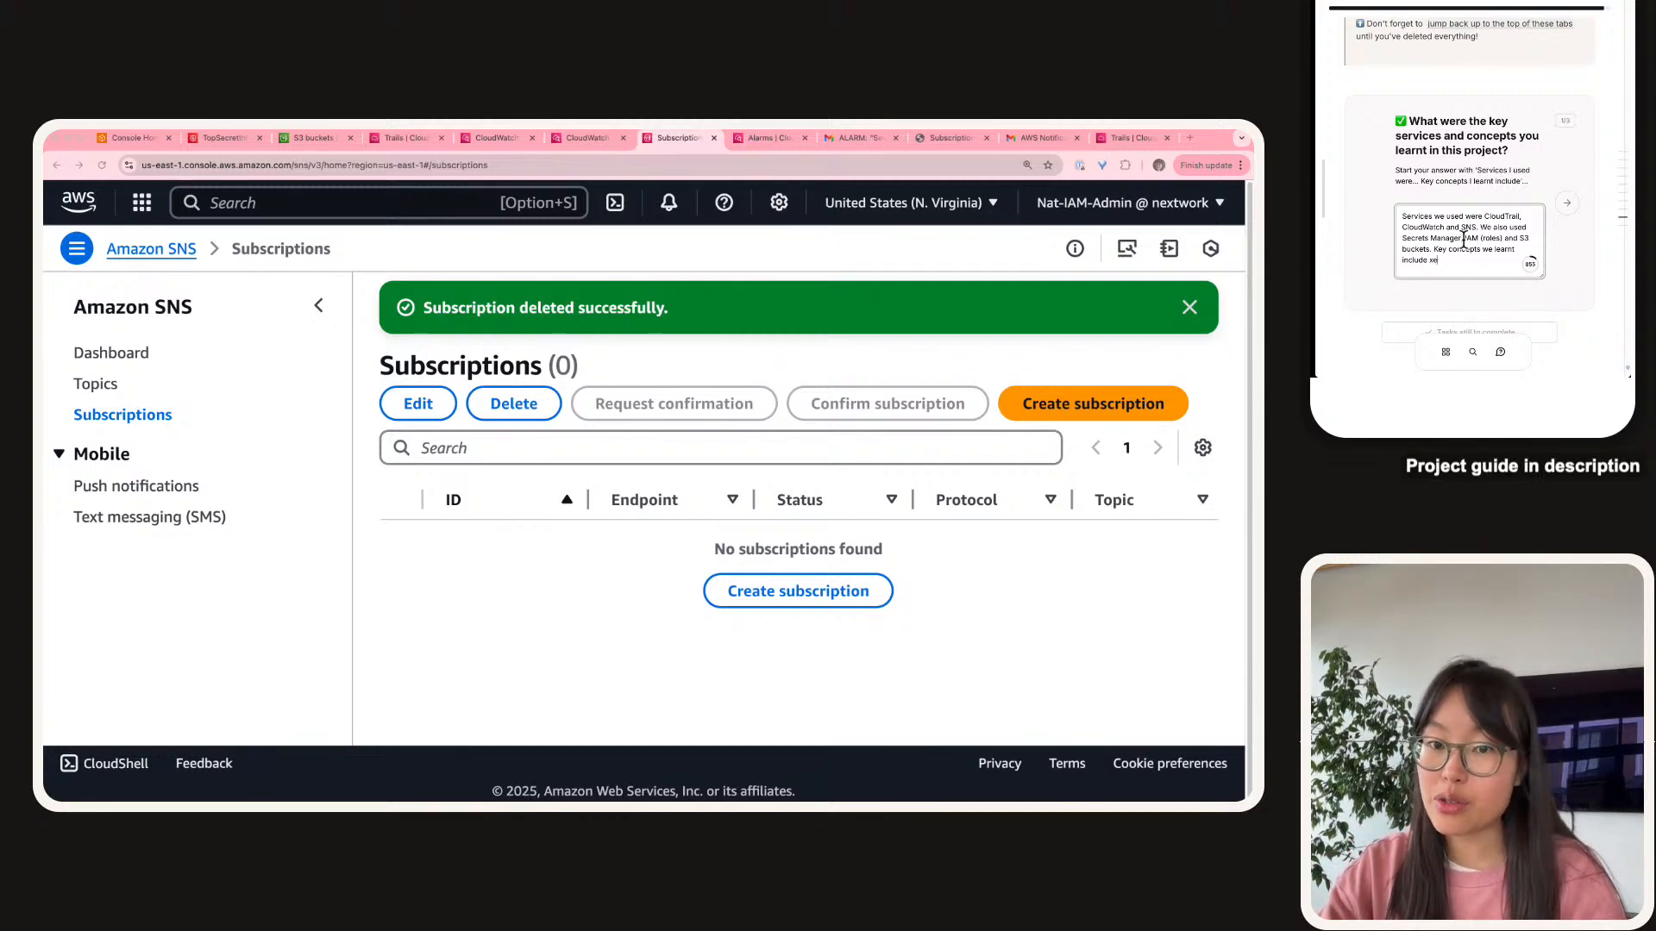
pyautogui.write('ere')
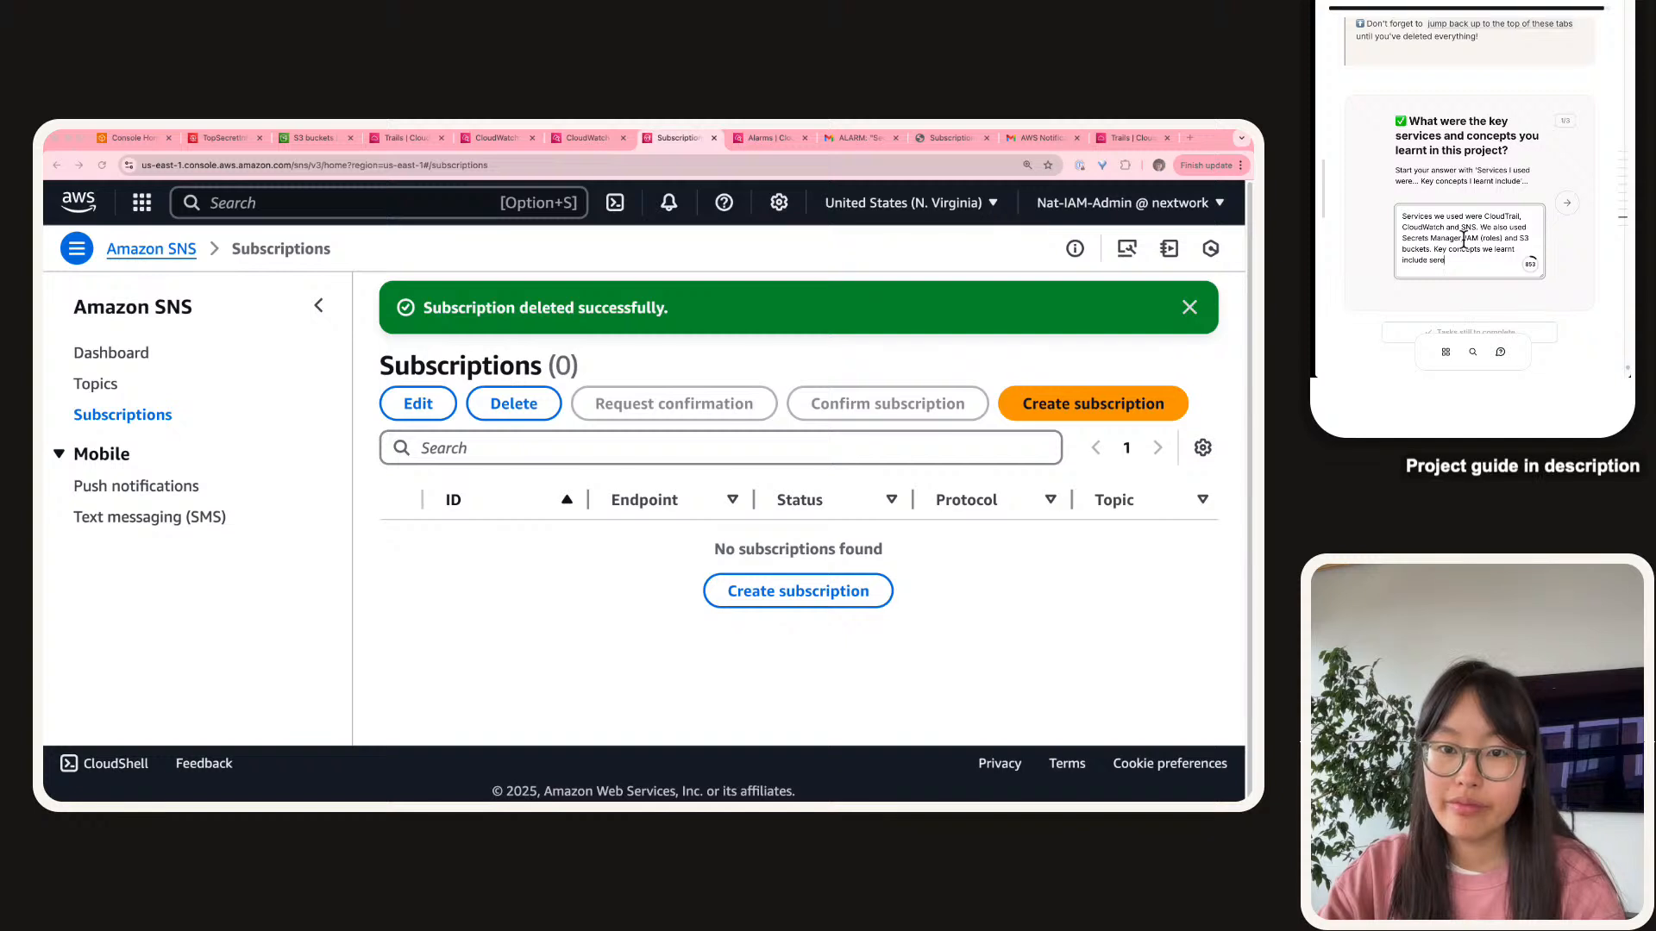
pyautogui.press('BackSpace')
pyautogui.press('BackSpace')
pyautogui.write('cret storing,')
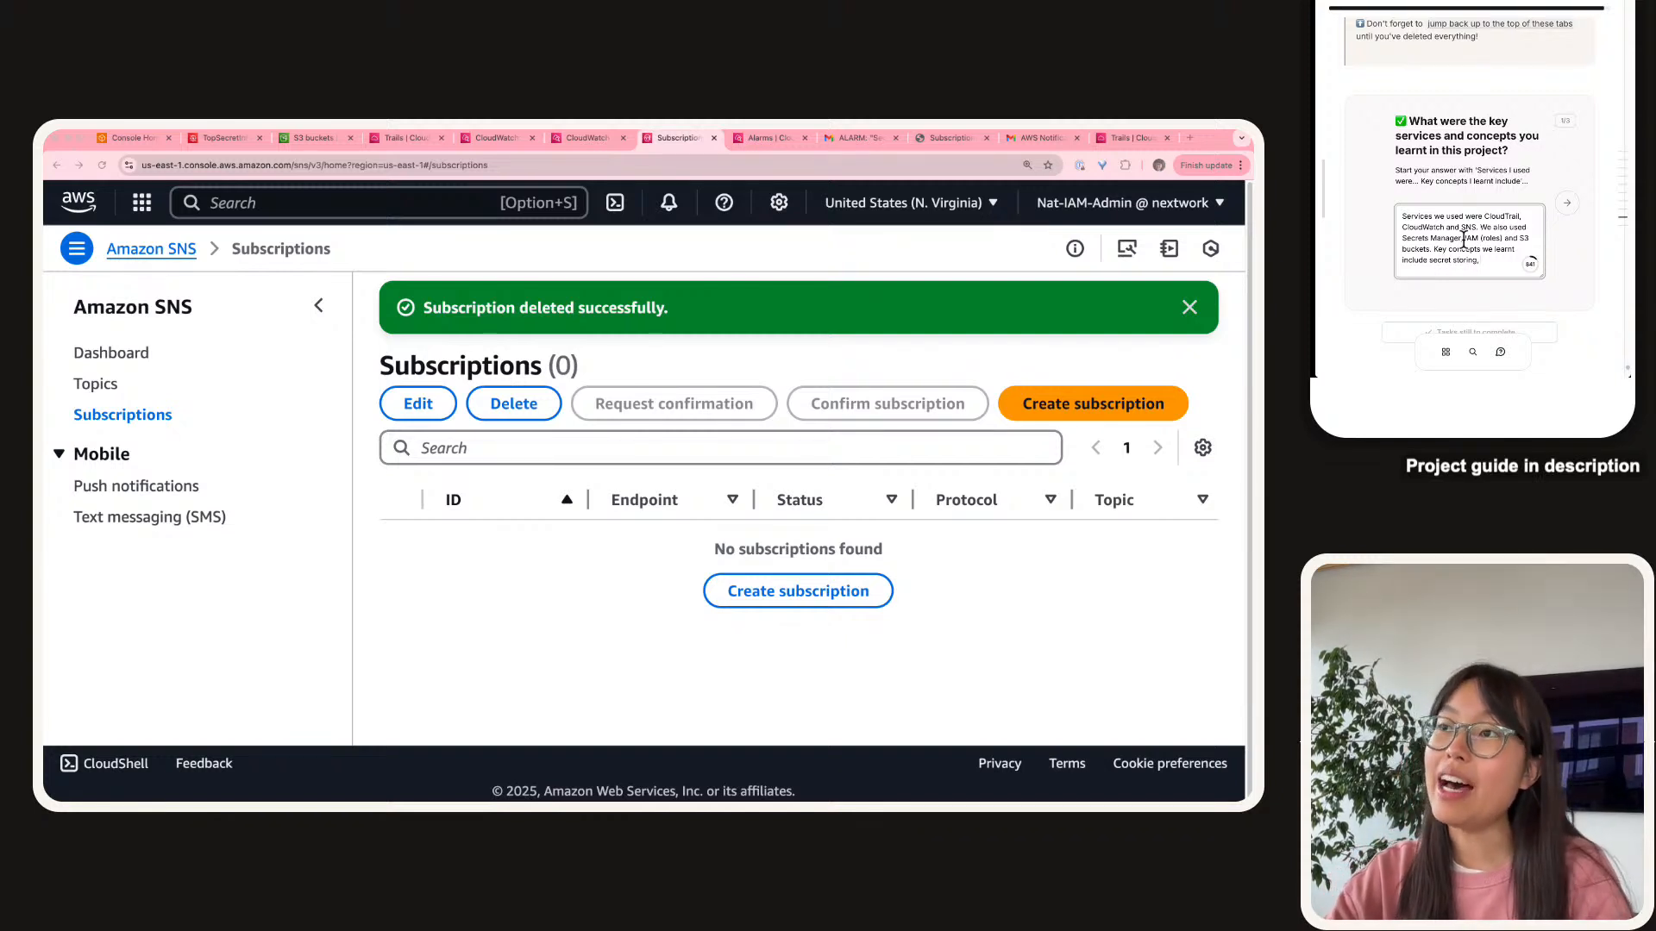
pyautogui.write(' Cloud')
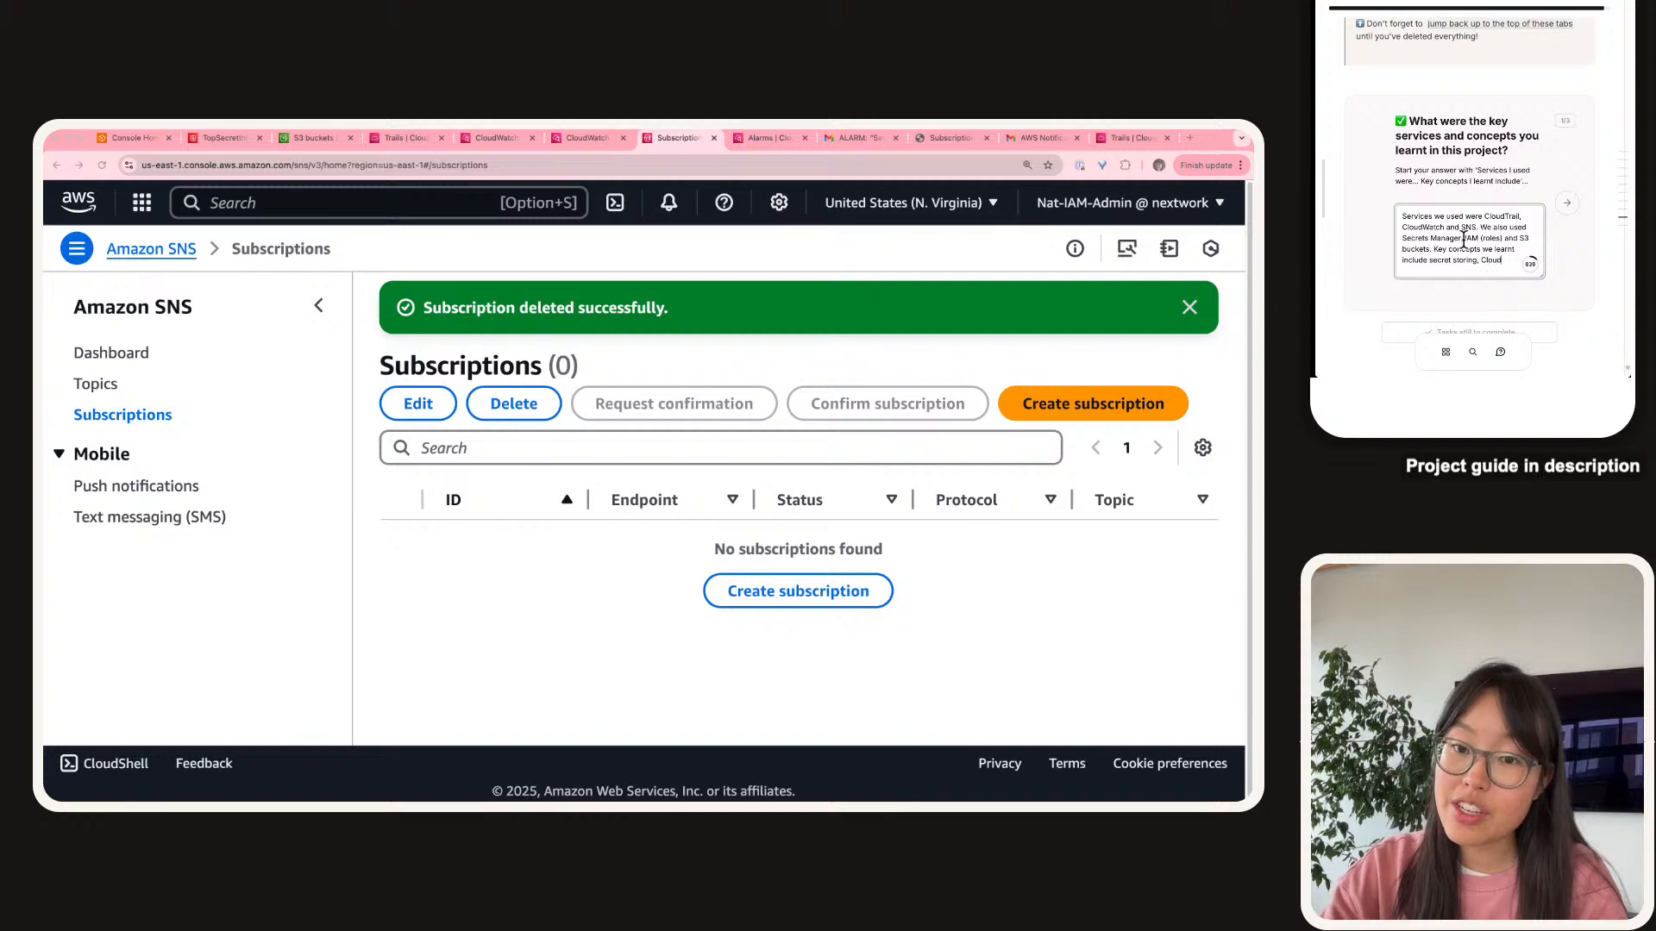
pyautogui.write('Watch vs Cl')
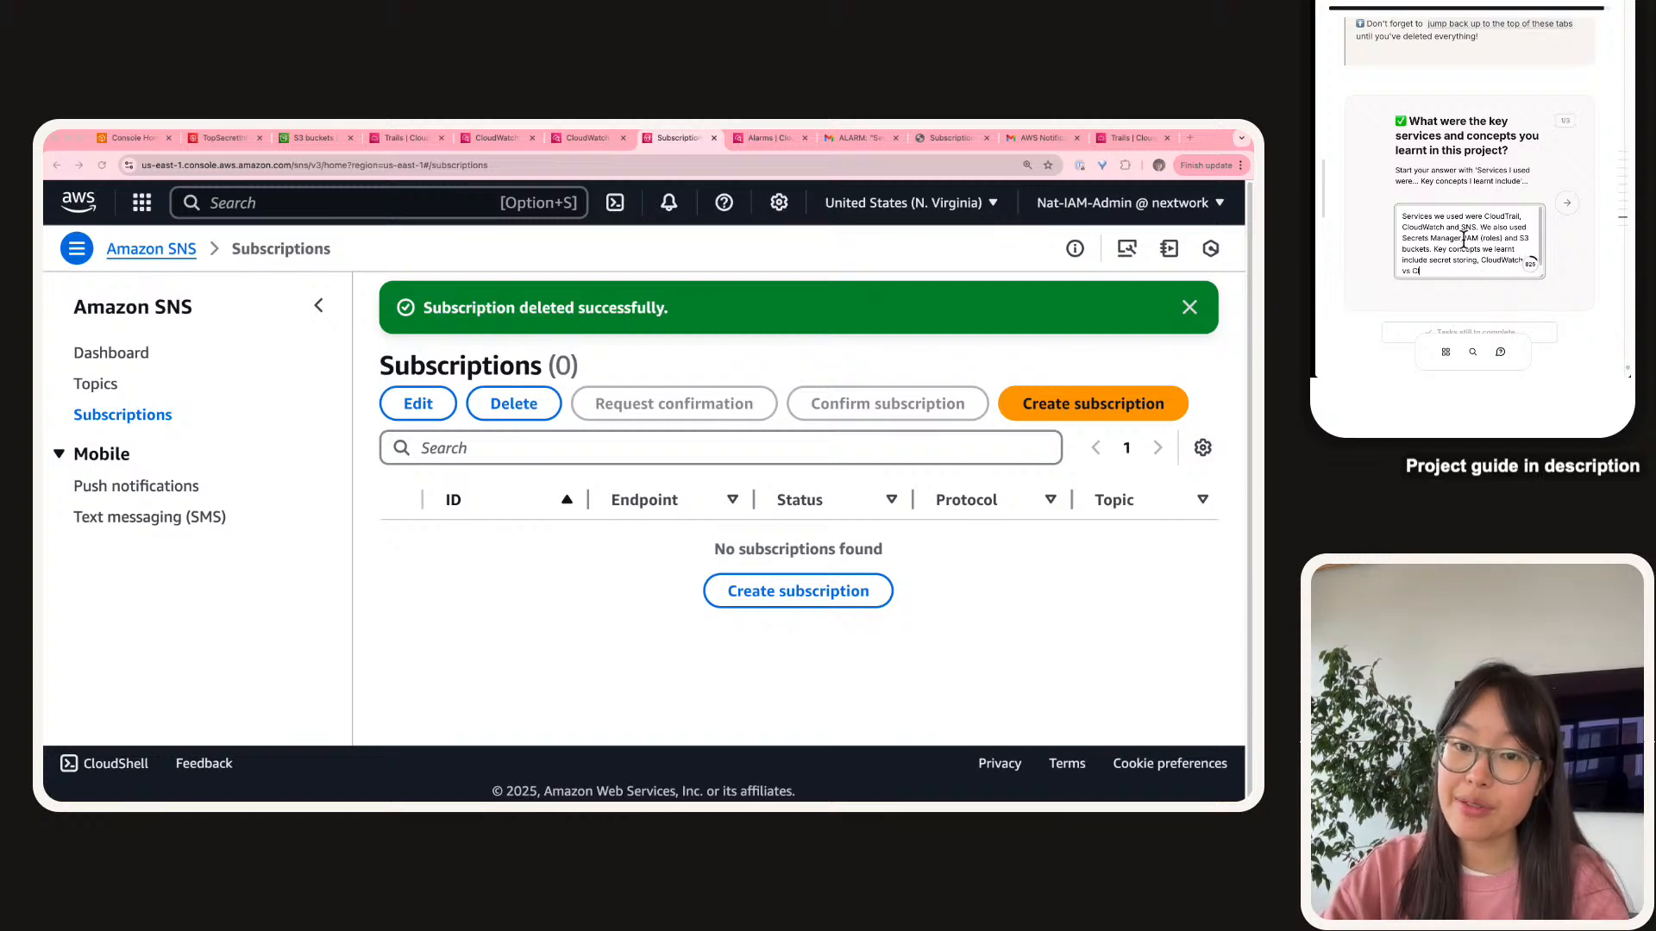
pyautogui.write('oudTrai')
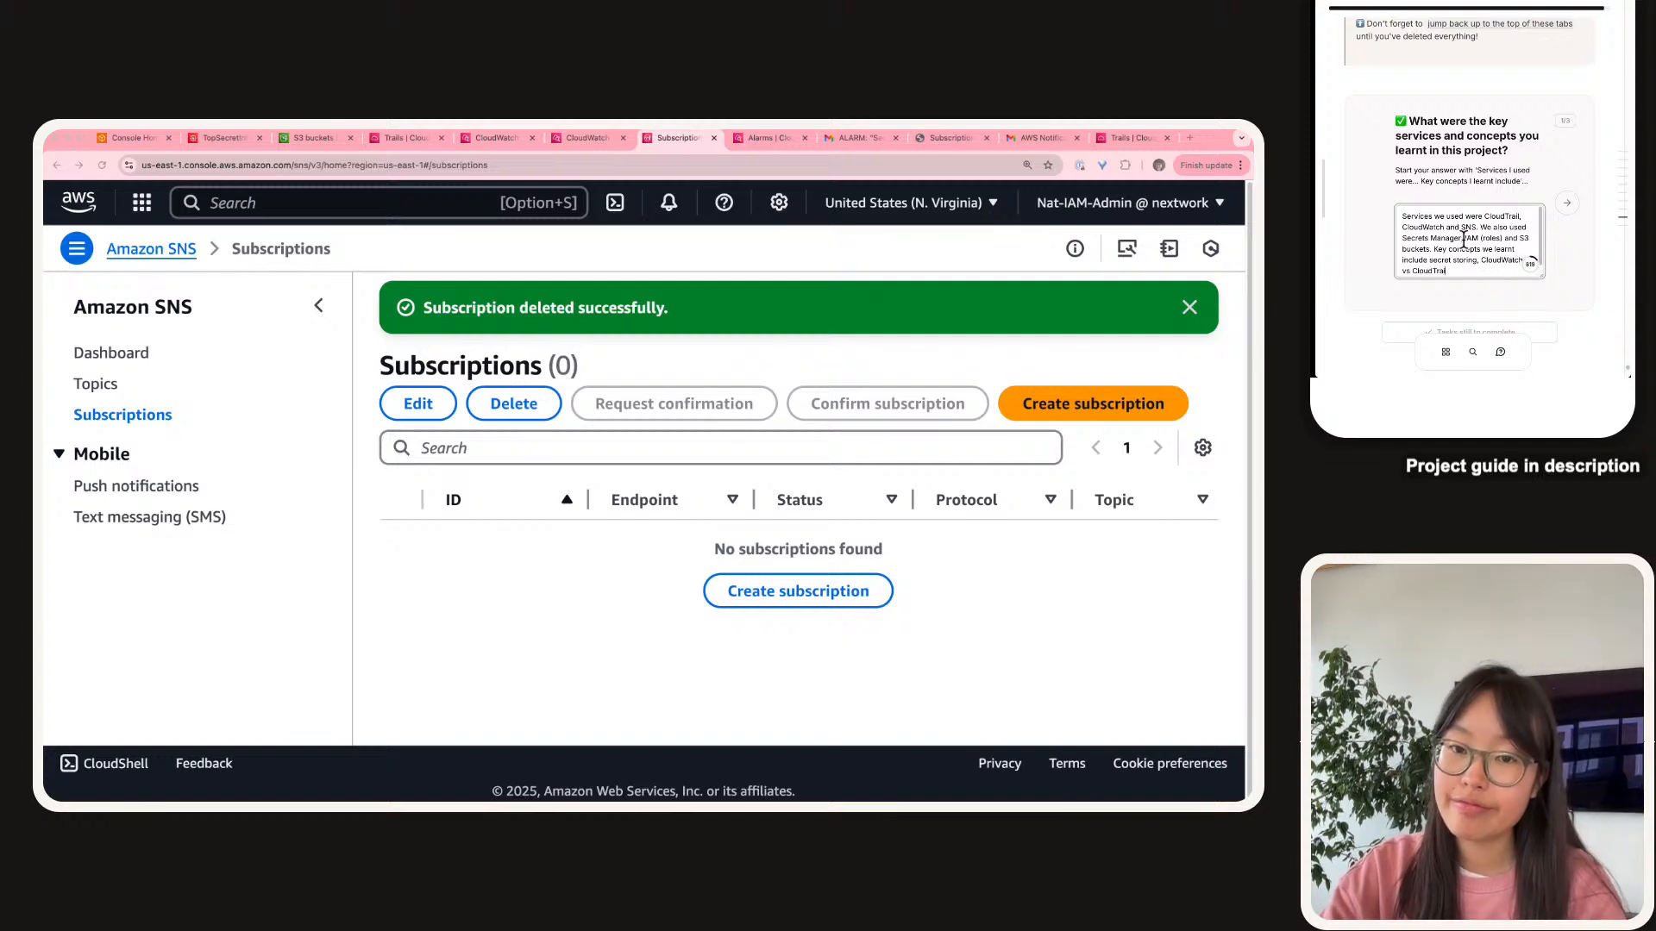
pyautogui.write('l, what')
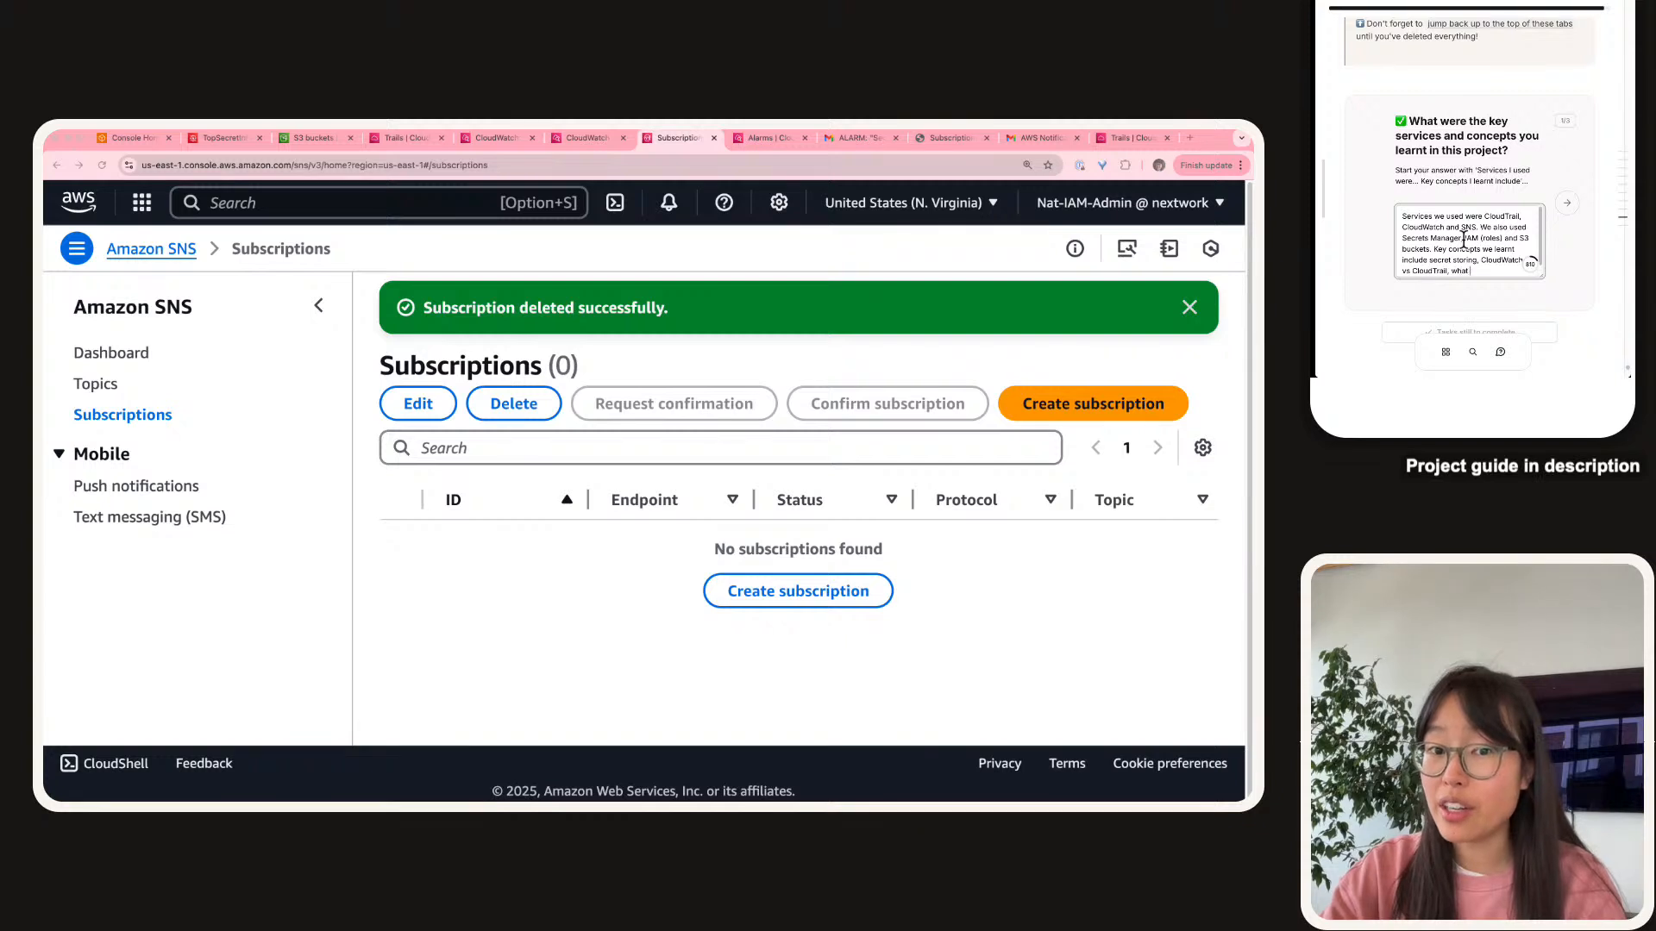
pyautogui.write(' are no notificat')
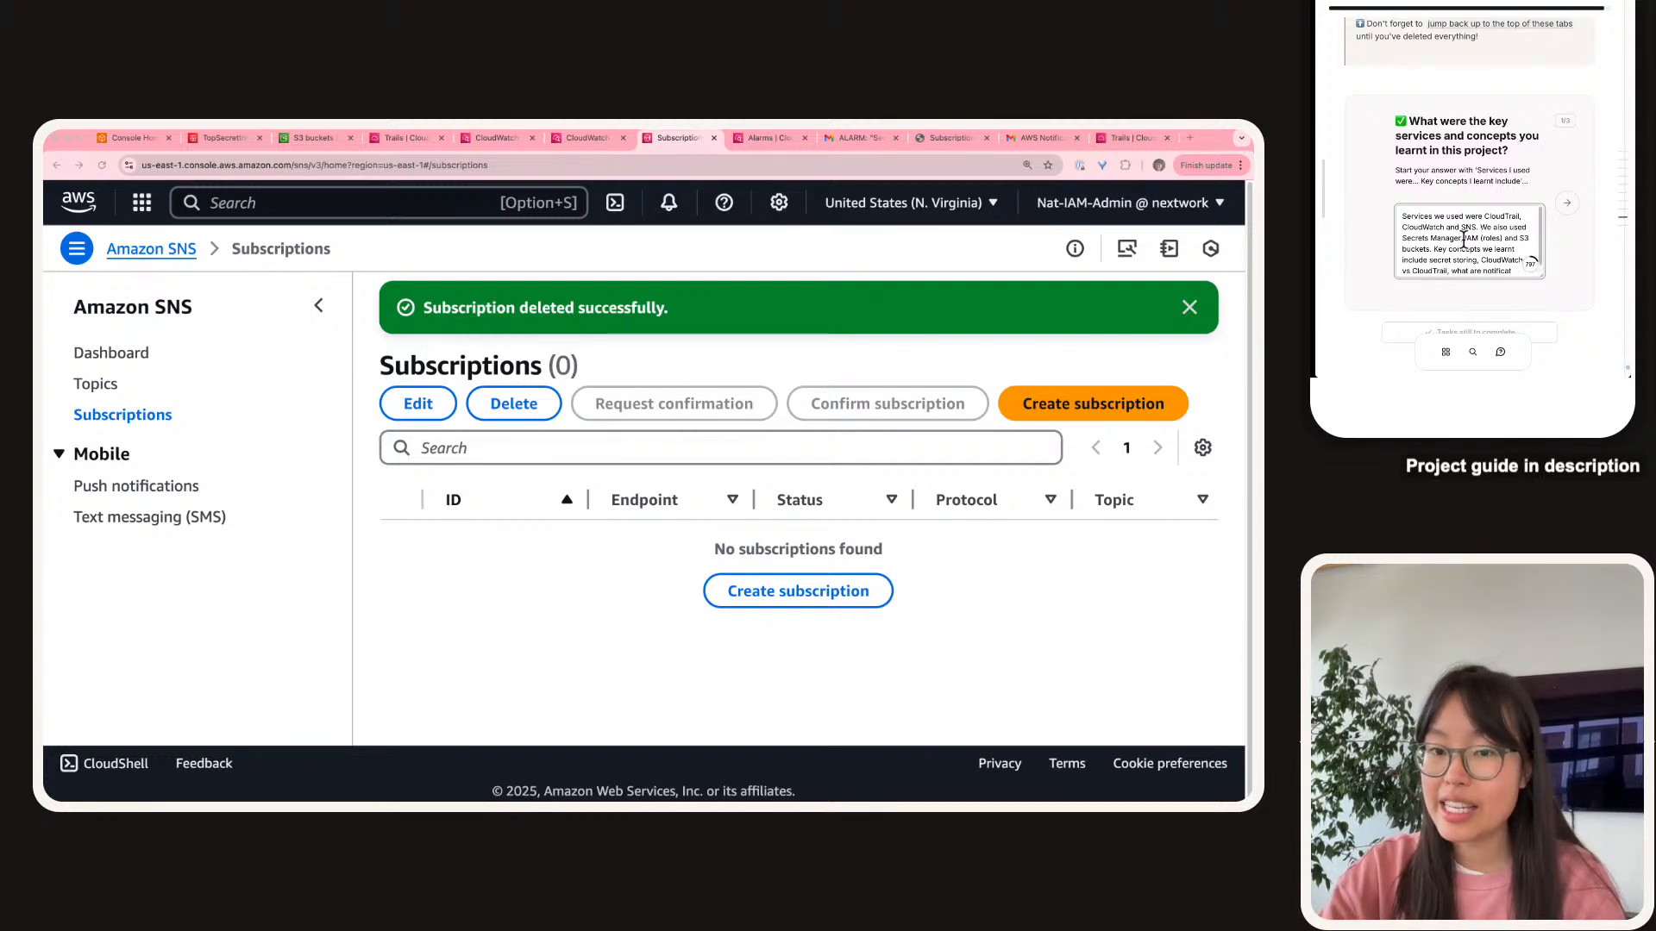
pyautogui.write('ion and different kinds of')
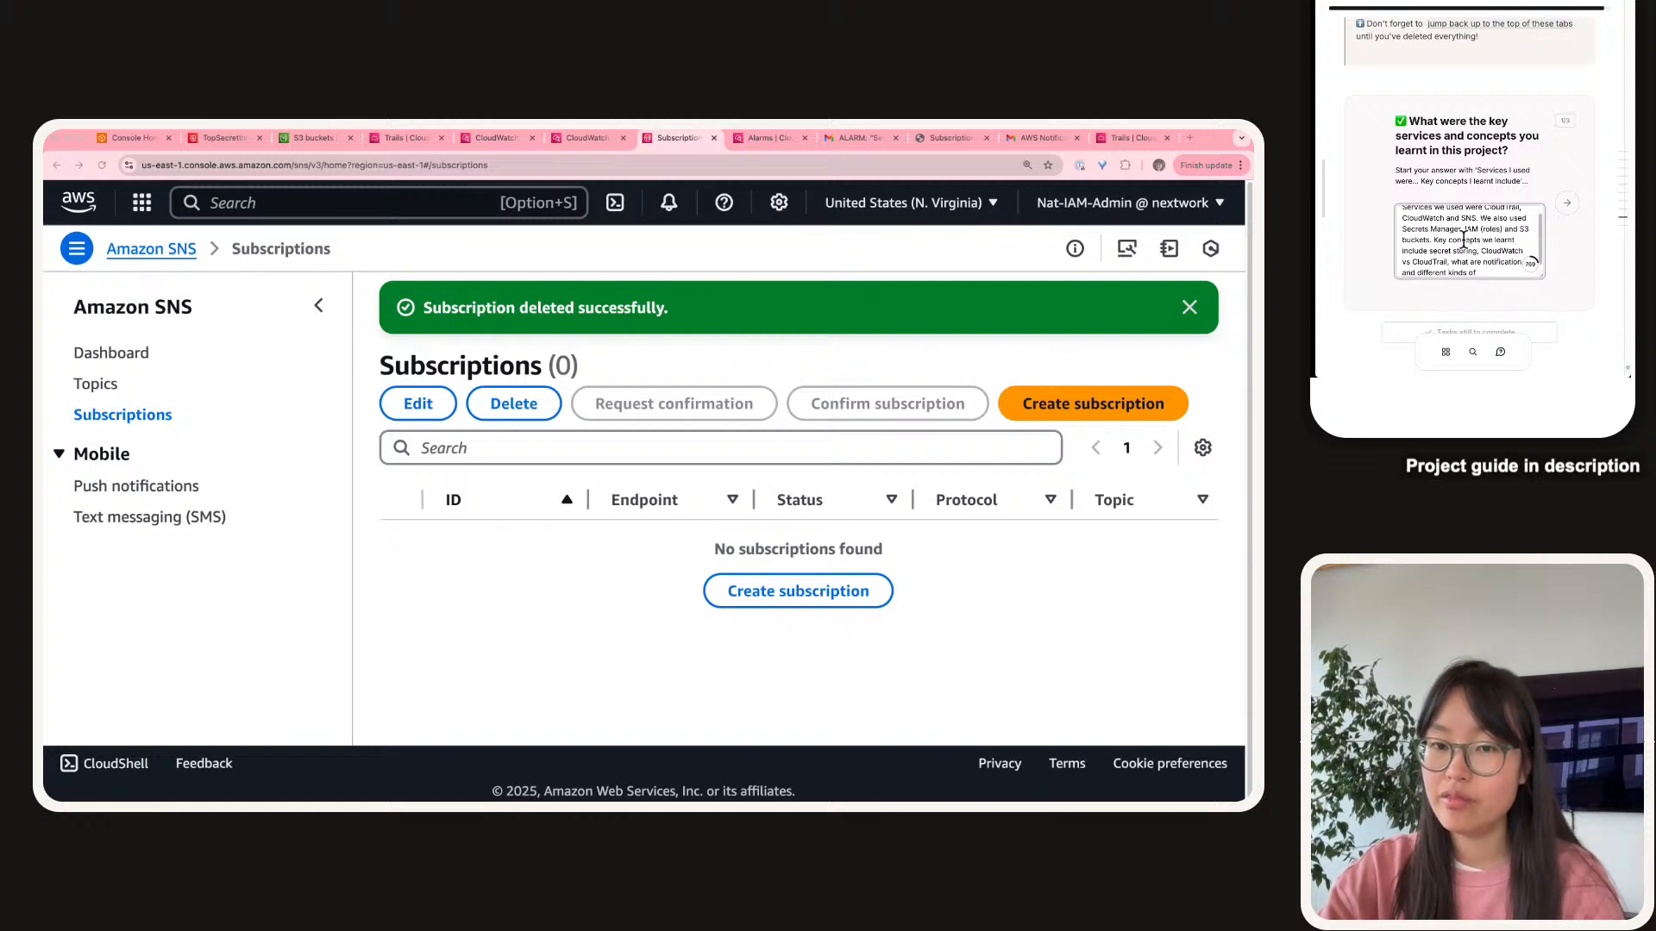
pyautogui.write(' endpoints,')
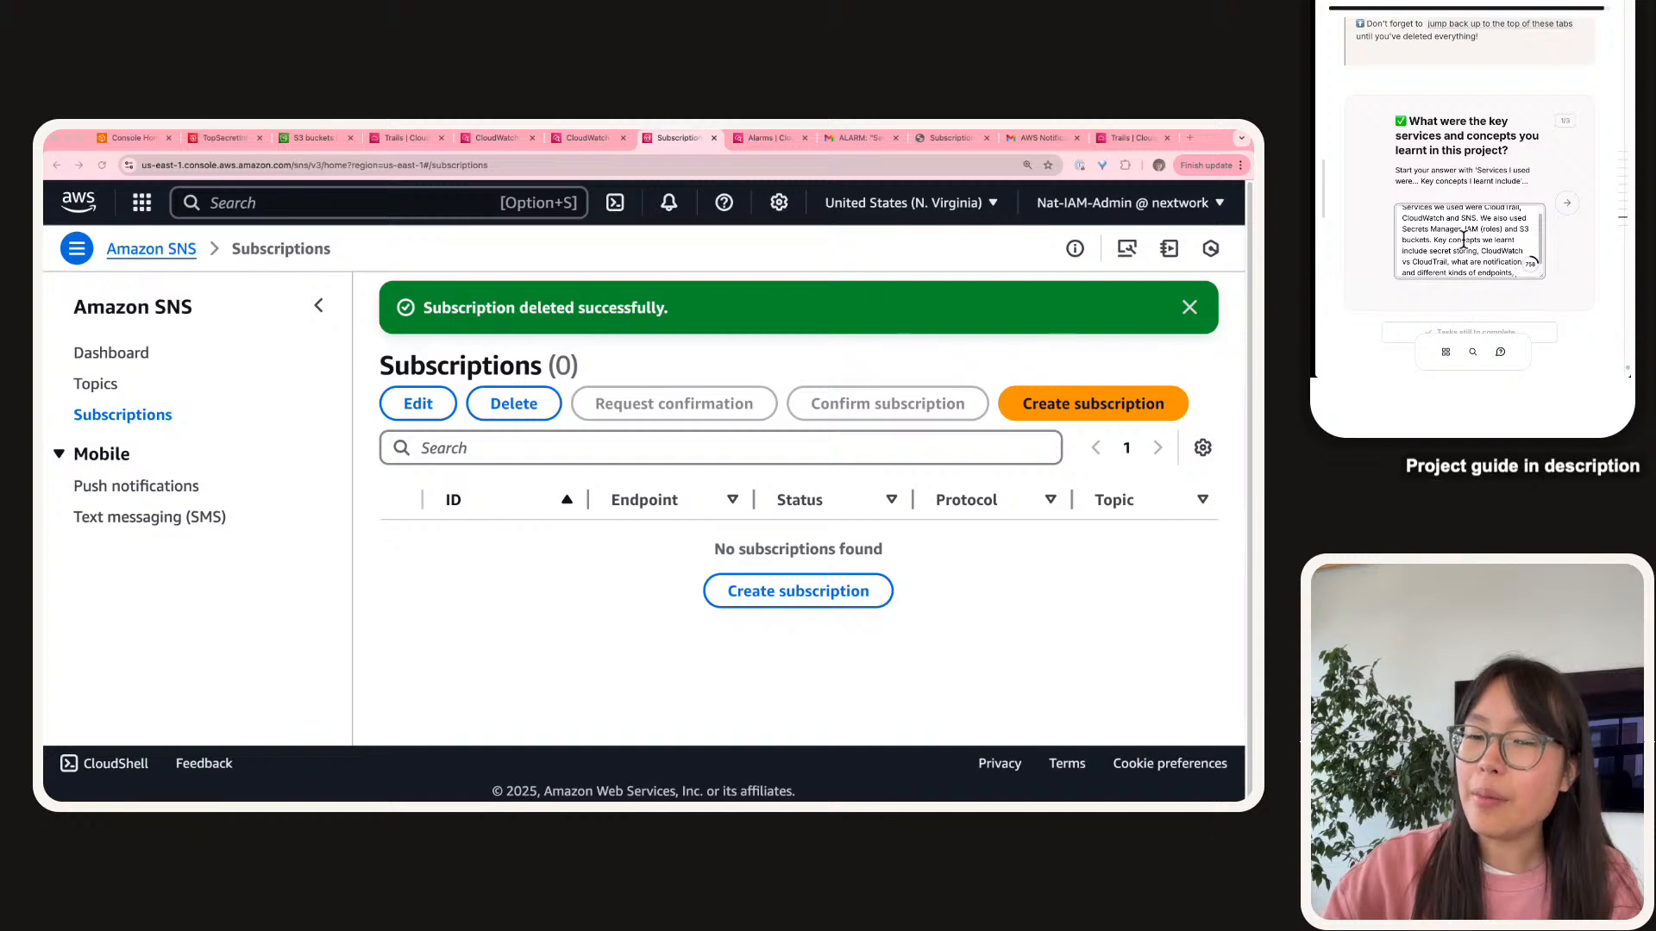
pyautogui.write('how to create a')
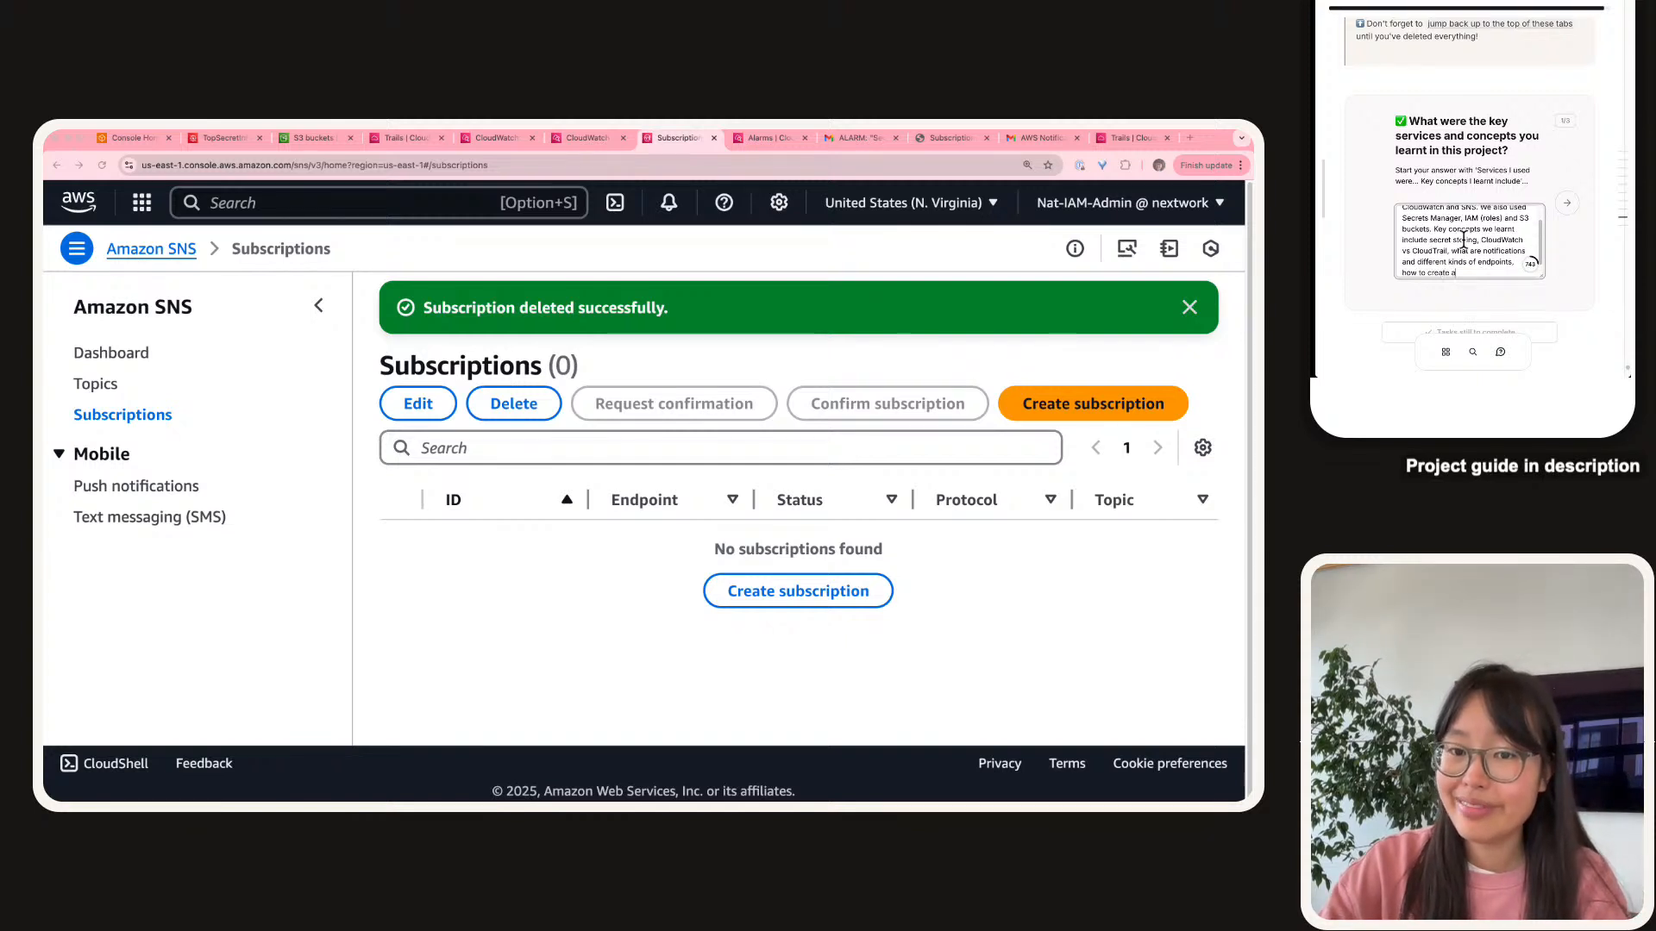
pyautogui.write(' Cloud')
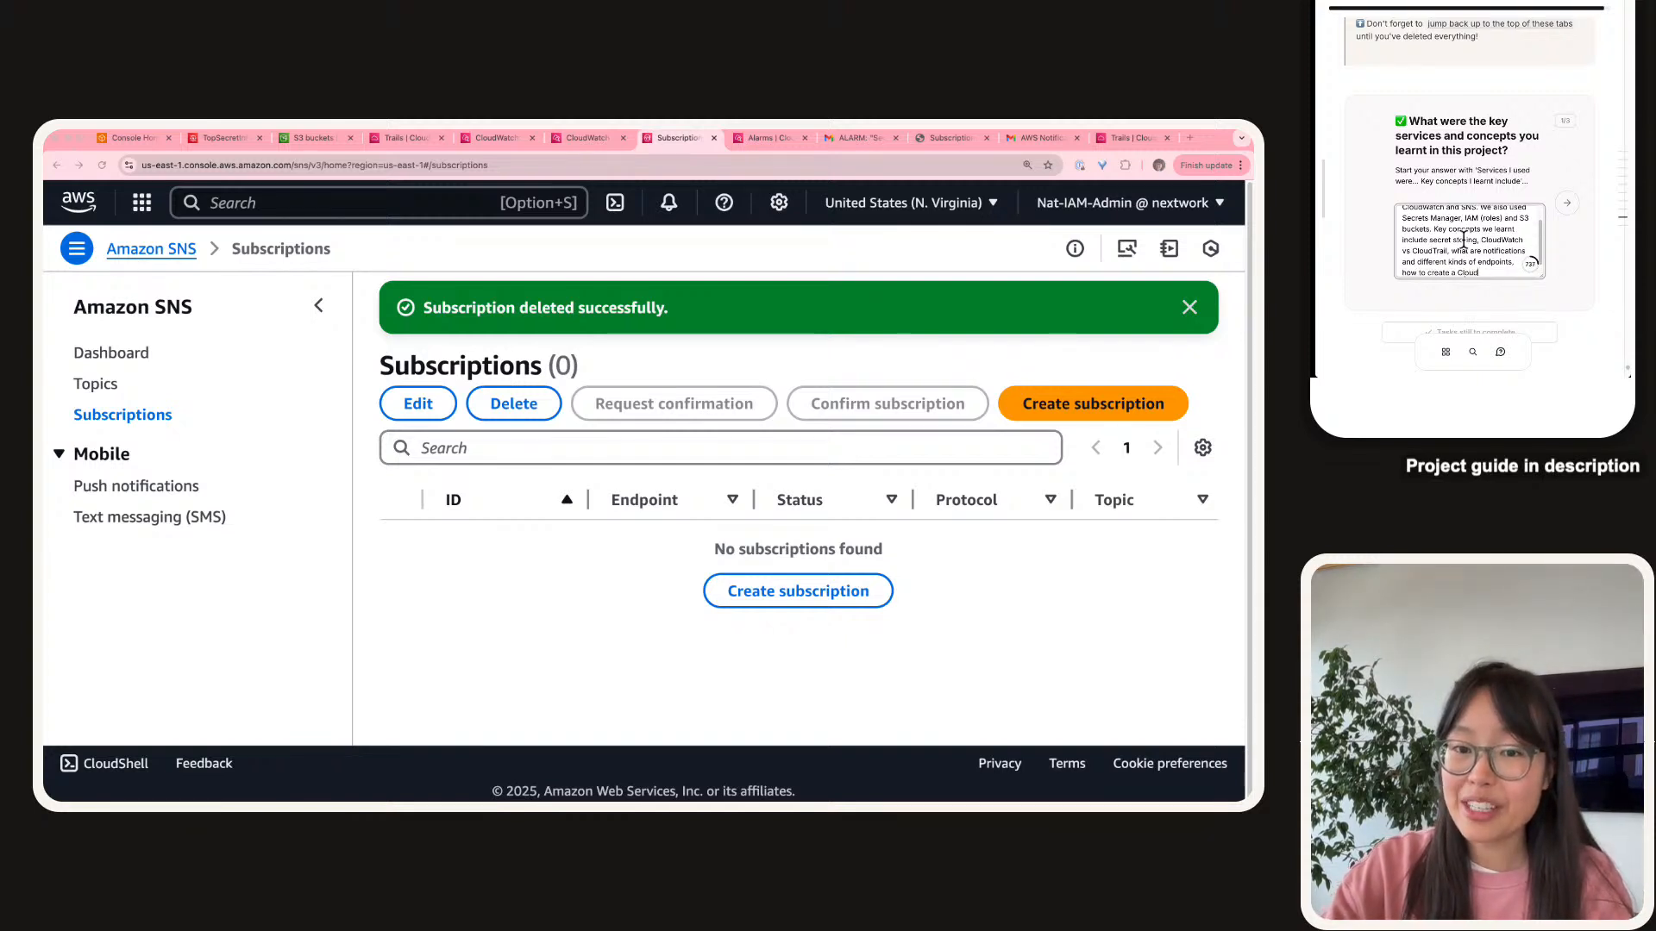
pyautogui.write('Watch and alarm.')
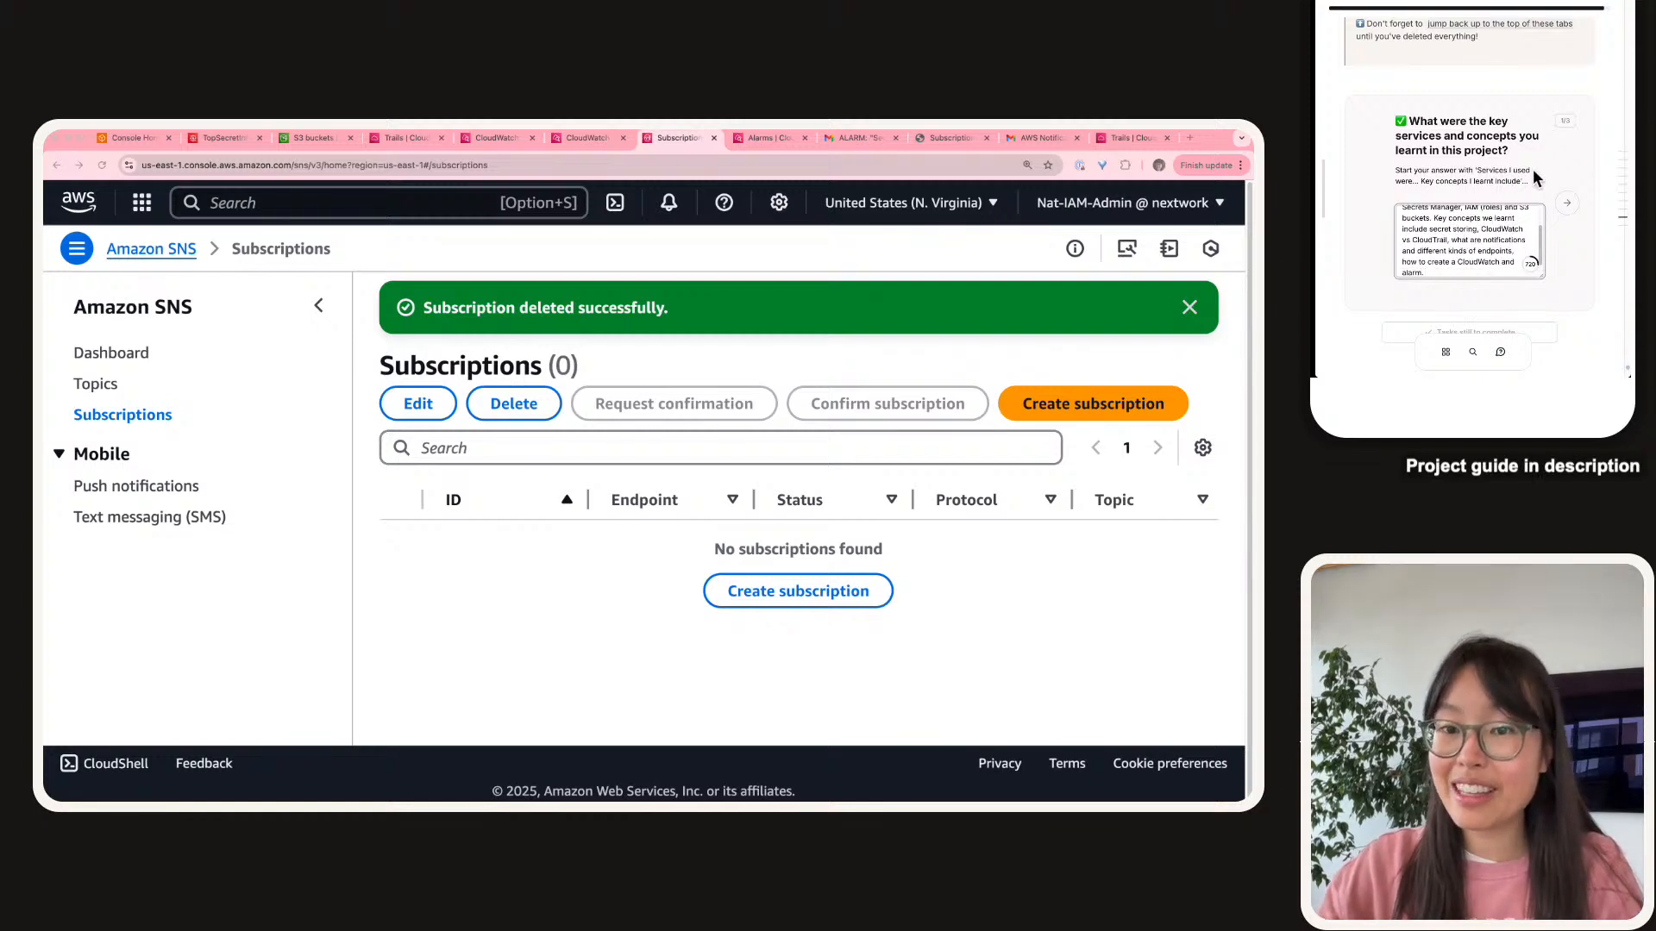
# Answer that the project took just under 3 hours, including demo and learn time.
pyautogui.click(1571, 211)
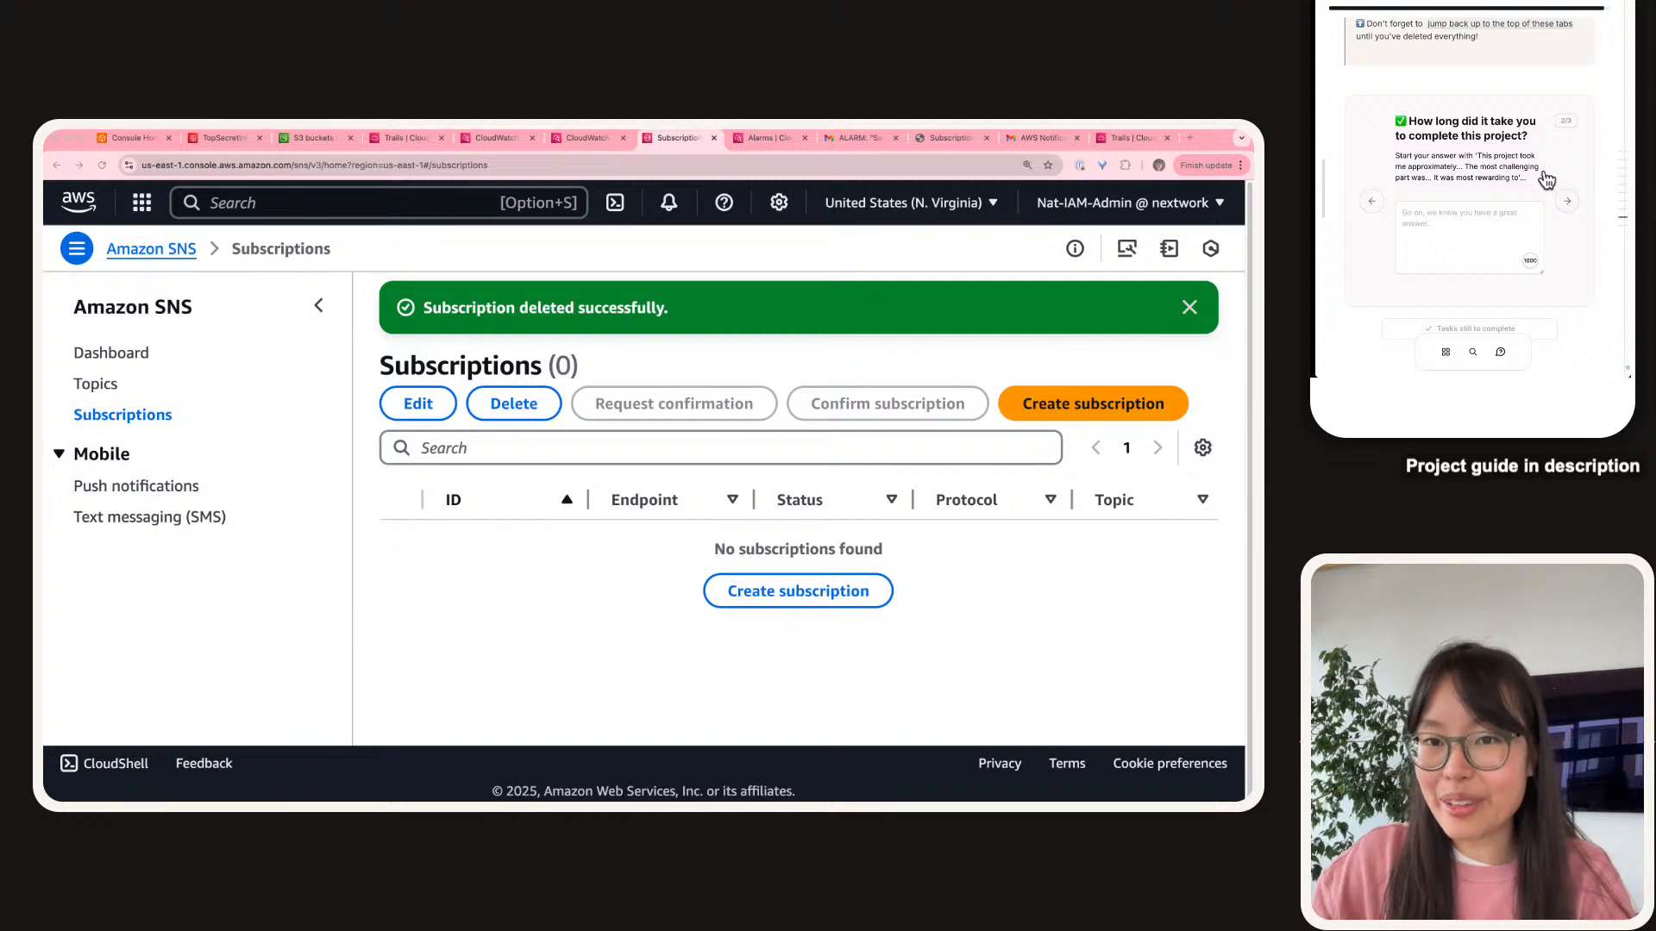
pyautogui.moveTo(1476, 155); pyautogui.dragTo(1528, 179)
pyautogui.press('super+c')
pyautogui.click(1470, 235)
pyautogui.press('super+v')
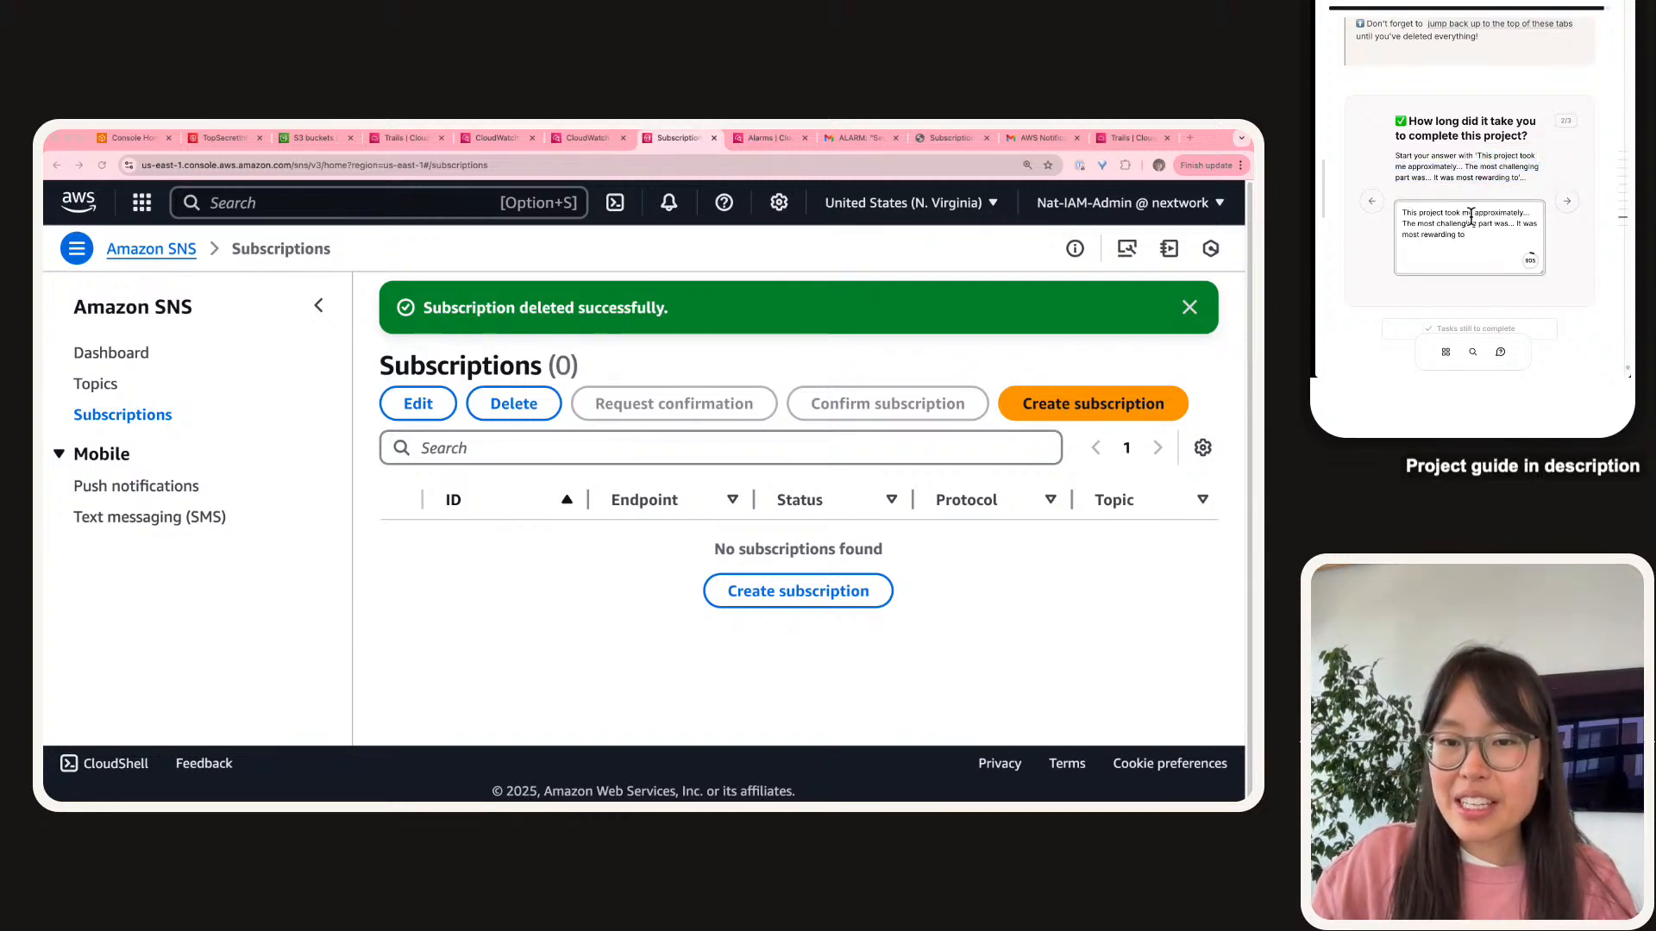
pyautogui.press('BackSpace')
pyautogui.write('us')
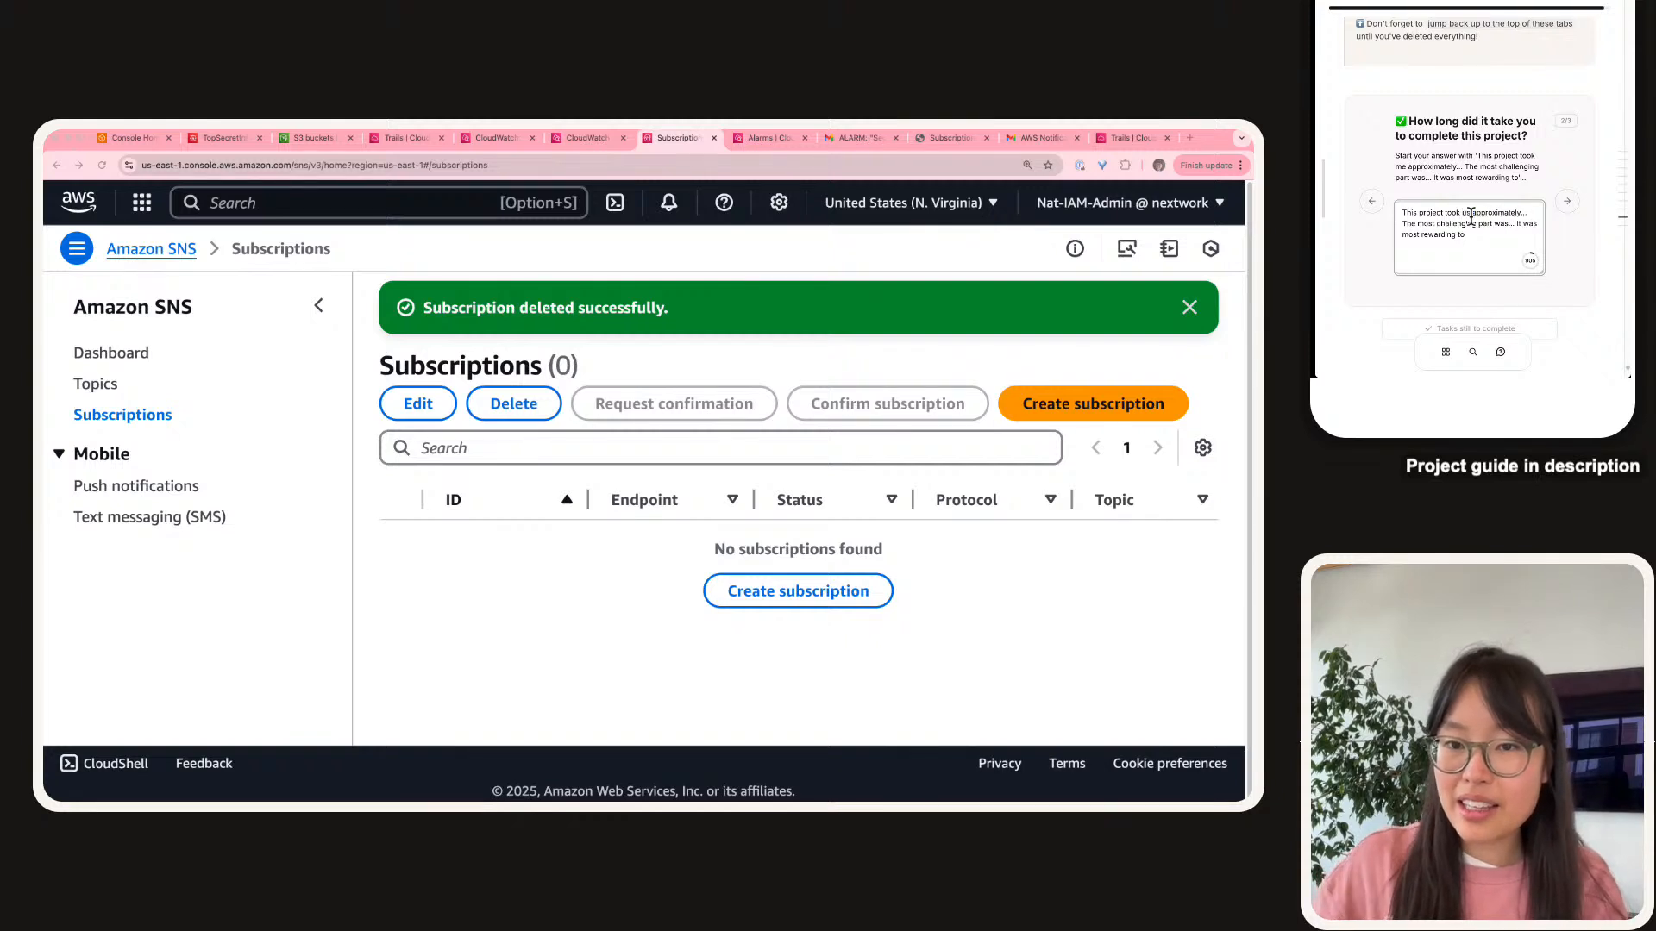
pyautogui.doubleClick(1471, 213)
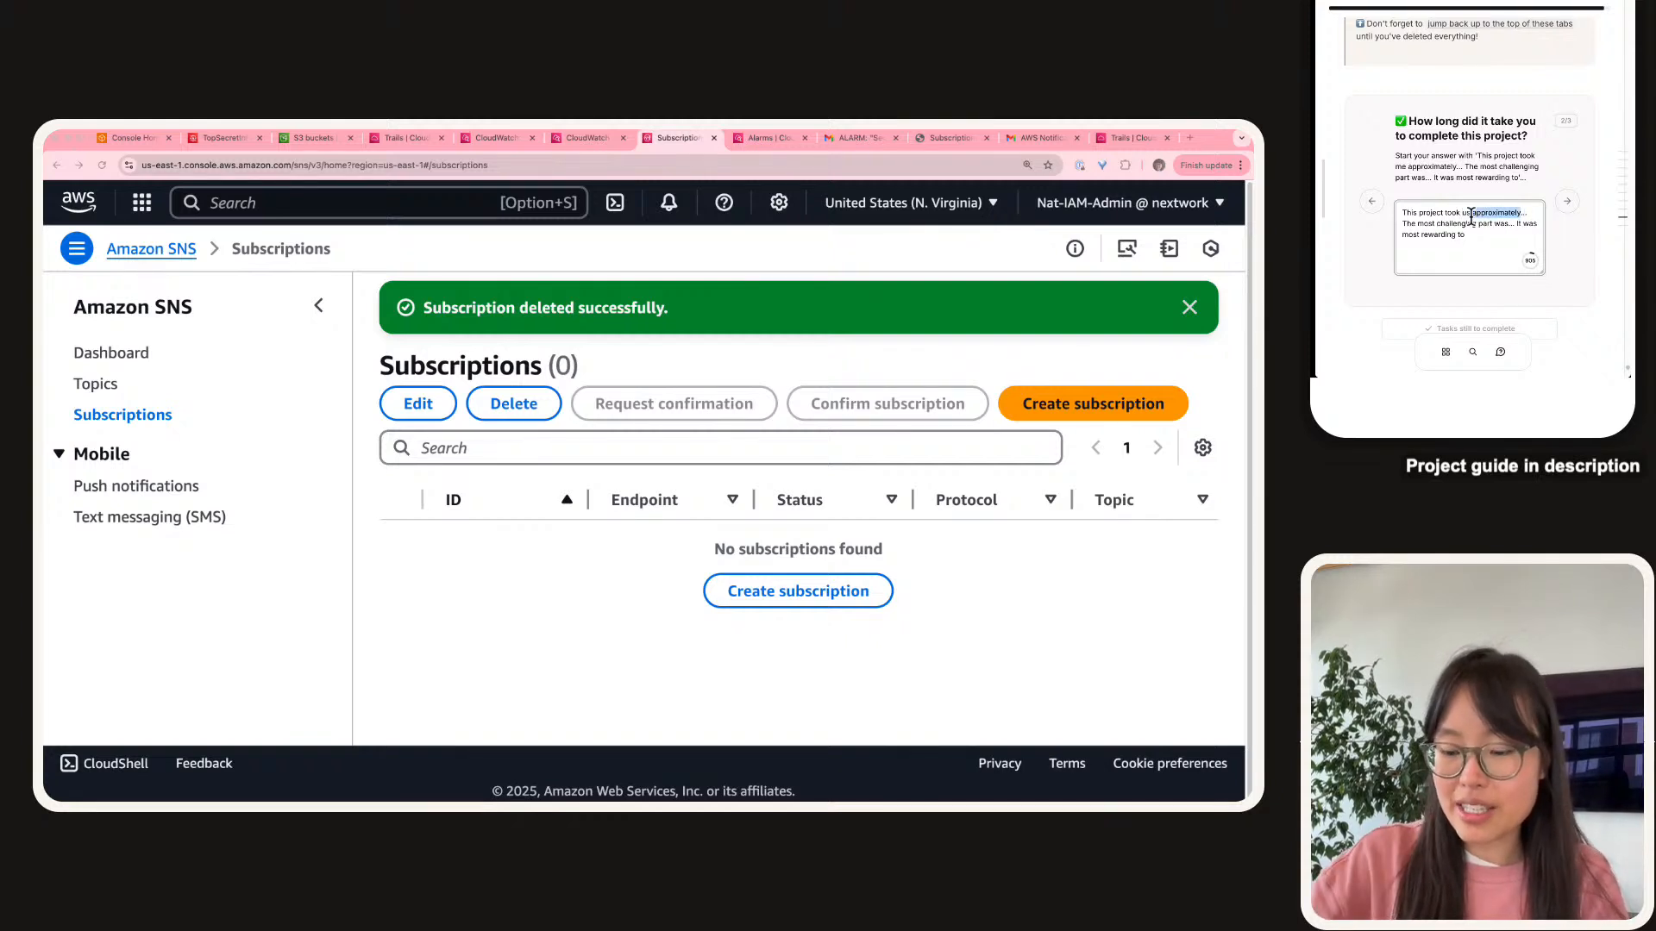
pyautogui.write('just under 3')
pyautogui.write(',')
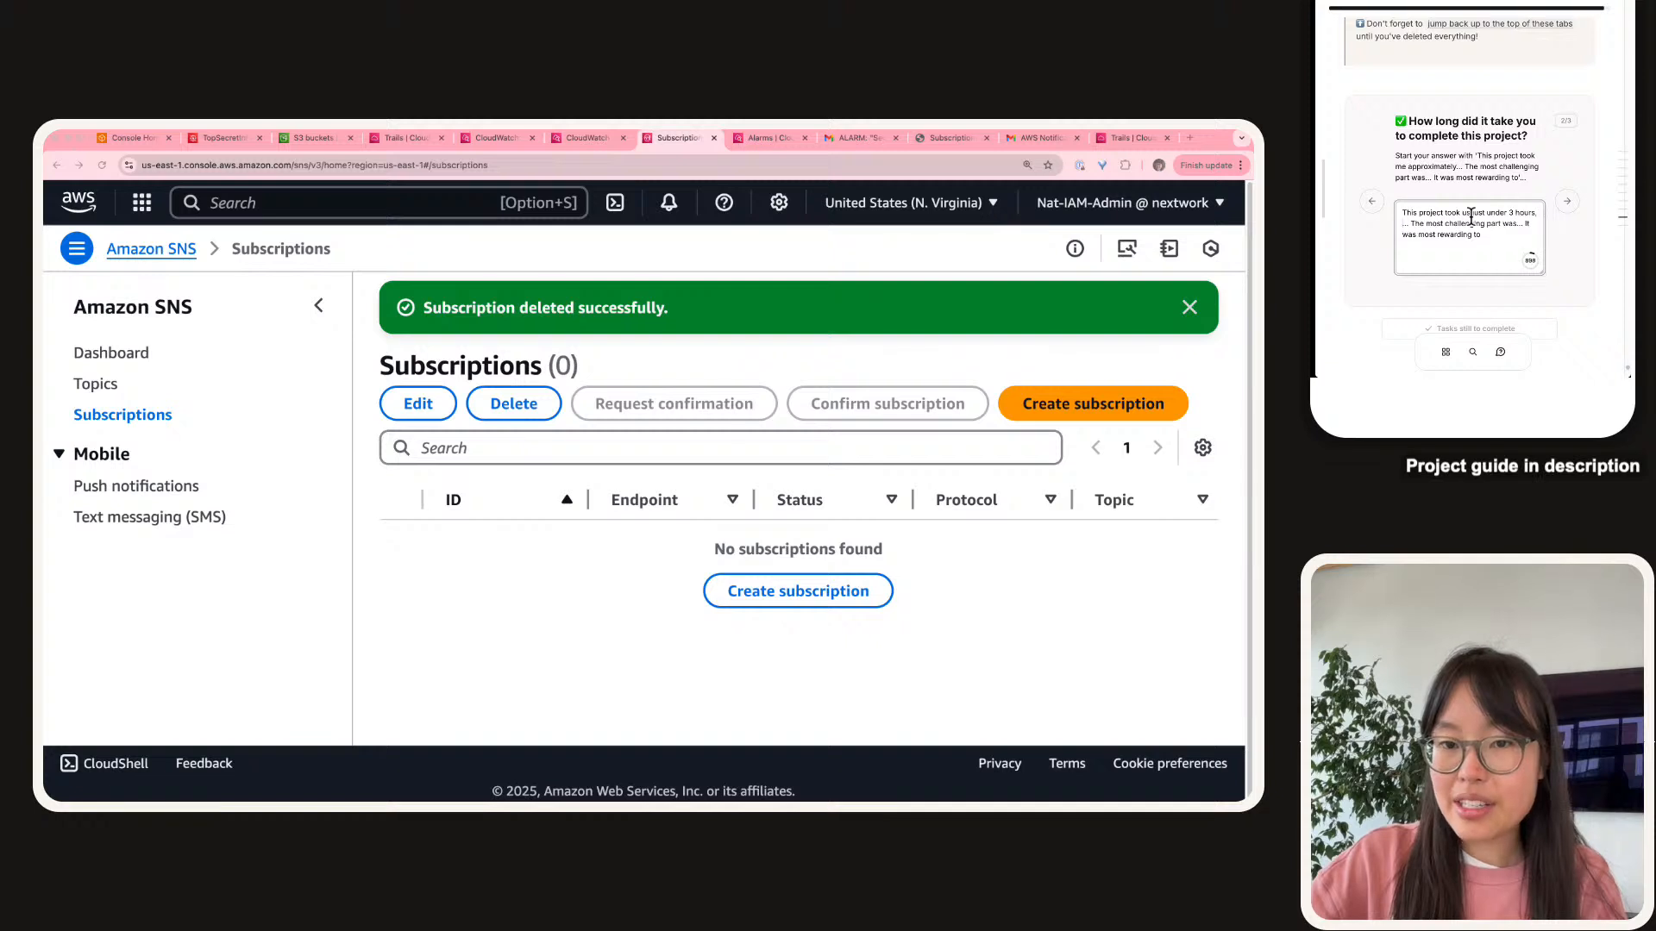
pyautogui.write(' including')
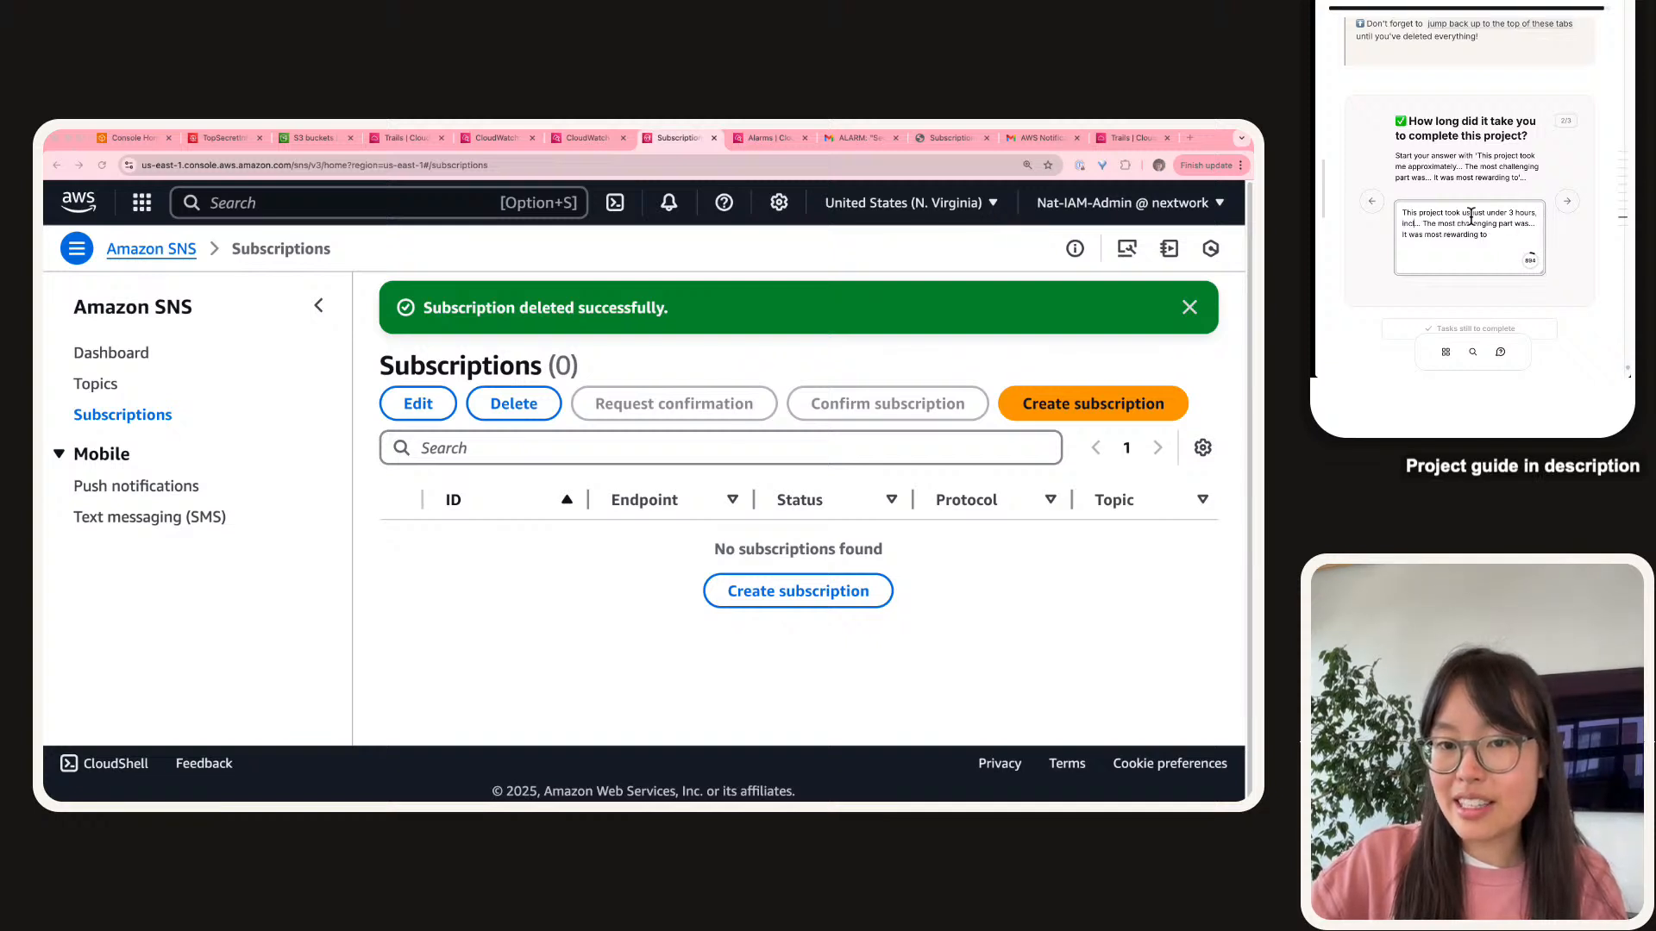
pyautogui.write(' demo and learn')
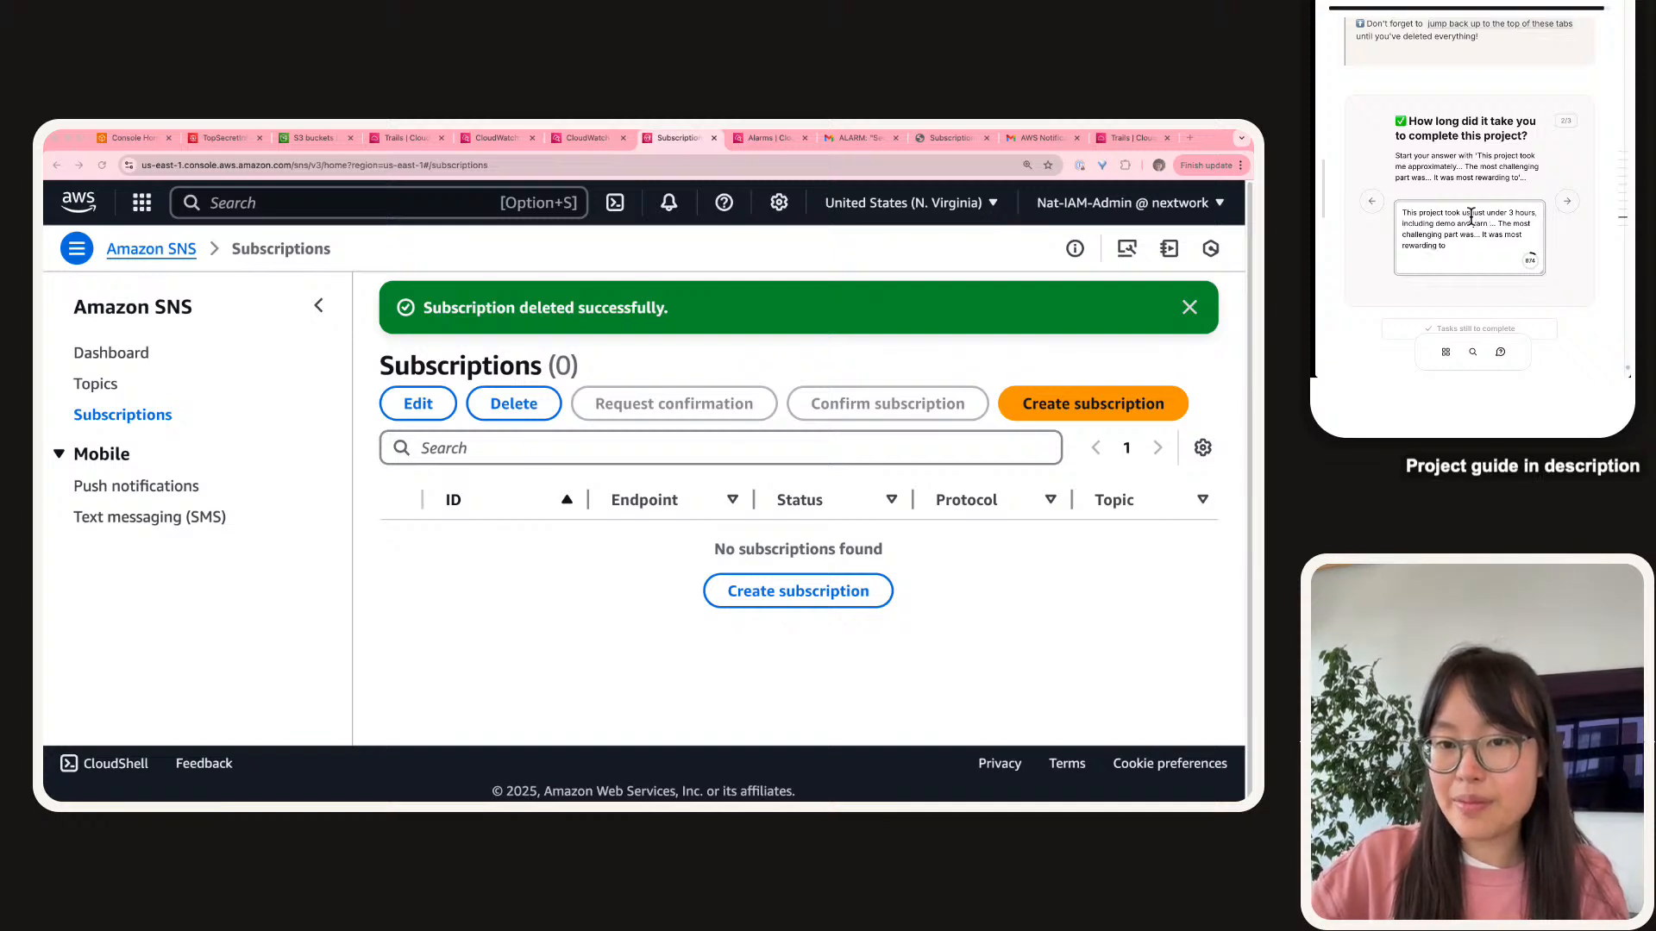
pyautogui.write(' time :)')
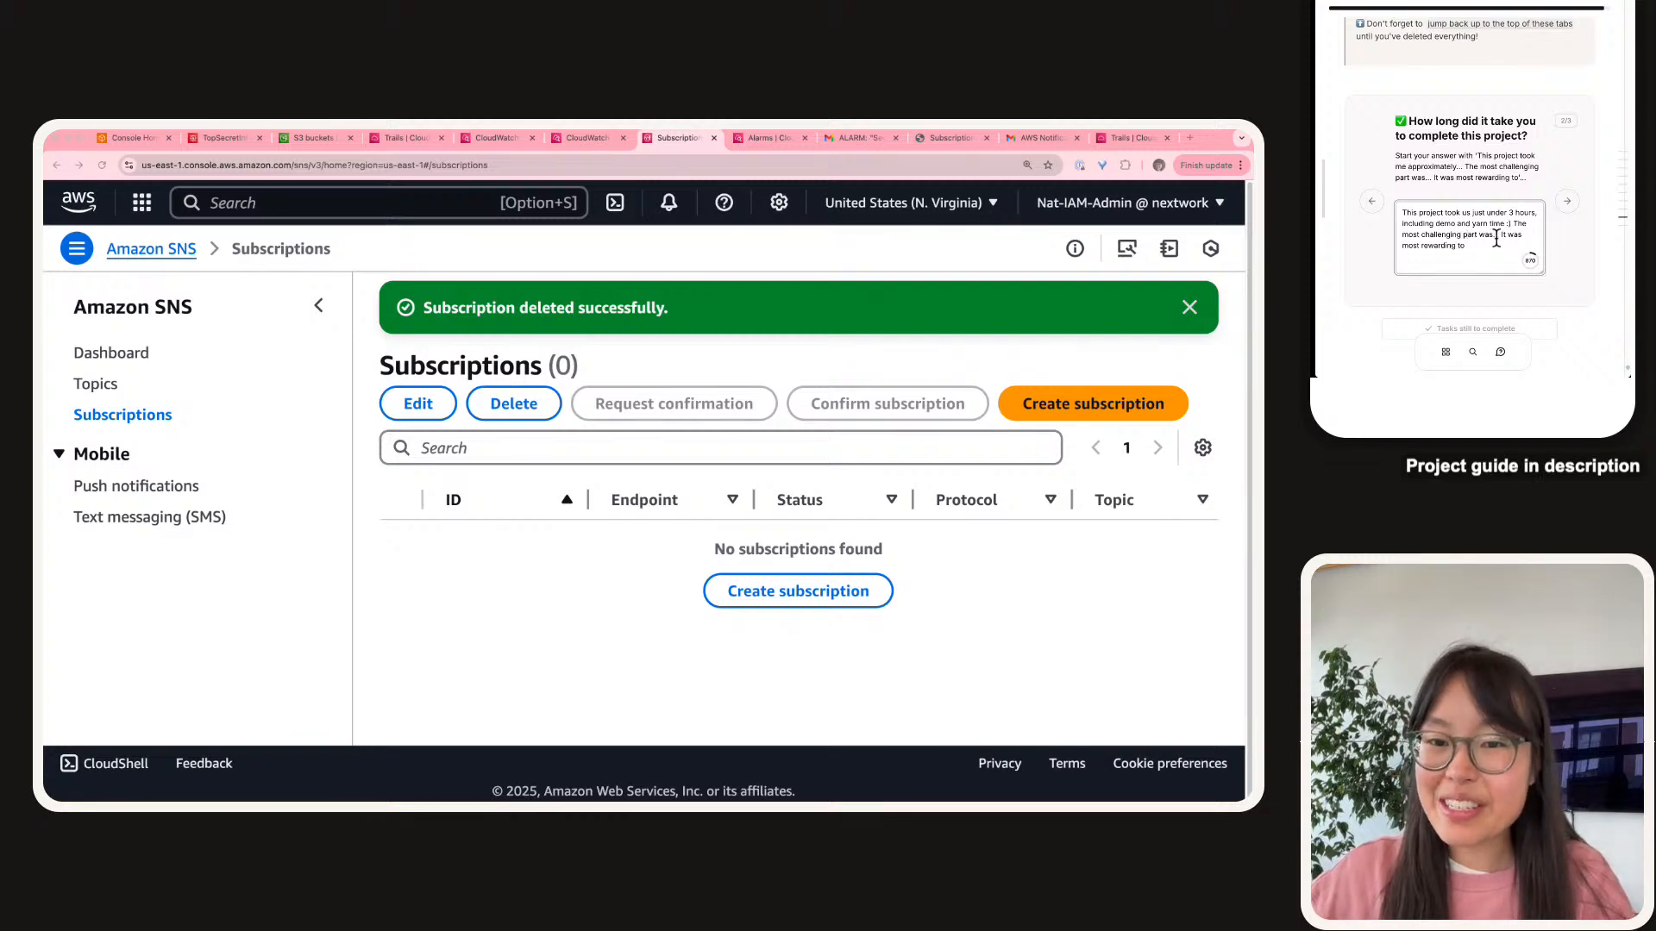
# Name troubleshooting the undelivered first test email as hardest, and comparing CloudTrail as most rewarding.
pyautogui.click(1495, 238)
pyautogui.press('BackSpace')
pyautogui.press('BackSpace')
pyautogui.write('to')
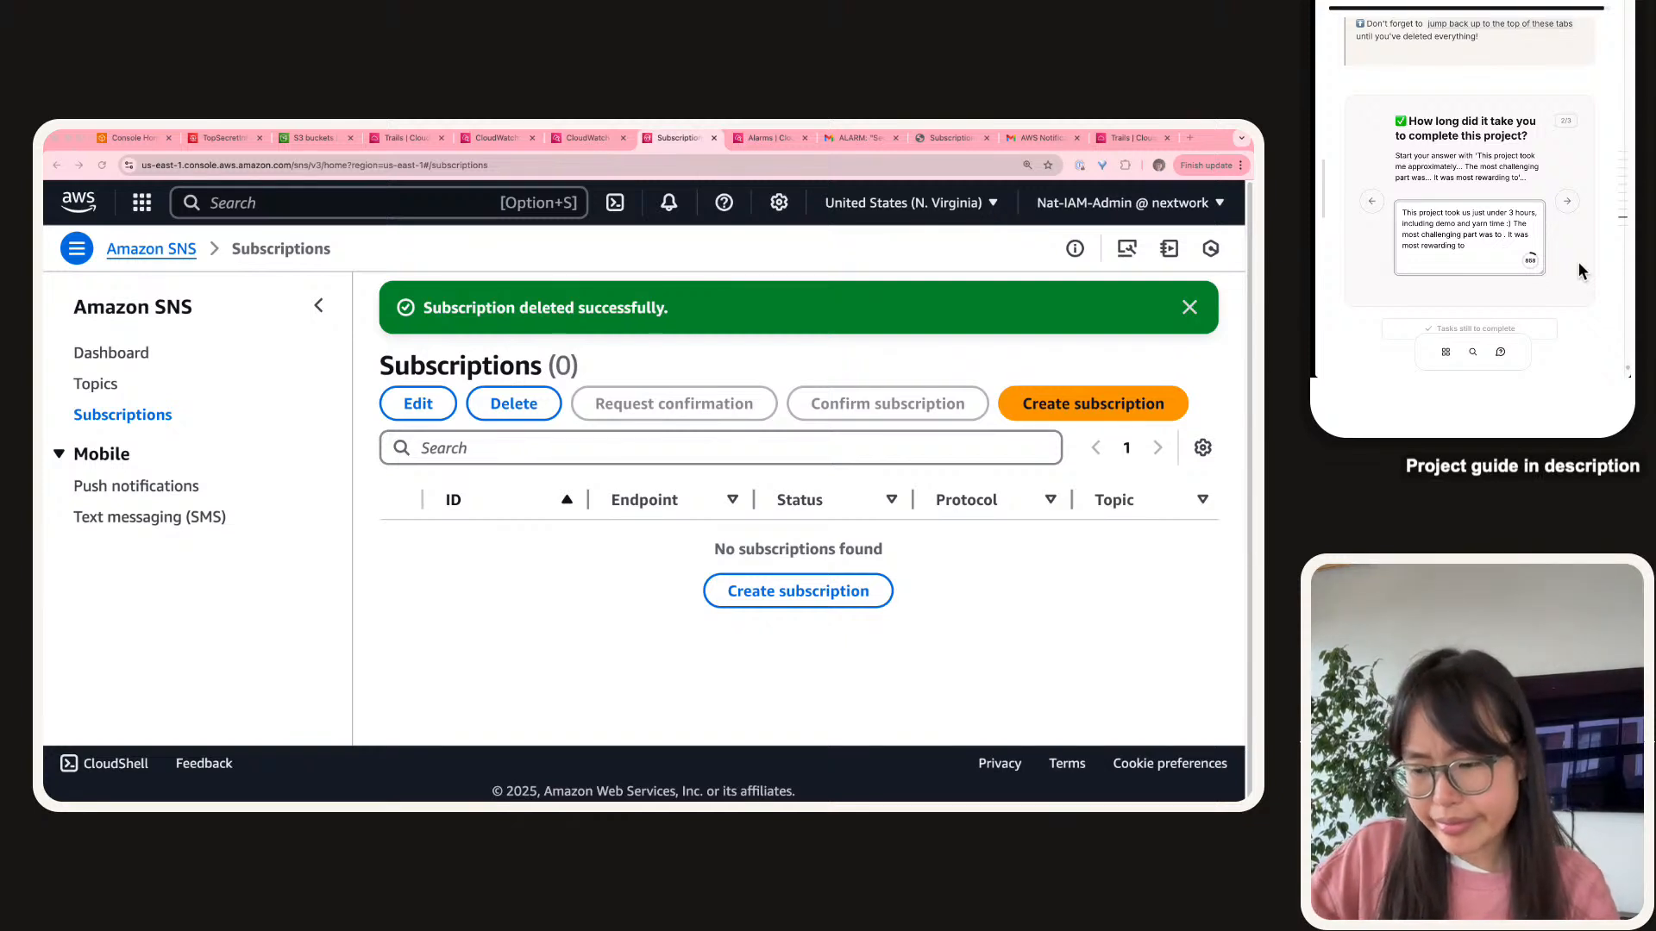
pyautogui.write('troub')
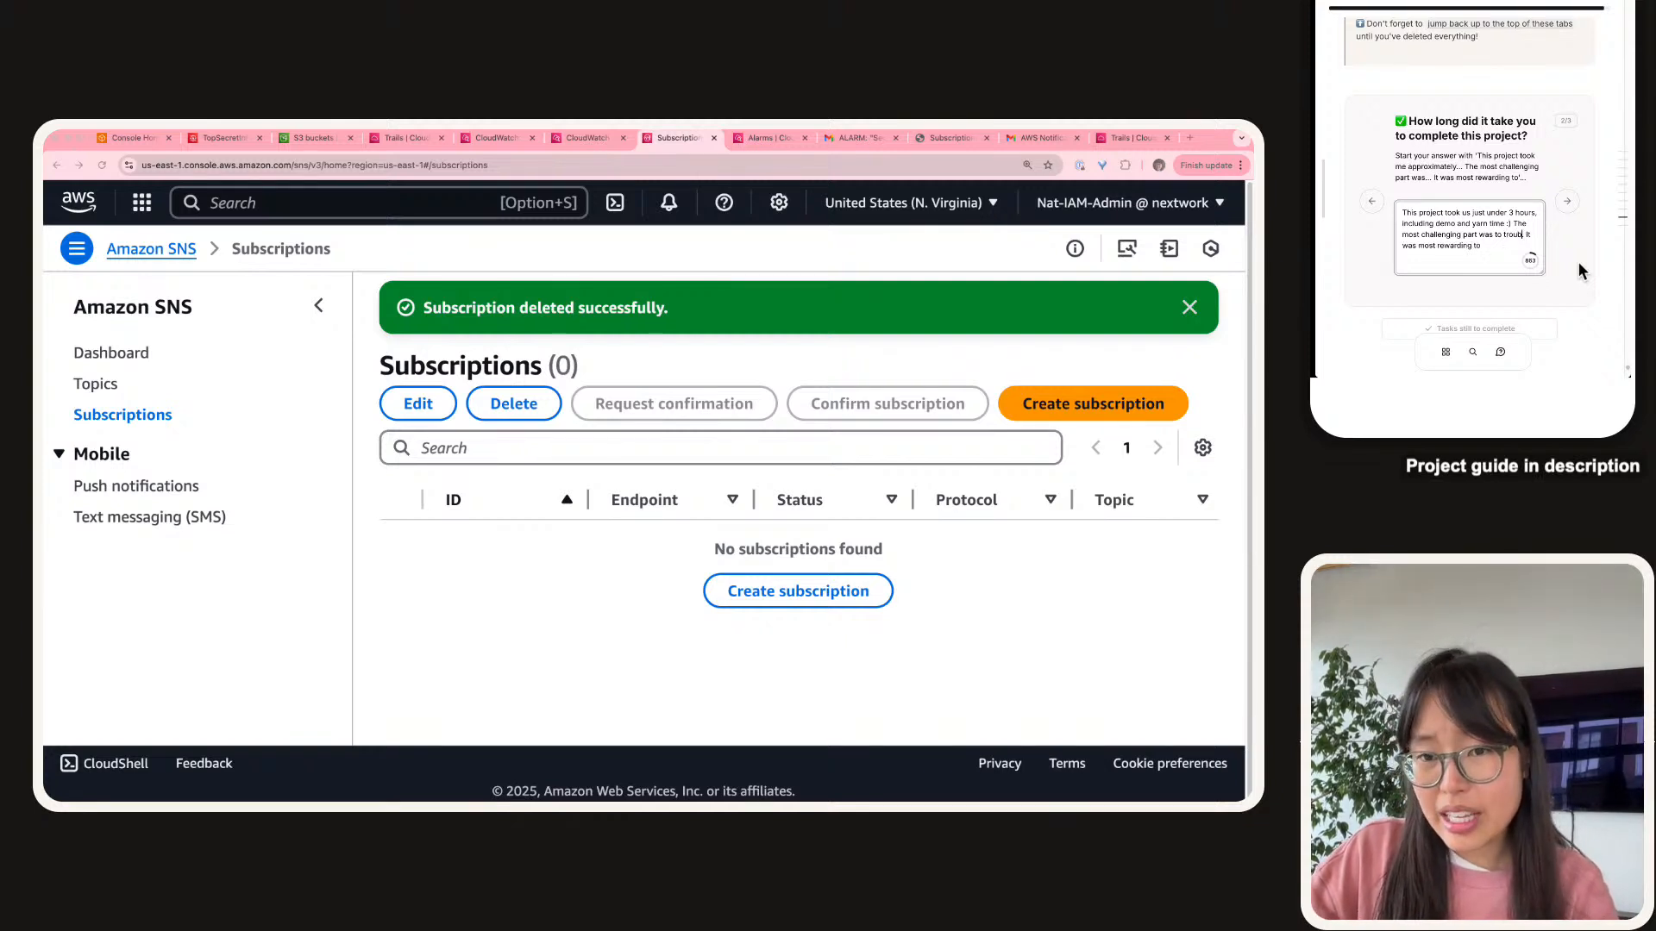
pyautogui.write('leshooting')
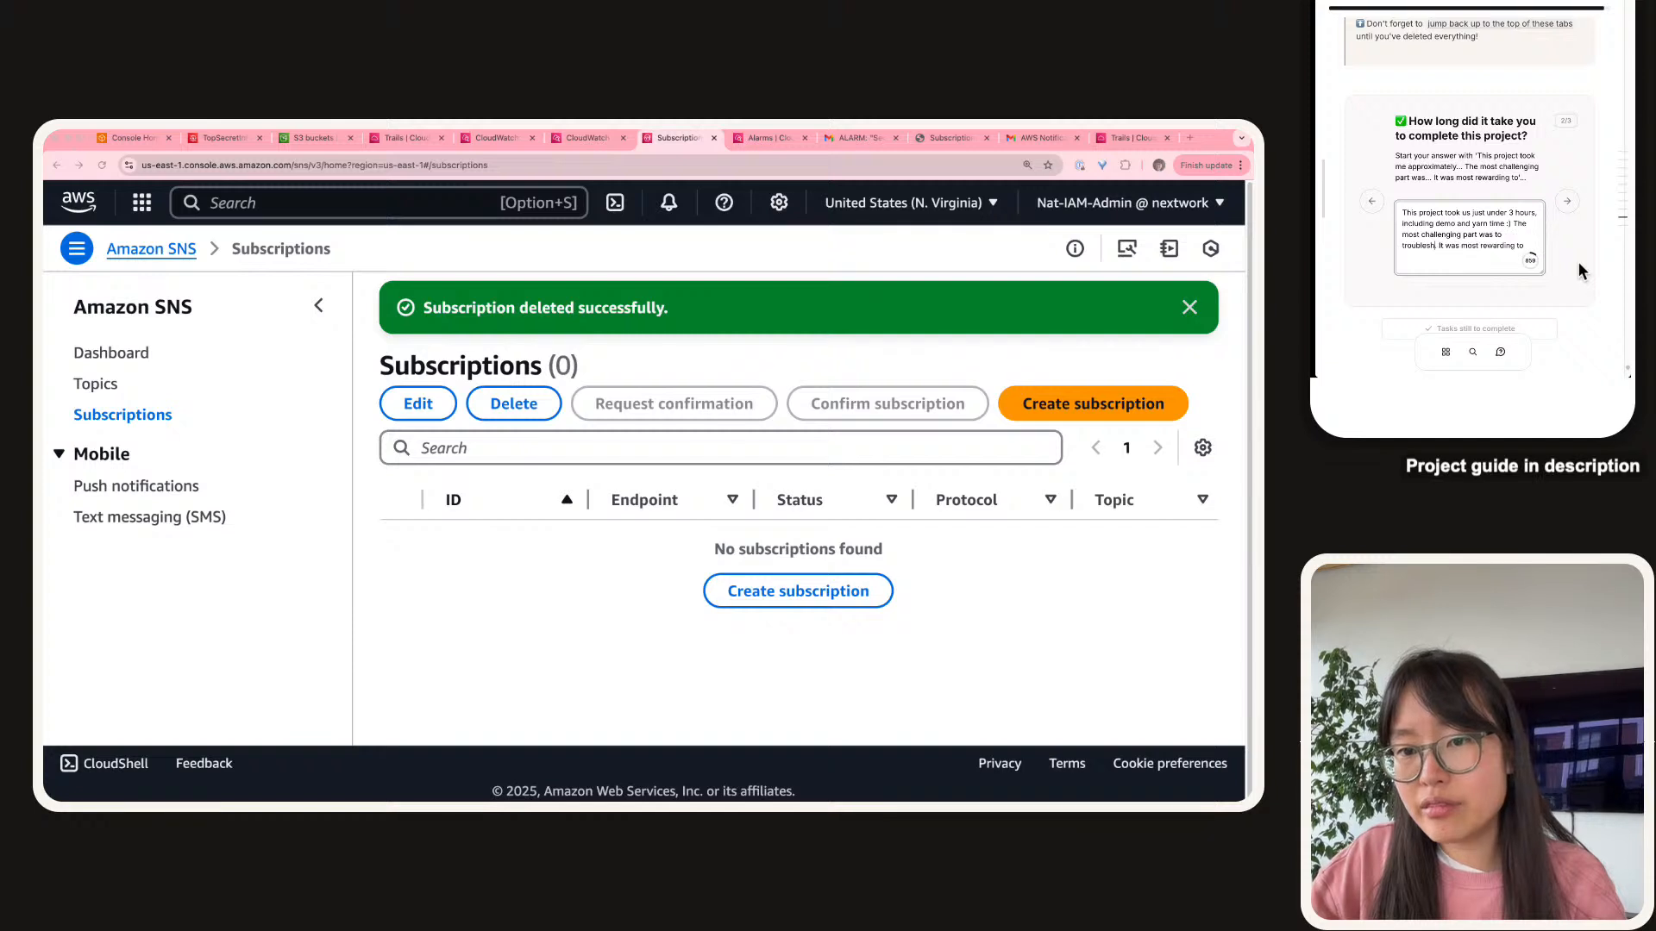
pyautogui.write(' why t')
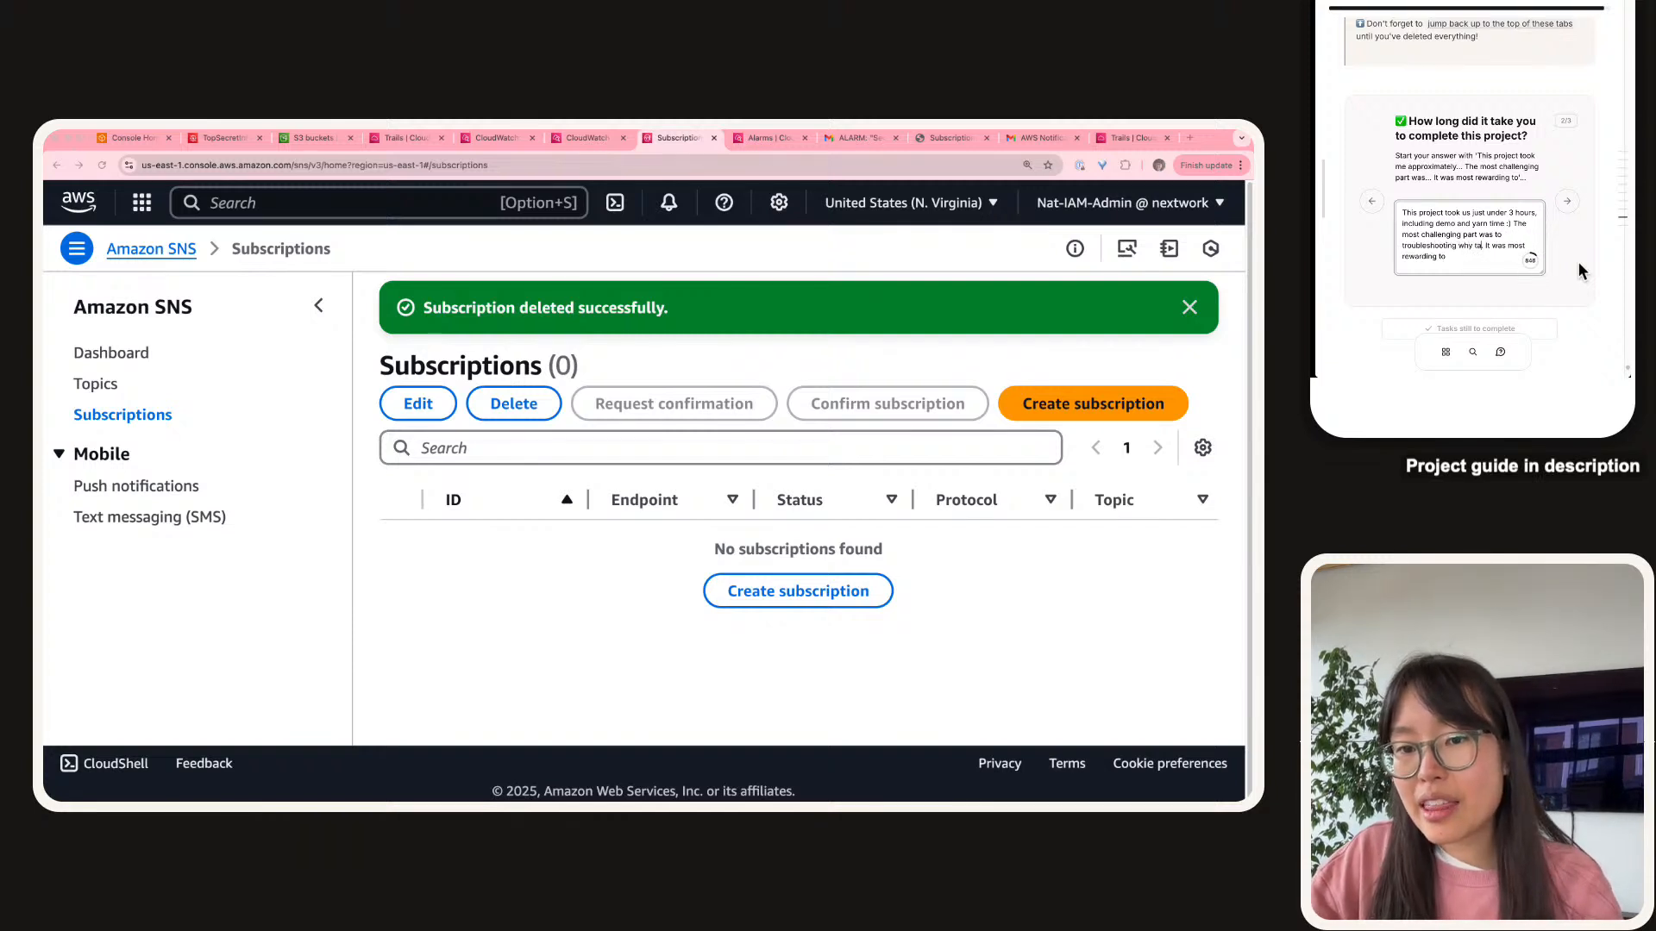
pyautogui.write("he email wasn'")
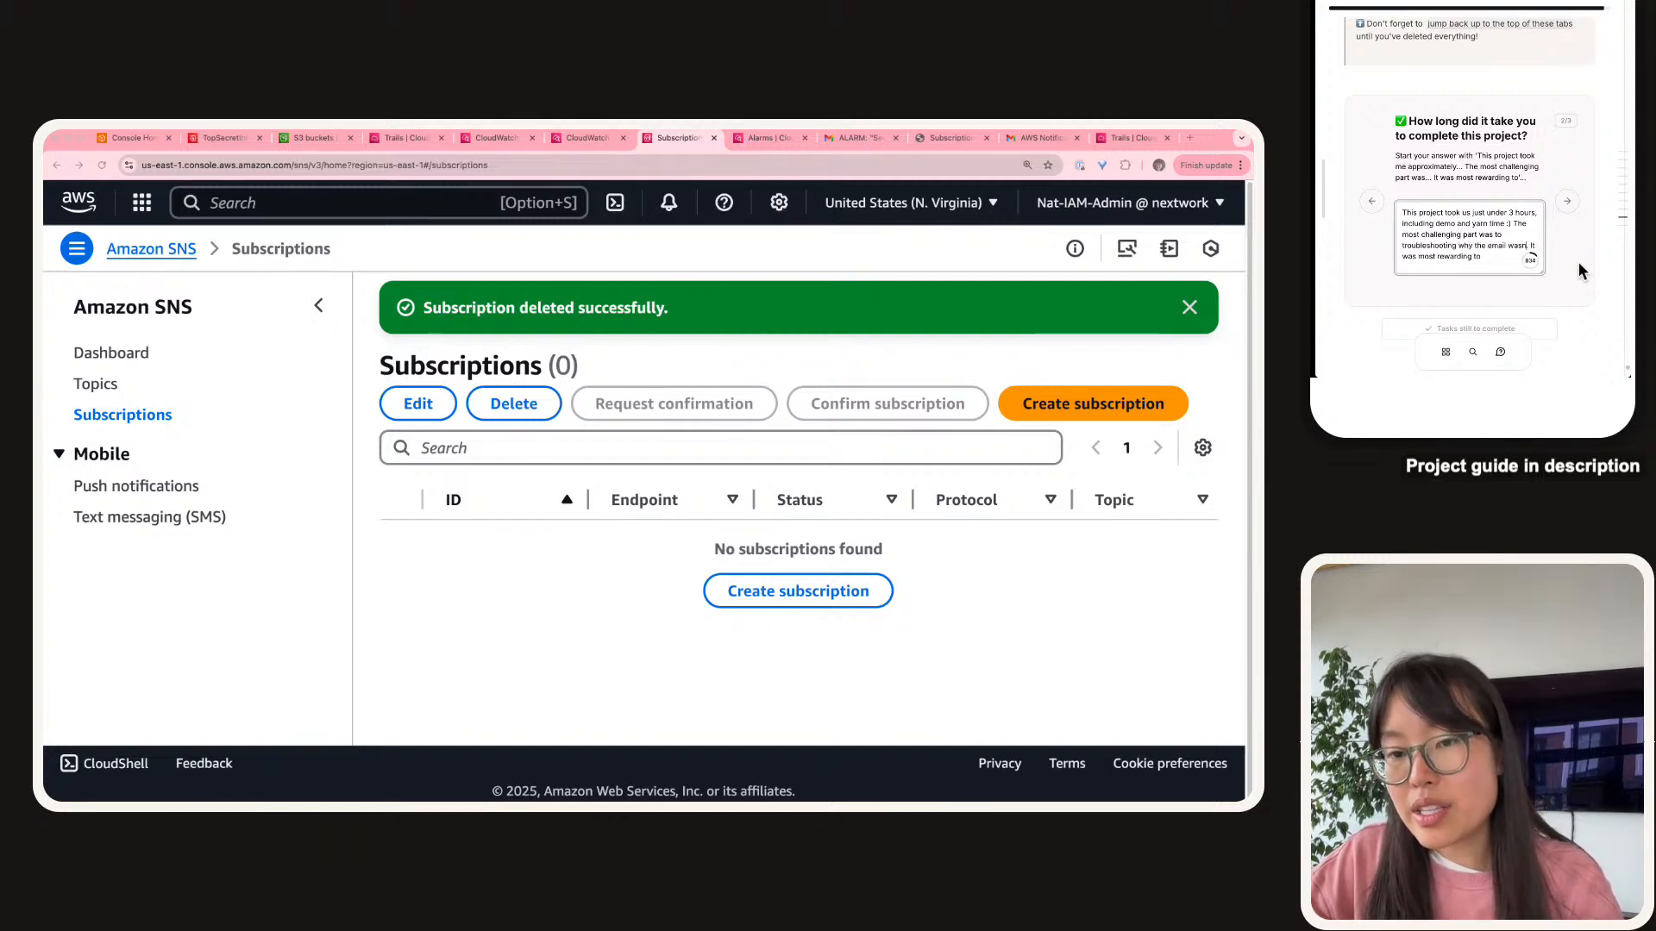
pyautogui.write('t delivering in ou')
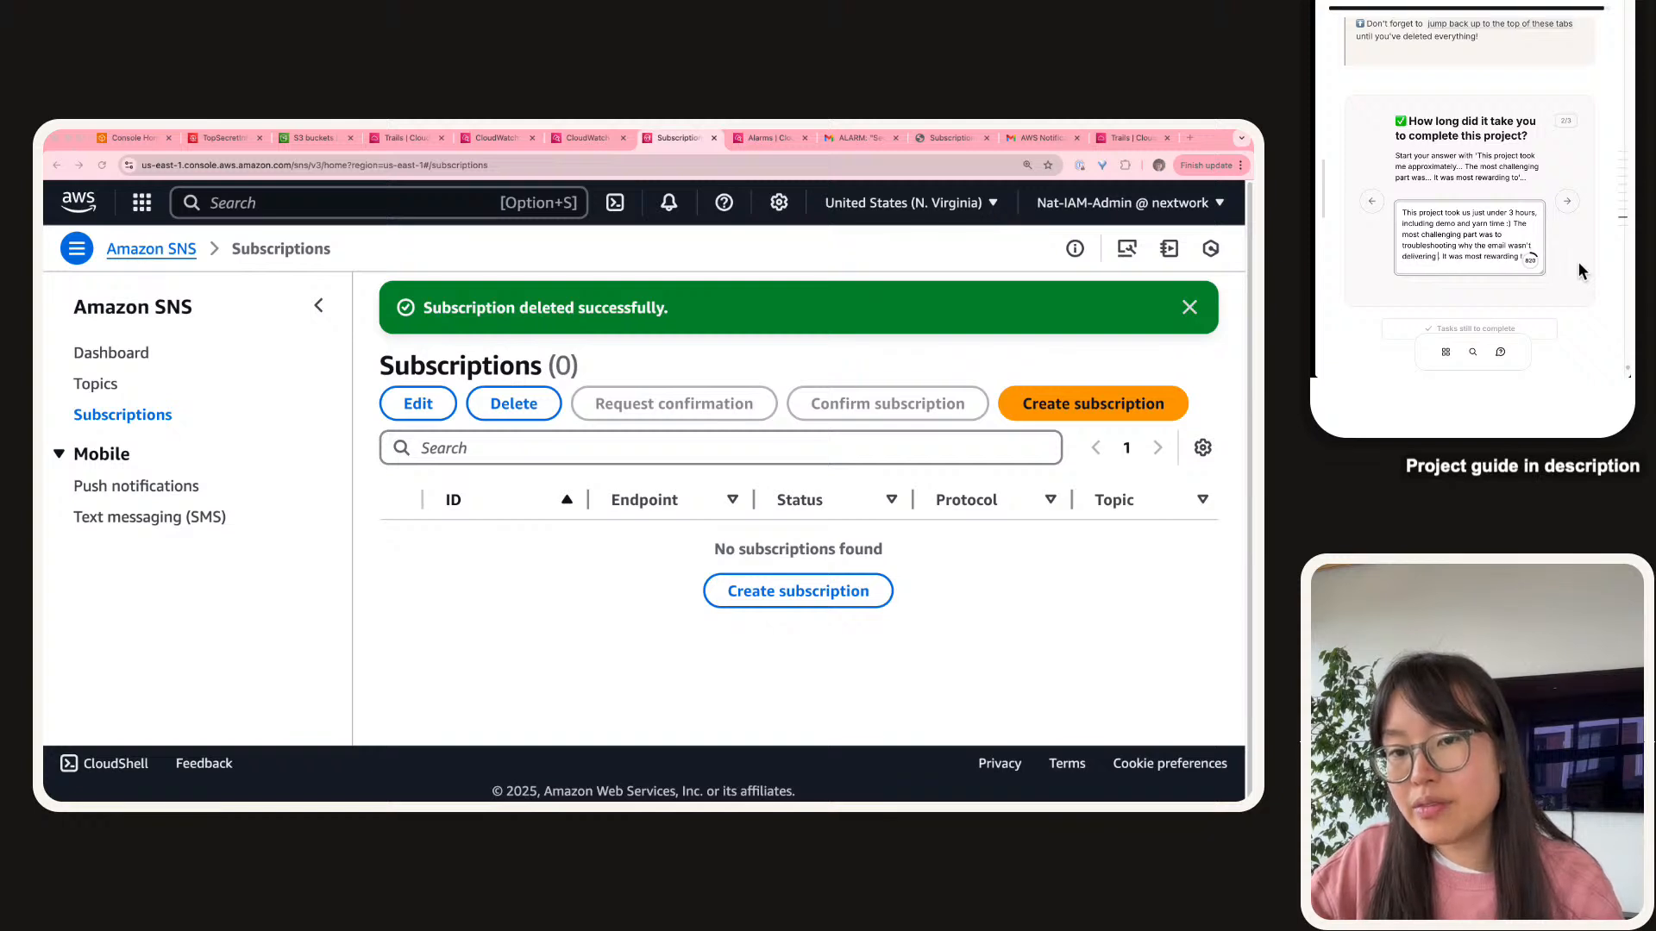
pyautogui.write('r first test')
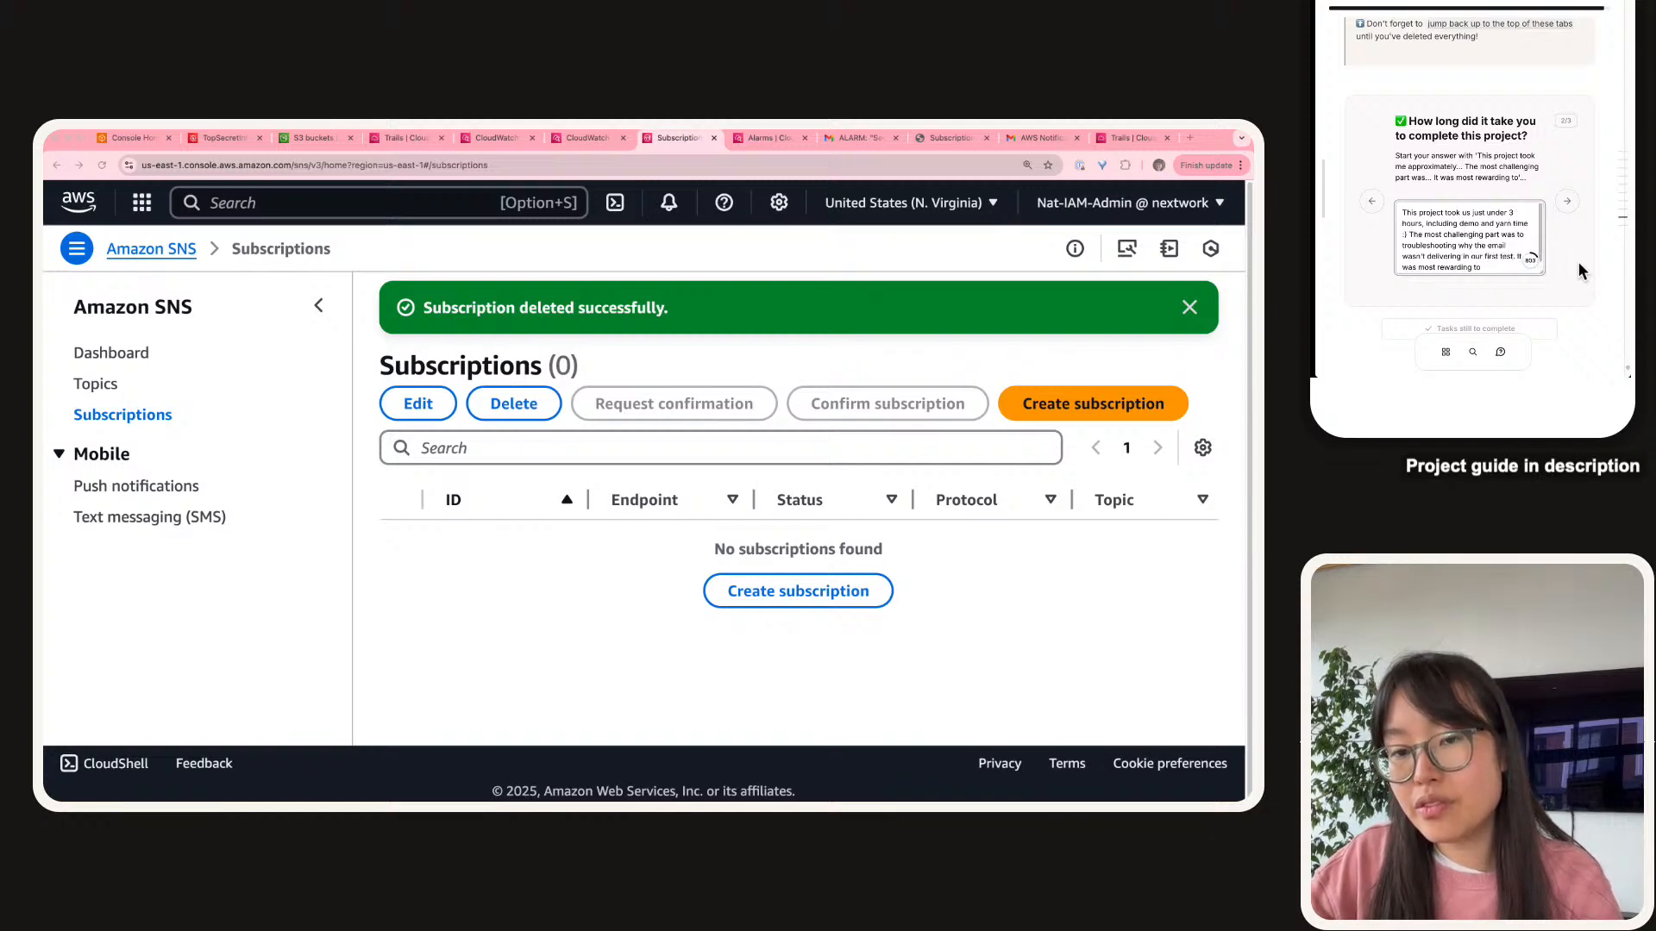
pyautogui.write(' - I It was mos')
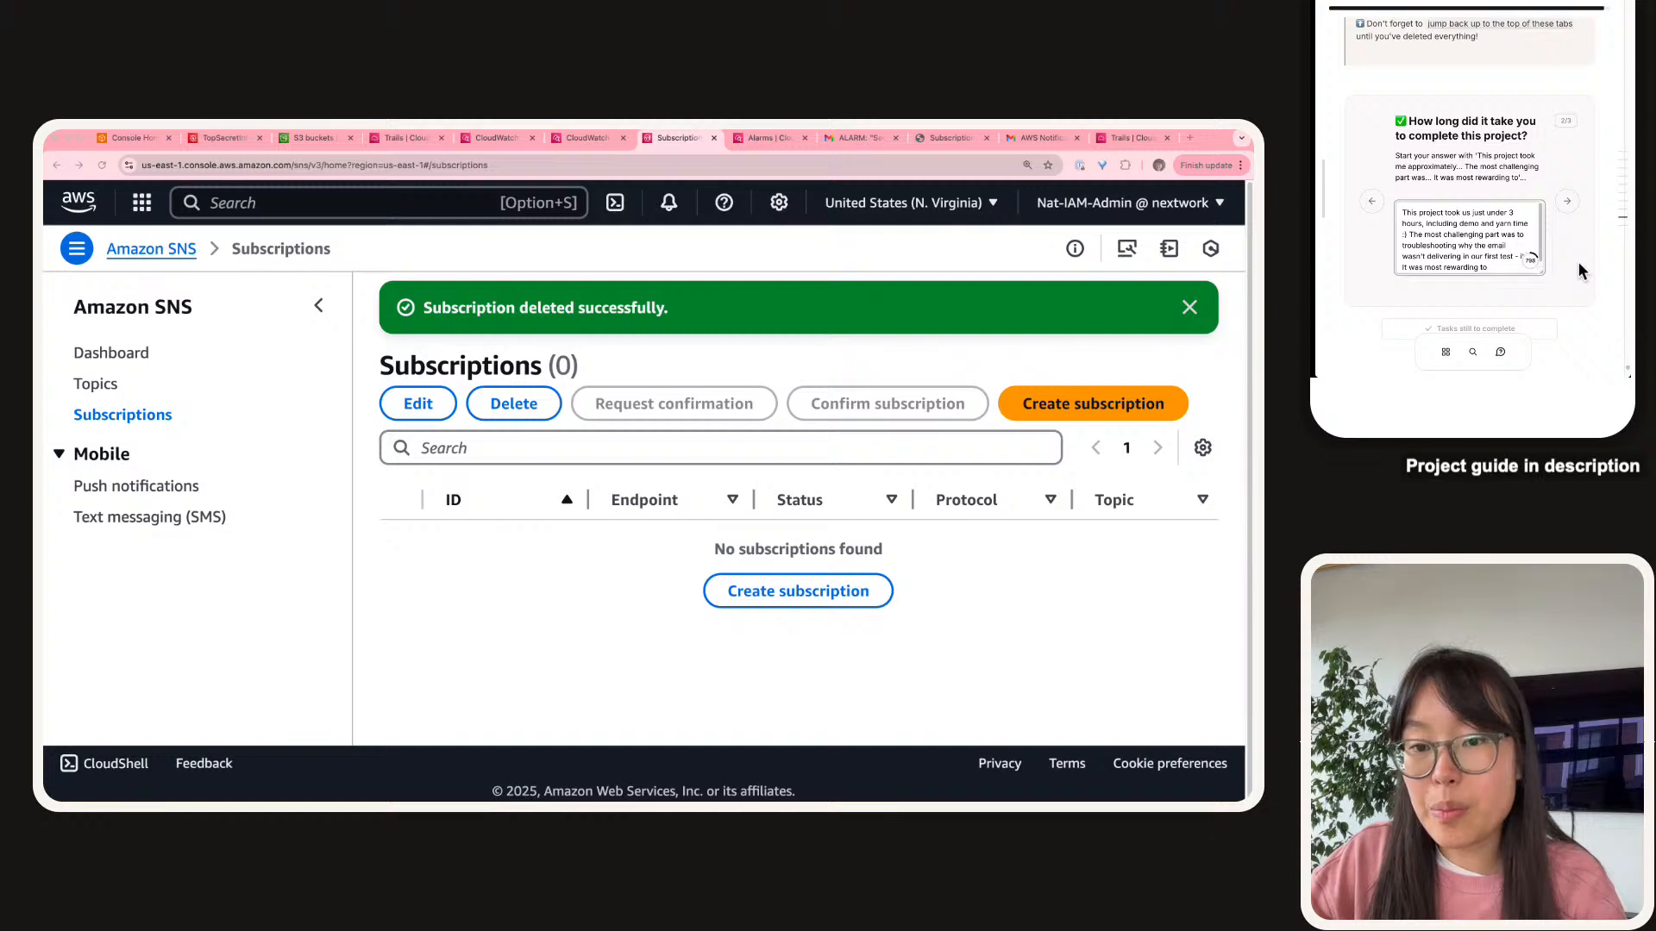
pyautogui.write('t')
pyautogui.press('BackSpace')
pyautogui.press('BackSpace')
pyautogui.write('t would be frustrating t')
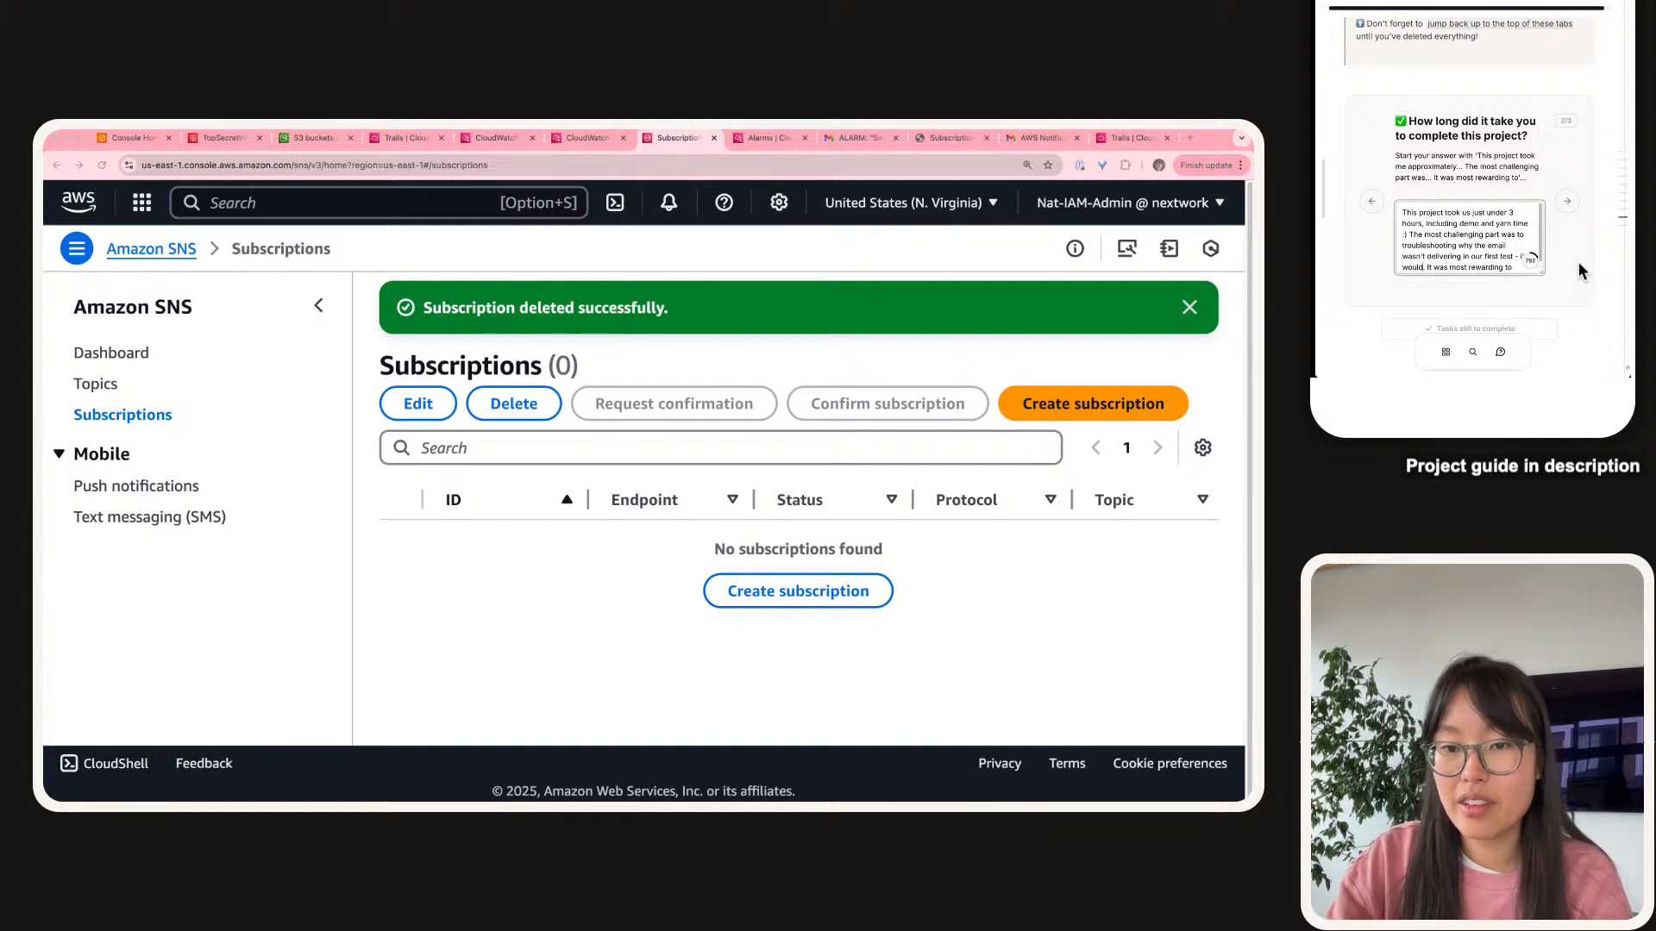
pyautogui.write('hen an e')
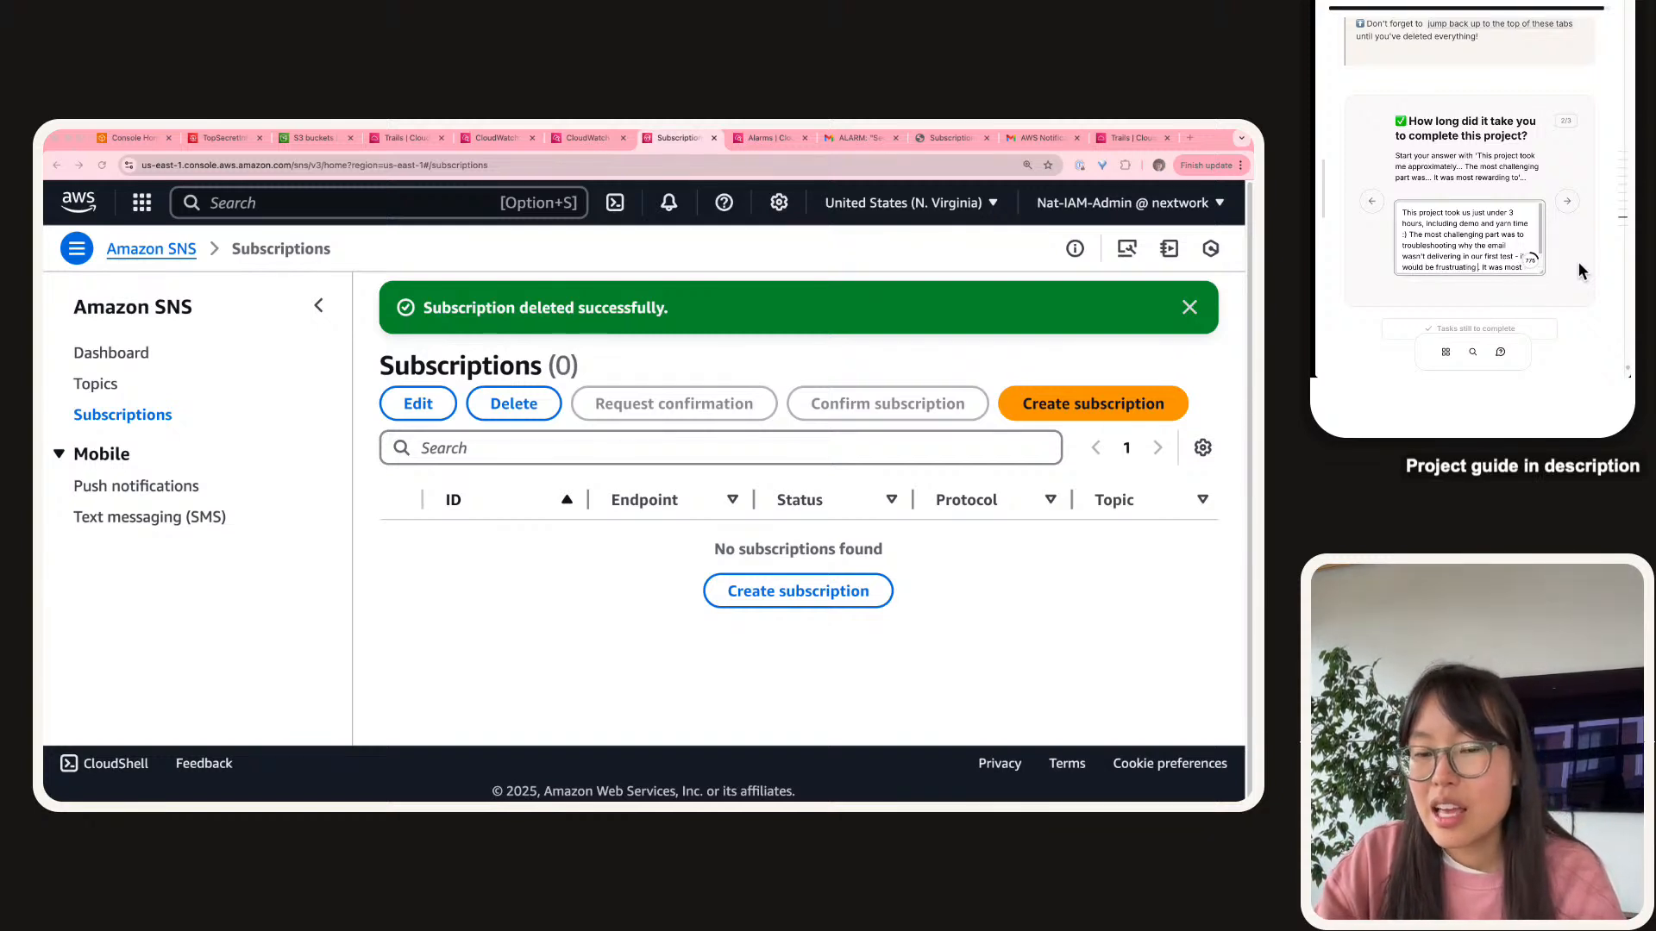
pyautogui.write('rro')
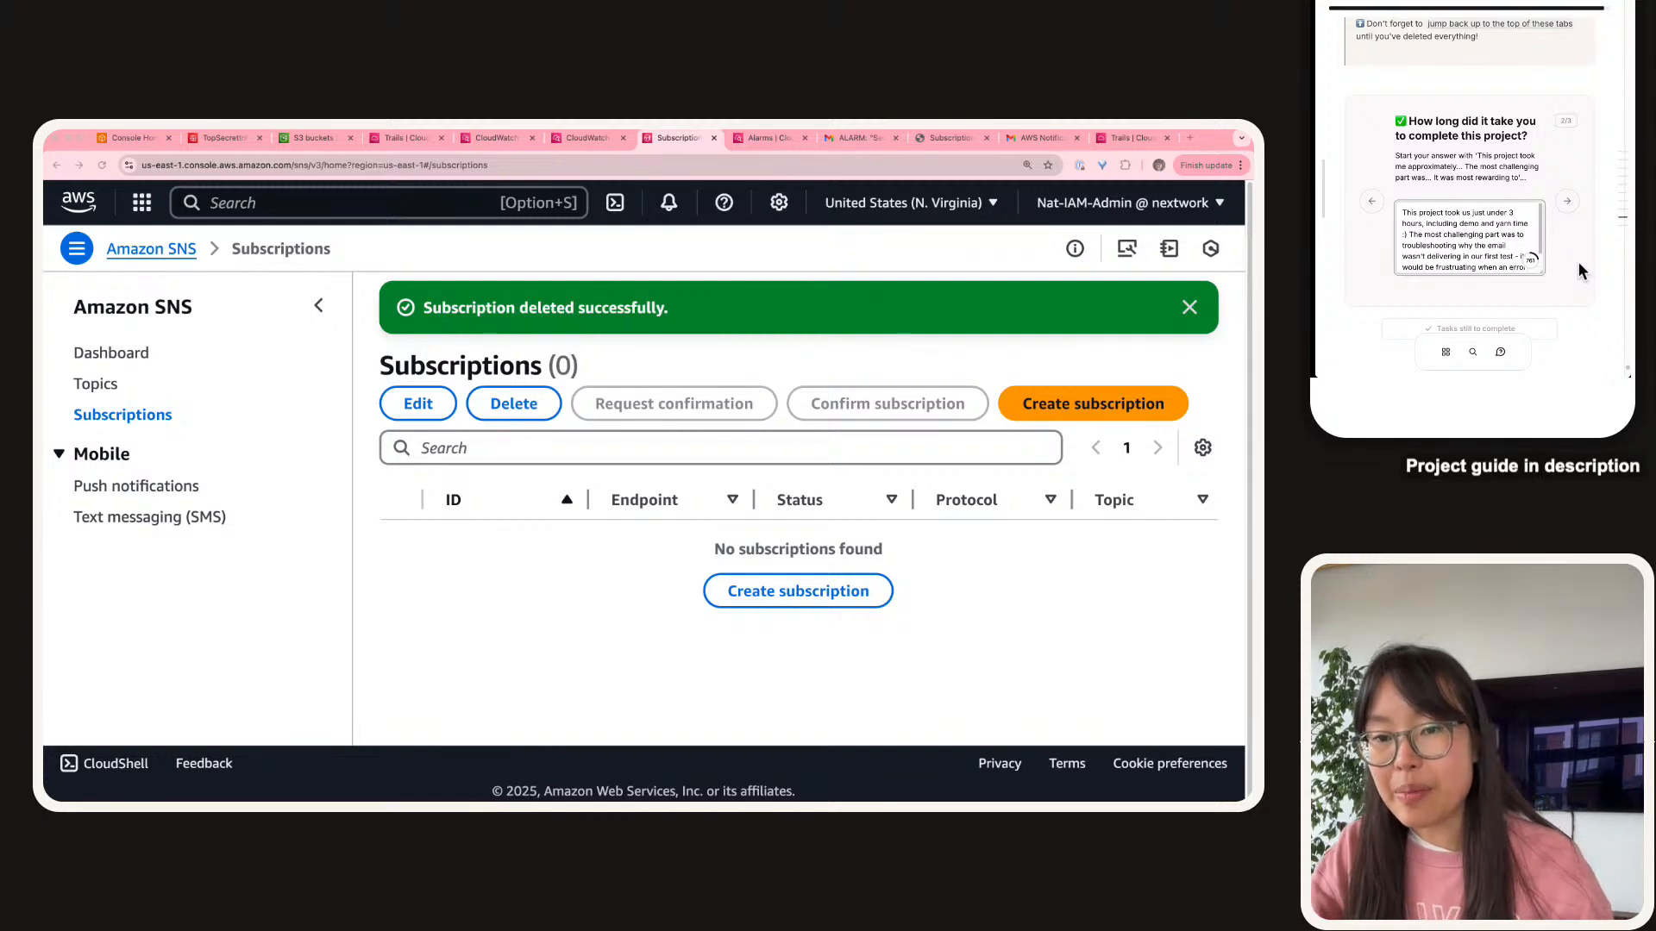
pyautogui.write('r is happeningbut the')
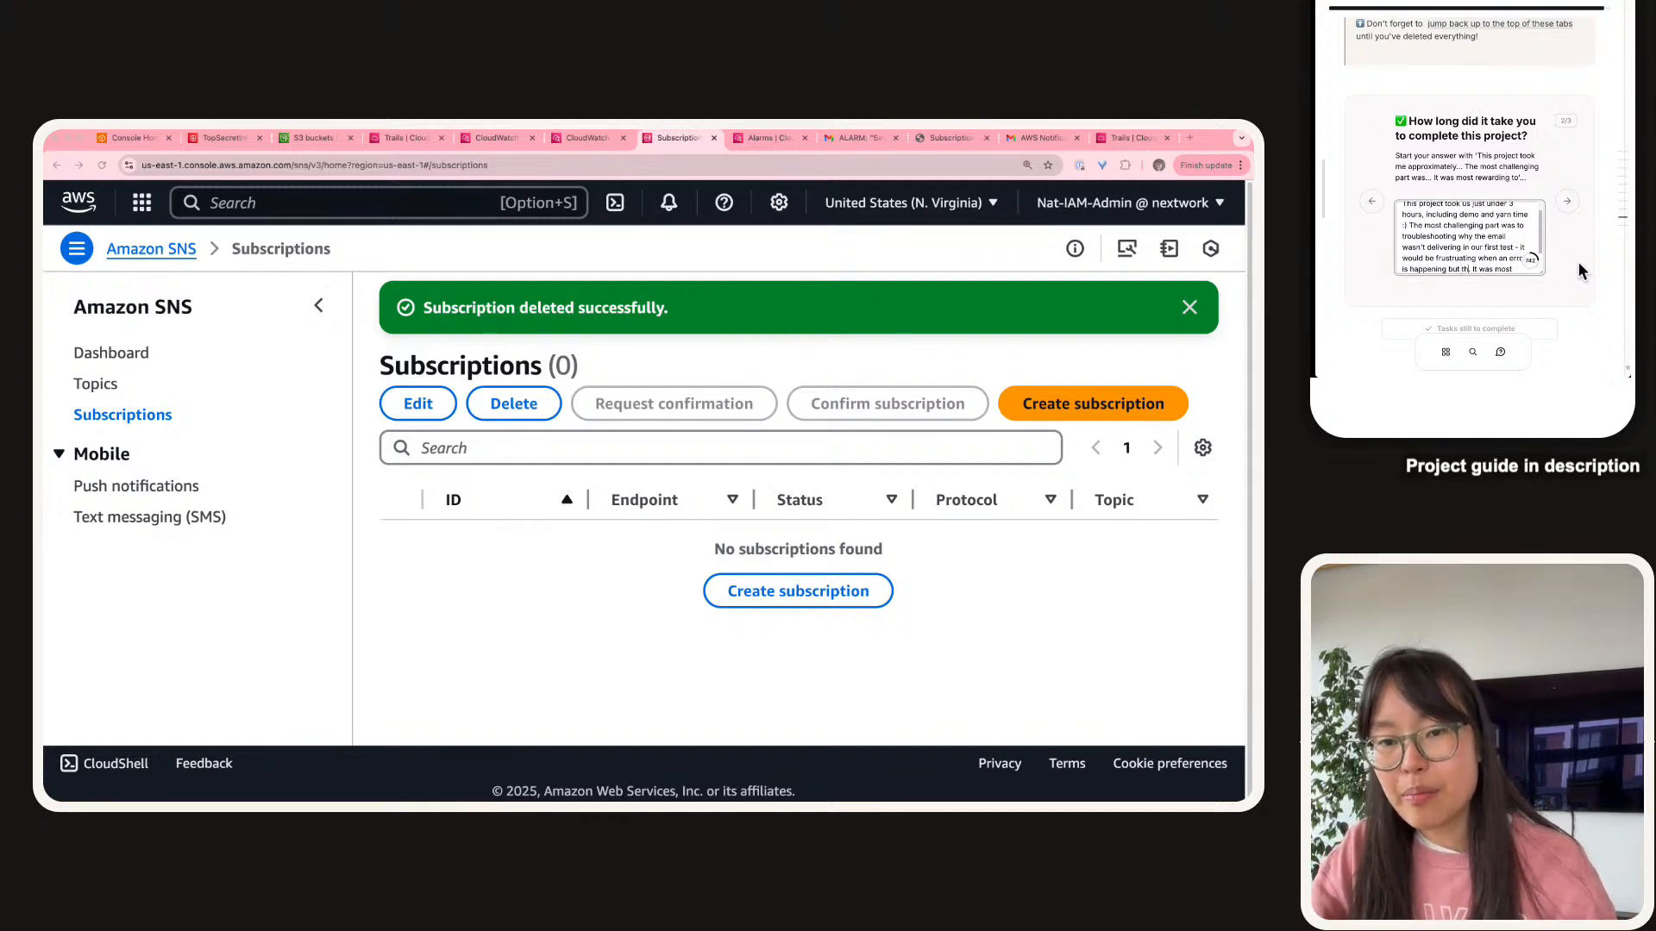
pyautogui.write("re are no 'error'")
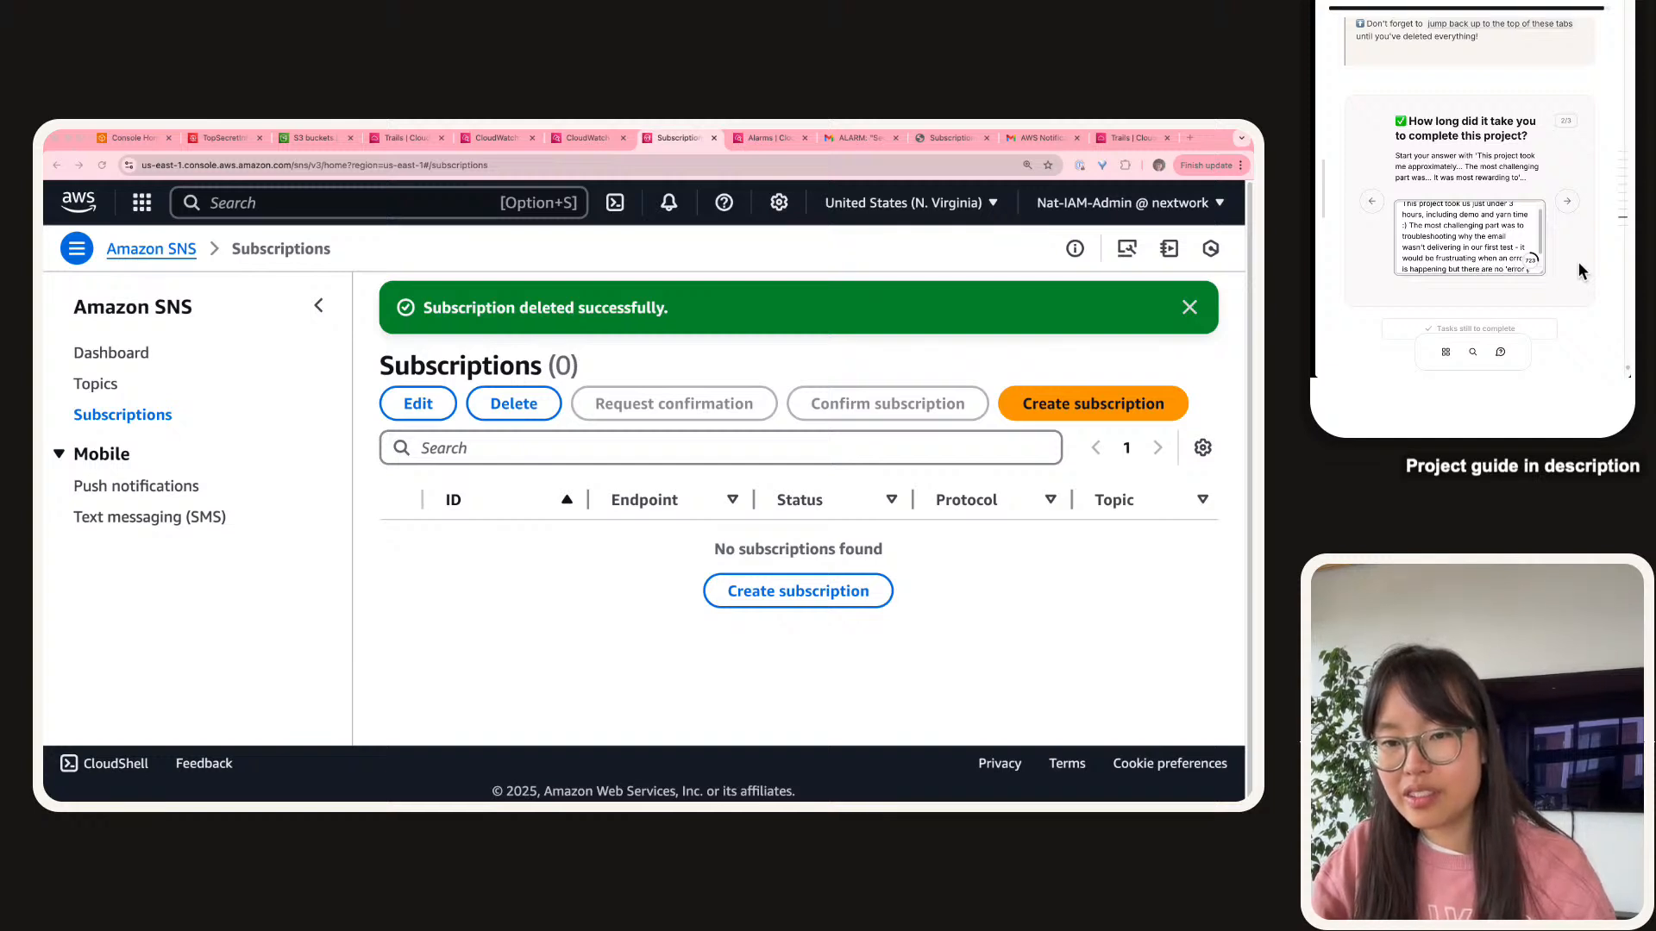
pyautogui.write(" logs' or e")
pyautogui.write('rror messa')
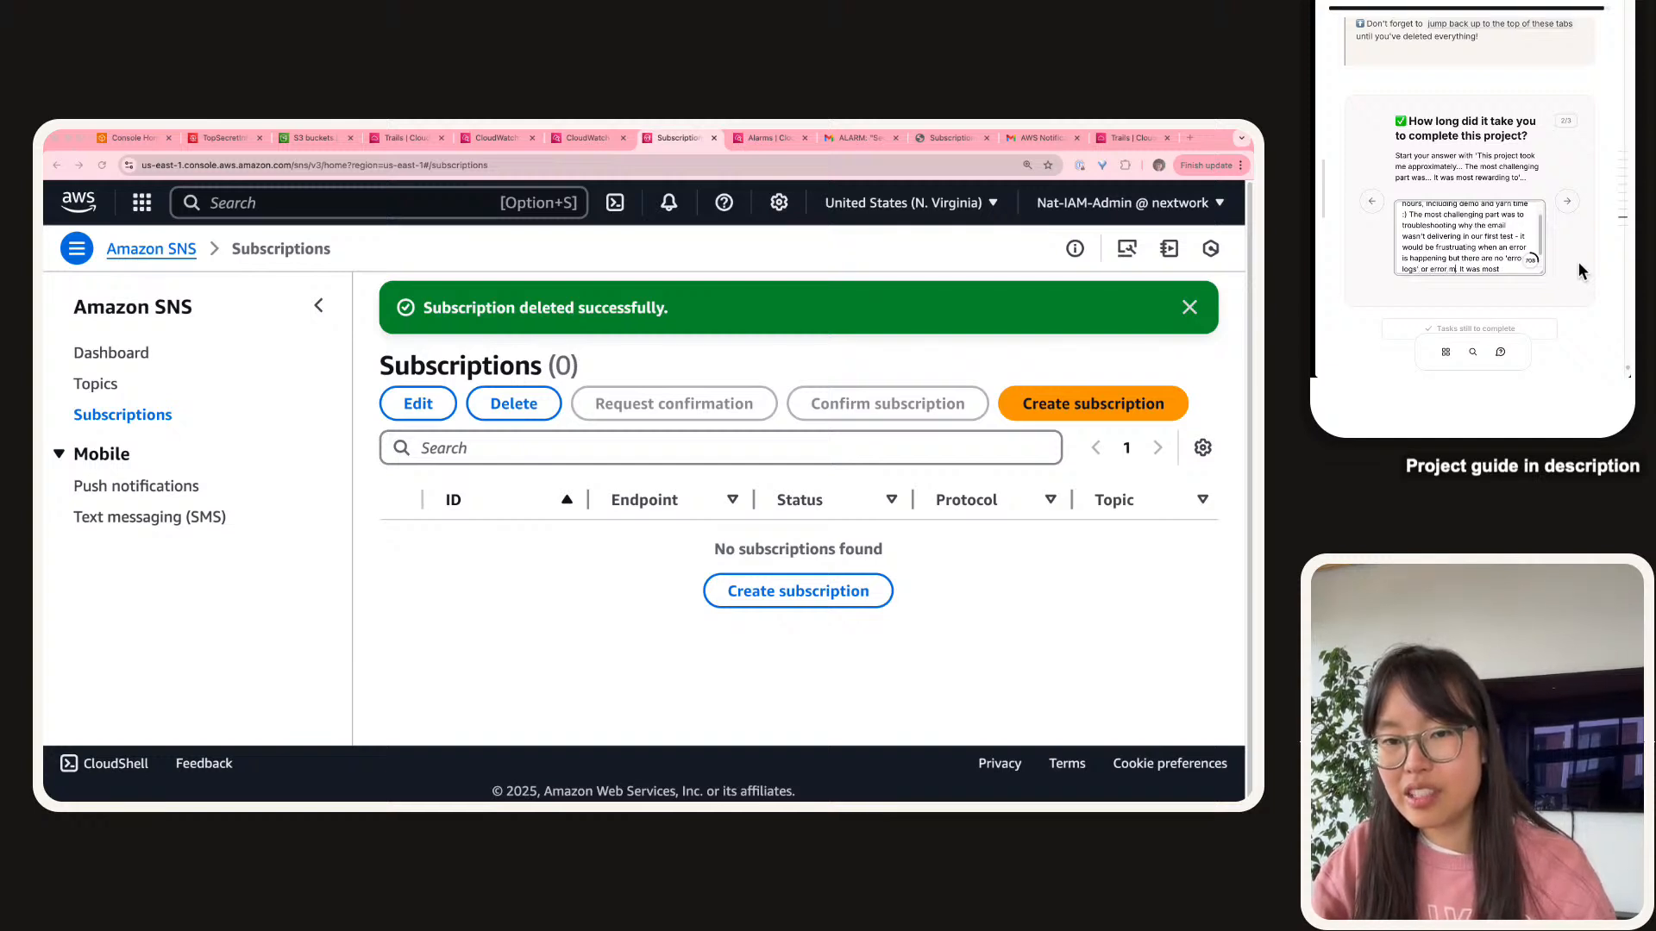
pyautogui.write('ges.')
pyautogui.press('BackSpace')
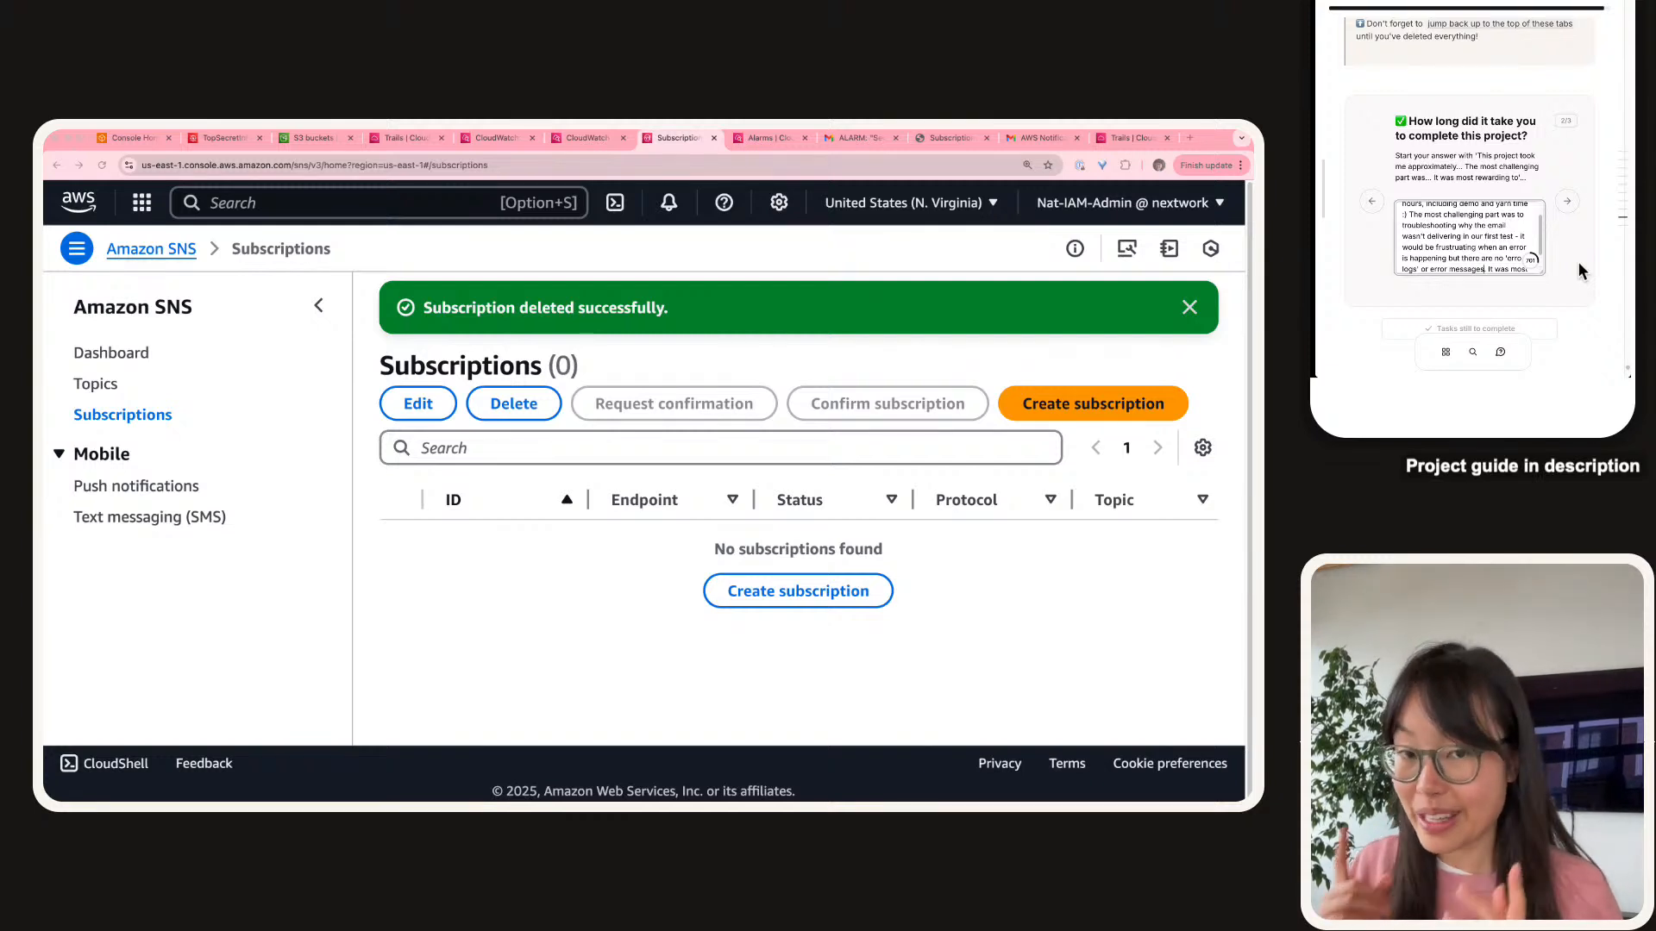
pyautogui.write('rewarding to')
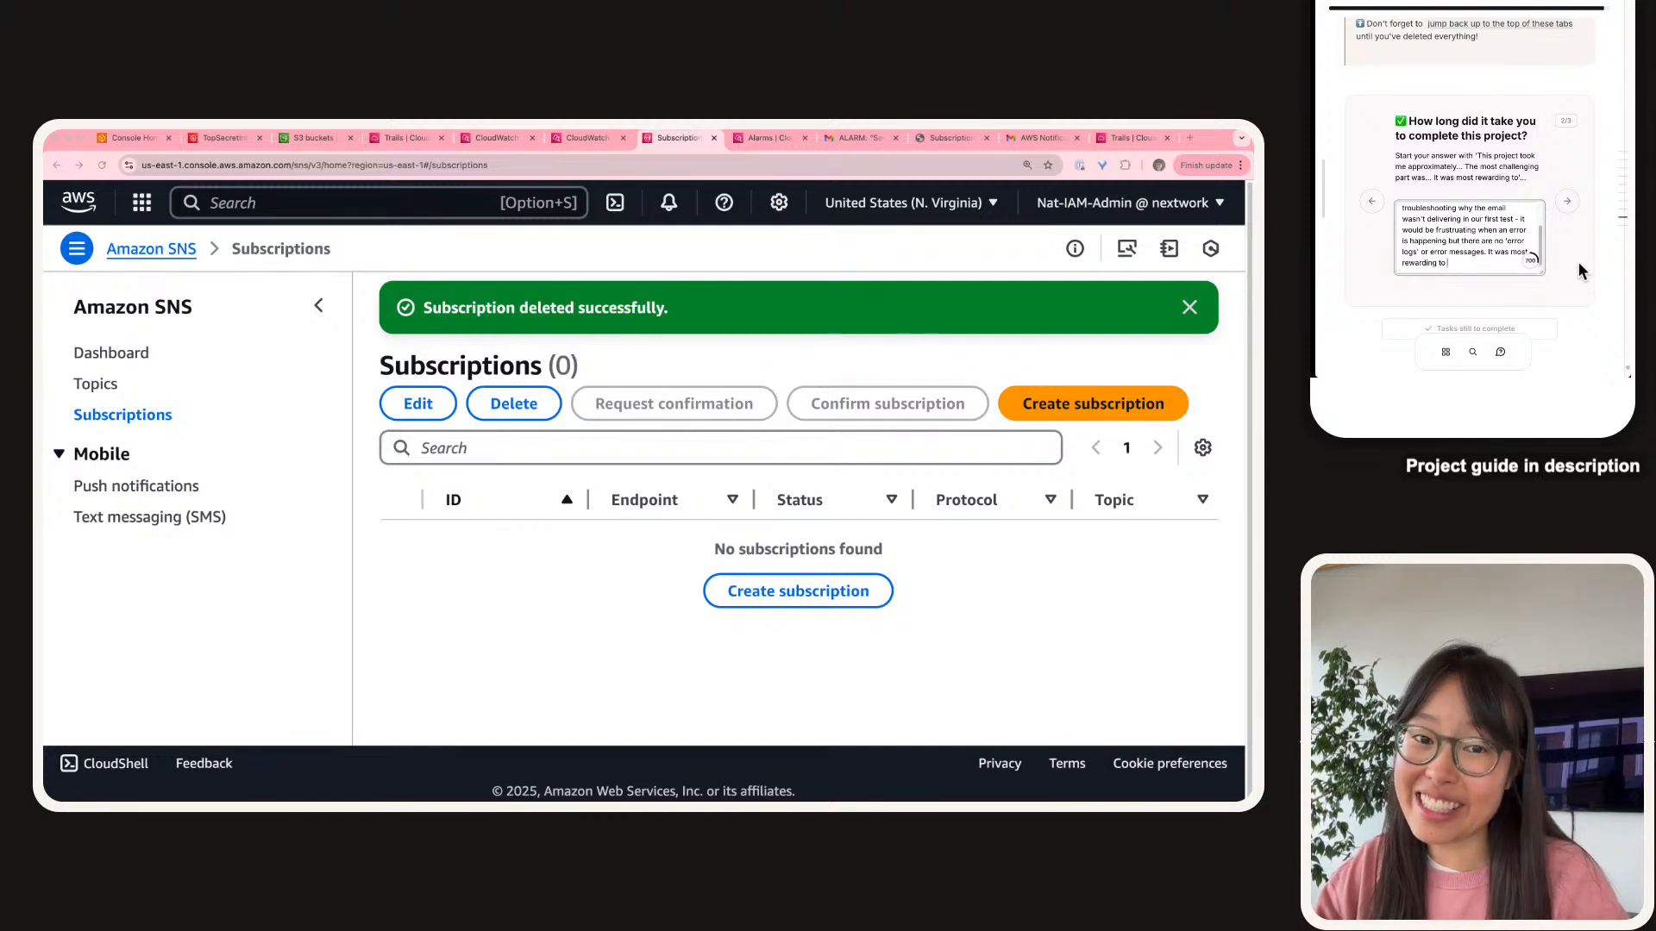
pyautogui.write('compar')
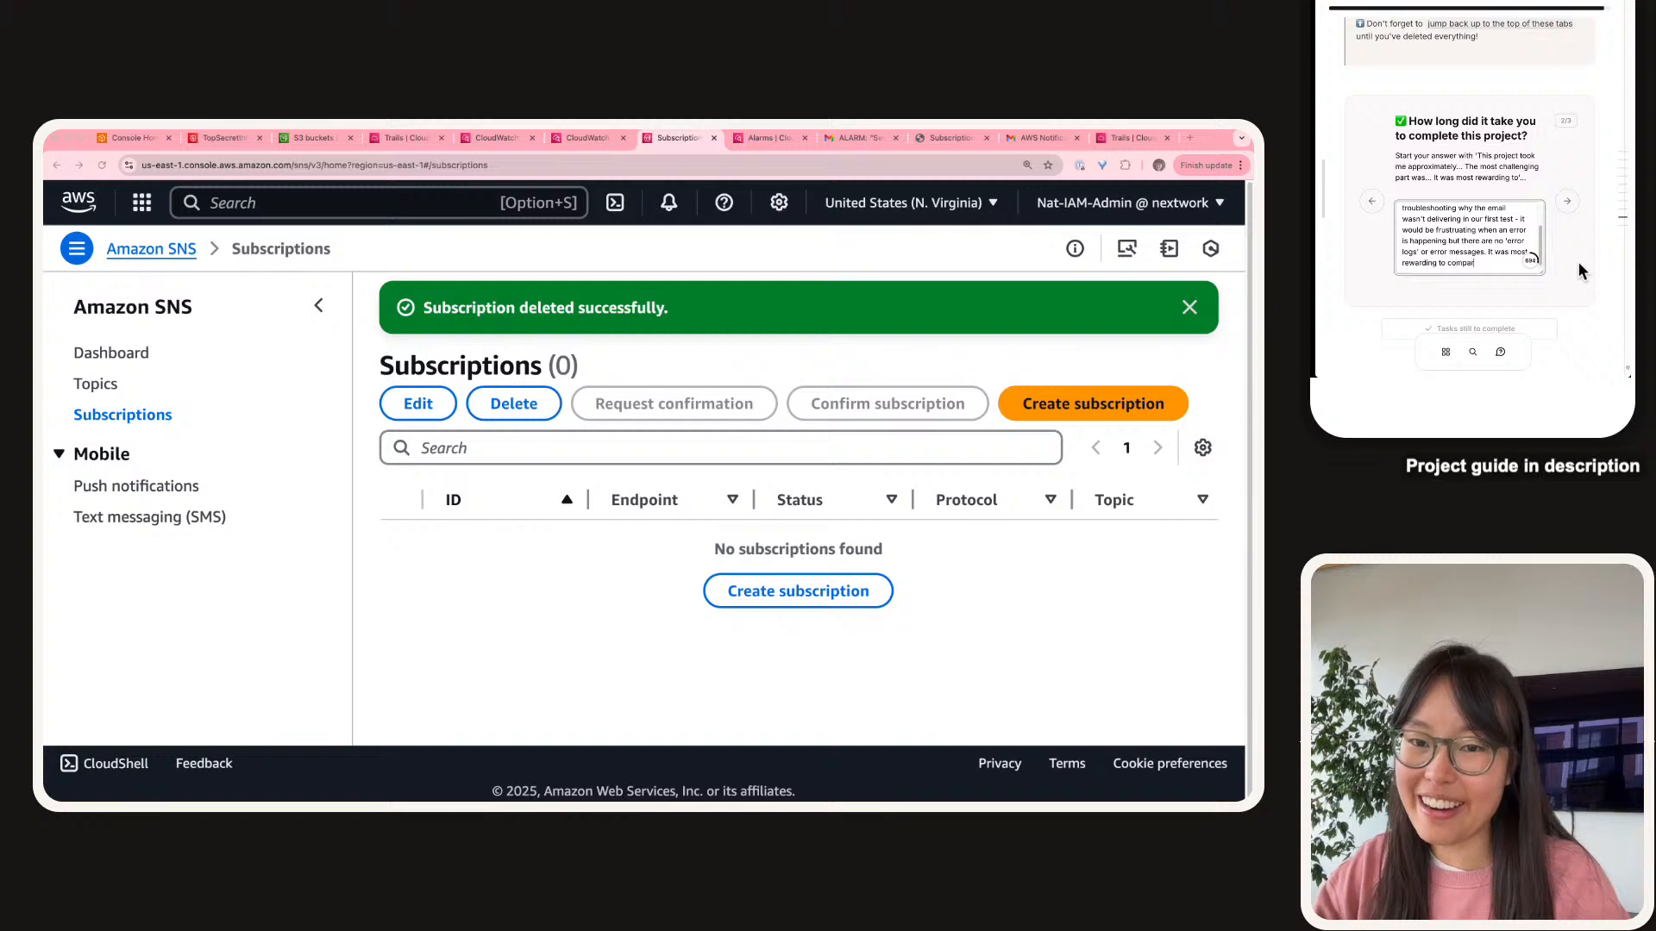
pyautogui.write('e CloudTr')
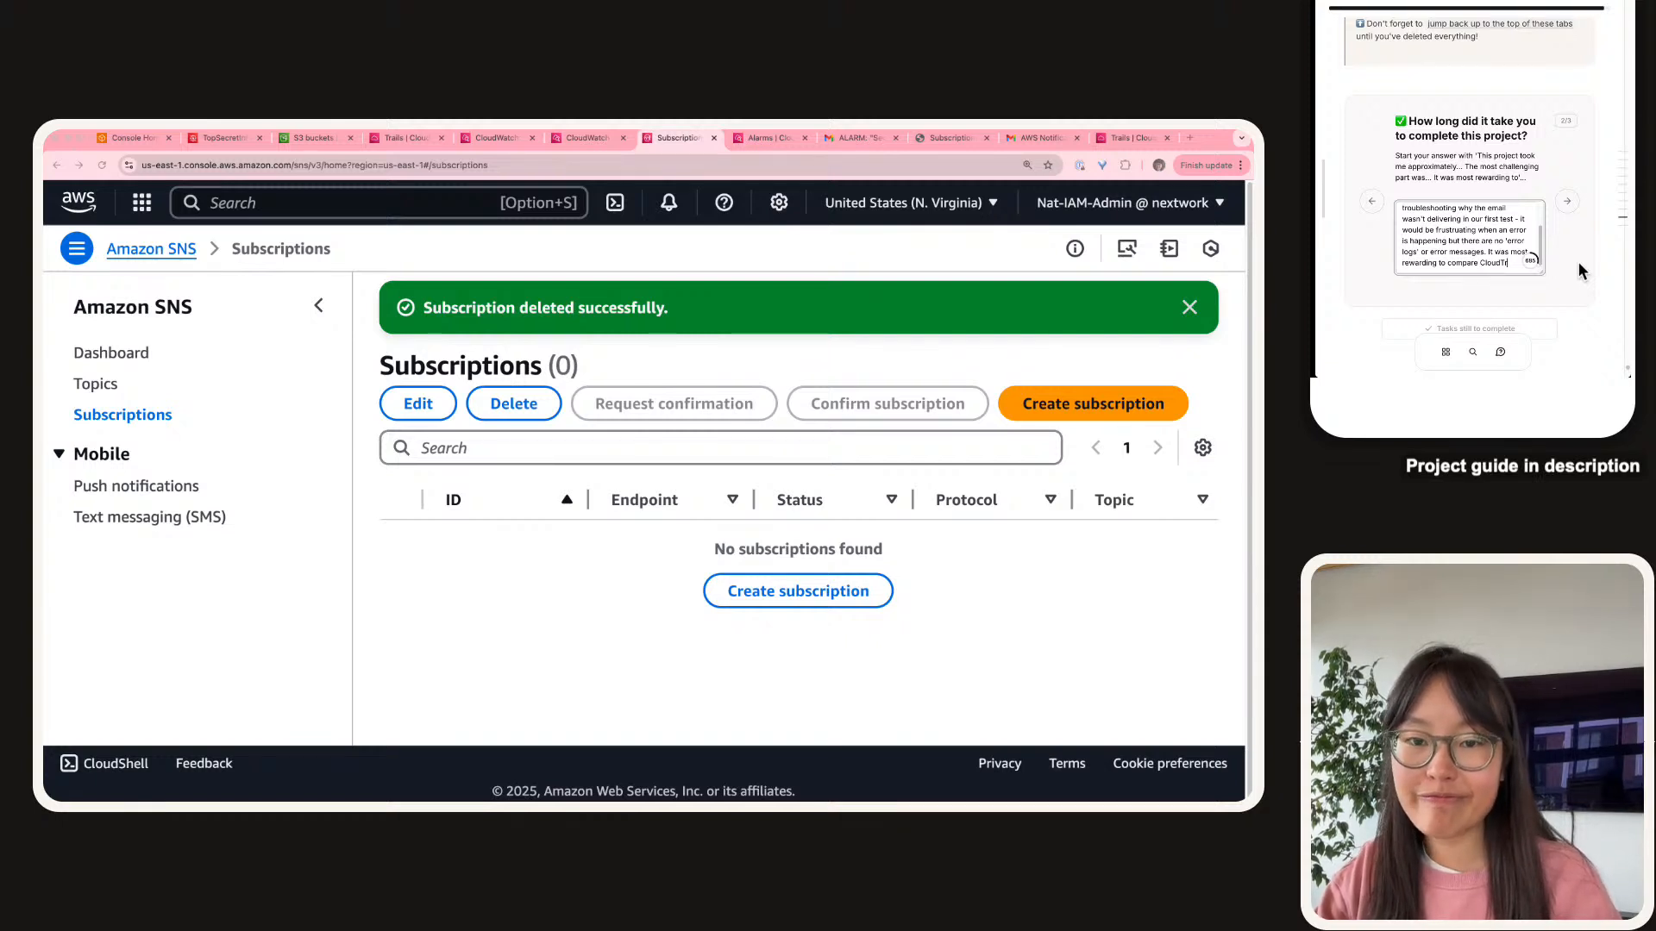
pyautogui.click(1567, 201)
pyautogui.click(1499, 222)
# Explain the project built cloud security and monitoring experience, and suggest retaking projects with a different use case.
pyautogui.write('We did this project today o')
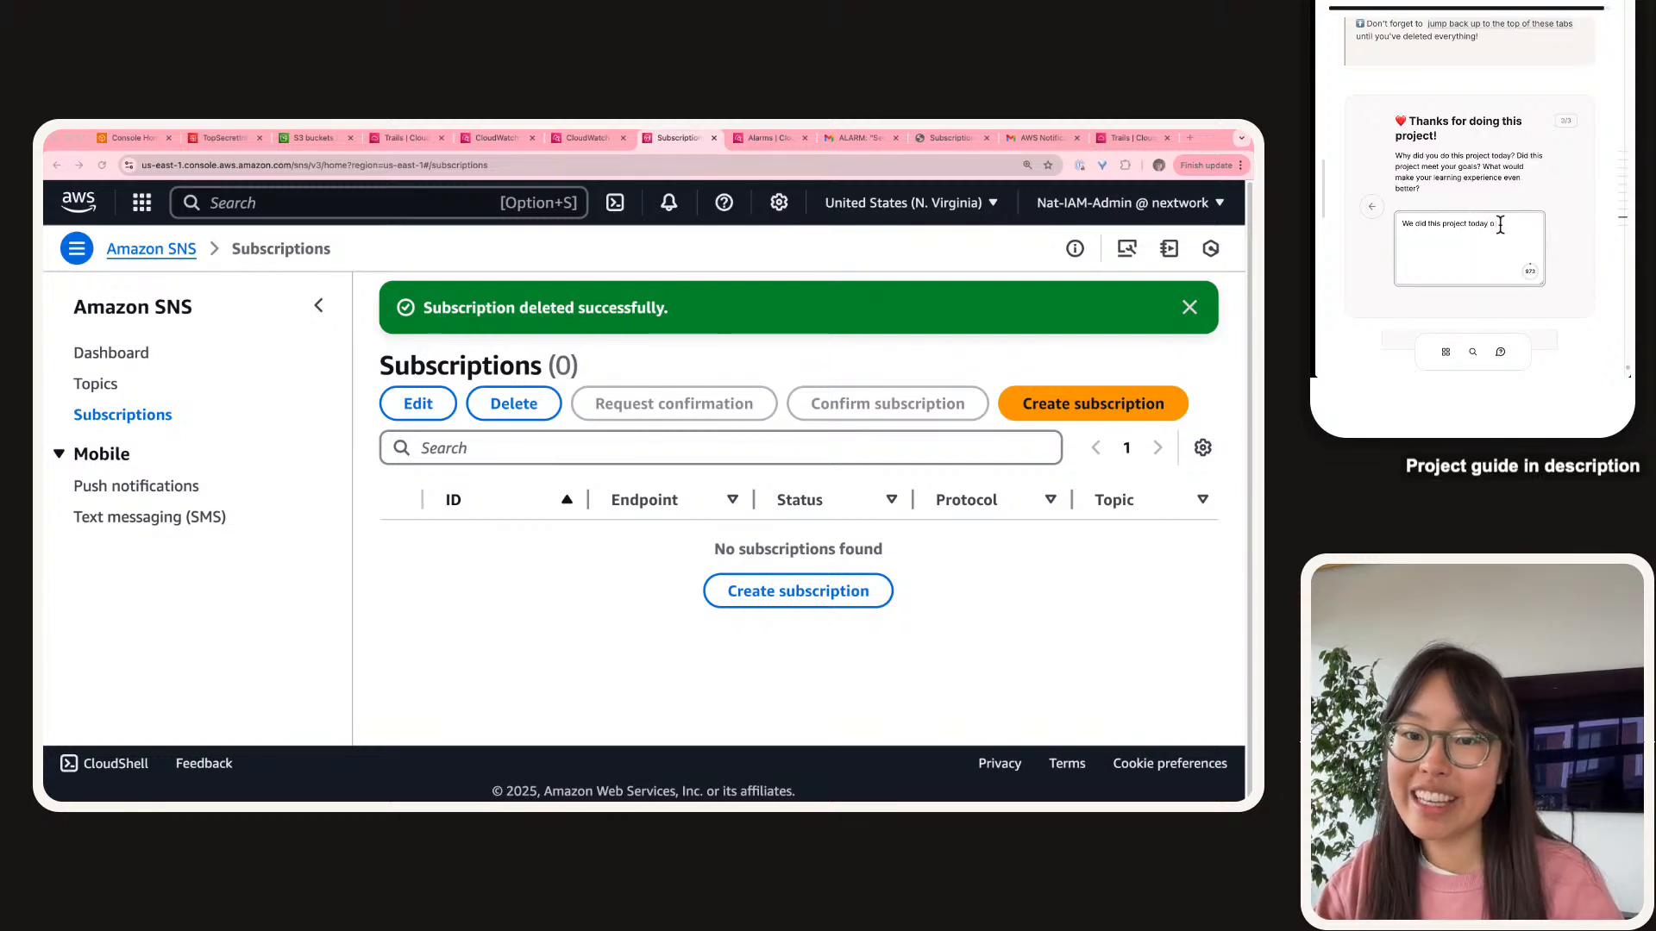
pyautogui.press('BackSpace')
pyautogui.write('to build han')
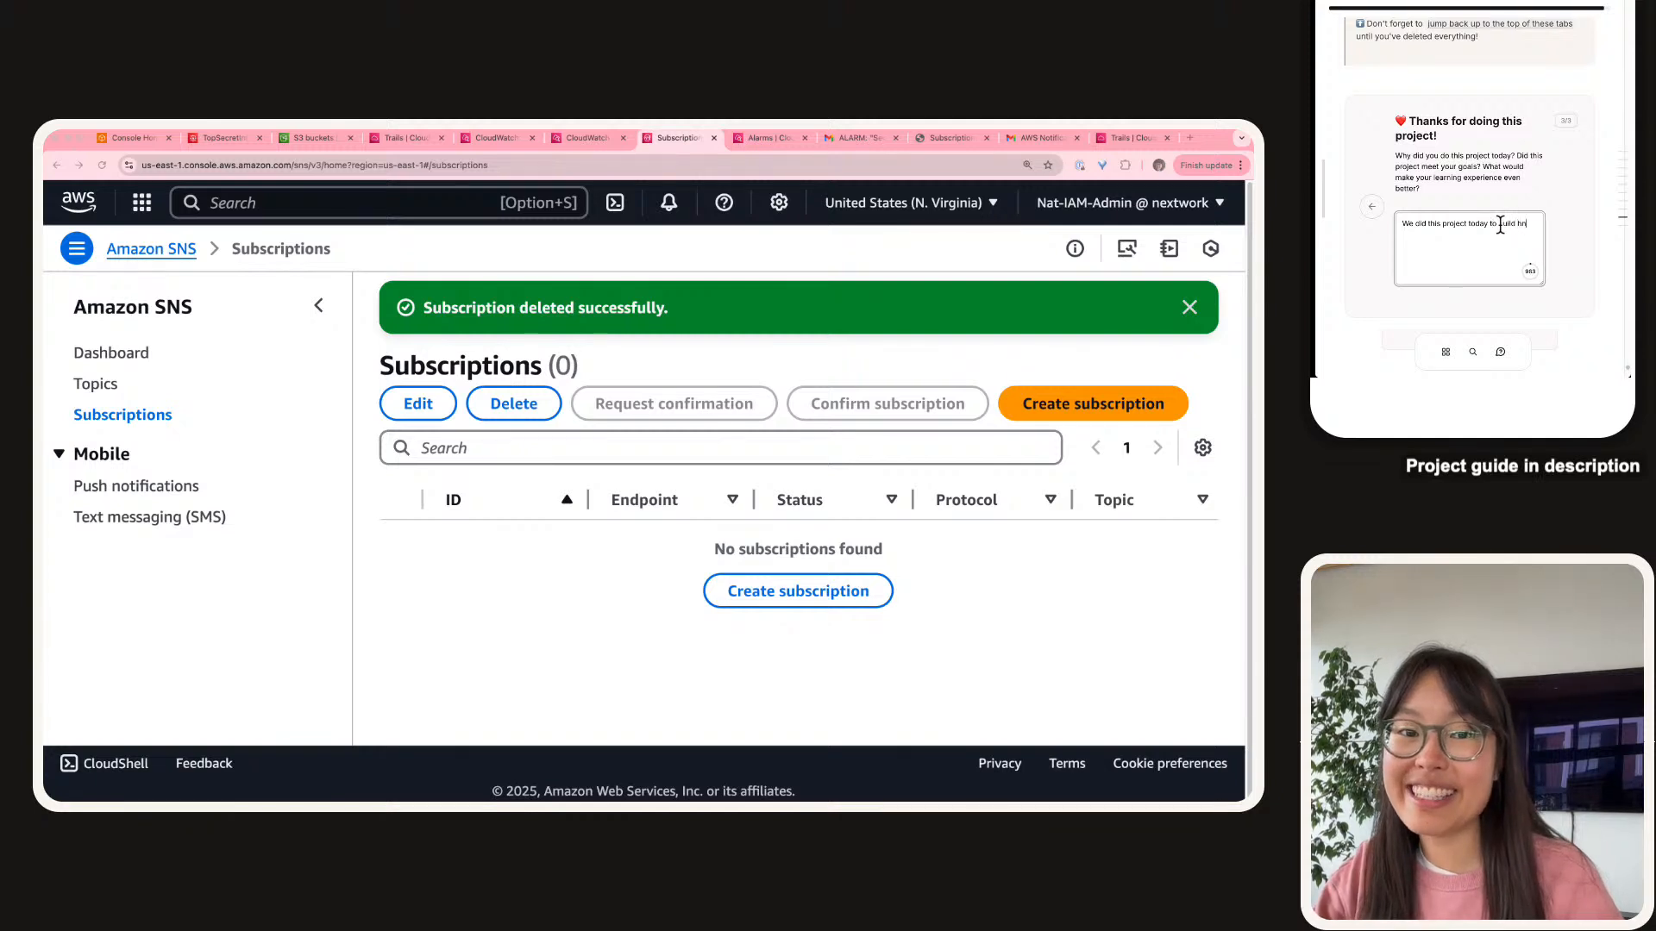
pyautogui.write('ds on experience')
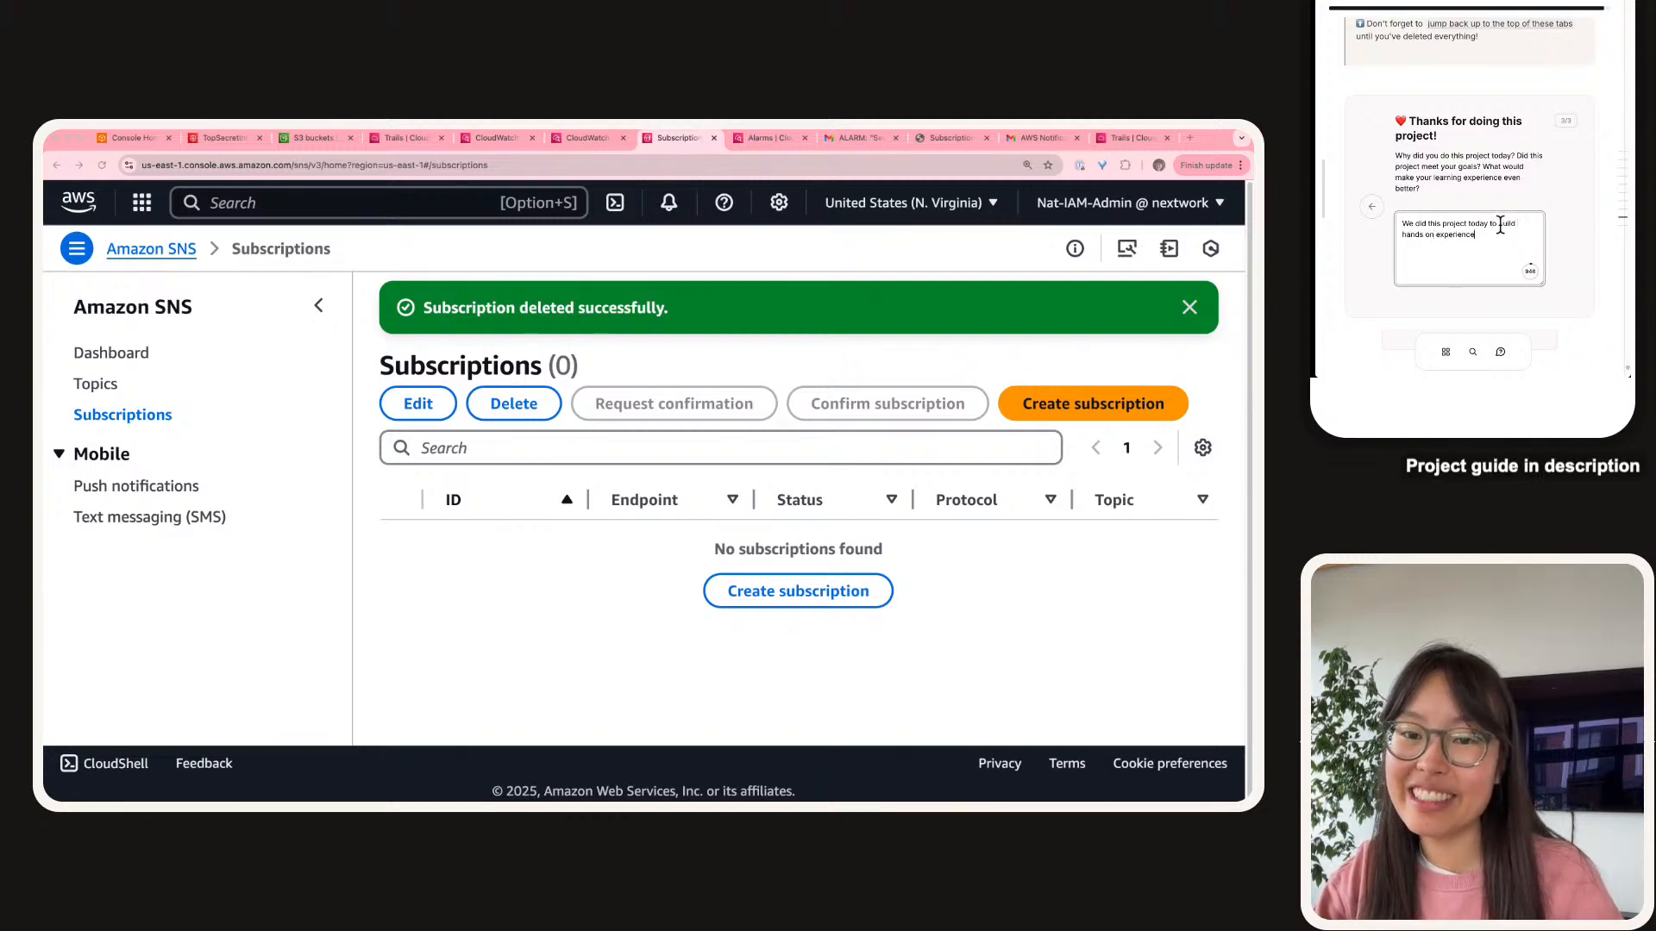
pyautogui.write(' in cloud')
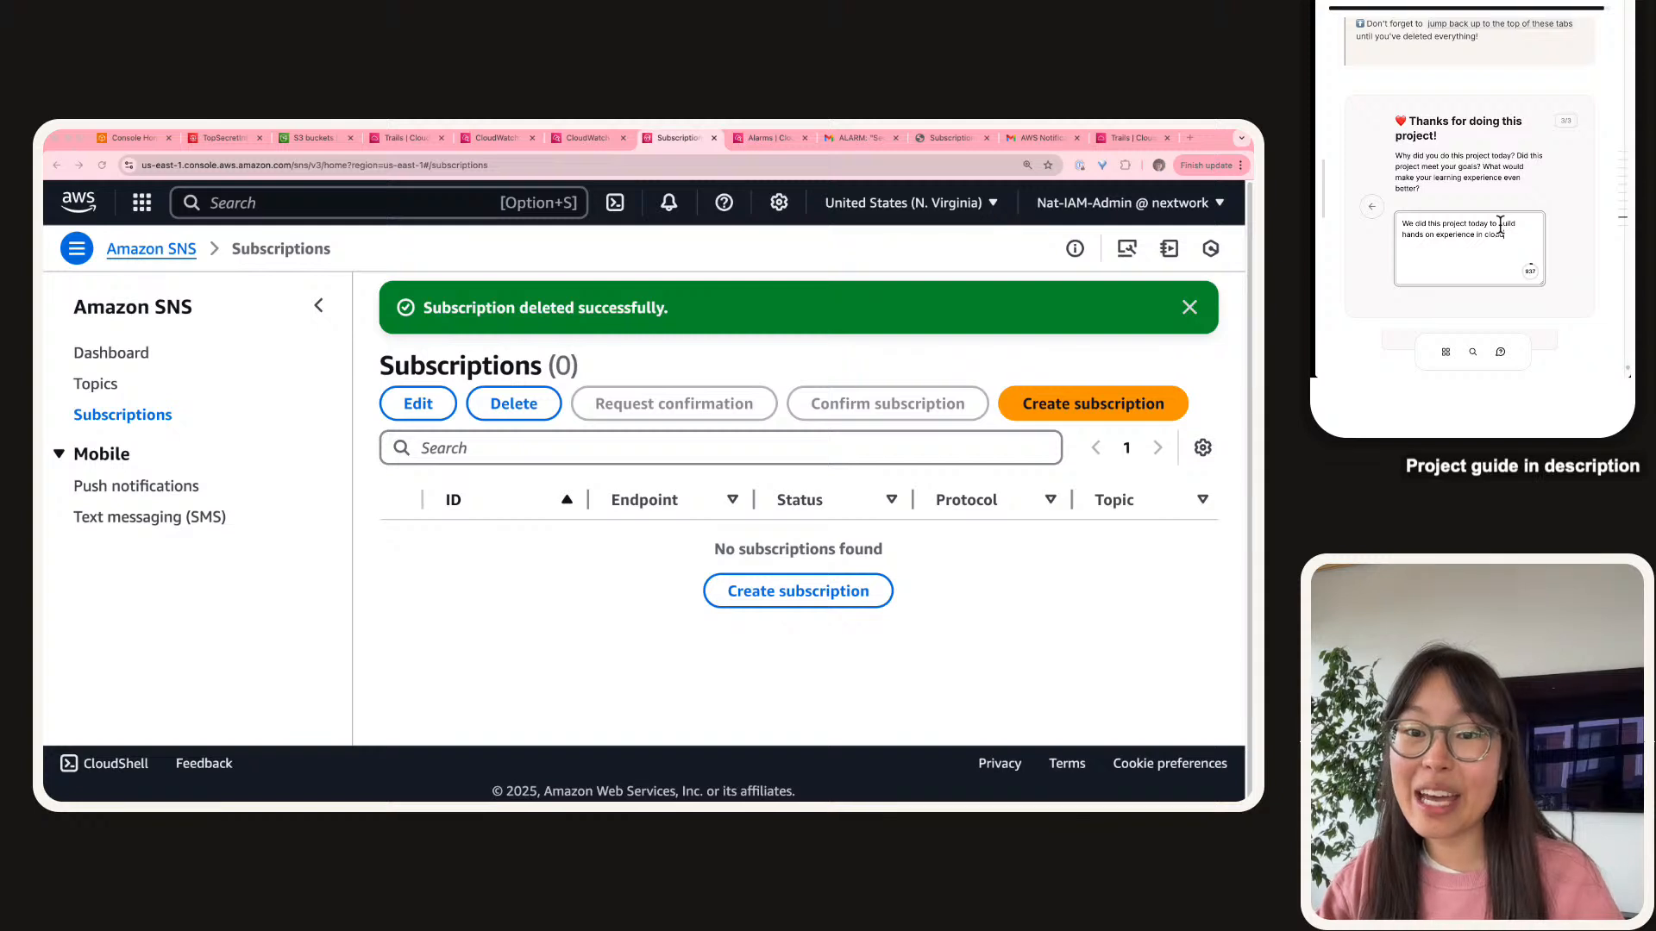
pyautogui.write(' security')
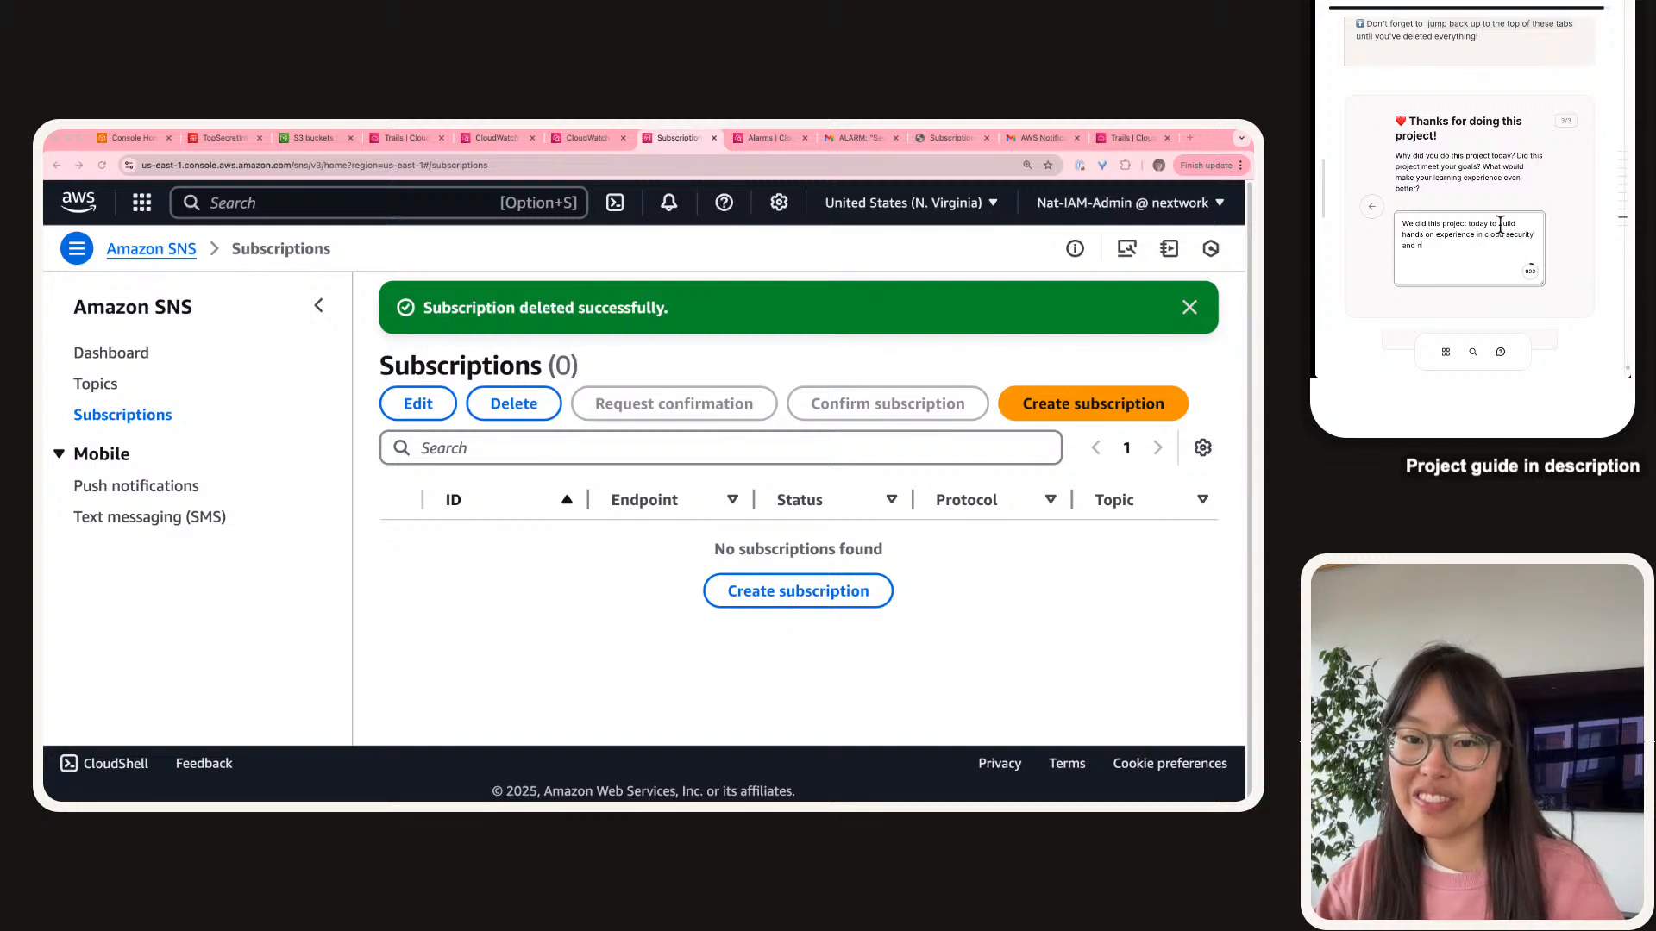
pyautogui.write(' and monitoring. This')
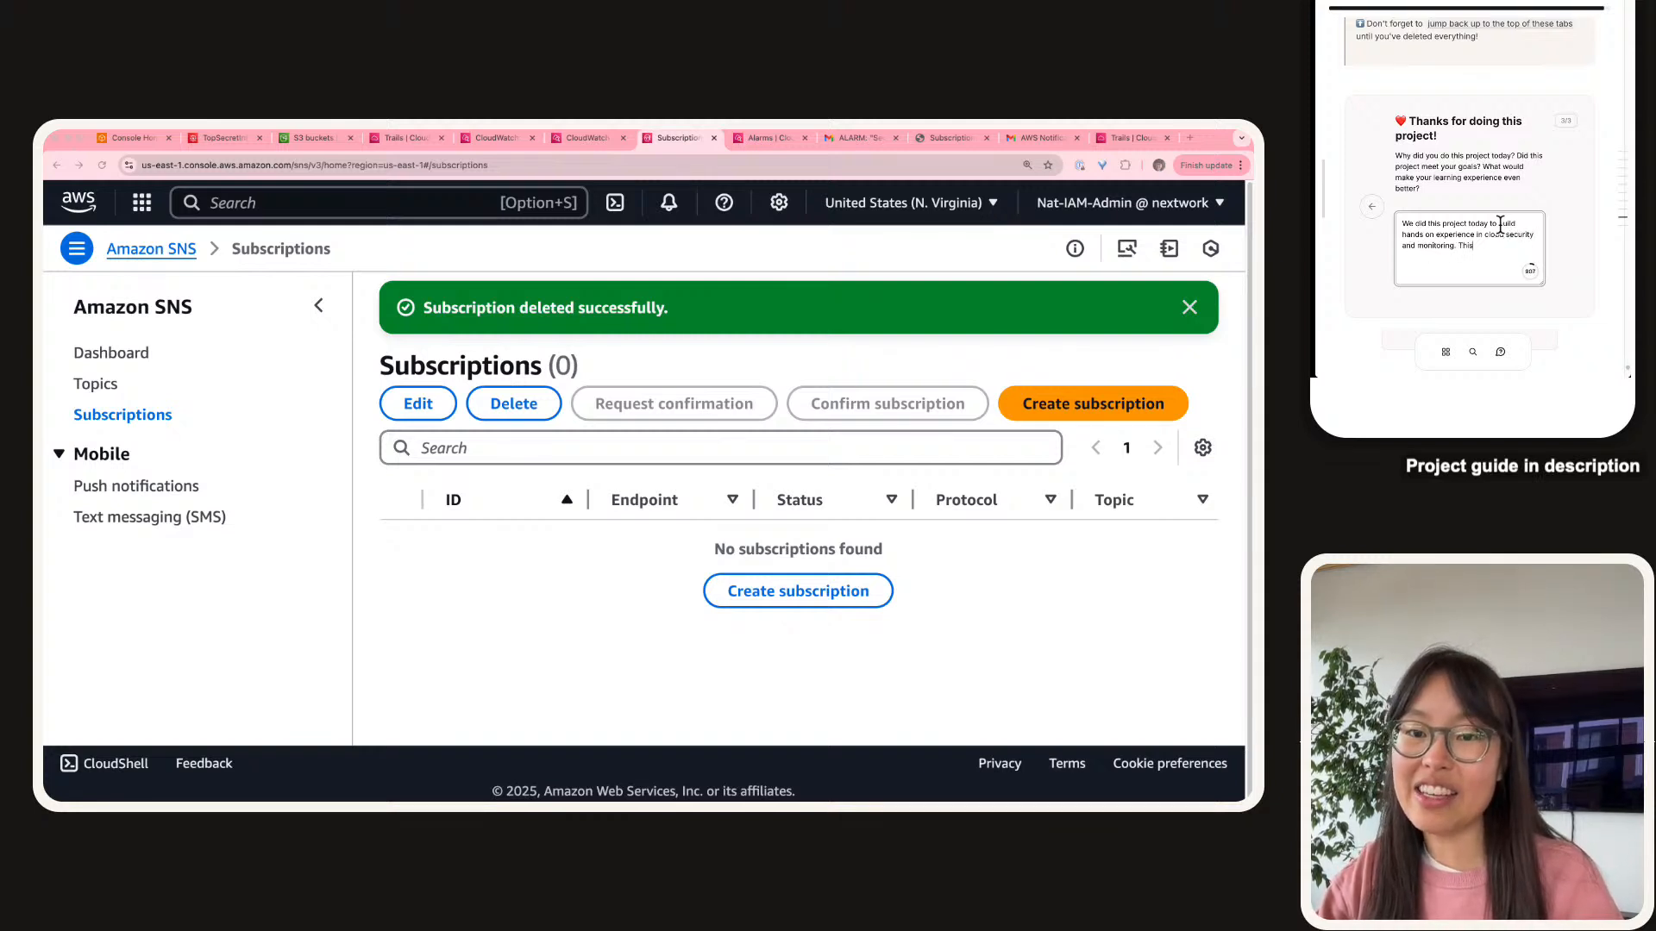
pyautogui.write(' was')
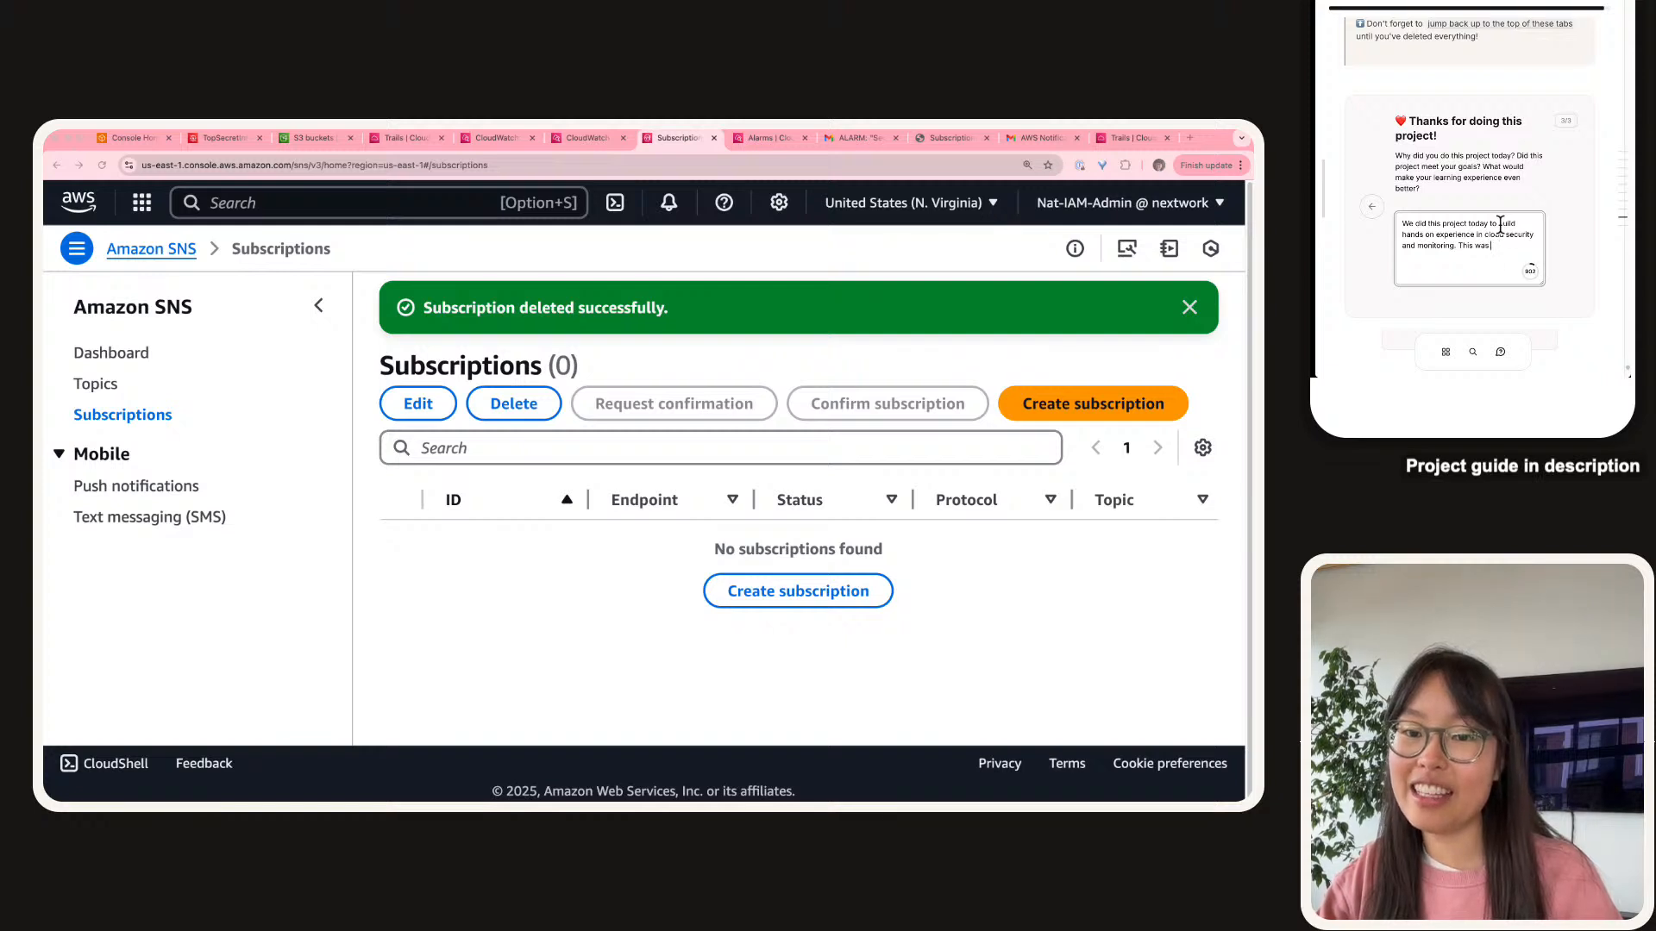
pyautogui.write(' hands ONNNNNNNNNN')
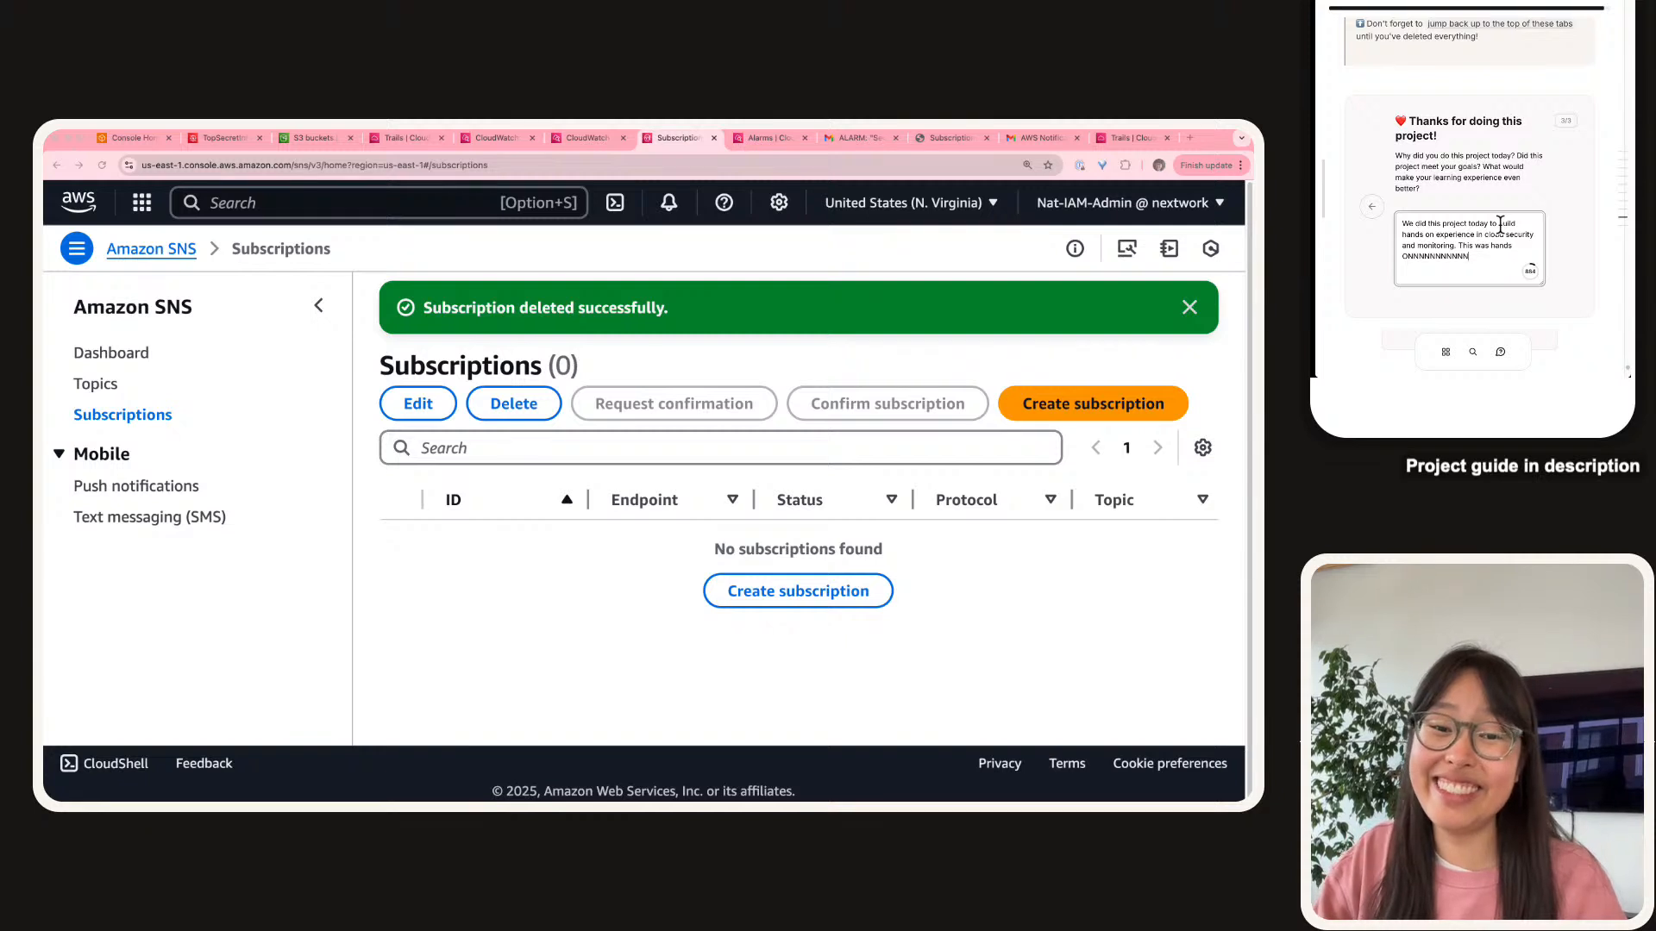
pyautogui.write('!')
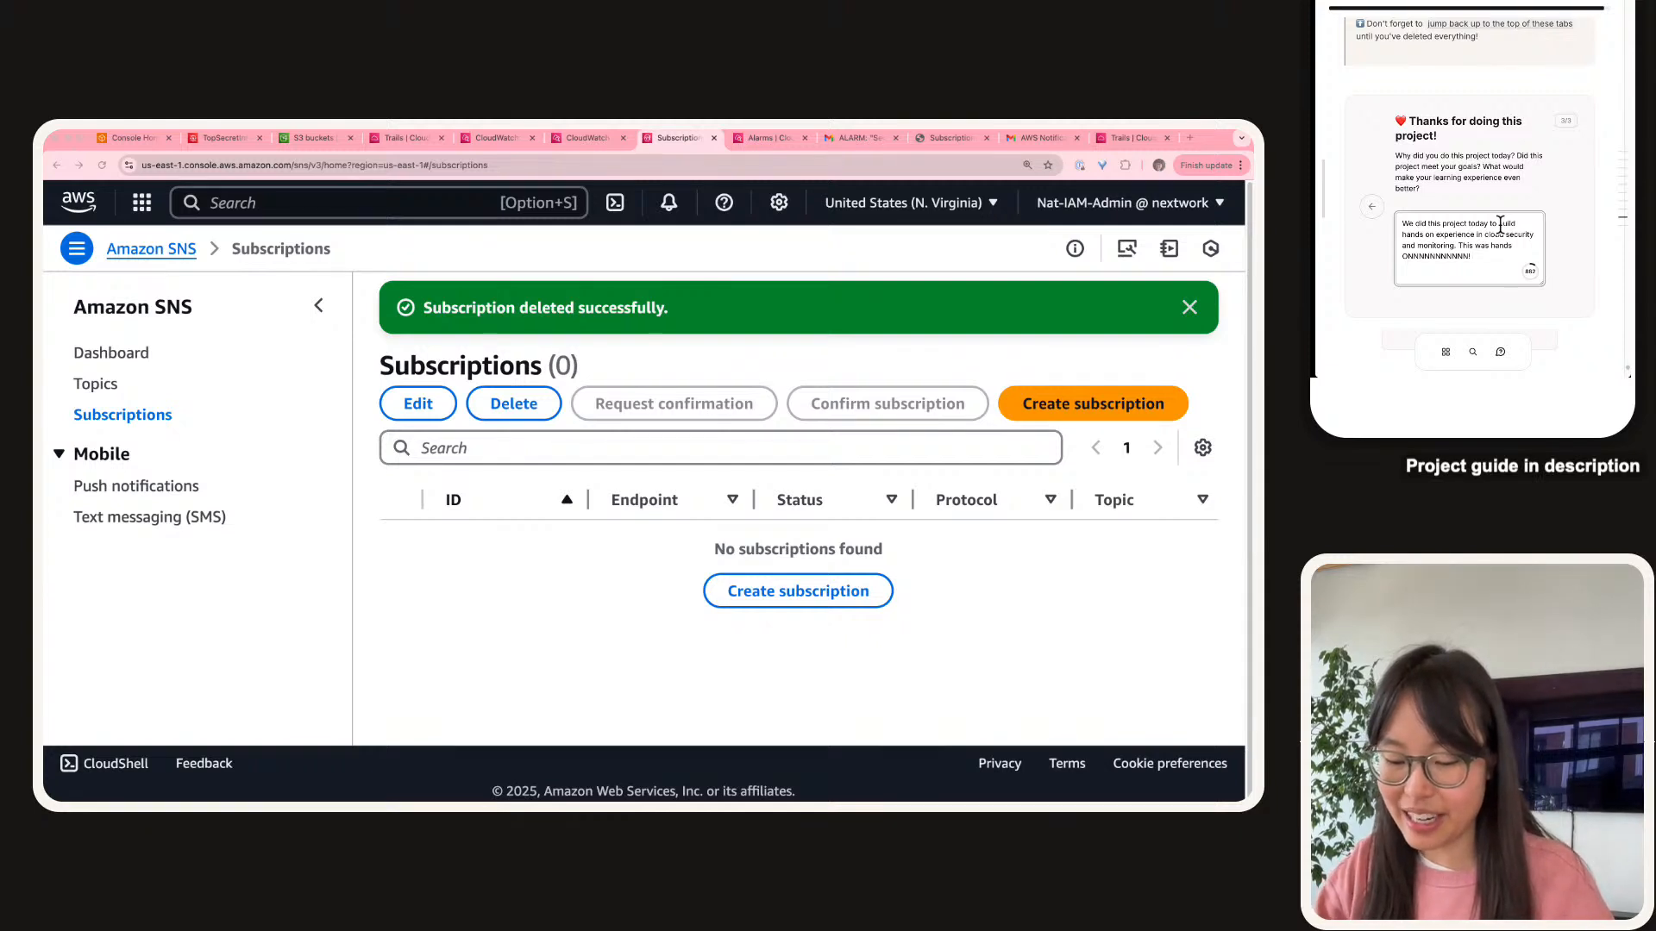
pyautogui.write('Som')
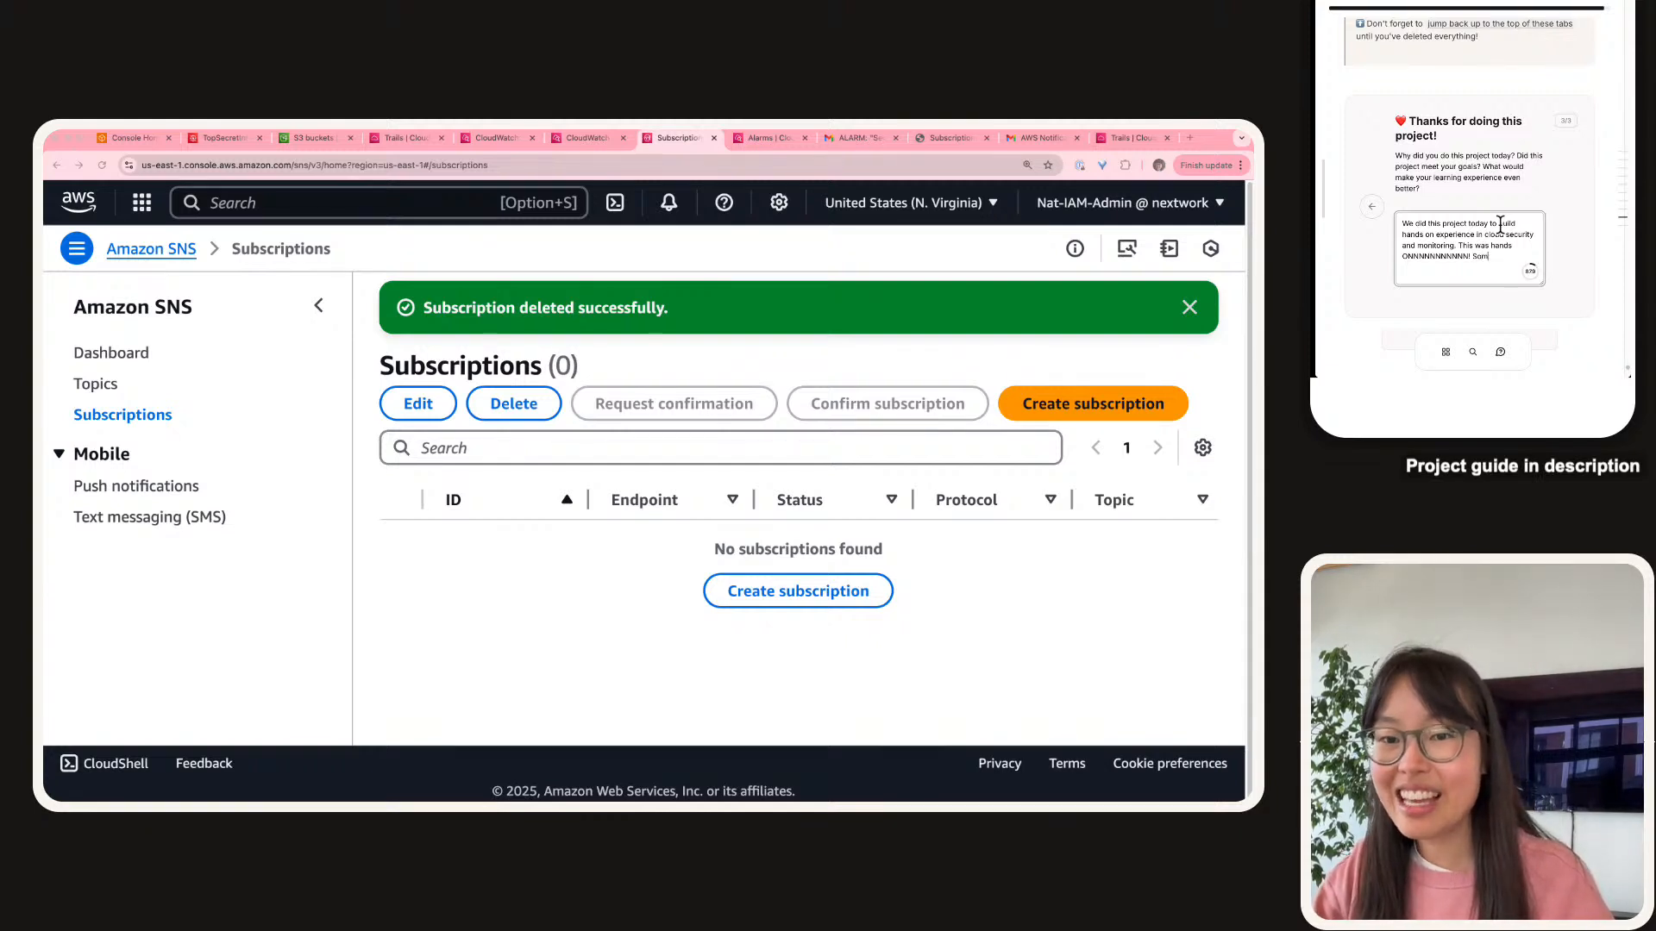
pyautogui.write('ething that cou')
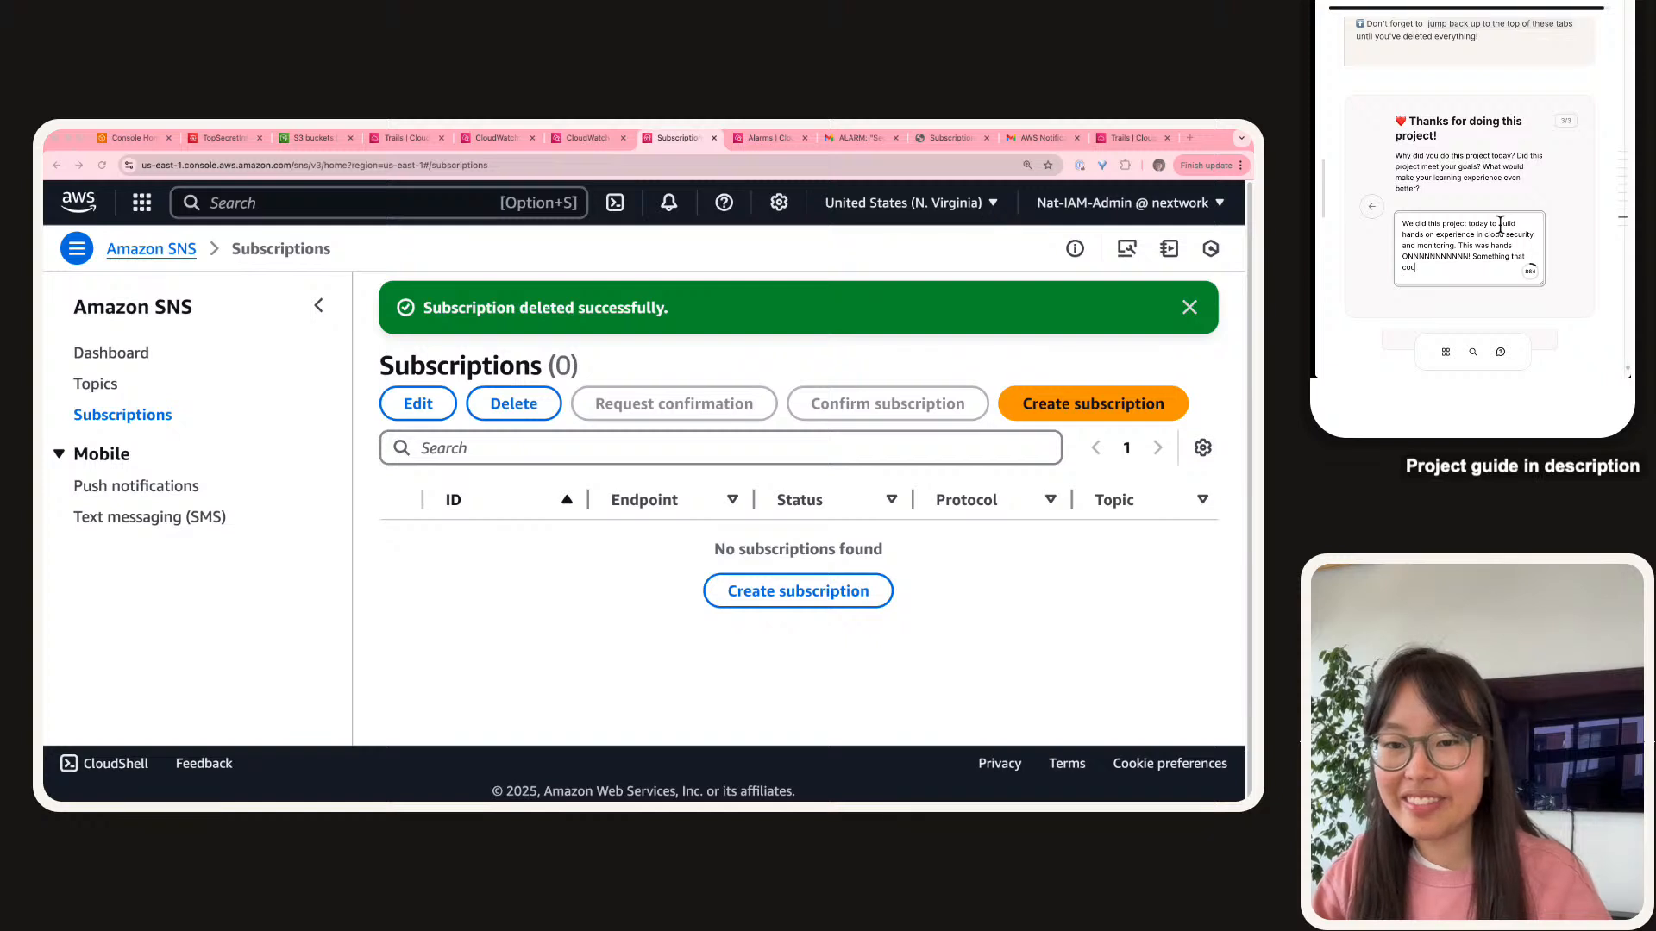
pyautogui.write('ld make the learning e')
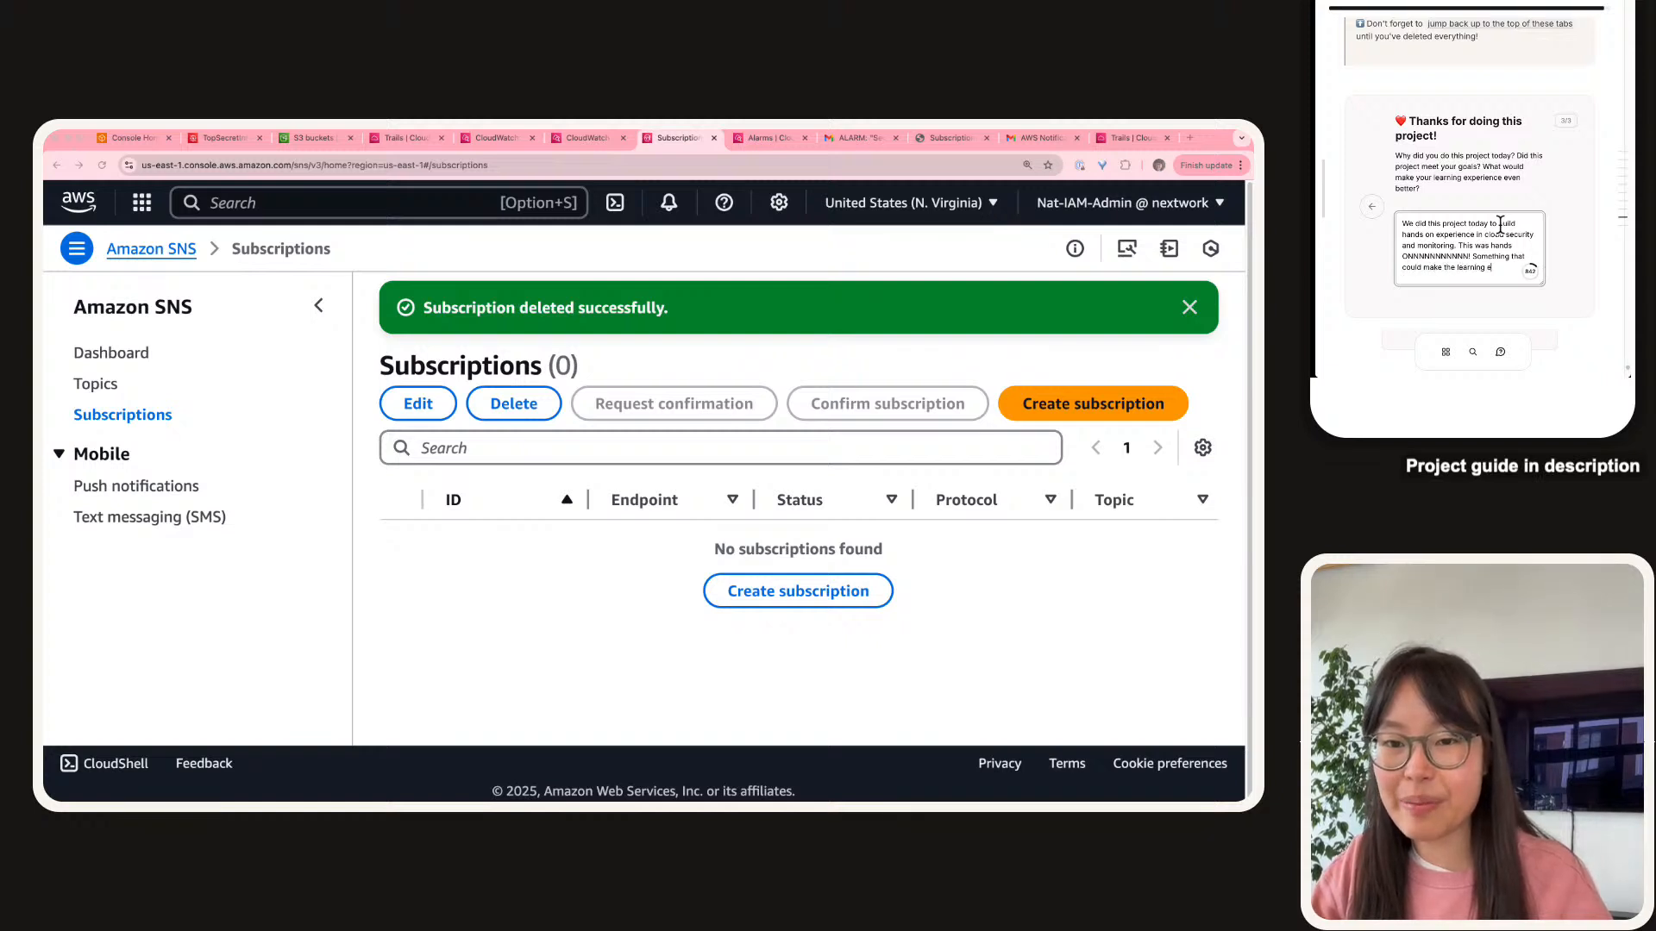
pyautogui.write('xprerience e')
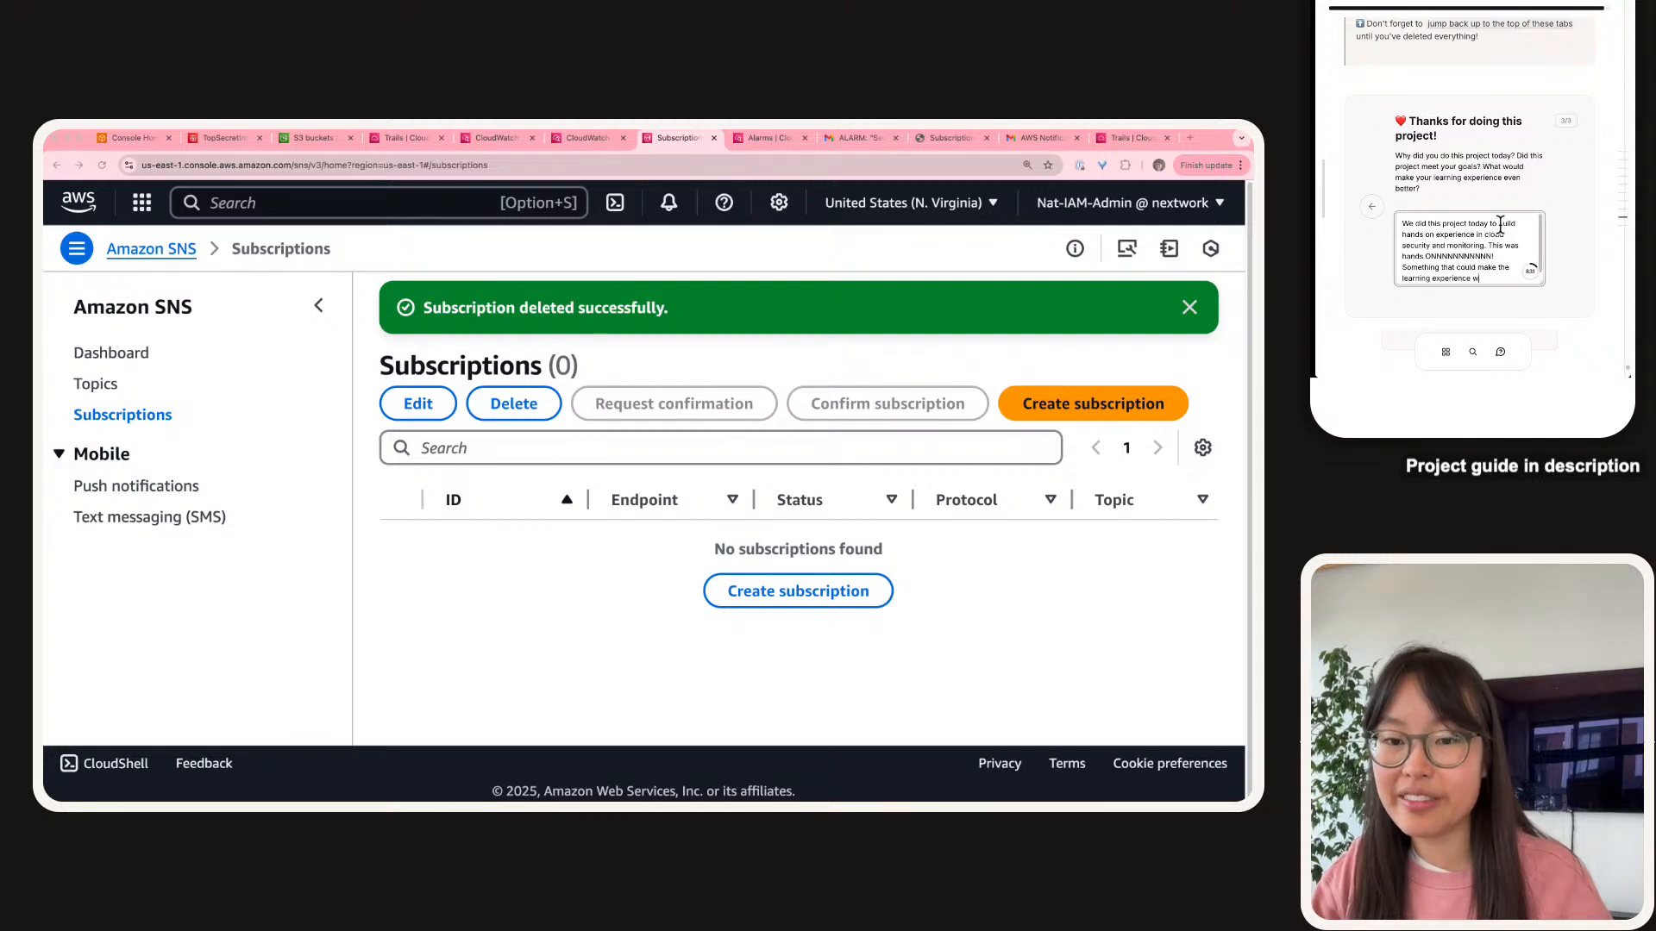
pyautogui.press('BackSpace')
pyautogui.write('with NextWork ev')
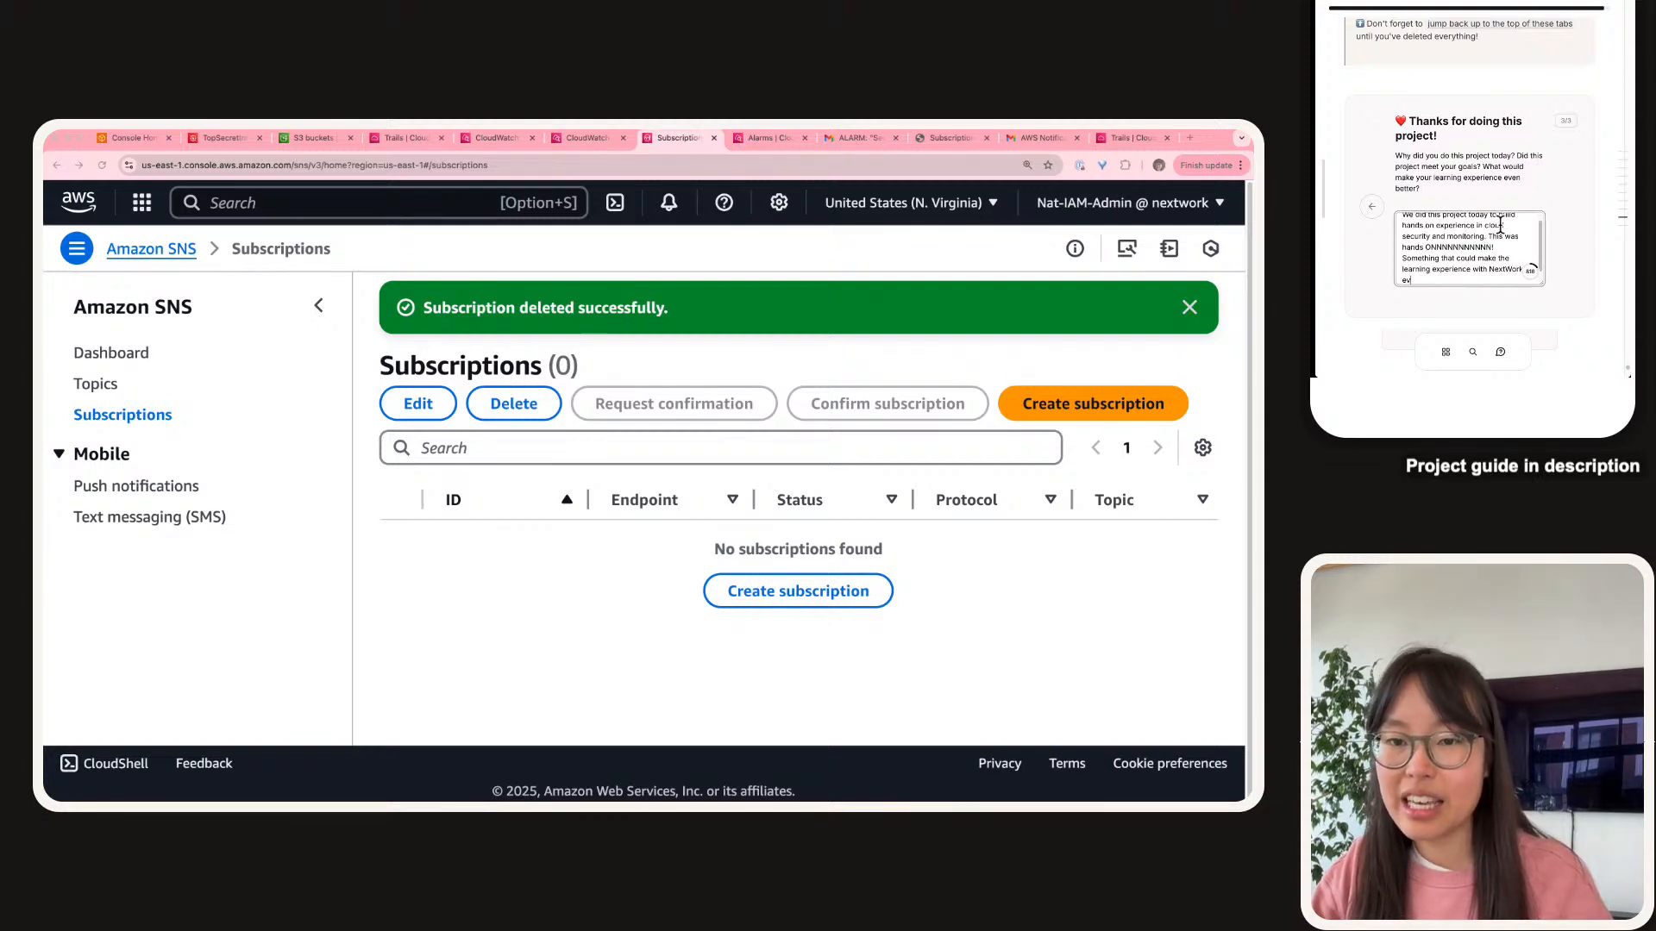
pyautogui.write('en better is')
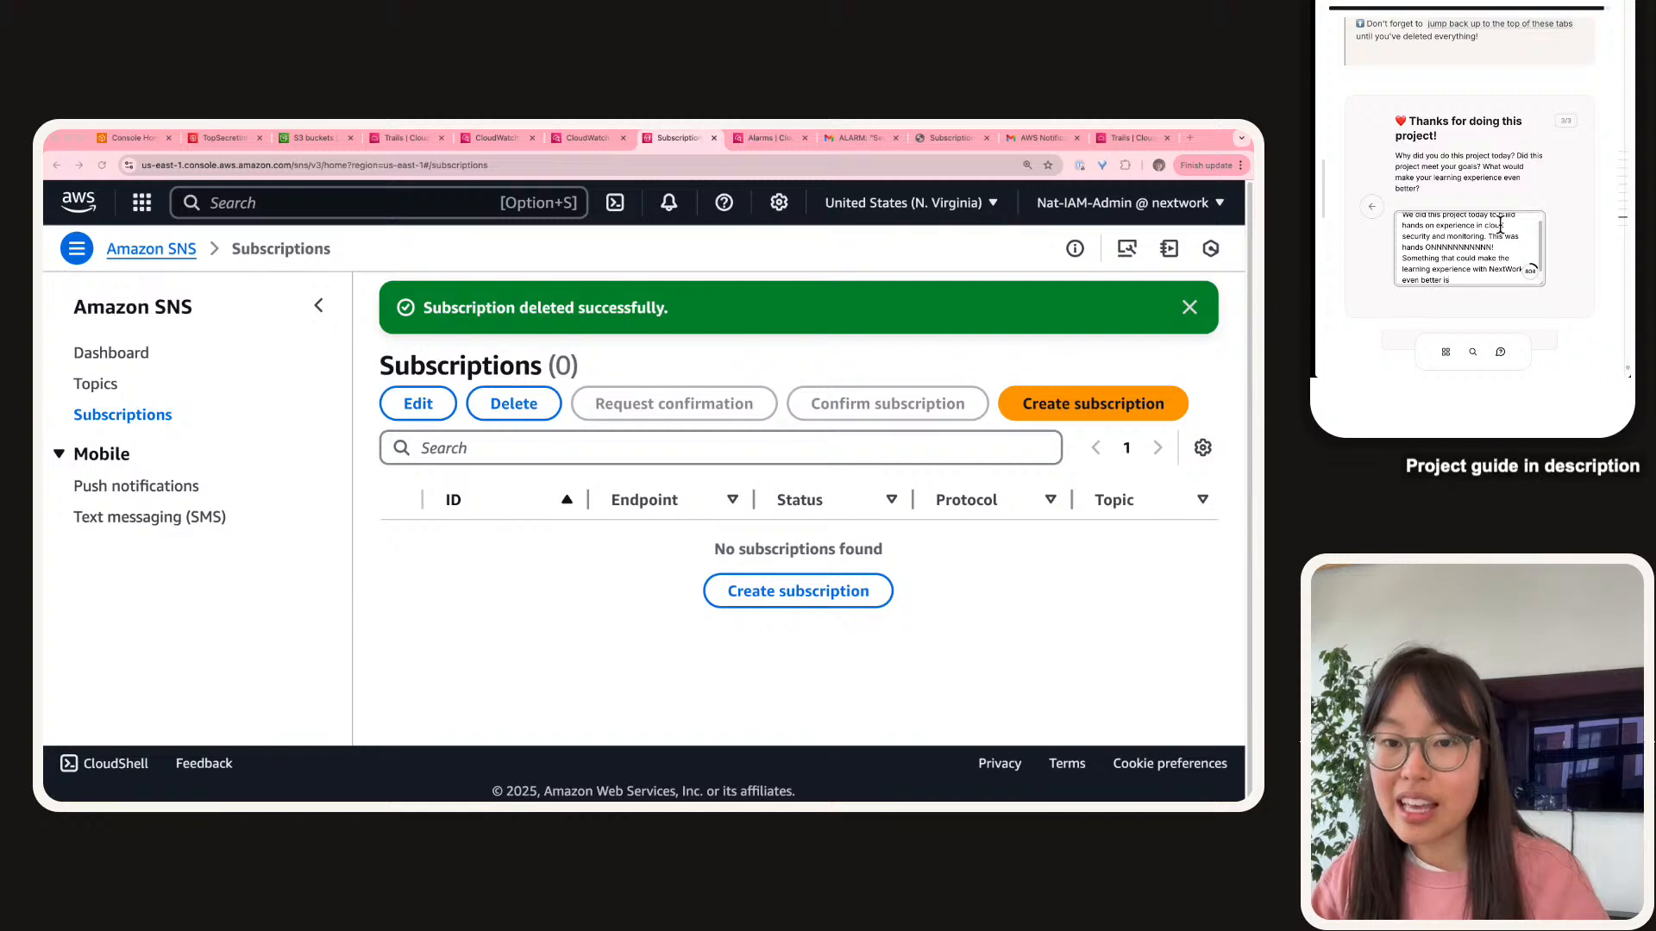
pyautogui.write(' if I could')
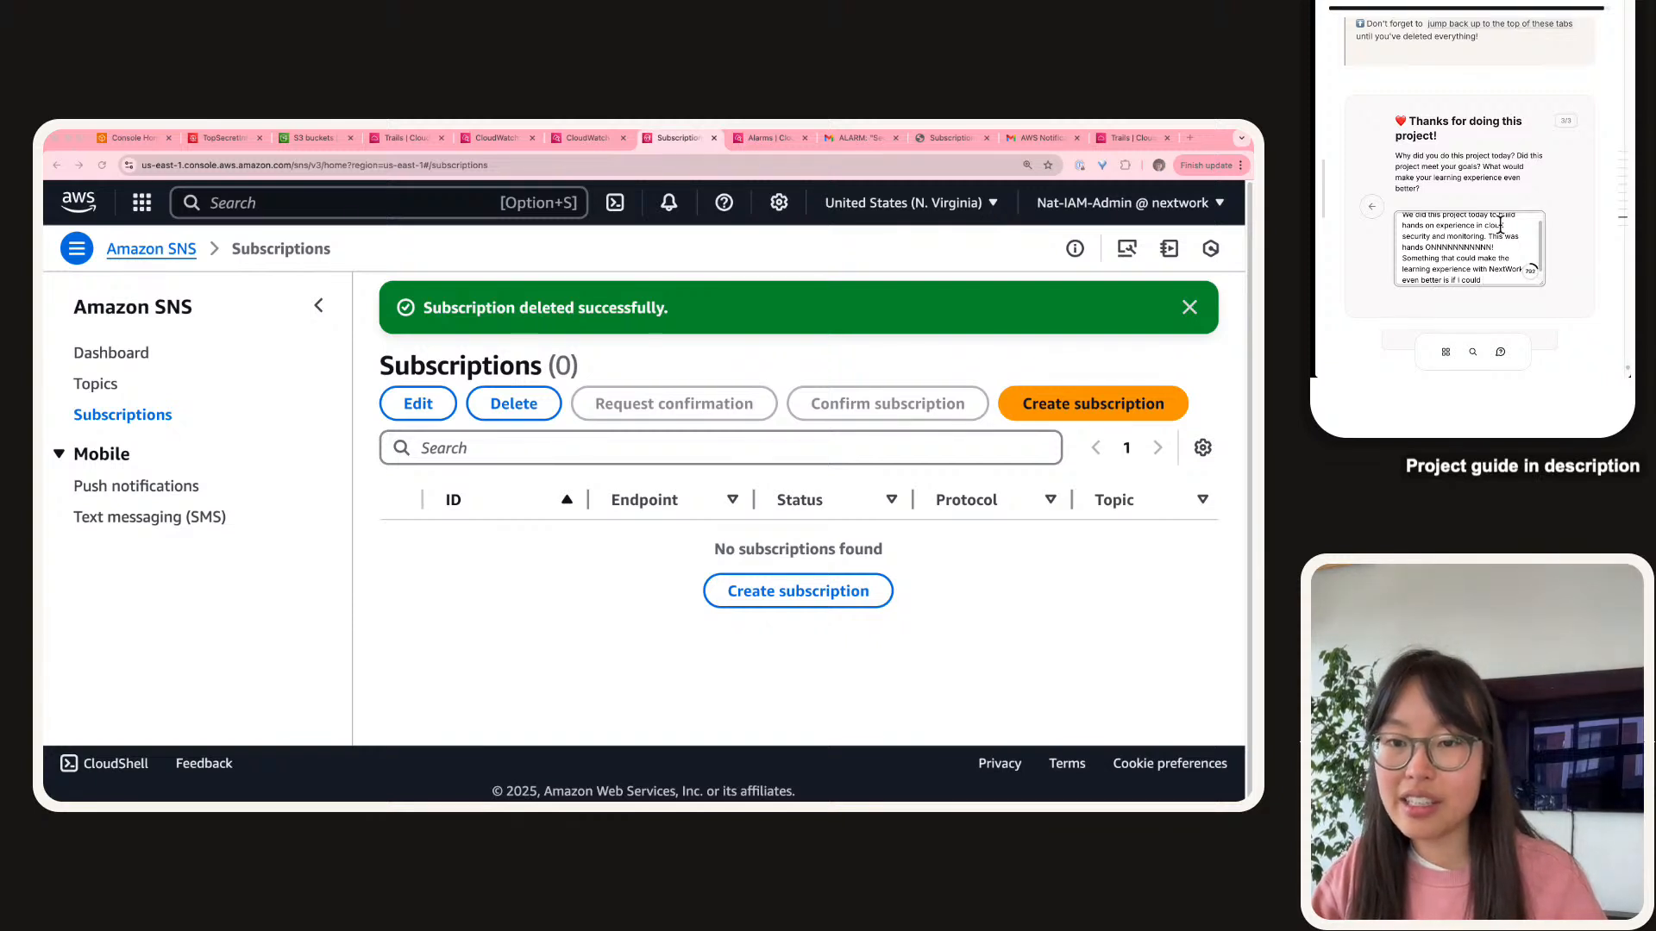
pyautogui.write(' retake a')
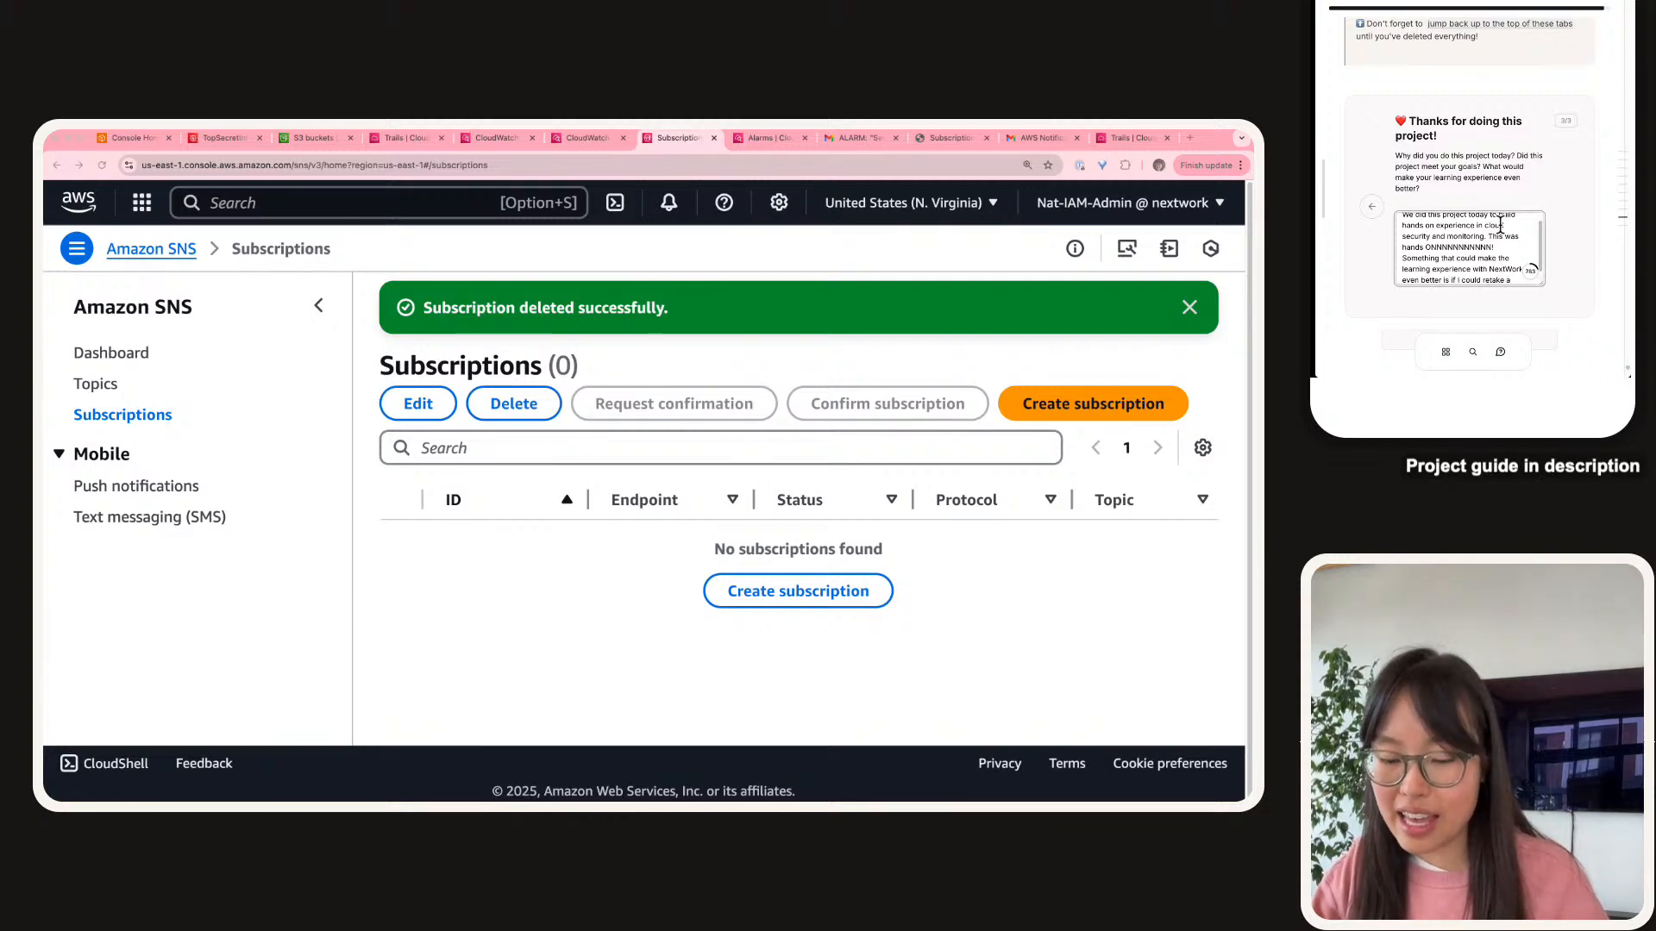
pyautogui.write(' project')
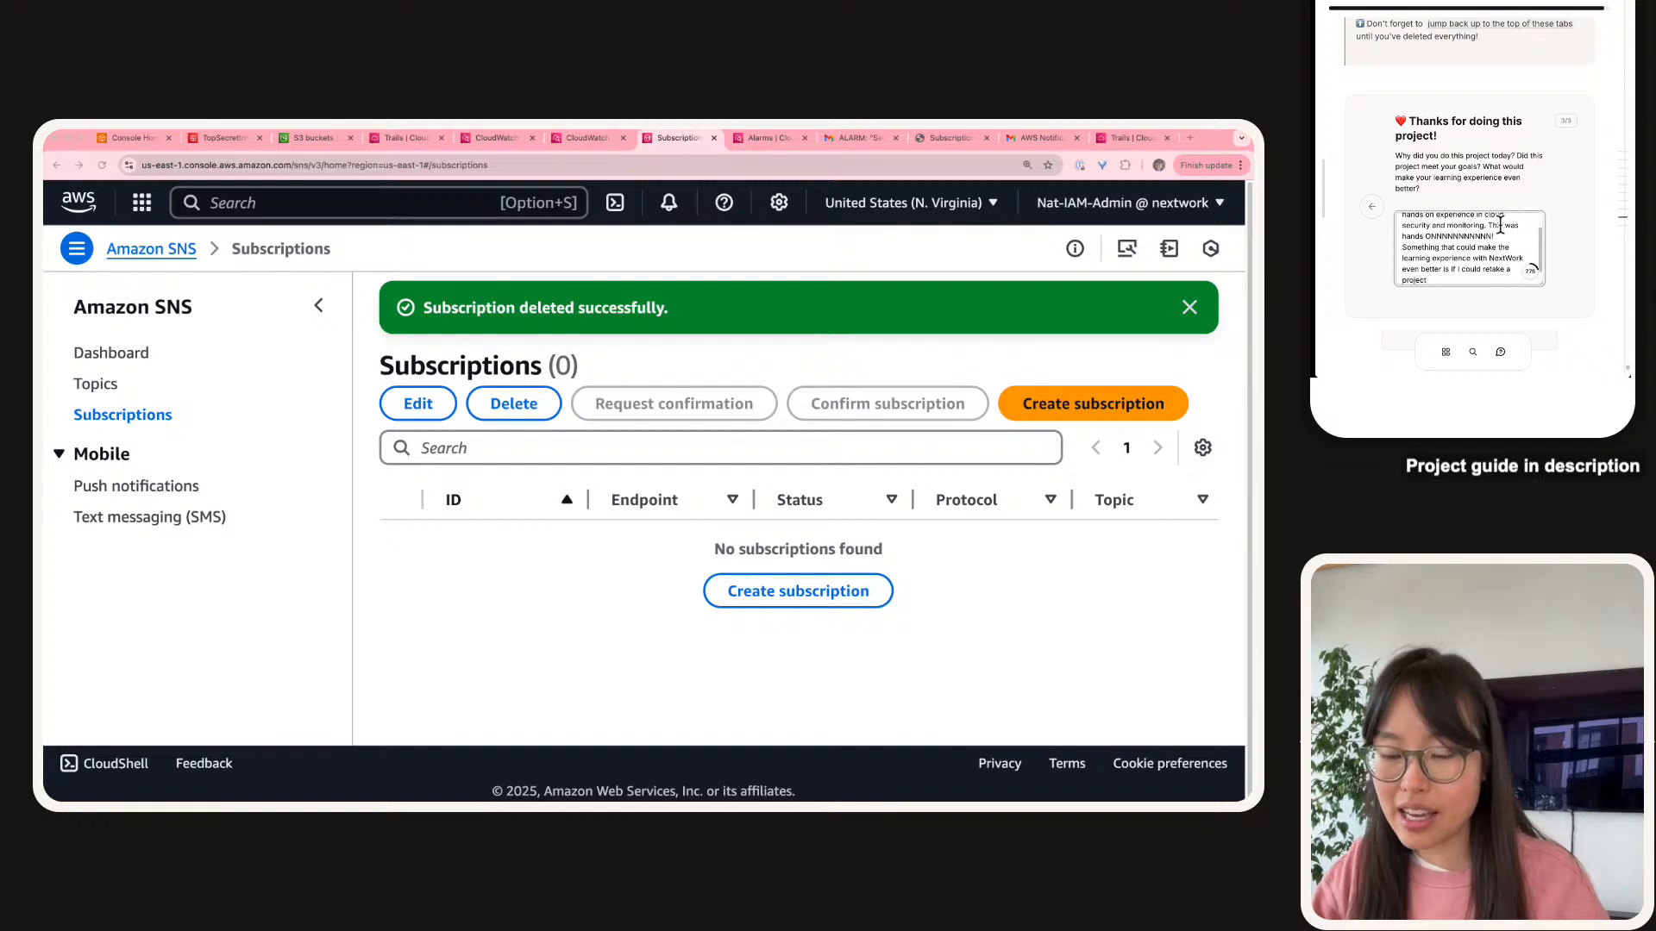
pyautogui.write(' (i.e. rest')
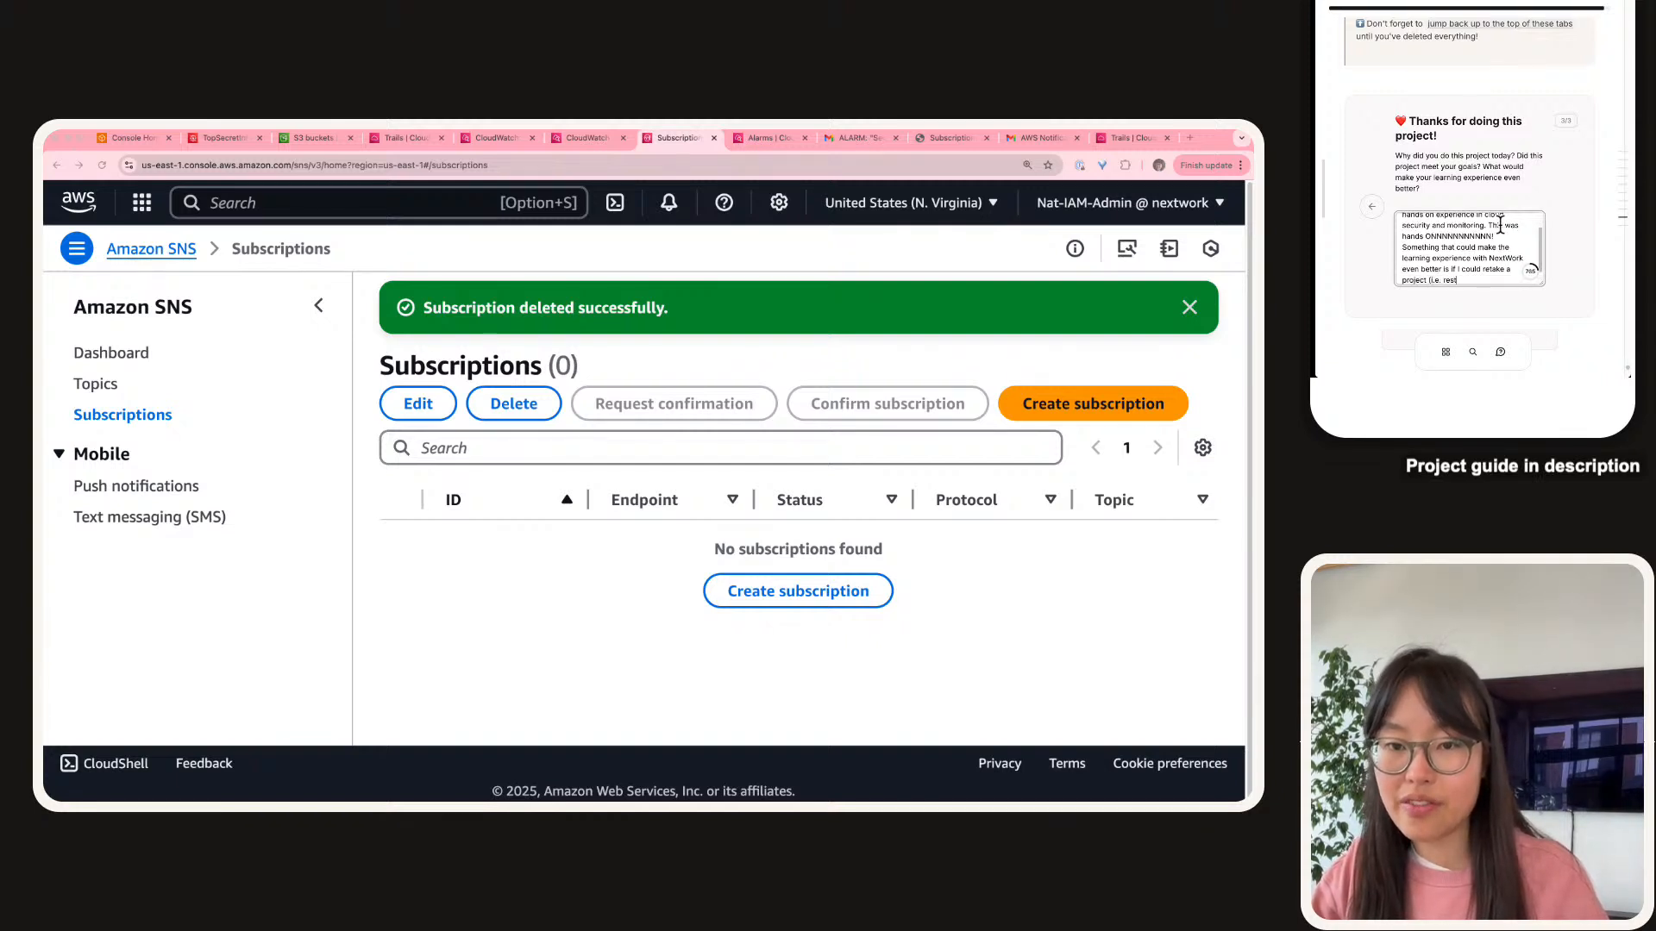
pyautogui.write('art it')
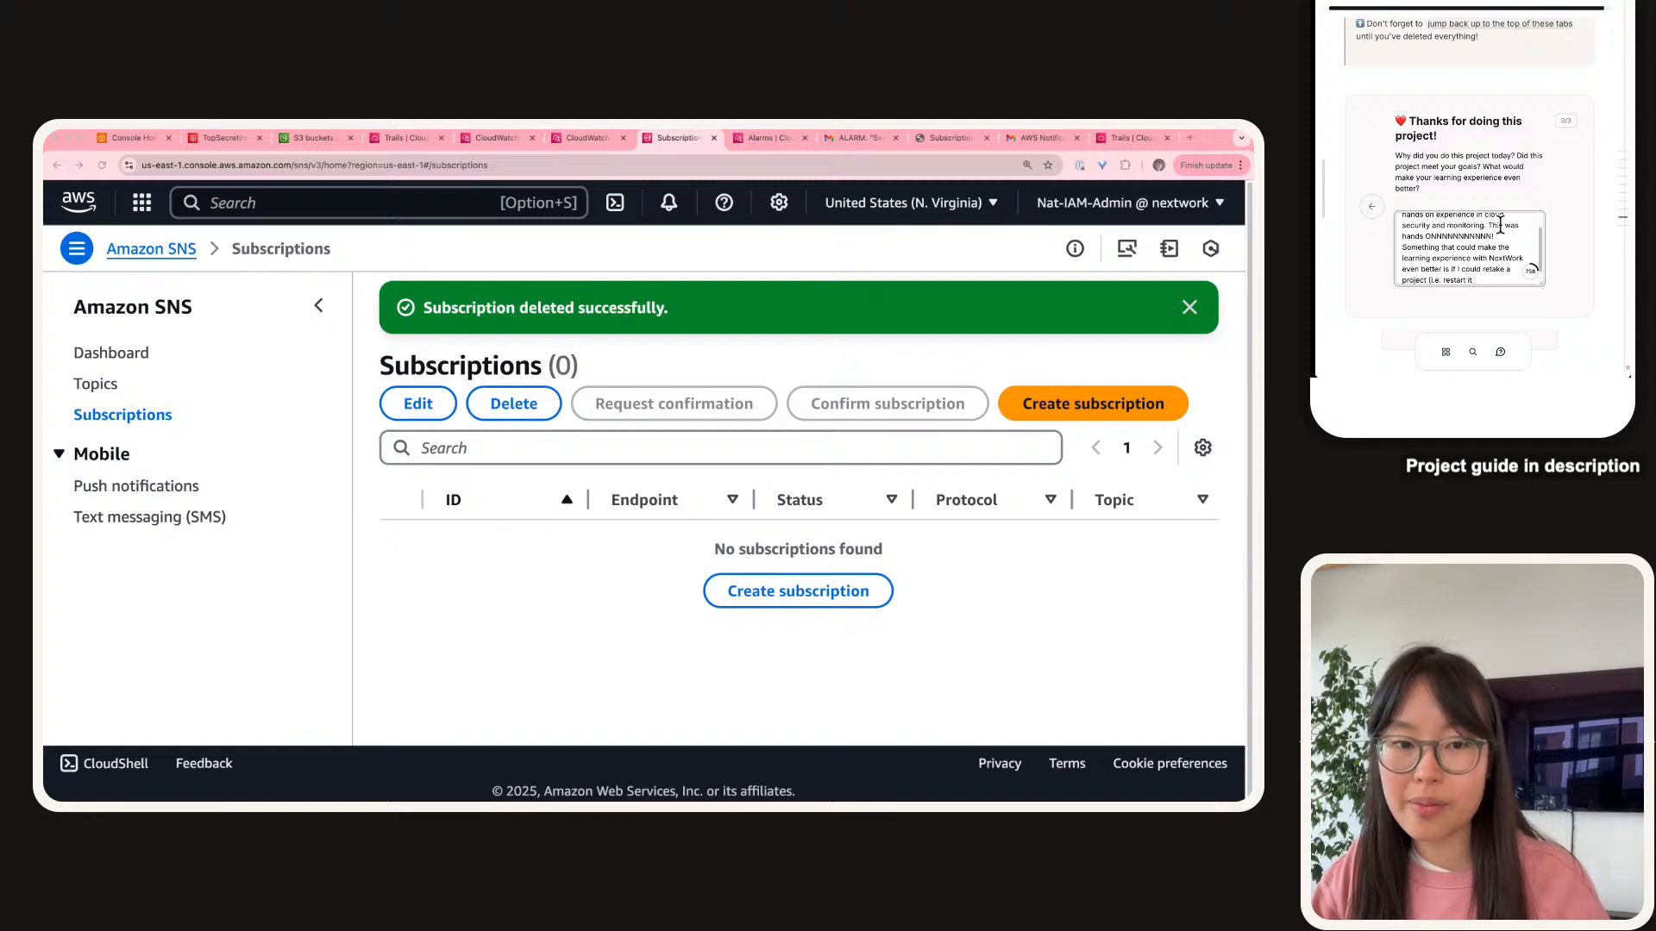
pyautogui.write(') but this ti')
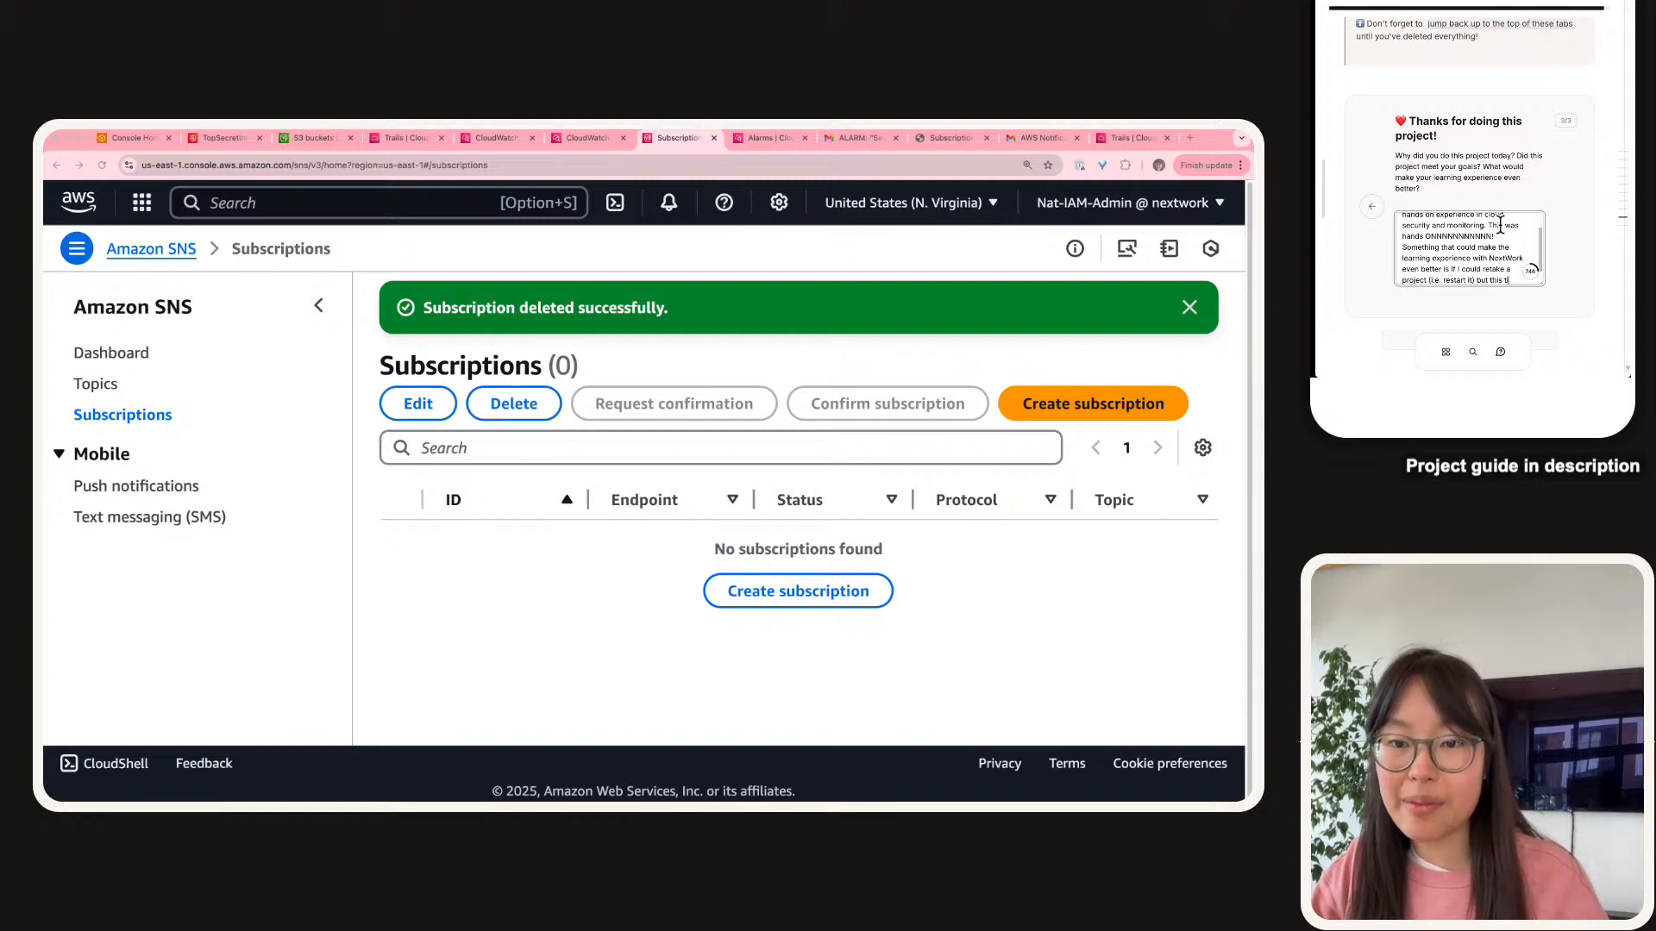
pyautogui.write('me with')
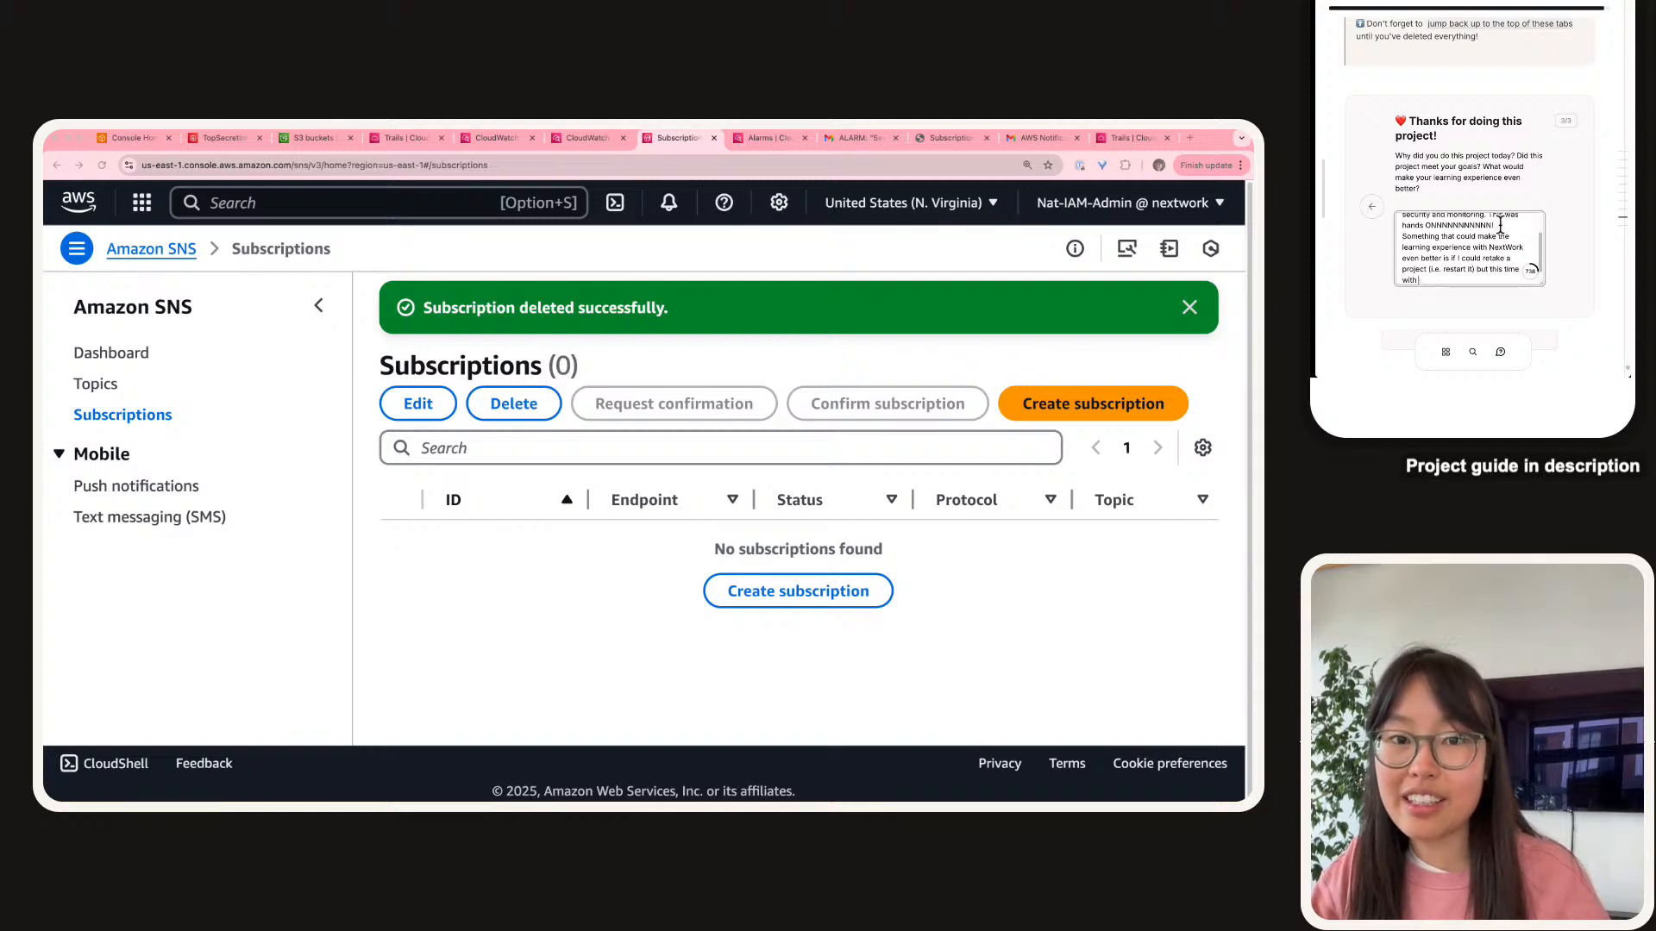
pyautogui.press('BackSpace')
pyautogui.write('a differ')
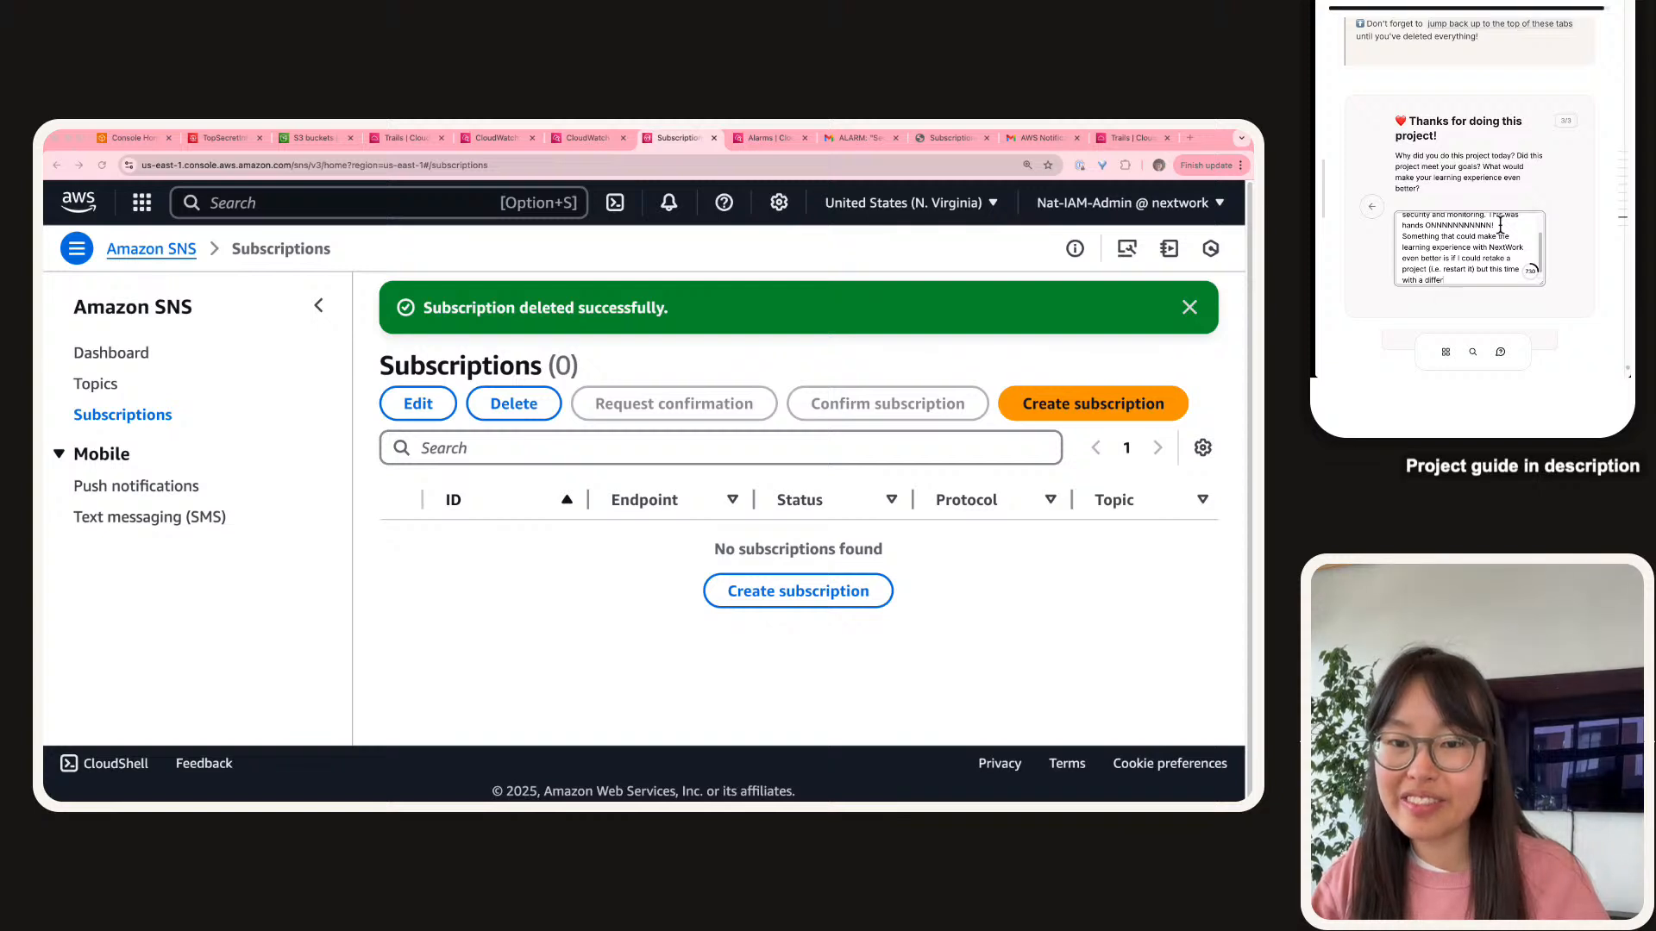
pyautogui.write('ent use case or')
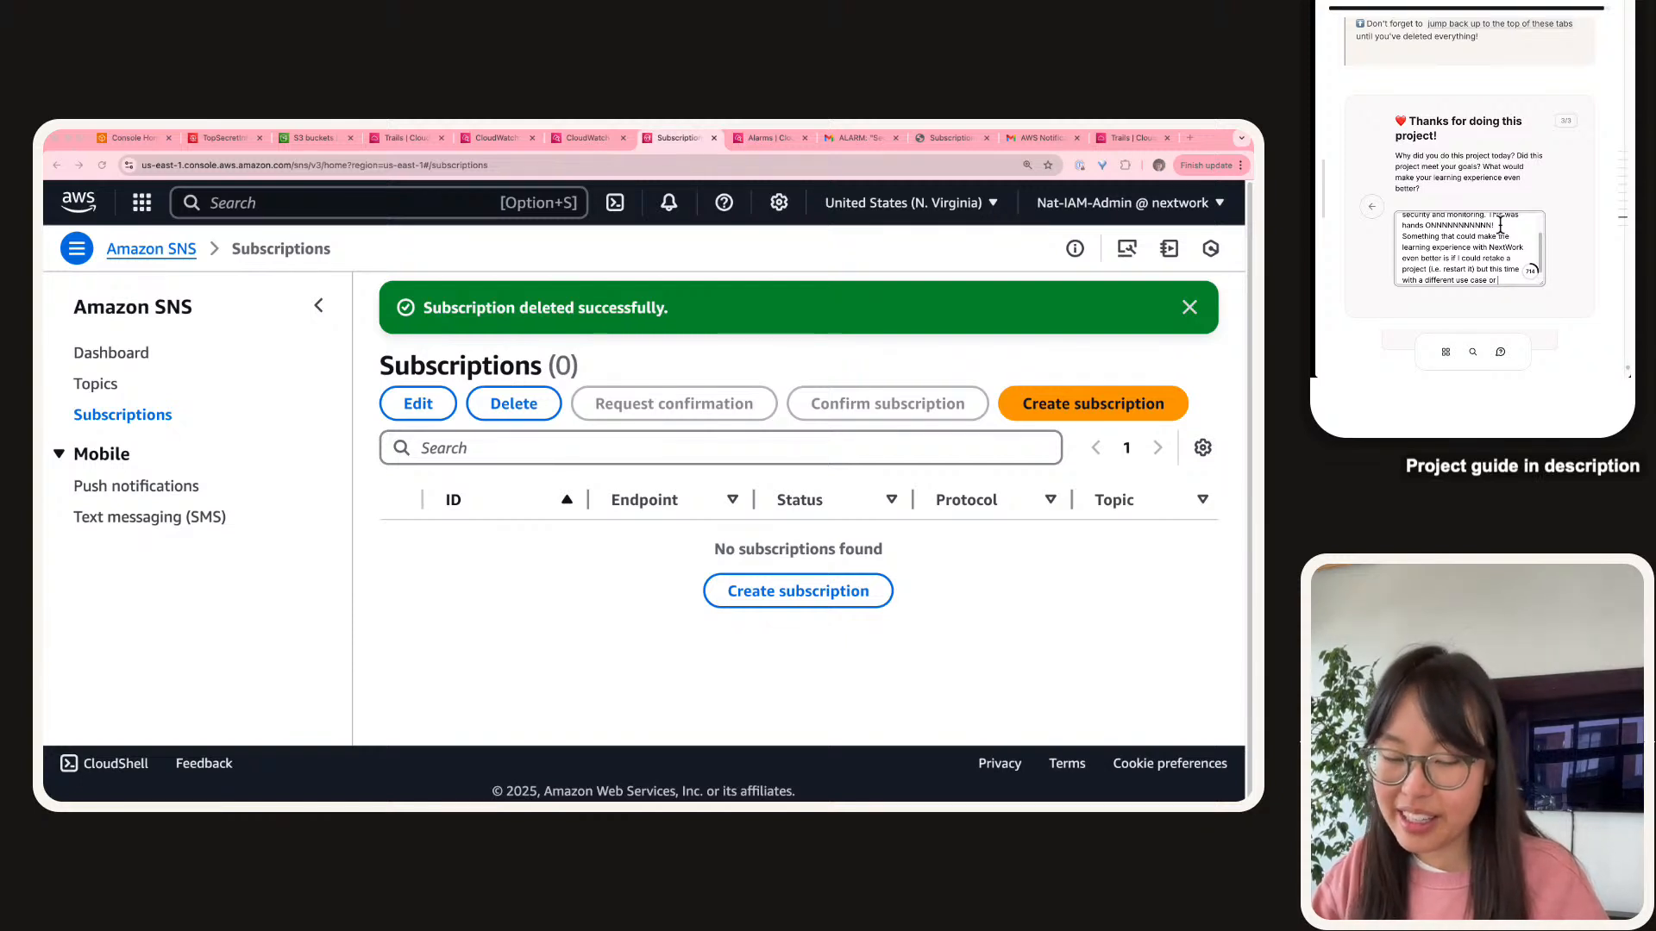
# Finish with a 'day in a life' Cloud Engineer demo idea and submit the answer.
pyautogui.write('as a company')
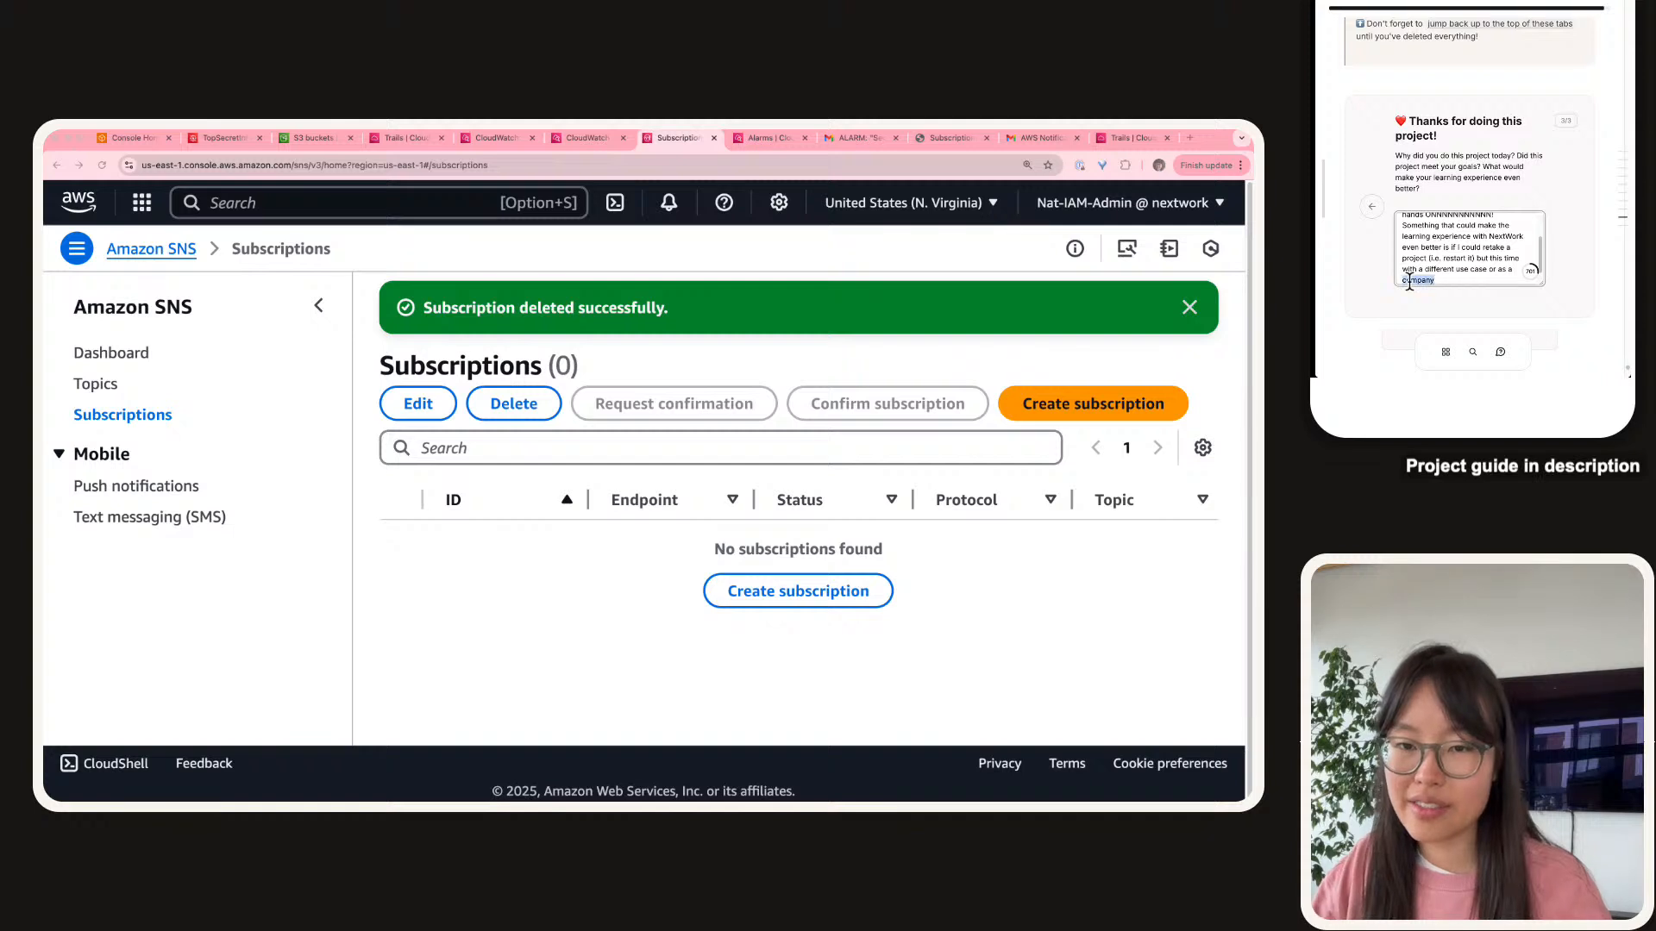
pyautogui.press('BackSpace')
pyautogui.press('BackSpace')
pyautogui.press('BackSpace')
pyautogui.press('BackSpace')
pyautogui.press('BackSpace')
pyautogui.press('BackSpace')
pyautogui.press('BackSpace')
pyautogui.press('BackSpace')
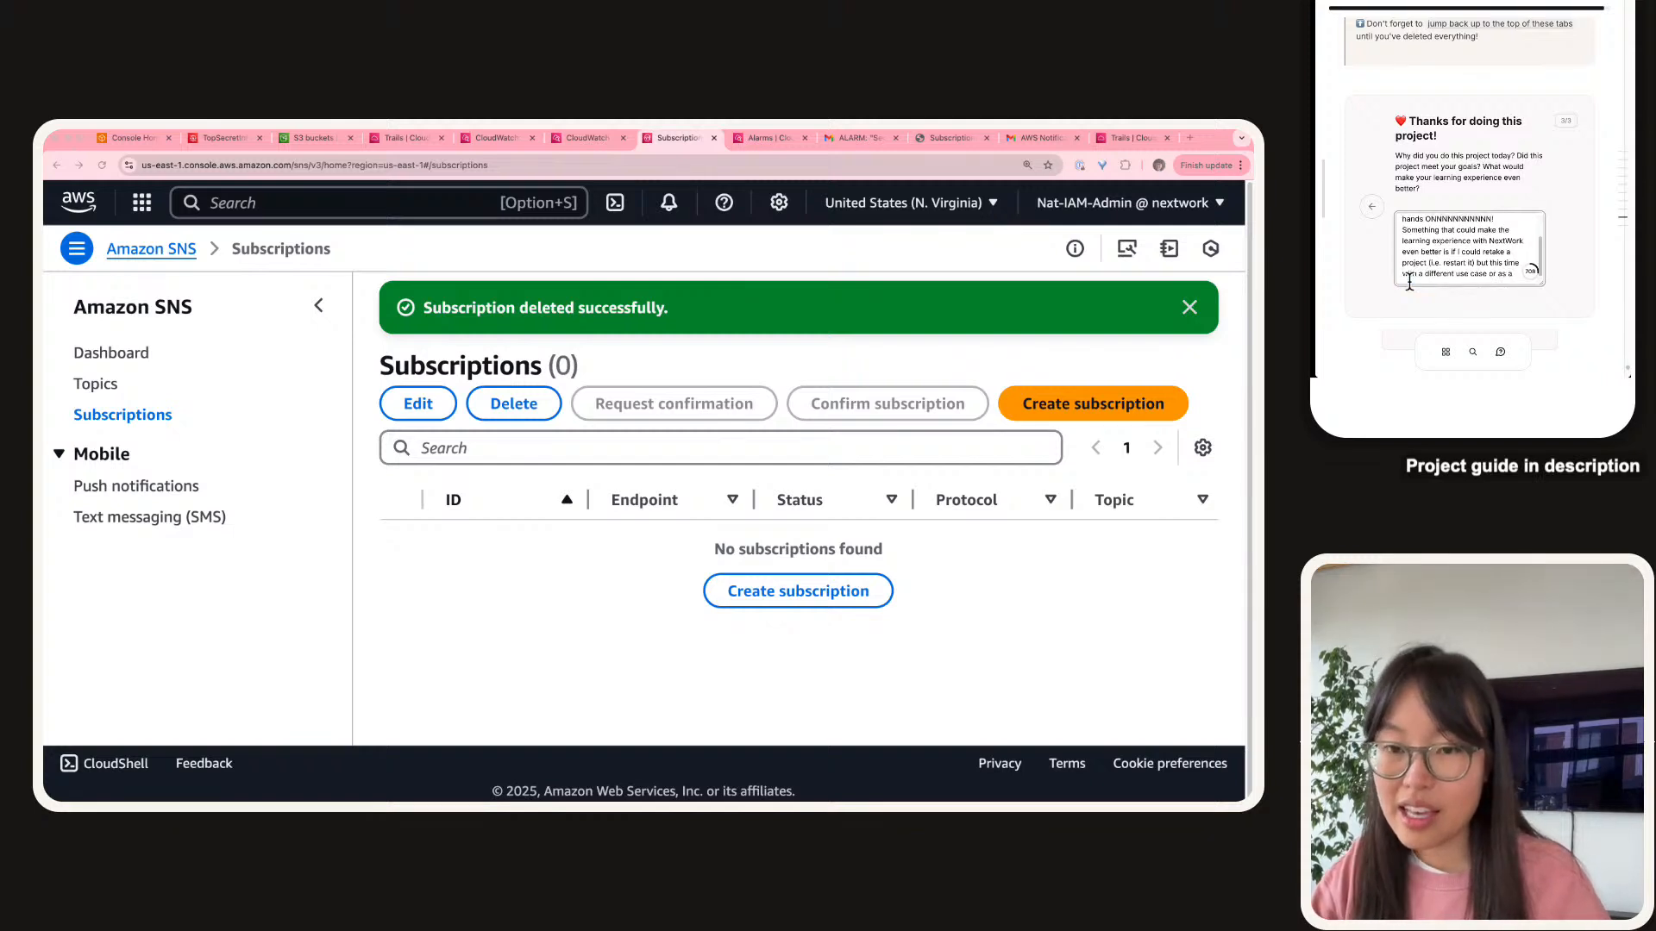
pyautogui.write('e')
pyautogui.write('demo of a ')
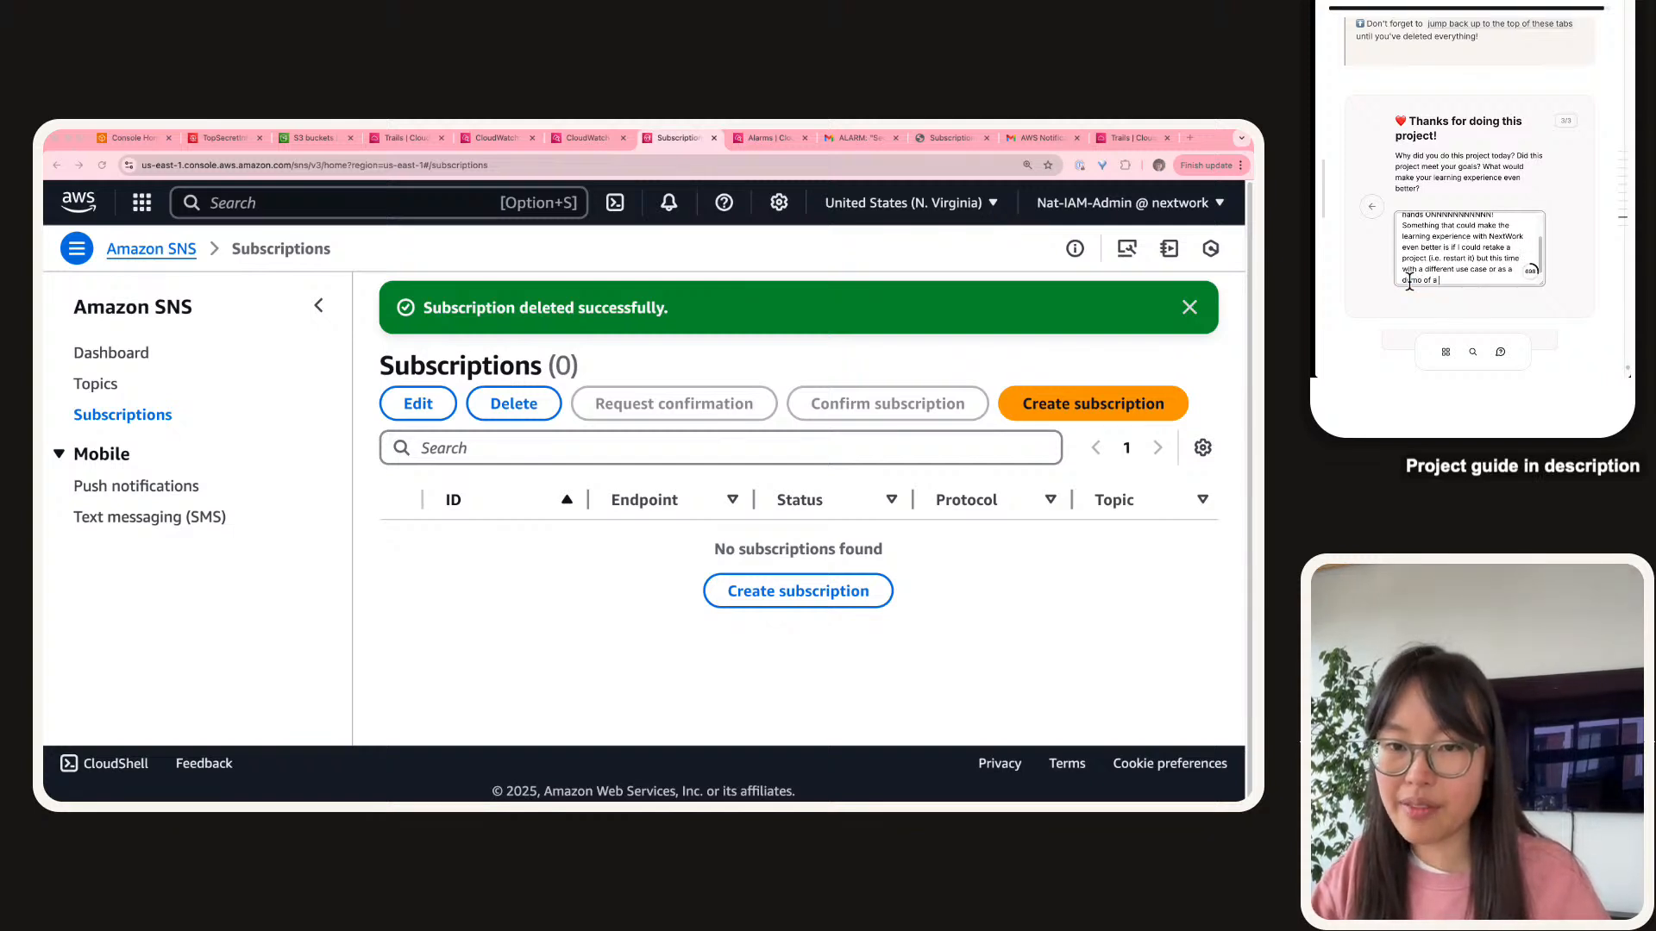
pyautogui.write("'day in a life'")
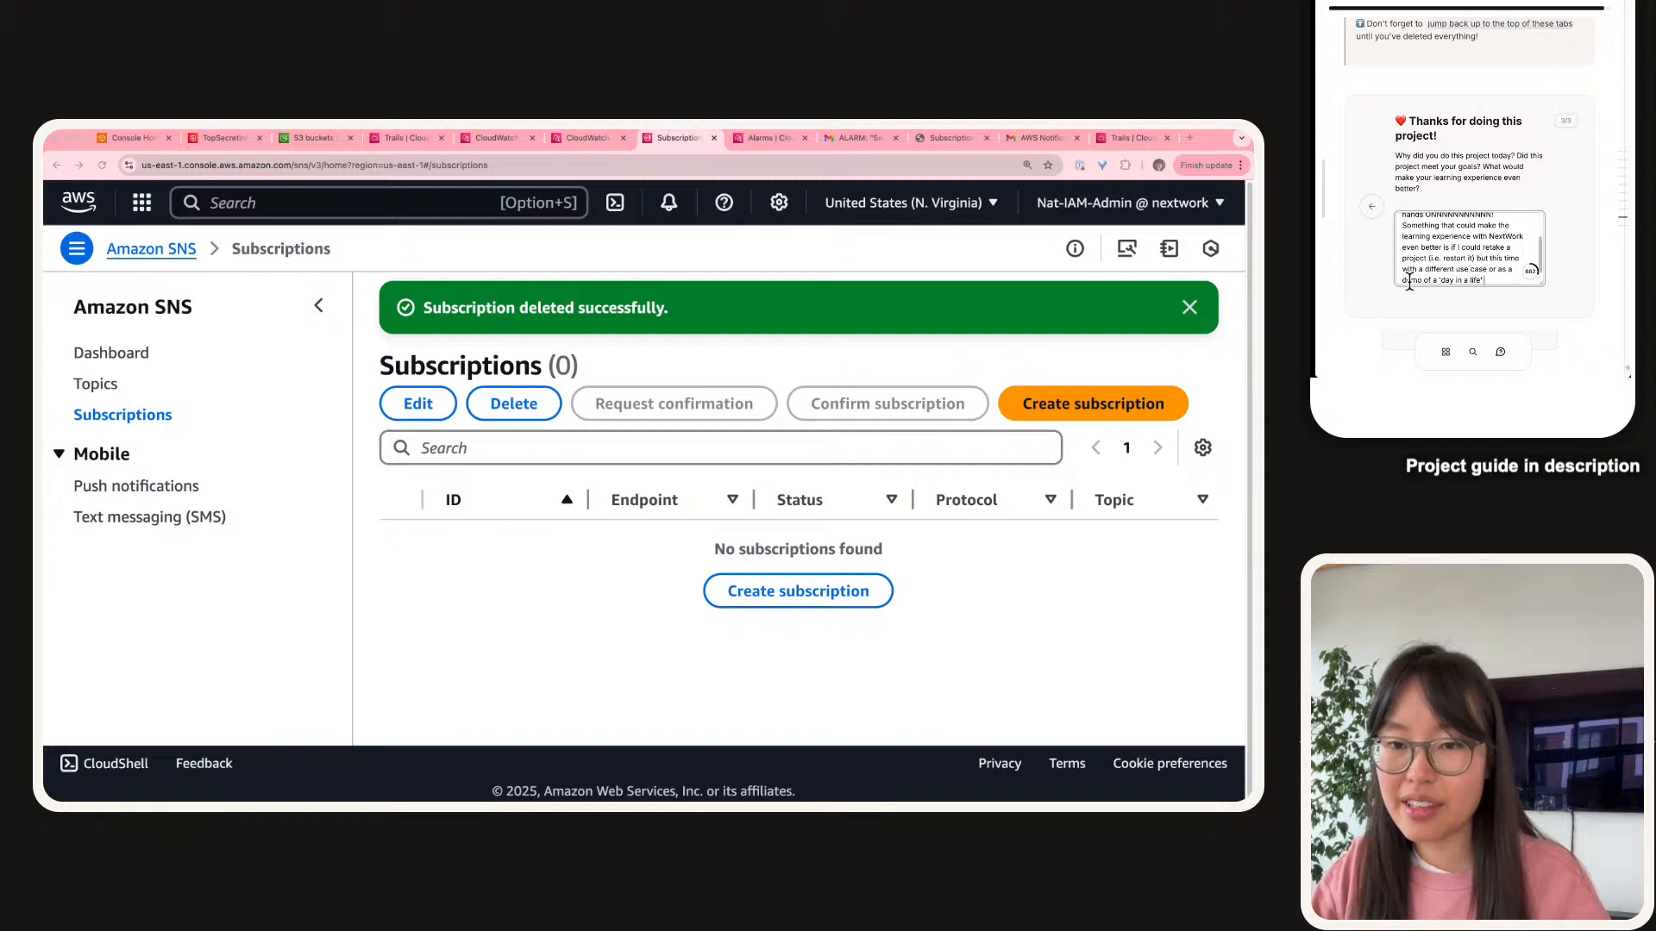
pyautogui.write(' of a n')
pyautogui.press('BackSpace')
pyautogui.write('CCl')
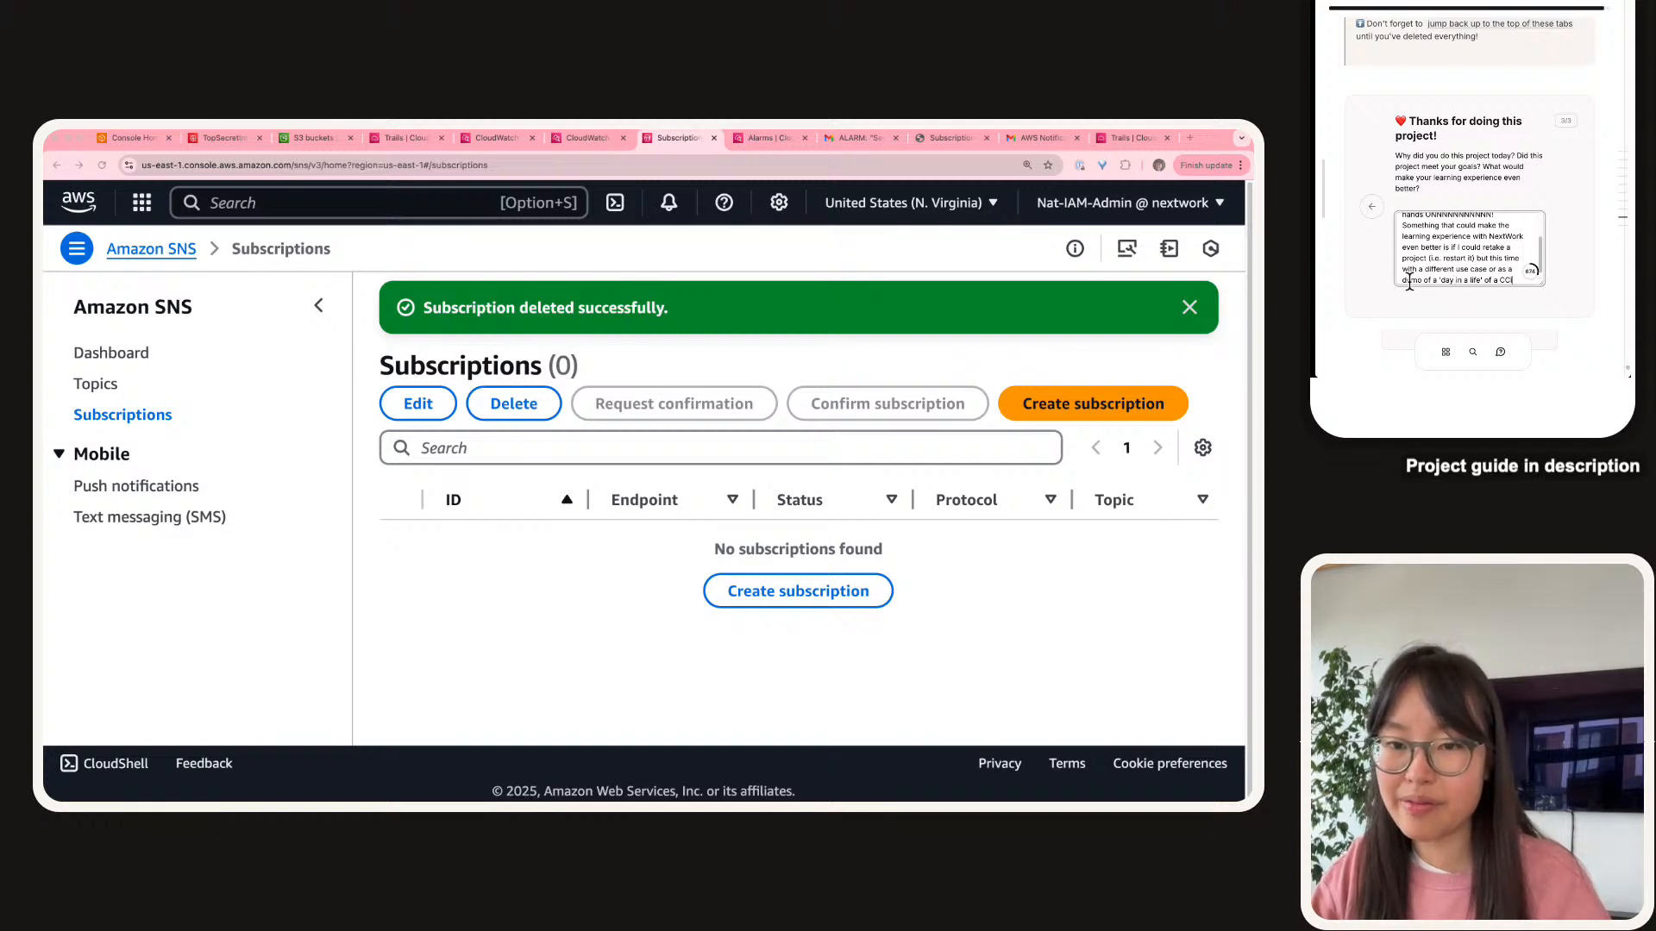
pyautogui.press('BackSpace')
pyautogui.press('BackSpace')
pyautogui.write('loud Engineer!')
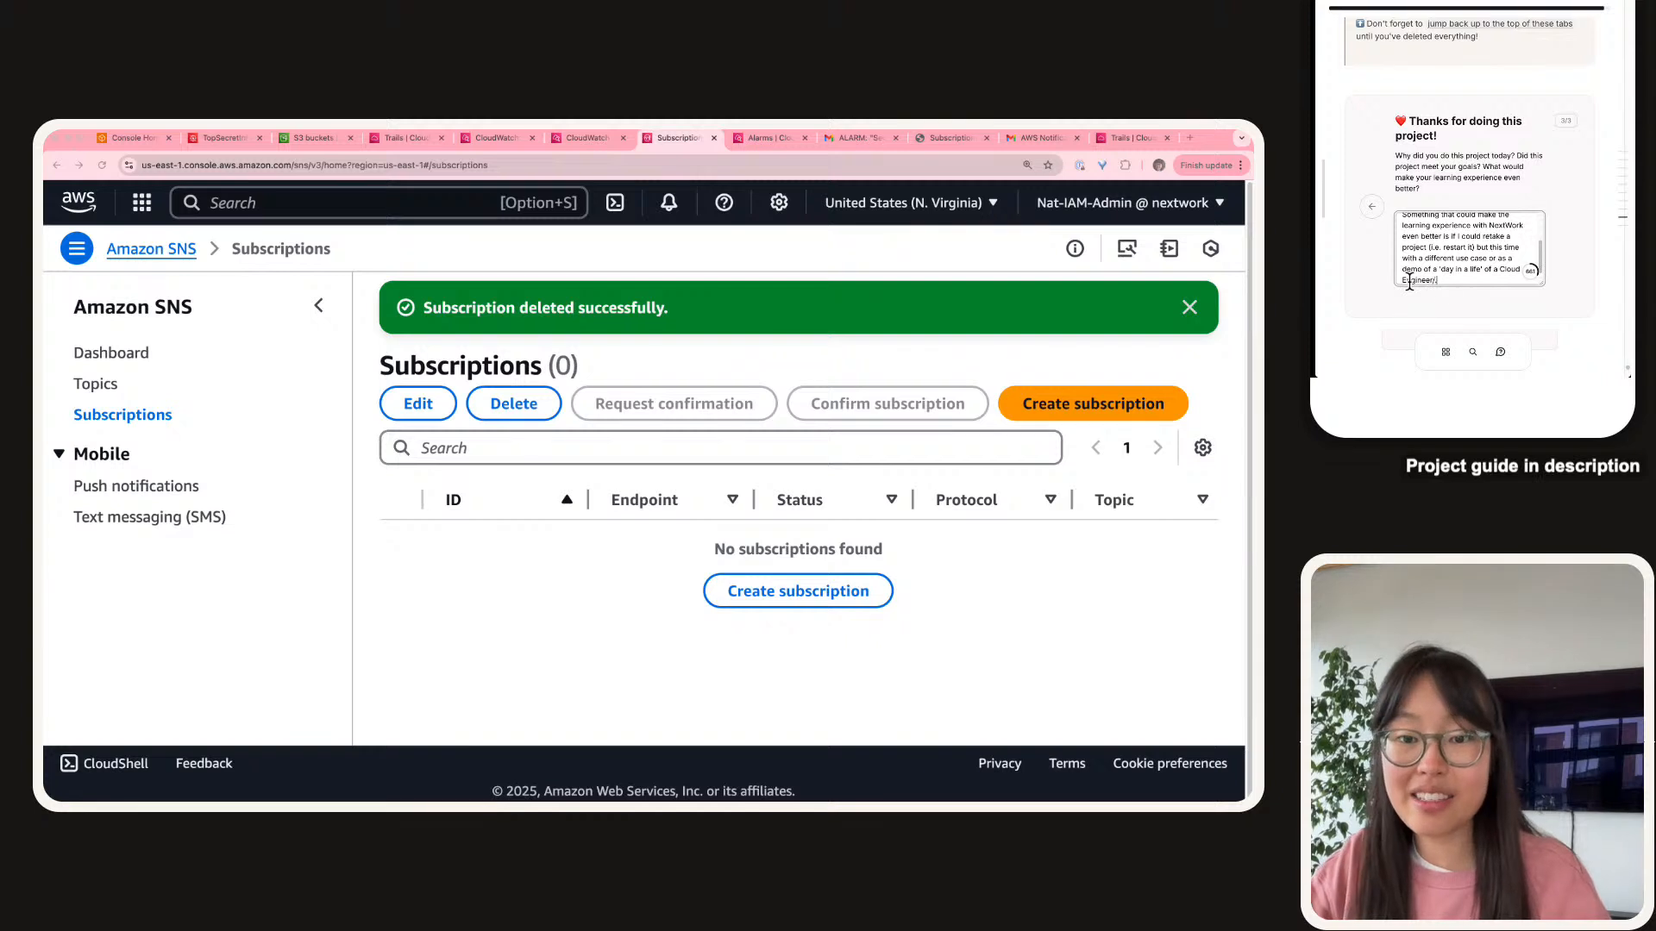
pyautogui.press('BackSpace')
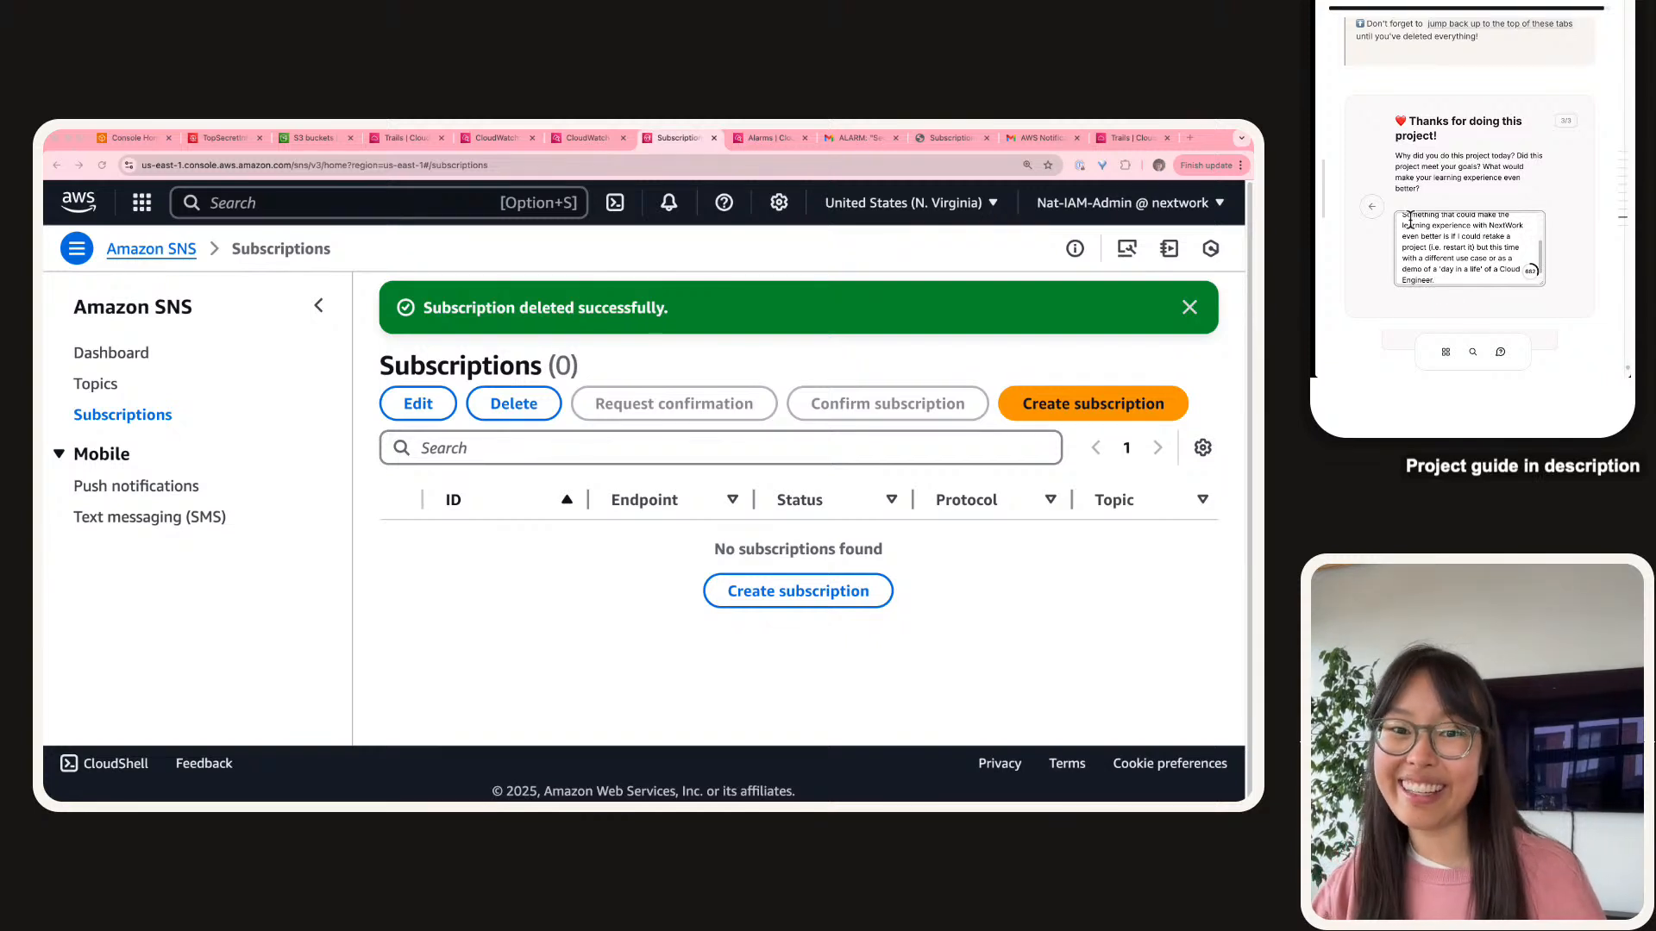
pyautogui.scroll(-1, 1423, 211)
pyautogui.click(1474, 317)
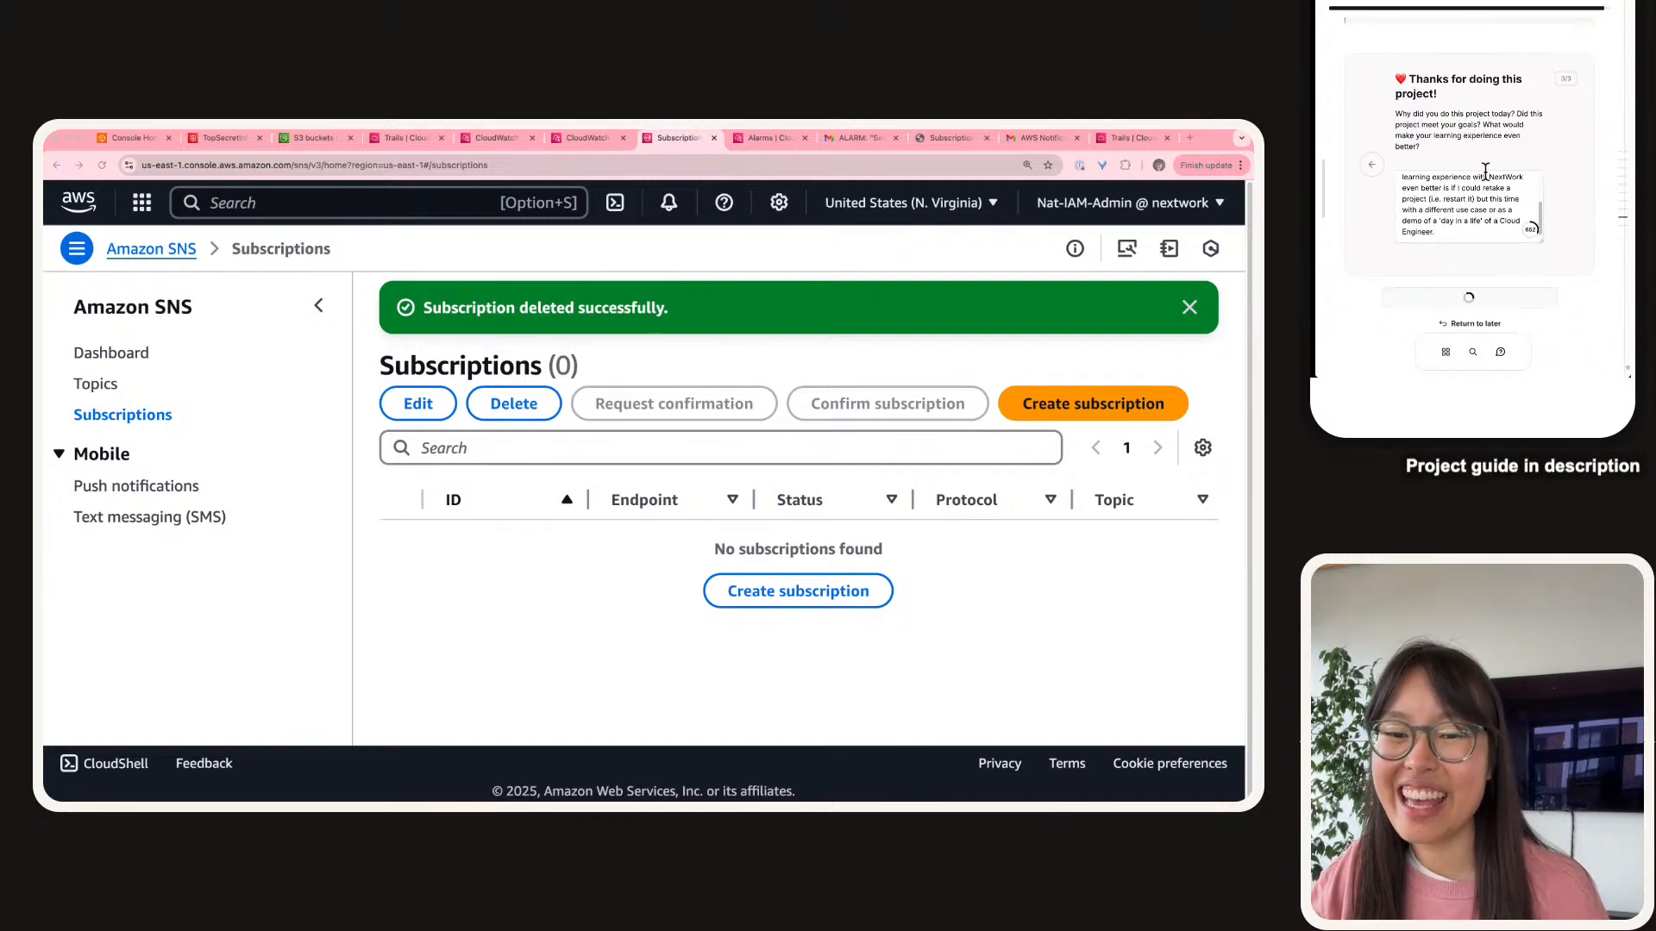
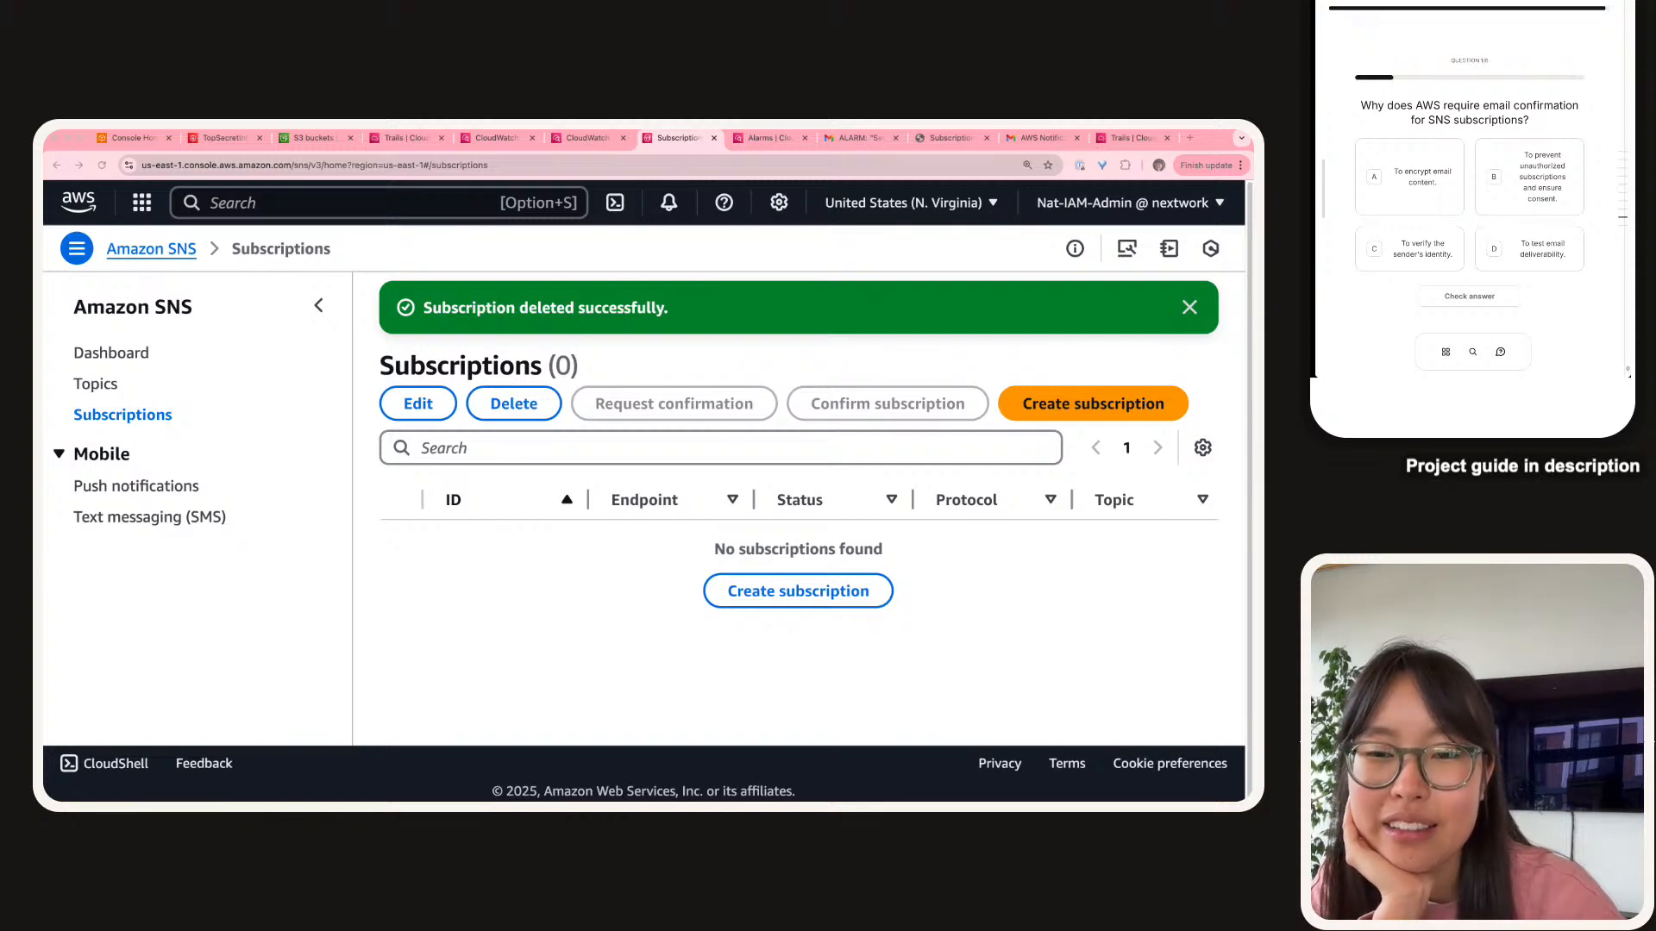
# Pick answer B, 'To prevent unauthorized subscriptions and ensure consent', in the guide's quiz.
pyautogui.click(1506, 192)
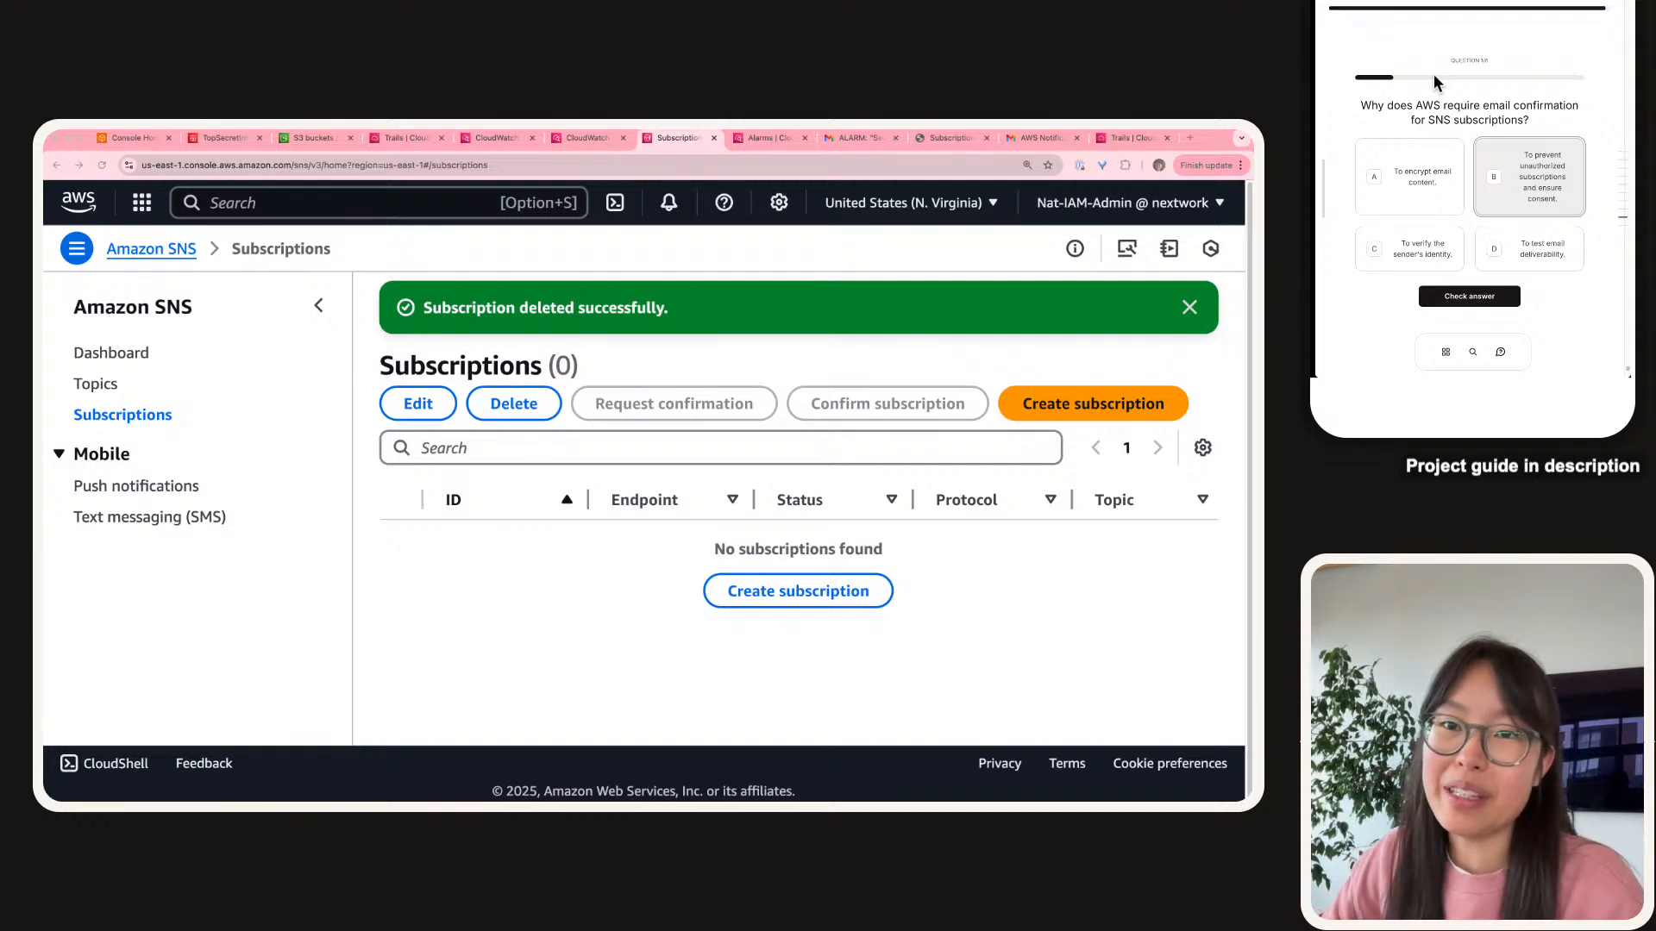
# Move the project guide into the main browser window and jump to the Get your documentation section.
pyautogui.moveTo(1501, 4); pyautogui.dragTo(556, 147)
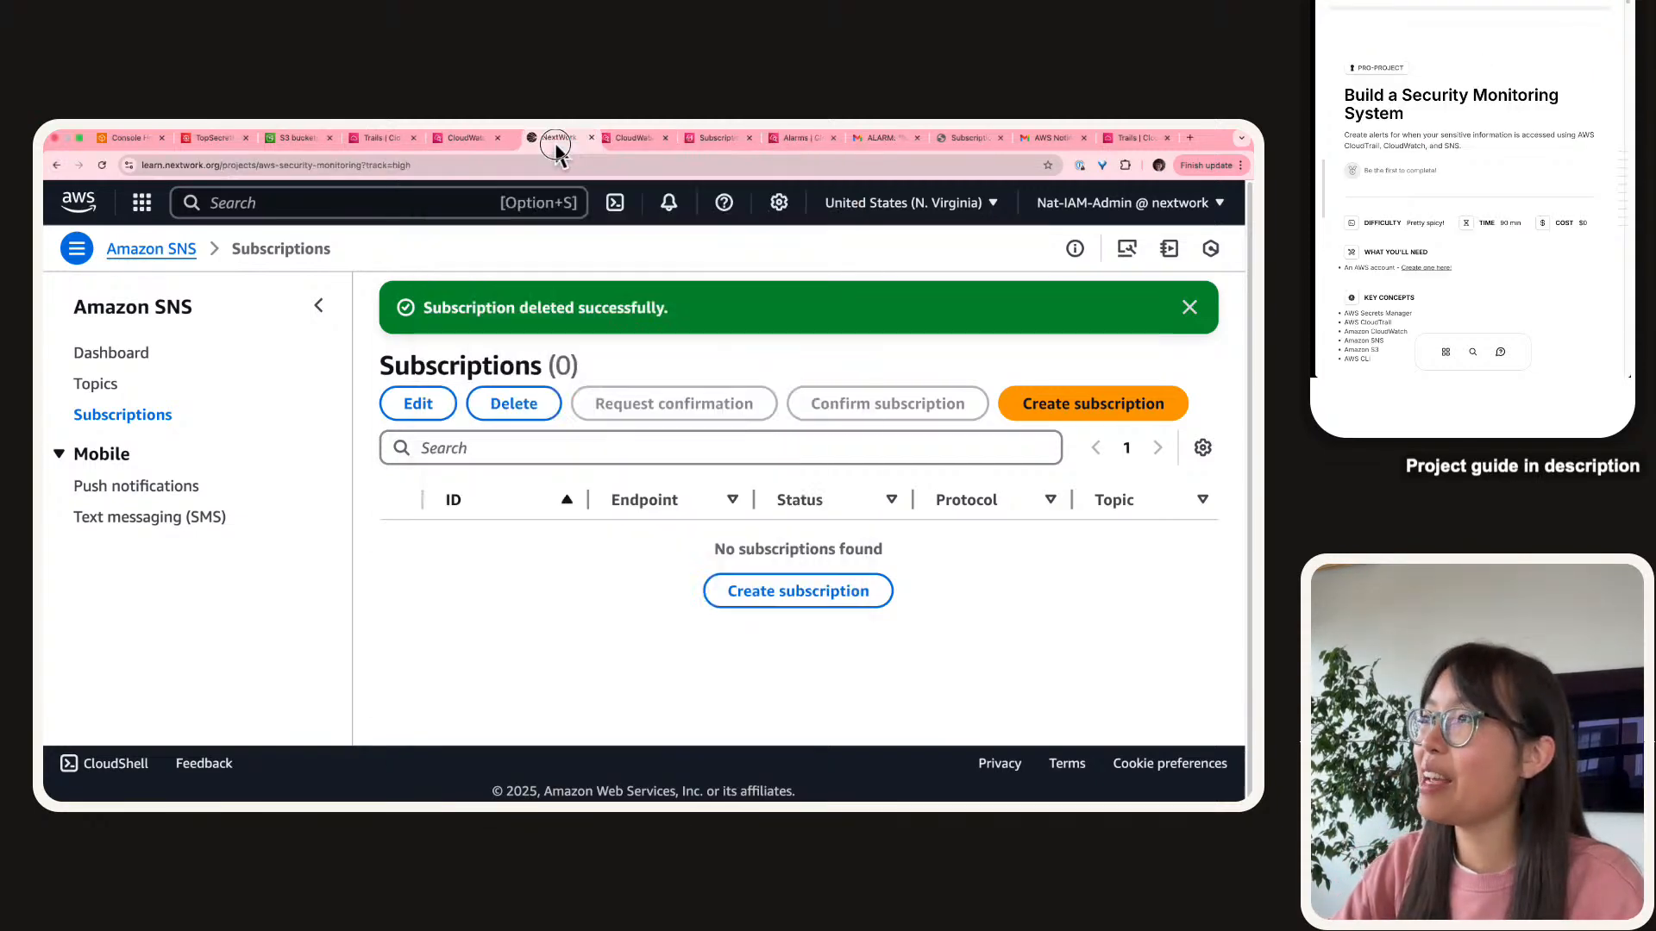
pyautogui.scroll(-10, 397, 519)
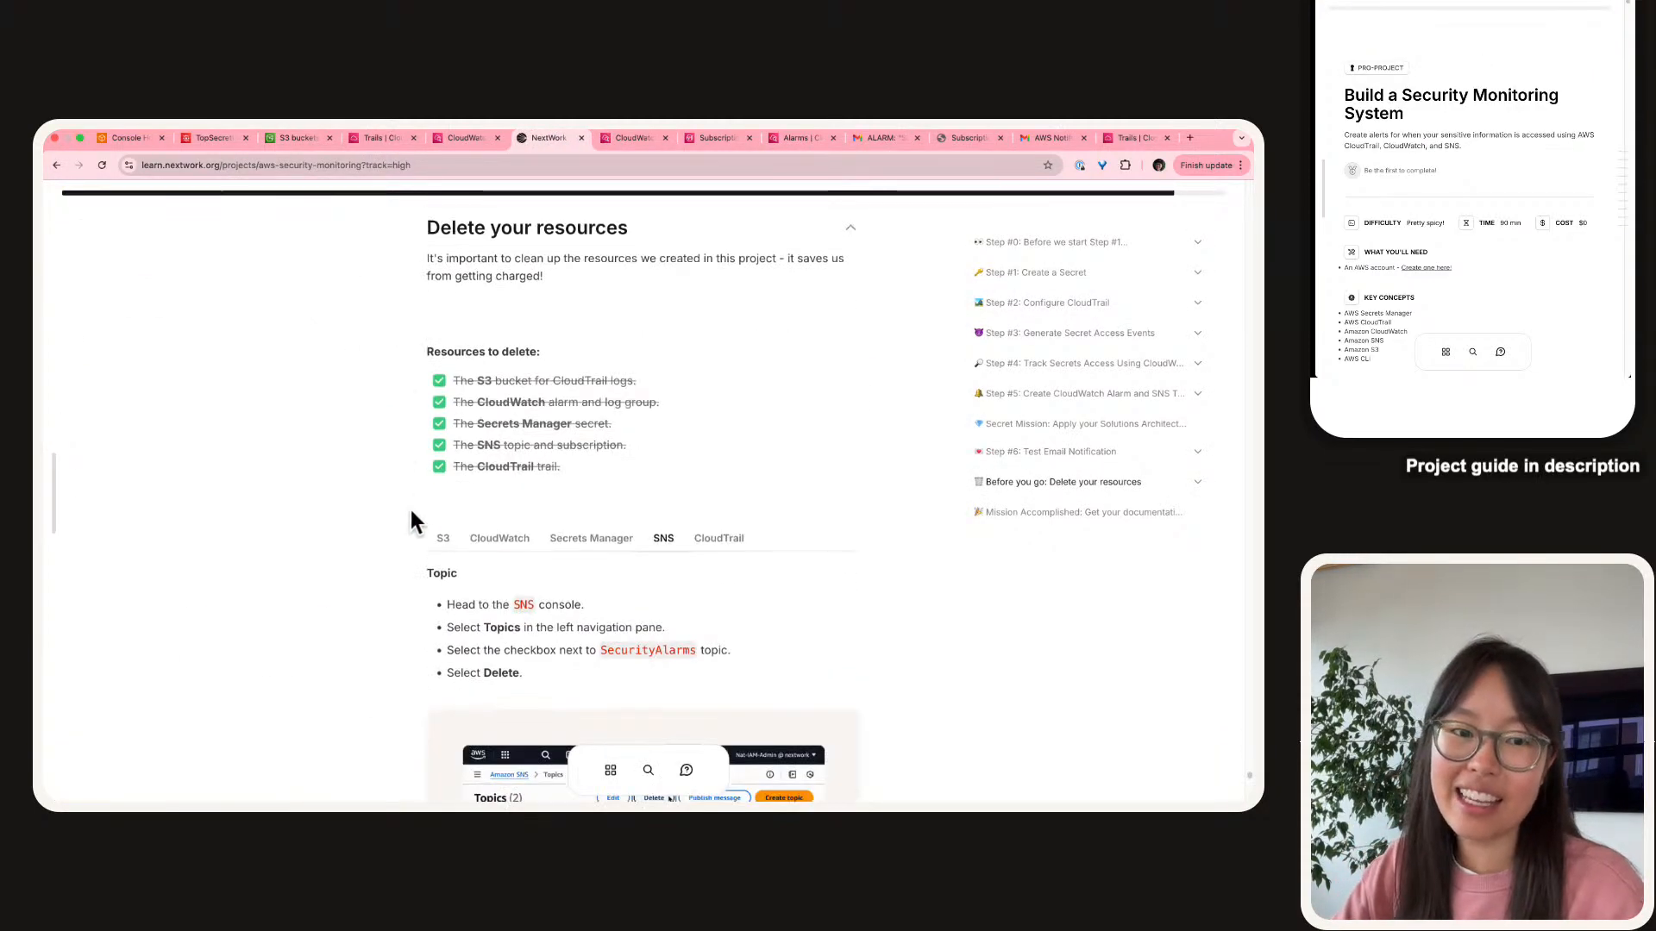
pyautogui.scroll(-6, 411, 518)
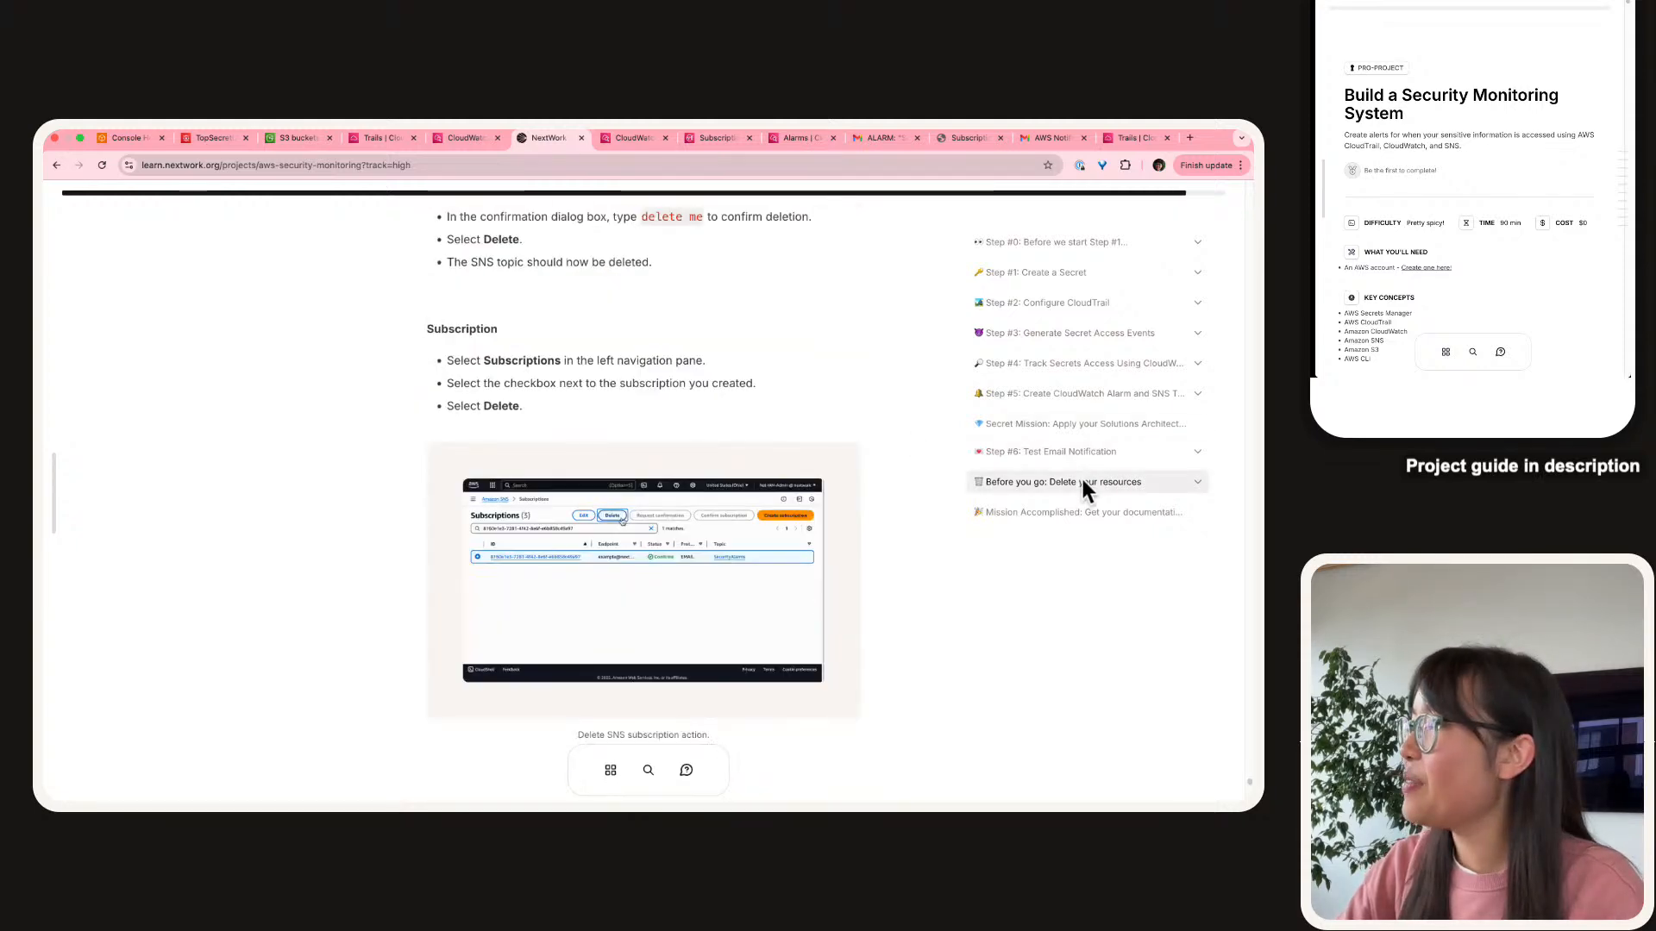
pyautogui.click(1083, 489)
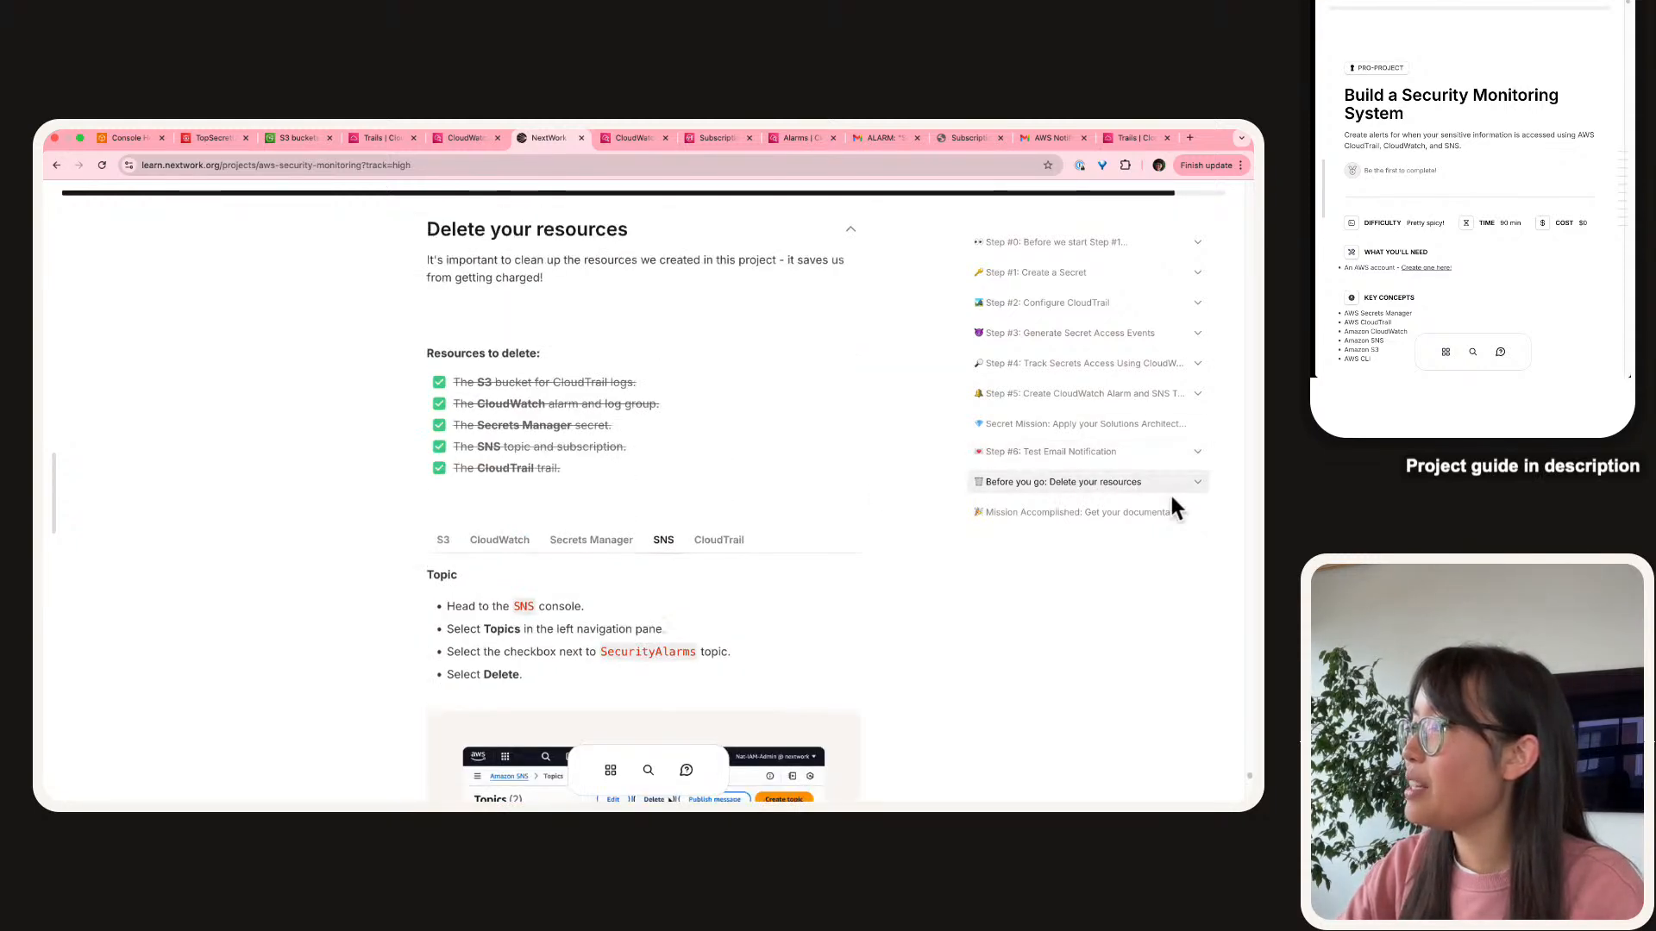
pyautogui.click(1048, 514)
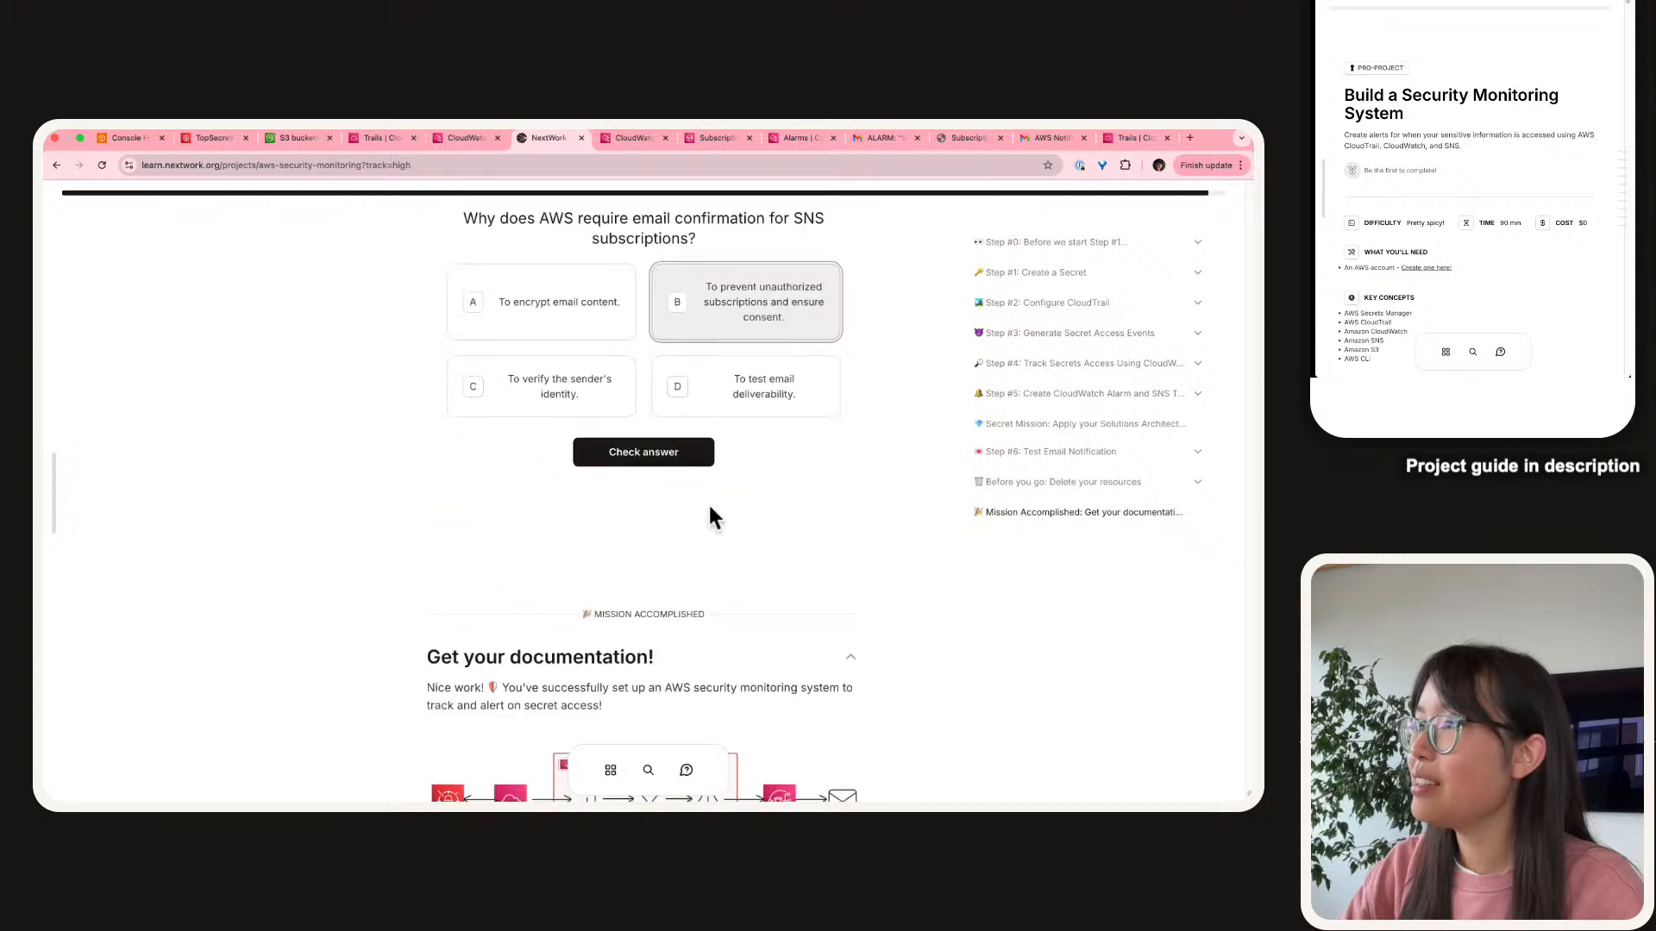
pyautogui.scroll(4, 700, 491)
pyautogui.scroll(-3, 690, 478)
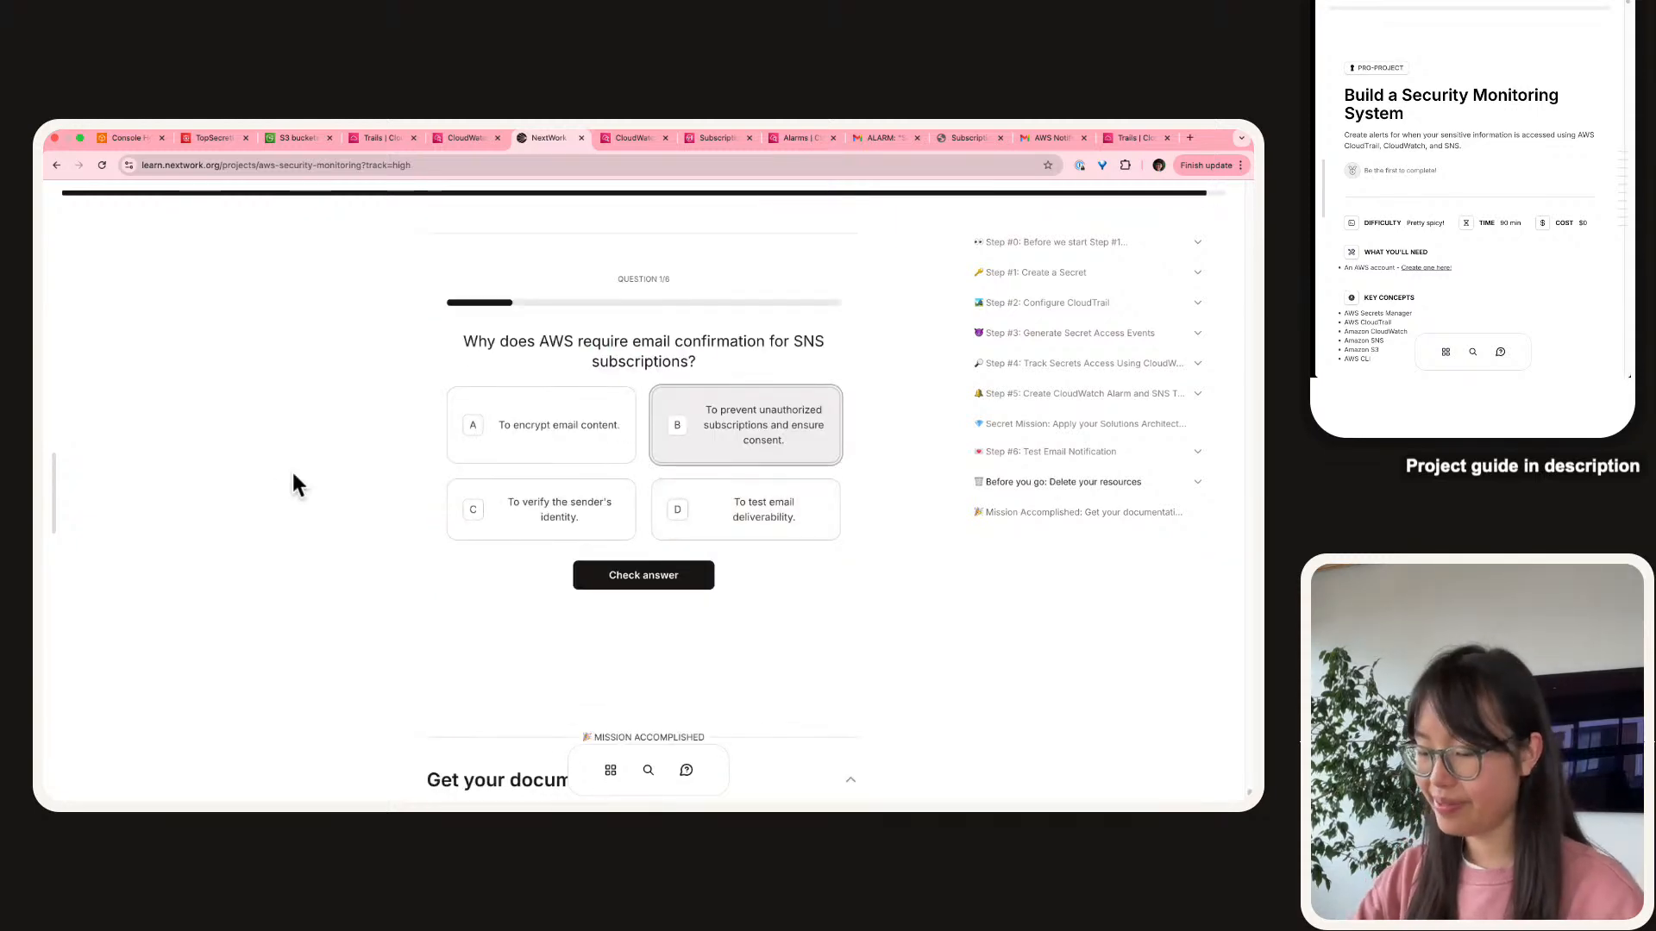
# Zoom the guide to 175% and make it fill the whole screen.
pyautogui.press('super+equal')
pyautogui.press('super+equal')
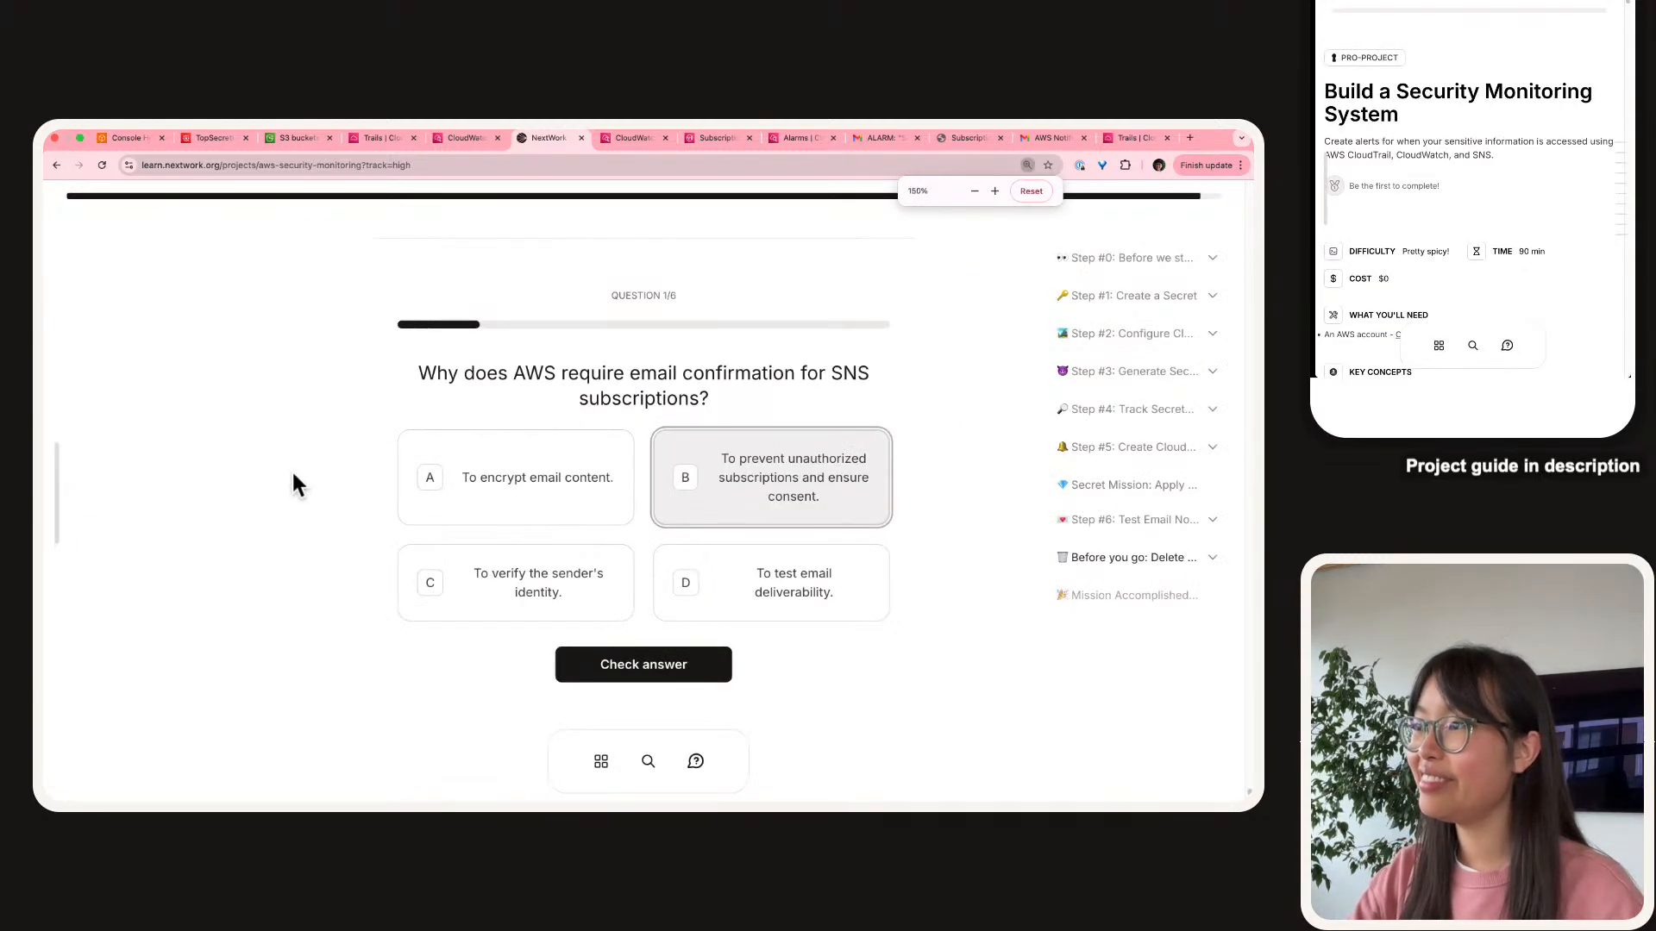
pyautogui.press('super+equal')
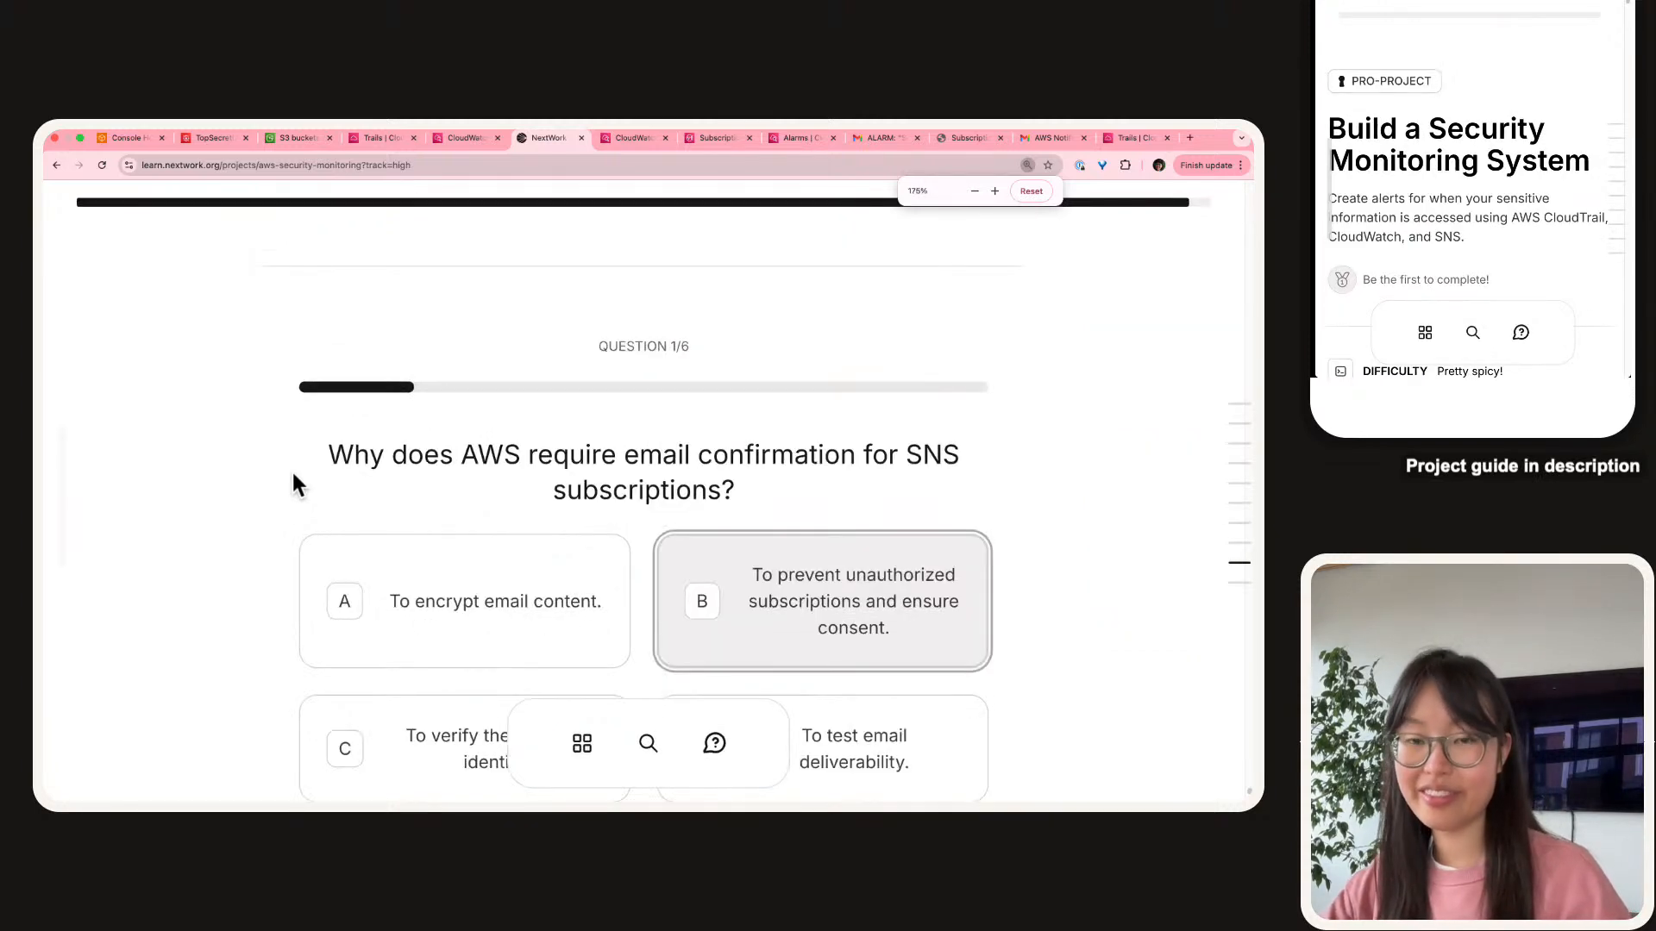
pyautogui.press('super+shift+f')
pyautogui.scroll(-2, 495, 231)
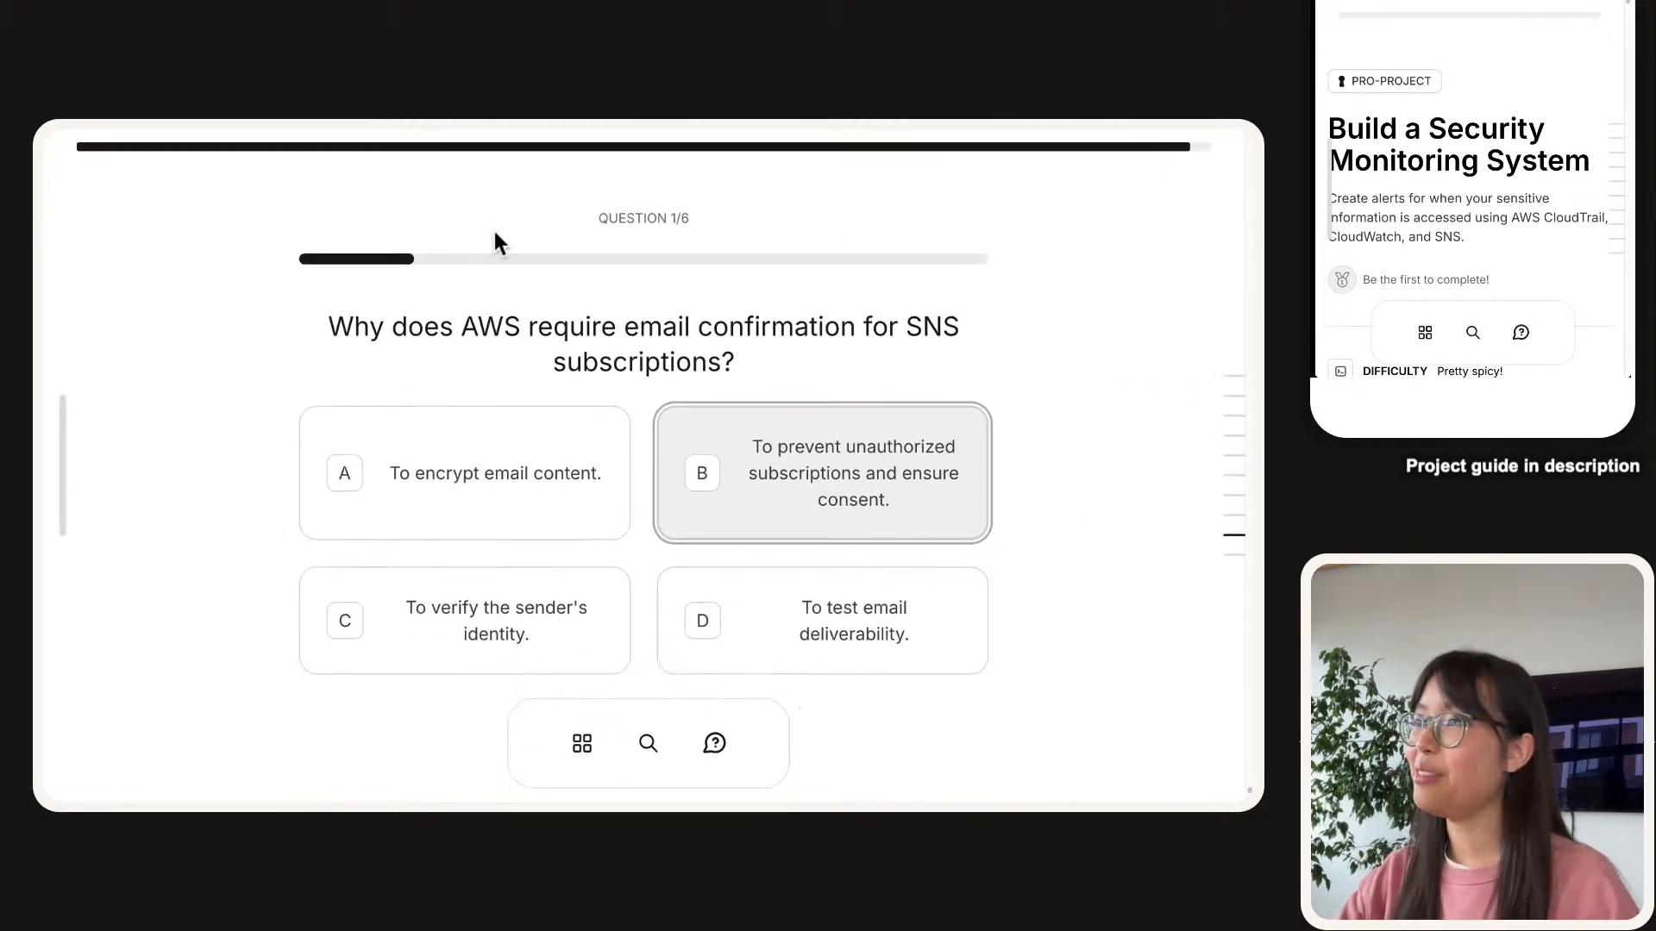
pyautogui.scroll(-1, 493, 226)
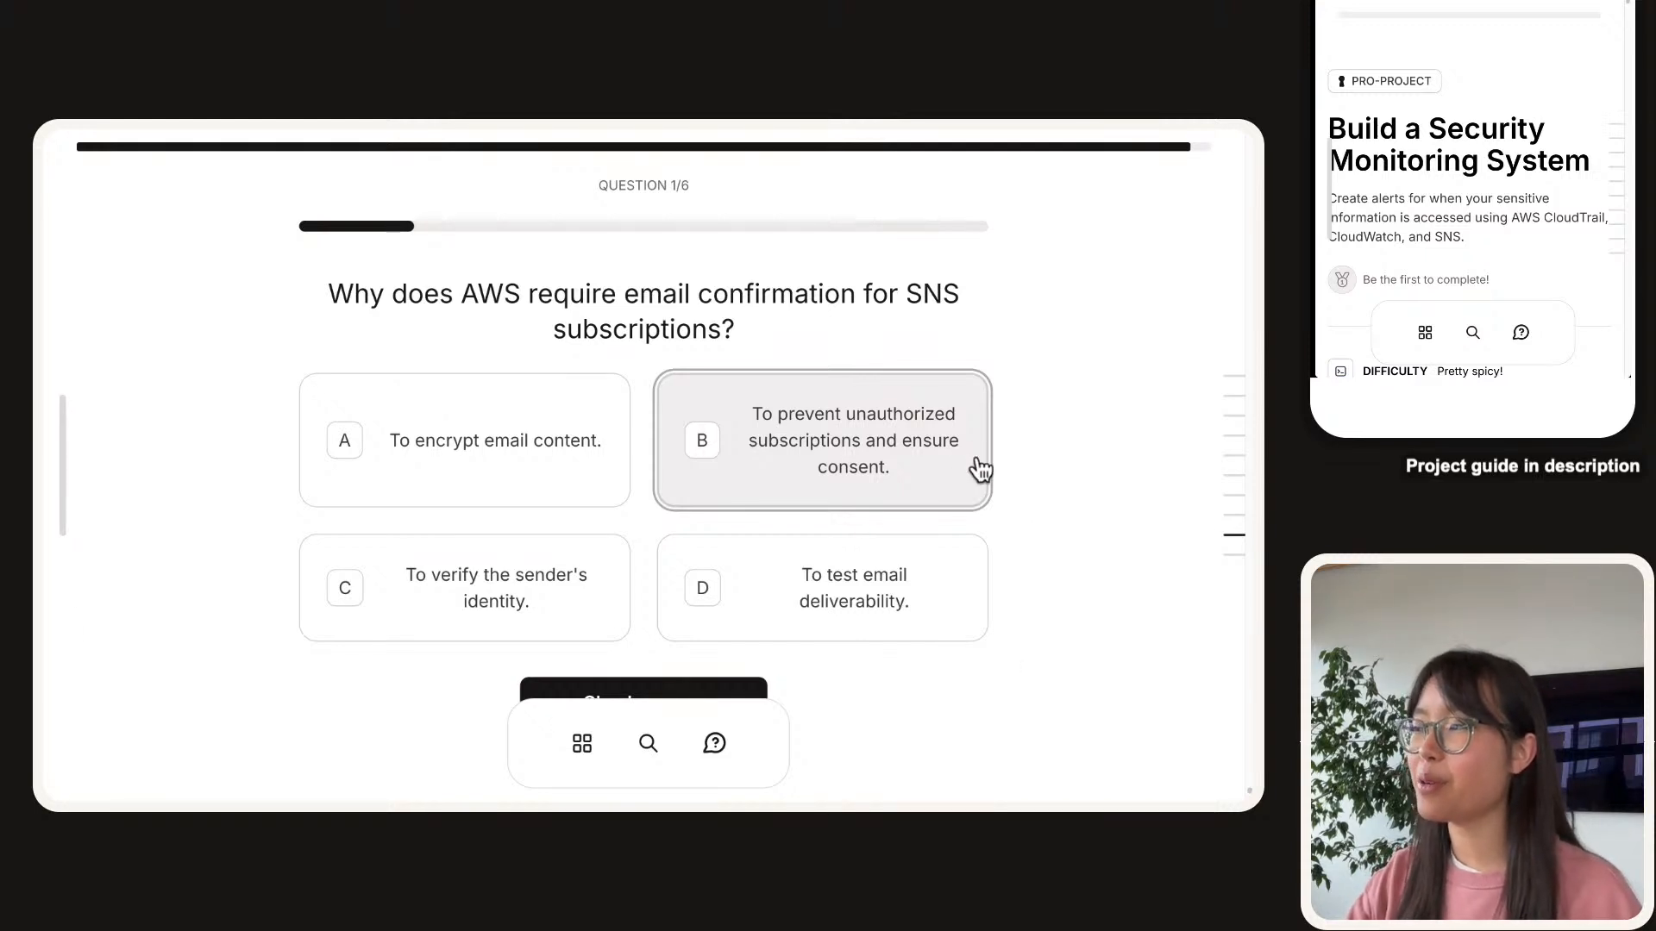
# Check answer B on the email-confirmation question and see it confirmed correct.
pyautogui.scroll(-1, 1042, 471)
pyautogui.scroll(-1, 1061, 484)
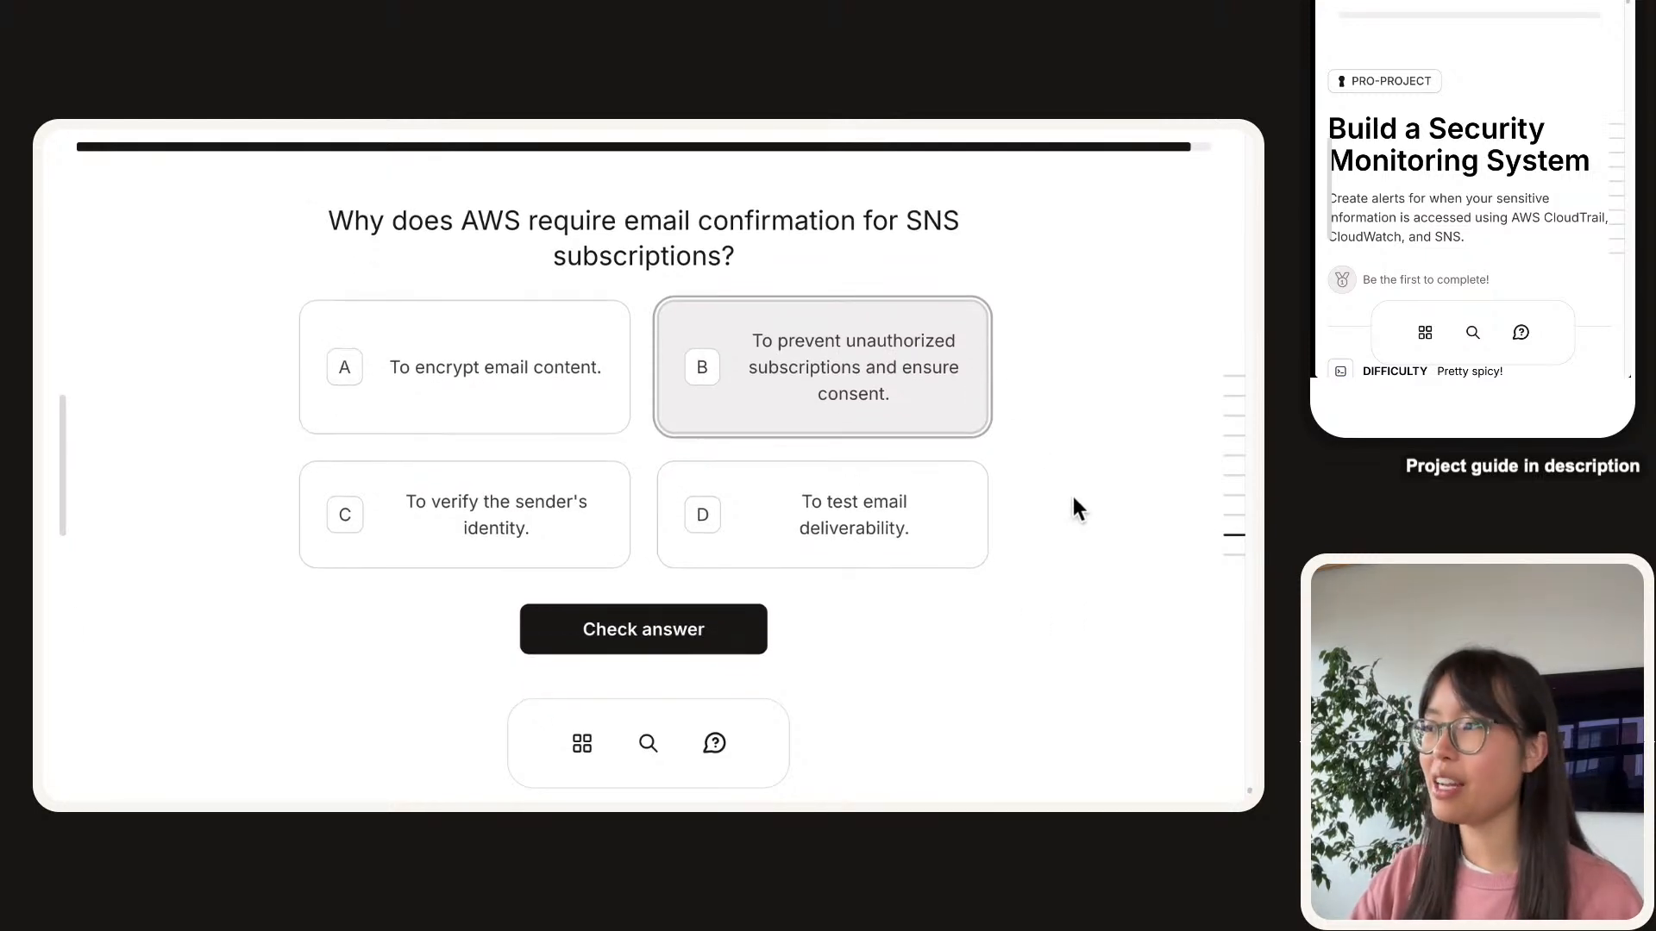
pyautogui.click(557, 642)
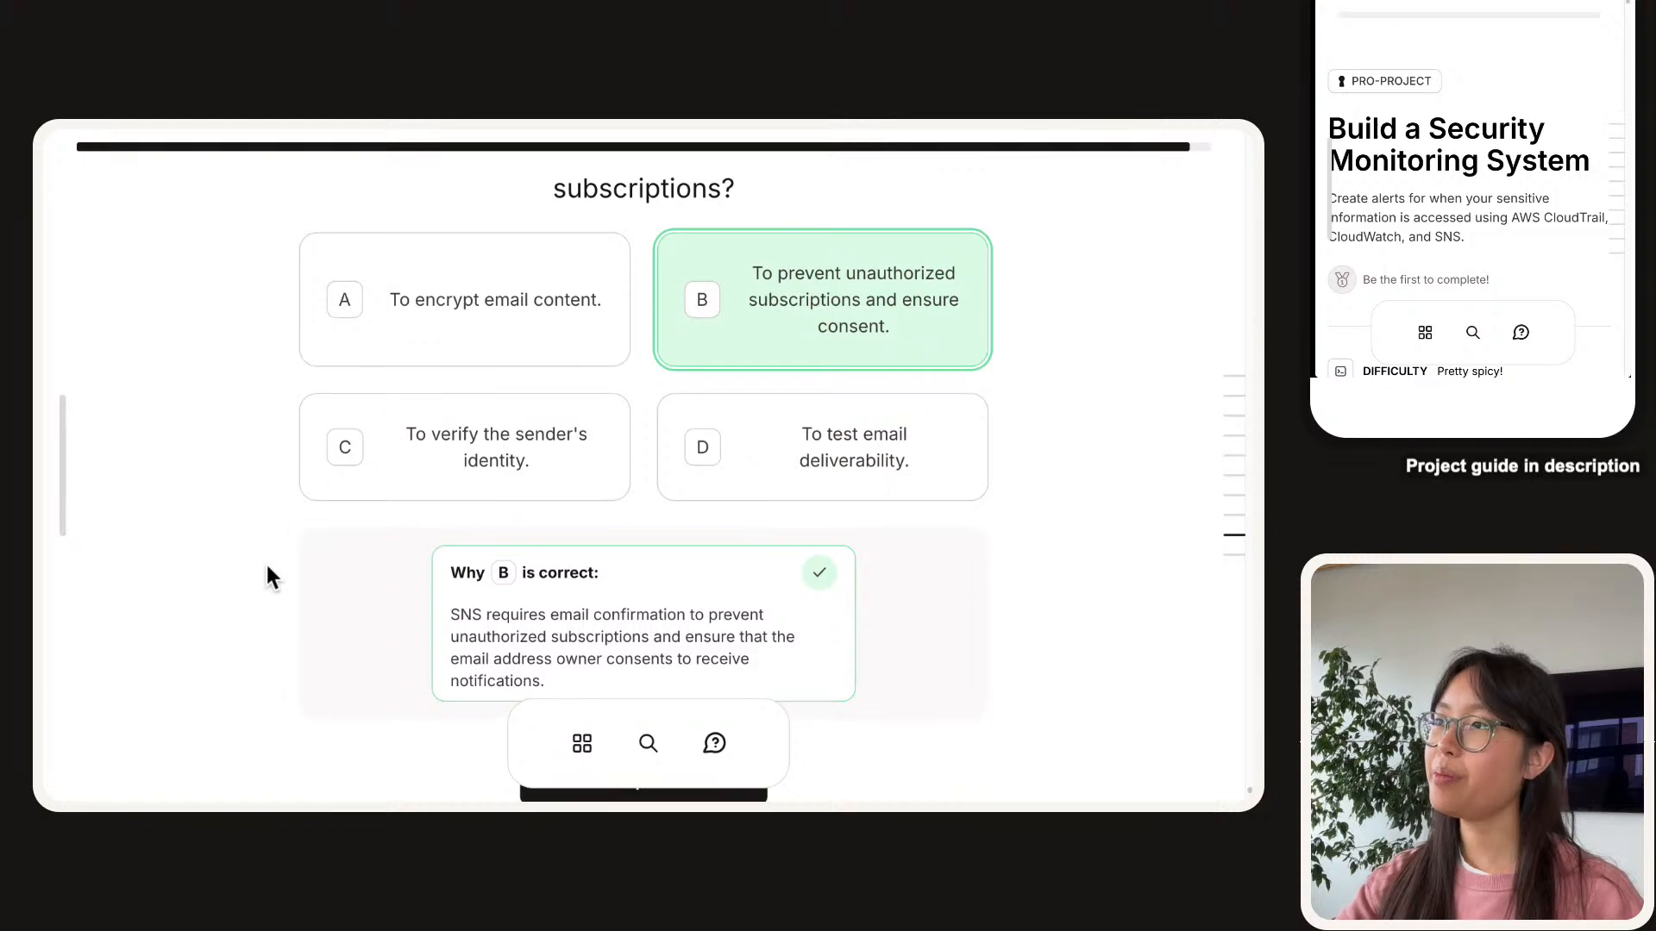
pyautogui.scroll(2, 267, 566)
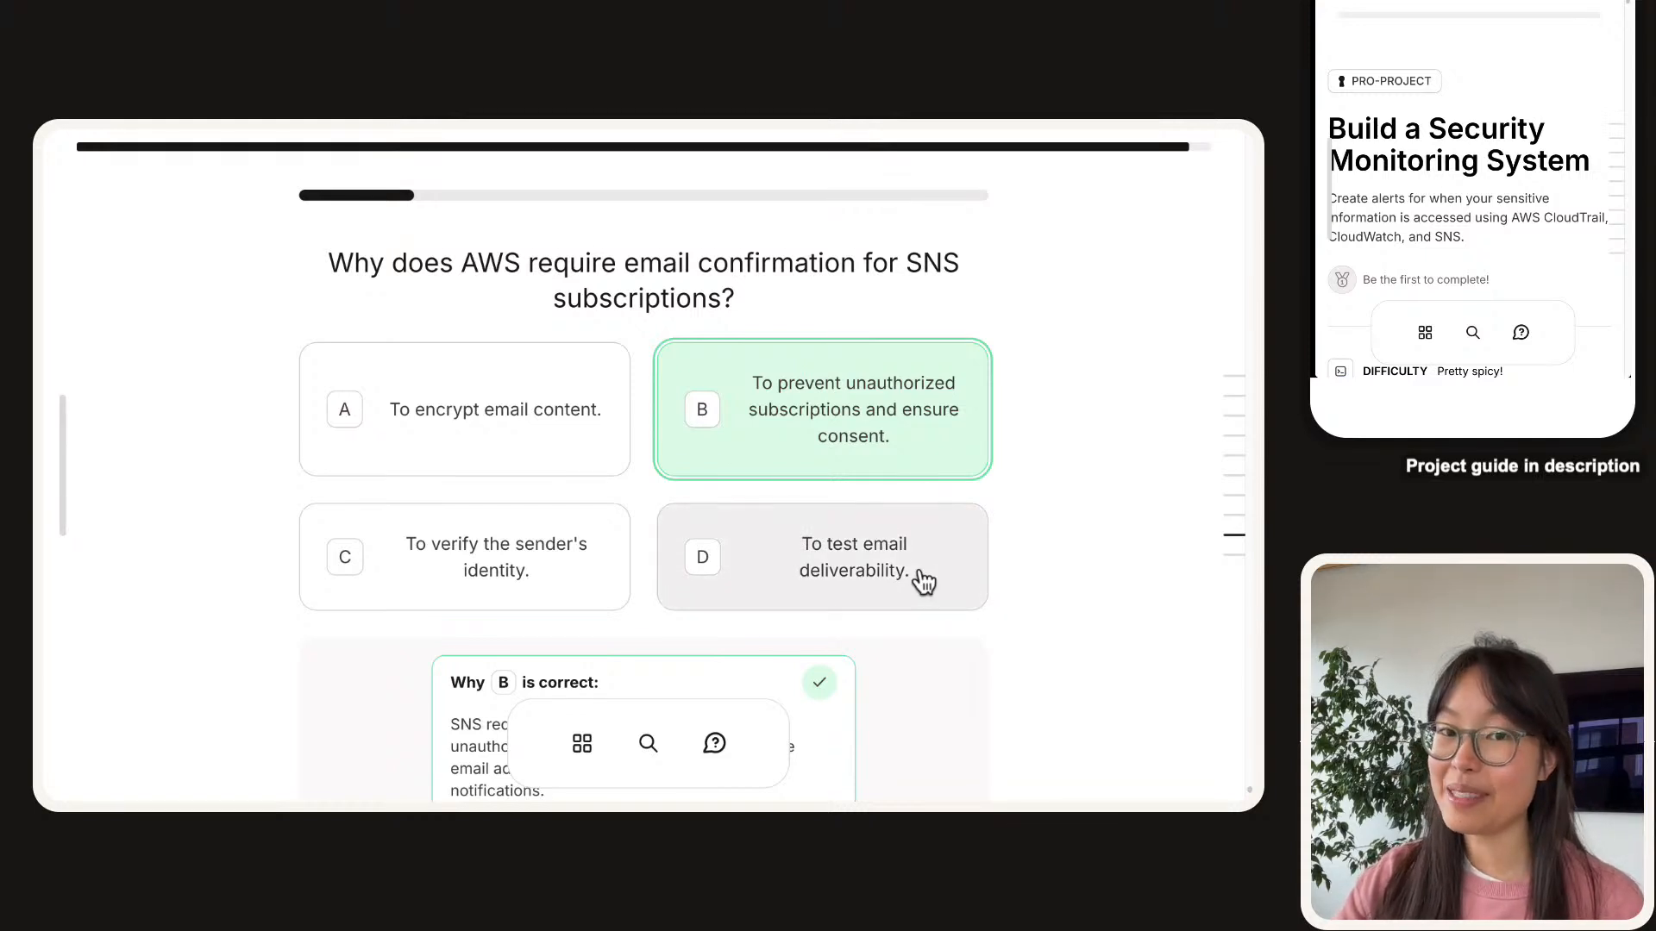
pyautogui.scroll(-3, 923, 578)
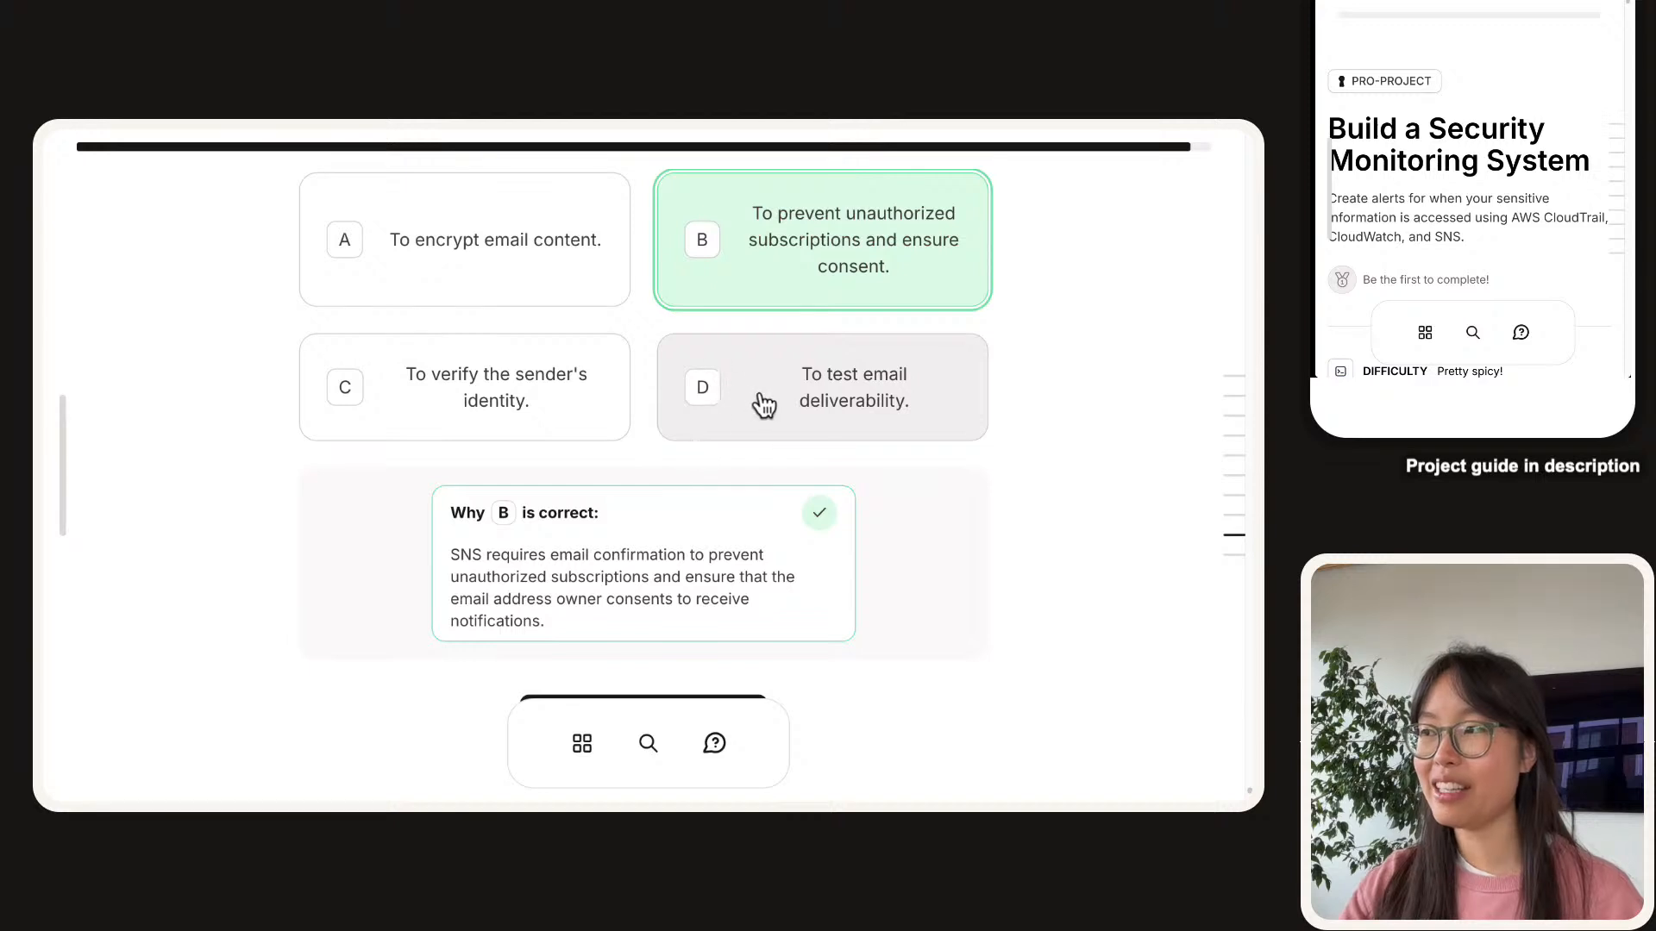
pyautogui.scroll(-3, 761, 402)
# Advance to the CloudTrail vs CloudWatch log-storage question and highlight its text.
pyautogui.click(635, 504)
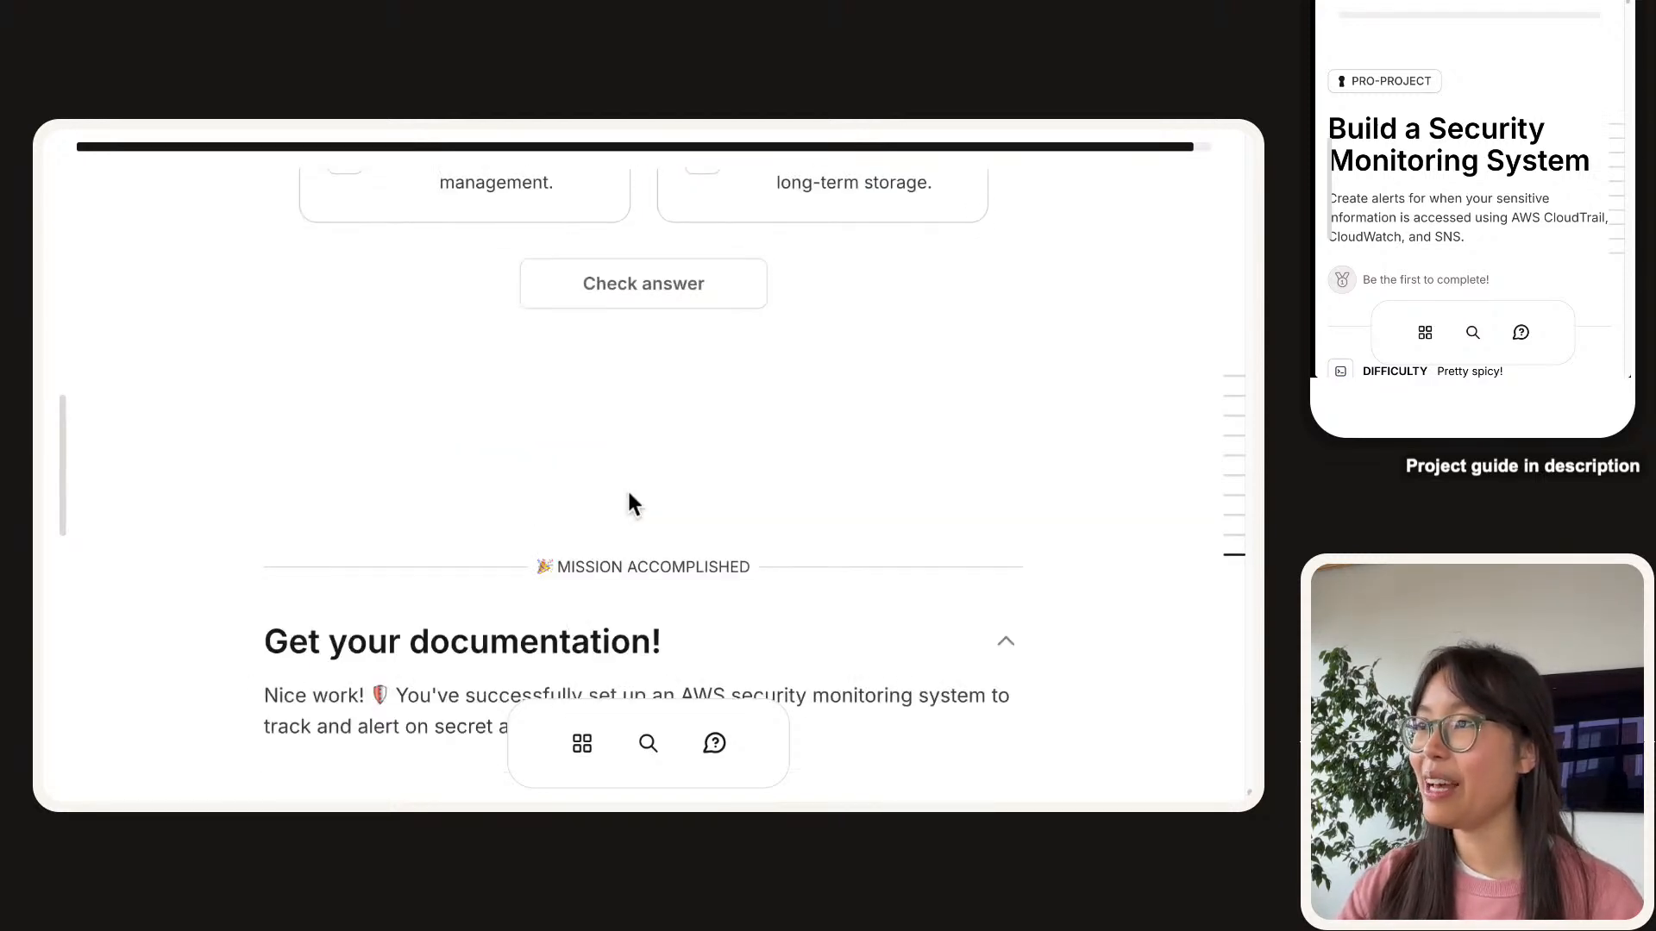
pyautogui.scroll(5, 334, 433)
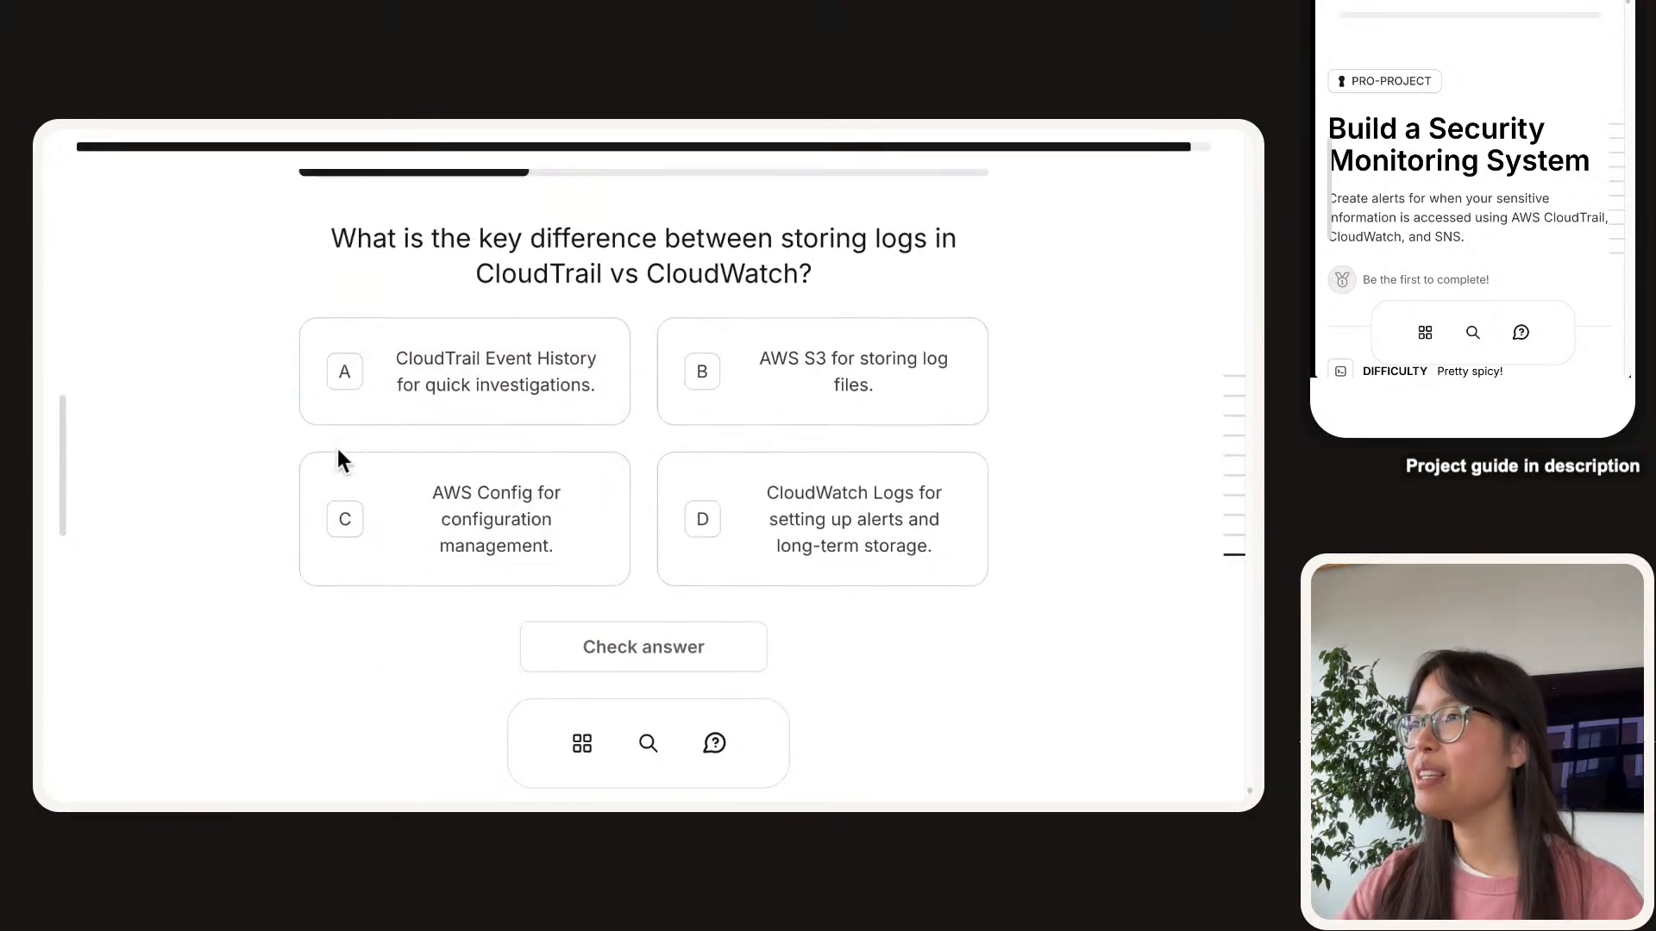
pyautogui.tripleClick(676, 238)
pyautogui.click(843, 220)
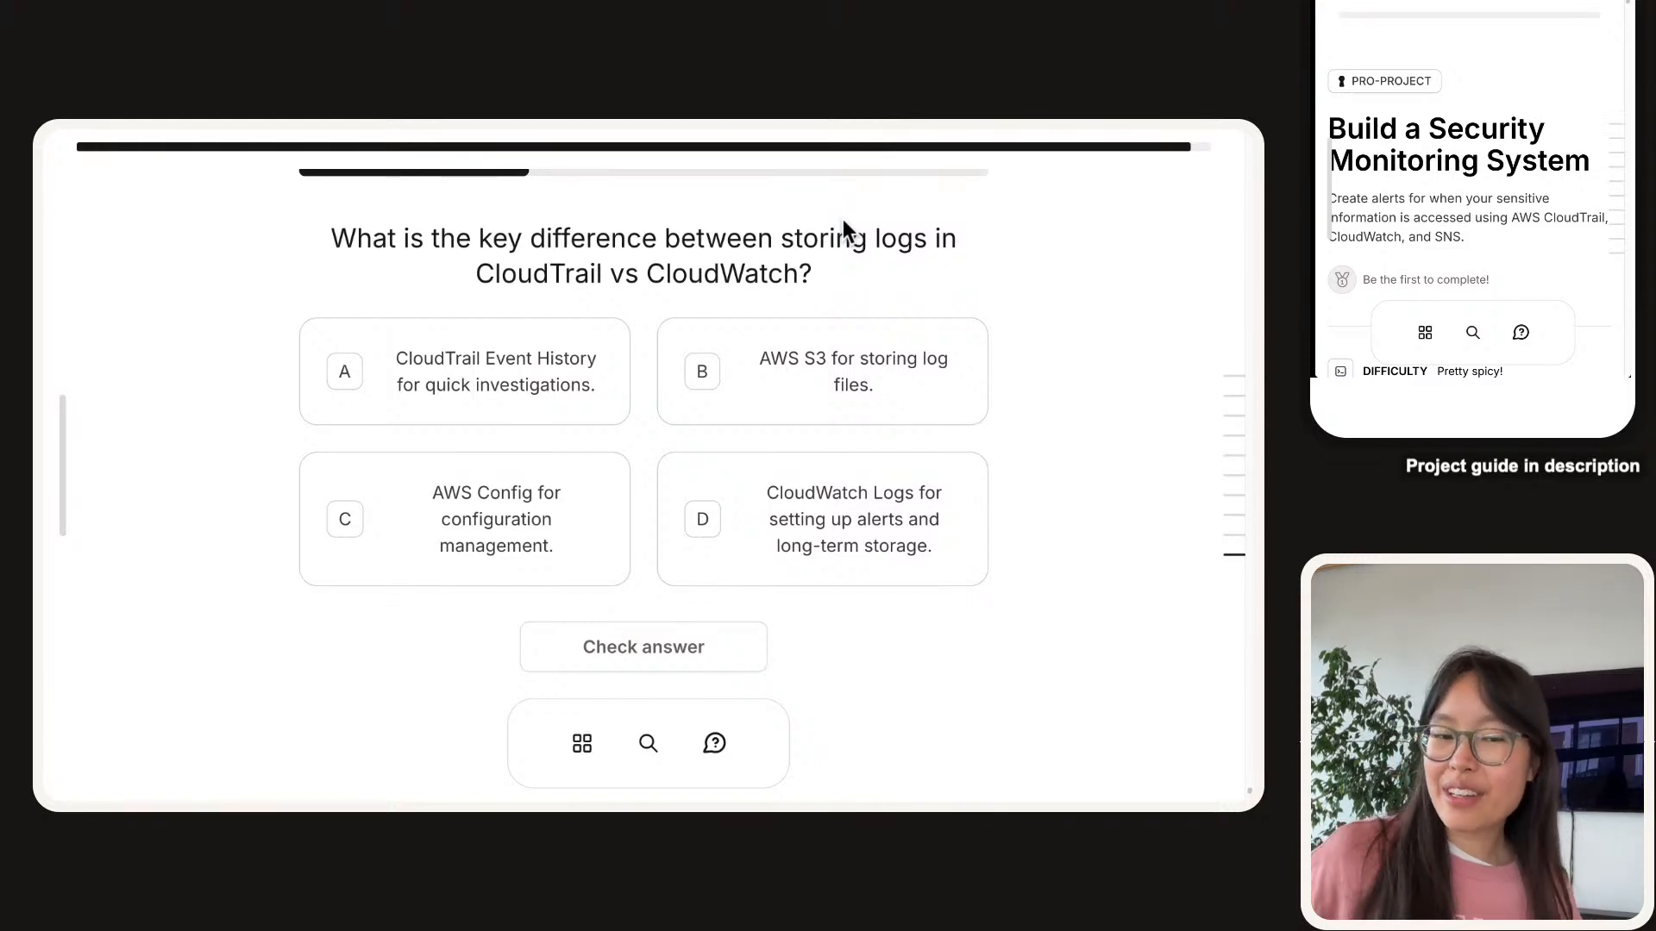
# Settle on answer D, CloudWatch Logs for alerts and long-term storage, after trying A.
pyautogui.click(567, 351)
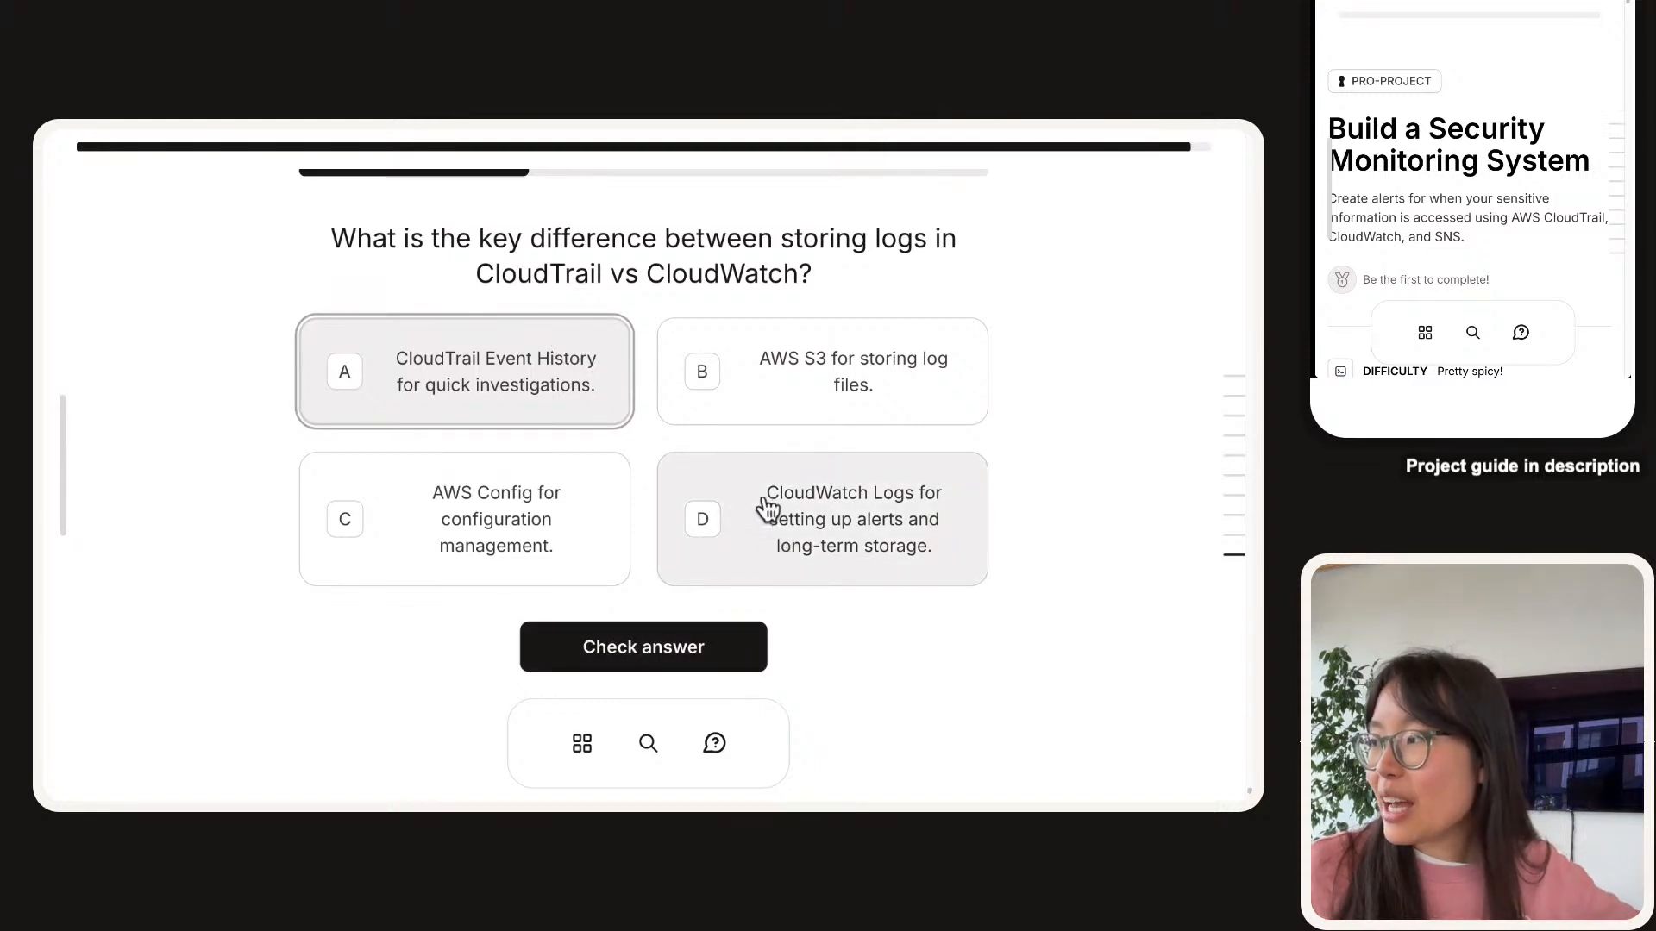
pyautogui.click(806, 511)
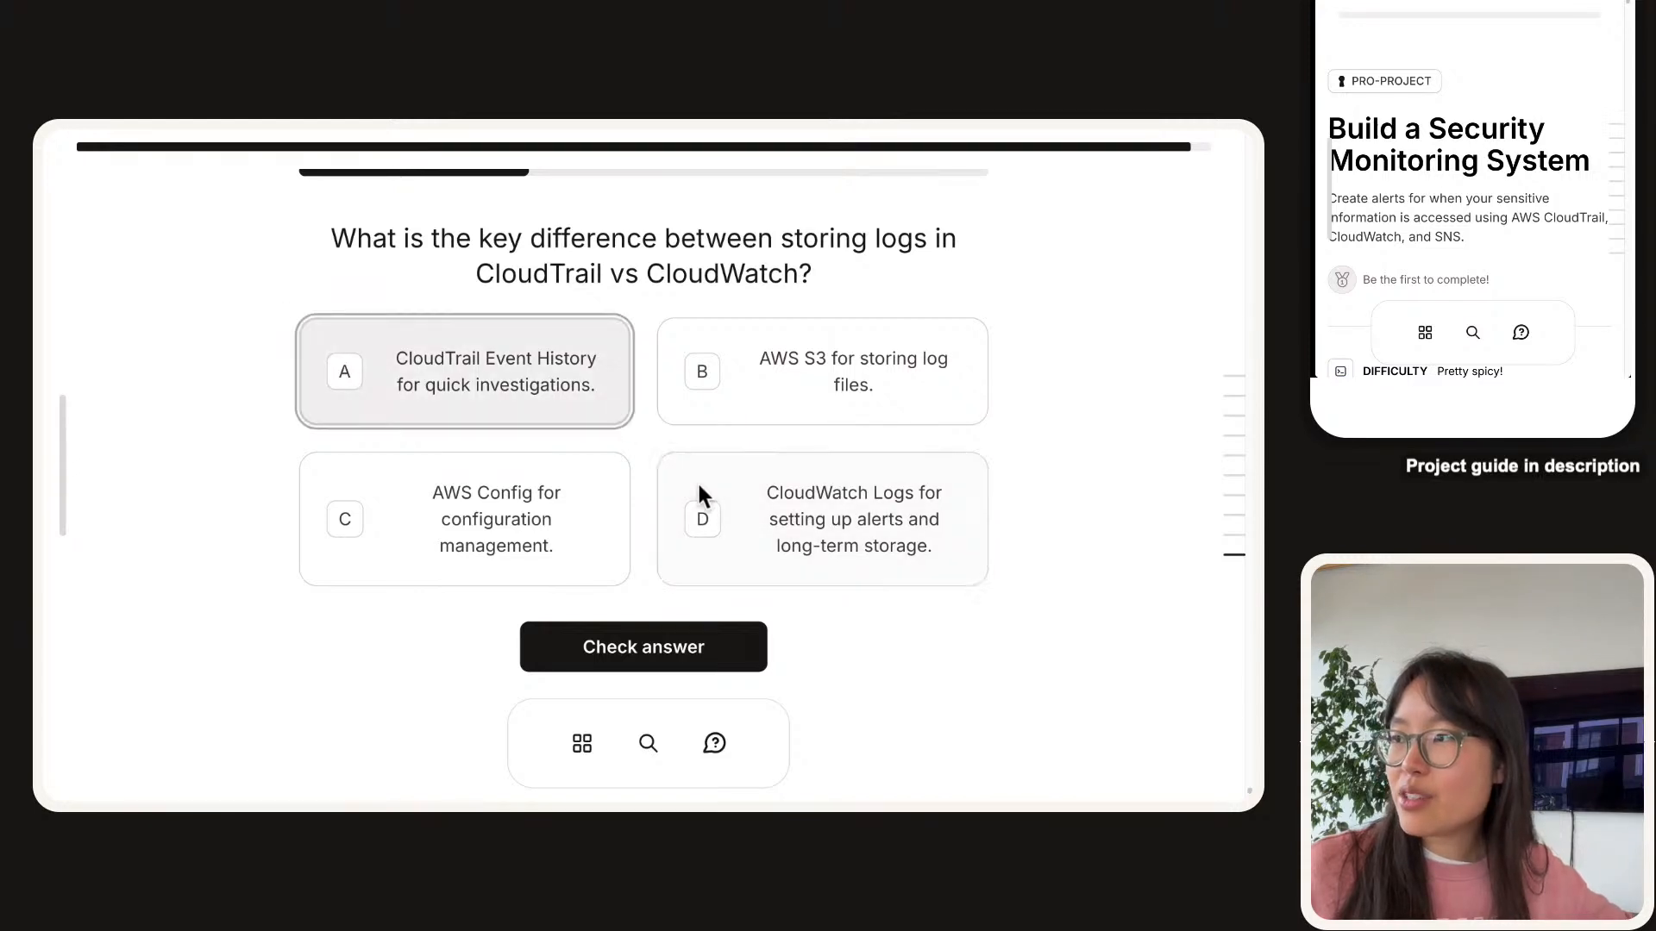
pyautogui.click(599, 388)
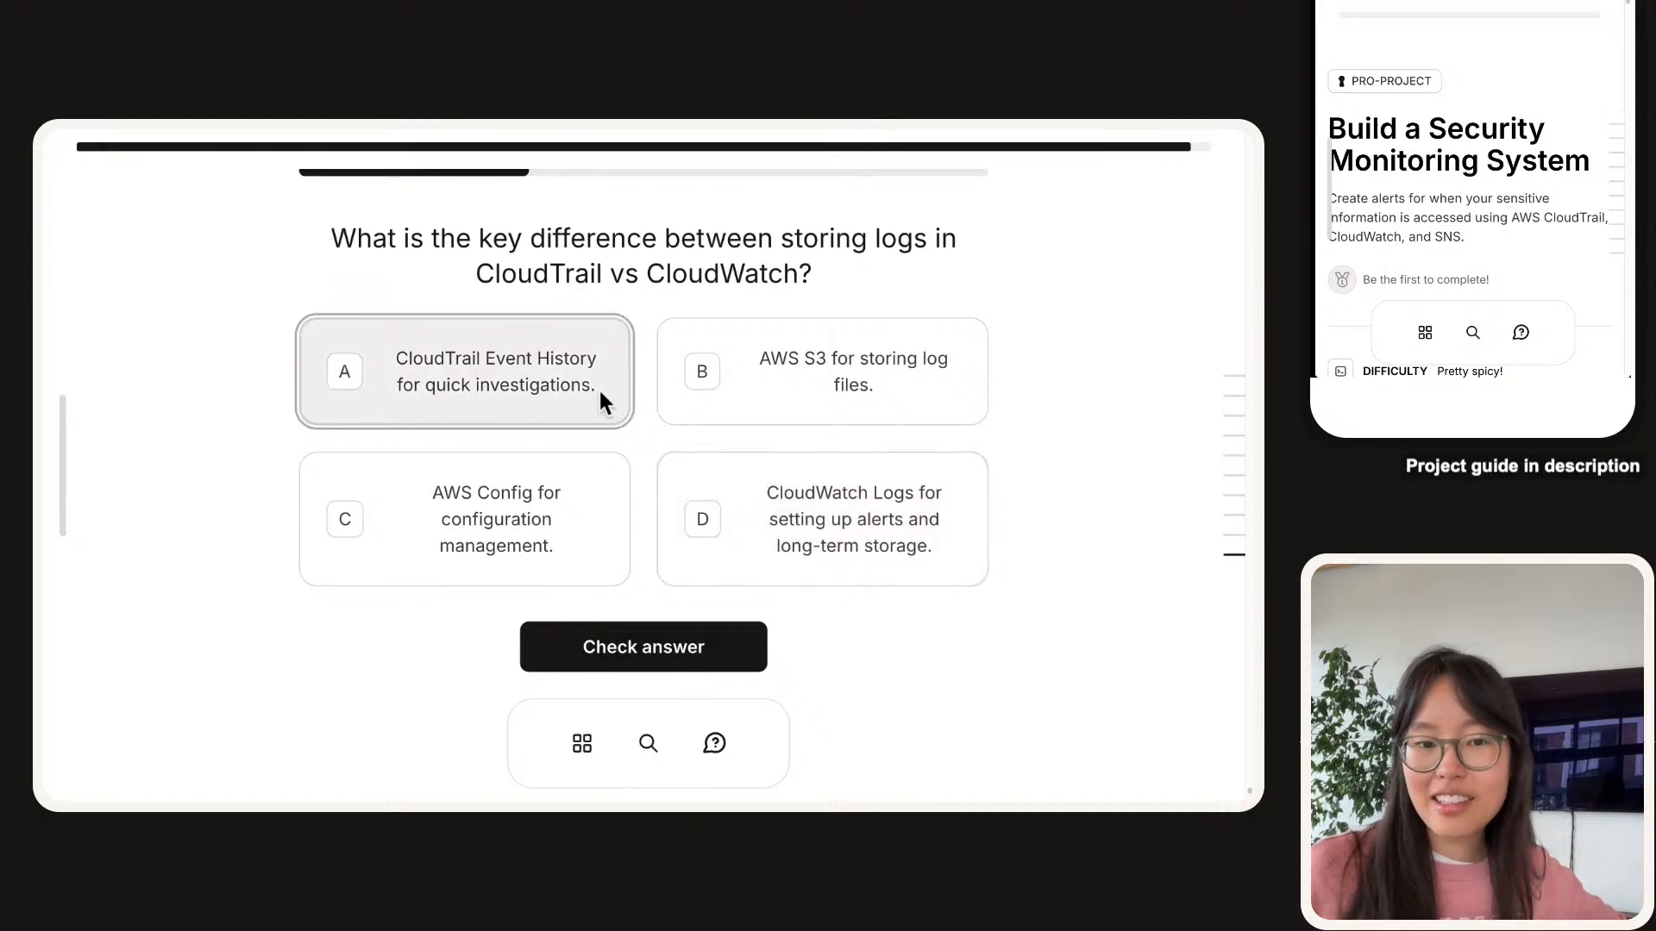
pyautogui.click(677, 471)
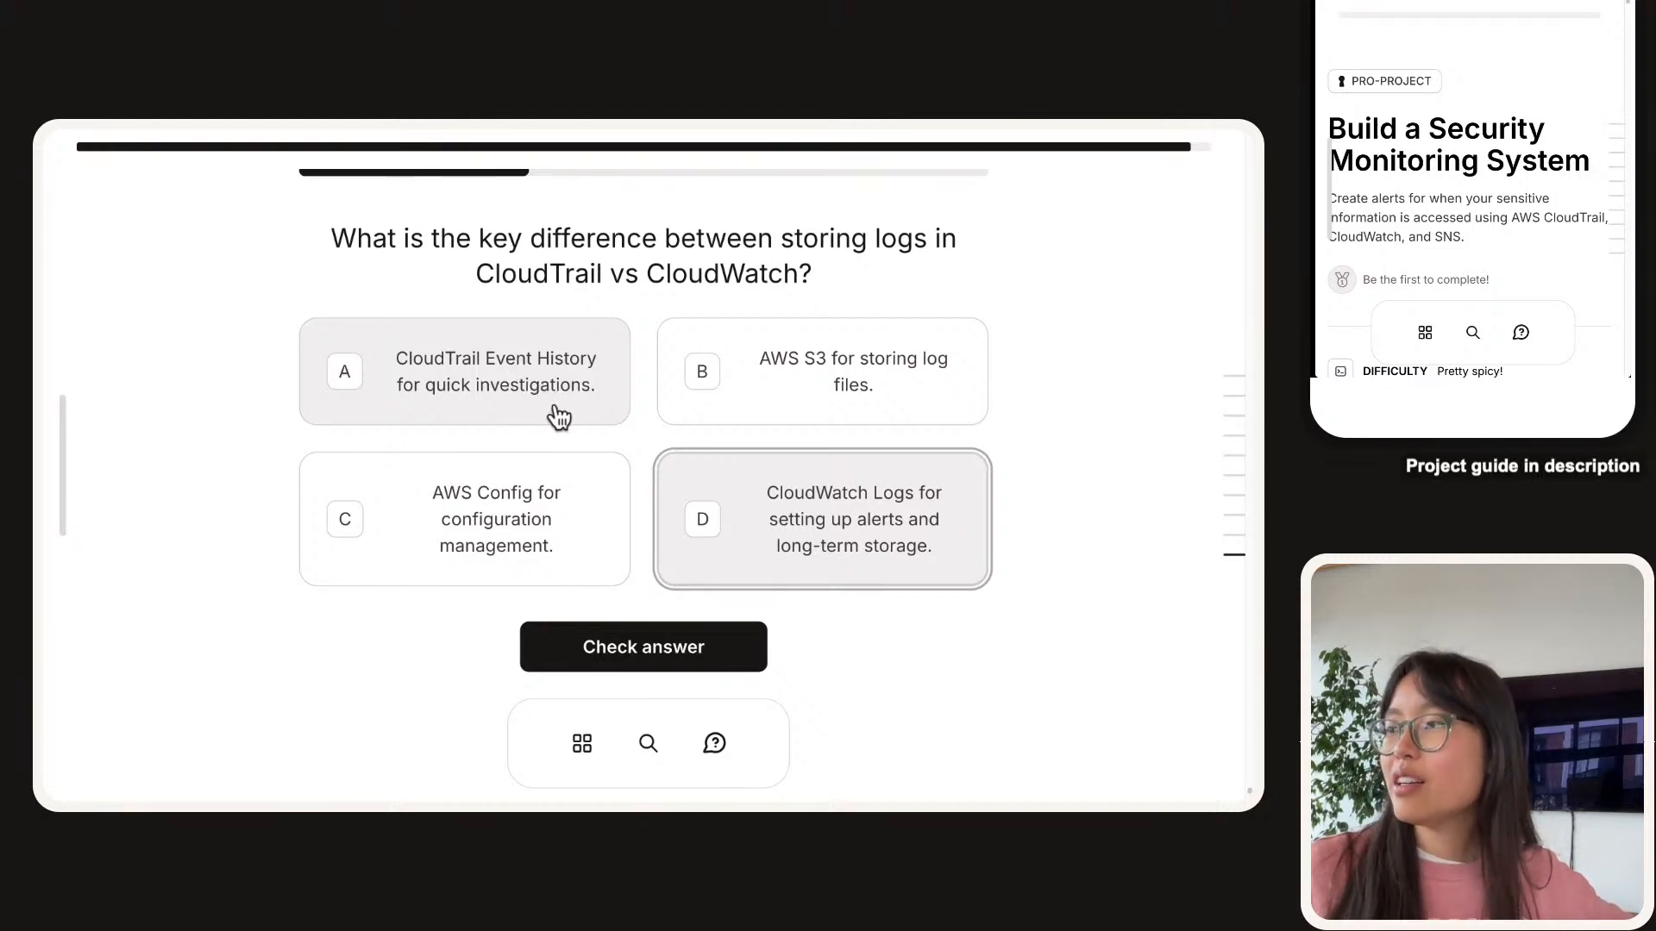
pyautogui.scroll(-1, 576, 417)
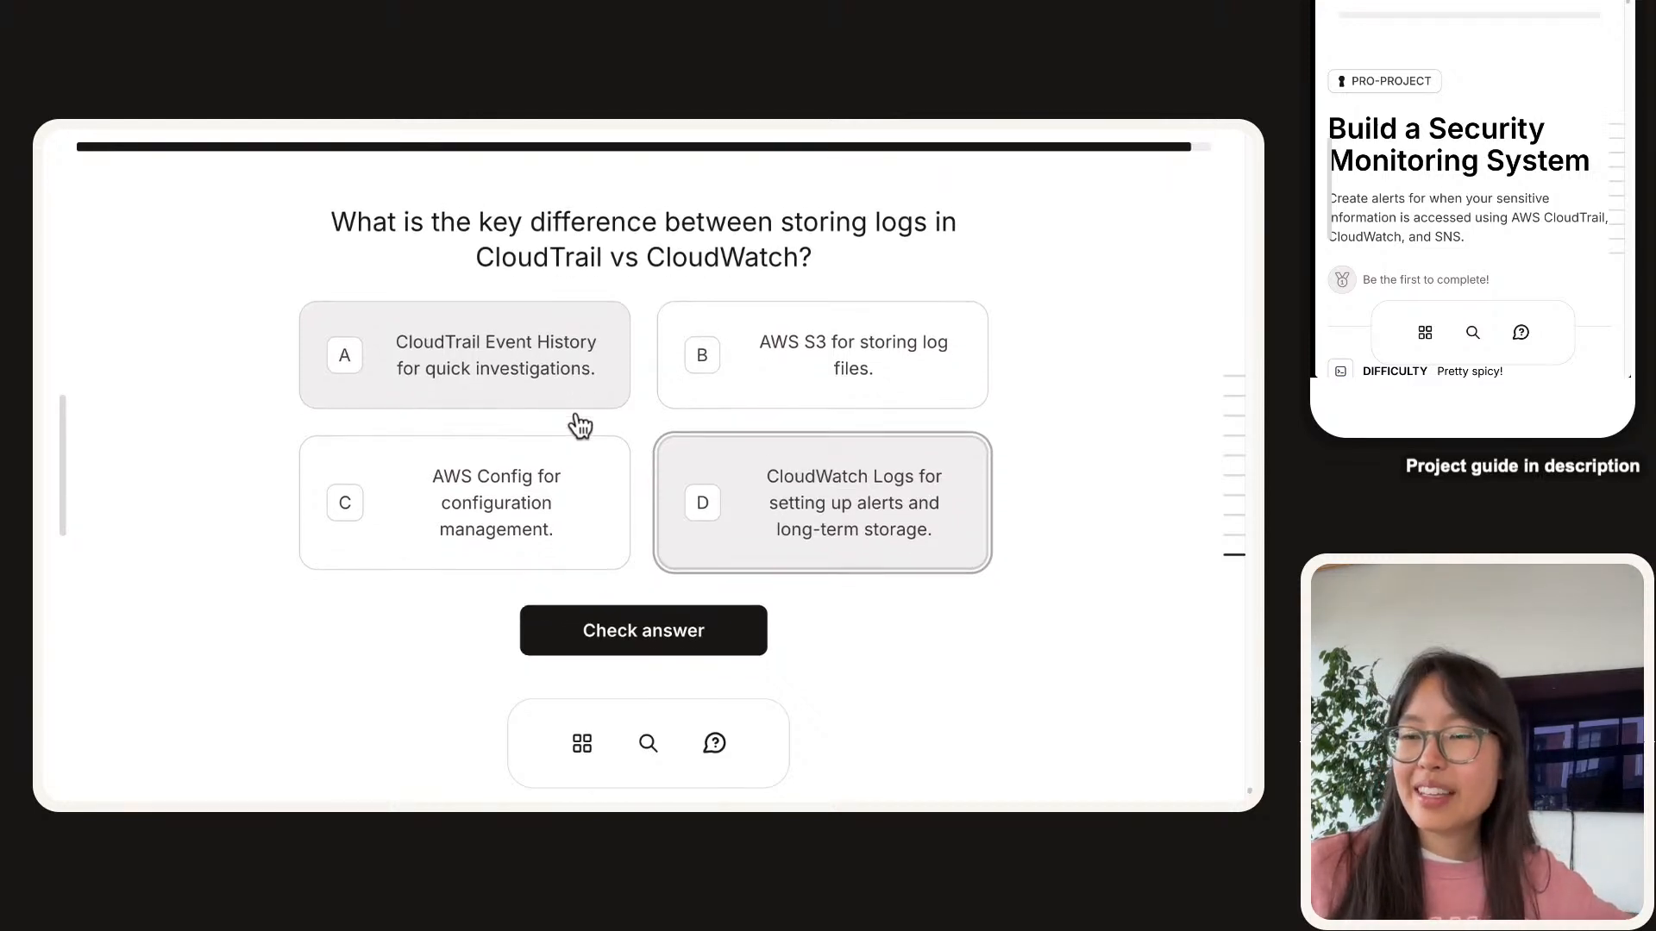
pyautogui.scroll(1, 576, 416)
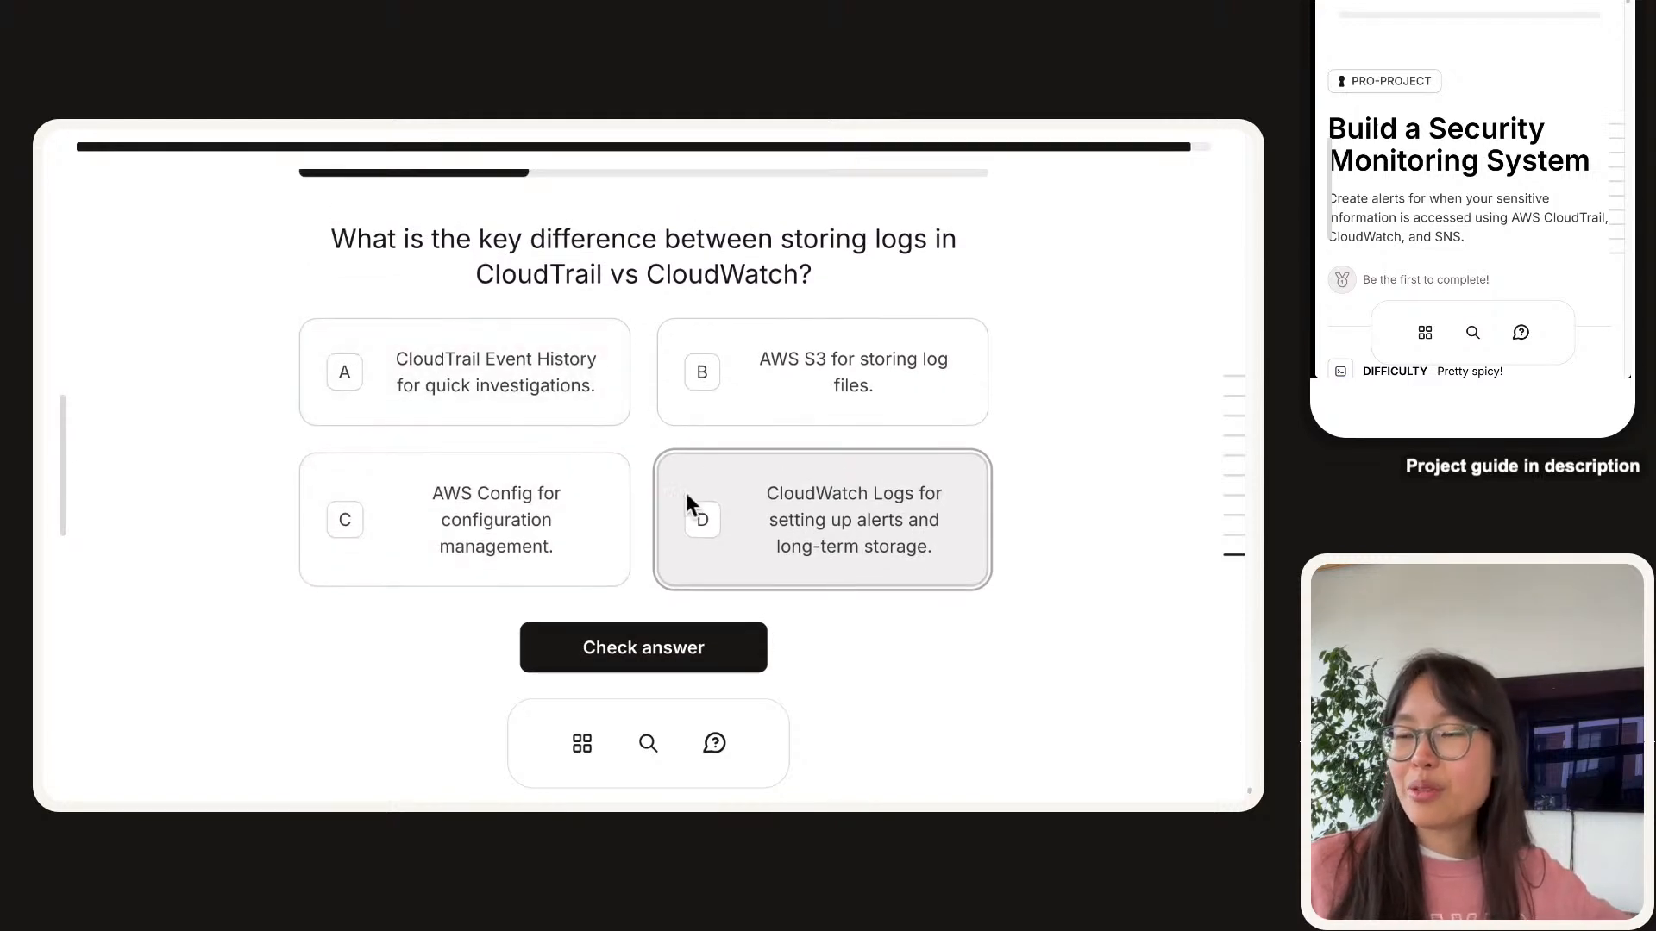
pyautogui.click(735, 647)
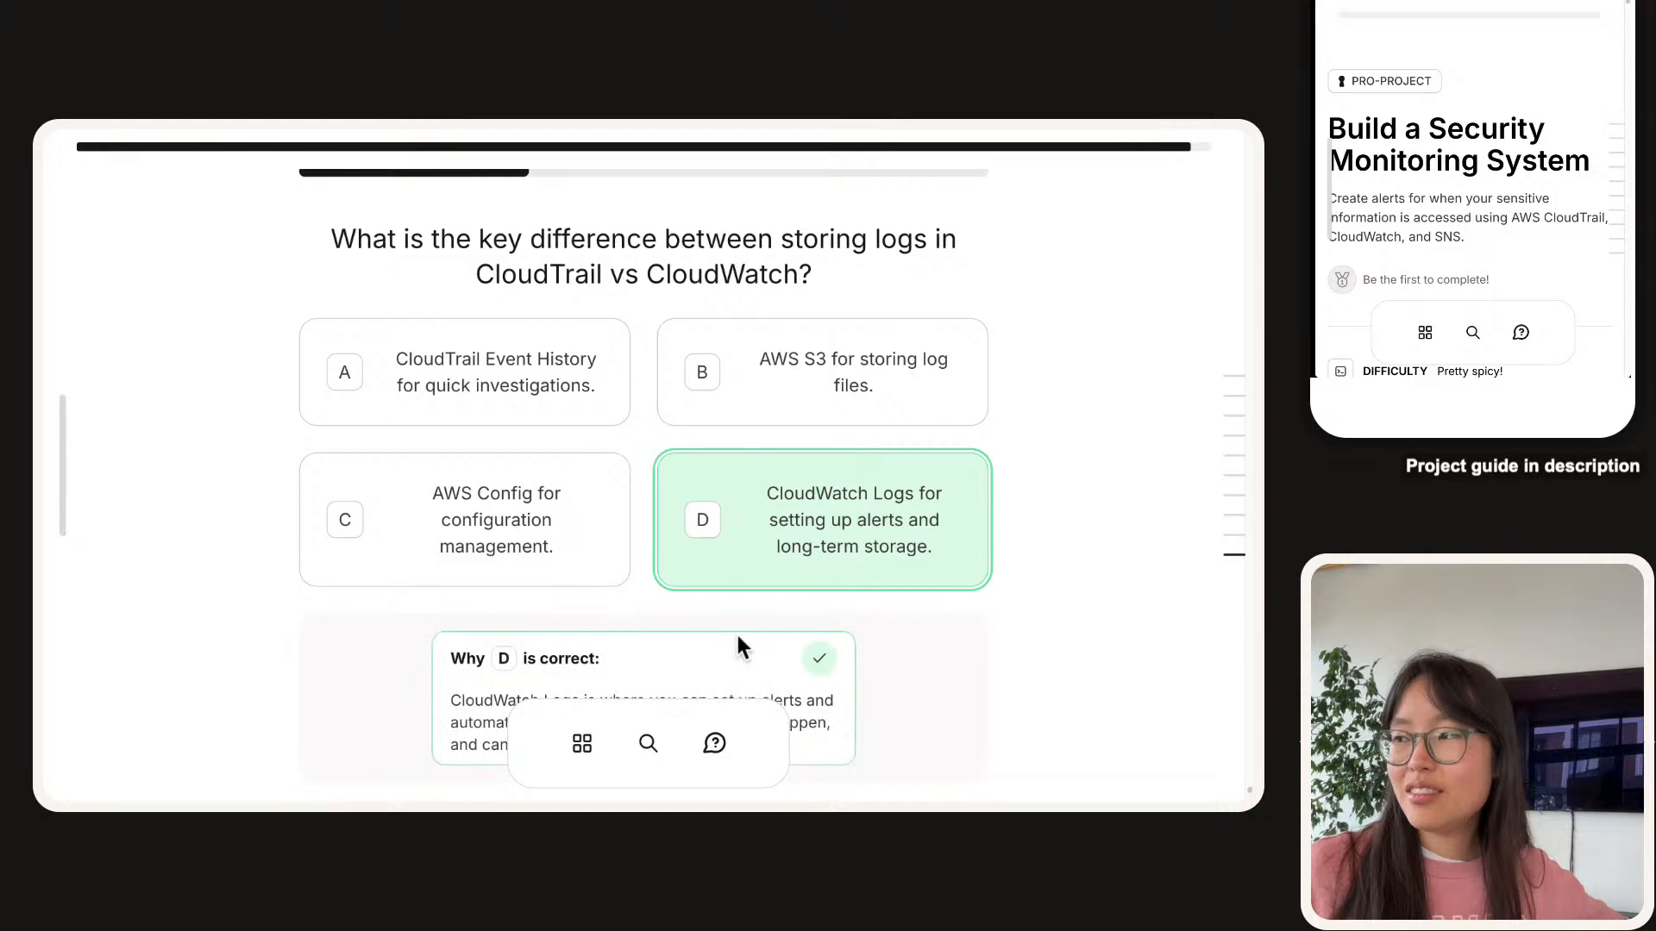
pyautogui.scroll(-1, 738, 637)
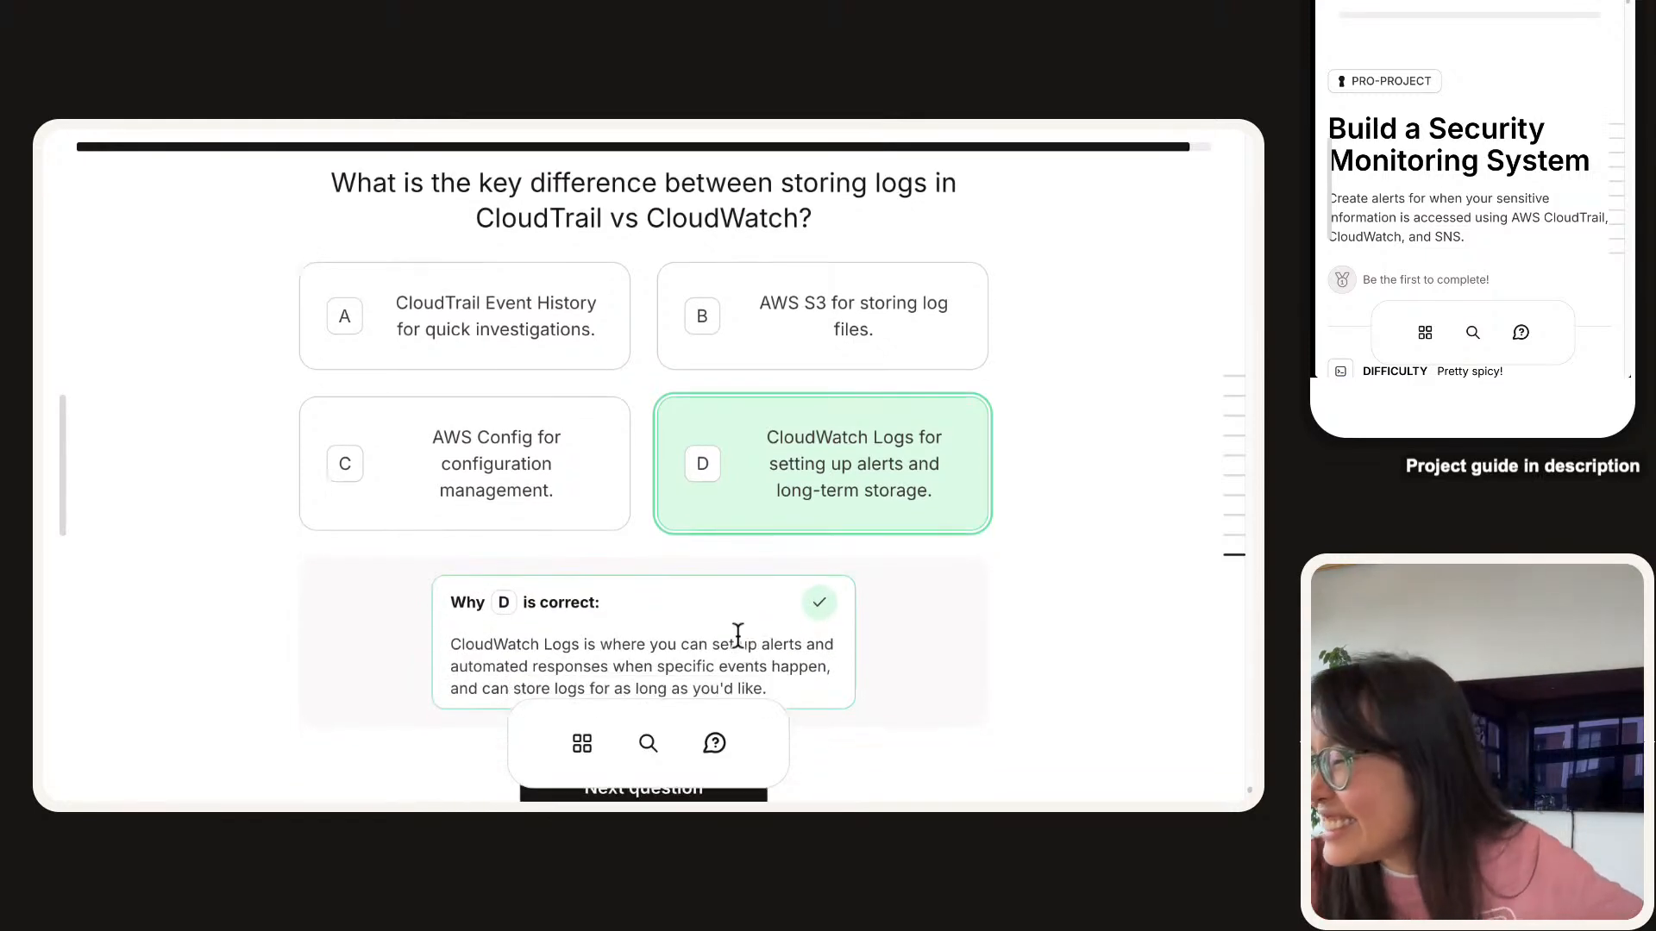
pyautogui.scroll(-1, 625, 618)
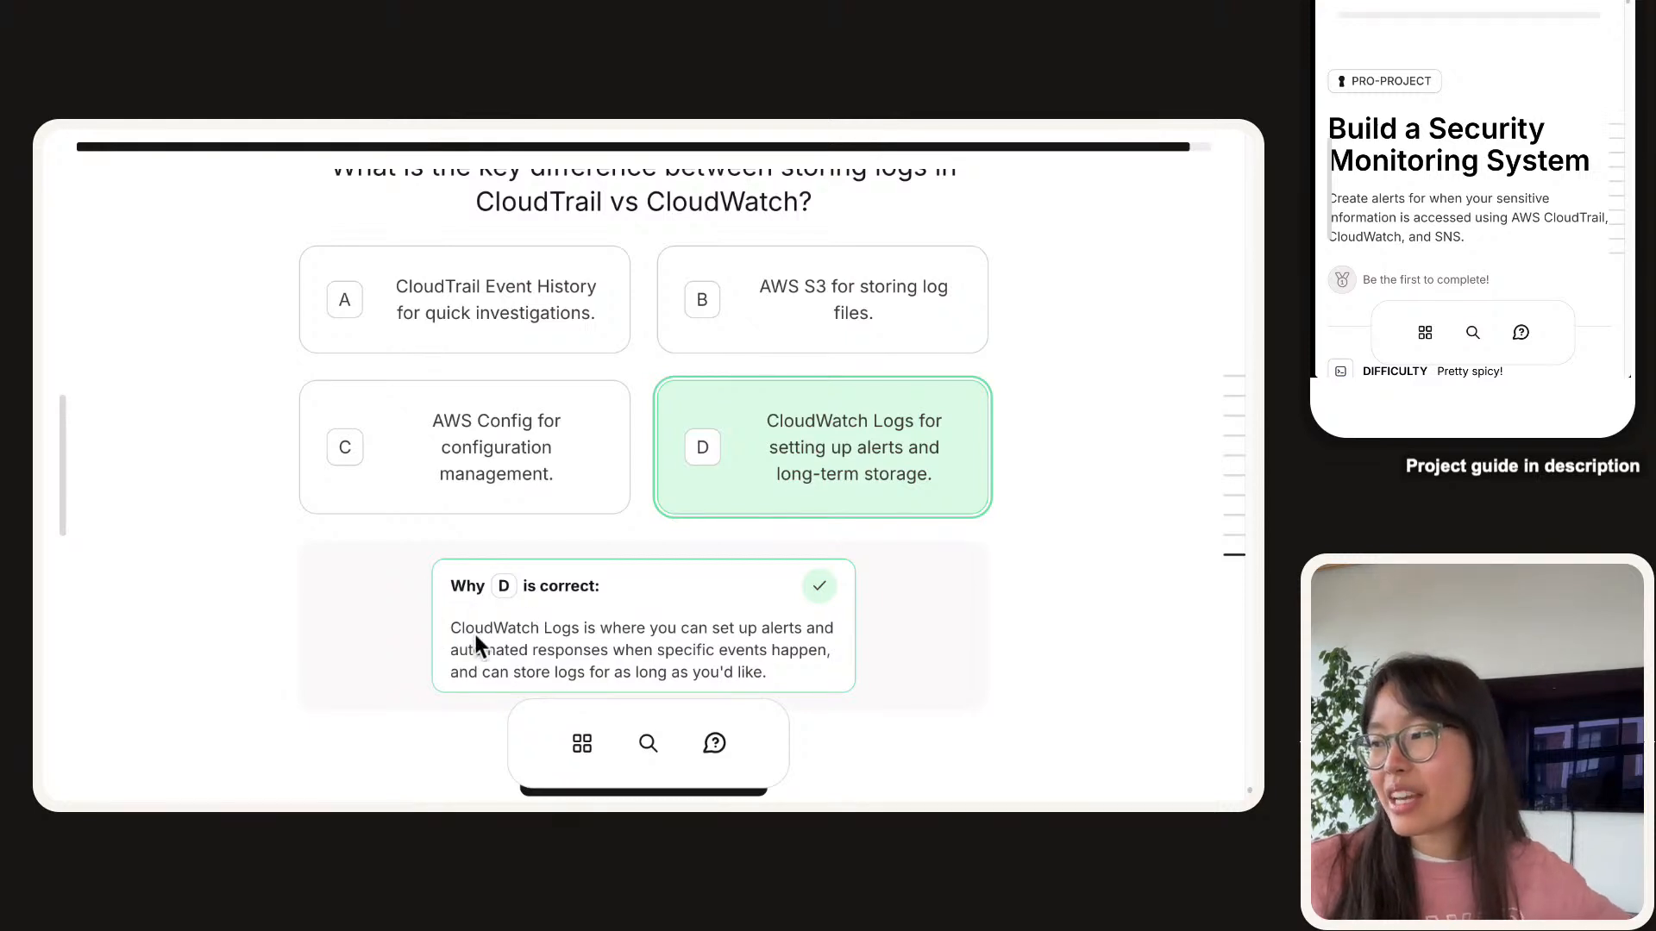
pyautogui.scroll(-1, 599, 660)
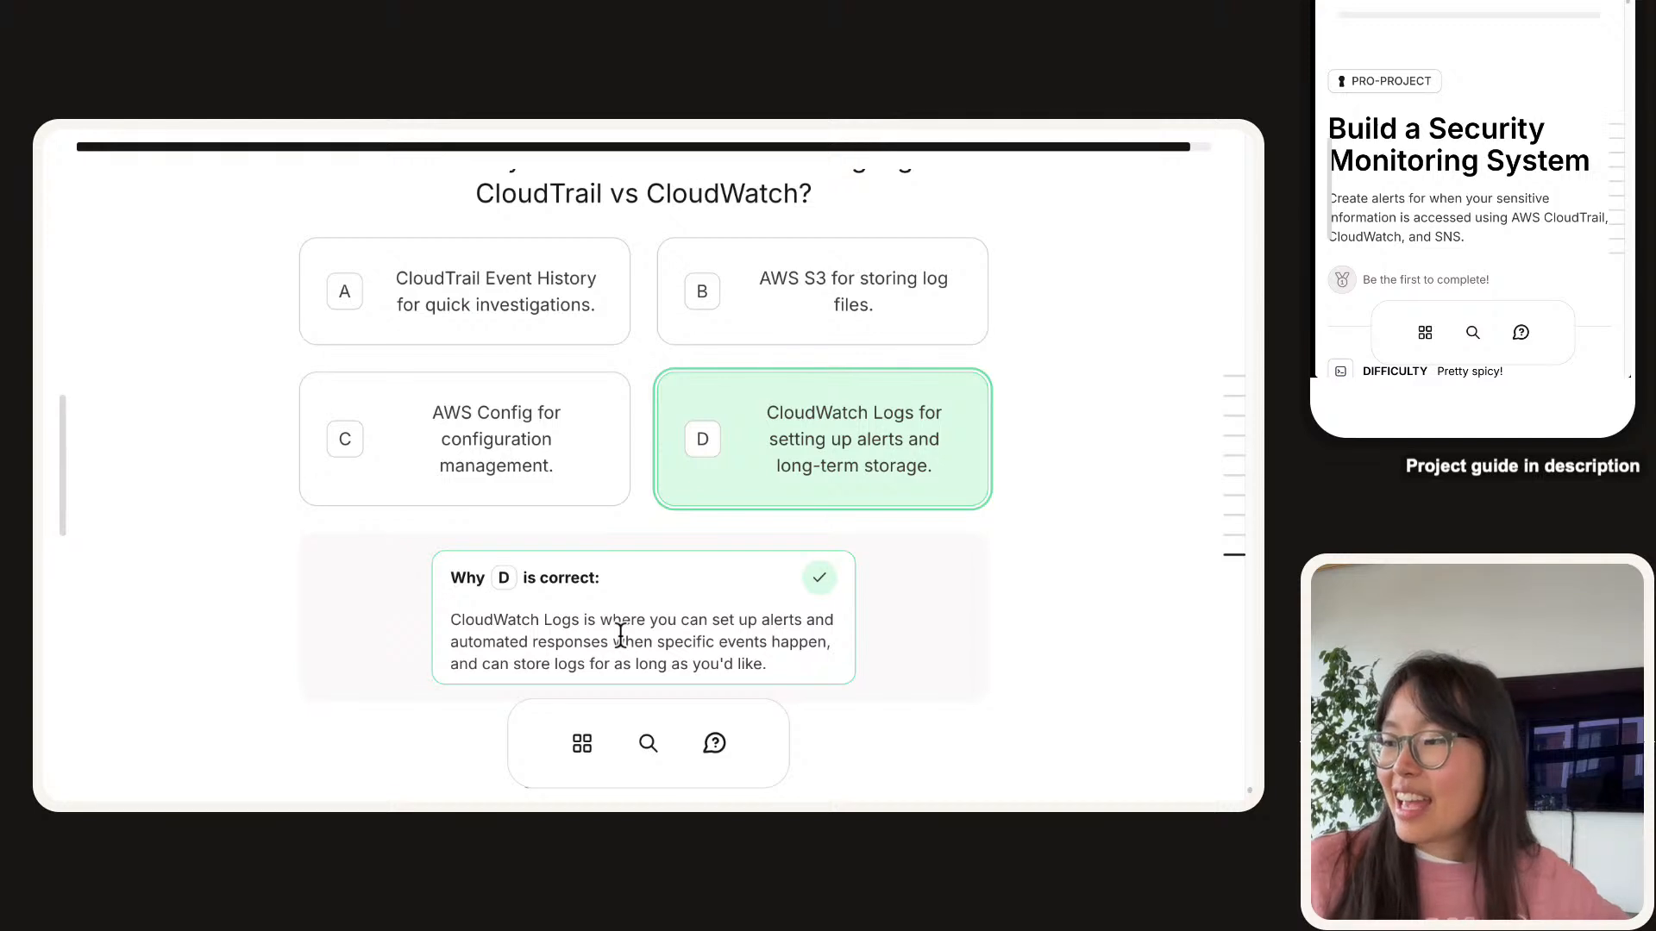
pyautogui.scroll(-1, 621, 636)
pyautogui.scroll(-1, 630, 597)
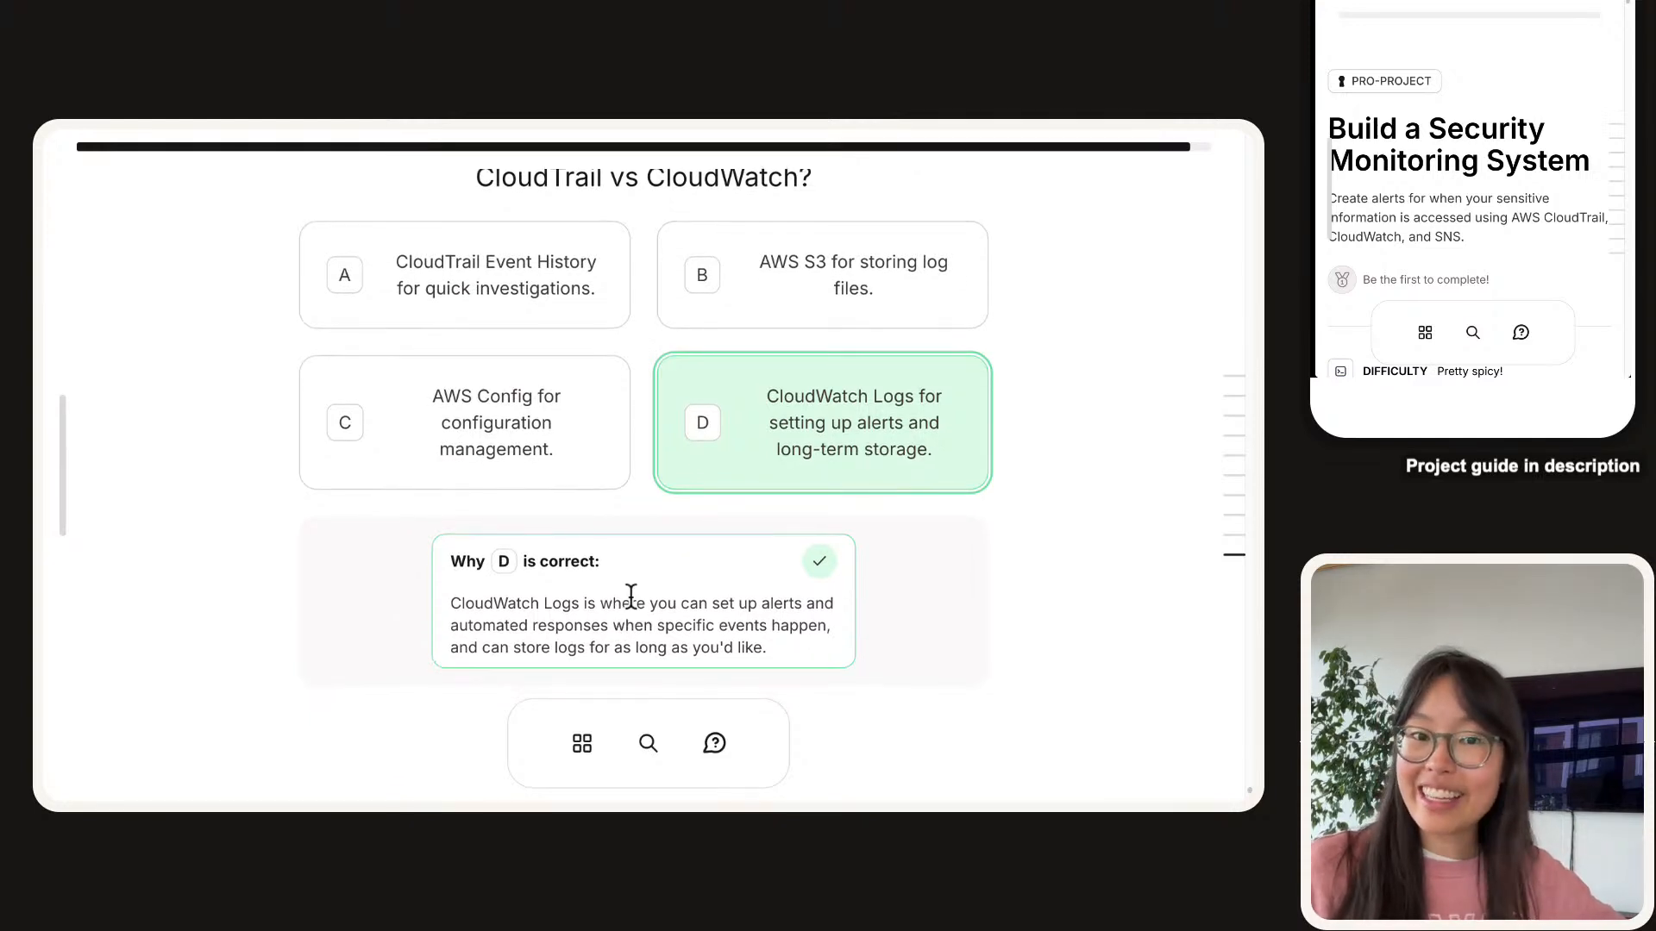
pyautogui.scroll(3, 630, 571)
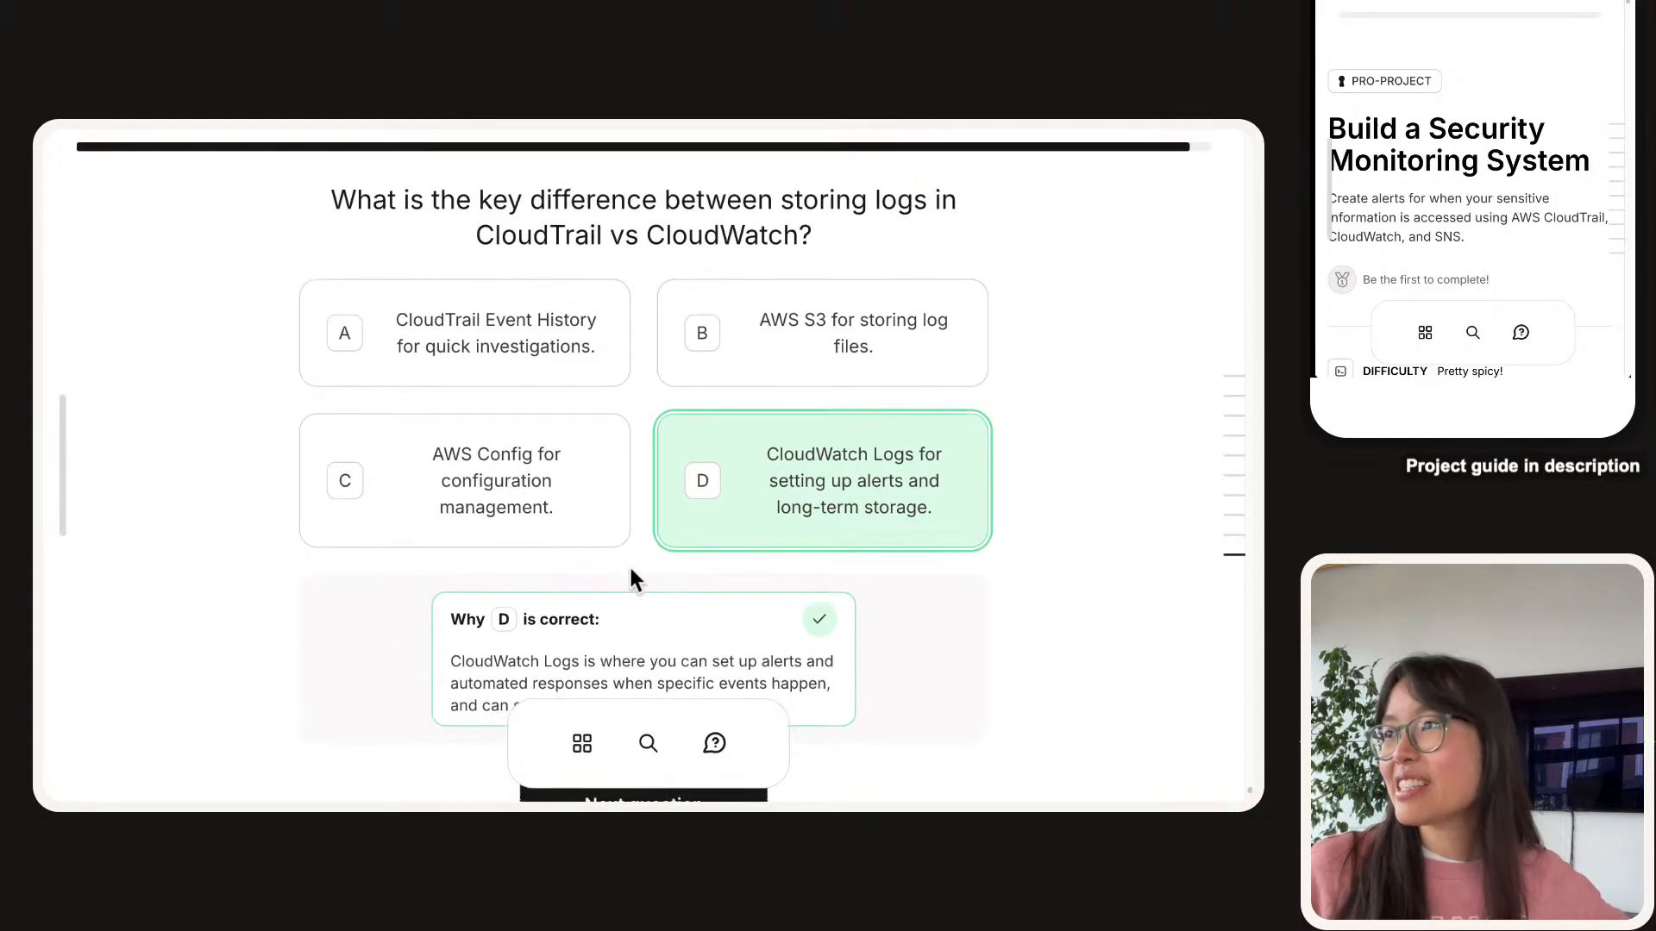
pyautogui.click(532, 326)
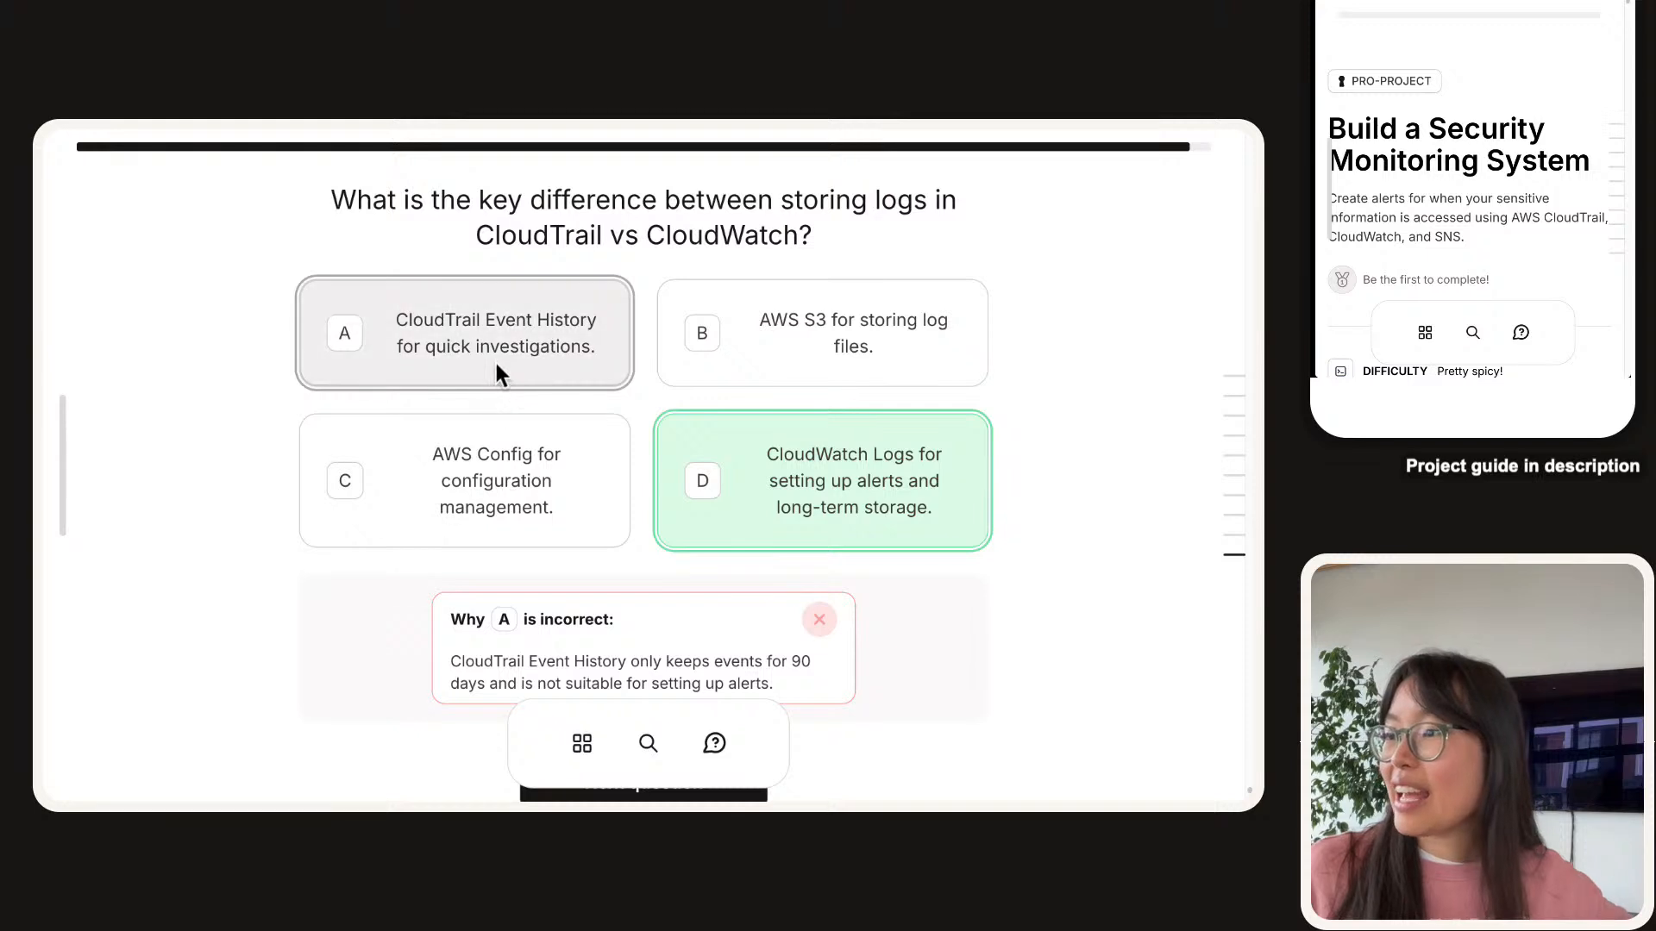
pyautogui.scroll(-1, 496, 363)
pyautogui.click(397, 308)
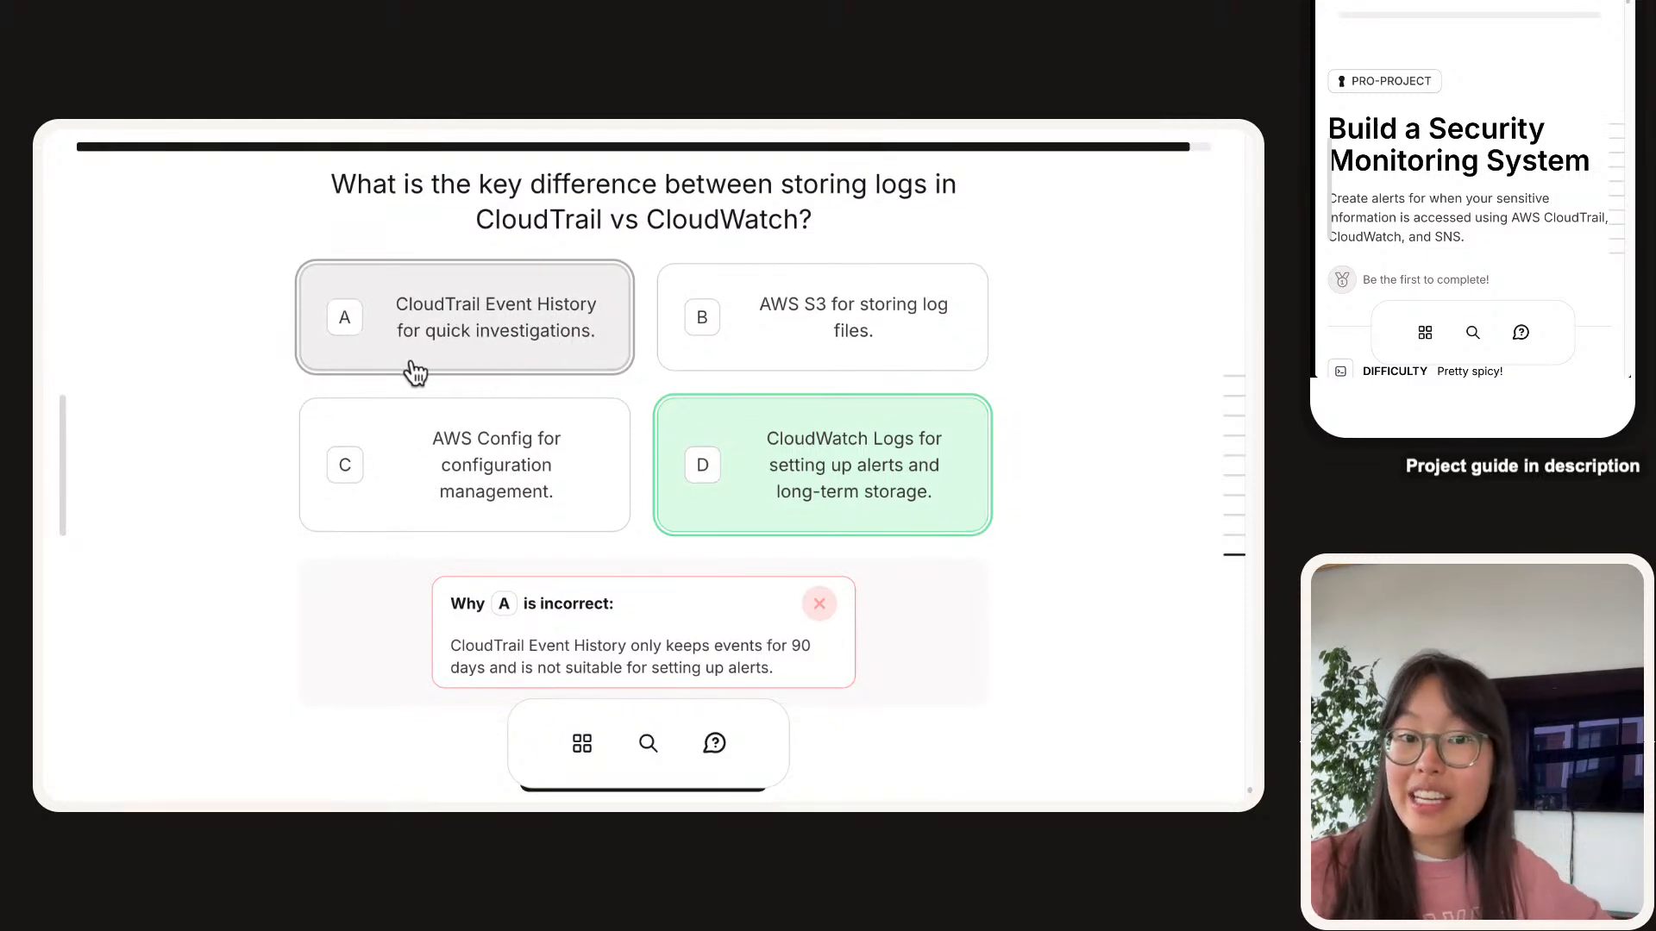
pyautogui.scroll(-1, 414, 364)
pyautogui.scroll(-2, 528, 660)
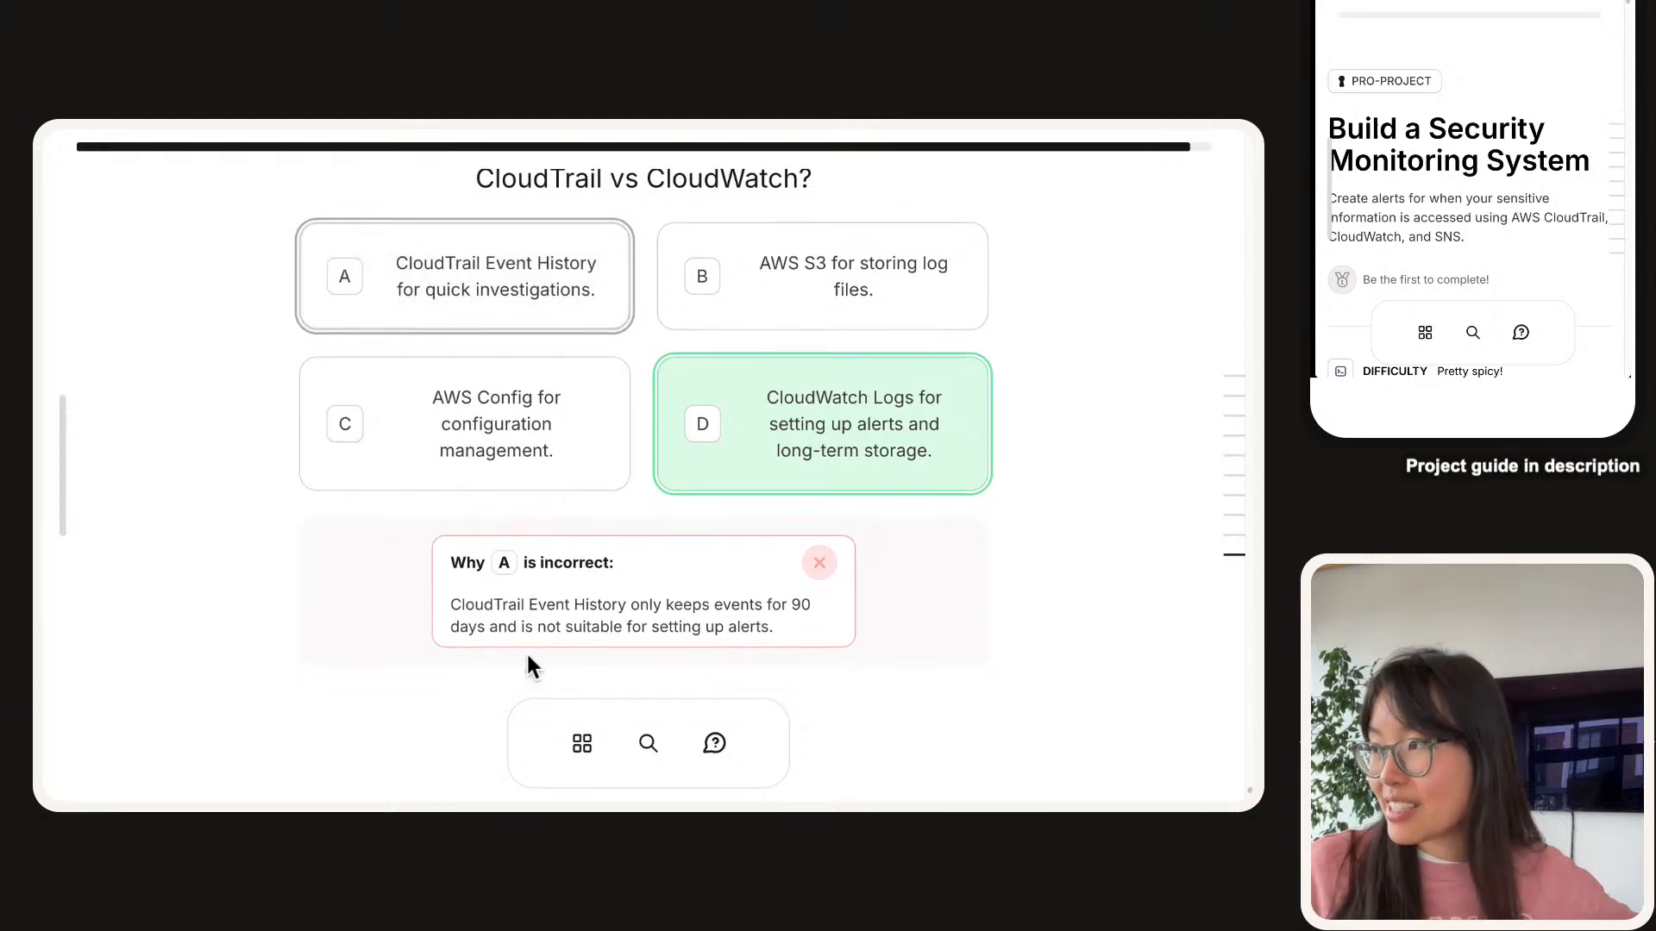
pyautogui.click(510, 405)
pyautogui.click(507, 241)
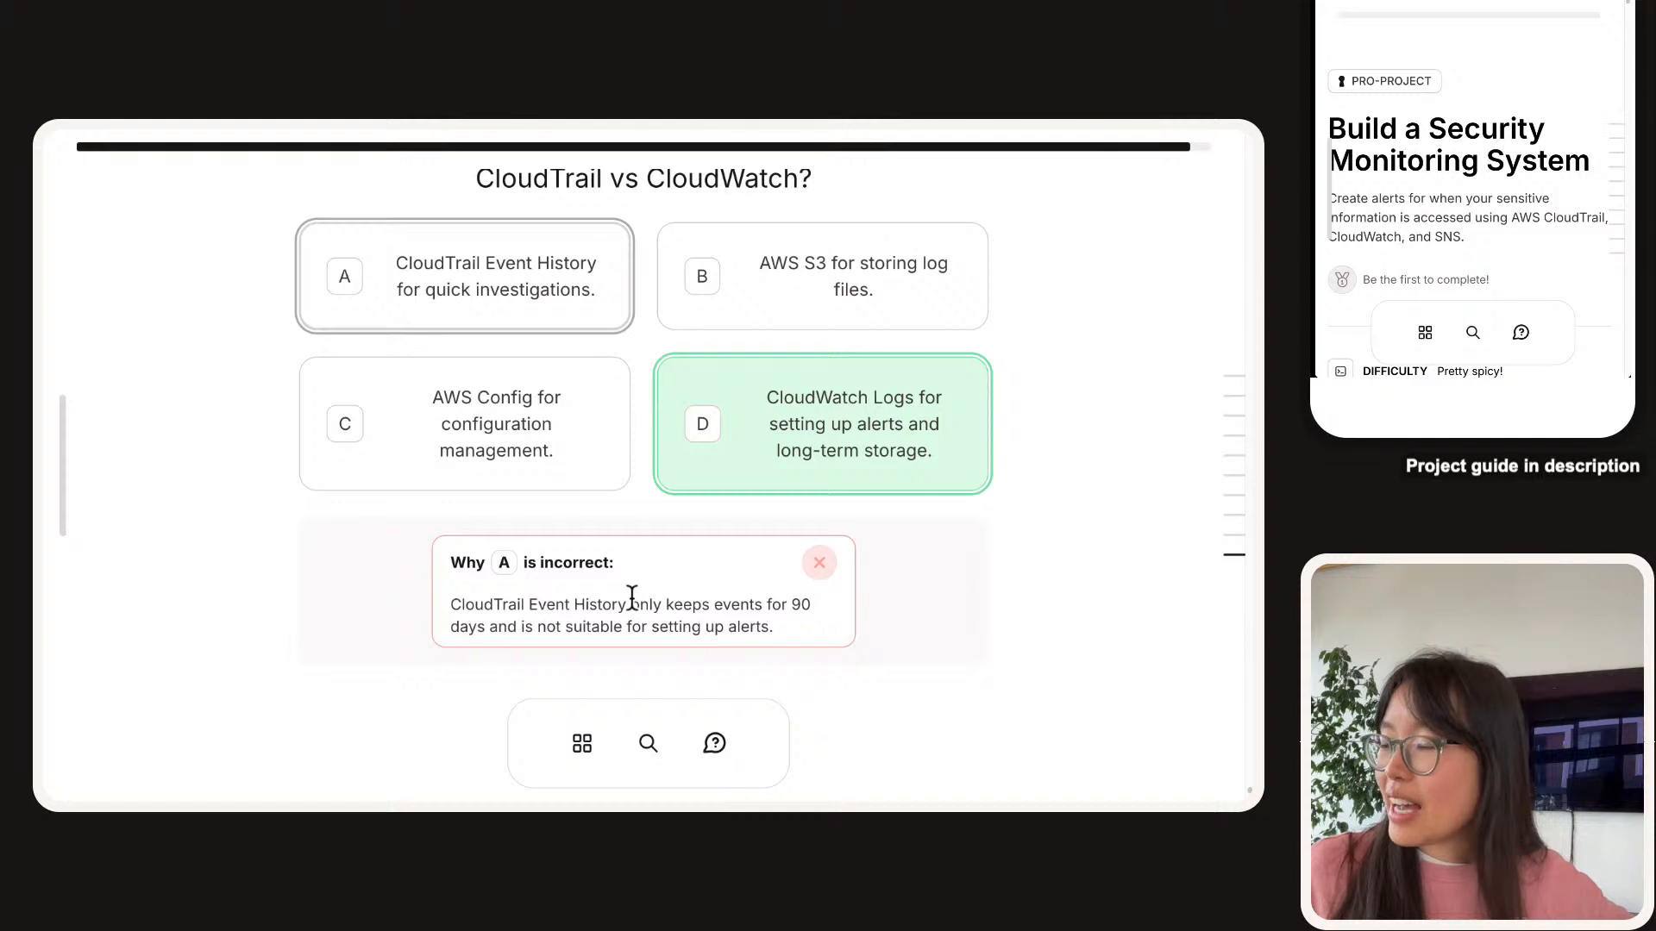
pyautogui.moveTo(630, 604); pyautogui.dragTo(820, 619)
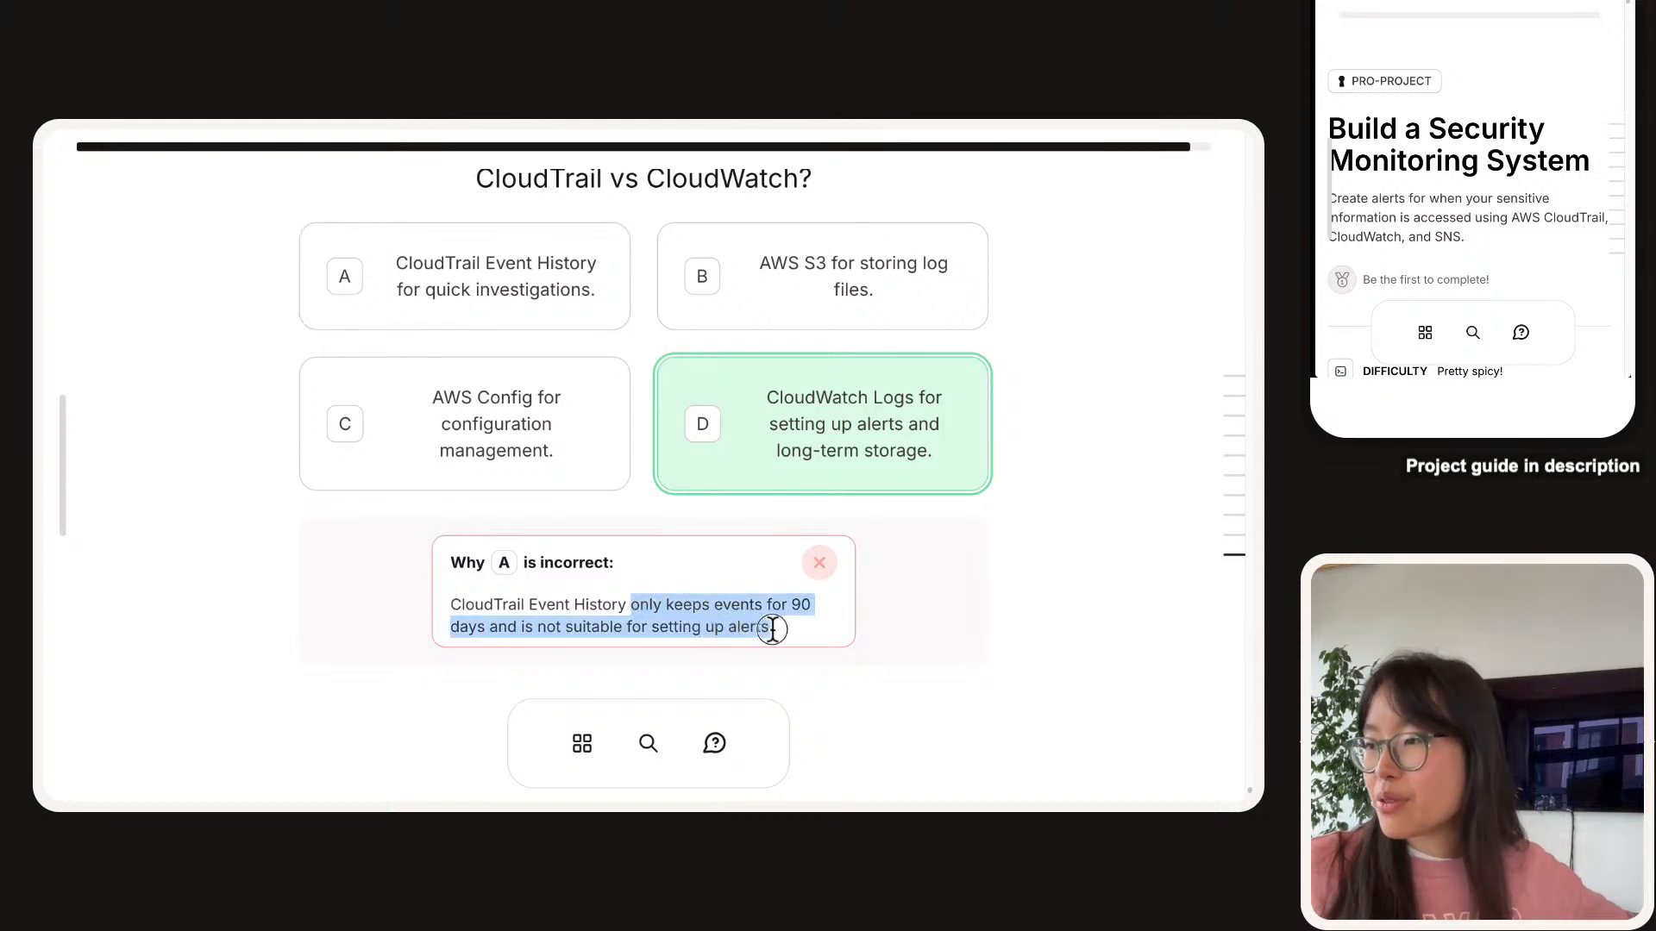
pyautogui.tripleClick(781, 634)
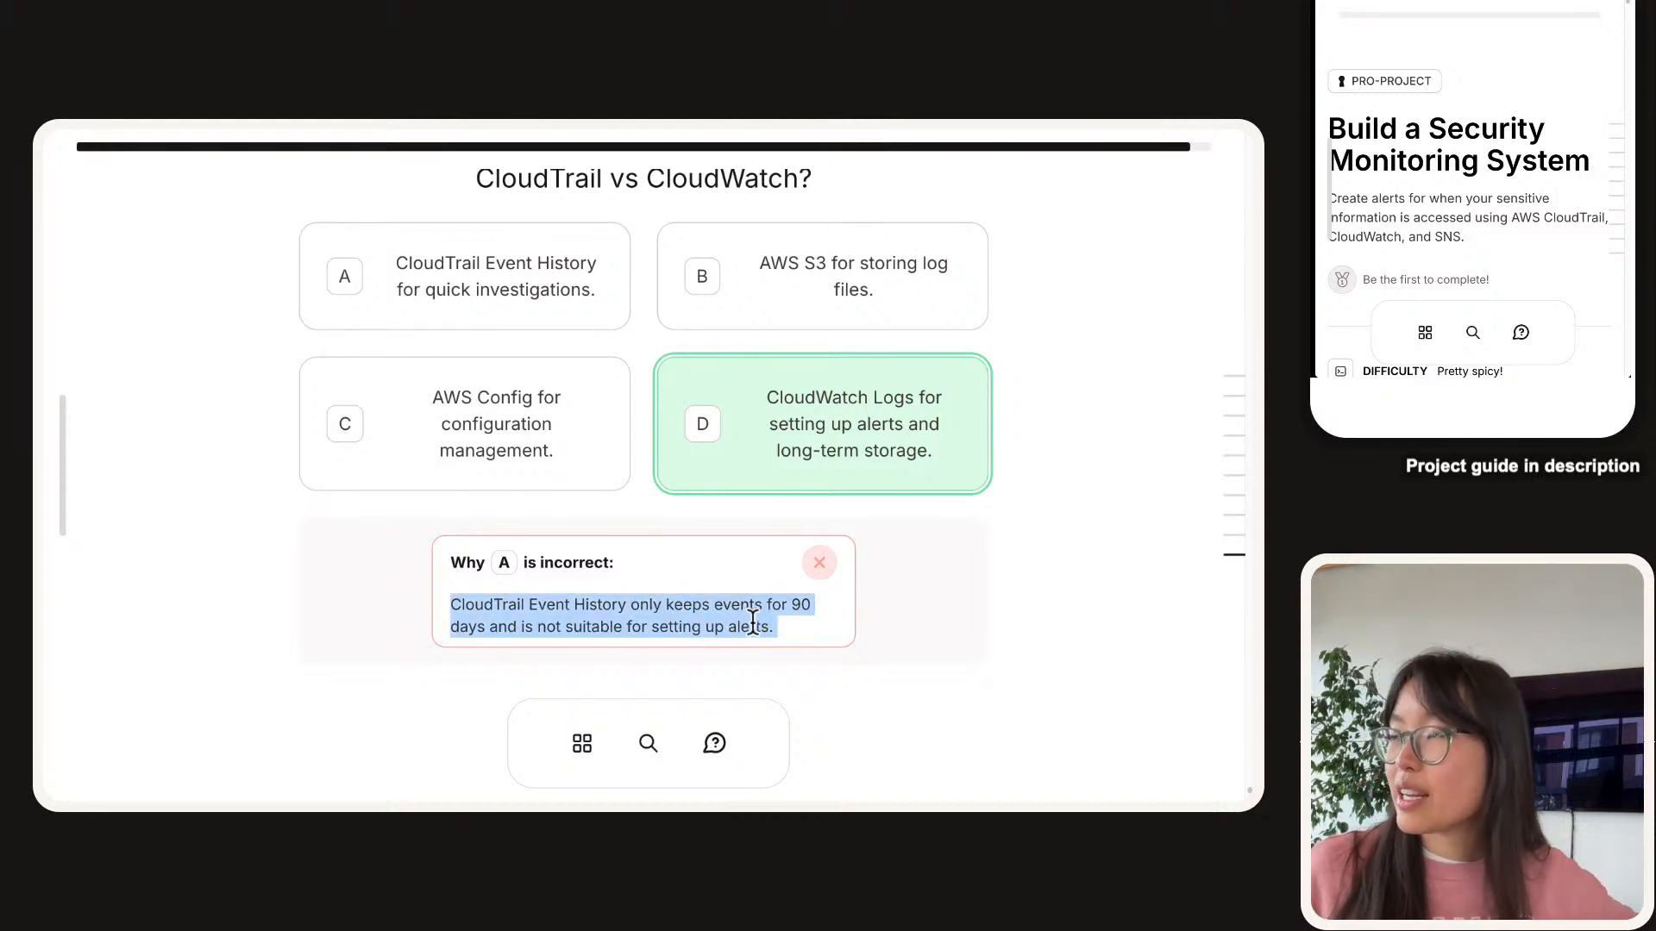
pyautogui.scroll(1, 752, 623)
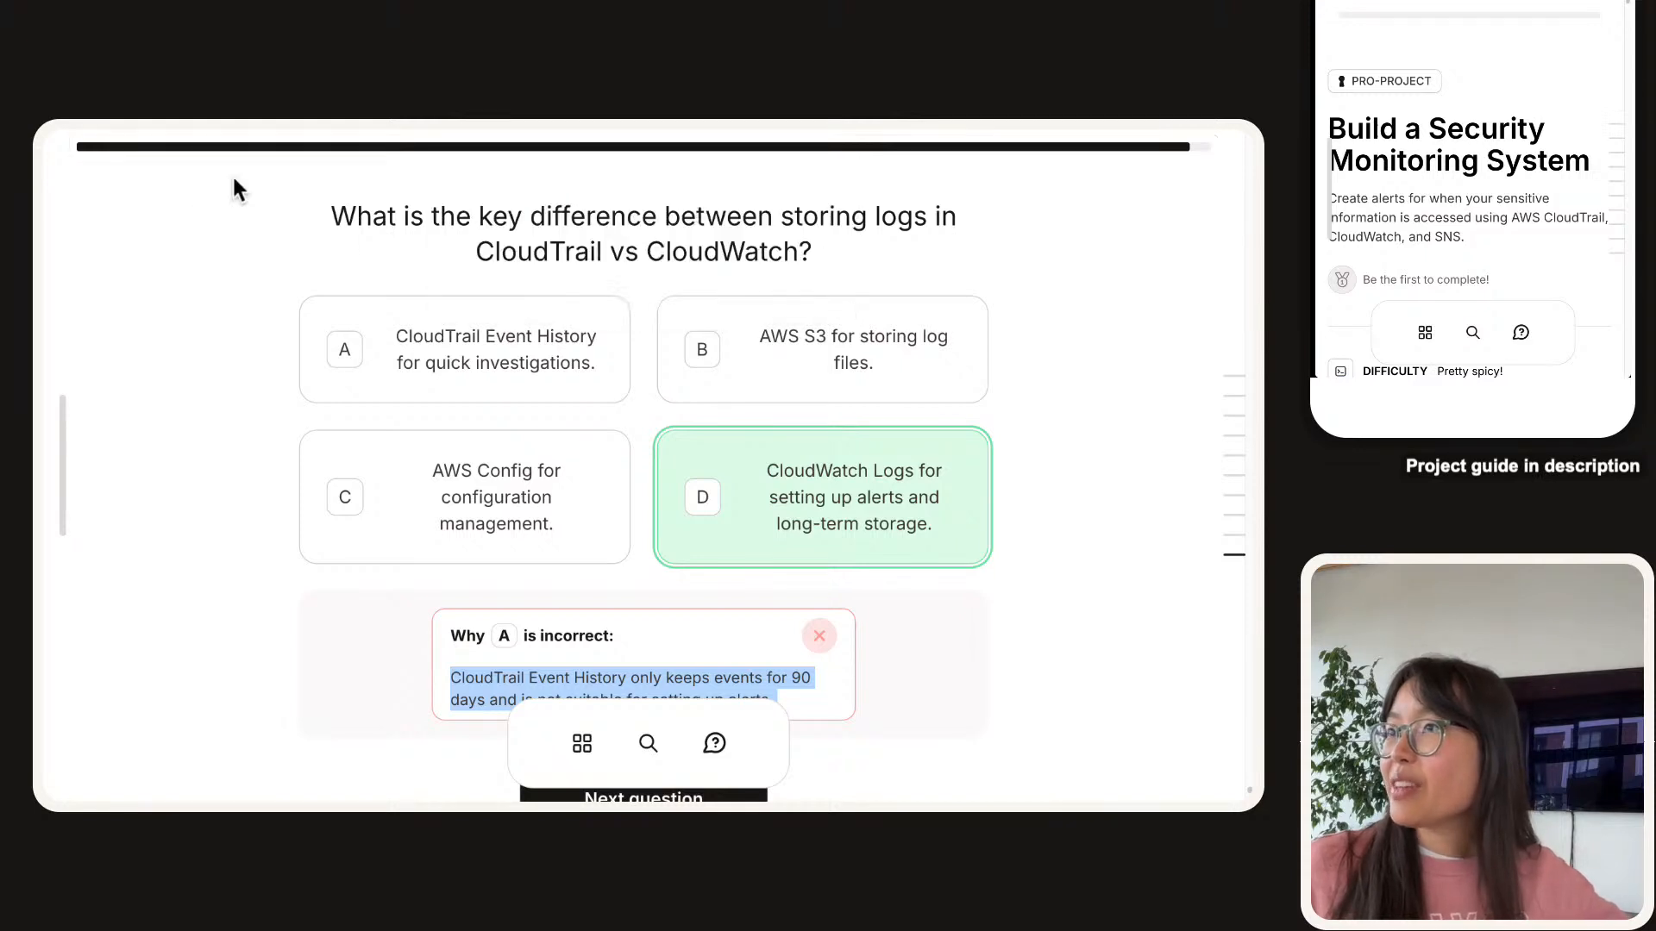
pyautogui.scroll(1, 474, 249)
pyautogui.moveTo(374, 230); pyautogui.dragTo(802, 243)
pyautogui.click(927, 254)
pyautogui.click(801, 248)
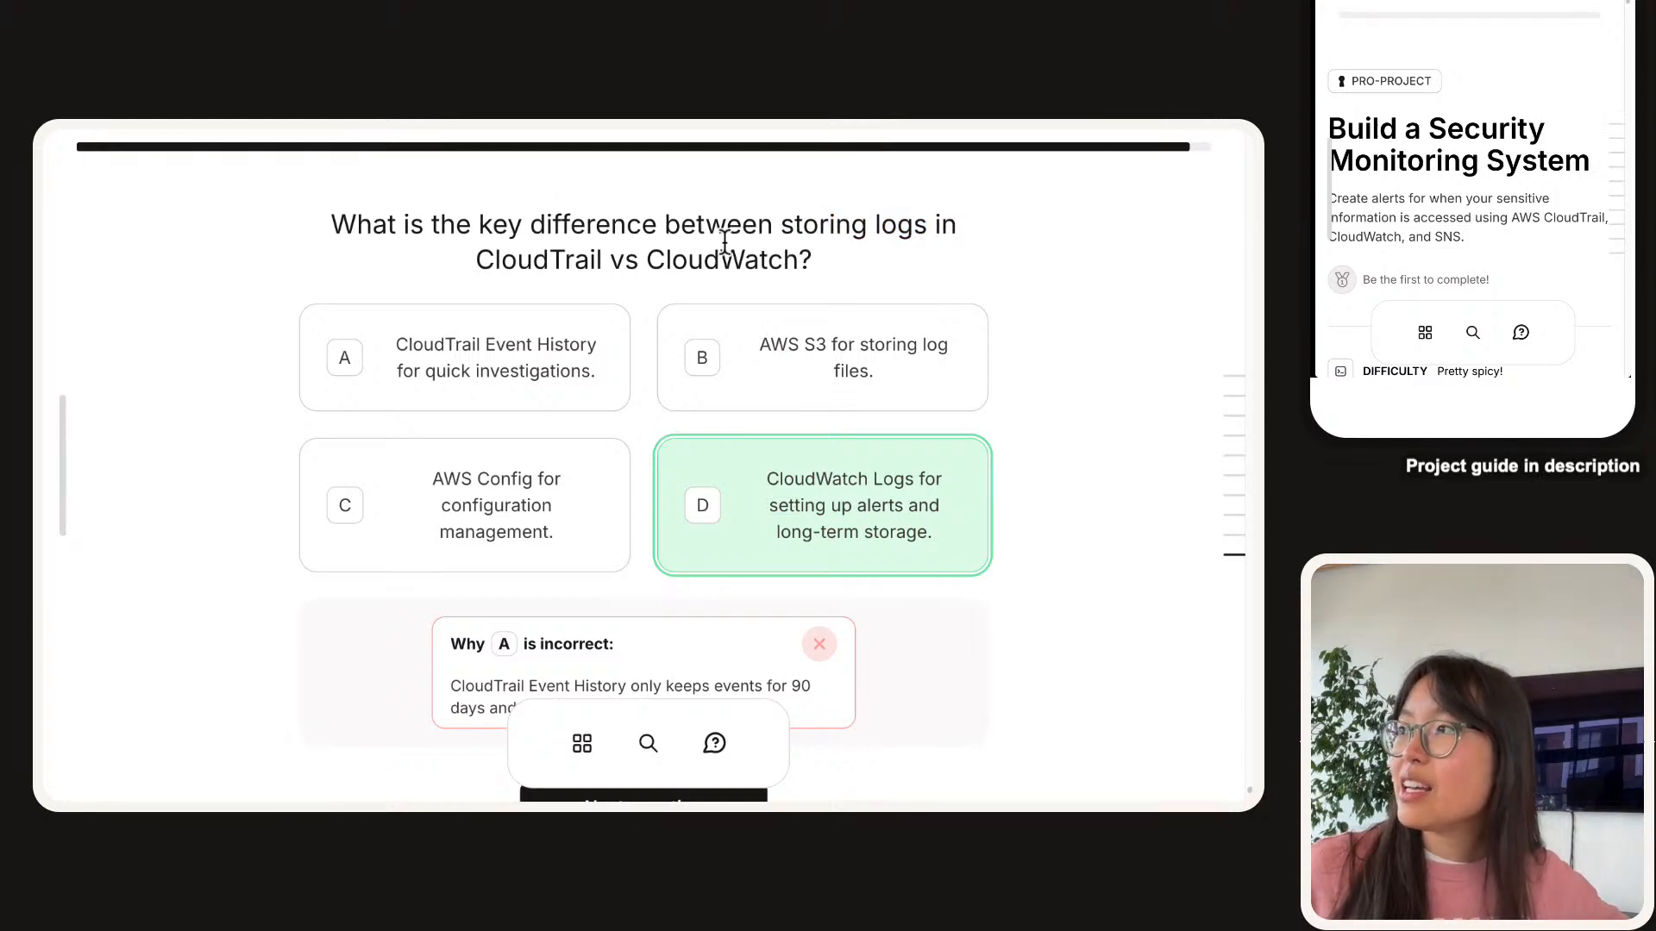
pyautogui.scroll(-1, 709, 452)
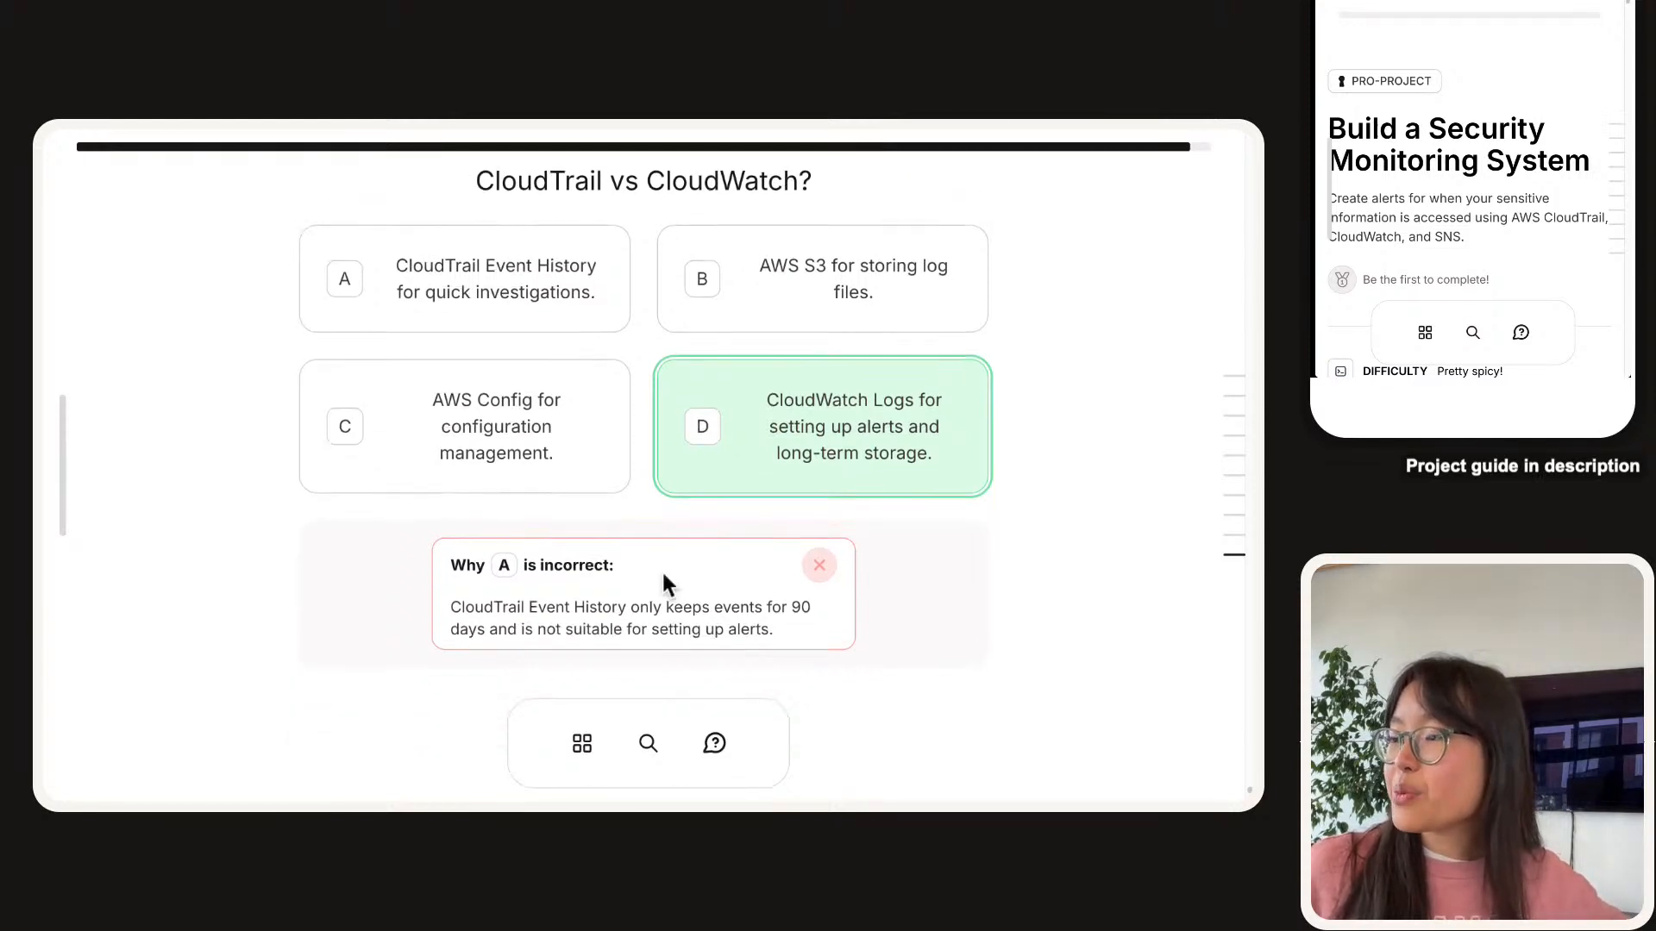
pyautogui.click(920, 425)
pyautogui.scroll(-3, 712, 468)
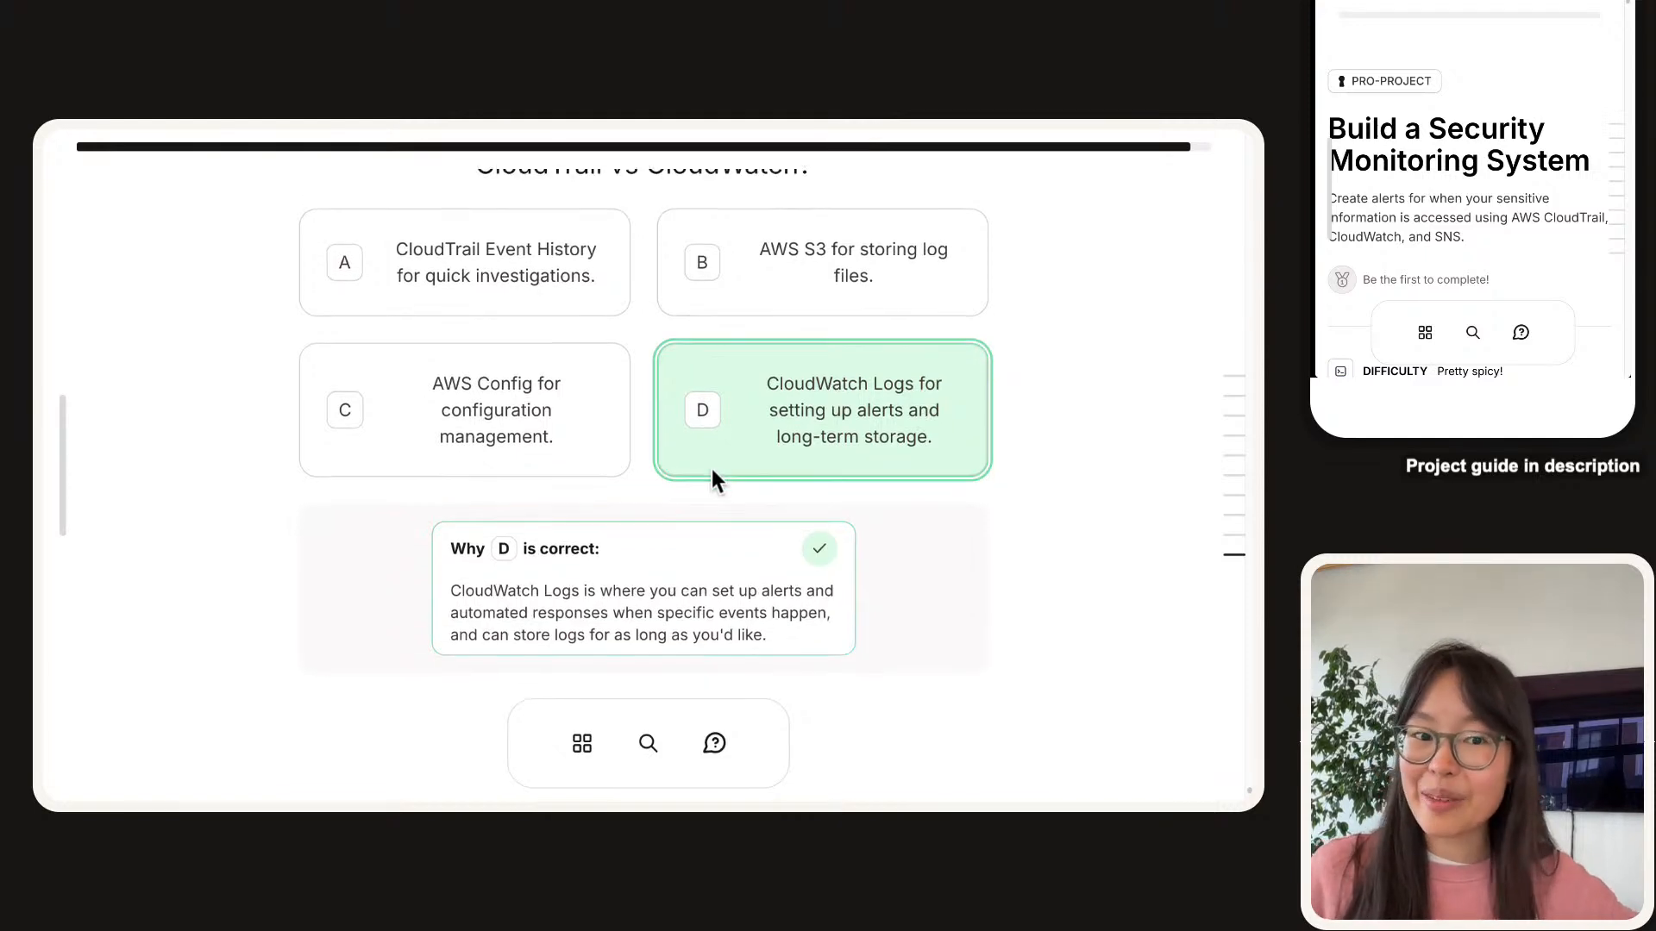
# Go to the metric namespace question, pick option C and confirm it is correct.
pyautogui.click(676, 509)
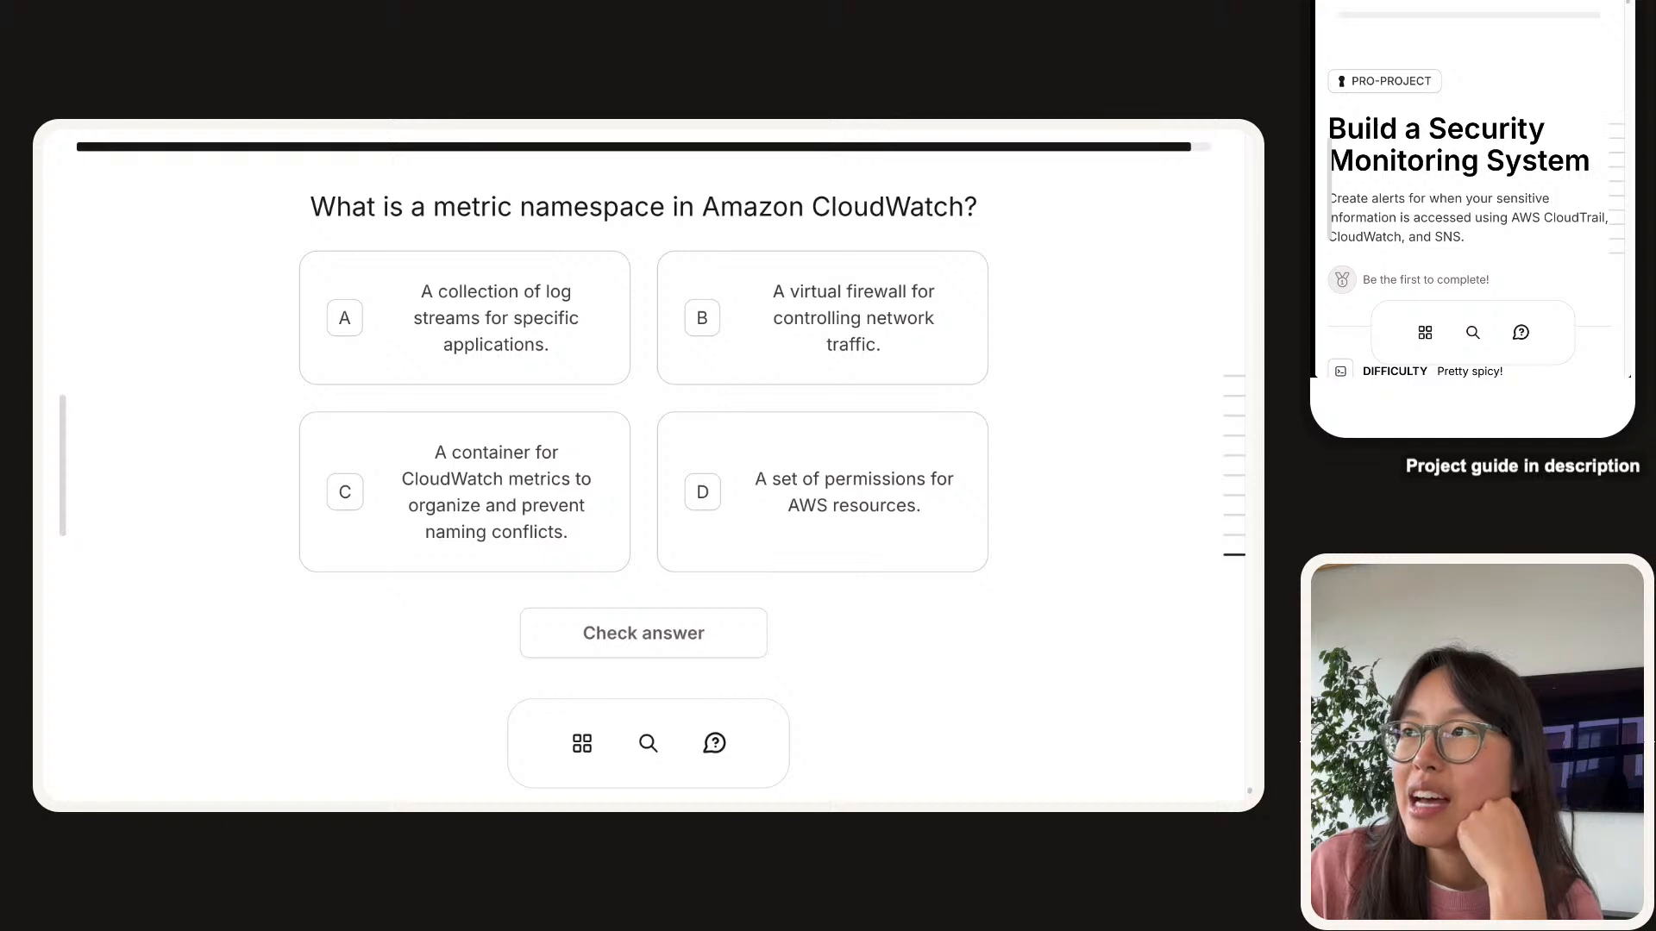
pyautogui.tripleClick(369, 207)
pyautogui.click(371, 207)
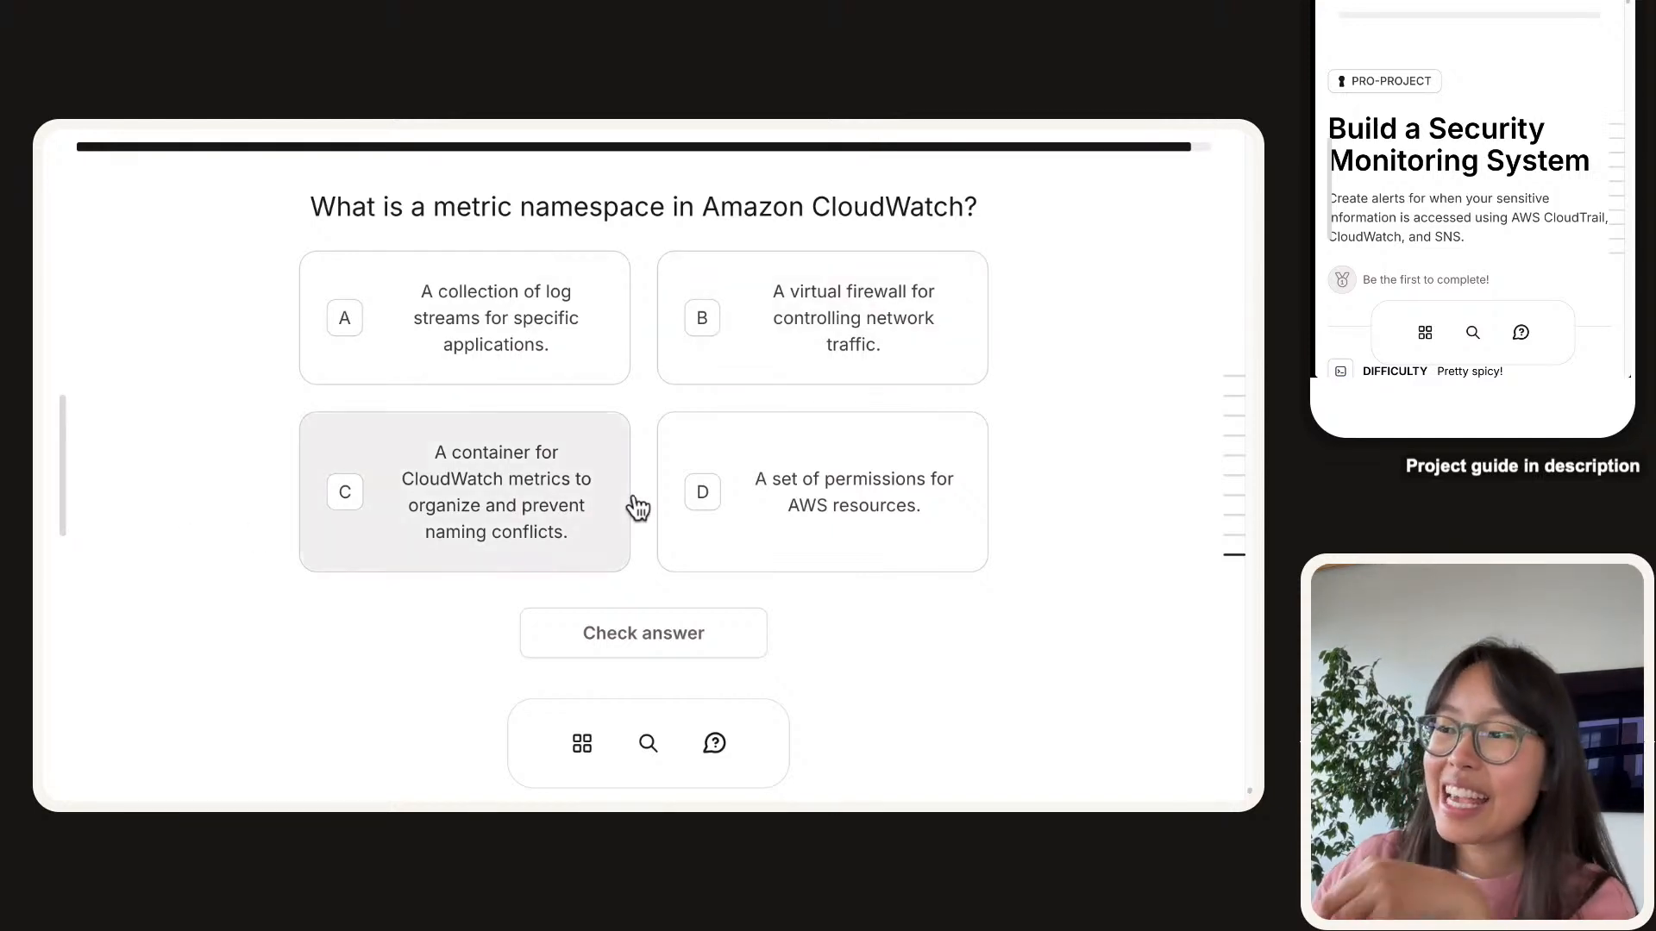
pyautogui.click(504, 508)
pyautogui.click(664, 633)
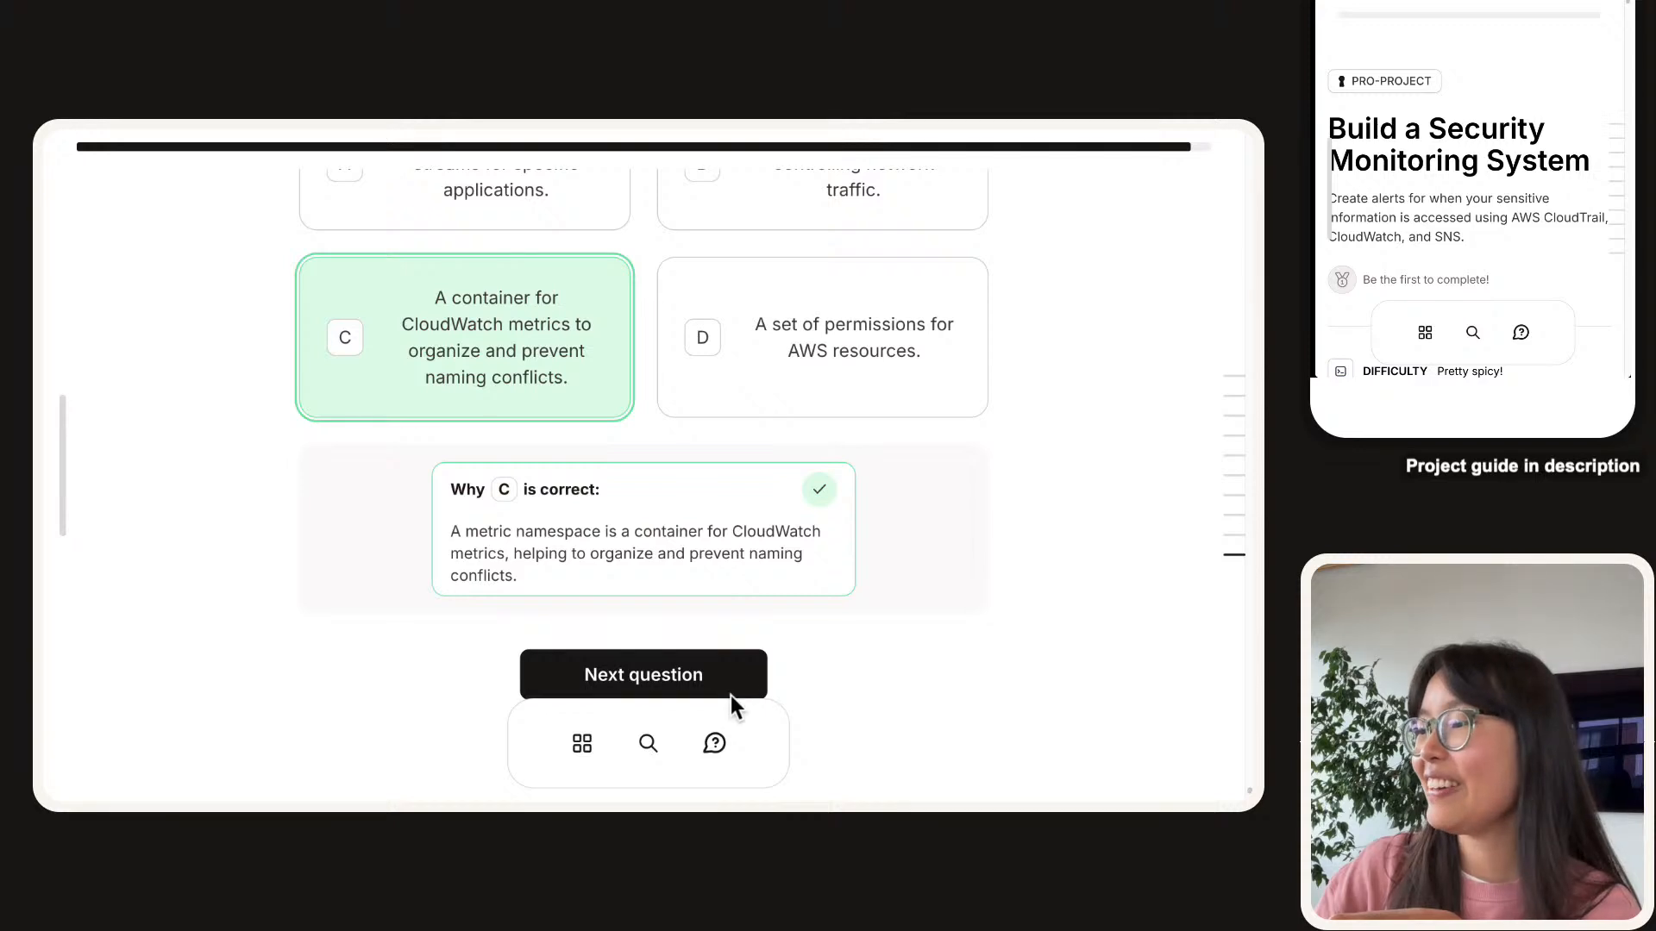
# Go to the 'Metric Value' question, select D, the value recorded on a filter match, and check it.
pyautogui.click(706, 685)
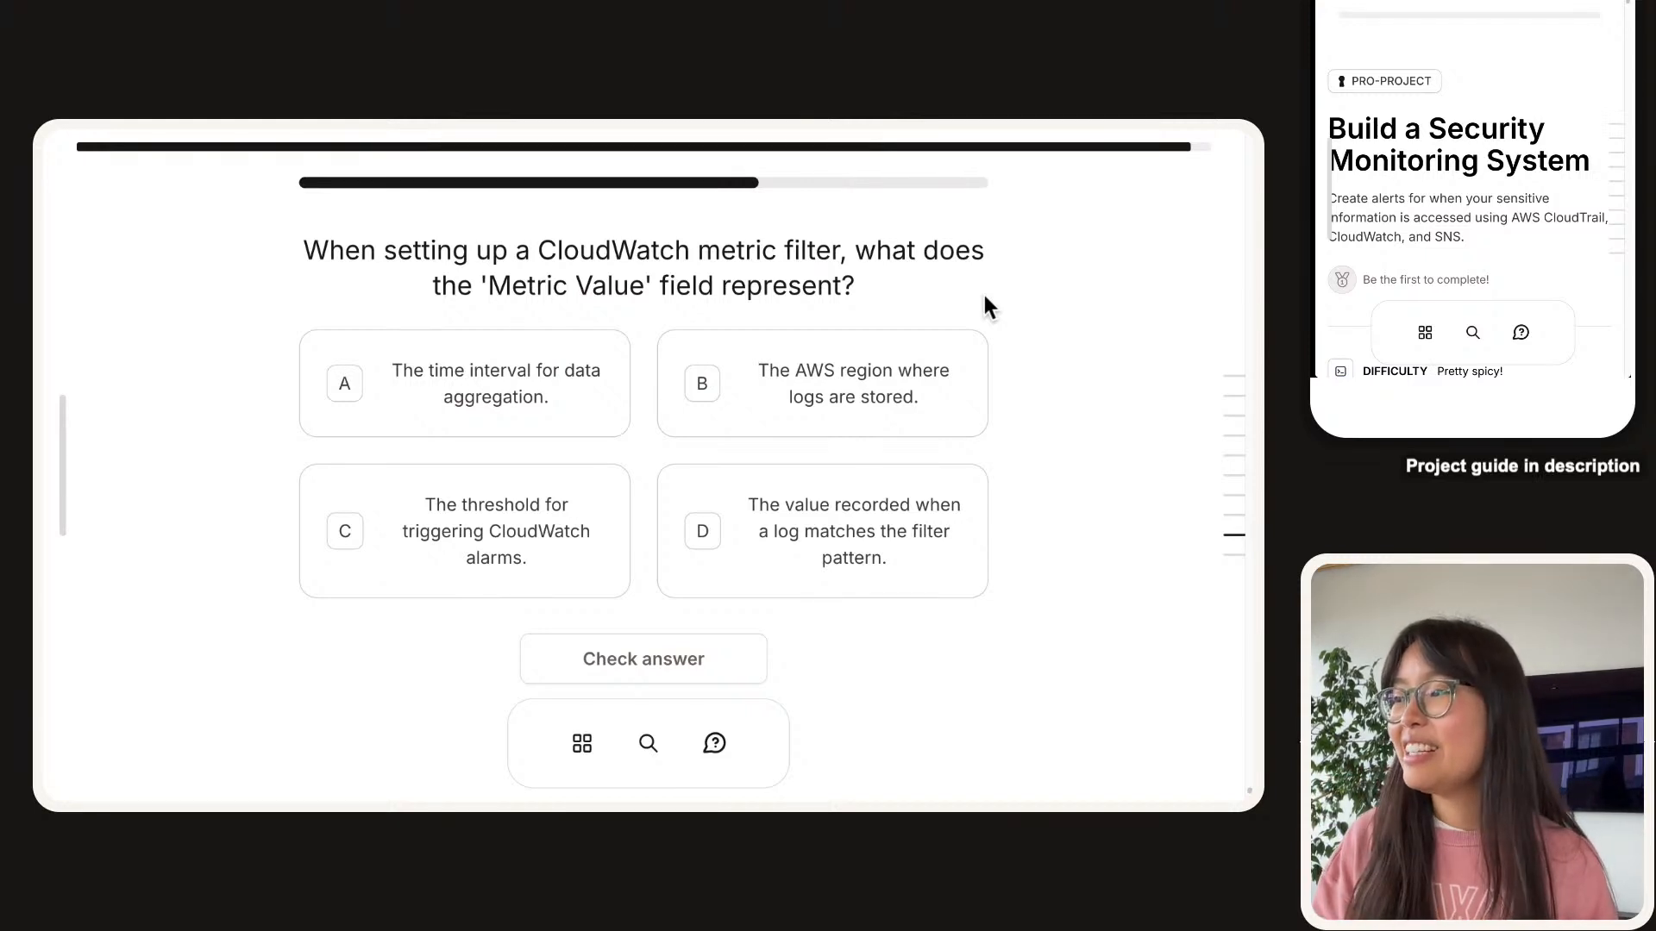
pyautogui.click(937, 526)
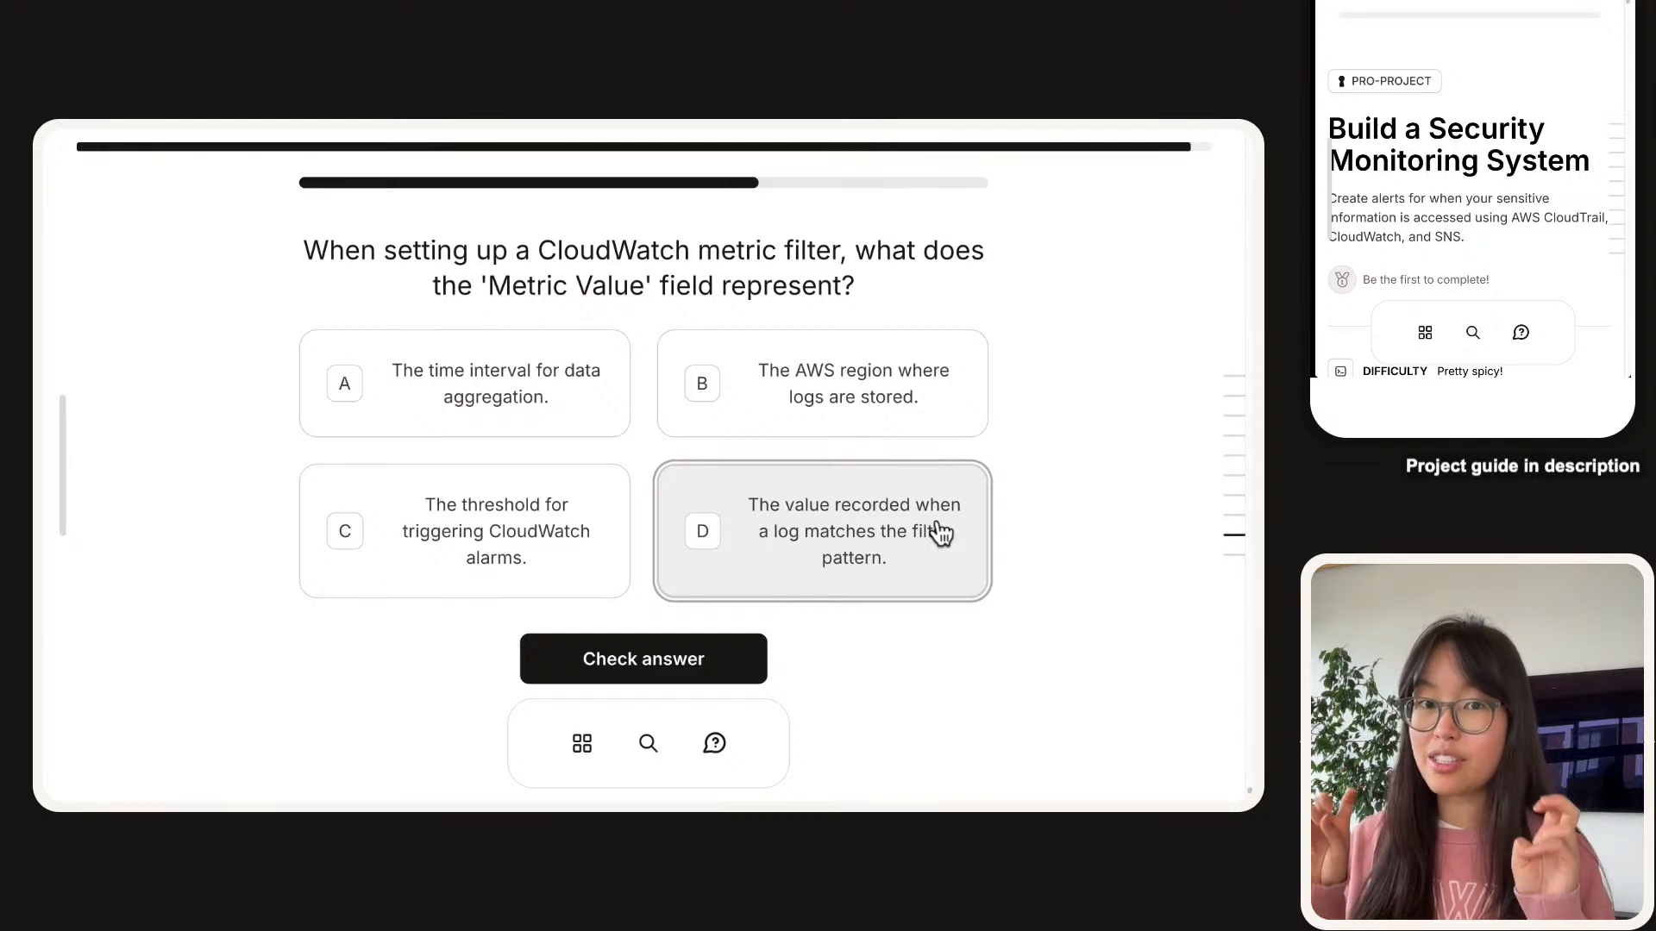
pyautogui.click(749, 654)
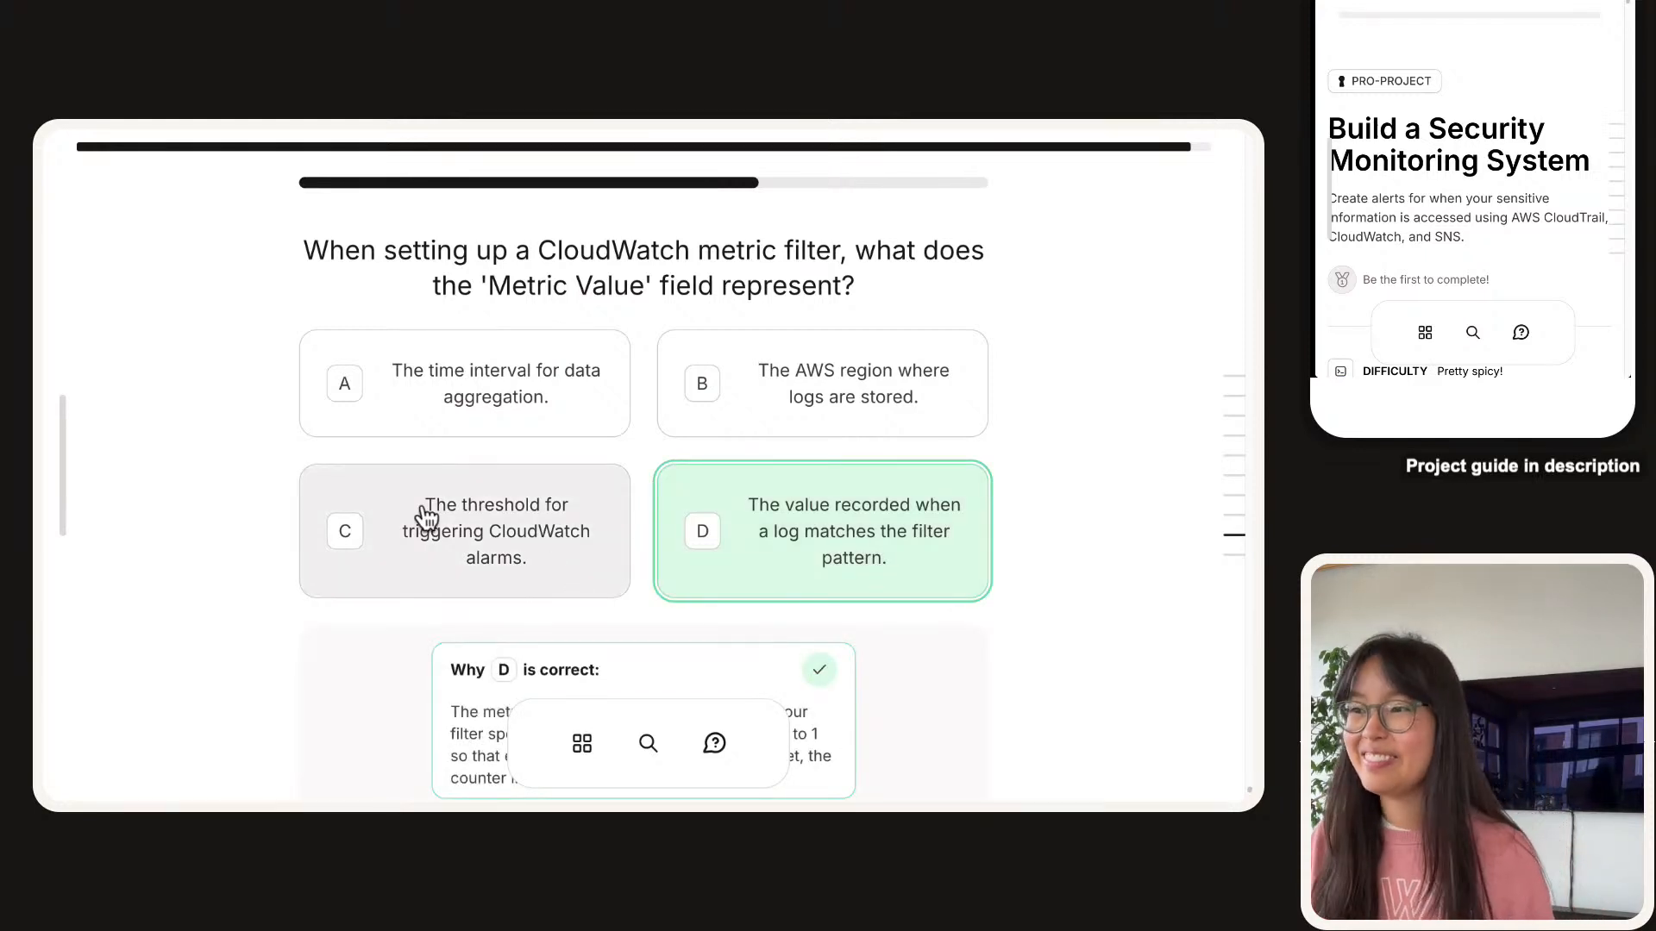
pyautogui.scroll(-3, 421, 500)
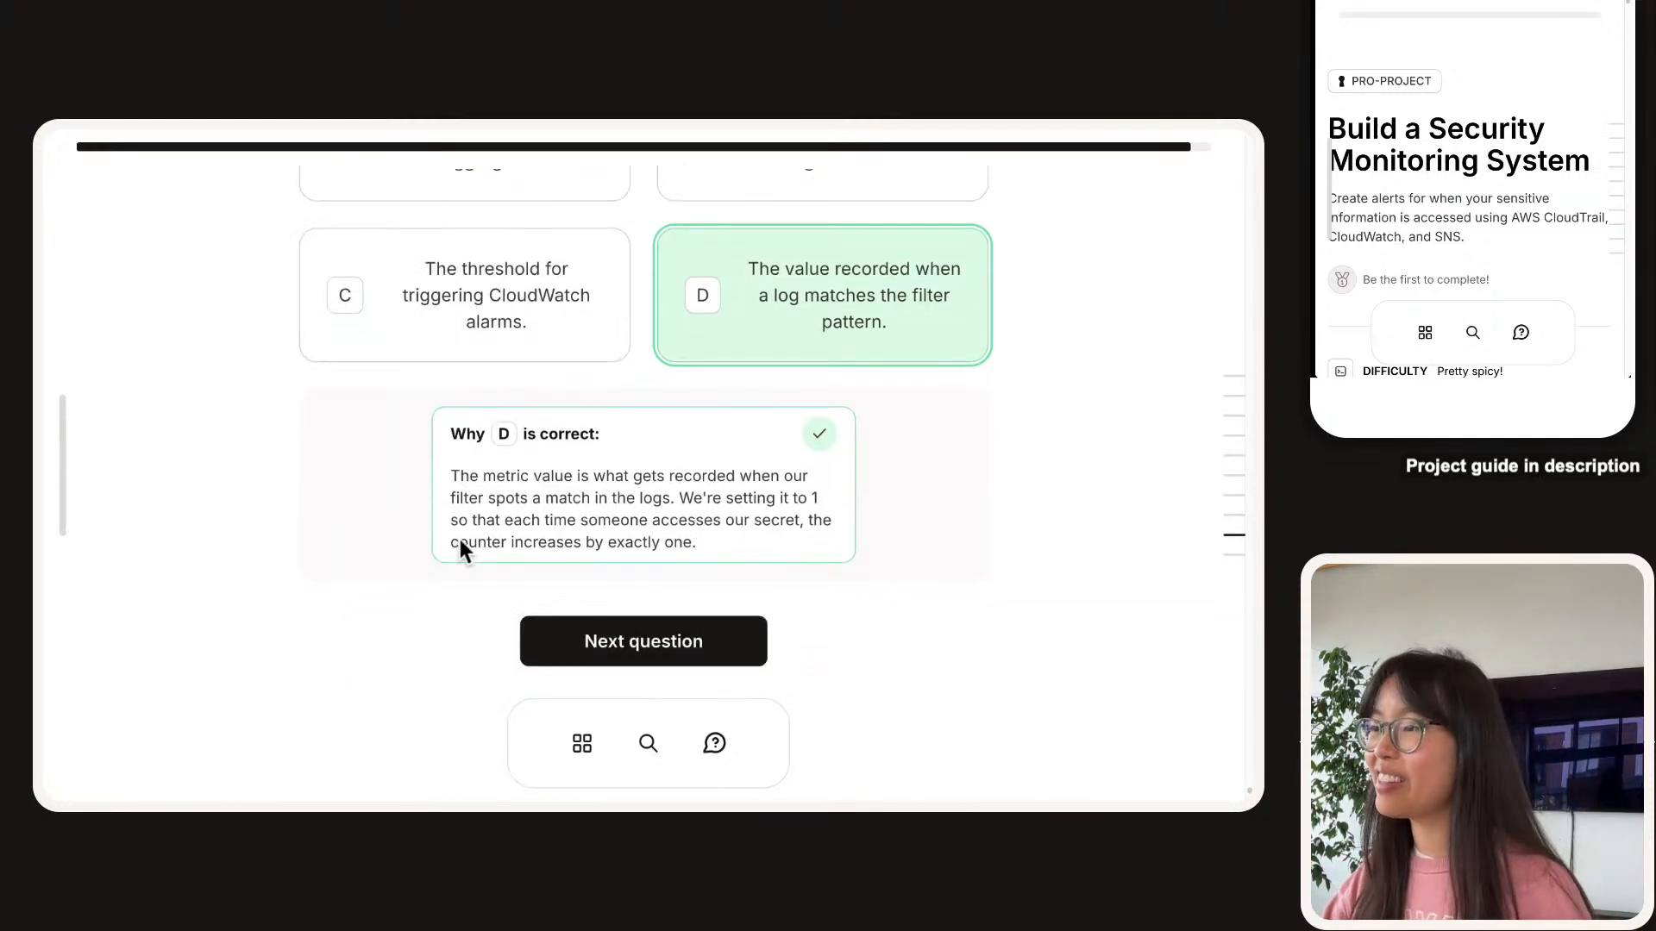
# Go to the Secrets Manager question, choose option C about protecting secrets, and check it.
pyautogui.click(622, 657)
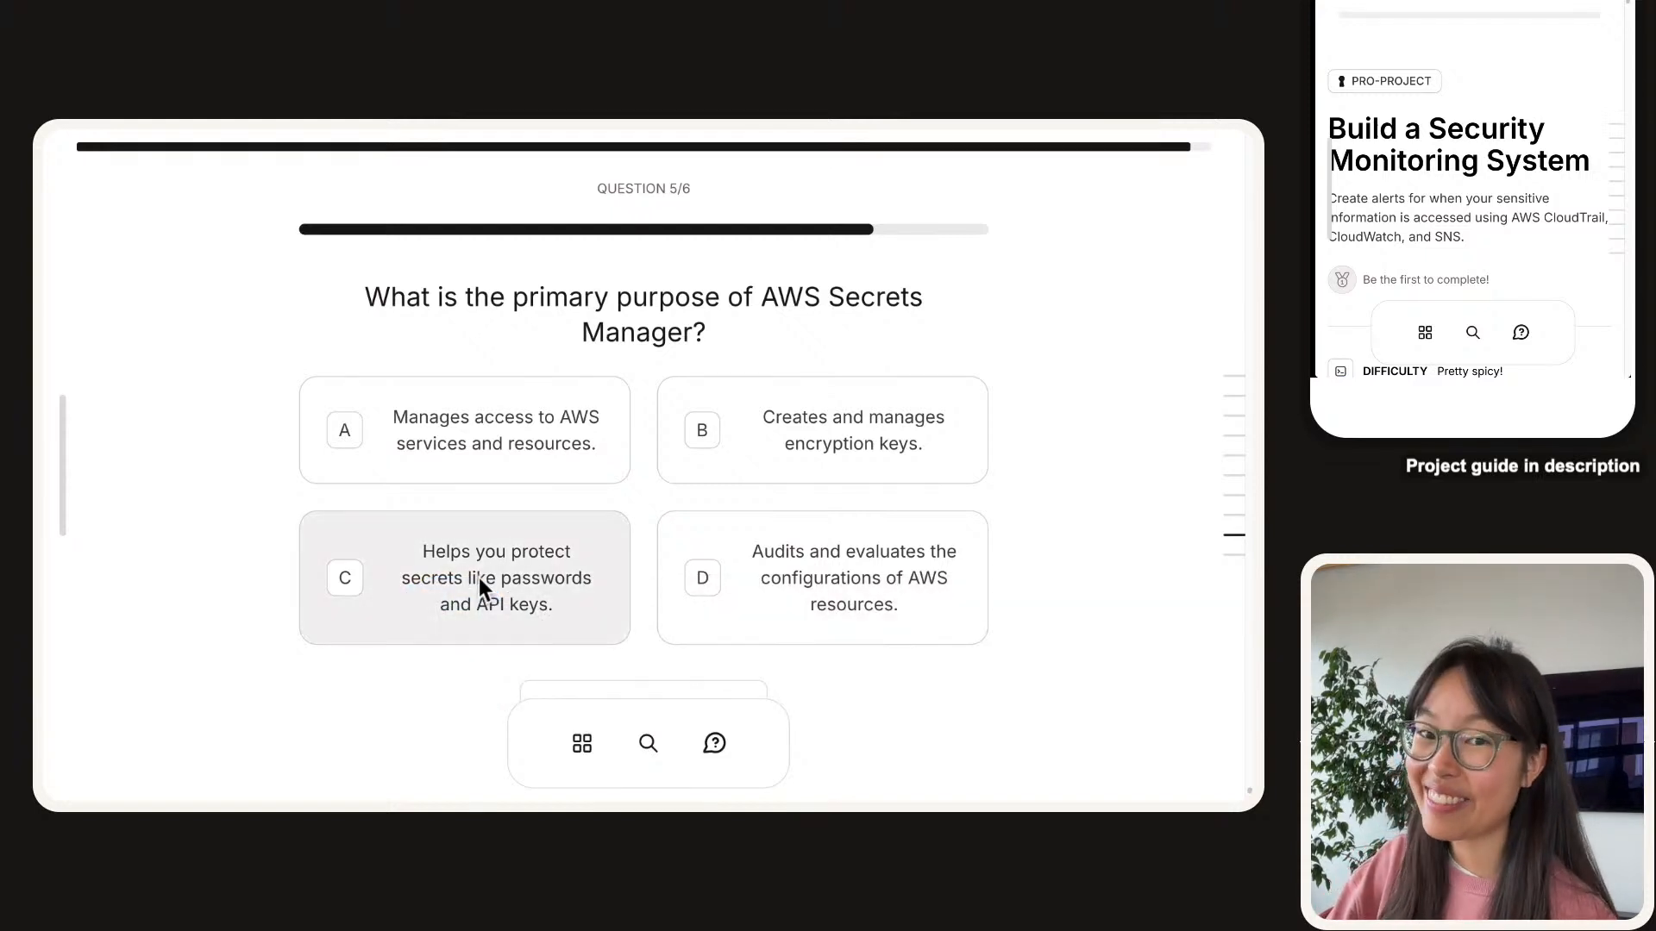
pyautogui.click(480, 581)
pyautogui.scroll(-1, 478, 583)
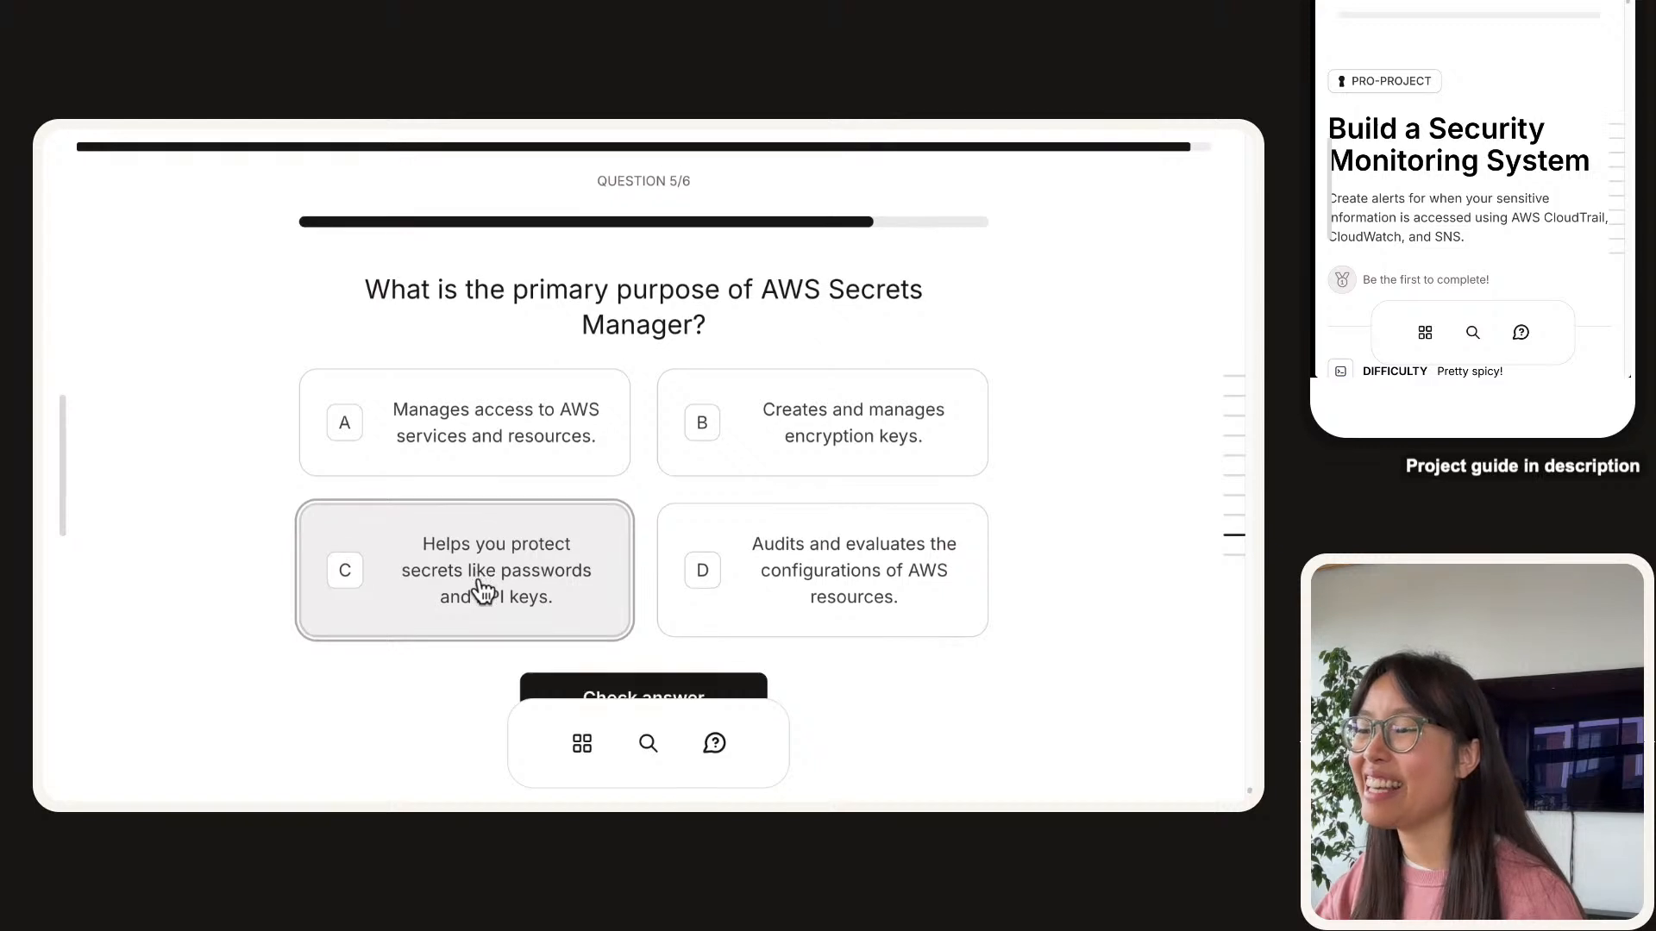
pyautogui.click(652, 669)
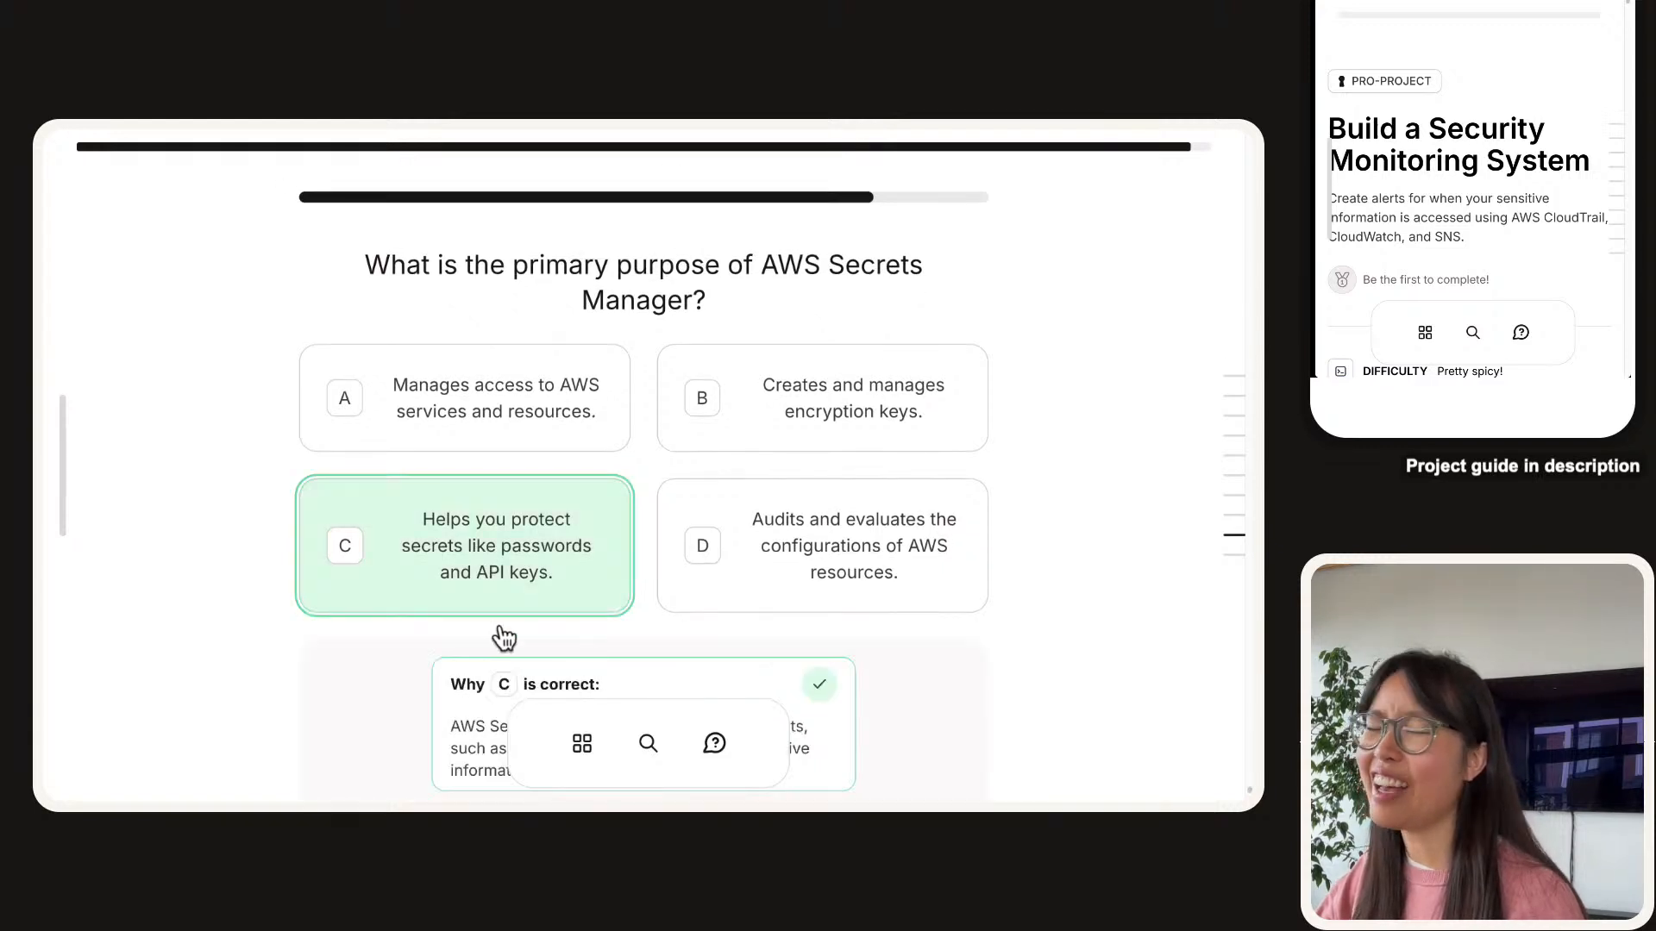
pyautogui.scroll(-1, 479, 619)
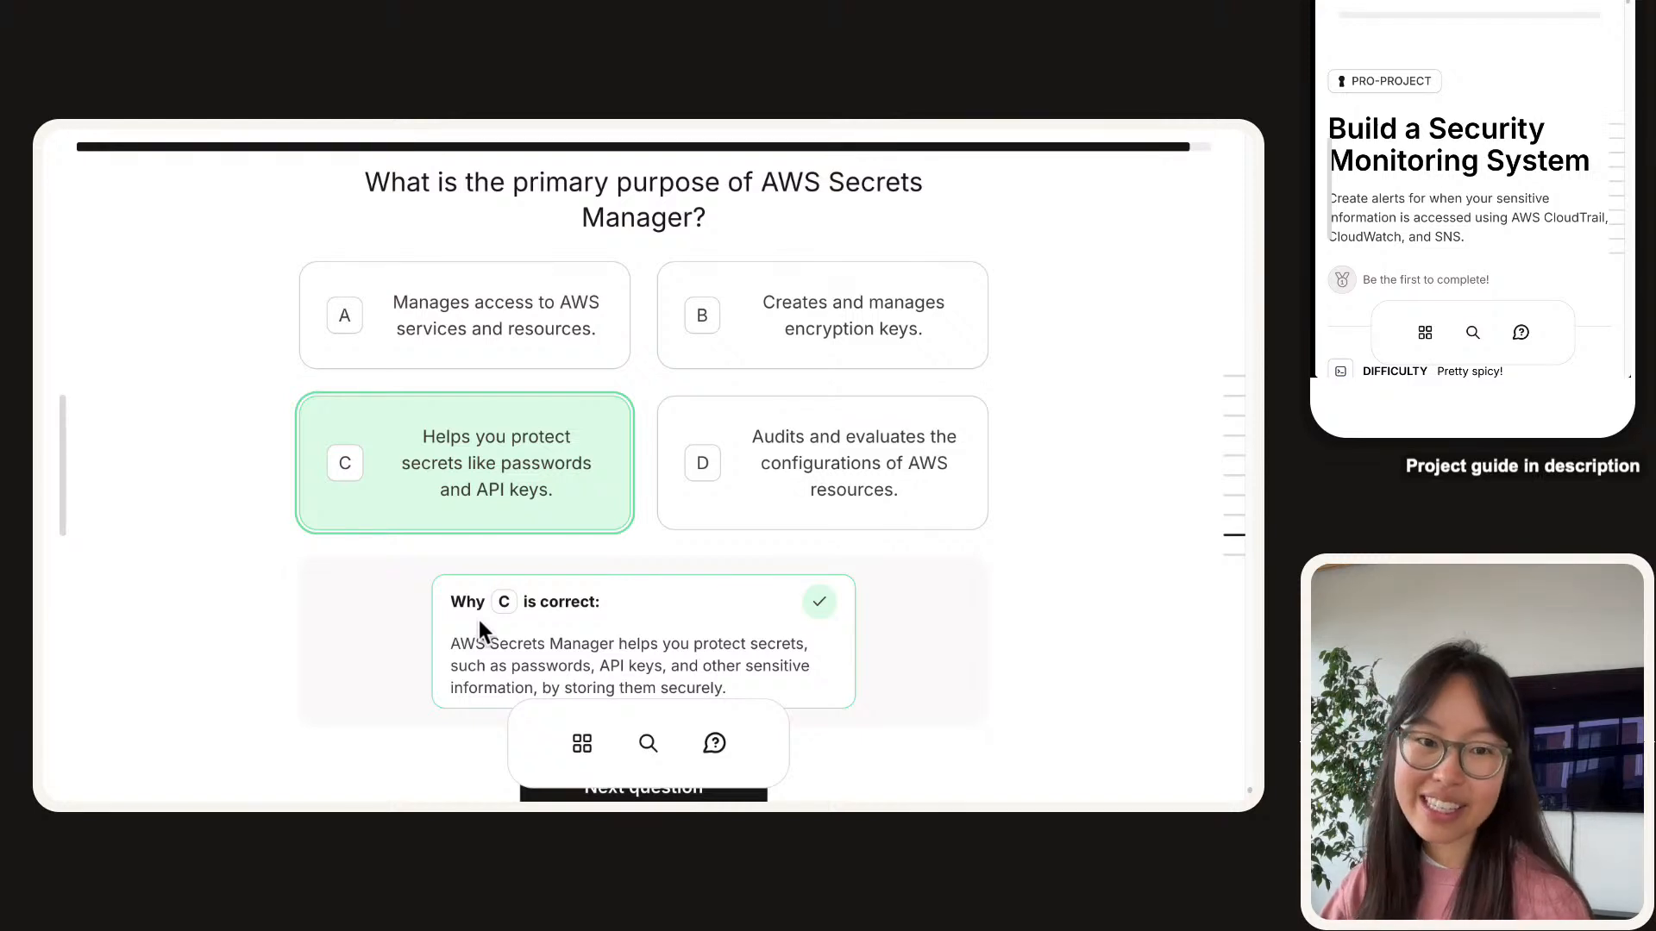
pyautogui.scroll(-1, 478, 619)
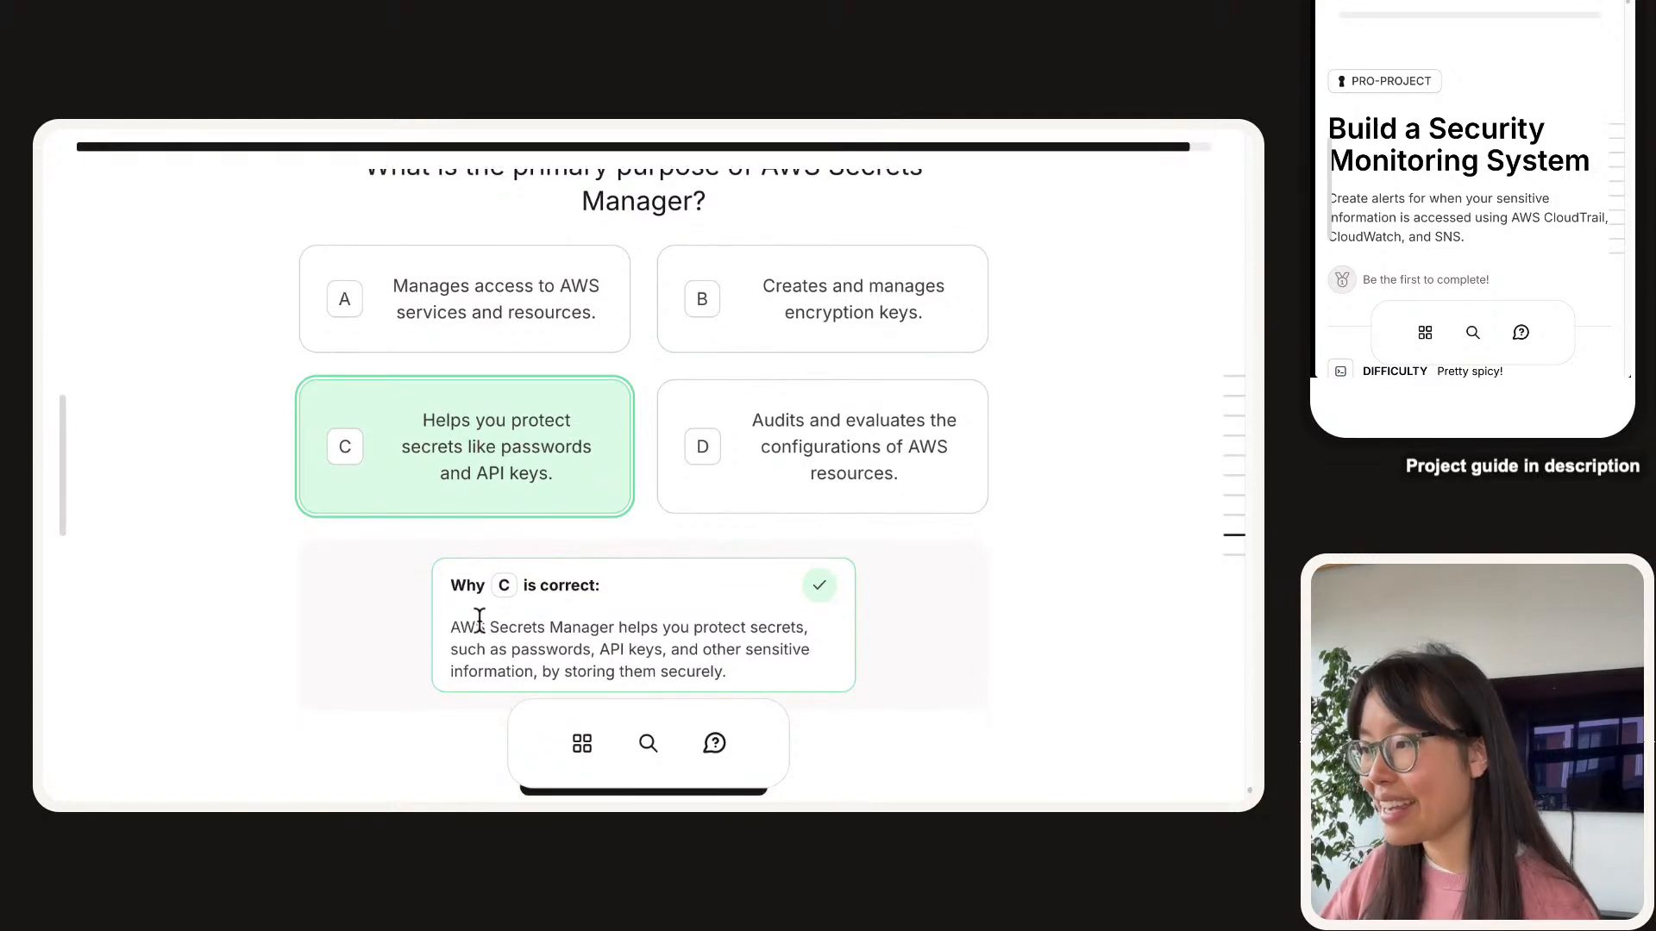
# Read why options A, B (encryption keys) and D (auditing) are incorrect.
pyautogui.scroll(1, 478, 620)
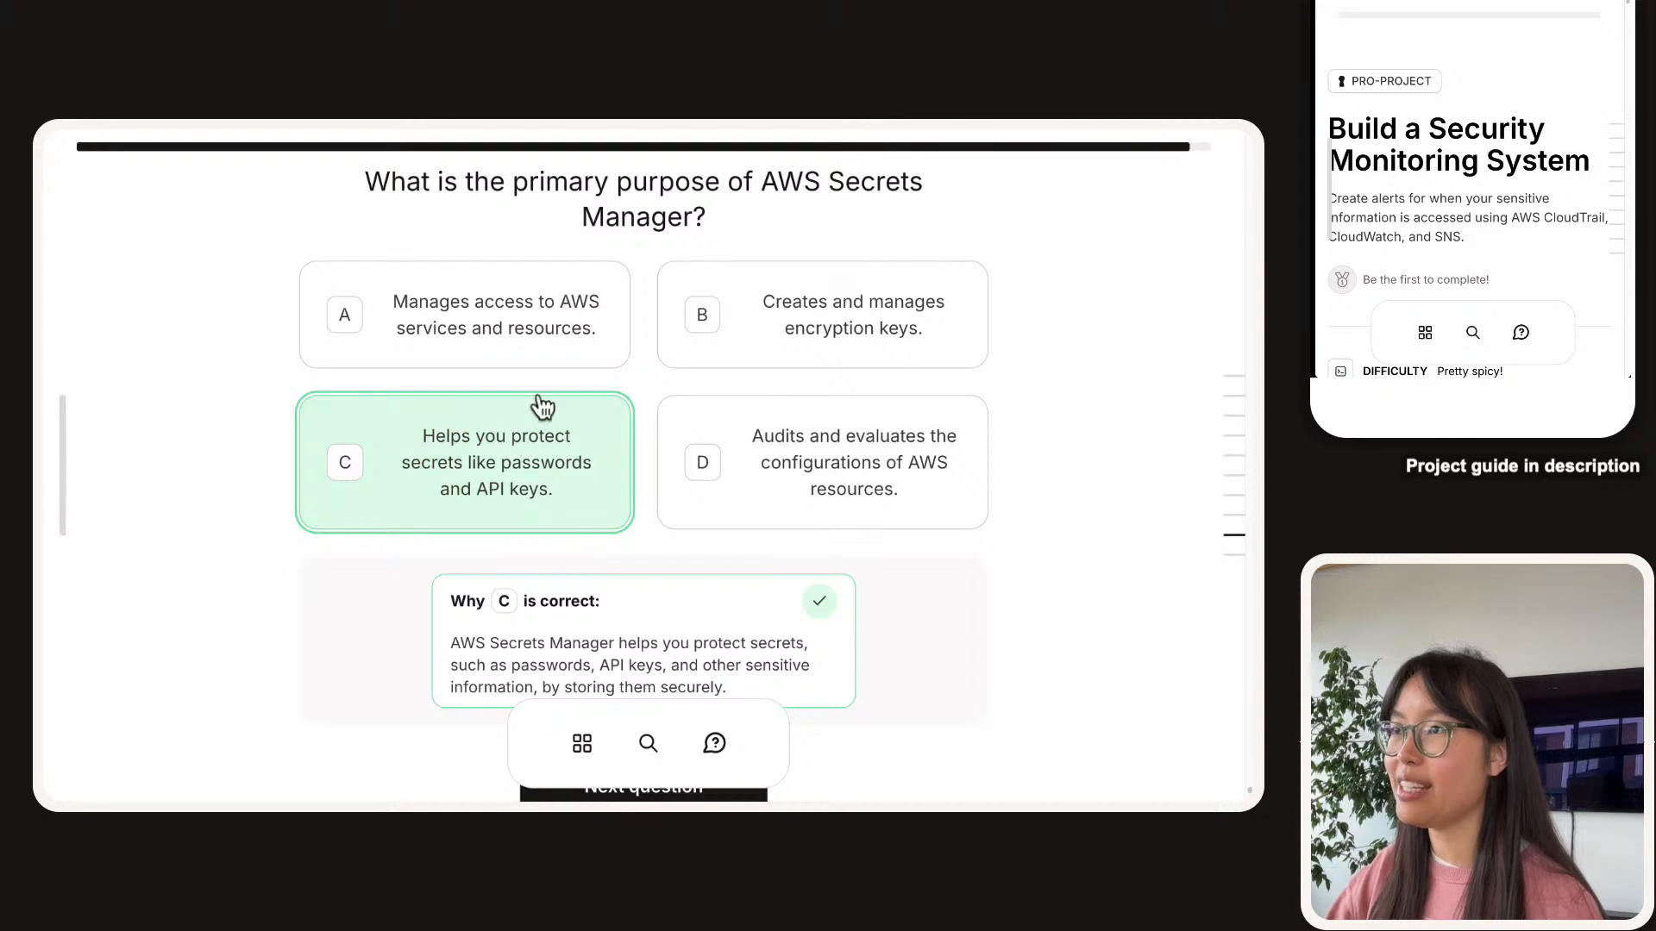
pyautogui.click(591, 305)
pyautogui.scroll(-1, 592, 305)
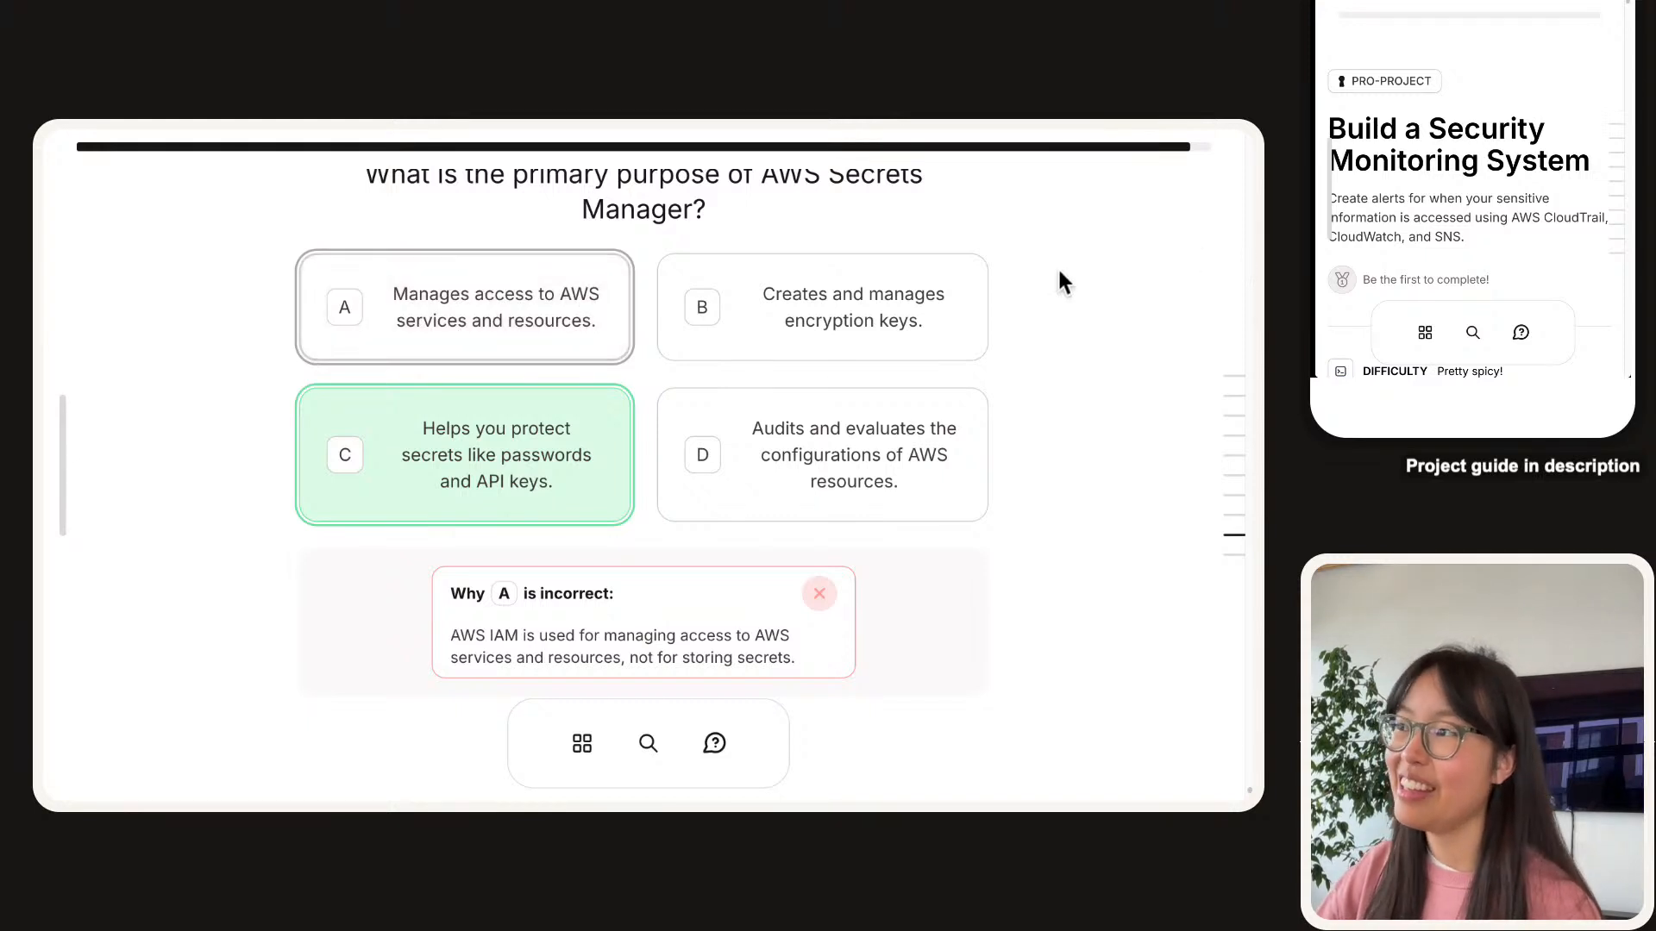
pyautogui.click(912, 339)
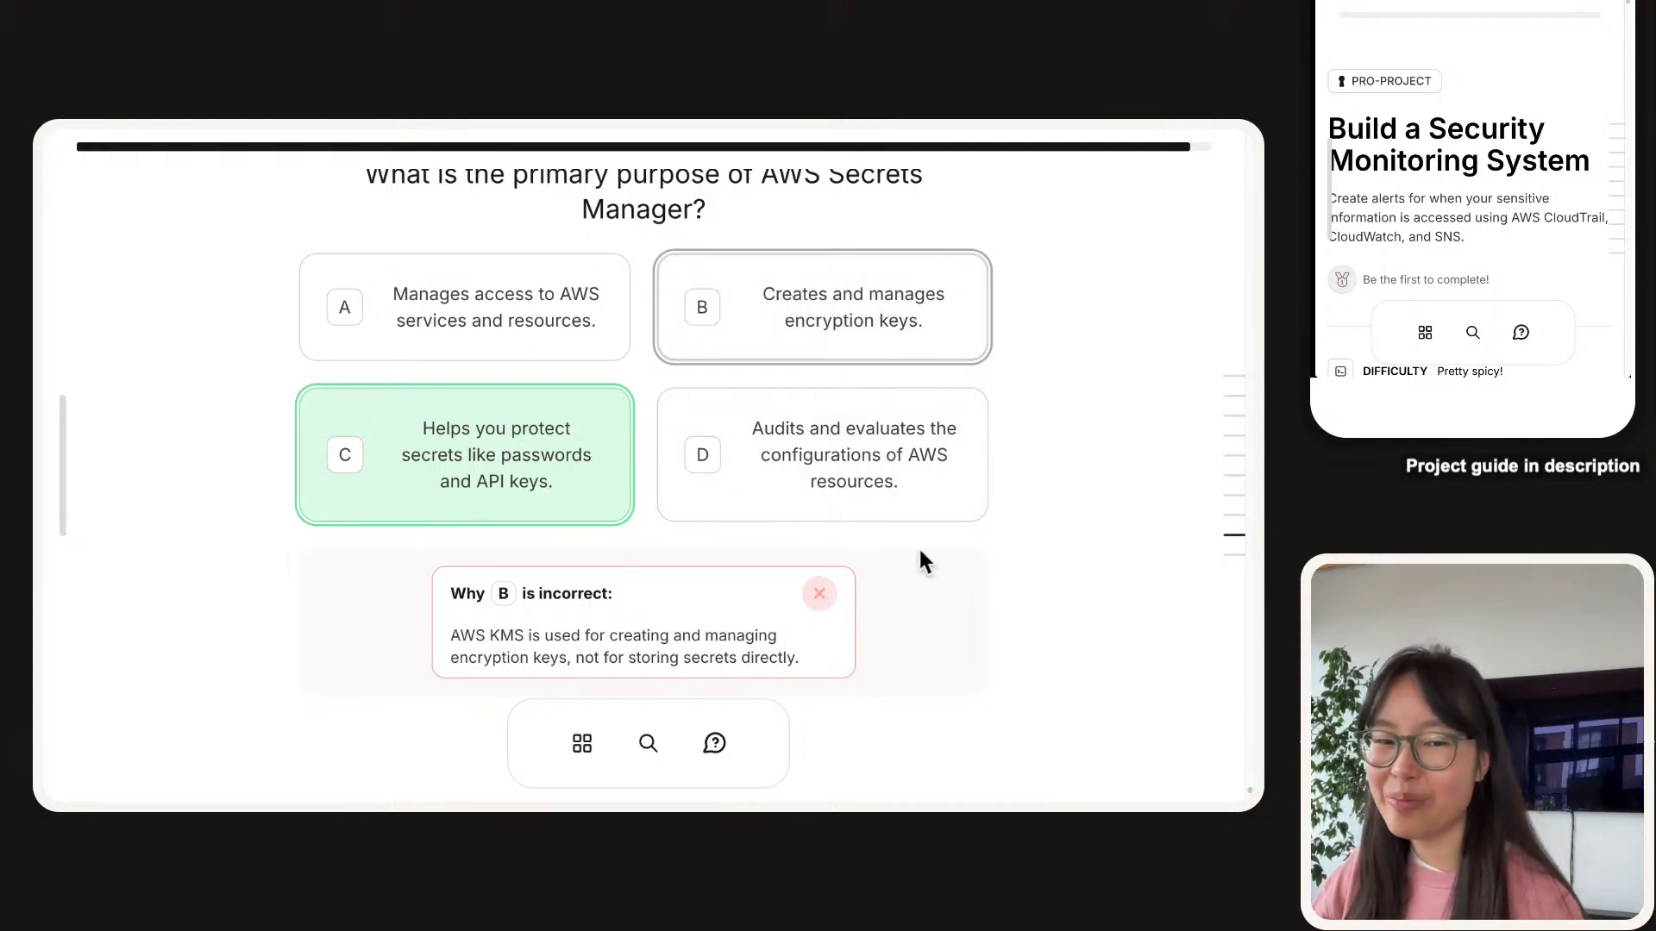
pyautogui.click(949, 518)
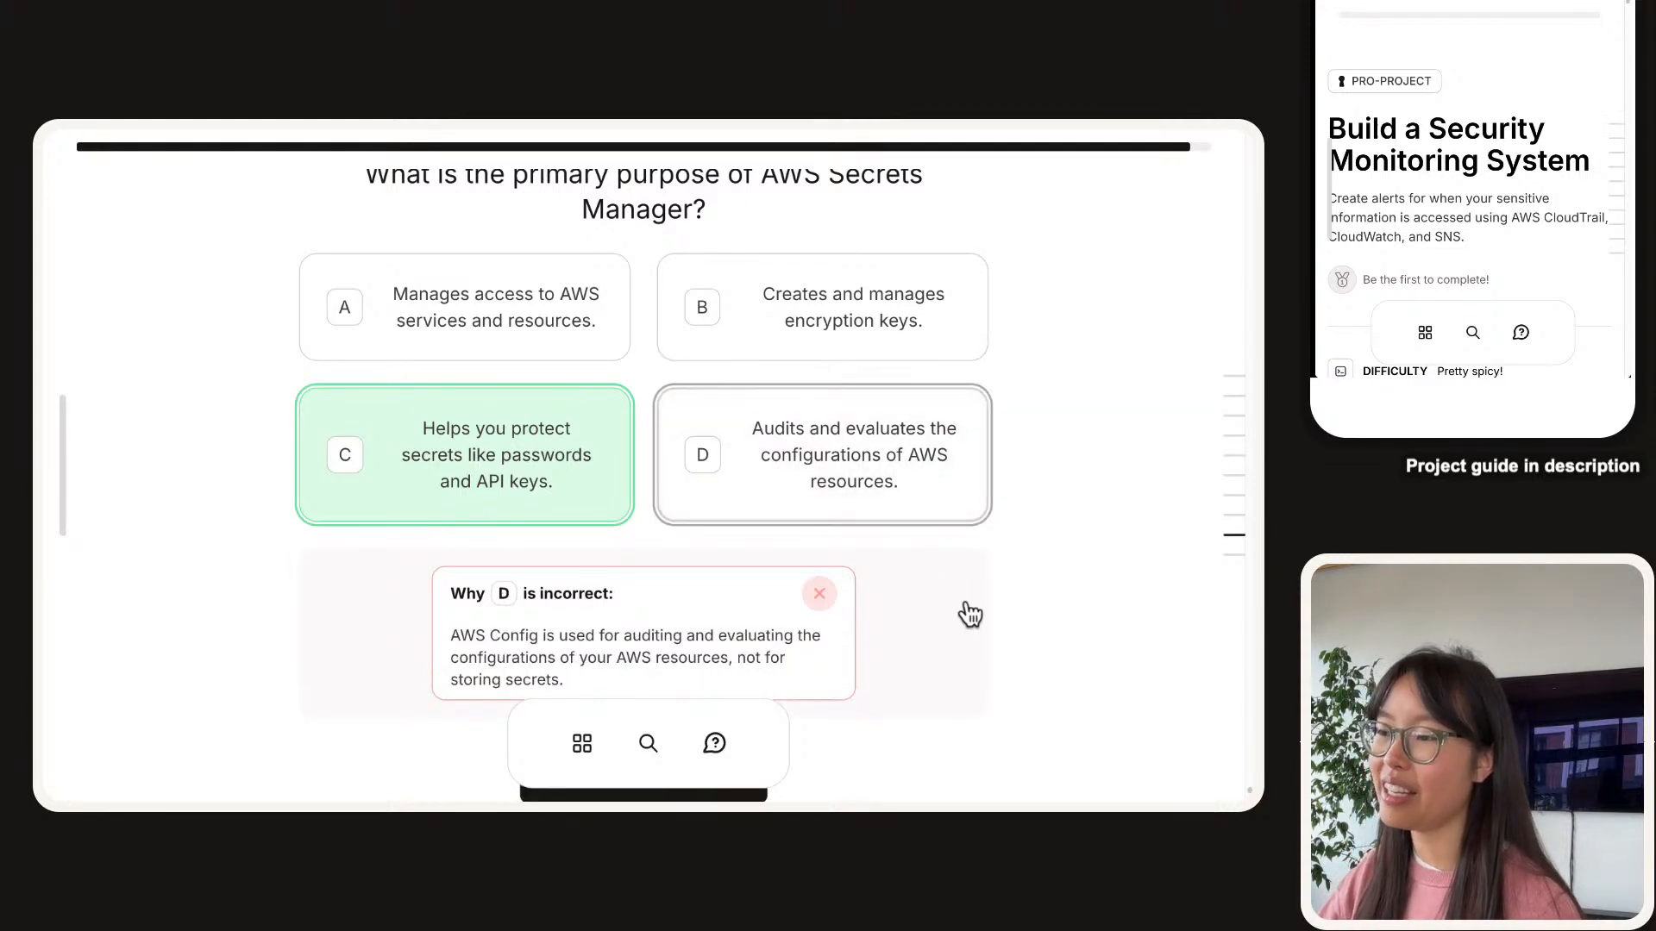
pyautogui.scroll(-1, 966, 604)
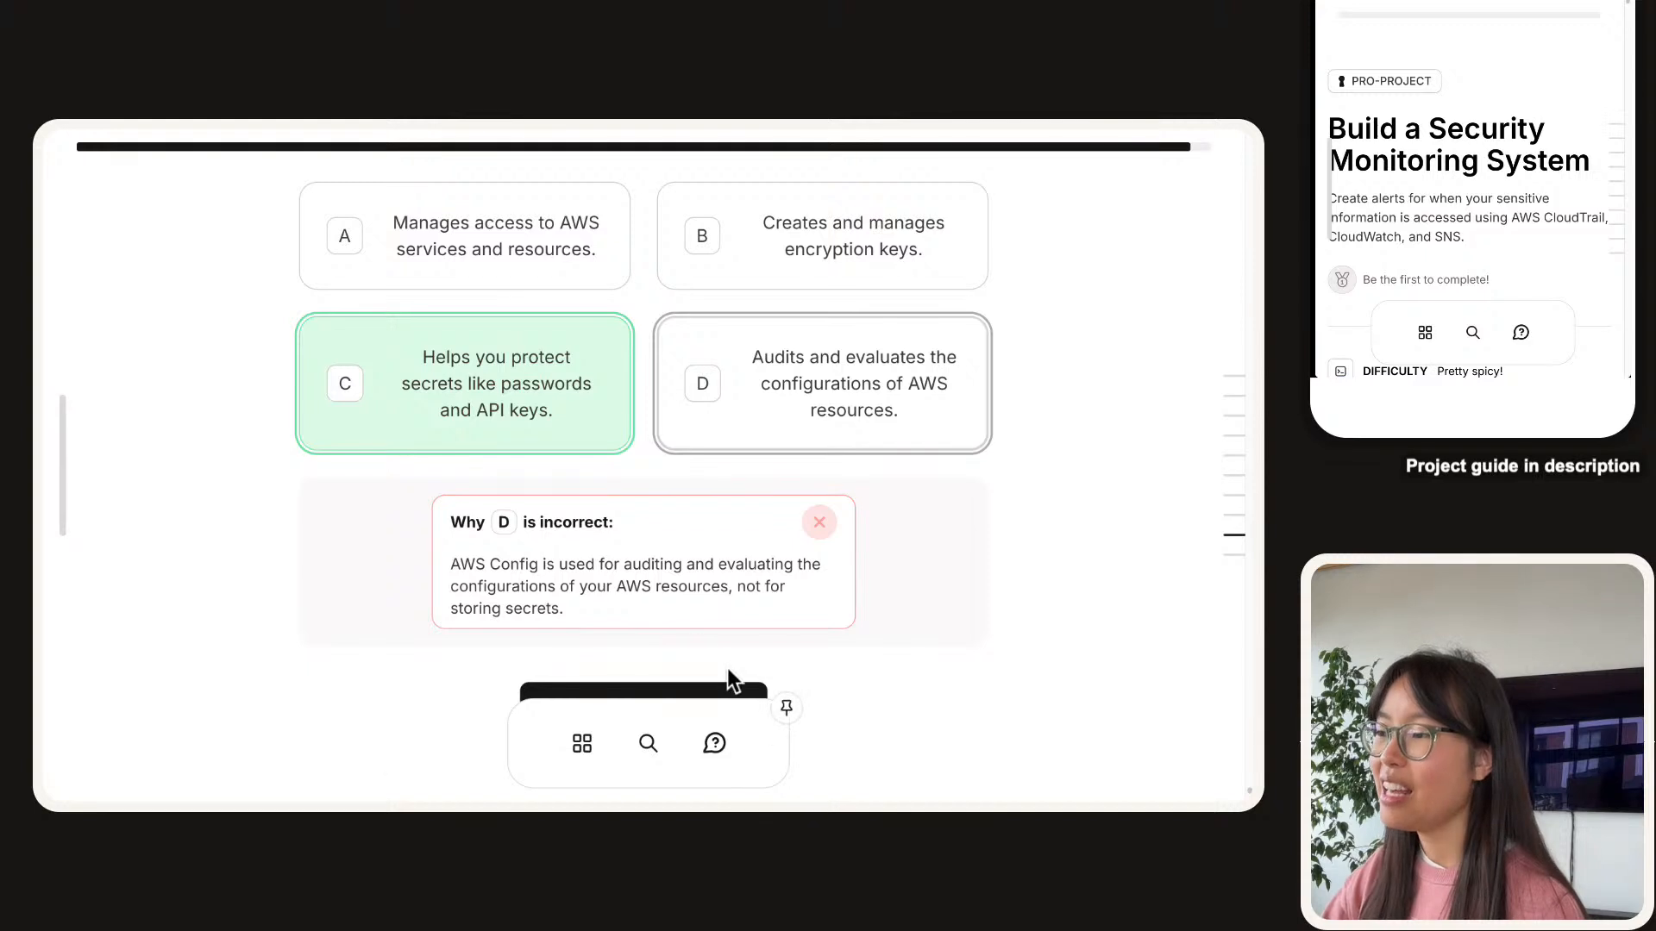
pyautogui.scroll(-1, 708, 676)
pyautogui.click(695, 666)
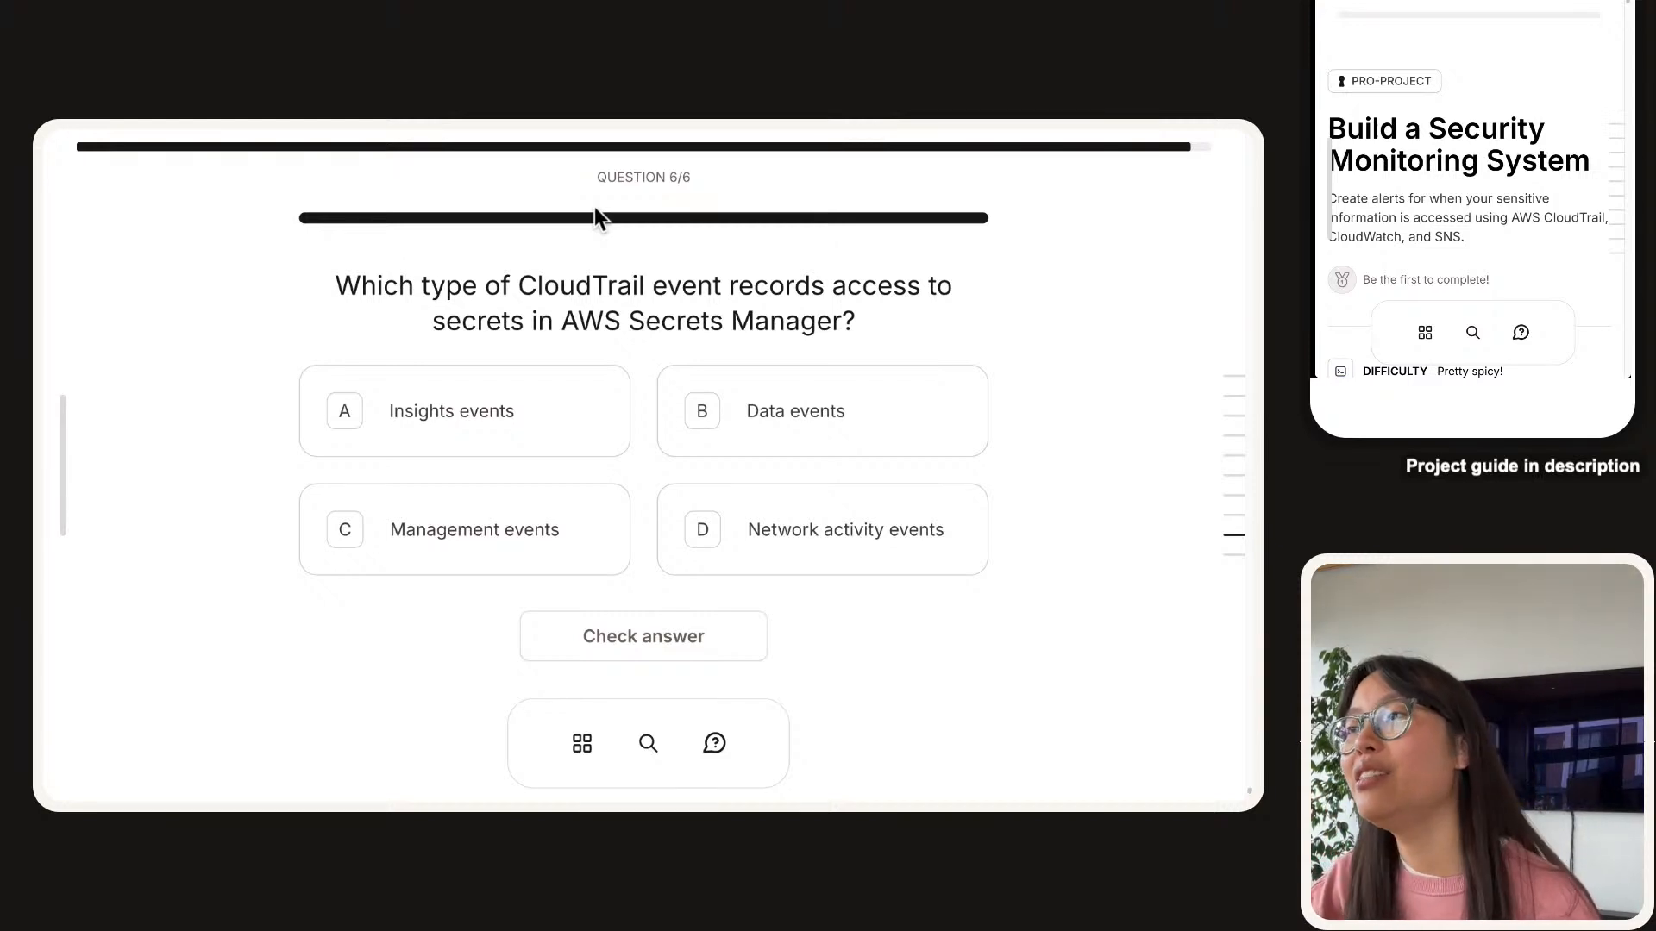
# Highlight the CloudTrail Secrets Manager access question for emphasis, then deselect it.
pyautogui.tripleClick(596, 268)
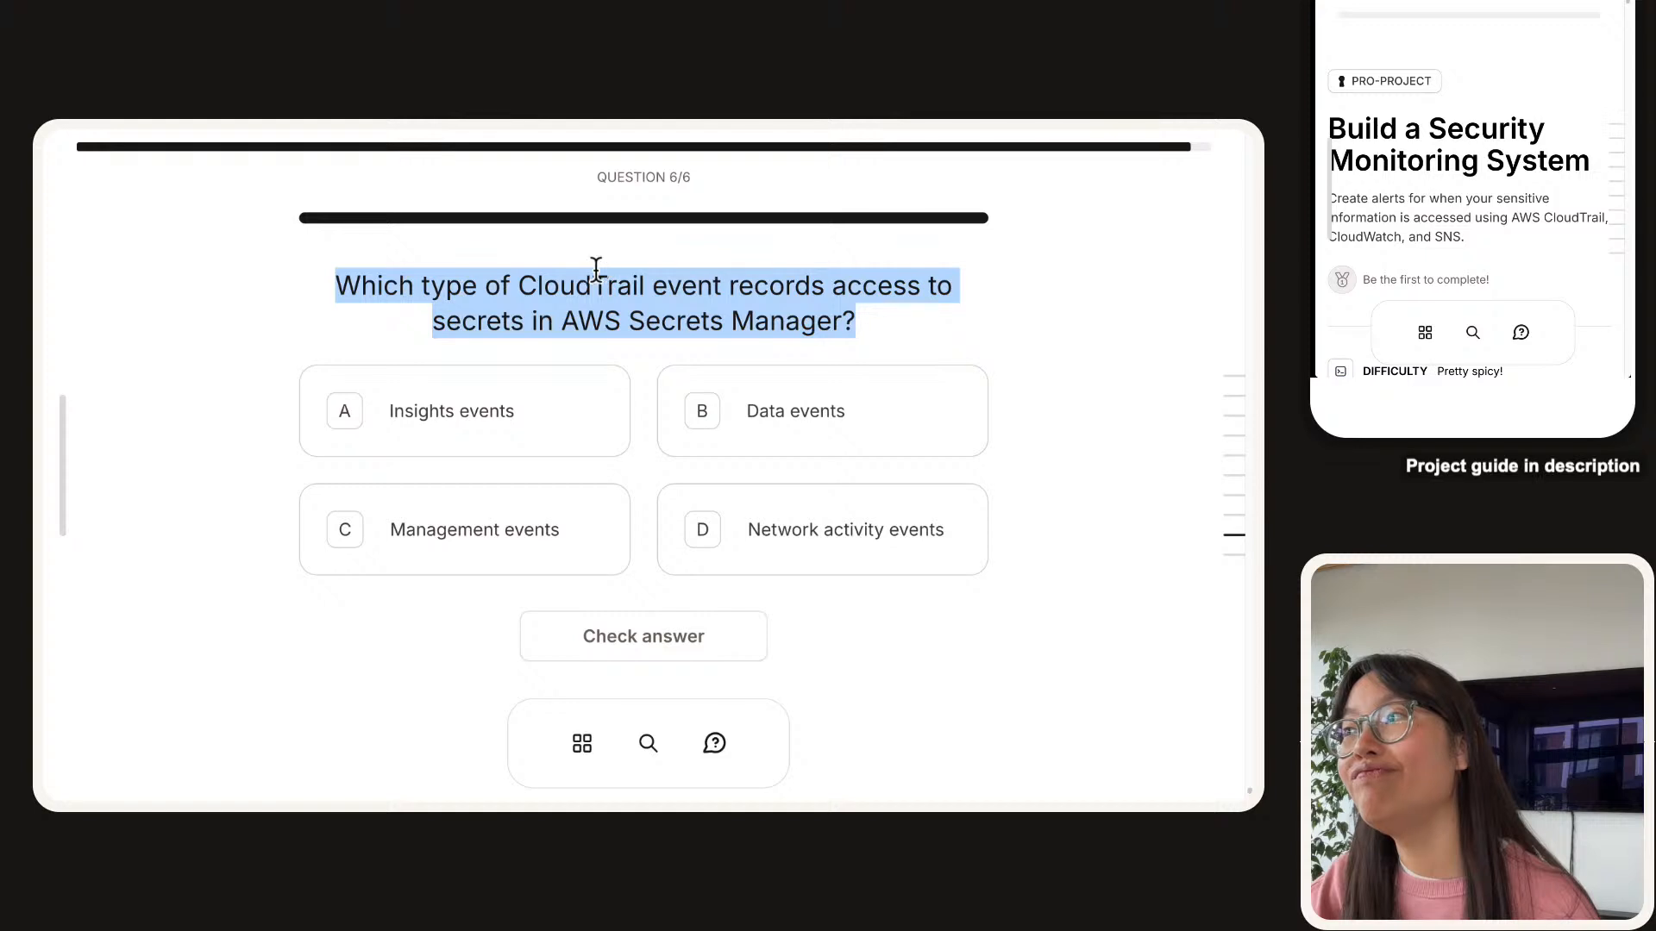
pyautogui.click(596, 268)
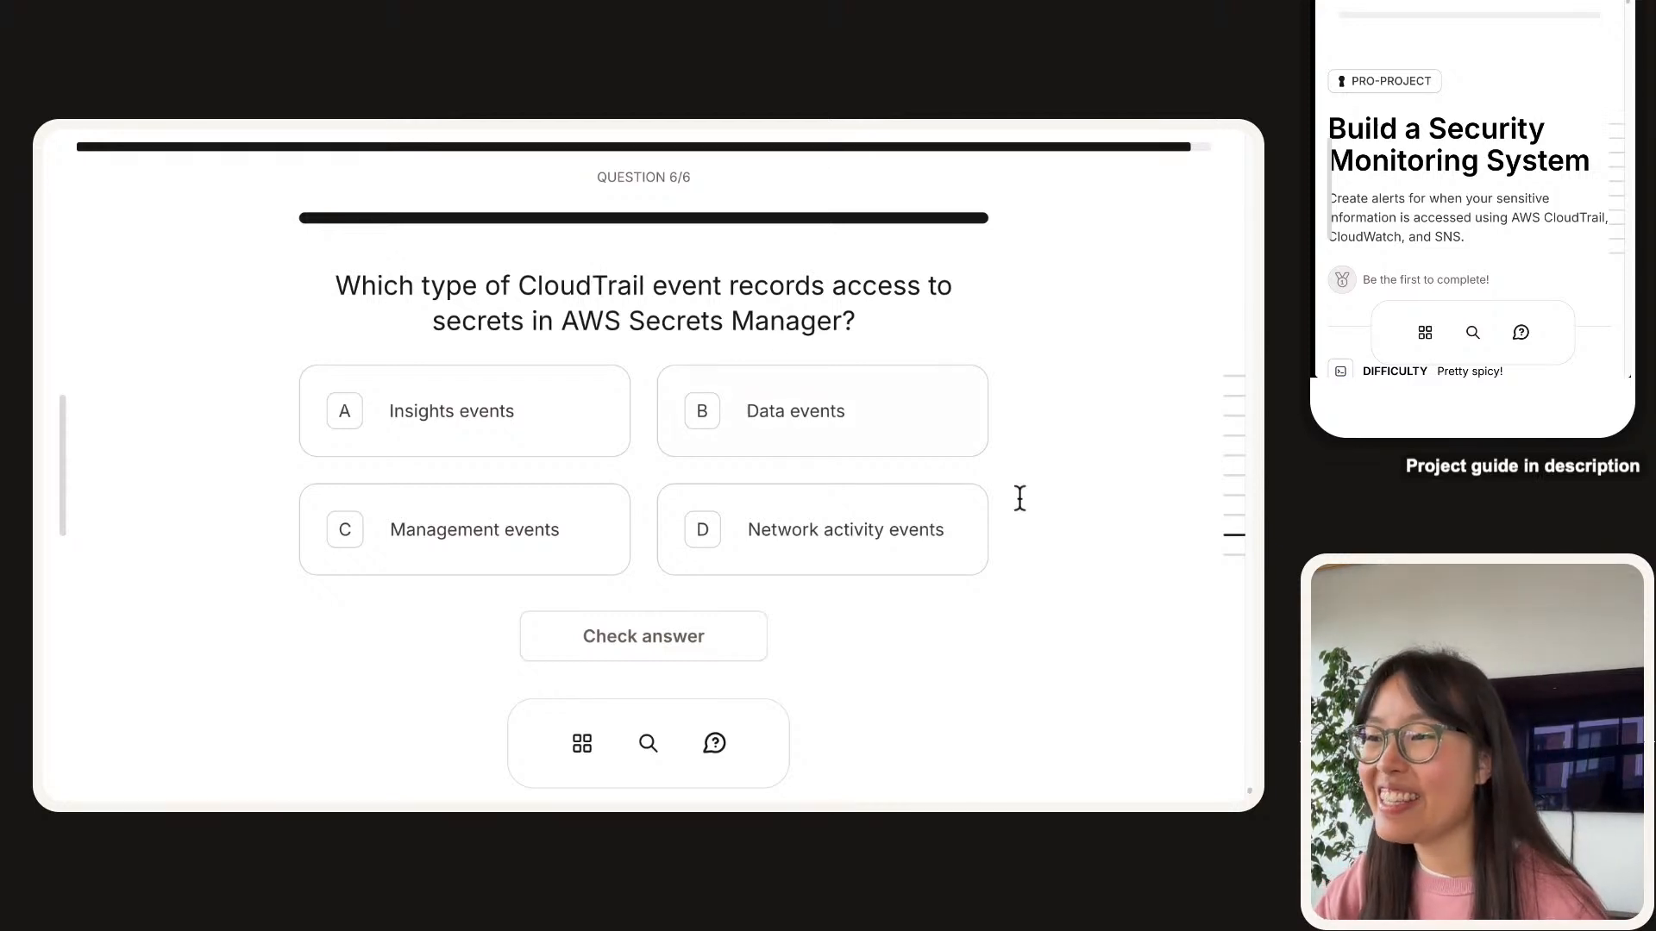
# Answer Management events, check it, and read why Data, Insights and Network activity events are wrong.
pyautogui.click(557, 535)
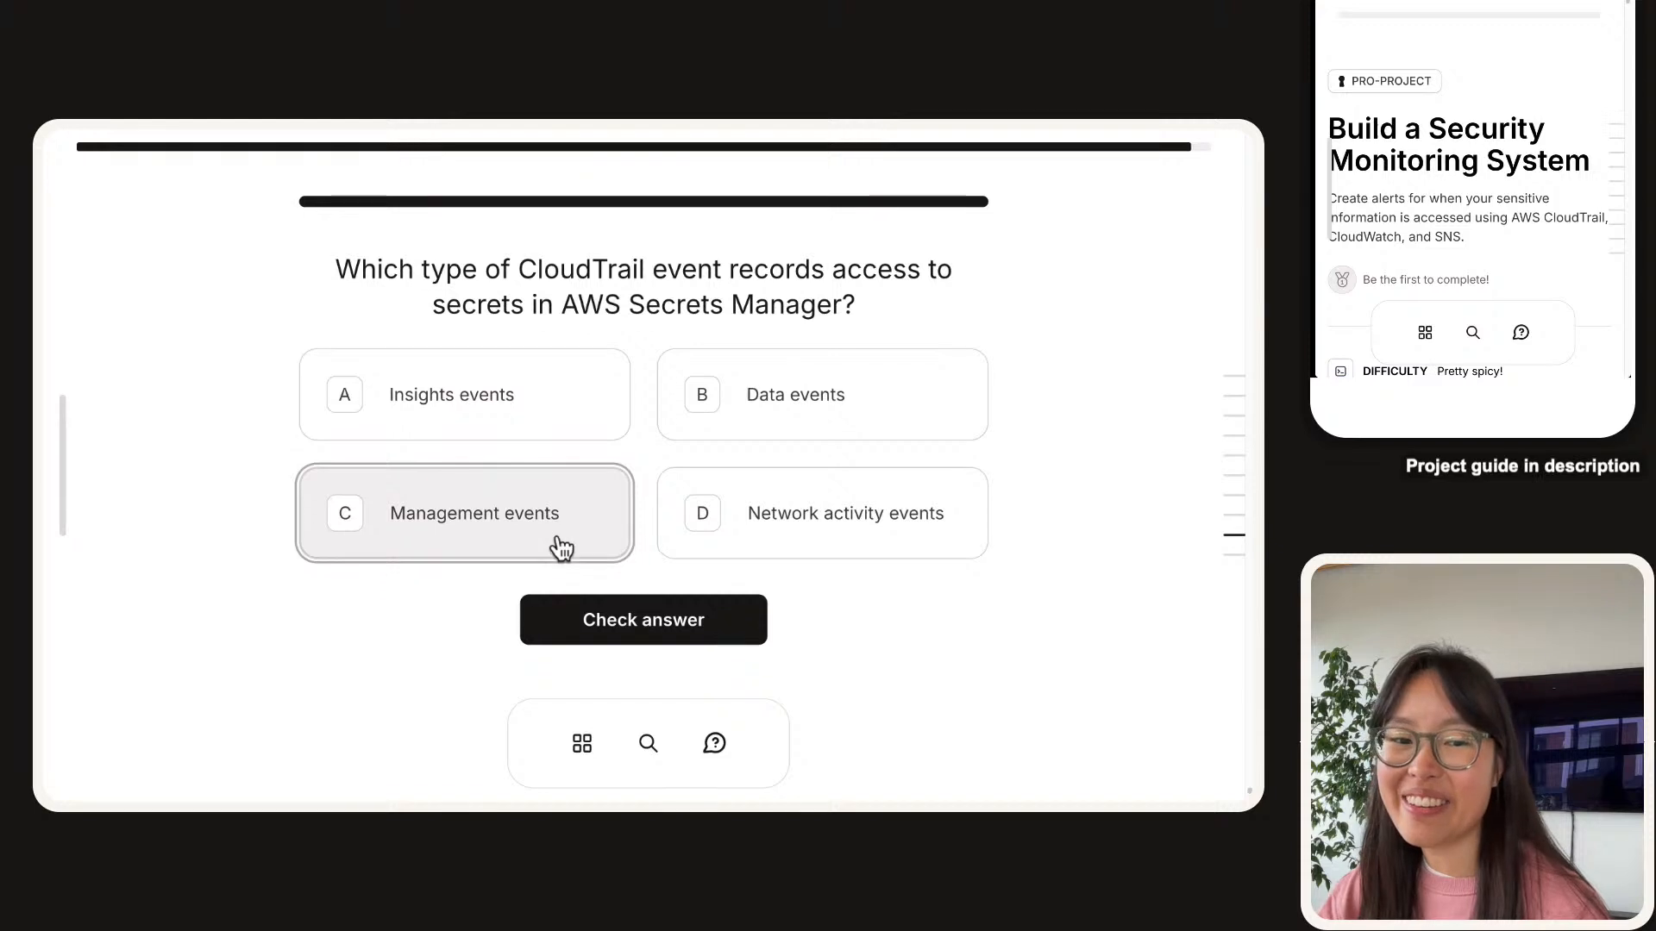
pyautogui.click(573, 596)
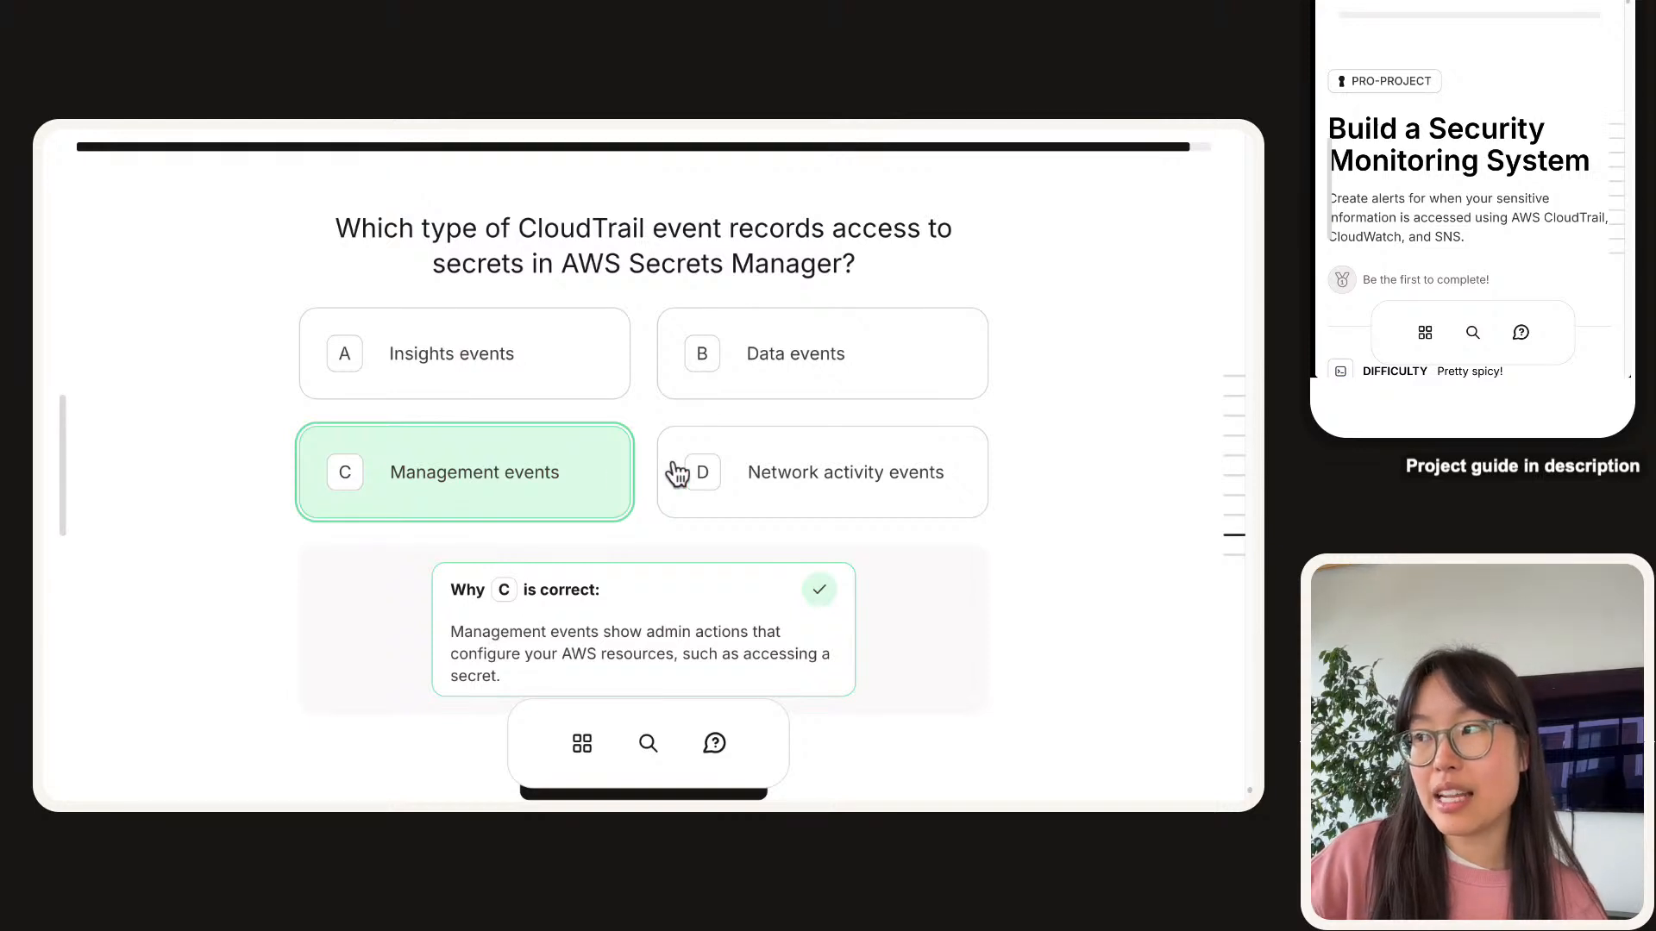
pyautogui.click(776, 366)
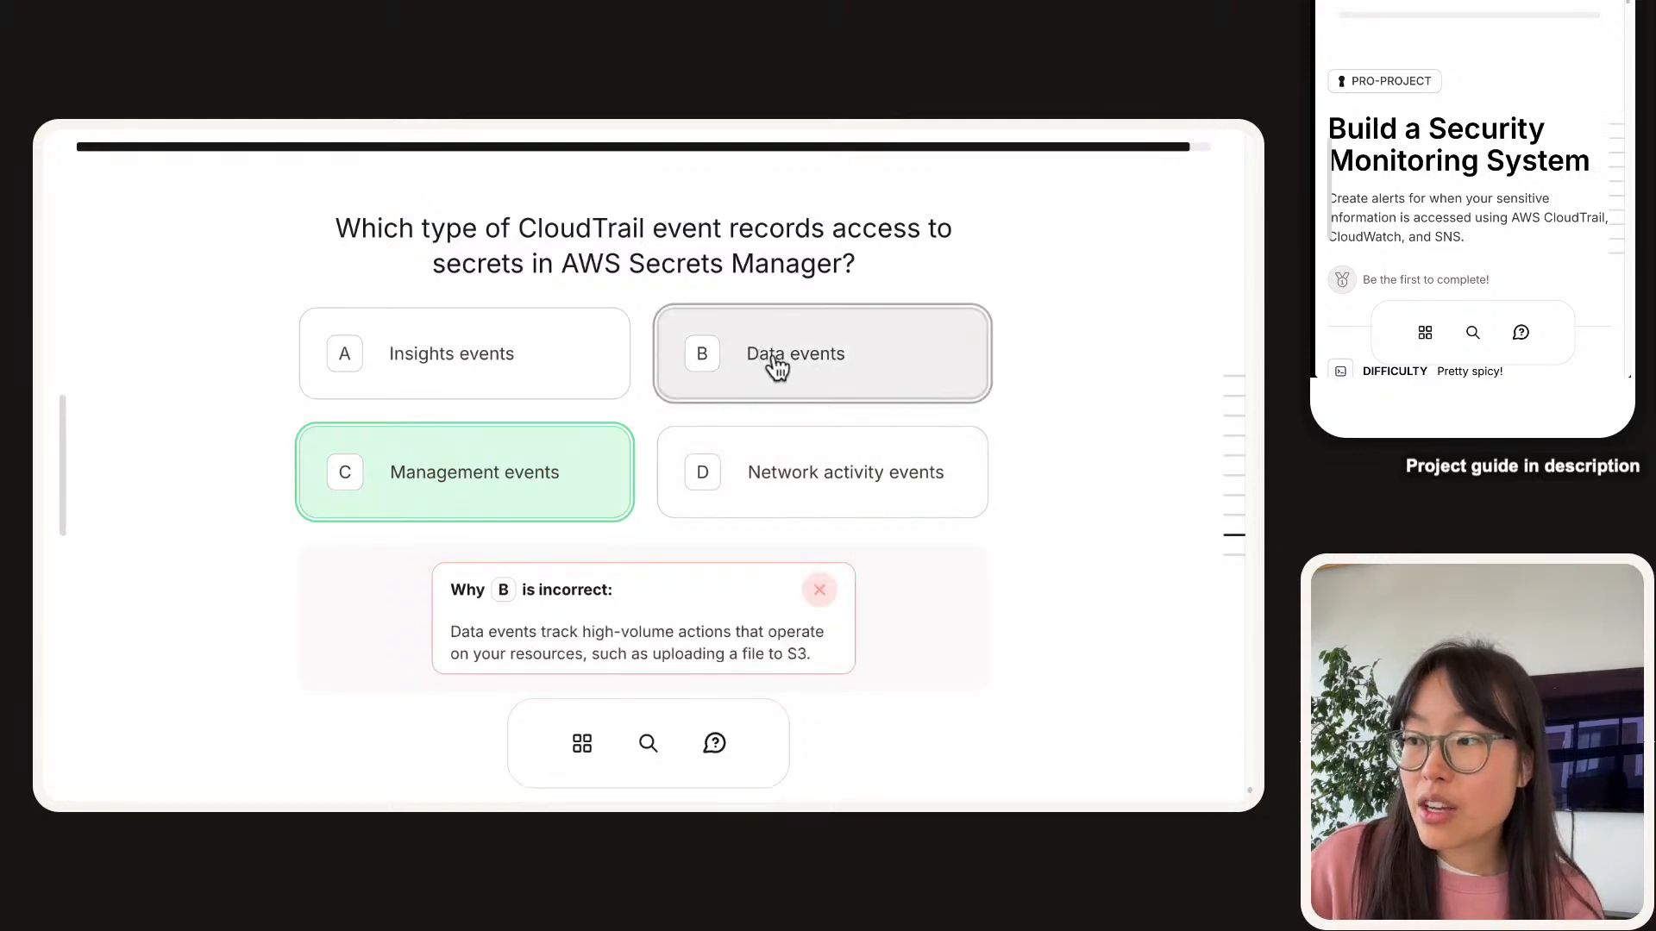
pyautogui.click(431, 355)
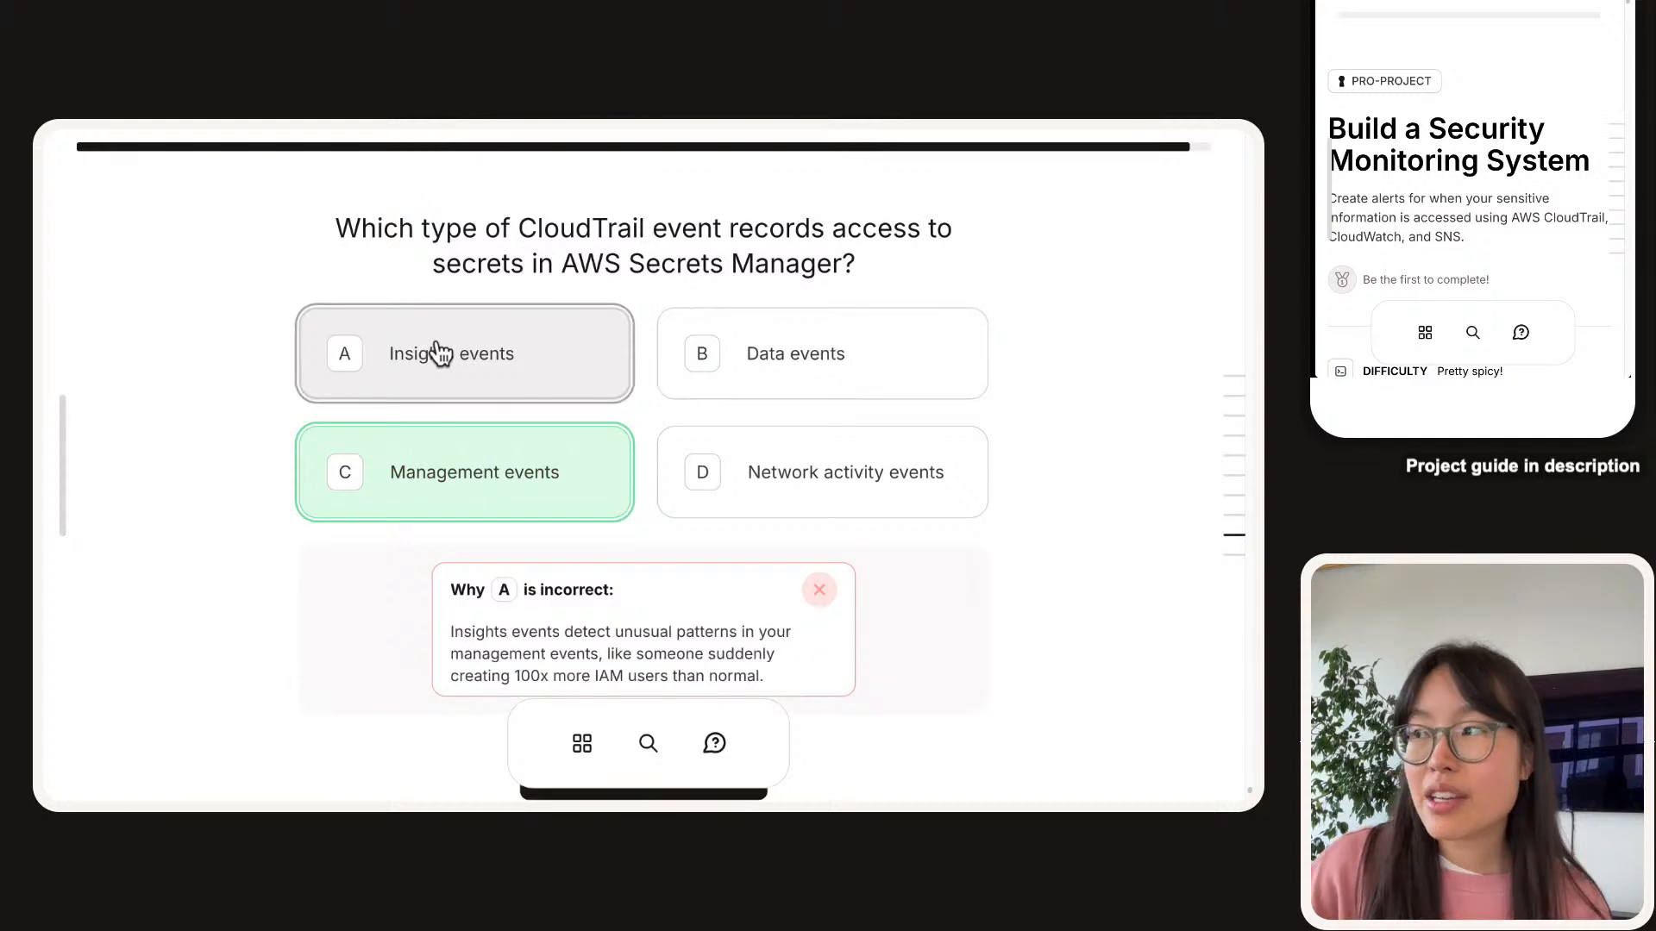
pyautogui.click(822, 513)
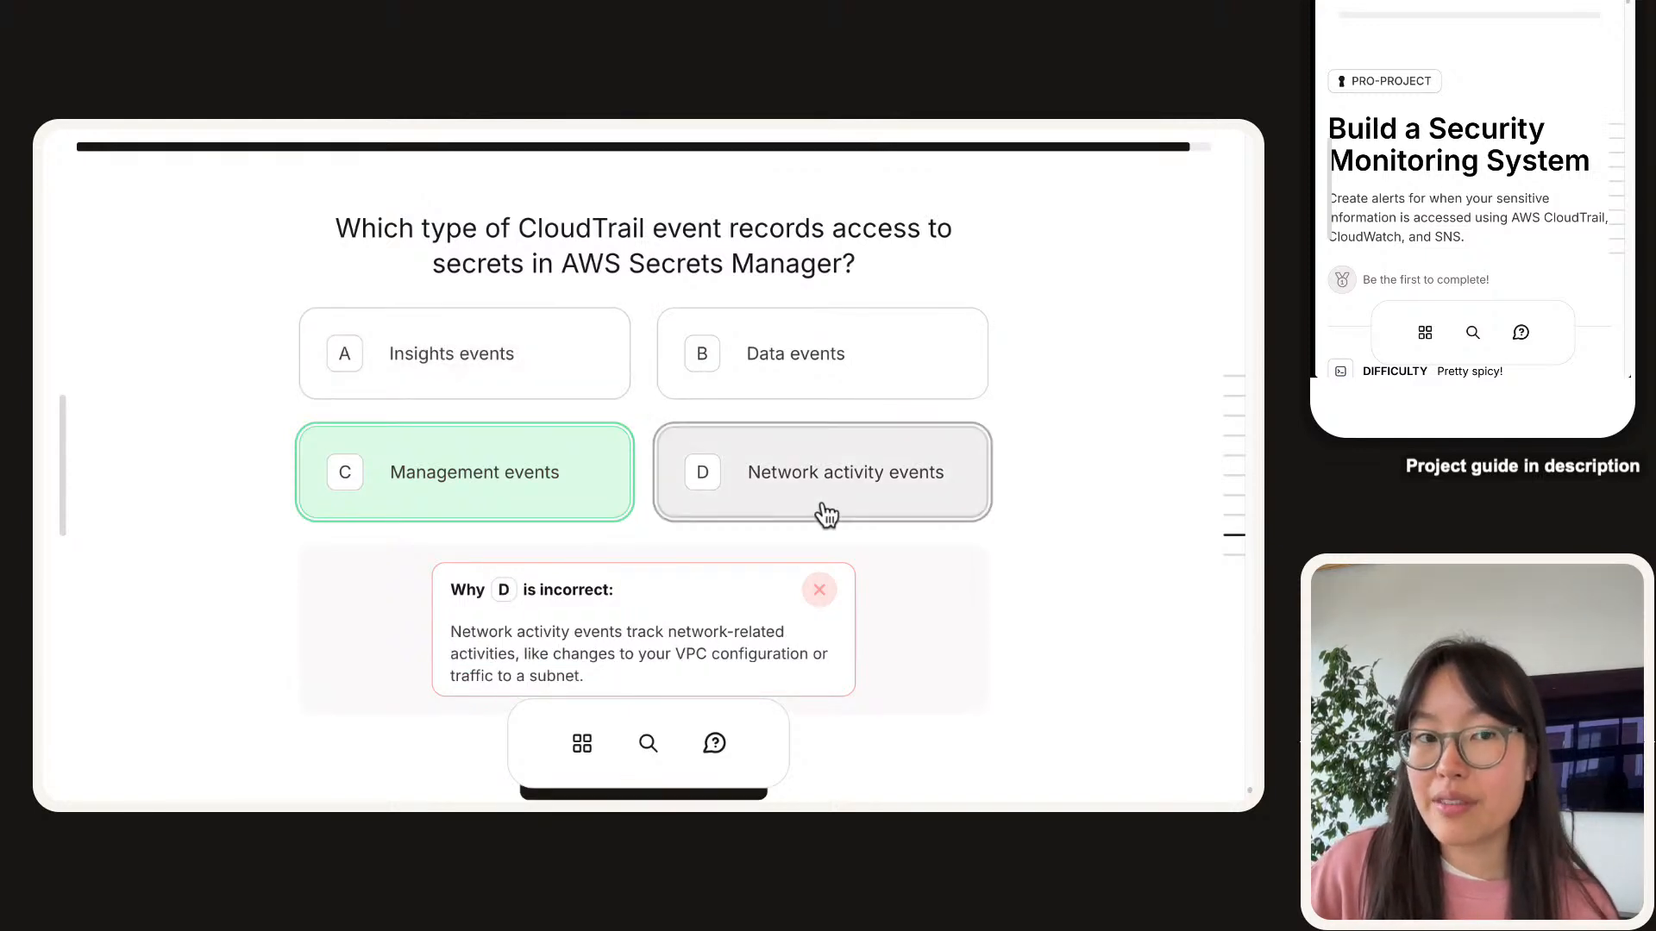
pyautogui.click(509, 446)
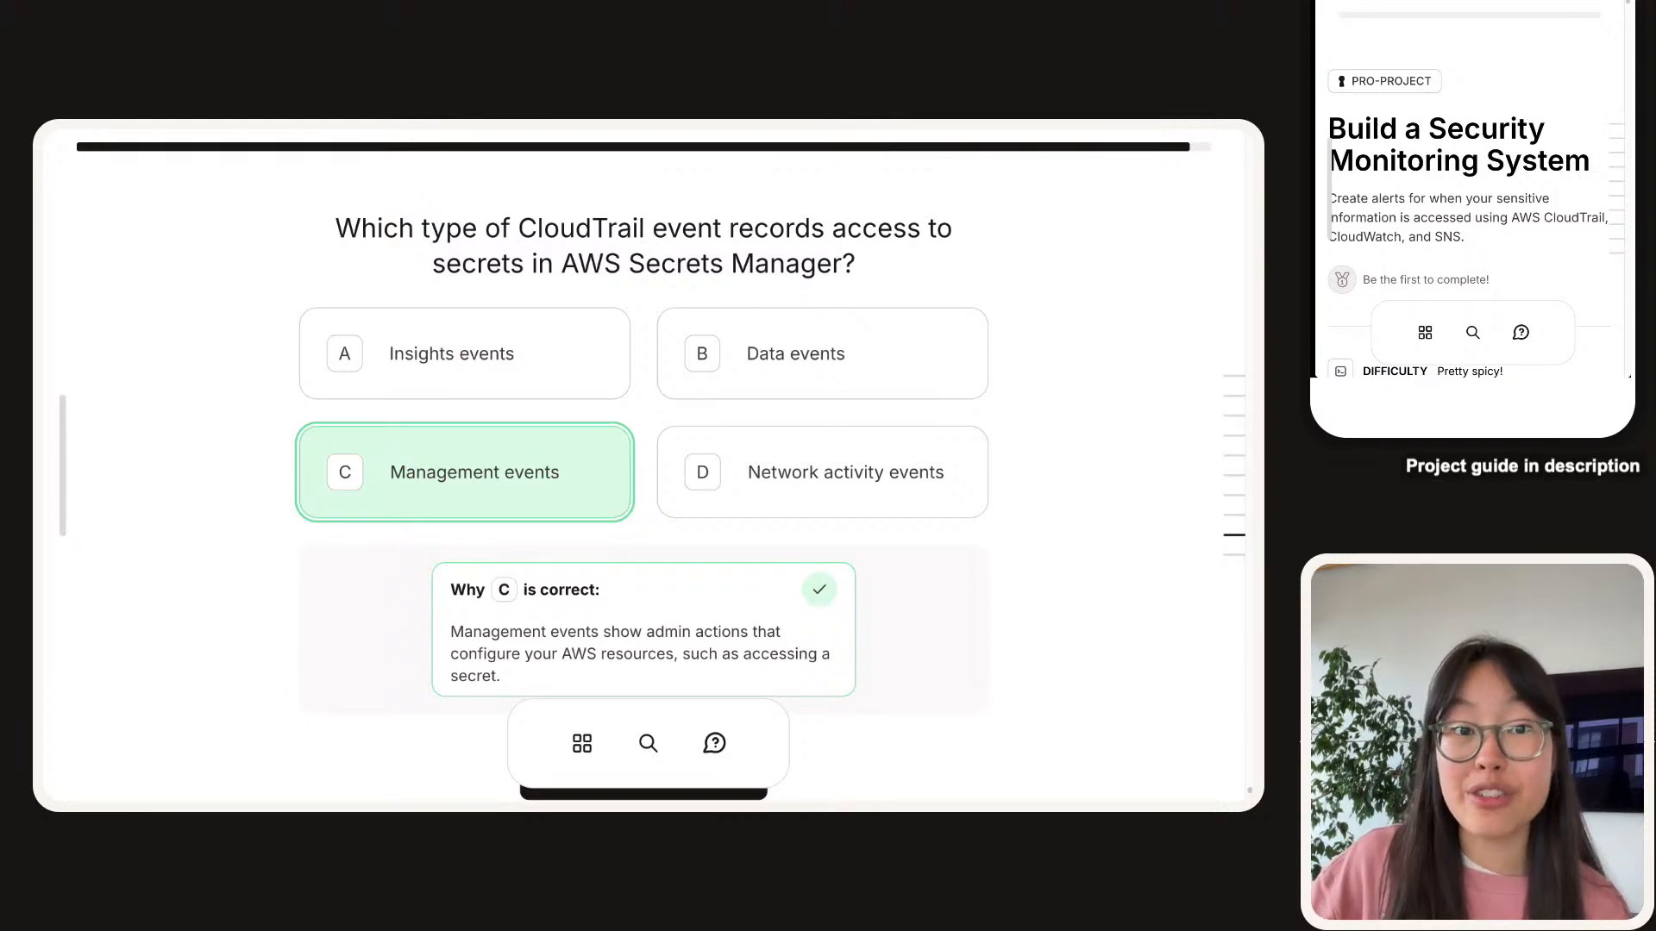
# Complete the quiz for a perfect 6/6 score.
pyautogui.scroll(-8, 643, 466)
pyautogui.scroll(7, 644, 465)
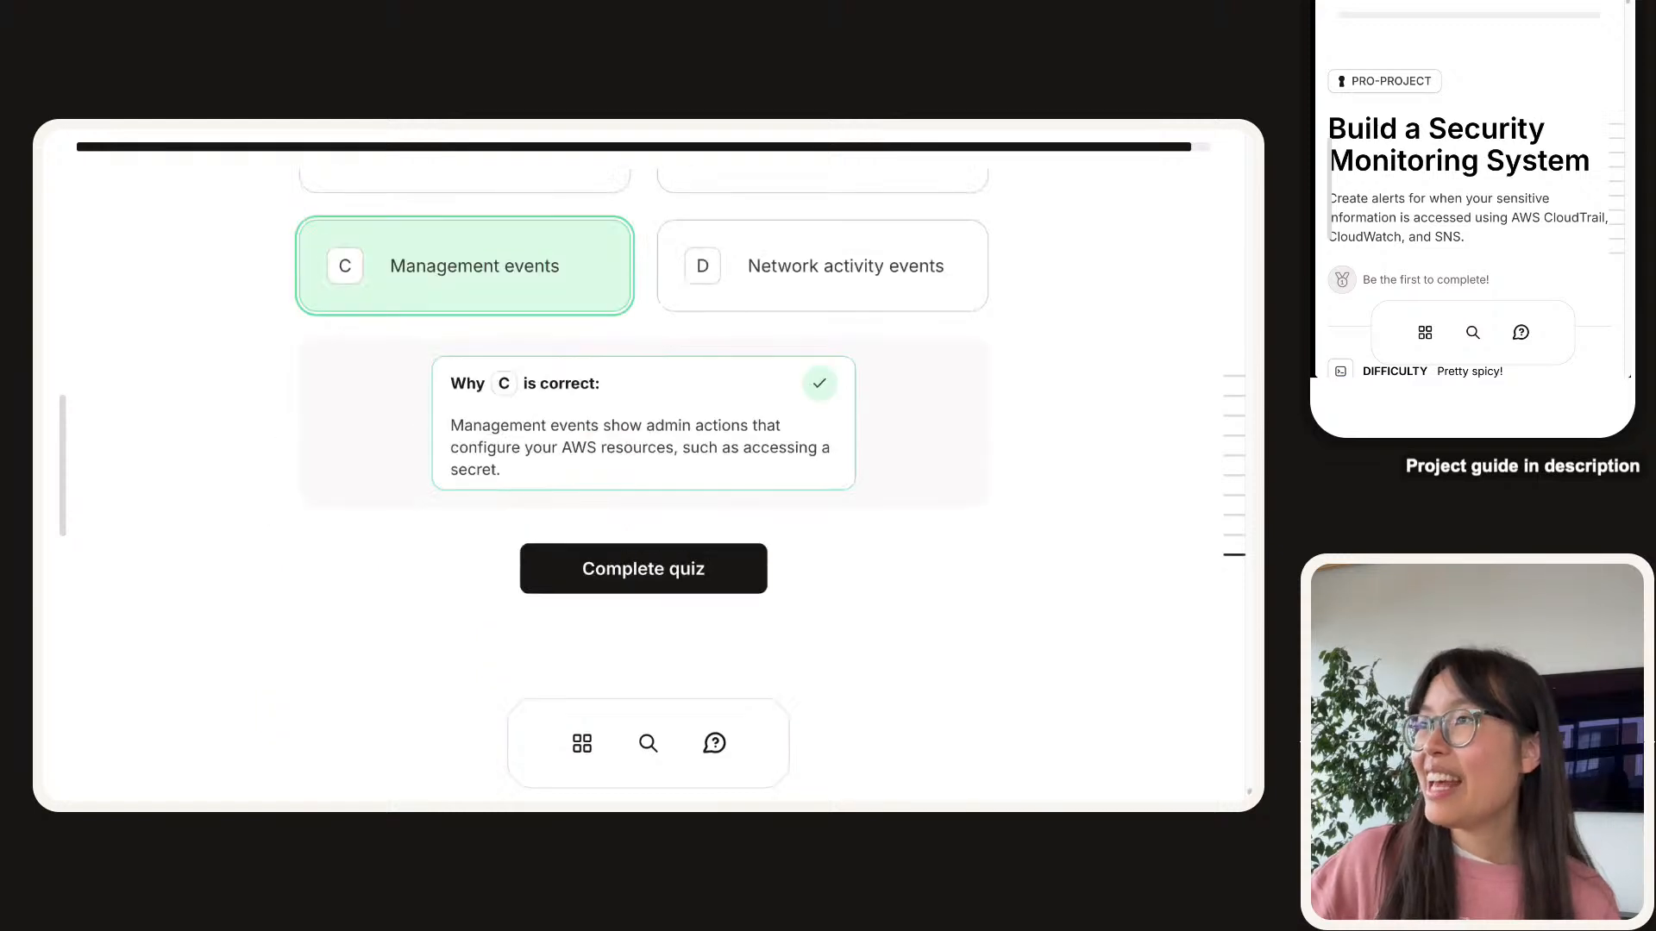
pyautogui.scroll(-2, 644, 466)
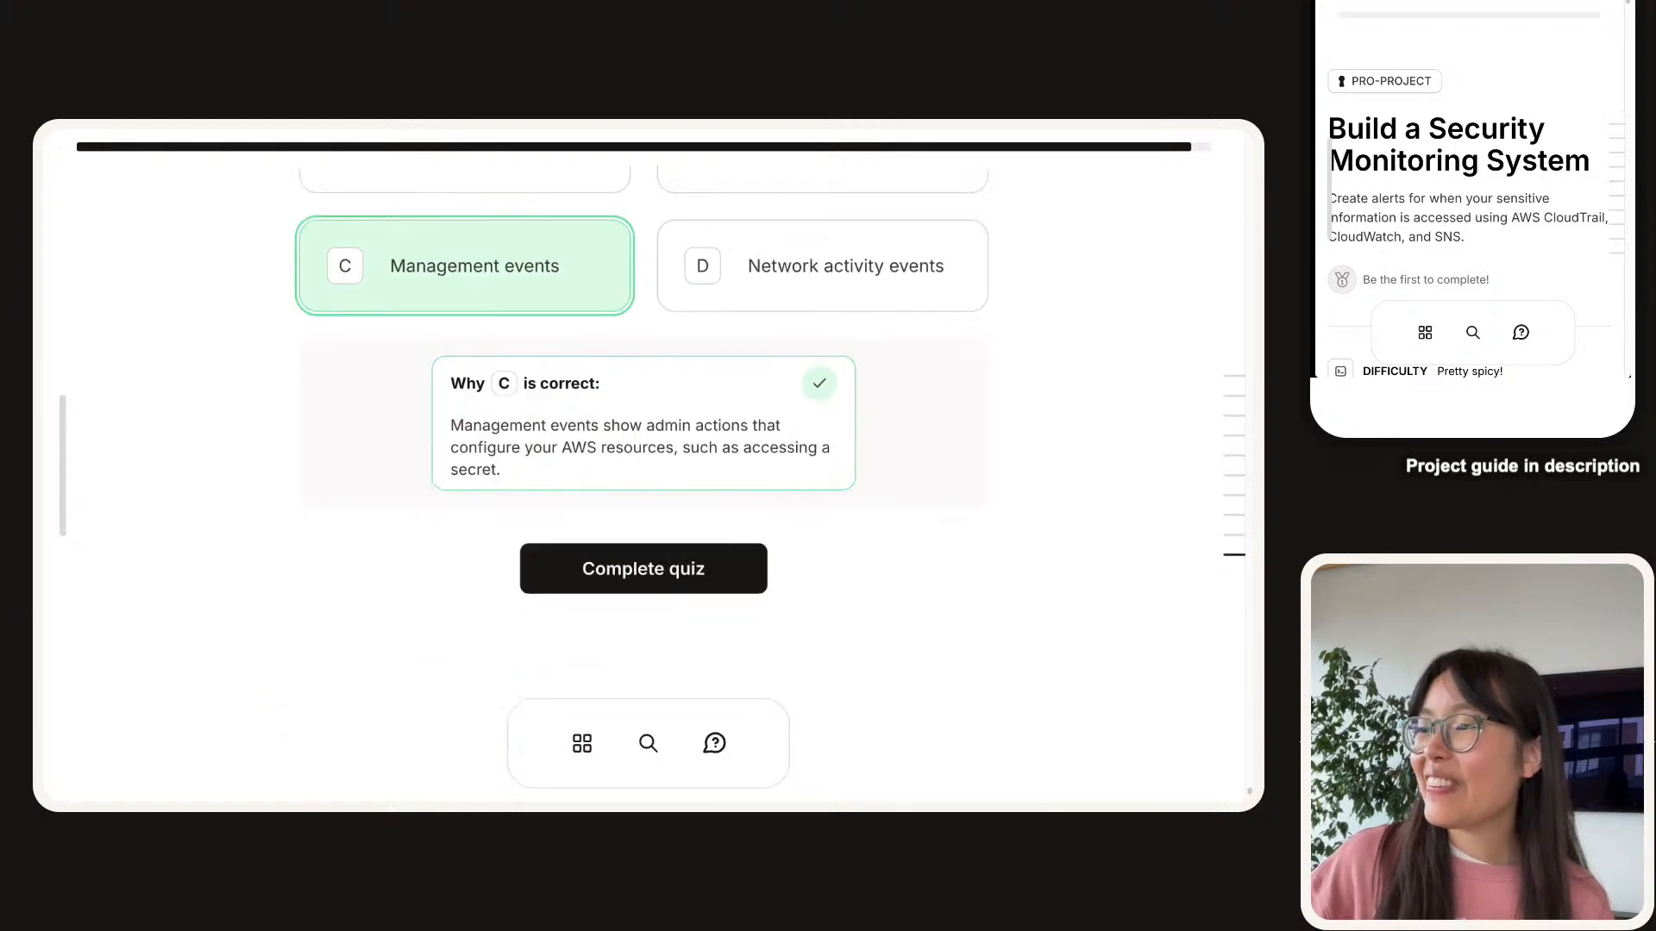
pyautogui.click(533, 578)
pyautogui.scroll(5, 287, 570)
pyautogui.scroll(-1, 290, 576)
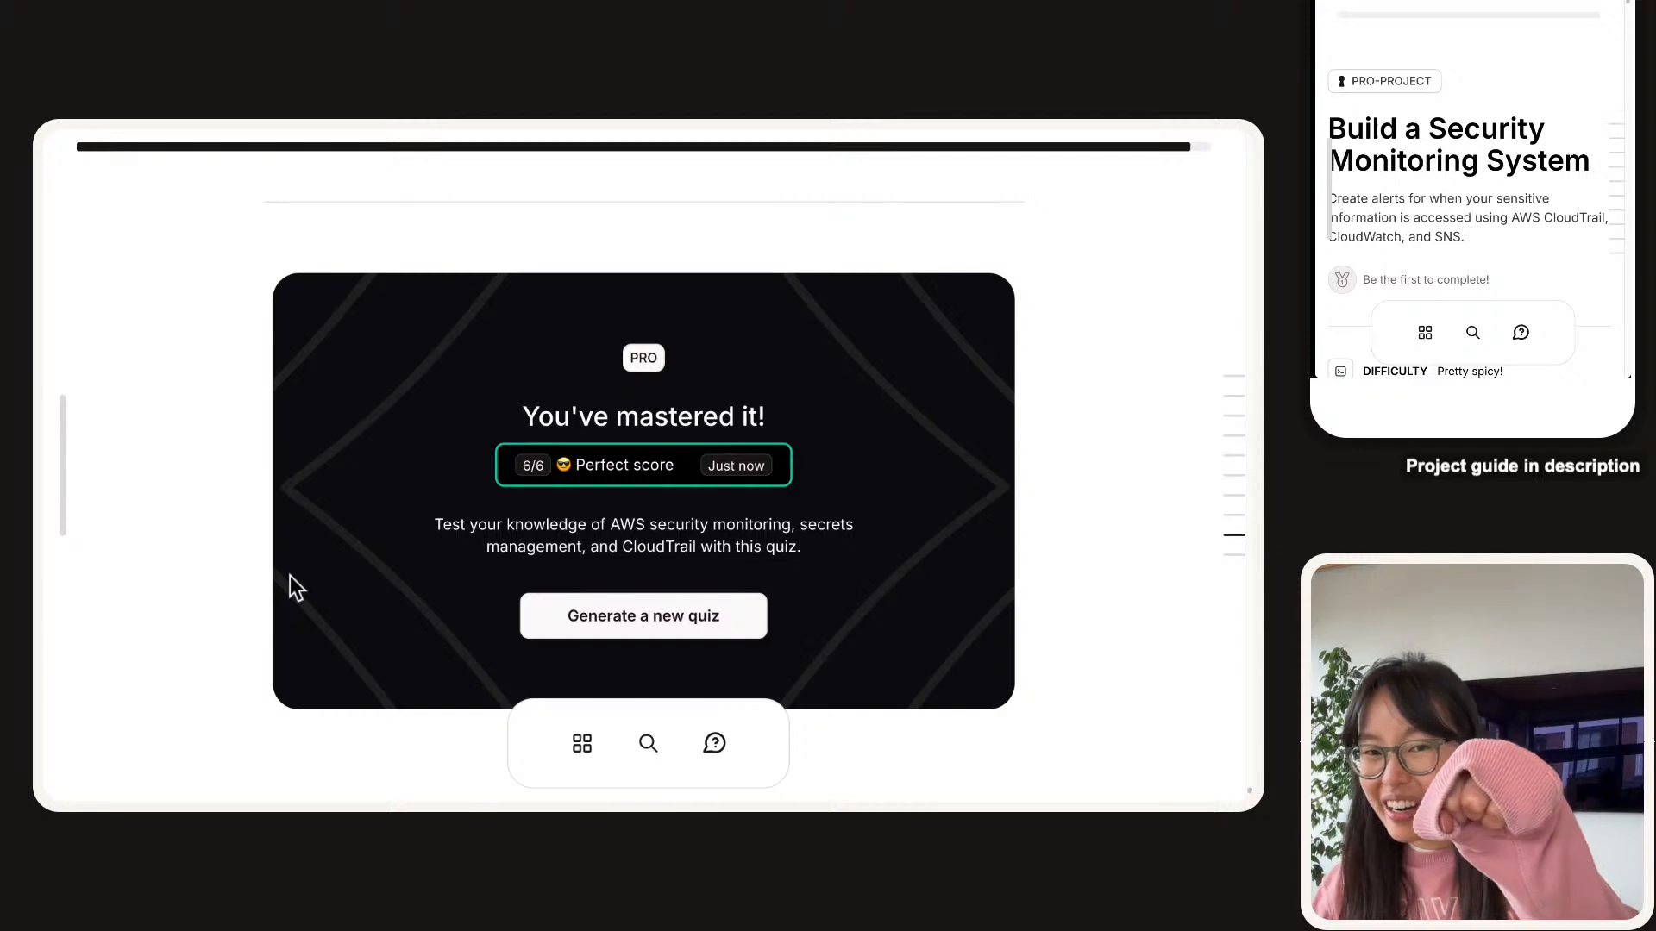
# Generate a new AWS Security Monitoring quiz and start it at question 1 of 6.
pyautogui.click(686, 609)
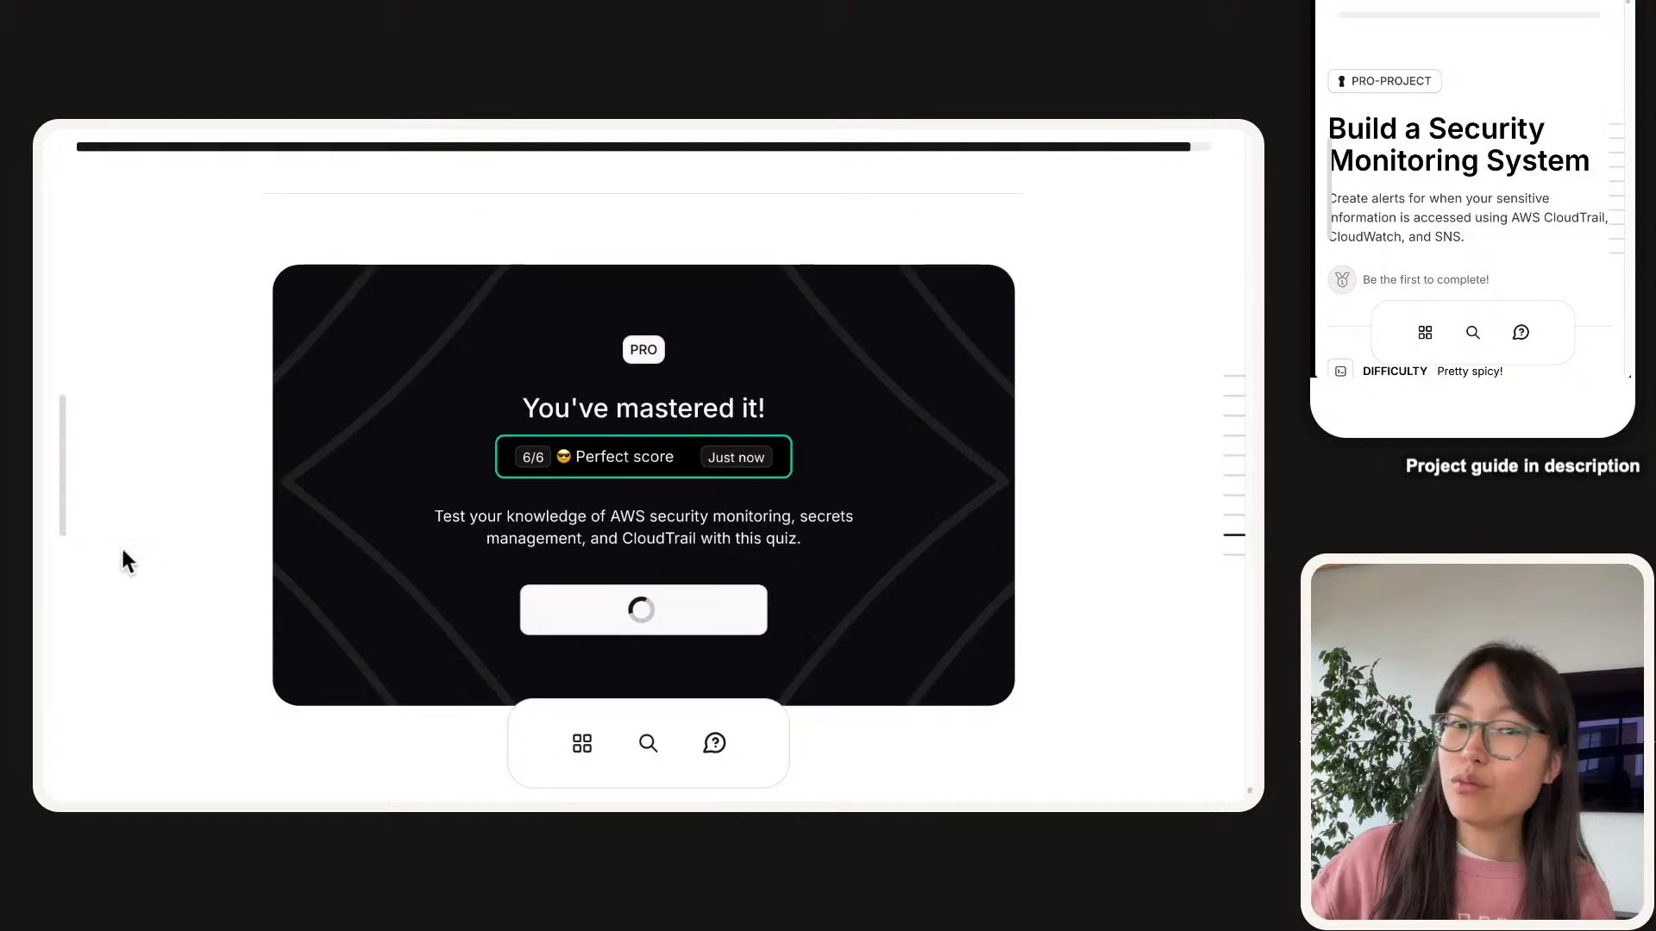
pyautogui.scroll(-2, 120, 550)
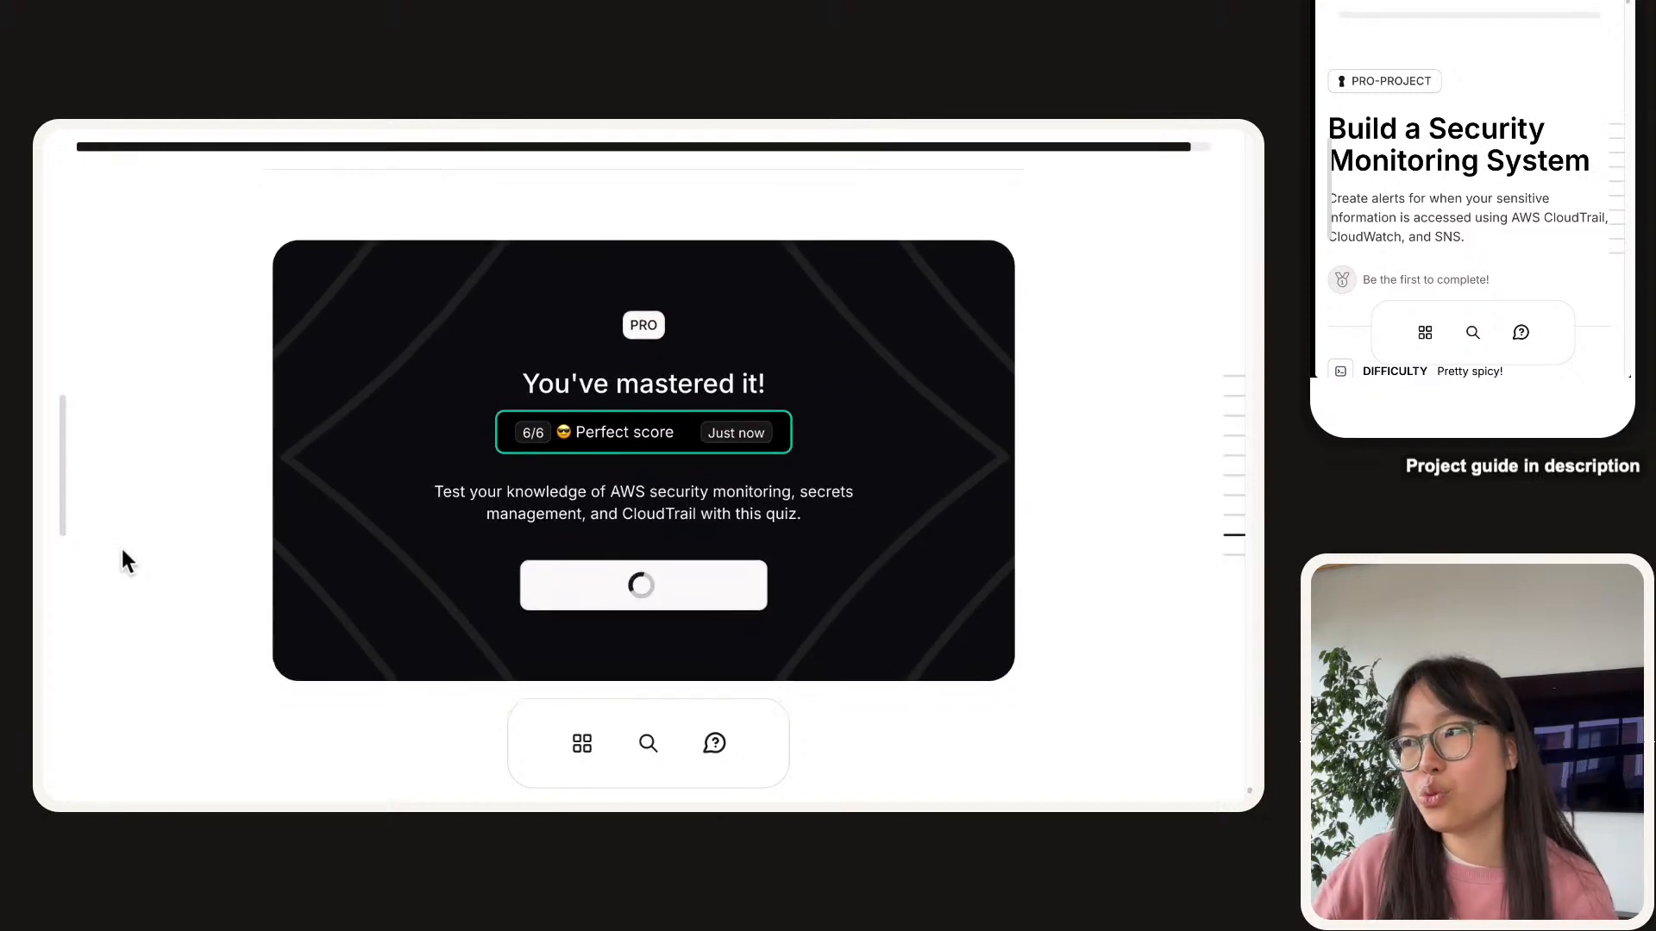
pyautogui.scroll(2, 122, 550)
pyautogui.scroll(-2, 121, 551)
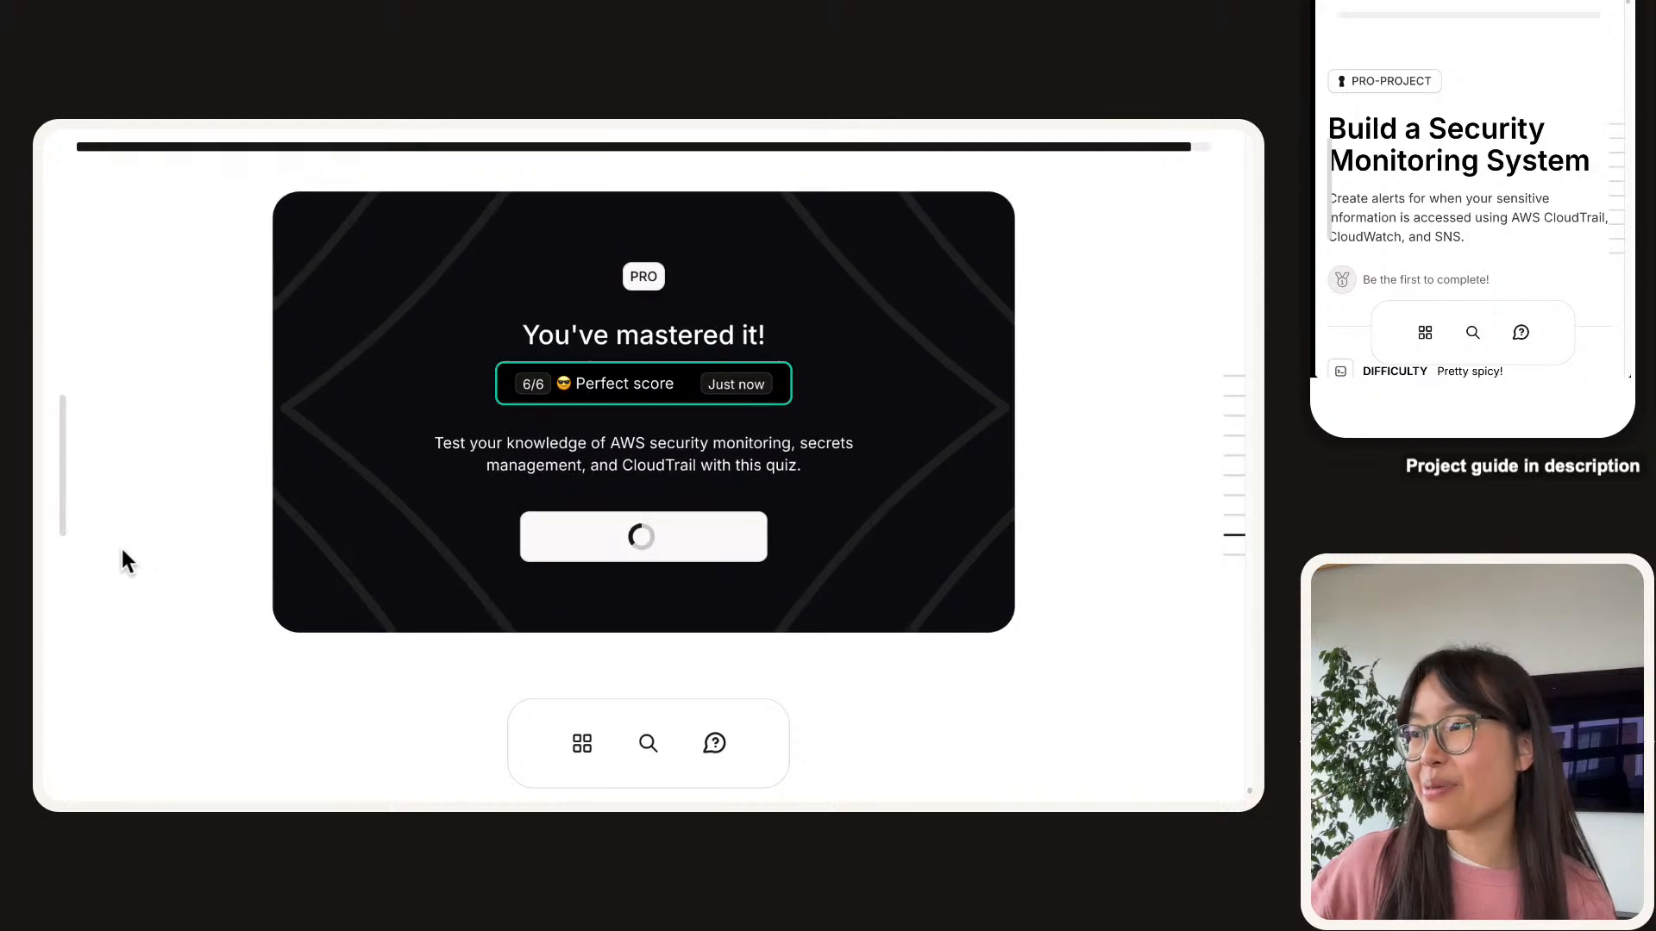
pyautogui.click(635, 528)
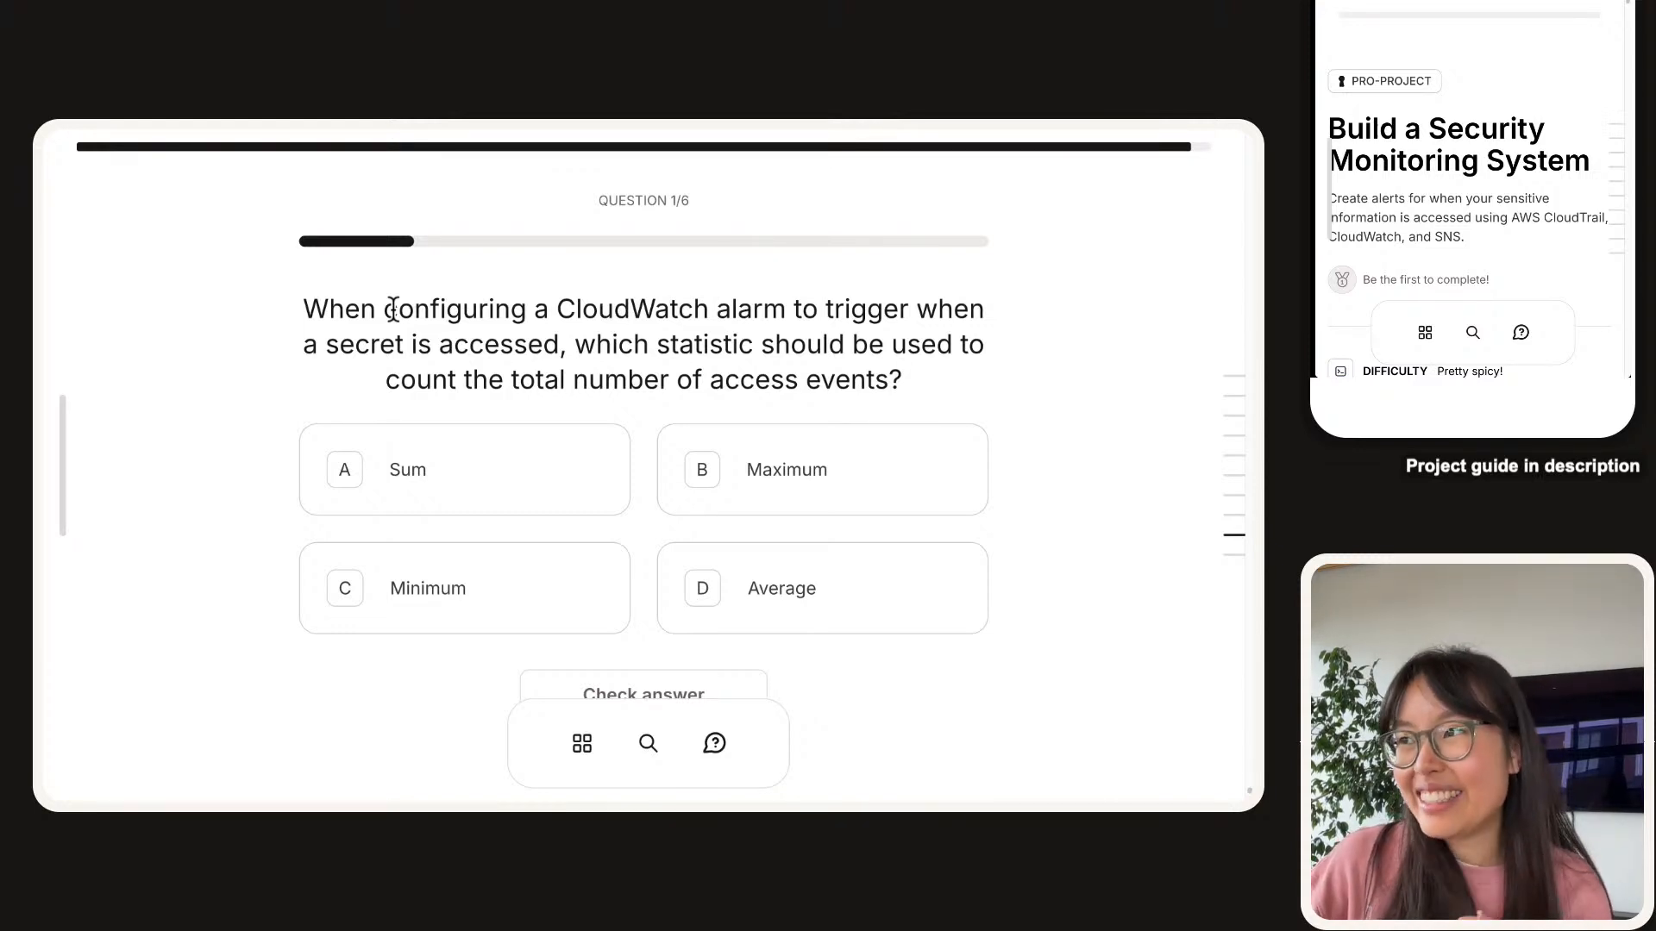
# Scroll past the new quiz's first question toward the 'Get your documentation!' section.
pyautogui.scroll(-1, 393, 309)
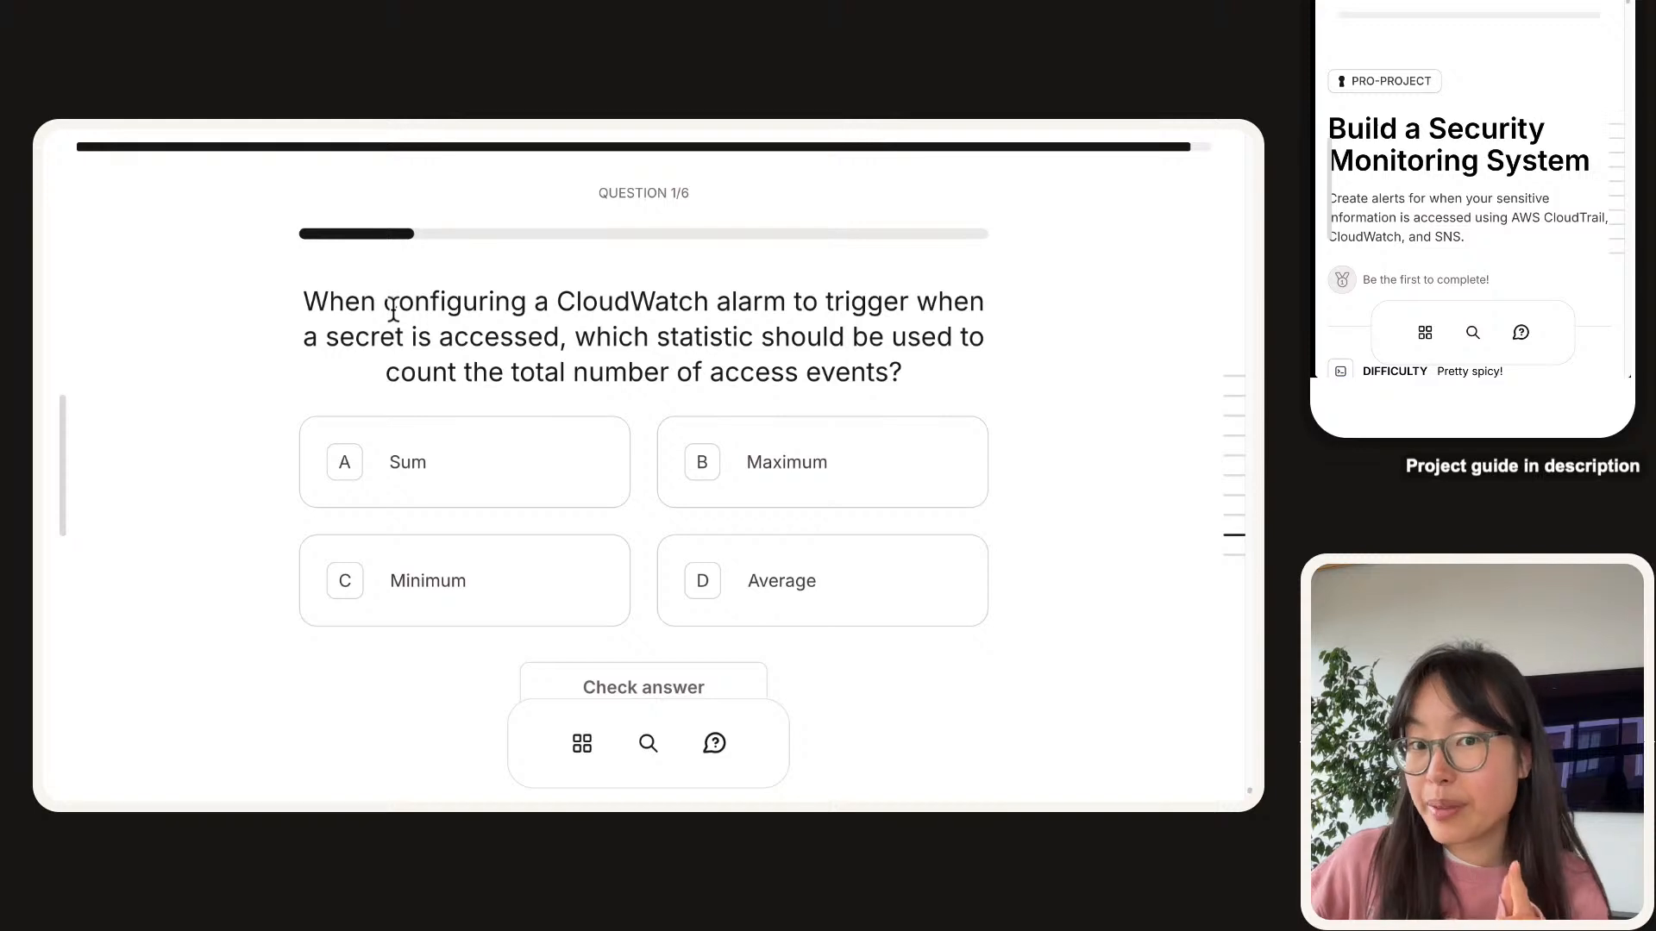
pyautogui.scroll(-10, 394, 310)
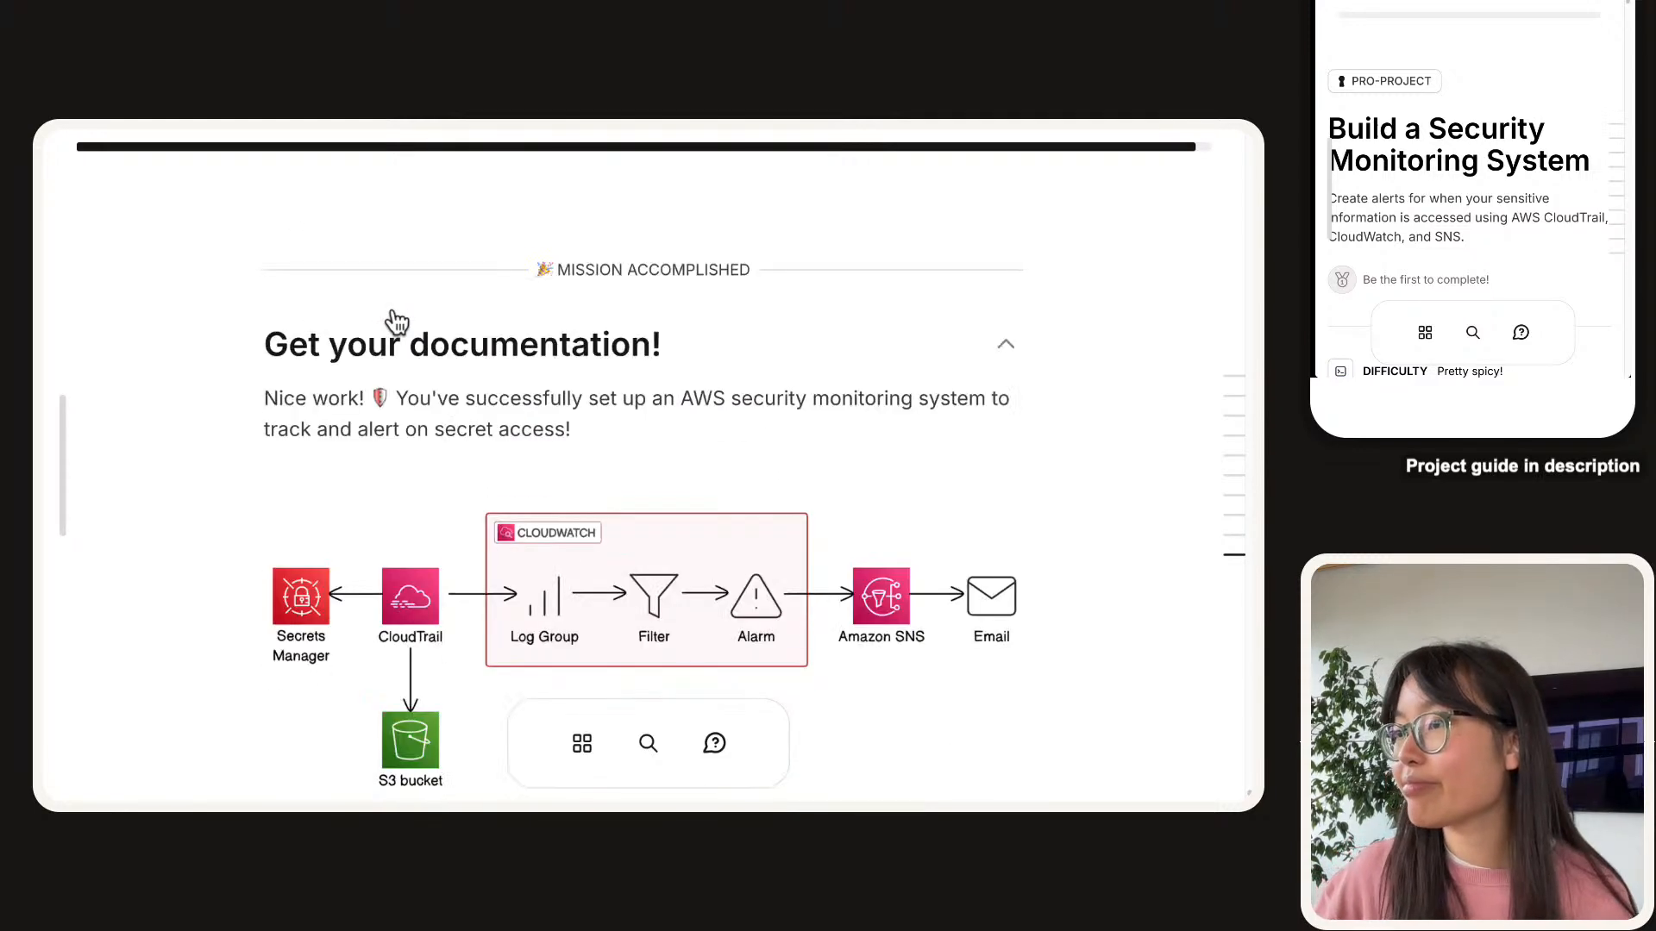
# Scroll past the architecture diagram to the 'You've learned how to' skills list.
pyautogui.scroll(-5, 395, 315)
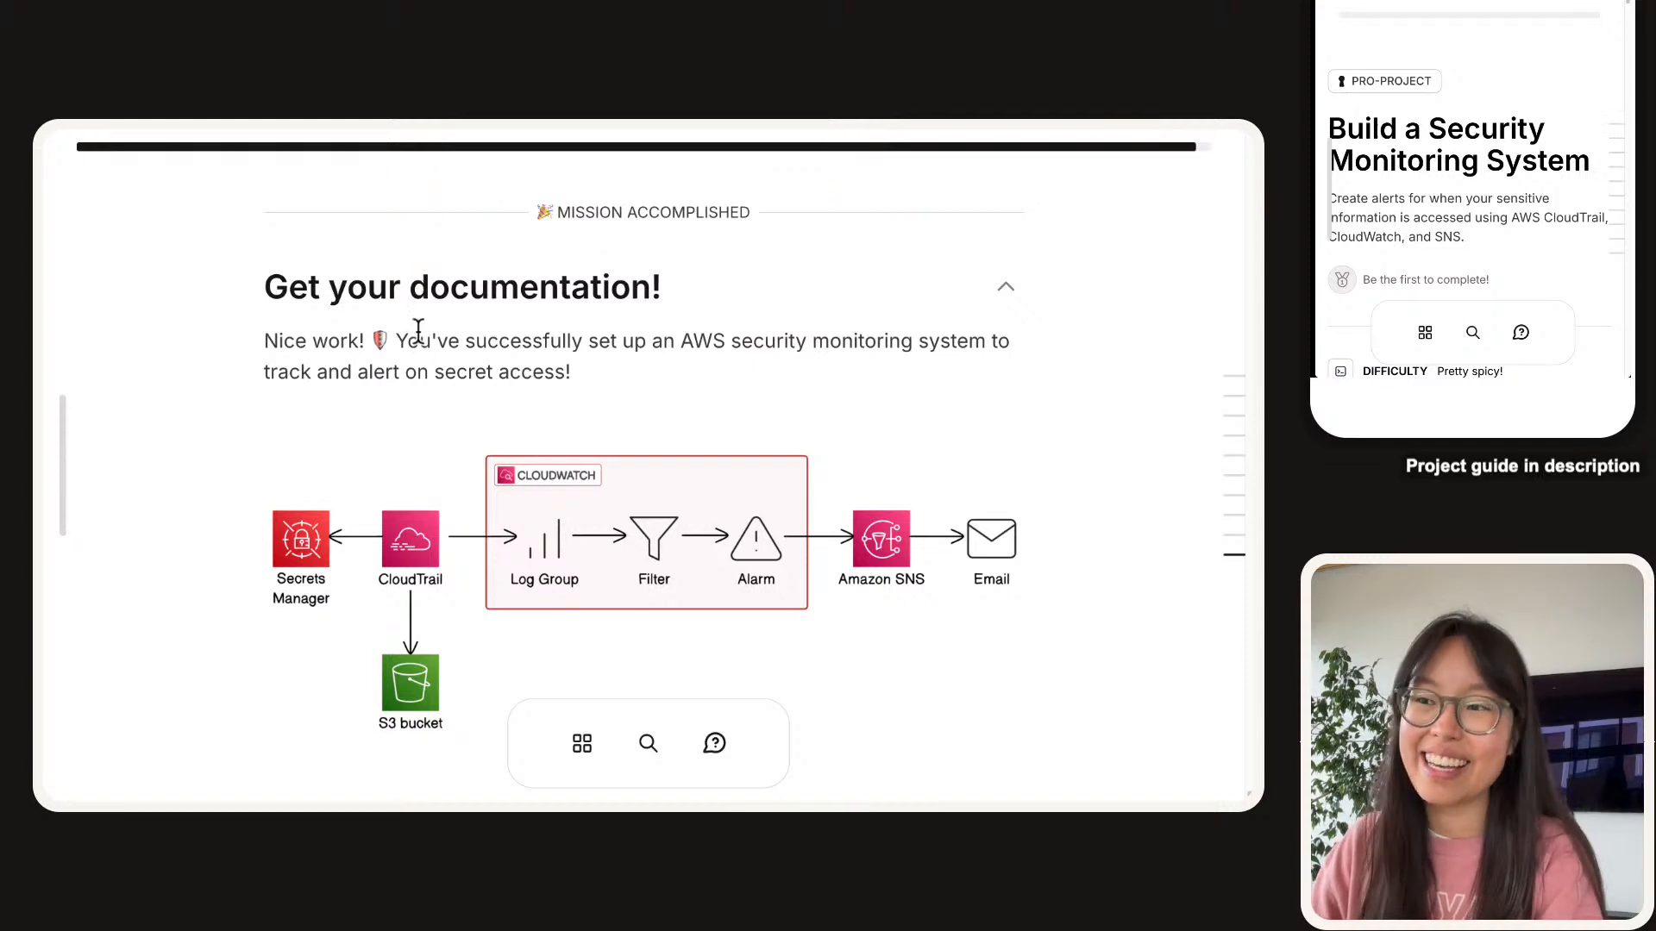
pyautogui.scroll(-5, 418, 336)
pyautogui.scroll(-2, 419, 332)
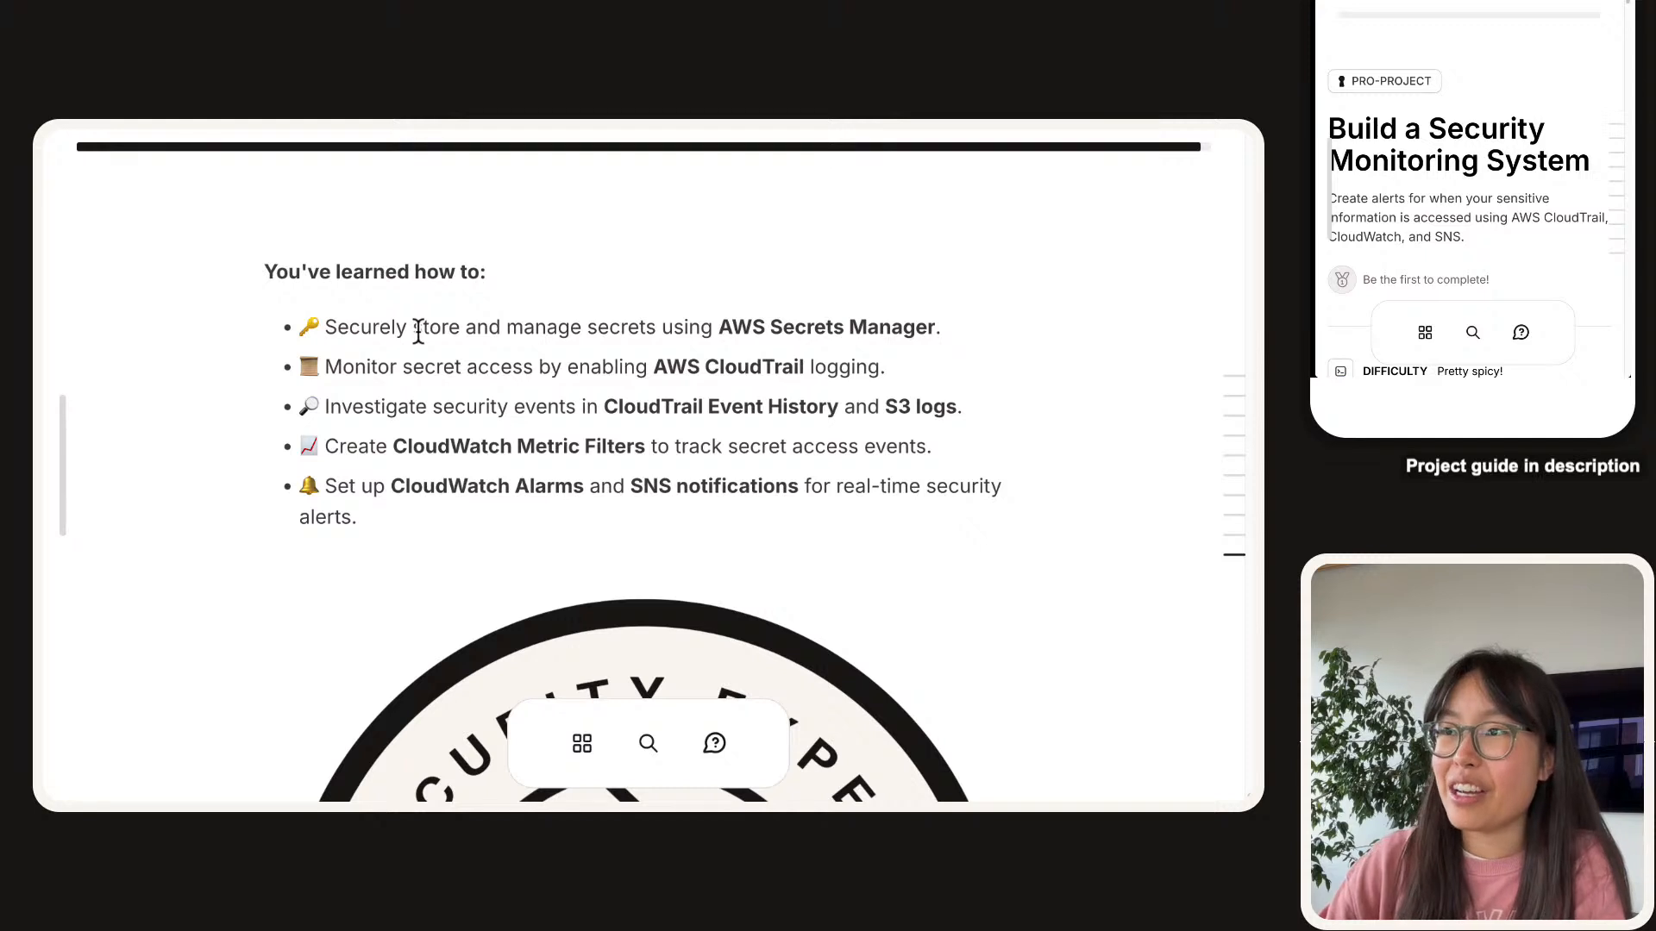
# Highlight Secrets Manager, CloudTrail, Event History, Metric Filters and Alarms/SNS, then scroll to the closing tips.
pyautogui.moveTo(226, 285); pyautogui.dragTo(673, 544)
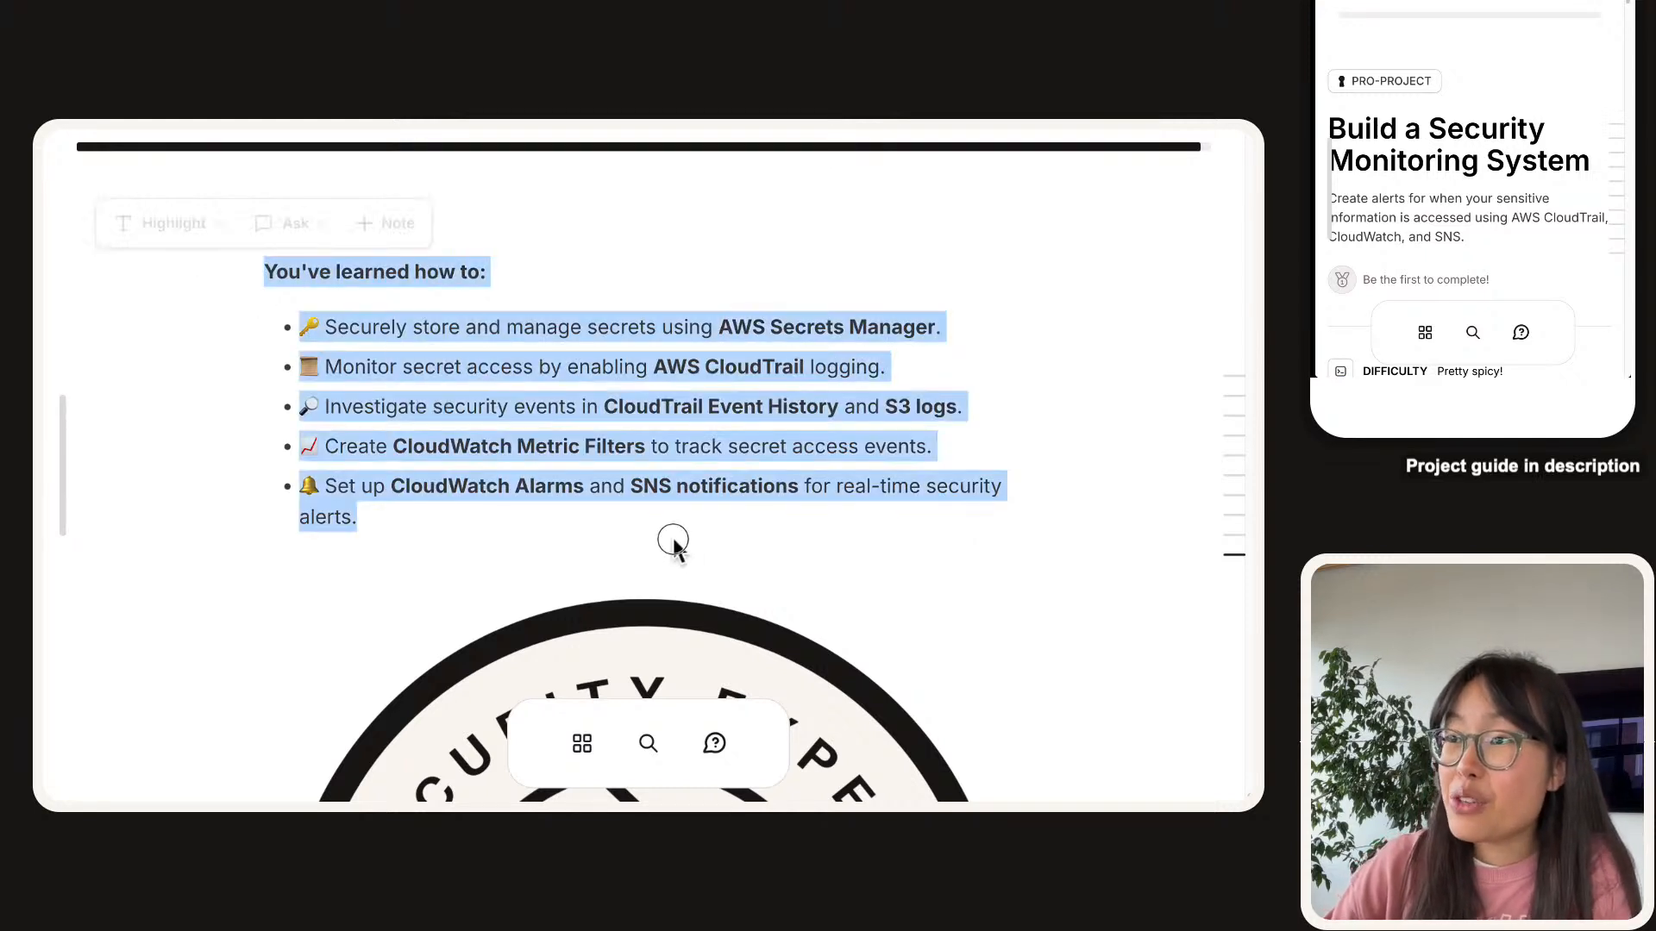
pyautogui.click(619, 528)
pyautogui.moveTo(710, 339); pyautogui.dragTo(913, 339)
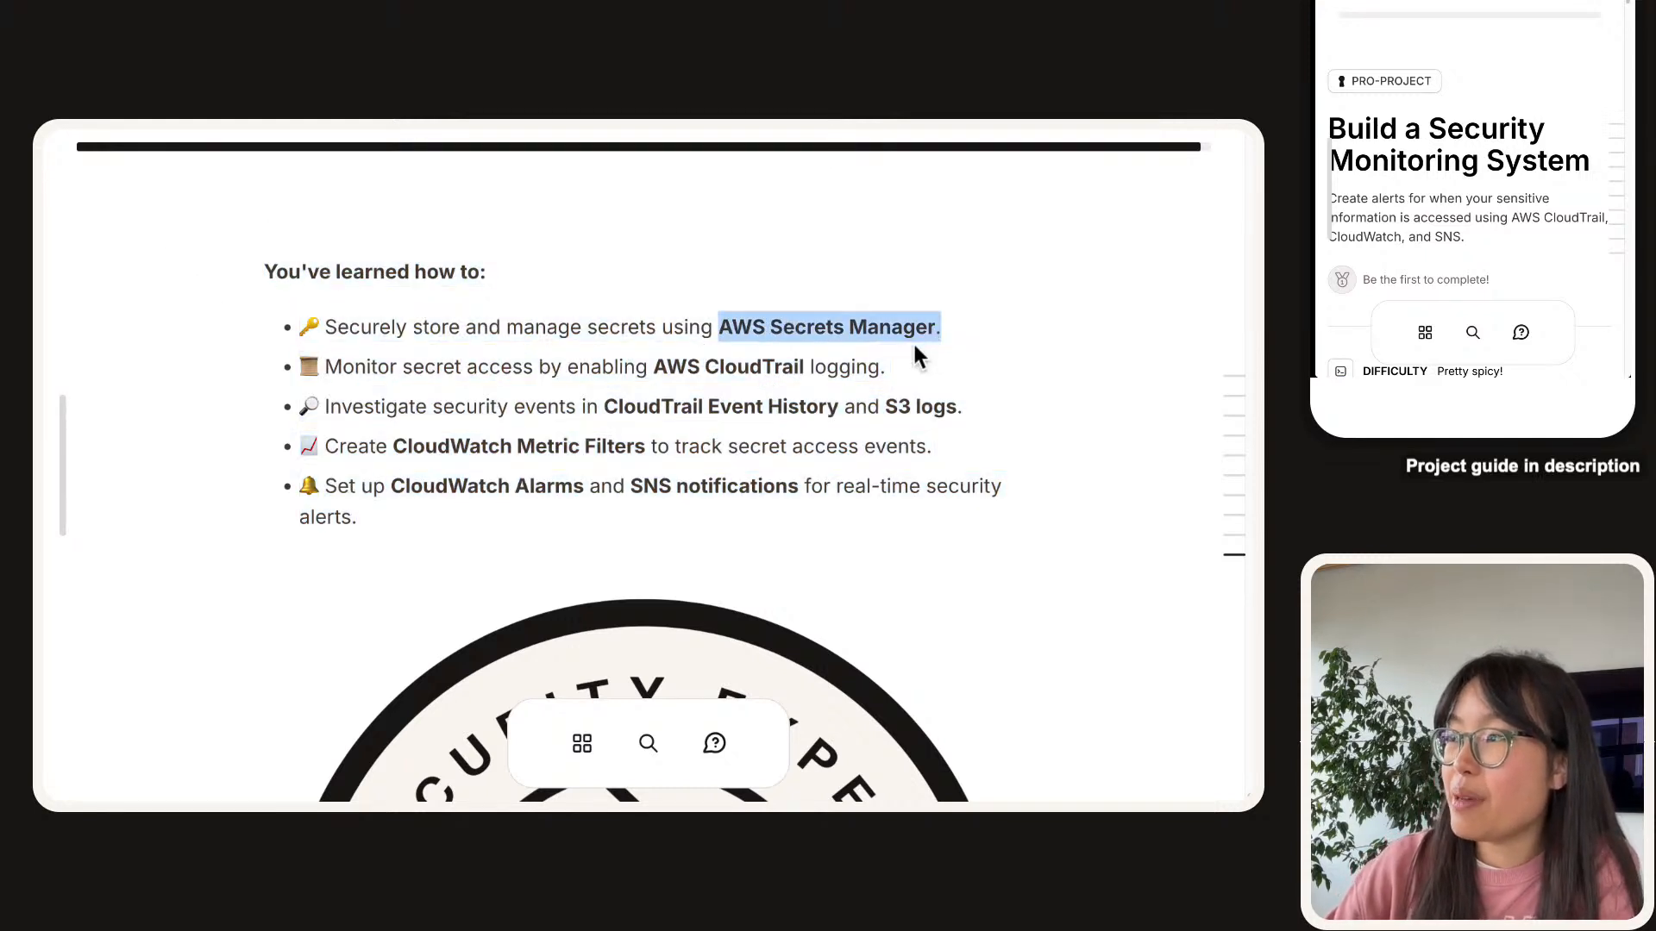
pyautogui.doubleClick(795, 362)
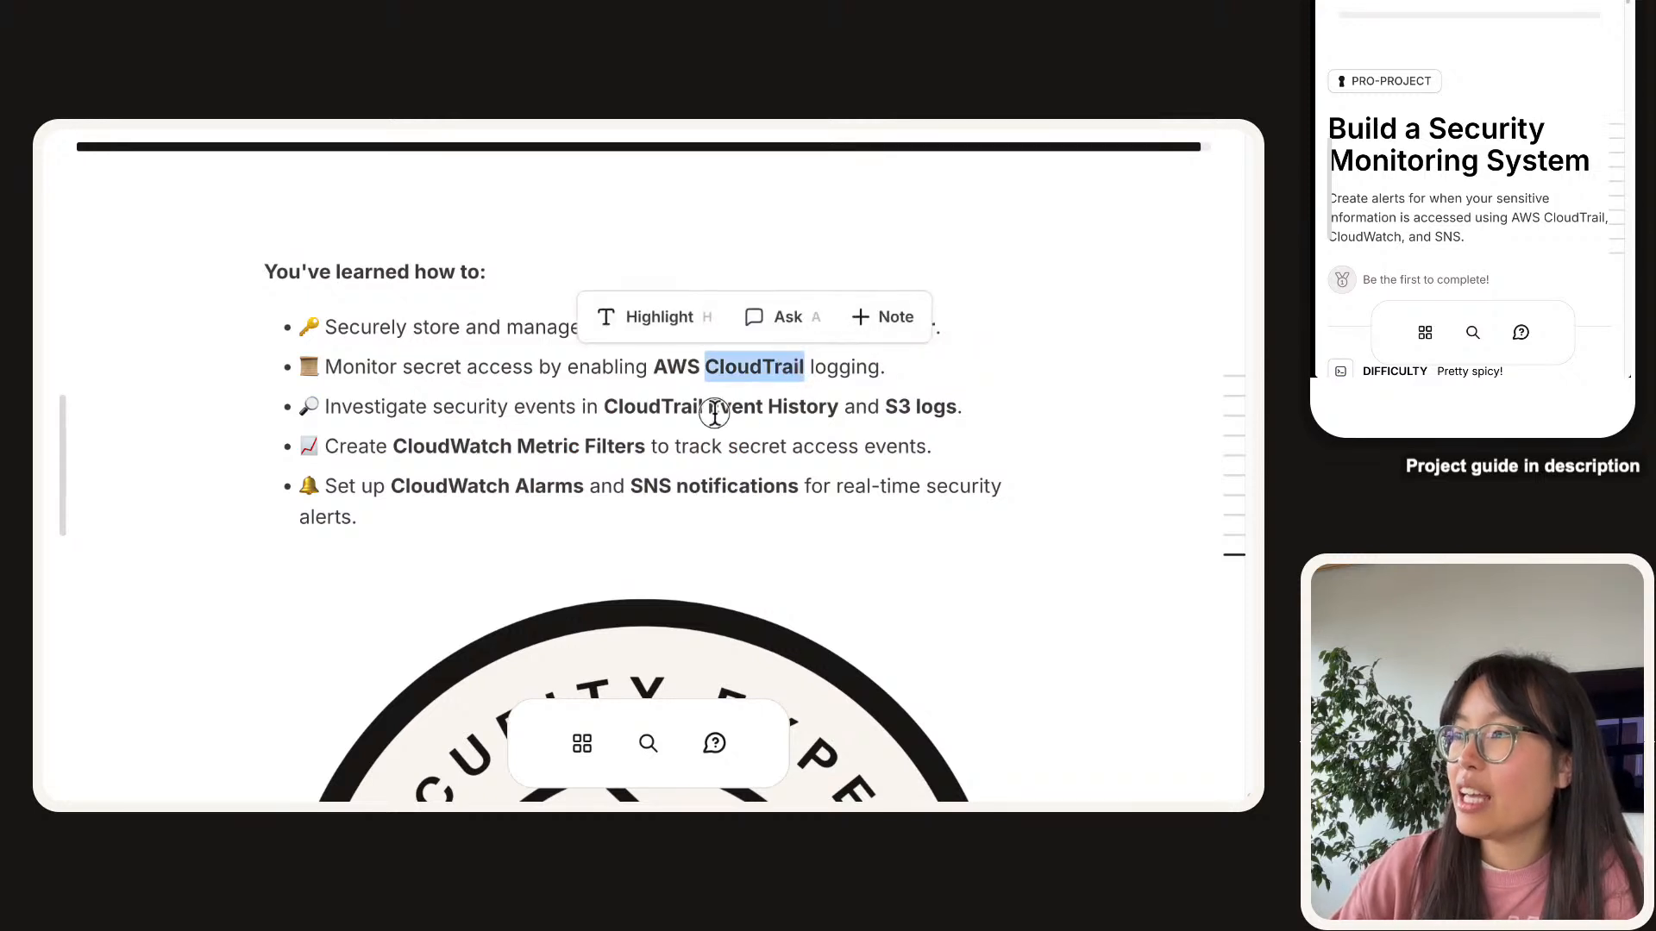
pyautogui.moveTo(717, 412); pyautogui.dragTo(850, 414)
pyautogui.click(823, 403)
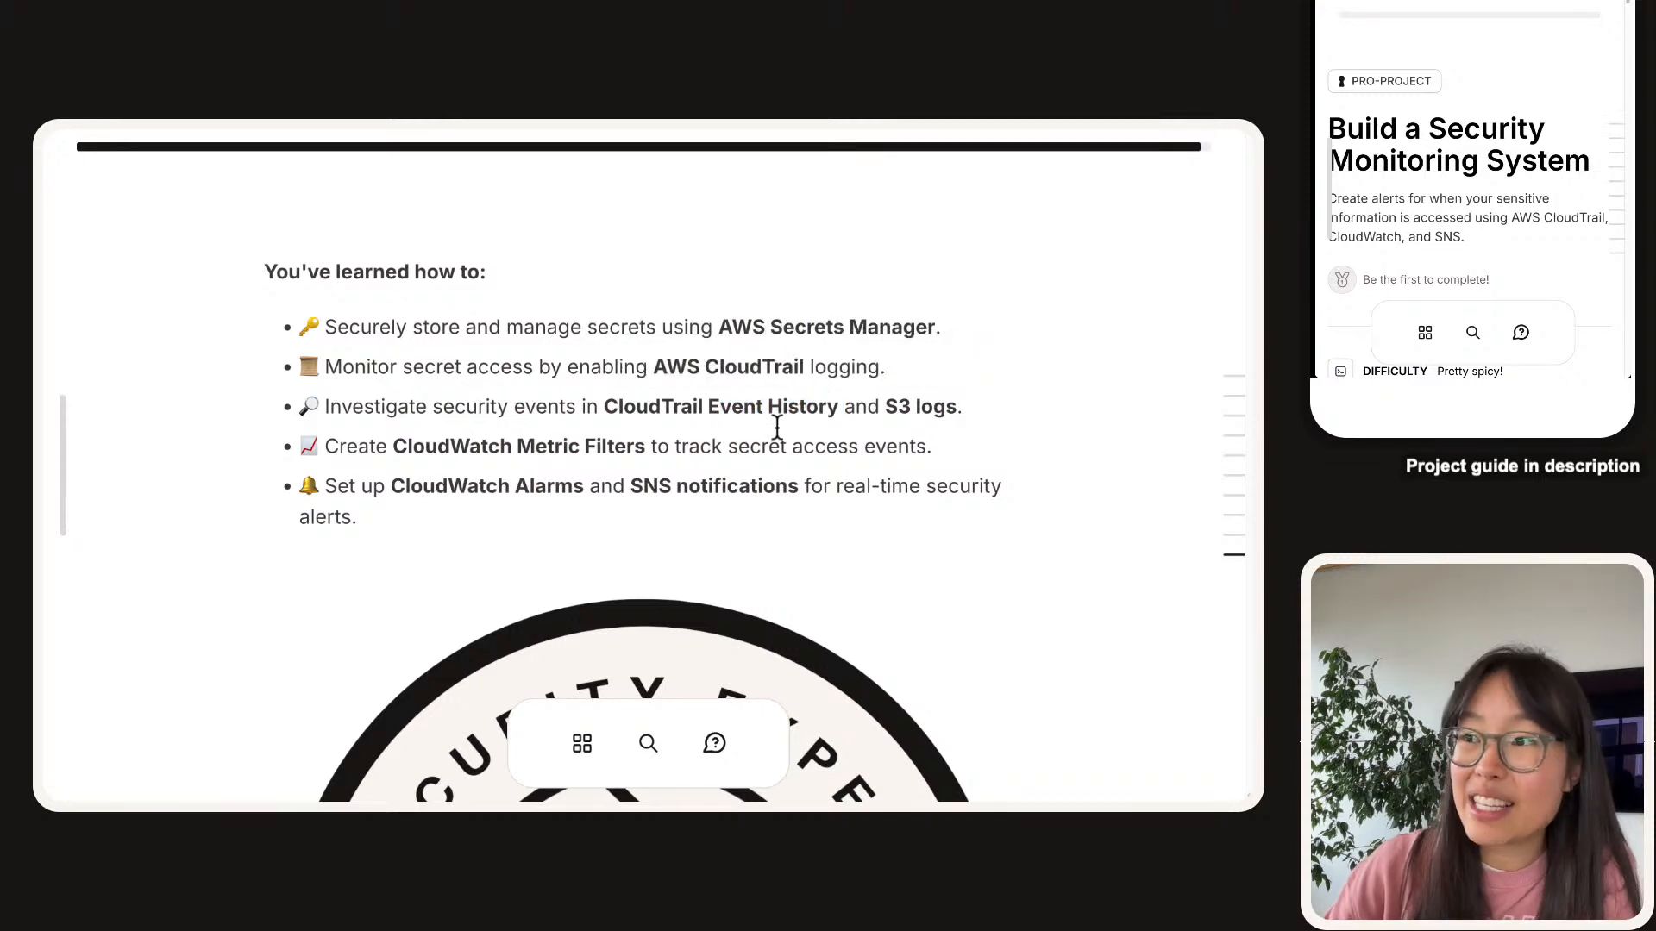
pyautogui.moveTo(389, 451); pyautogui.dragTo(645, 440)
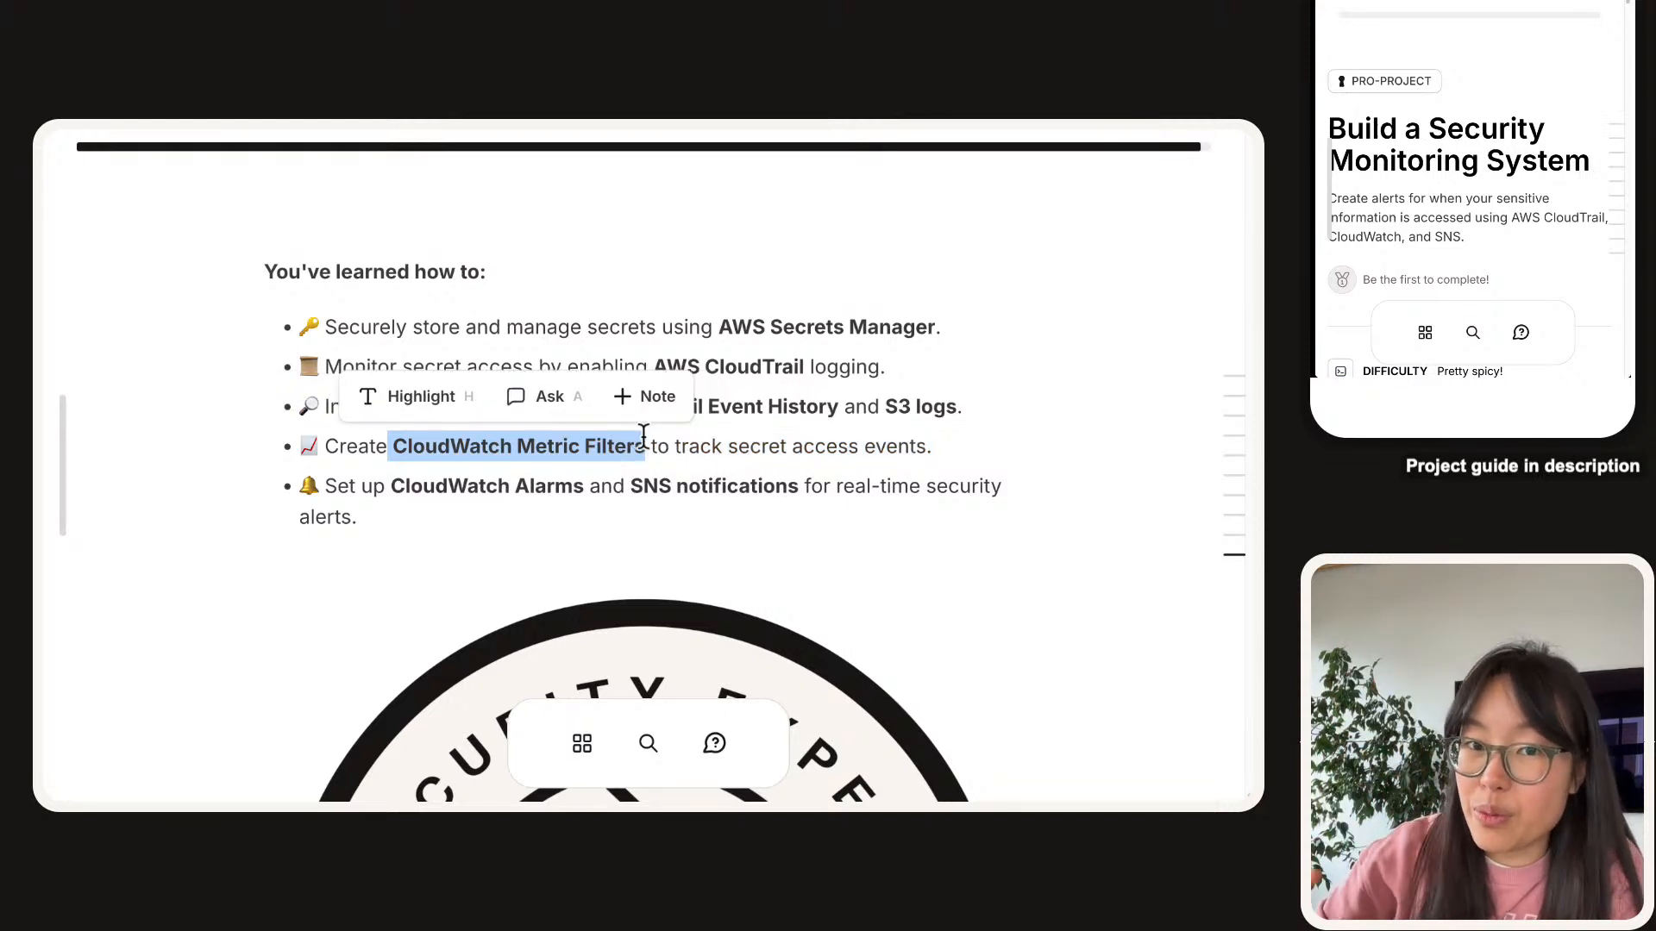
pyautogui.moveTo(516, 486); pyautogui.dragTo(765, 506)
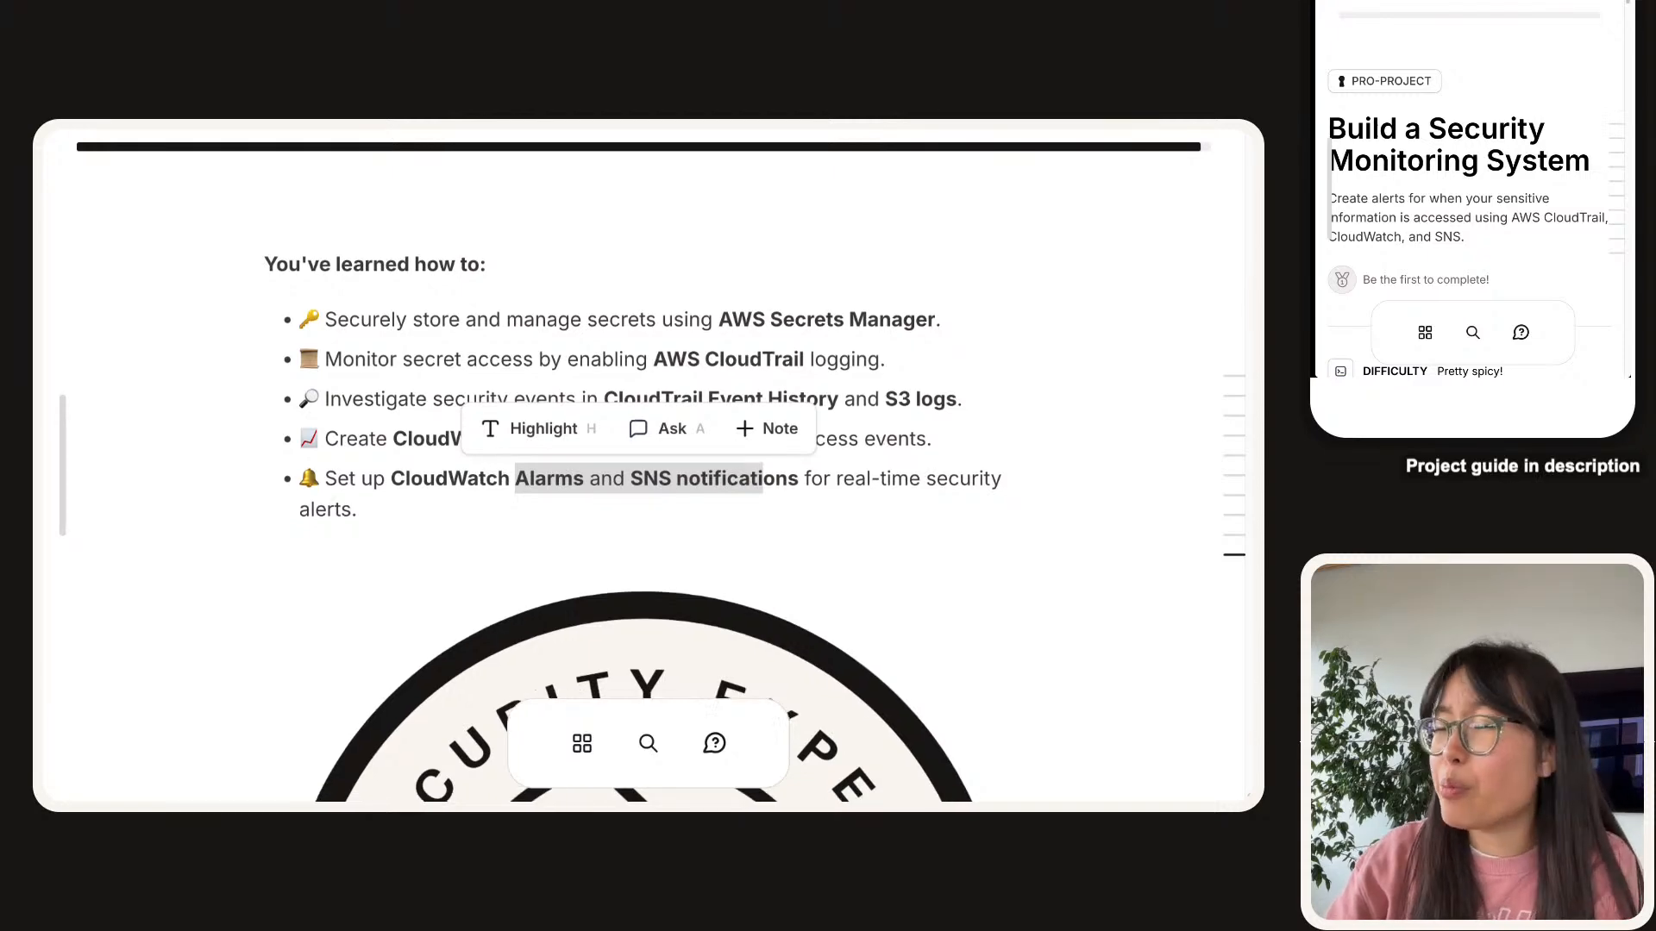
pyautogui.scroll(-10, 642, 483)
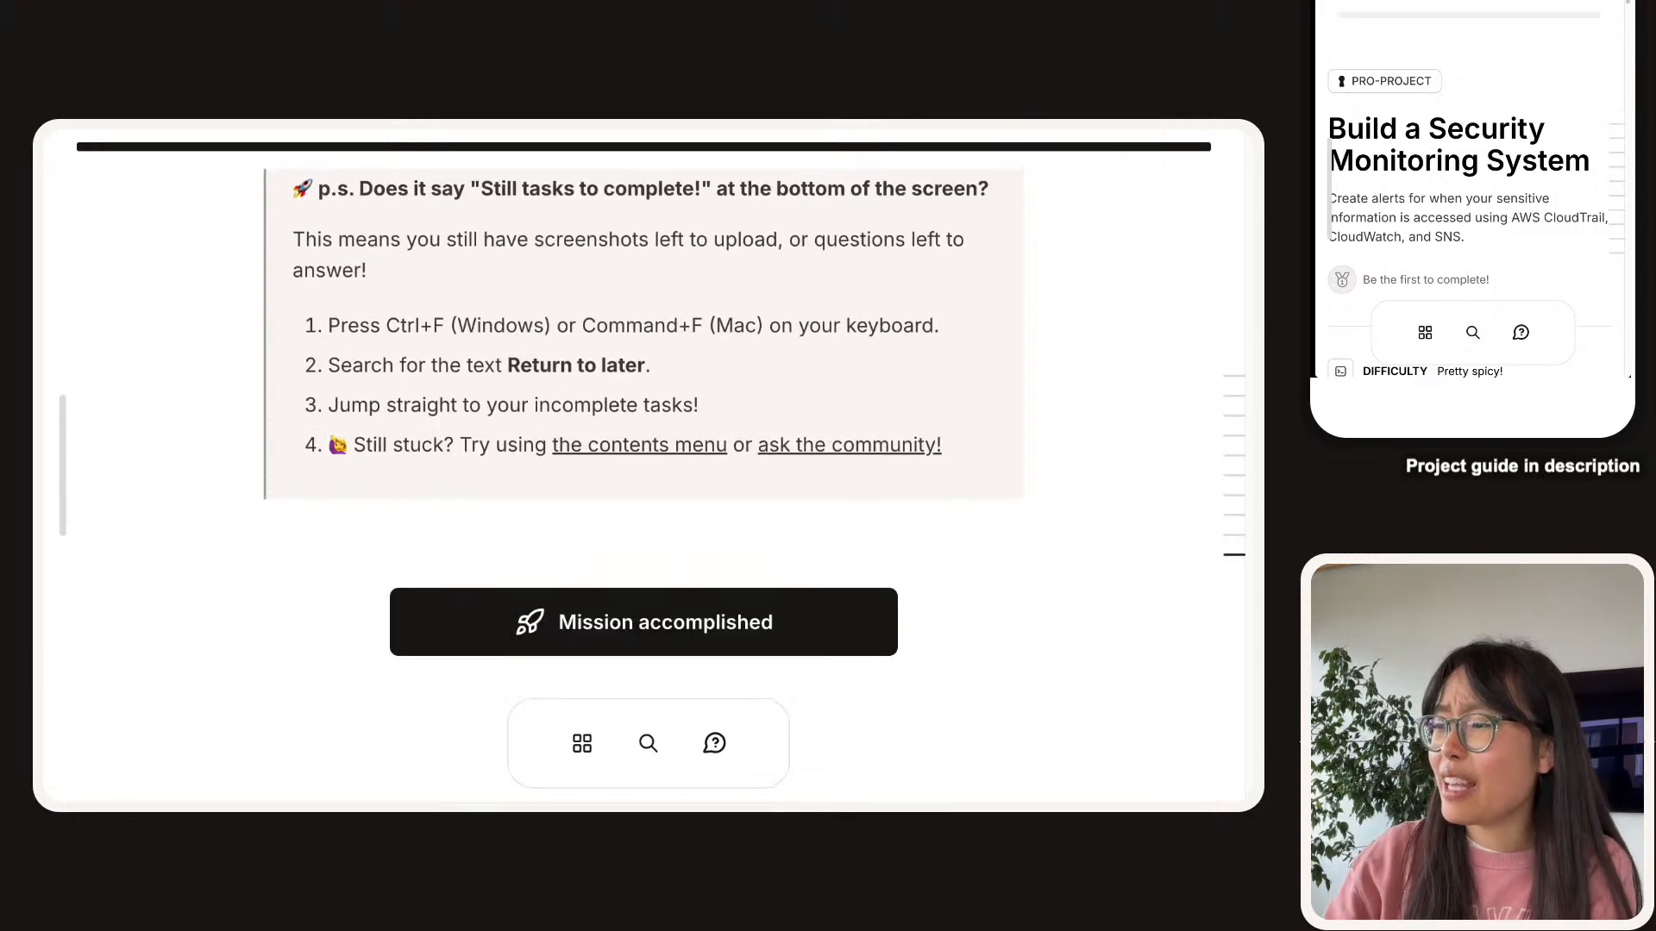
# Mark the project as completed and zoom out to see the whole Project Complete dialog.
pyautogui.click(745, 614)
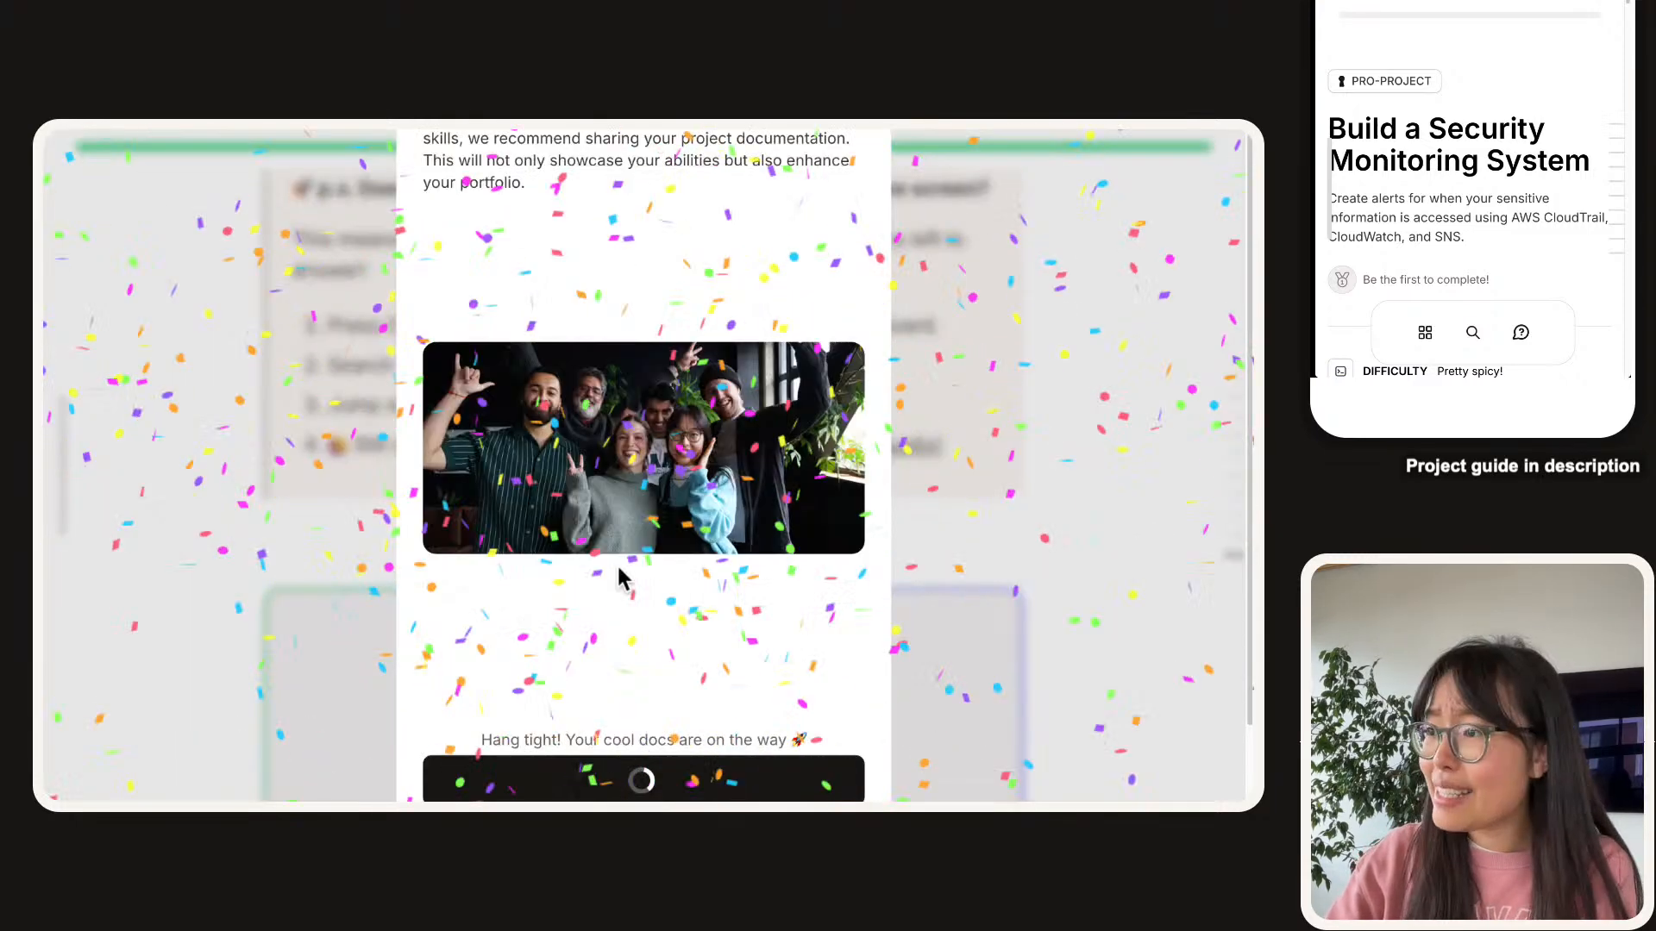
pyautogui.scroll(-2, 619, 564)
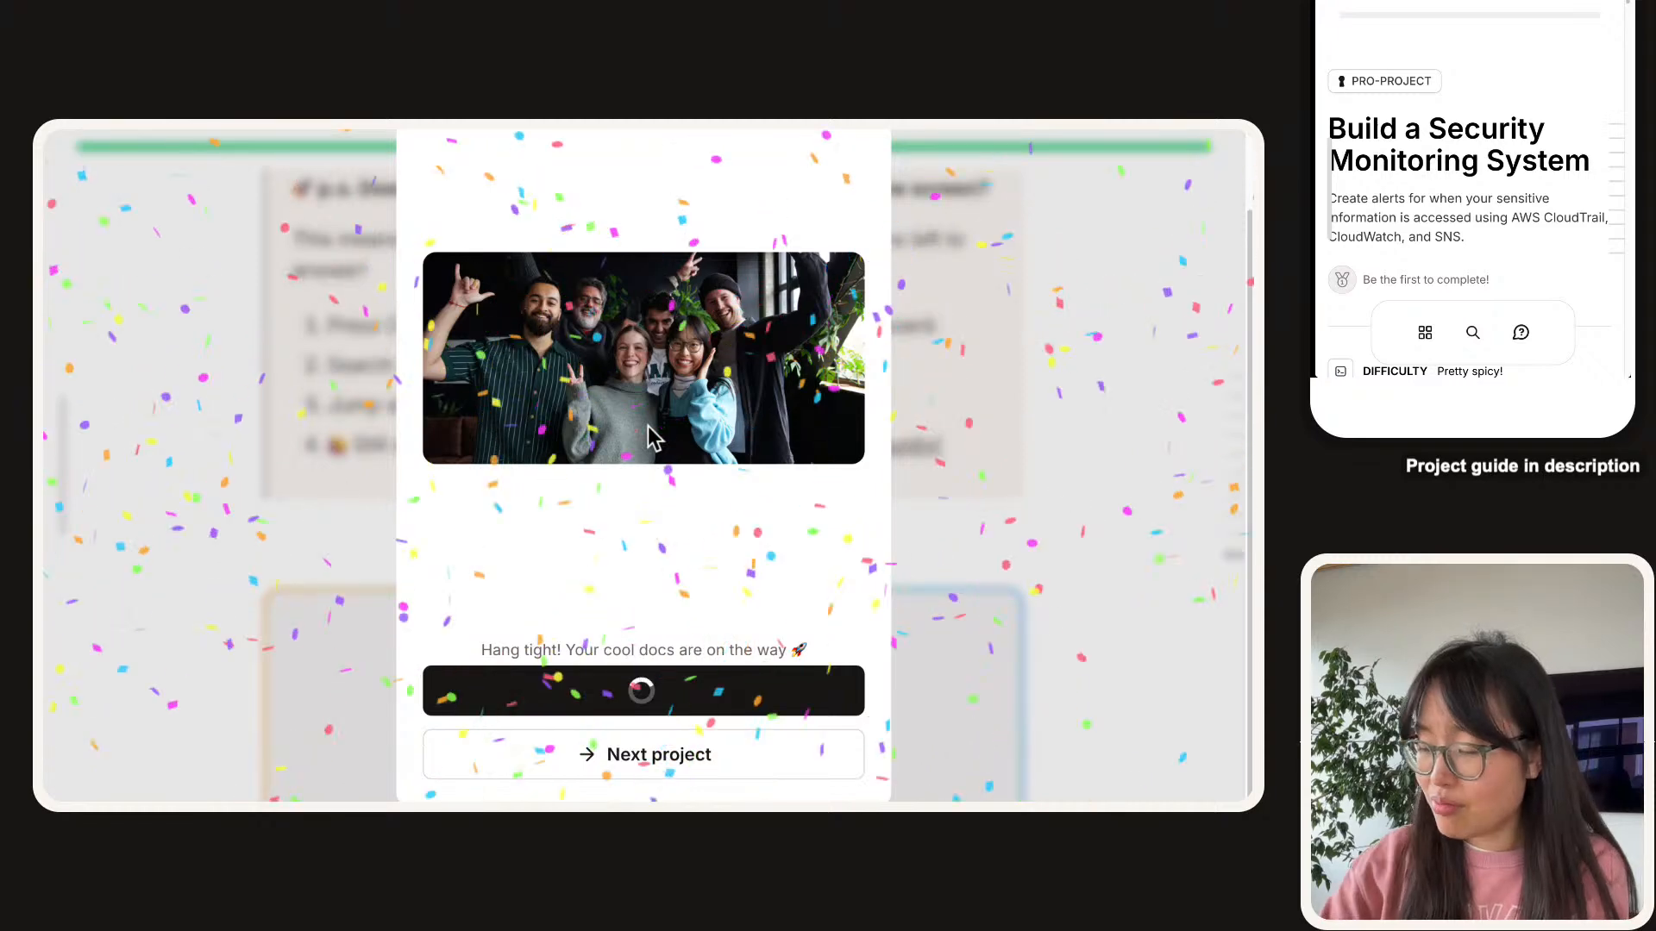
pyautogui.press('super+minus')
pyautogui.press('super+minus')
pyautogui.press('super+minus')
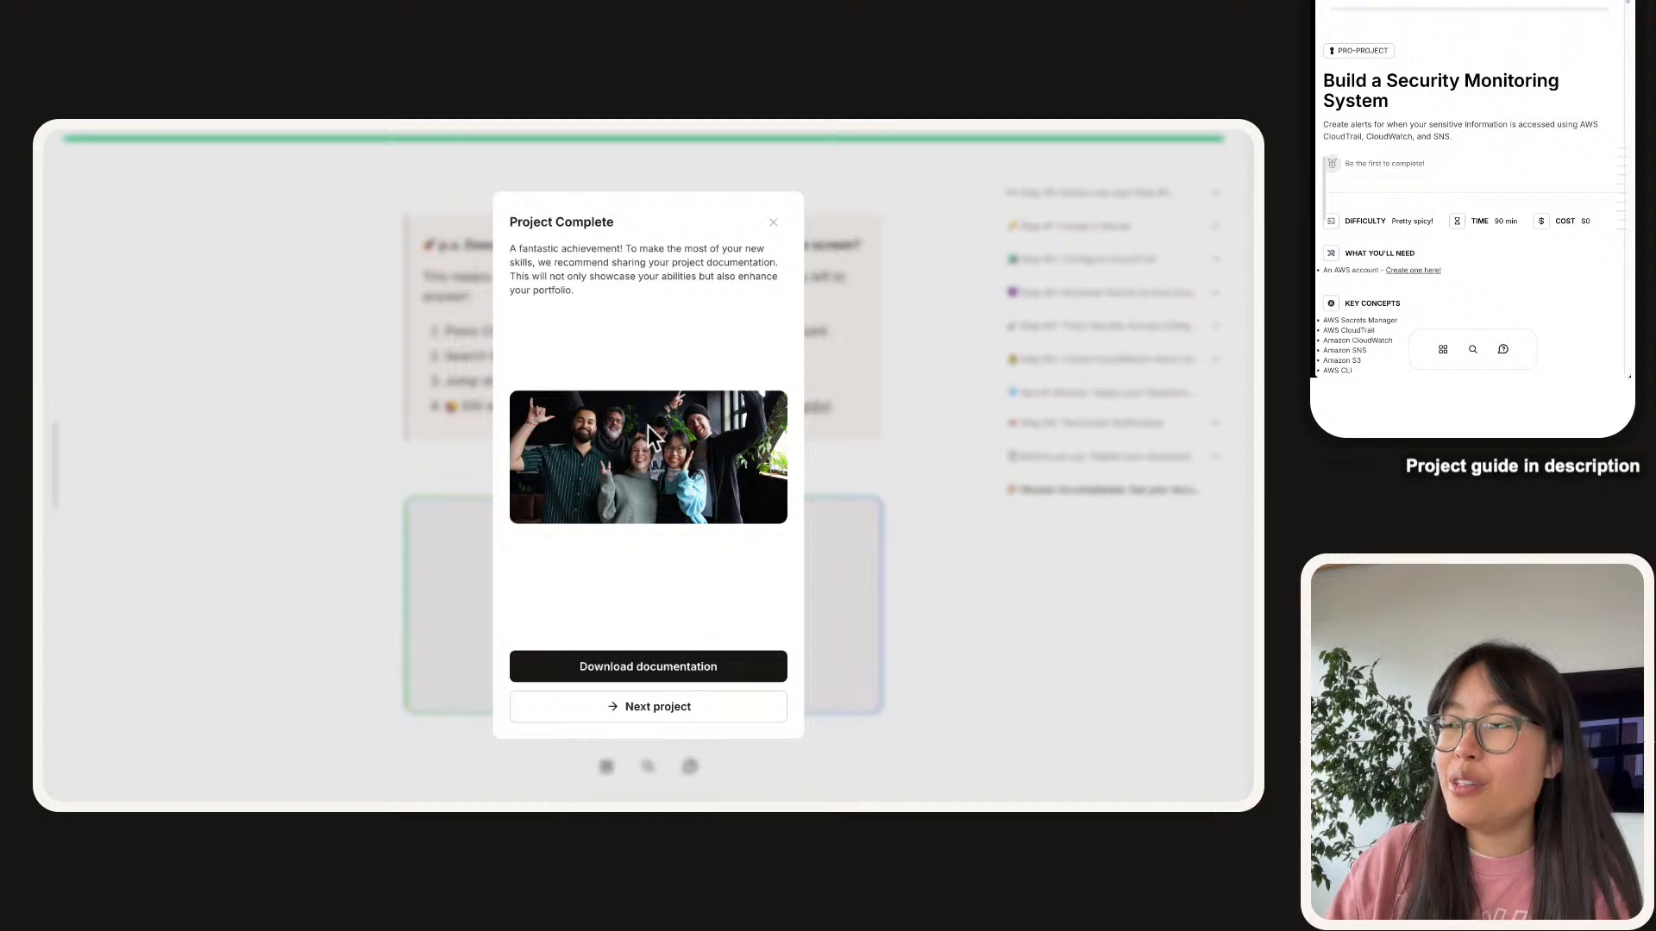
# Save the project documentation to the portfolio using the Dark theme.
pyautogui.click(690, 664)
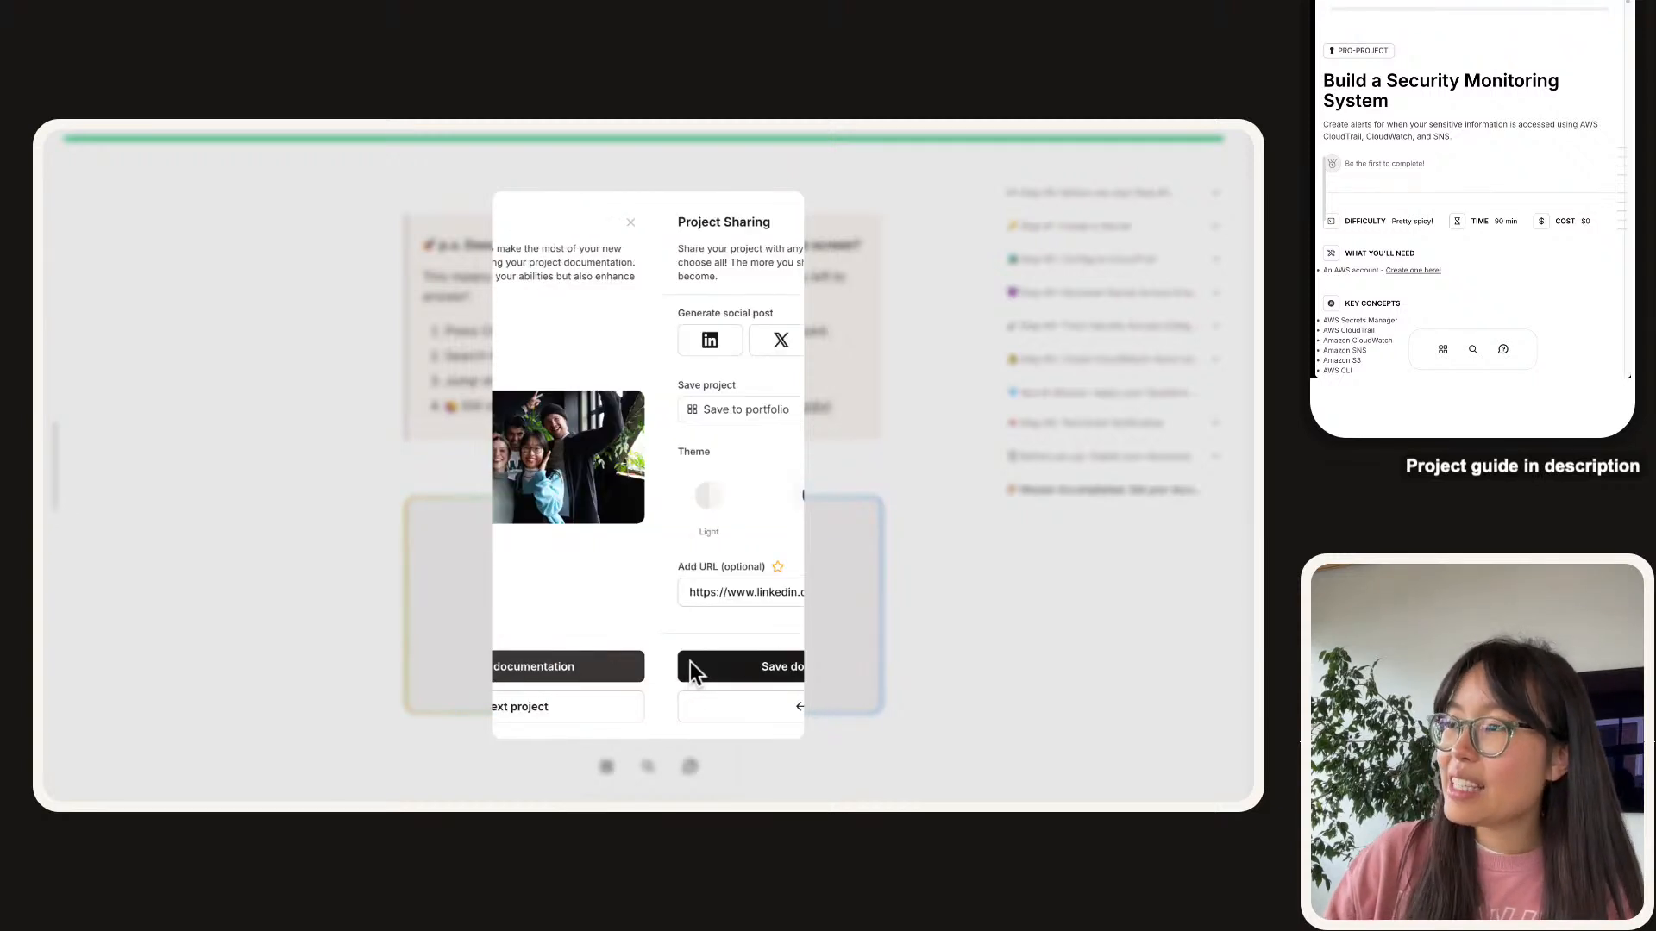
pyautogui.click(639, 494)
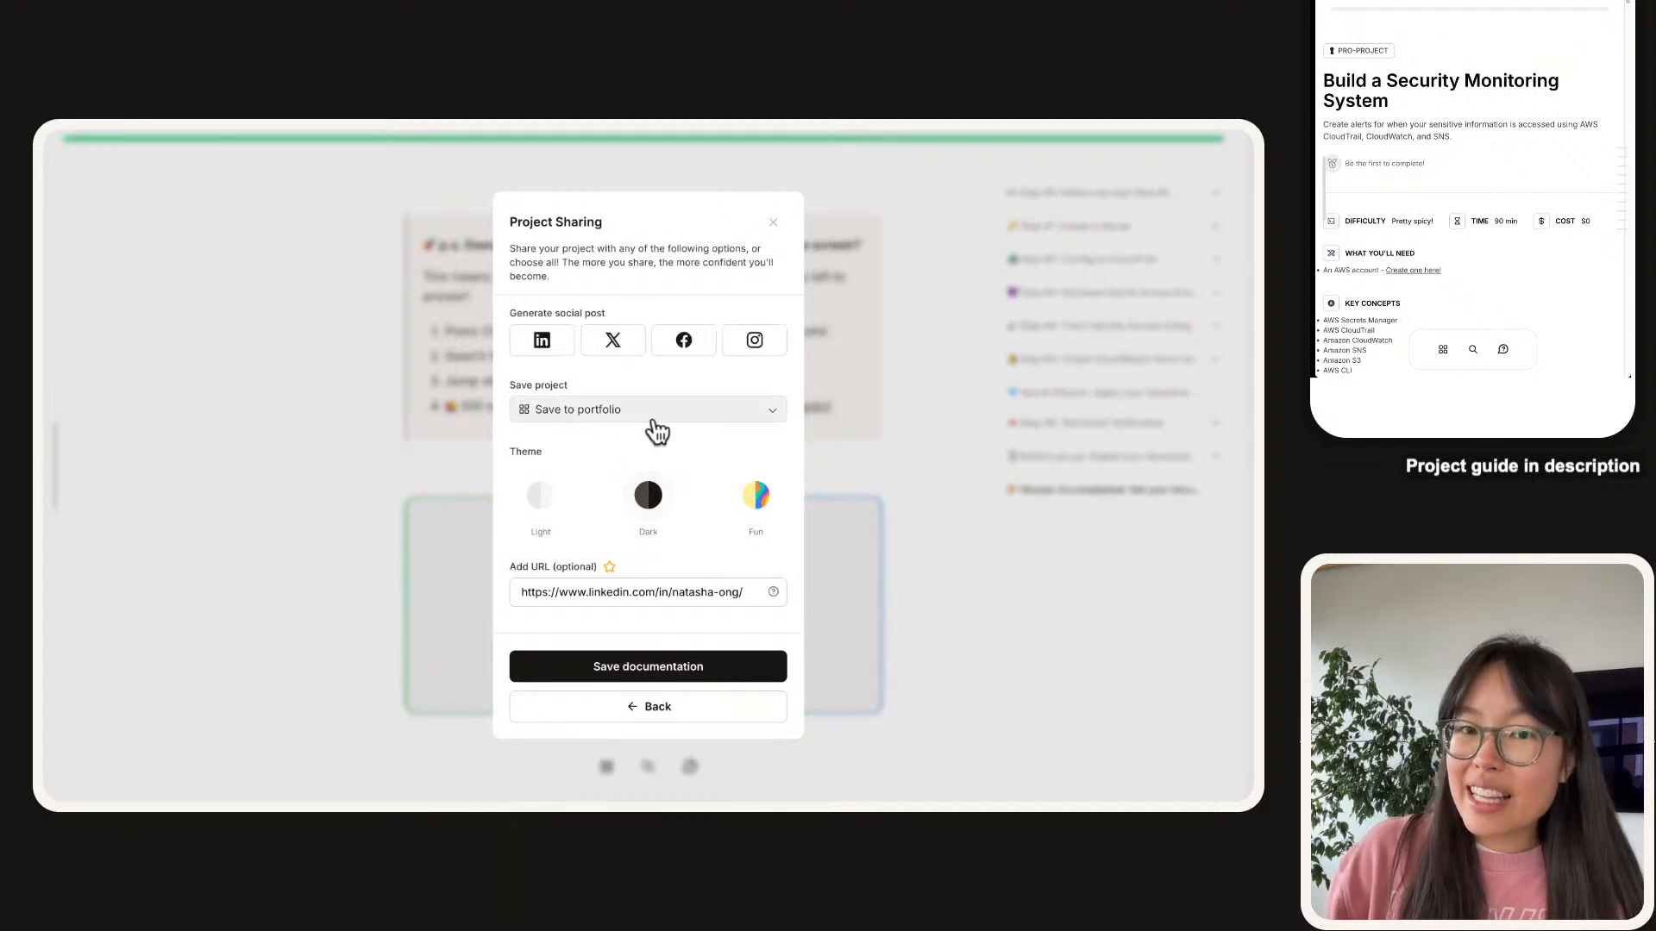
pyautogui.click(657, 669)
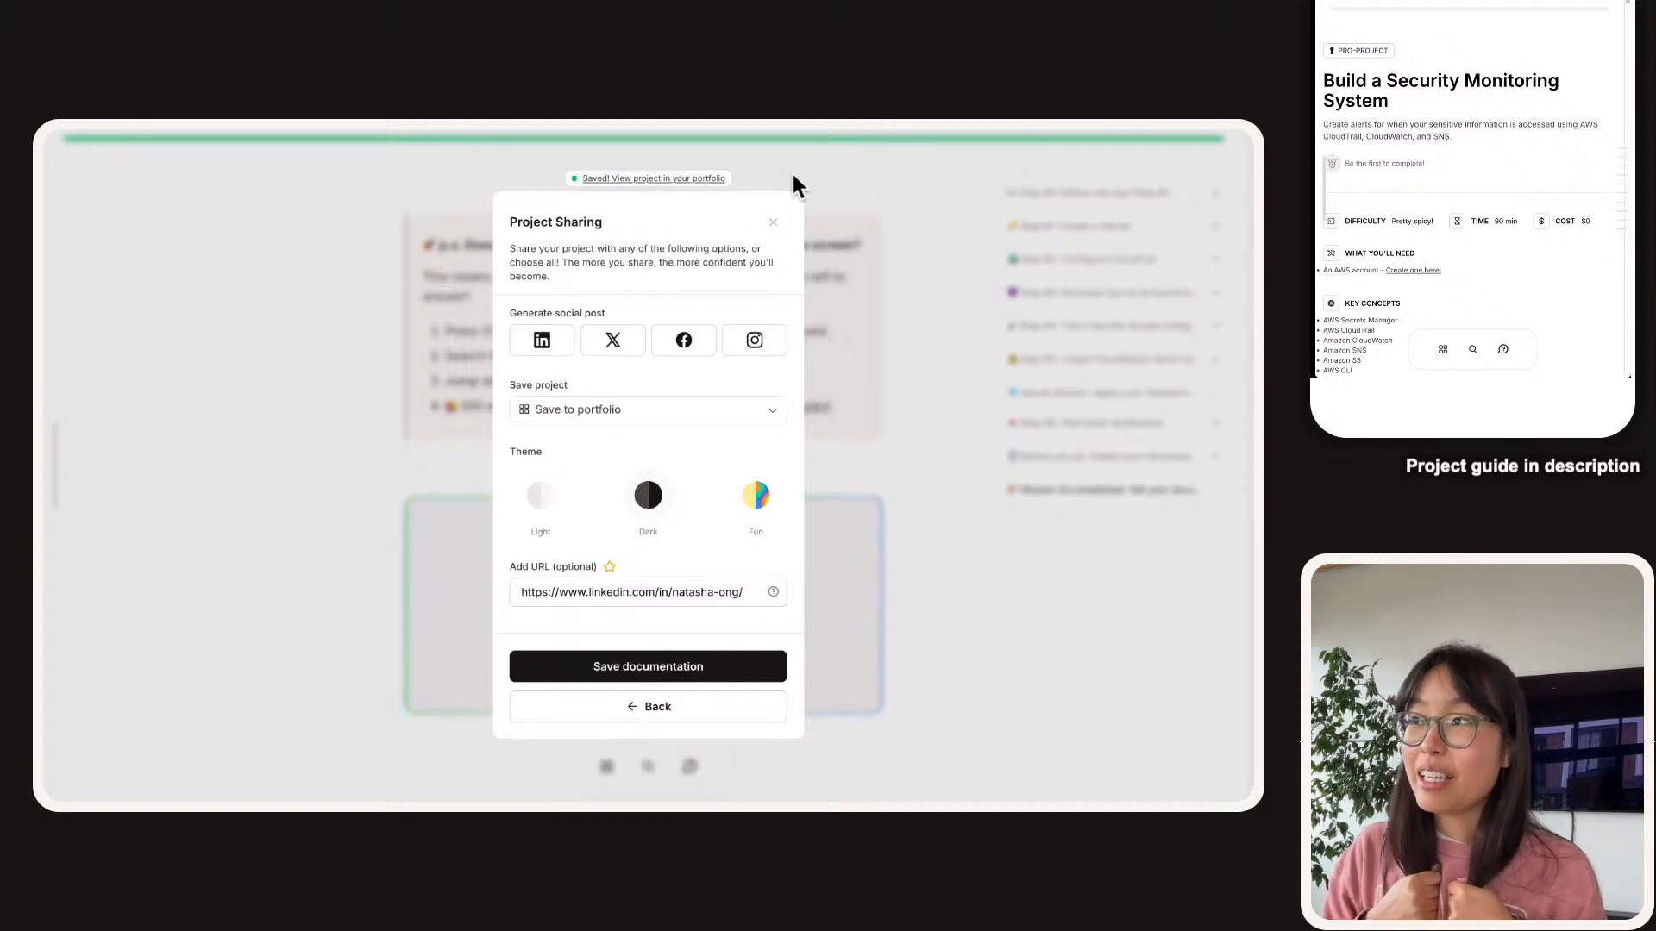
# Open the saved Build a Security Monitoring System project page in a new tab.
pyautogui.rightClick(695, 173)
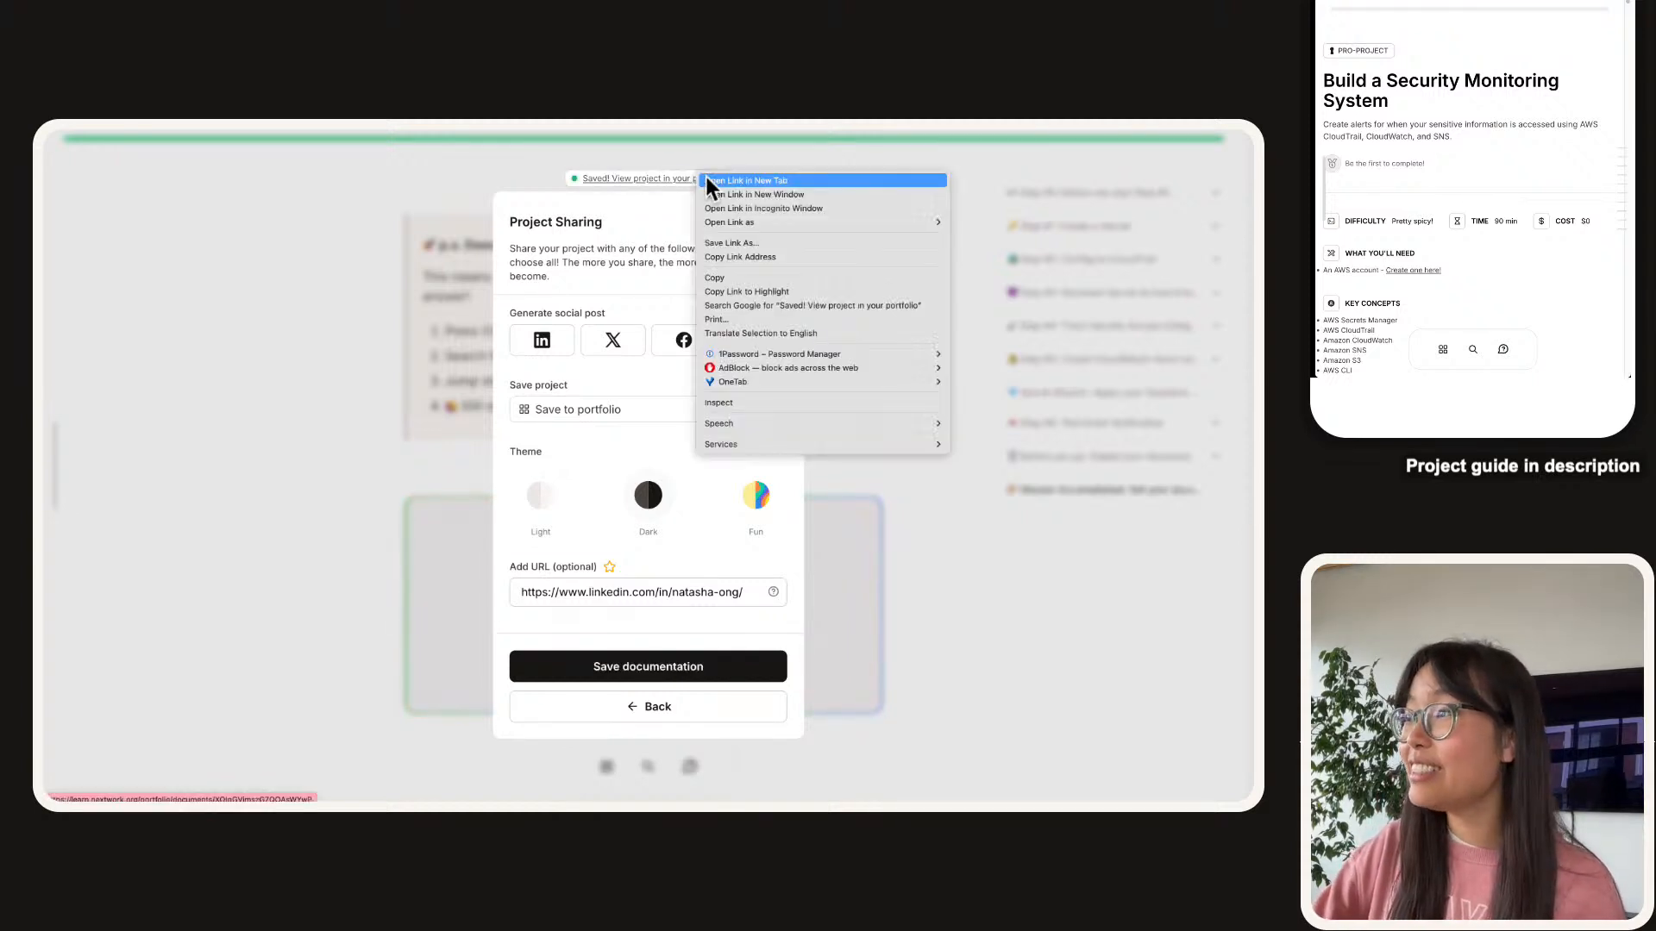
pyautogui.click(706, 179)
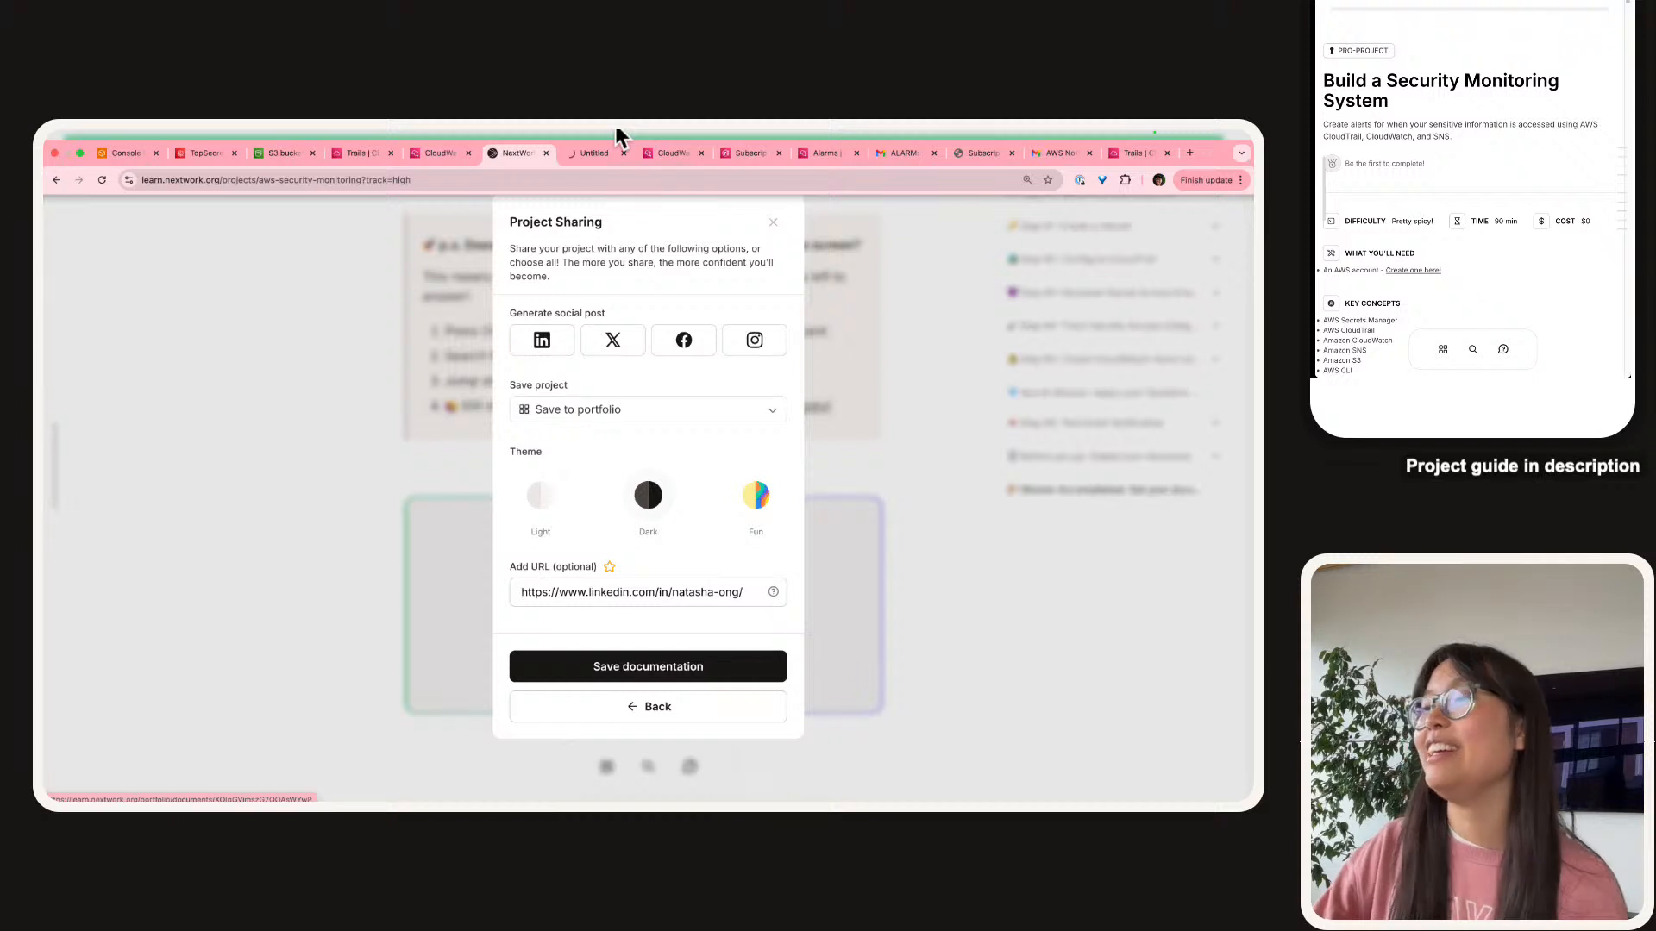
pyautogui.click(599, 151)
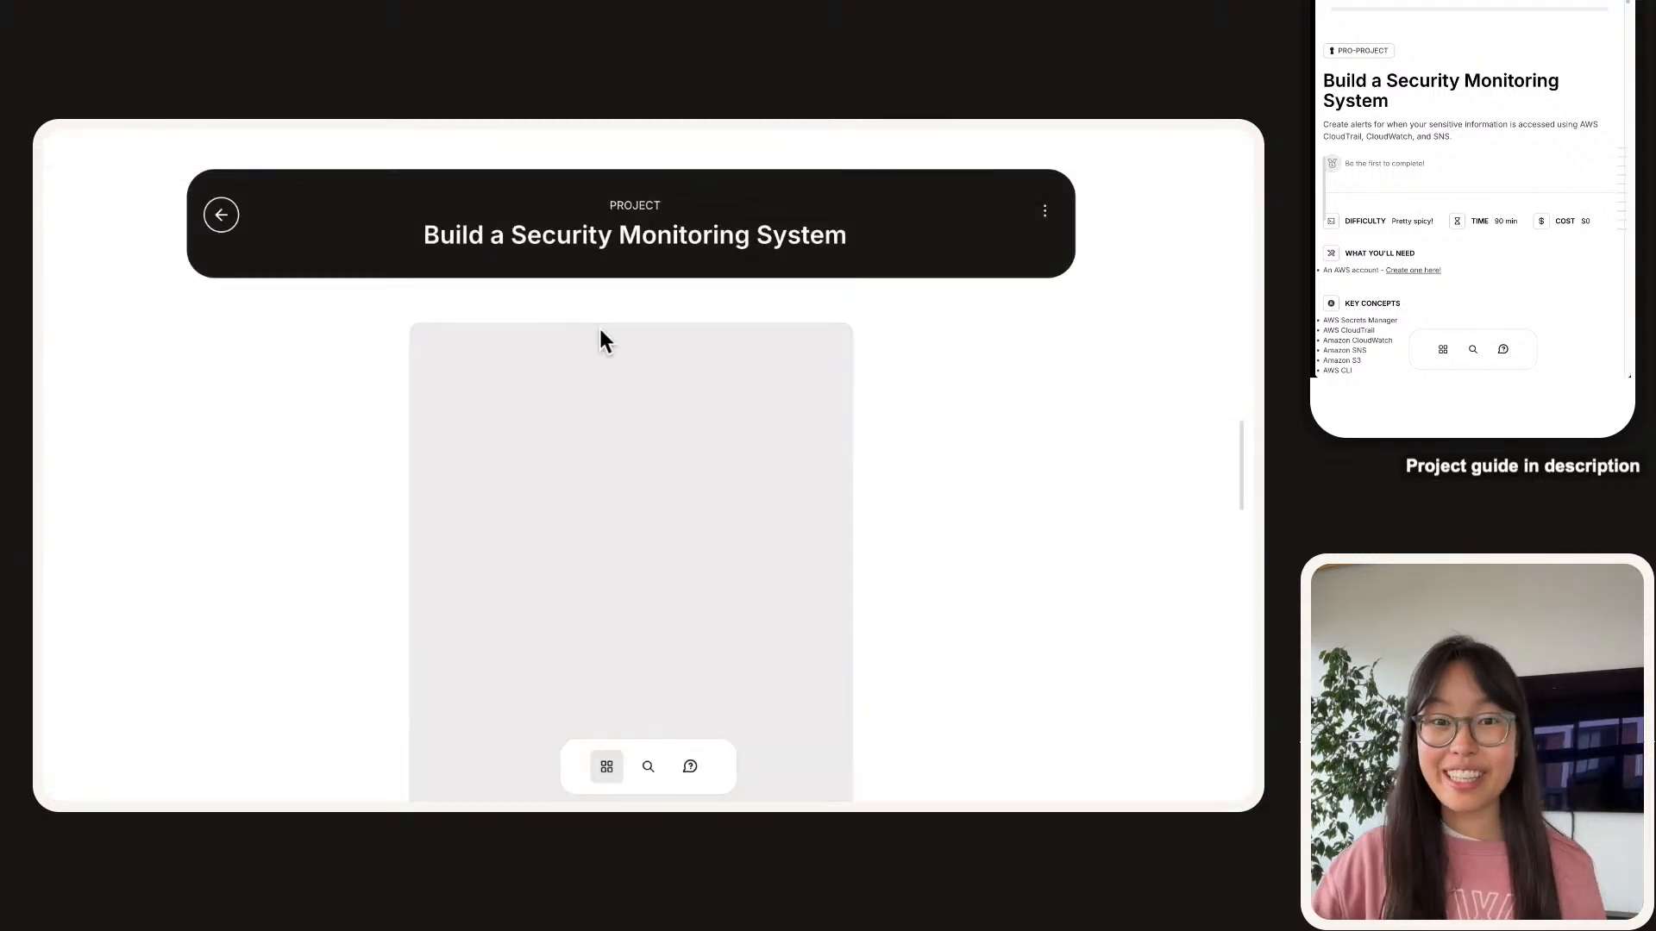
pyautogui.scroll(-1, 617, 385)
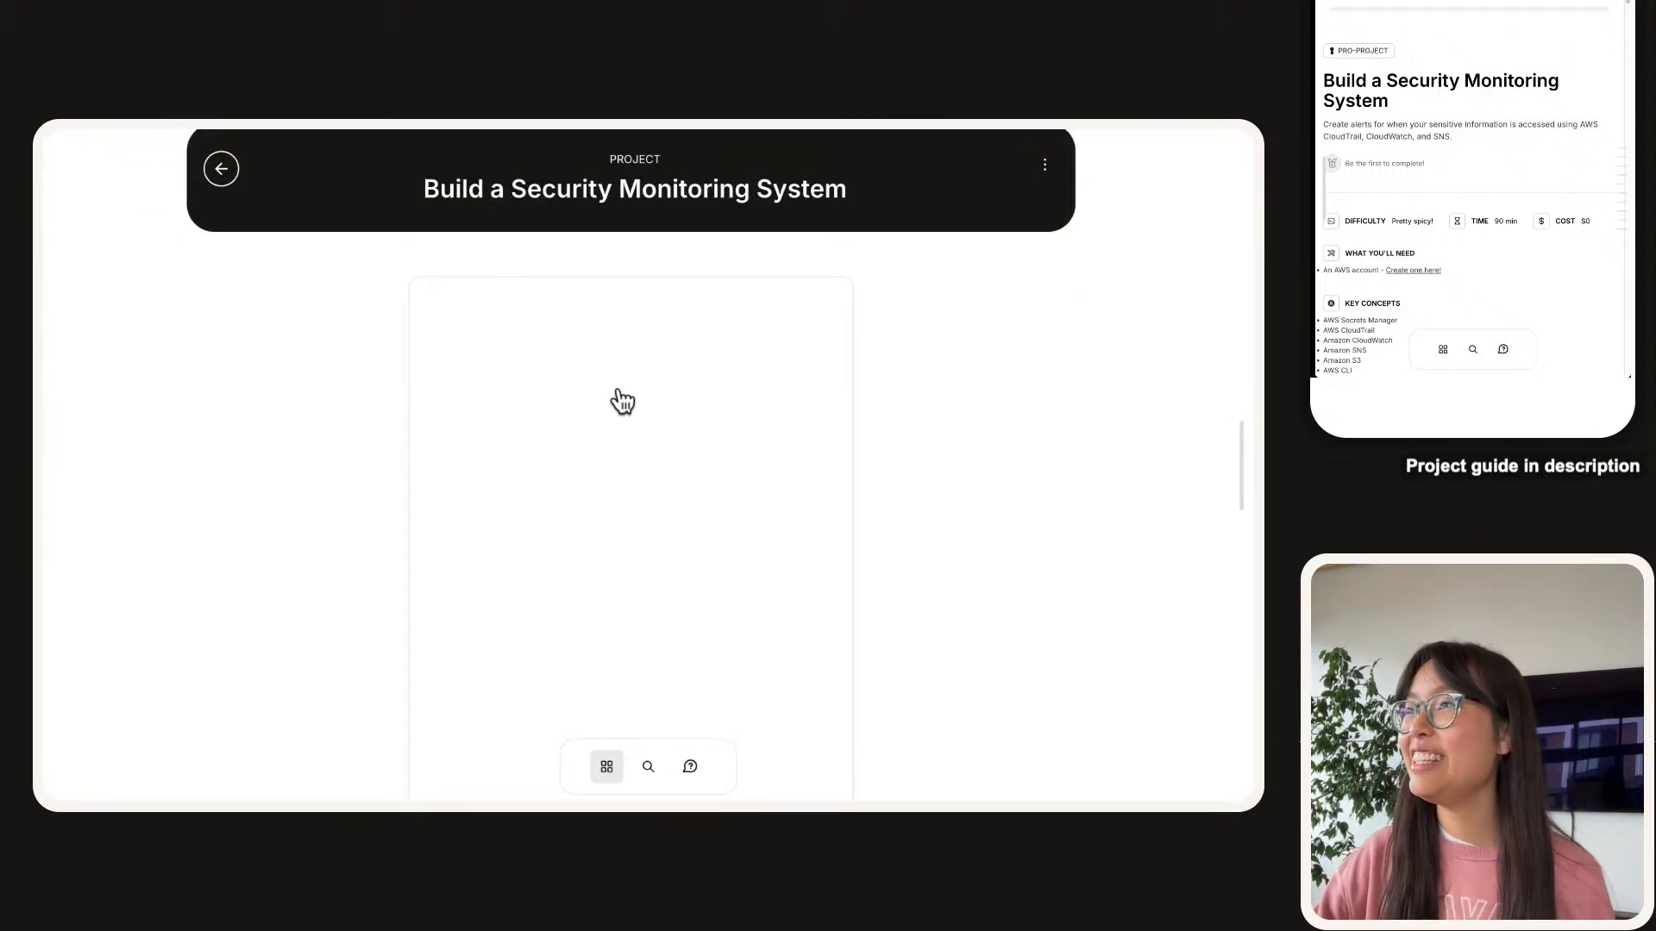
pyautogui.scroll(-2, 618, 391)
pyautogui.scroll(3, 617, 391)
pyautogui.scroll(-1, 618, 391)
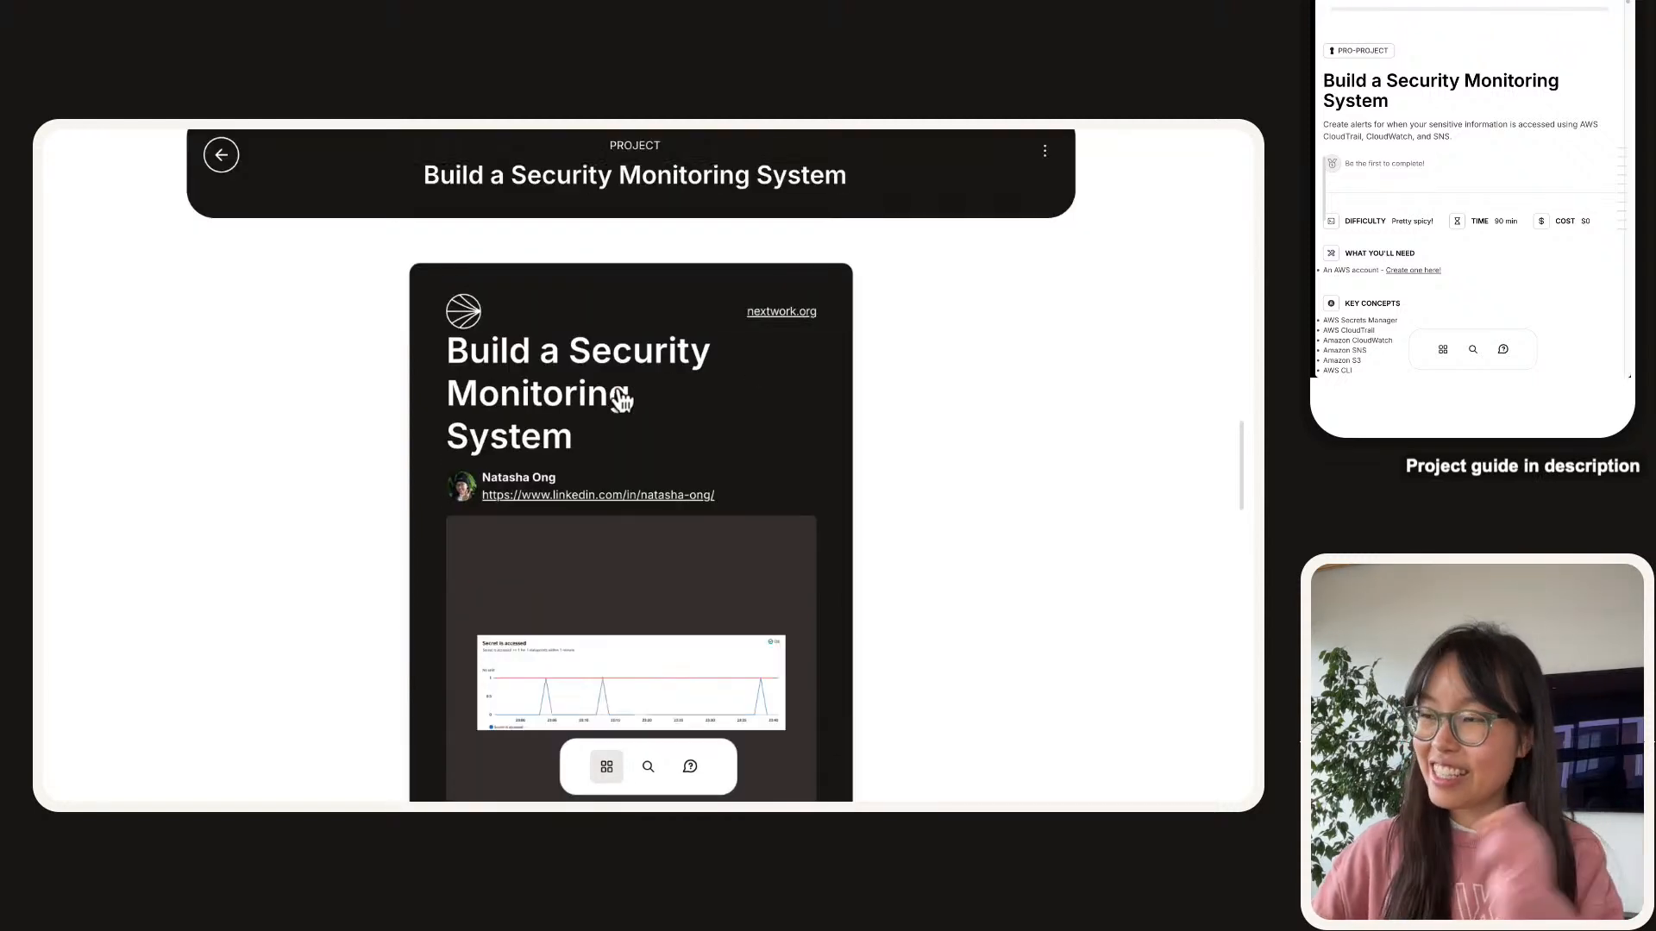
pyautogui.scroll(-12, 621, 398)
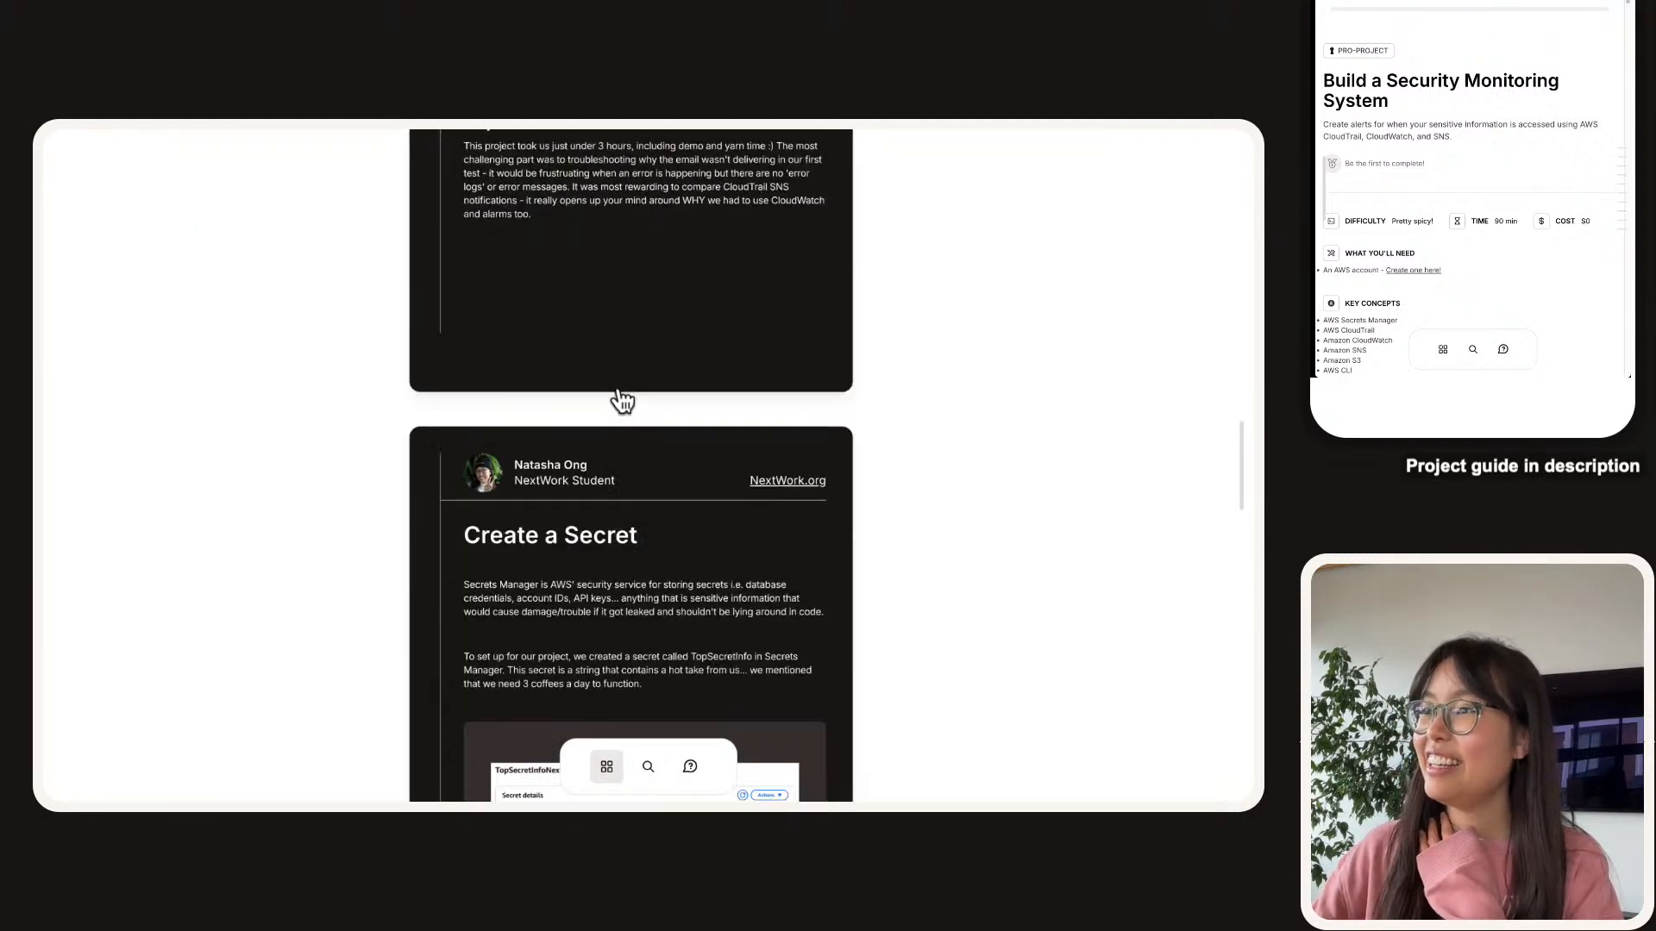
# Scroll through the saved project documentation page to review its sections.
pyautogui.scroll(-5, 621, 399)
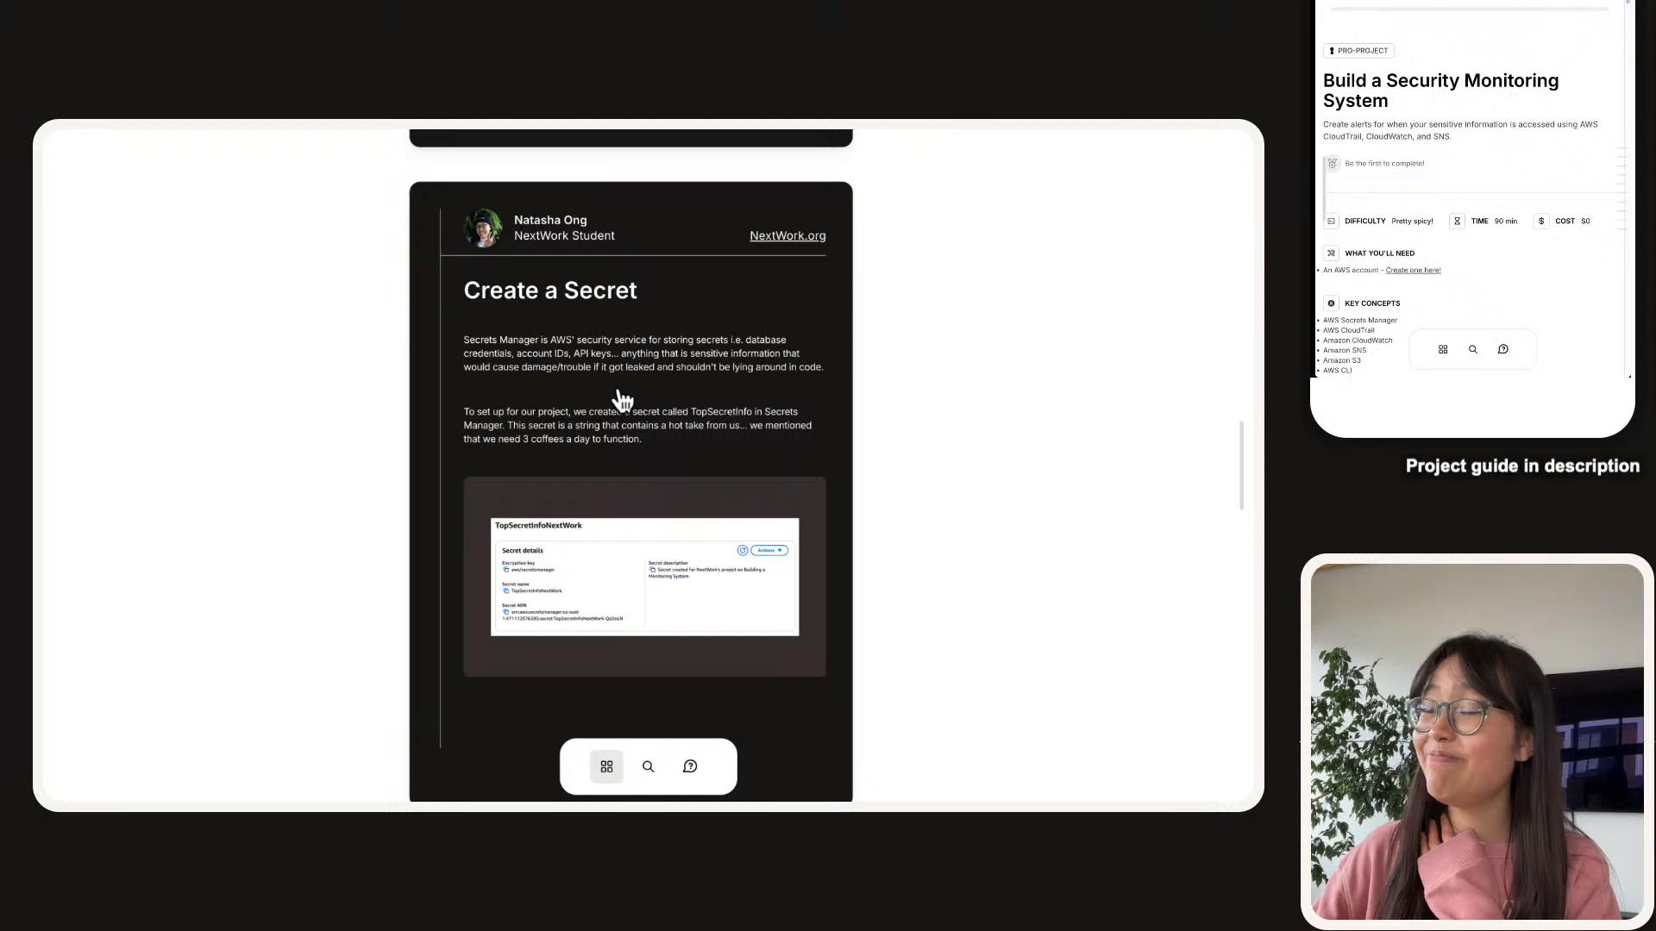
pyautogui.scroll(12, 616, 440)
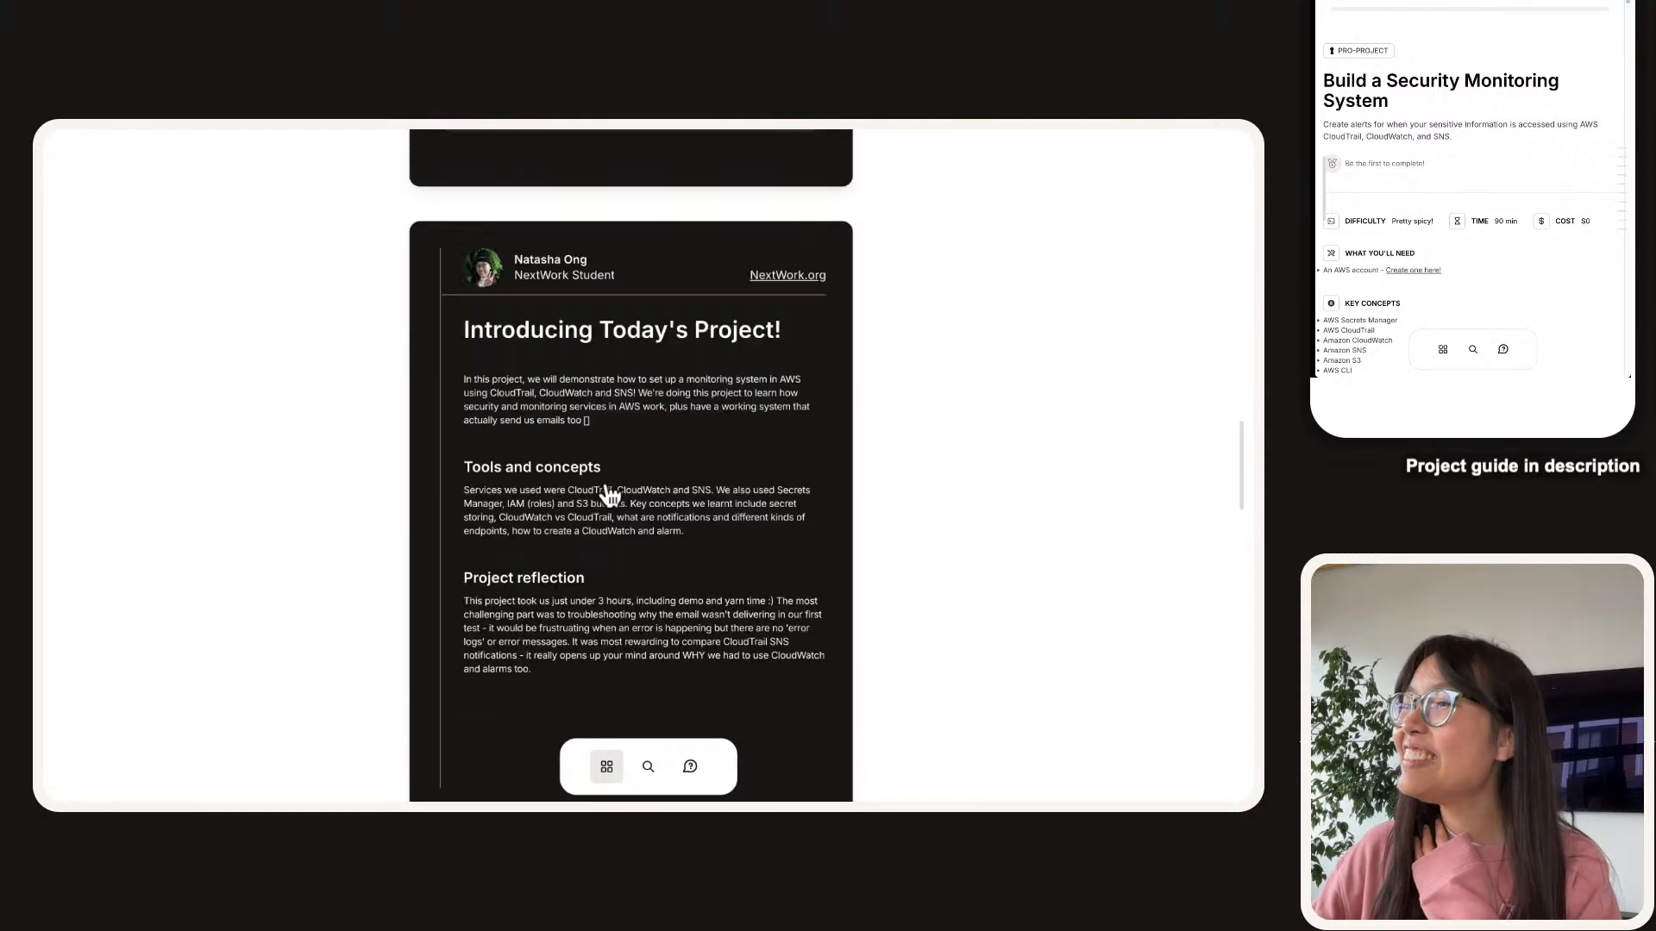
pyautogui.scroll(-20, 609, 496)
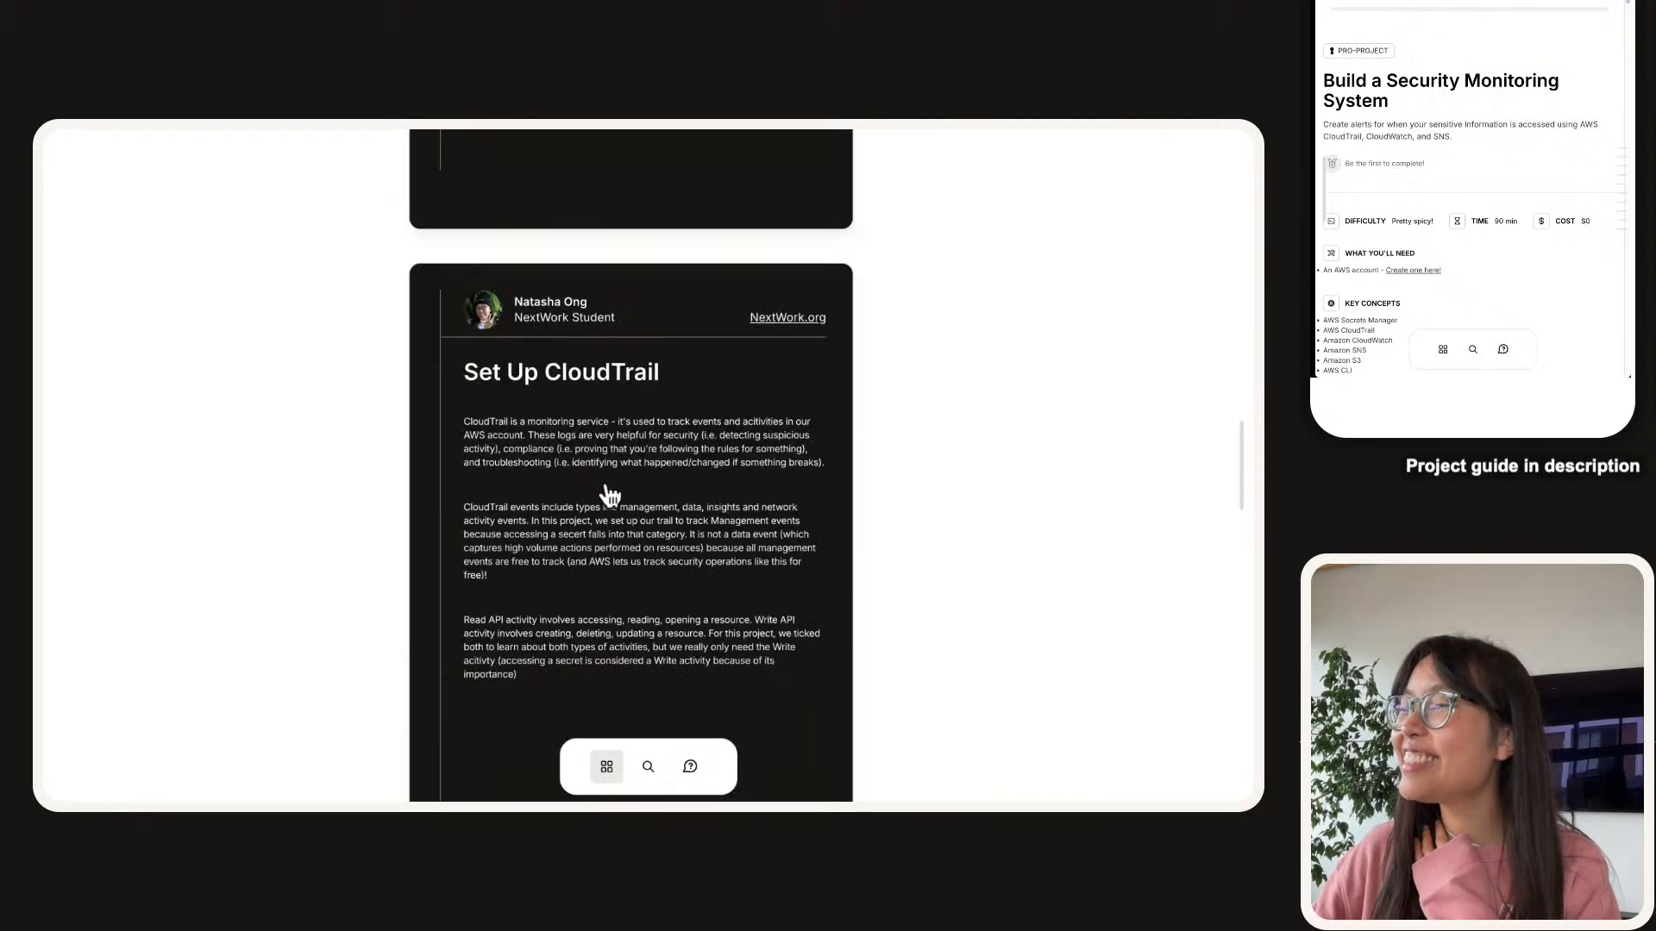
pyautogui.scroll(-14, 610, 496)
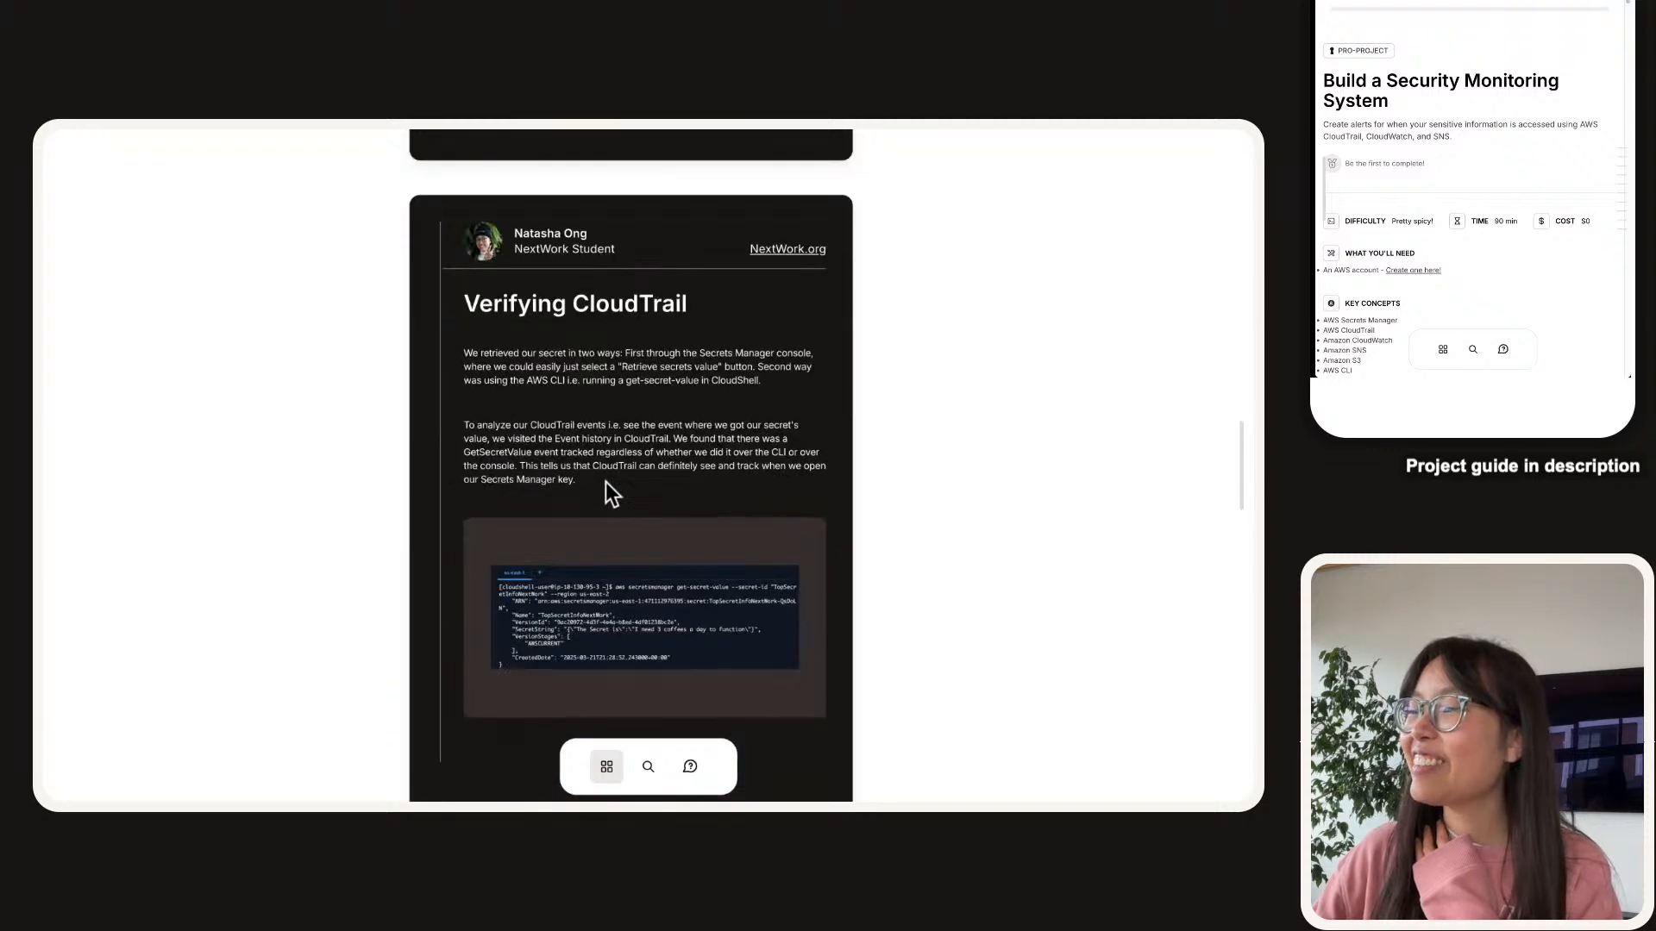
pyautogui.scroll(-8, 607, 486)
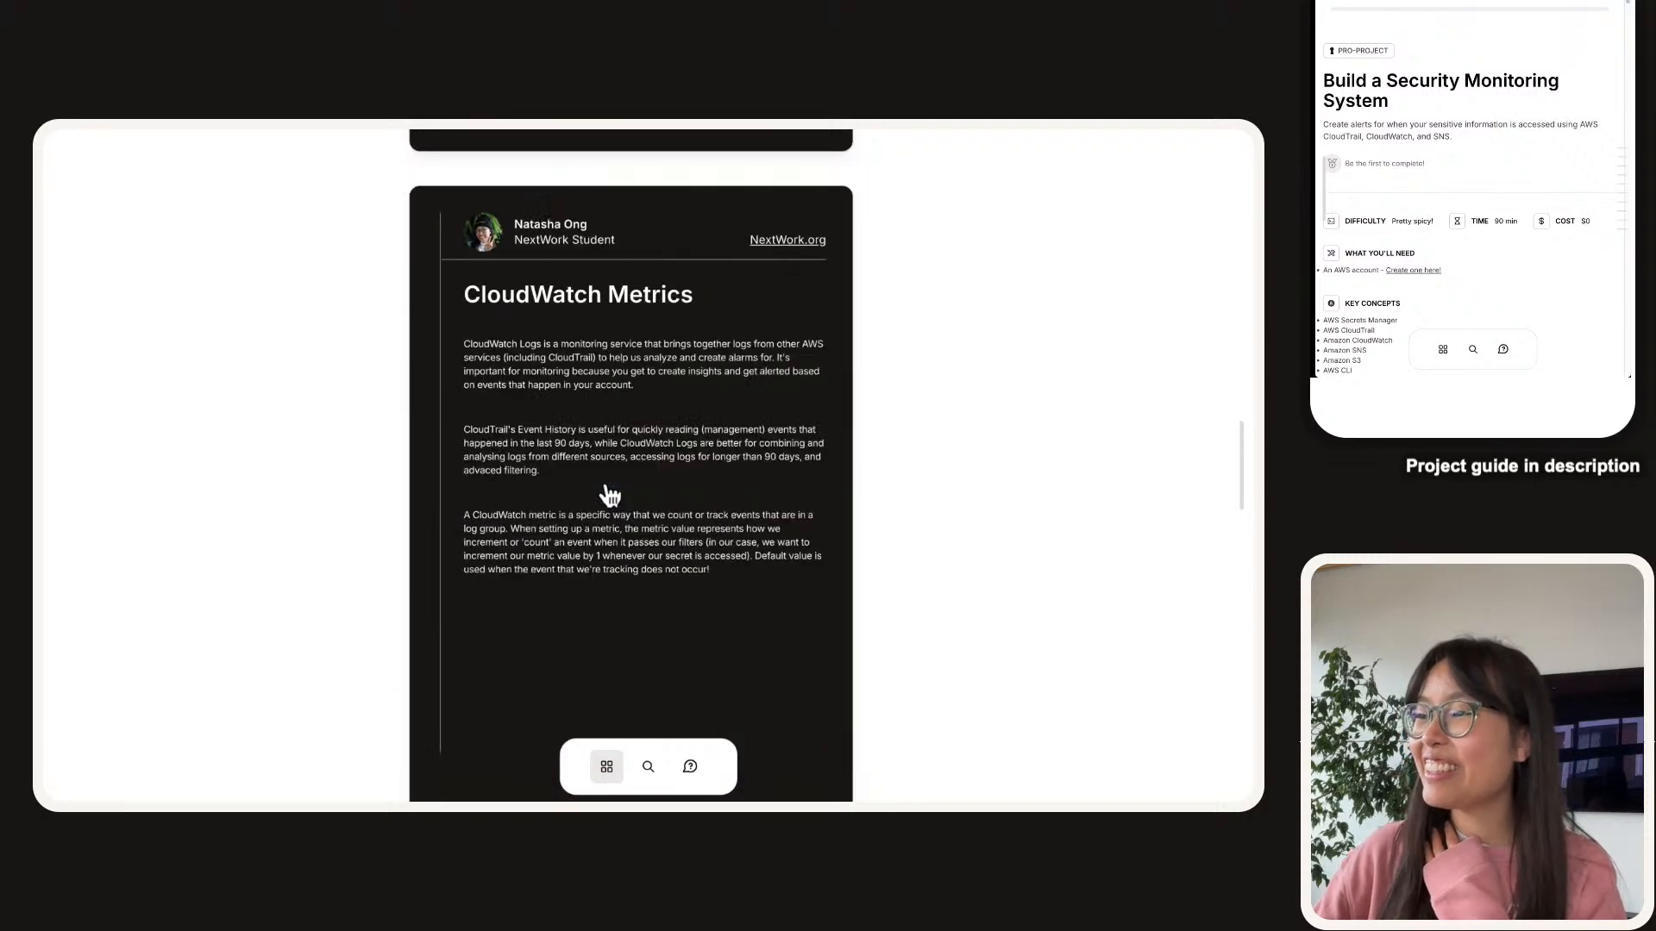
pyautogui.scroll(-4, 610, 496)
pyautogui.scroll(4, 609, 496)
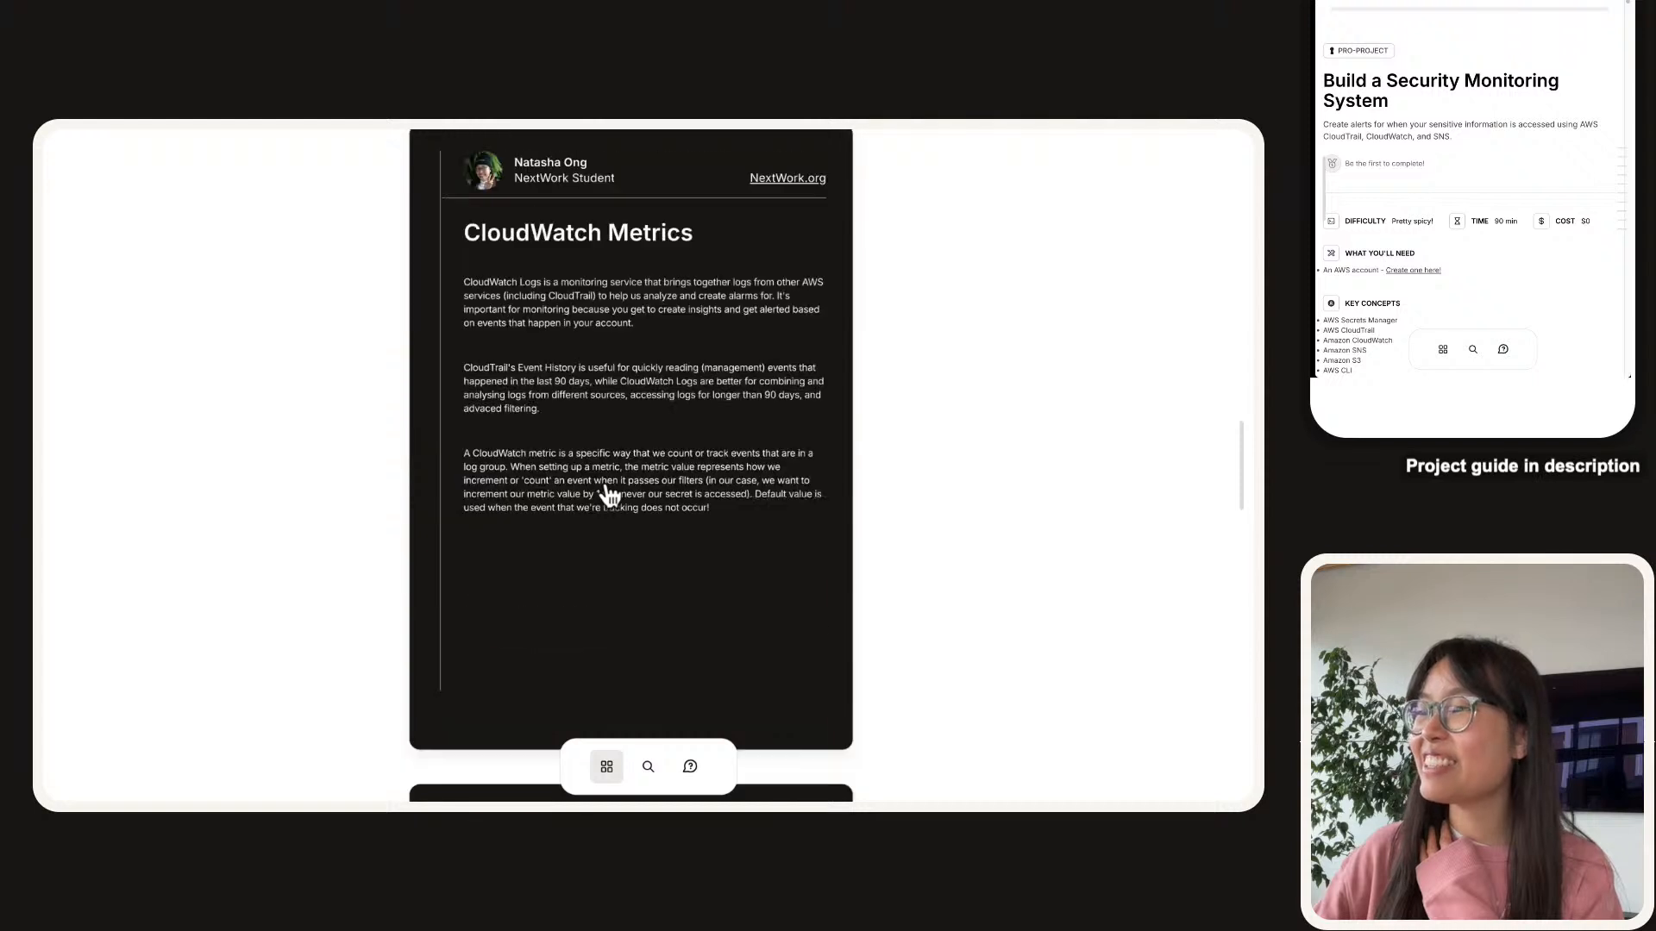
pyautogui.scroll(-7, 610, 494)
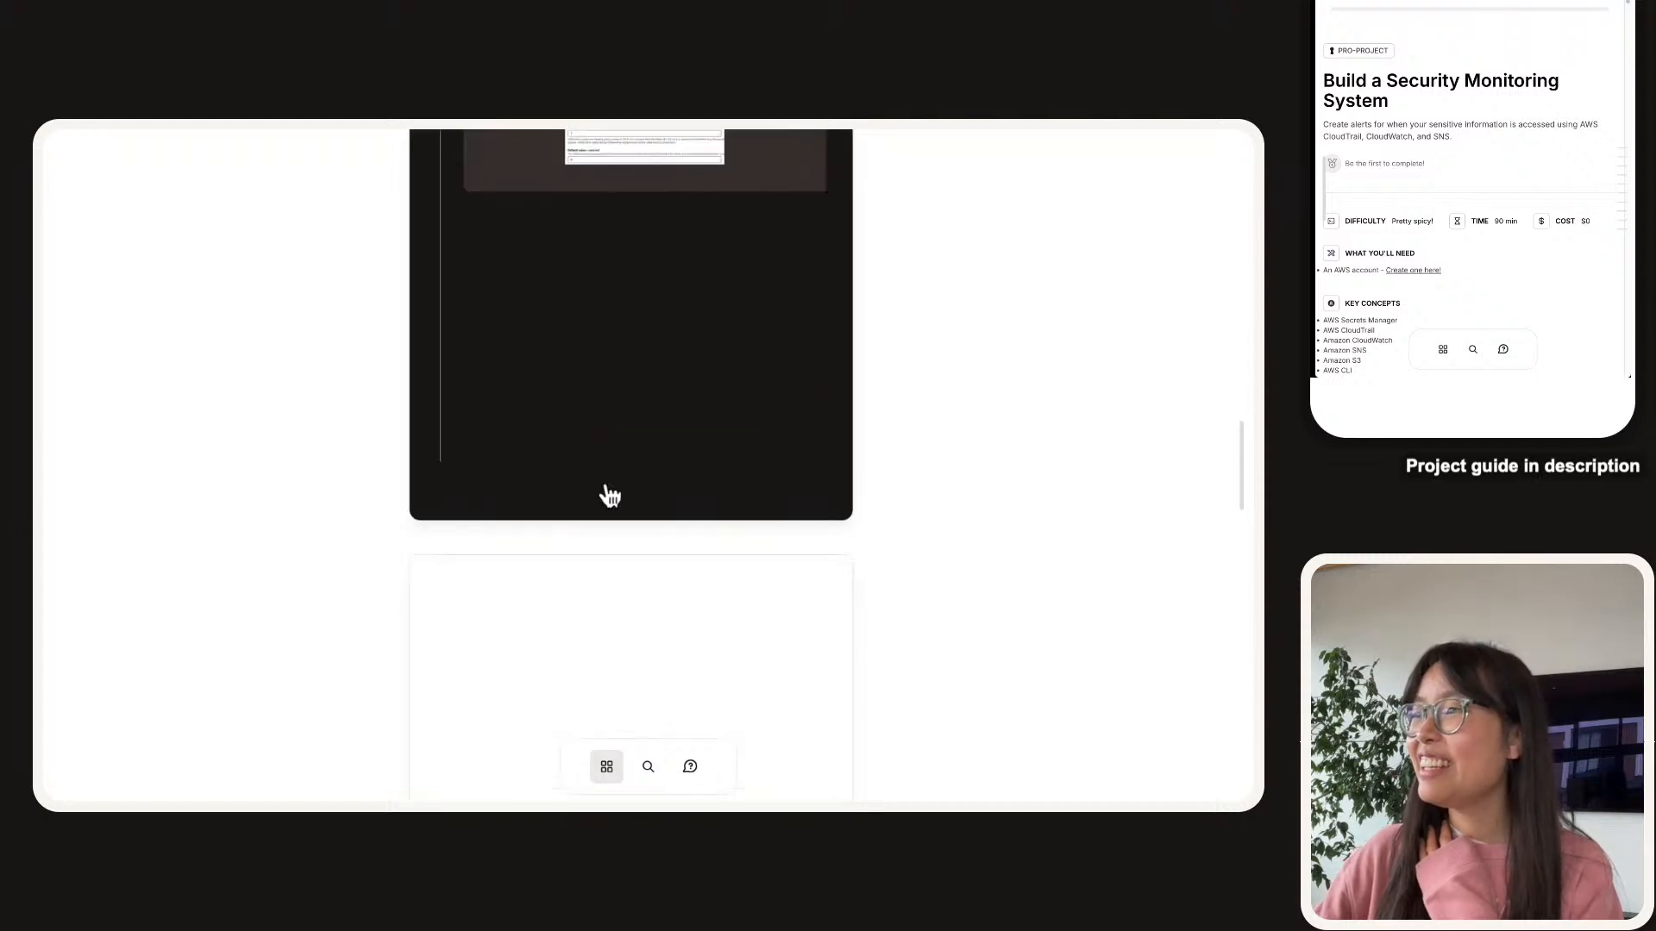
pyautogui.scroll(-5, 610, 496)
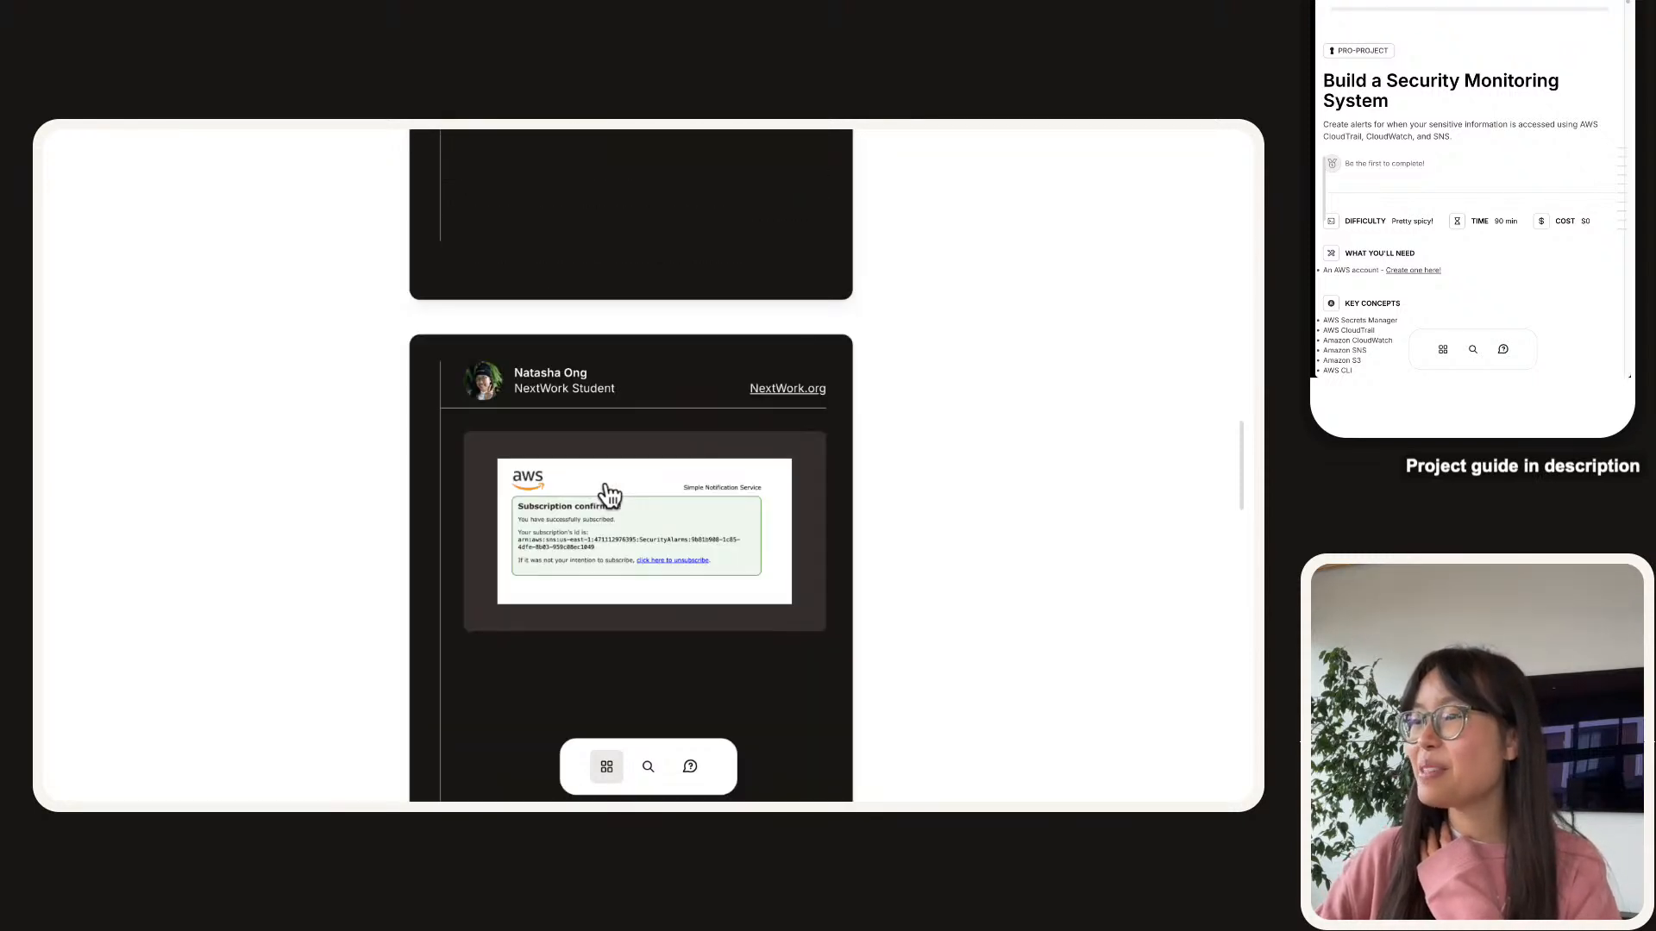
pyautogui.scroll(-2, 592, 613)
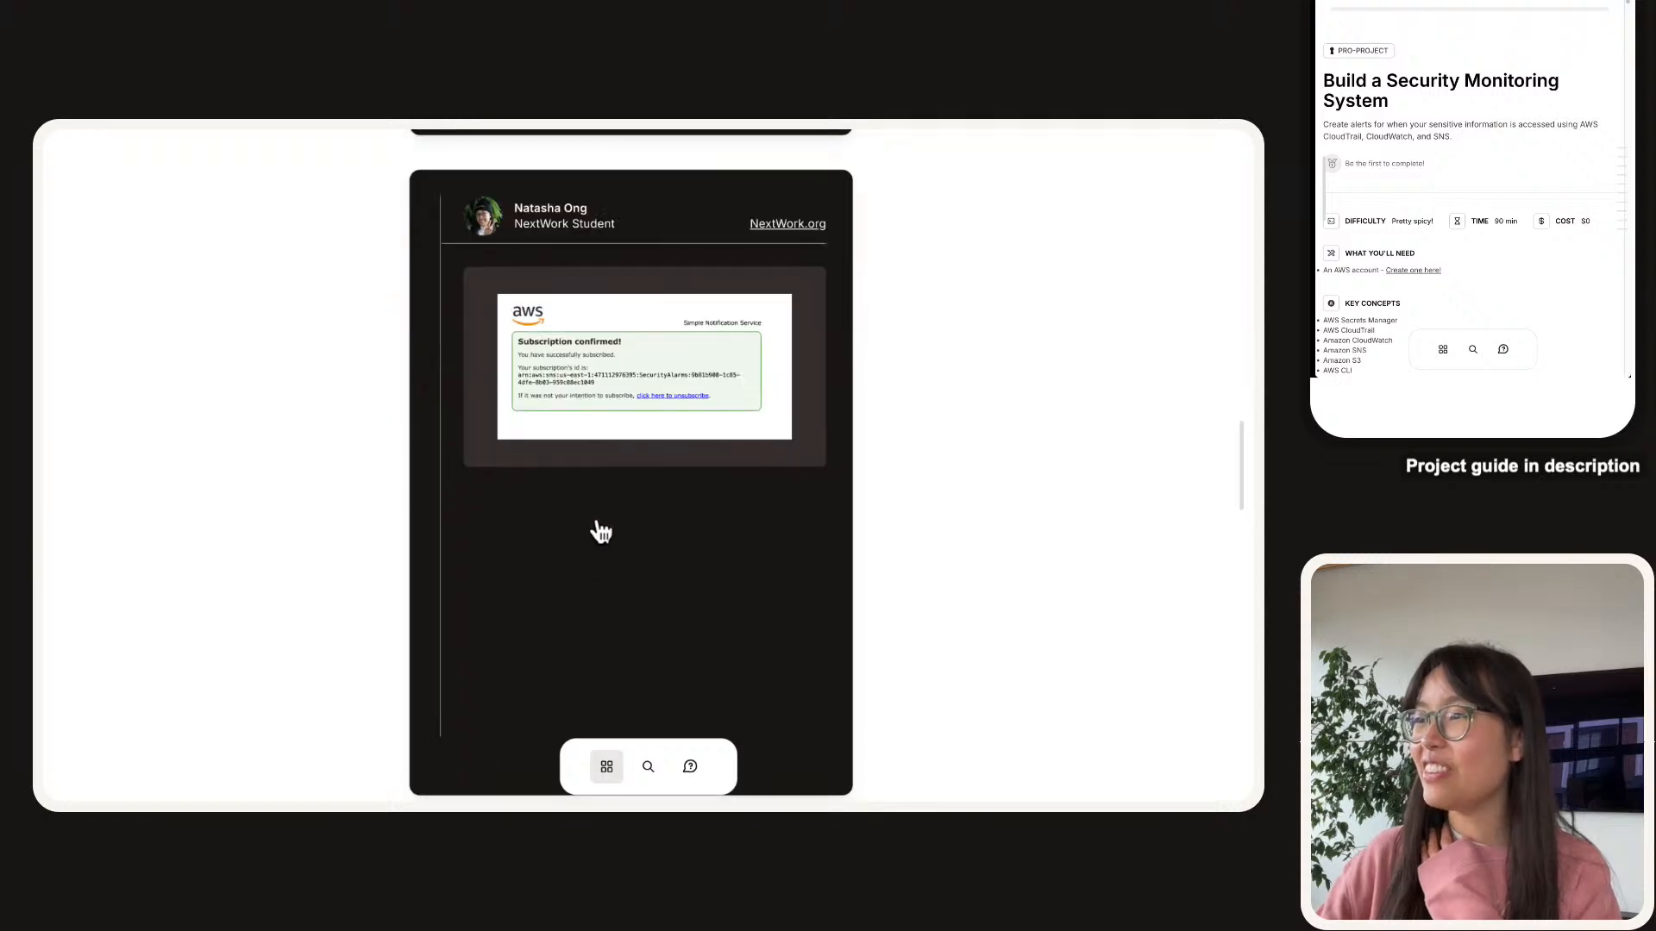
pyautogui.scroll(6, 596, 531)
pyautogui.scroll(1, 598, 546)
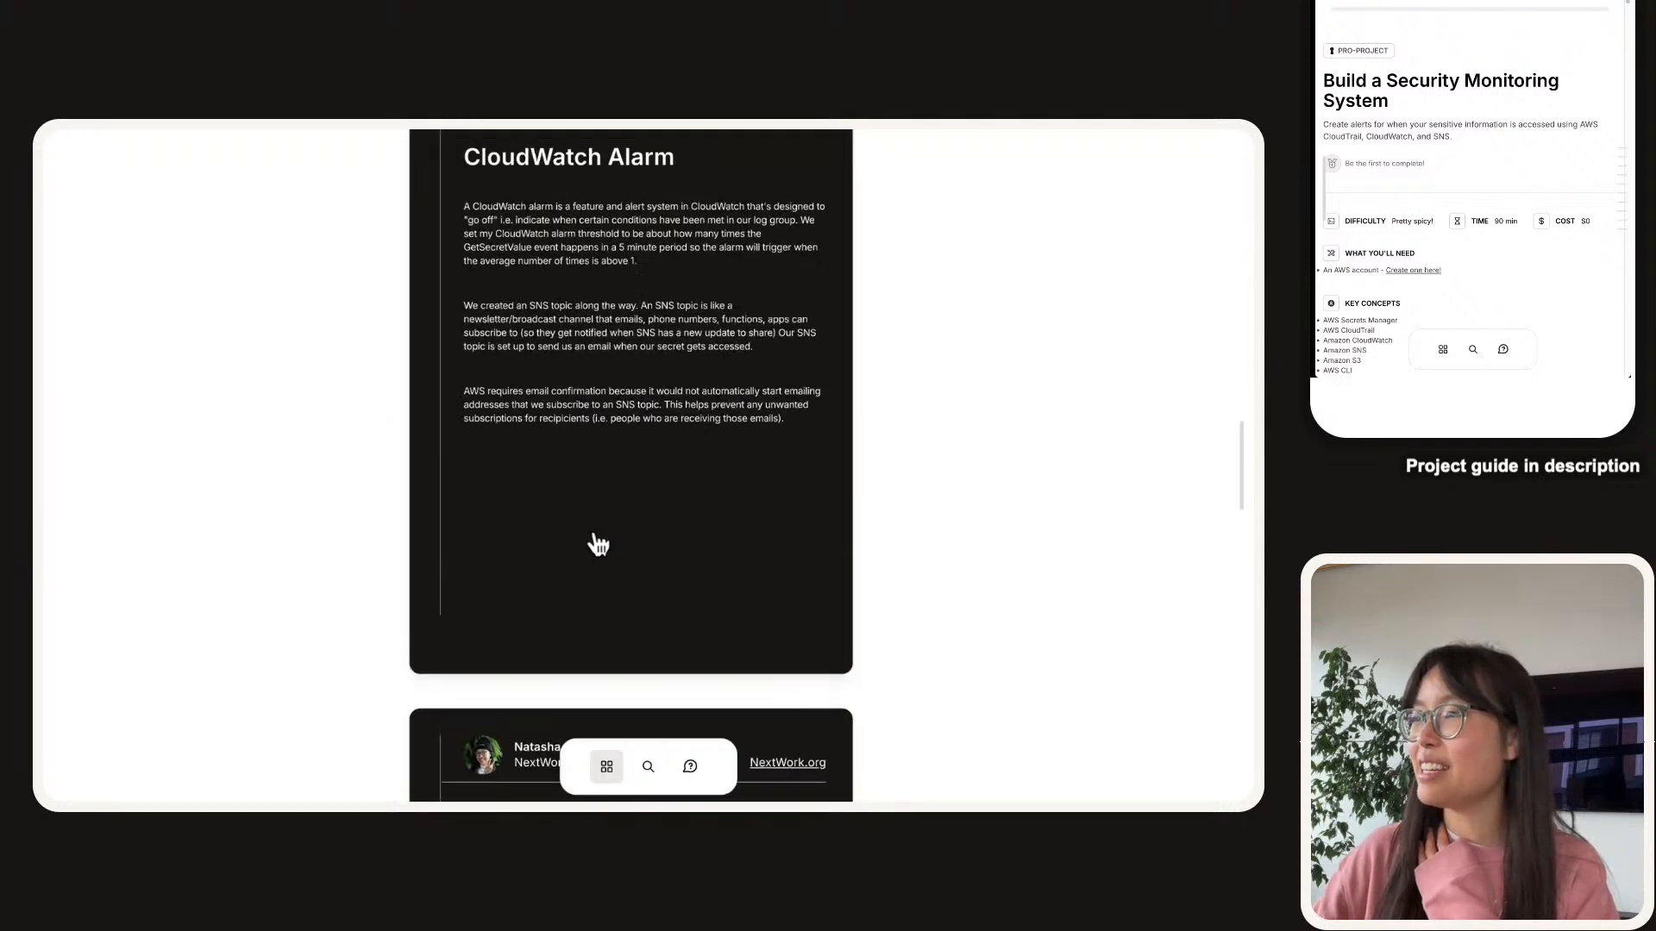
pyautogui.scroll(1, 598, 545)
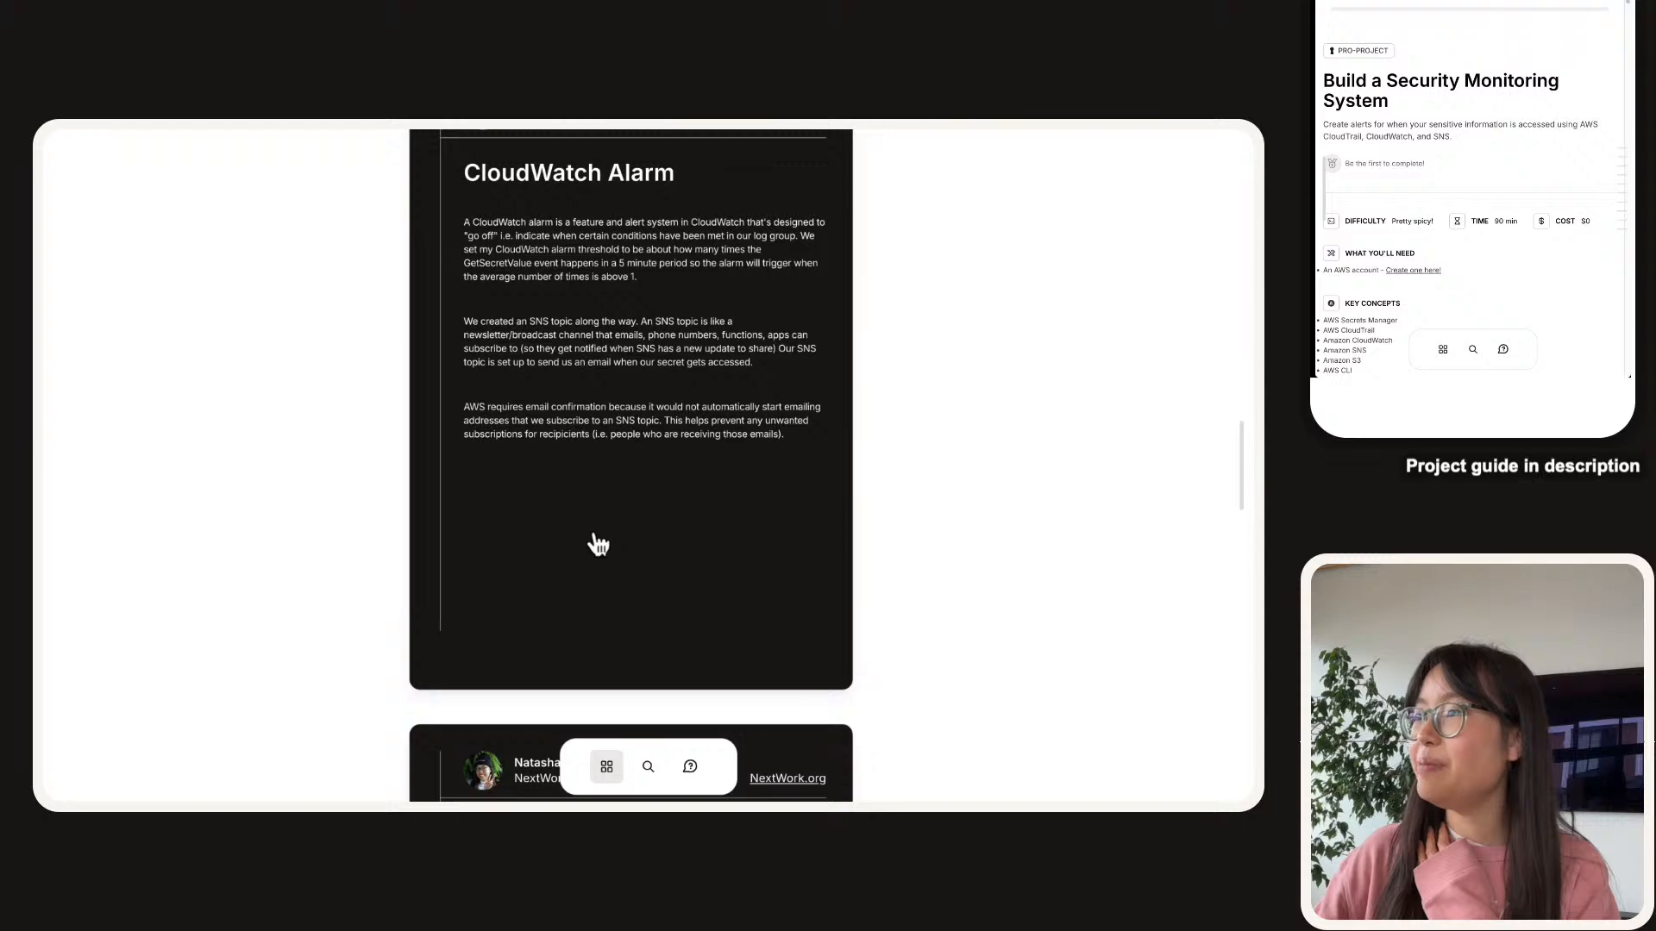
pyautogui.scroll(-10, 597, 545)
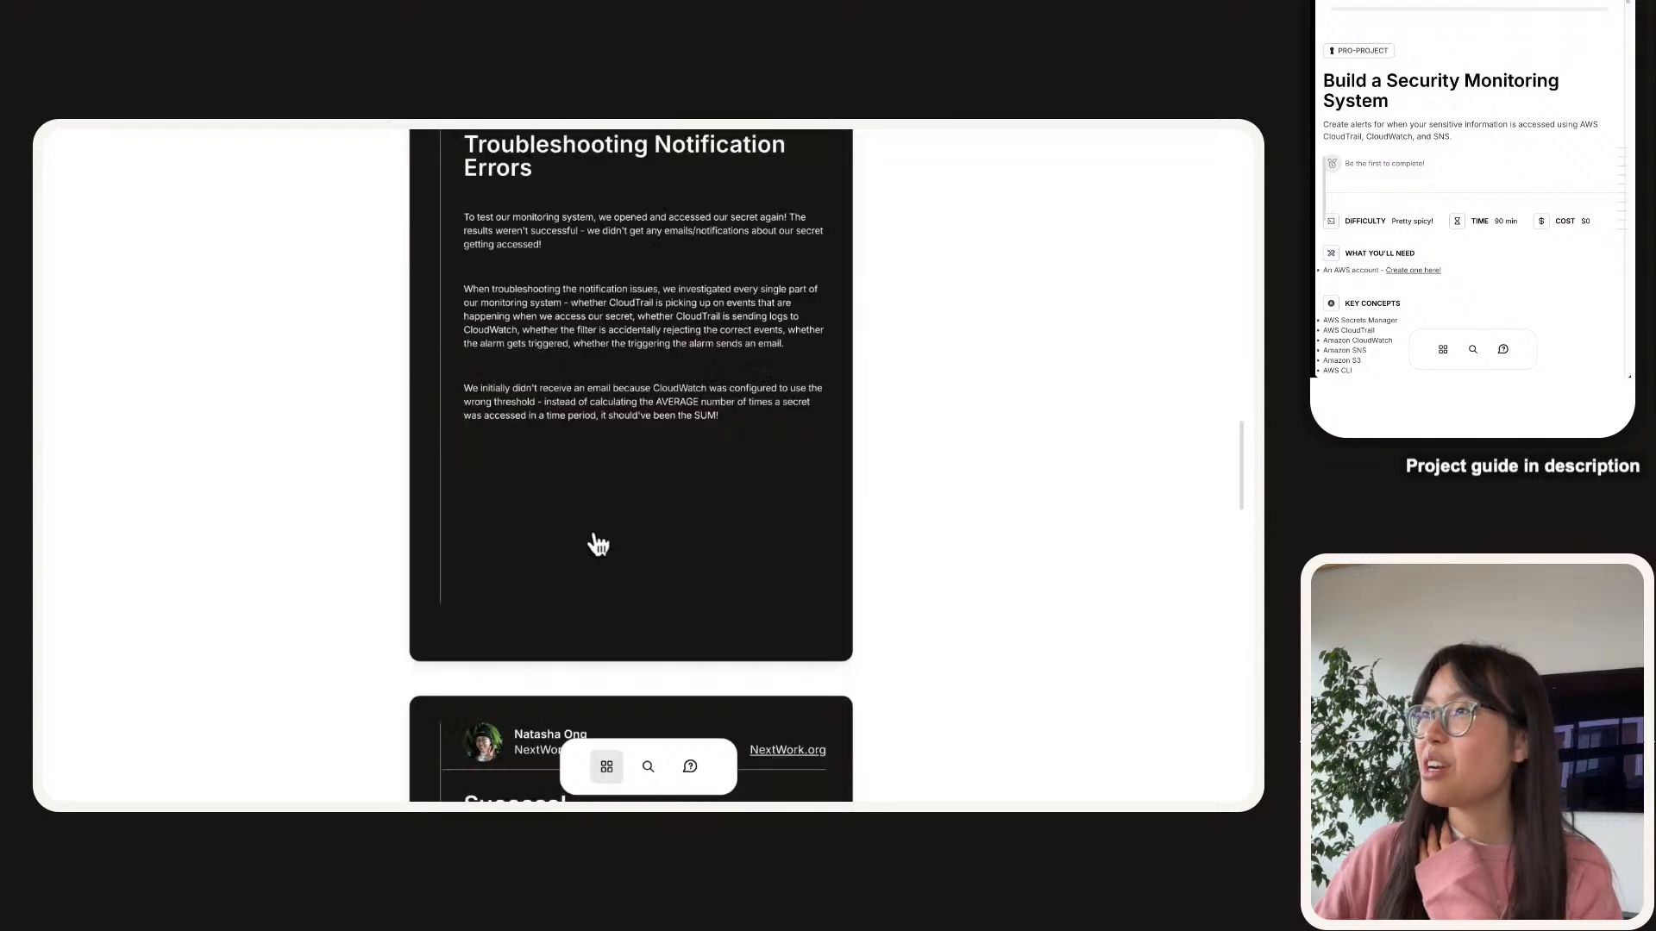
pyautogui.scroll(-5, 601, 483)
pyautogui.scroll(5, 603, 521)
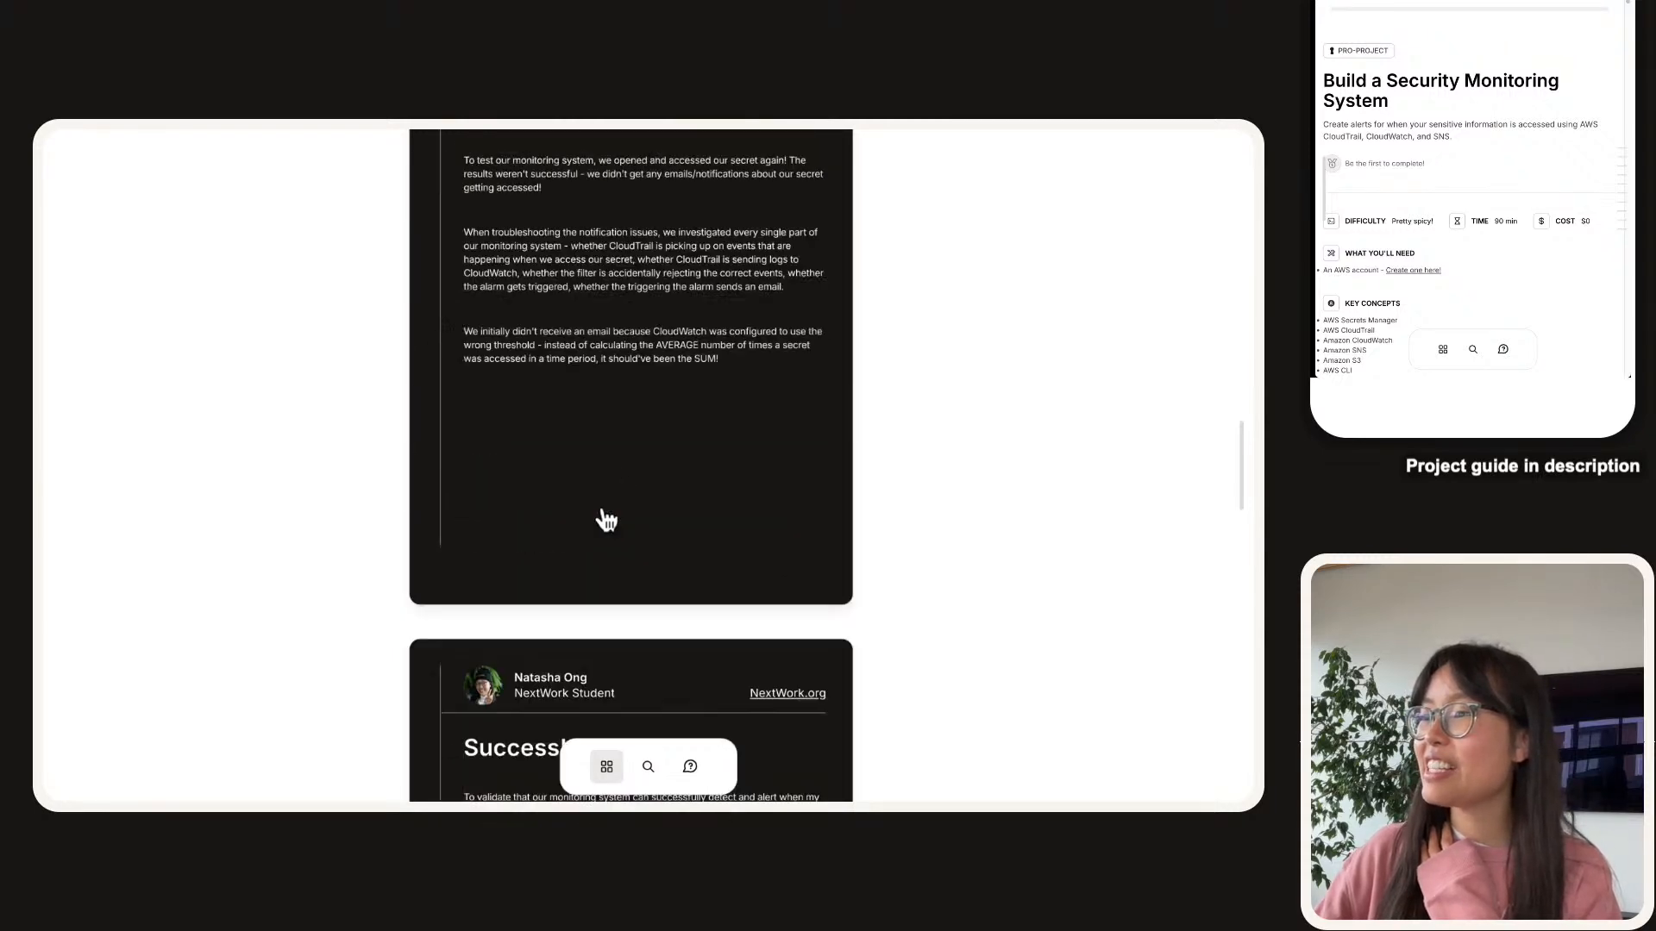
pyautogui.scroll(2, 606, 520)
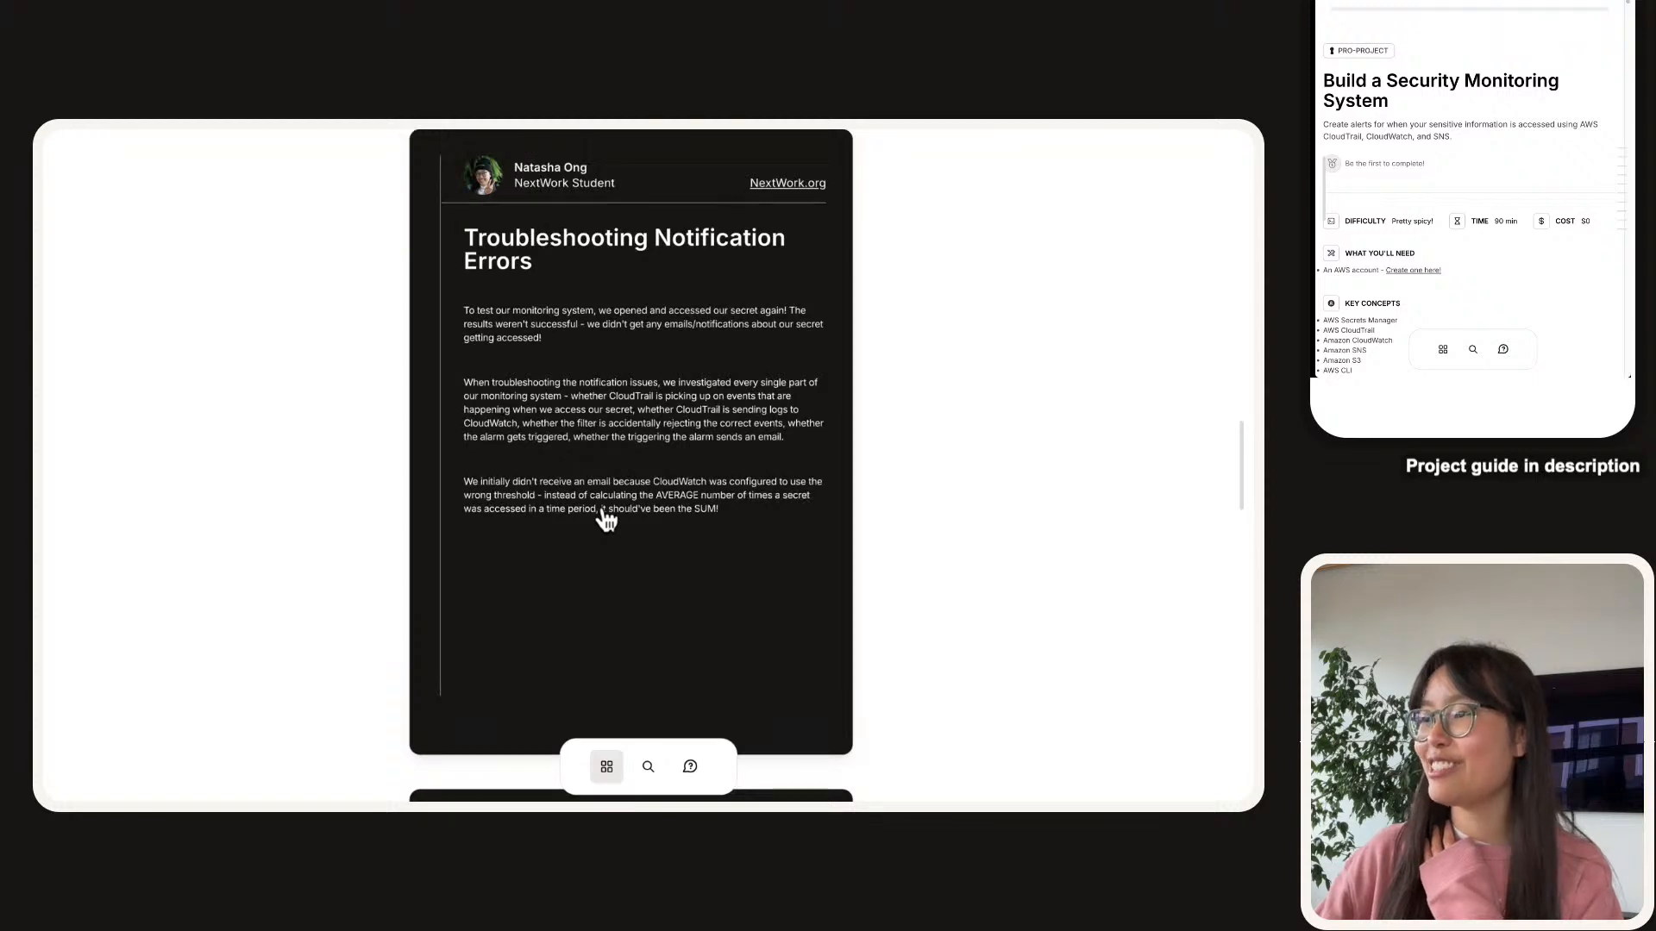
pyautogui.scroll(-15, 603, 524)
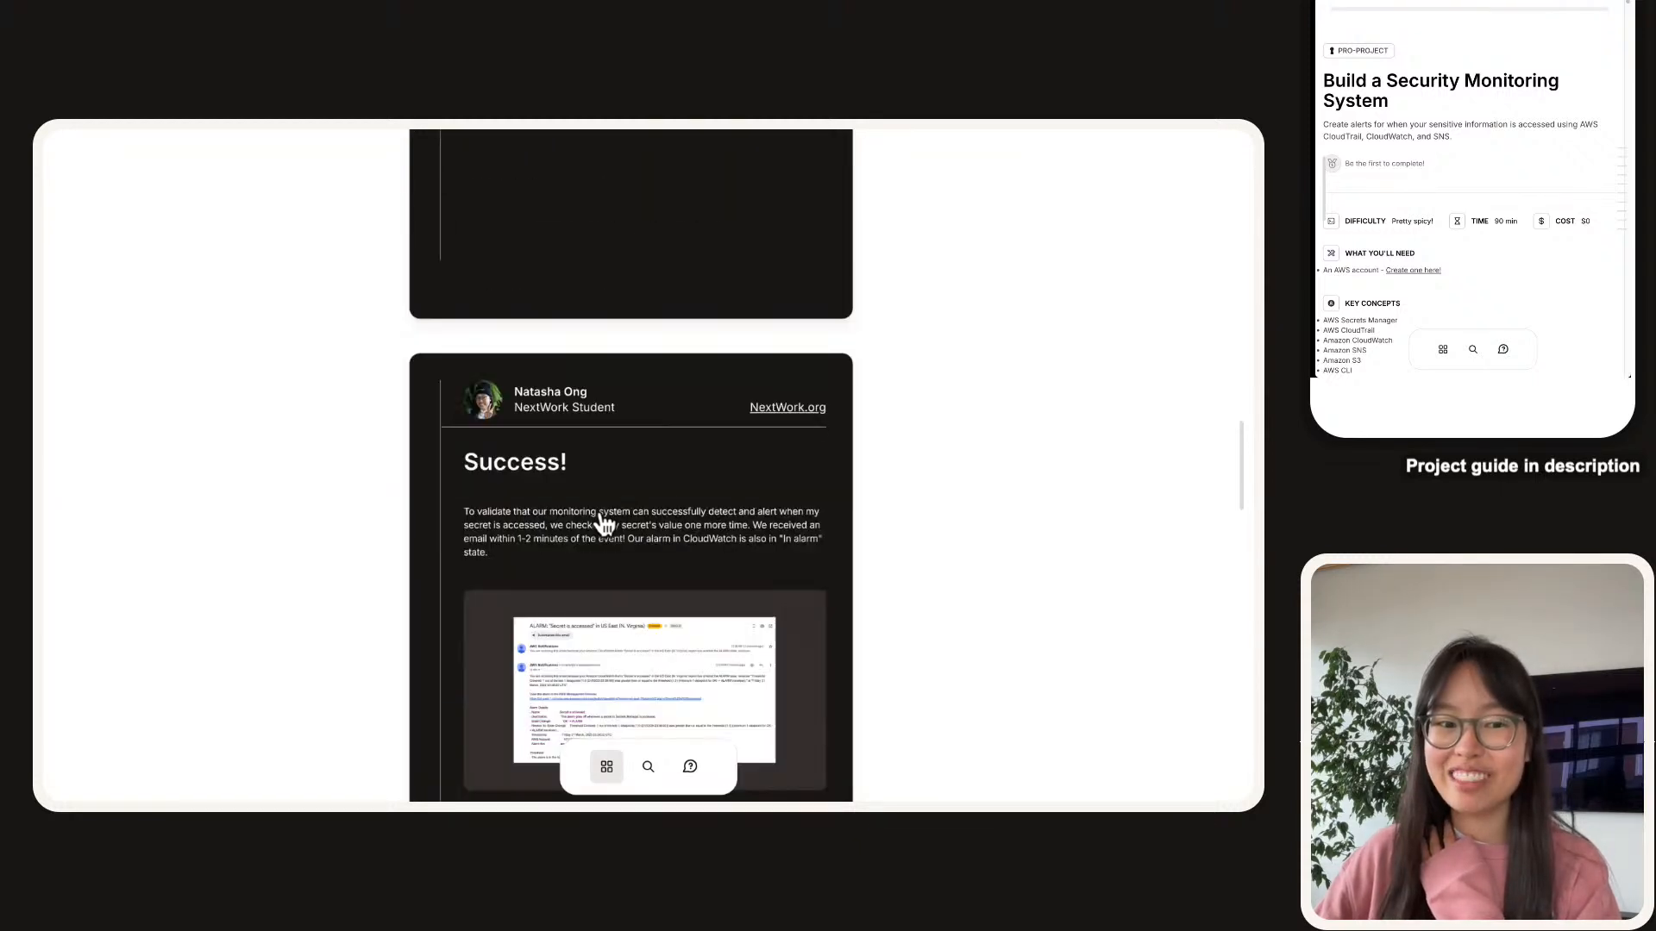
pyautogui.scroll(-1, 601, 510)
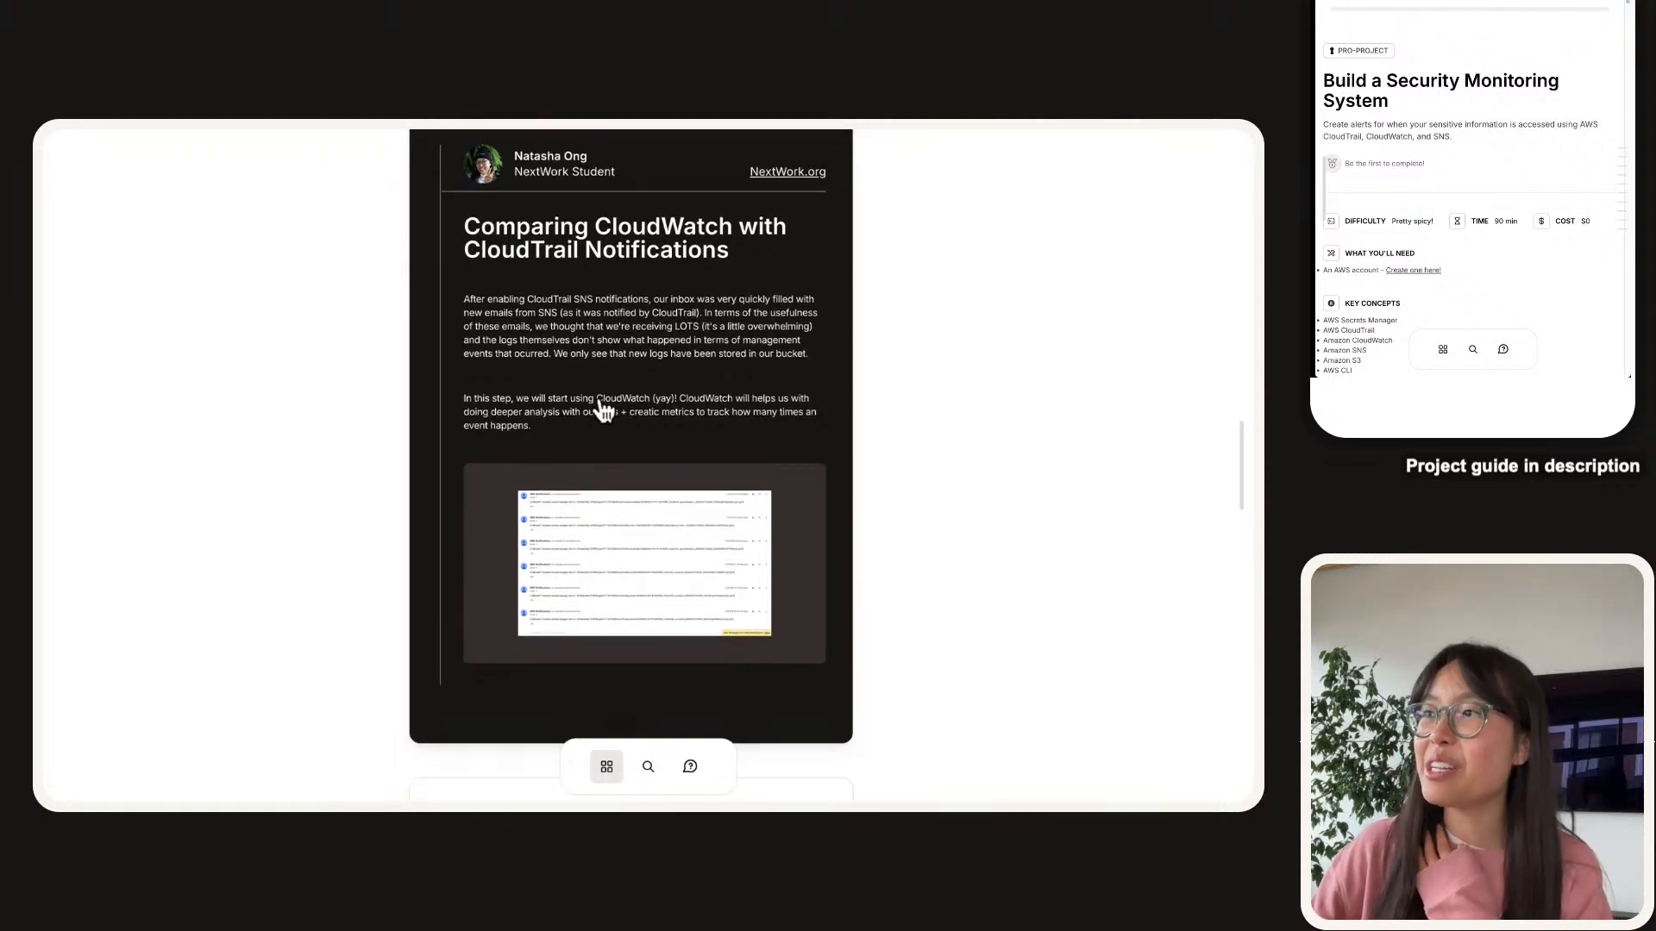
pyautogui.scroll(-10, 604, 412)
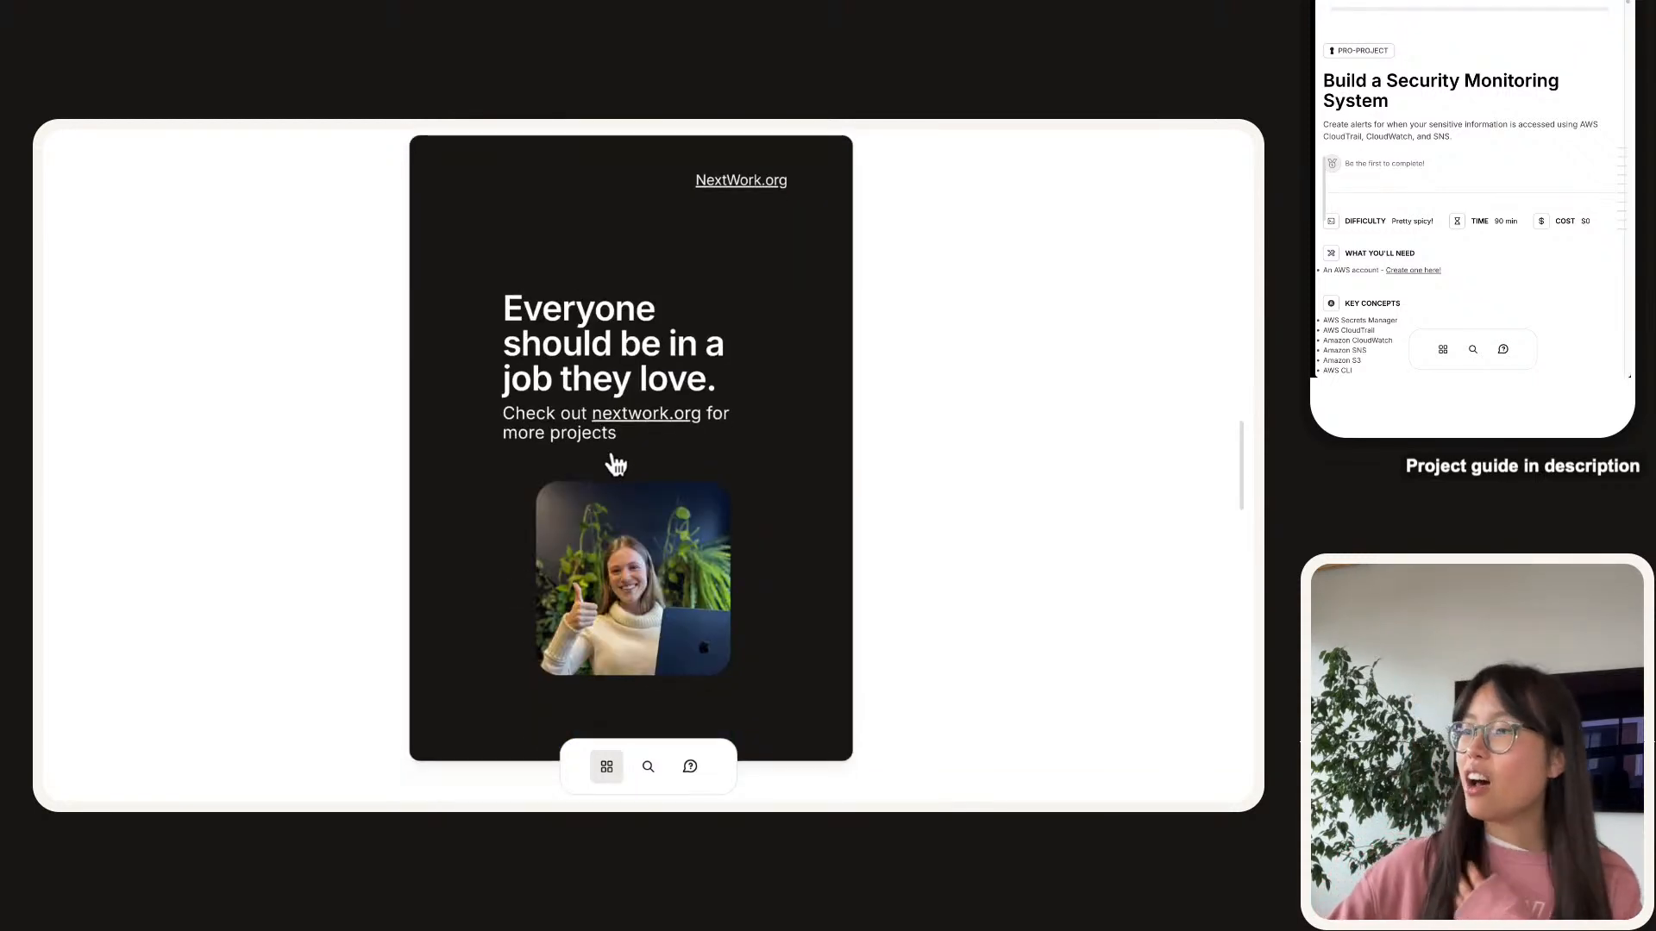
pyautogui.scroll(15, 622, 439)
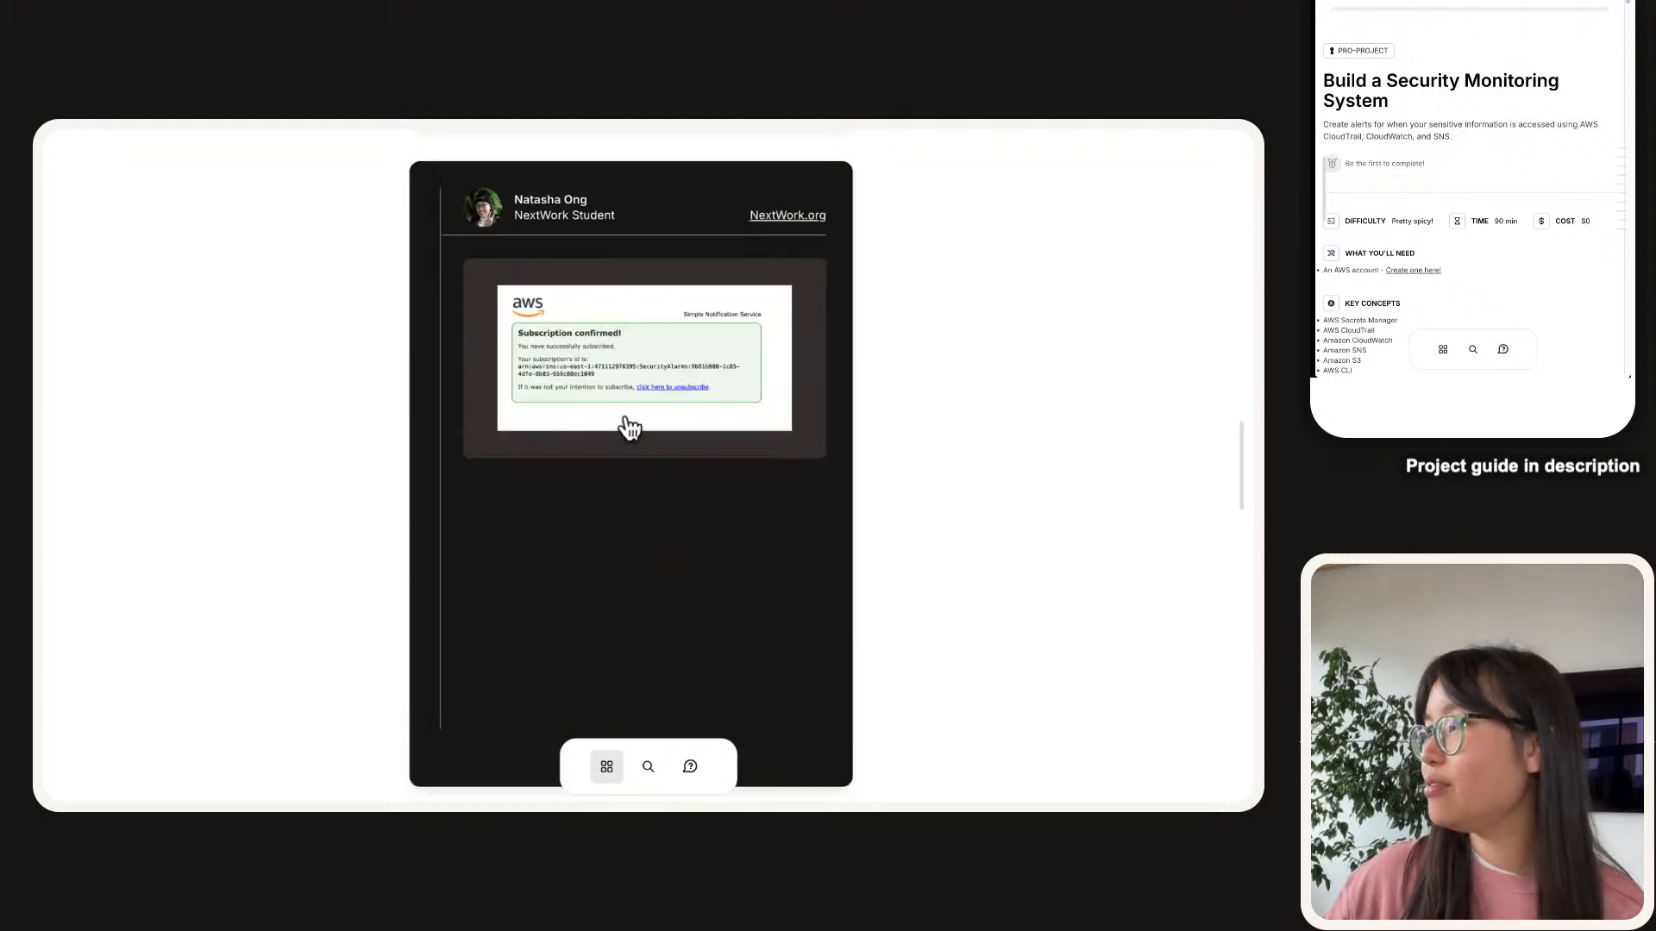
pyautogui.scroll(15, 630, 429)
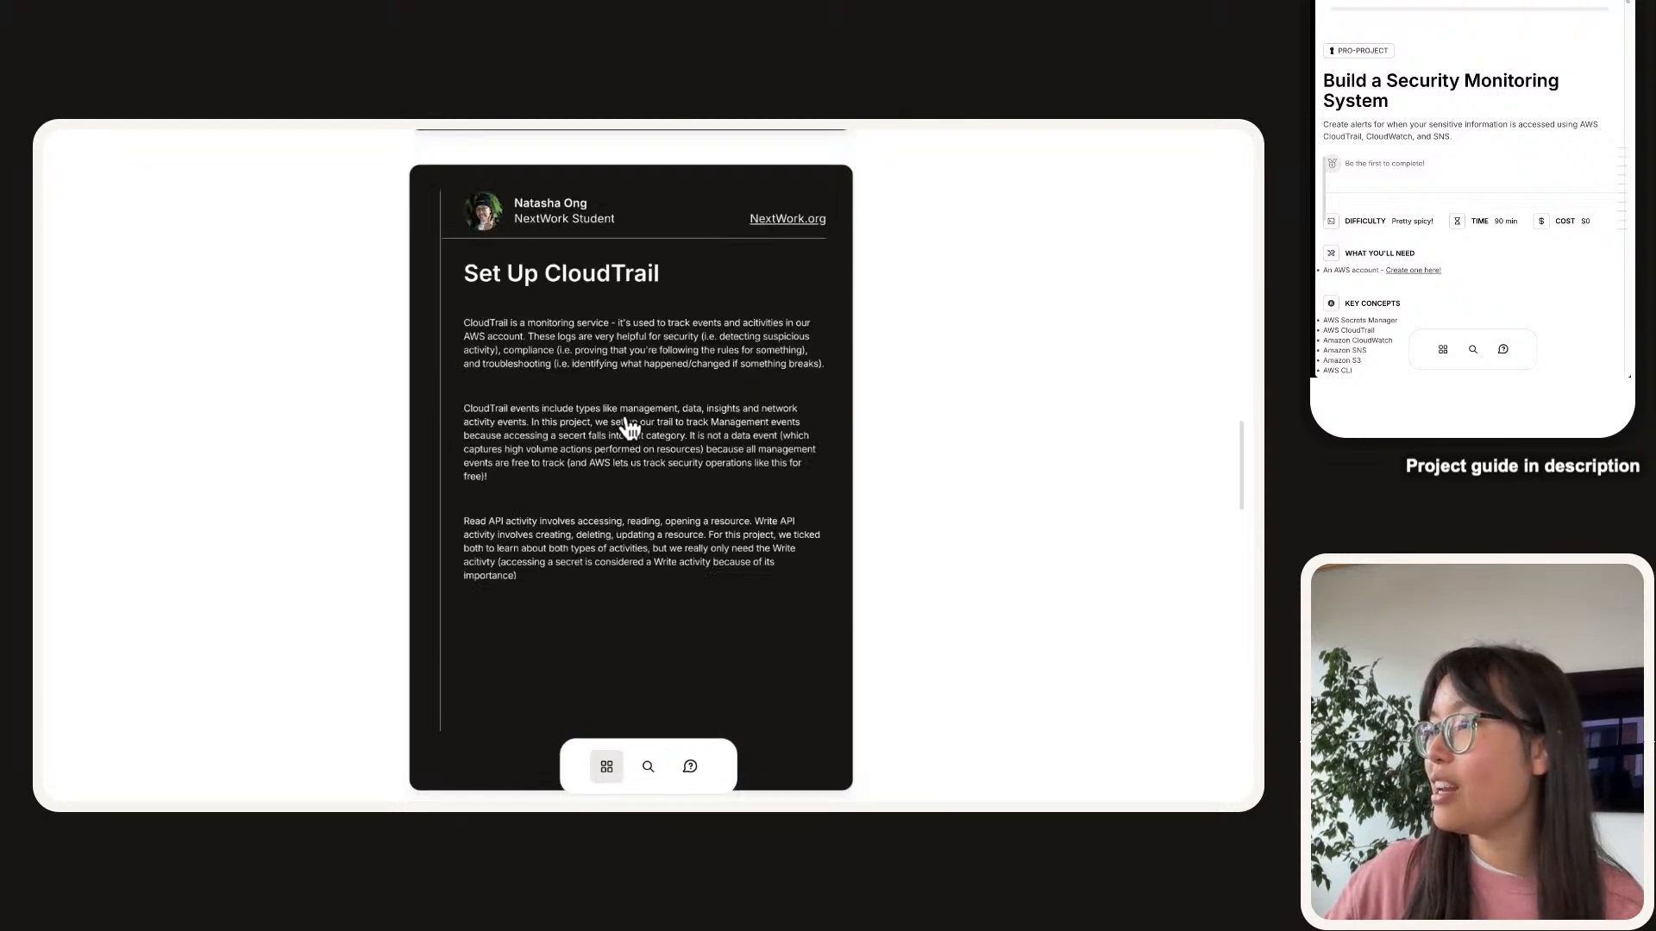
pyautogui.scroll(5, 629, 429)
pyautogui.scroll(1, 629, 428)
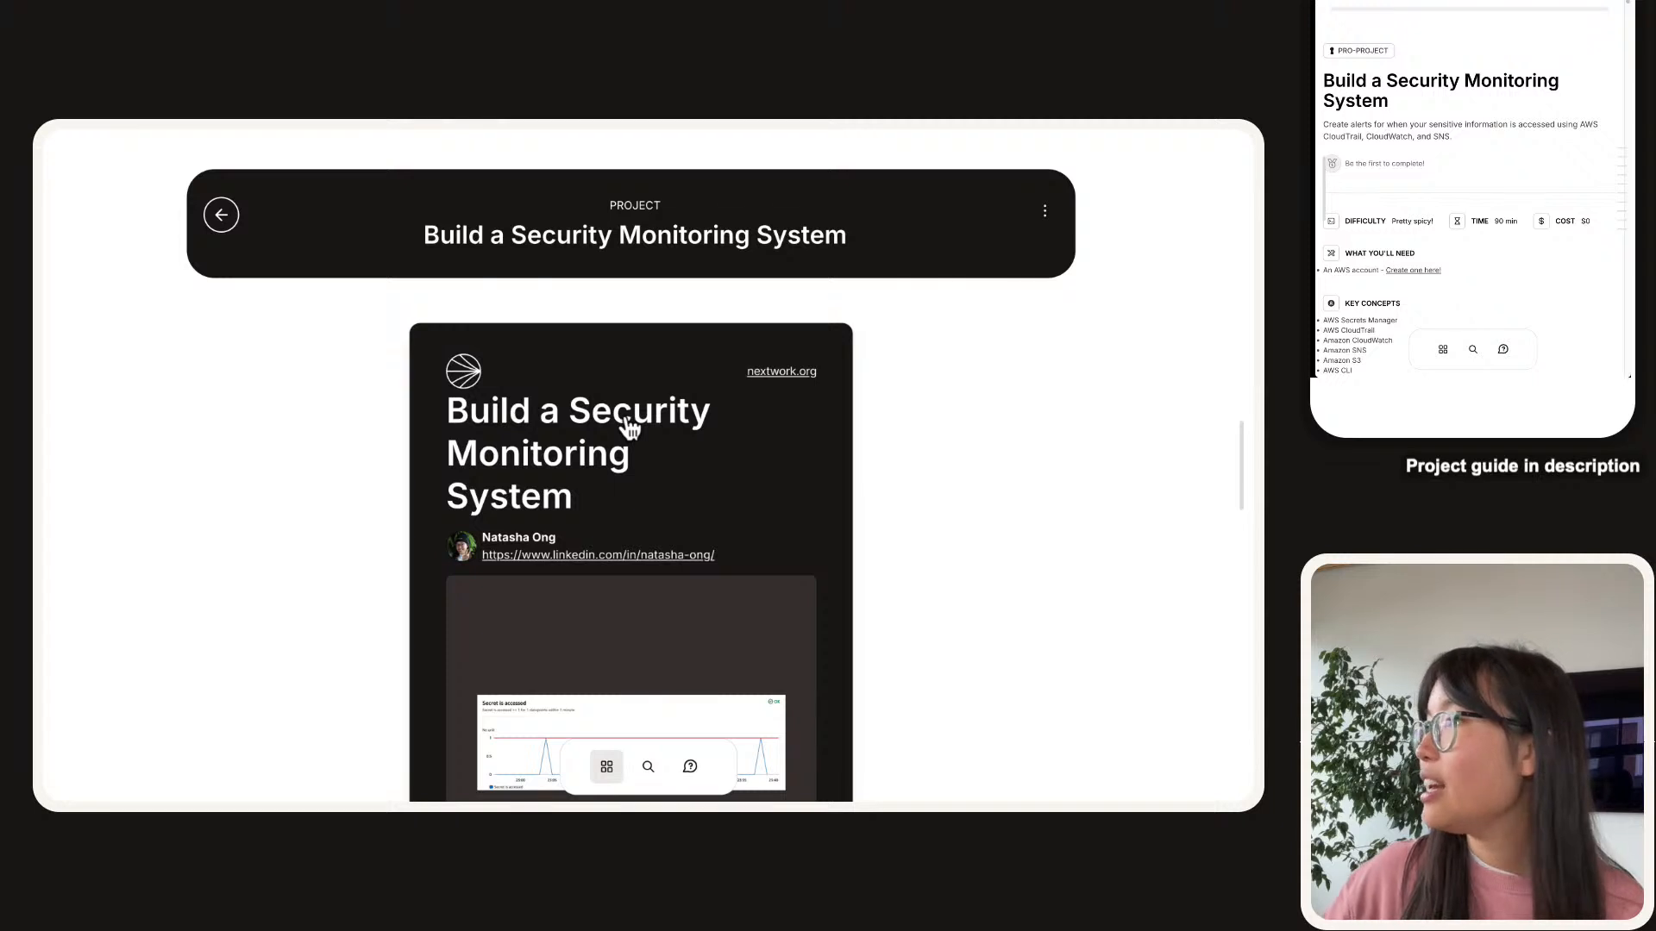
# Return to the portfolio, copy its share link, and go back to the project sharing tab.
pyautogui.click(221, 214)
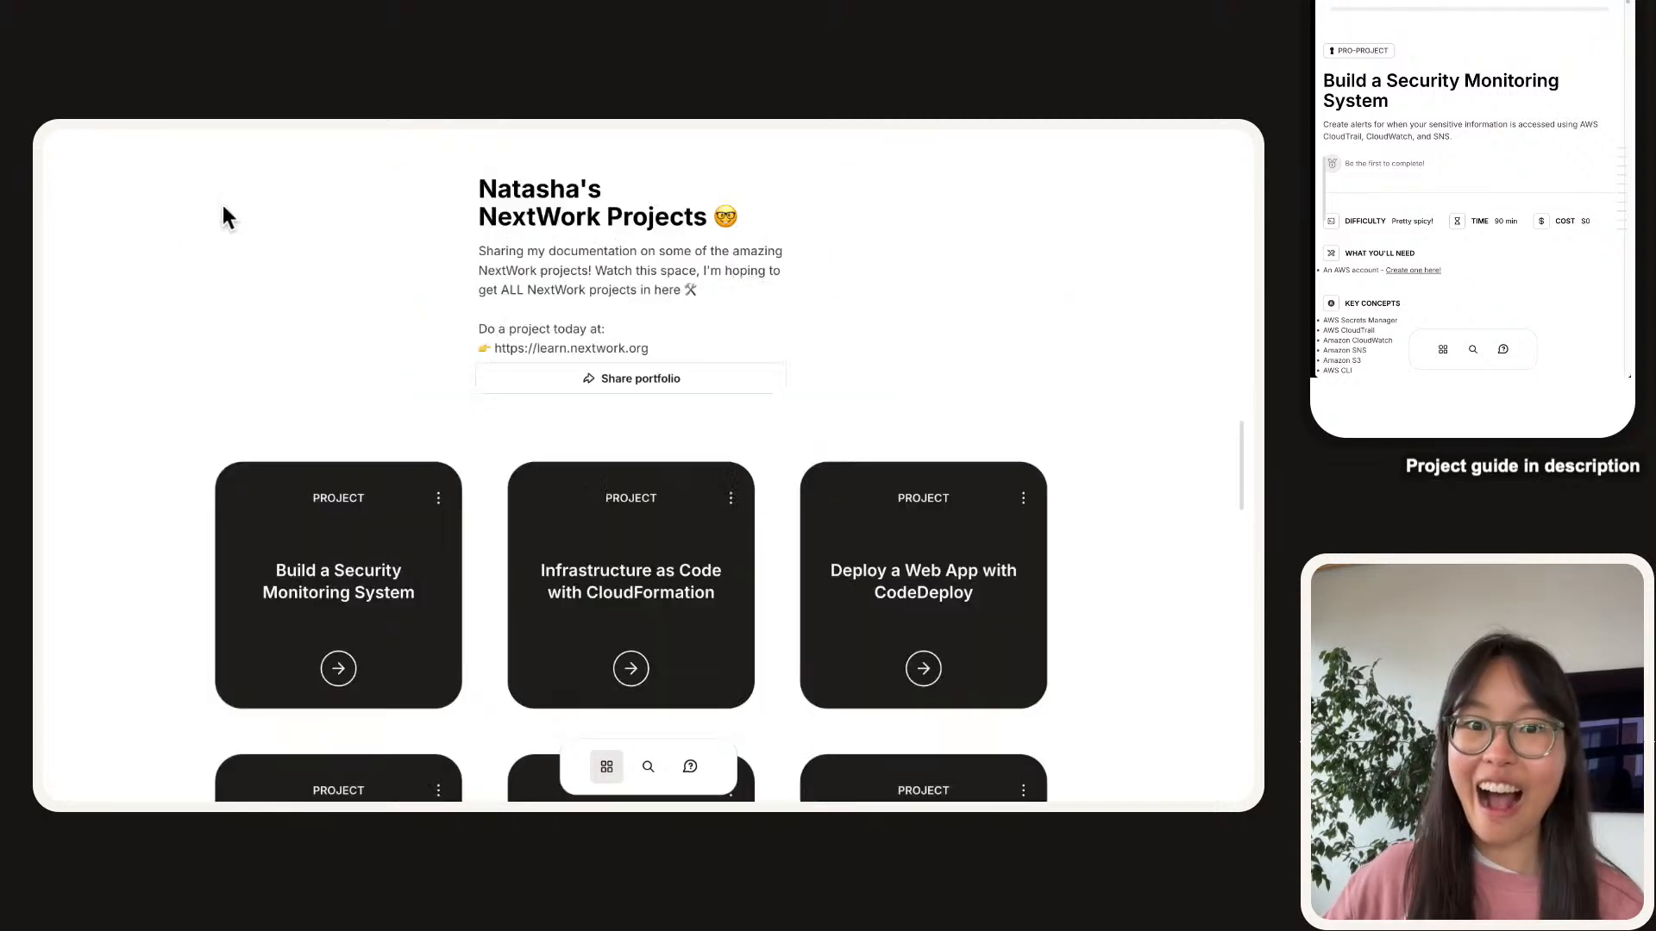
pyautogui.scroll(-15, 649, 405)
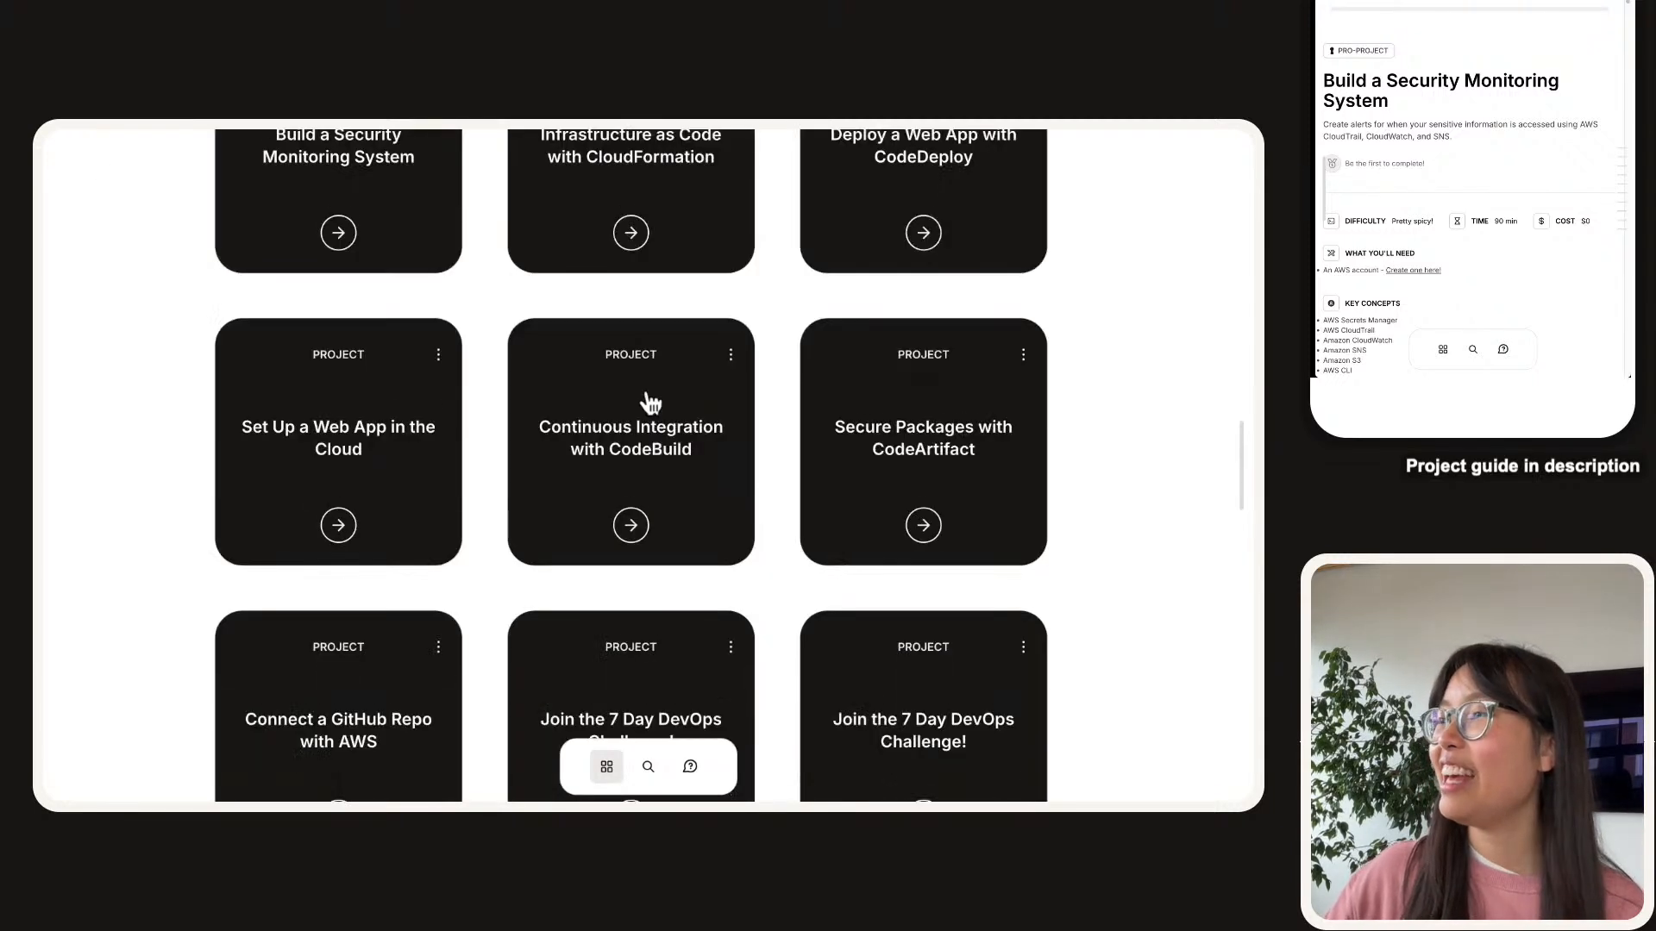
pyautogui.scroll(-15, 648, 414)
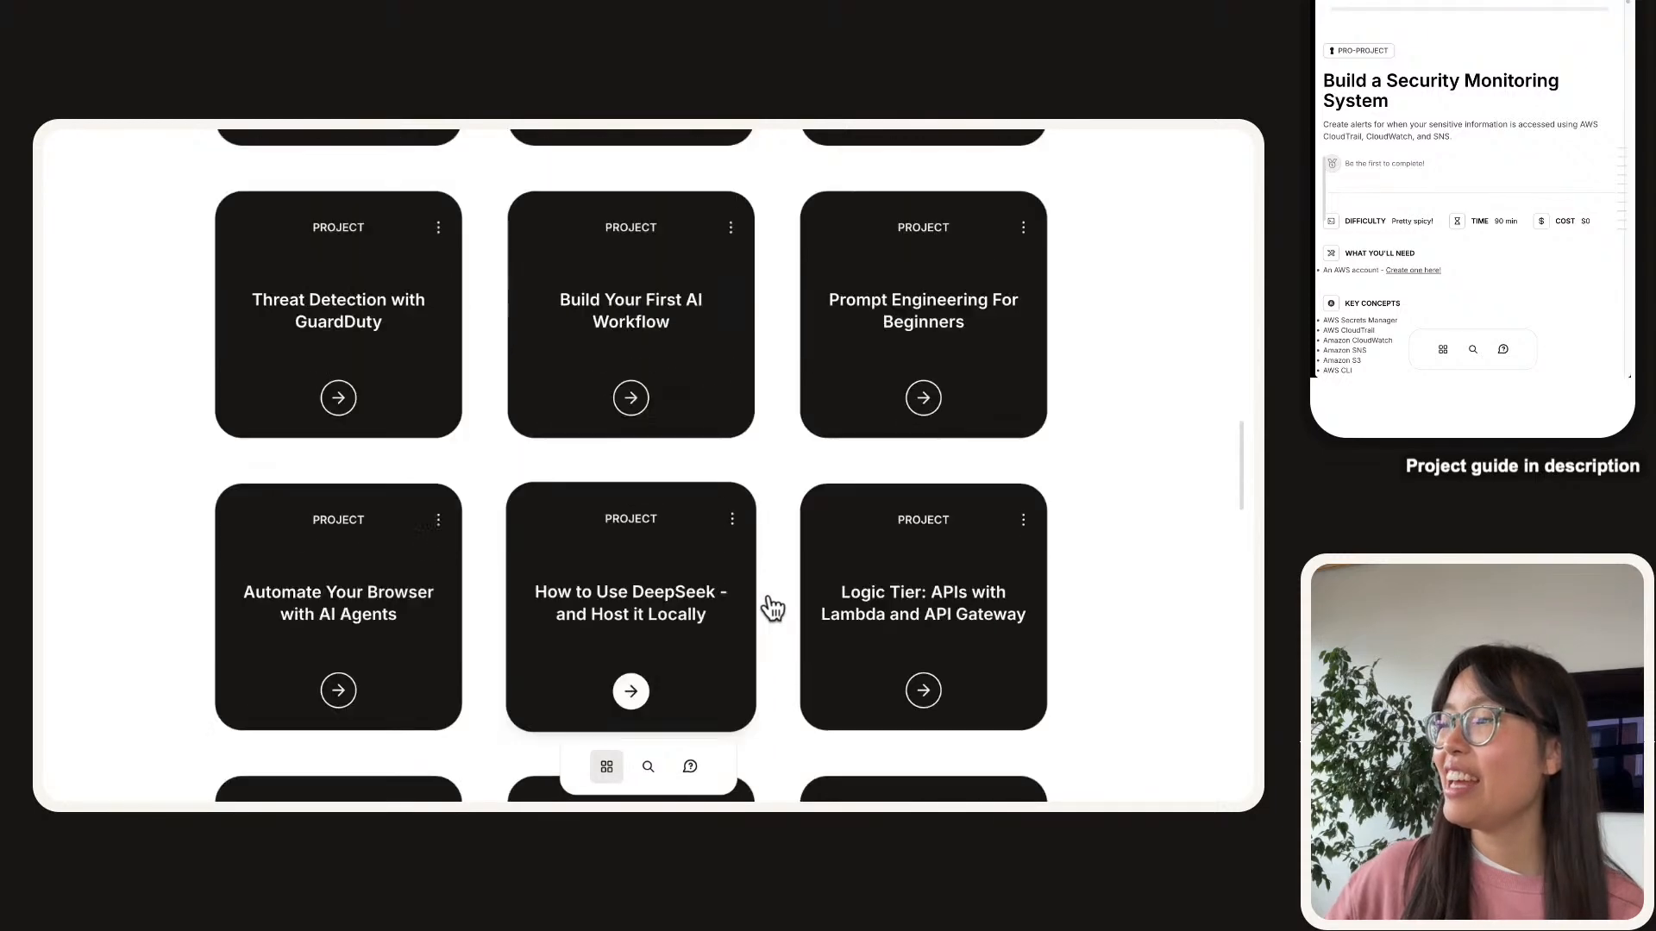
pyautogui.scroll(20, 776, 595)
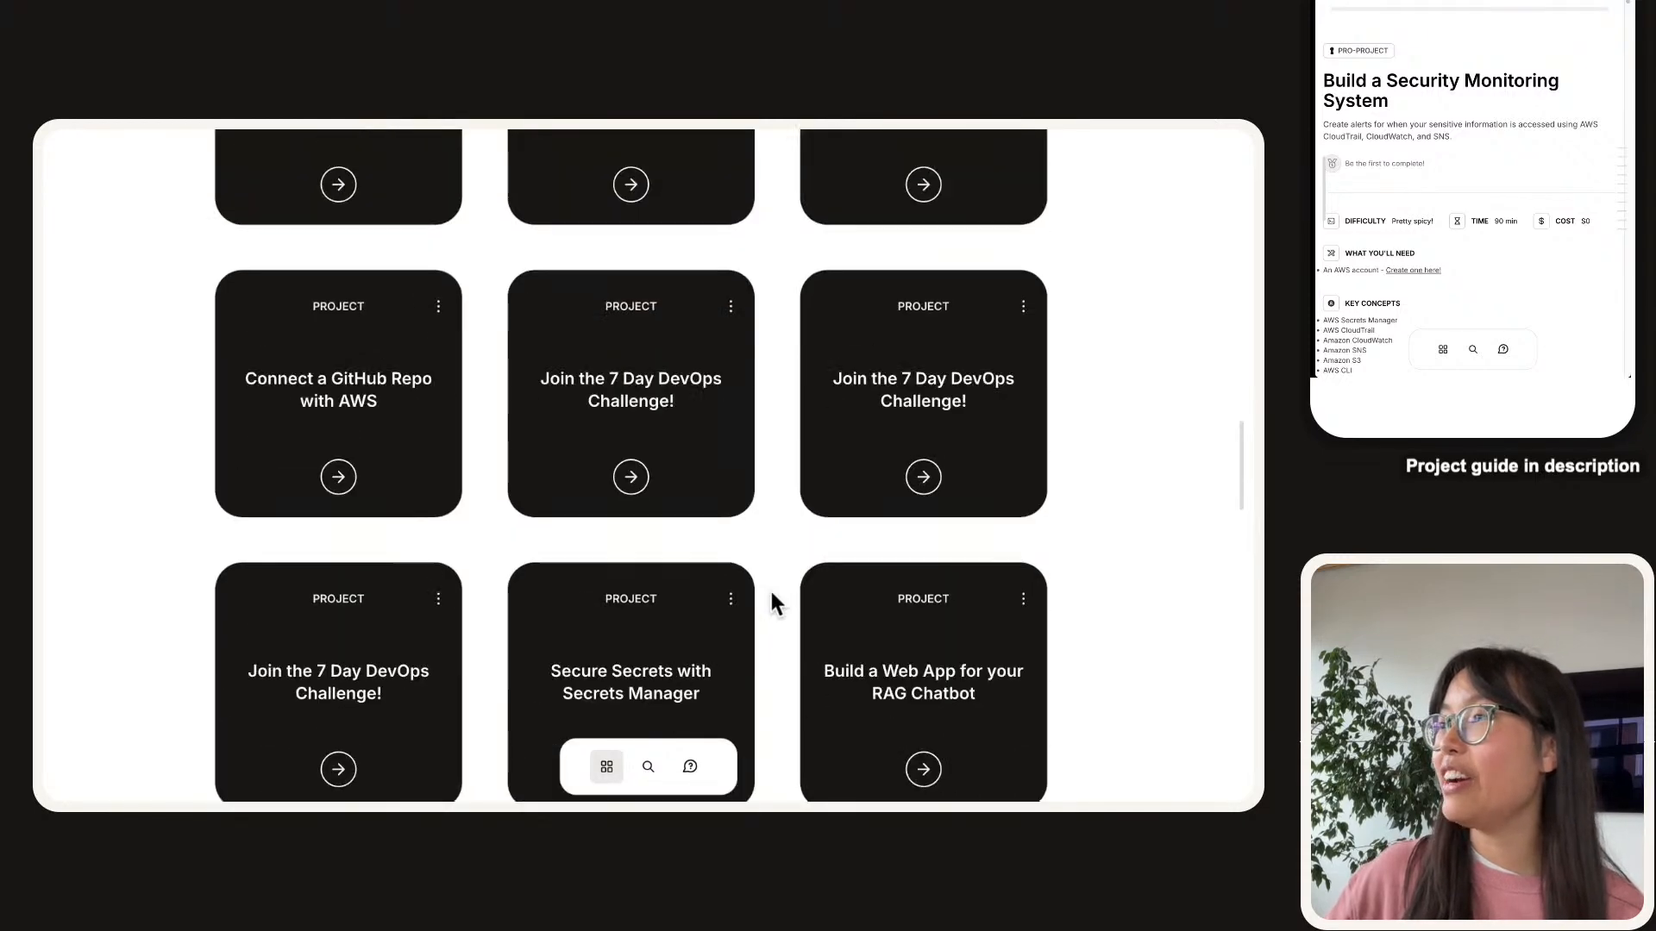
pyautogui.click(706, 376)
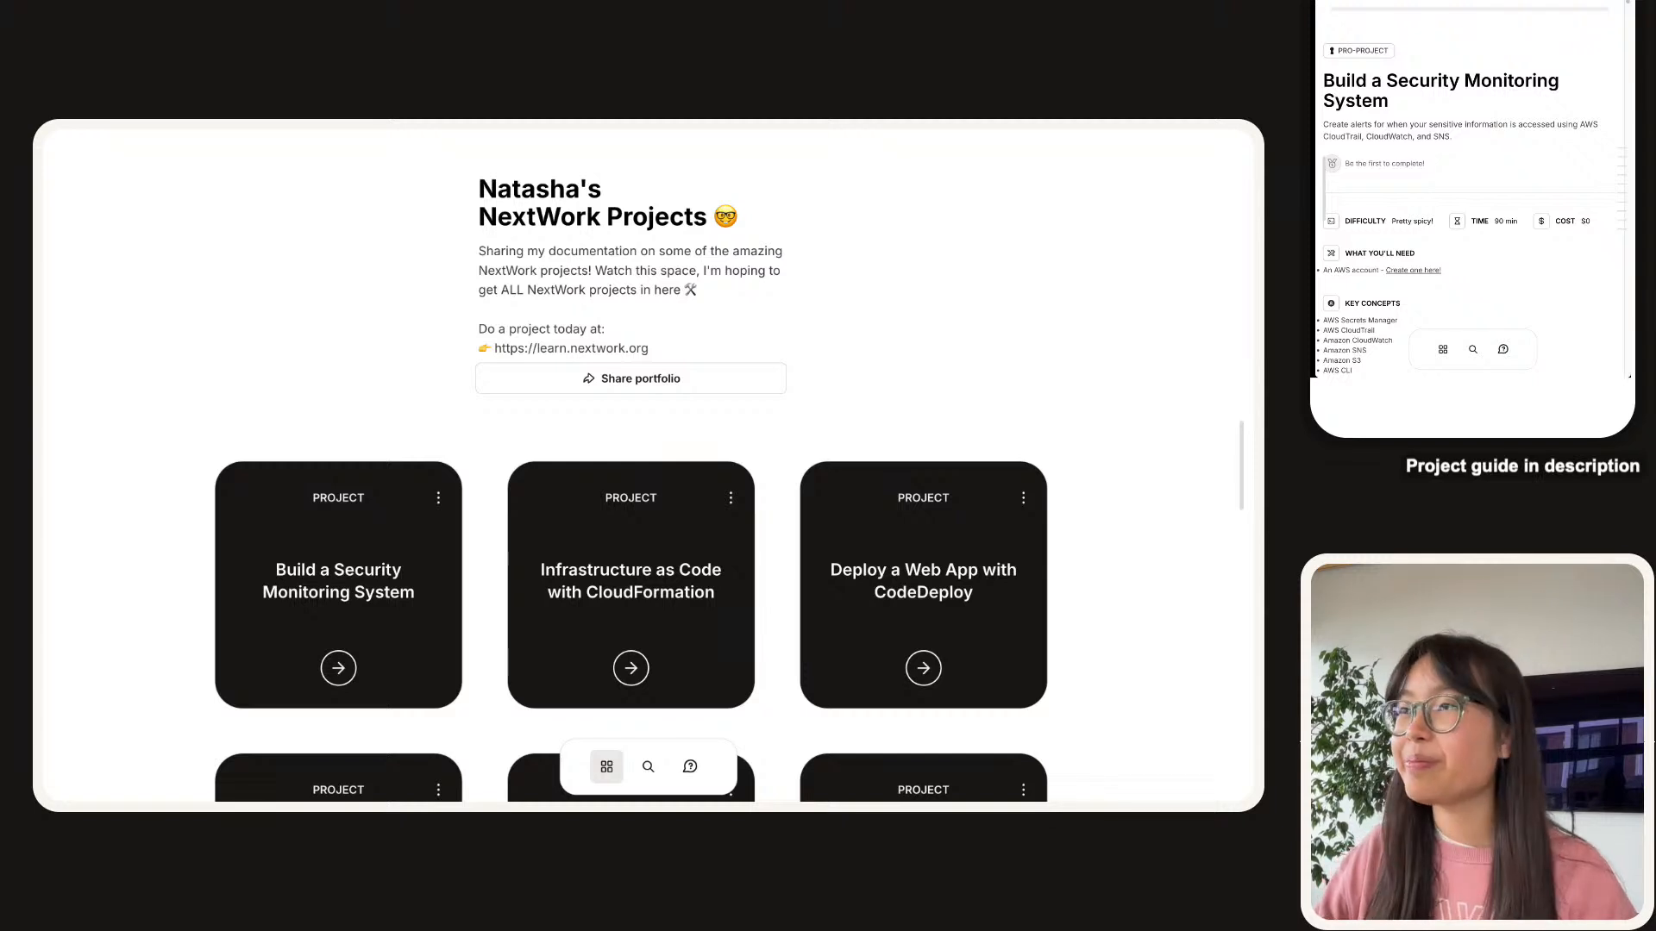
pyautogui.click(516, 155)
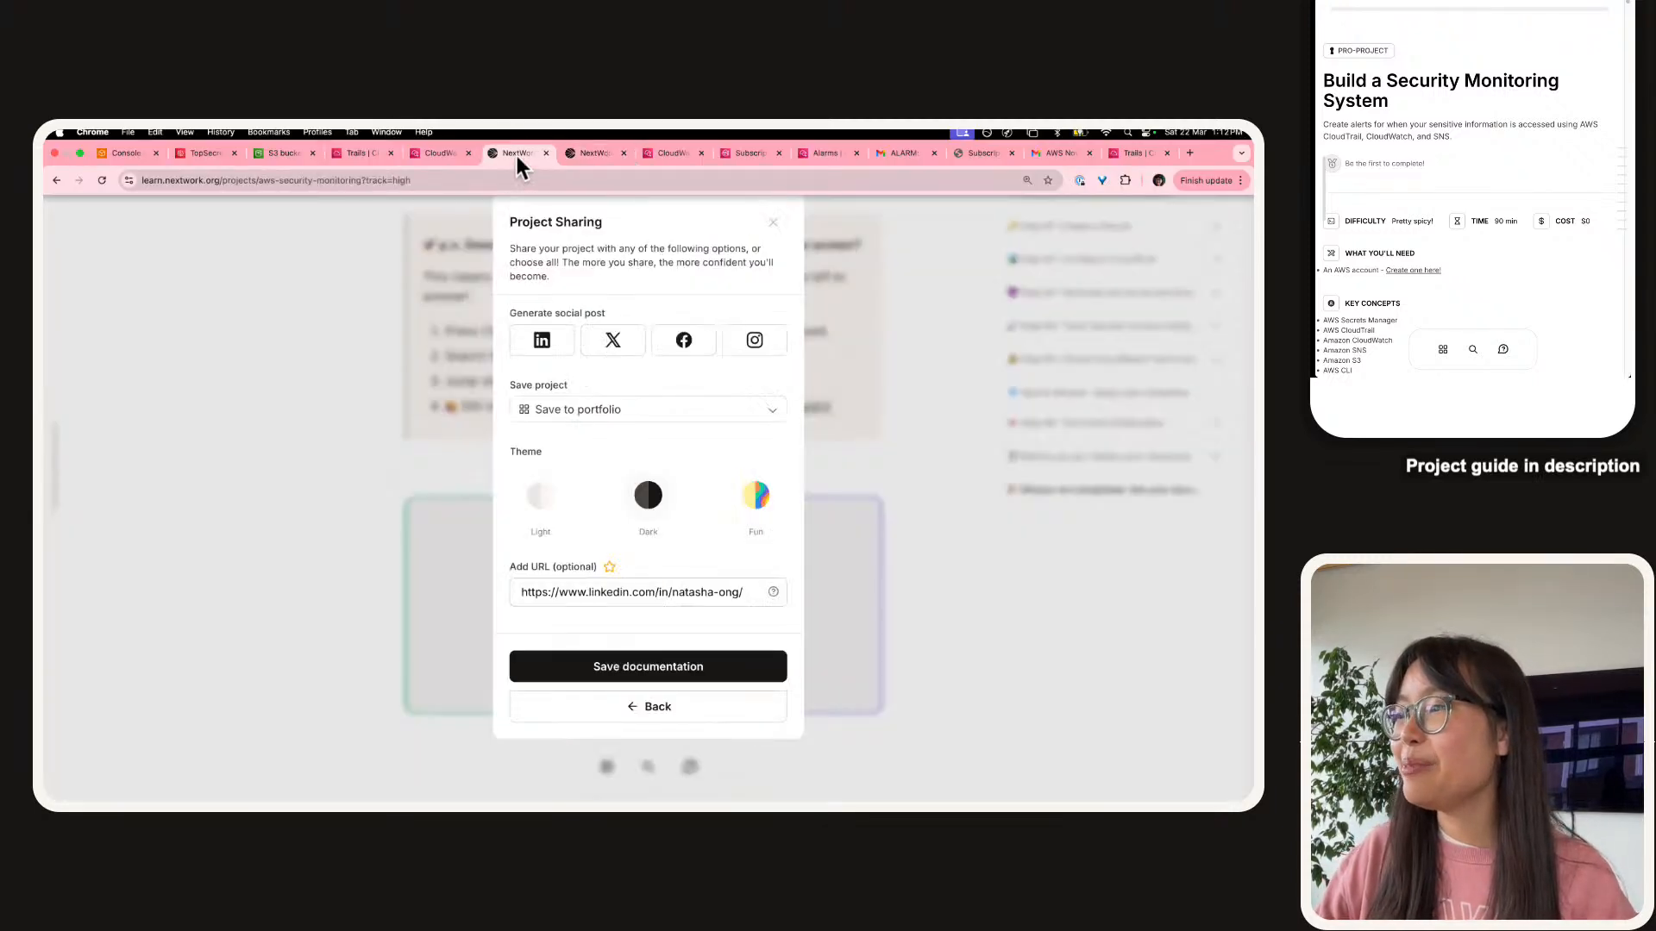
# Generate a LinkedIn post, then set the documentation to Save as PDF with the Fun theme.
pyautogui.click(540, 344)
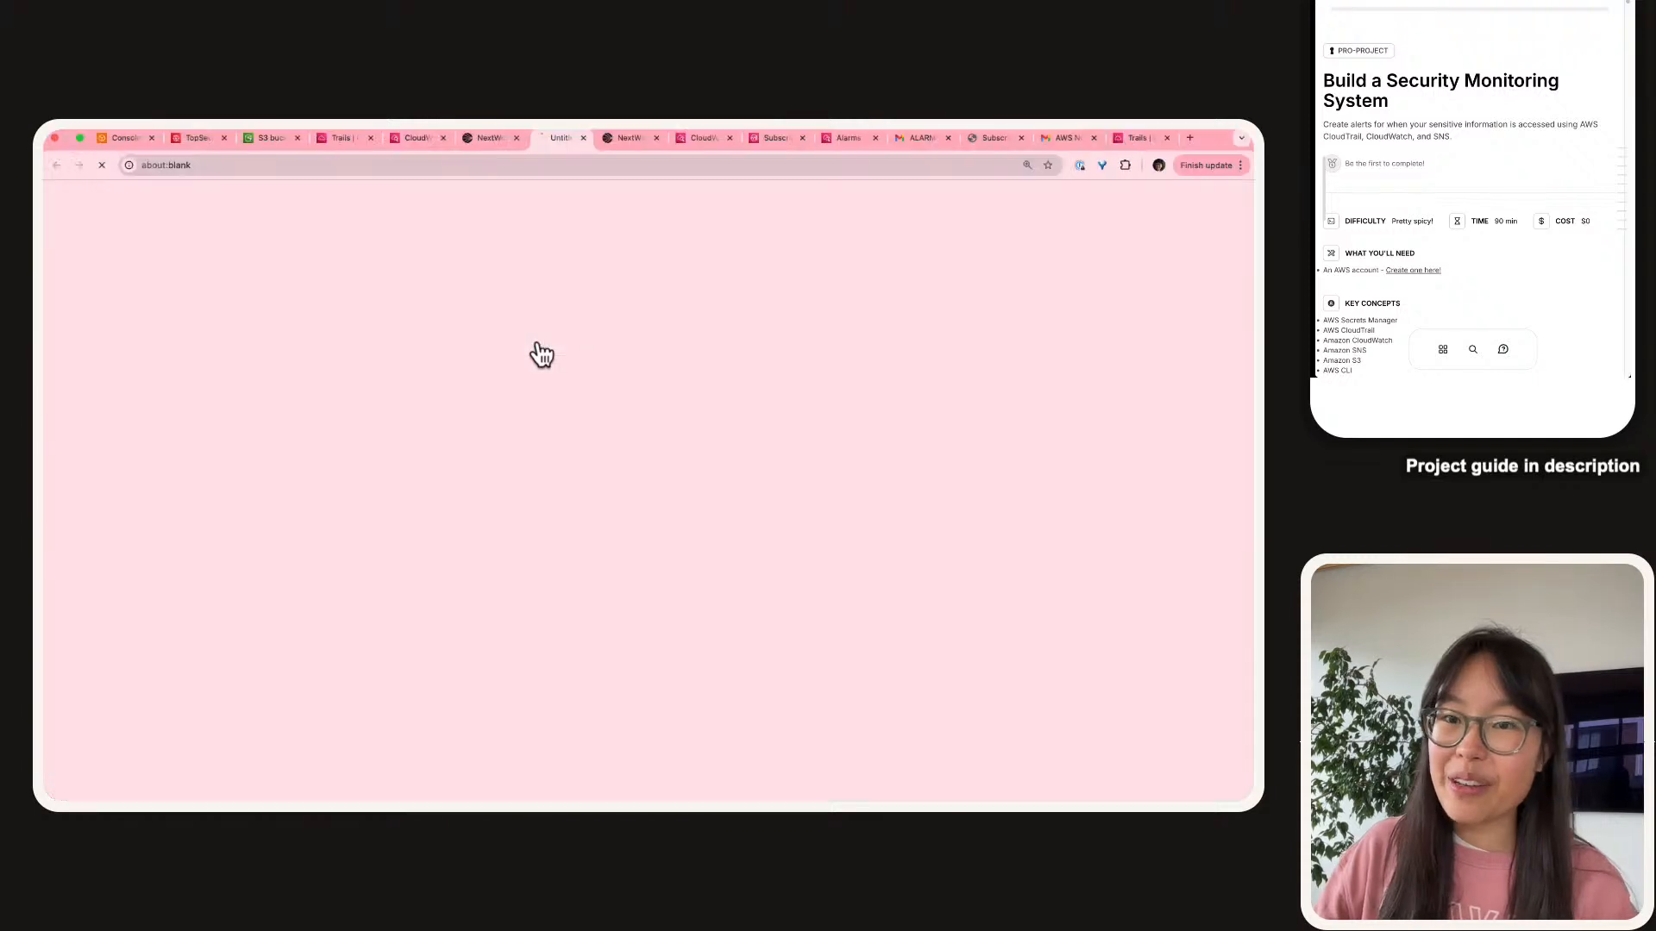
pyautogui.click(516, 149)
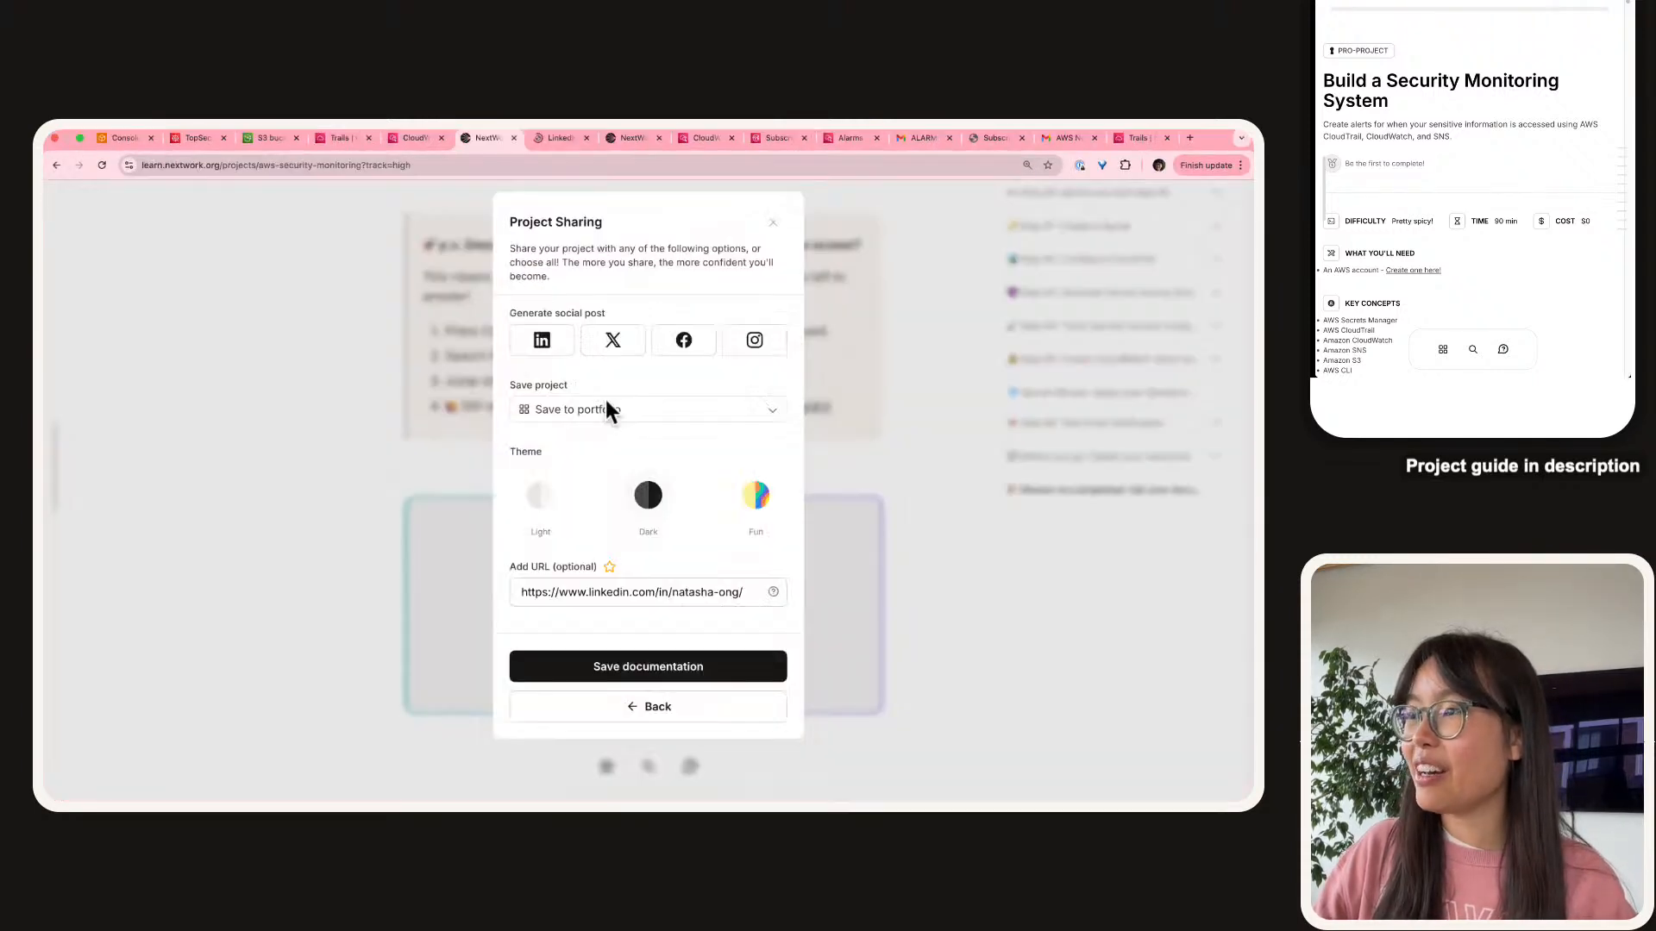
pyautogui.click(605, 400)
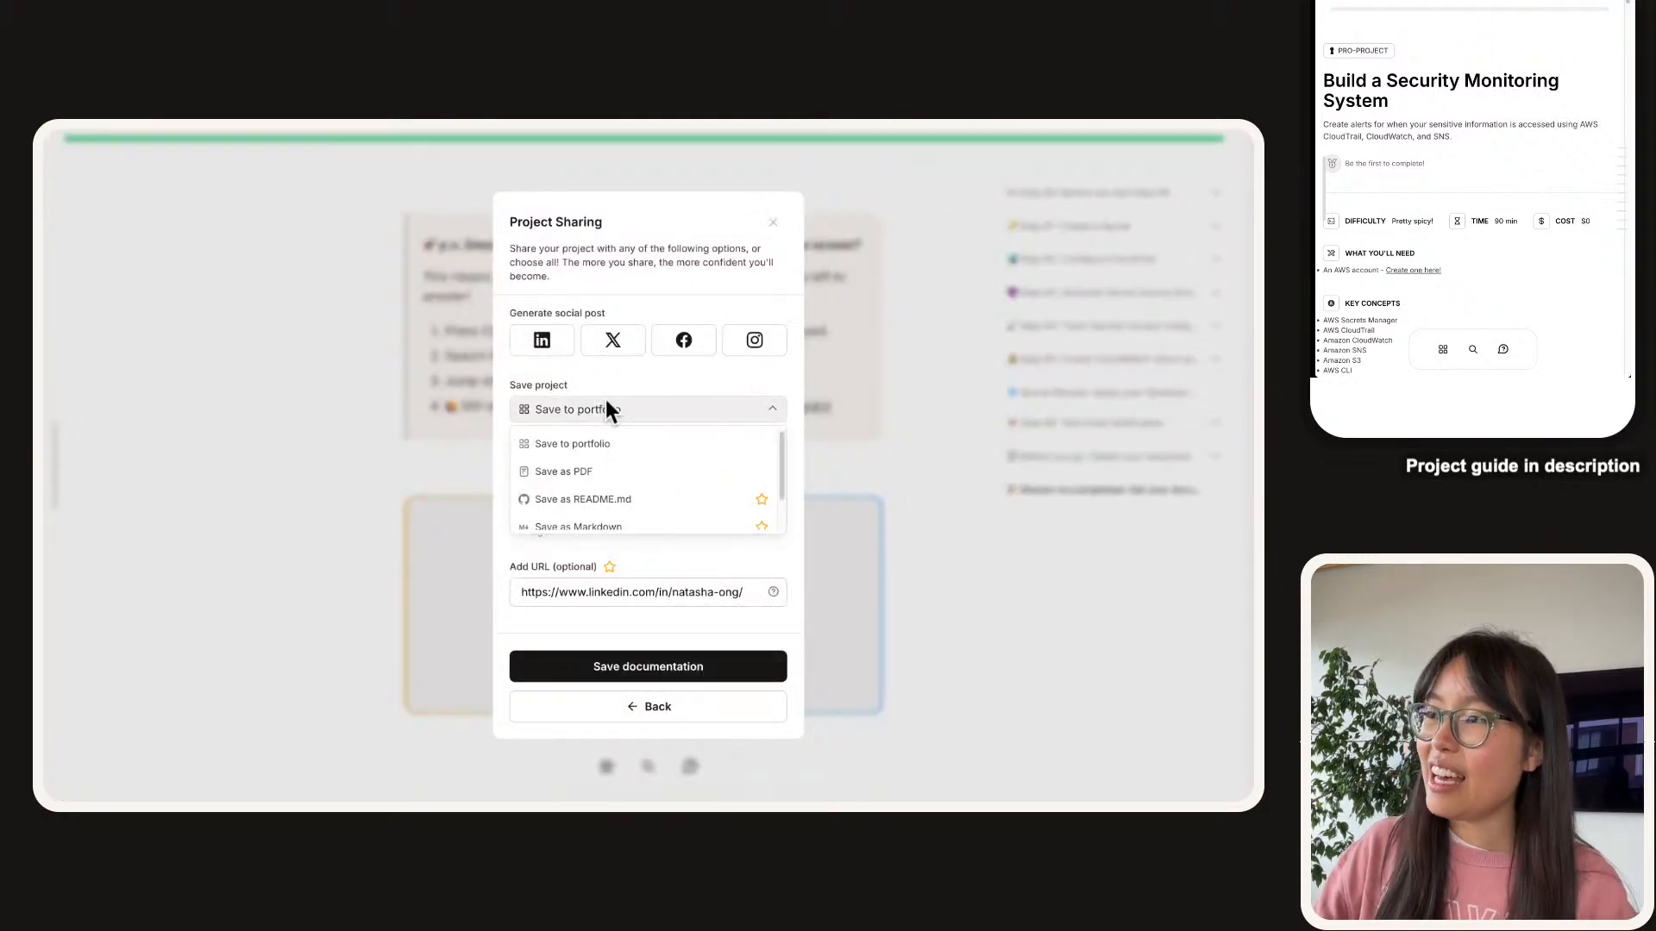
pyautogui.click(579, 473)
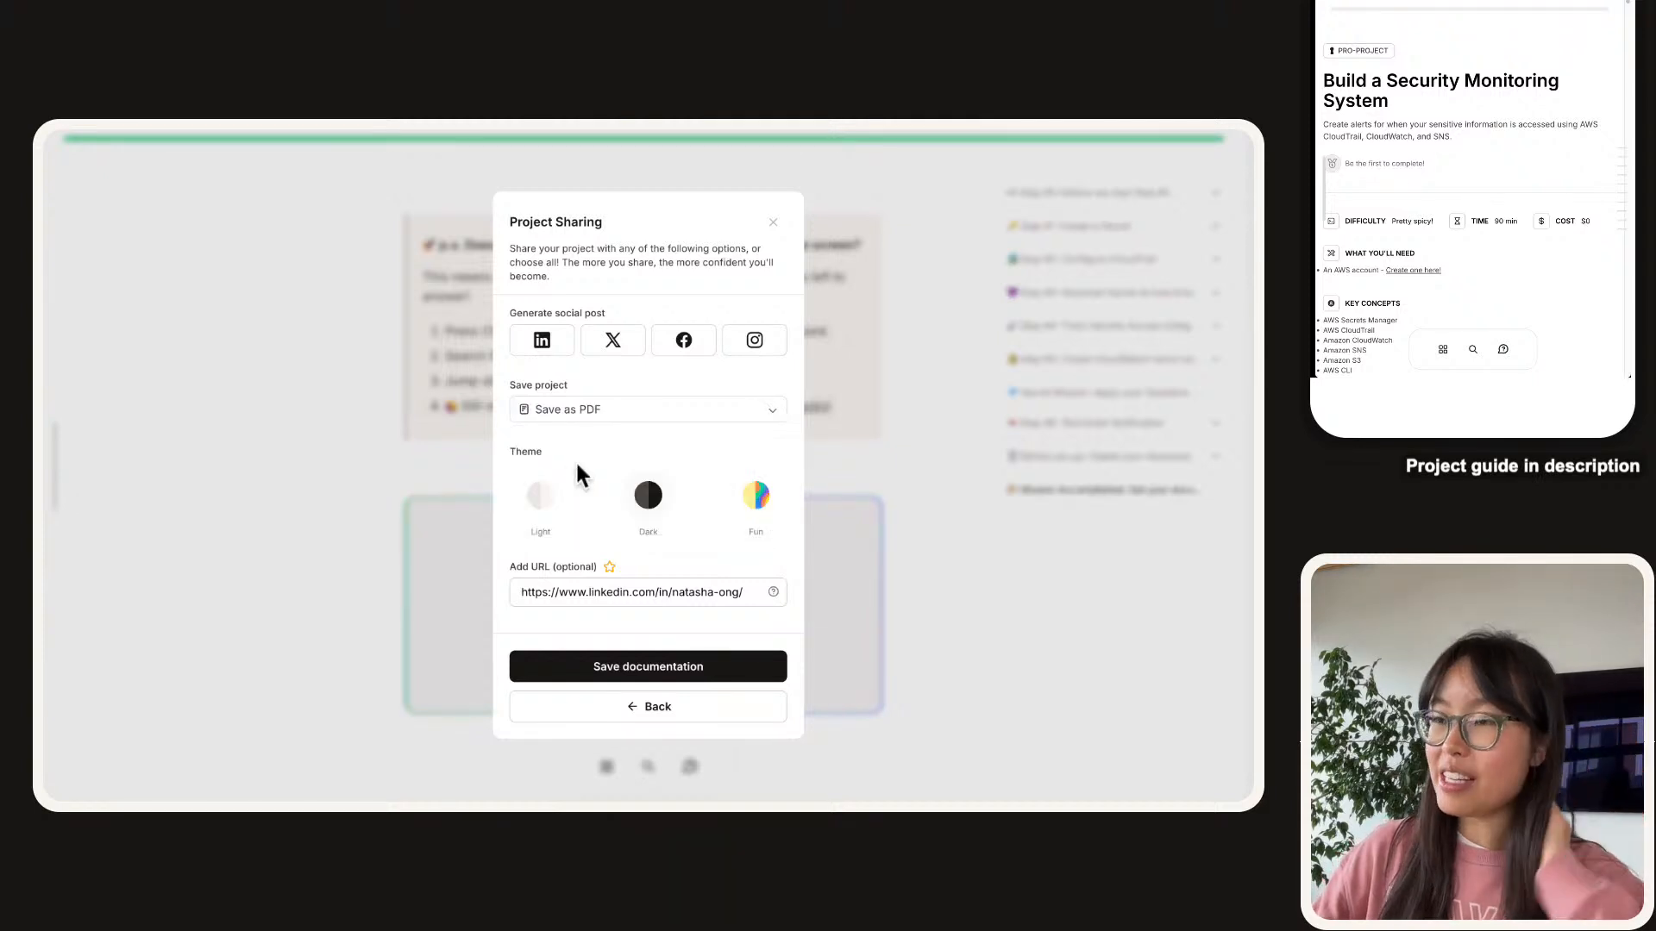
pyautogui.click(547, 502)
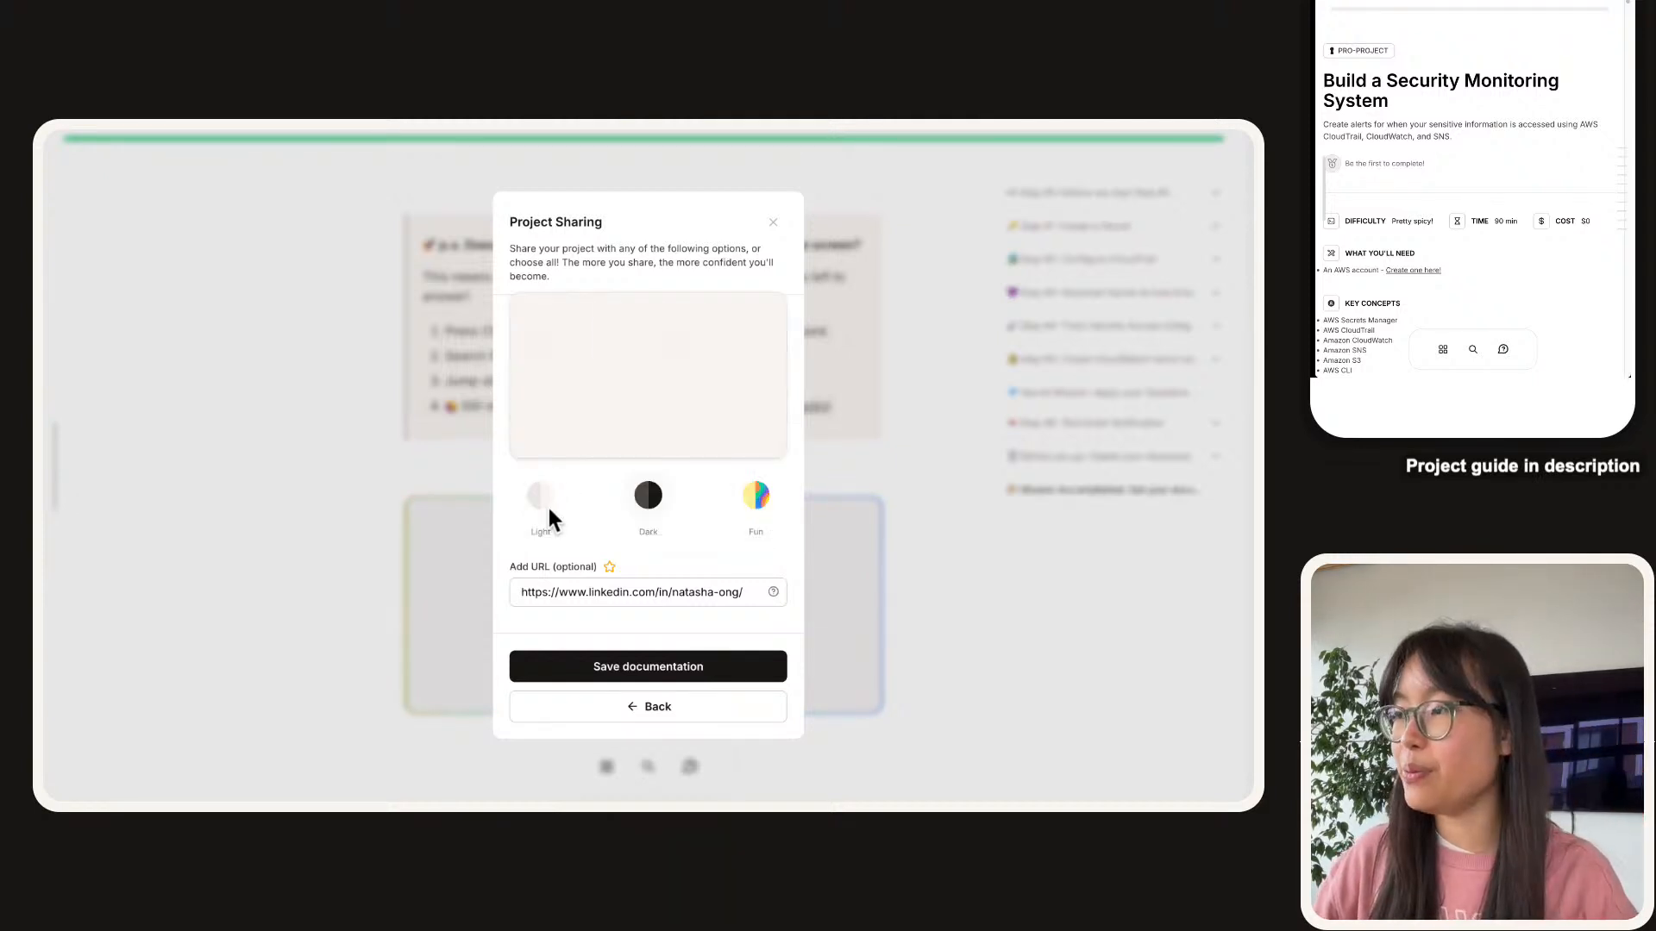
pyautogui.click(626, 528)
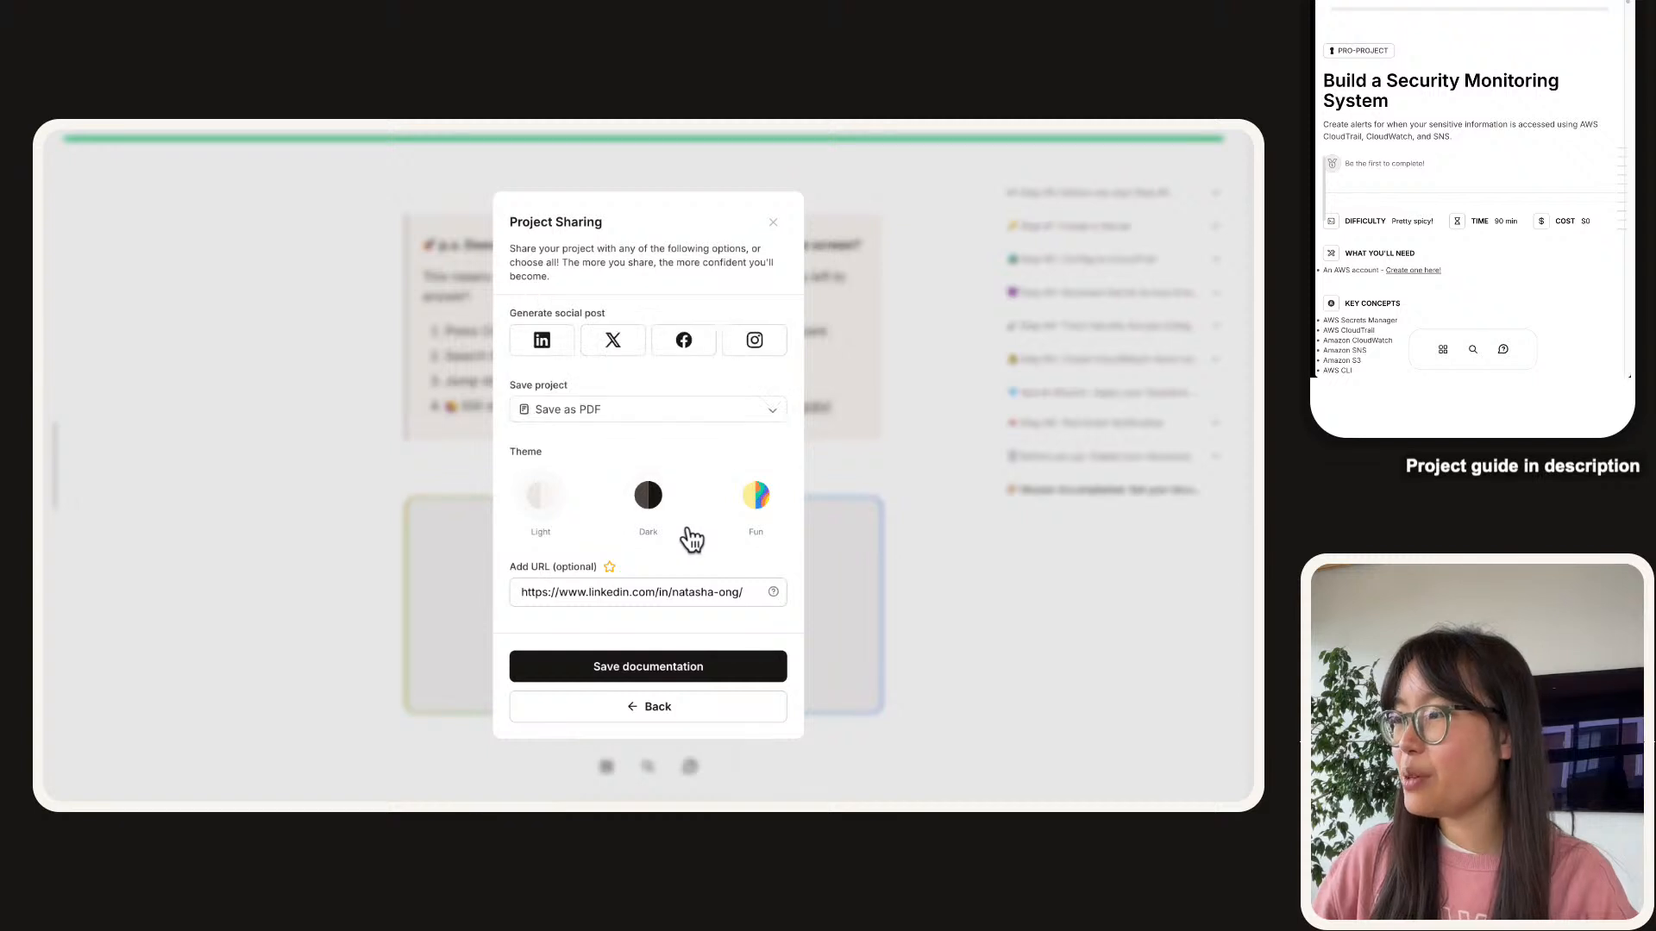
pyautogui.click(766, 508)
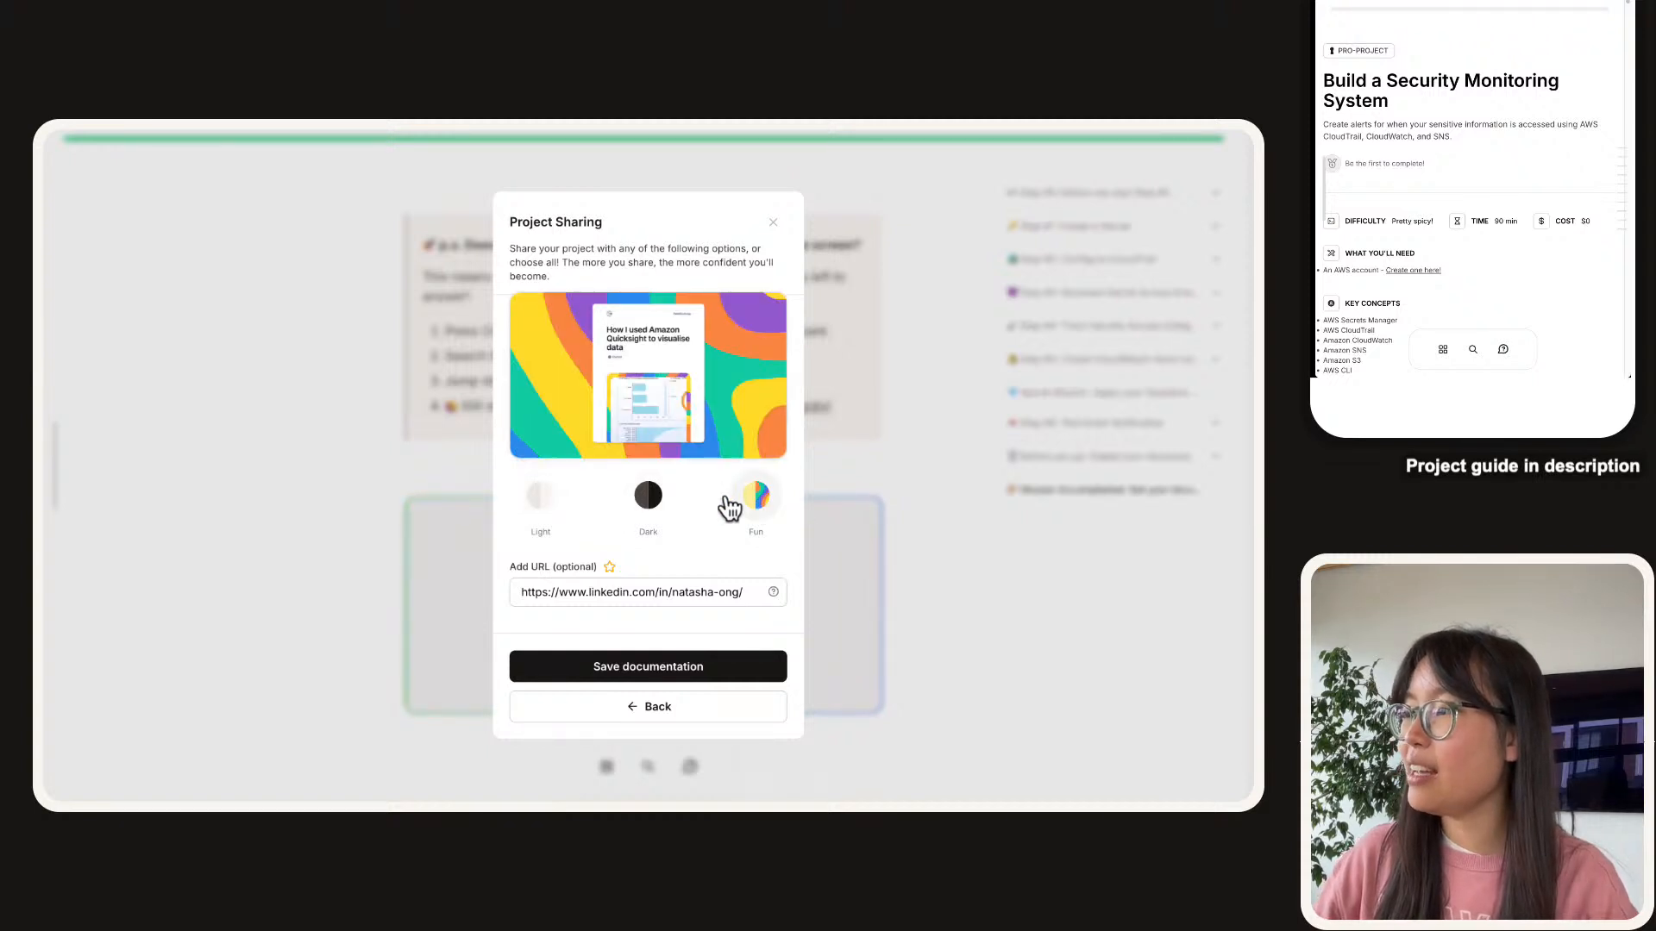
# Download the Fun-themed documentation PDF and enlarge the LinkedIn draft for reading.
pyautogui.click(741, 667)
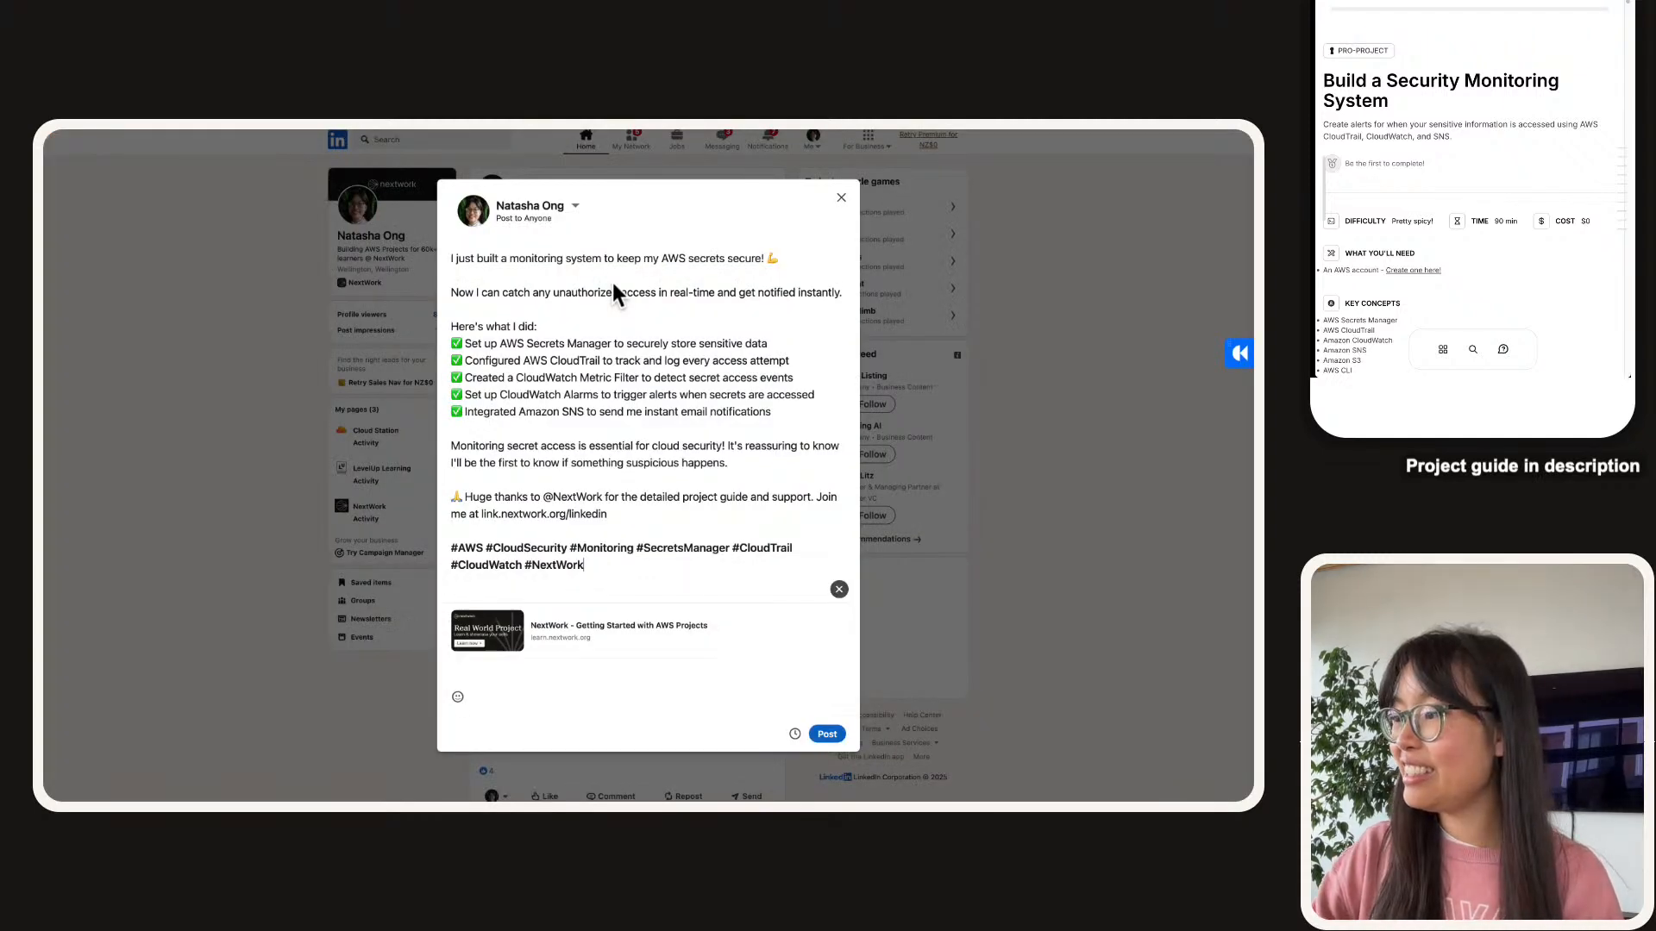
pyautogui.press('super+plus')
pyautogui.press('super+plus')
pyautogui.press('super+plus')
pyautogui.press('super+plus')
pyautogui.press('super+plus')
pyautogui.press('super+plus')
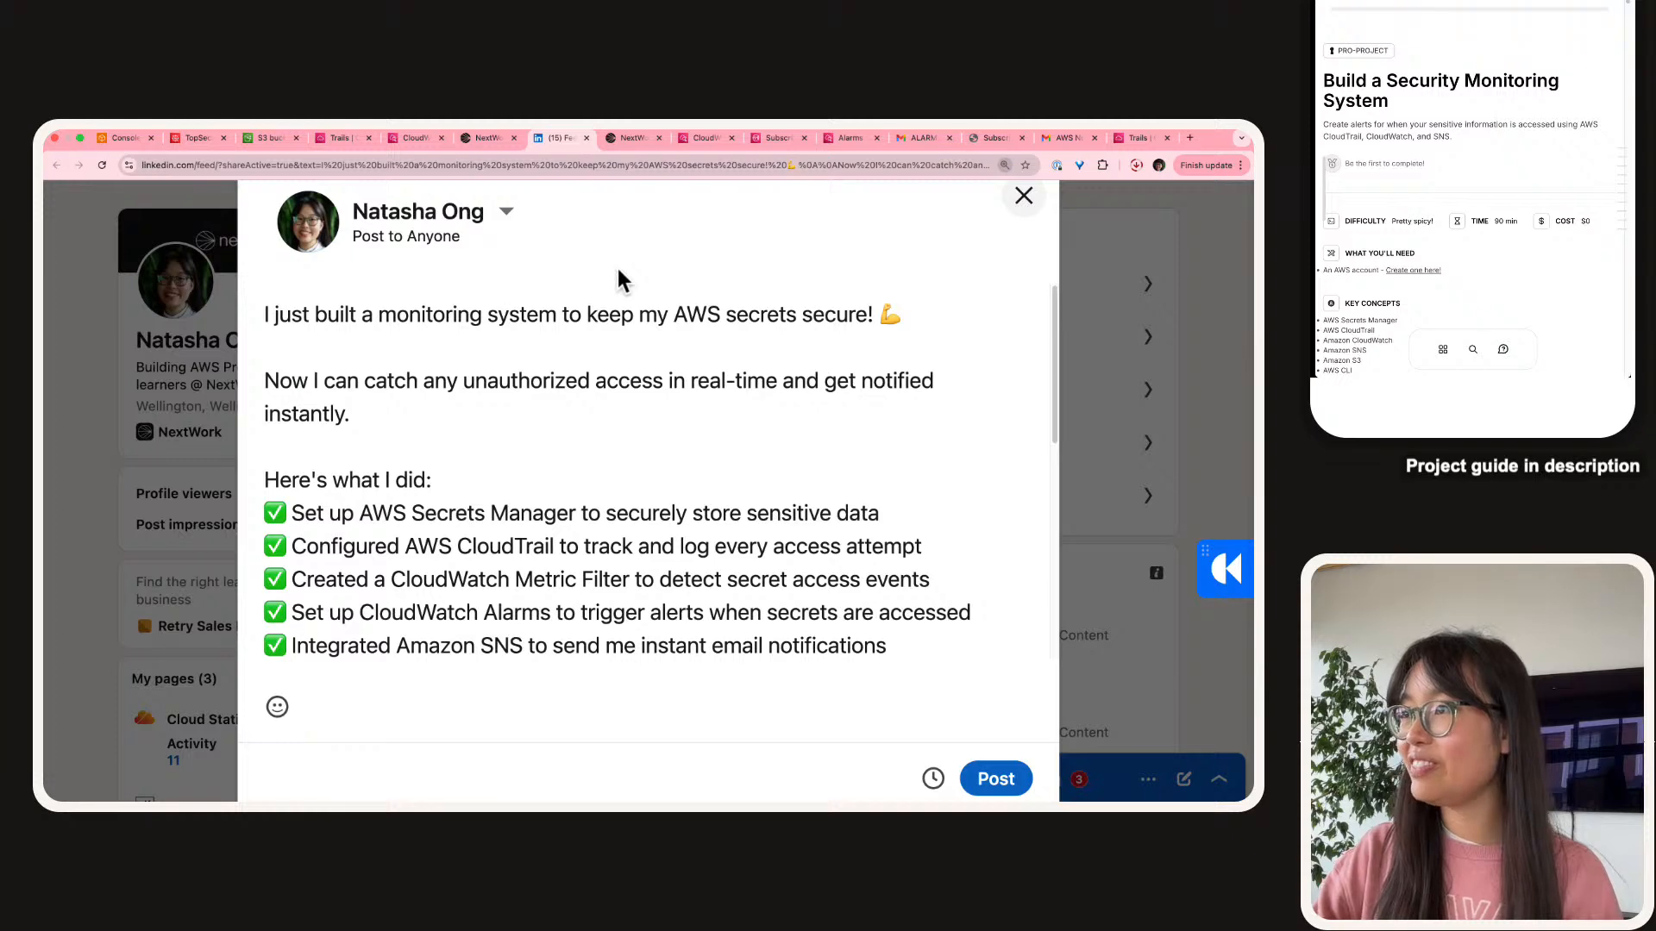
pyautogui.click(676, 393)
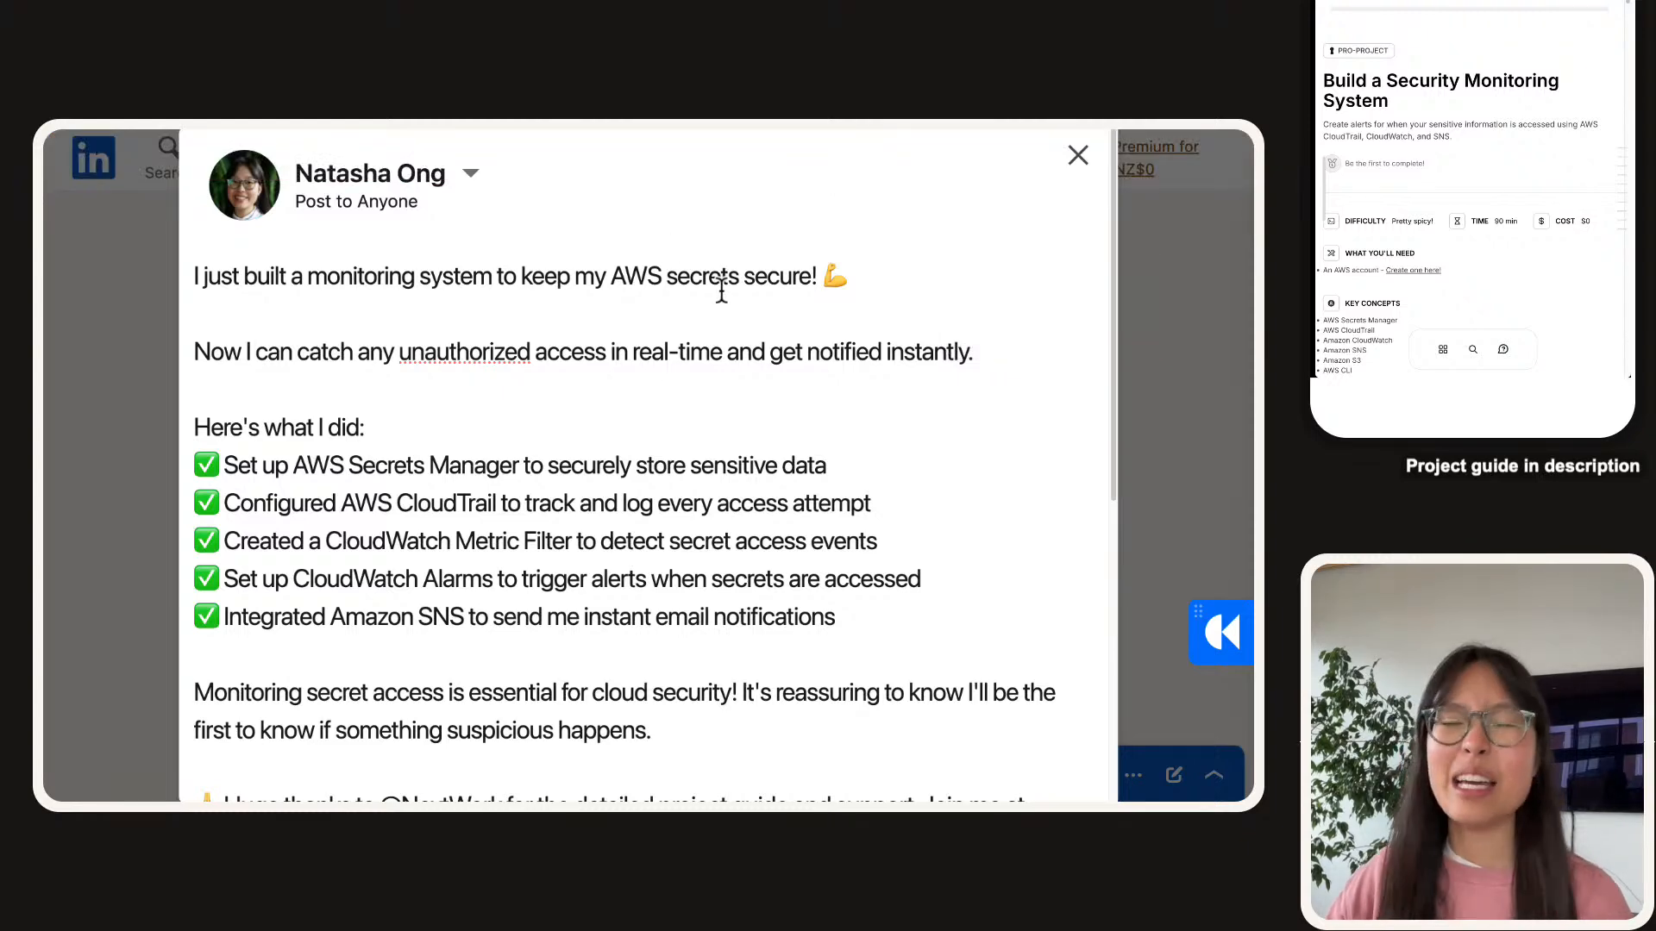
# Review the drafted AWS secrets-monitoring post and remove its NextWork link preview card.
pyautogui.scroll(-5, 702, 343)
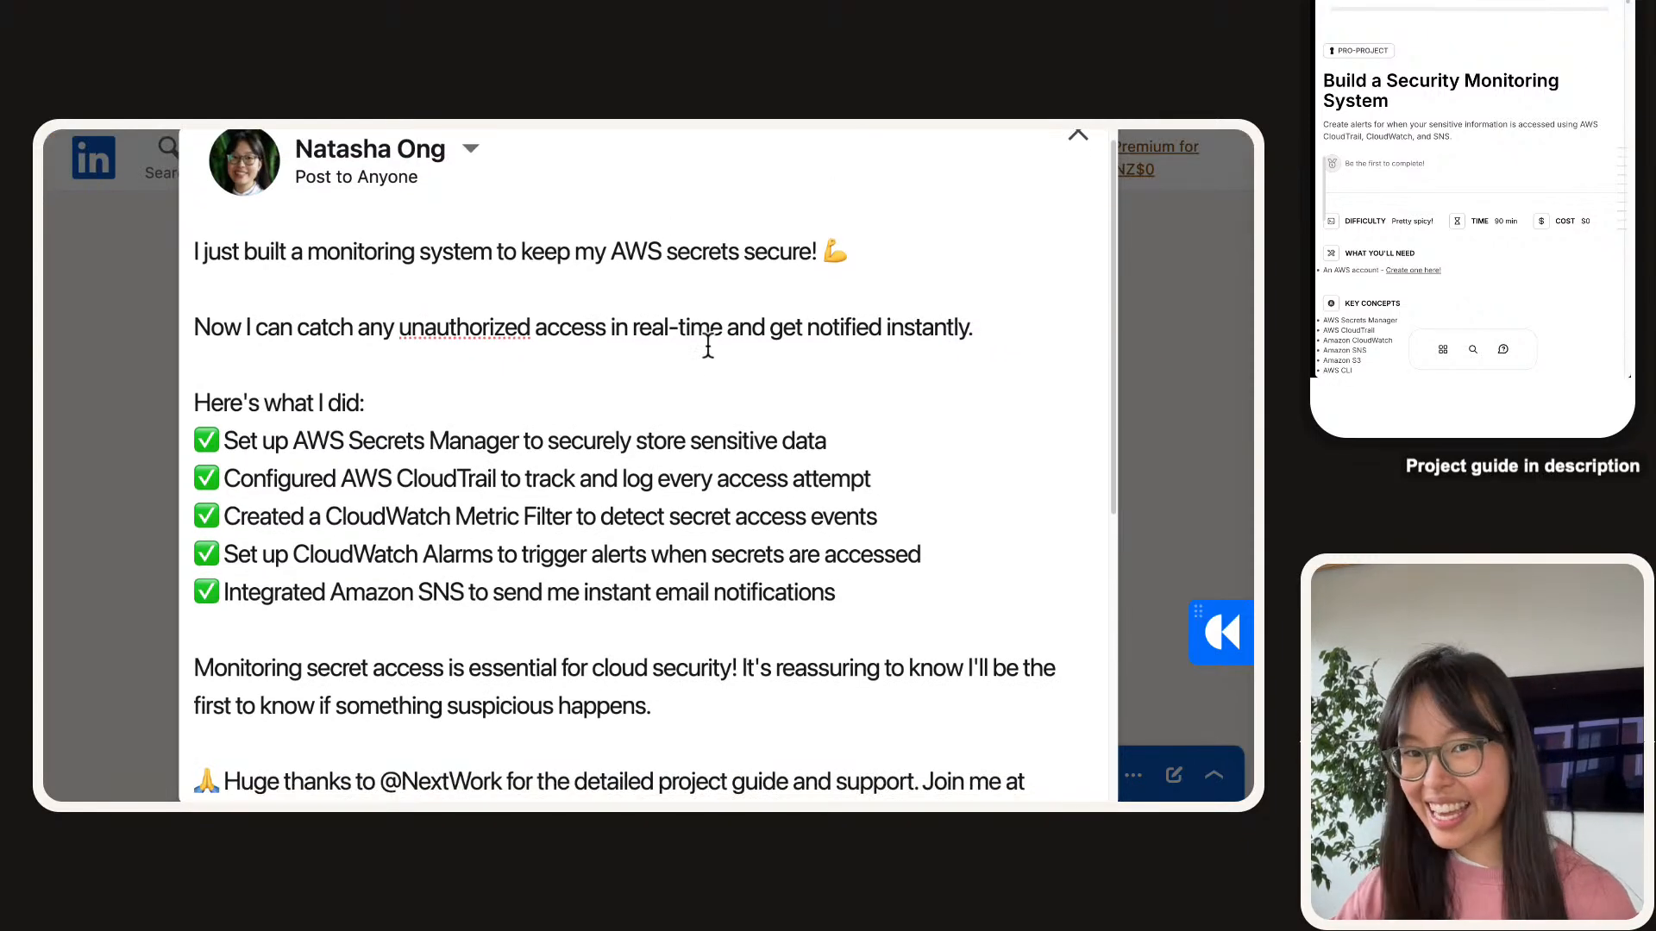
pyautogui.scroll(-1, 663, 430)
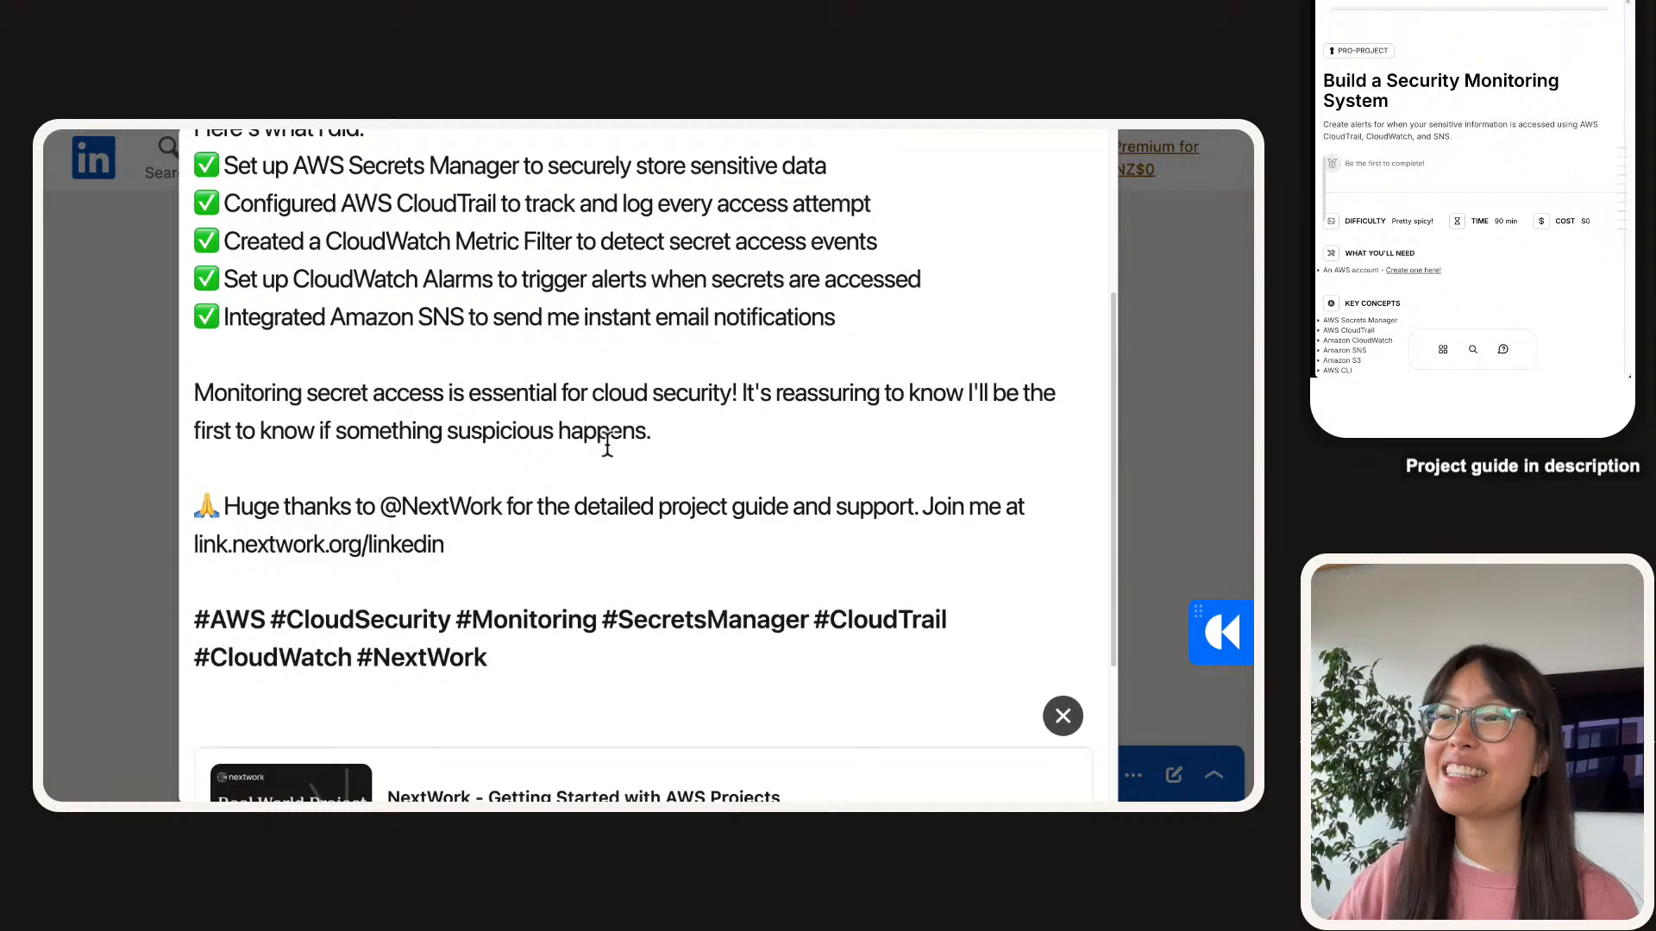
pyautogui.scroll(1, 612, 433)
pyautogui.scroll(-1, 612, 429)
pyautogui.scroll(-4, 924, 639)
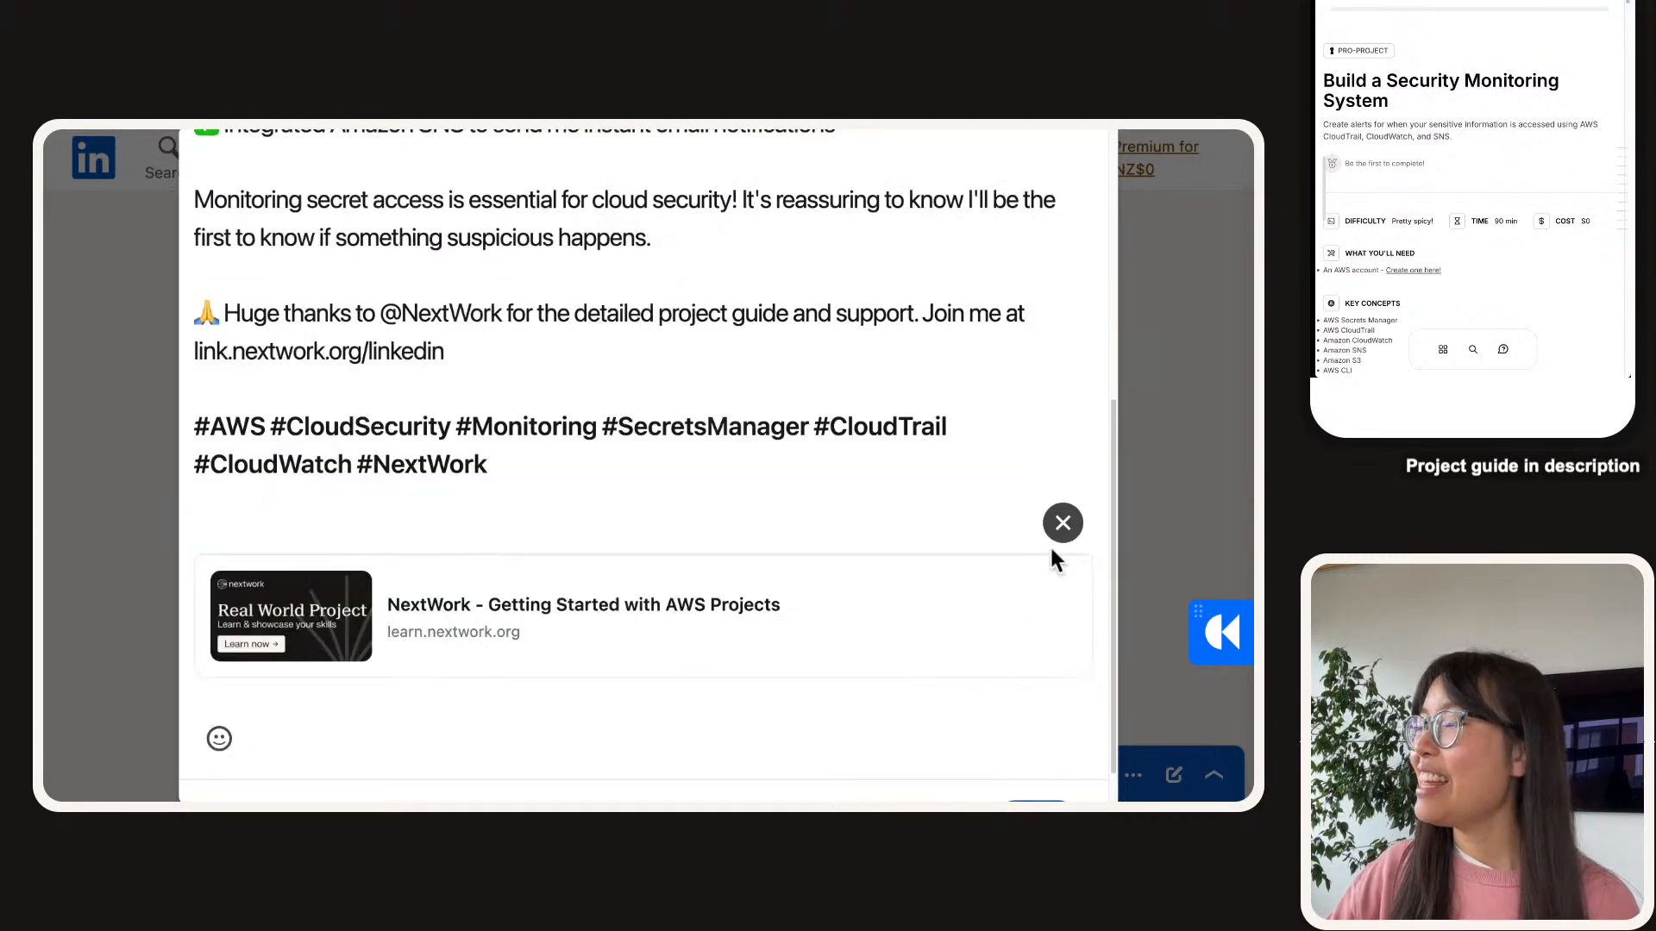
pyautogui.scroll(-1, 1057, 532)
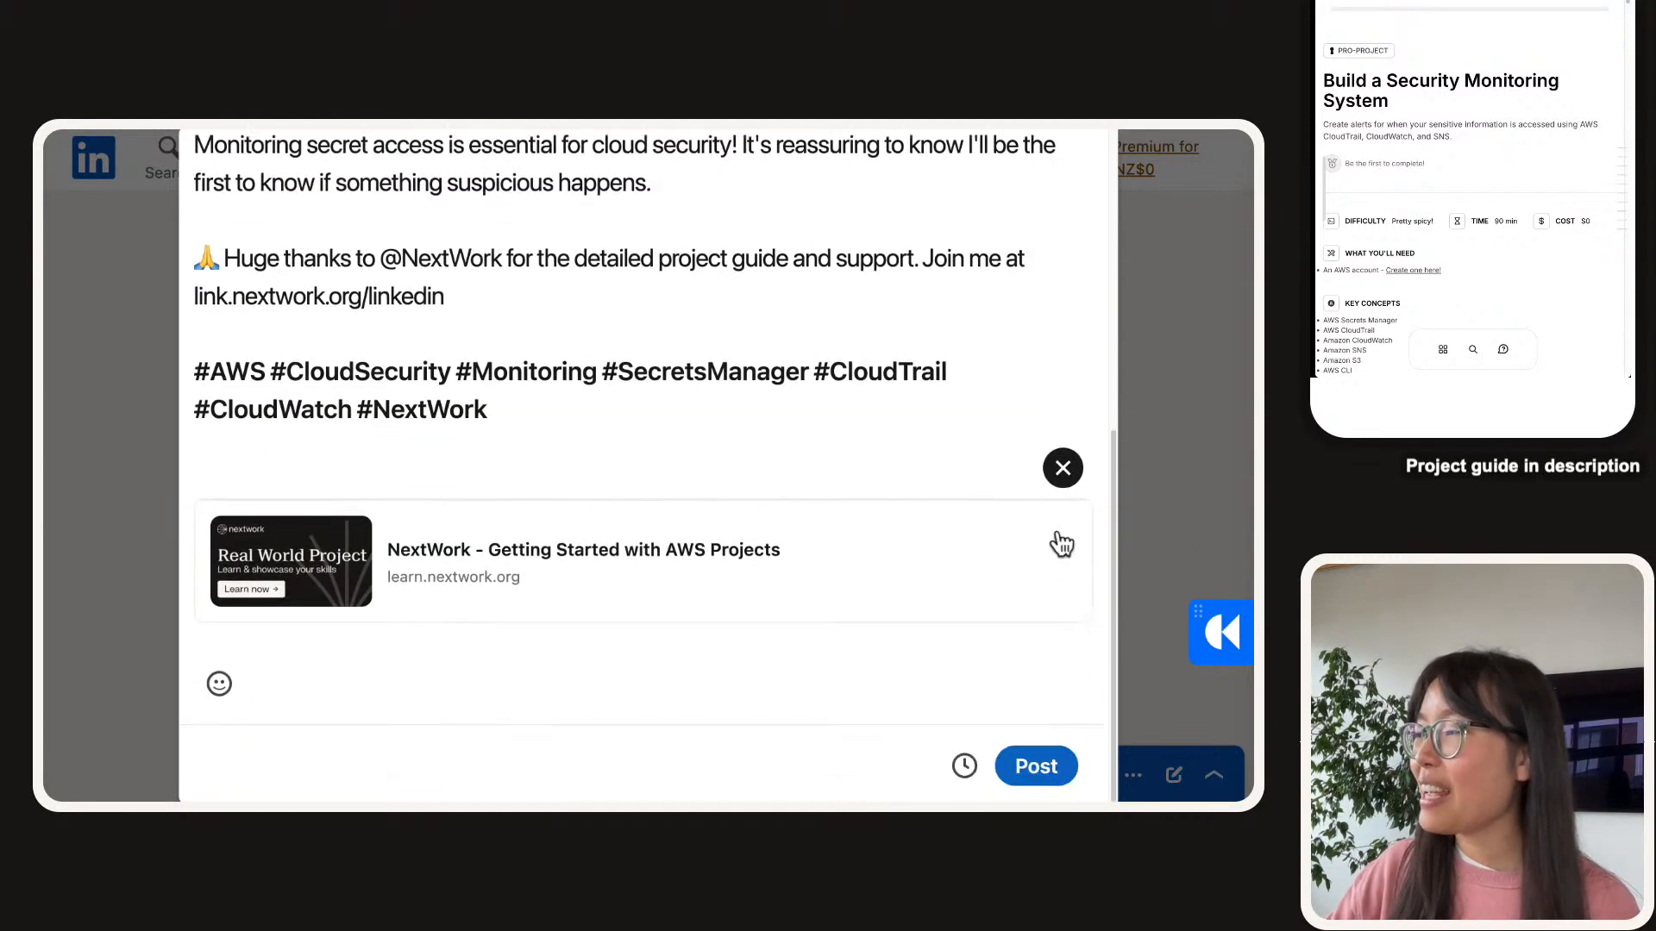
pyautogui.click(1062, 471)
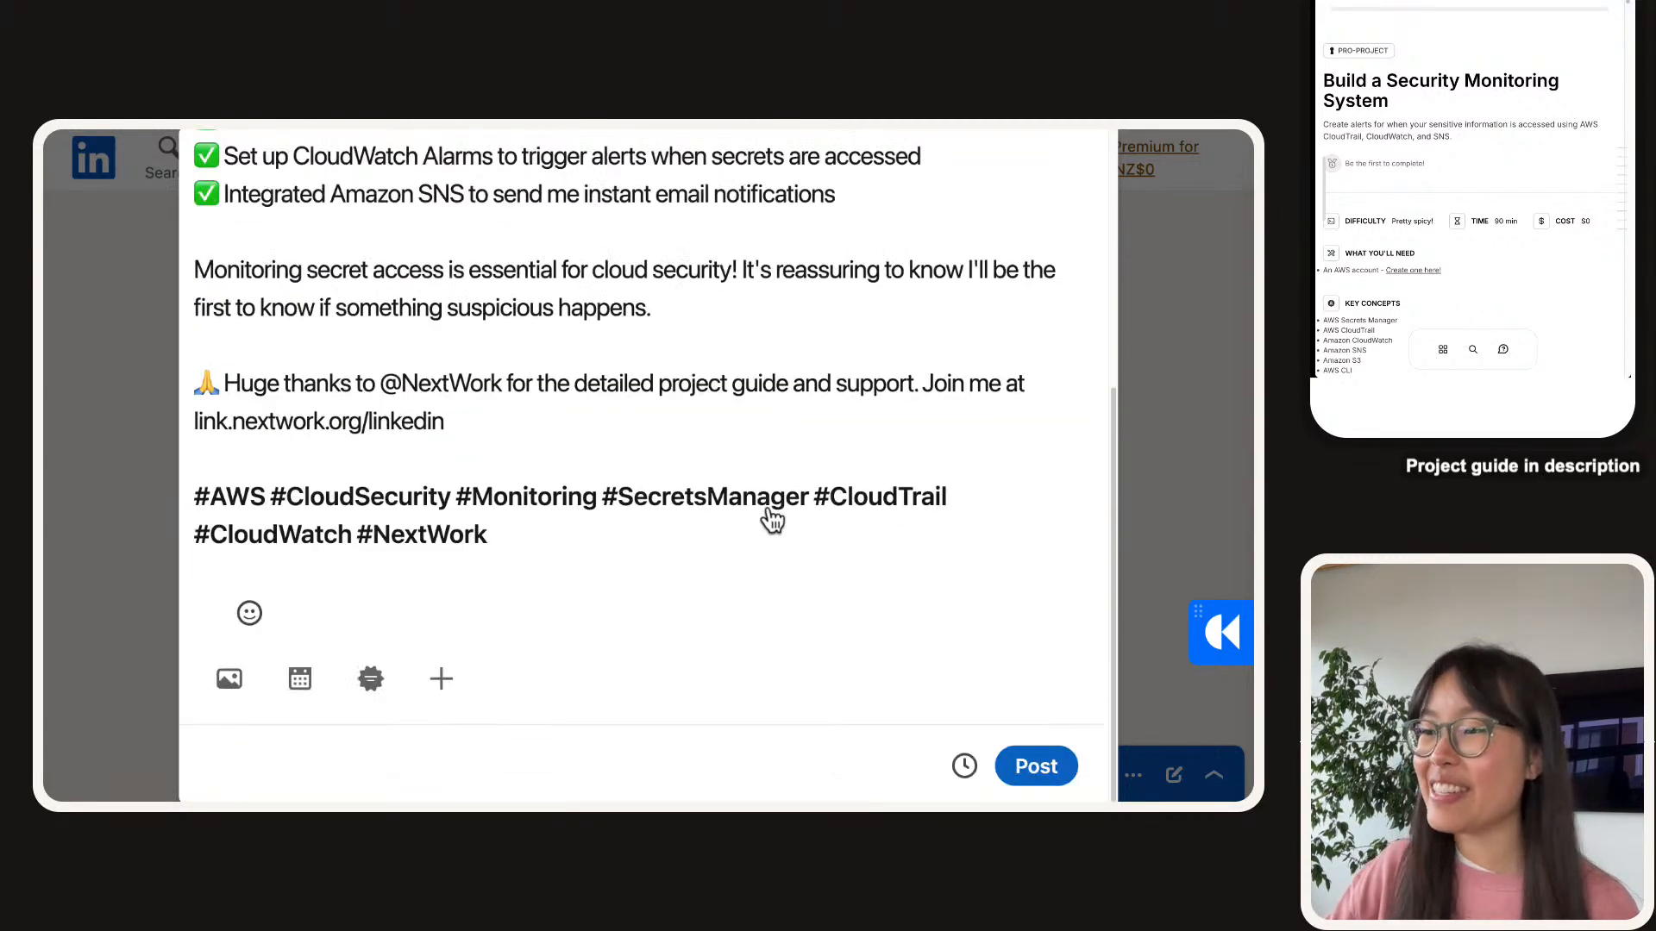
# Attach the downloaded security-monitoring PDF to the post as a document.
pyautogui.click(455, 683)
pyautogui.click(587, 686)
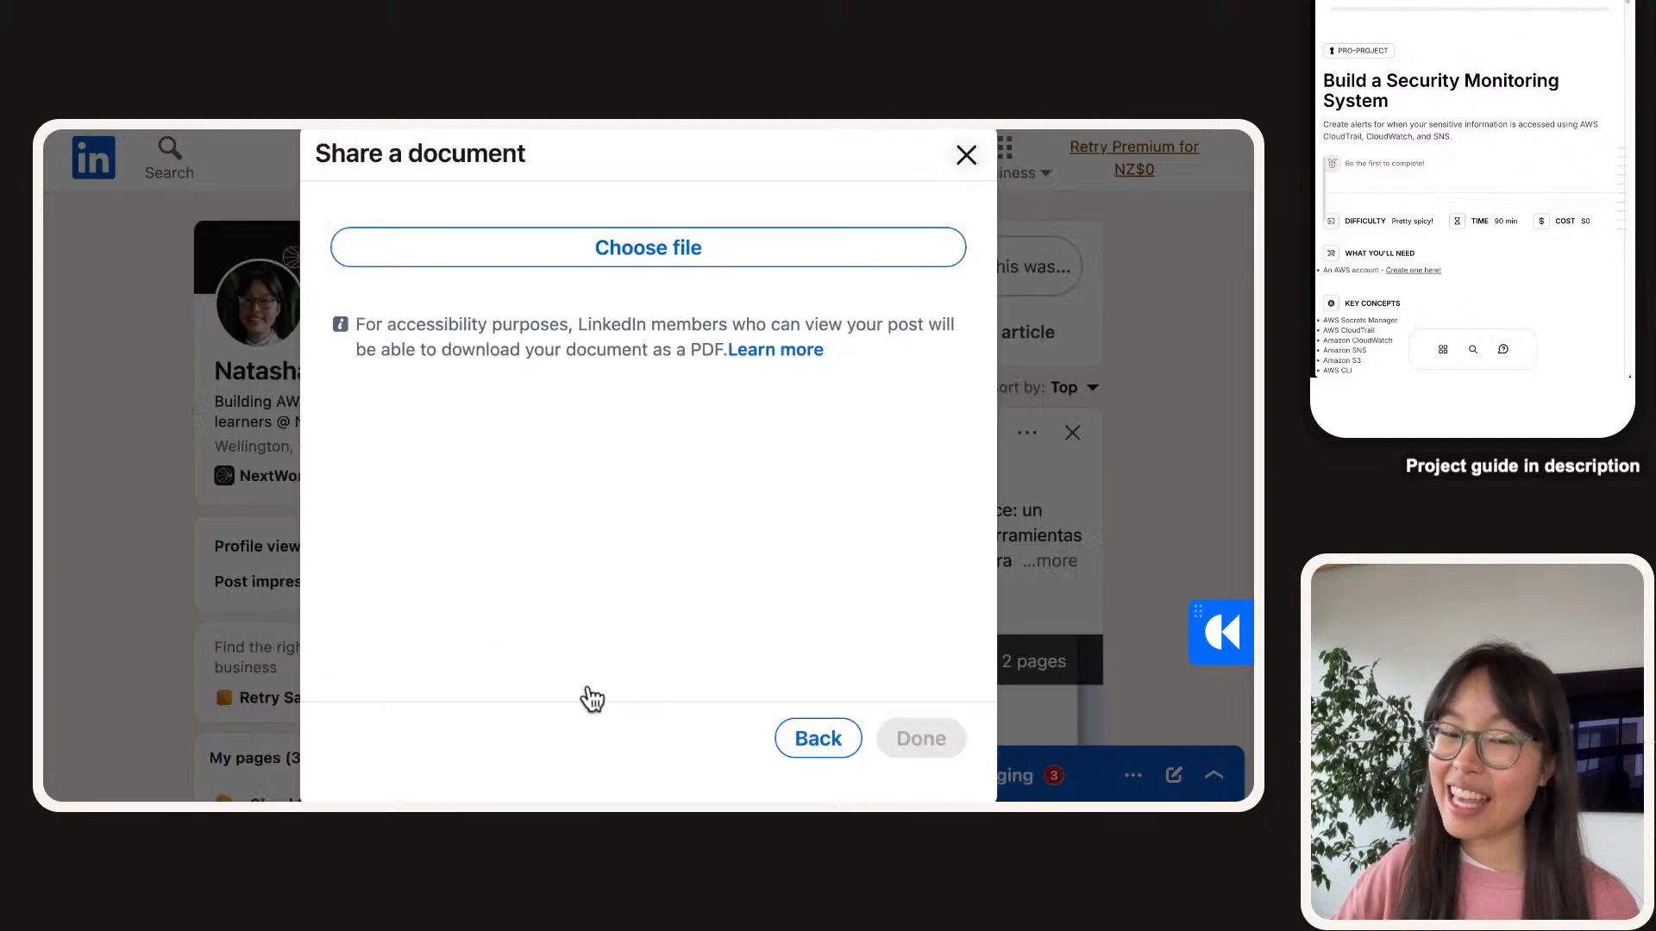
pyautogui.click(627, 254)
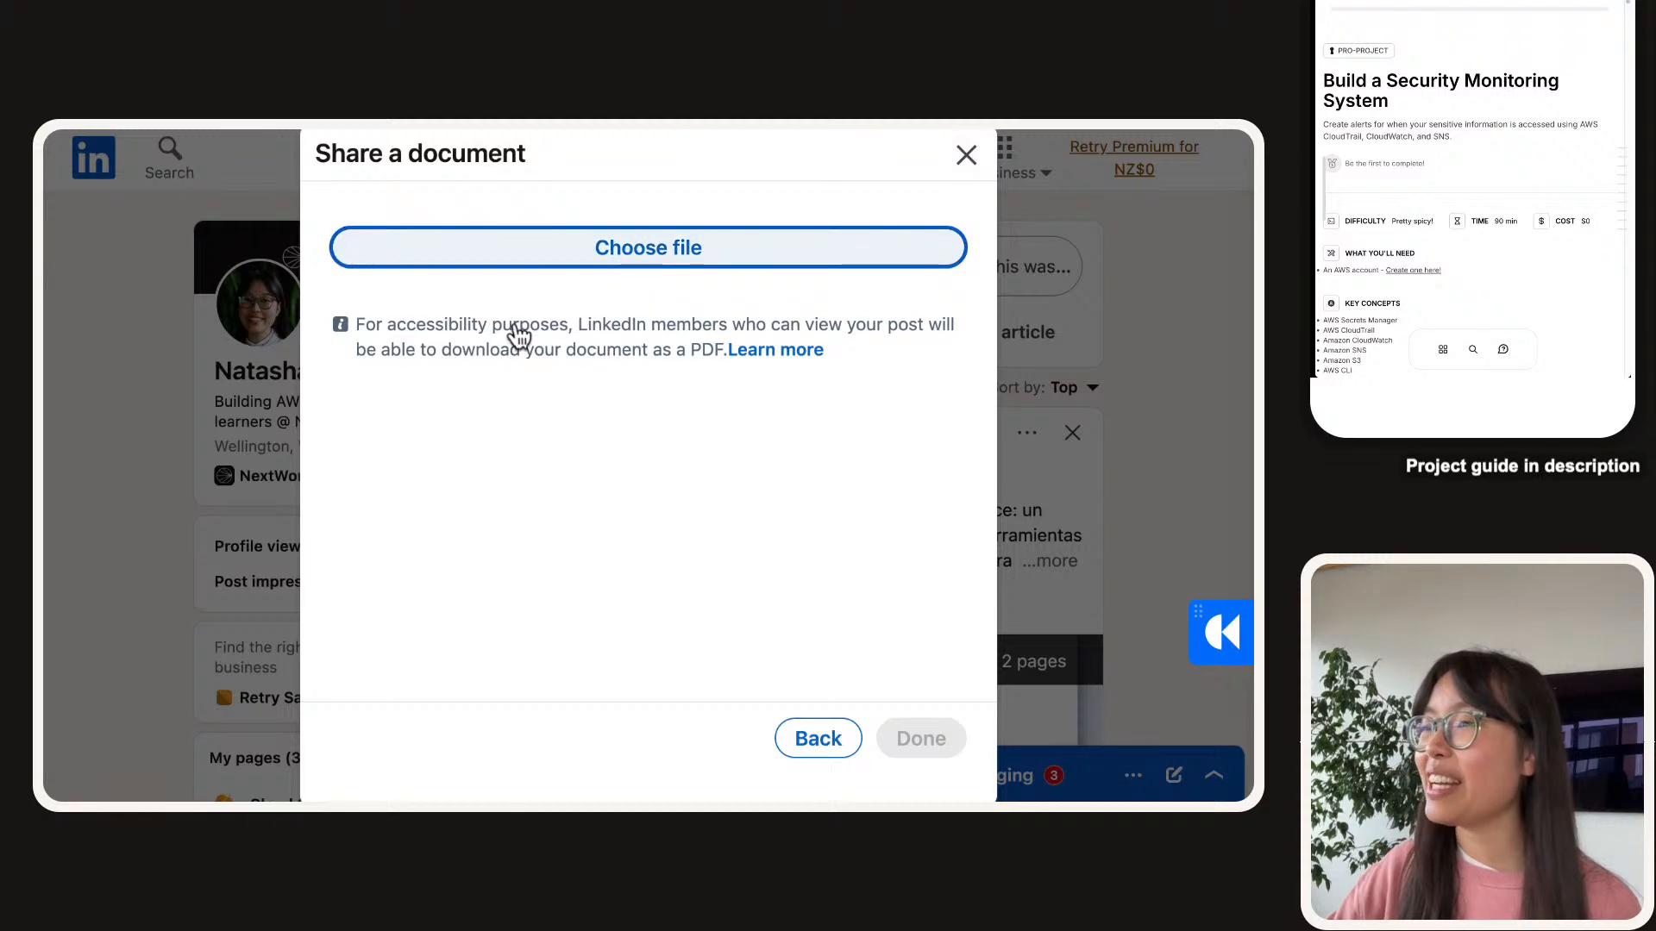
pyautogui.doubleClick(564, 441)
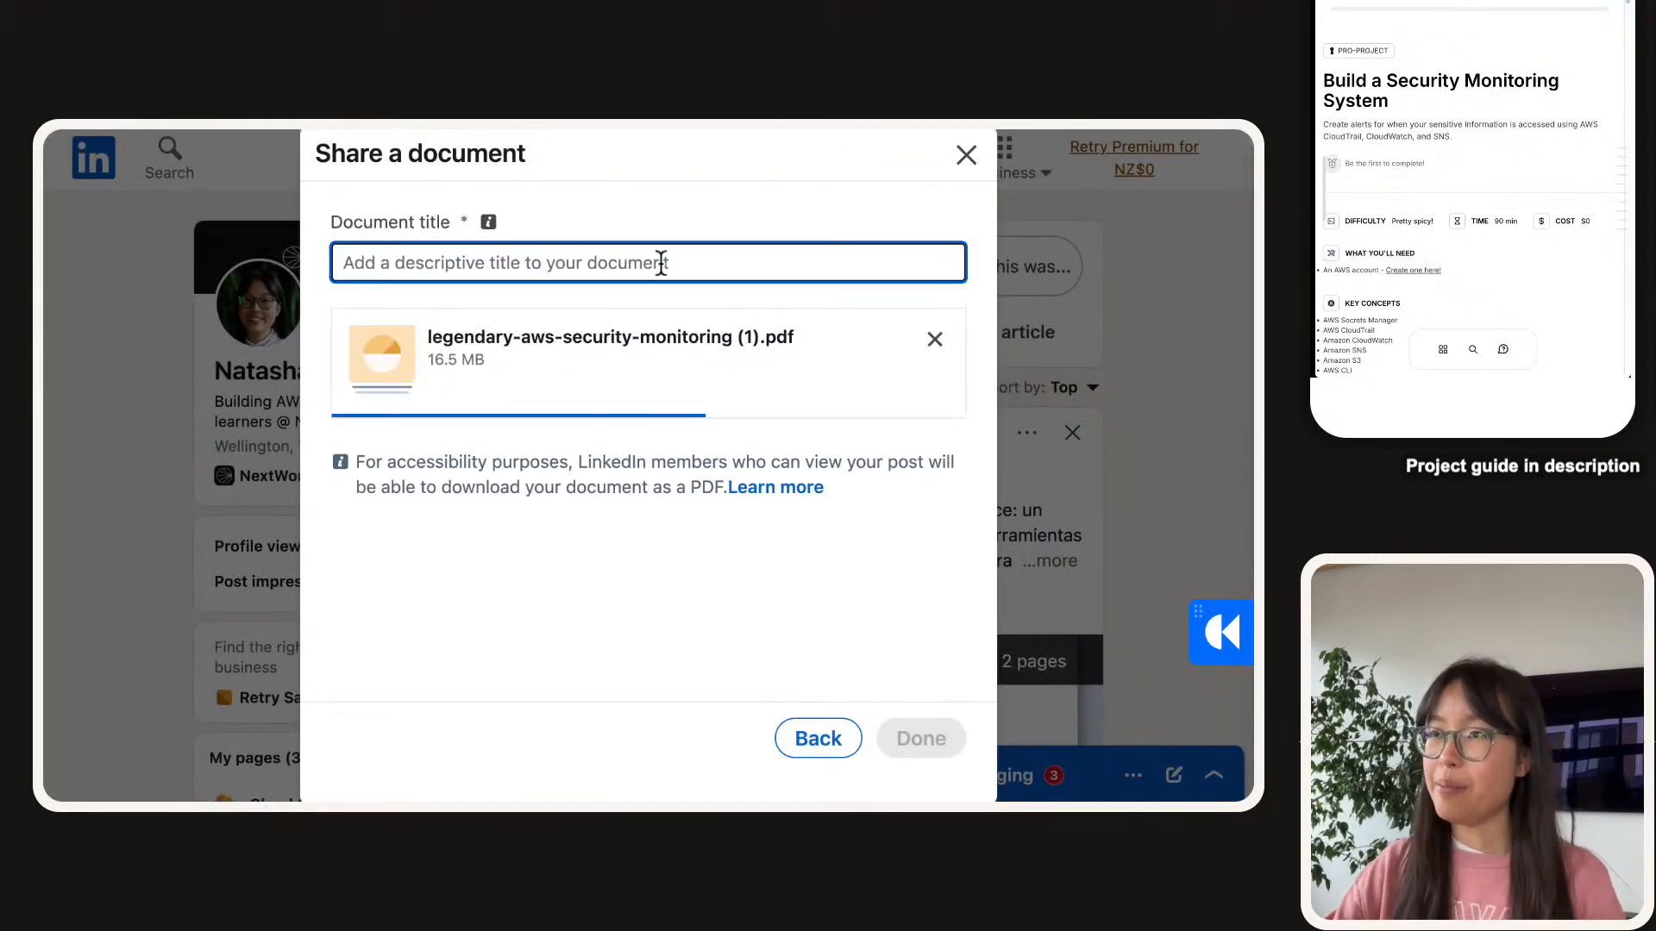
# Title the document 'Build a Security Monitoring System with AWS' and finish editing.
pyautogui.write('Build ')
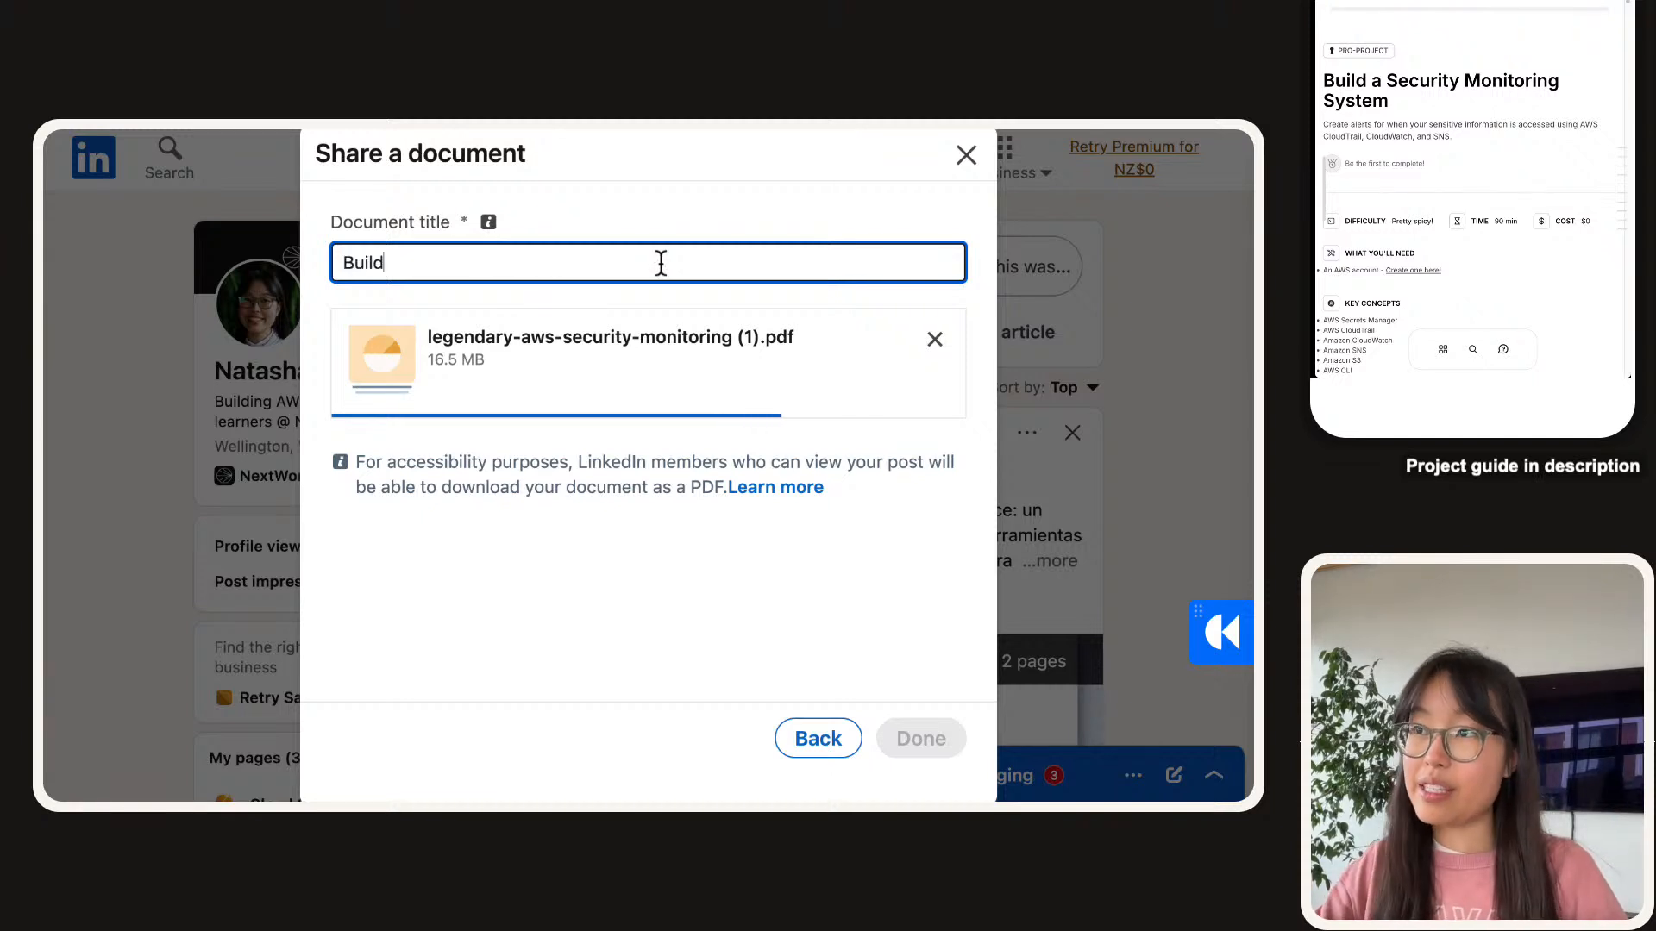
pyautogui.write('a s')
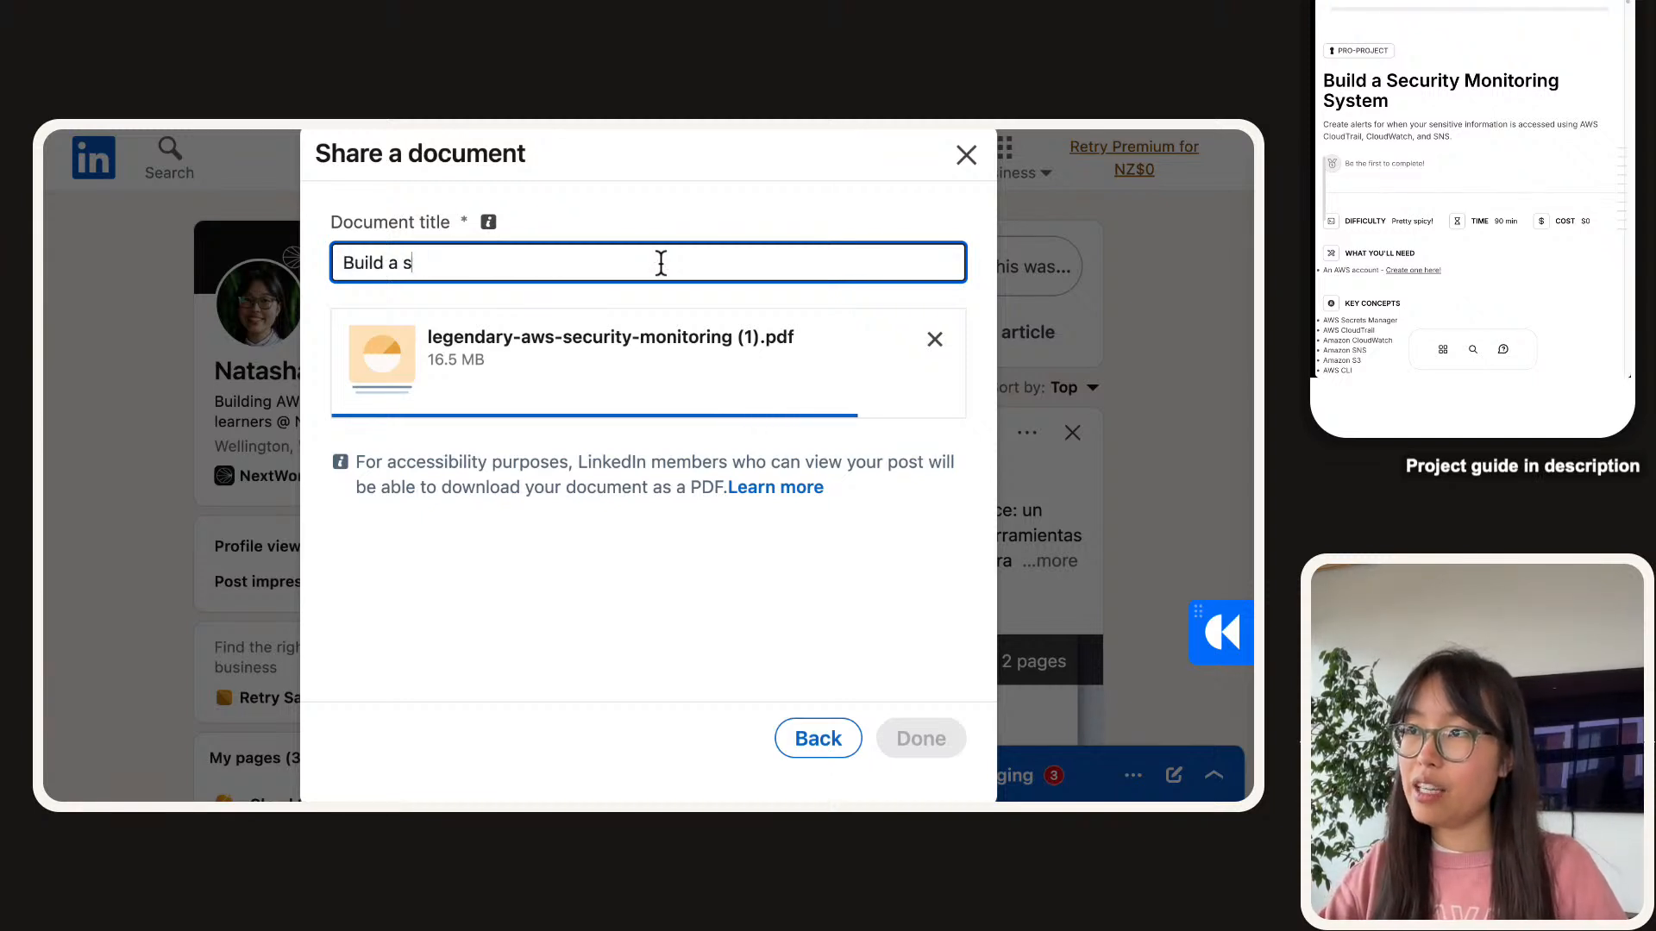
pyautogui.press('BackSpace')
pyautogui.write('Seucirt')
pyautogui.press('BackSpace')
pyautogui.press('BackSpace')
pyautogui.press('BackSpace')
pyautogui.press('BackSpace')
pyautogui.press('BackSpace')
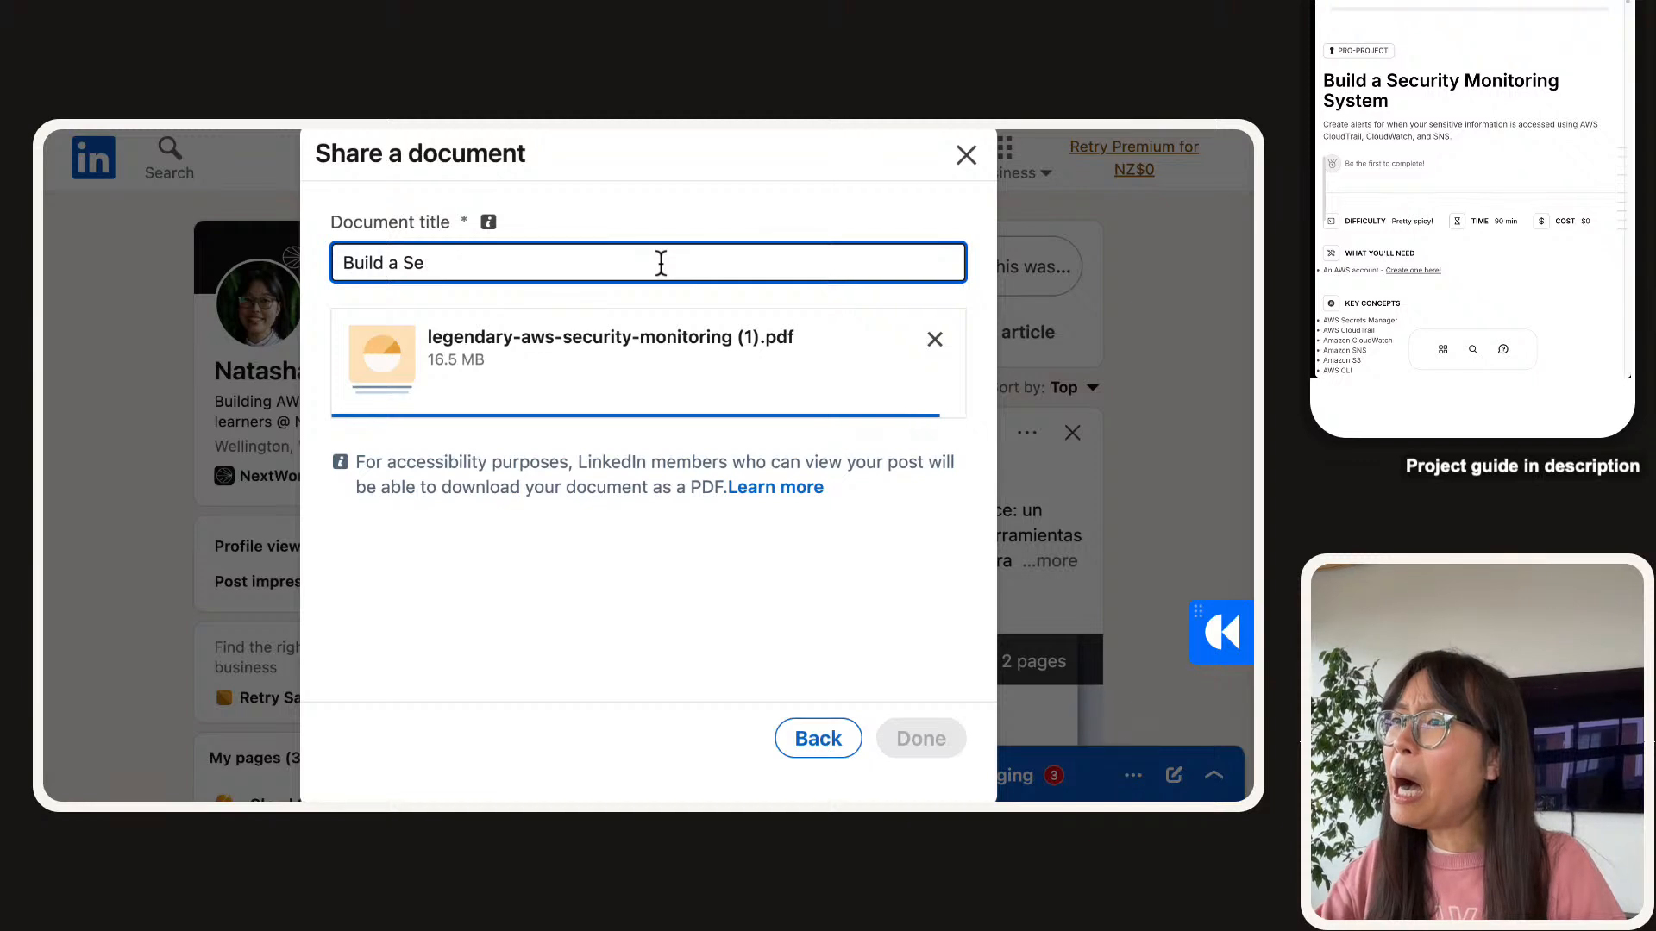
pyautogui.write('curity Monitoerin')
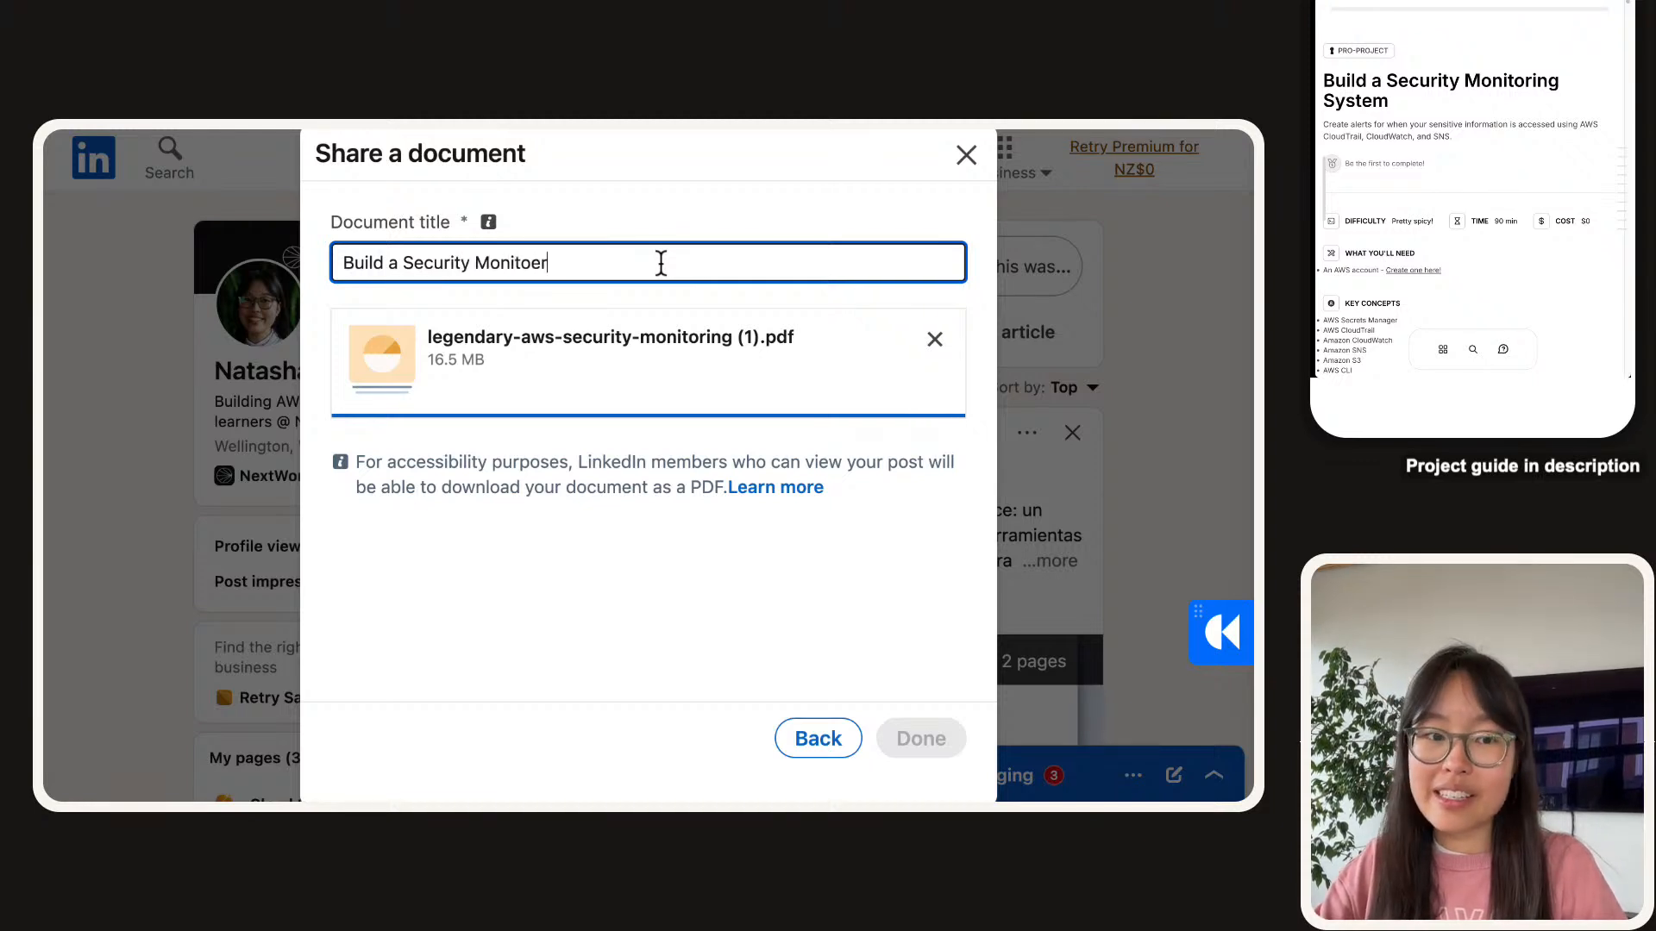
pyautogui.press('BackSpace')
pyautogui.press('BackSpace')
pyautogui.press('BackSpace')
pyautogui.press('BackSpace')
pyautogui.write('ring ')
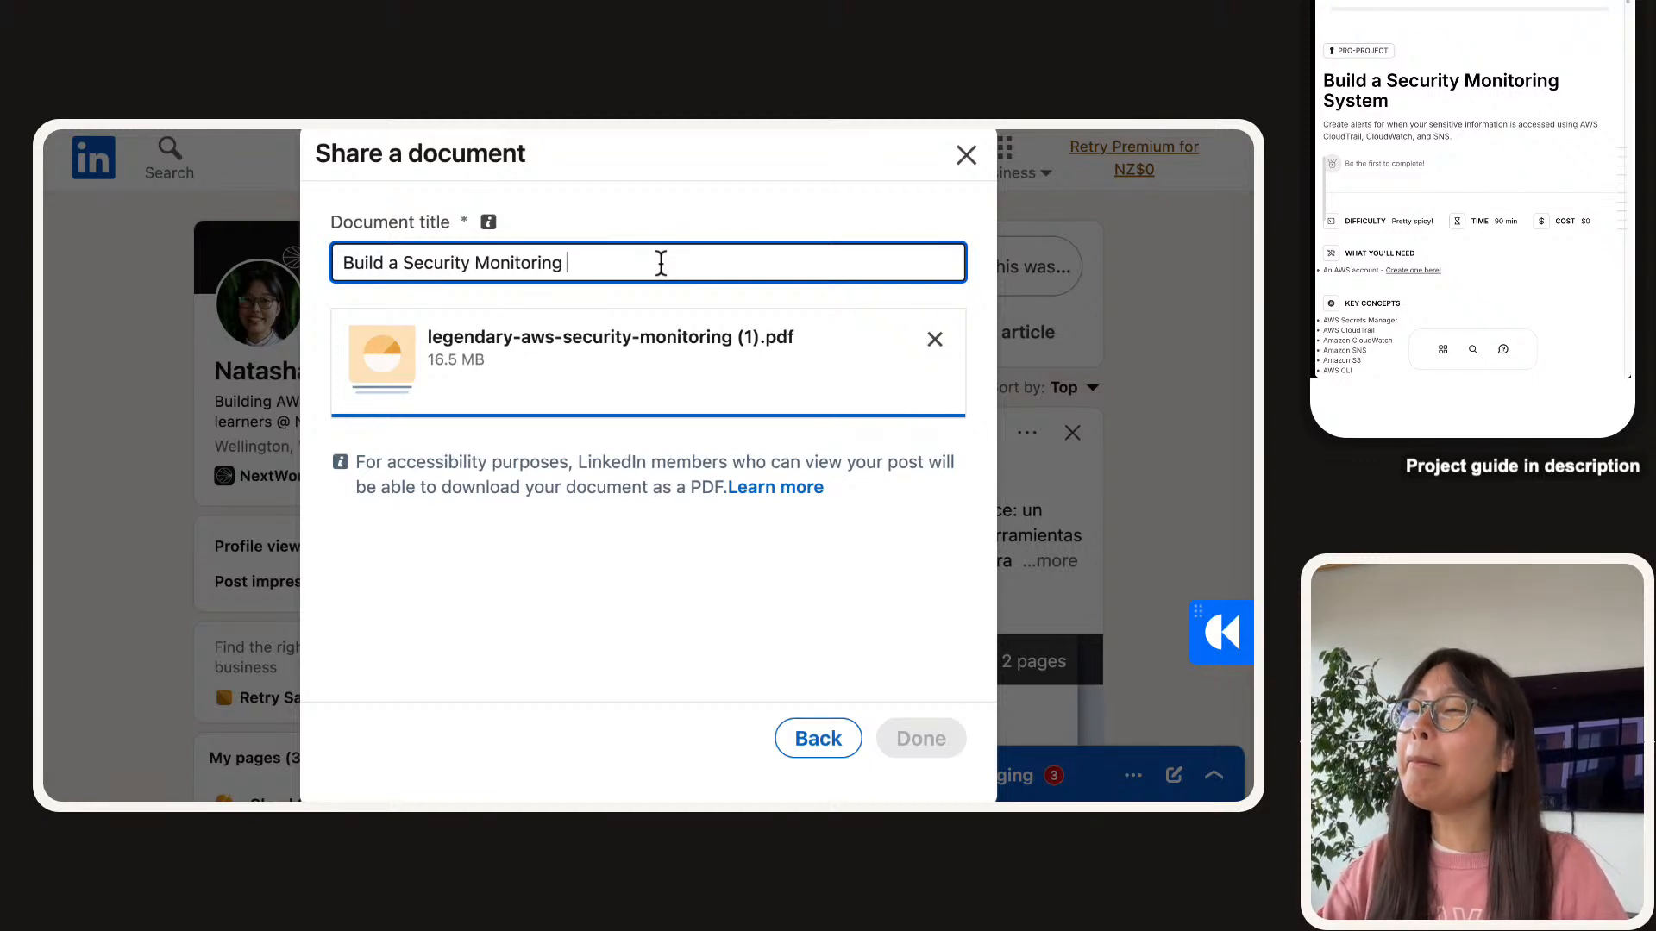
pyautogui.write('System wi')
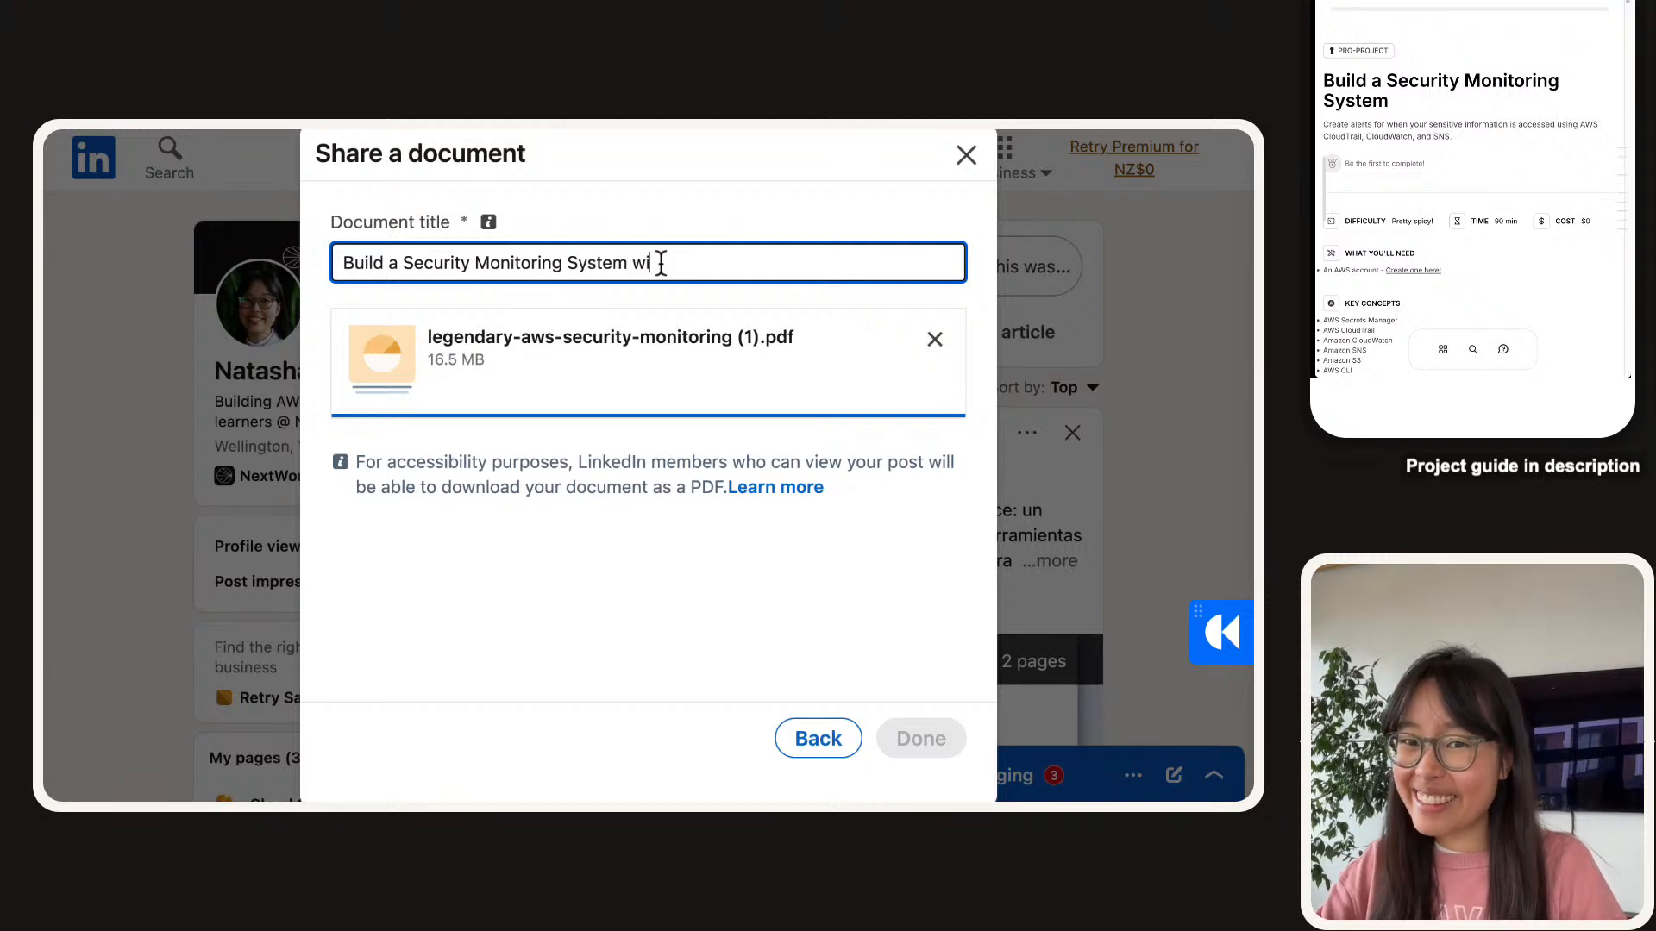
pyautogui.write('ith AWS')
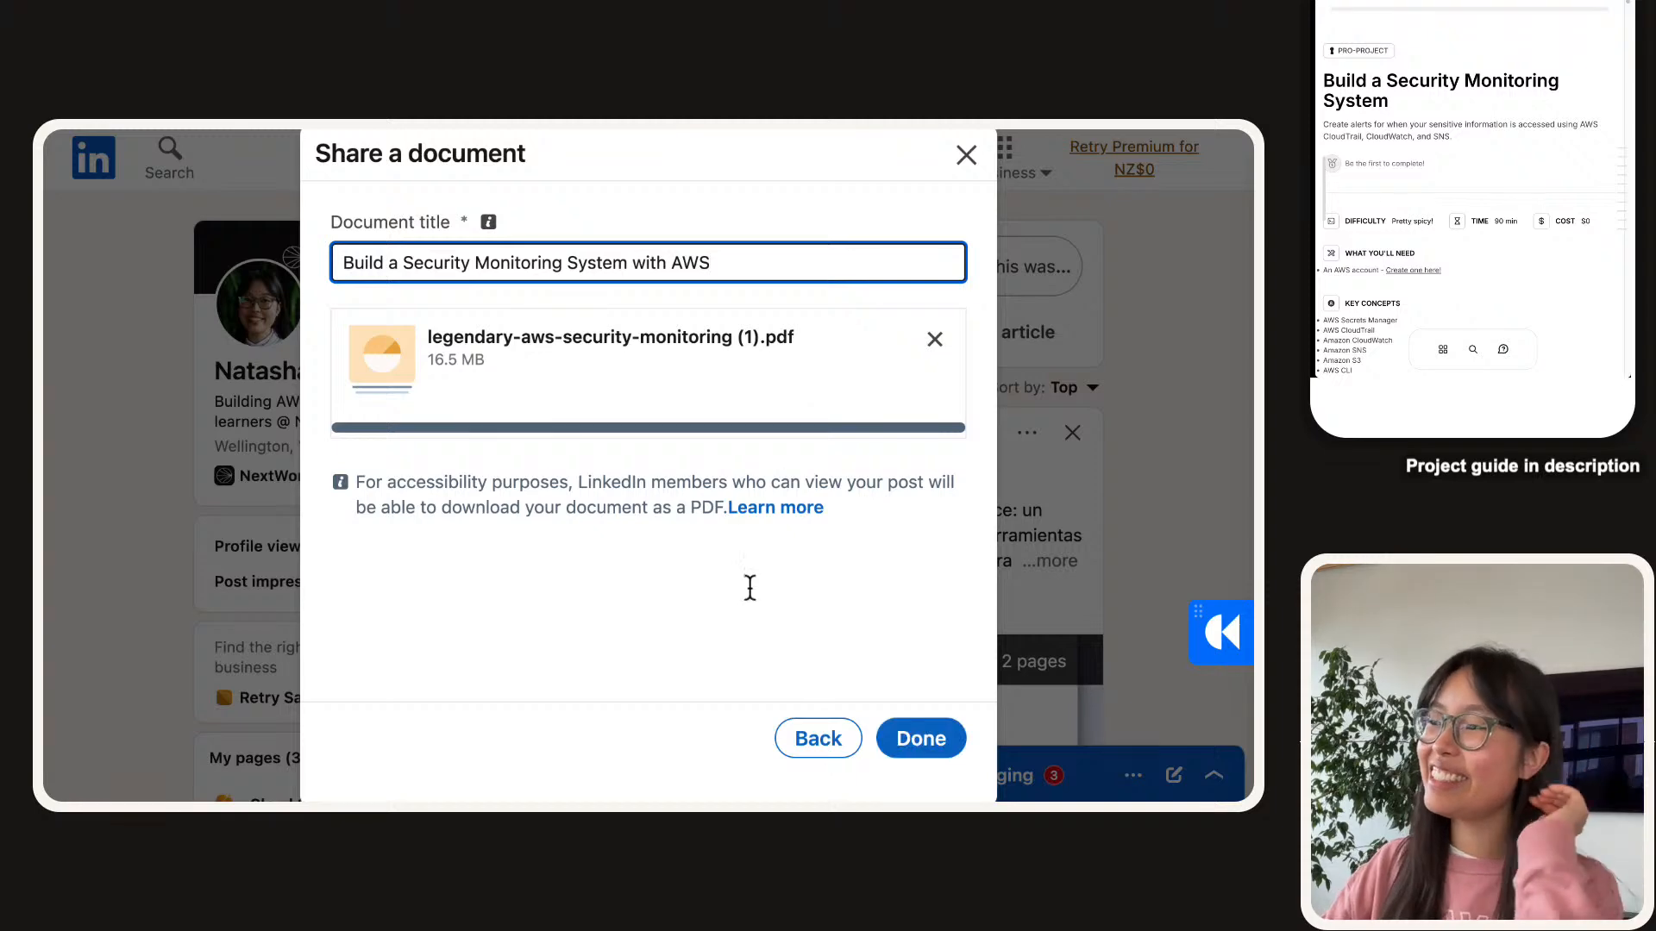
pyautogui.click(939, 769)
# Attach the titled PDF to the post and scroll down to its document preview.
pyautogui.click(921, 739)
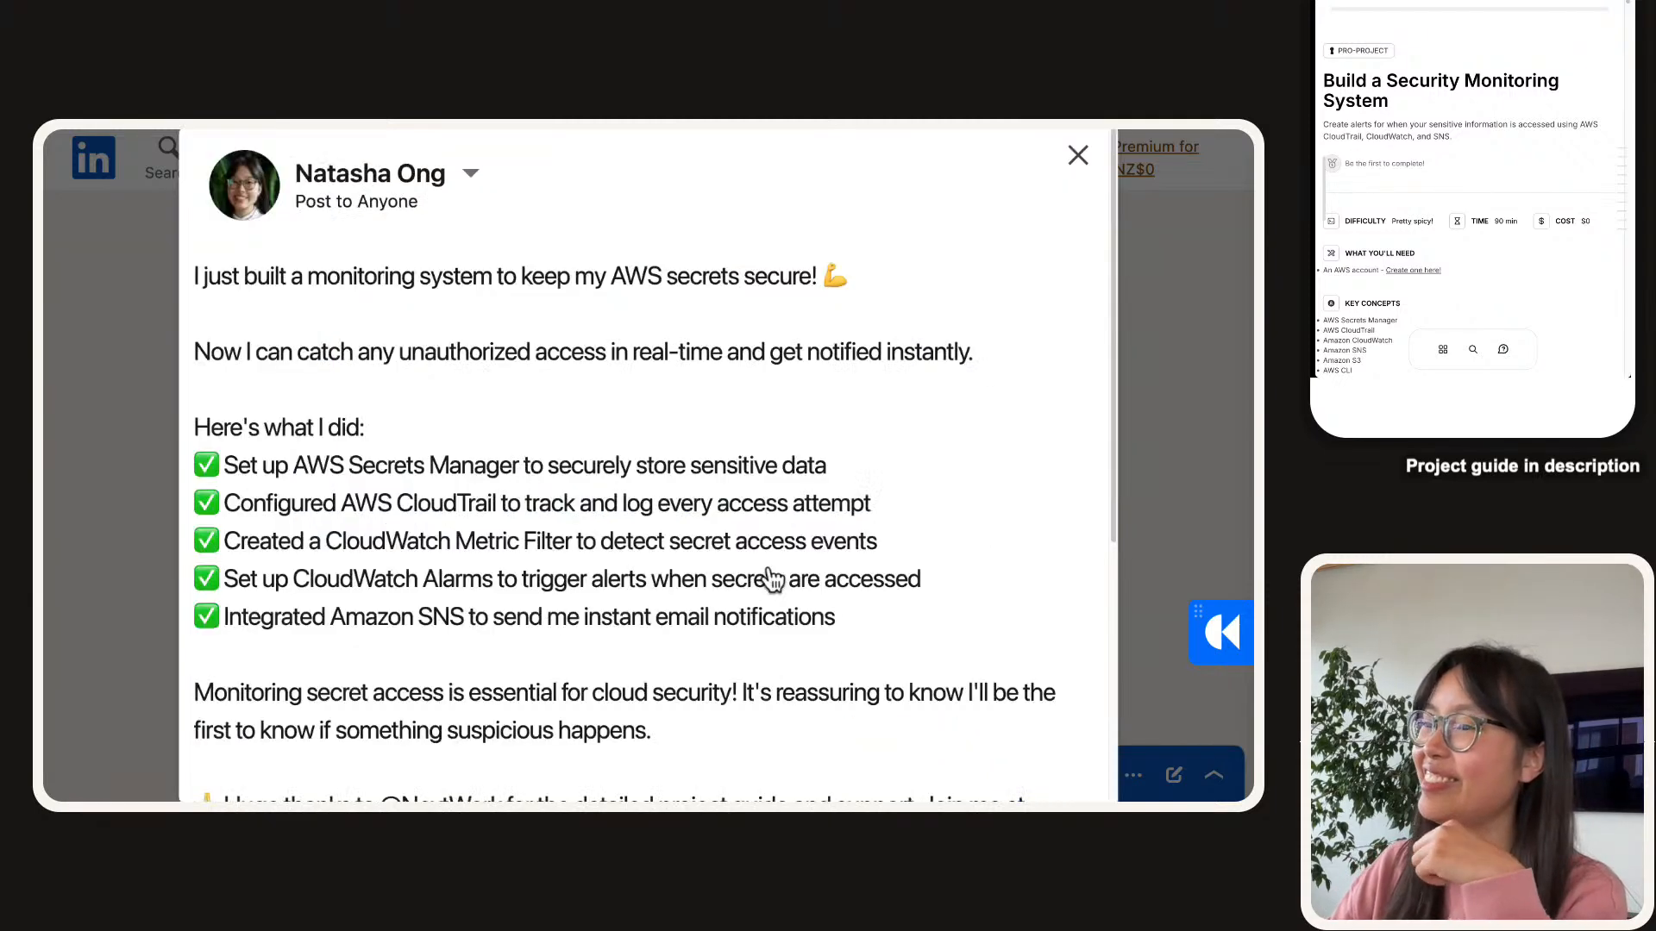
pyautogui.scroll(-3, 628, 448)
pyautogui.scroll(-6, 628, 448)
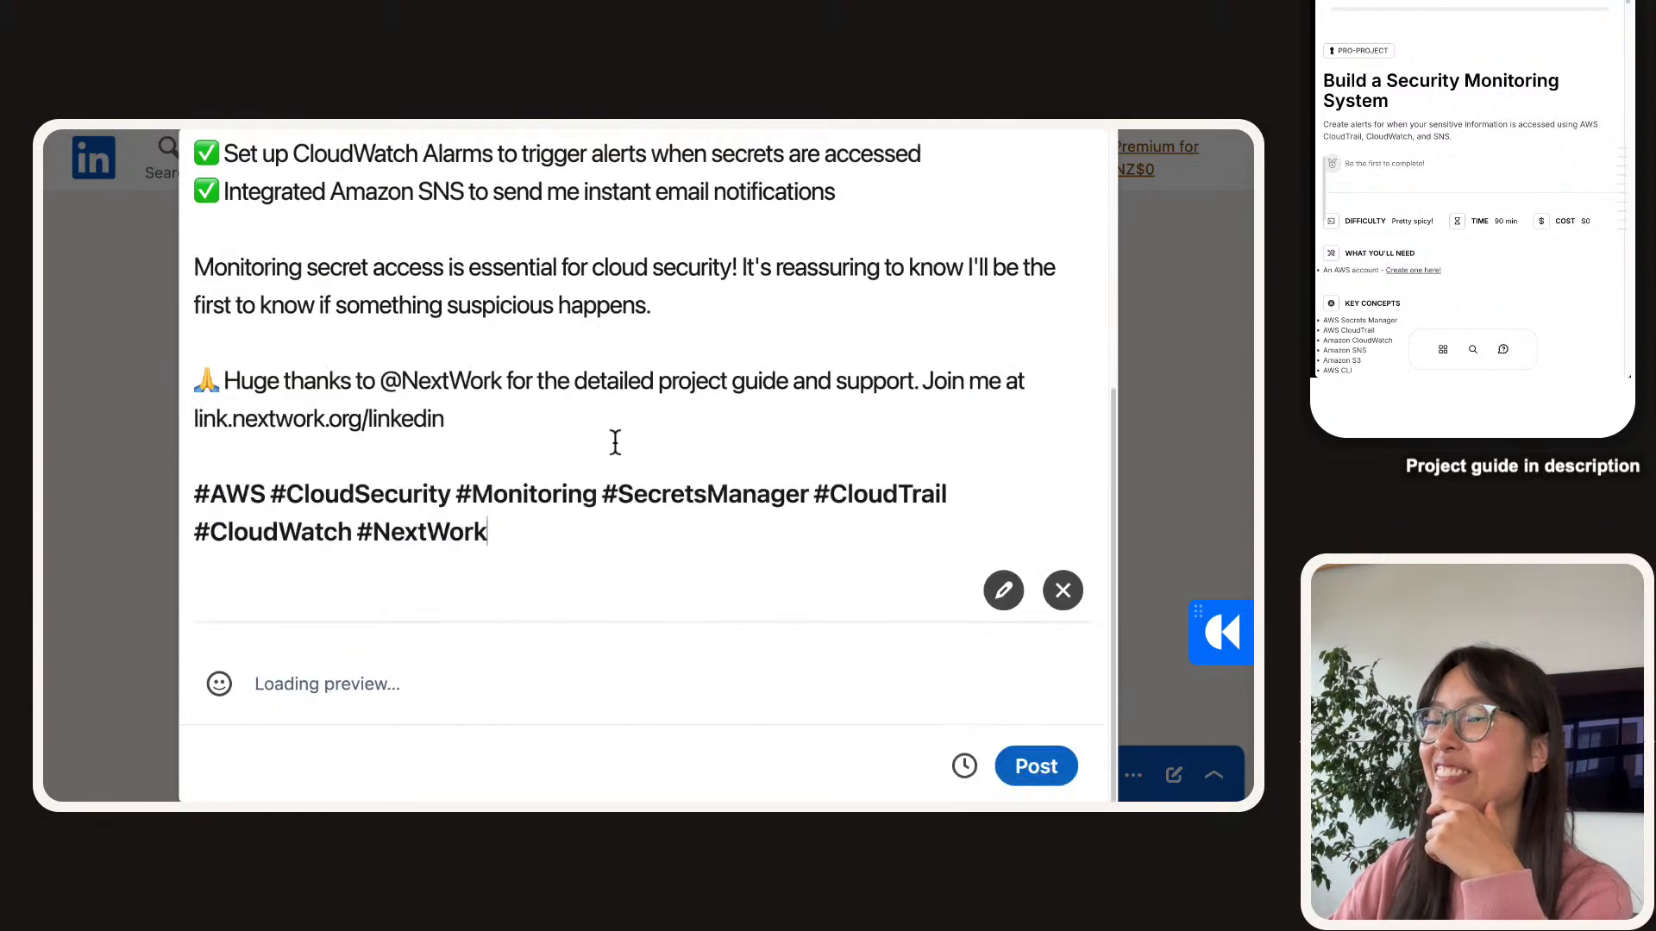
pyautogui.scroll(8, 585, 399)
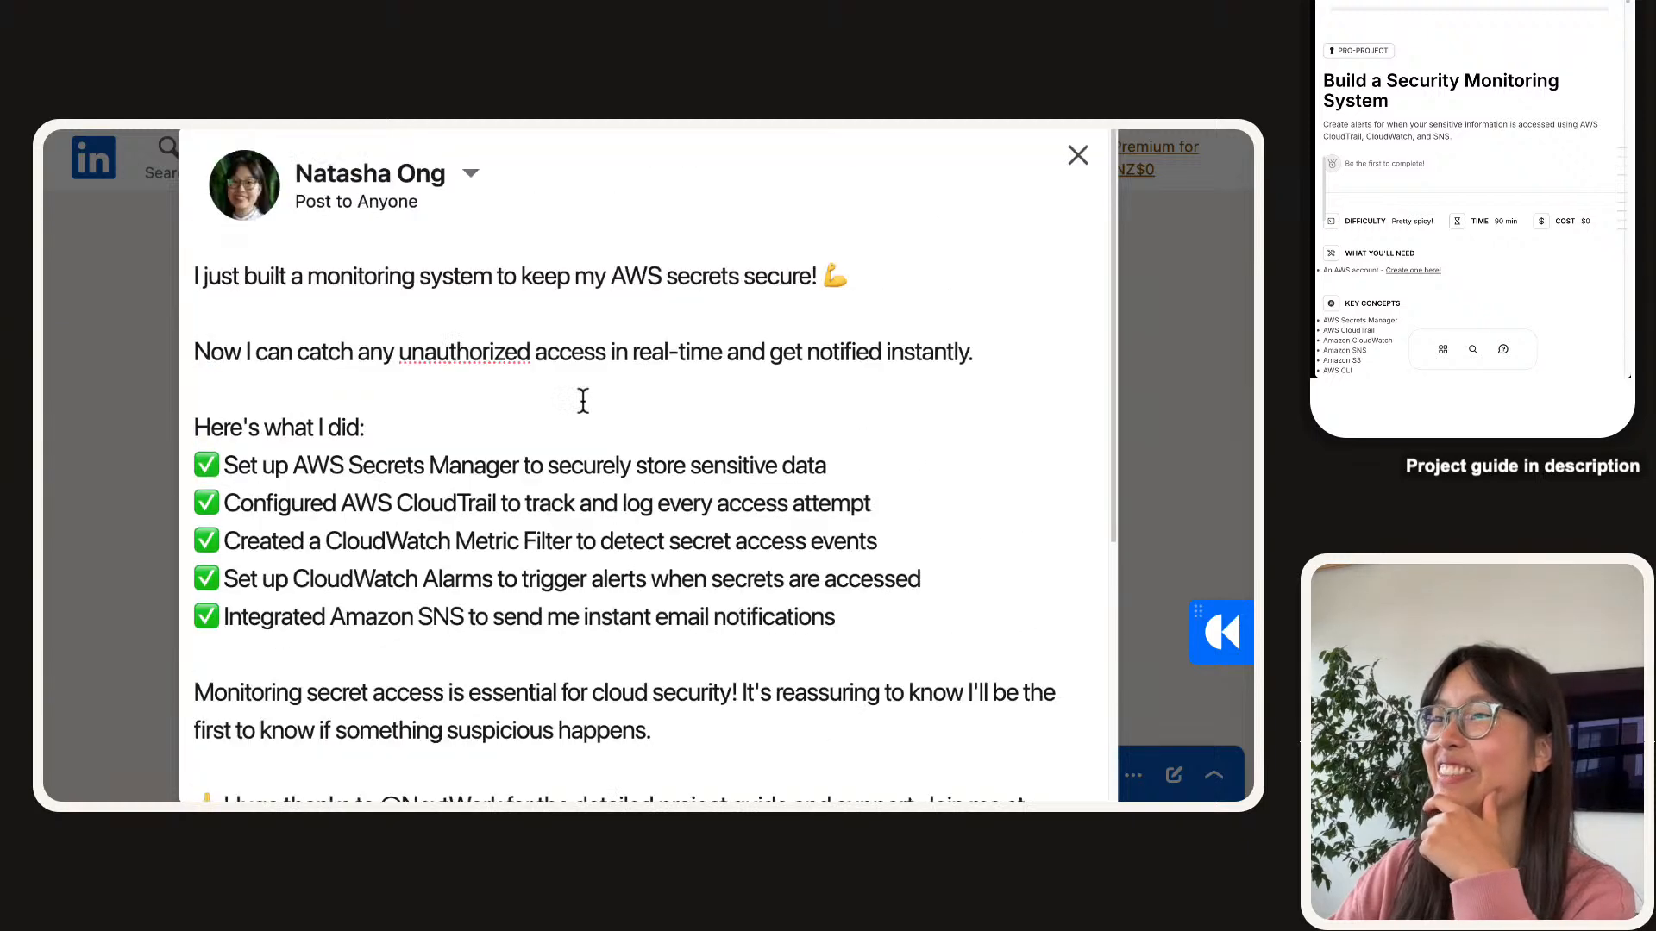
pyautogui.scroll(-10, 583, 399)
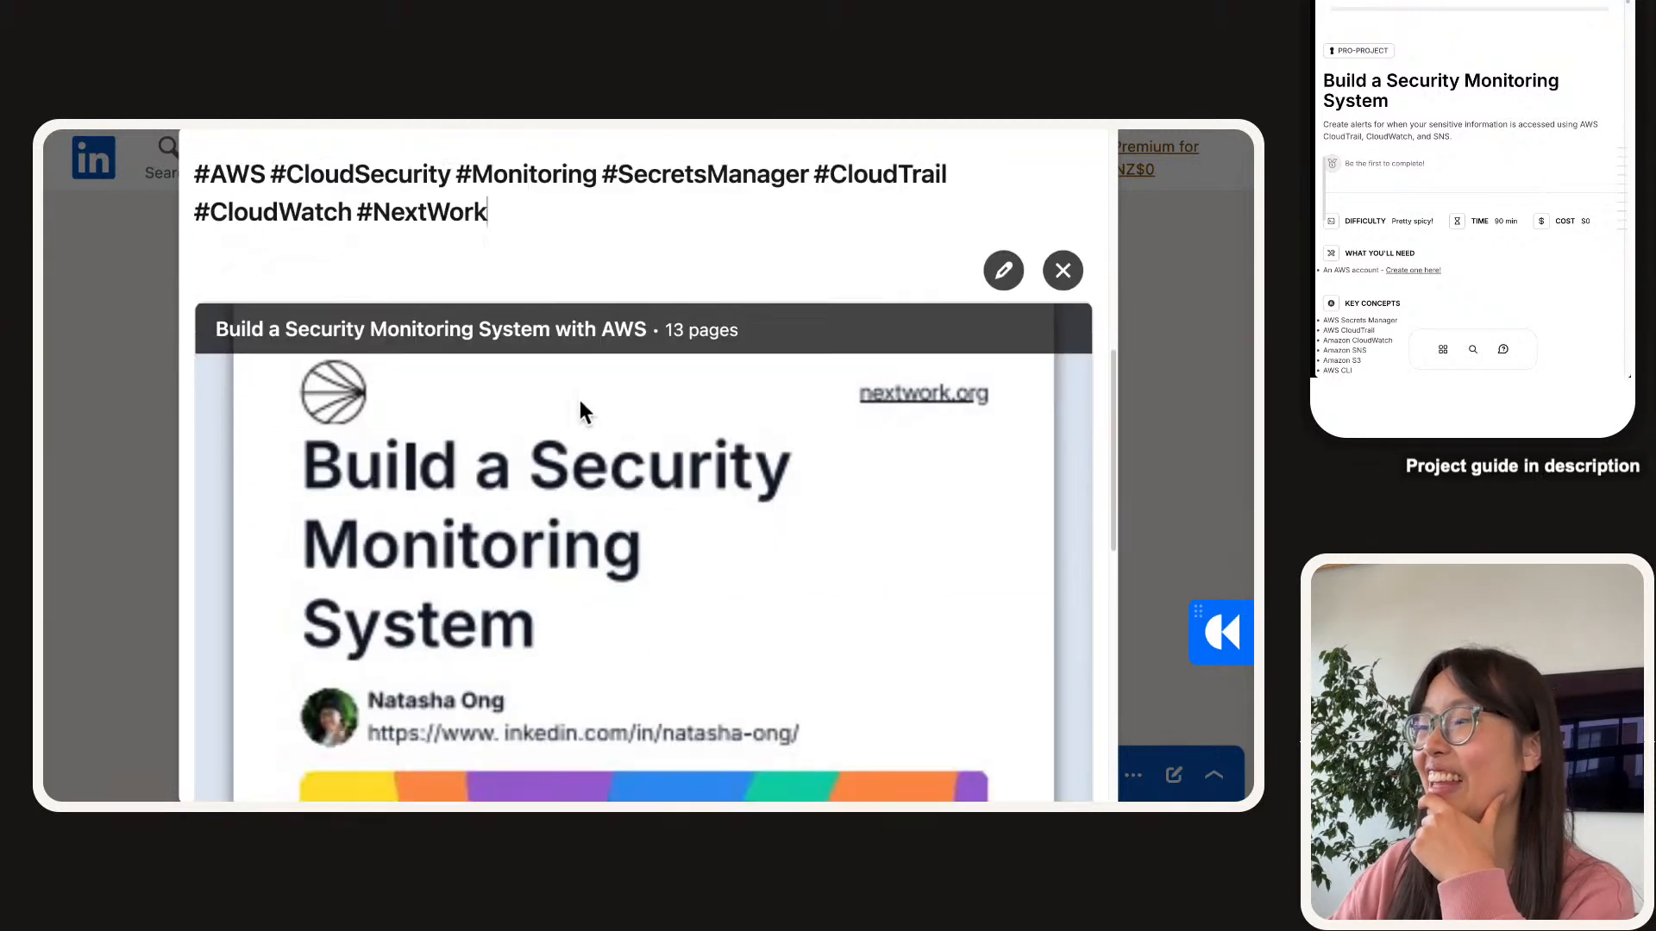
pyautogui.scroll(-1, 578, 381)
# Page through the attached PDF preview up to the Troubleshooting page.
pyautogui.click(1052, 704)
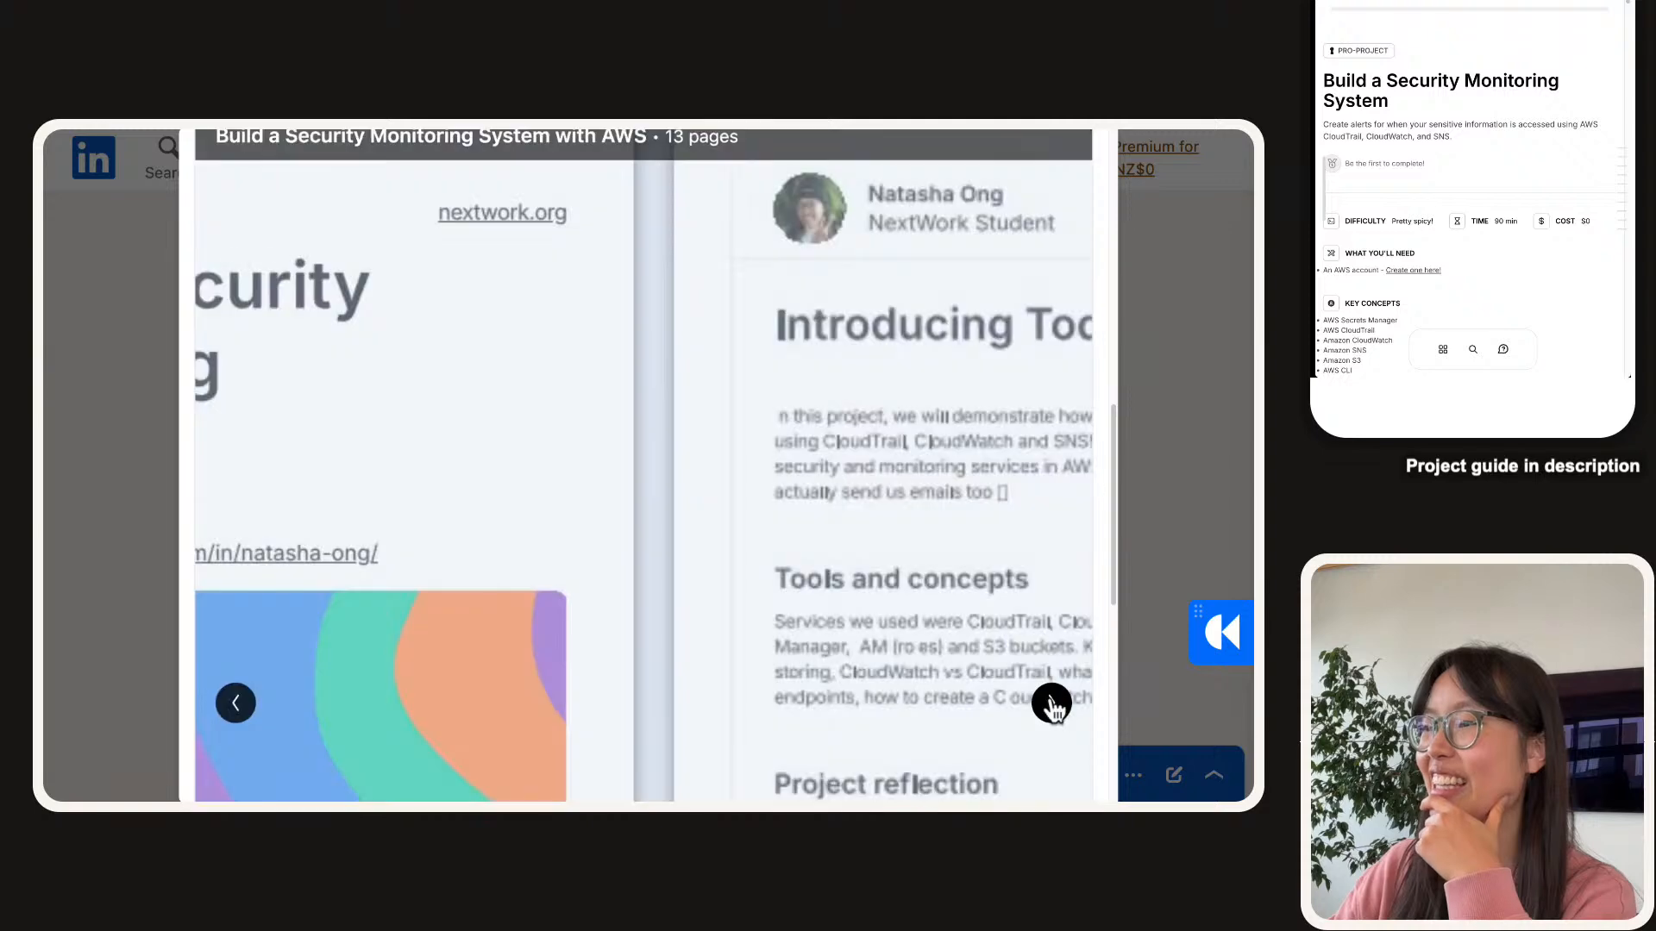
pyautogui.press('super+minus')
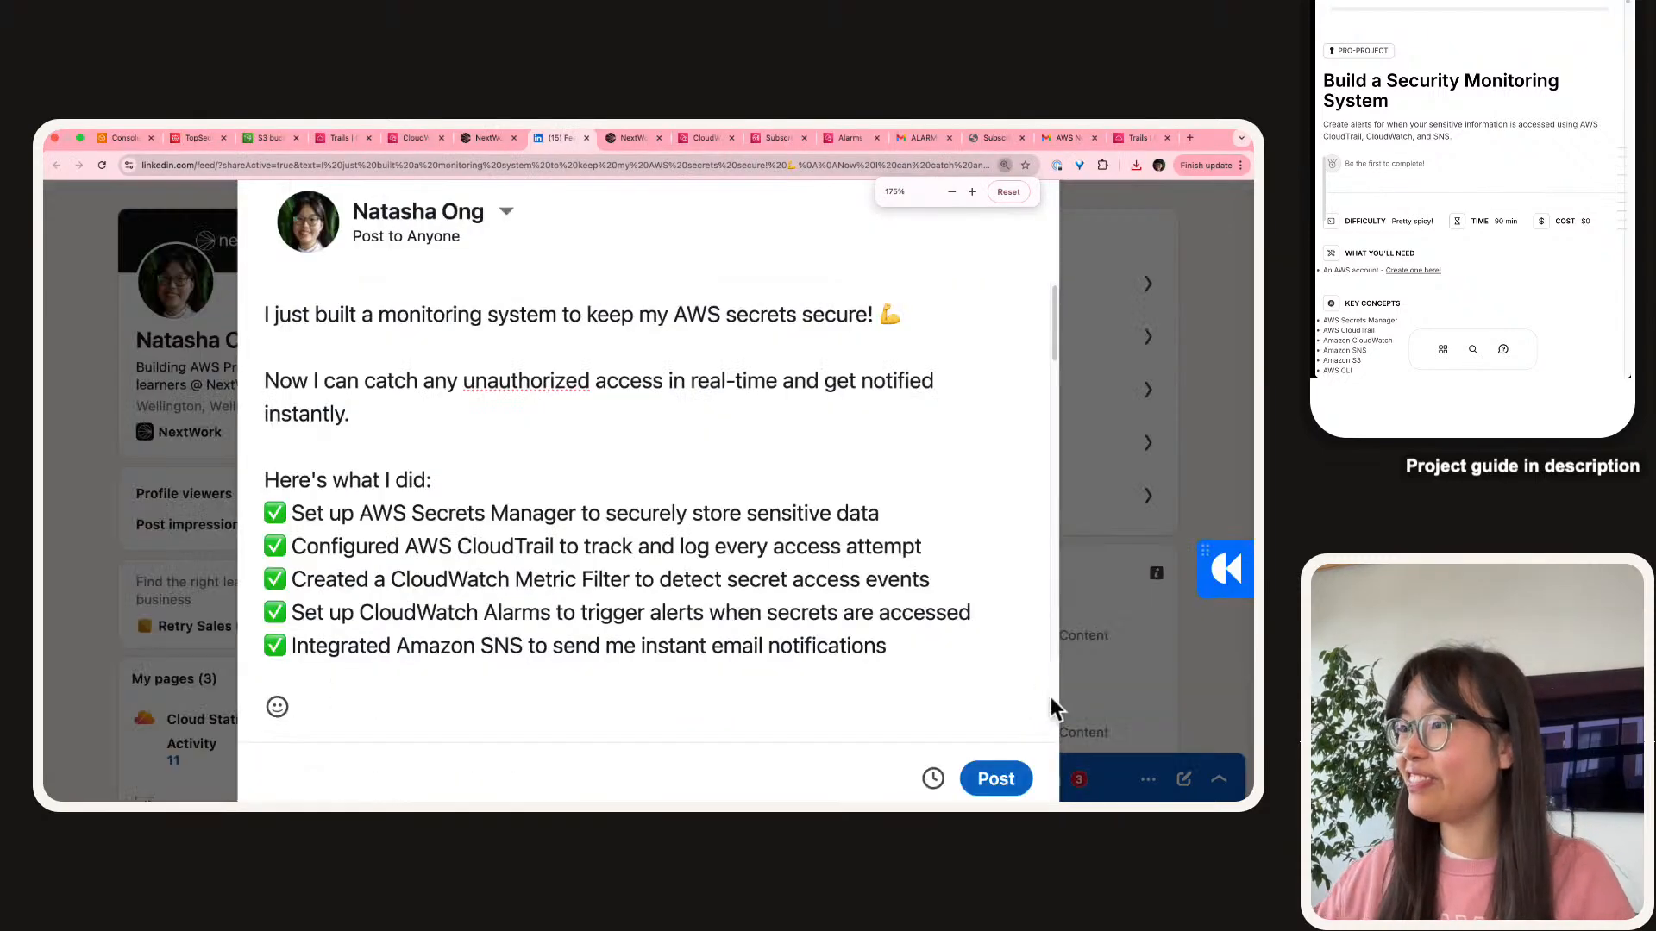
pyautogui.scroll(-8, 866, 615)
pyautogui.scroll(-6, 858, 593)
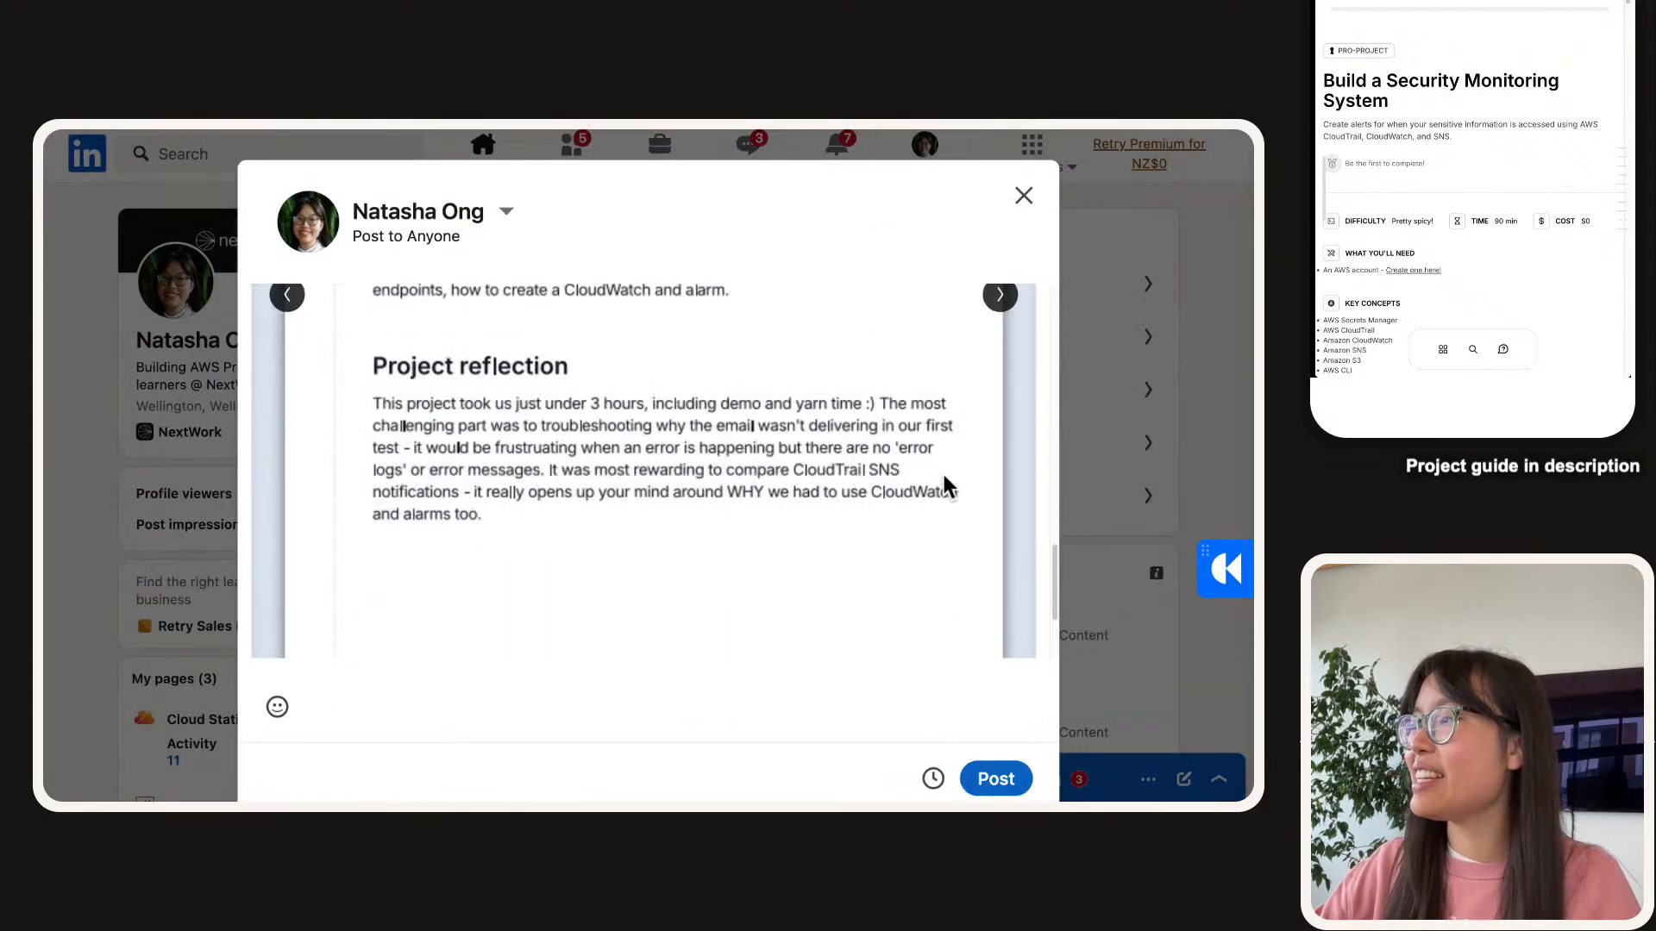
pyautogui.scroll(2, 943, 474)
pyautogui.click(1003, 458)
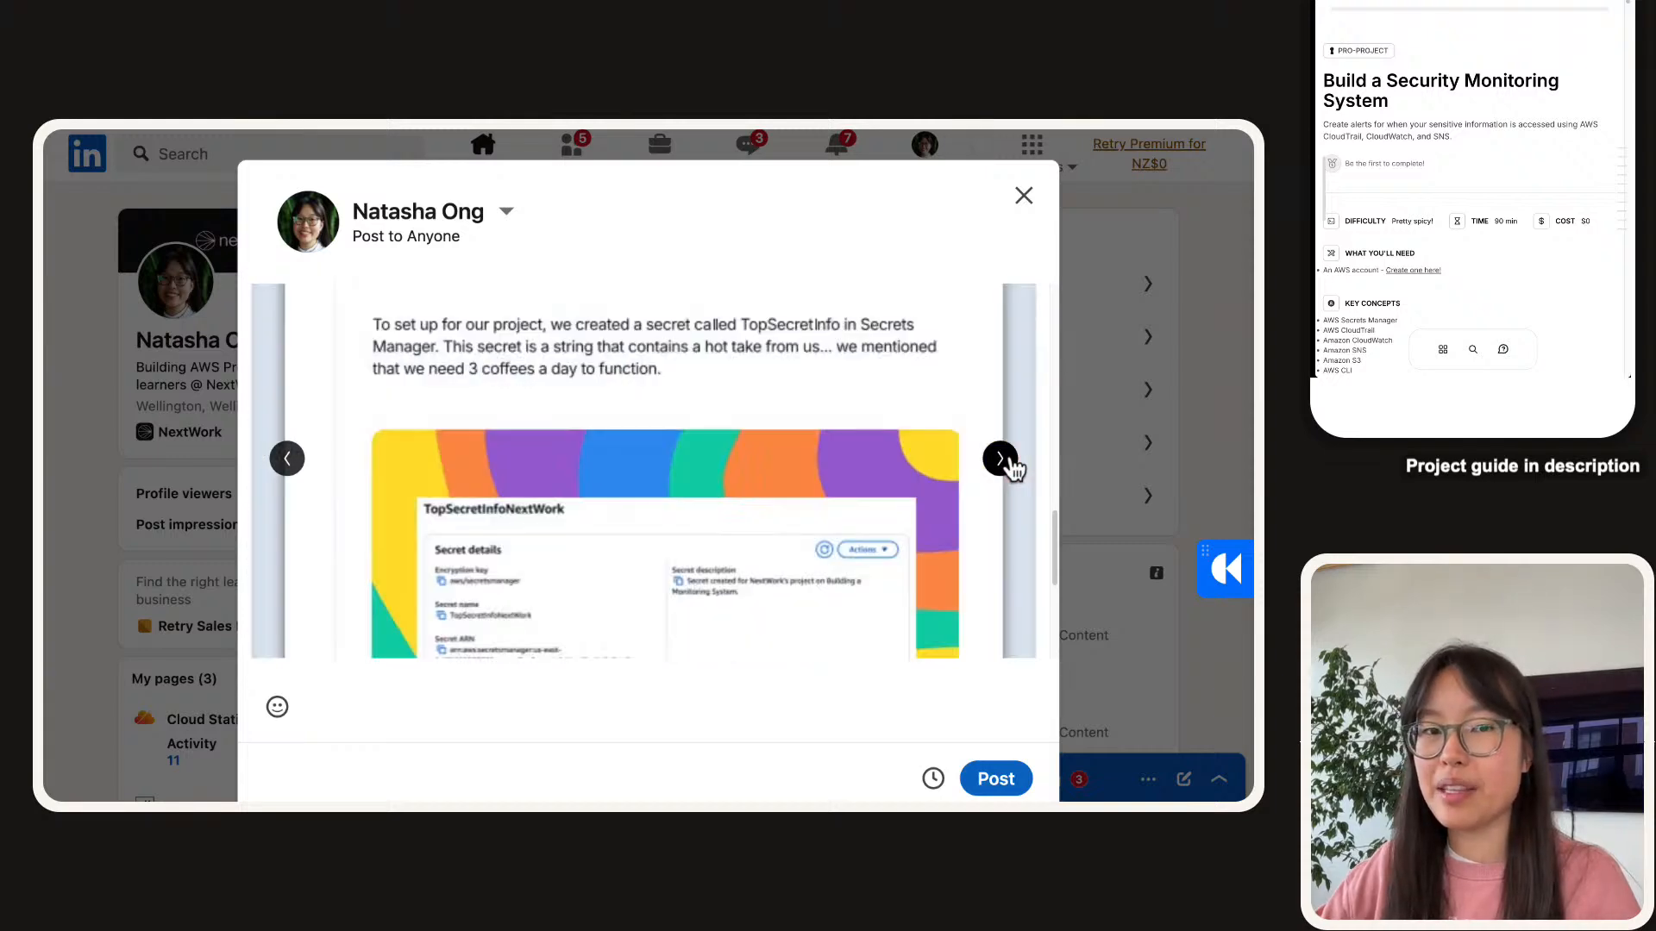
pyautogui.click(1003, 458)
pyautogui.click(1002, 458)
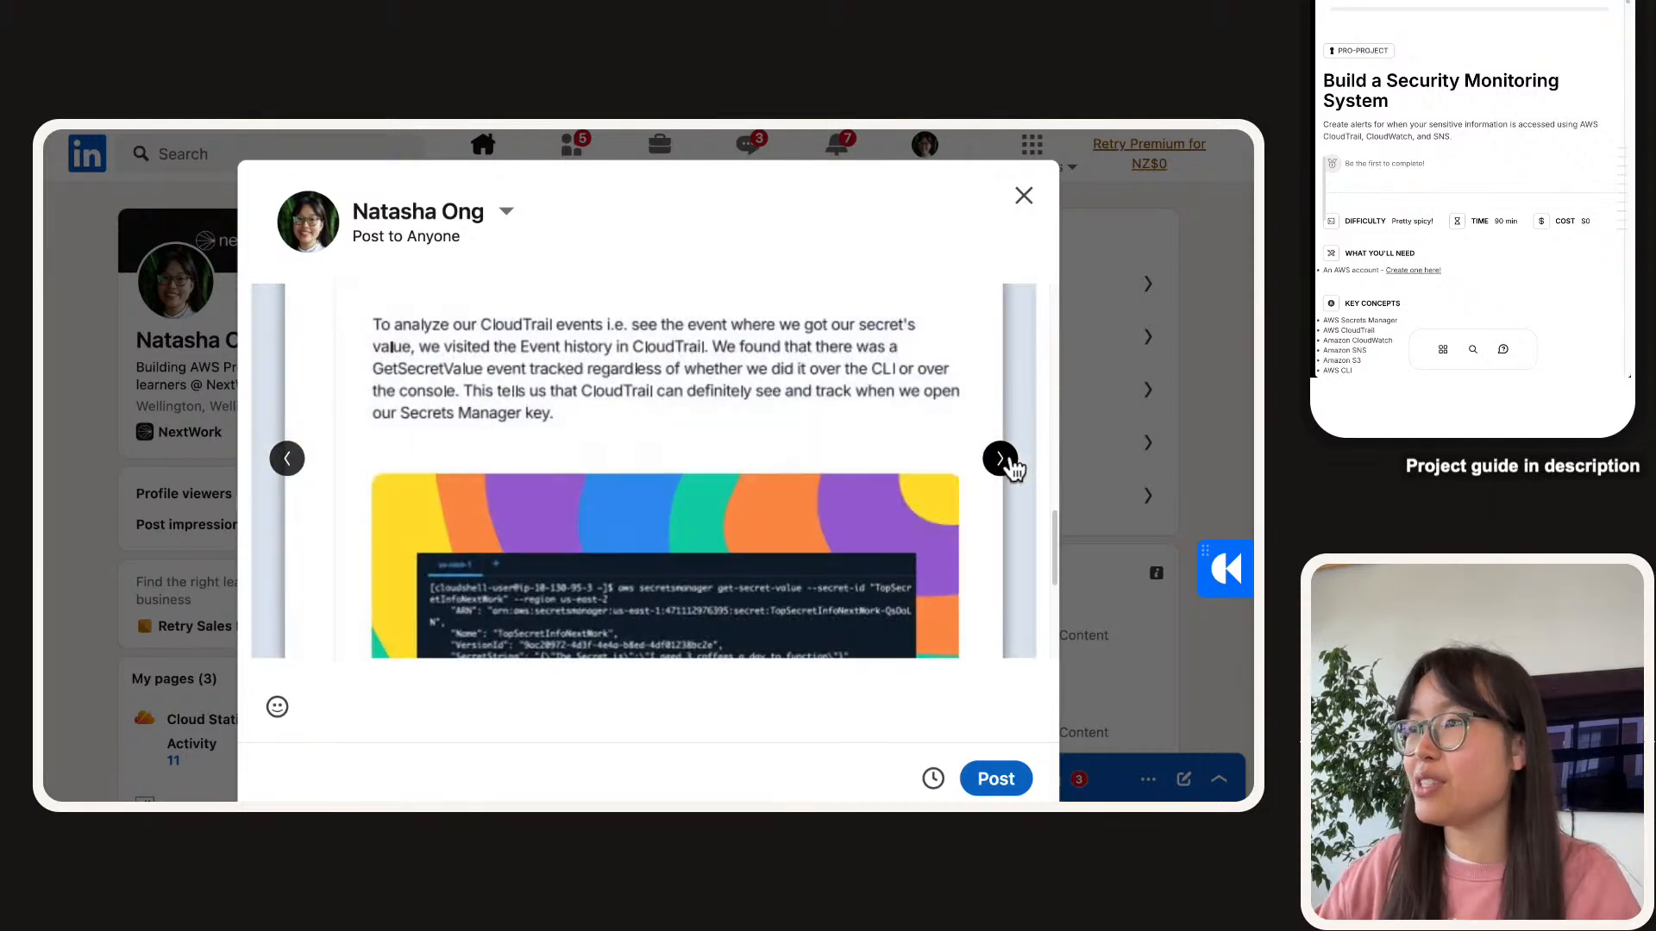
pyautogui.click(1000, 458)
pyautogui.click(1000, 458)
pyautogui.click(1000, 458)
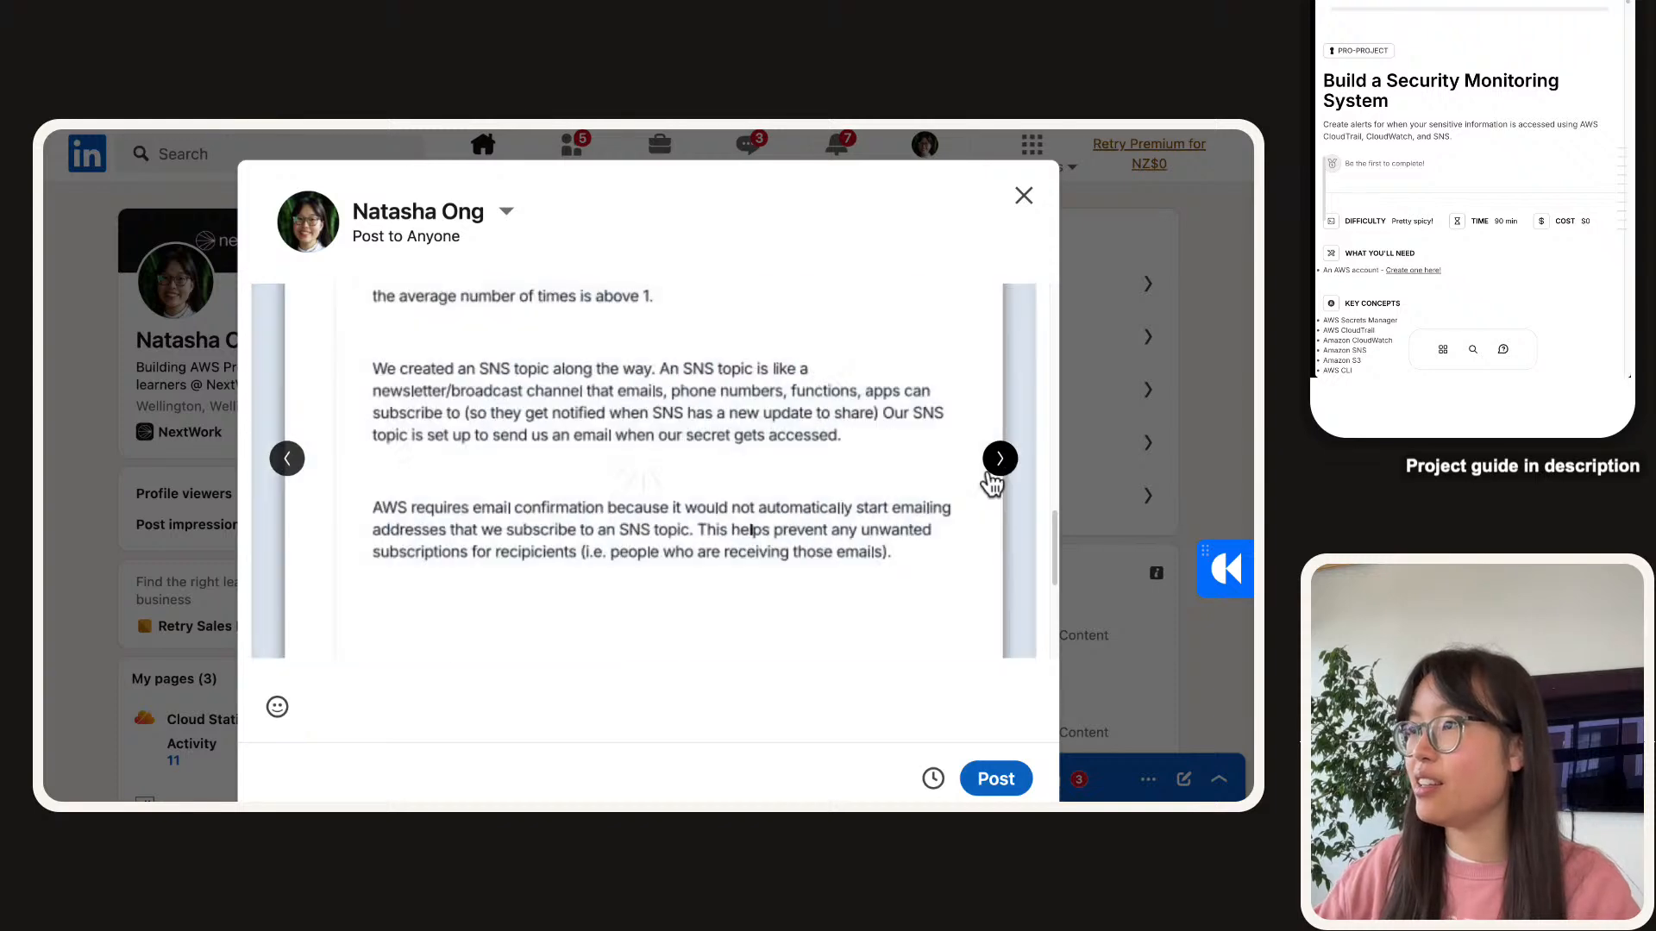
pyautogui.scroll(3, 983, 472)
pyautogui.scroll(-3, 982, 473)
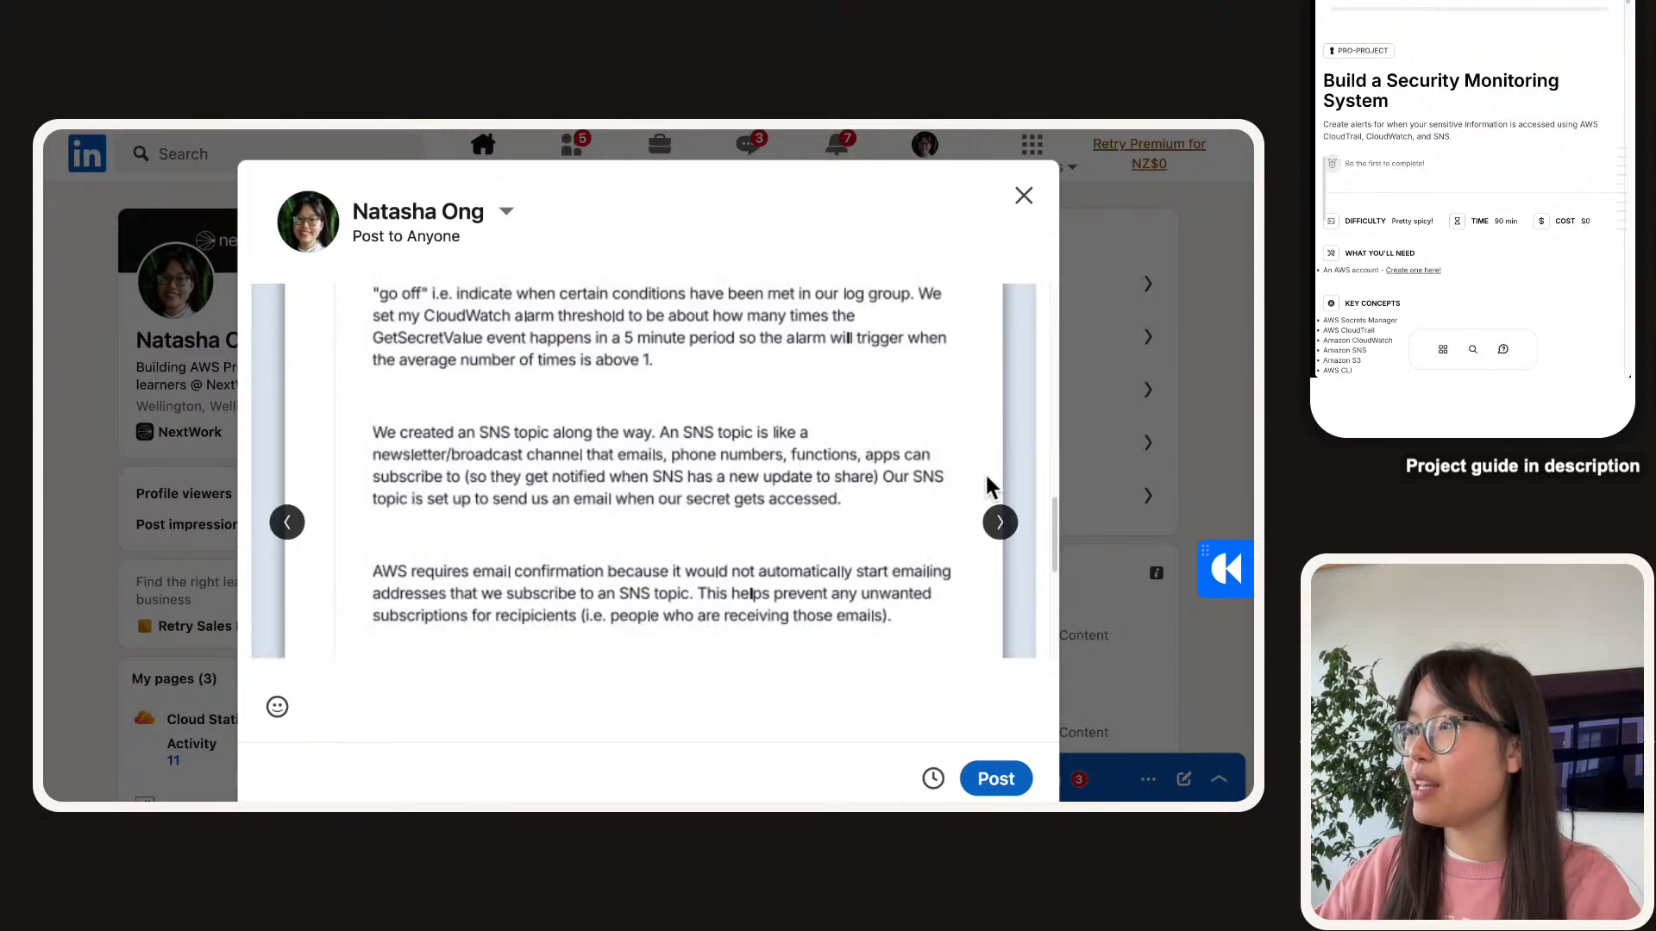
pyautogui.click(1000, 522)
pyautogui.click(1000, 523)
pyautogui.scroll(2, 768, 503)
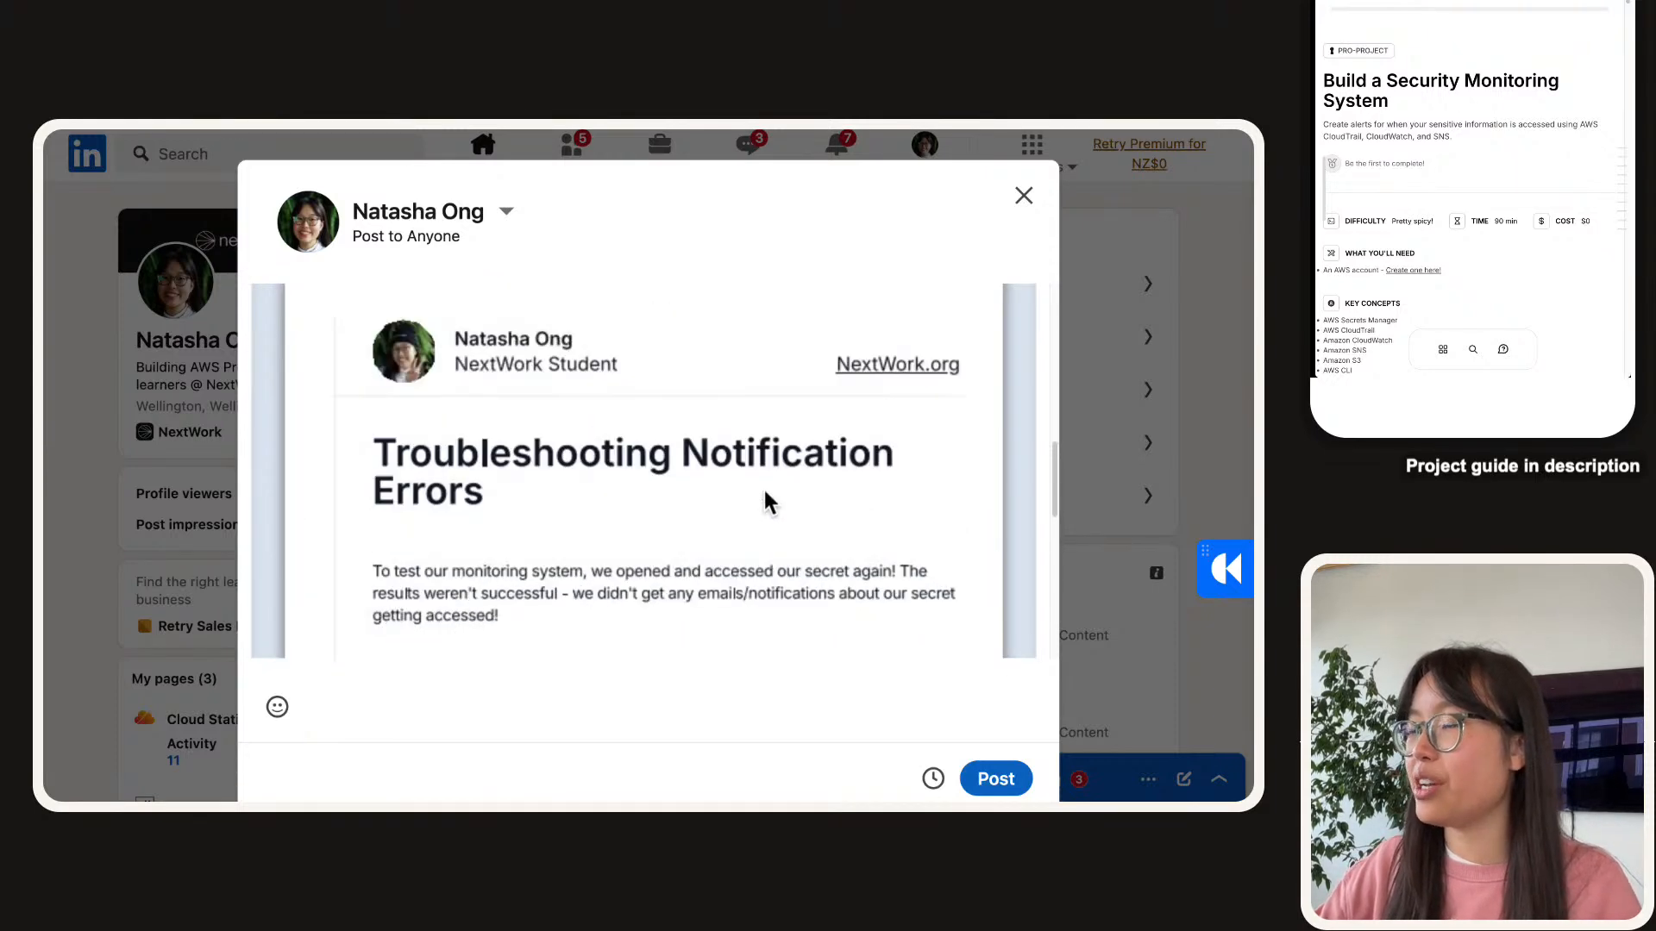
pyautogui.scroll(10, 764, 493)
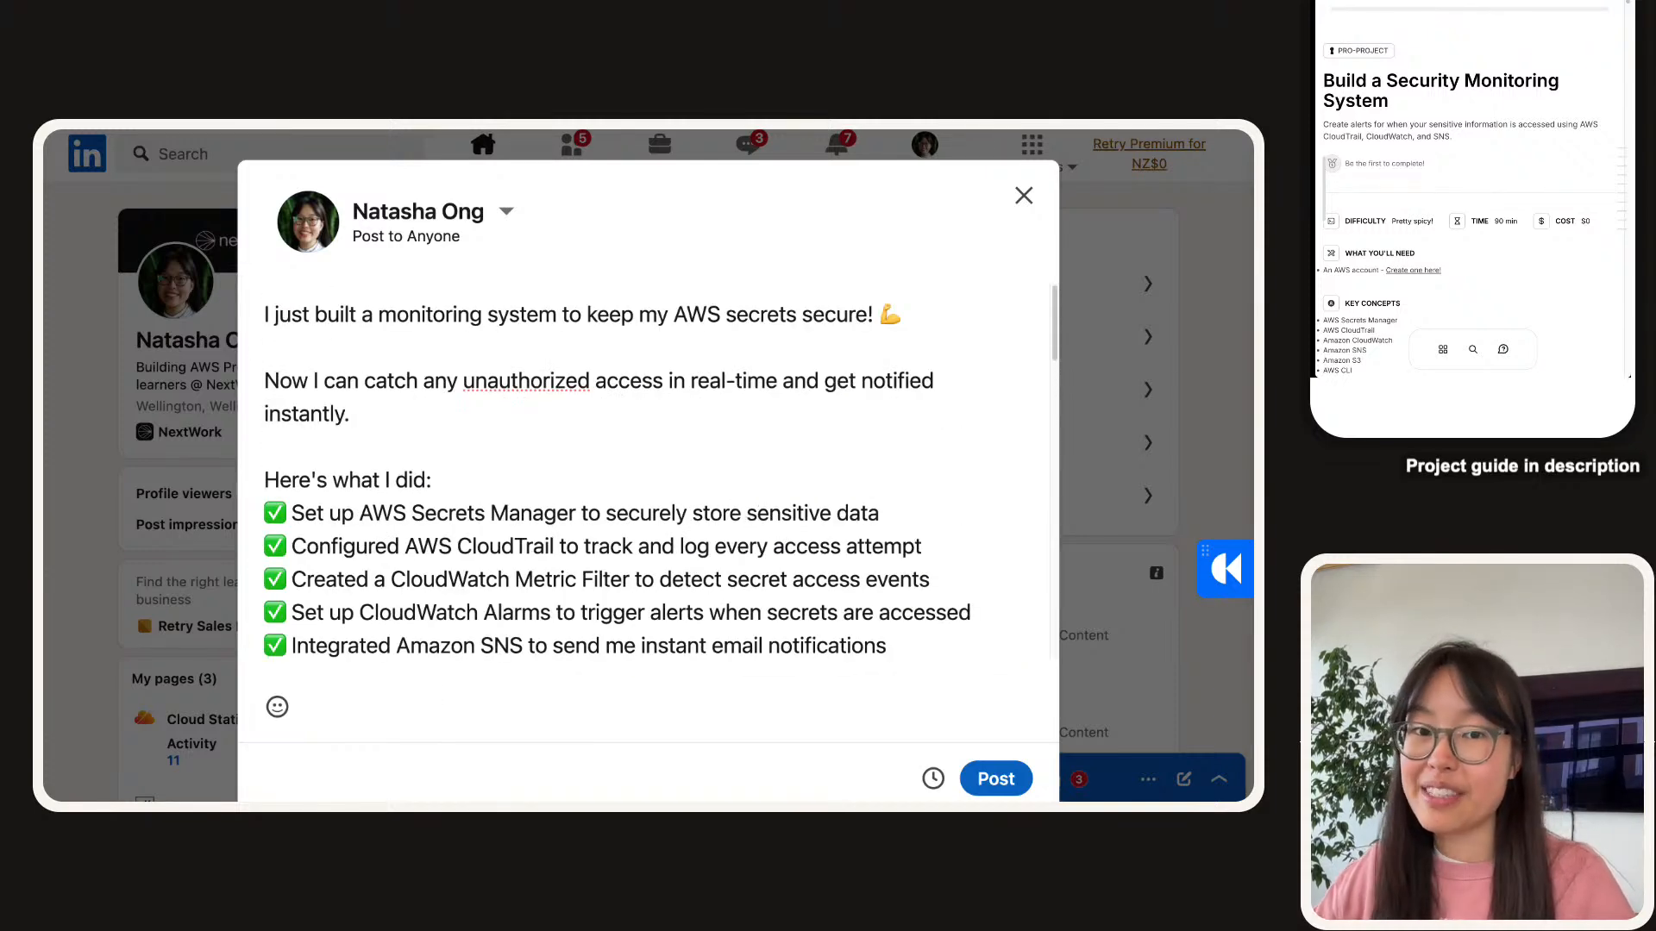
# Go back to the NextWork Project Sharing dialog, then bring up the community's 'I have a question' page.
pyautogui.moveTo(369, 131)
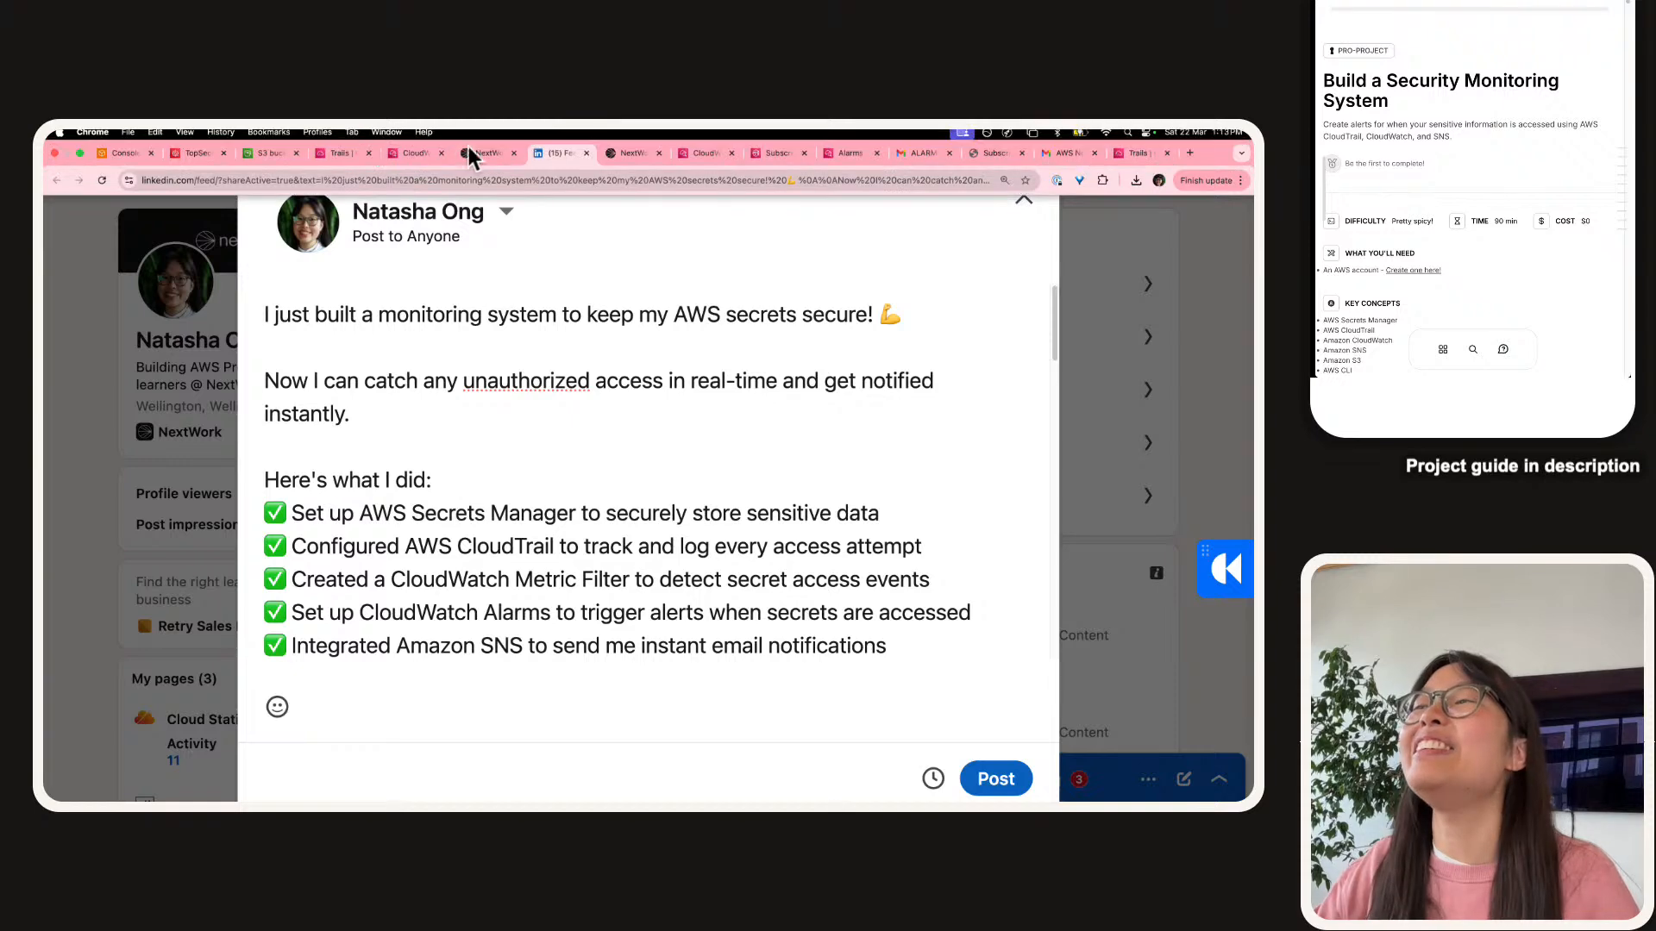
pyautogui.click(481, 151)
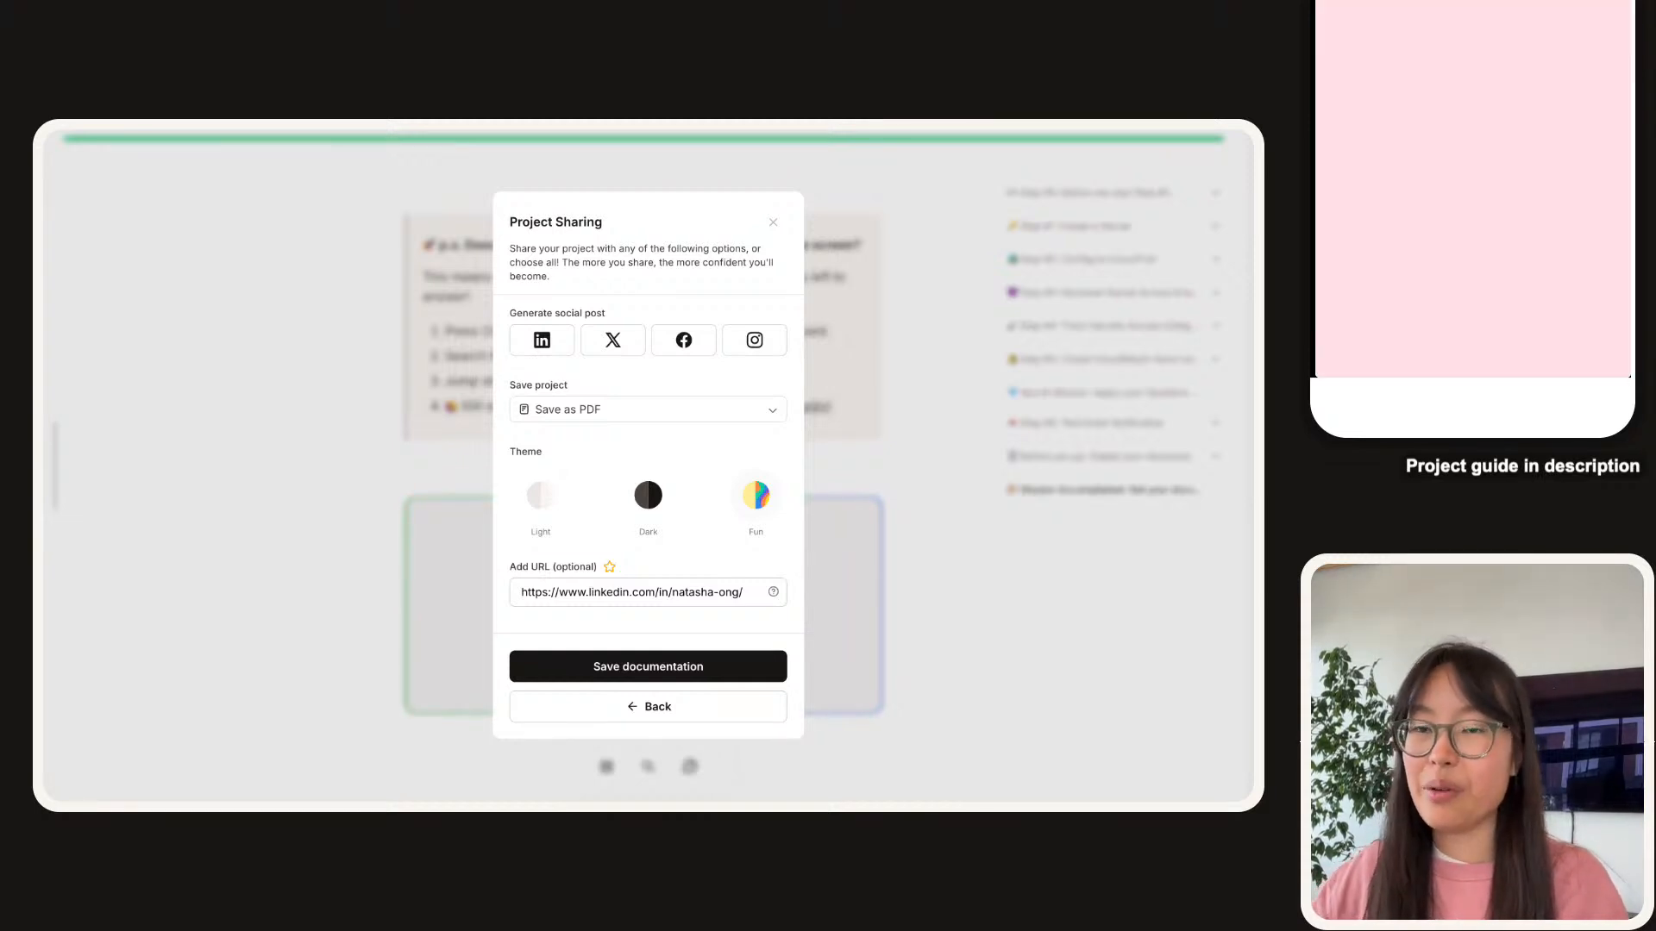
pyautogui.moveTo(326, 155)
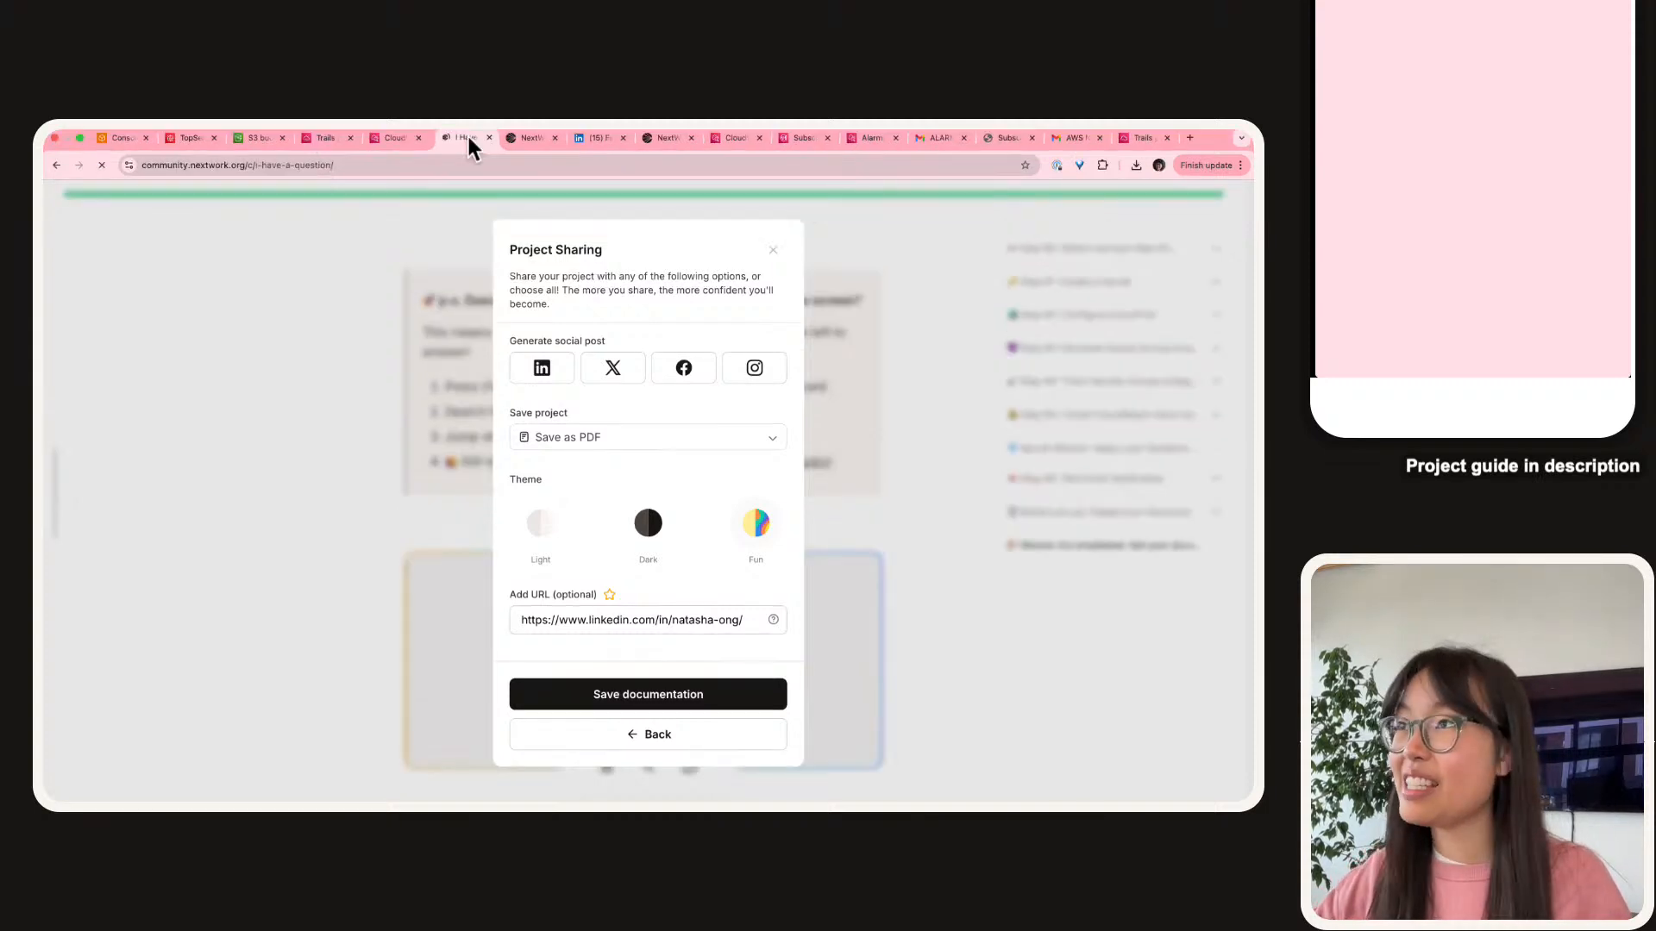
pyautogui.click(467, 134)
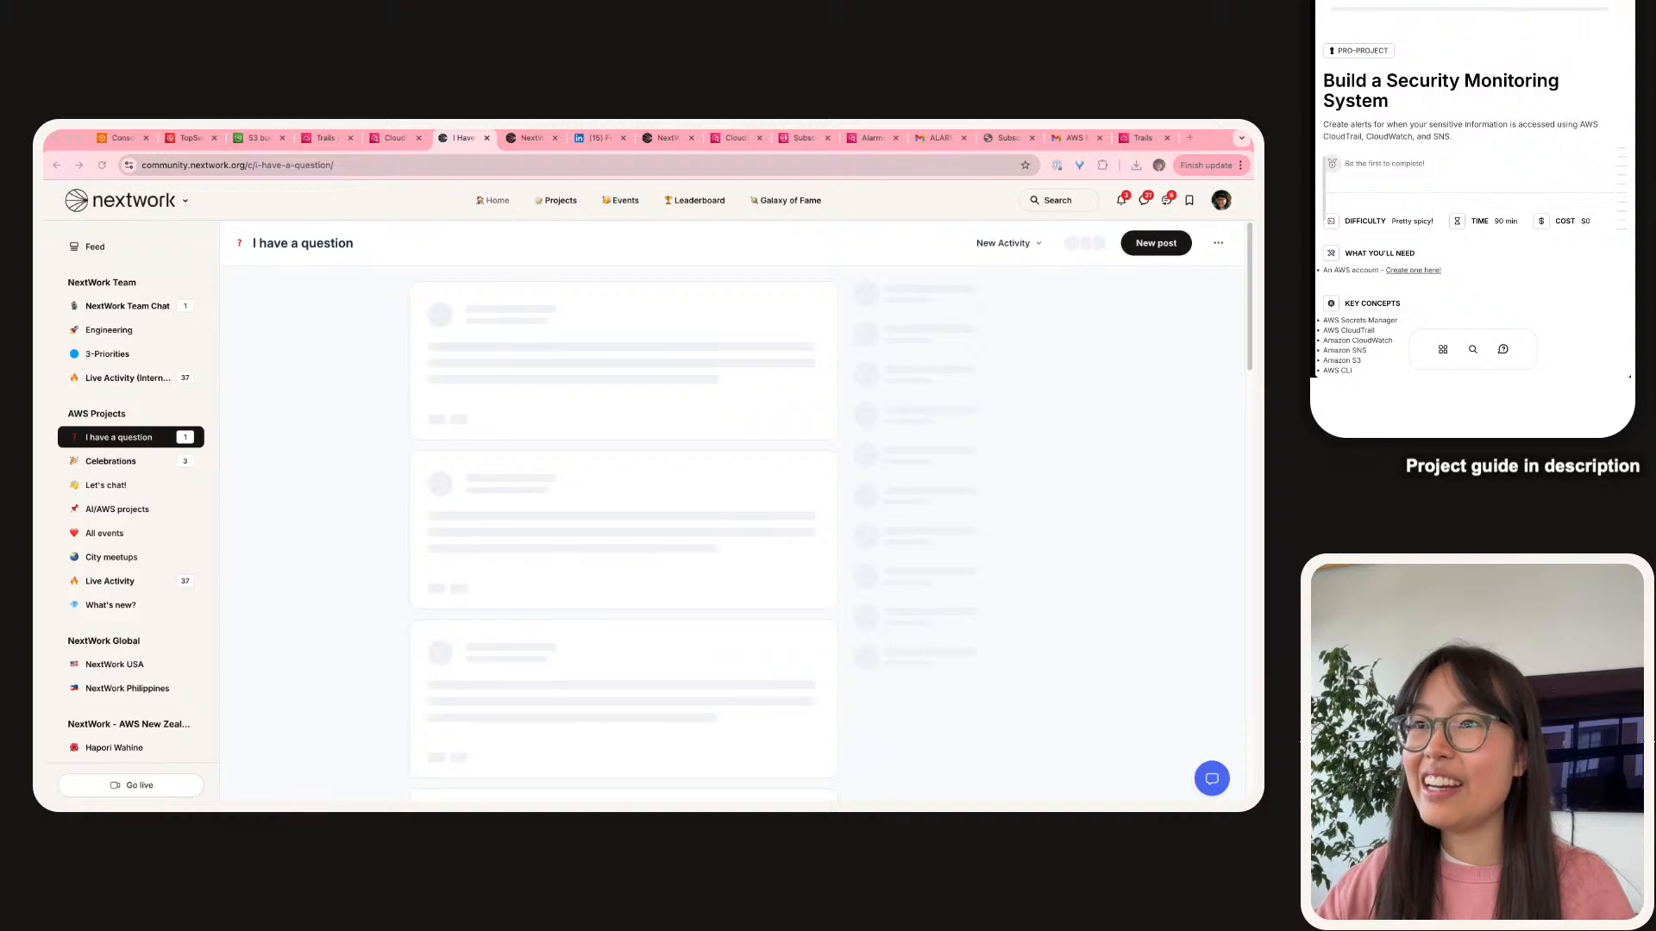
# Skim the 'I have a question' feed, then close it and return to the Project Sharing dialog.
pyautogui.scroll(-2, 623, 535)
pyautogui.scroll(-1, 624, 535)
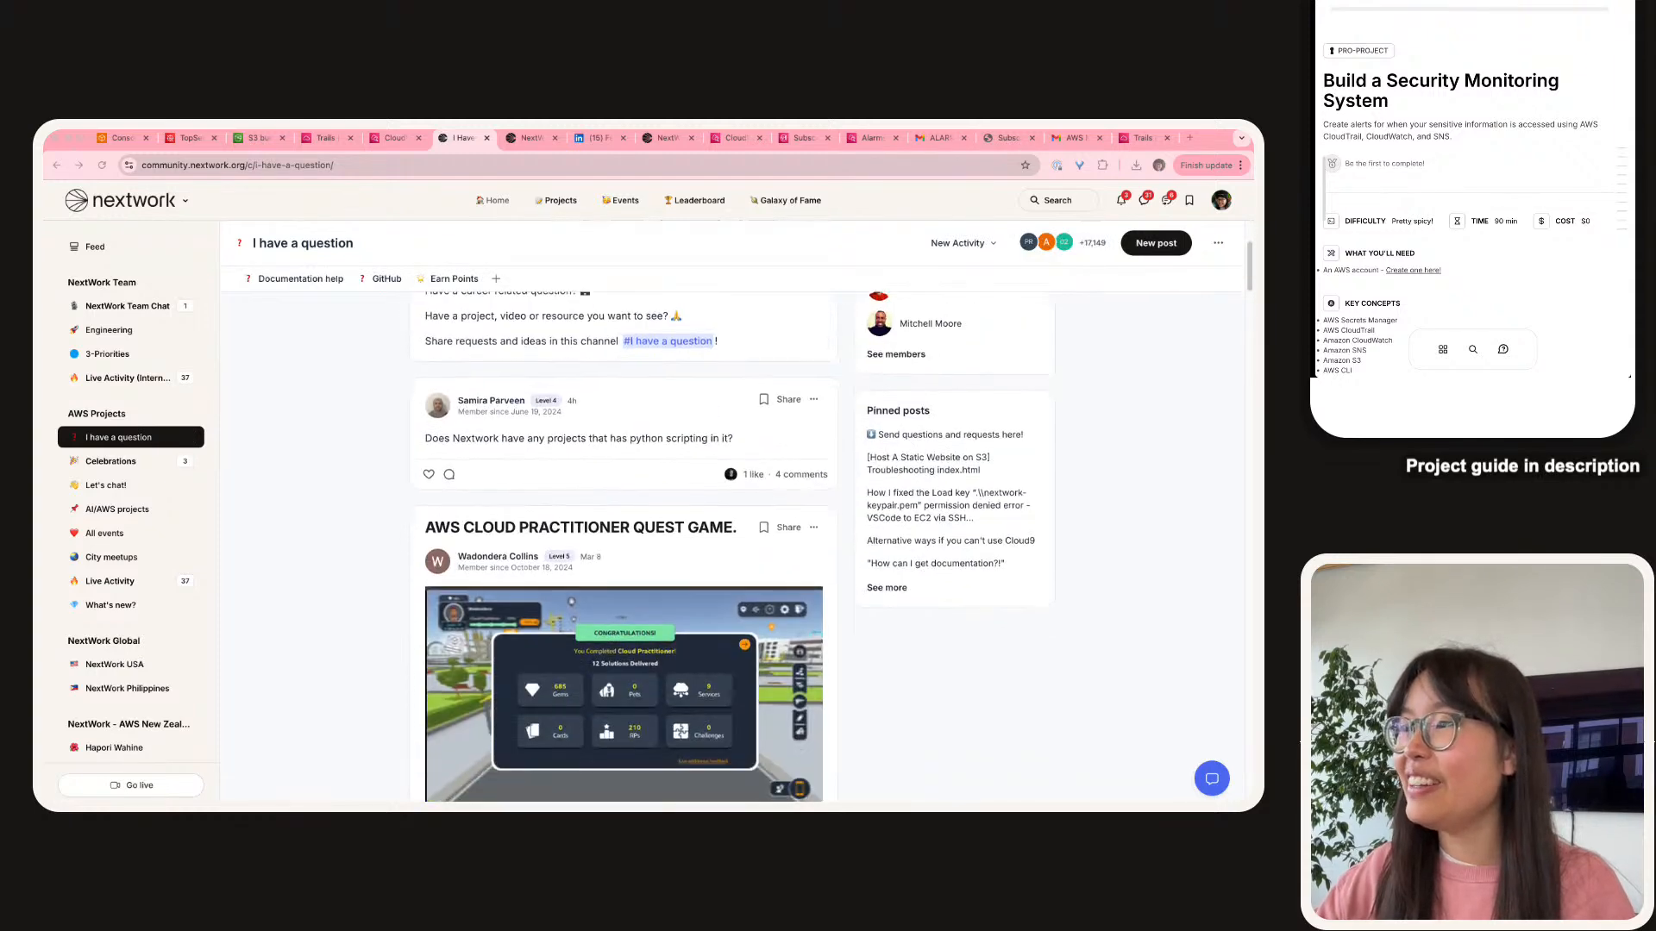
pyautogui.scroll(3, 623, 543)
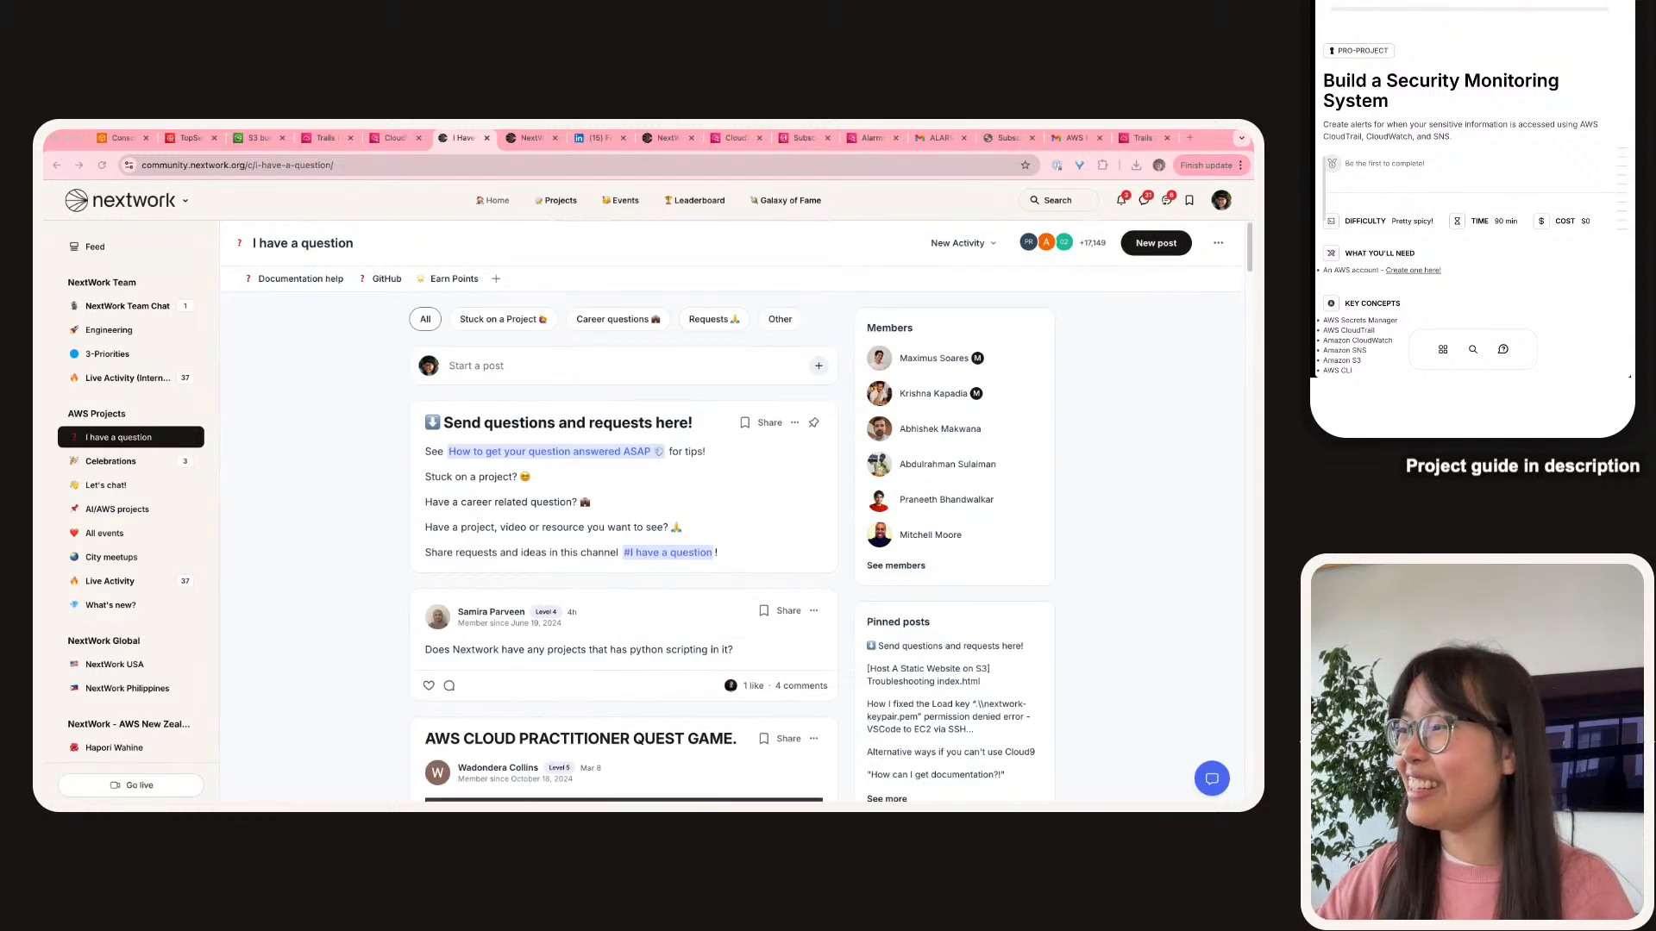
pyautogui.scroll(-1, 624, 543)
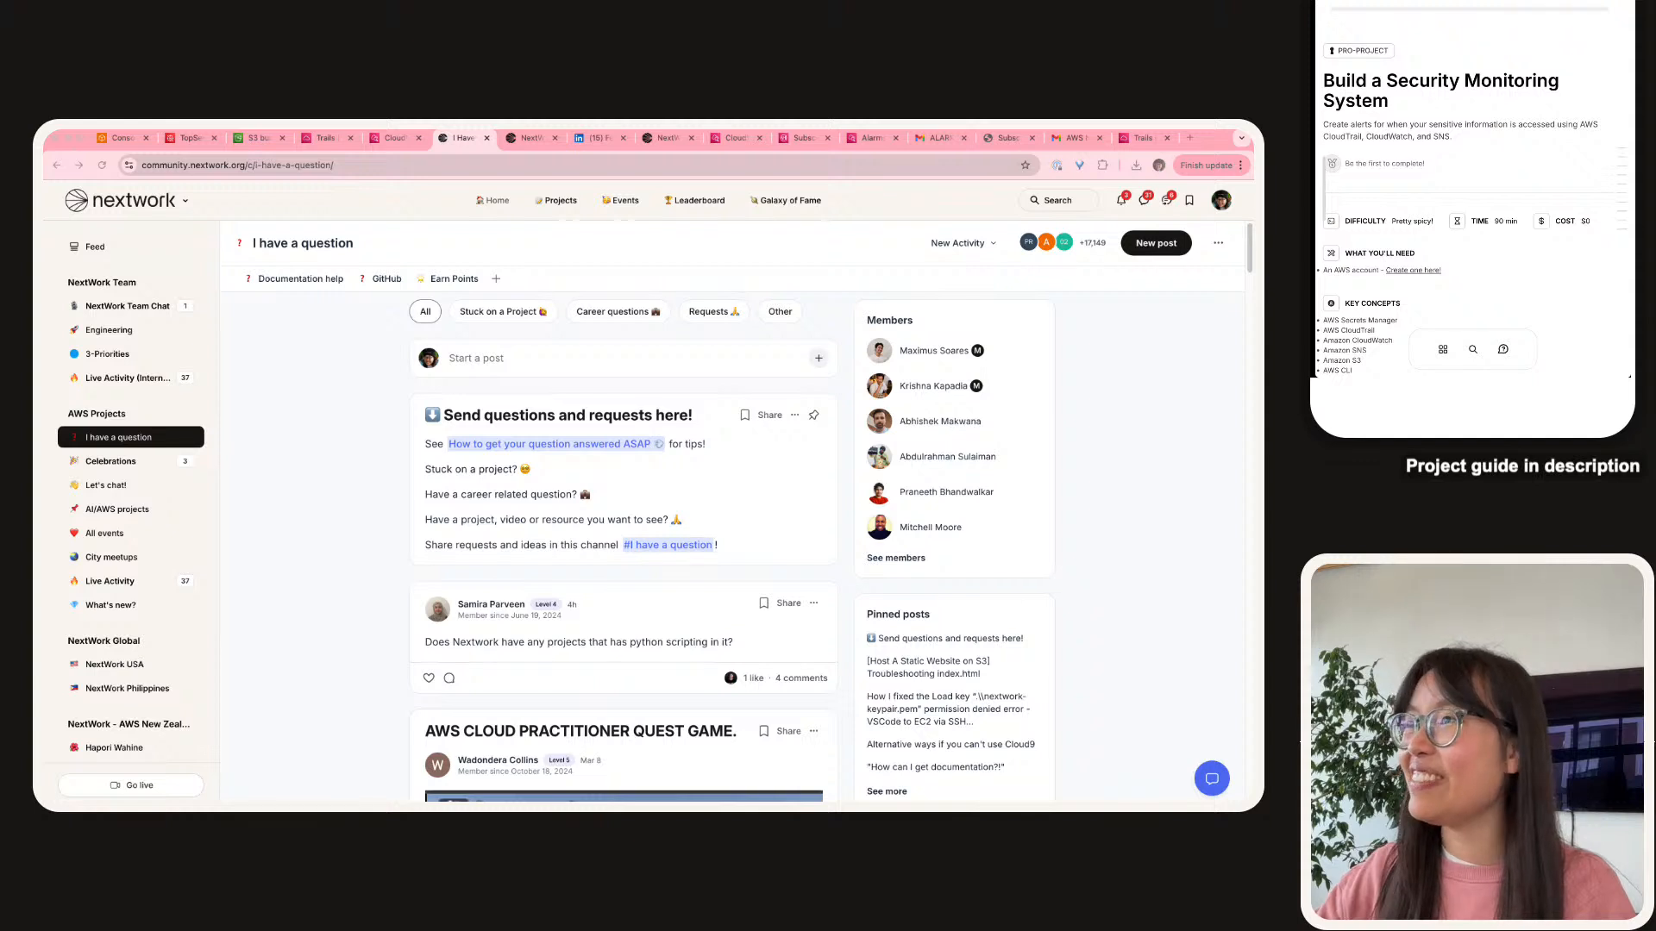
pyautogui.click(486, 137)
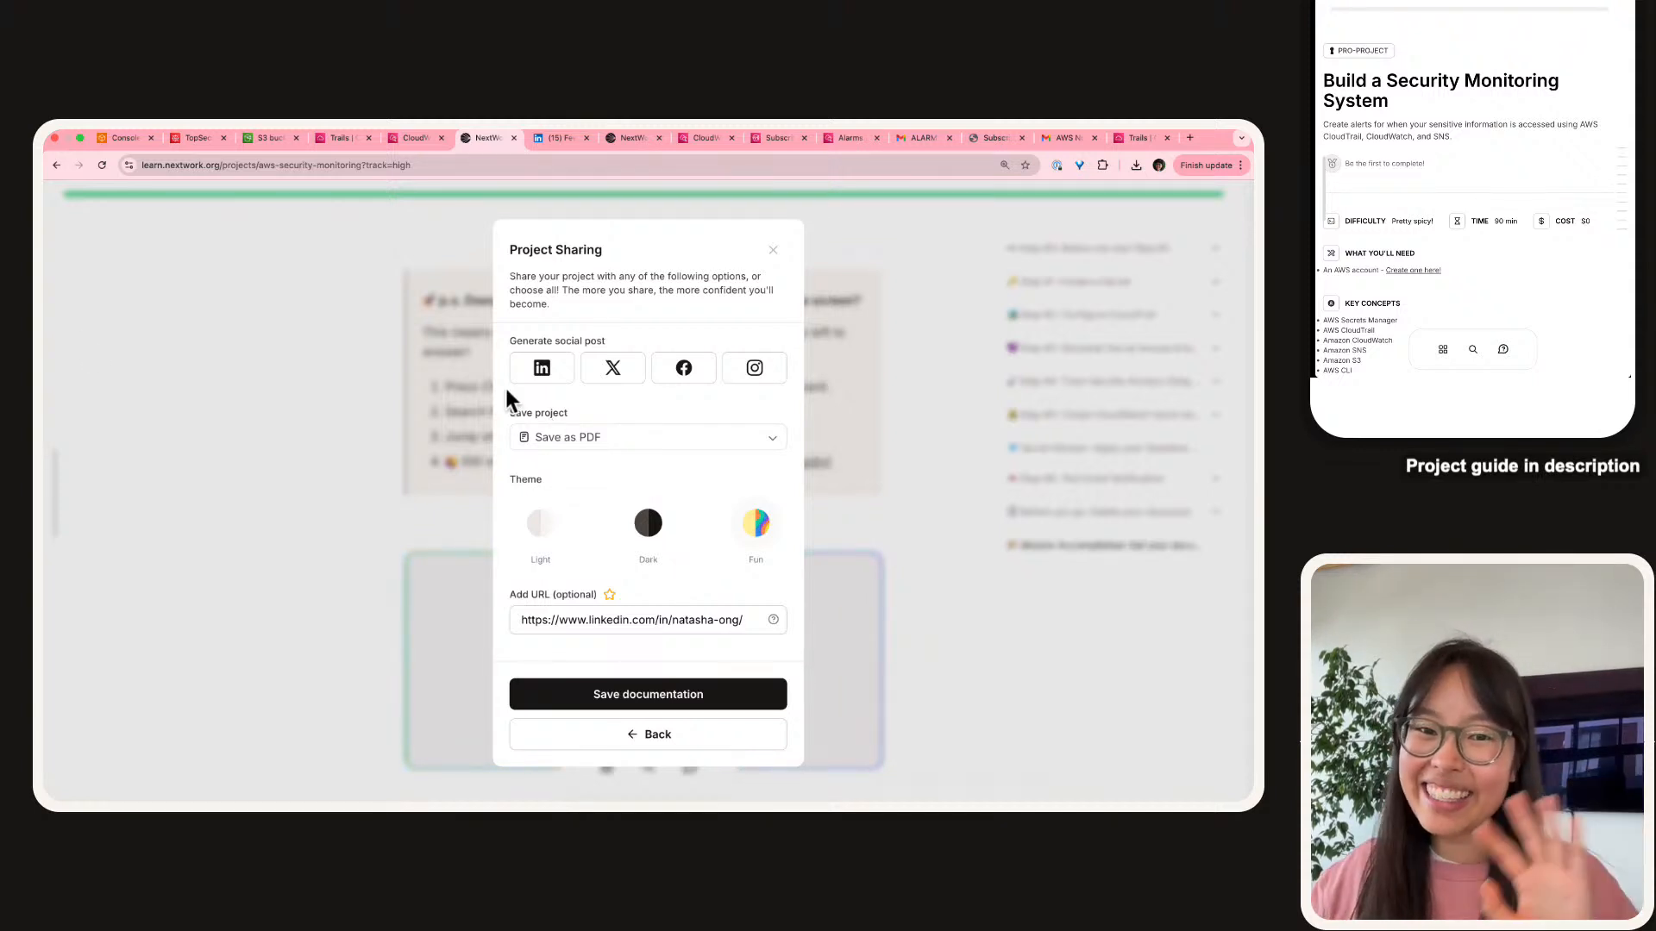
pyautogui.click(1312, 170)
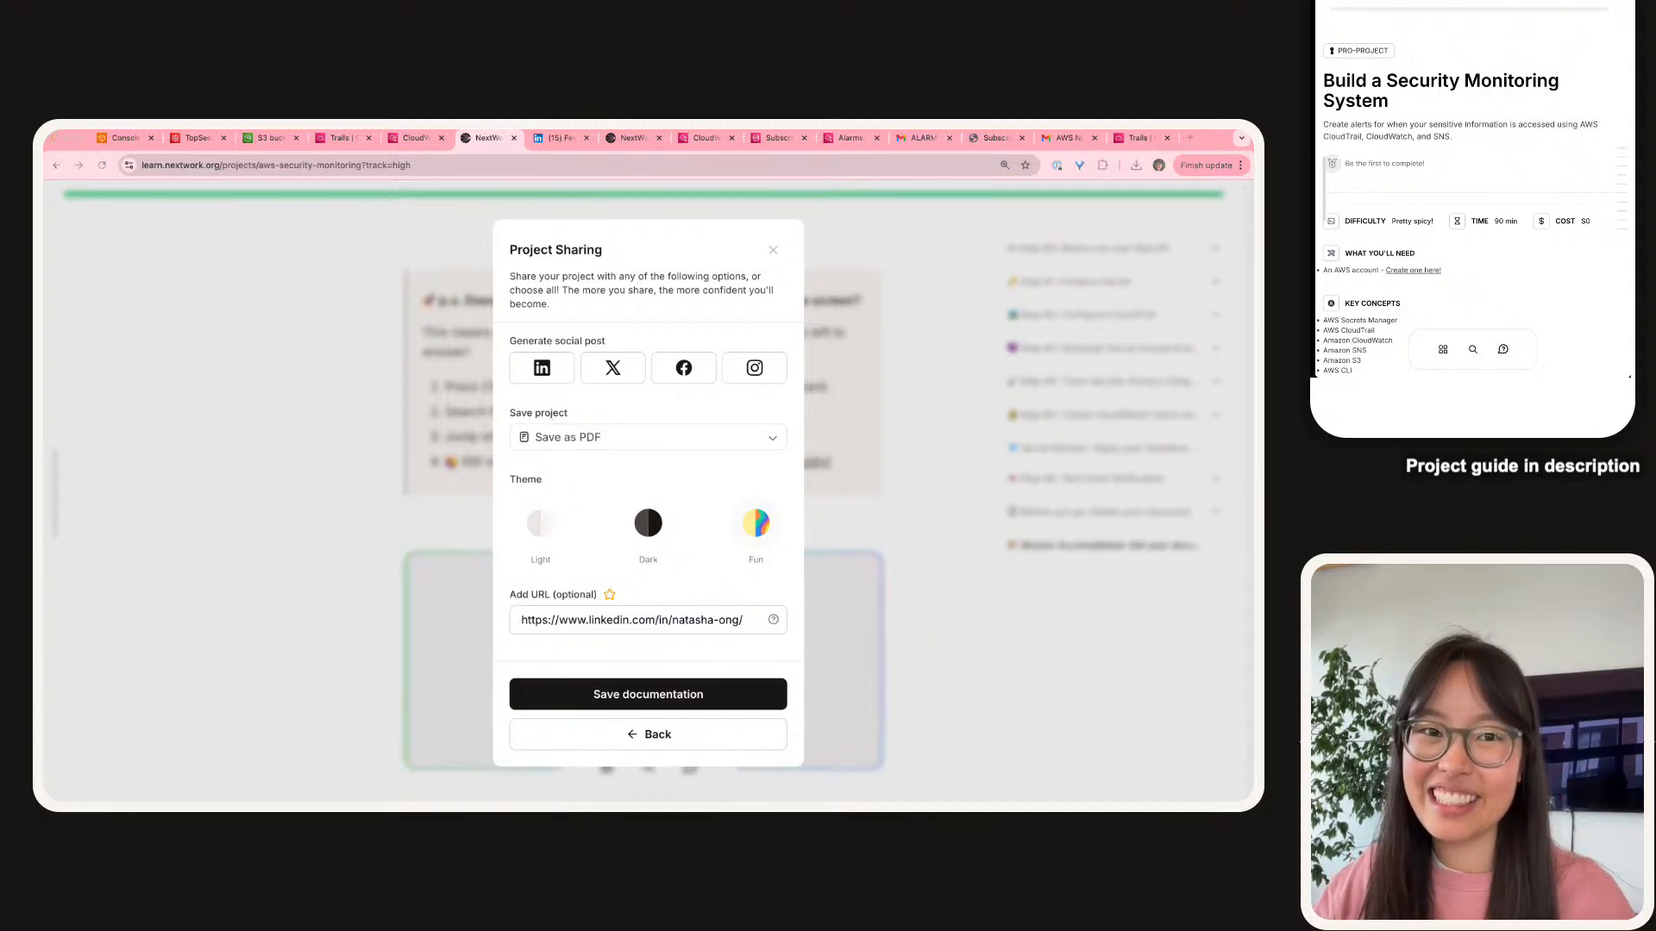